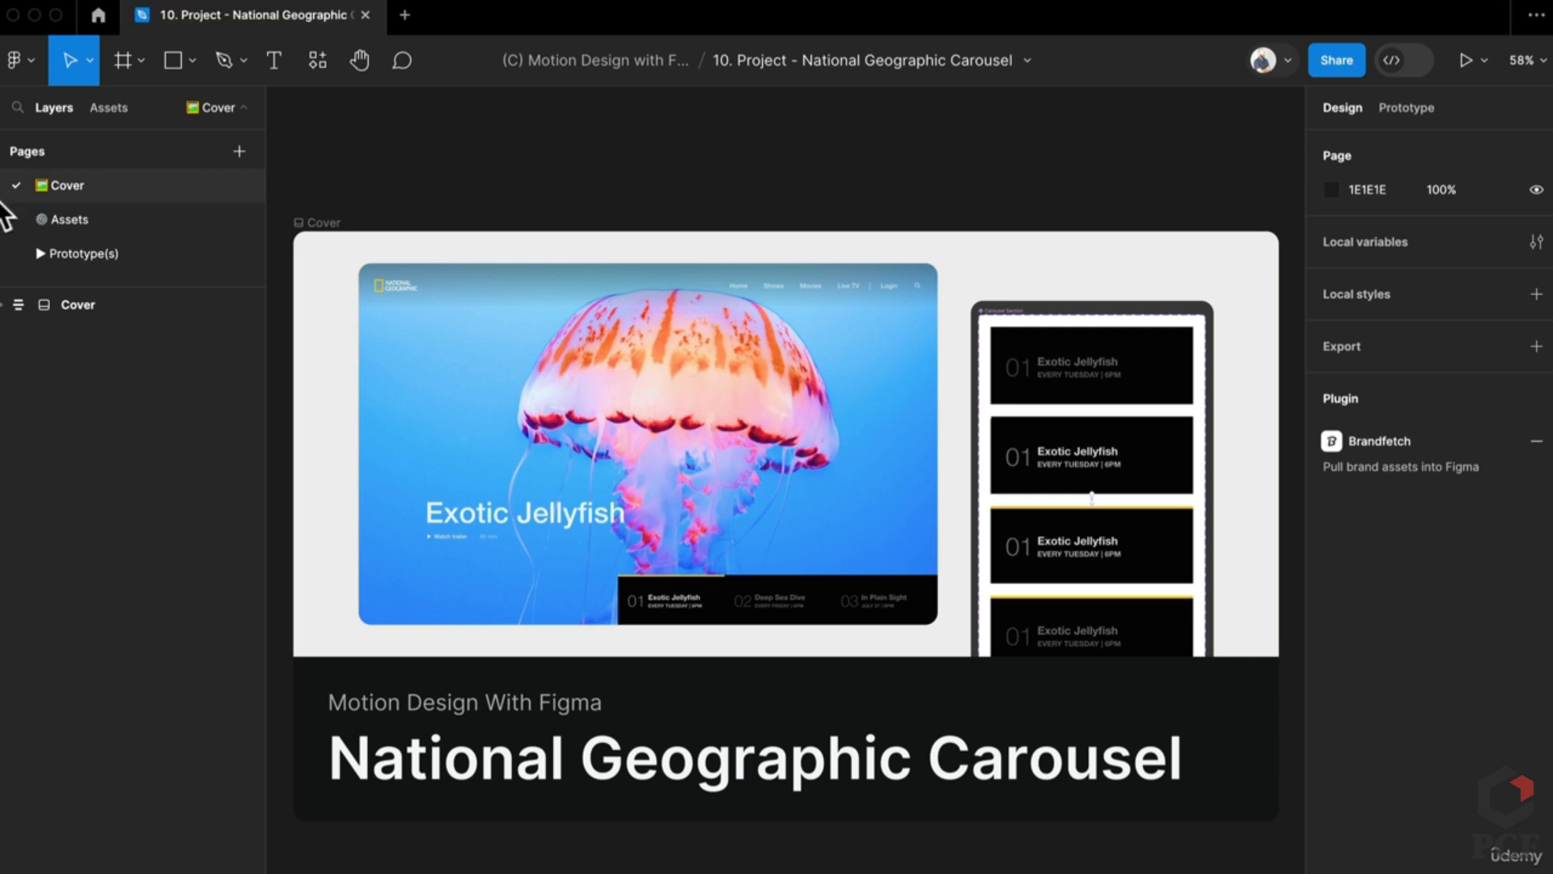
# Step: Check the Prototype(s) page frames, then return to the Assets page with the Carousel and 3D Image components
pyautogui.click(69, 220)
pyautogui.scroll(10, 591, 490)
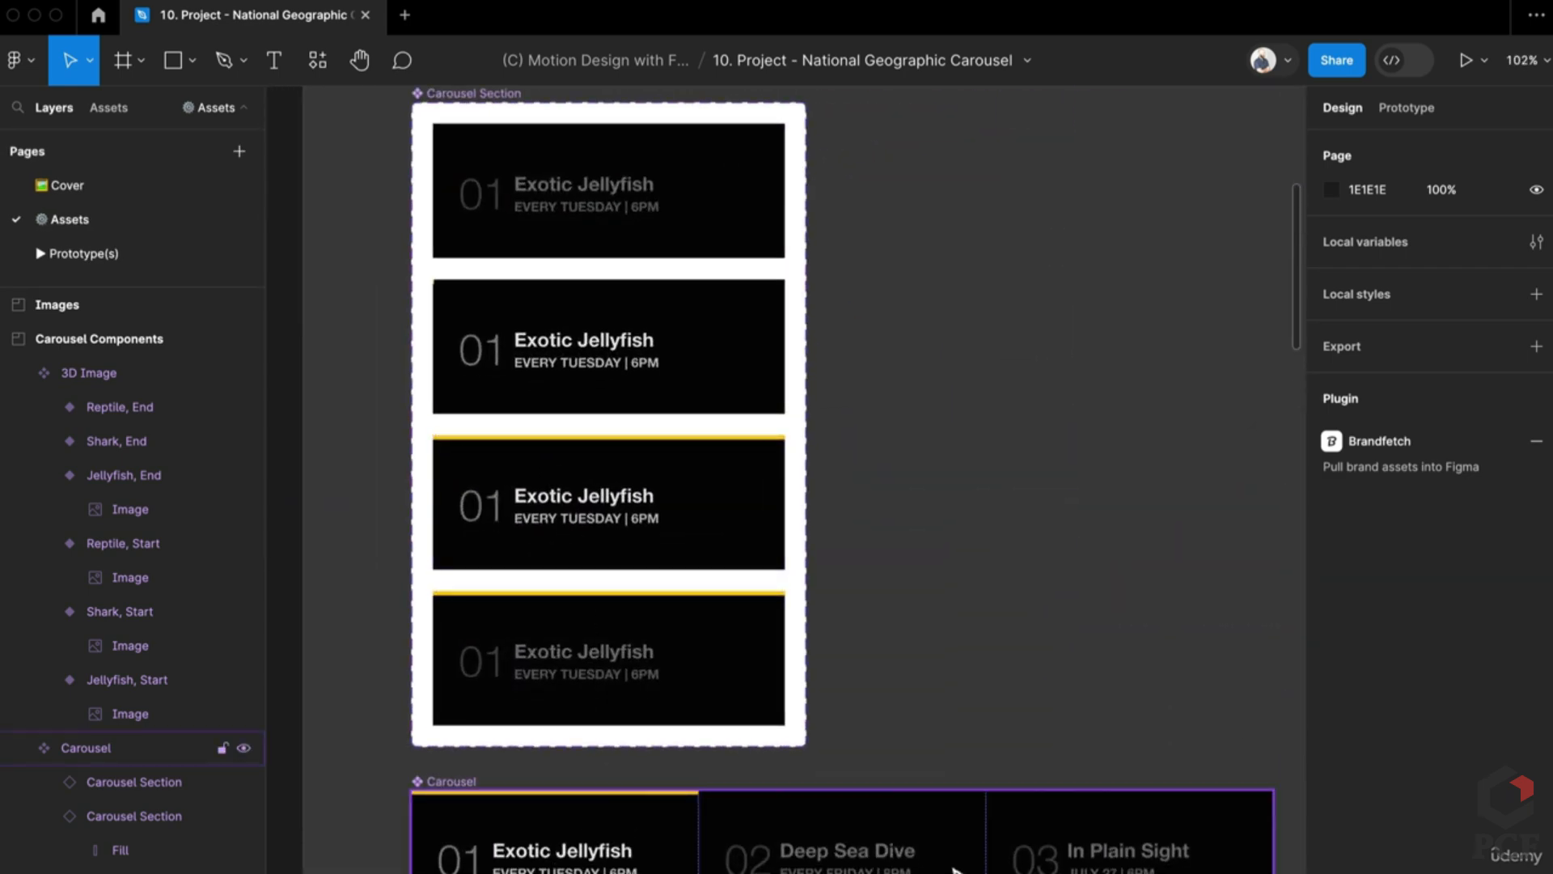
pyautogui.click(136, 253)
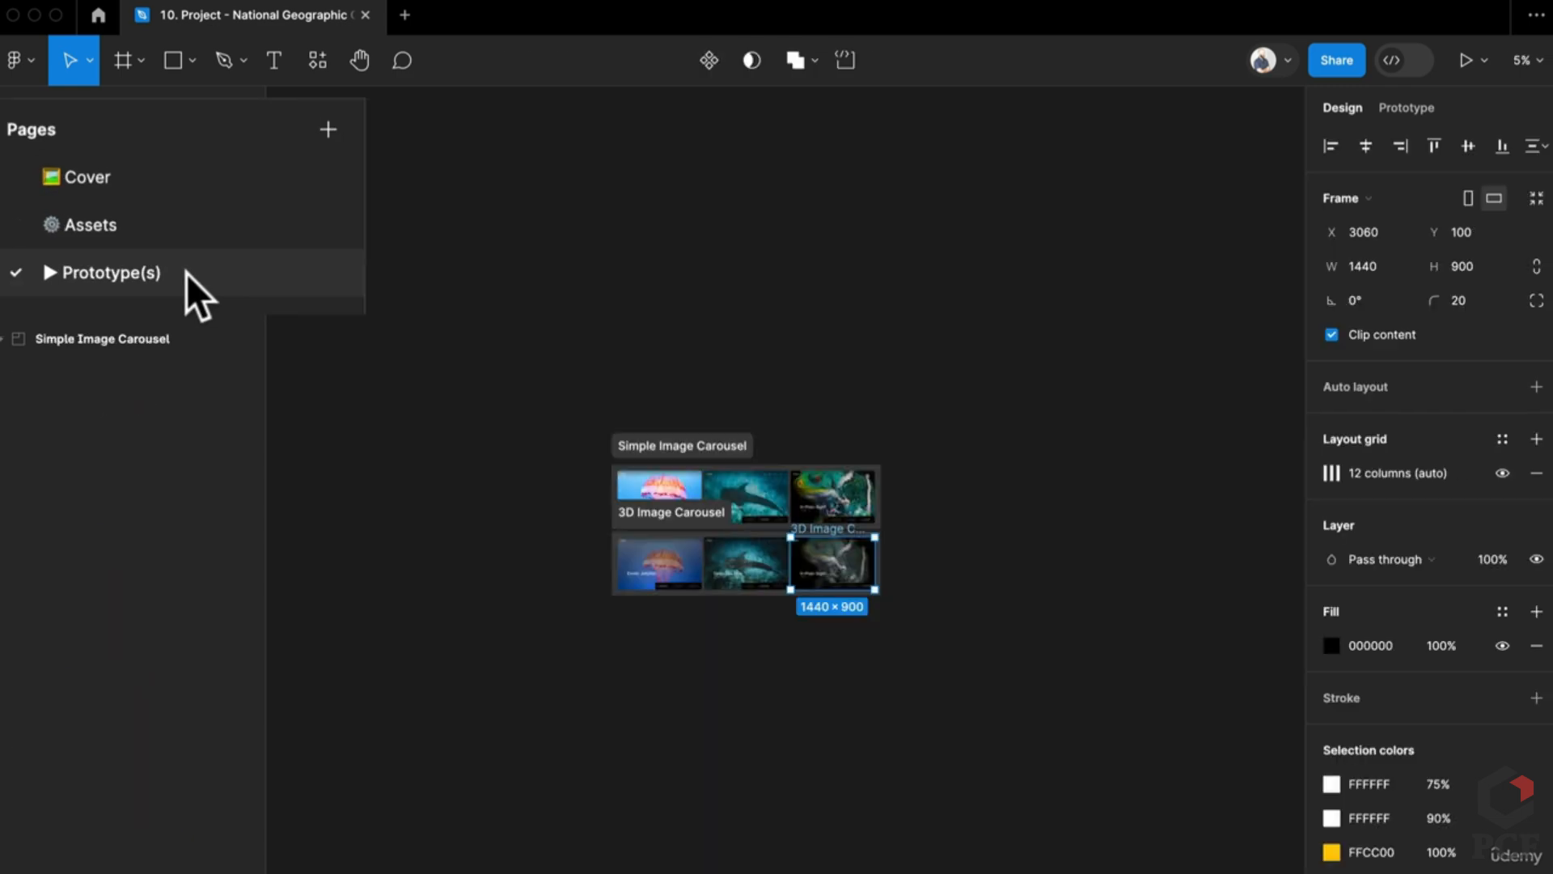
pyautogui.scroll(10, 676, 555)
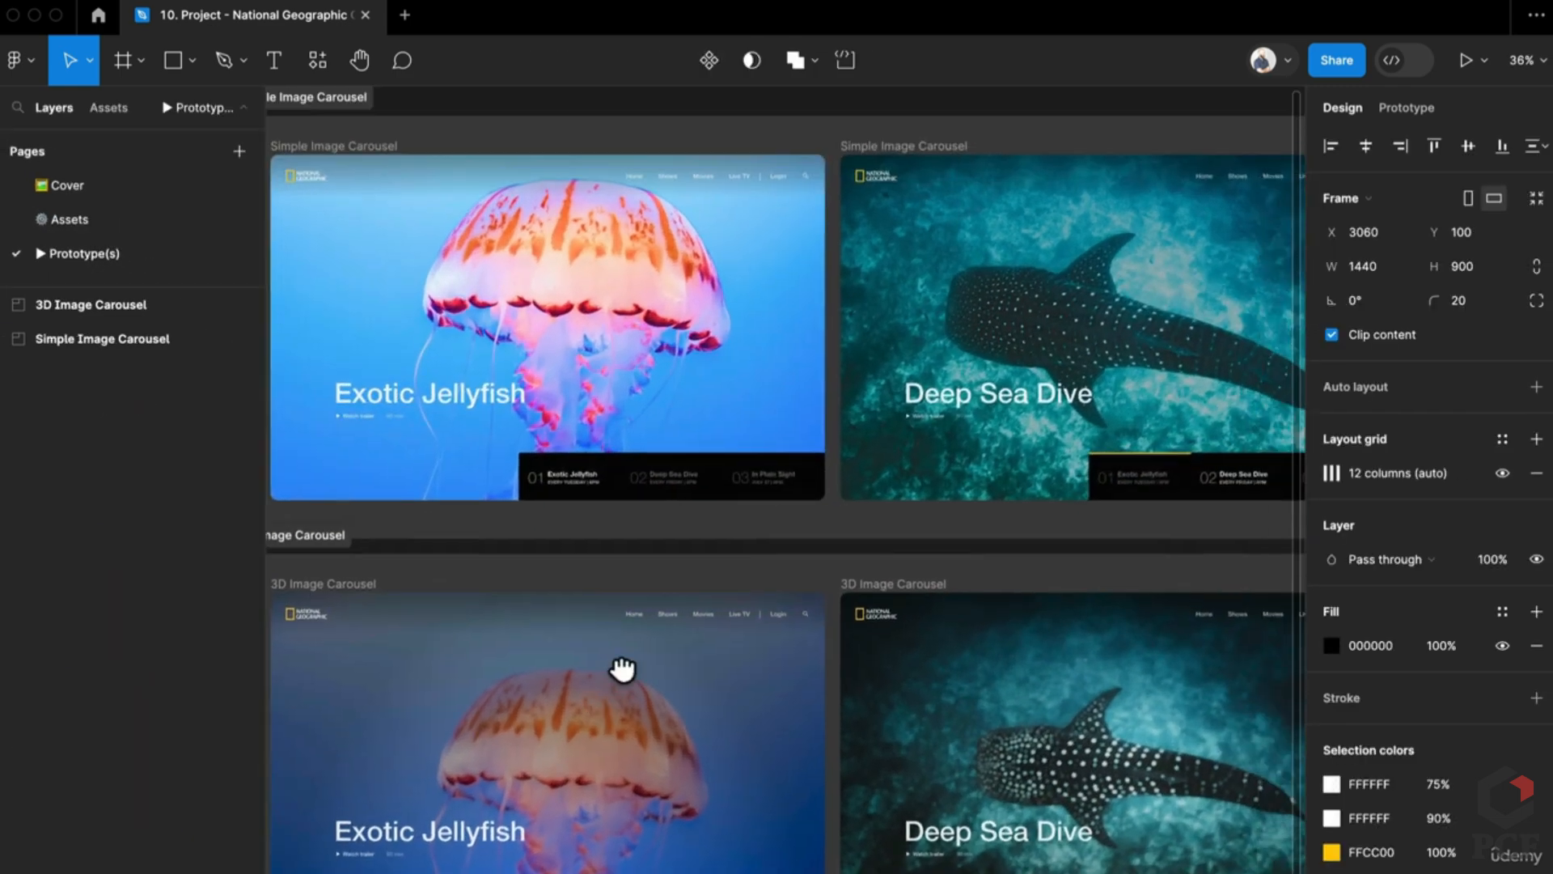
pyautogui.hscroll(6, 822, 465)
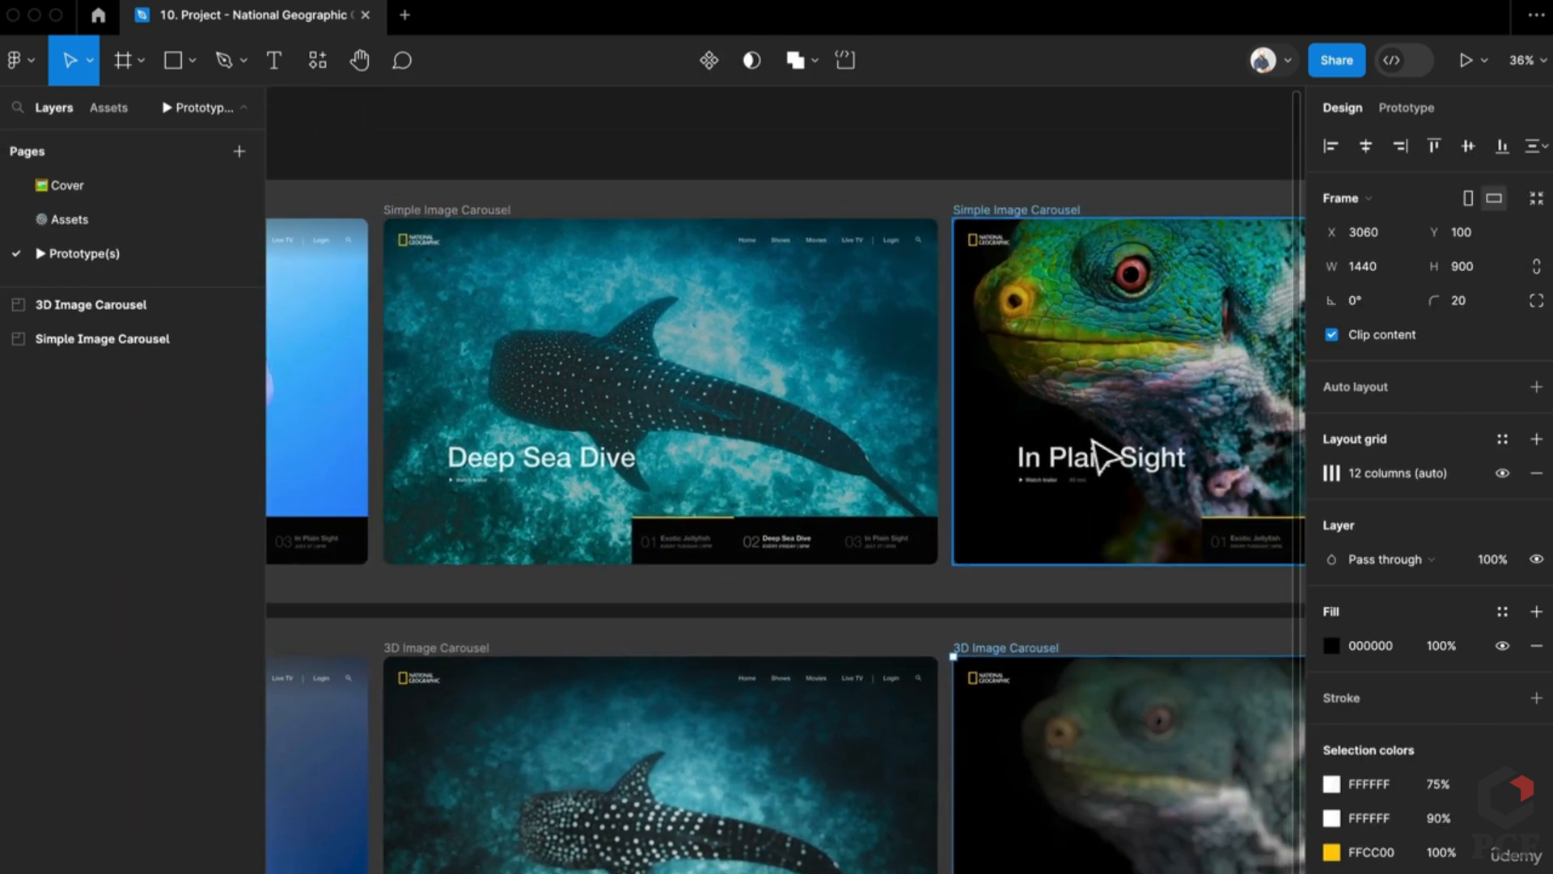
pyautogui.hscroll(-4, 610, 503)
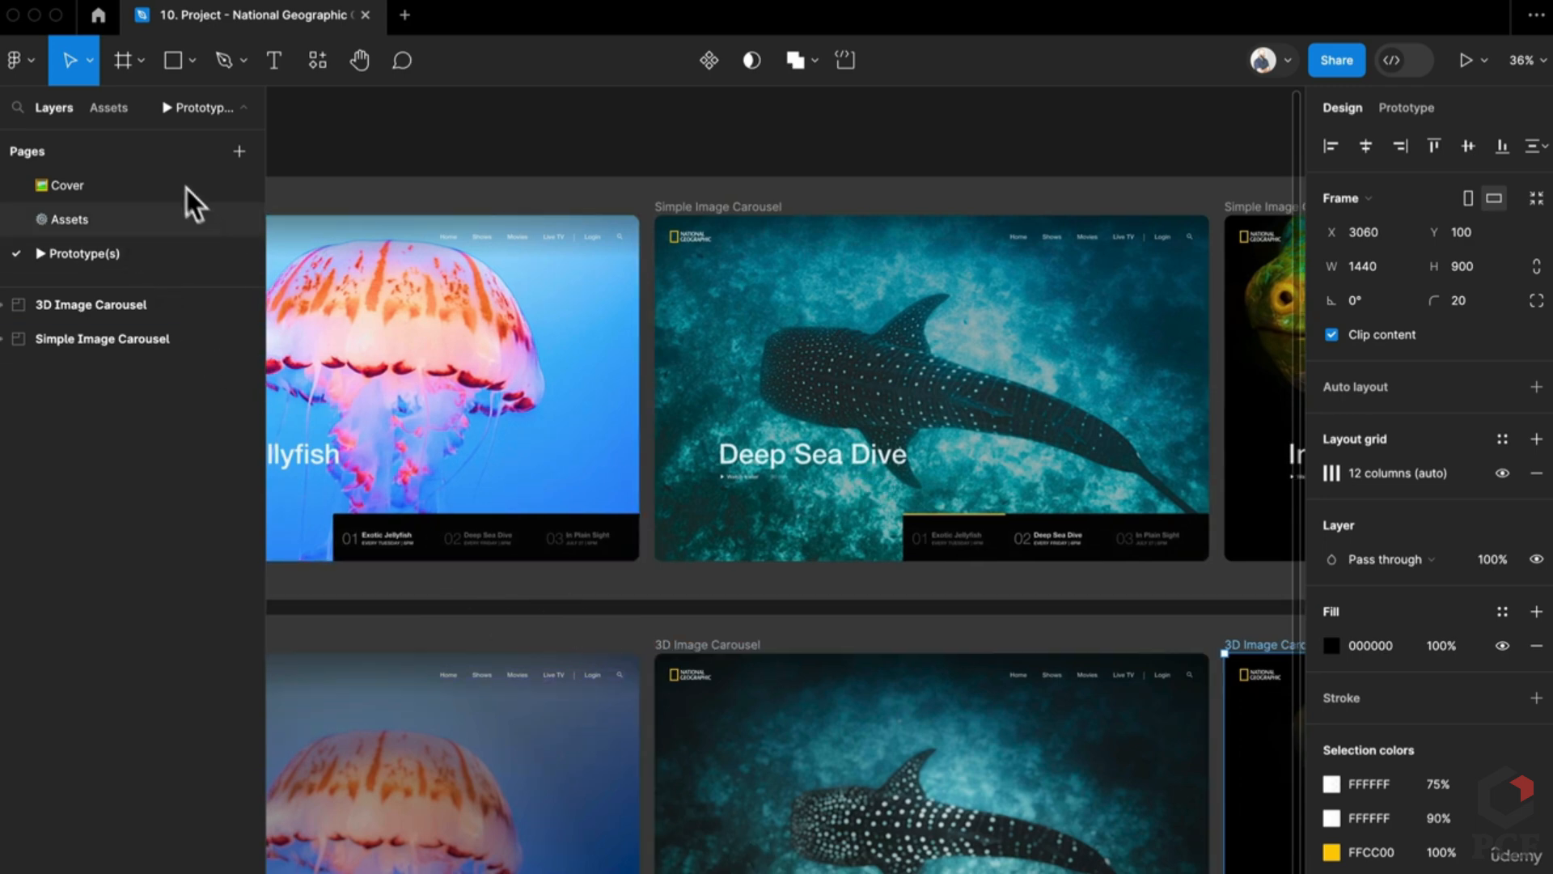
pyautogui.click(201, 218)
pyautogui.scroll(-5, 538, 596)
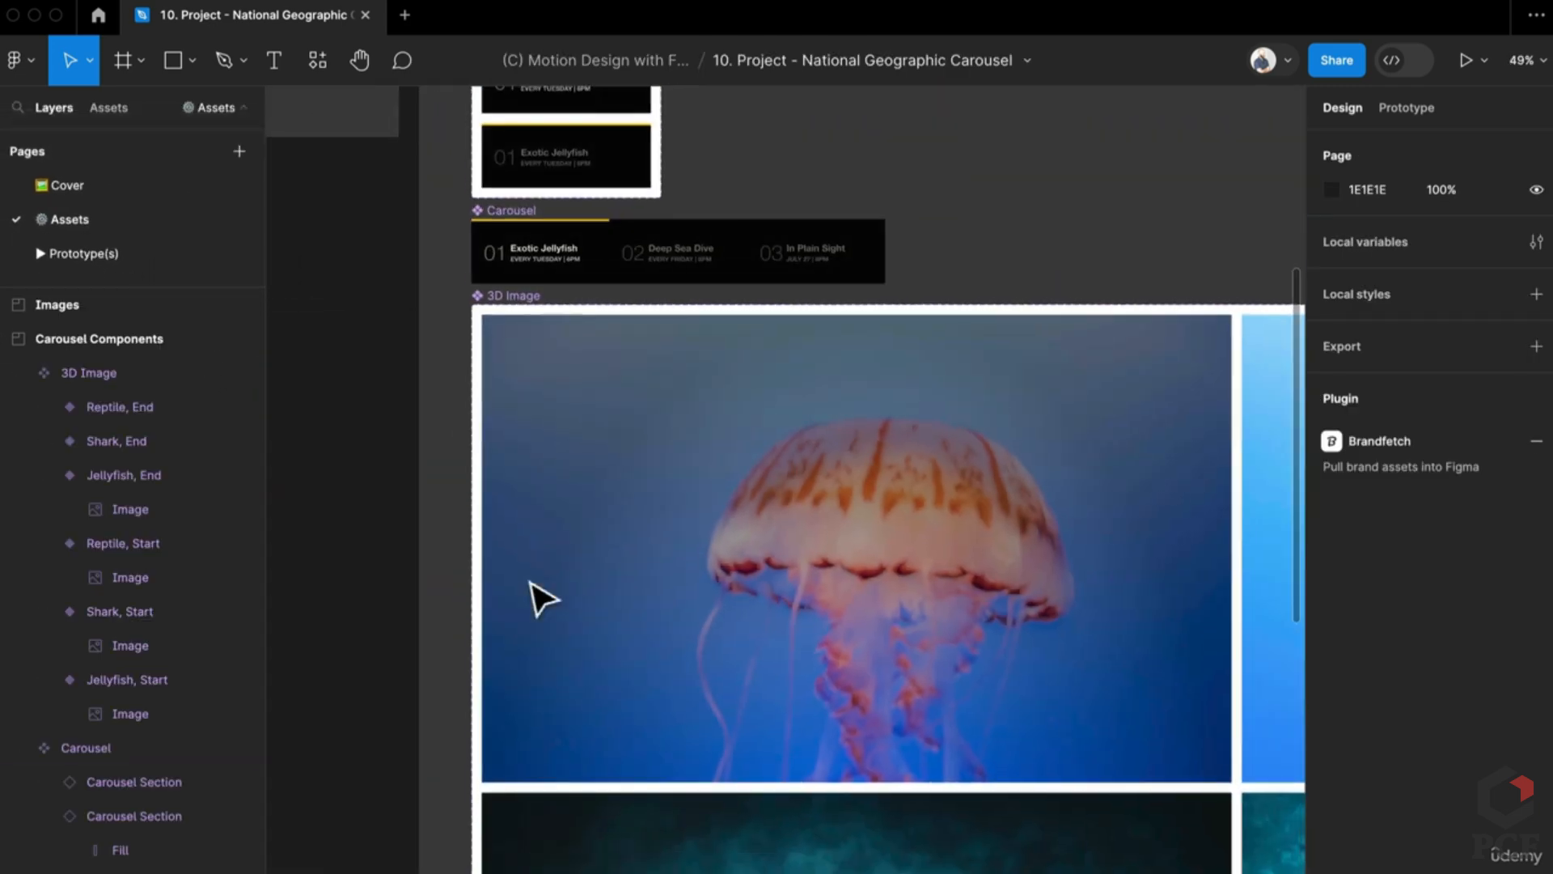
pyautogui.scroll(-4, 790, 645)
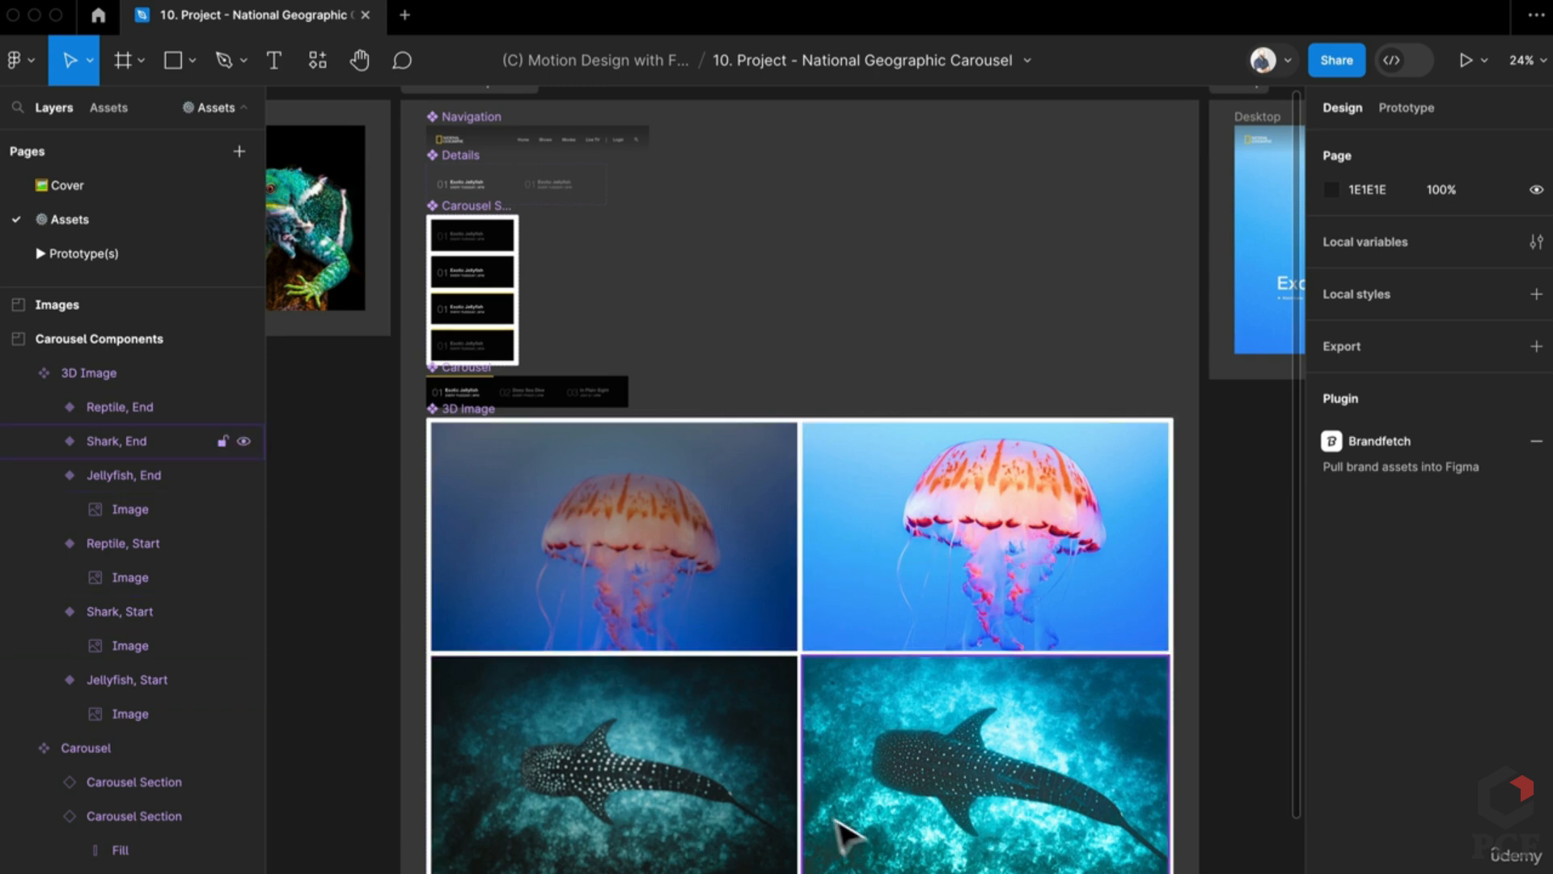
pyautogui.scroll(-4, 844, 835)
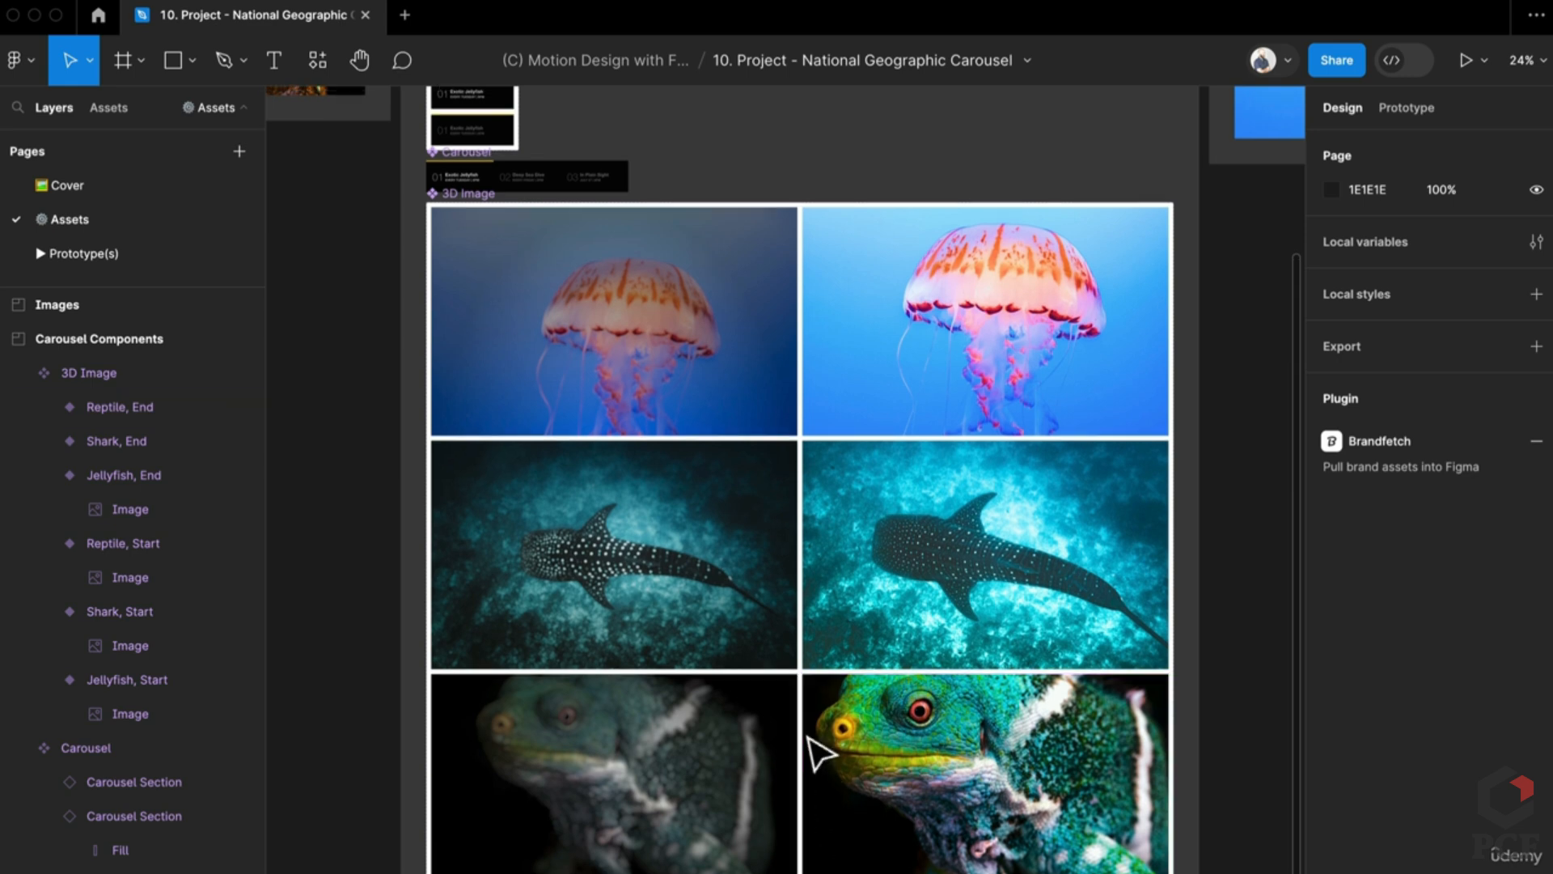
pyautogui.hscroll(10, 807, 728)
pyautogui.scroll(3, 599, 671)
pyautogui.scroll(10, 522, 643)
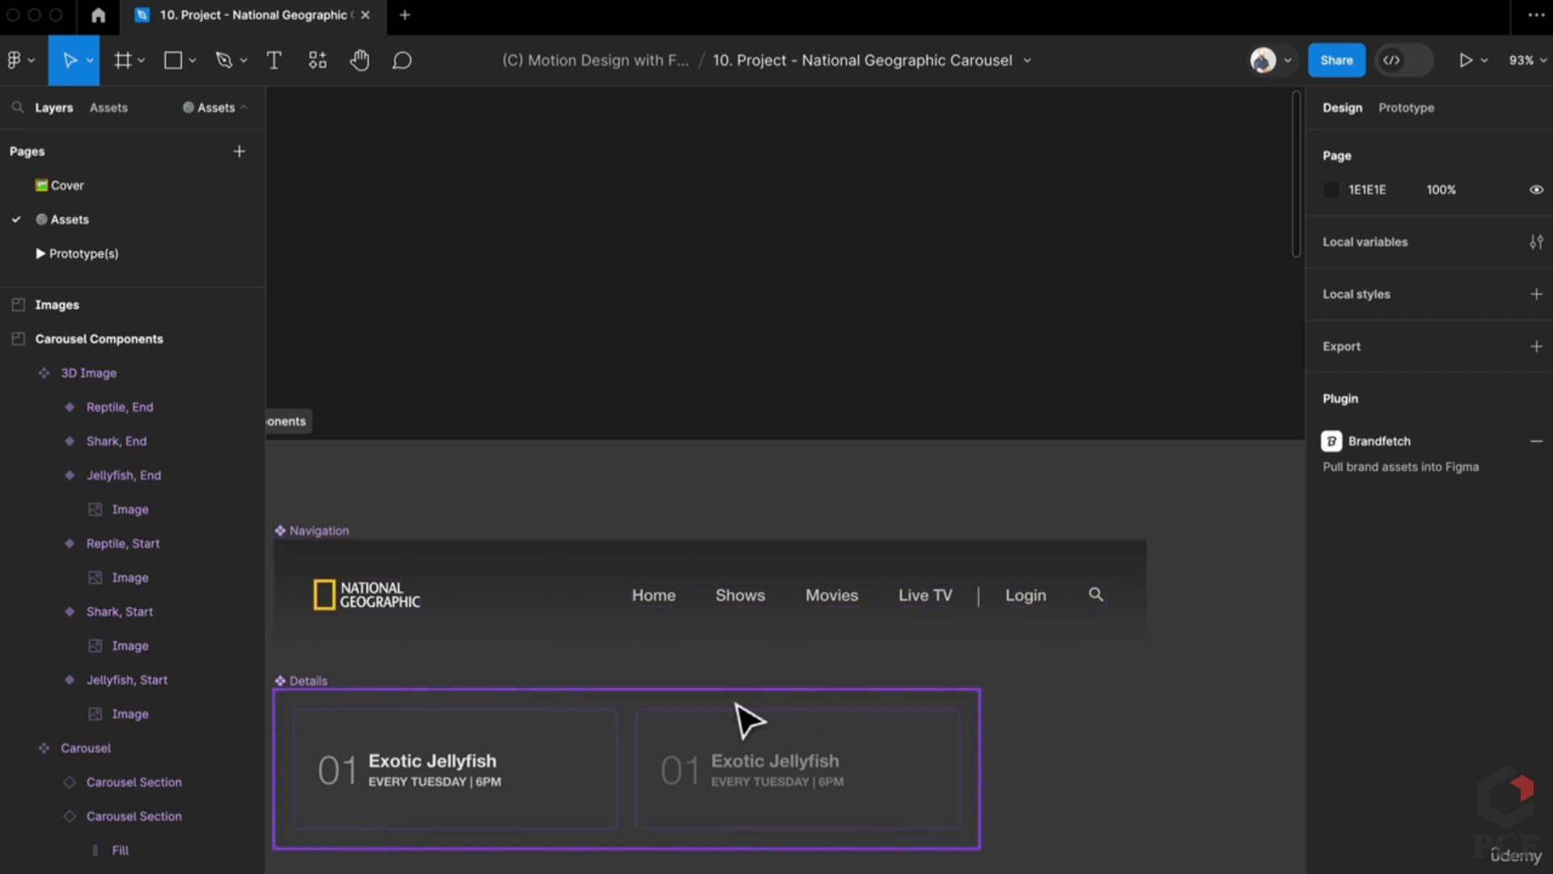
pyautogui.scroll(-5, 739, 718)
pyautogui.moveTo(593, 808); pyautogui.dragTo(951, 670)
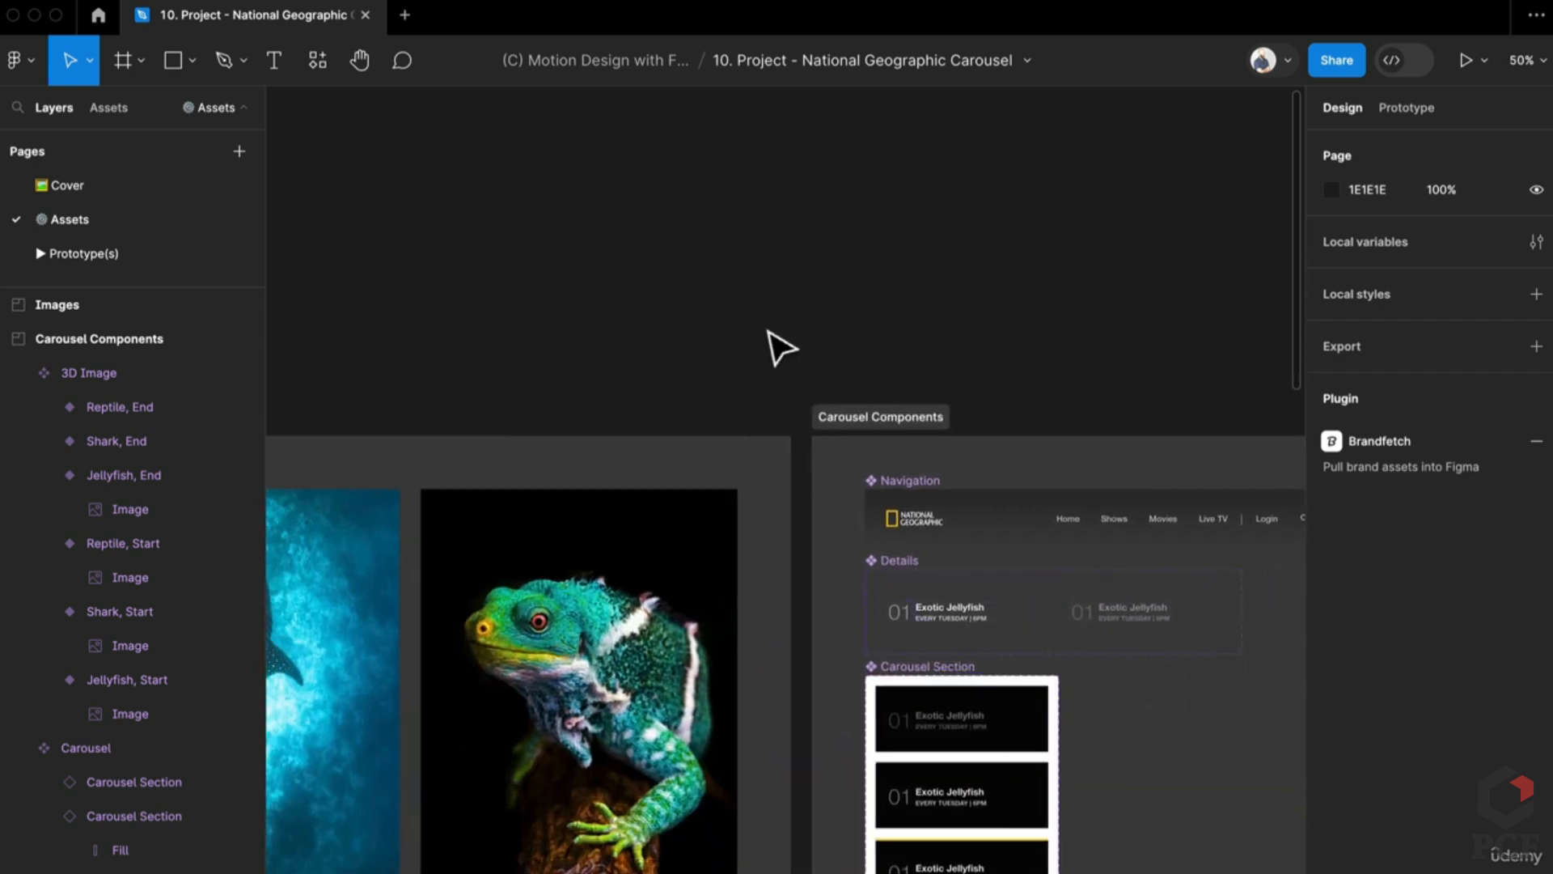
# Step: Launch the Unsplash plugin from Quick Actions ('uns'), reposition its window, then close it
pyautogui.press('super+slash')
pyautogui.write('uns')
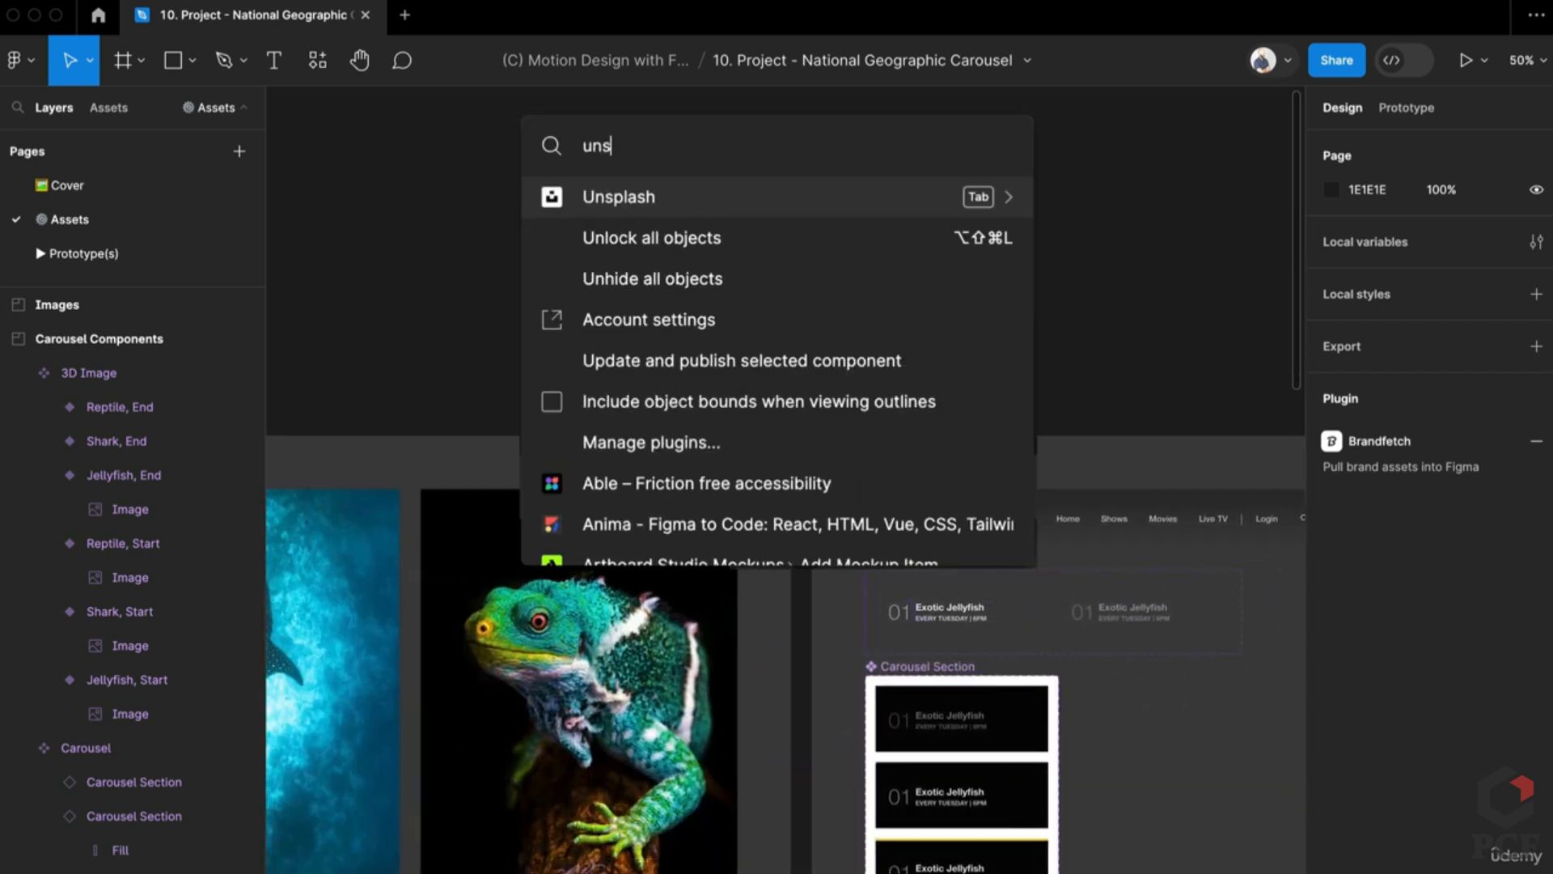
pyautogui.press('Return')
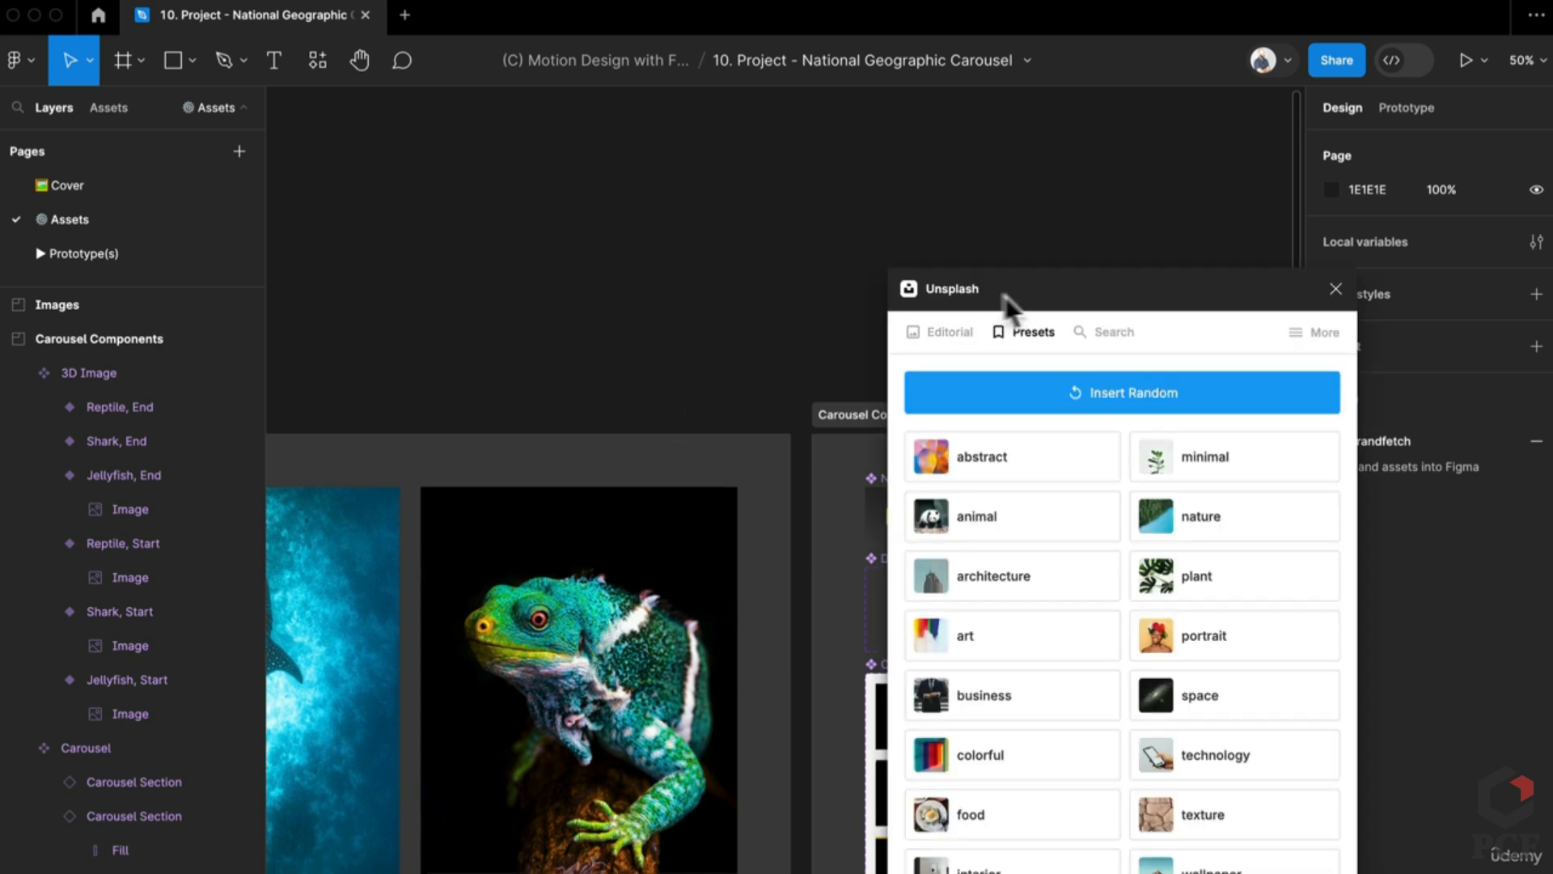
pyautogui.moveTo(1003, 296); pyautogui.dragTo(702, 298)
pyautogui.hscroll(-5, 520, 346)
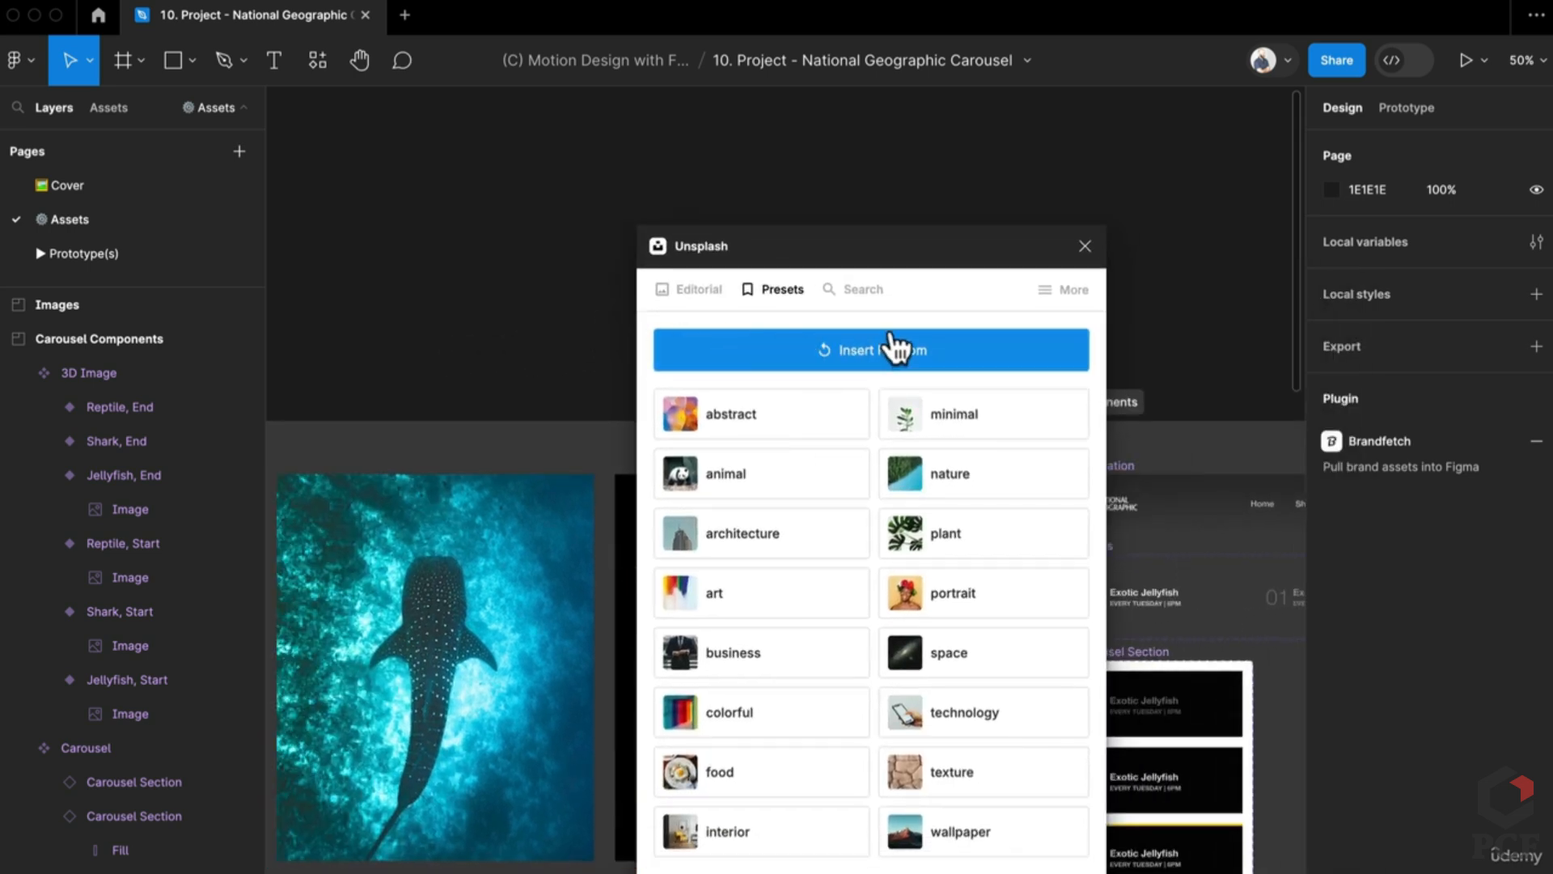
pyautogui.hscroll(-10, 1041, 253)
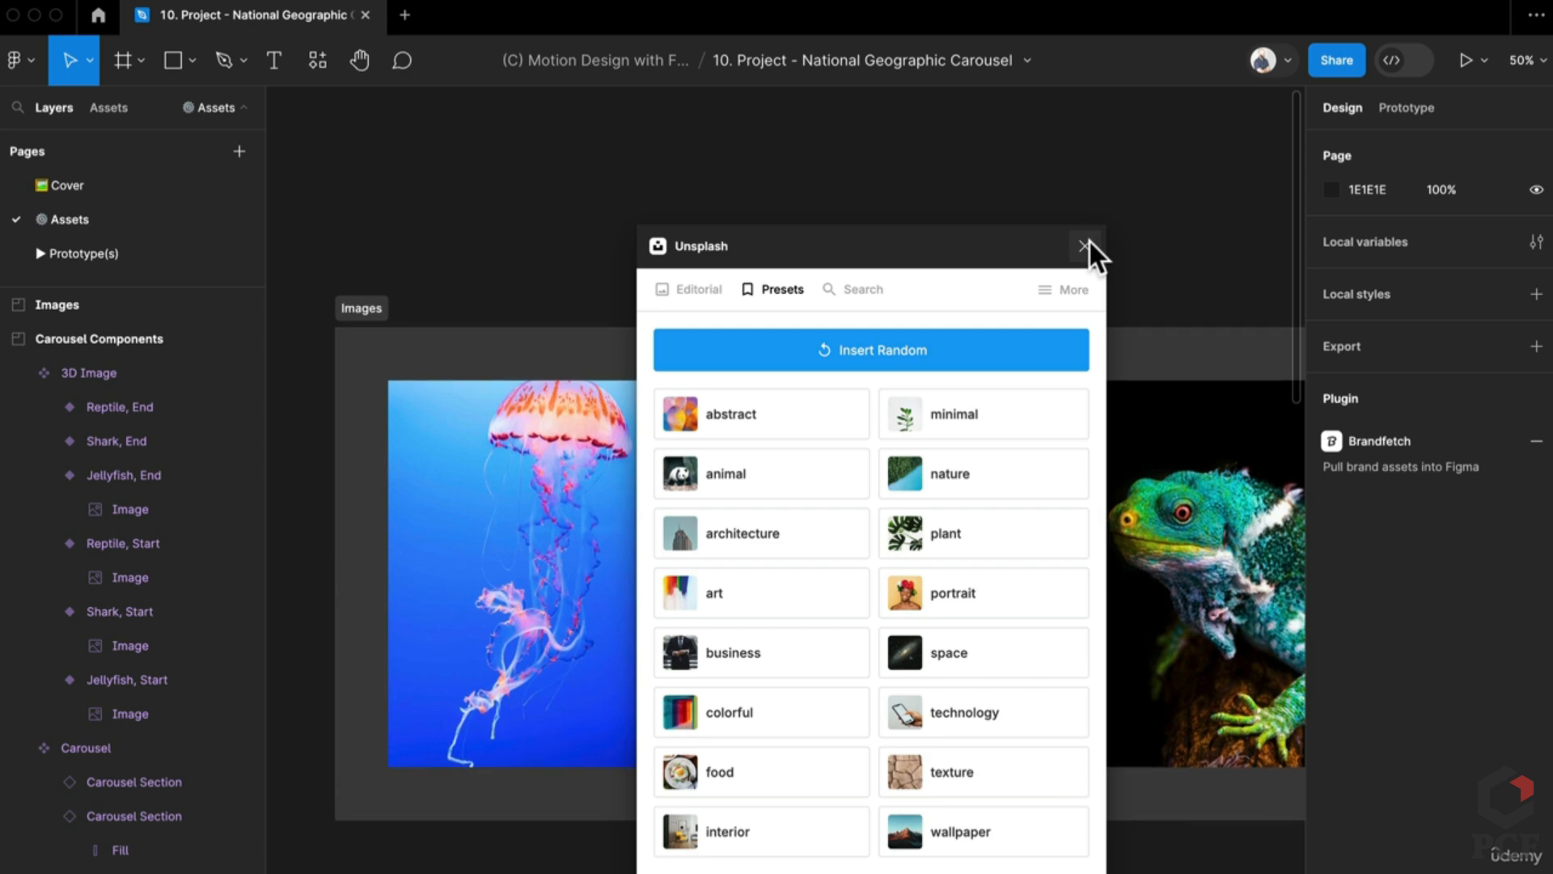
pyautogui.click(1085, 246)
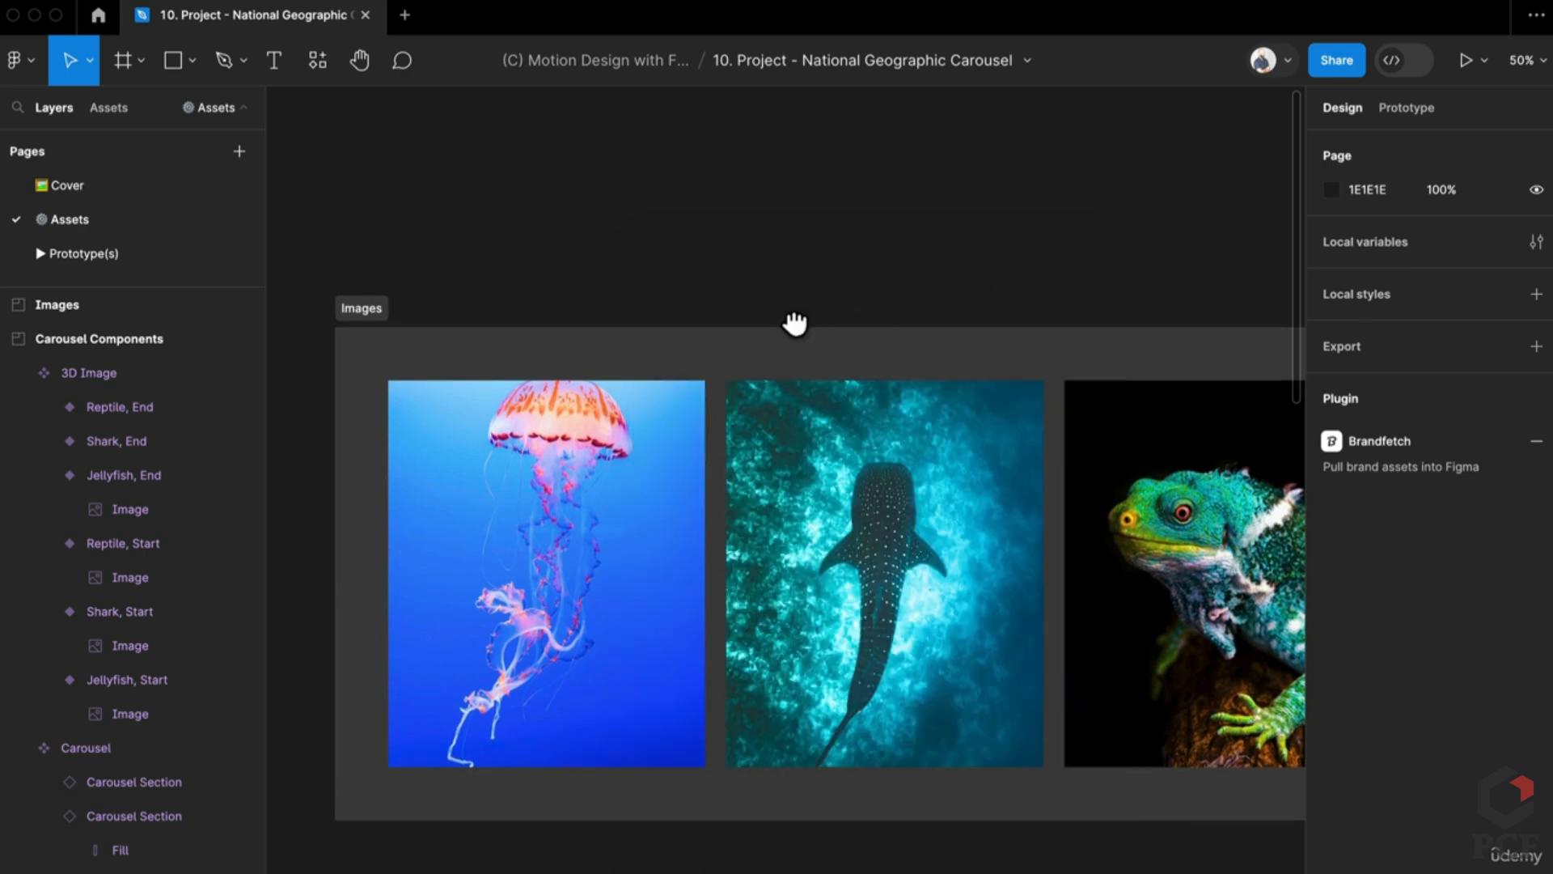
pyautogui.scroll(-3, 678, 482)
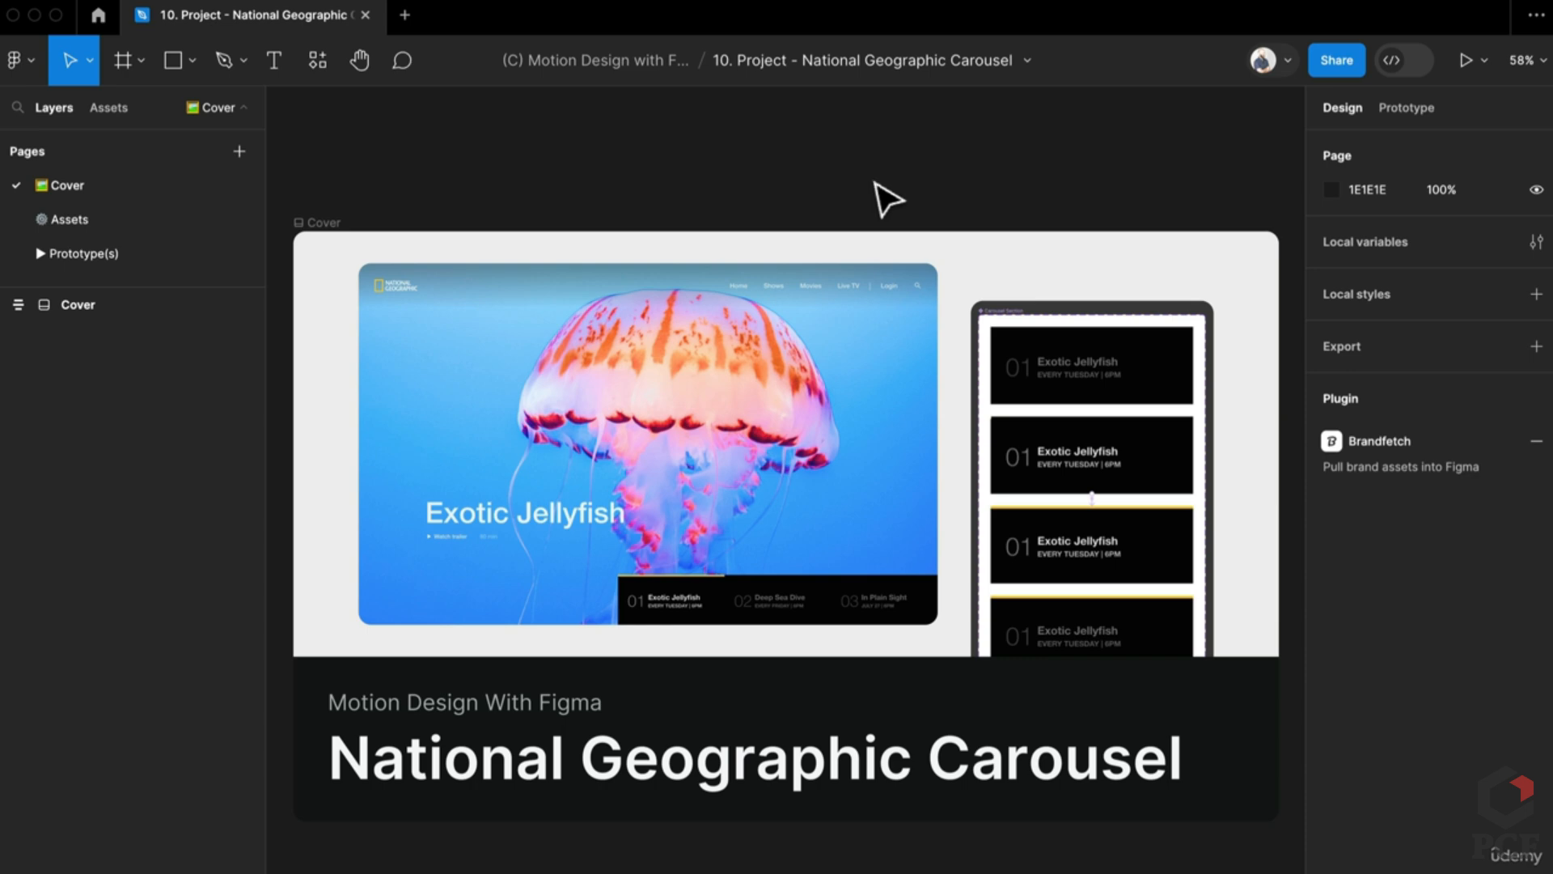
# Step: Open and dismiss the file options menu, then switch to the Assets page and browse the canvas
pyautogui.click(1024, 62)
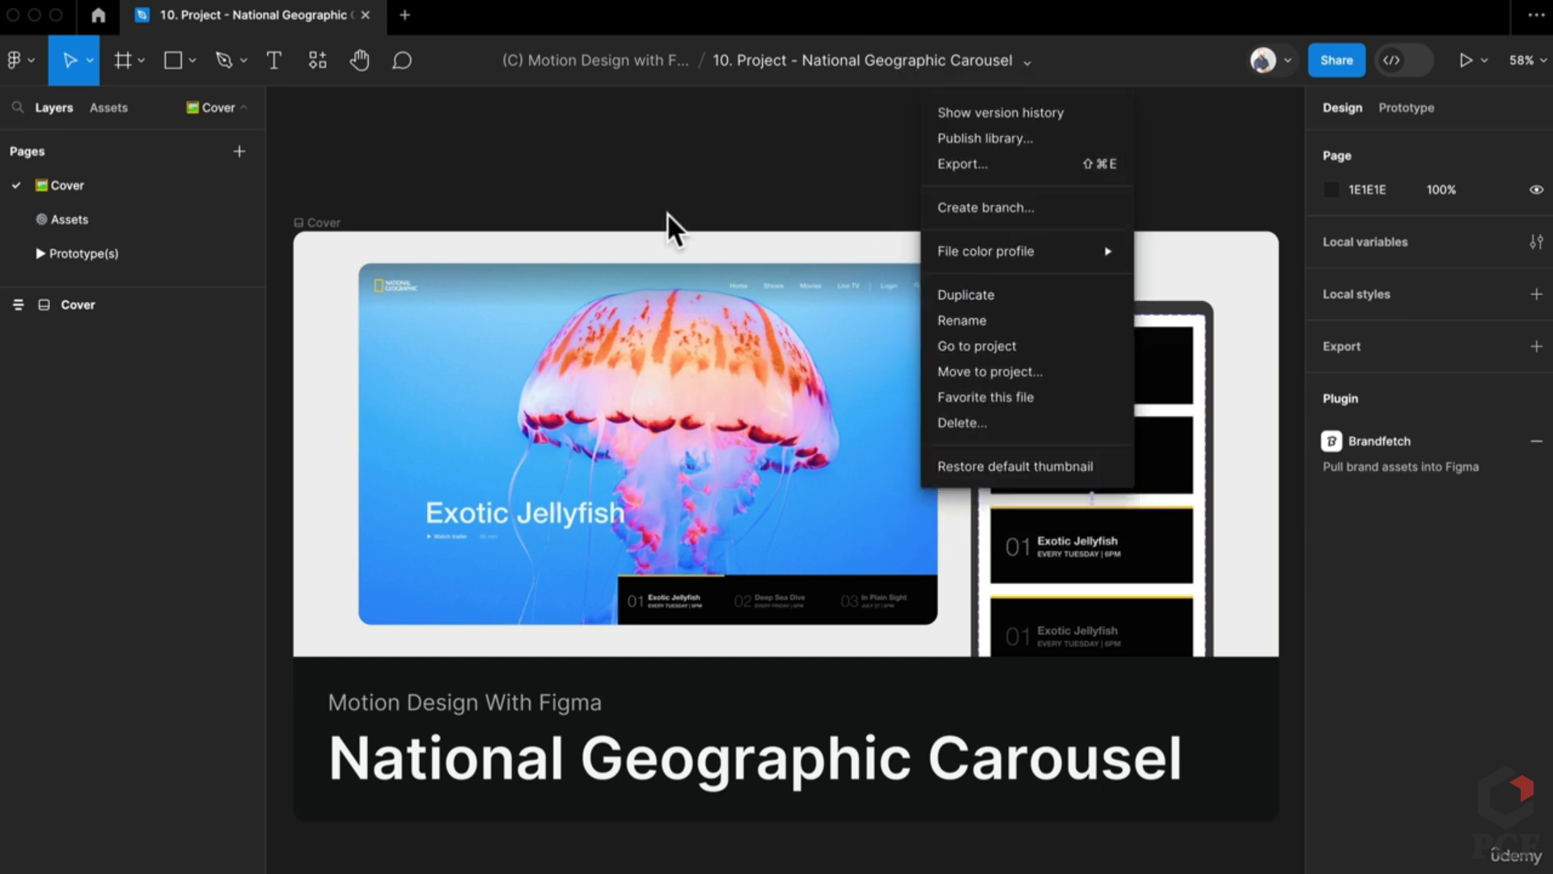
pyautogui.click(678, 232)
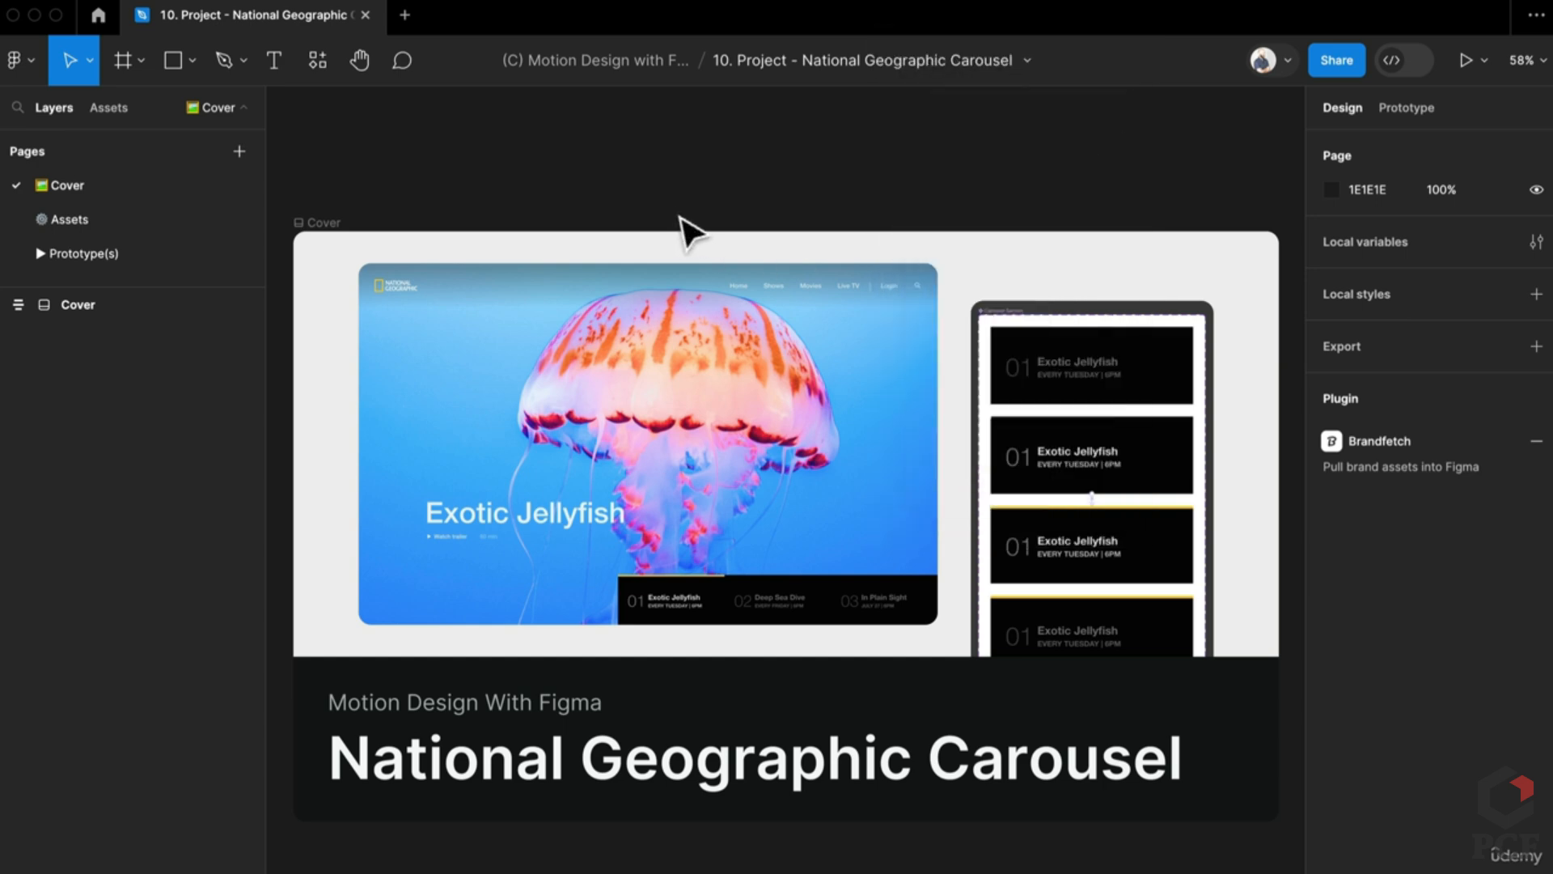
pyautogui.click(129, 218)
pyautogui.scroll(-3, 609, 508)
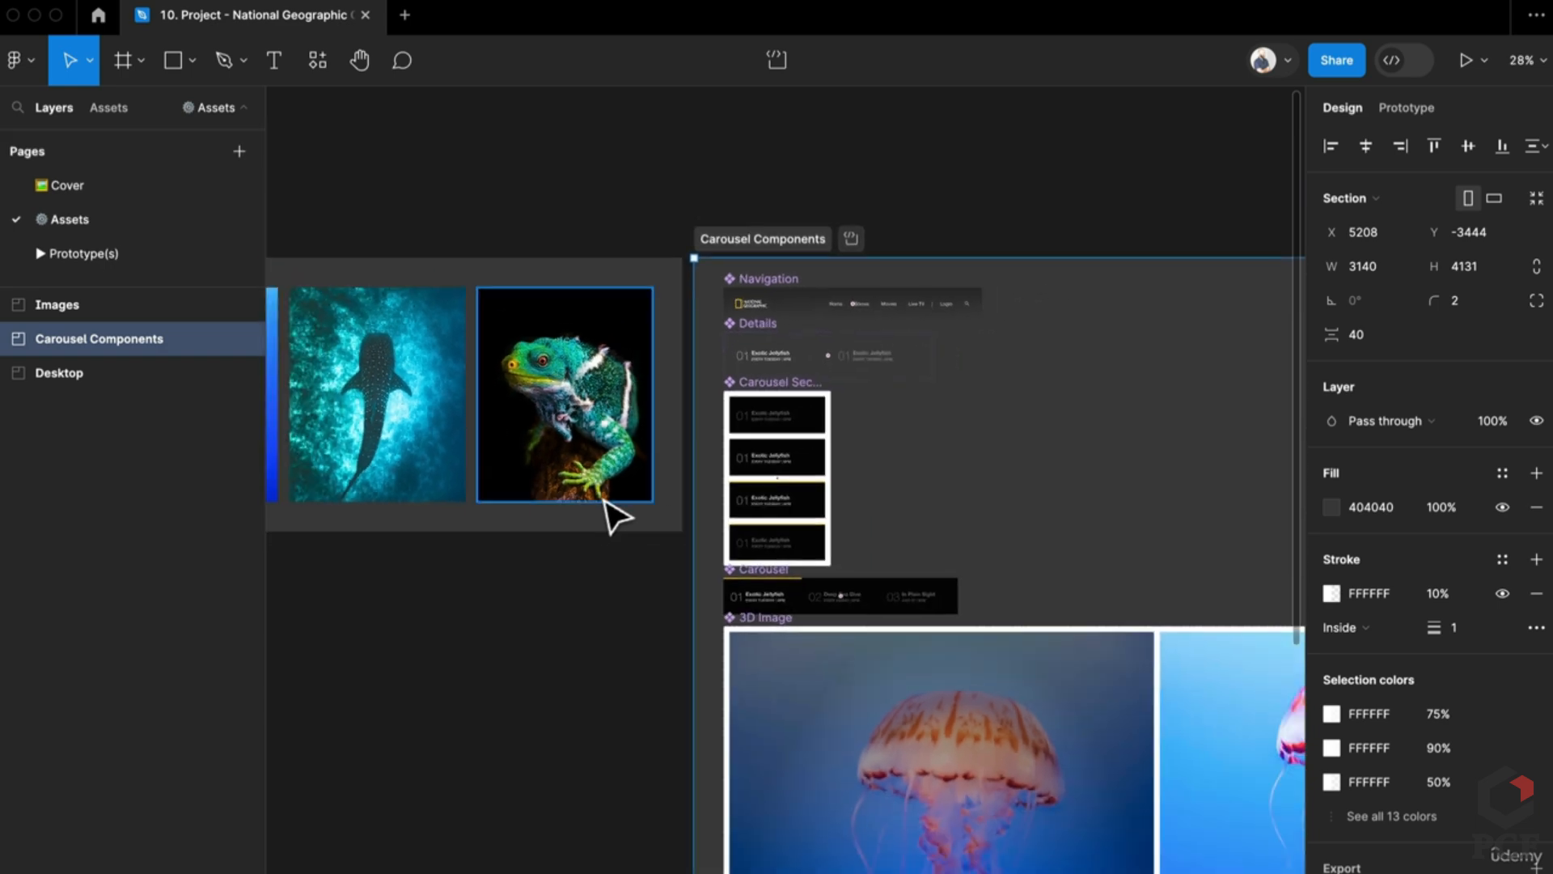
pyautogui.hscroll(-5, 609, 508)
pyautogui.hscroll(10, 704, 544)
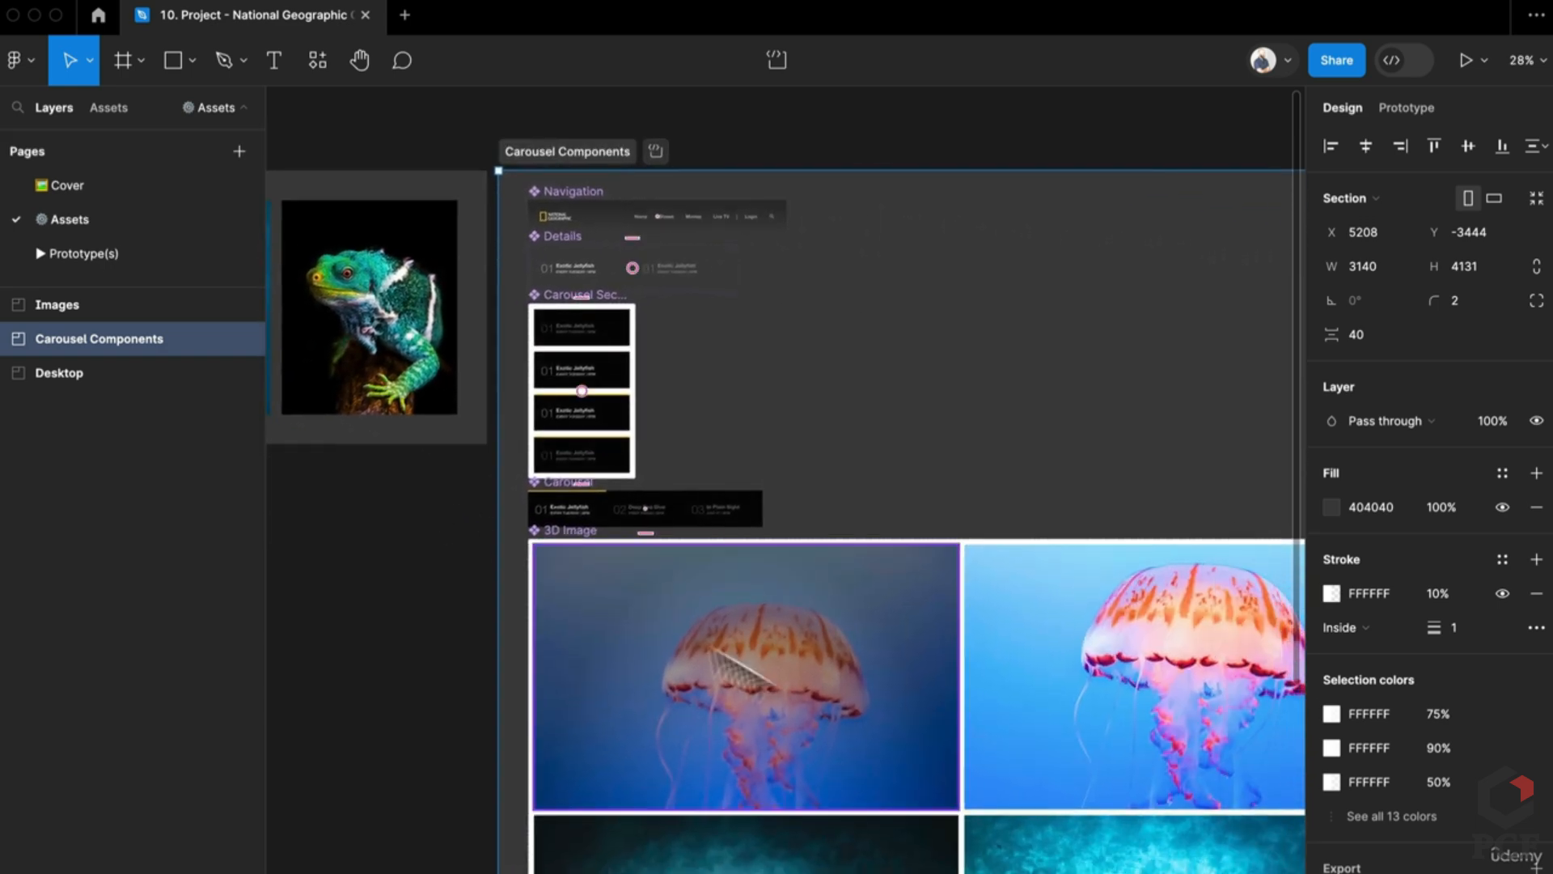
pyautogui.scroll(-3, 756, 746)
pyautogui.scroll(-3, 623, 598)
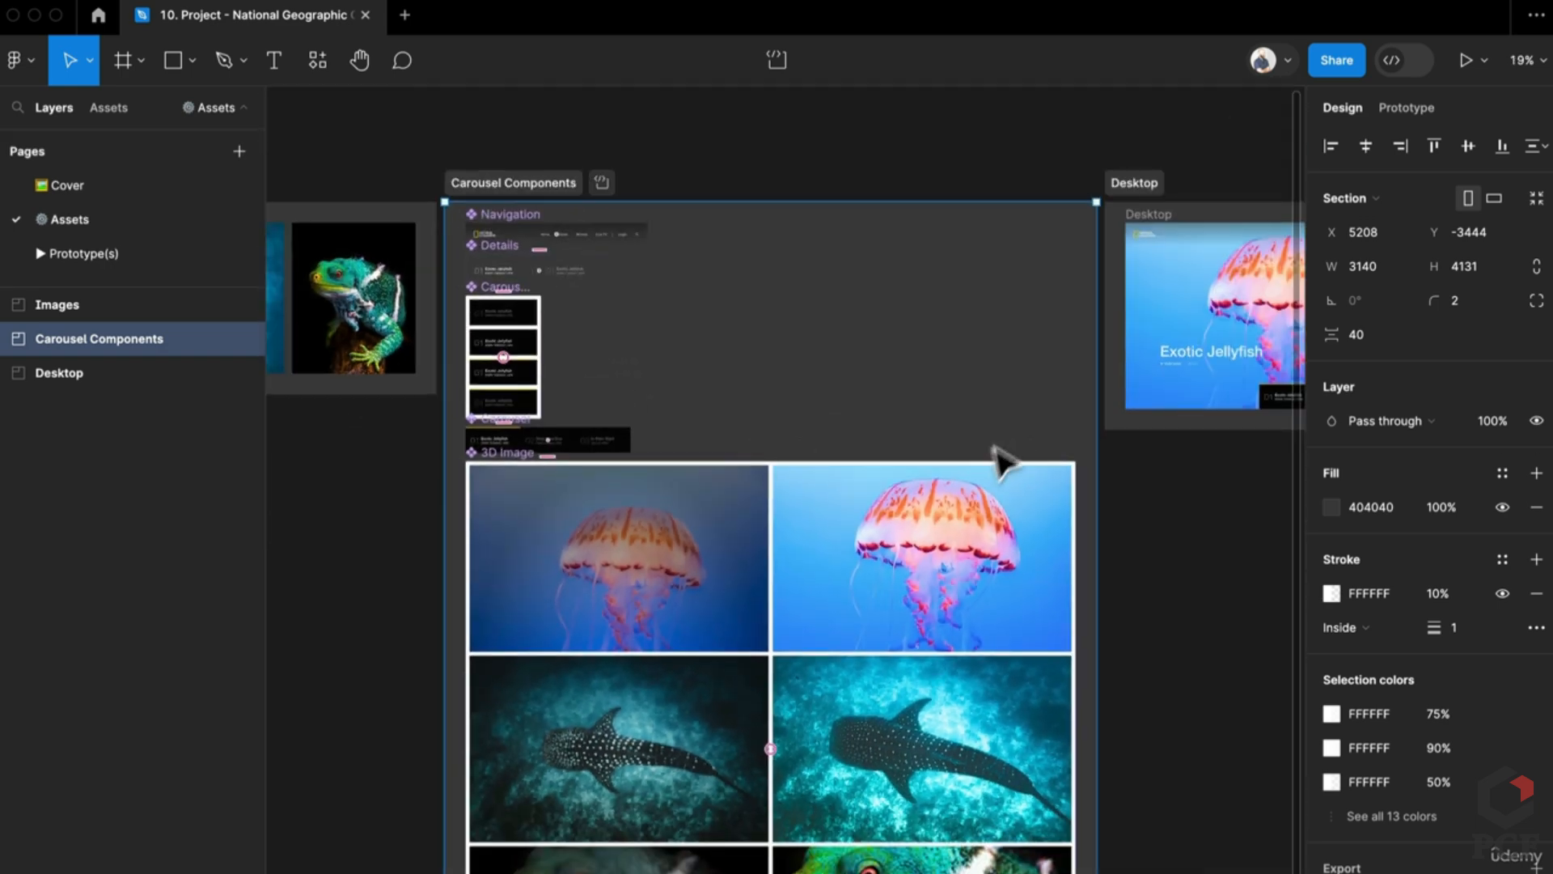
pyautogui.hscroll(10, 1002, 454)
pyautogui.scroll(2, 1001, 454)
pyautogui.scroll(3, 809, 461)
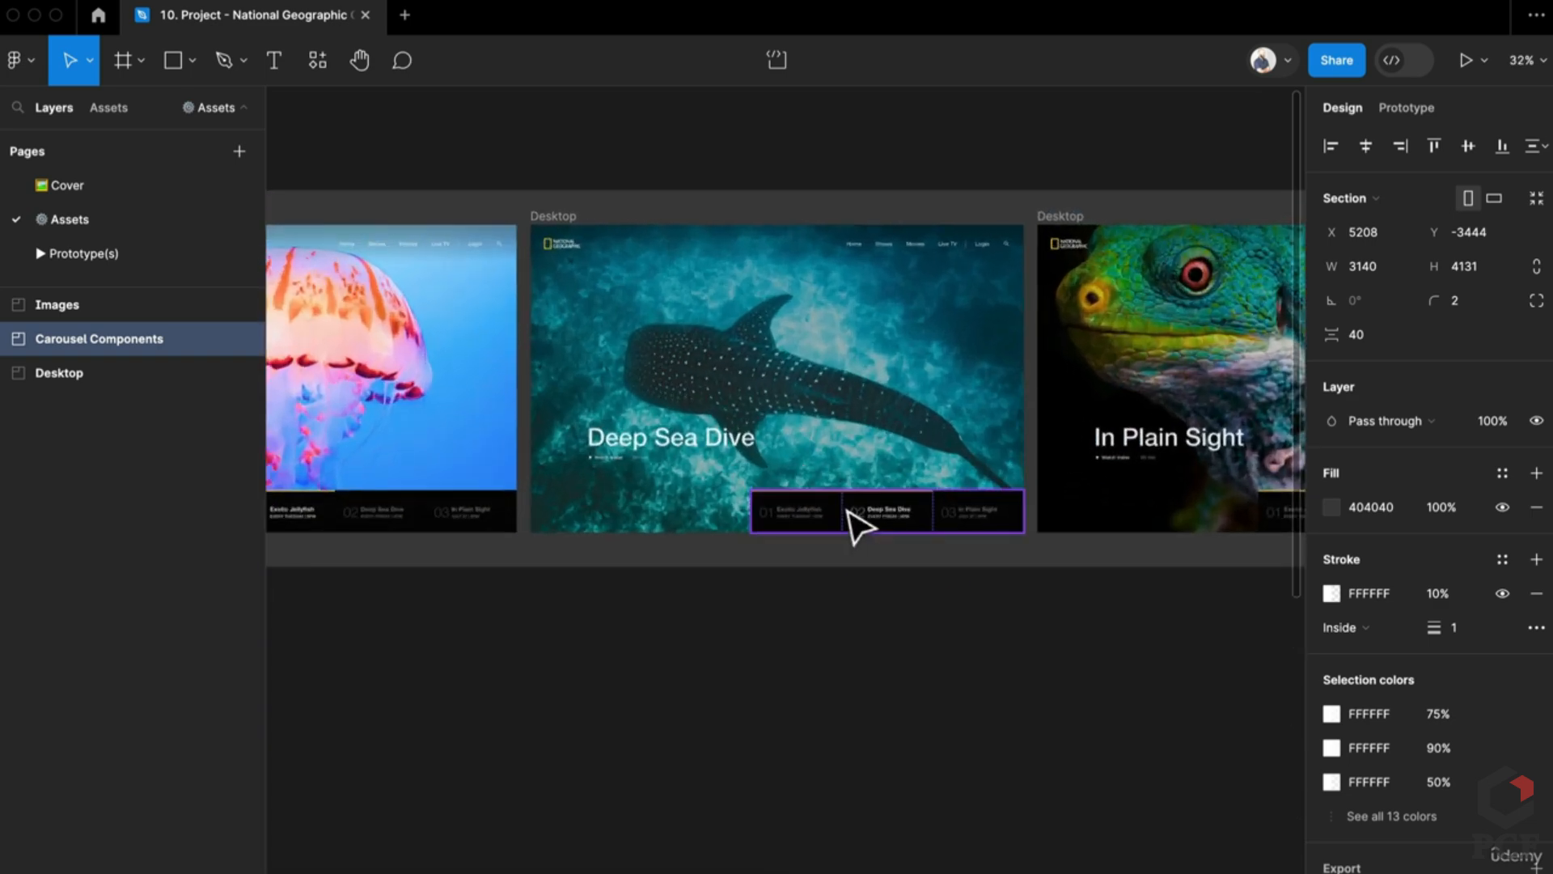
# Step: Select the Carousel Section variant Is Current=True, Animation beside the Deep Sea Dive frame
pyautogui.doubleClick(809, 524)
pyautogui.hscroll(-5, 890, 534)
pyautogui.hscroll(-3, 652, 454)
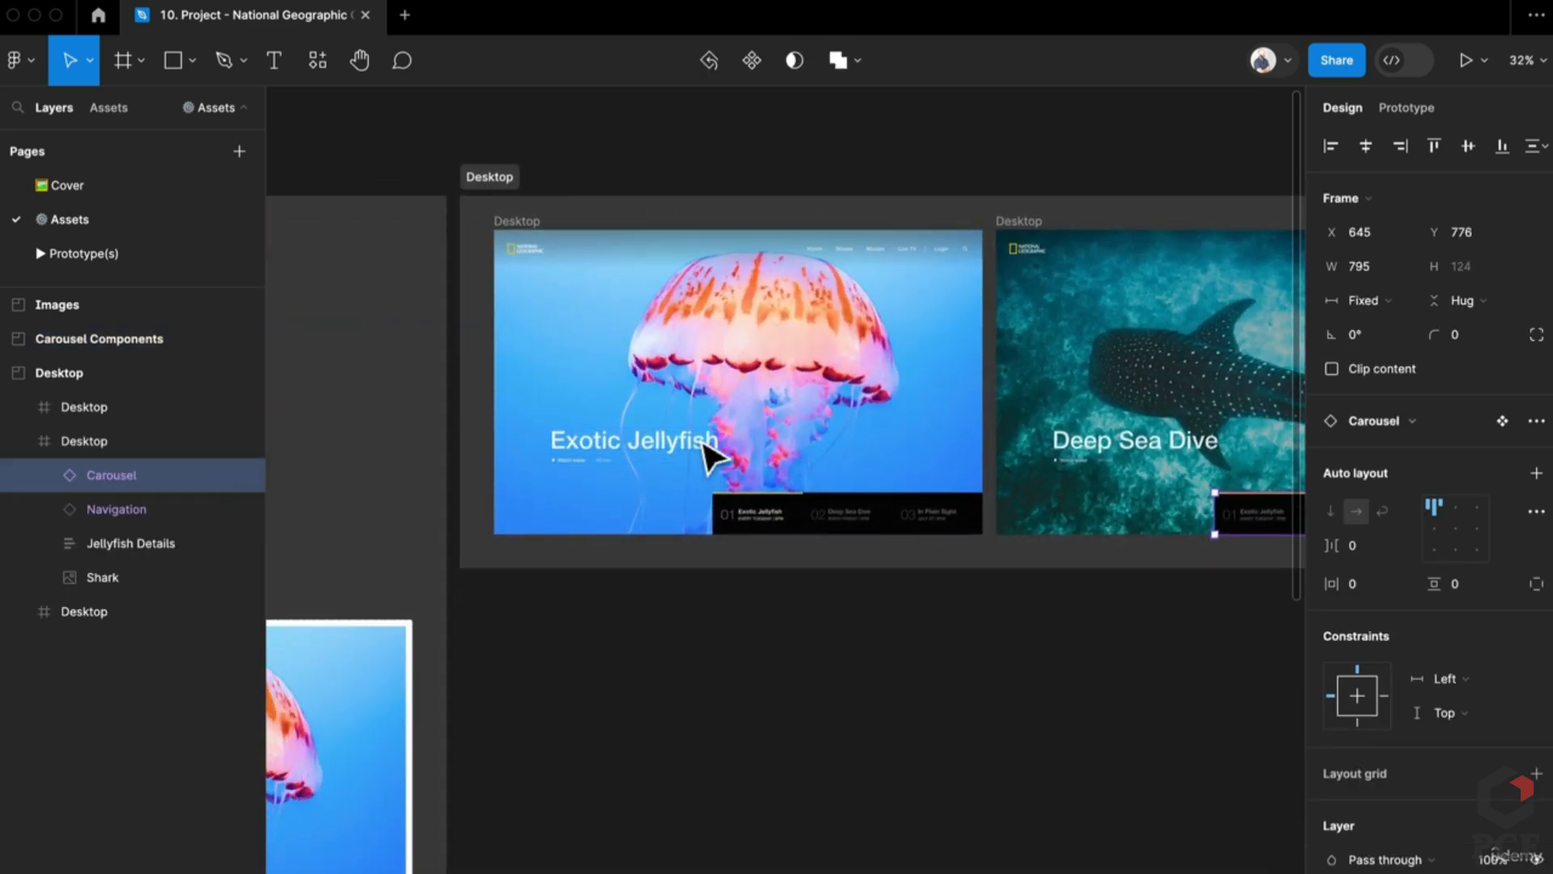
pyautogui.scroll(-5, 711, 451)
pyautogui.hscroll(-5, 781, 453)
pyautogui.scroll(5, 779, 453)
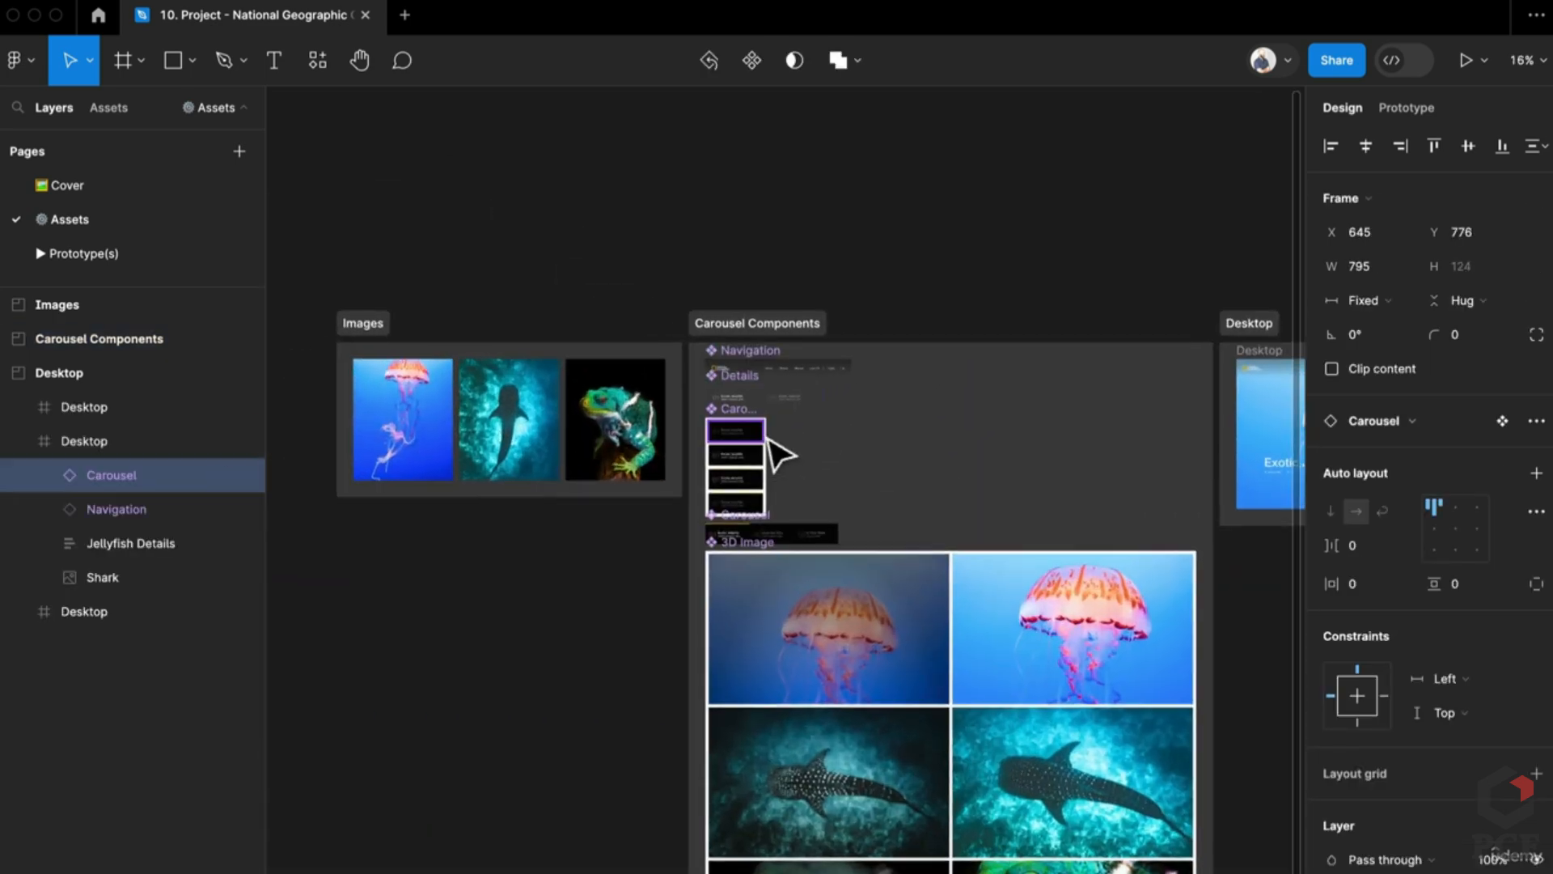
pyautogui.hscroll(5, 955, 450)
pyautogui.scroll(5, 473, 543)
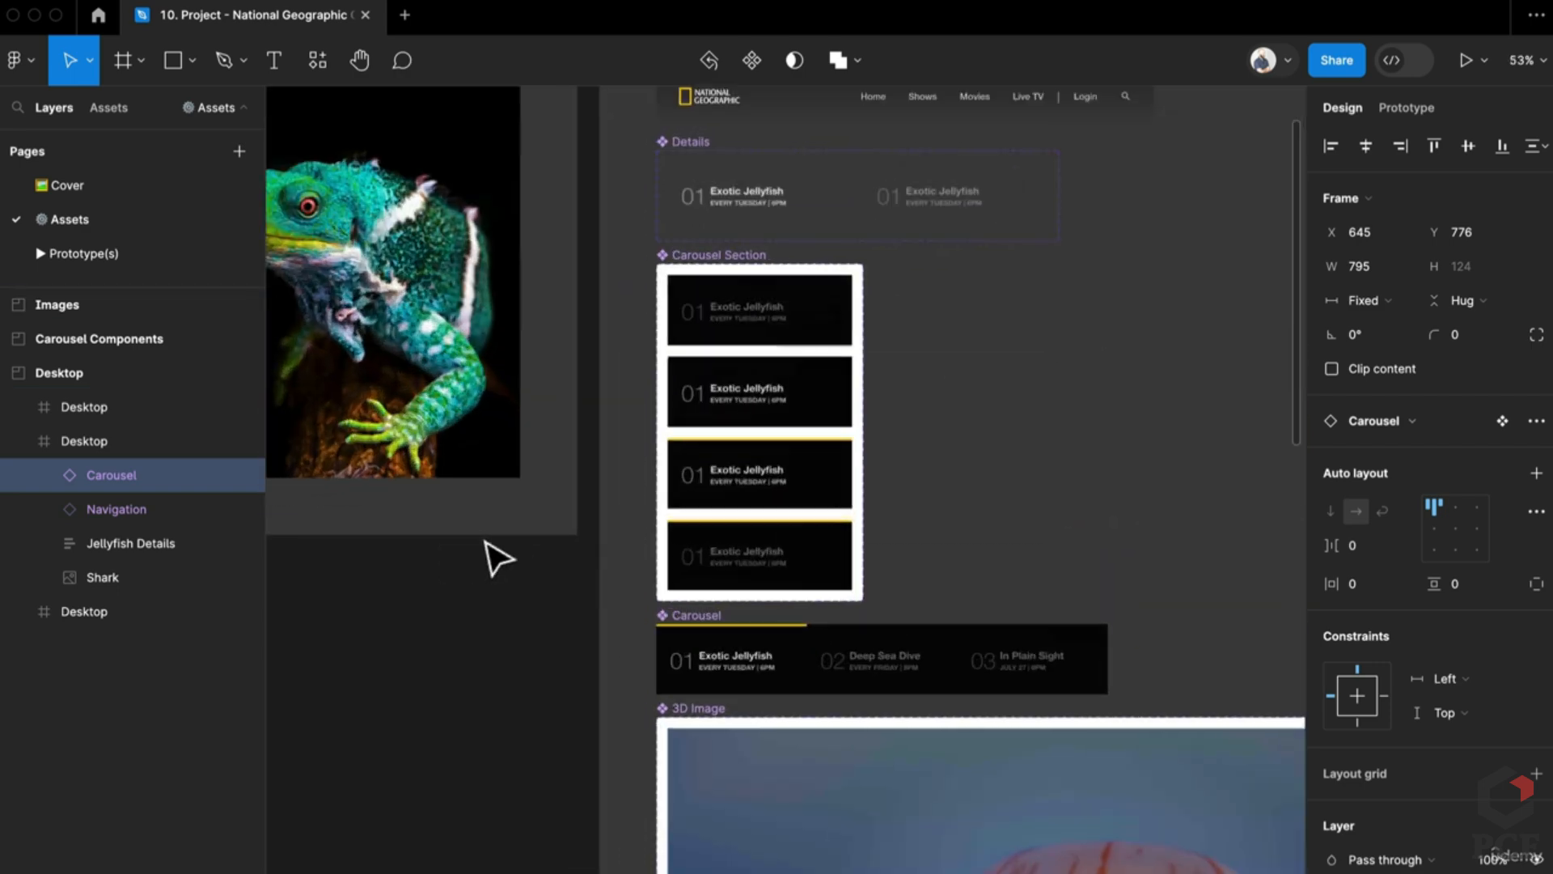
pyautogui.click(791, 479)
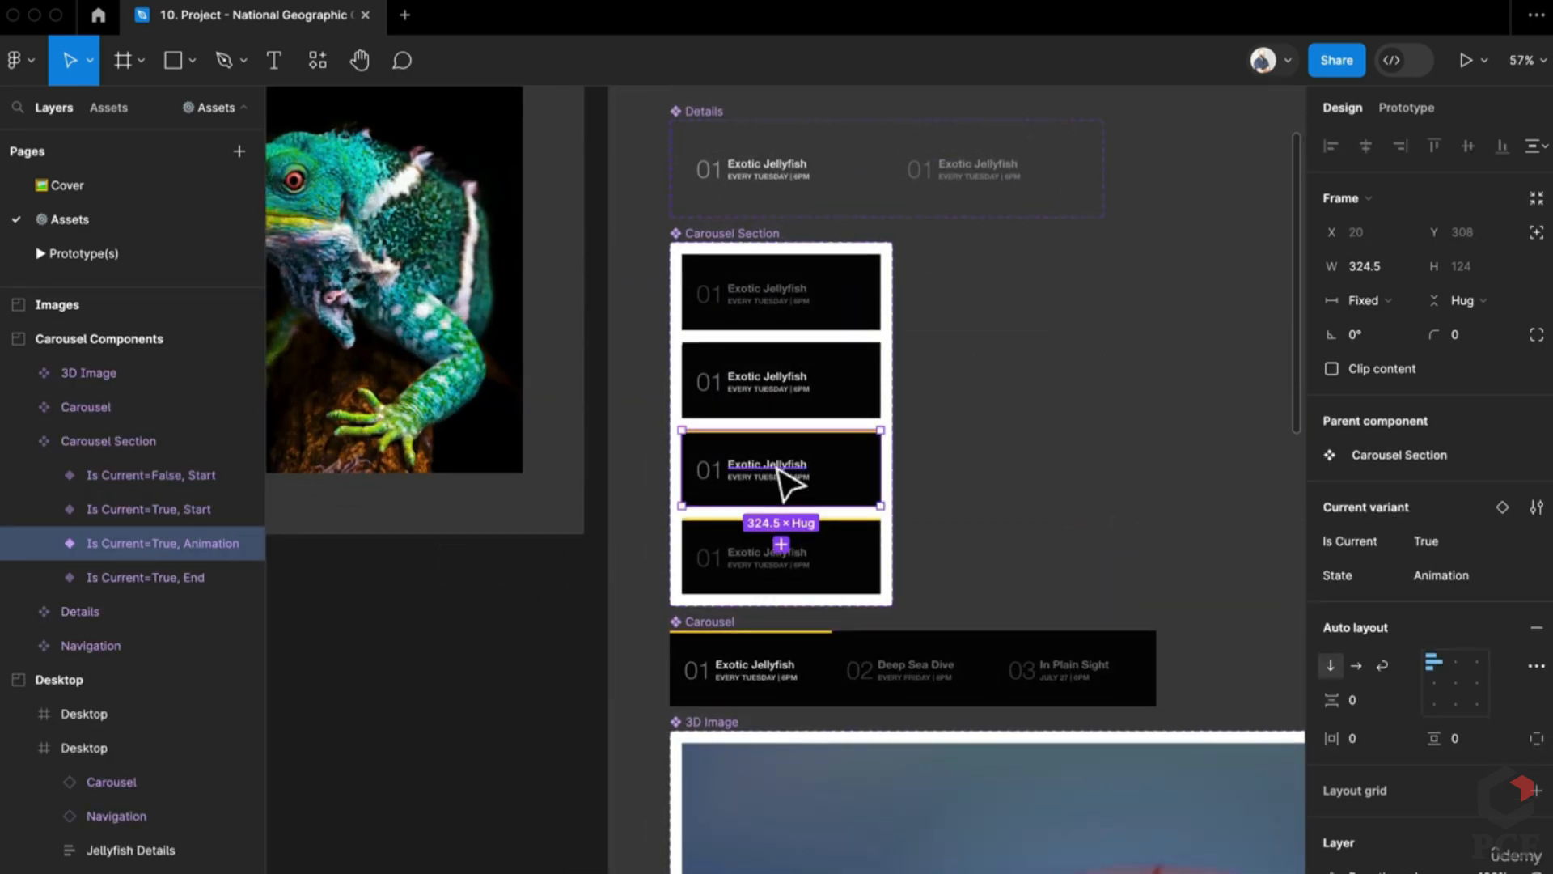
pyautogui.scroll(2, 789, 482)
pyautogui.scroll(-5, 631, 631)
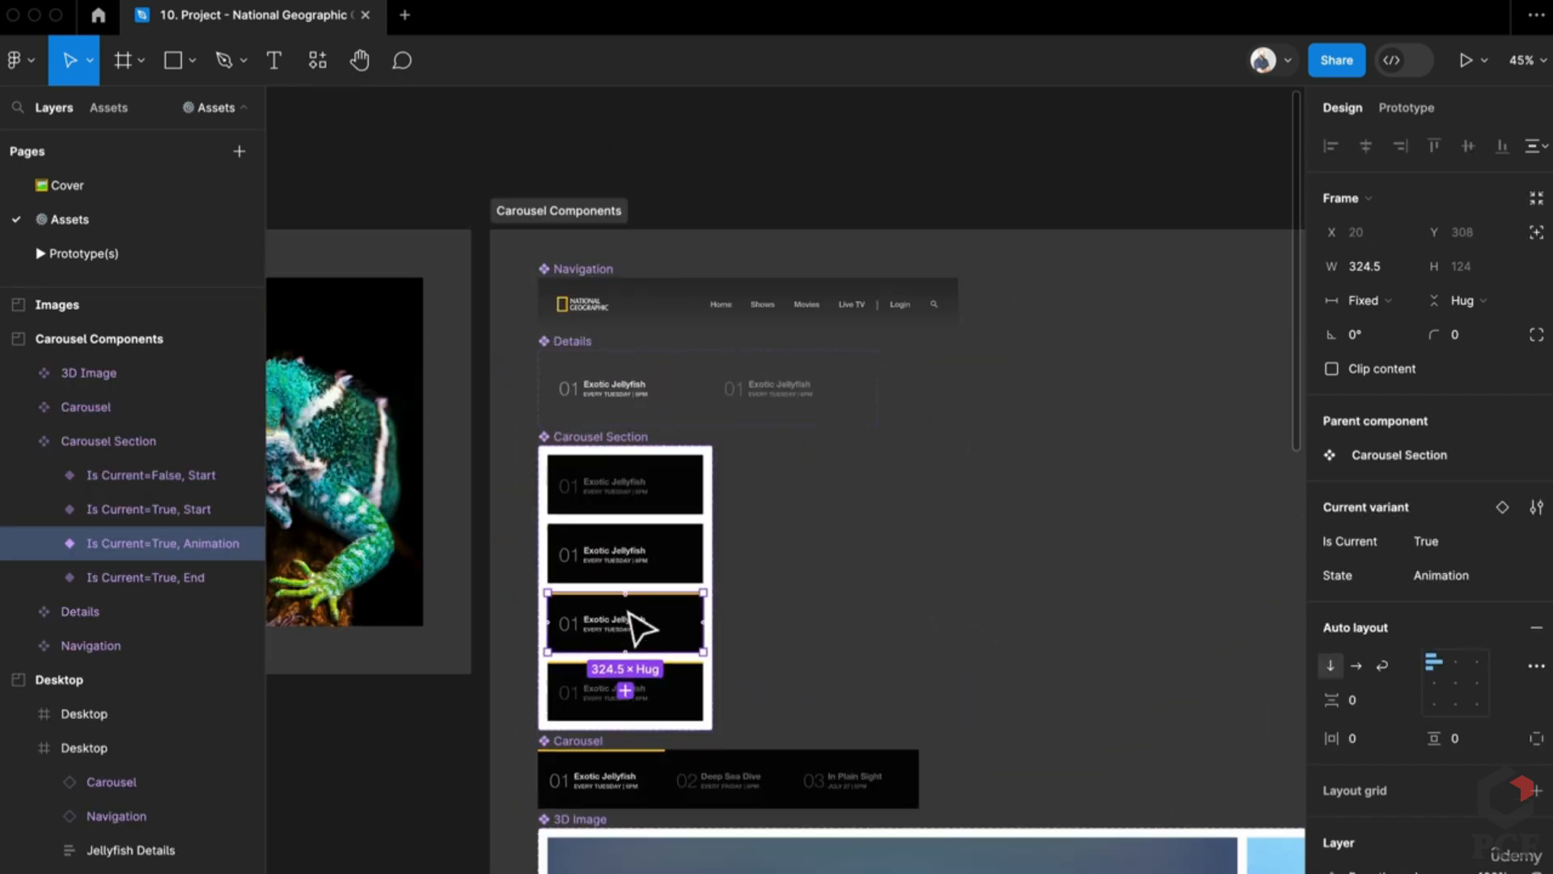
pyautogui.scroll(5, 634, 628)
pyautogui.scroll(5, 607, 801)
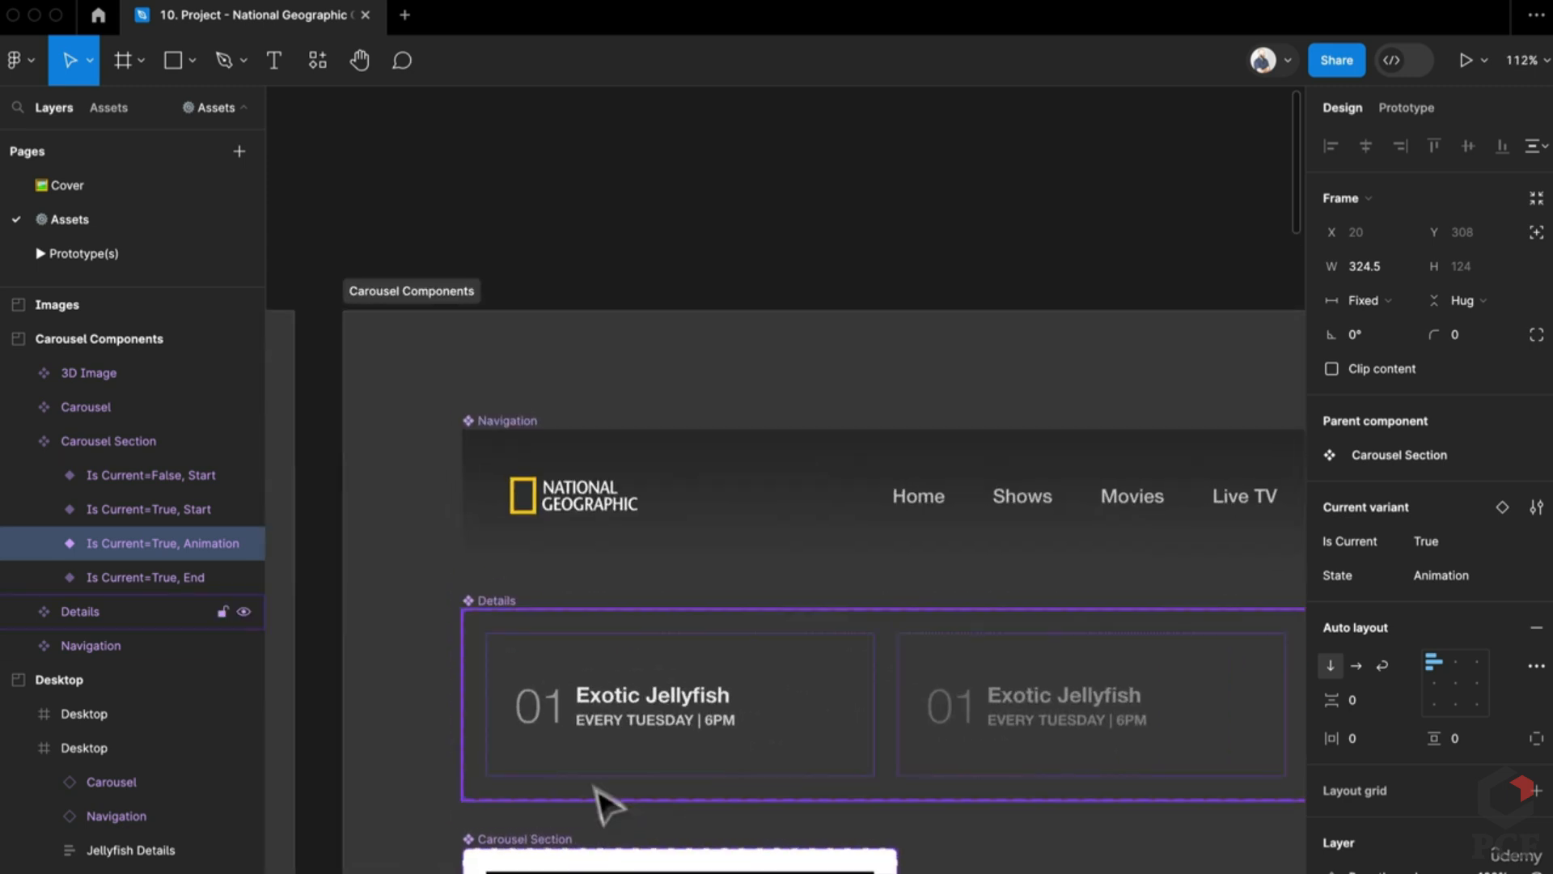
pyautogui.scroll(-5, 502, 589)
pyautogui.click(534, 511)
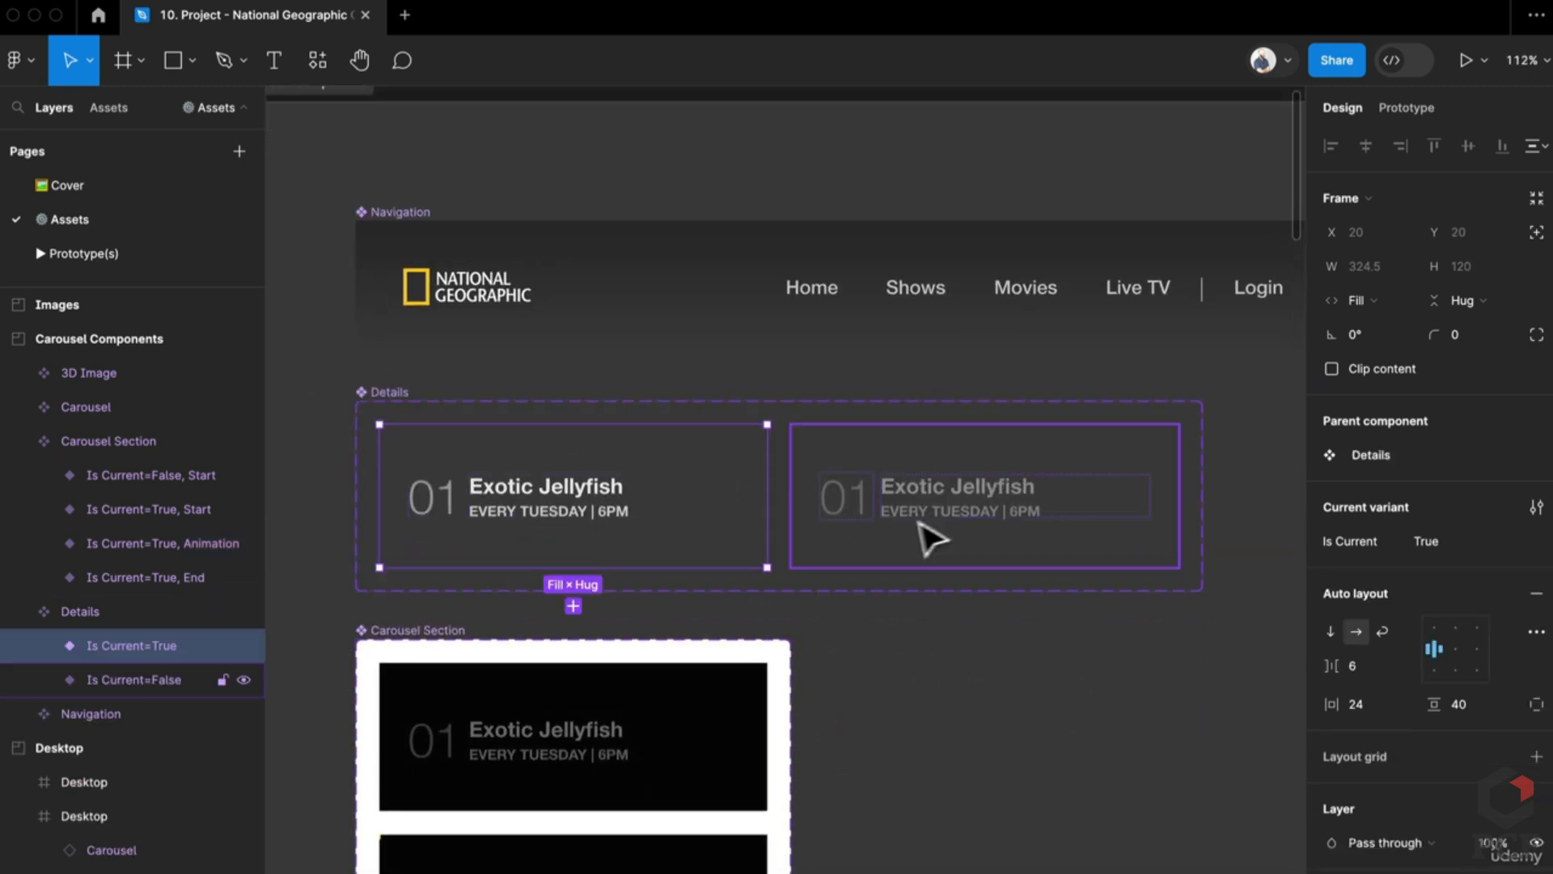
pyautogui.scroll(-1, 538, 565)
pyautogui.scroll(-1, 561, 725)
pyautogui.scroll(-3, 638, 486)
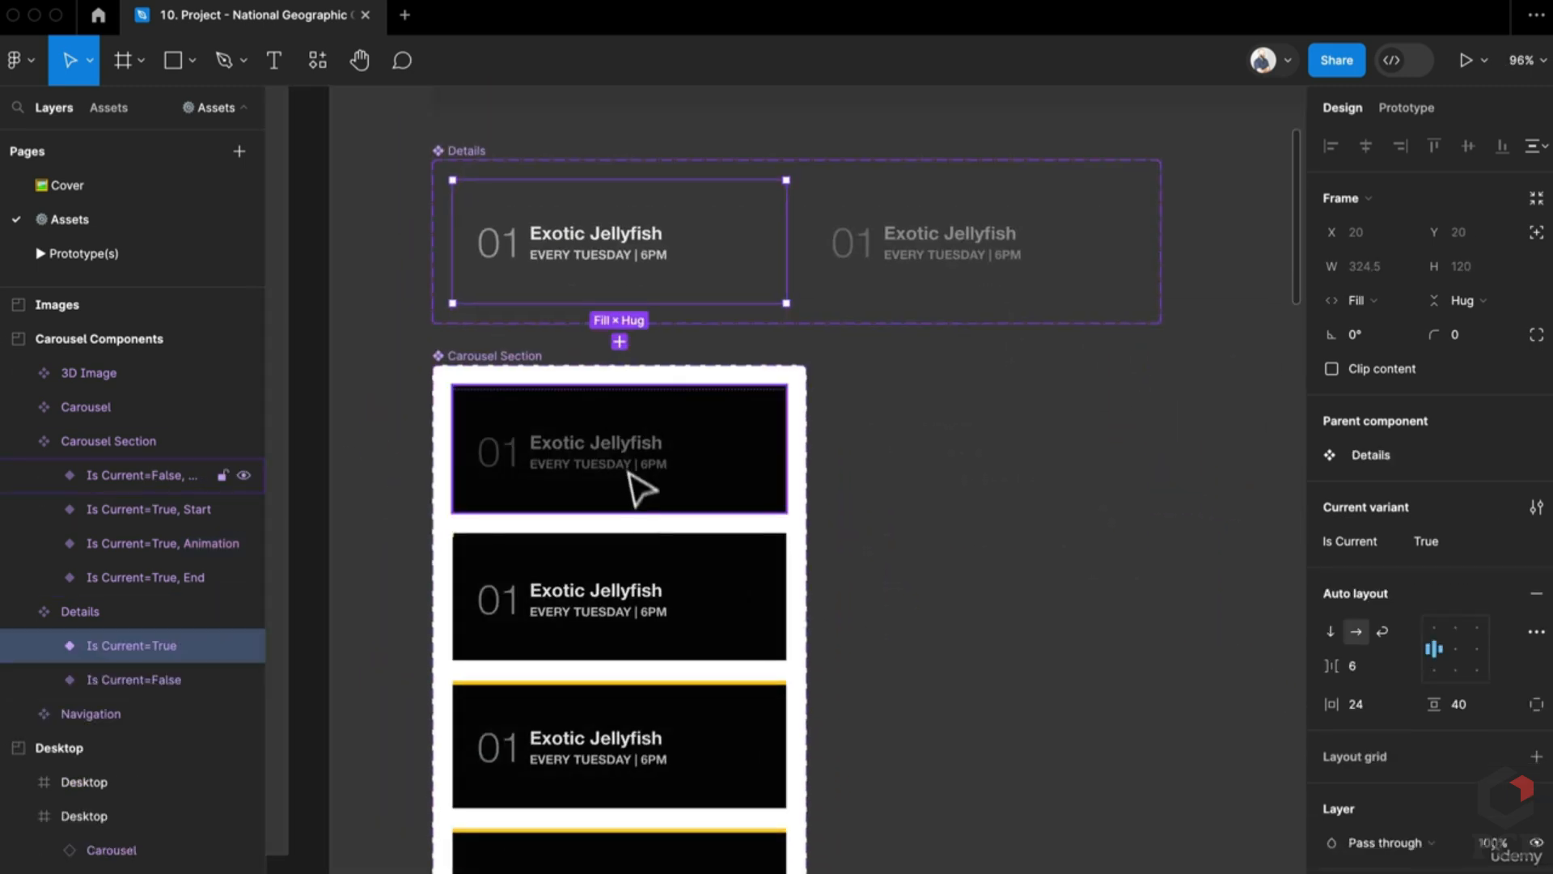
pyautogui.click(638, 628)
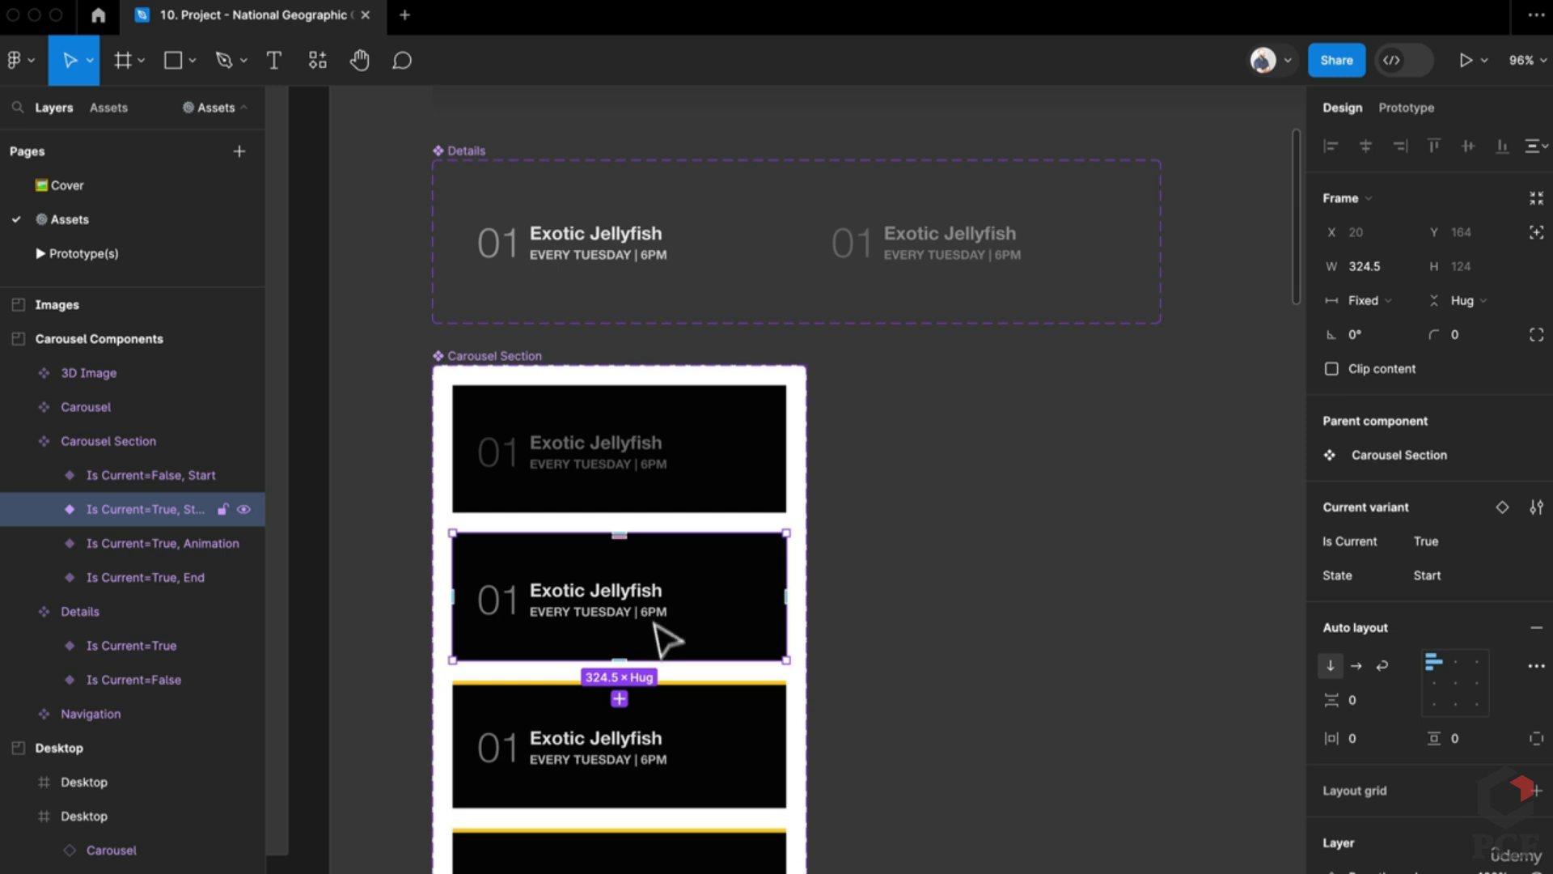
pyautogui.scroll(-2, 644, 600)
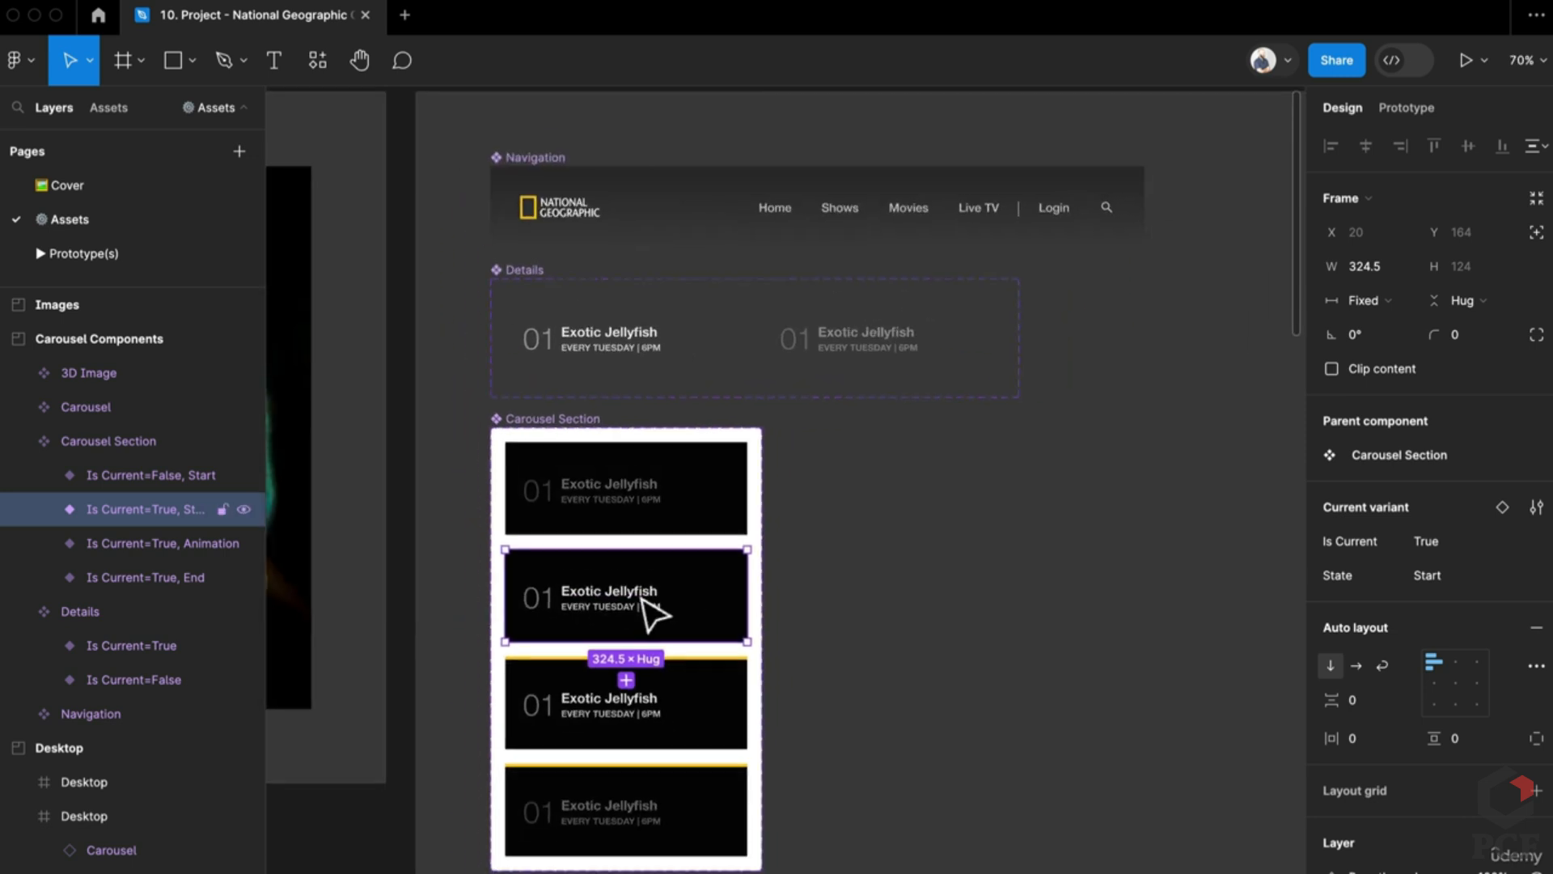
pyautogui.scroll(-5, 643, 600)
pyautogui.scroll(4, 641, 599)
pyautogui.scroll(-1, 712, 567)
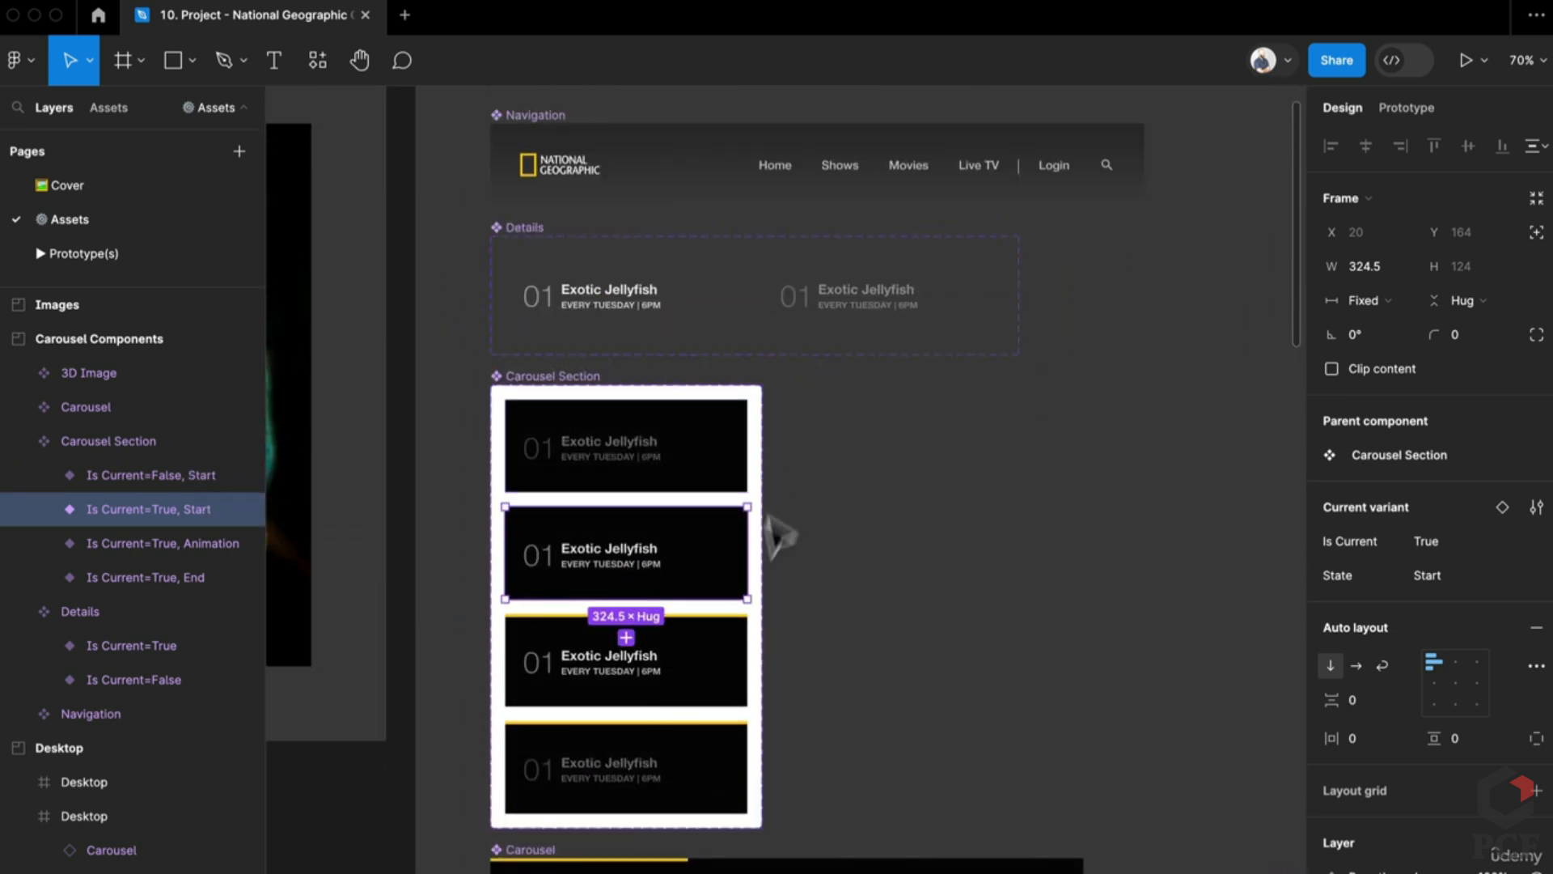
pyautogui.click(720, 469)
pyautogui.moveTo(720, 469); pyautogui.dragTo(1068, 478)
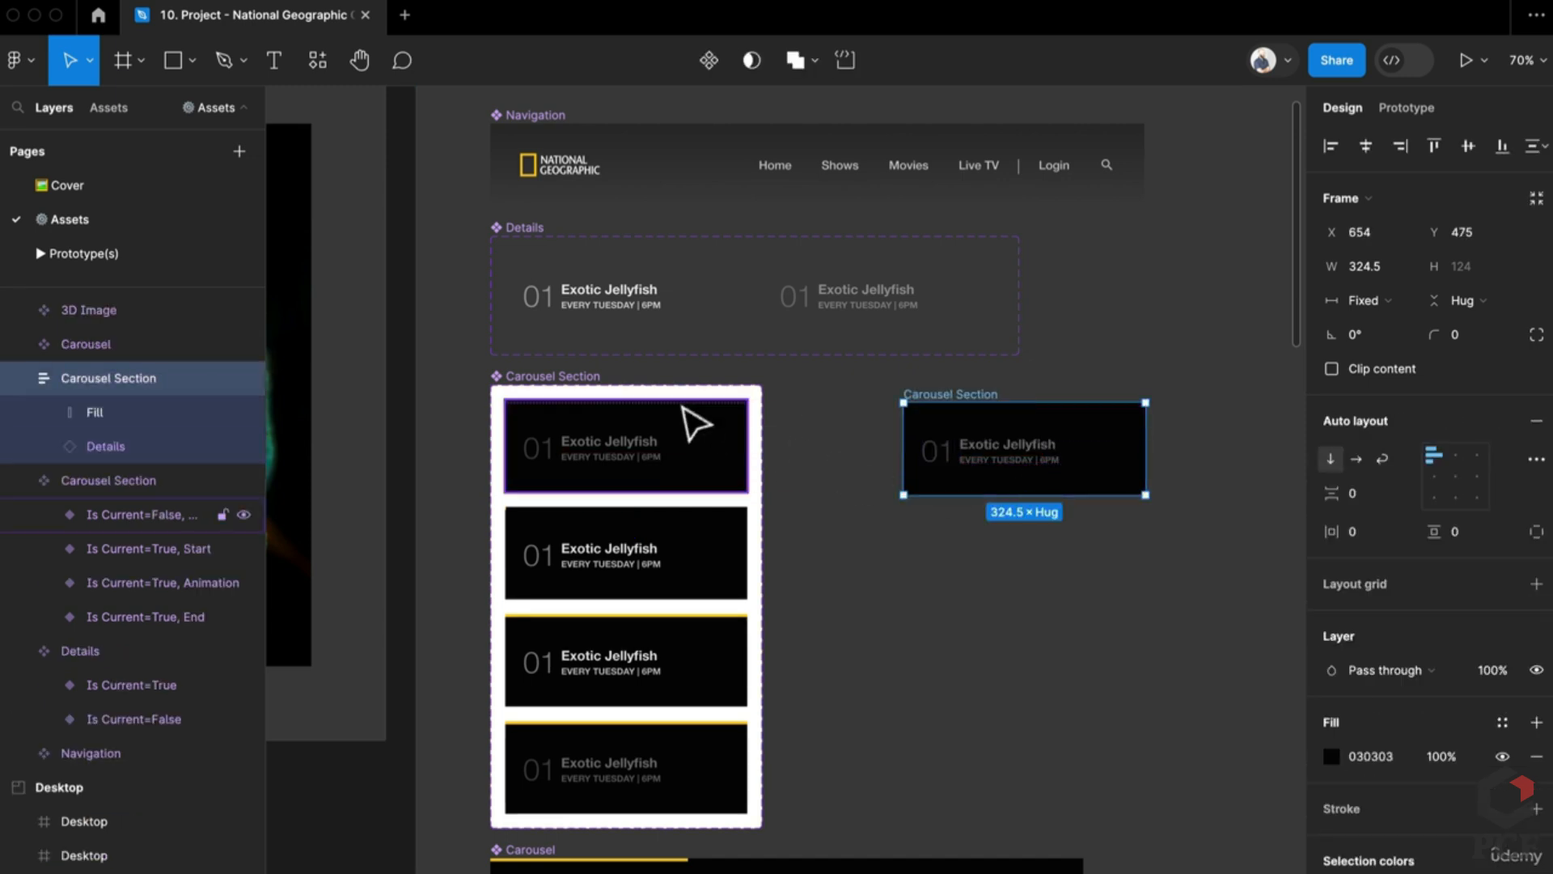
# Step: Select the copied card's nested Details instance, detach it with Ctrl+Alt+B, and reselect the copy
pyautogui.click(542, 382)
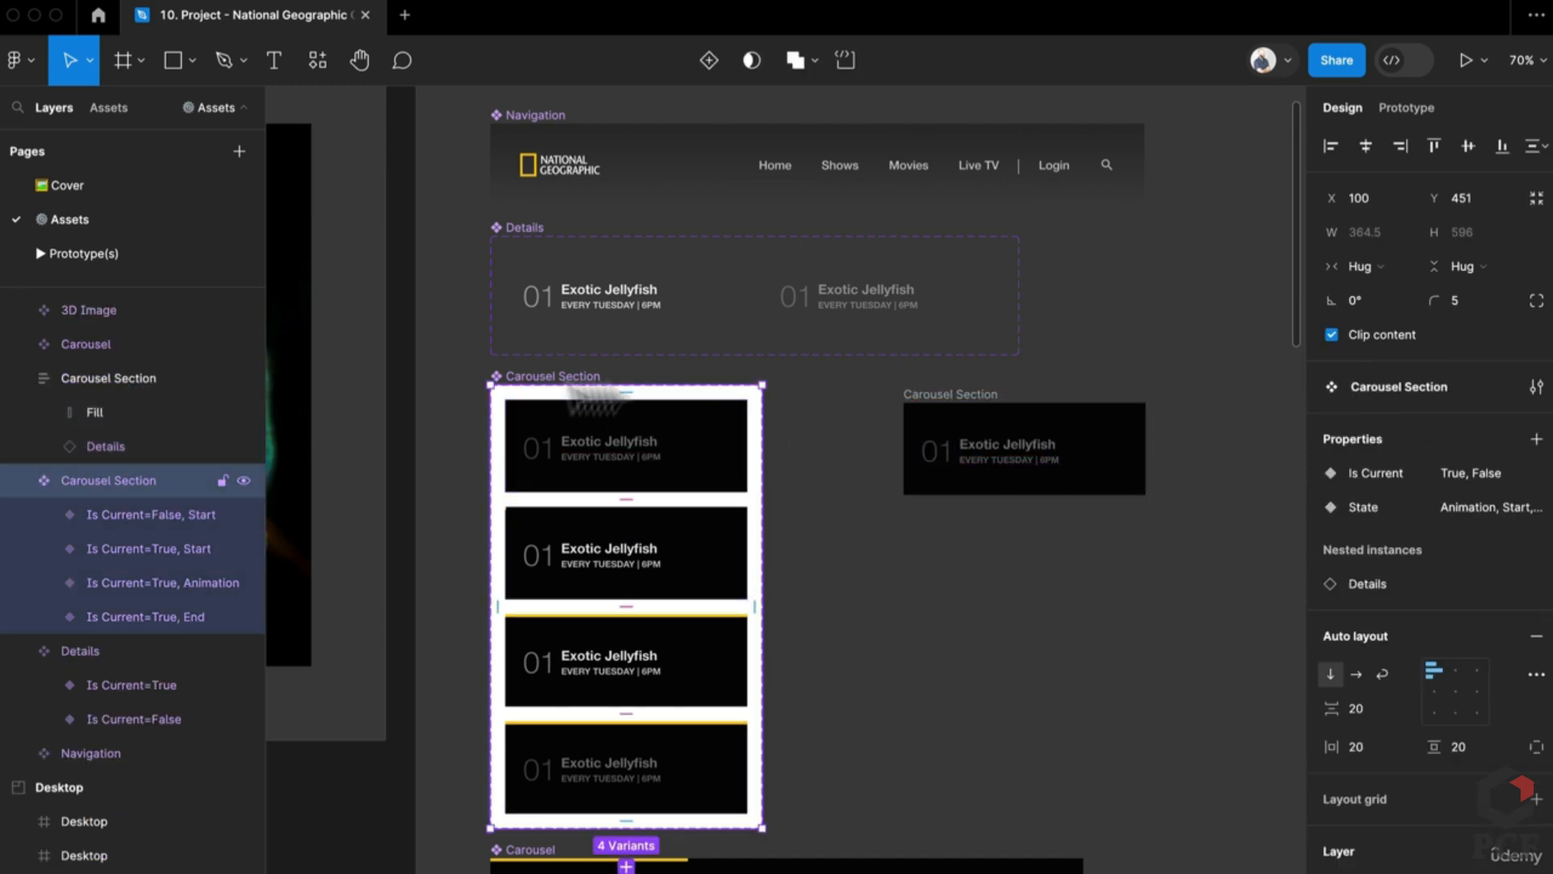
pyautogui.click(959, 406)
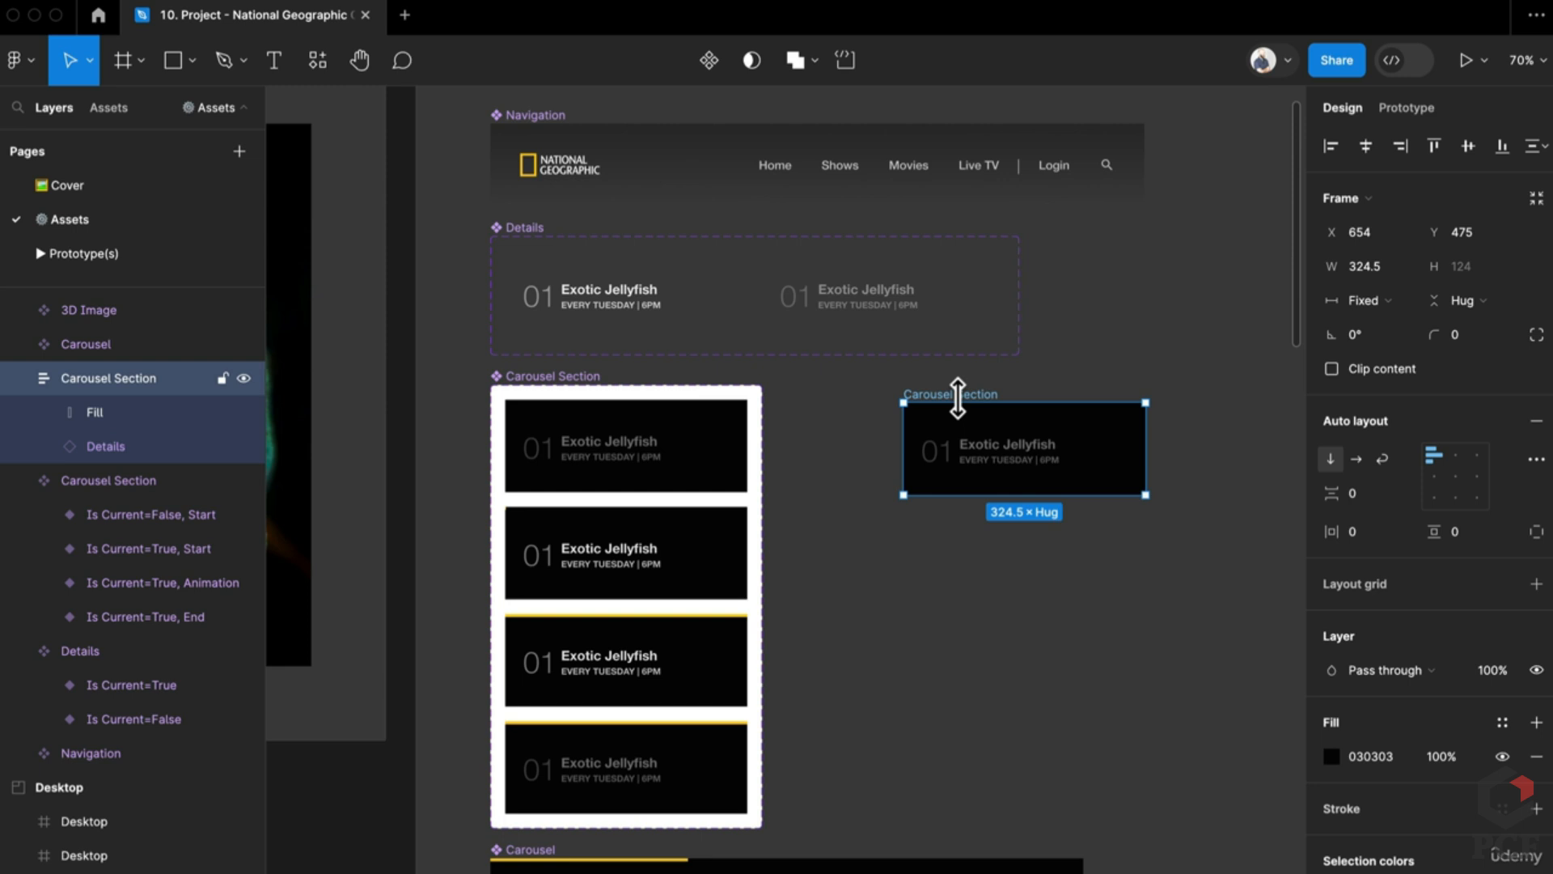
pyautogui.doubleClick(1027, 462)
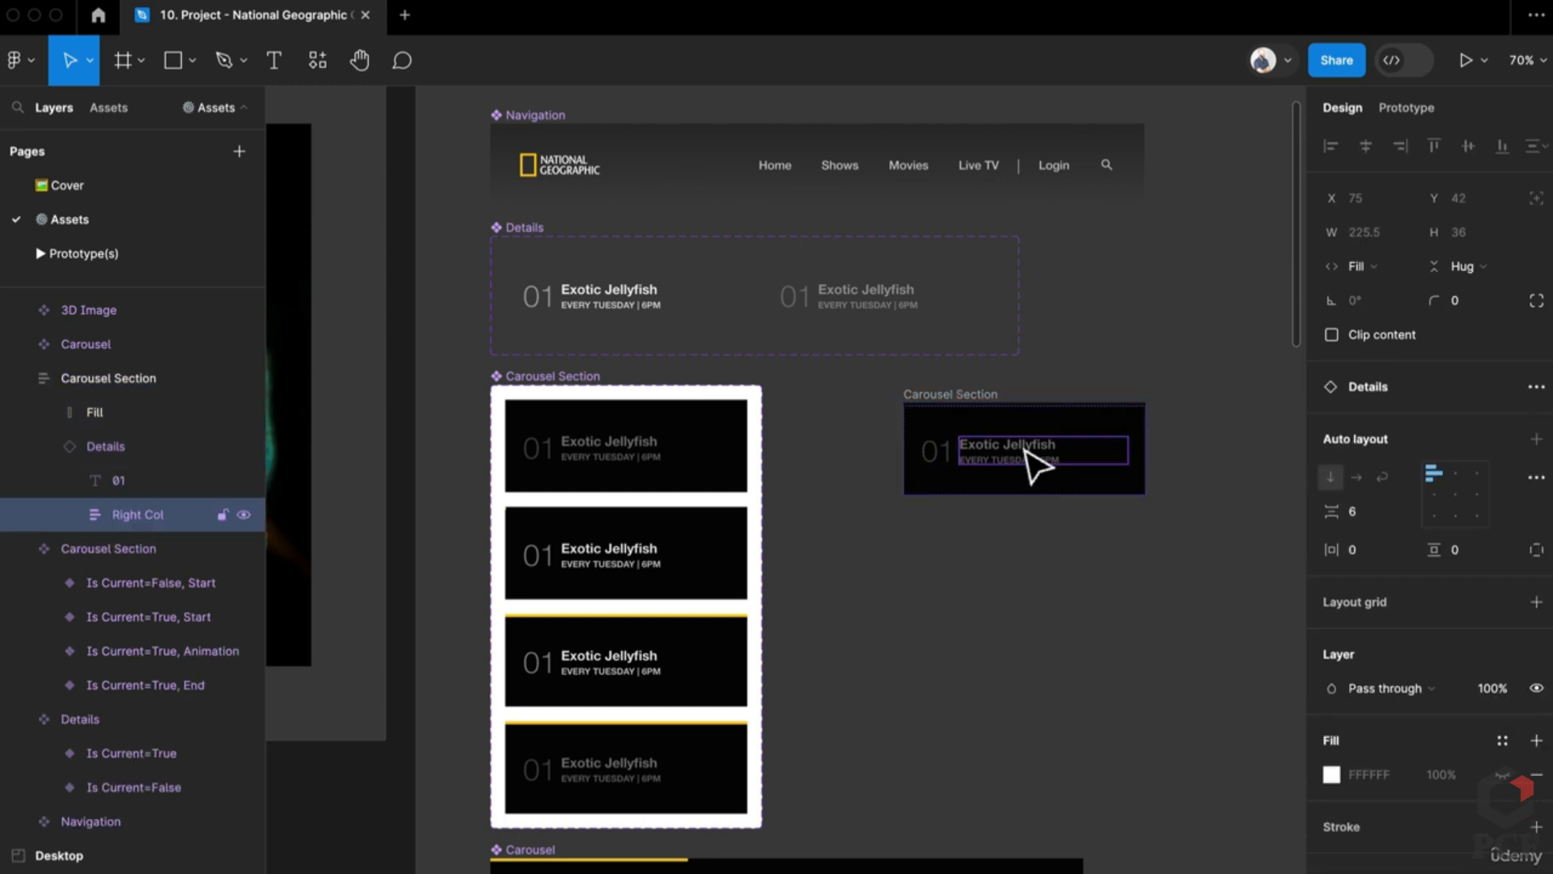
pyautogui.moveTo(73, 446); pyautogui.dragTo(152, 442)
pyautogui.click(152, 527)
pyautogui.click(145, 444)
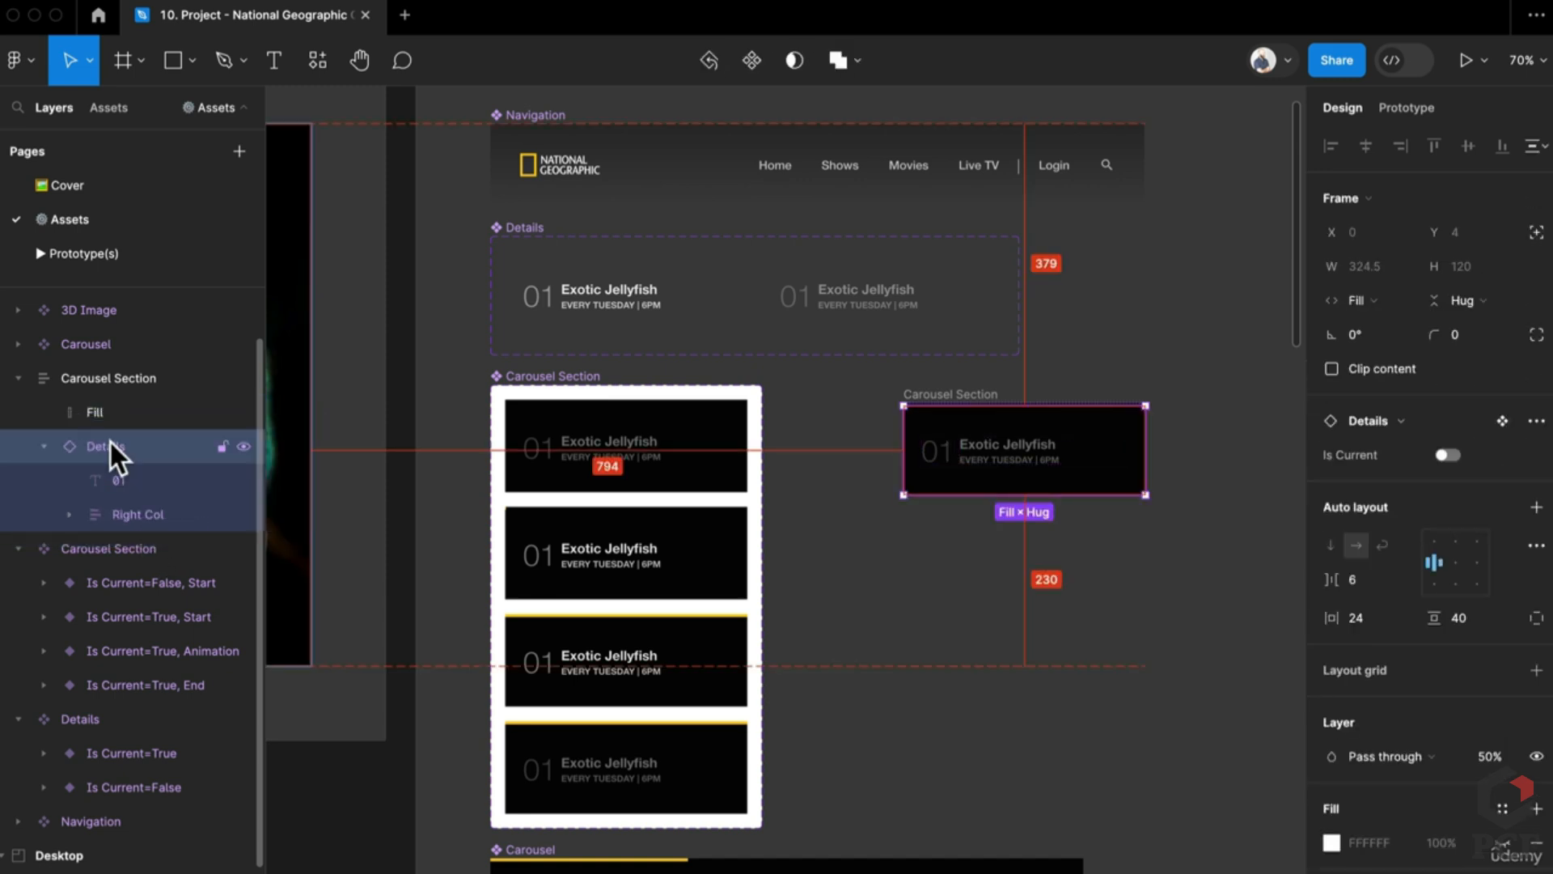
pyautogui.press('super+alt+b')
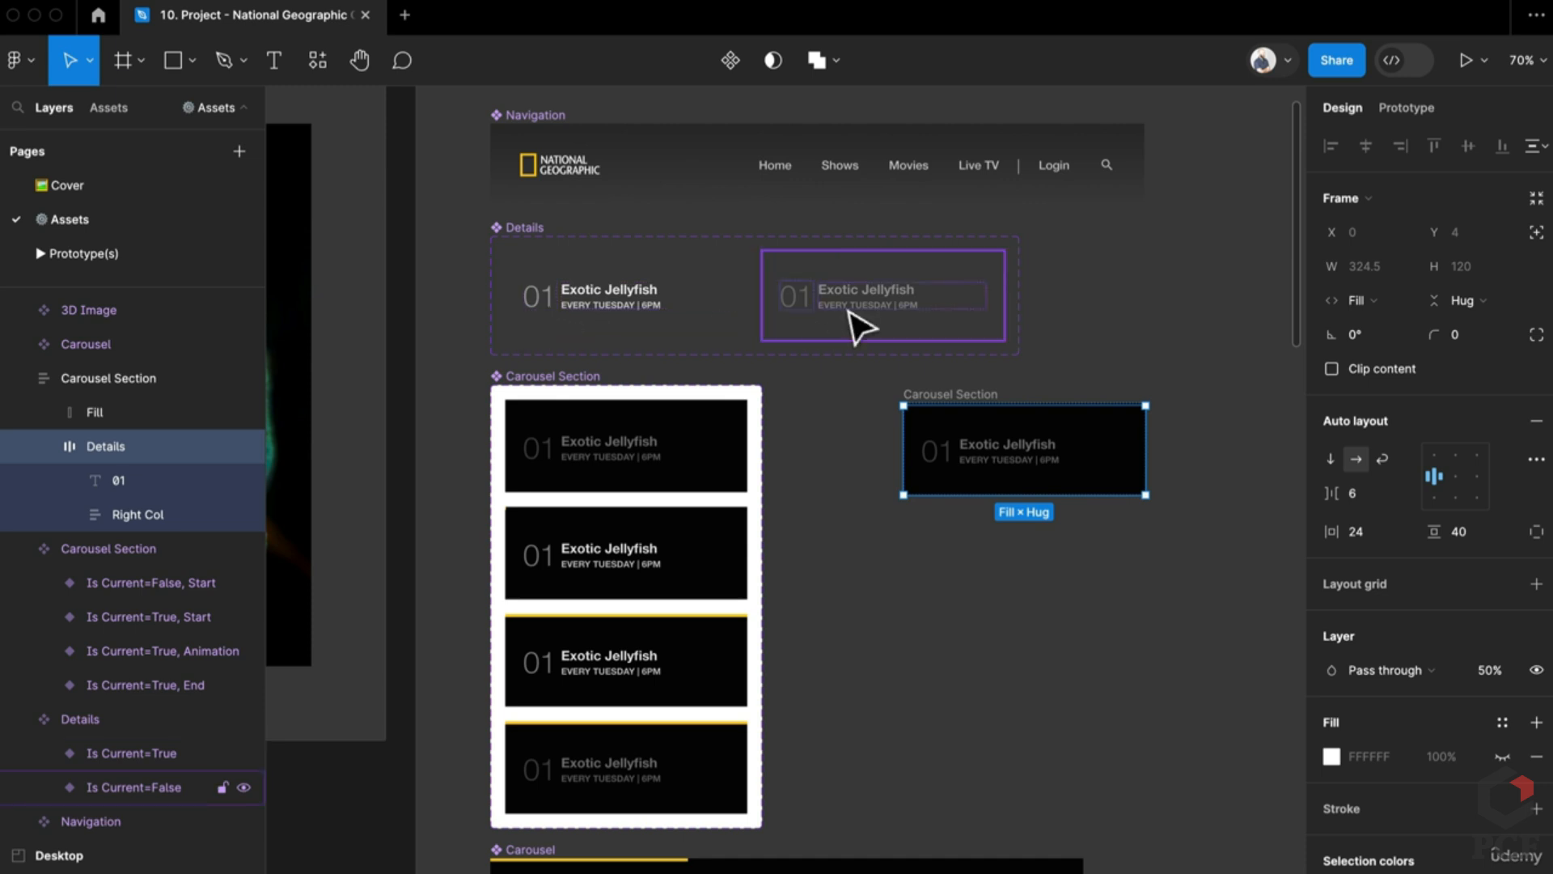
pyautogui.click(1023, 535)
pyautogui.click(977, 409)
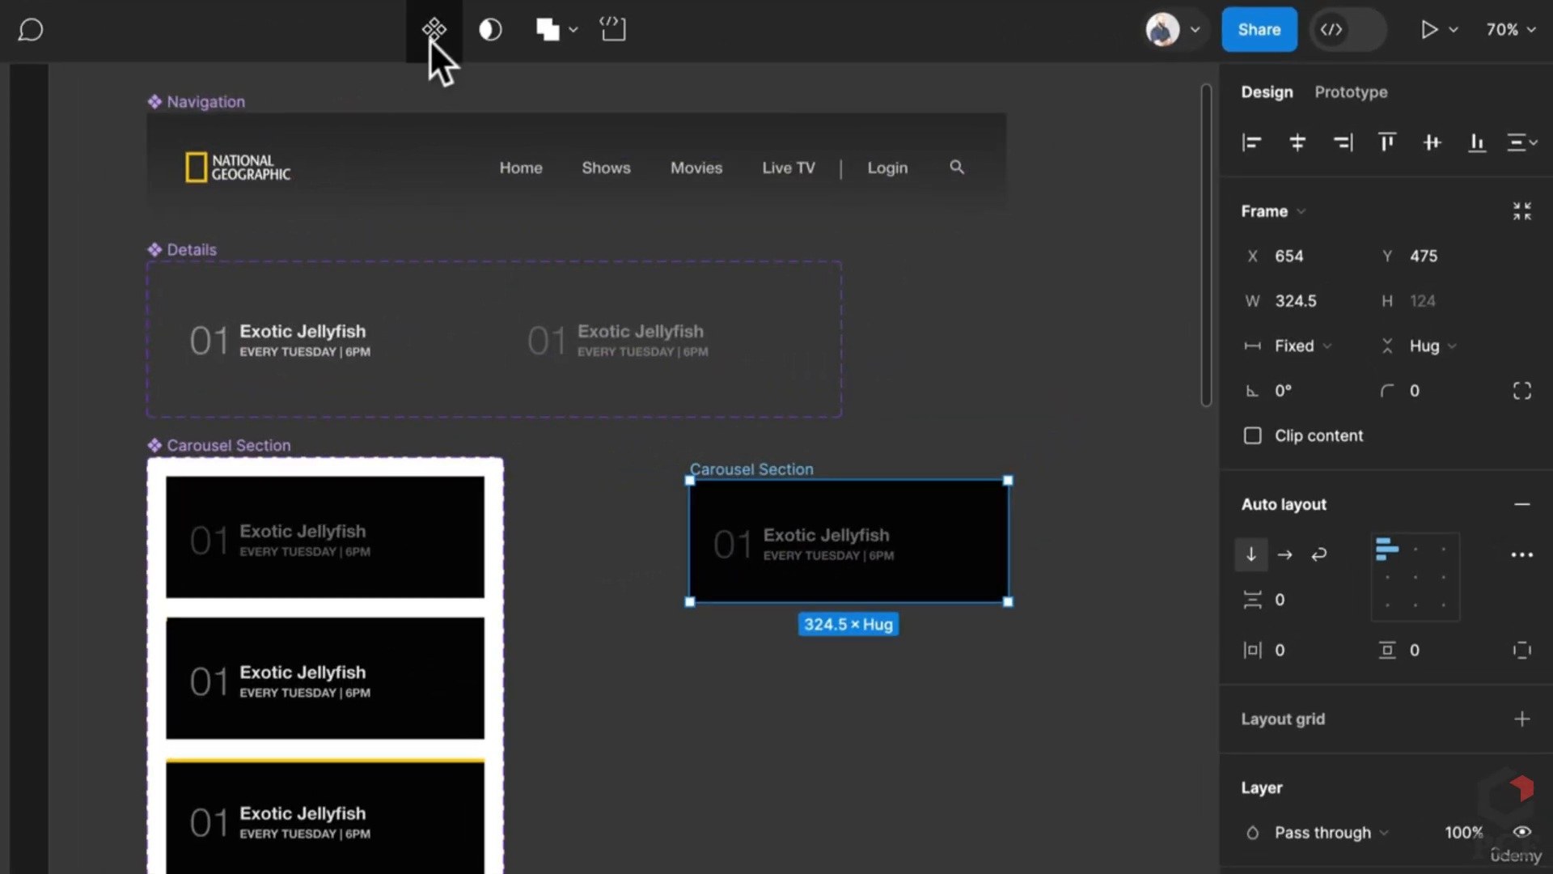
# Step: Convert the copied card into a component, add a variant property, and apply auto layout
pyautogui.click(708, 60)
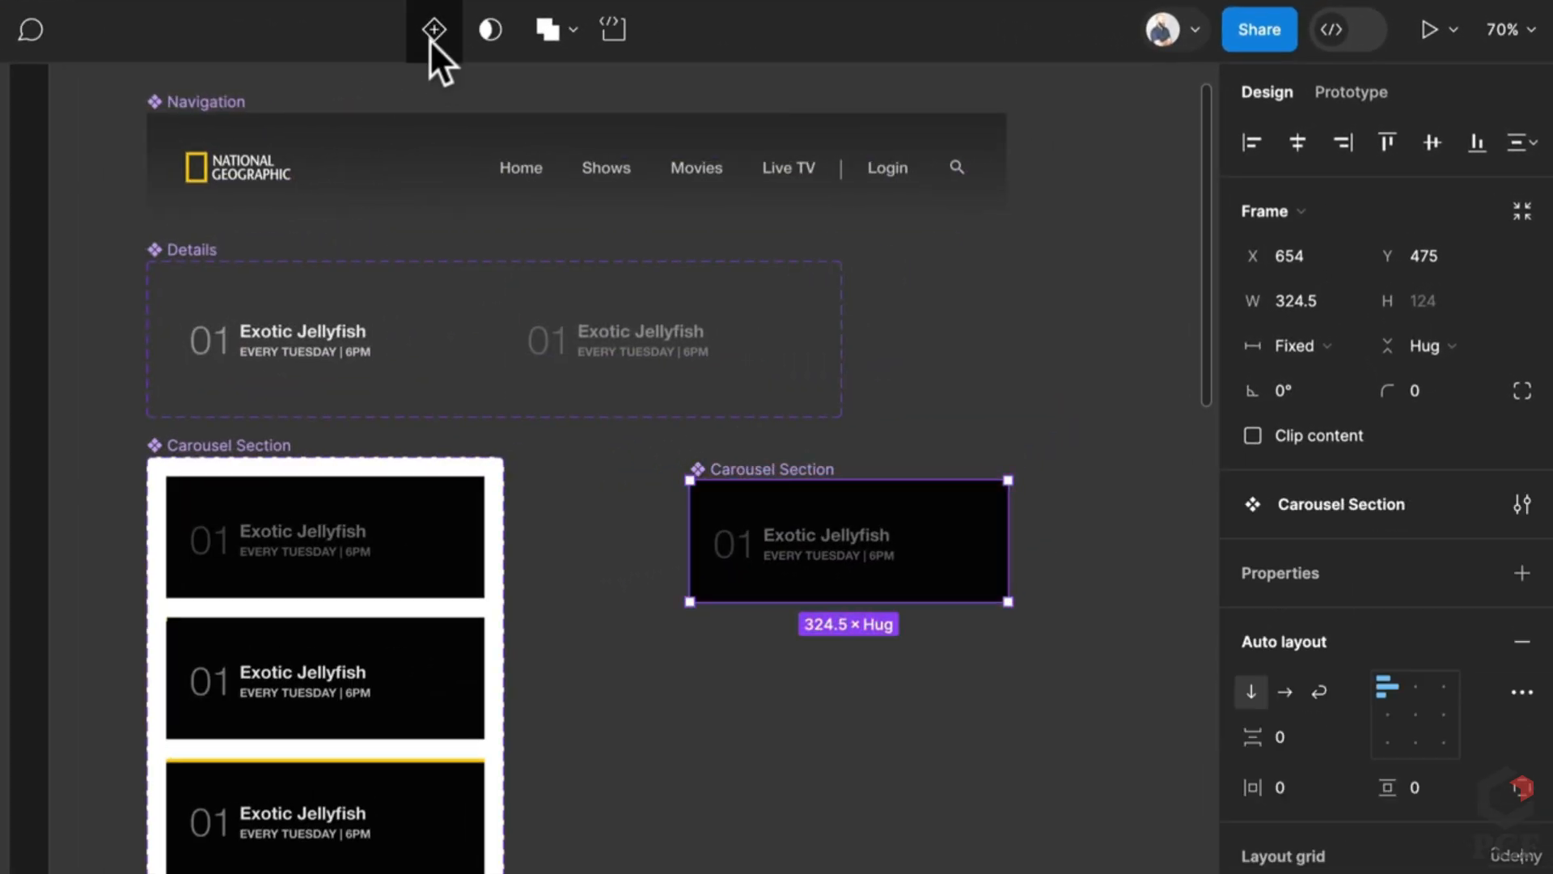
pyautogui.click(1522, 575)
pyautogui.click(1376, 672)
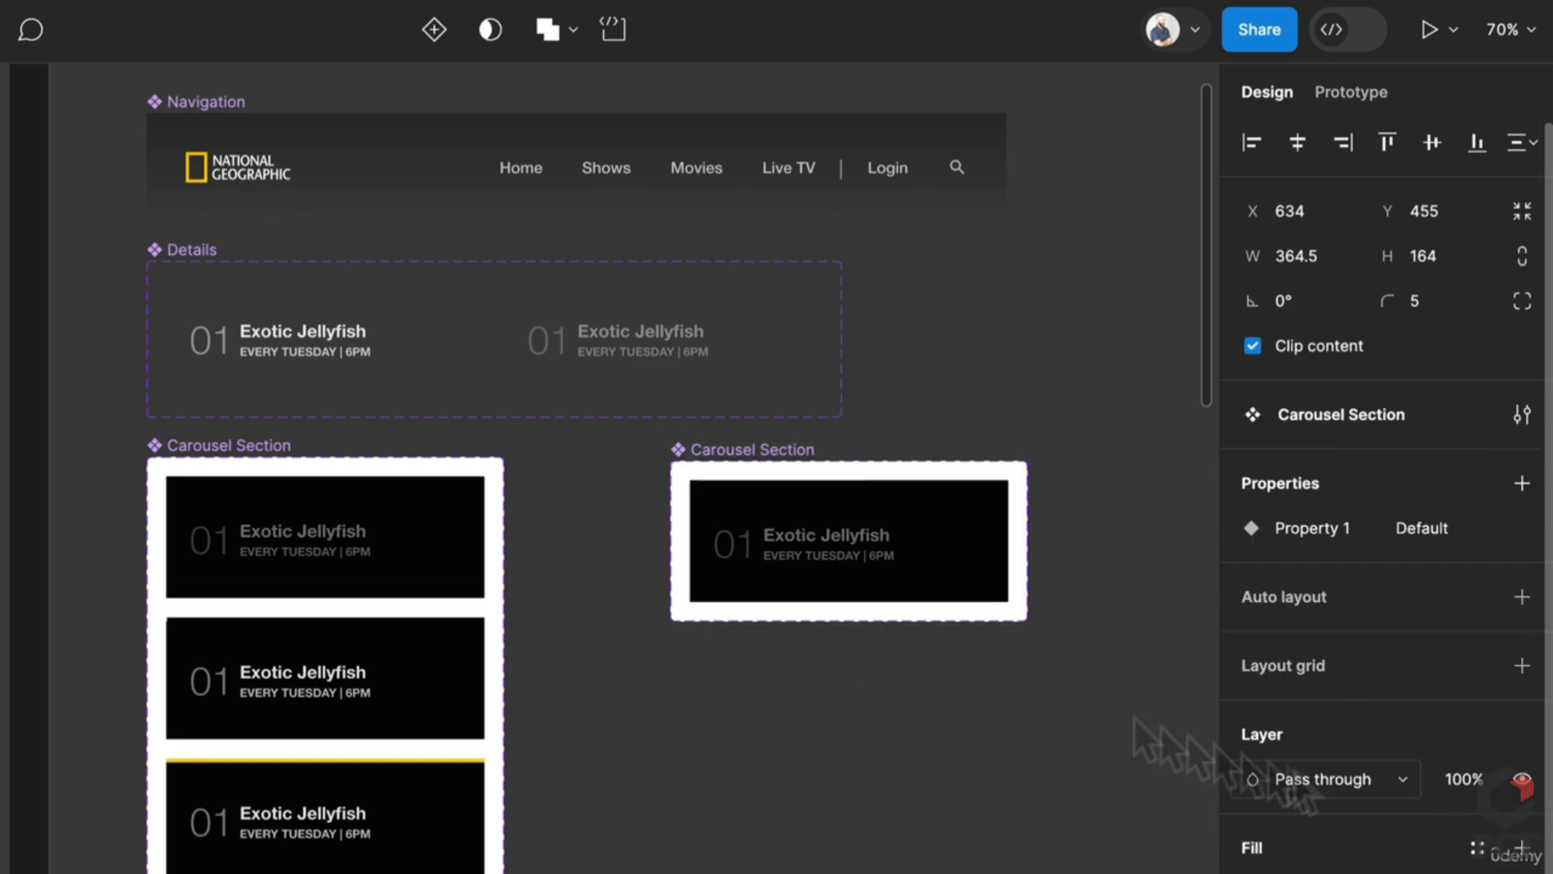
pyautogui.click(1521, 596)
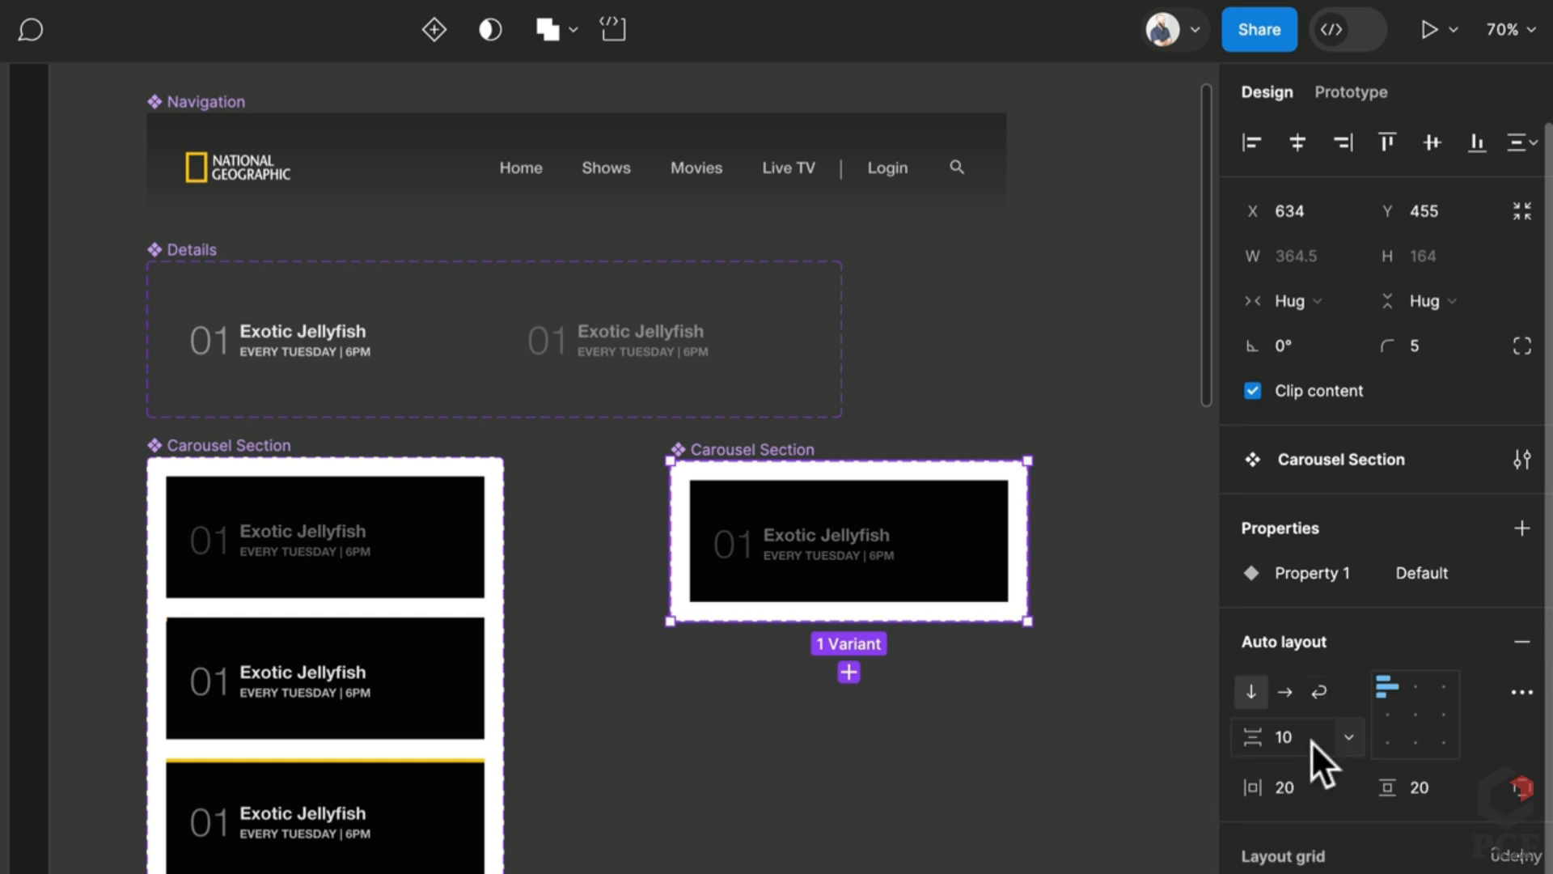
# Step: Set the component set's auto layout gap to 20
pyautogui.write('20')
pyautogui.press('Return')
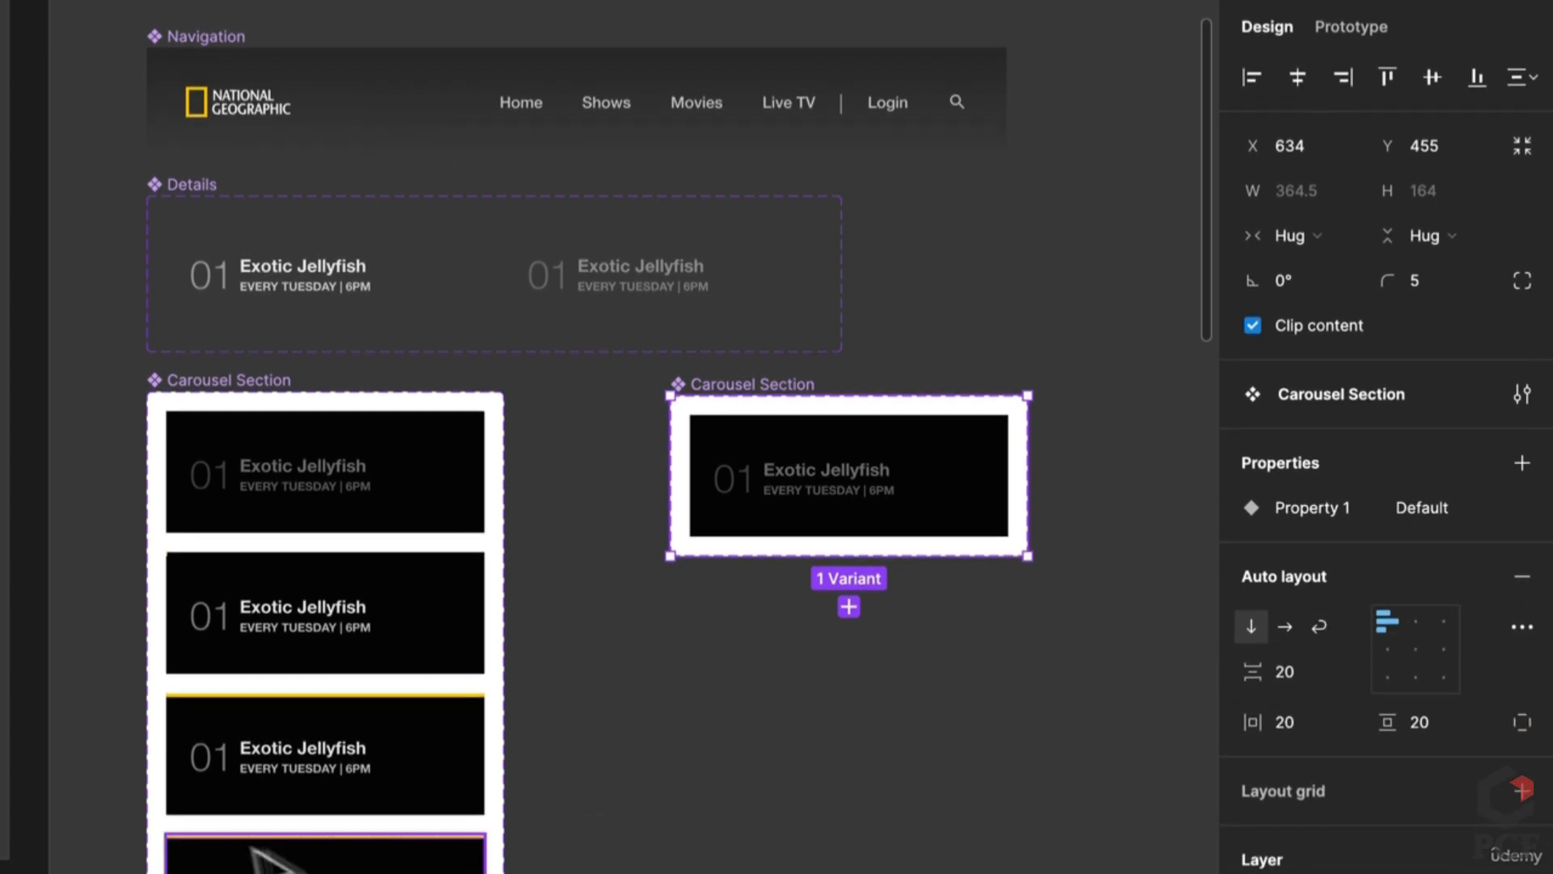
pyautogui.scroll(-7, 257, 859)
pyautogui.scroll(4, 243, 849)
pyautogui.scroll(2, 215, 763)
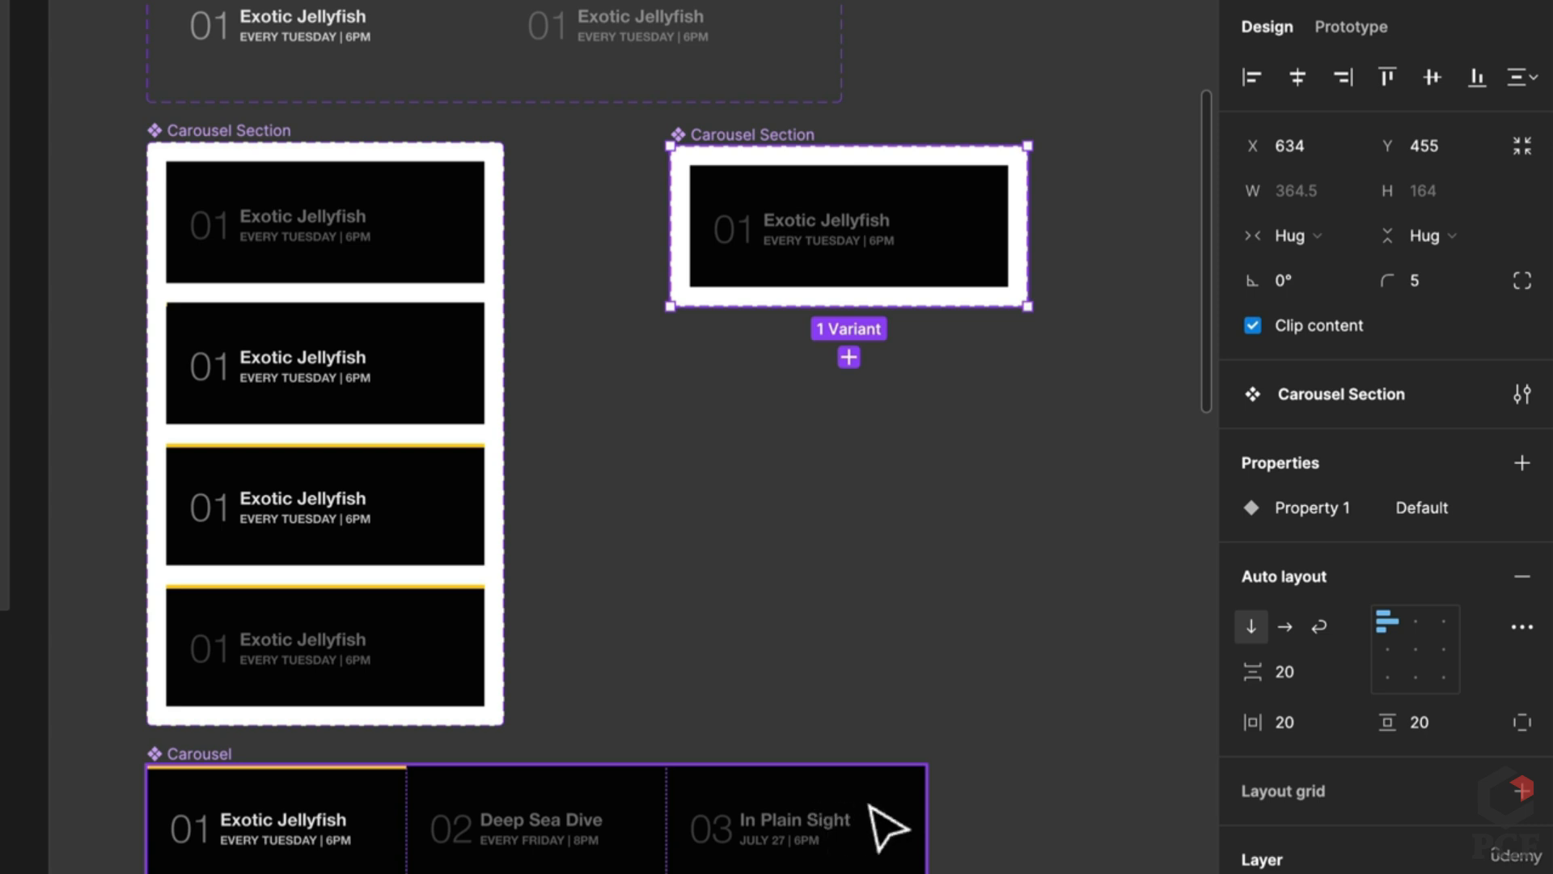
pyautogui.scroll(5, 728, 486)
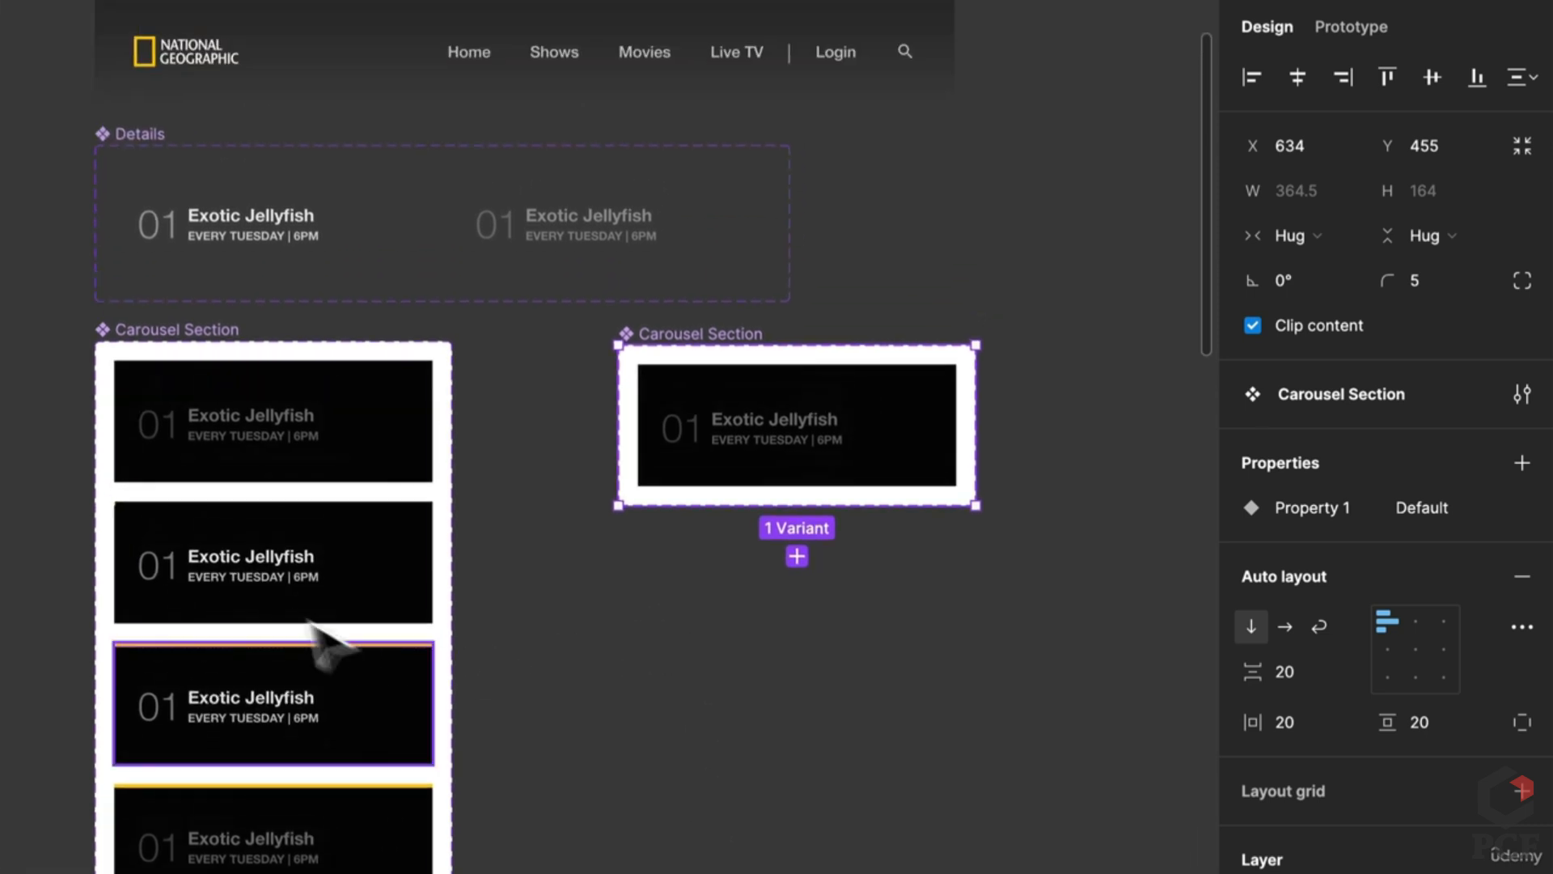
pyautogui.scroll(1, 639, 572)
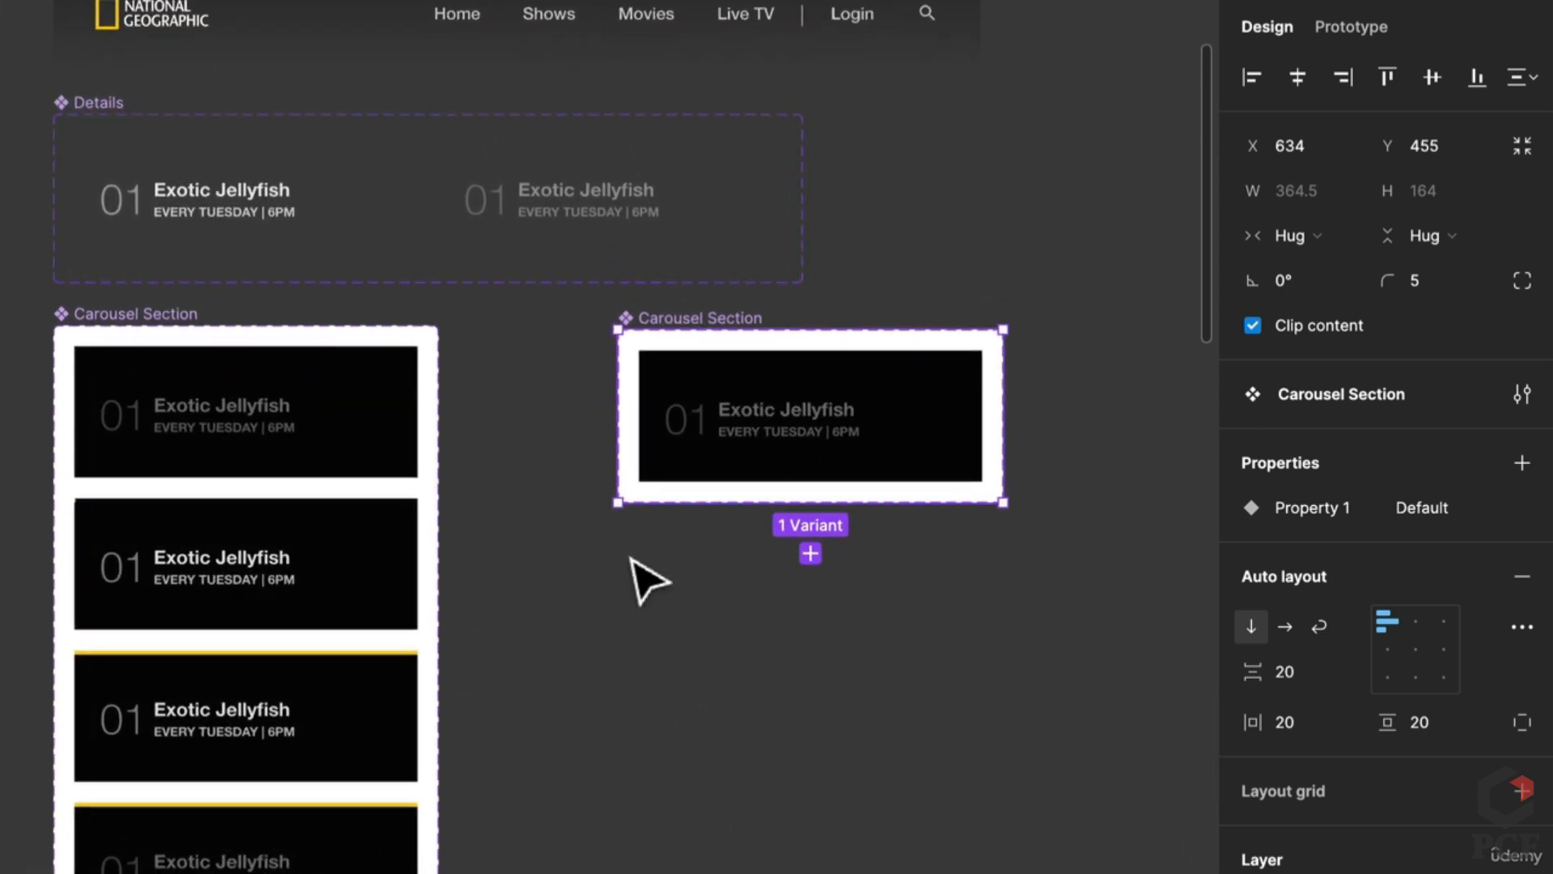
# Step: Rename the first variant property to Current and edit its Default value
pyautogui.click(775, 428)
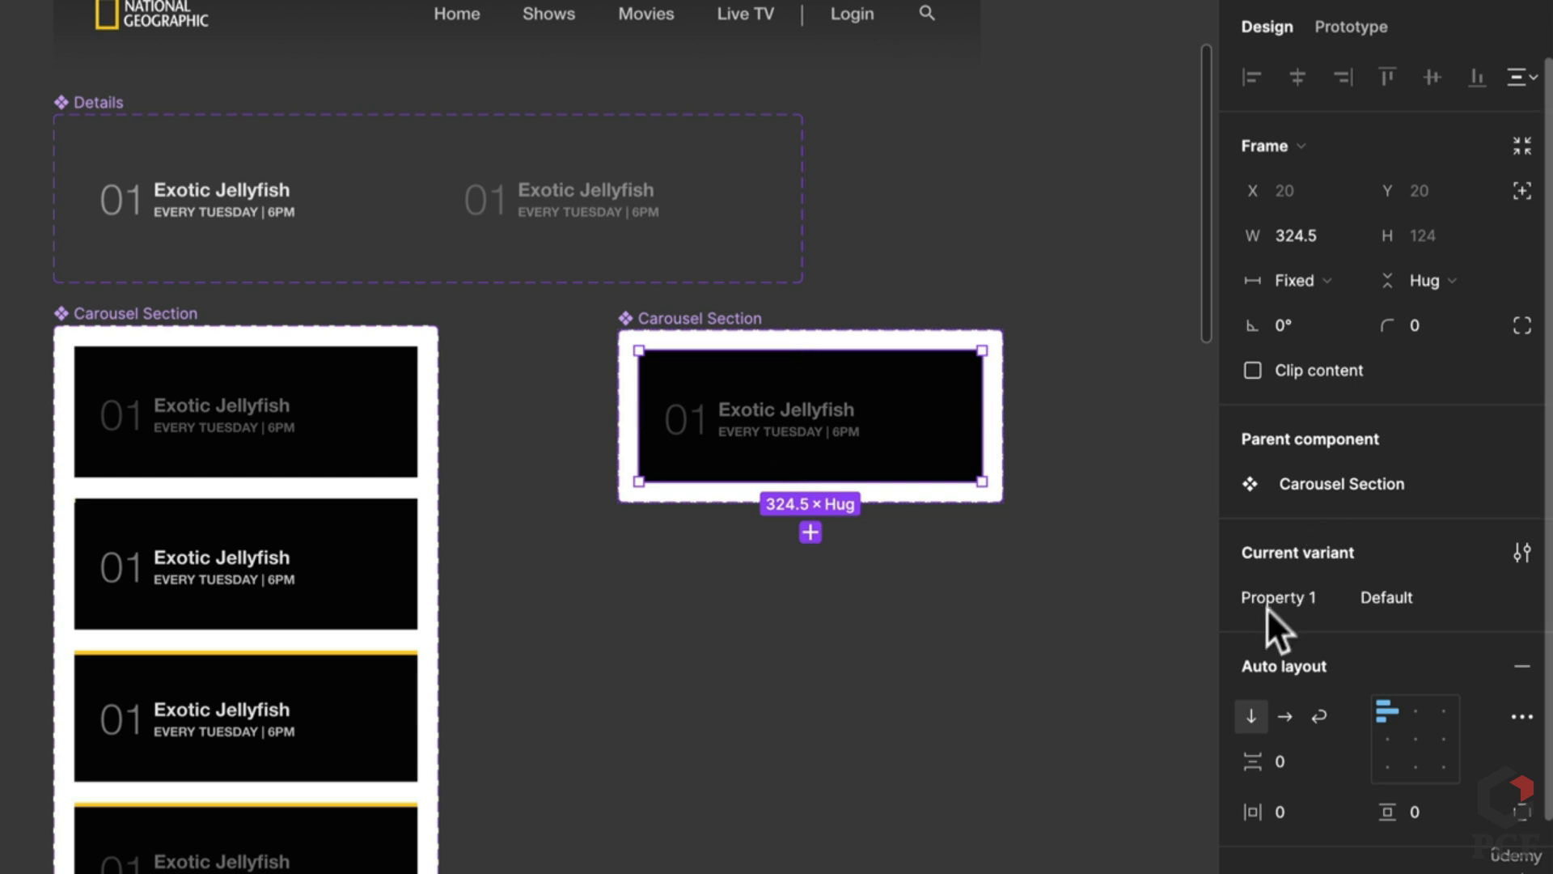
pyautogui.write('IS')
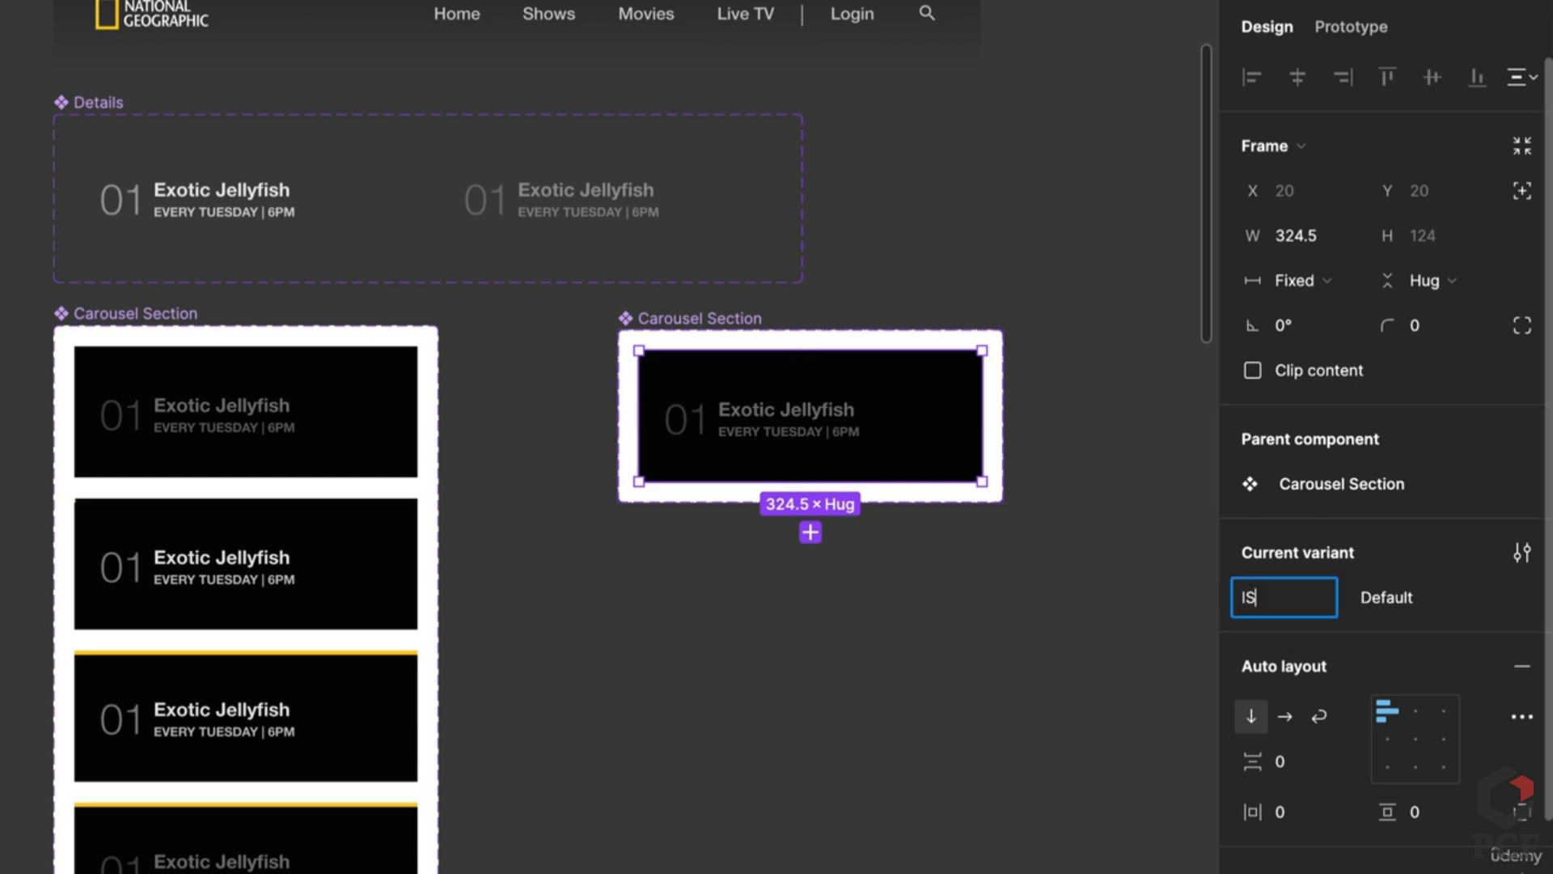
pyautogui.write(' active')
pyautogui.press('Return')
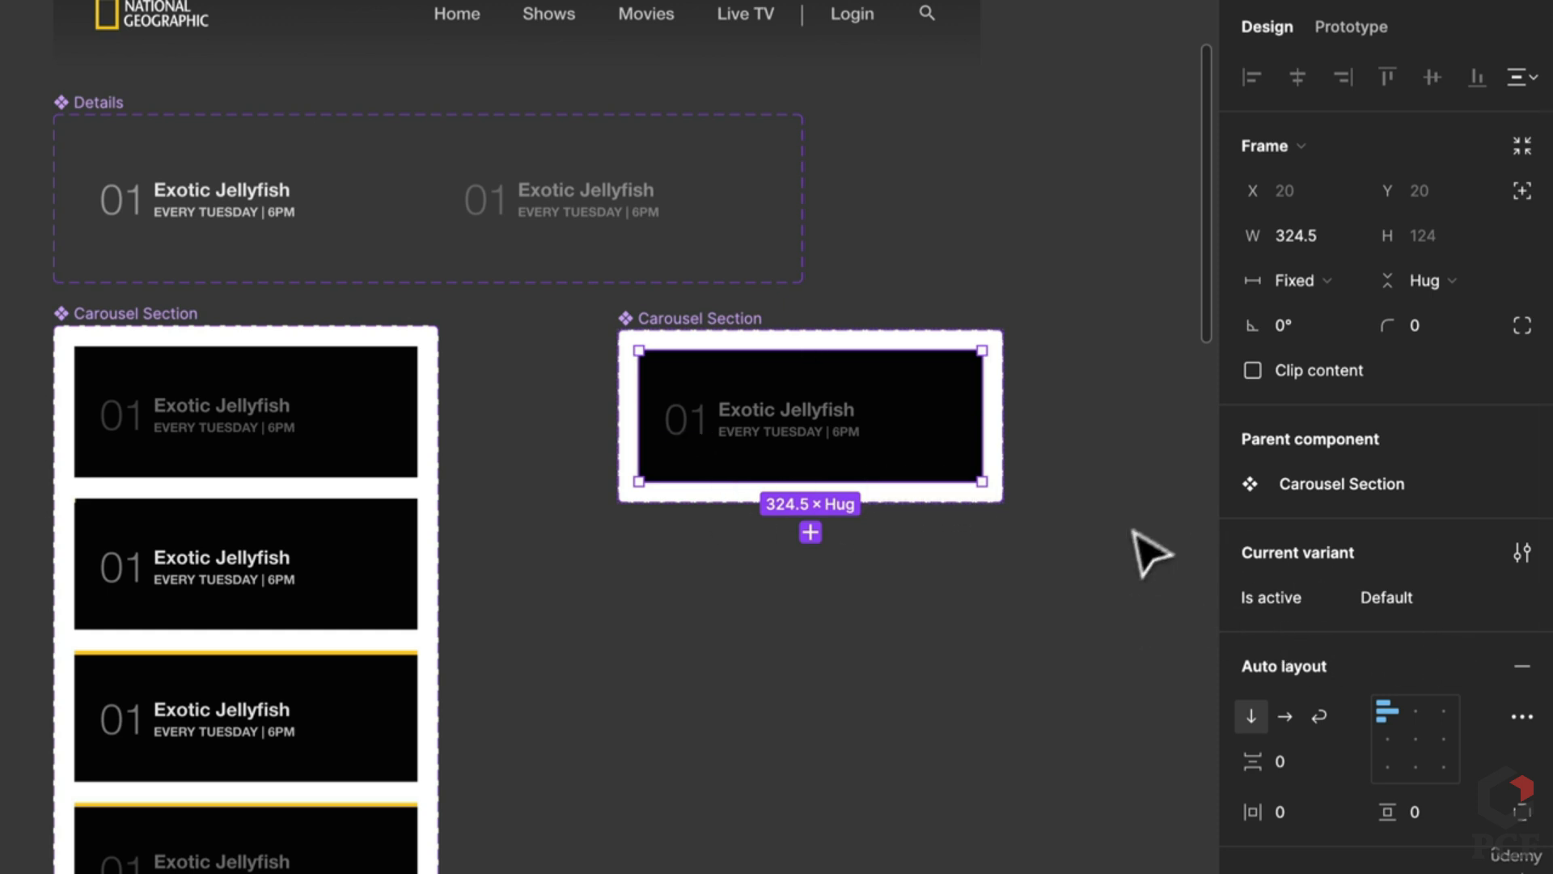
pyautogui.doubleClick(1285, 595)
pyautogui.write('Current')
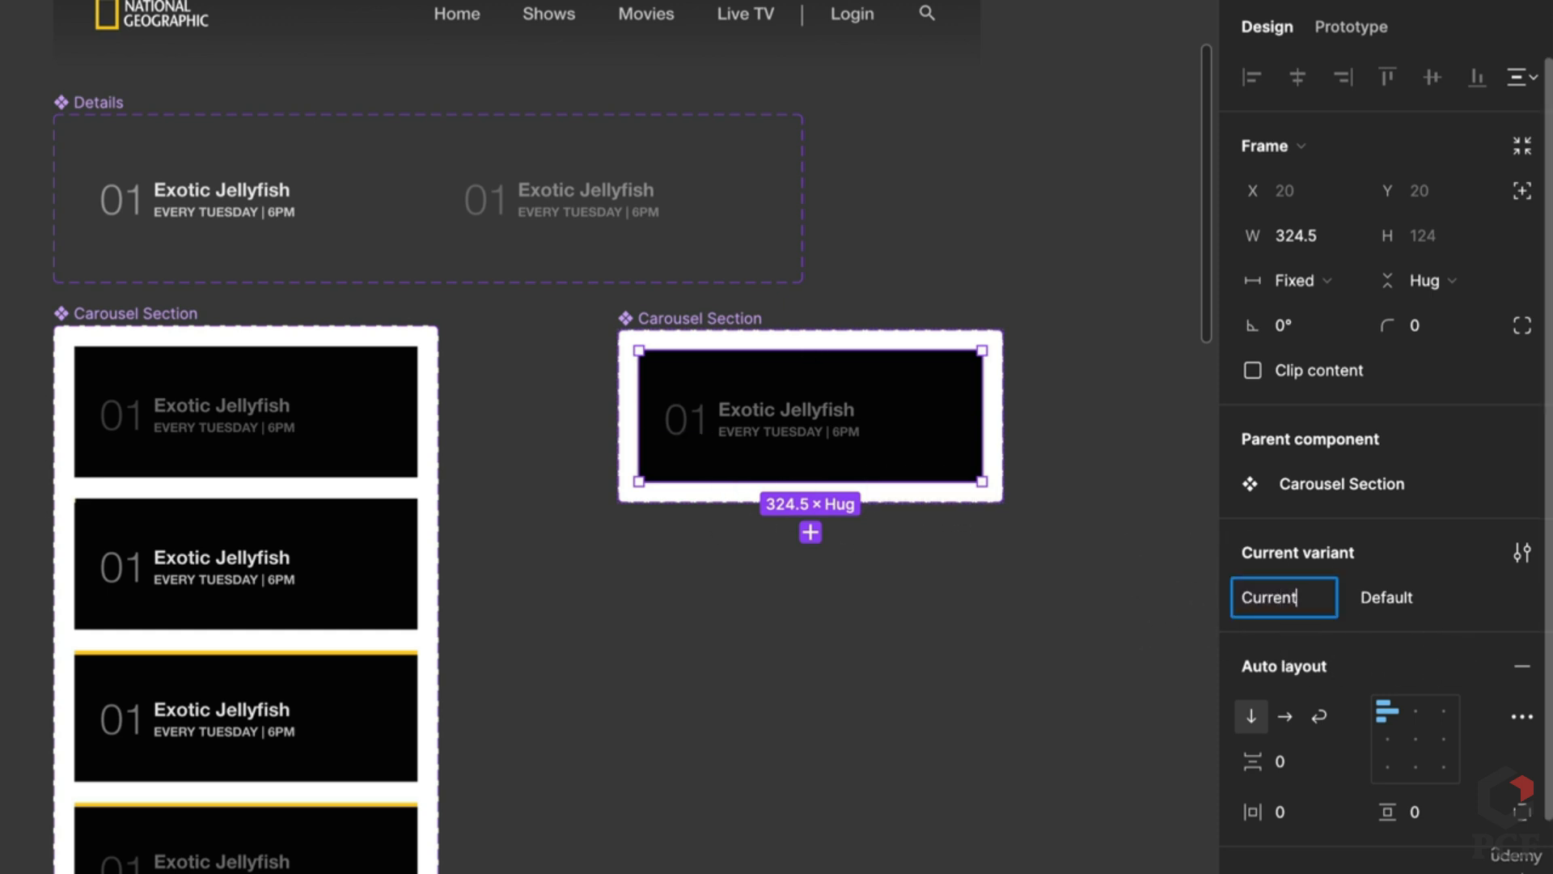
pyautogui.press('Return')
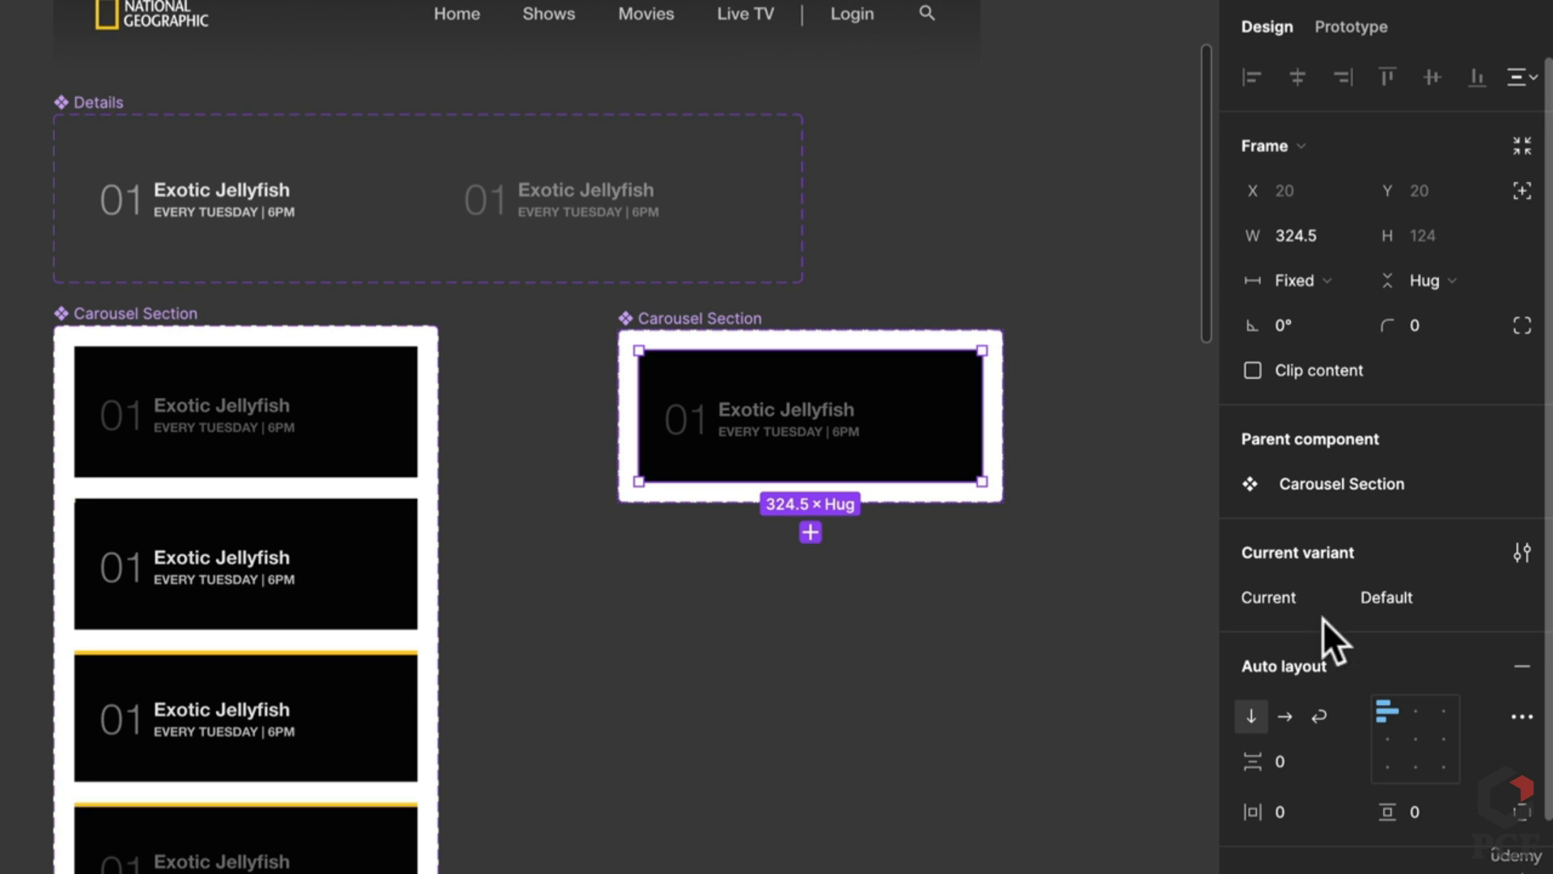
pyautogui.doubleClick(1395, 599)
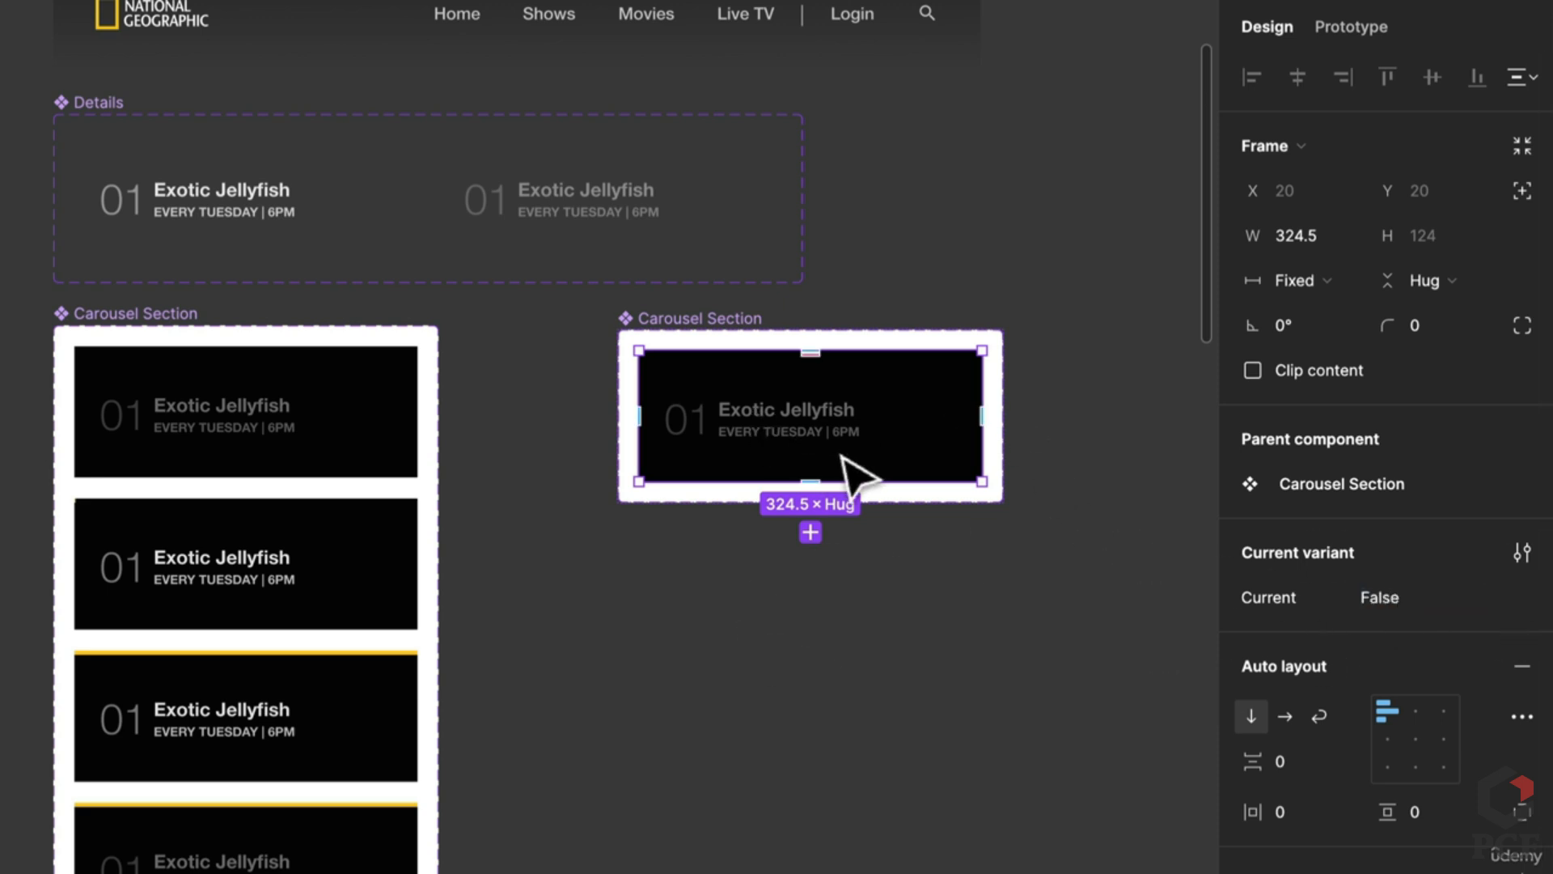
pyautogui.click(1520, 553)
pyautogui.click(1190, 547)
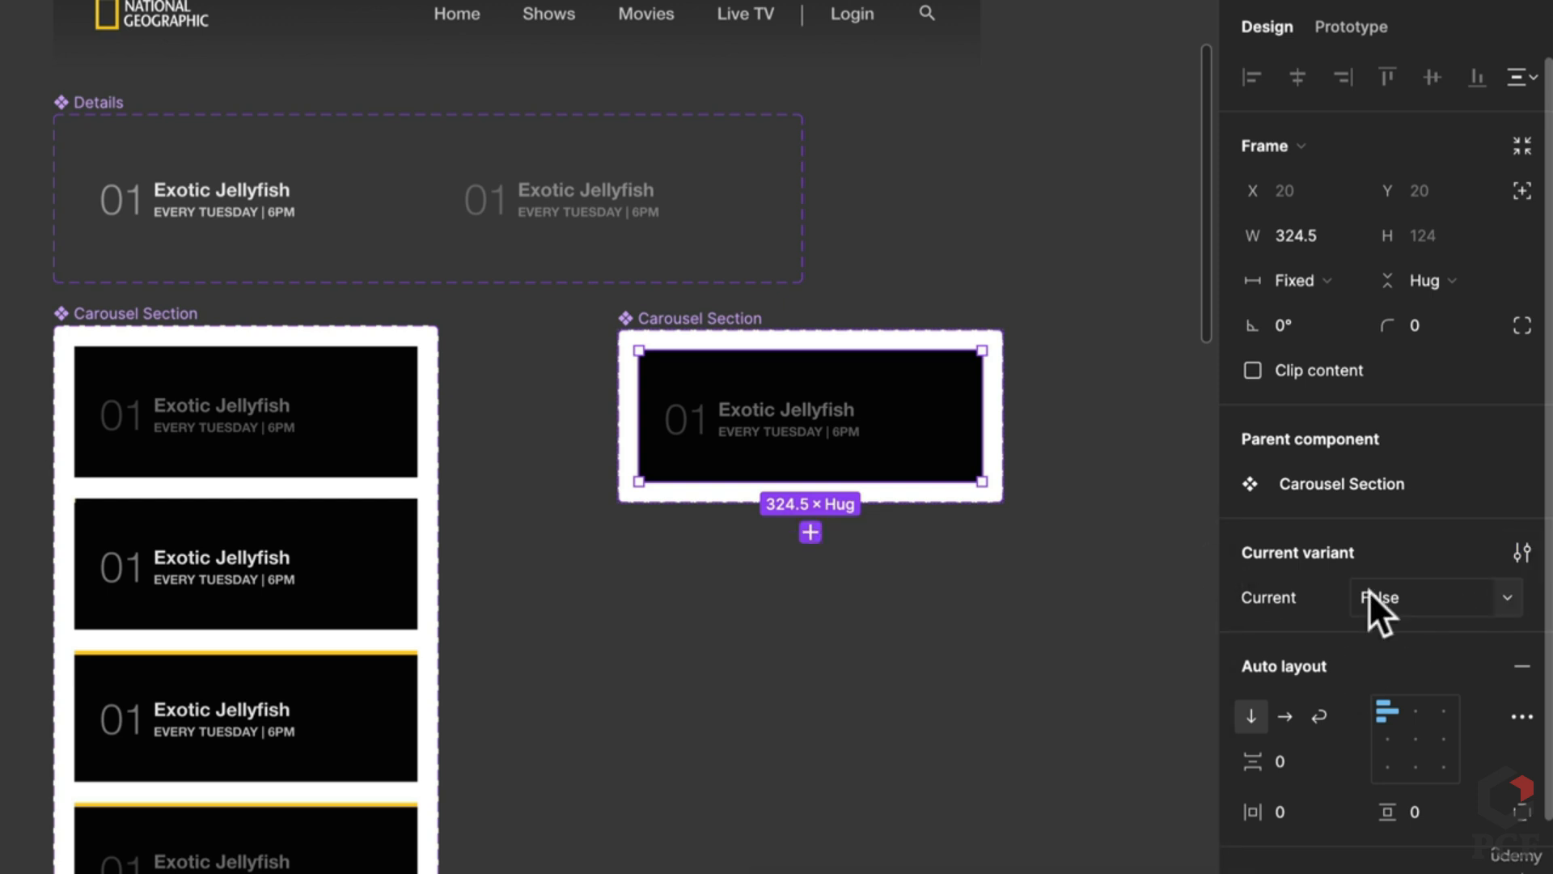
pyautogui.press('Escape')
# Step: Add a second variant property named Loader to the Carousel Section set
pyautogui.click(783, 328)
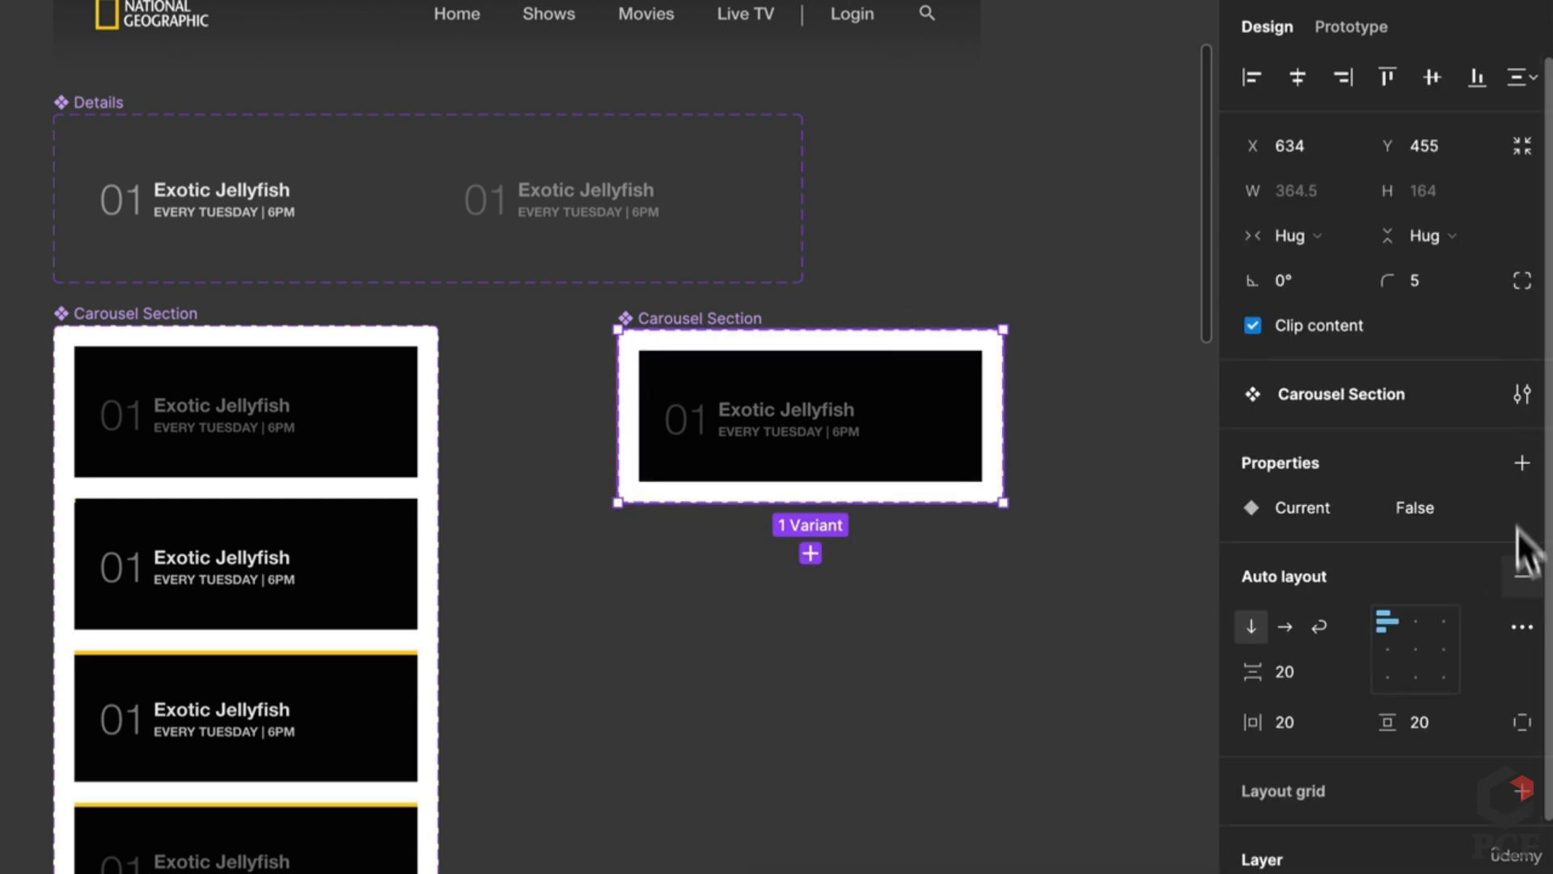
pyautogui.click(1520, 468)
pyautogui.click(1382, 546)
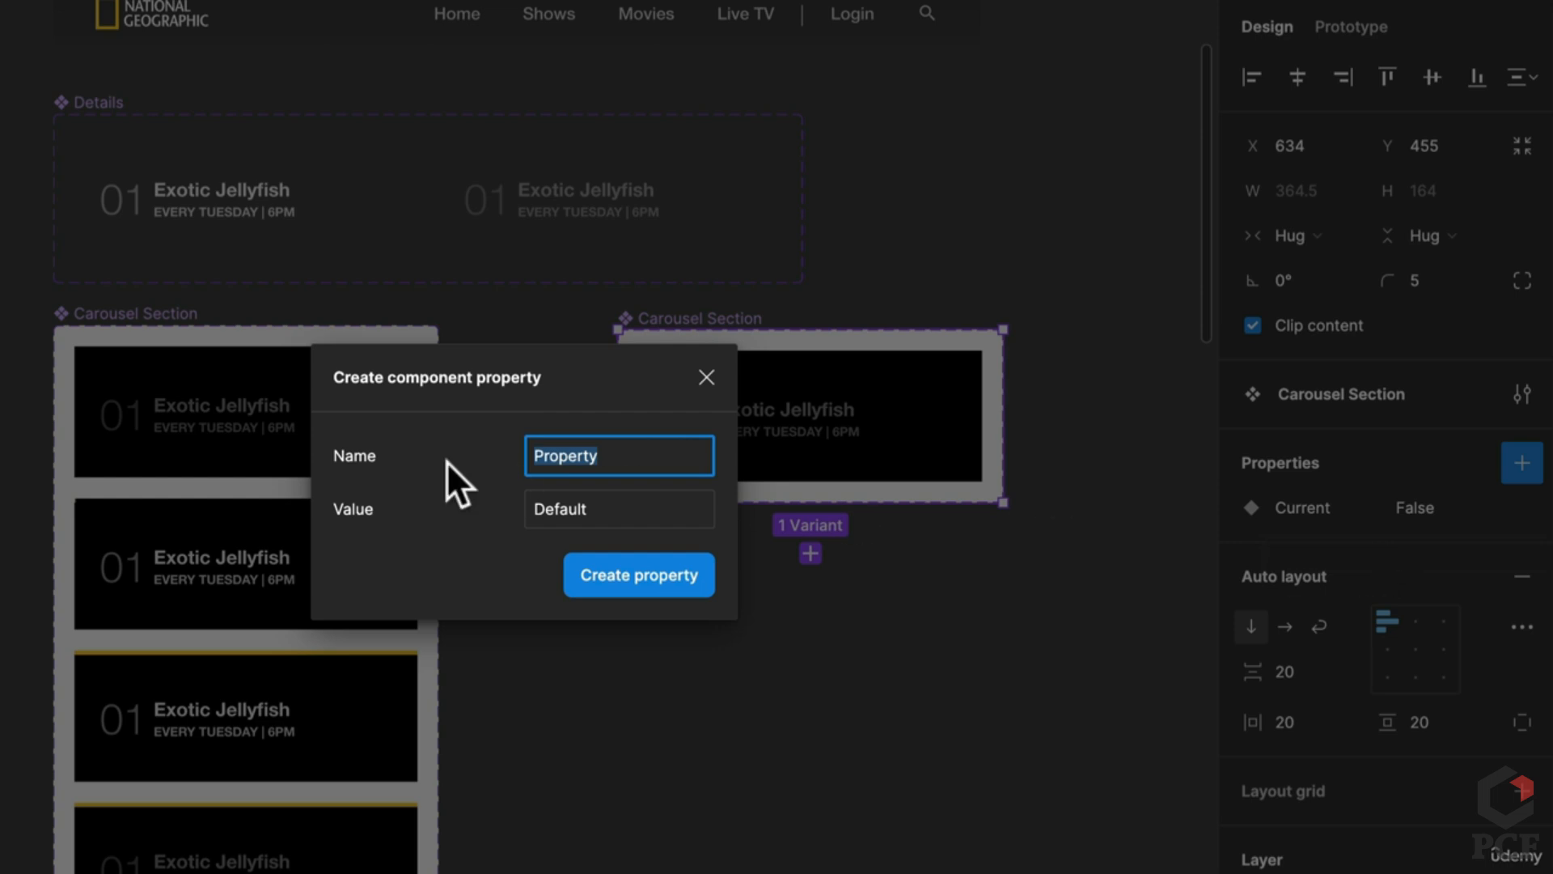
pyautogui.write('Loader')
pyautogui.press('Return')
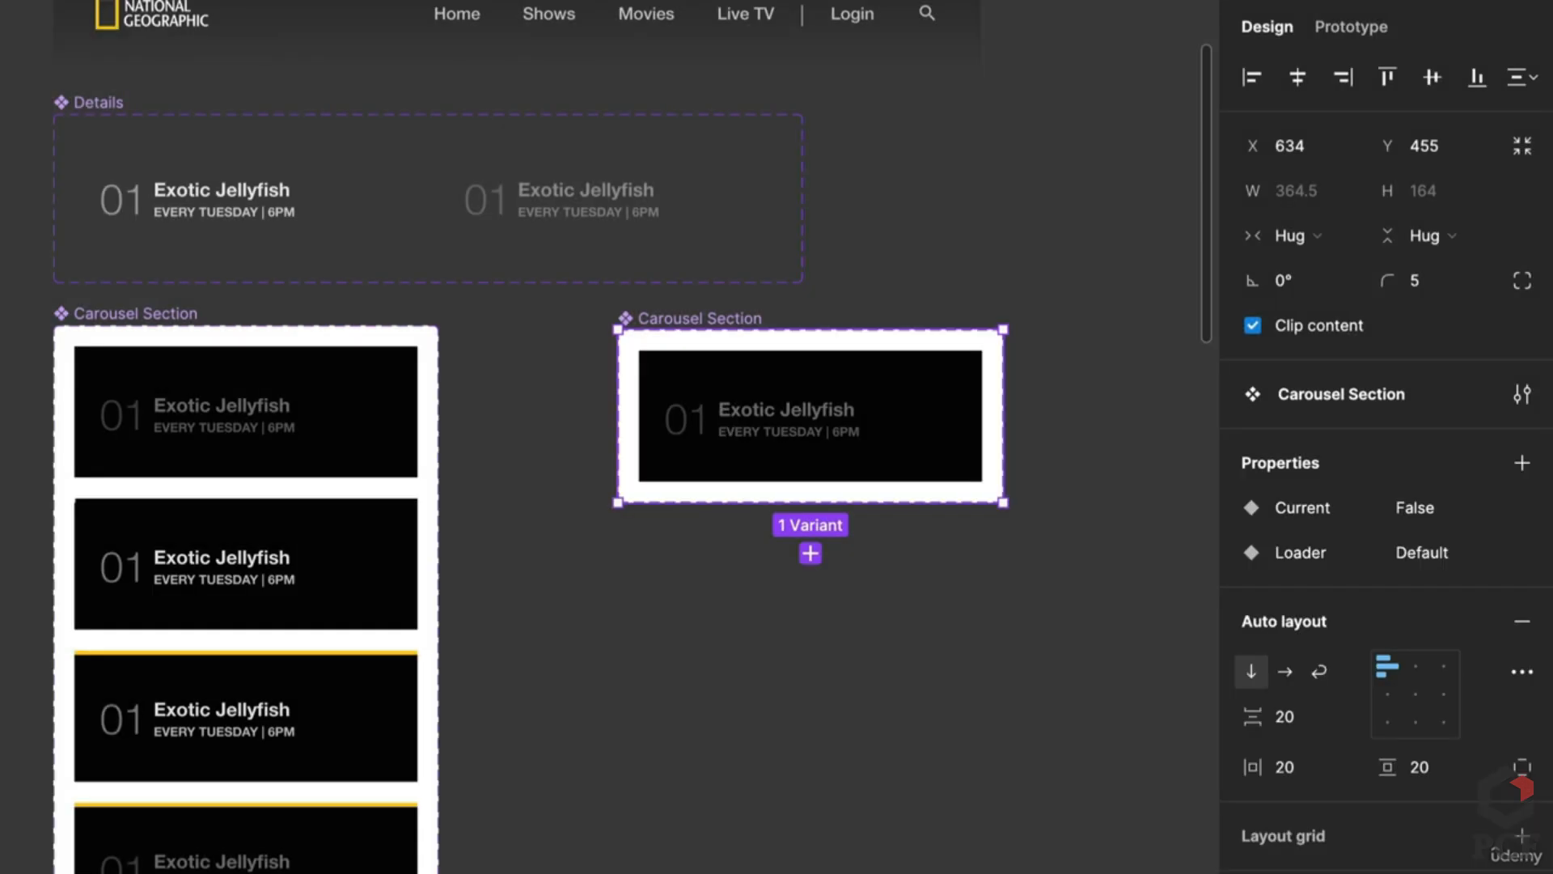
pyautogui.click(158, 624)
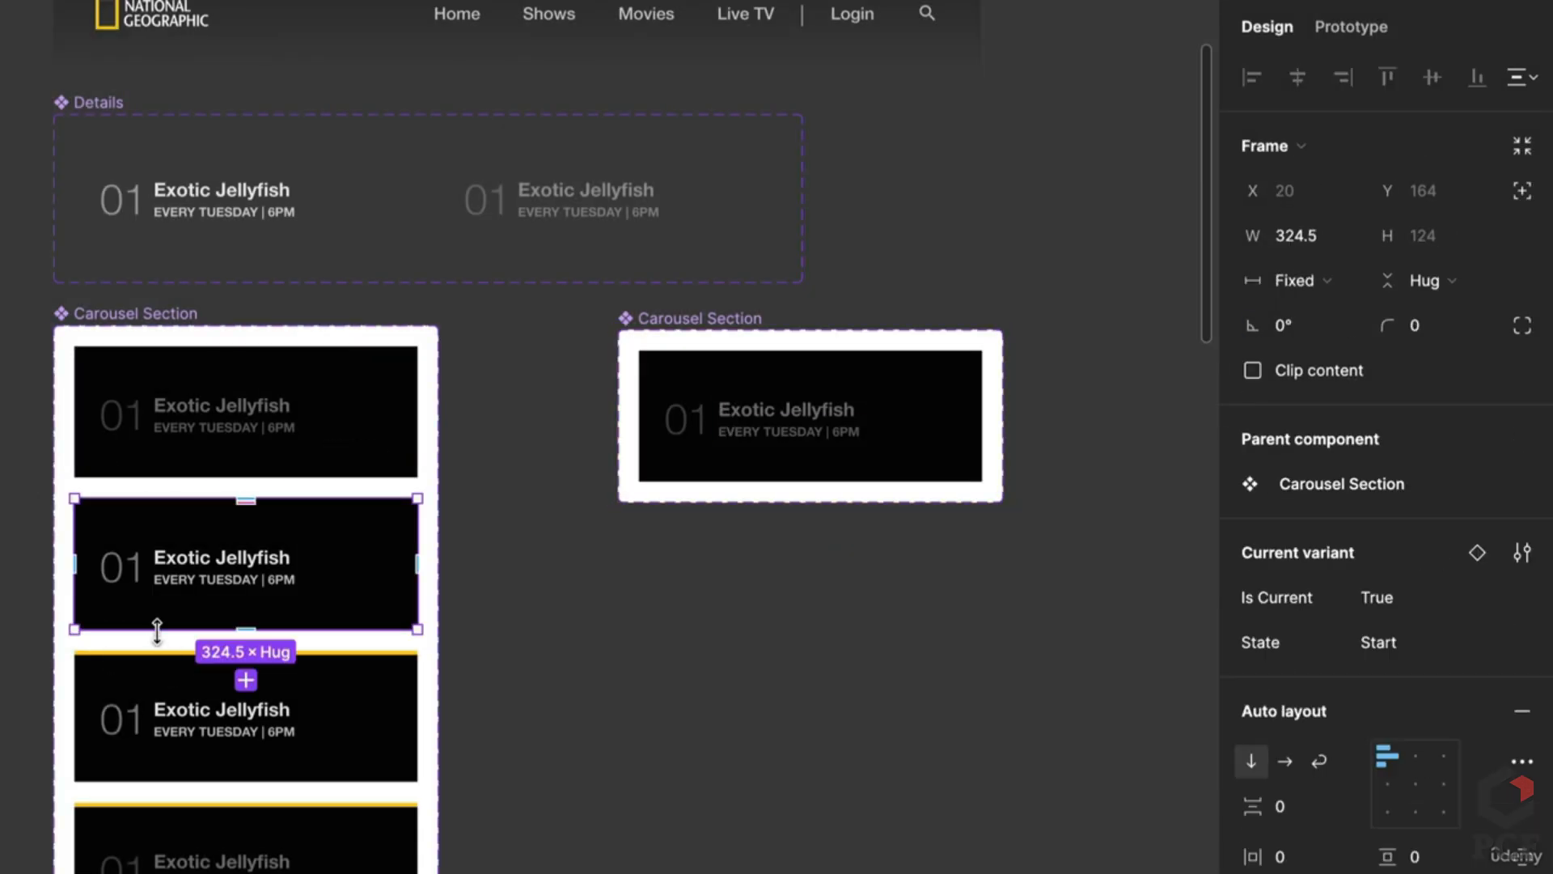
pyautogui.click(189, 742)
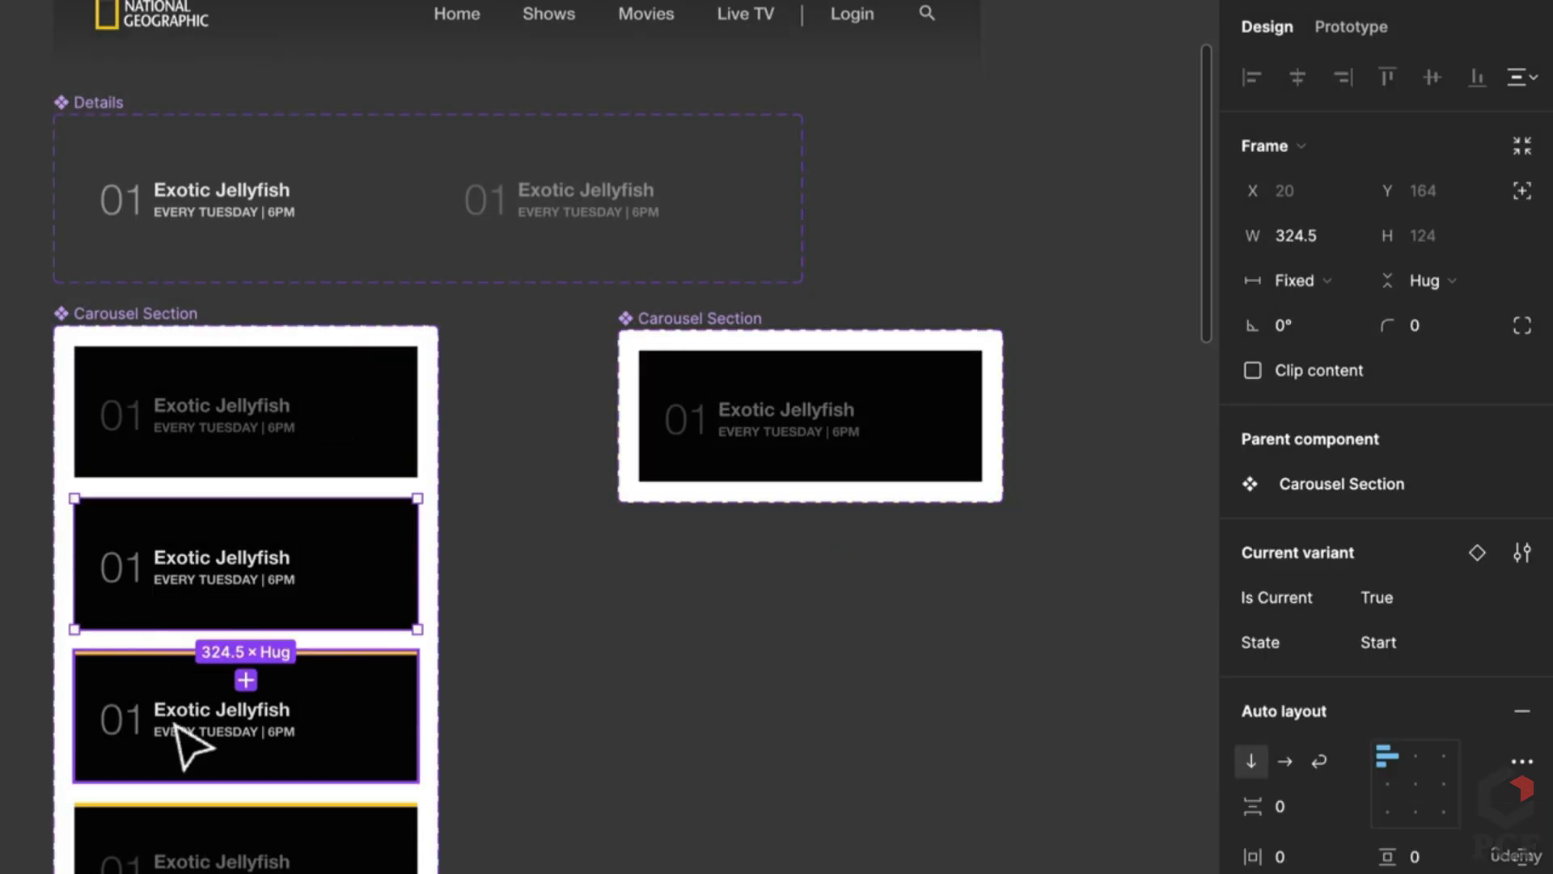
pyautogui.click(193, 850)
pyautogui.click(212, 760)
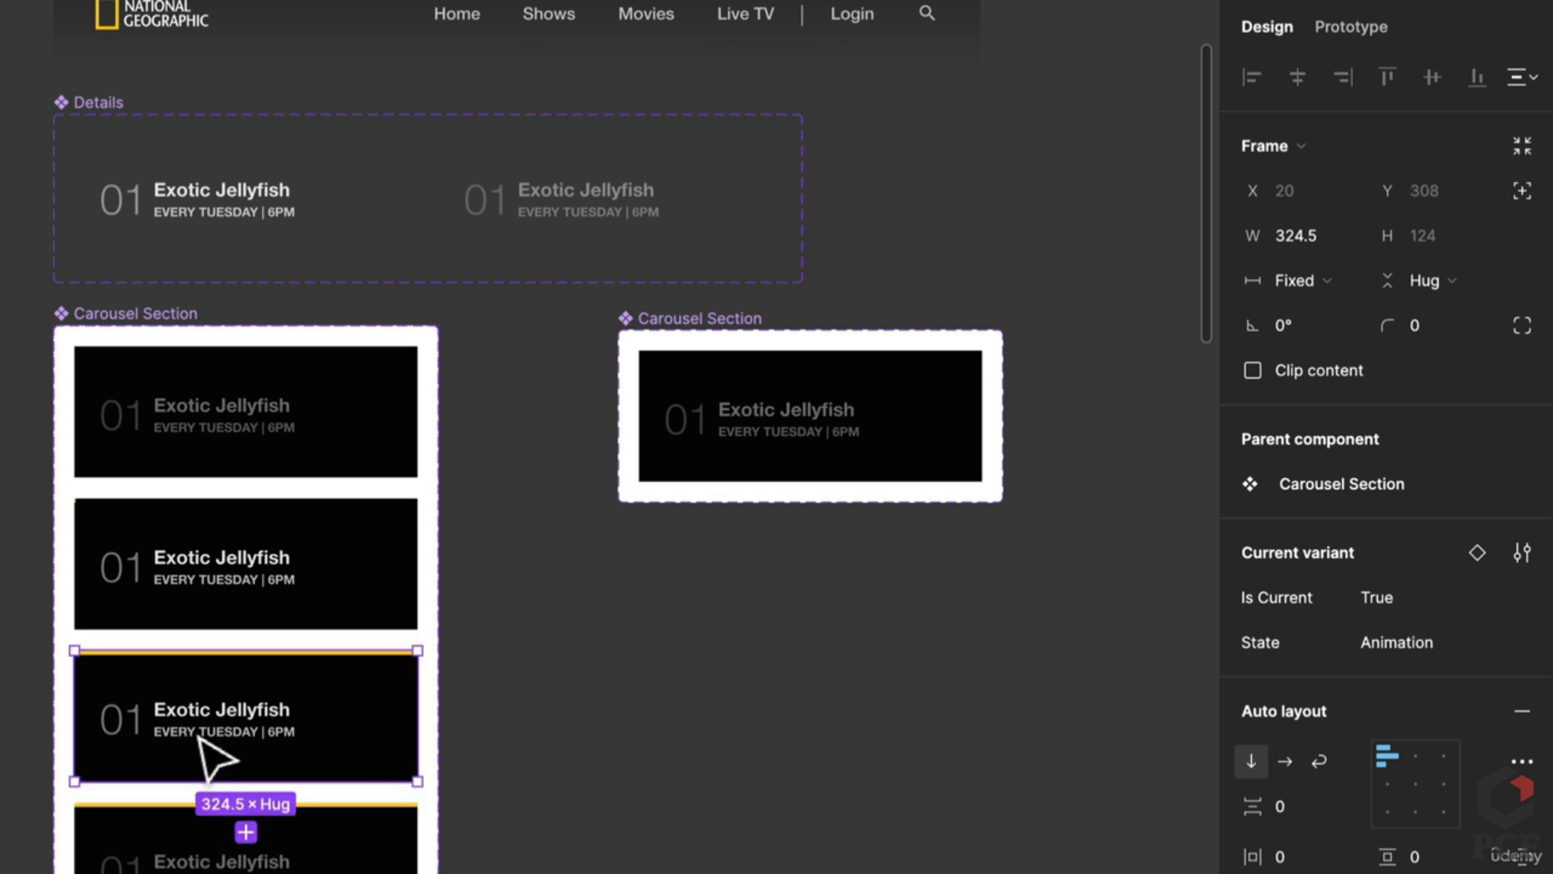
pyautogui.click(212, 838)
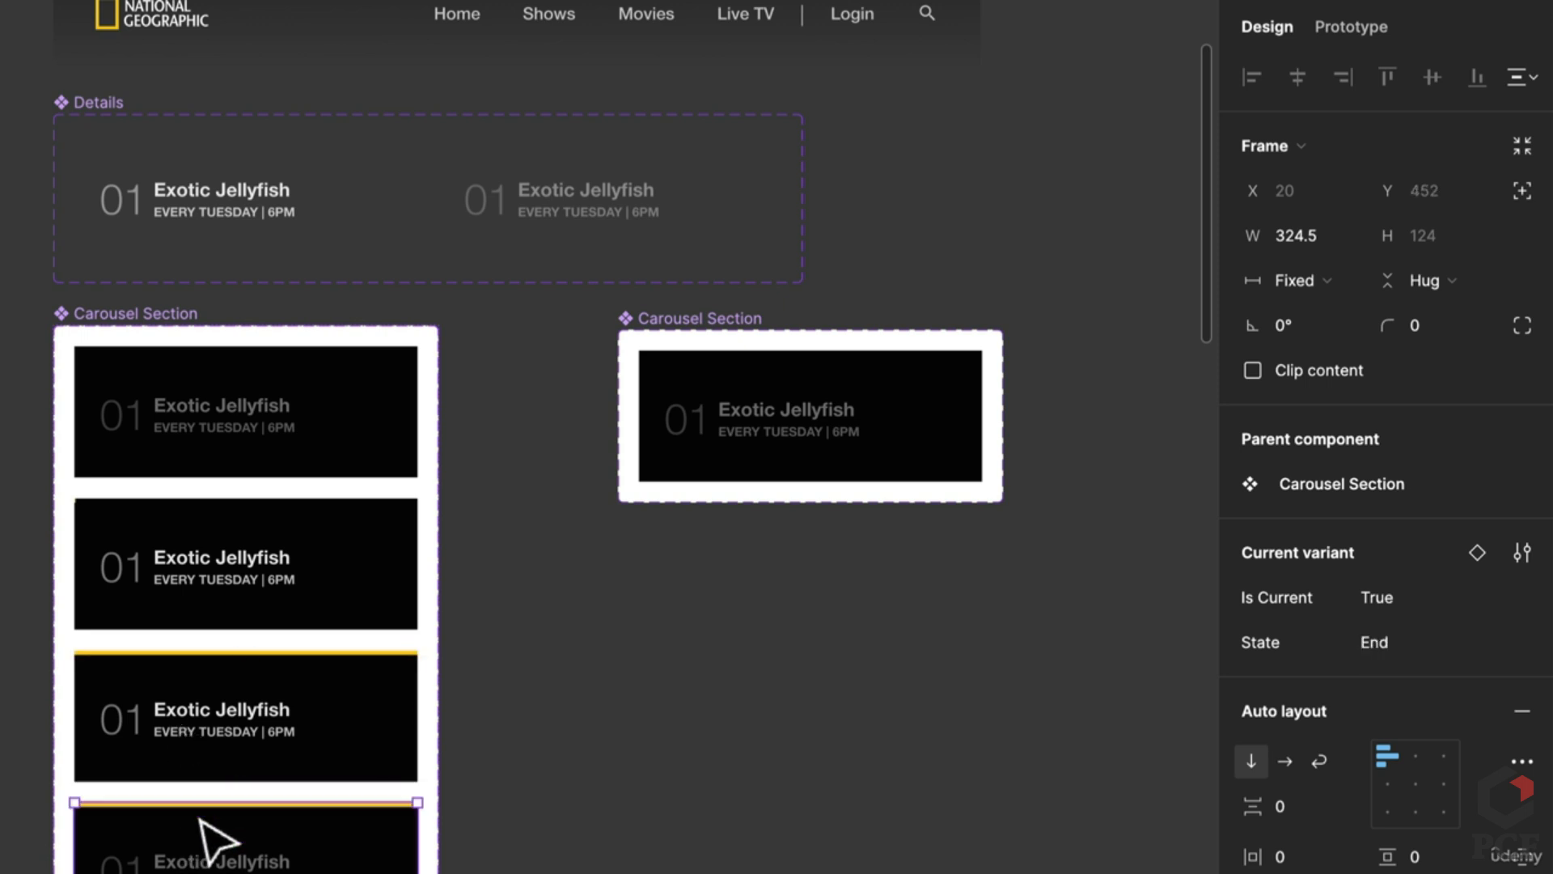
pyautogui.click(231, 562)
pyautogui.click(238, 432)
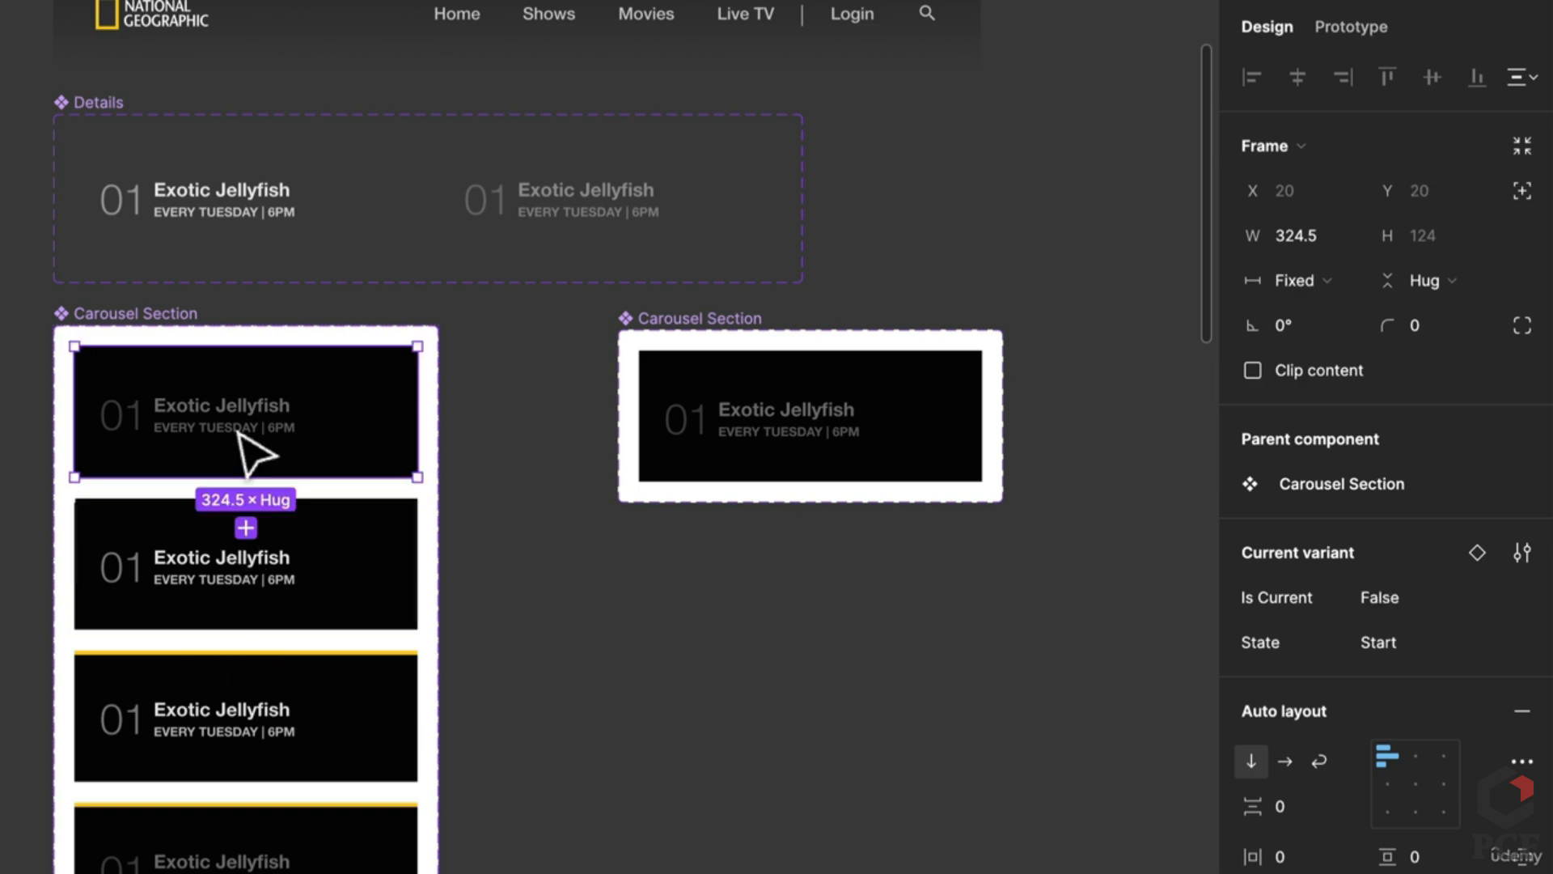
pyautogui.click(230, 567)
pyautogui.click(130, 764)
pyautogui.click(216, 845)
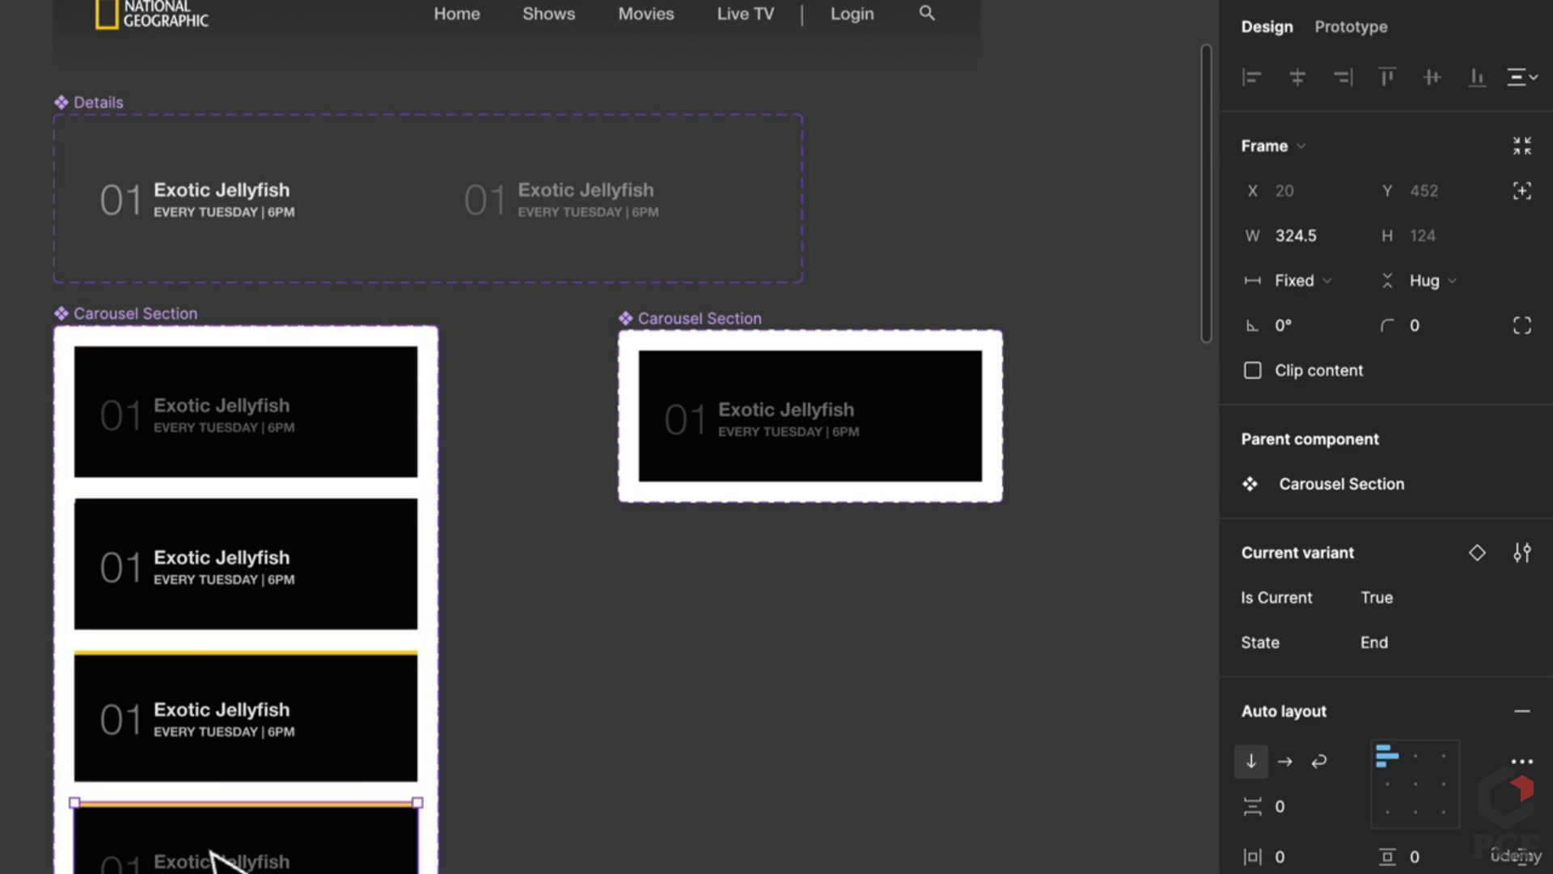
pyautogui.scroll(1, 73, 817)
pyautogui.scroll(2, 572, 745)
pyautogui.click(688, 453)
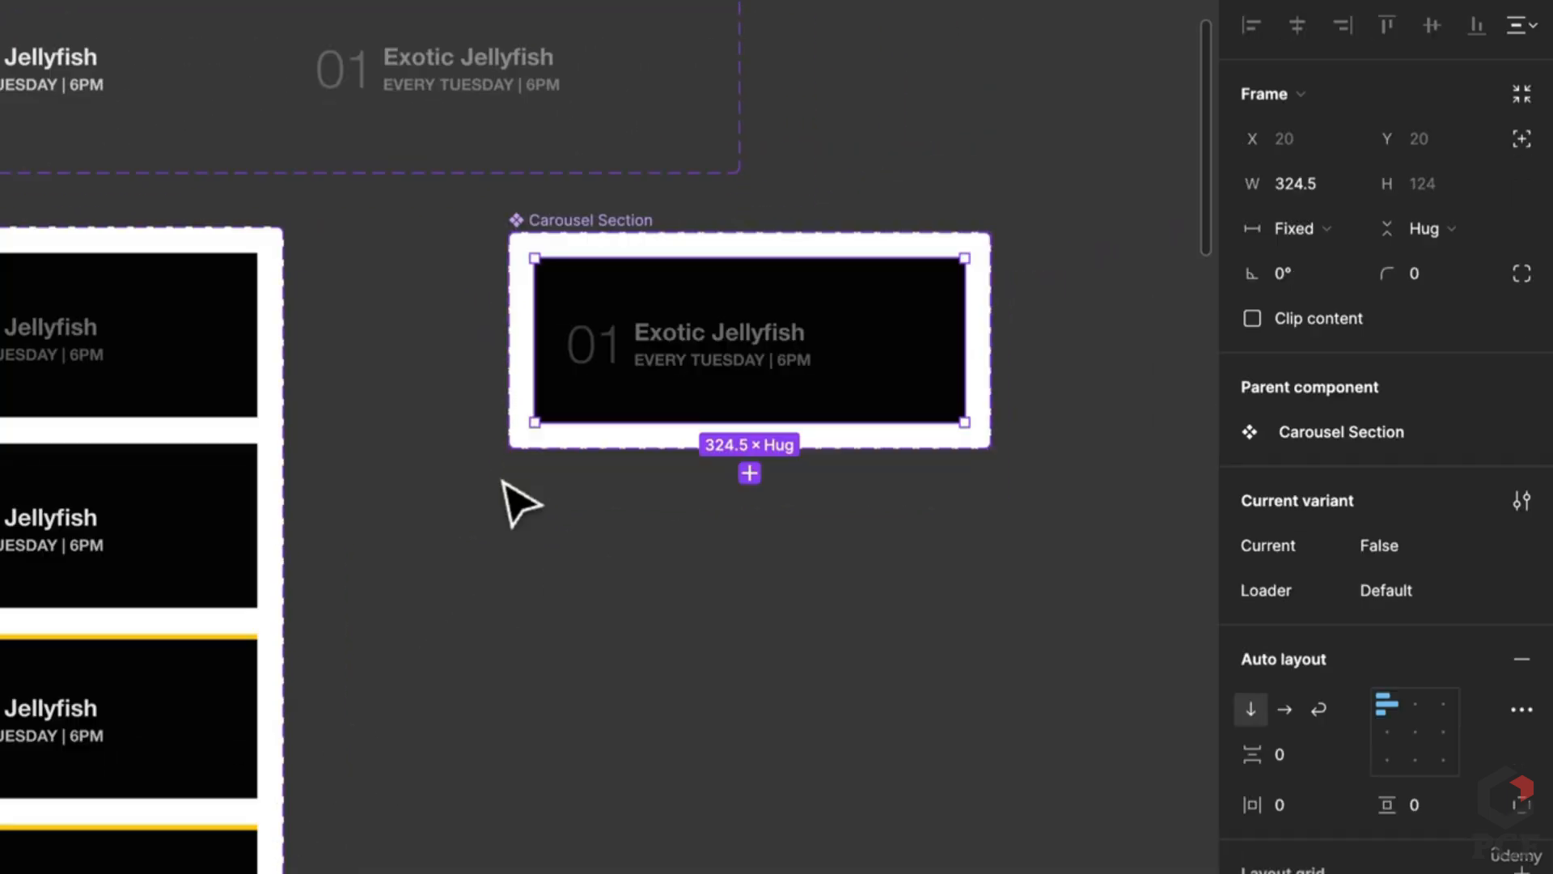
pyautogui.hscroll(-5, 520, 502)
pyautogui.scroll(5, 239, 659)
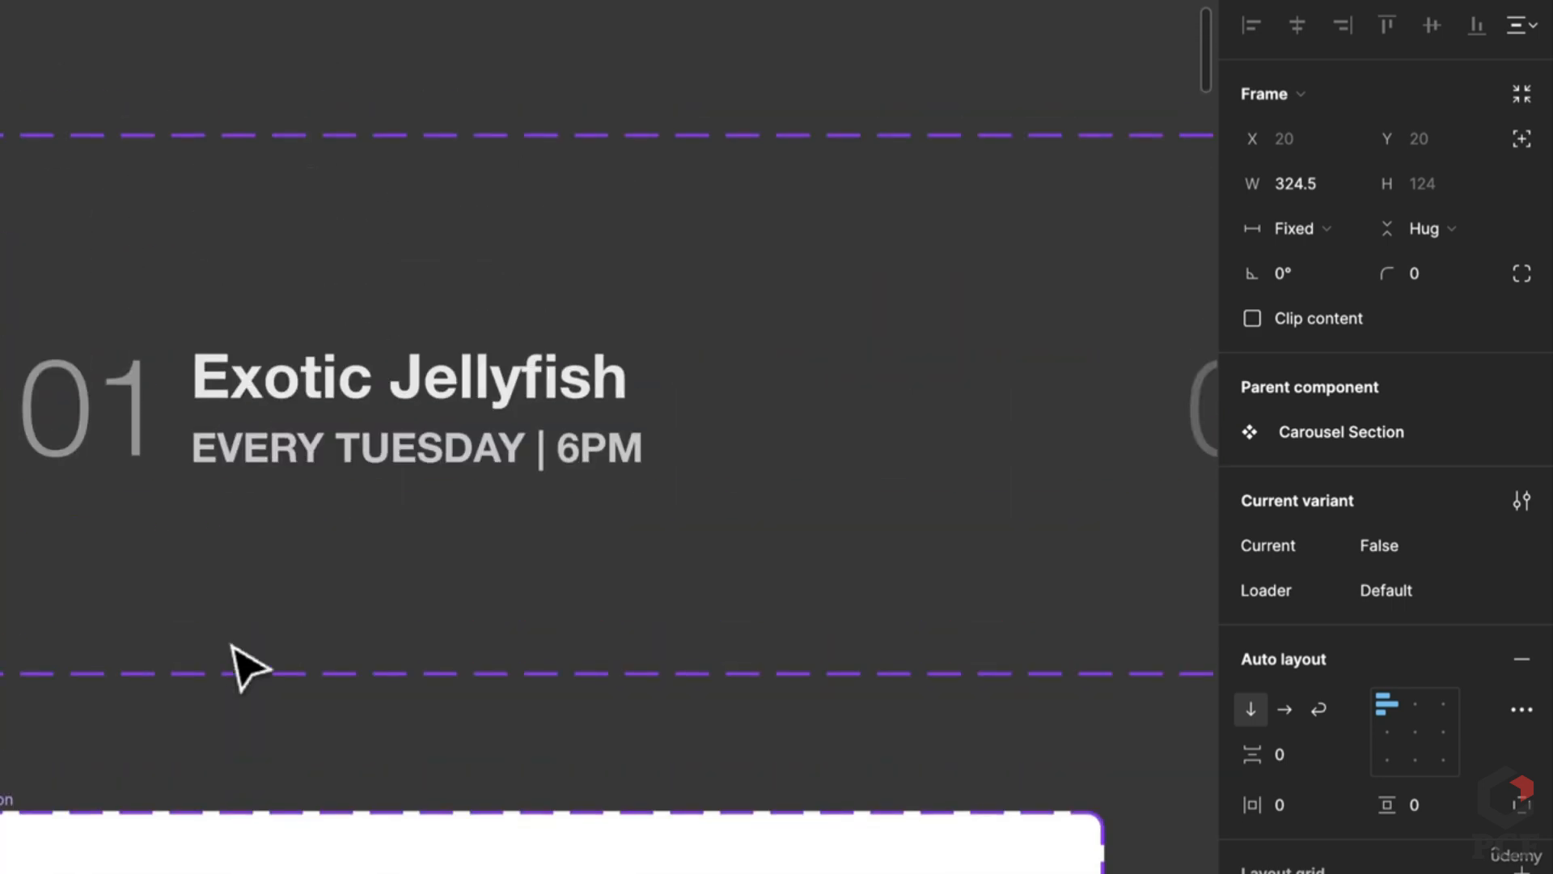
pyautogui.scroll(-6, 242, 659)
pyautogui.scroll(3, 154, 659)
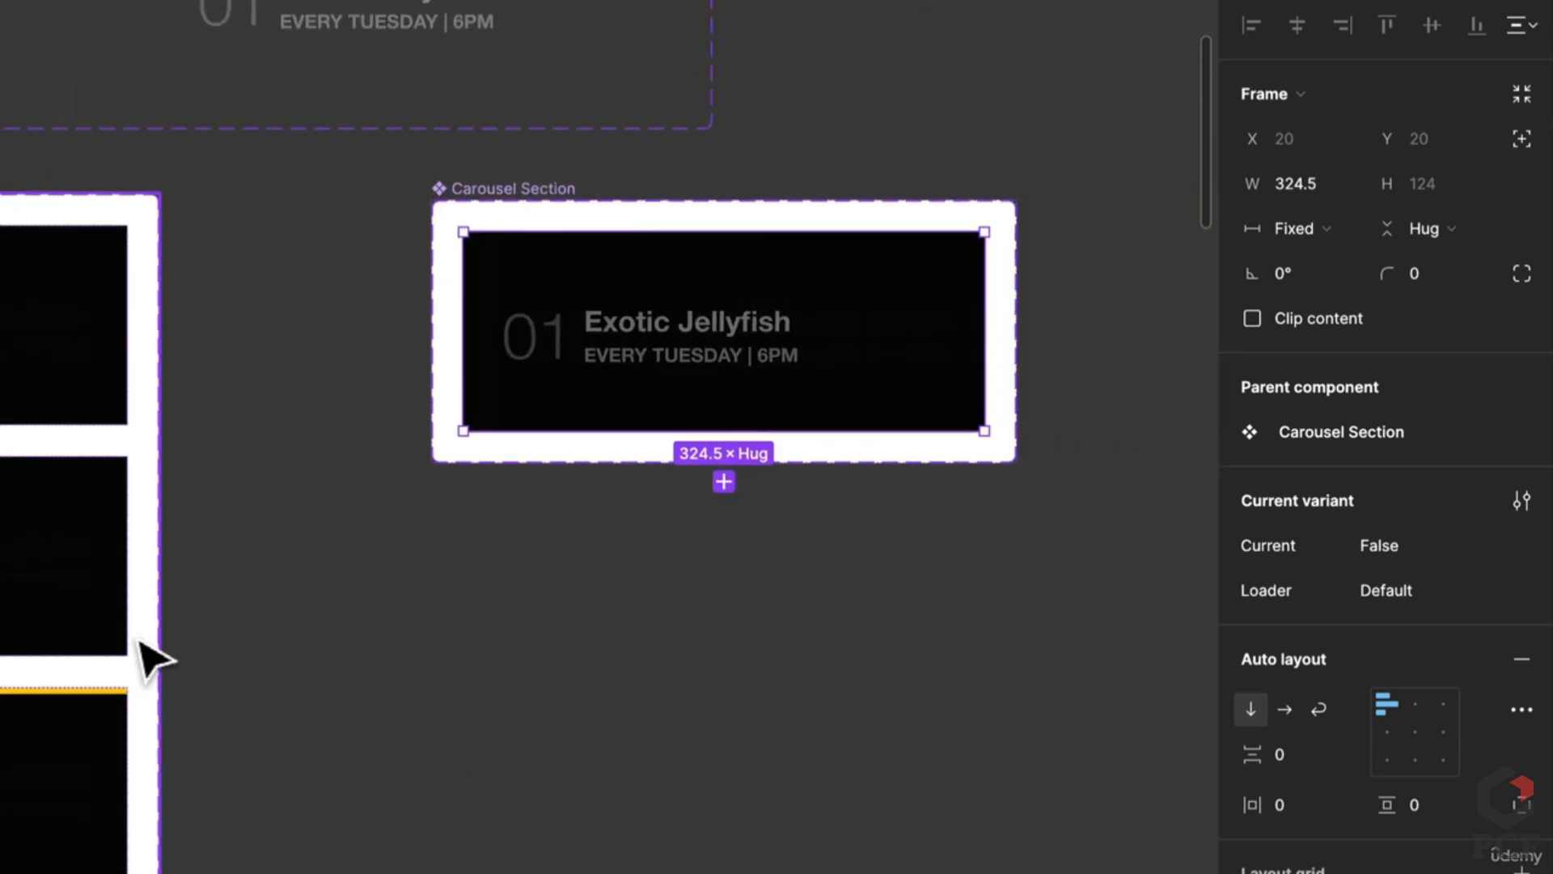
pyautogui.scroll(-1, 149, 655)
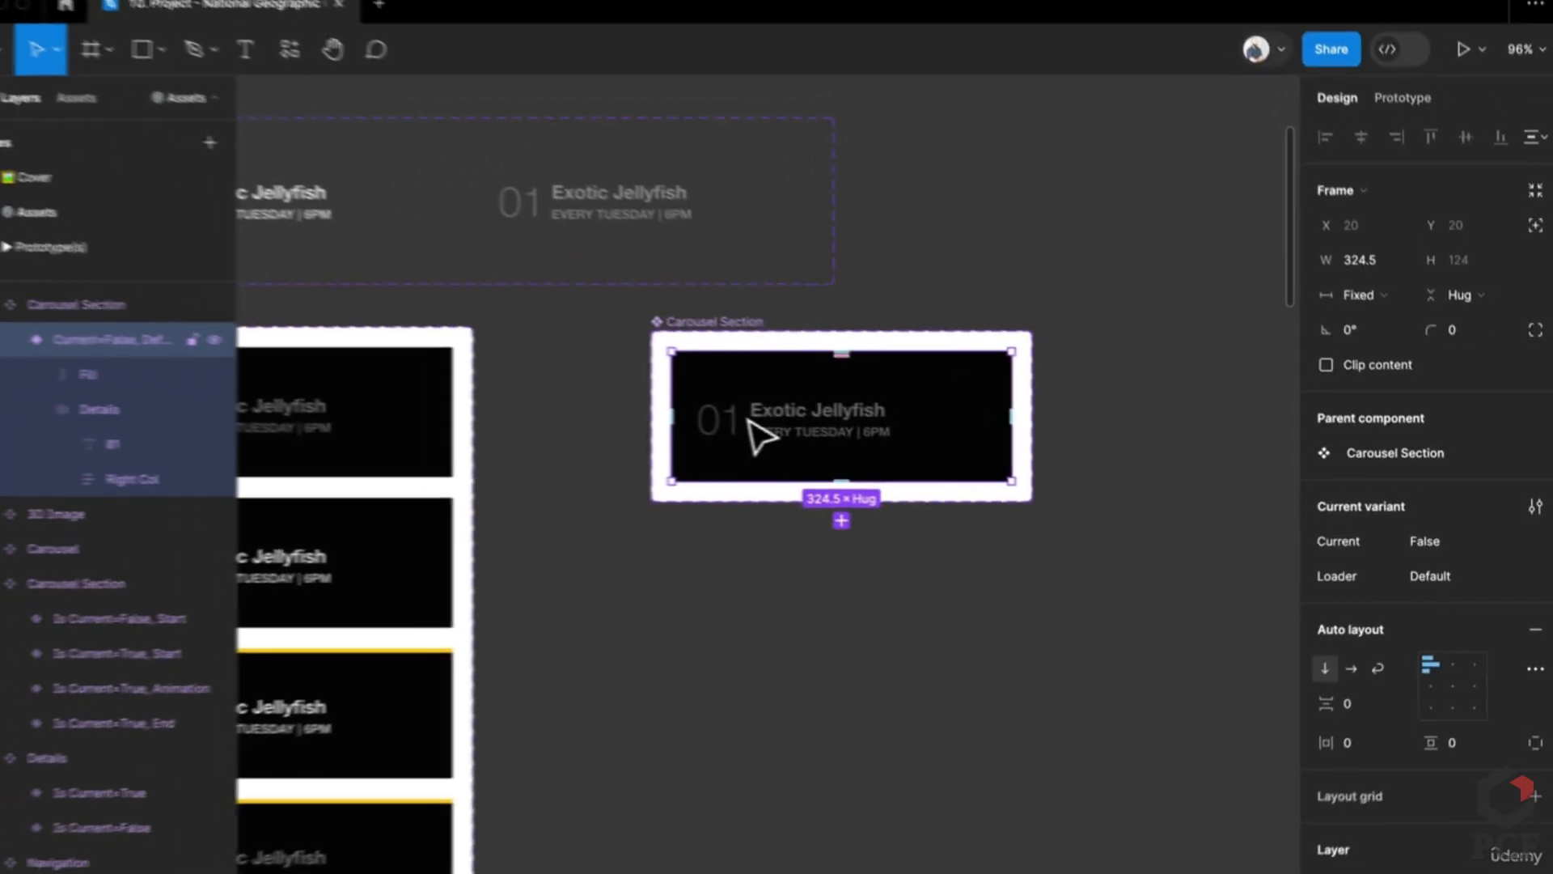
pyautogui.click(150, 382)
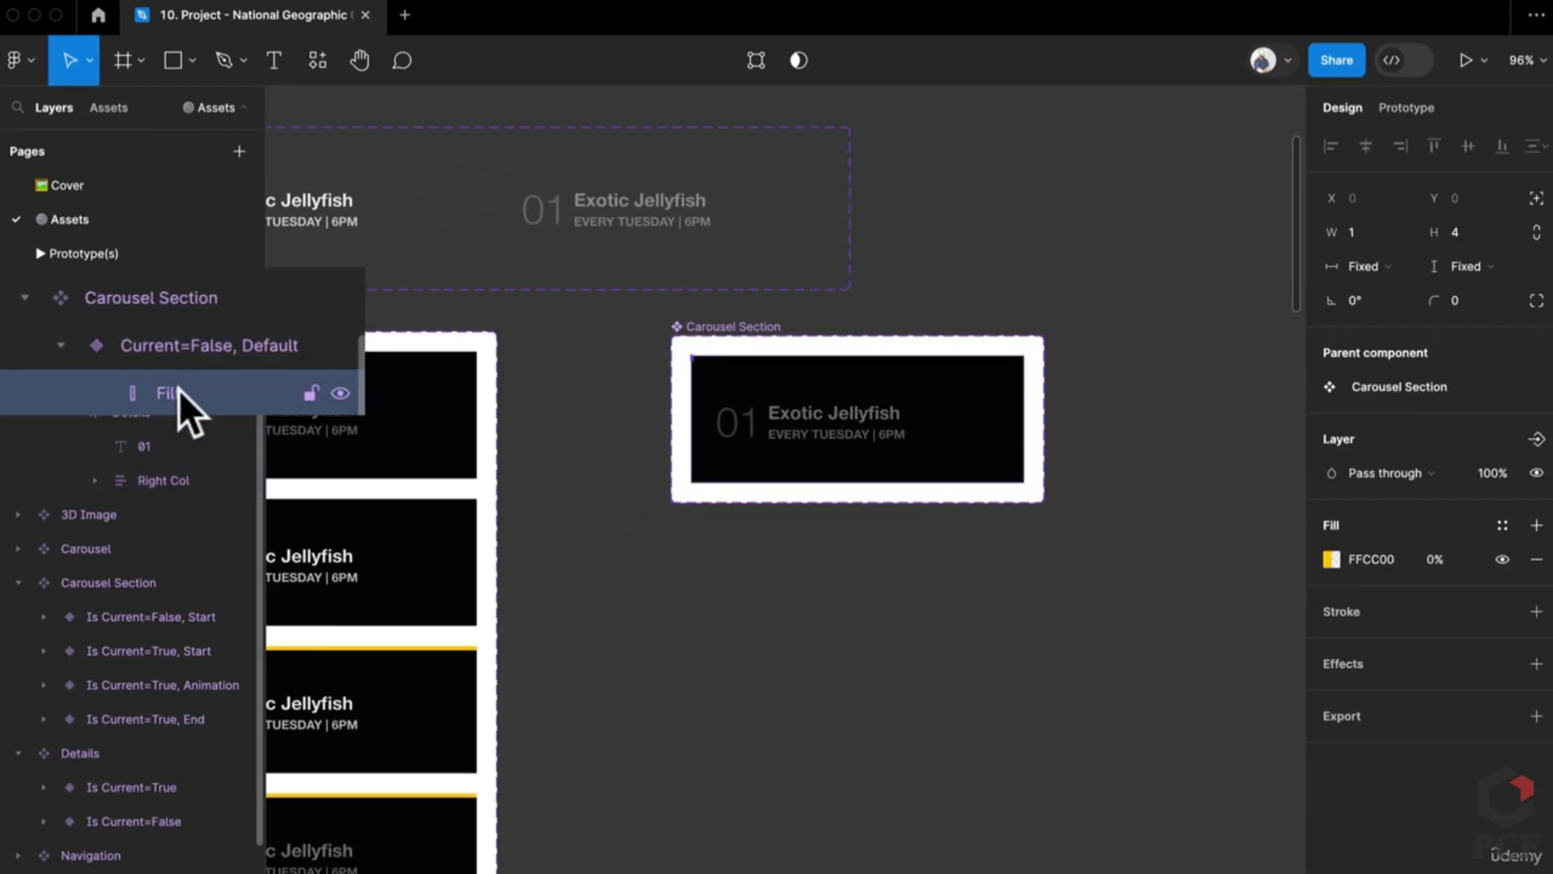
# Step: Rename the Loader property to Animation and duplicate the card into a second variant
pyautogui.click(935, 486)
pyautogui.hotkey('ctrl', 'd')
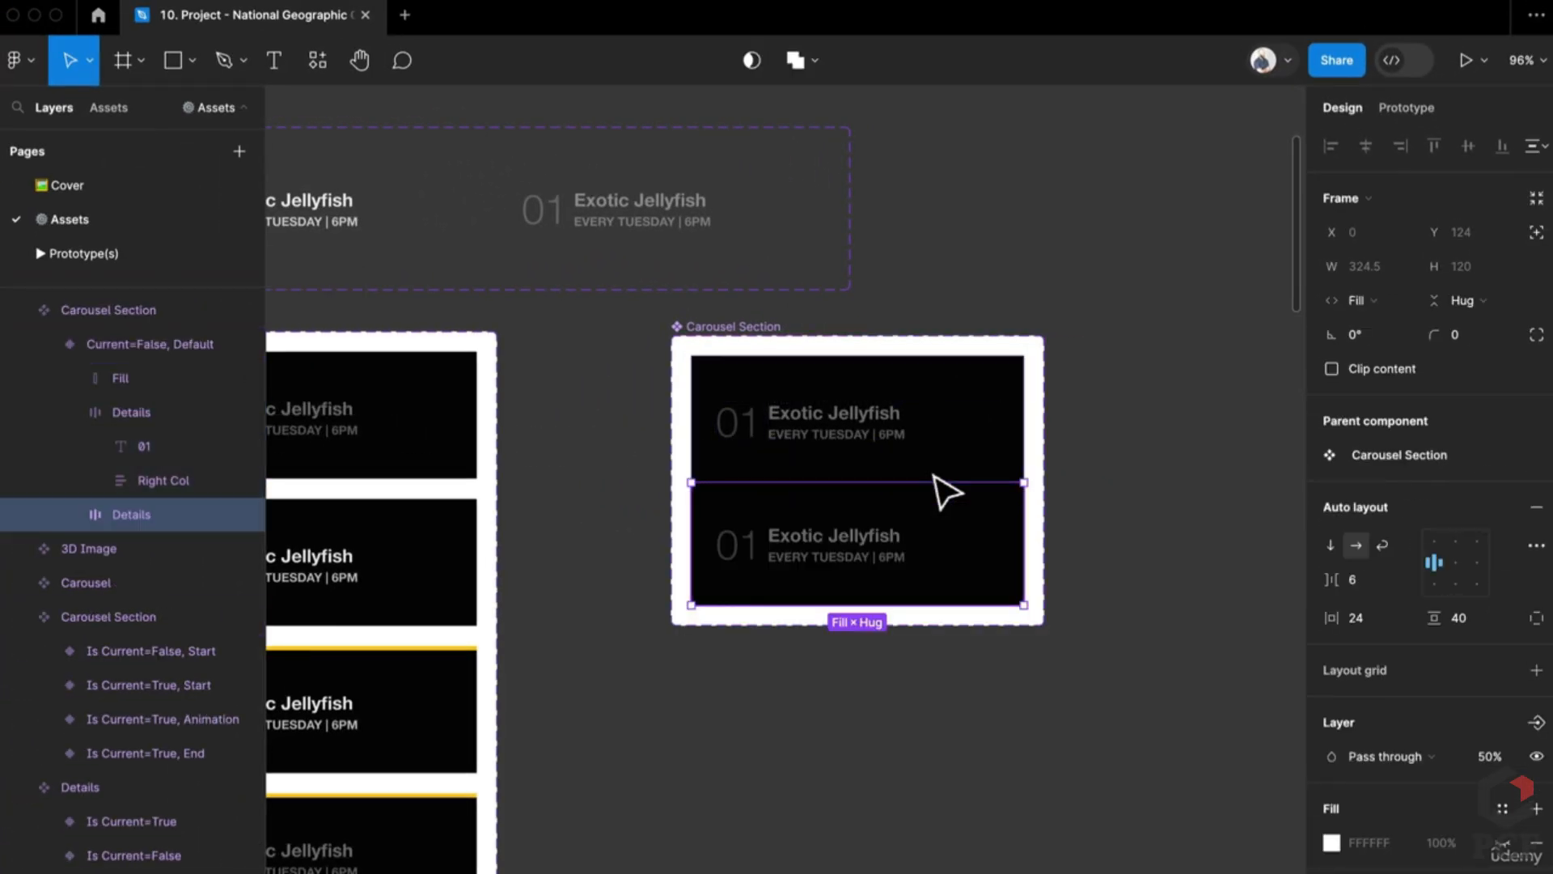
pyautogui.press('Delete')
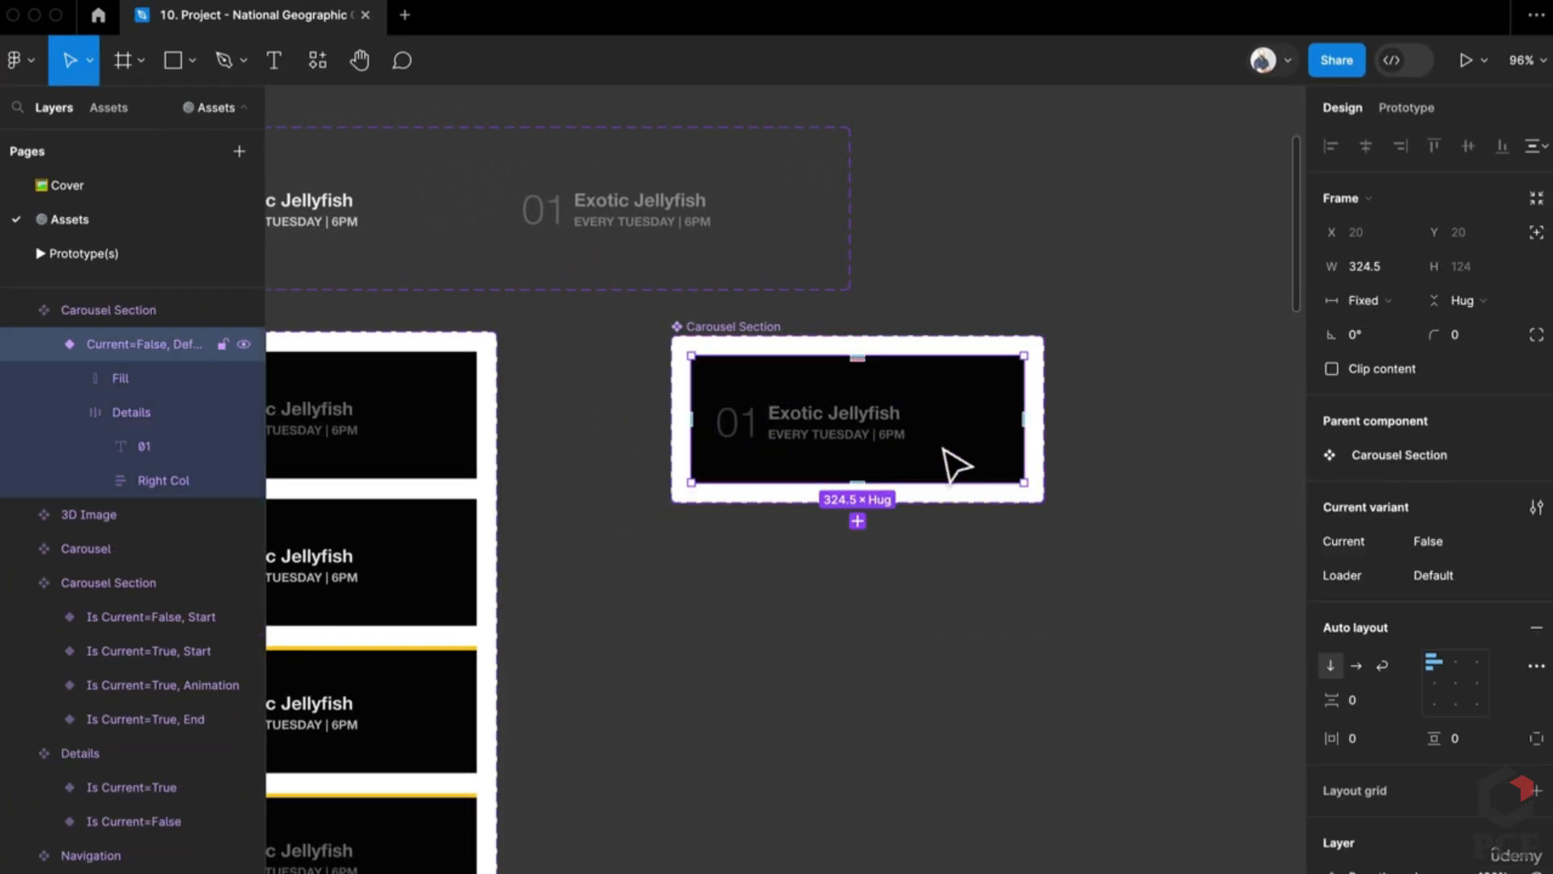
pyautogui.doubleClick(1344, 575)
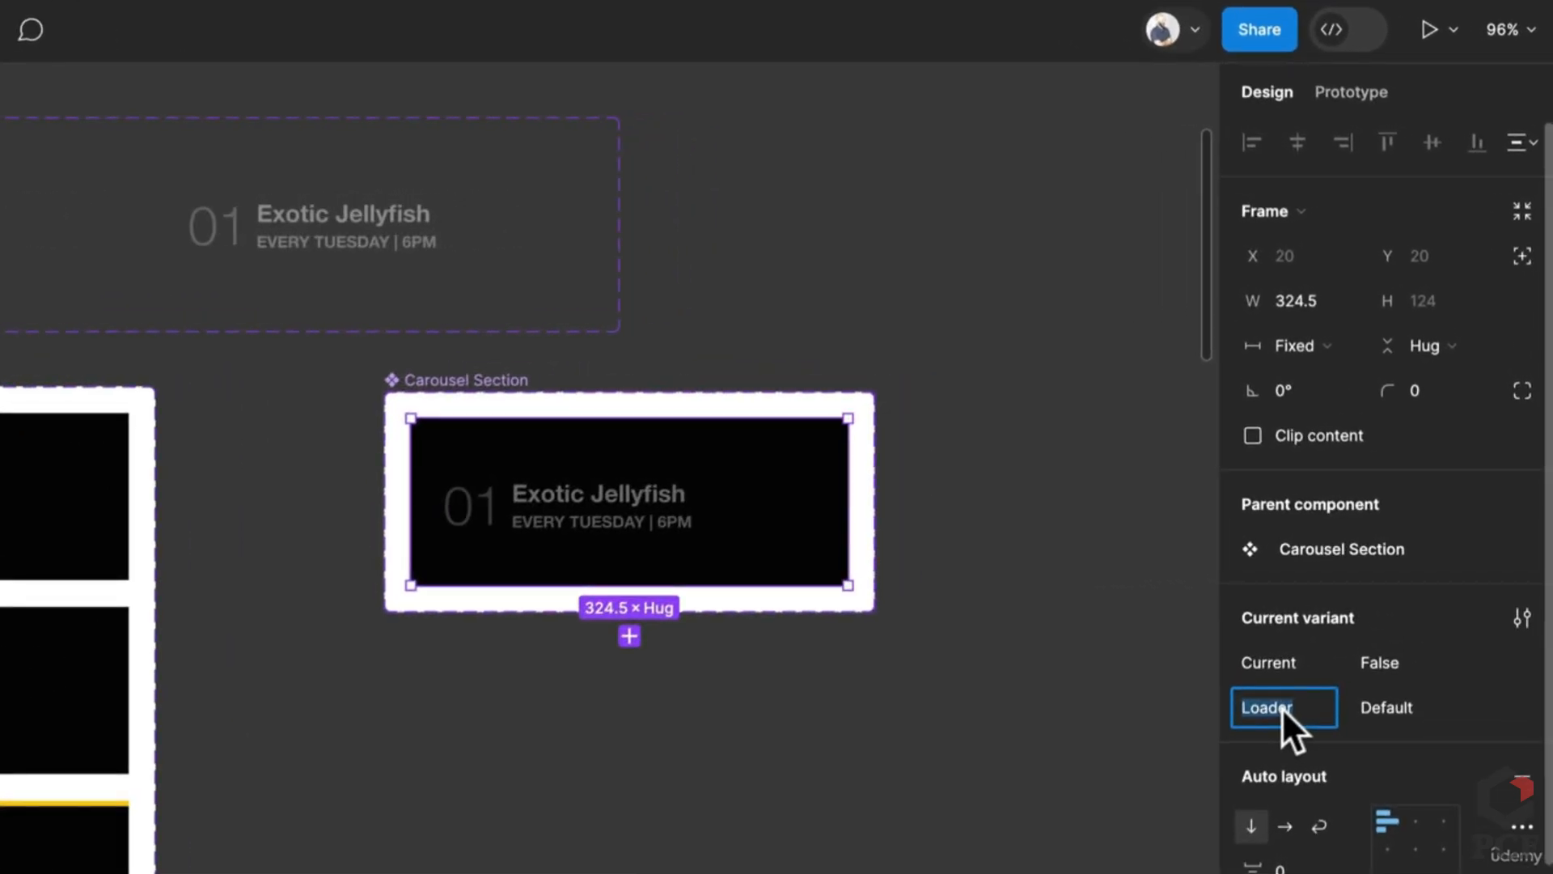
pyautogui.write('Animation')
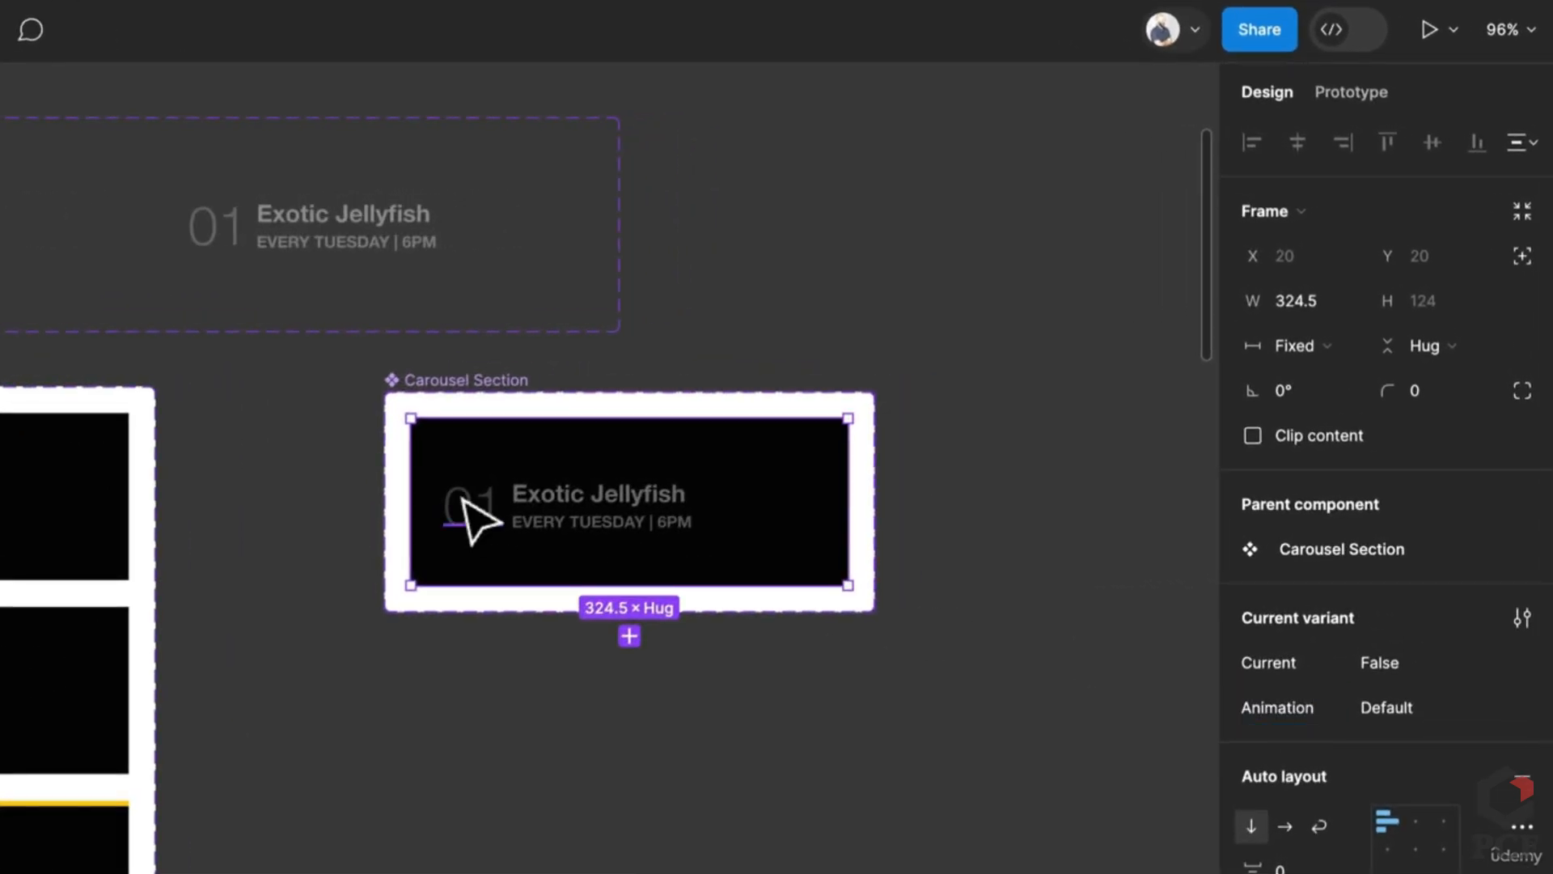
pyautogui.hotkey('ctrl', 'd')
# Step: Set the top card variant's Animation value to Start
pyautogui.click(770, 566)
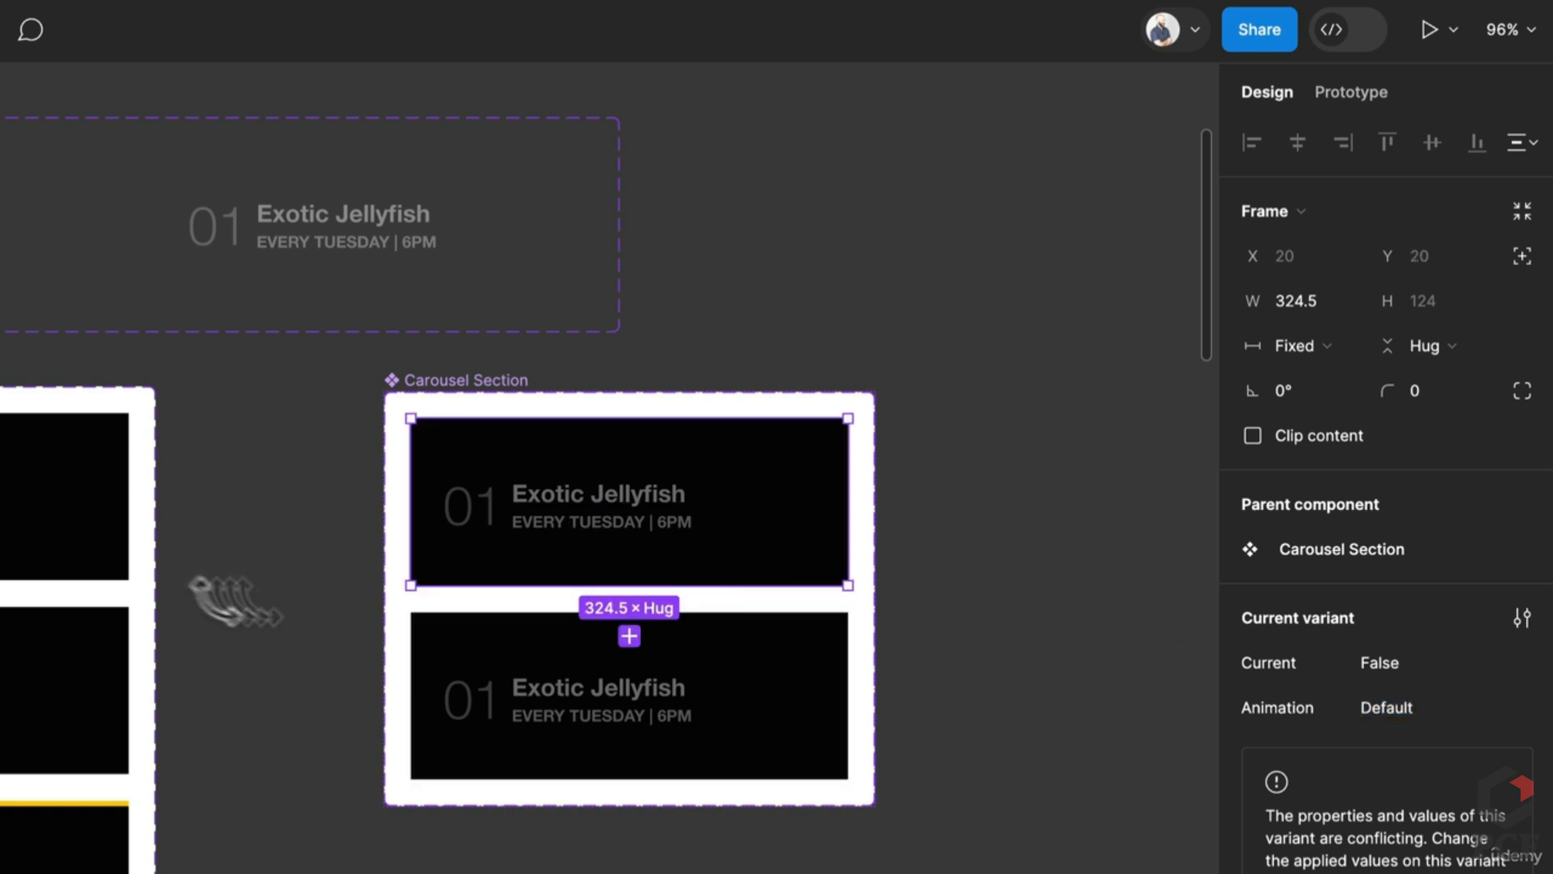
pyautogui.click(97, 548)
pyautogui.click(658, 560)
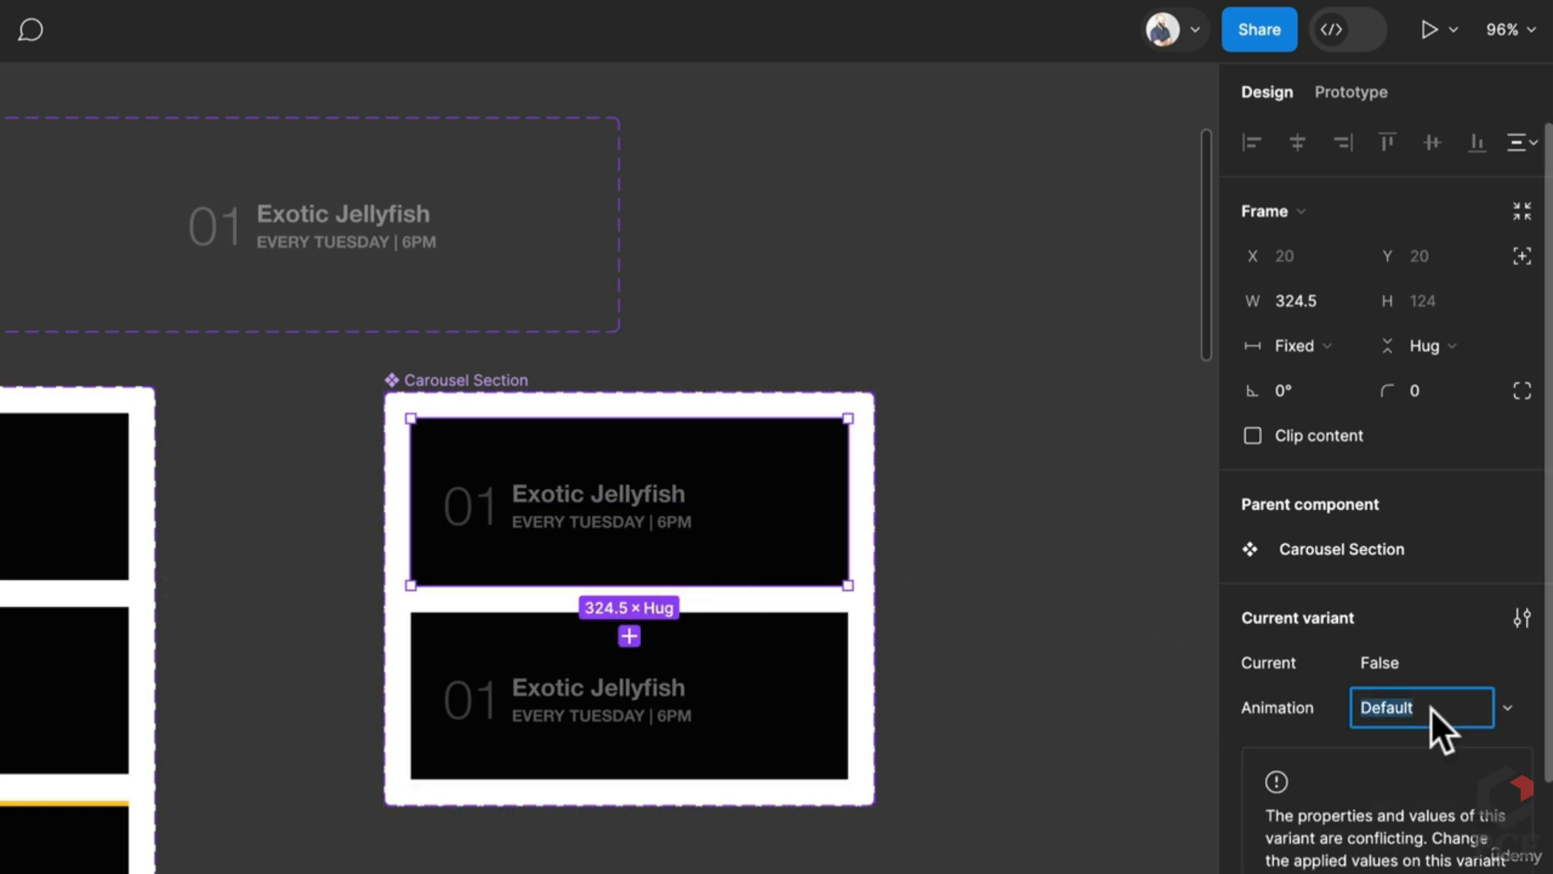
pyautogui.write('Start')
pyautogui.press('Return')
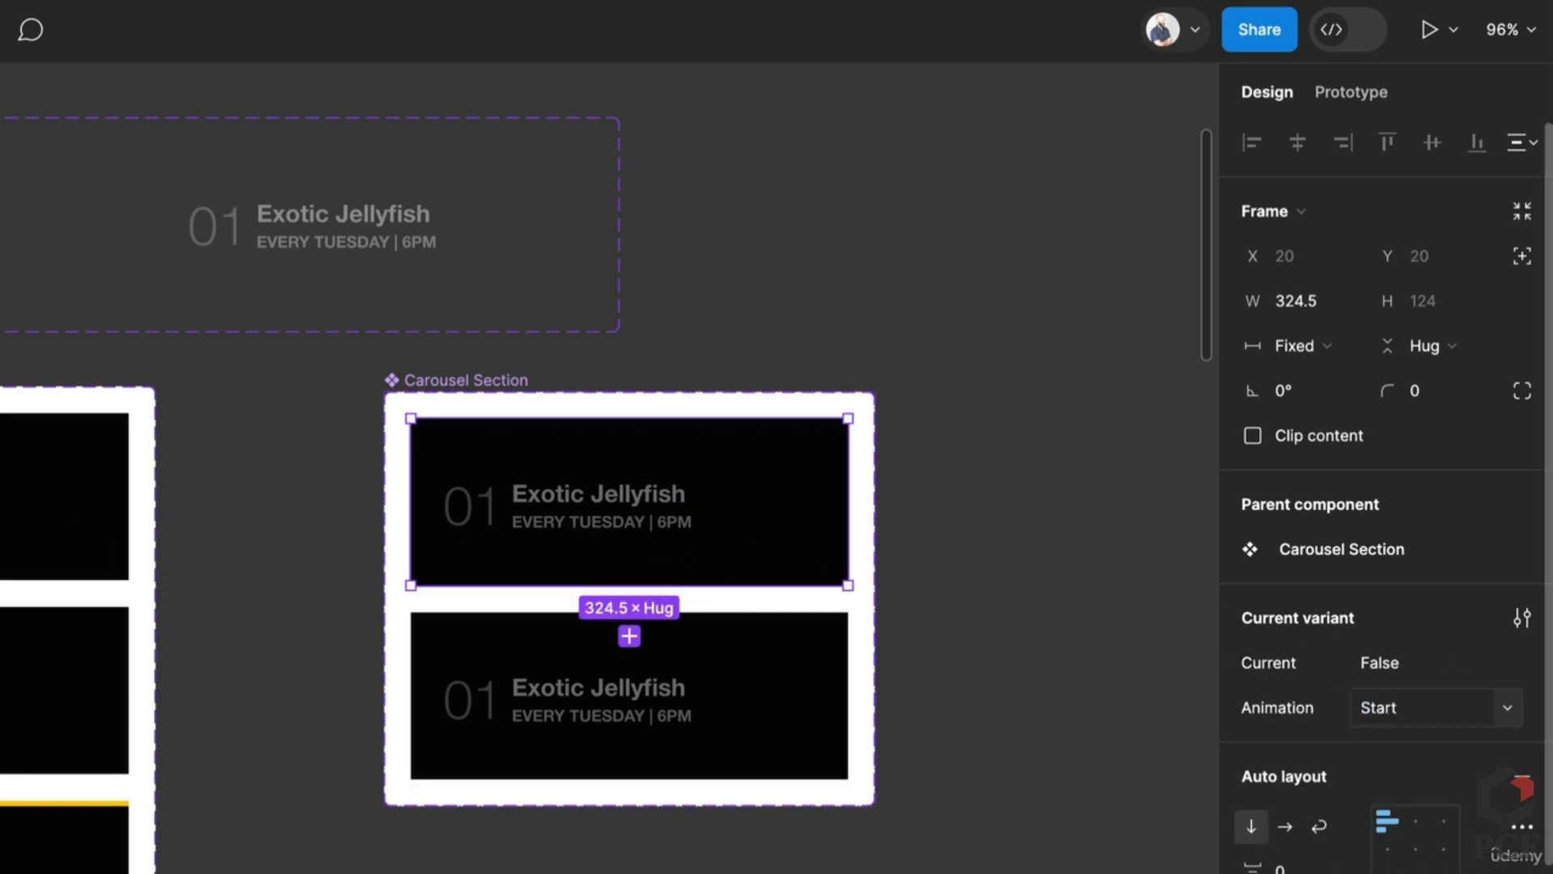
# Step: Set the bottom card variant to Current=True and Animation=Start
pyautogui.click(647, 734)
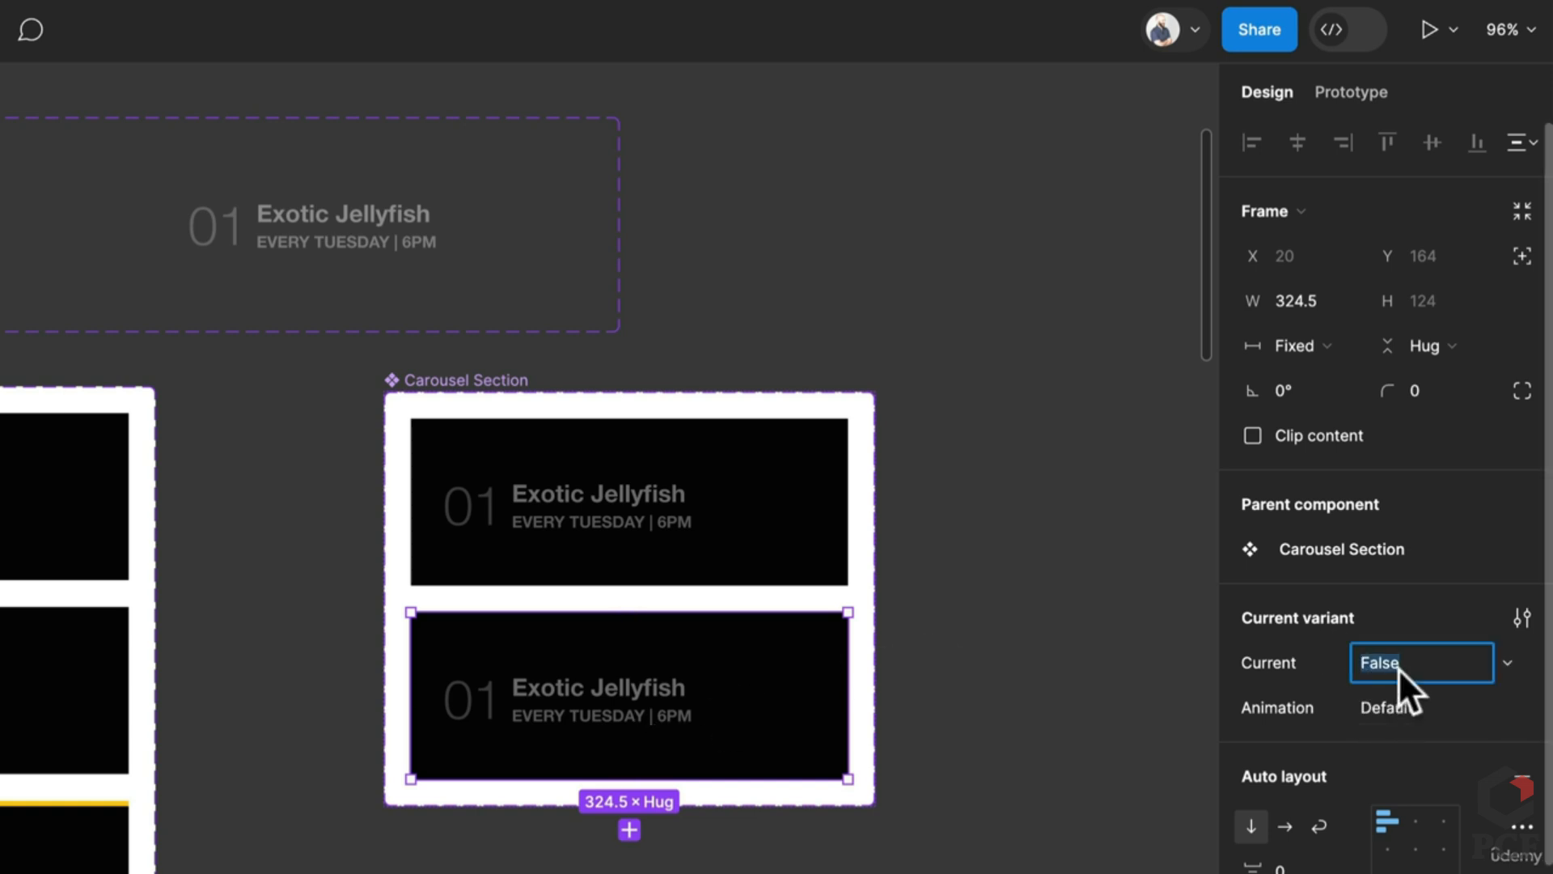
pyautogui.write('True')
pyautogui.press('Return')
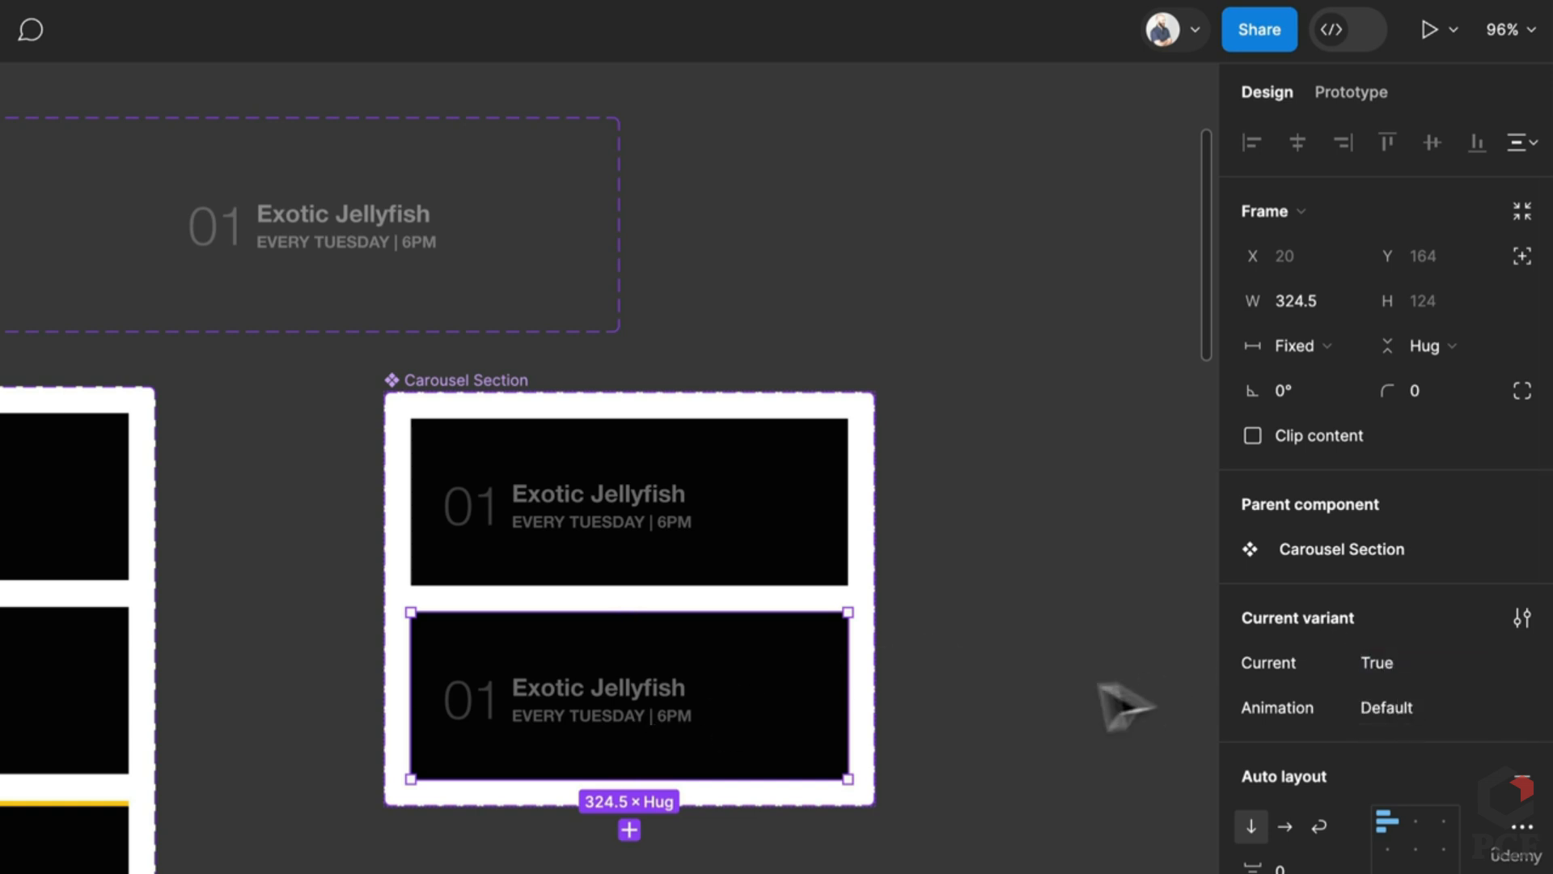
pyautogui.click(125, 737)
pyautogui.click(453, 738)
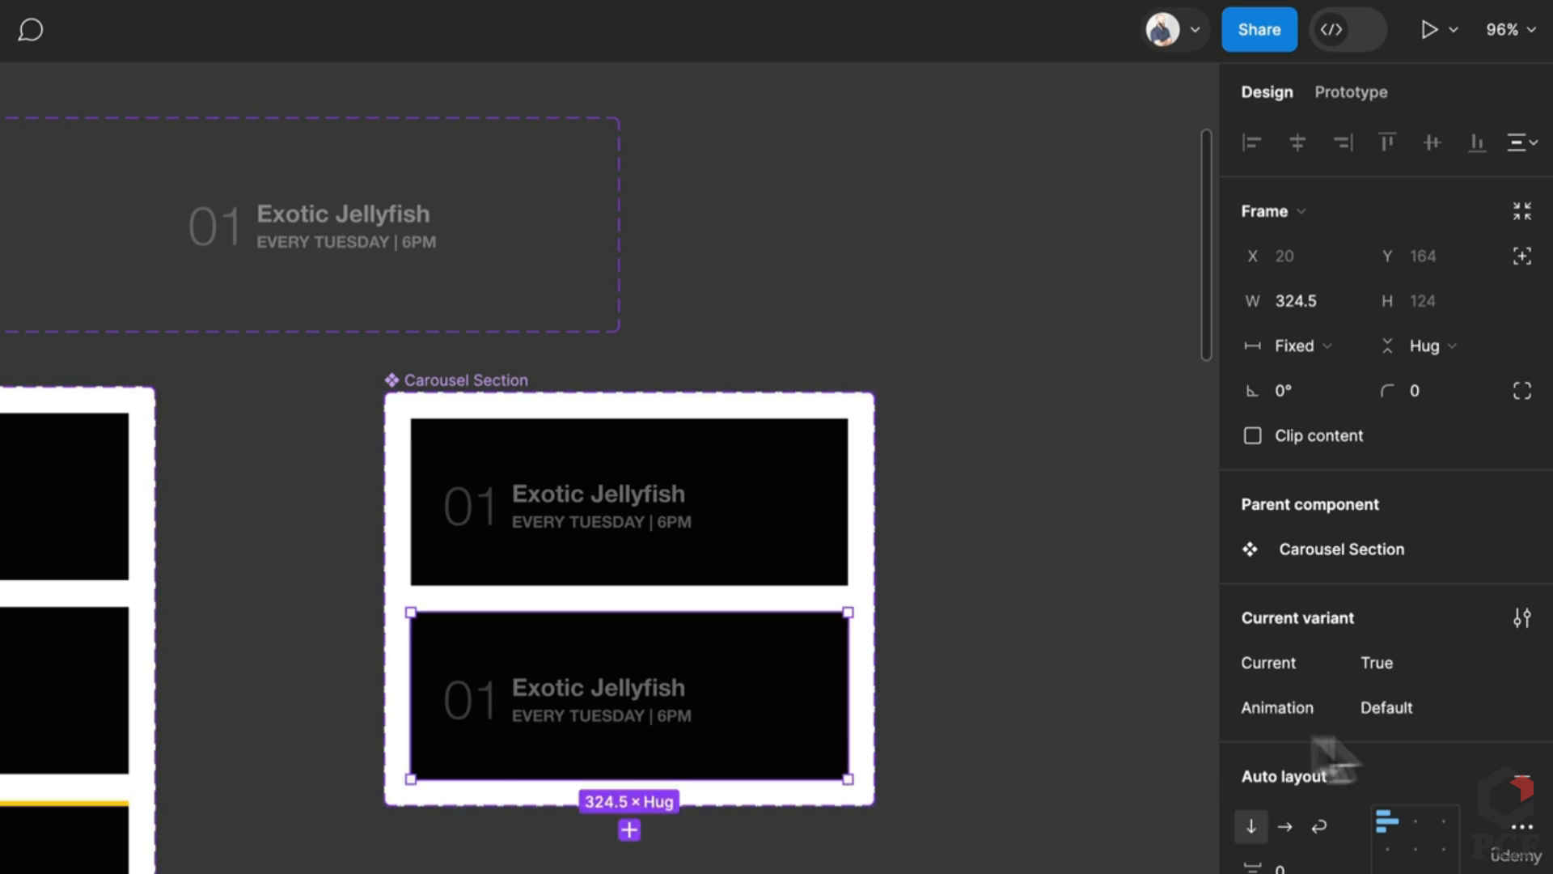
pyautogui.write('Start')
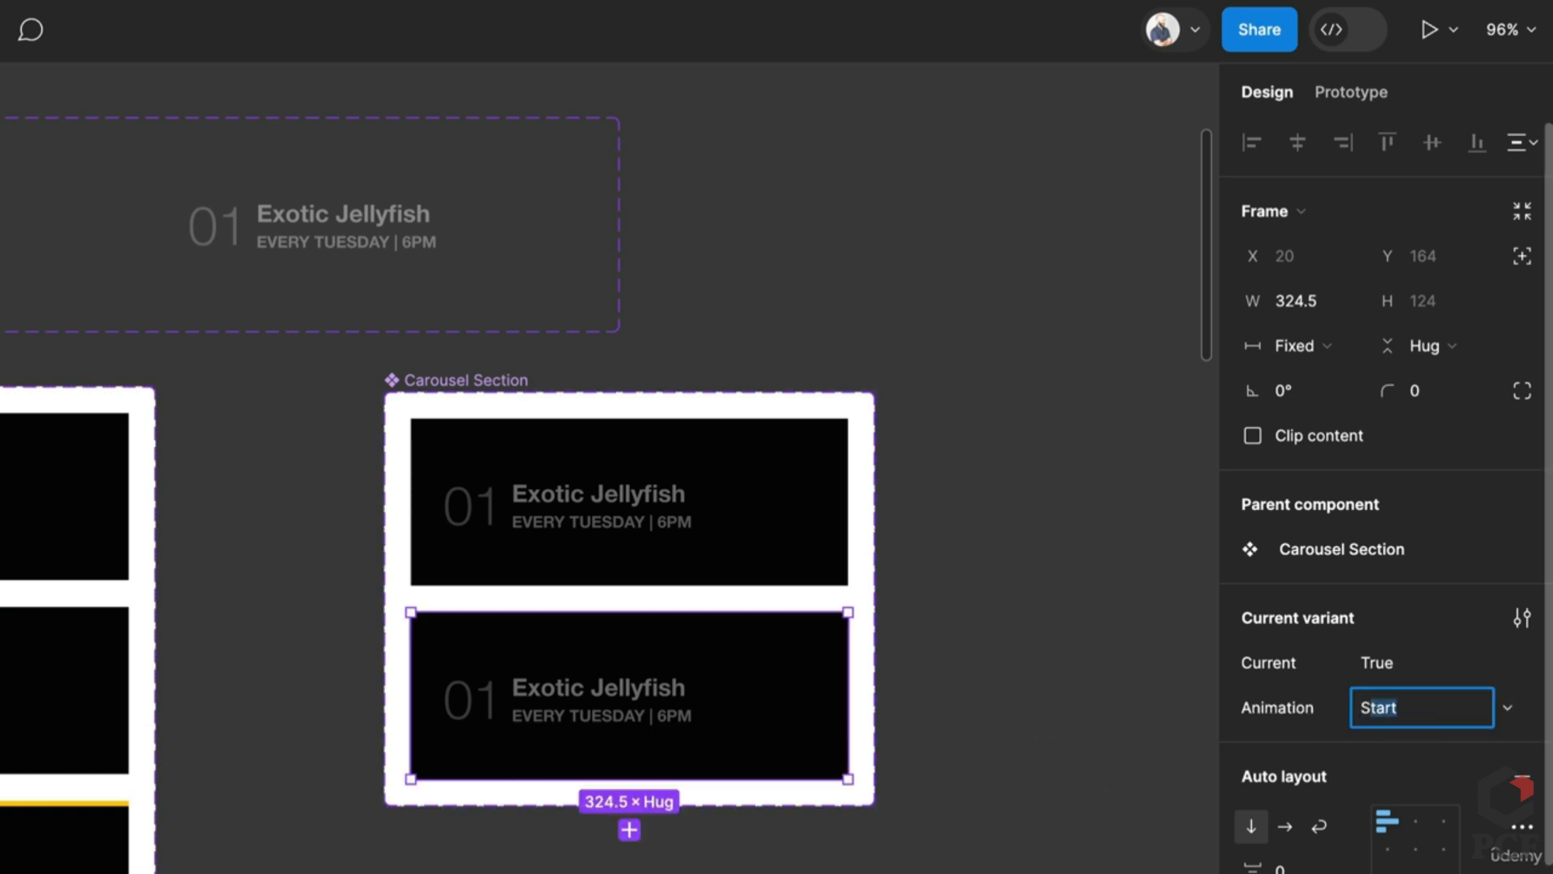
pyautogui.press('Return')
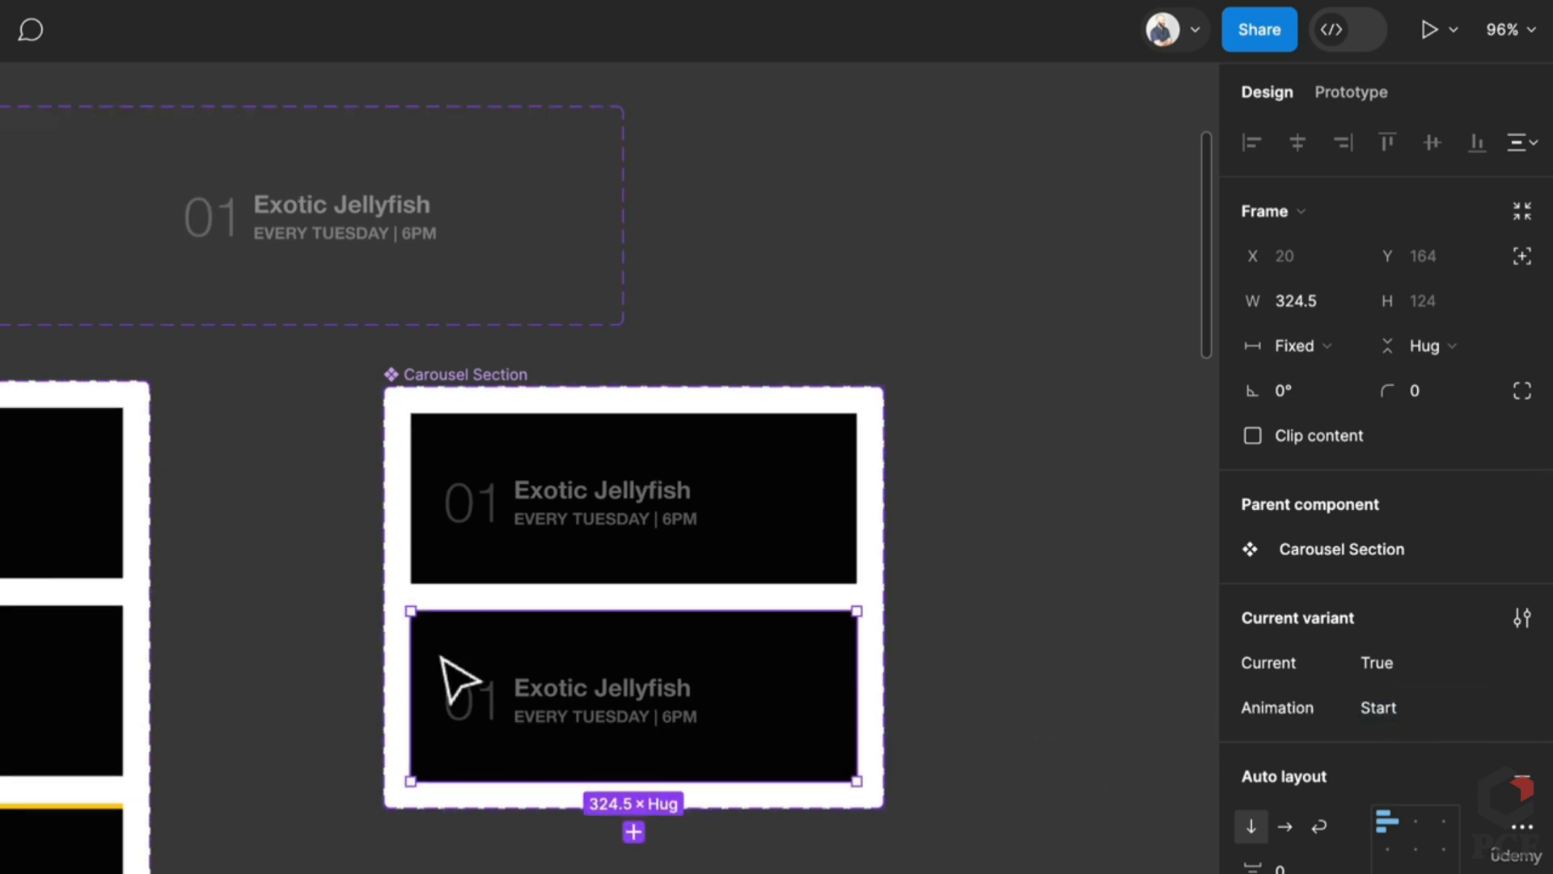
pyautogui.scroll(5, 451, 676)
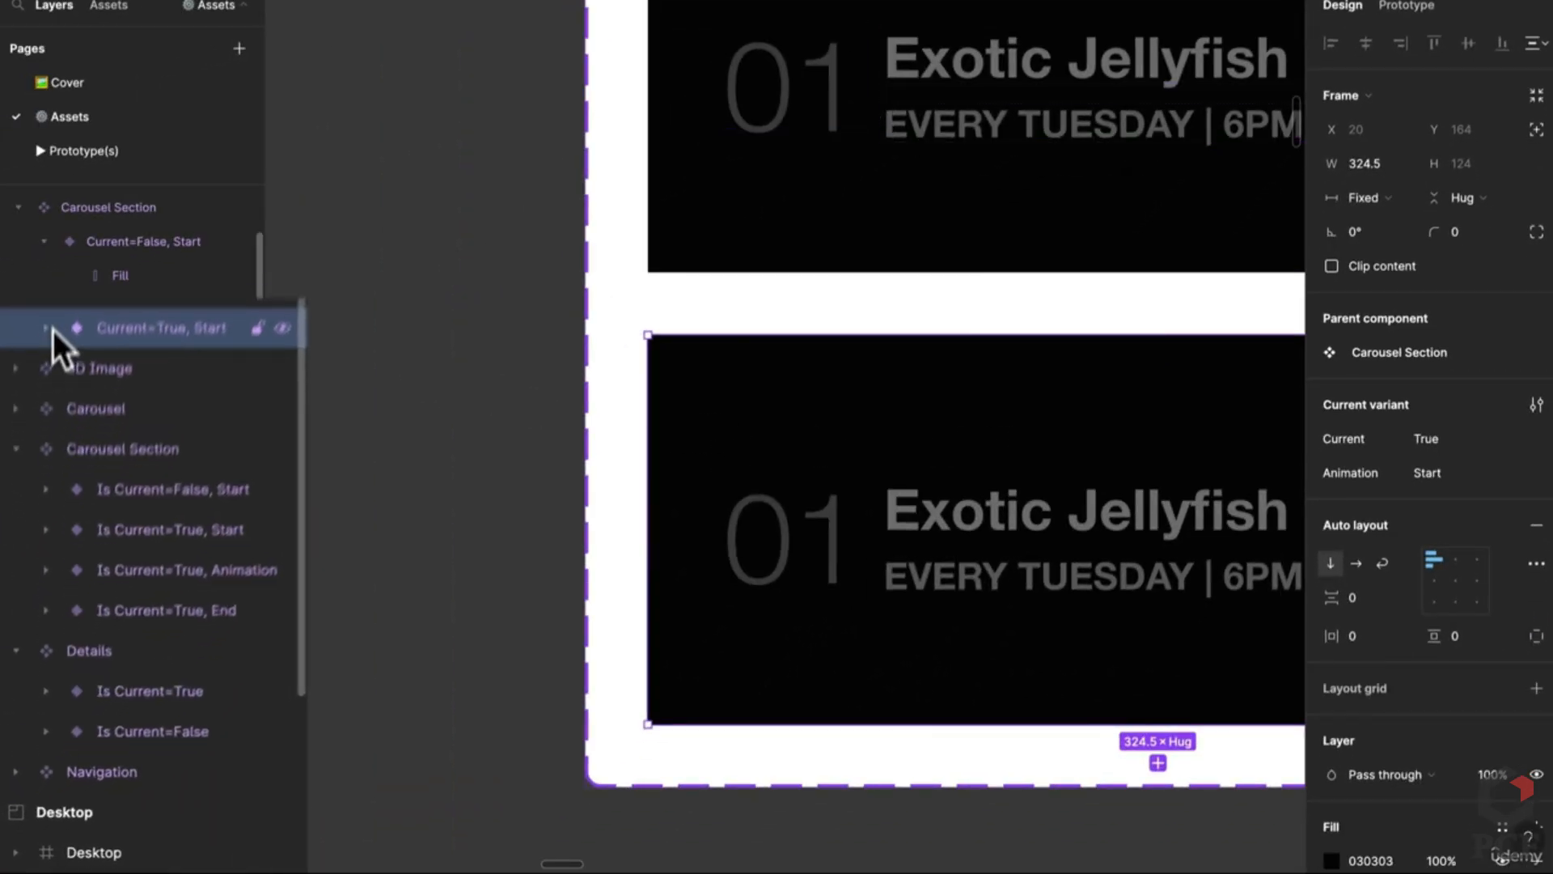
# Step: Set the Current=True, Start variant's yellow Fill bar to 100% opacity
pyautogui.click(55, 412)
pyautogui.click(173, 370)
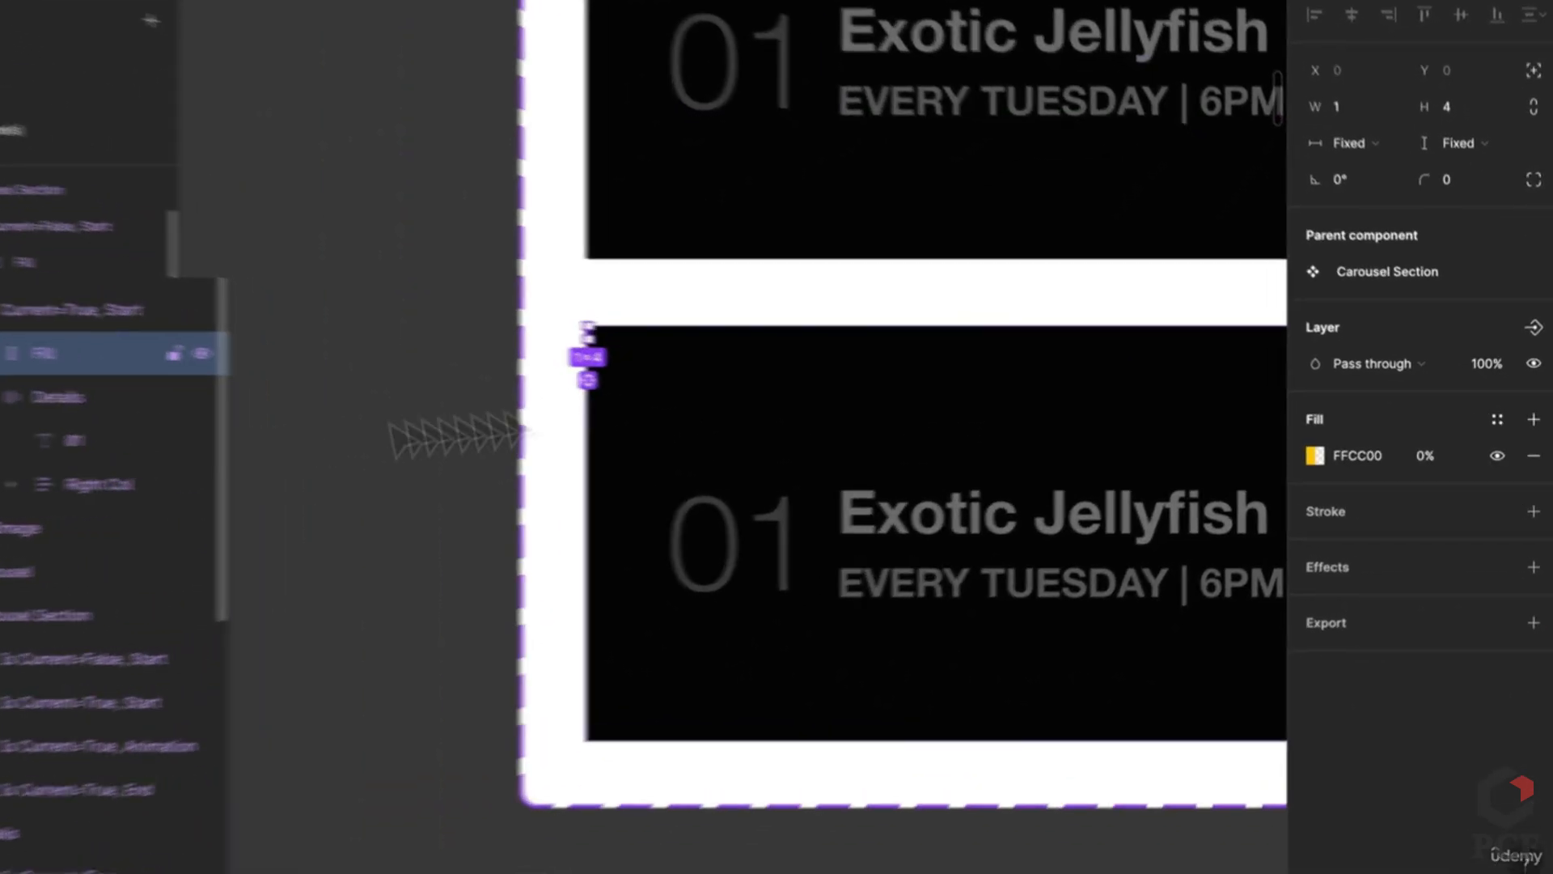
pyautogui.click(1386, 449)
pyautogui.write('100')
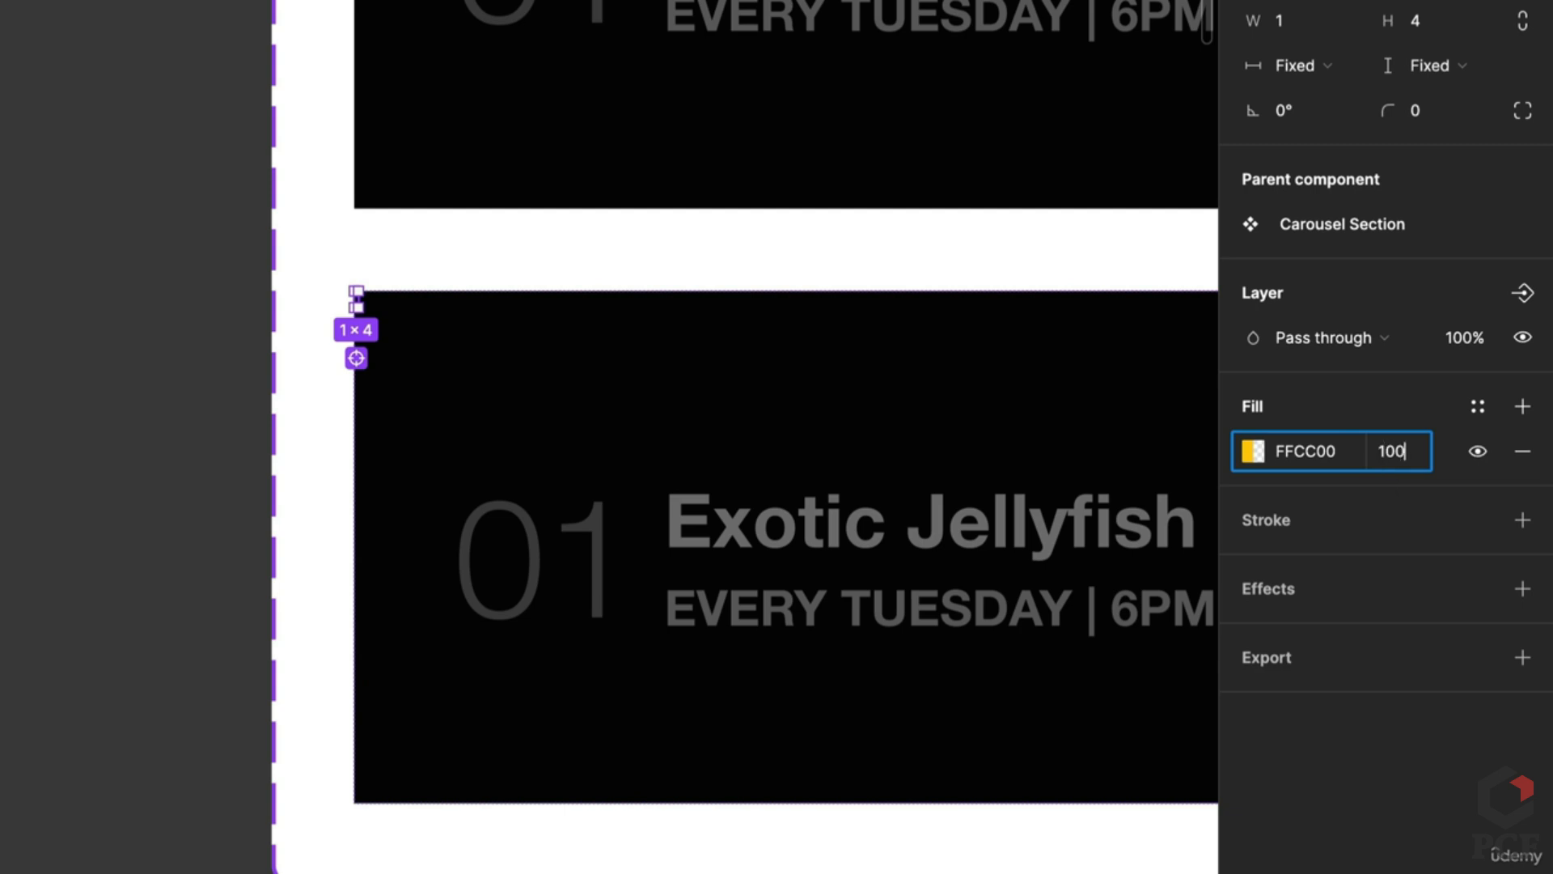
pyautogui.press('Return')
pyautogui.scroll(-3, 485, 453)
pyautogui.click(301, 534)
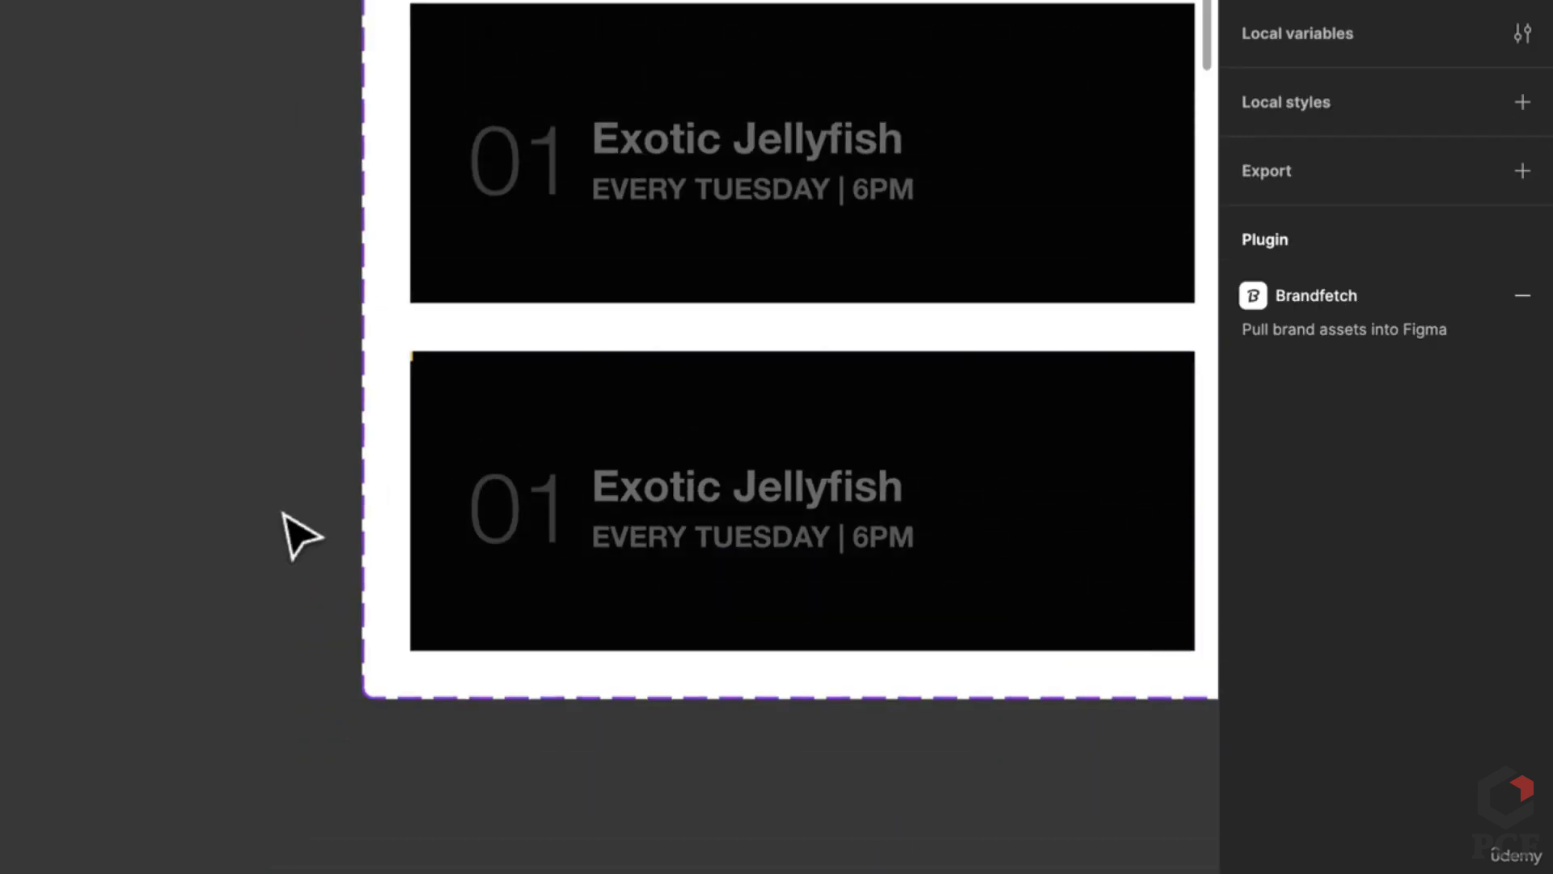
# Step: Duplicate the second card into a third variant and set both cards' details to 100% opacity
pyautogui.scroll(-2, 299, 537)
pyautogui.click(599, 555)
pyautogui.hotkey('ctrl', 'd')
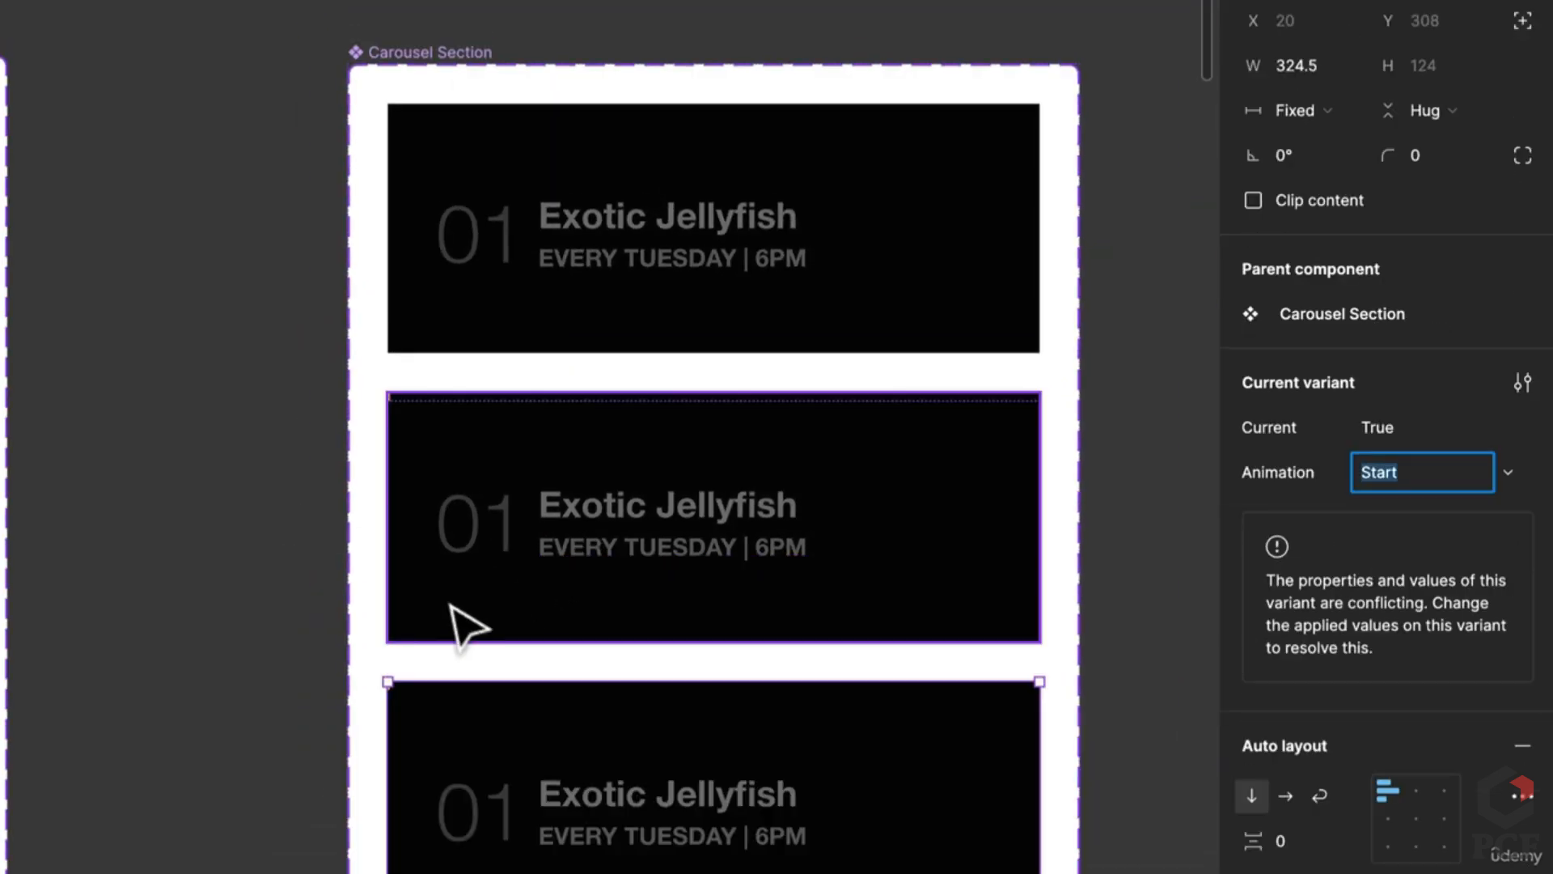
pyautogui.moveTo(461, 624); pyautogui.dragTo(761, 461)
pyautogui.doubleClick(1060, 388)
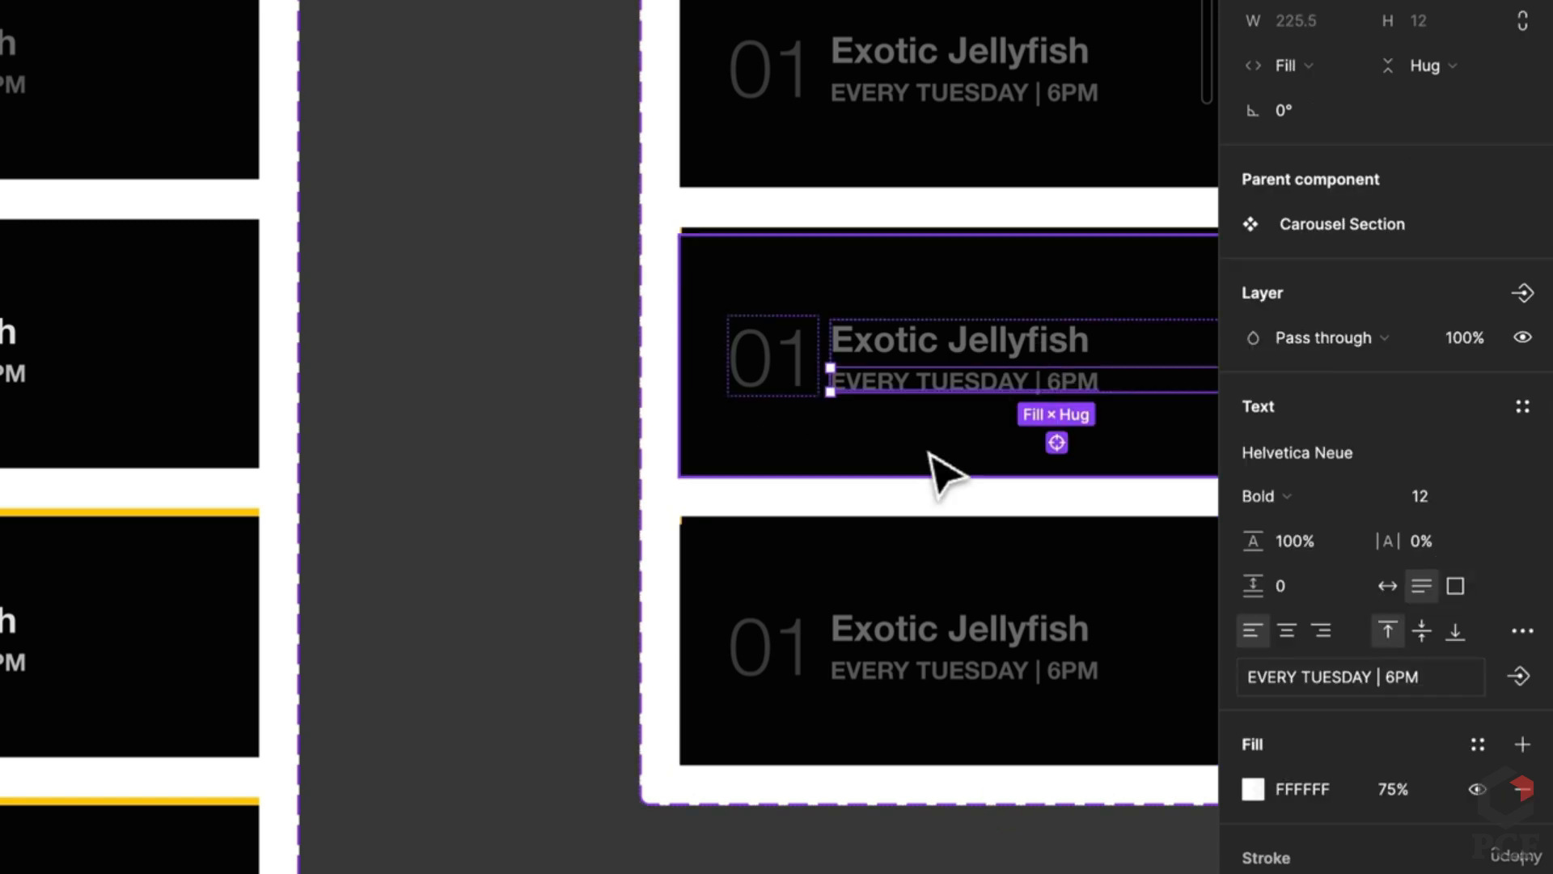
pyautogui.click(937, 469)
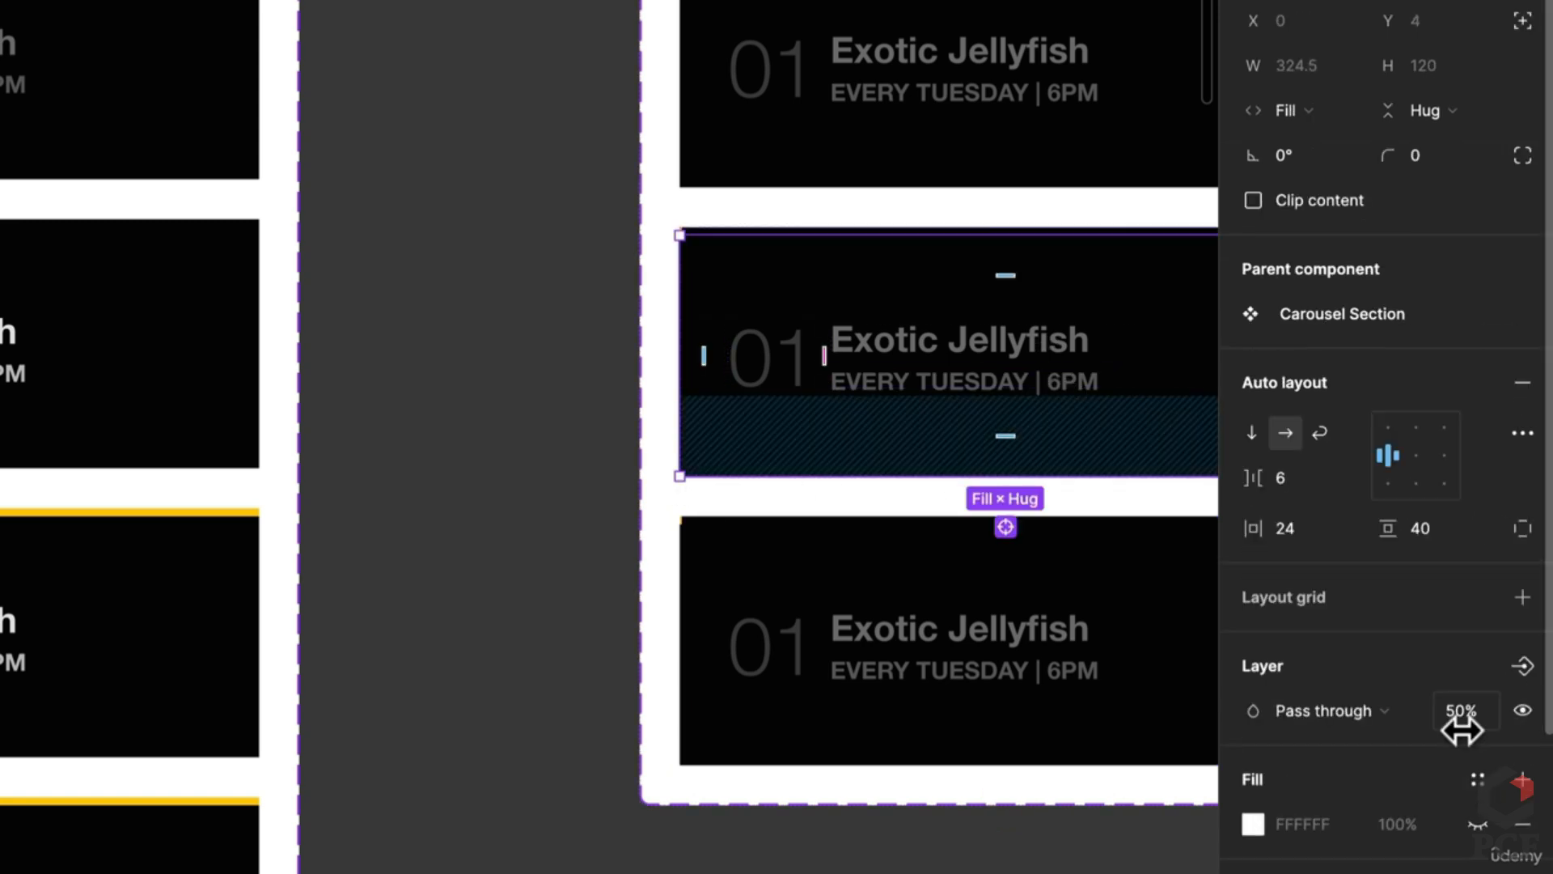
pyautogui.press('Return')
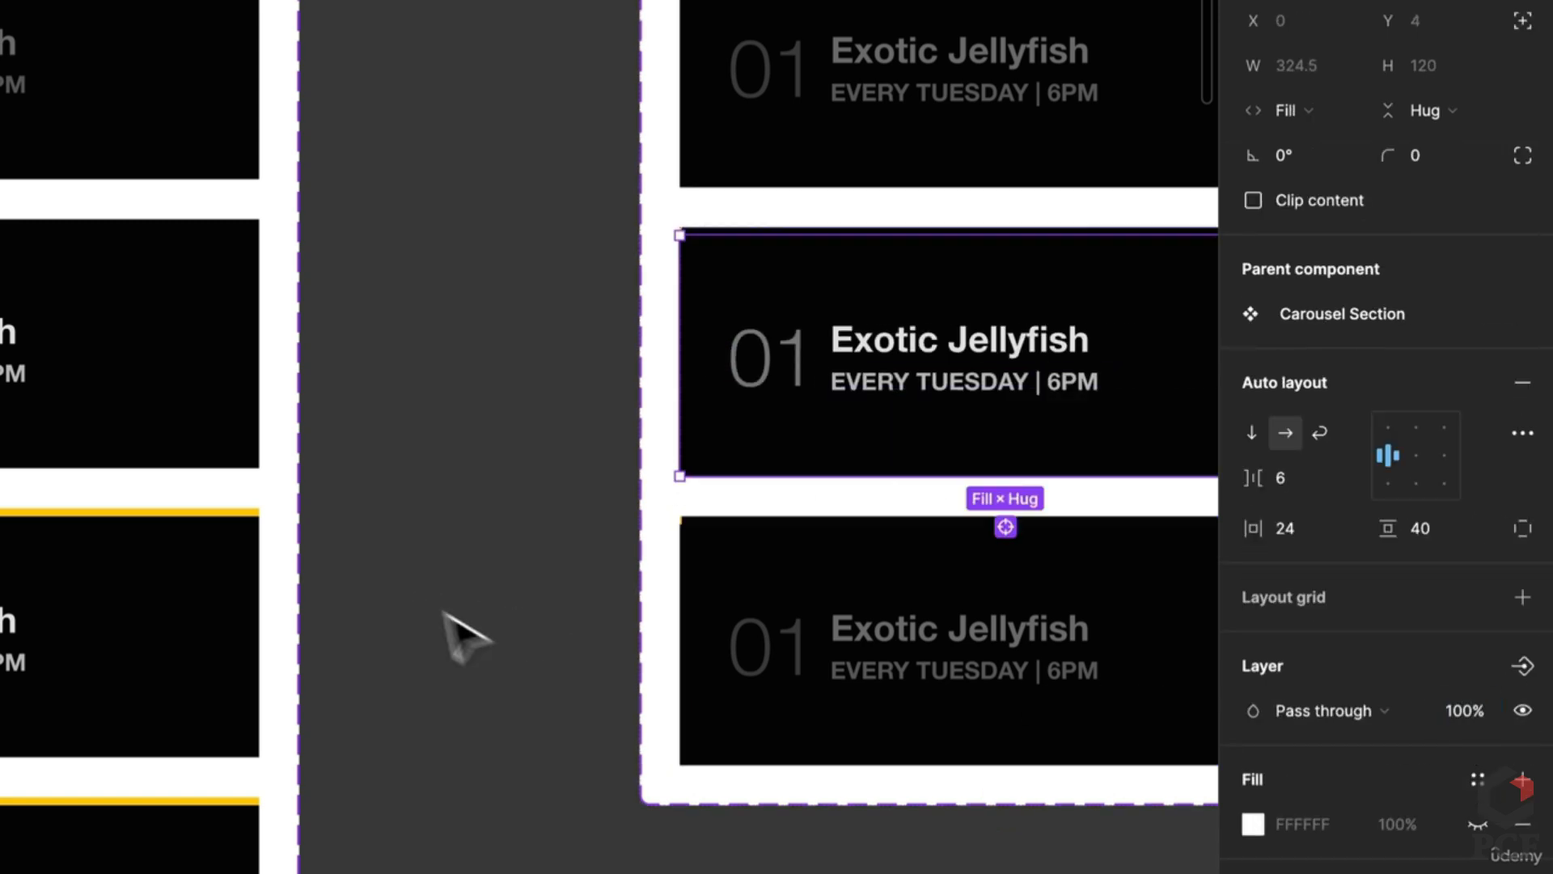
pyautogui.click(884, 688)
pyautogui.click(885, 688)
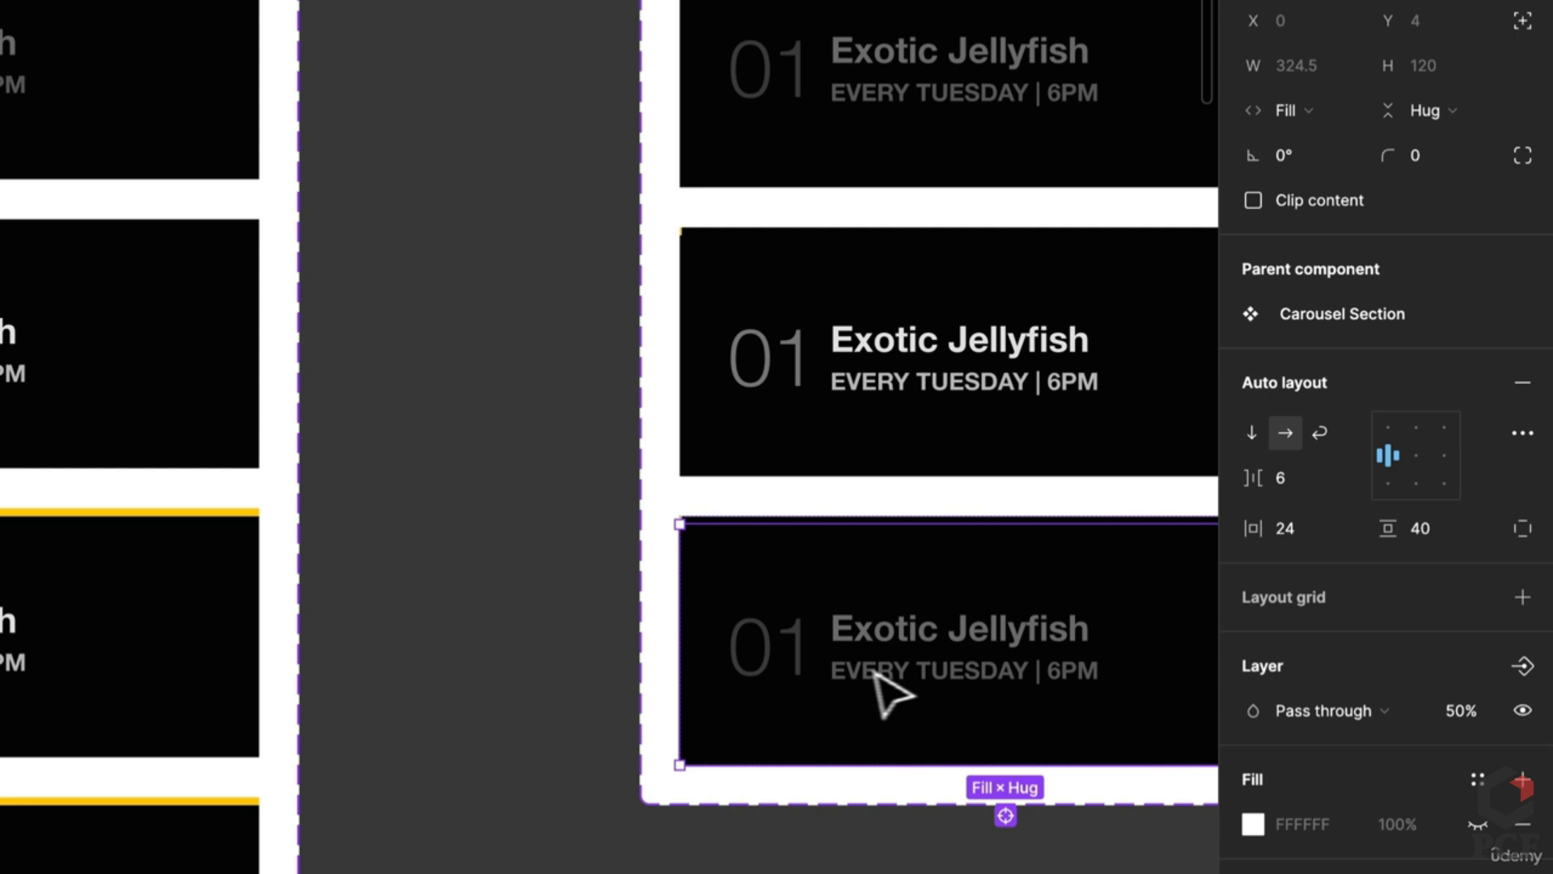
pyautogui.click(1477, 696)
pyautogui.write('100')
pyautogui.press('Return')
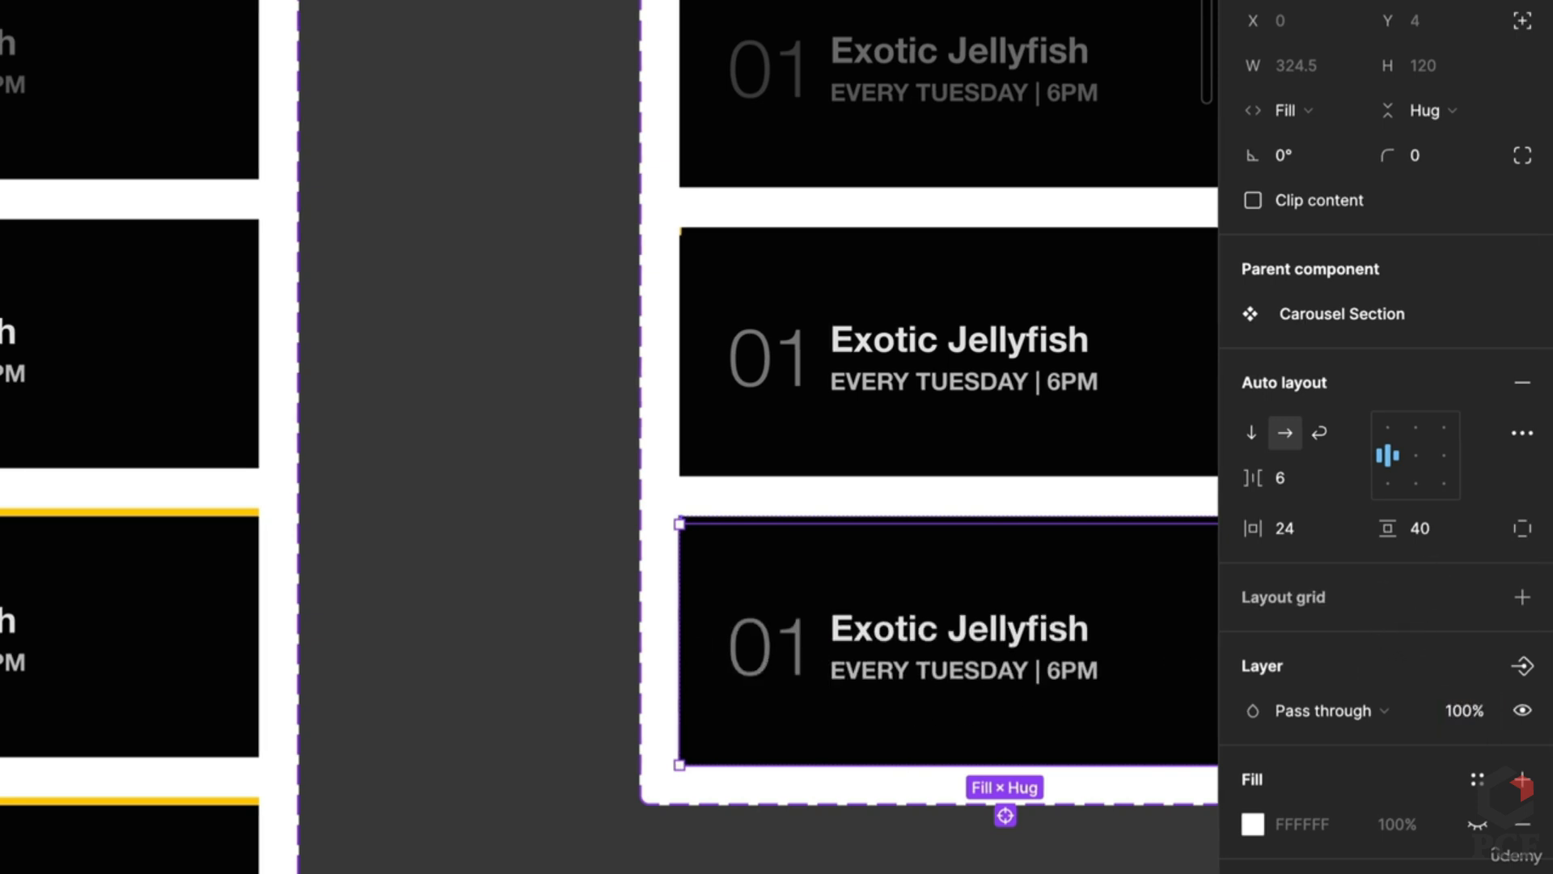
# Step: Make the bottom card's yellow bar span the full card width with Fill container
pyautogui.click(681, 520)
pyautogui.click(1272, 66)
pyautogui.click(1298, 105)
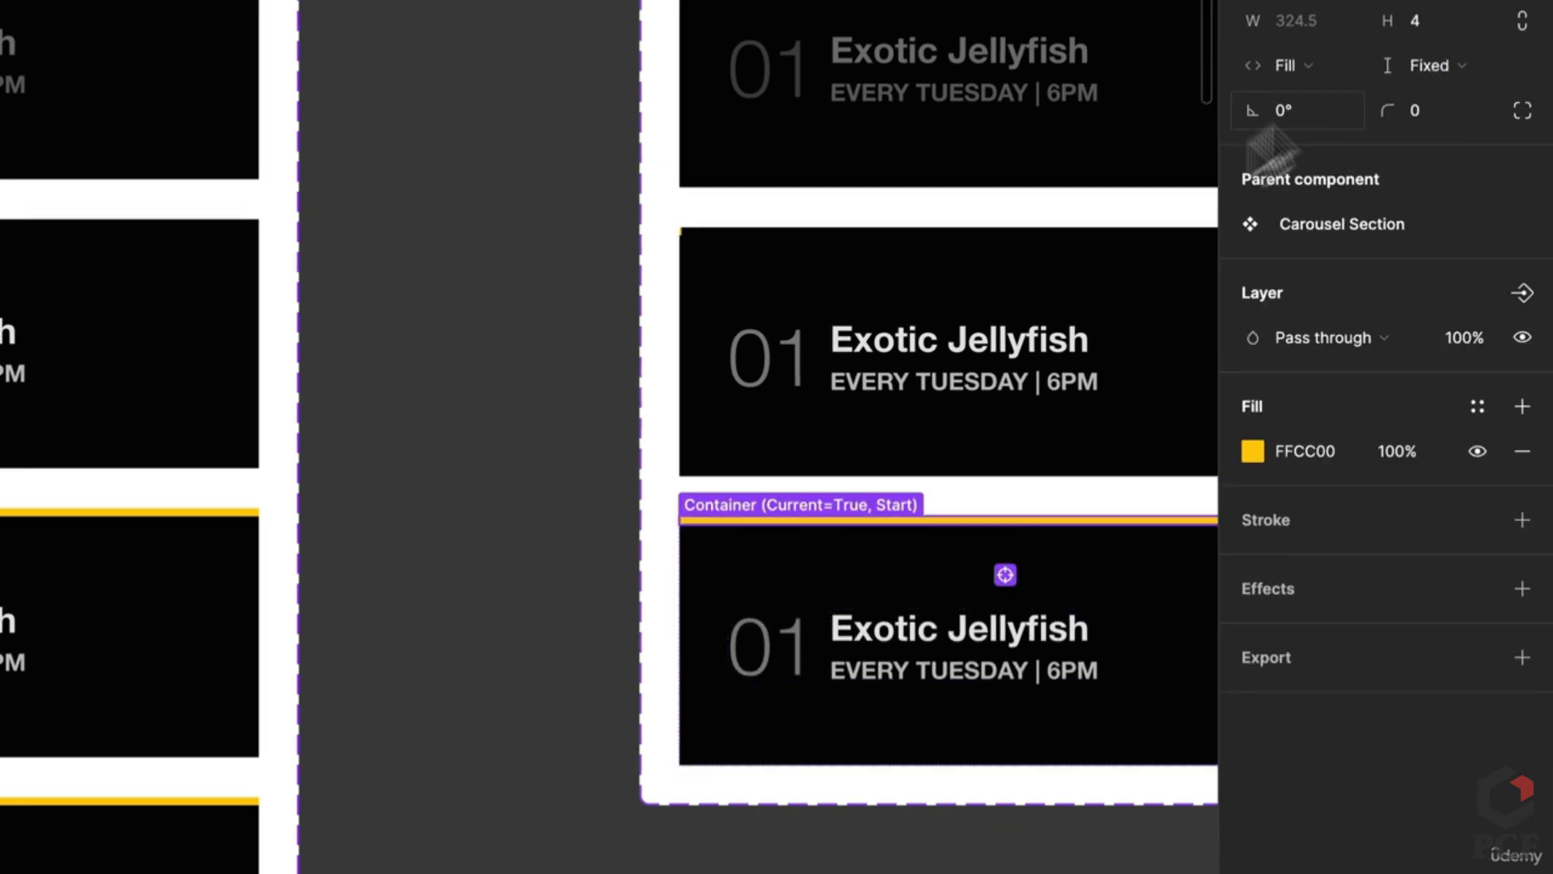
pyautogui.scroll(-5, 558, 496)
pyautogui.hscroll(-3, 447, 825)
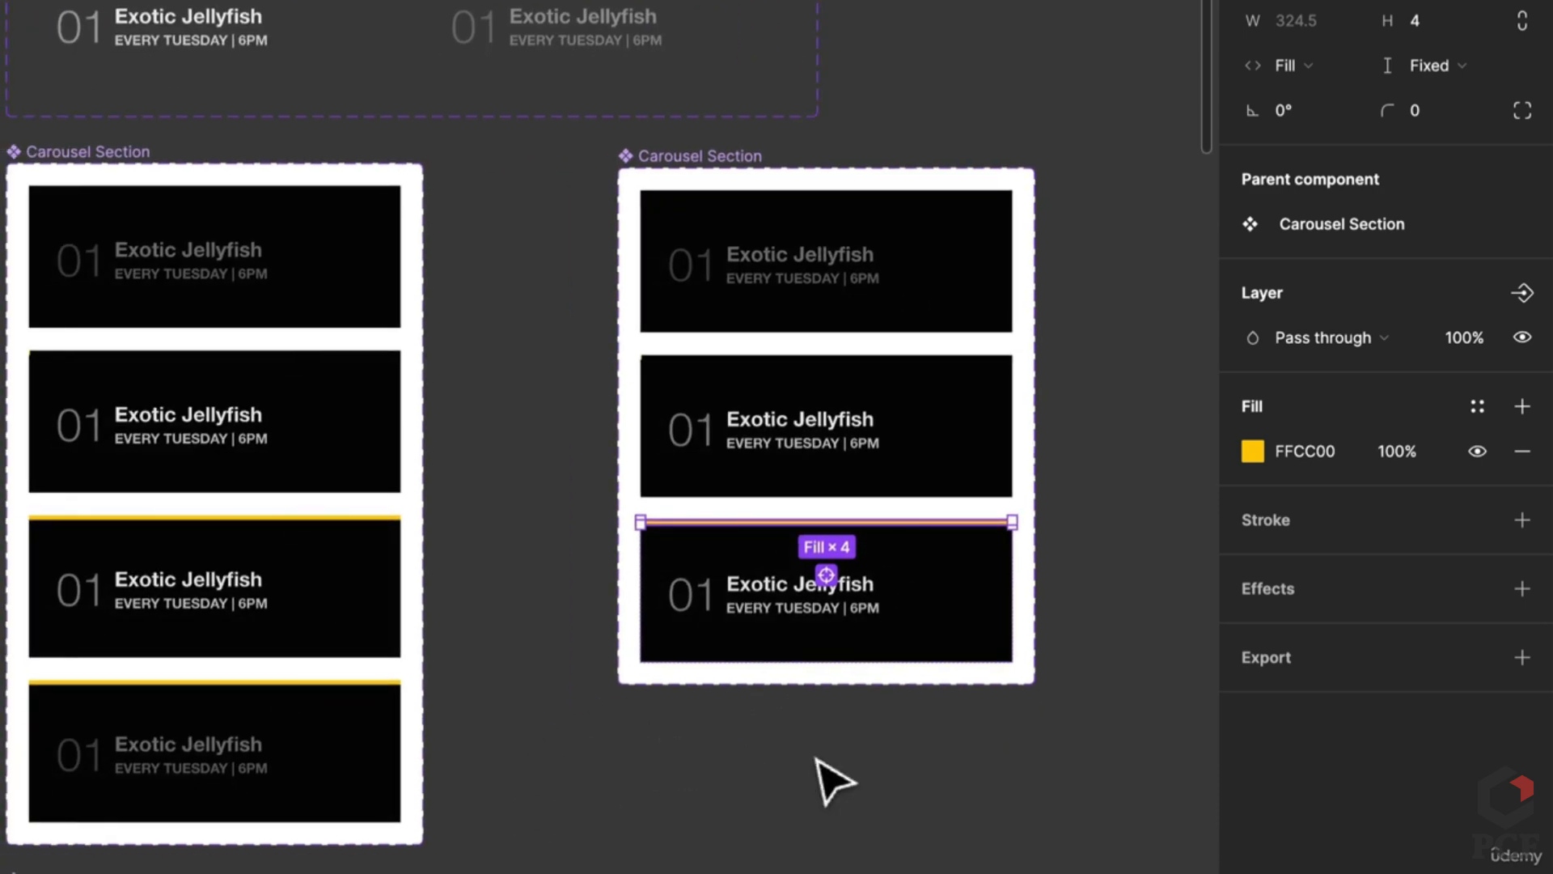
pyautogui.click(817, 760)
# Step: Duplicate the third card into a fourth, and set the third card's Animation to Progress
pyautogui.click(943, 629)
pyautogui.hotkey('ctrl', 'd')
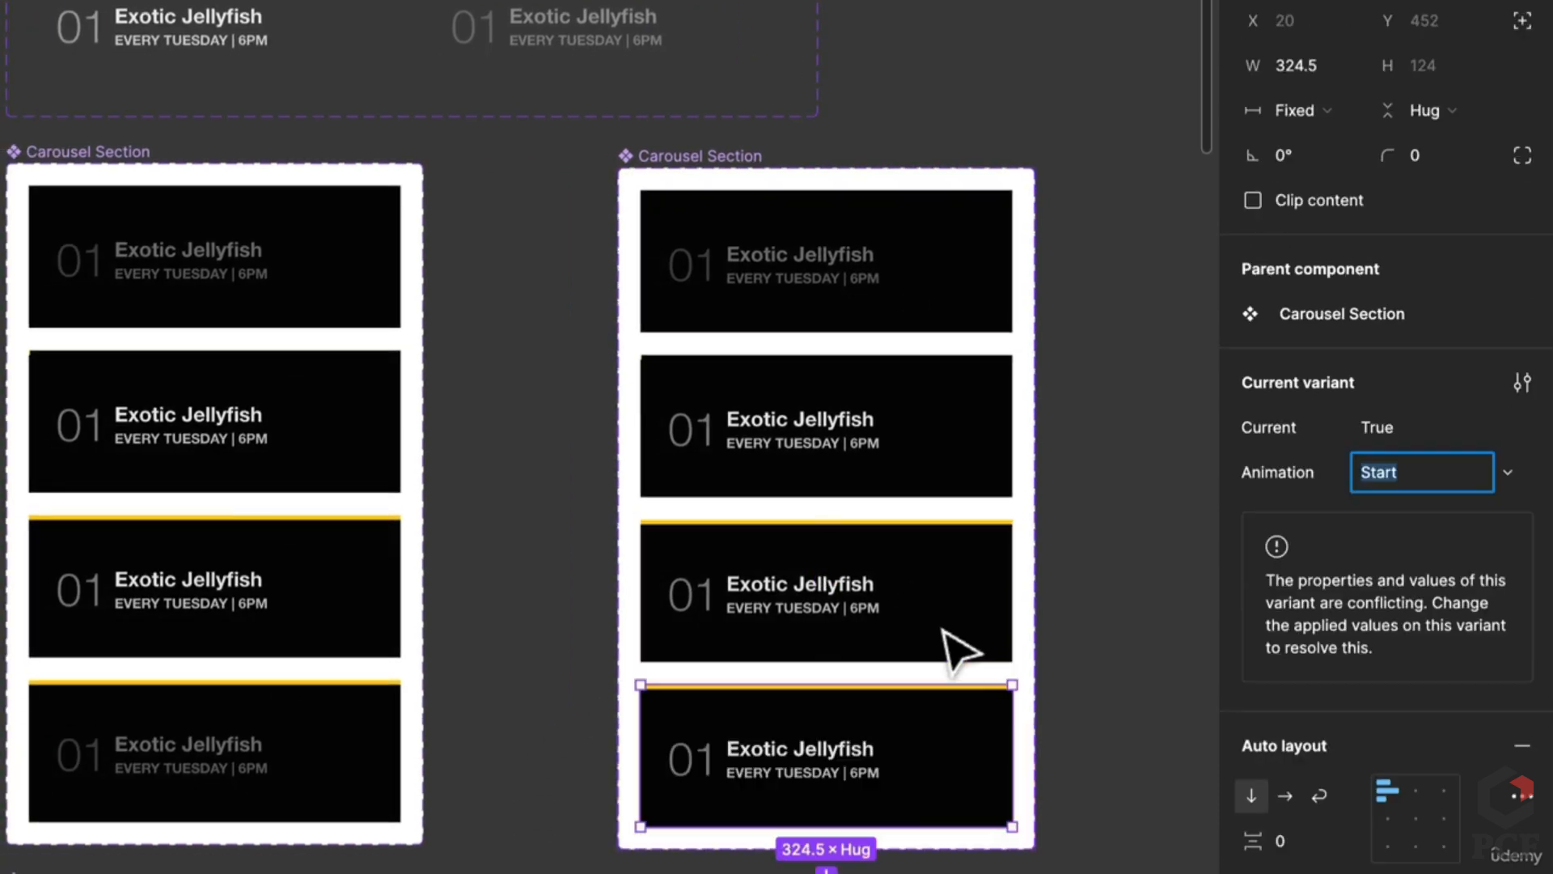
pyautogui.press('Escape')
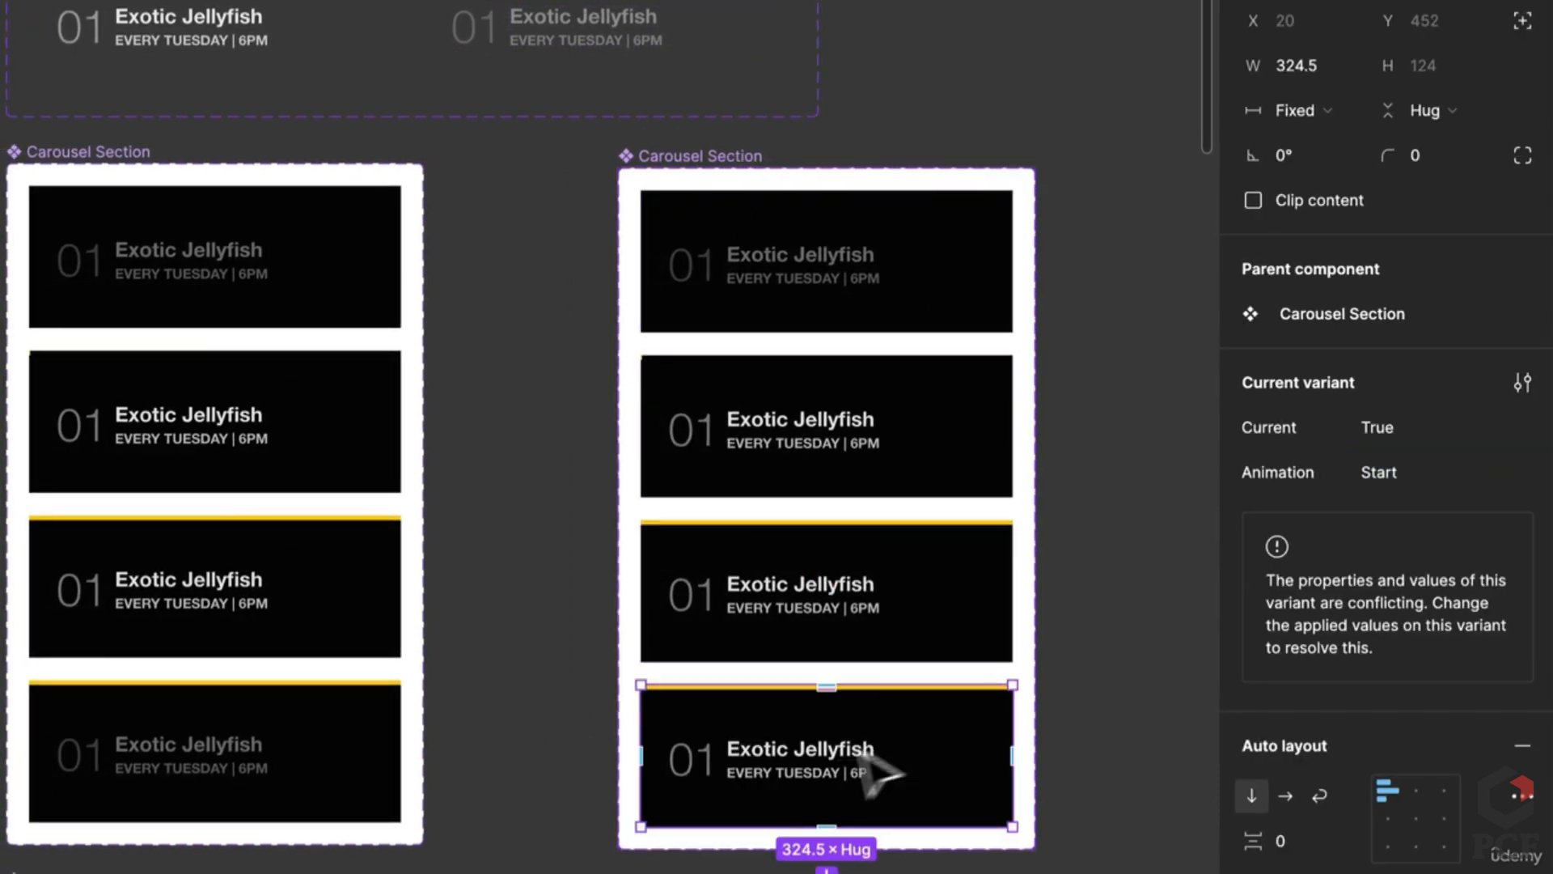
pyautogui.click(336, 798)
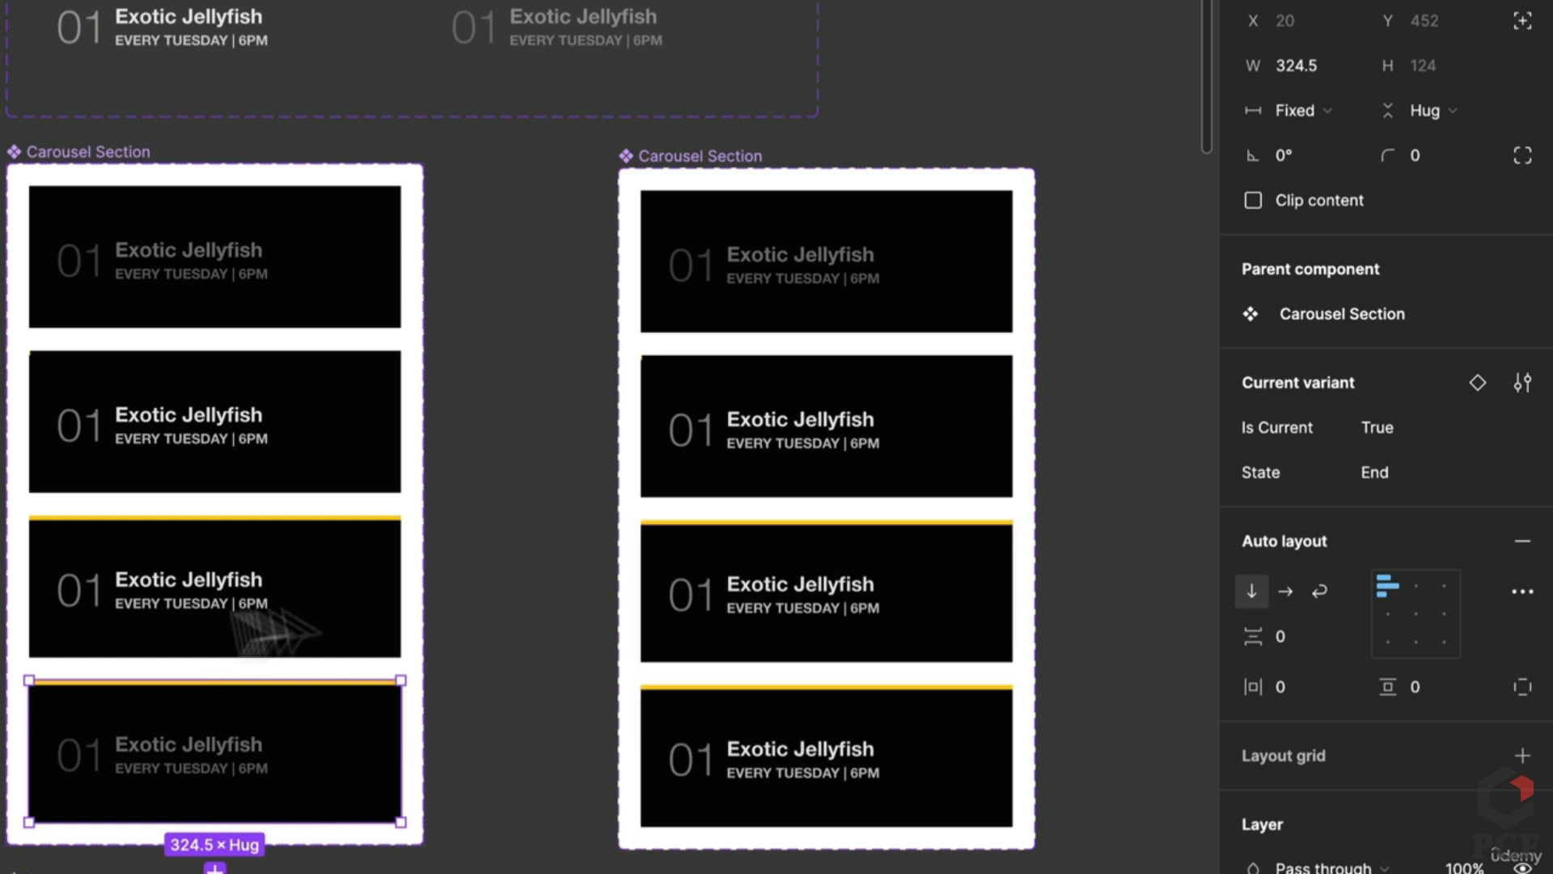
pyautogui.click(275, 631)
pyautogui.click(931, 615)
pyautogui.click(1376, 477)
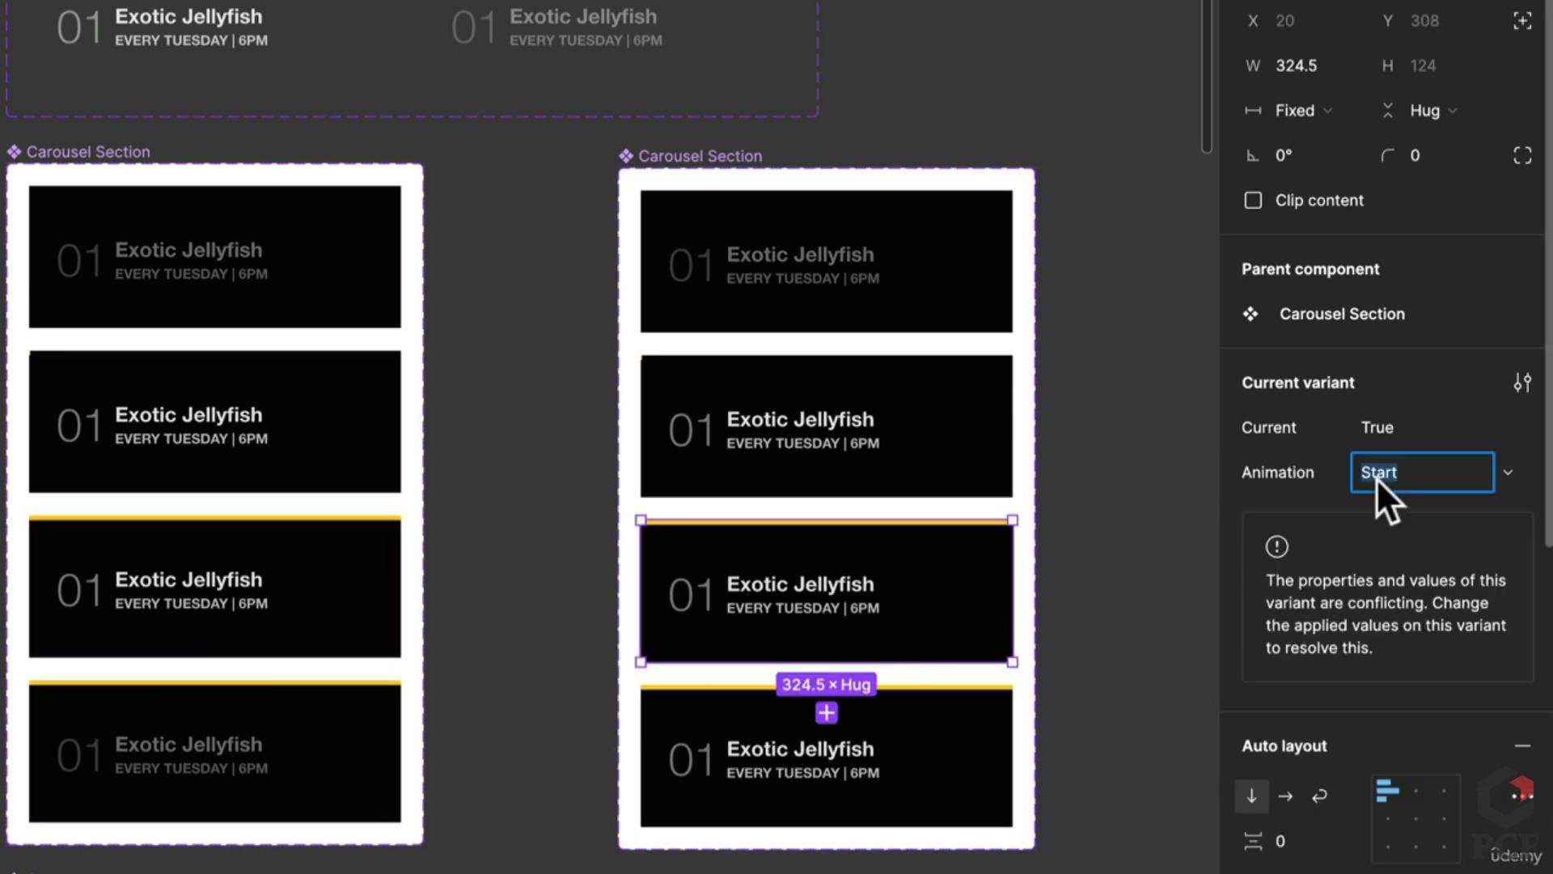
pyautogui.write('Progress')
pyautogui.press('Return')
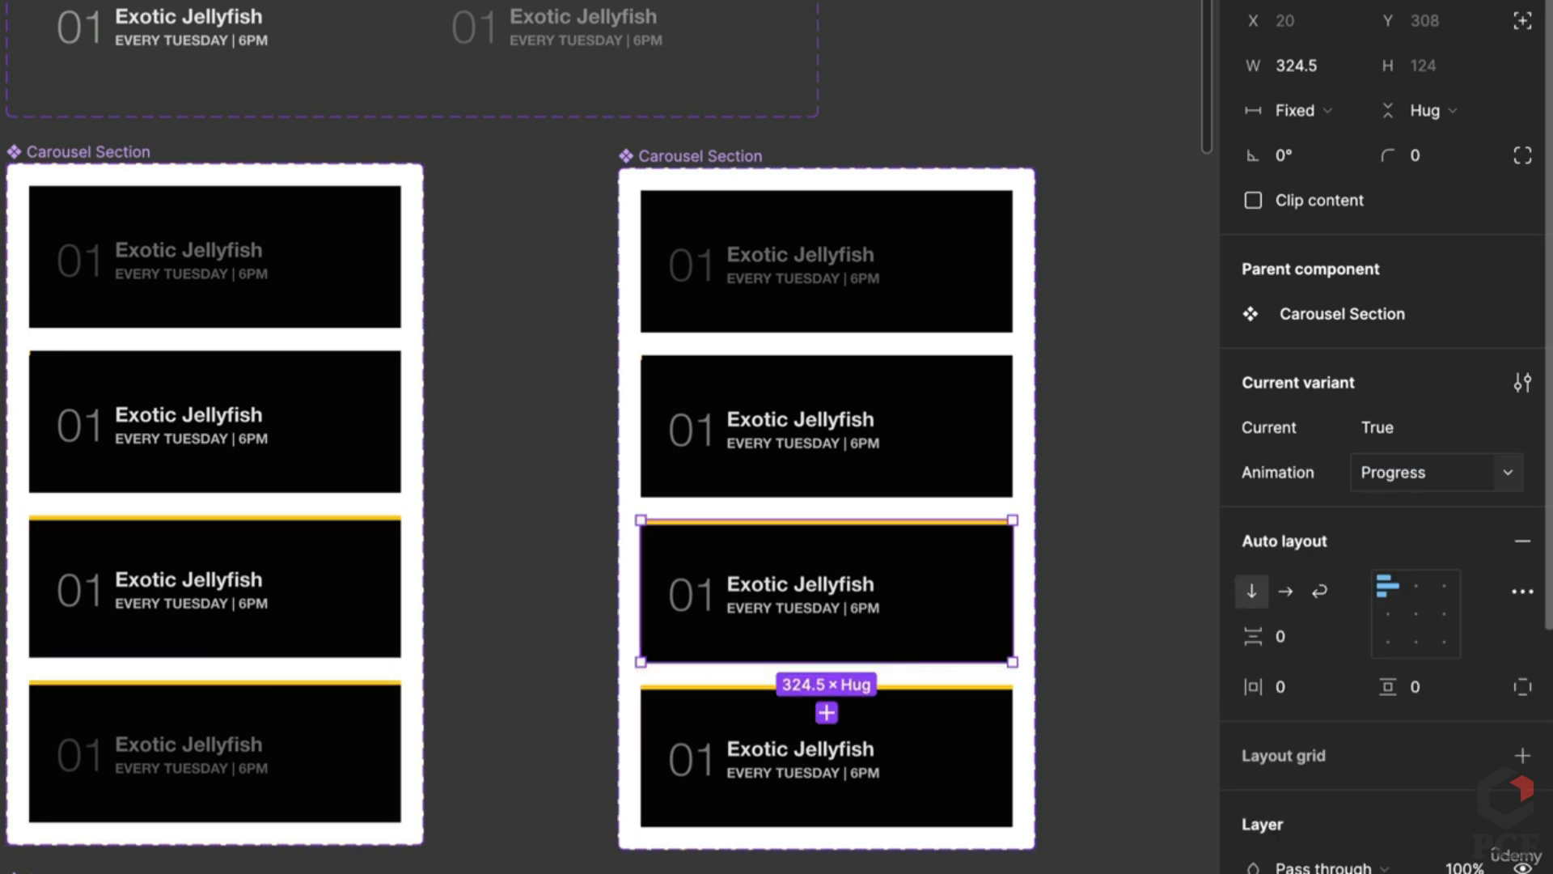
# Step: Set the fourth card's Animation to End and fade its content to 50% opacity
pyautogui.click(790, 790)
pyautogui.click(1421, 478)
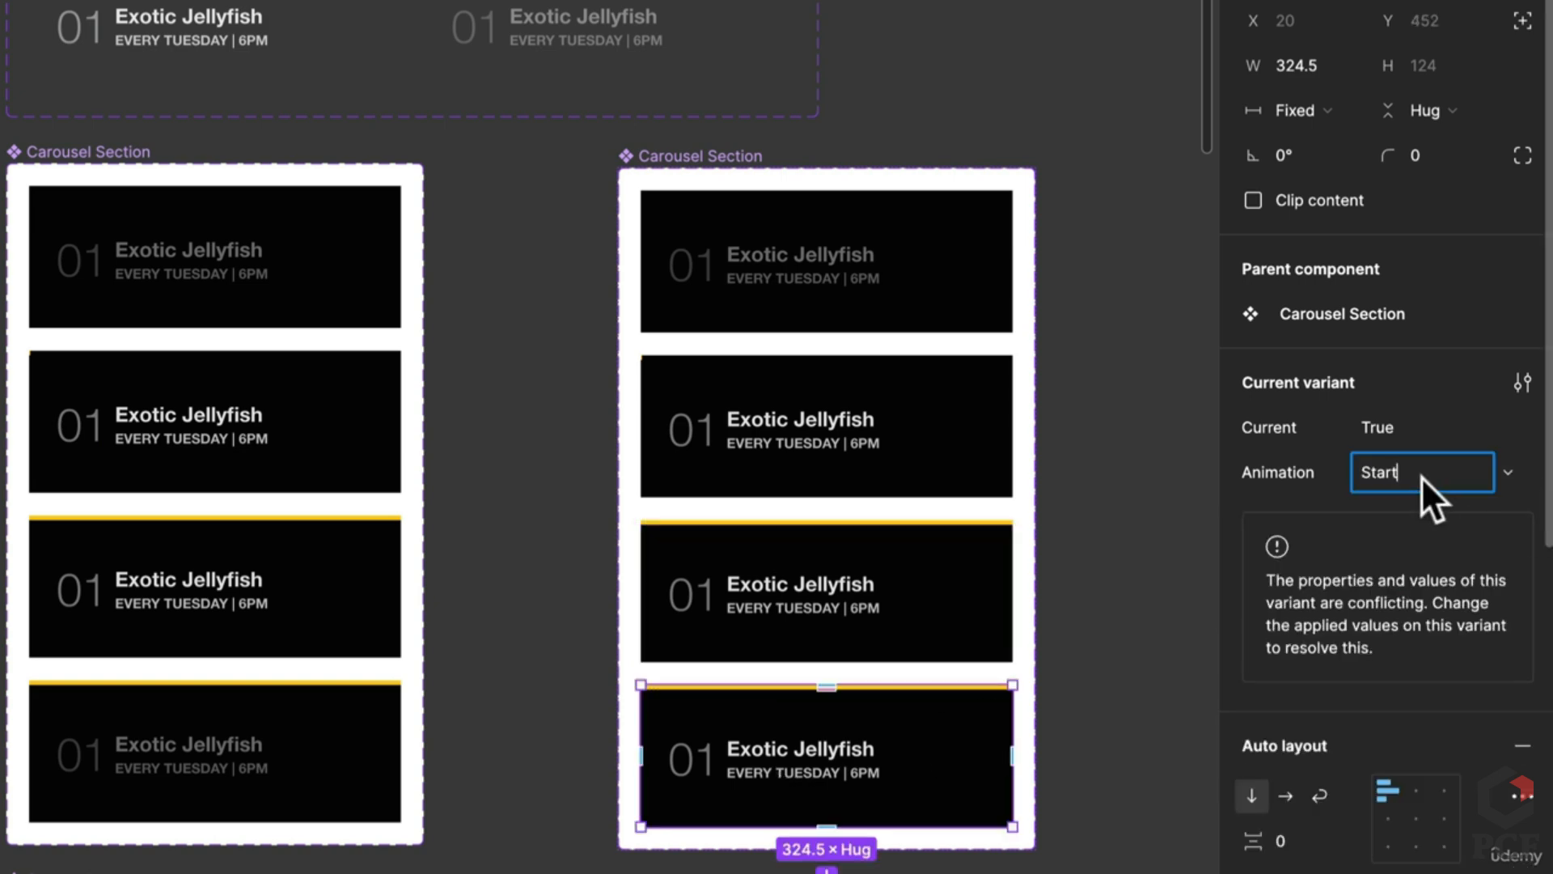
pyautogui.write('End')
pyautogui.press('Return')
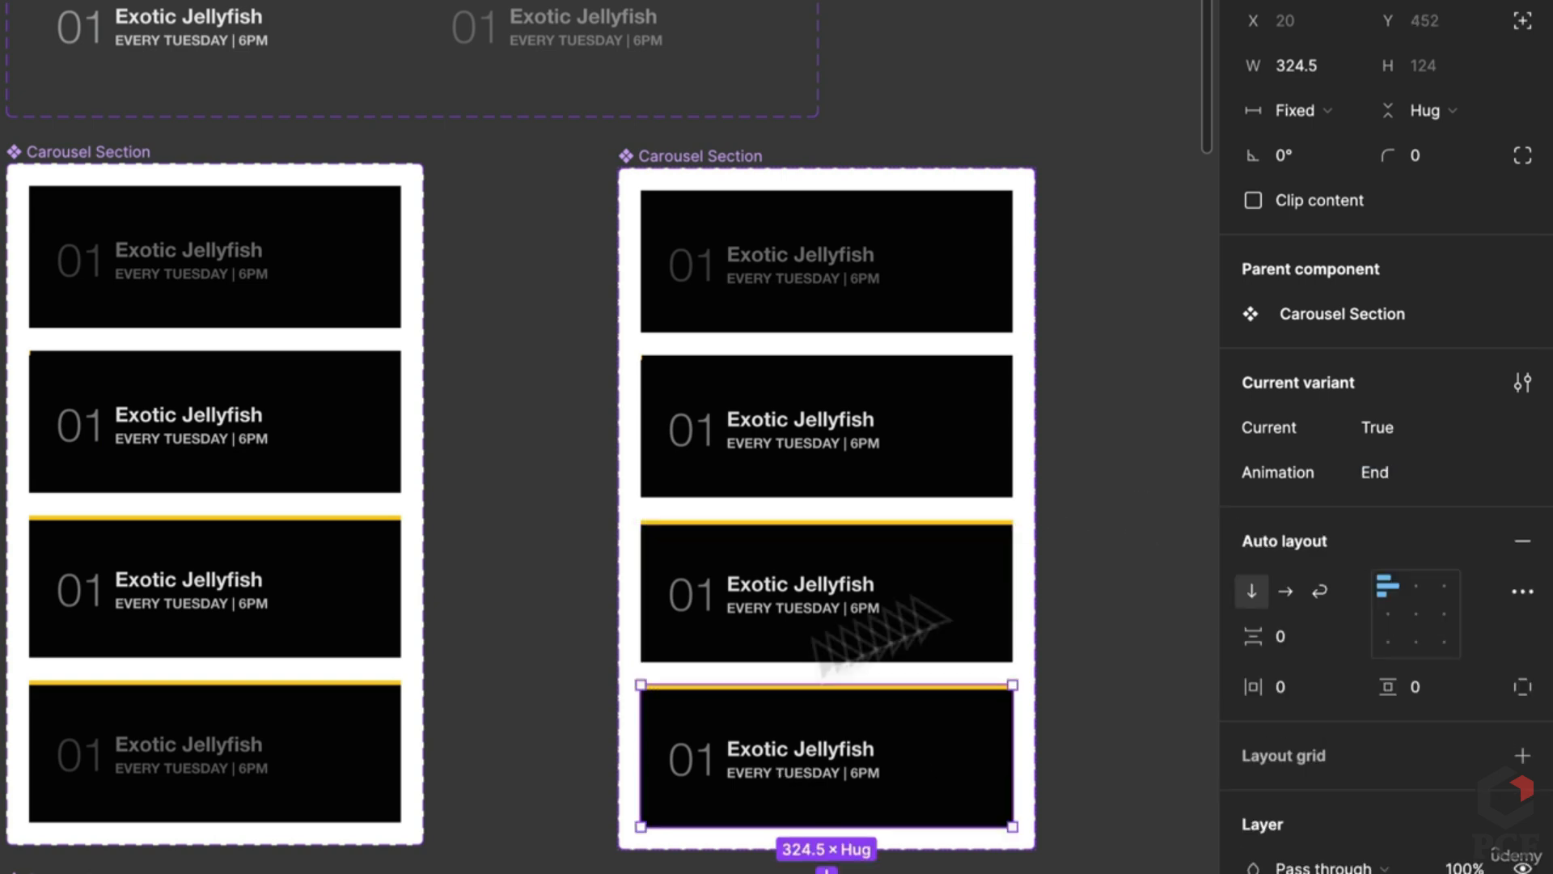
pyautogui.doubleClick(817, 780)
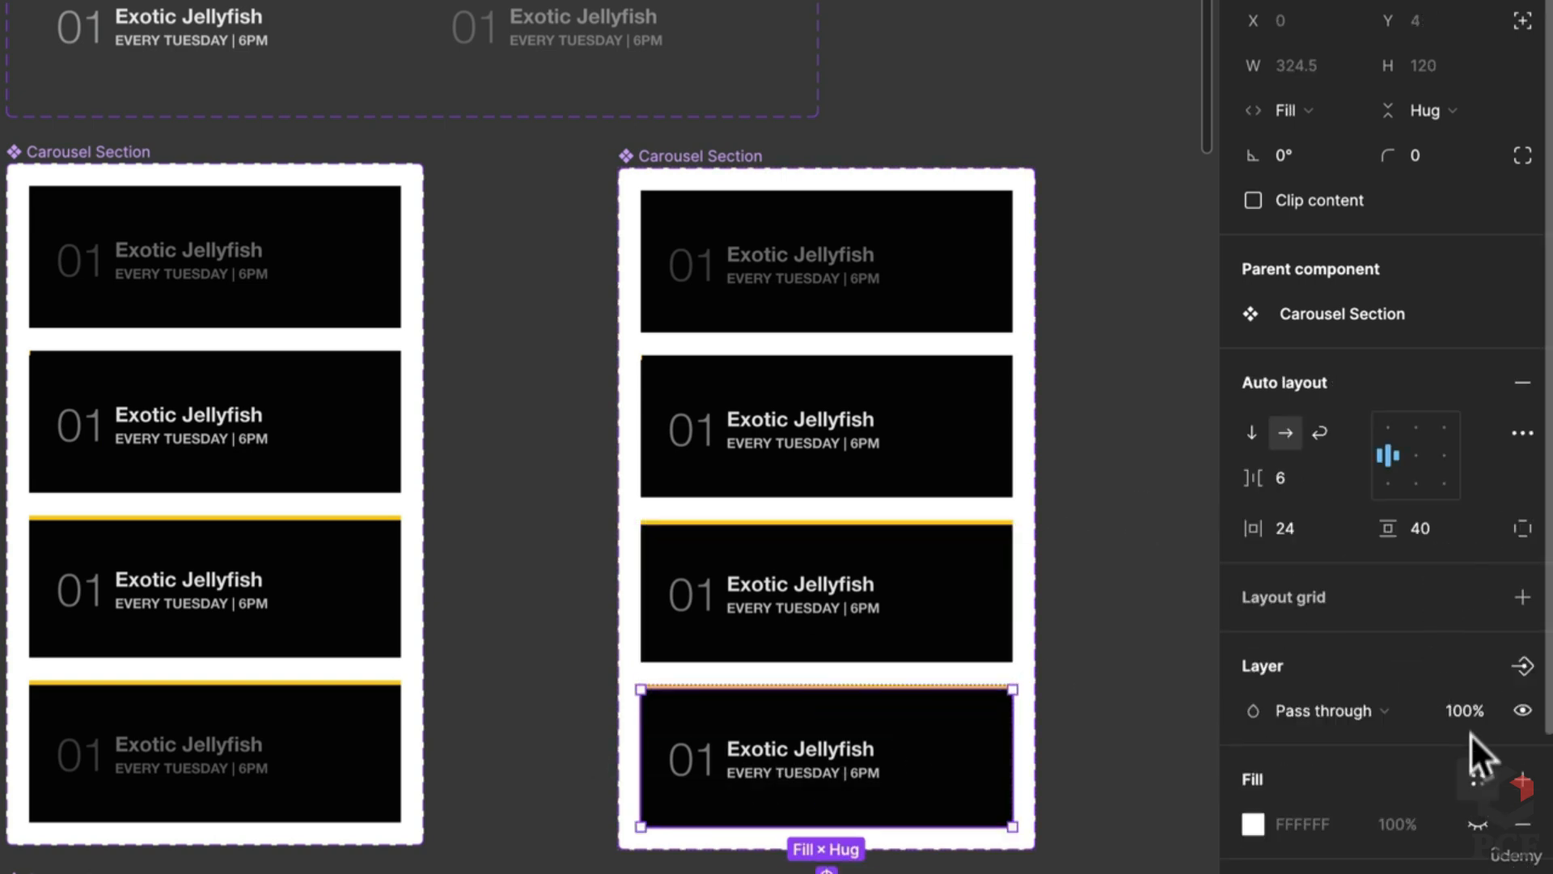
pyautogui.write('50')
pyautogui.press('Return')
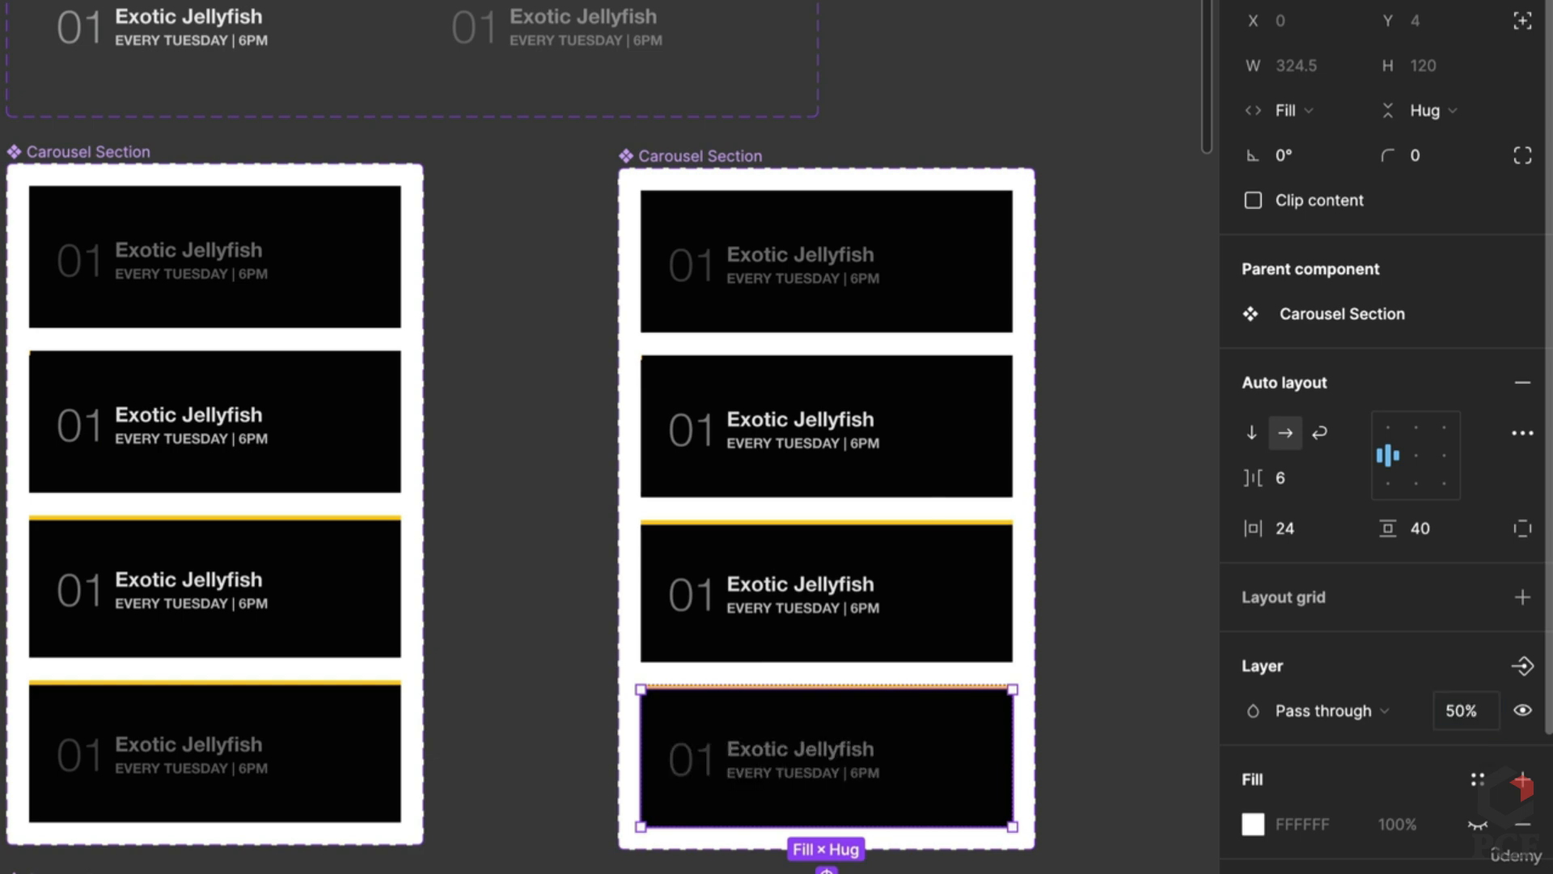
pyautogui.click(1099, 512)
pyautogui.hscroll(5, 746, 538)
pyautogui.click(381, 376)
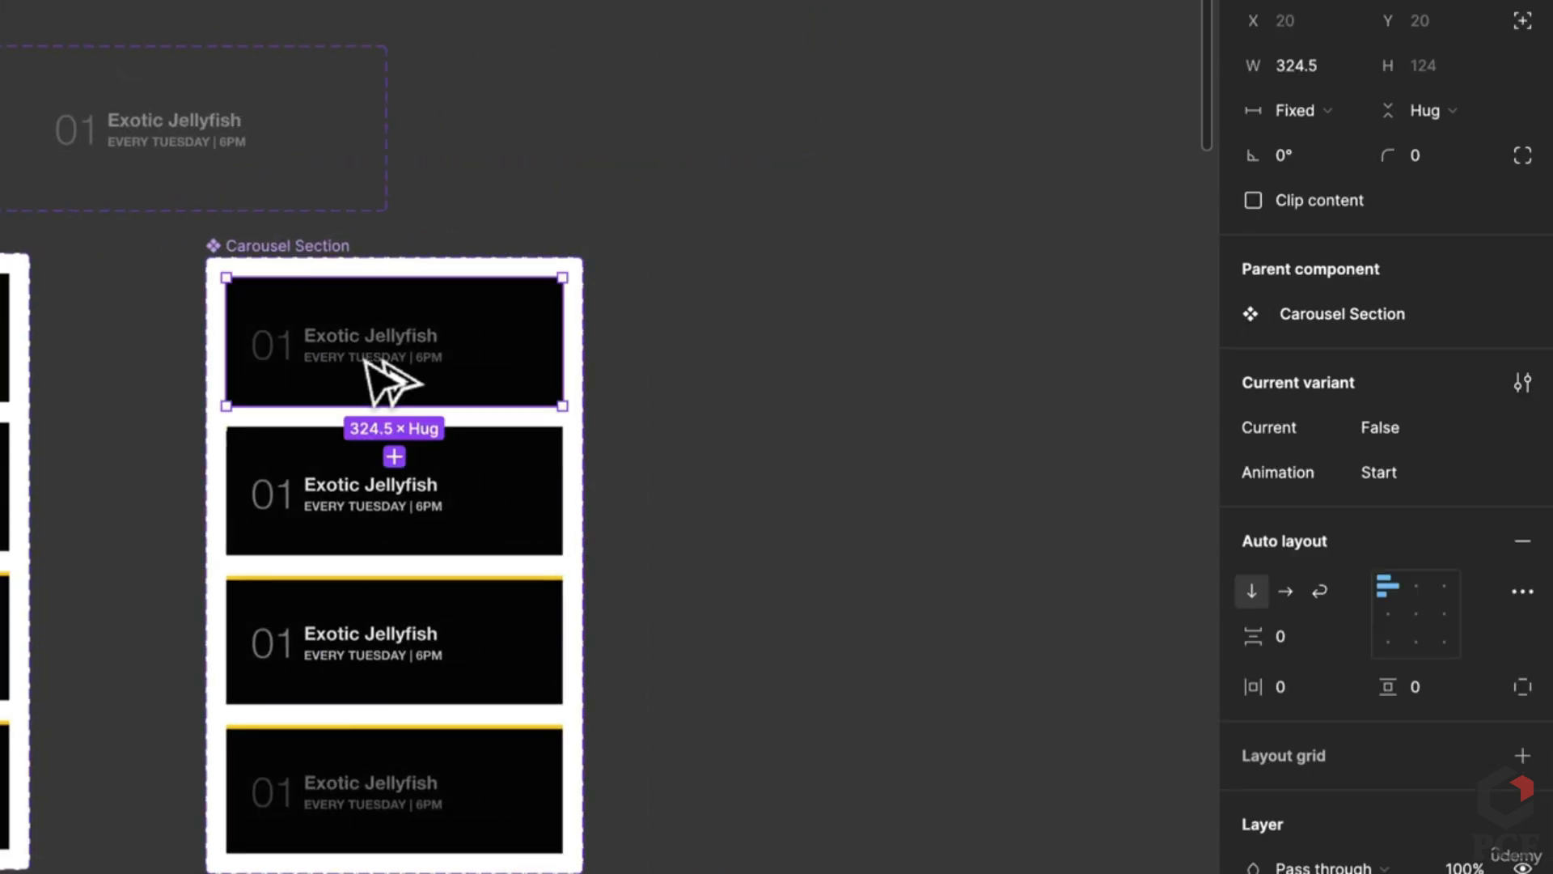
# Step: Place a Carousel Section instance on the canvas and Alt-drag a copy to its right
pyautogui.moveTo(356, 350); pyautogui.dragTo(842, 449)
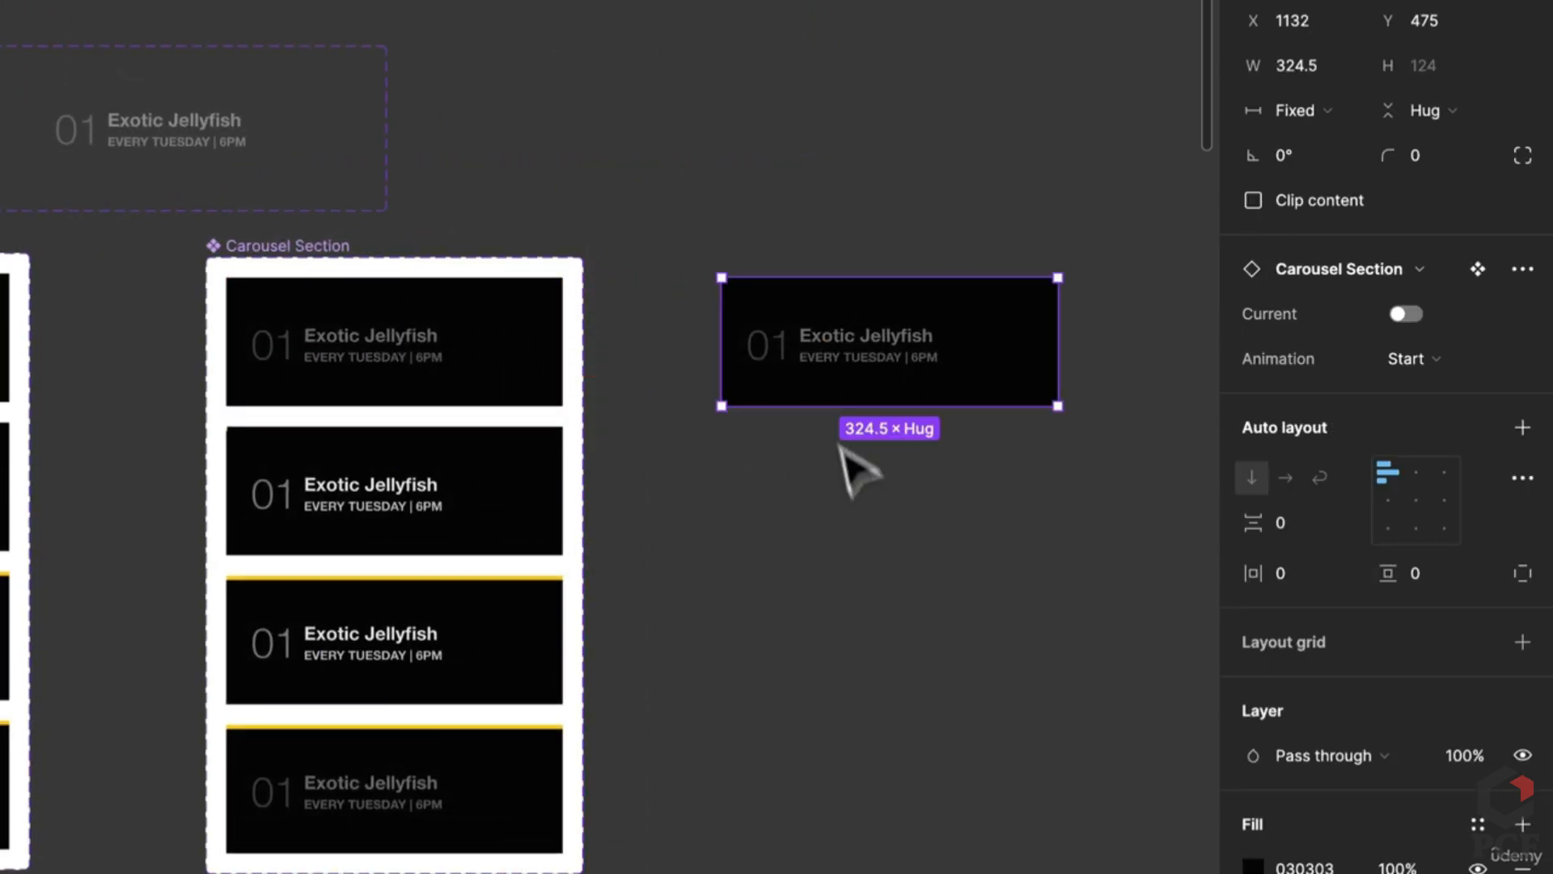
pyautogui.moveTo(926, 372); pyautogui.dragTo(1196, 381)
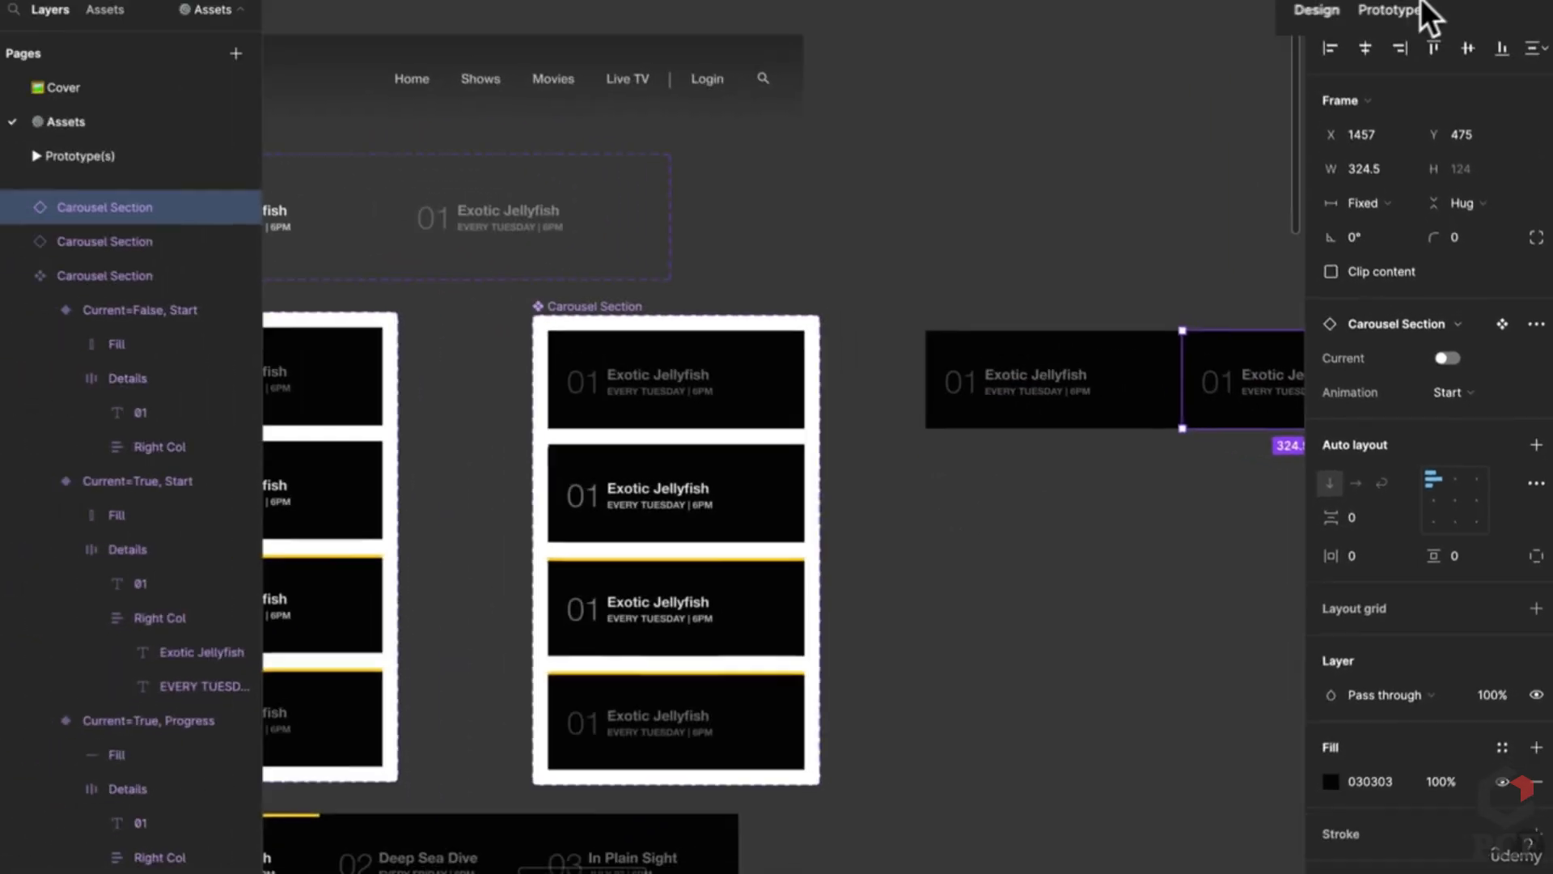
pyautogui.click(1411, 12)
pyautogui.hscroll(-5, 944, 409)
pyautogui.scroll(-6, 583, 704)
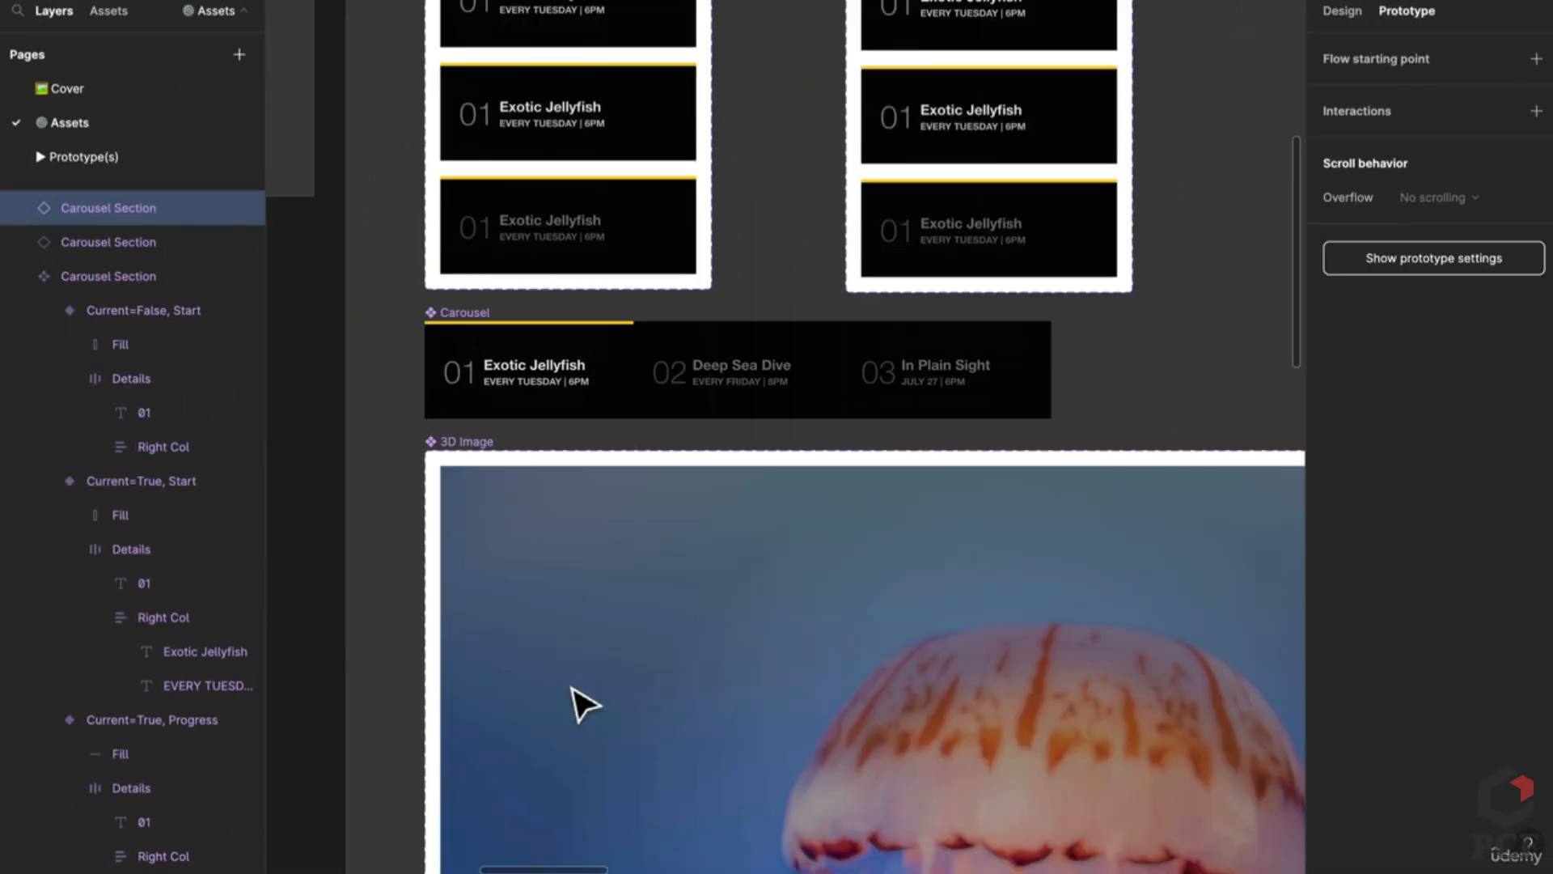
pyautogui.scroll(4, 607, 624)
pyautogui.hscroll(4, 809, 525)
pyautogui.hscroll(3, 716, 570)
pyautogui.scroll(2, 716, 571)
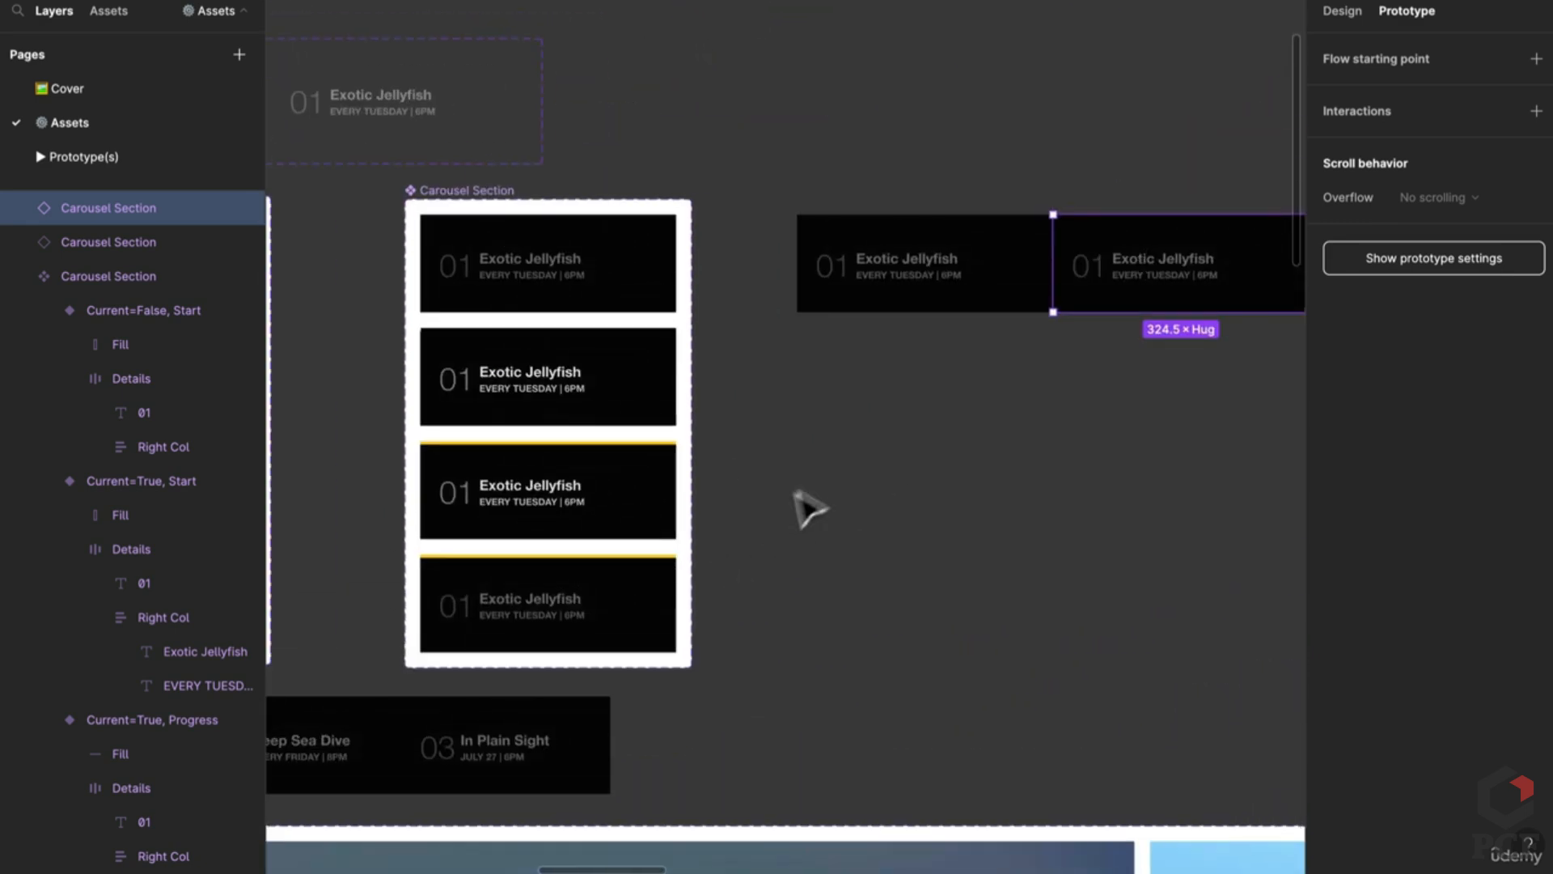
# Step: Select both Carousel Section instances and wrap them in a horizontal auto-layout frame with Shift+A
pyautogui.click(1011, 465)
pyautogui.click(1338, 11)
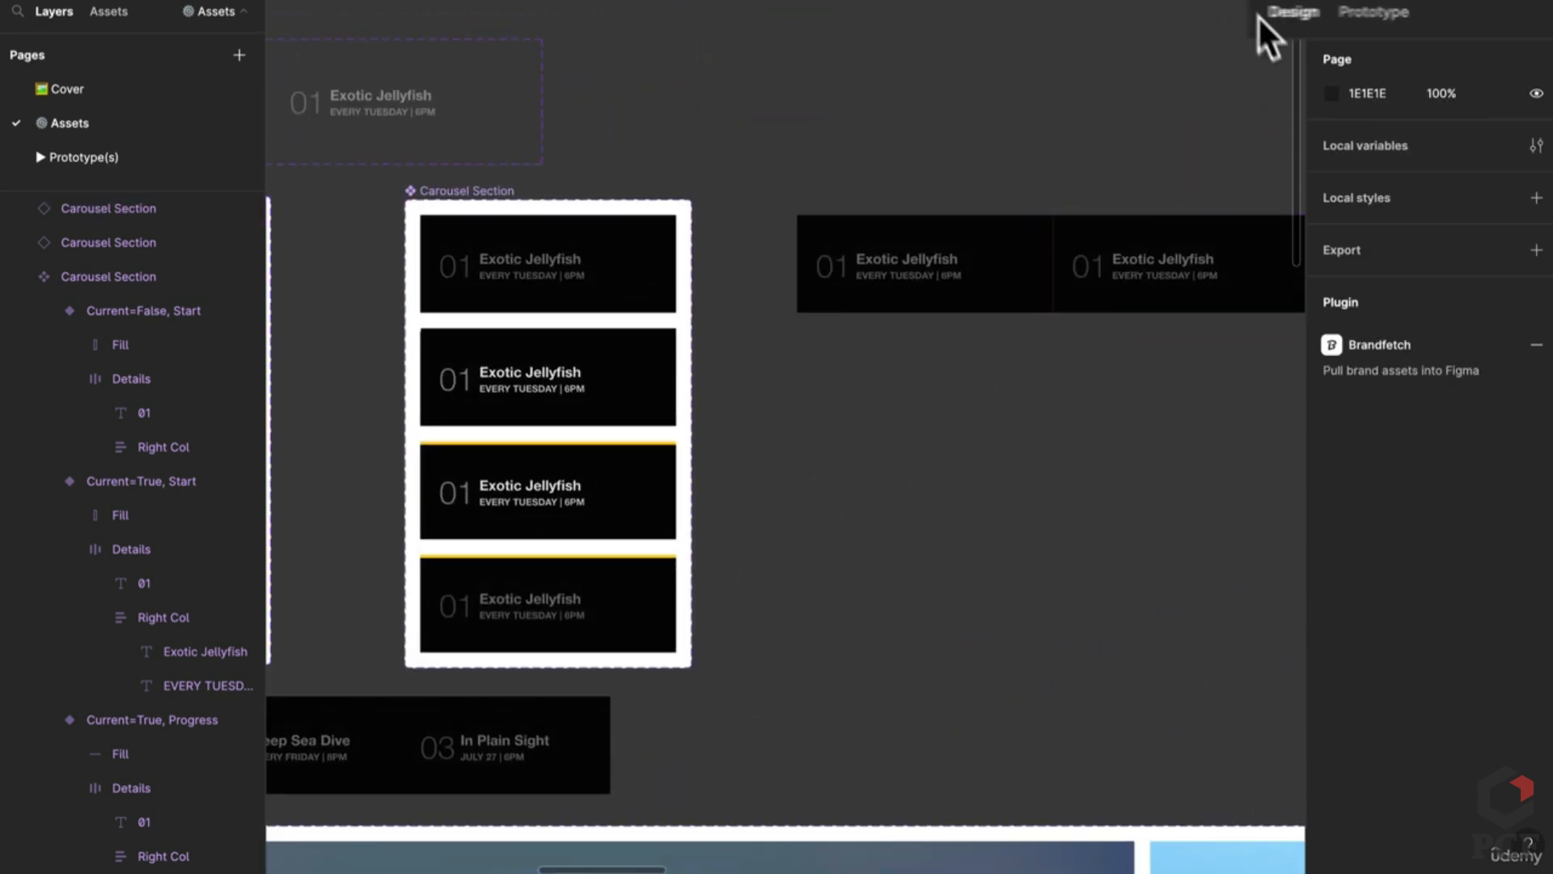
pyautogui.hscroll(4, 874, 434)
pyautogui.scroll(3, 873, 434)
pyautogui.click(801, 392)
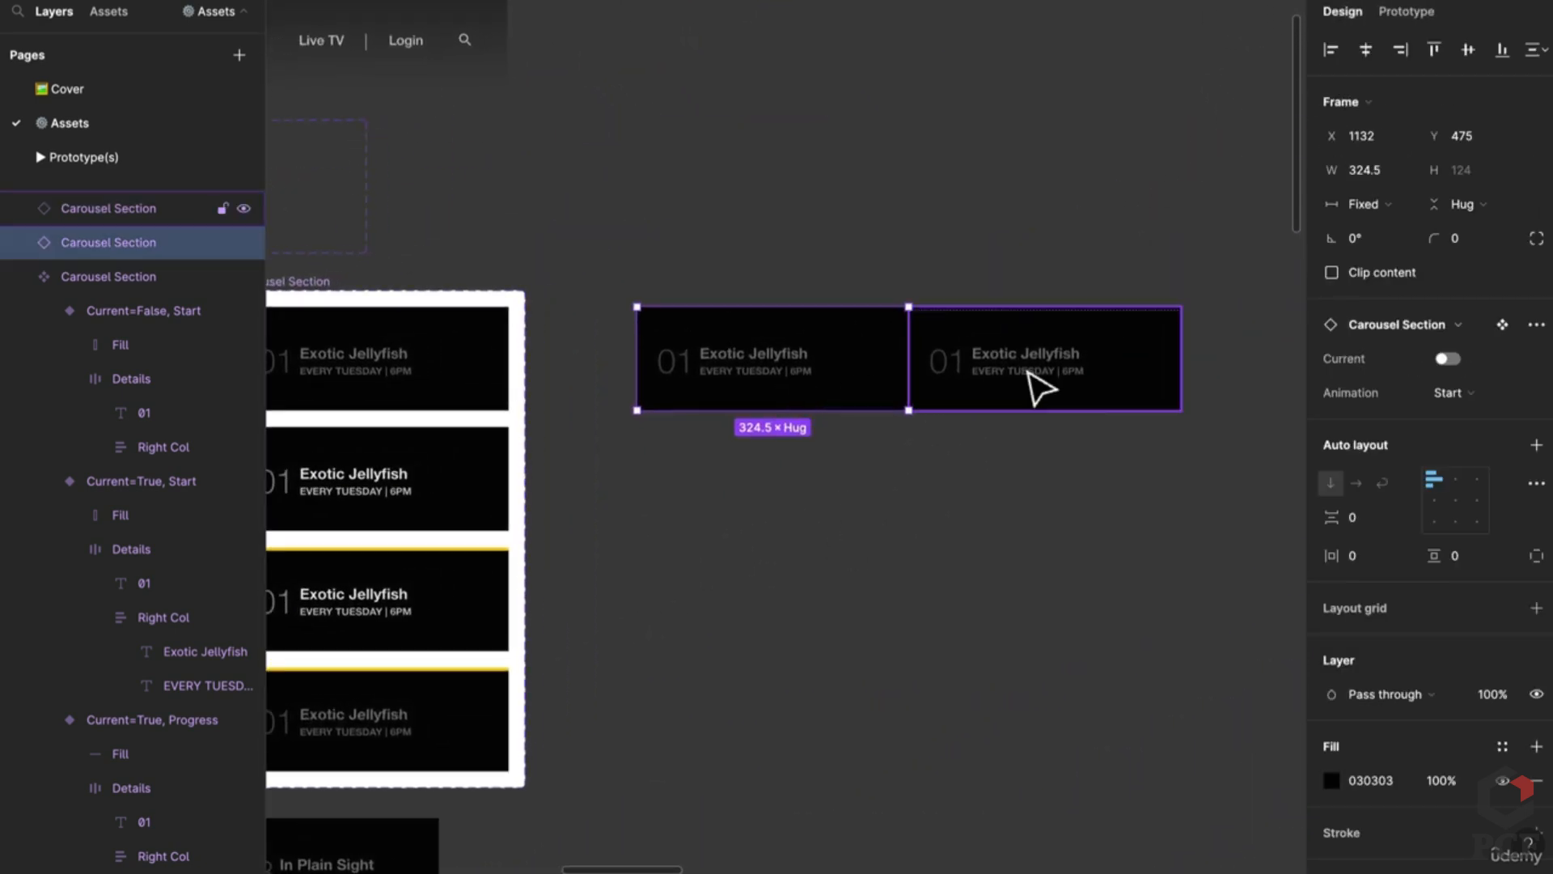
pyautogui.keyDown('shift'); pyautogui.click(1033, 389); pyautogui.keyUp('shift')
pyautogui.hotkey('shift', 'a')
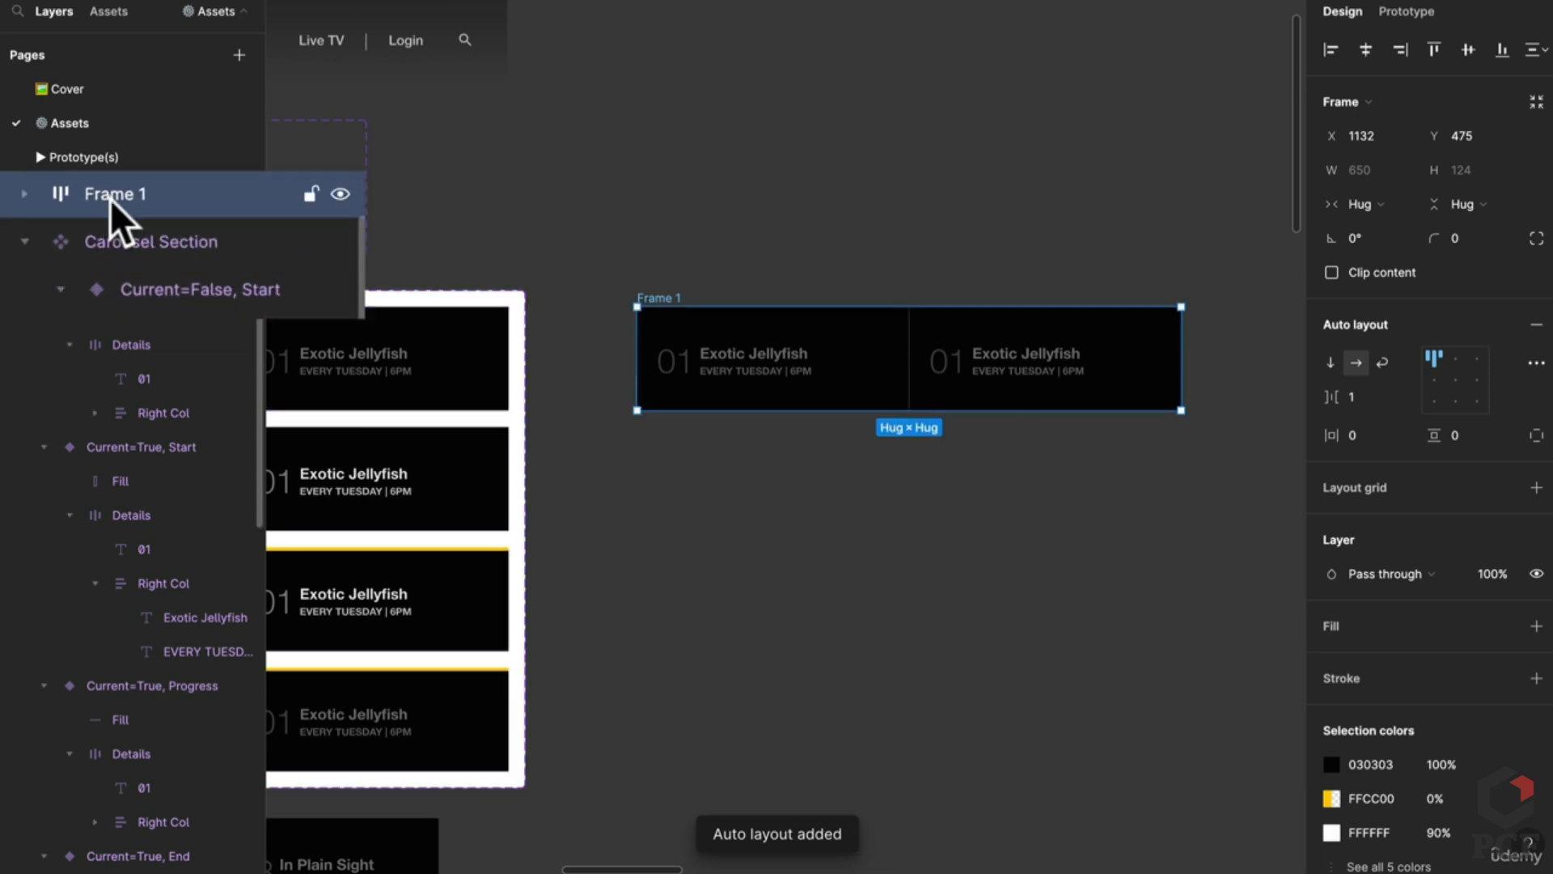
# Step: Rename Frame 1 to 'Carousel Details' and set its item gap to 0
pyautogui.doubleClick(110, 199)
pyautogui.write('Carousel')
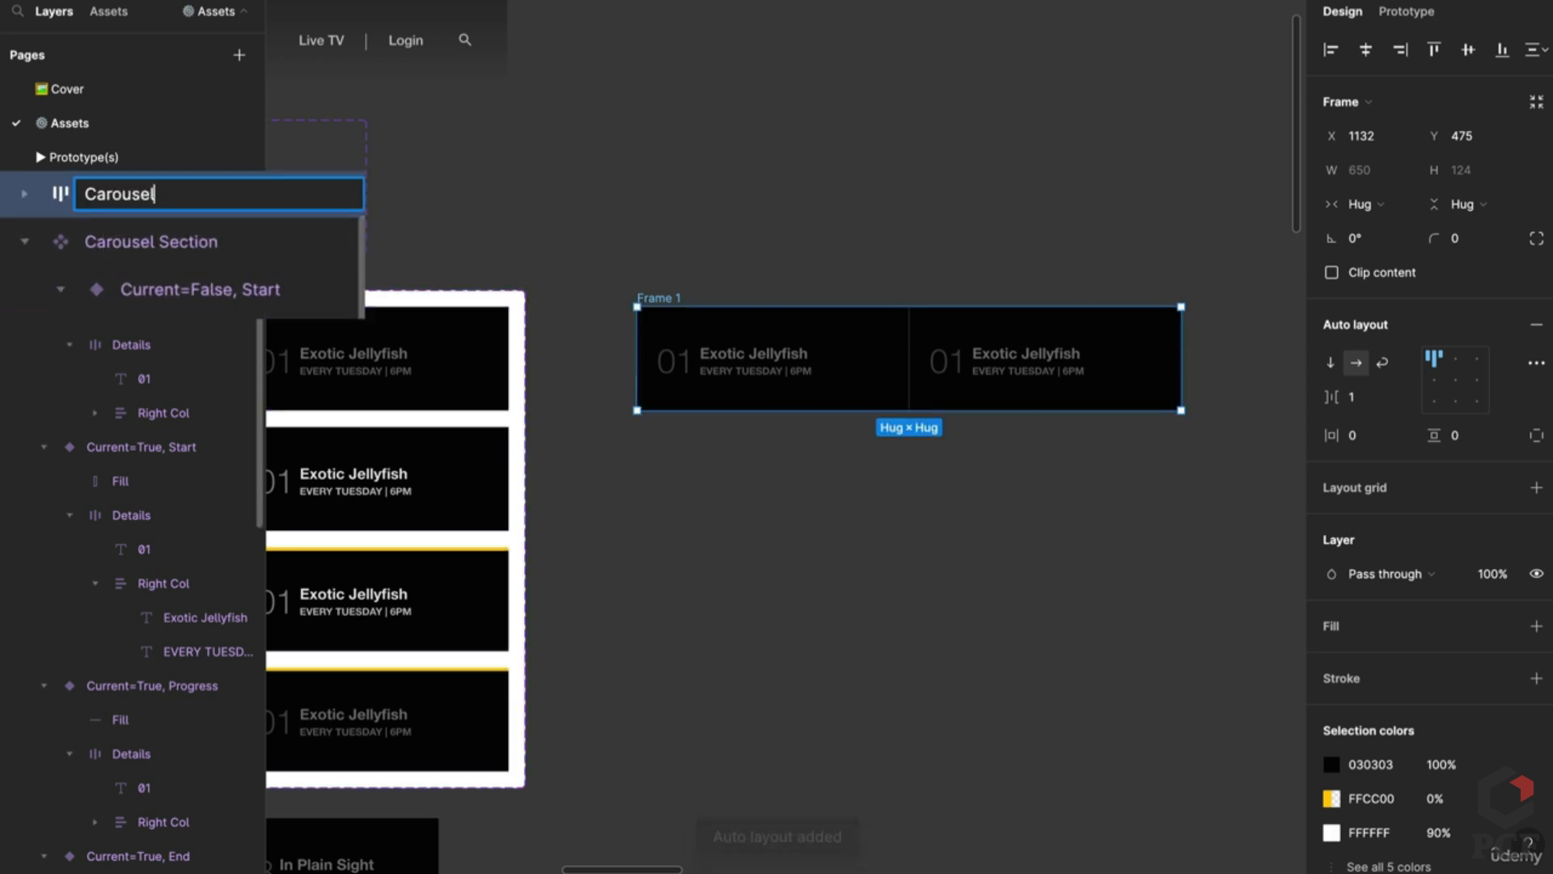
pyautogui.write(' Details')
pyautogui.press('Return')
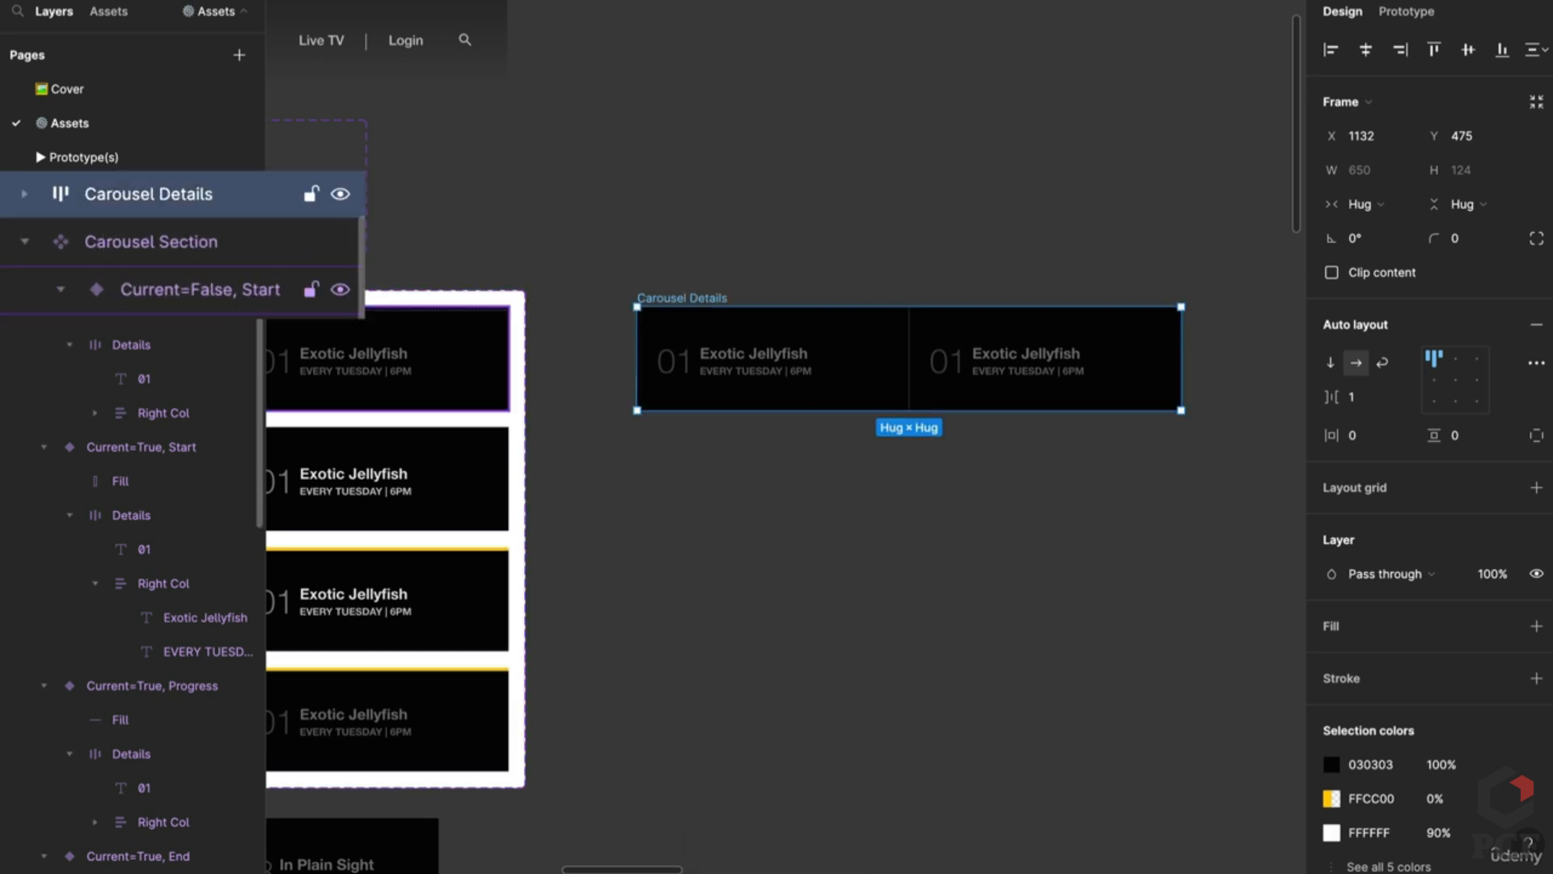
pyautogui.click(1356, 398)
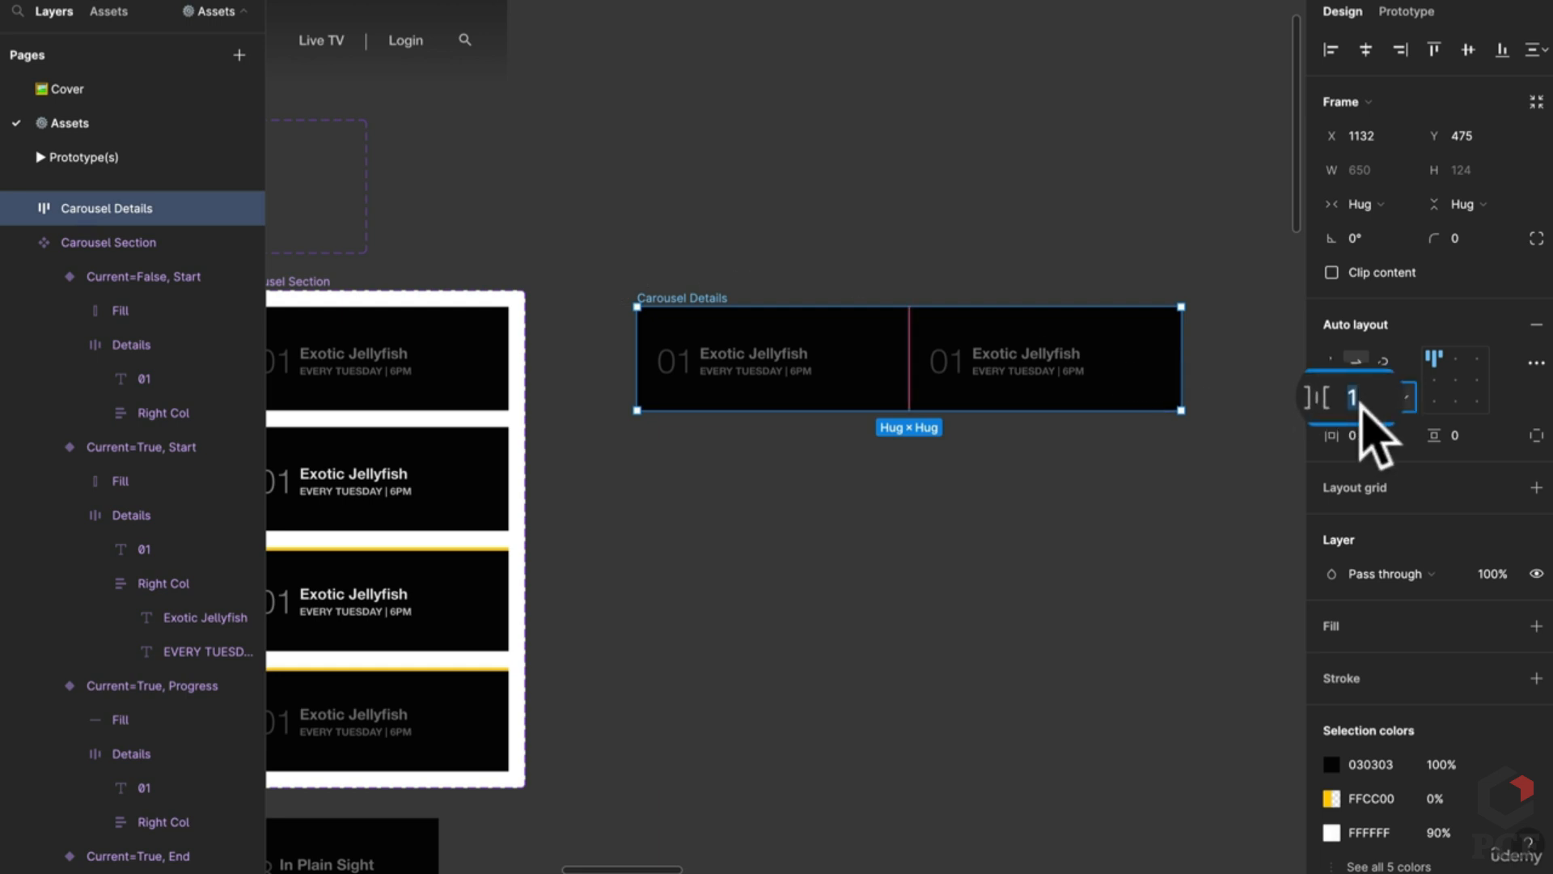
# Step: Duplicate the second card into a third and set all three cards' width to Fill
pyautogui.click(960, 347)
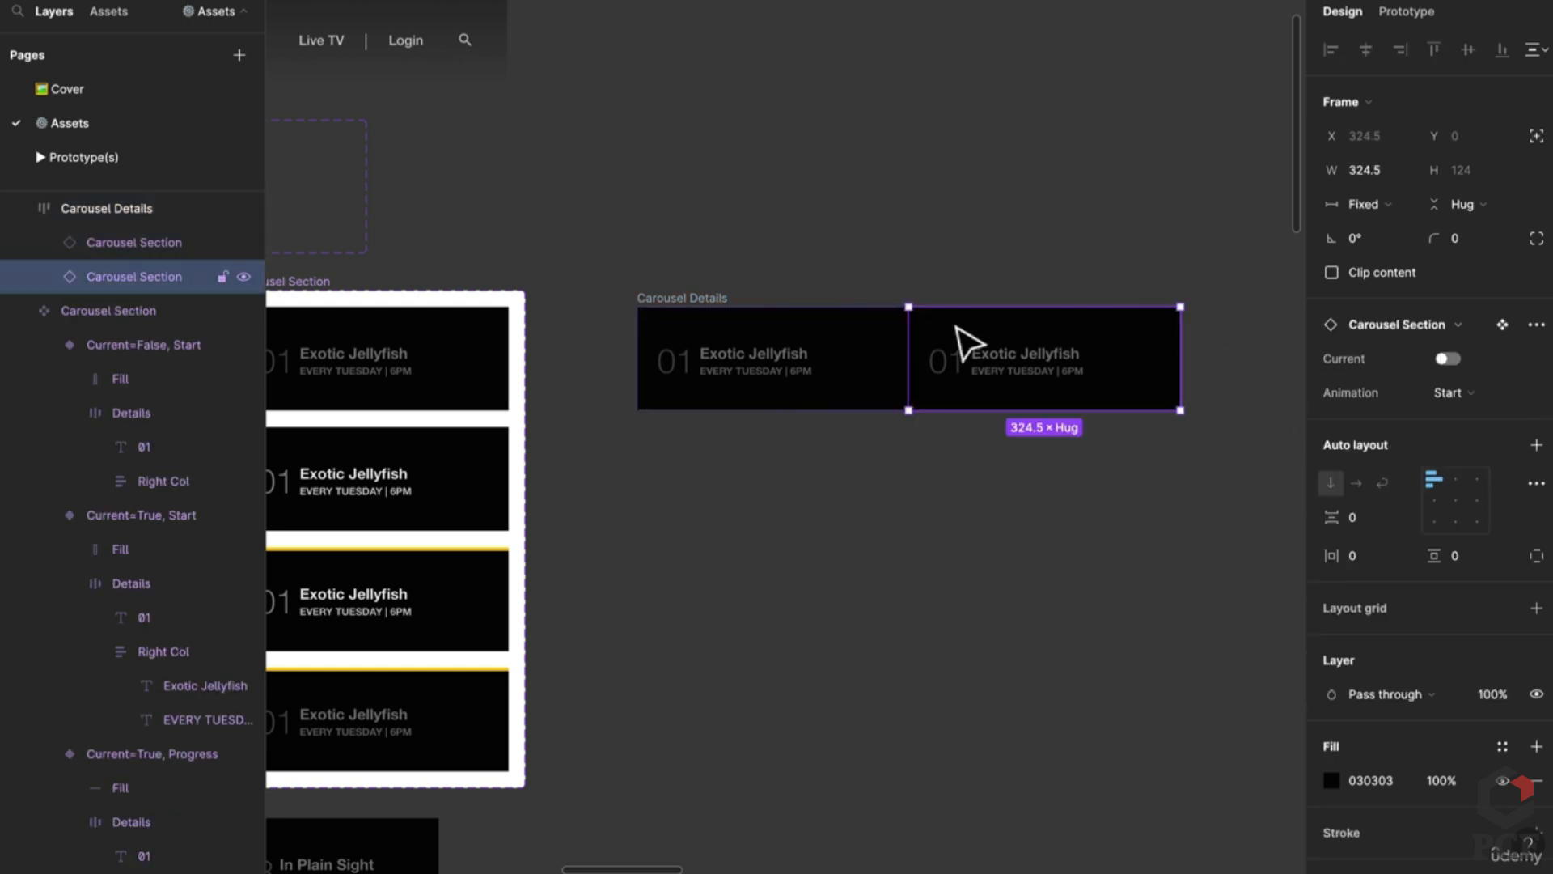
pyautogui.hotkey('ctrl', 'd')
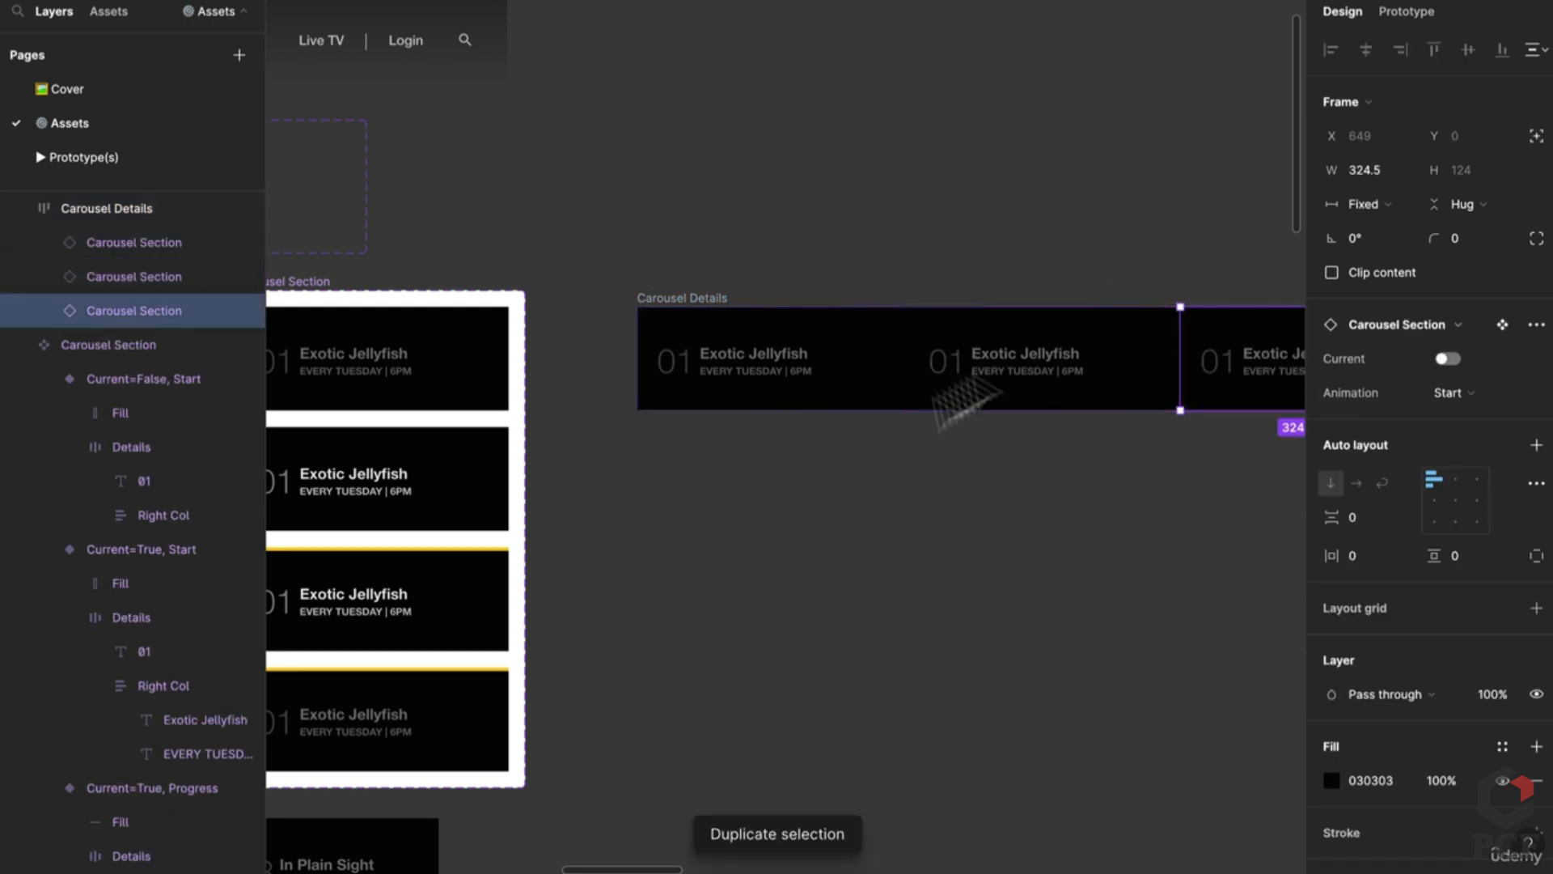
pyautogui.hotkey('ctrl', 'a')
pyautogui.click(1367, 205)
pyautogui.click(1367, 258)
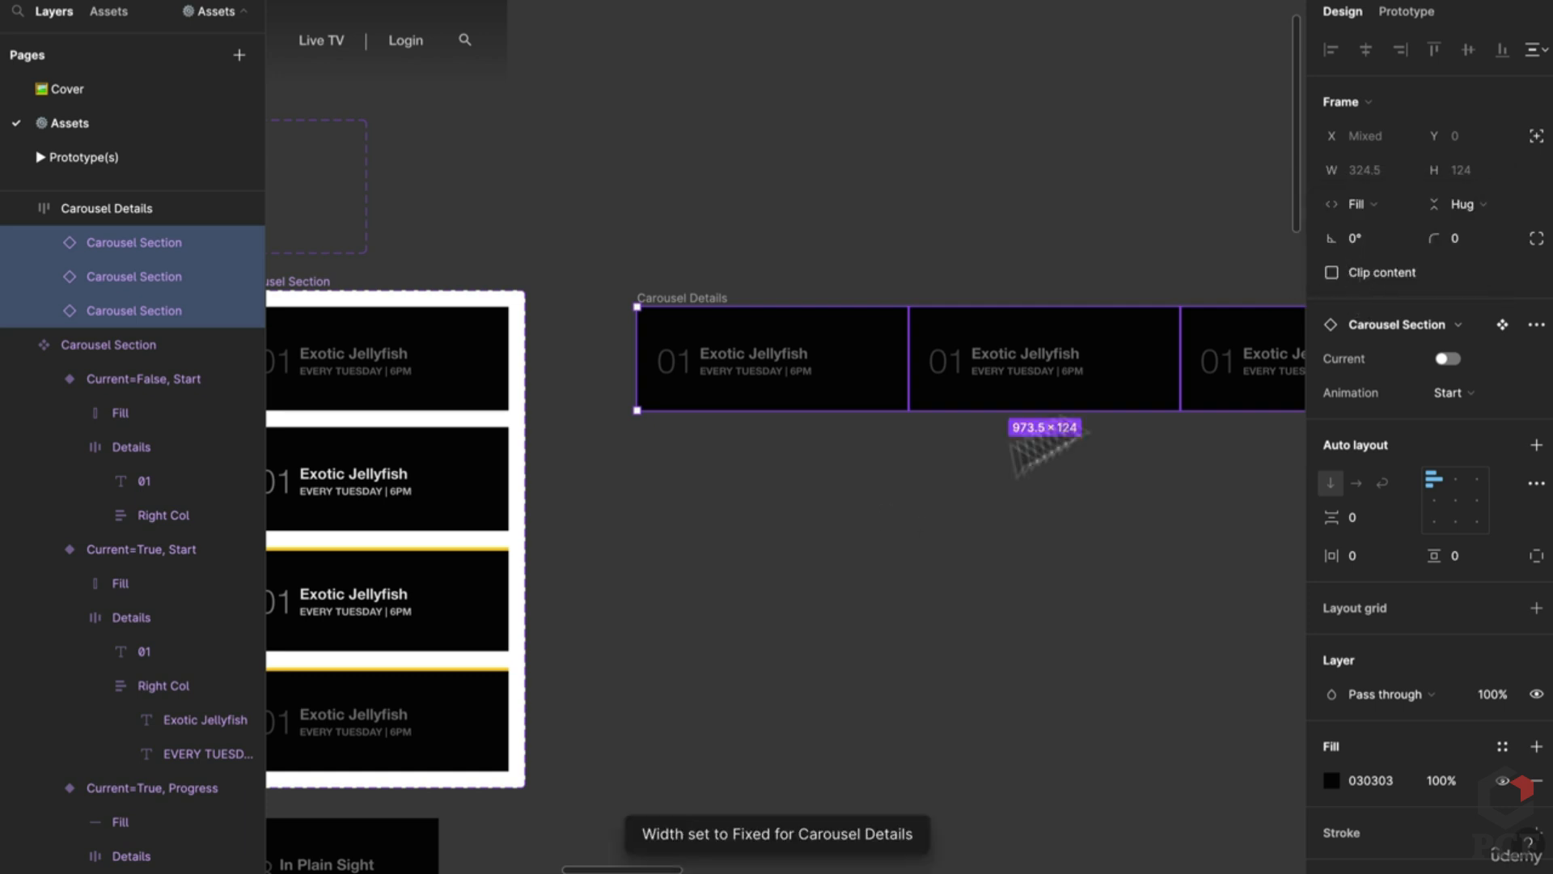
pyautogui.click(1044, 445)
# Step: Resize the Carousel Details frame to 928 wide
pyautogui.click(718, 309)
pyautogui.hscroll(5, 808, 406)
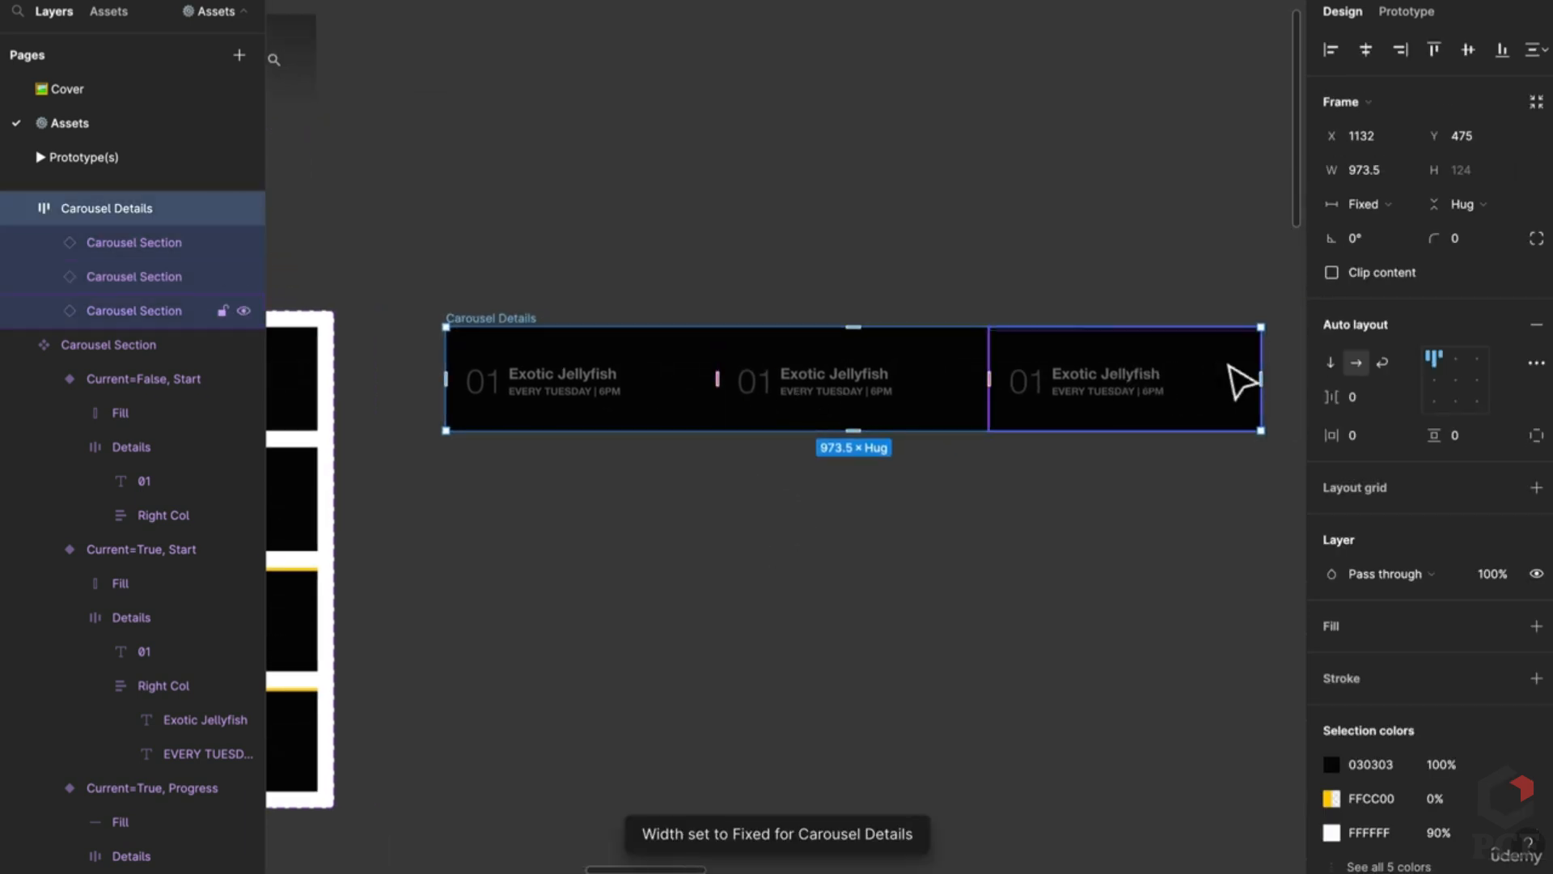
pyautogui.moveTo(1259, 377); pyautogui.dragTo(1221, 377)
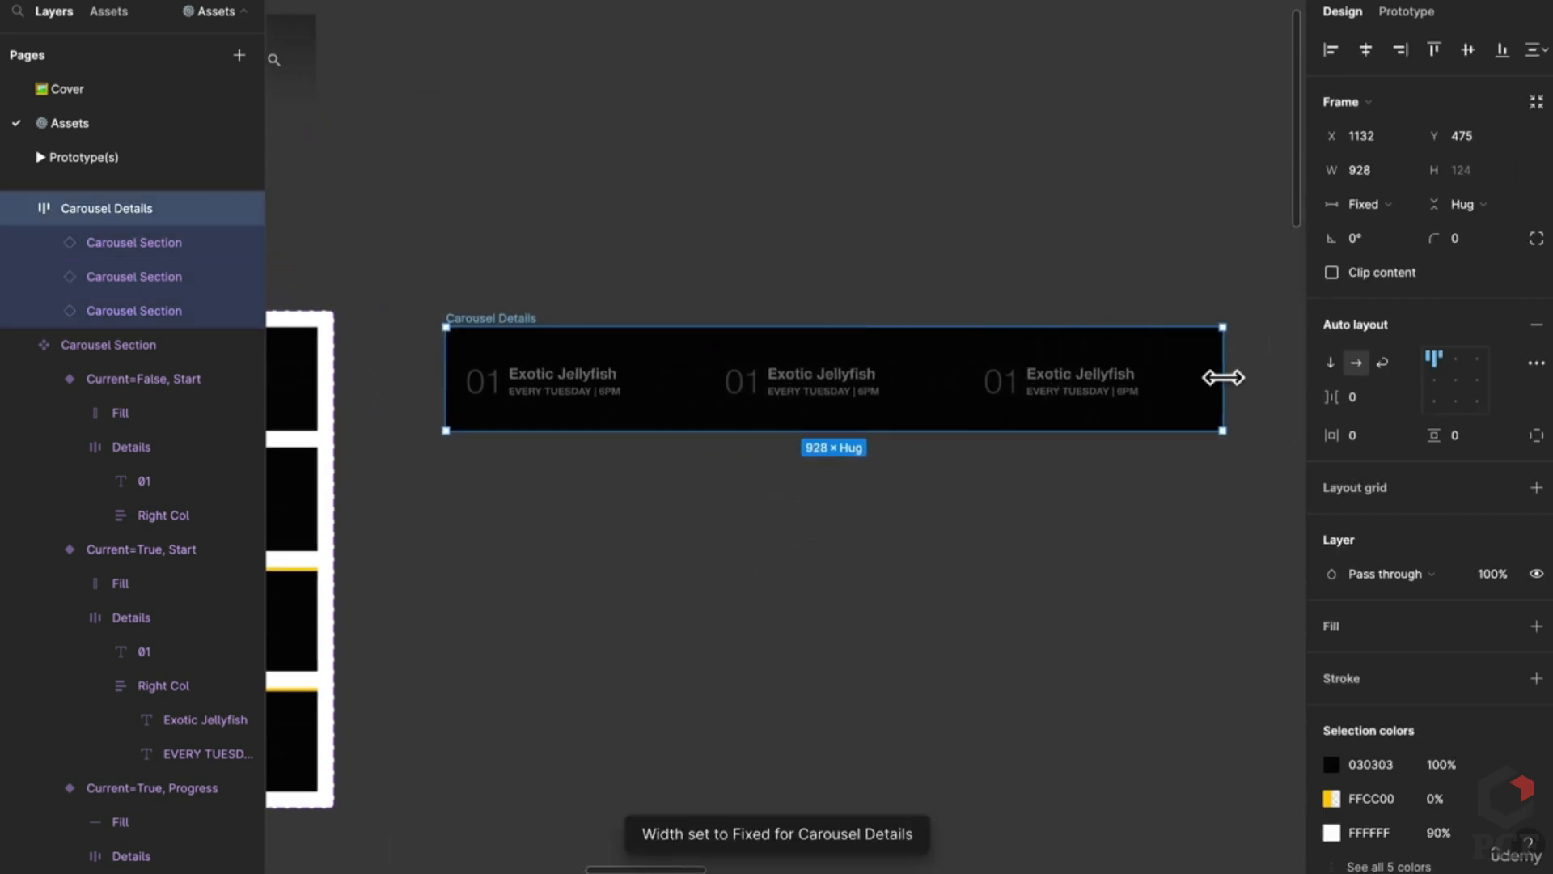
pyautogui.scroll(-5, 773, 599)
pyautogui.hscroll(-3, 790, 513)
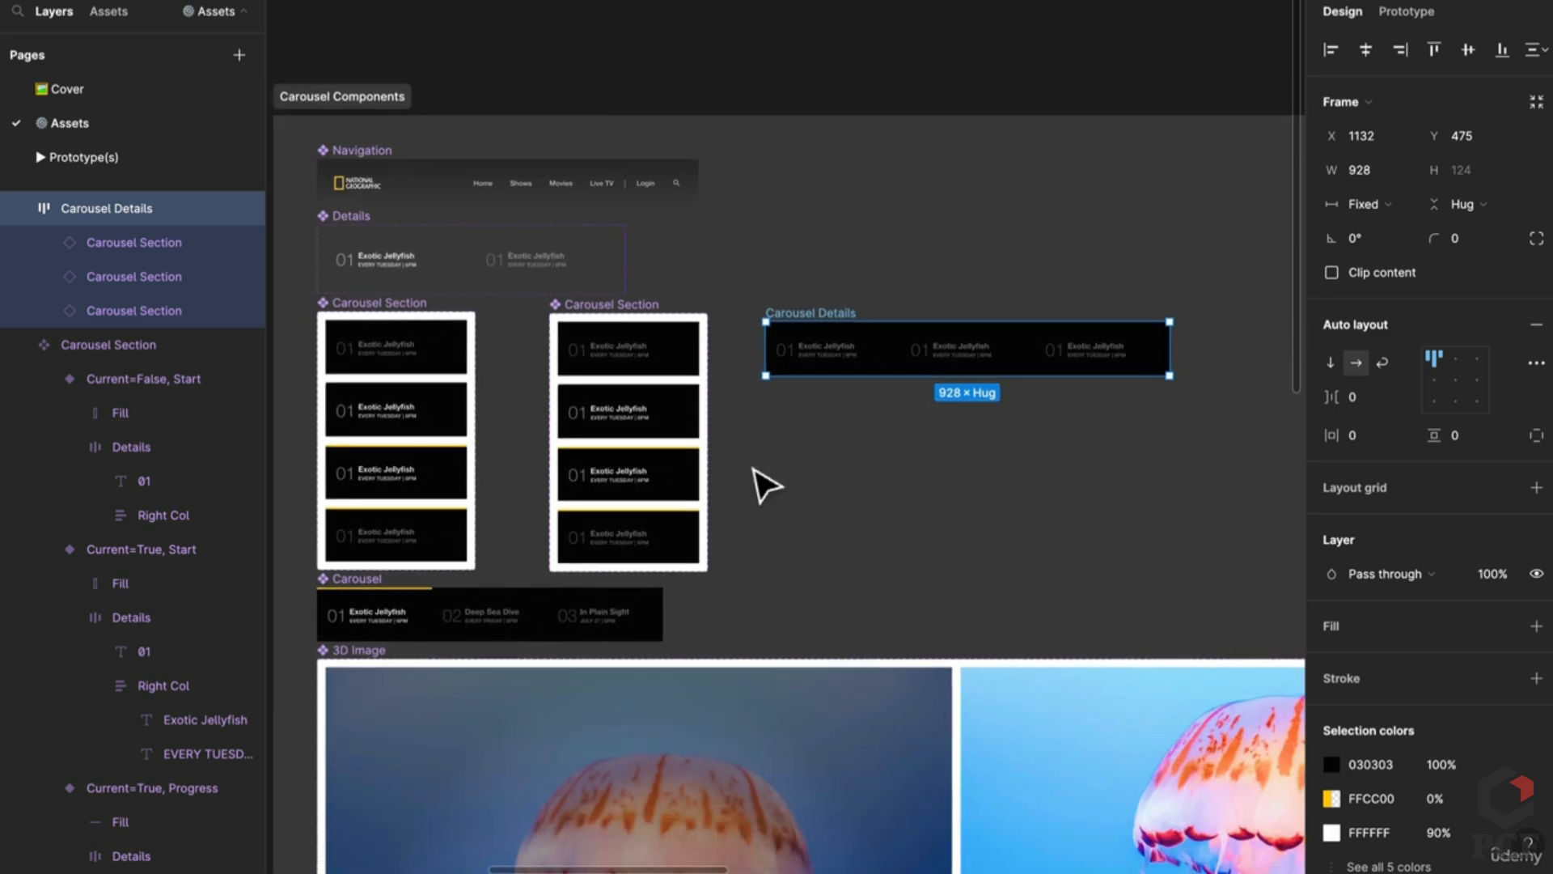
# Step: Set the first card as Current and move Carousel Details lower on the canvas
pyautogui.click(818, 344)
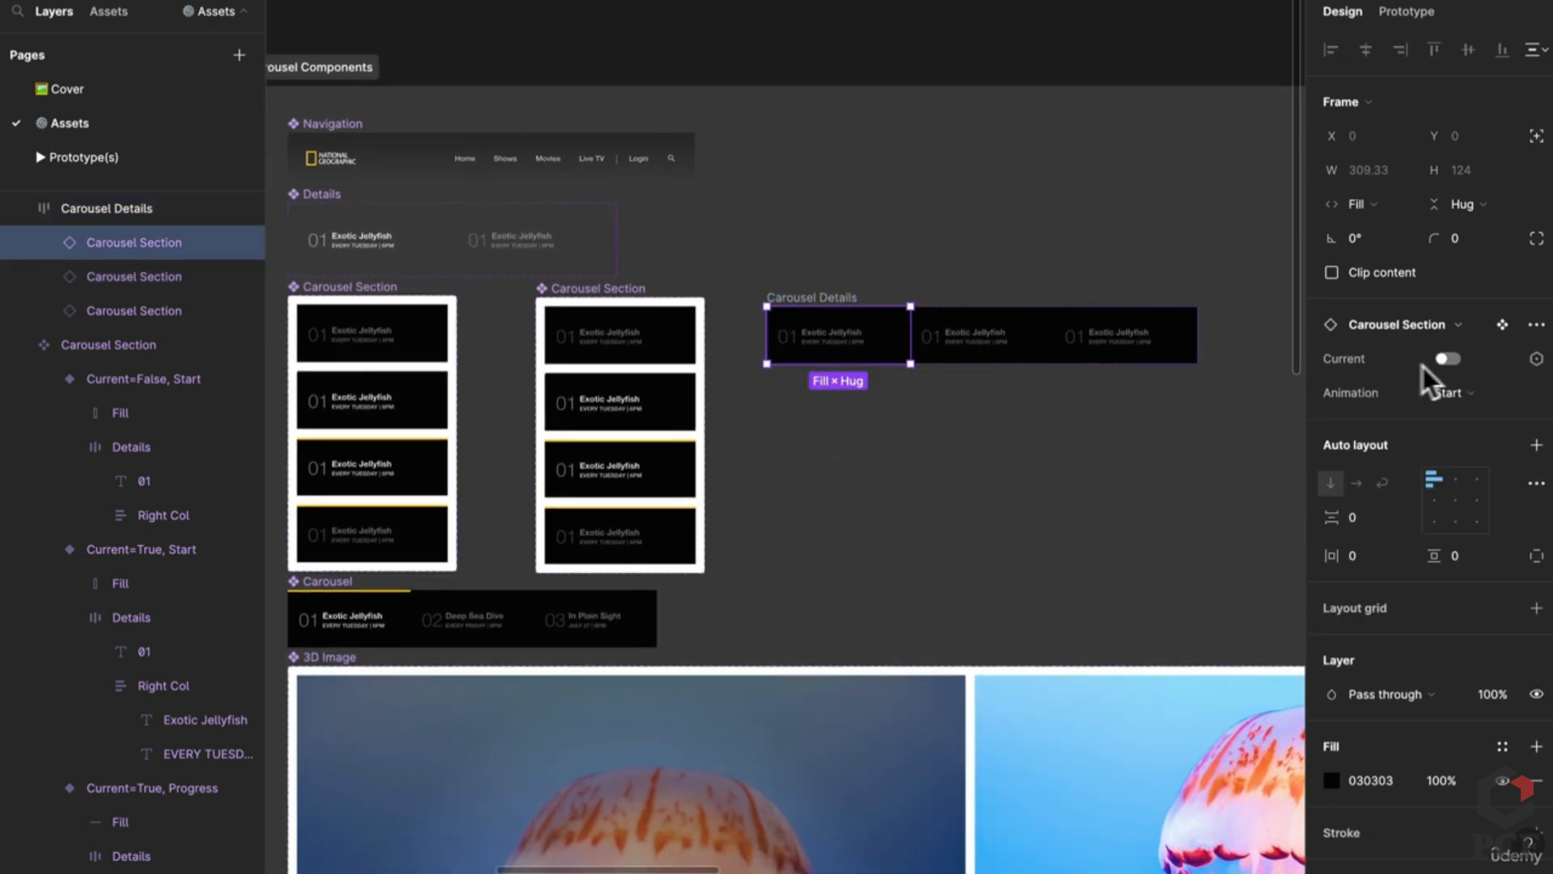
pyautogui.click(1448, 359)
pyautogui.click(1084, 482)
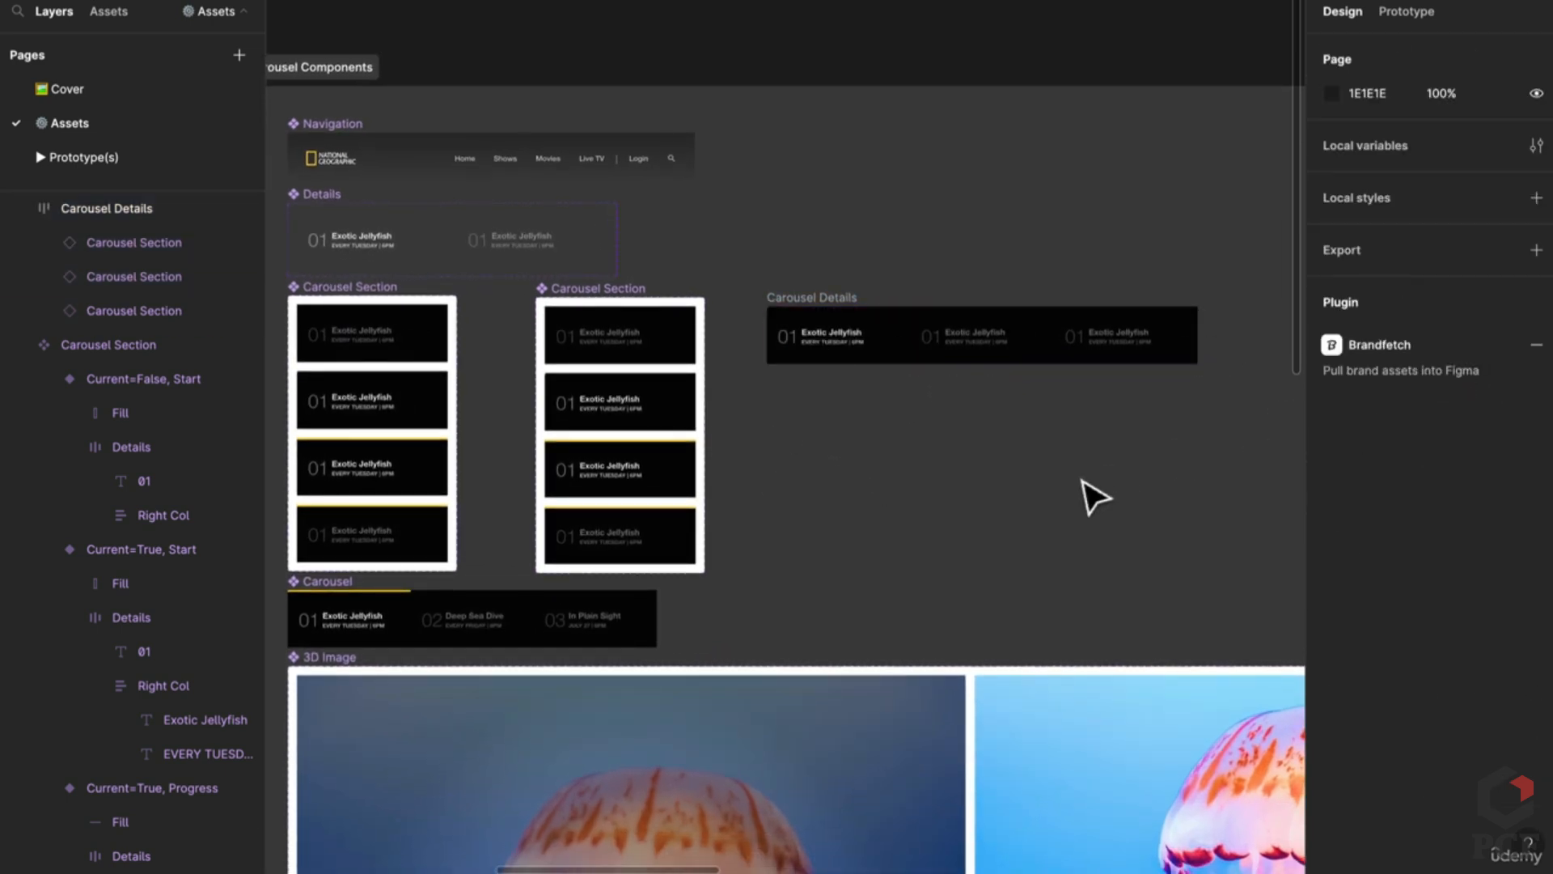
pyautogui.moveTo(822, 312); pyautogui.dragTo(808, 471)
pyautogui.scroll(2, 404, 478)
pyautogui.scroll(2, 417, 489)
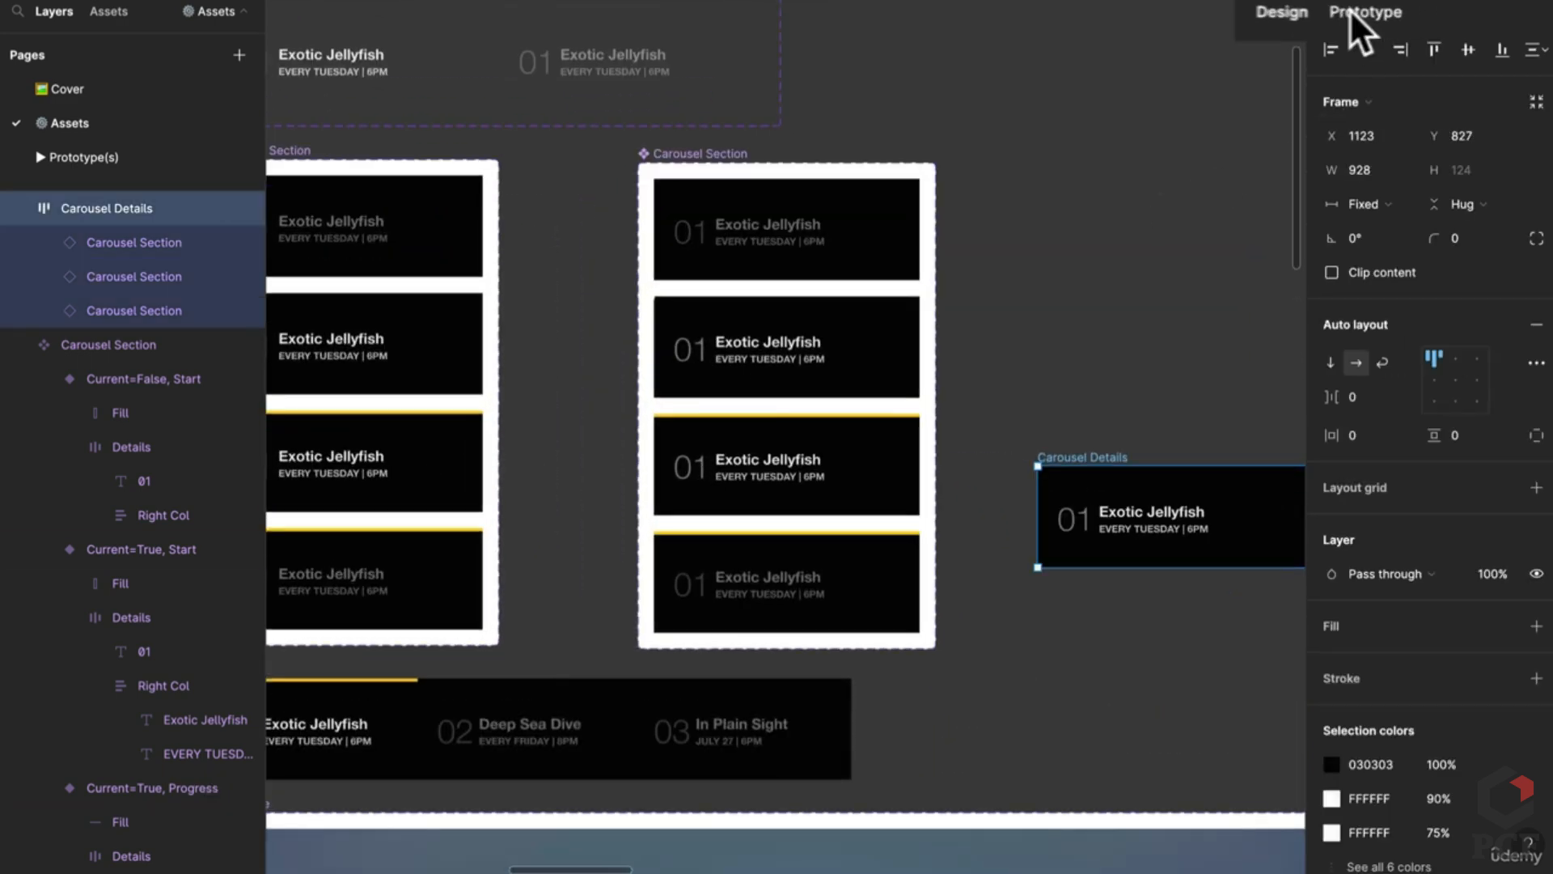
# Step: In Prototype mode, select the Is Current=True, Start variant and bring the cards into view
pyautogui.click(1407, 12)
pyautogui.scroll(3, 590, 450)
pyautogui.click(709, 404)
pyautogui.scroll(3, 574, 417)
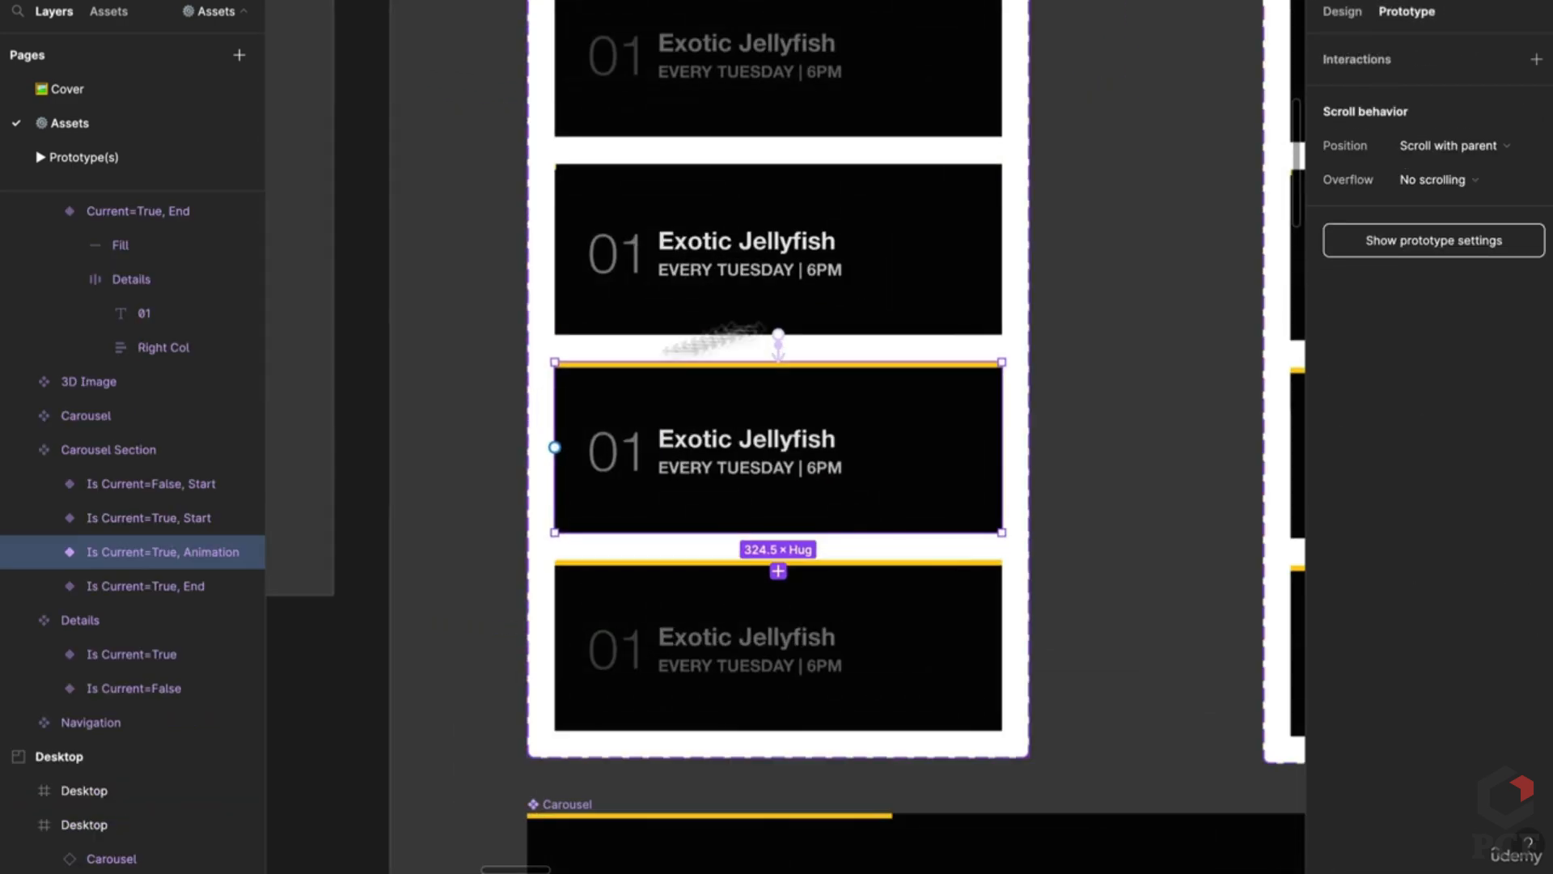
pyautogui.click(728, 328)
pyautogui.scroll(1, 1086, 336)
pyautogui.scroll(3, 522, 250)
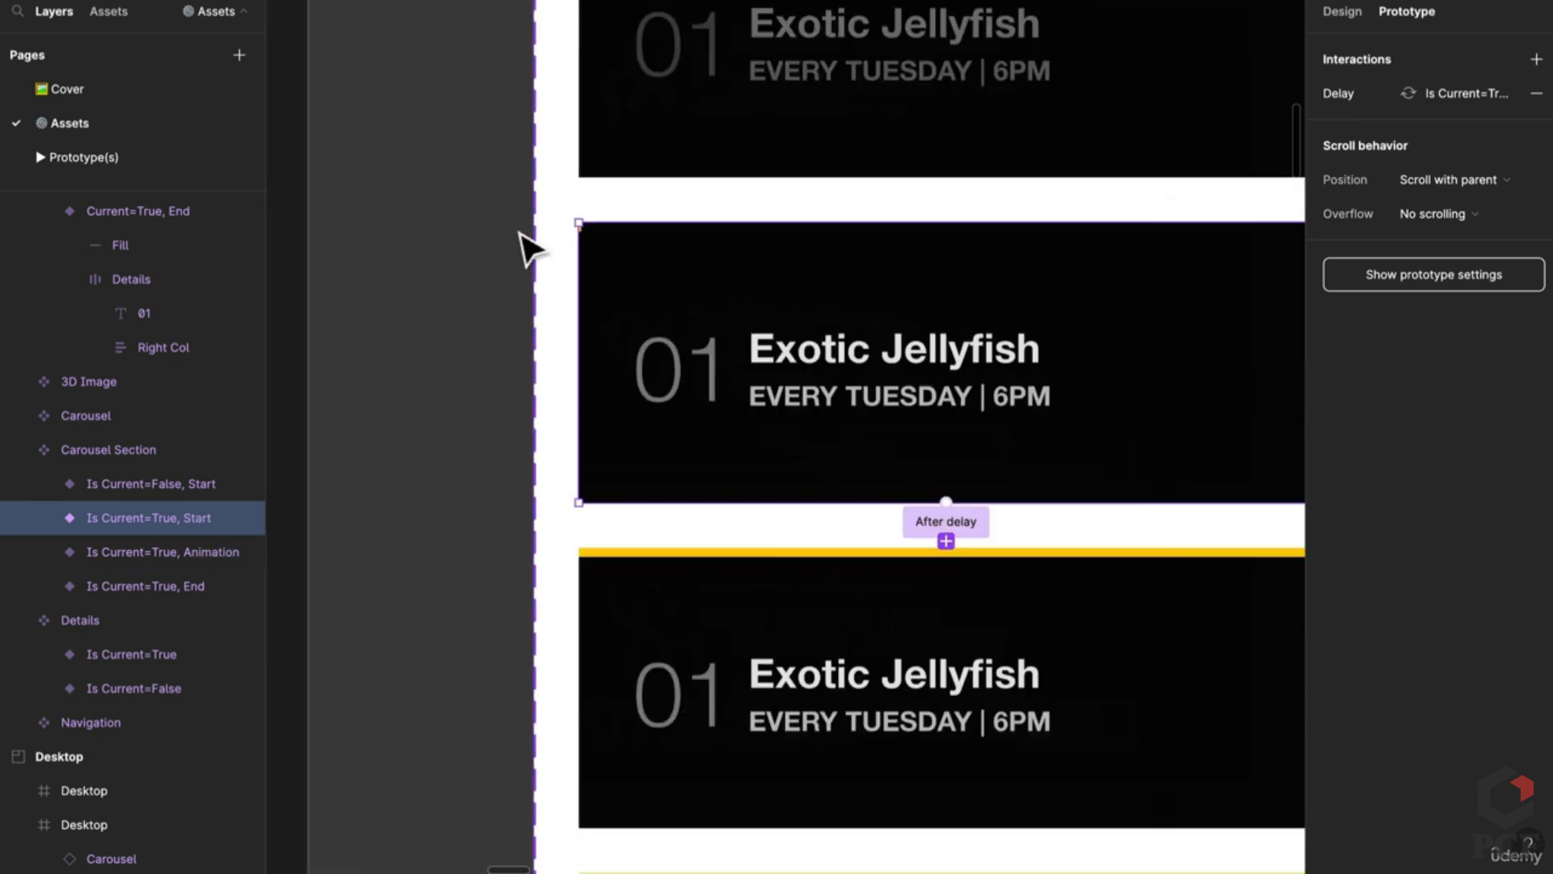
pyautogui.scroll(2, 534, 250)
pyautogui.scroll(-3, 679, 278)
pyautogui.scroll(-4, 679, 538)
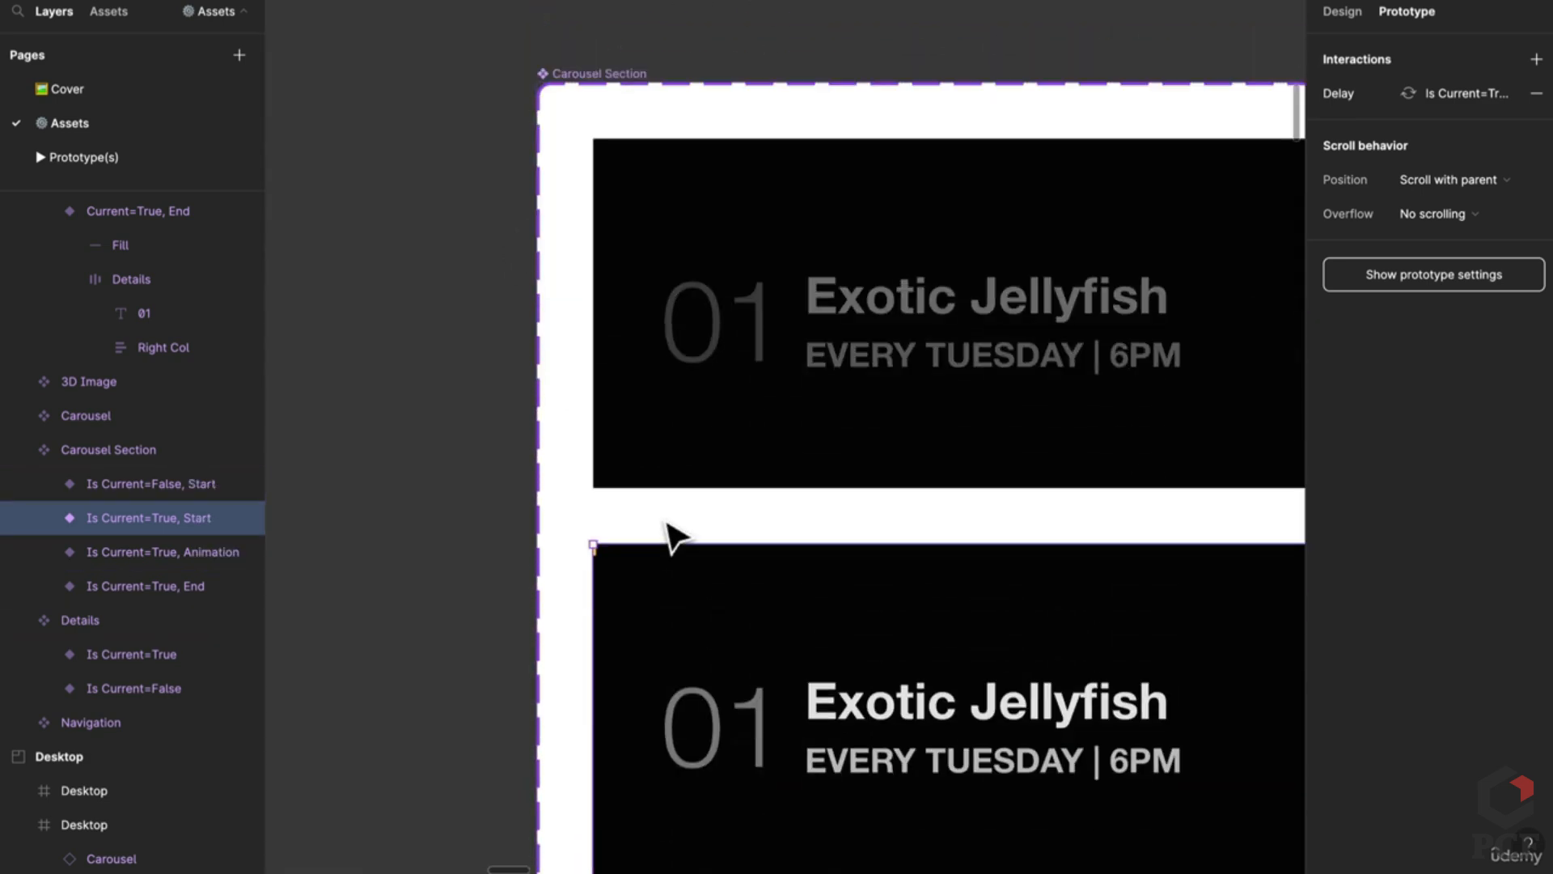
pyautogui.scroll(-2, 669, 530)
pyautogui.scroll(-3, 729, 461)
pyautogui.scroll(-1, 842, 468)
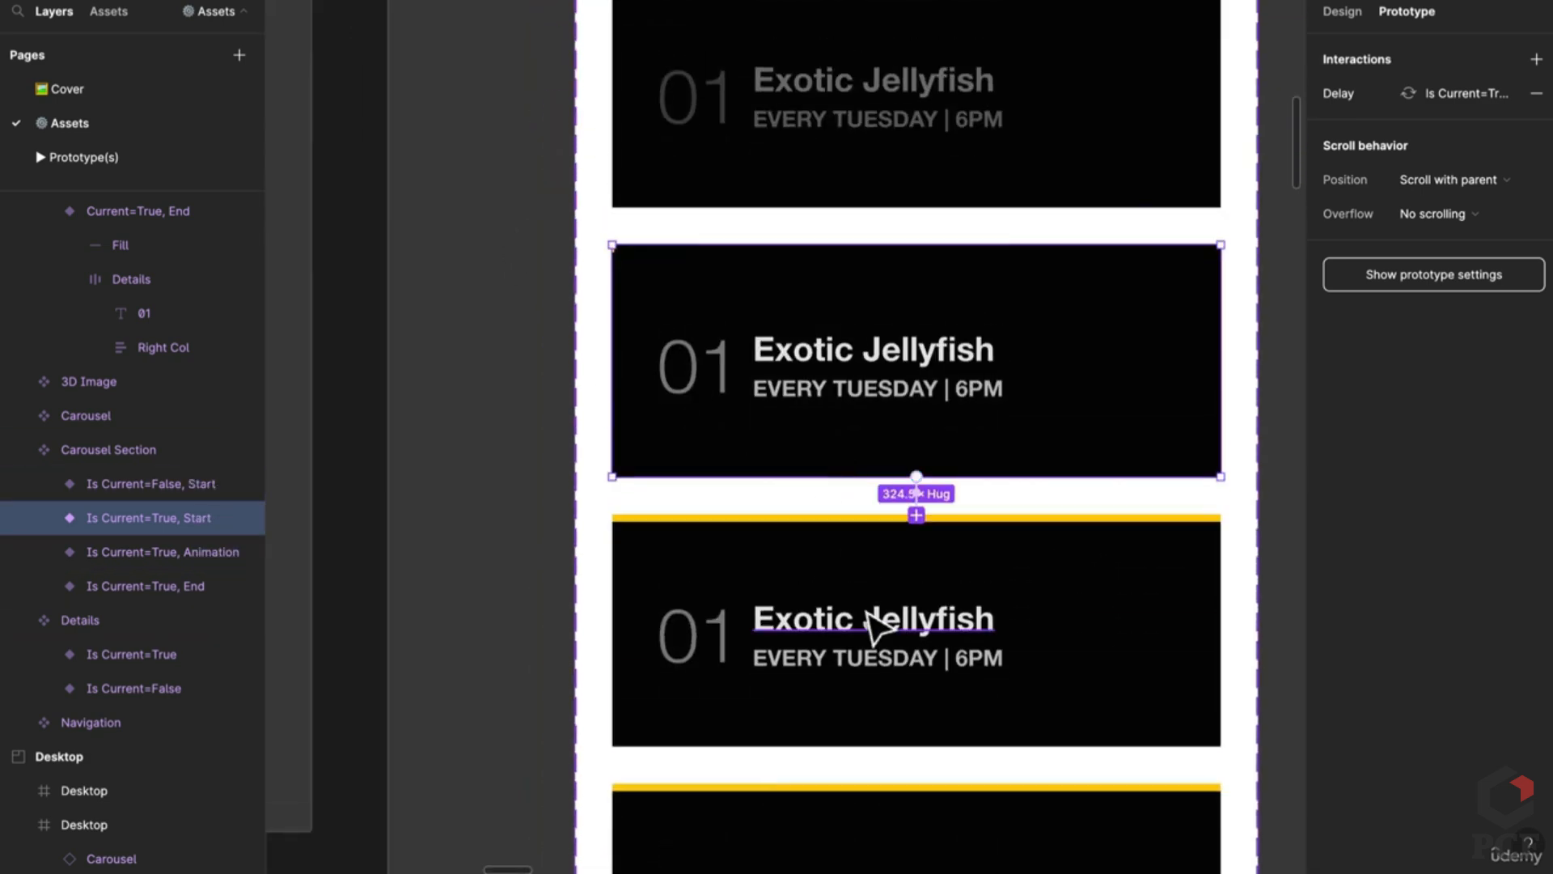
pyautogui.scroll(-3, 874, 624)
pyautogui.scroll(-3, 929, 693)
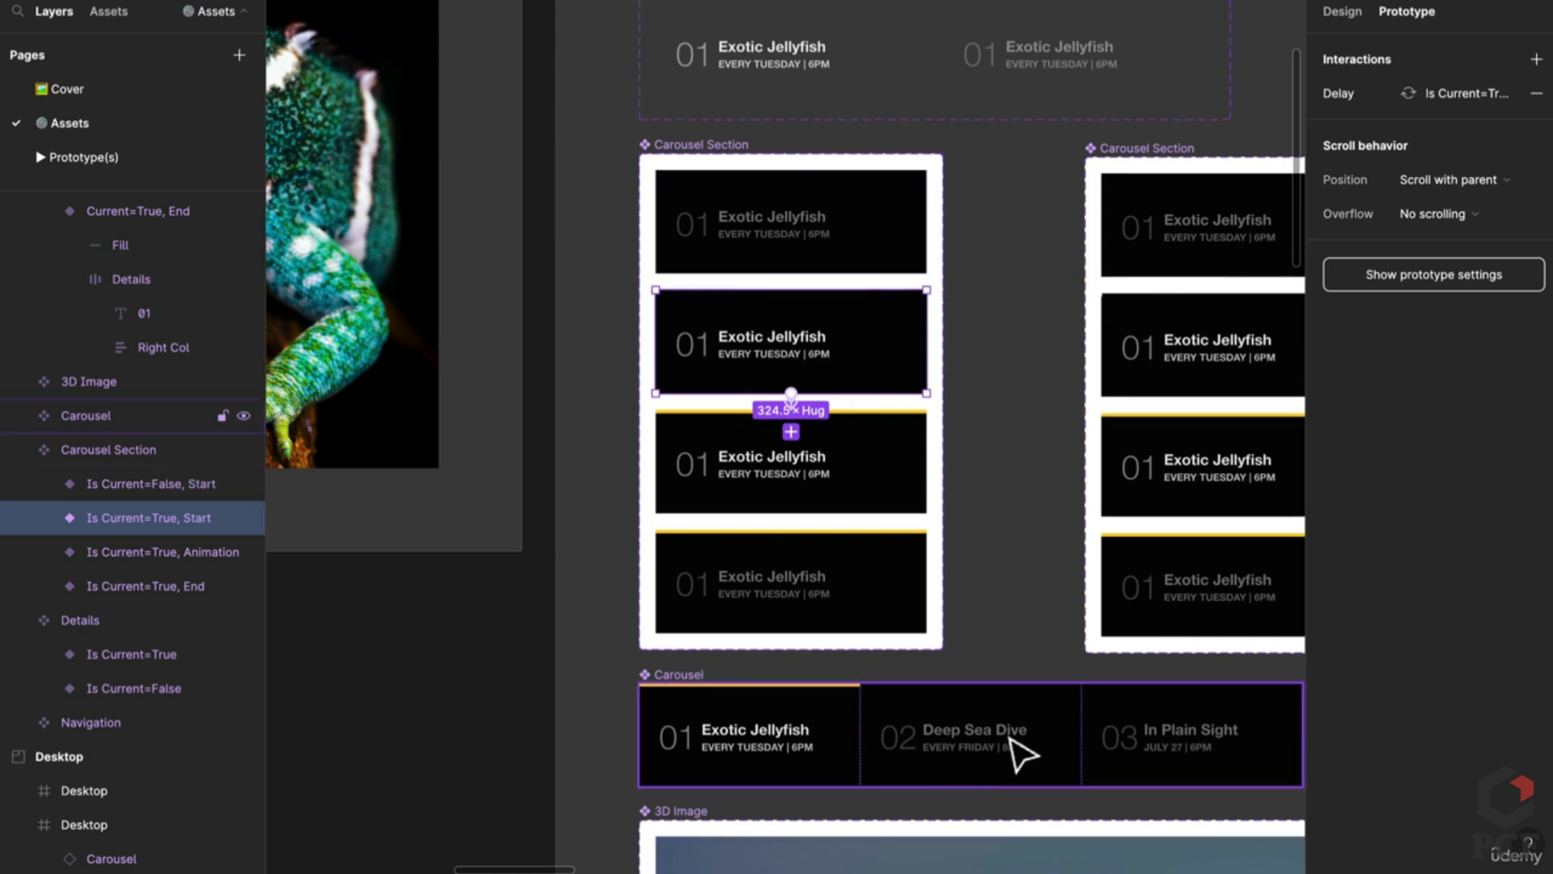
pyautogui.scroll(5, 671, 202)
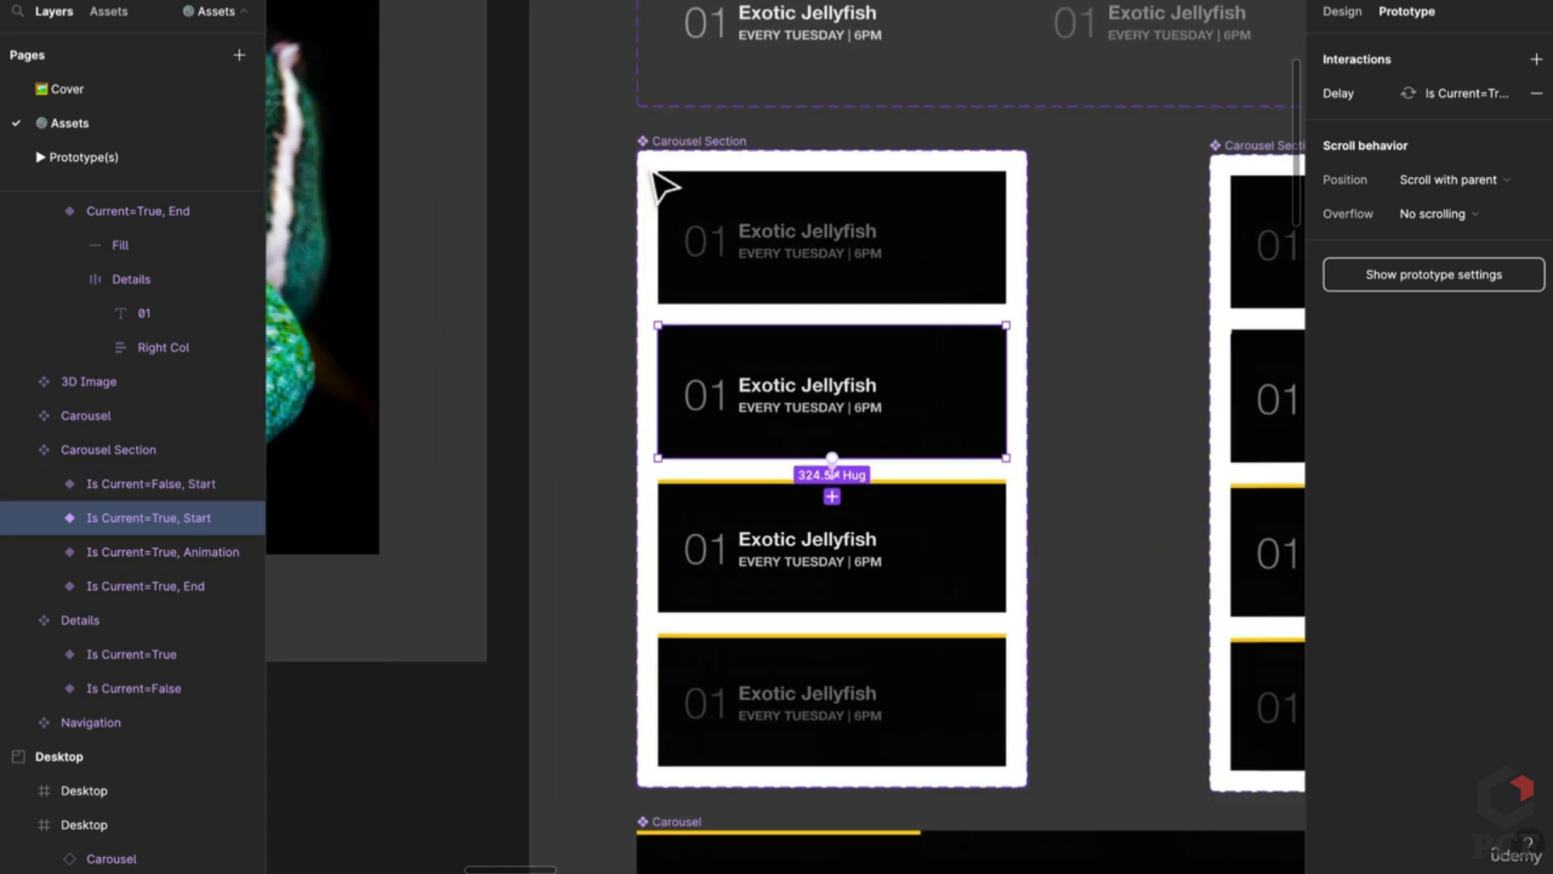
pyautogui.moveTo(817, 518); pyautogui.dragTo(726, 415)
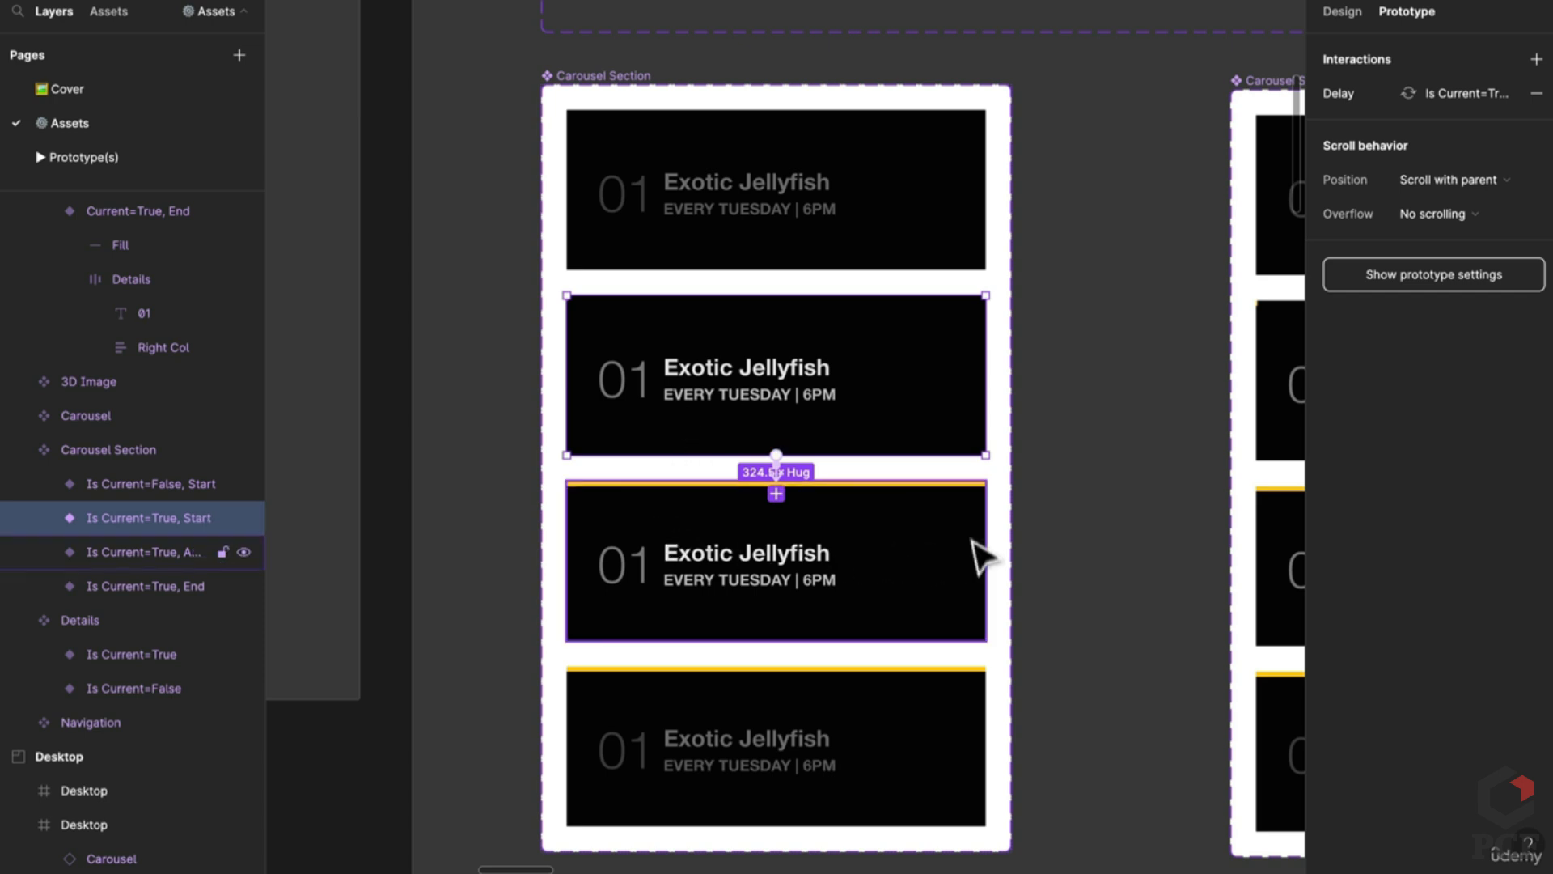
pyautogui.scroll(-3, 744, 769)
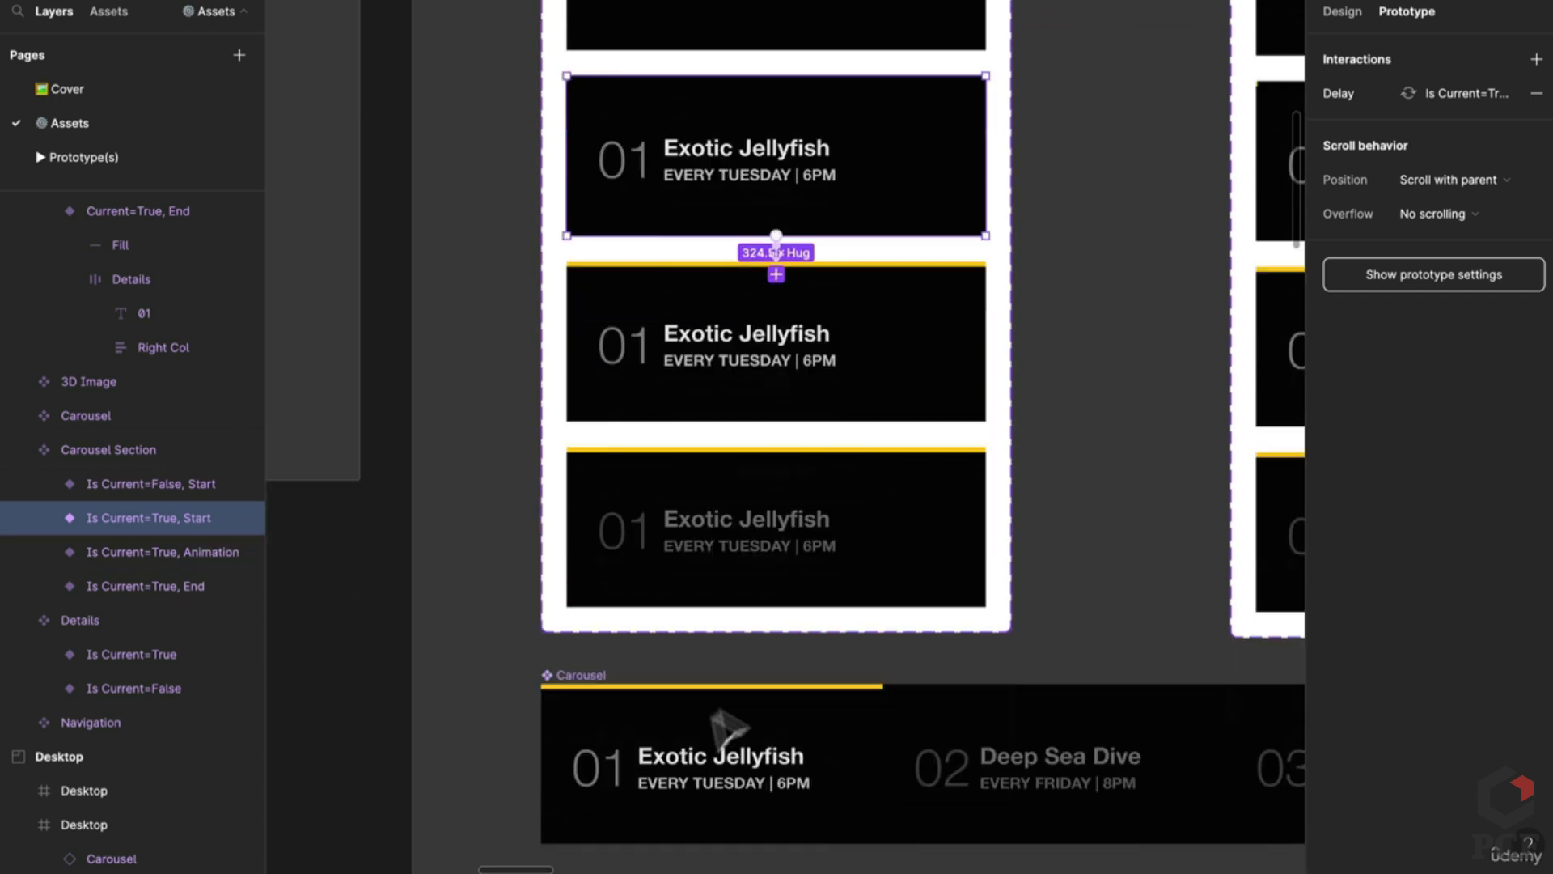
pyautogui.keyDown('ctrl'); pyautogui.scroll(-2, 784, 603); pyautogui.keyUp('ctrl')
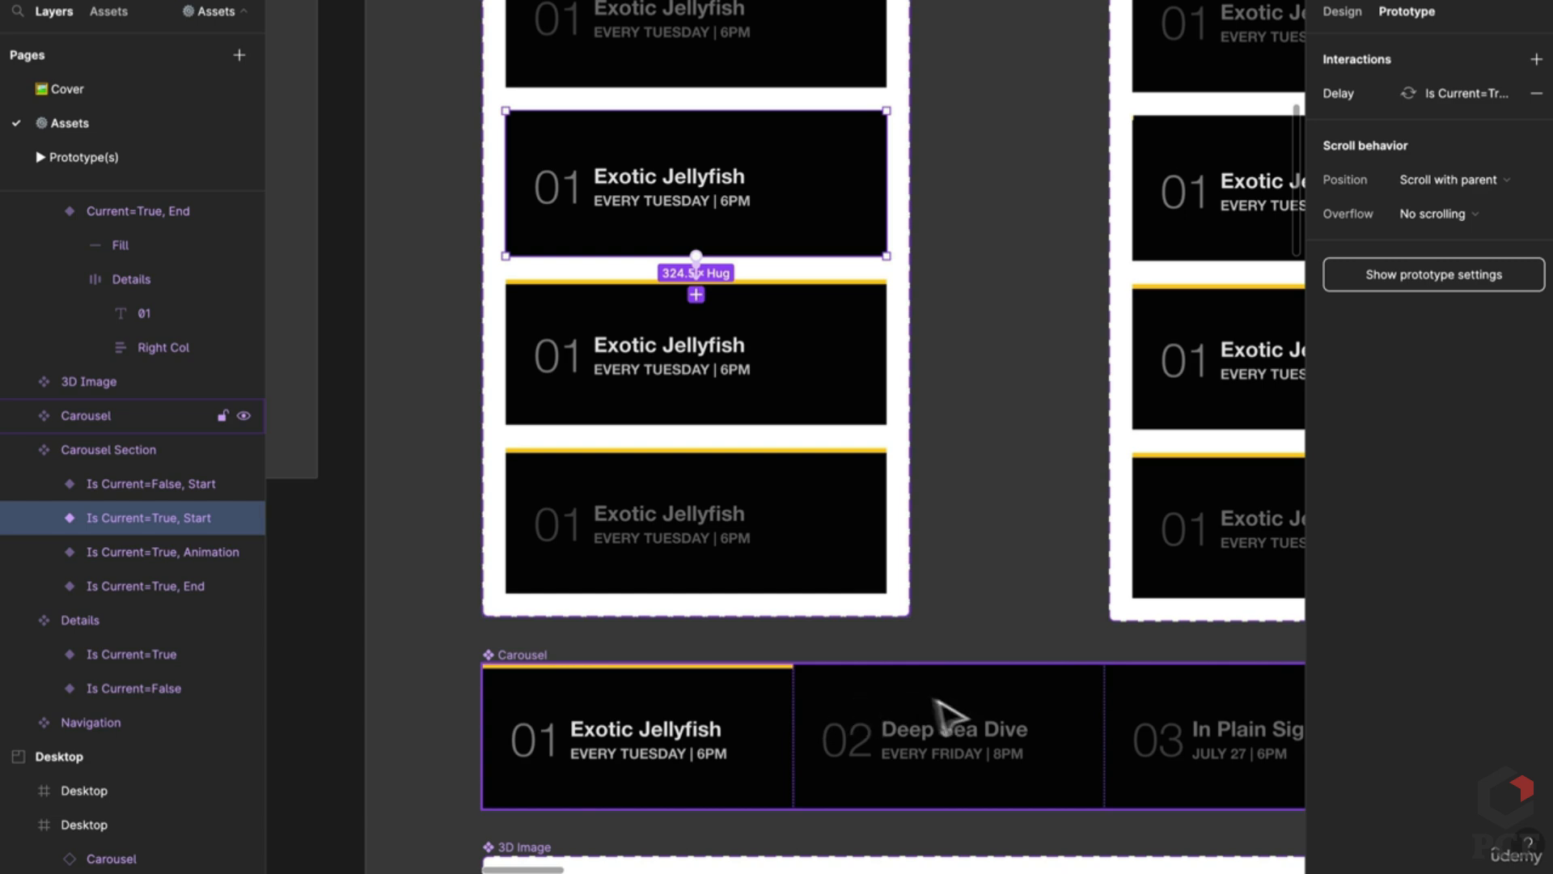
pyautogui.hscroll(3, 720, 546)
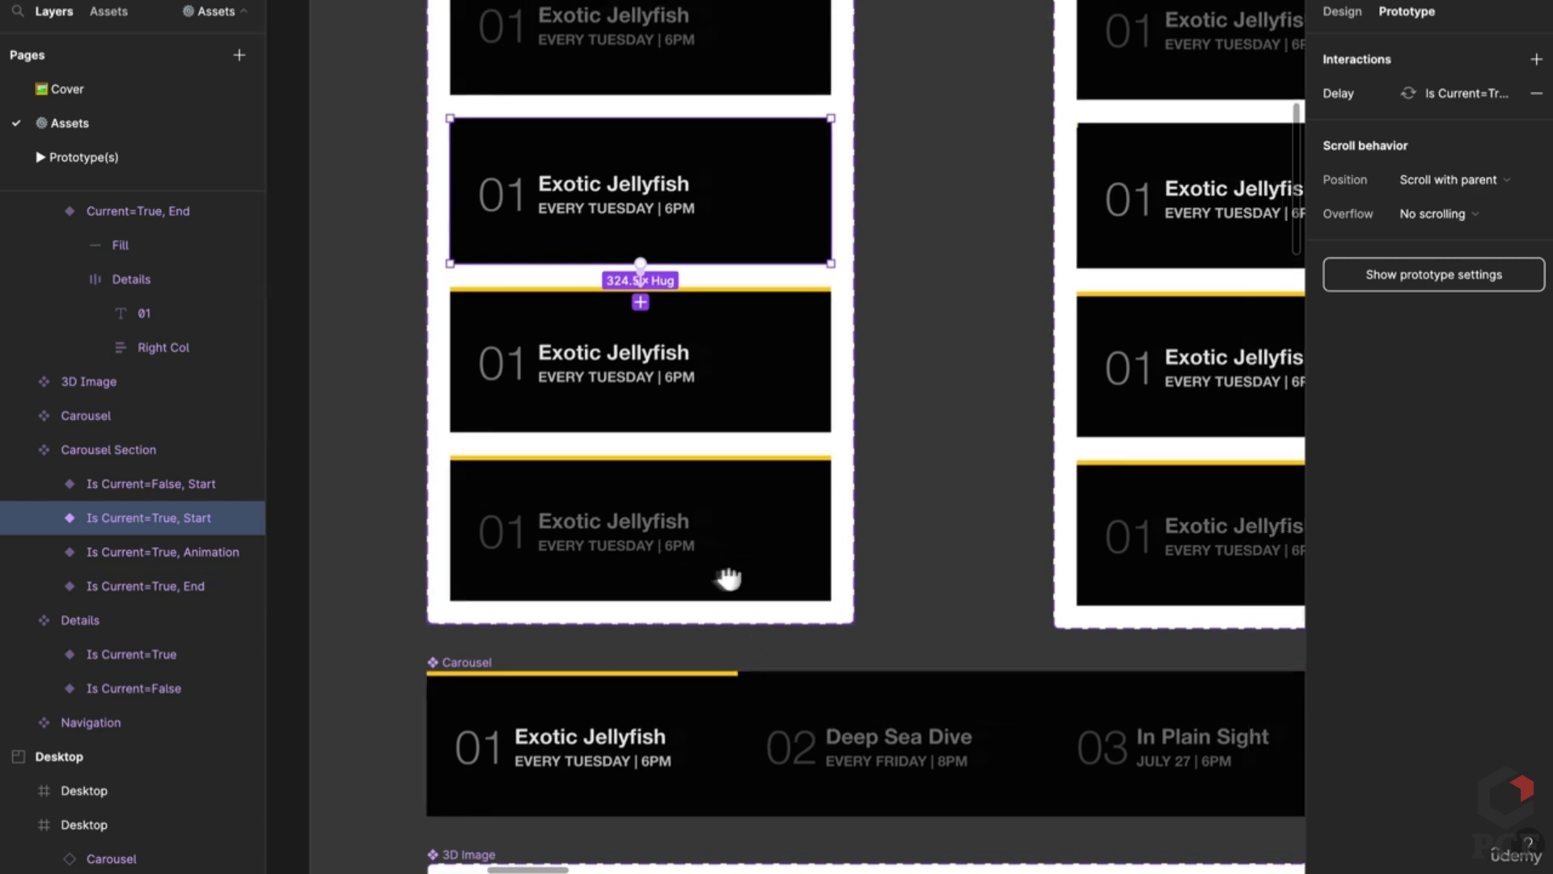
pyautogui.hscroll(5, 860, 607)
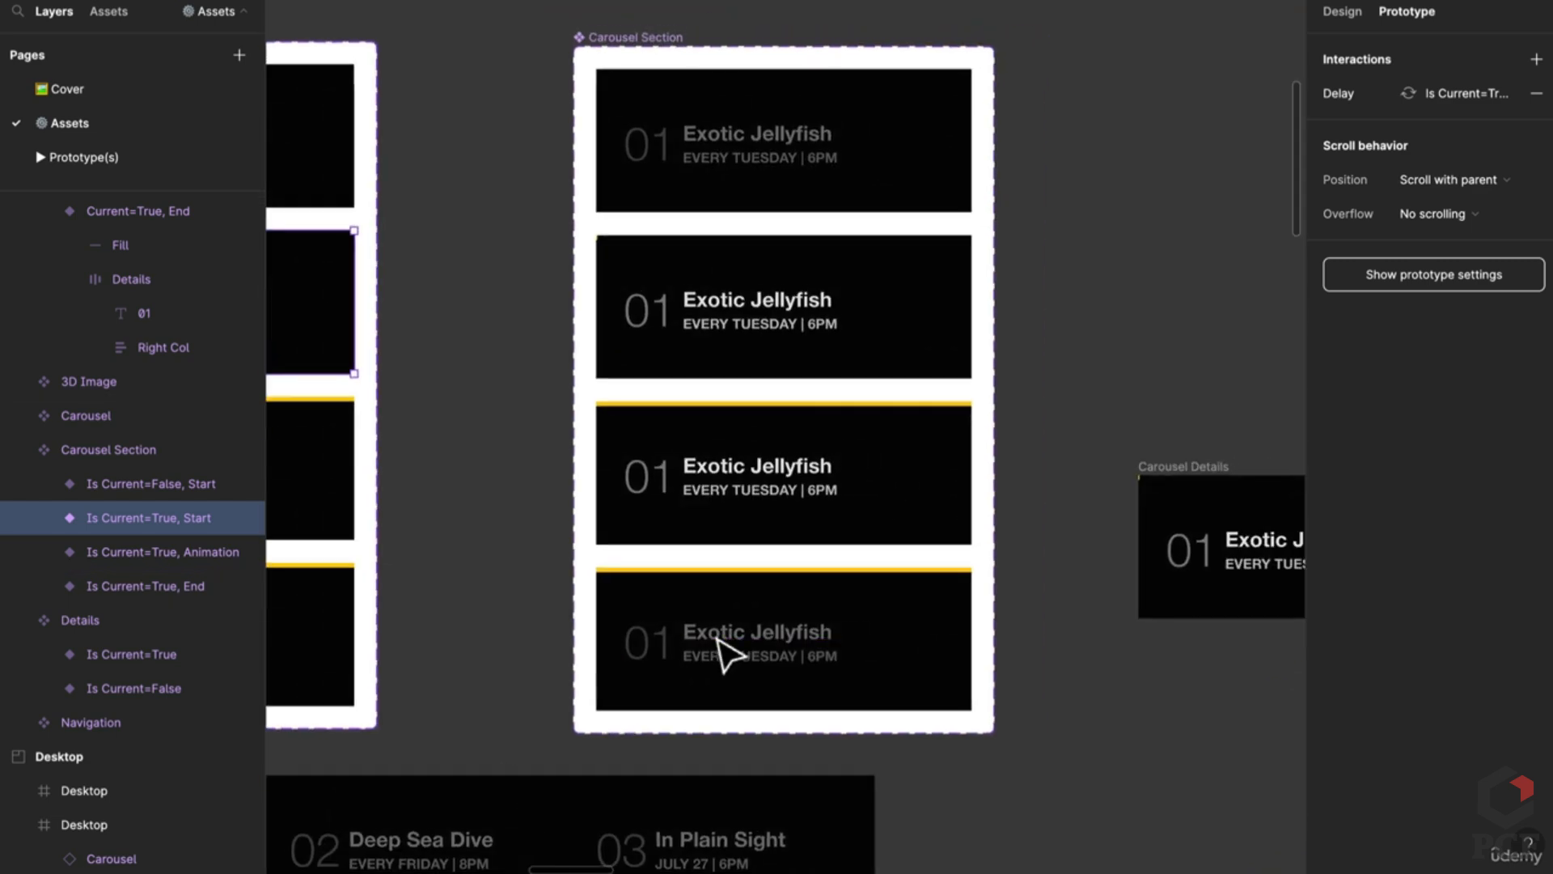
pyautogui.keyDown('ctrl'); pyautogui.scroll(-3, 1057, 683); pyautogui.keyUp('ctrl')
pyautogui.keyDown('ctrl'); pyautogui.scroll(2, 824, 680); pyautogui.keyUp('ctrl')
# Step: Review the existing after-delay interaction on the left column's current card variant
pyautogui.click(930, 610)
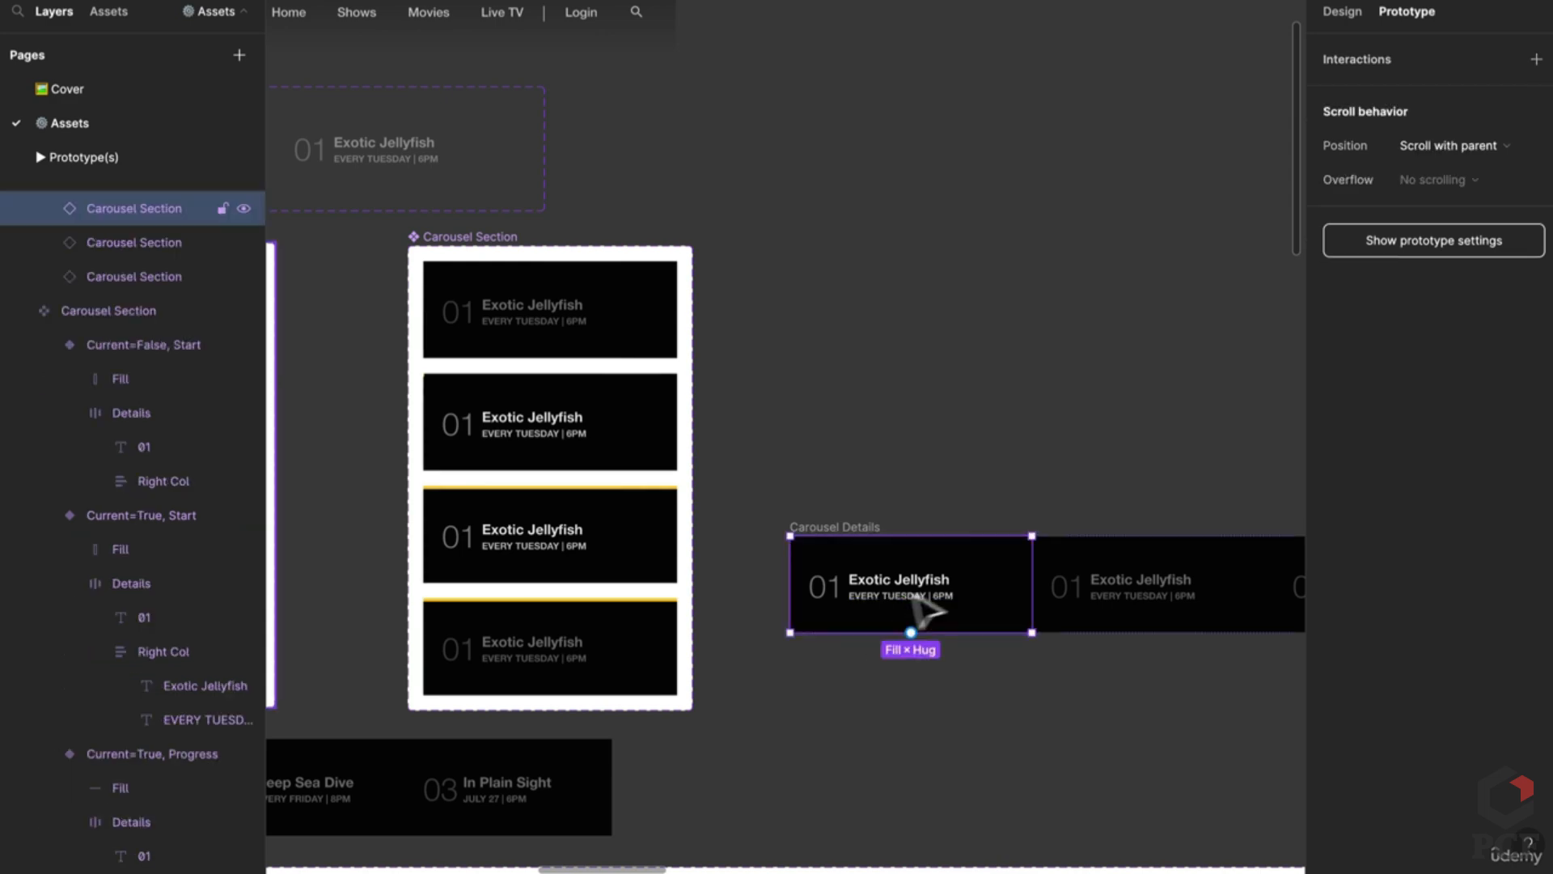
pyautogui.click(1144, 607)
pyautogui.hscroll(-2, 594, 526)
pyautogui.hscroll(-3, 594, 526)
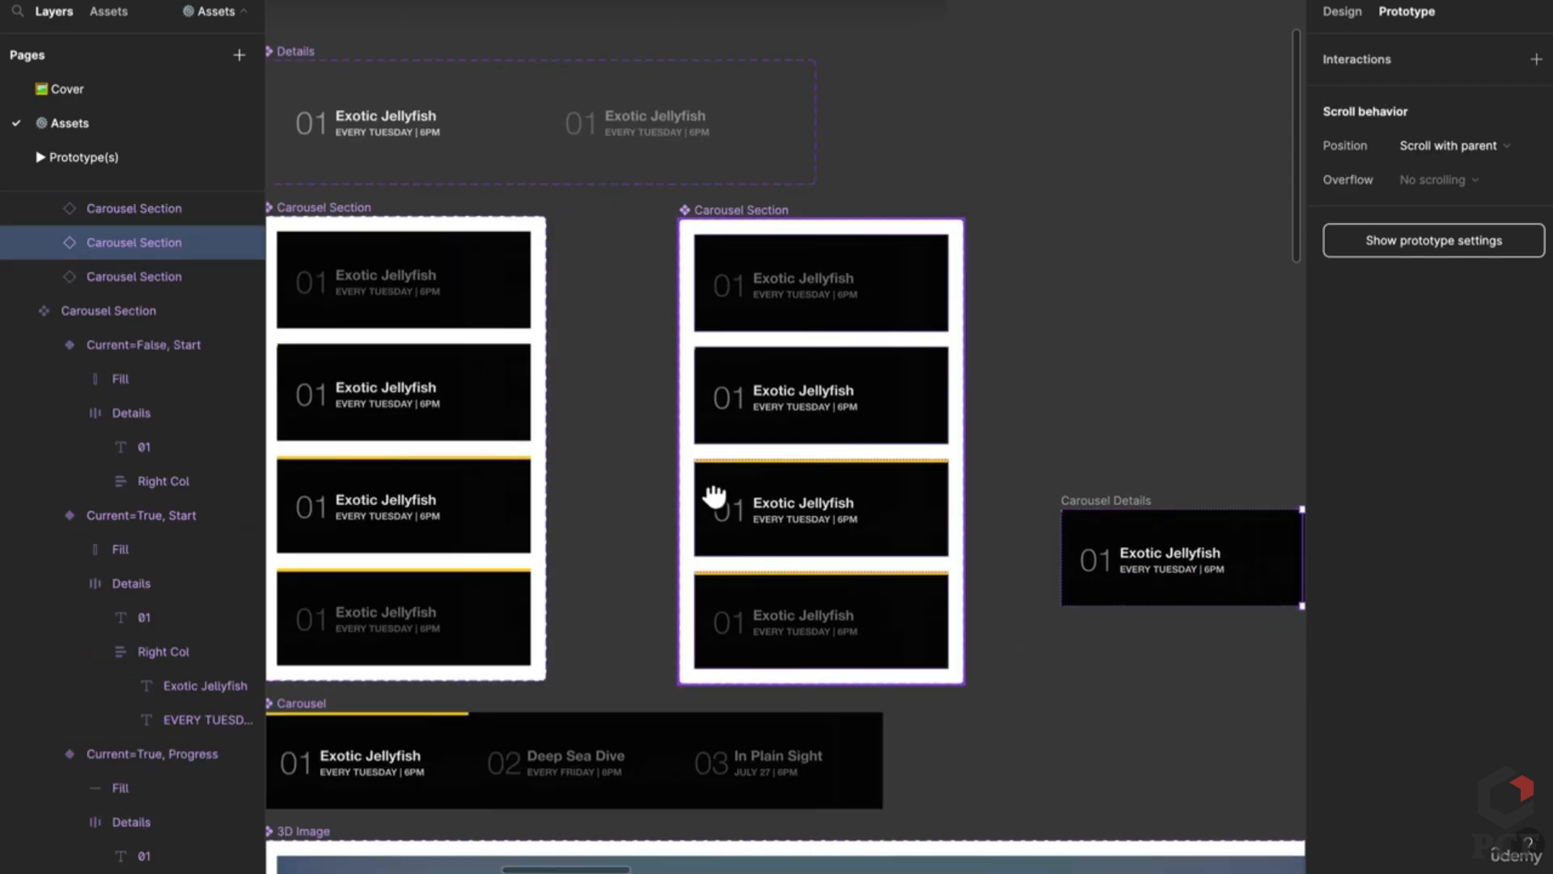
pyautogui.click(407, 469)
pyautogui.click(403, 450)
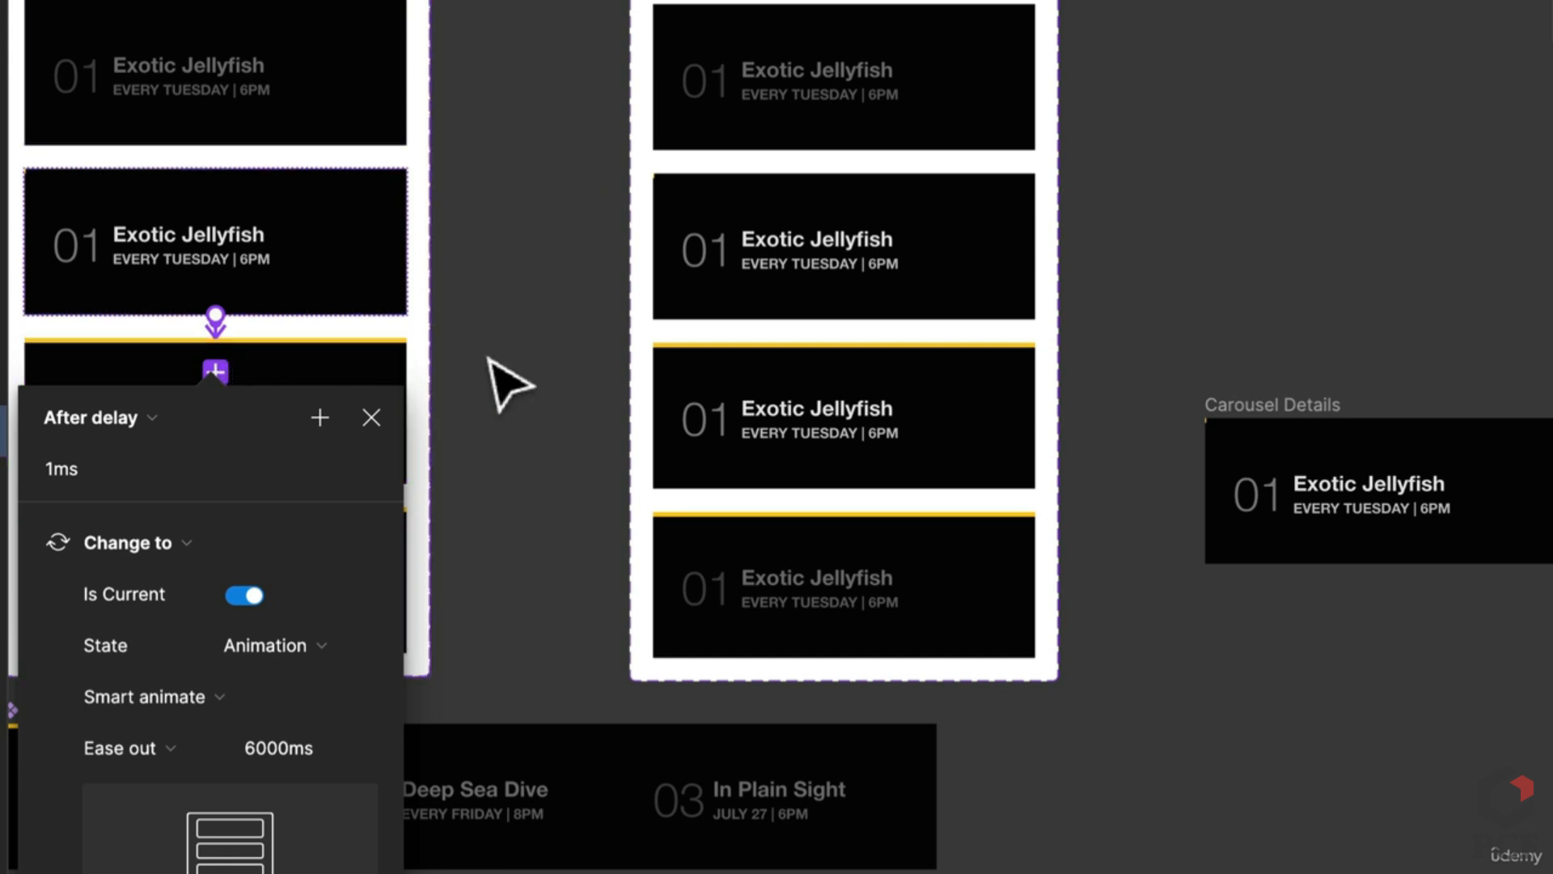
pyautogui.click(489, 360)
# Step: Connect the second card to the third with After delay 1ms, Smart animate ease-out 6000ms
pyautogui.click(882, 277)
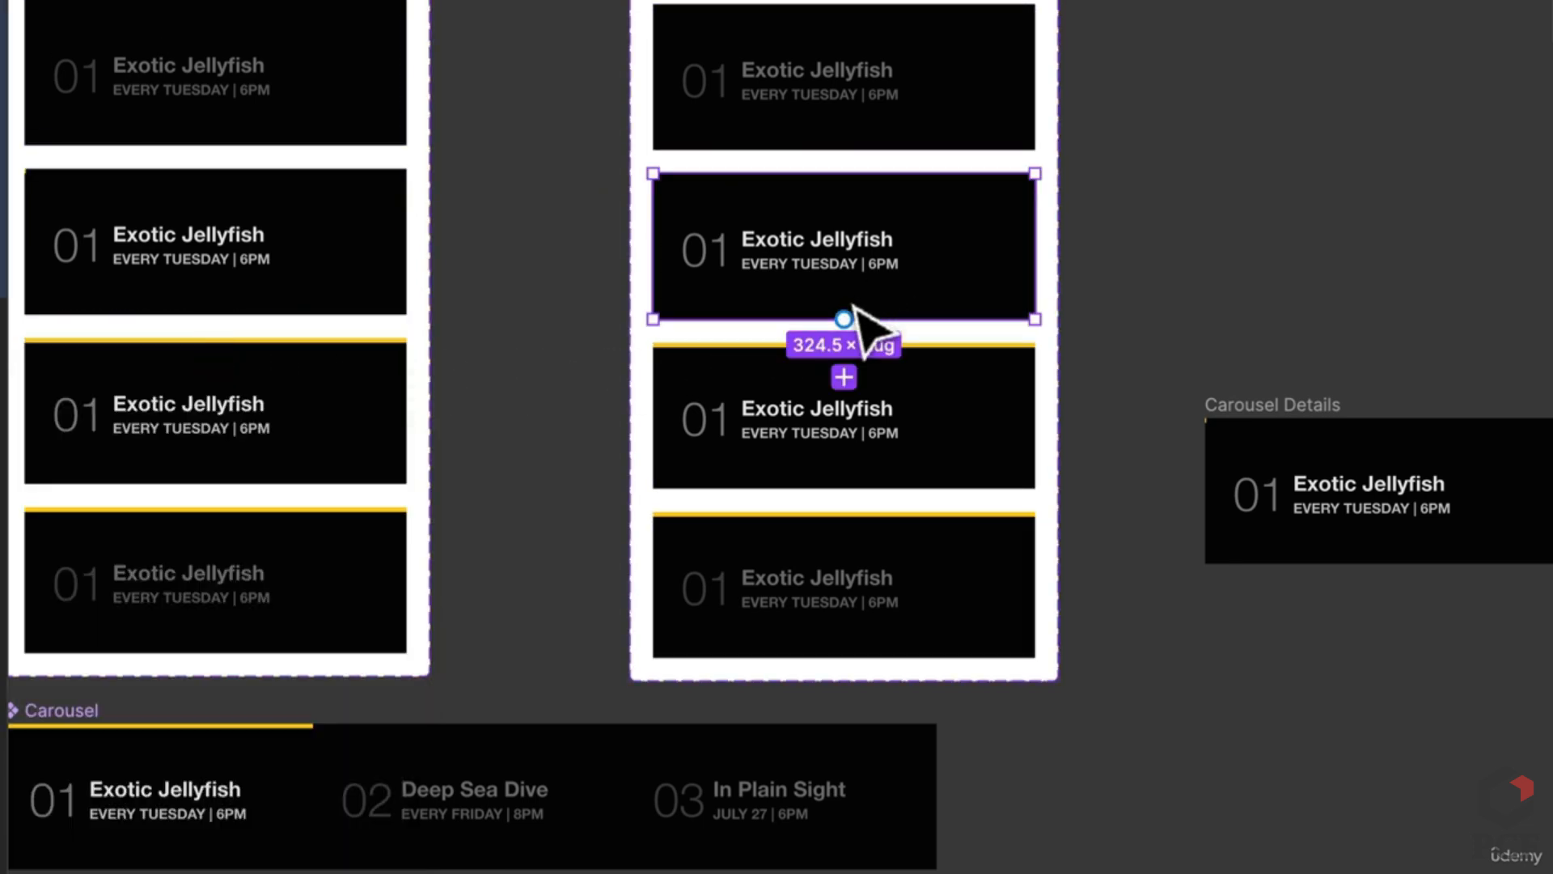
pyautogui.moveTo(856, 310); pyautogui.dragTo(864, 404)
pyautogui.click(715, 416)
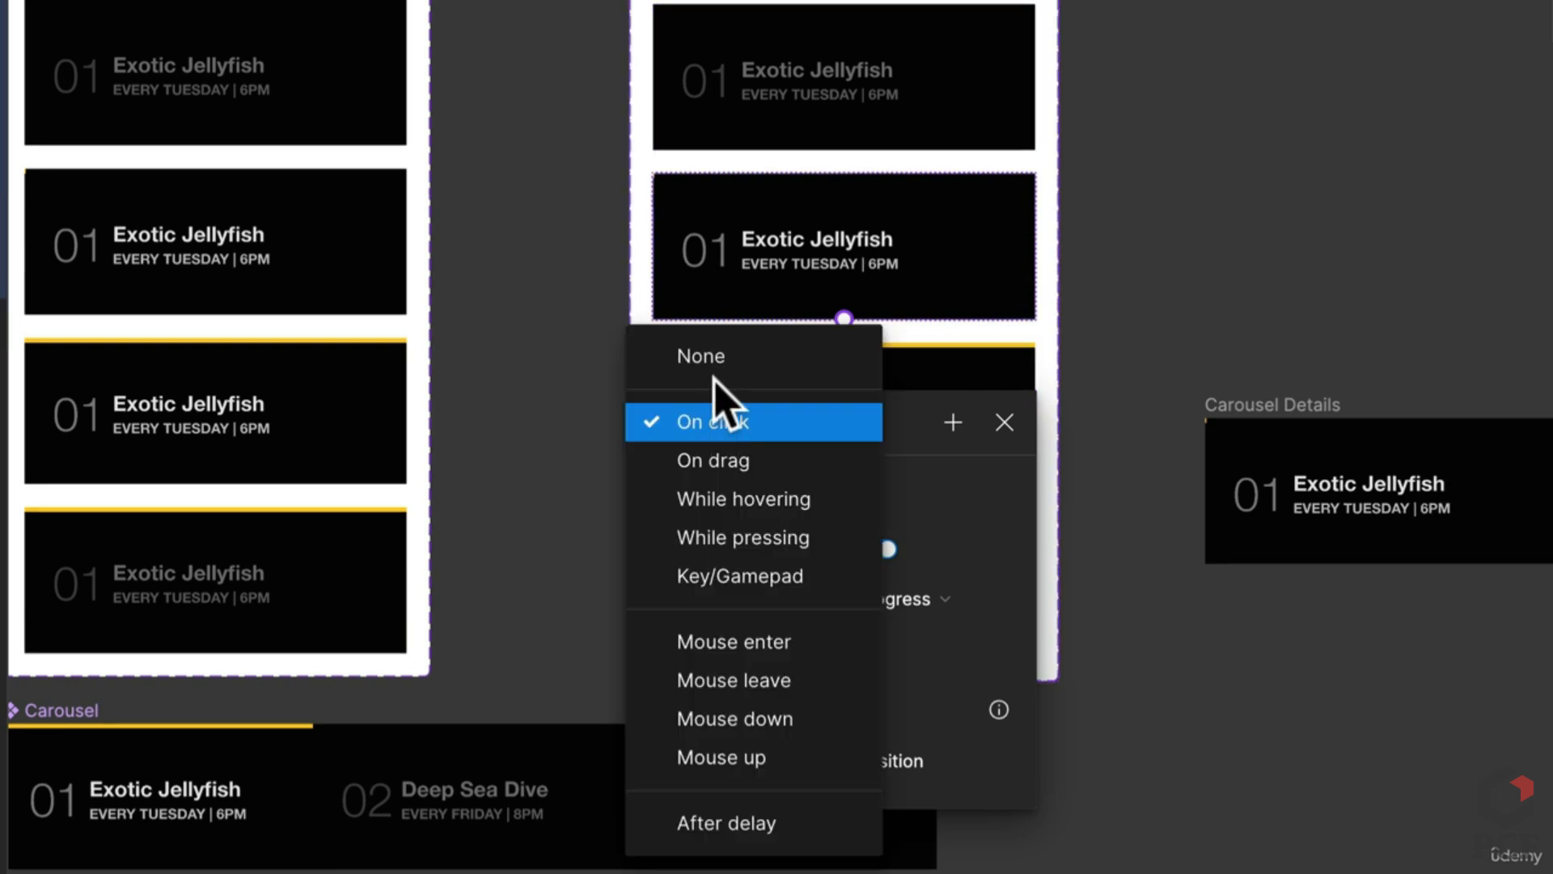
pyautogui.click(725, 821)
pyautogui.click(758, 476)
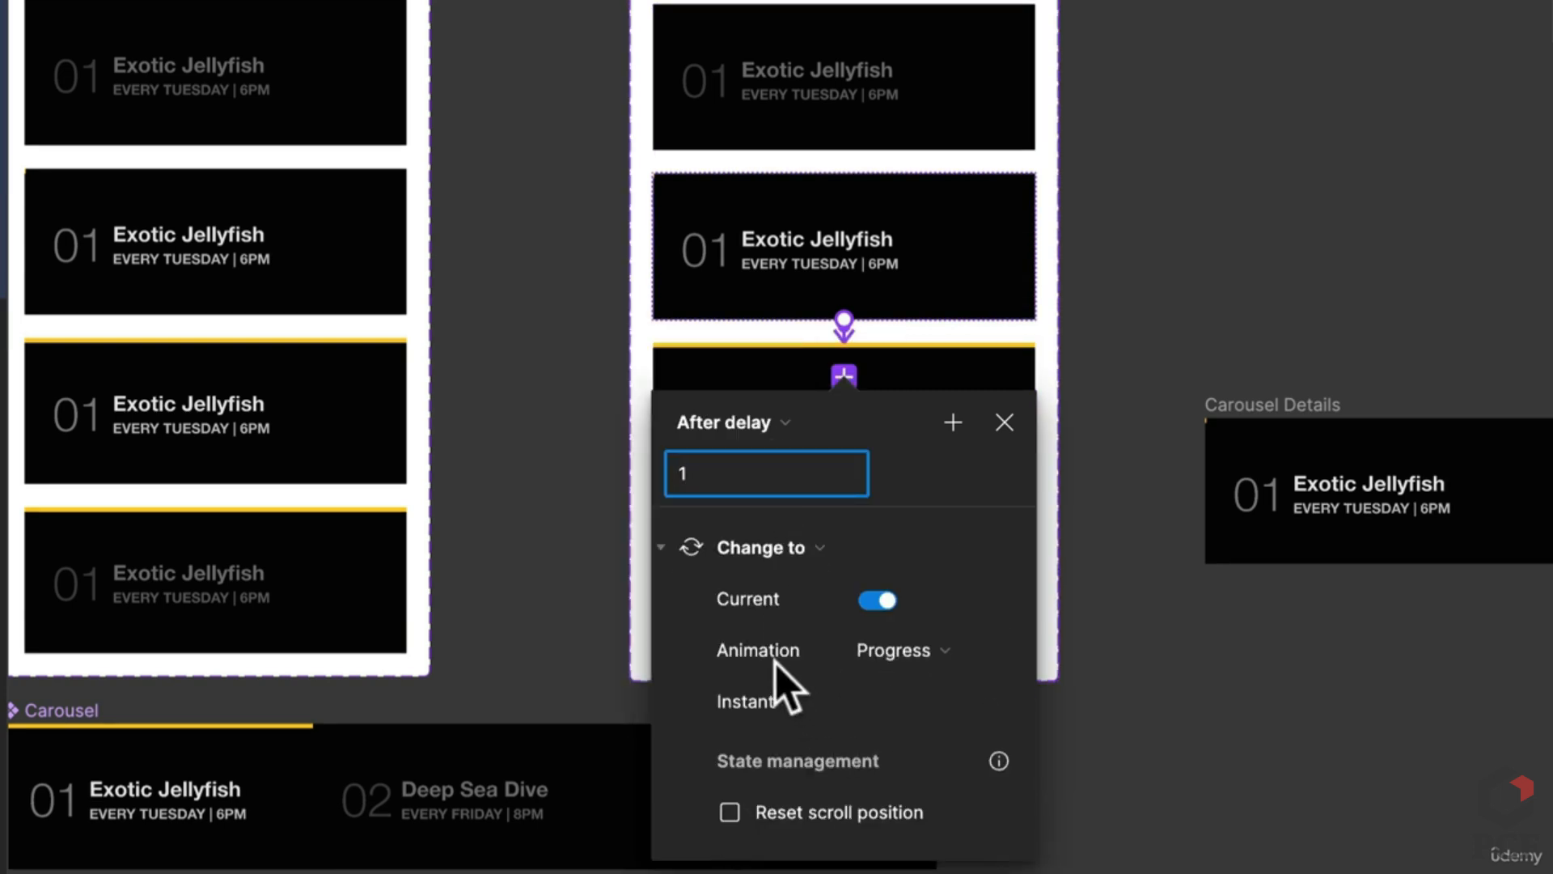
pyautogui.click(780, 704)
pyautogui.click(829, 781)
pyautogui.click(963, 760)
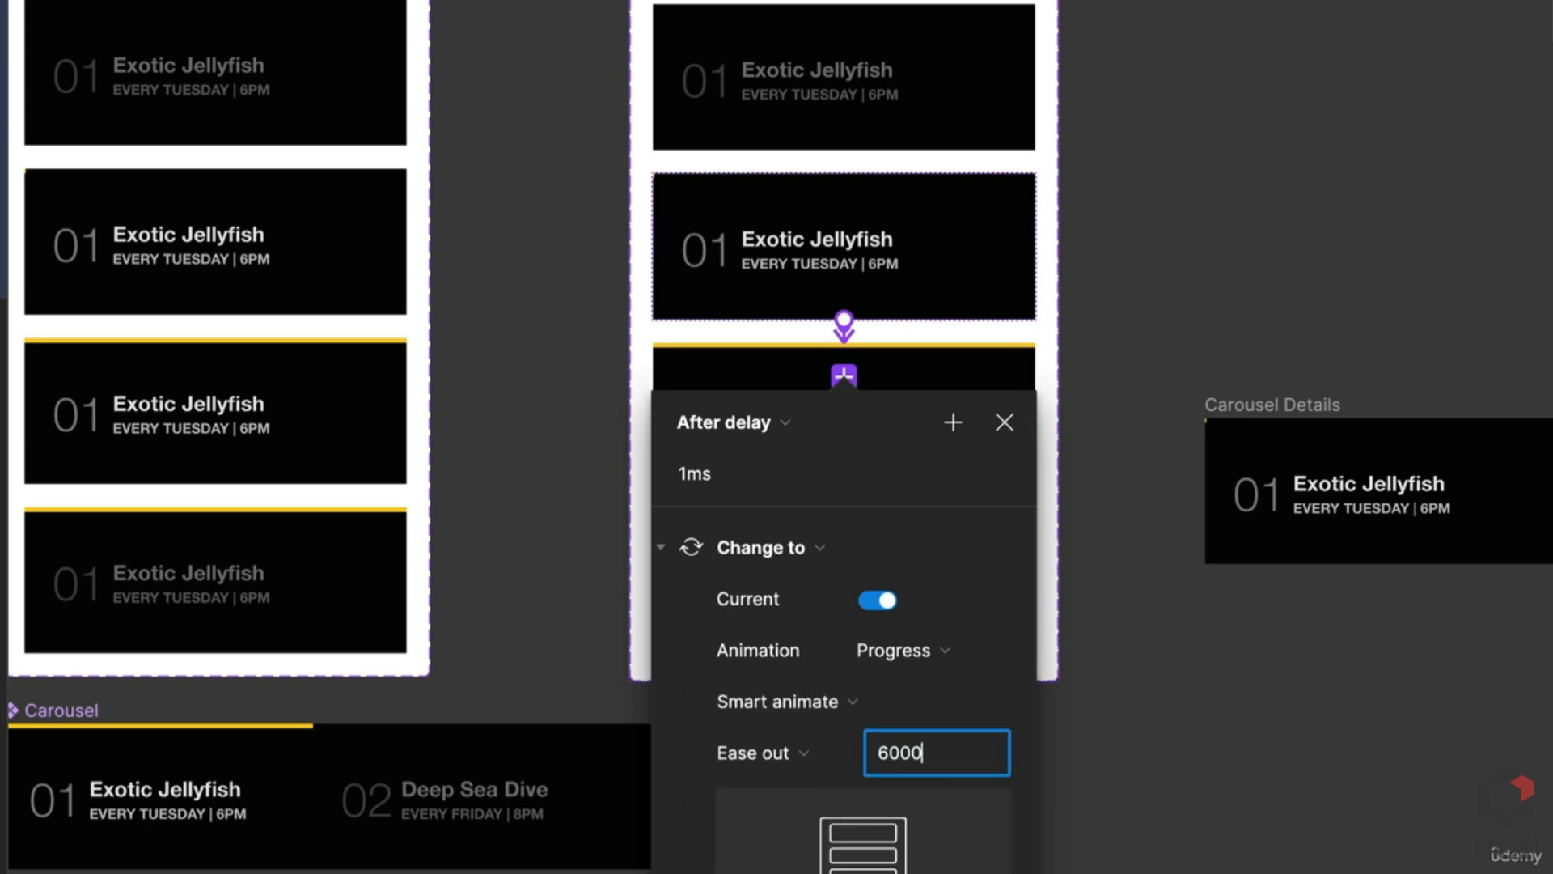
pyautogui.write('6000')
pyautogui.press('Return')
pyautogui.scroll(-2, 1214, 381)
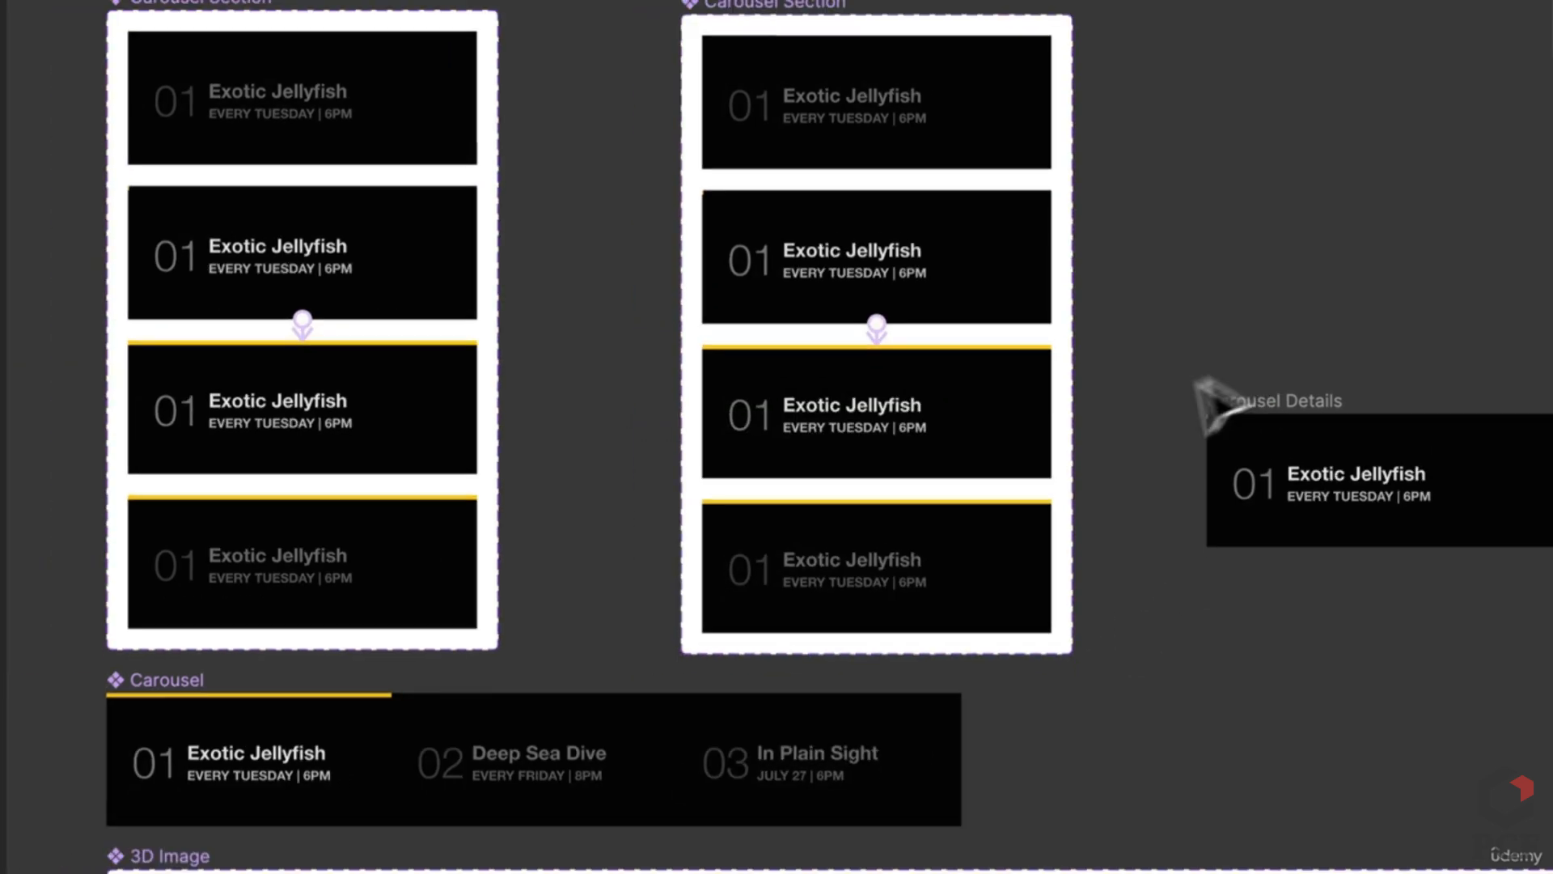
pyautogui.hscroll(5, 1100, 380)
pyautogui.click(1019, 385)
# Step: Move Carousel Details aside and draw a new 783×345 Frame 1 in empty space
pyautogui.moveTo(1020, 385); pyautogui.dragTo(948, 232)
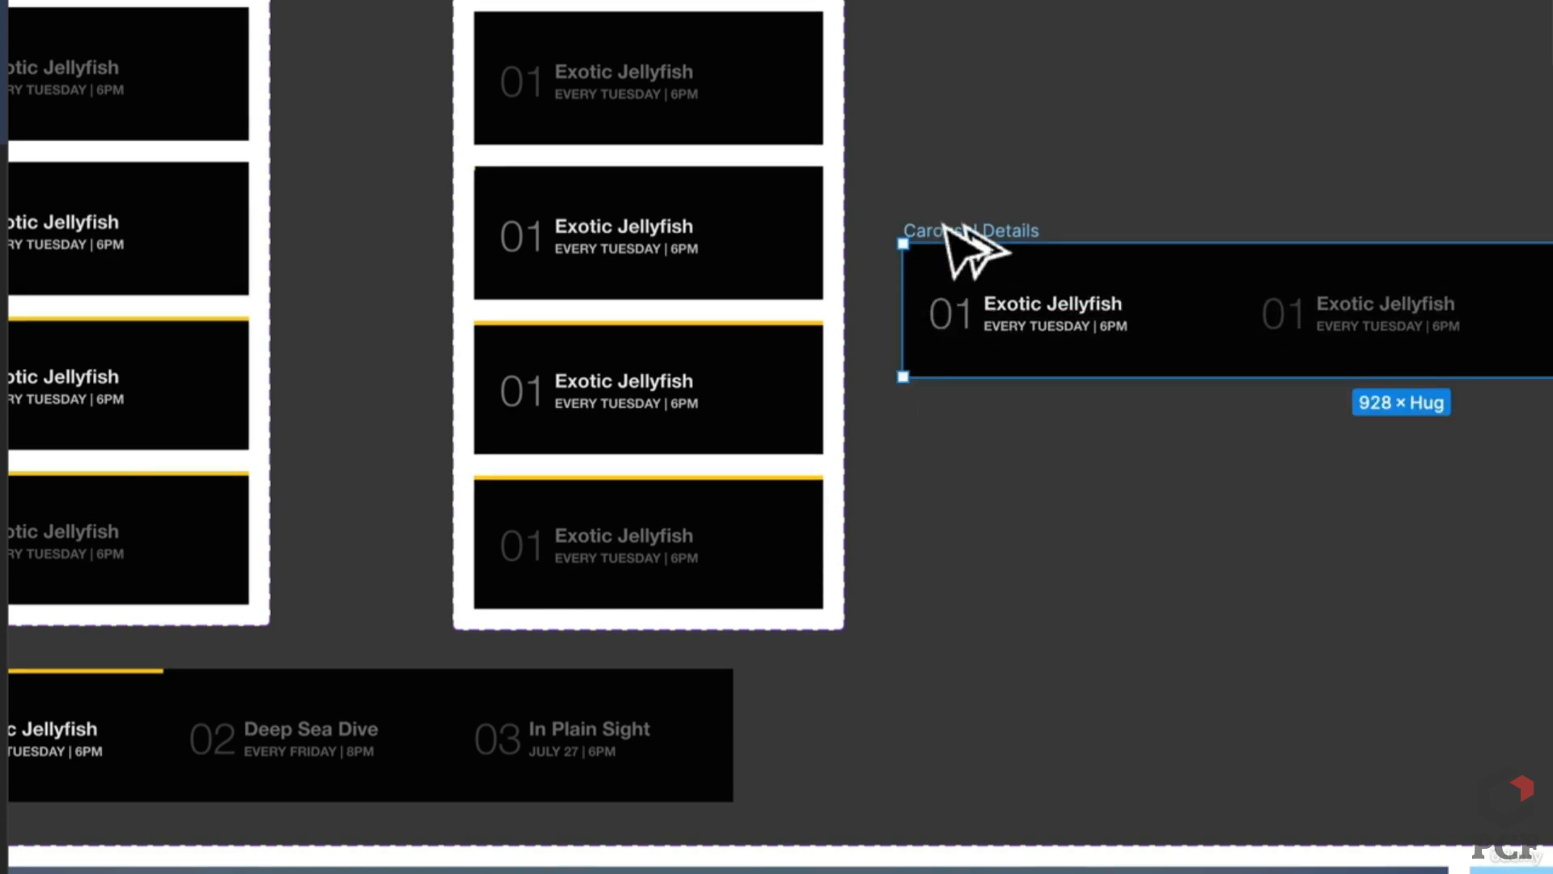
pyautogui.scroll(-3, 1162, 219)
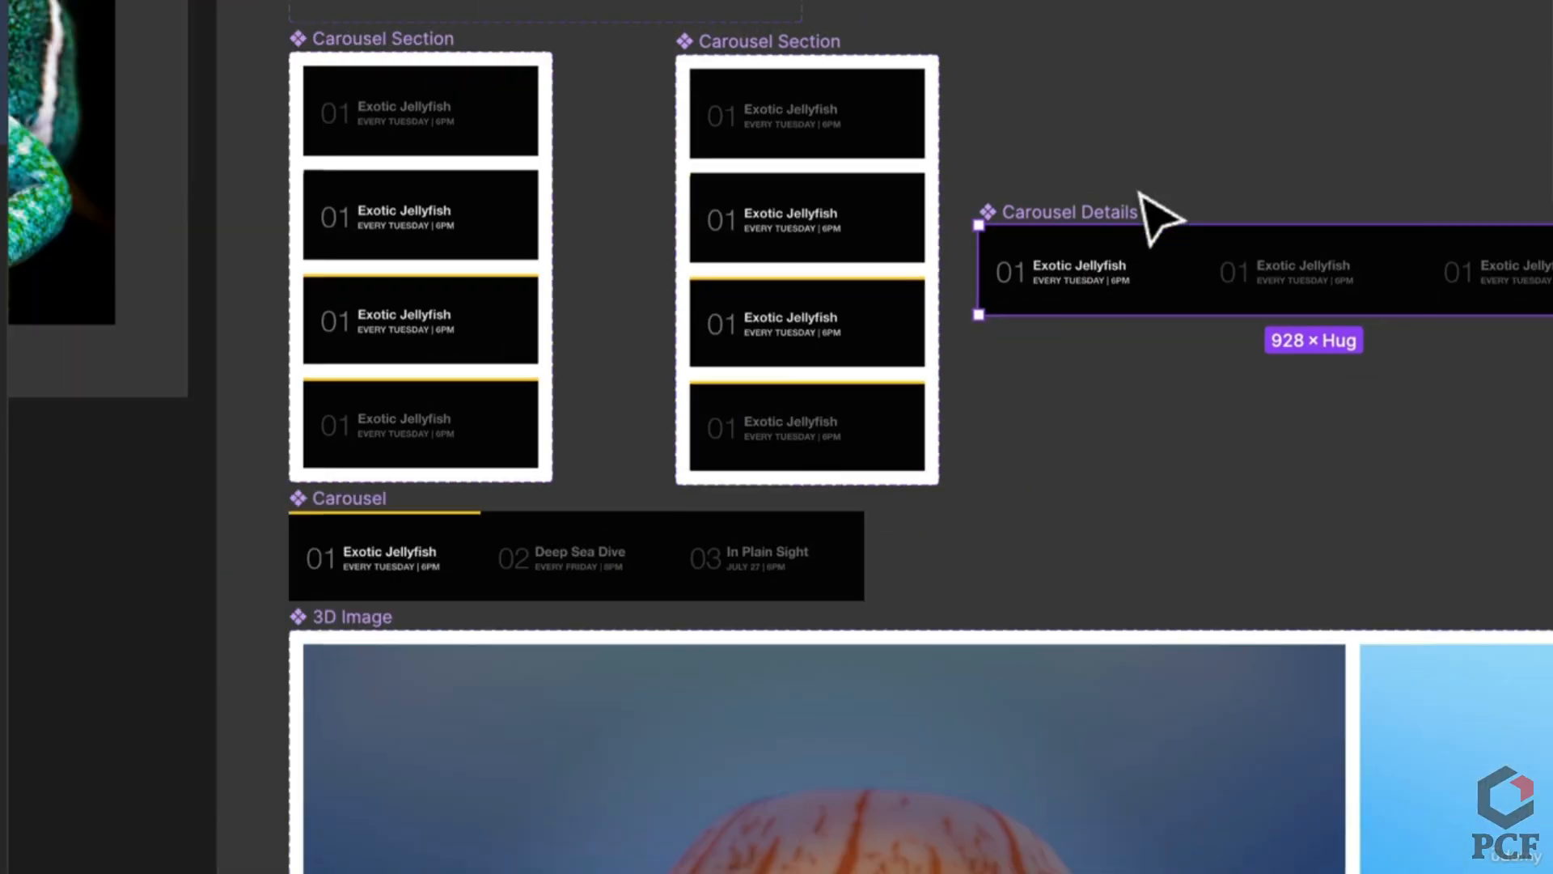
pyautogui.scroll(1, 1155, 215)
pyautogui.scroll(3, 861, 643)
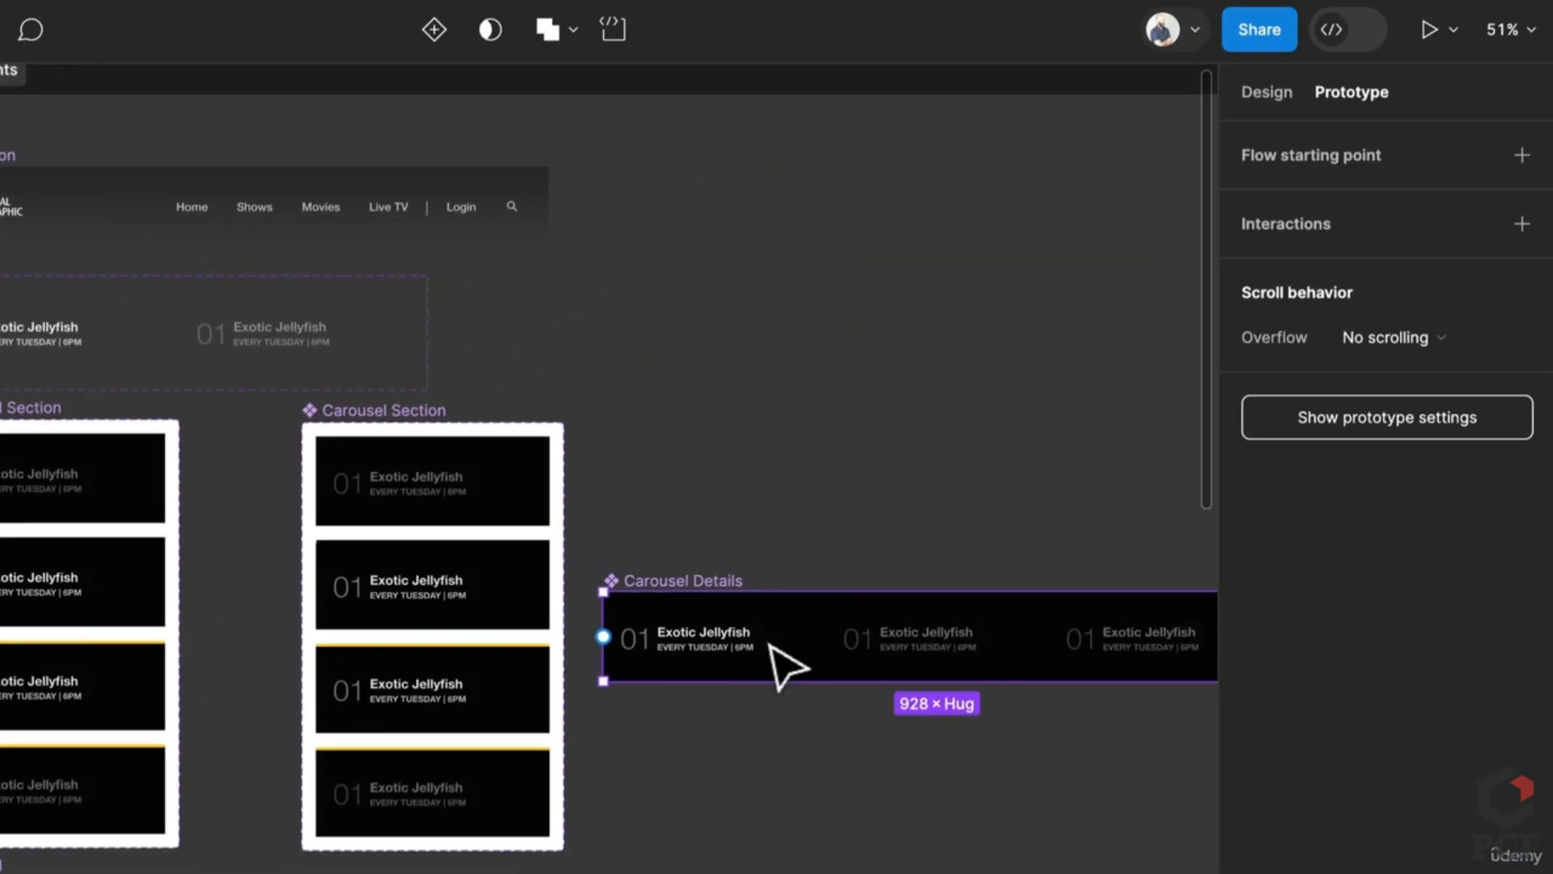
pyautogui.moveTo(808, 720); pyautogui.dragTo(645, 744)
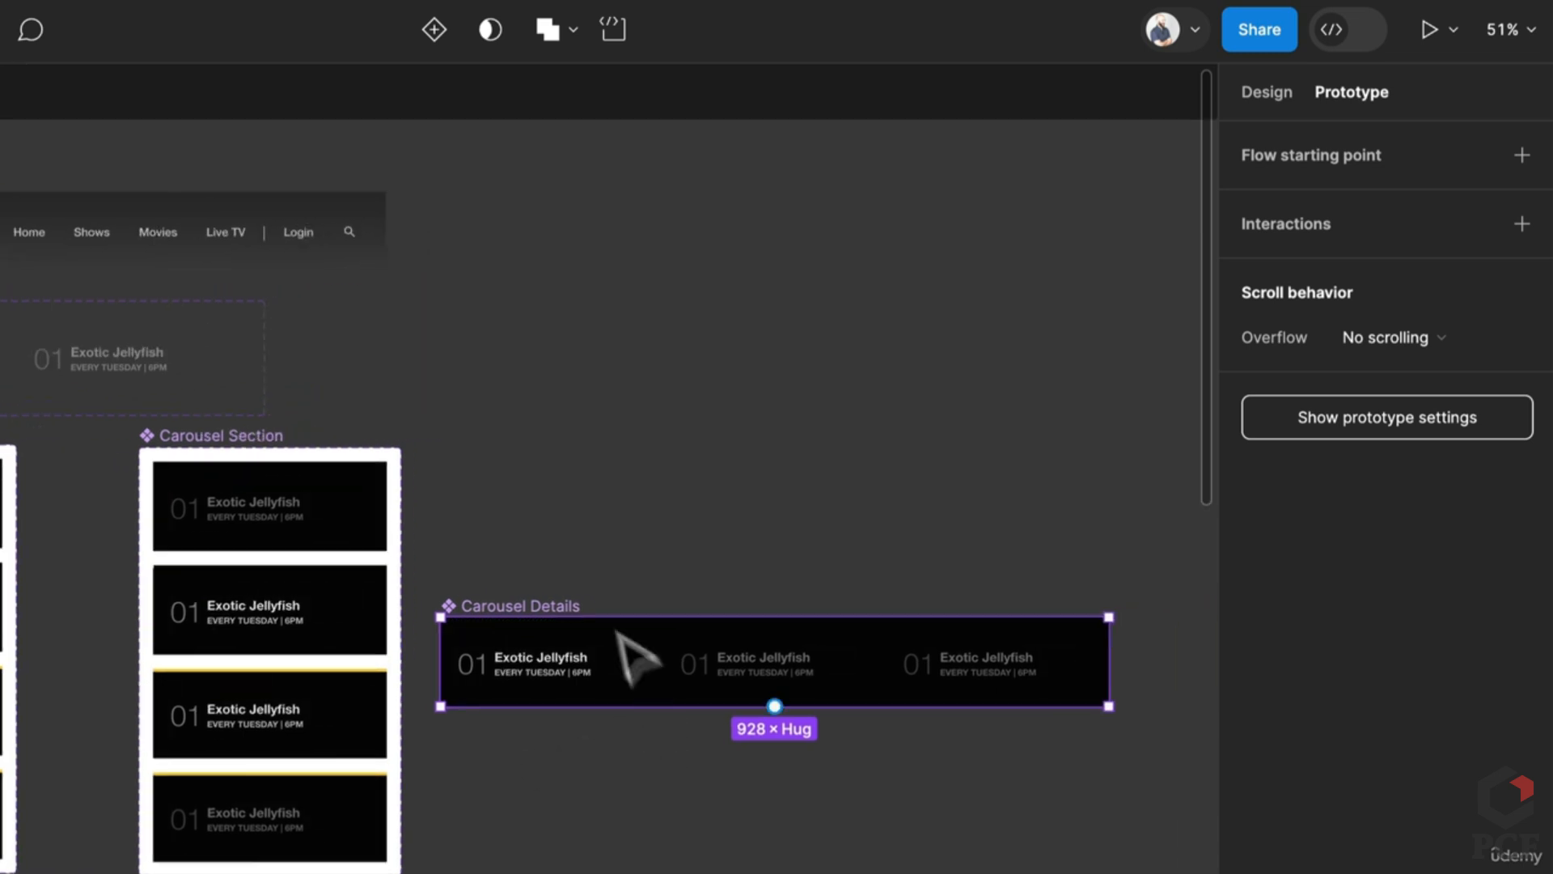
pyautogui.press('f')
pyautogui.moveTo(564, 328); pyautogui.dragTo(1127, 576)
# Step: Copy Carousel Details into Frame 1, narrow it to 723 wide and centre it
pyautogui.moveTo(502, 627); pyautogui.dragTo(658, 410)
pyautogui.moveTo(742, 453); pyautogui.dragTo(528, 488)
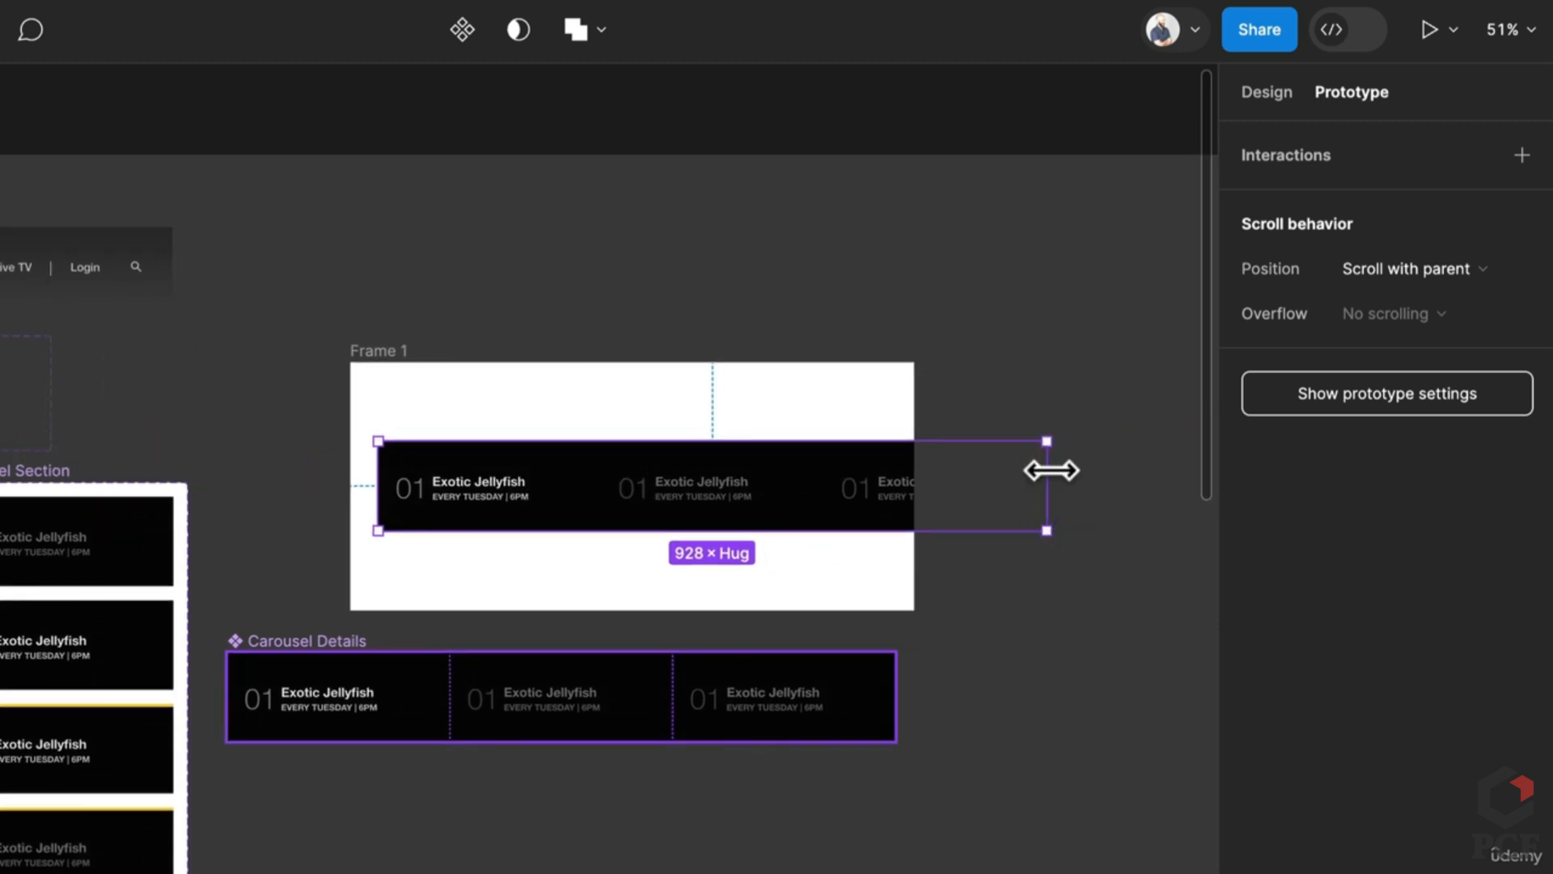
pyautogui.moveTo(1051, 468); pyautogui.dragTo(900, 464)
pyautogui.click(995, 486)
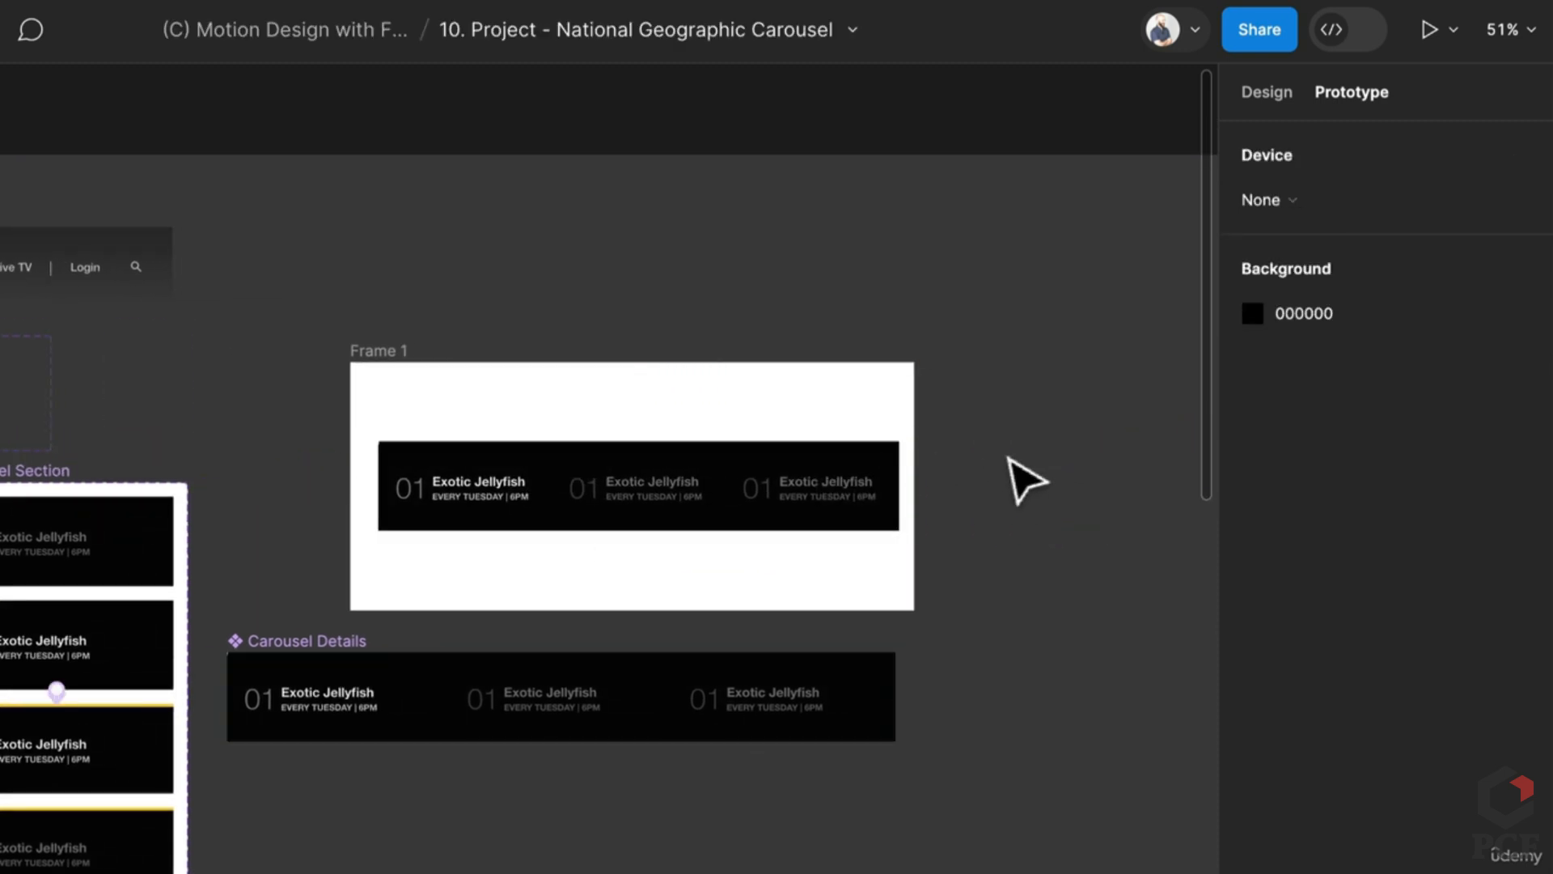
pyautogui.moveTo(437, 486)
pyautogui.mouseDown()
pyautogui.moveTo(450, 495)
pyautogui.moveTo(432, 486)
pyautogui.mouseUp()
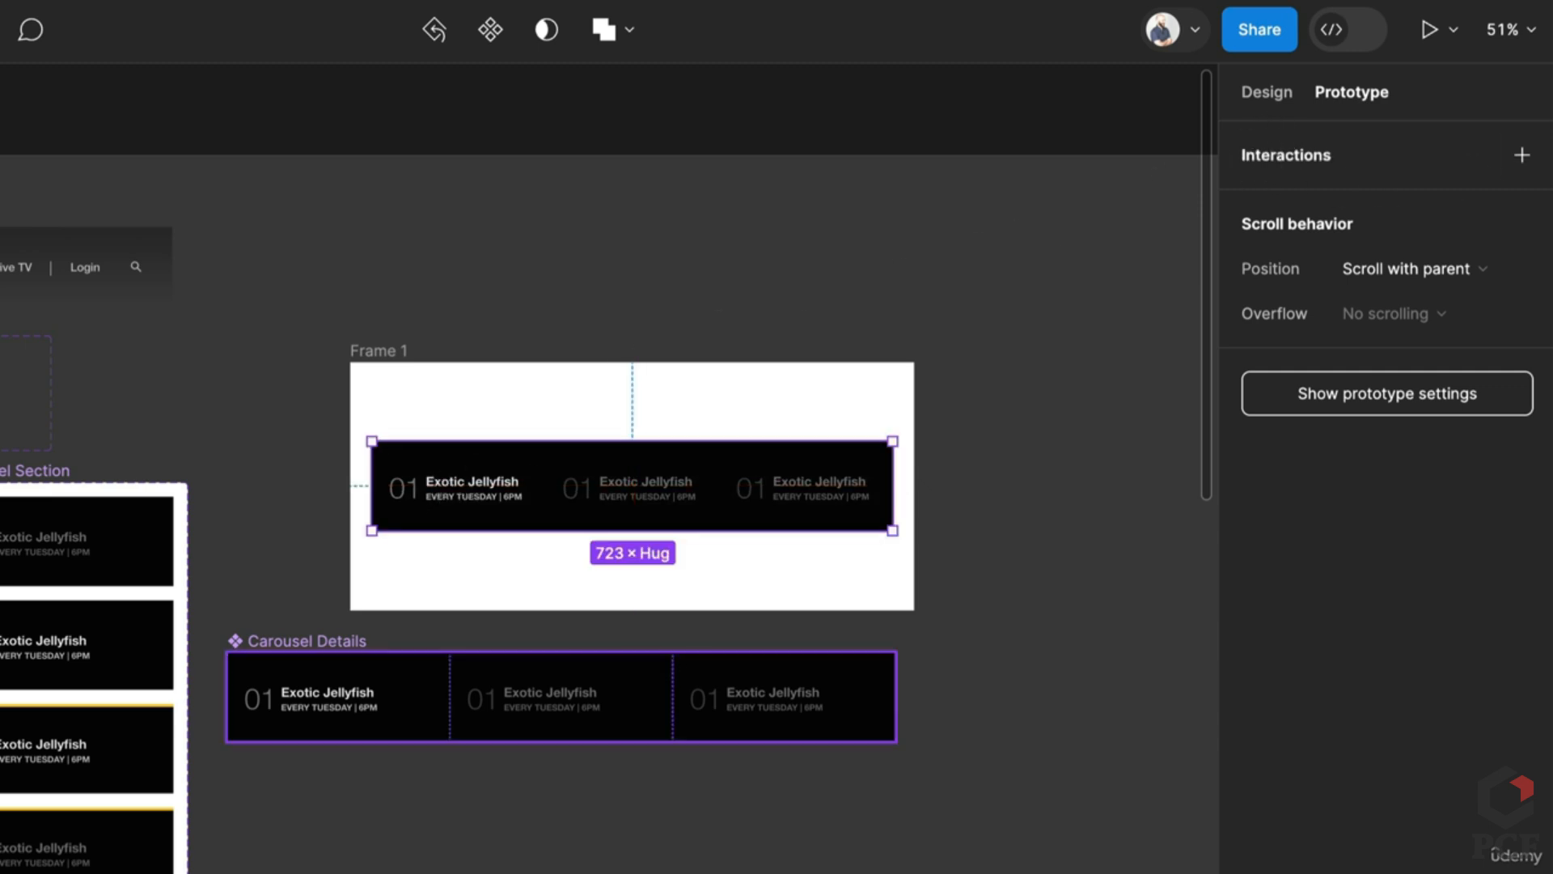
# Step: Make Frame 1 the Flow 1 starting point and start presenting the prototype
pyautogui.click(406, 353)
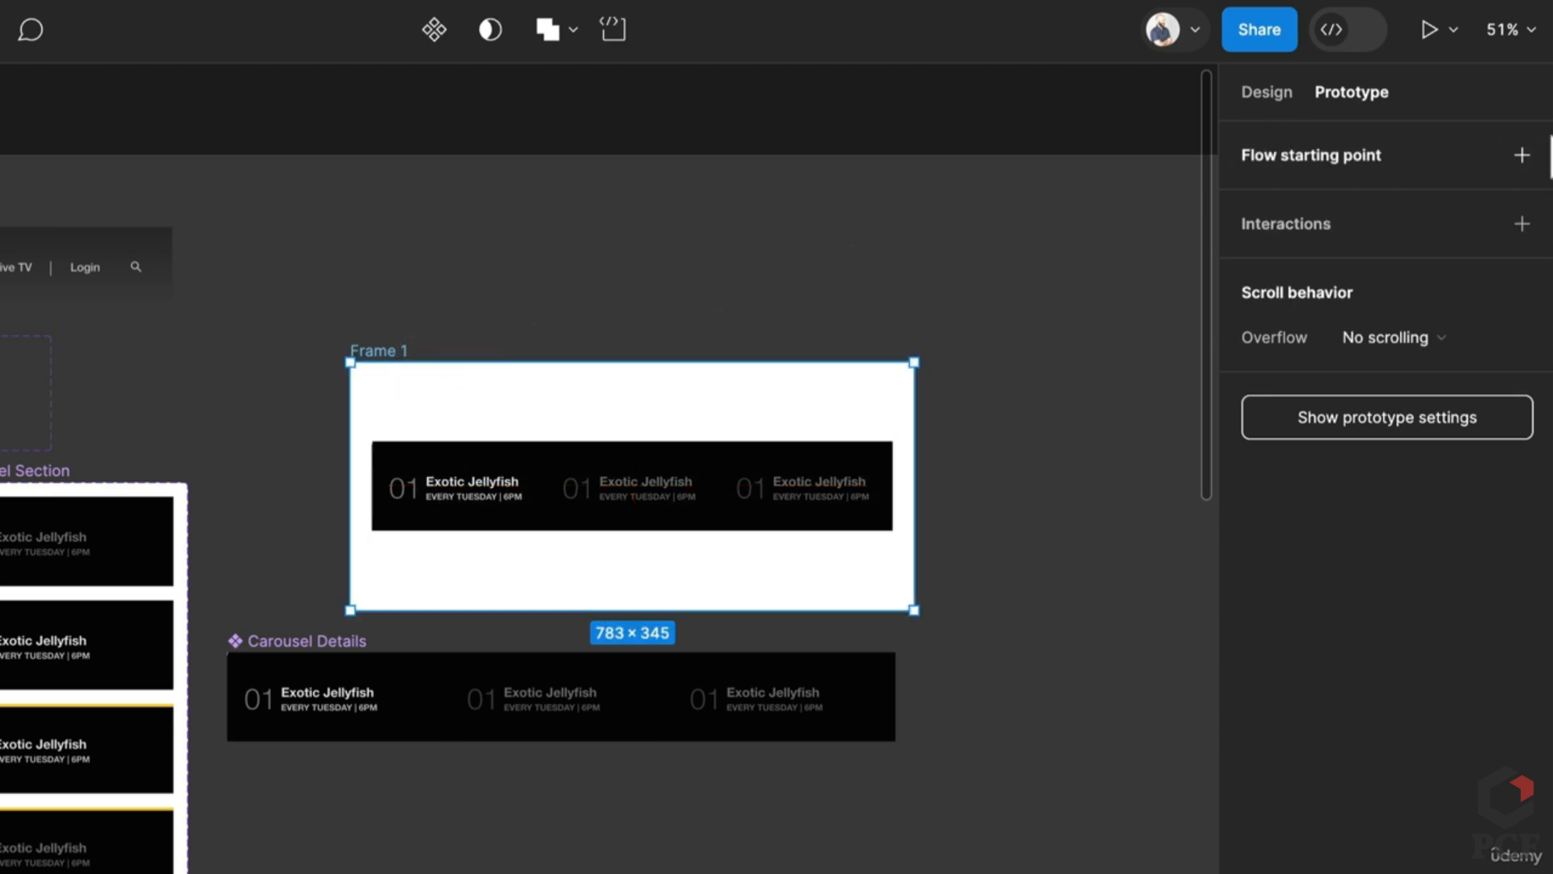
pyautogui.click(1519, 154)
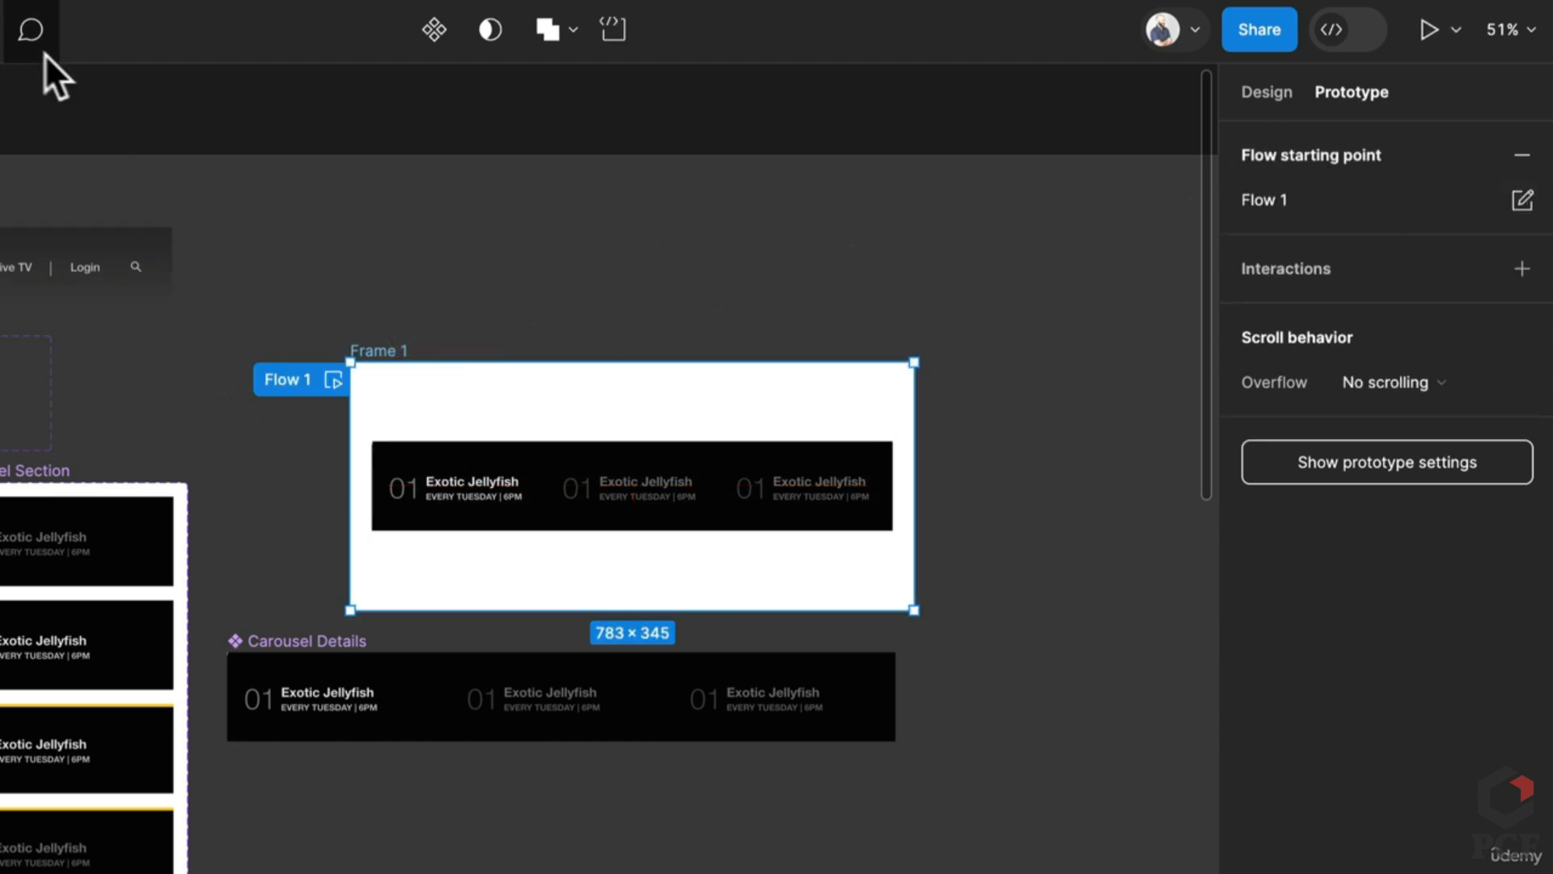
pyautogui.click(1429, 30)
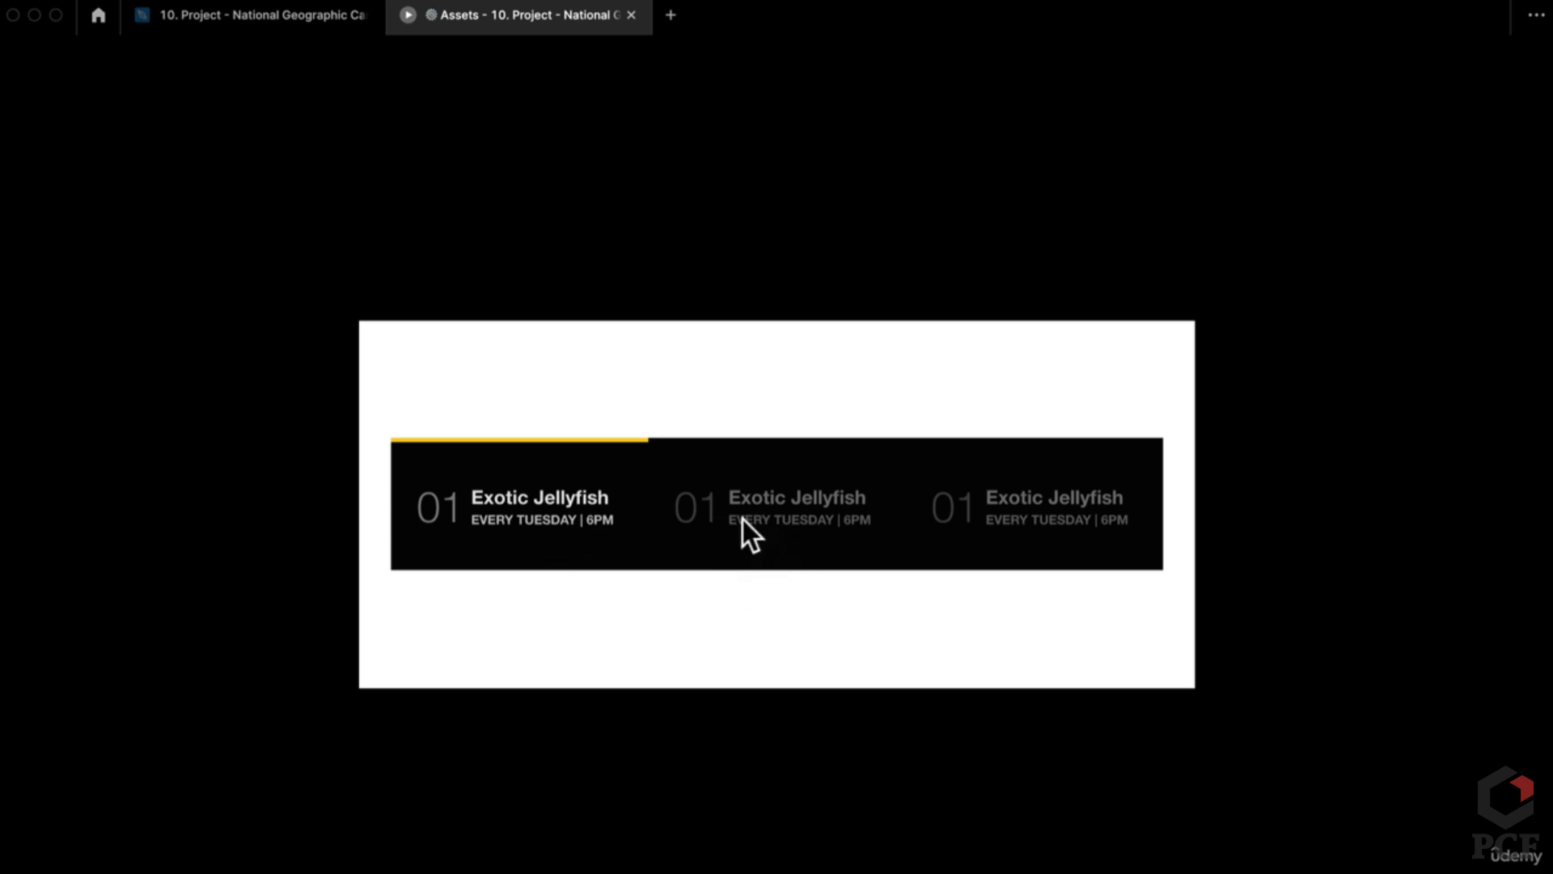
# Step: Leave the presentation view and return to the design file's editor tab
pyautogui.click(280, 18)
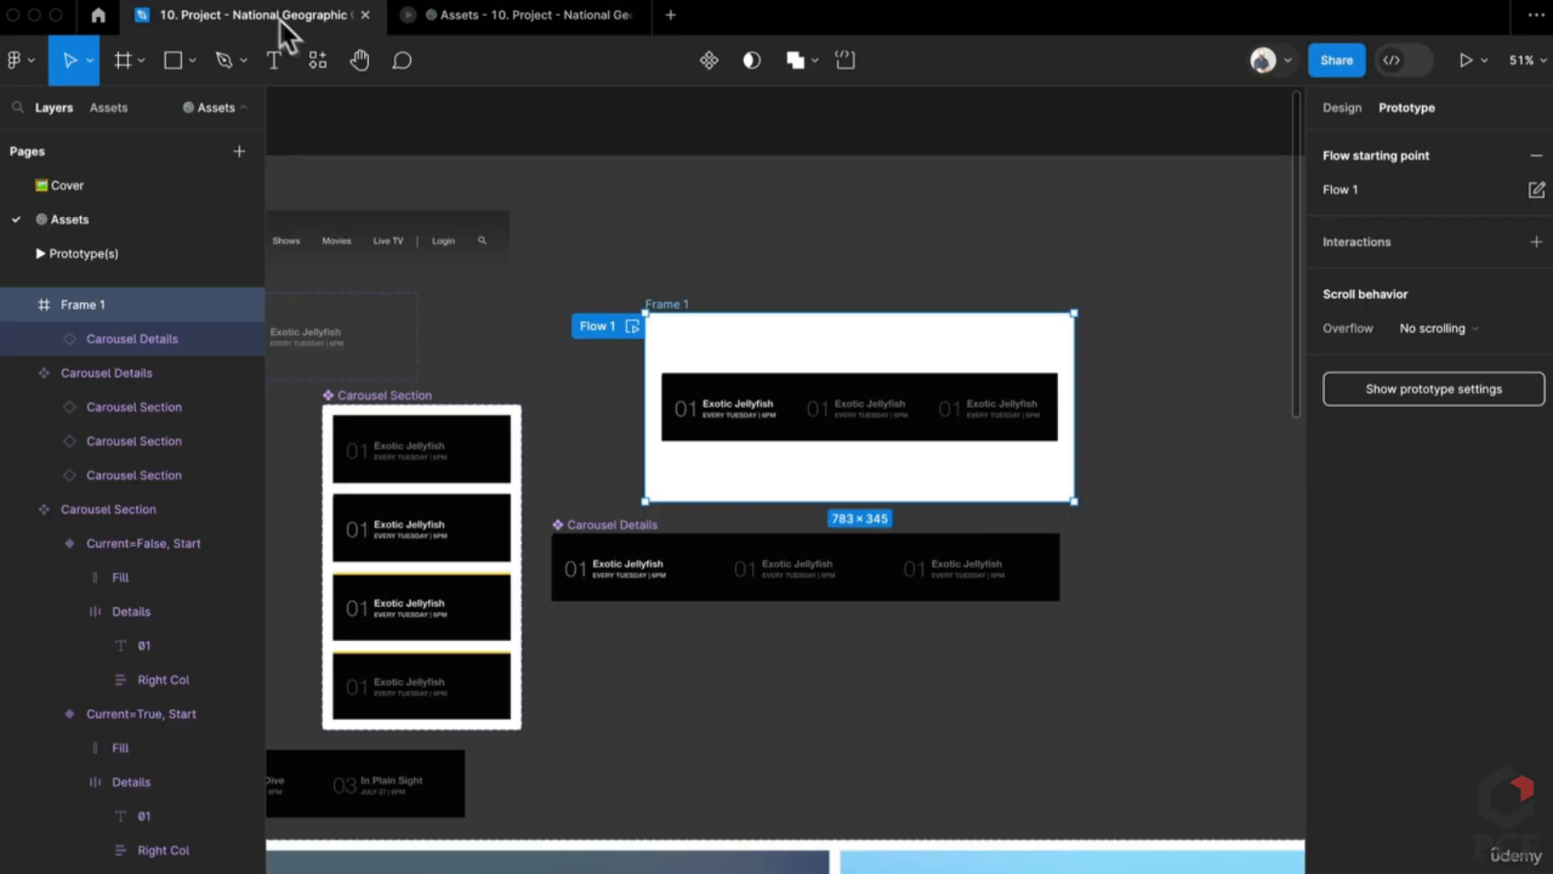
# Step: Move Carousel Details away from Frame 1 to below the Carousel component
pyautogui.scroll(-1, 1030, 537)
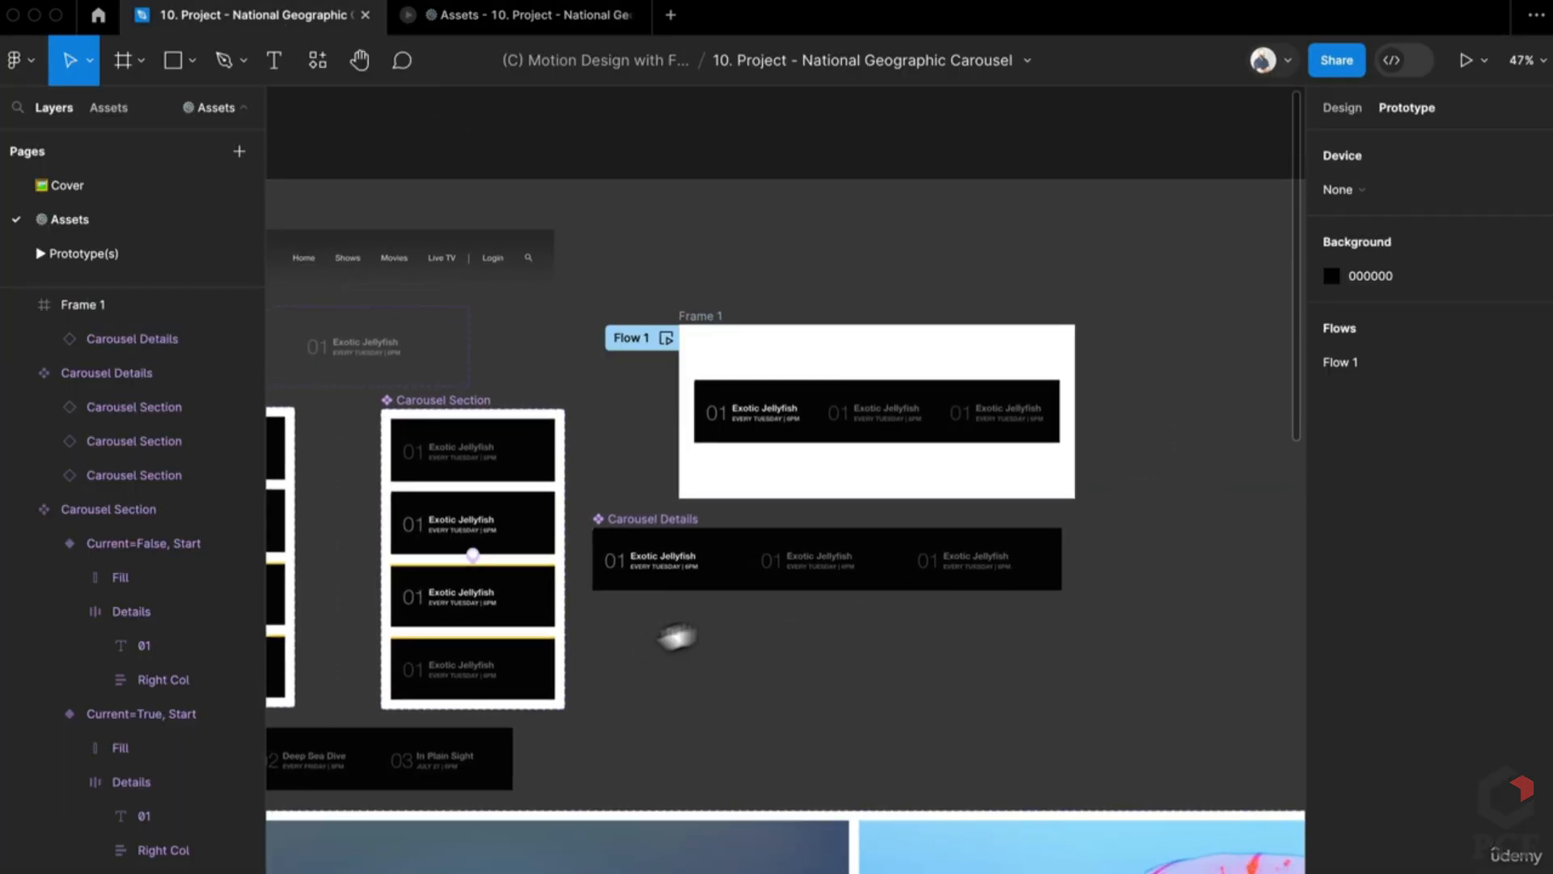
pyautogui.hscroll(-5, 677, 634)
pyautogui.moveTo(822, 495); pyautogui.dragTo(864, 526)
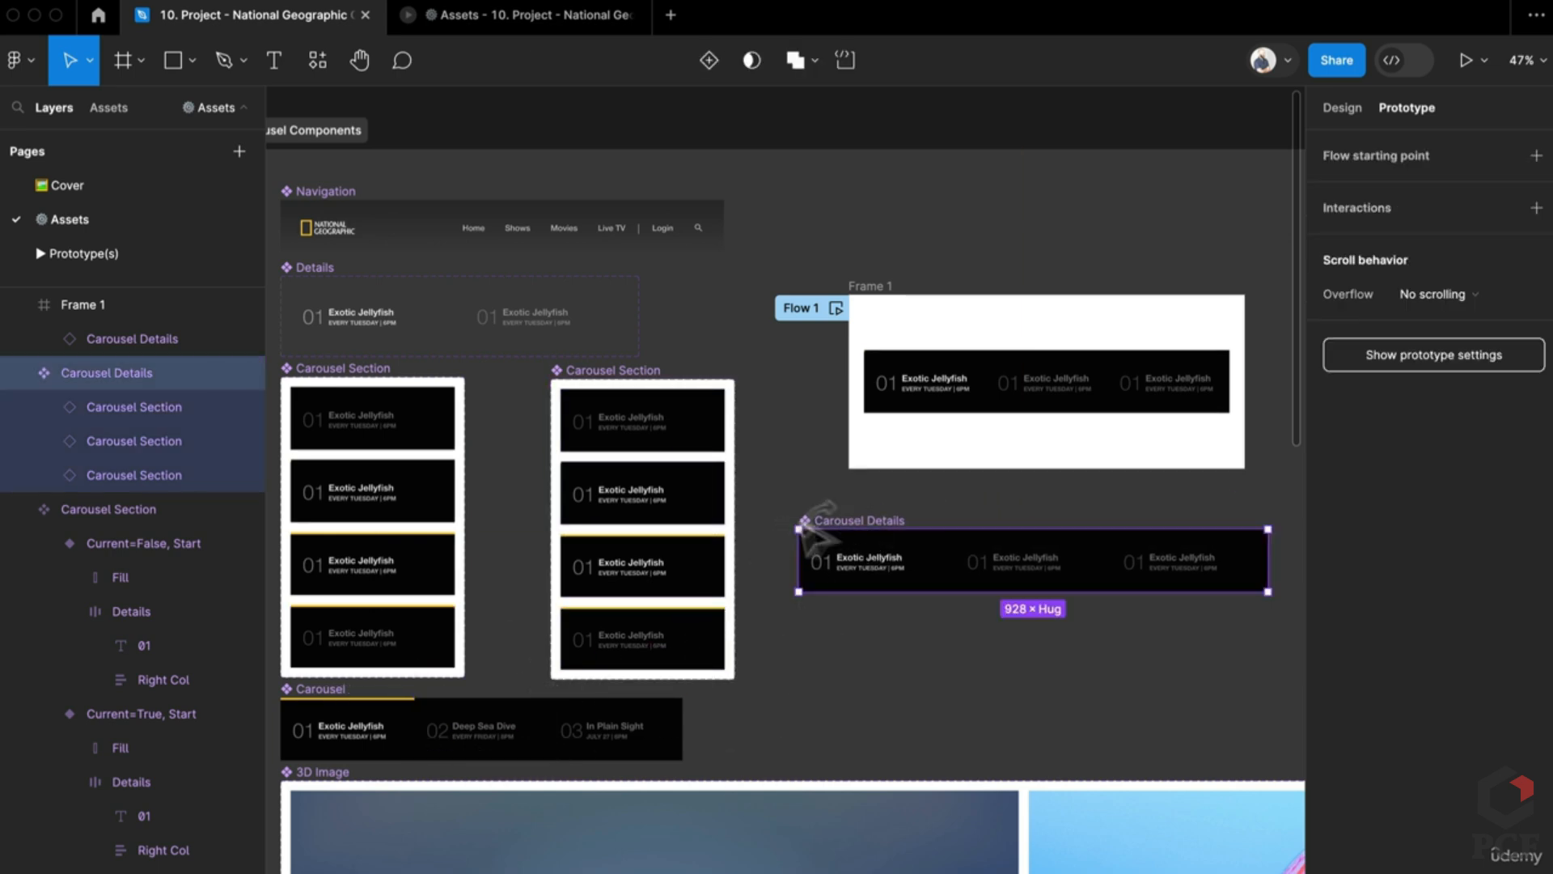
pyautogui.moveTo(881, 534); pyautogui.dragTo(816, 695)
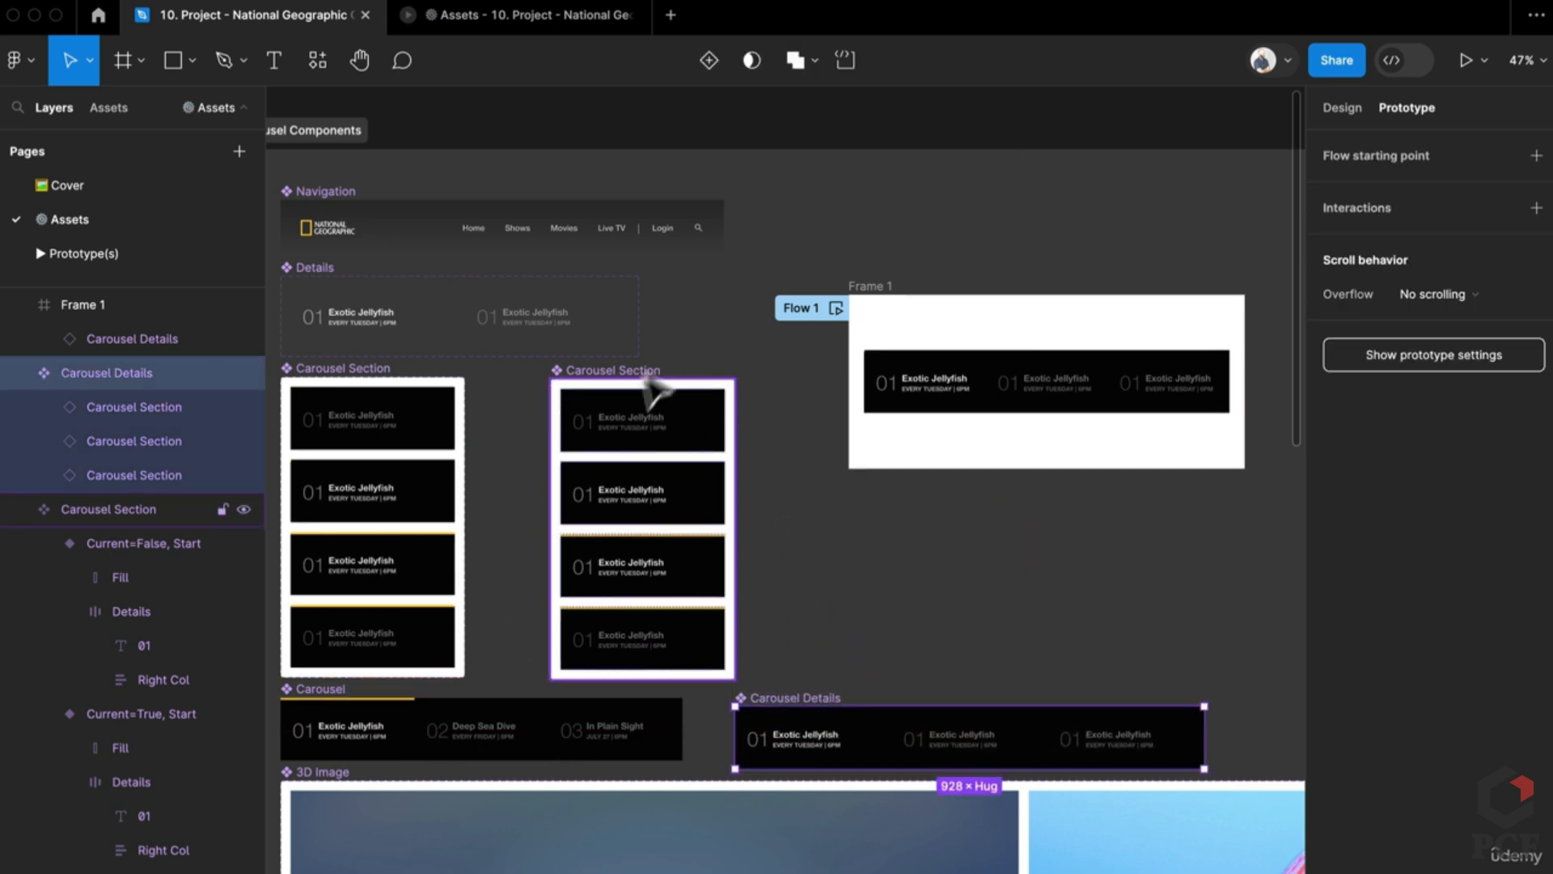
pyautogui.scroll(-3, 543, 489)
pyautogui.scroll(-2, 550, 494)
pyautogui.hscroll(-5, 550, 494)
# Step: Move the second Carousel Section, Carousel Details and Frame 1 to the lower-left canvas area
pyautogui.moveTo(898, 429); pyautogui.dragTo(365, 657)
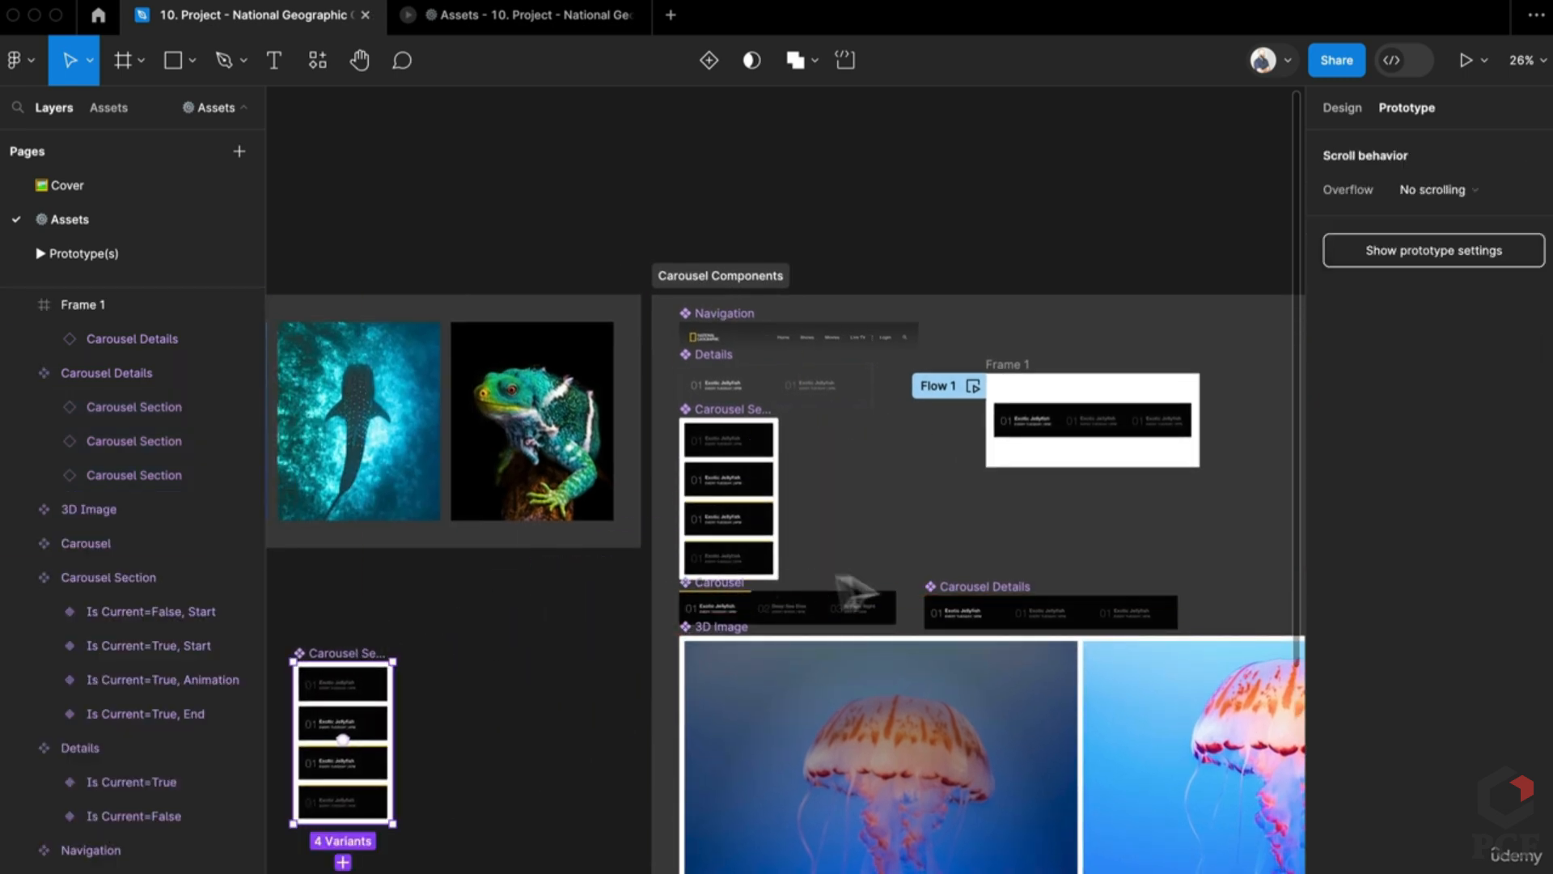
pyautogui.moveTo(979, 599); pyautogui.dragTo(494, 831)
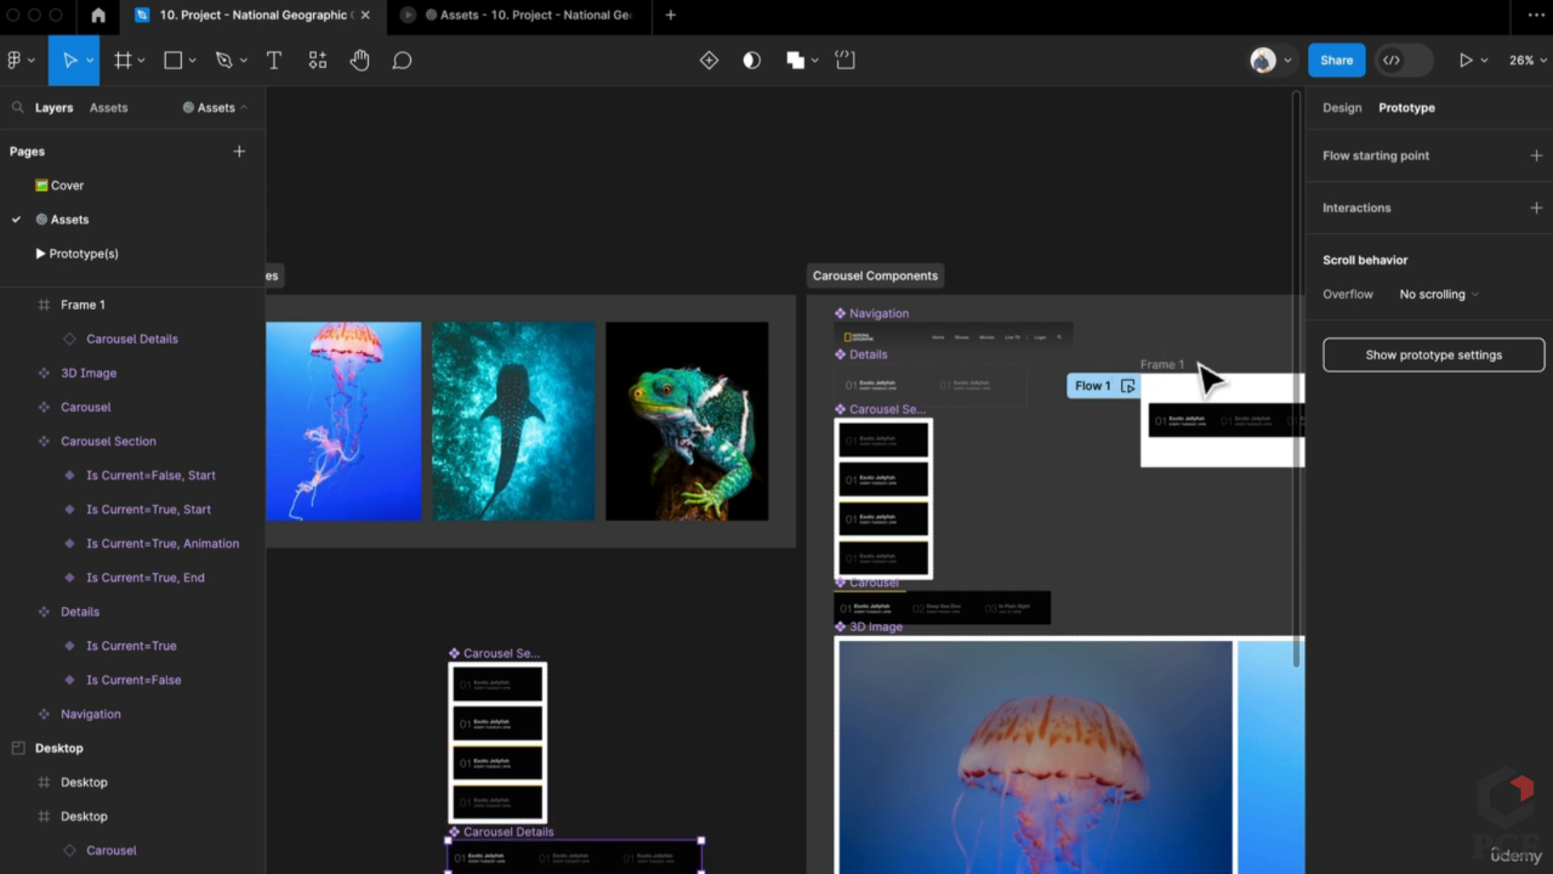
pyautogui.moveTo(1206, 376); pyautogui.dragTo(474, 663)
pyautogui.scroll(10, 720, 825)
pyautogui.scroll(-3, 688, 615)
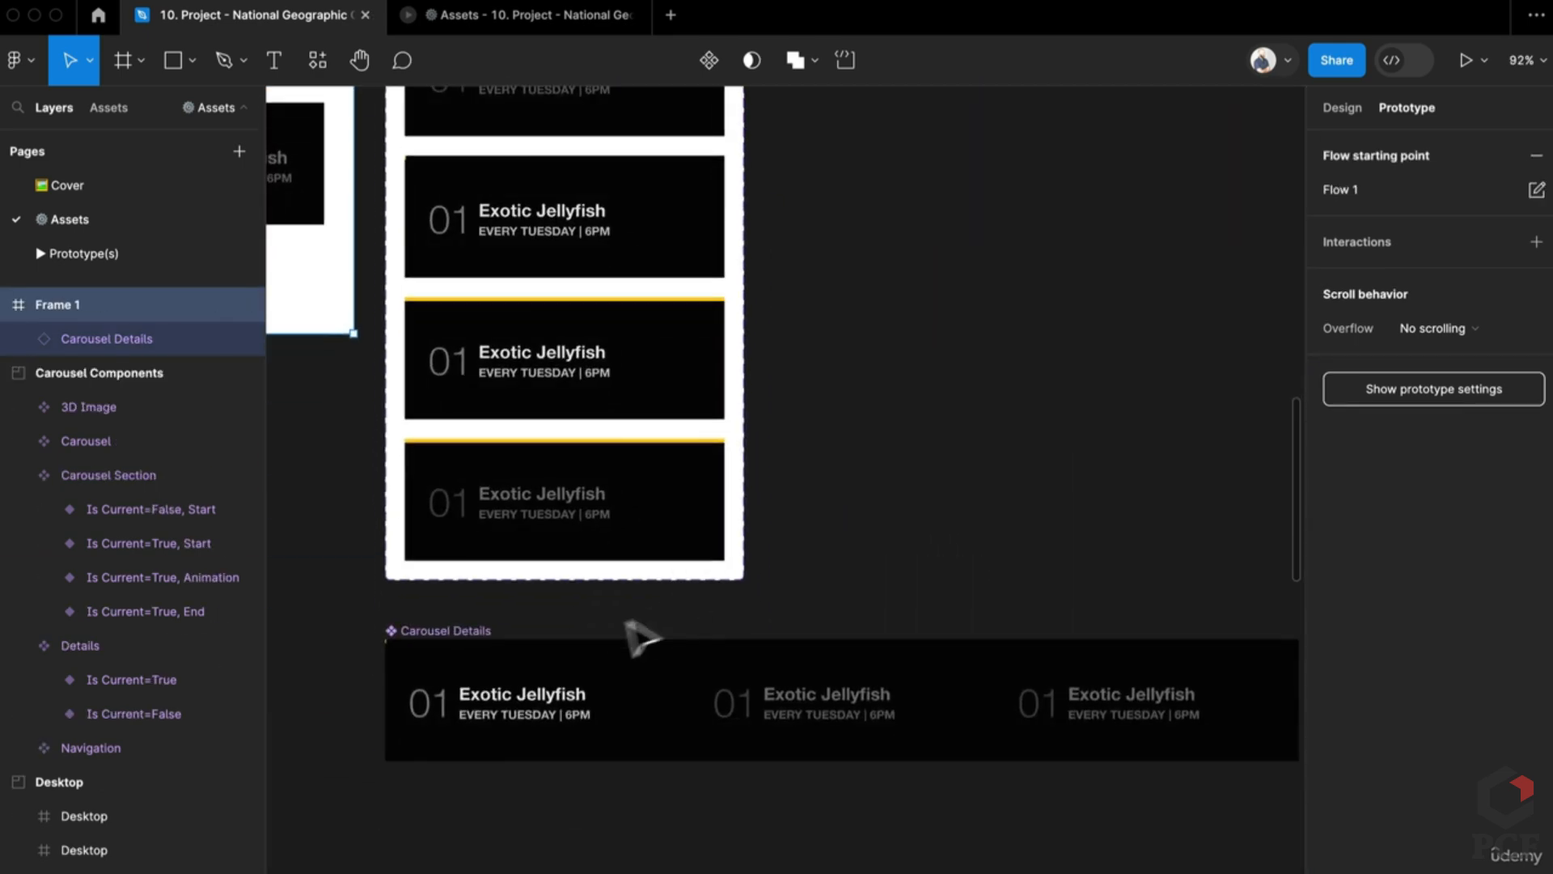
pyautogui.scroll(-5, 628, 622)
pyautogui.hscroll(3, 877, 602)
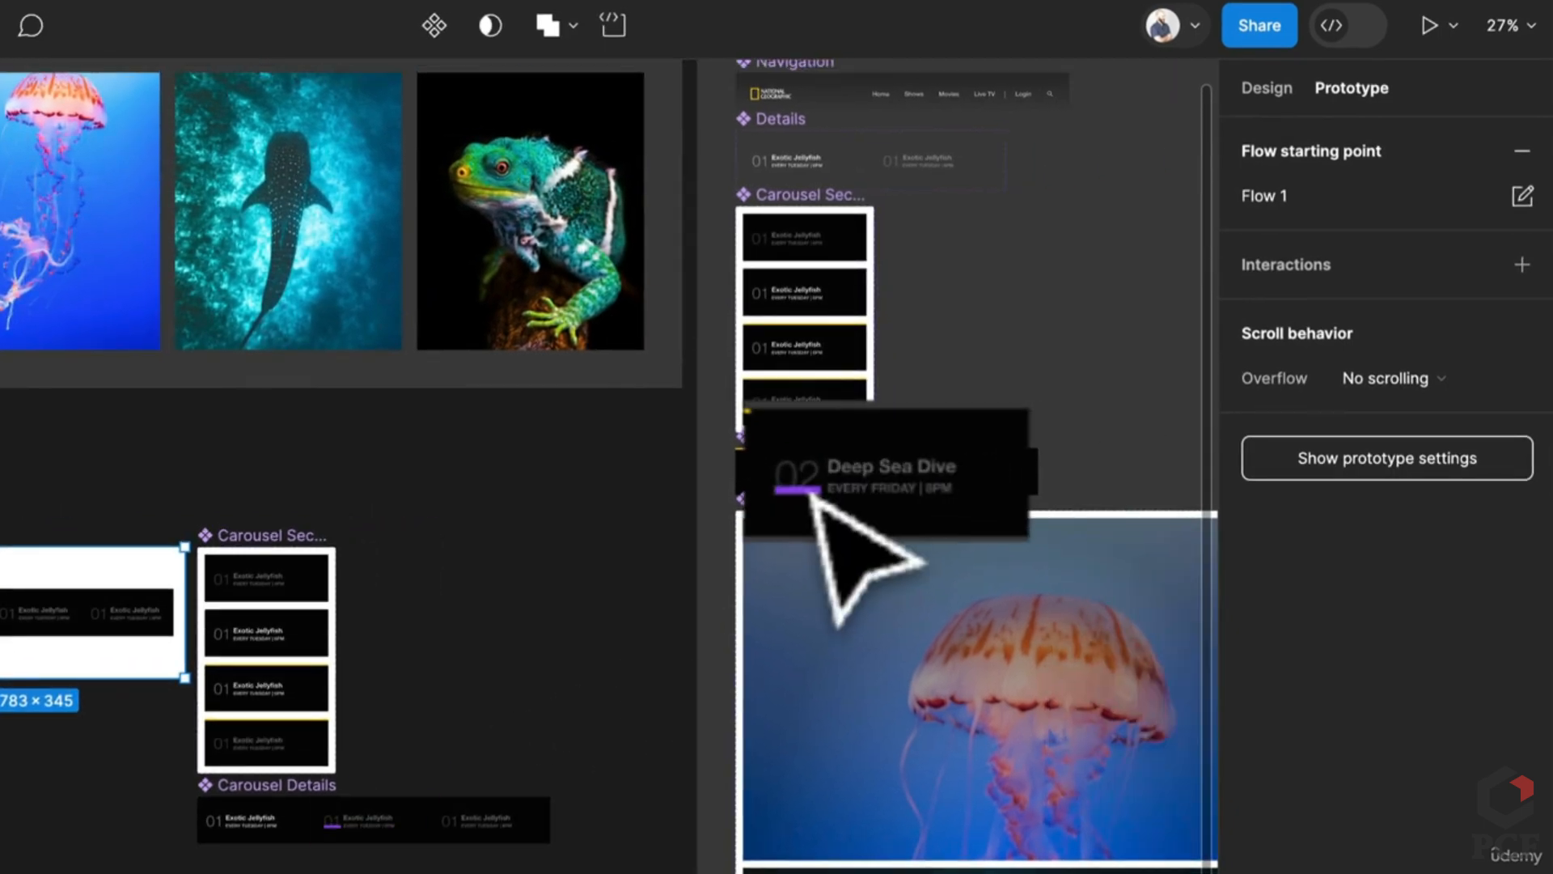
# Step: Copy the Deep Sea Dive title into the second Carousel Details item
pyautogui.click(890, 467)
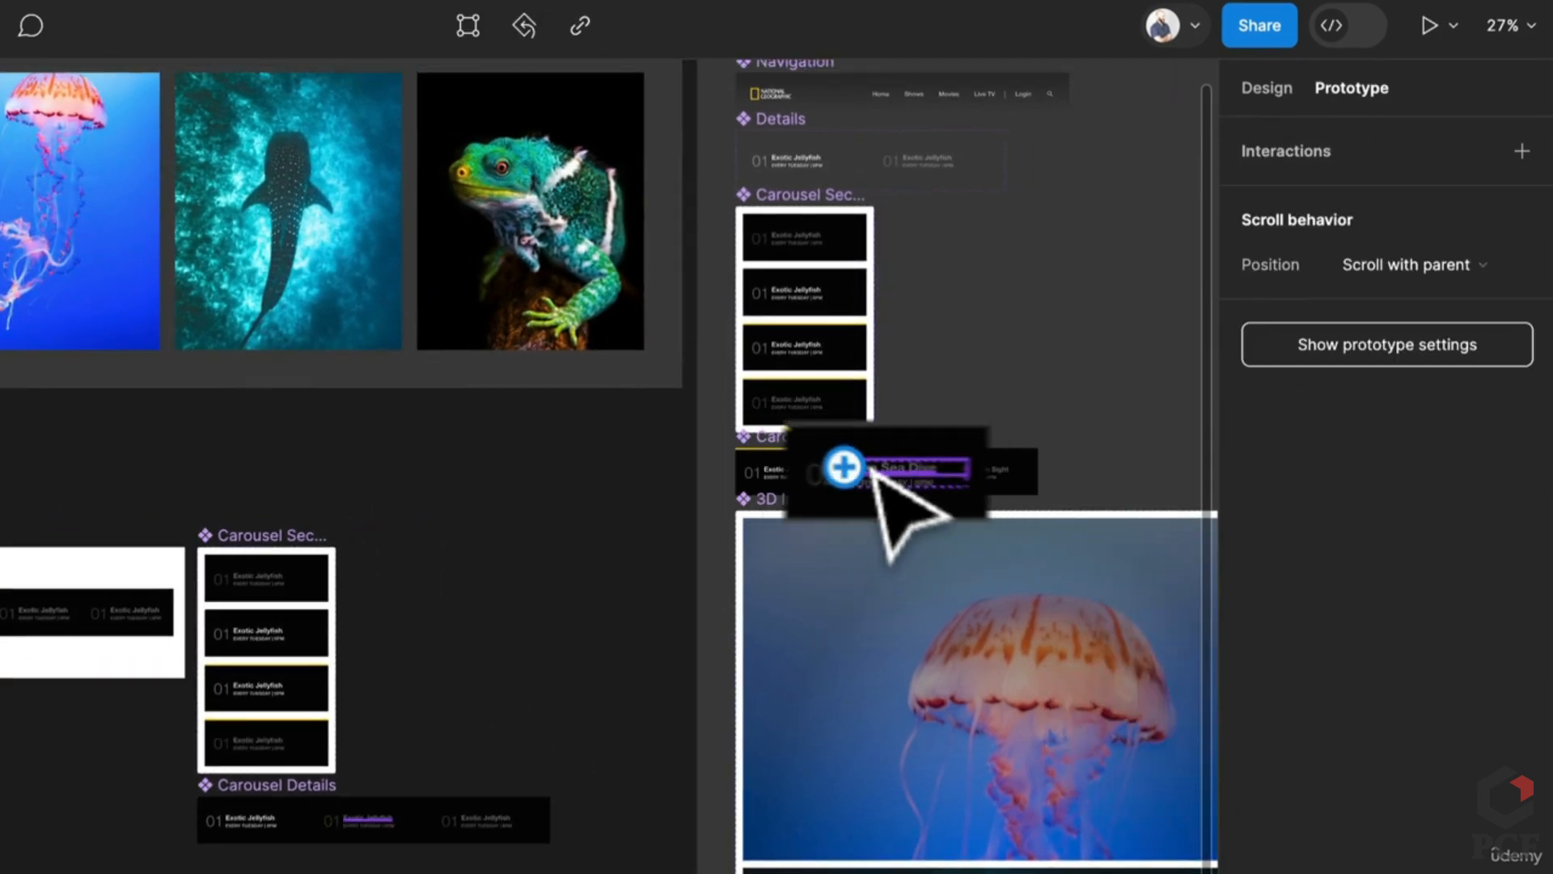
pyautogui.click(1254, 87)
pyautogui.scroll(3, 1023, 412)
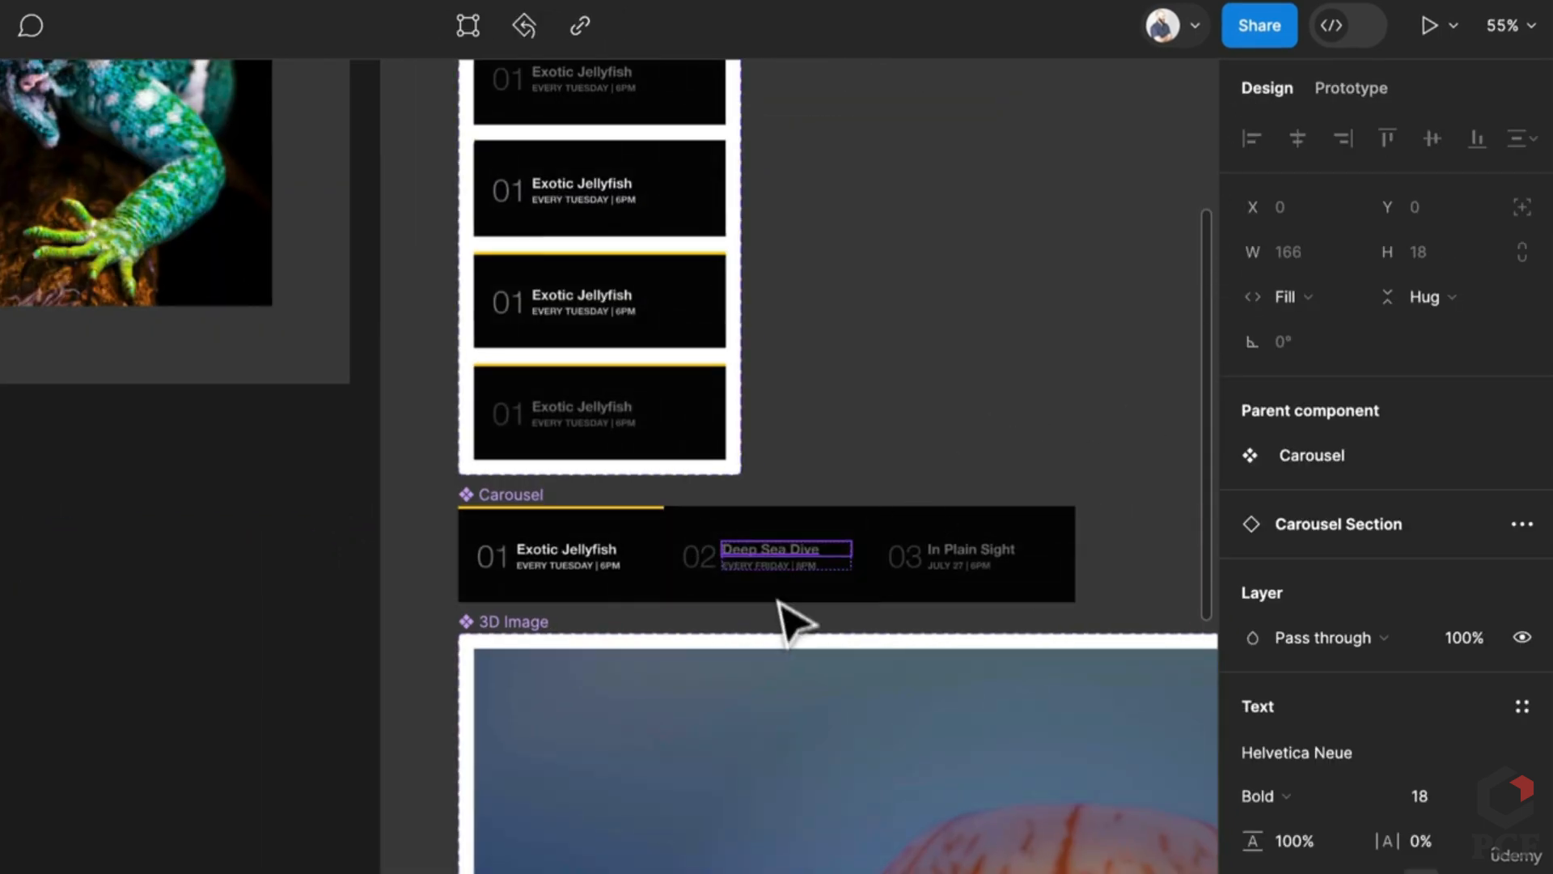
pyautogui.doubleClick(784, 552)
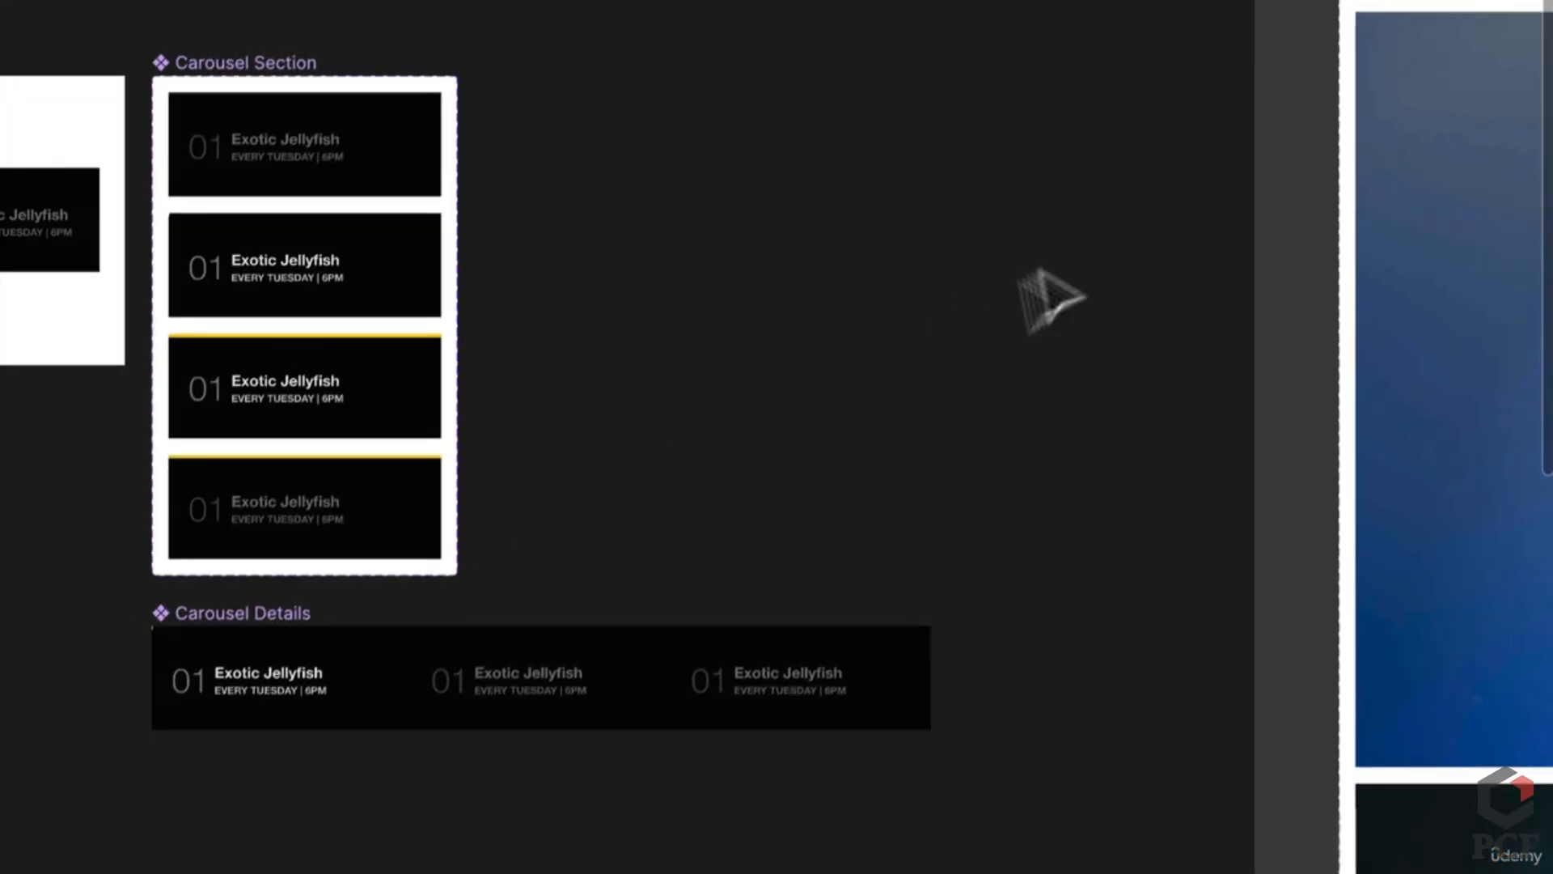
pyautogui.doubleClick(555, 680)
pyautogui.hotkey('ctrl', 'a')
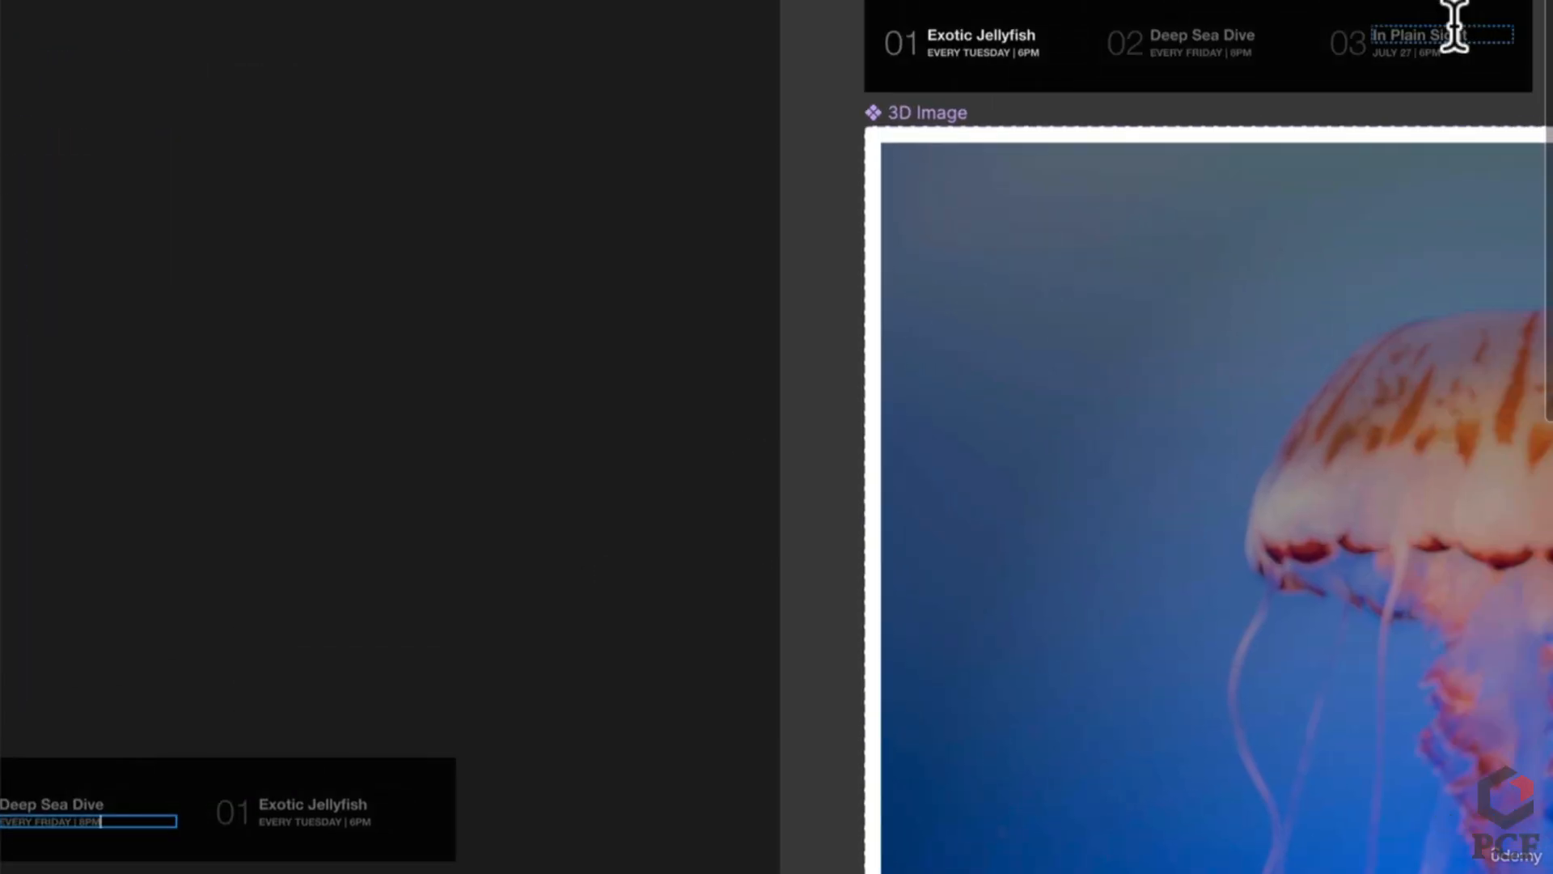
# Step: Give the third item the title In Plain Sight and the date JULY 27 | 6PM
pyautogui.click(1453, 31)
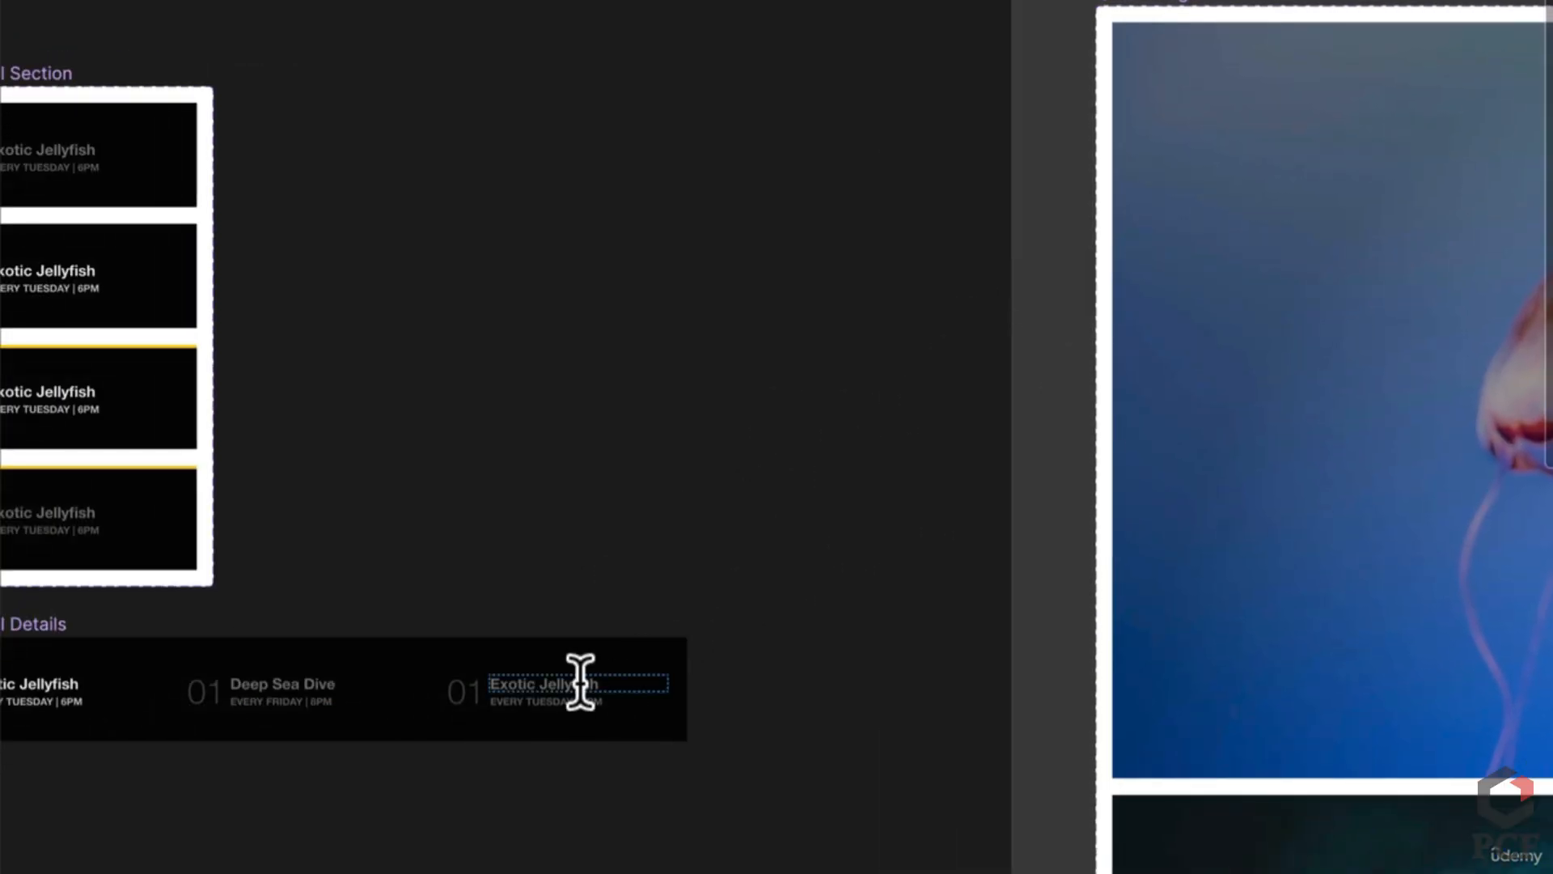
pyautogui.doubleClick(586, 681)
pyautogui.write('In Plain Sight')
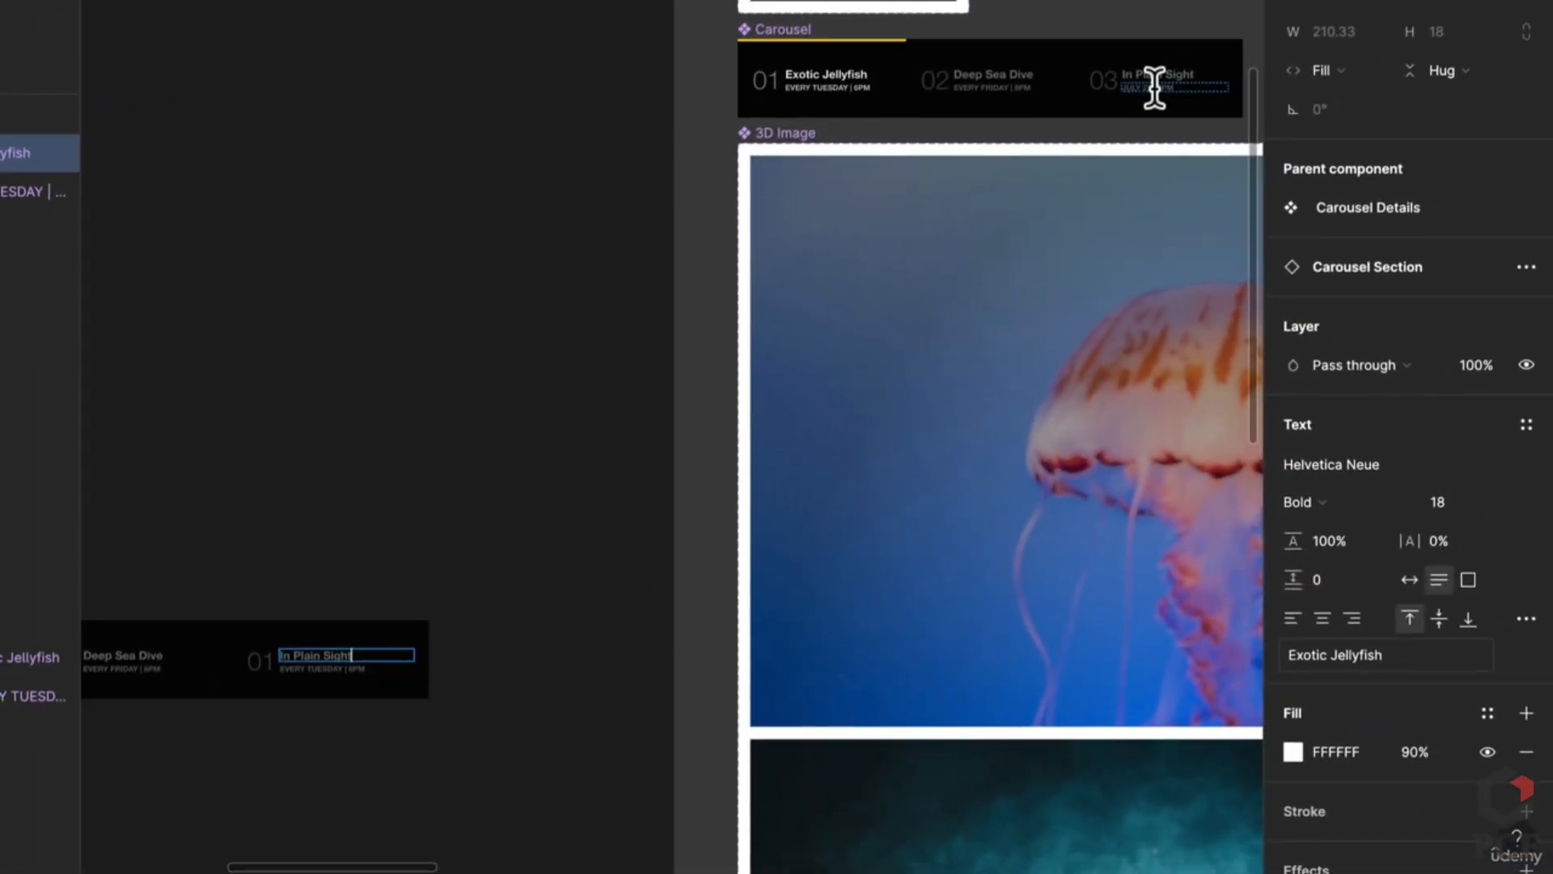
pyautogui.doubleClick(1154, 87)
pyautogui.press('super+c')
pyautogui.hscroll(-4, 631, 429)
pyautogui.scroll(-2, 631, 430)
pyautogui.doubleClick(634, 599)
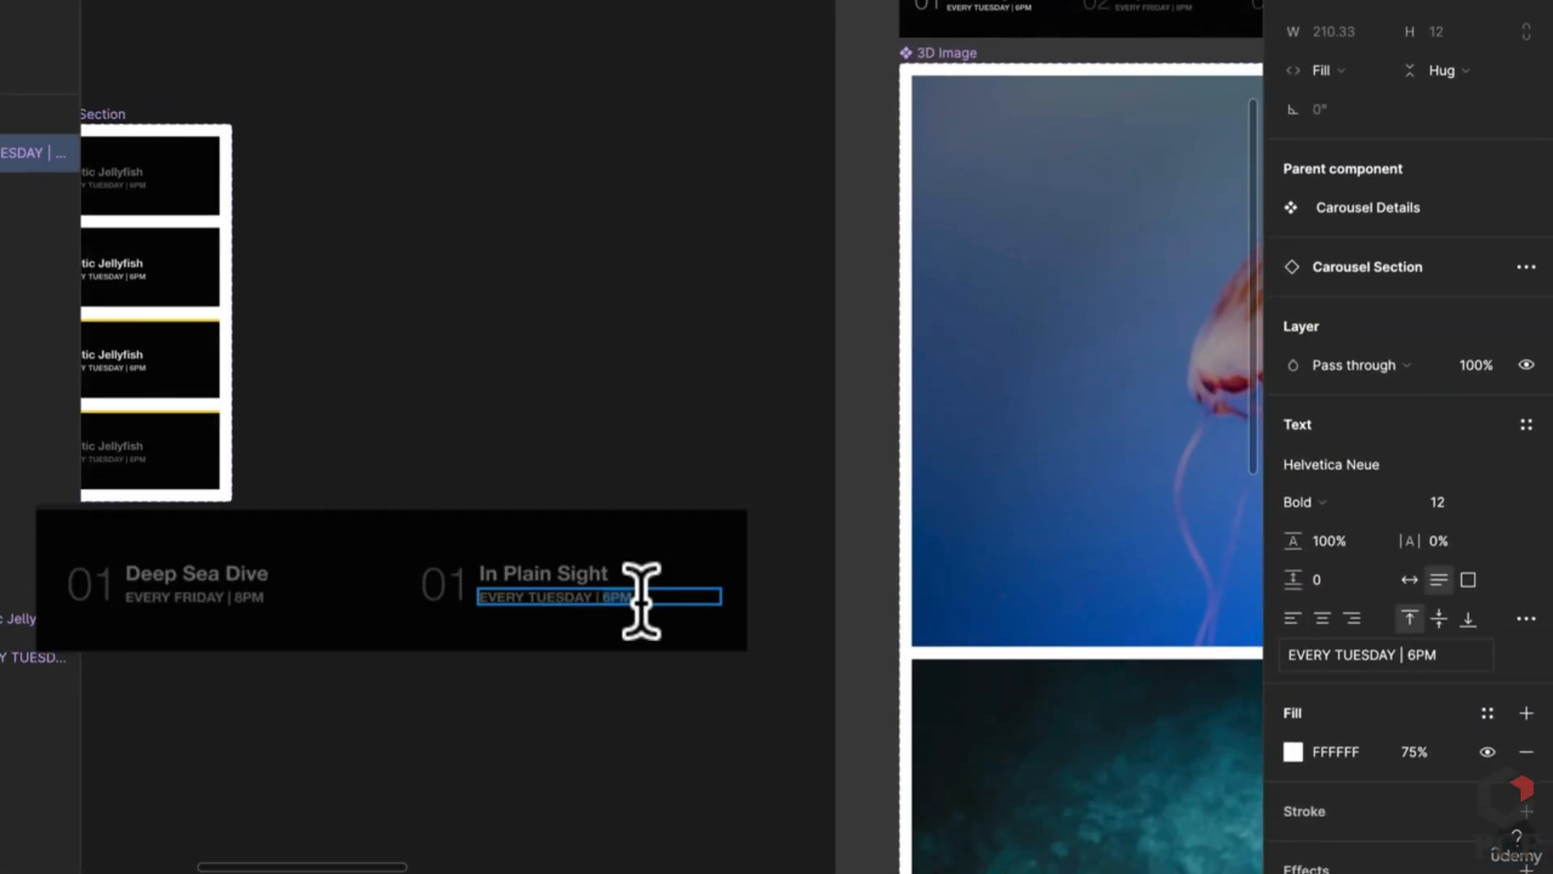
pyautogui.press('super+v')
# Step: Renumber the third item to 03
pyautogui.click(435, 578)
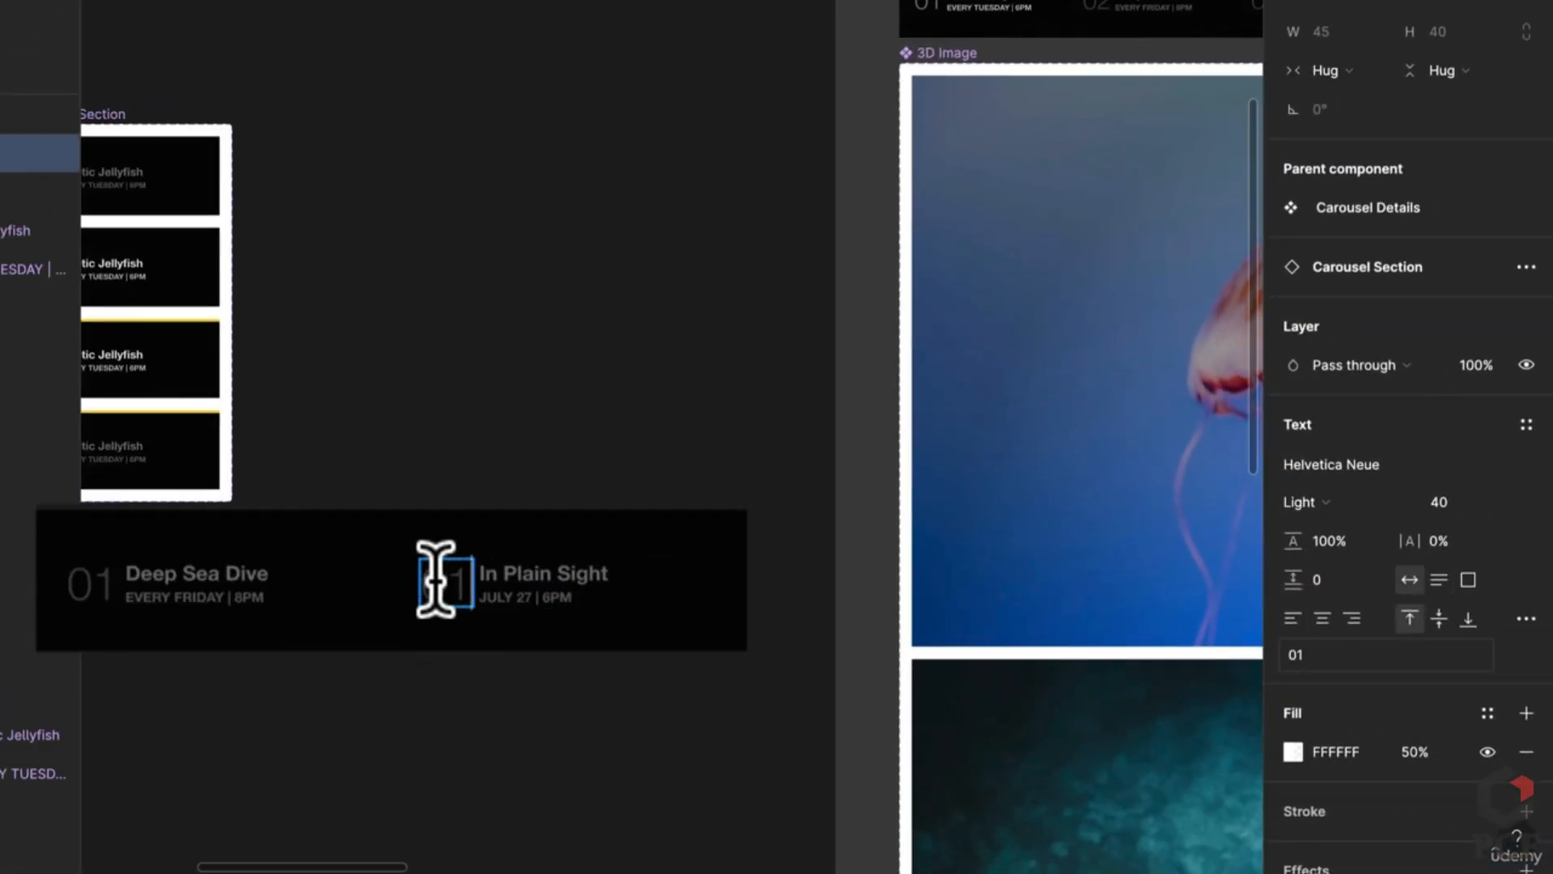
pyautogui.doubleClick(435, 579)
pyautogui.write('03')
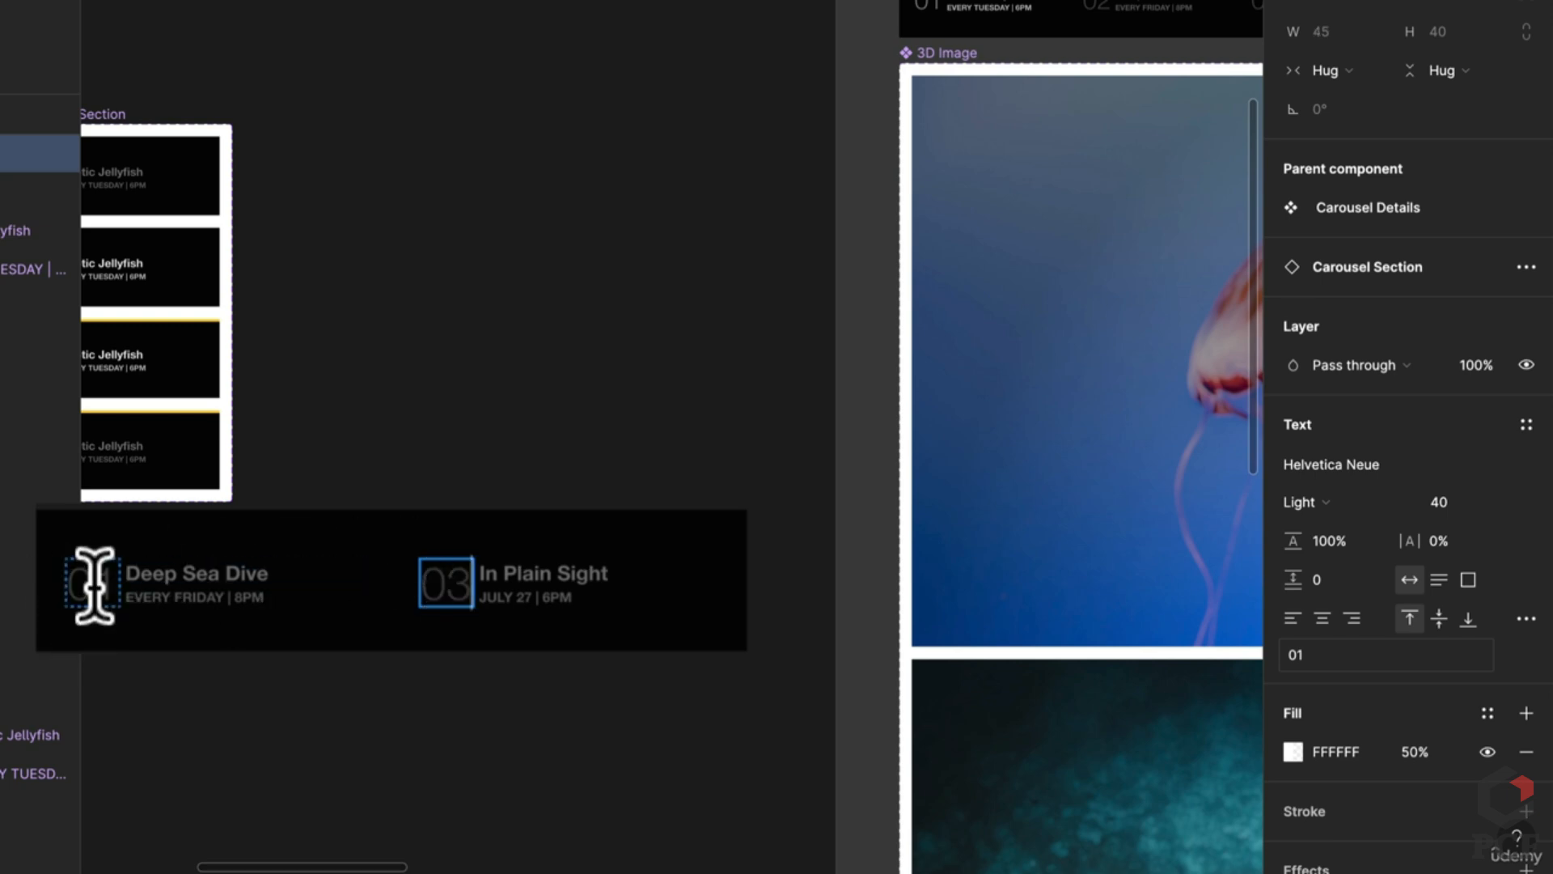
pyautogui.click(797, 361)
# Step: Check the running prototype preview, then go back to the editor
pyautogui.scroll(-3, 797, 361)
pyautogui.hscroll(-3, 874, 361)
pyautogui.click(508, 14)
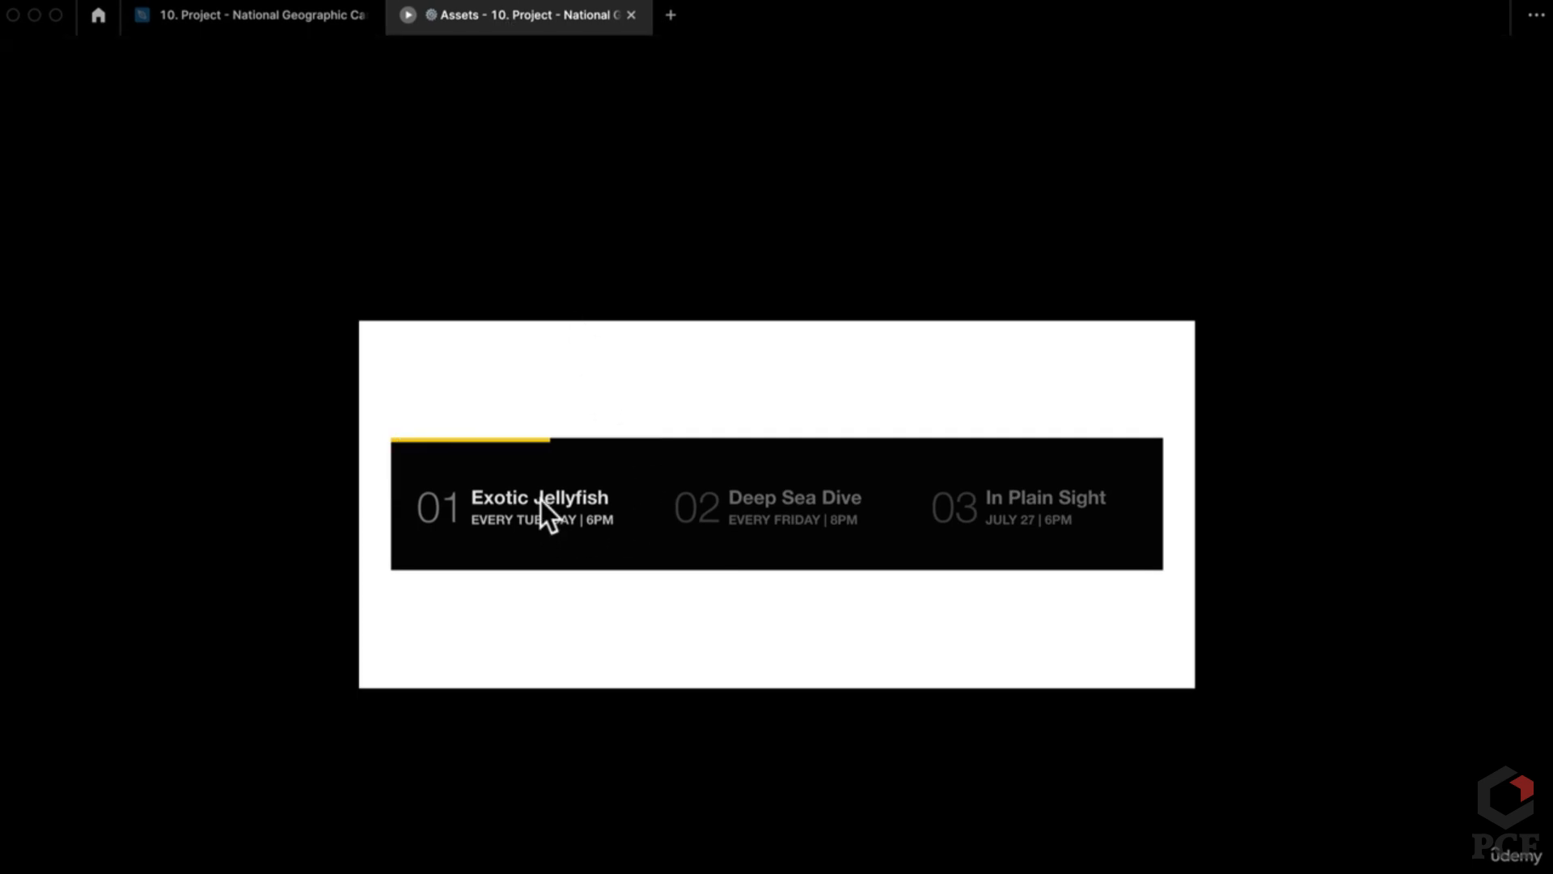
pyautogui.click(279, 16)
# Step: Look around the canvas, then switch to the Prototype(s) page
pyautogui.scroll(-3, 684, 490)
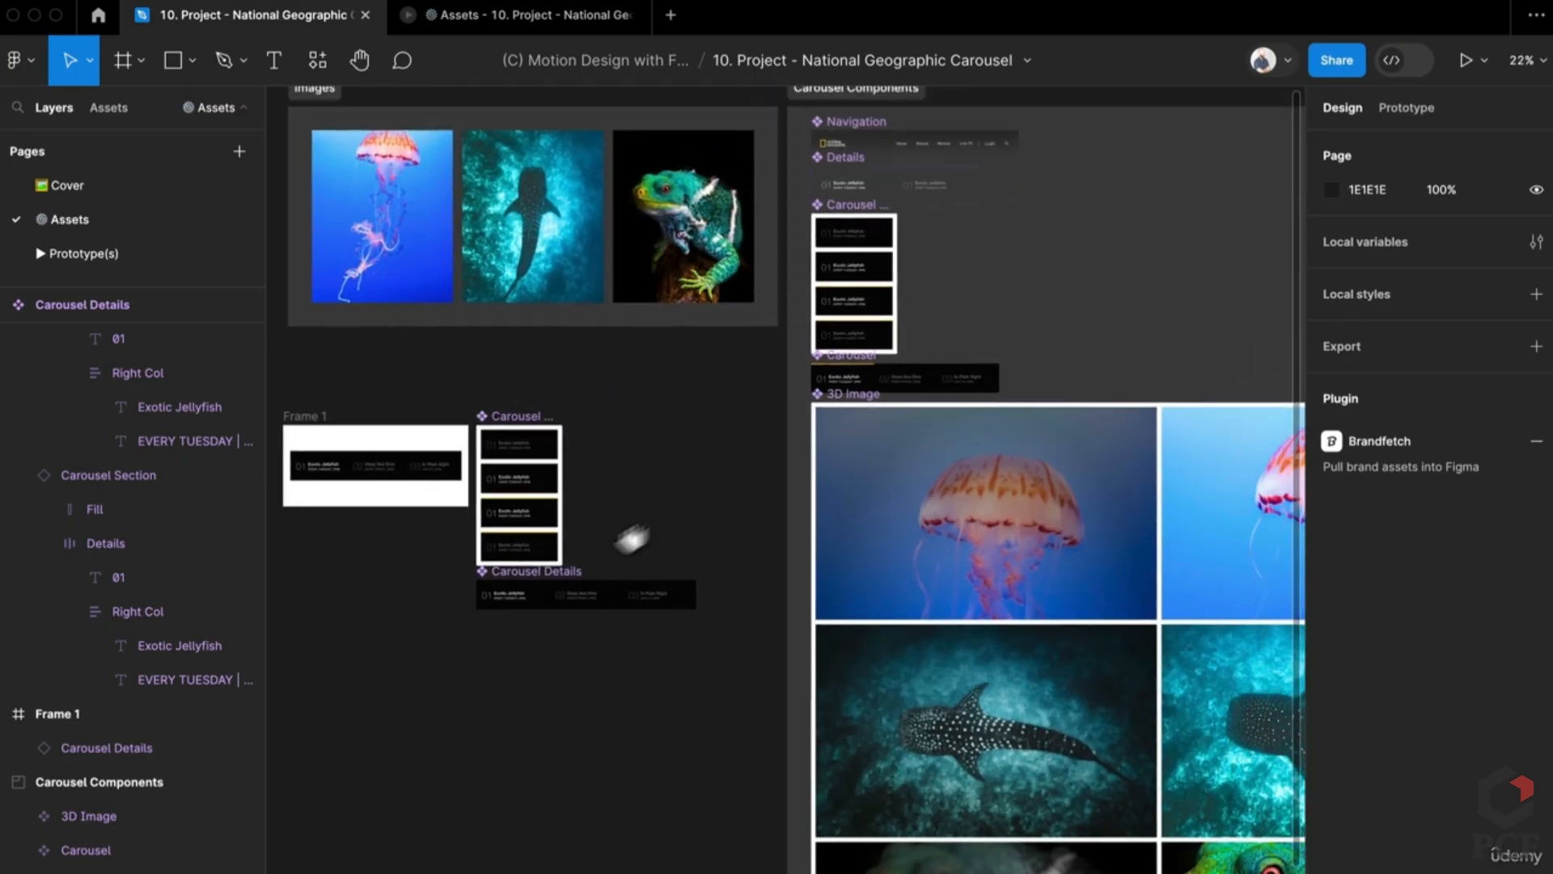
pyautogui.scroll(4, 548, 607)
pyautogui.scroll(5, 441, 663)
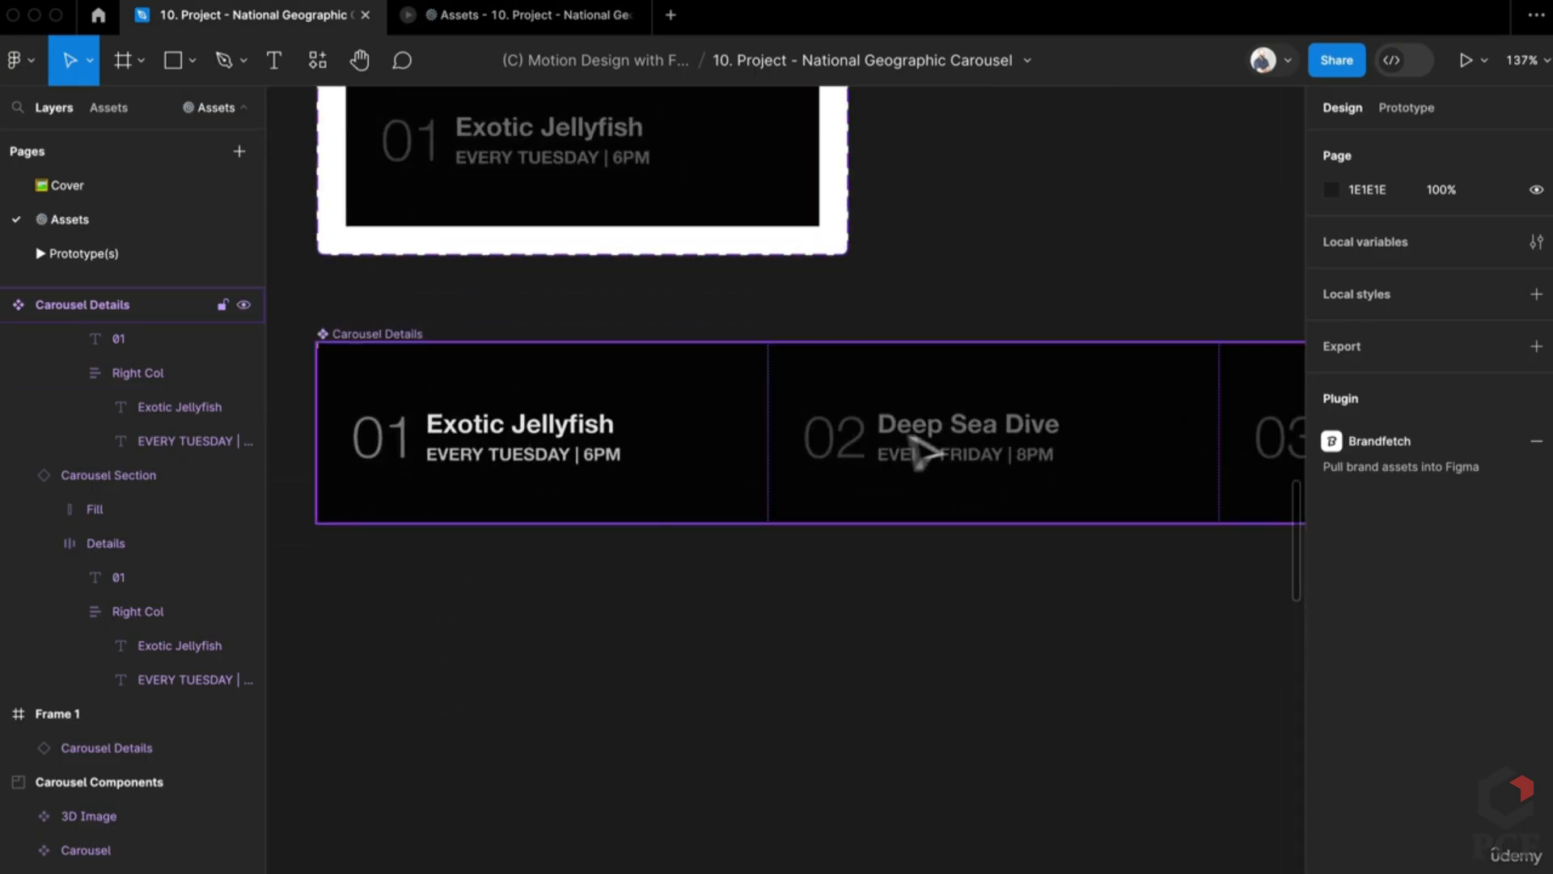
pyautogui.scroll(-3, 850, 542)
pyautogui.hscroll(2, 853, 543)
pyautogui.scroll(1, 854, 542)
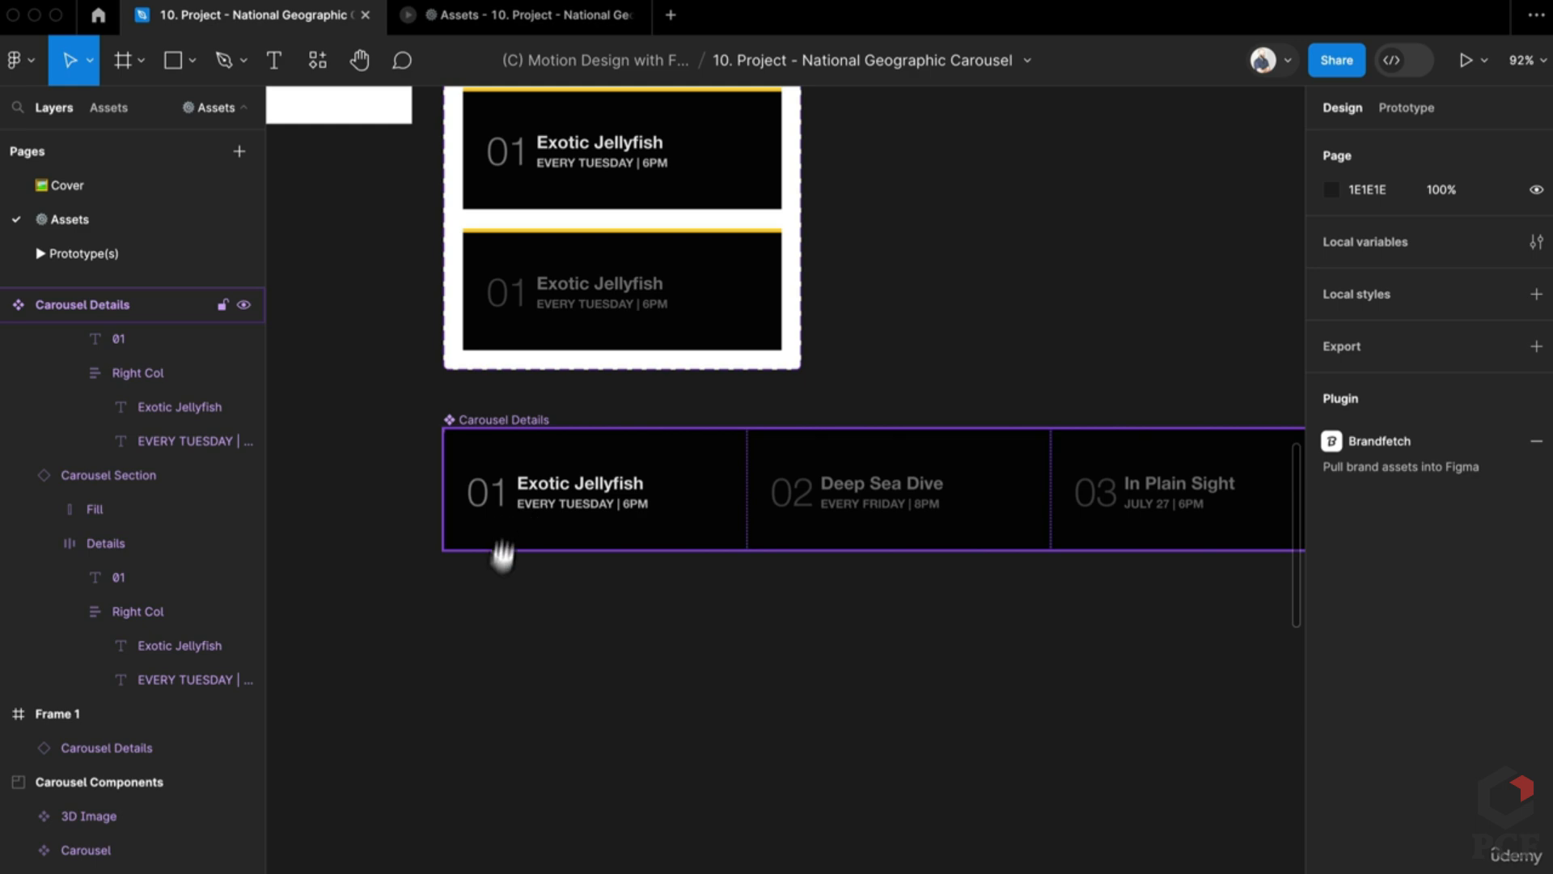
pyautogui.scroll(5, 634, 590)
pyautogui.scroll(-4, 597, 679)
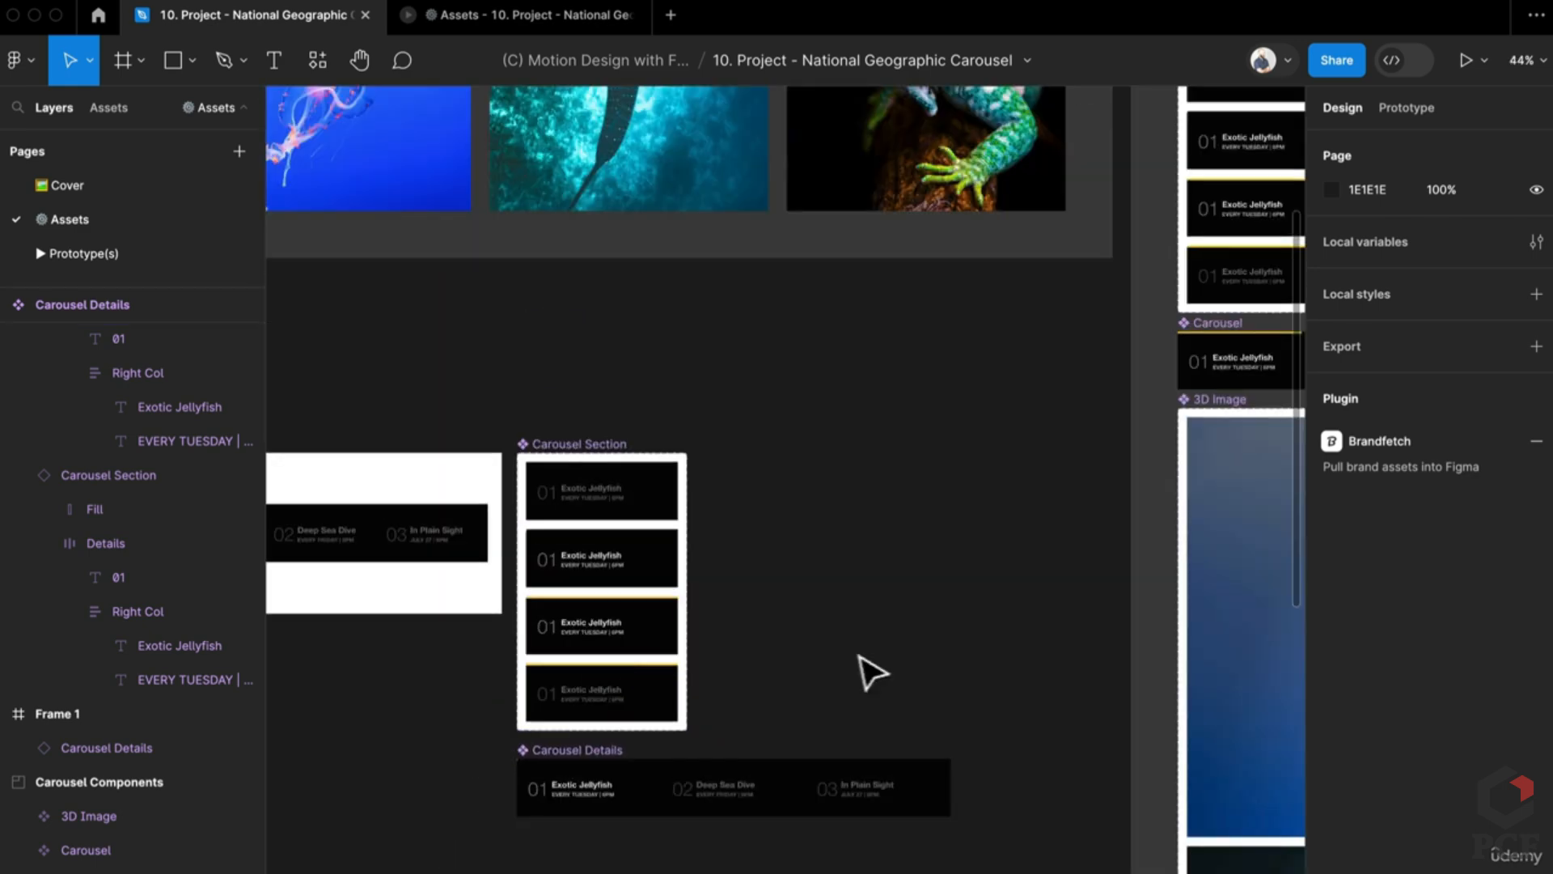
pyautogui.hscroll(3, 596, 704)
pyautogui.scroll(2, 599, 703)
pyautogui.scroll(-2, 600, 696)
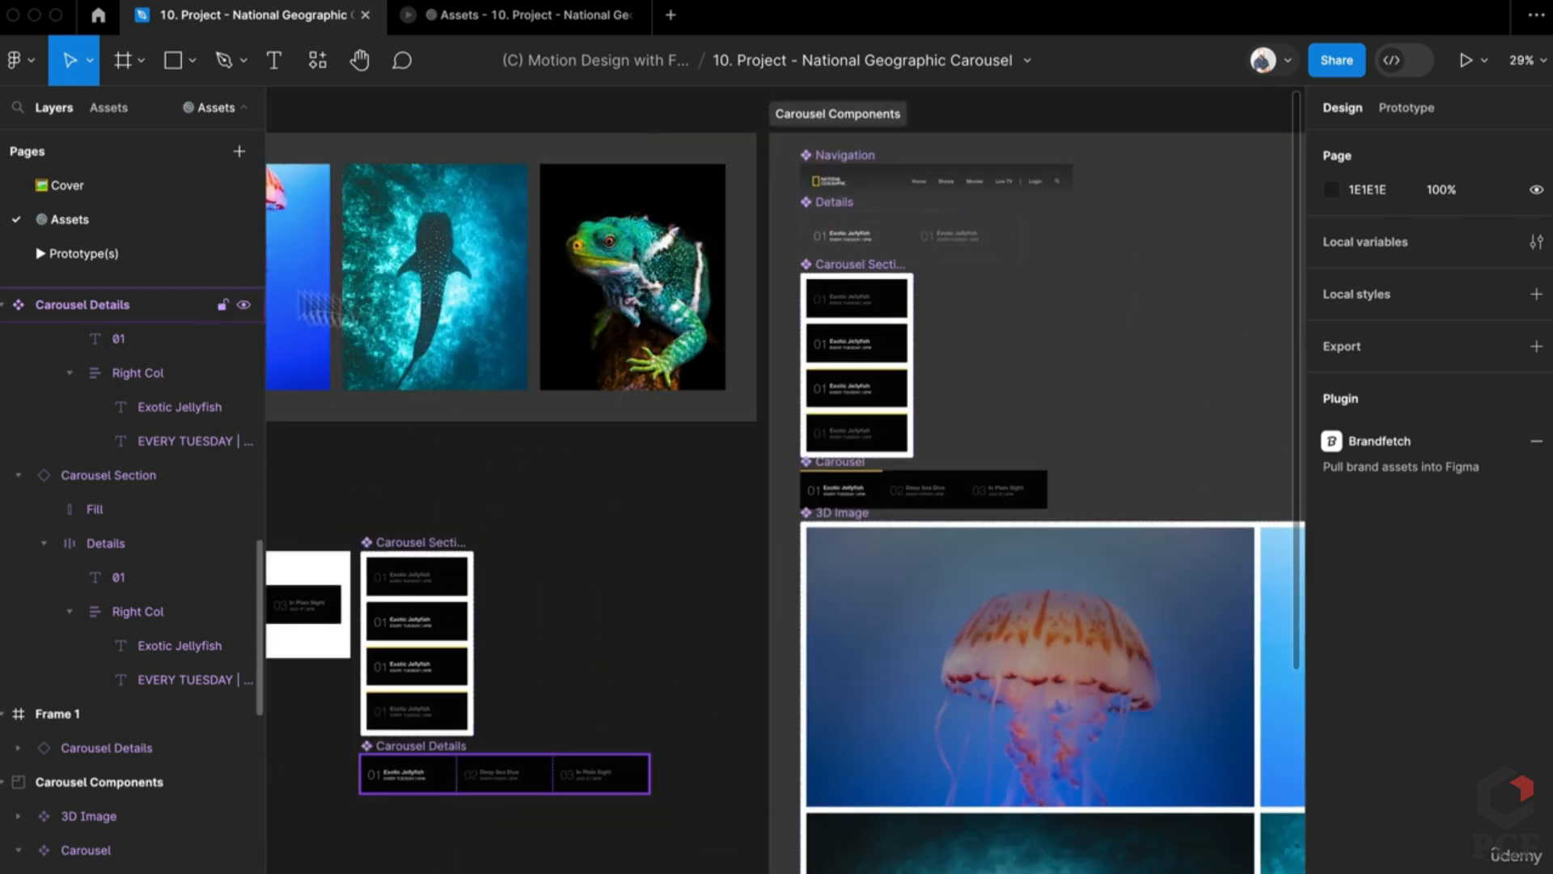
pyautogui.hscroll(-3, 735, 628)
pyautogui.scroll(-2, 735, 628)
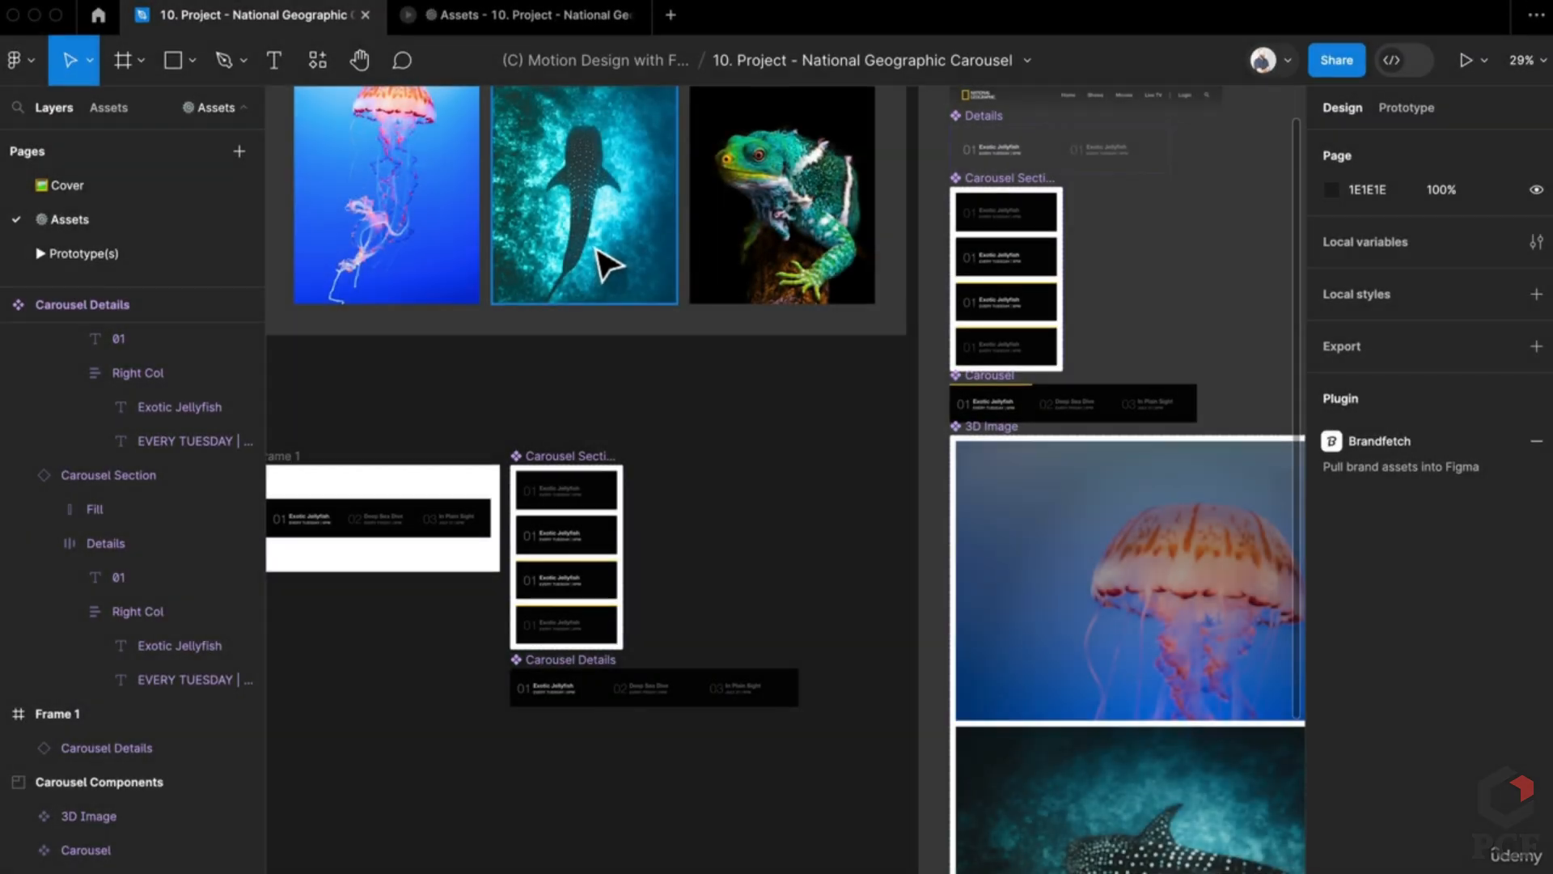
pyautogui.hscroll(3, 793, 619)
pyautogui.scroll(2, 793, 619)
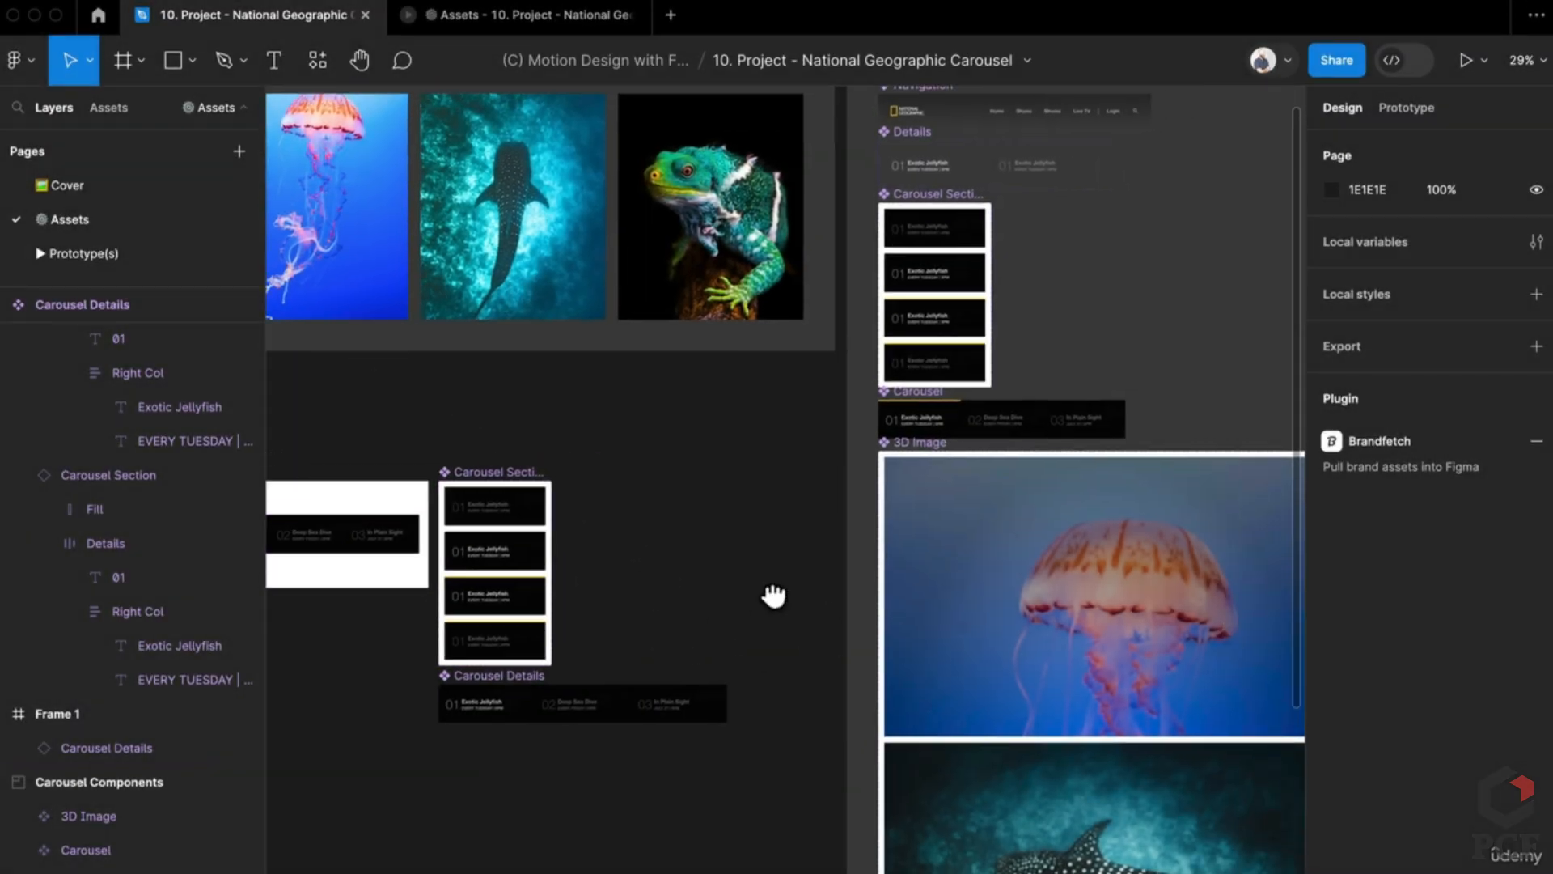
pyautogui.click(108, 255)
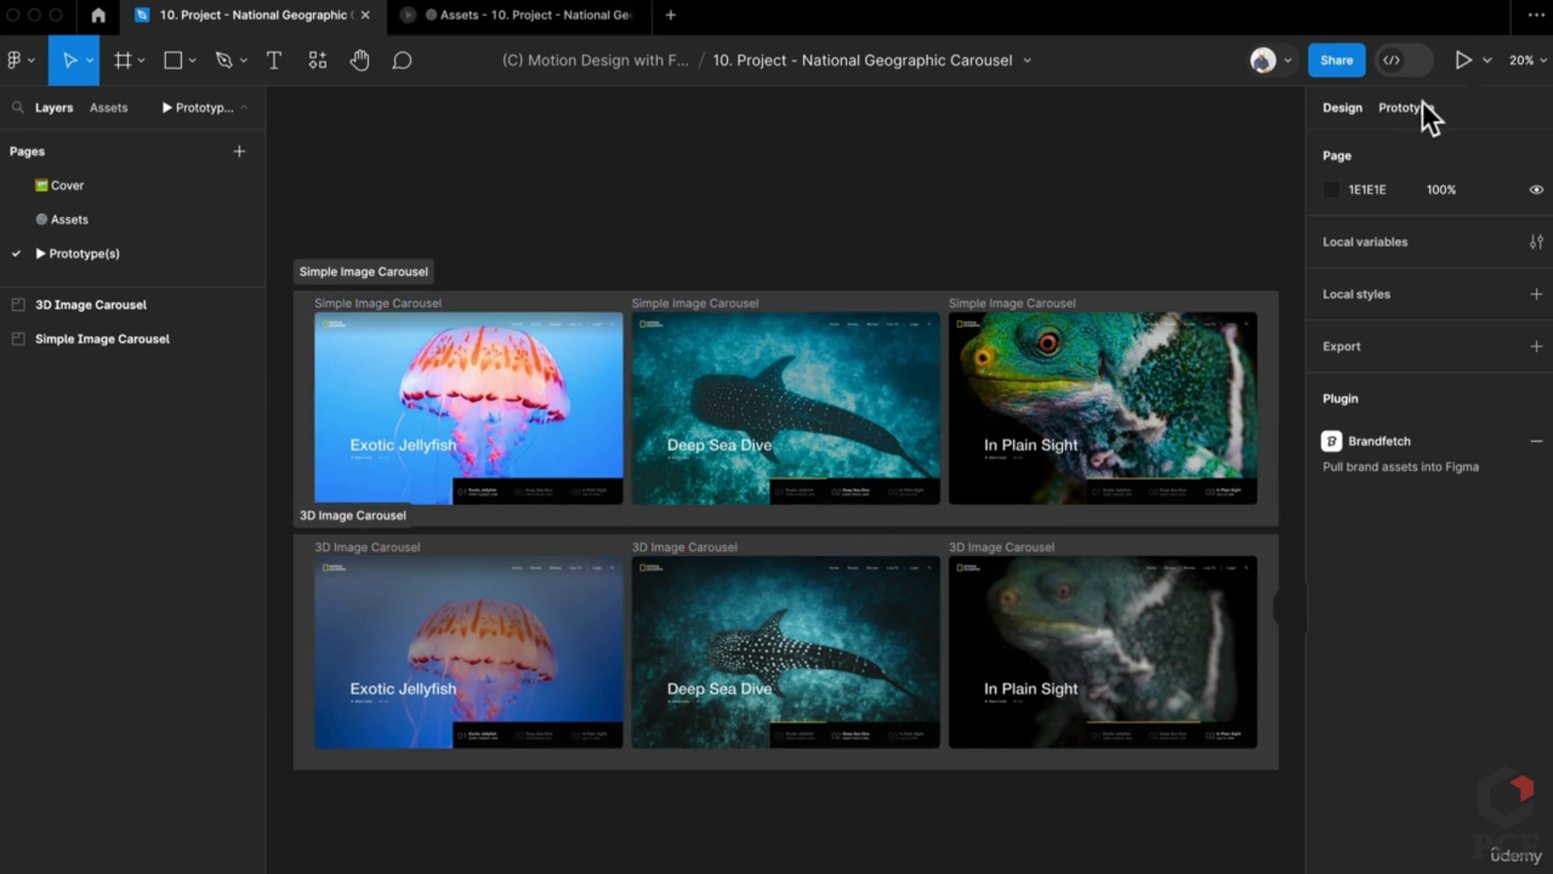
# Step: Present the Simple Image Carousel scaled to Fit to screen, then return to the editor
pyautogui.click(1465, 61)
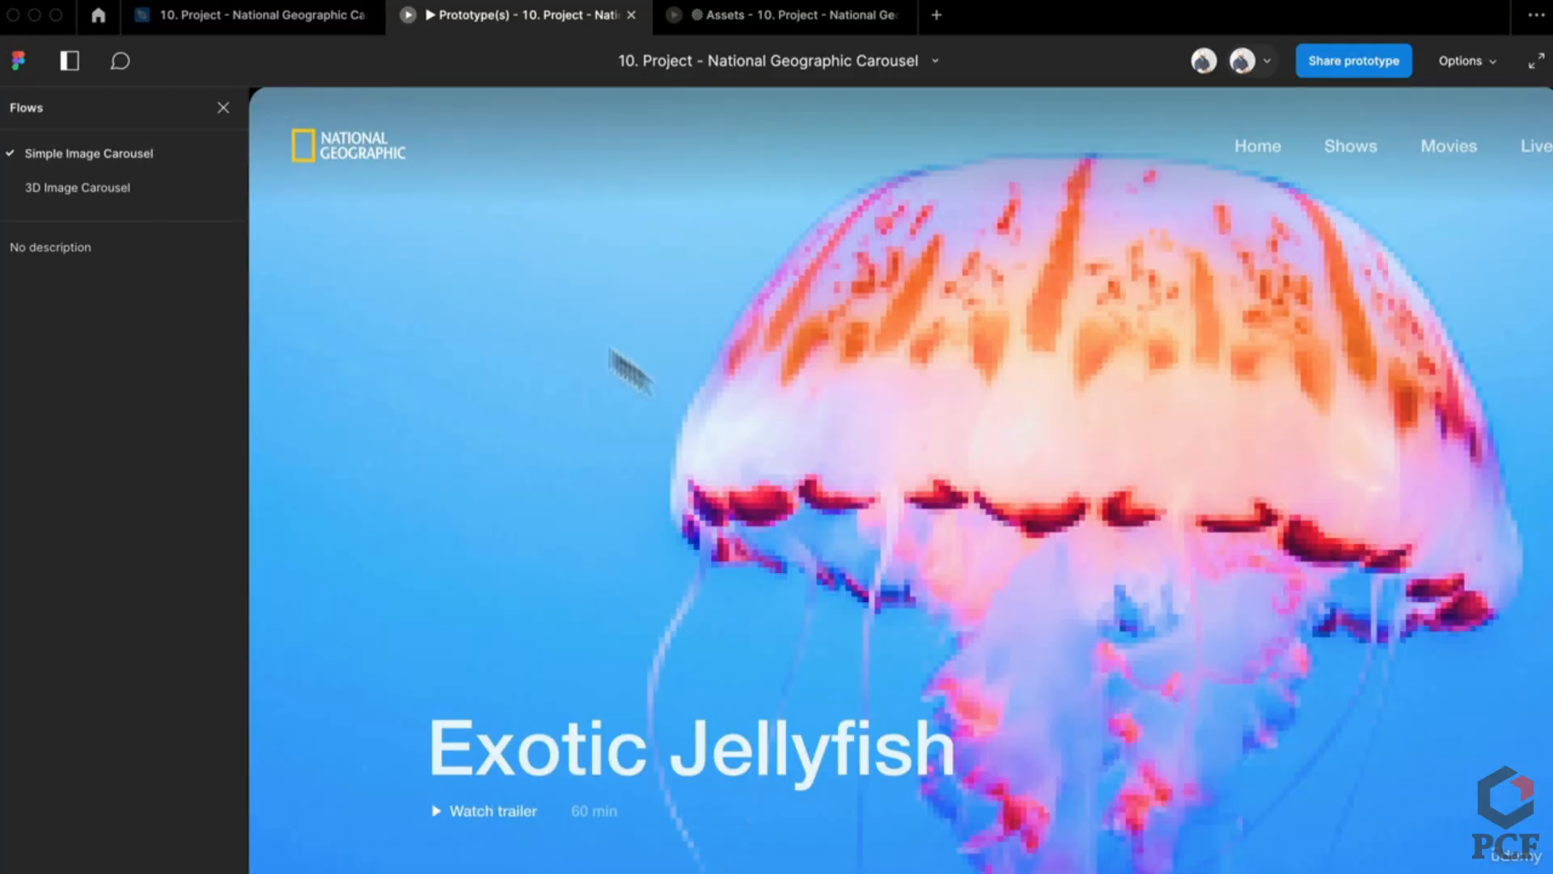
pyautogui.click(1493, 65)
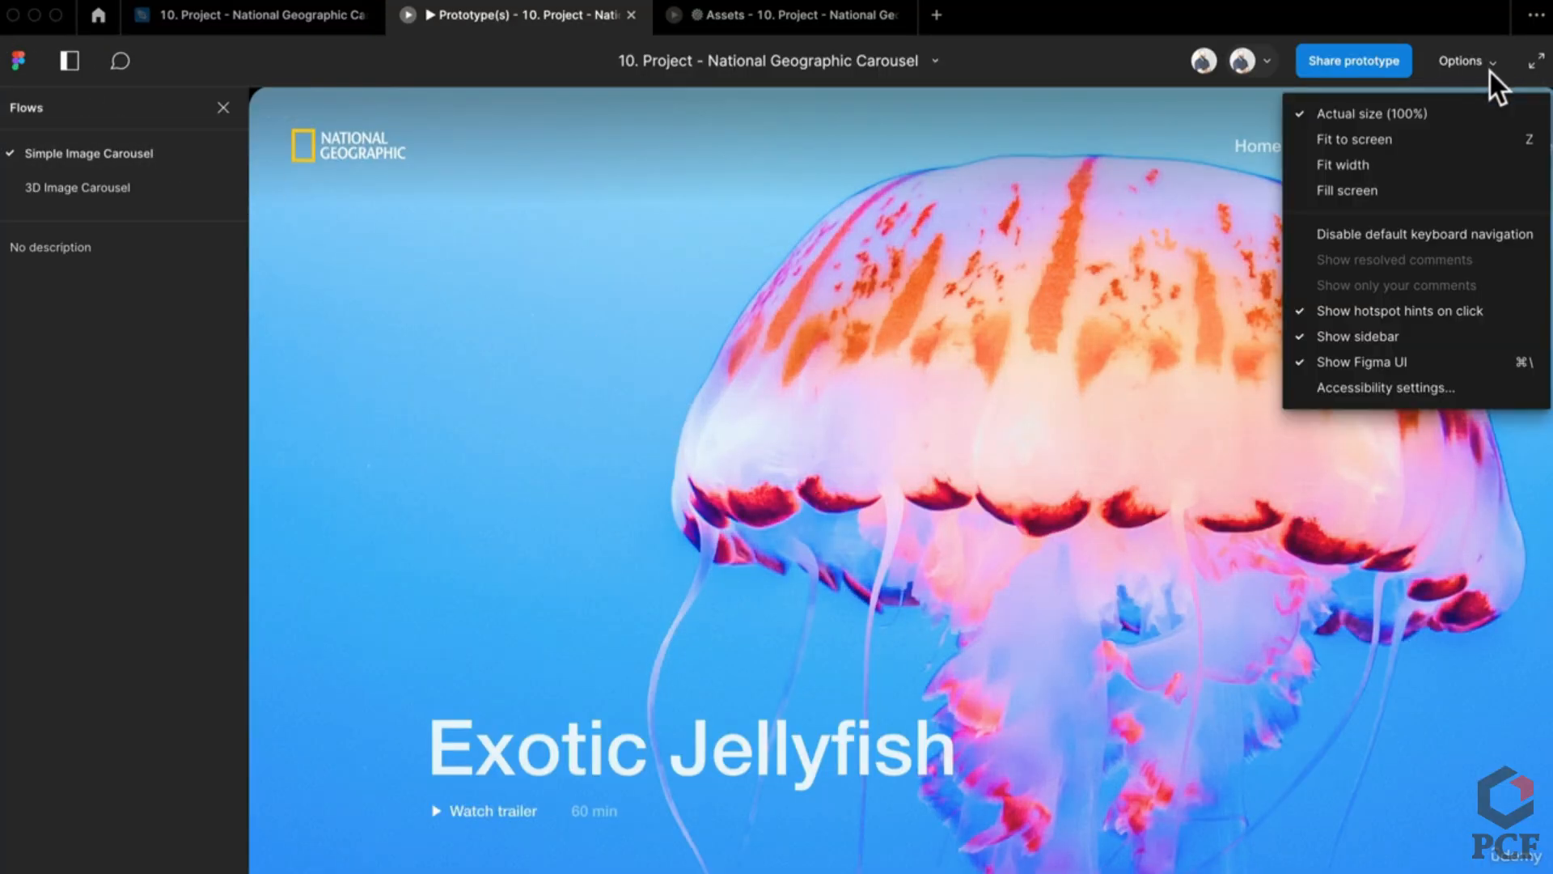
pyautogui.click(1444, 187)
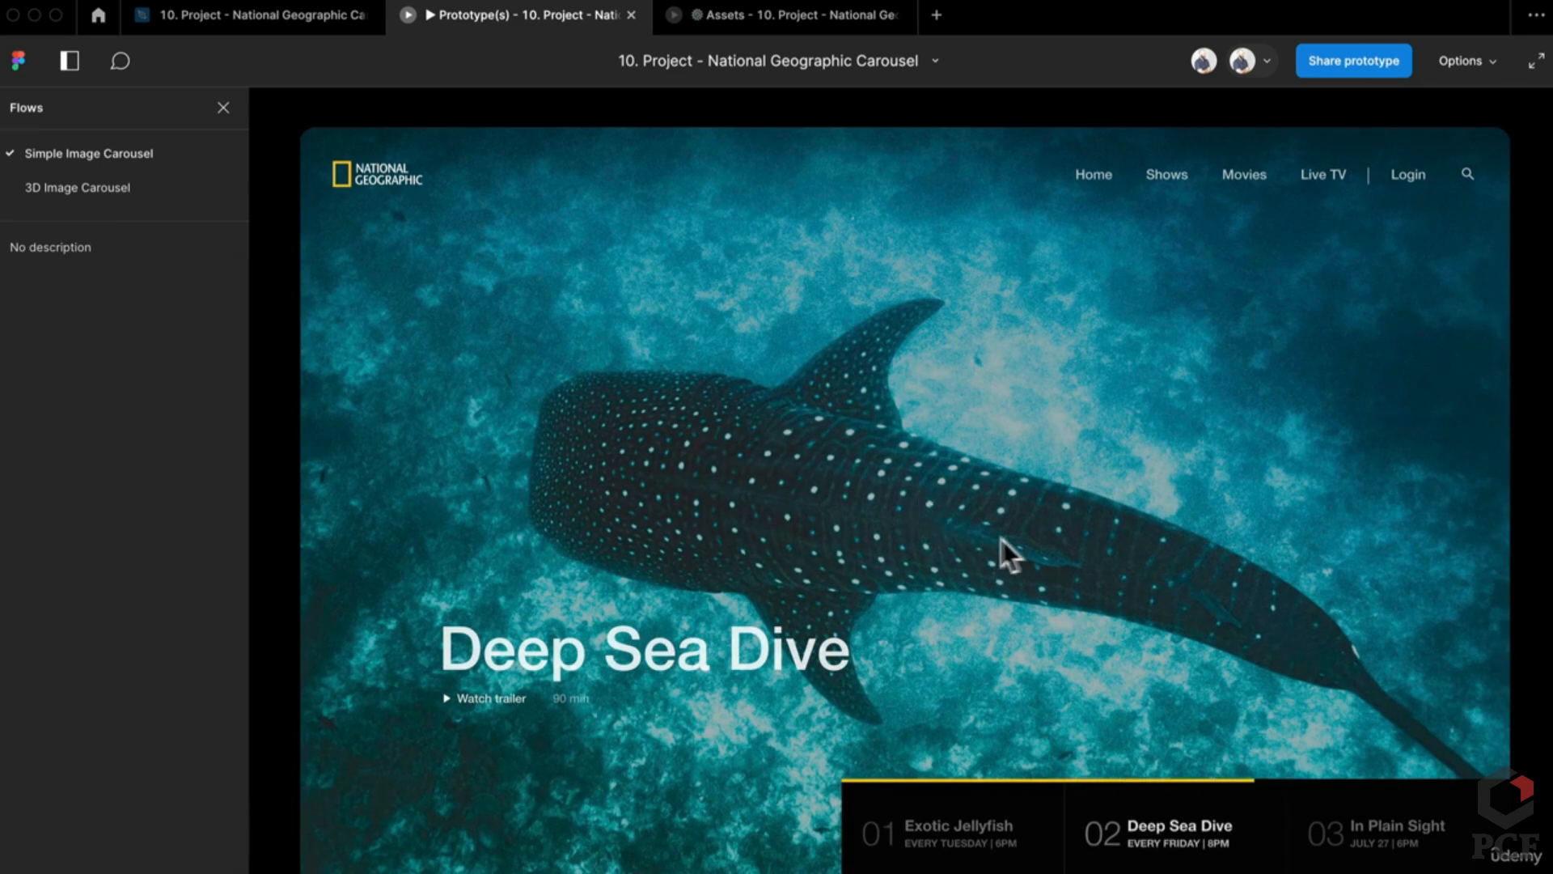
pyautogui.click(284, 18)
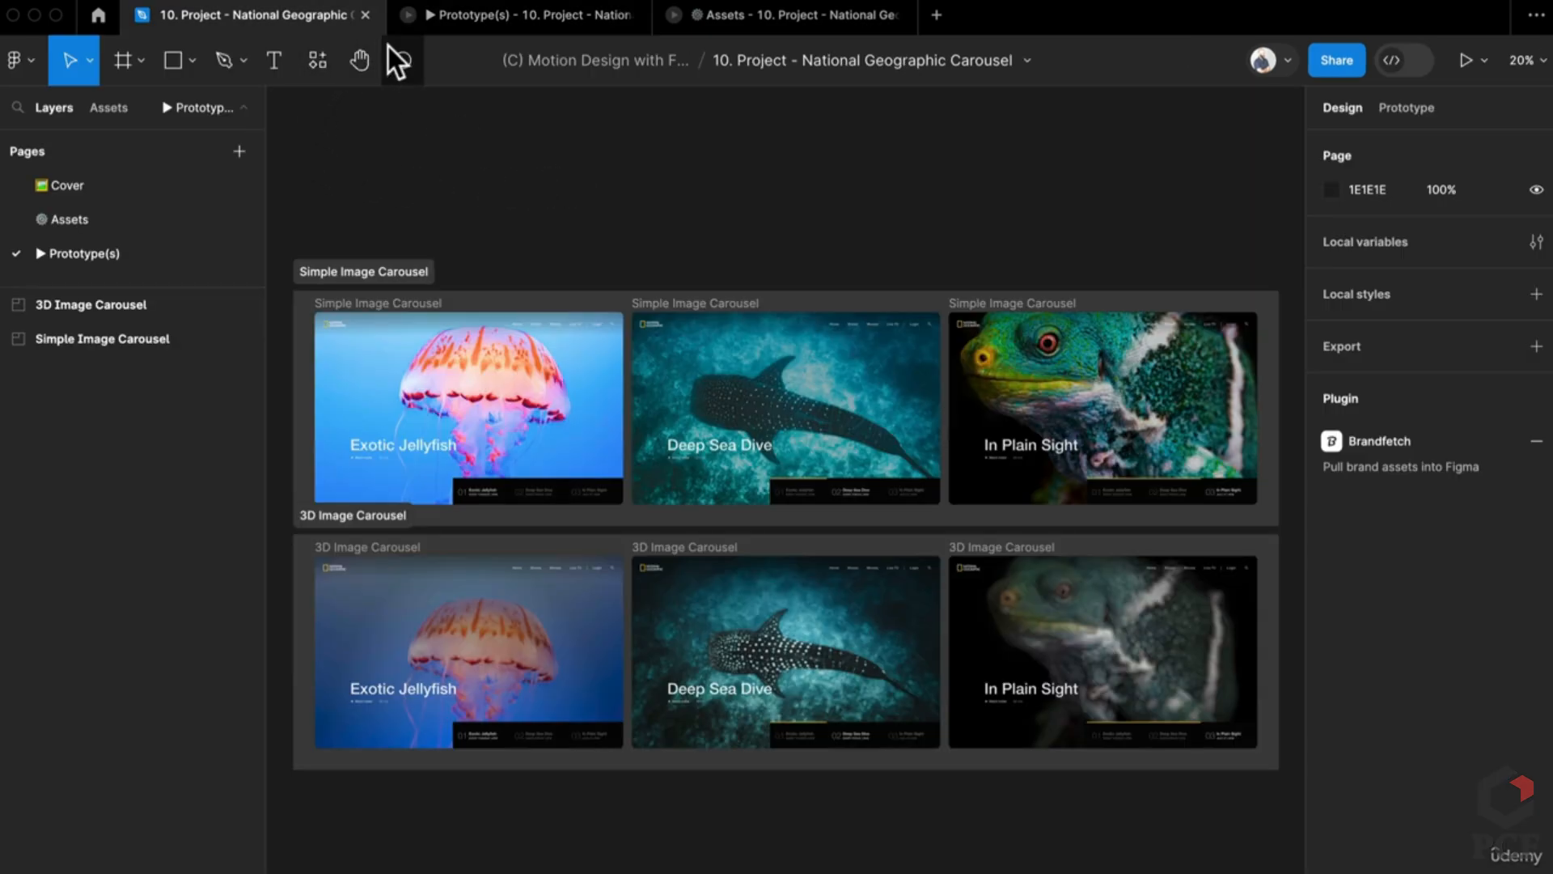
# Step: On the Assets page, drag the jellyfish slide out of the Desktop section as its own frame
pyautogui.click(155, 225)
pyautogui.scroll(-3, 867, 752)
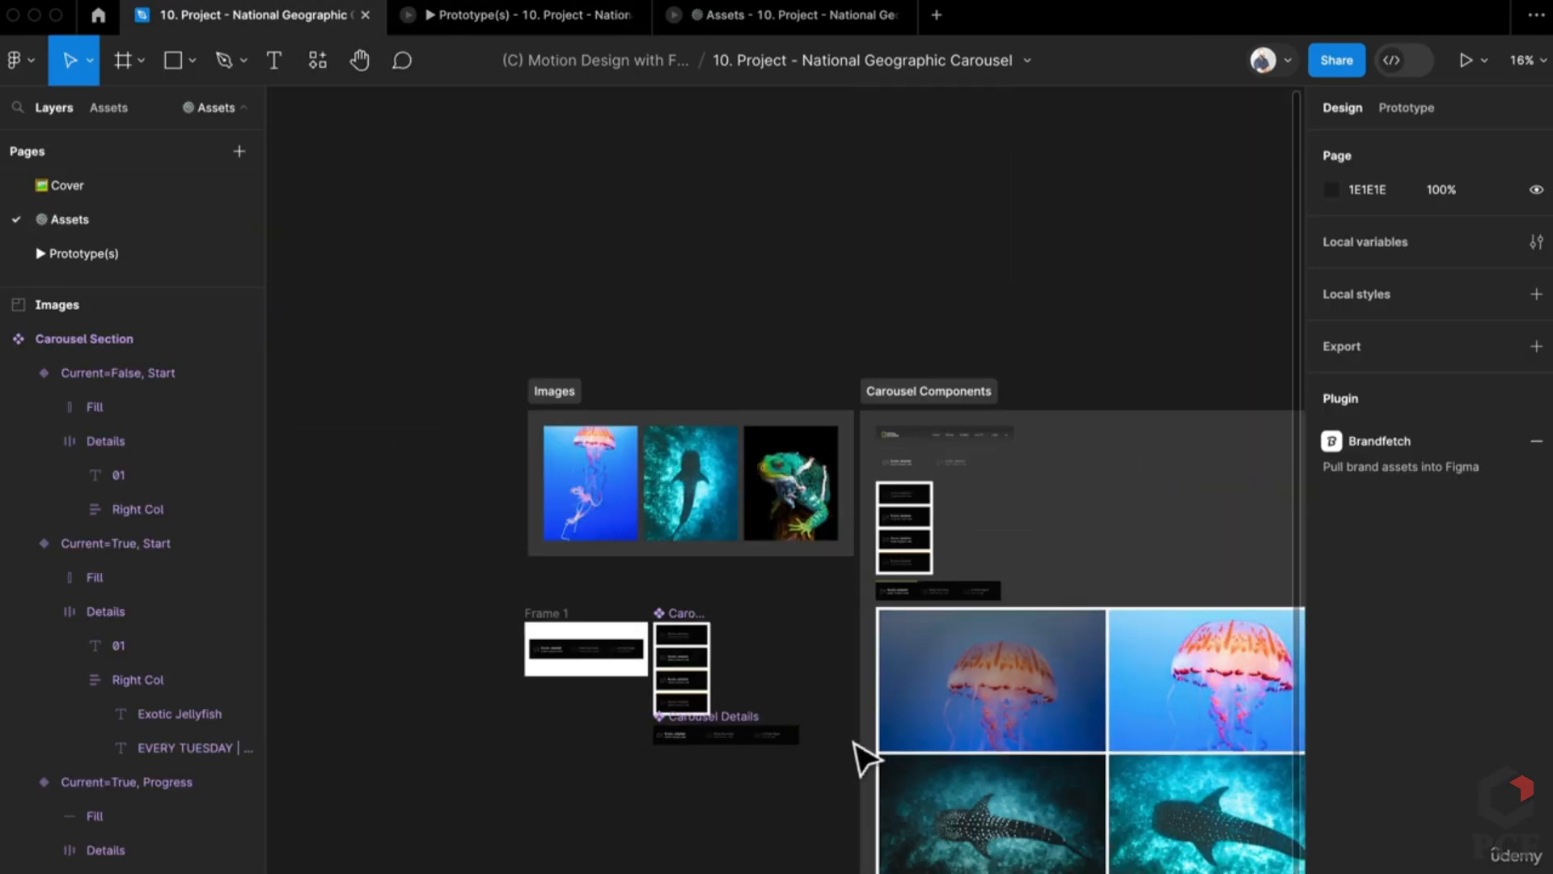
pyautogui.moveTo(867, 752); pyautogui.dragTo(590, 719)
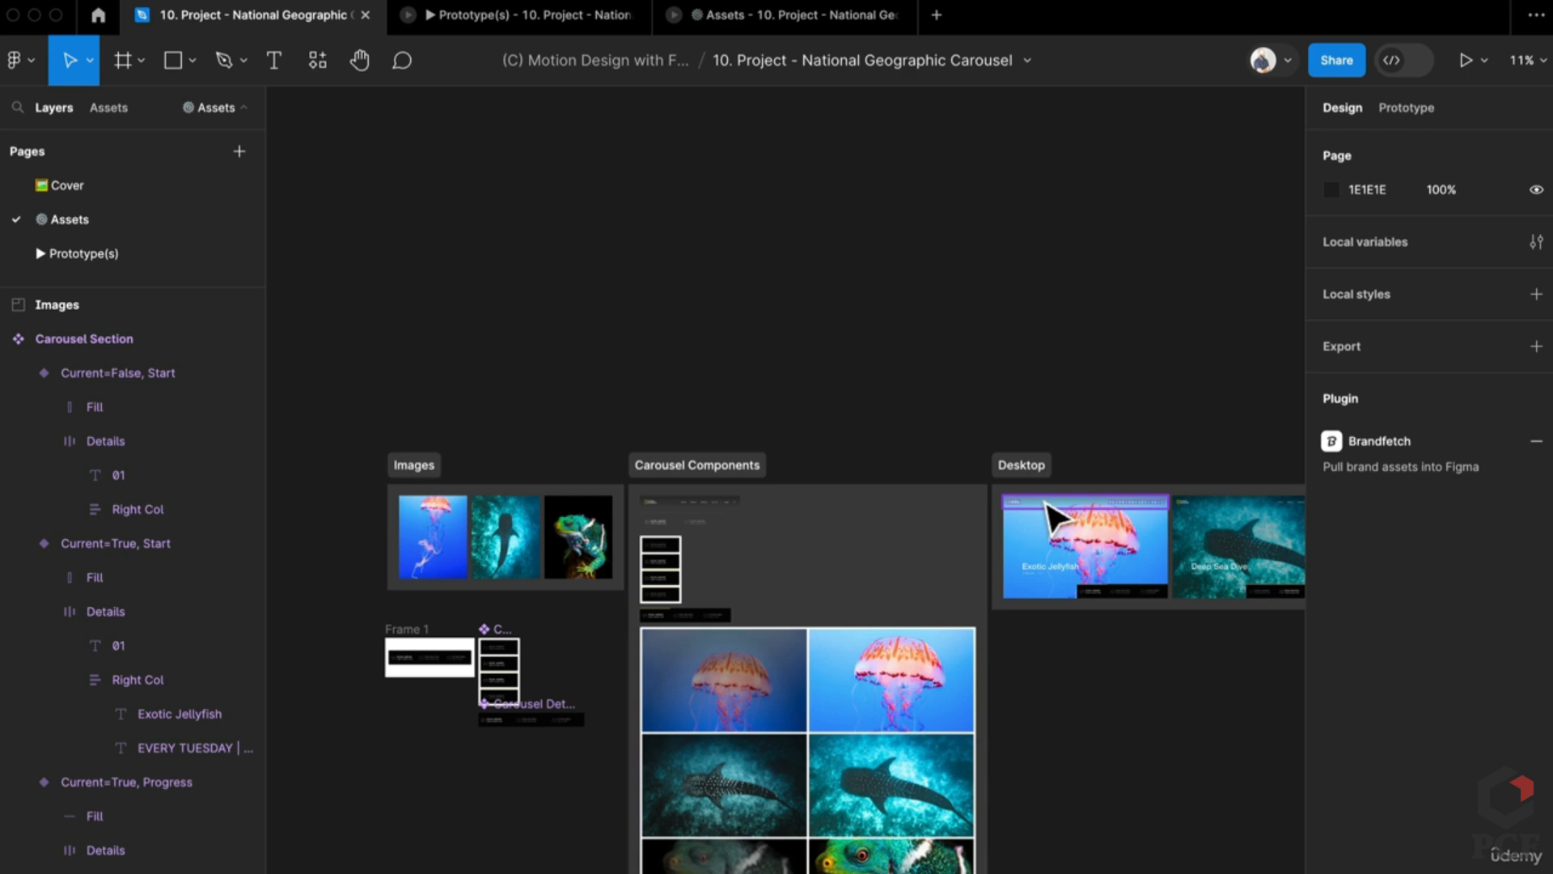
pyautogui.click(1054, 518)
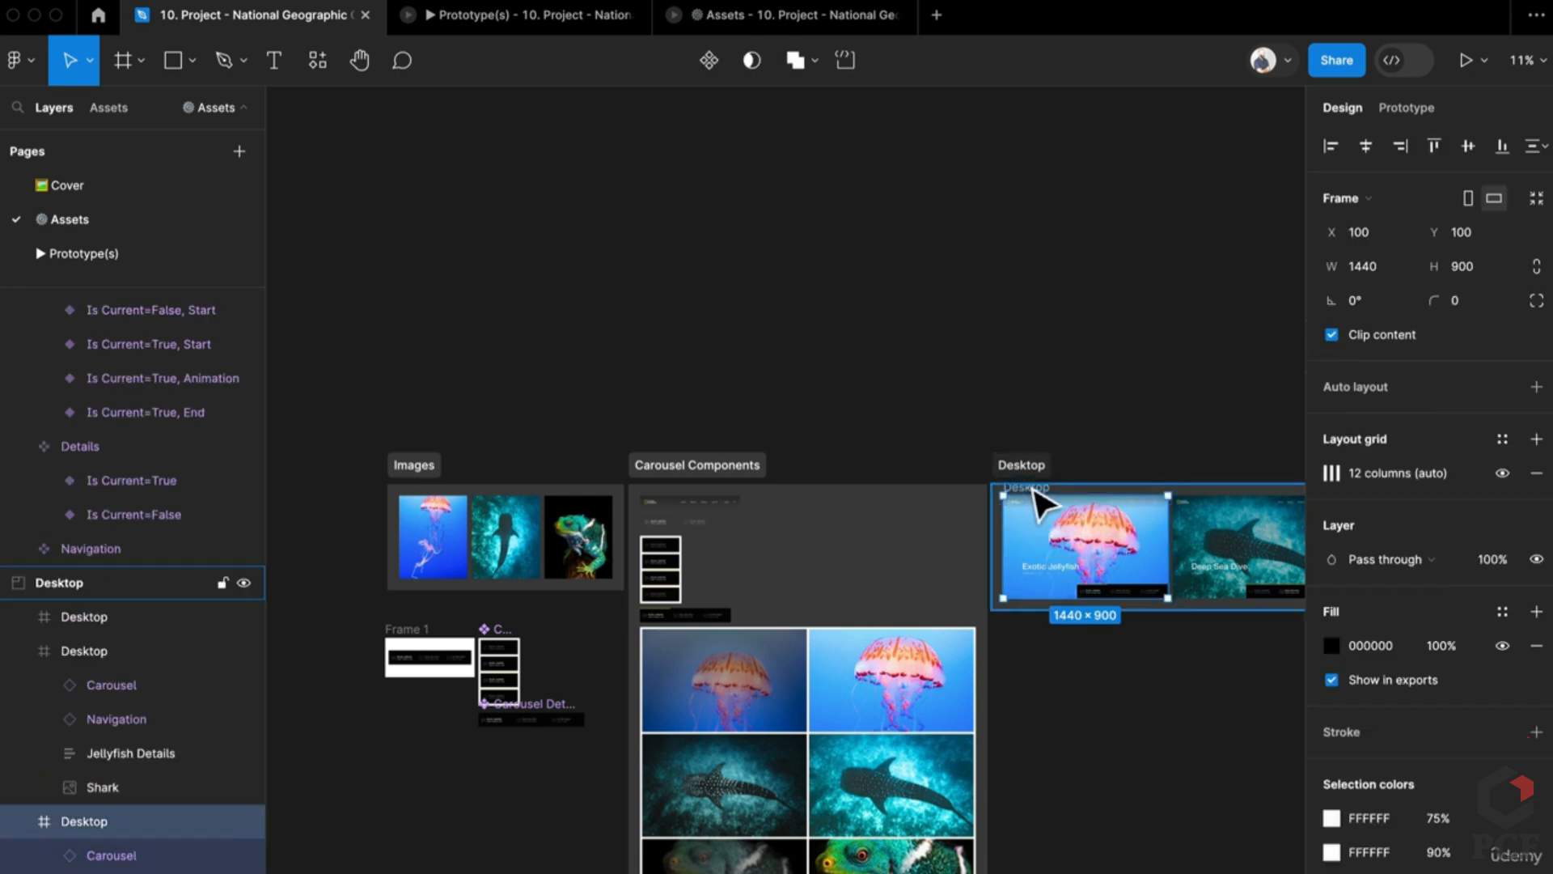
pyautogui.moveTo(1035, 492); pyautogui.dragTo(417, 817)
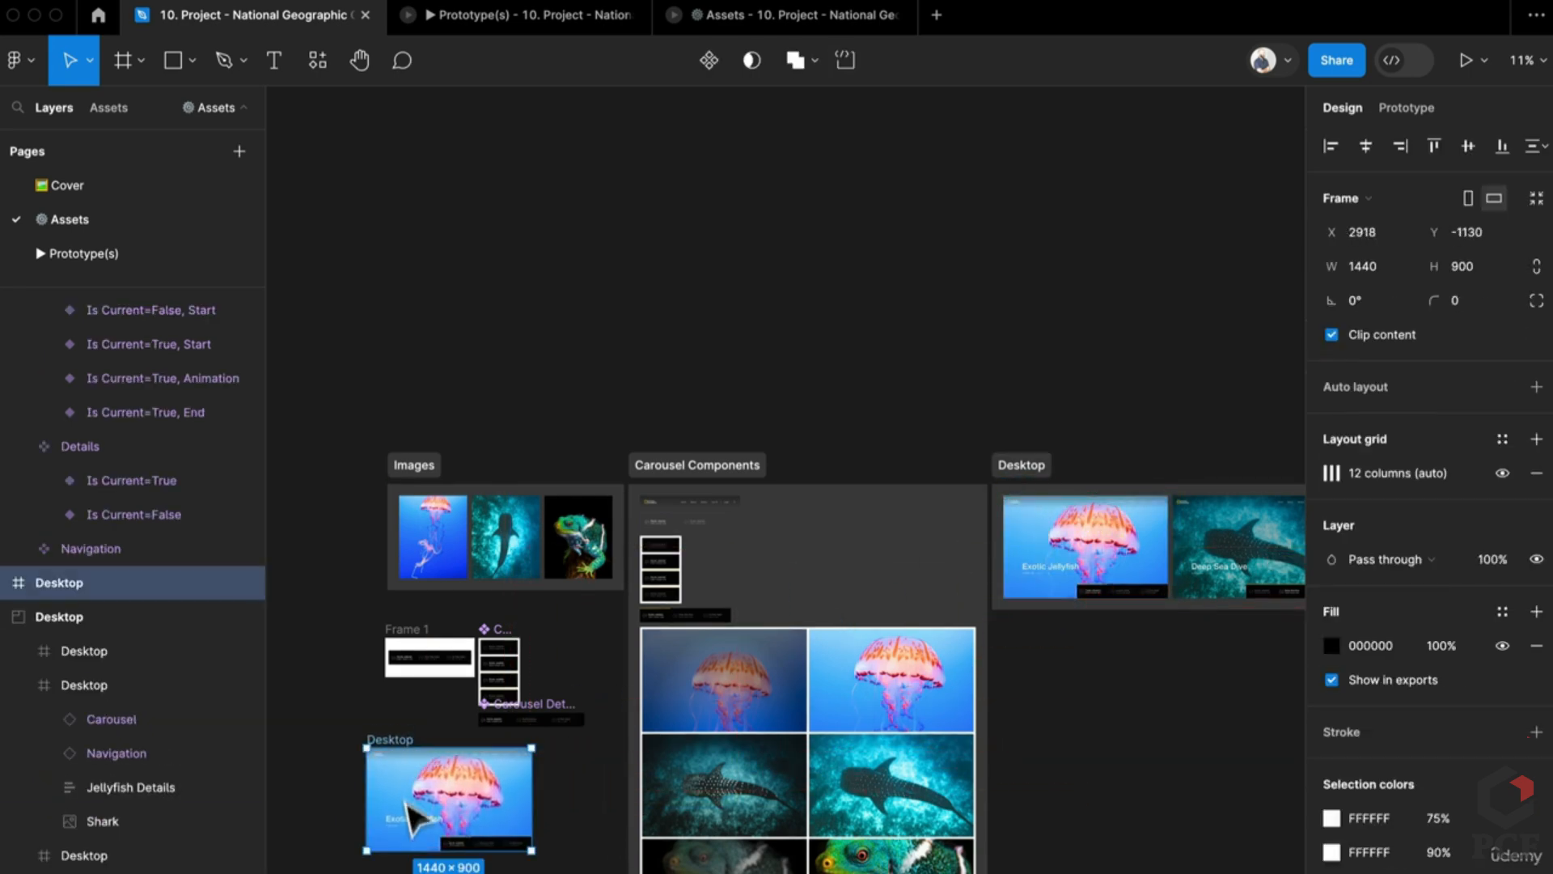
# Step: Delete the old Carousel from the standalone jellyfish Desktop frame
pyautogui.scroll(5, 407, 803)
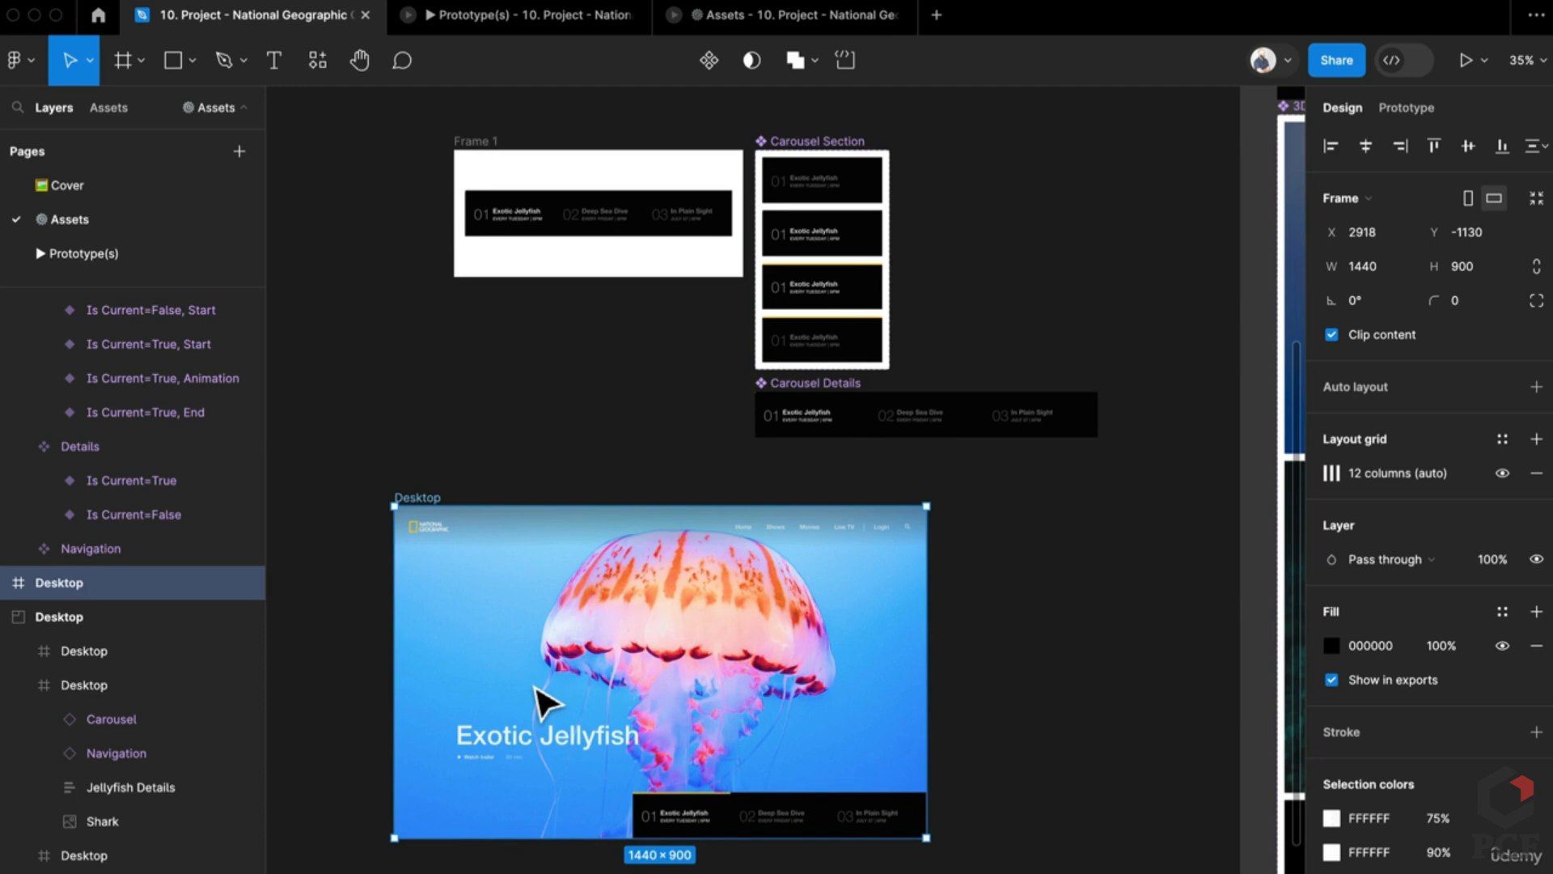
pyautogui.scroll(-5, 537, 690)
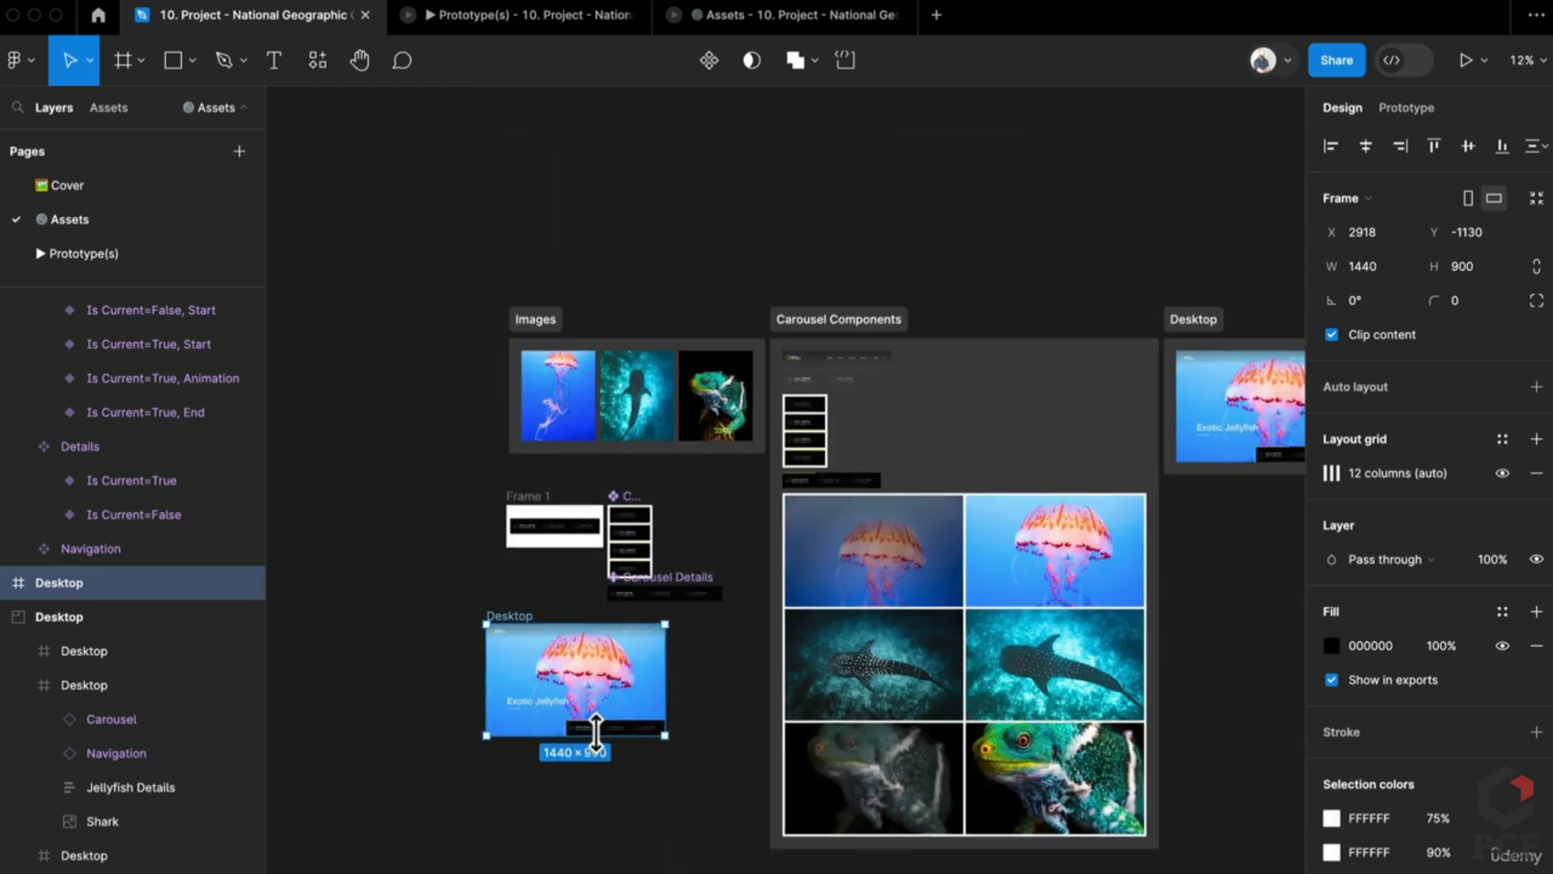
pyautogui.click(599, 726)
pyautogui.scroll(5, 607, 736)
pyautogui.press('Delete')
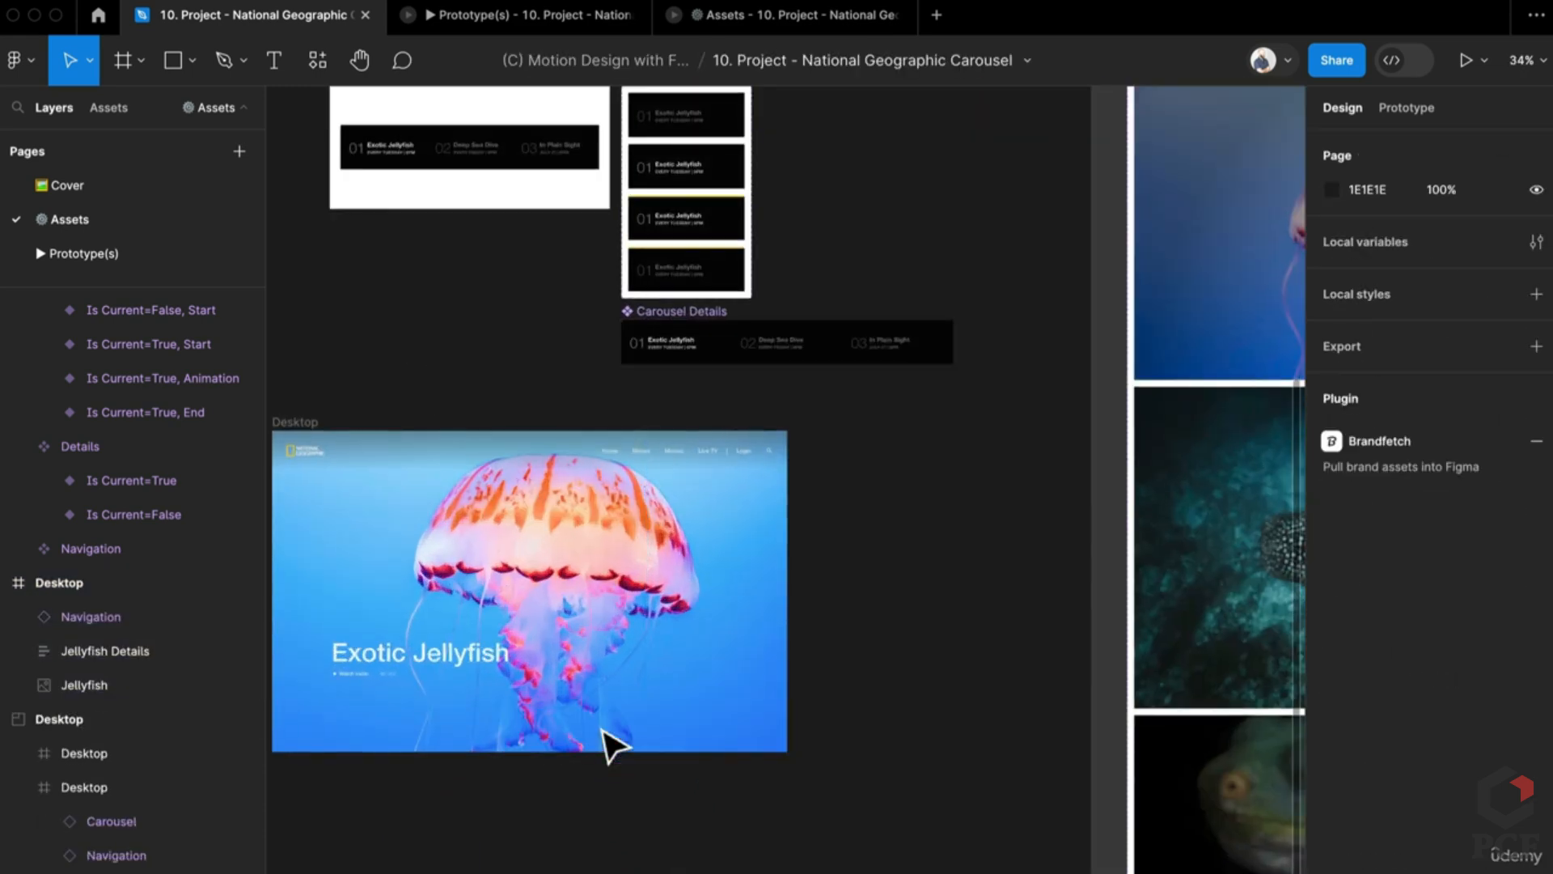
pyautogui.scroll(-5, 651, 732)
pyautogui.moveTo(659, 704); pyautogui.dragTo(918, 658)
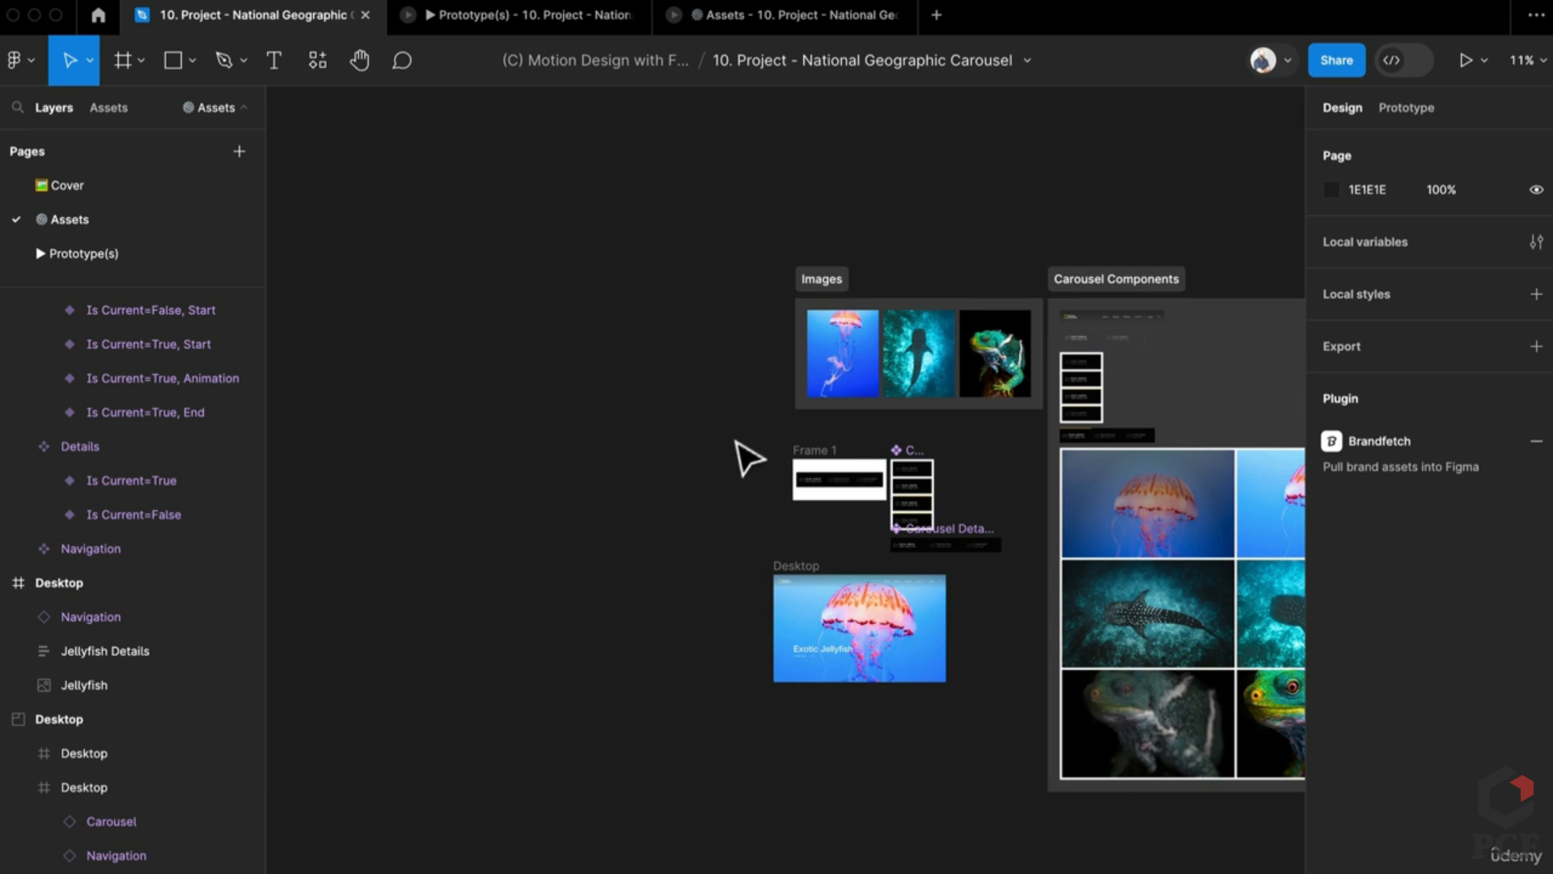
pyautogui.moveTo(735, 434); pyautogui.dragTo(1127, 849)
pyautogui.click(930, 804)
pyautogui.scroll(4, 745, 544)
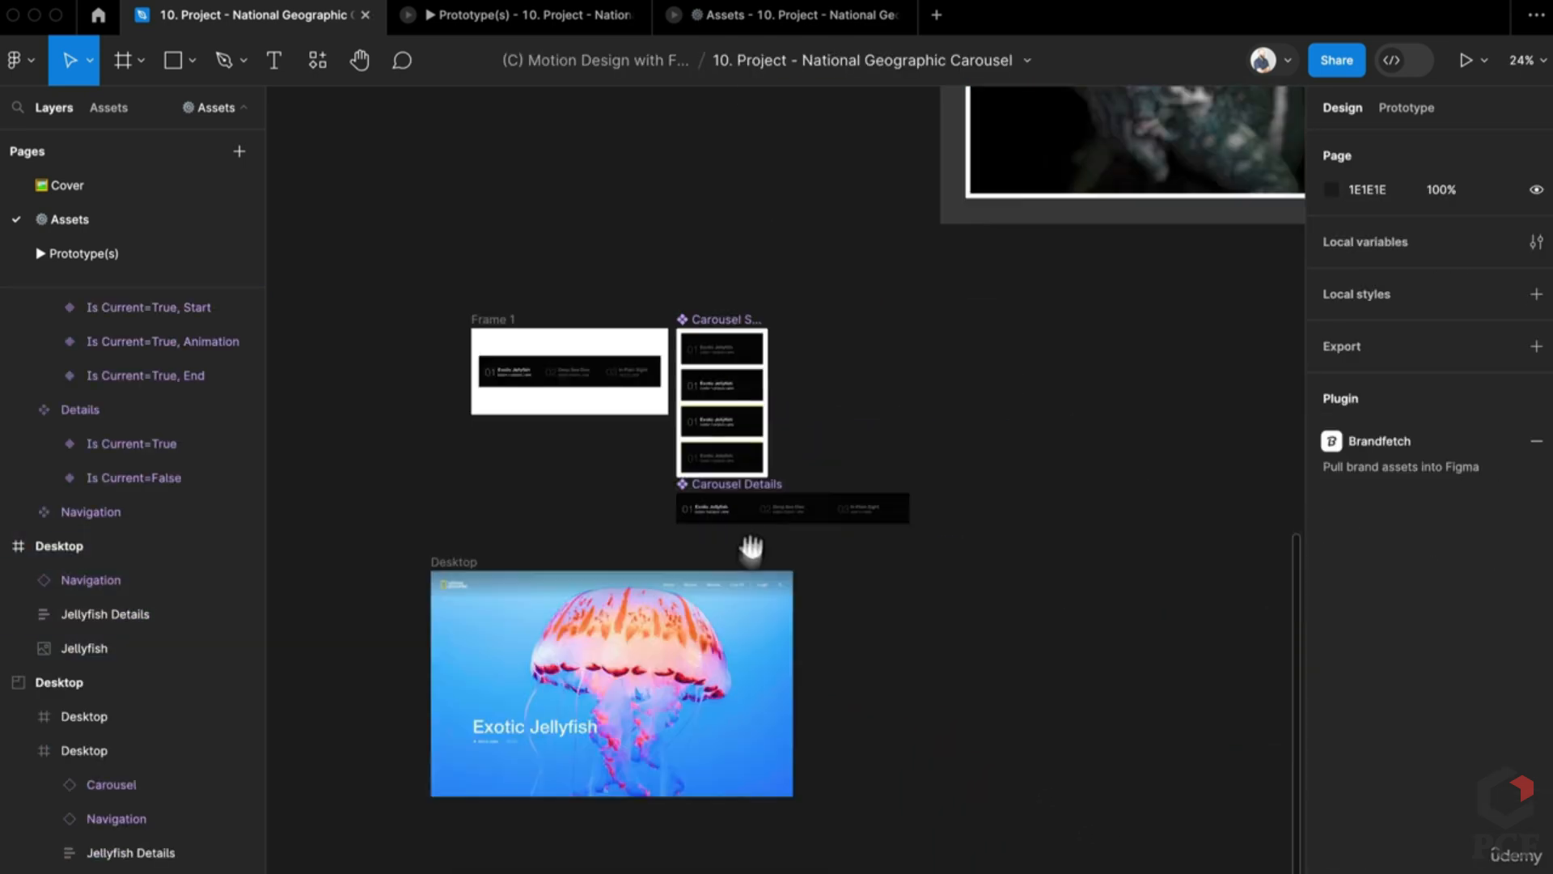
# Step: Alt-drag copies of the whale shark and lizard slides beside the jellyfish frame
pyautogui.click(458, 479)
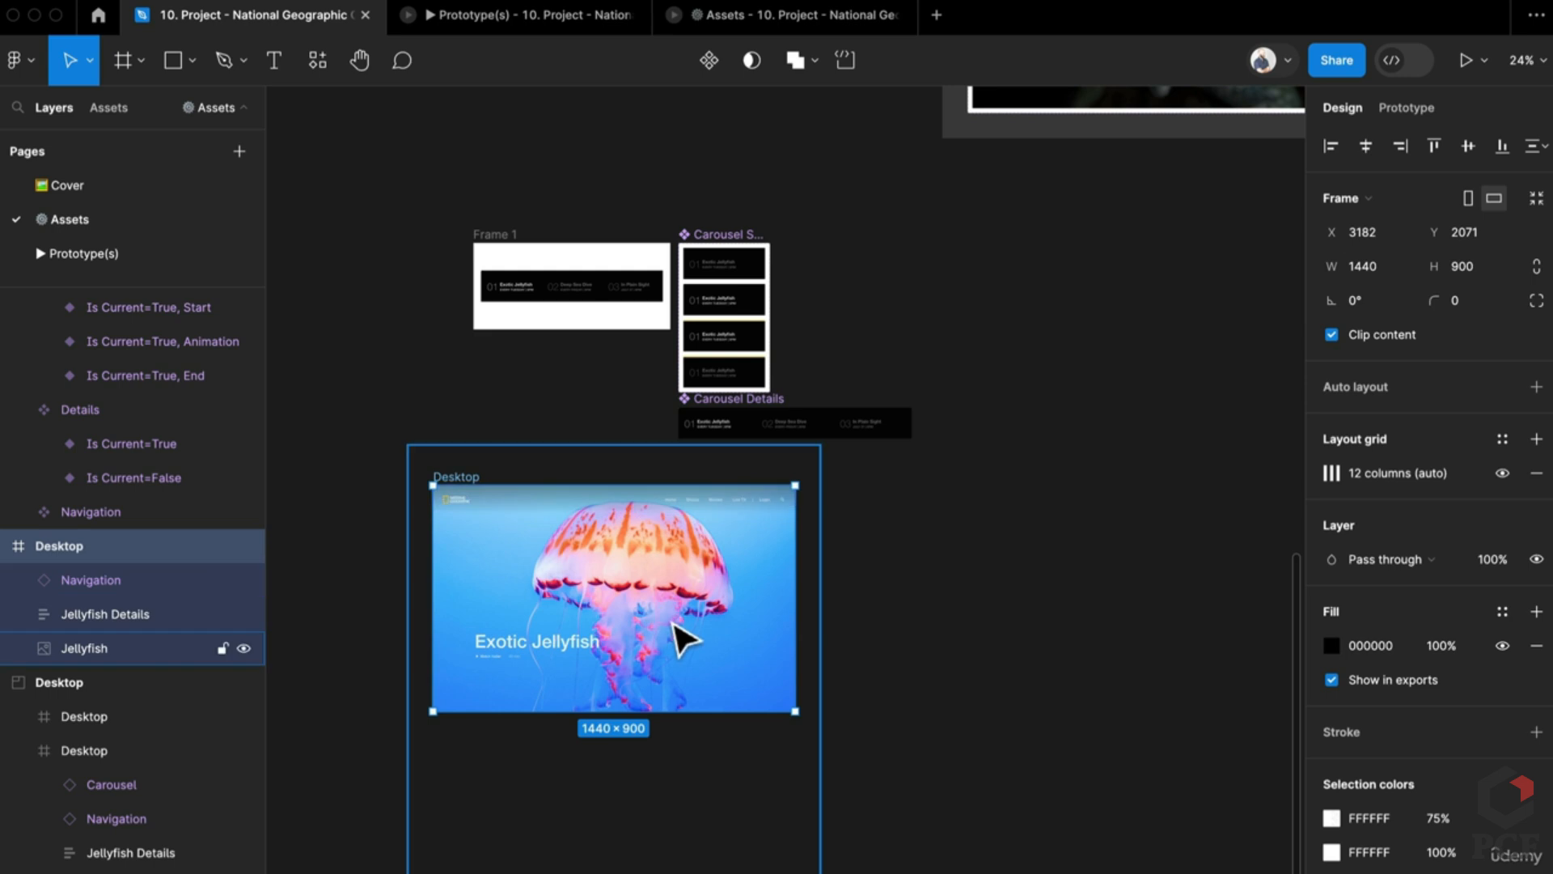
pyautogui.scroll(-4, 683, 634)
pyautogui.hscroll(3, 898, 645)
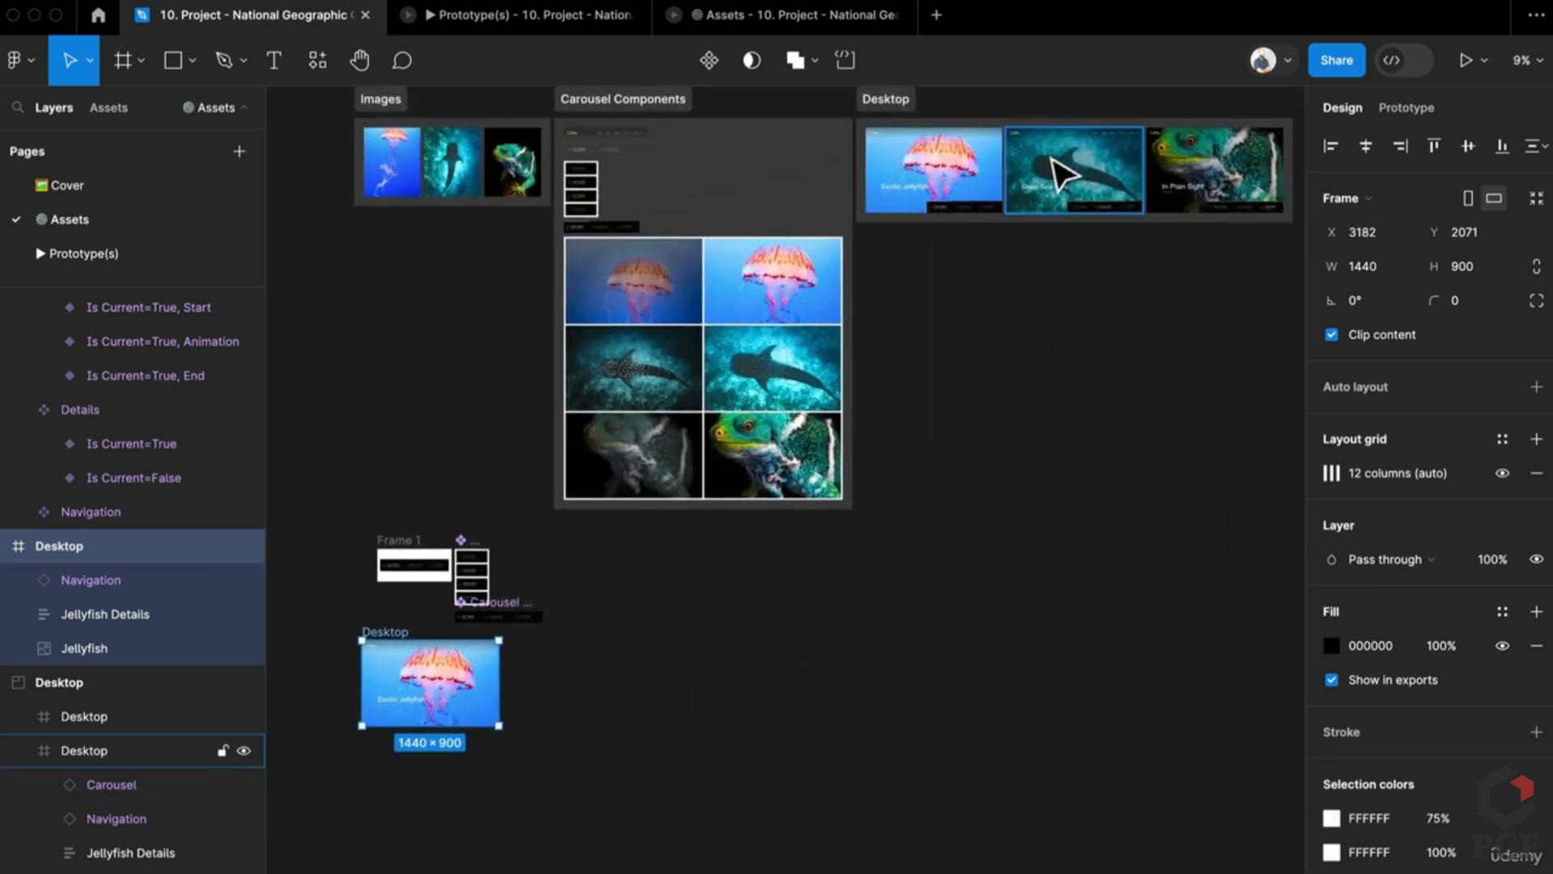
pyautogui.click(1060, 146)
pyautogui.keyDown('shift'); pyautogui.click(1189, 166); pyautogui.keyUp('shift')
pyautogui.moveTo(1189, 166); pyautogui.dragTo(732, 684)
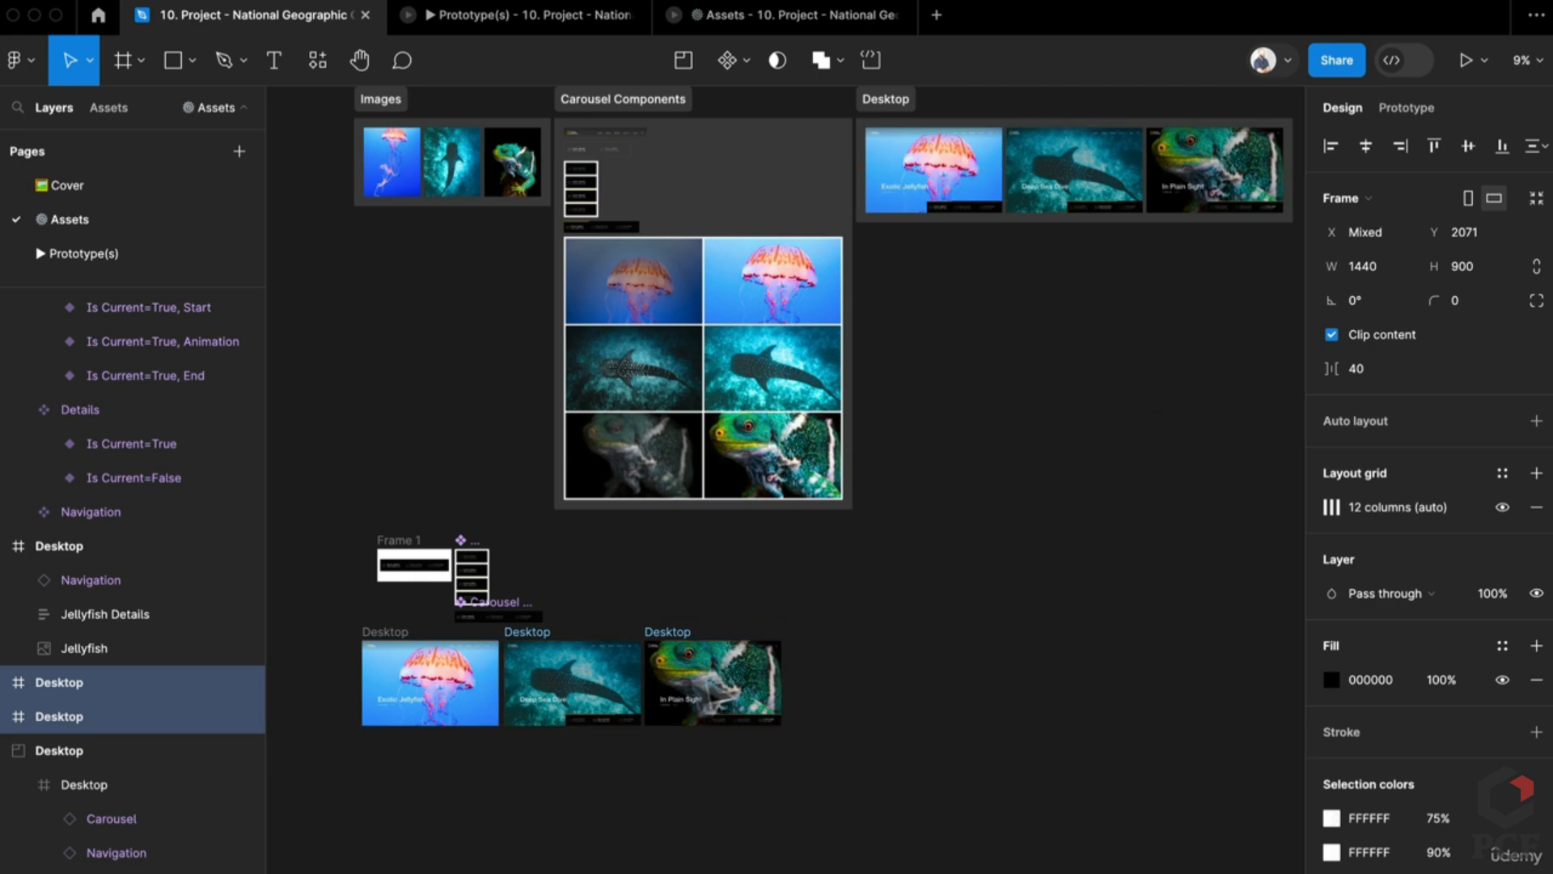
pyautogui.scroll(5, 545, 696)
# Step: Remove the old carousels from the Deep Sea Dive and In Plain Sight frames
pyautogui.scroll(-2, 794, 794)
pyautogui.click(915, 862)
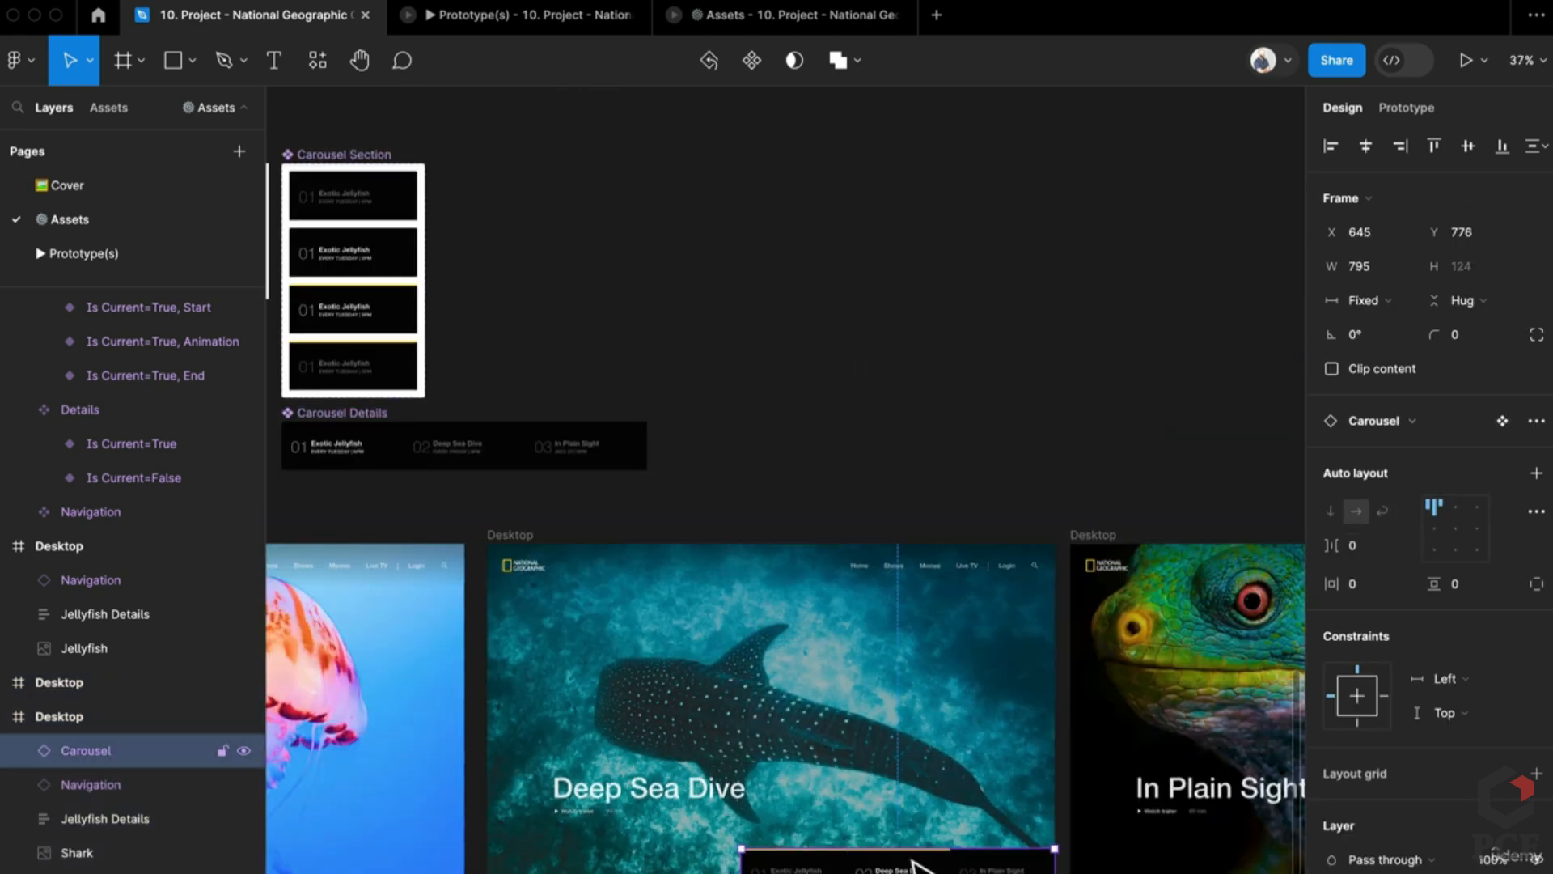
pyautogui.scroll(-1, 1195, 862)
pyautogui.hscroll(5, 1196, 862)
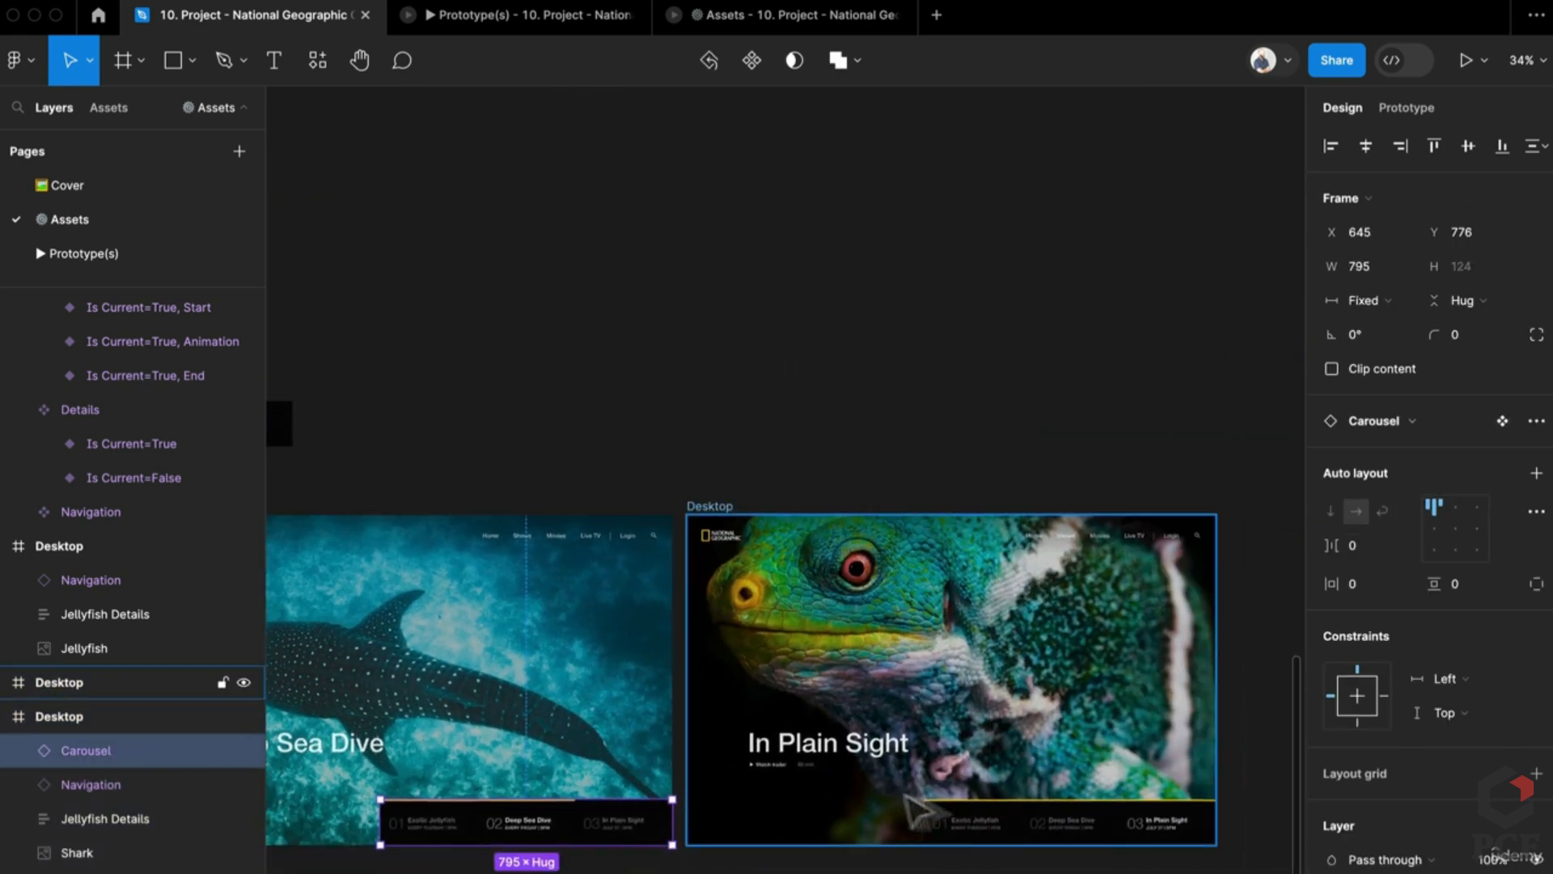
pyautogui.keyDown('shift'); pyautogui.click(1068, 823); pyautogui.keyUp('shift')
pyautogui.press('Escape')
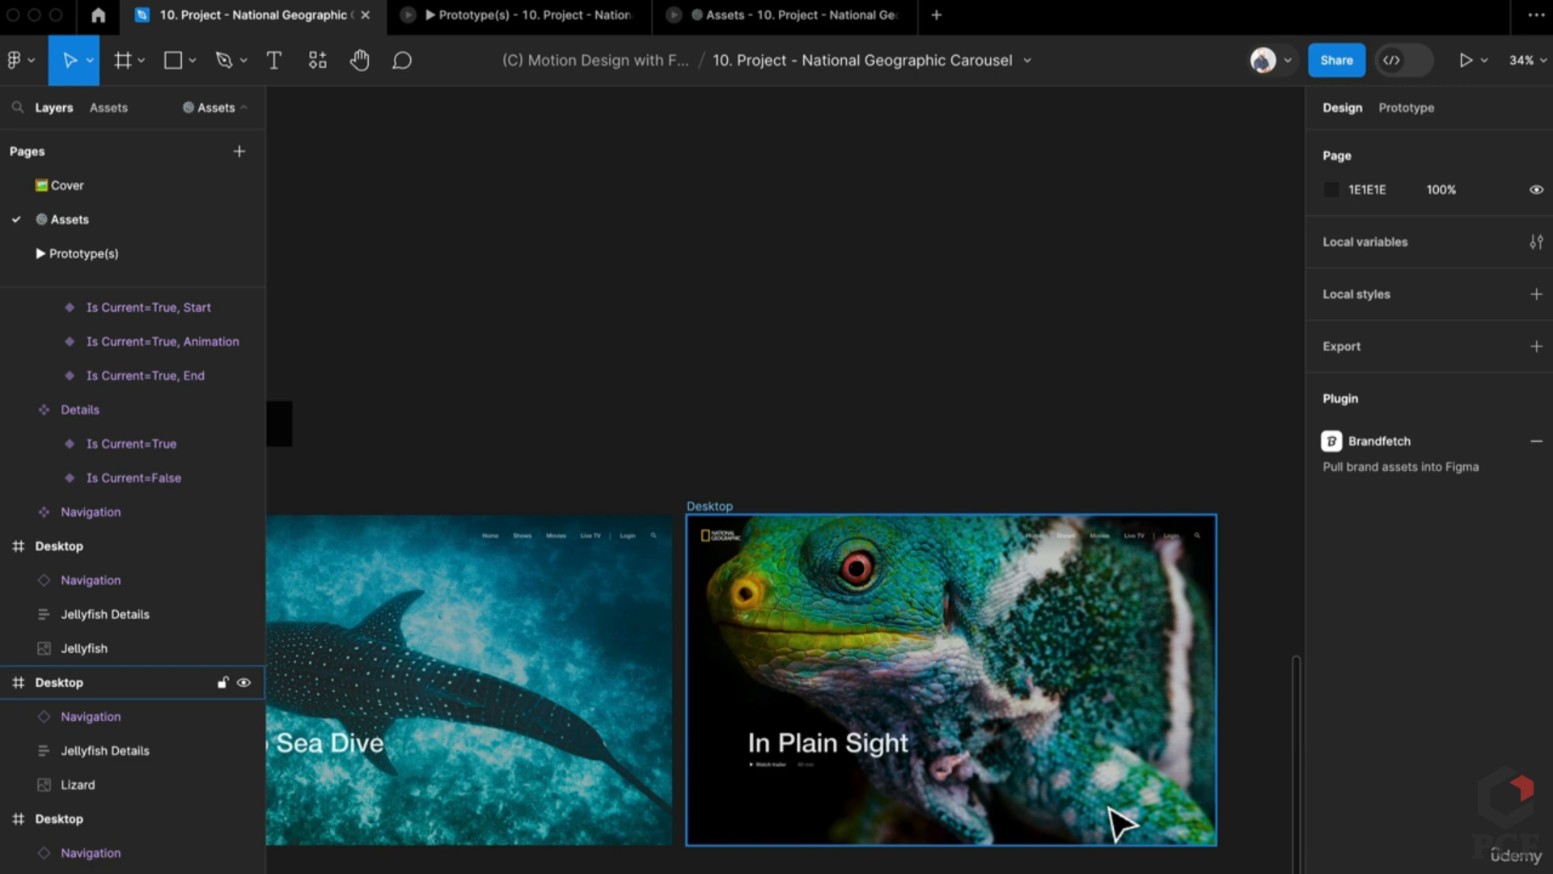
pyautogui.scroll(-4, 1104, 813)
pyautogui.hscroll(-3, 753, 550)
# Step: Place a Carousel Details instance in the jellyfish frame and check the other frames' Carousel Details
pyautogui.moveTo(769, 482); pyautogui.dragTo(809, 693)
pyautogui.scroll(5, 722, 703)
pyautogui.click(818, 699)
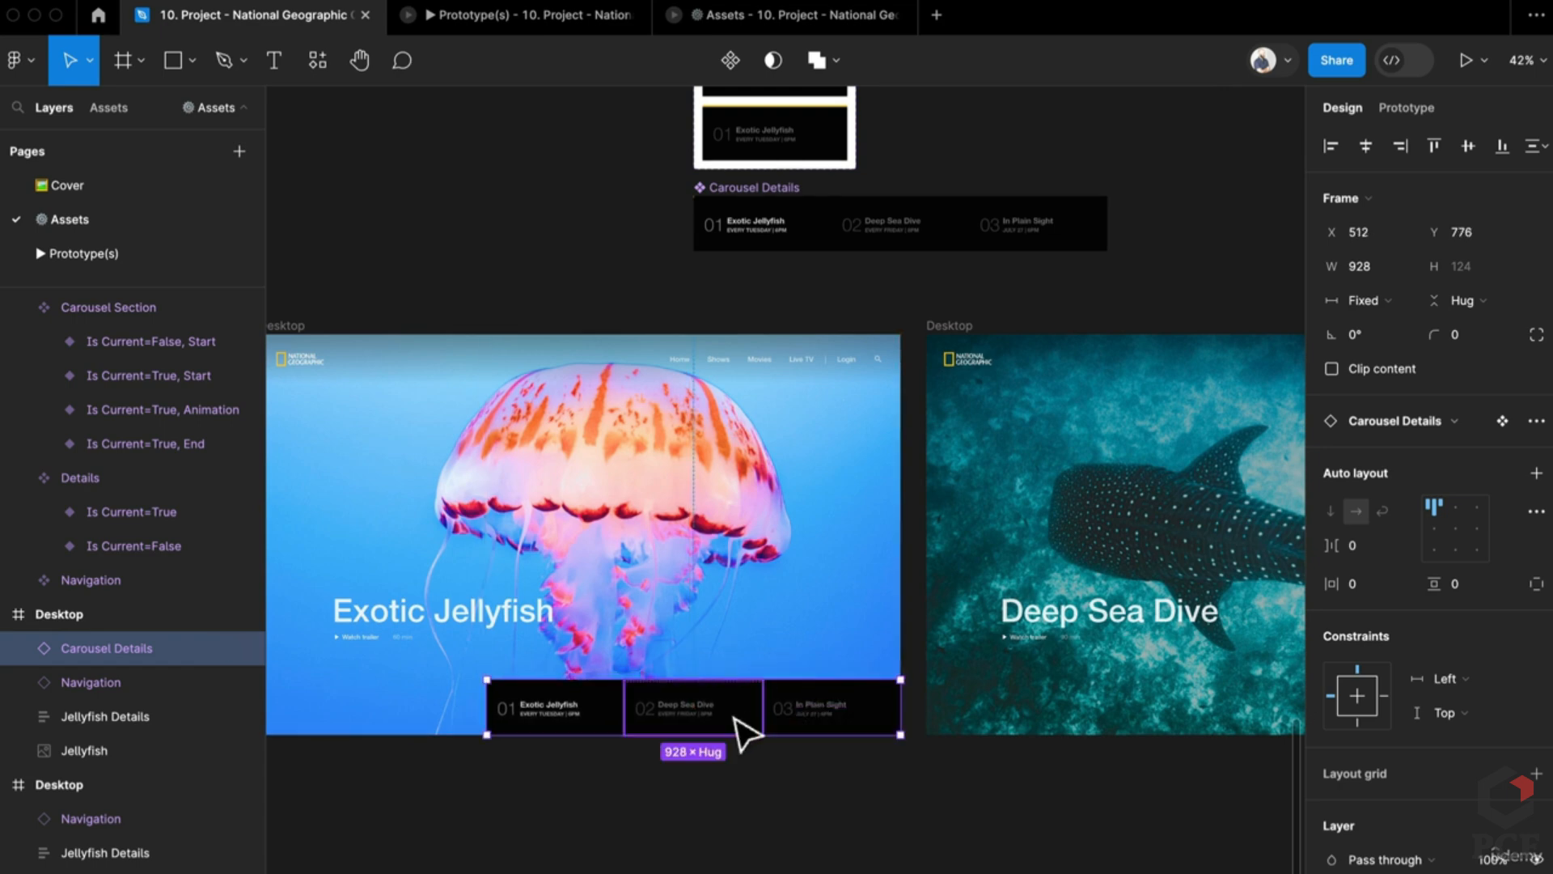
pyautogui.moveTo(942, 783); pyautogui.dragTo(688, 755)
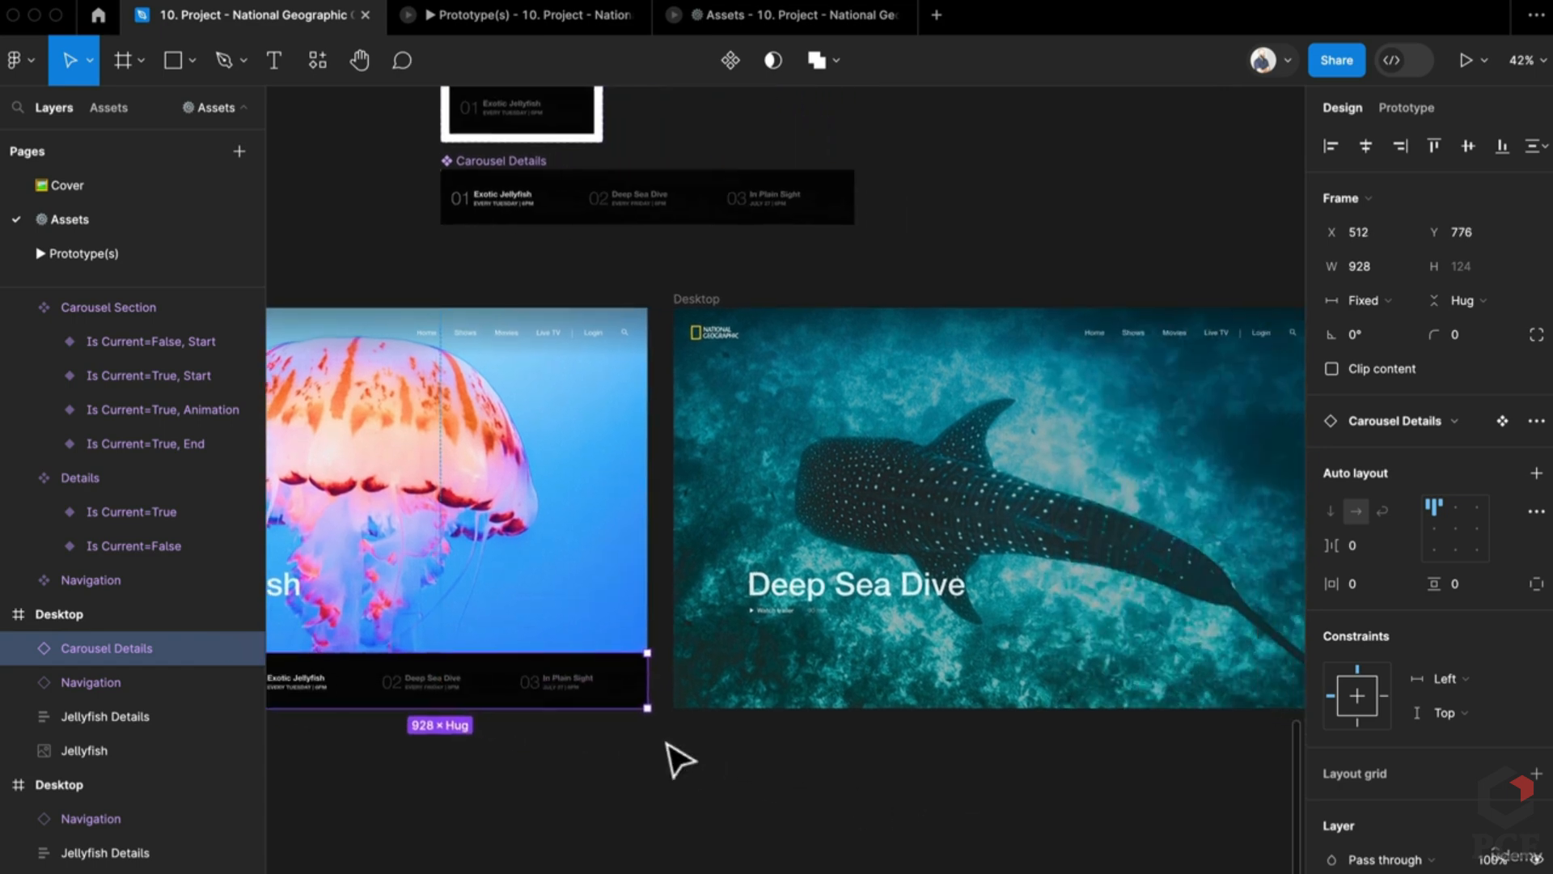
pyautogui.click(966, 649)
pyautogui.click(1034, 660)
pyautogui.hscroll(5, 1034, 659)
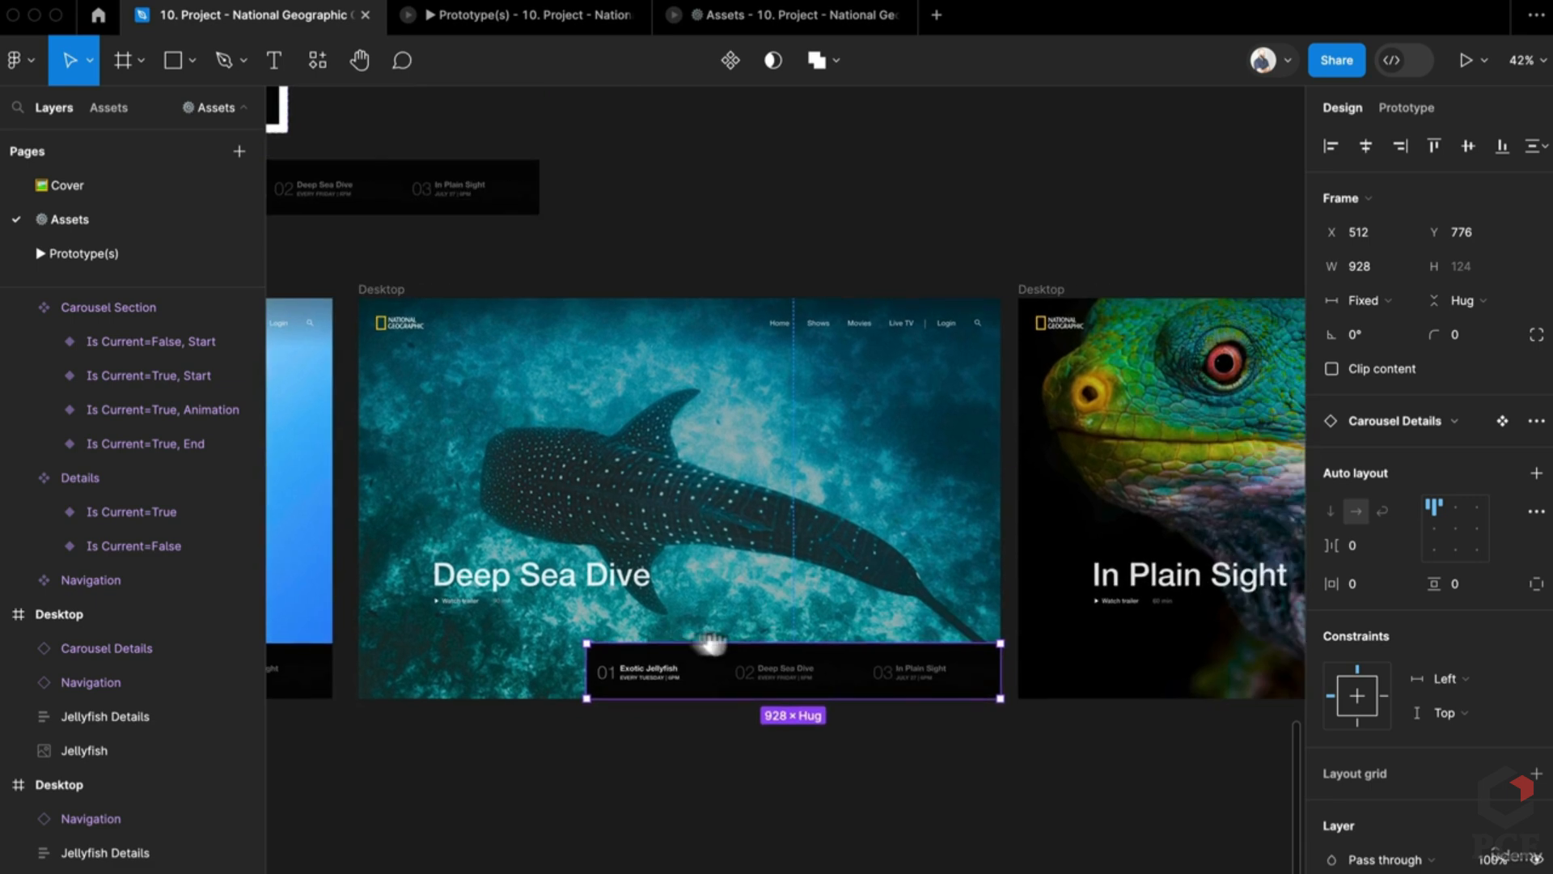
pyautogui.click(1120, 675)
pyautogui.click(1116, 662)
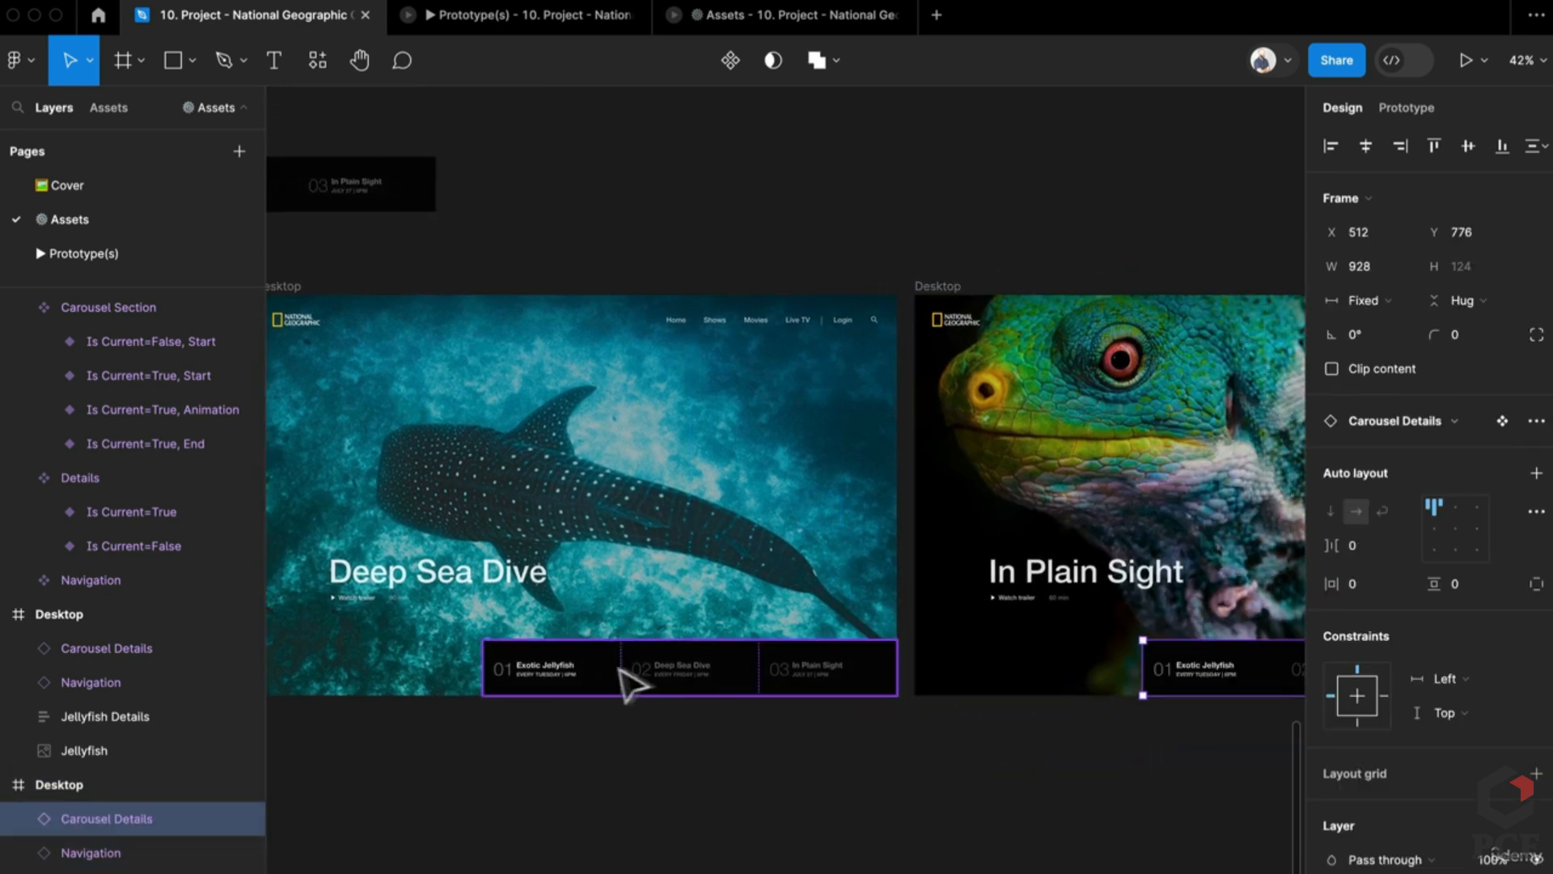
pyautogui.click(566, 669)
# Step: In the Deep Sea Dive carousel, set Exotic Jellyfish to End and Deep Sea Dive as current
pyautogui.click(499, 670)
pyautogui.scroll(5, 500, 671)
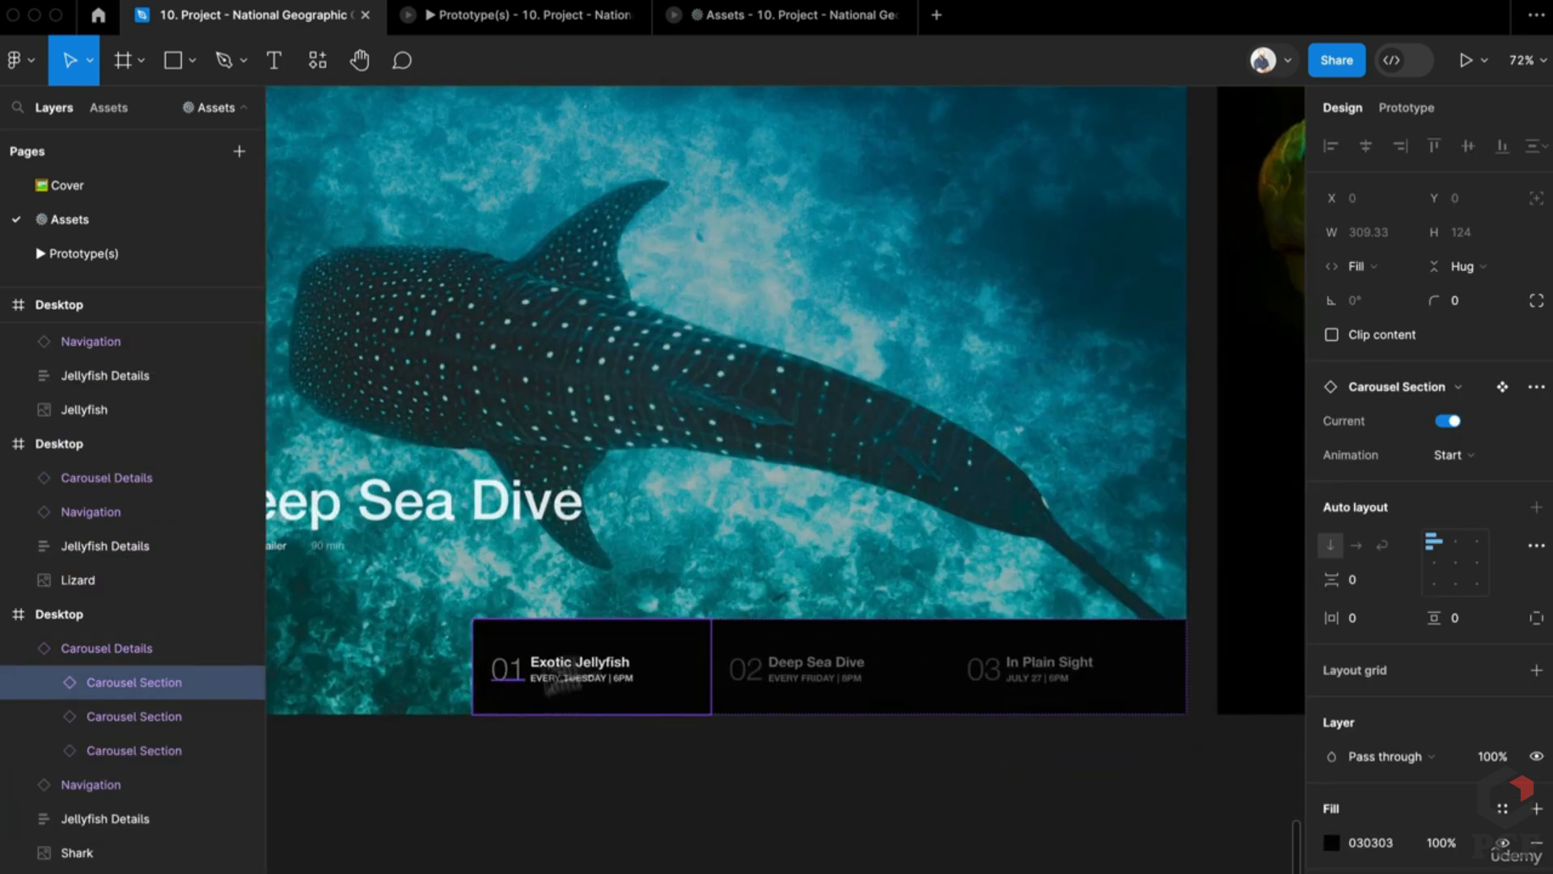
pyautogui.click(1437, 454)
pyautogui.click(1423, 510)
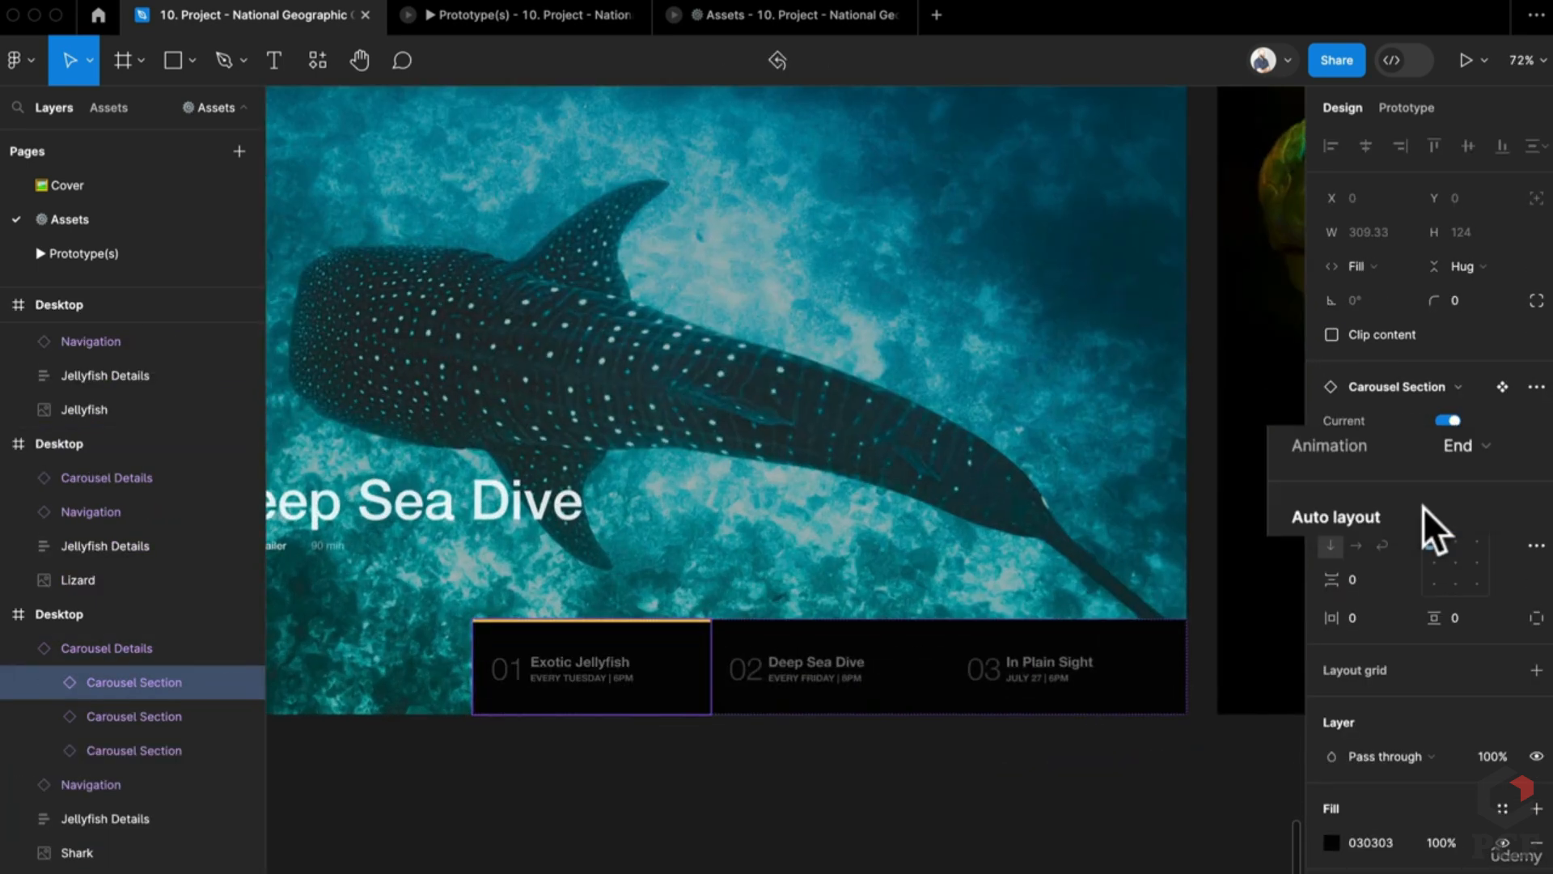
pyautogui.click(856, 678)
pyautogui.click(1447, 420)
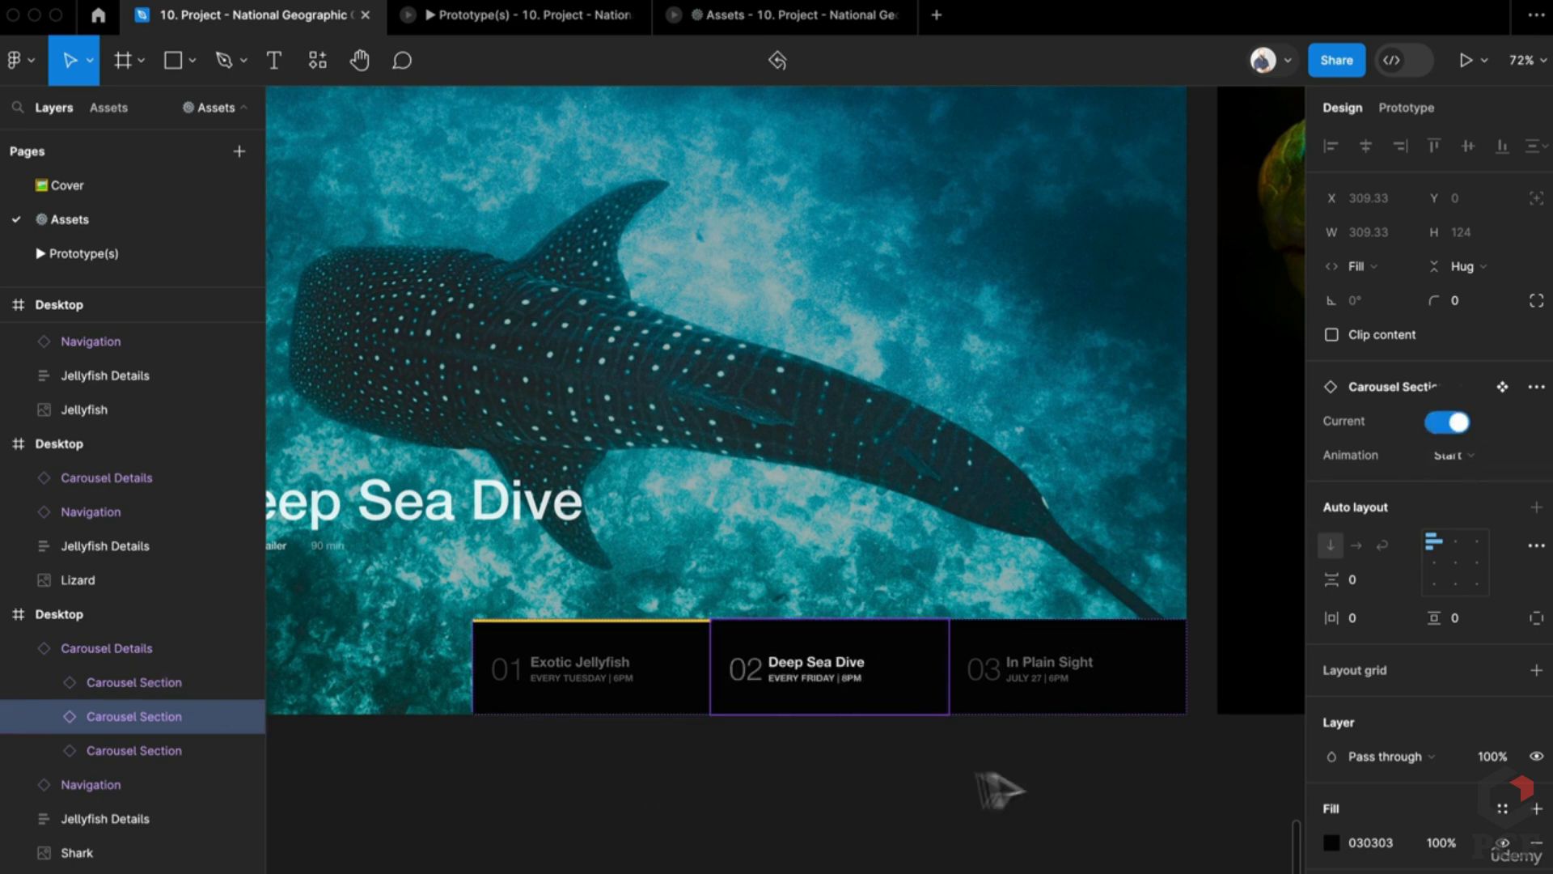
# Step: Select the lizard frame's first two carousel cards and change their animation state
pyautogui.hscroll(10, 1000, 789)
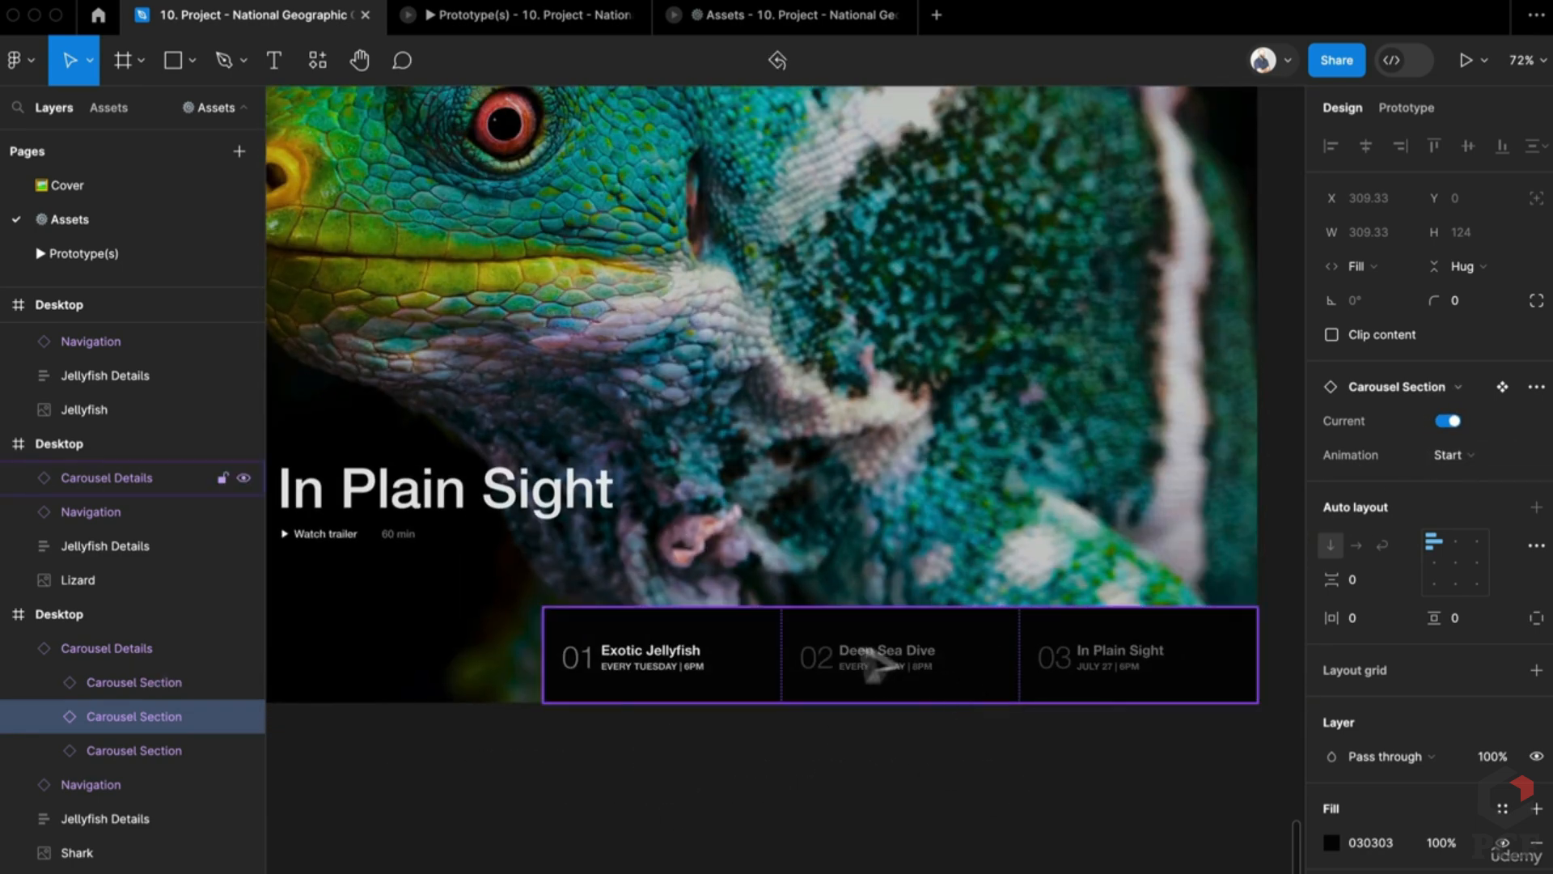
pyautogui.click(672, 668)
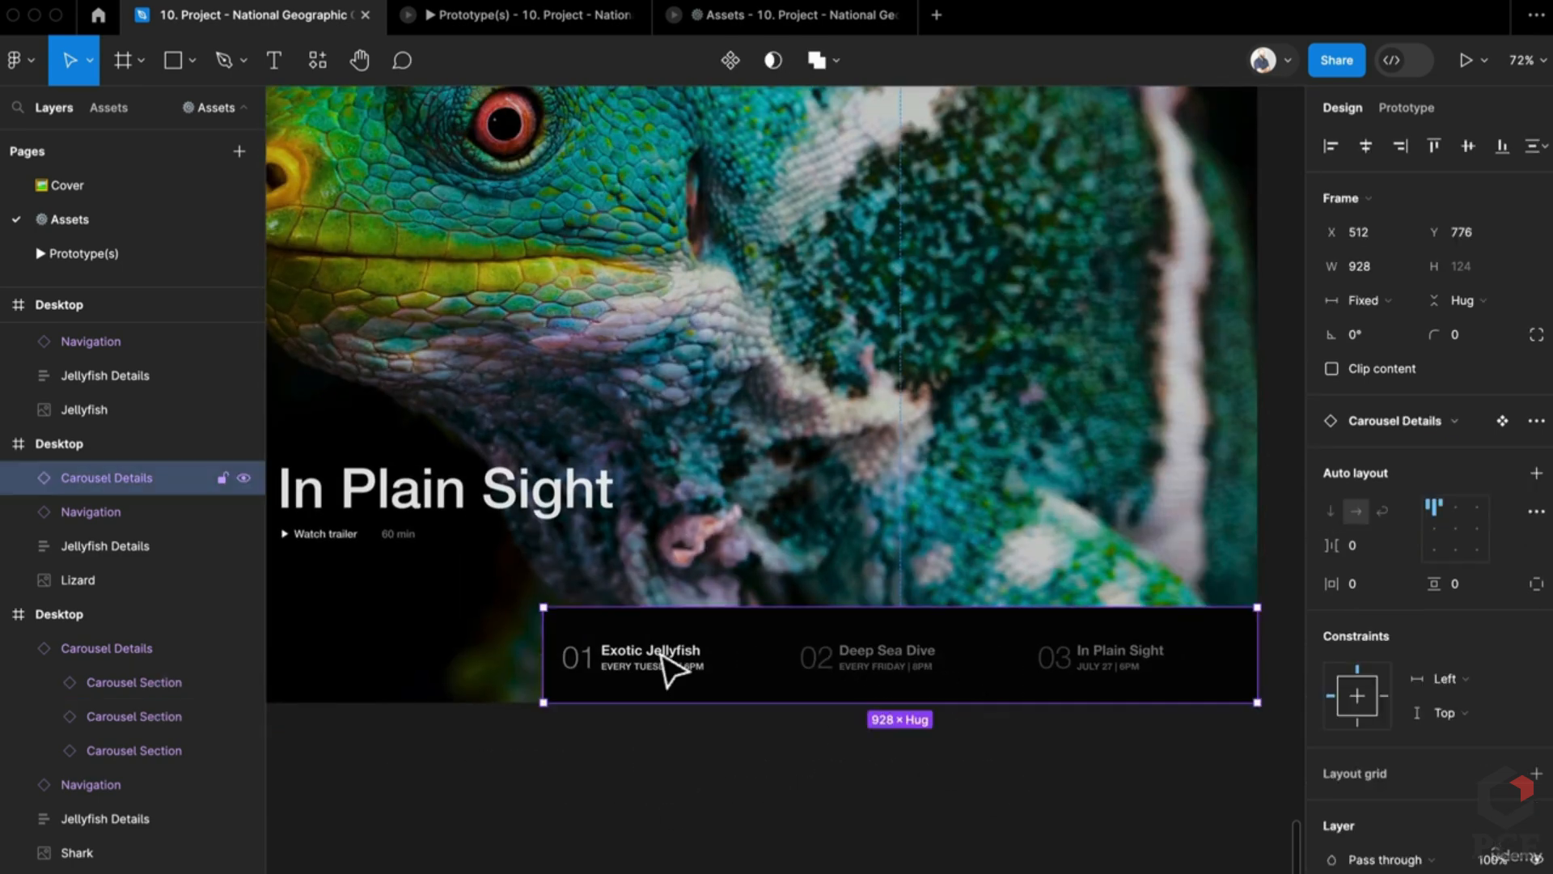
pyautogui.doubleClick(663, 655)
pyautogui.keyDown('shift'); pyautogui.click(895, 676); pyautogui.keyUp('shift')
pyautogui.click(1448, 445)
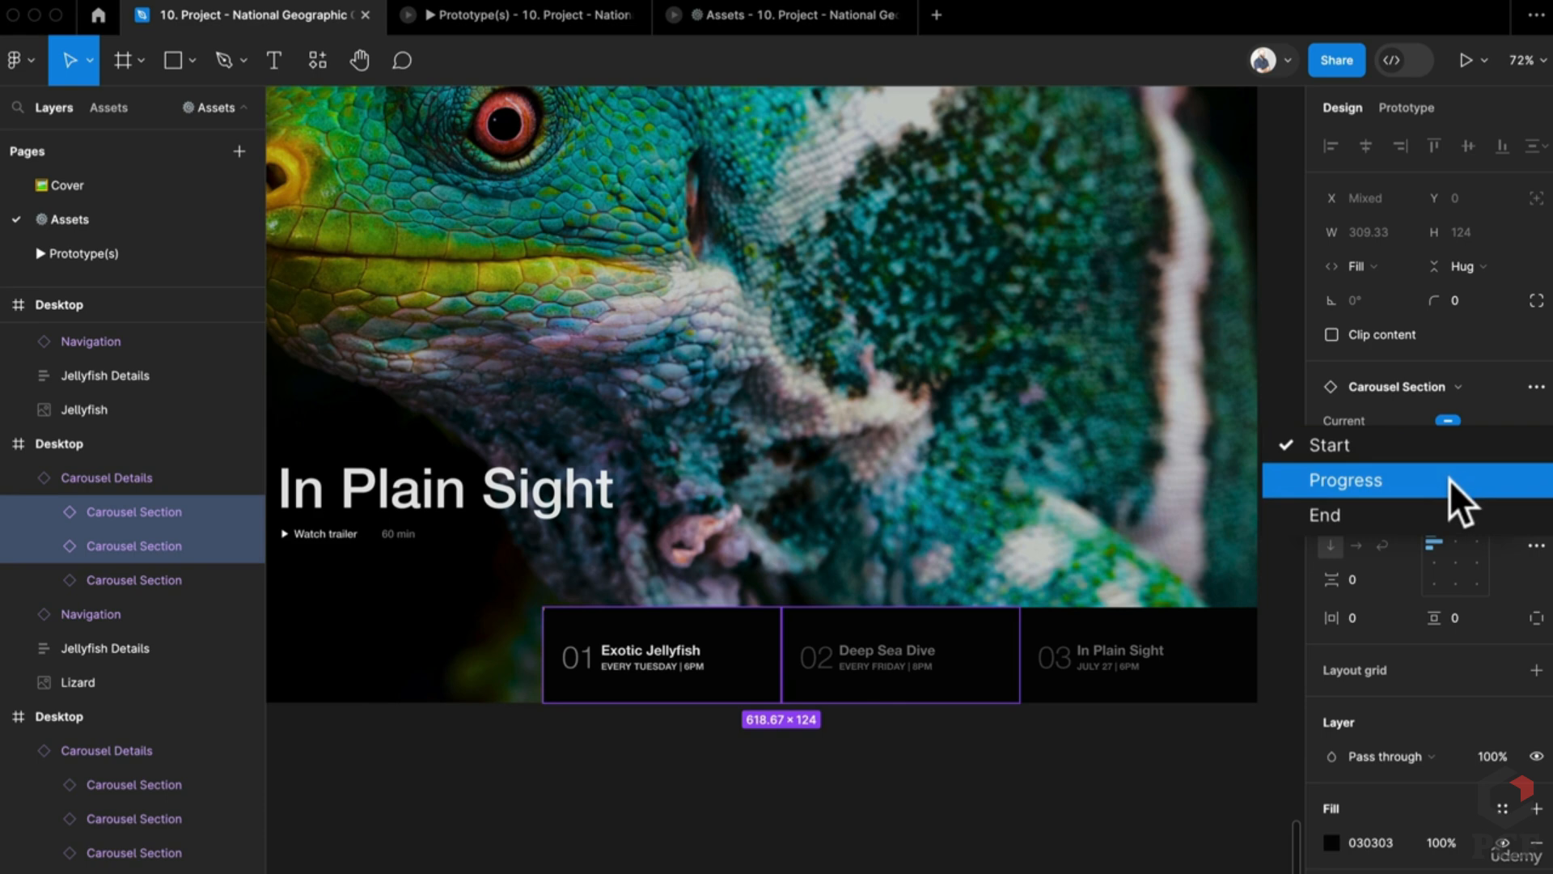
pyautogui.click(1435, 515)
pyautogui.click(1447, 421)
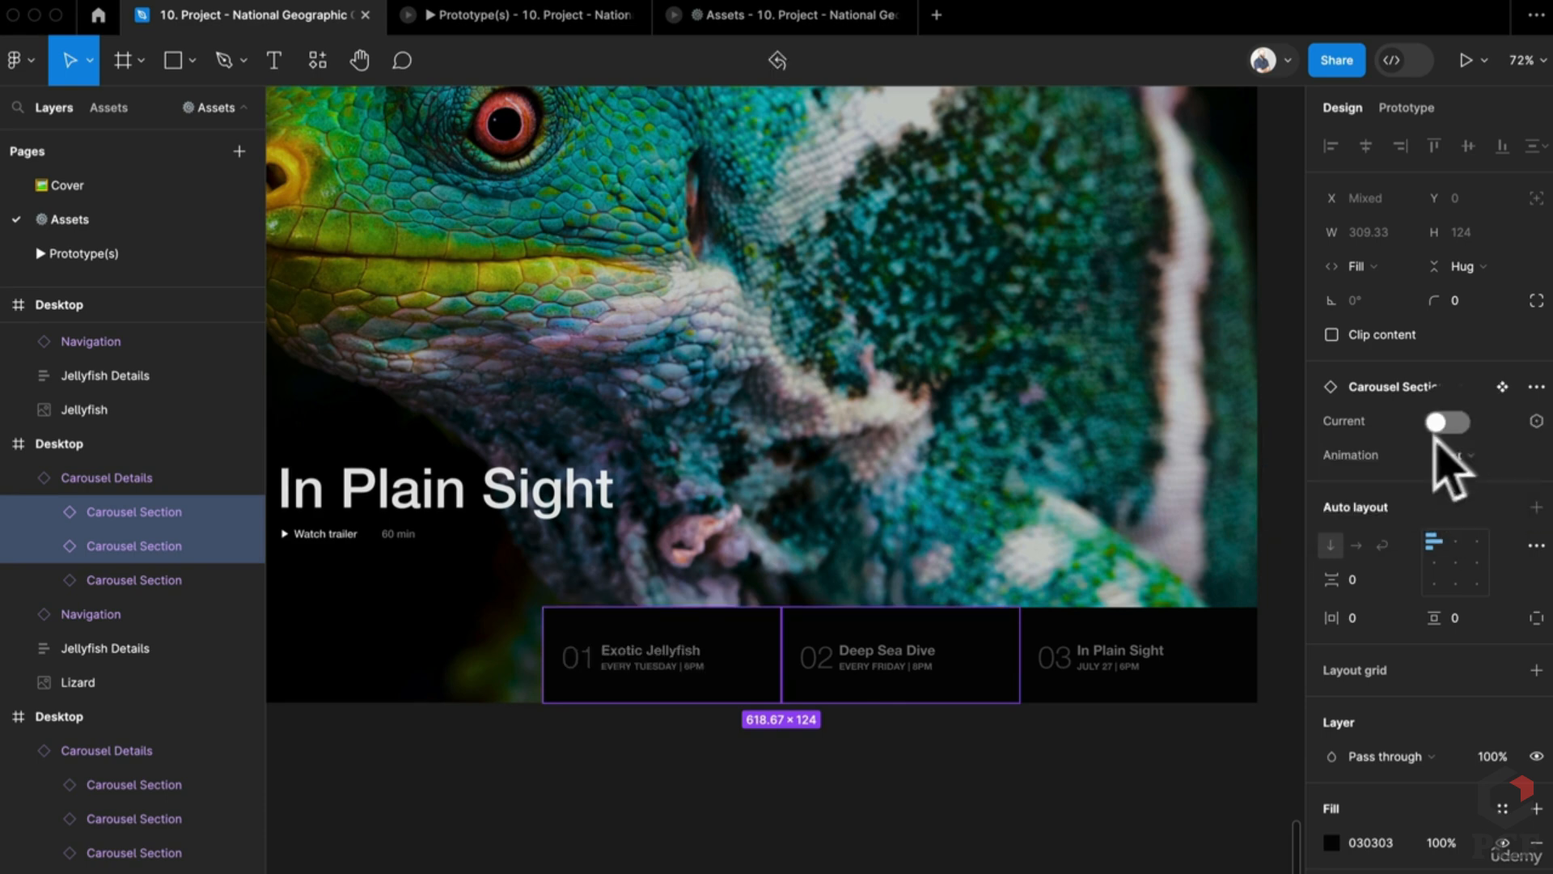
# Step: Set the lizard carousel's cards 01 and 02 to End and In Plain Sight as current
pyautogui.click(1158, 654)
pyautogui.click(849, 659)
pyautogui.keyDown('shift'); pyautogui.click(757, 665); pyautogui.keyUp('shift')
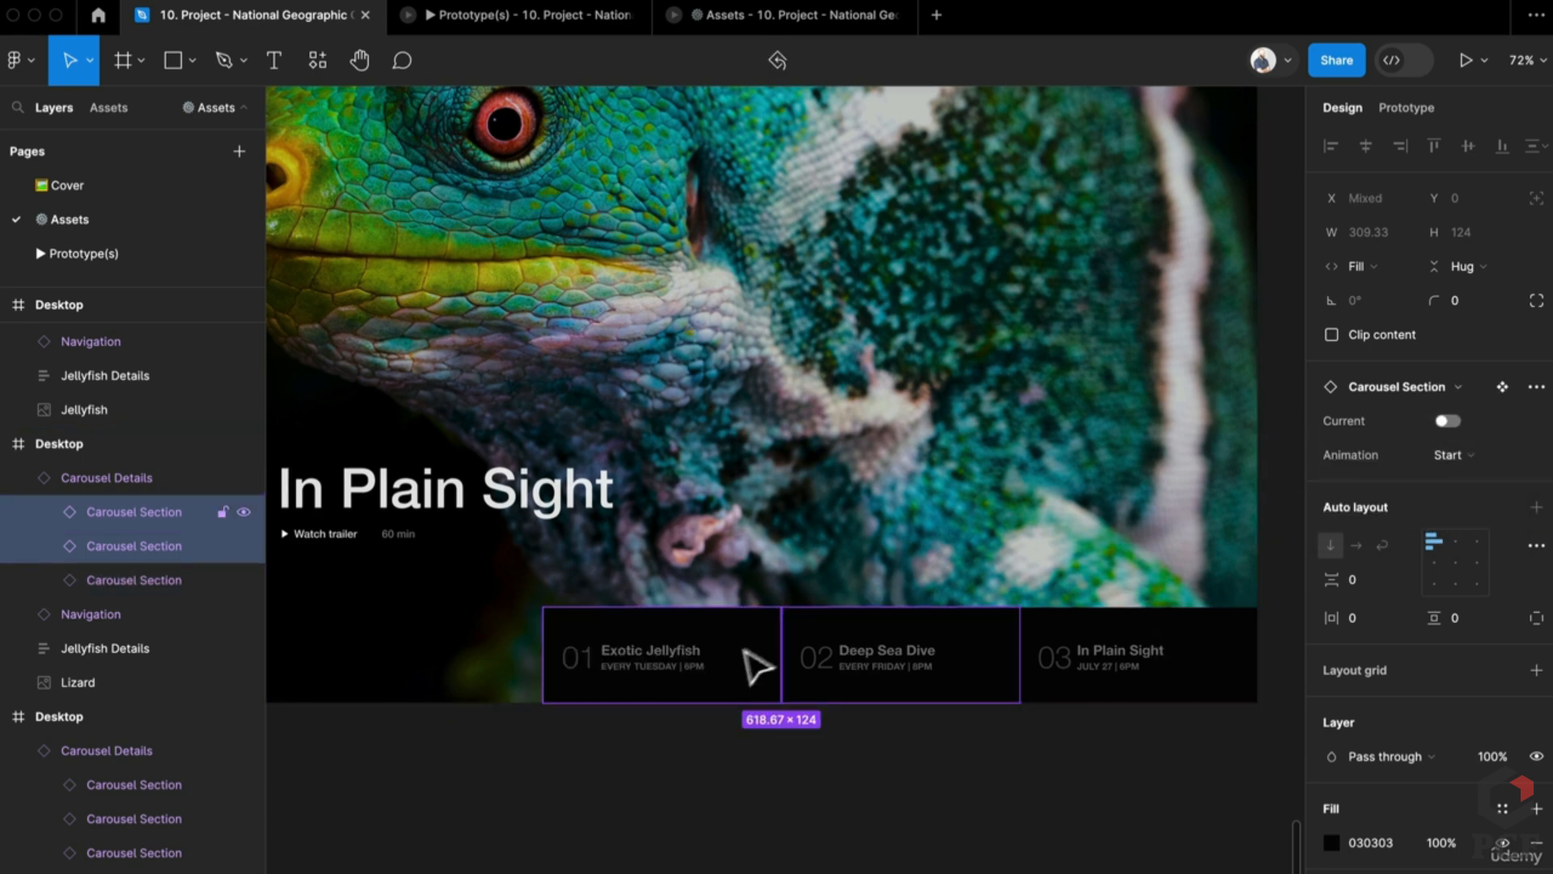
pyautogui.click(1442, 421)
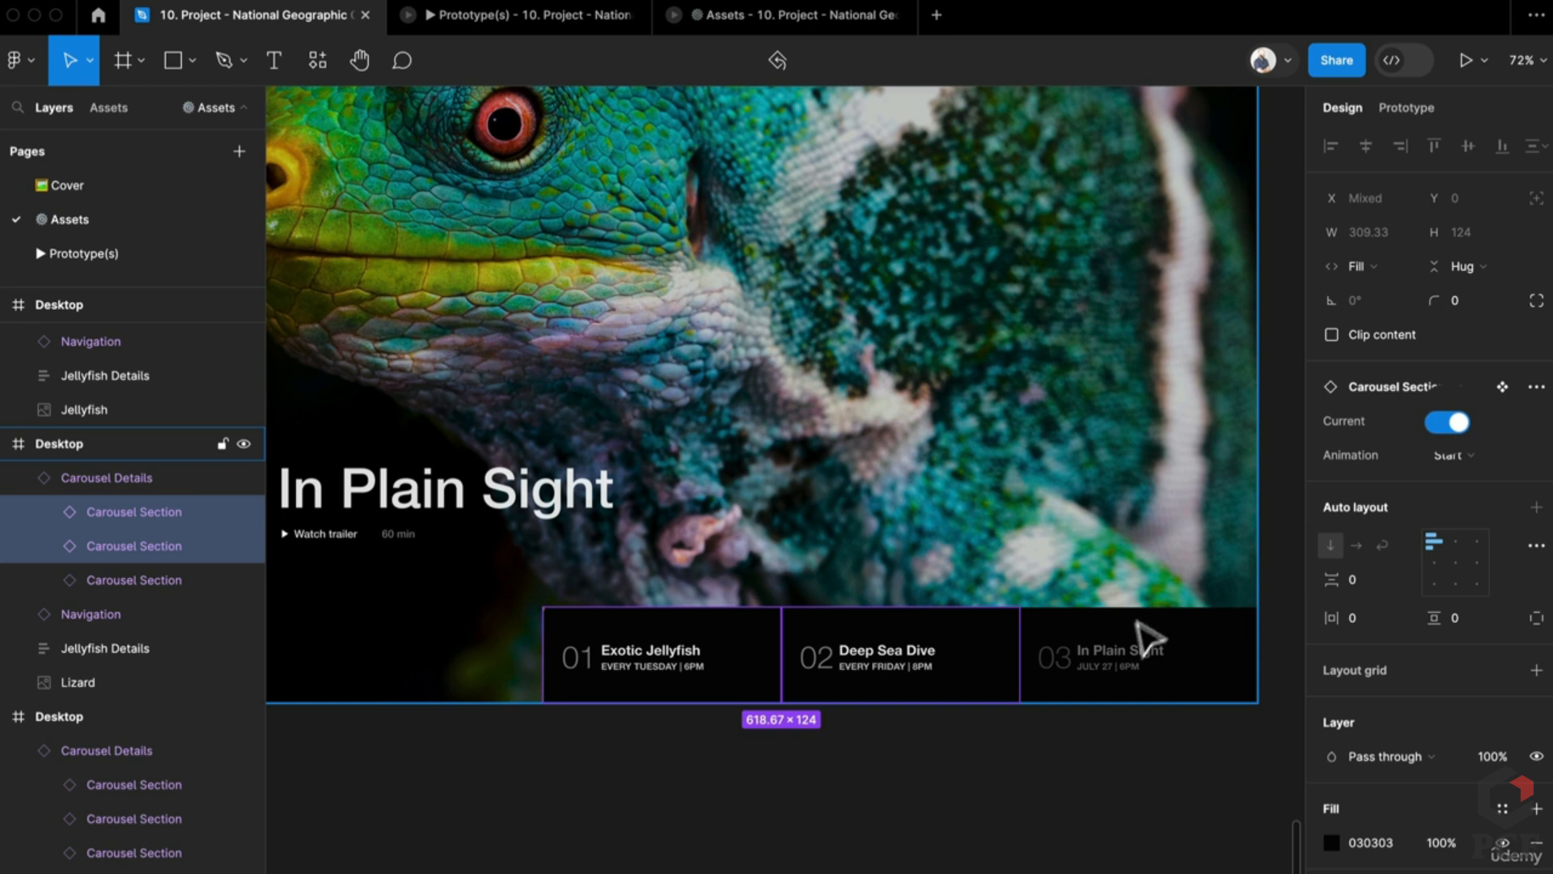
pyautogui.click(1447, 456)
pyautogui.click(1404, 513)
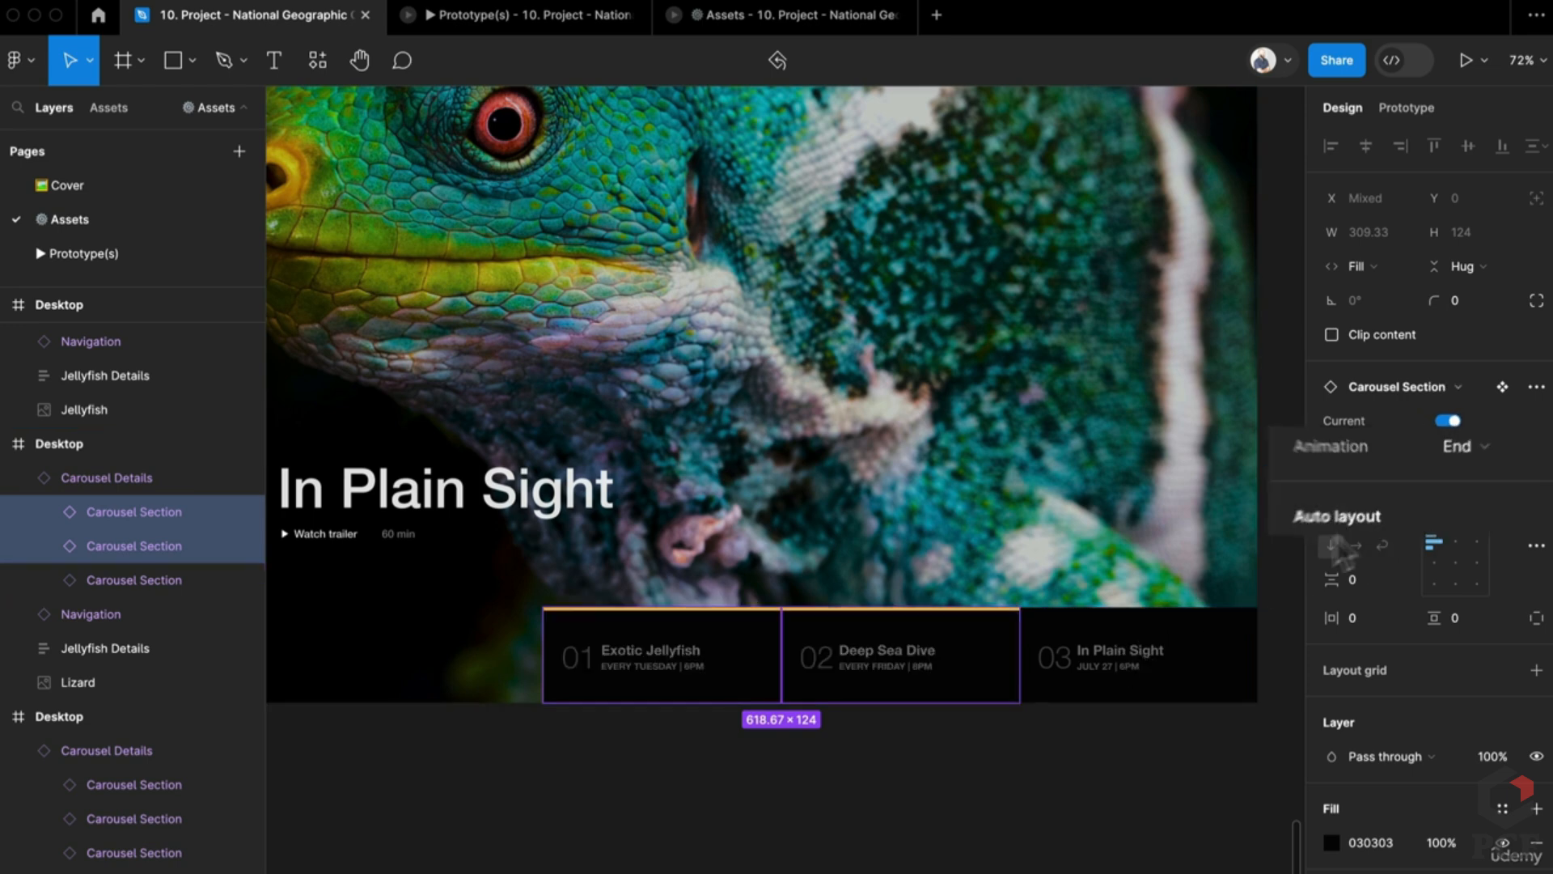
pyautogui.click(1449, 421)
pyautogui.click(1448, 422)
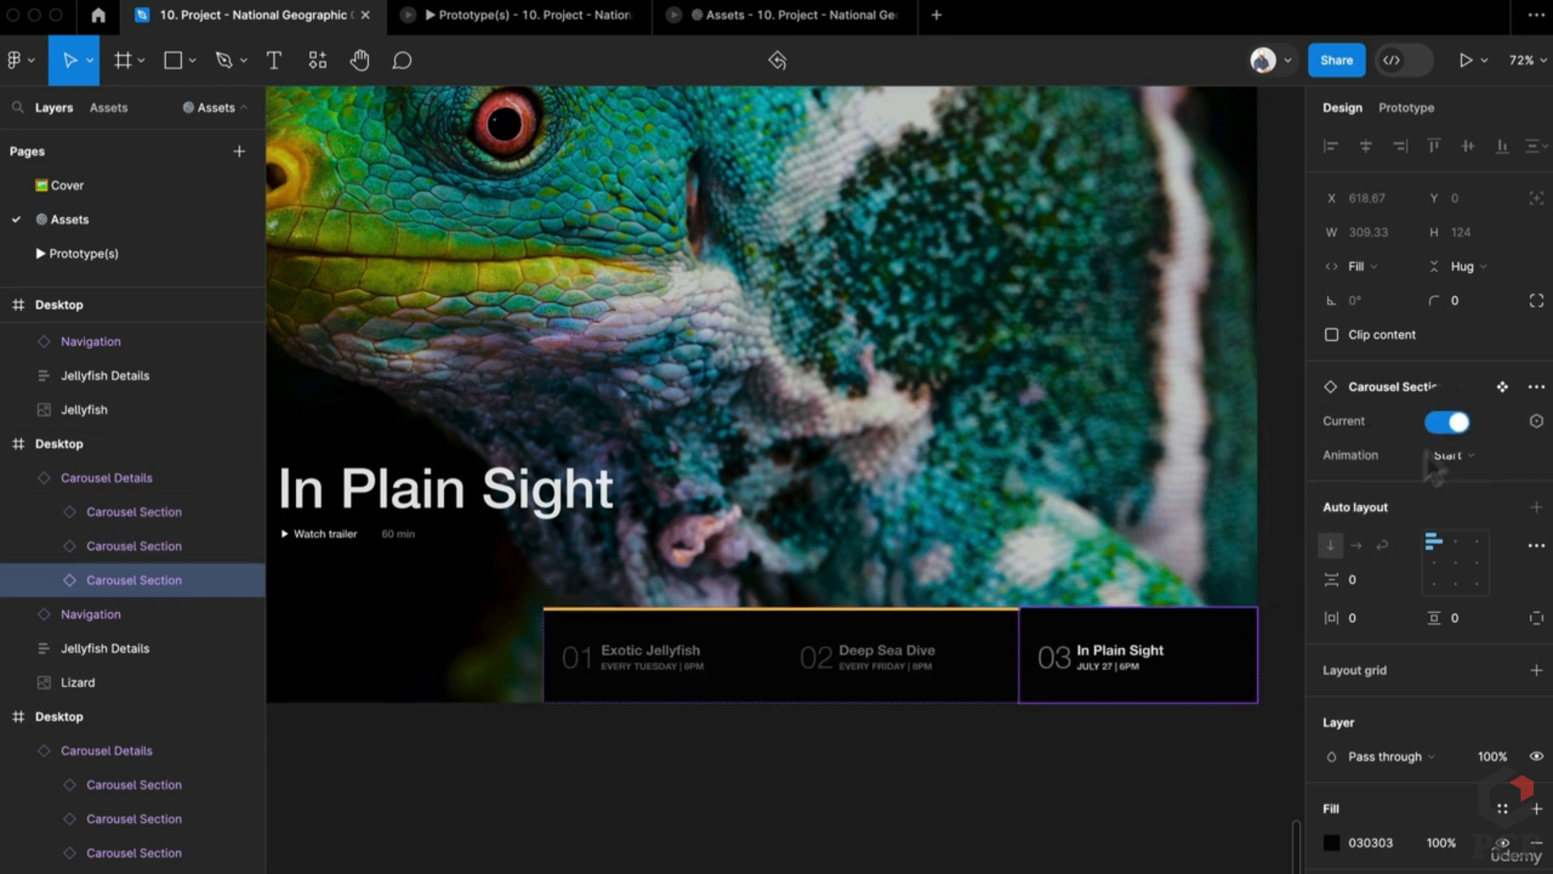
pyautogui.click(1039, 765)
pyautogui.scroll(-5, 1039, 765)
pyautogui.scroll(2, 915, 789)
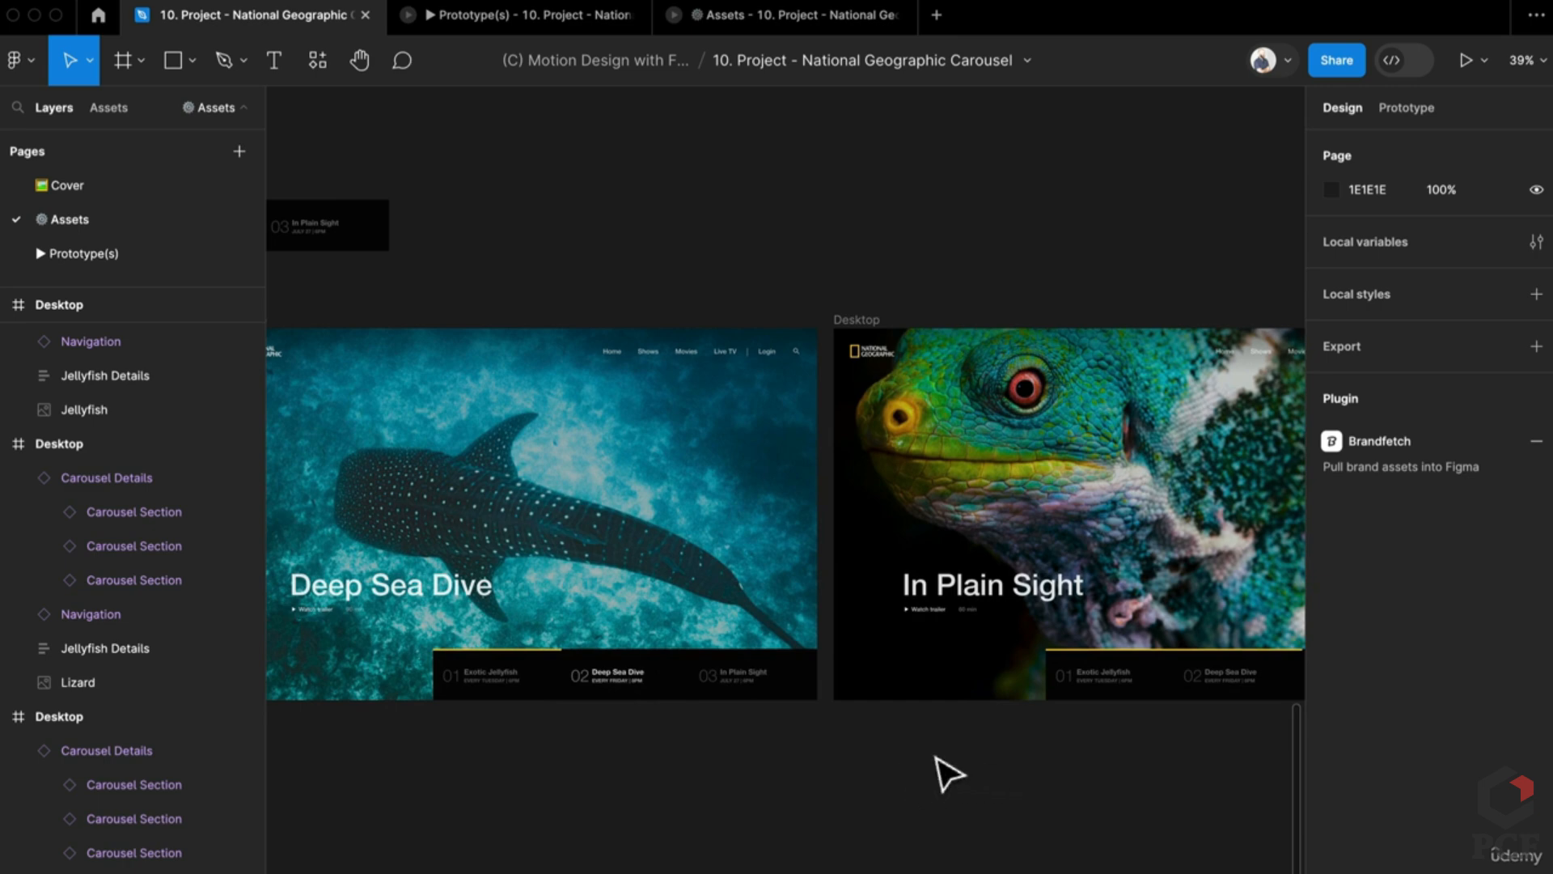
pyautogui.scroll(-1, 946, 773)
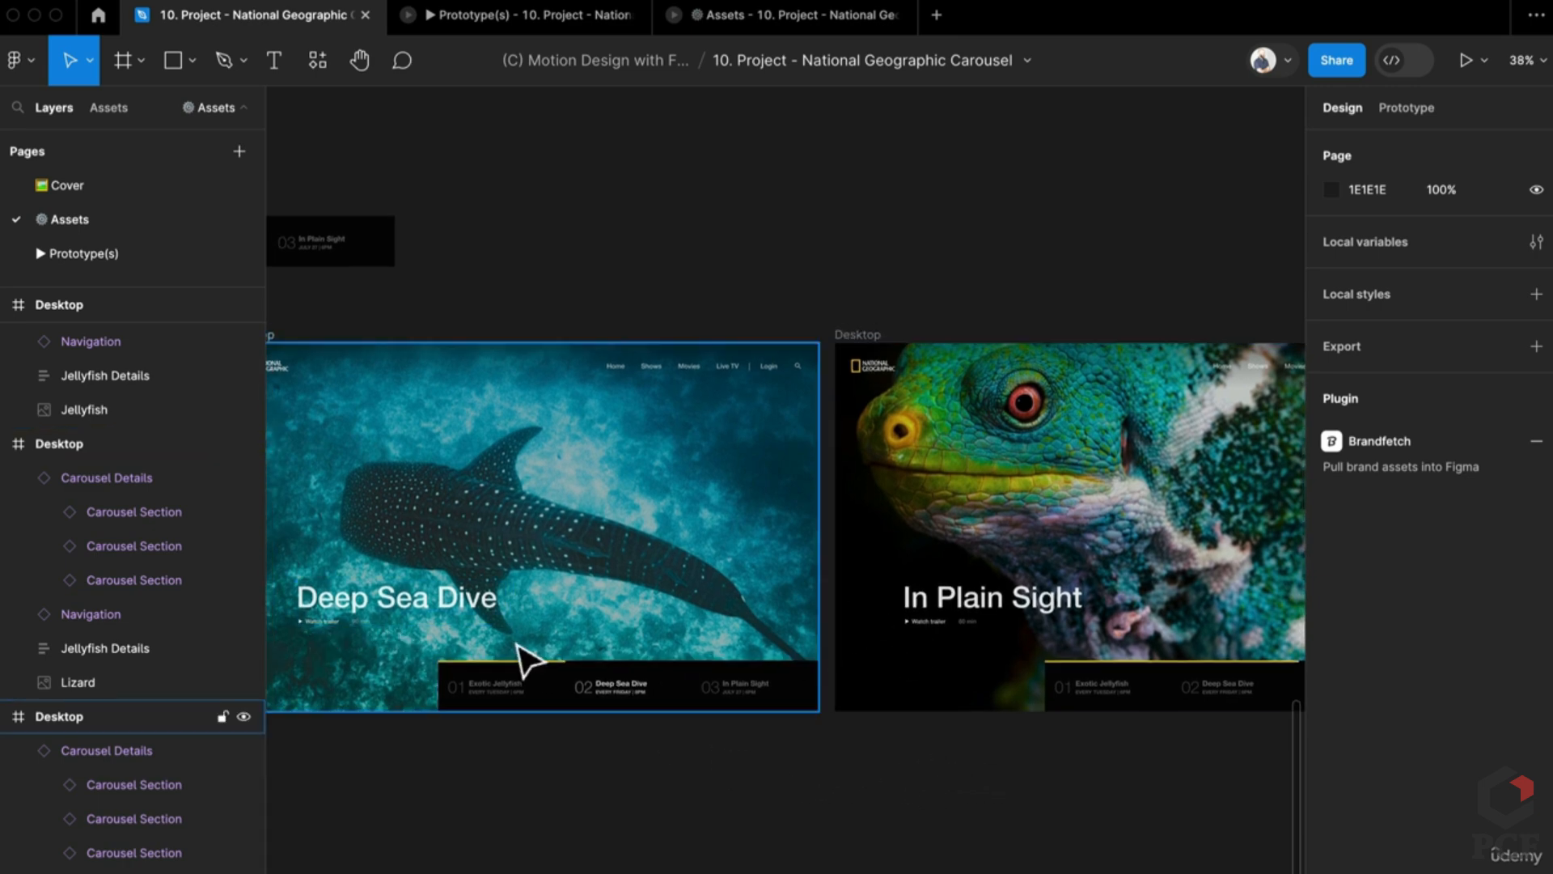
pyautogui.scroll(-3, 815, 635)
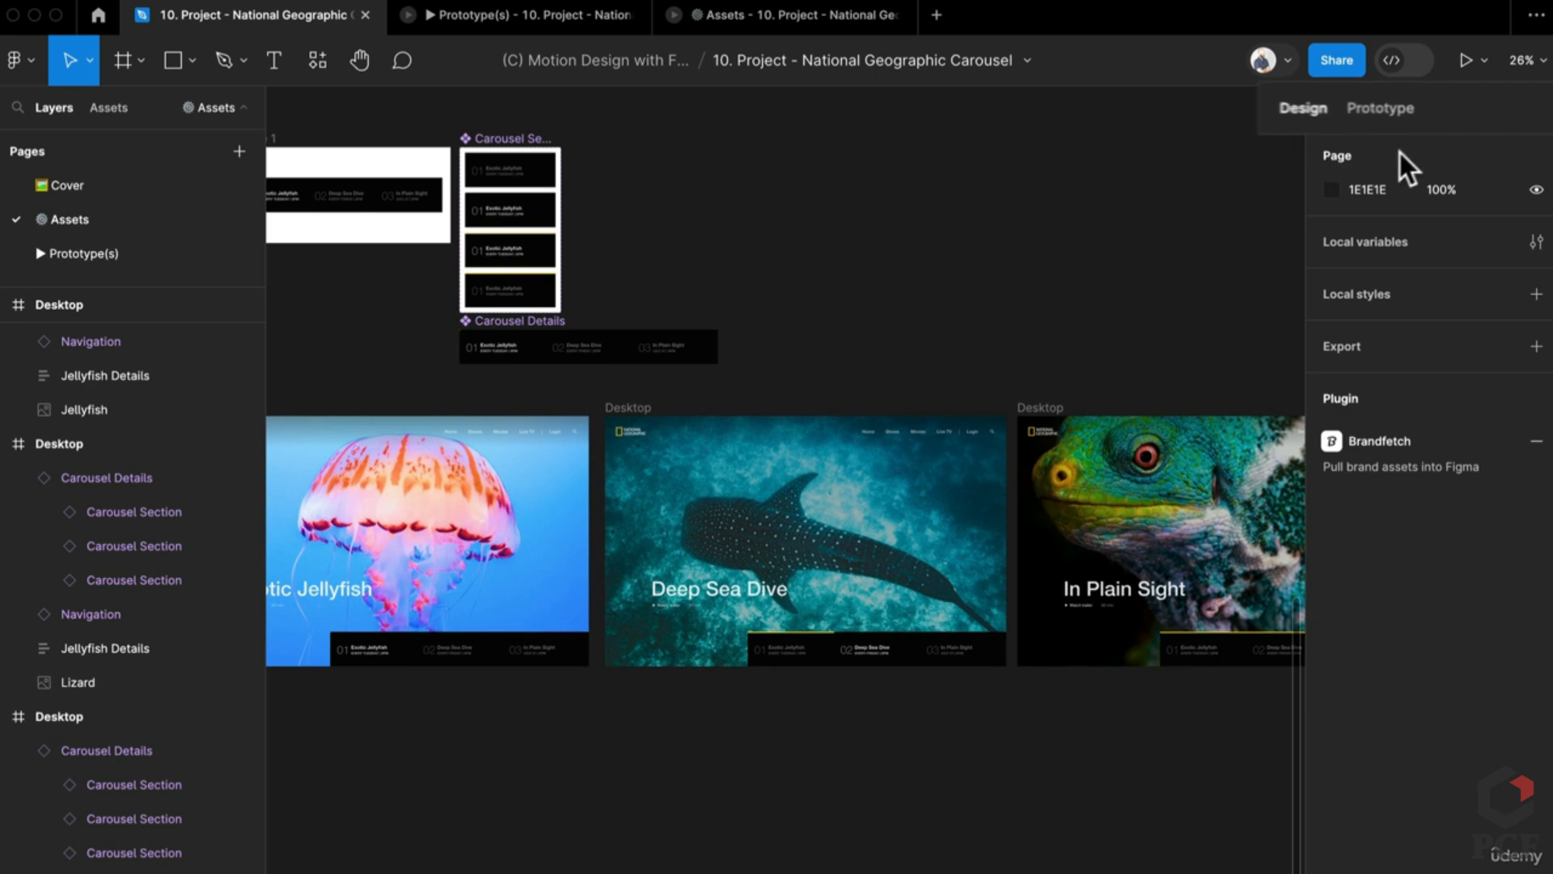
# Step: In Prototype mode, link the jellyfish frame to Deep Sea Dive with an After delay trigger
pyautogui.click(1367, 108)
pyautogui.hscroll(-5, 784, 486)
pyautogui.click(552, 499)
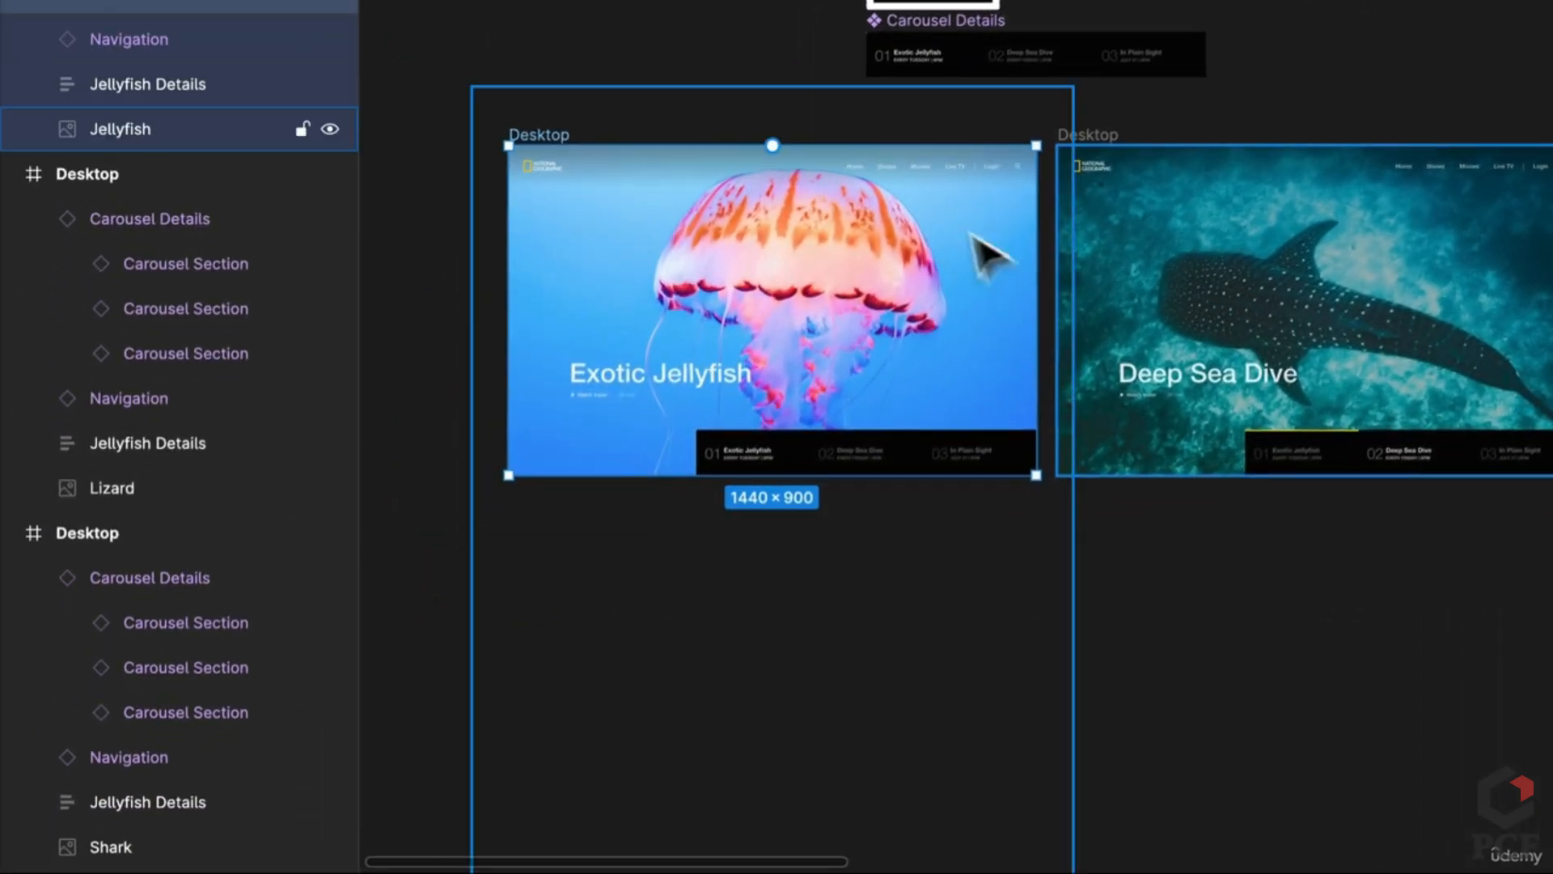
pyautogui.moveTo(1038, 312); pyautogui.dragTo(1112, 338)
pyautogui.click(908, 371)
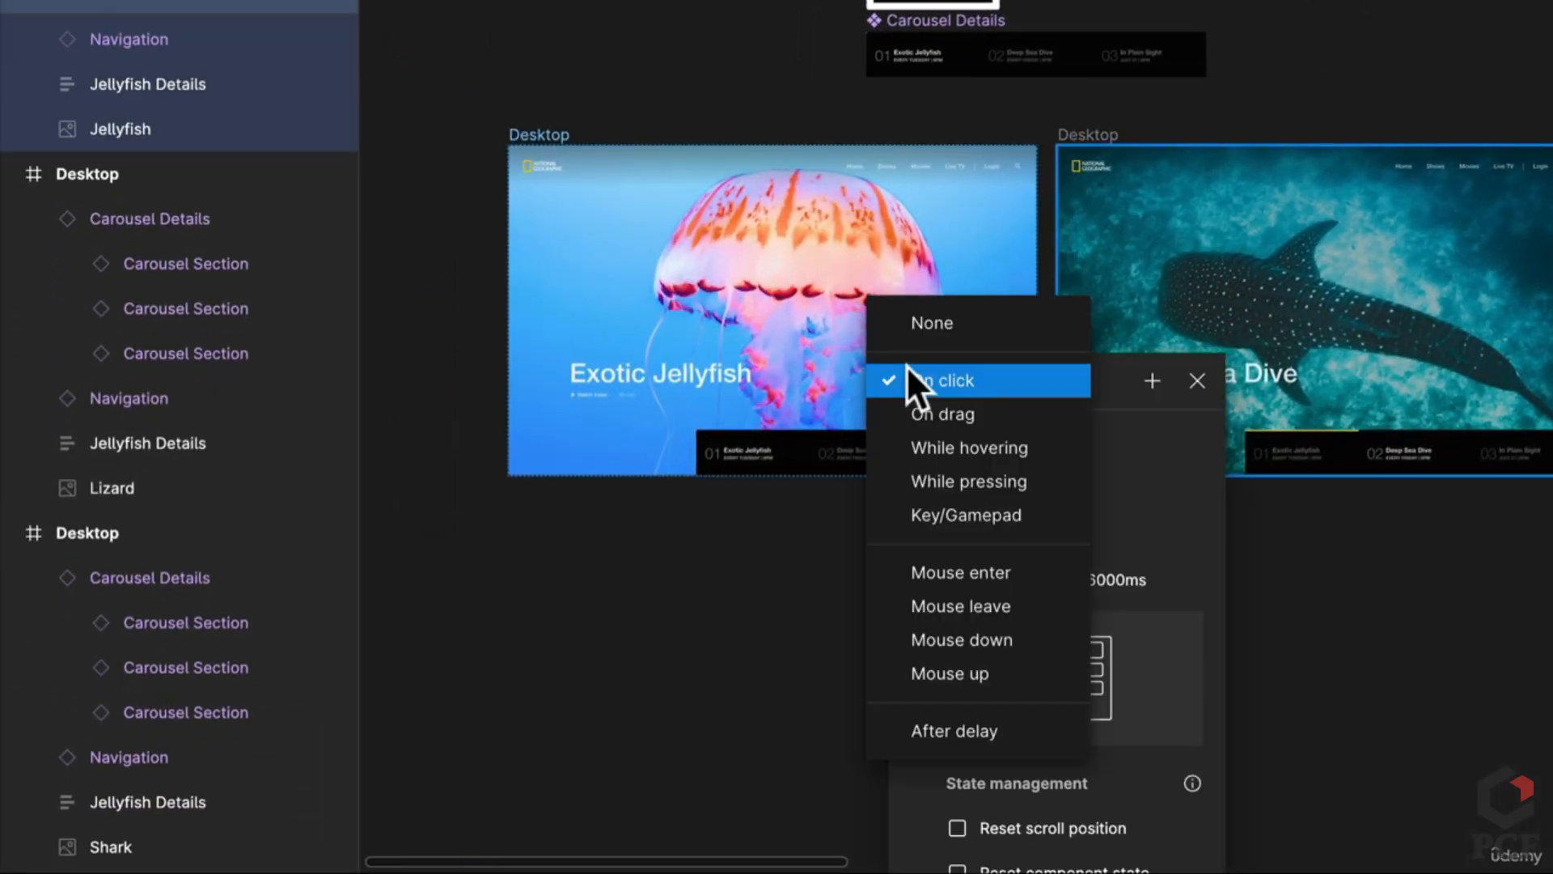
pyautogui.click(978, 732)
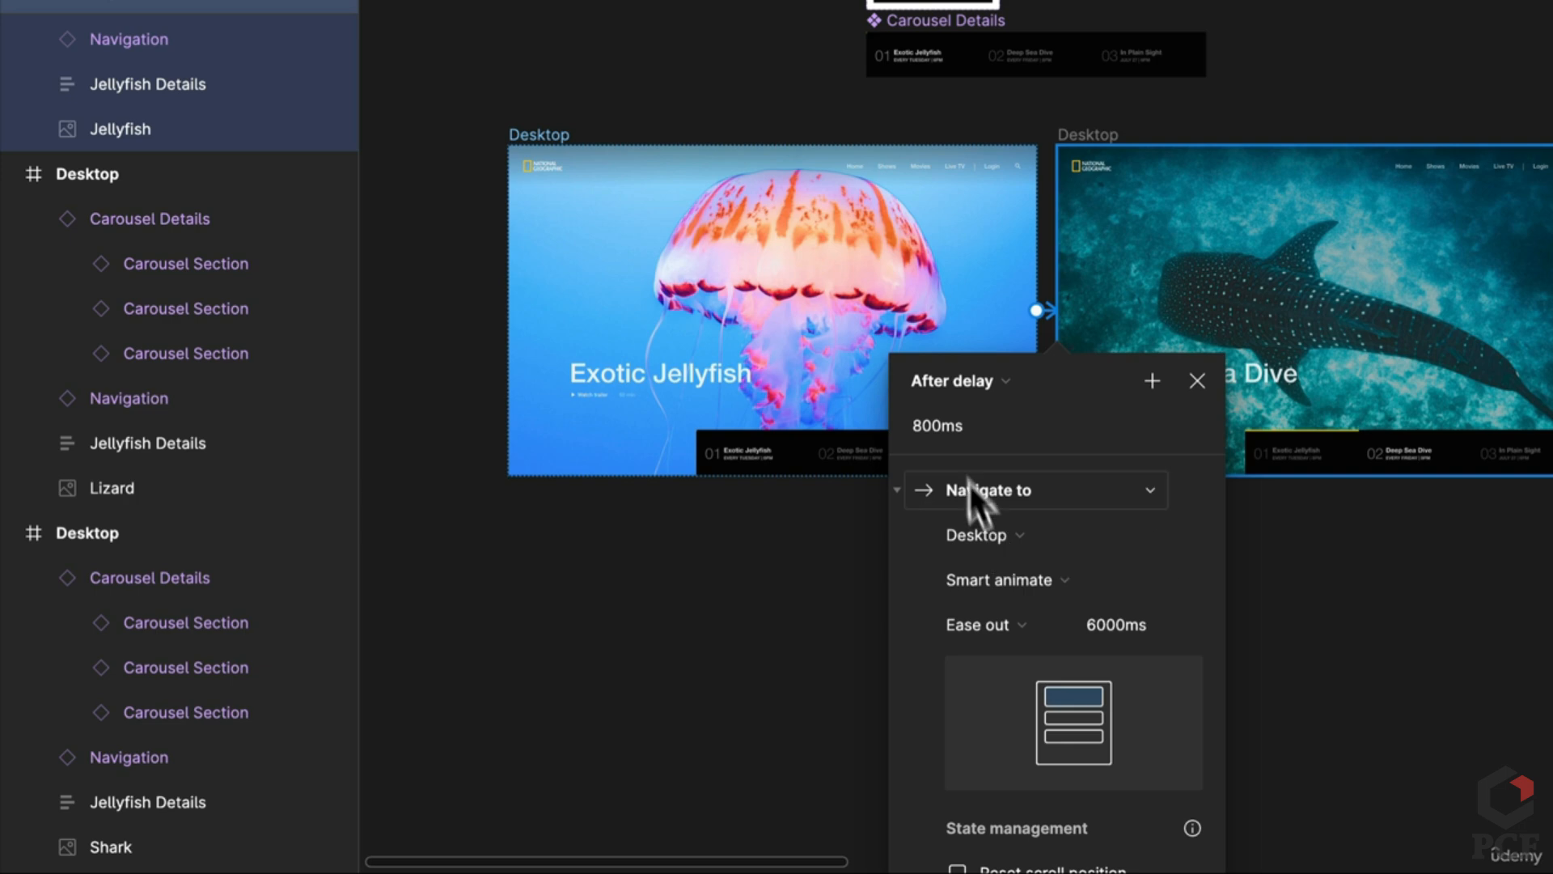
pyautogui.click(958, 434)
pyautogui.write('1')
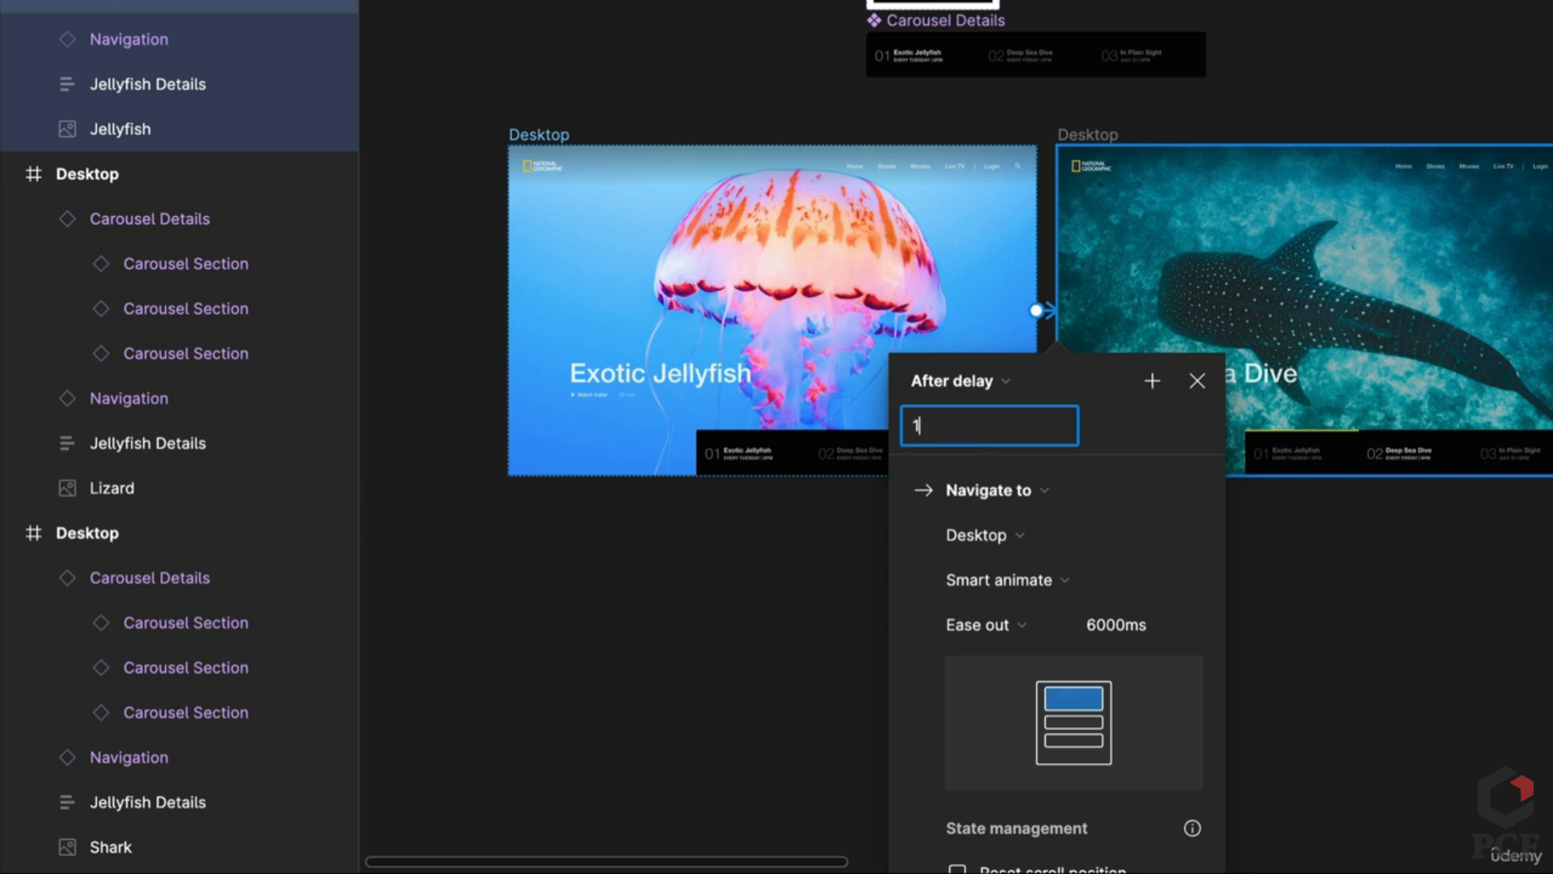
pyautogui.click(1404, 628)
# Step: Link Deep Sea Dive to the lizard frame with an After delay trigger
pyautogui.hscroll(3, 1147, 627)
pyautogui.hscroll(4, 1147, 627)
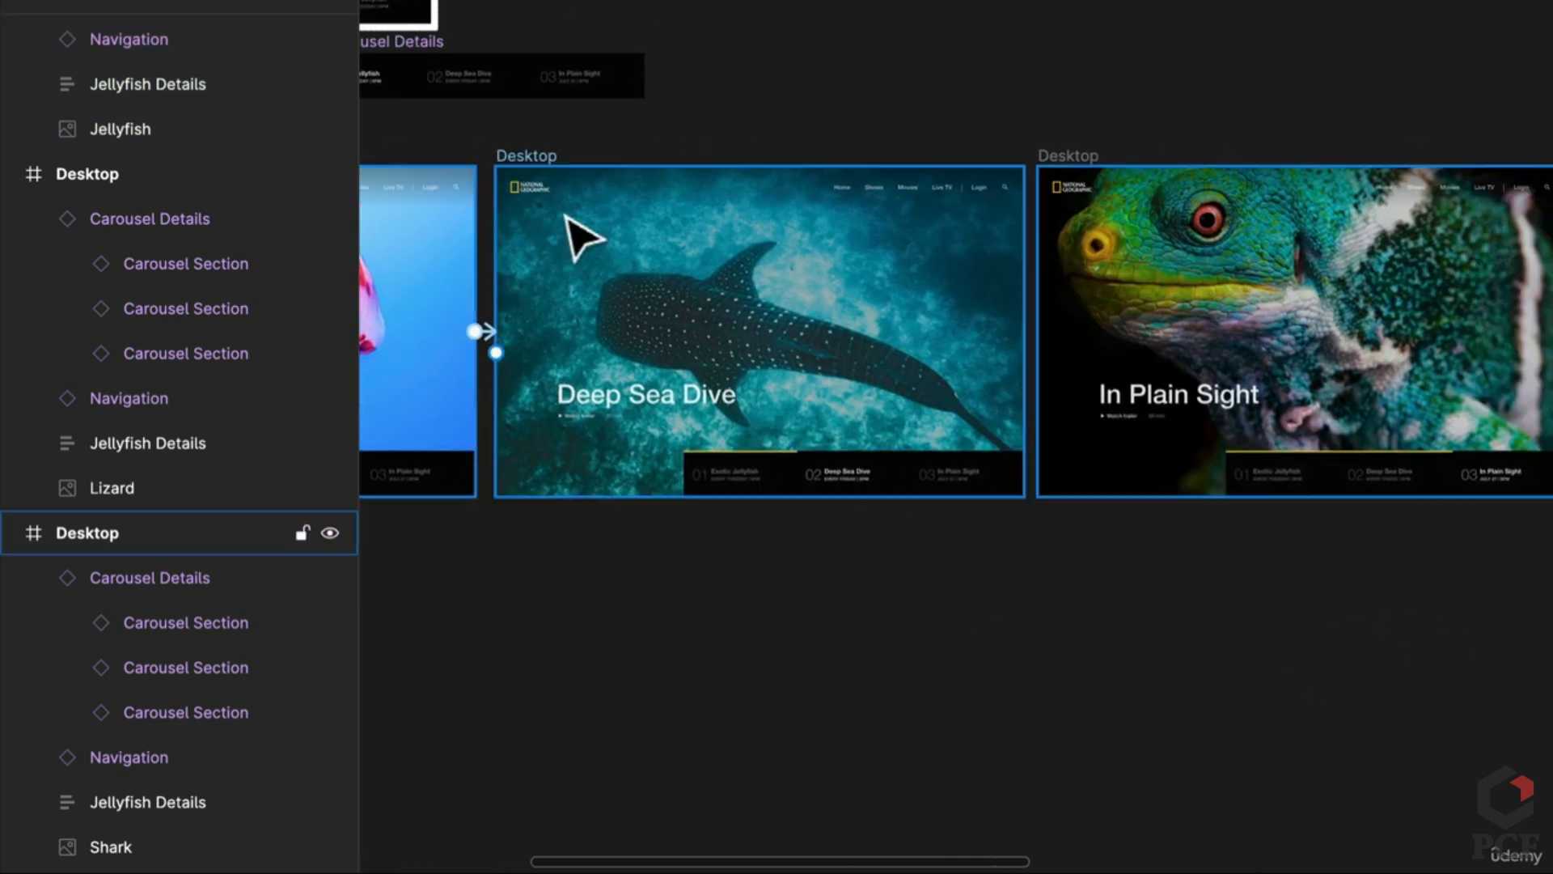
pyautogui.click(544, 155)
pyautogui.moveTo(1034, 338); pyautogui.dragTo(1127, 347)
pyautogui.click(949, 395)
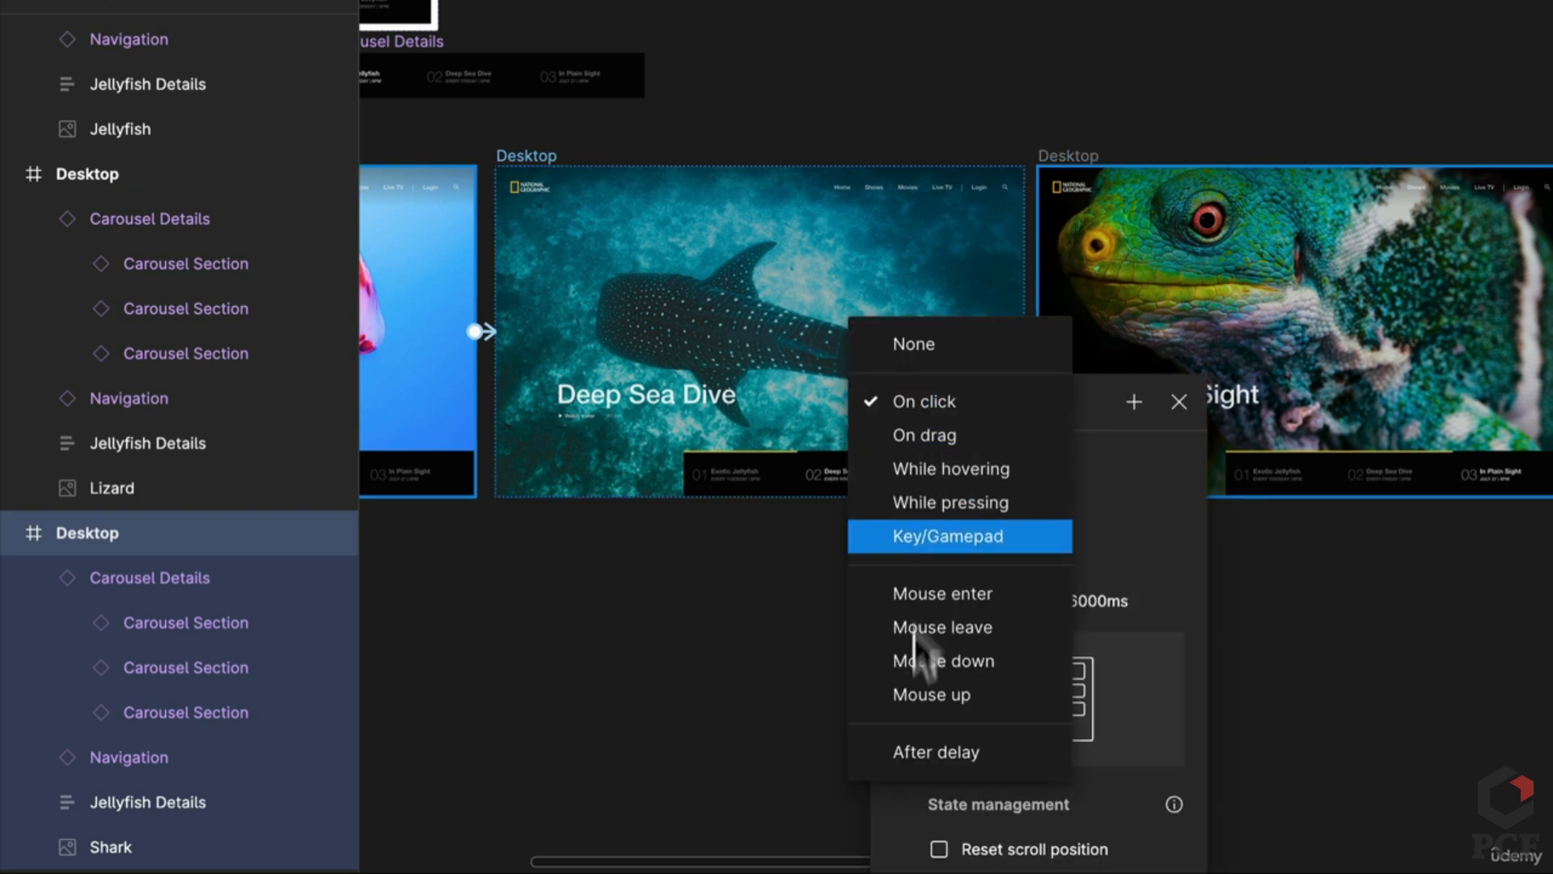
pyautogui.click(936, 750)
pyautogui.click(949, 449)
pyautogui.write('1')
pyautogui.click(1274, 636)
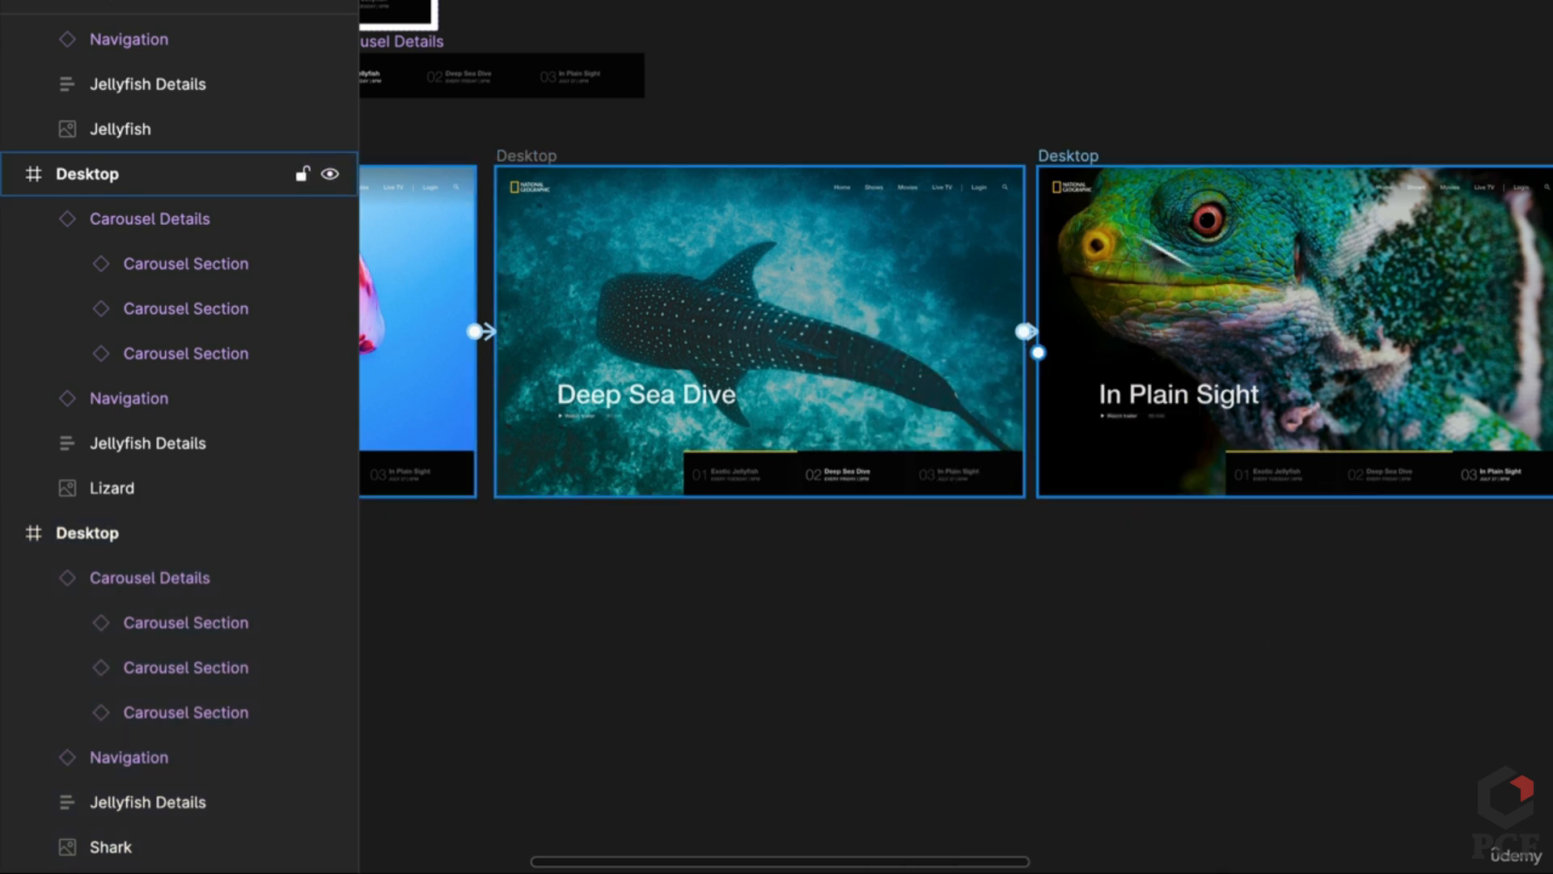
# Step: Link the In Plain Sight lizard frame back to the jellyfish frame with an After delay trigger
pyautogui.click(1081, 175)
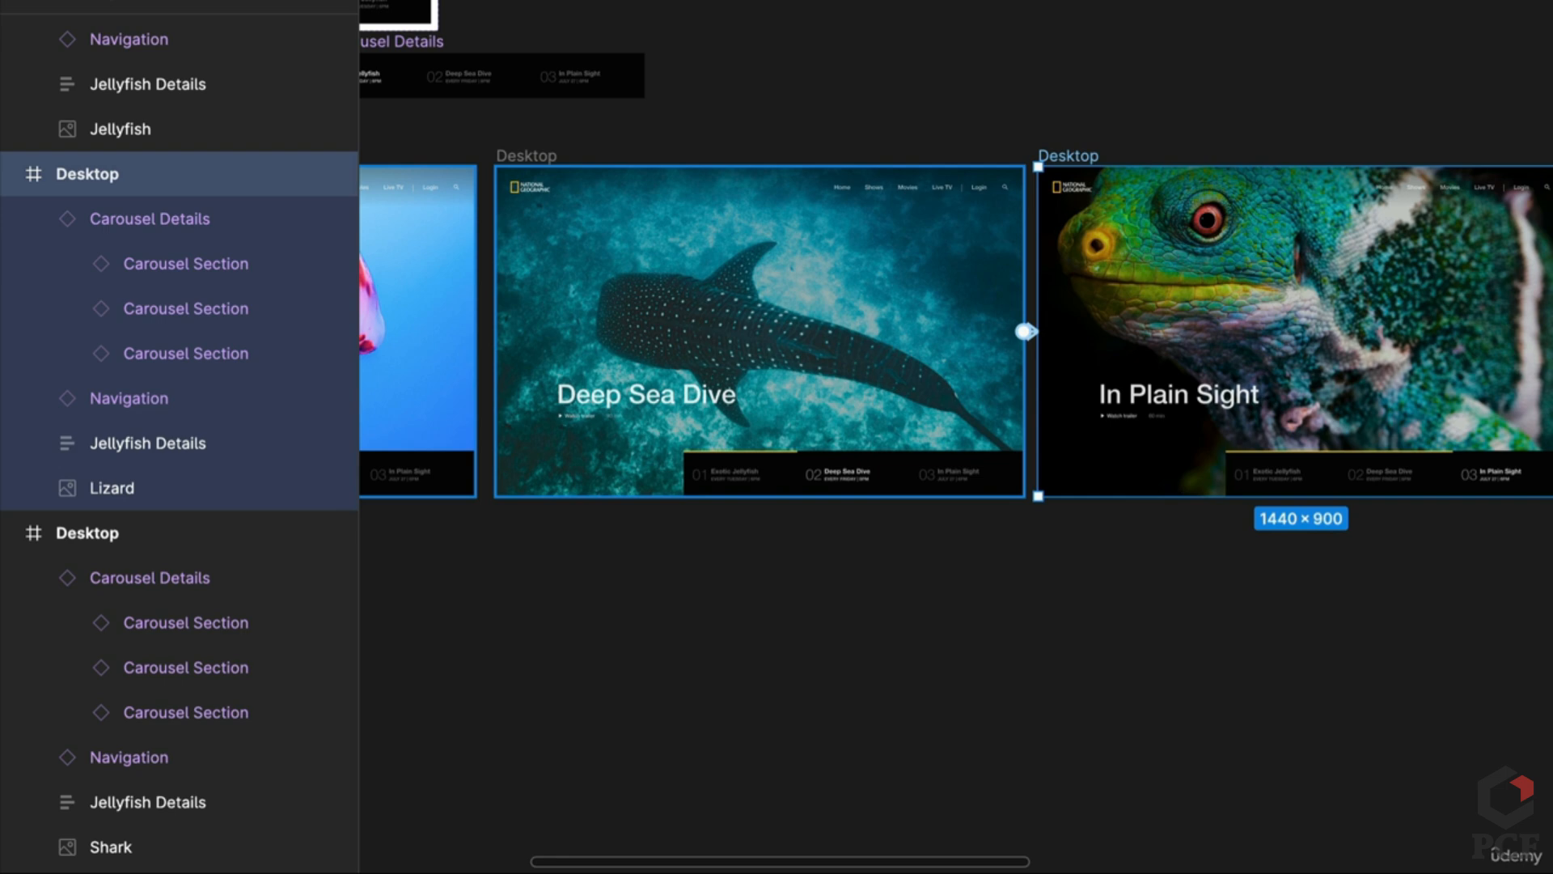
pyautogui.moveTo(1026, 331); pyautogui.dragTo(453, 405)
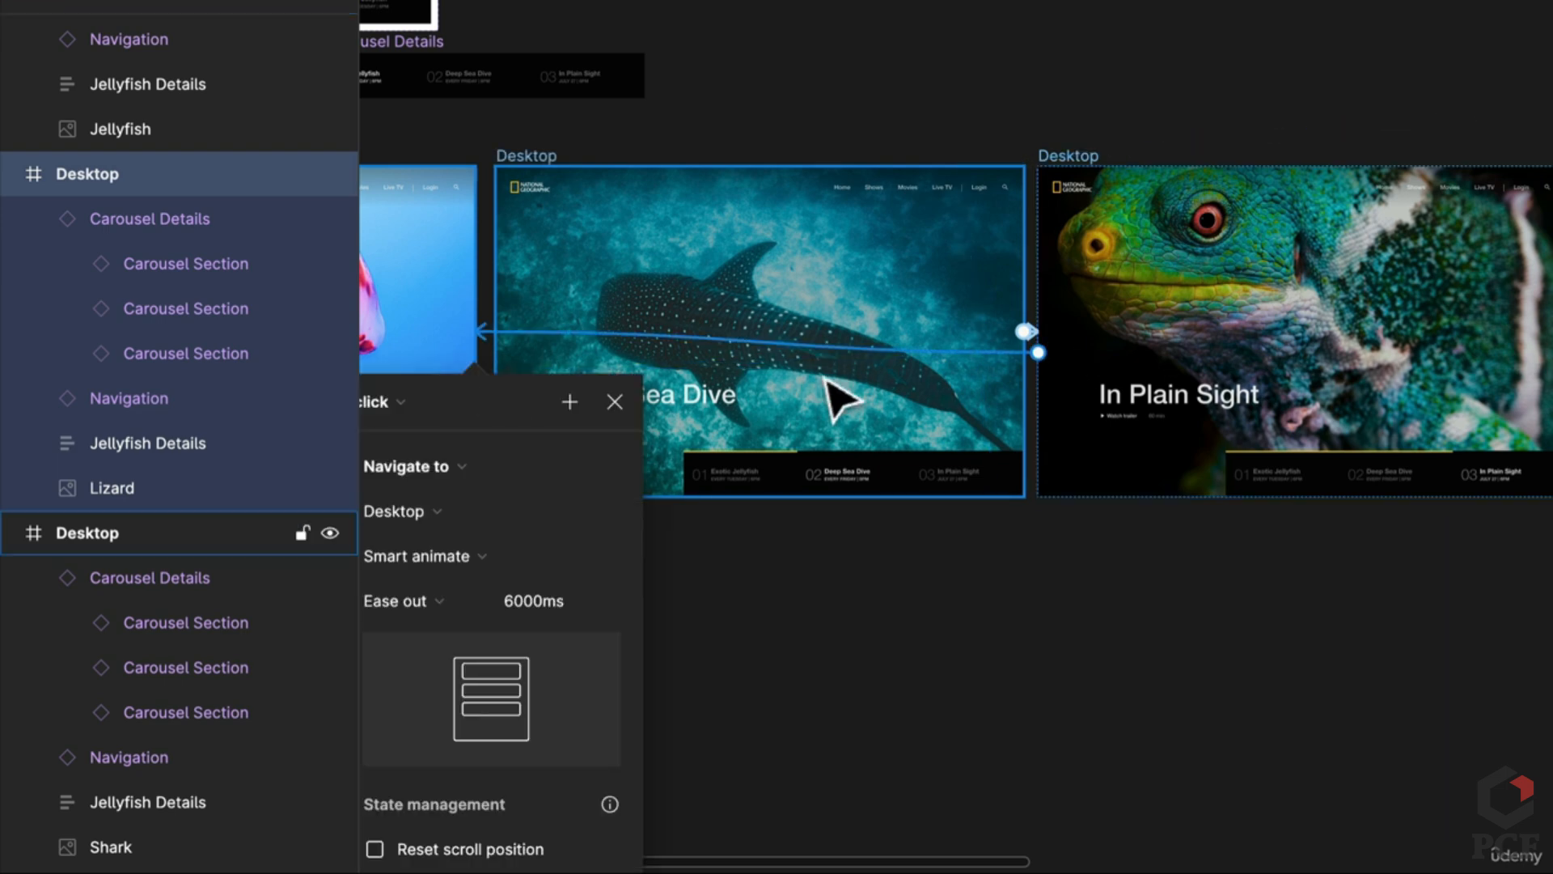
pyautogui.hscroll(-5, 818, 652)
pyautogui.click(755, 377)
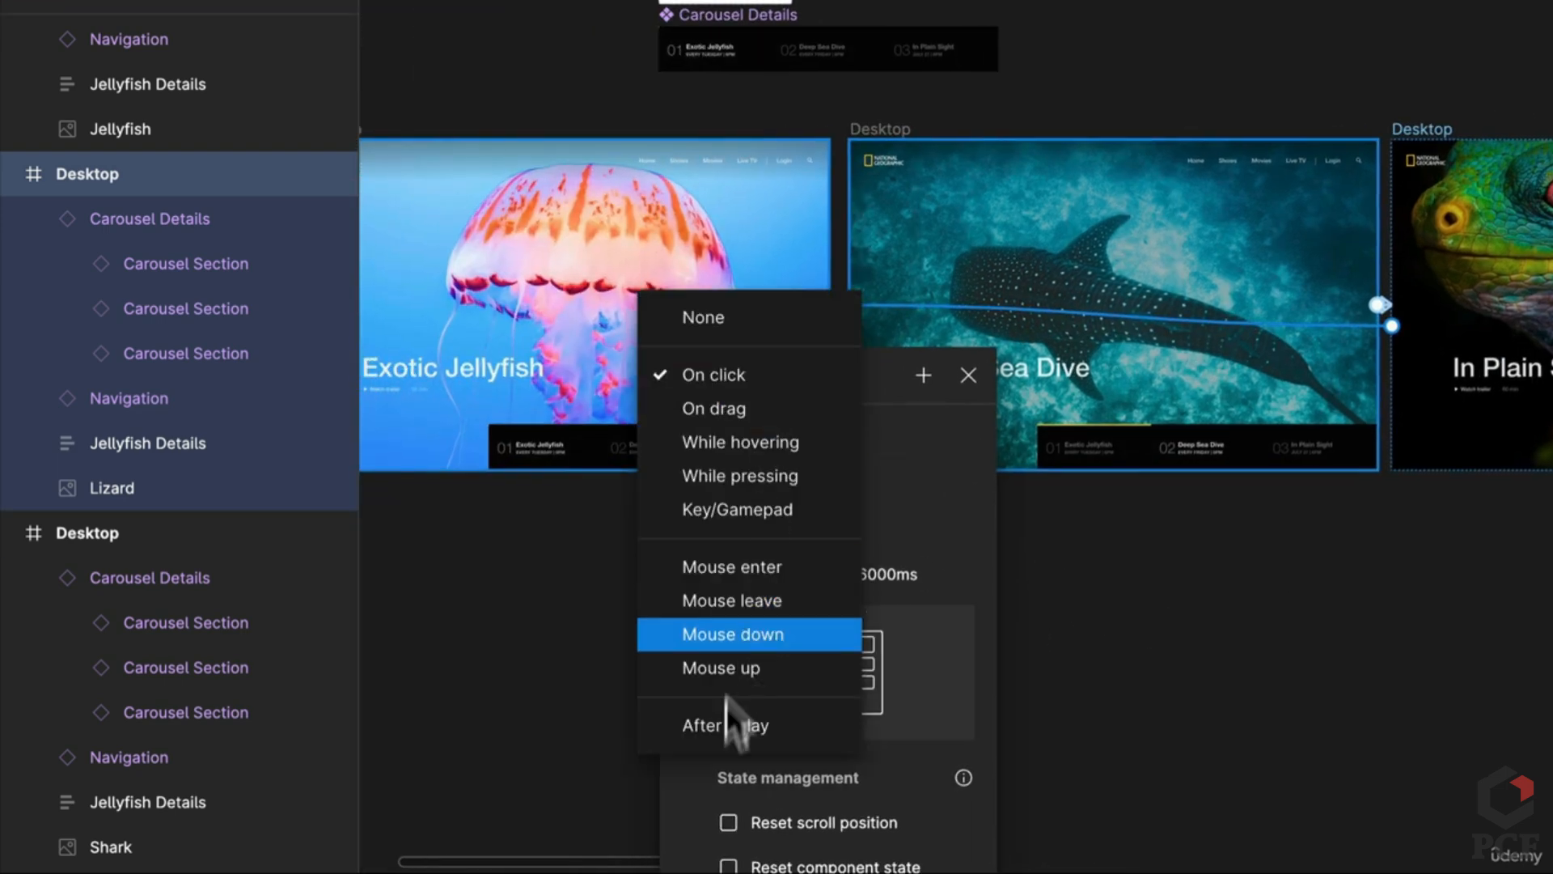
pyautogui.click(738, 726)
pyautogui.click(739, 424)
pyautogui.write('1')
pyautogui.click(1177, 583)
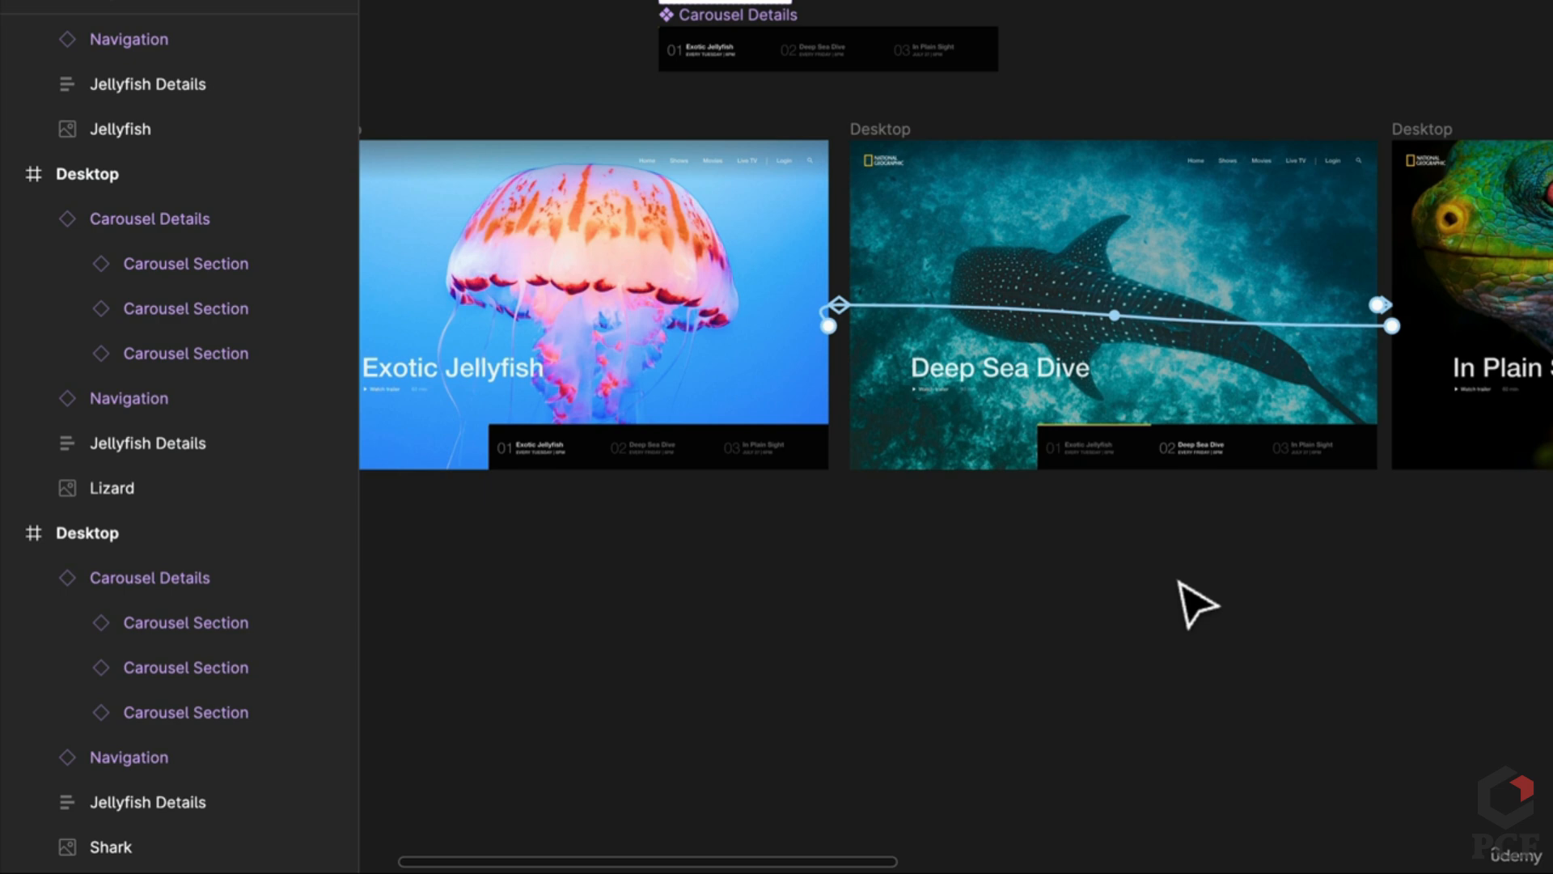
# Step: Add a flow starting point named 'Simple' on the jellyfish frame
pyautogui.hscroll(-5, 953, 623)
pyautogui.click(780, 146)
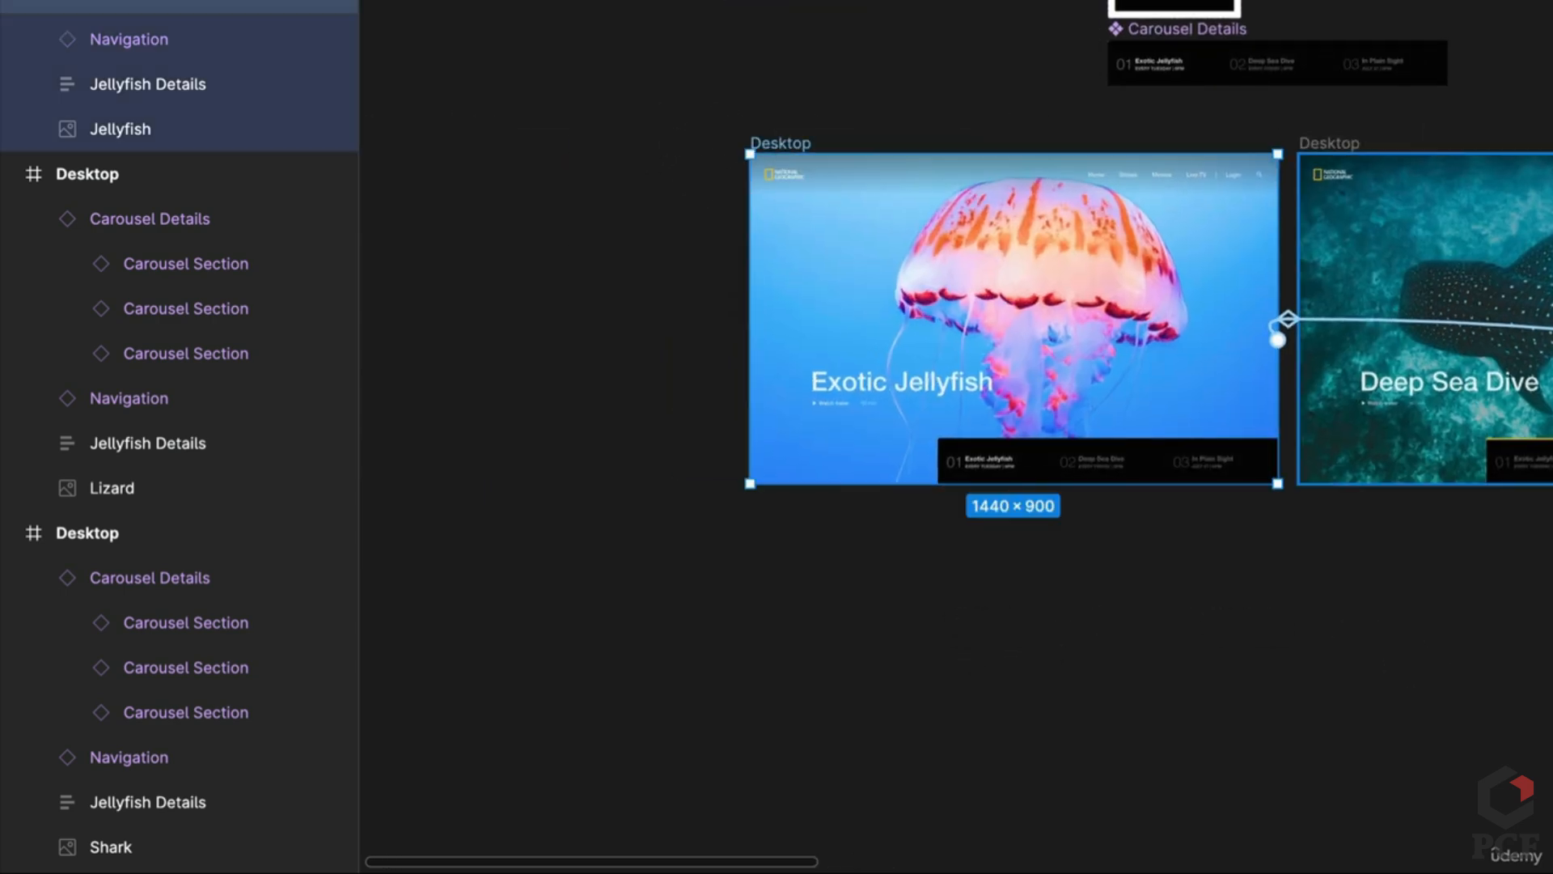
pyautogui.click(733, 171)
pyautogui.write('Simple')
pyautogui.press('Return')
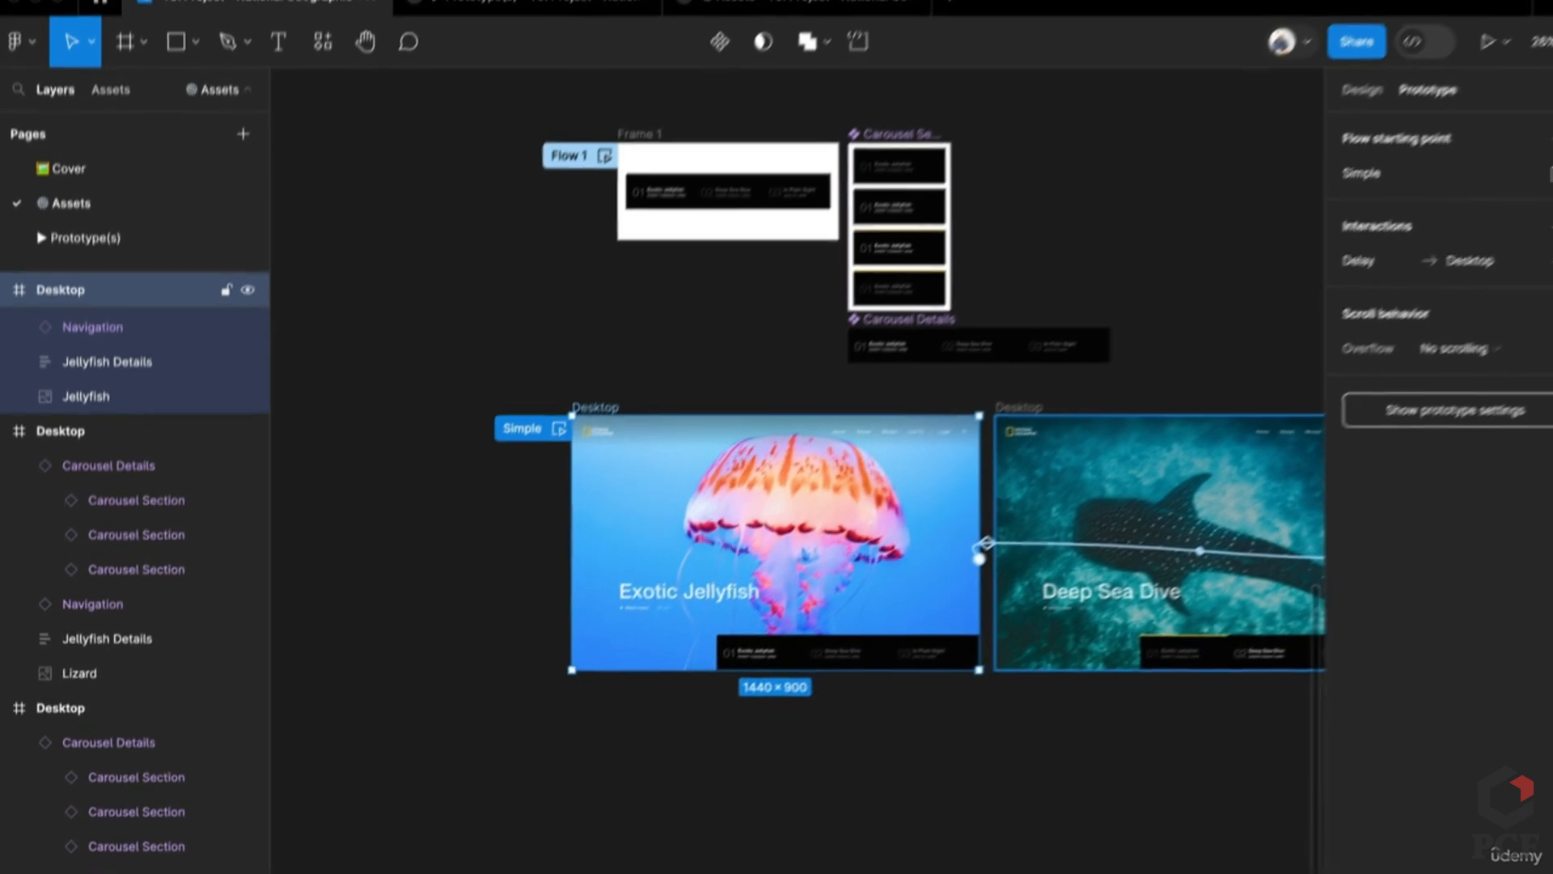
# Step: Play the Simple flow from the prototype viewer's Flows list
pyautogui.click(845, 13)
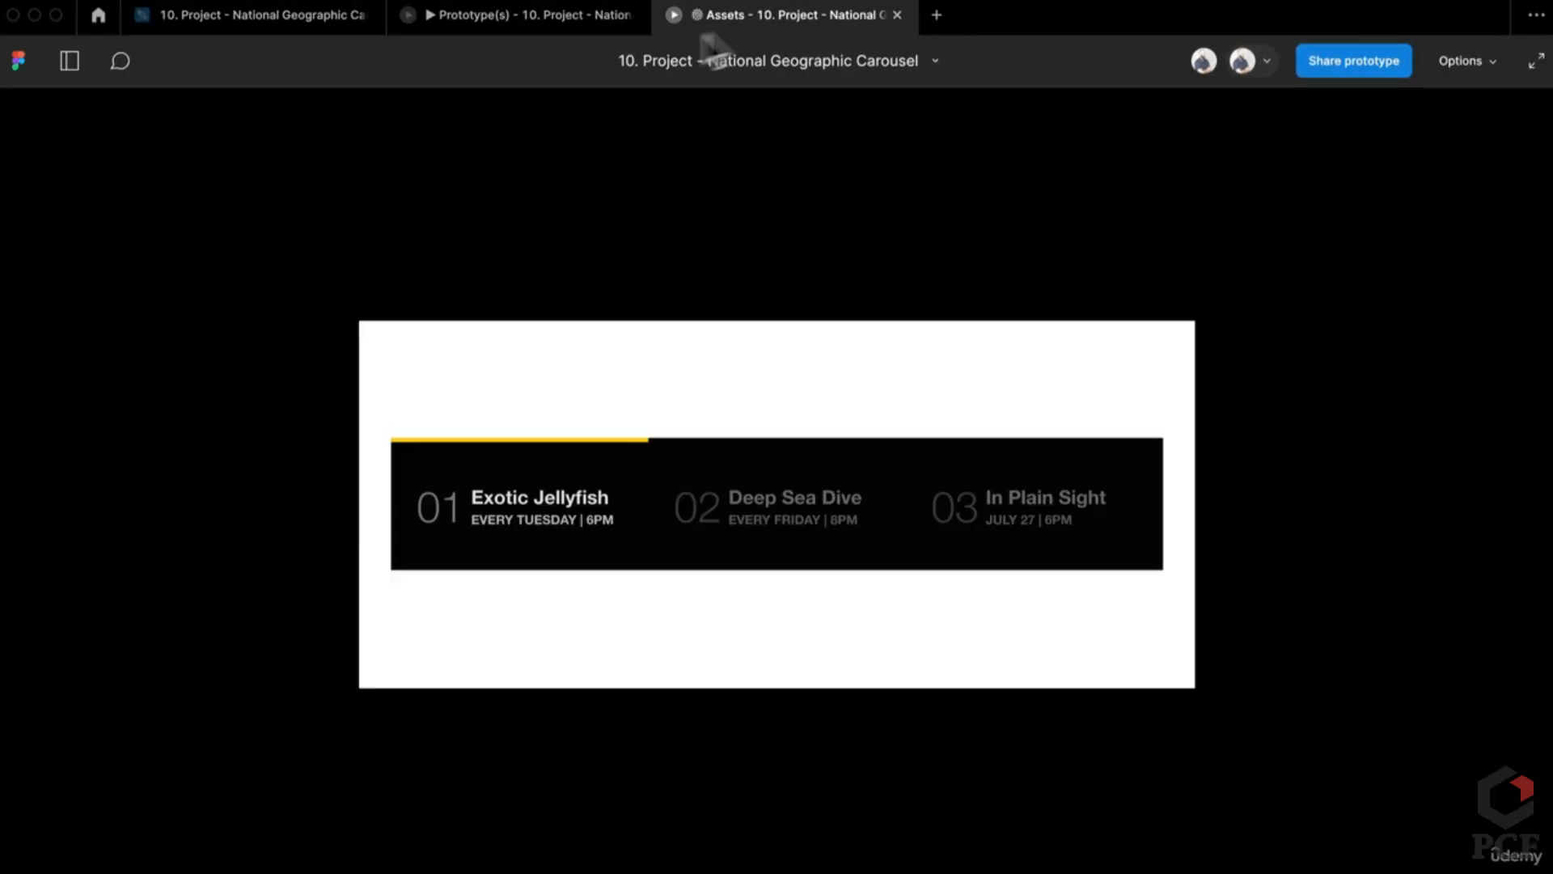
pyautogui.click(84, 67)
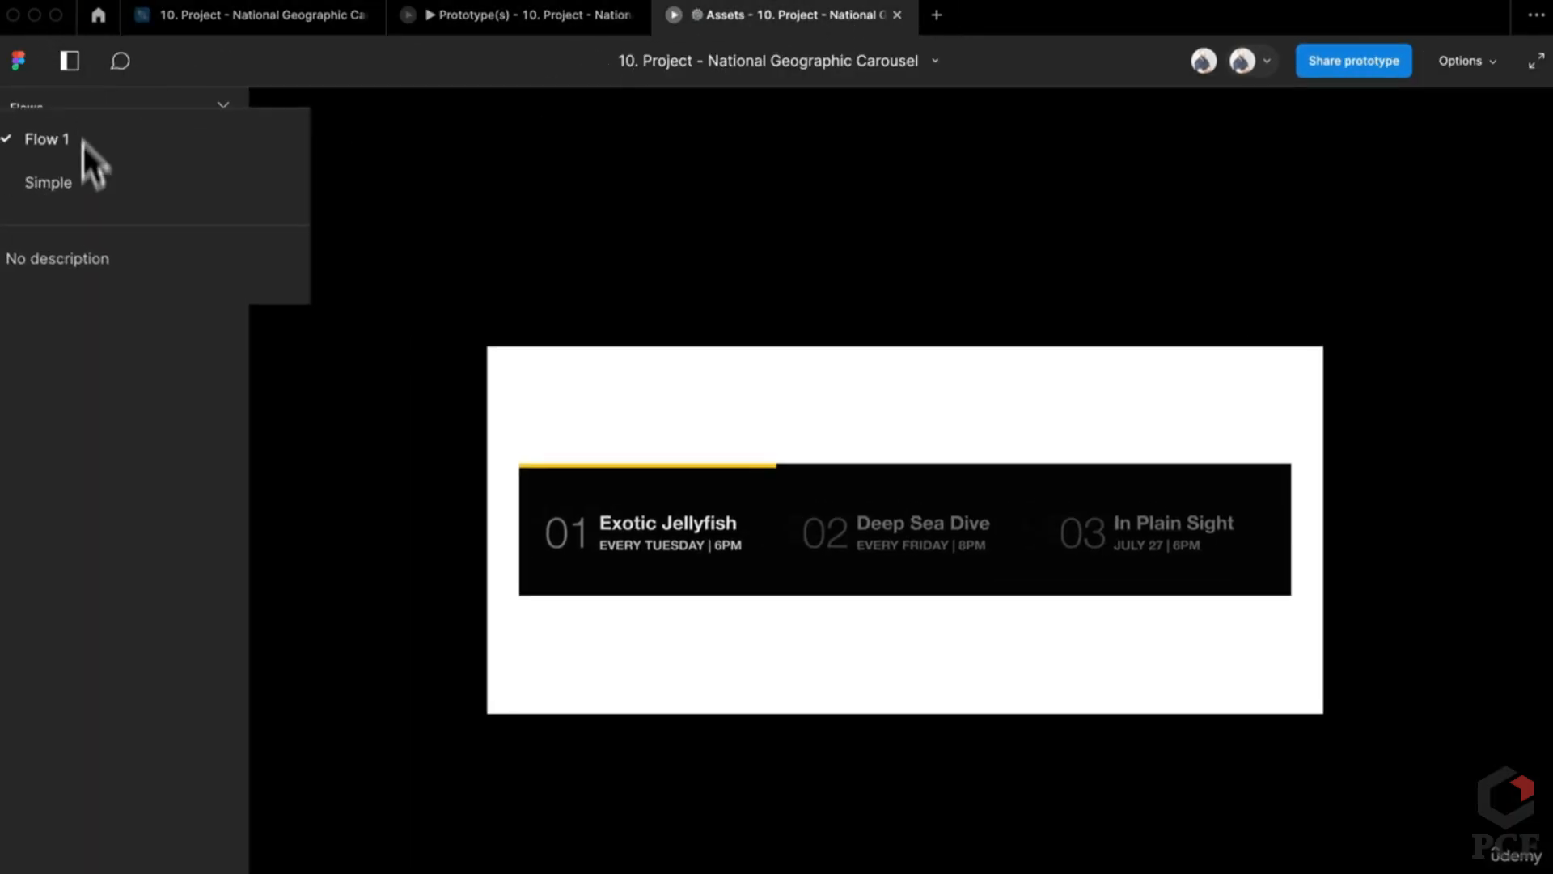
pyautogui.click(74, 183)
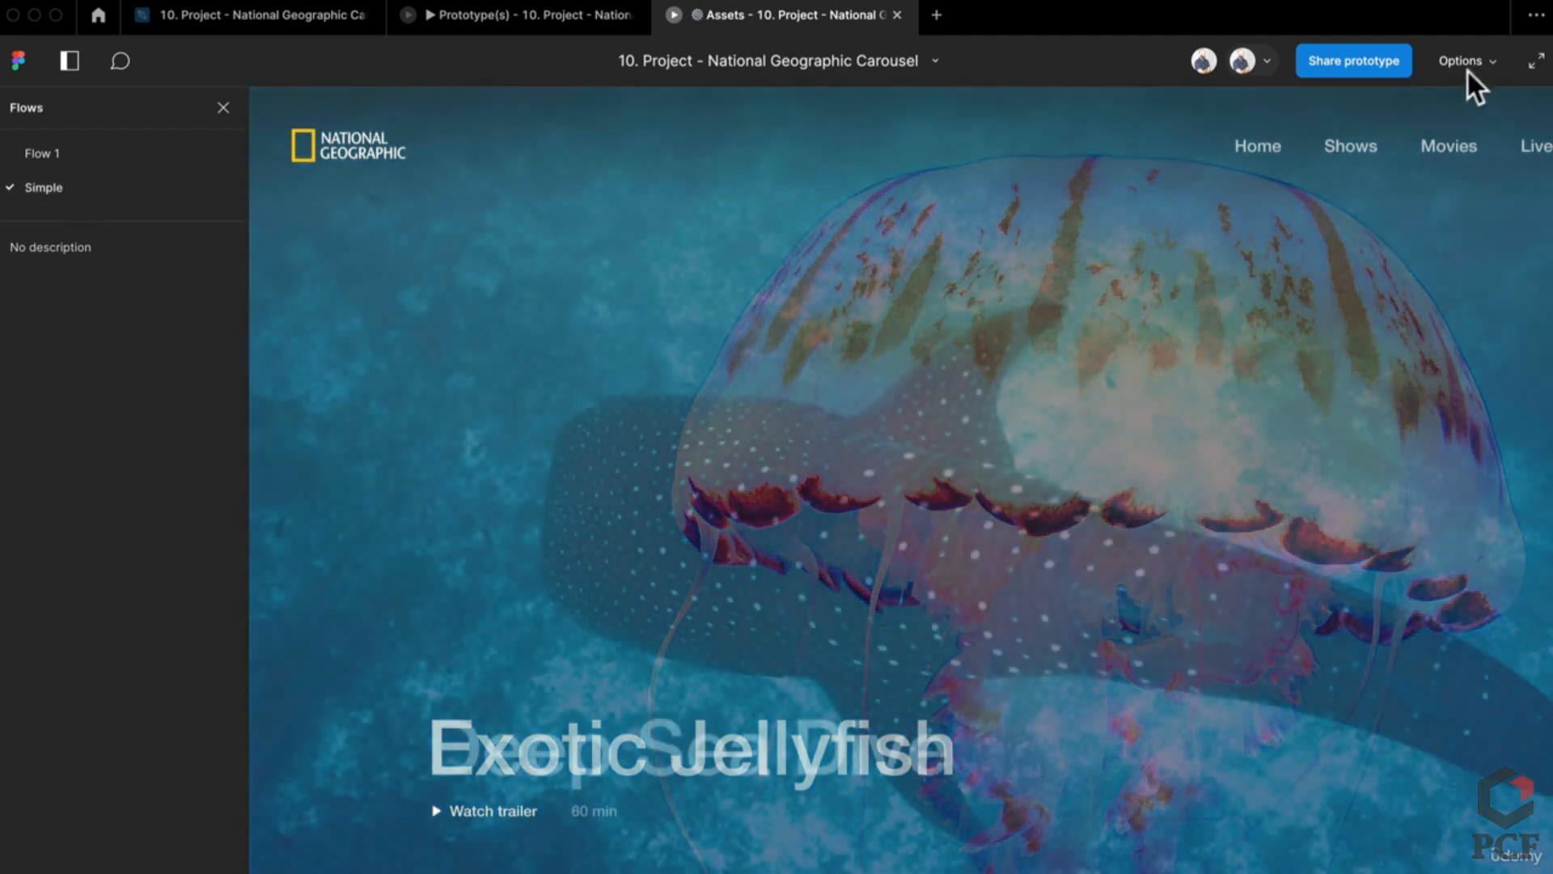
# Step: Scale the prototype to Fit to screen and watch it advance to Deep Sea Dive
pyautogui.click(1467, 65)
pyautogui.click(1414, 144)
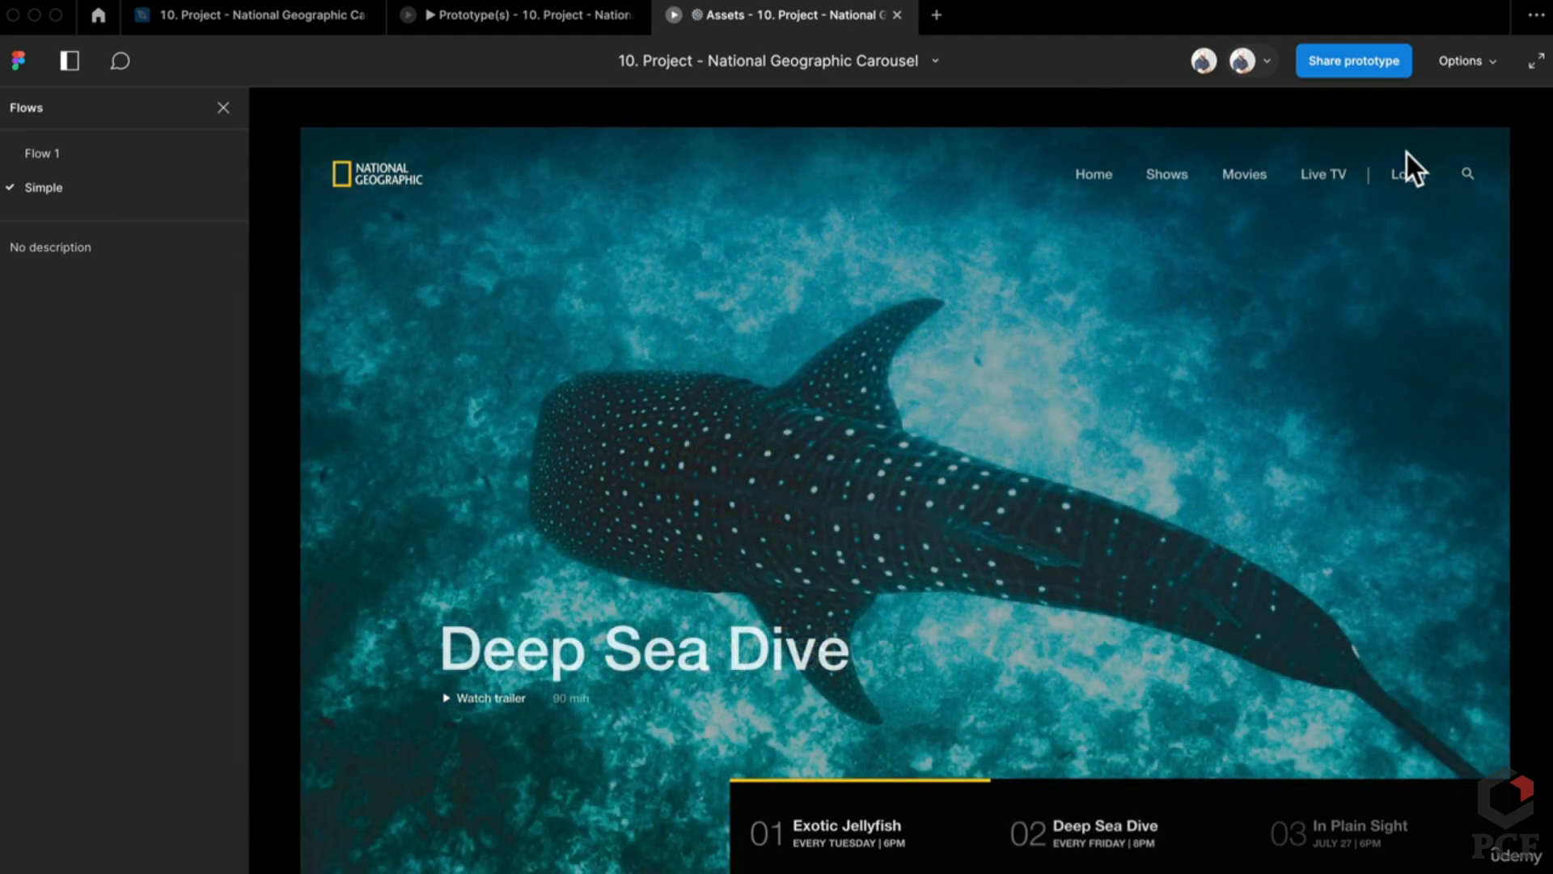
pyautogui.click(522, 14)
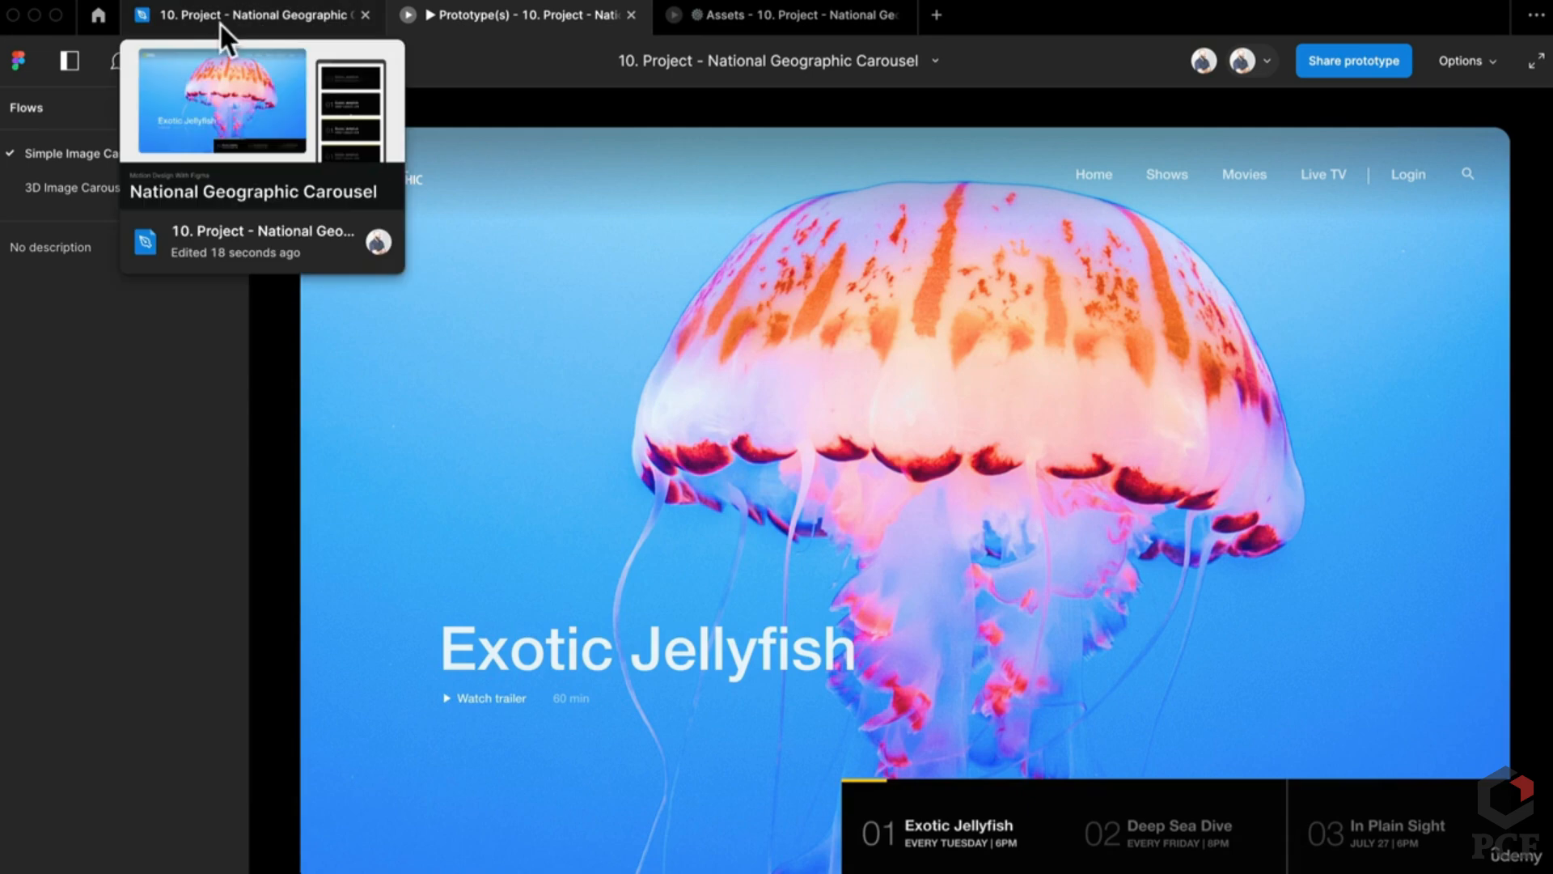
# Step: Give the Exotic Jellyfish transition a 6000ms delay and a 300ms ease-out duration
pyautogui.click(220, 21)
pyautogui.scroll(3, 1001, 662)
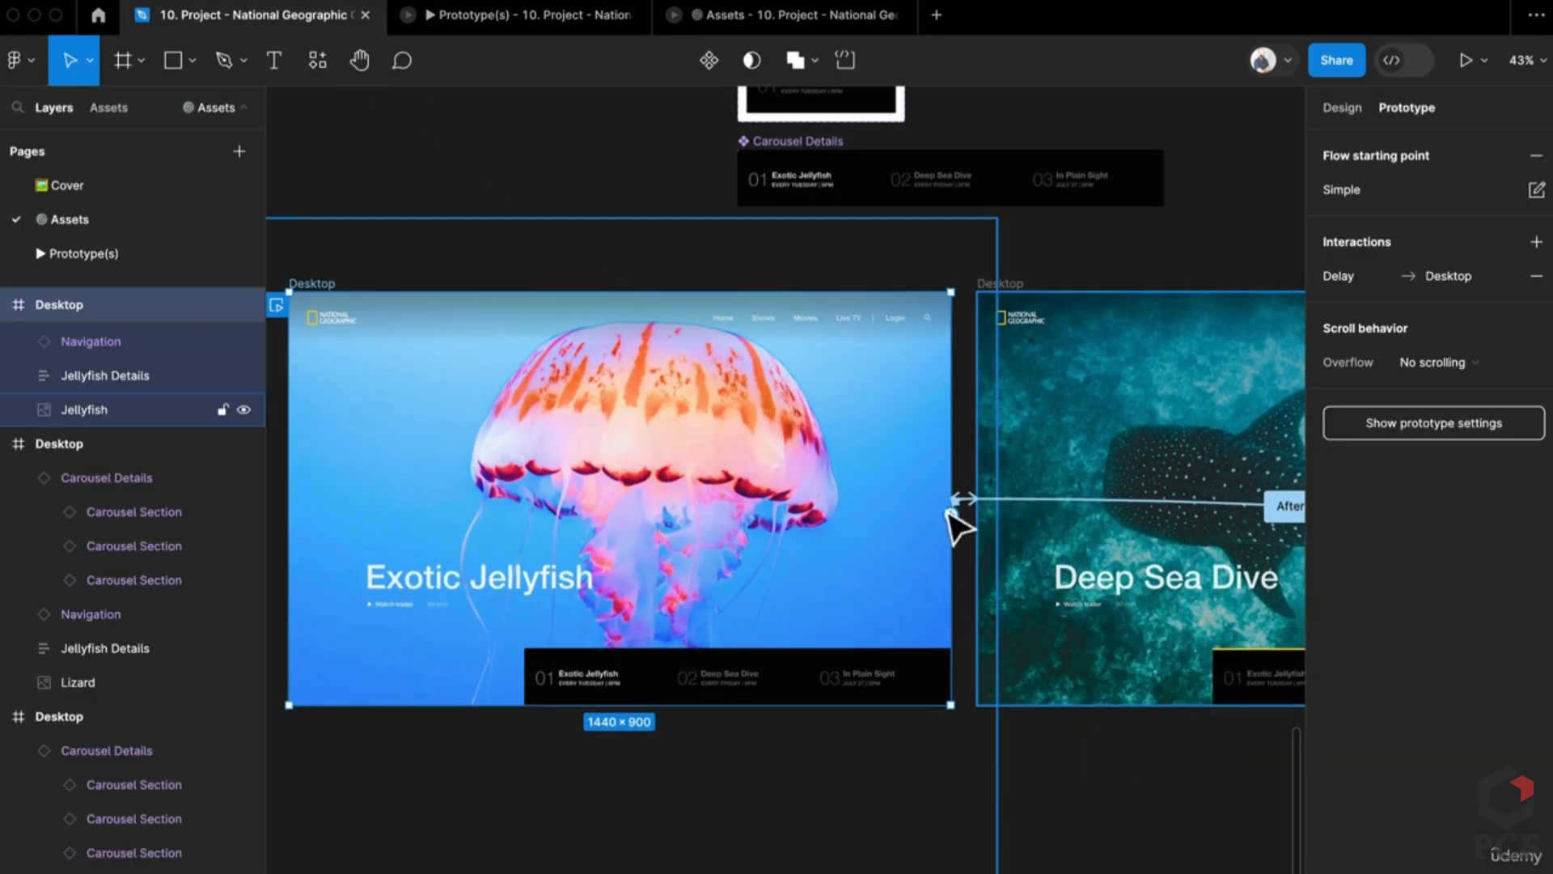
pyautogui.scroll(5, 956, 505)
pyautogui.click(974, 507)
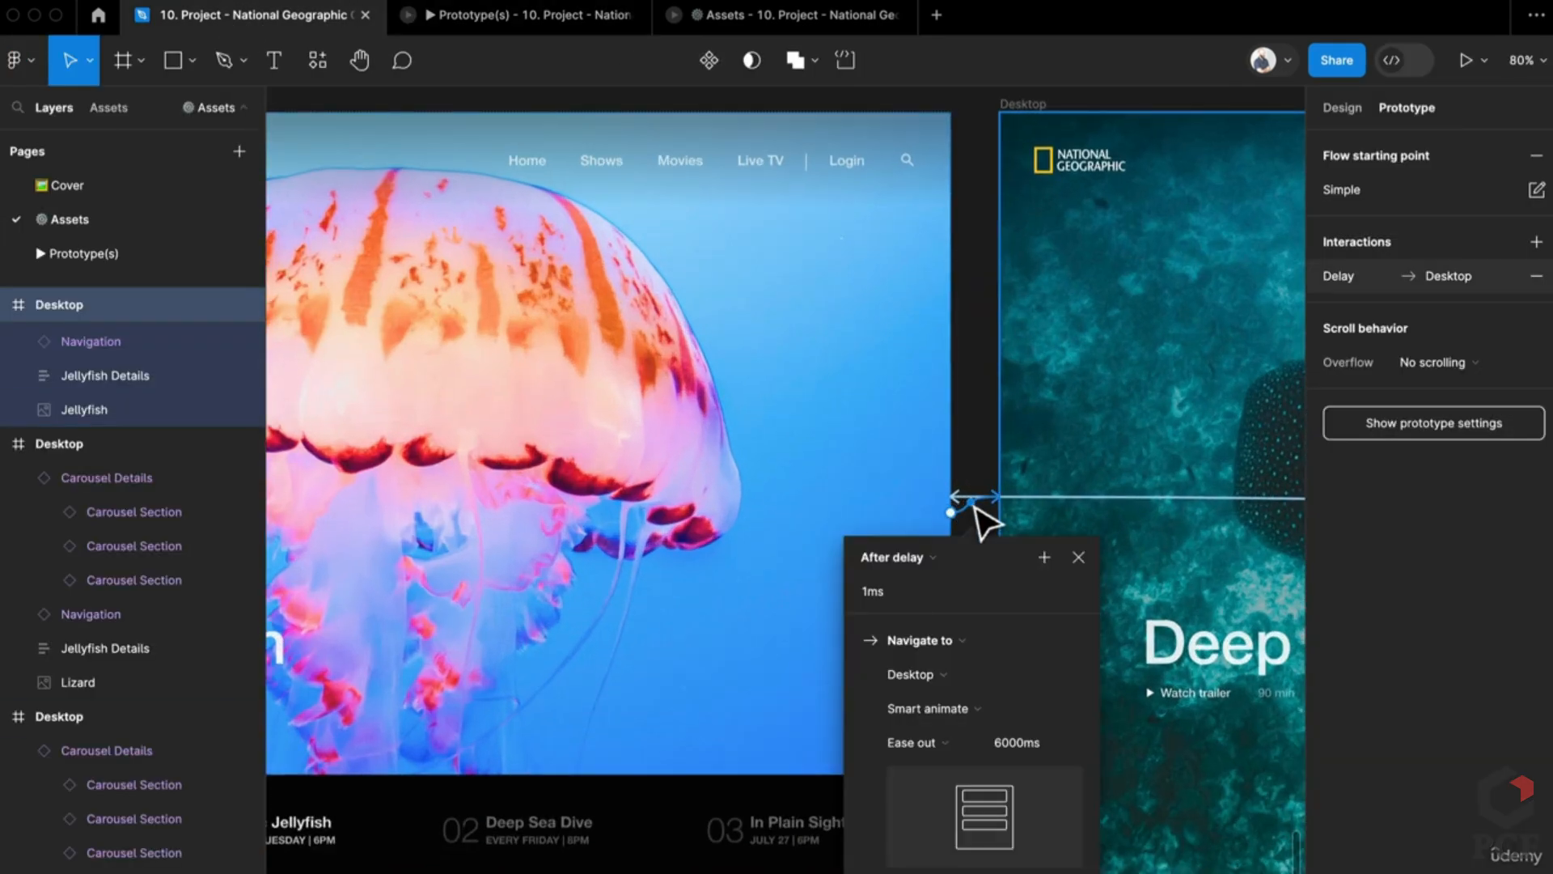
pyautogui.click(848, 541)
pyautogui.write('6000')
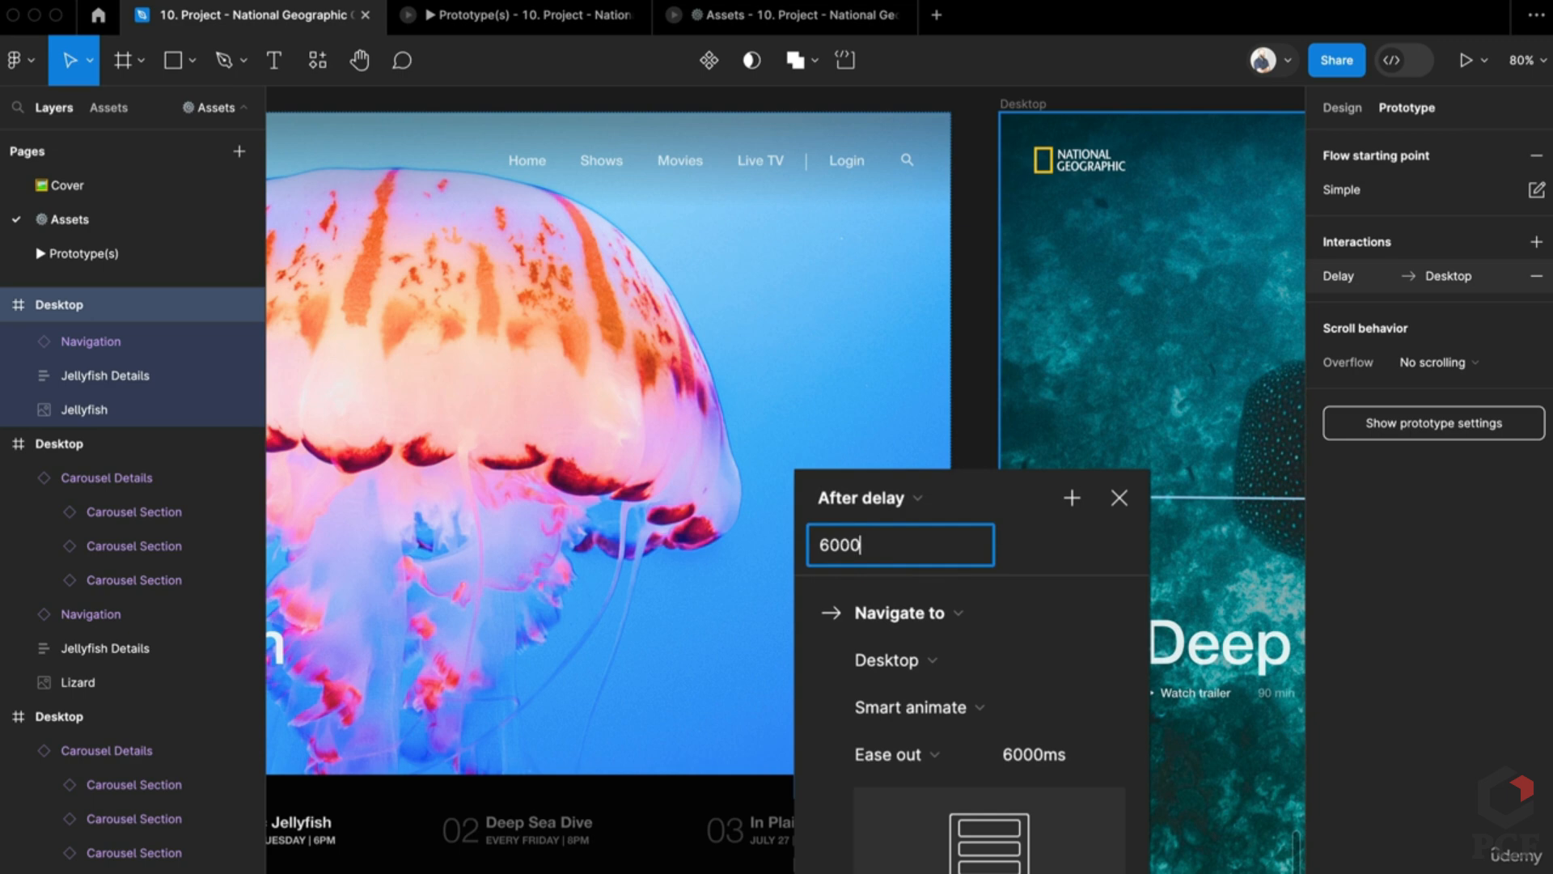
pyautogui.press('Return')
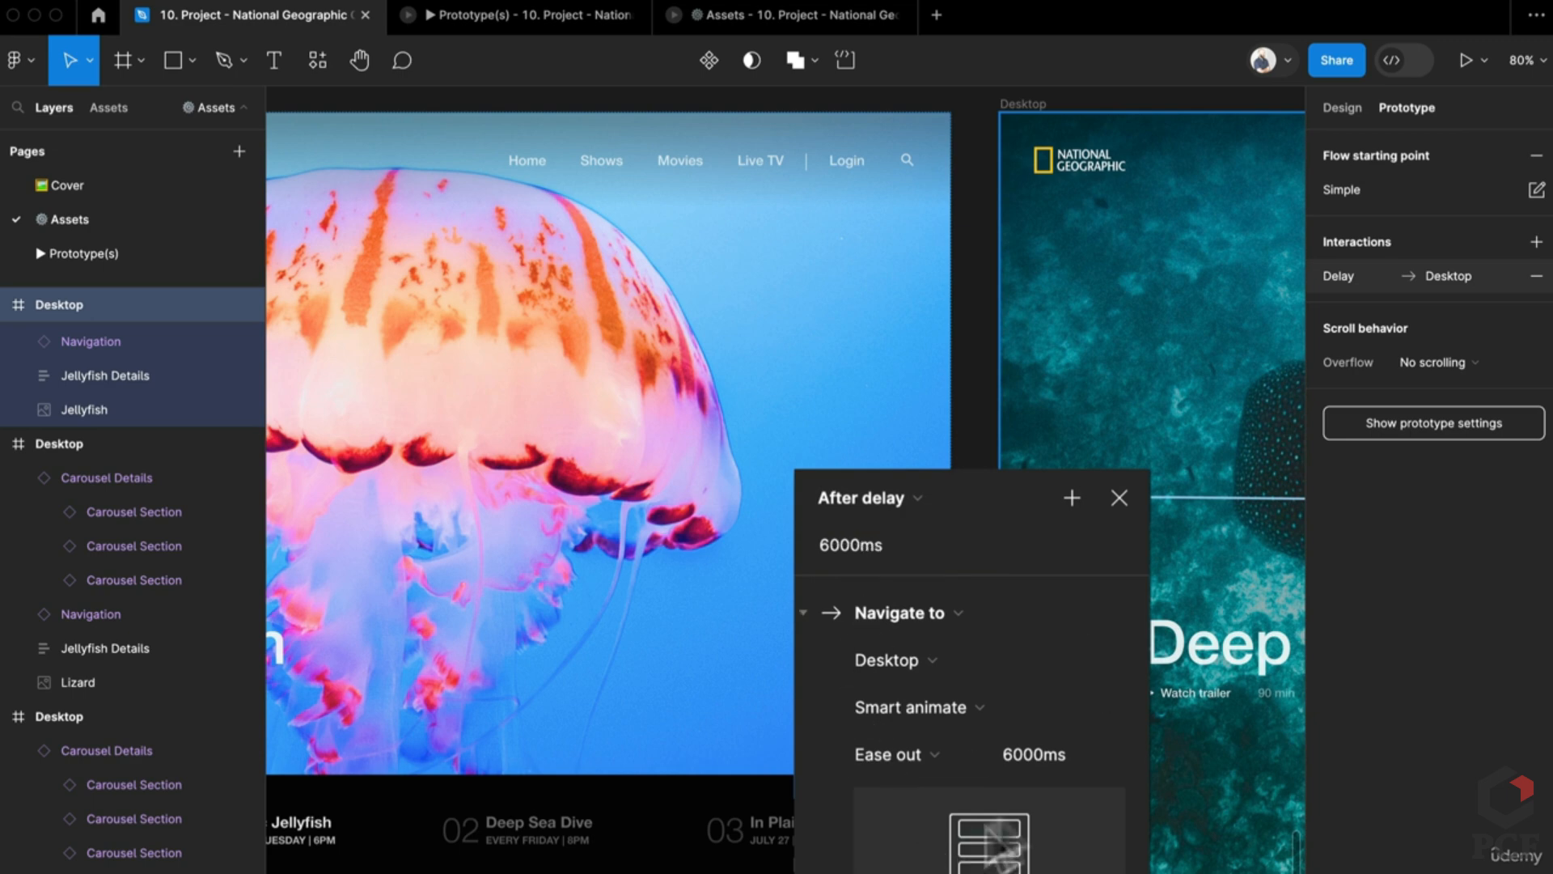
pyautogui.click(1032, 765)
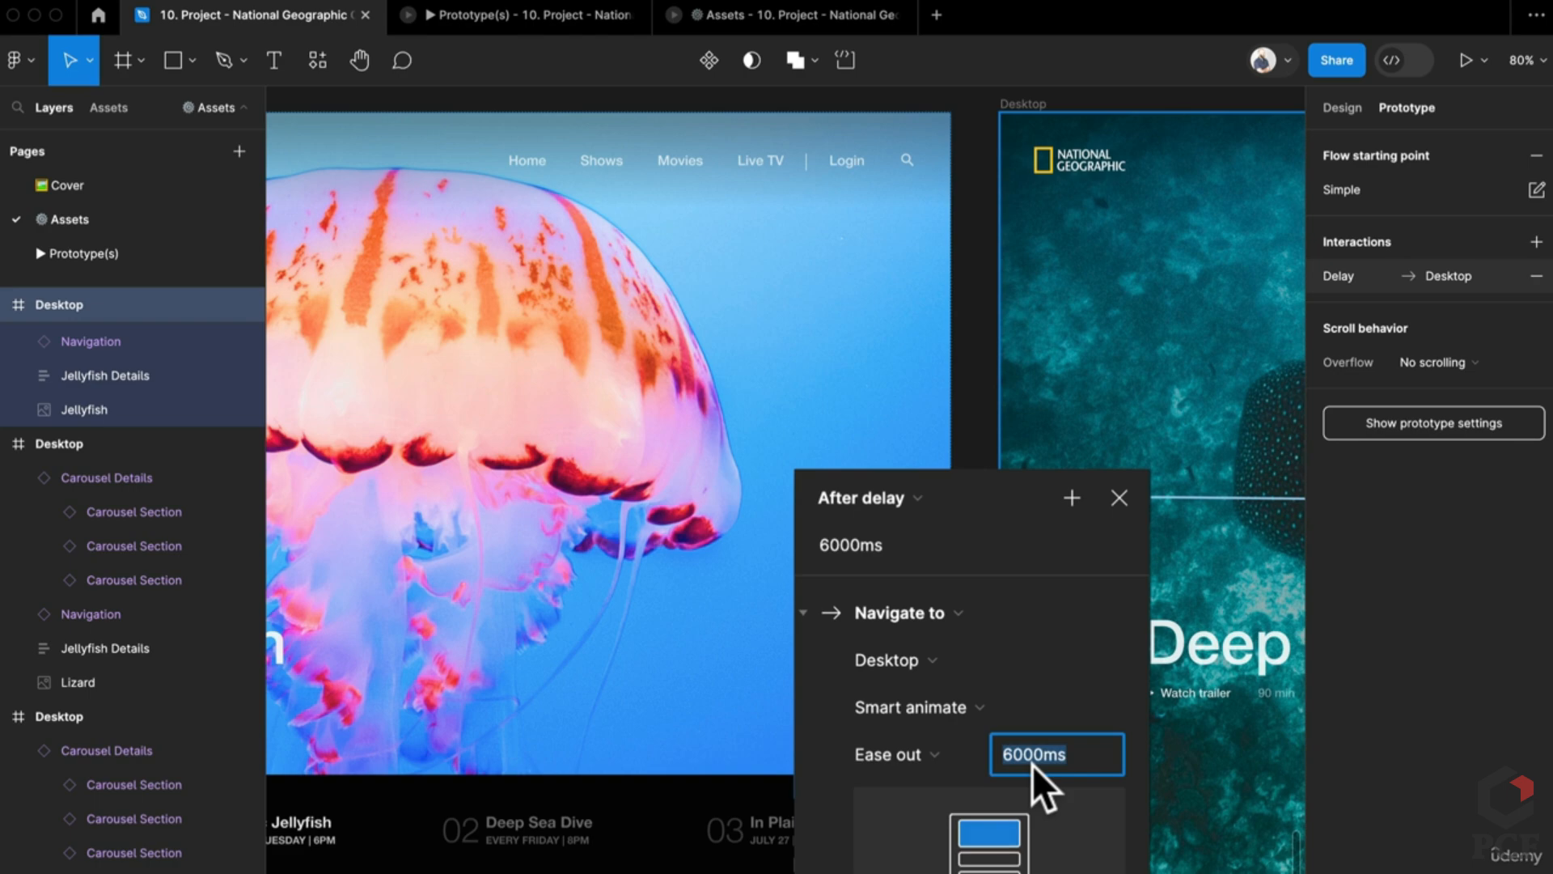
pyautogui.write('300')
pyautogui.press('Return')
# Step: Compare with the reference carousel's transition settings on the Prototype(s) page, then return to Assets
pyautogui.scroll(-5, 817, 583)
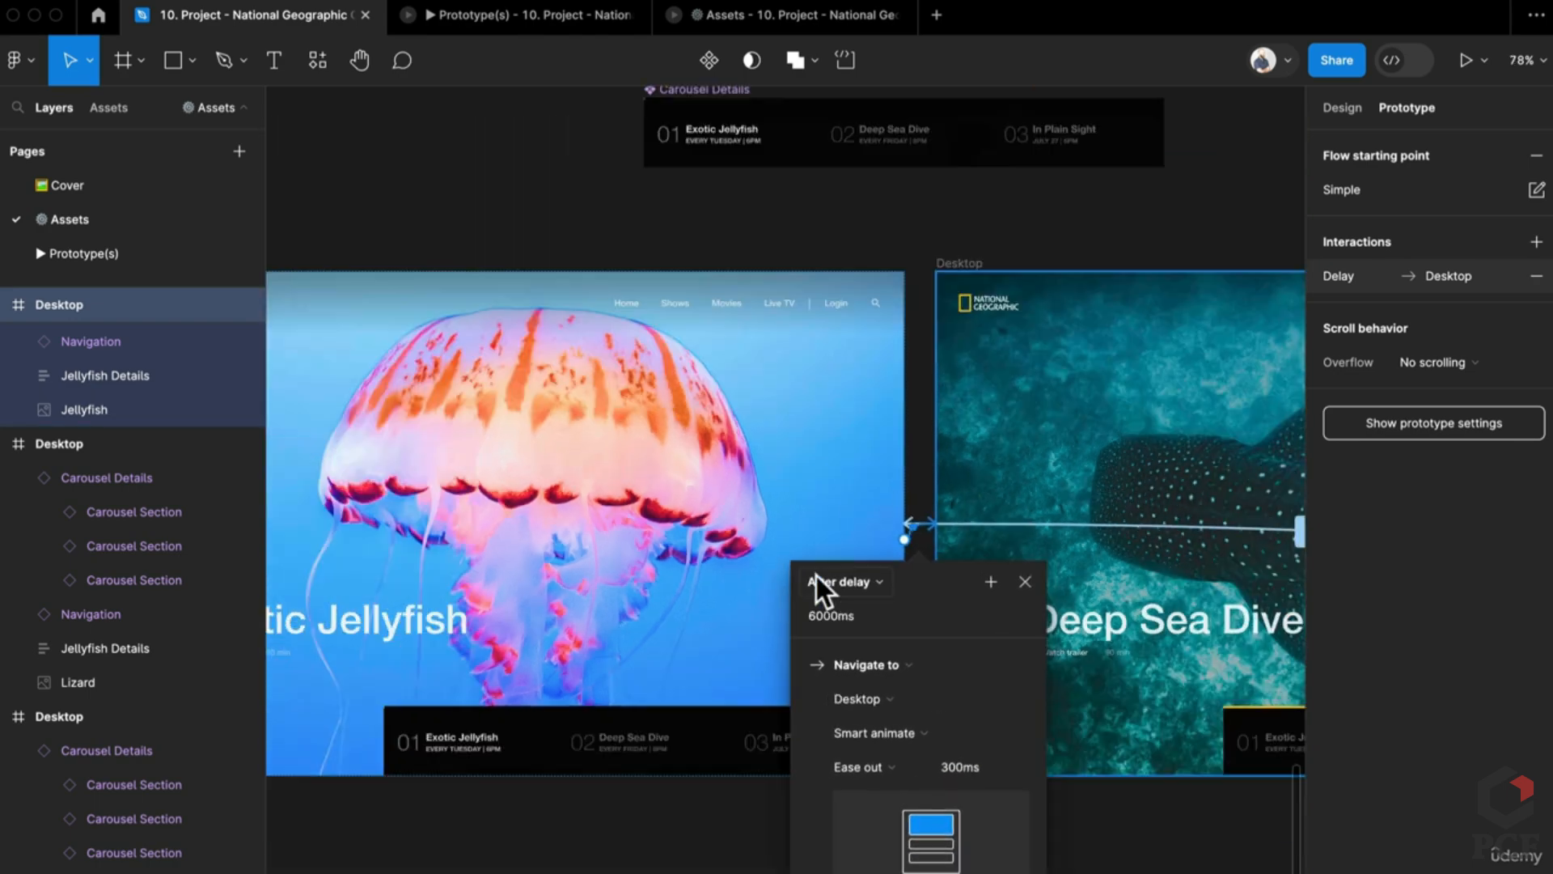
pyautogui.click(93, 267)
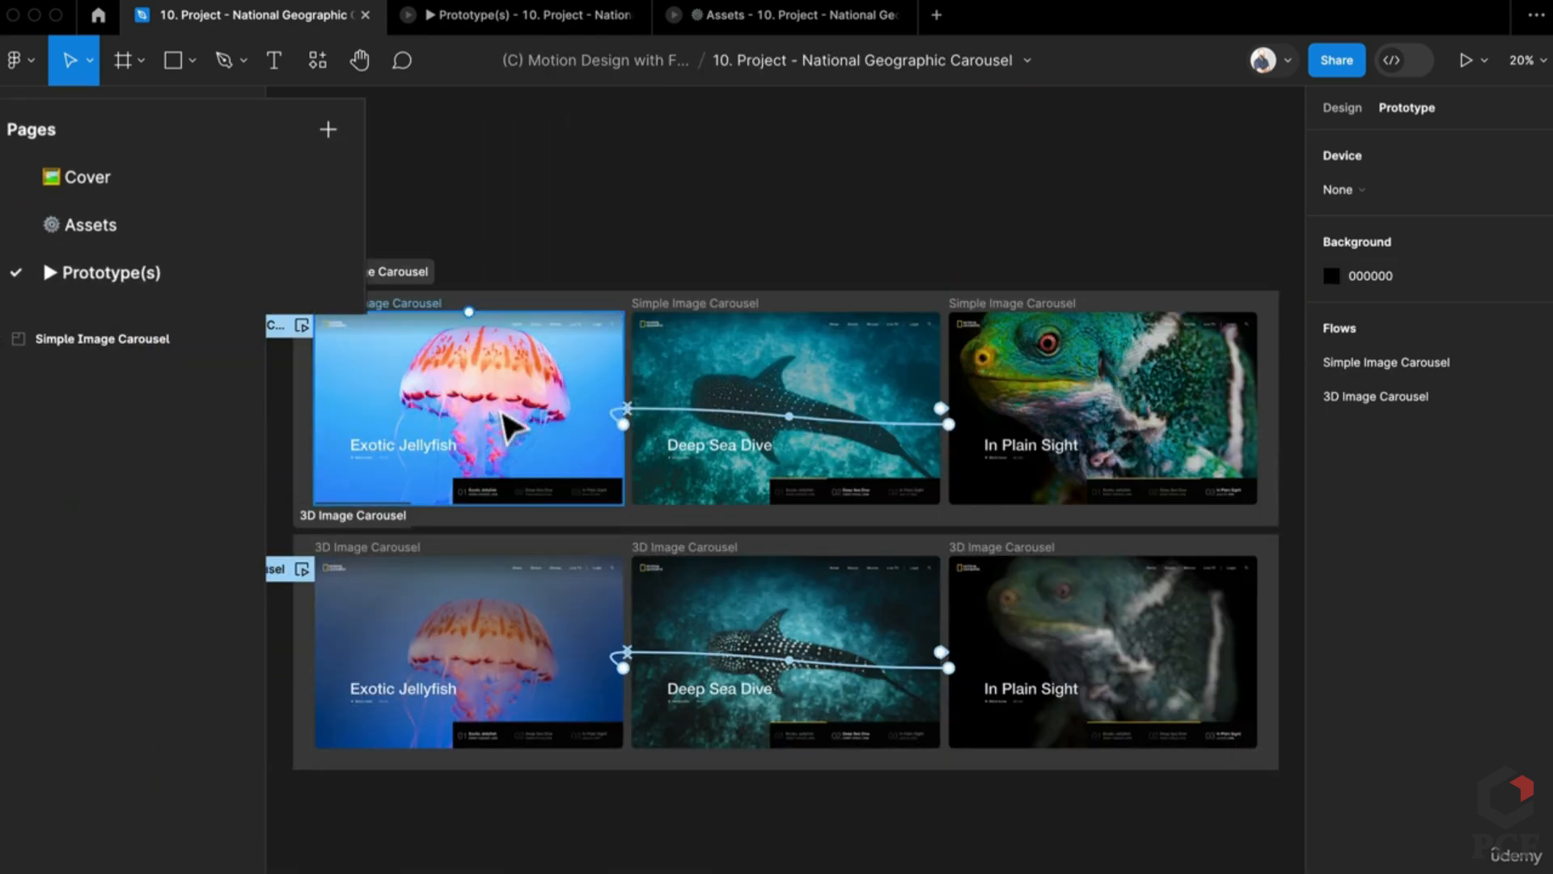
pyautogui.scroll(5, 555, 434)
pyautogui.click(829, 408)
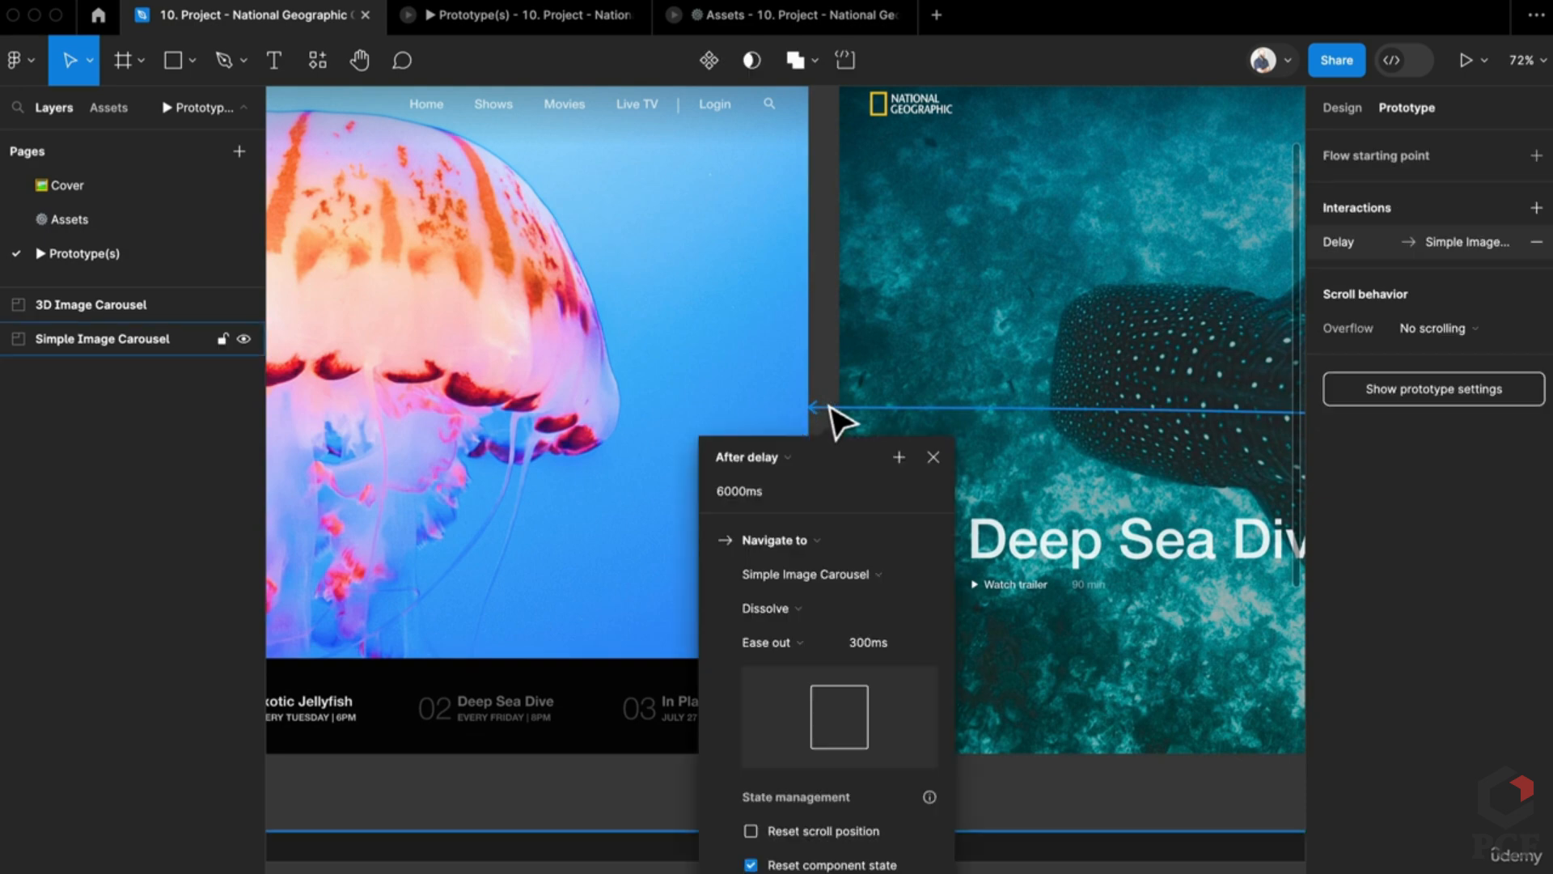
pyautogui.click(104, 212)
pyautogui.click(1110, 825)
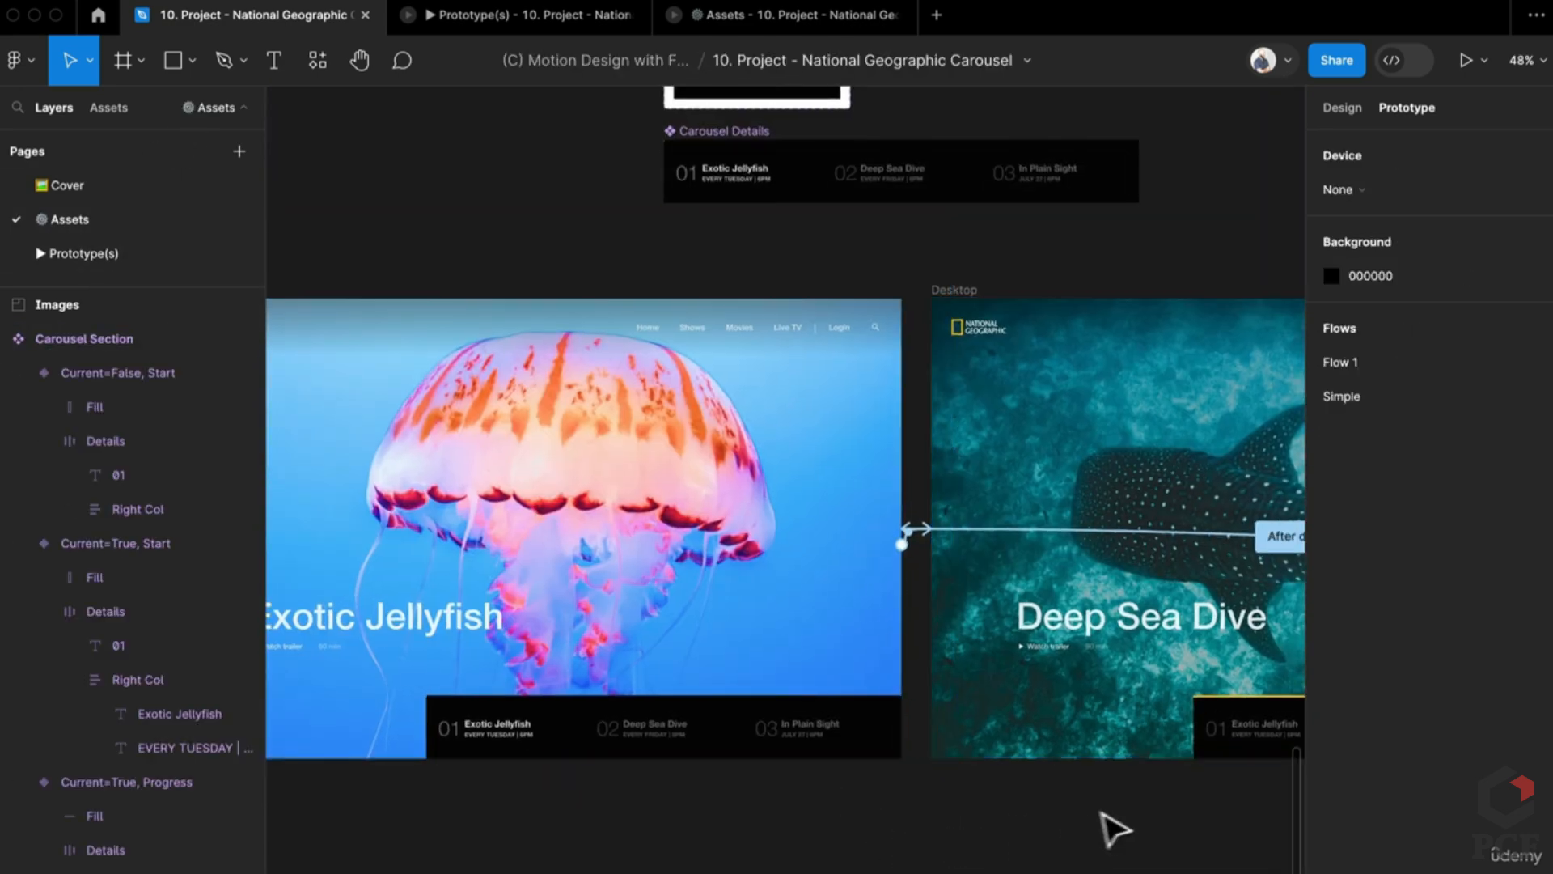
# Step: Set the Deep Sea Dive transition to a 6000ms delay and 300ms animation duration
pyautogui.hscroll(5, 737, 558)
pyautogui.click(752, 555)
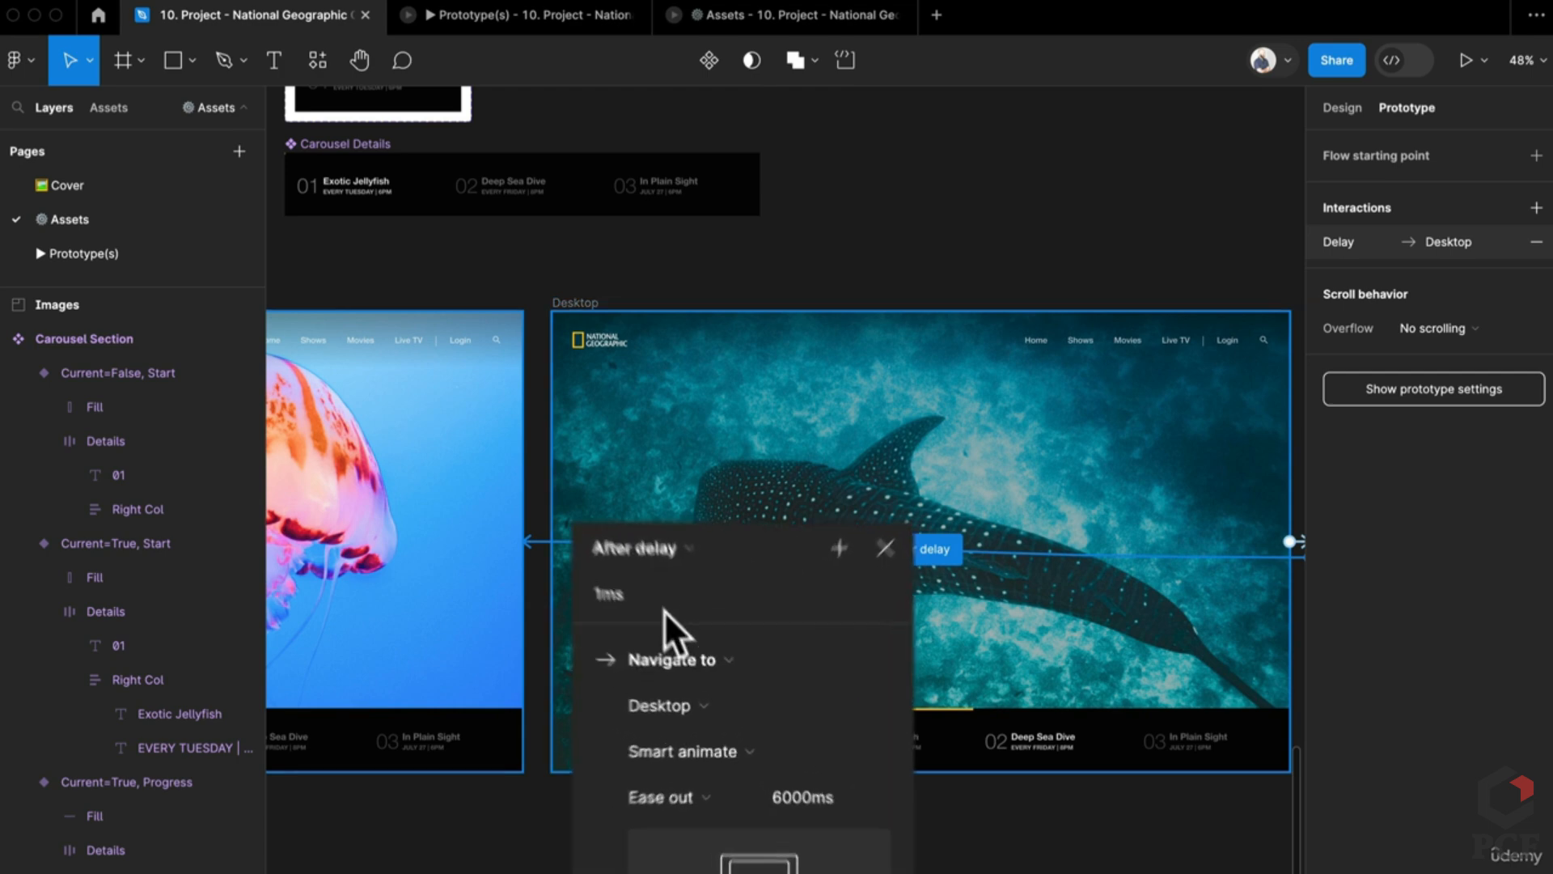
pyautogui.click(657, 589)
pyautogui.write('6000')
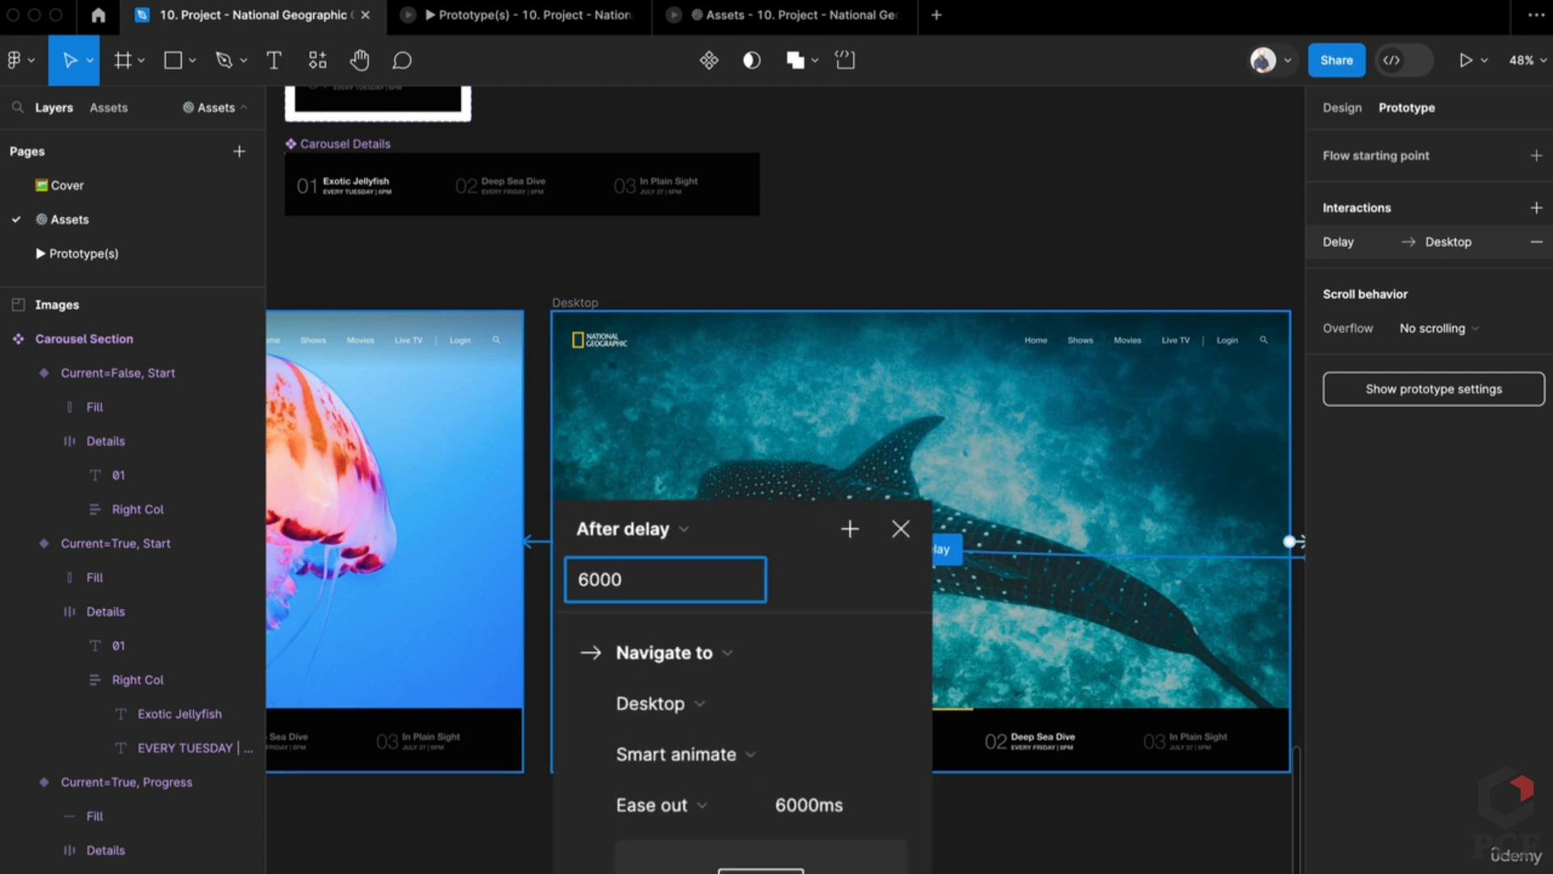
pyautogui.press('Return')
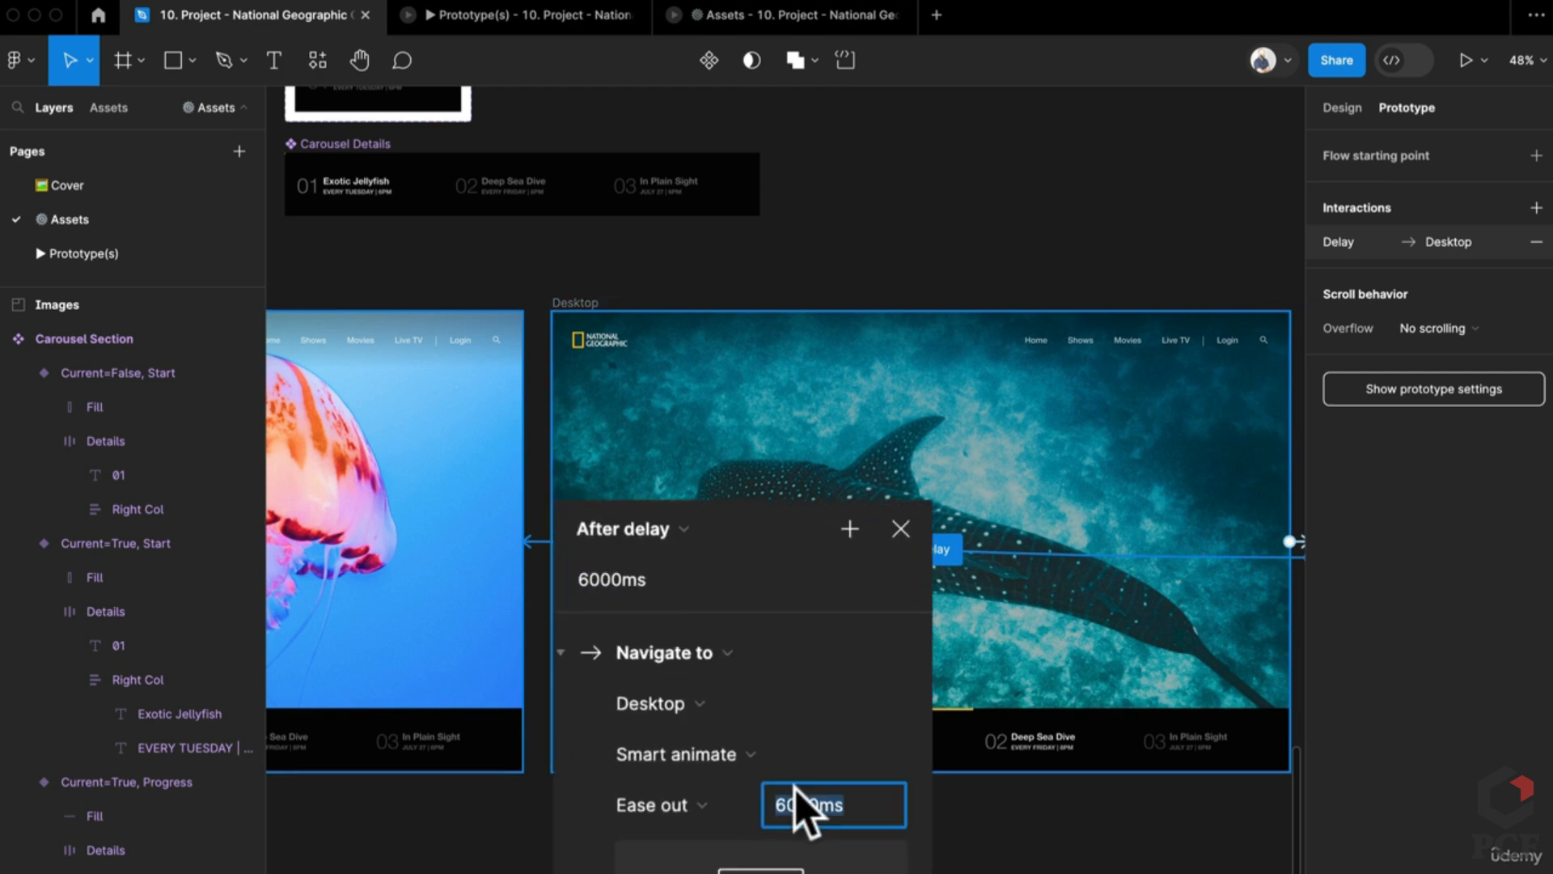
pyautogui.write('30')
pyautogui.press('Return')
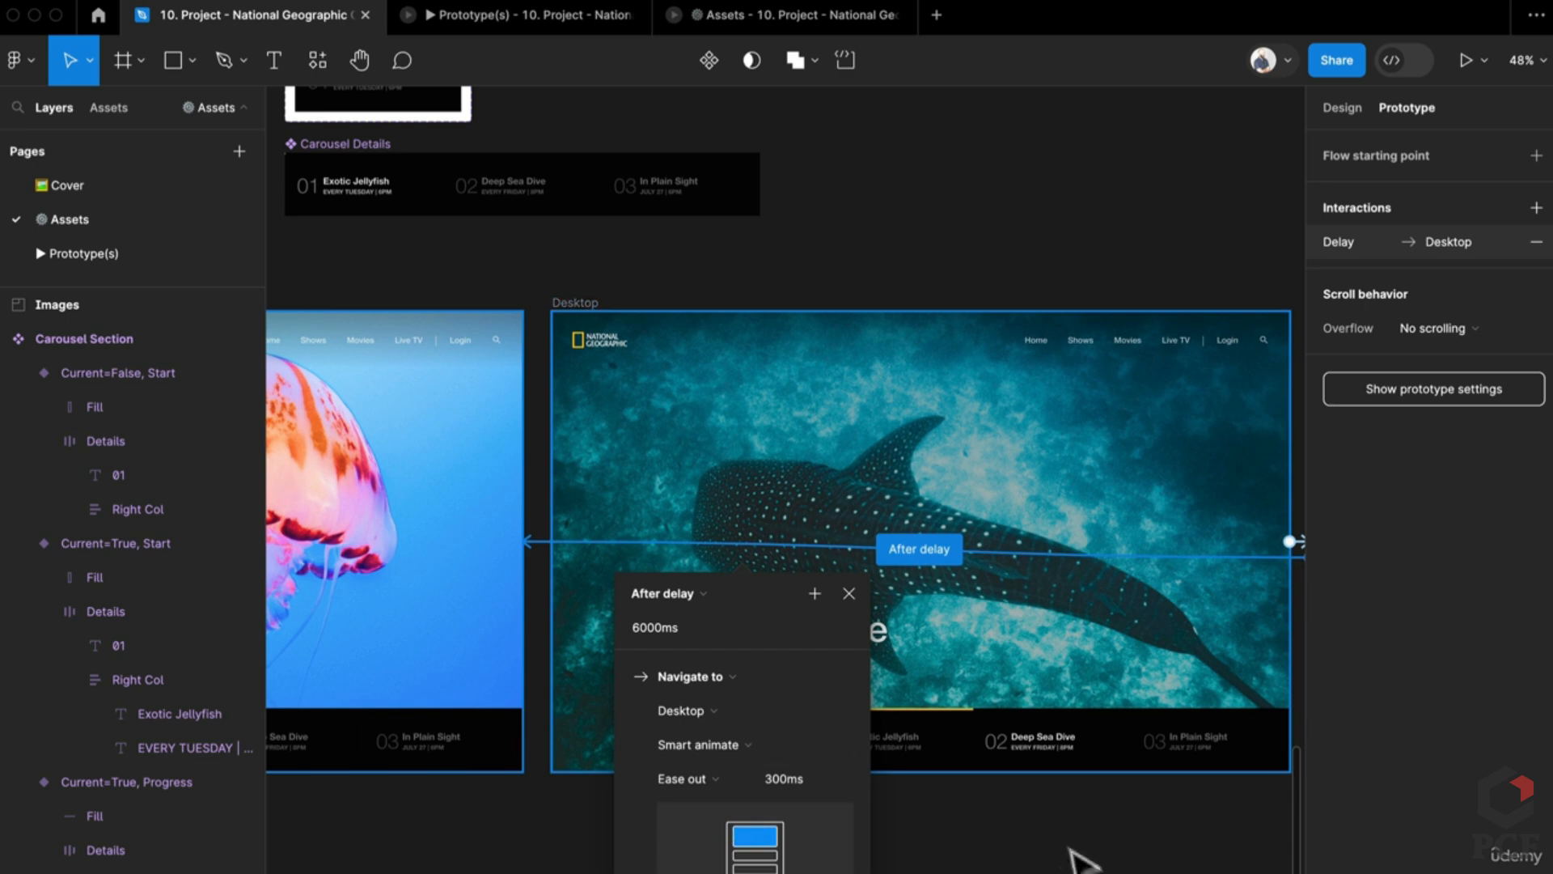
pyautogui.click(1082, 853)
# Step: Set the next auto-advance interaction to 6000ms delay and 300ms duration, and close the outdated preview
pyautogui.scroll(5, 841, 520)
pyautogui.click(845, 520)
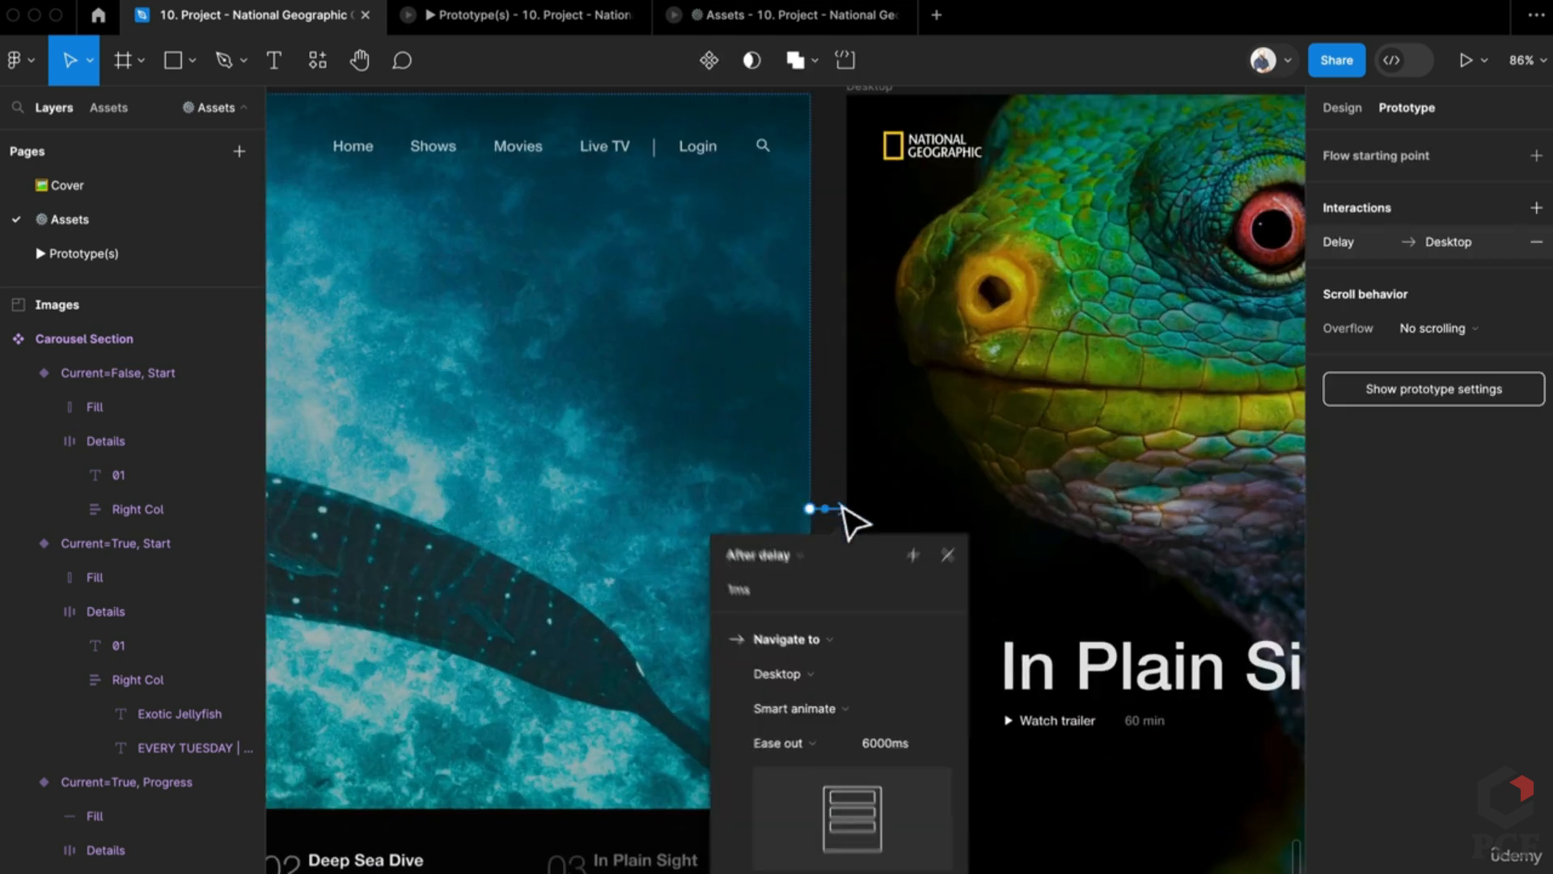
pyautogui.write('6000')
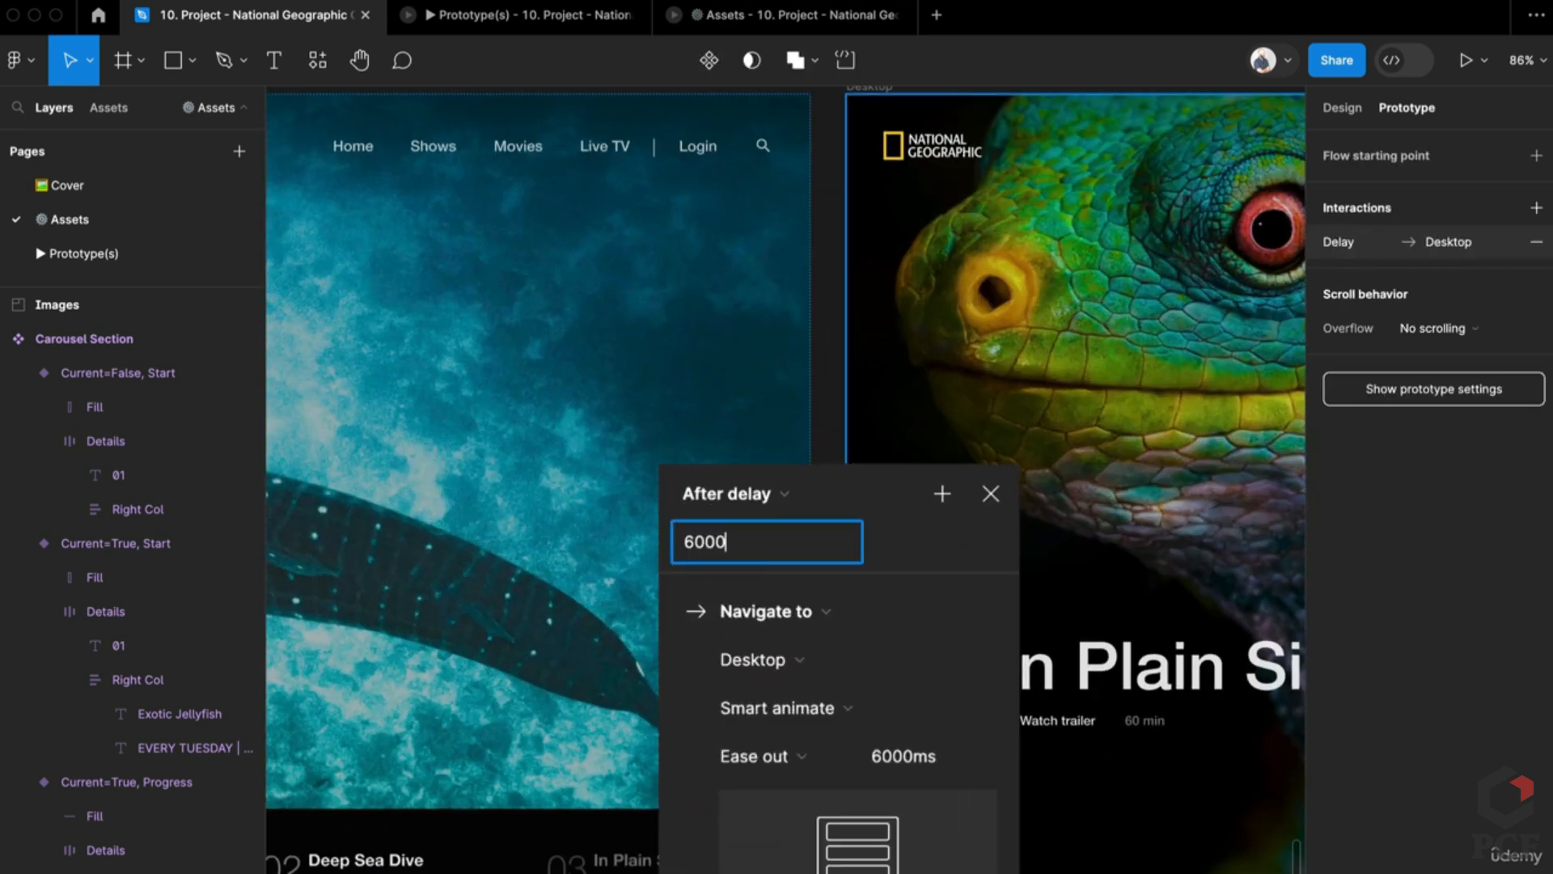
pyautogui.press('Return')
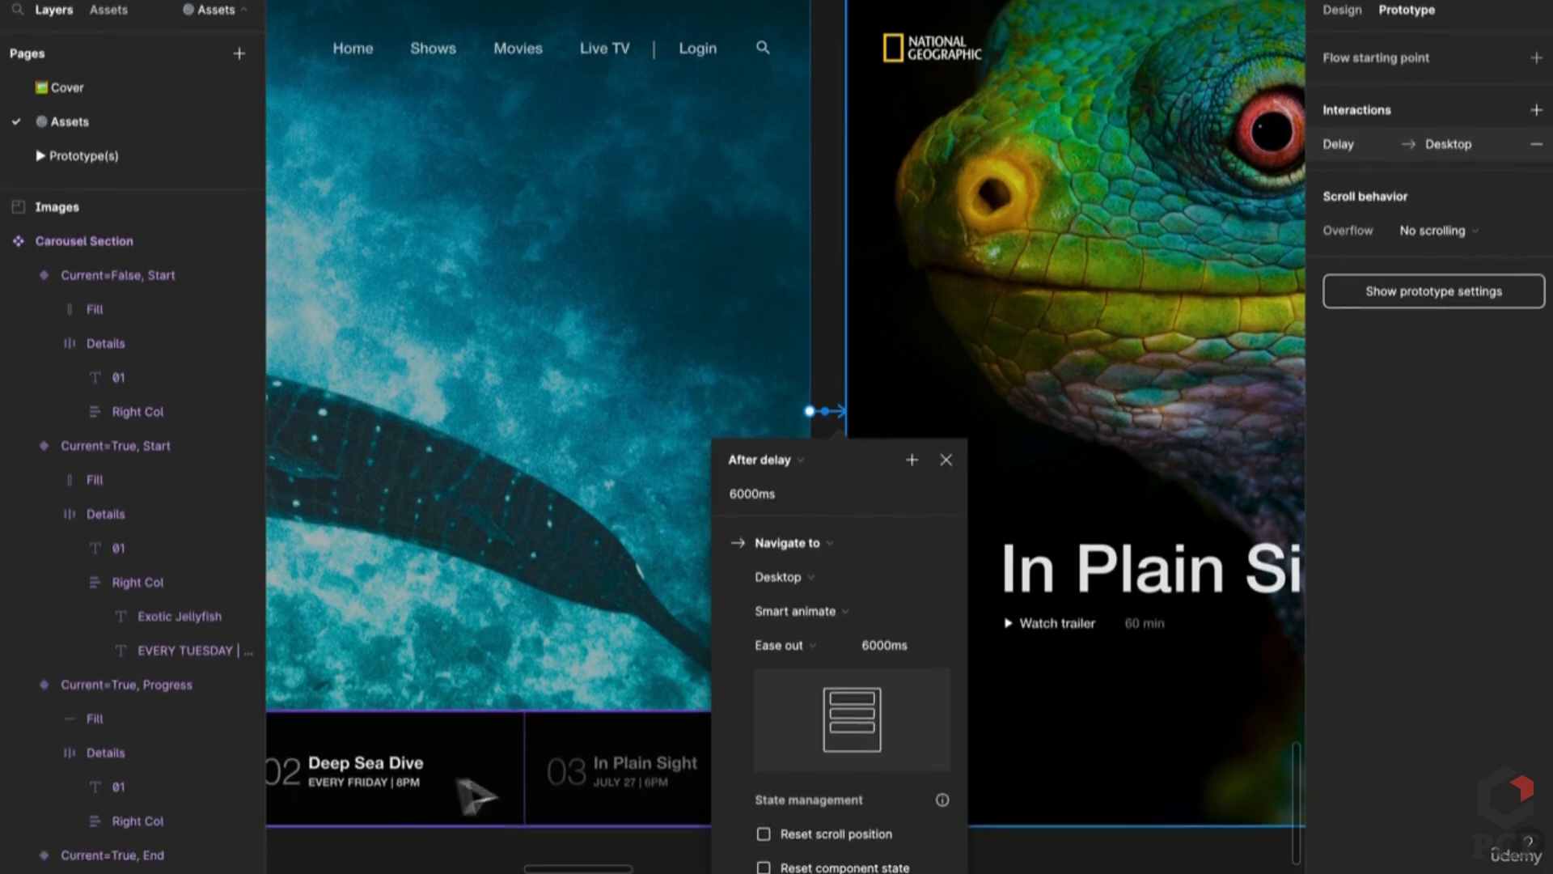
pyautogui.click(884, 740)
pyautogui.write('30')
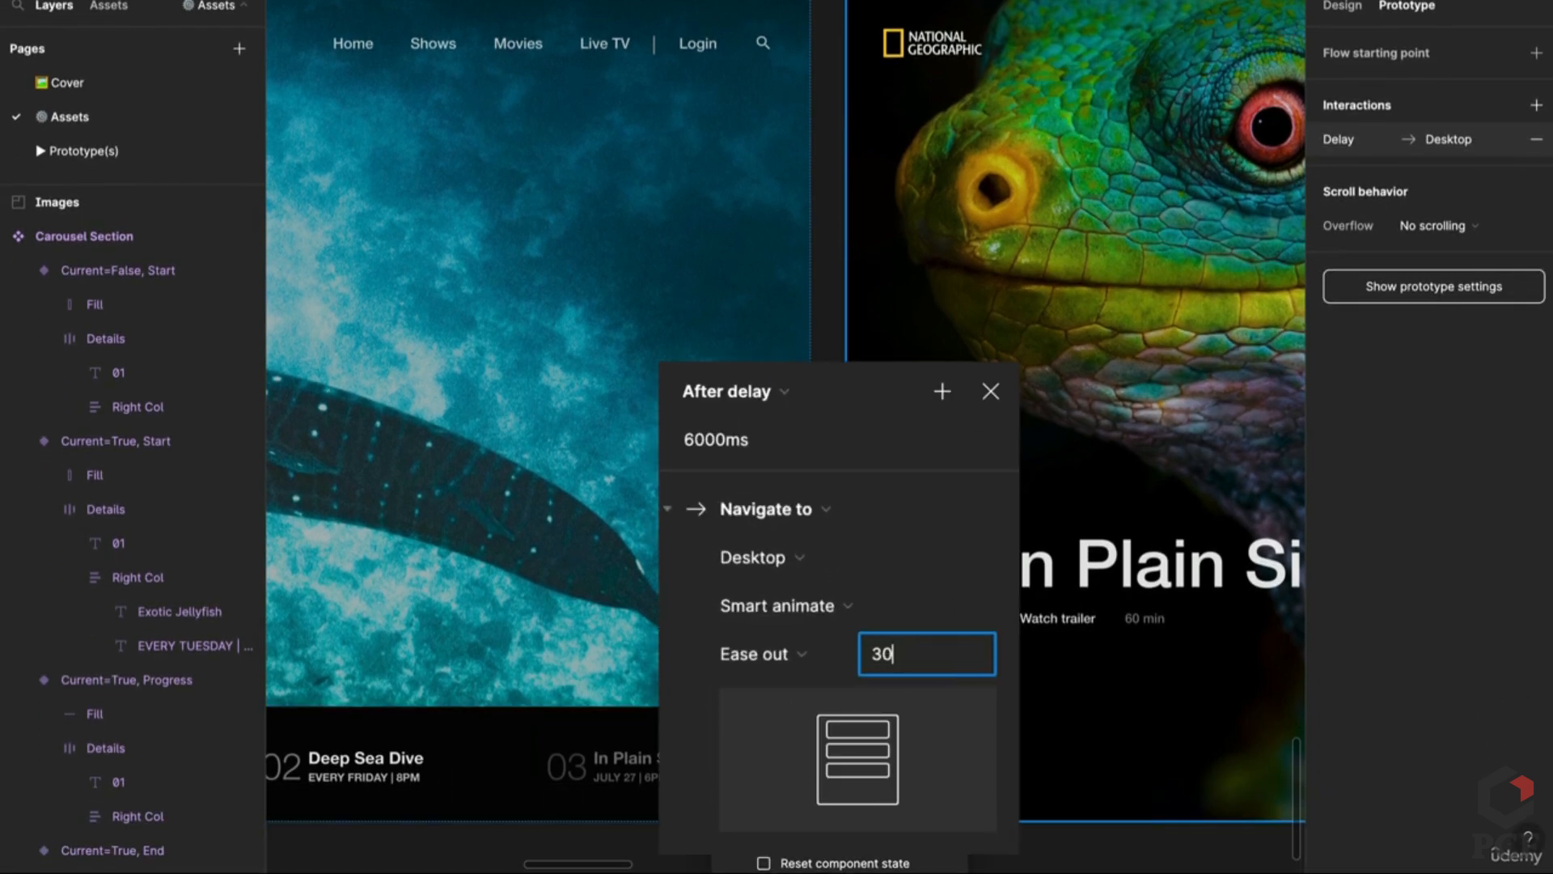
pyautogui.write('0')
pyautogui.press('Return')
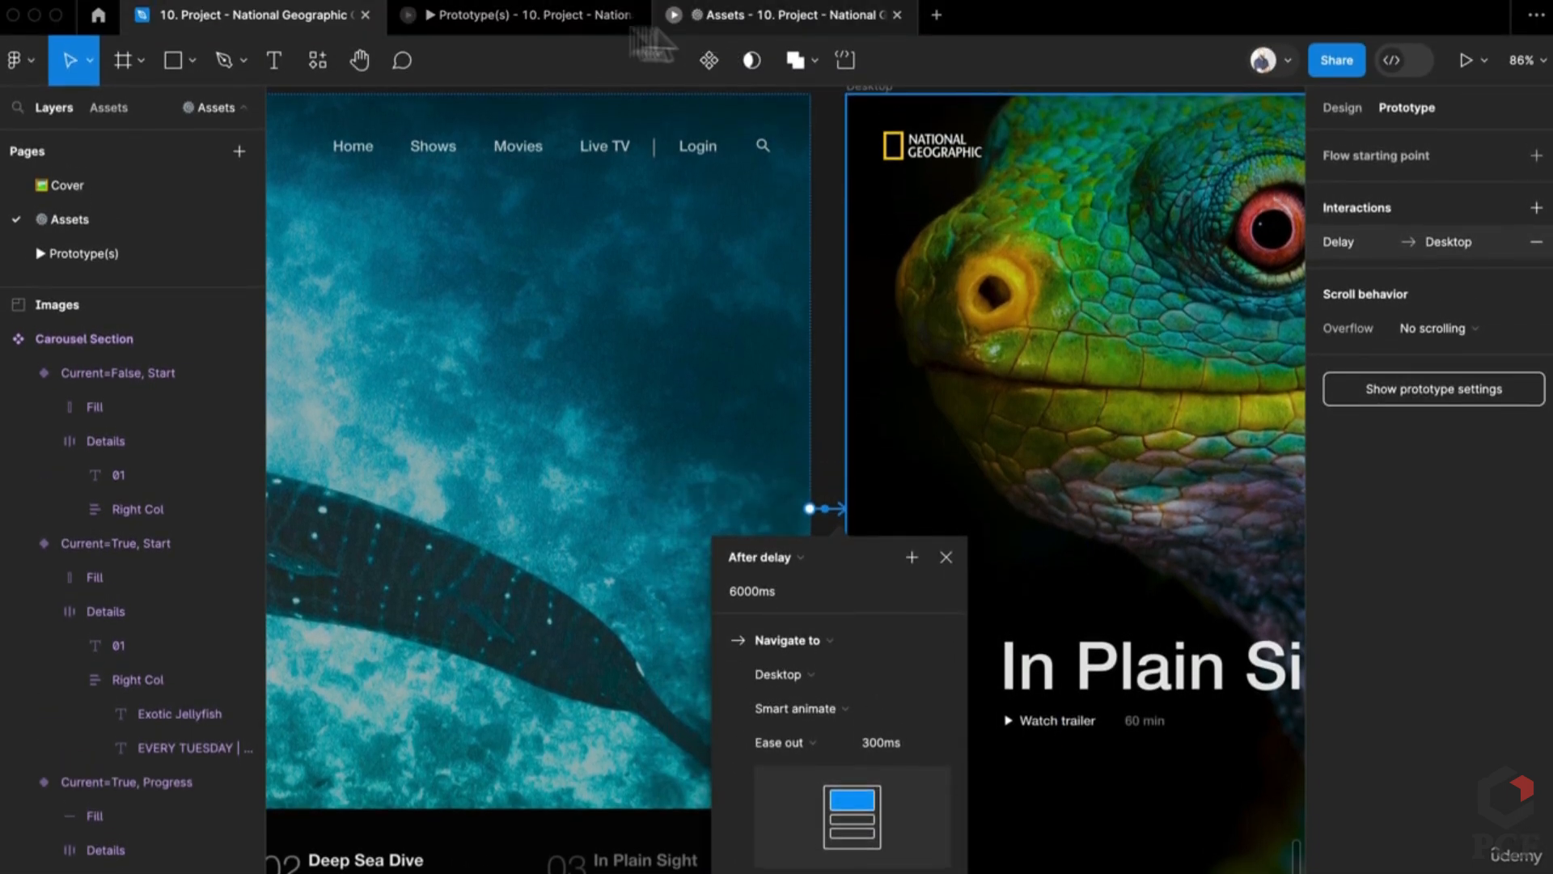
pyautogui.click(538, 17)
pyautogui.press('super+w')
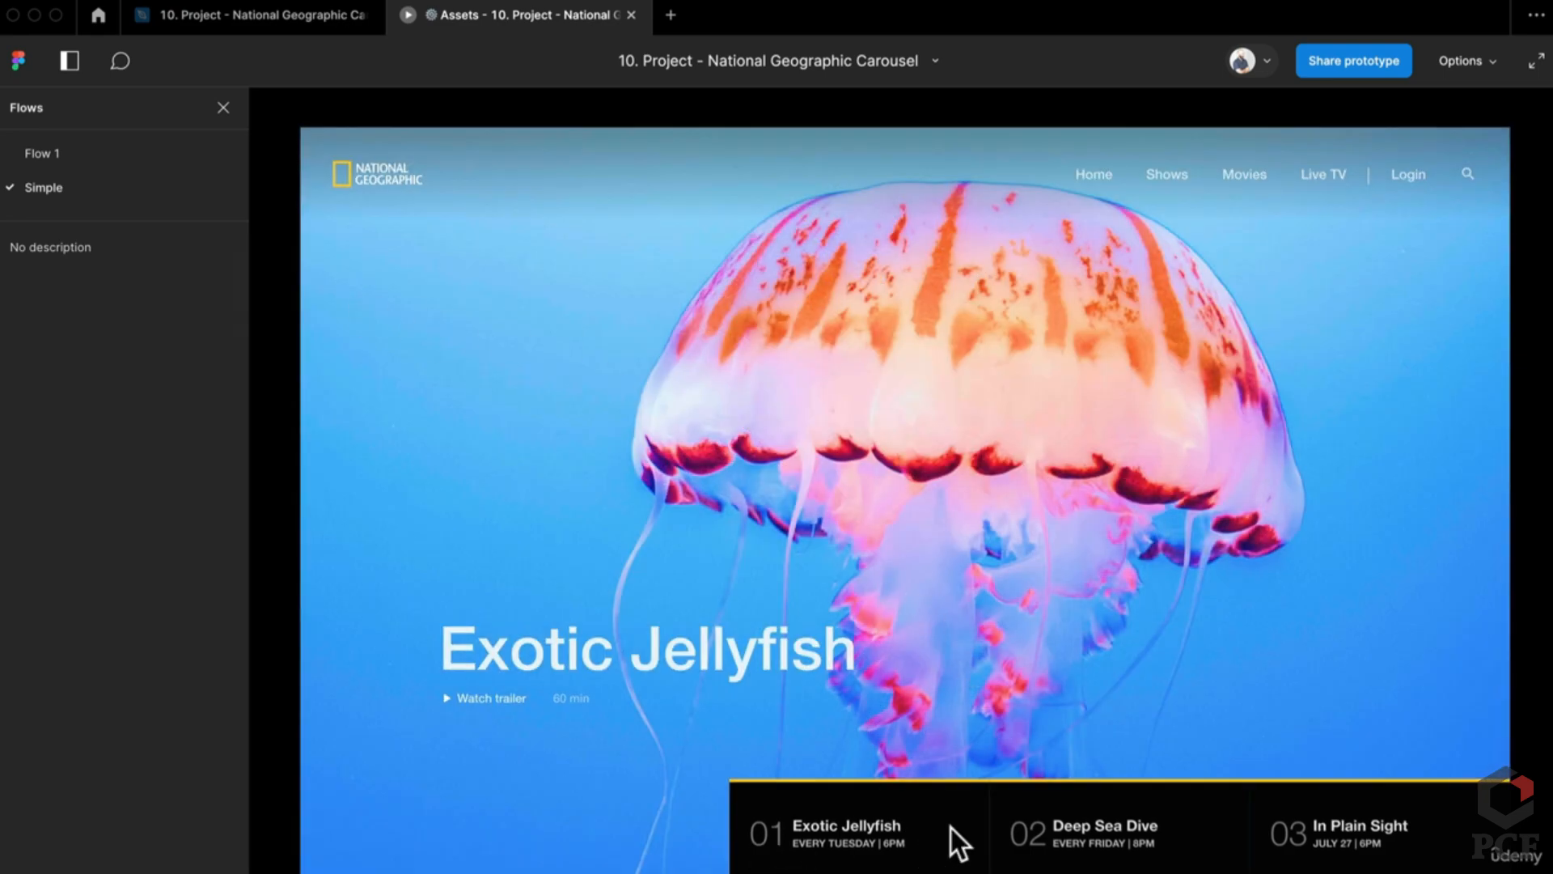
# Step: Go back from the presentation view to the carousel design file
pyautogui.click(280, 12)
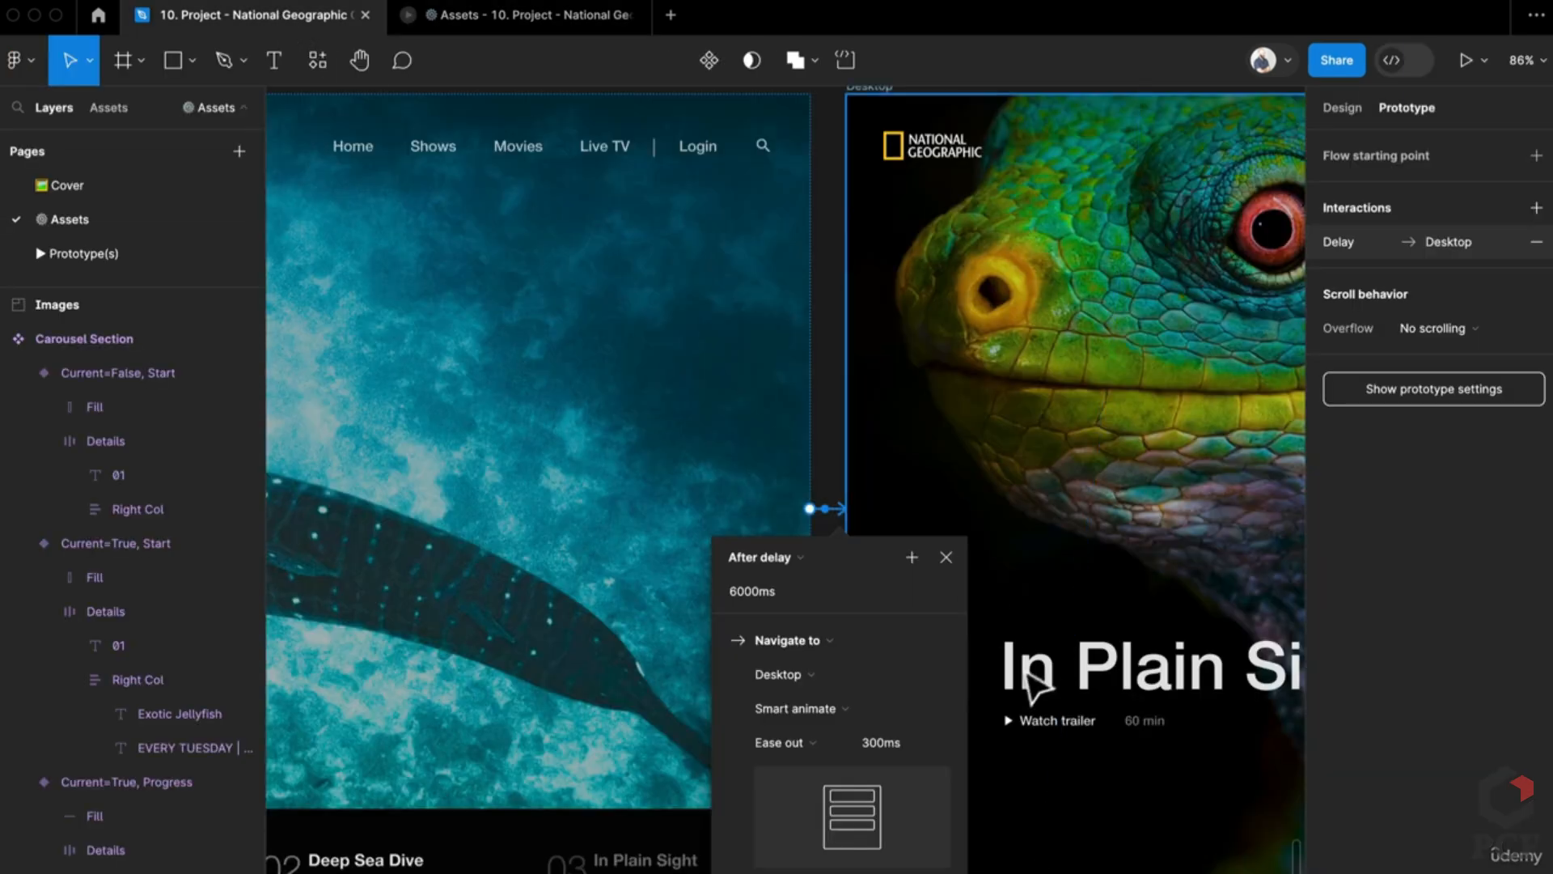
# Step: Turn on Reset component state for Deep Sea Dive's auto-advance to In Plain Sight, then test it in the preview
pyautogui.scroll(-3, 891, 662)
pyautogui.press('Escape')
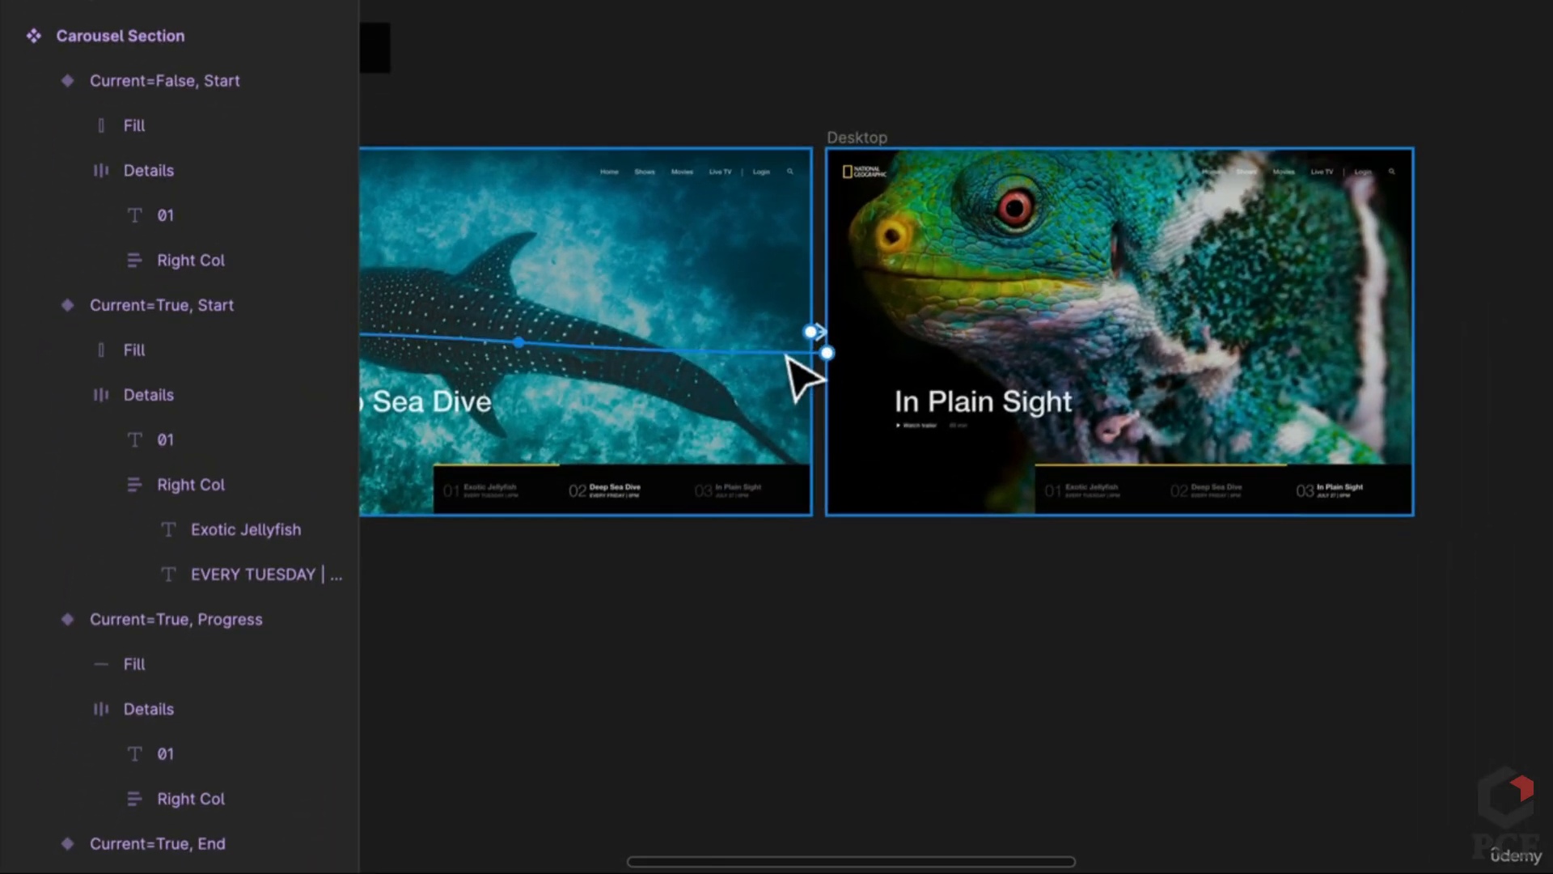
pyautogui.click(788, 355)
pyautogui.scroll(-5, 781, 672)
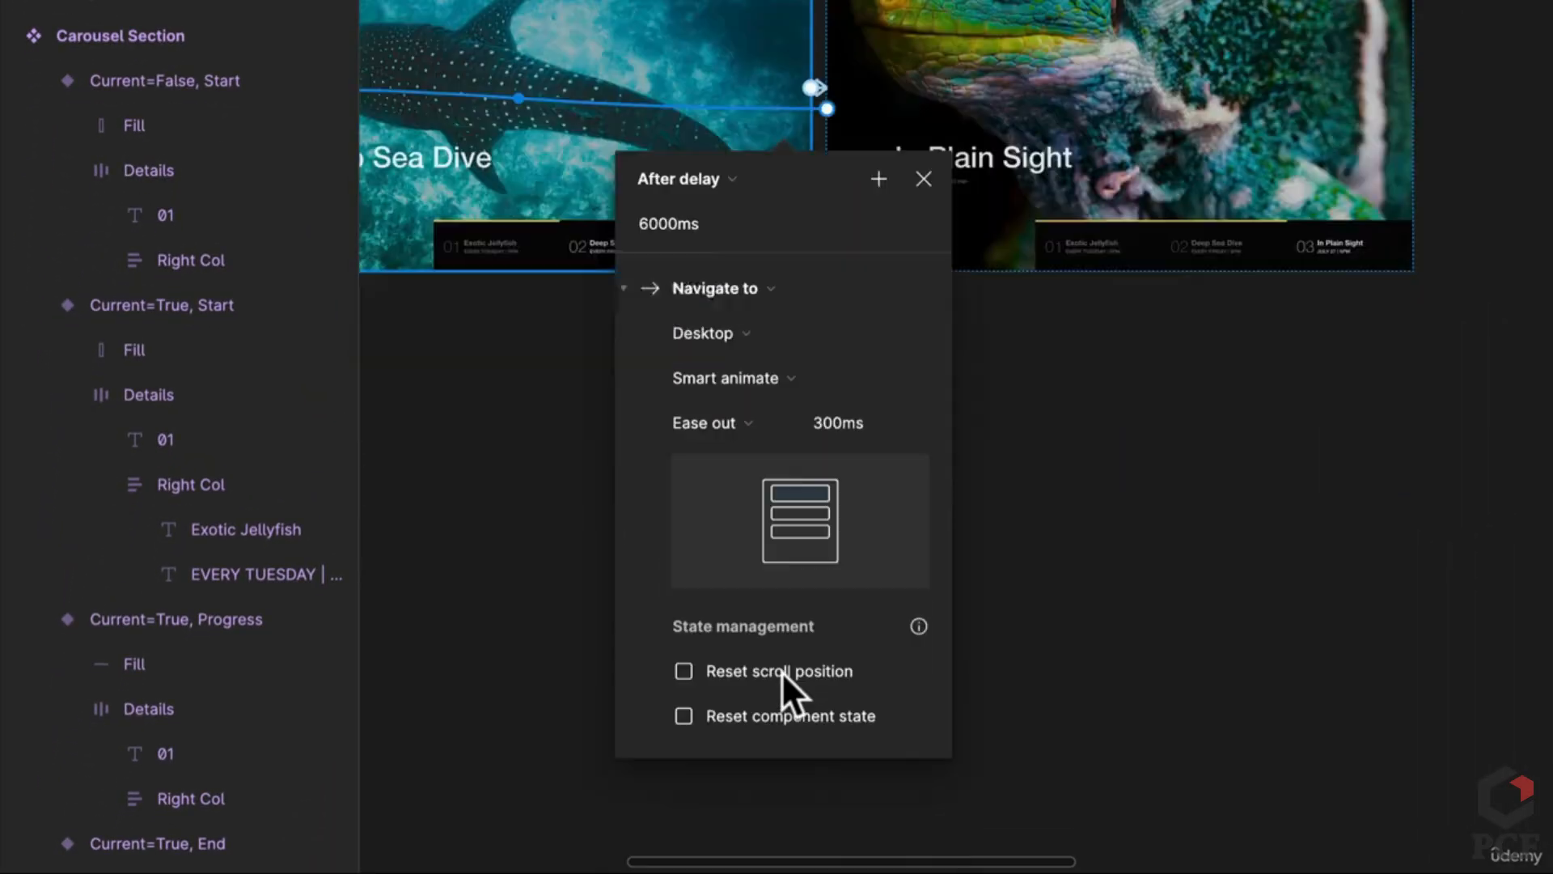
pyautogui.click(785, 648)
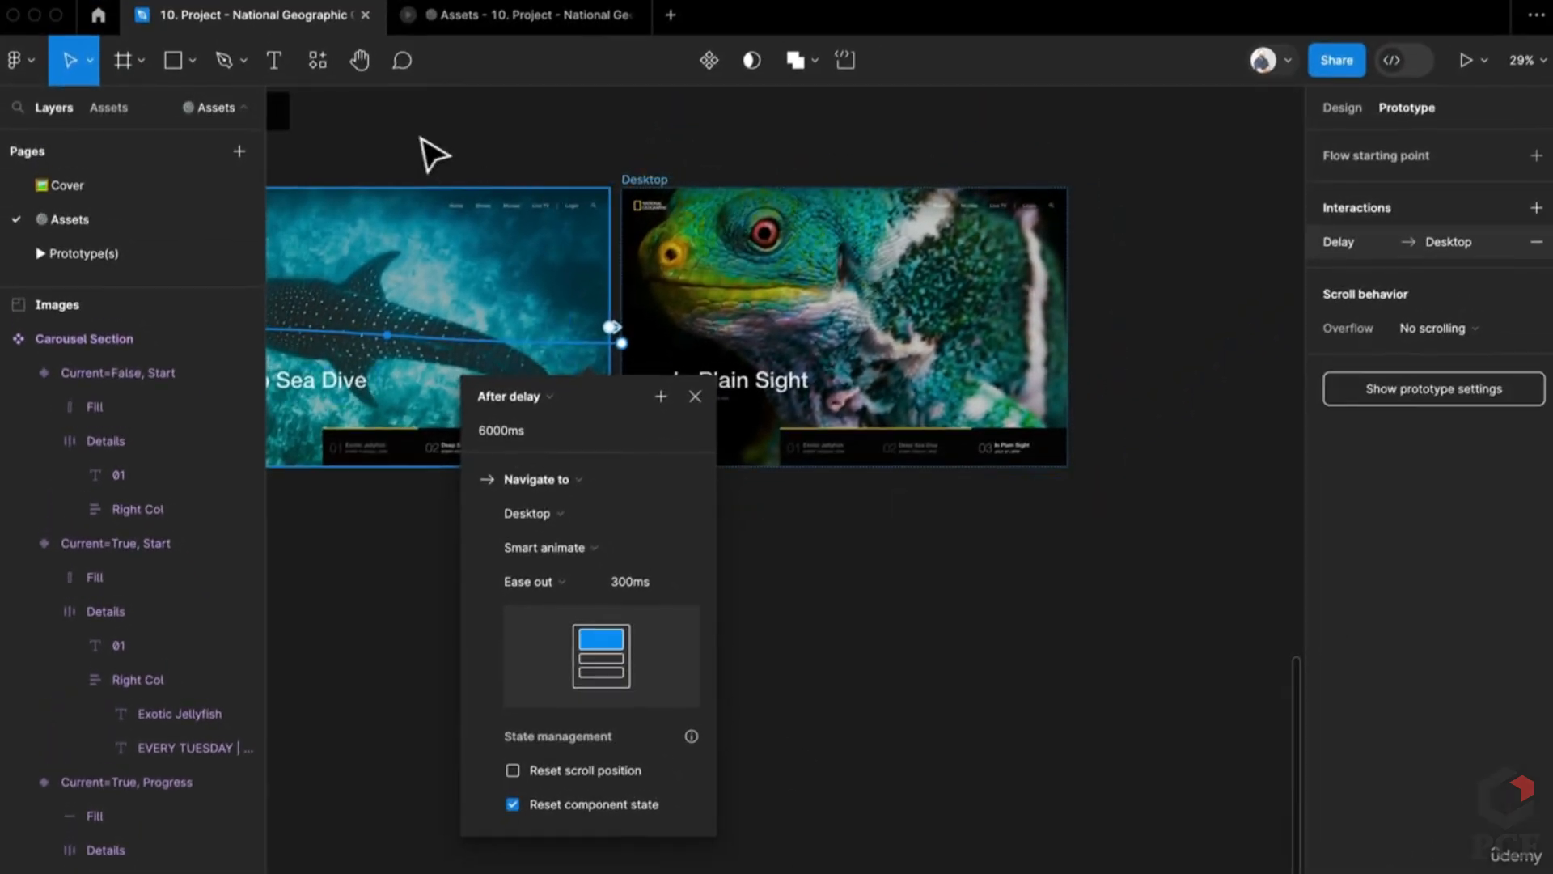
pyautogui.click(466, 8)
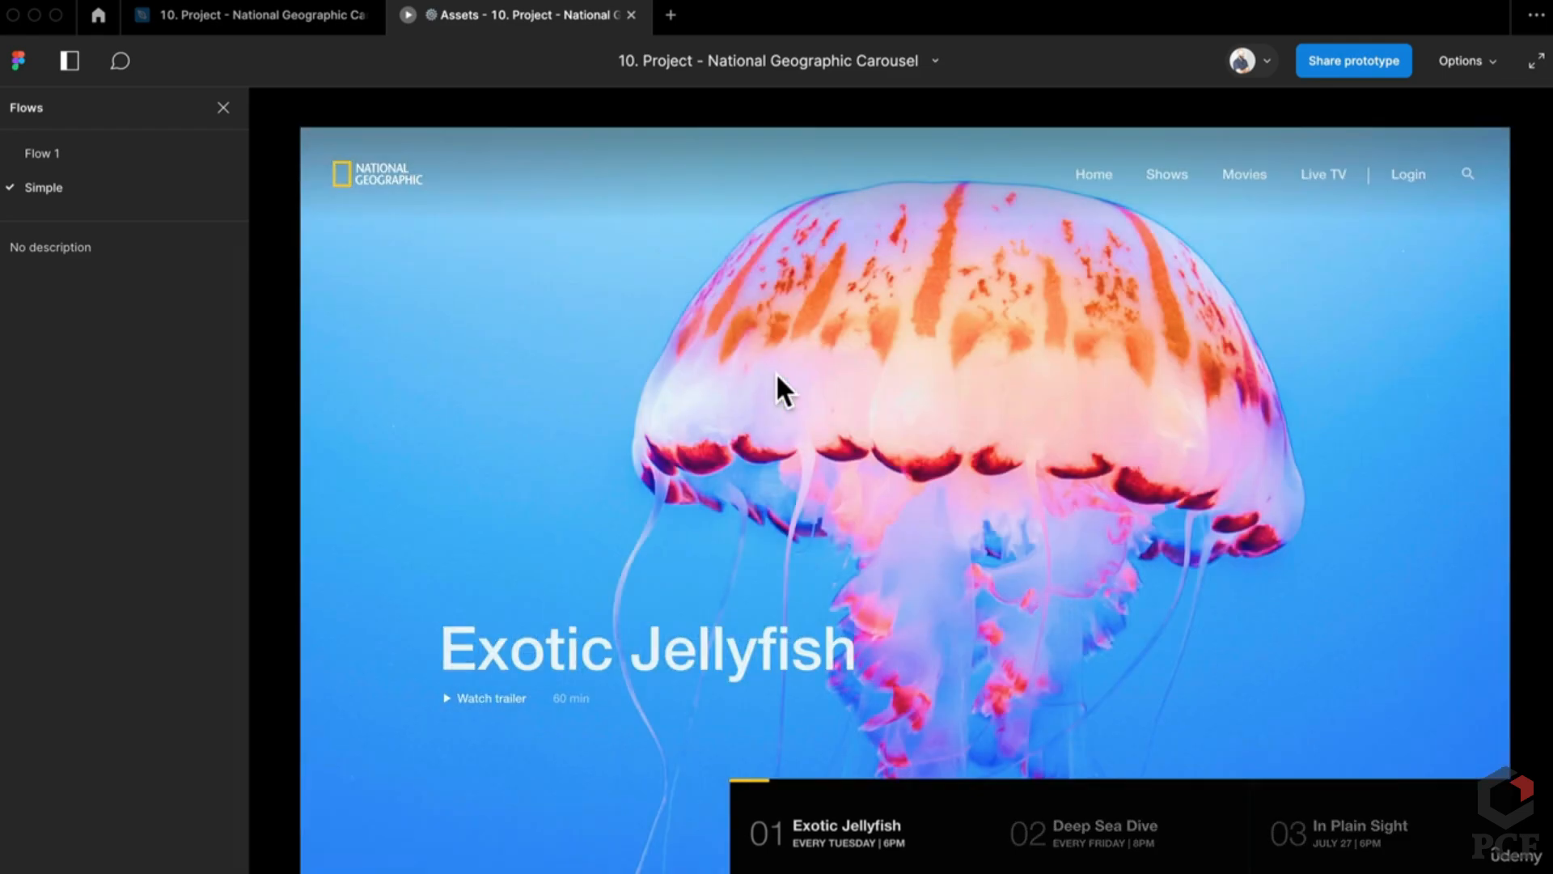
pyautogui.click(299, 17)
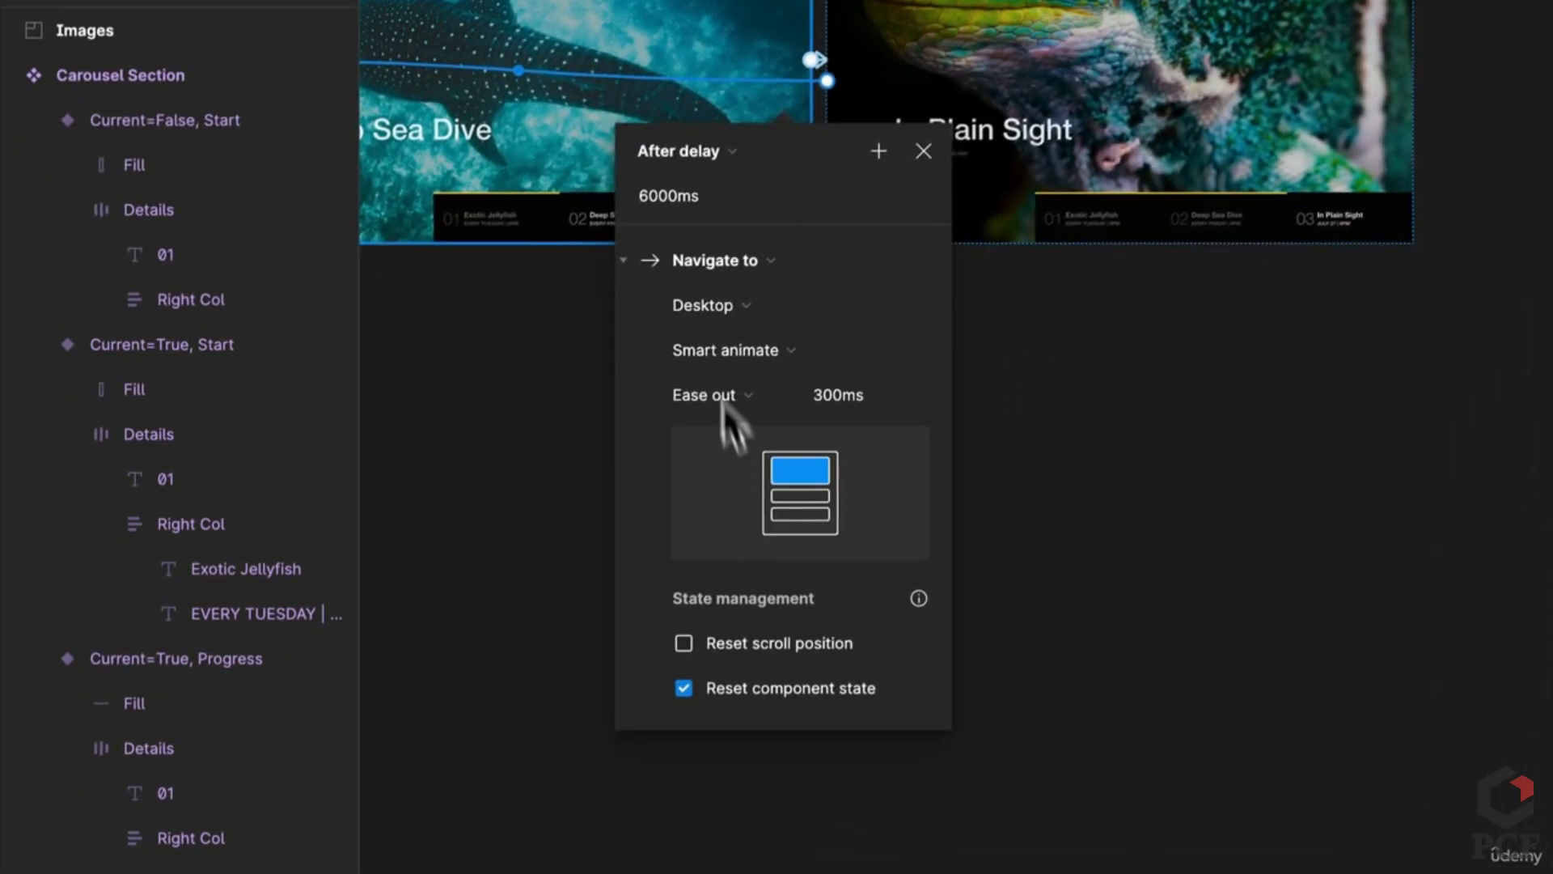
# Step: Check the interaction's destination frame and keep Smart animate as its transition
pyautogui.click(719, 308)
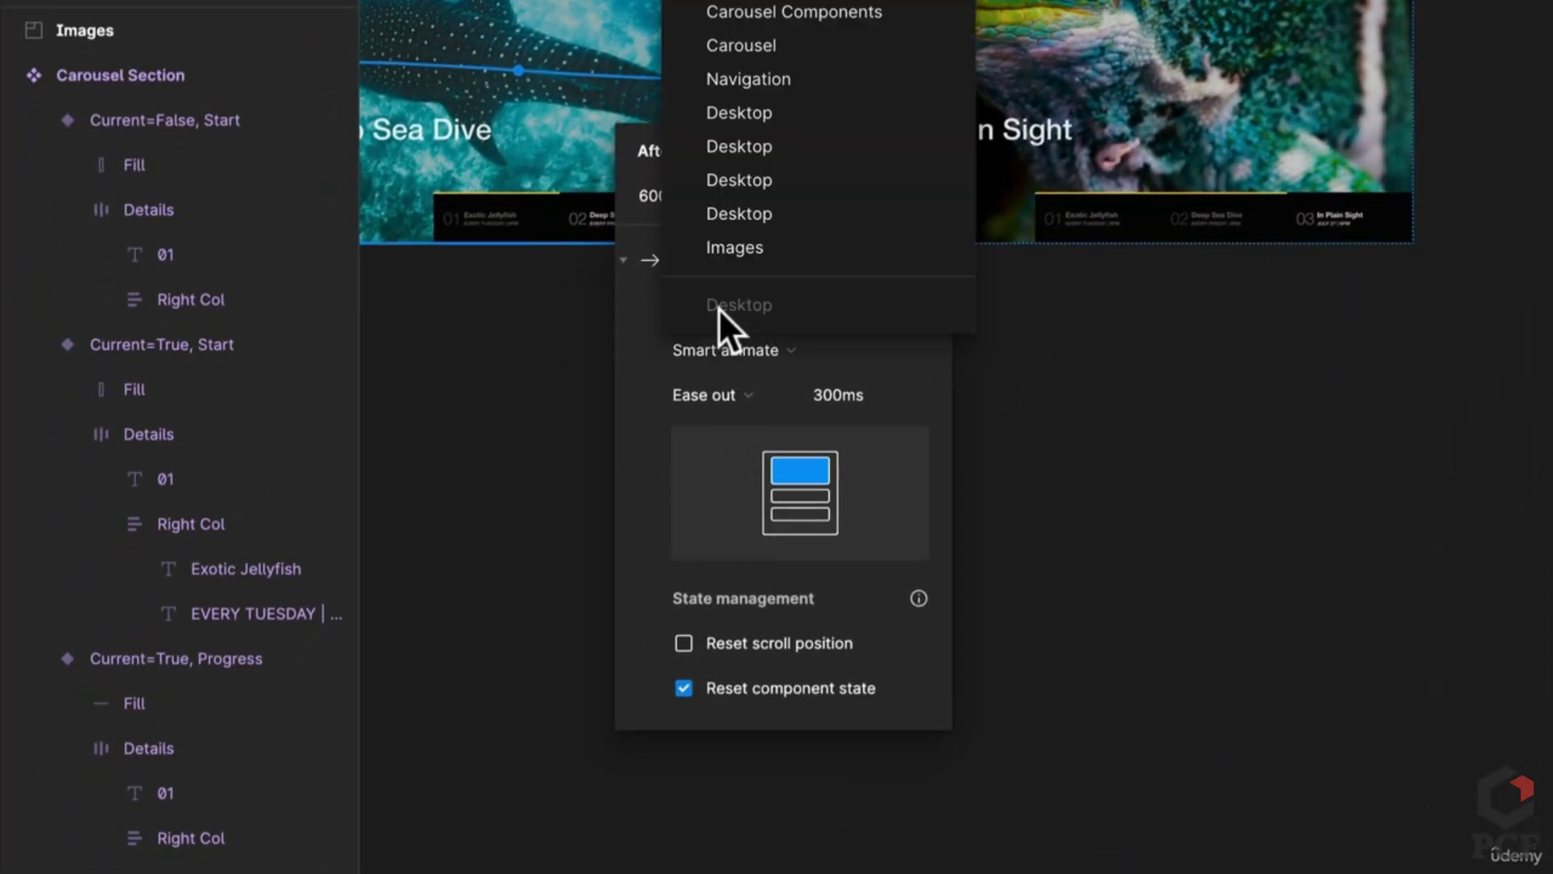
pyautogui.click(897, 348)
pyautogui.click(765, 314)
pyautogui.click(761, 340)
pyautogui.click(759, 348)
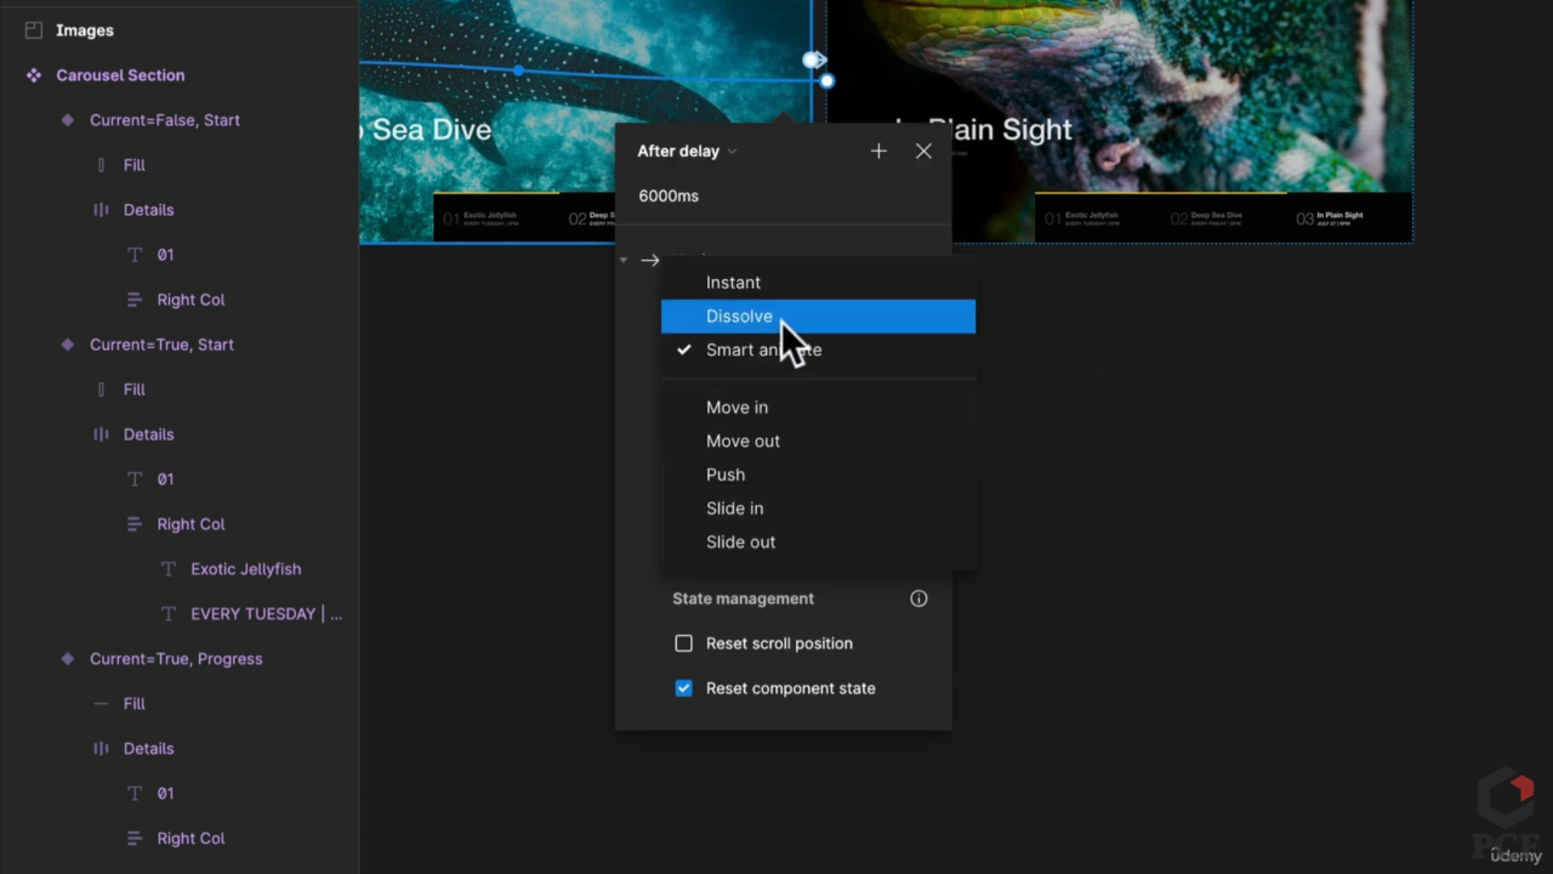
pyautogui.click(779, 317)
pyautogui.click(1165, 347)
pyautogui.moveTo(1165, 346); pyautogui.dragTo(1292, 416)
pyautogui.scroll(3, 1082, 216)
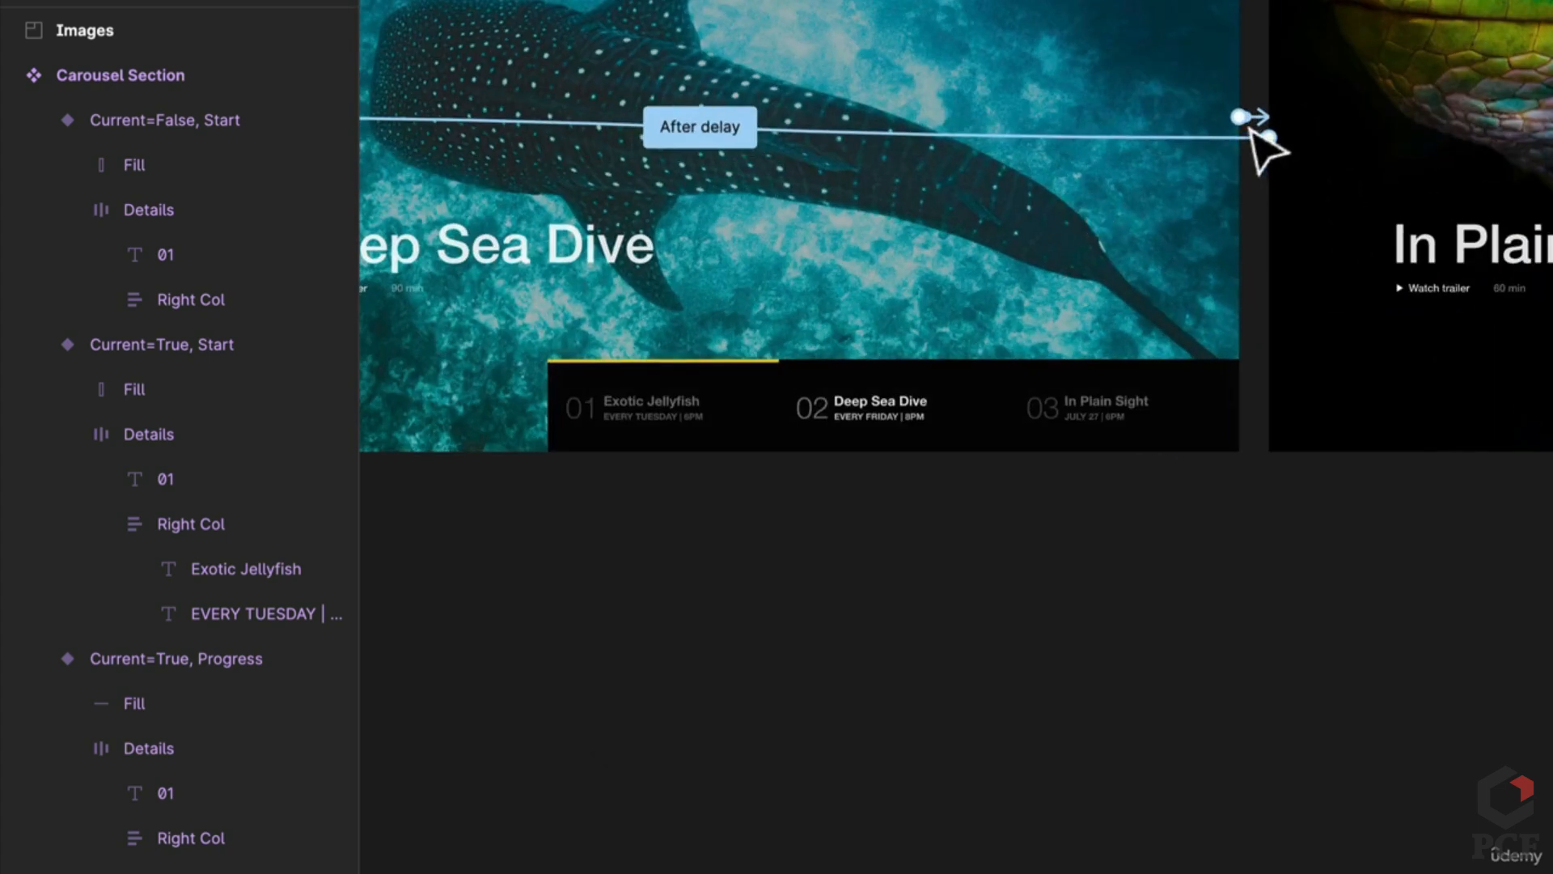
# Step: Toggle Reset component state on the interaction leaving Deep Sea Dive, check Exotic Jellyfish's interaction, and preview
pyautogui.click(1266, 122)
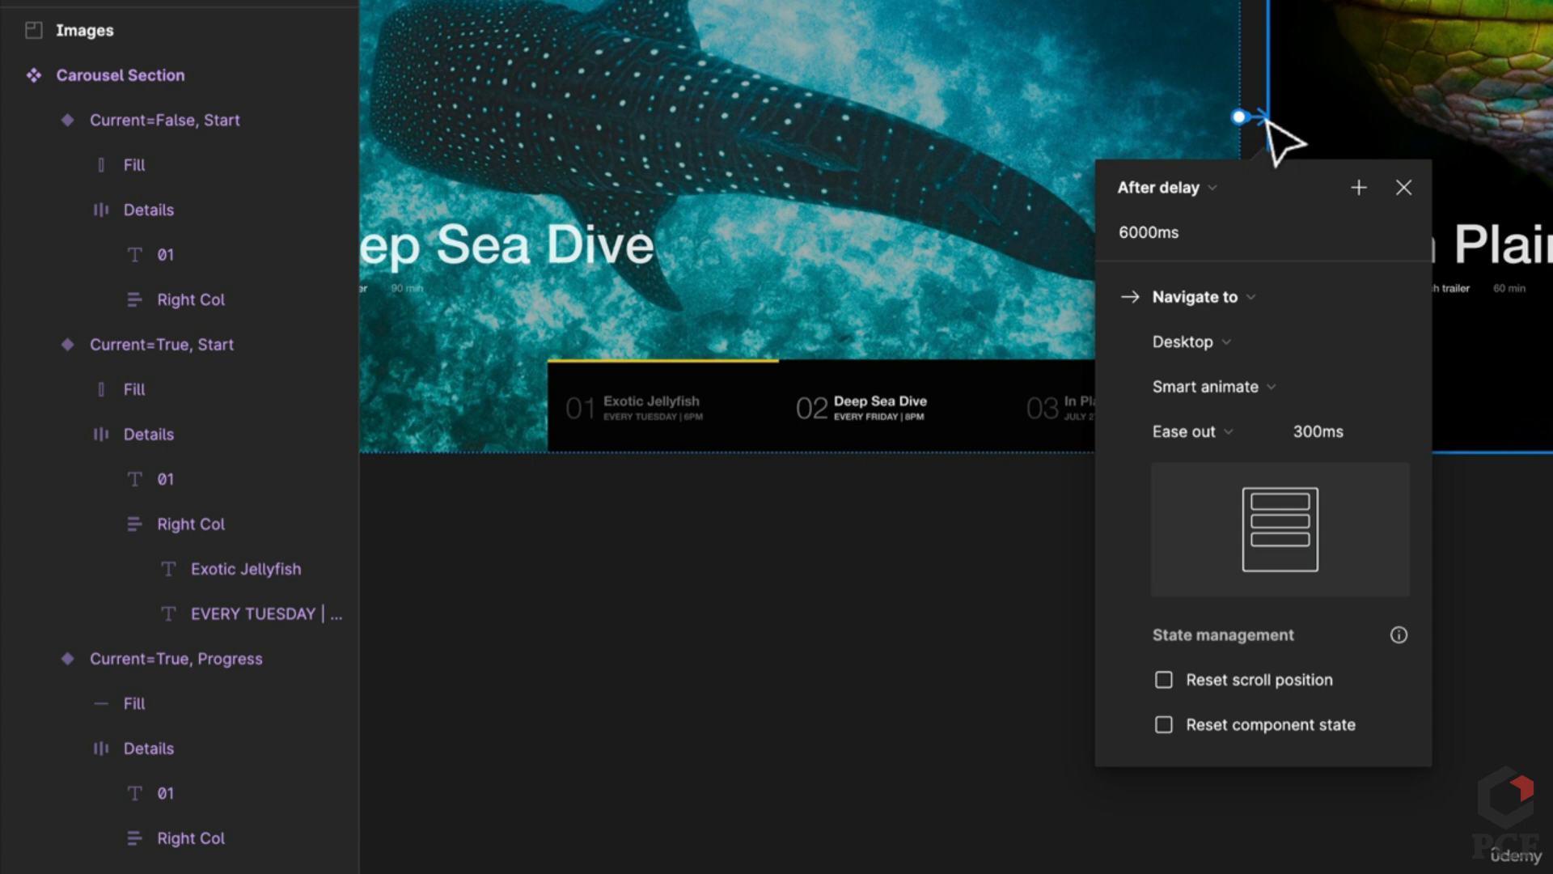
pyautogui.click(1241, 726)
pyautogui.click(919, 711)
pyautogui.hscroll(-3, 1137, 566)
pyautogui.hscroll(-5, 1137, 567)
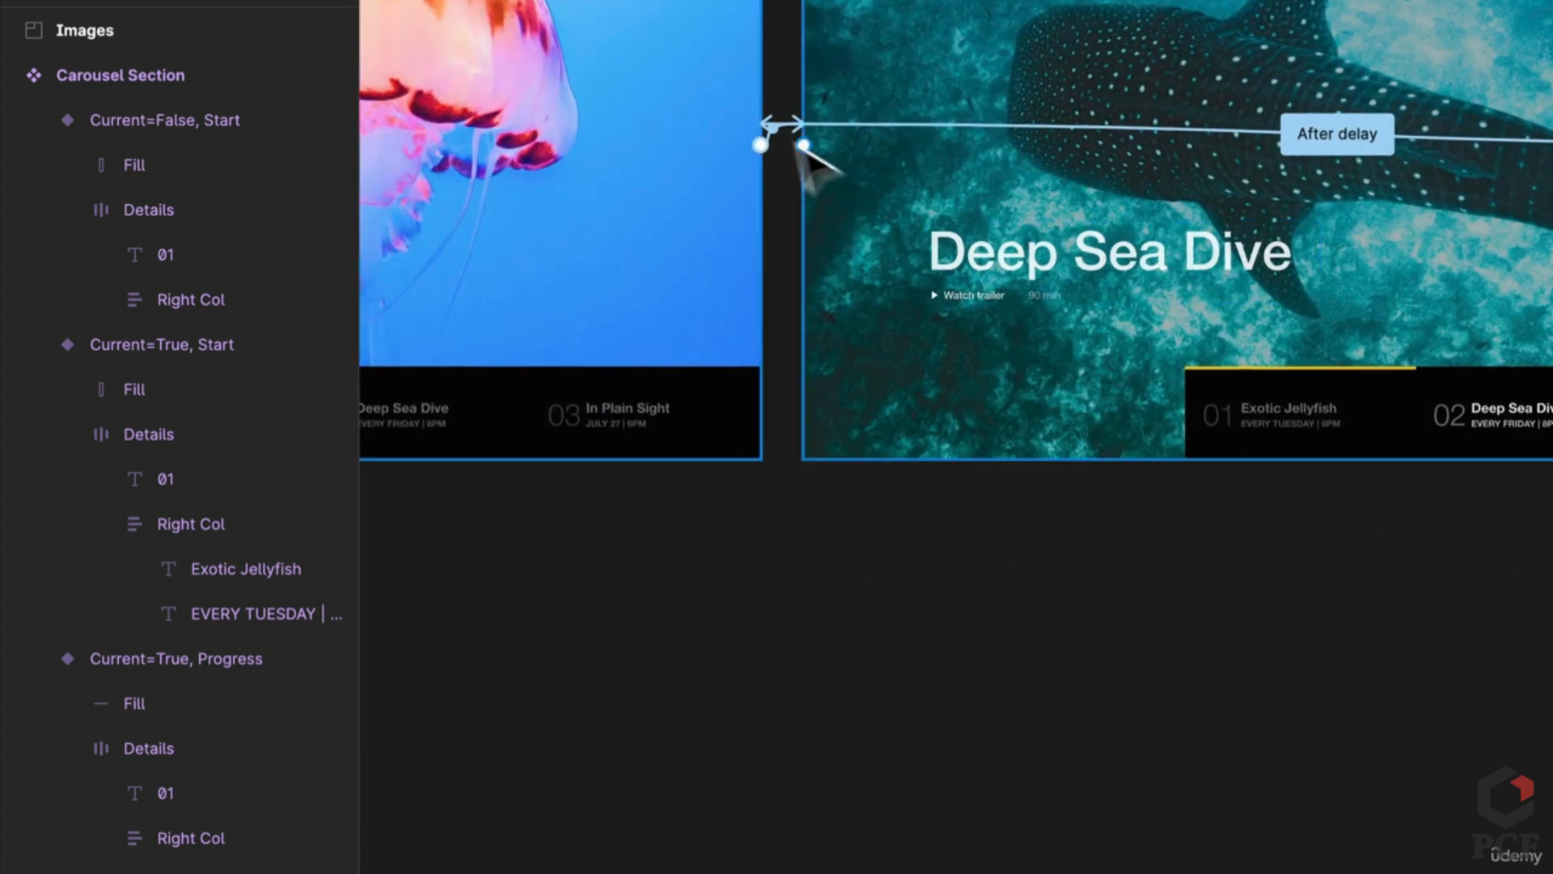
pyautogui.click(773, 131)
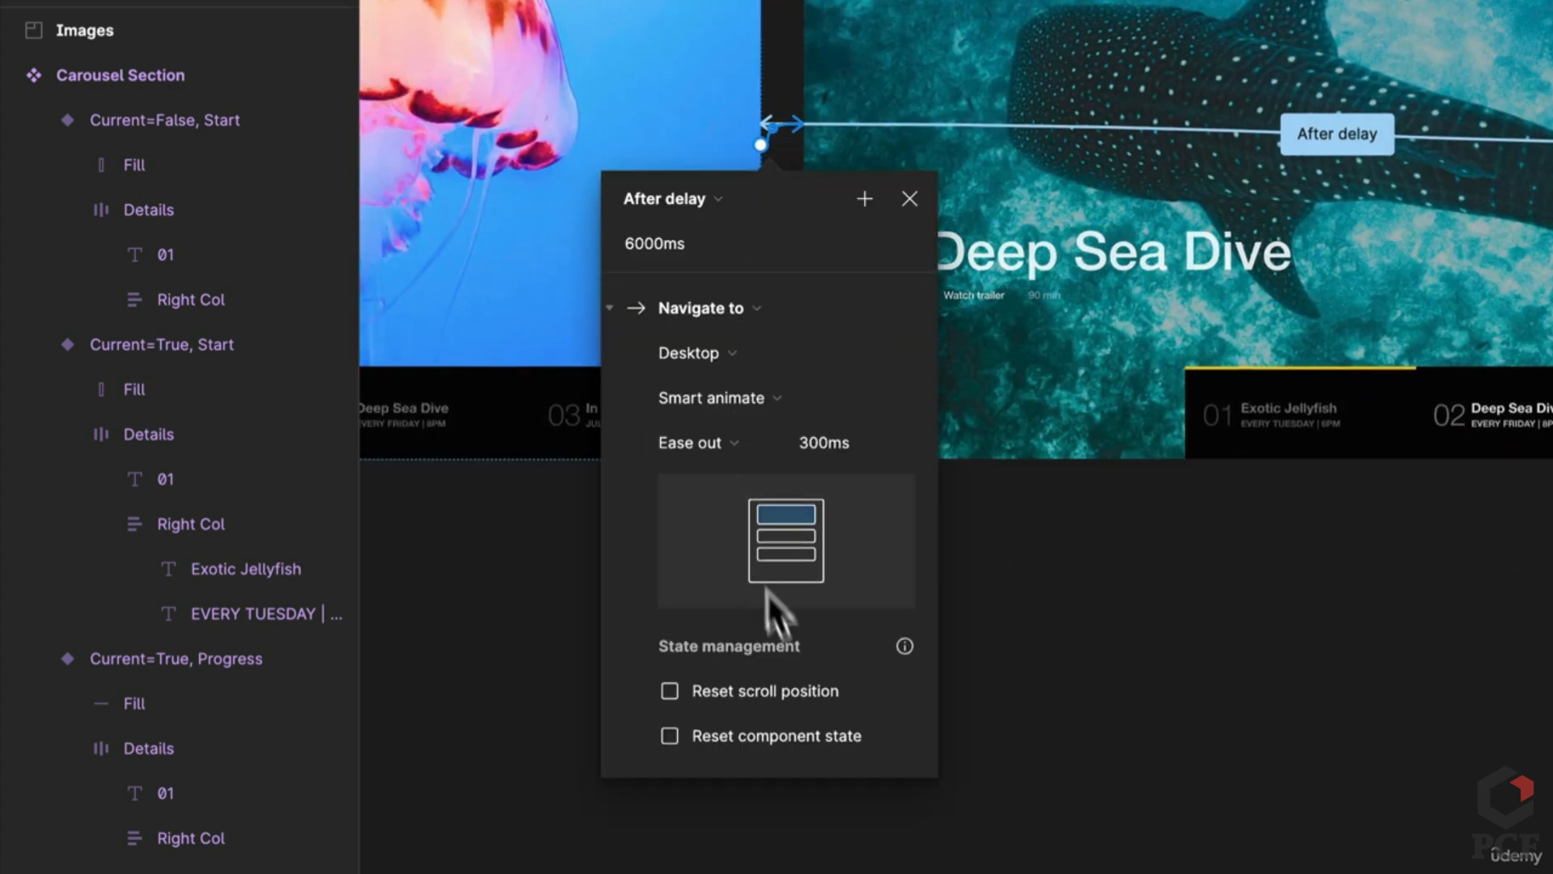
pyautogui.click(1366, 755)
pyautogui.hscroll(5, 537, 725)
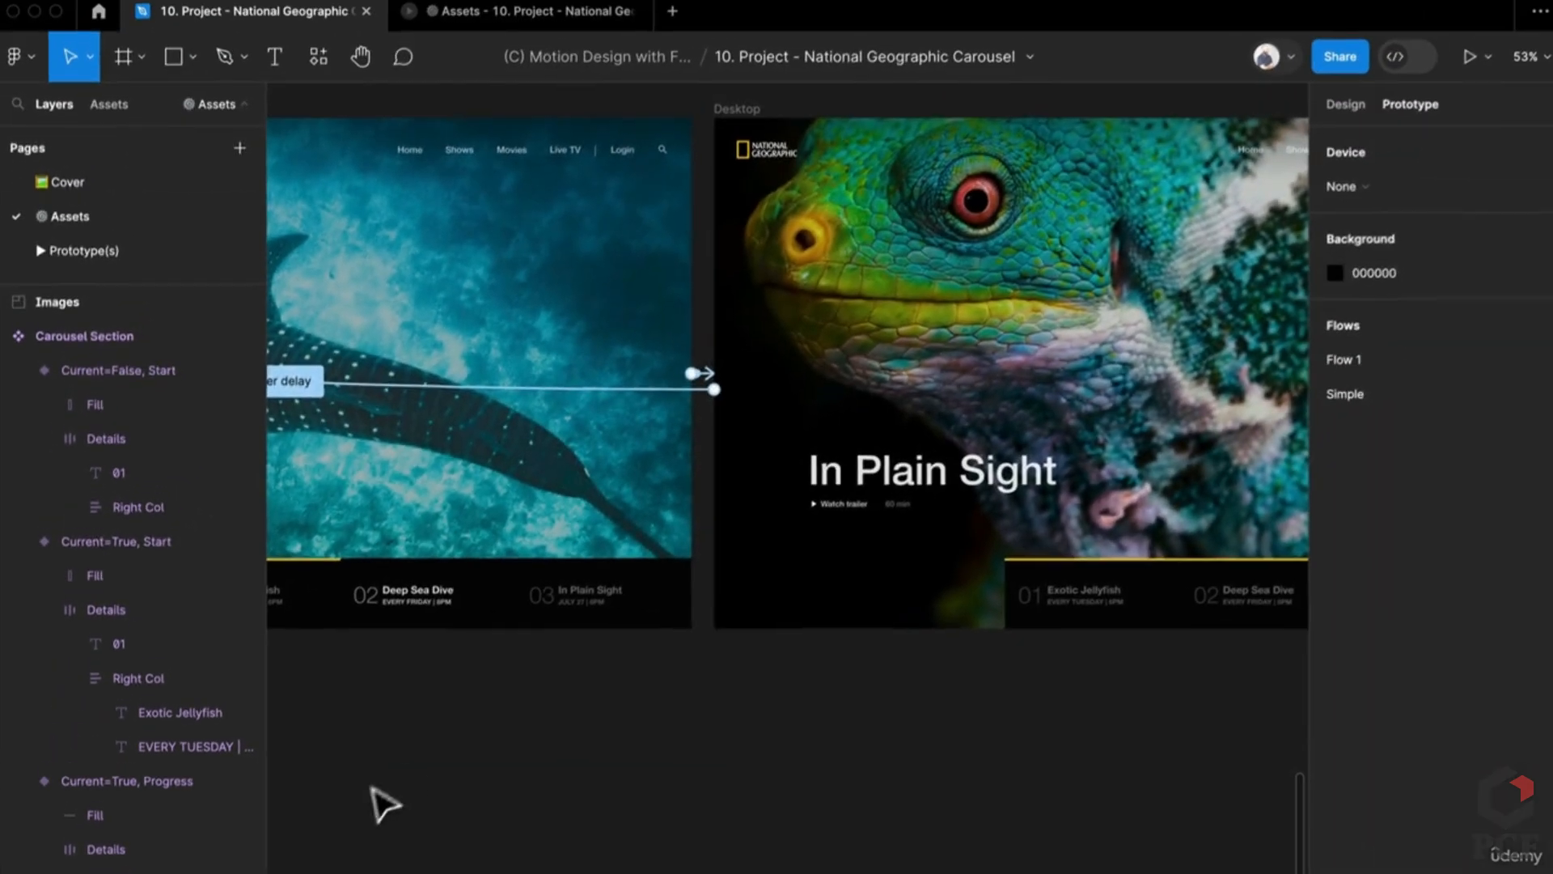
pyautogui.click(551, 20)
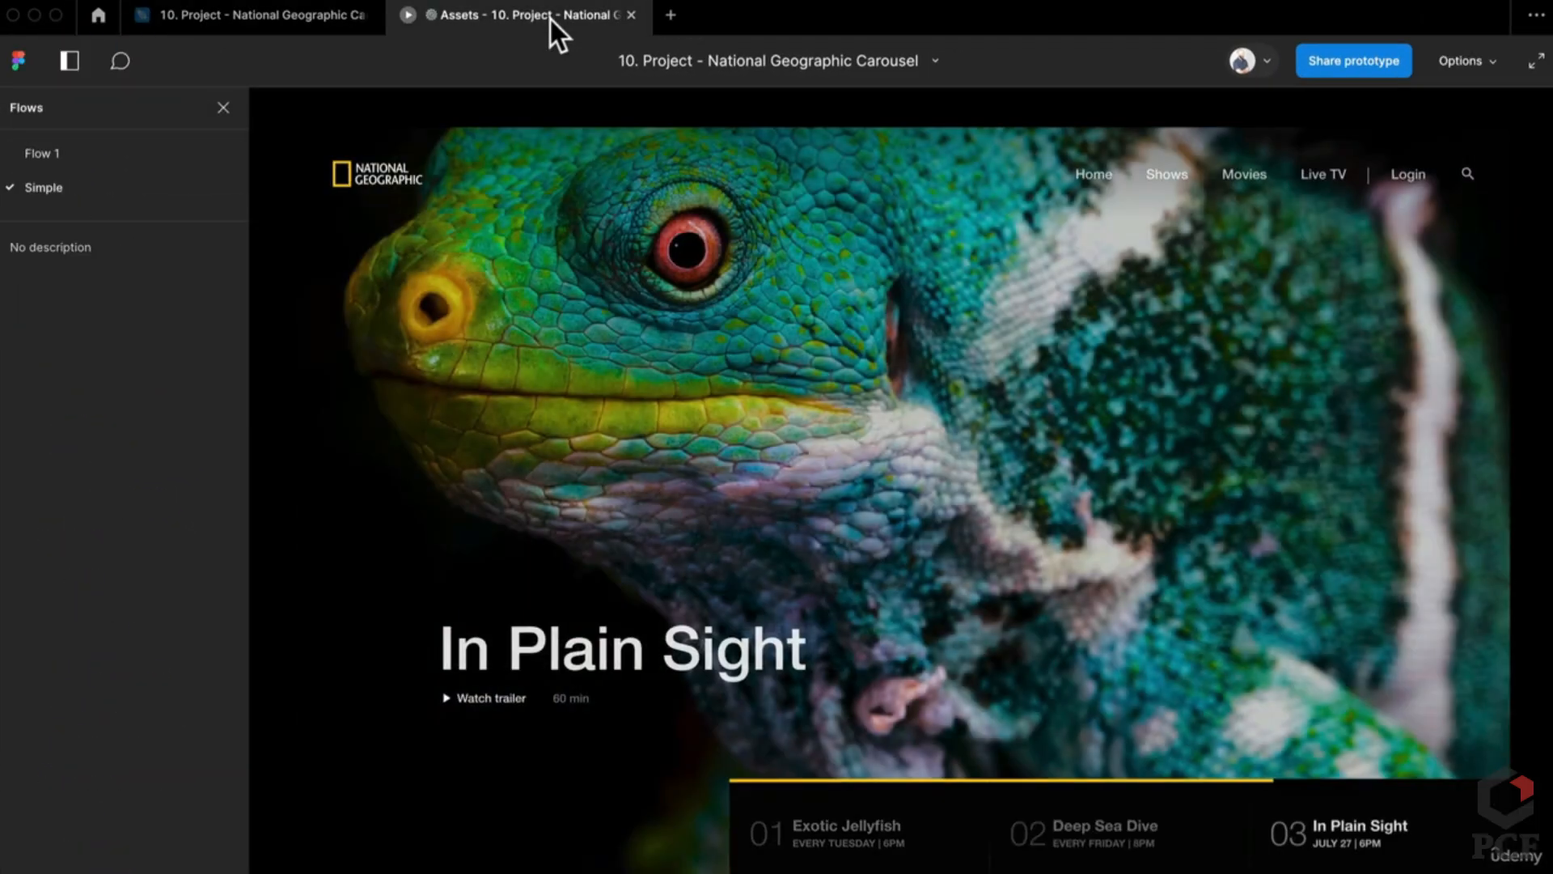
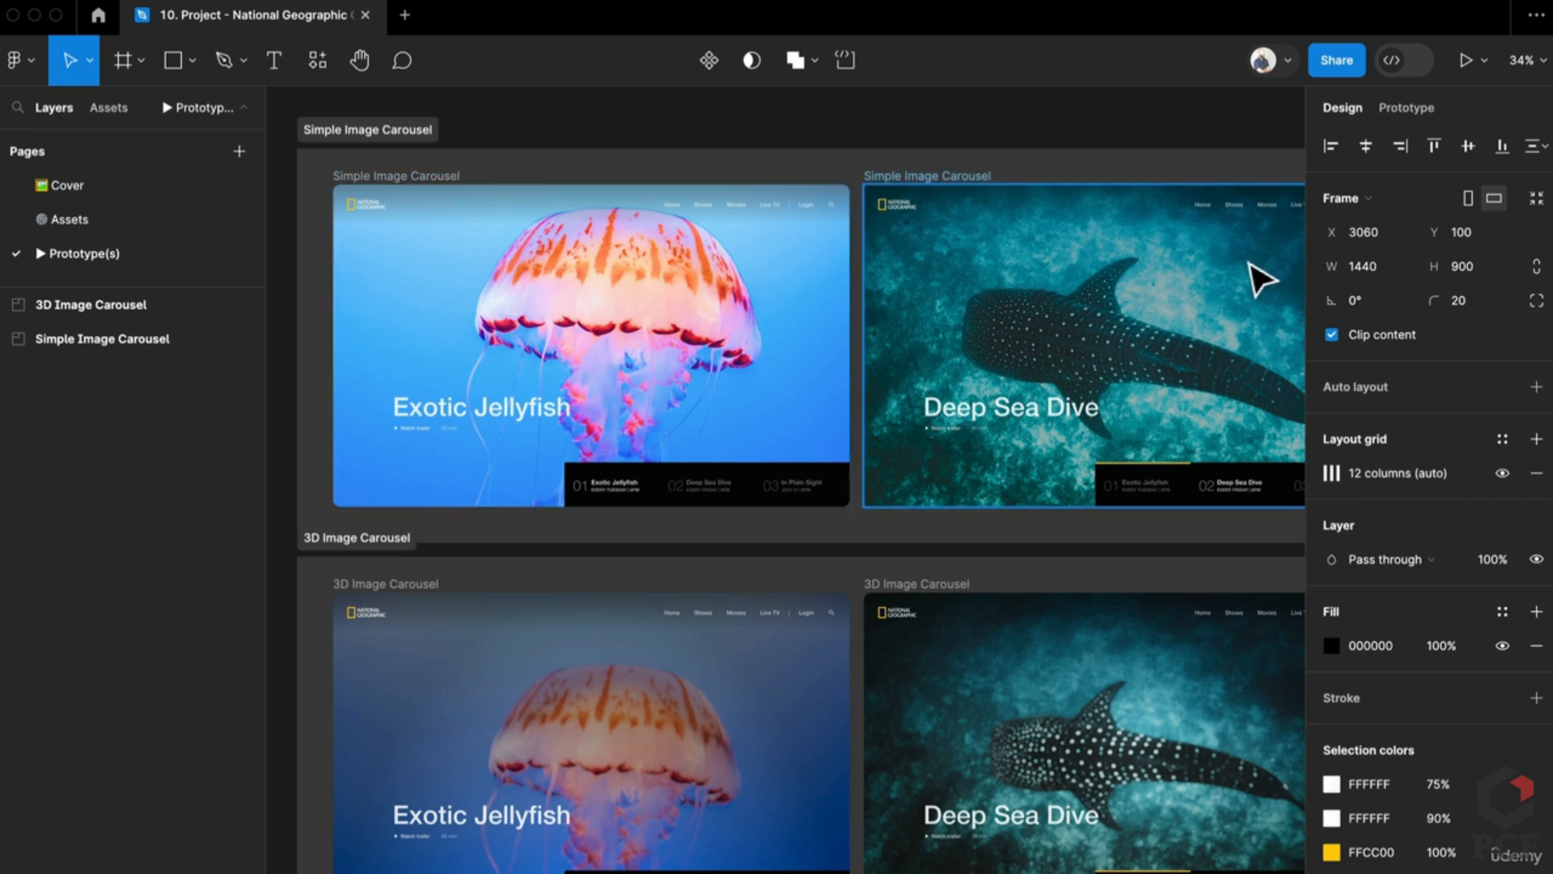
# Step: Present the 3D Image Carousel prototype scaled to fit the screen, then go back to the design file
pyautogui.click(1461, 62)
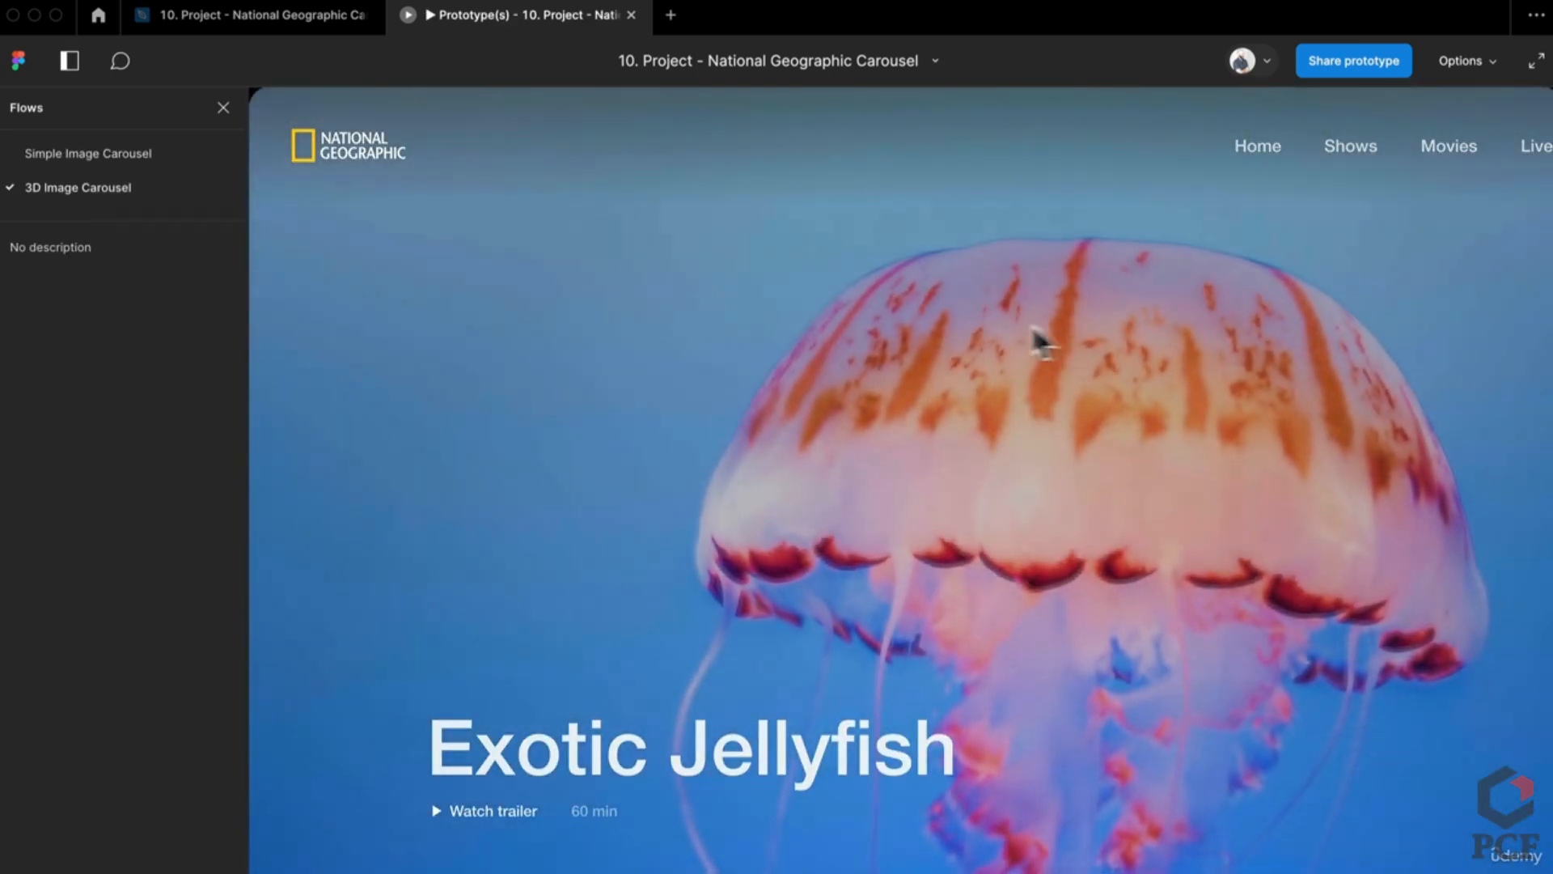
pyautogui.click(1489, 61)
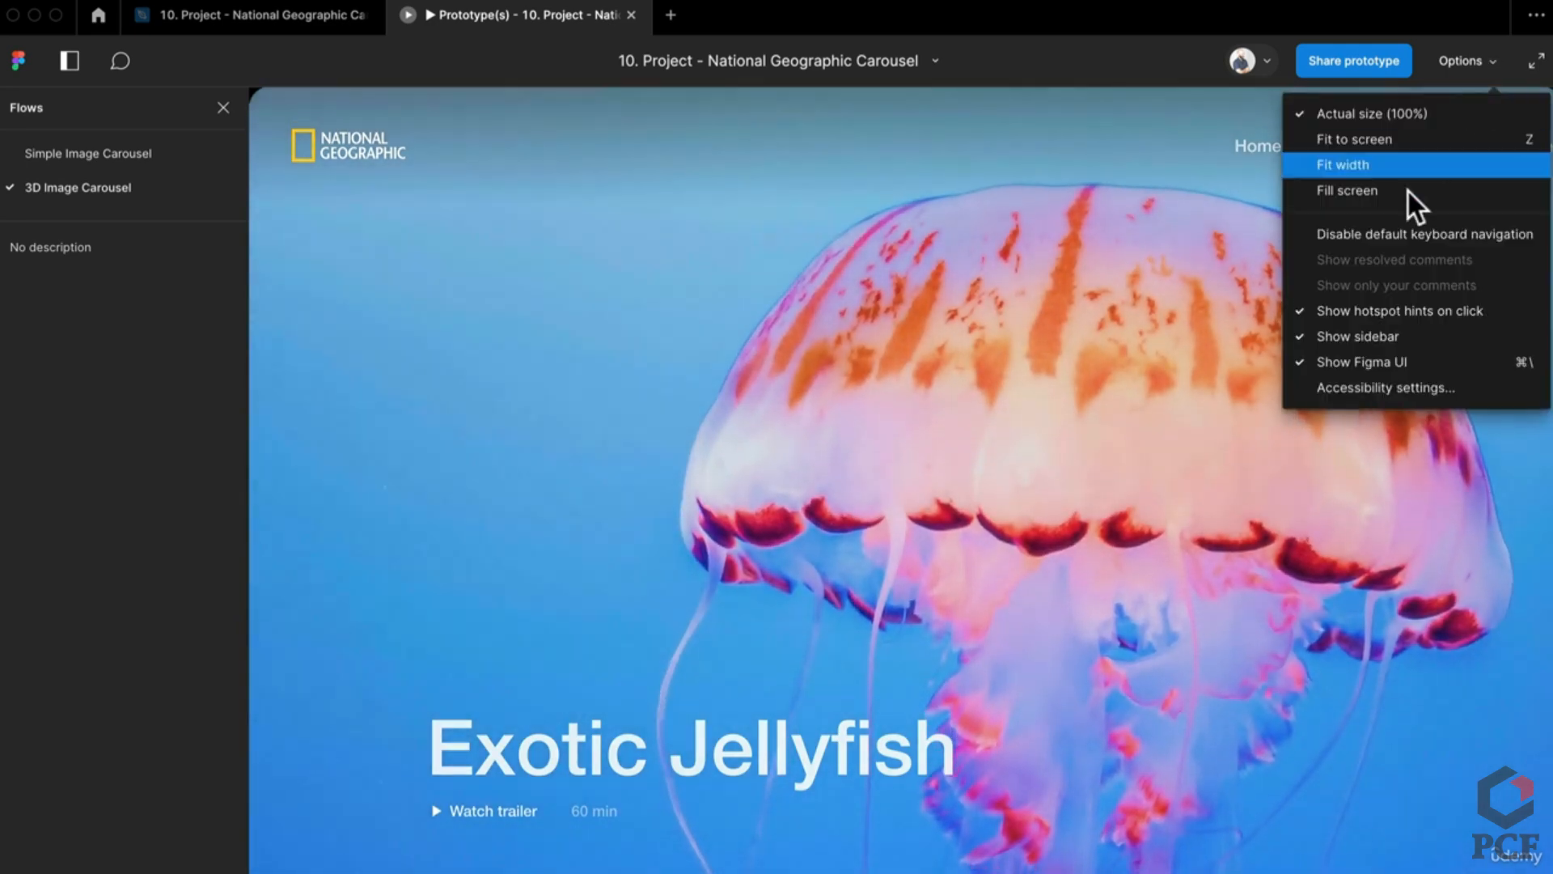
pyautogui.click(1407, 191)
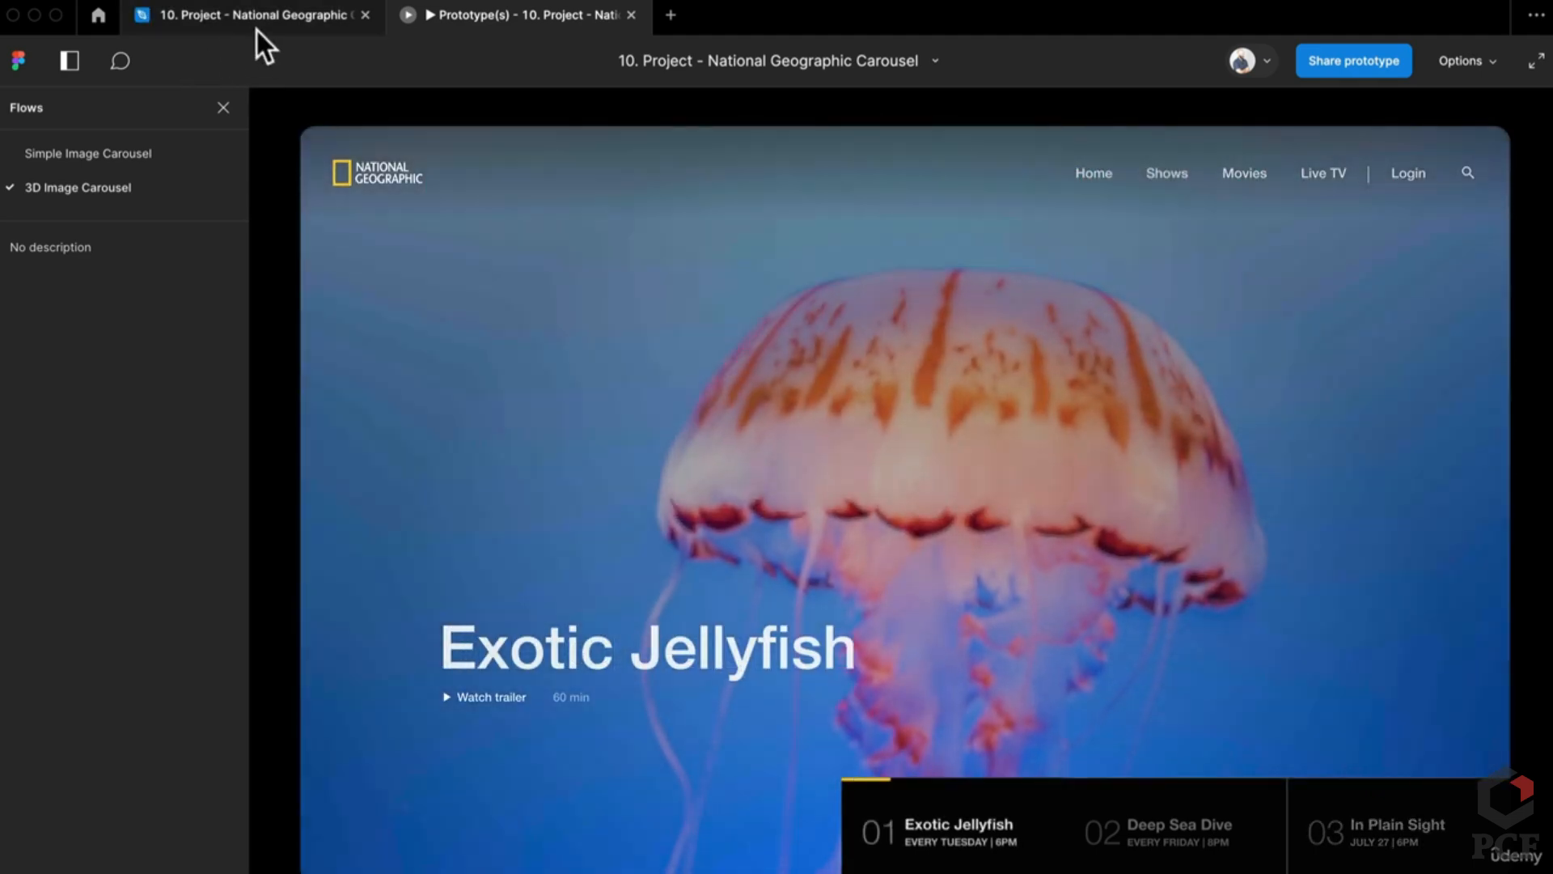
pyautogui.click(253, 19)
# Step: On the Assets page, drag the Jellyfish image out of the first Desktop frame to just below the frames
pyautogui.hotkey('shift', '1')
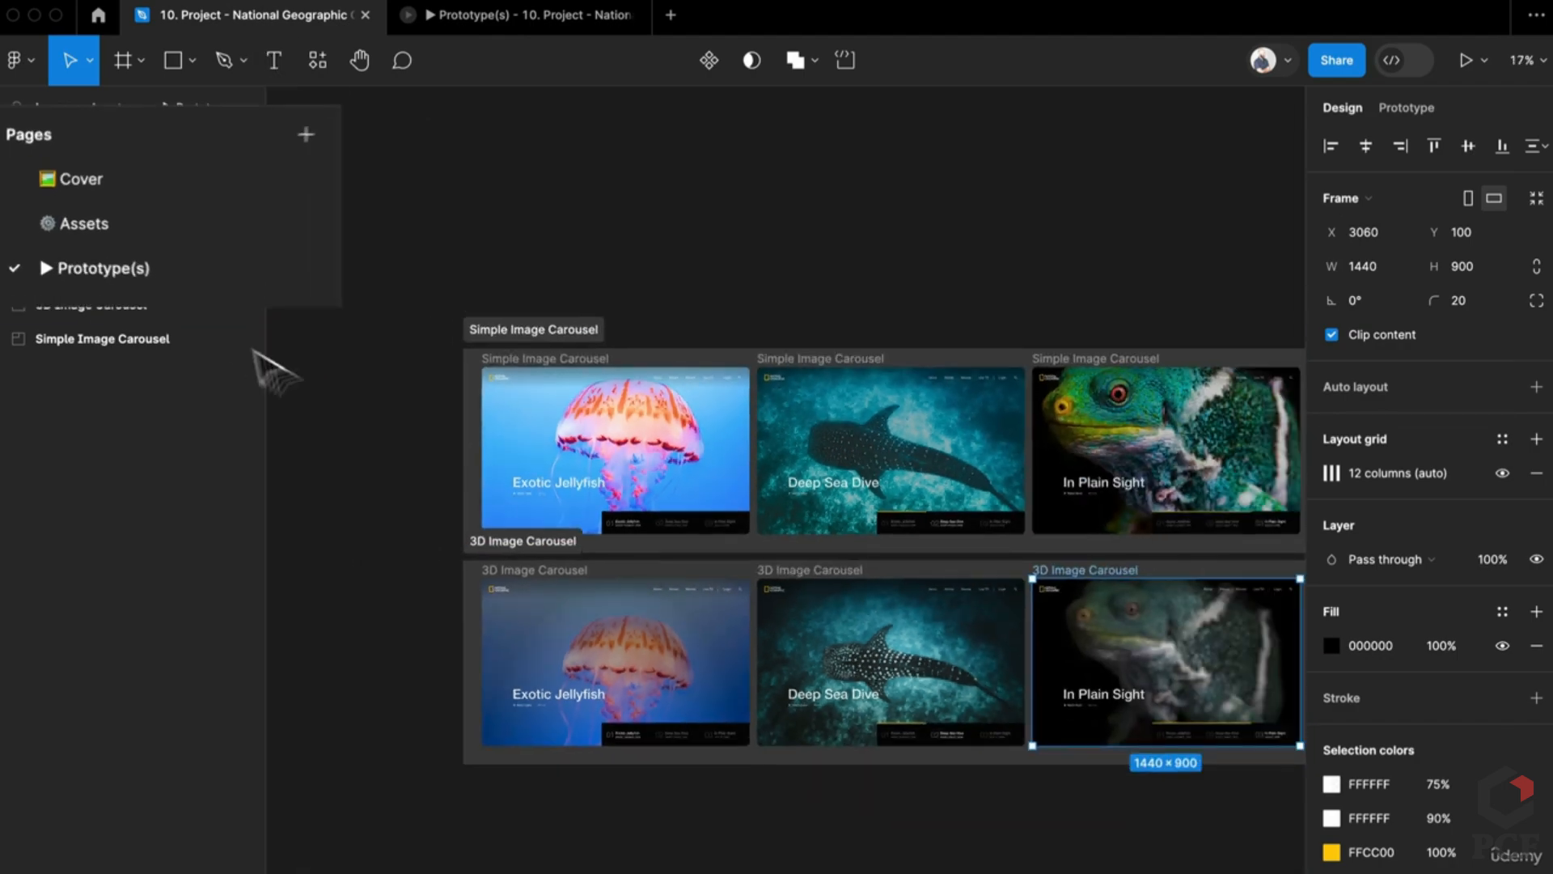
pyautogui.click(134, 234)
pyautogui.scroll(-5, 470, 517)
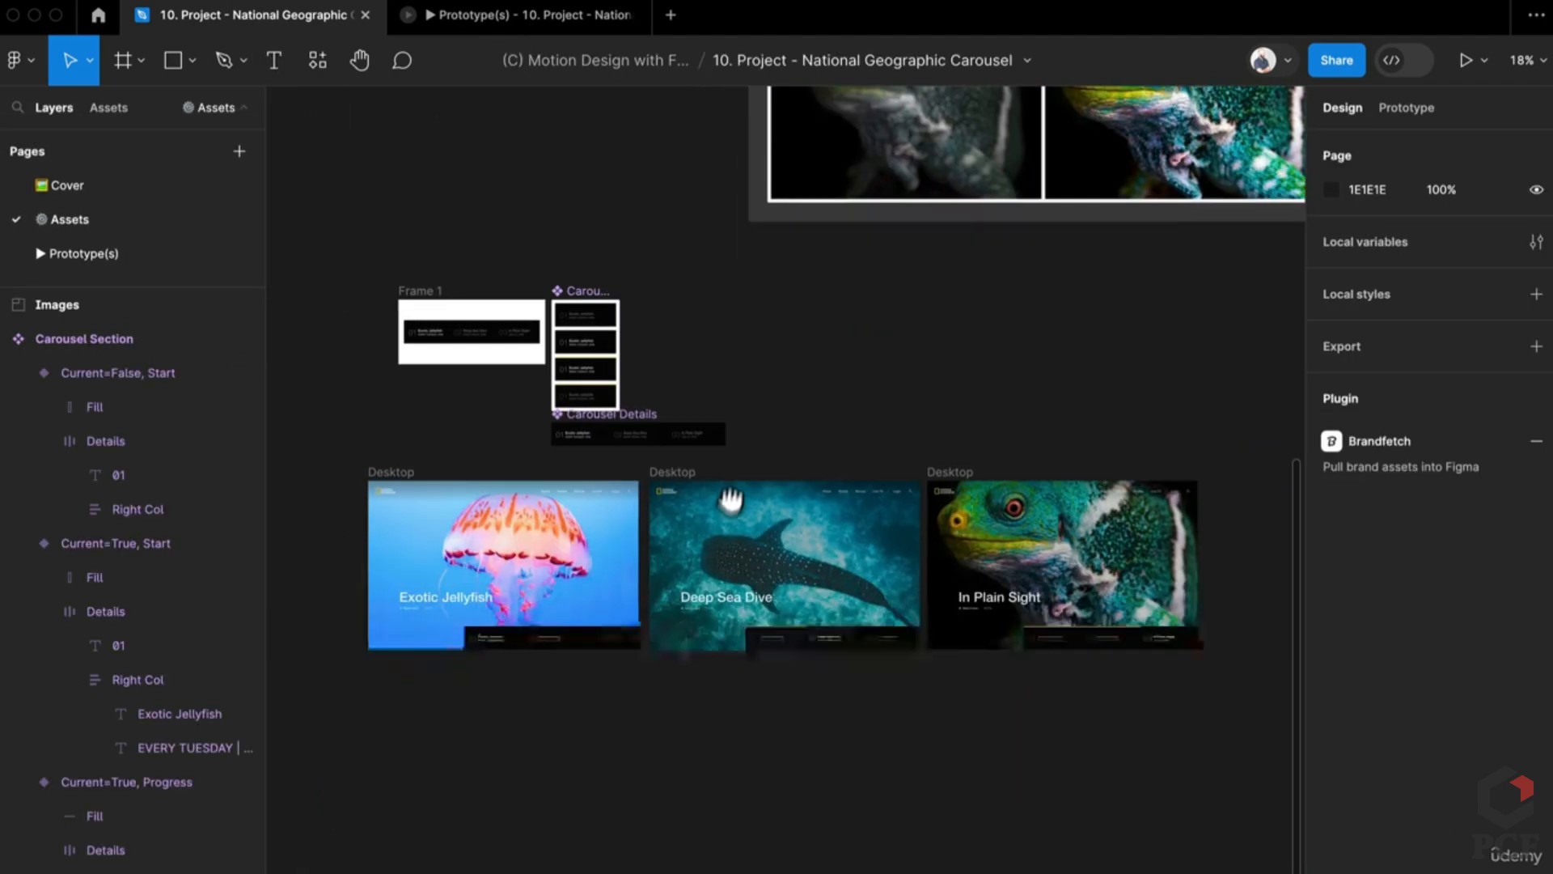
pyautogui.click(475, 518)
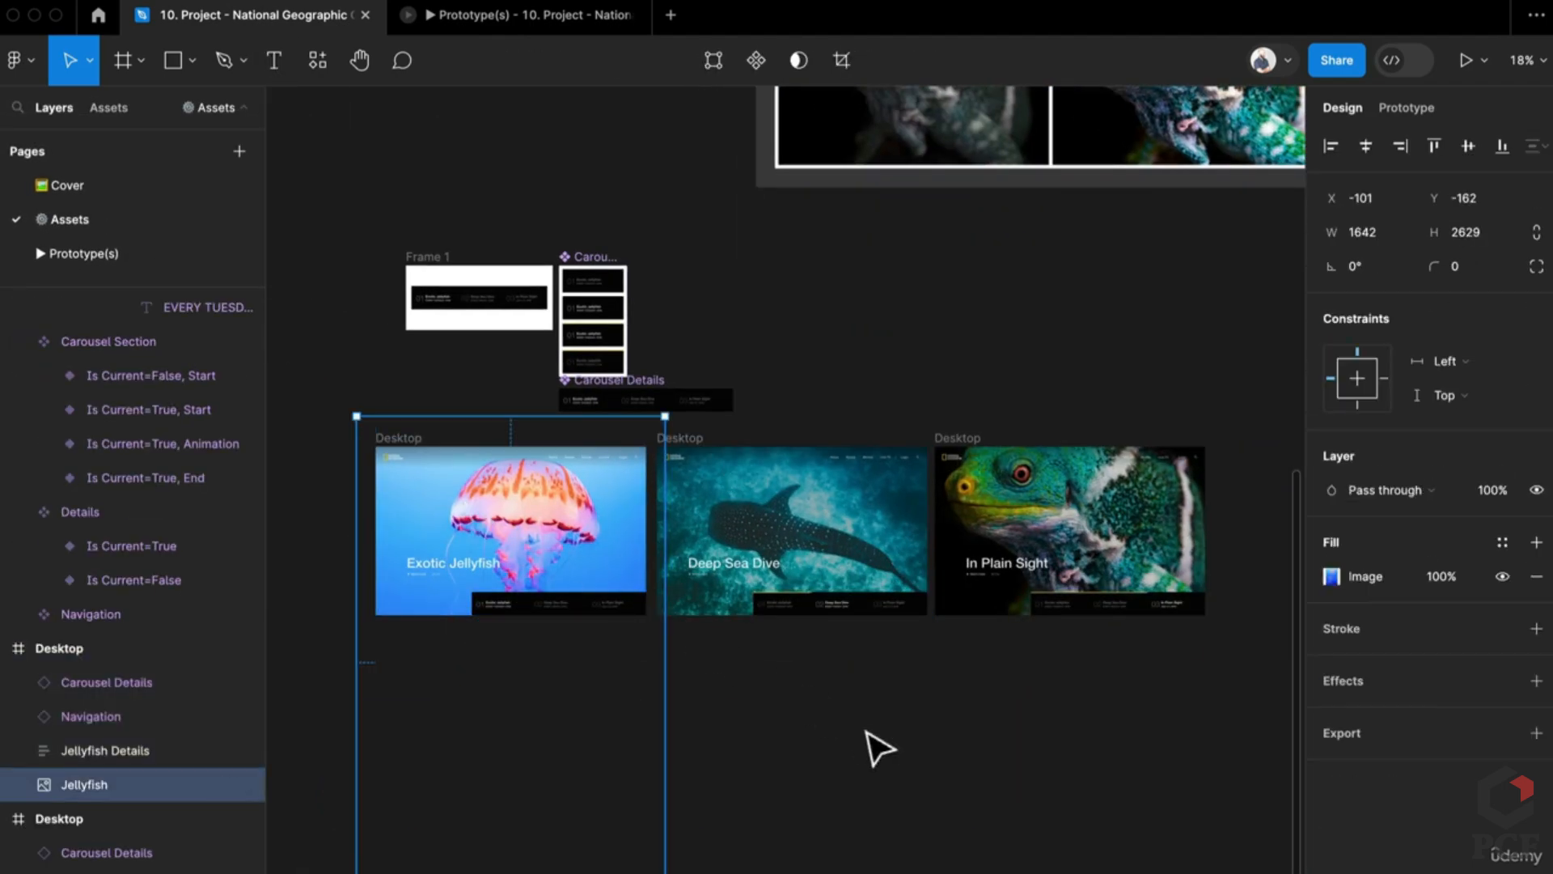
pyautogui.scroll(5, 878, 748)
pyautogui.scroll(-5, 877, 738)
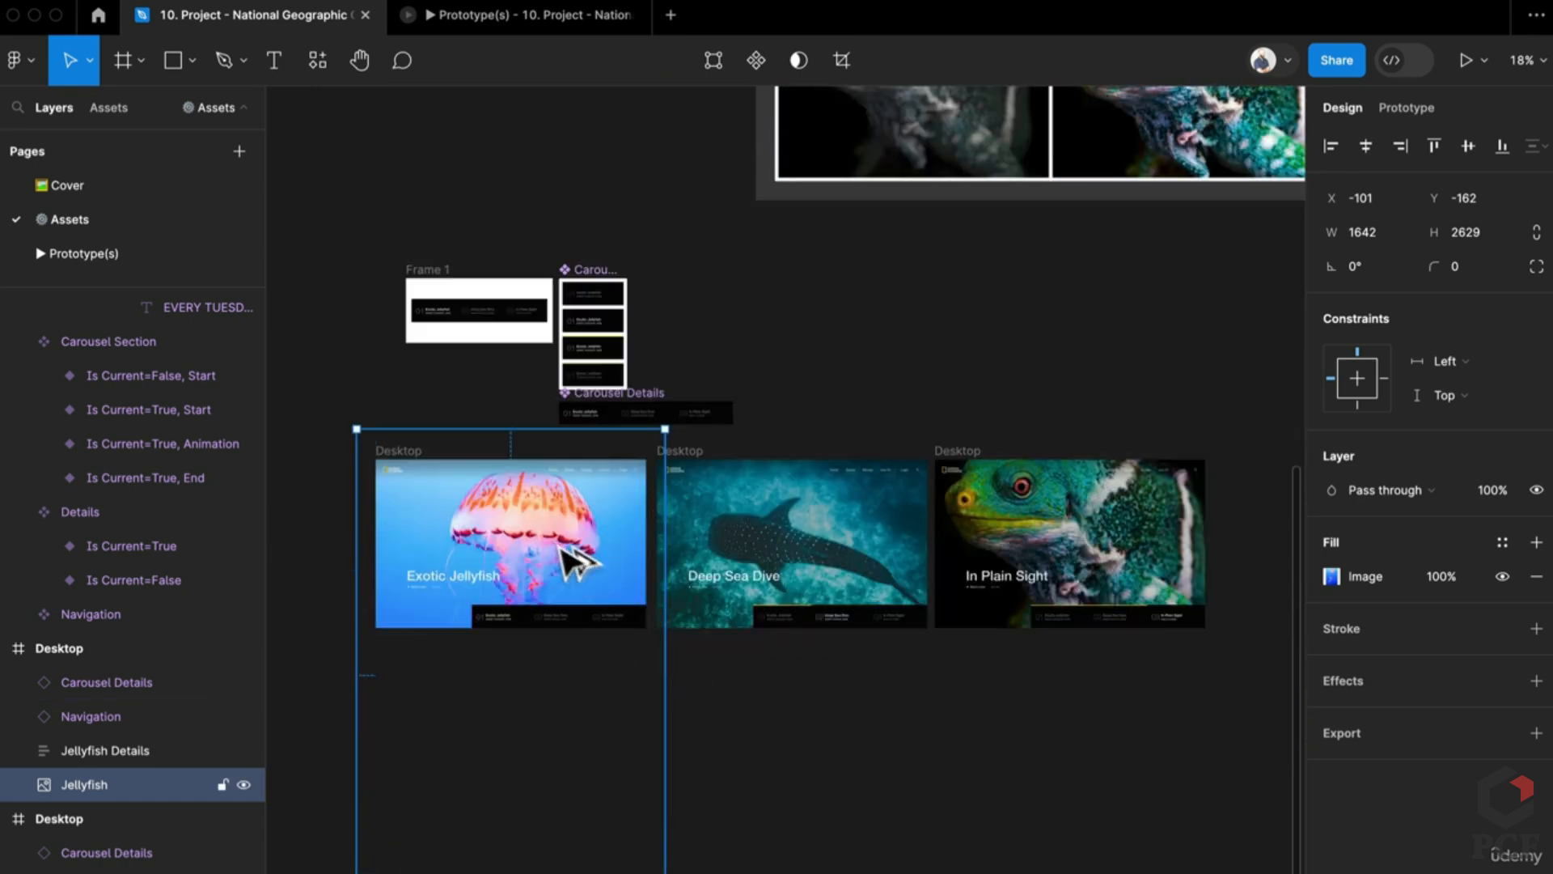
pyautogui.moveTo(570, 558); pyautogui.dragTo(975, 837)
pyautogui.scroll(-5, 772, 626)
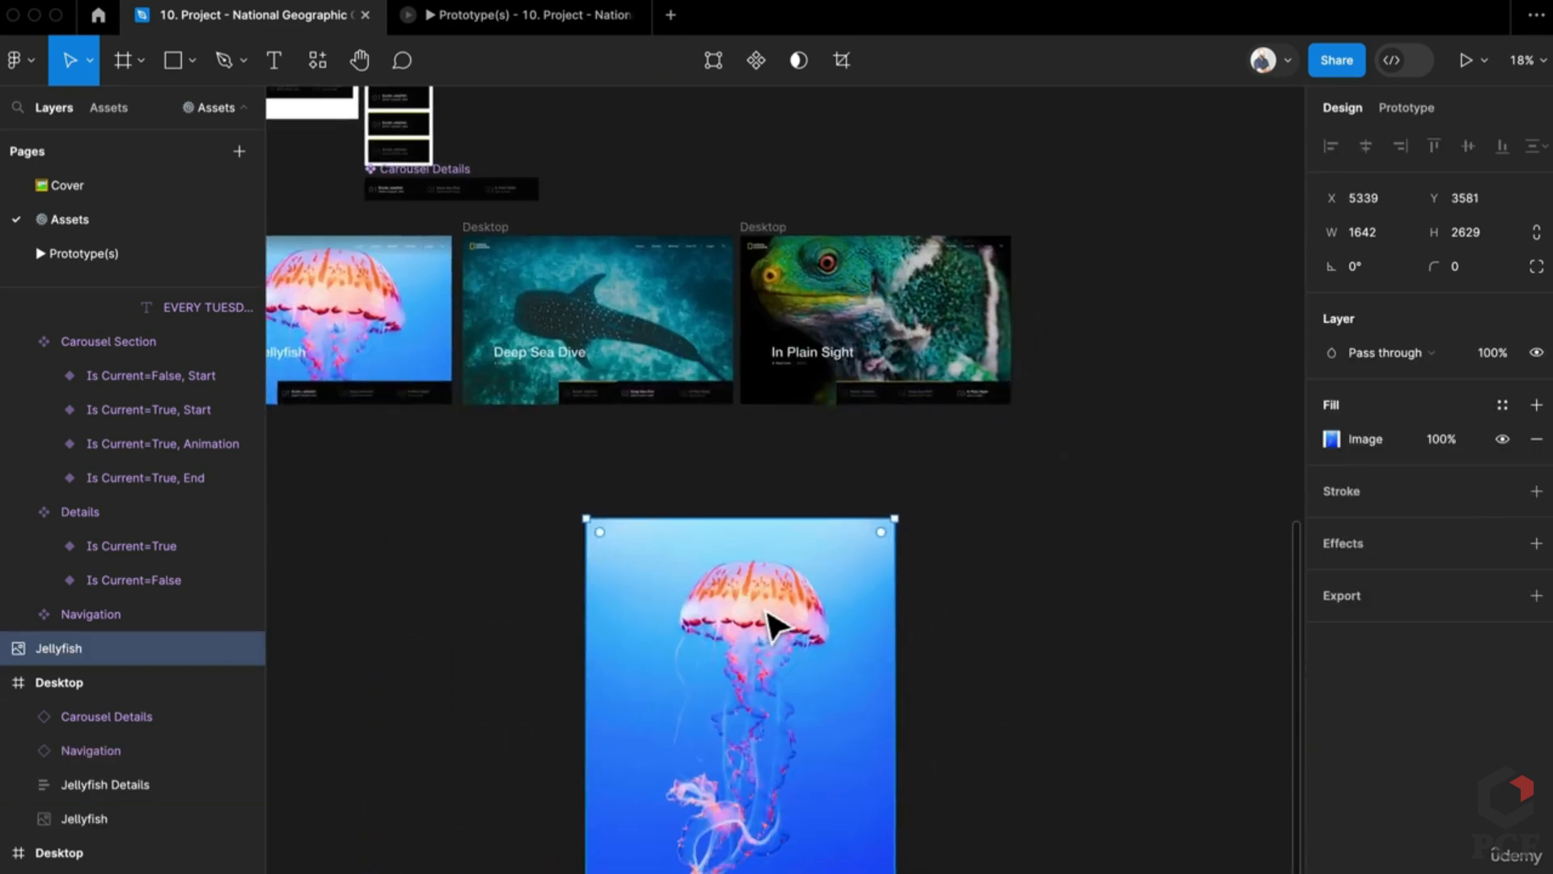
pyautogui.hscroll(-3, 669, 628)
pyautogui.scroll(2, 669, 628)
pyautogui.moveTo(898, 675); pyautogui.dragTo(818, 614)
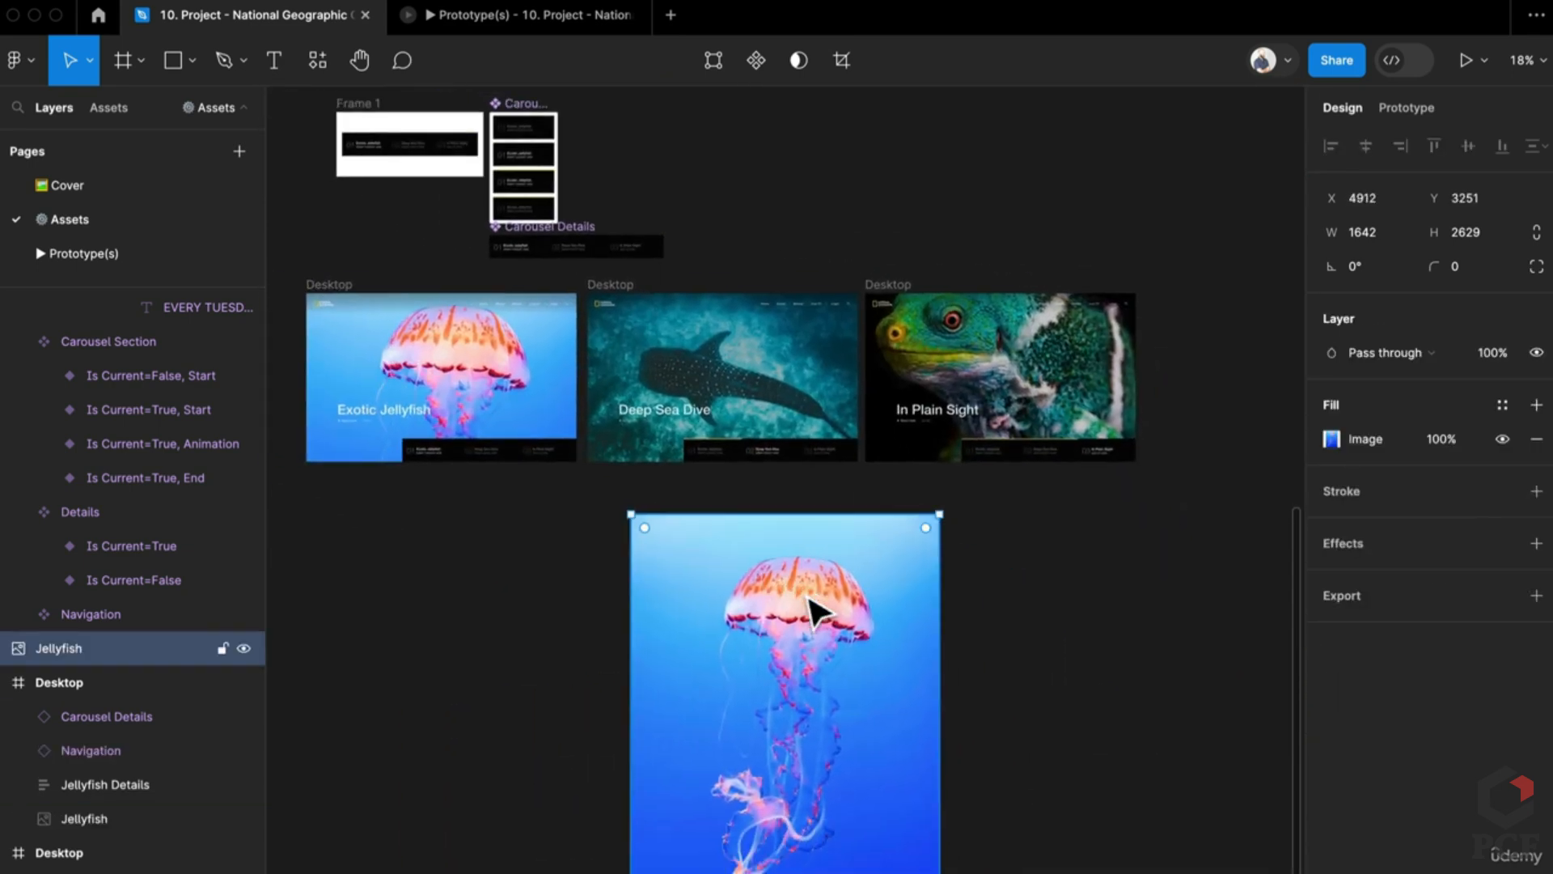
# Step: Try a 1440 width on the Jellyfish image, undo it, then wrap the image in a new frame
pyautogui.click(326, 289)
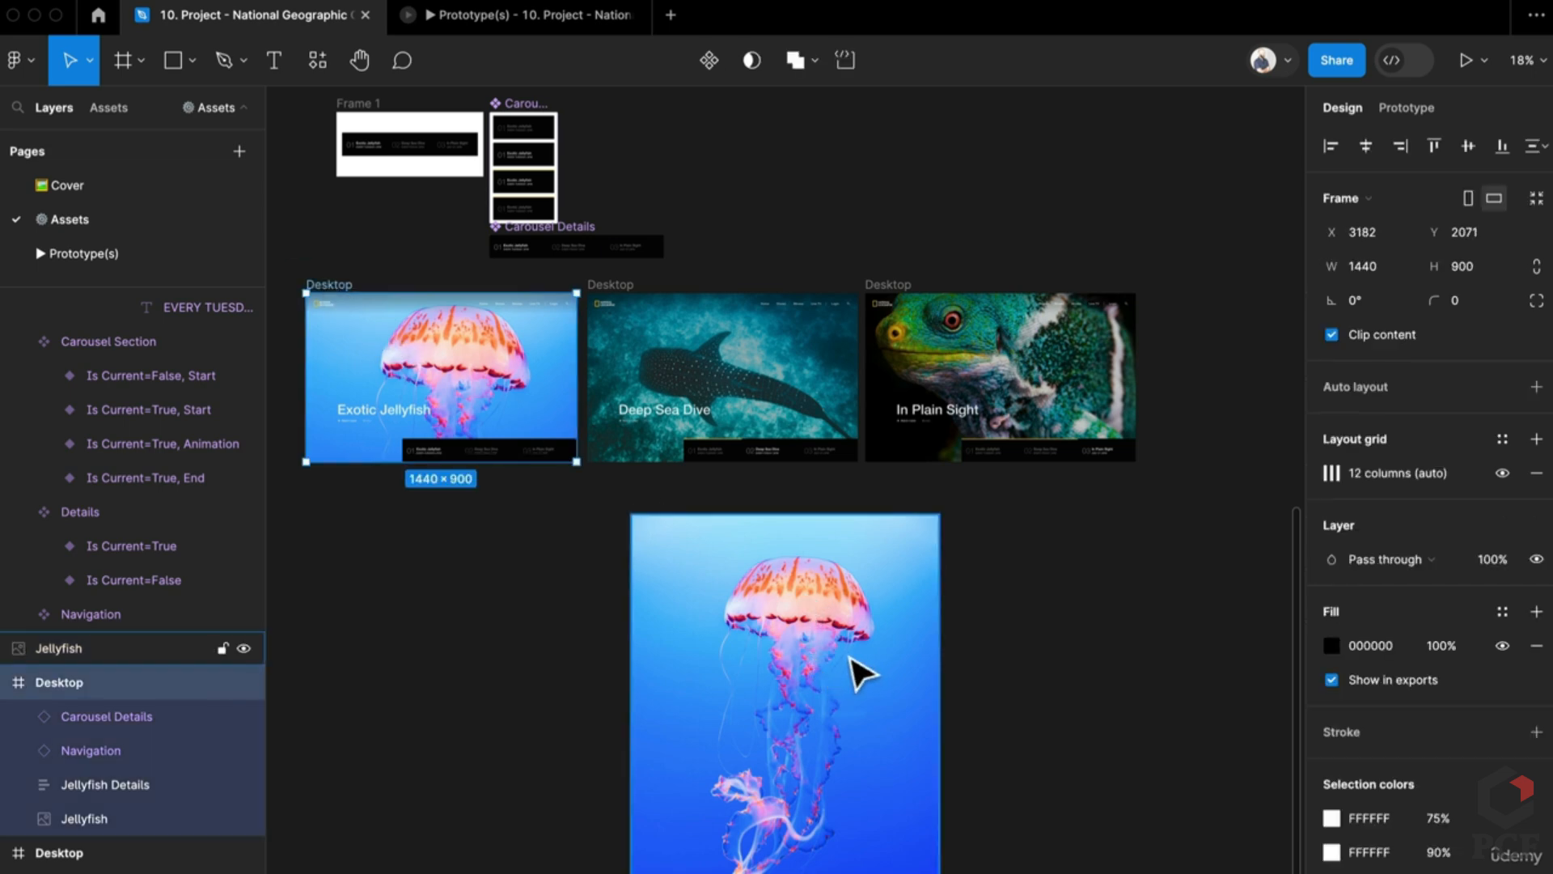
pyautogui.click(862, 673)
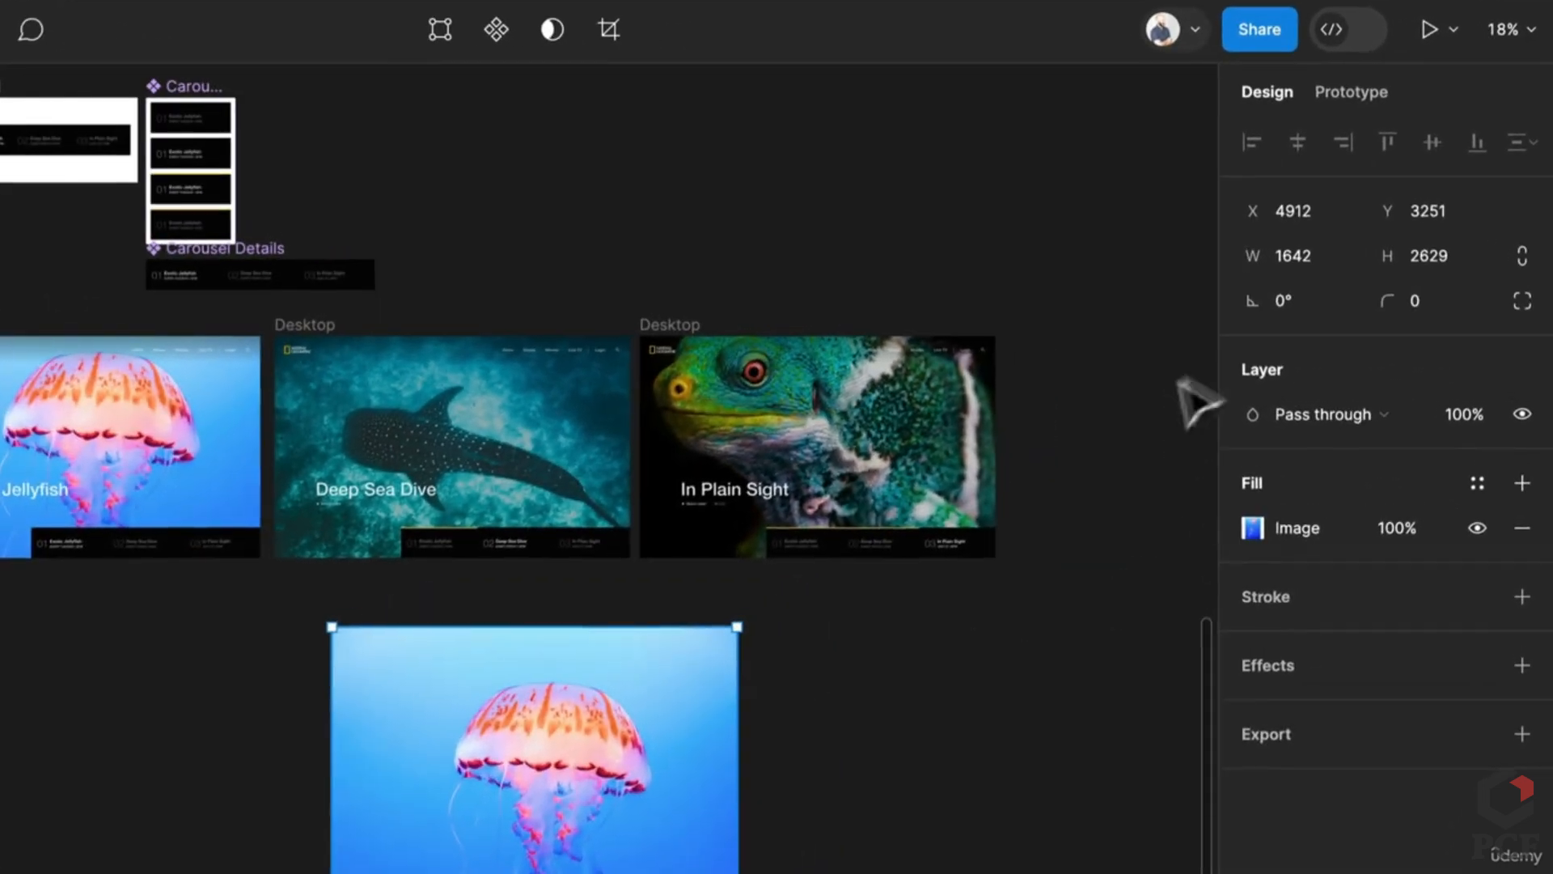
pyautogui.write('14')
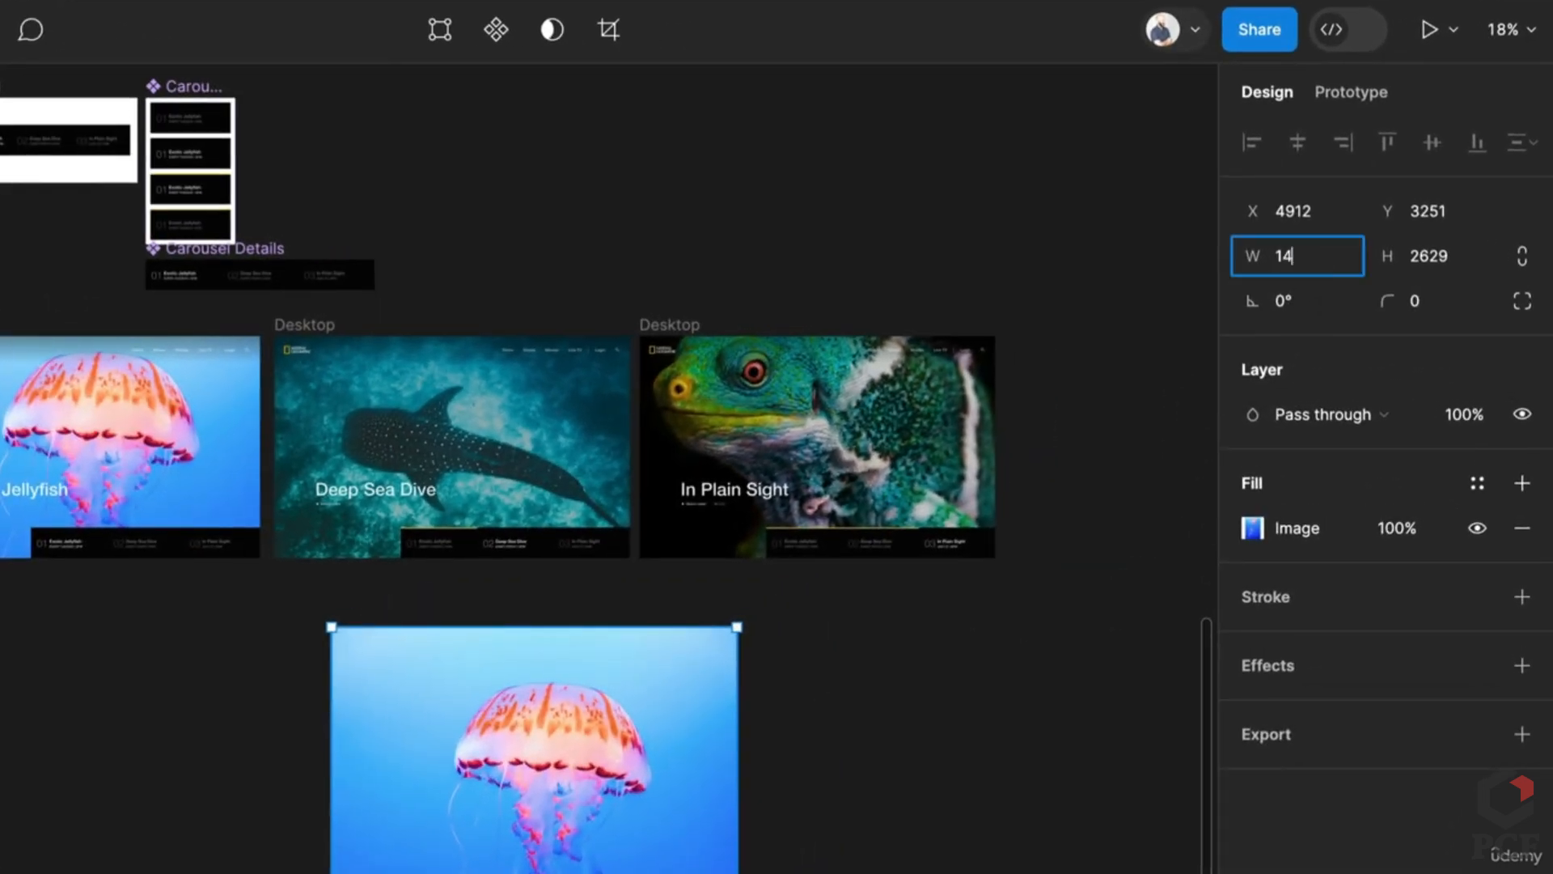
pyautogui.write('40')
pyautogui.press('Tab')
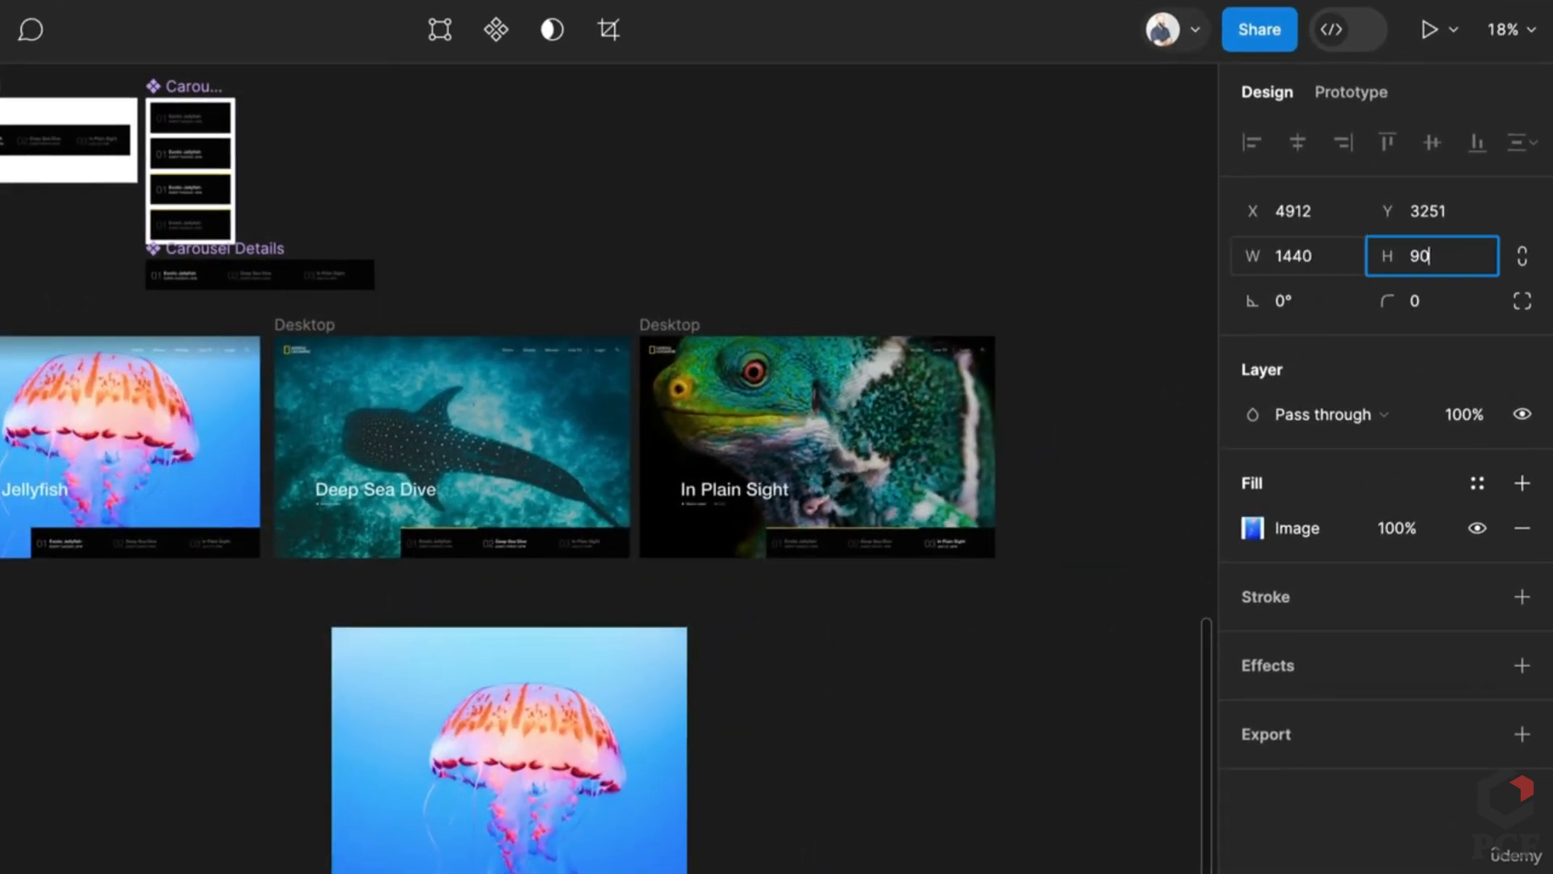
pyautogui.hotkey('ctrl', 'z')
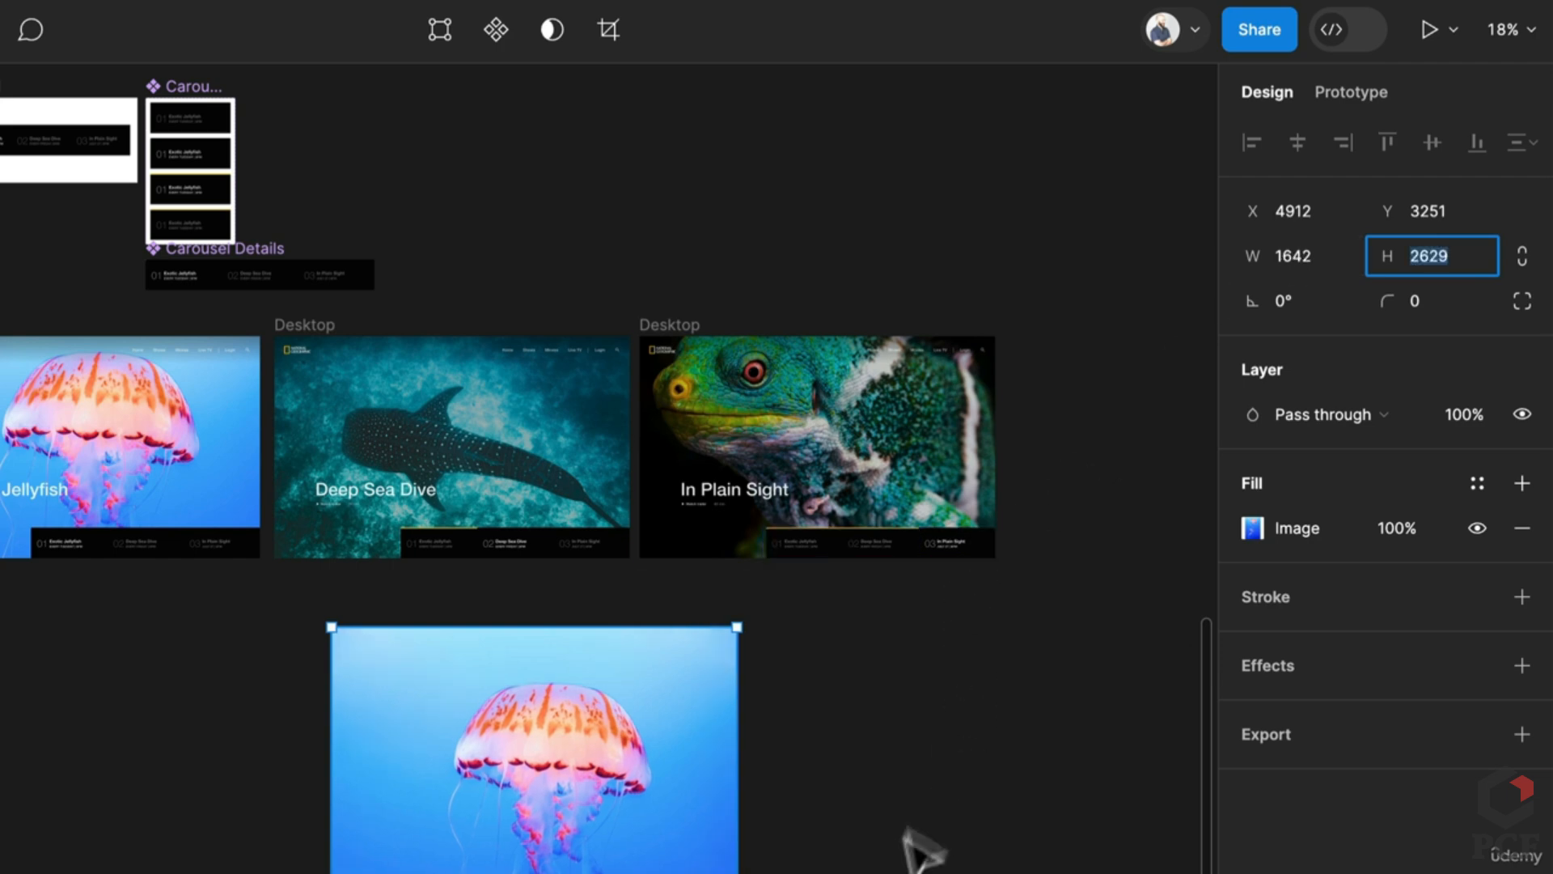
pyautogui.click(923, 845)
pyautogui.click(544, 797)
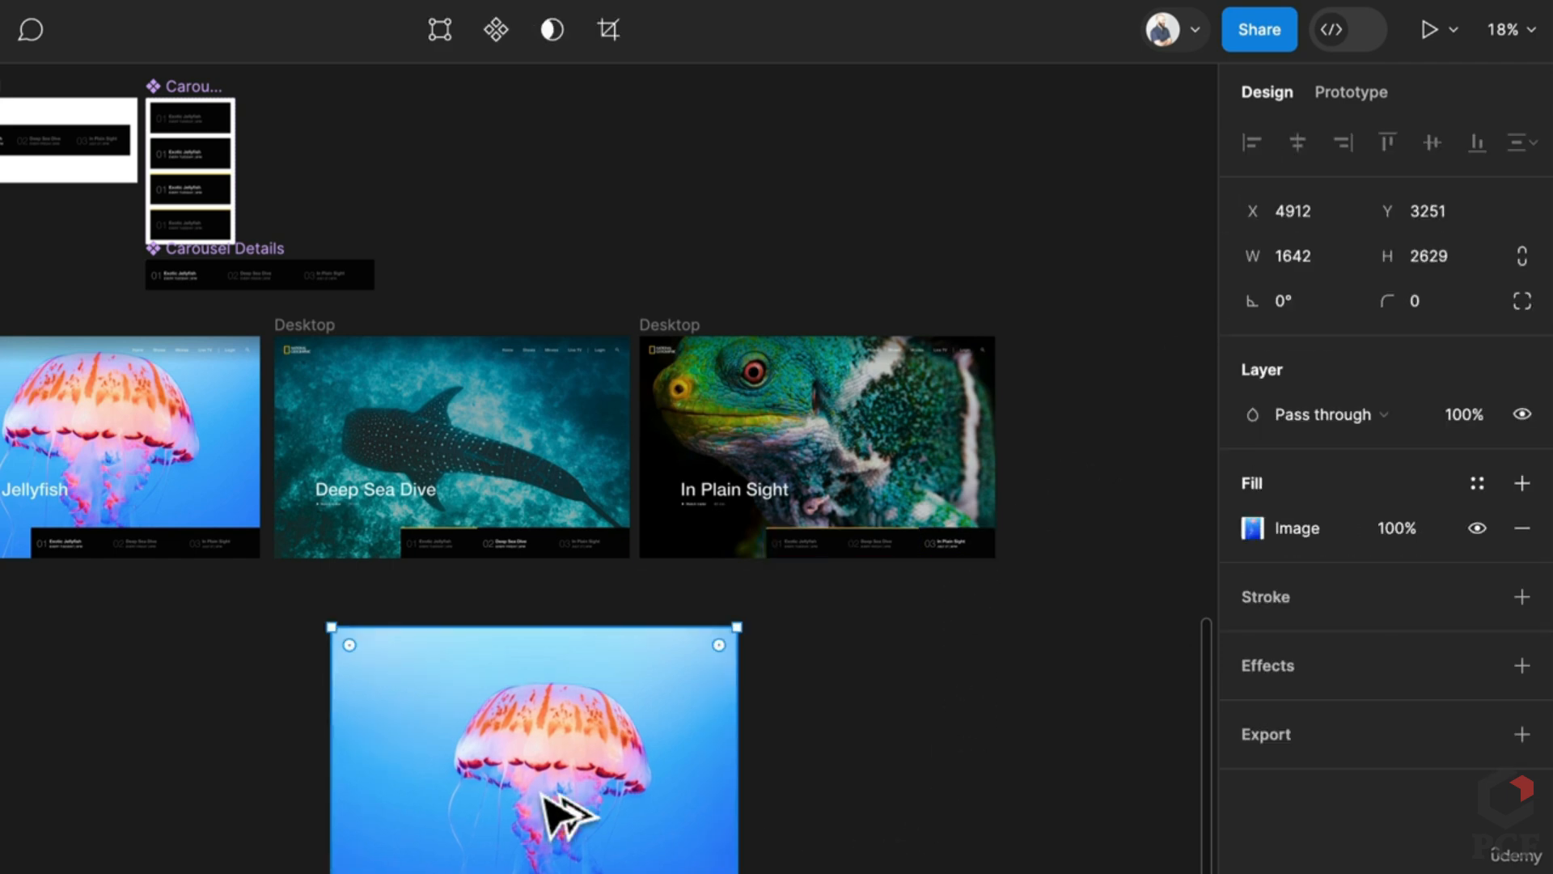
pyautogui.hotkey('ctrl', 'alt', 'g')
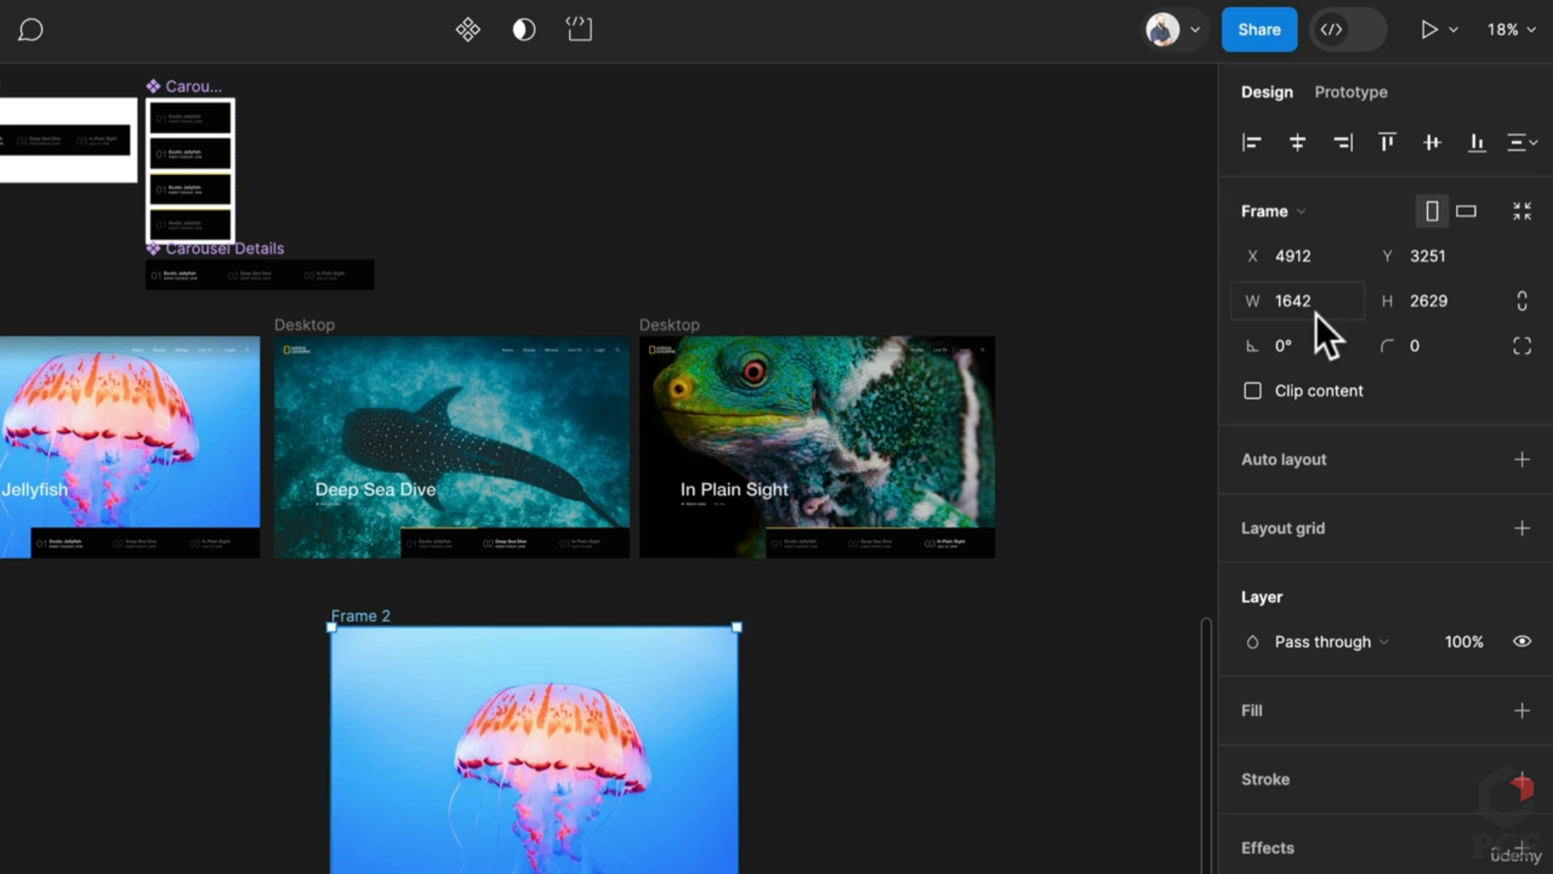
# Step: Size Frame 2 to 1440×900 with auto layout, centre alignment and Clip content on
pyautogui.write('0')
pyautogui.press('Tab')
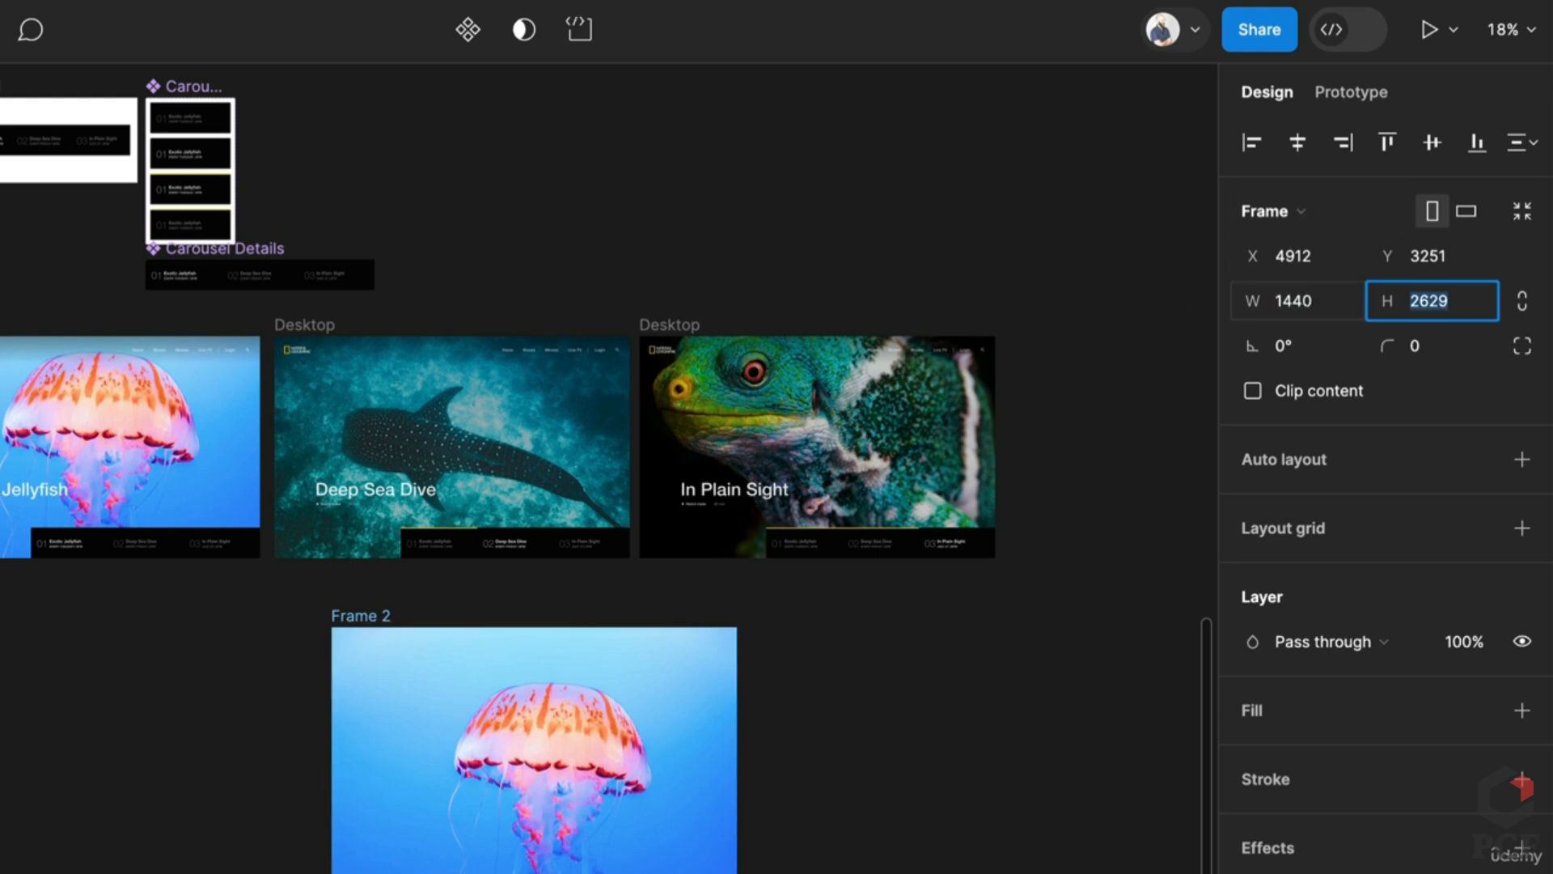
pyautogui.press('Return')
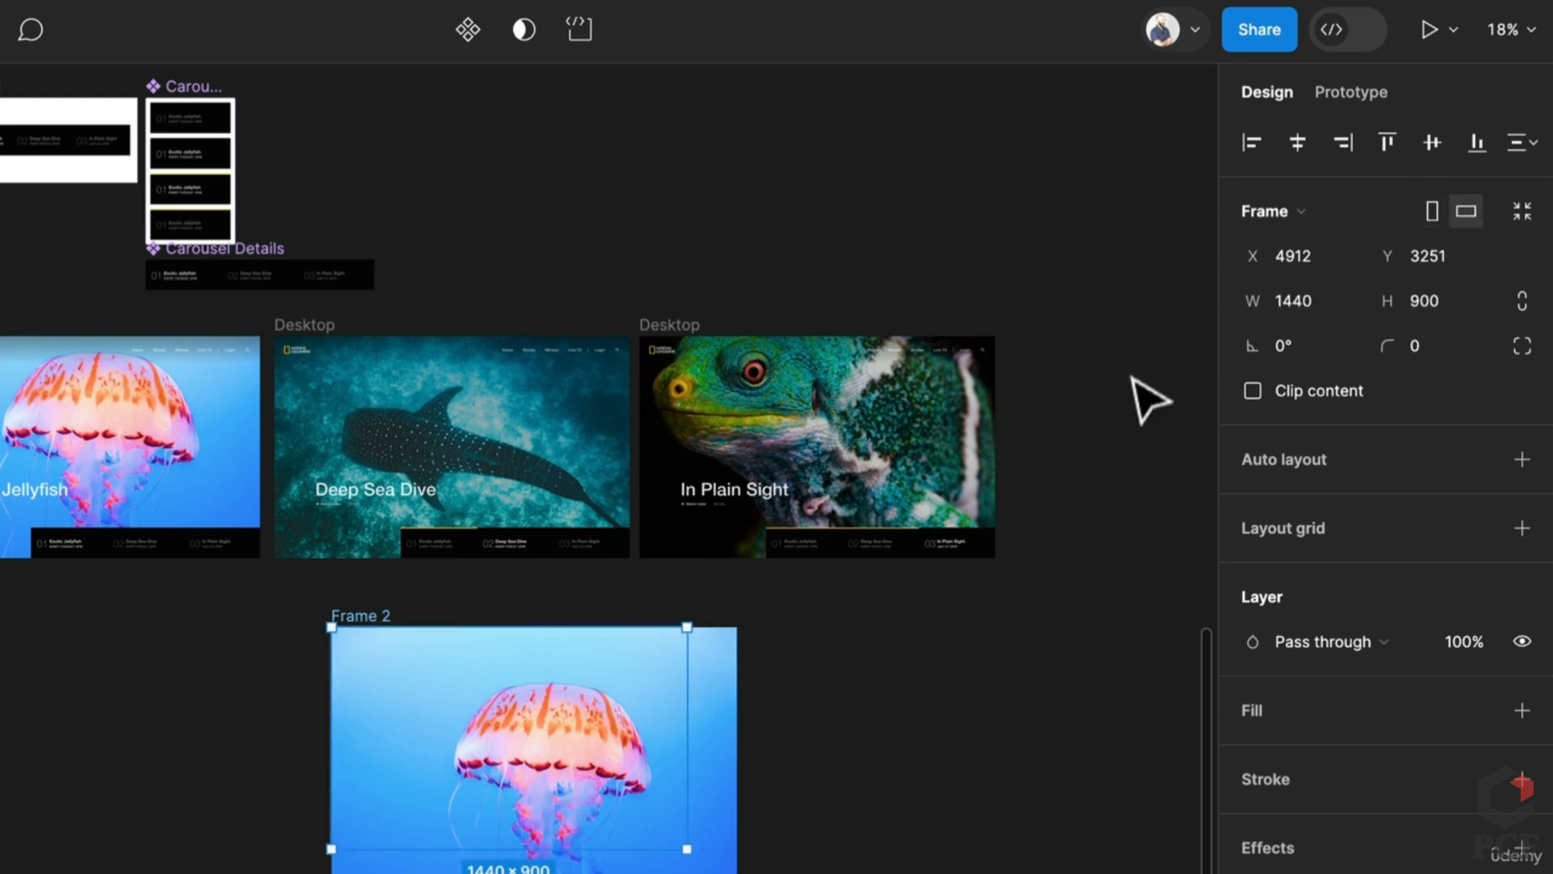
pyautogui.click(1520, 459)
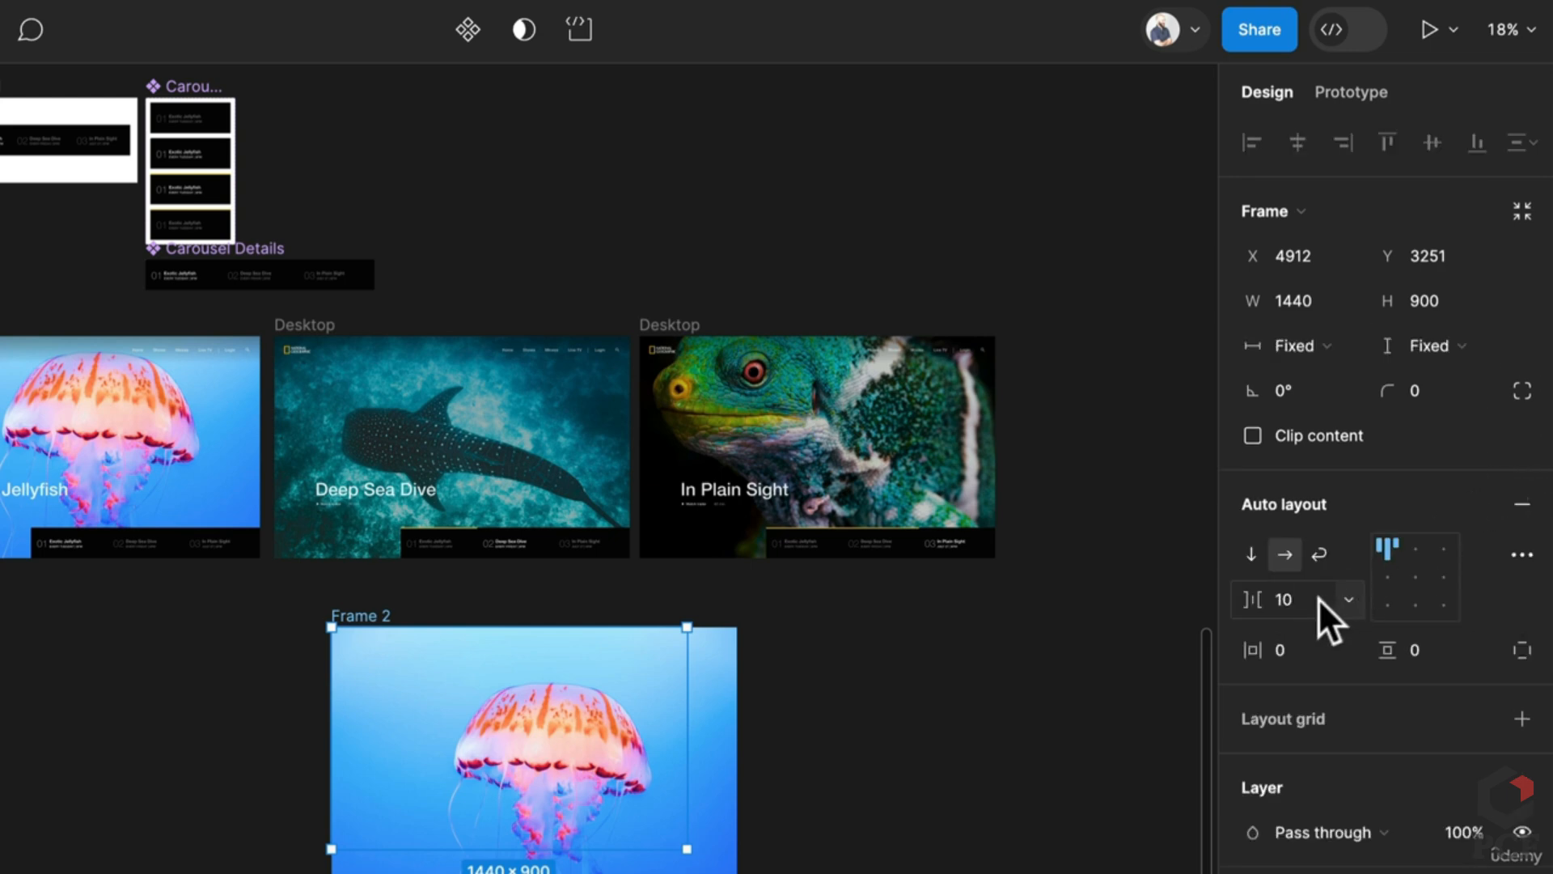
pyautogui.click(1425, 568)
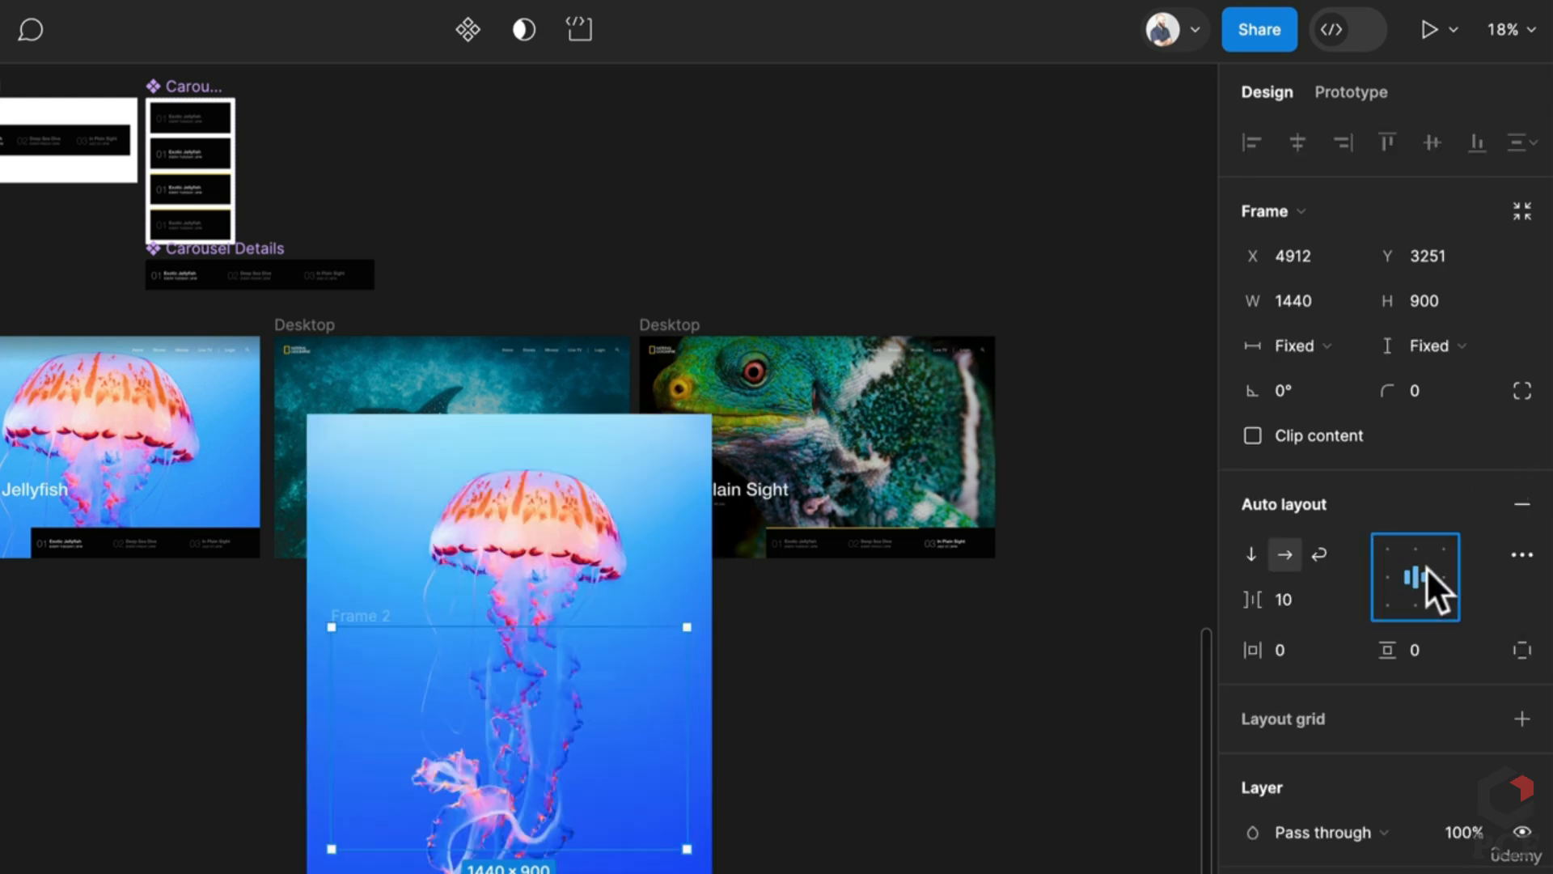
pyautogui.click(1252, 435)
# Step: Move the jellyfish image down inside Frame 2 so the bell is in view
pyautogui.scroll(3, 473, 678)
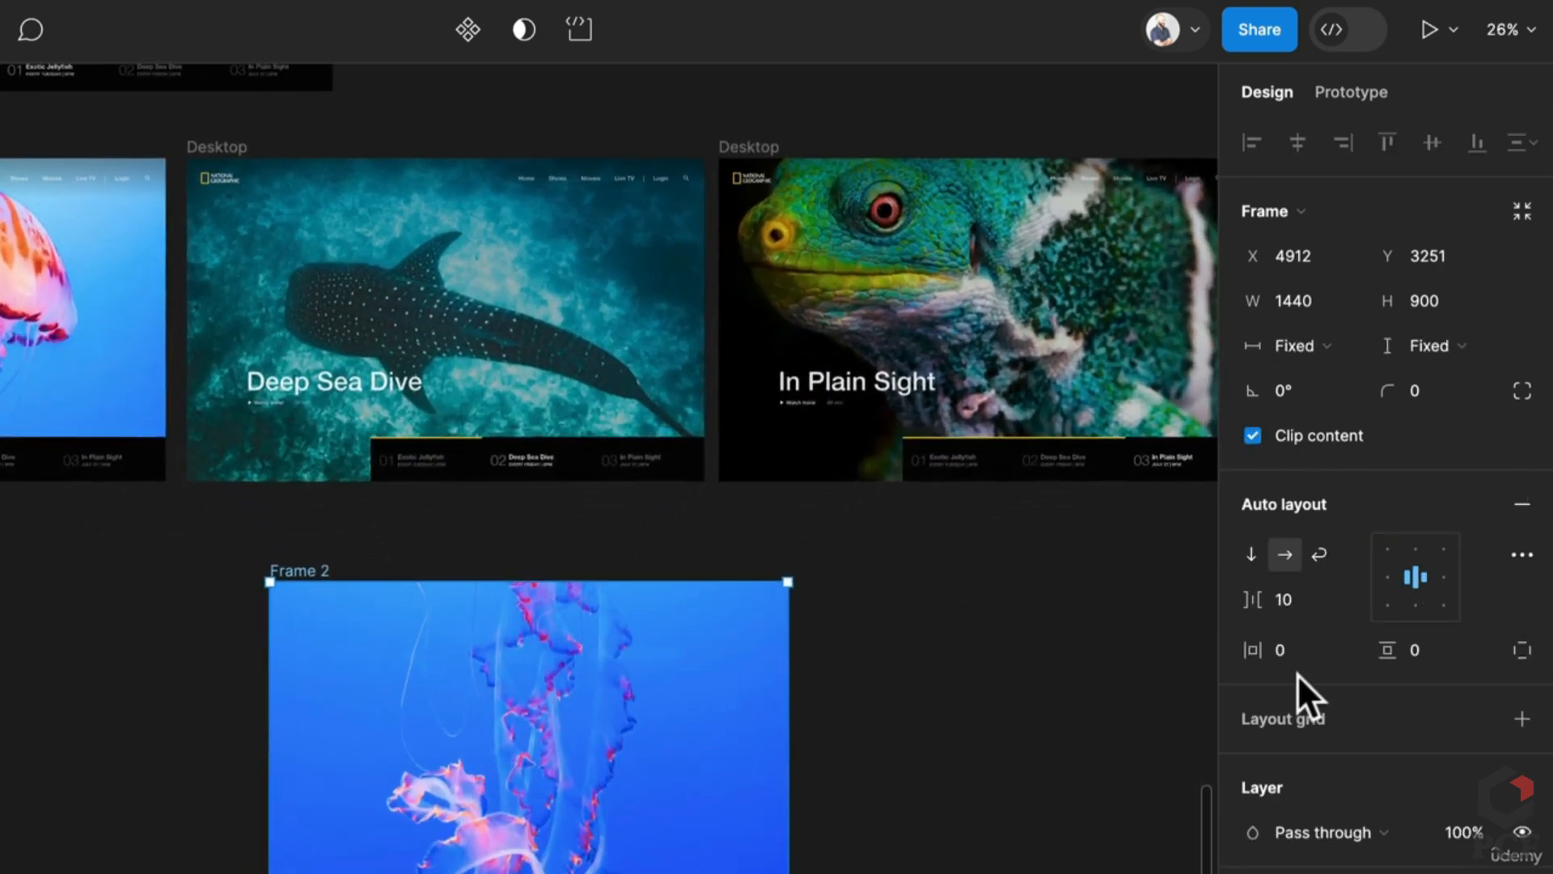
pyautogui.doubleClick(477, 777)
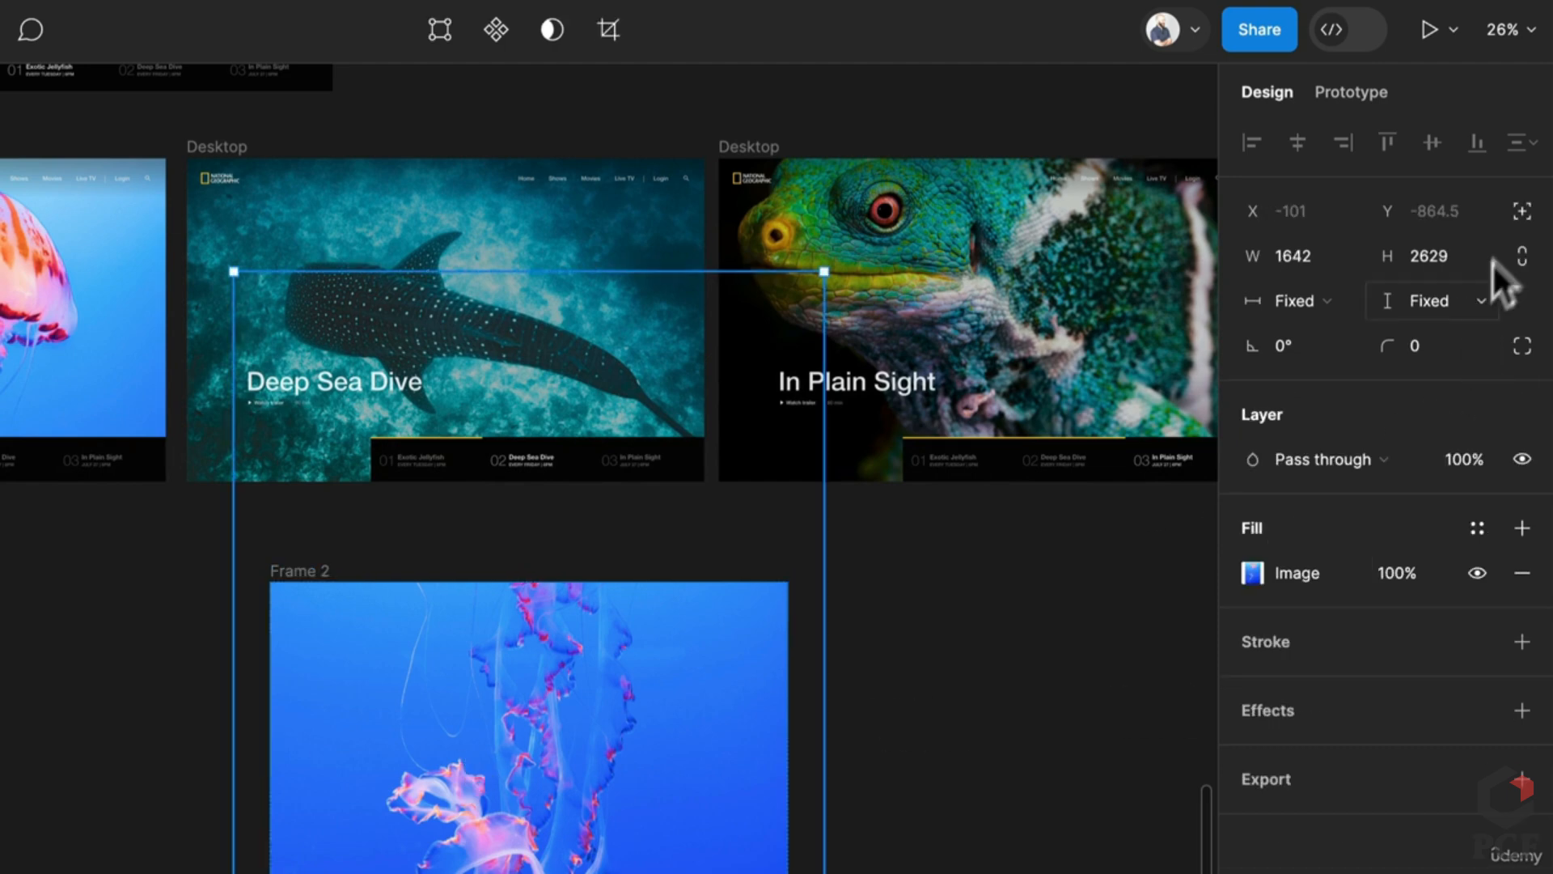
pyautogui.moveTo(623, 718); pyautogui.dragTo(630, 872)
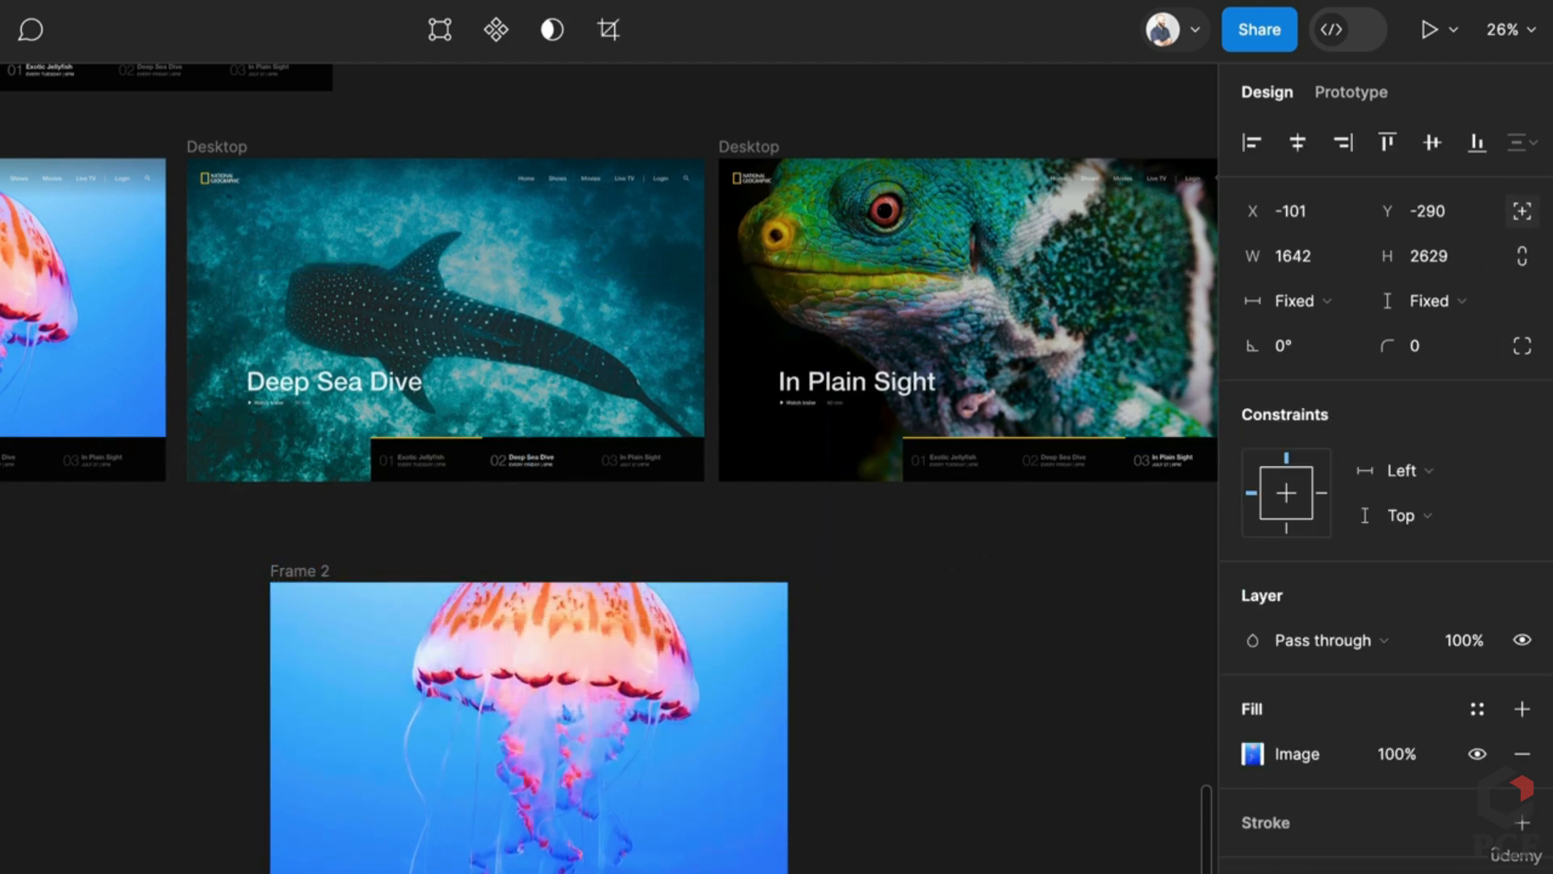
pyautogui.moveTo(676, 693); pyautogui.dragTo(678, 772)
pyautogui.scroll(-5, 665, 758)
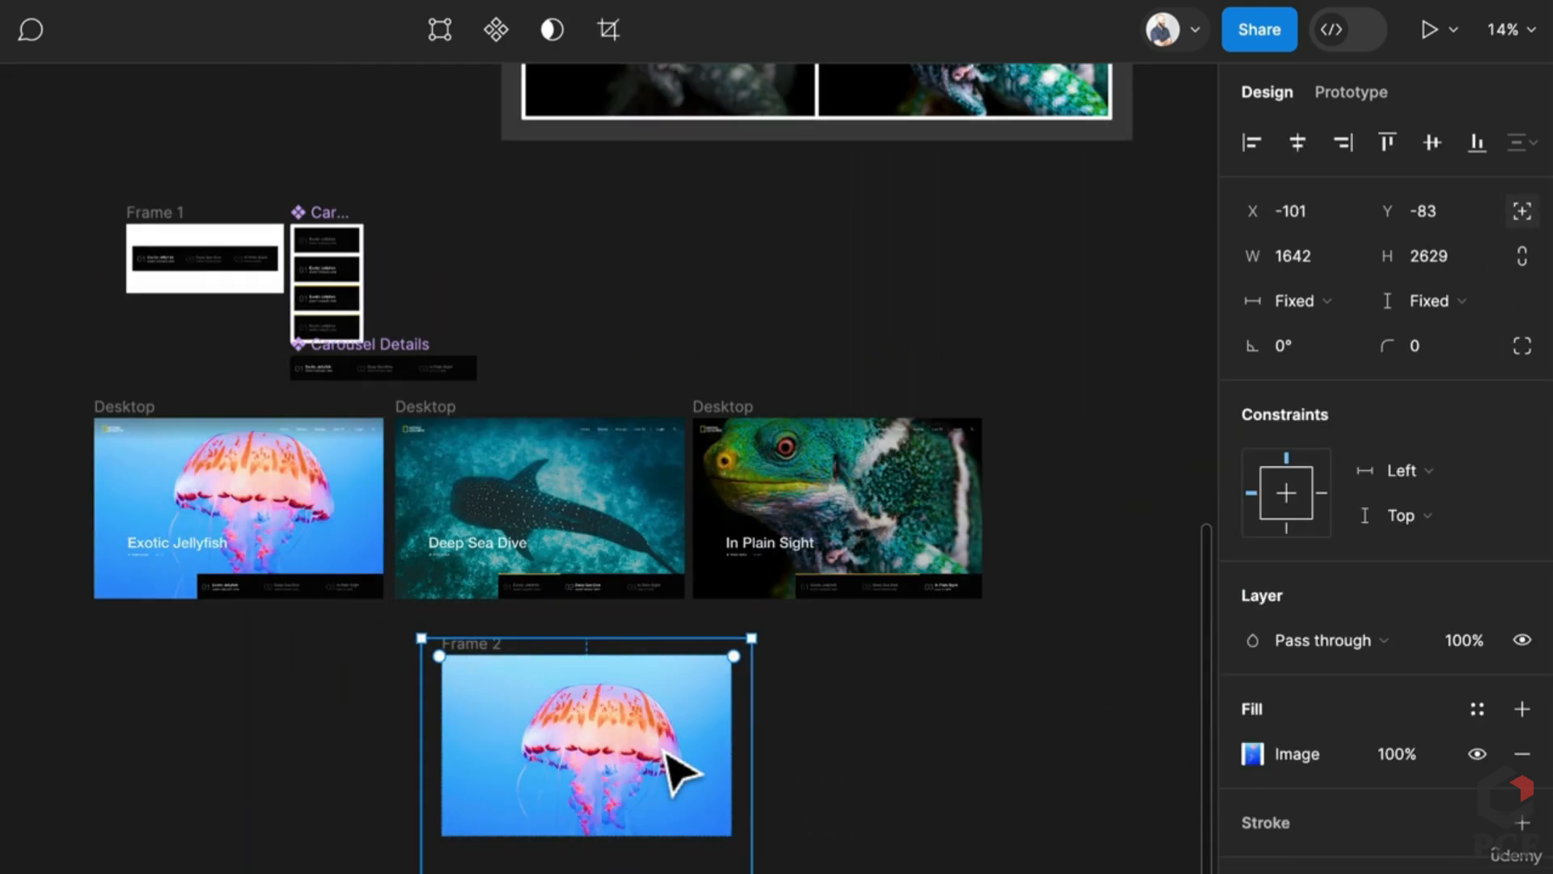
pyautogui.scroll(10, 665, 758)
pyautogui.scroll(-10, 679, 773)
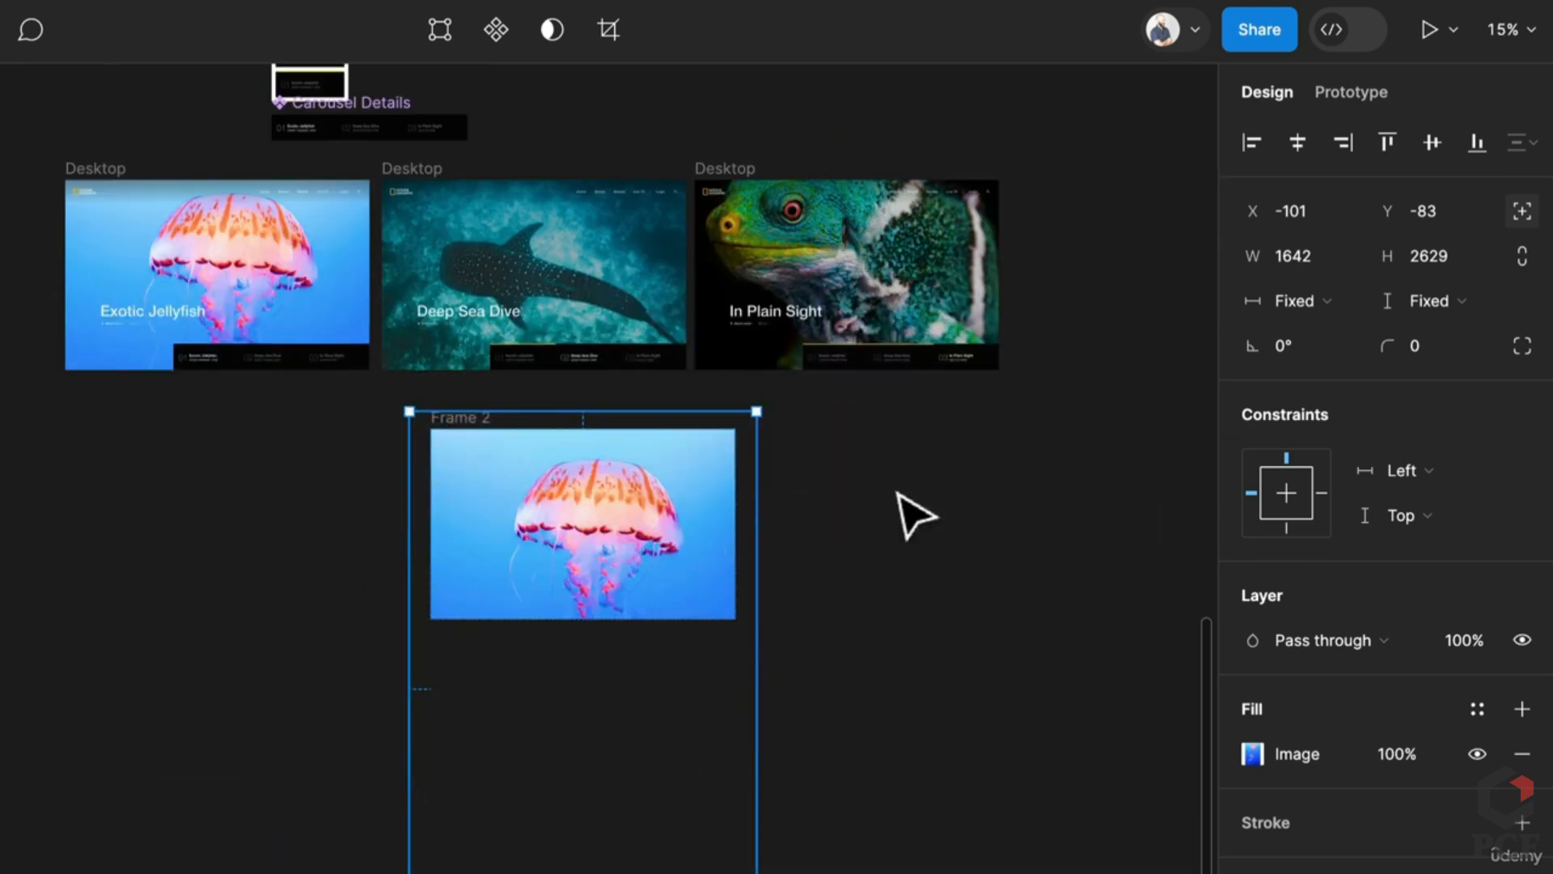
pyautogui.click(900, 495)
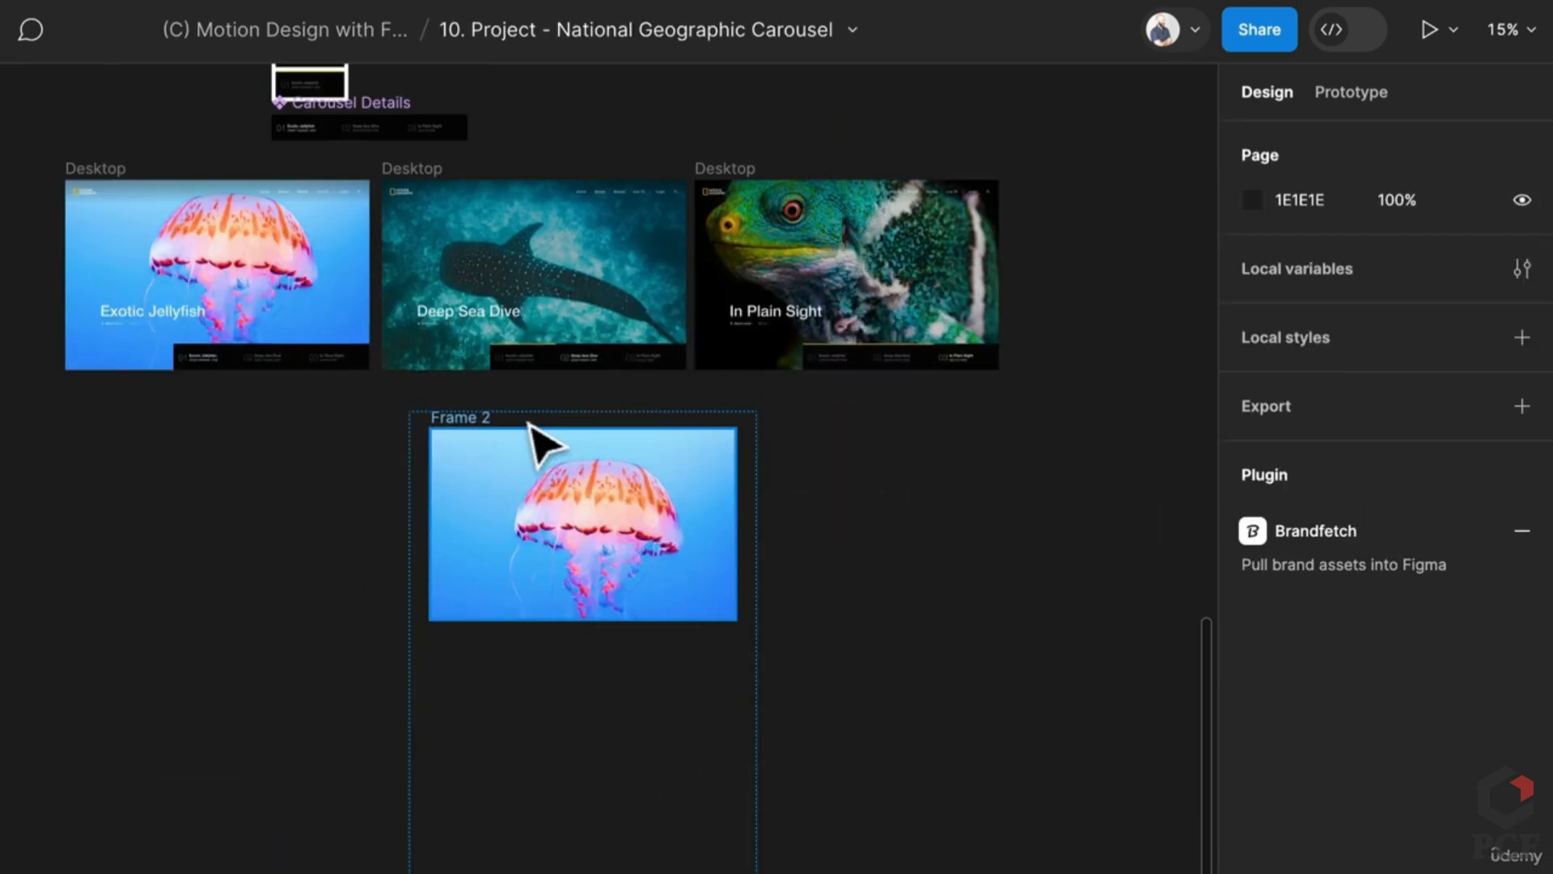
pyautogui.click(484, 416)
pyautogui.scroll(1, 484, 416)
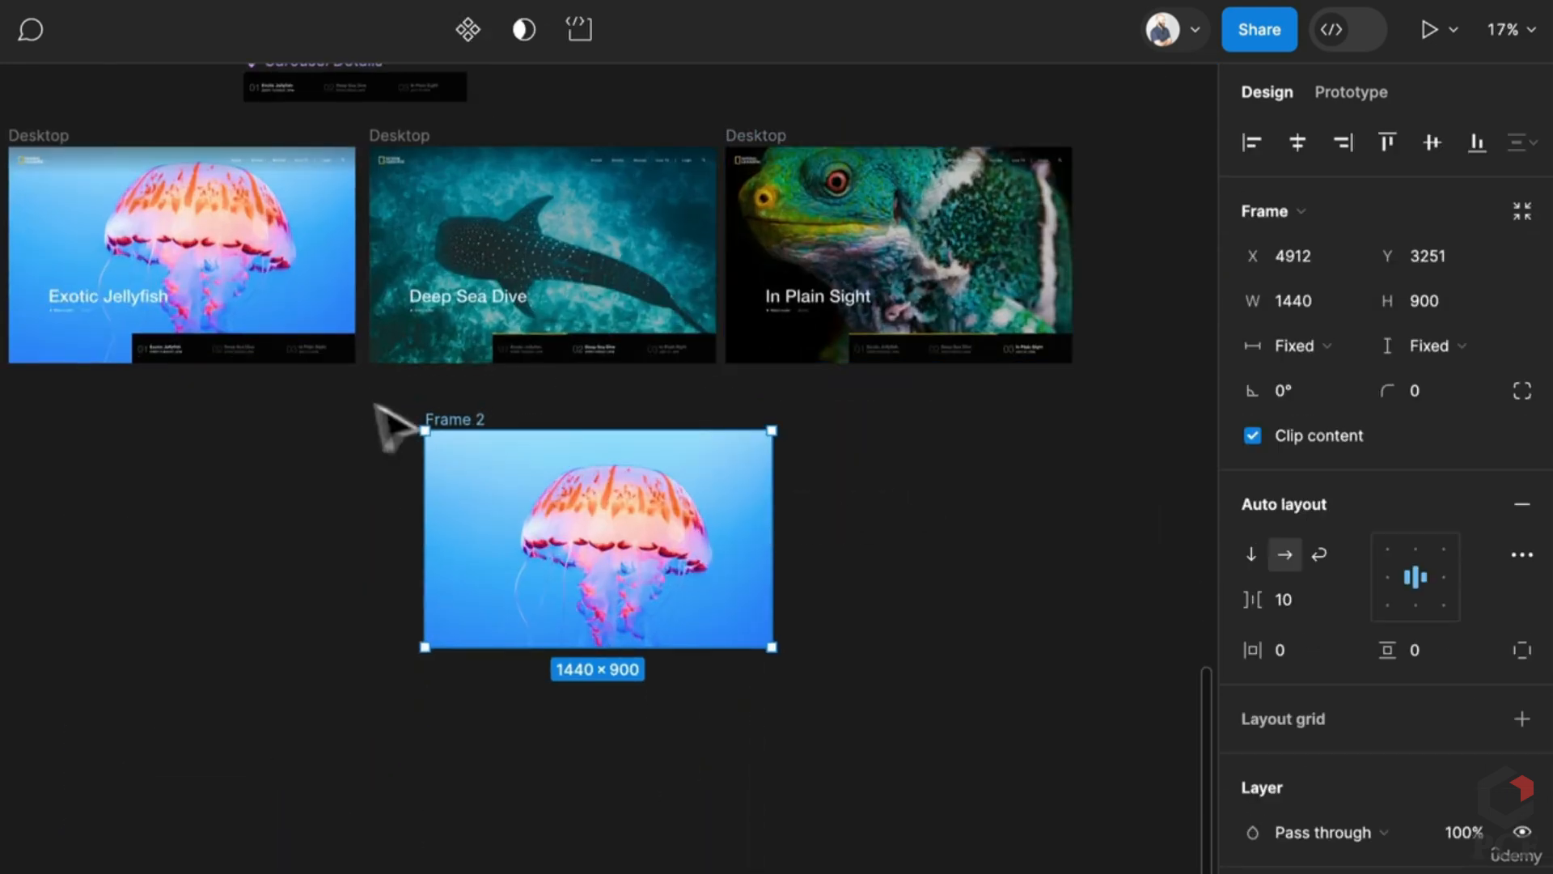
# Step: Turn Frame 2 into a component set with a variant property named Jellyfish
pyautogui.click(466, 32)
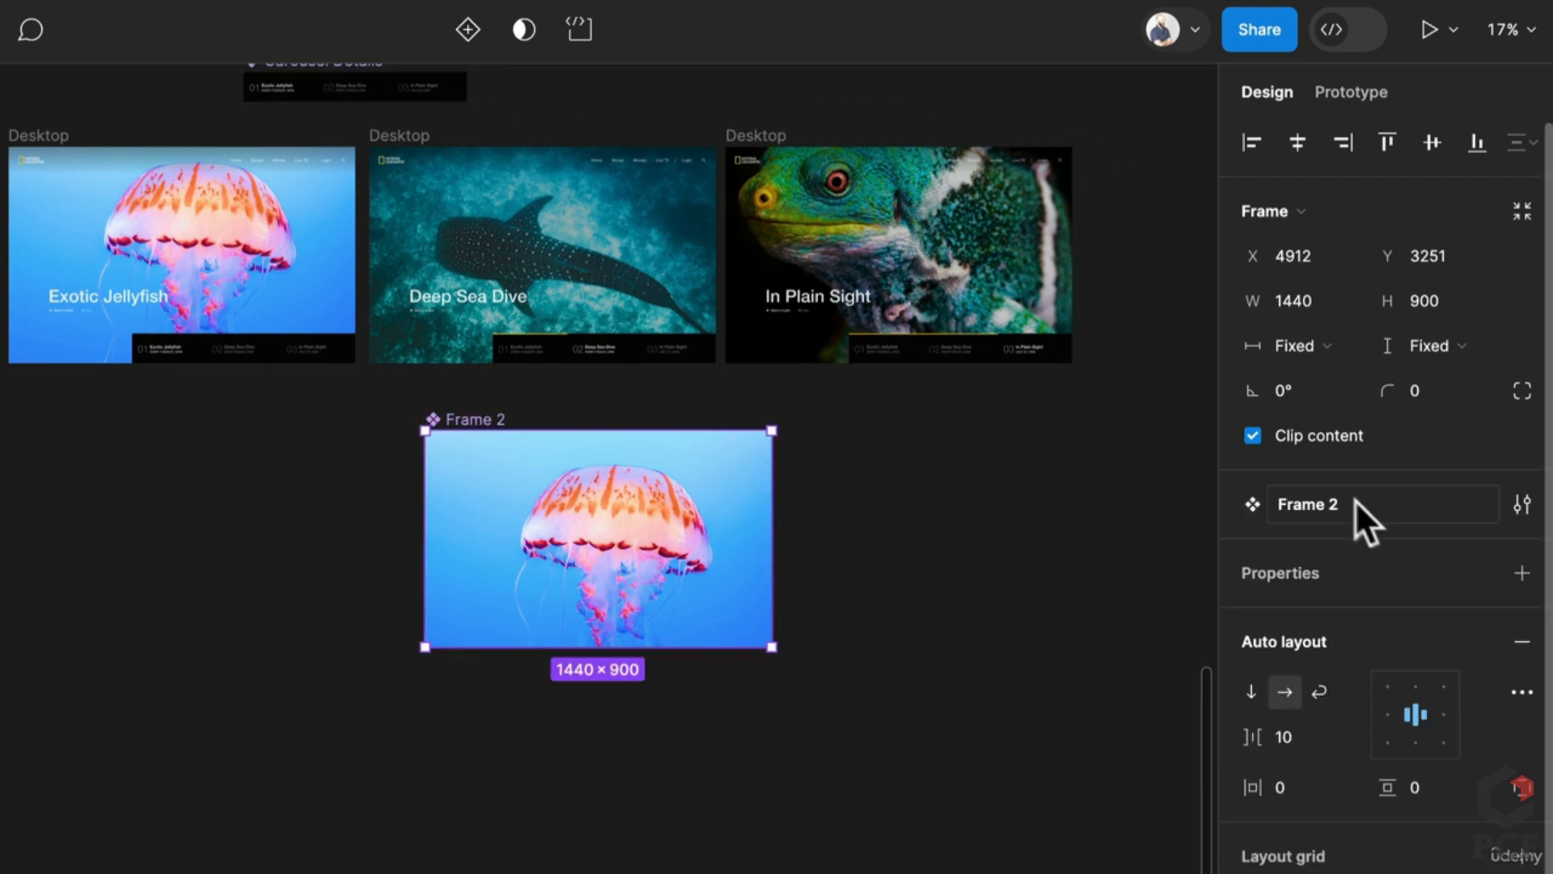
pyautogui.click(1520, 575)
pyautogui.click(1304, 668)
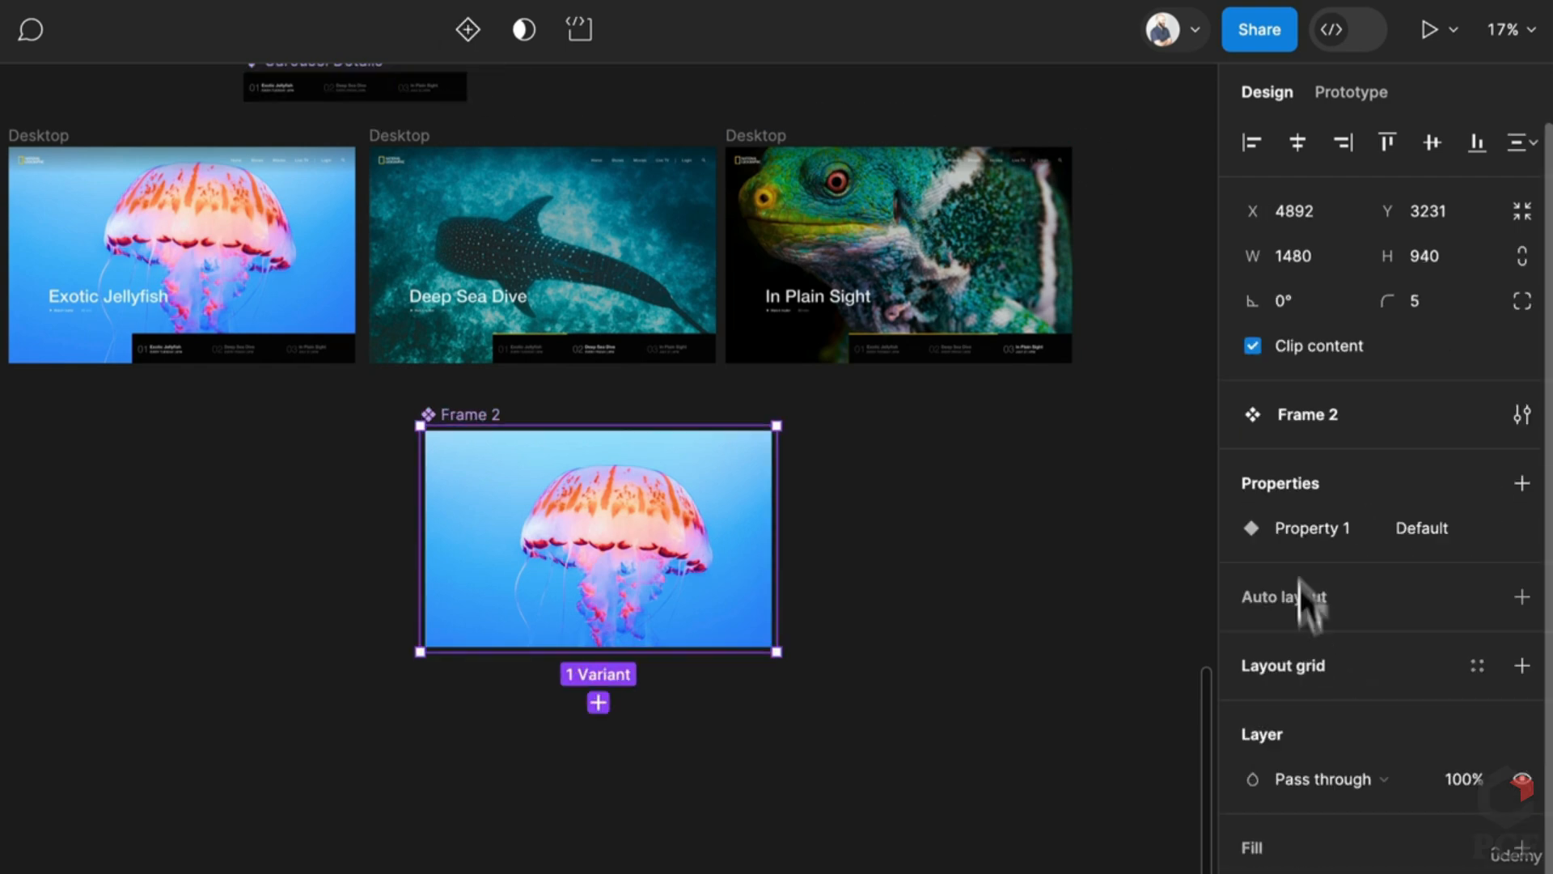
pyautogui.doubleClick(1259, 537)
pyautogui.write('T')
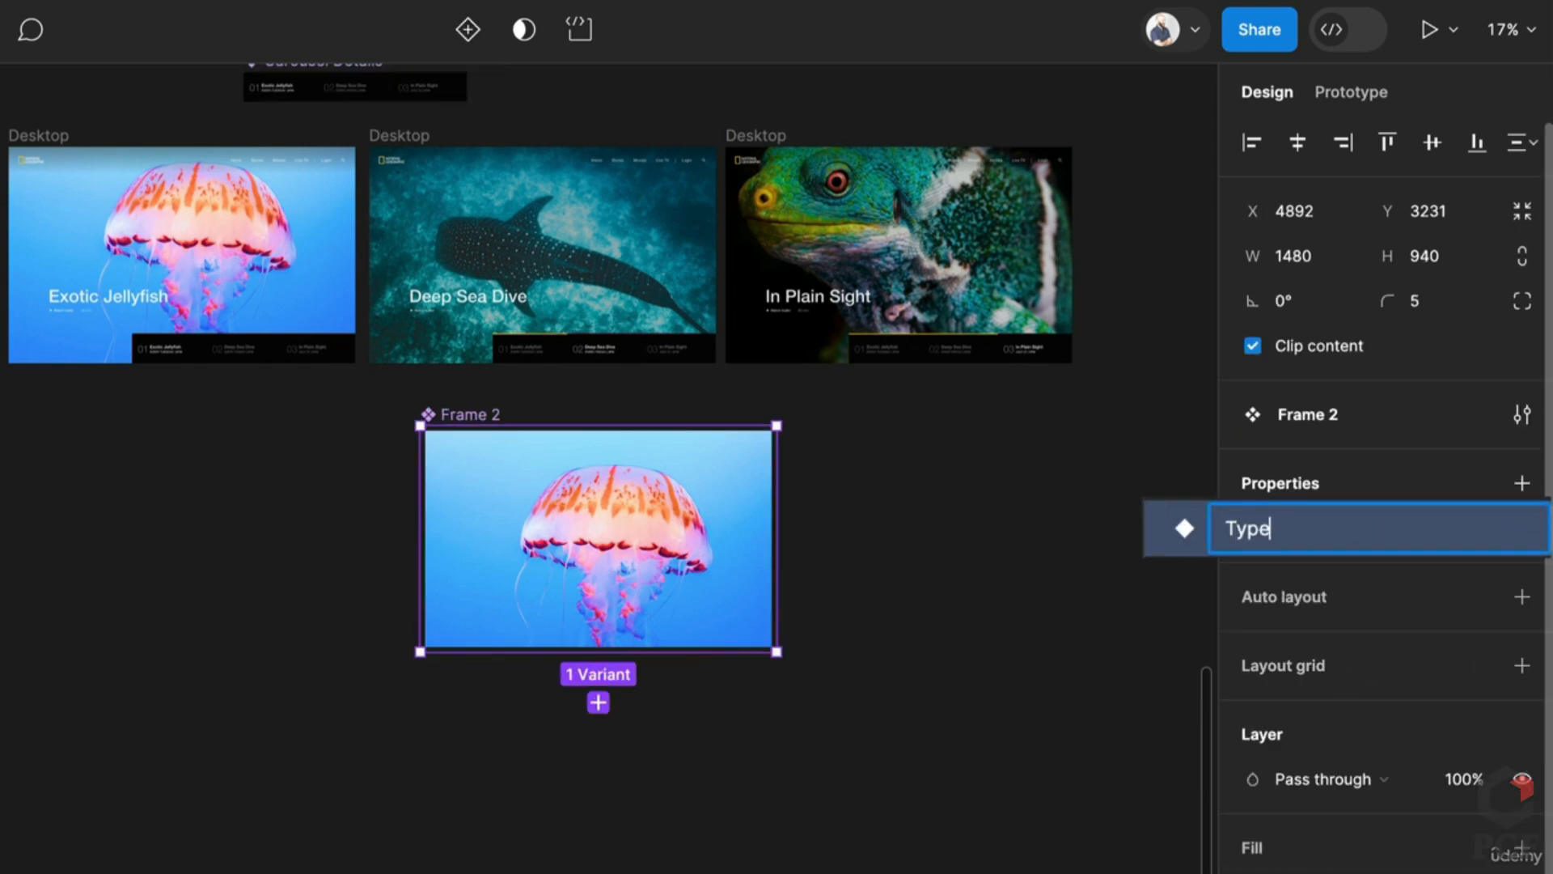
pyautogui.write('ype')
pyautogui.press('Return')
pyautogui.click(1467, 528)
pyautogui.click(1419, 521)
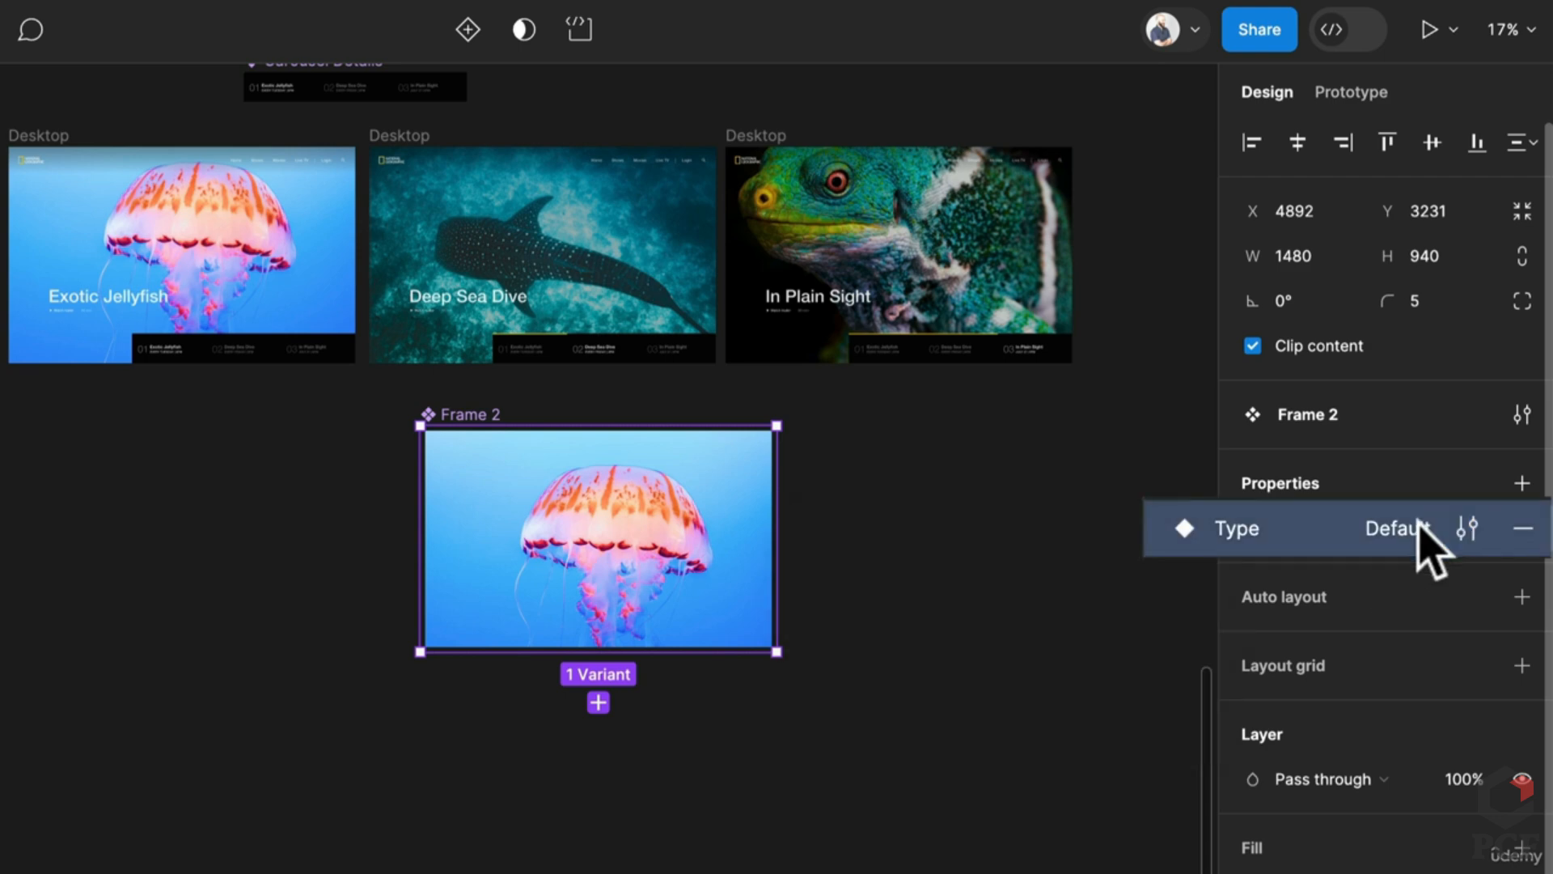
pyautogui.doubleClick(1419, 524)
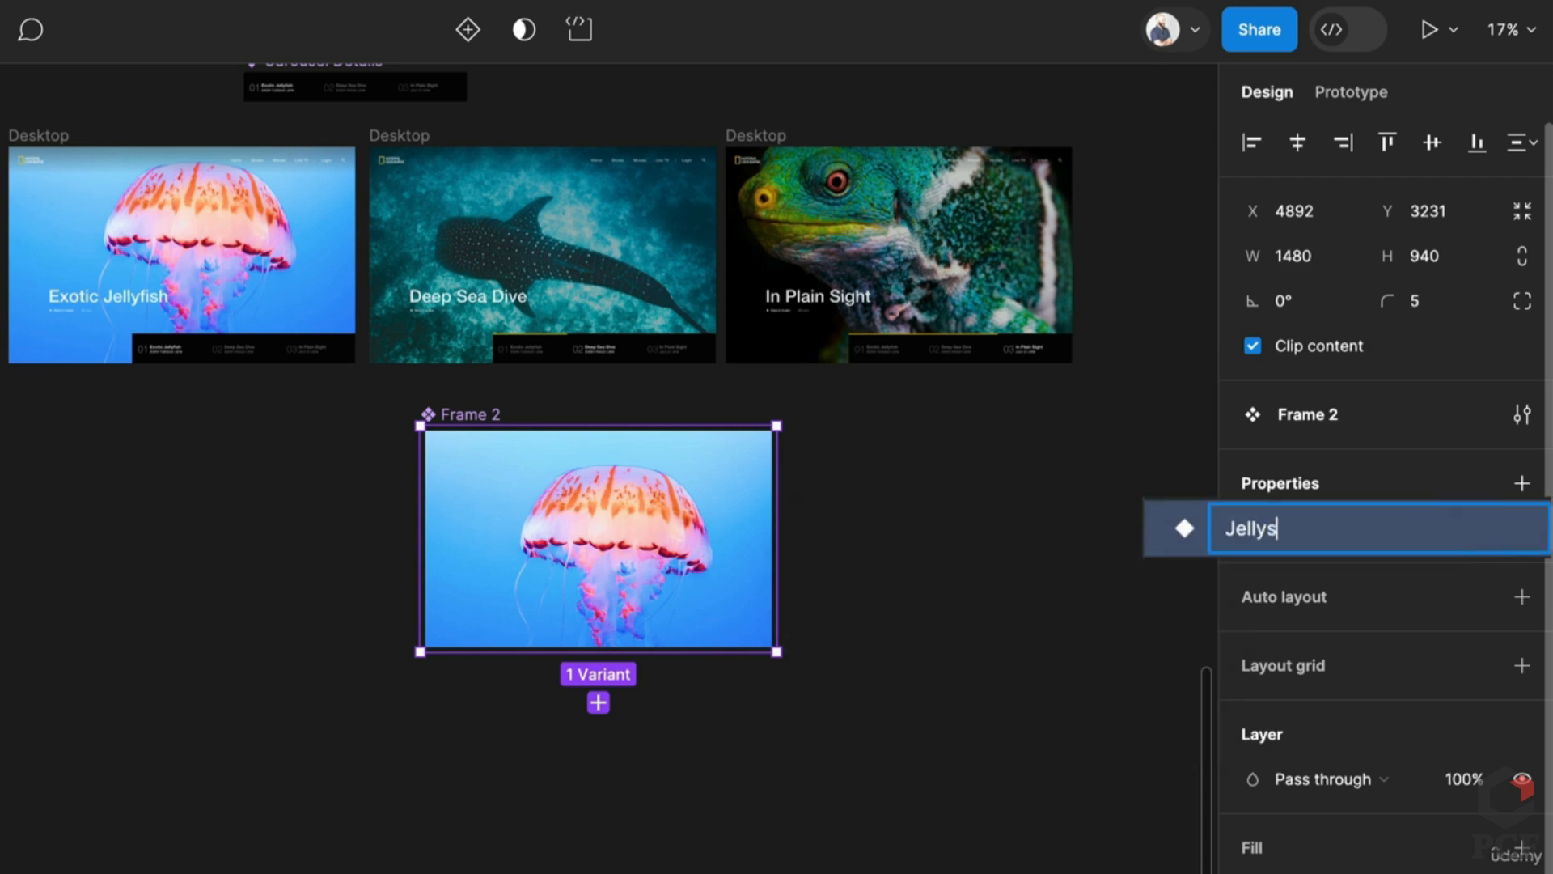
pyautogui.write('Jellyfish')
pyautogui.press('Return')
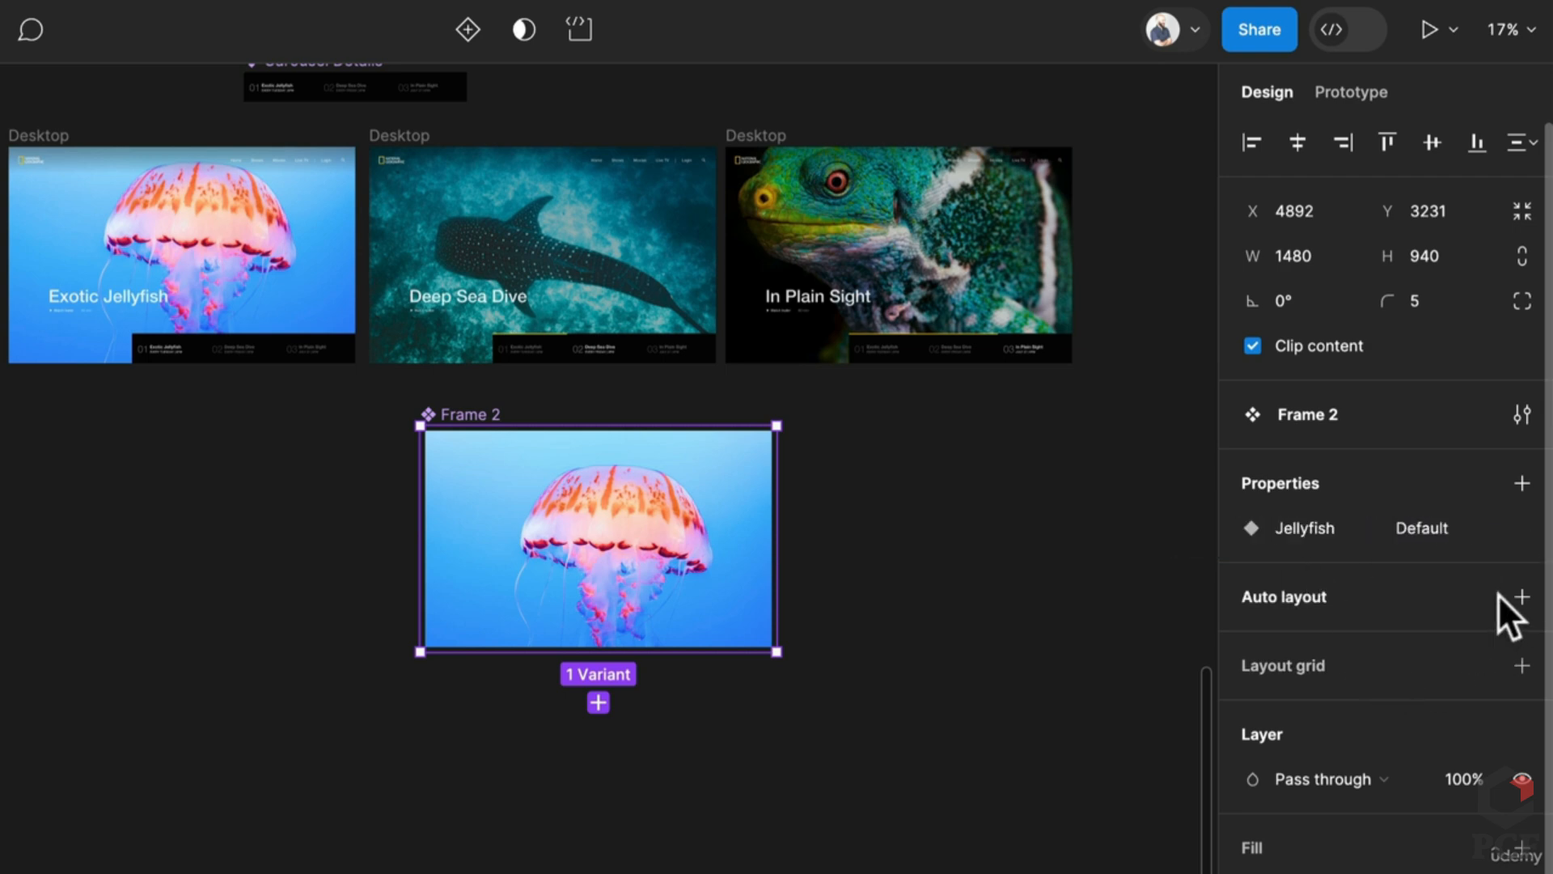
# Step: Give the component set horizontal auto layout with 20 spacing and duplicate the jellyfish variant
pyautogui.click(1521, 597)
pyautogui.click(1279, 692)
pyautogui.click(1286, 735)
pyautogui.write('2')
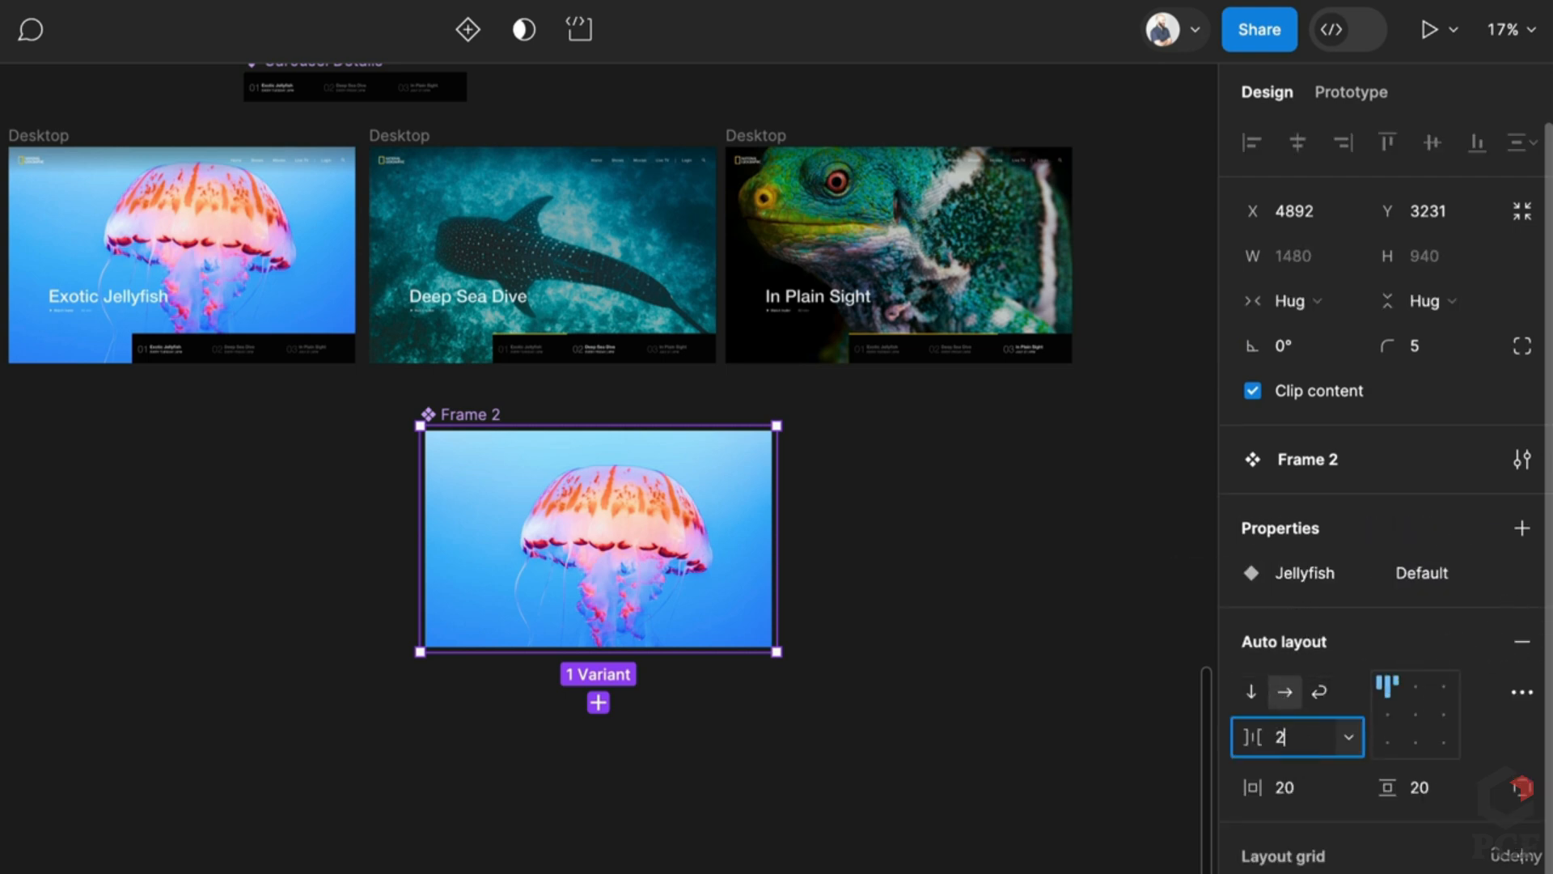
pyautogui.write('0')
pyautogui.press('Return')
pyautogui.click(685, 498)
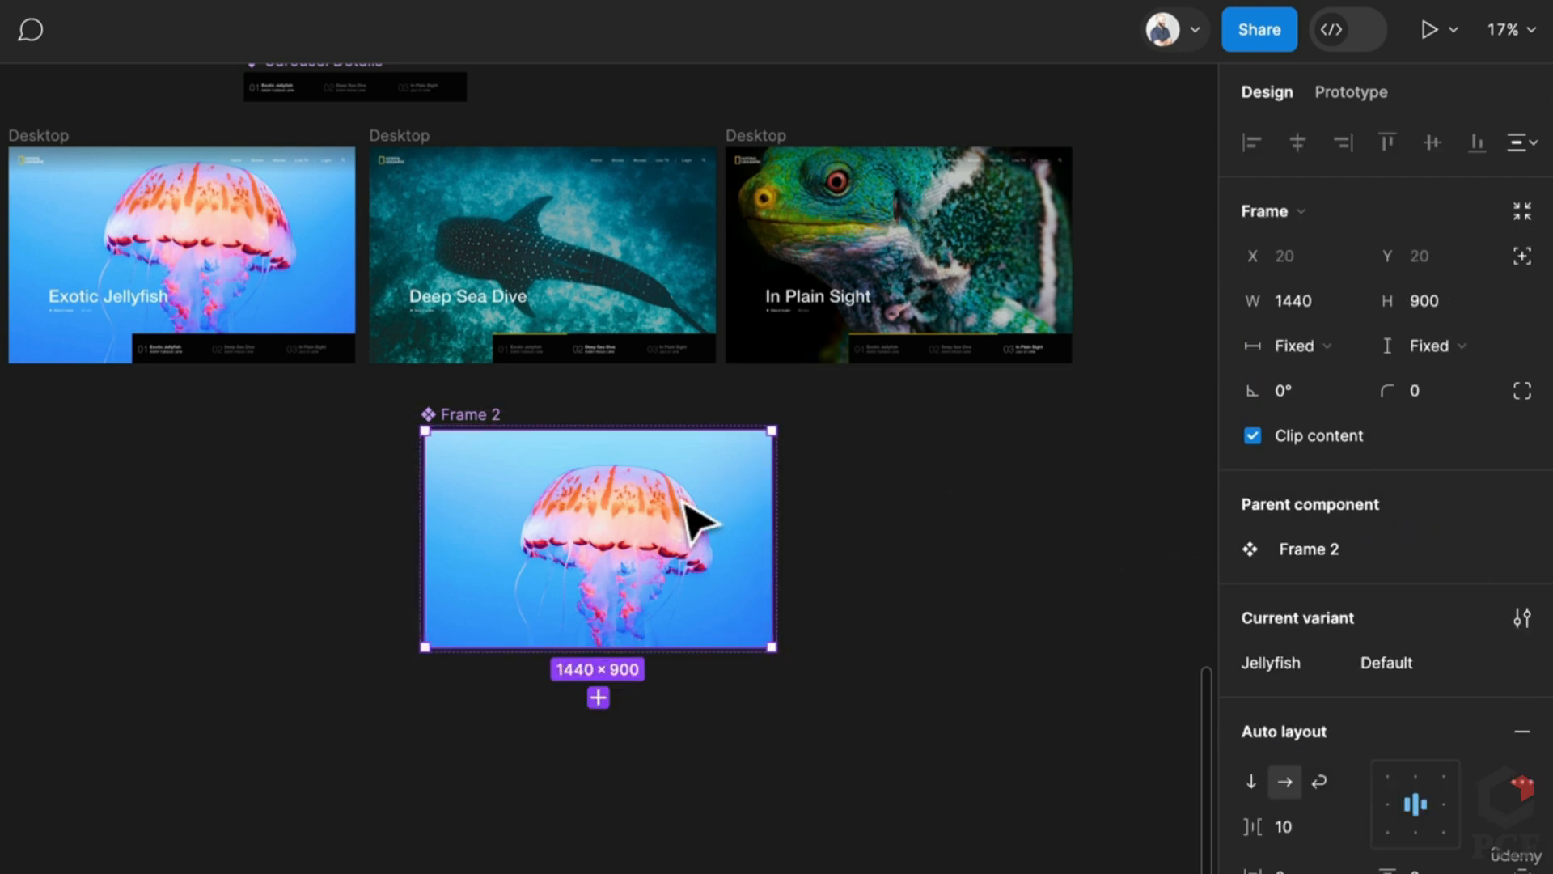
pyautogui.hotkey('ctrl', 'd')
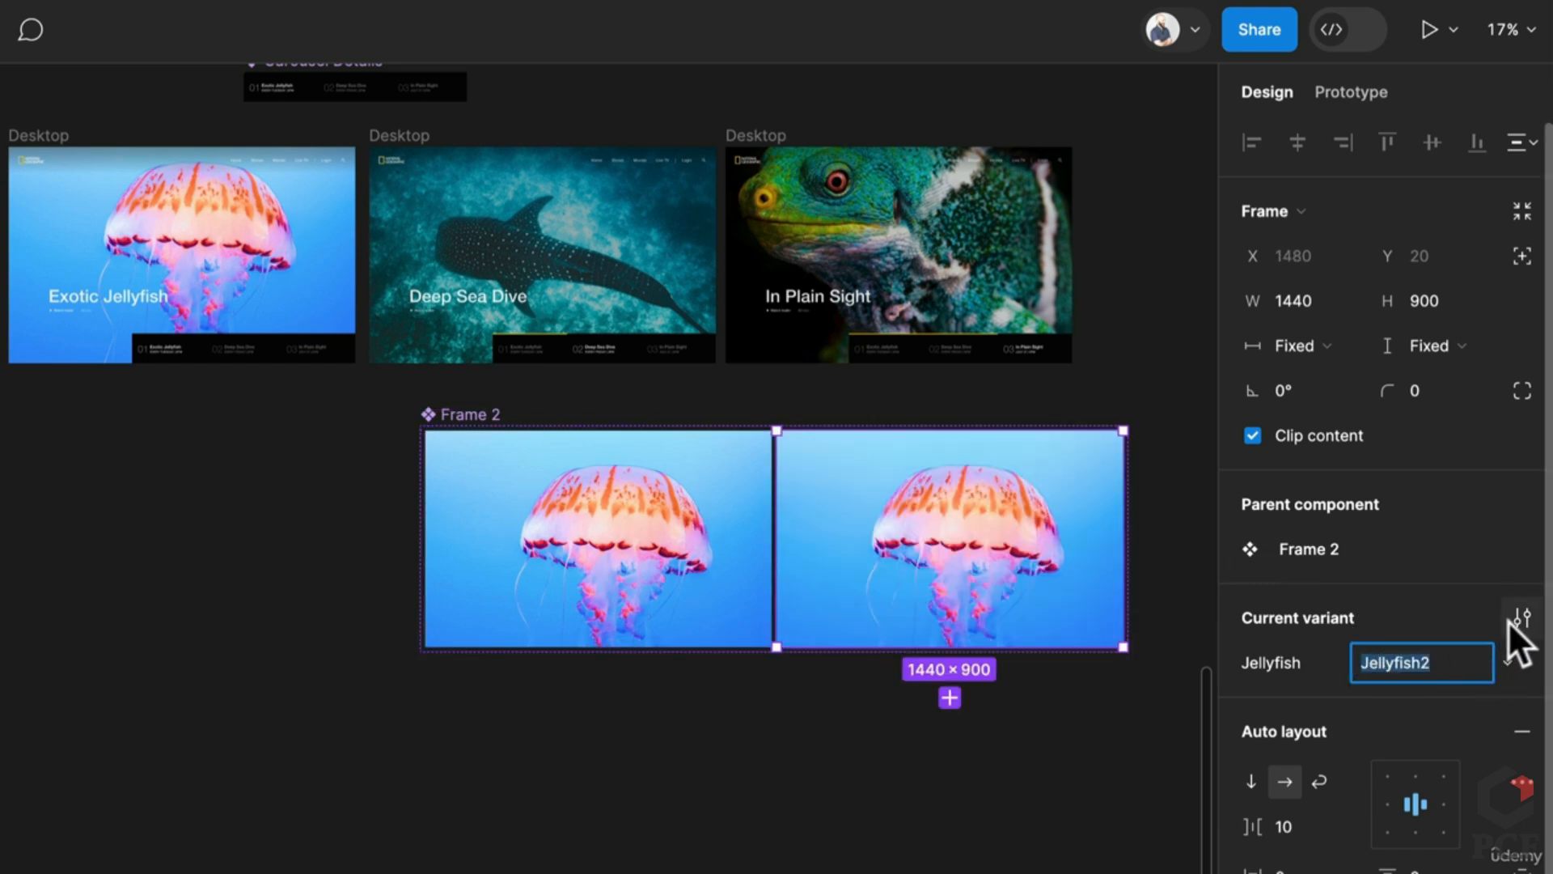
# Step: Add an Animation variant property with default value Start
pyautogui.click(480, 418)
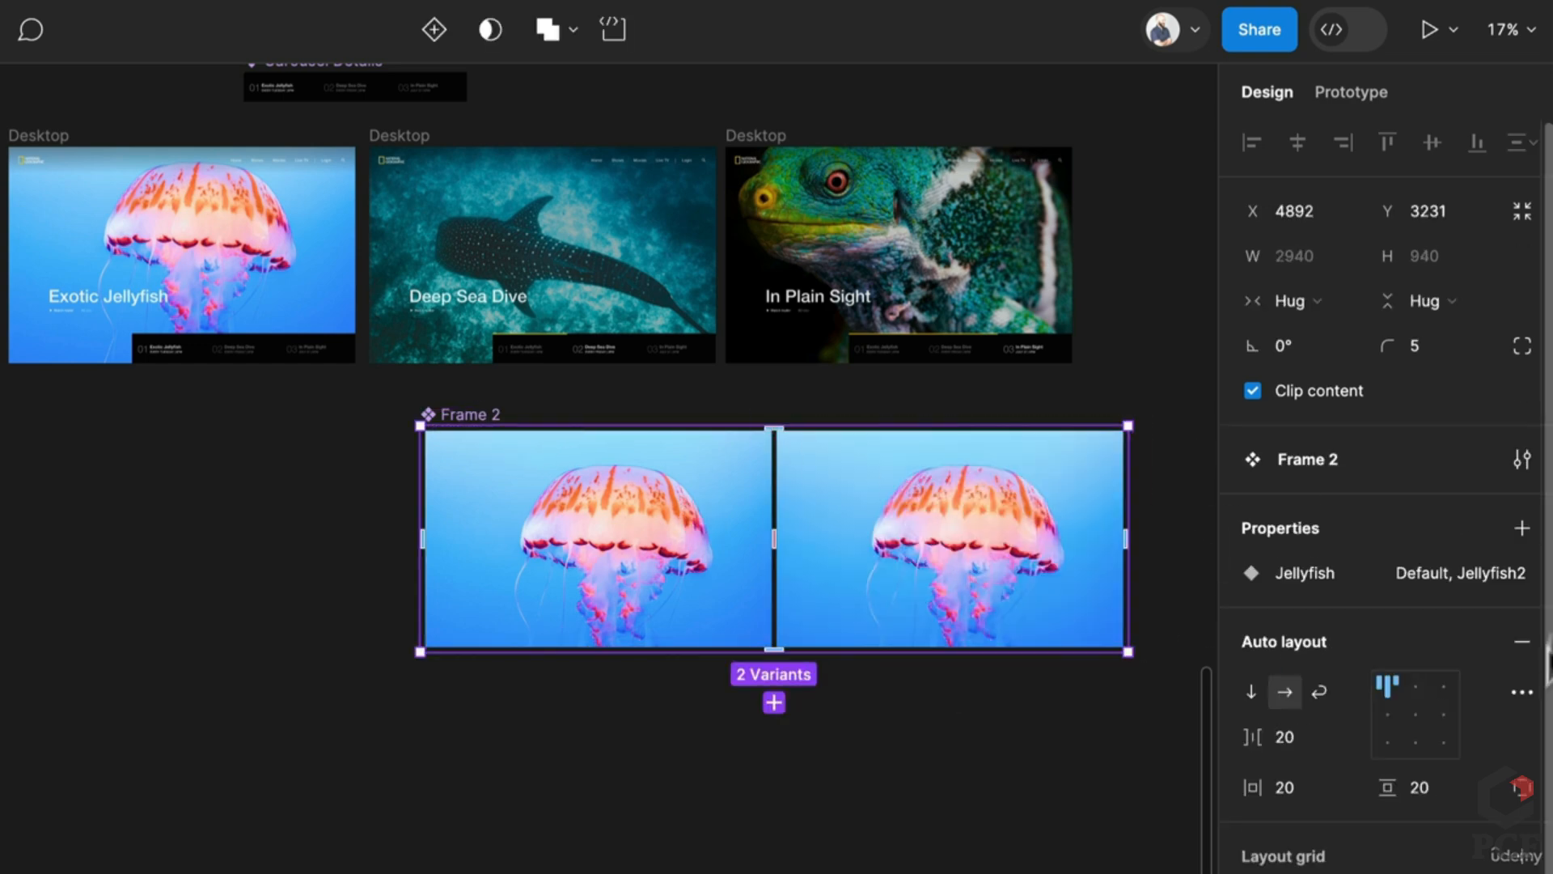
pyautogui.click(1523, 530)
pyautogui.click(1377, 614)
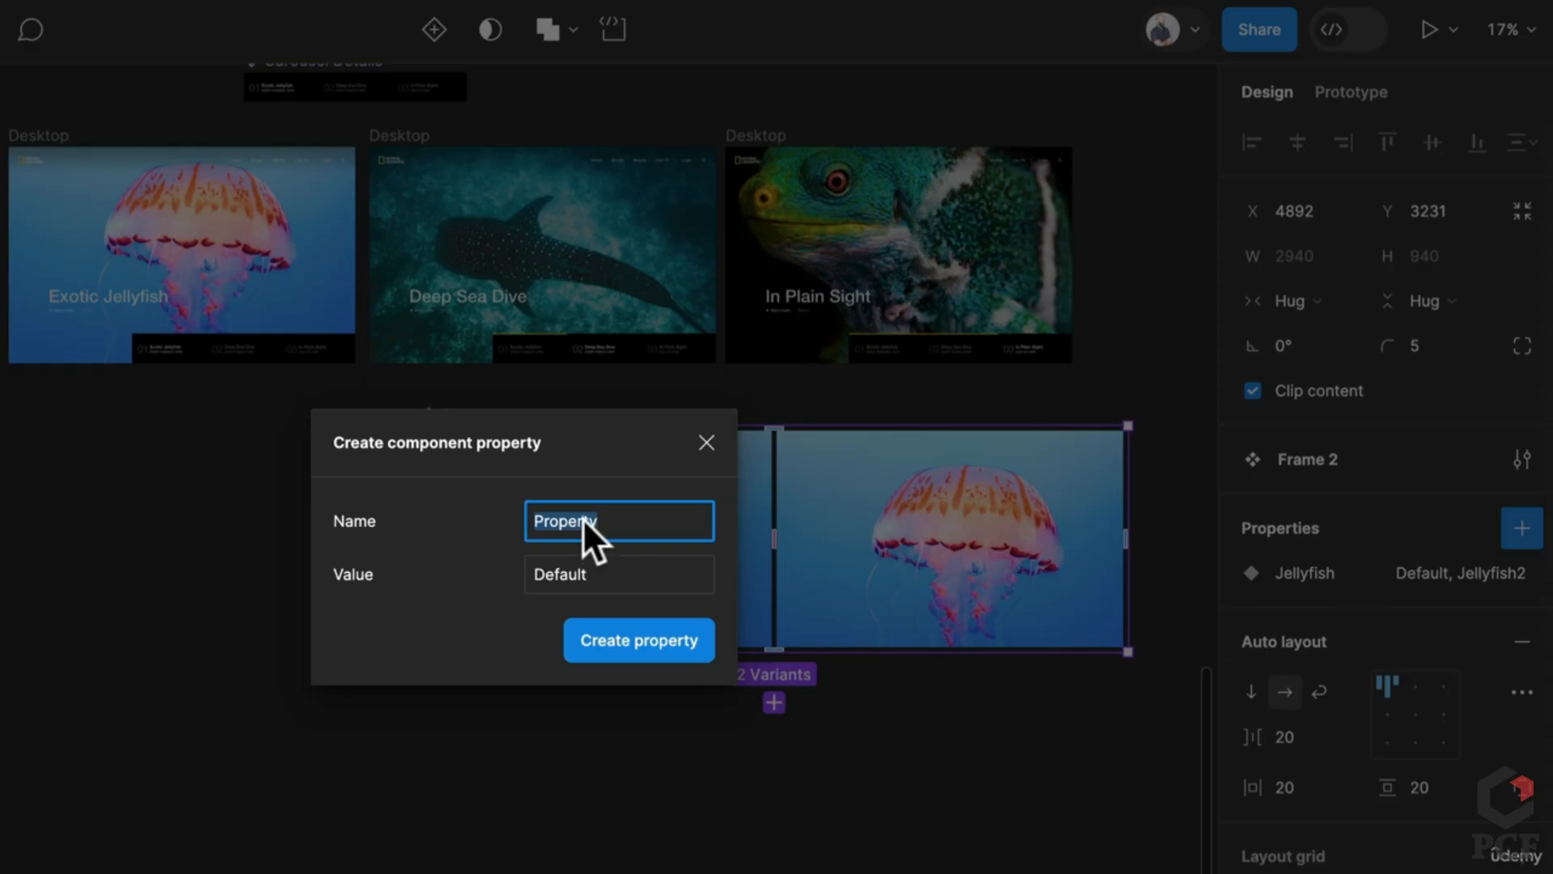
pyautogui.write('Animation')
pyautogui.press('Tab')
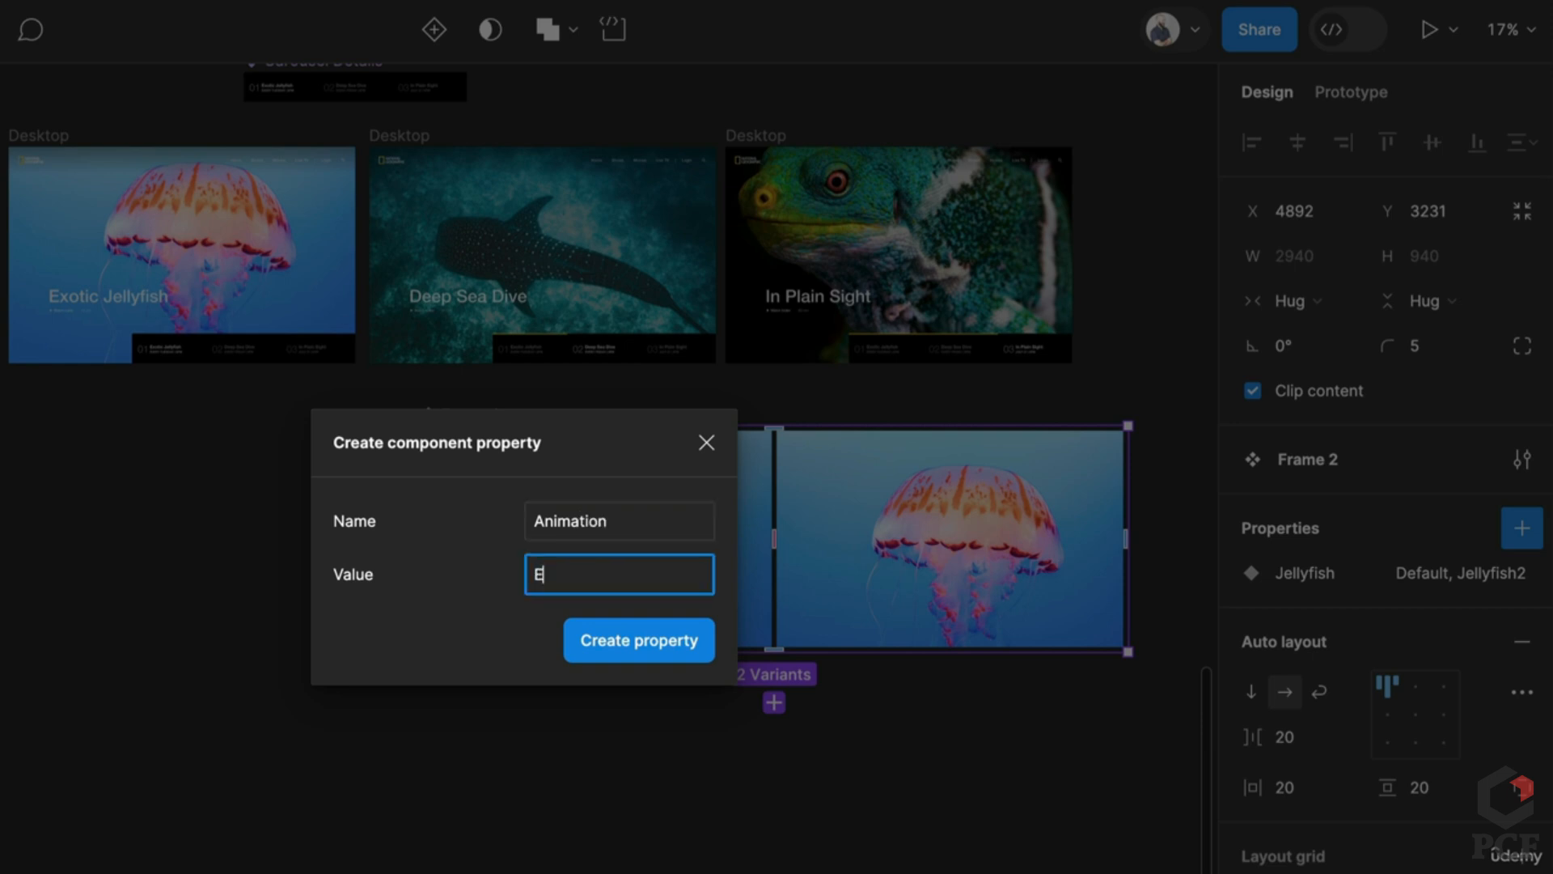
pyautogui.press('Return')
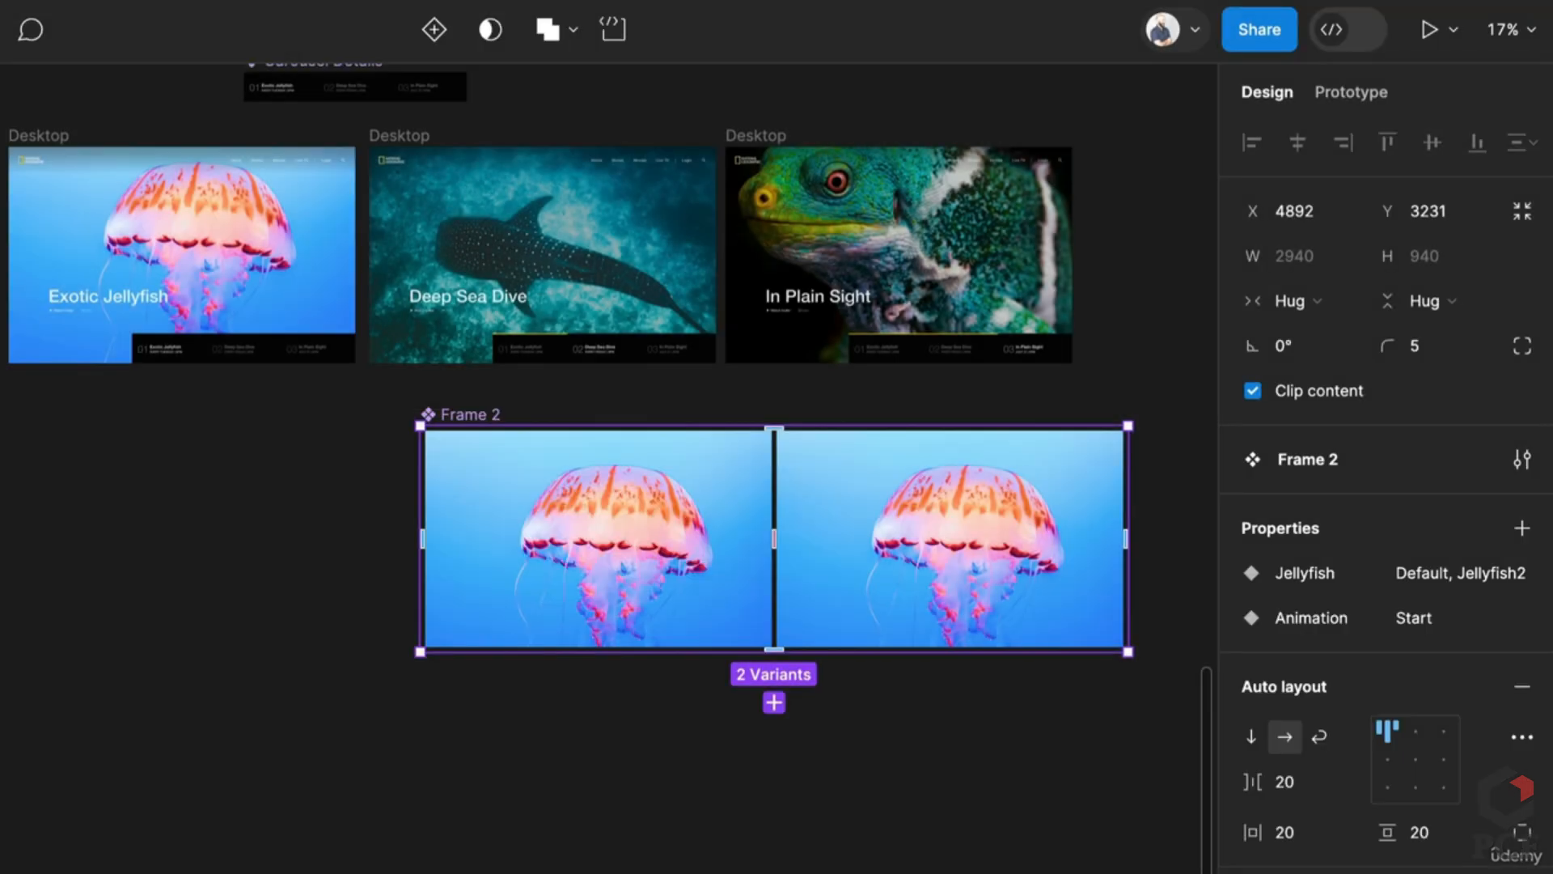
# Step: Set the right jellyfish variant's Animation value to End
pyautogui.click(458, 503)
pyautogui.click(1027, 565)
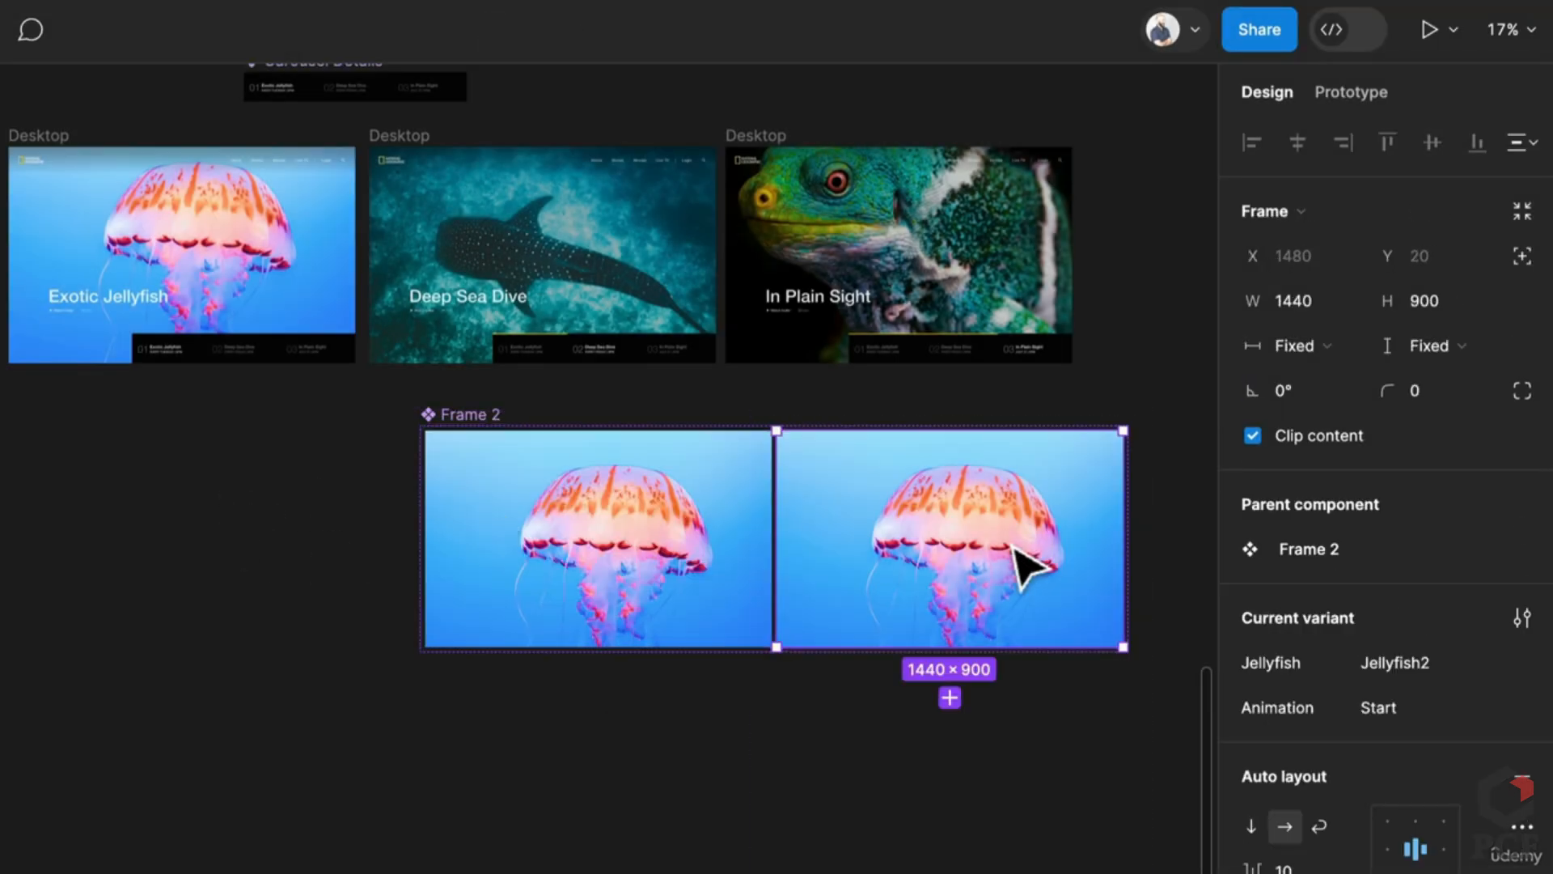
pyautogui.click(1408, 709)
pyautogui.write('End')
pyautogui.press('Return')
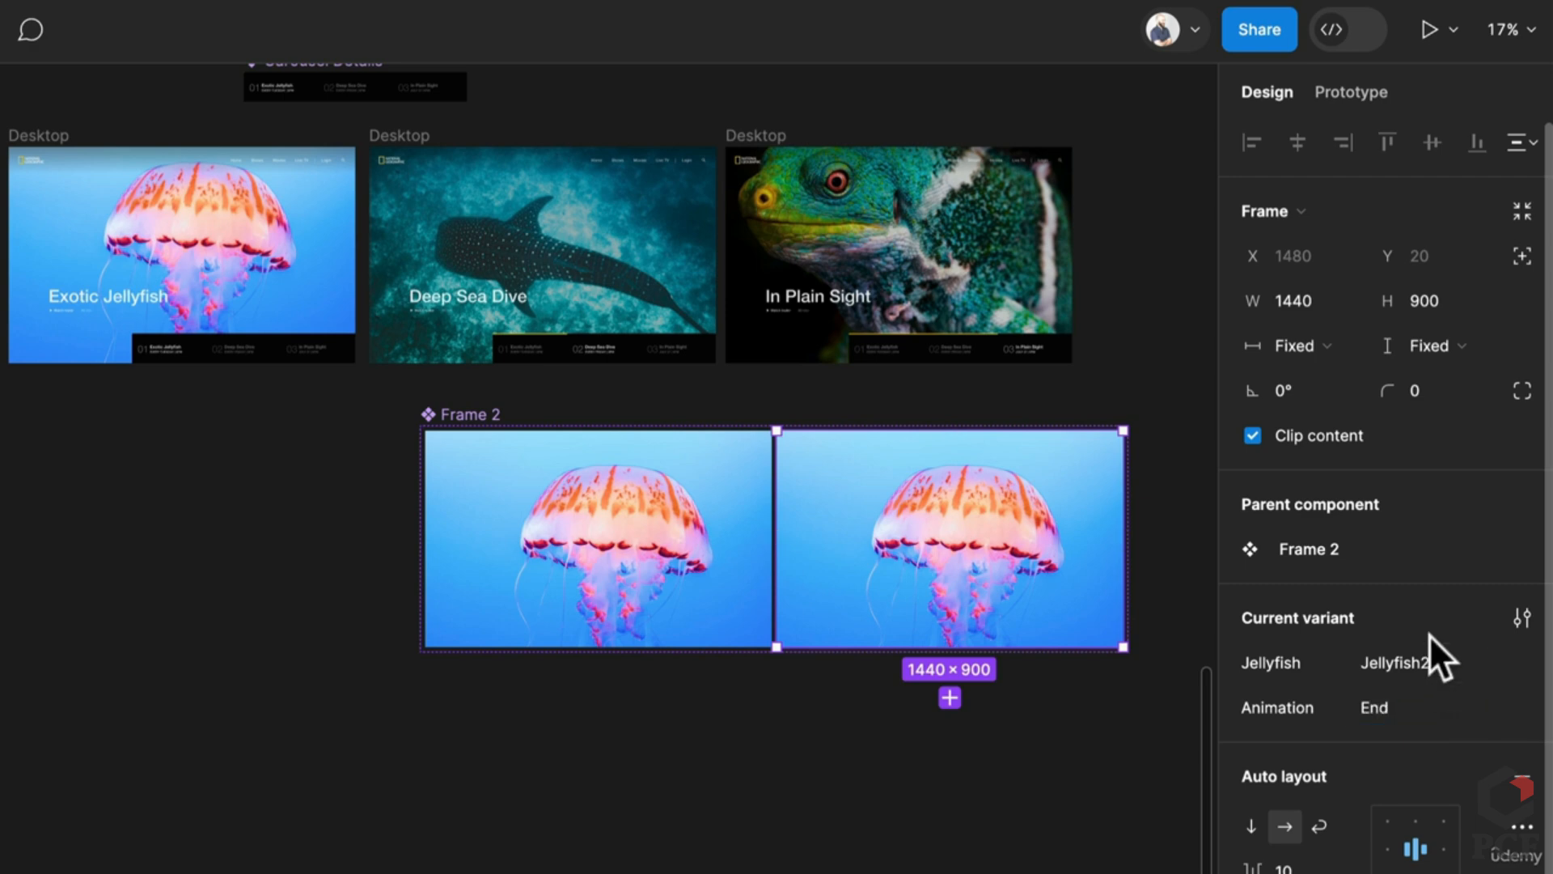
pyautogui.click(1412, 661)
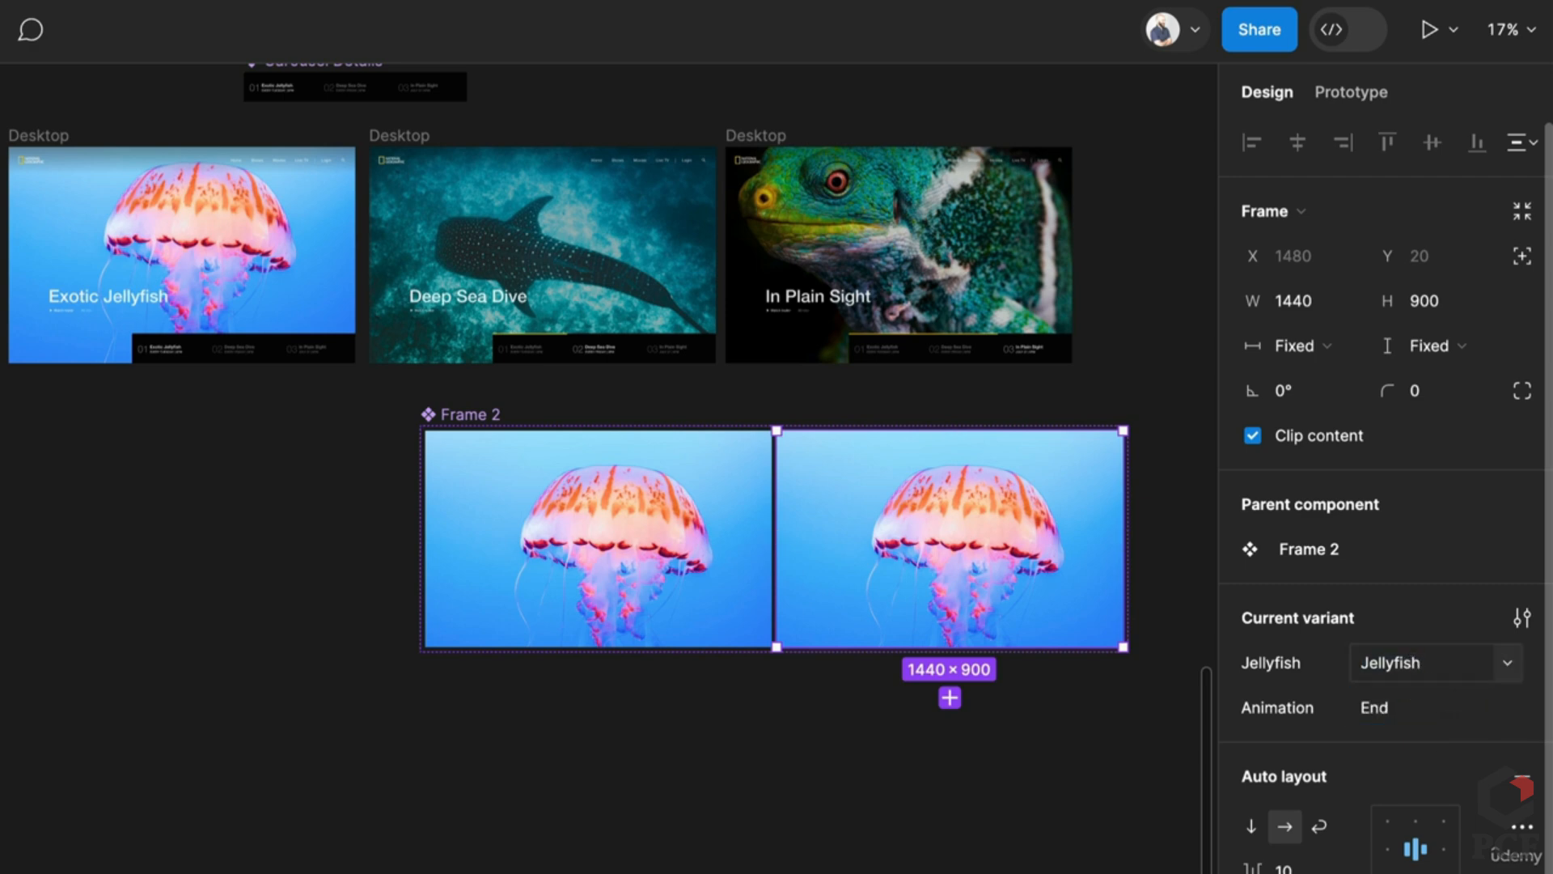
pyautogui.scroll(5, 721, 526)
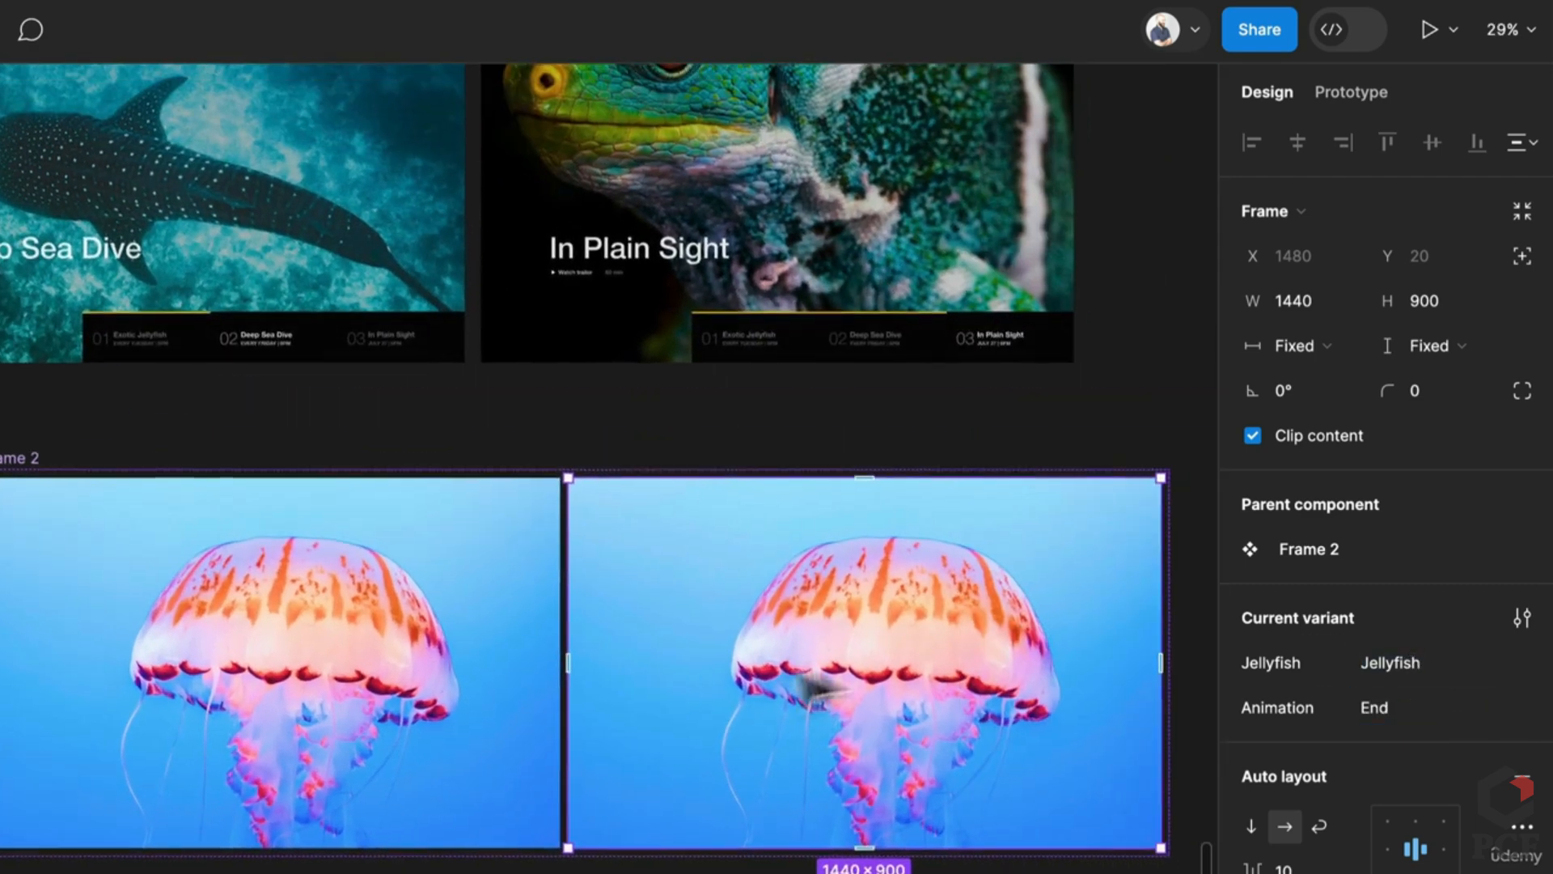
# Step: Shift the right variant's jellyfish image higher within its frame
pyautogui.click(936, 676)
pyautogui.moveTo(936, 677); pyautogui.dragTo(962, 716)
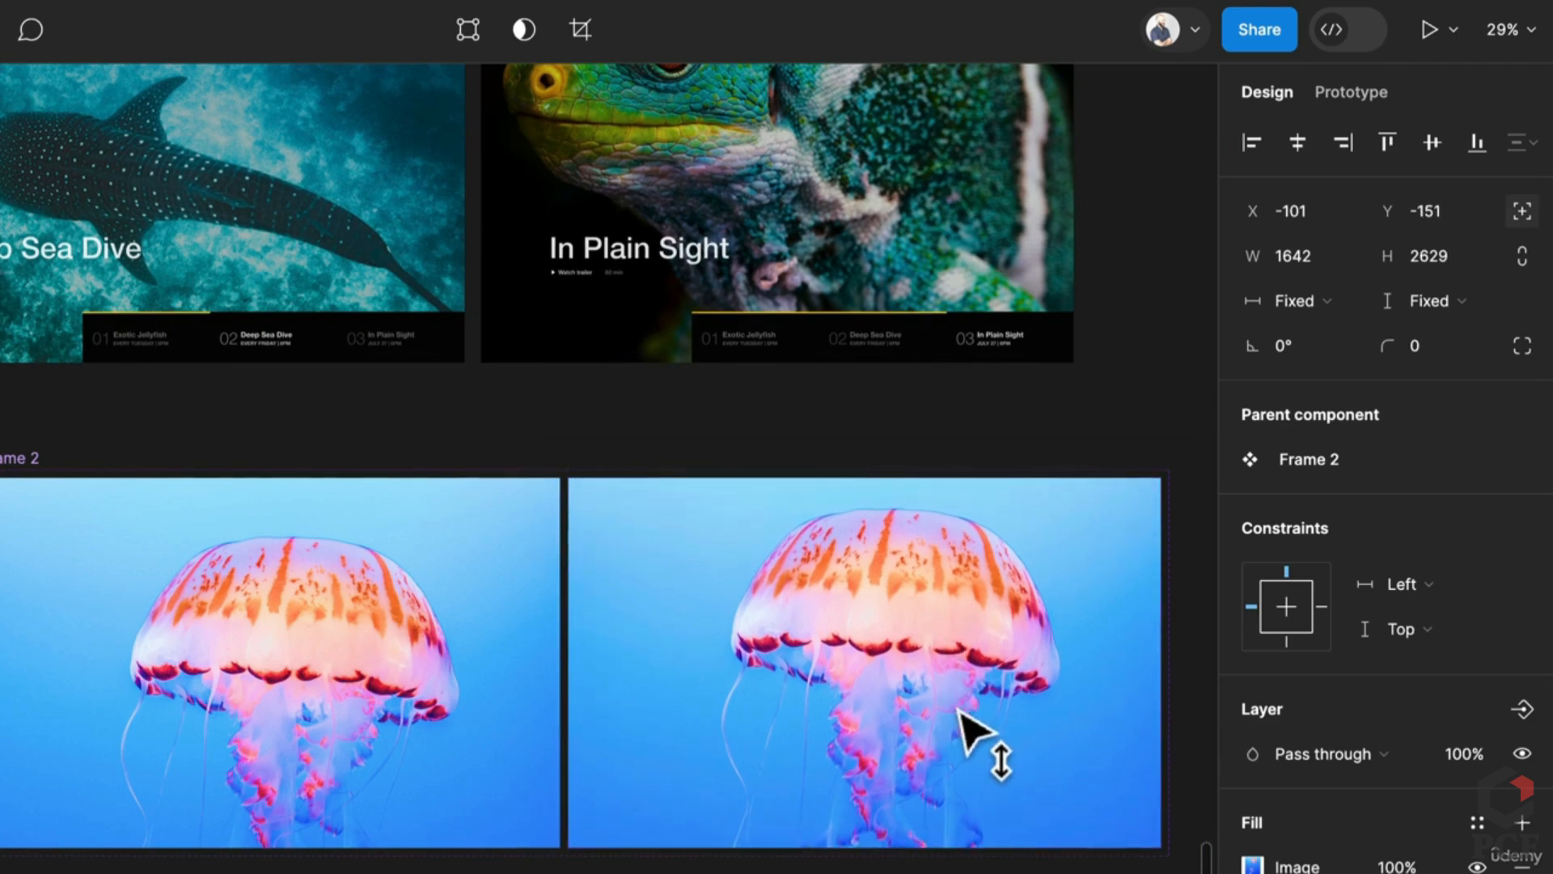
pyautogui.hscroll(-3, 243, 717)
pyautogui.click(573, 702)
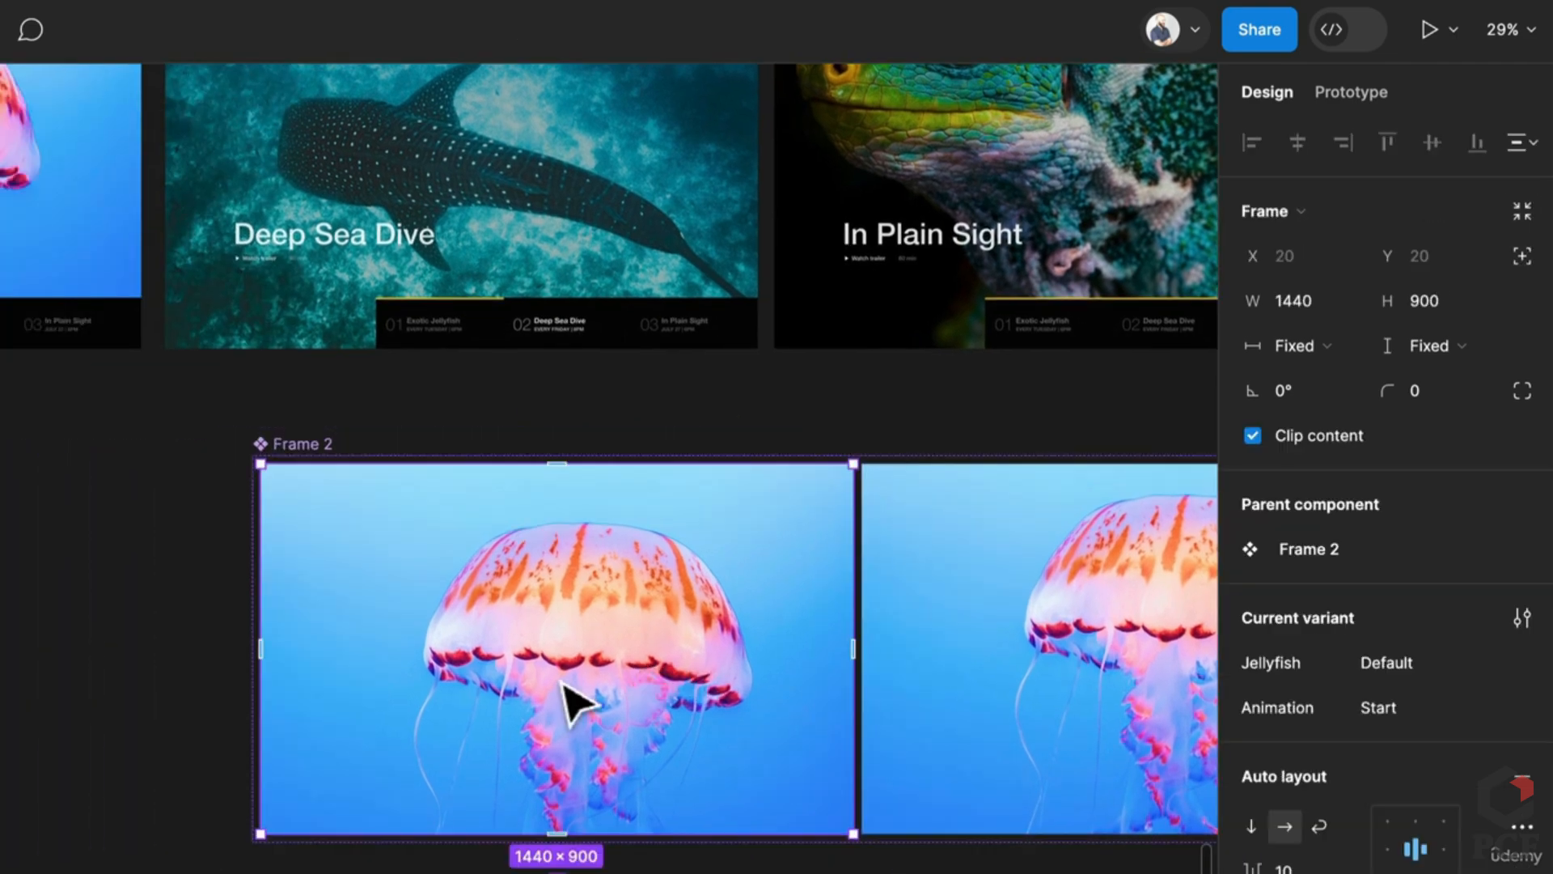
pyautogui.scroll(-5, 573, 703)
pyautogui.scroll(-4, 573, 702)
pyautogui.scroll(5, 572, 702)
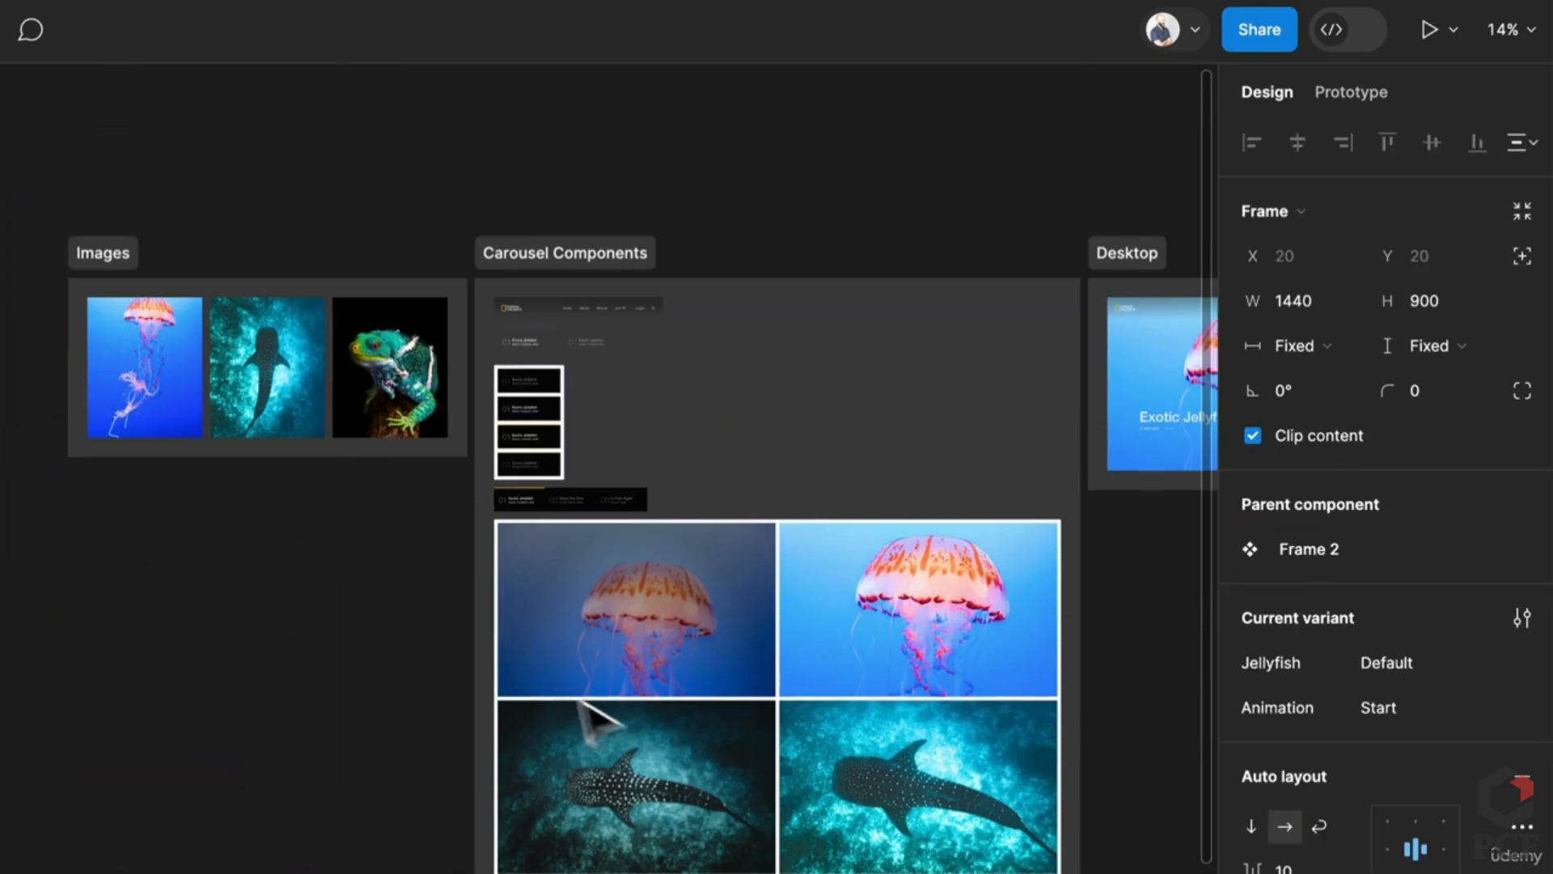
# Step: Inspect the radial gradient fill on the 3D Image component's jellyfish image
pyautogui.click(683, 676)
pyautogui.scroll(3, 682, 677)
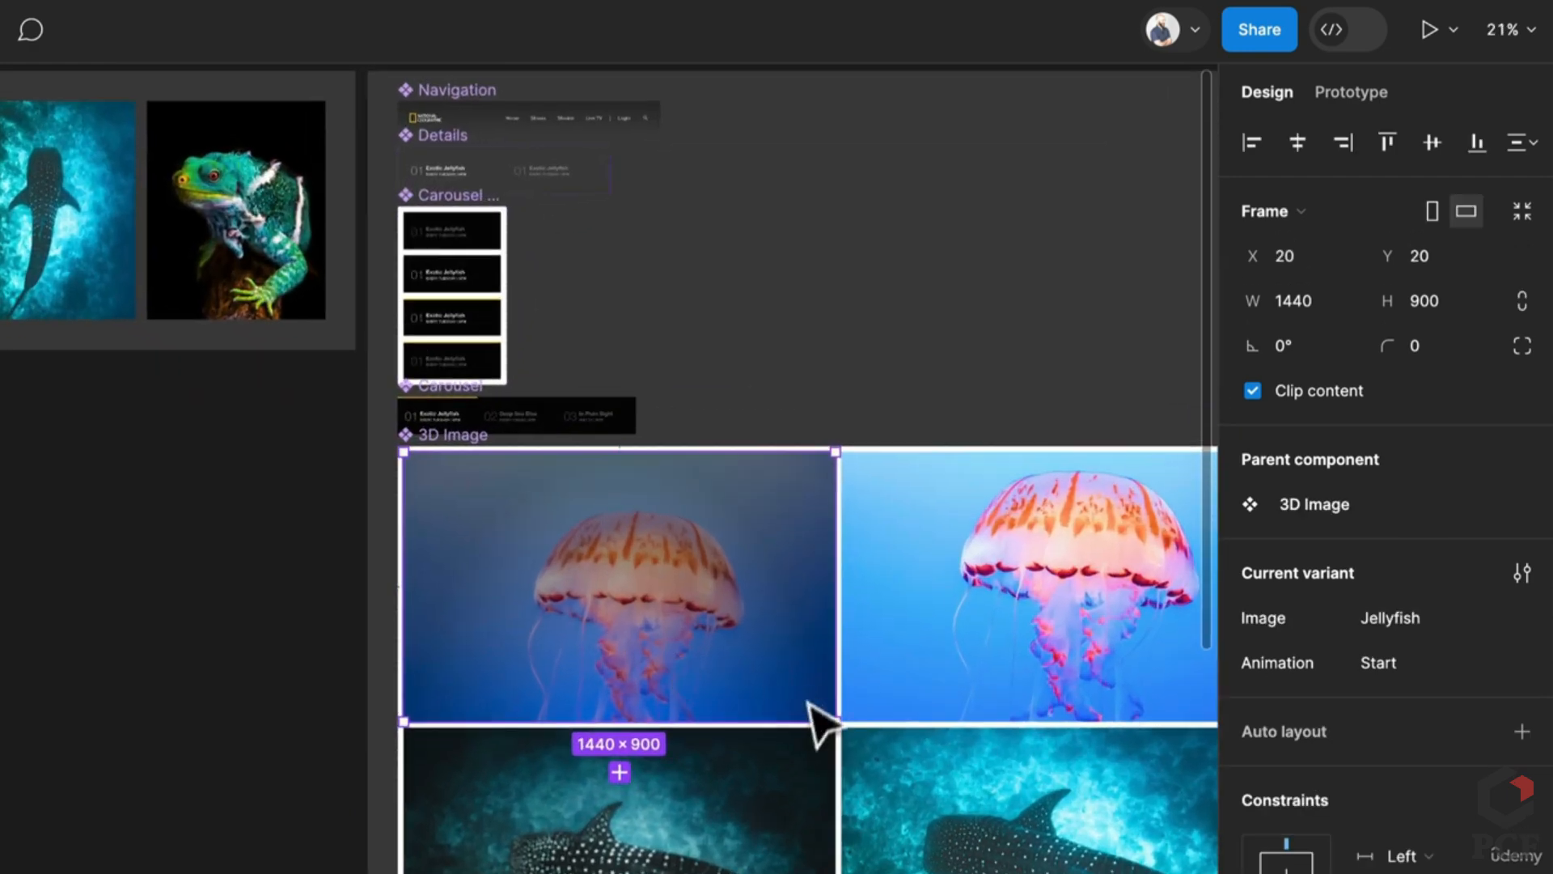
pyautogui.doubleClick(709, 682)
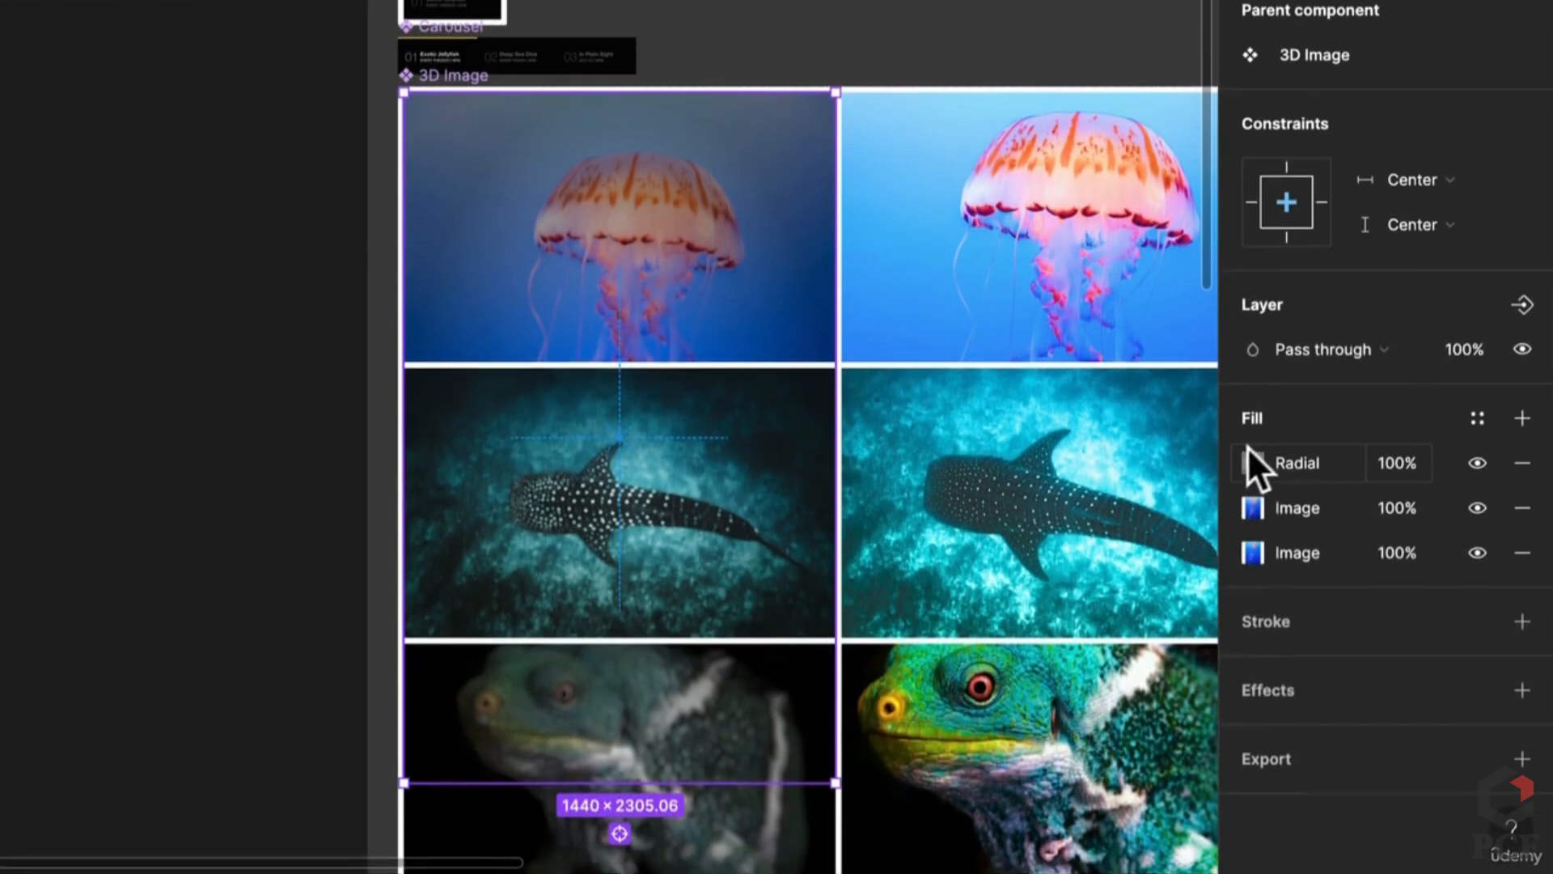
pyautogui.click(1252, 462)
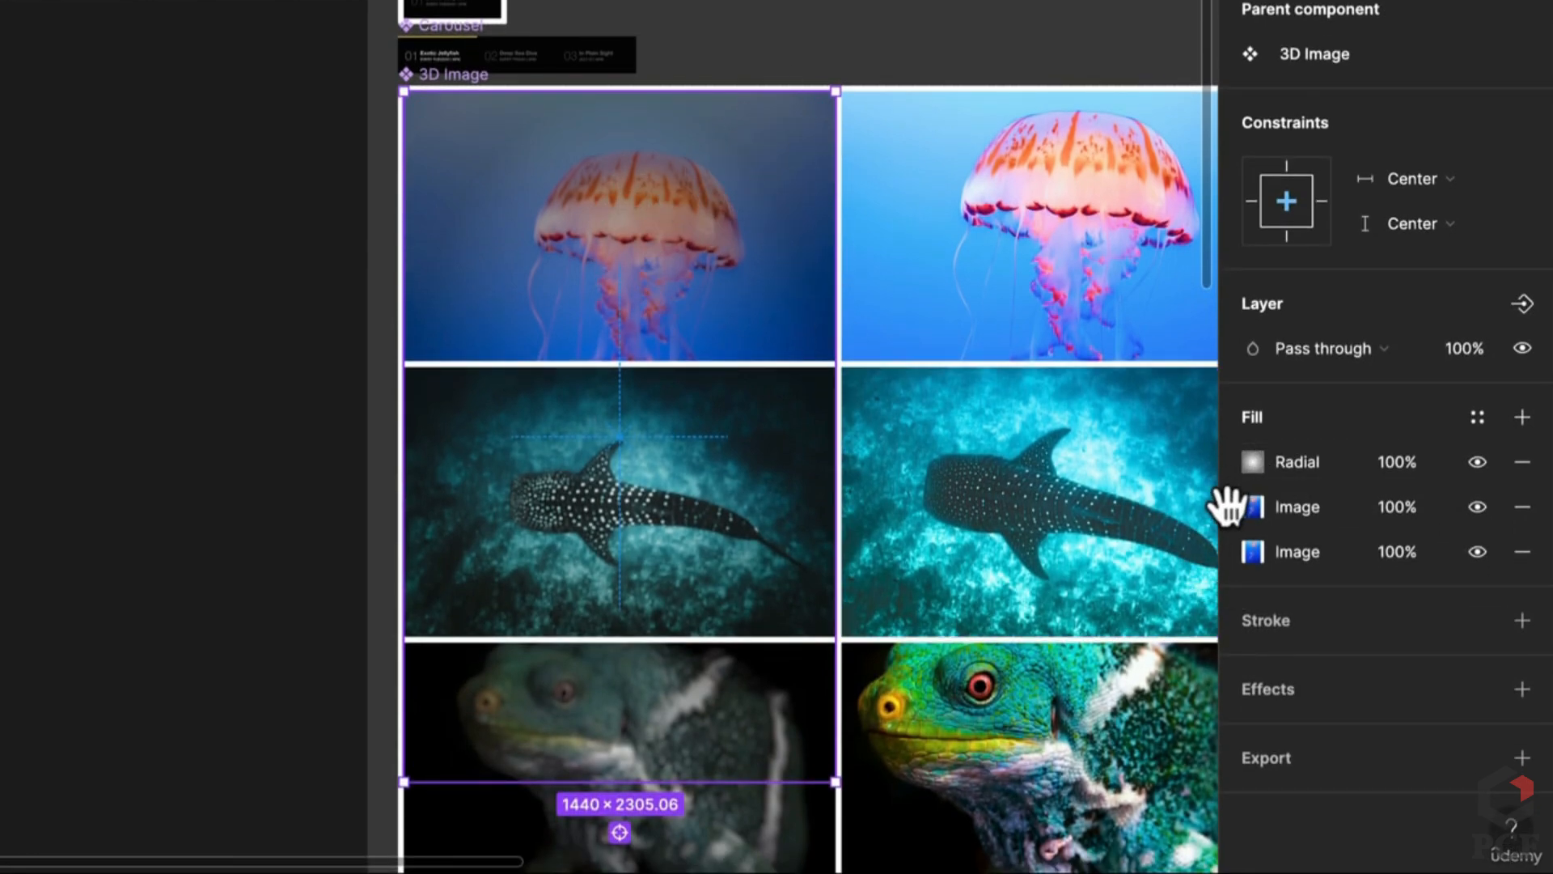
pyautogui.scroll(5, 631, 436)
pyautogui.scroll(-7, 635, 440)
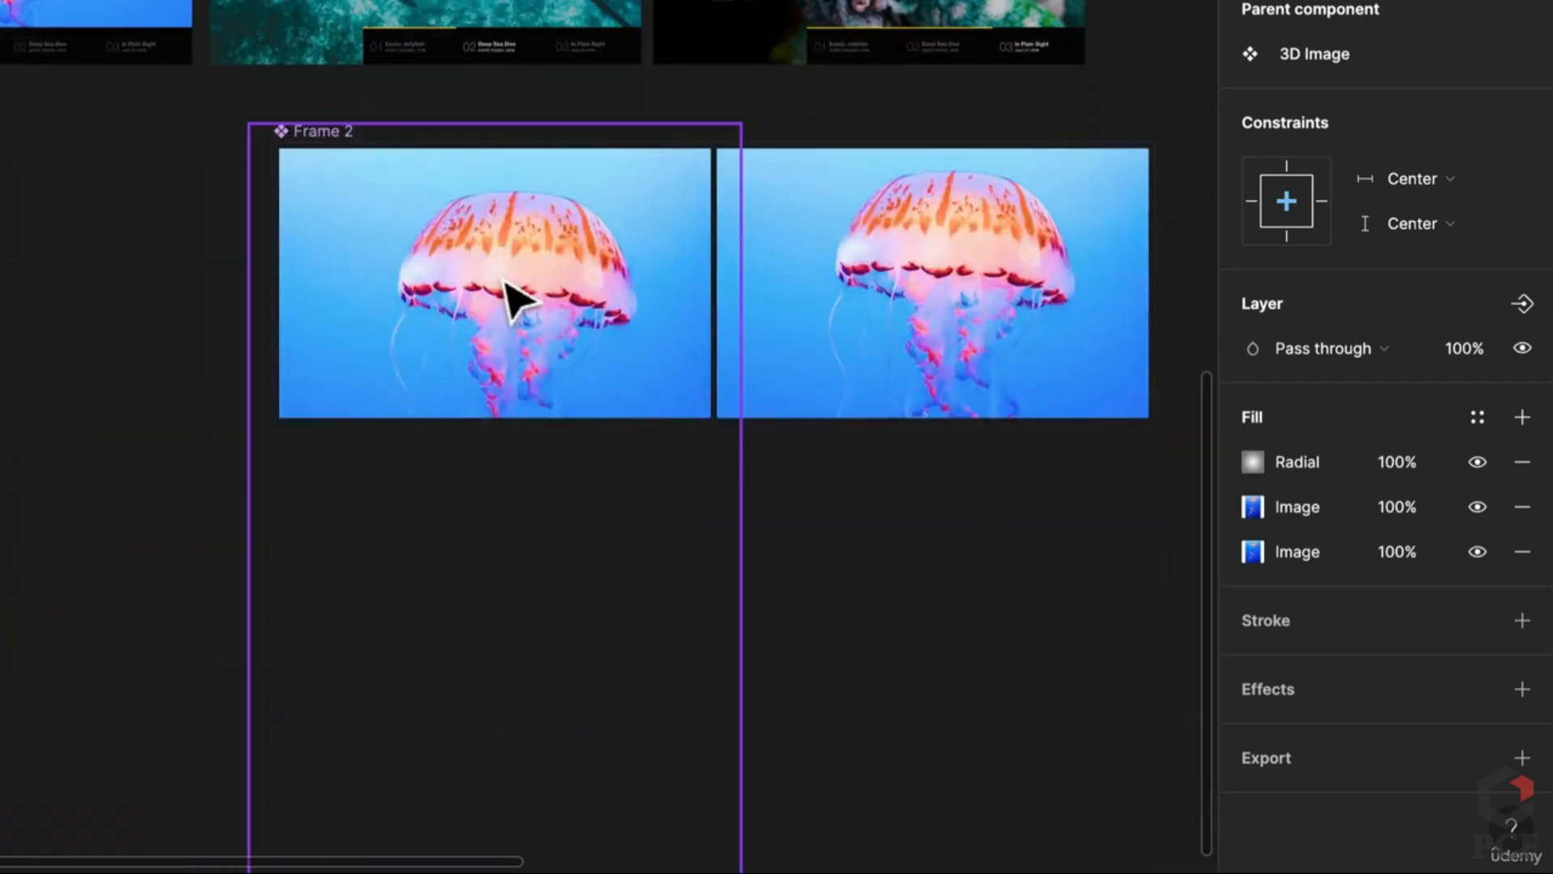
pyautogui.scroll(3, 514, 301)
# Step: Add a new 20% black fill to the left variant's jellyfish image layer
pyautogui.press('Escape')
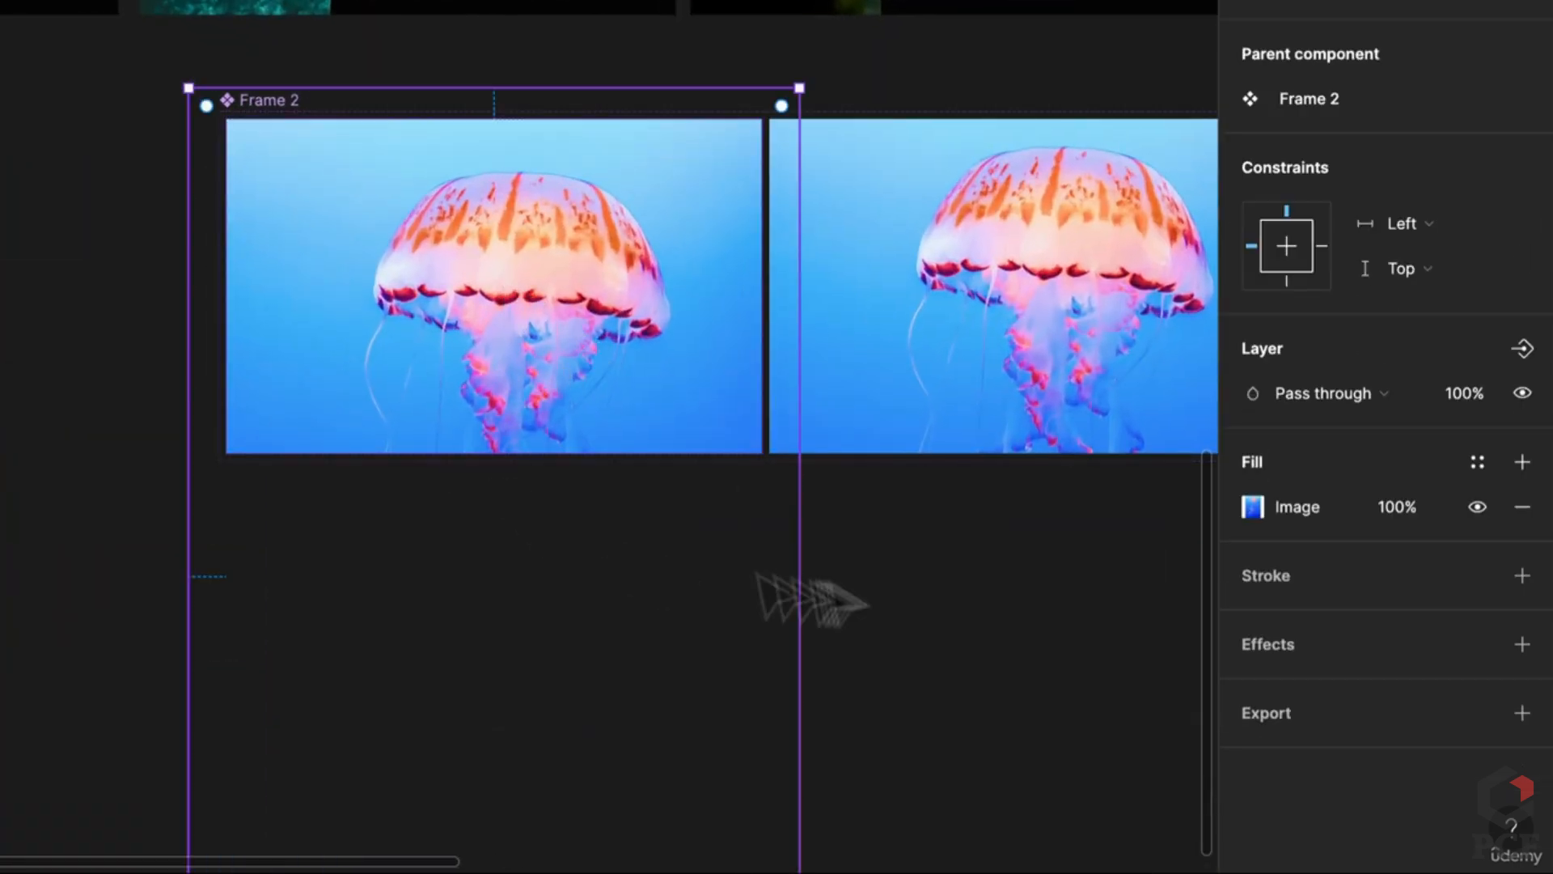
pyautogui.click(546, 331)
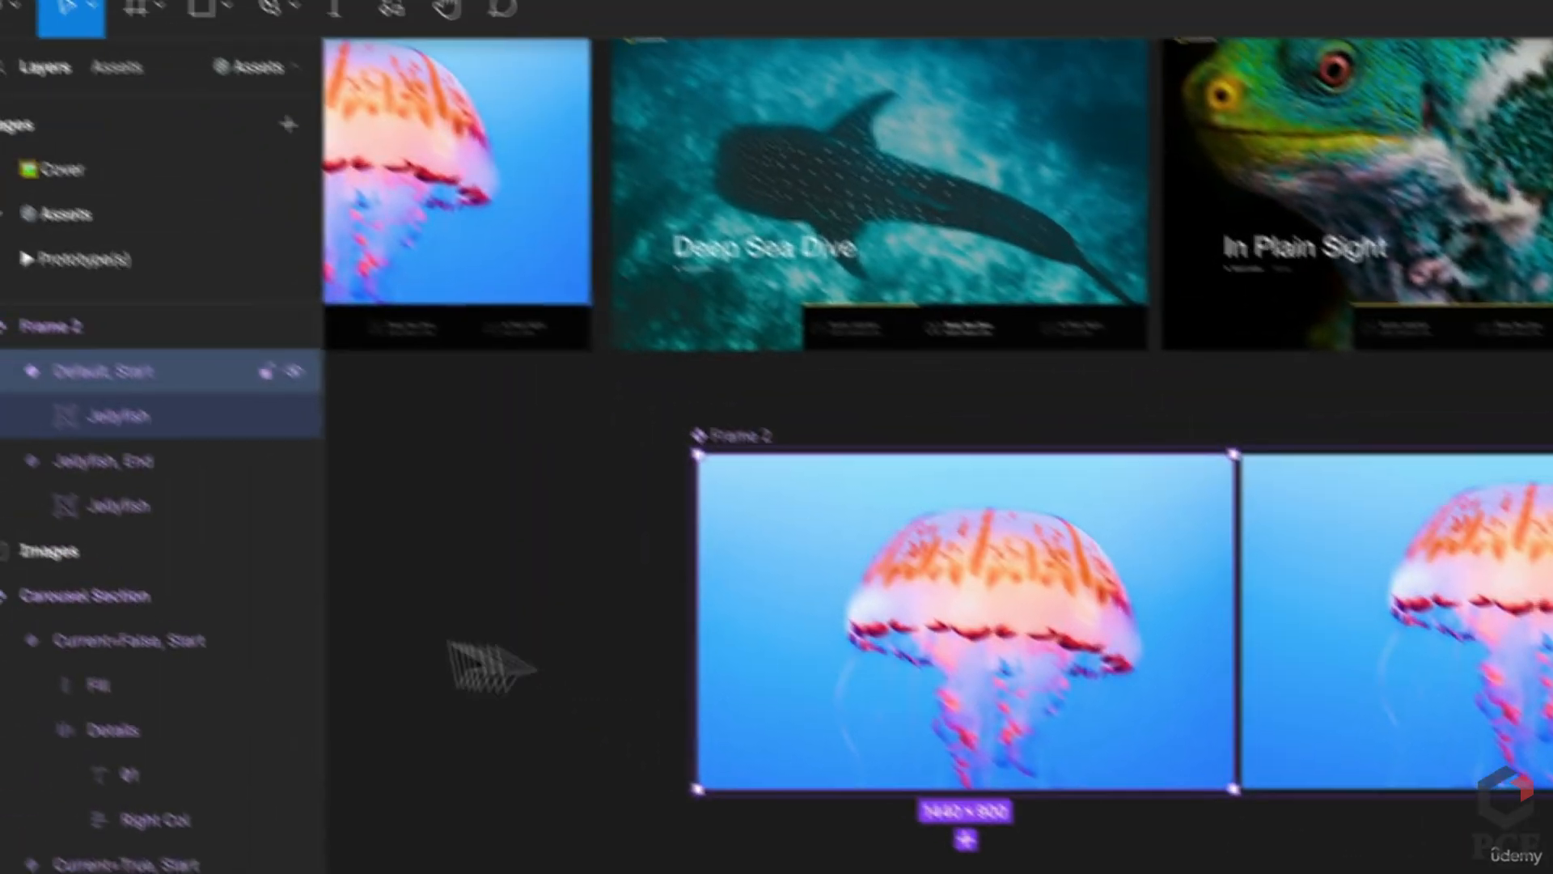
pyautogui.click(144, 418)
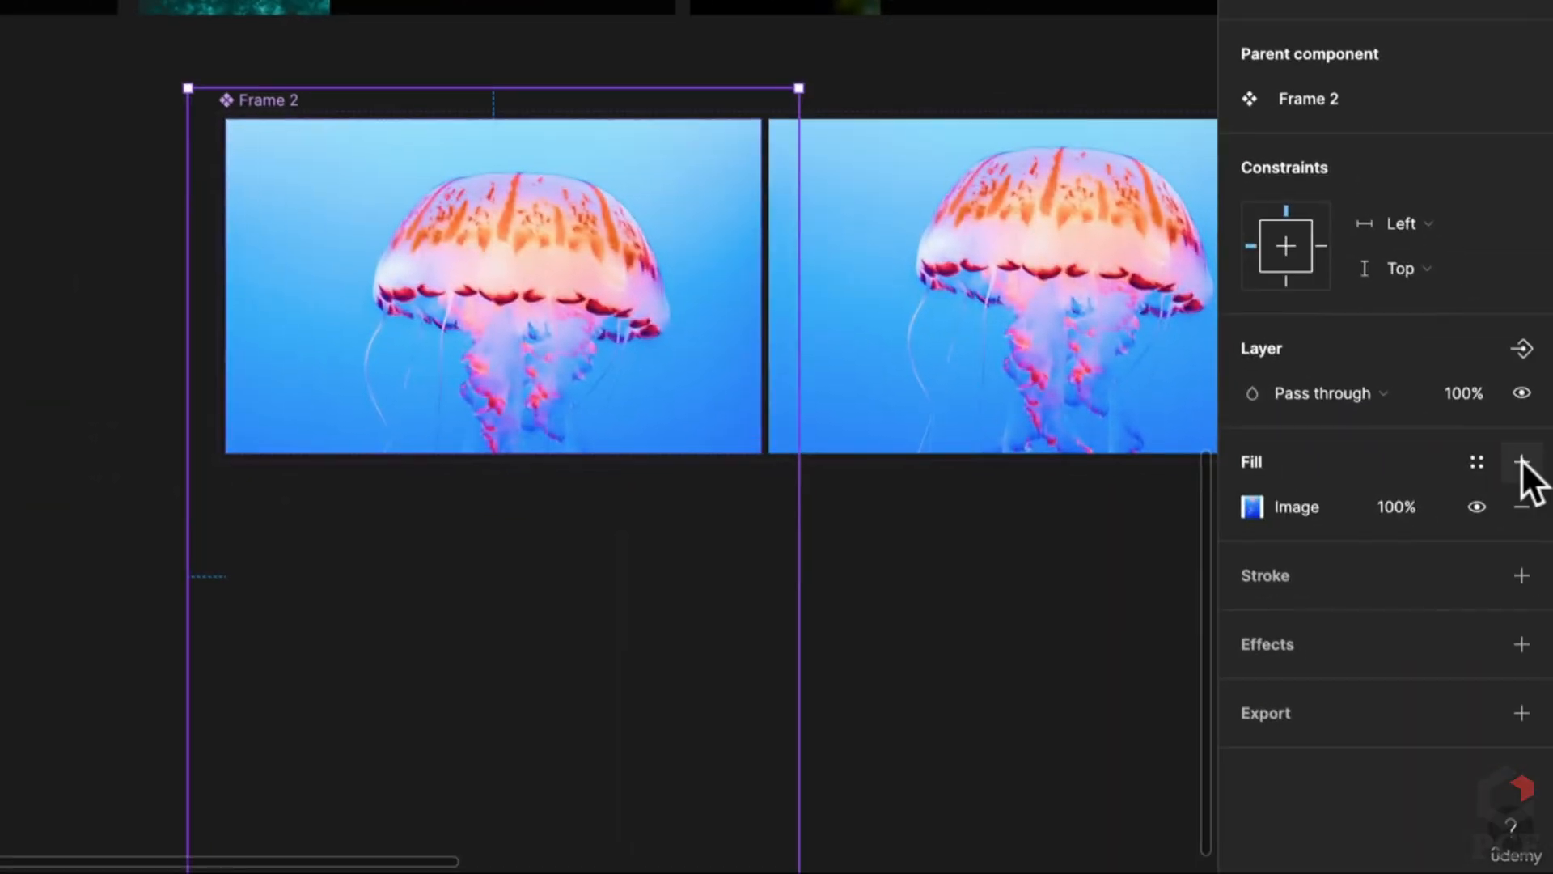
pyautogui.click(1521, 462)
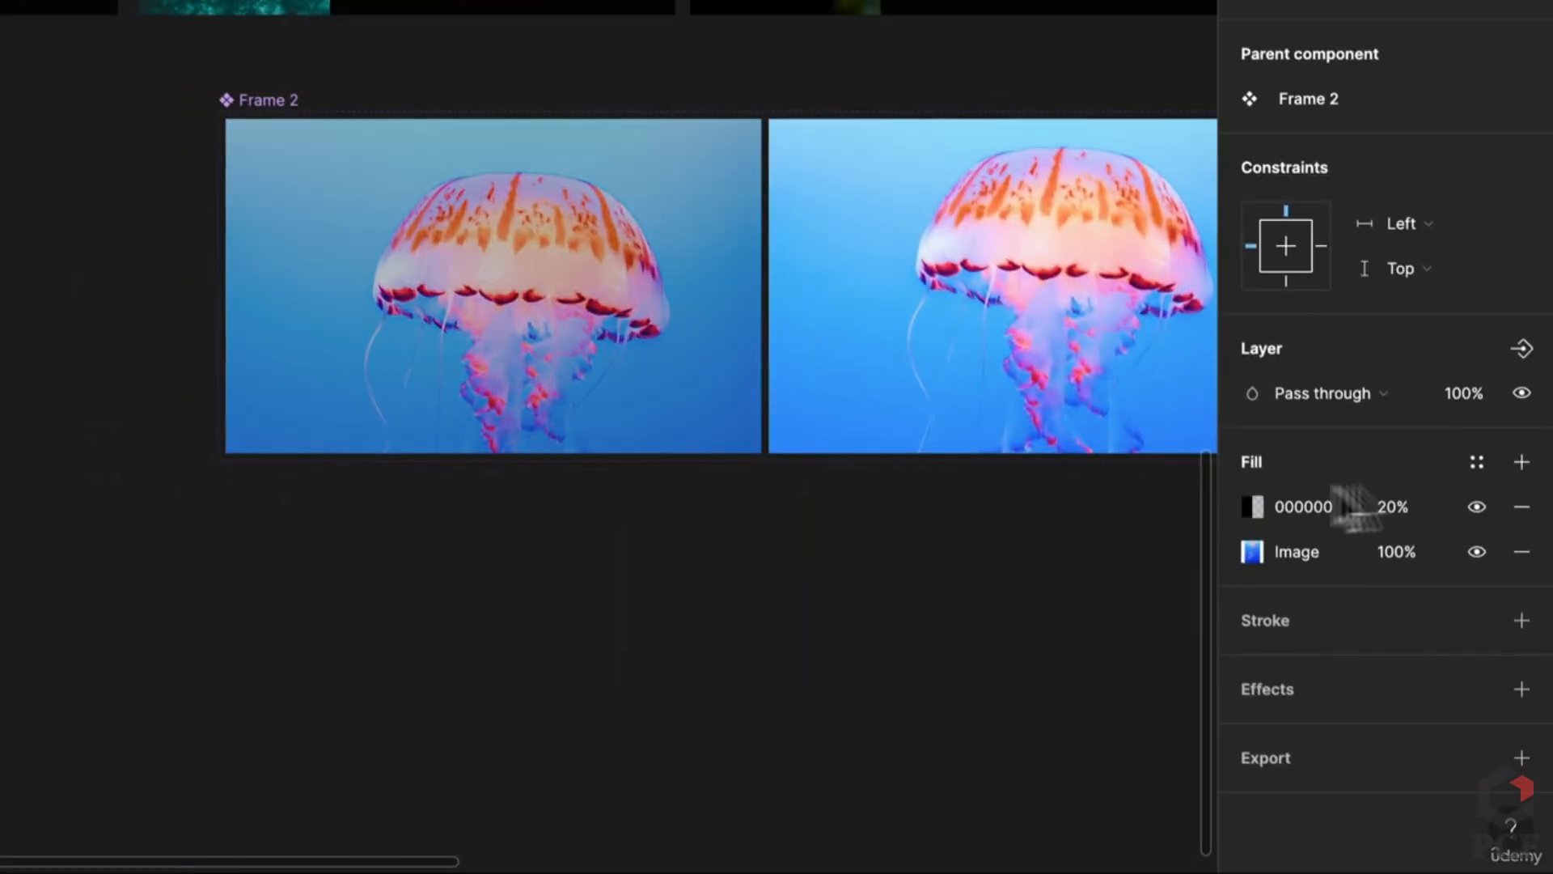
# Step: Change the jellyfish image's new fill to a radial gradient
pyautogui.click(1253, 506)
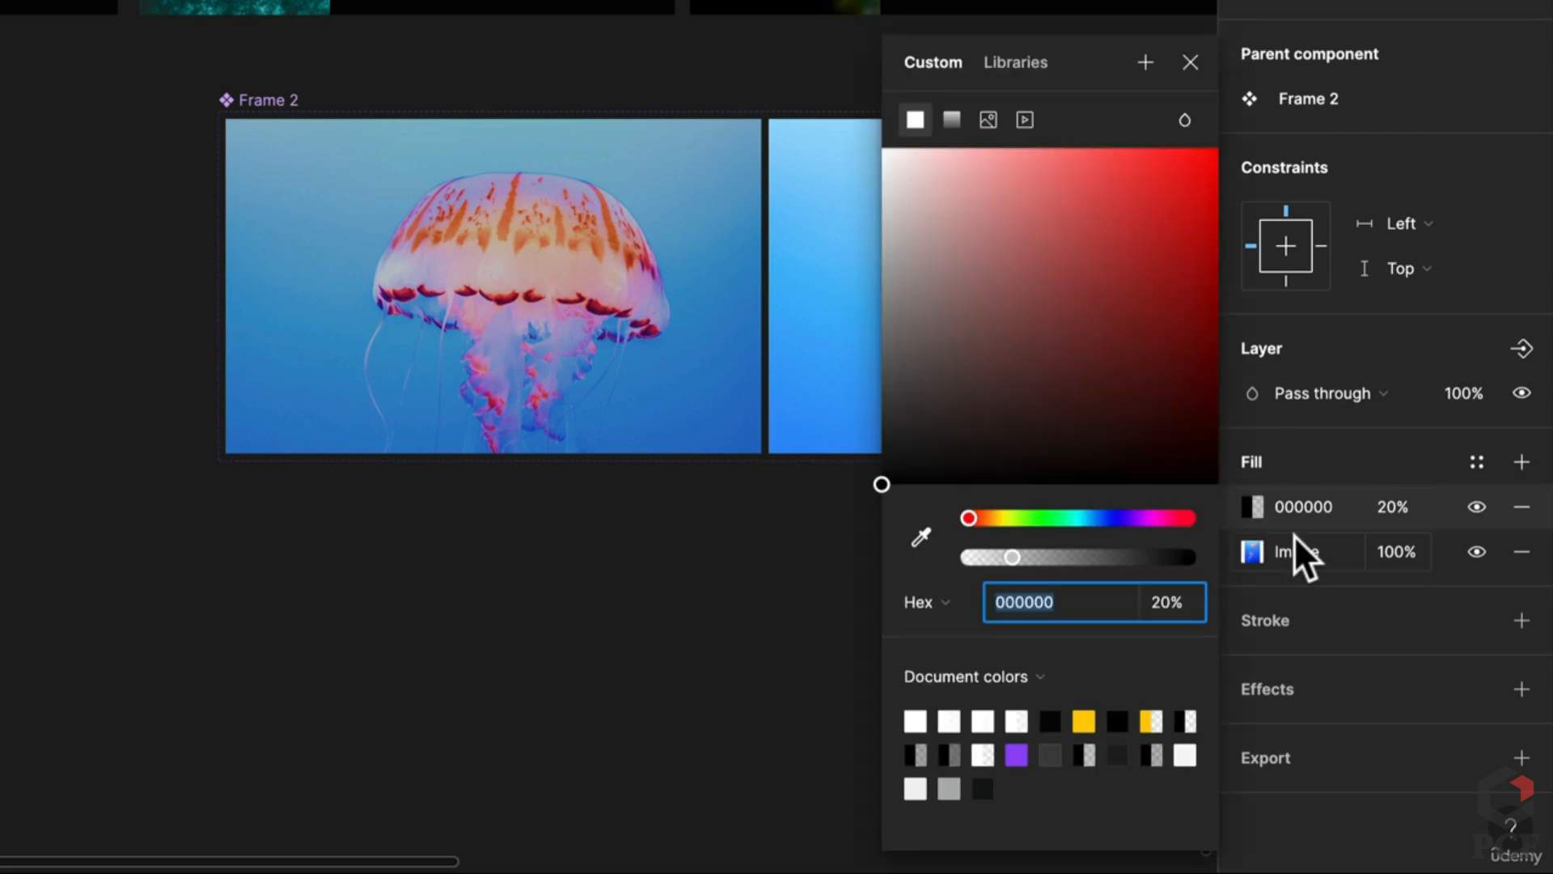
pyautogui.click(951, 119)
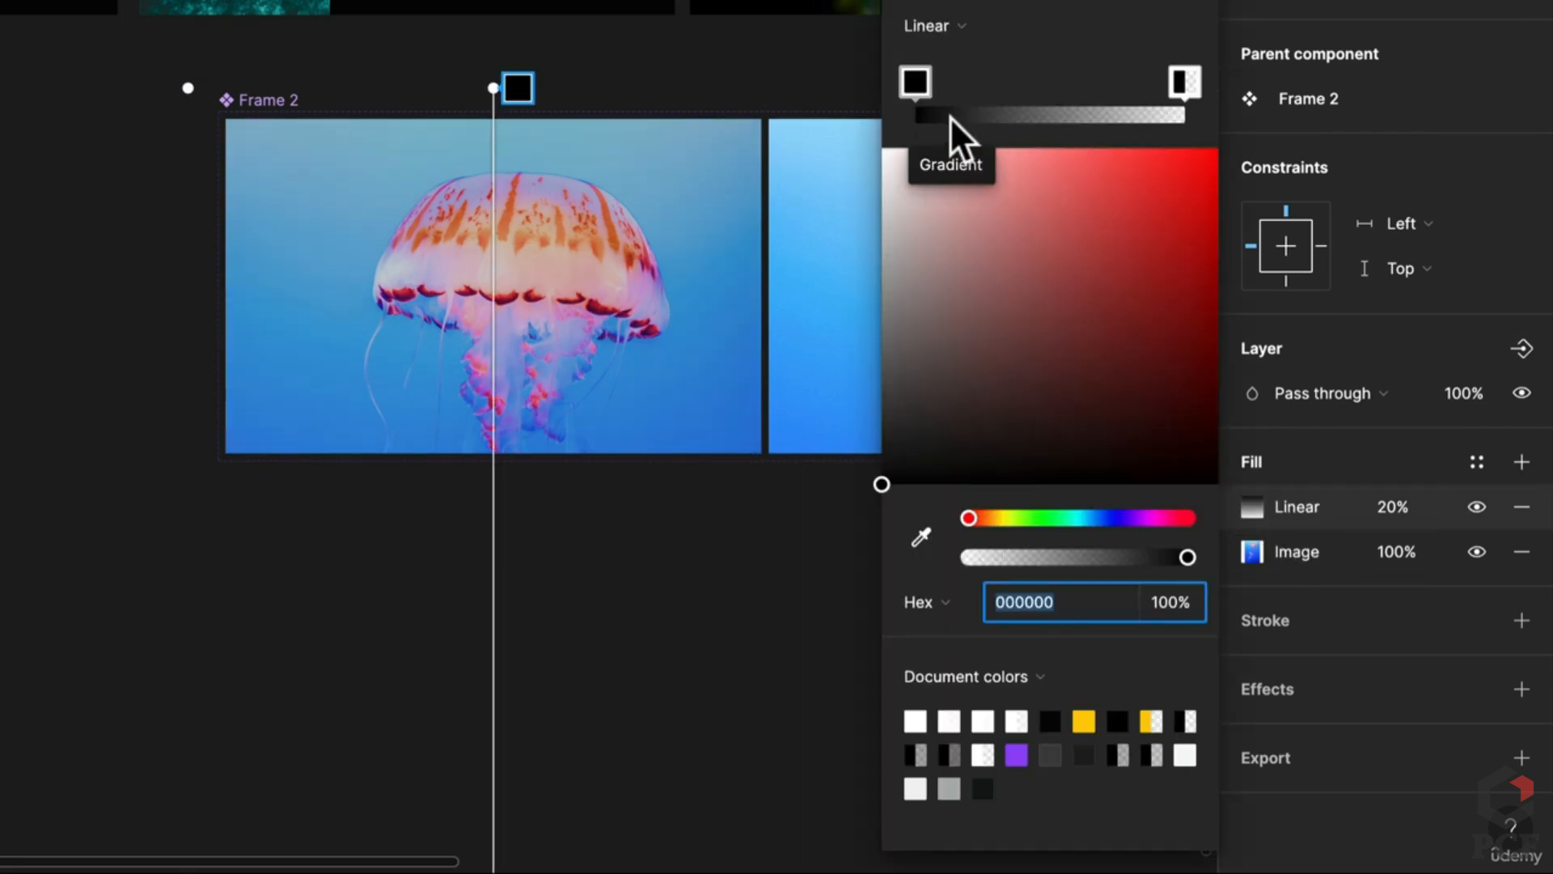
pyautogui.click(940, 37)
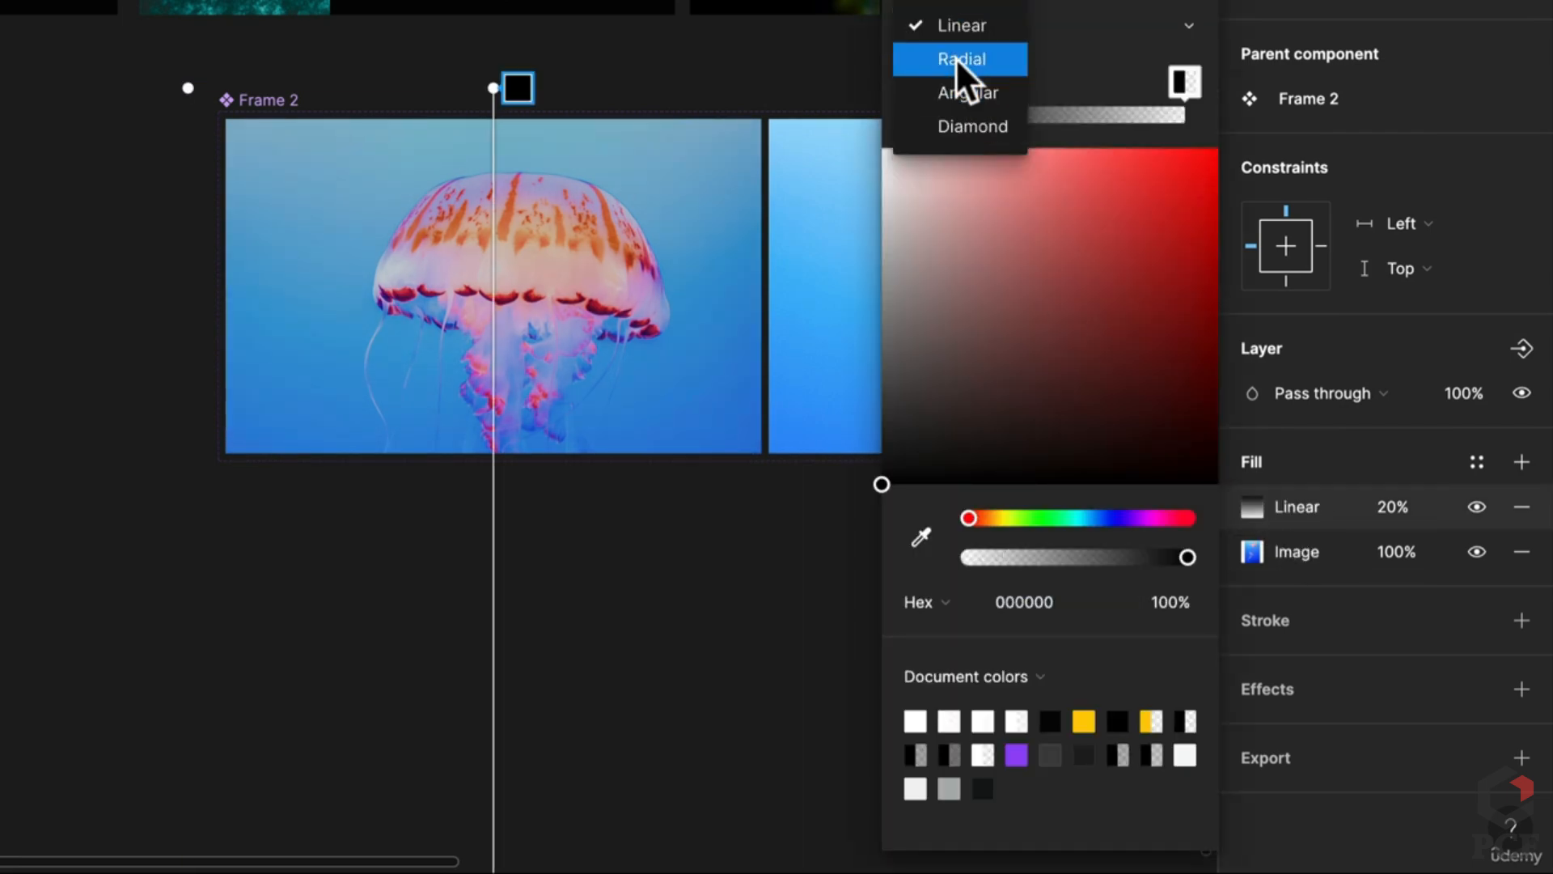
pyautogui.click(957, 65)
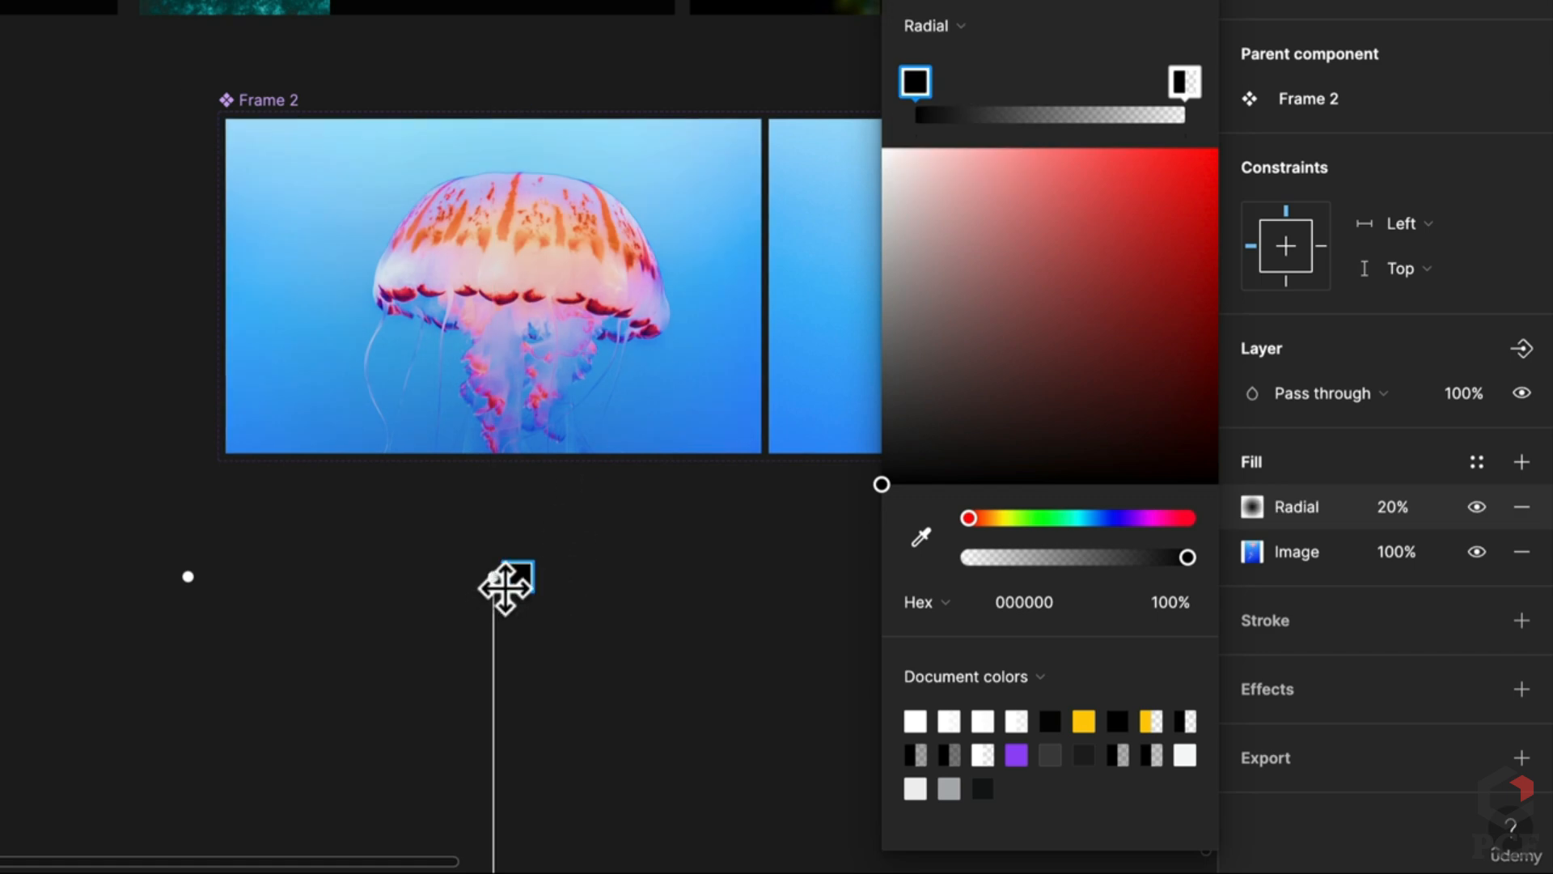
# Step: Position the radial gradient's centre and edge handles over the jellyfish
pyautogui.moveTo(502, 584); pyautogui.dragTo(502, 279)
pyautogui.scroll(-5, 501, 279)
pyautogui.moveTo(513, 769); pyautogui.dragTo(483, 213)
pyautogui.scroll(3, 502, 693)
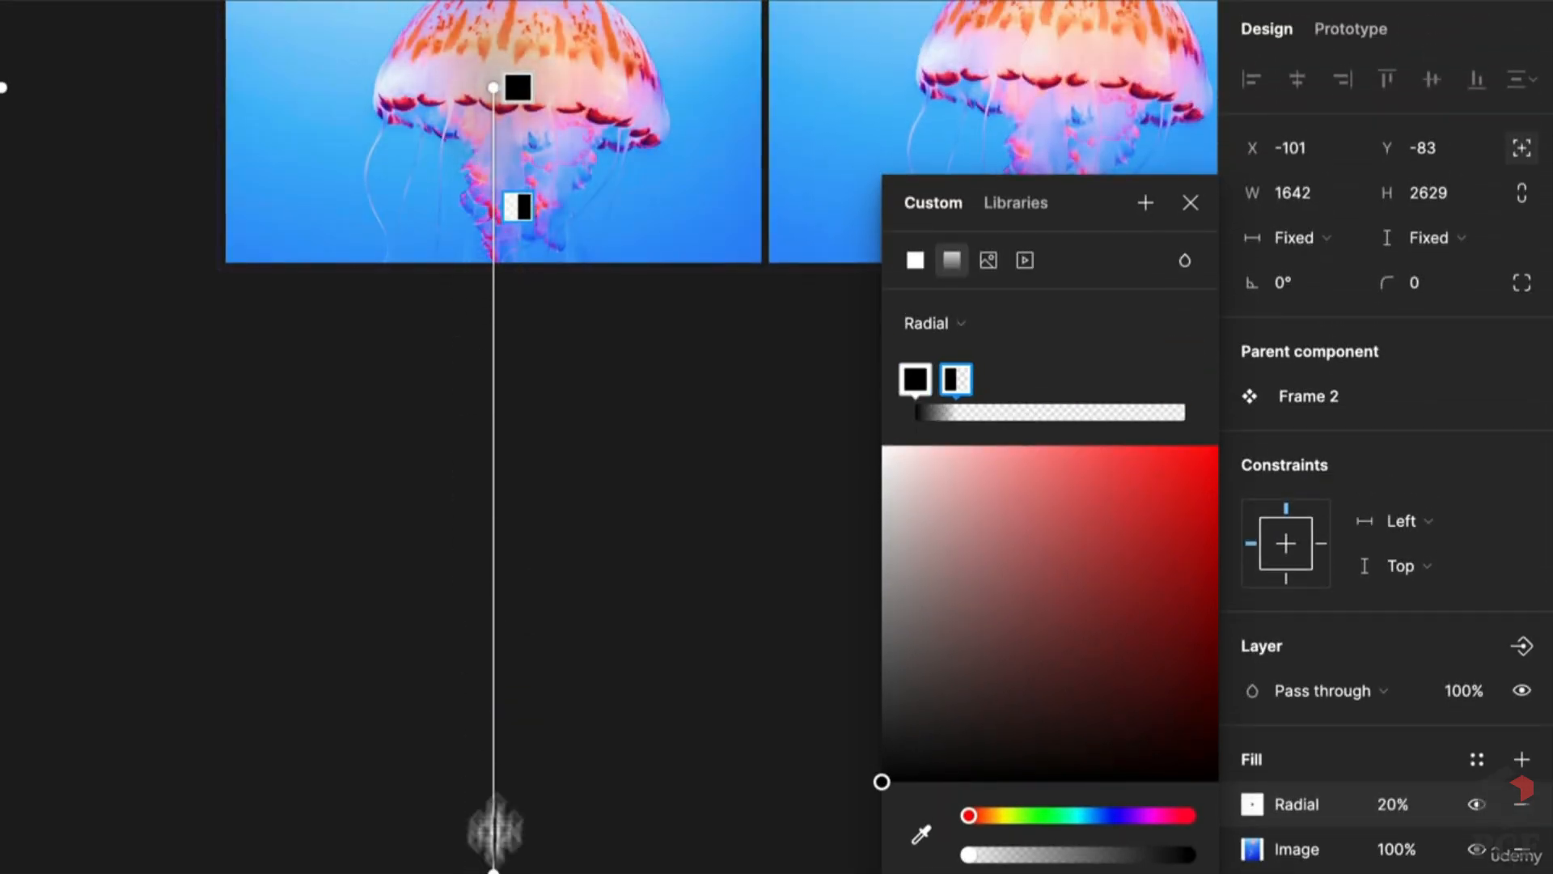
pyautogui.moveTo(489, 833); pyautogui.dragTo(492, 208)
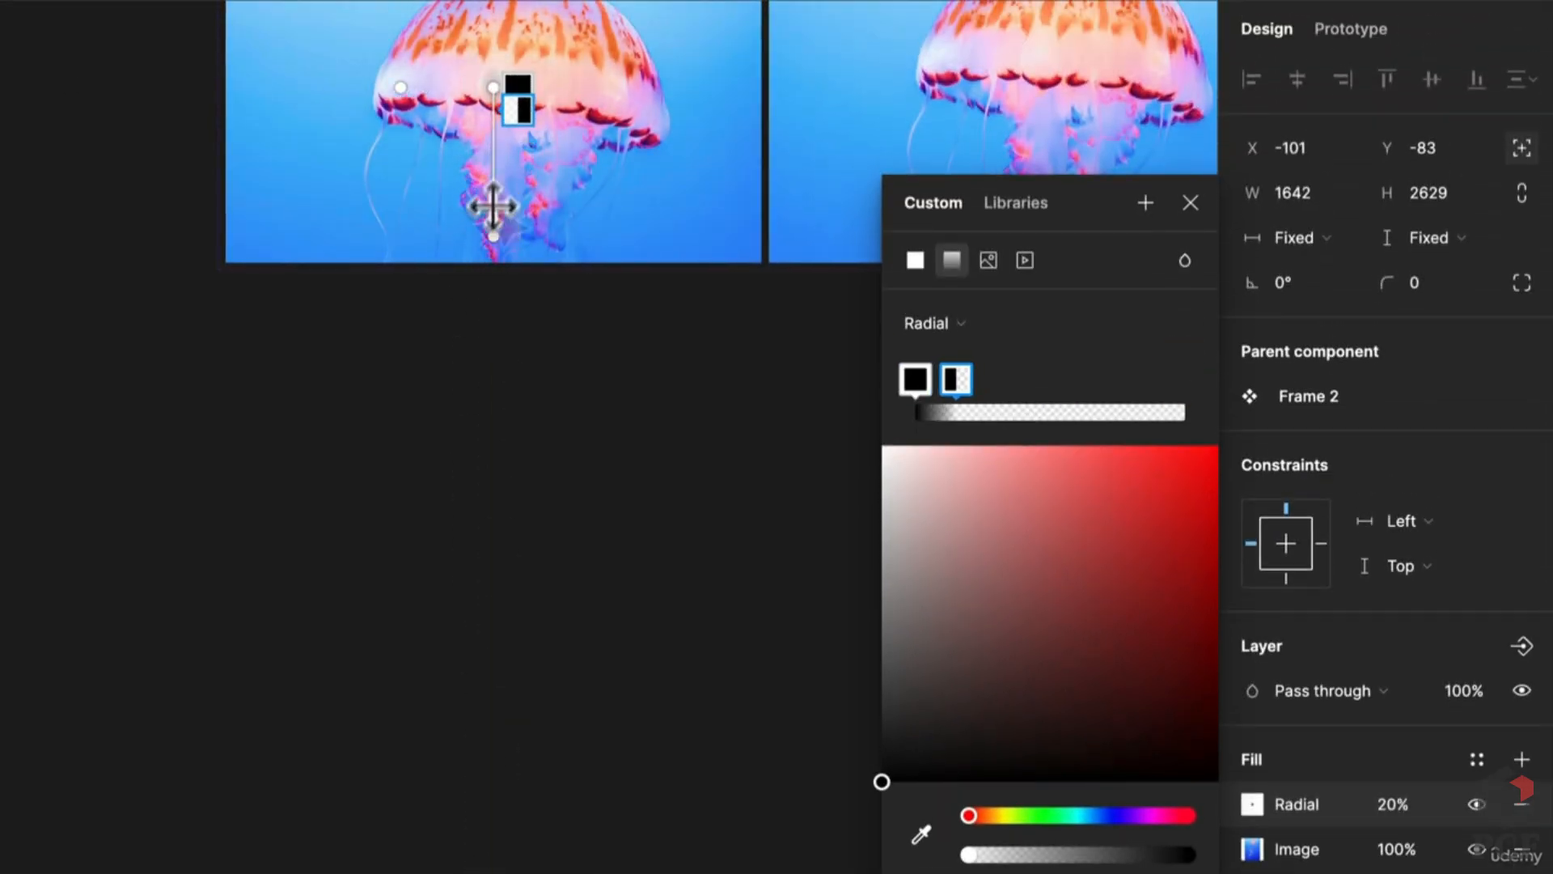
pyautogui.scroll(10, 492, 208)
pyautogui.scroll(3, 453, 687)
pyautogui.scroll(1, 457, 688)
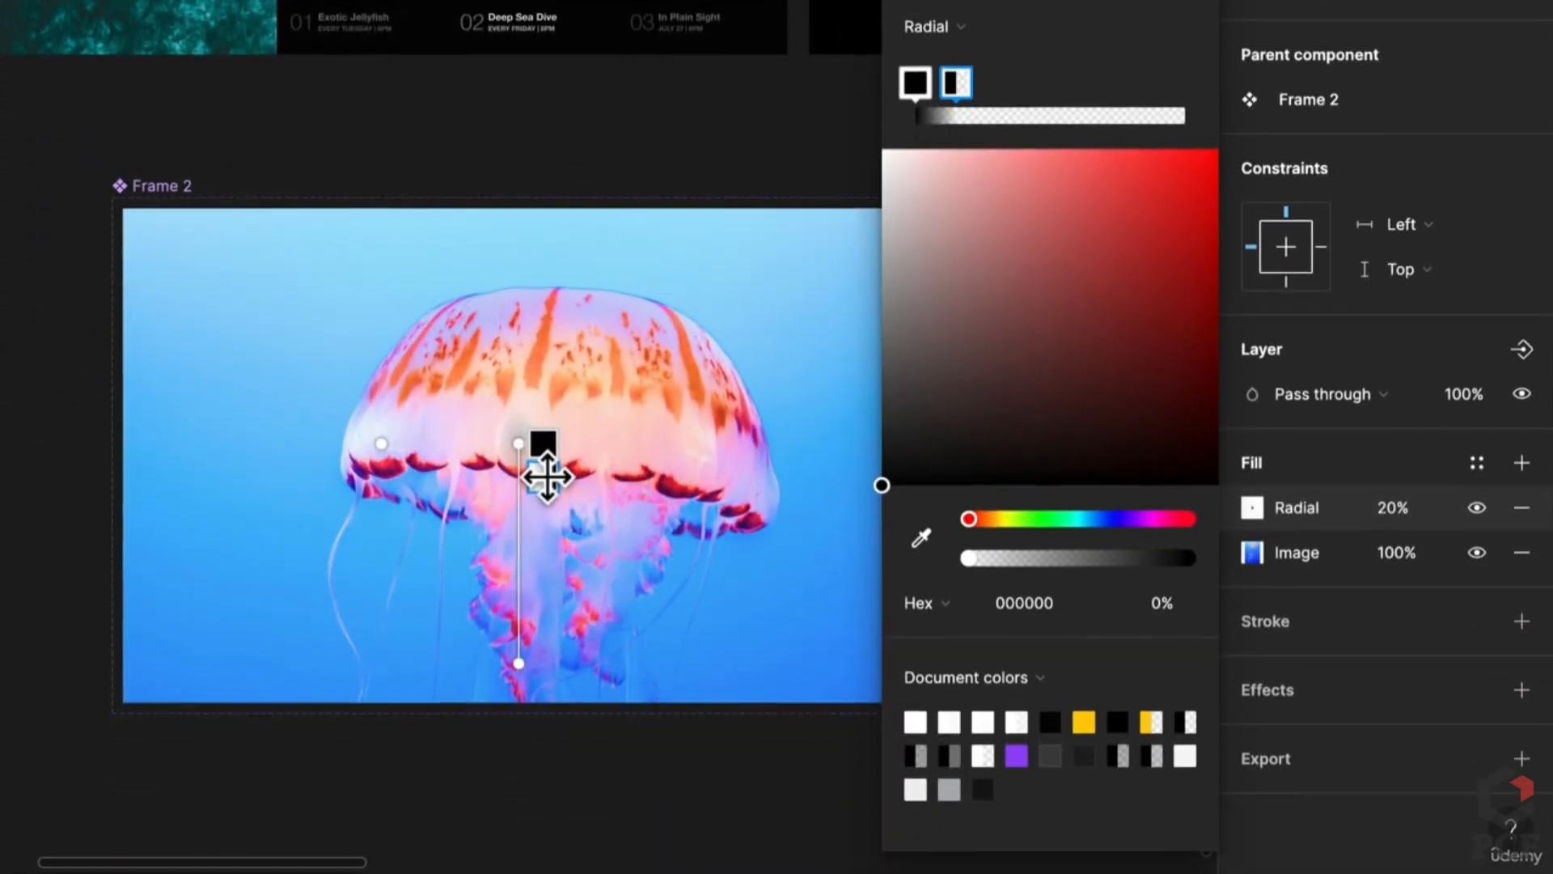
# Step: Swap the gradient stops so transparent starts the bar and black ends it
pyautogui.moveTo(544, 475); pyautogui.dragTo(554, 685)
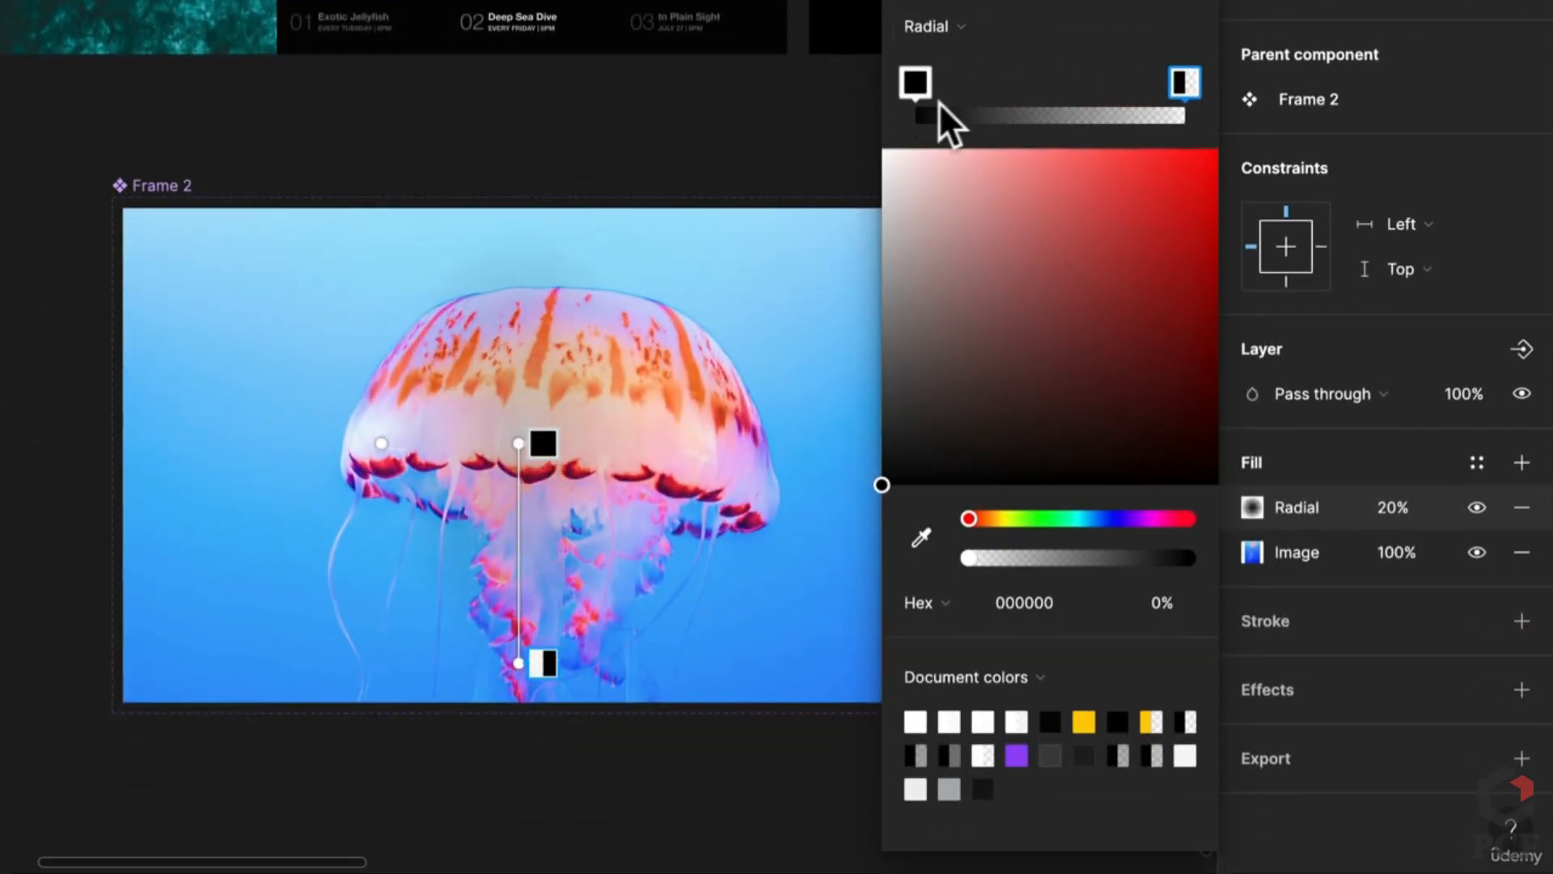
pyautogui.moveTo(915, 82); pyautogui.dragTo(1092, 82)
pyautogui.moveTo(1191, 95); pyautogui.dragTo(890, 97)
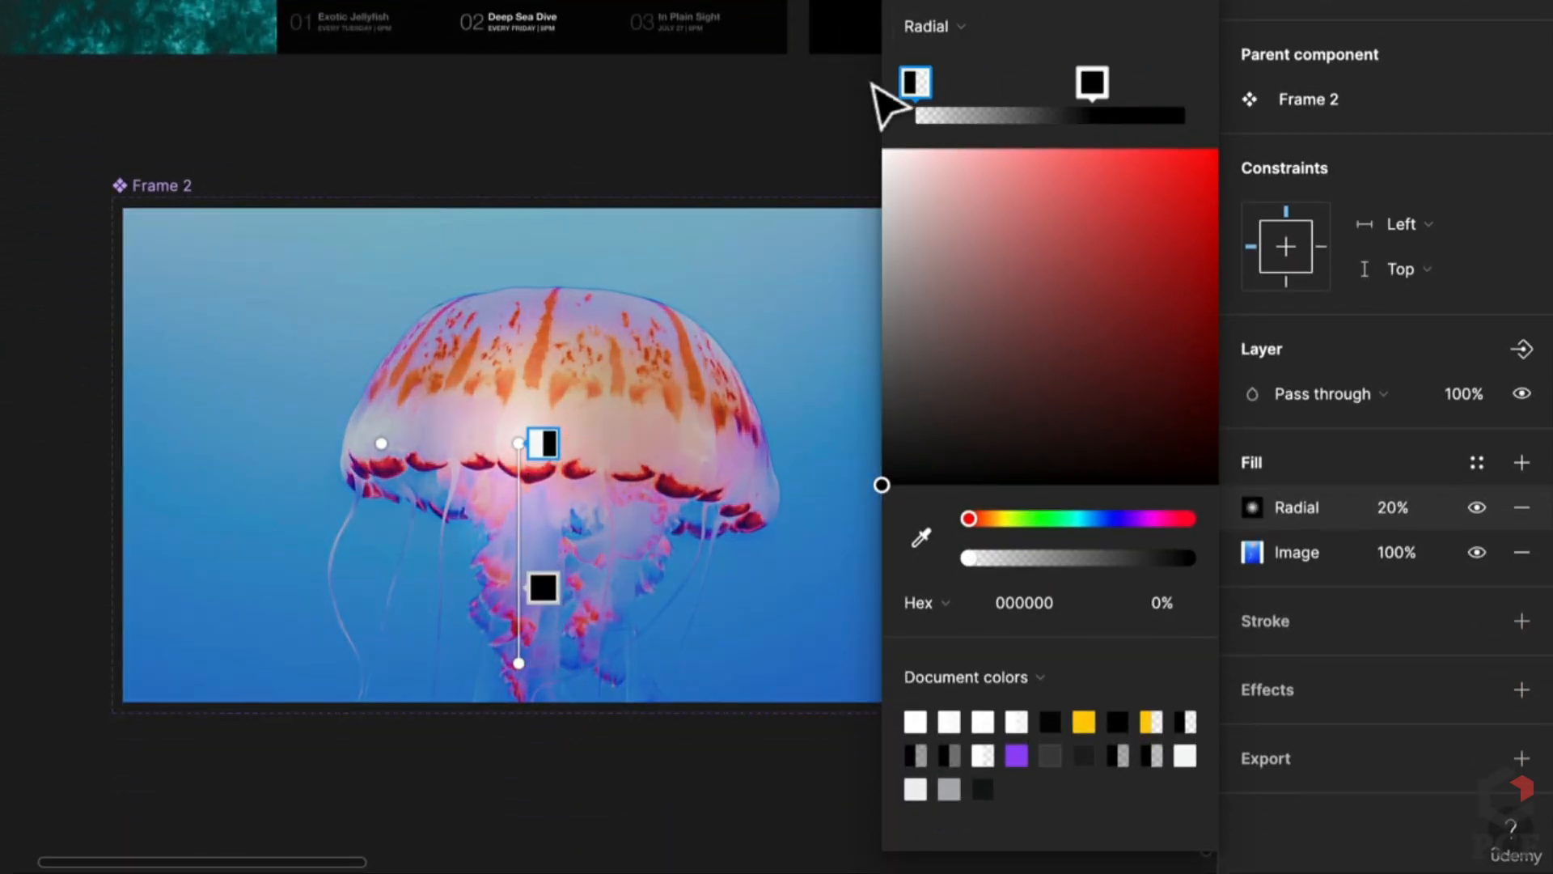
pyautogui.moveTo(1094, 91); pyautogui.dragTo(1186, 87)
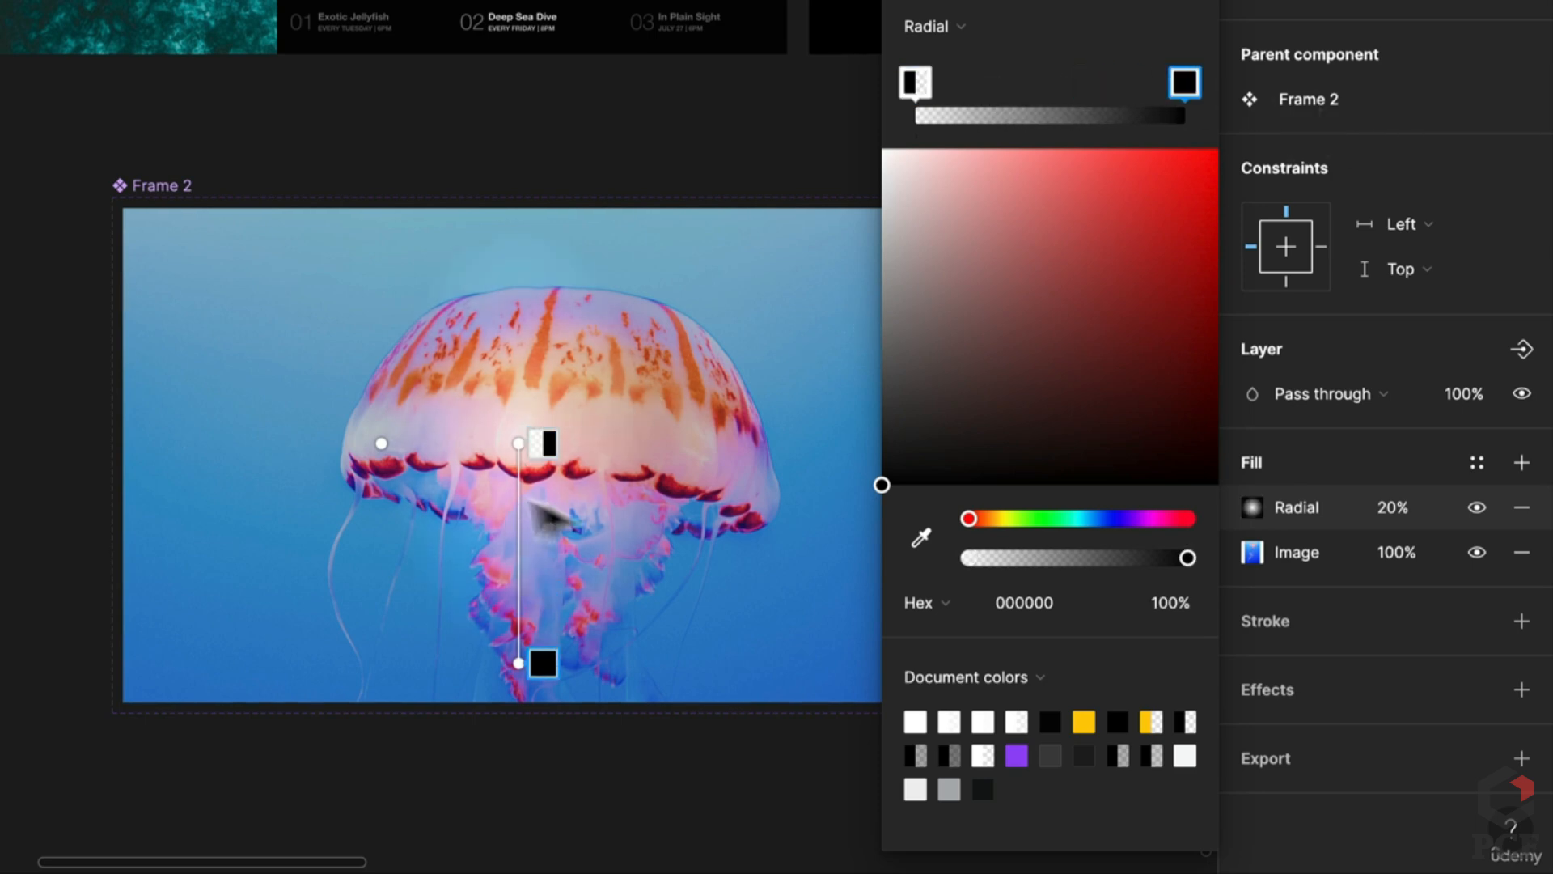
pyautogui.click(1400, 504)
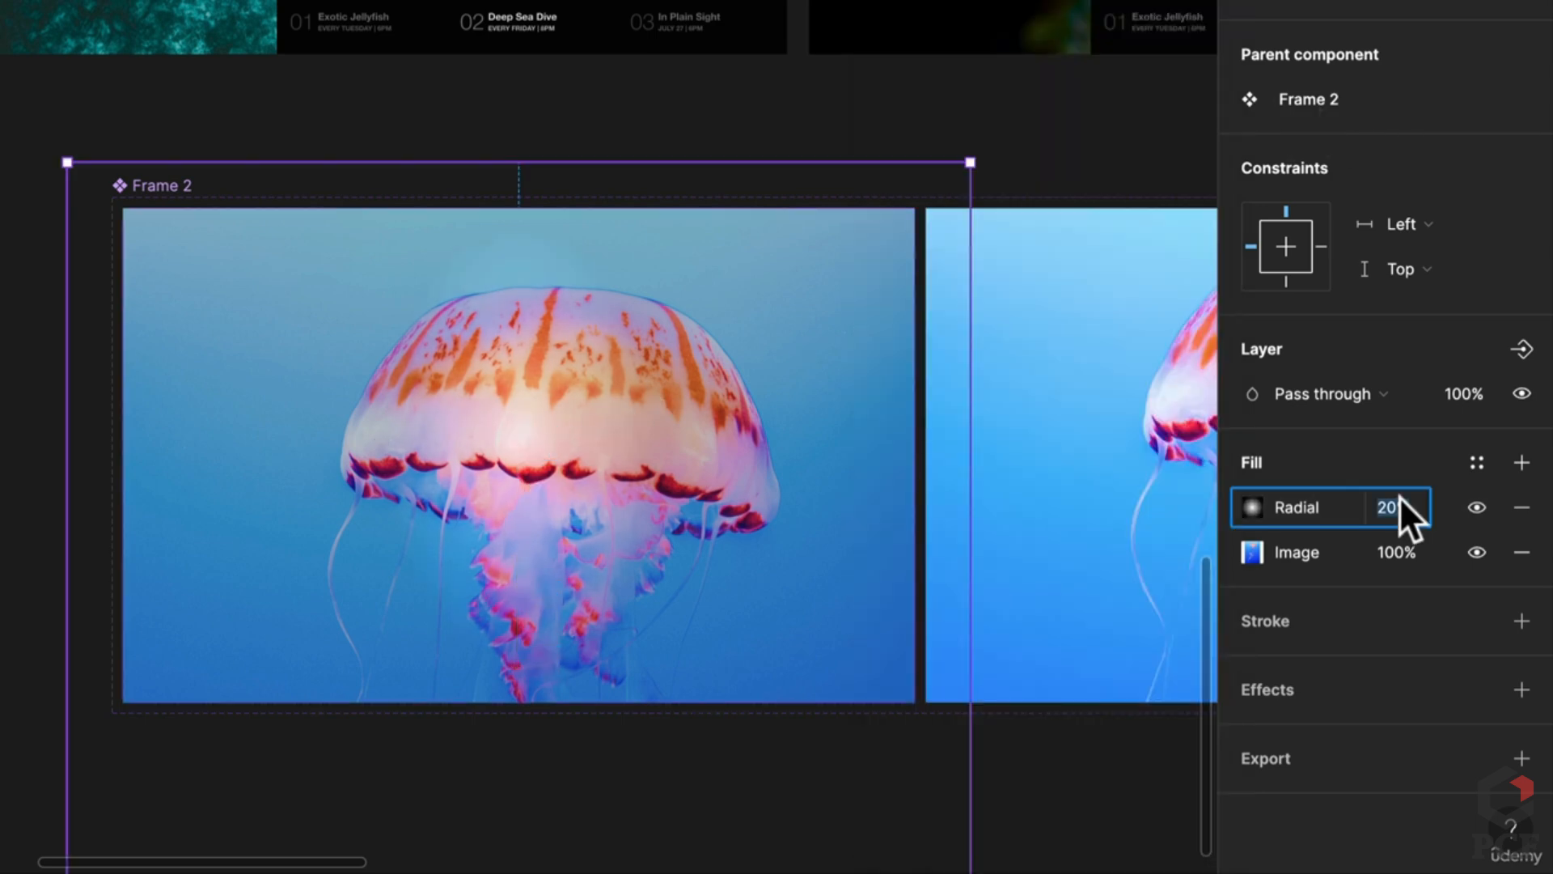
# Step: Set the radial fill to 100% with its black stop at 41% opacity
pyautogui.write('100')
pyautogui.press('Return')
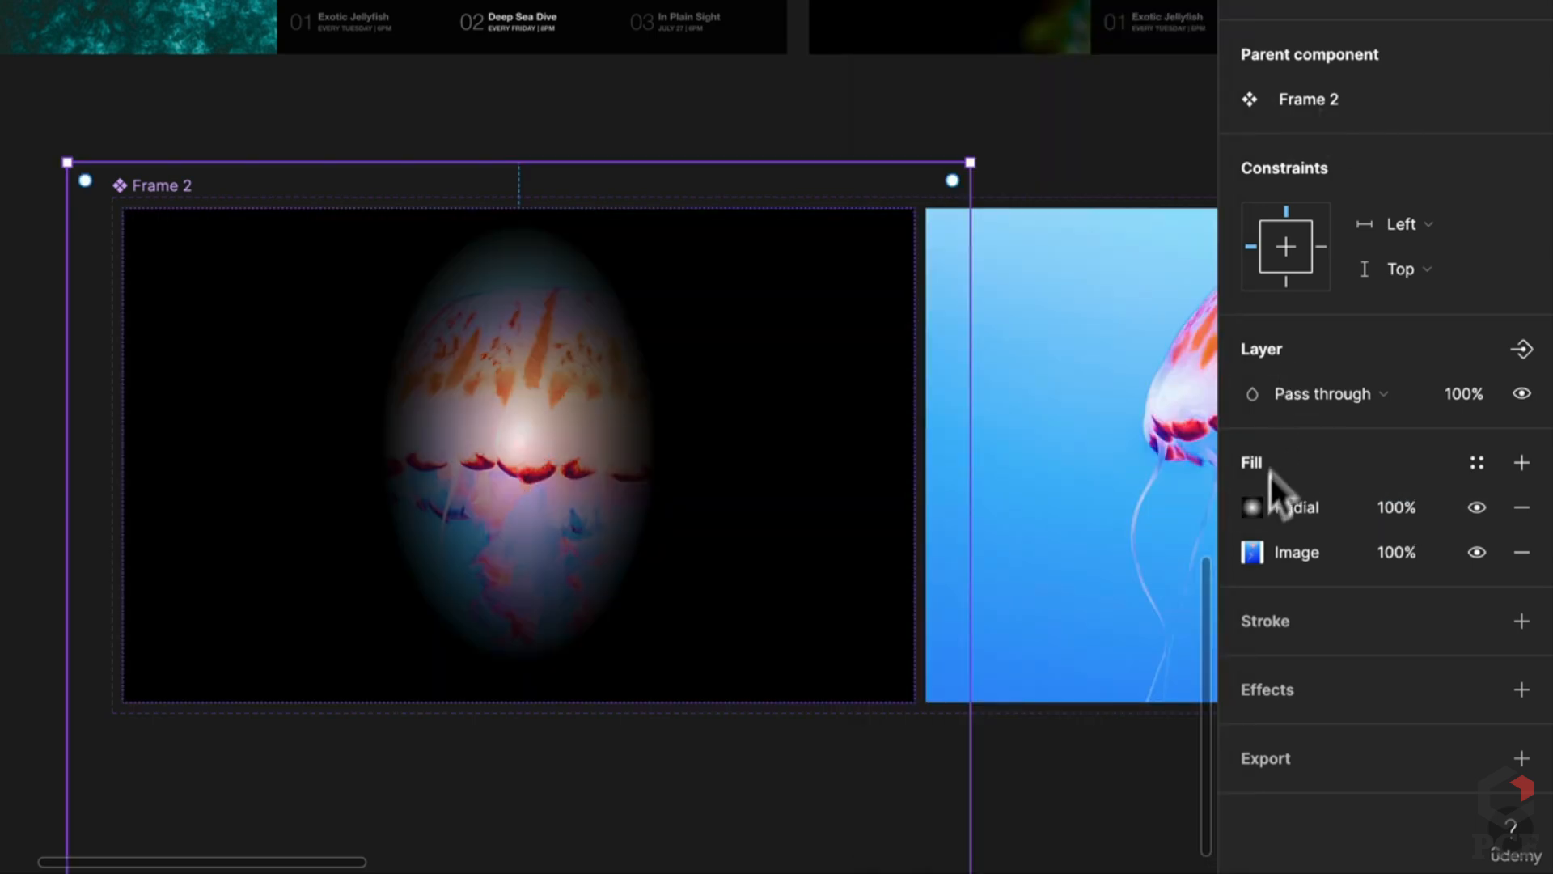
pyautogui.click(1254, 507)
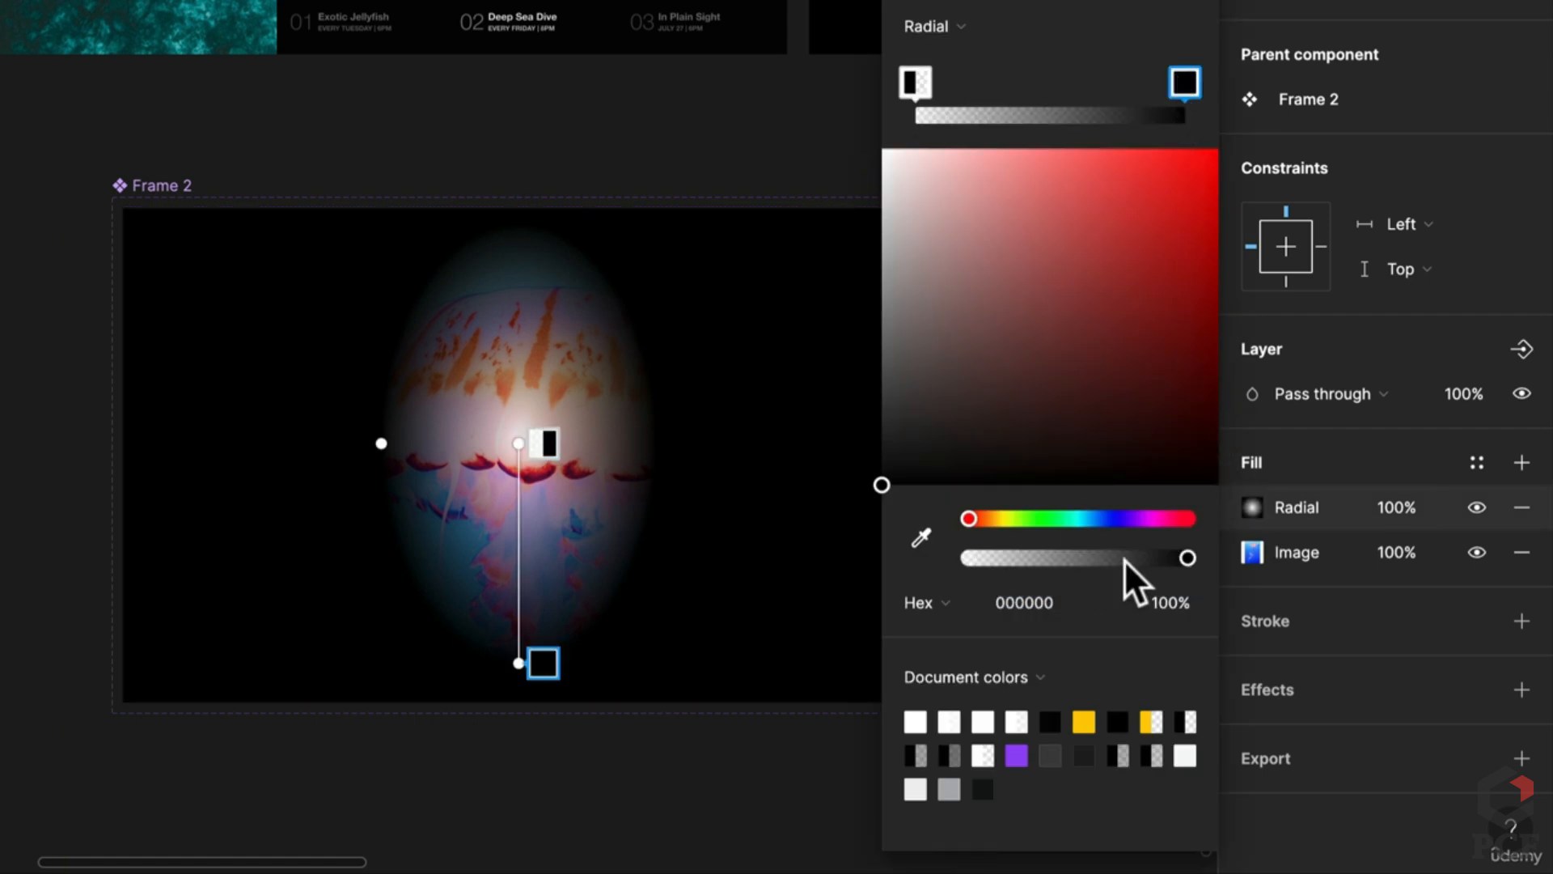
pyautogui.moveTo(1123, 560); pyautogui.dragTo(1059, 558)
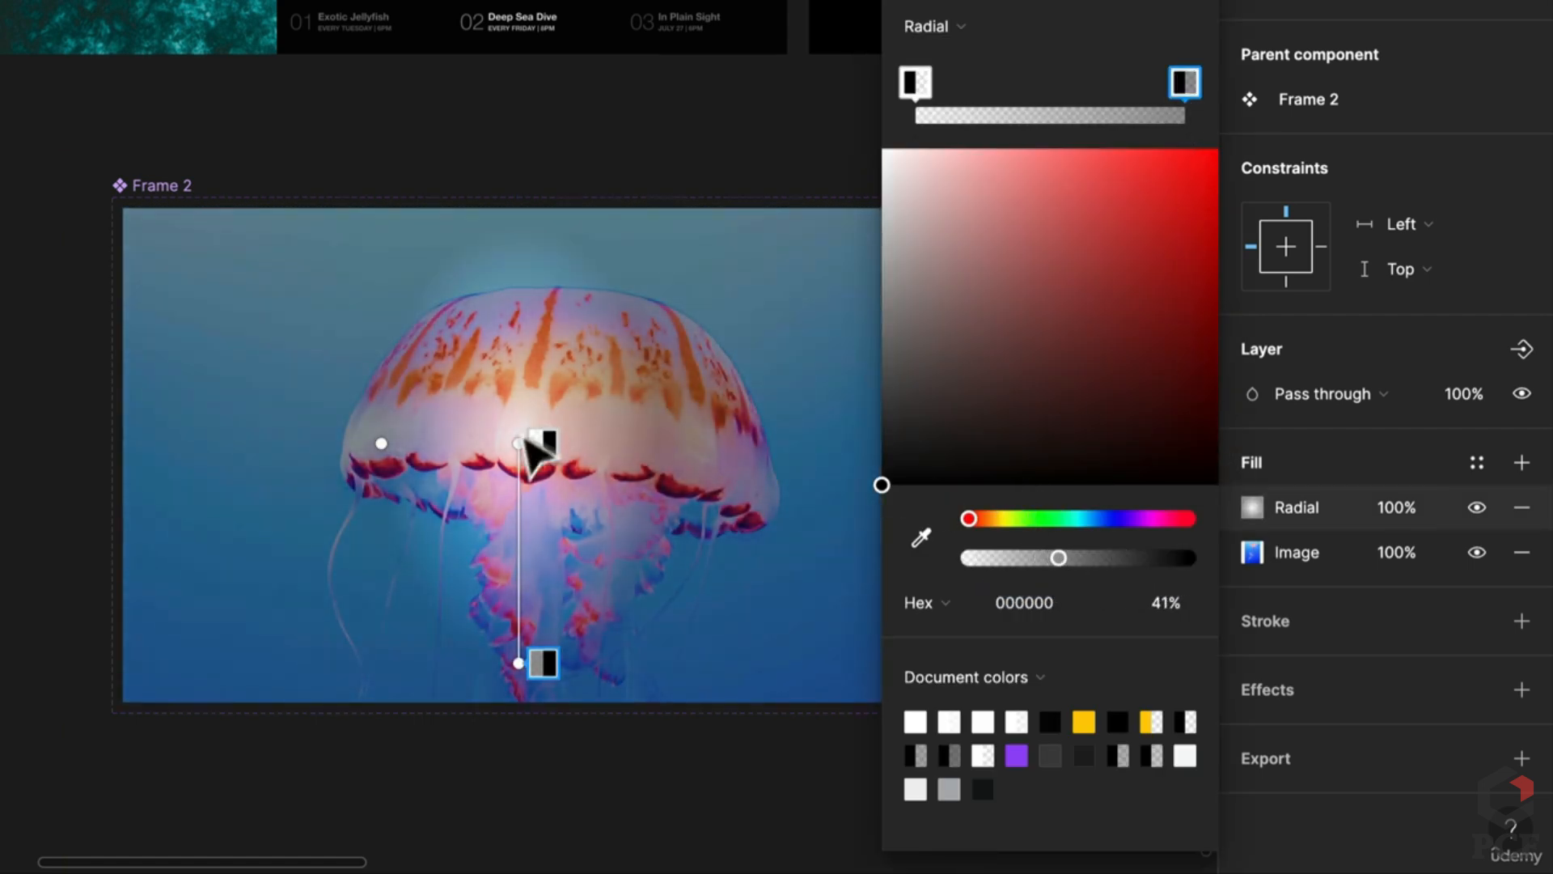
# Step: Widen the radial gradient horizontally and extend it downward for a soft vignette
pyautogui.moveTo(381, 443); pyautogui.dragTo(257, 448)
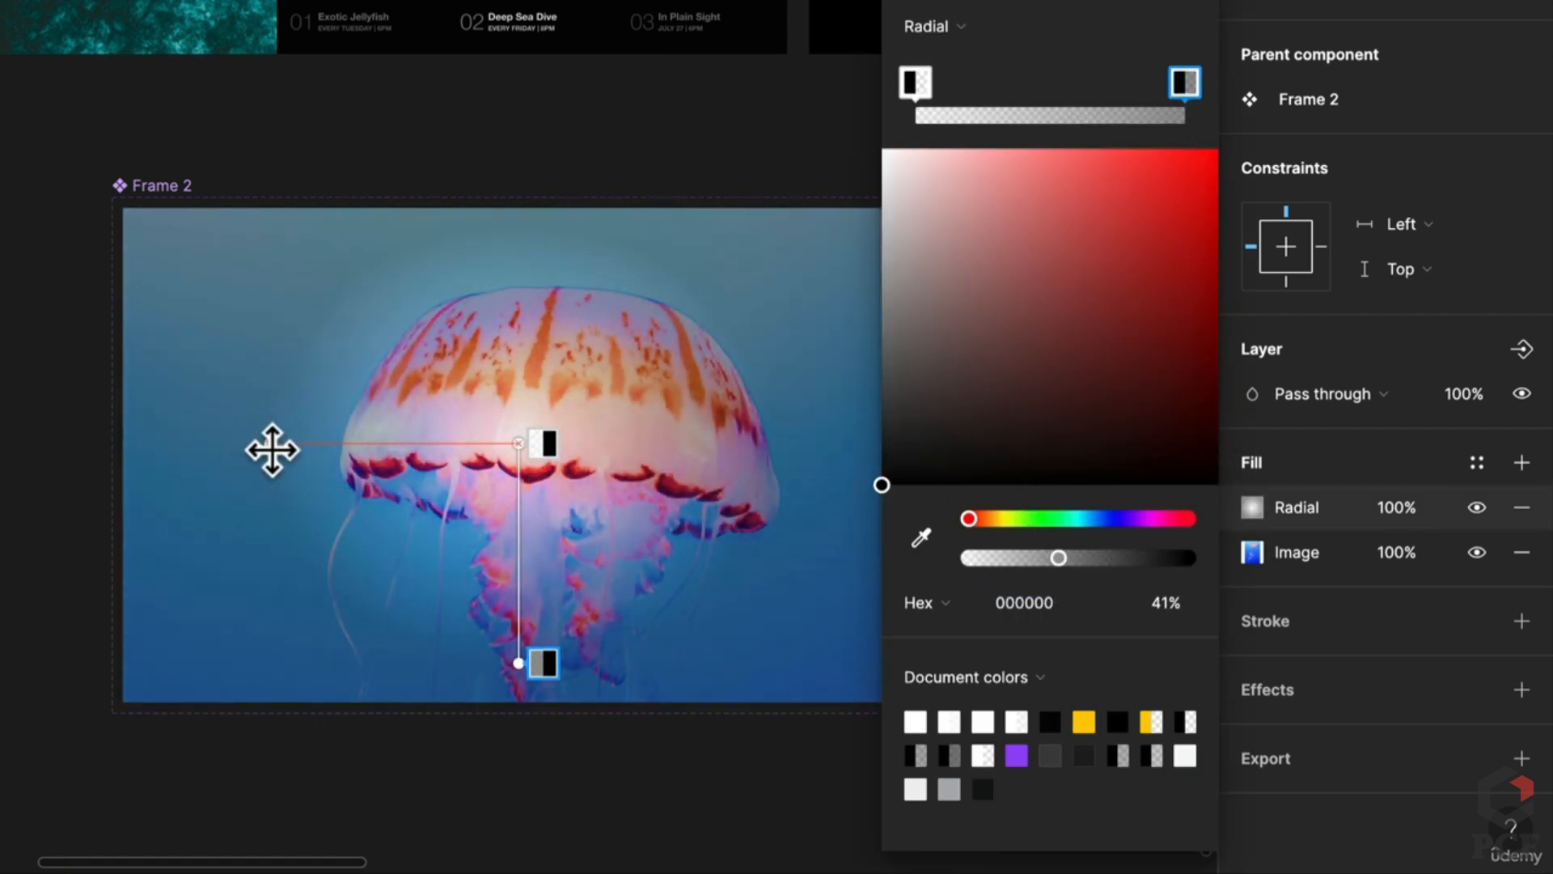
pyautogui.moveTo(519, 665); pyautogui.dragTo(513, 741)
pyautogui.scroll(5, 537, 600)
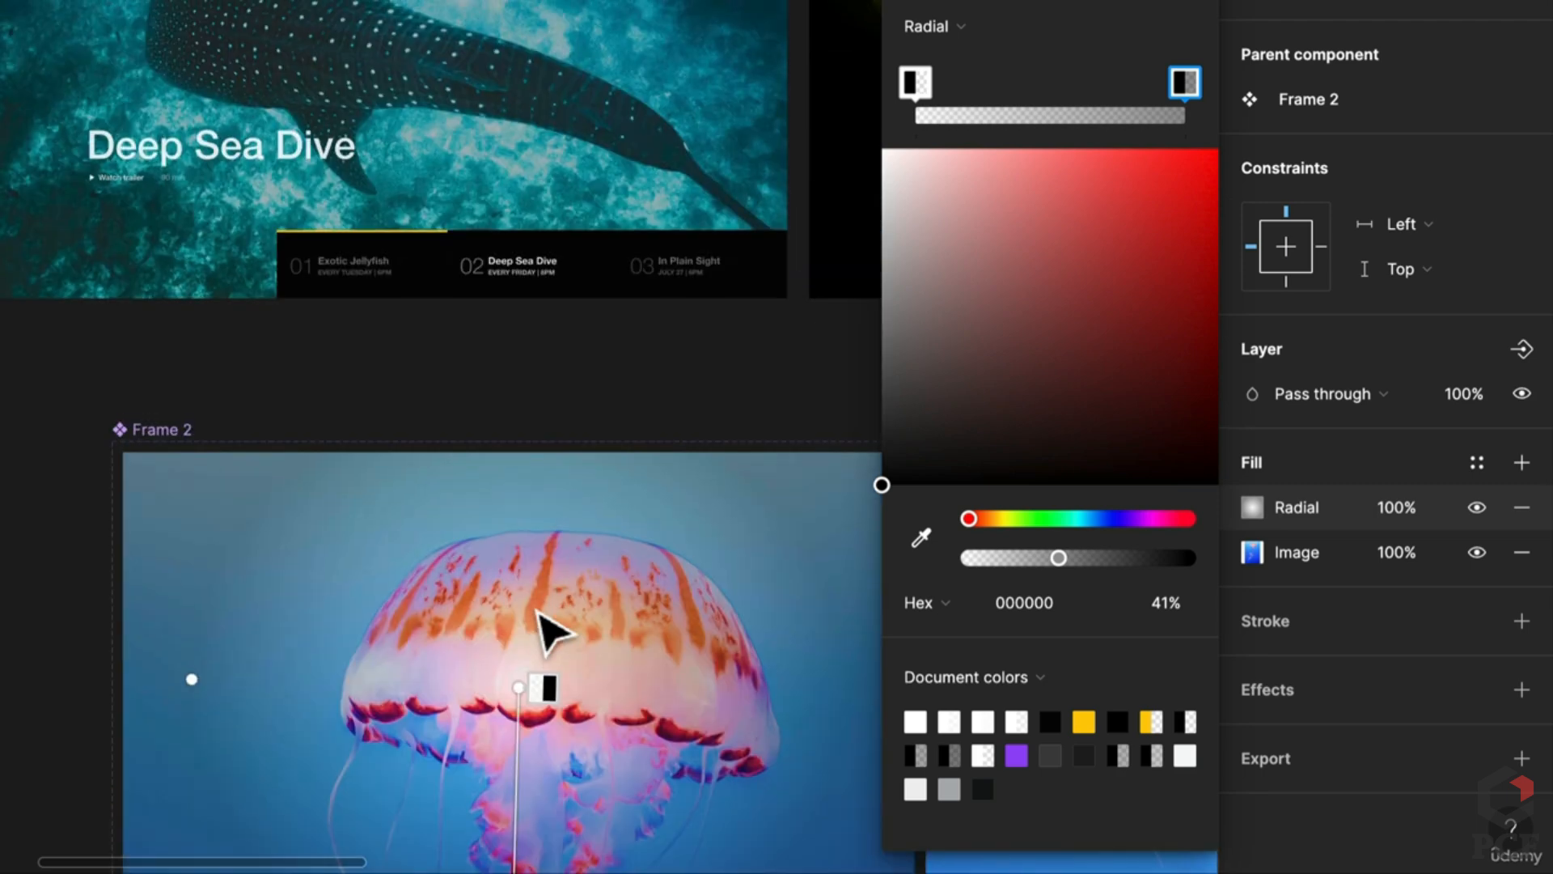
pyautogui.scroll(-3, 548, 634)
pyautogui.hscroll(-5, 595, 582)
pyautogui.scroll(-2, 647, 550)
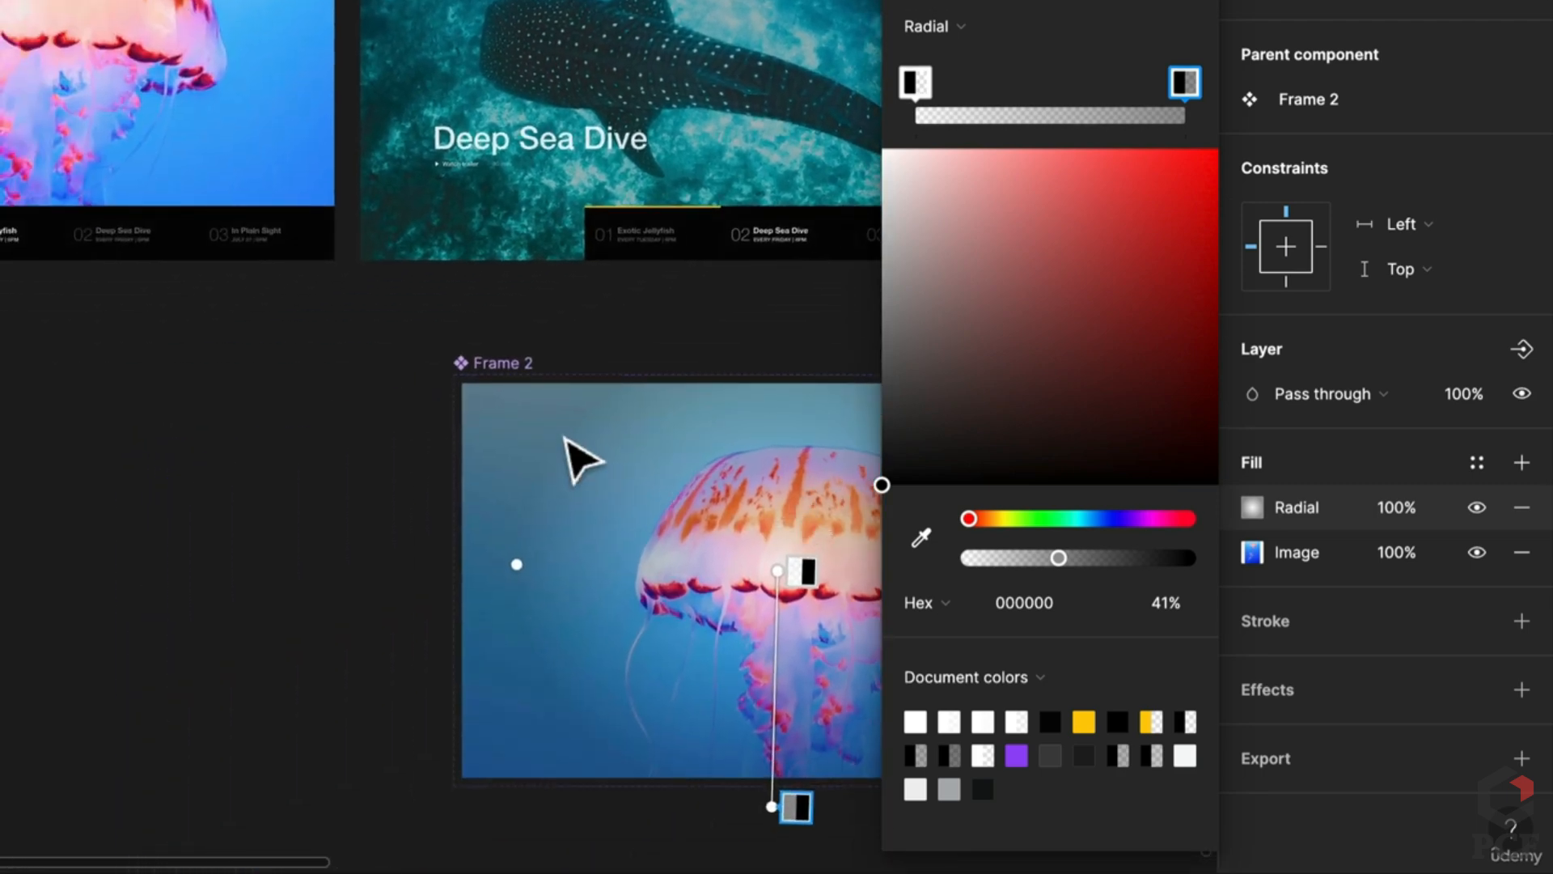
# Step: Resize the left jellyfish image layer to 1440×900
pyautogui.press('Escape')
pyautogui.moveTo(668, 516); pyautogui.dragTo(402, 381)
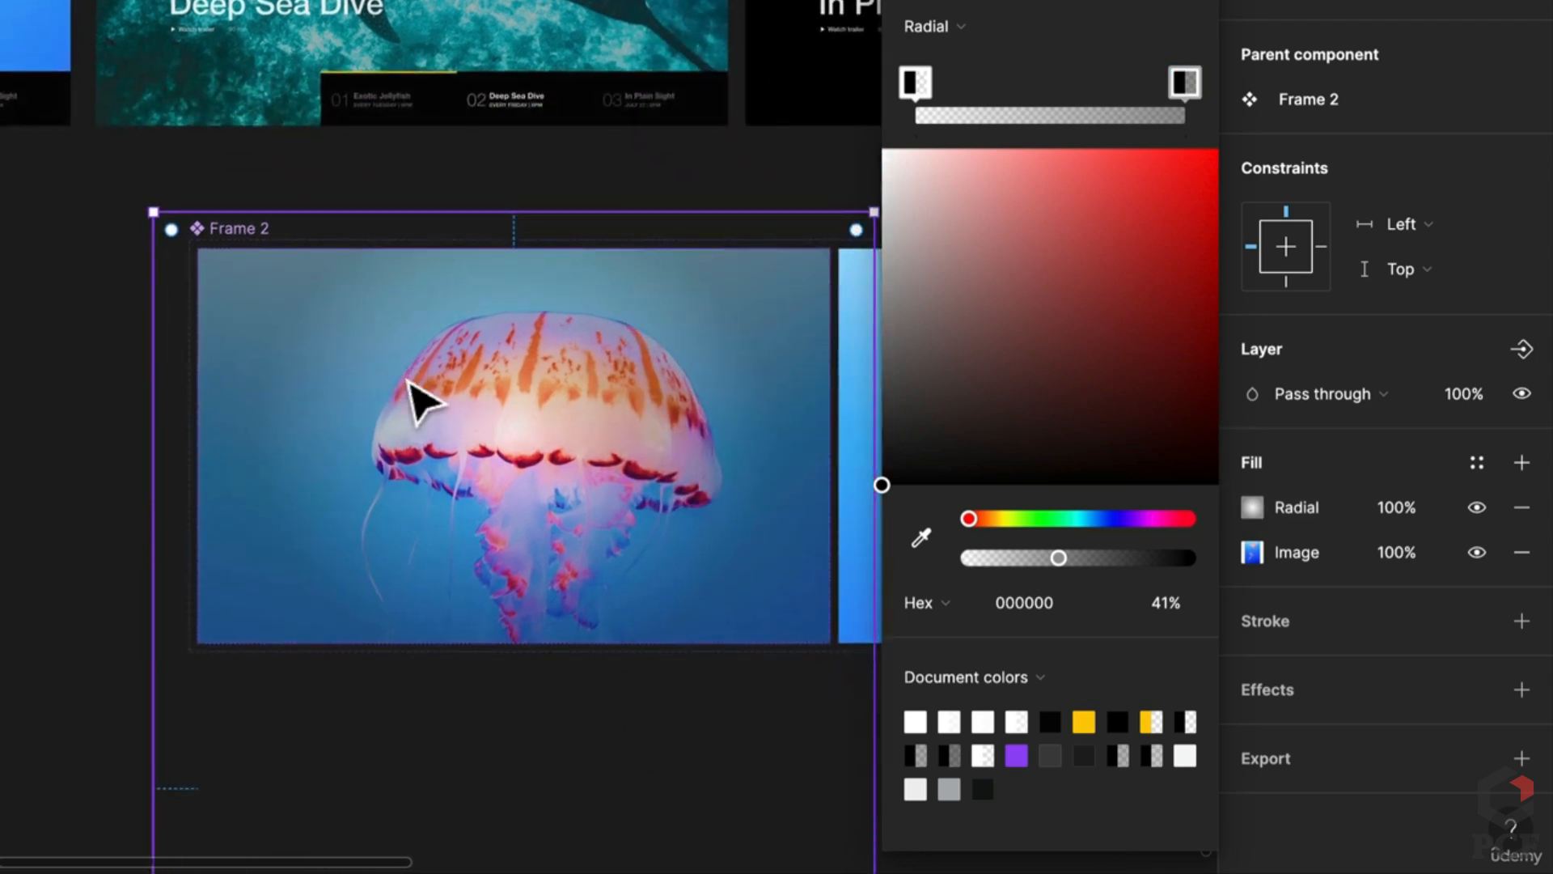
pyautogui.scroll(-1, 413, 386)
pyautogui.moveTo(583, 209)
pyautogui.mouseDown()
pyautogui.moveTo(582, 260)
pyautogui.moveTo(581, 237)
pyautogui.mouseUp()
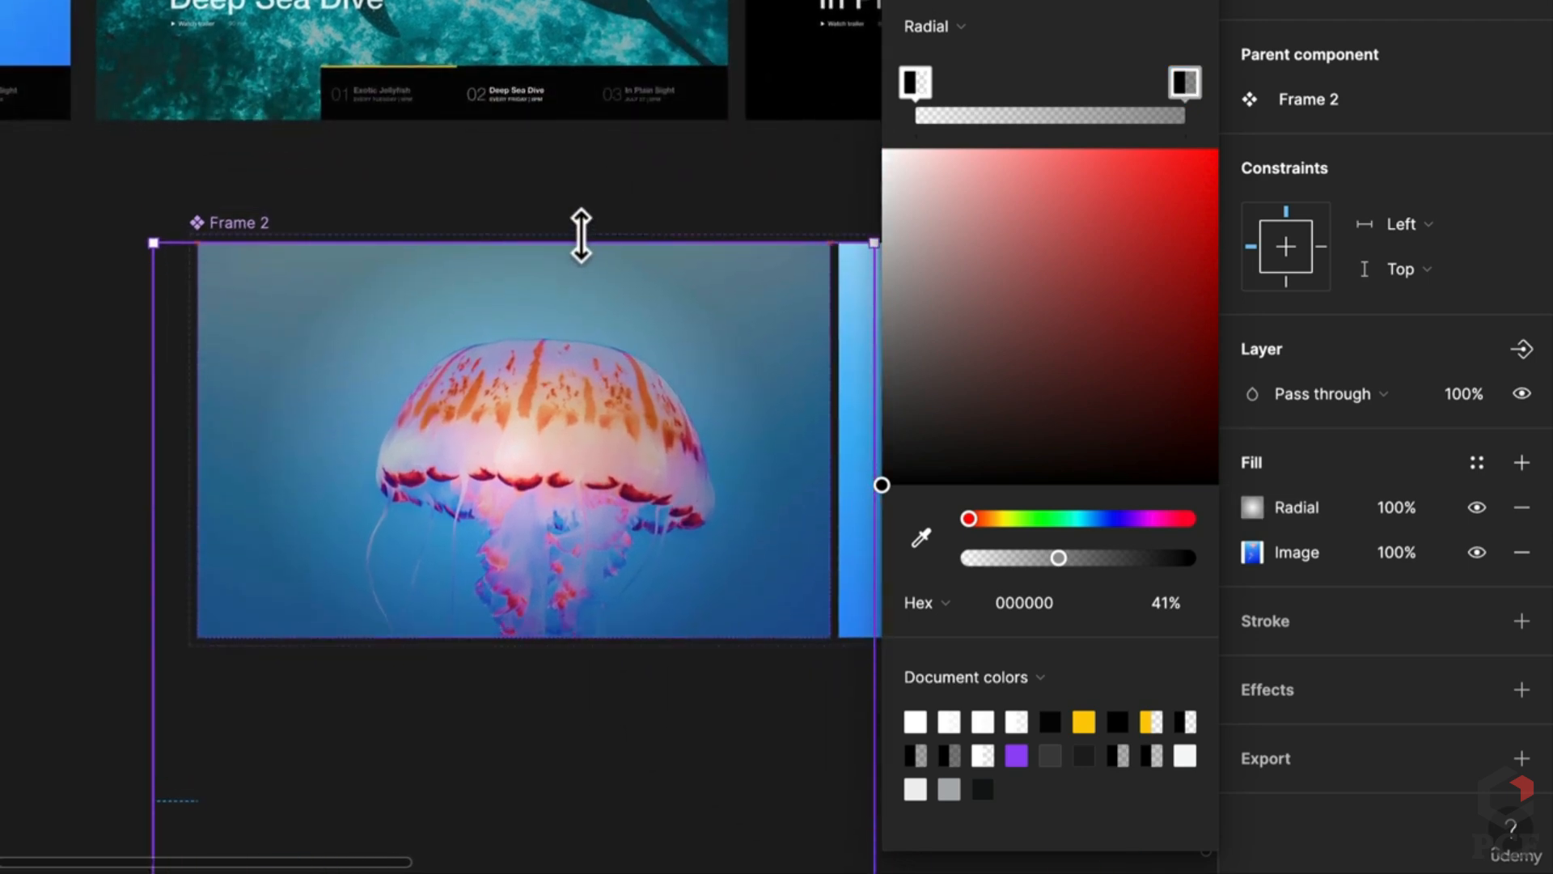
pyautogui.scroll(-4, 566, 434)
pyautogui.scroll(-3, 537, 336)
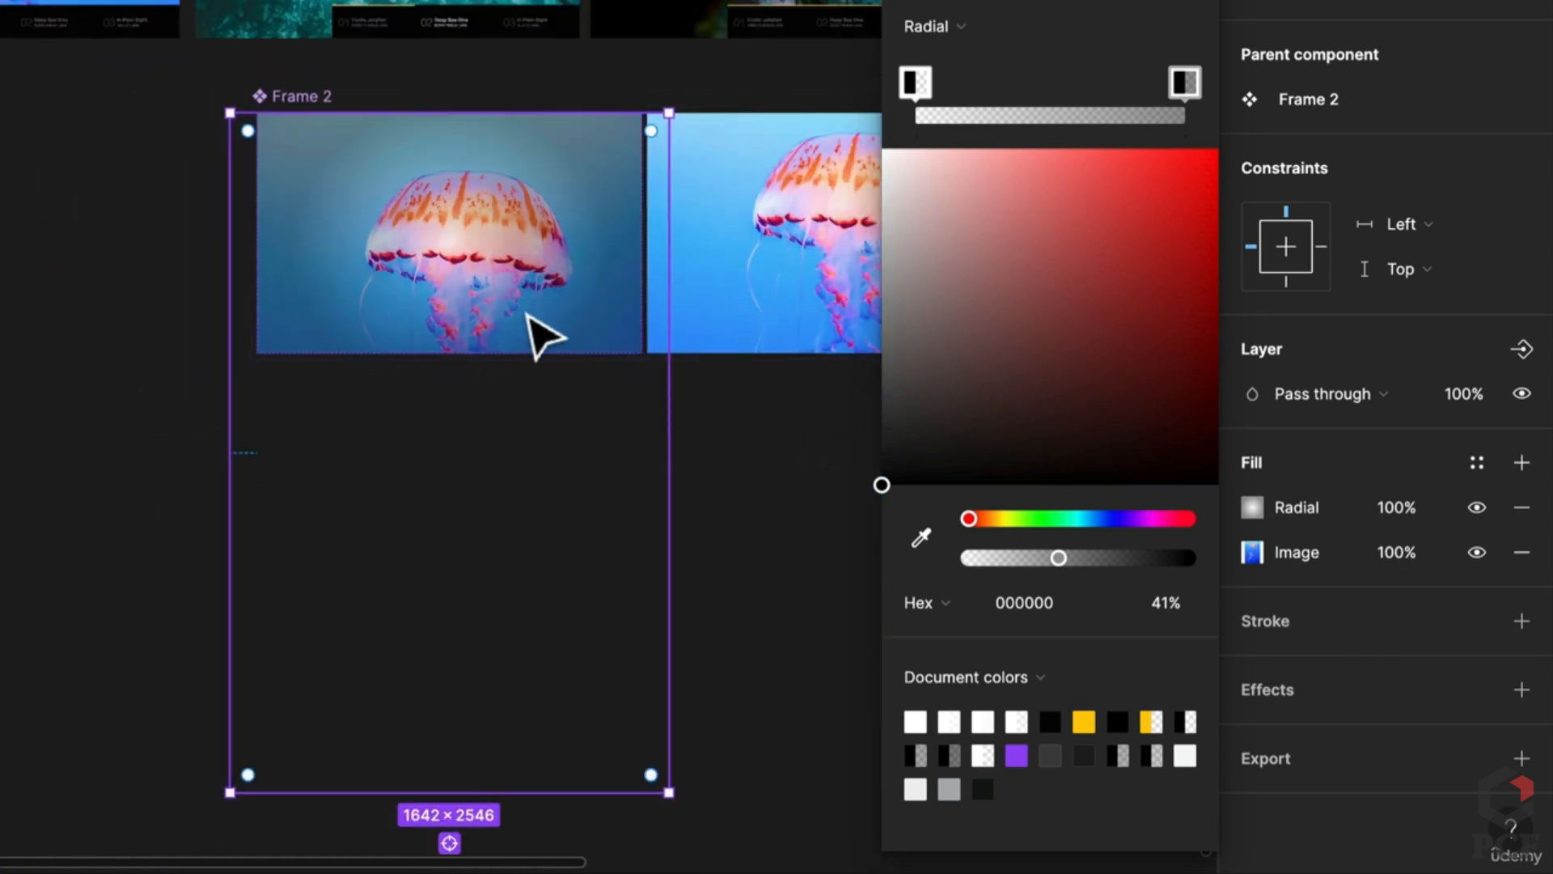
pyautogui.moveTo(532, 716); pyautogui.dragTo(537, 357)
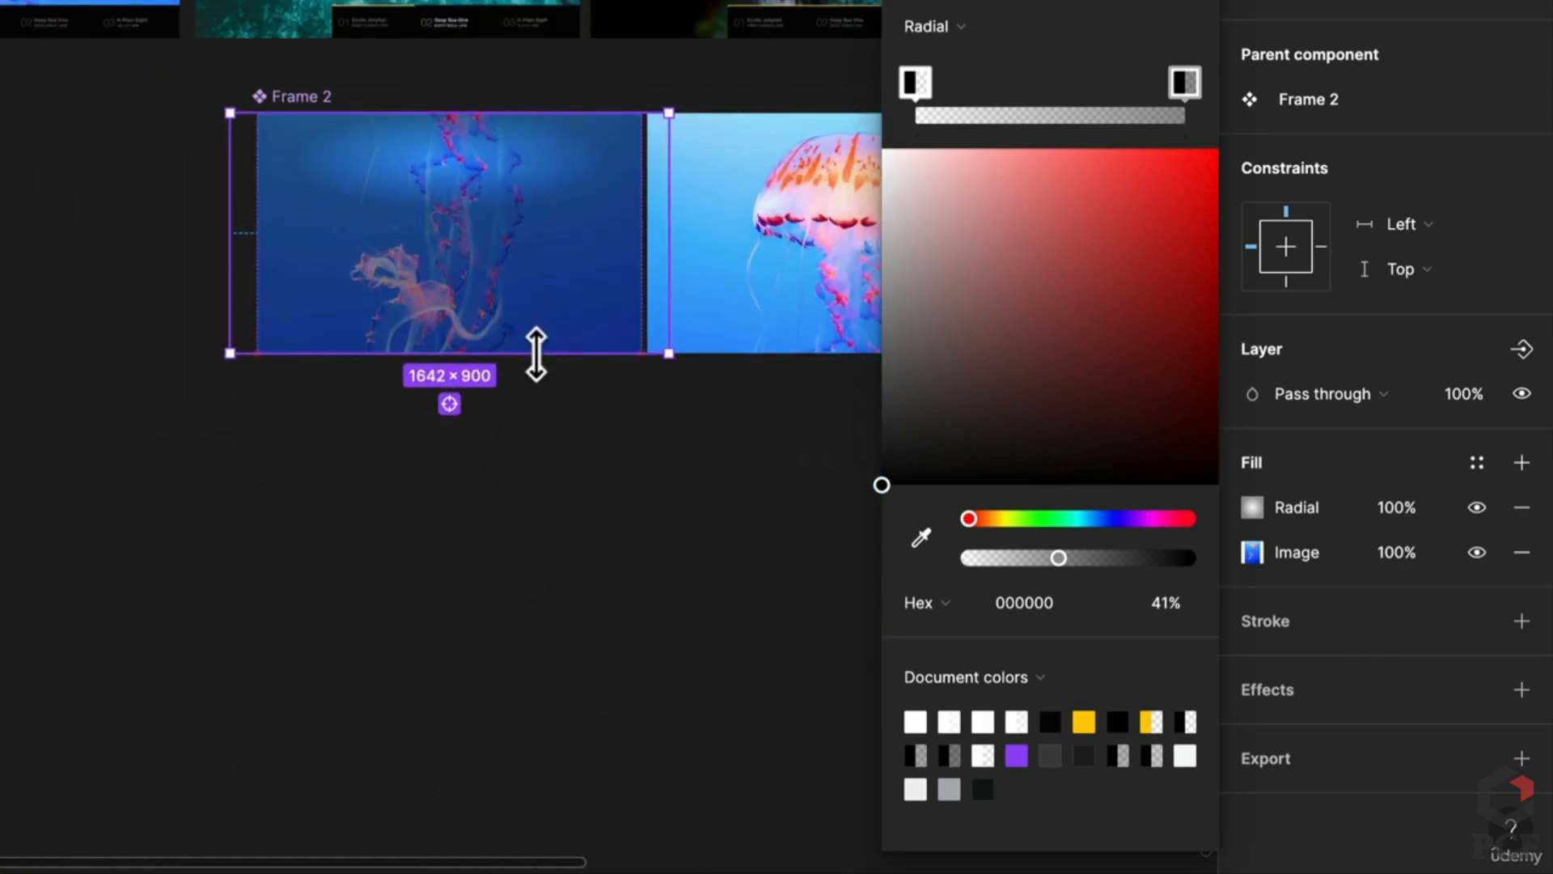
pyautogui.scroll(3, 520, 274)
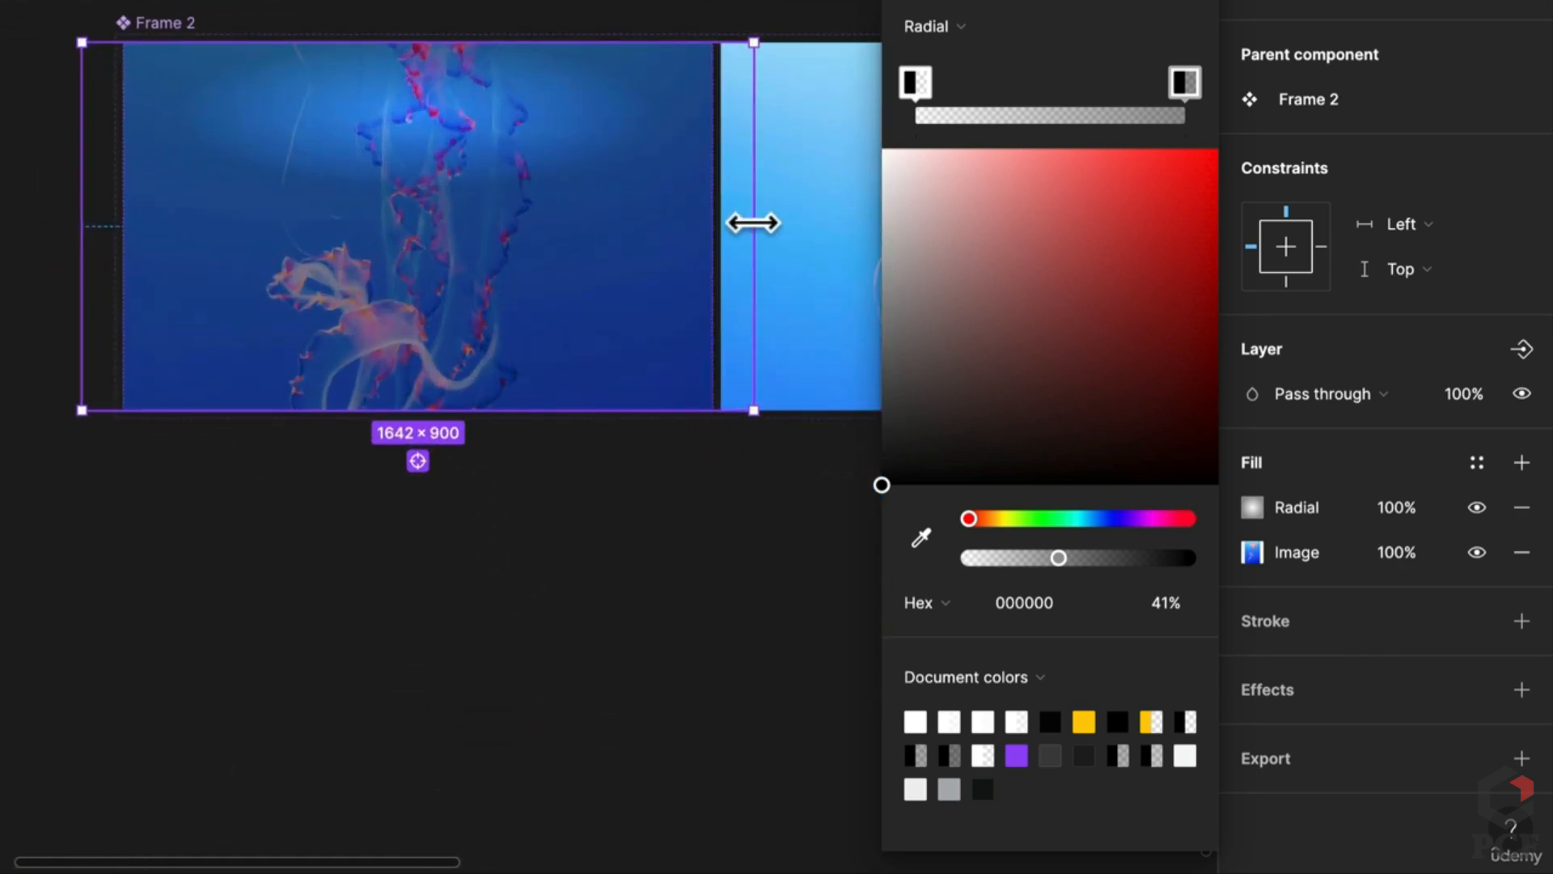
pyautogui.moveTo(752, 223); pyautogui.dragTo(716, 226)
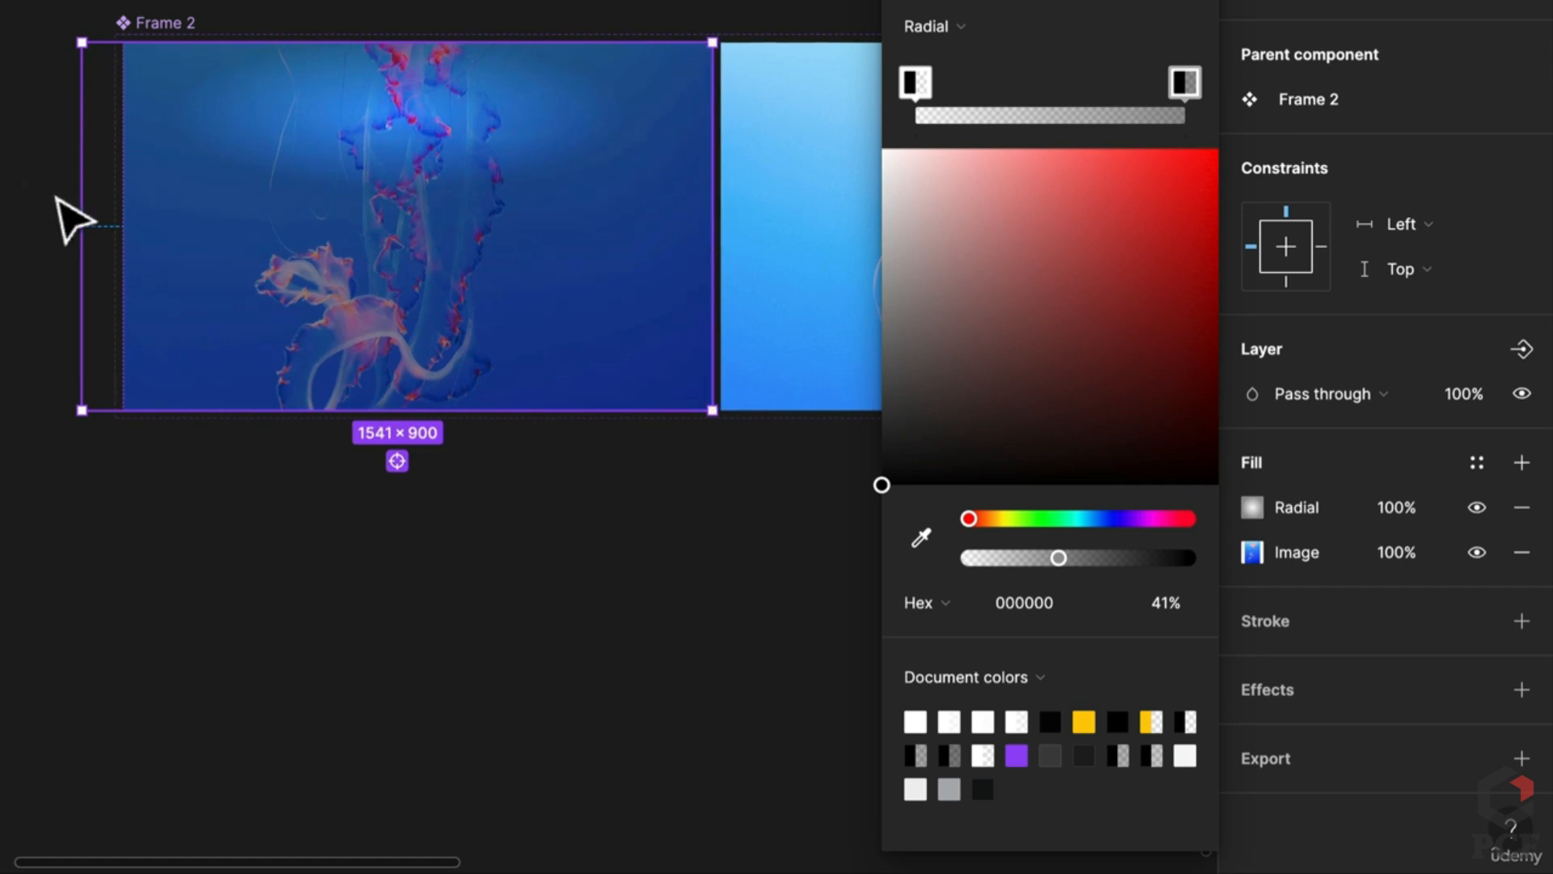
pyautogui.moveTo(71, 204); pyautogui.dragTo(127, 219)
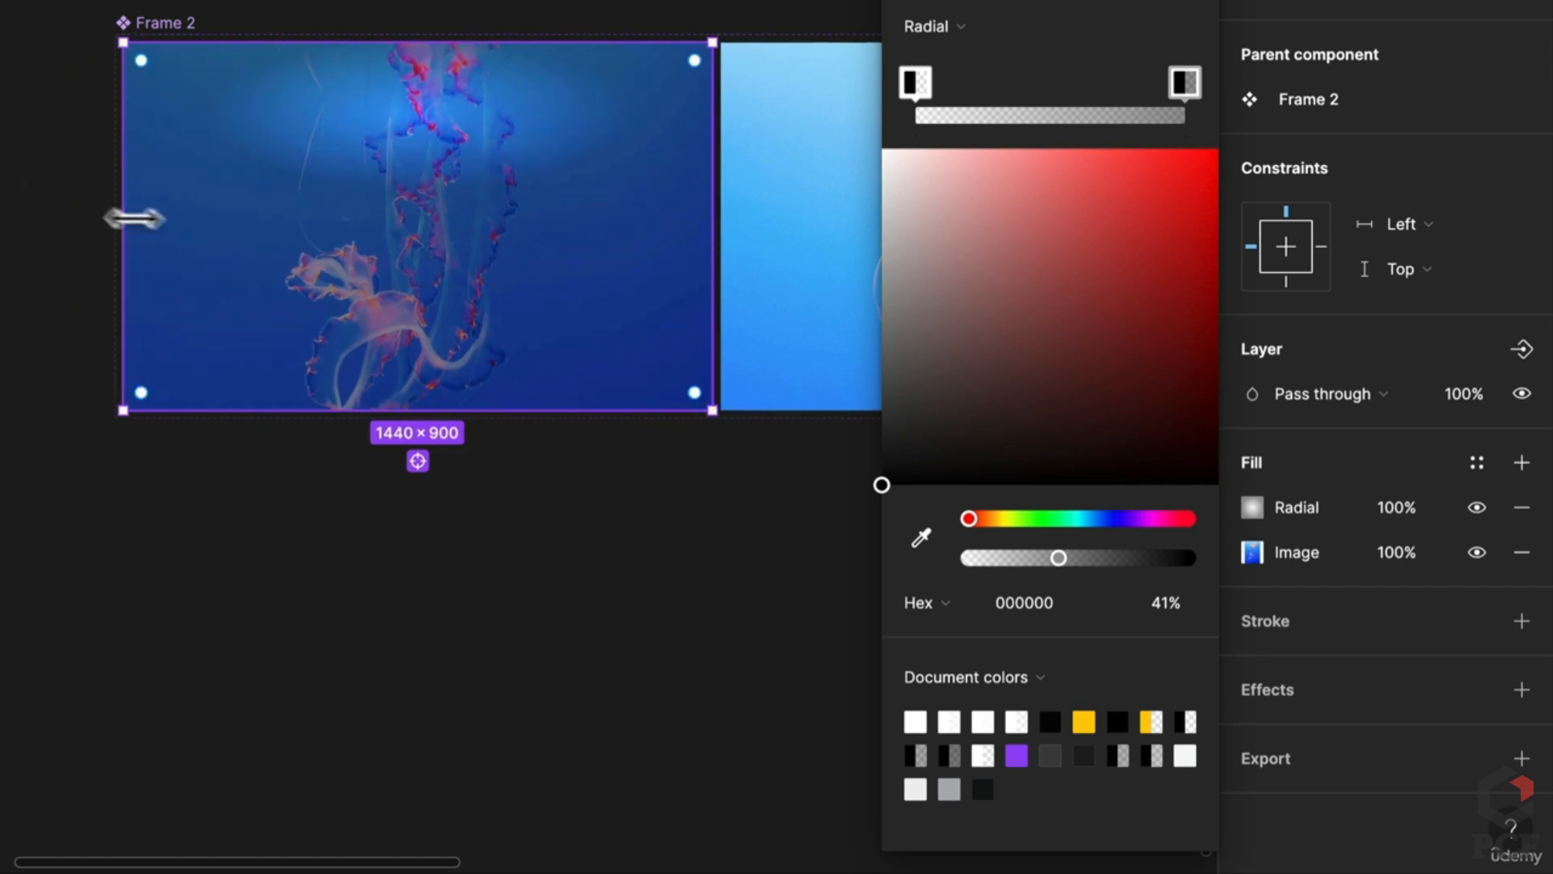
pyautogui.click(1254, 550)
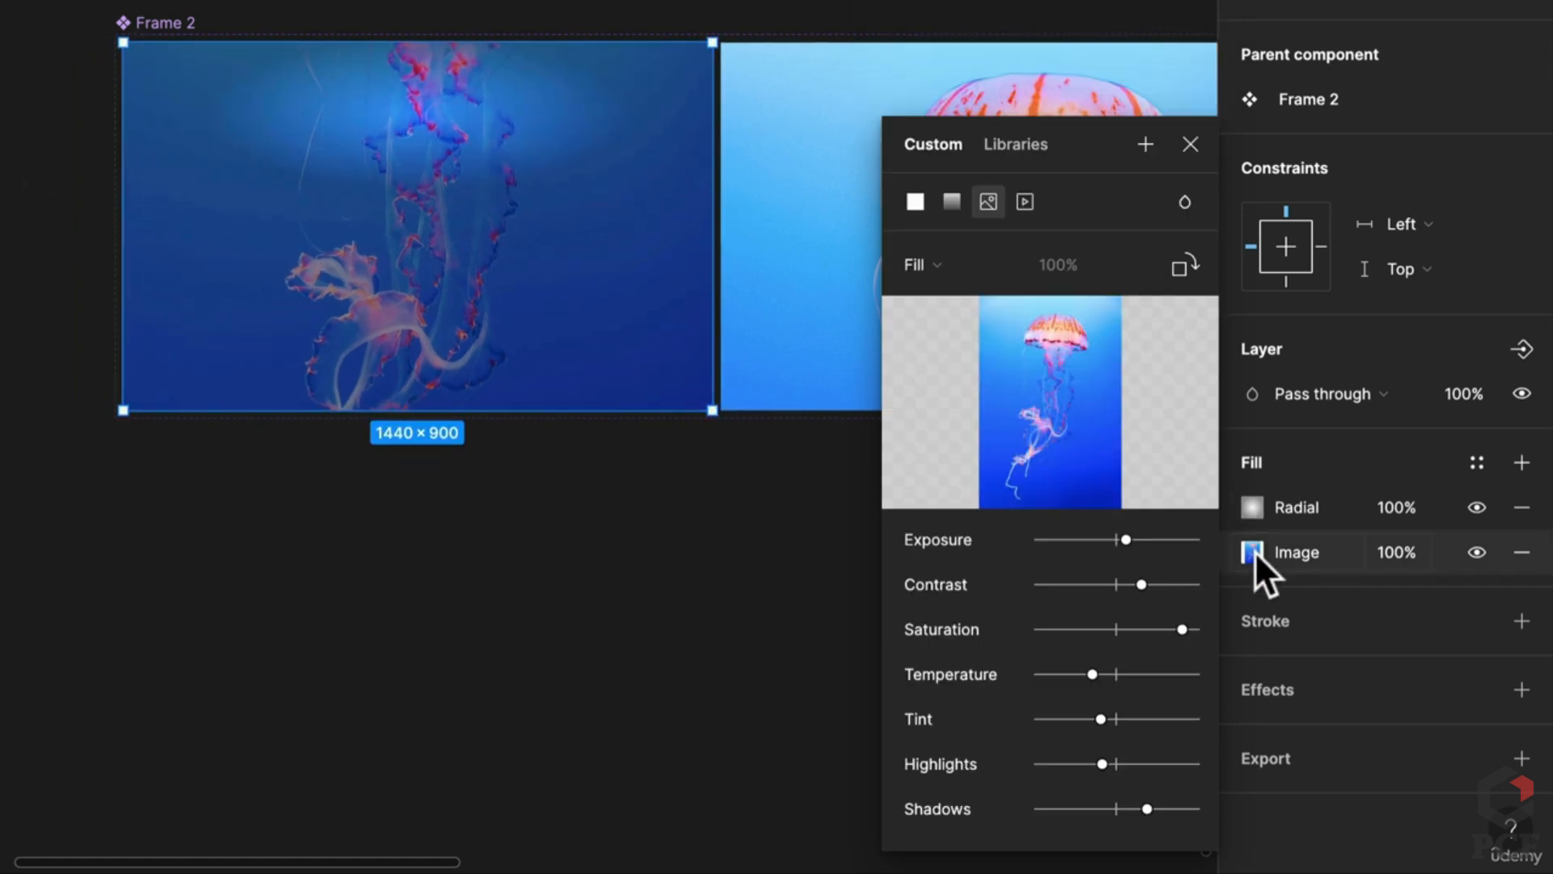
# Step: Set the Jellyfish, End photo's fill to Crop and reposition the jellyfish within the frame
pyautogui.click(925, 263)
pyautogui.click(953, 327)
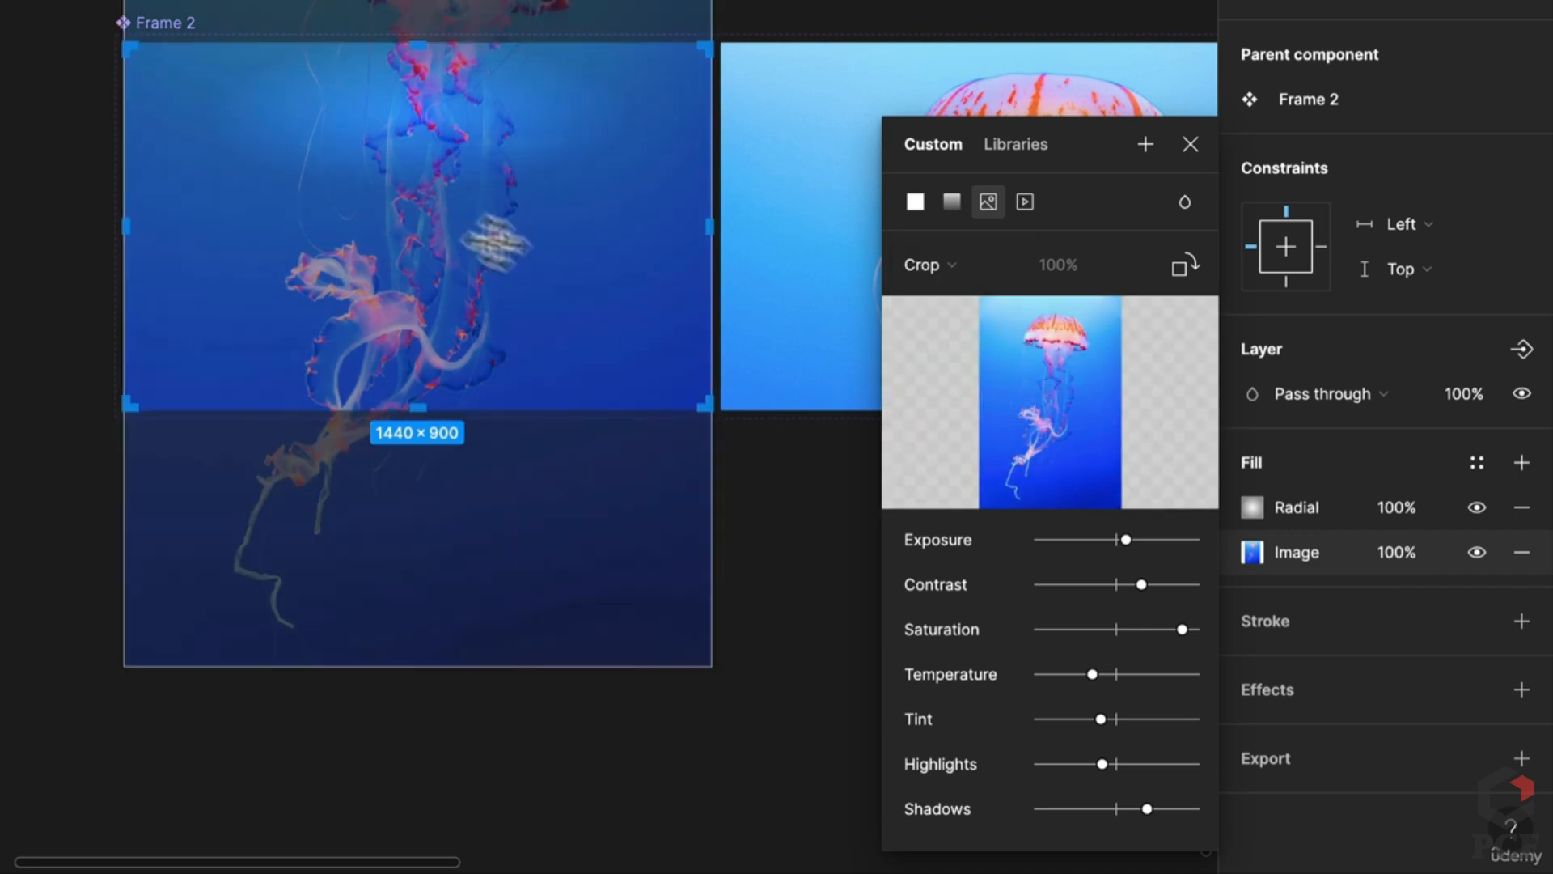
pyautogui.moveTo(494, 226); pyautogui.dragTo(564, 253)
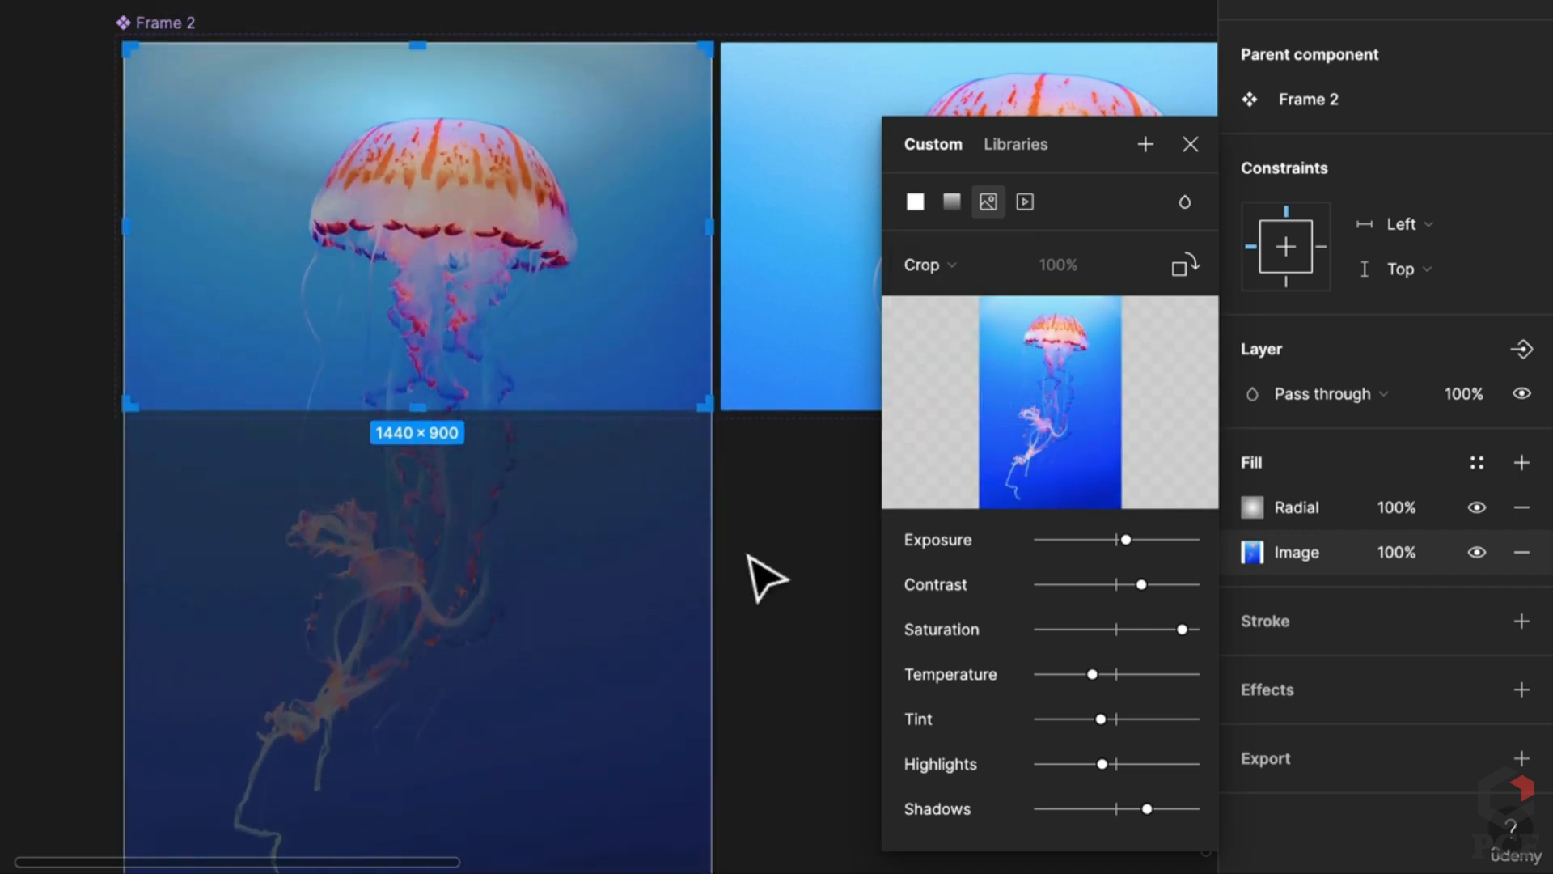
pyautogui.scroll(-3, 749, 537)
pyautogui.scroll(-2, 750, 537)
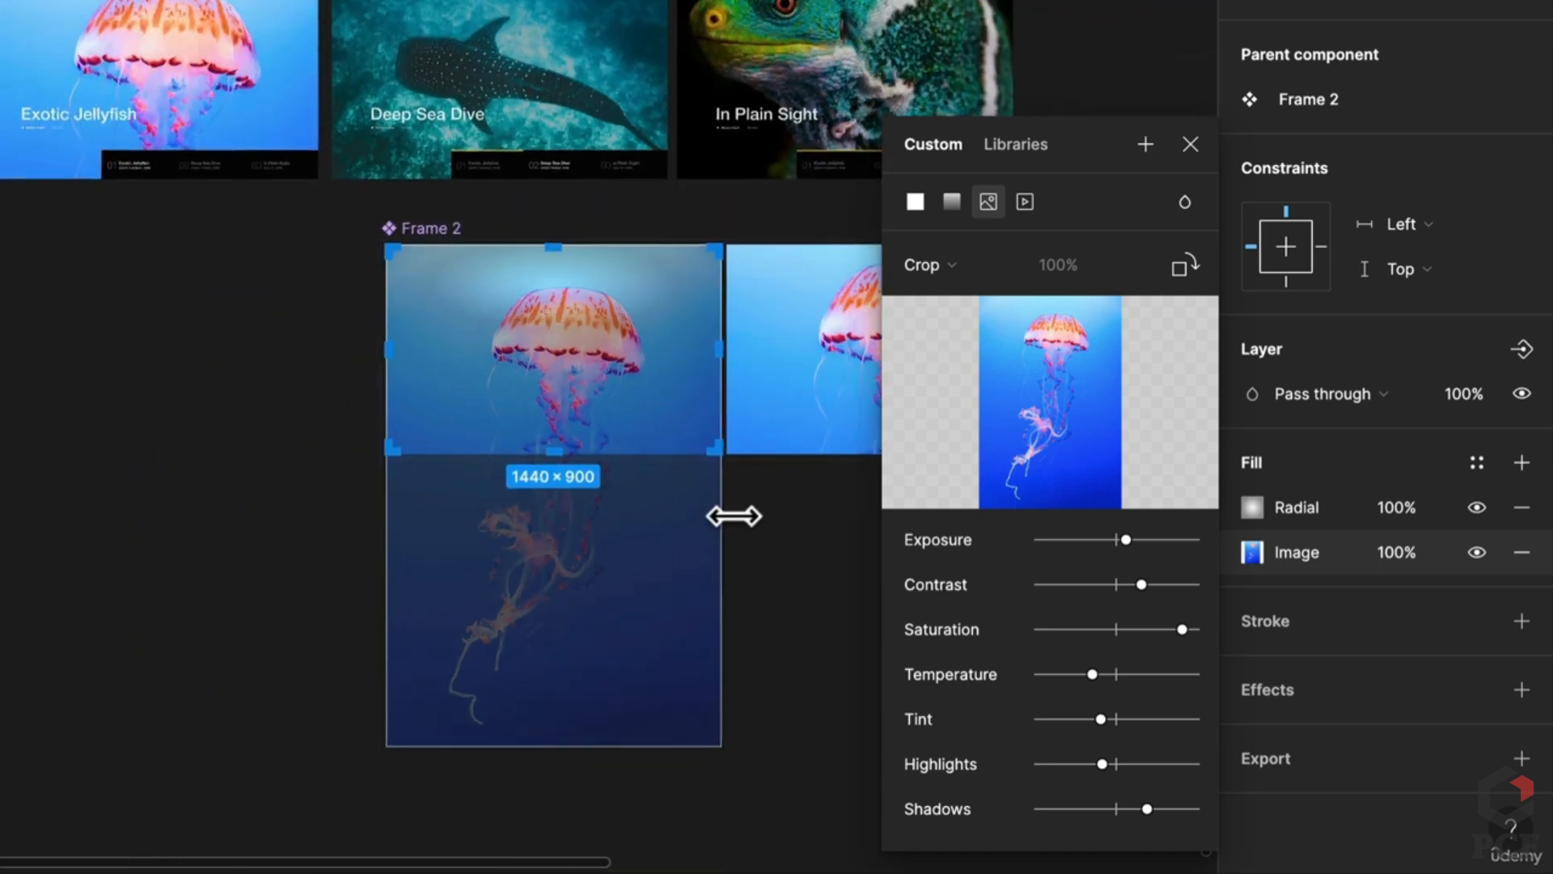
pyautogui.click(822, 538)
# Step: Trim the right slide's jellyfish image to 900 tall and narrow it to about 1541 wide
pyautogui.hscroll(3, 628, 399)
pyautogui.click(628, 399)
pyautogui.click(627, 399)
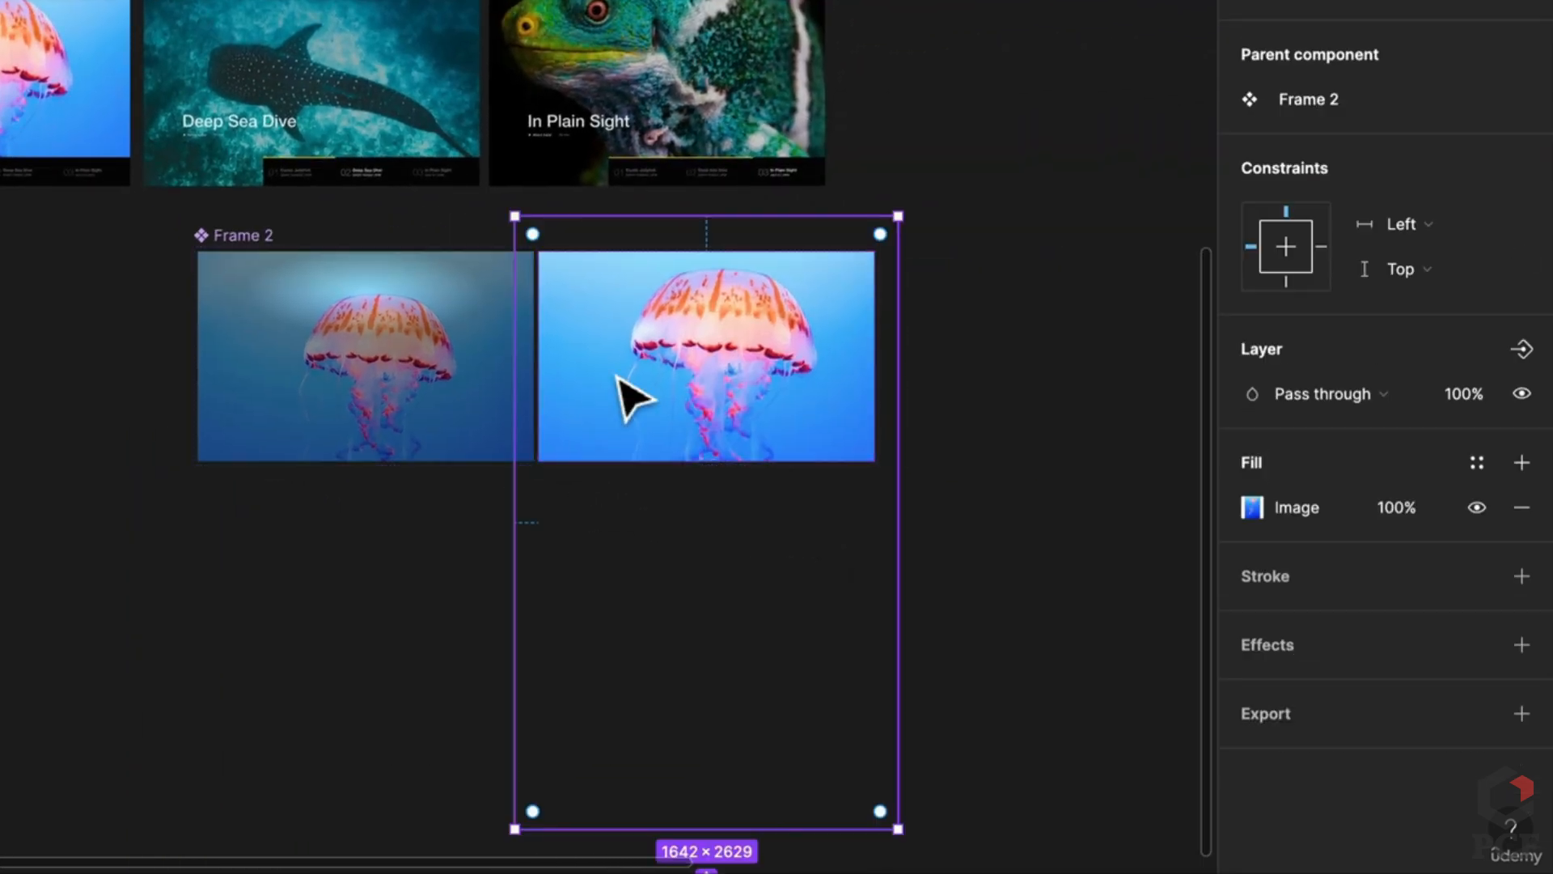
pyautogui.moveTo(847, 230); pyautogui.dragTo(847, 251)
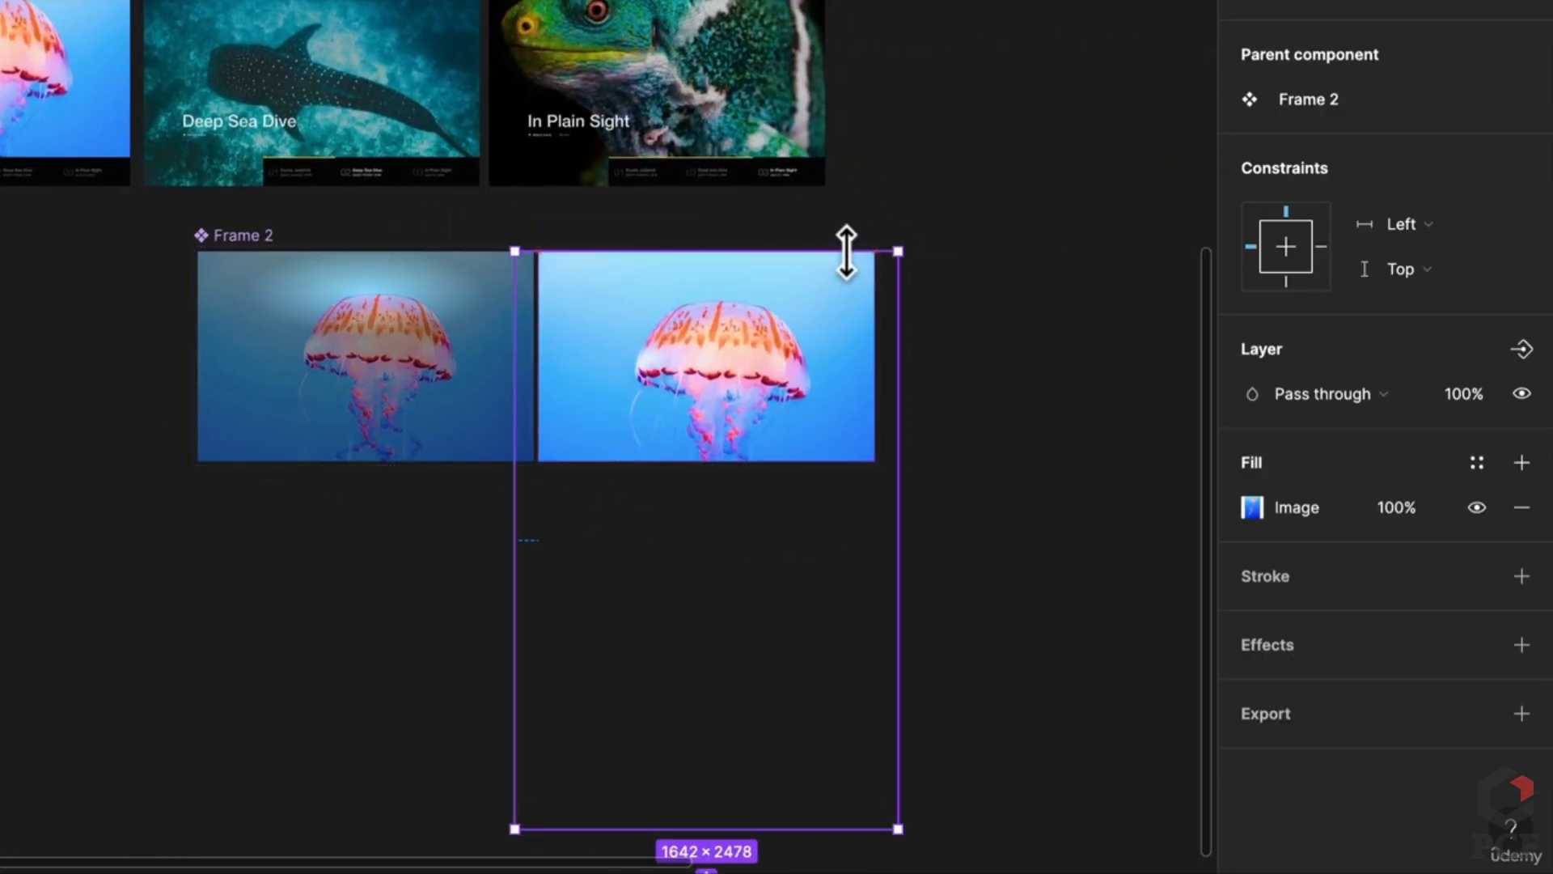
pyautogui.moveTo(786, 829); pyautogui.dragTo(774, 462)
pyautogui.scroll(5, 803, 453)
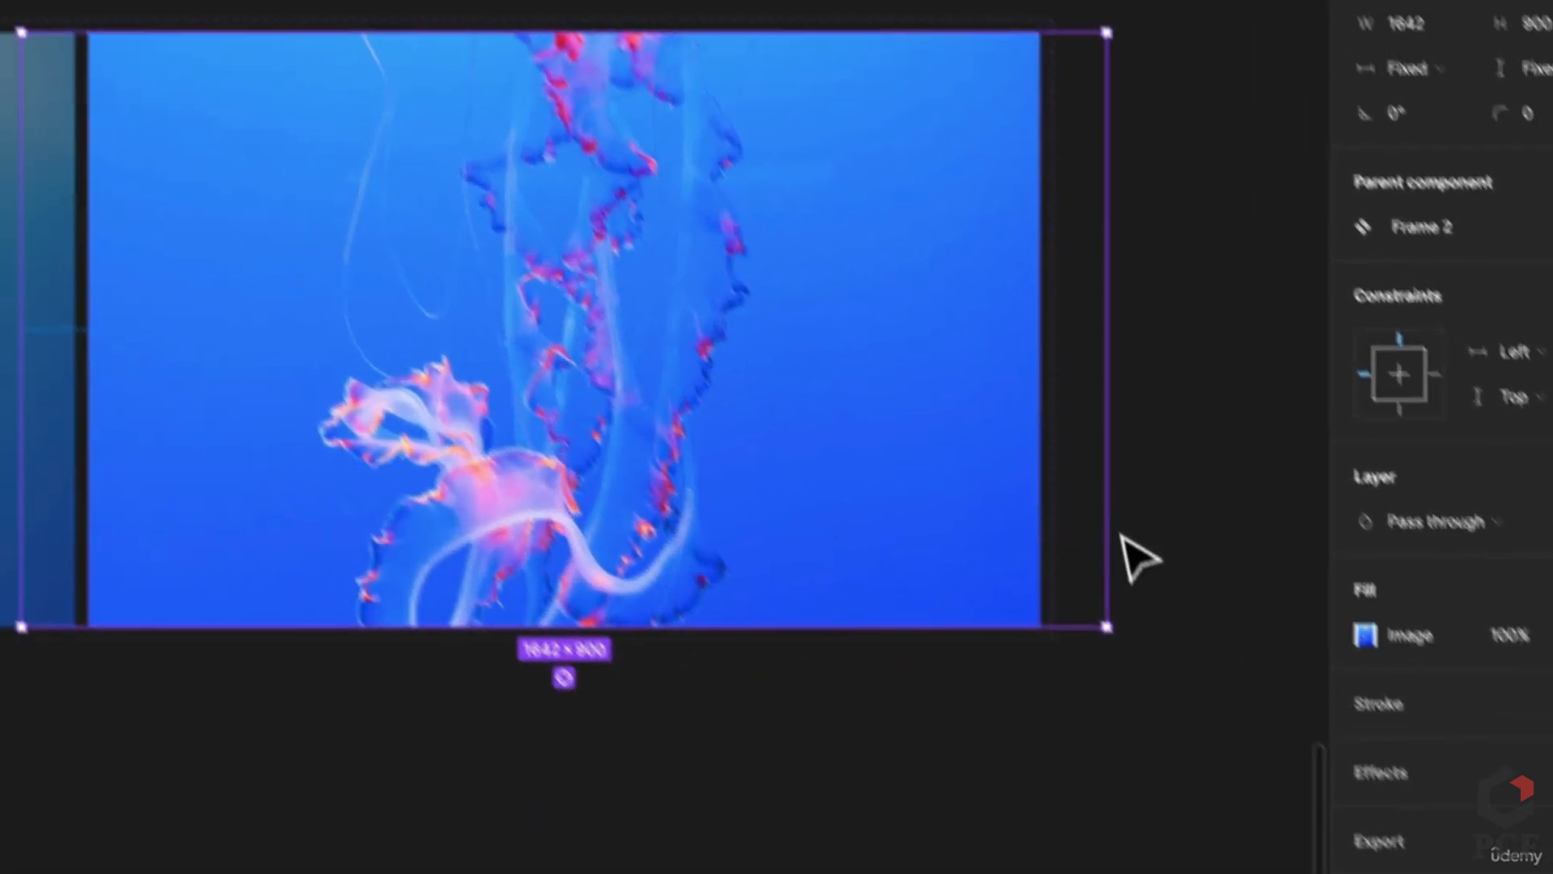
pyautogui.moveTo(992, 411); pyautogui.dragTo(927, 408)
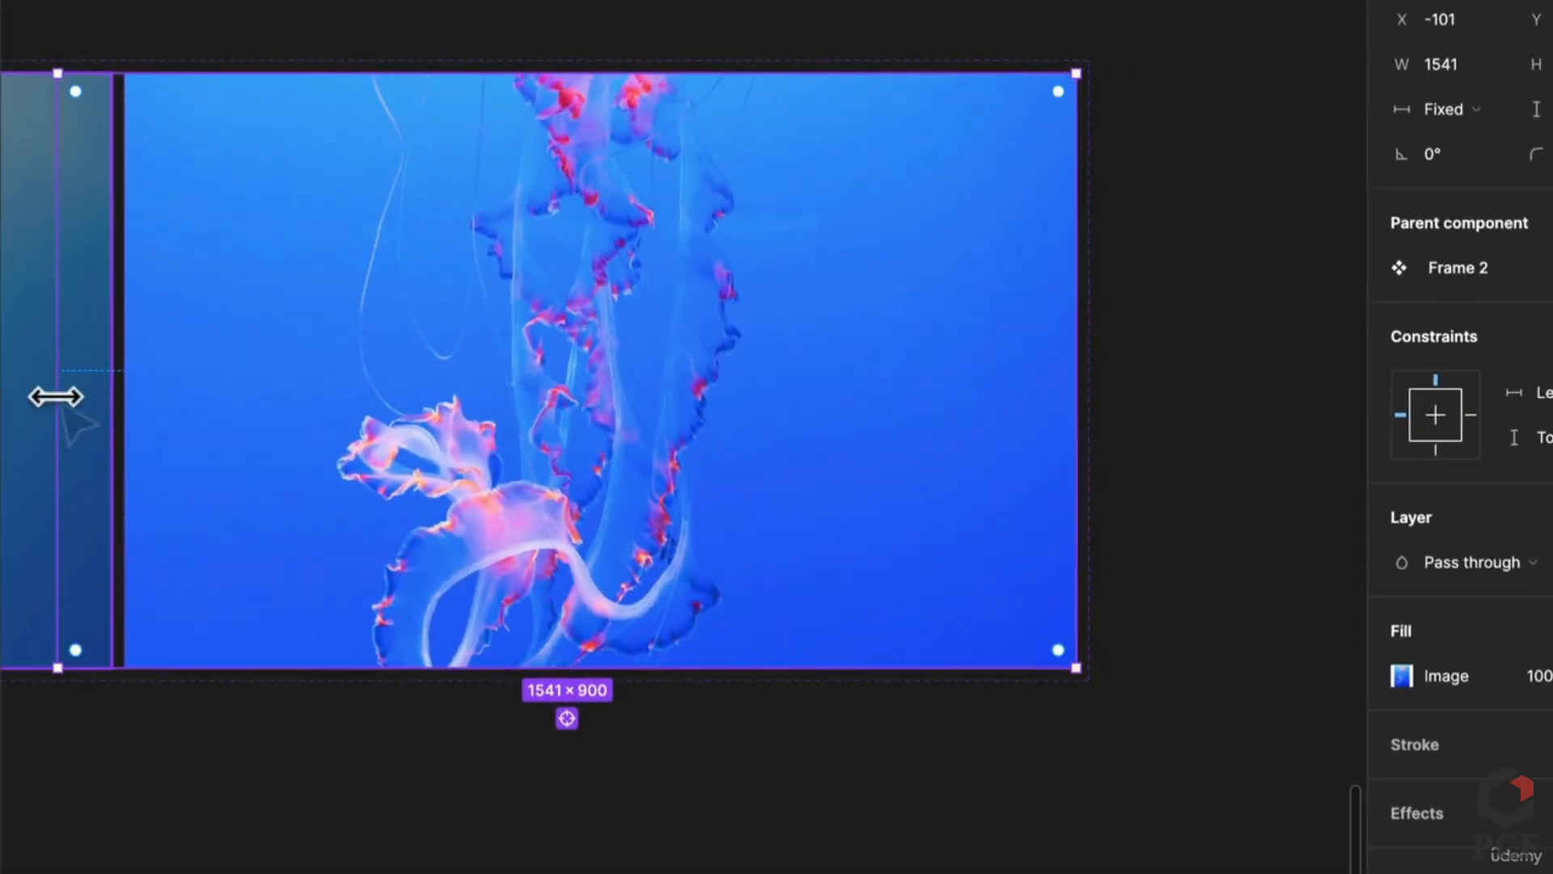
pyautogui.moveTo(56, 396); pyautogui.dragTo(119, 415)
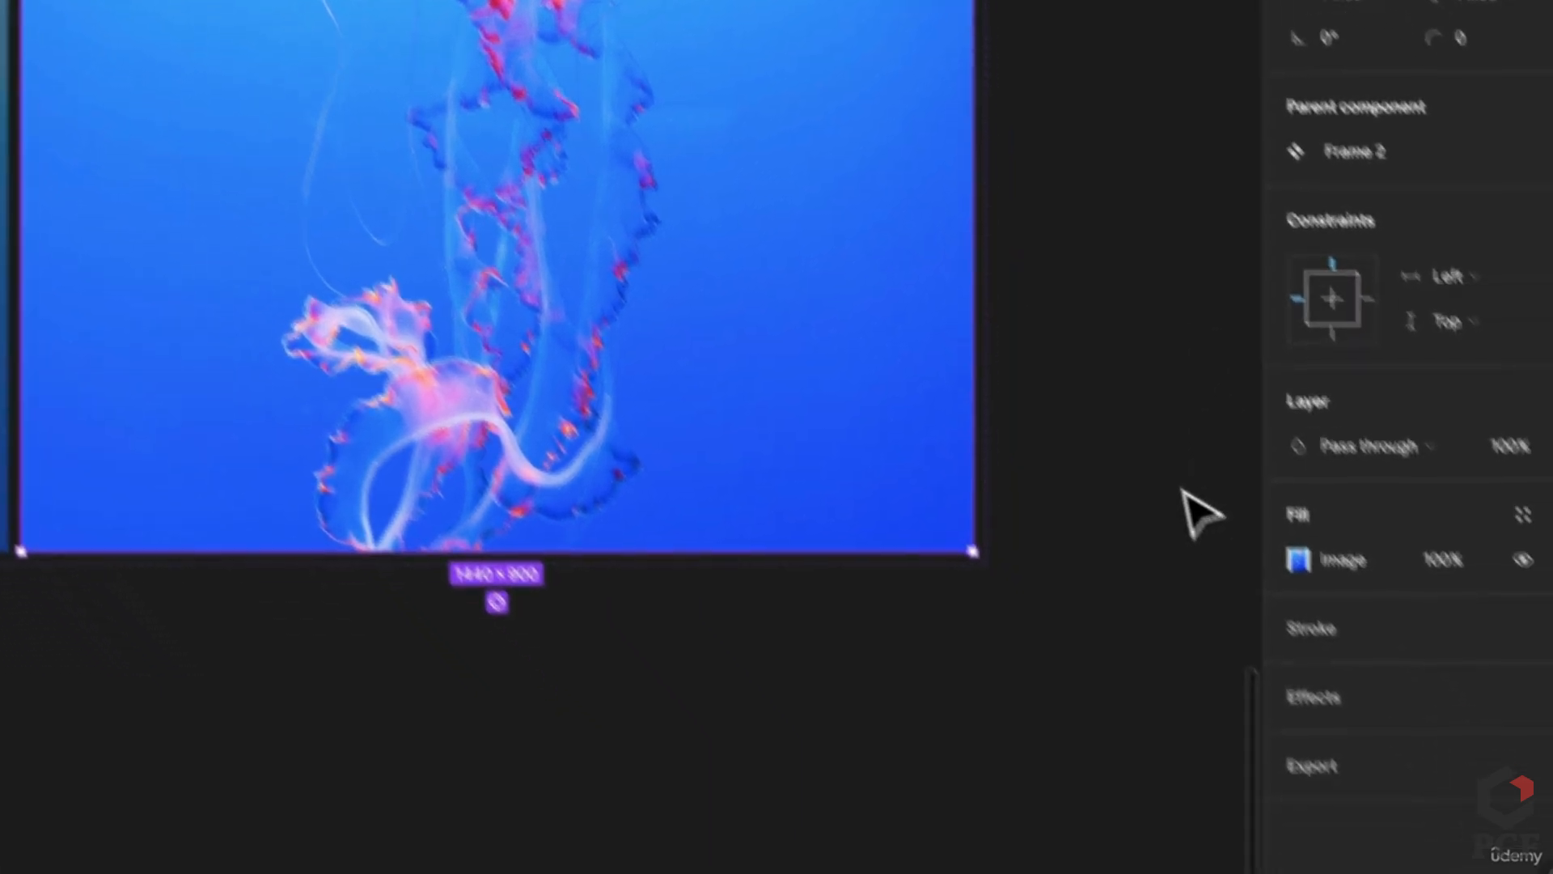
# Step: Crop the right jellyfish photo, shifting it down and enlarging it inside the frame
pyautogui.click(1401, 676)
pyautogui.click(923, 264)
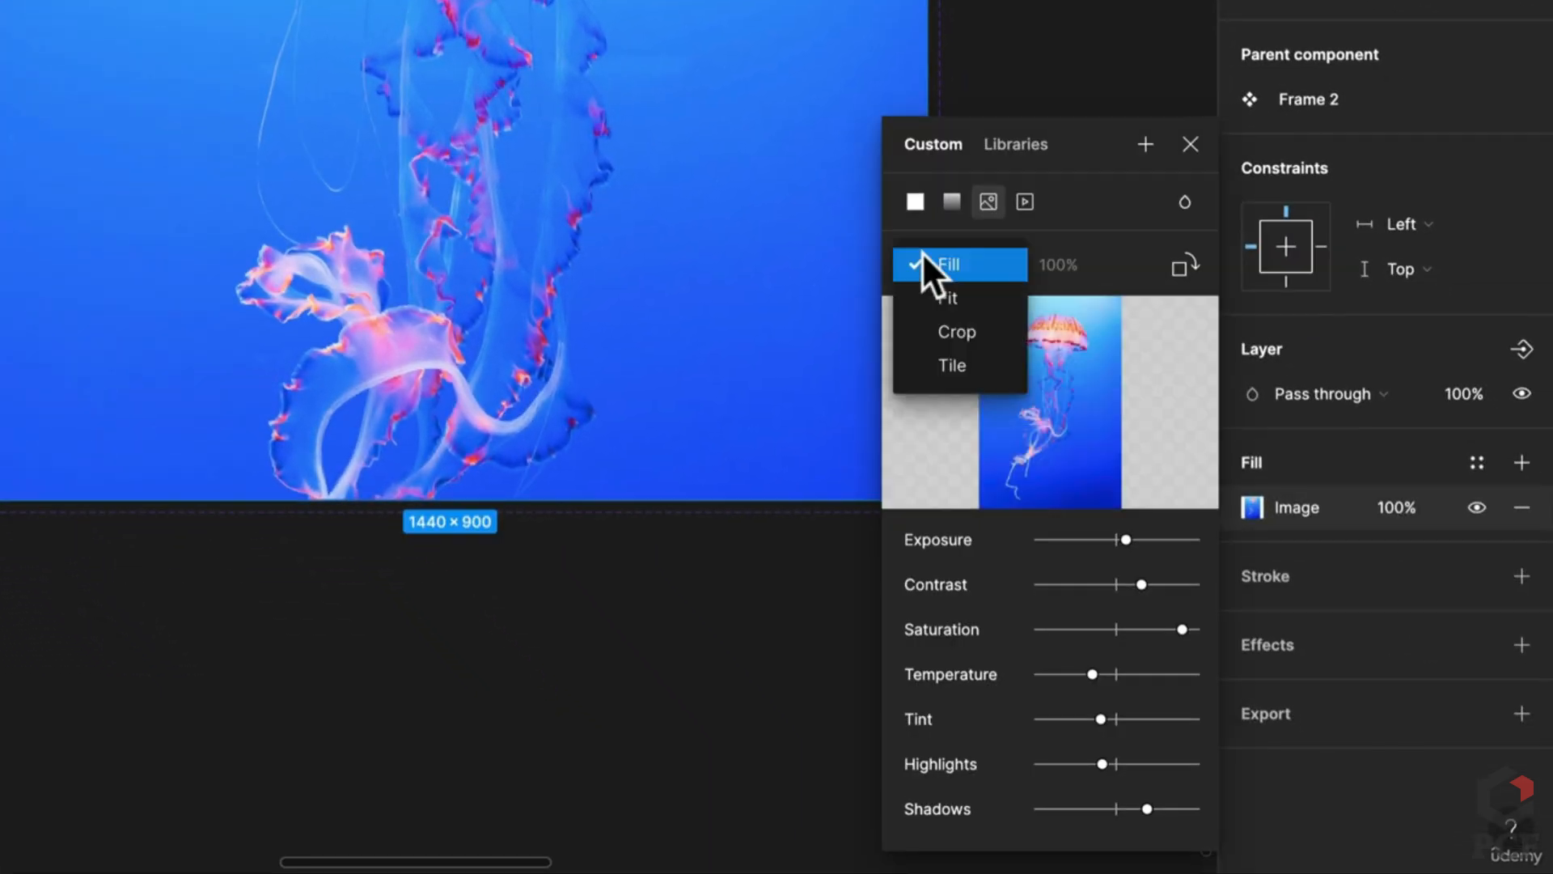
pyautogui.click(954, 337)
pyautogui.moveTo(591, 120); pyautogui.dragTo(583, 232)
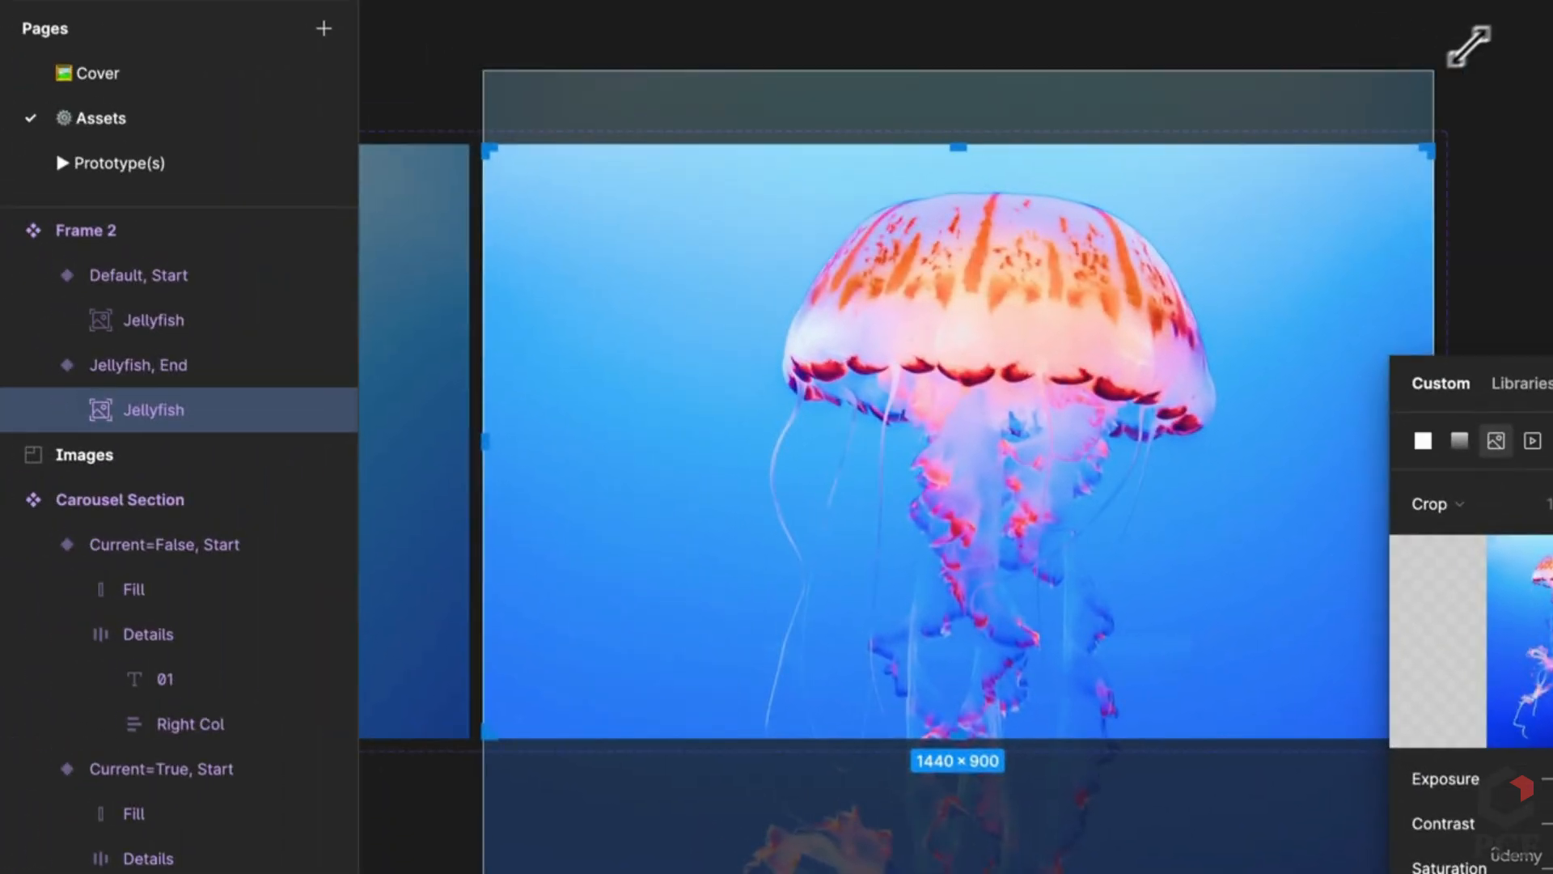
pyautogui.moveTo(1468, 46); pyautogui.dragTo(1517, 12)
pyautogui.scroll(-3, 1390, 293)
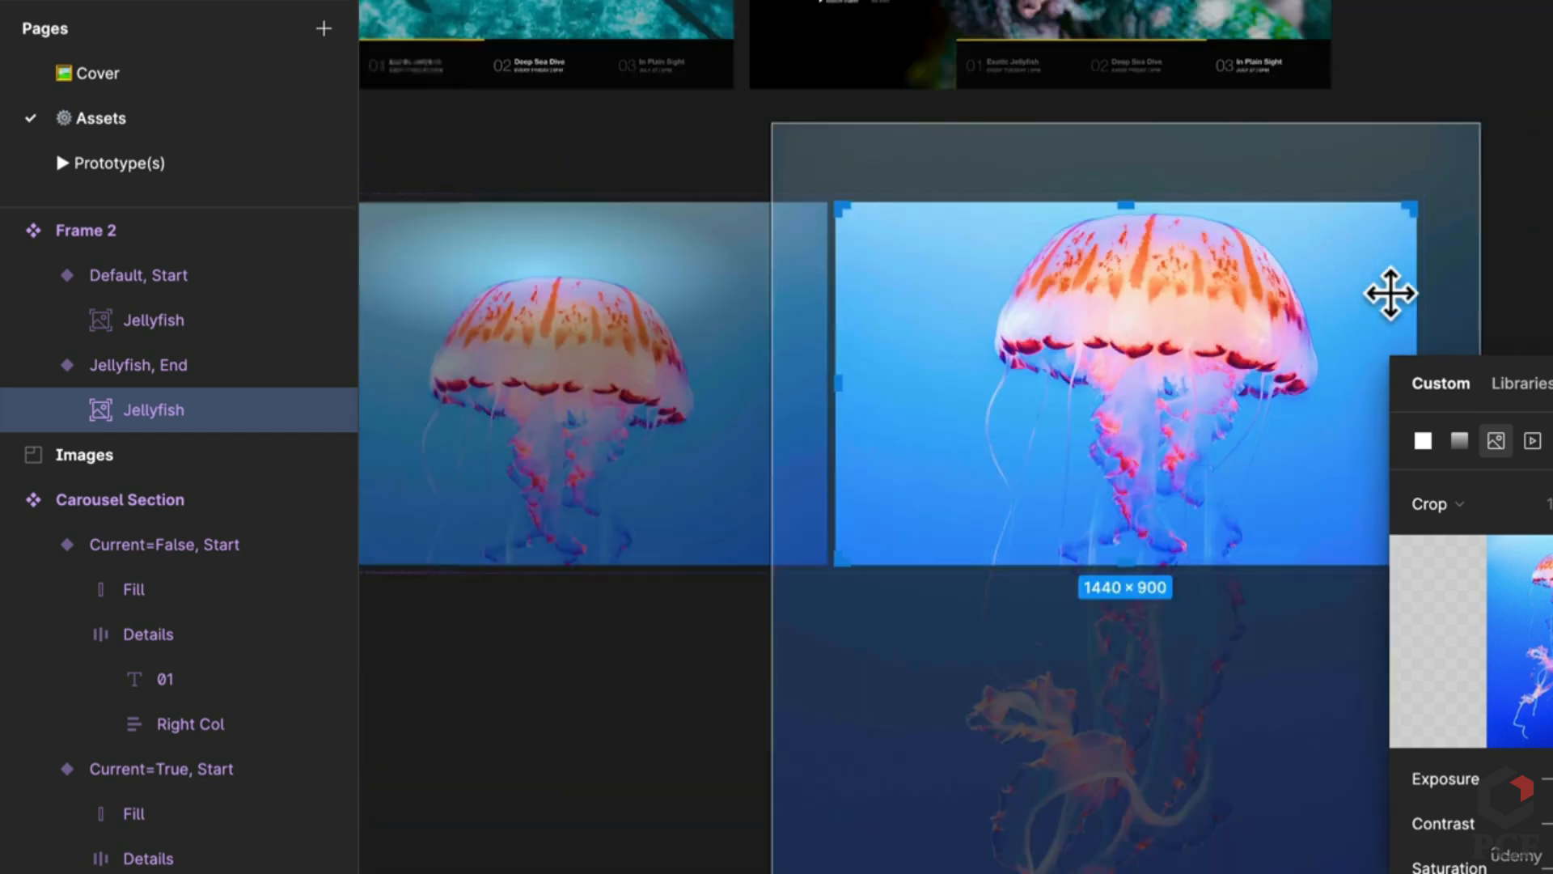
pyautogui.scroll(-1, 1390, 294)
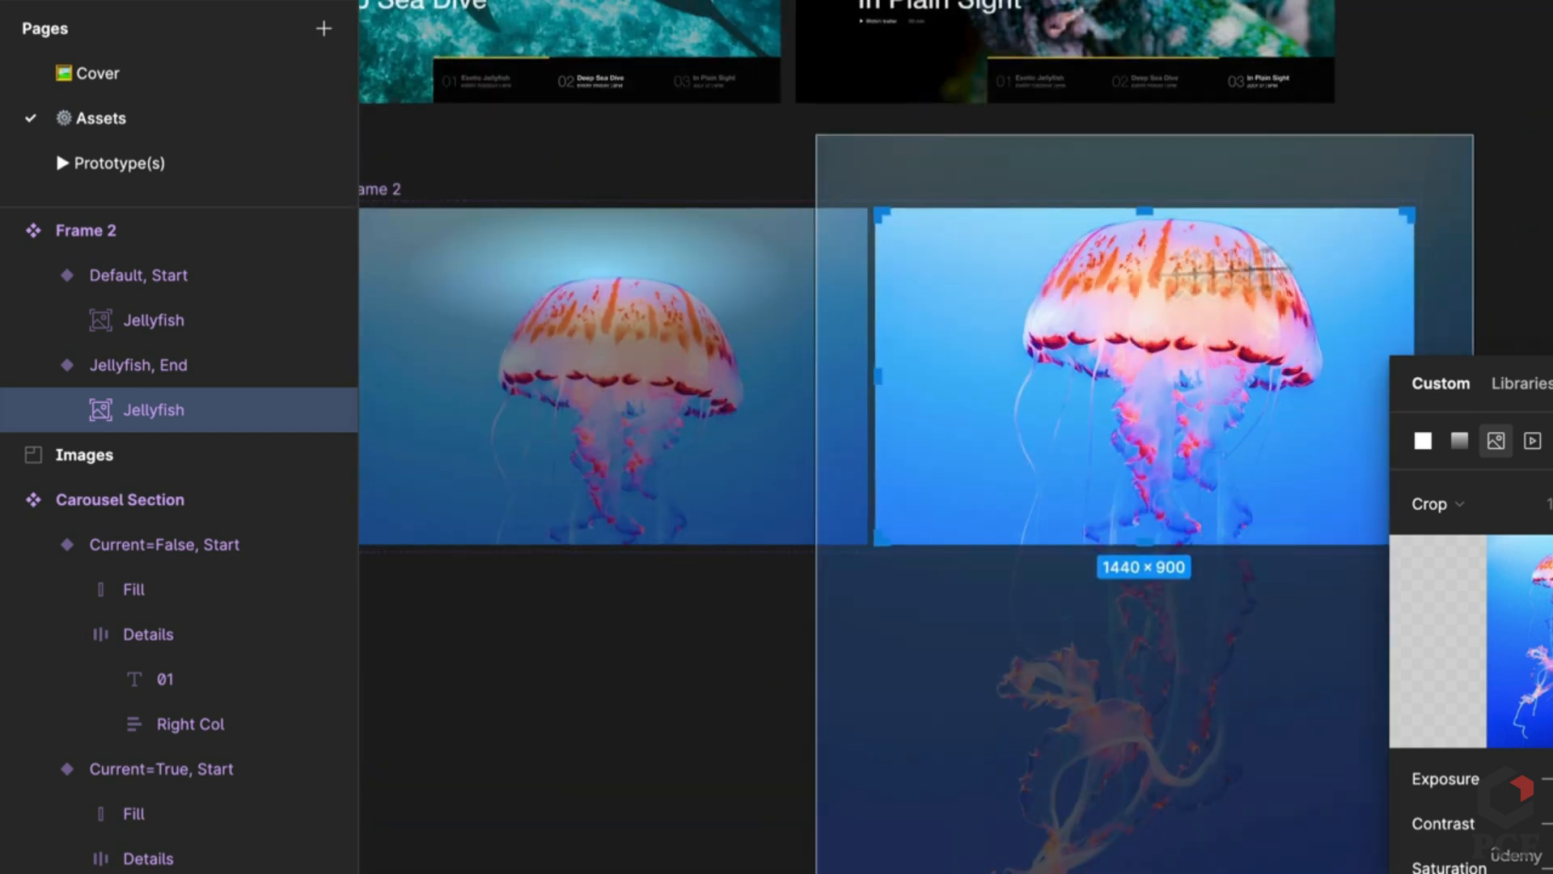
pyautogui.press('Escape')
pyautogui.click(627, 426)
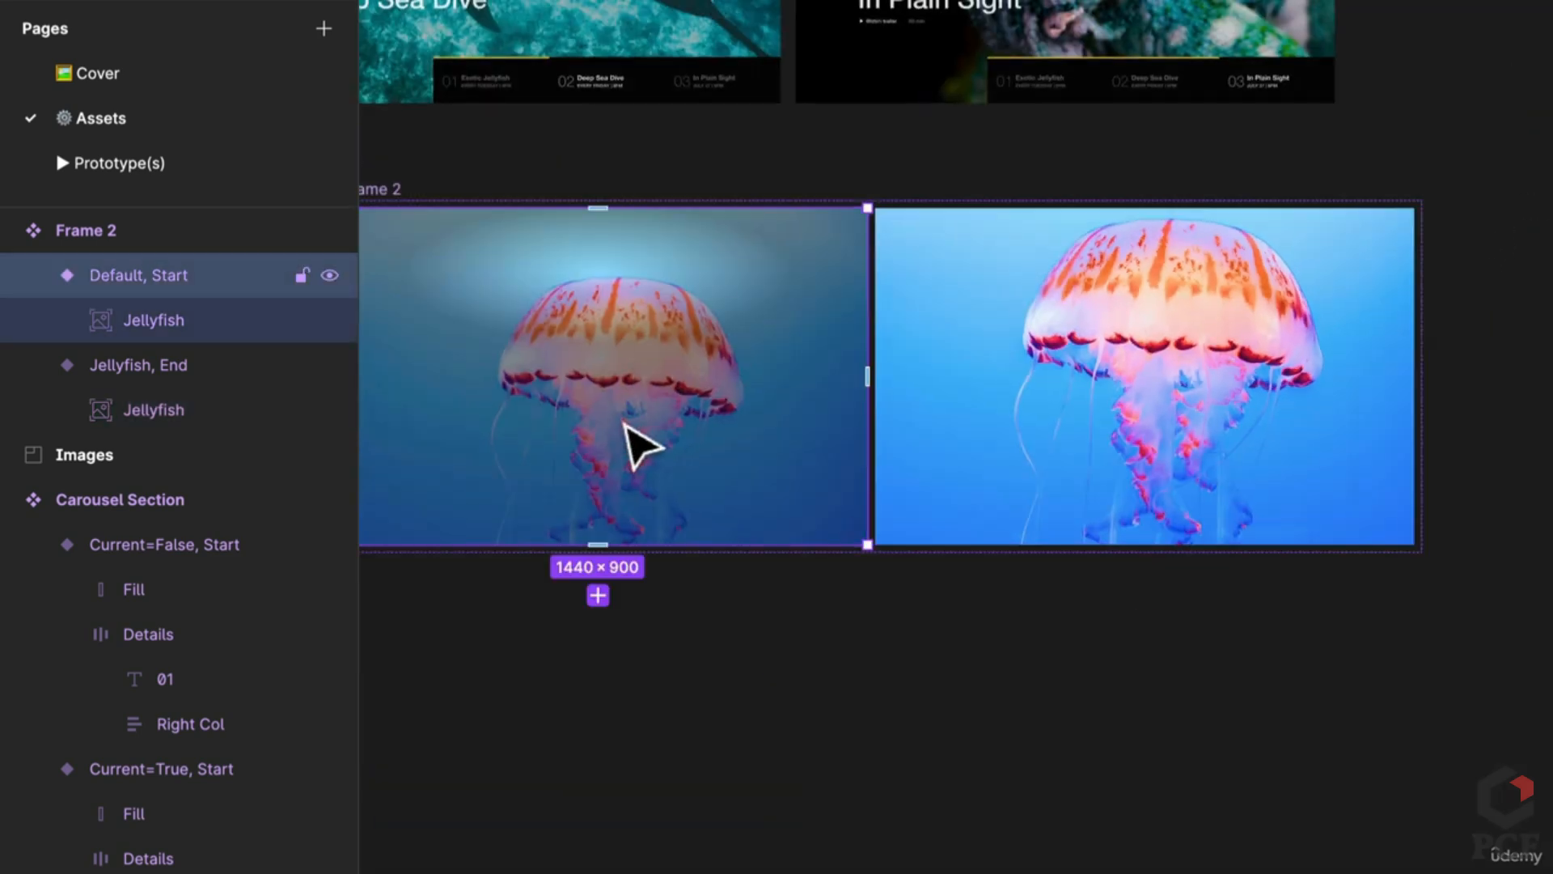
# Step: Reset the Default, Start jellyfish photo's exposure, highlights and shadows to neutral, then select its radial fill
pyautogui.click(627, 425)
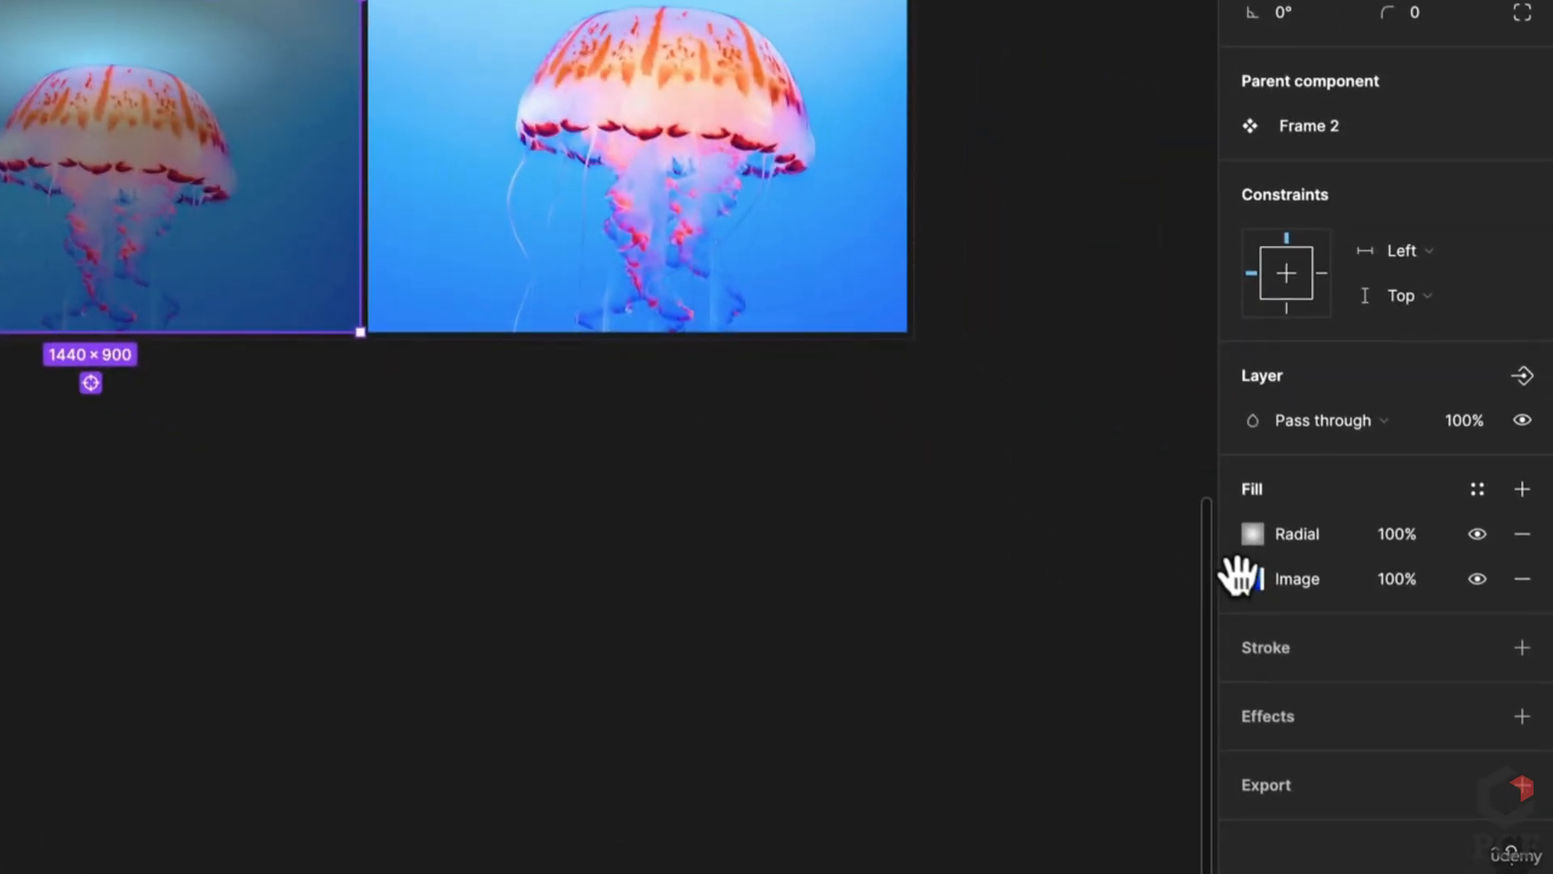
pyautogui.click(1254, 581)
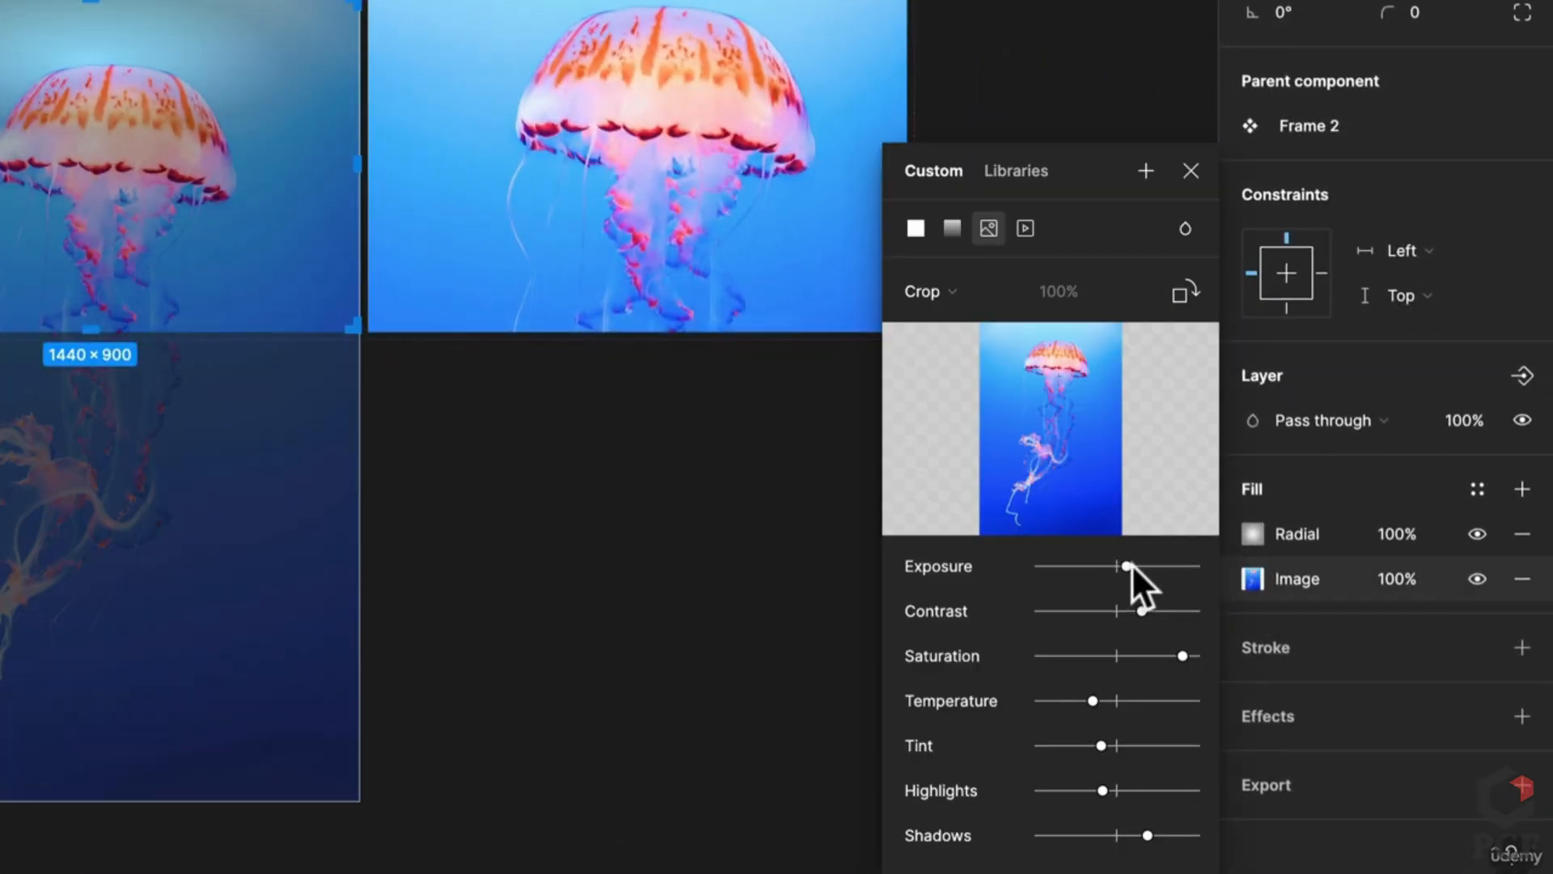
pyautogui.moveTo(1129, 566); pyautogui.dragTo(1118, 565)
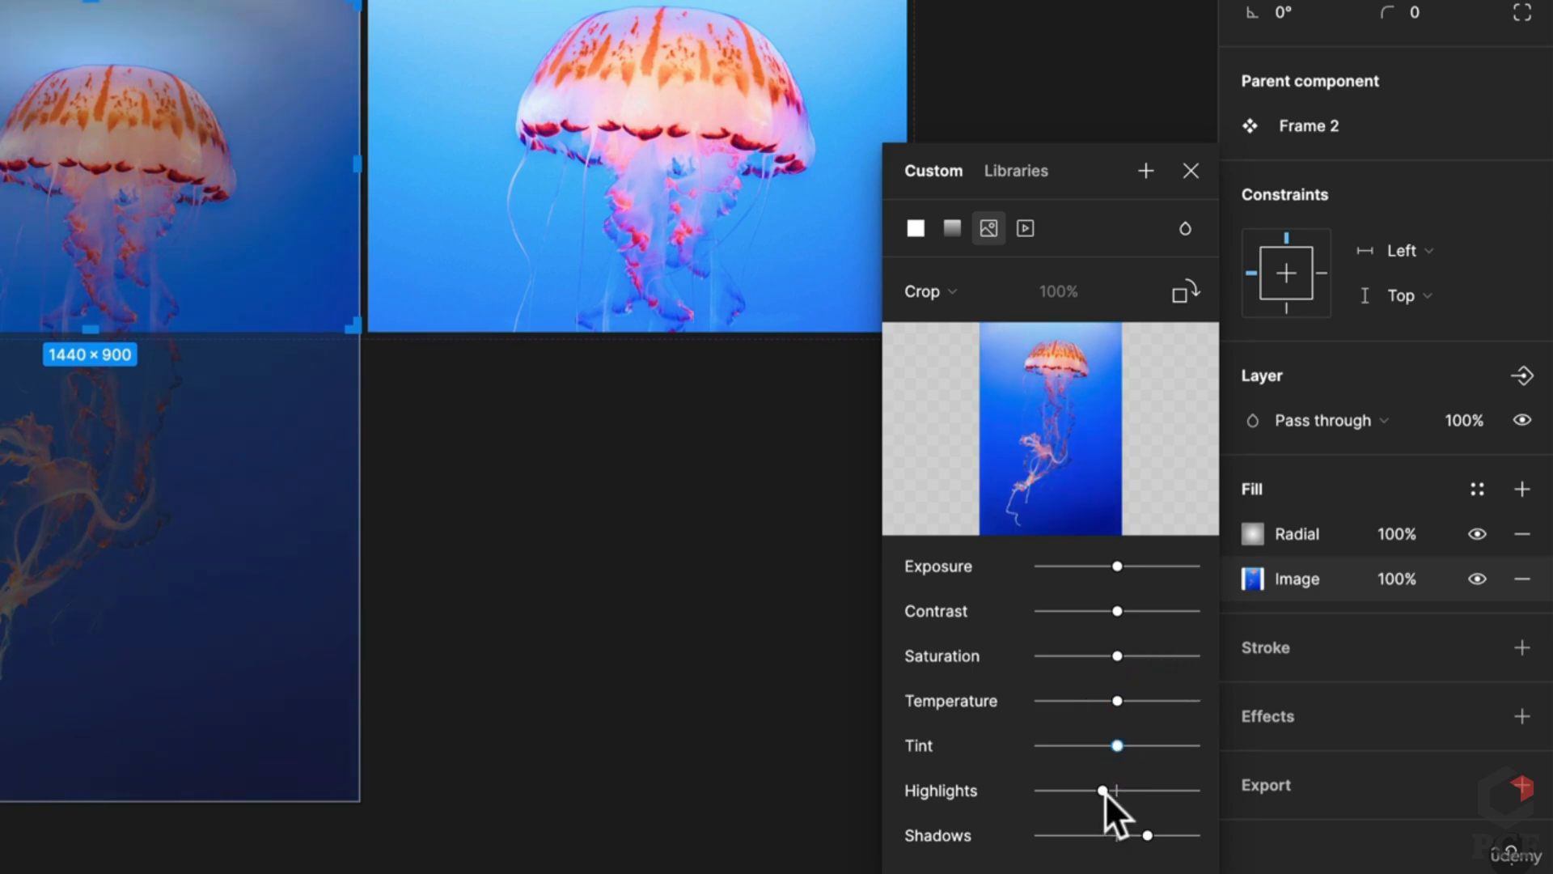
pyautogui.moveTo(1105, 791); pyautogui.dragTo(1135, 835)
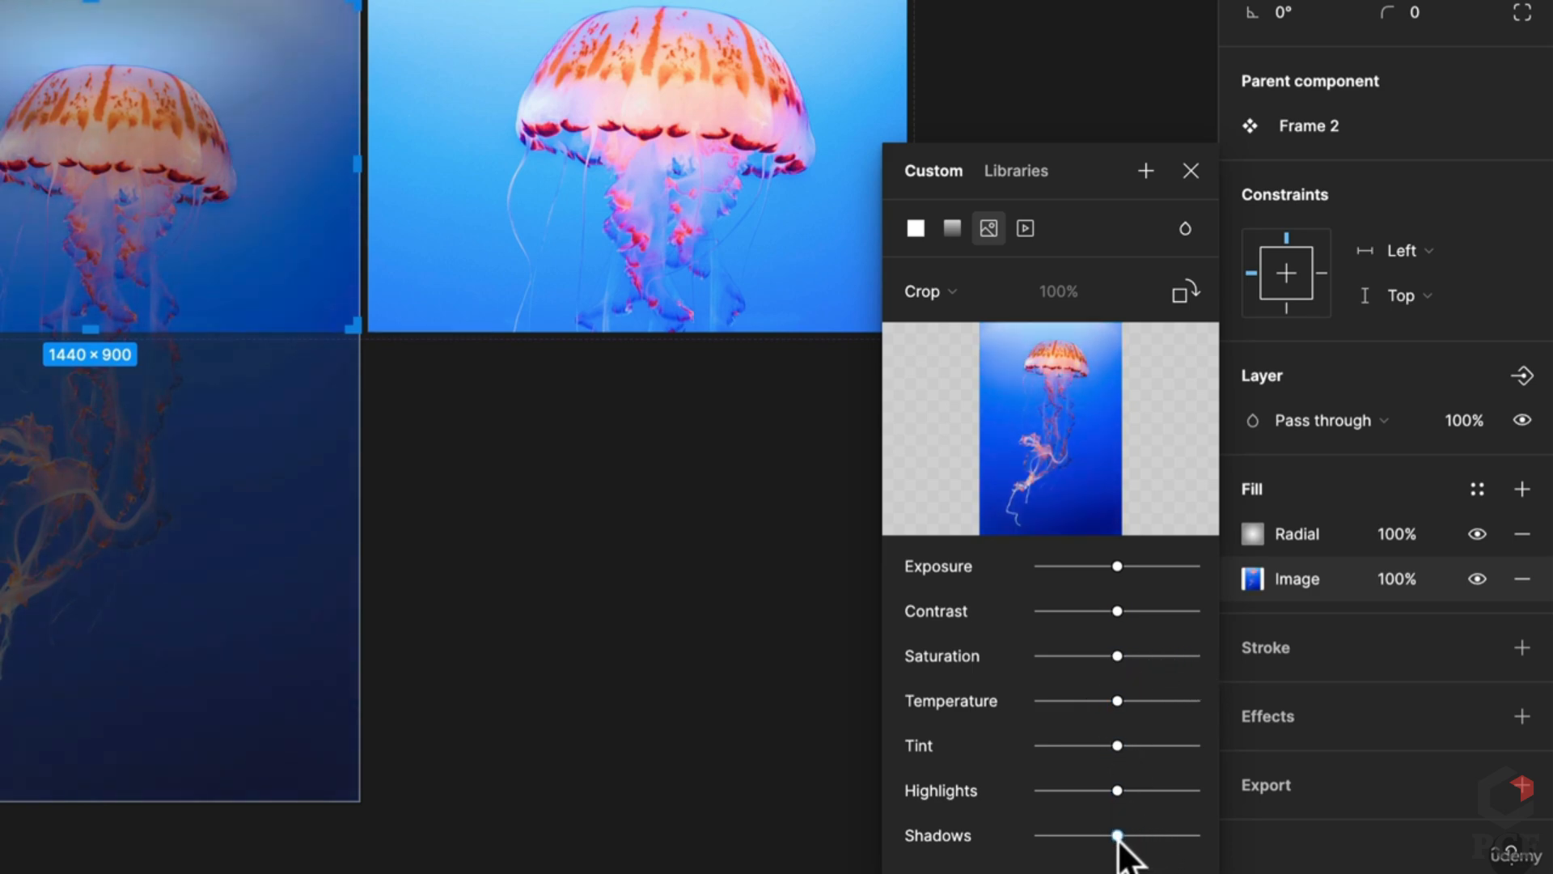
pyautogui.scroll(5, 35, 278)
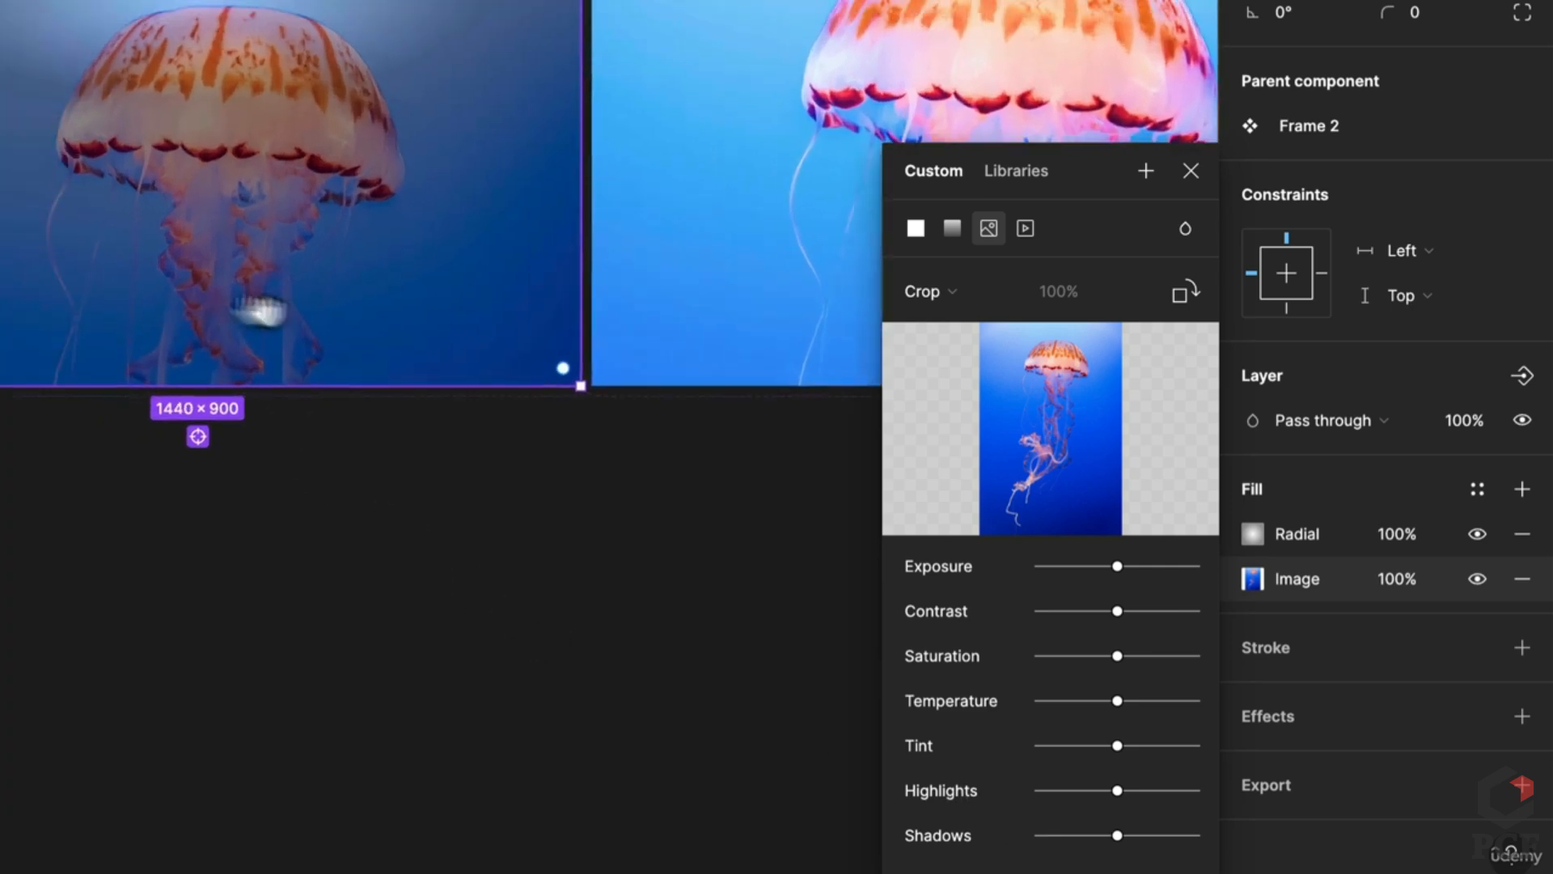
pyautogui.hscroll(-3, 347, 337)
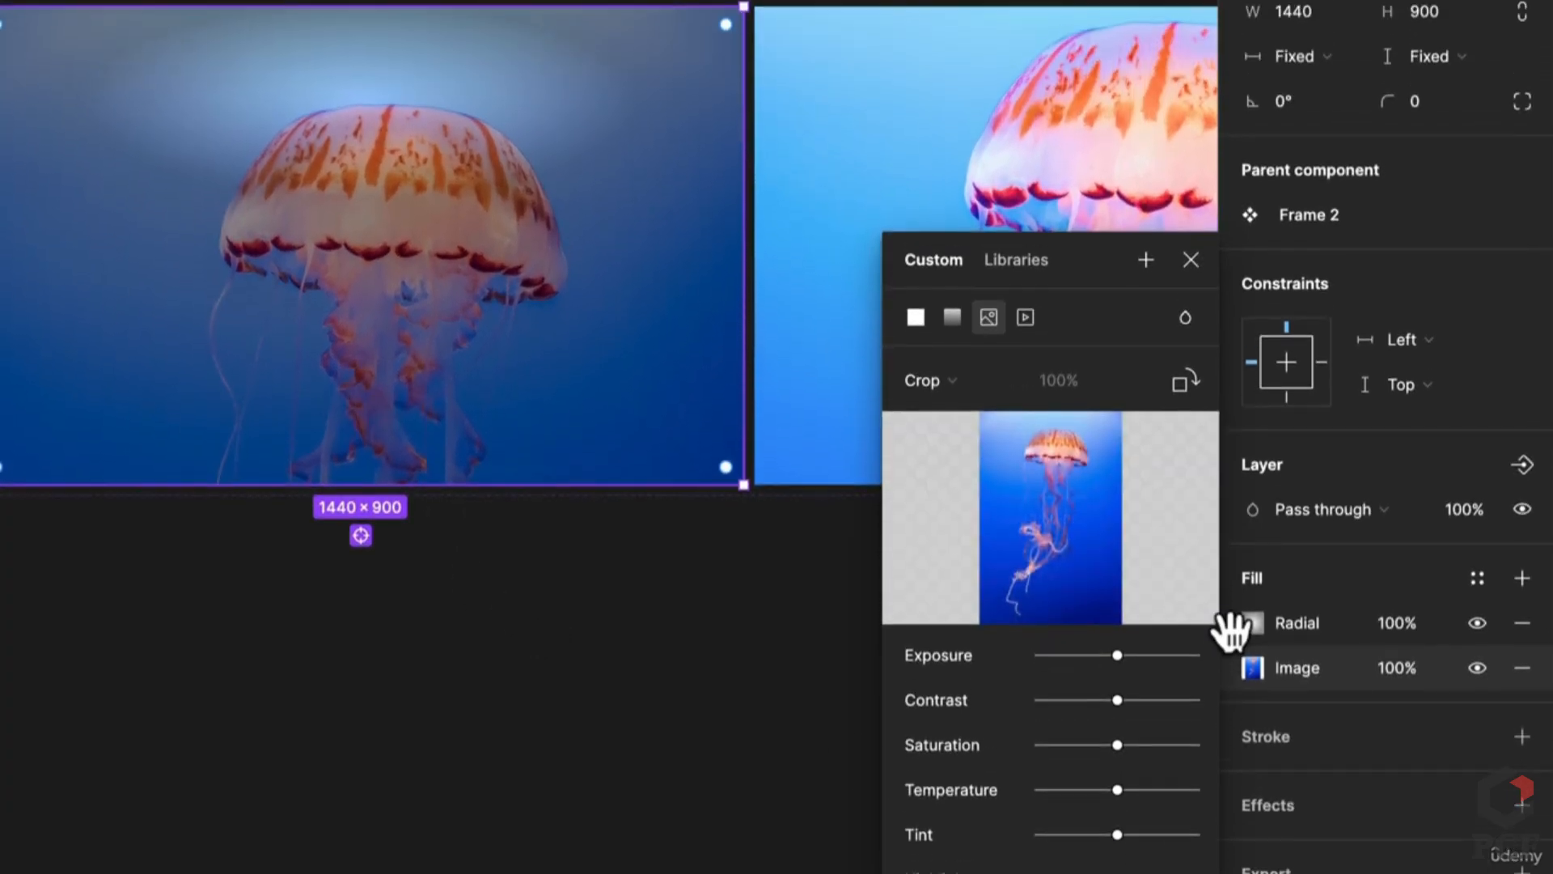
pyautogui.click(1249, 535)
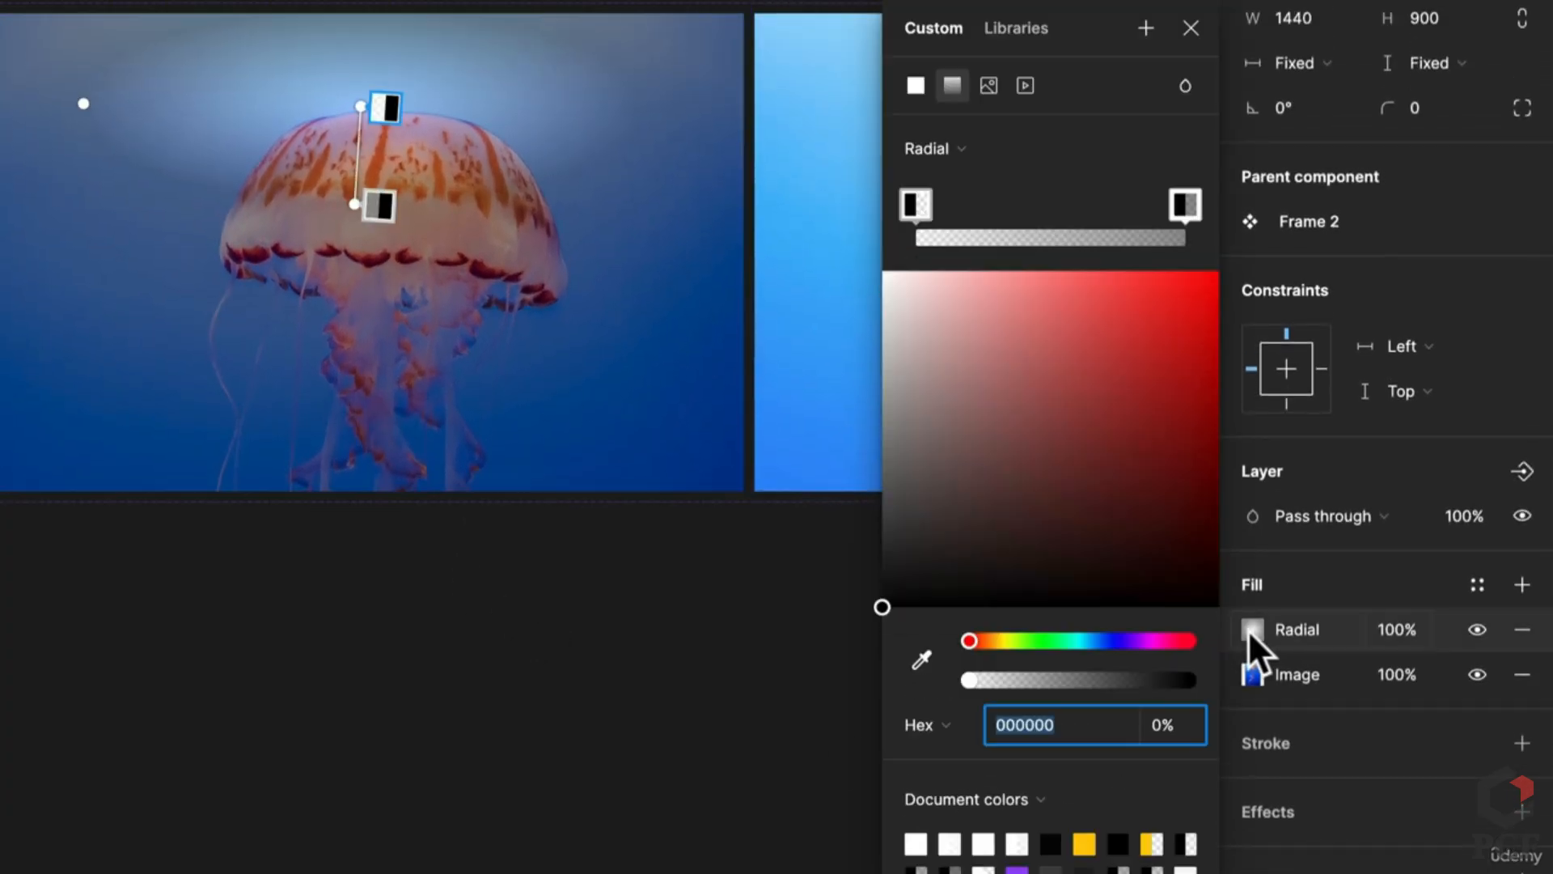
# Step: Center and resize the radial gradient around the jellyfish, and set its black stop to 27% opacity
pyautogui.moveTo(356, 199); pyautogui.dragTo(361, 467)
pyautogui.moveTo(361, 106); pyautogui.dragTo(370, 235)
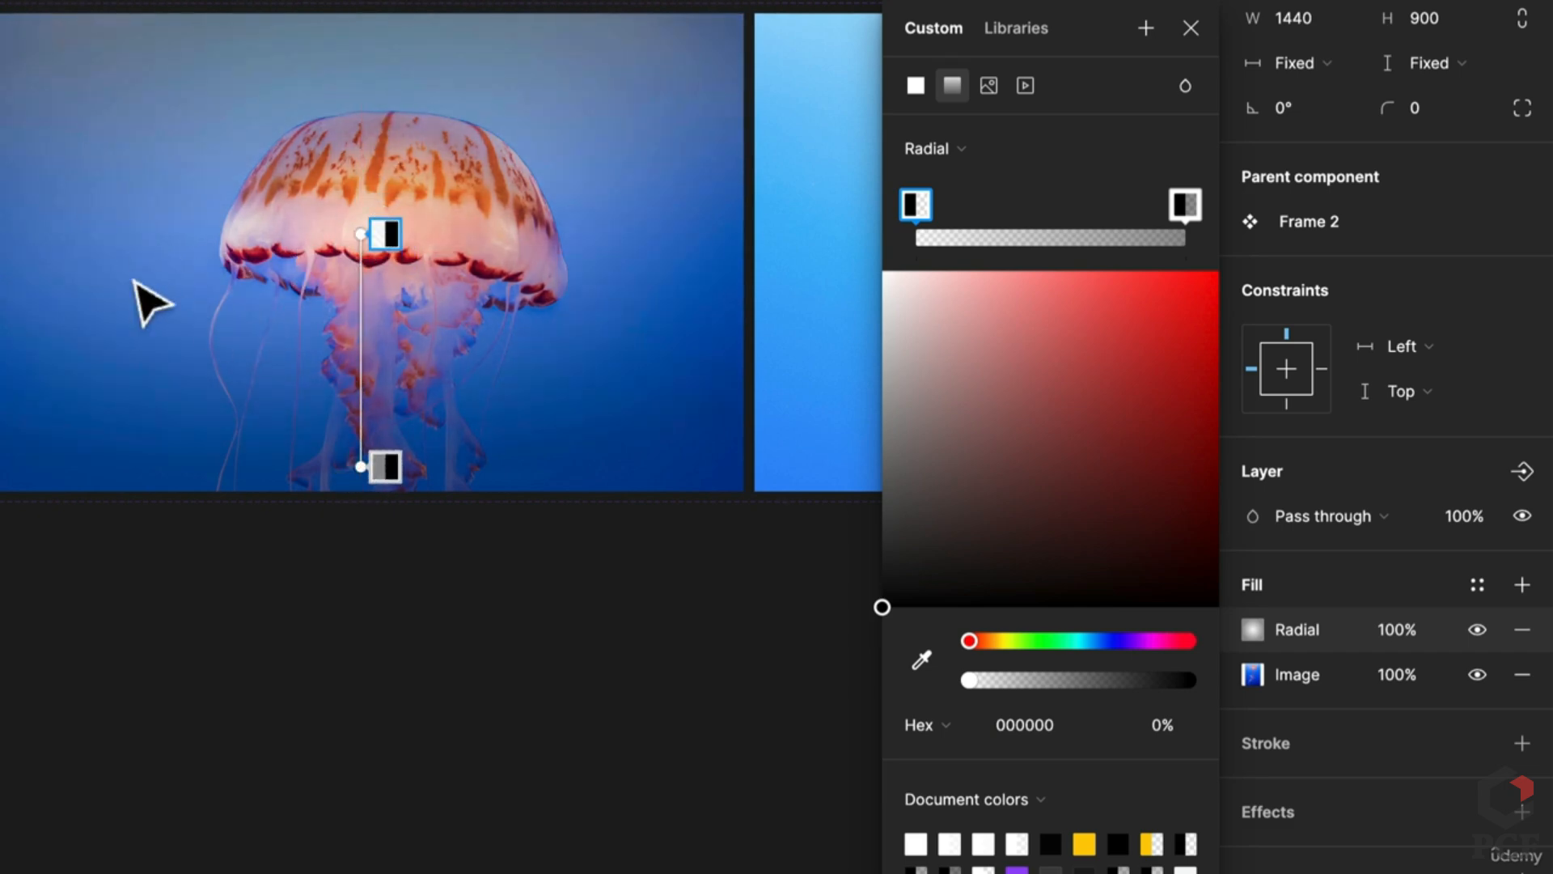
pyautogui.scroll(-3, 170, 295)
pyautogui.moveTo(17, 278); pyautogui.dragTo(115, 276)
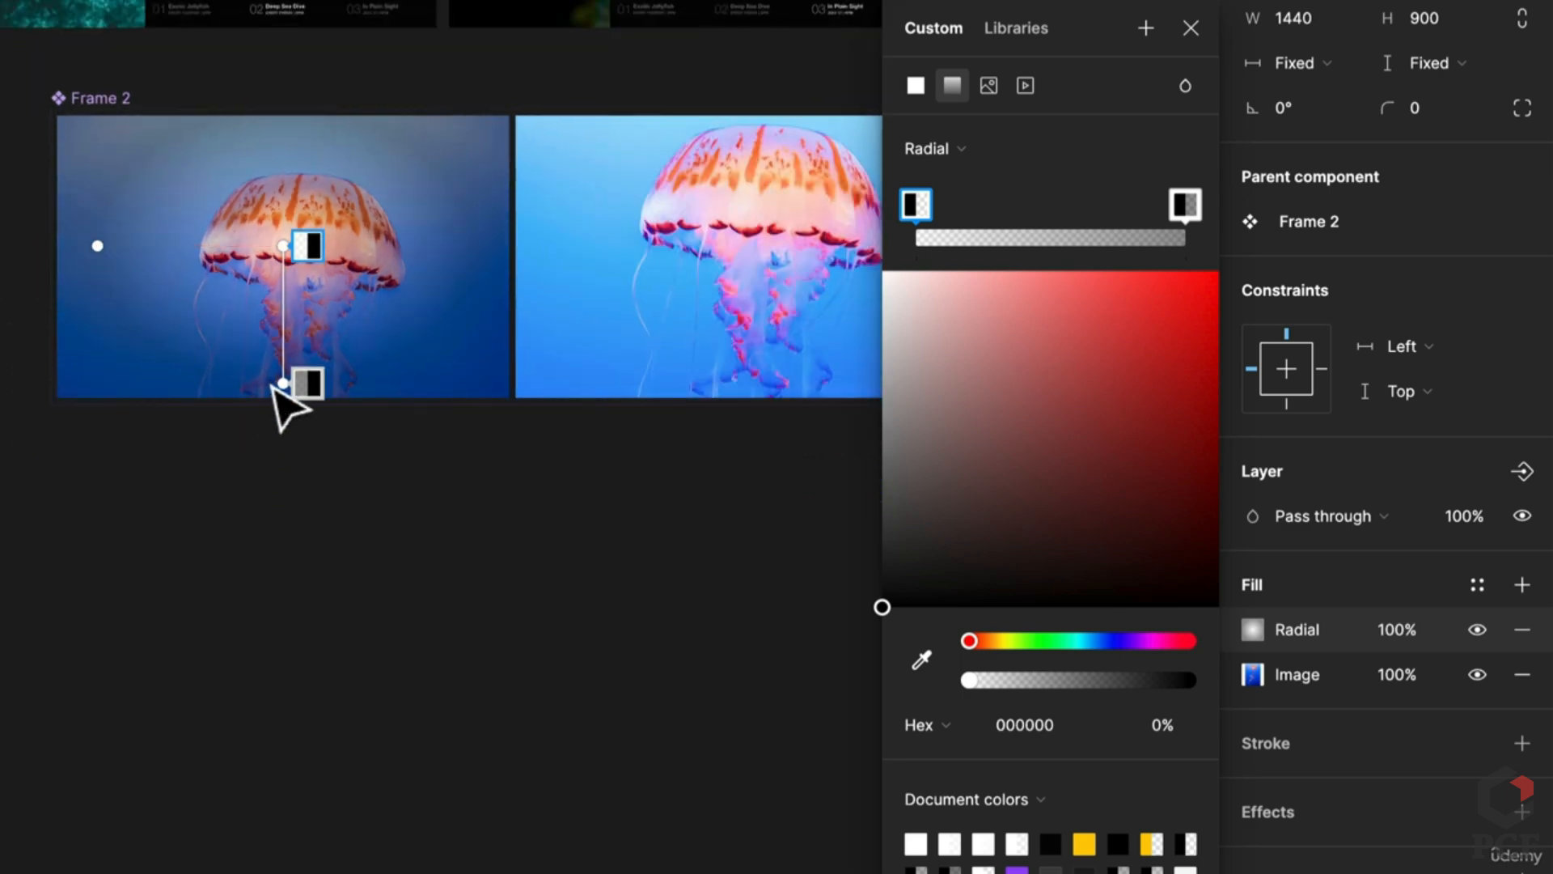
pyautogui.moveTo(284, 390)
pyautogui.mouseDown()
pyautogui.moveTo(277, 424)
pyautogui.moveTo(280, 407)
pyautogui.mouseUp()
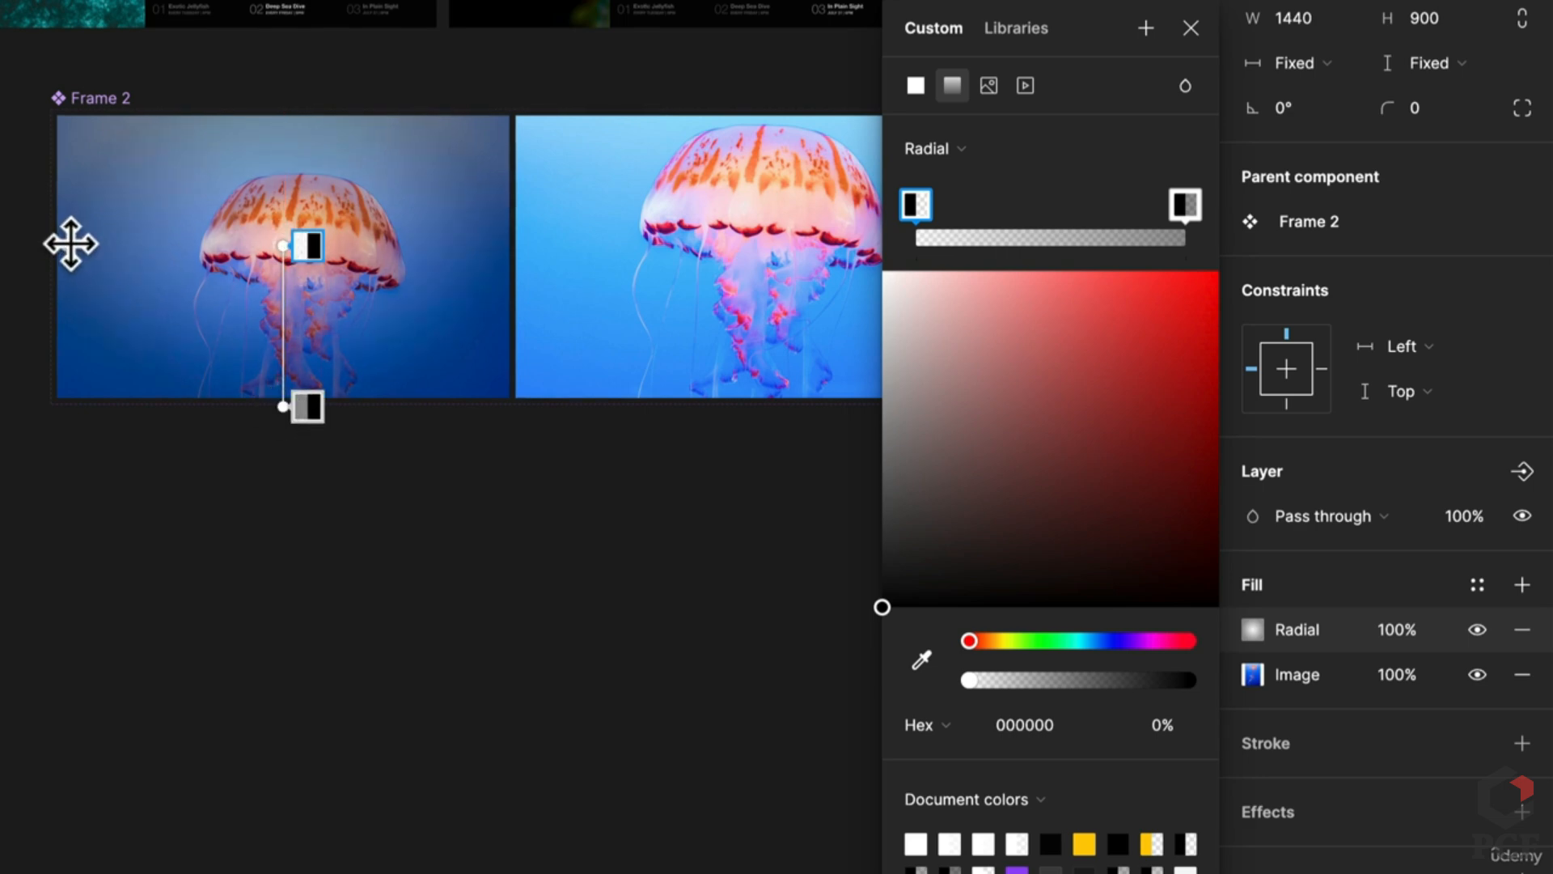
pyautogui.moveTo(66, 245); pyautogui.dragTo(83, 245)
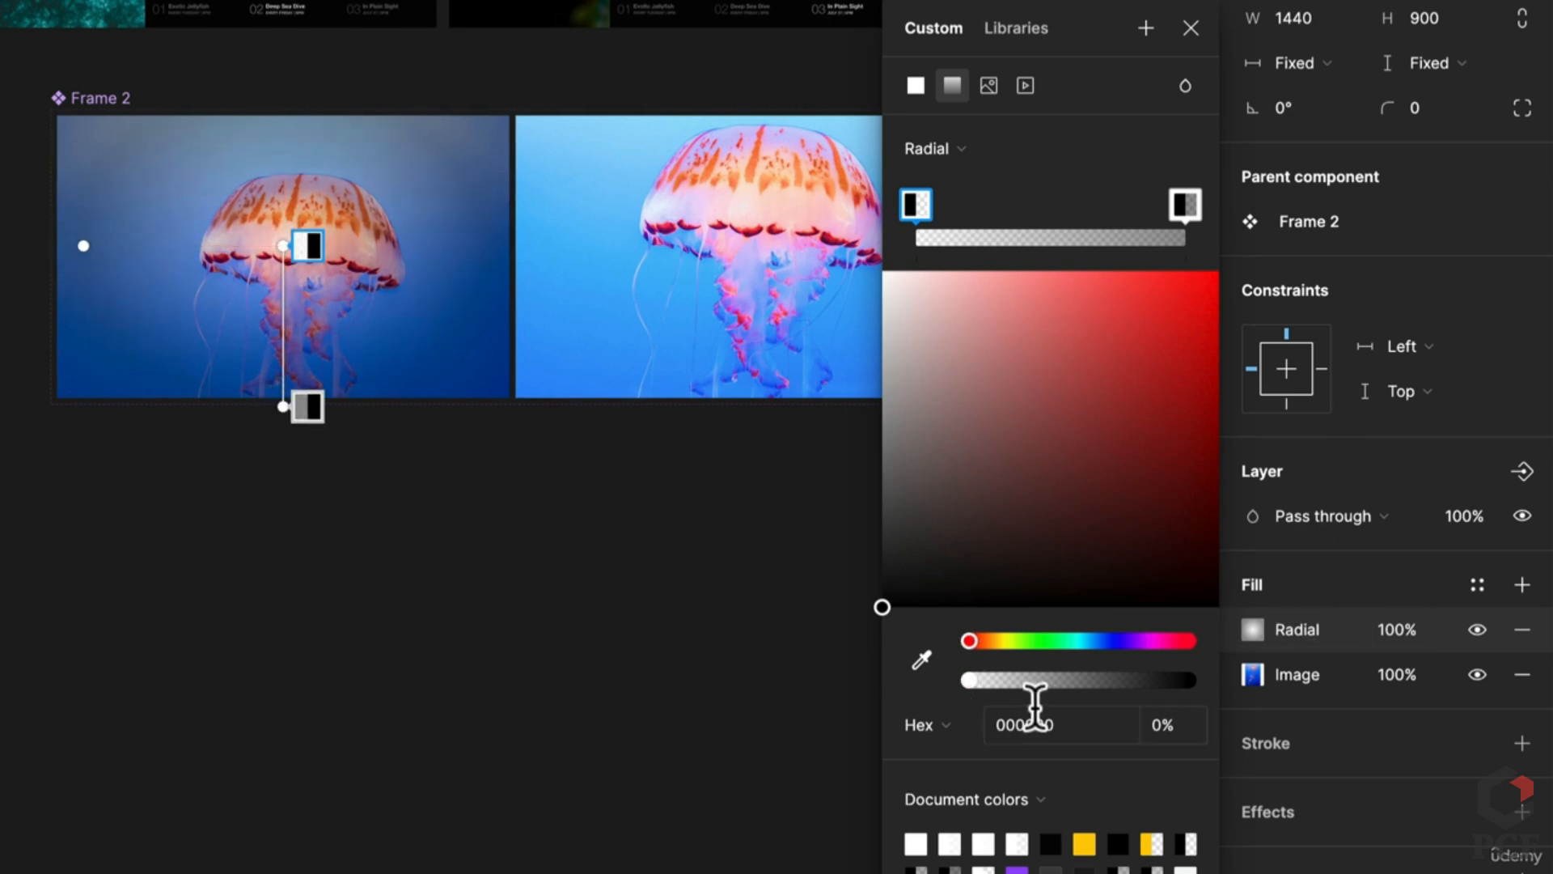
pyautogui.moveTo(970, 680); pyautogui.dragTo(1028, 679)
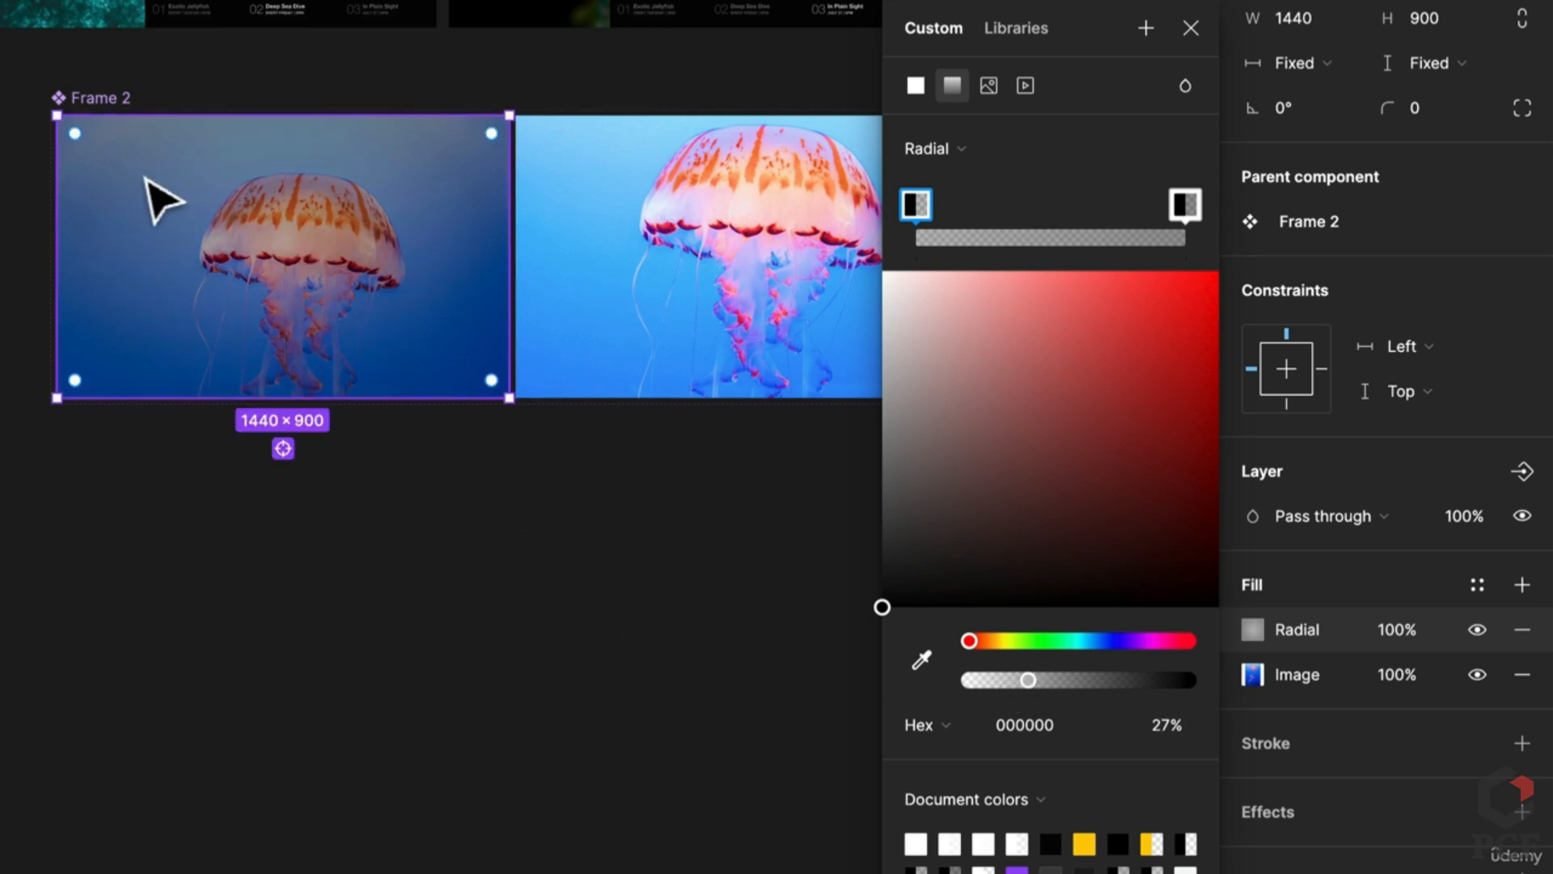
pyautogui.scroll(3, 156, 197)
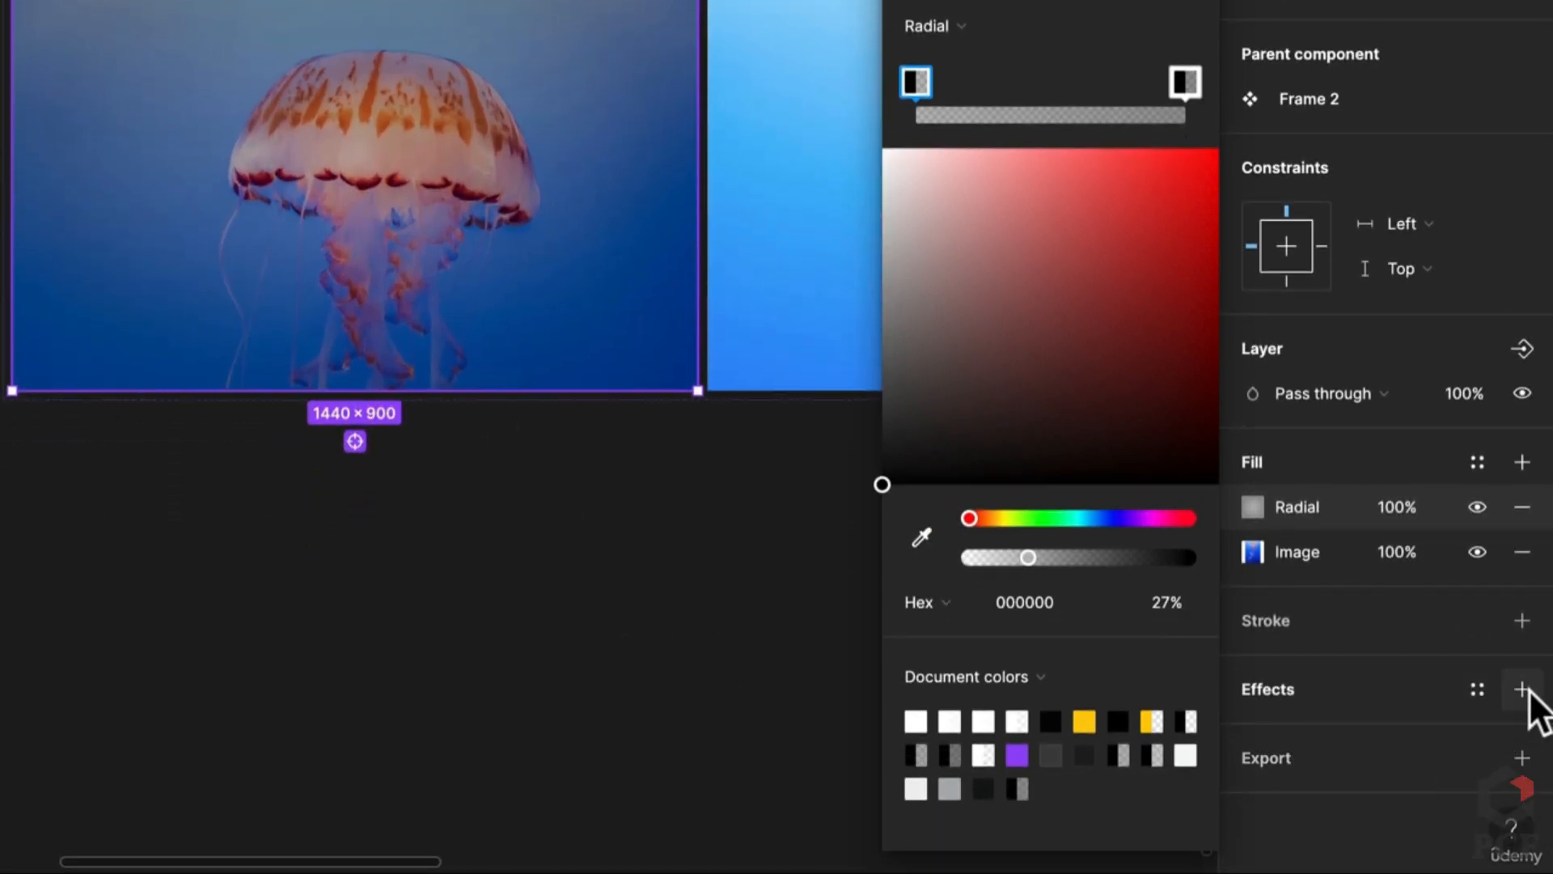
# Step: Add a Layer blur effect with blur 20 to the Default jellyfish image
pyautogui.click(1521, 689)
pyautogui.click(1255, 734)
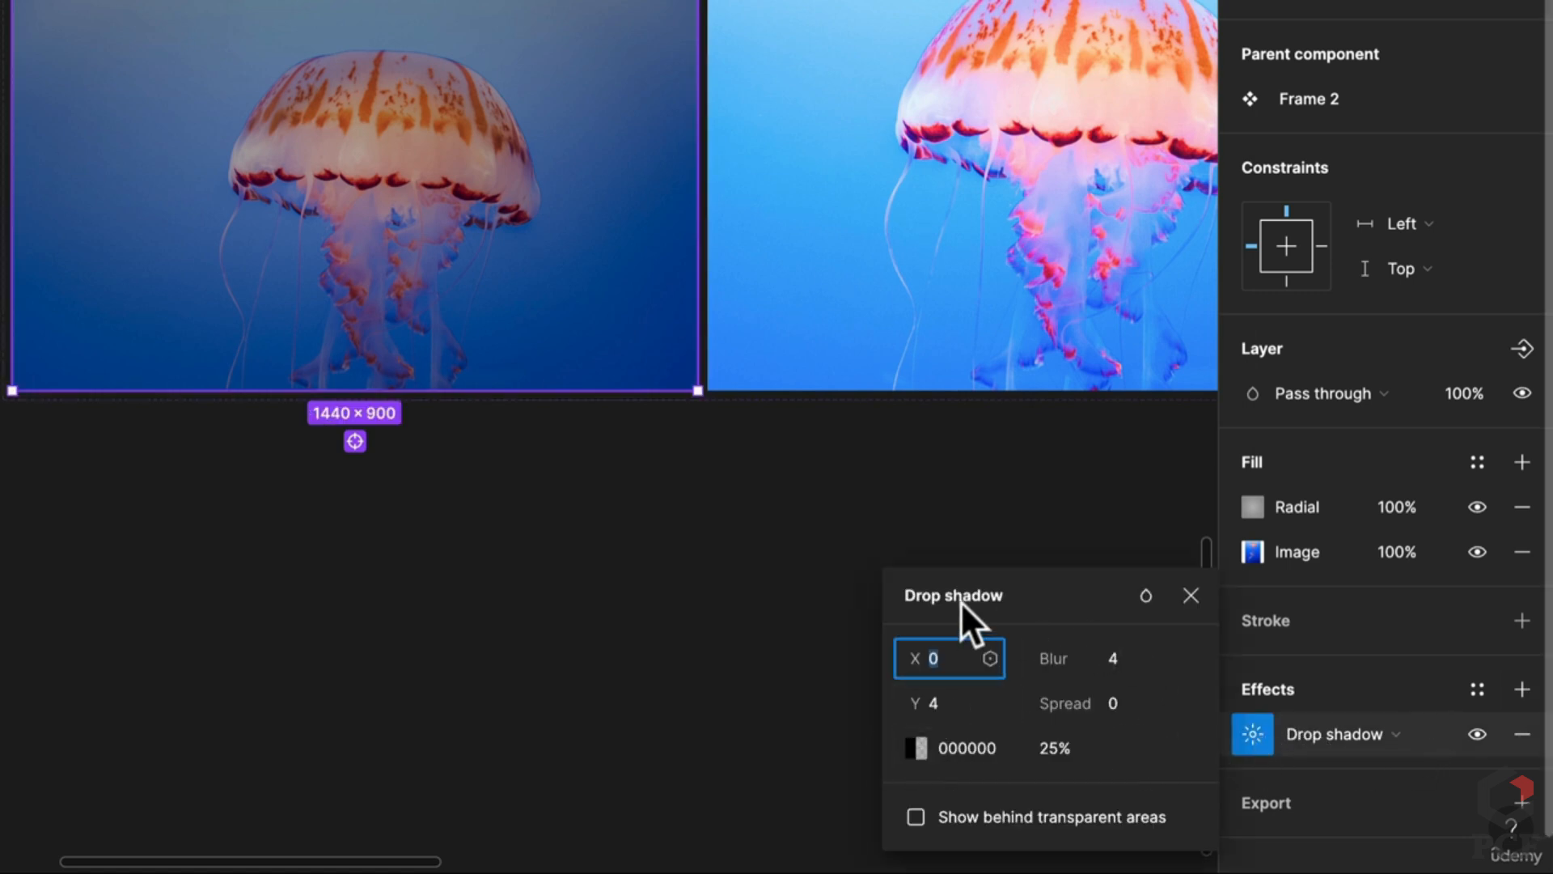
pyautogui.click(1366, 736)
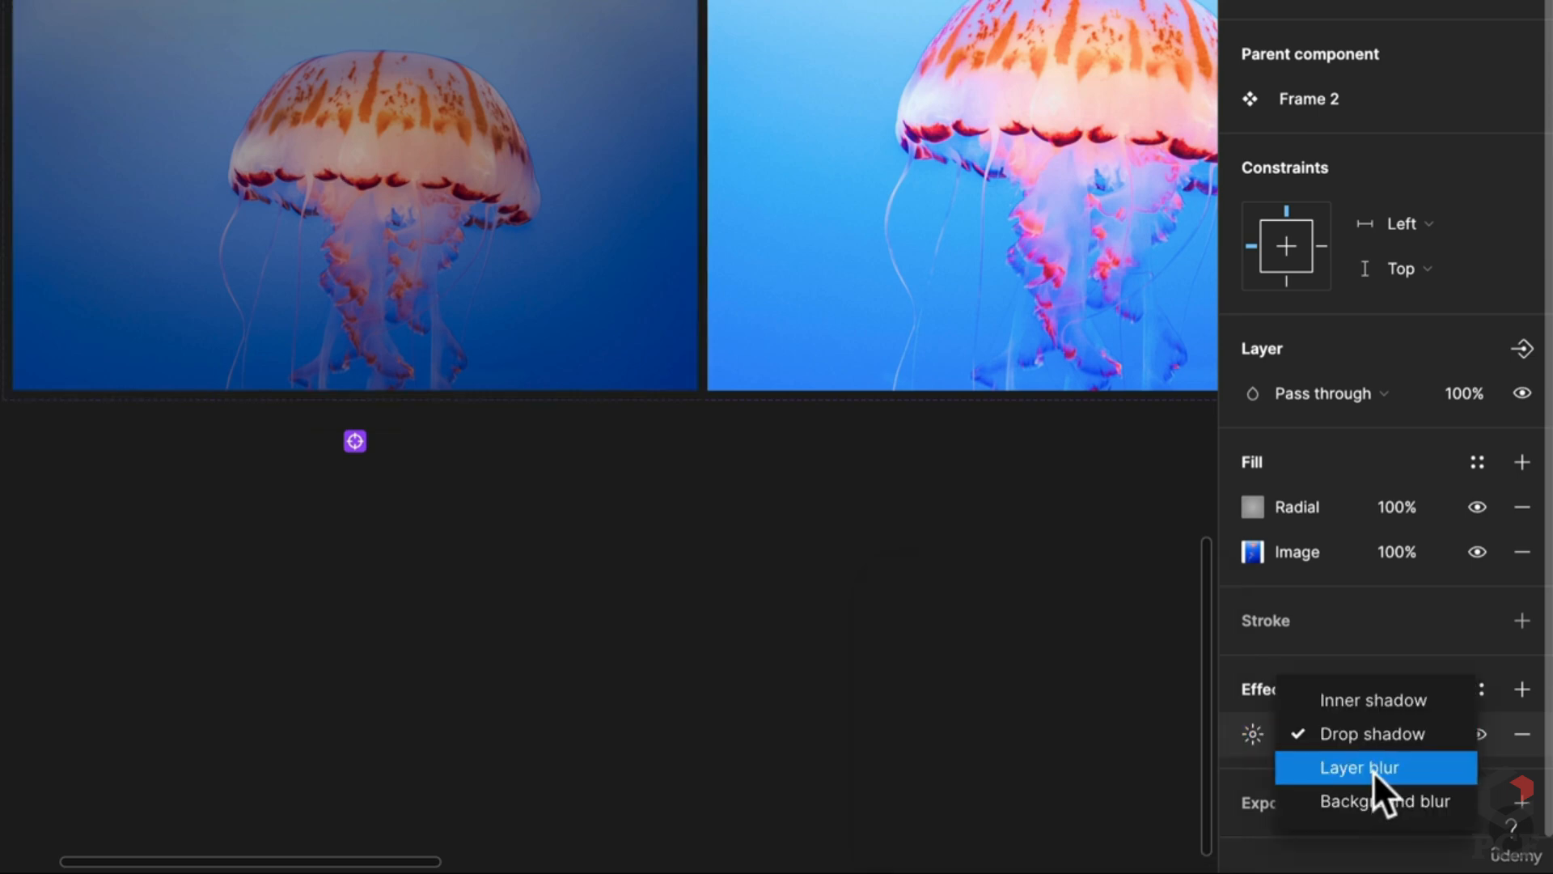
pyautogui.click(1374, 768)
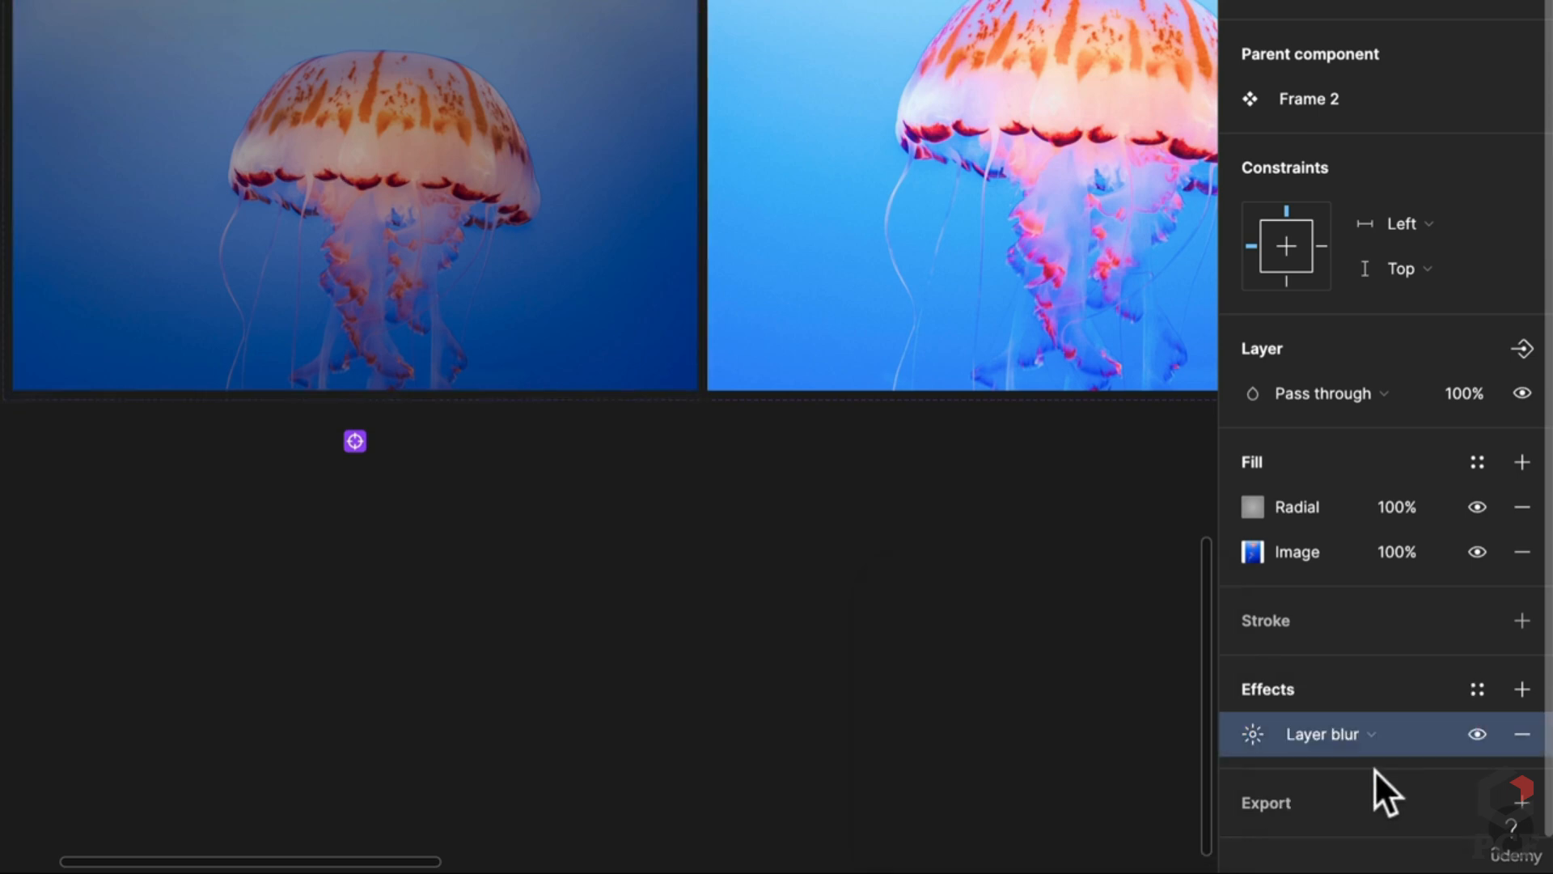
pyautogui.click(1253, 746)
pyautogui.click(950, 794)
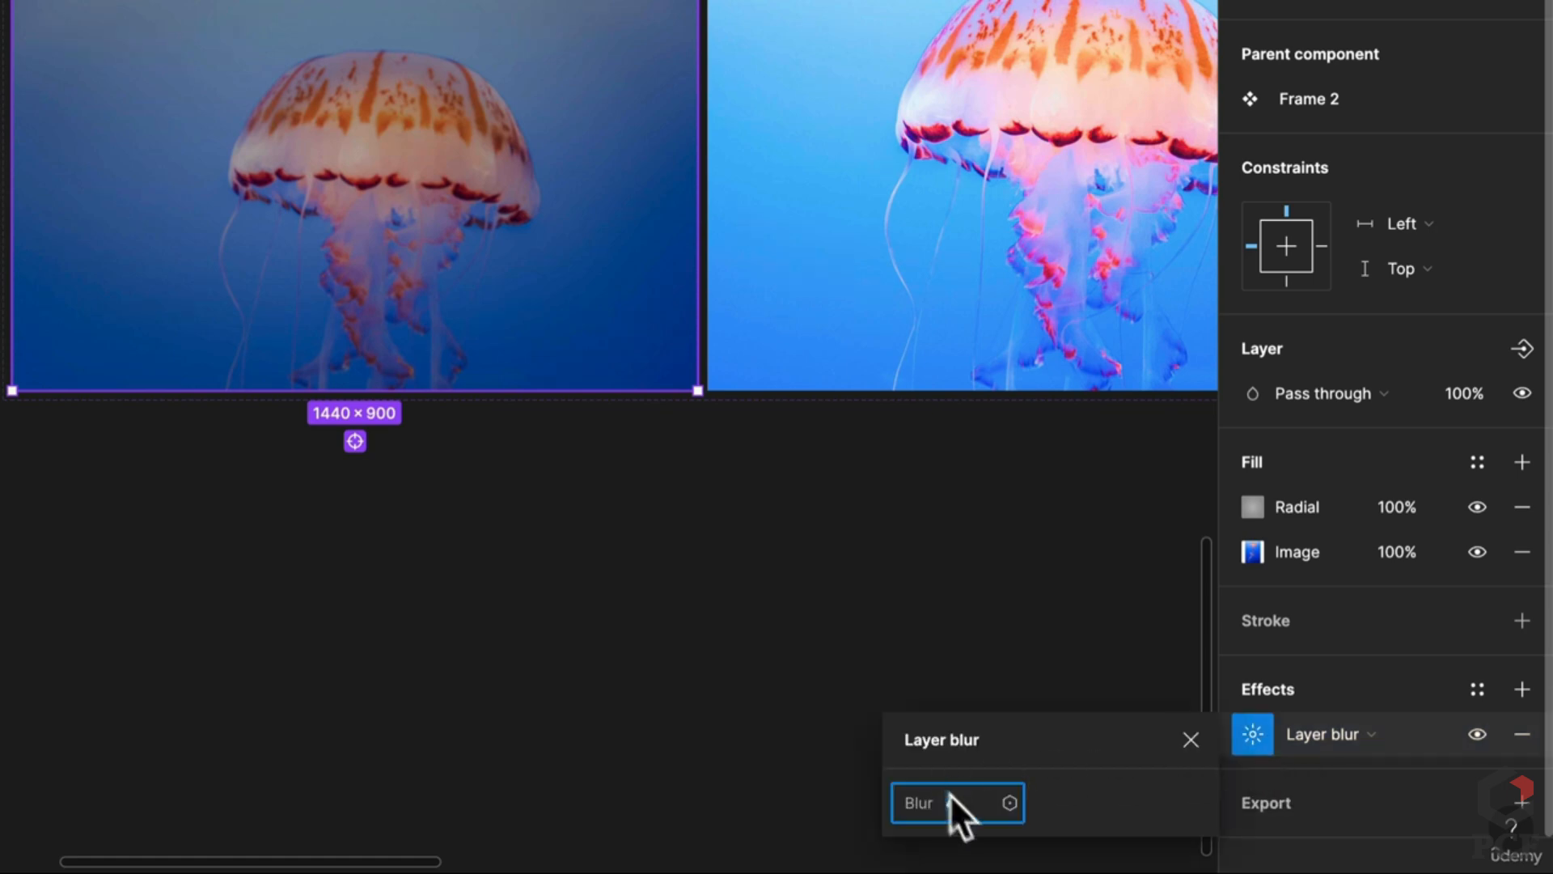
pyautogui.write('20')
pyautogui.press('Return')
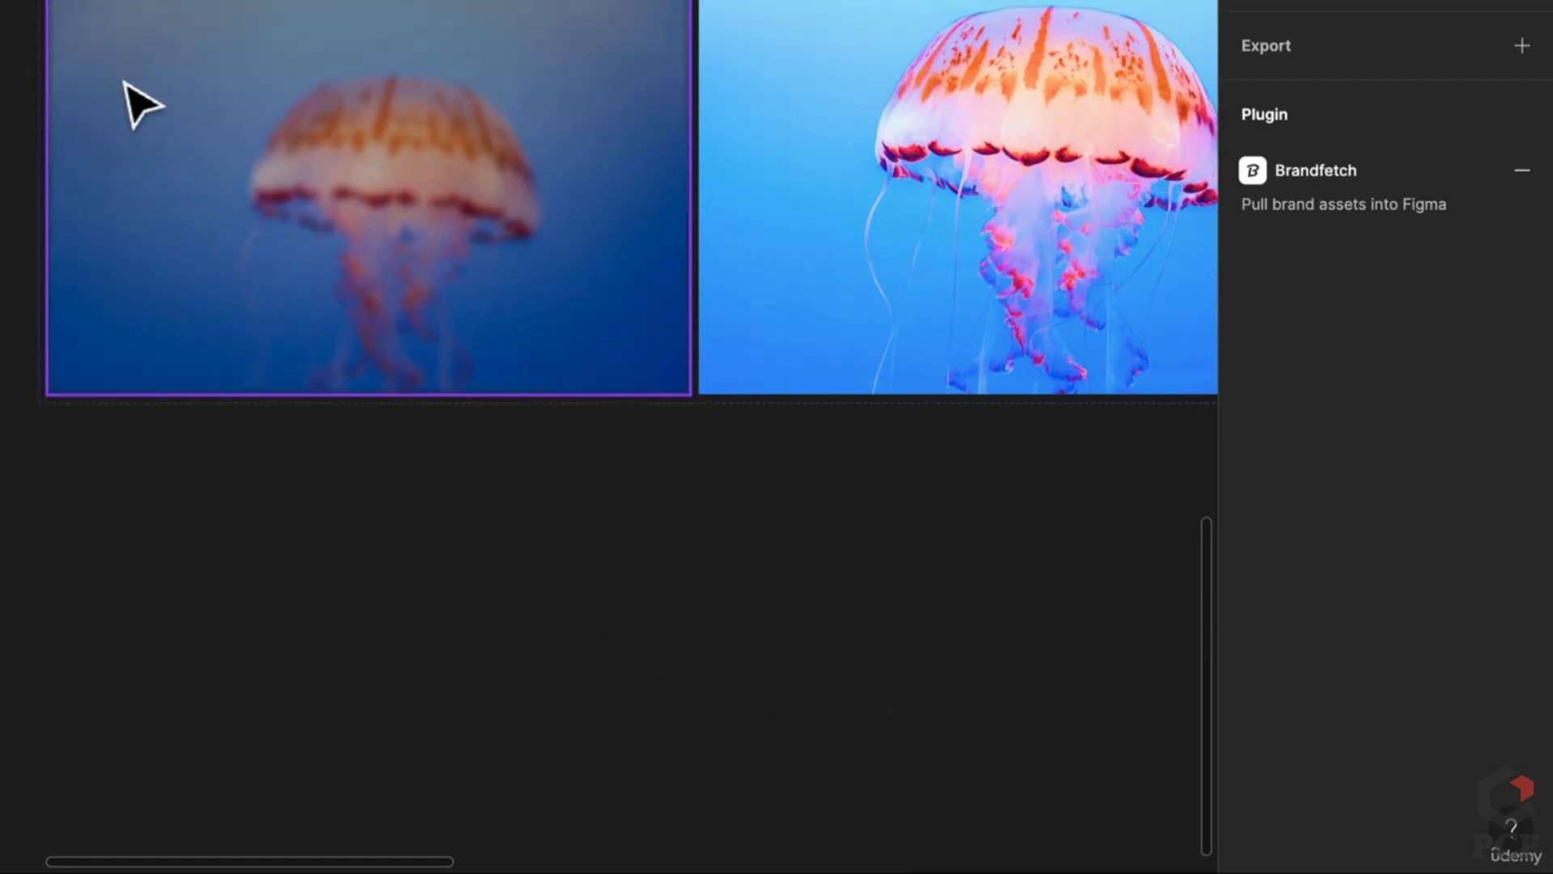
# Step: Lower the Default, Start variant's layer blur to 10
pyautogui.click(125, 83)
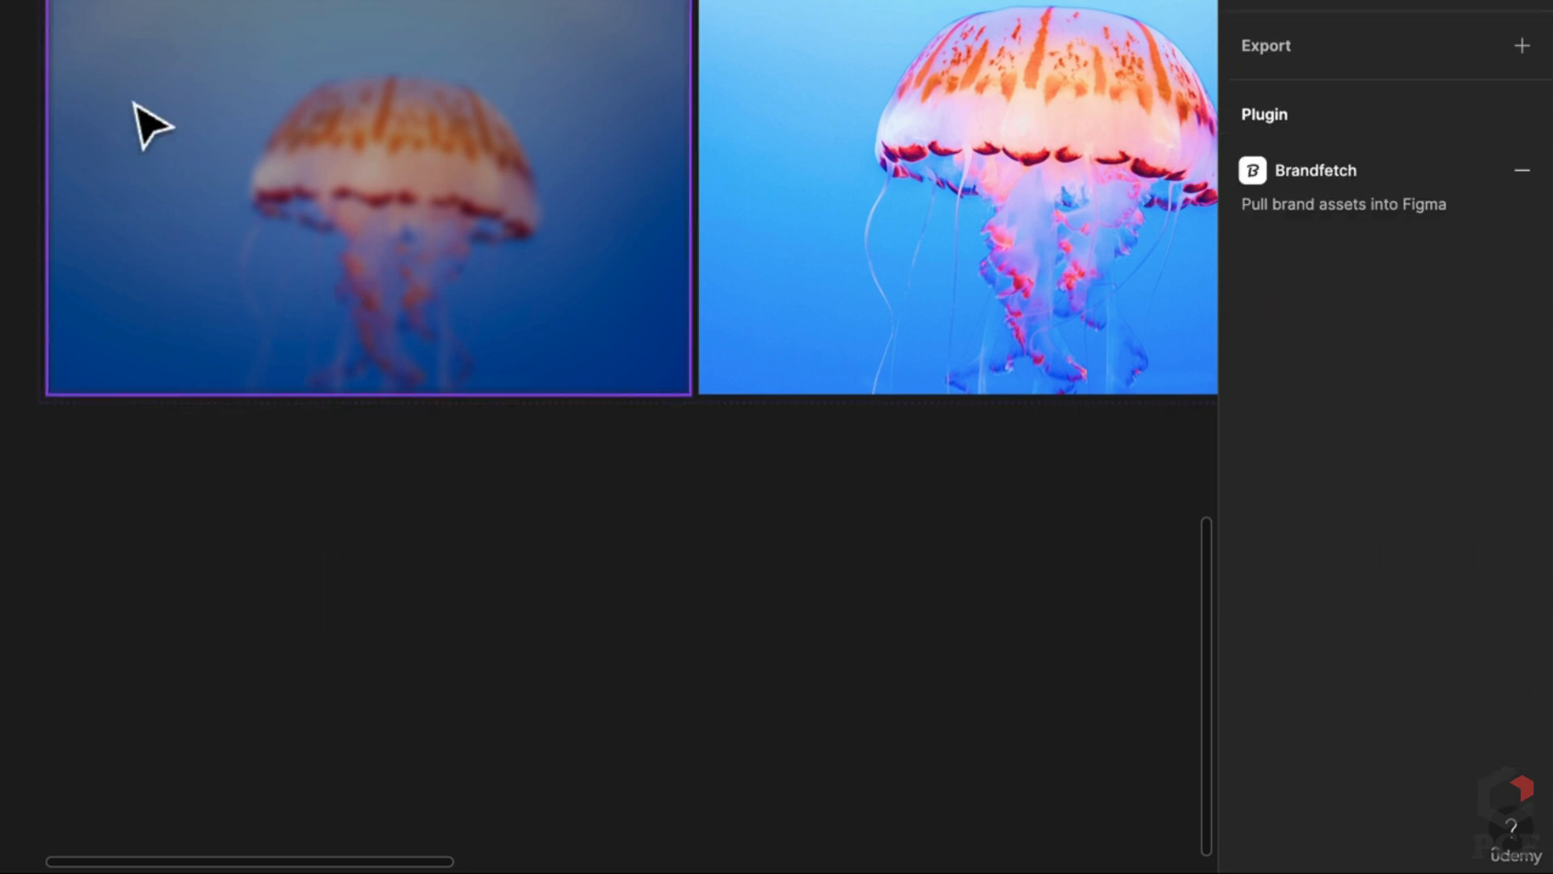
pyautogui.click(145, 123)
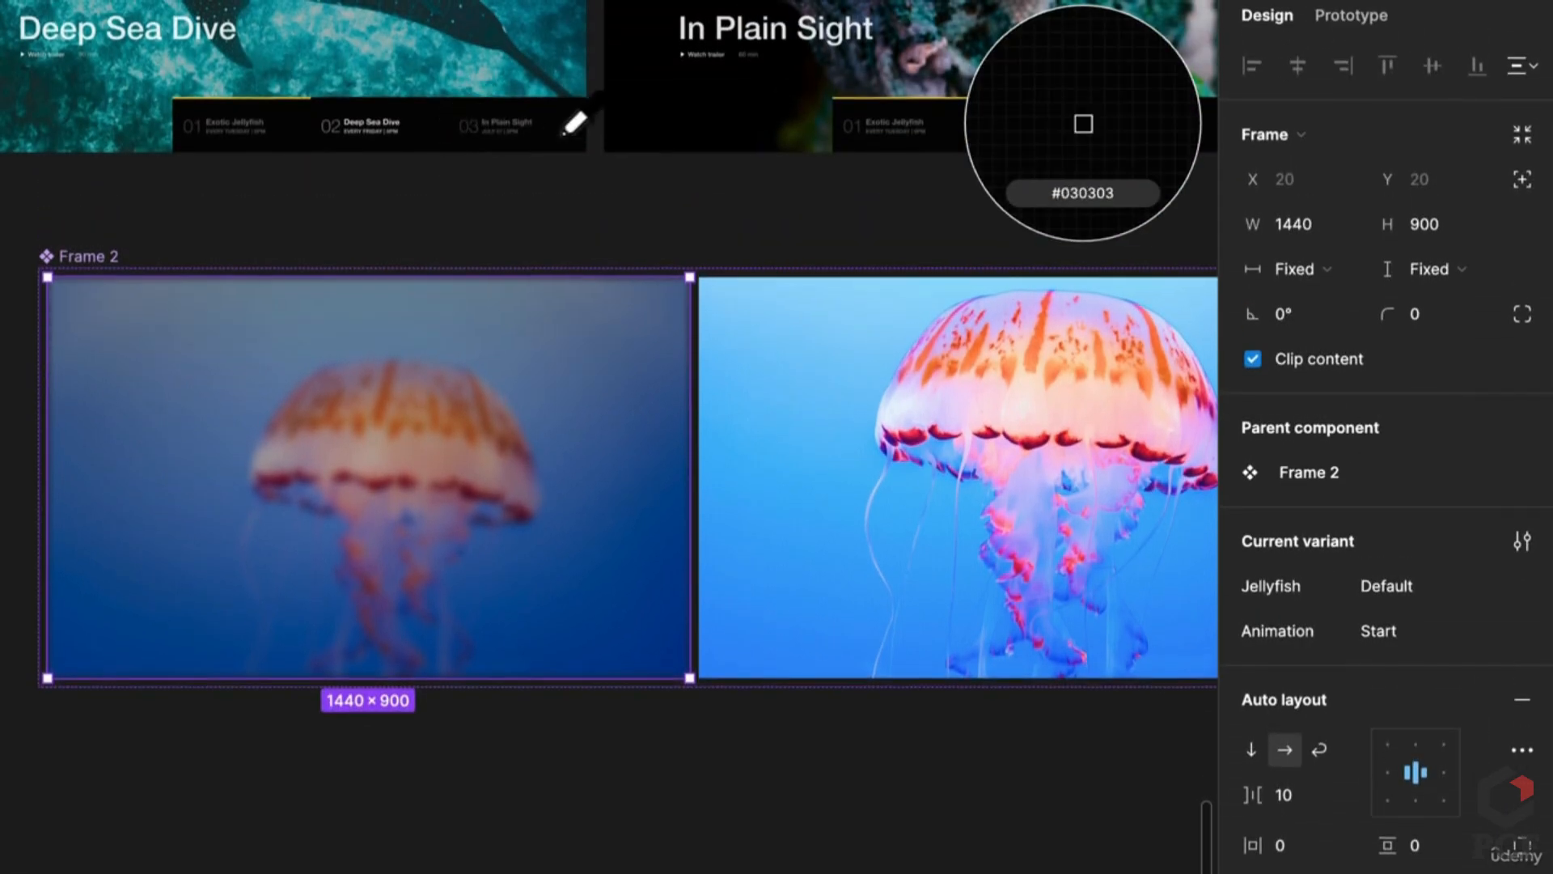
pyautogui.click(760, 243)
pyautogui.scroll(3, 251, 388)
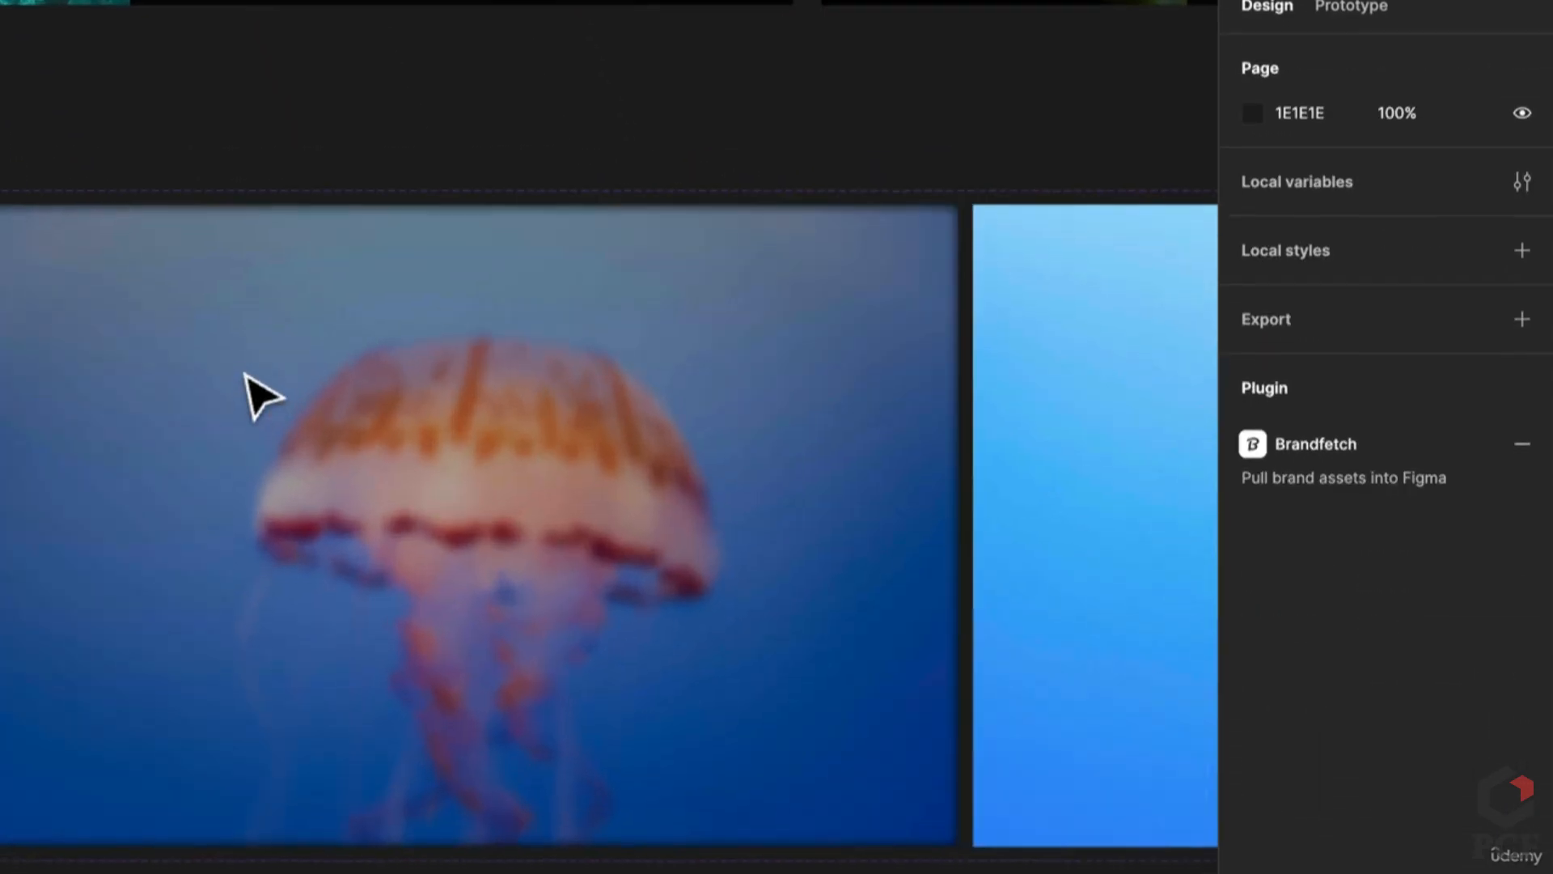
pyautogui.click(572, 527)
pyautogui.scroll(-5, 1322, 763)
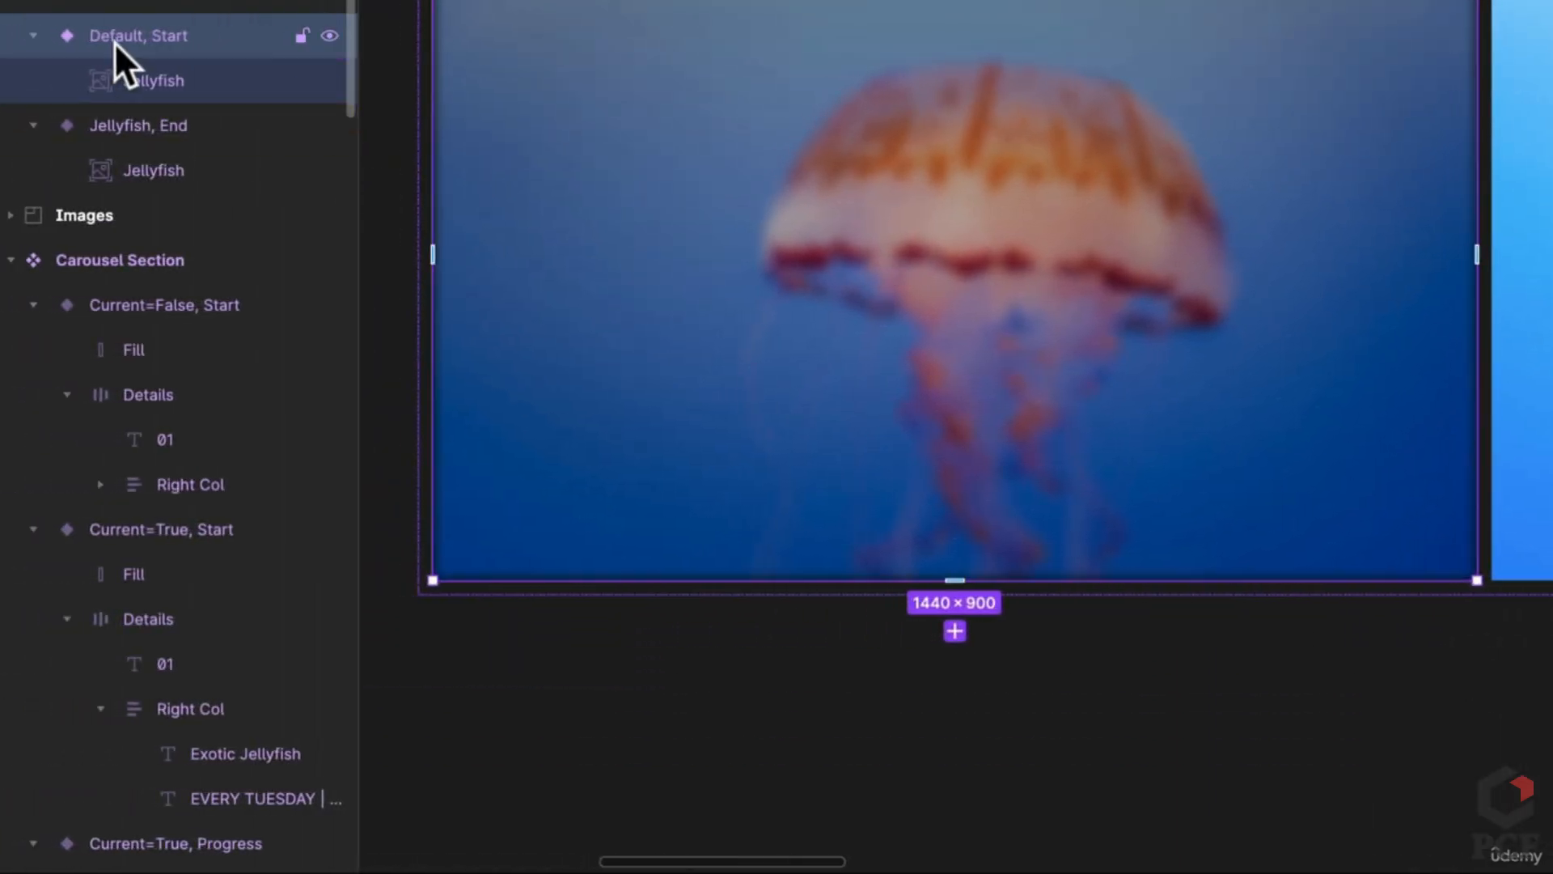
pyautogui.click(139, 79)
pyautogui.click(1250, 699)
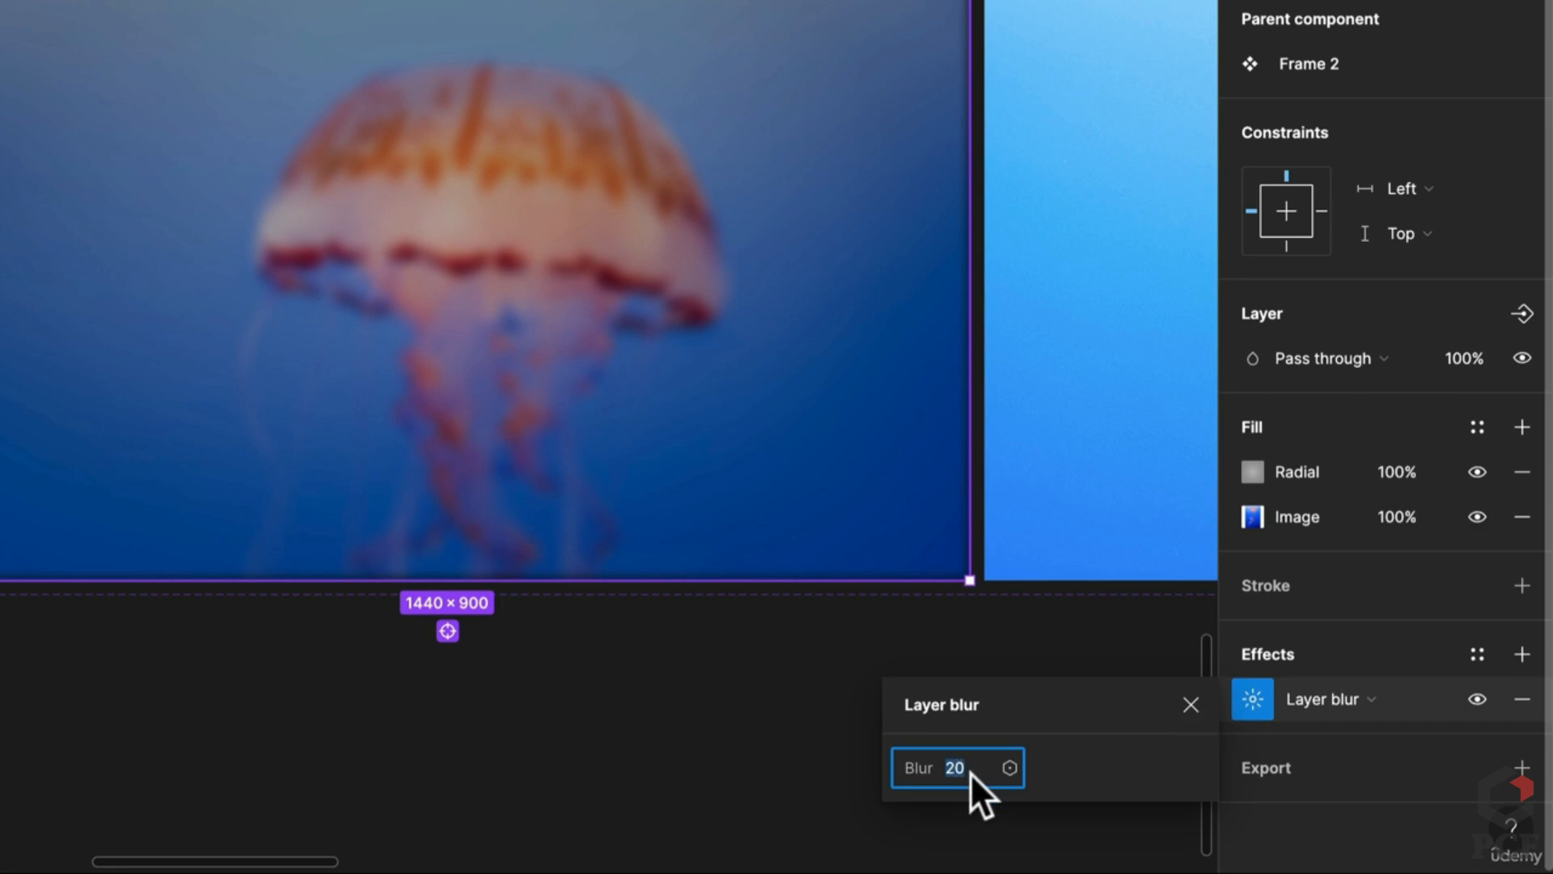
pyautogui.write('10')
pyautogui.press('Return')
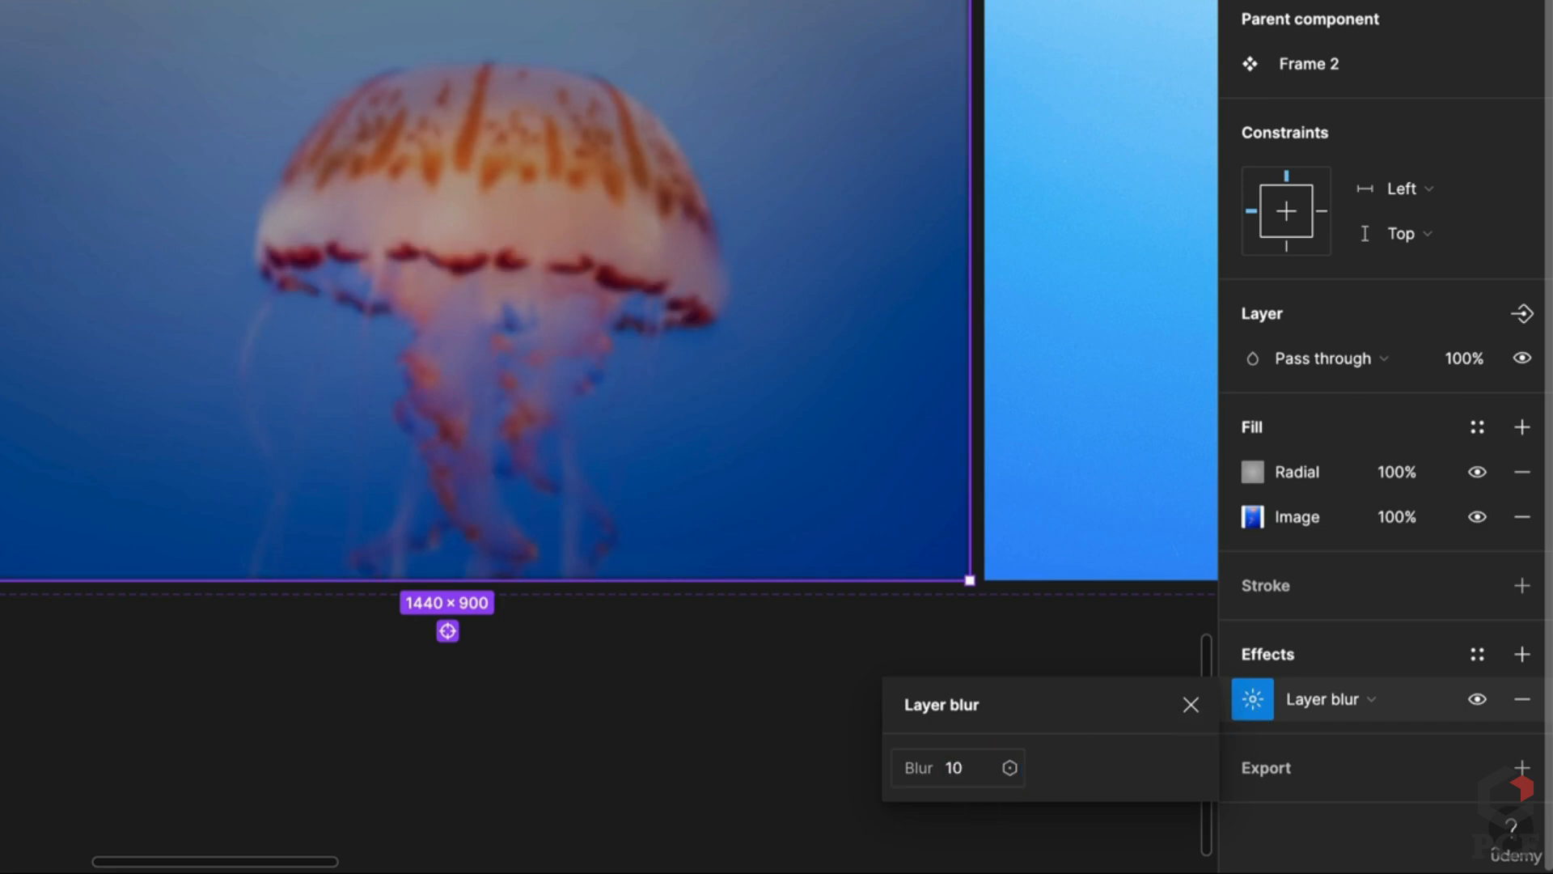
pyautogui.click(601, 759)
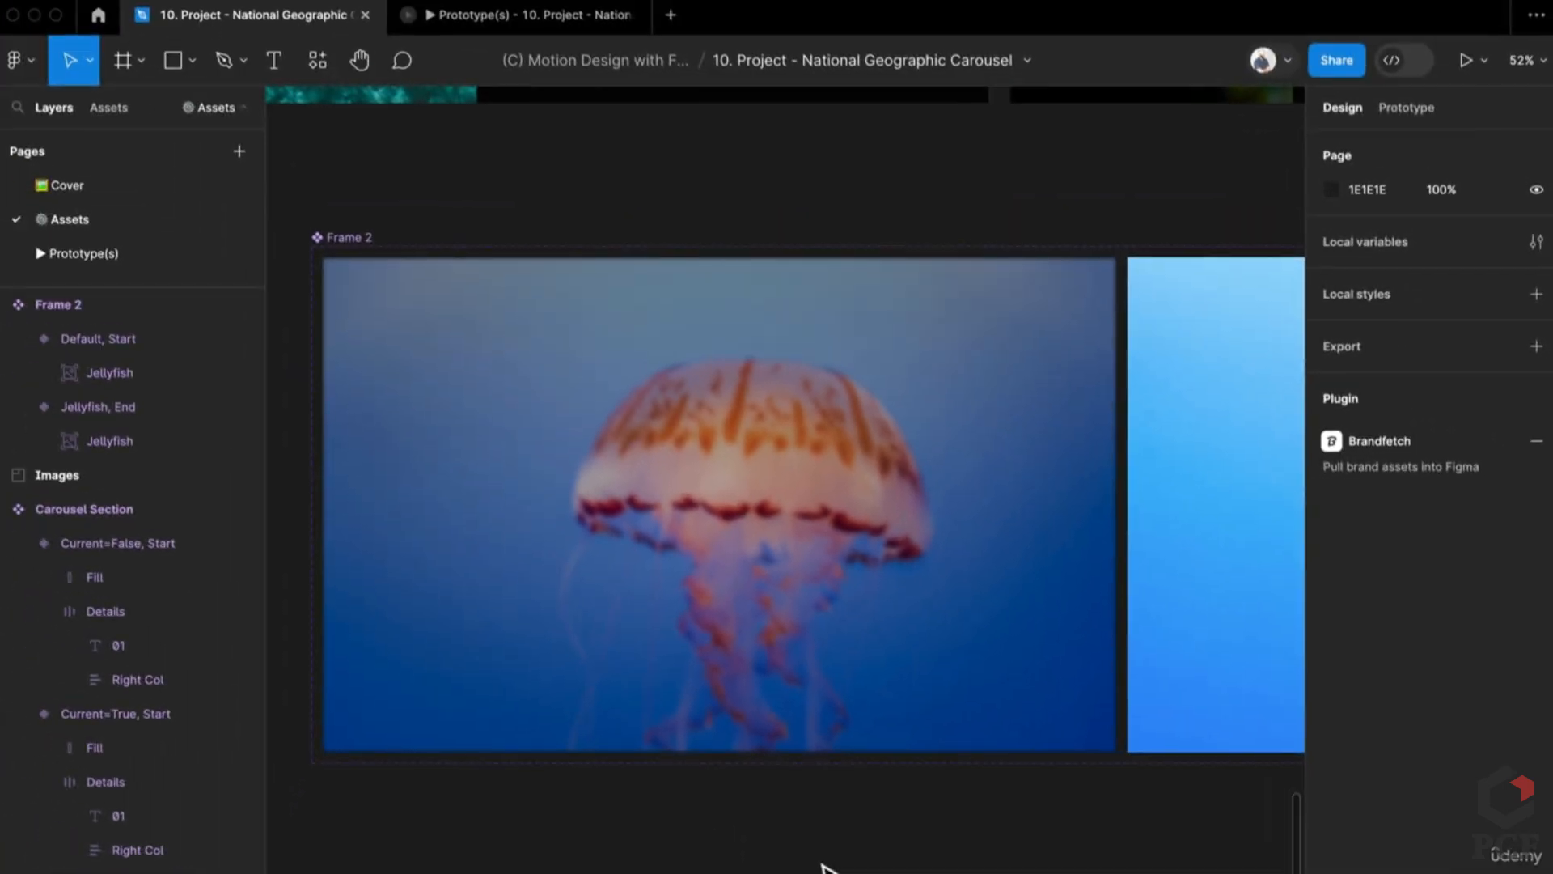
pyautogui.scroll(5, 823, 867)
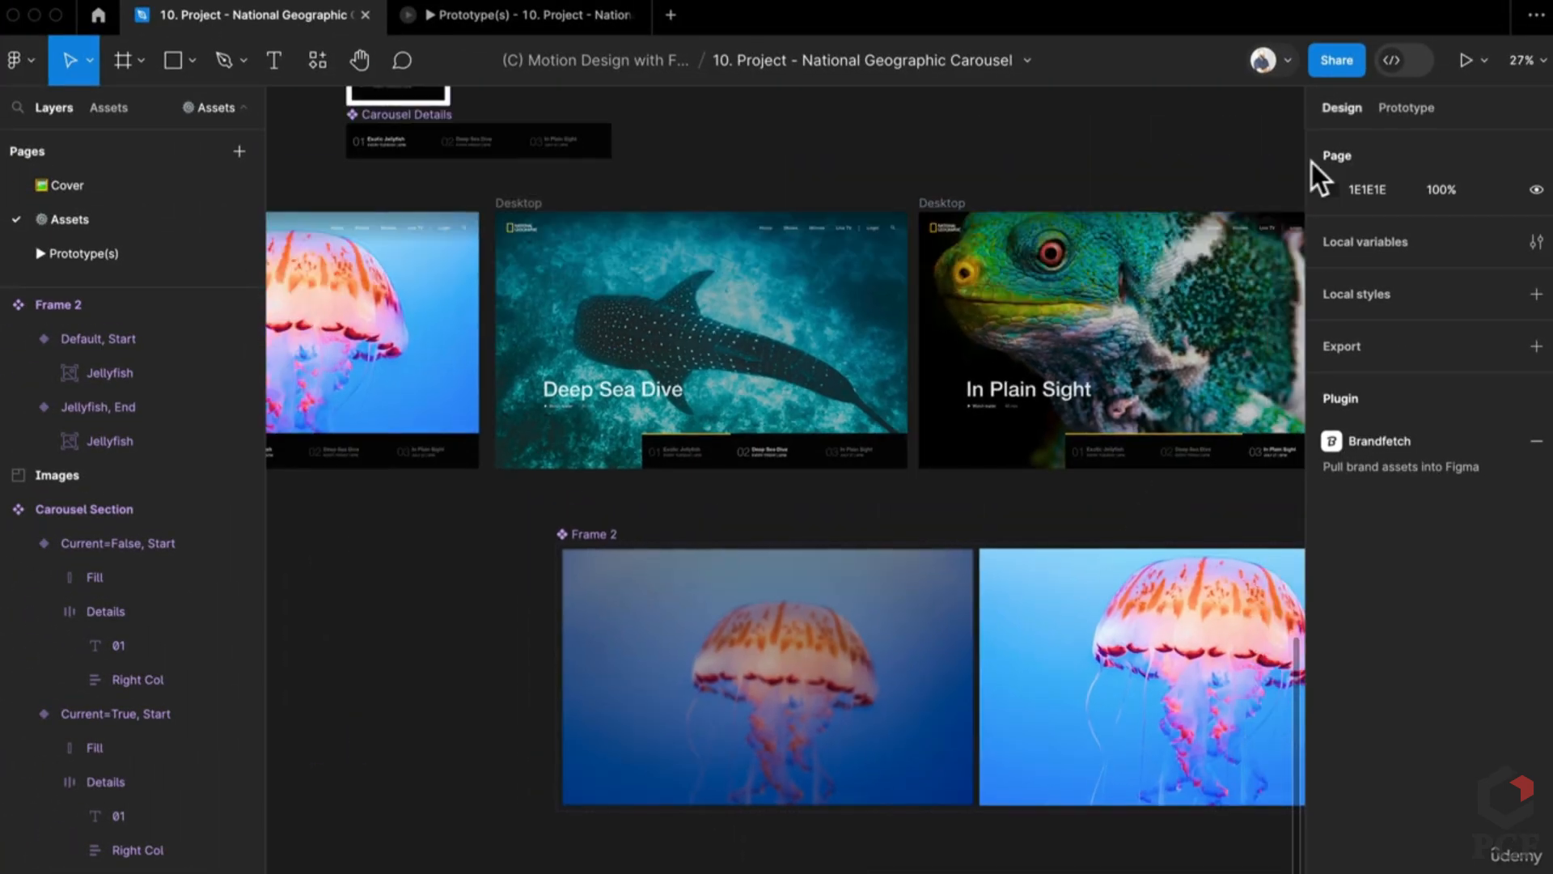
# Step: Connect the jellyfish Start variant to the End variant with an After delay trigger
pyautogui.click(1405, 107)
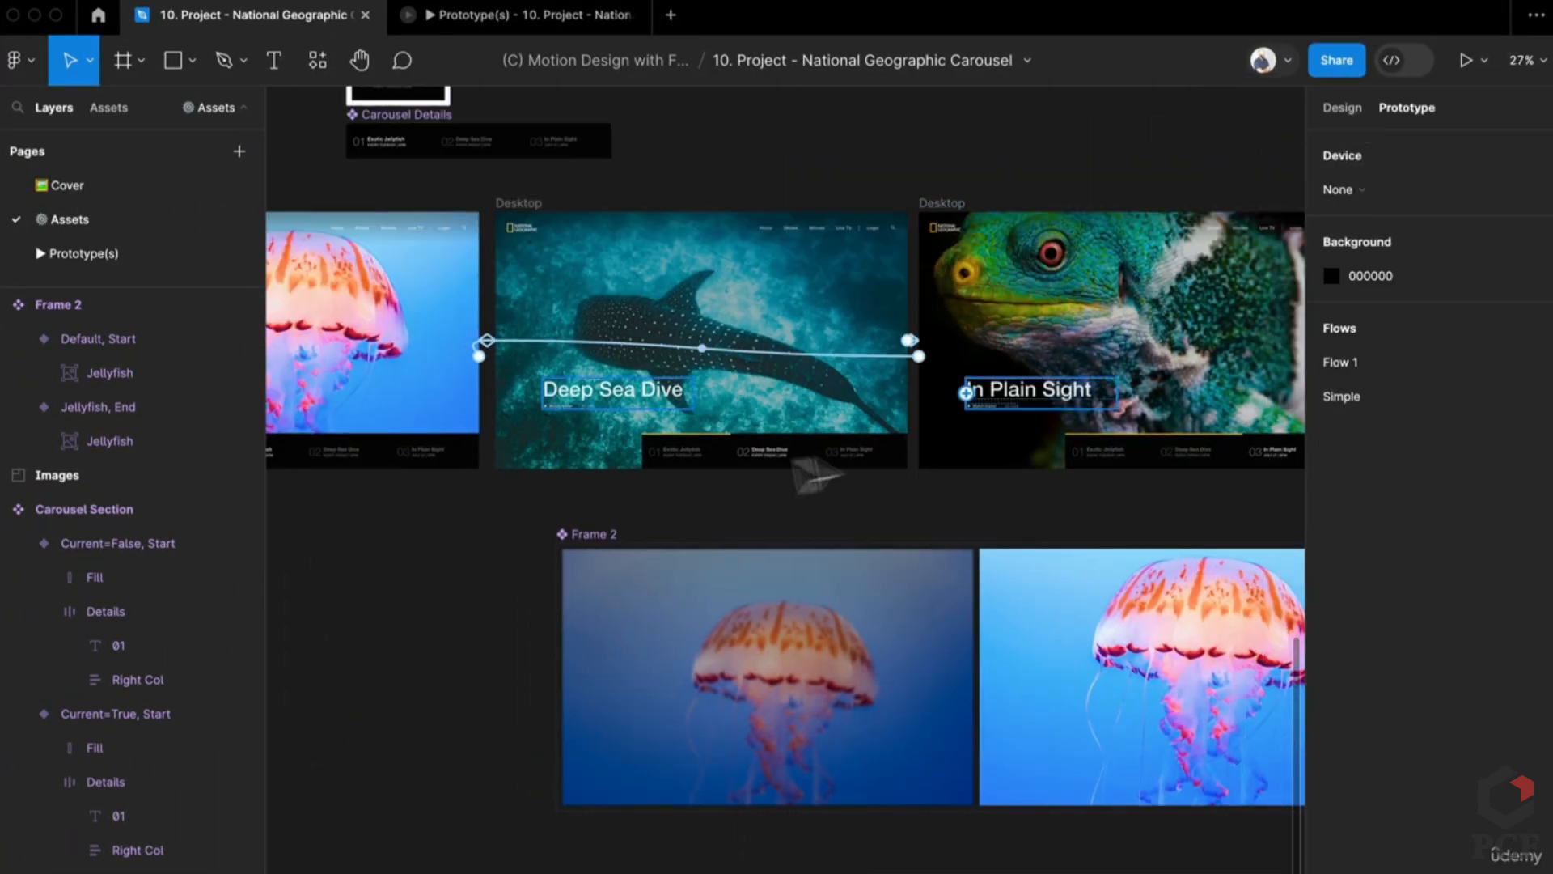
pyautogui.click(639, 615)
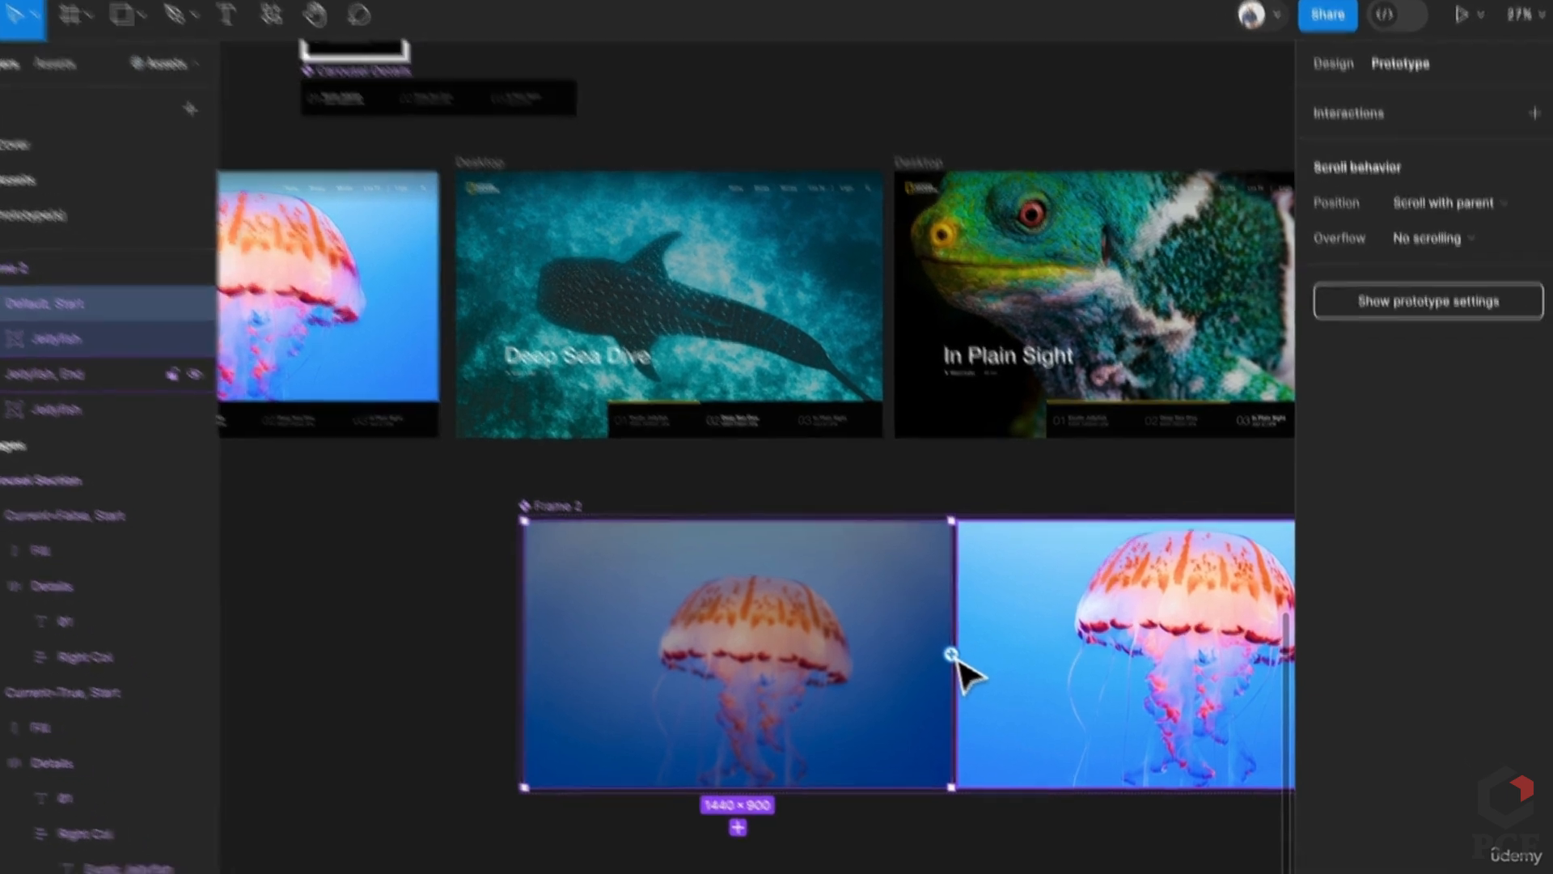
pyautogui.moveTo(974, 676); pyautogui.dragTo(1013, 697)
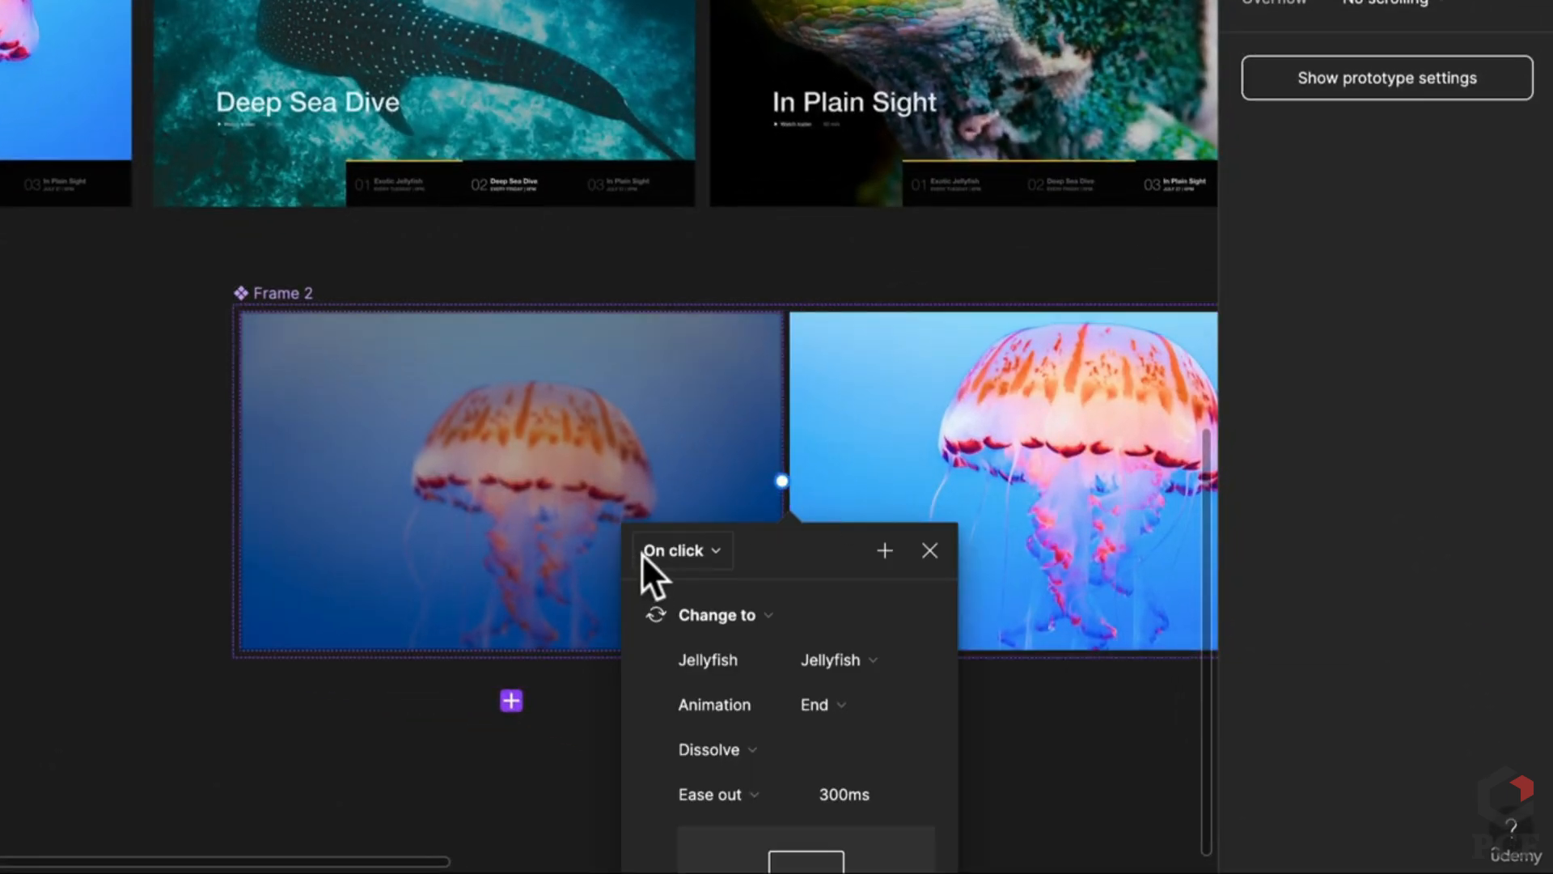
pyautogui.click(642, 554)
pyautogui.click(700, 829)
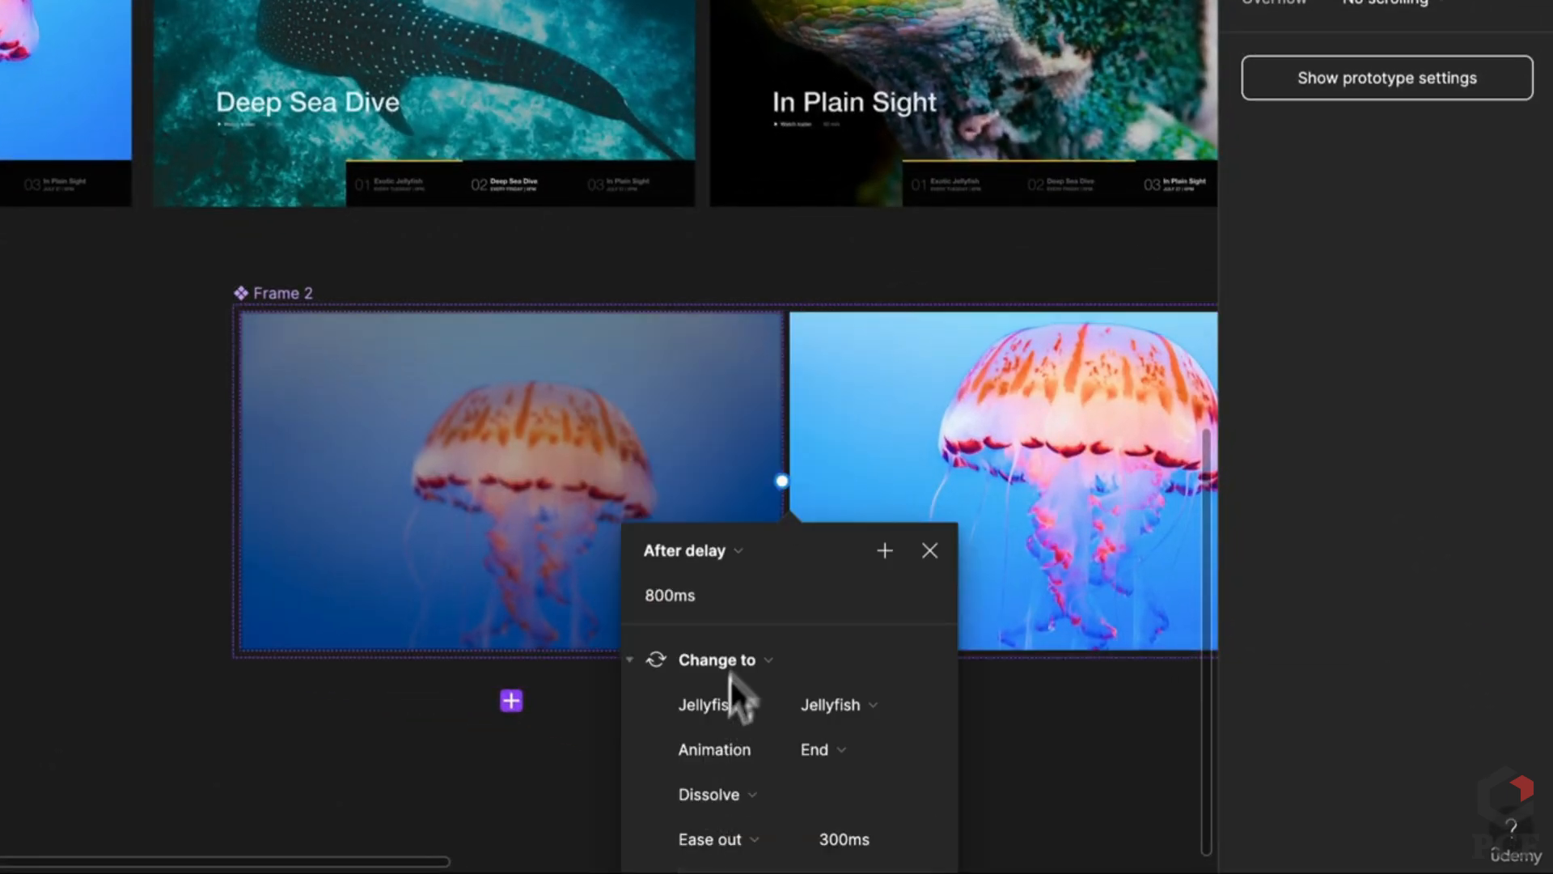
# Step: Set a 1ms delay and a Smart animate, ease-out transition lasting 6000ms
pyautogui.click(708, 576)
pyautogui.write('60')
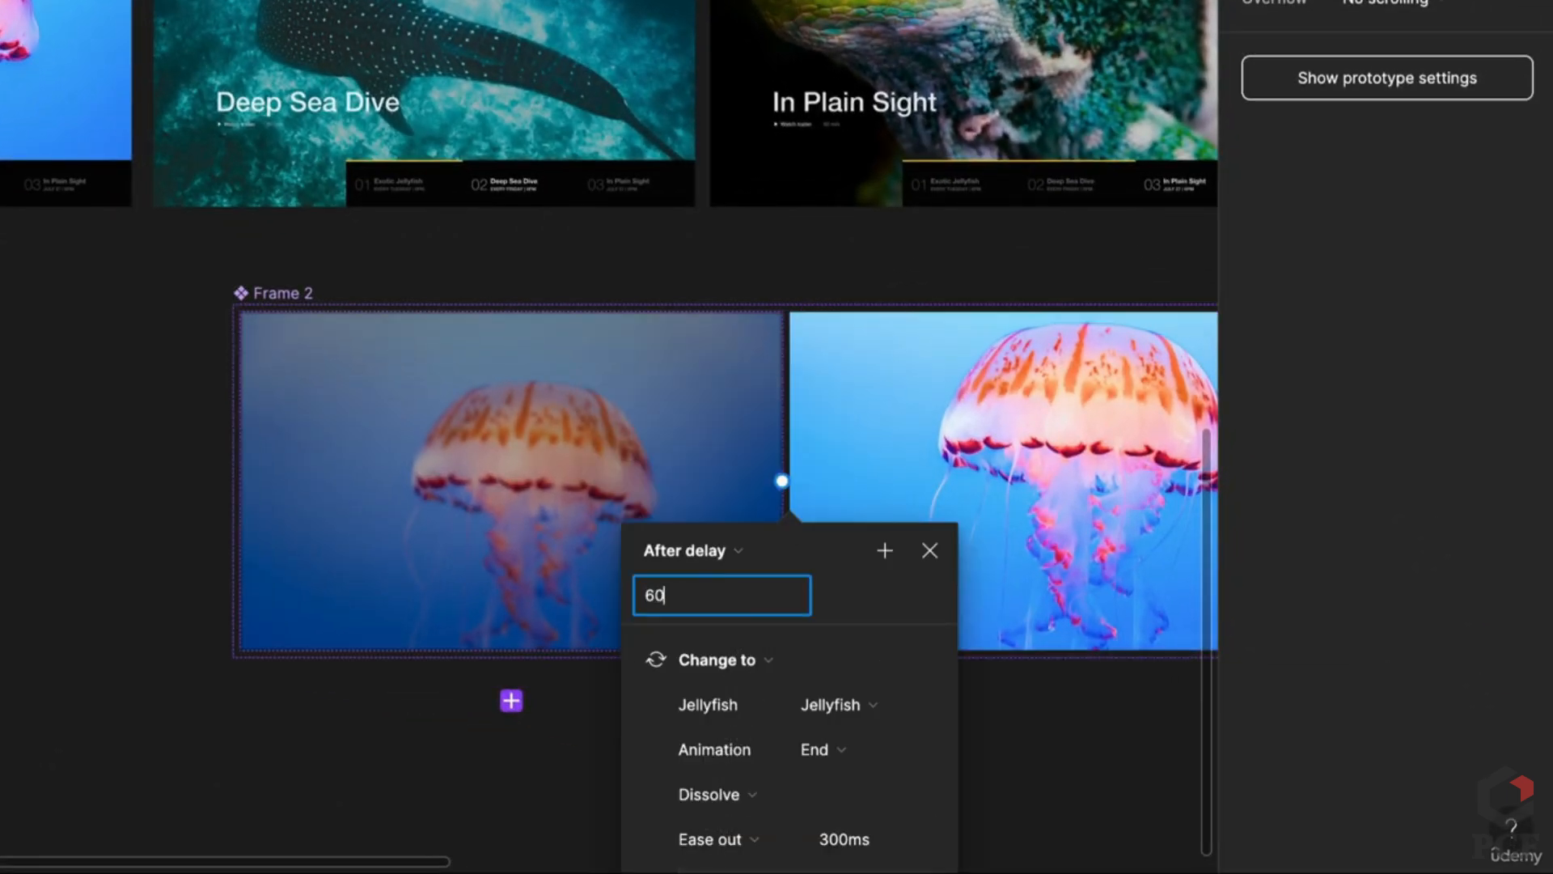
pyautogui.write('00ms')
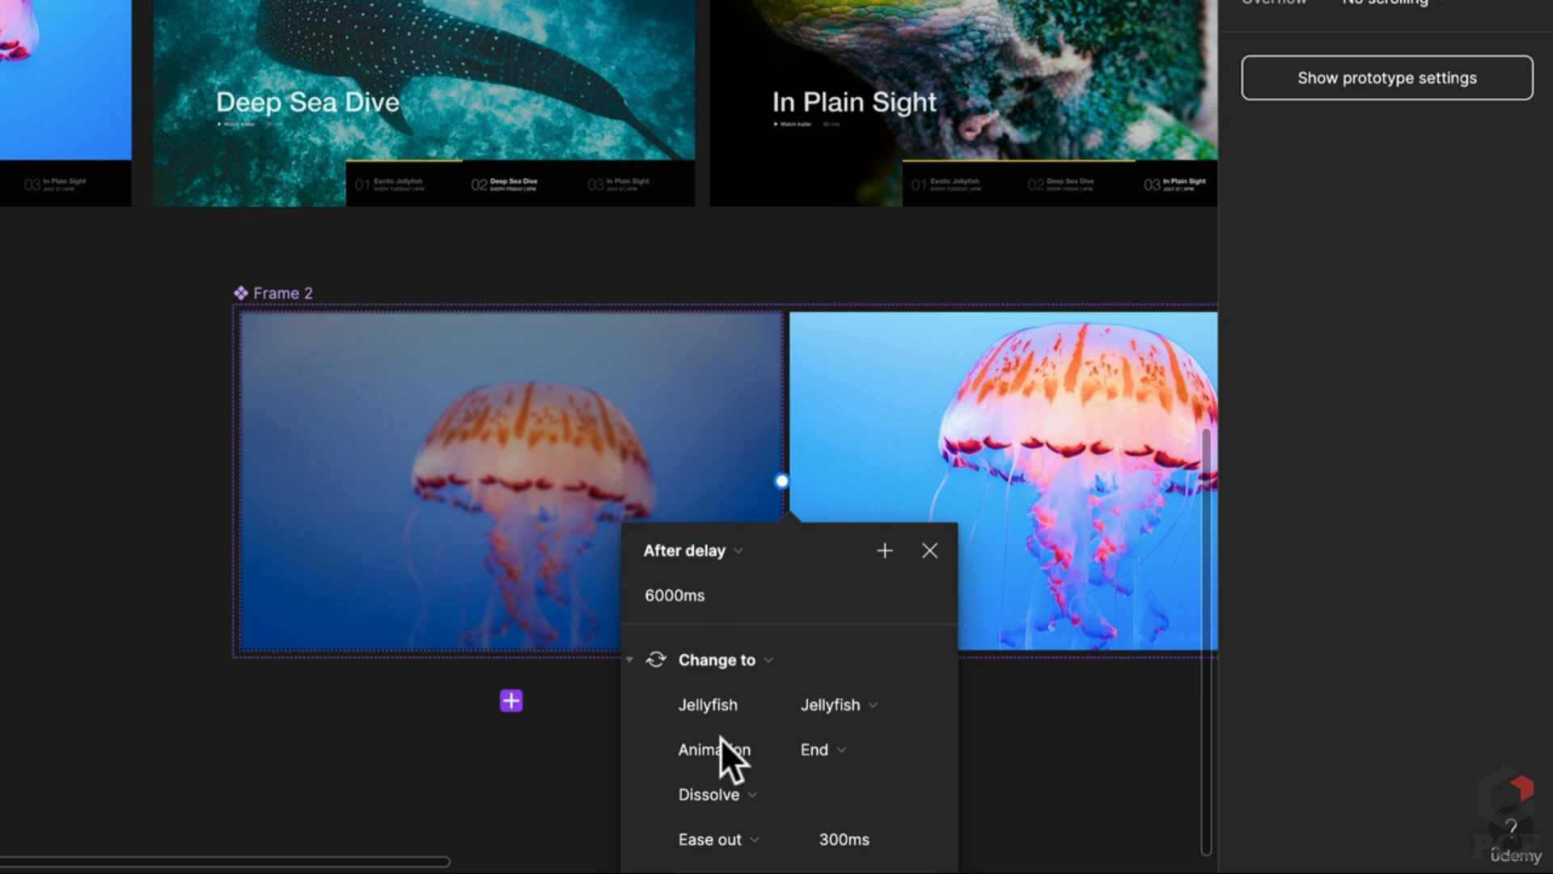
pyautogui.scroll(-5, 755, 694)
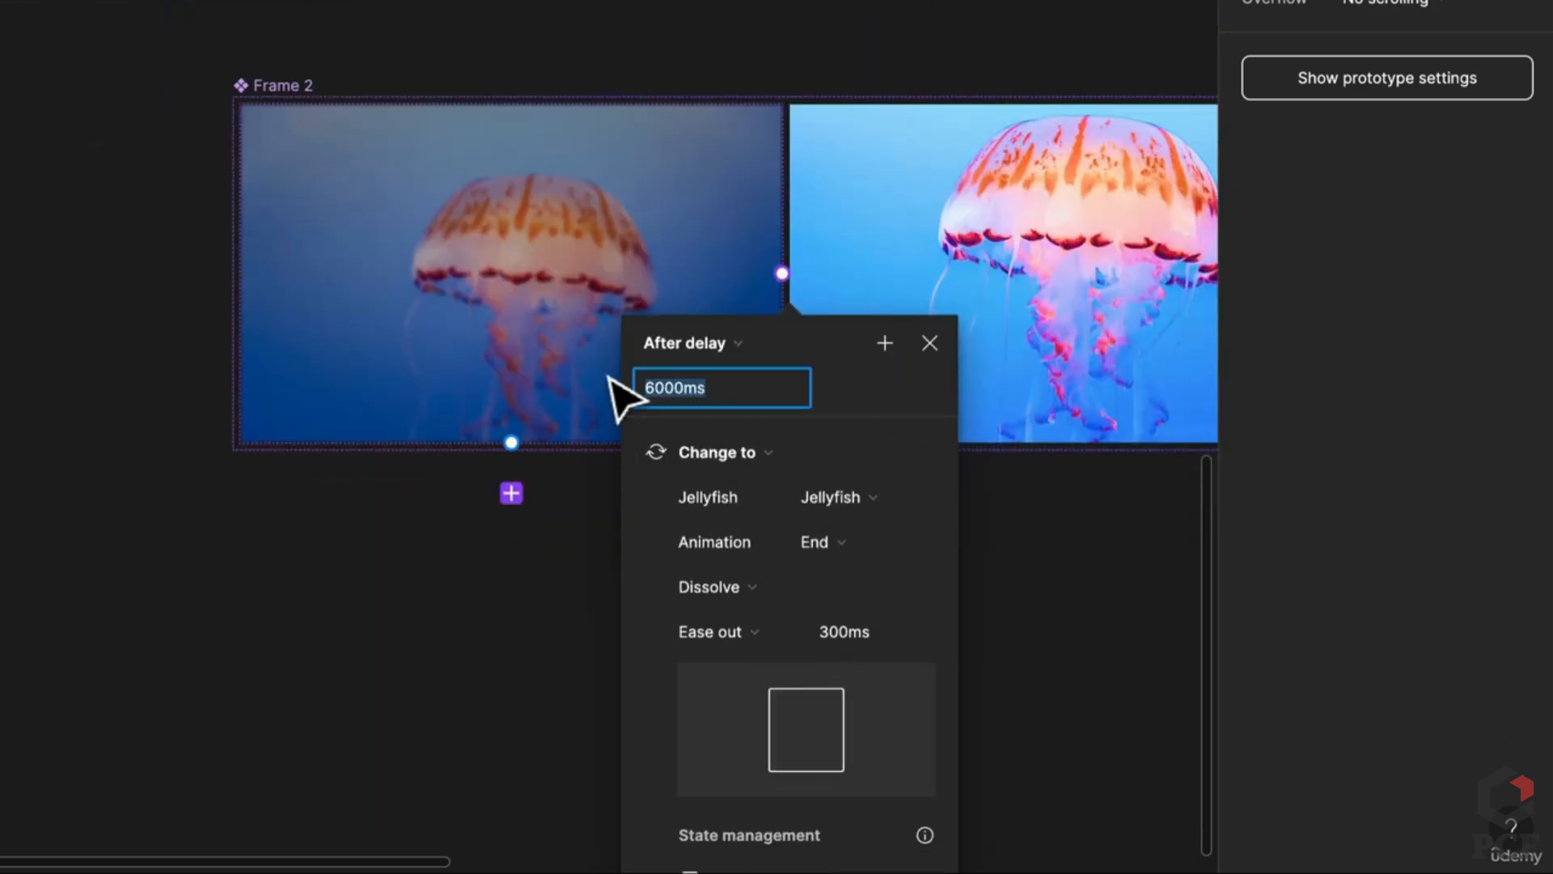
pyautogui.write('1')
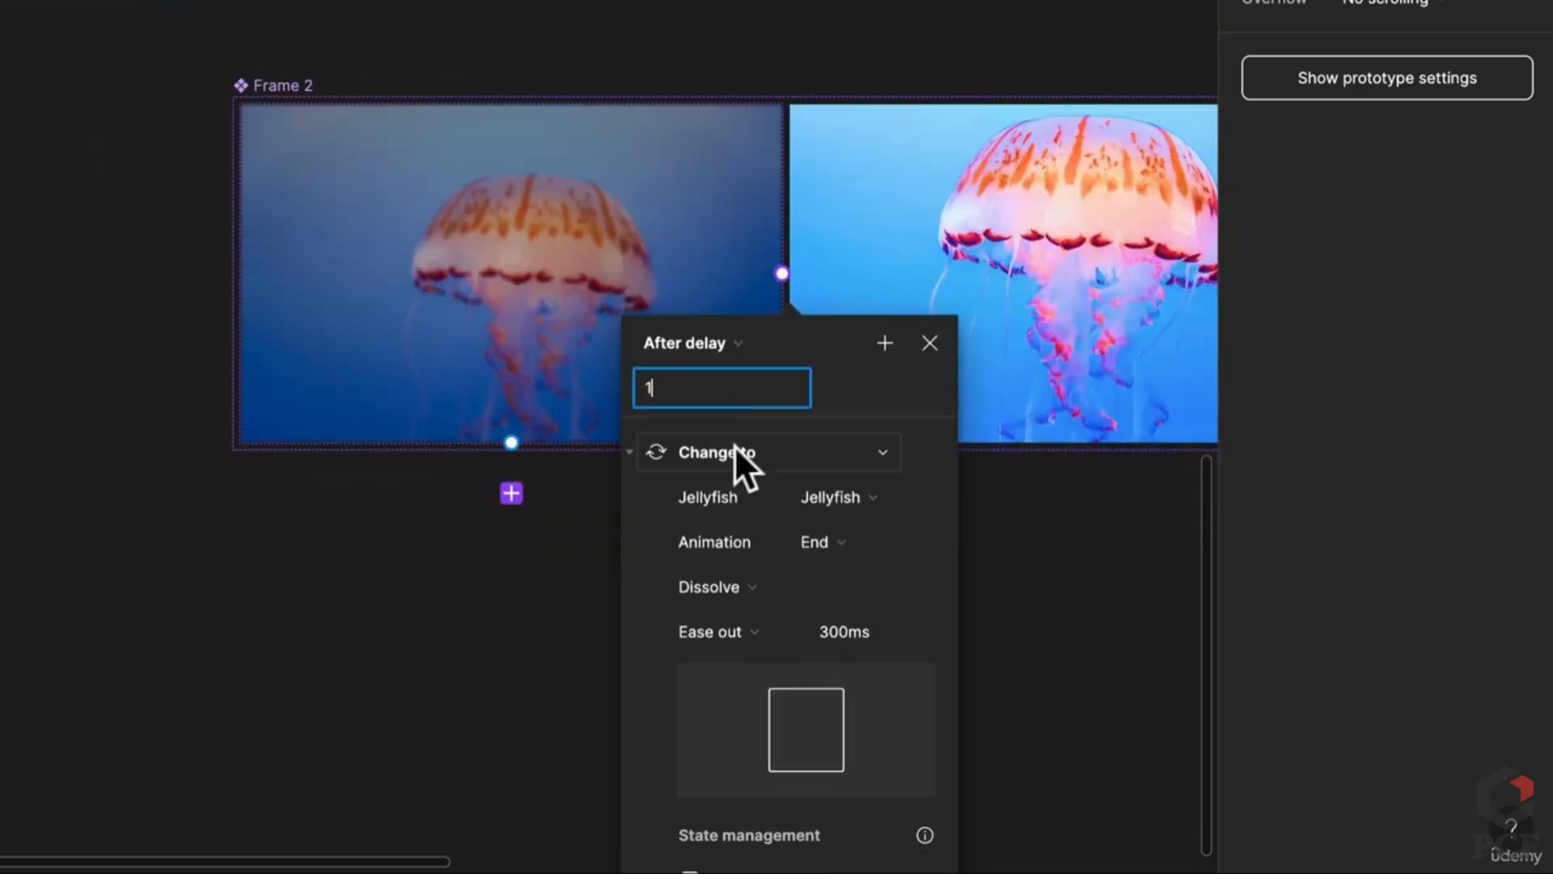
pyautogui.click(866, 623)
pyautogui.write('6000')
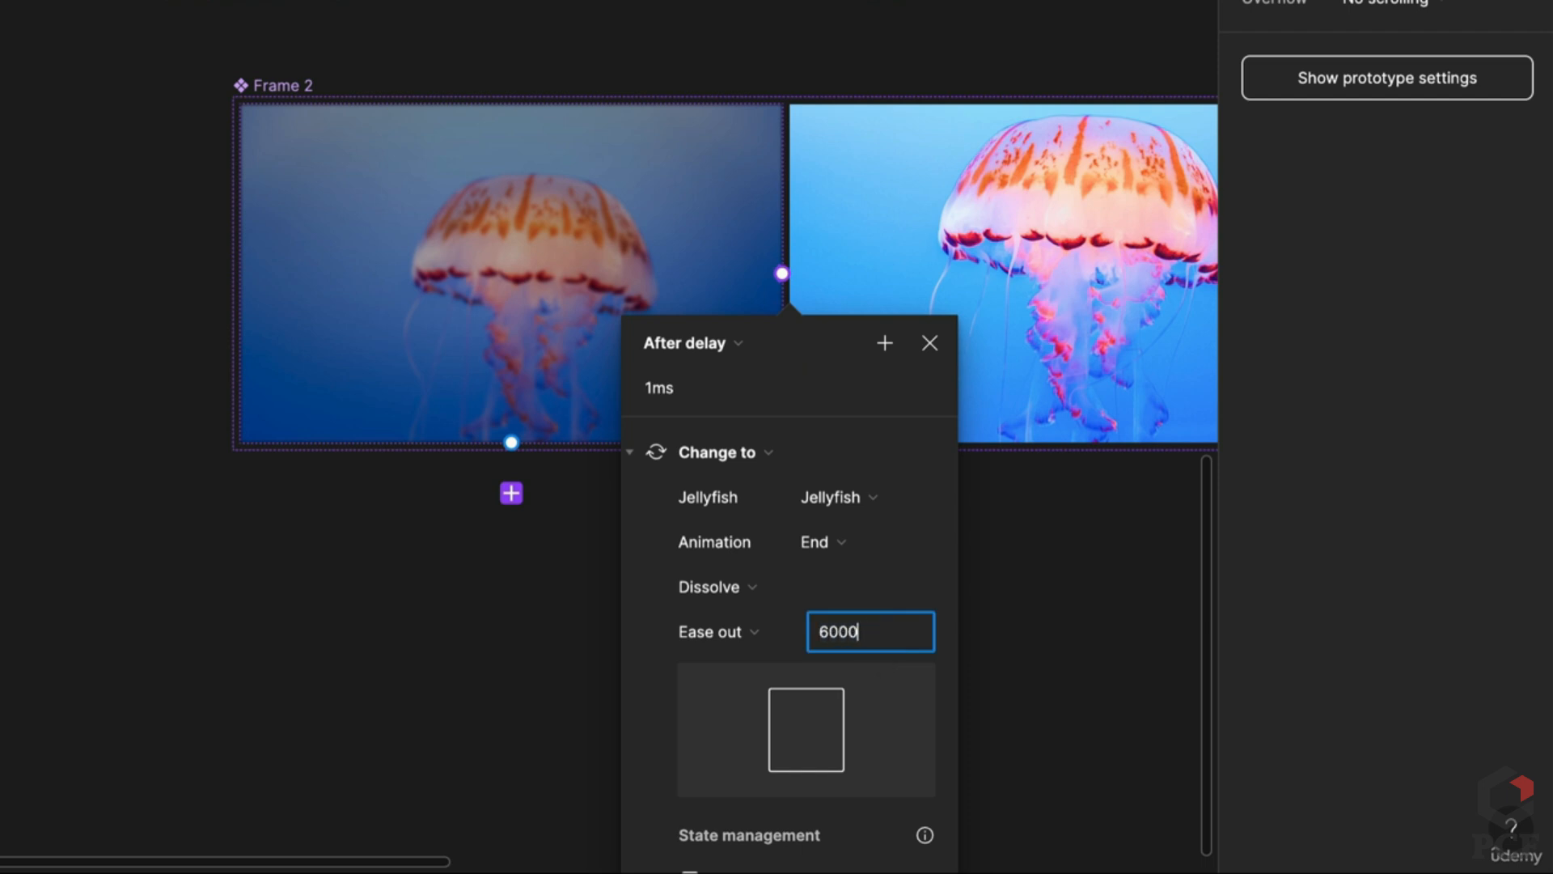
pyautogui.click(805, 534)
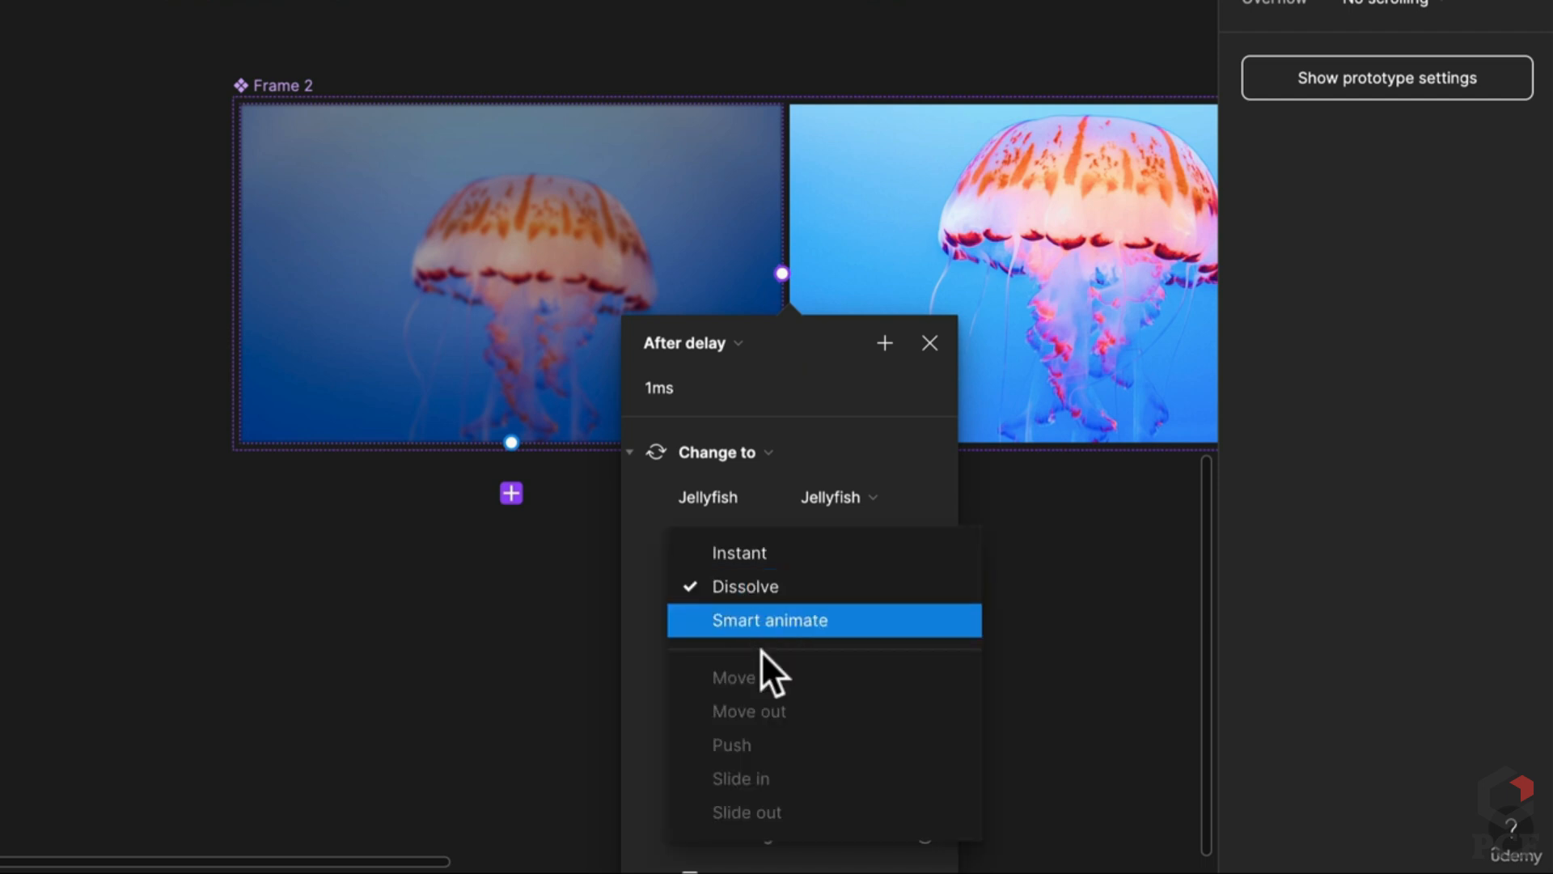
pyautogui.click(770, 615)
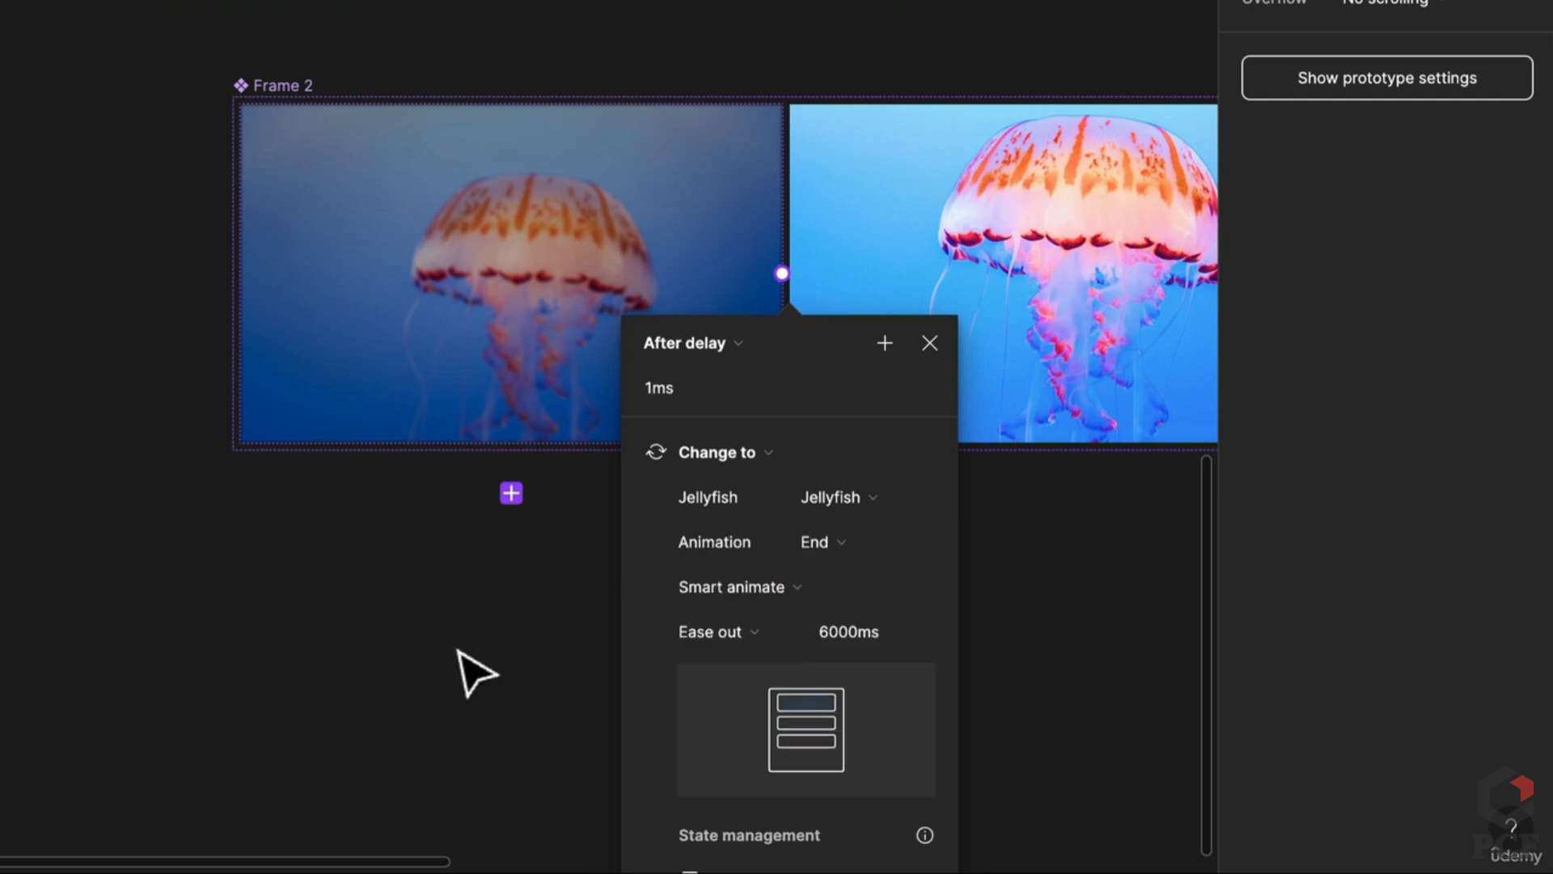
pyautogui.click(475, 670)
# Step: Rename the Frame 2 component set to '3D Image'
pyautogui.scroll(-3, 474, 670)
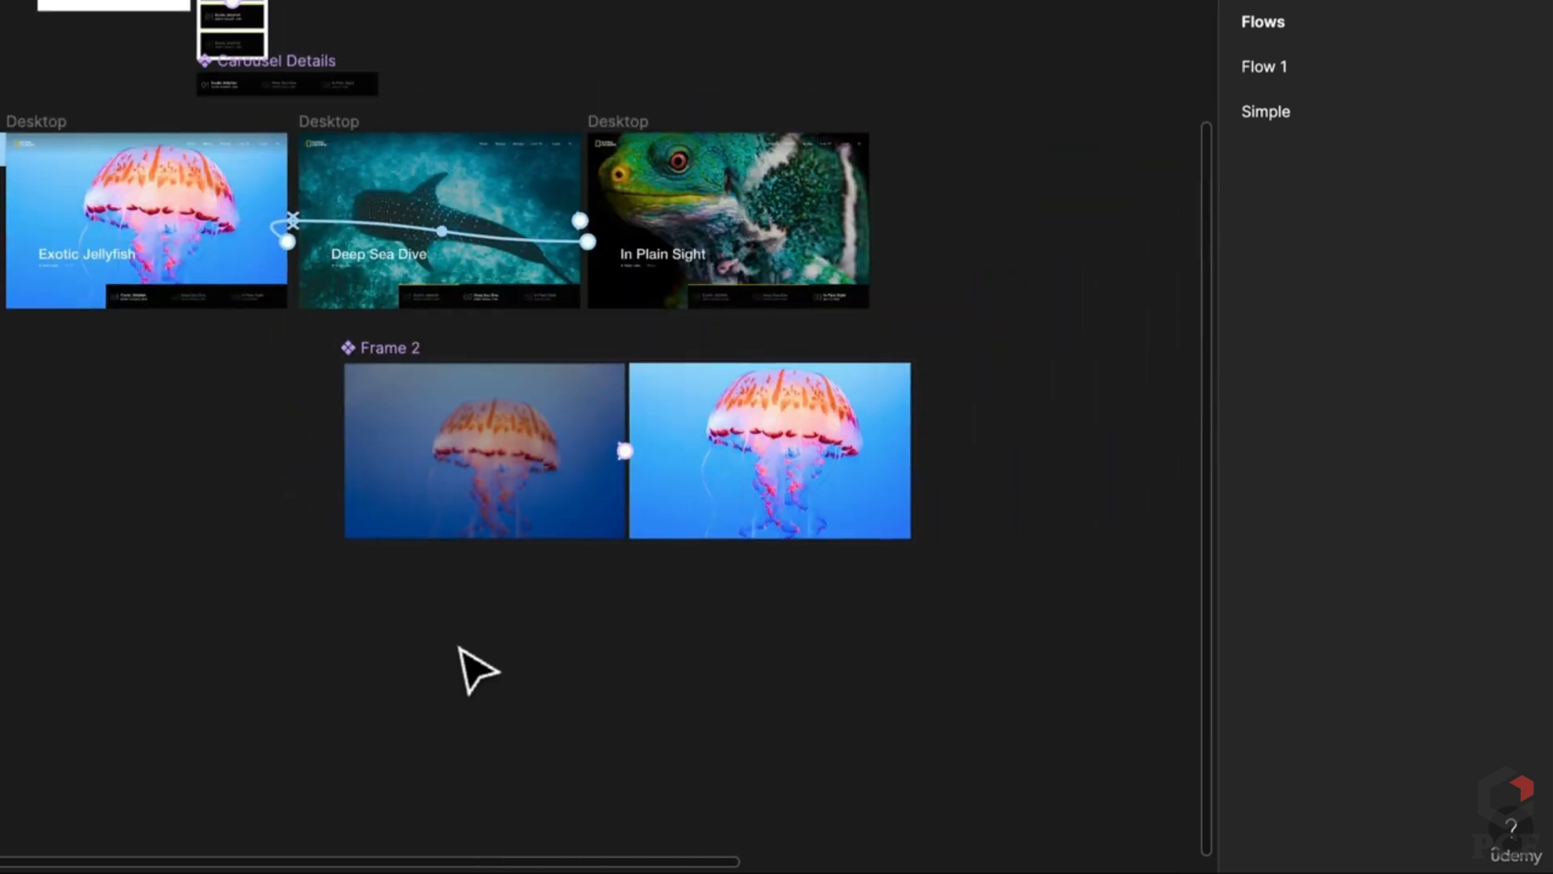
pyautogui.doubleClick(371, 348)
pyautogui.write('3D')
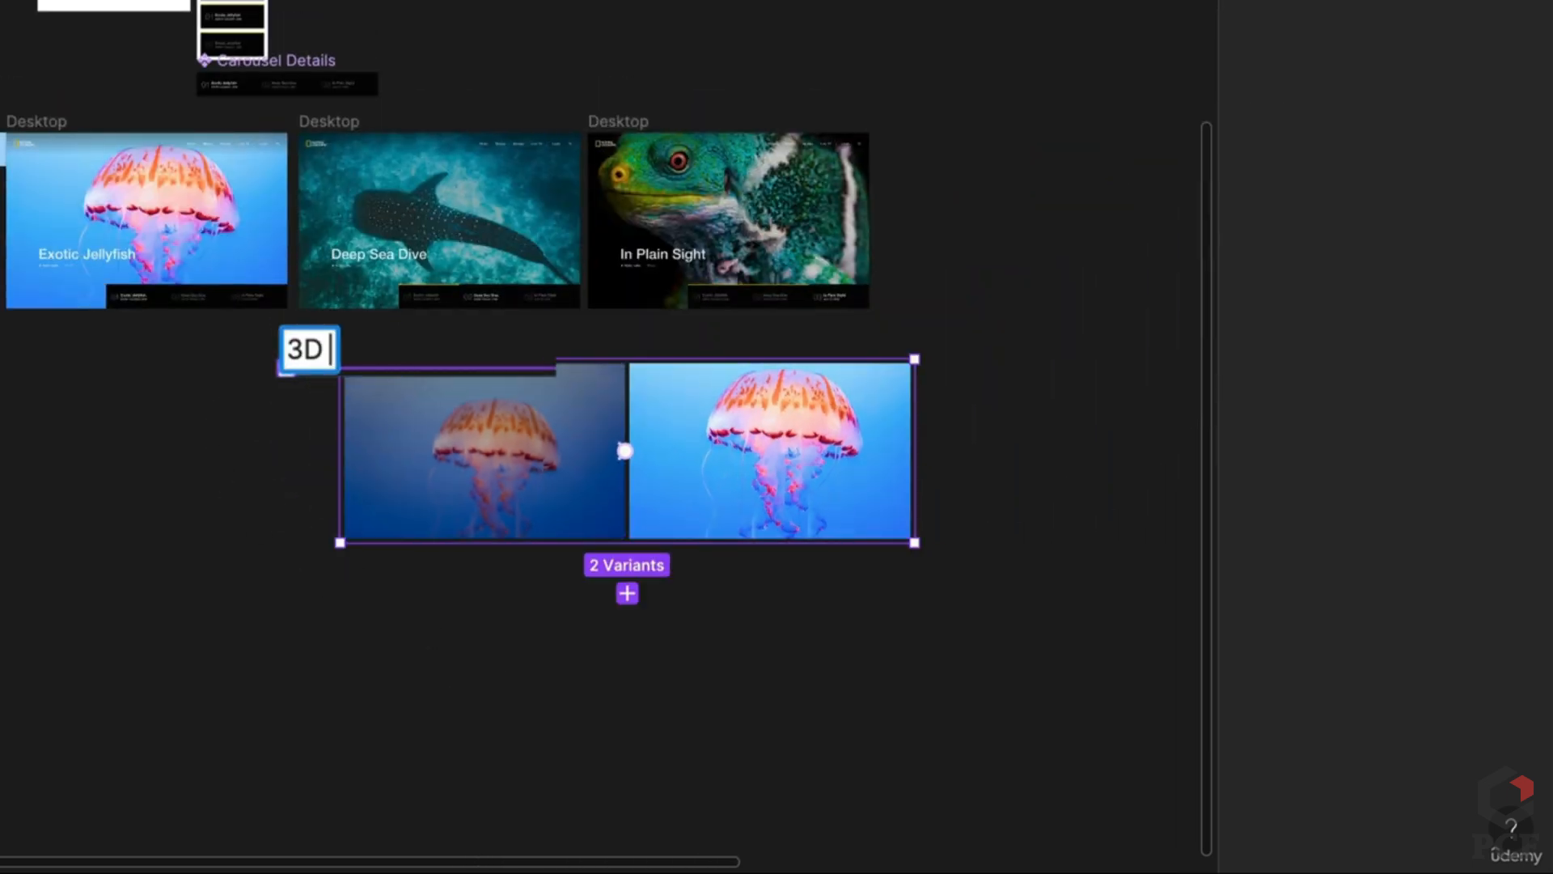
pyautogui.write(' Image')
pyautogui.press('Return')
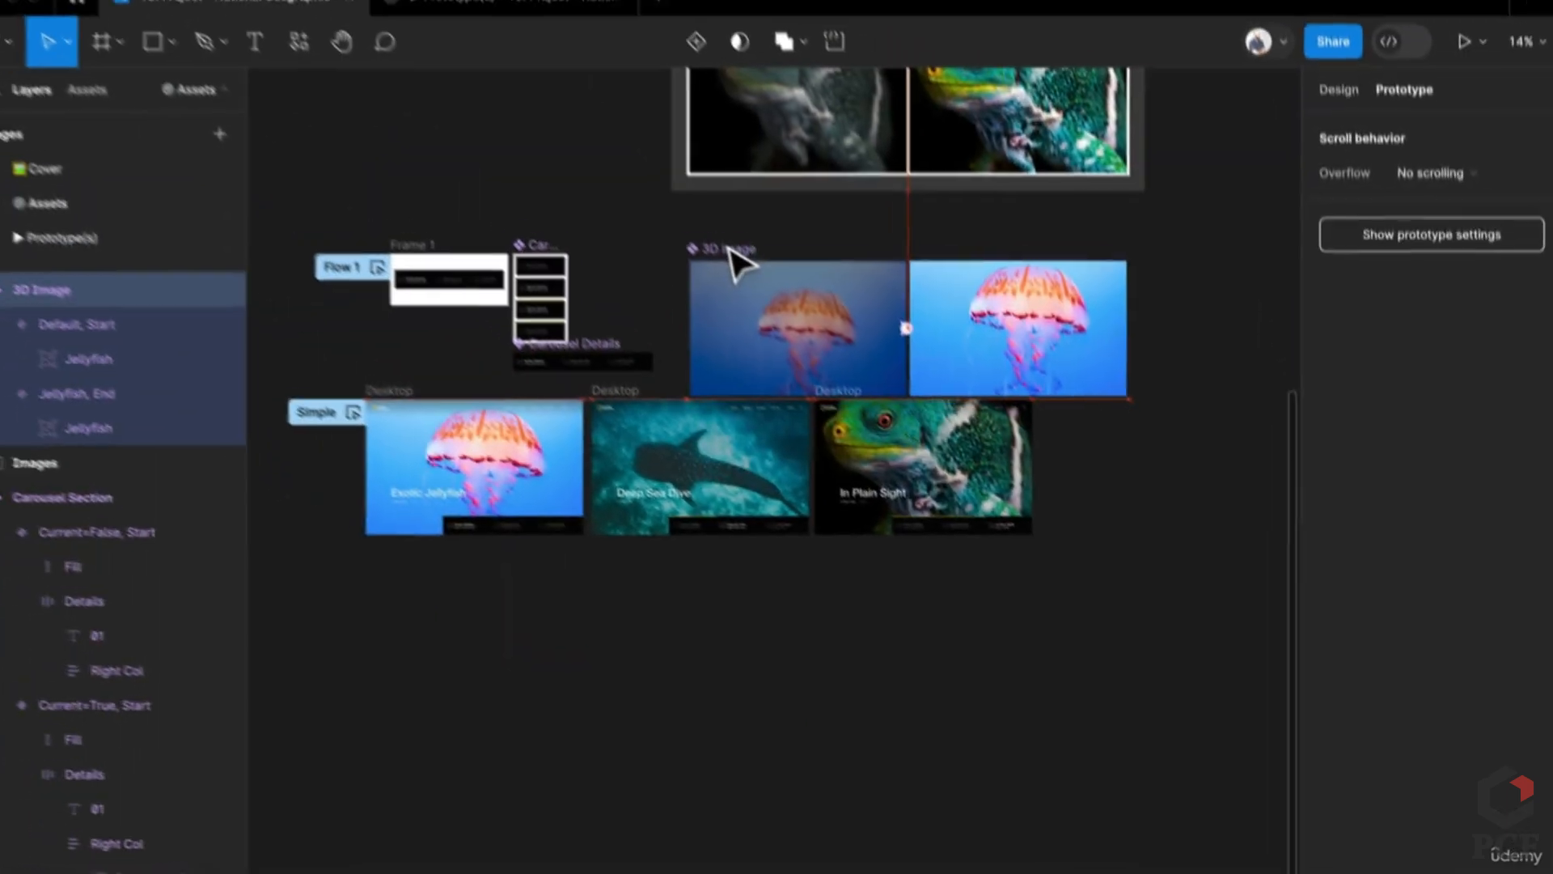
# Step: Paste a 3D Image instance into the first Desktop slide below Jellyfish Details and delete the old Jellyfish image
pyautogui.scroll(5, 408, 429)
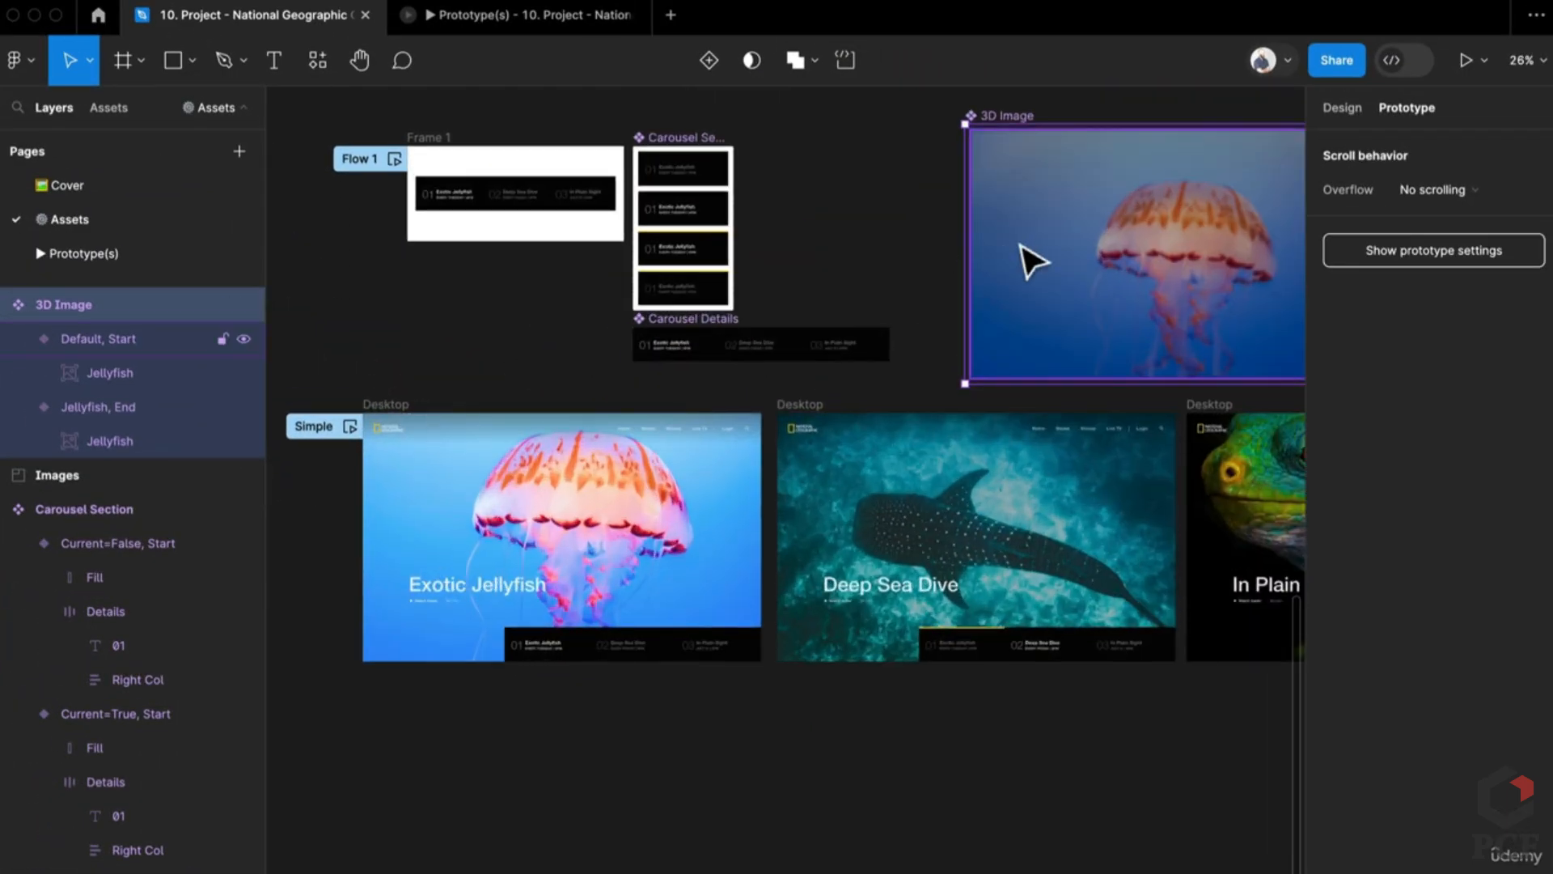
pyautogui.click(1032, 261)
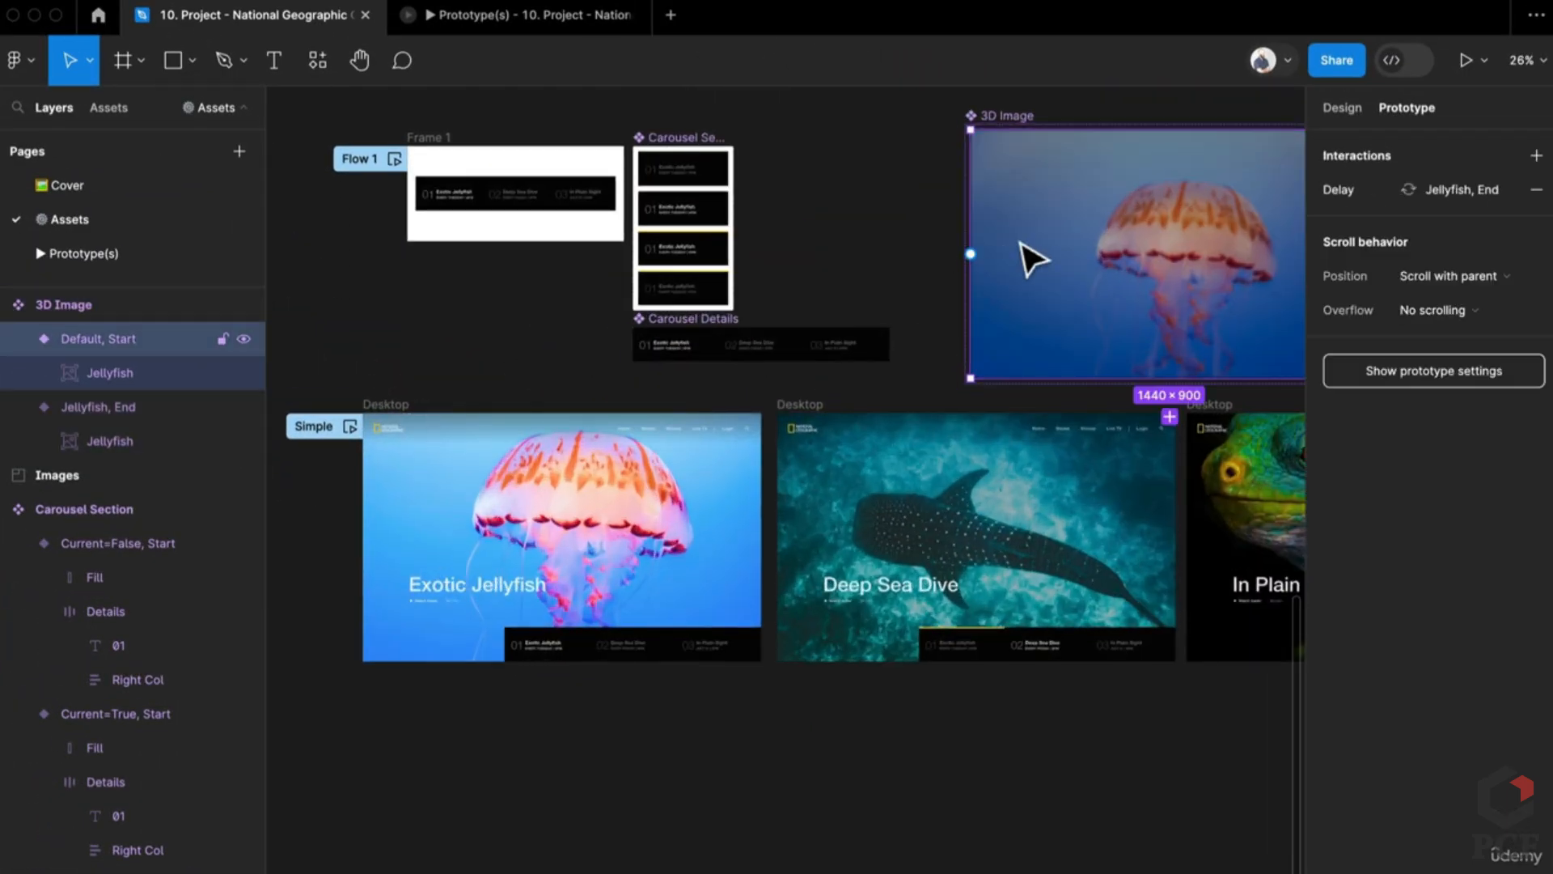
pyautogui.click(500, 605)
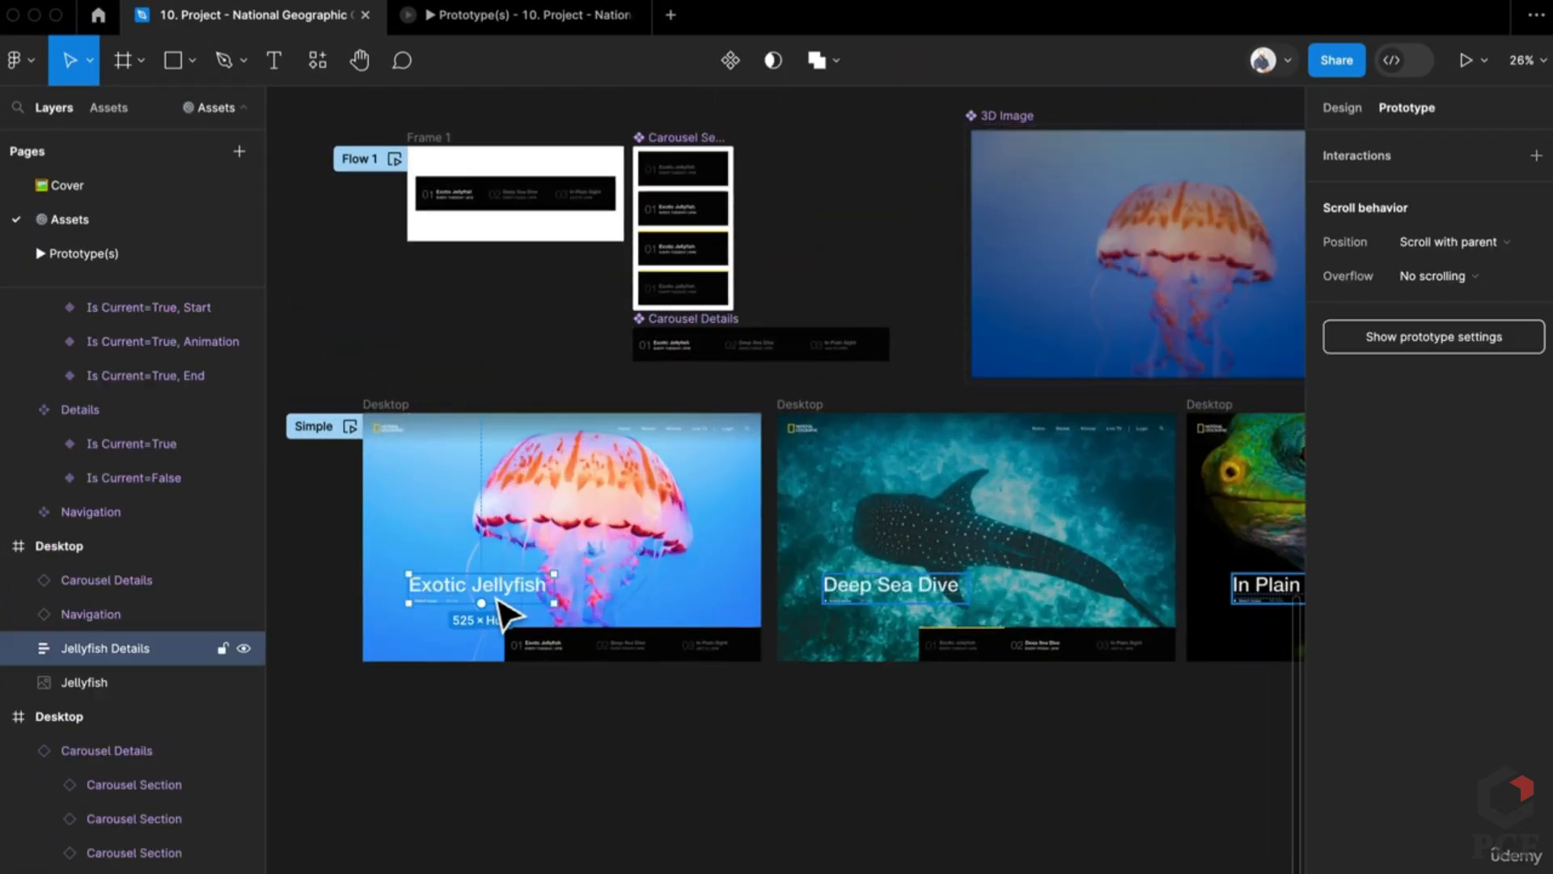
pyautogui.click(436, 647)
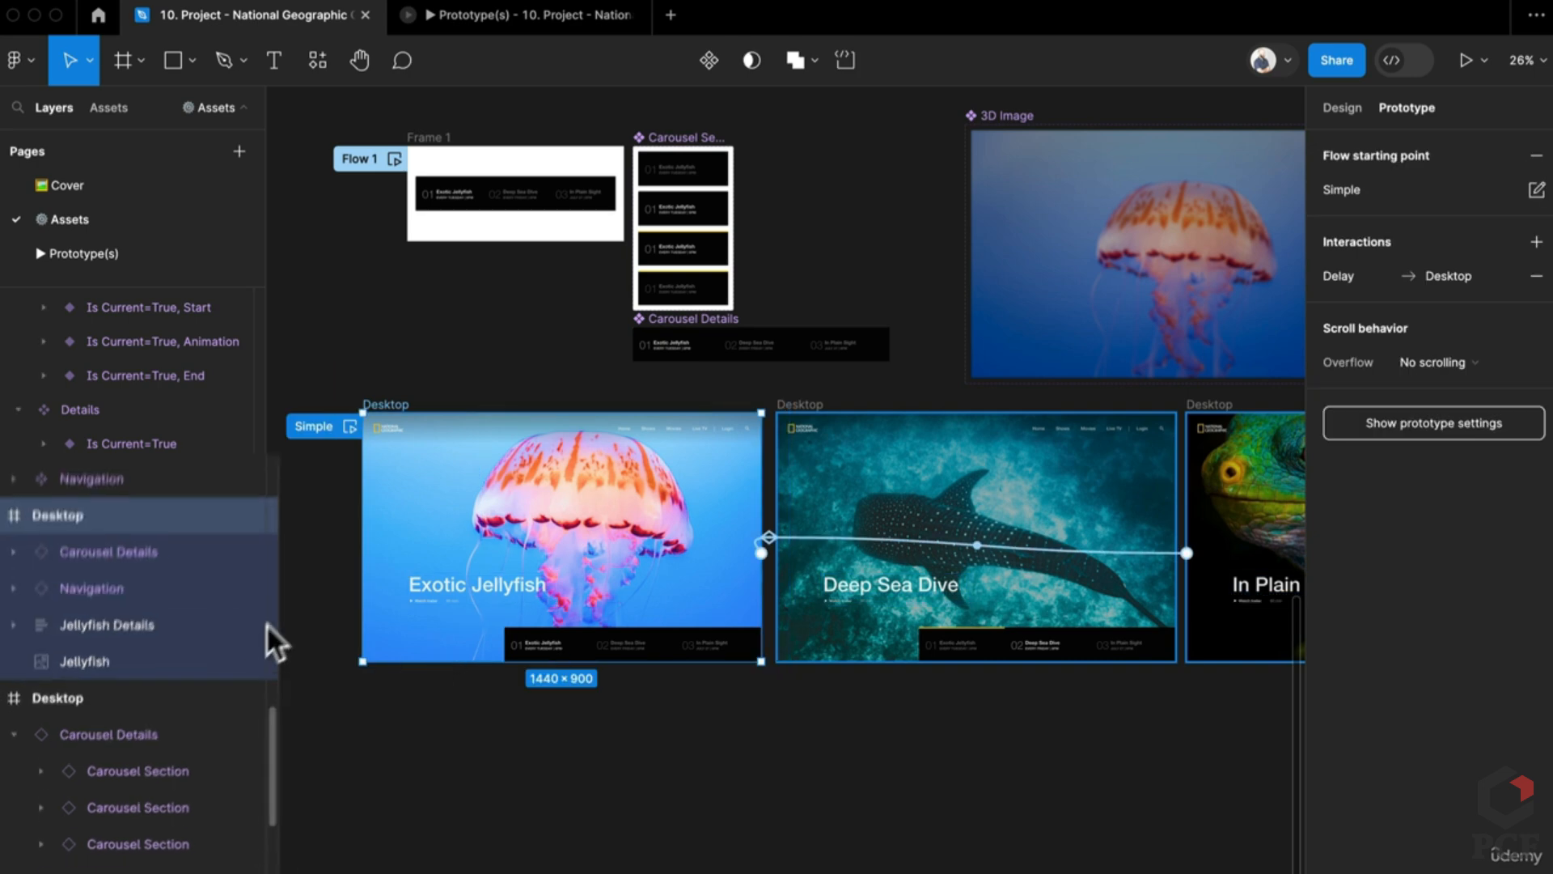
pyautogui.hotkey('ctrl', 'v')
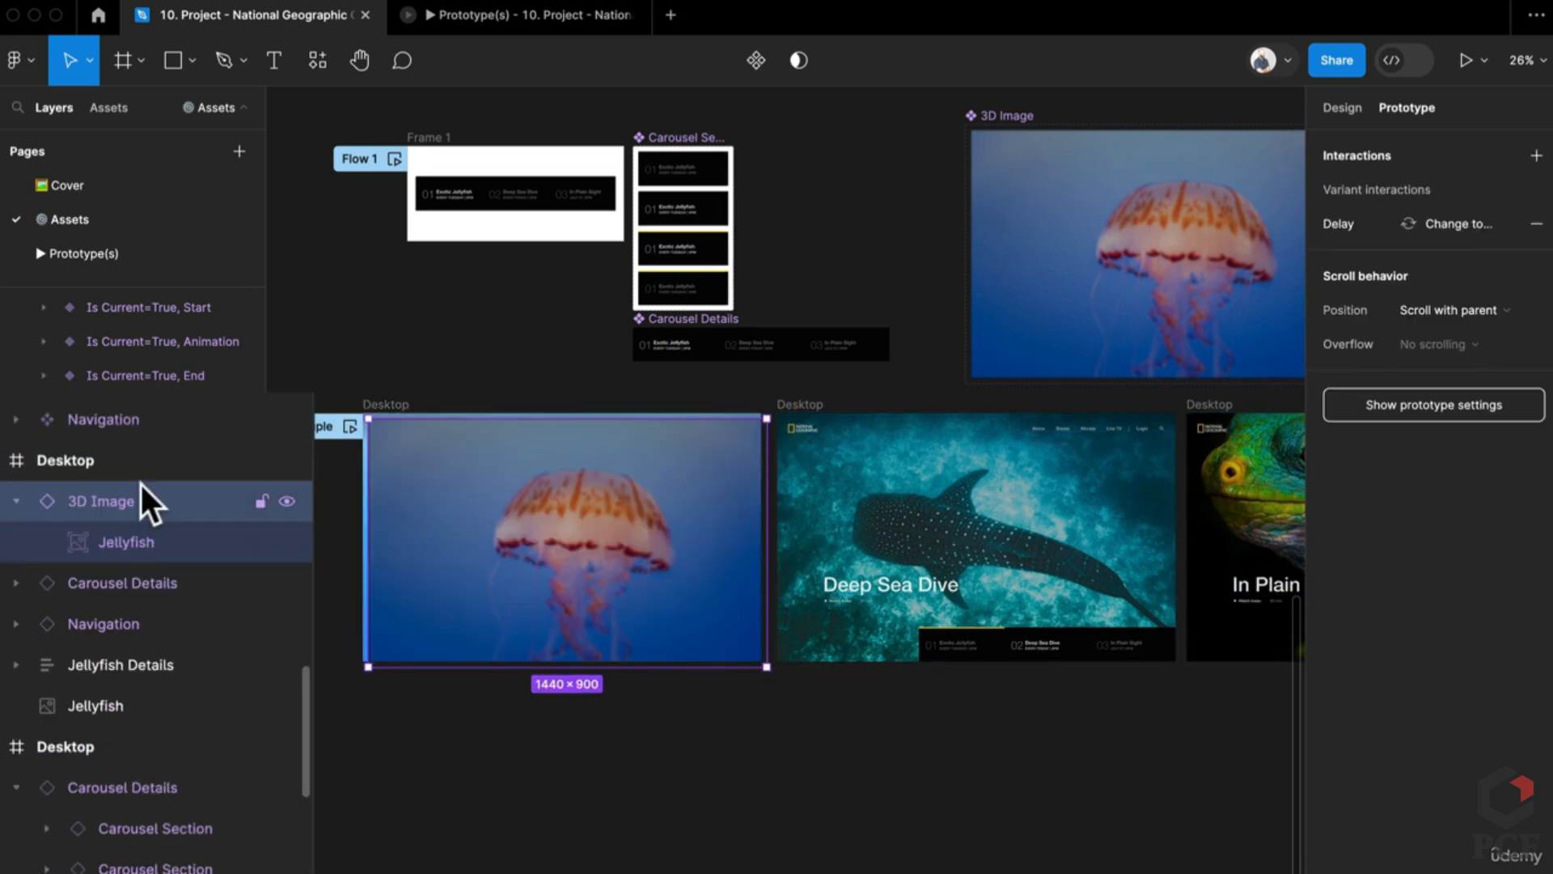
pyautogui.moveTo(132, 508); pyautogui.dragTo(145, 728)
pyautogui.click(121, 622)
pyautogui.press('Delete')
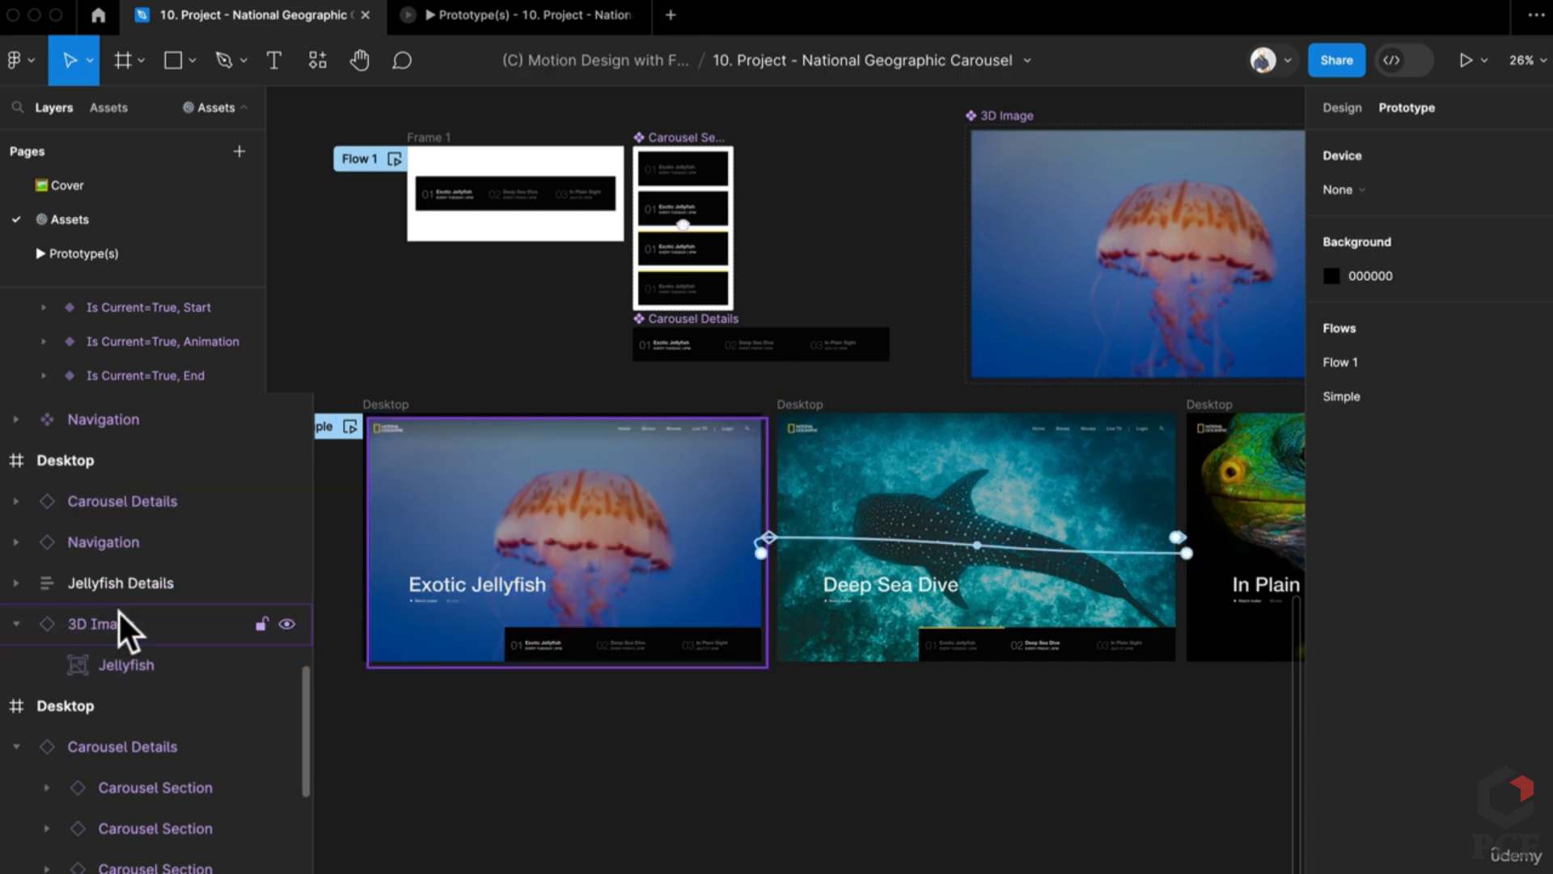
# Step: Enlarge the 3D Image instance from its centre to 1510×944
pyautogui.hotkey('shift', '2')
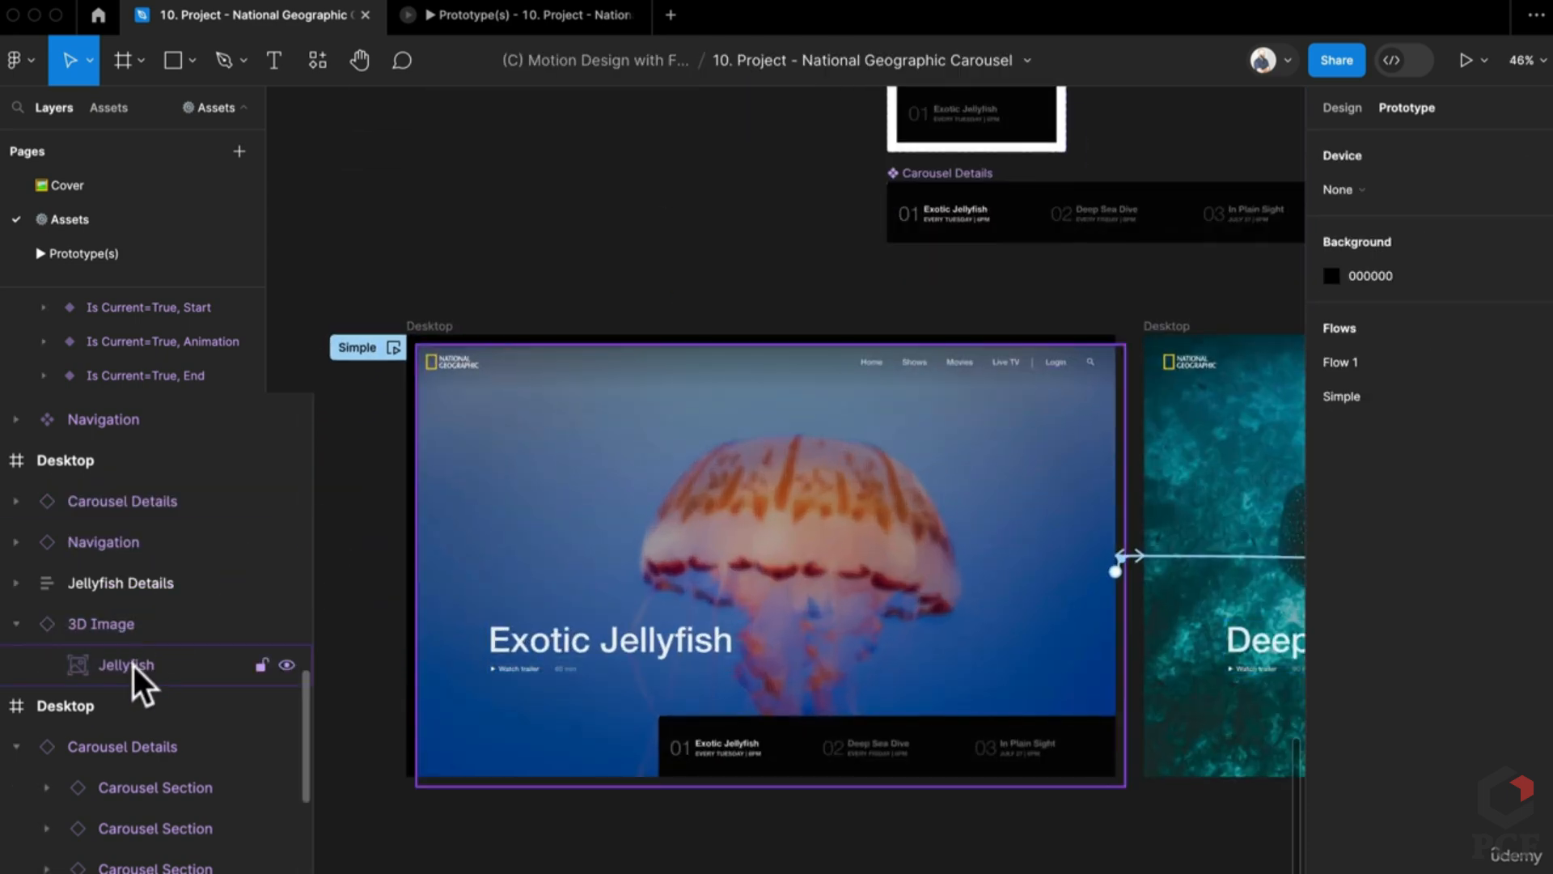
pyautogui.click(135, 625)
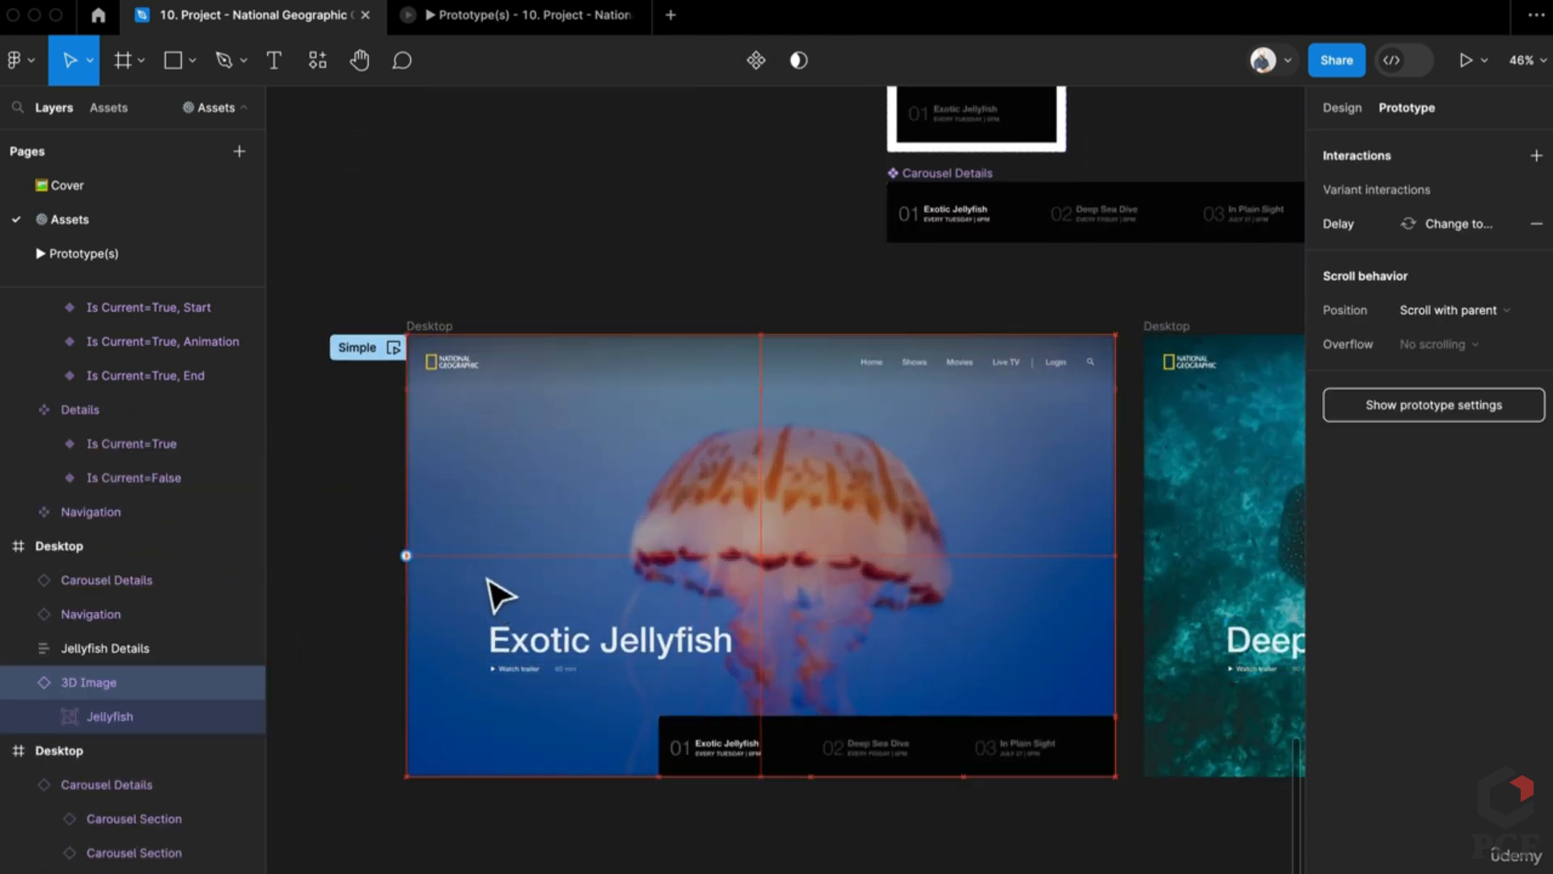
pyautogui.moveTo(1116, 345); pyautogui.dragTo(1126, 326)
pyautogui.click(1132, 308)
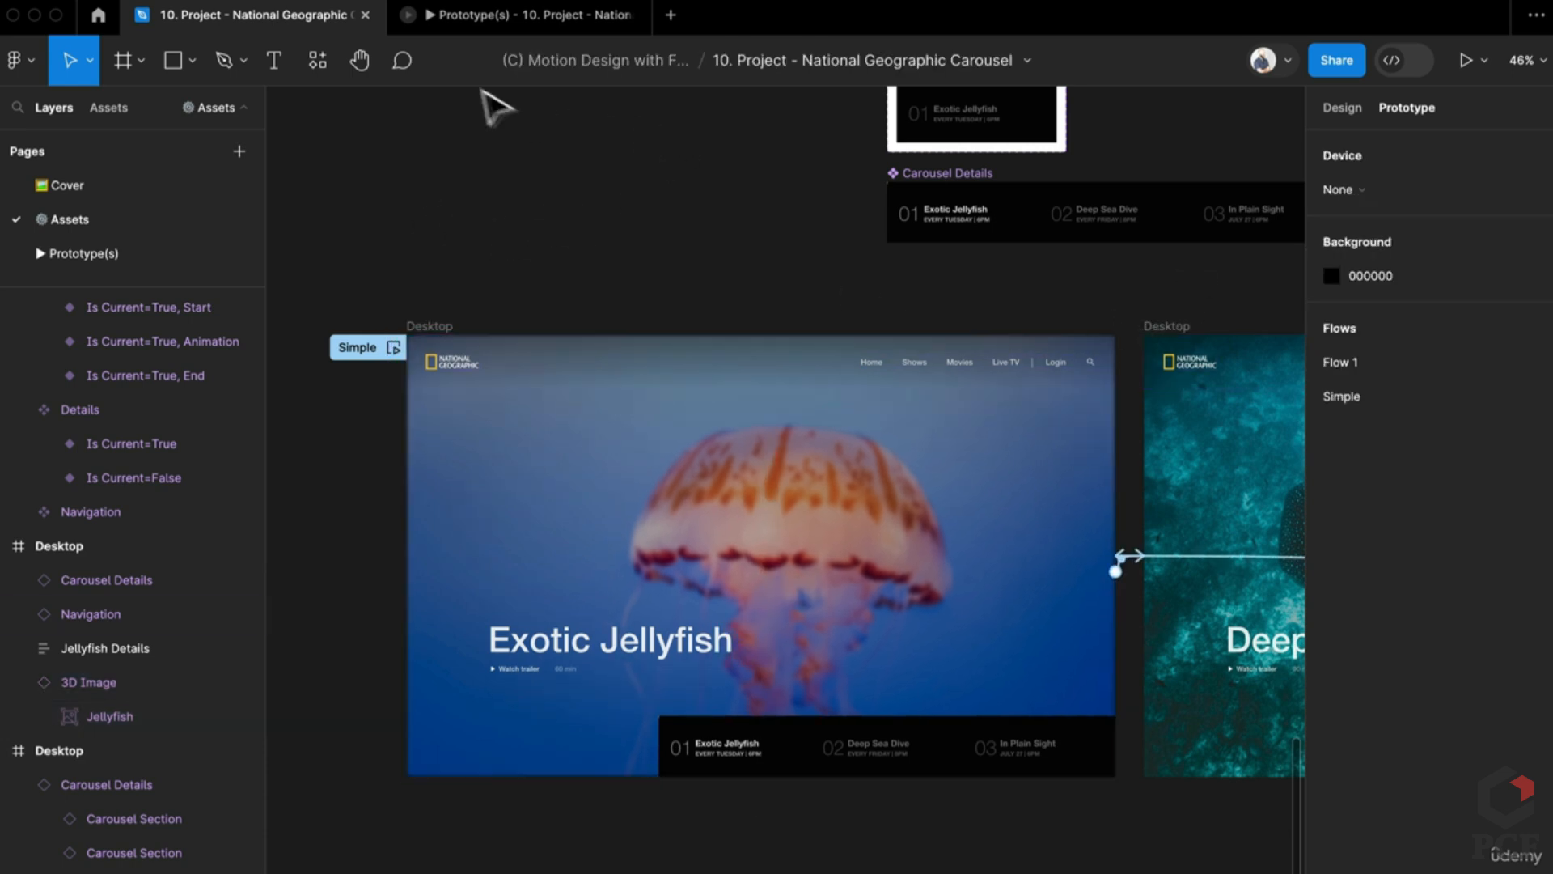
# Step: Close the old prototype preview and present the Simple flow in a fresh one
pyautogui.click(546, 18)
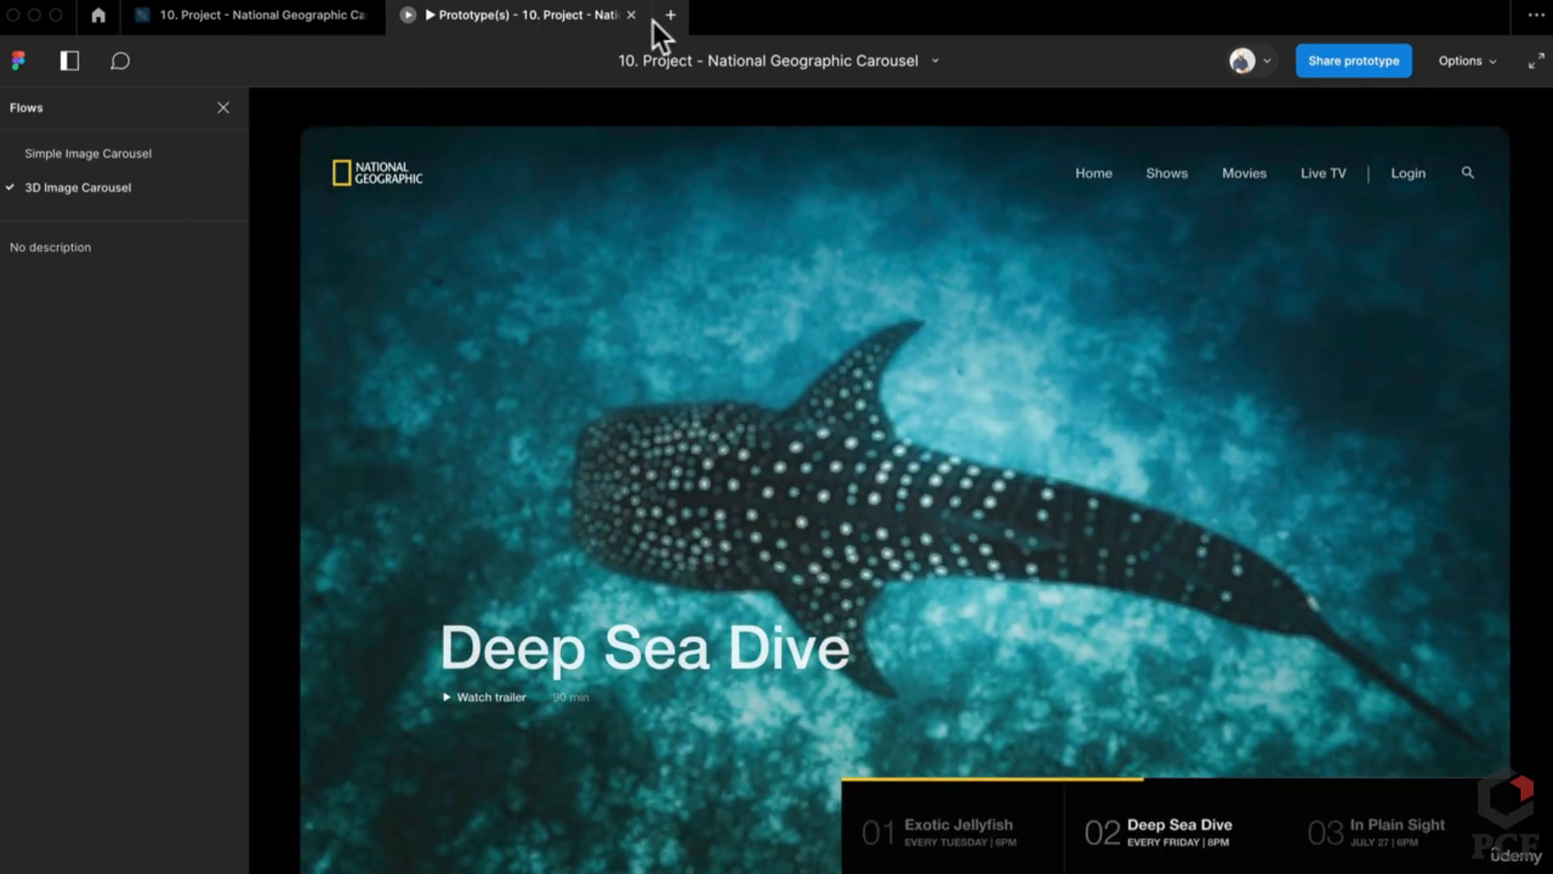
pyautogui.click(631, 16)
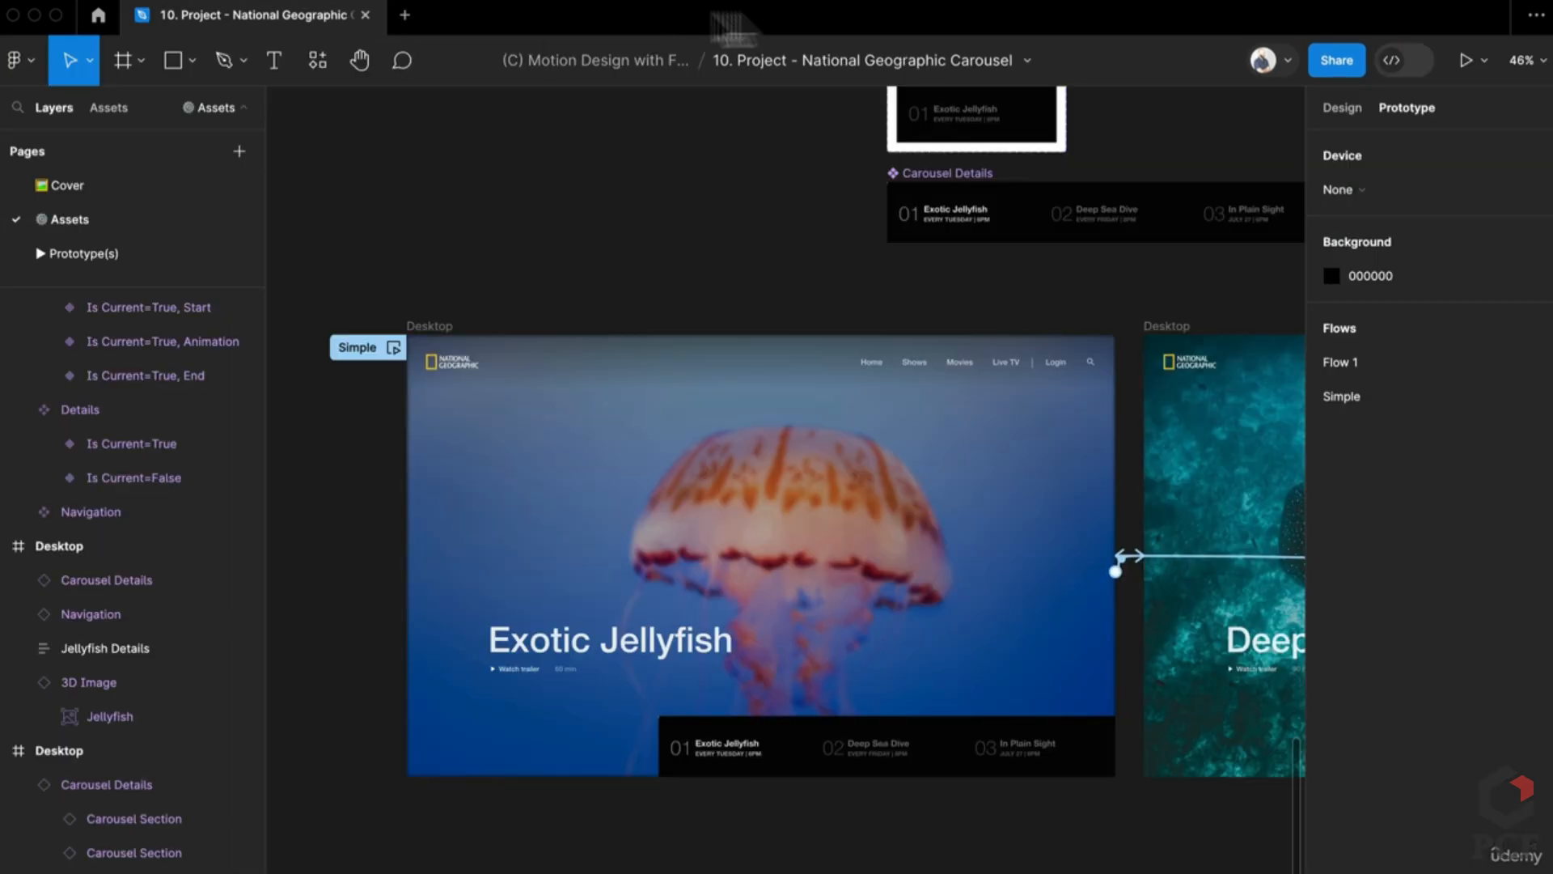
pyautogui.click(1463, 58)
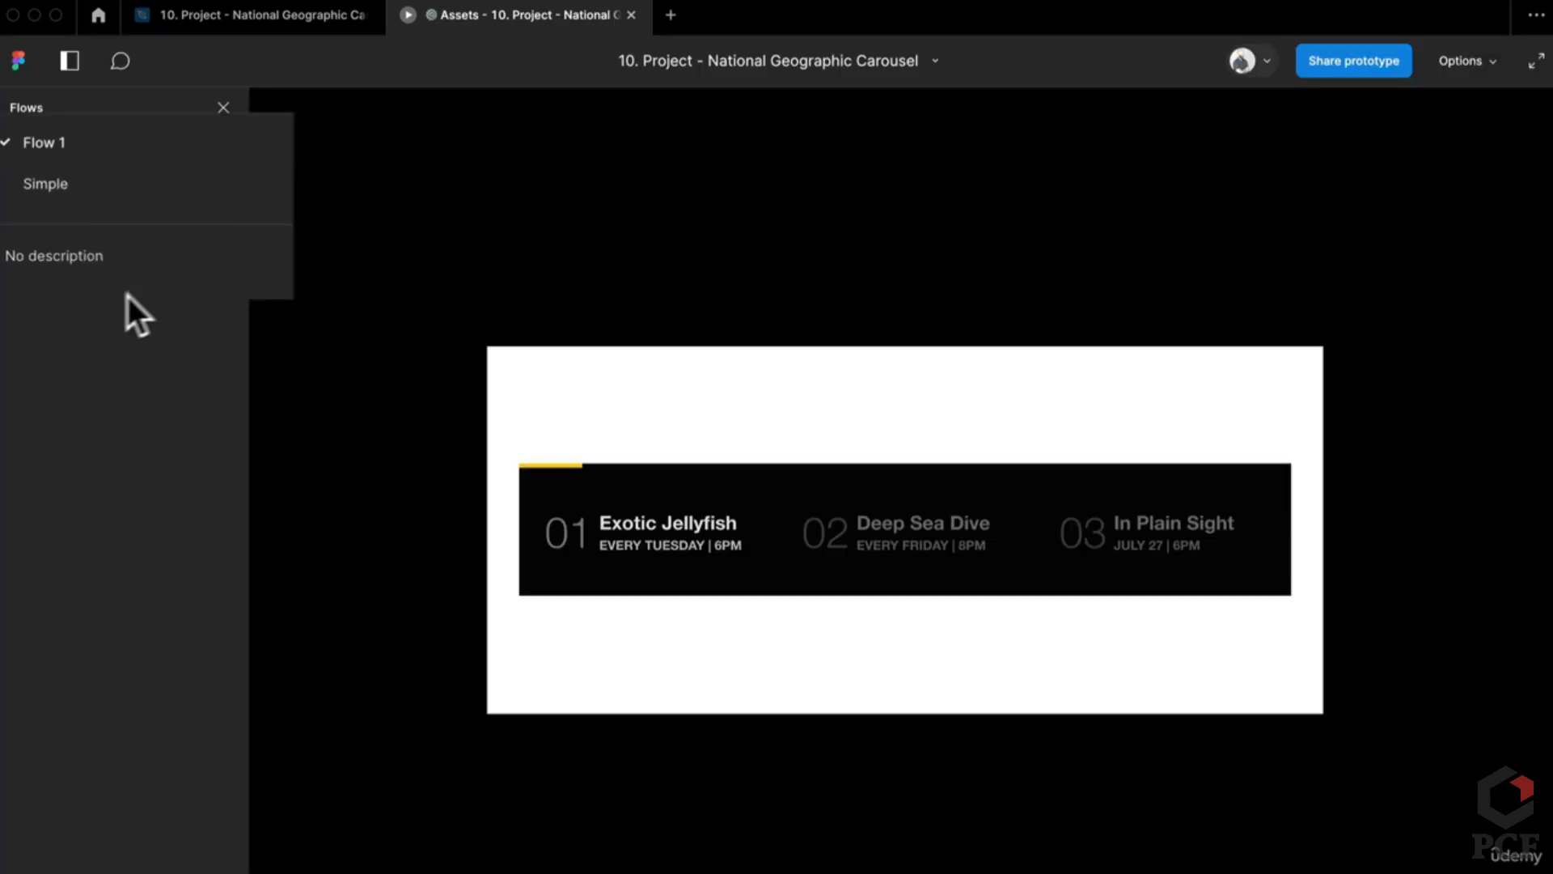
pyautogui.click(164, 174)
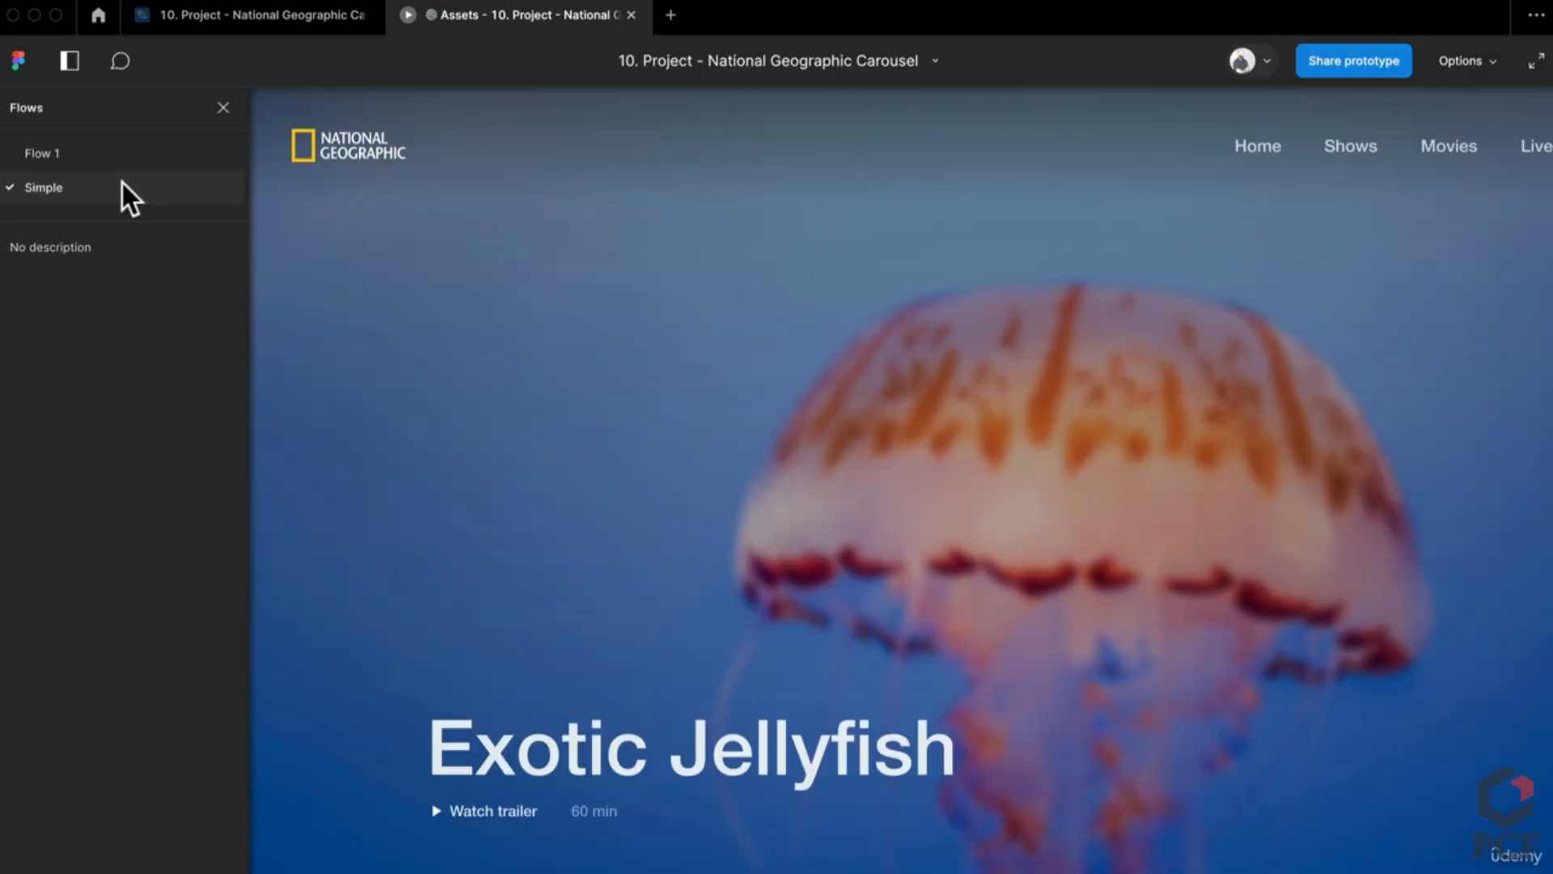
# Step: Set the preview's scaling to Fit width, then Fit screen, and go back to the design file
pyautogui.click(1456, 66)
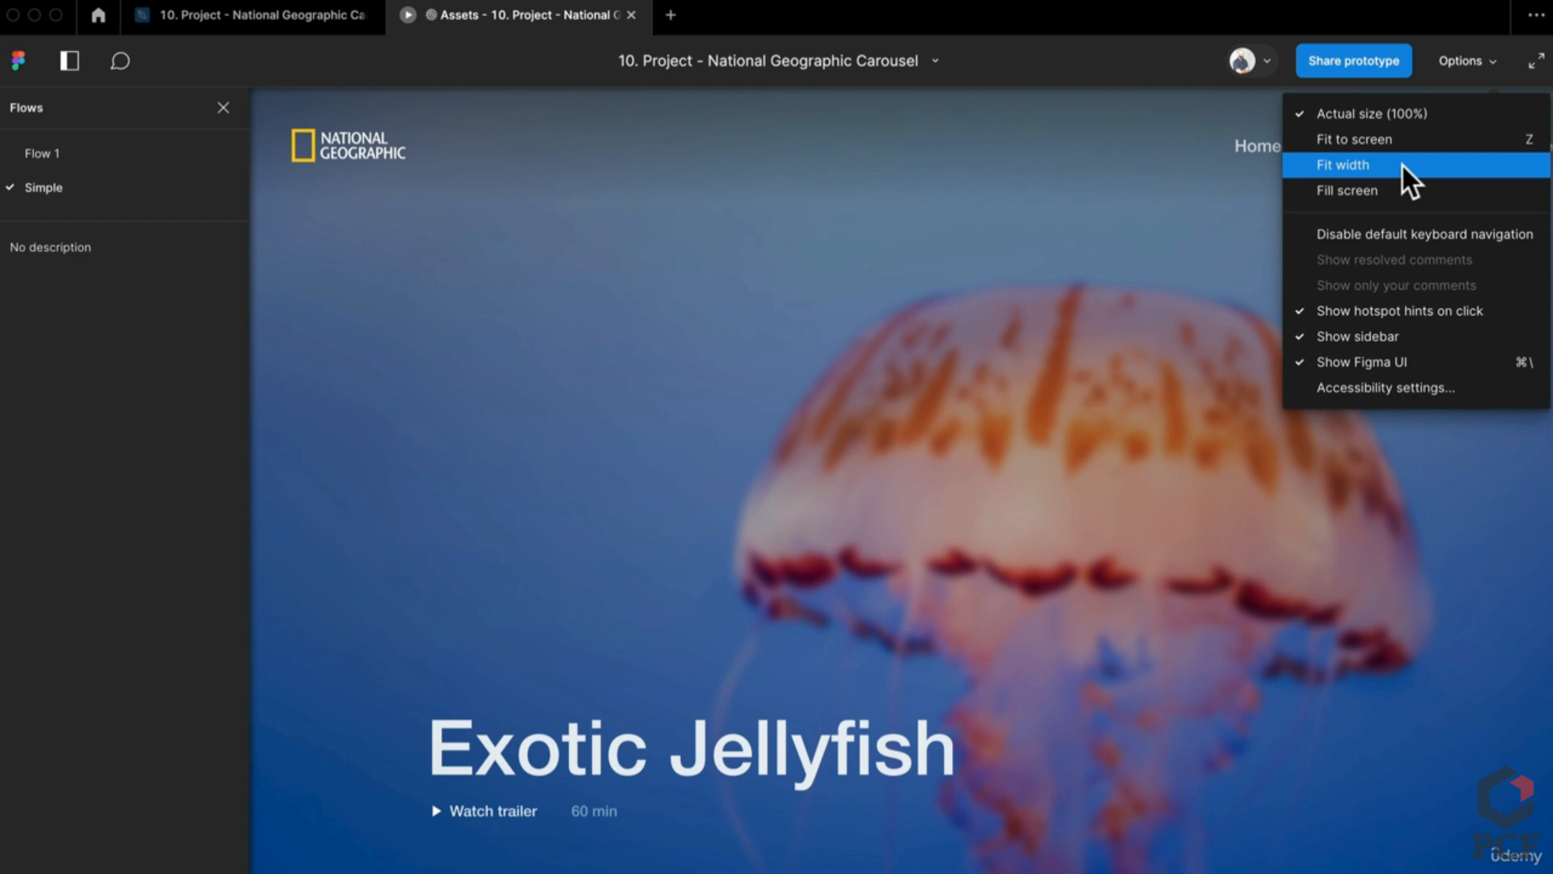
pyautogui.click(1403, 166)
pyautogui.click(1443, 62)
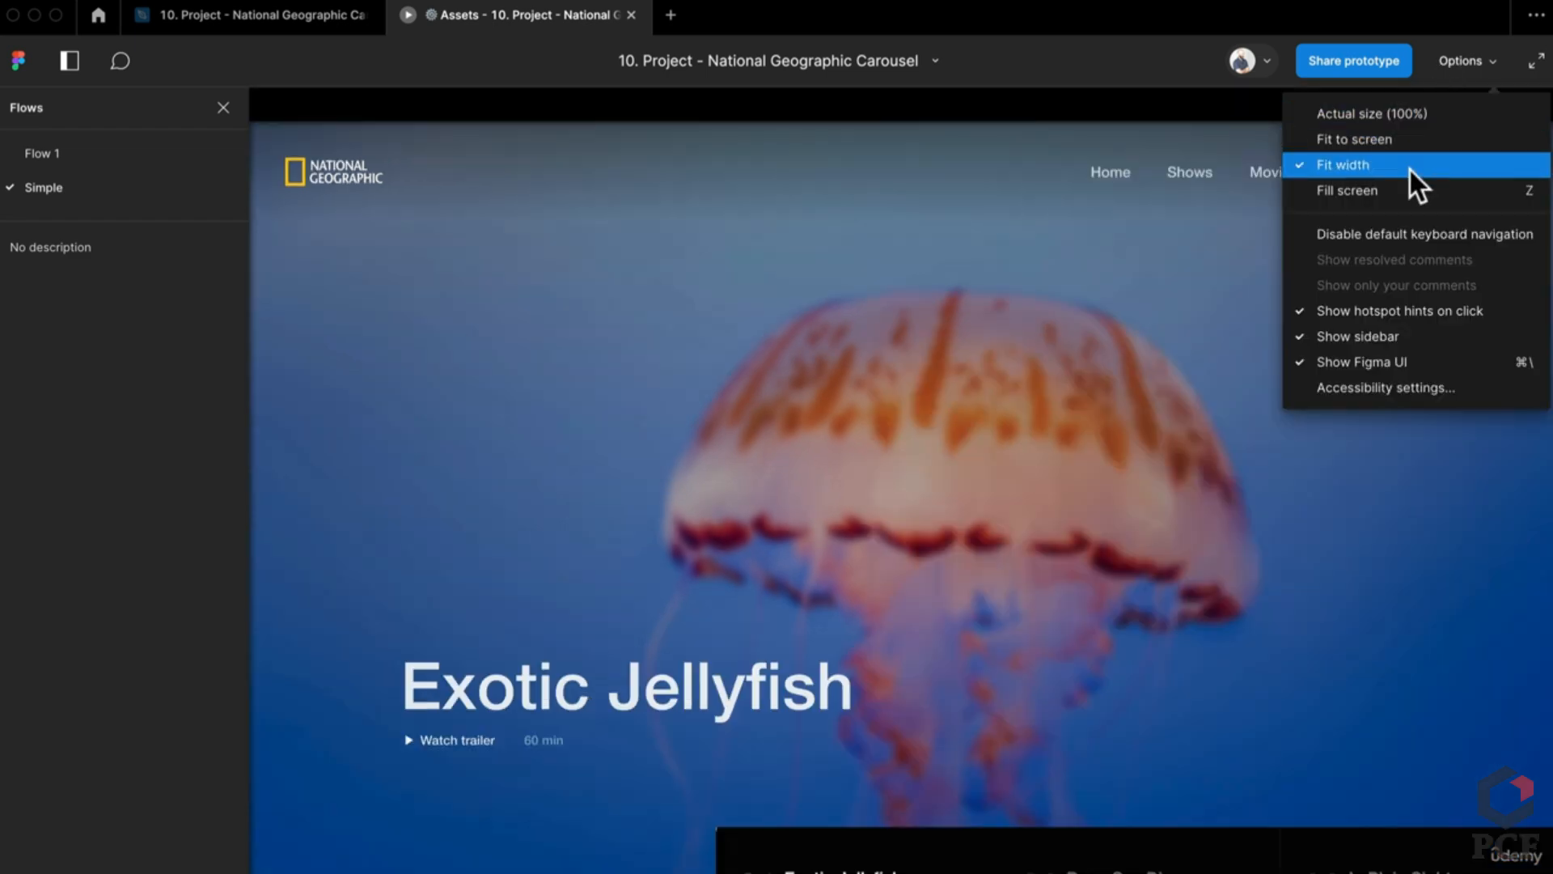
pyautogui.click(1400, 199)
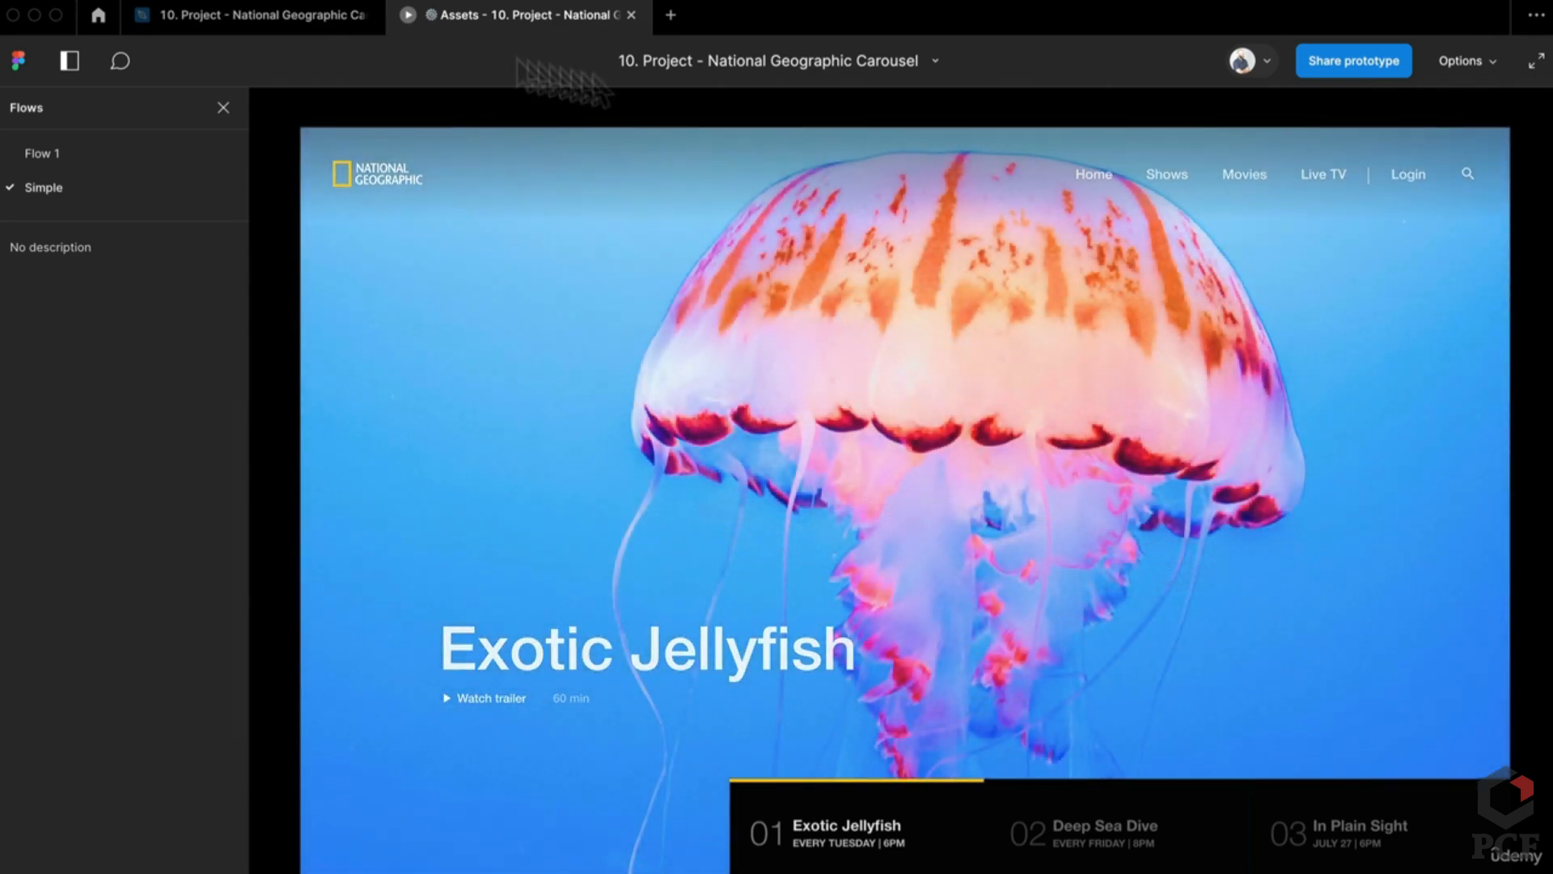
pyautogui.click(284, 13)
pyautogui.scroll(-5, 898, 550)
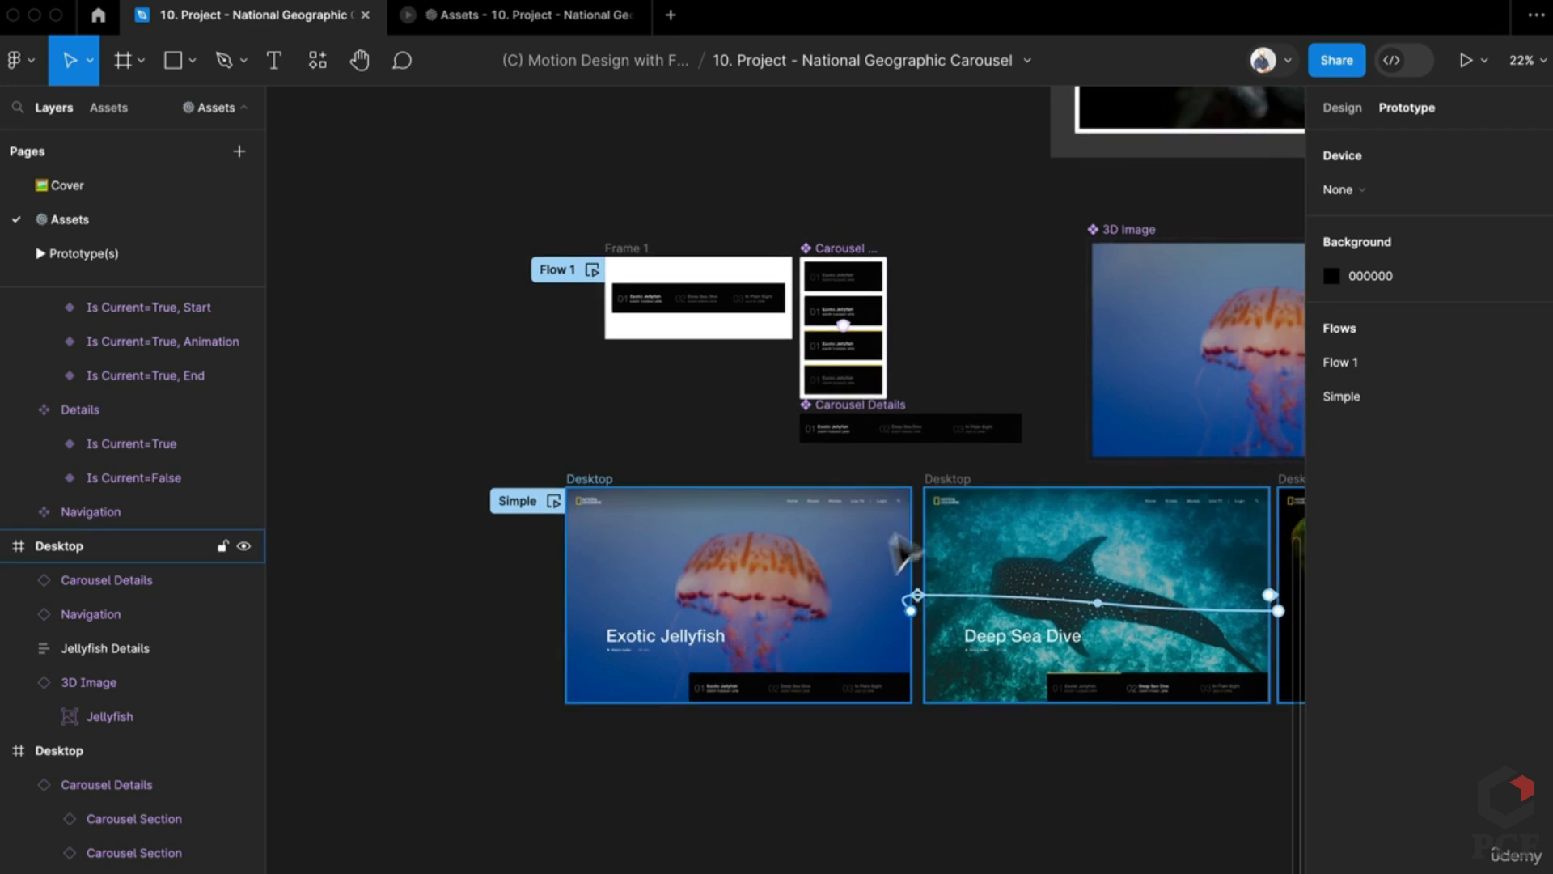
# Step: Select the jellyfish images inside the Start and End variants to inspect them
pyautogui.scroll(5, 902, 554)
pyautogui.scroll(-6, 982, 528)
pyautogui.click(951, 562)
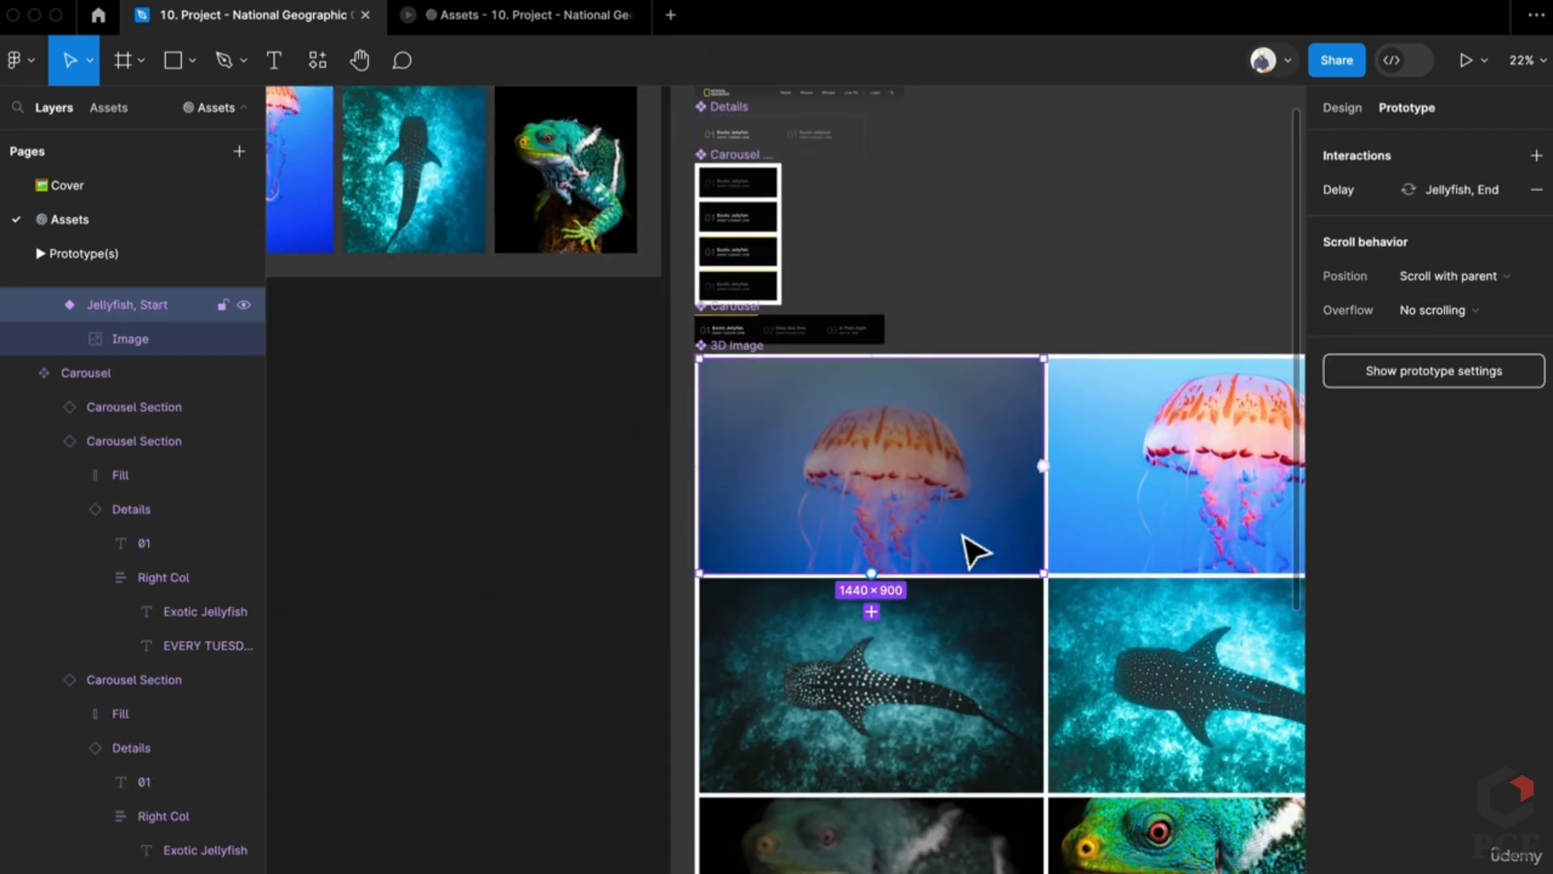
pyautogui.doubleClick(975, 552)
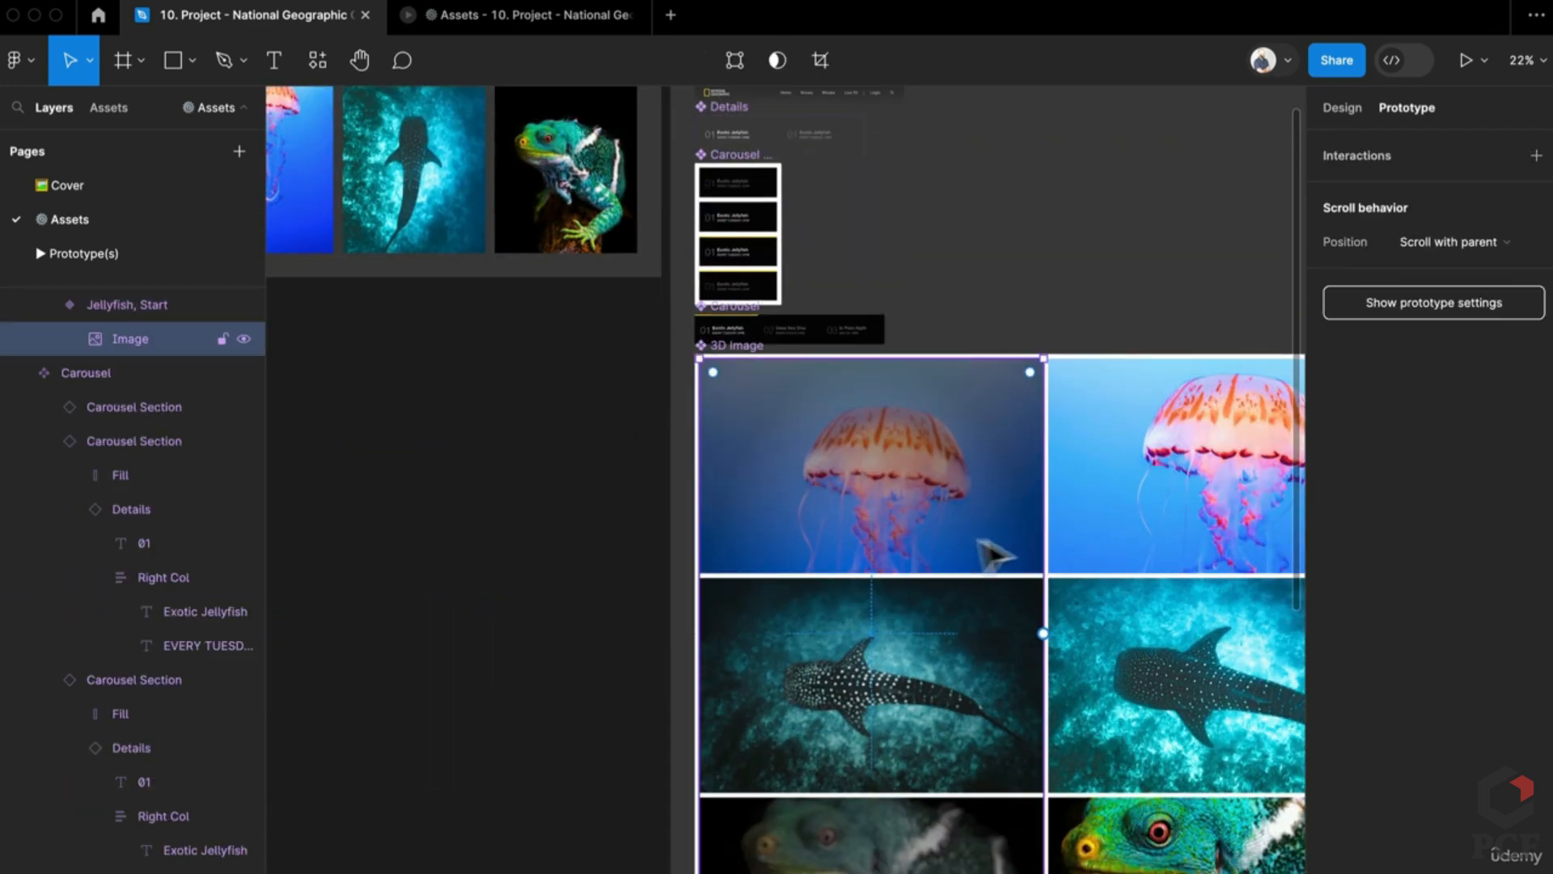
pyautogui.doubleClick(1221, 520)
pyautogui.scroll(-4, 469, 769)
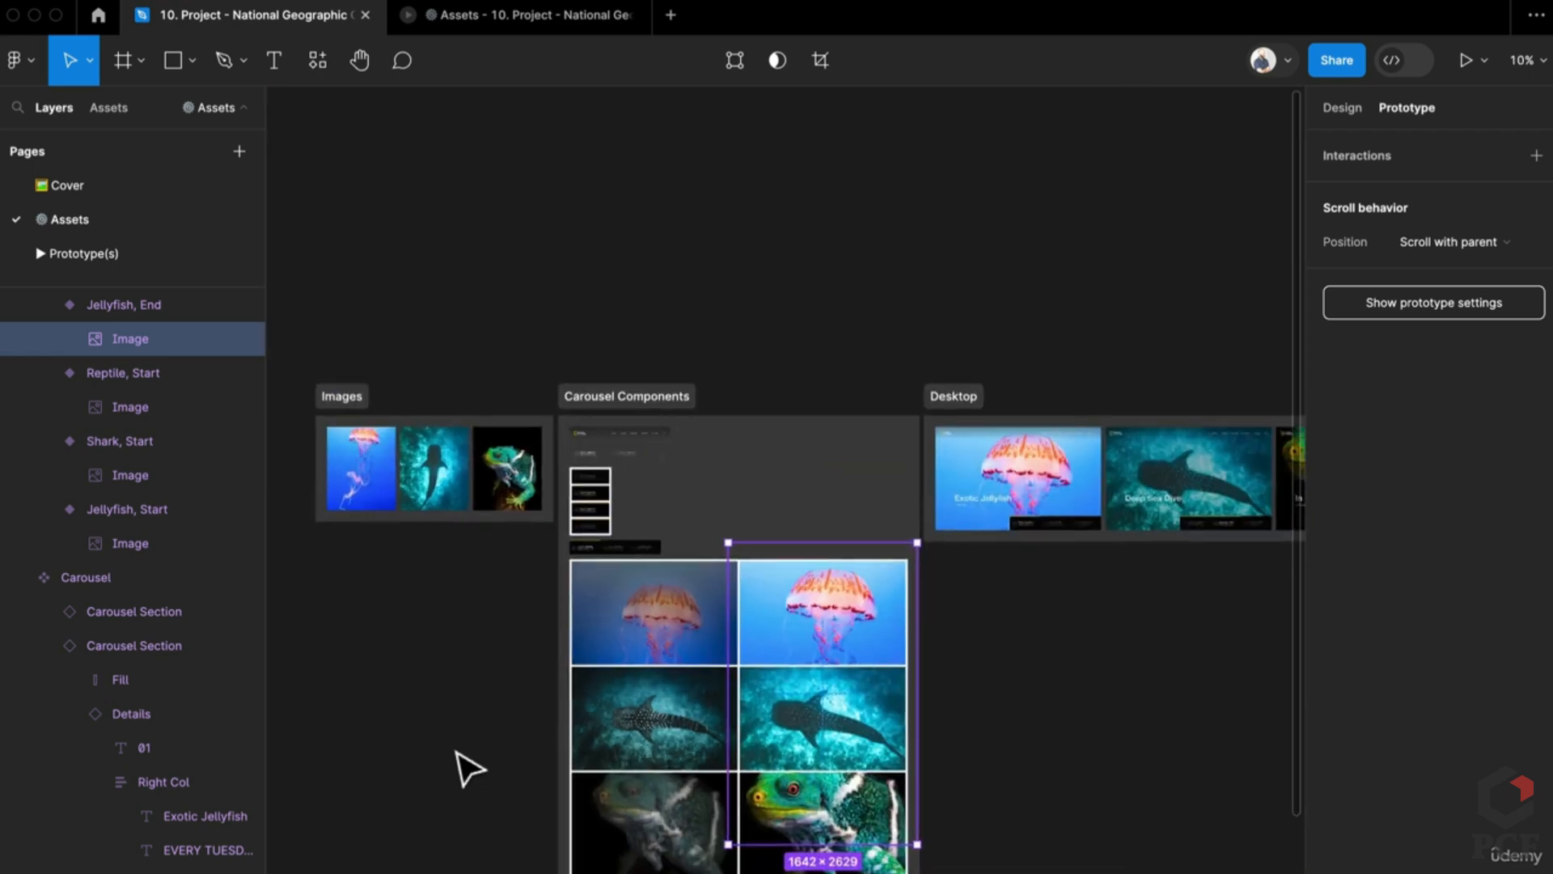
pyautogui.scroll(-5, 469, 769)
pyautogui.scroll(5, 780, 693)
# Step: Show the Design panel and select the jellyfish image inside the Default, Start variant
pyautogui.click(817, 684)
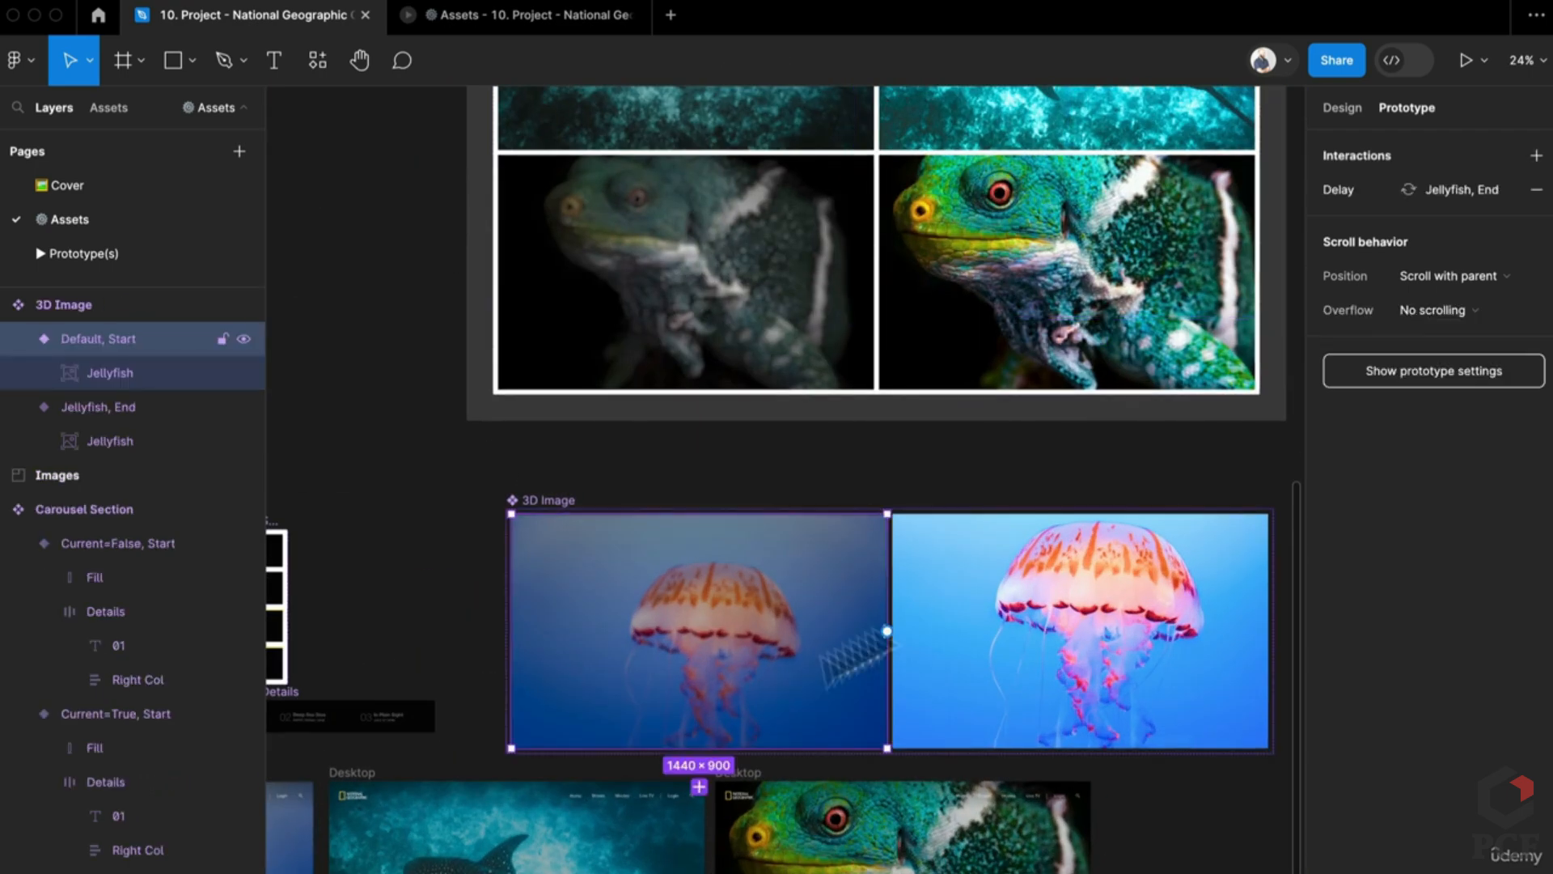
pyautogui.click(1342, 107)
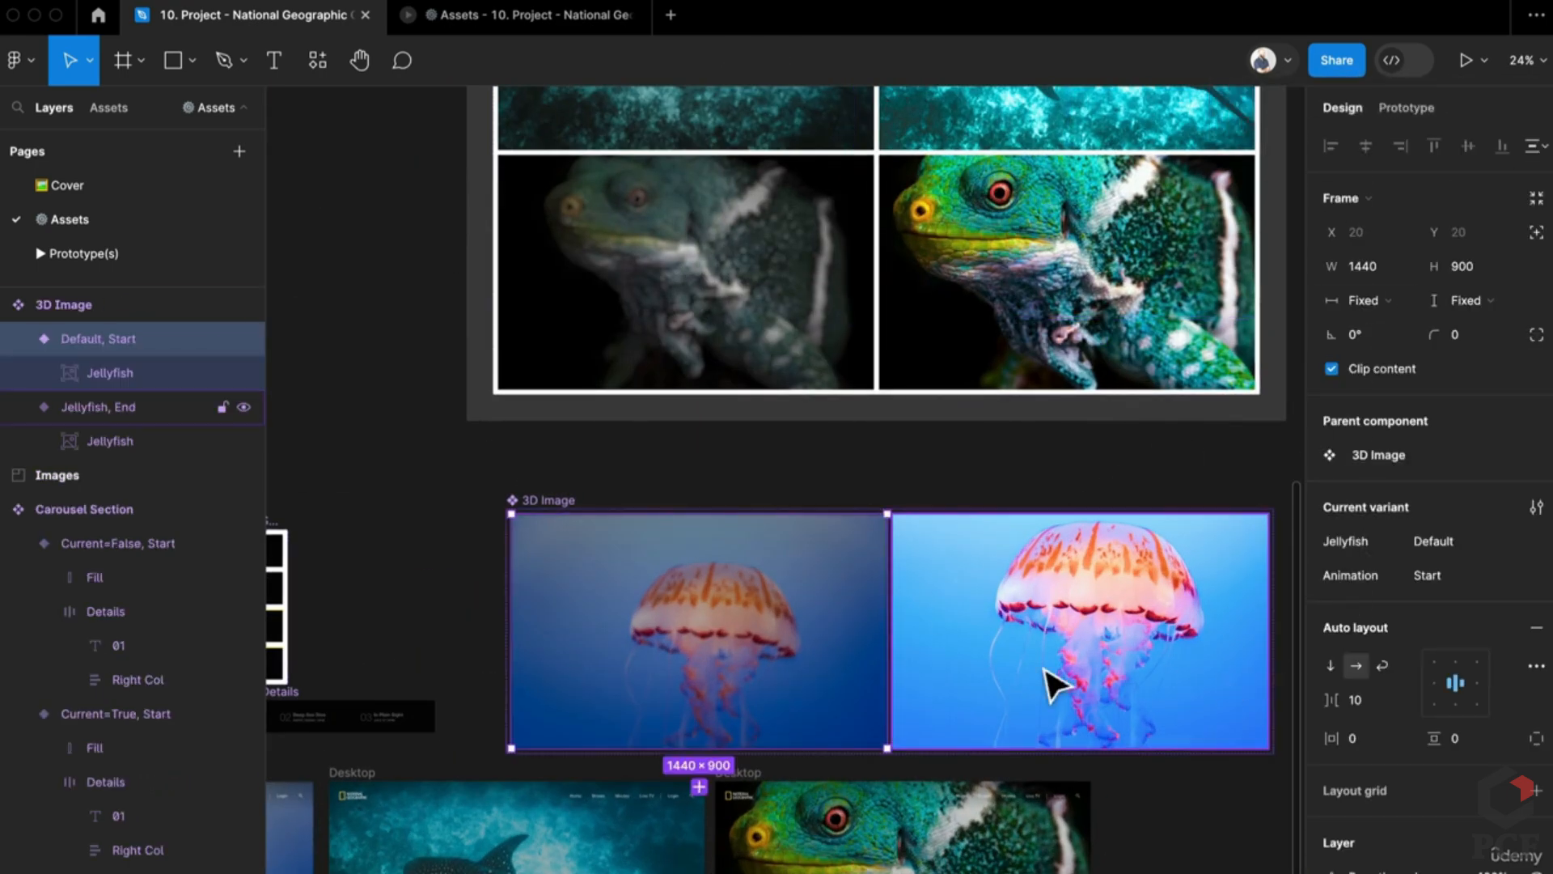
pyautogui.scroll(-5, 971, 567)
pyautogui.scroll(4, 849, 416)
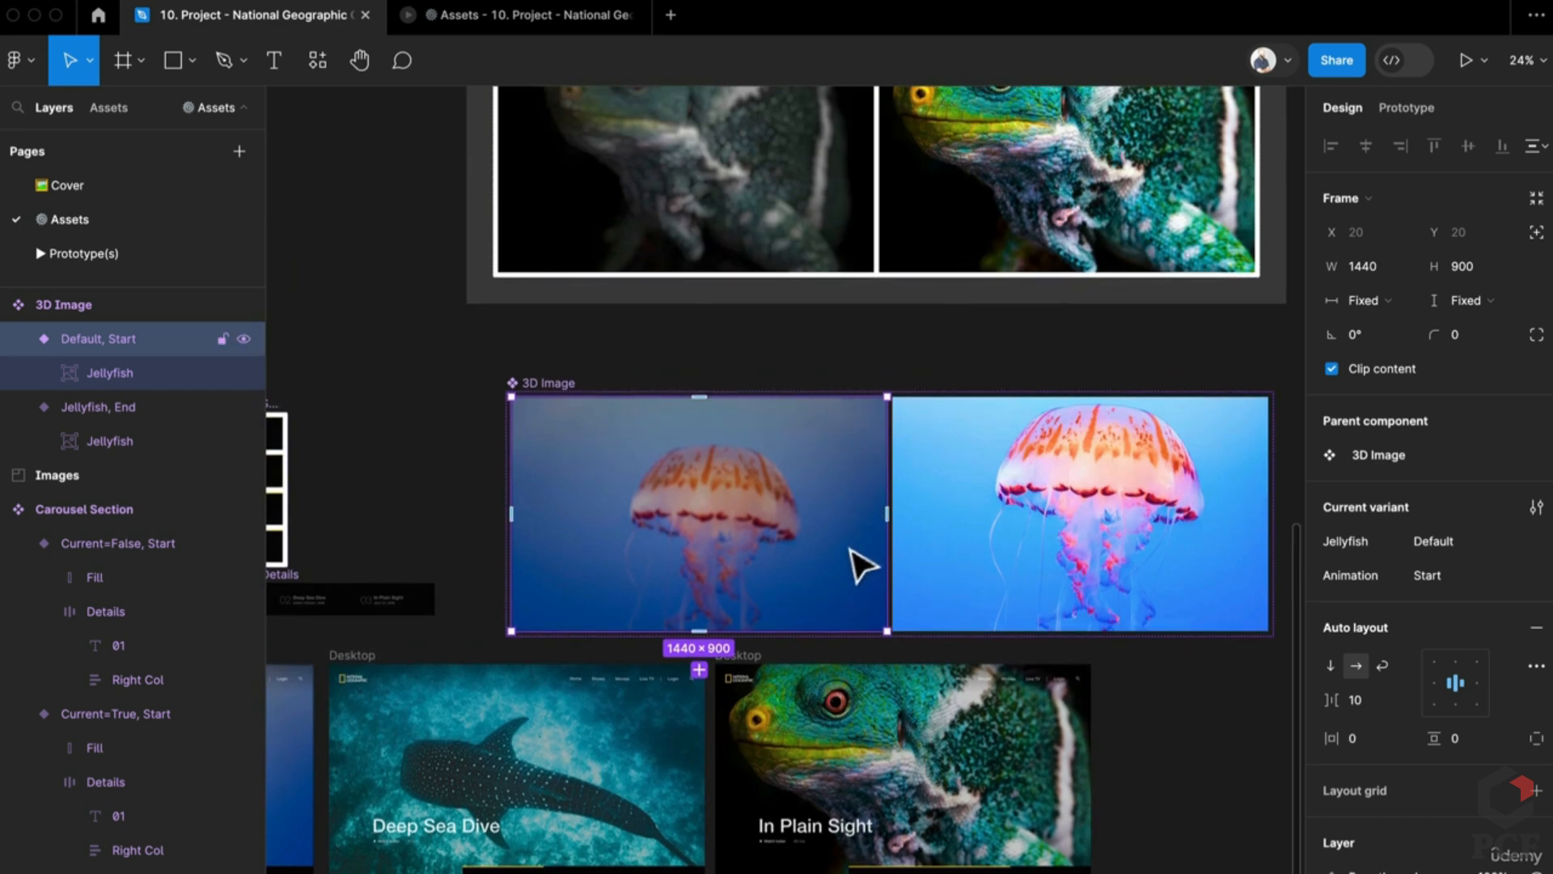
pyautogui.doubleClick(861, 566)
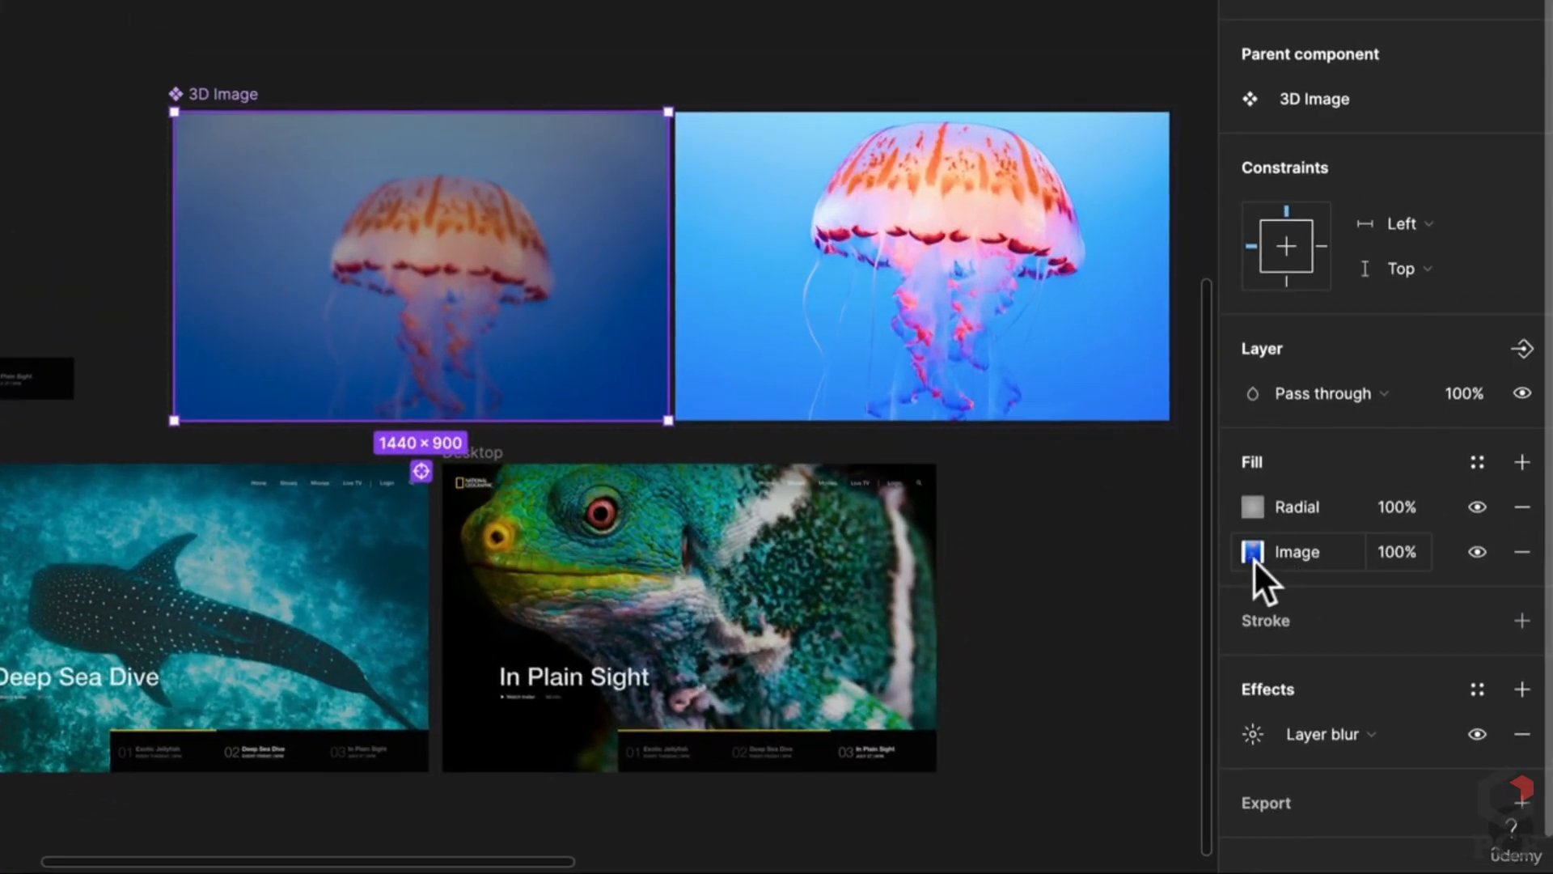
# Step: Change the Start jellyfish image's fill from Crop to Fill, undoing a trial frame stretch
pyautogui.click(1253, 557)
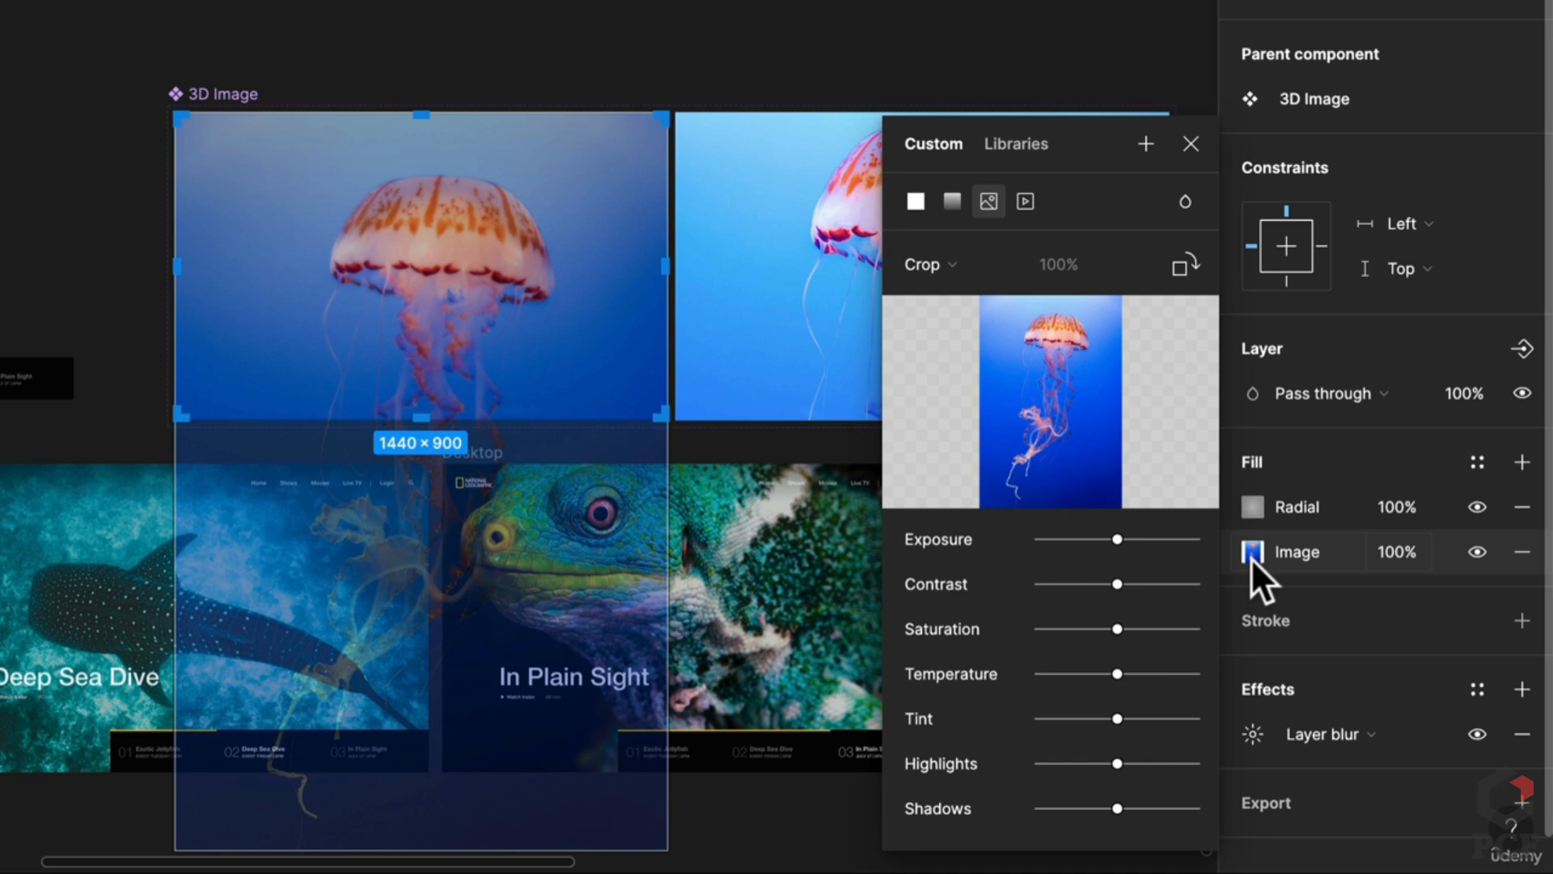
pyautogui.click(956, 260)
pyautogui.click(962, 197)
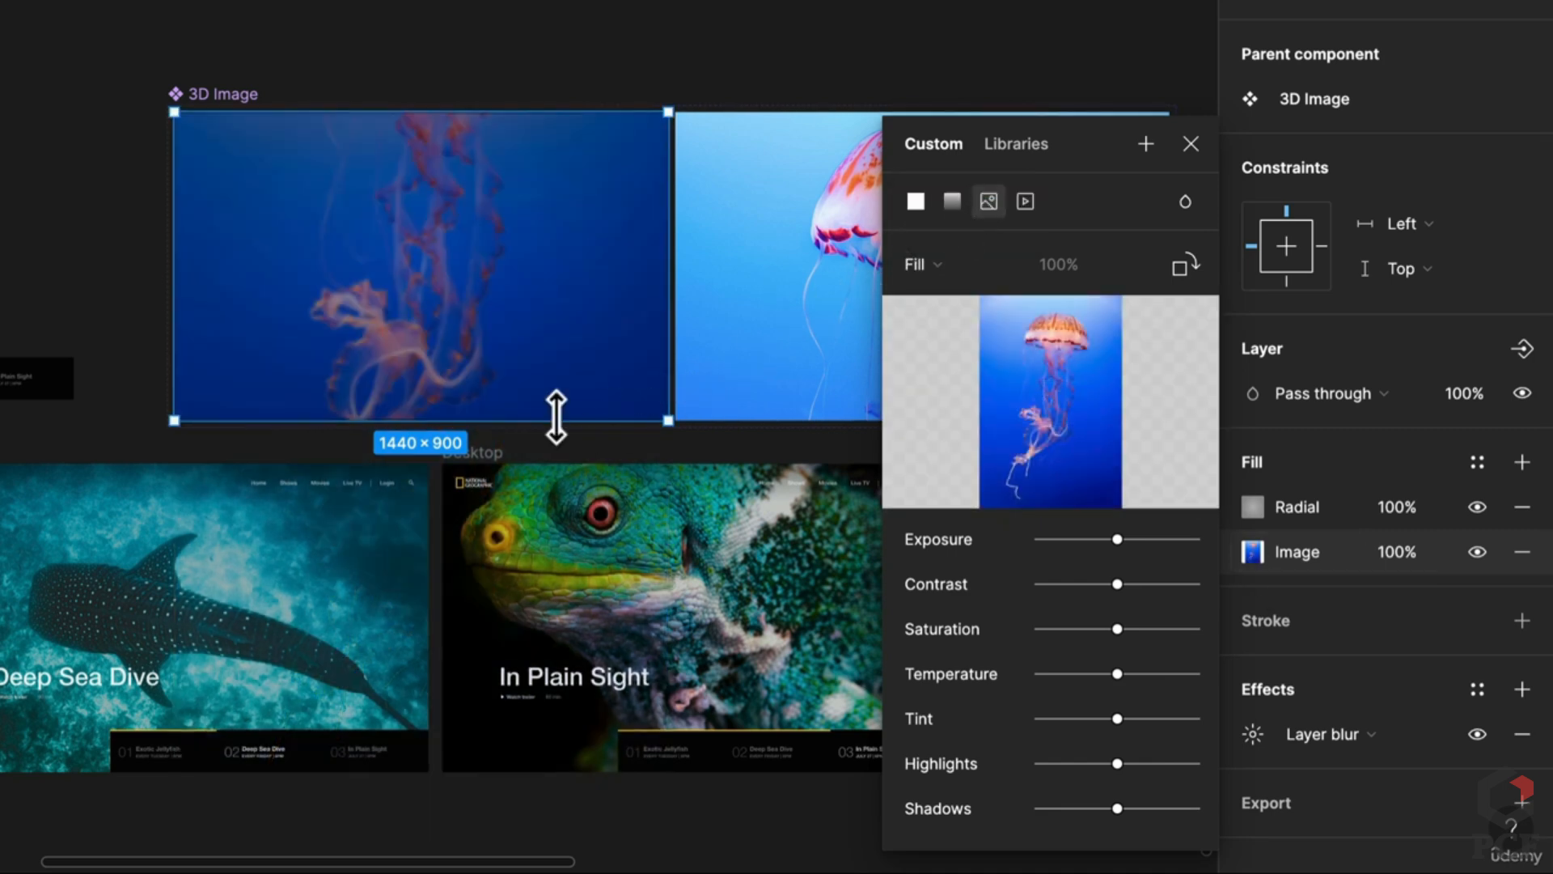
pyautogui.moveTo(556, 417); pyautogui.dragTo(551, 770)
pyautogui.hscroll(3, 726, 329)
pyautogui.scroll(1, 725, 328)
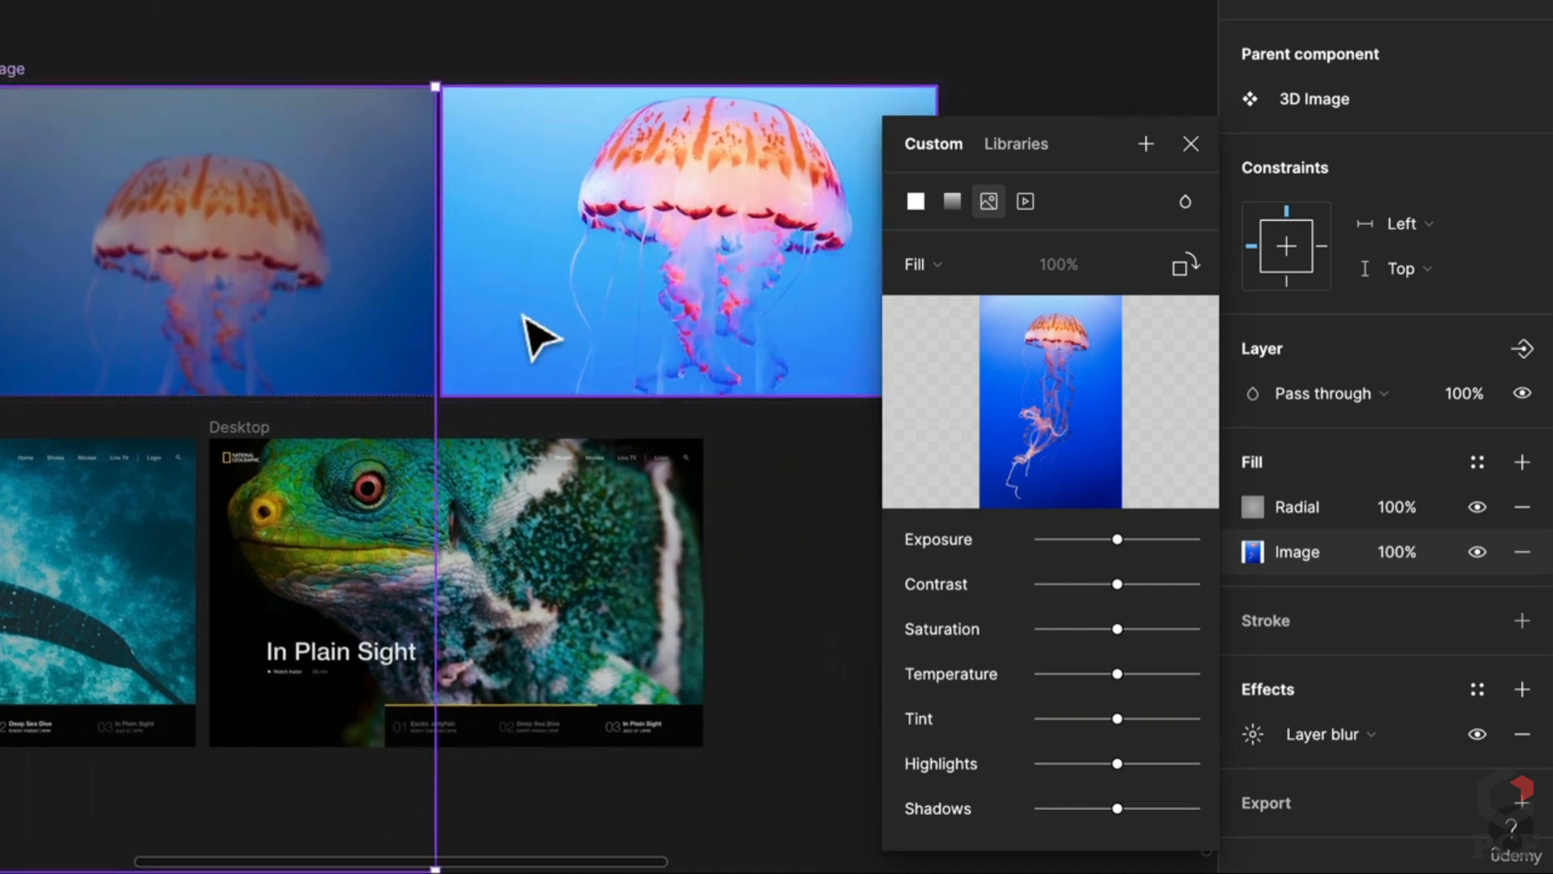
pyautogui.hotkey('ctrl', 'z')
# Step: Set the End jellyfish image to Fill and enlarge it to show the tentacles
pyautogui.click(524, 317)
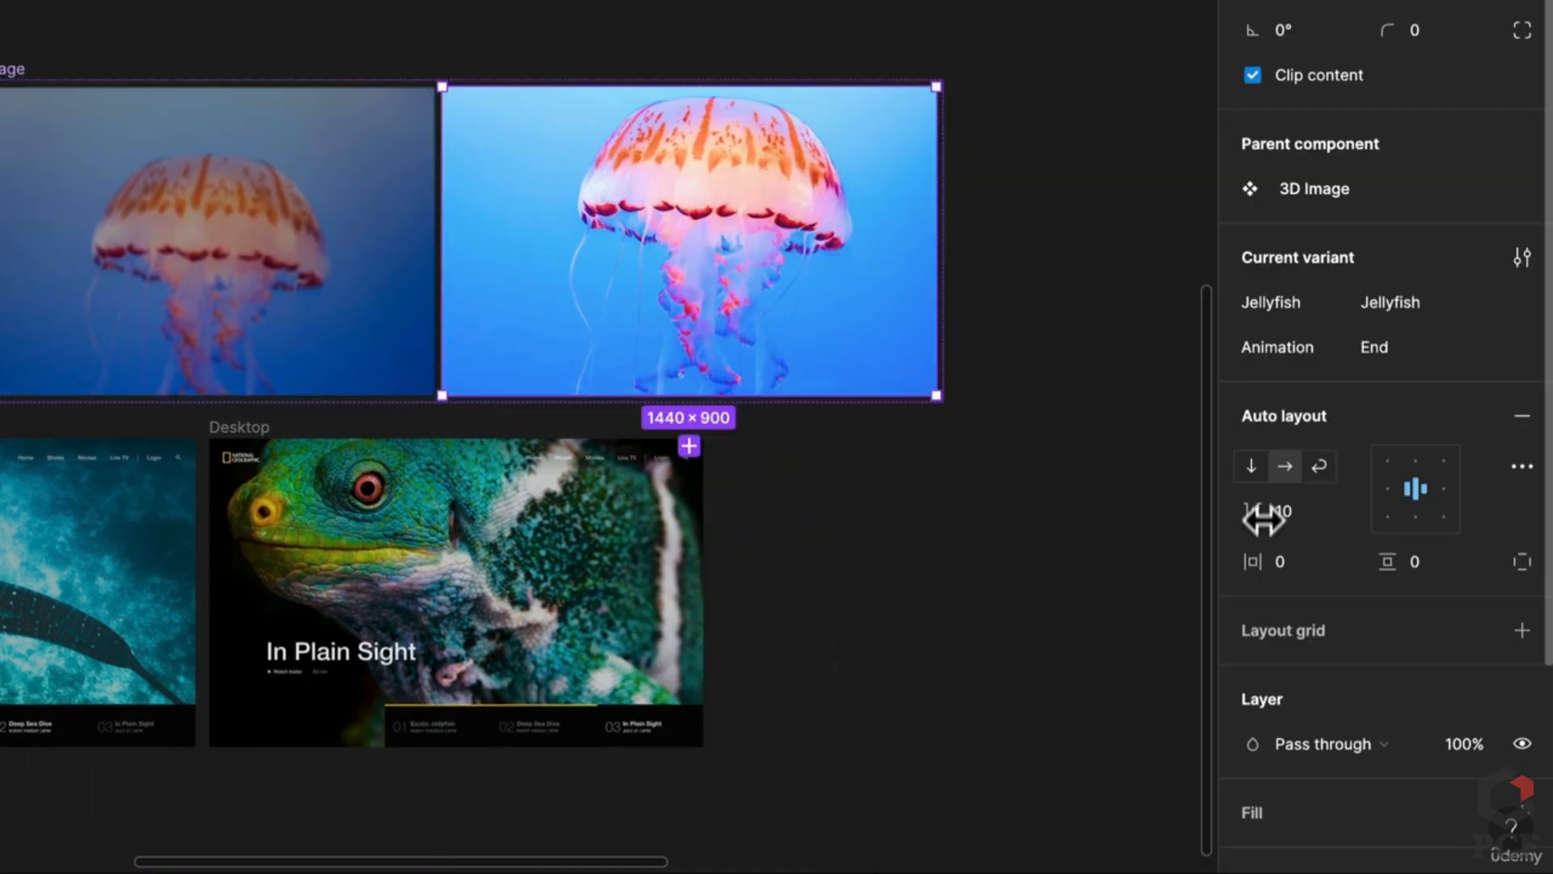
pyautogui.doubleClick(746, 313)
pyautogui.click(1252, 507)
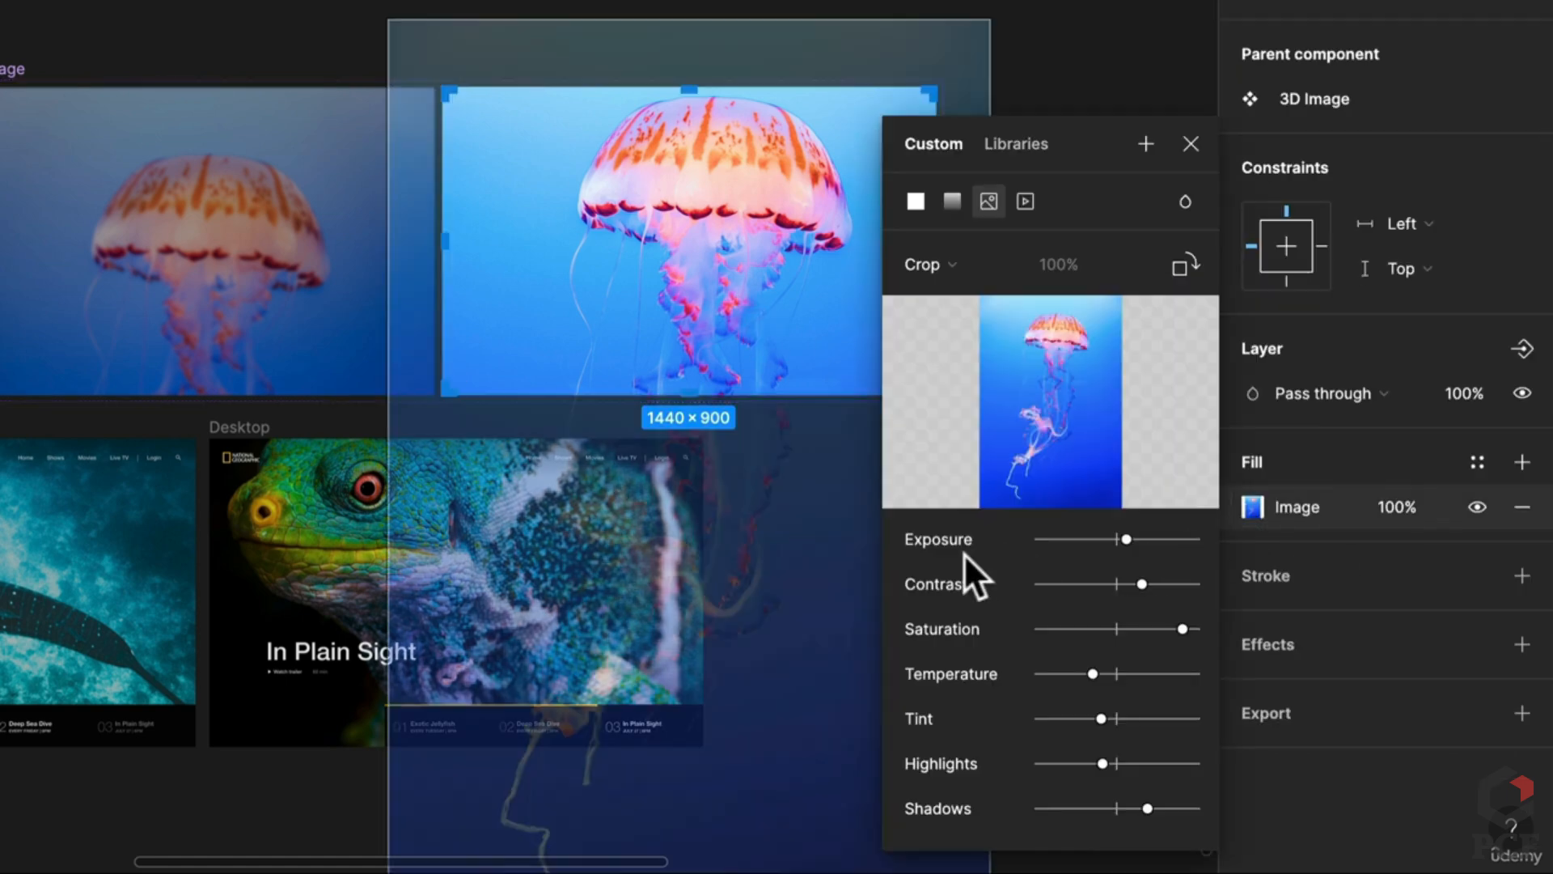
pyautogui.click(919, 254)
pyautogui.click(978, 196)
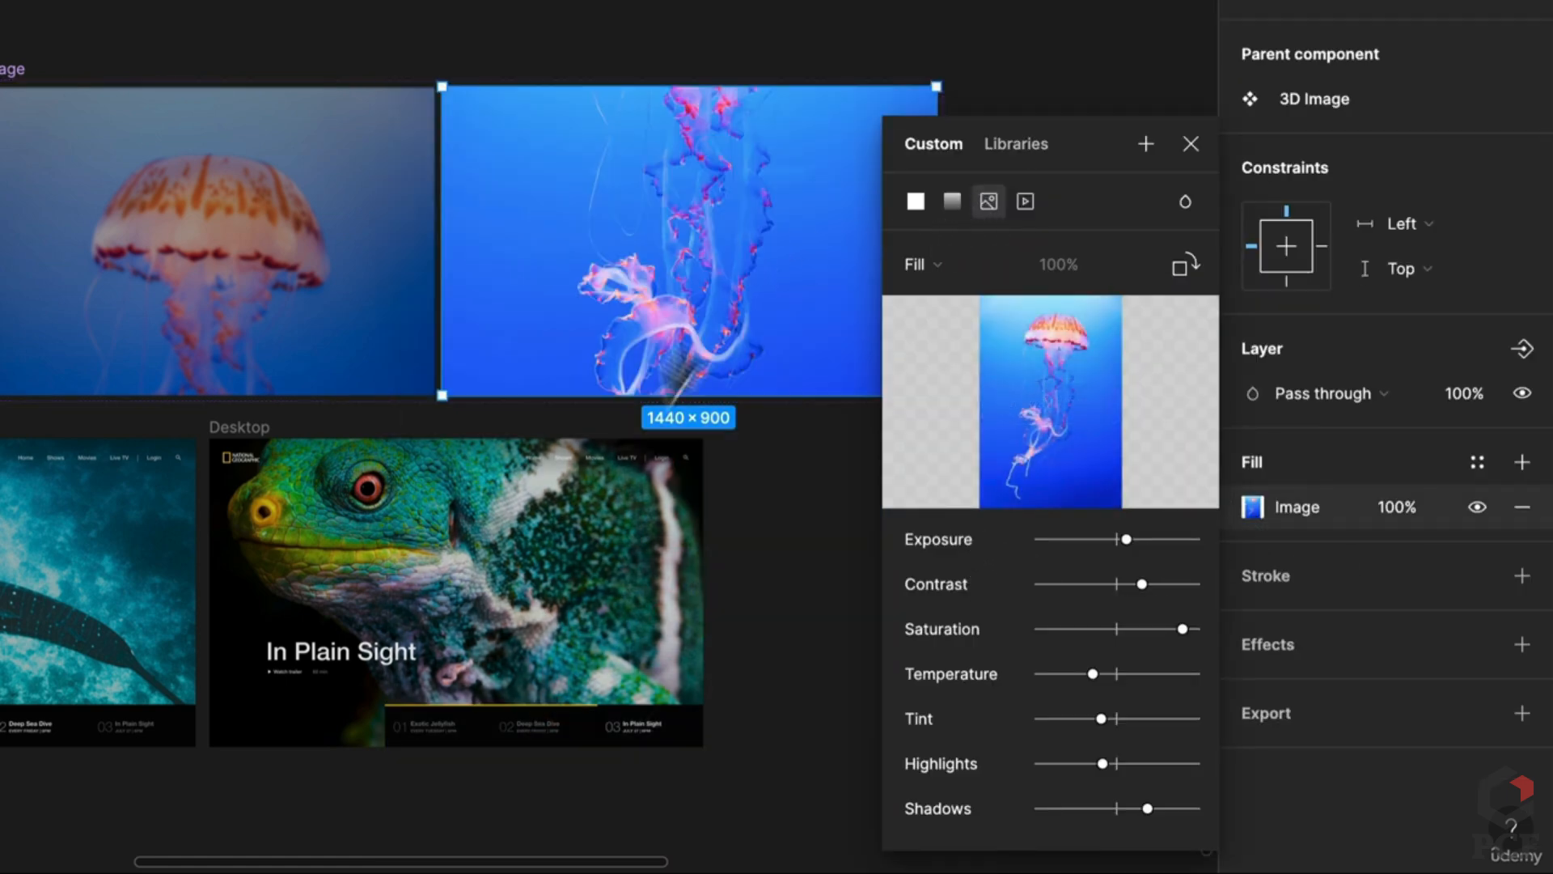
pyautogui.moveTo(674, 402); pyautogui.dragTo(664, 763)
pyautogui.moveTo(983, 58); pyautogui.dragTo(1009, 35)
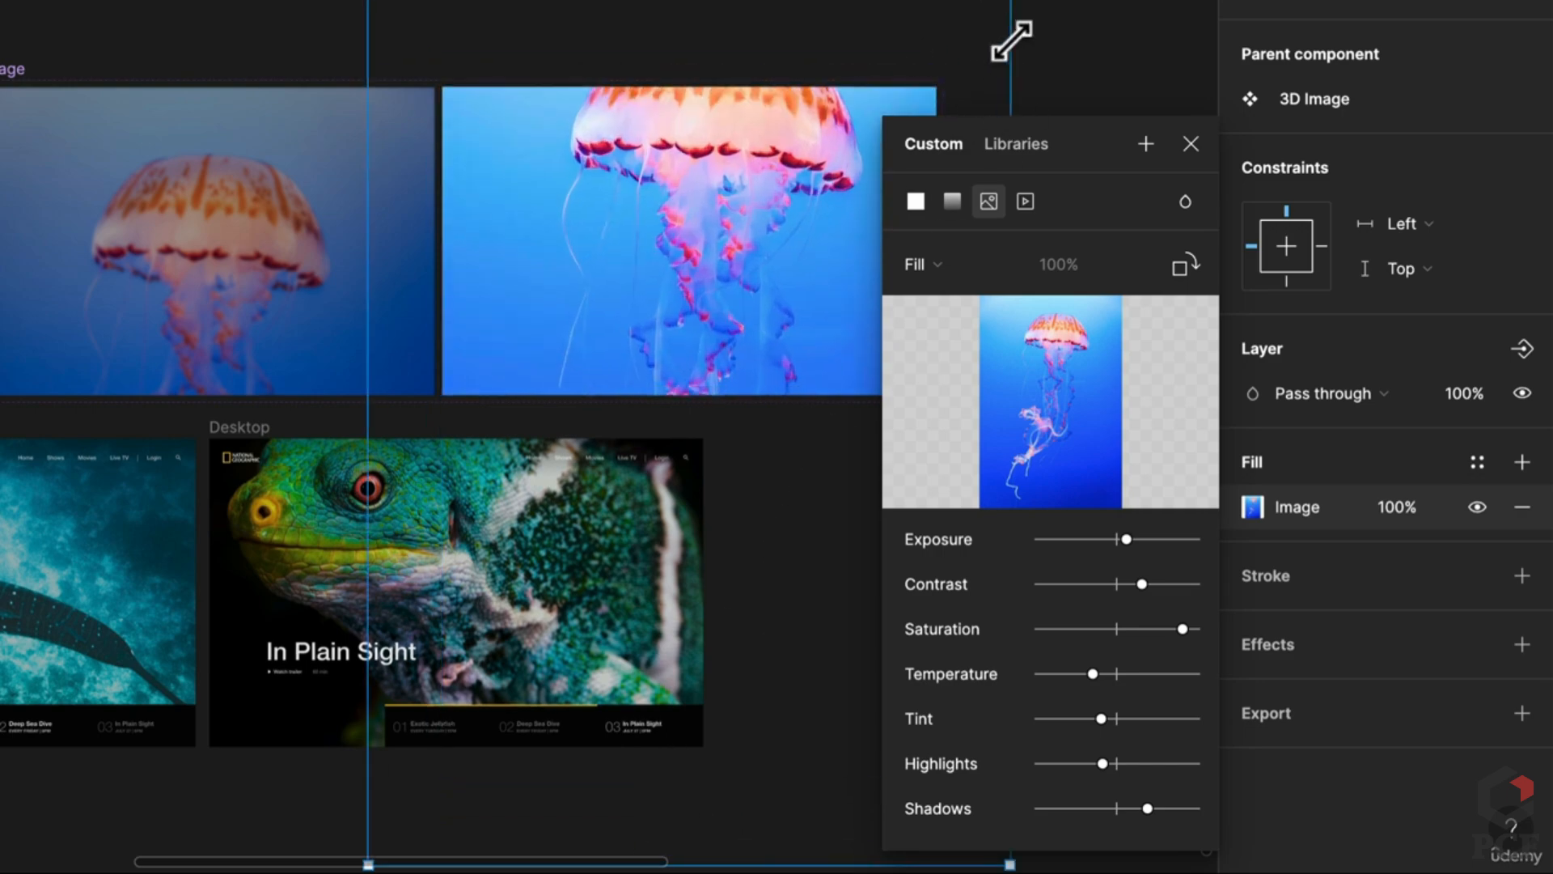
pyautogui.moveTo(832, 234); pyautogui.dragTo(817, 267)
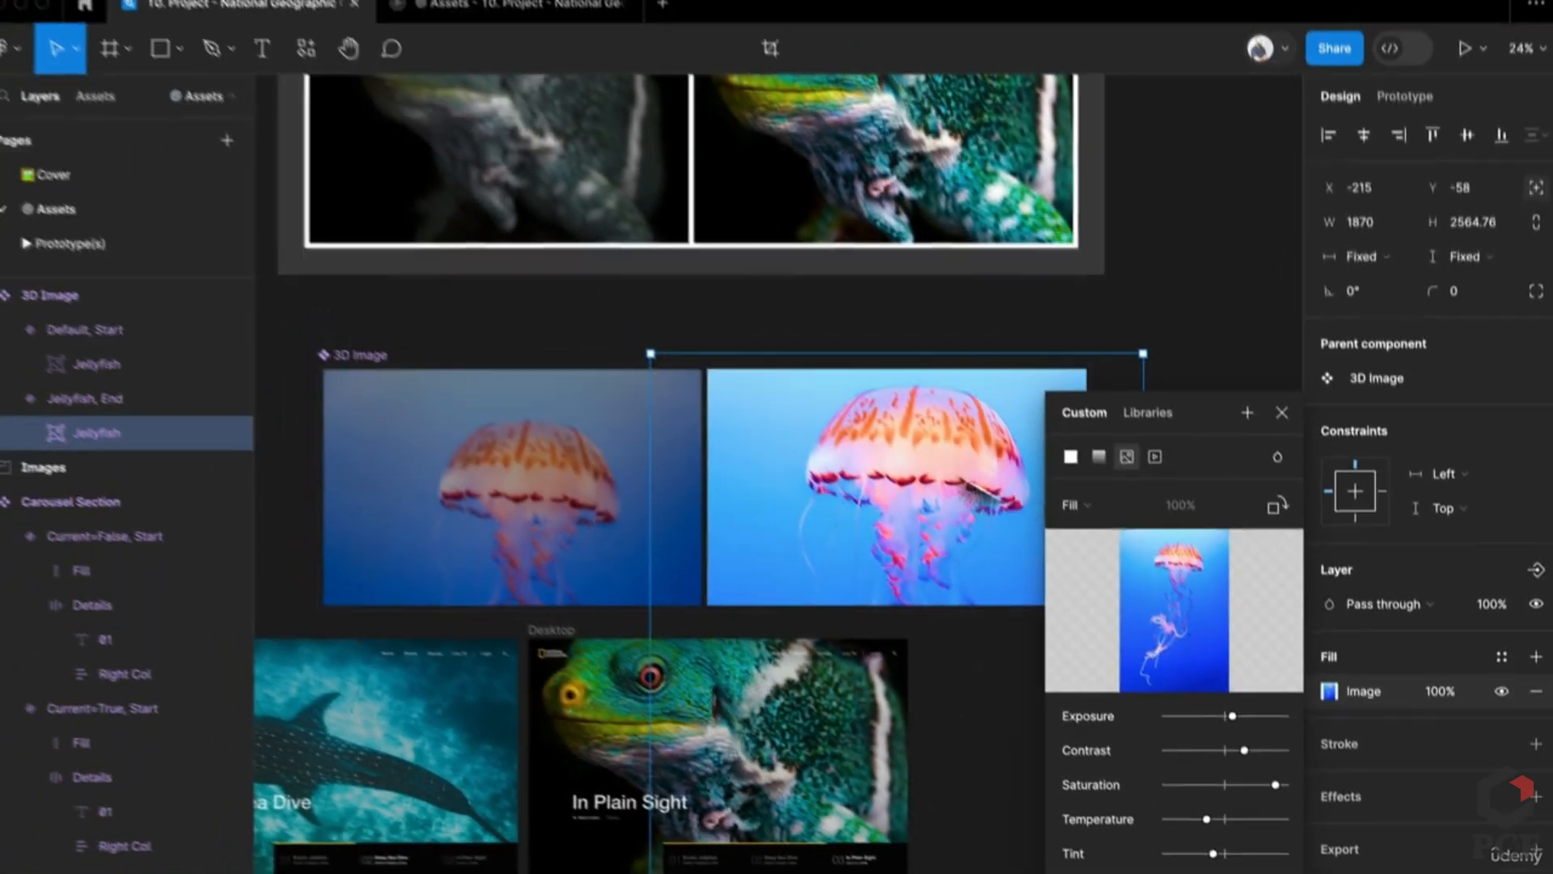
# Step: Check the running carousel prototype, then select the Start variant's jellyfish image again
pyautogui.click(512, 17)
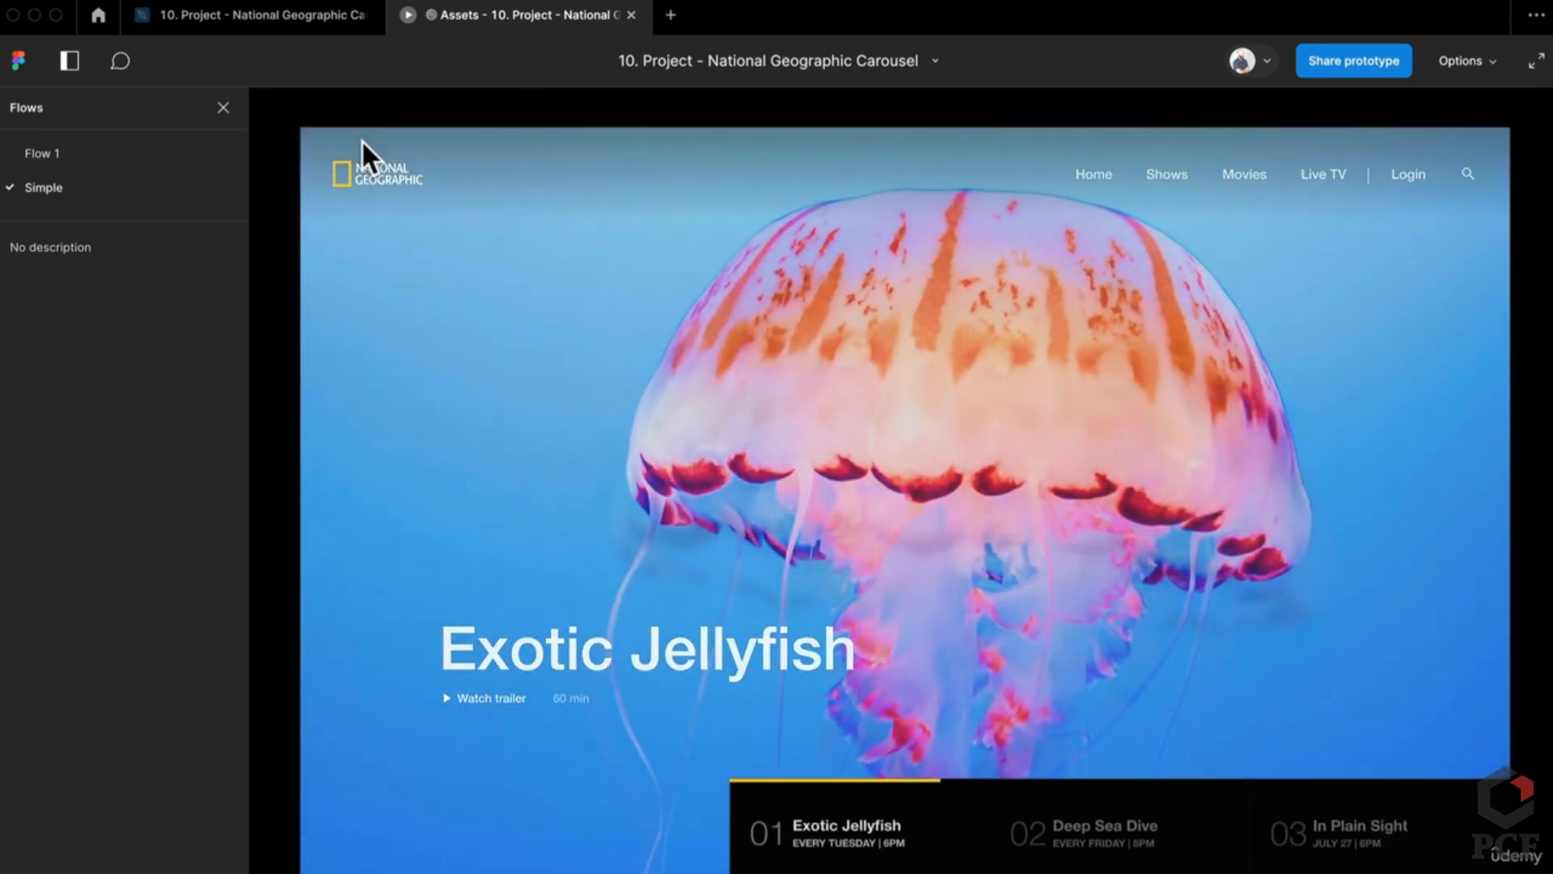
pyautogui.click(228, 17)
pyautogui.click(505, 571)
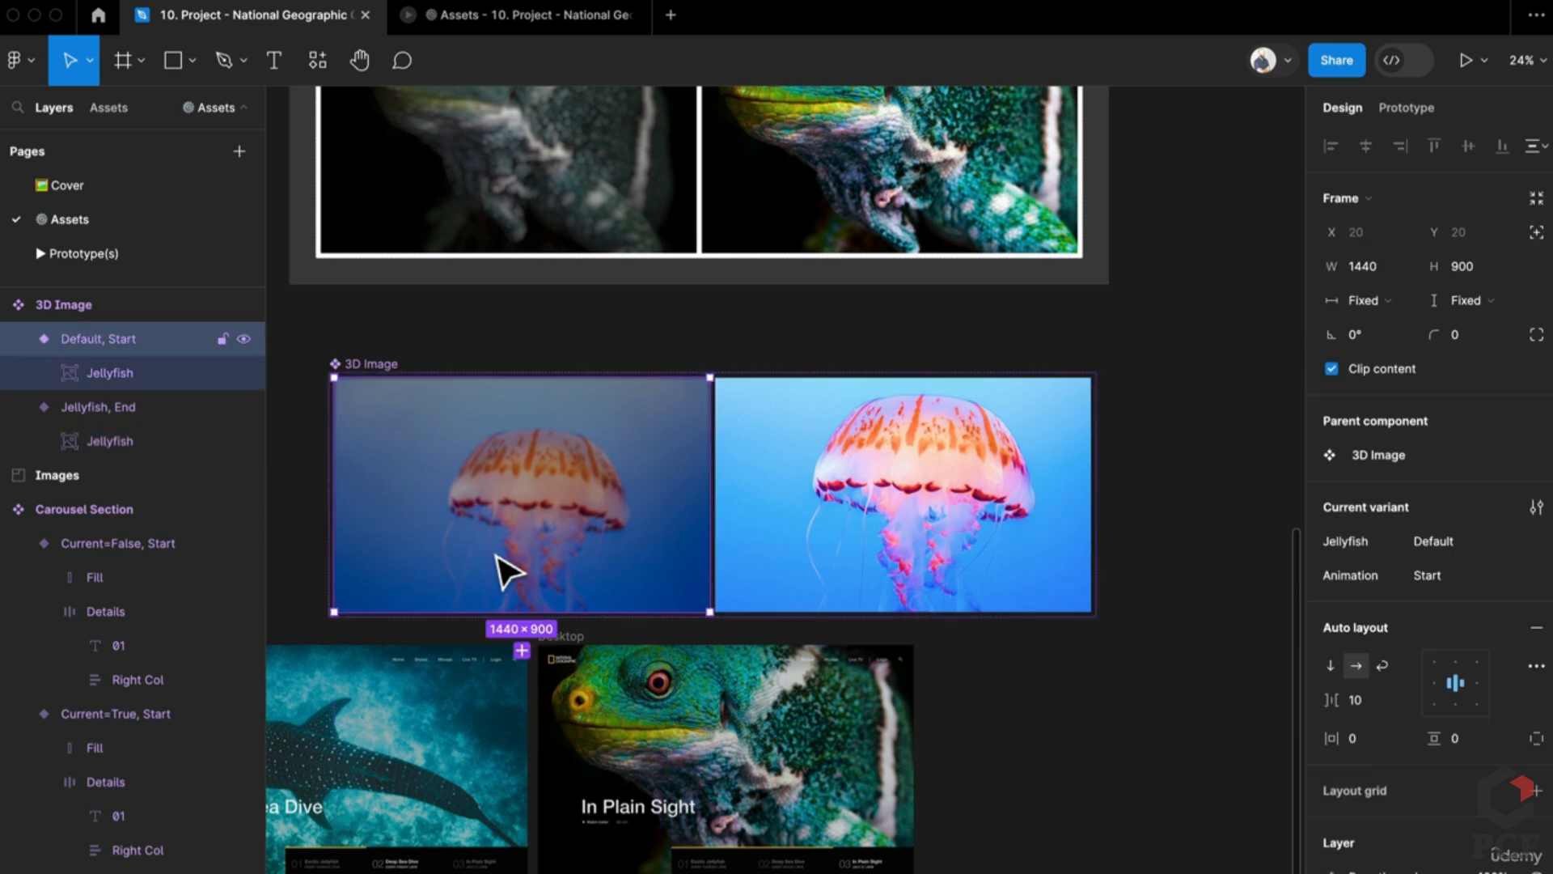
pyautogui.scroll(-2, 1263, 849)
pyautogui.scroll(-5, 1480, 813)
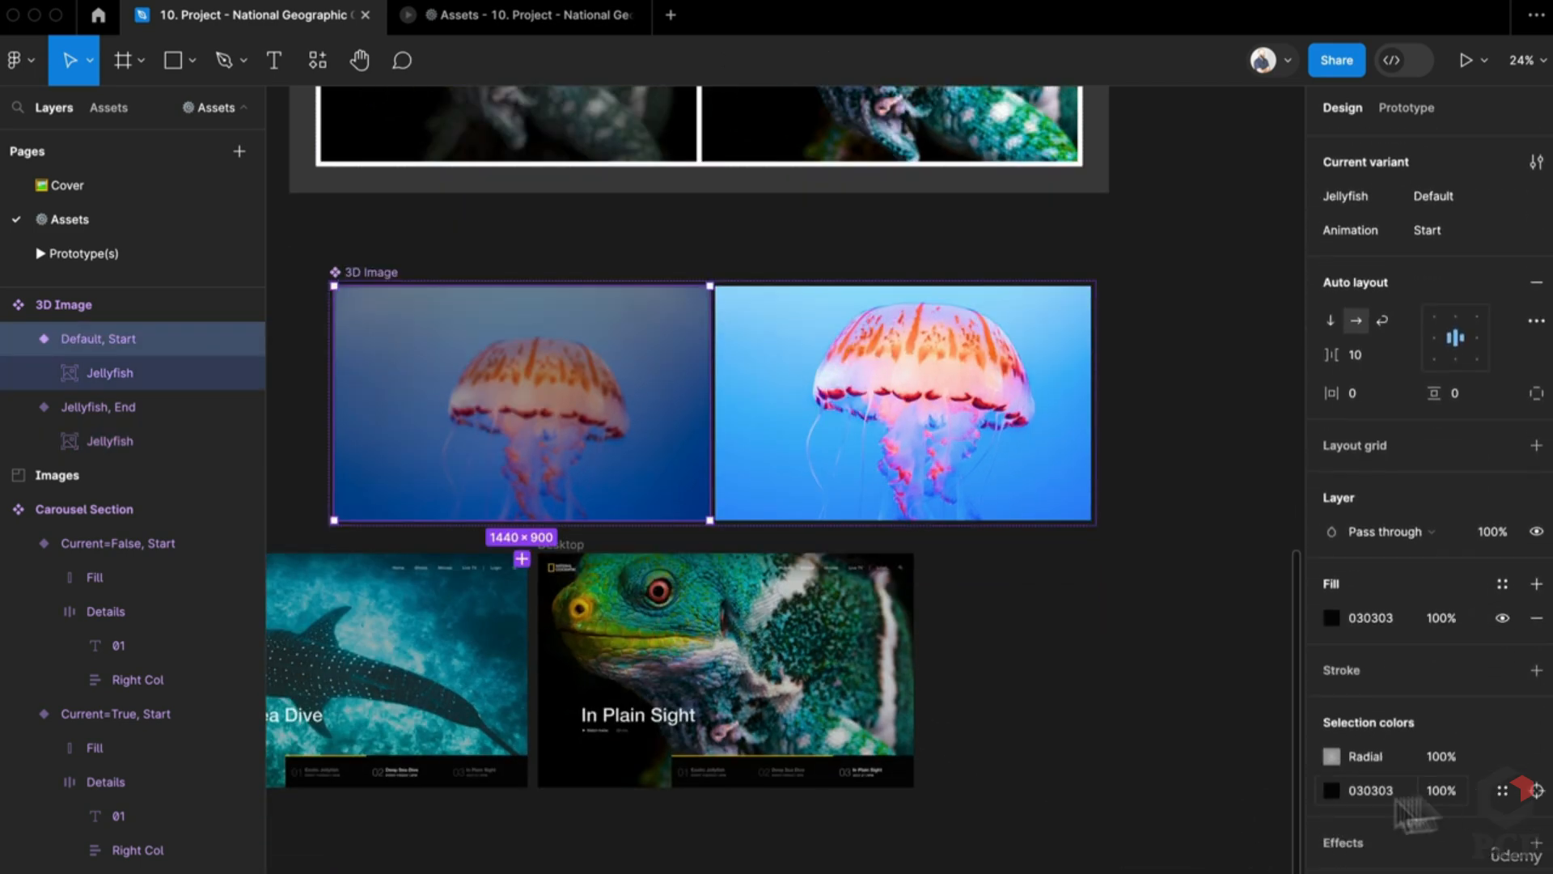
pyautogui.doubleClick(530, 437)
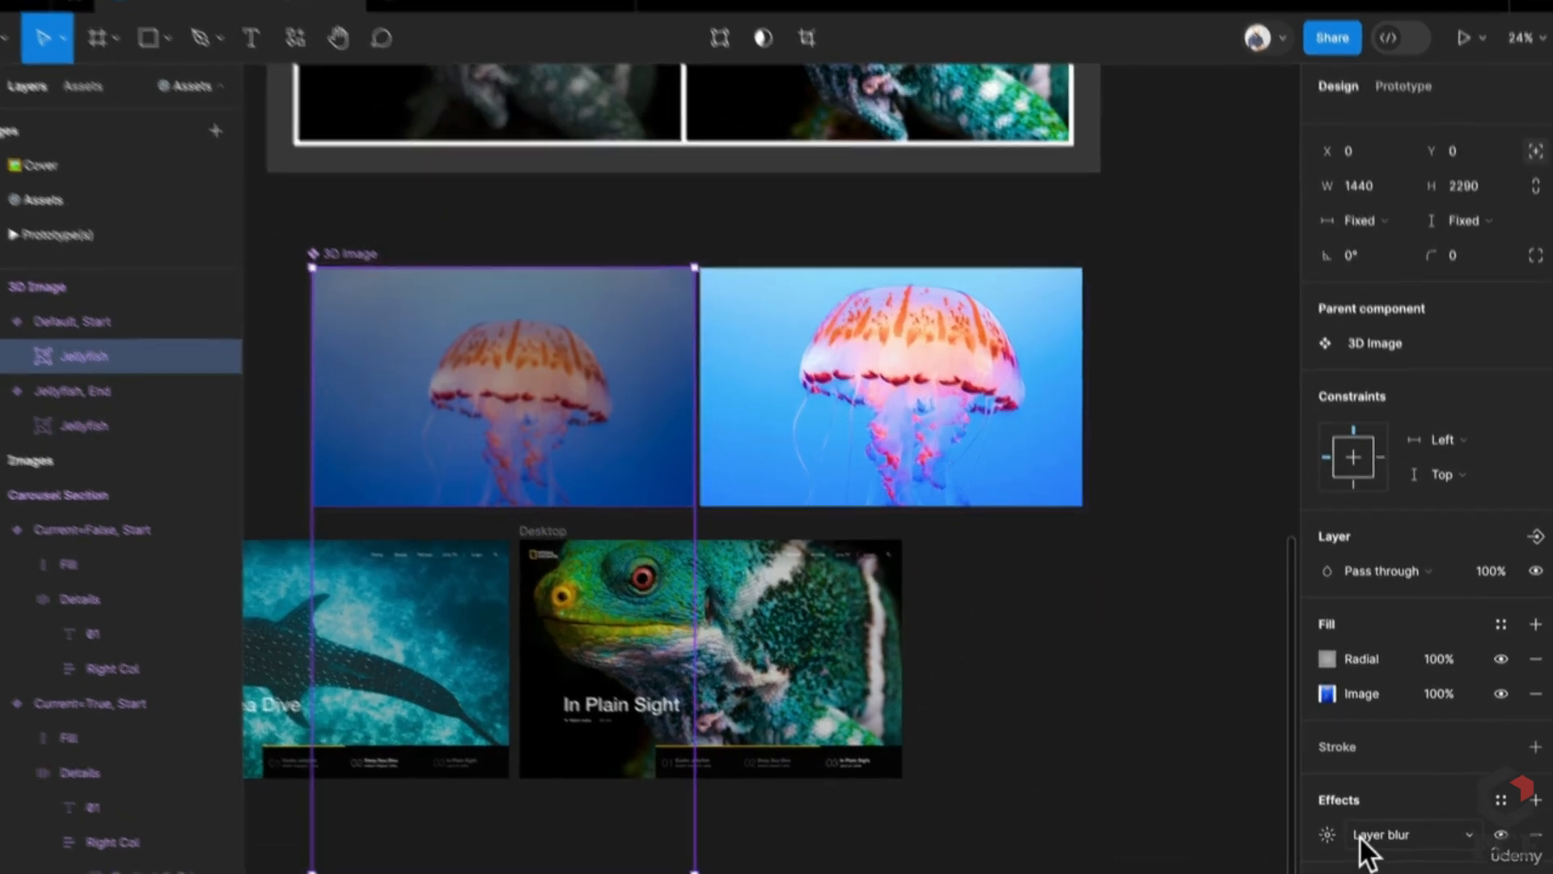
# Step: Set the Start jellyfish image's layer blur to 4 and view the result in the prototype preview
pyautogui.click(1381, 843)
pyautogui.click(1384, 845)
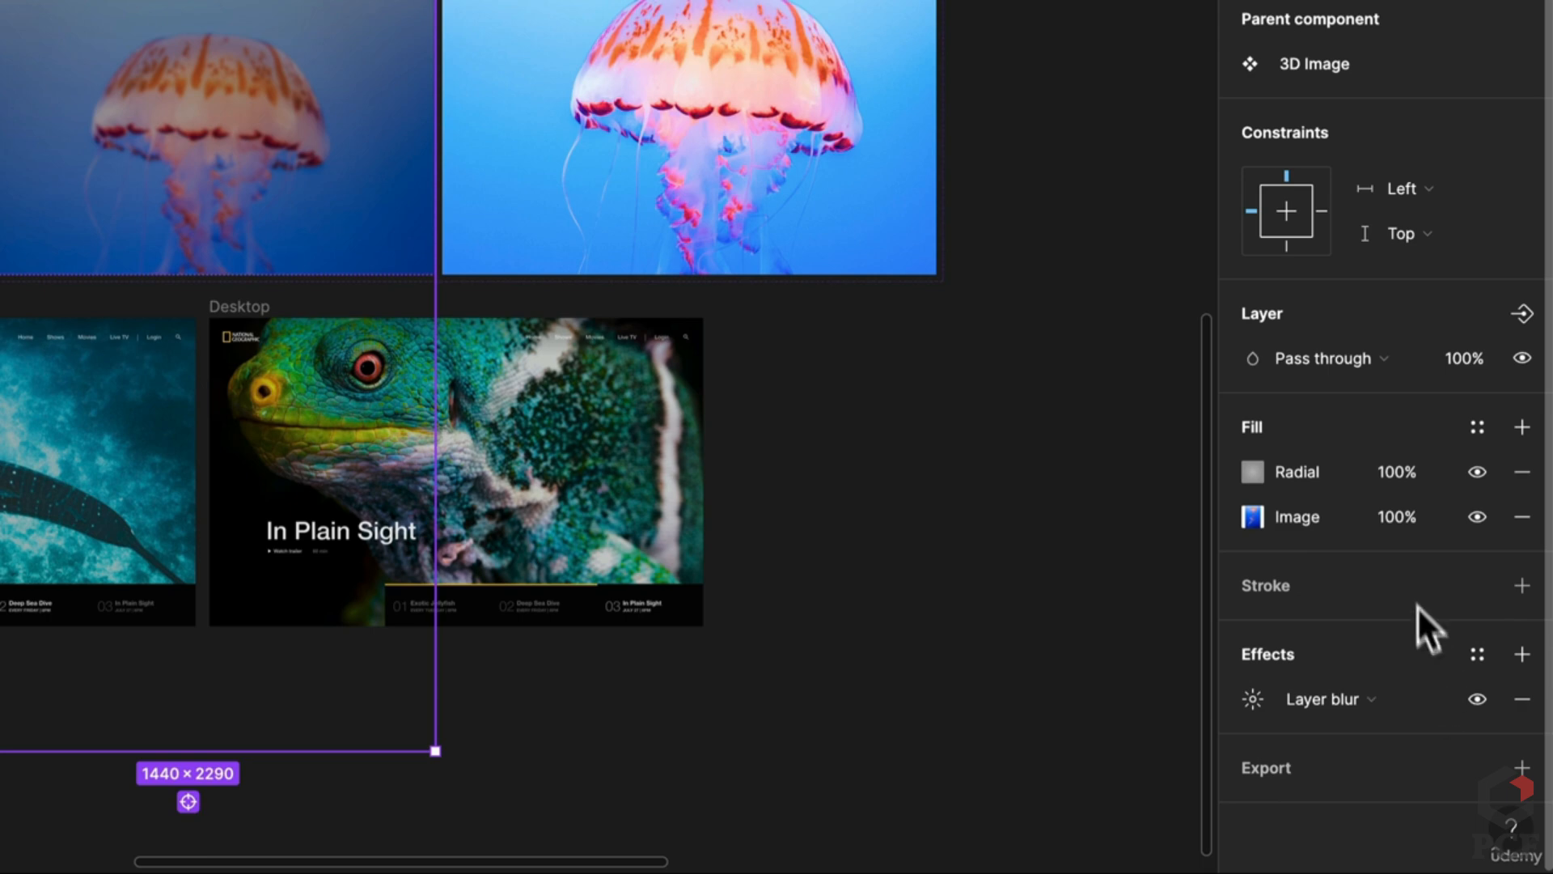
pyautogui.click(1253, 699)
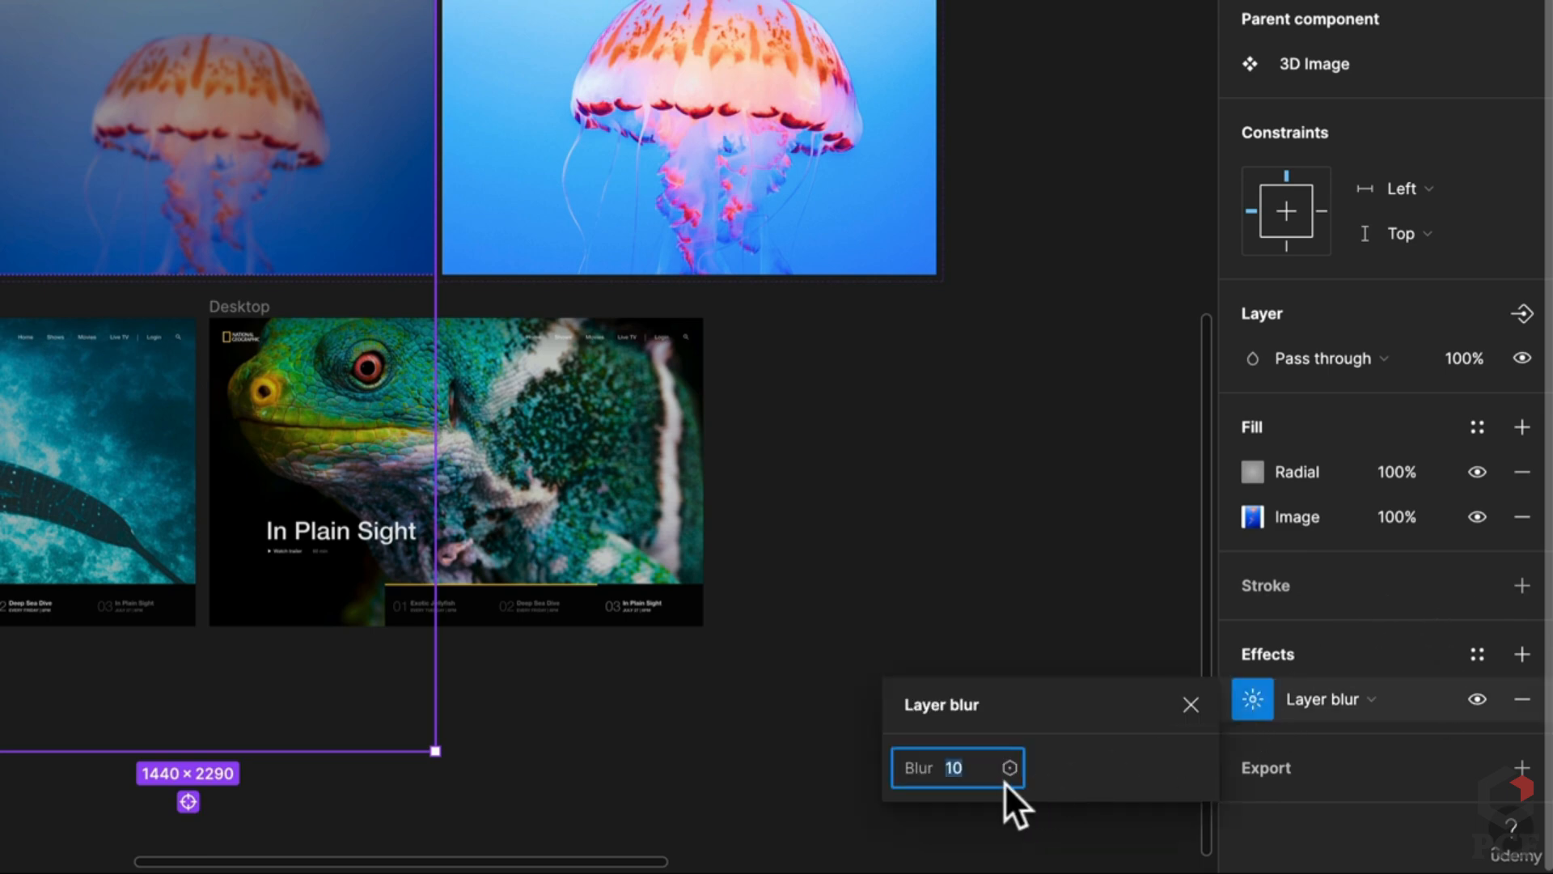
pyautogui.write('4')
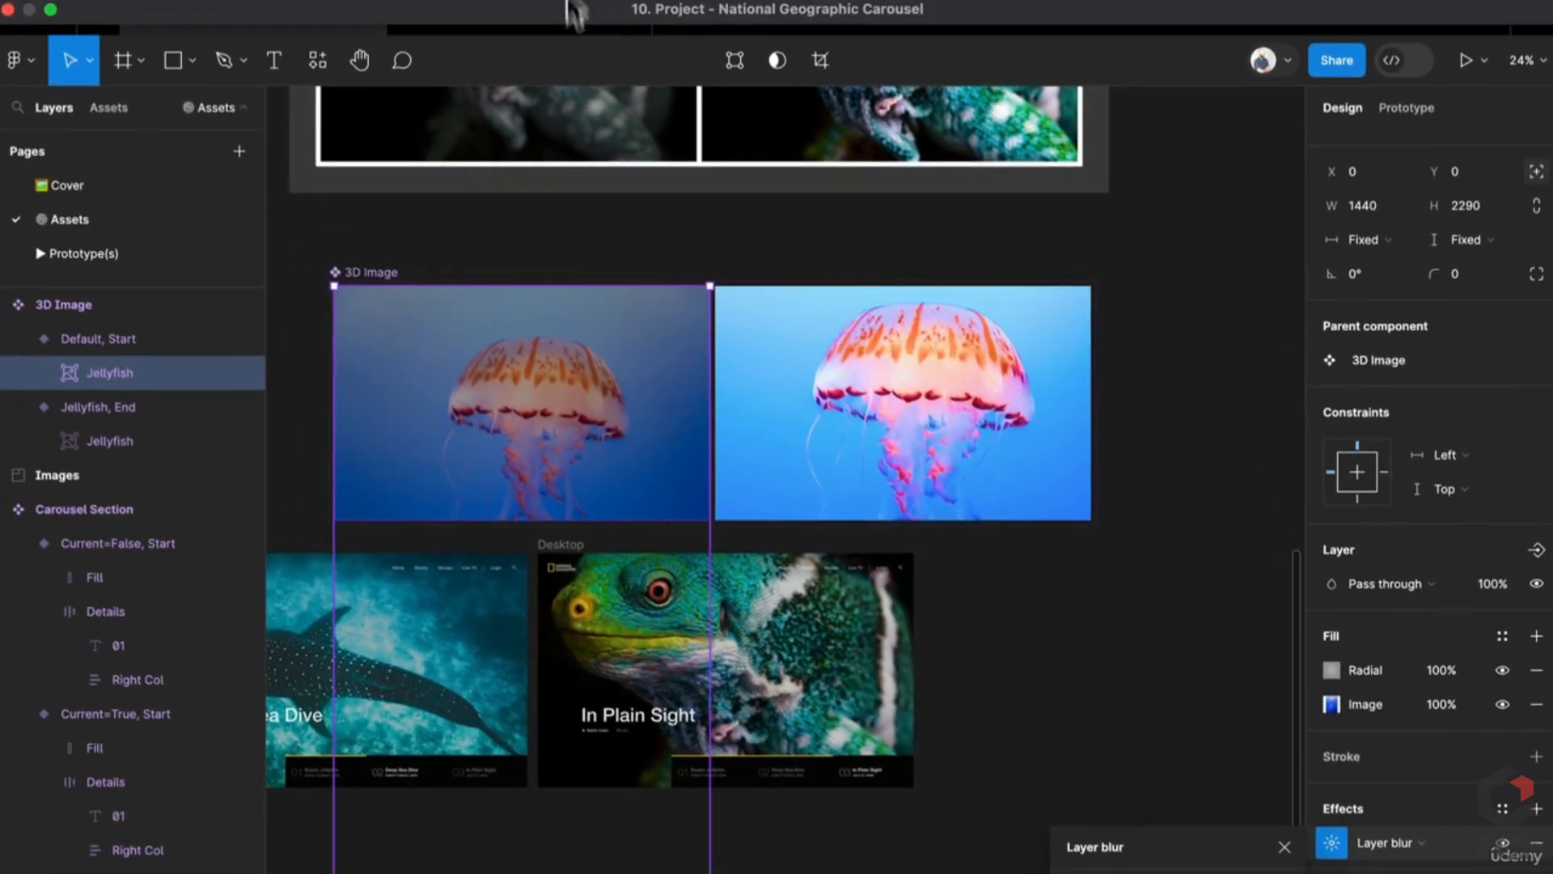
pyautogui.click(572, 23)
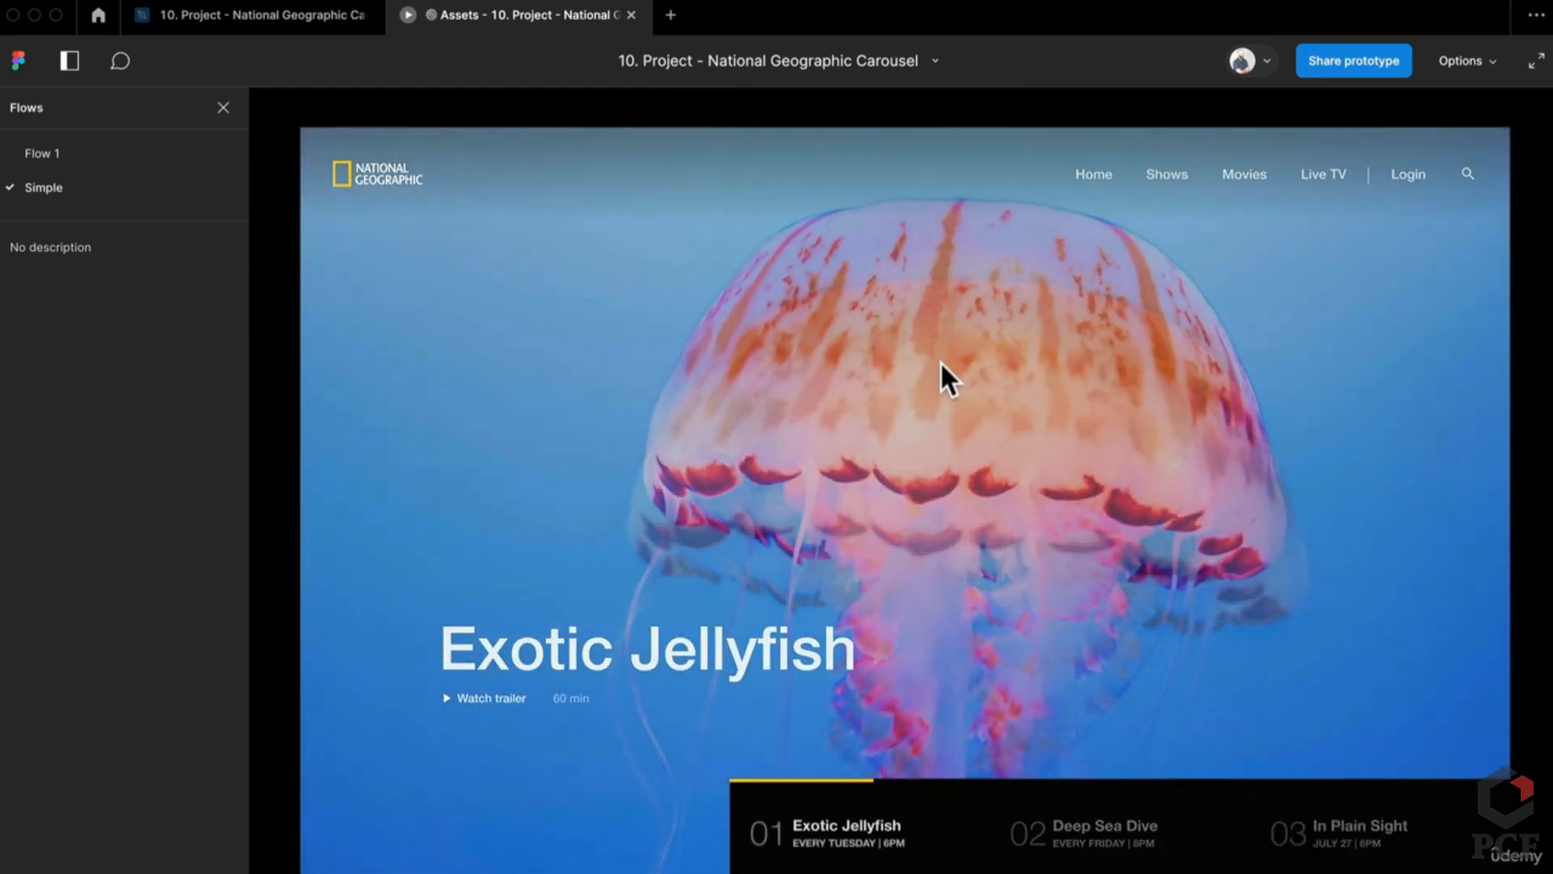
# Step: Delete the Start jellyfish image's layer blur and replay the carousel preview without it
pyautogui.click(292, 21)
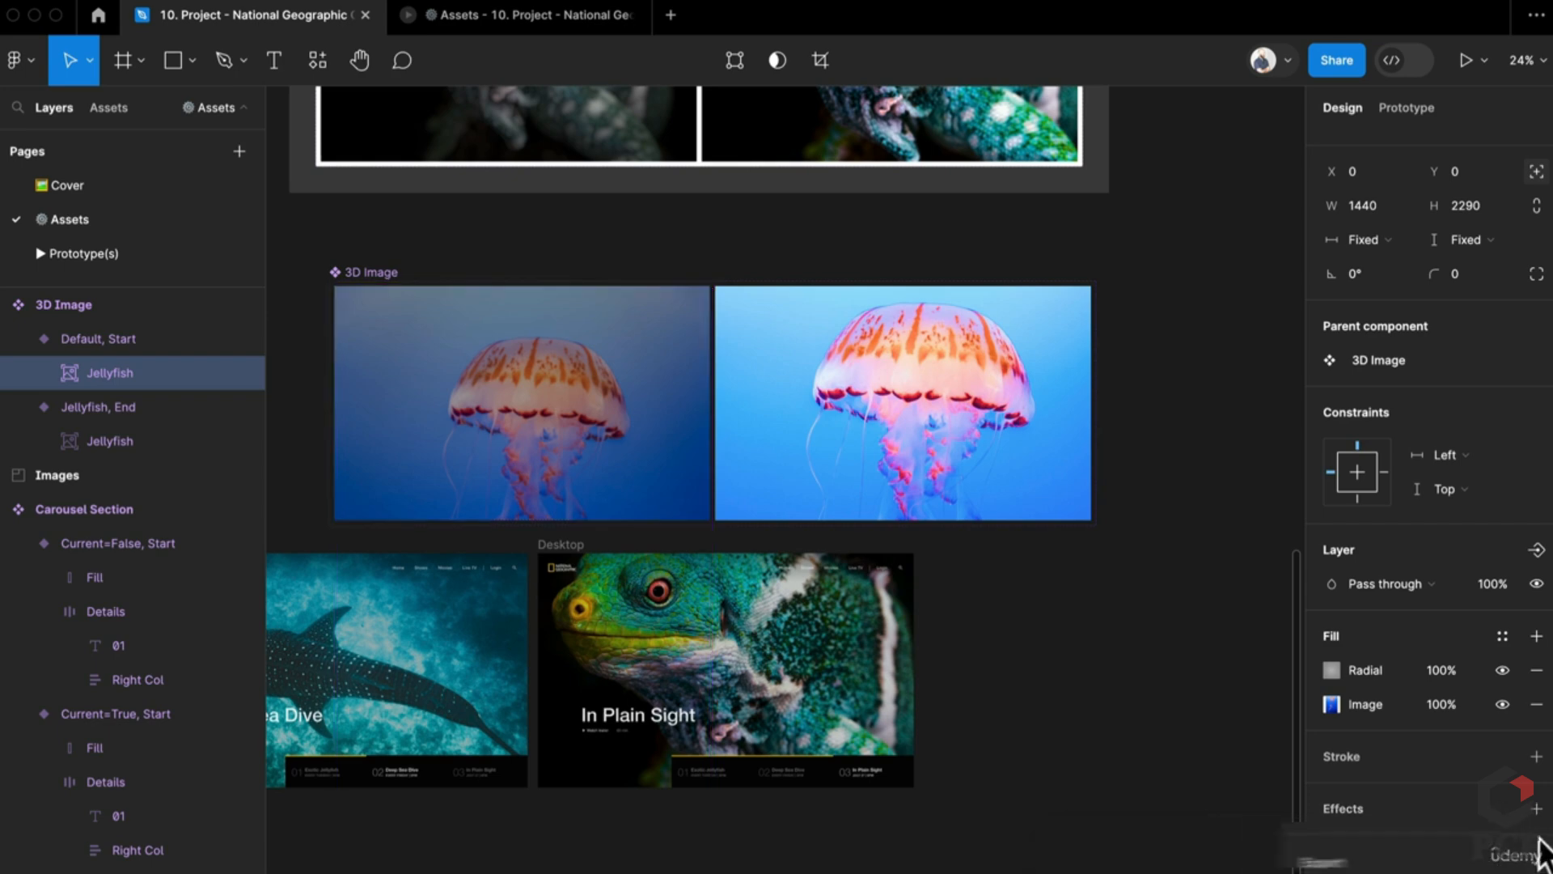
pyautogui.click(1535, 842)
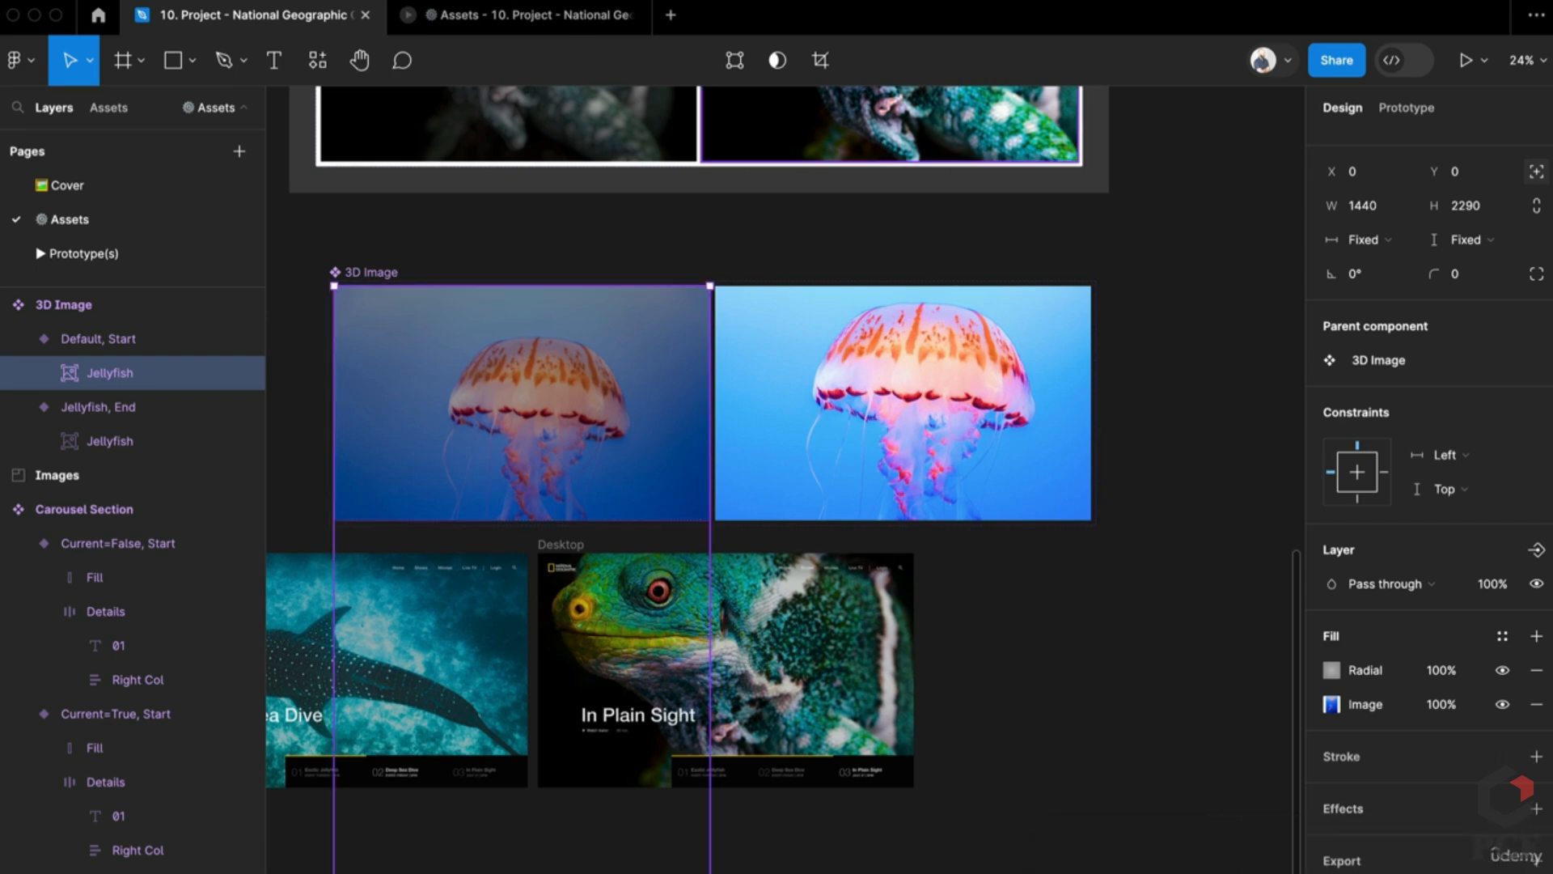
pyautogui.click(470, 23)
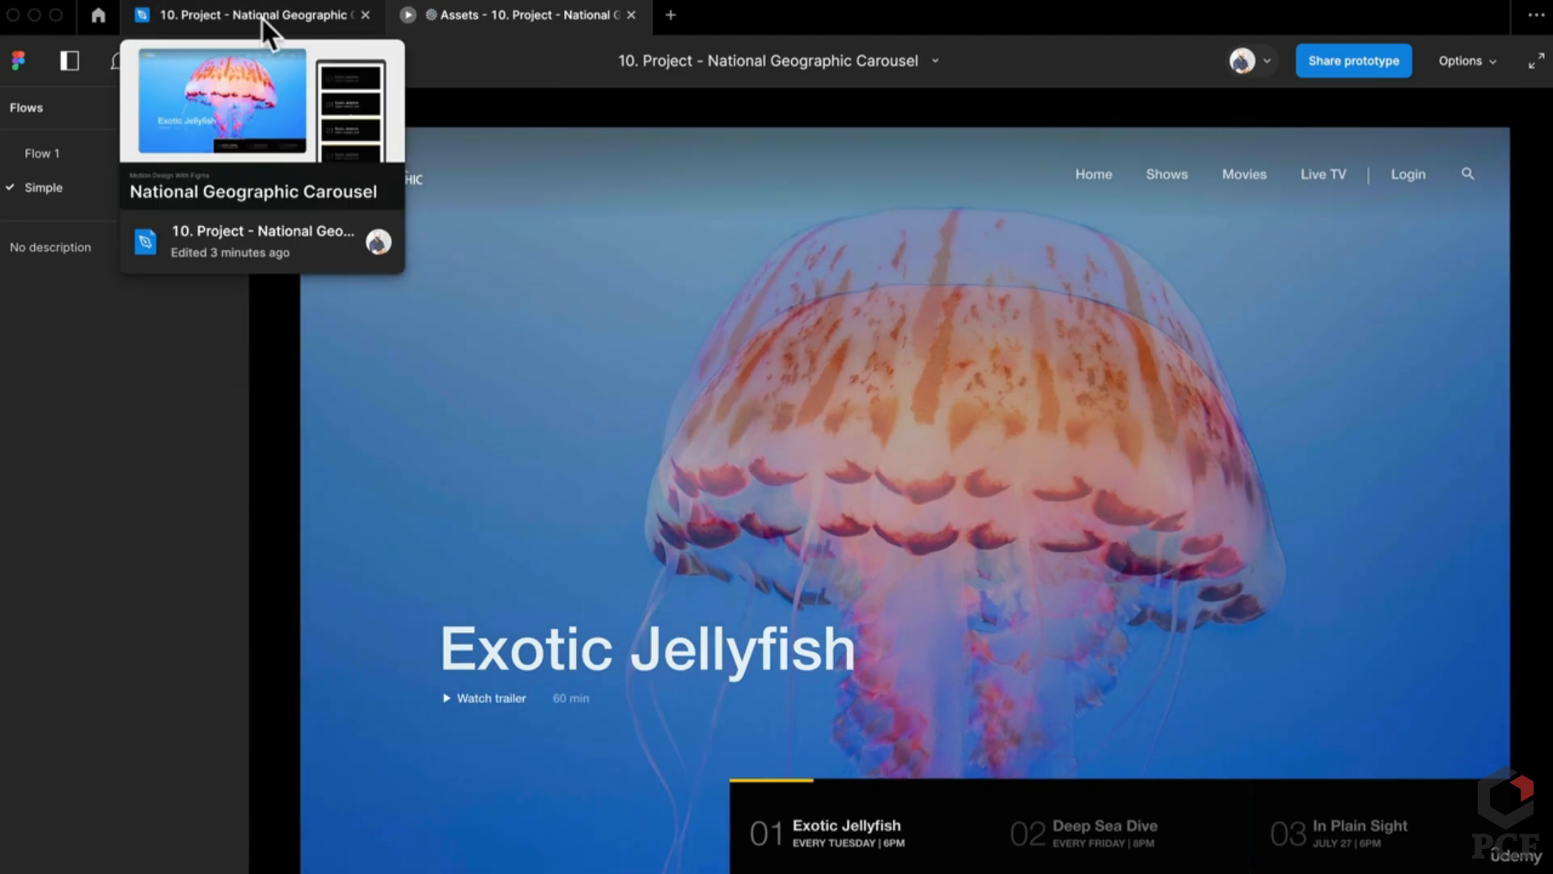
pyautogui.click(261, 17)
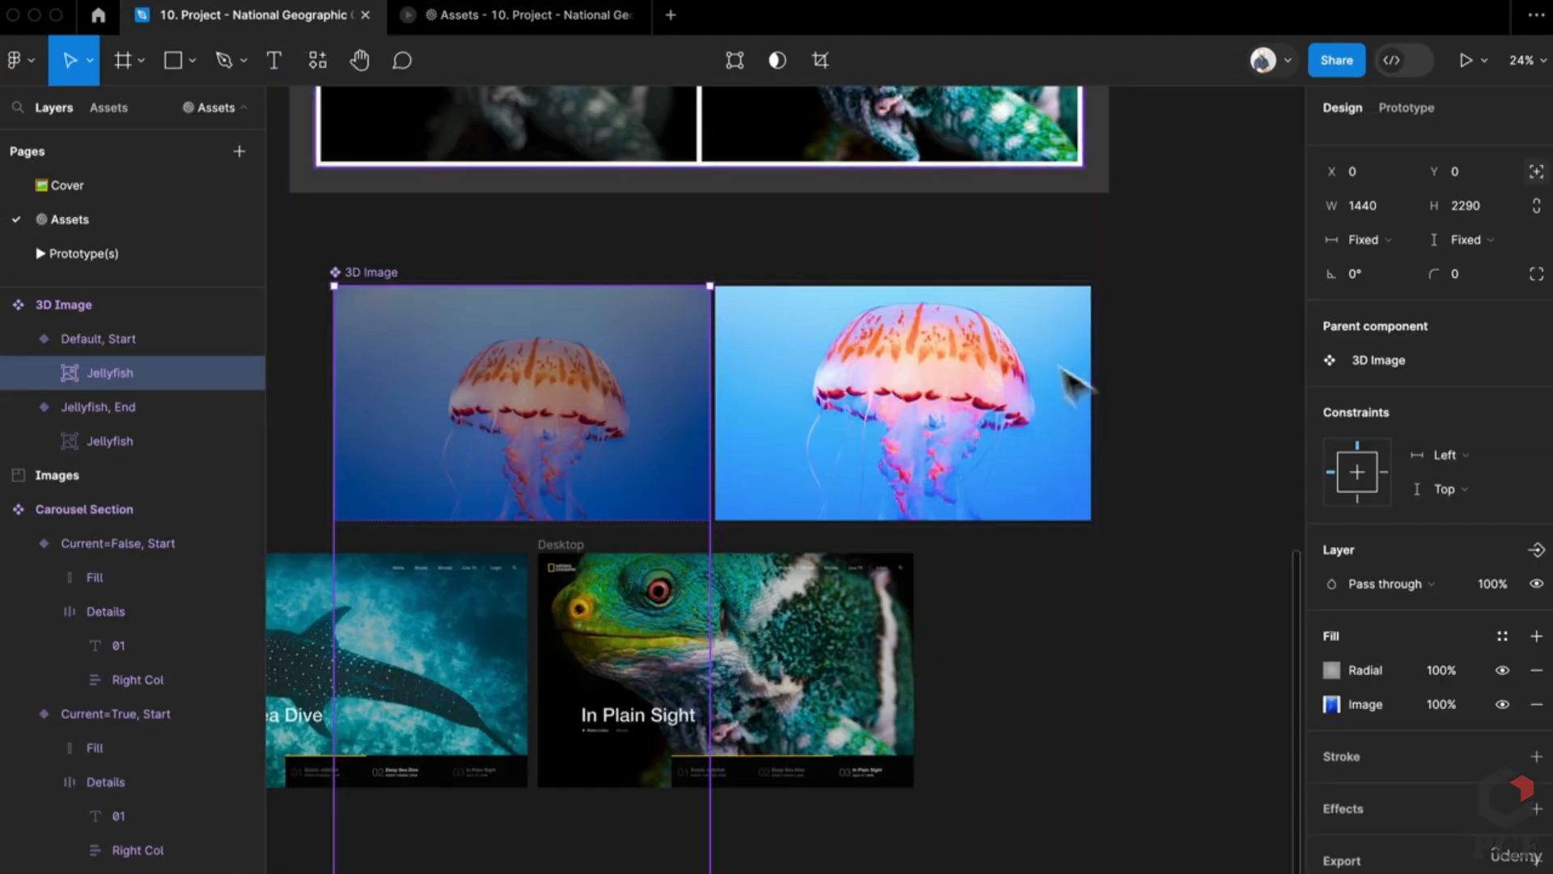
pyautogui.click(1179, 537)
# Step: Rearrange the Desktop slides, placing Deep Sea Dive between the jellyfish and chameleon frames
pyautogui.hscroll(-2, 1189, 534)
pyautogui.hscroll(-2, 1202, 533)
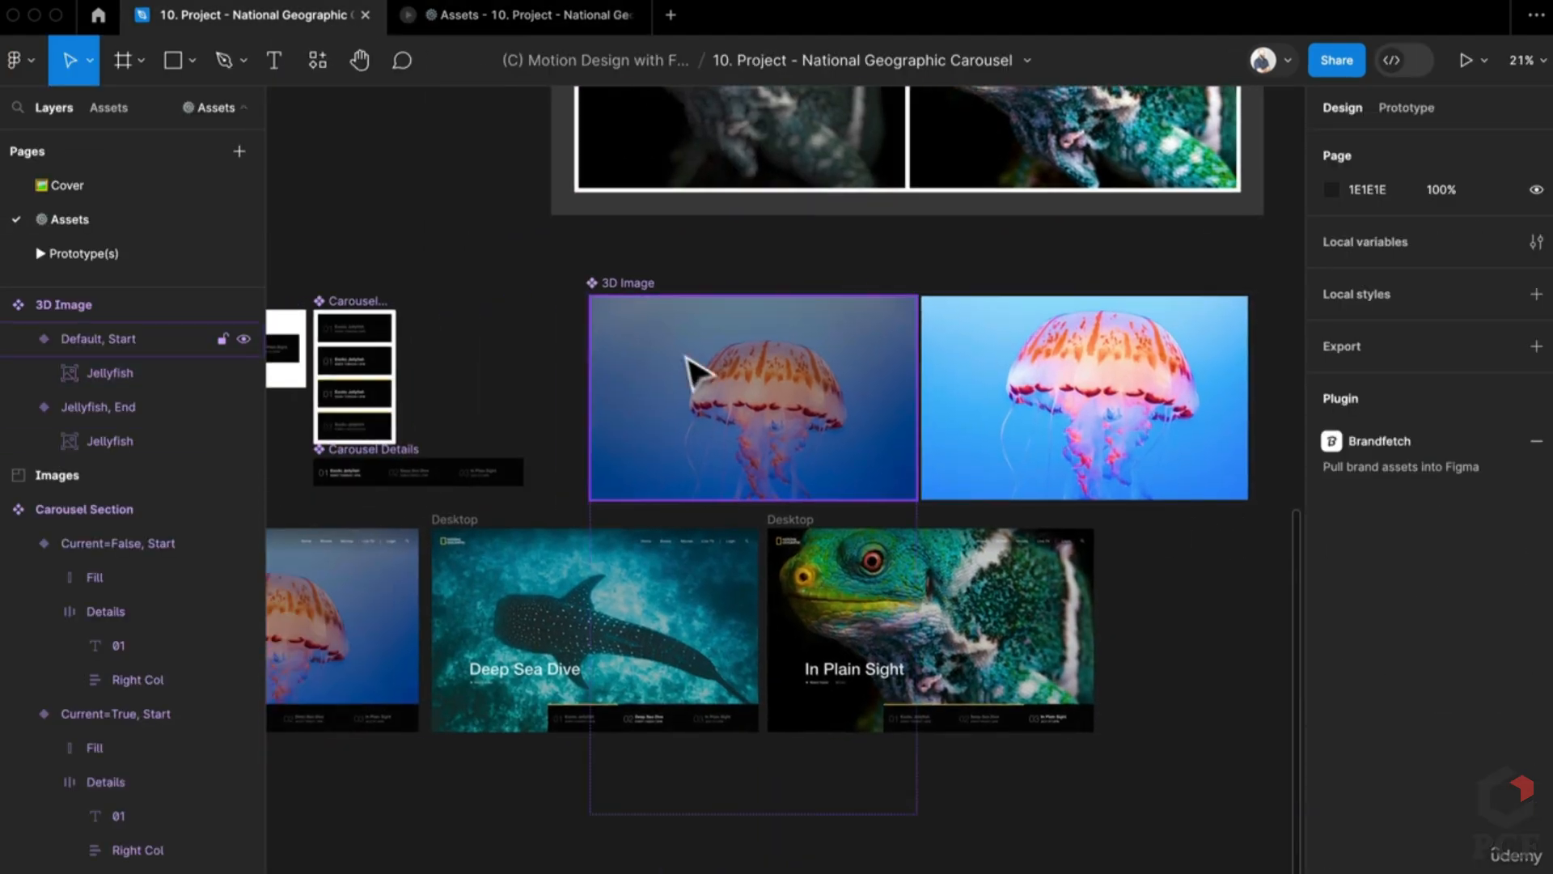
pyautogui.click(634, 277)
pyautogui.moveTo(627, 294); pyautogui.dragTo(576, 258)
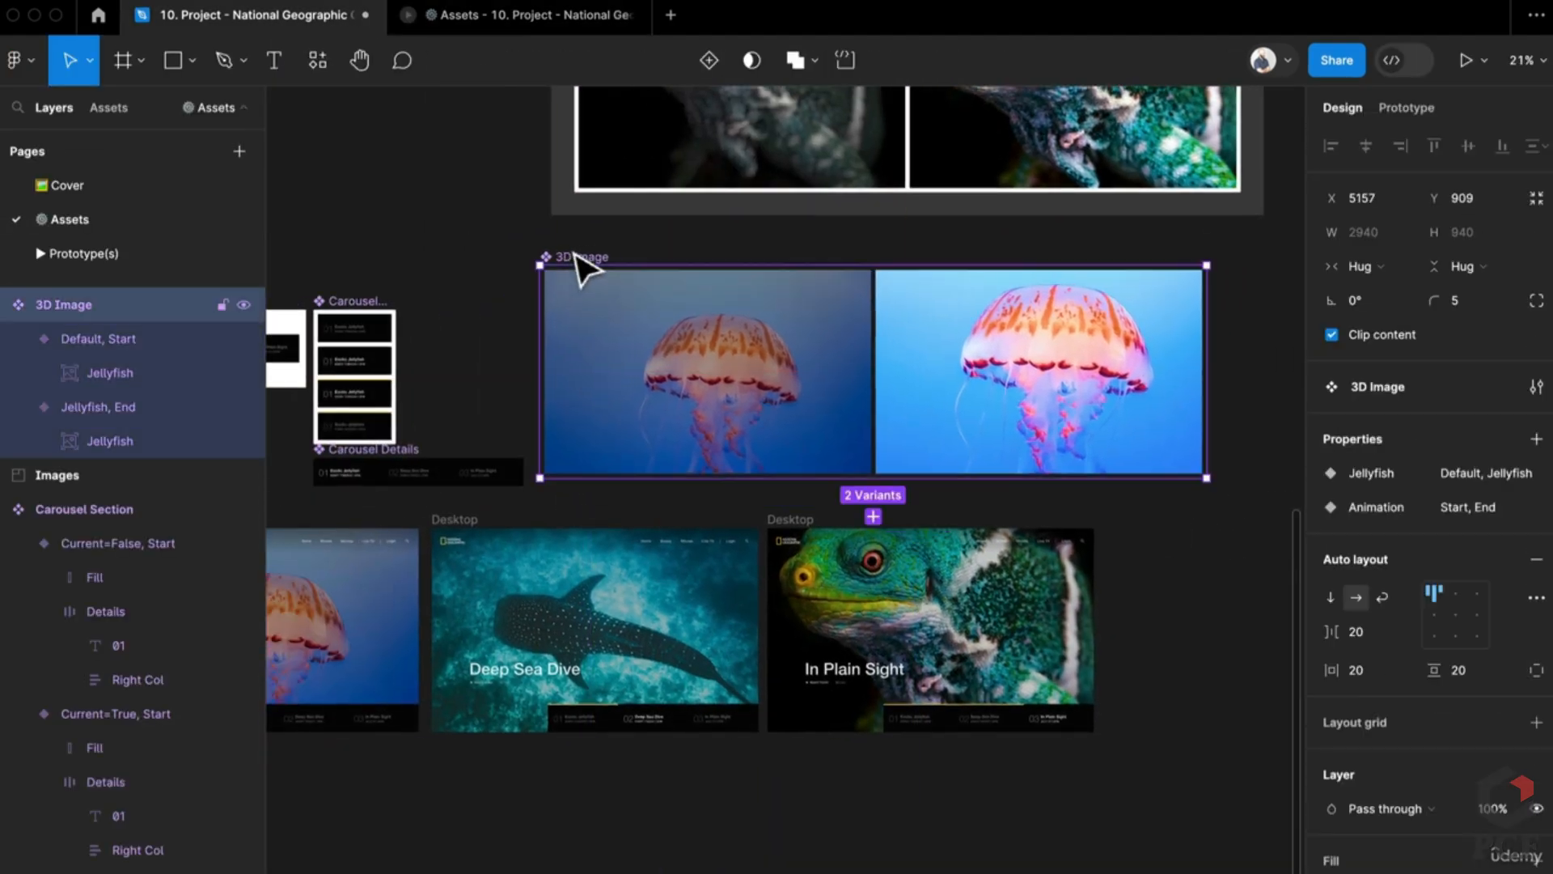
pyautogui.scroll(-2, 730, 542)
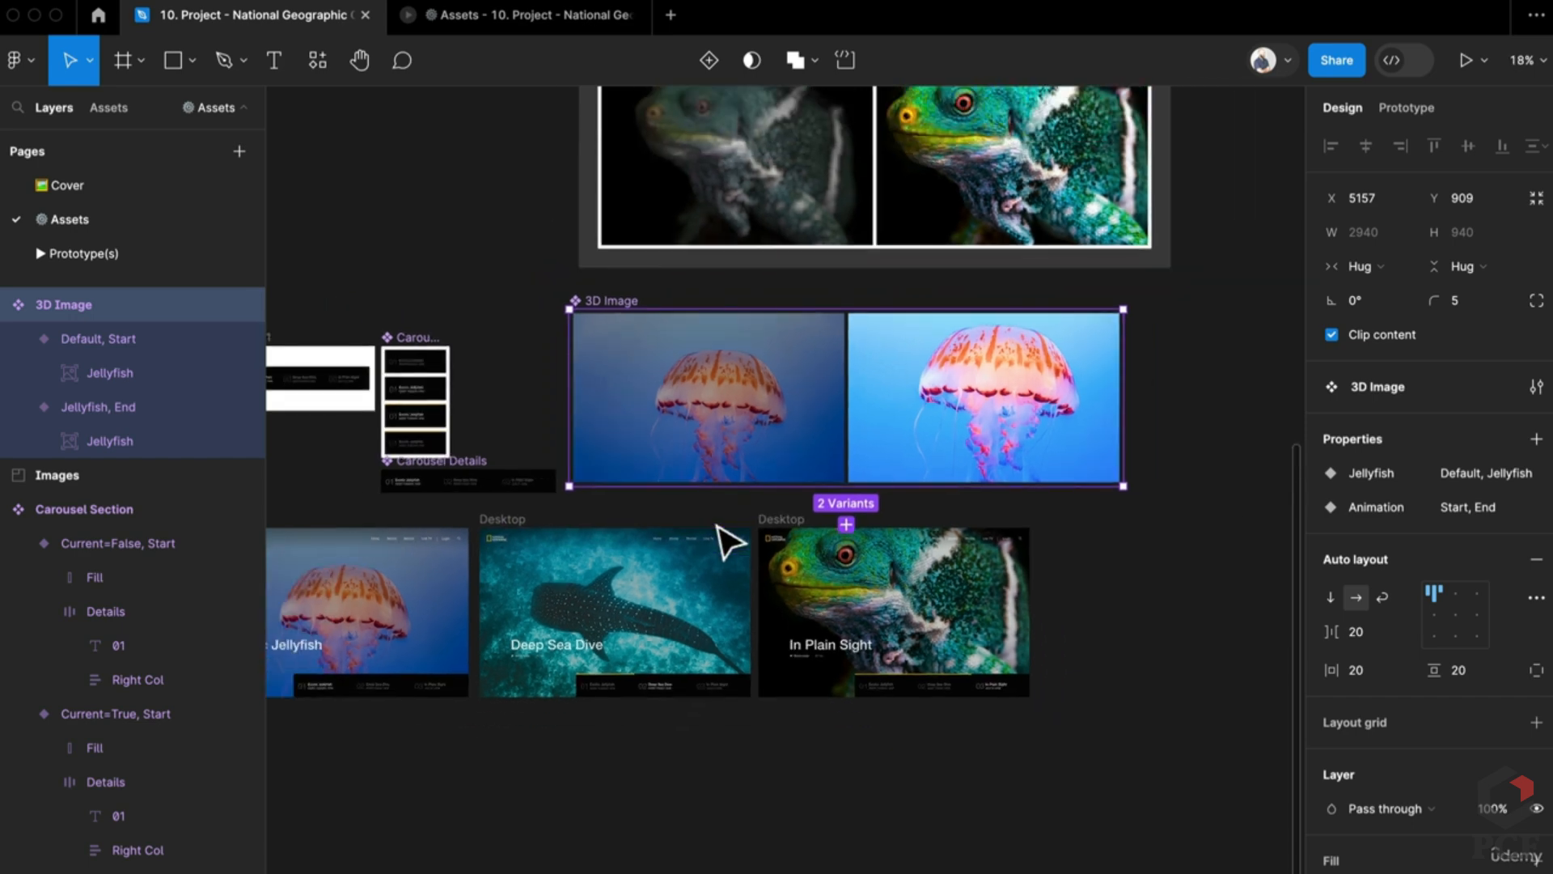
pyautogui.click(807, 536)
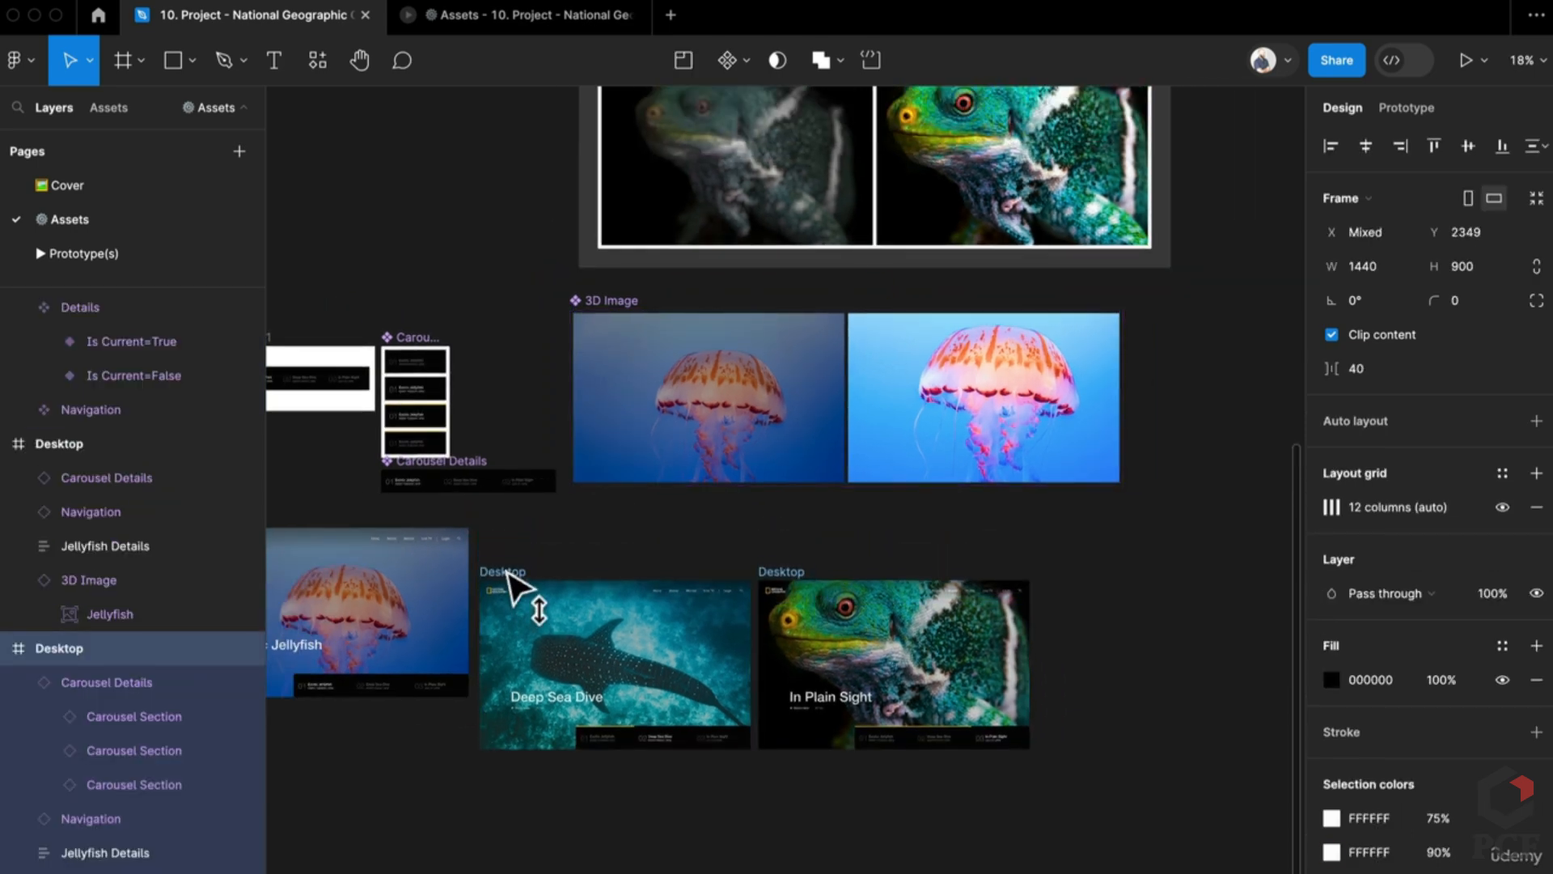
pyautogui.hscroll(-5, 522, 568)
pyautogui.scroll(-2, 522, 568)
pyautogui.moveTo(399, 444); pyautogui.dragTo(416, 516)
pyautogui.moveTo(674, 447); pyautogui.dragTo(676, 505)
# Step: Place the 3D Image set below the Desktop slides, stretch it taller and remove its auto layout
pyautogui.scroll(-5, 971, 432)
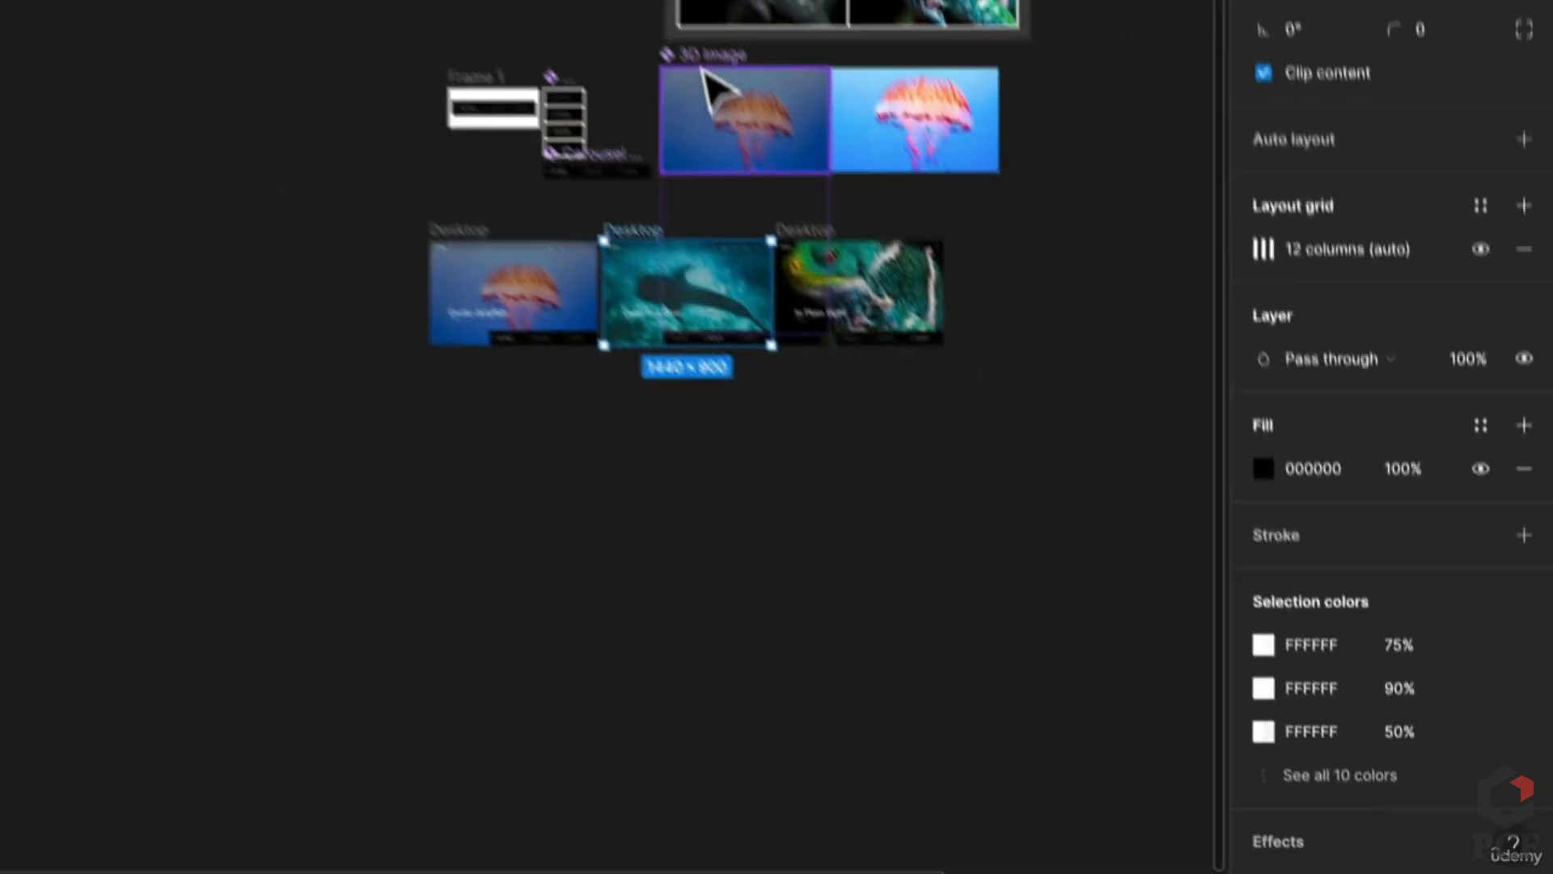
pyautogui.moveTo(686, 36); pyautogui.dragTo(469, 389)
pyautogui.scroll(5, 628, 572)
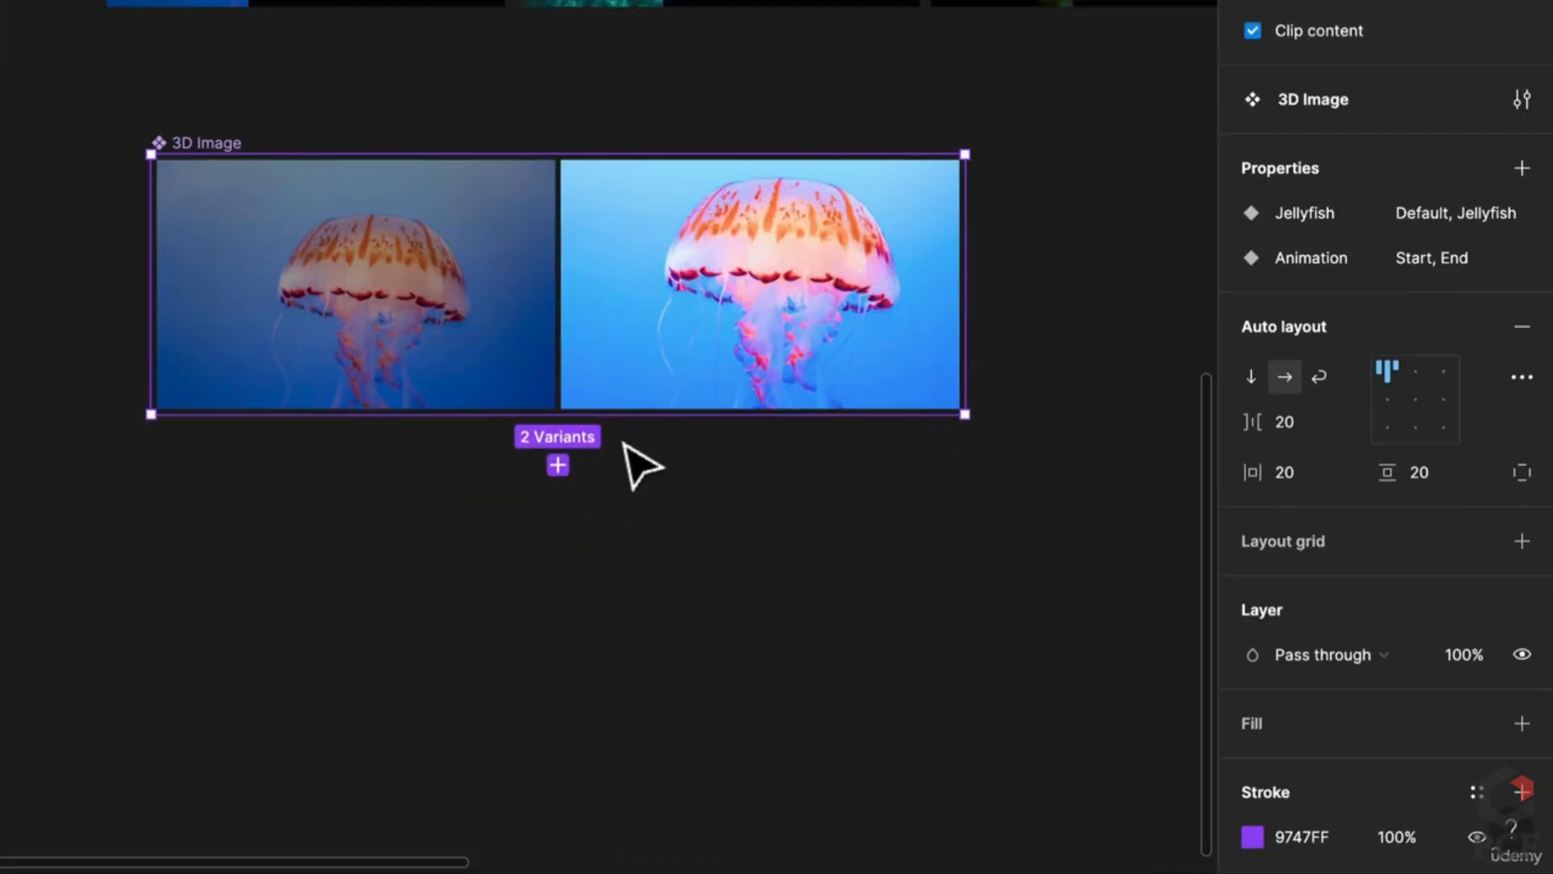
pyautogui.moveTo(625, 416); pyautogui.dragTo(572, 761)
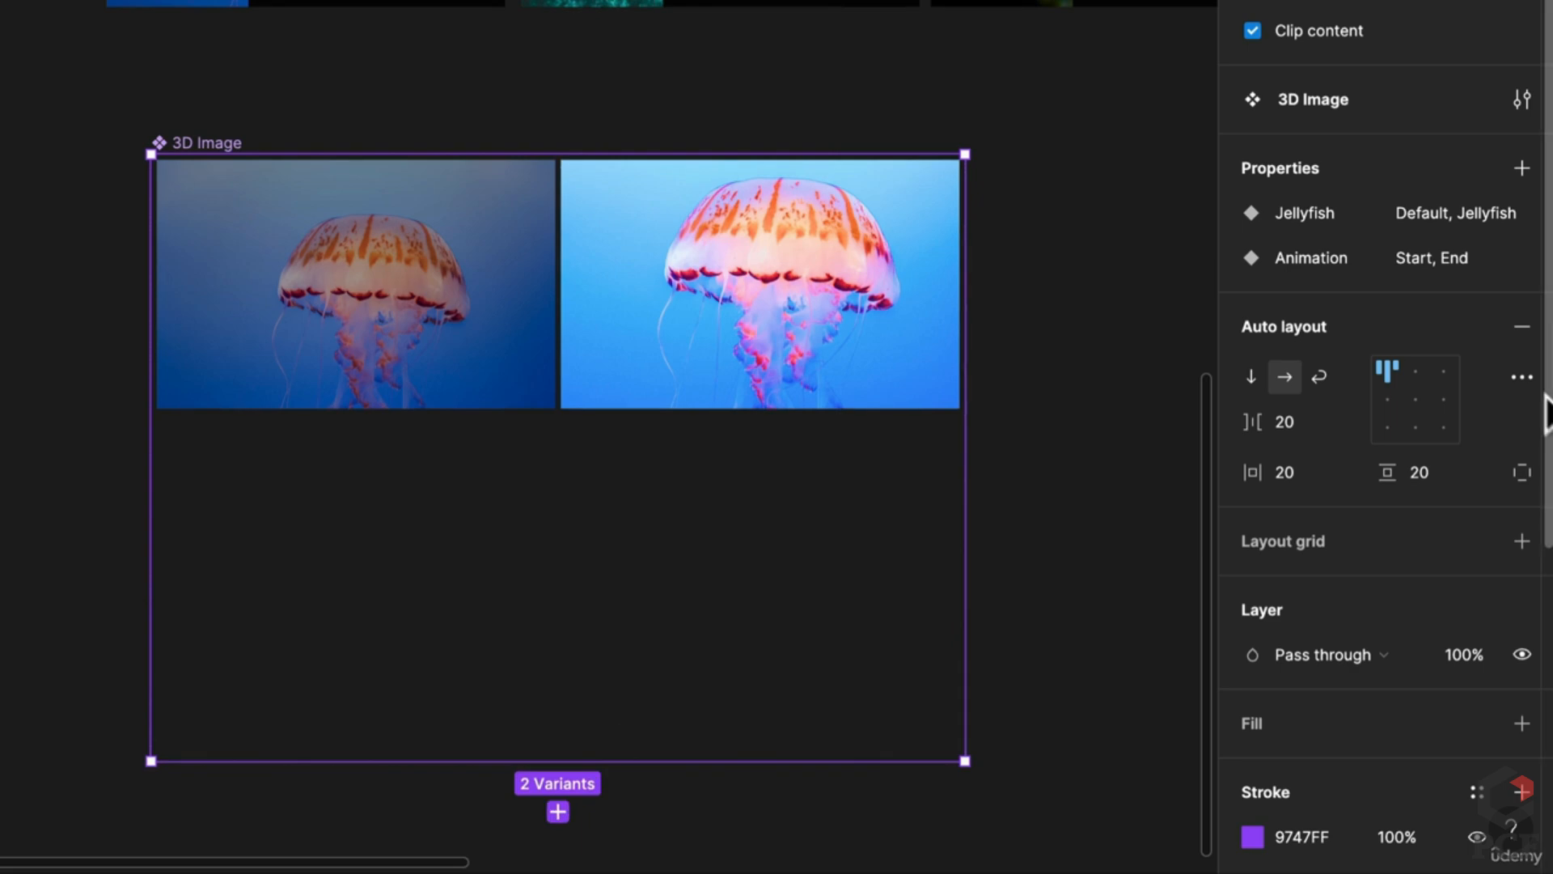
pyautogui.click(1524, 326)
# Step: Duplicate both jellyfish variants into a second row below
pyautogui.click(409, 336)
pyautogui.keyDown('shift'); pyautogui.click(749, 340); pyautogui.keyUp('shift')
pyautogui.moveTo(853, 277); pyautogui.dragTo(817, 527)
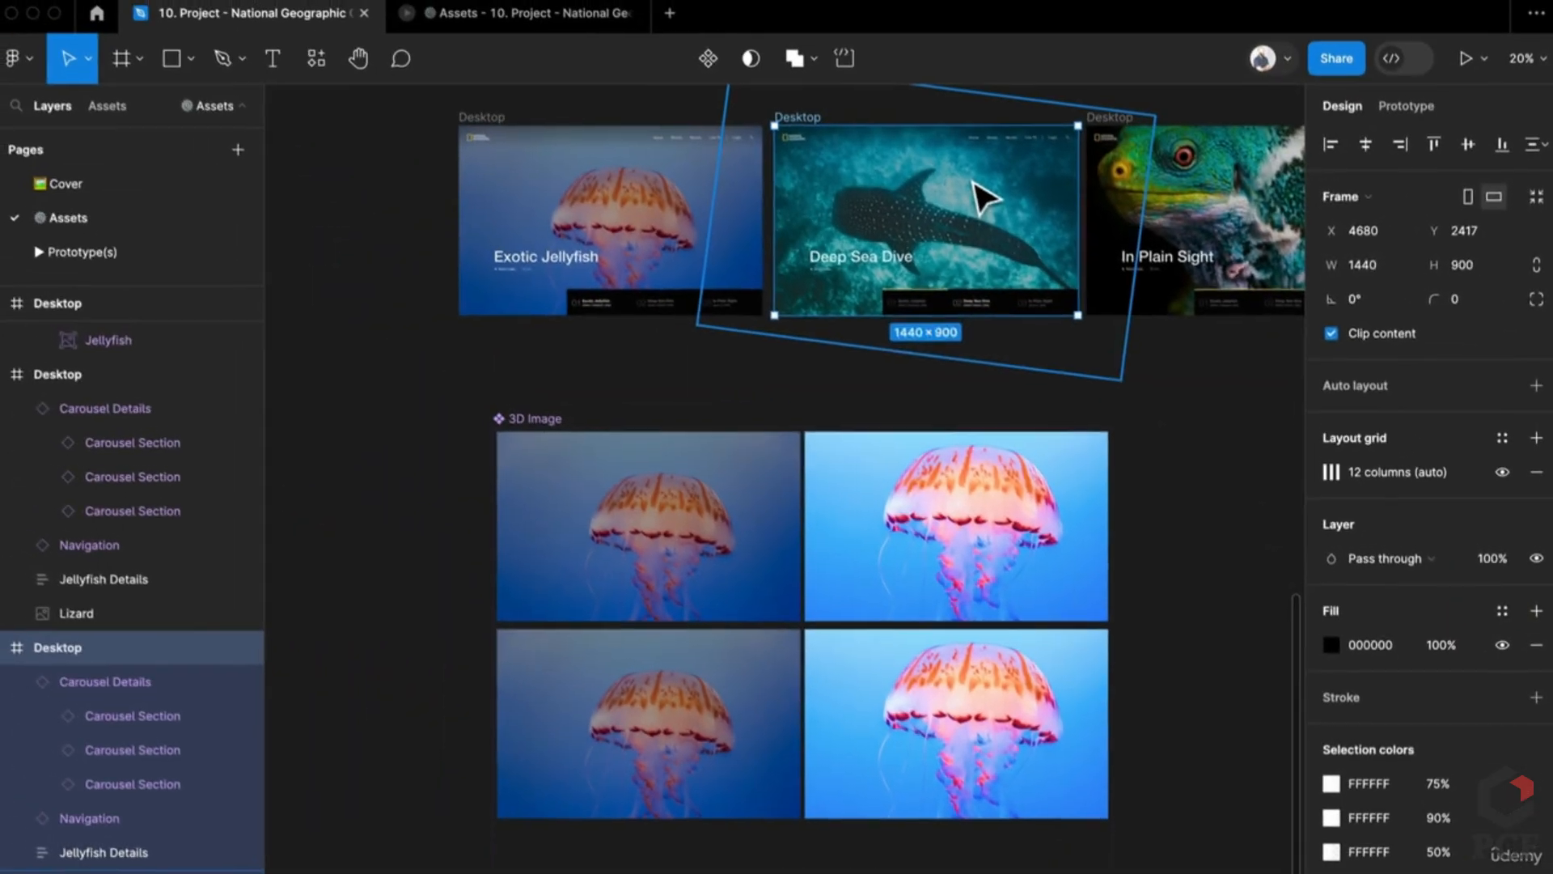
# Step: Replace the bottom-left variant's jellyfish fill with the Deep Sea Dive shark picture, under the Radial overlay
pyautogui.click(983, 199)
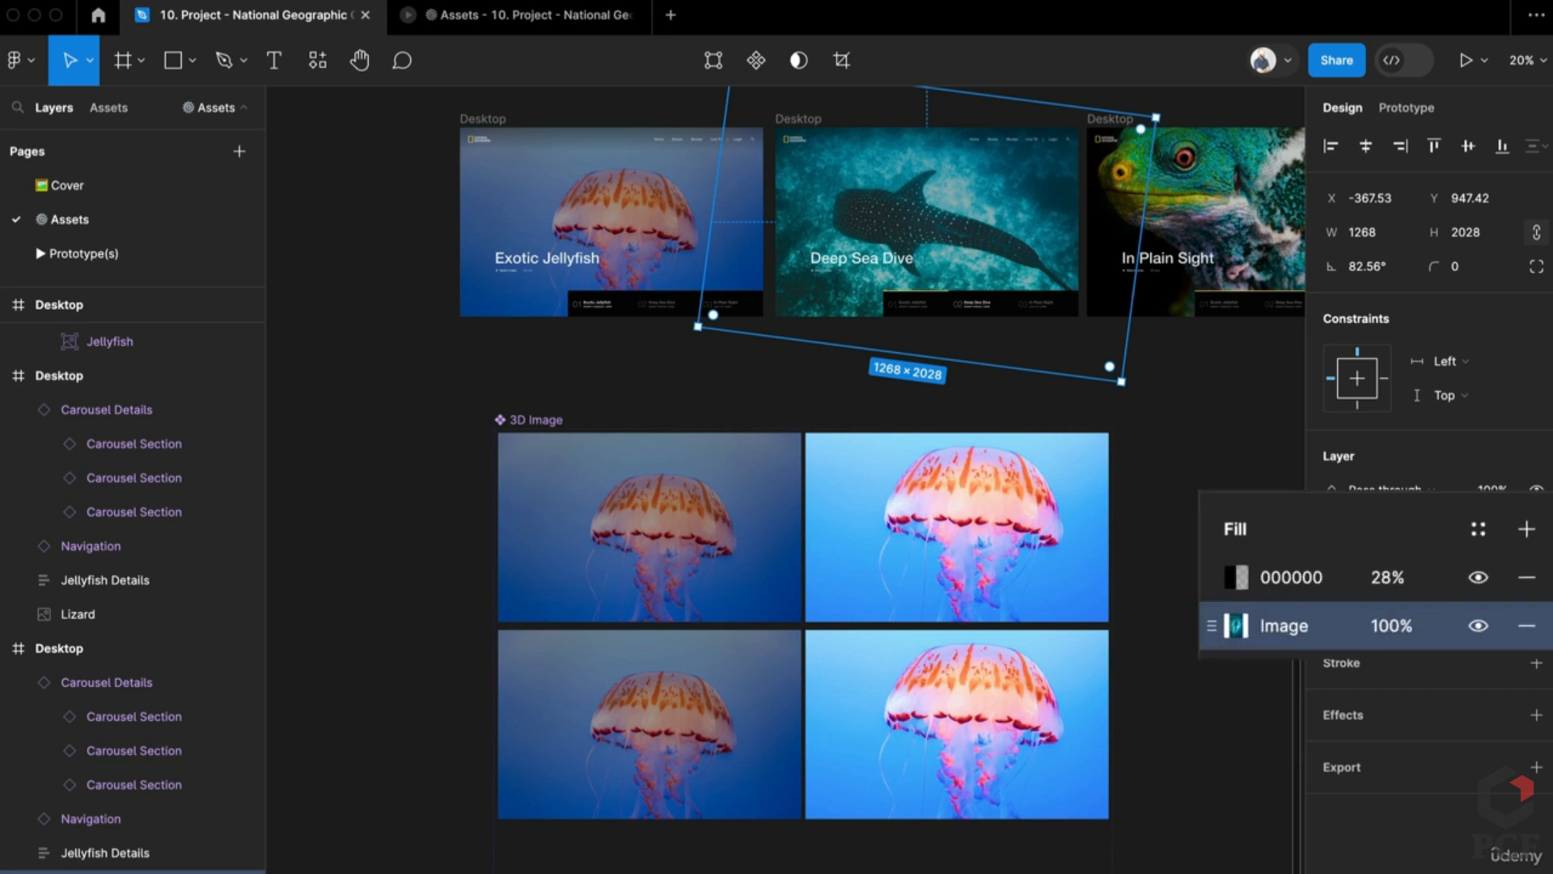
pyautogui.click(776, 734)
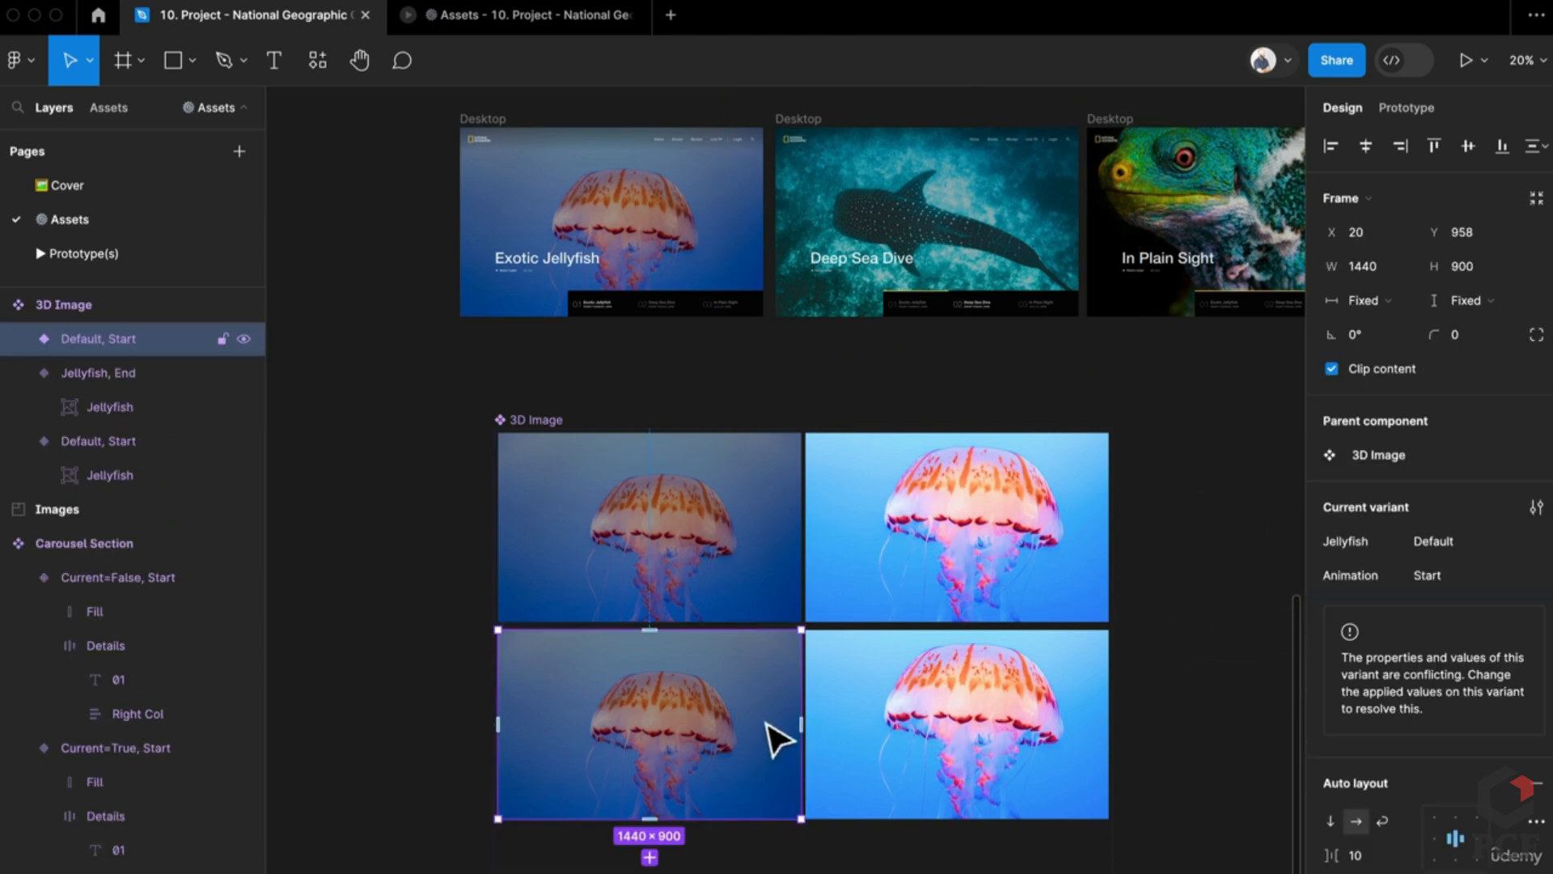
pyautogui.doubleClick(776, 736)
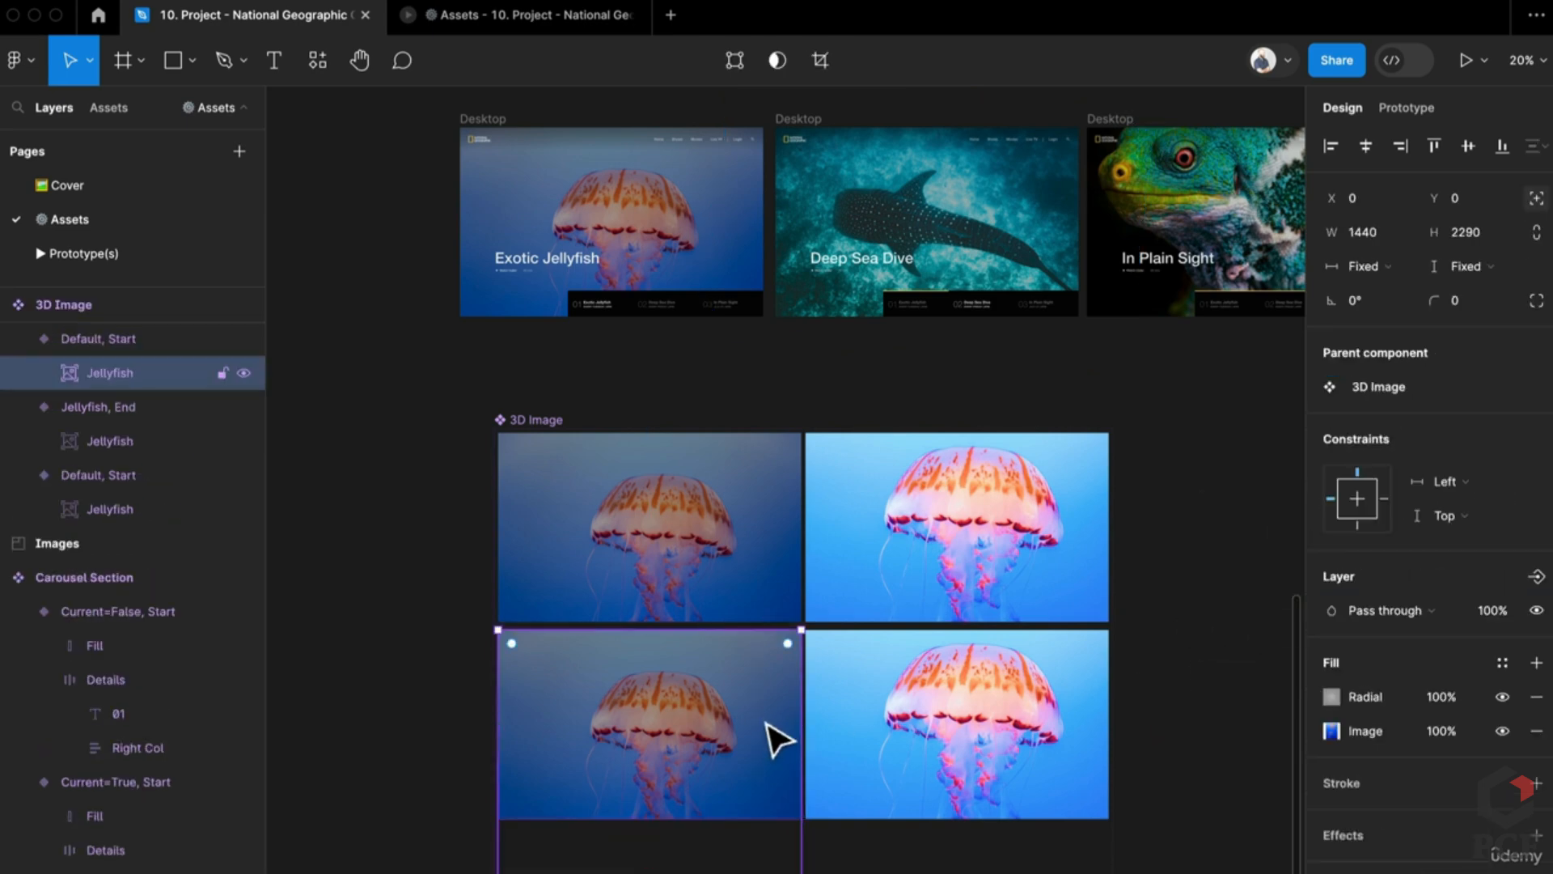
pyautogui.hotkey('ctrl', 'v')
pyautogui.moveTo(1331, 691); pyautogui.dragTo(1331, 732)
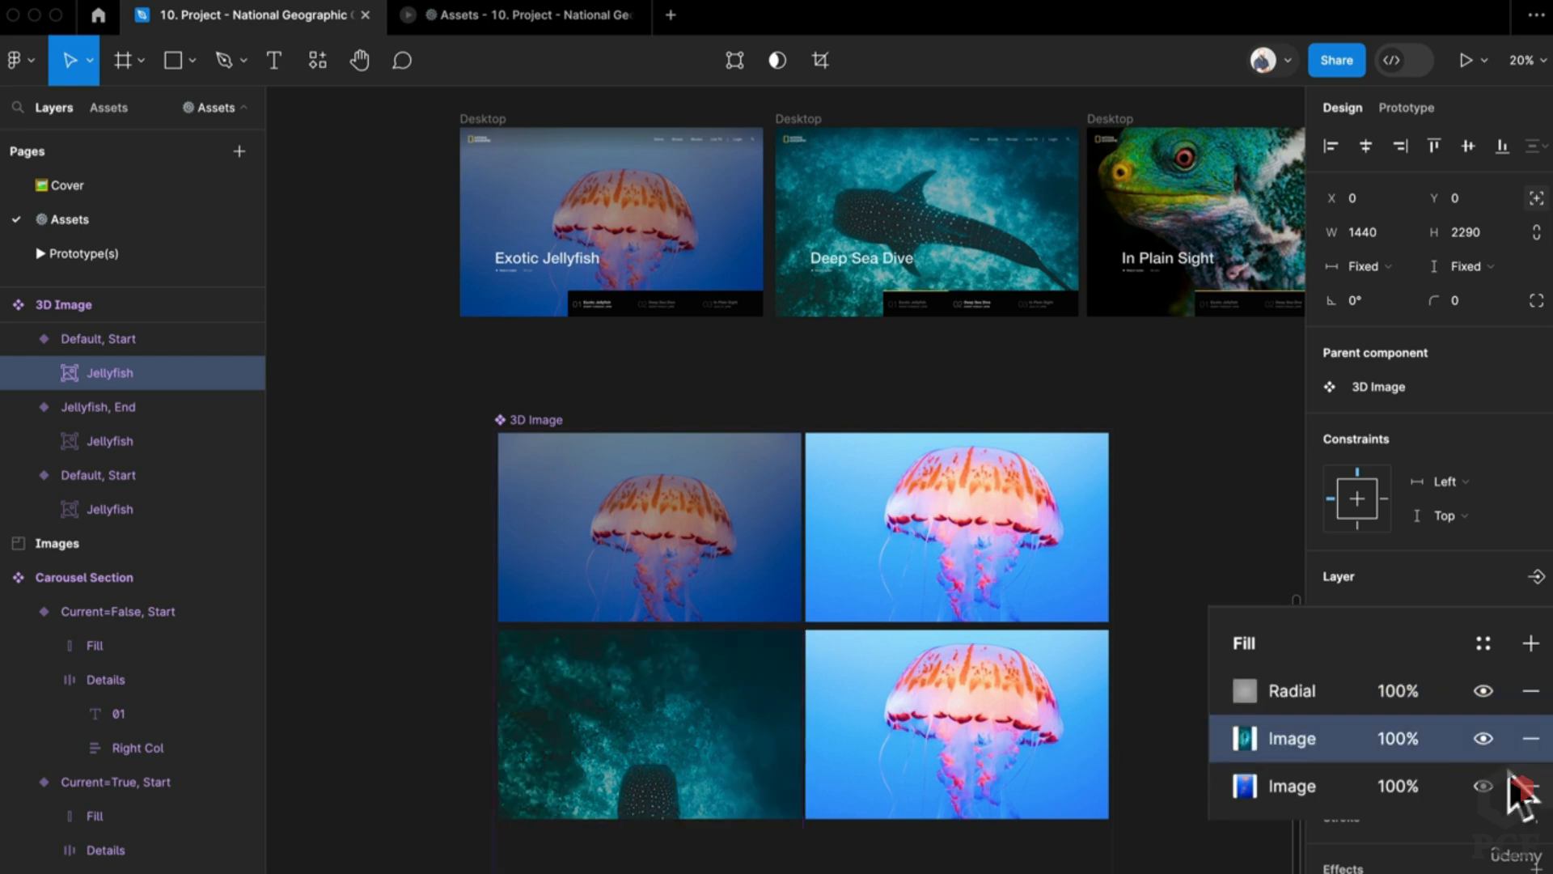
pyautogui.click(1528, 785)
# Step: Reset the shark fill's exposure and lower its shadows to darken it
pyautogui.click(1244, 738)
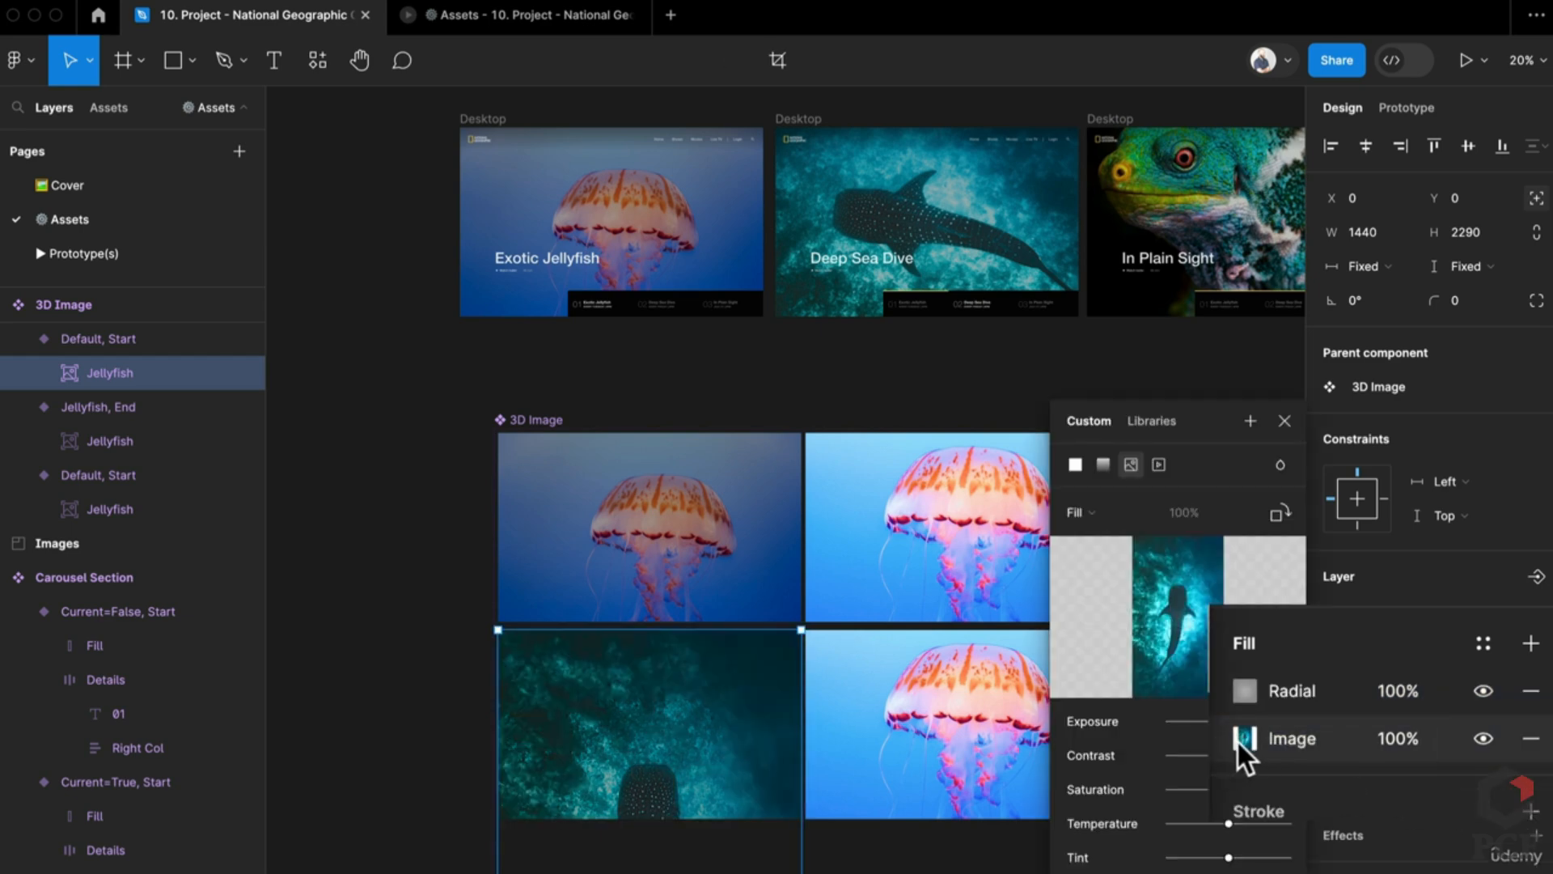
pyautogui.moveTo(1240, 722); pyautogui.dragTo(1230, 702)
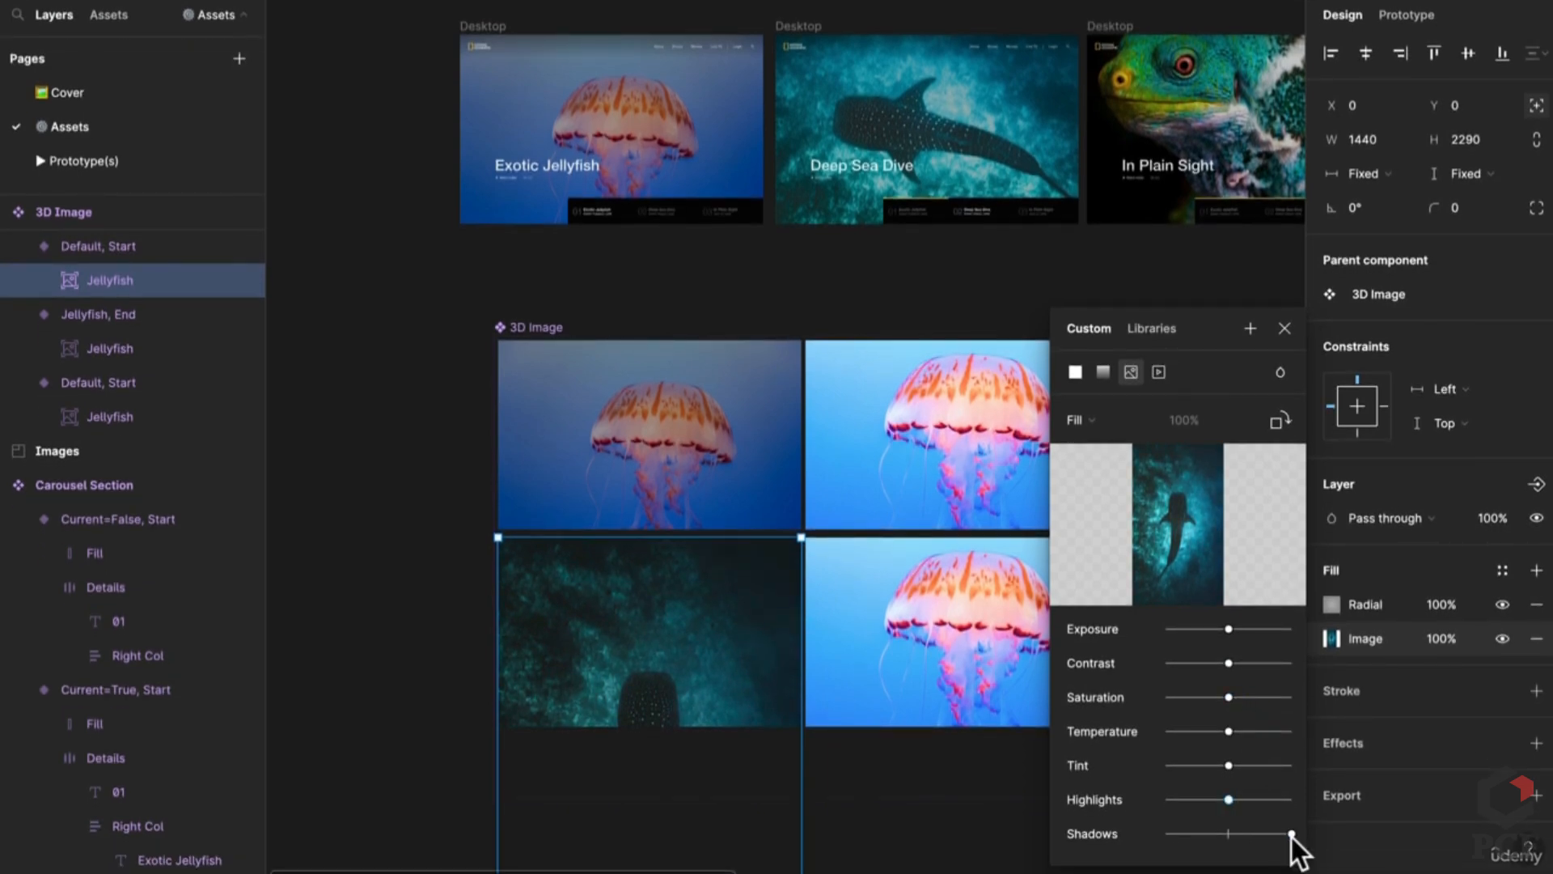
pyautogui.moveTo(1292, 835); pyautogui.dragTo(1214, 835)
# Step: Rotate the shark image 90° and scale it down to fill the tile
pyautogui.scroll(-3, 567, 581)
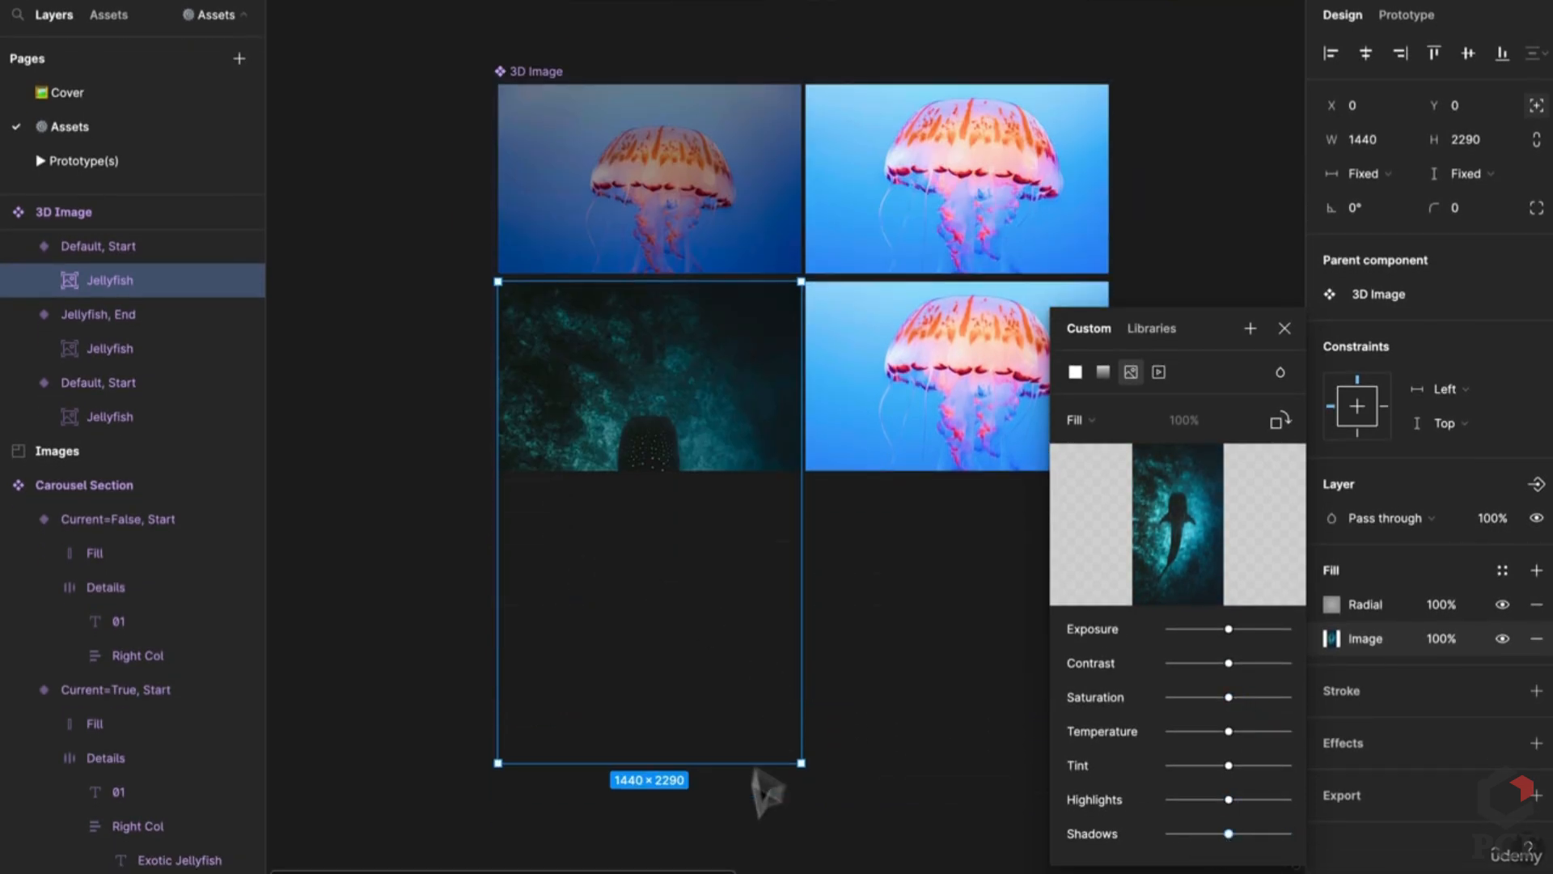
pyautogui.moveTo(803, 780); pyautogui.dragTo(820, 402)
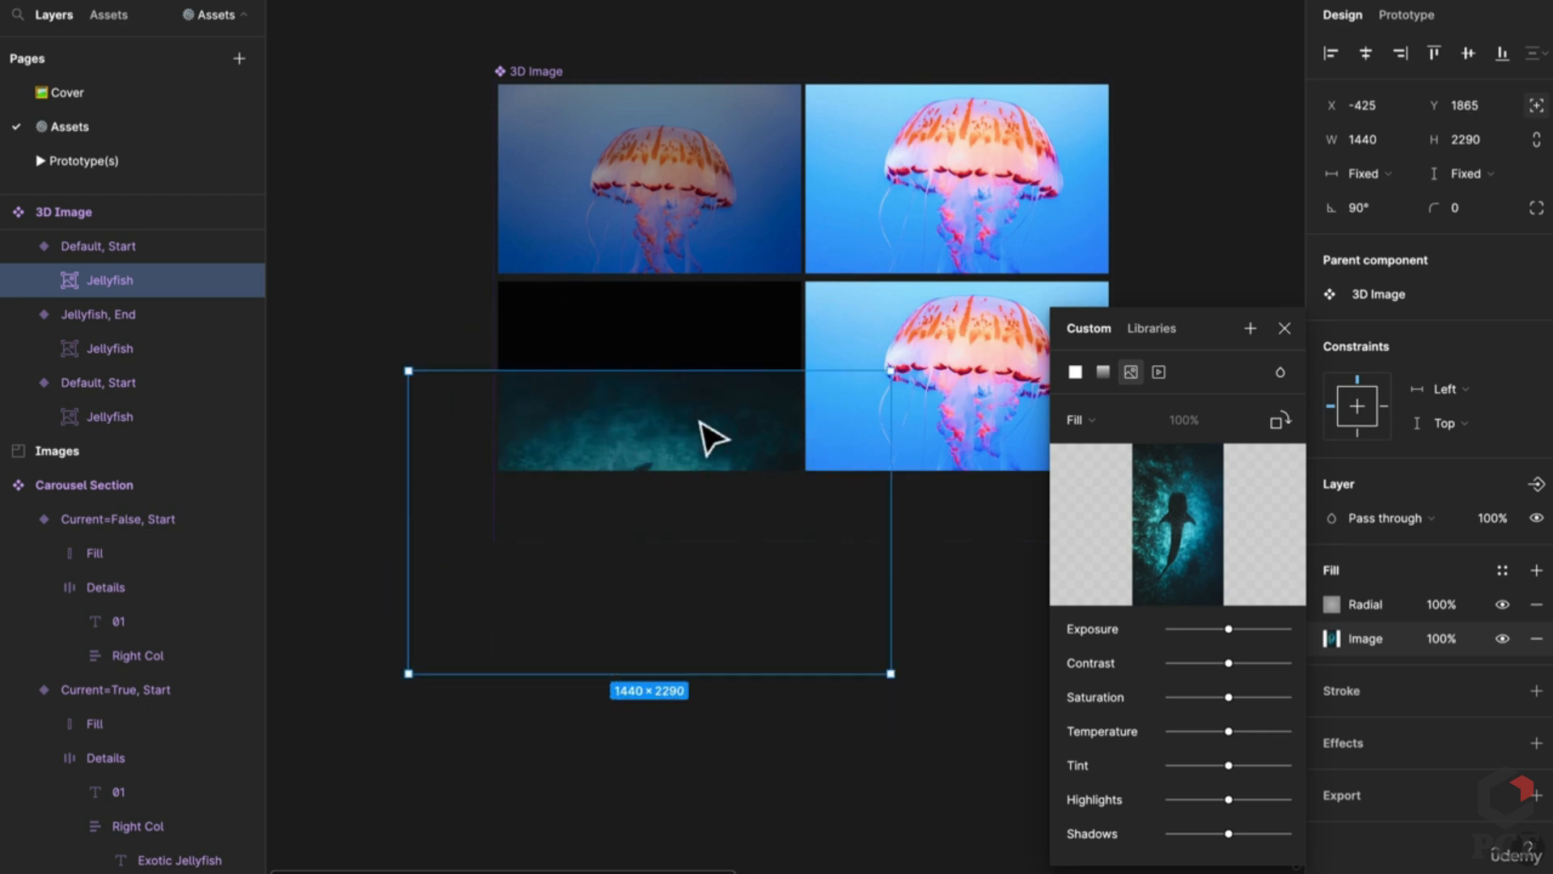
pyautogui.moveTo(712, 439); pyautogui.dragTo(697, 385)
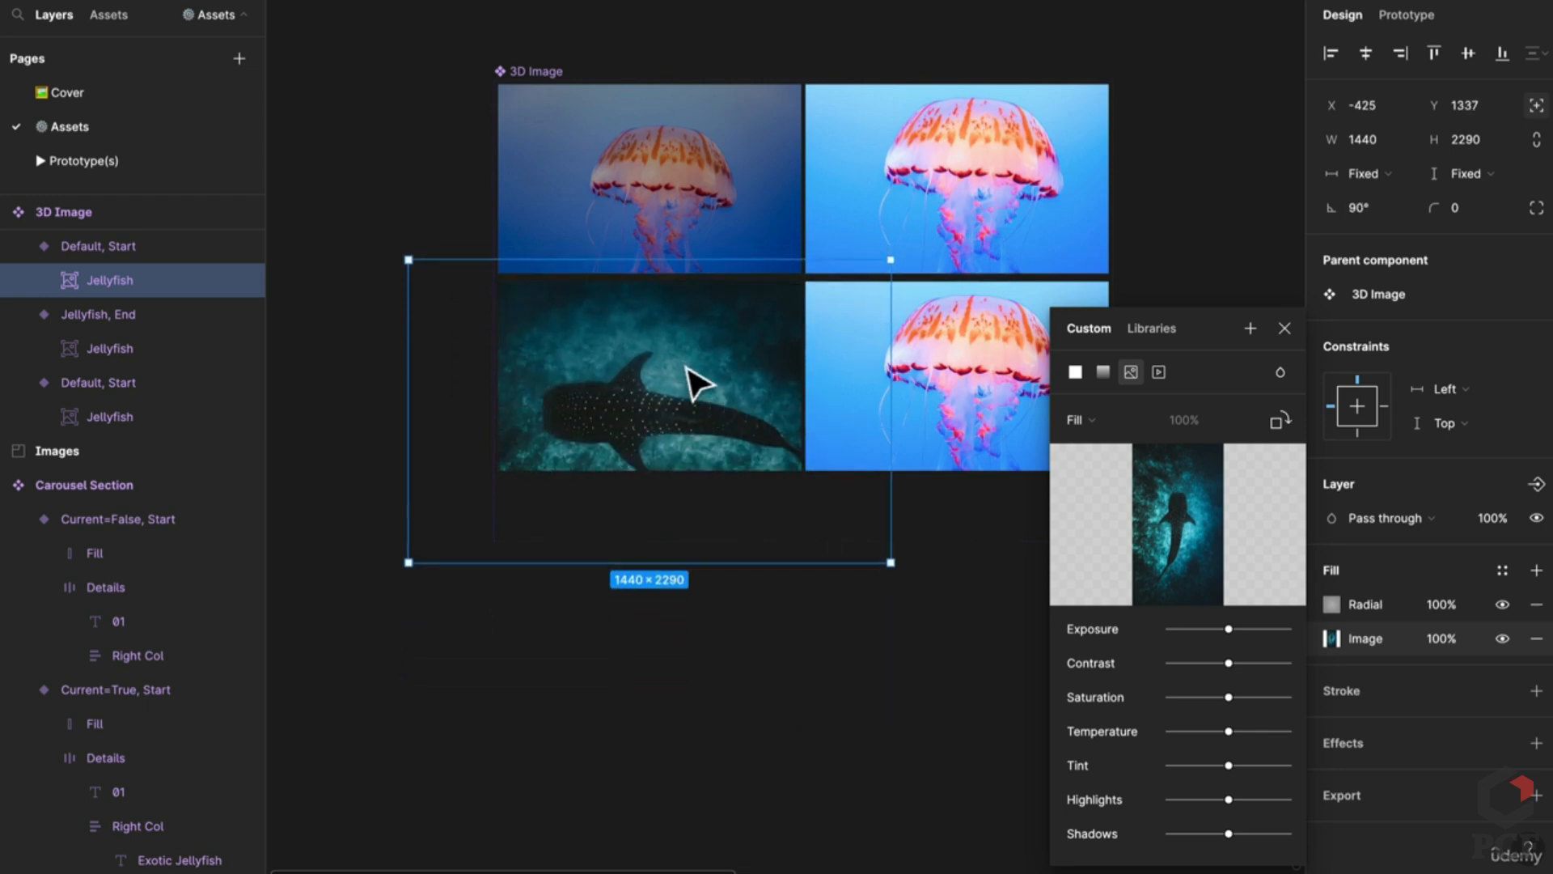
pyautogui.moveTo(891, 258); pyautogui.dragTo(817, 310)
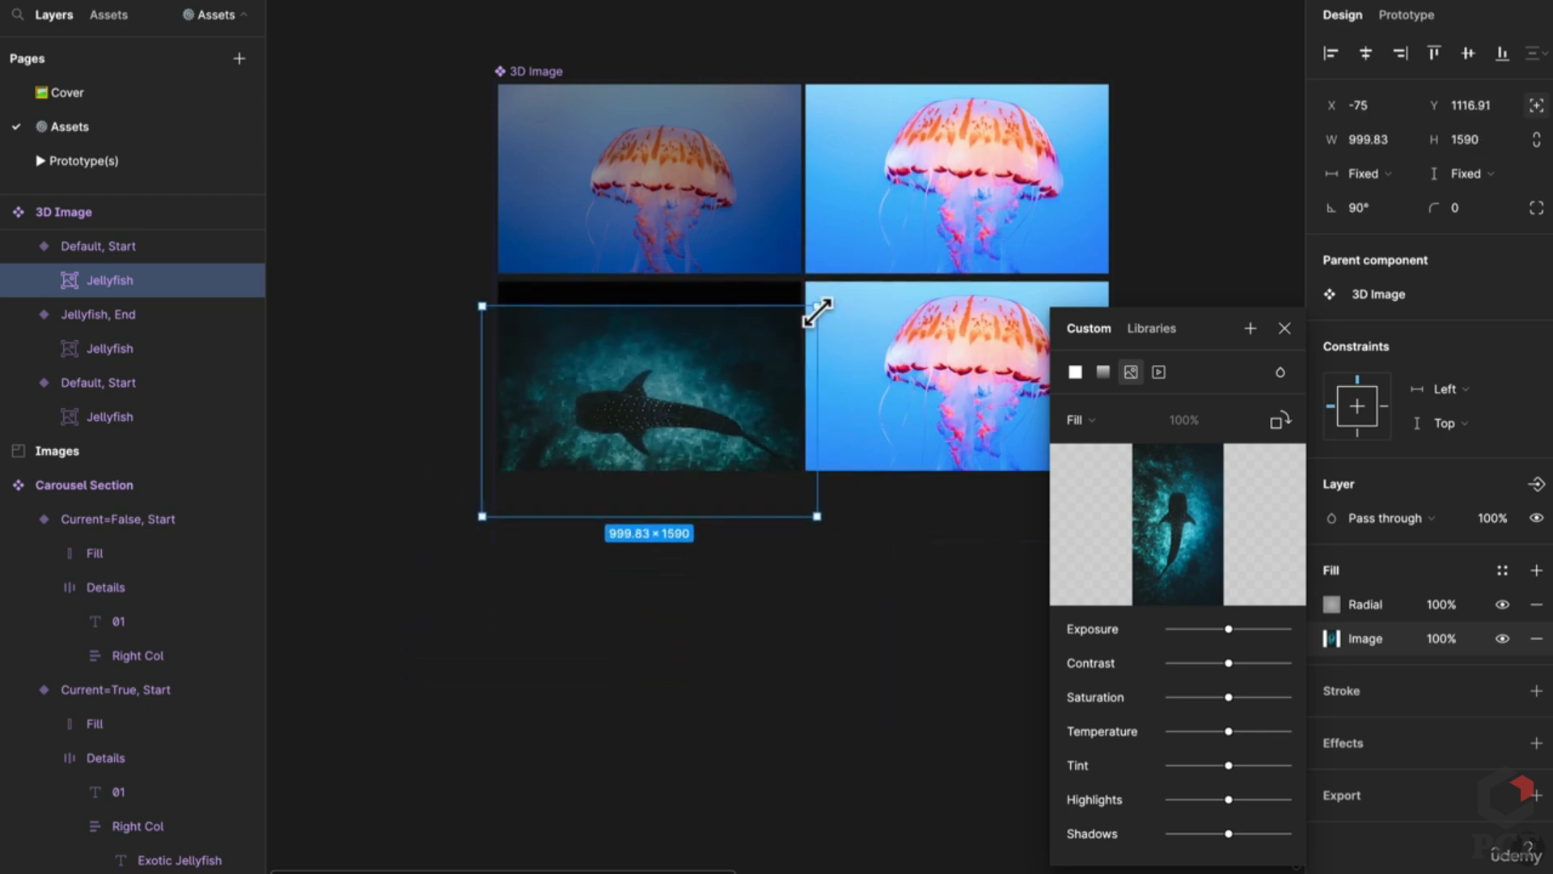
pyautogui.moveTo(735, 409); pyautogui.dragTo(737, 365)
pyautogui.hotkey('shift', 'Down')
pyautogui.hotkey('shift', 'Down')
pyautogui.hotkey('shift', 'Down')
pyautogui.hotkey('shift', 'Down')
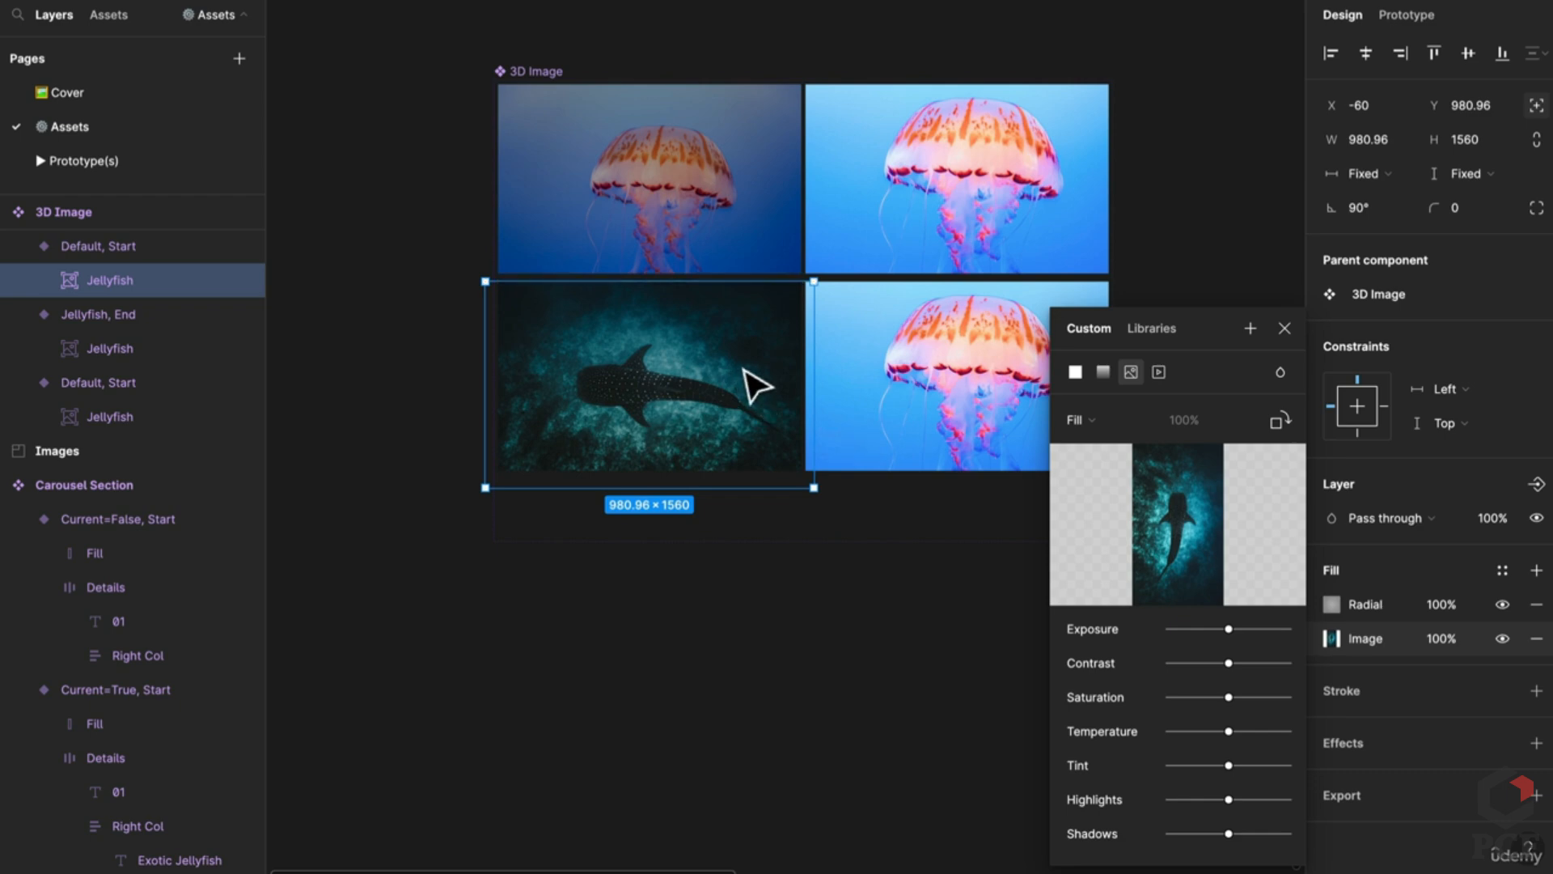
pyautogui.moveTo(838, 496); pyautogui.dragTo(784, 527)
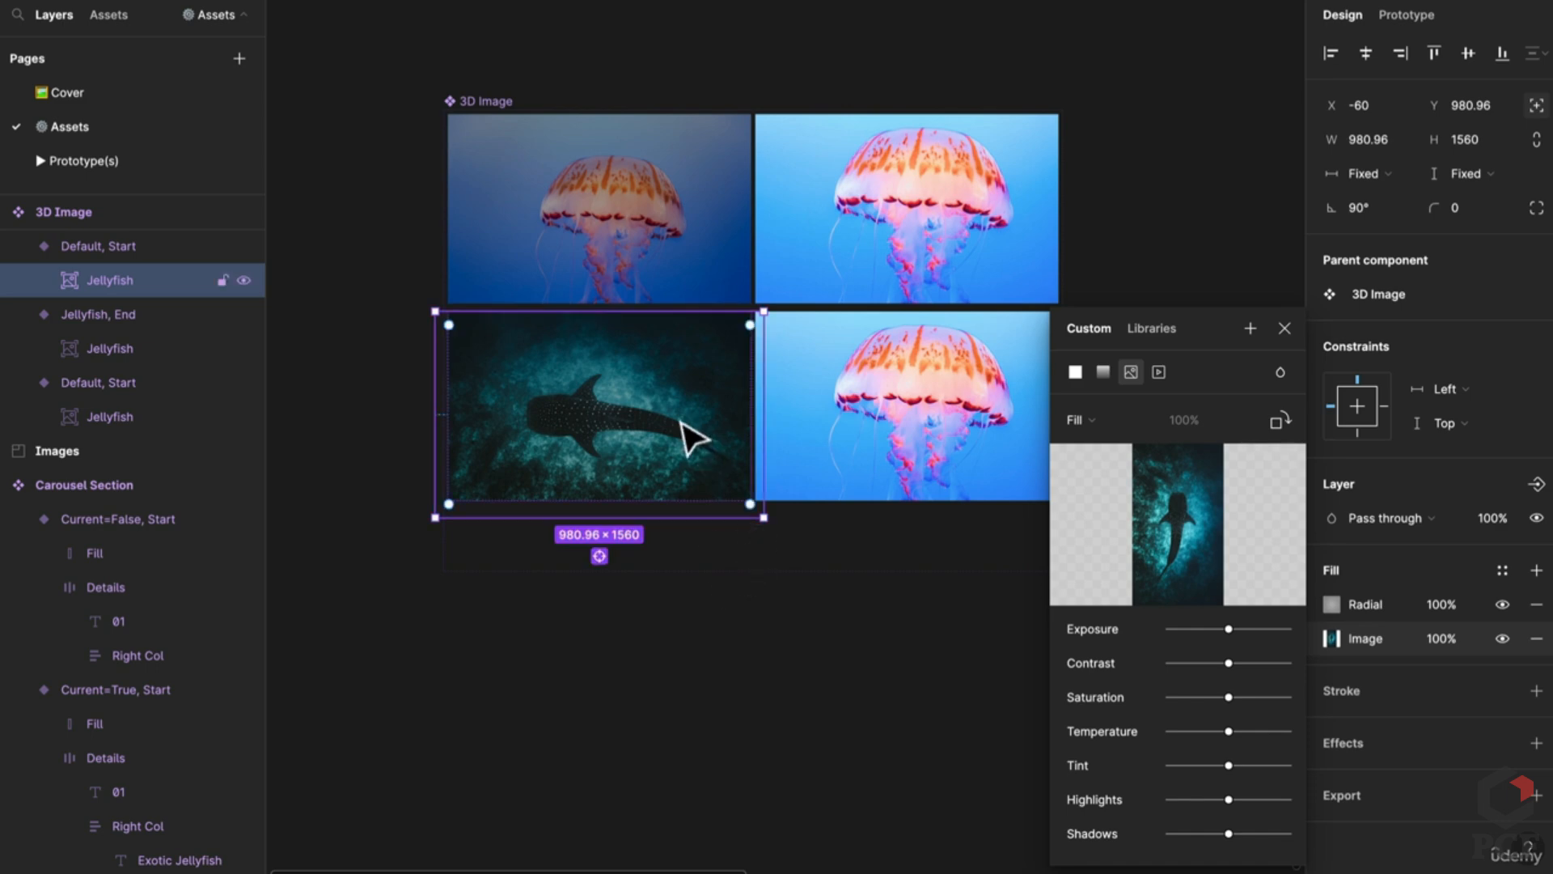
pyautogui.click(738, 606)
pyautogui.doubleClick(684, 427)
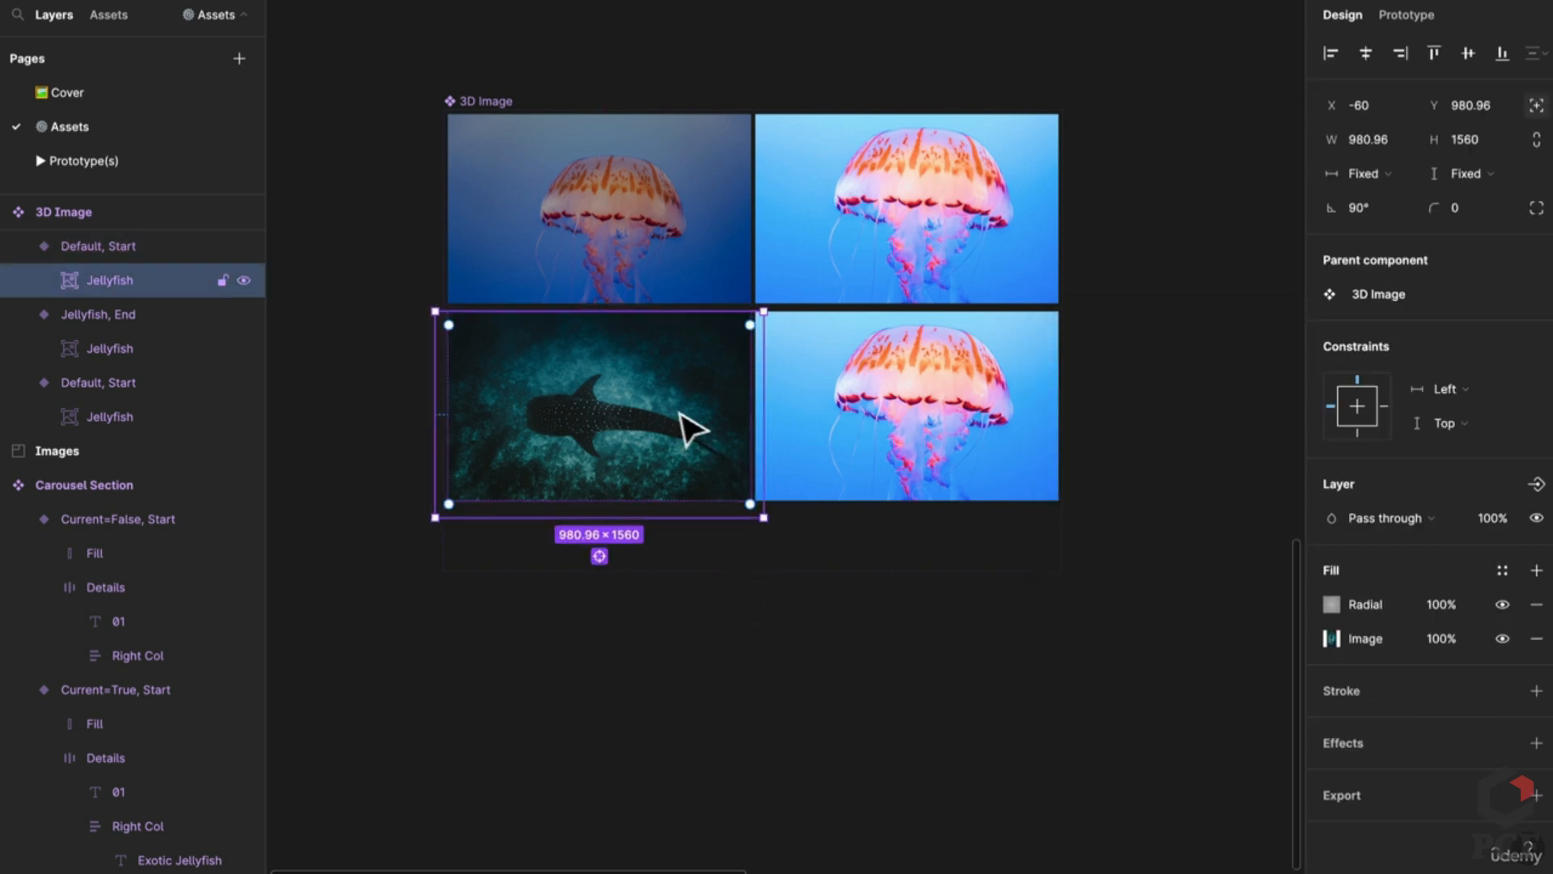
pyautogui.click(937, 453)
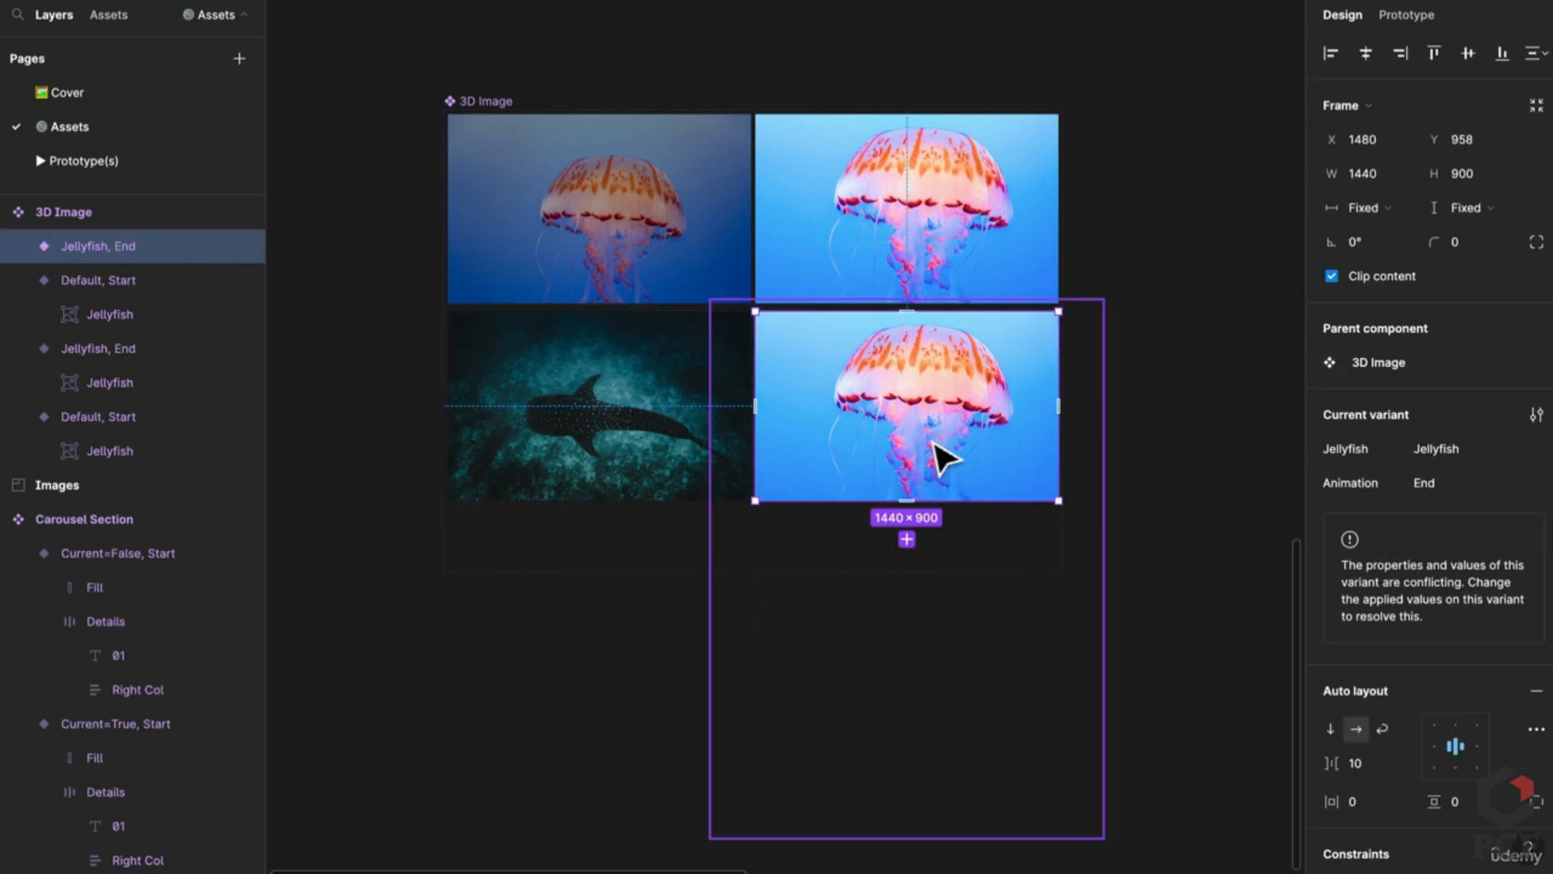
# Step: Undo an extra shark paste in the bottom-right variant
pyautogui.hotkey('ctrl', 'v')
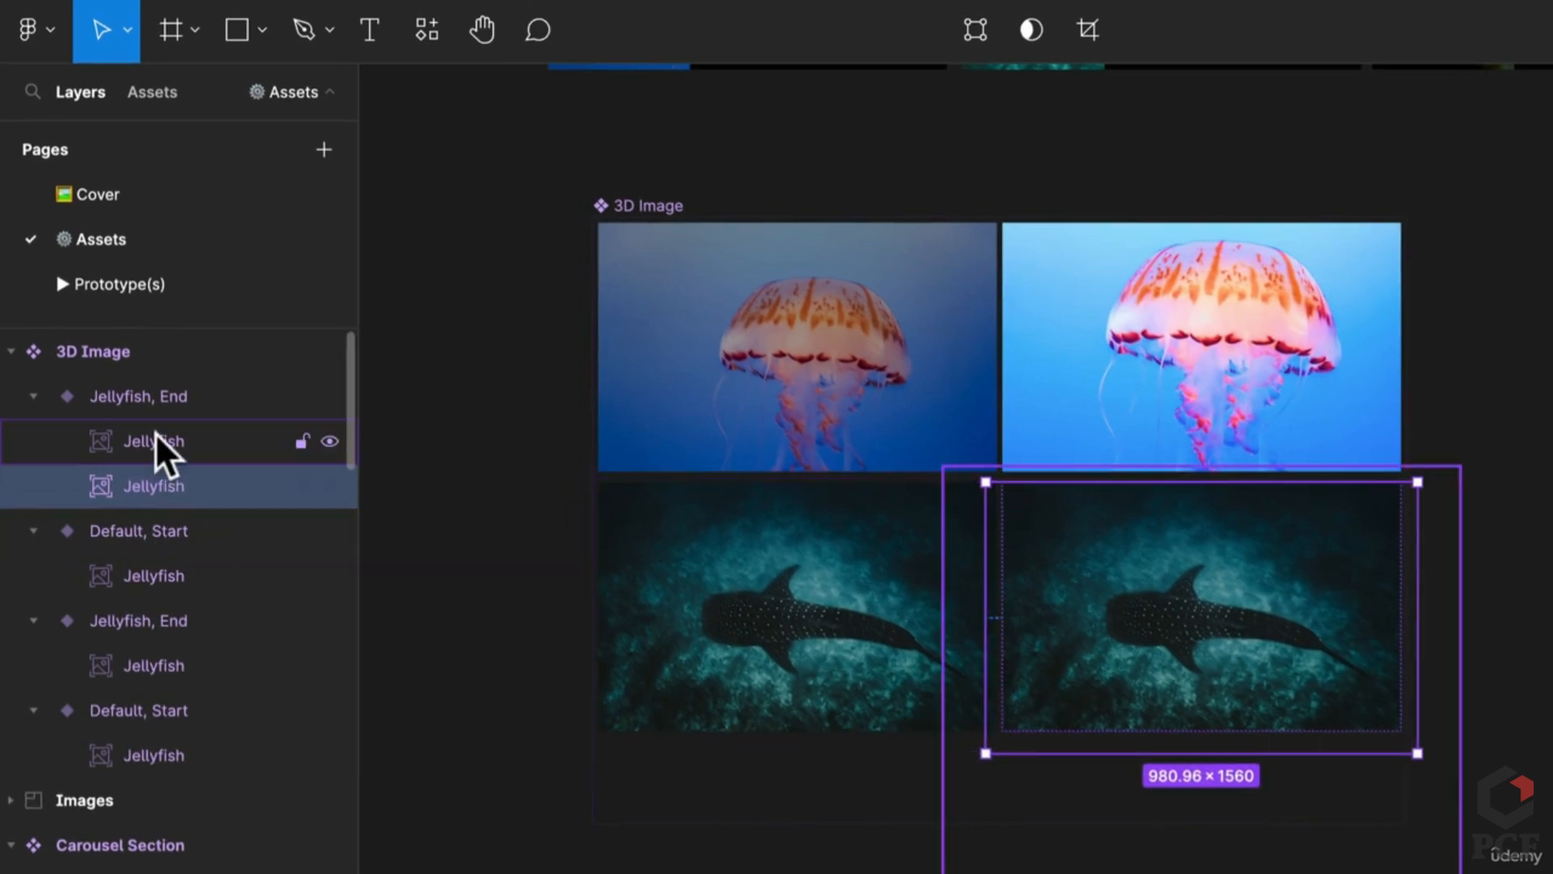
pyautogui.click(158, 441)
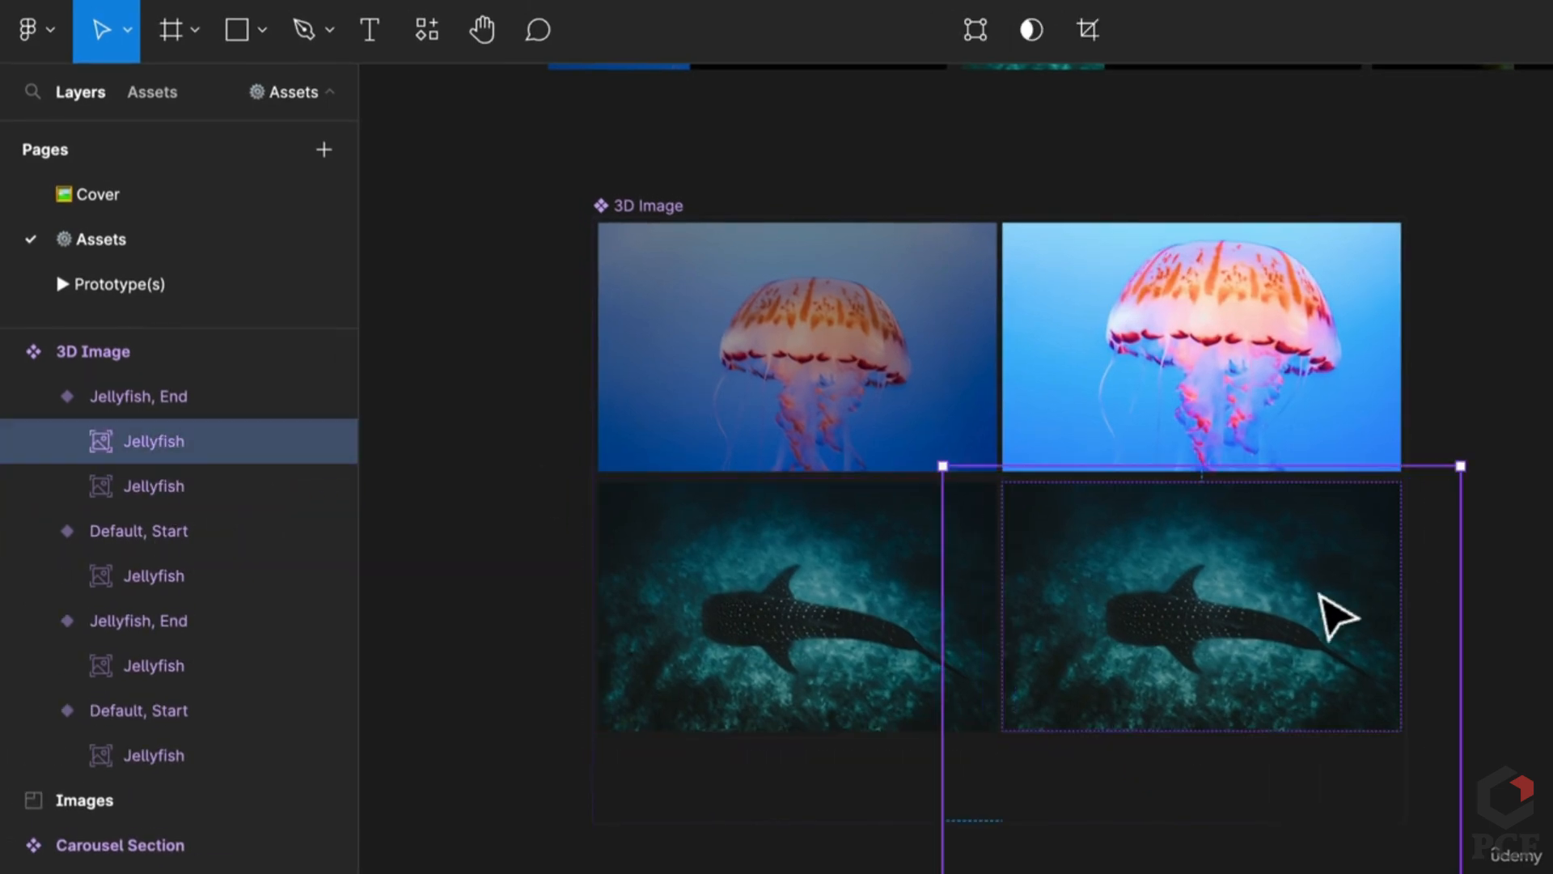
pyautogui.hotkey('ctrl', 'z')
pyautogui.hotkey('ctrl', 'z')
pyautogui.scroll(-3, 1321, 597)
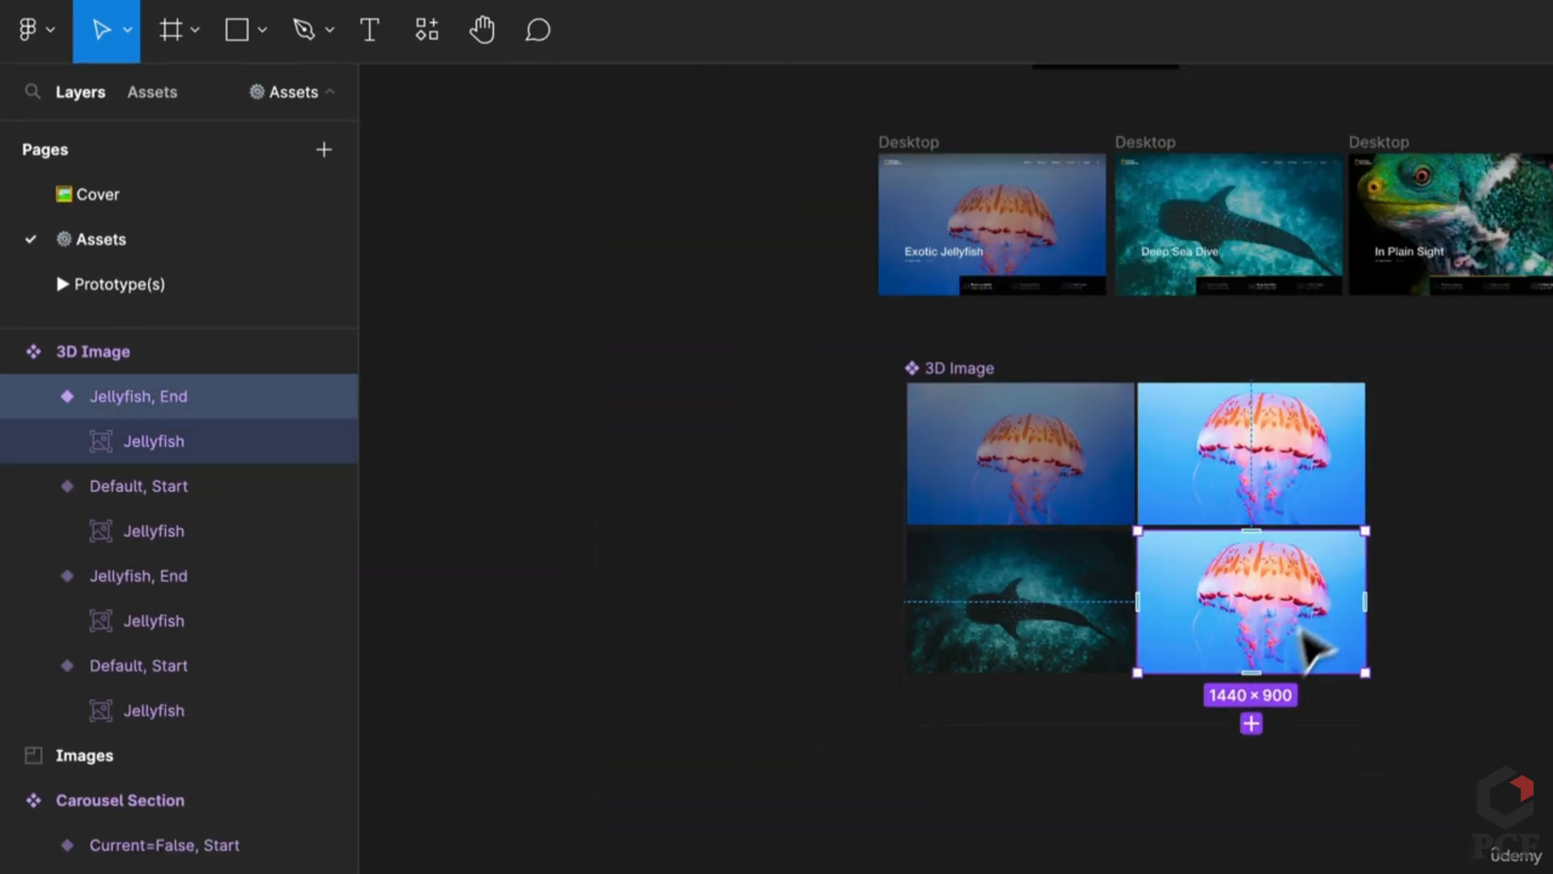
pyautogui.moveTo(1300, 631); pyautogui.dragTo(1085, 766)
# Step: Select all four Jellyfish image layers and batch-rename them to Image
pyautogui.click(154, 441)
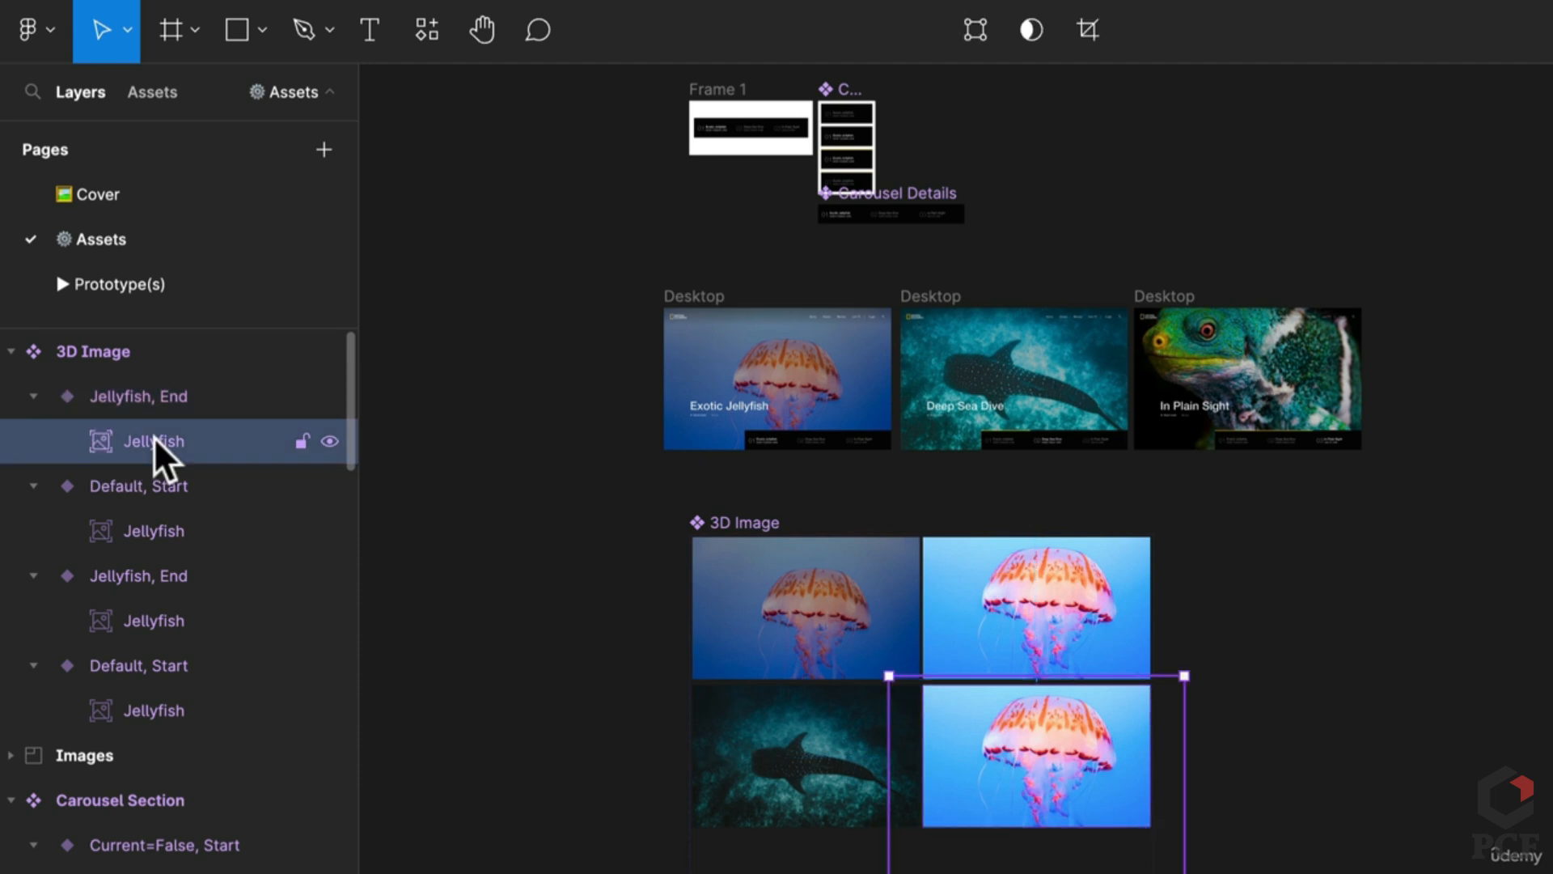
pyautogui.keyDown('shift'); pyautogui.click(162, 528); pyautogui.keyUp('shift')
pyautogui.click(991, 805)
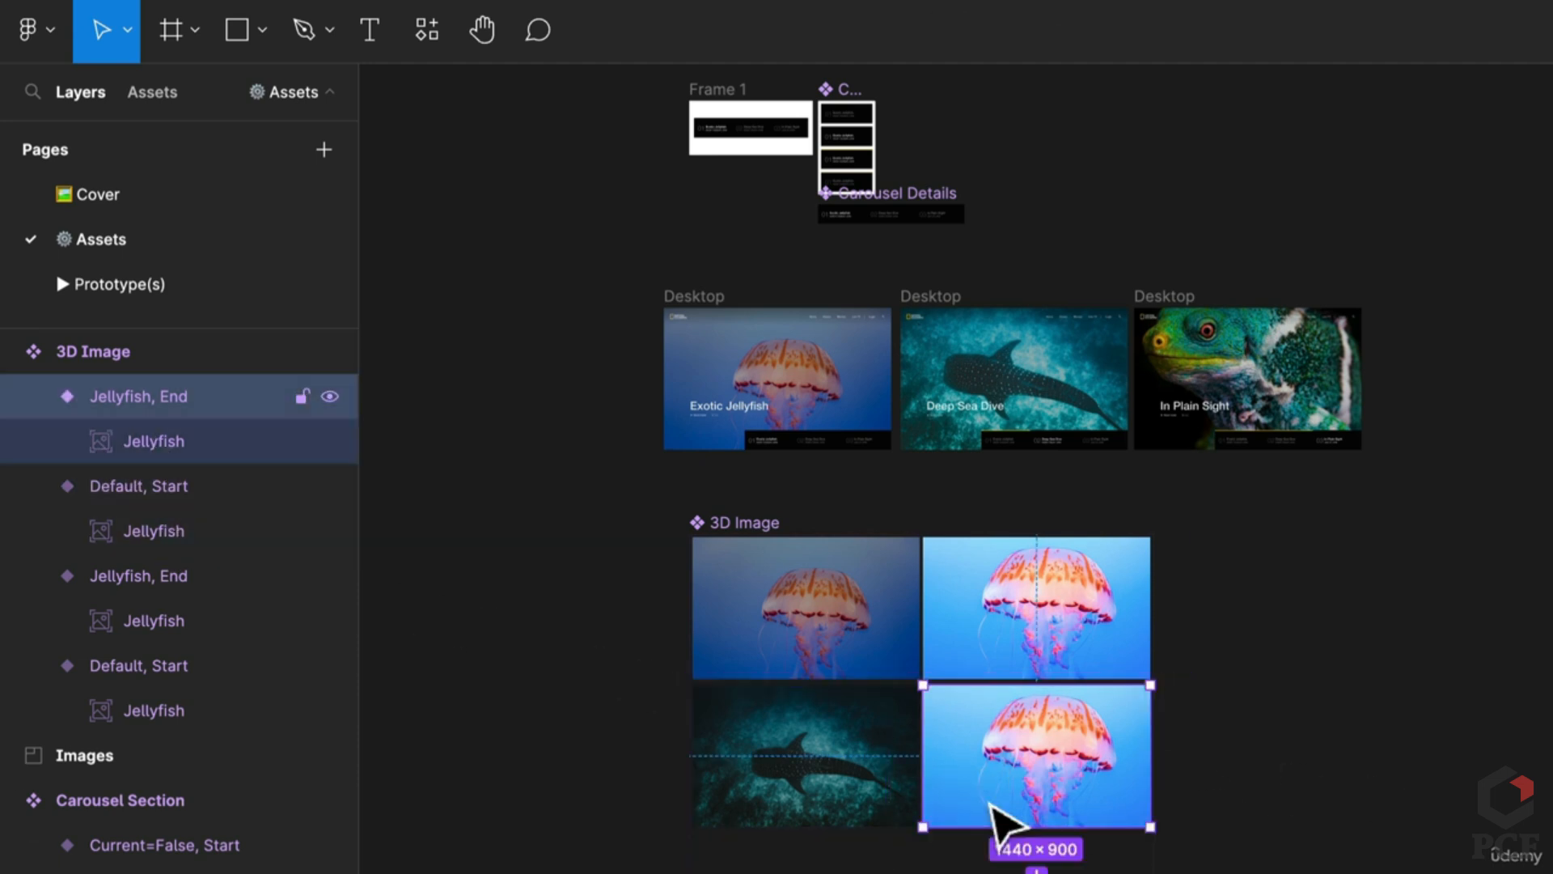
pyautogui.doubleClick(1003, 822)
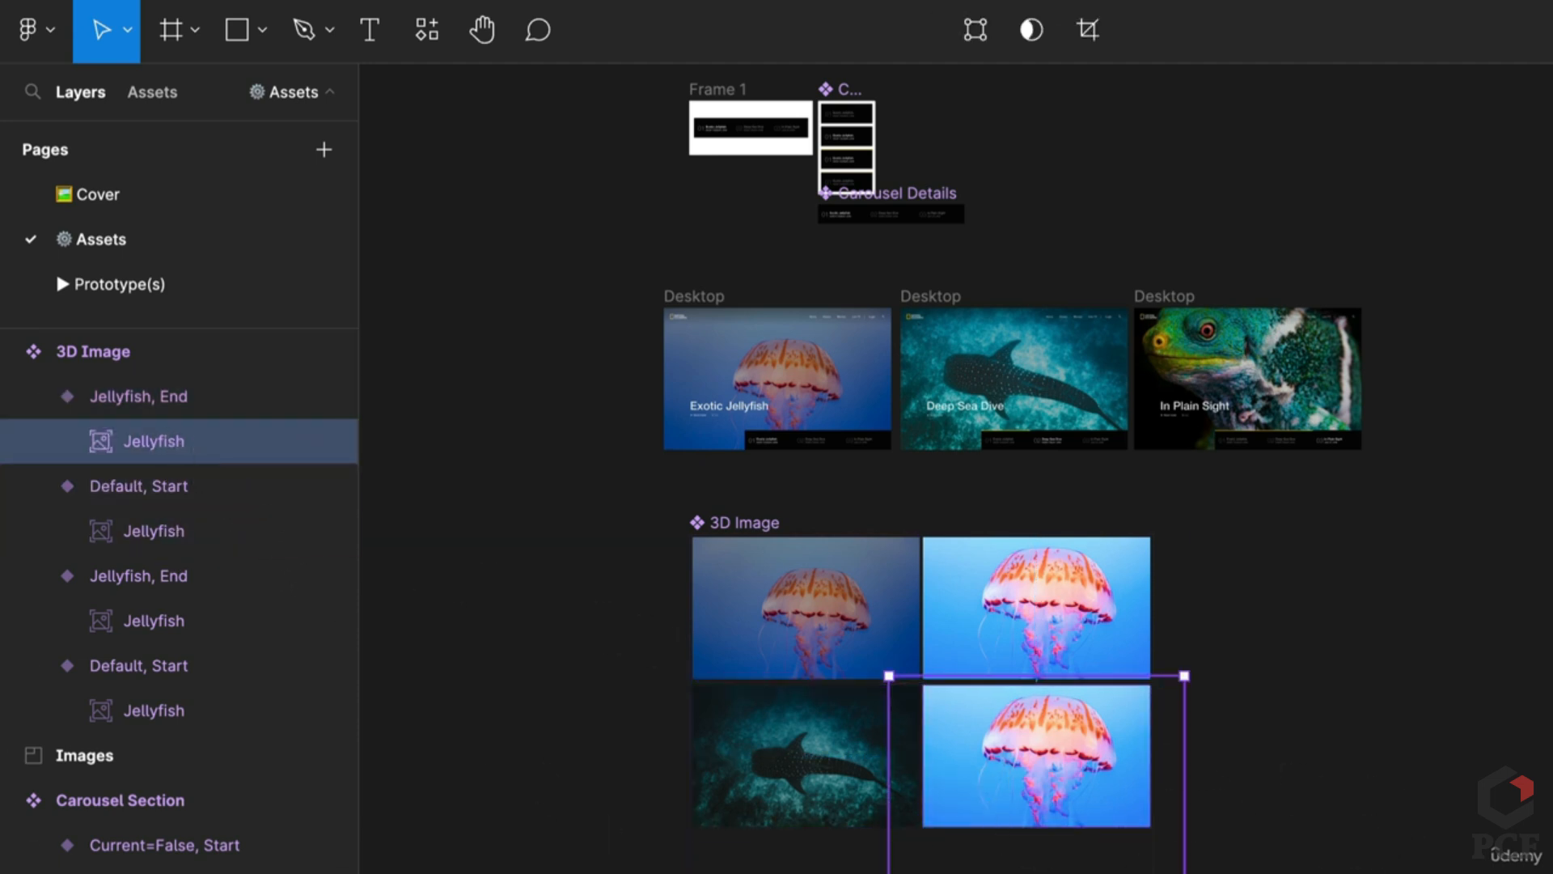
pyautogui.hotkey('ctrl', 'alt', 'a')
pyautogui.hotkey('ctrl', 'r')
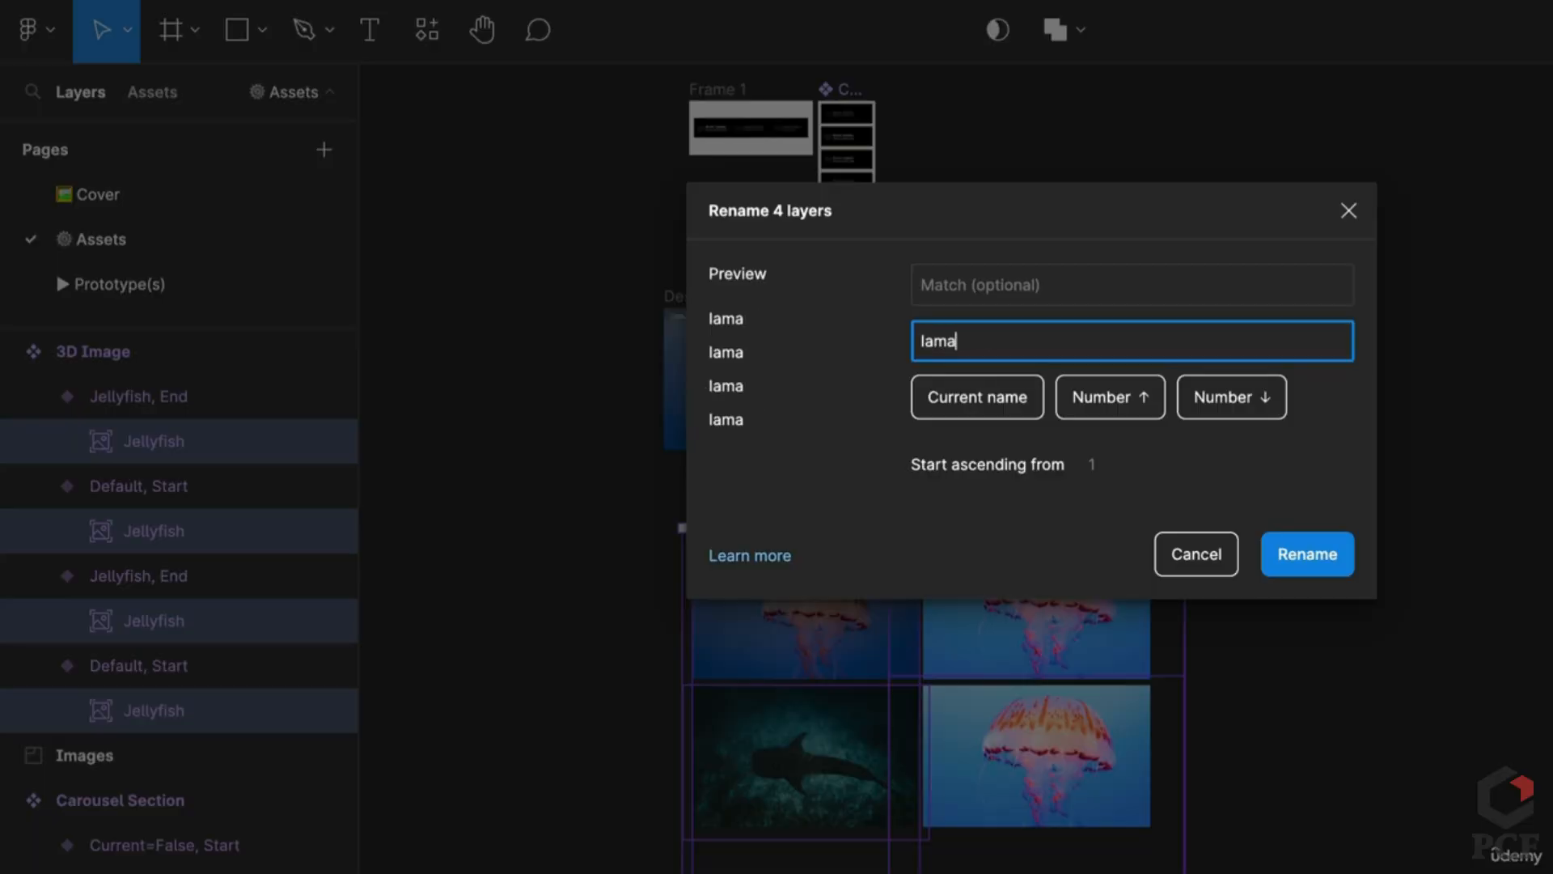
pyautogui.write('Image')
pyautogui.press('Return')
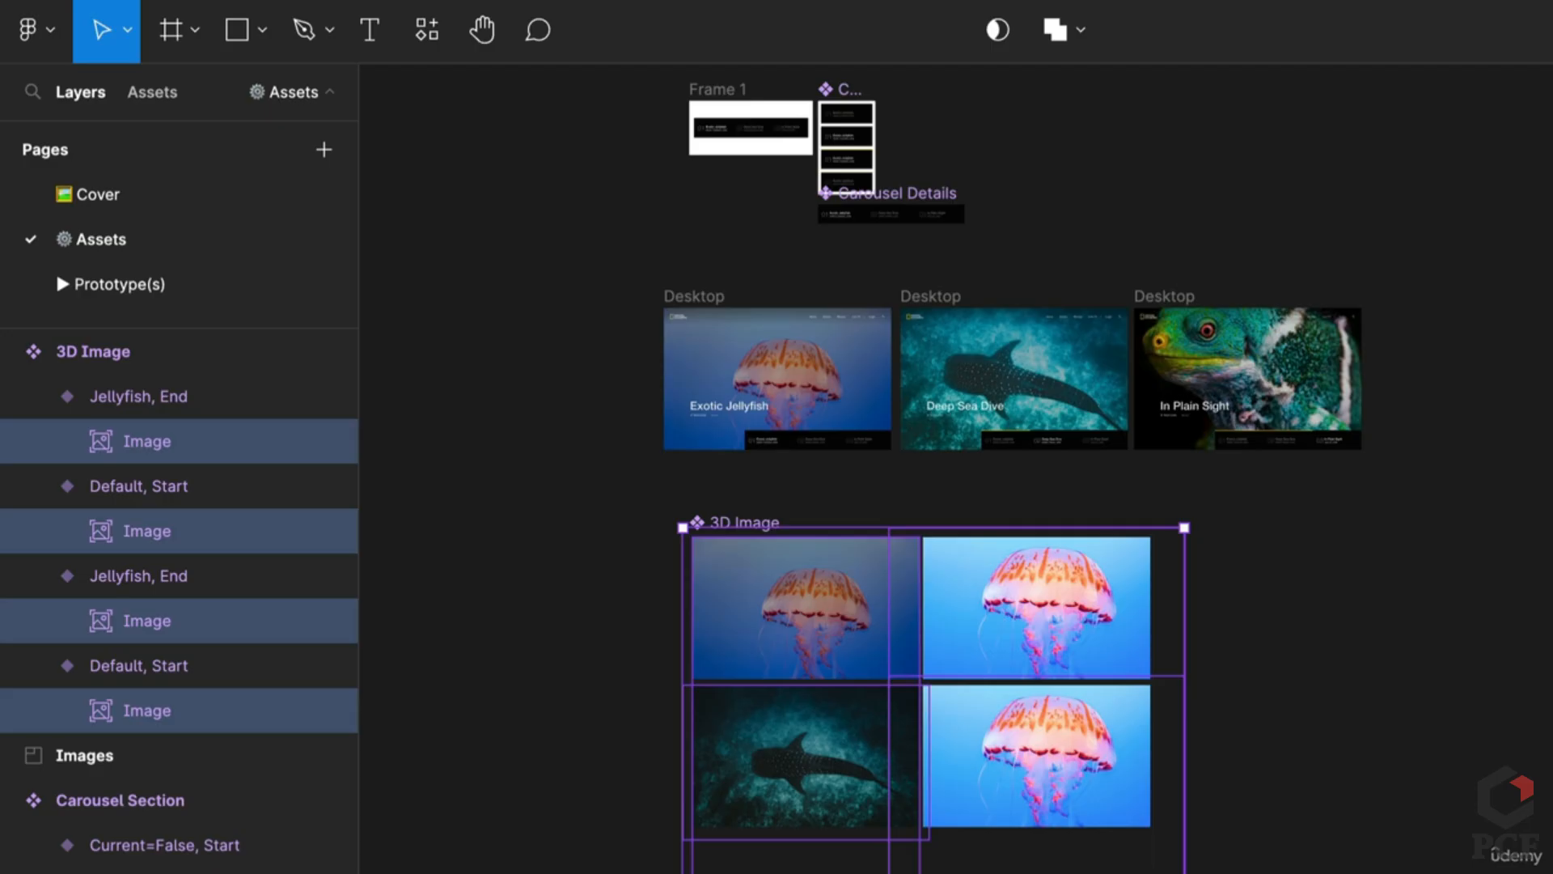
# Step: Try pasting the shark into the bottom-right variant's Image layer, then undo it
pyautogui.click(1112, 758)
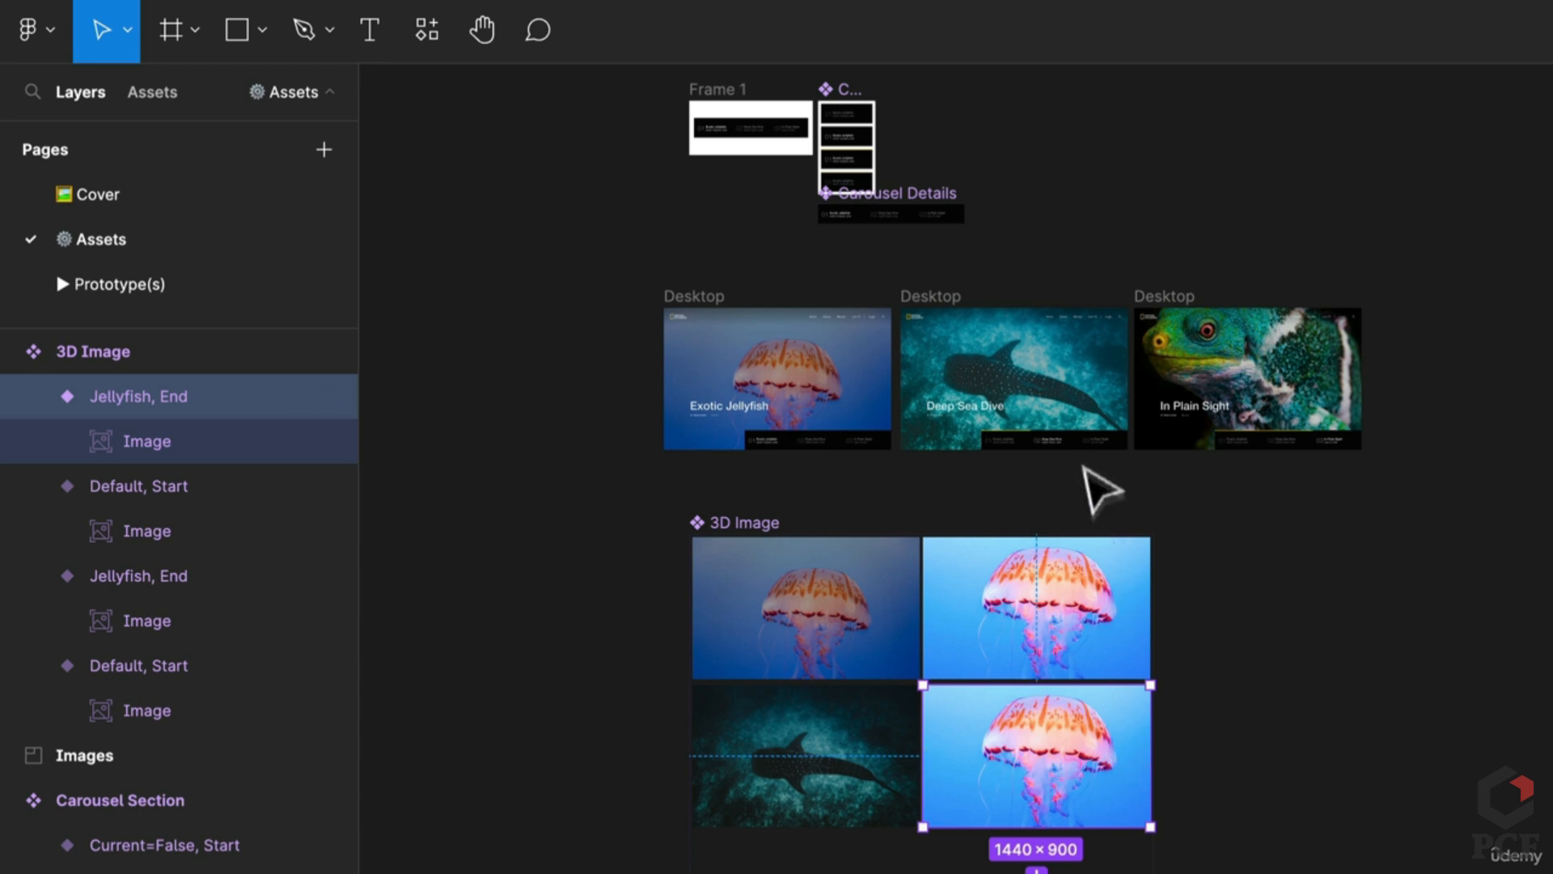
pyautogui.doubleClick(1116, 790)
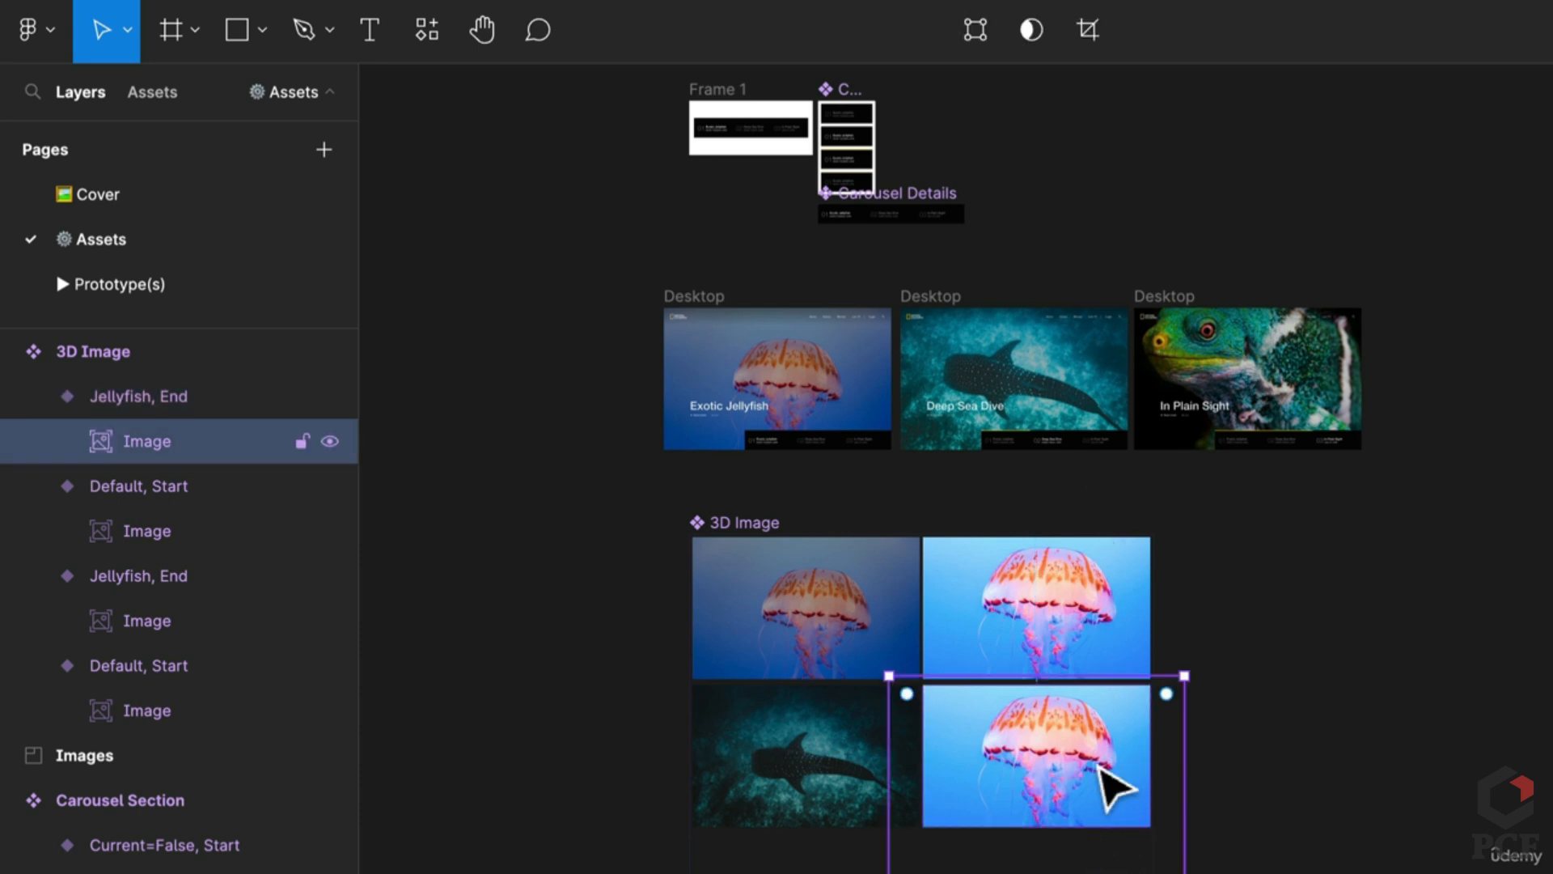
pyautogui.hotkey('ctrl', 'v')
pyautogui.hotkey('ctrl', 'z')
pyautogui.click(1102, 398)
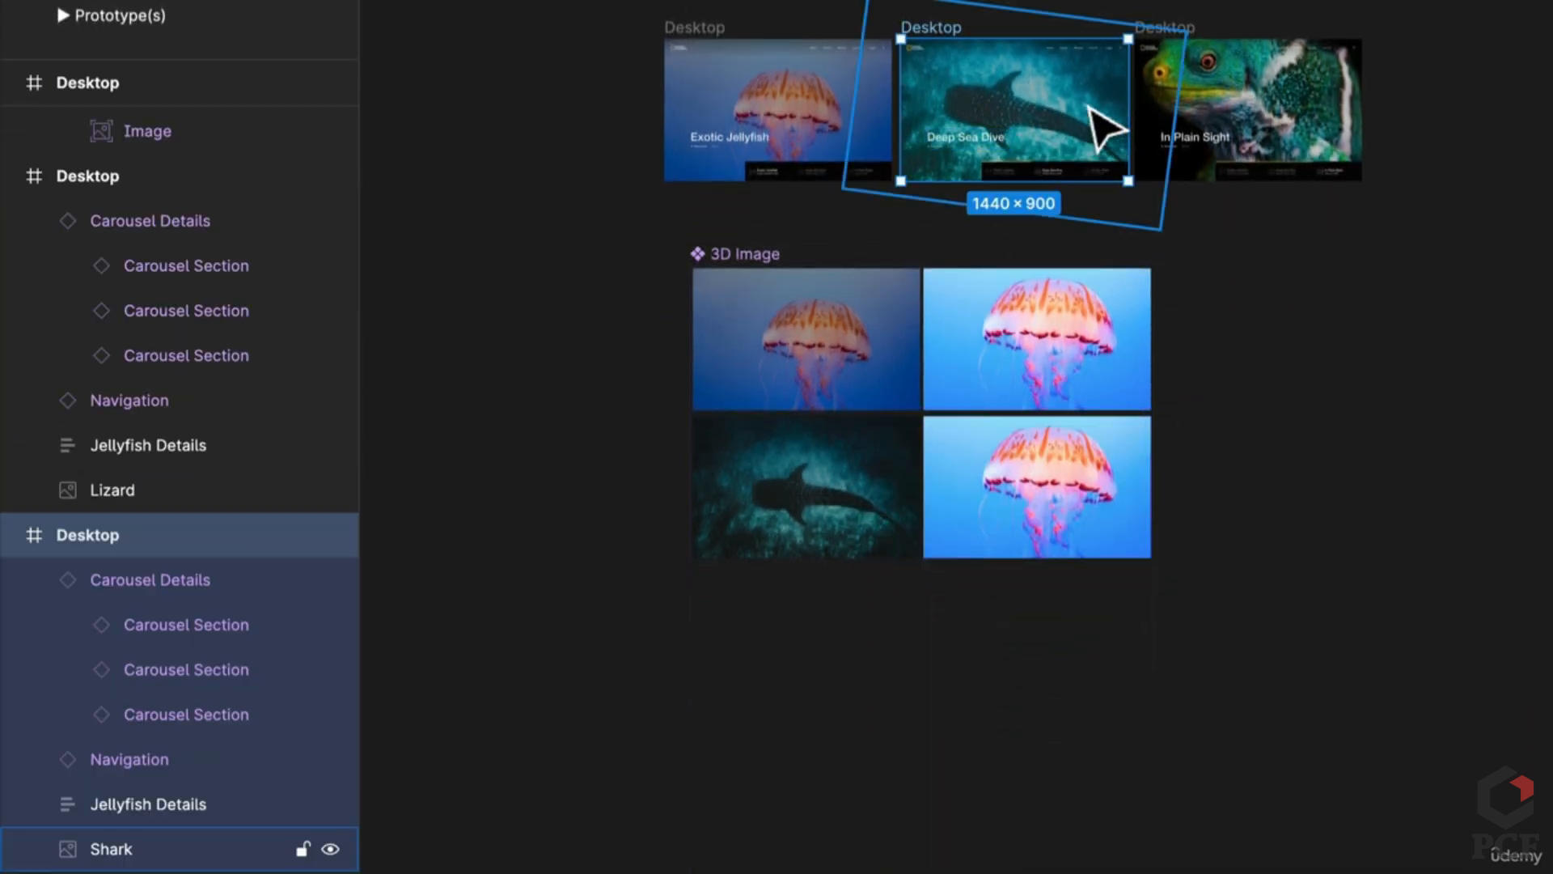
# Step: Put the Deep Sea Dive shark fill into the bottom-right variant, rotated 90° and shrunk to the cell
pyautogui.doubleClick(1108, 398)
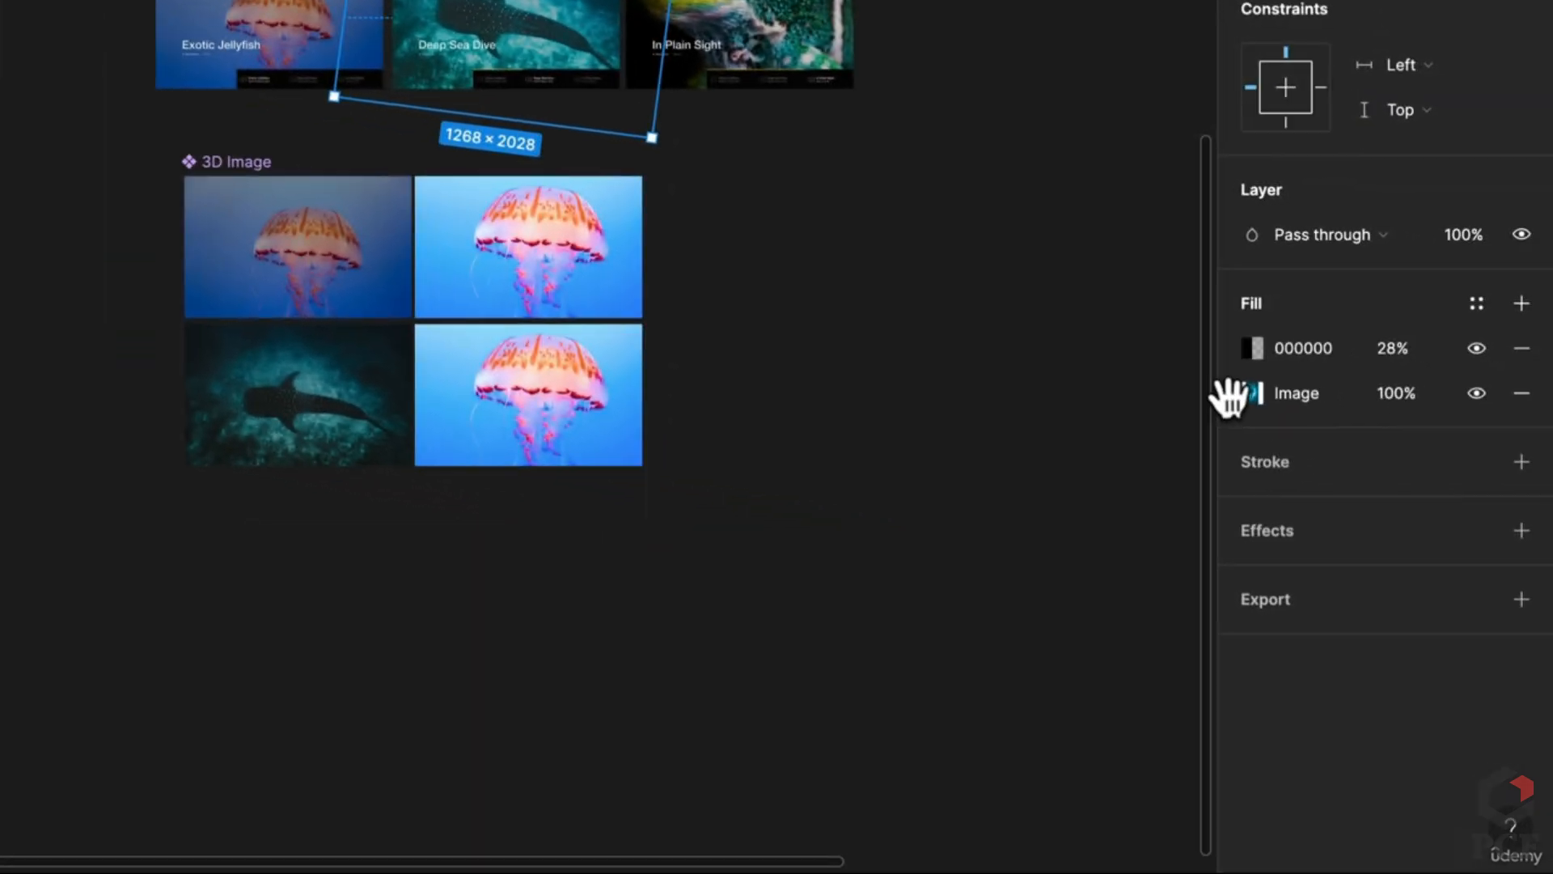
pyautogui.click(1226, 392)
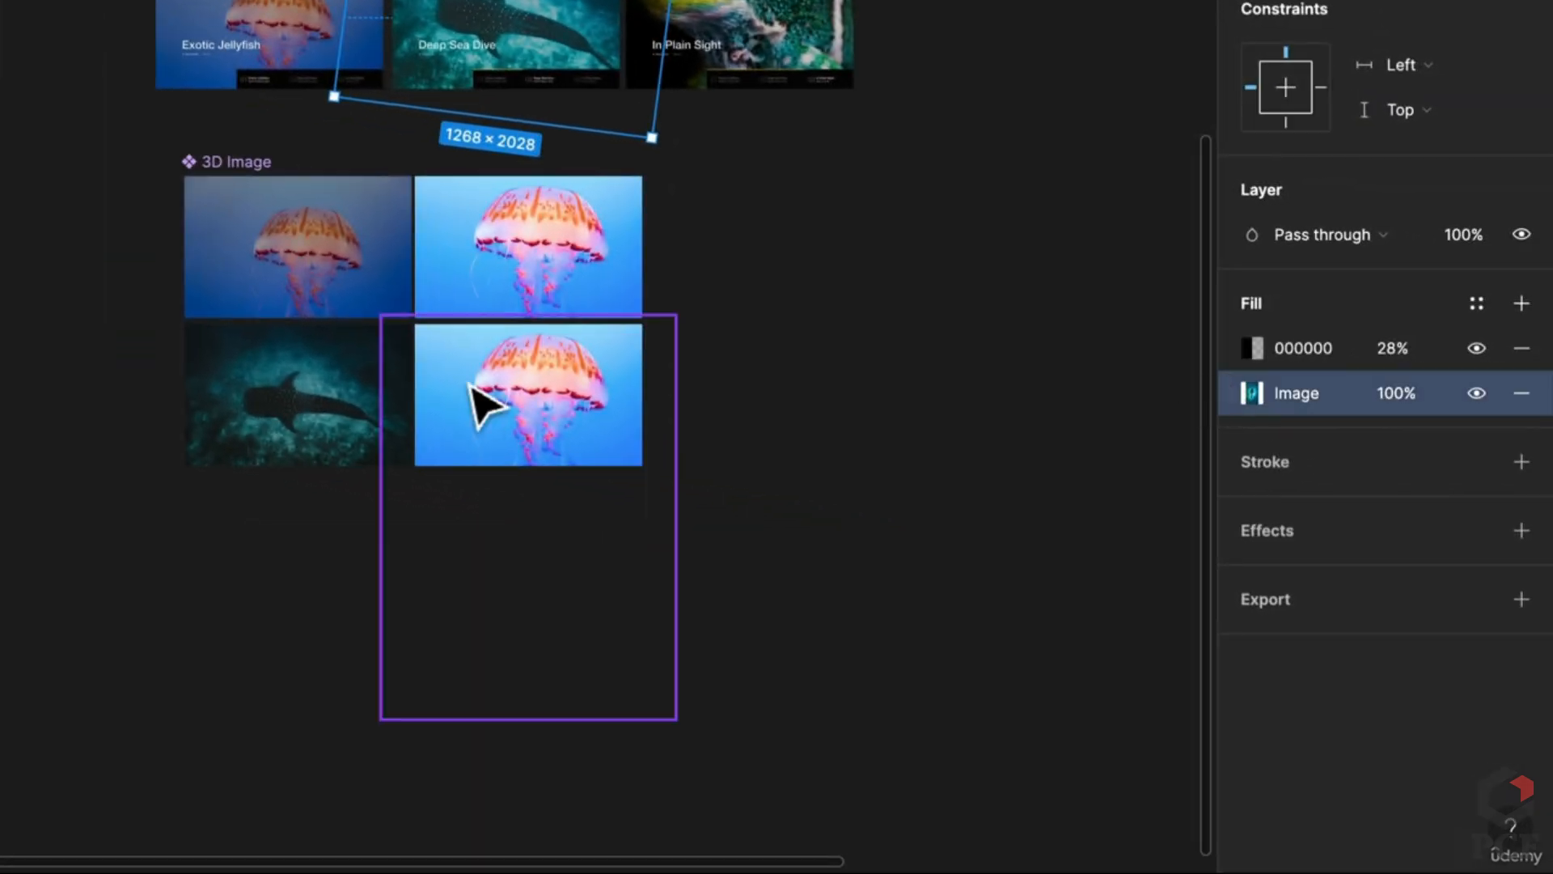
pyautogui.click(571, 396)
pyautogui.click(571, 396)
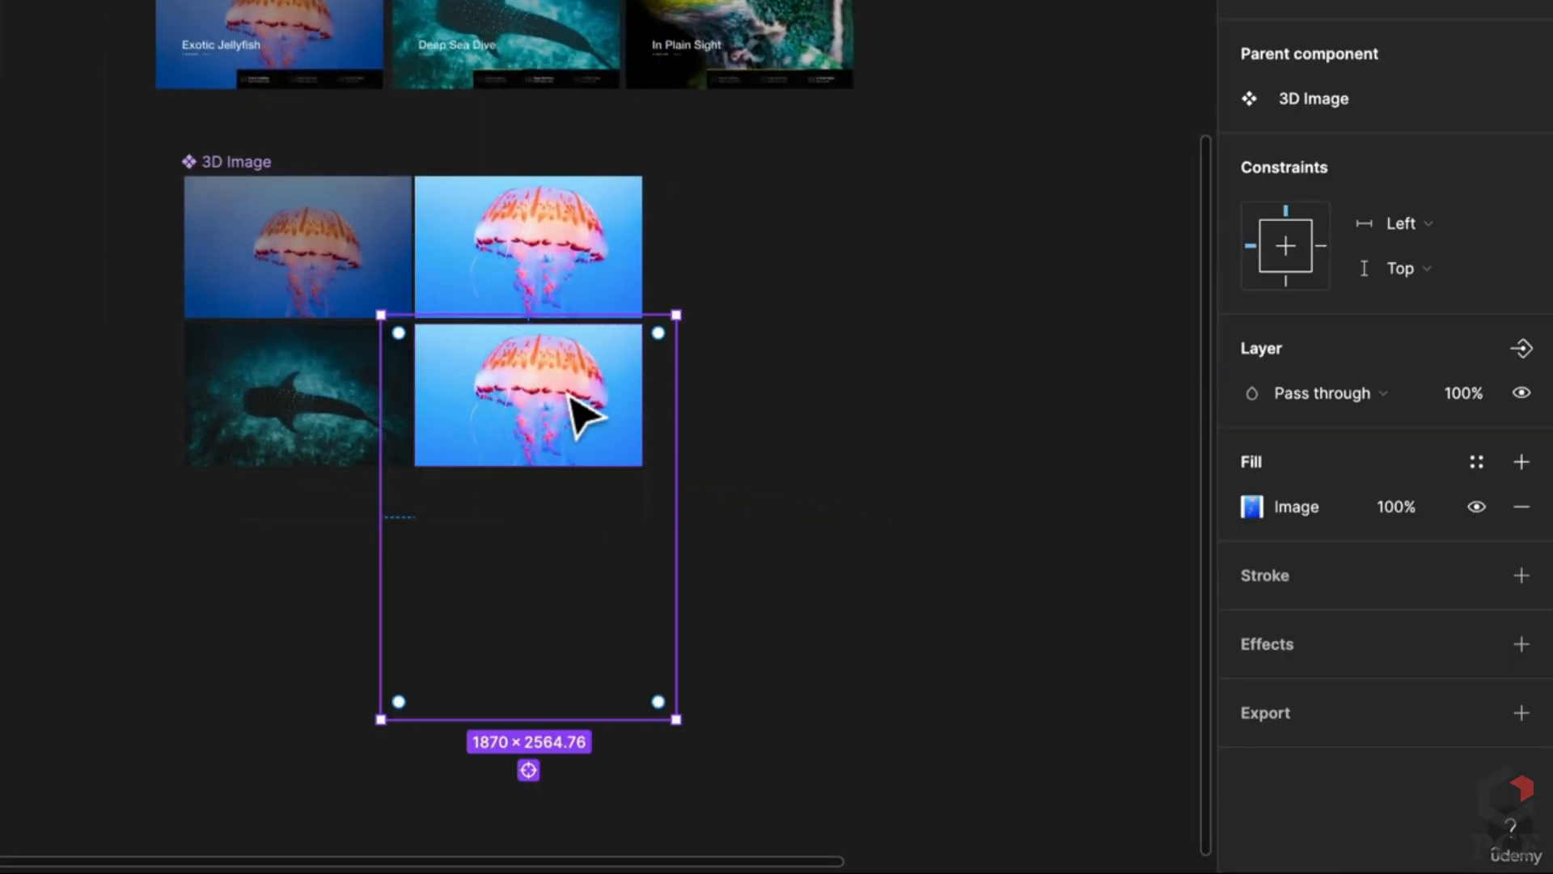
pyautogui.hotkey('ctrl', 'v')
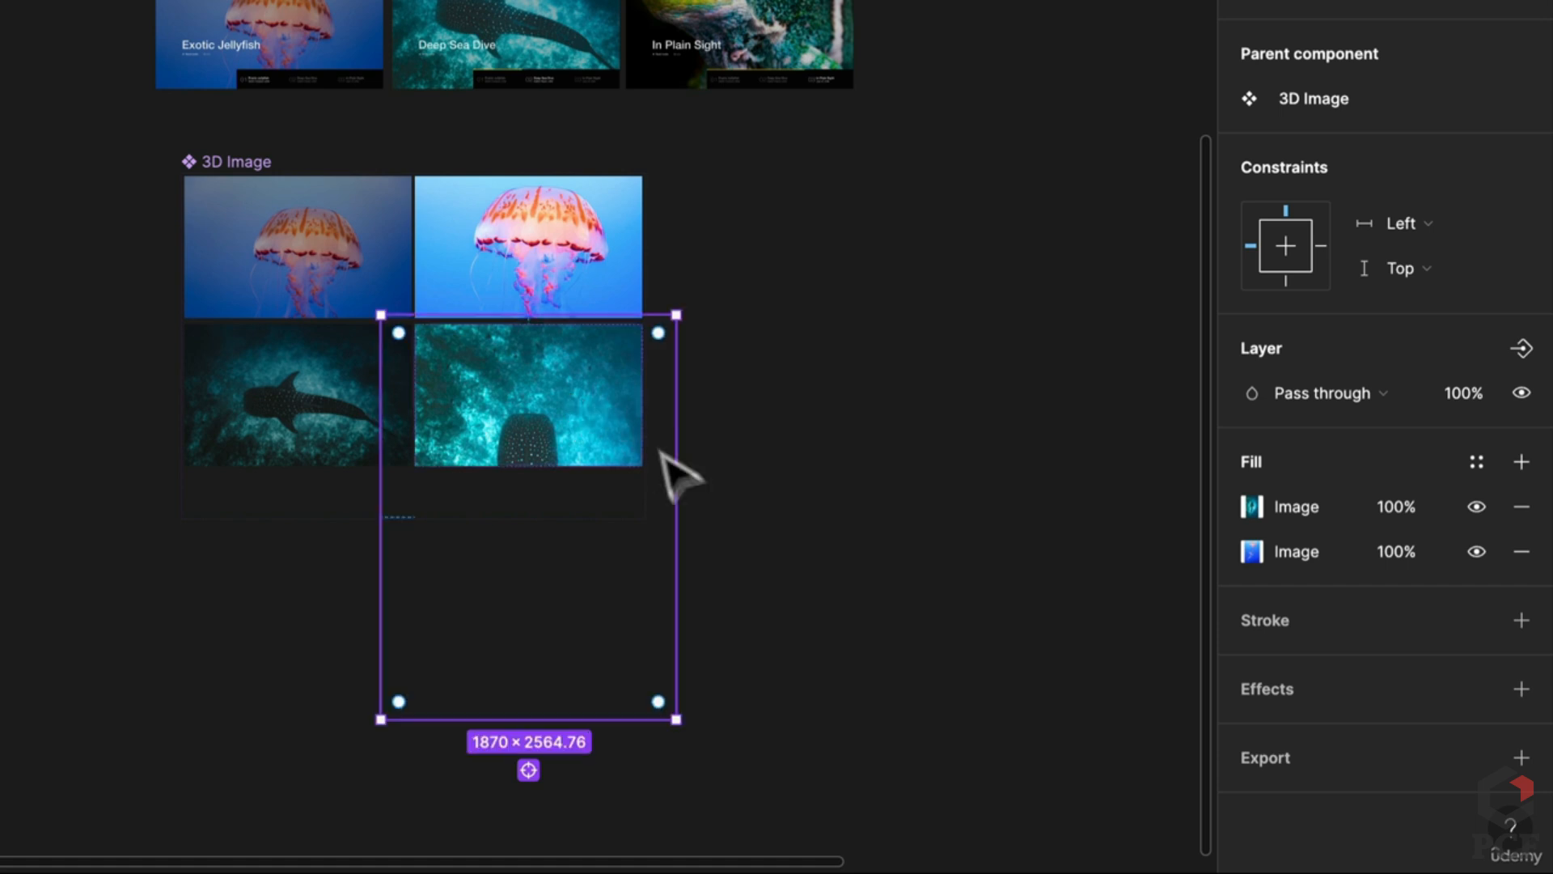
pyautogui.moveTo(684, 728); pyautogui.dragTo(739, 350)
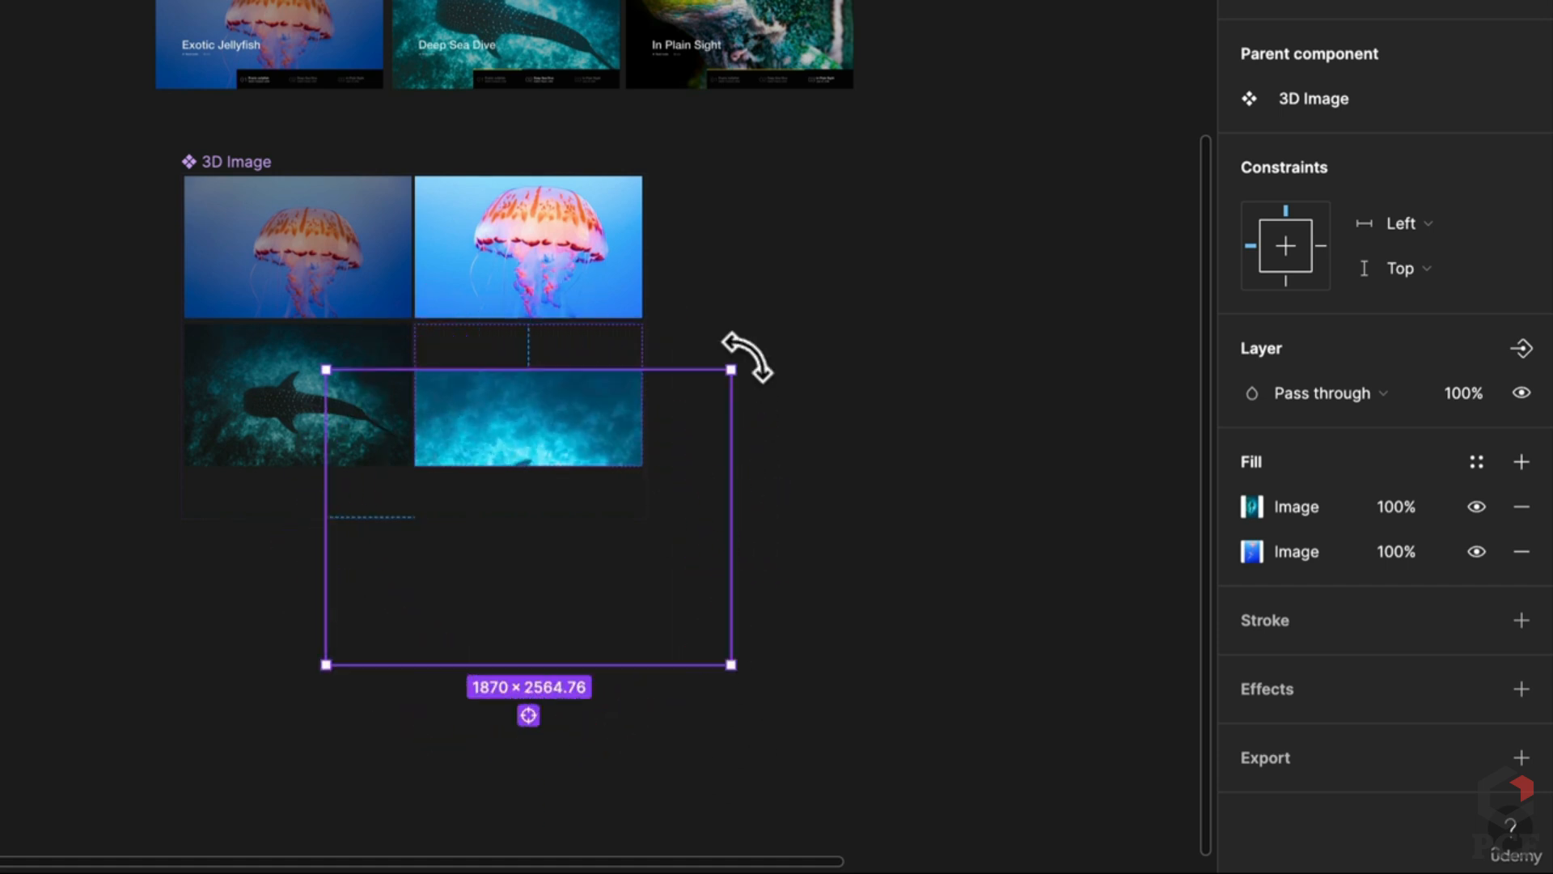
pyautogui.moveTo(555, 440); pyautogui.dragTo(537, 329)
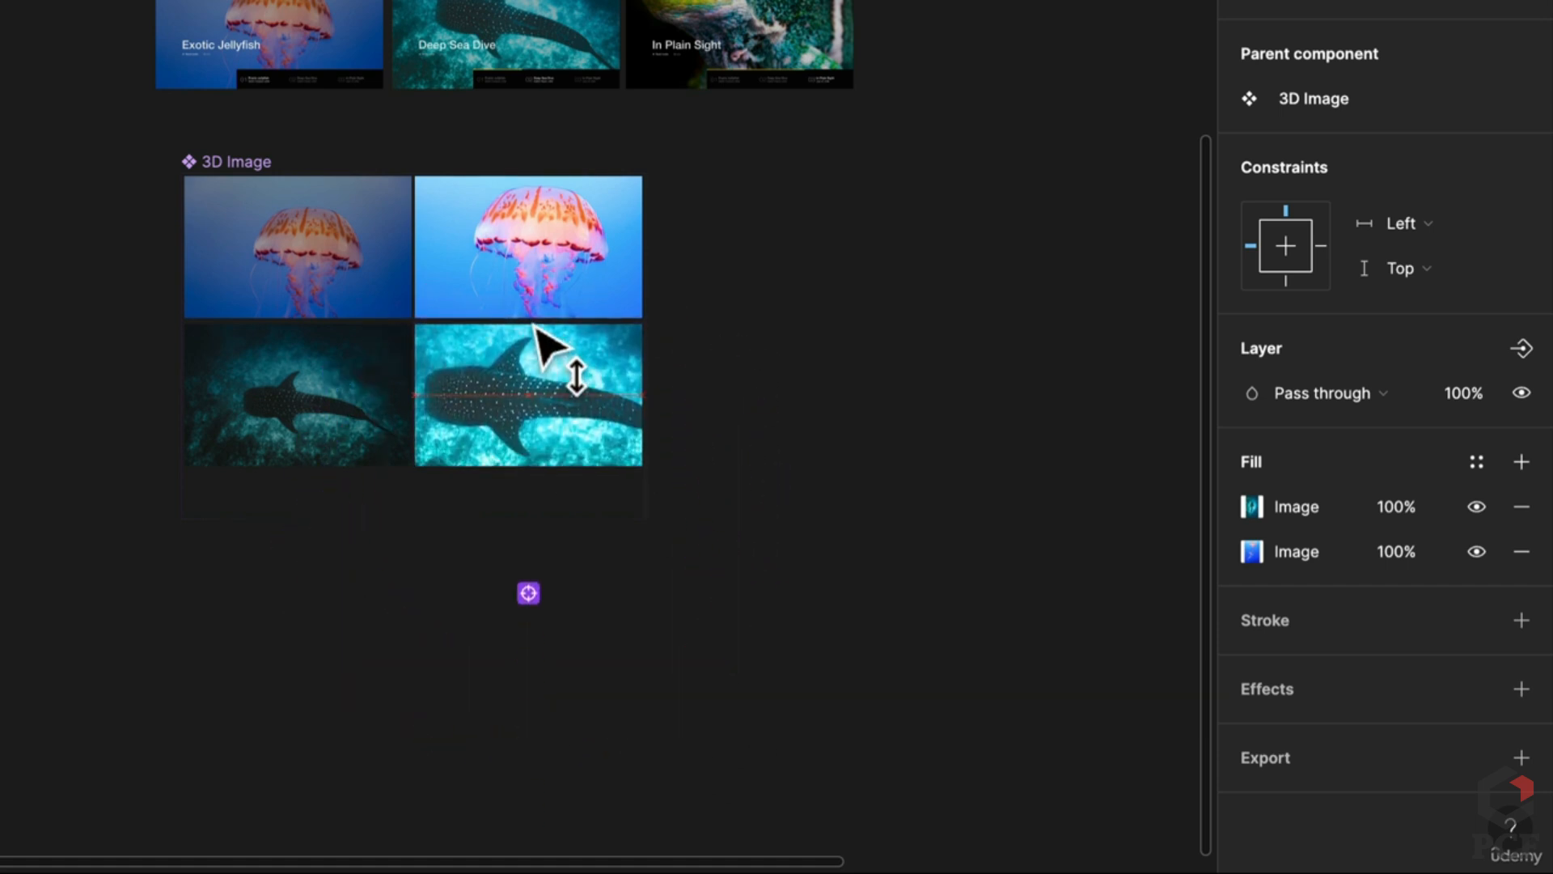
pyautogui.moveTo(732, 248); pyautogui.dragTo(703, 320)
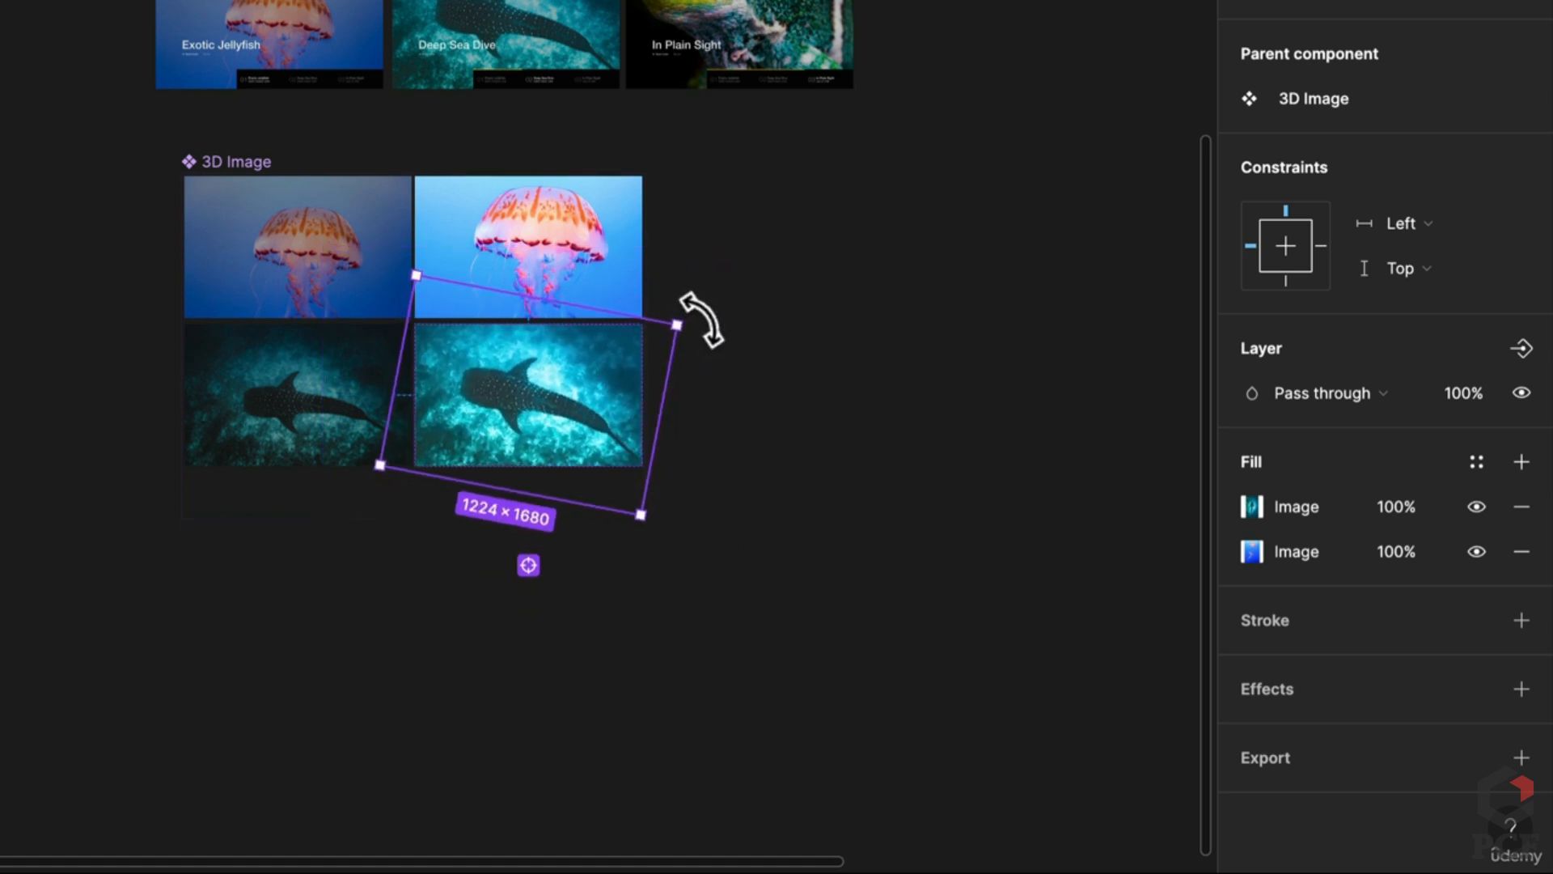
pyautogui.click(806, 422)
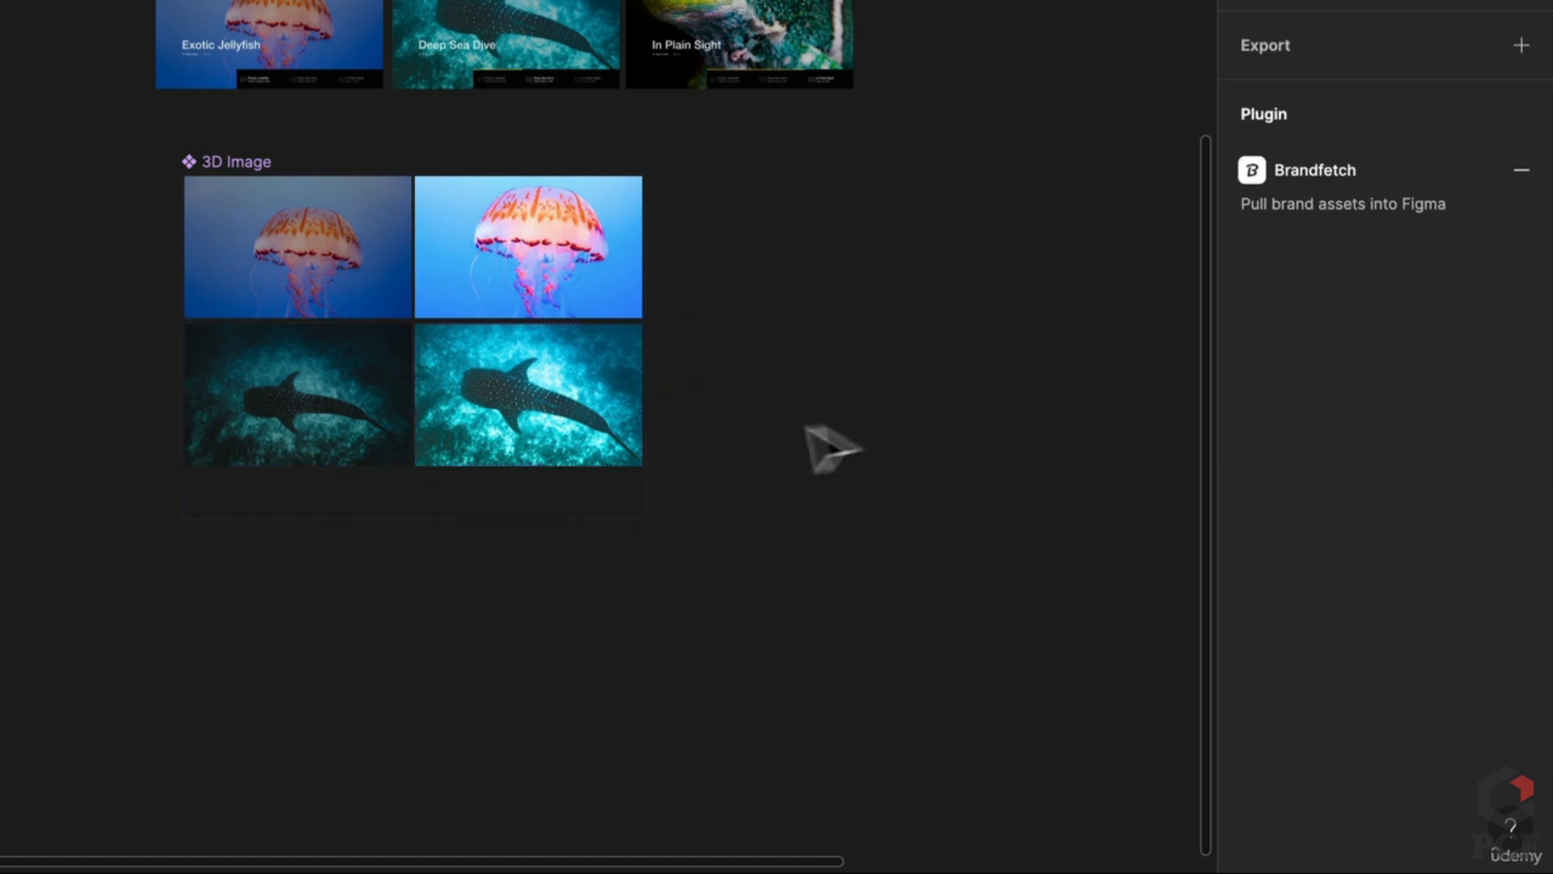
# Step: Set the bottom two variants' value to Shark and the top two to Jellyfish
pyautogui.scroll(5, 272, 403)
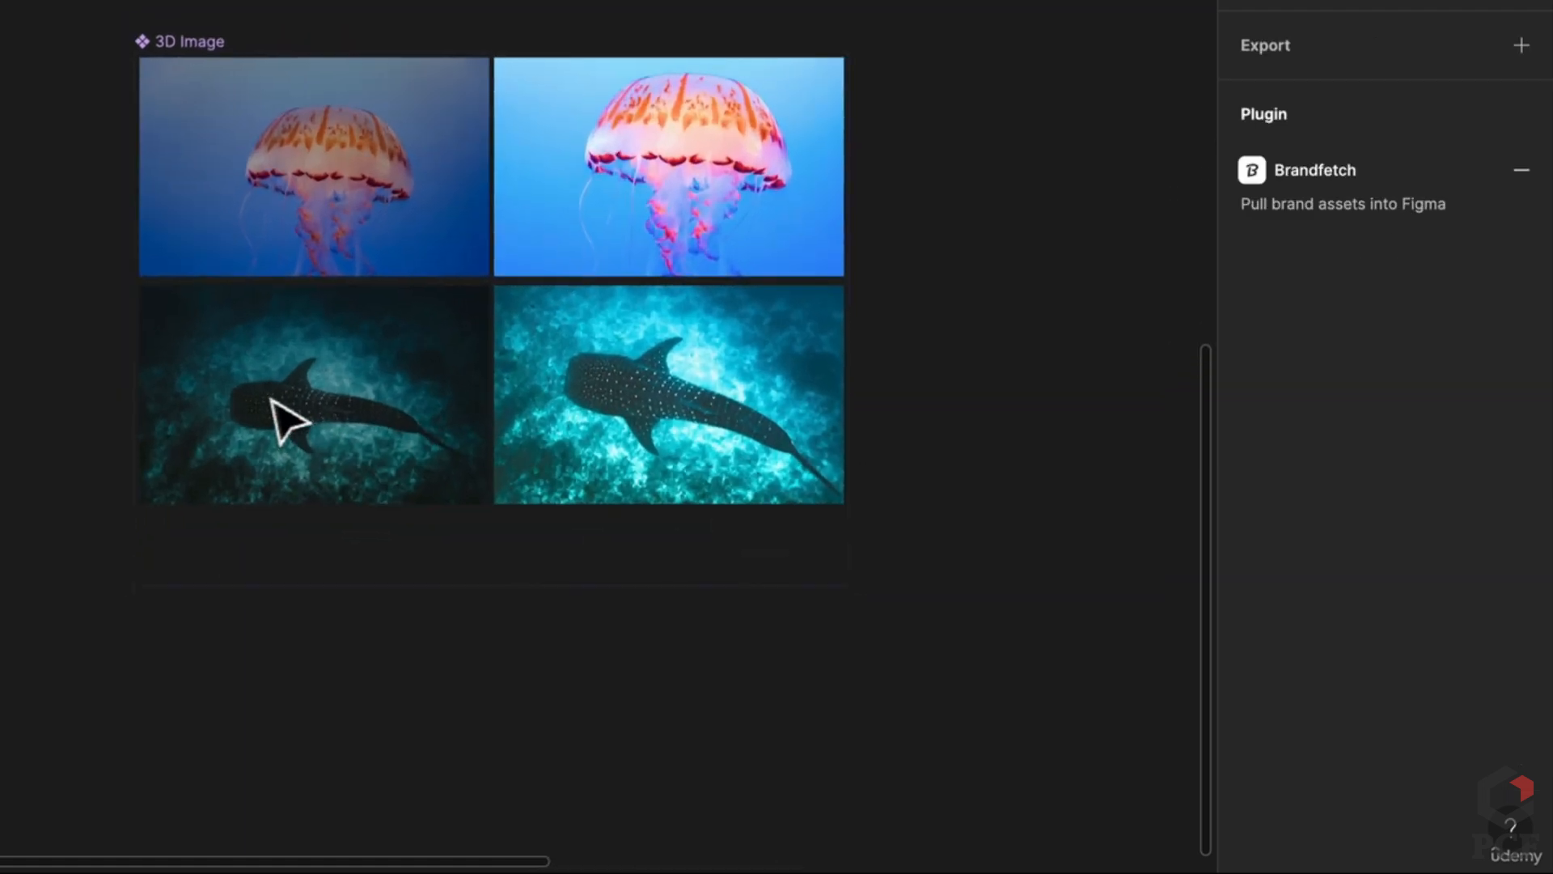
pyautogui.click(420, 485)
pyautogui.keyDown('shift'); pyautogui.click(714, 474); pyautogui.keyUp('shift')
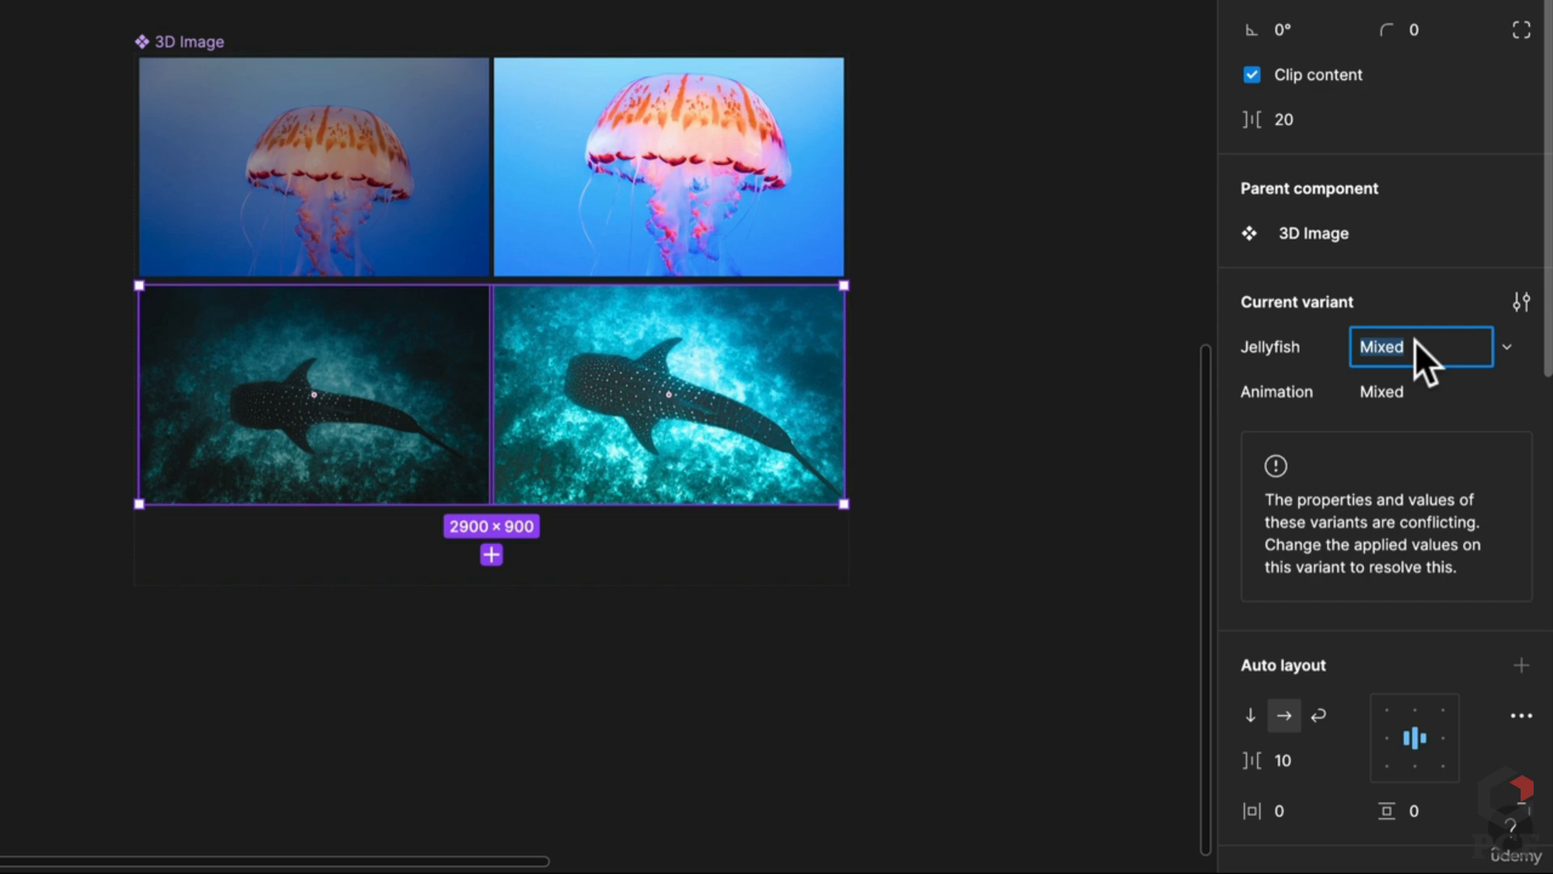
pyautogui.write('Shark')
pyautogui.press('Return')
pyautogui.click(641, 156)
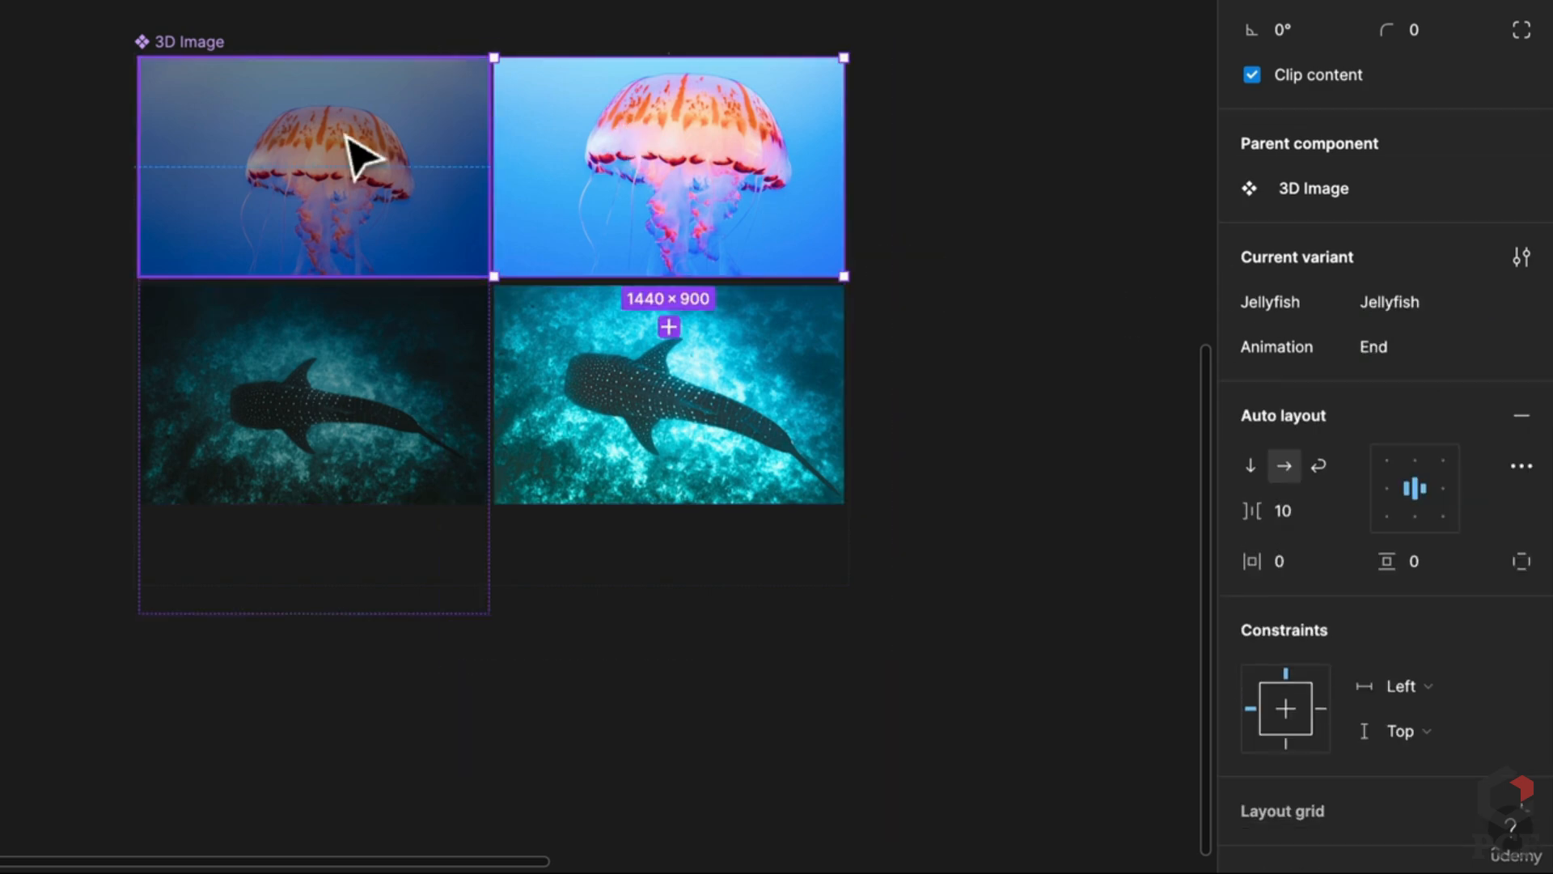
pyautogui.keyDown('shift'); pyautogui.click(356, 154); pyautogui.keyUp('shift')
pyautogui.click(1413, 357)
pyautogui.write('Jelly')
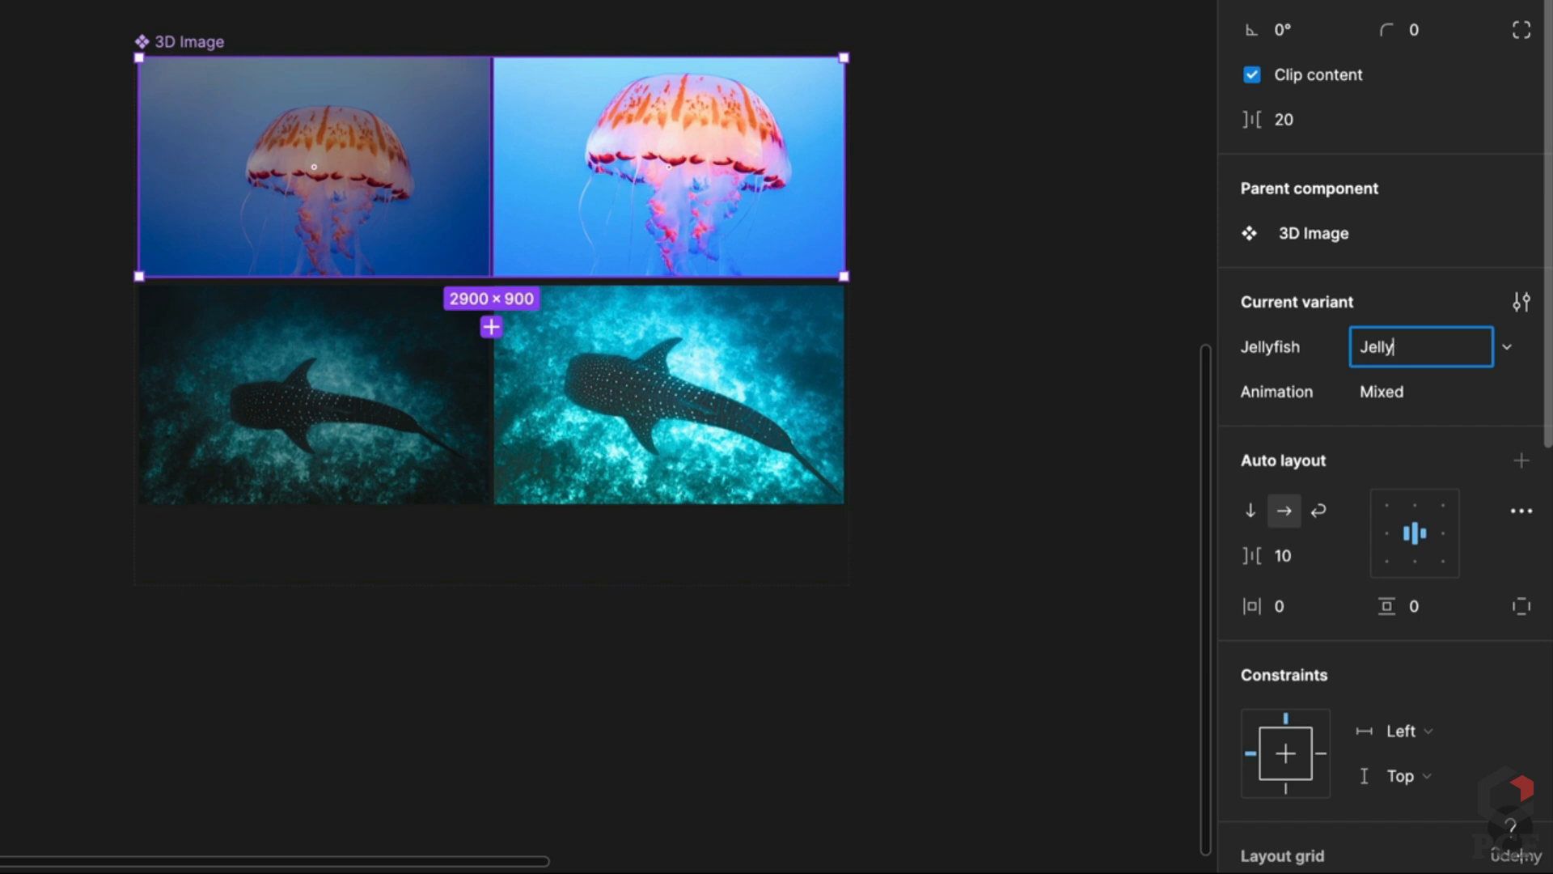
pyautogui.write('fish')
pyautogui.press('Return')
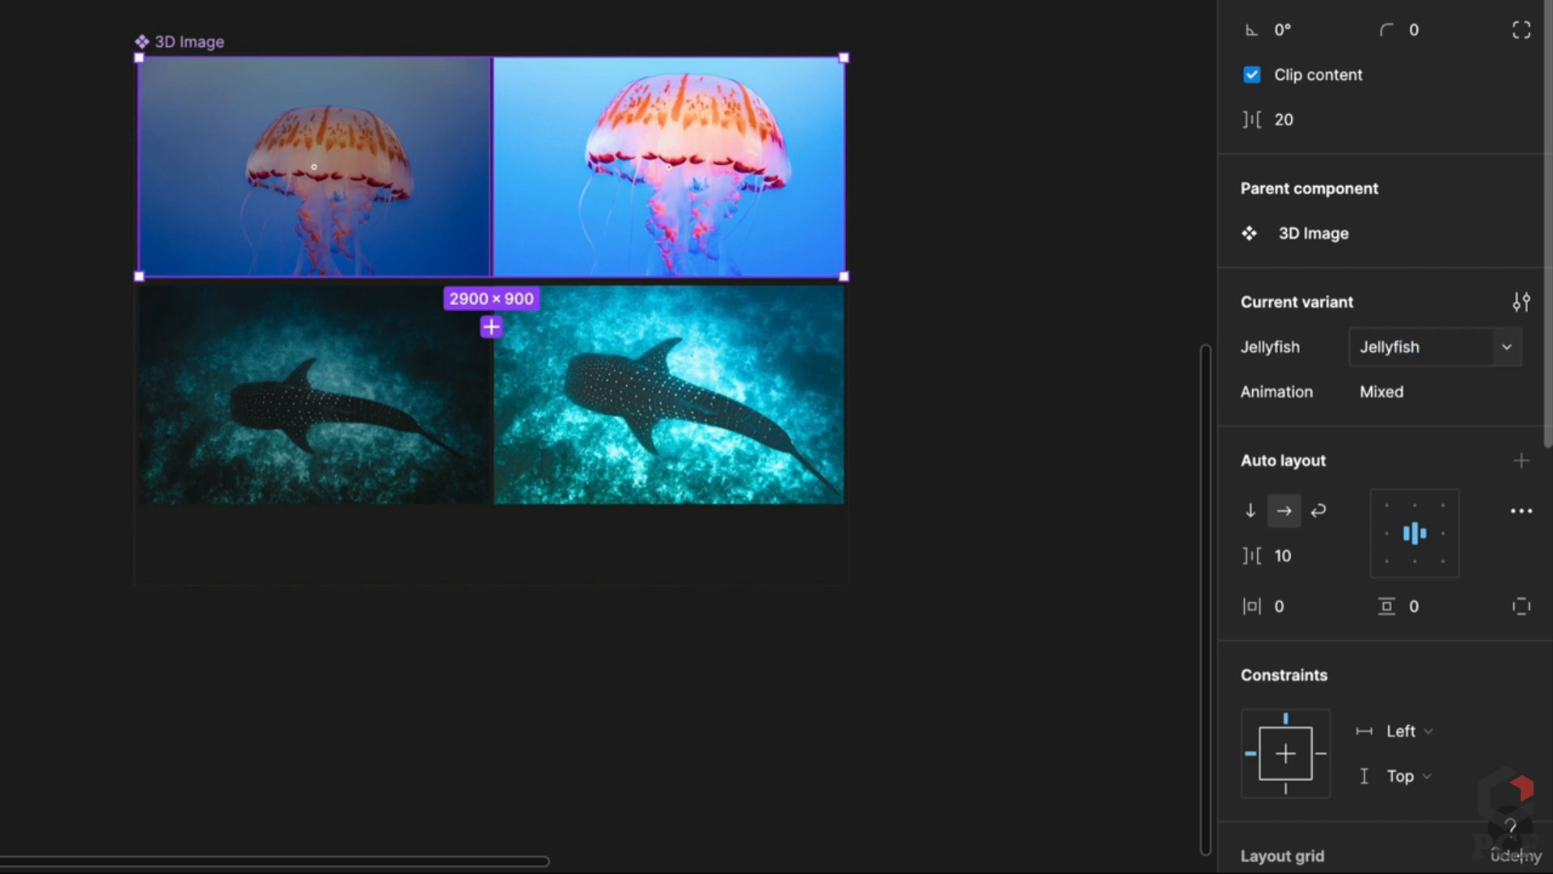
# Step: Rename the variant property from Jellyfish to Type
pyautogui.click(217, 47)
pyautogui.doubleClick(1333, 215)
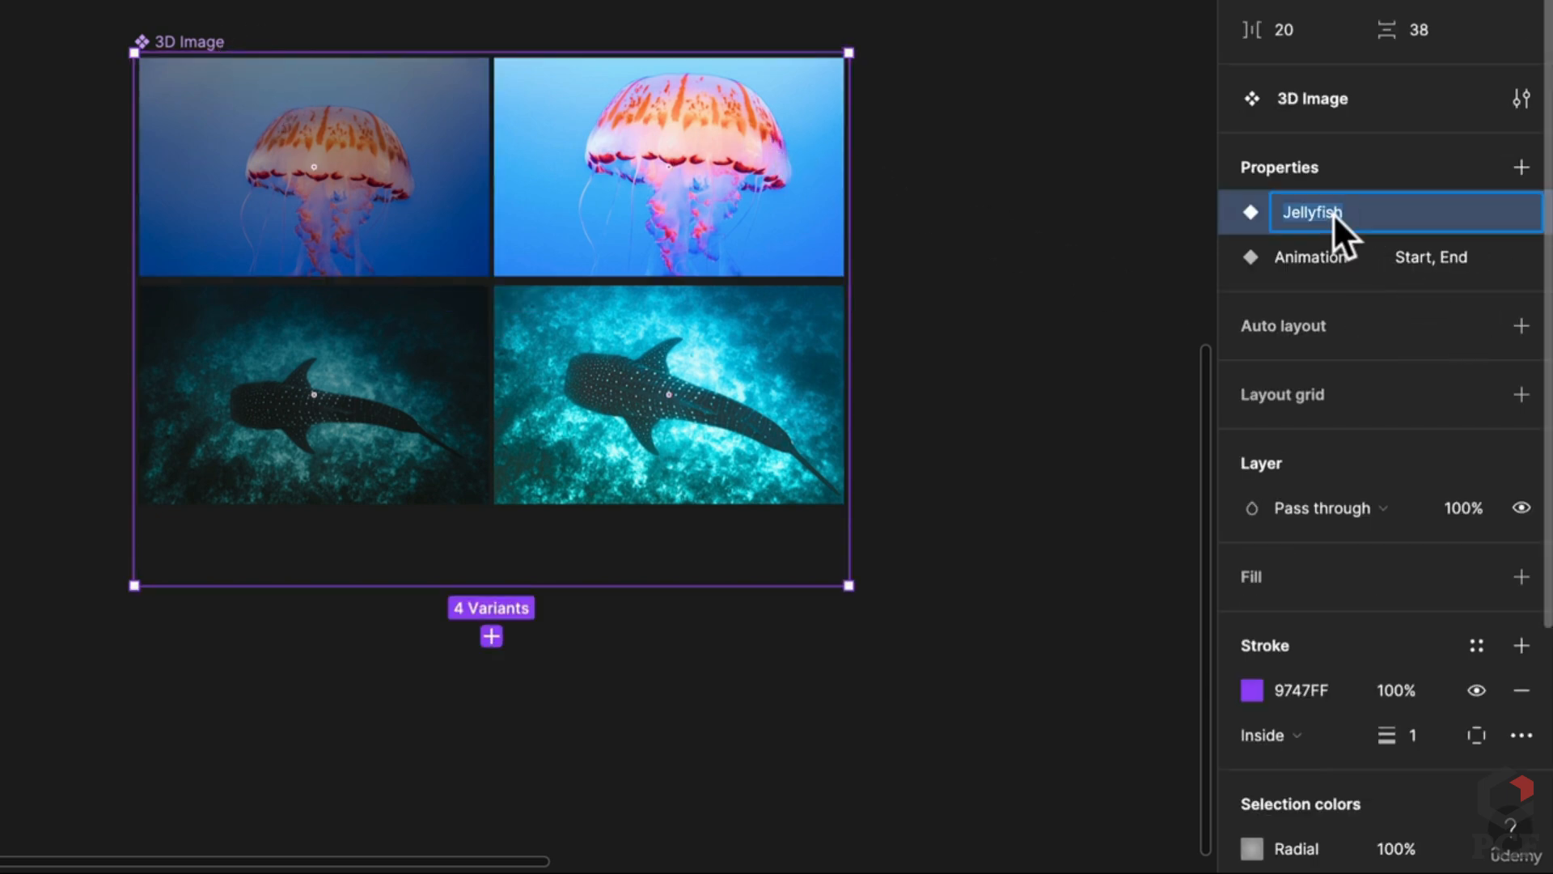
pyautogui.write('Type')
pyautogui.press('Return')
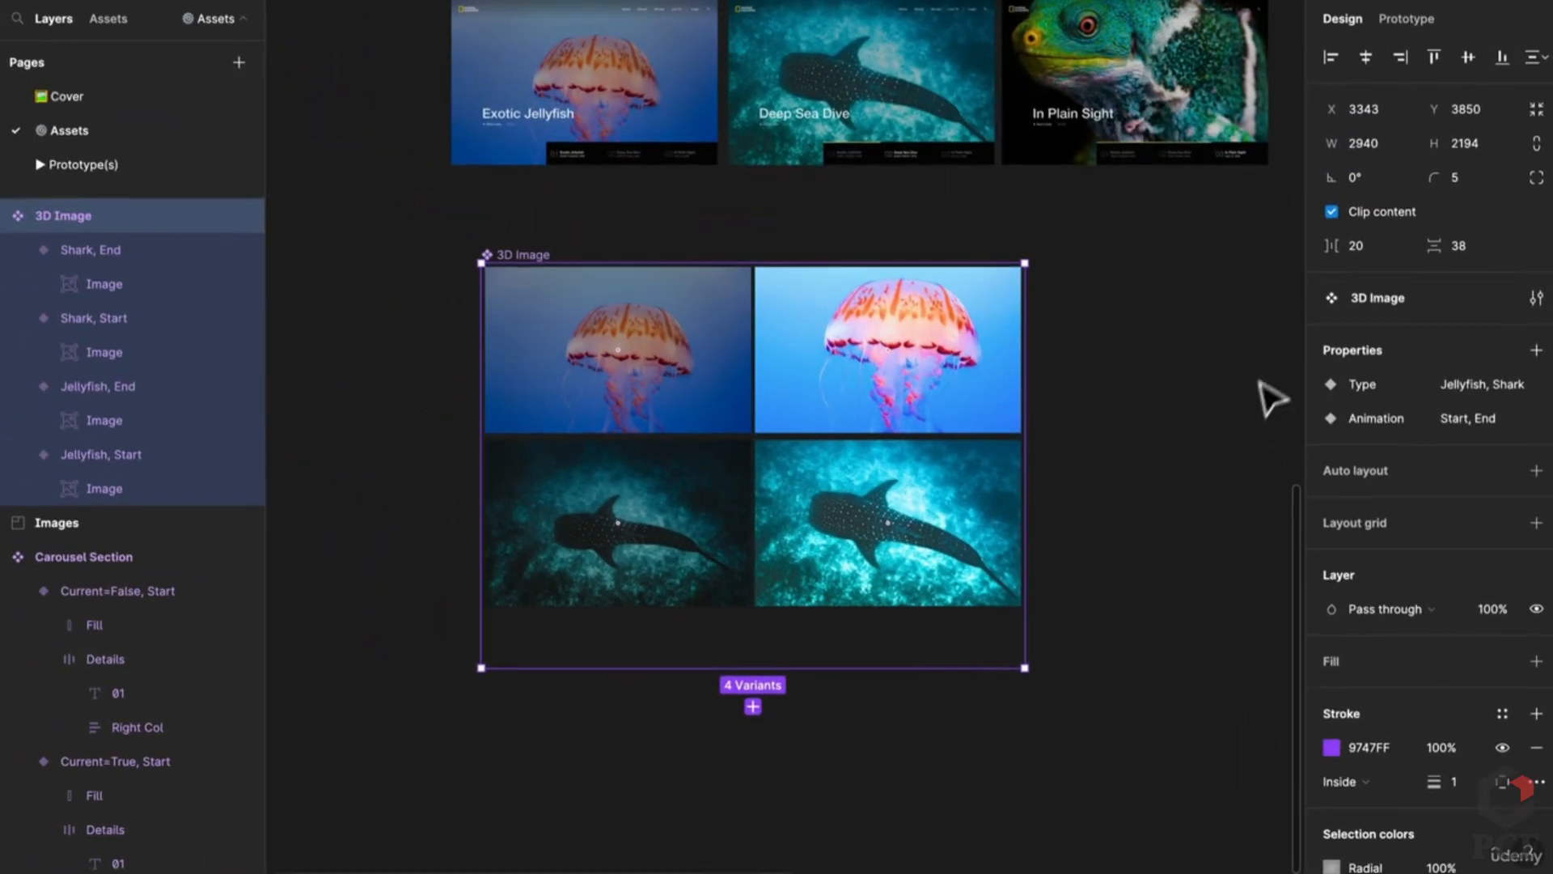
# Step: Nudge the Deep Sea Dive slide's background image to align with its frame
pyautogui.click(1170, 221)
pyautogui.click(1407, 19)
pyautogui.scroll(4, 1076, 404)
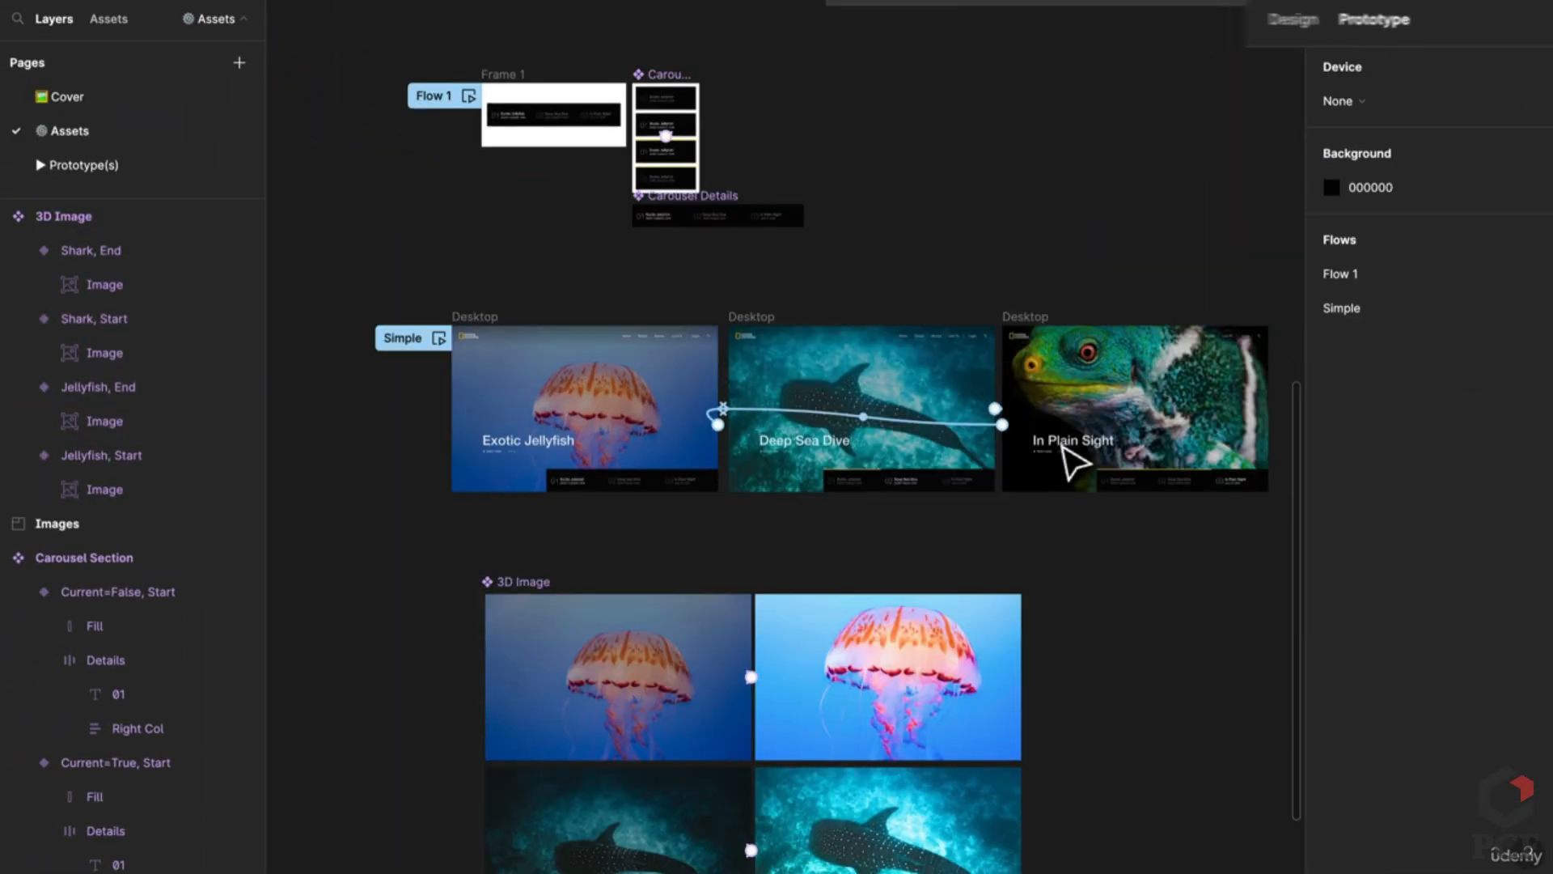
pyautogui.click(647, 817)
pyautogui.scroll(2, 894, 420)
pyautogui.click(894, 420)
pyautogui.doubleClick(894, 420)
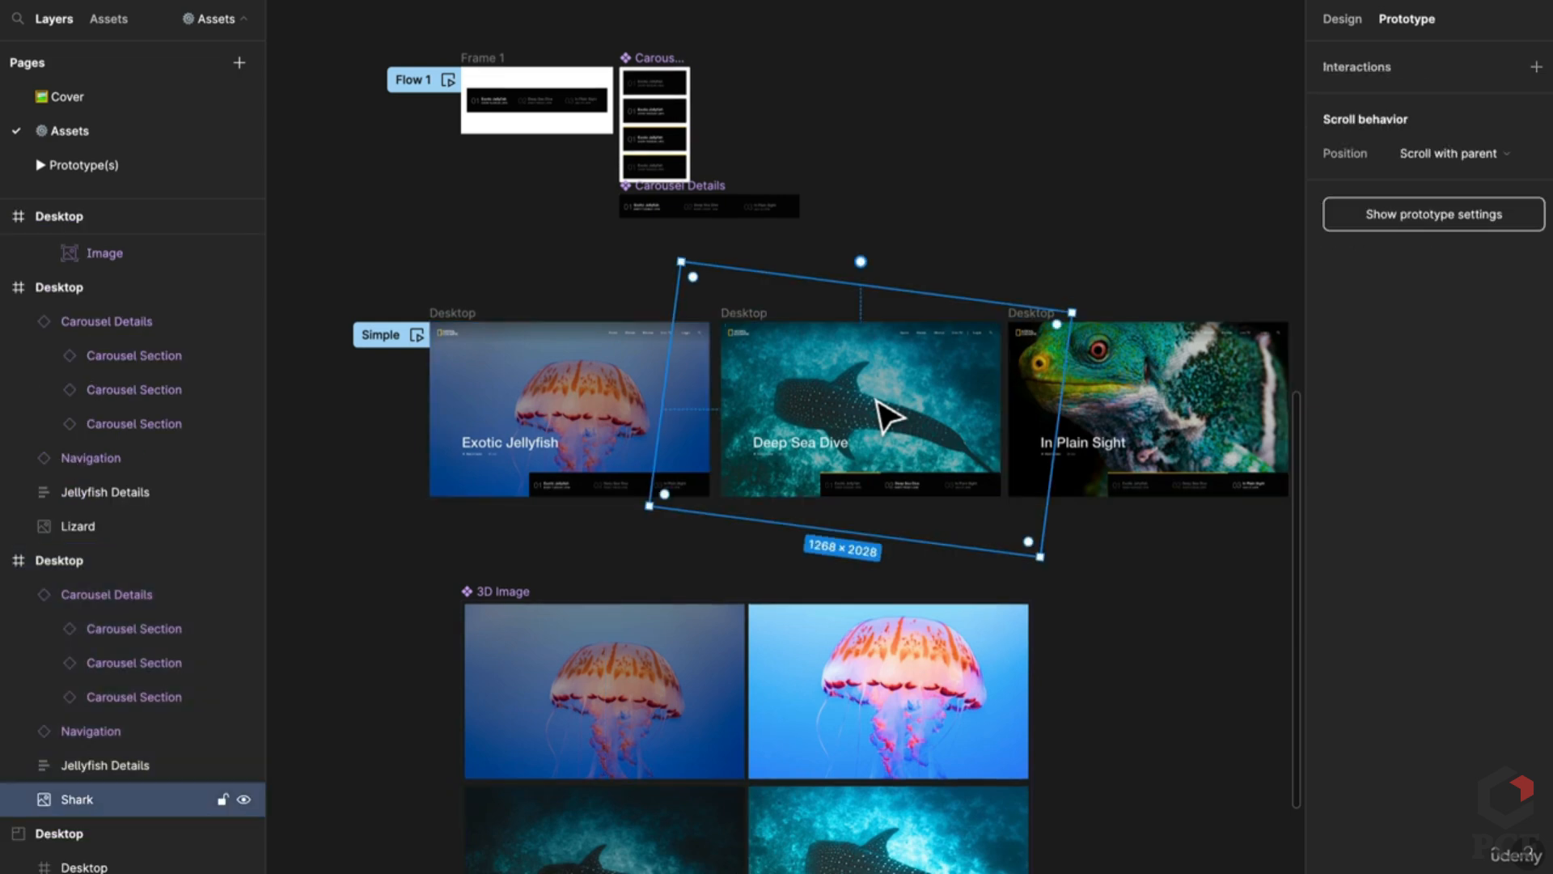
pyautogui.click(988, 375)
pyautogui.scroll(2, 988, 375)
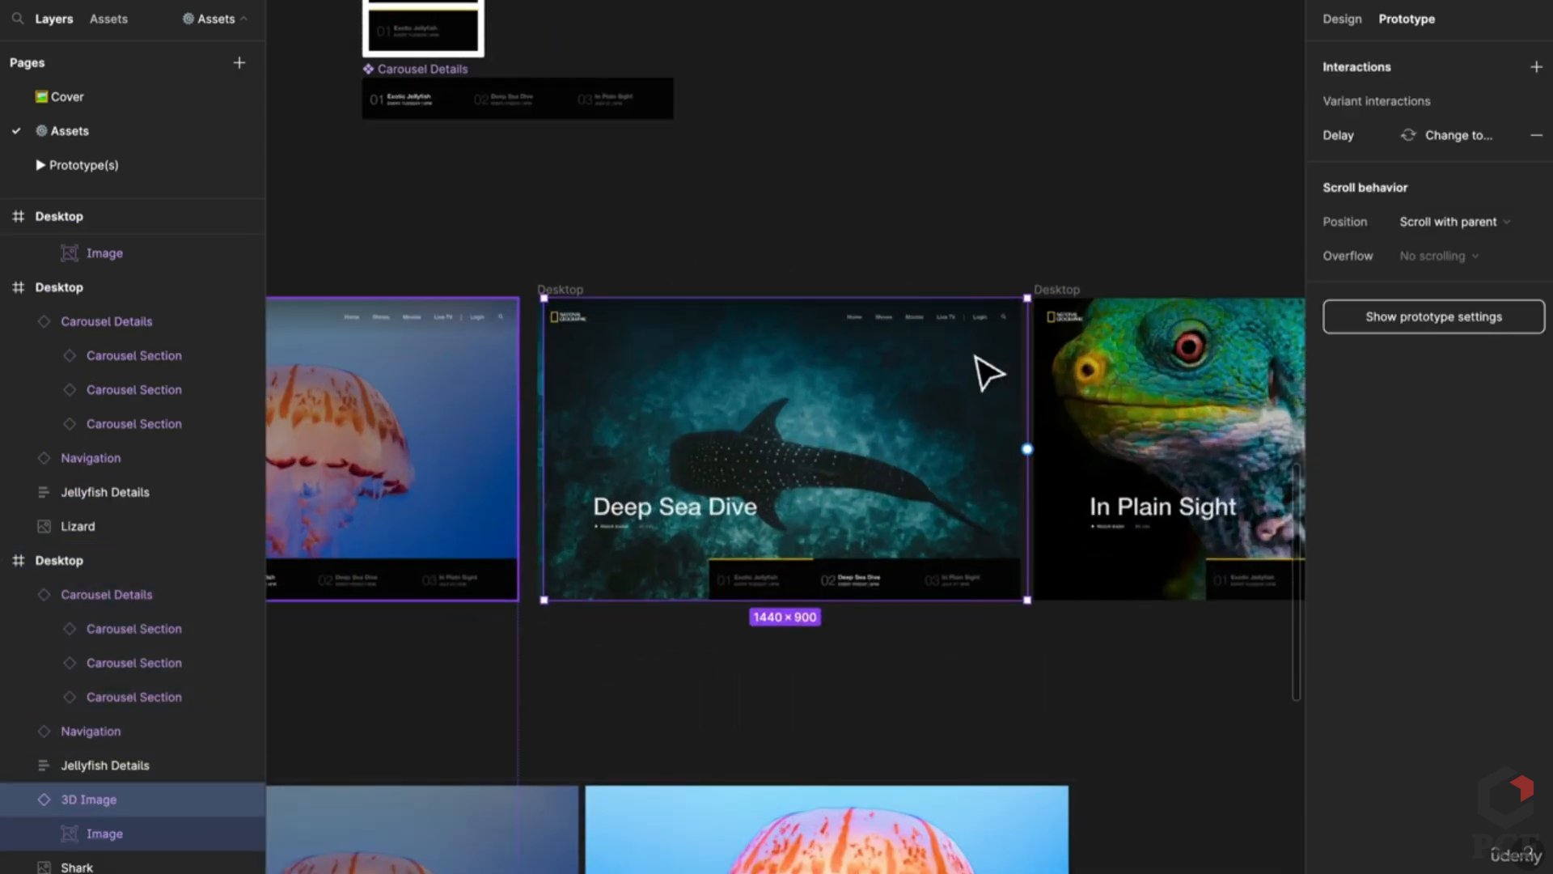
pyautogui.moveTo(987, 375); pyautogui.dragTo(980, 375)
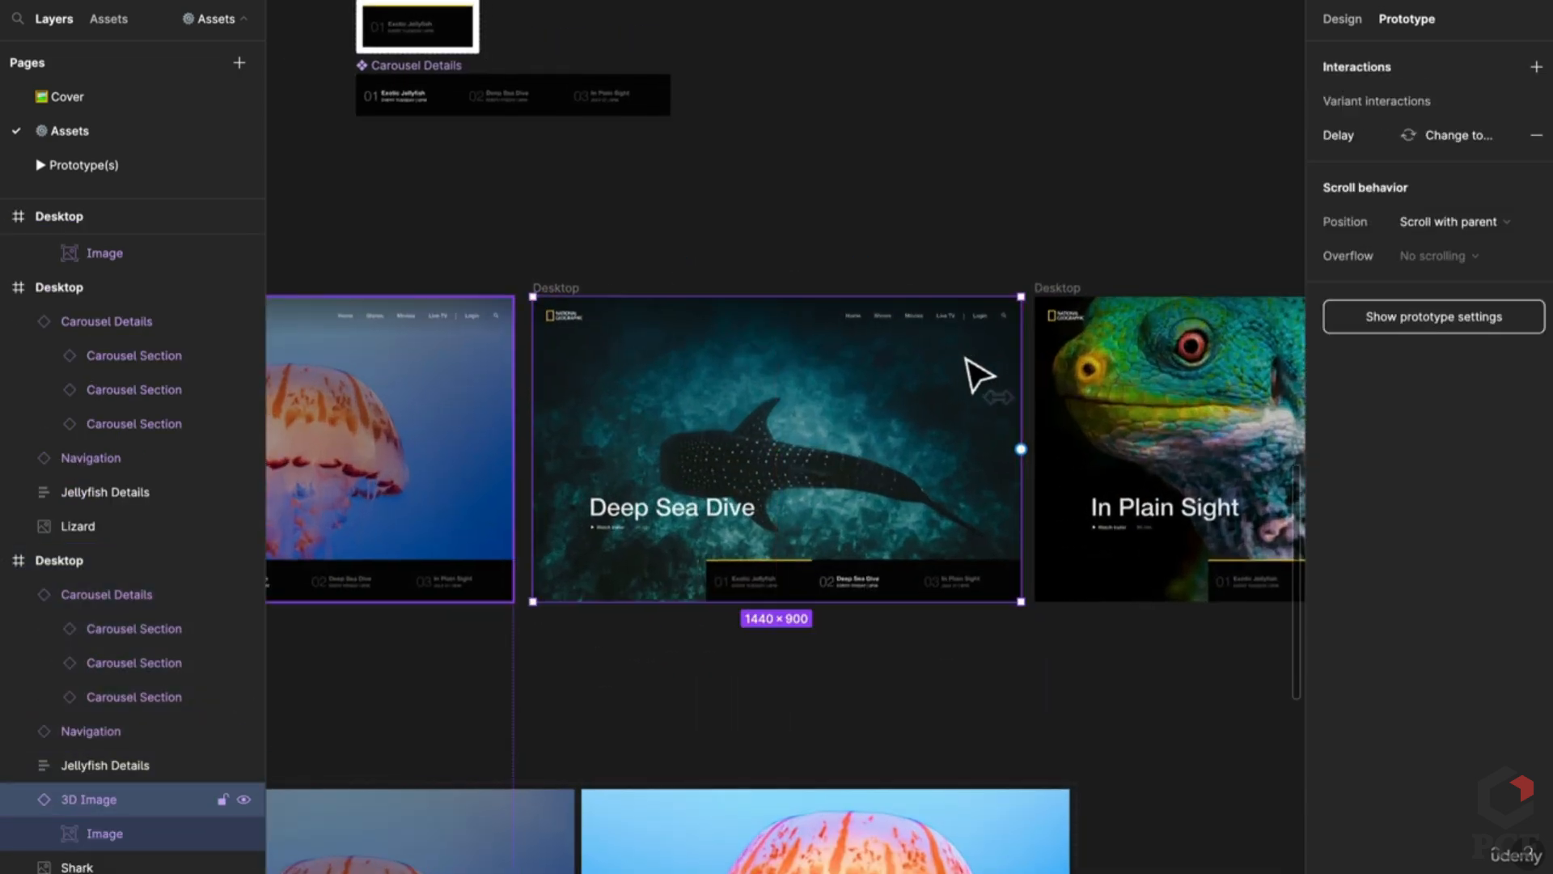
# Step: Delete the leftover Shark image layer
pyautogui.scroll(-3, 111, 763)
pyautogui.click(90, 764)
pyautogui.press('Delete')
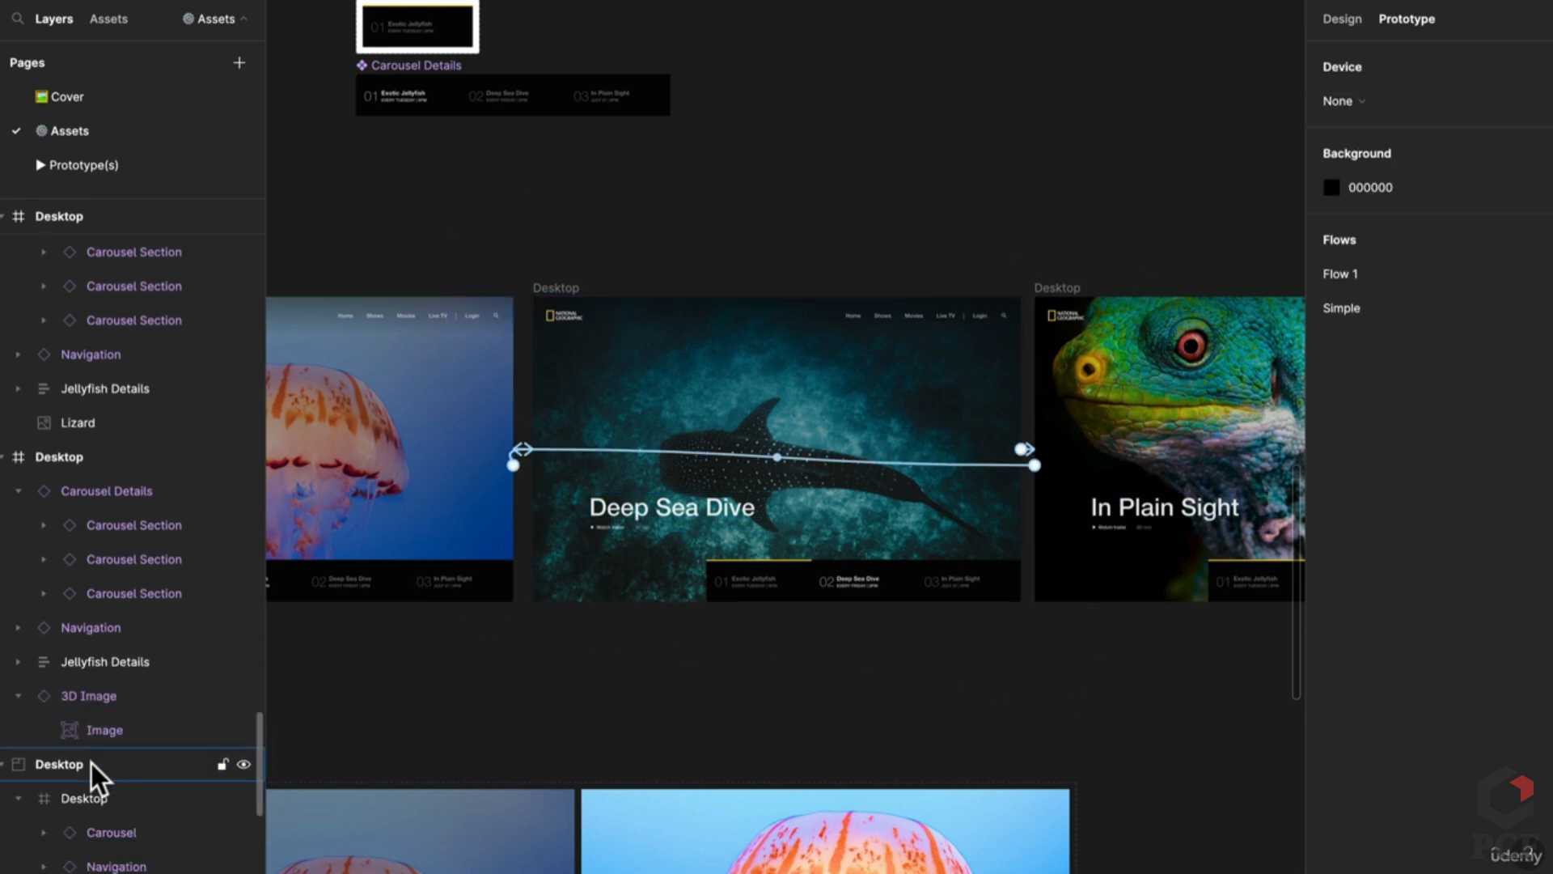
# Step: Rename the Deep Sea Dive text layer to Shark Details
pyautogui.click(100, 661)
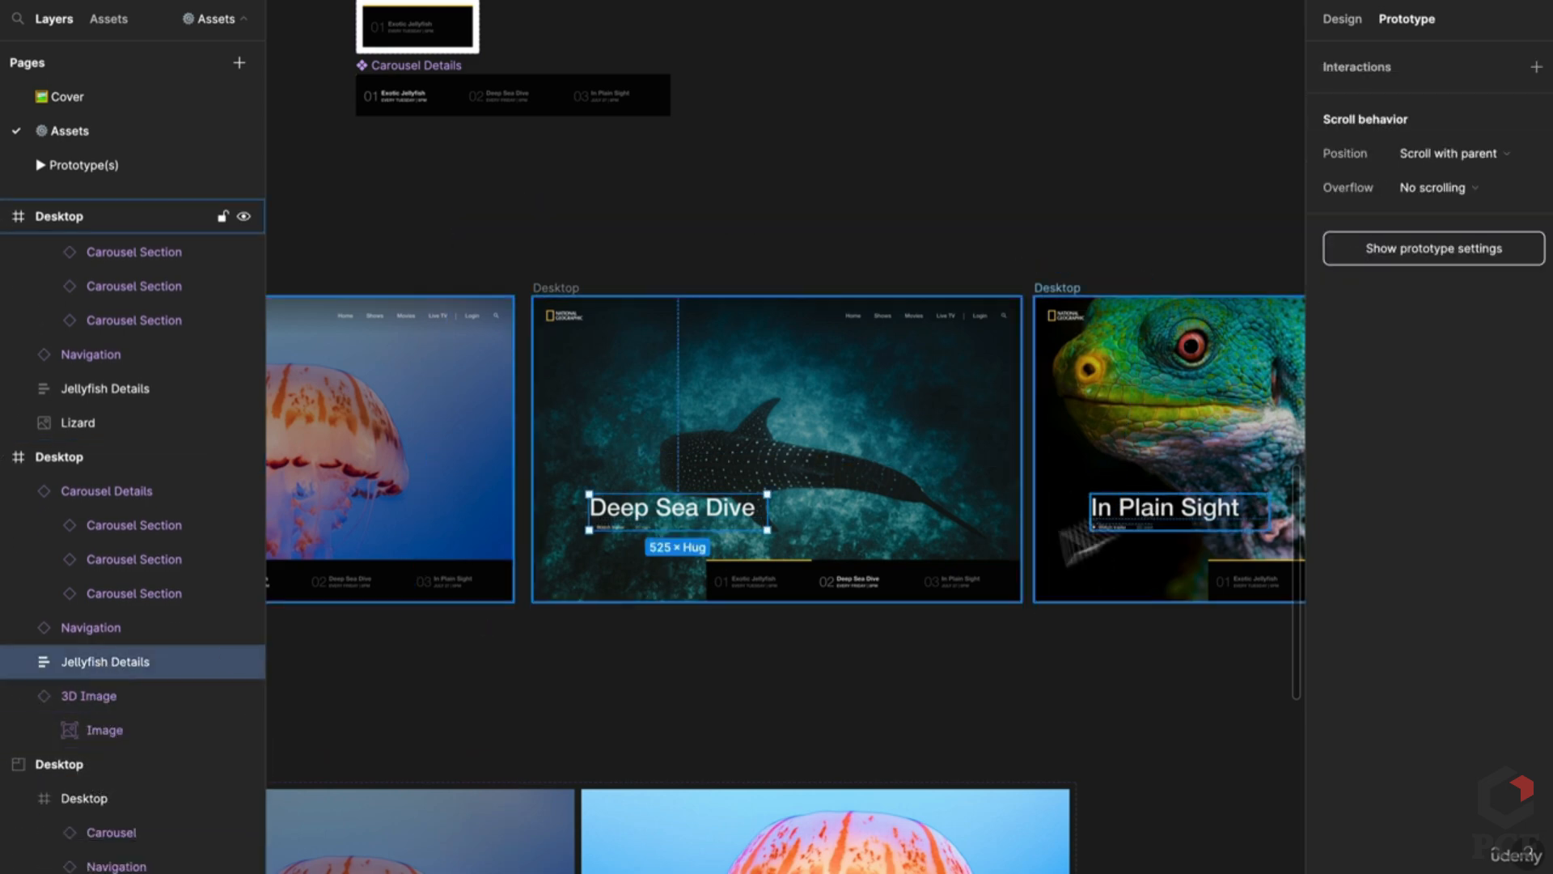
pyautogui.scroll(-3, 848, 513)
pyautogui.scroll(2, 847, 515)
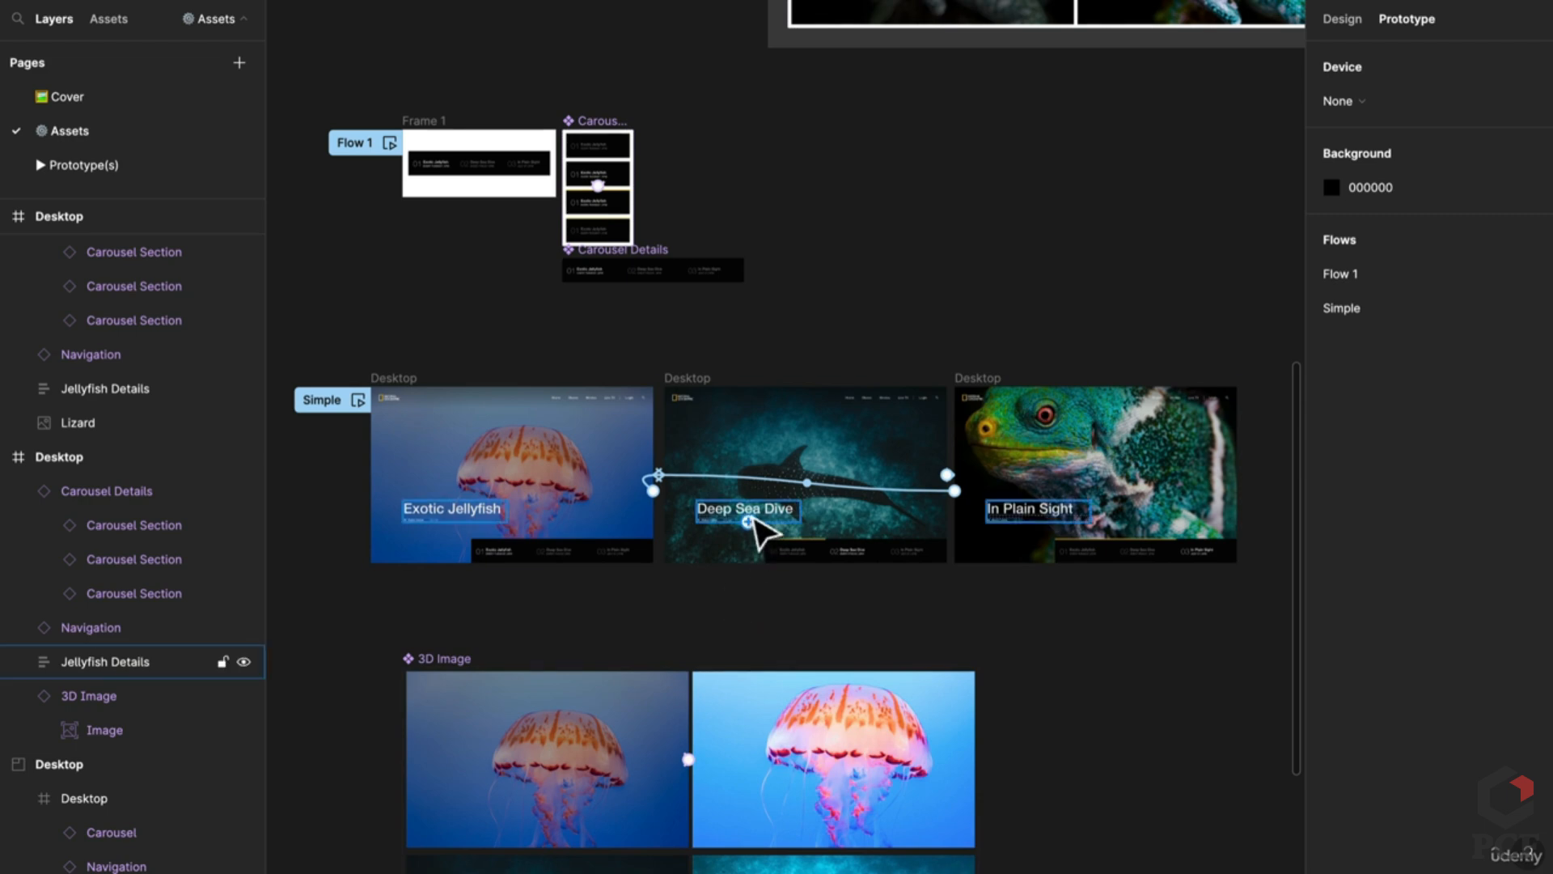
pyautogui.doubleClick(105, 661)
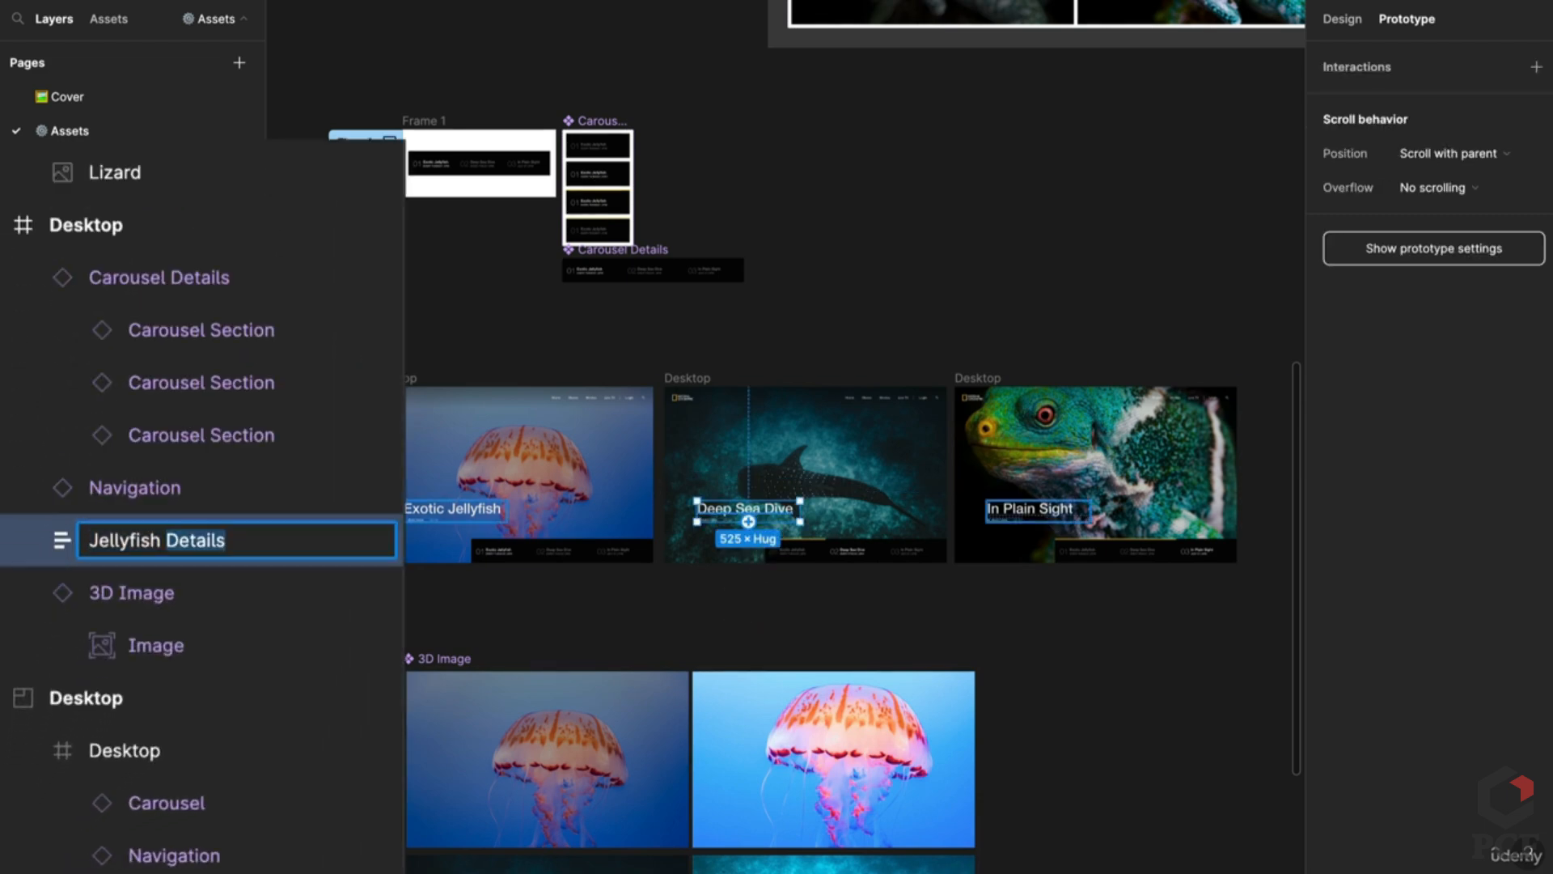
pyautogui.hotkey('ctrl', 'shift', 'Right')
pyautogui.write('Shark')
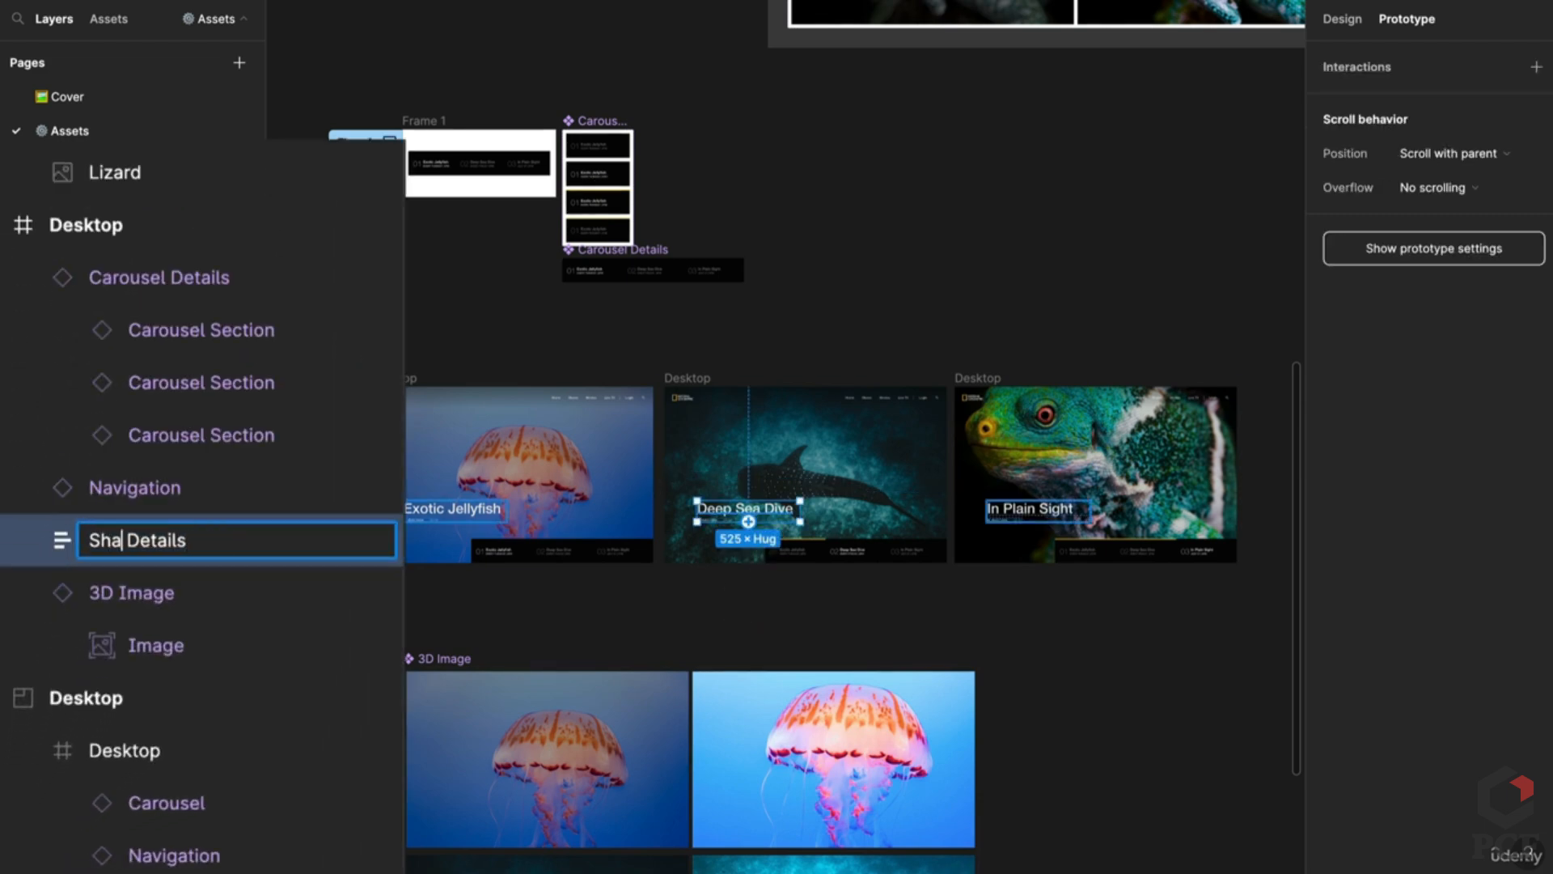
pyautogui.press('Return')
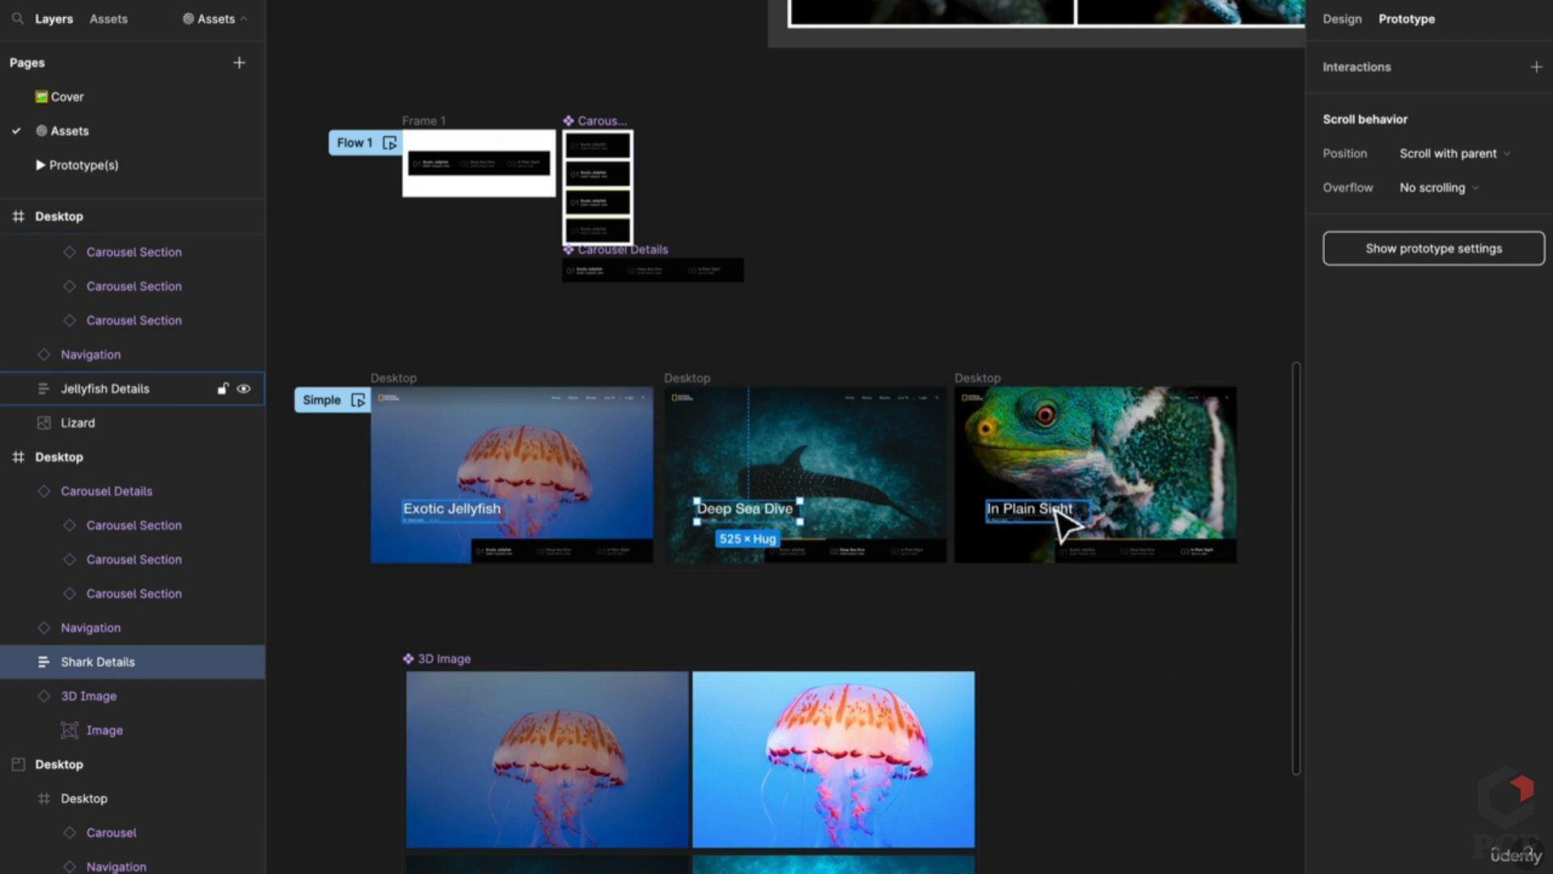
# Step: Rename the In Plain Sight text layer to Reptile Details
pyautogui.click(105, 389)
pyautogui.doubleClick(105, 388)
pyautogui.press('Home')
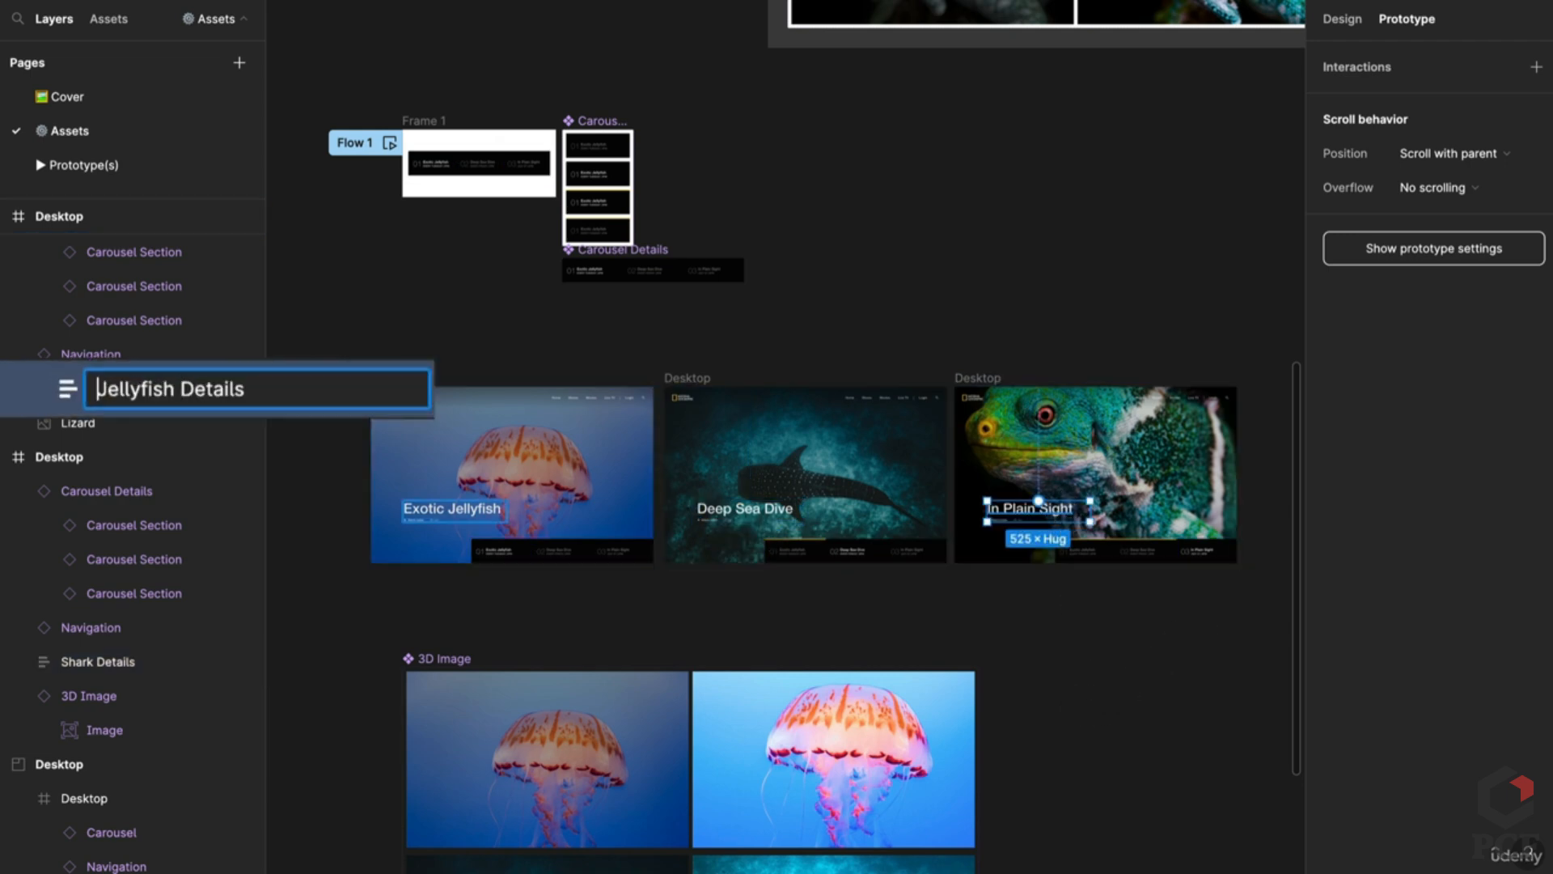
pyautogui.hotkey('ctrl', 'shift', 'Right')
pyautogui.write('Reptile')
pyautogui.press('Return')
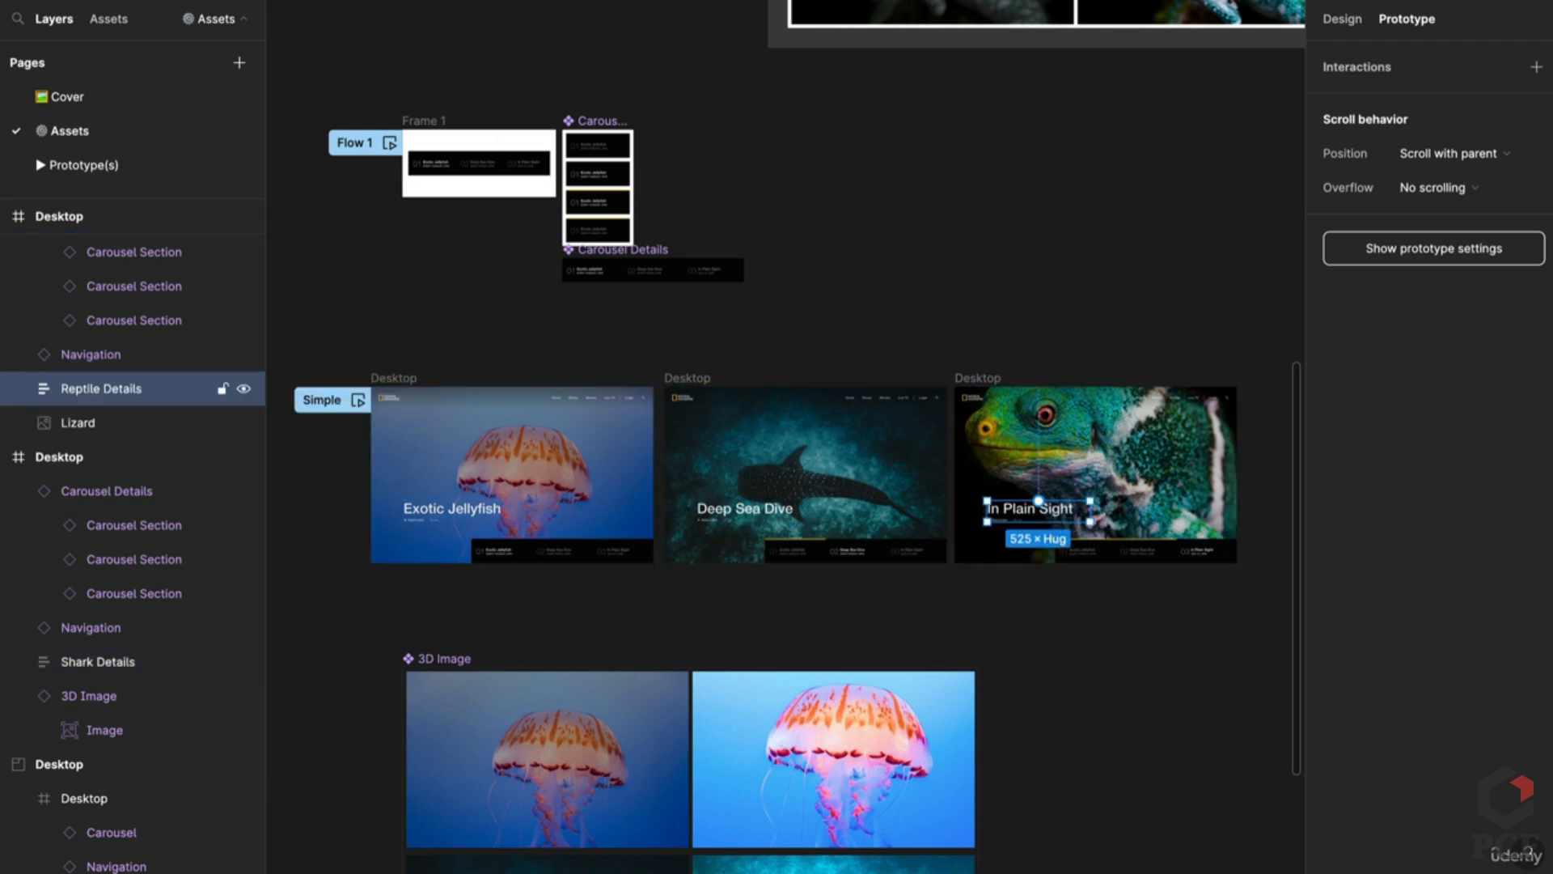
pyautogui.click(1141, 684)
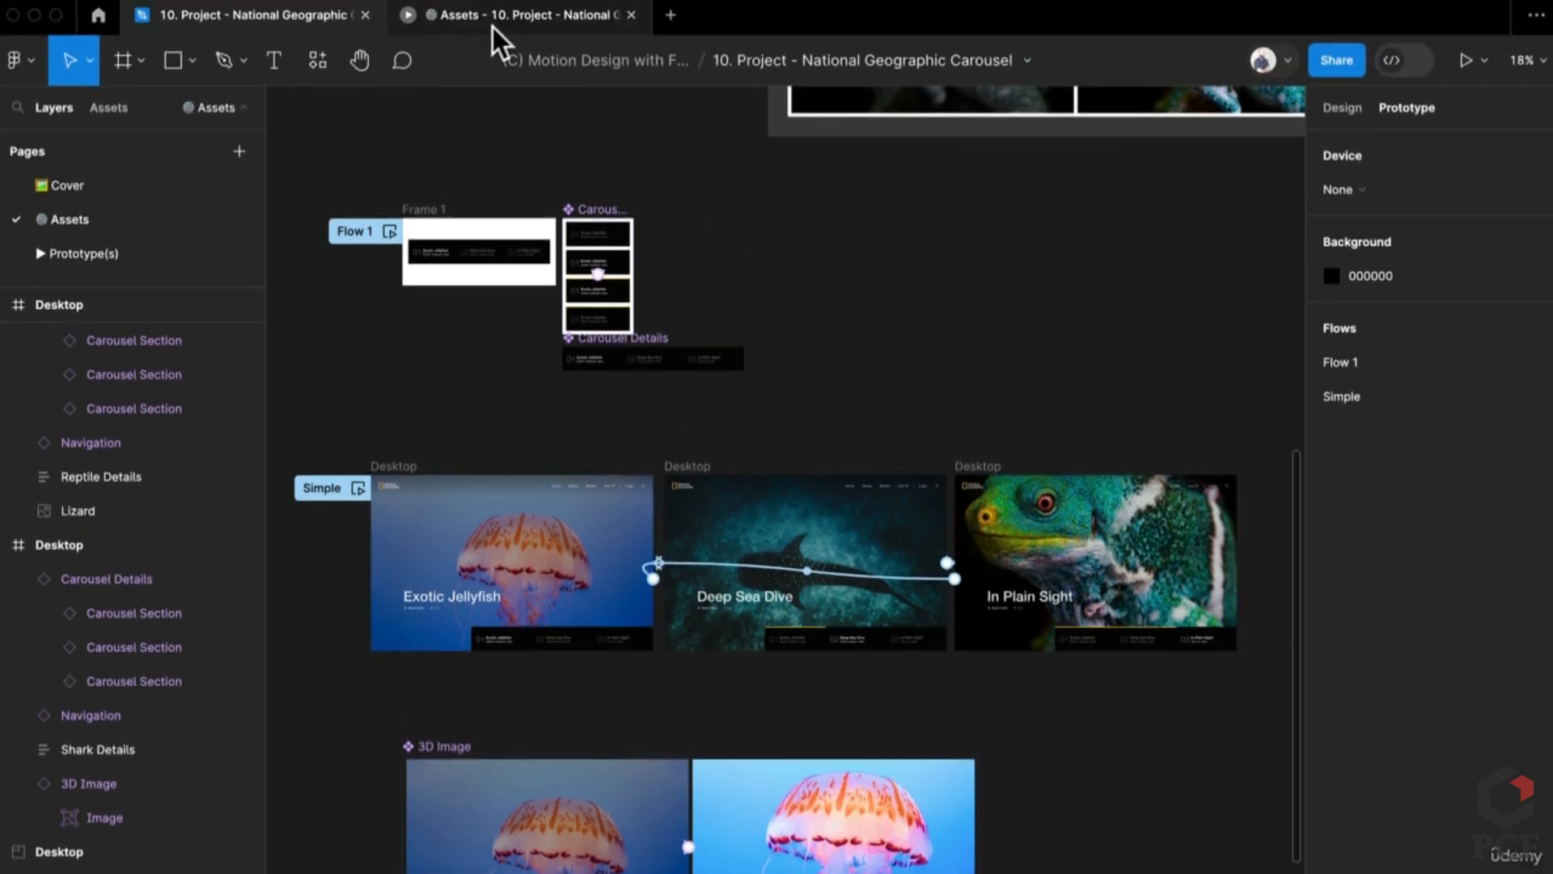
pyautogui.click(492, 25)
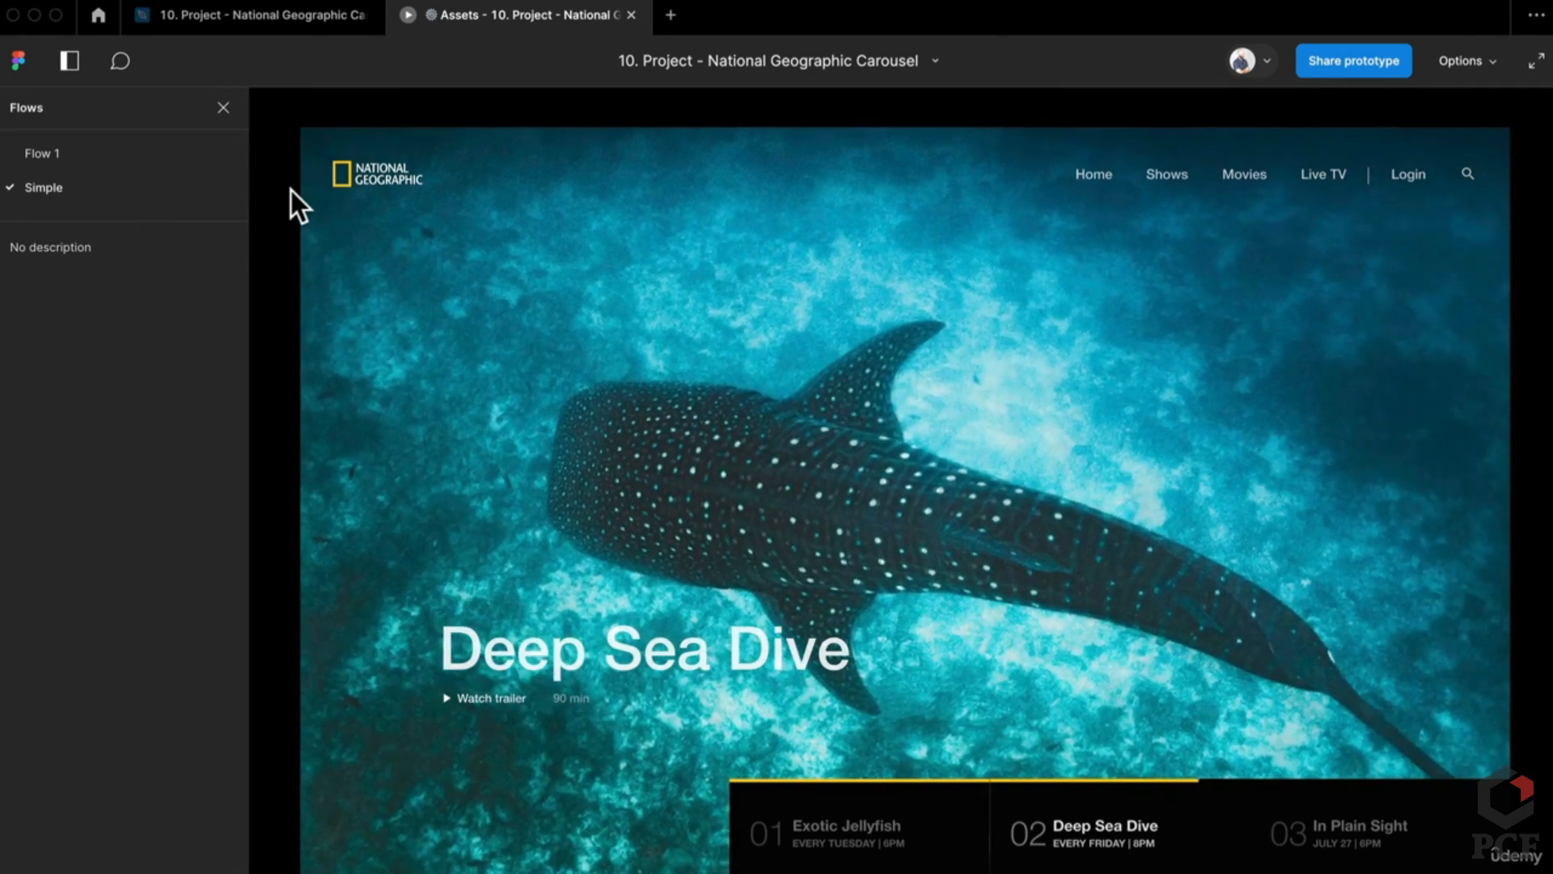
# Step: Rename the Exotic Jellyfish slide's 3D Image layer to Jellyfish and Deep Sea Dive's to Shark
pyautogui.click(258, 18)
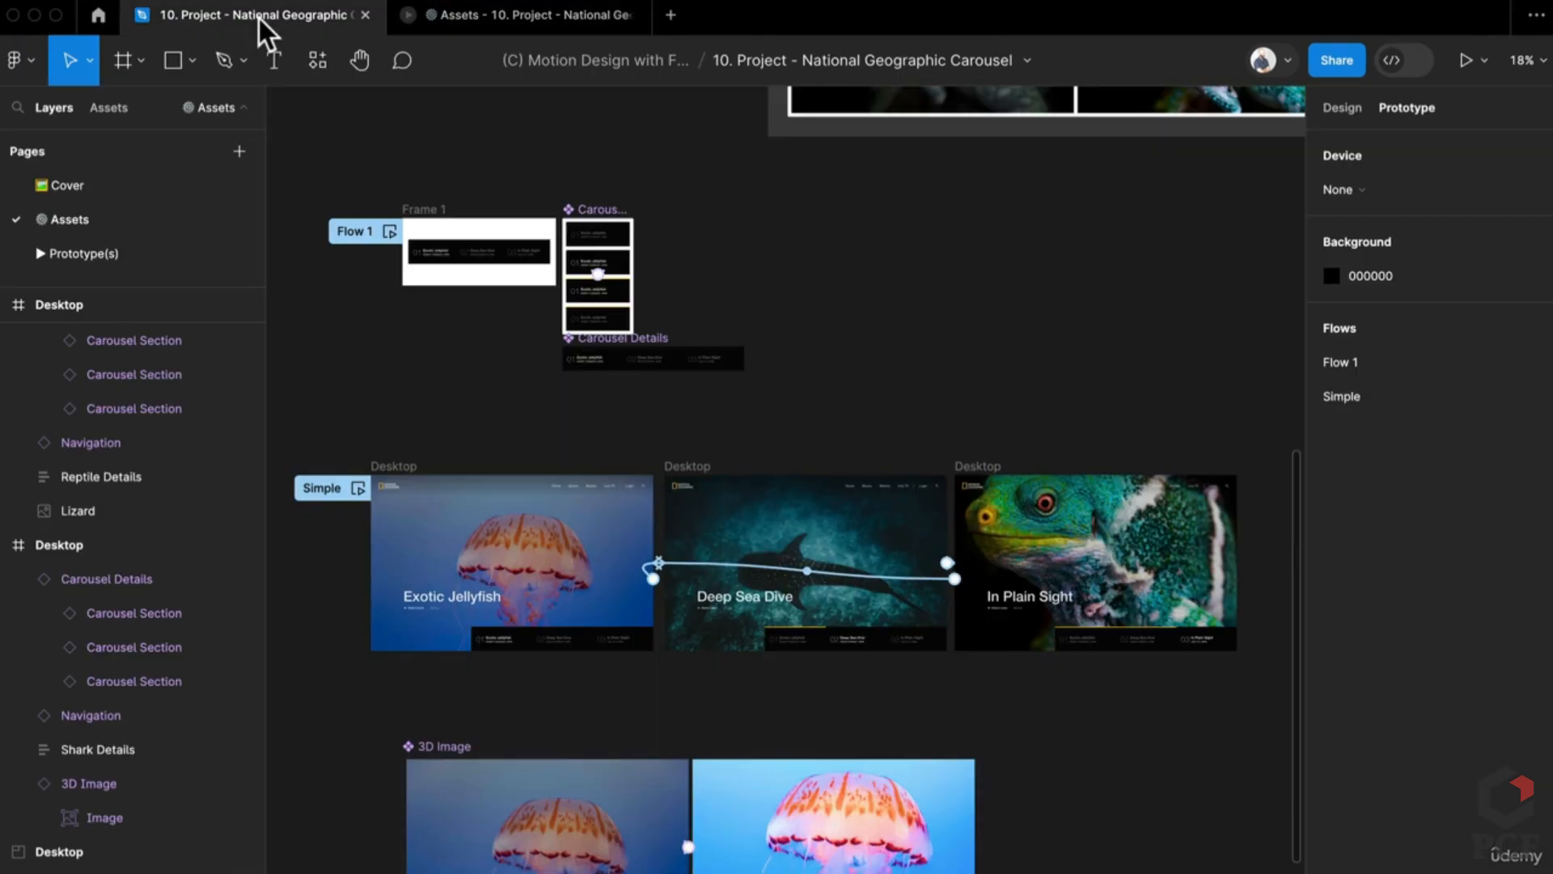
pyautogui.scroll(-8, 801, 801)
pyautogui.scroll(5, 776, 728)
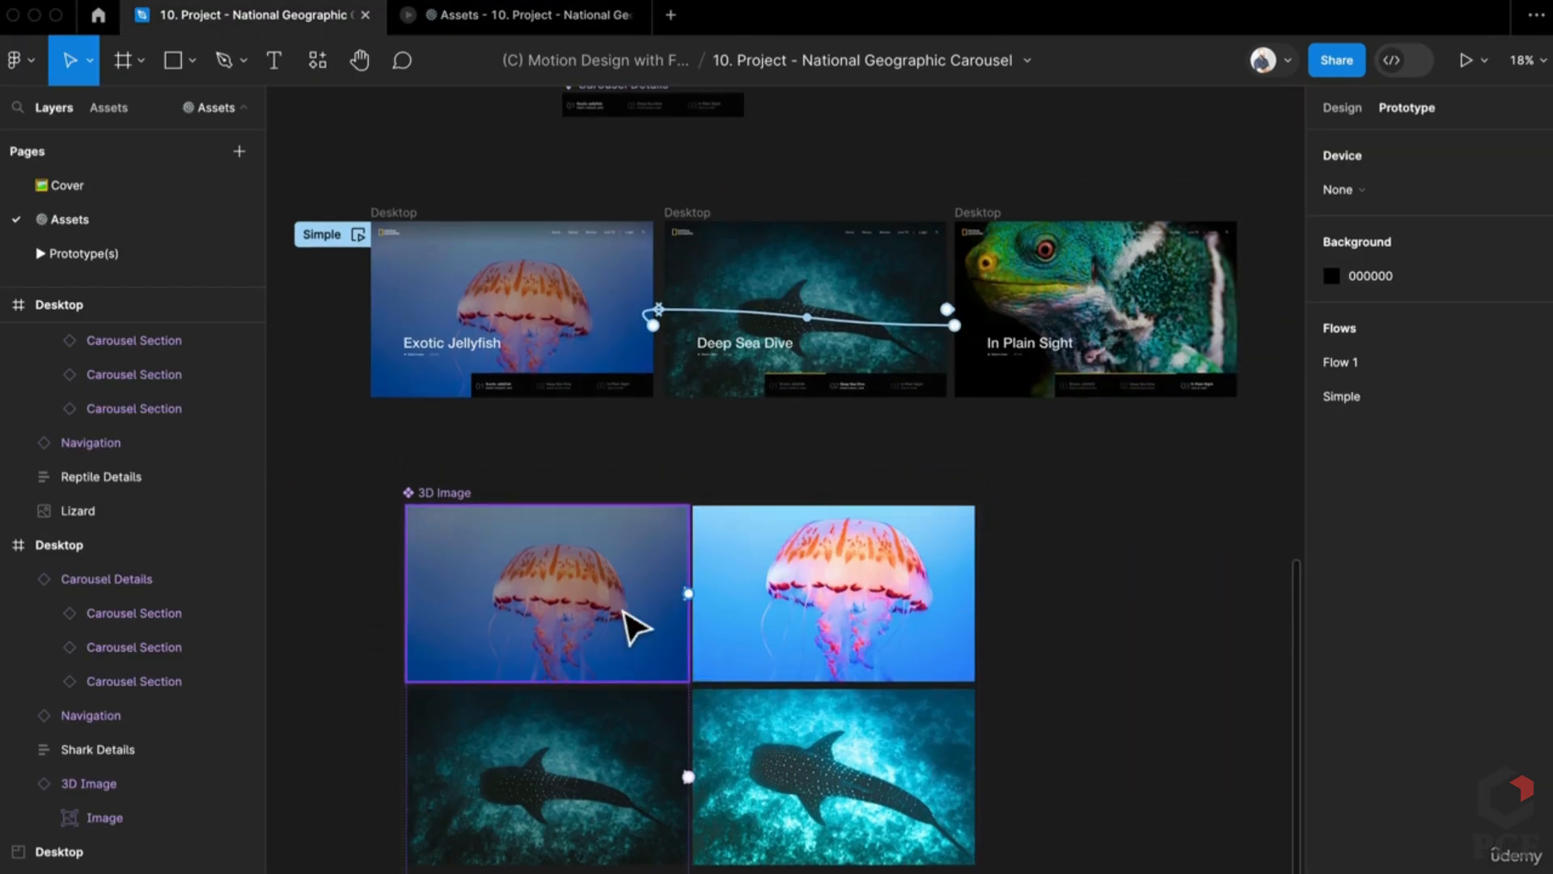
pyautogui.click(514, 353)
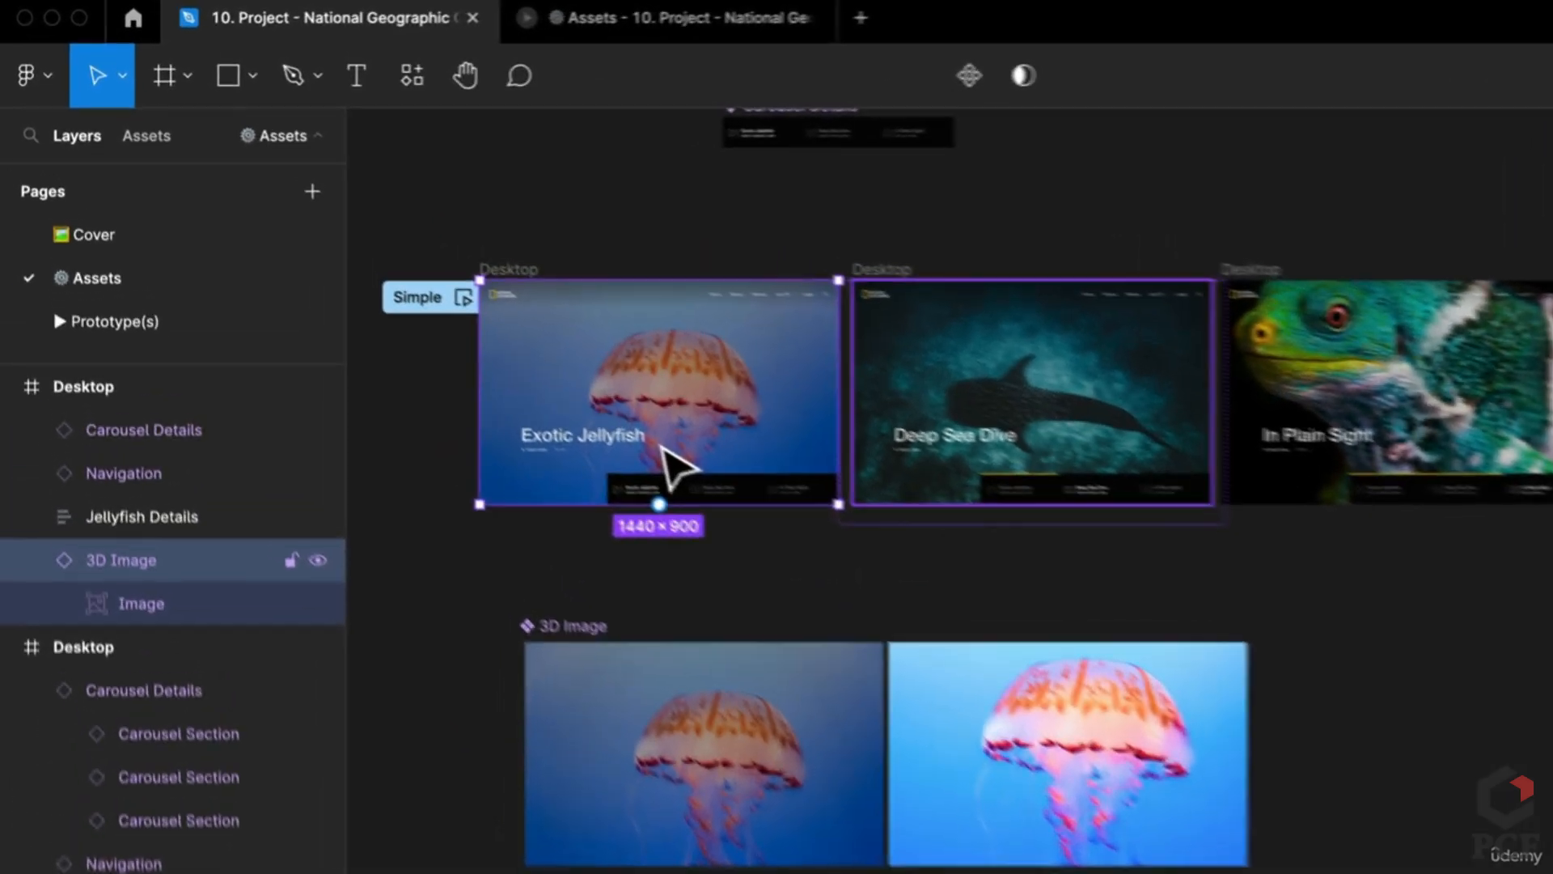
pyautogui.press('super+r')
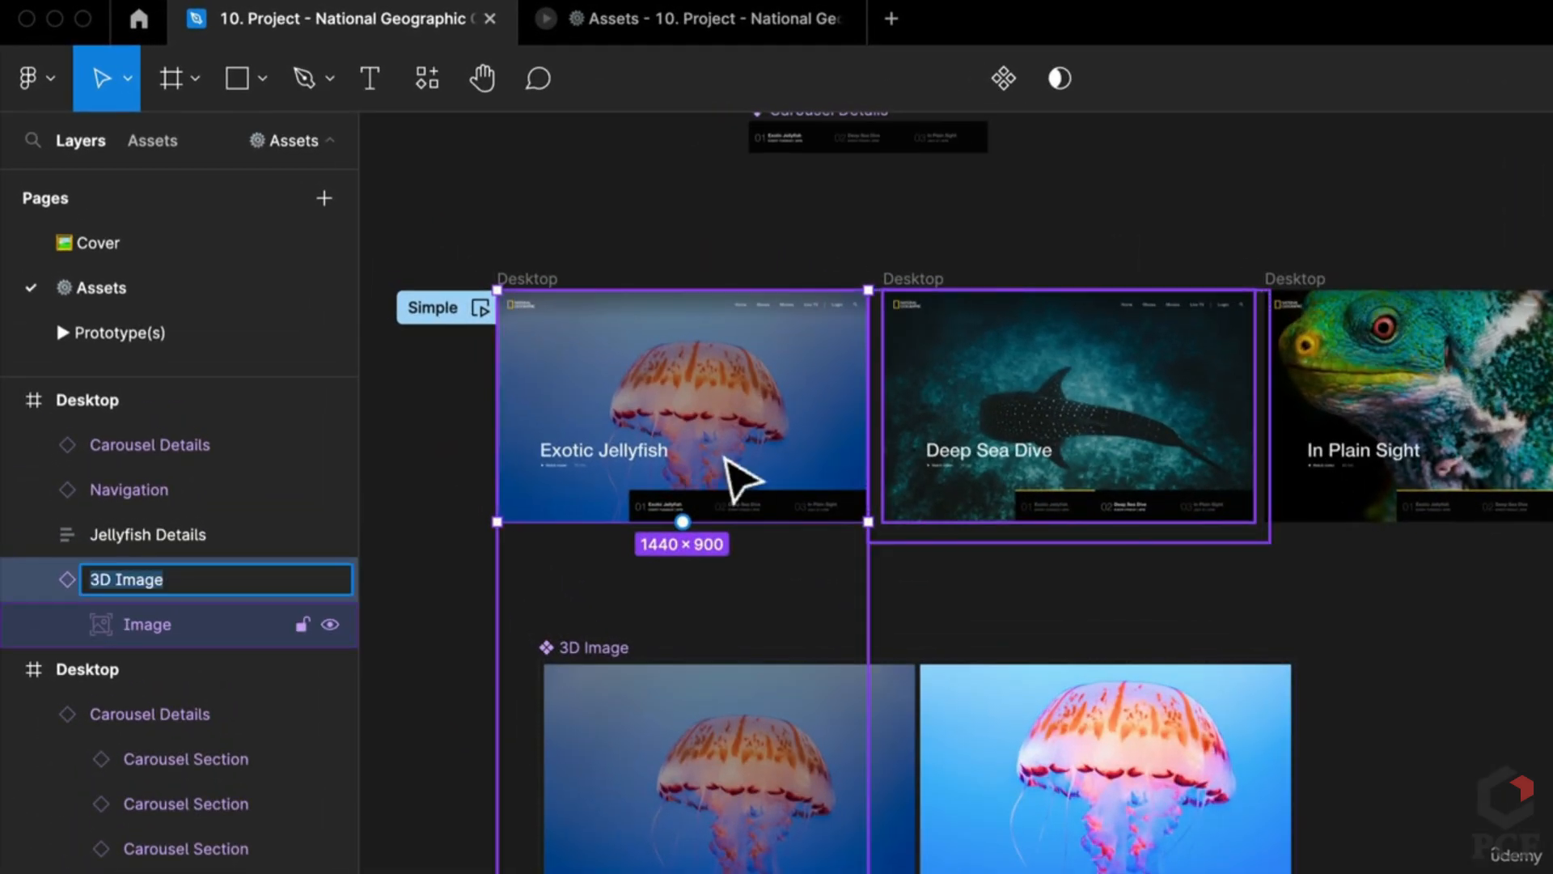
pyautogui.write('Jelly')
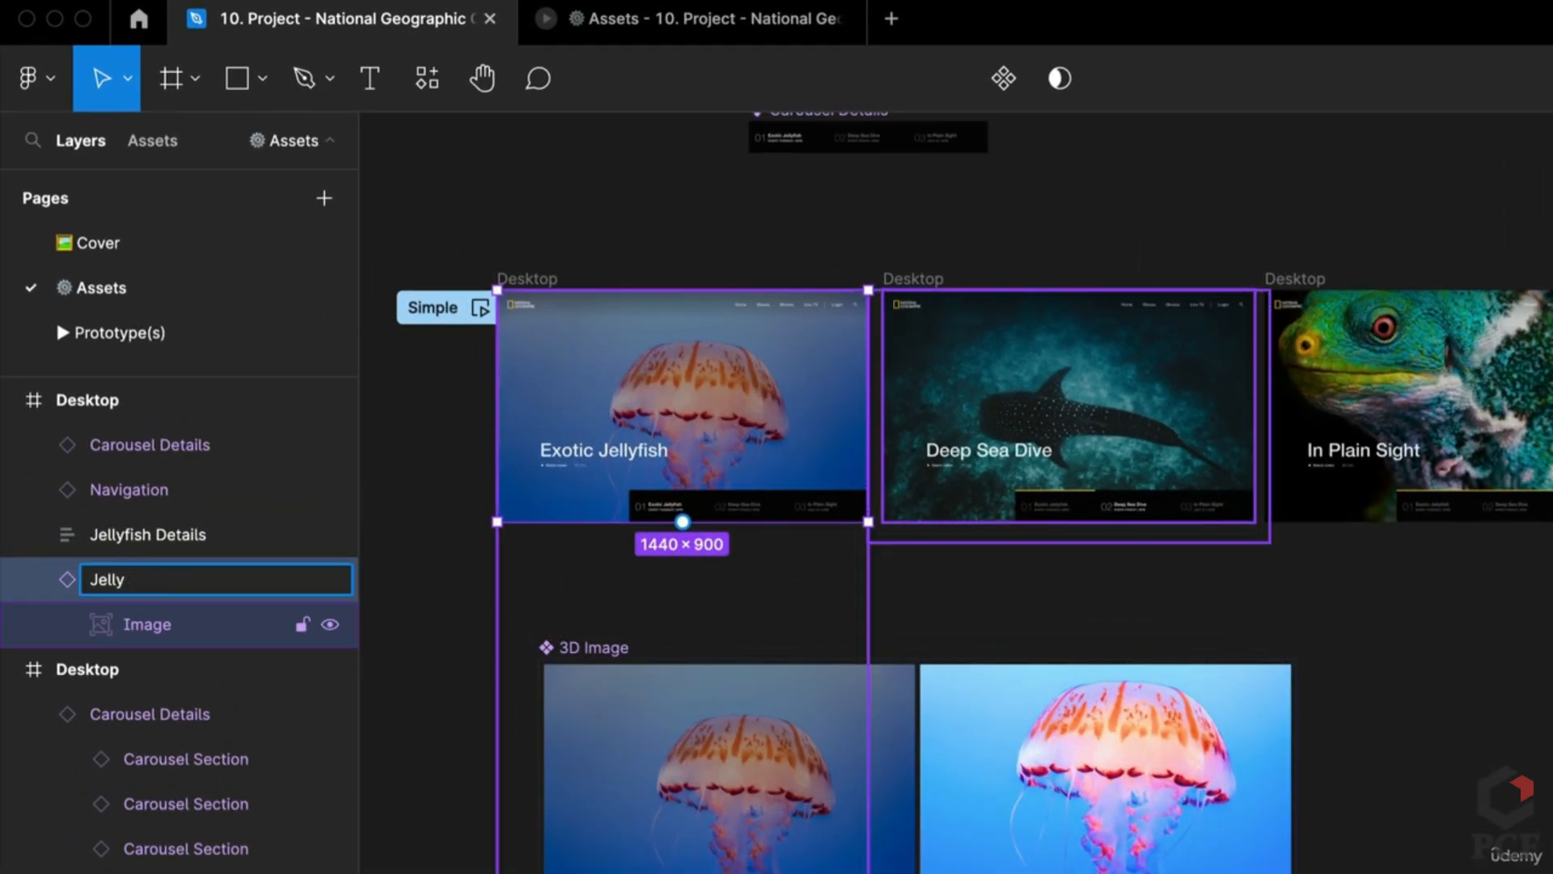
pyautogui.write('fish')
pyautogui.press('Return')
pyautogui.click(1102, 386)
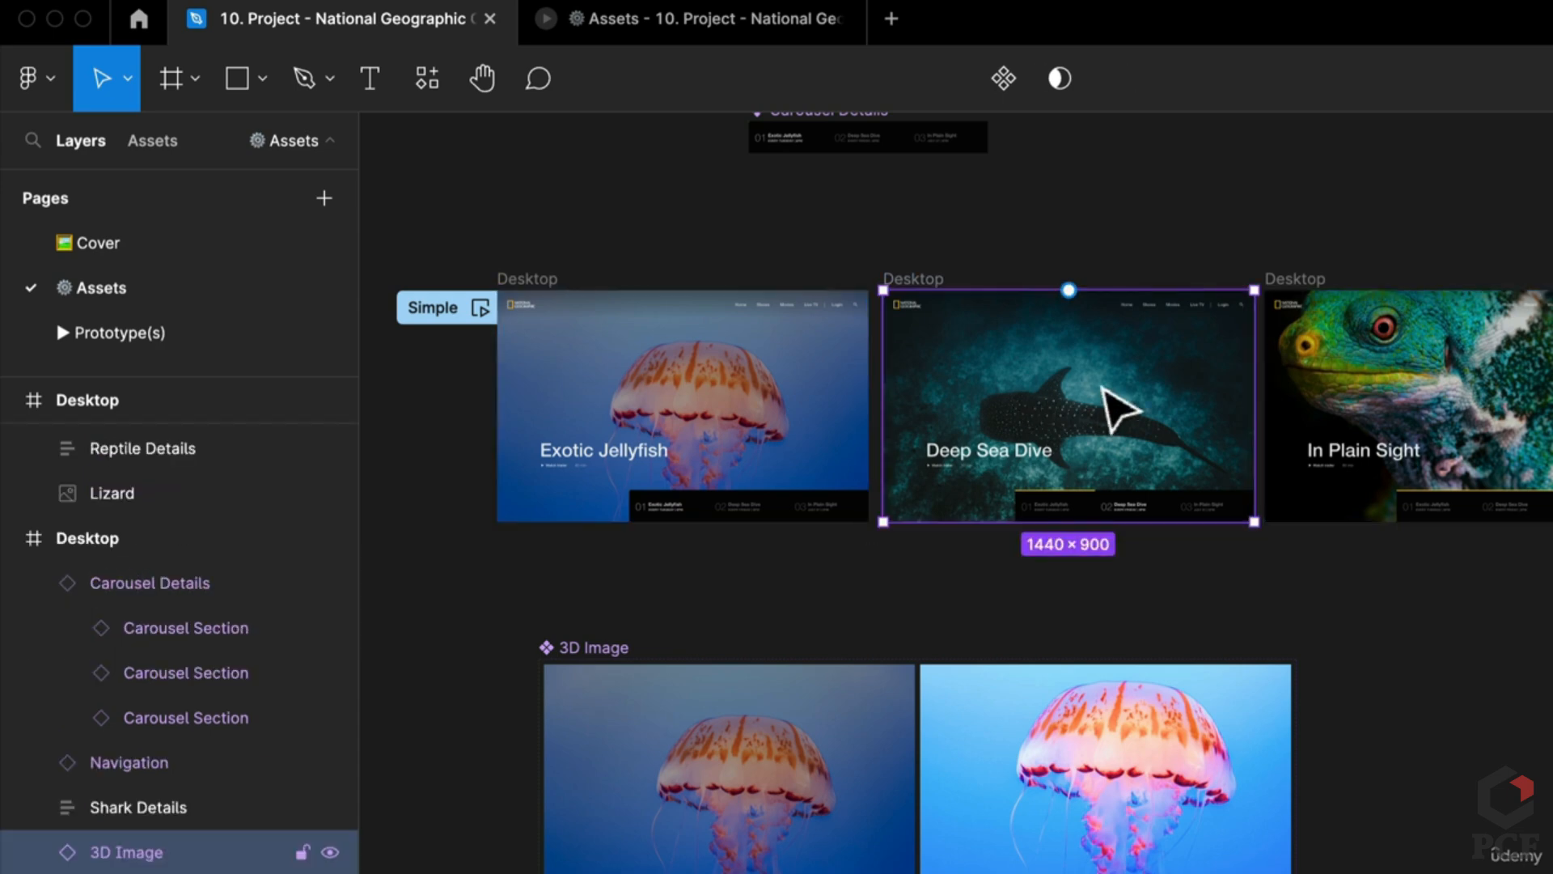
pyautogui.press('super+r')
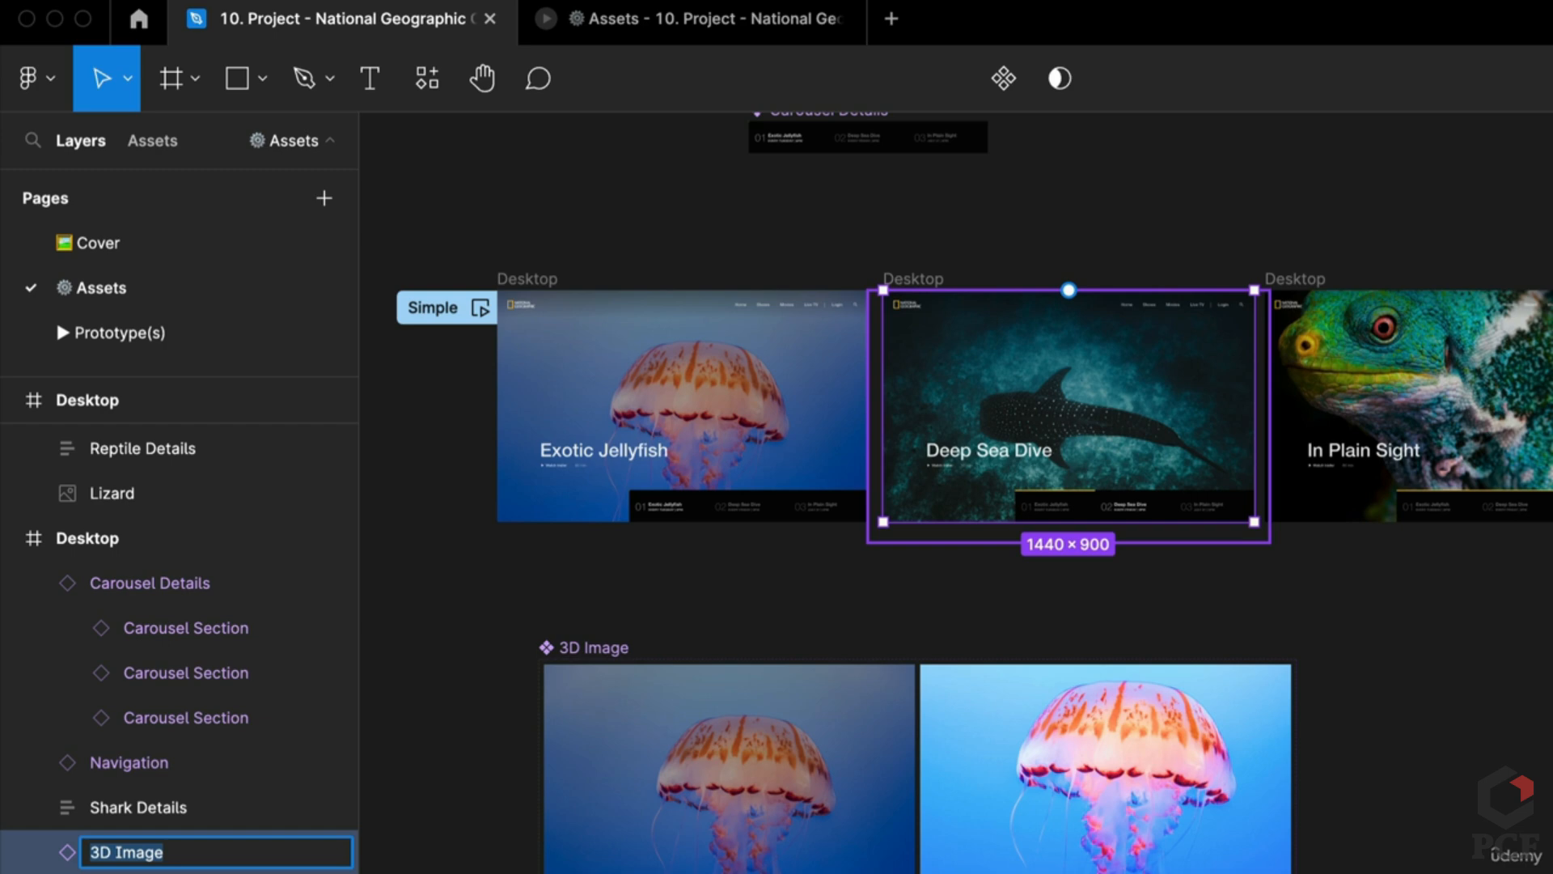
pyautogui.write('Shark')
pyautogui.press('Return')
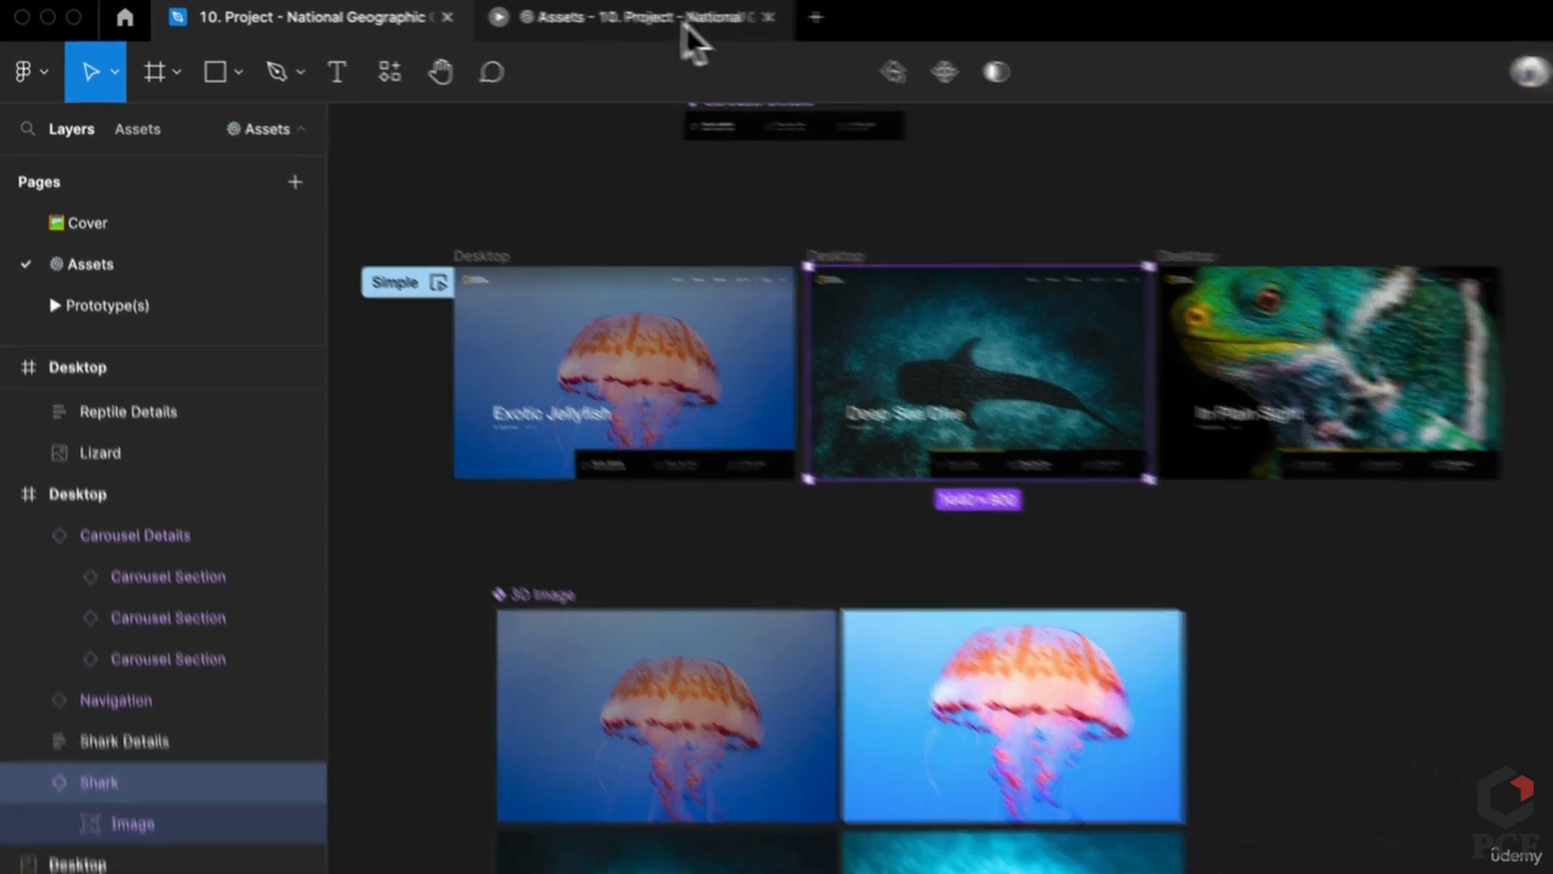
pyautogui.click(682, 26)
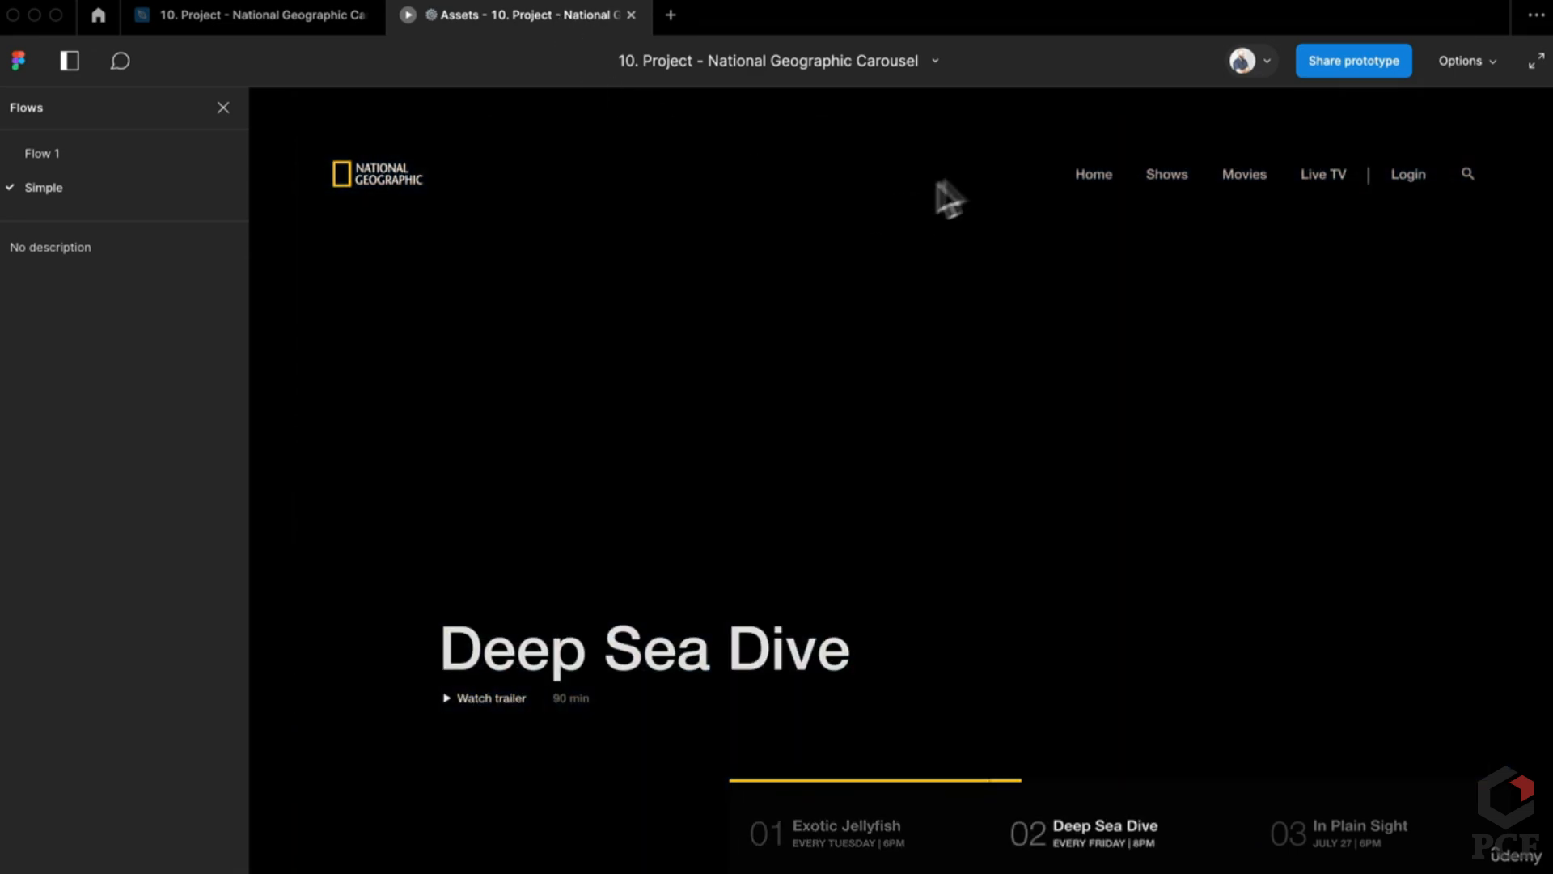
pyautogui.click(304, 22)
pyautogui.click(1008, 454)
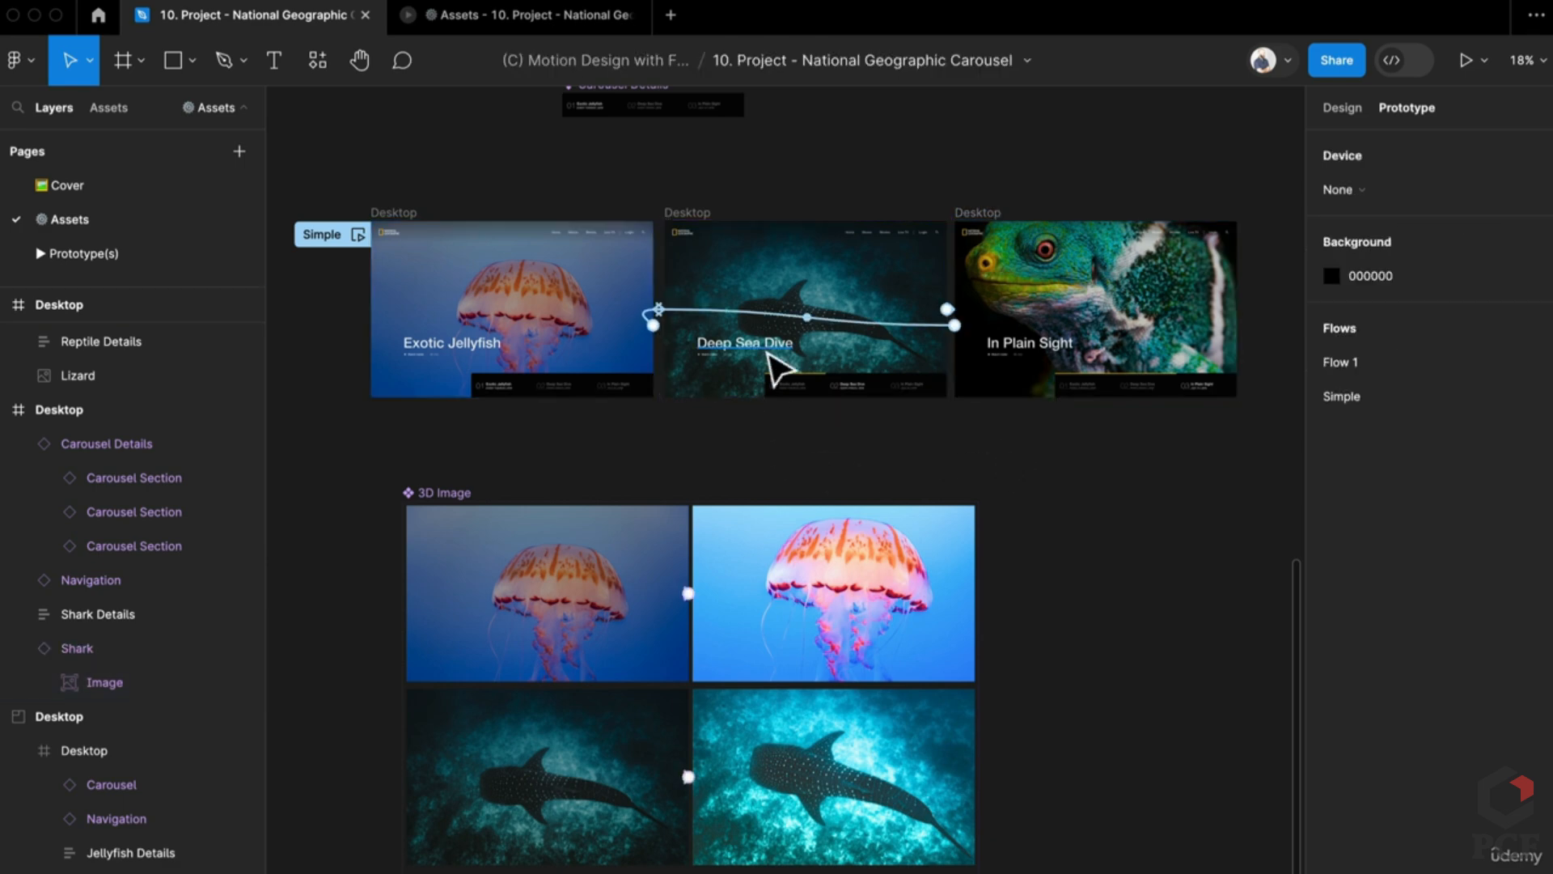
# Step: Change the Exotic Jellyfish slide's After delay transition animation to Dissolve
pyautogui.click(780, 371)
pyautogui.press('Escape')
pyautogui.hotkey('shift', 'Tab')
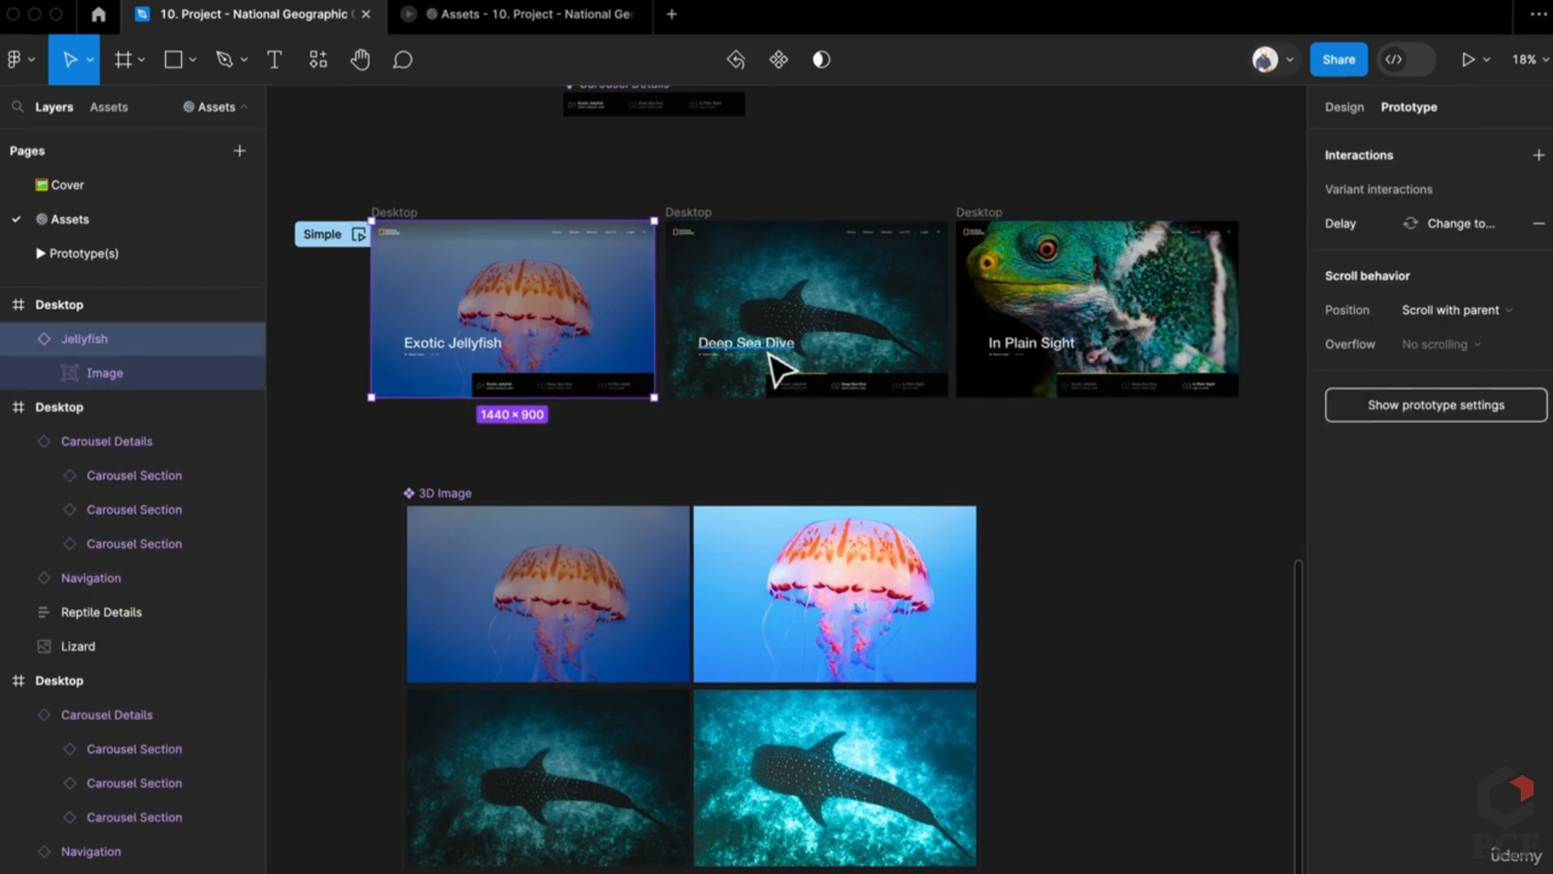
pyautogui.hotkey('shift', 'e')
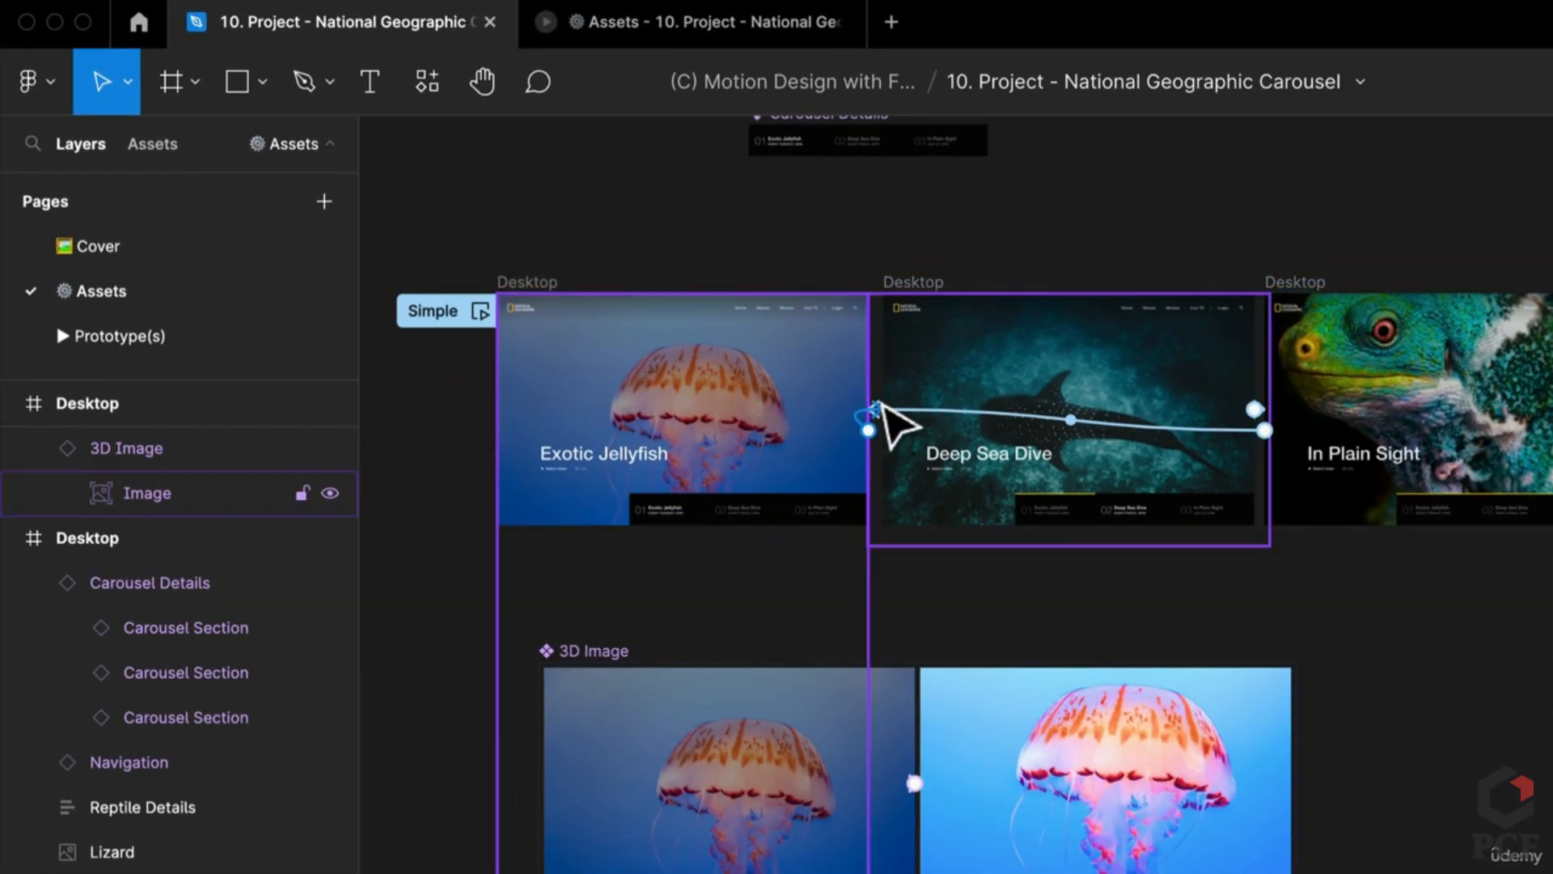
pyautogui.scroll(5, 873, 429)
pyautogui.click(884, 441)
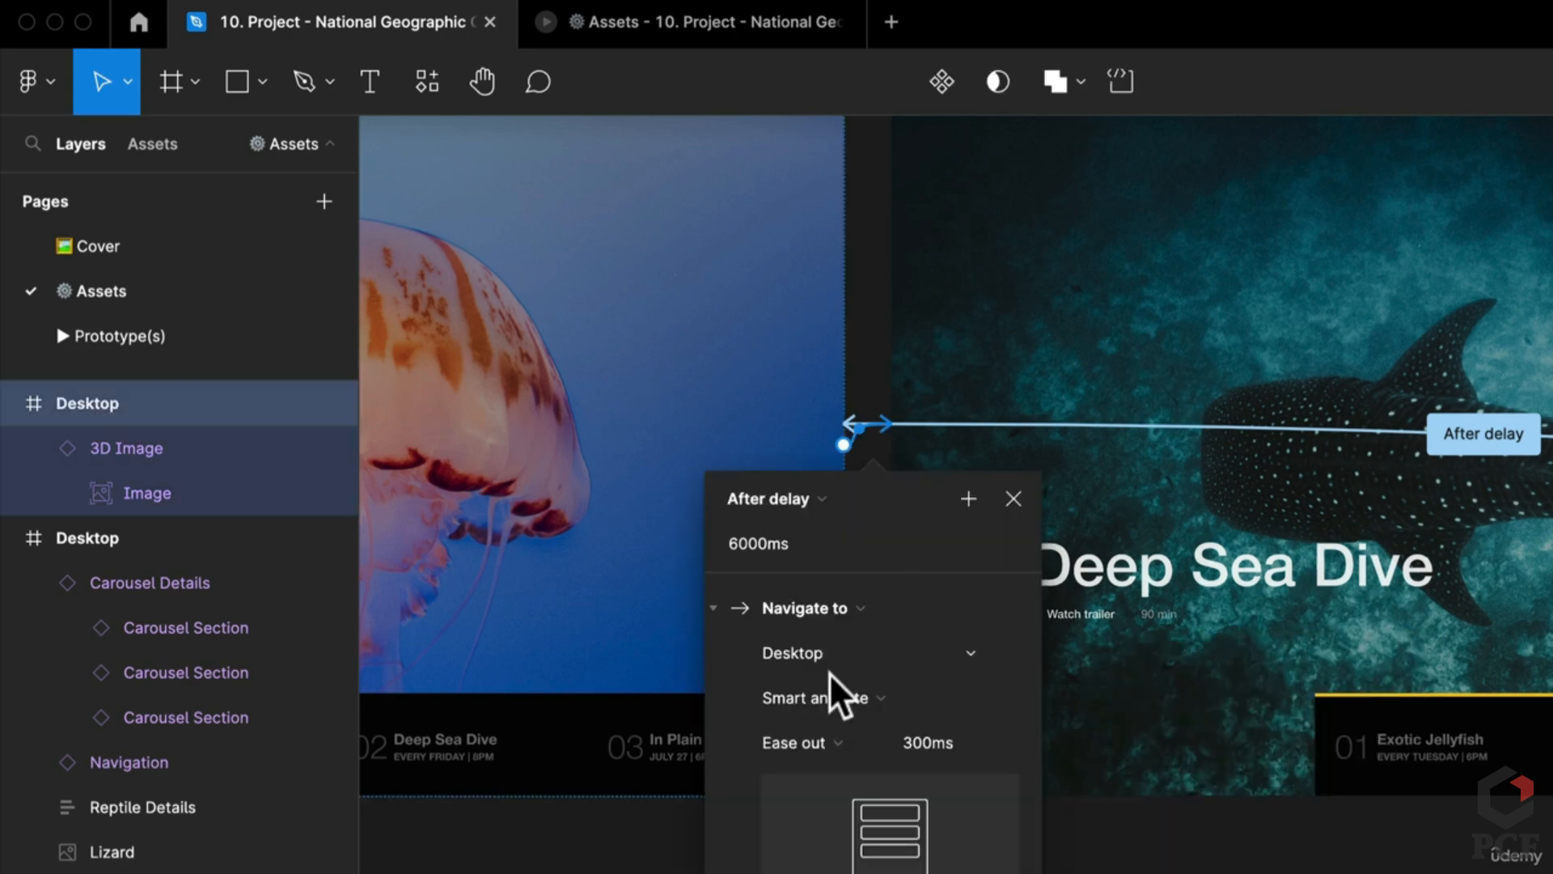
pyautogui.click(836, 694)
pyautogui.click(851, 665)
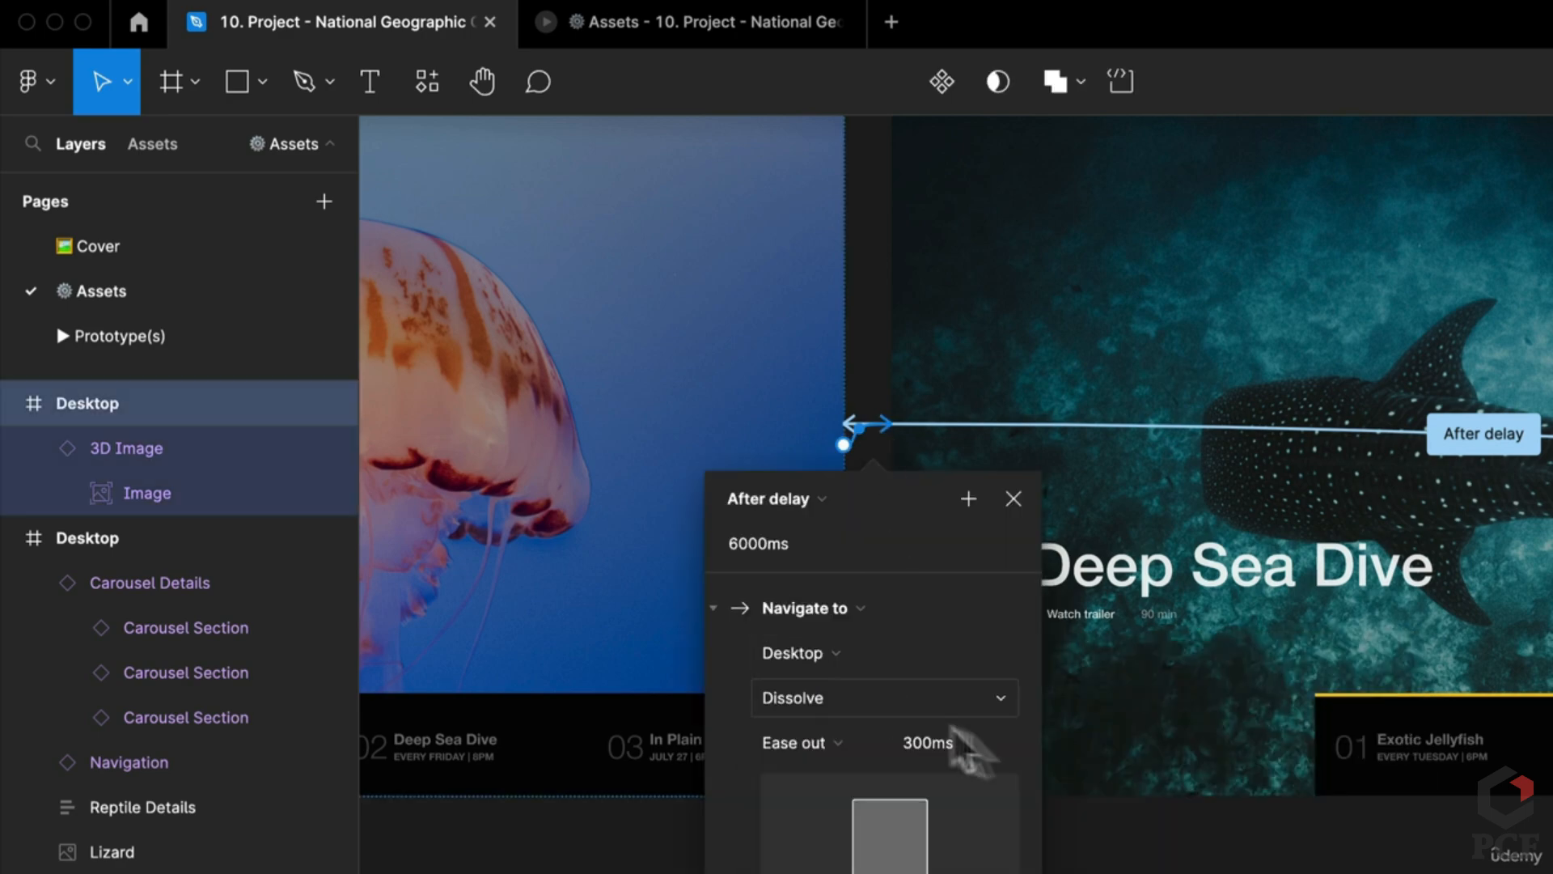
# Step: Preview the dissolve into Deep Sea Dive and return to the design file
pyautogui.click(717, 25)
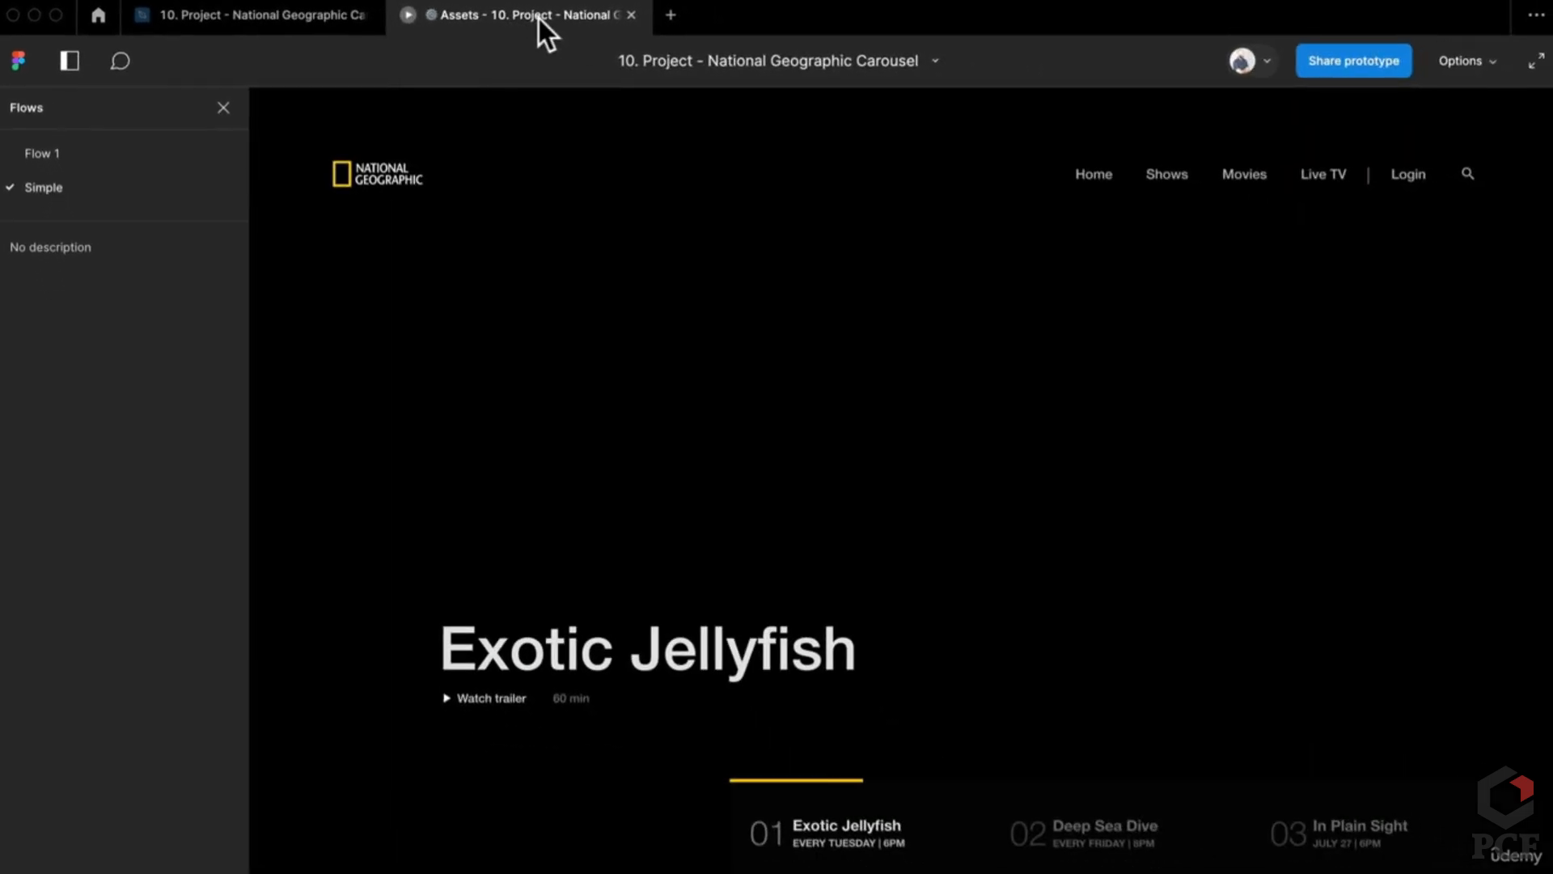
pyautogui.moveTo(358, 22)
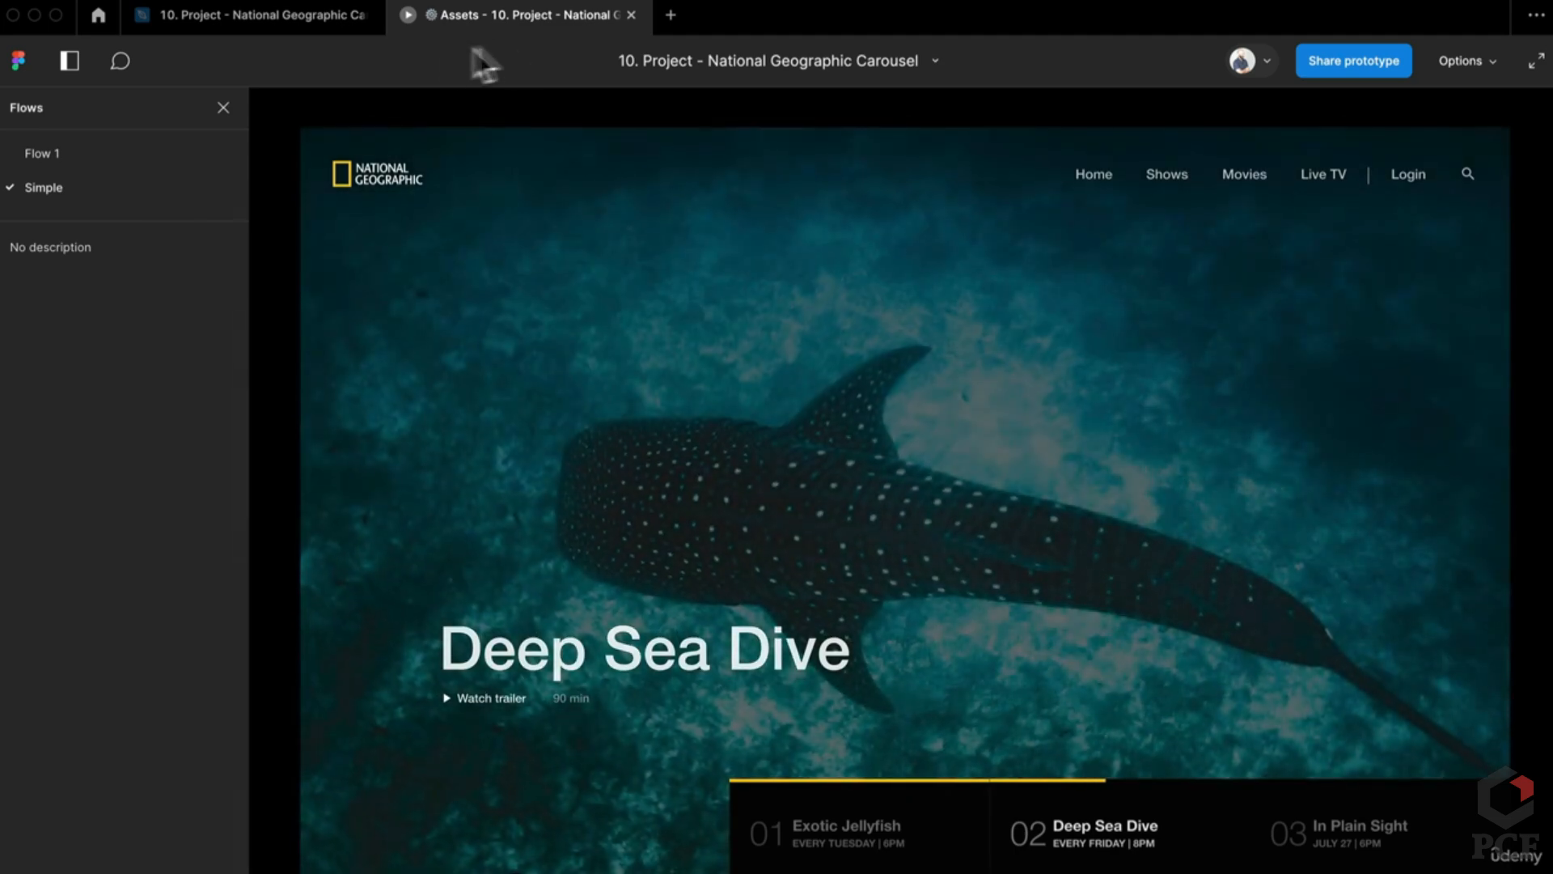
pyautogui.click(239, 24)
pyautogui.scroll(-5, 709, 482)
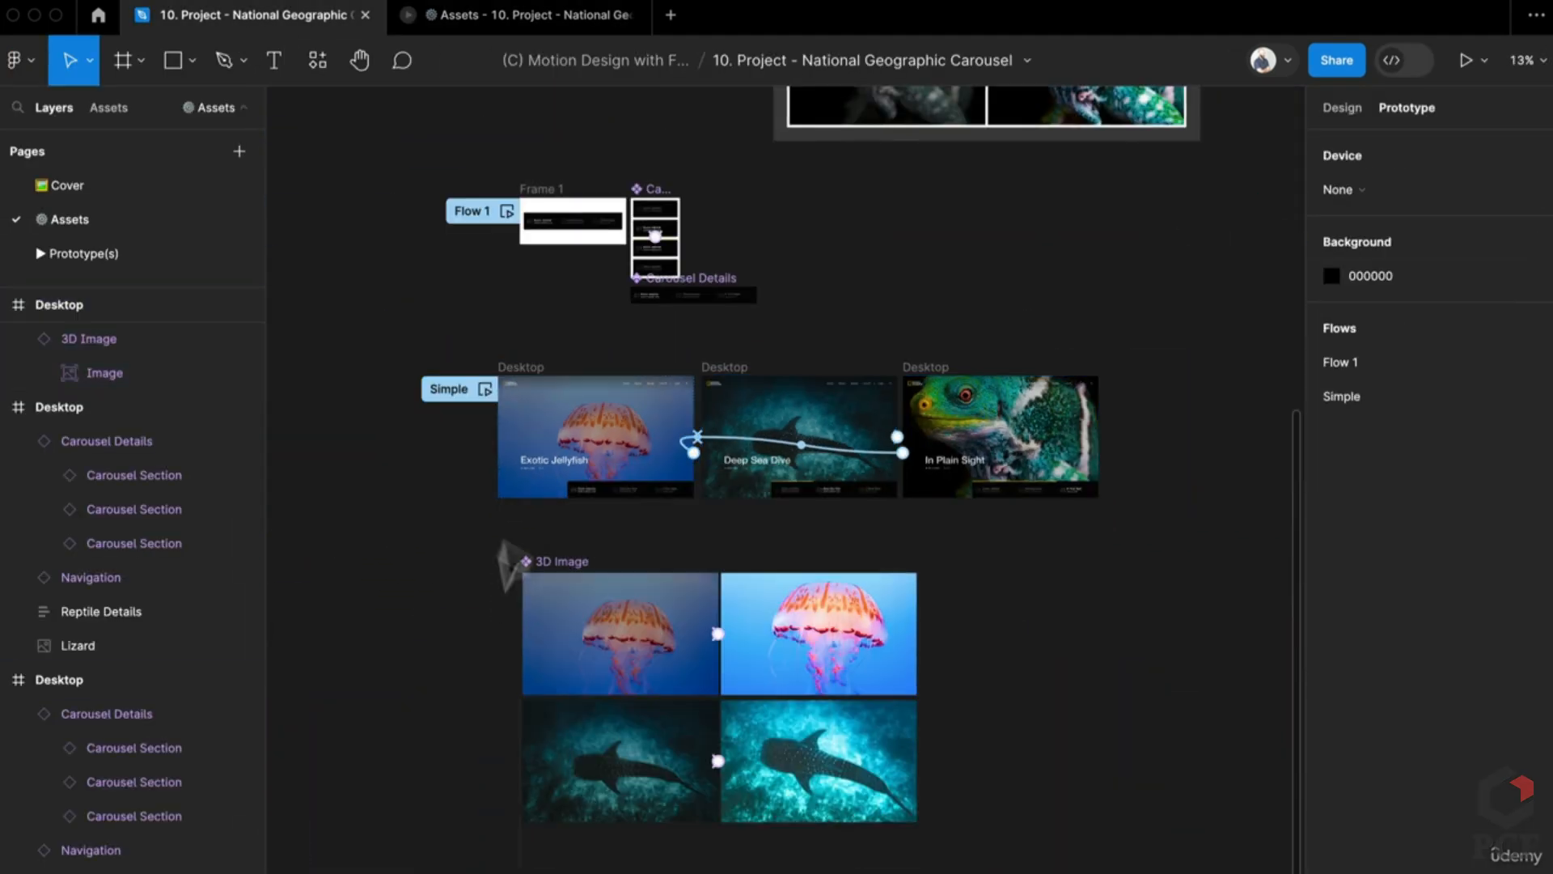
# Step: Inspect the 3D Image component set and its jellyfish start variant in the Design properties
pyautogui.doubleClick(545, 451)
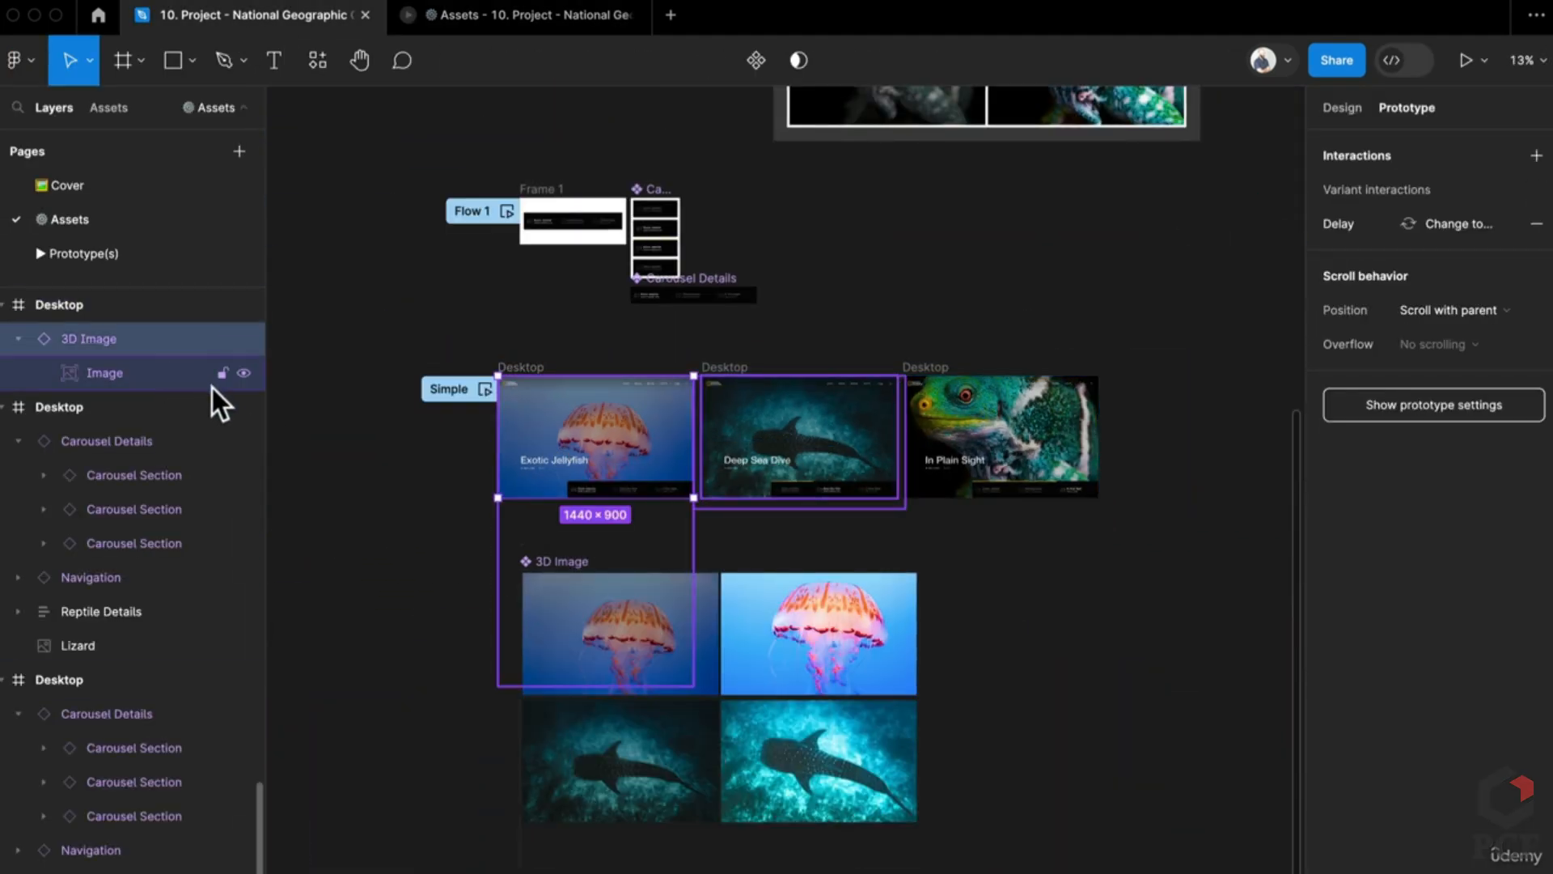
pyautogui.click(572, 641)
pyautogui.click(566, 530)
pyautogui.click(561, 558)
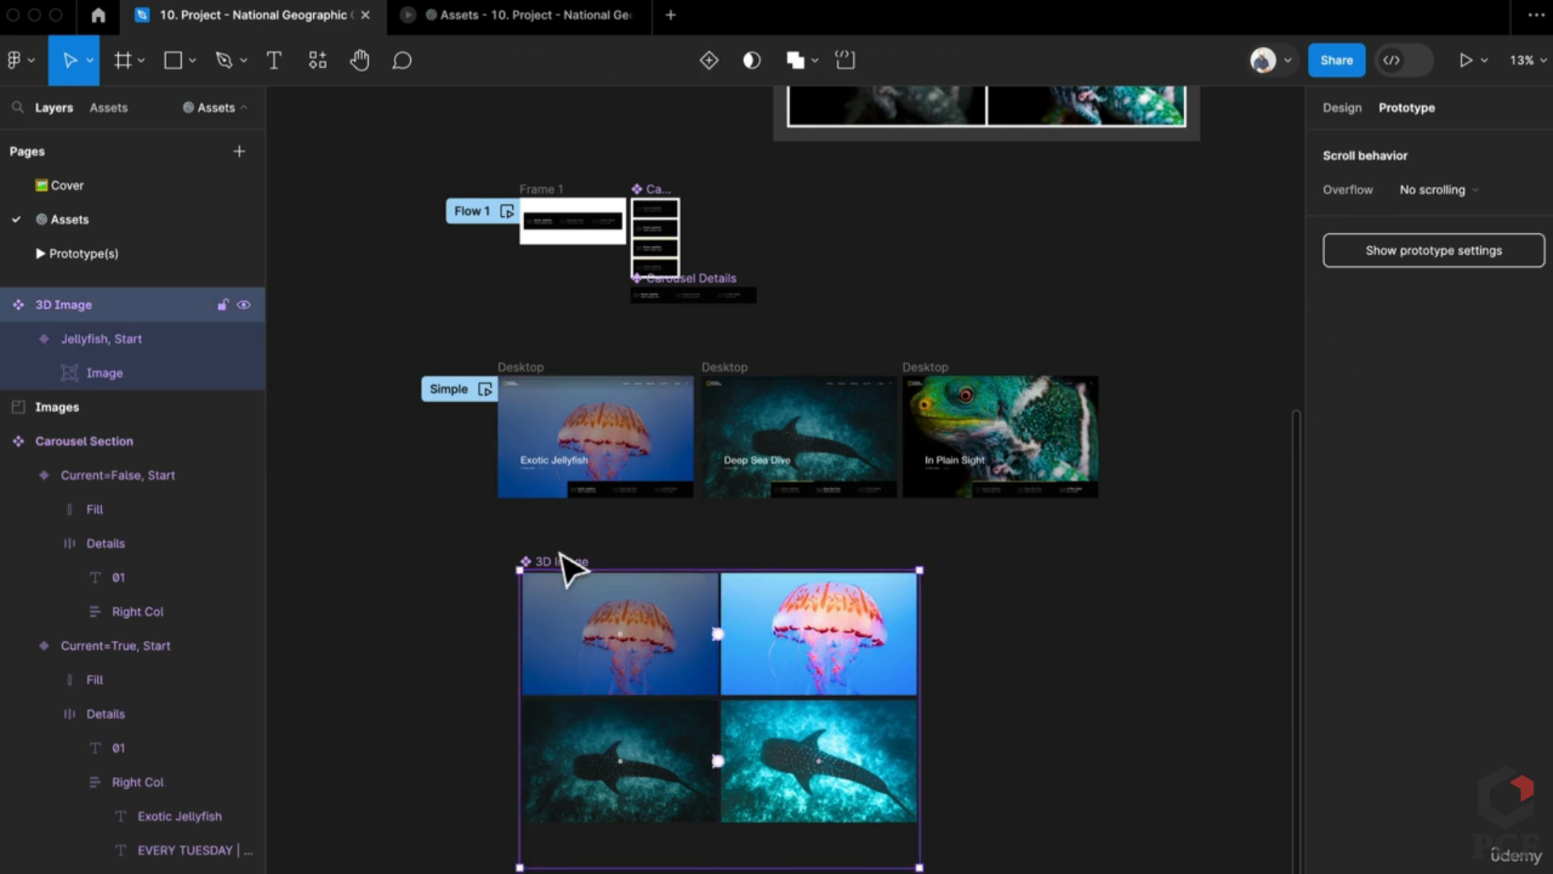
pyautogui.click(1344, 107)
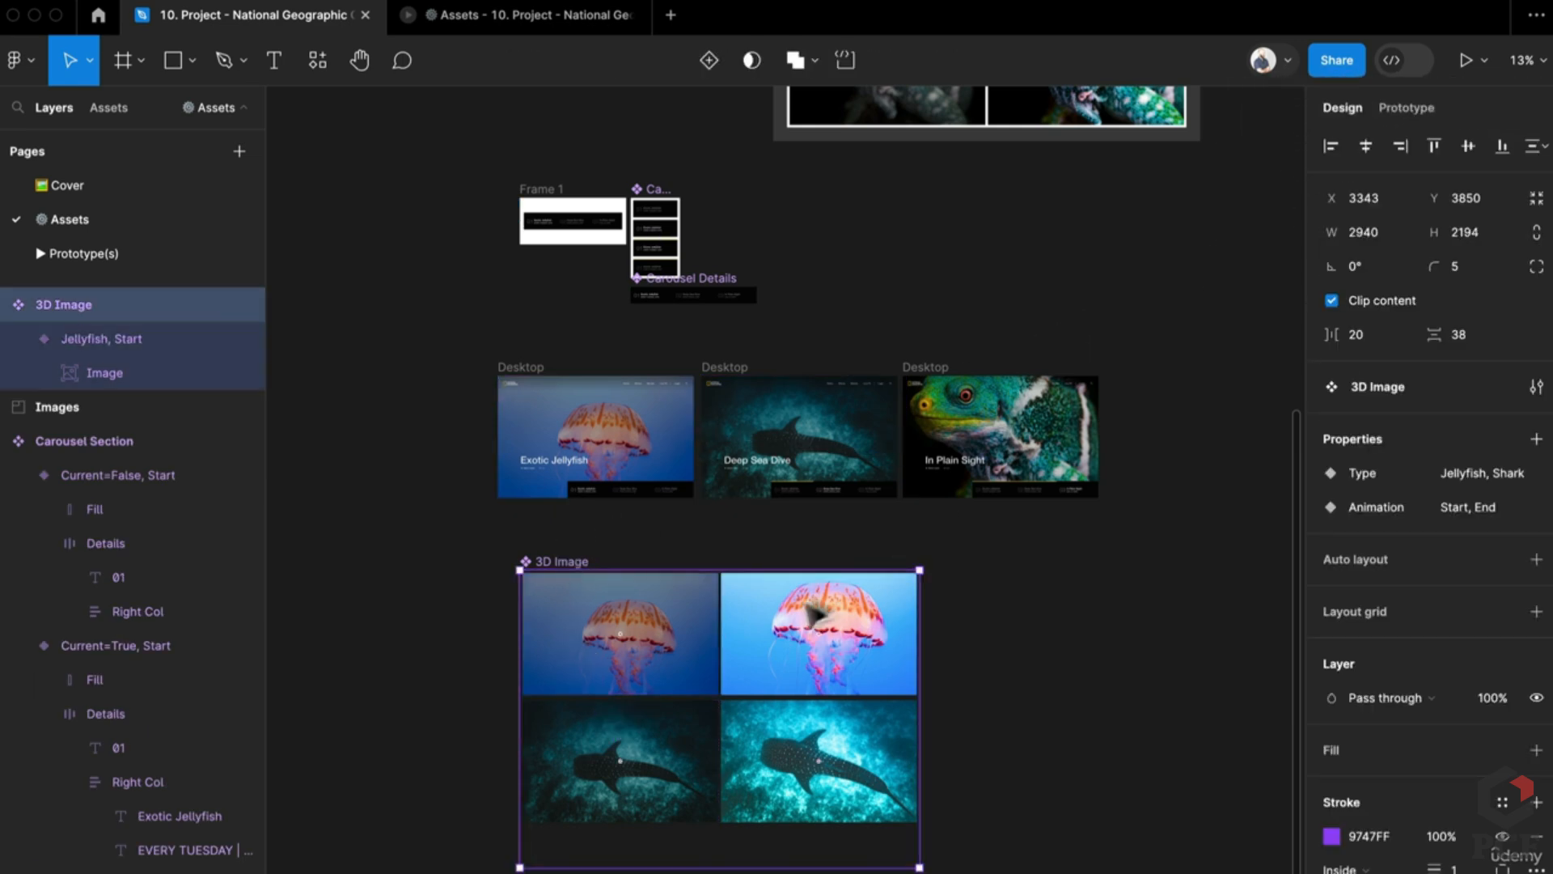
pyautogui.scroll(2, 768, 623)
pyautogui.scroll(1, 768, 622)
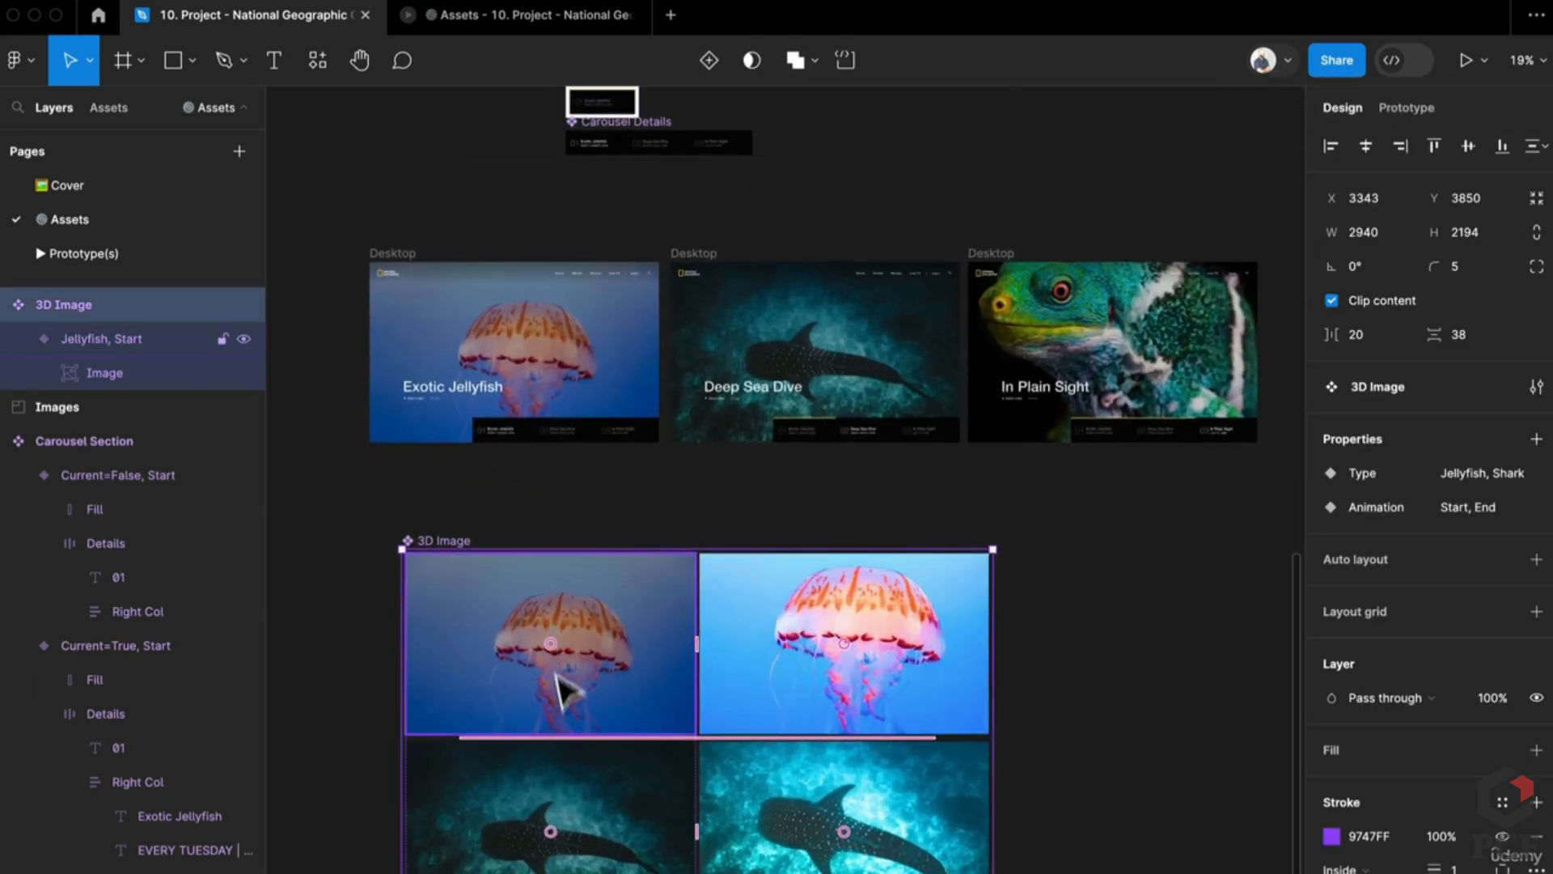
pyautogui.scroll(2, 516, 790)
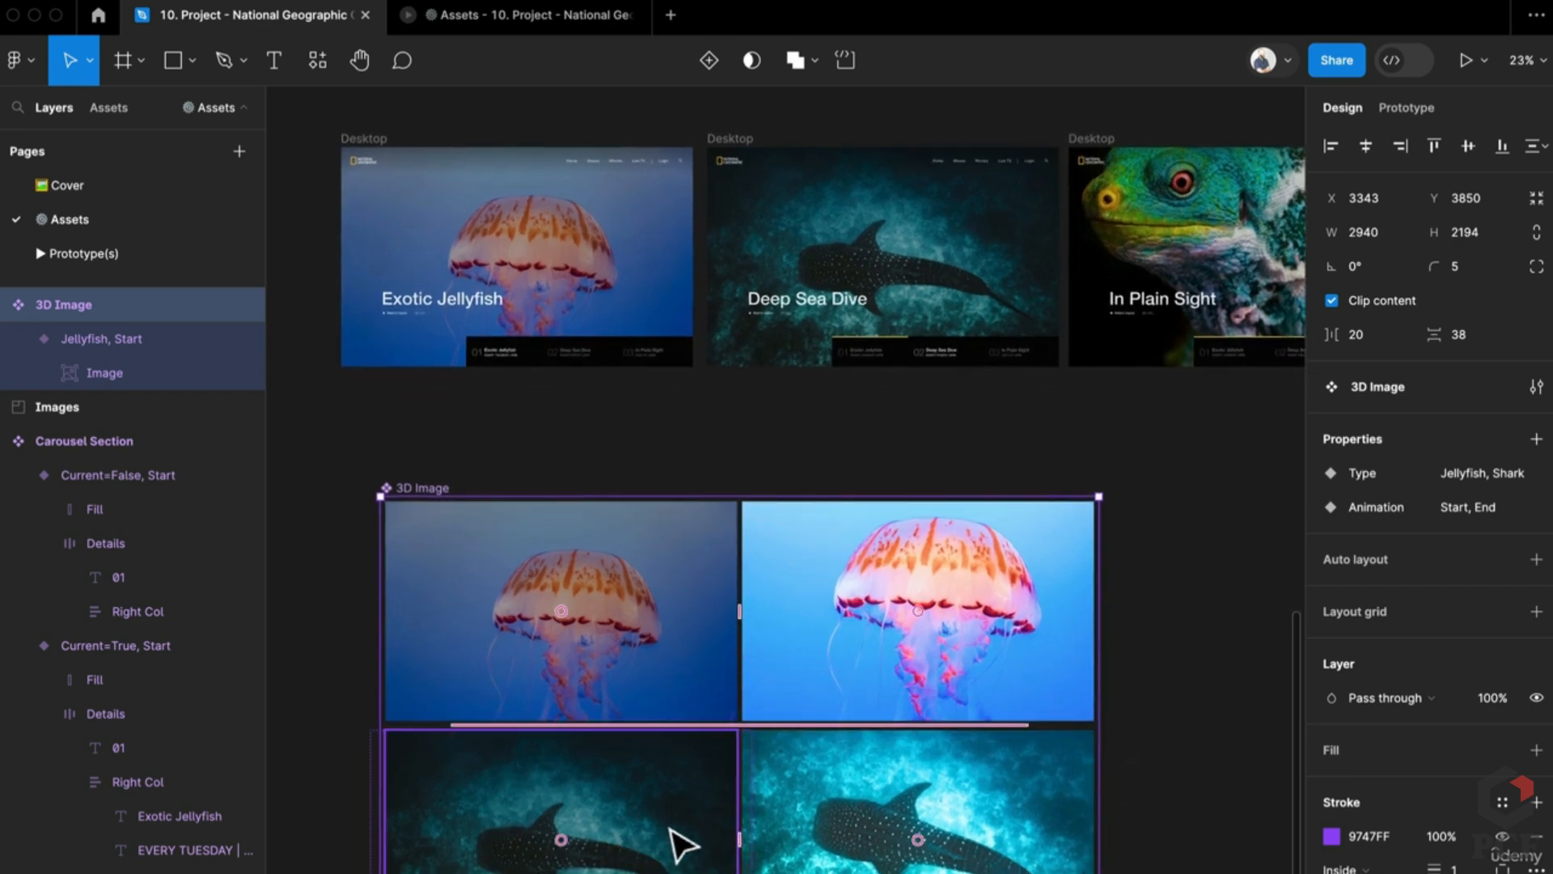
pyautogui.scroll(3, 658, 756)
# Step: From the Deep Sea Dive slide, move to the Prototype(s) page and present the carousel
pyautogui.click(917, 418)
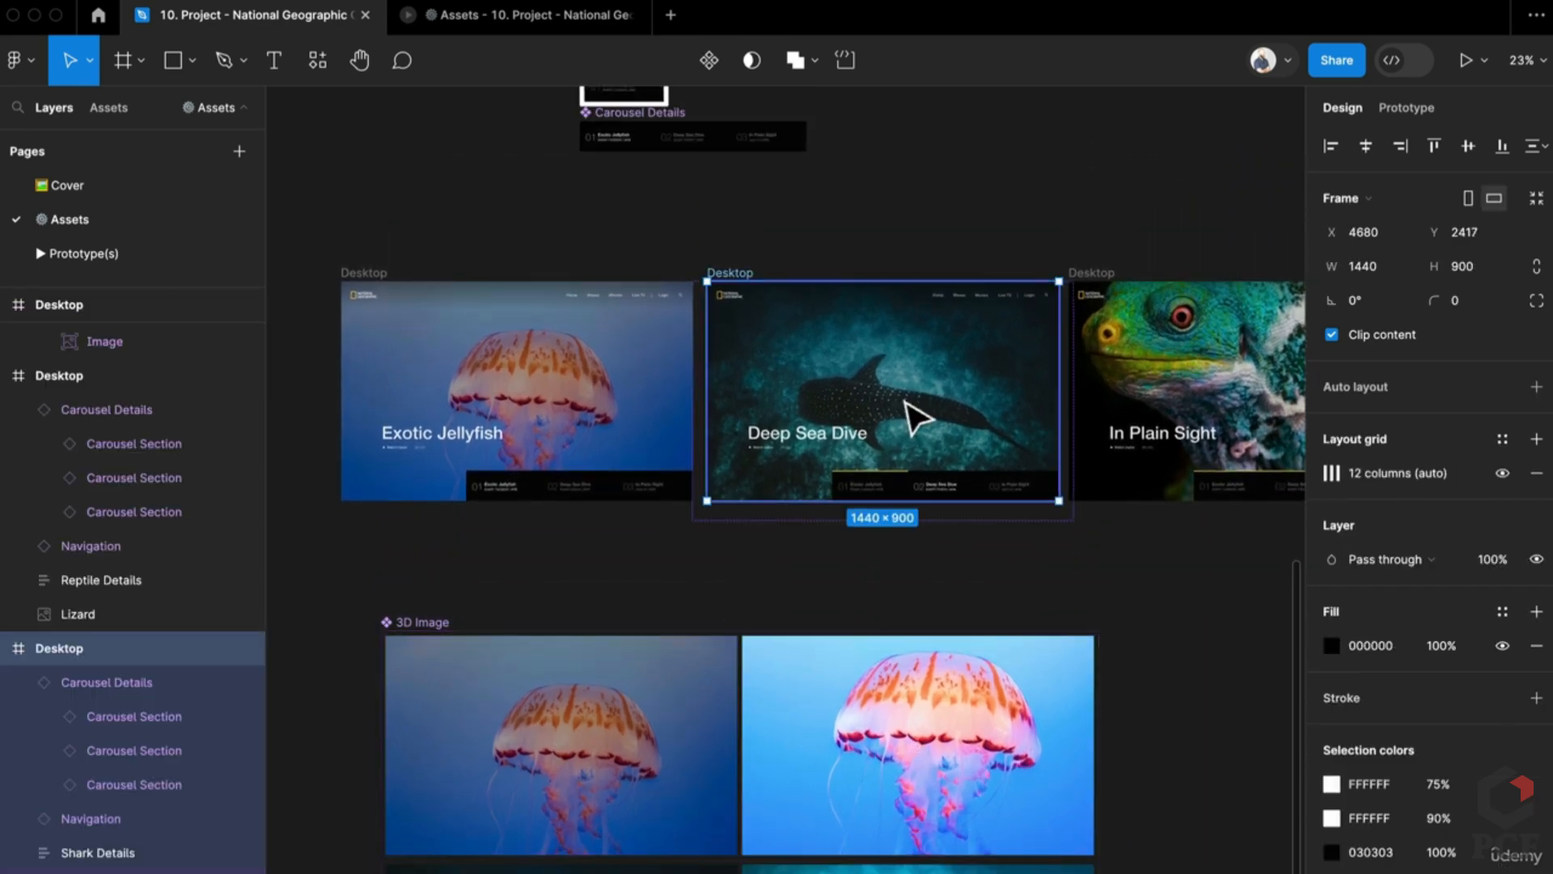
pyautogui.scroll(10, 849, 510)
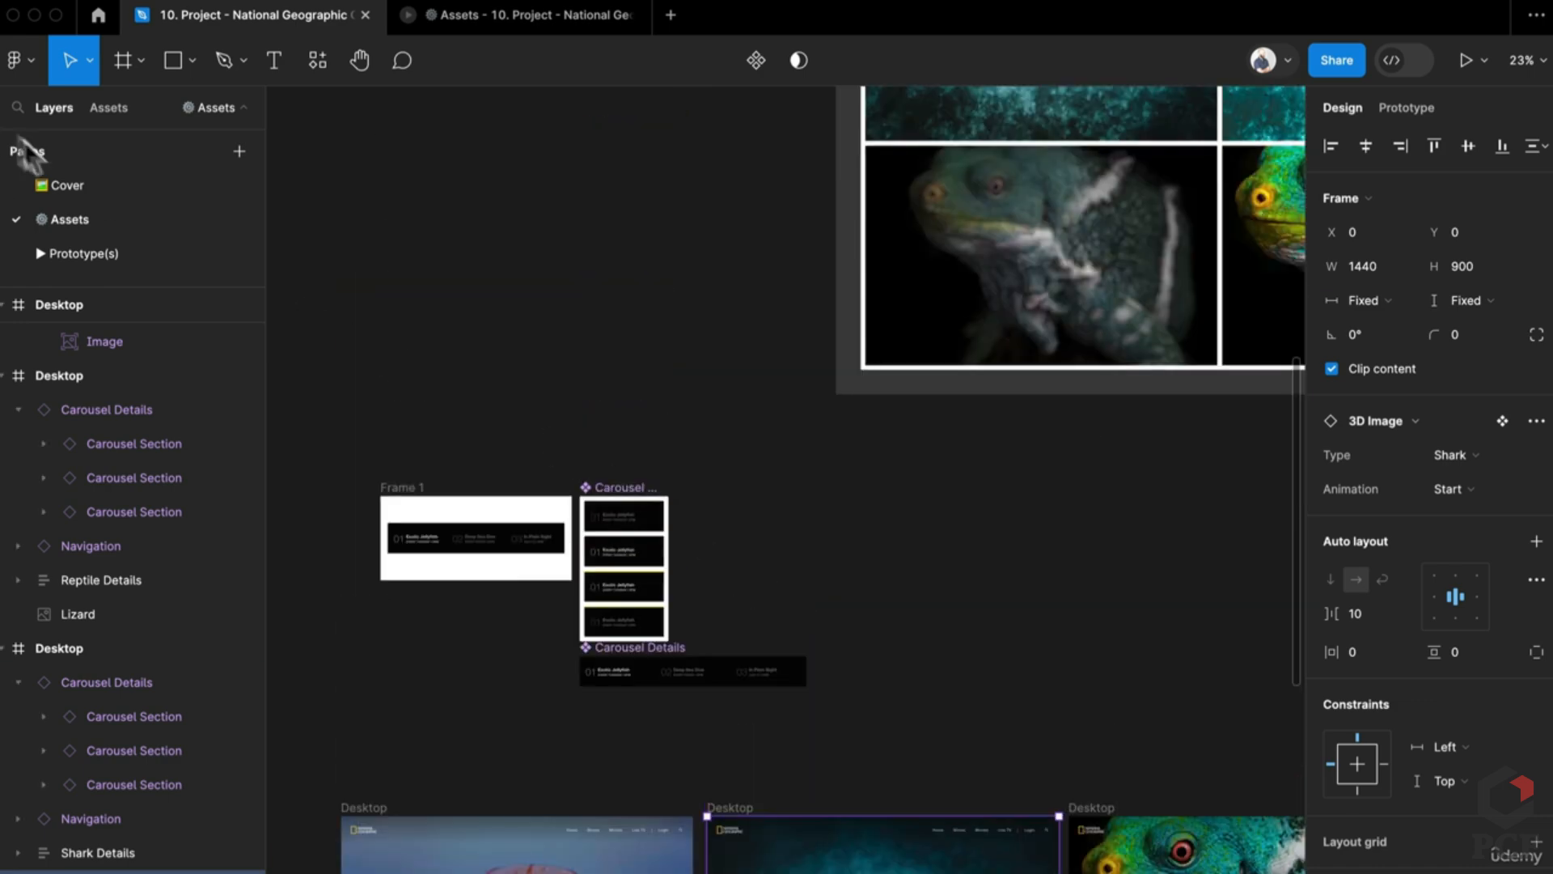
pyautogui.click(28, 151)
pyautogui.click(178, 267)
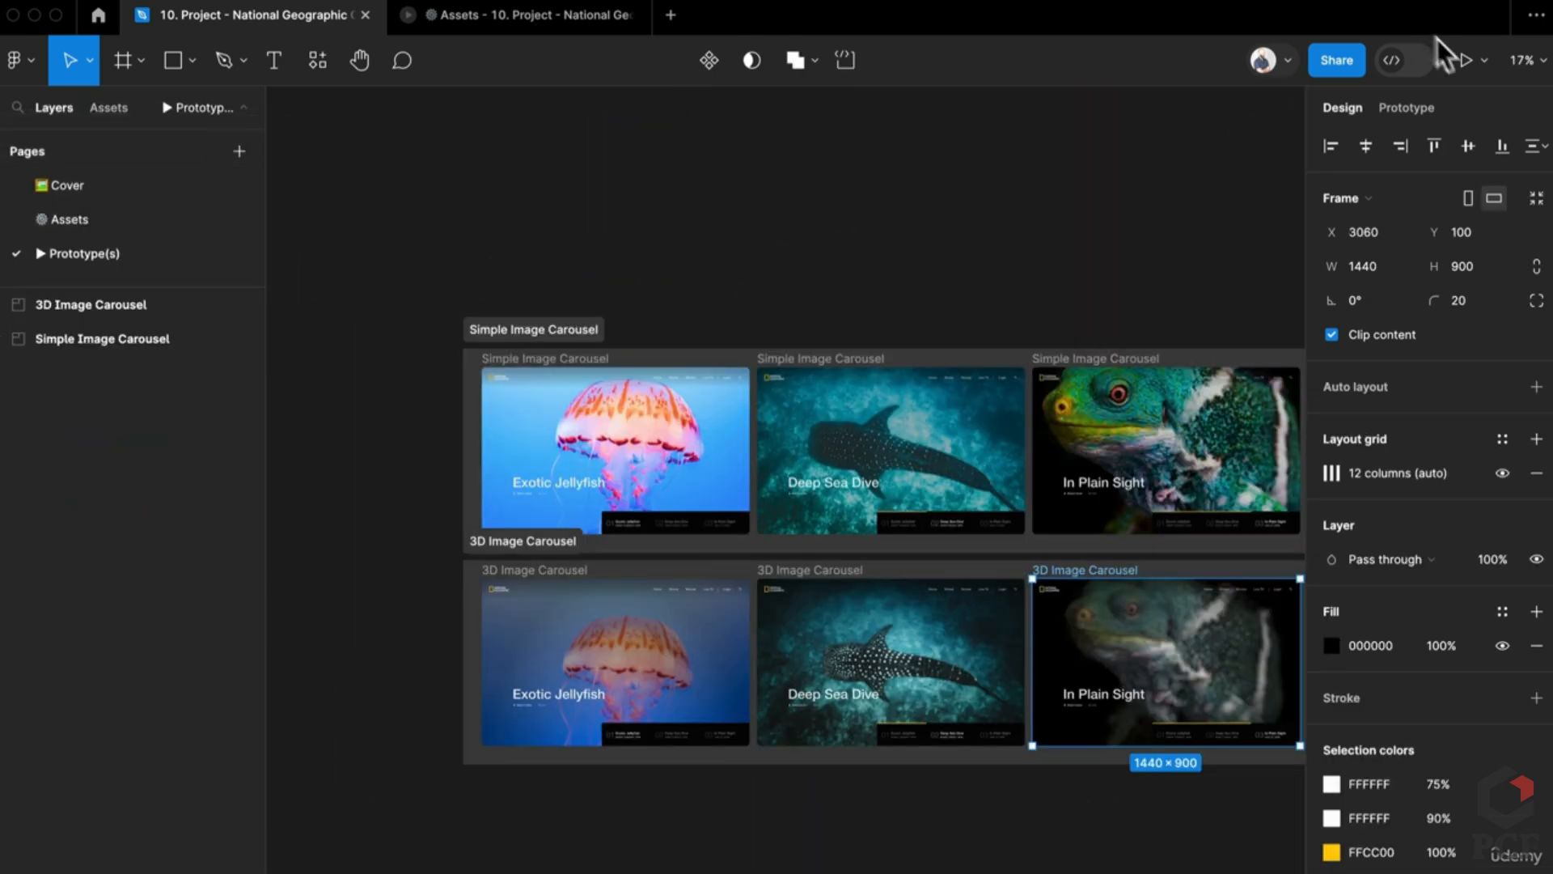
pyautogui.click(1465, 60)
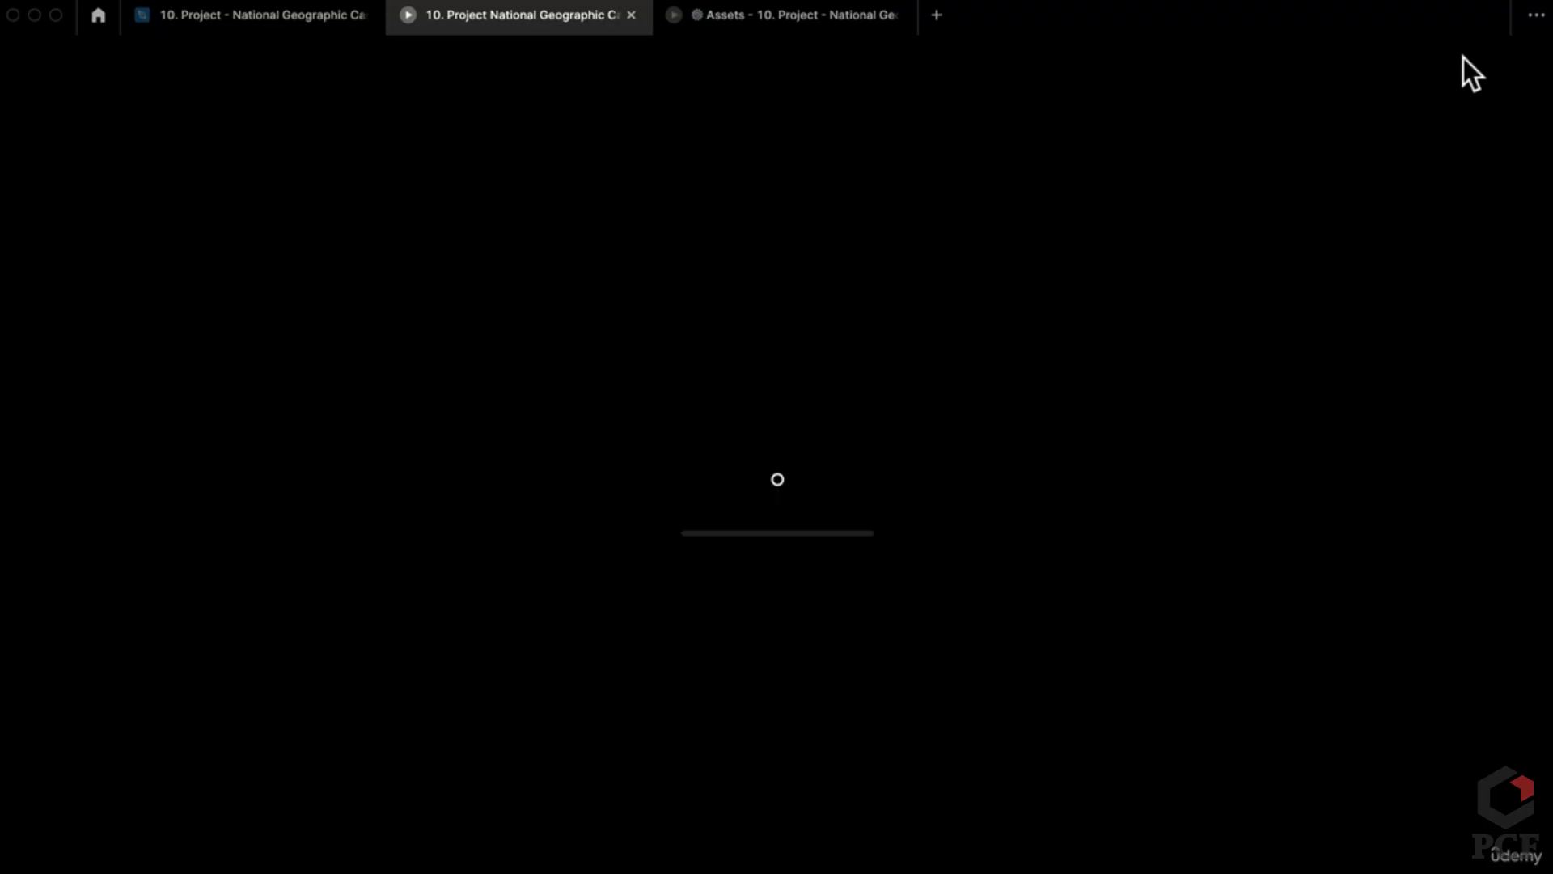
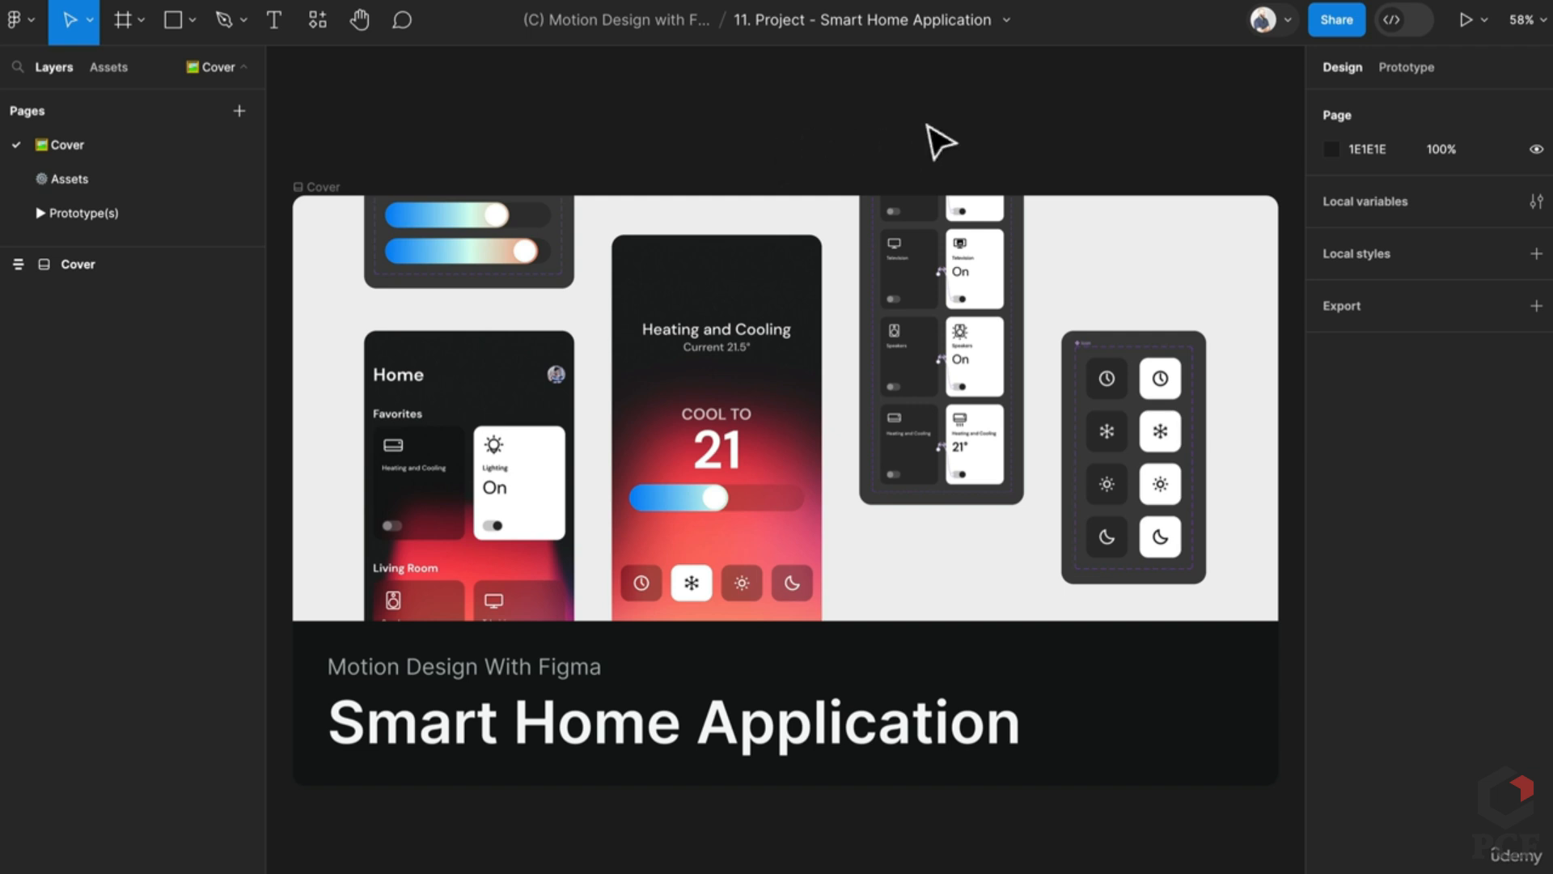
# Step: Check the file options menu, then switch to the Assets page
pyautogui.click(1018, 25)
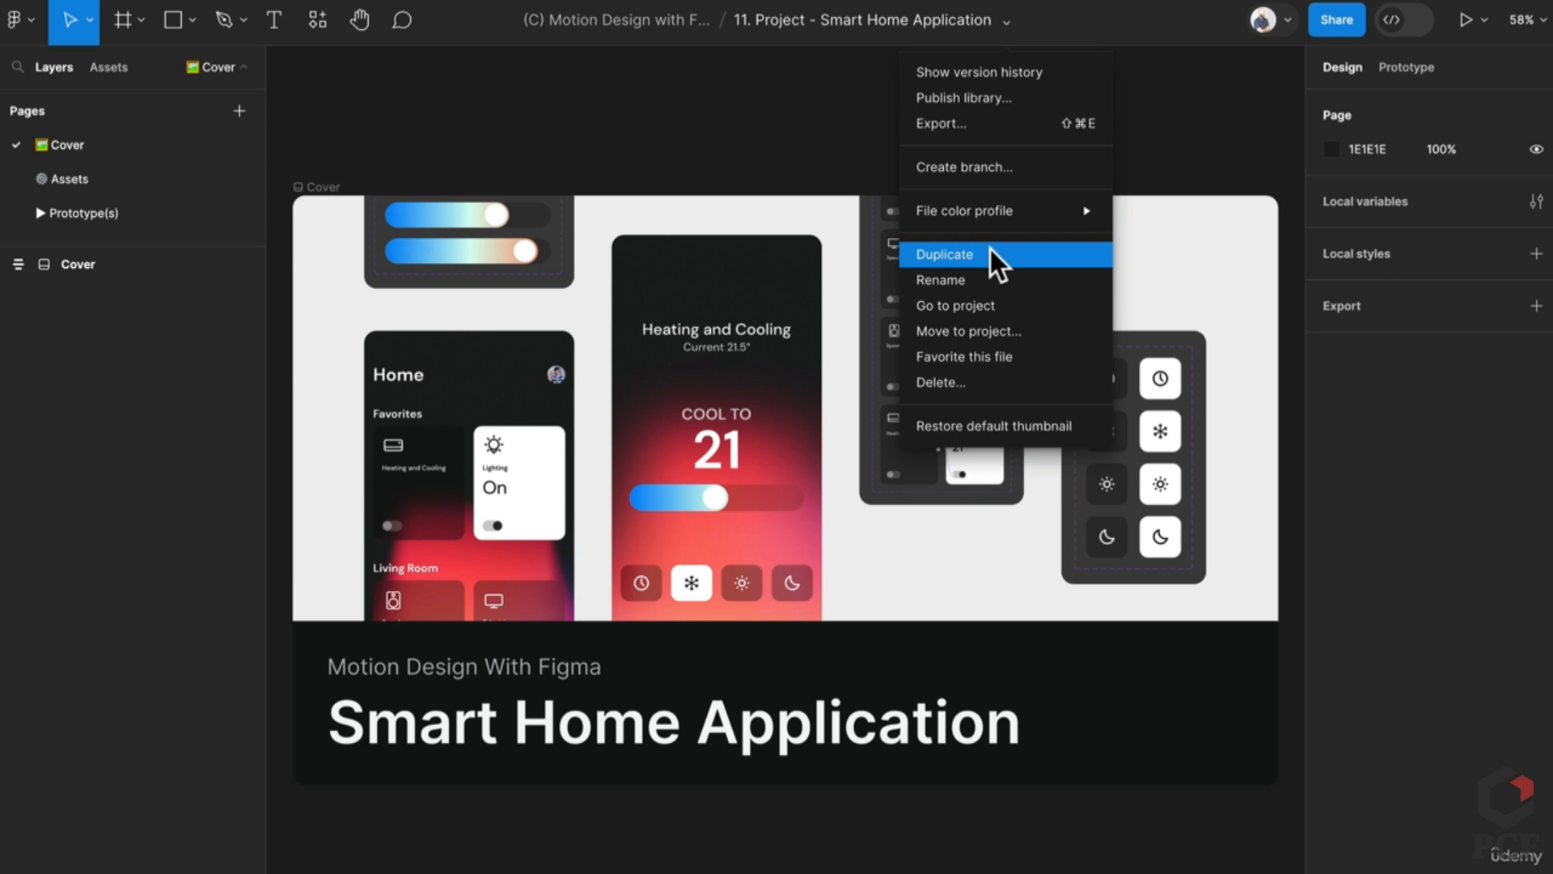
pyautogui.click(95, 173)
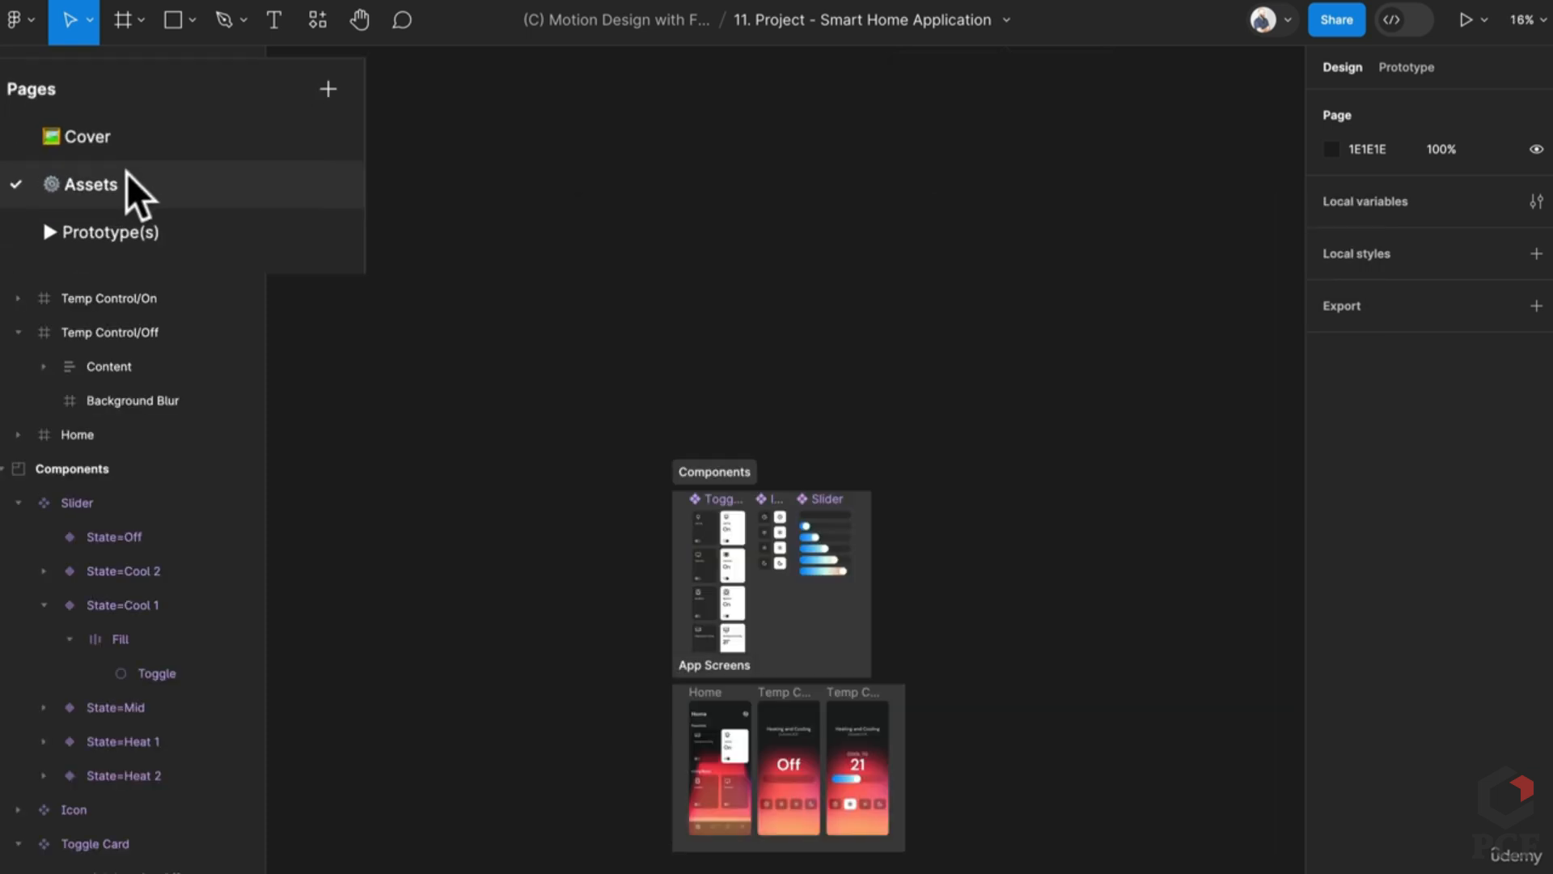
# Step: Look over the Slider component set in the Components frame, then move to the Prototype(s) page
pyautogui.scroll(10, 707, 597)
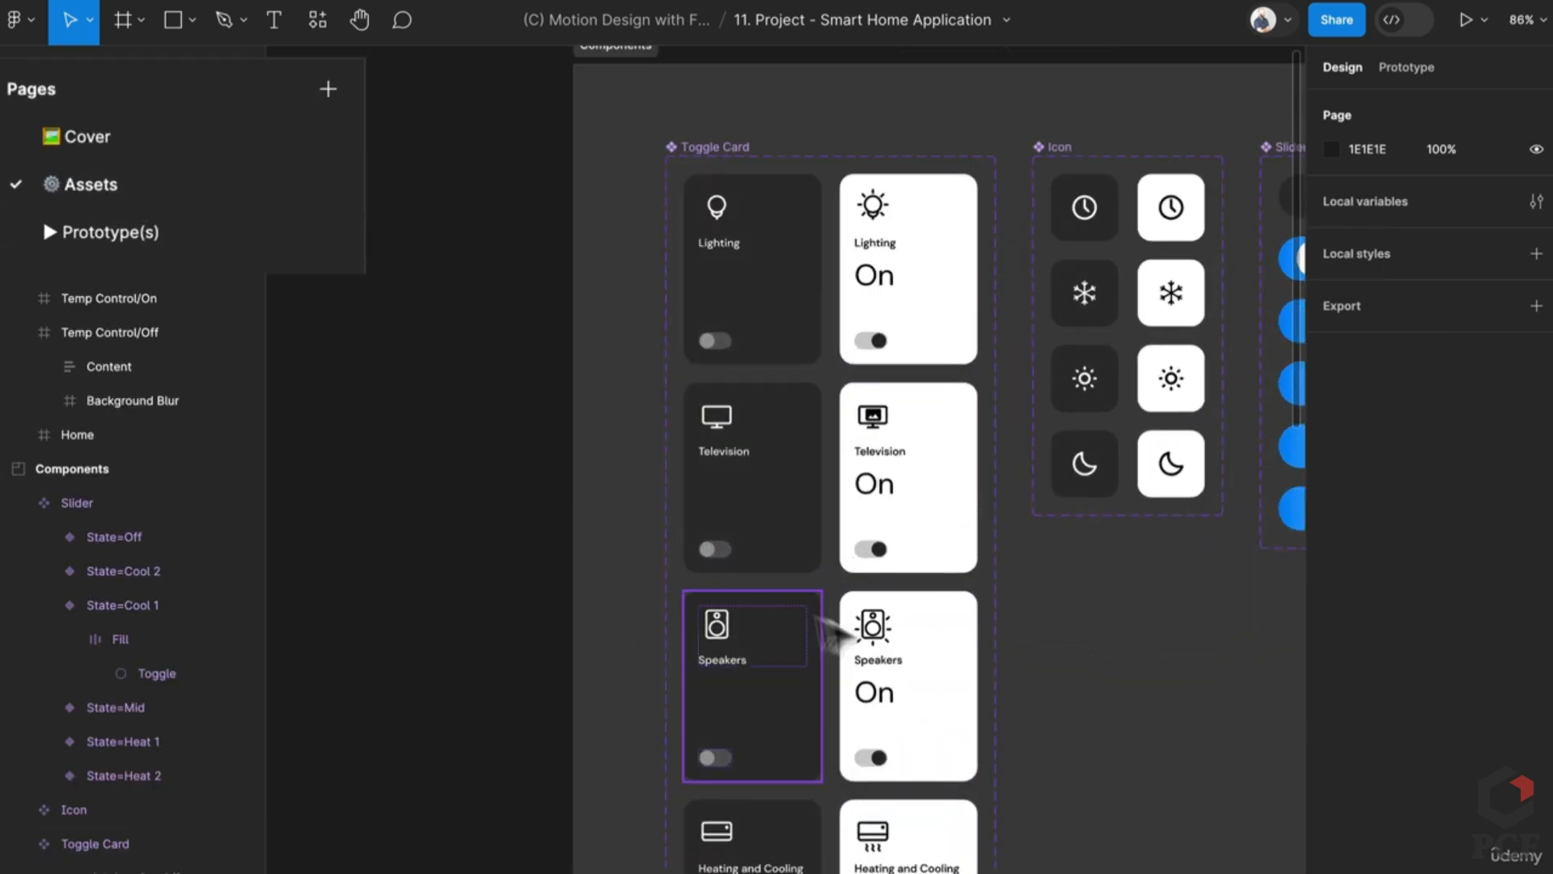
pyautogui.scroll(-2, 1026, 704)
pyautogui.hscroll(3, 930, 648)
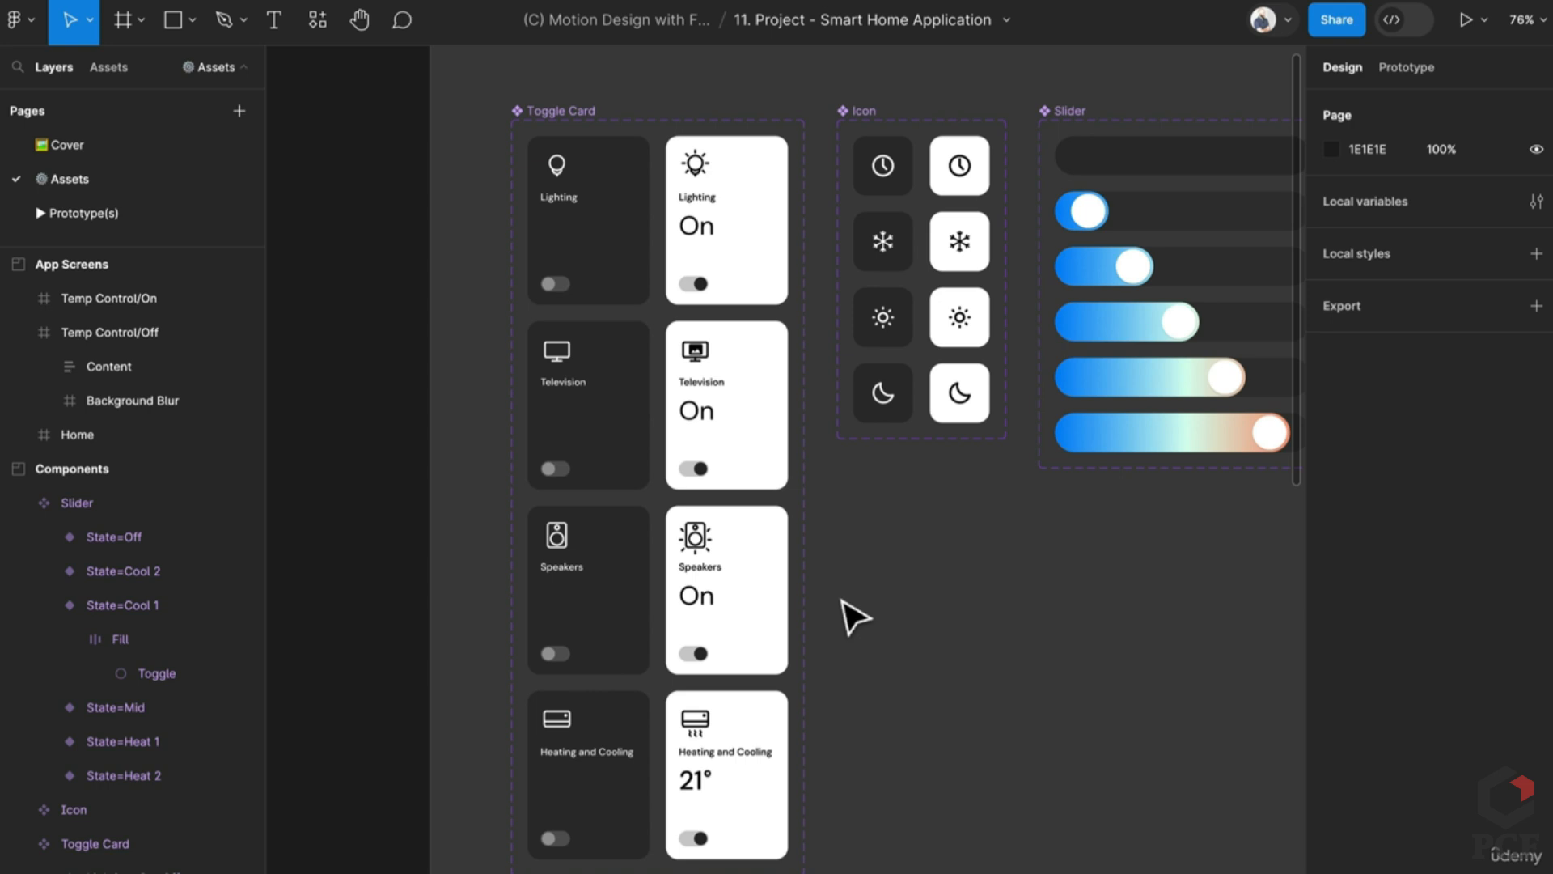
pyautogui.hscroll(3, 1025, 537)
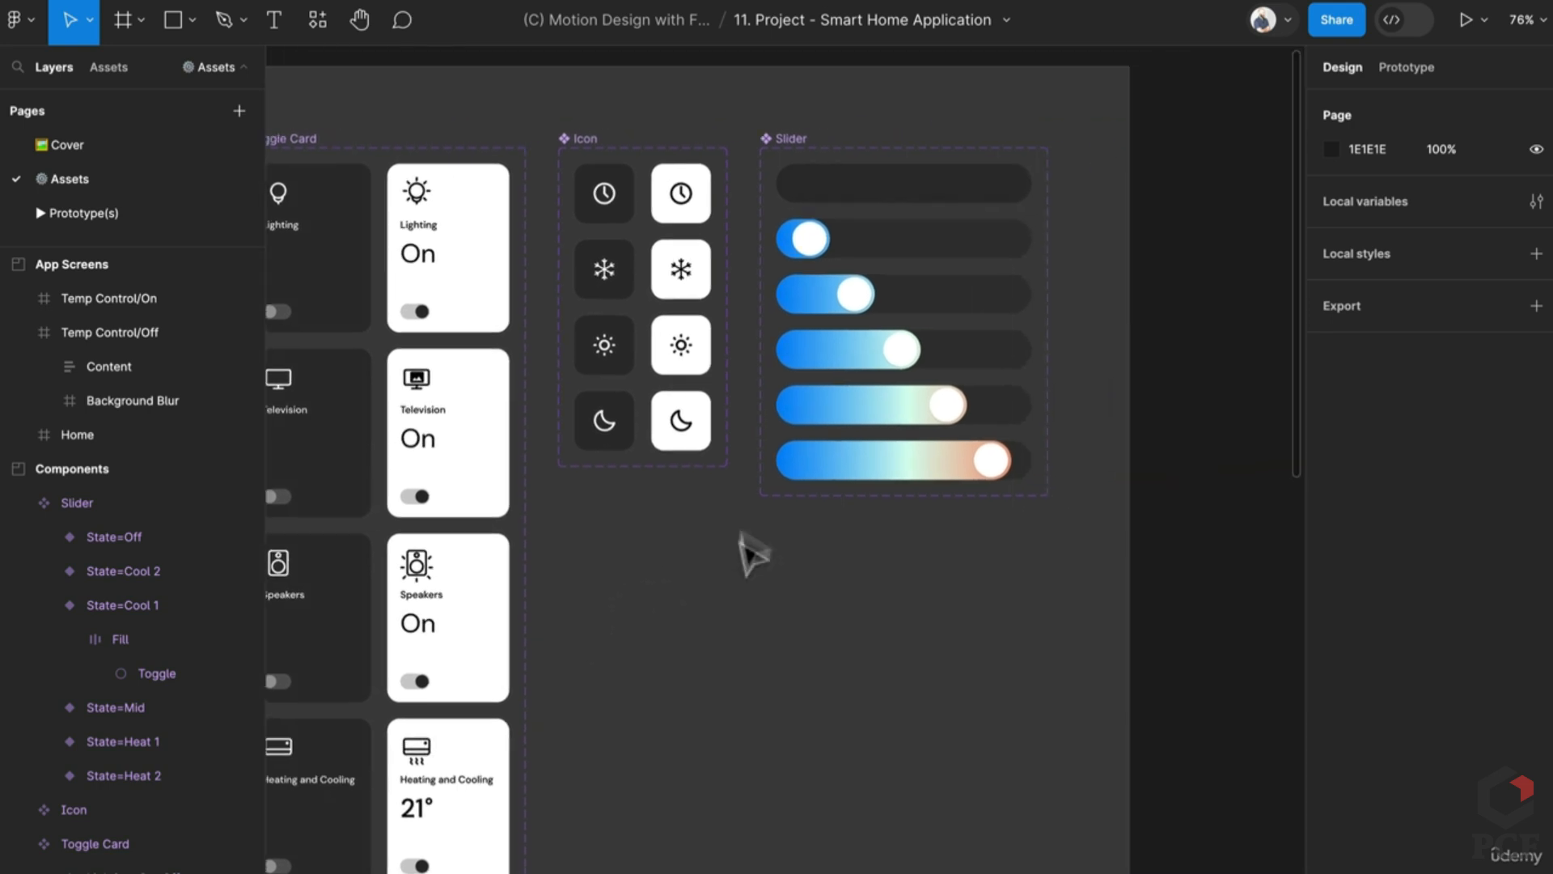
pyautogui.click(1044, 441)
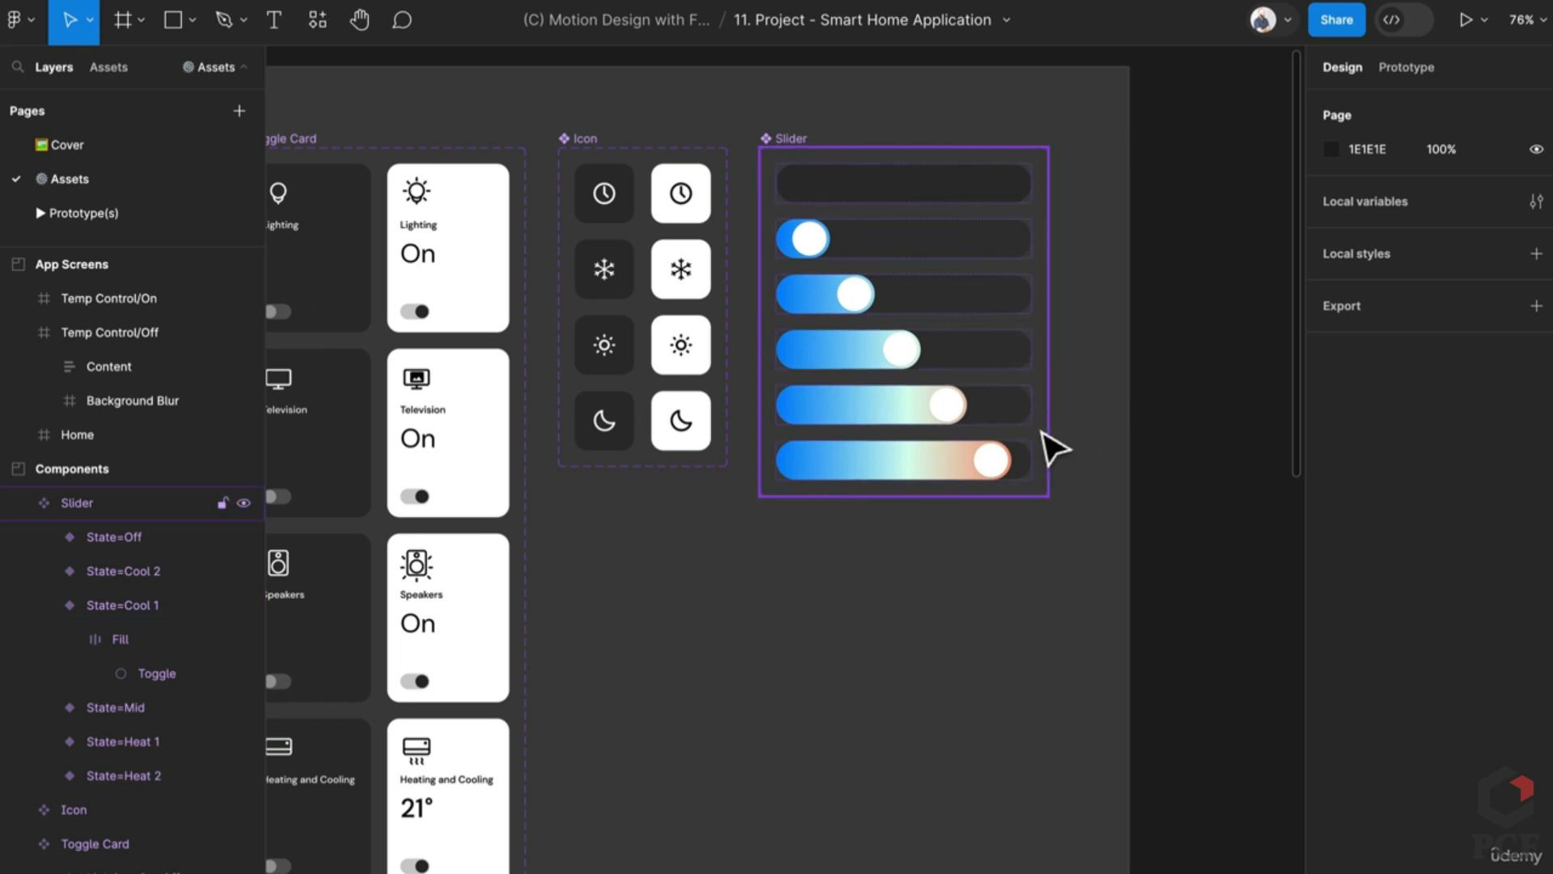
pyautogui.click(1052, 448)
pyautogui.hscroll(-3, 649, 610)
pyautogui.scroll(-2, 649, 610)
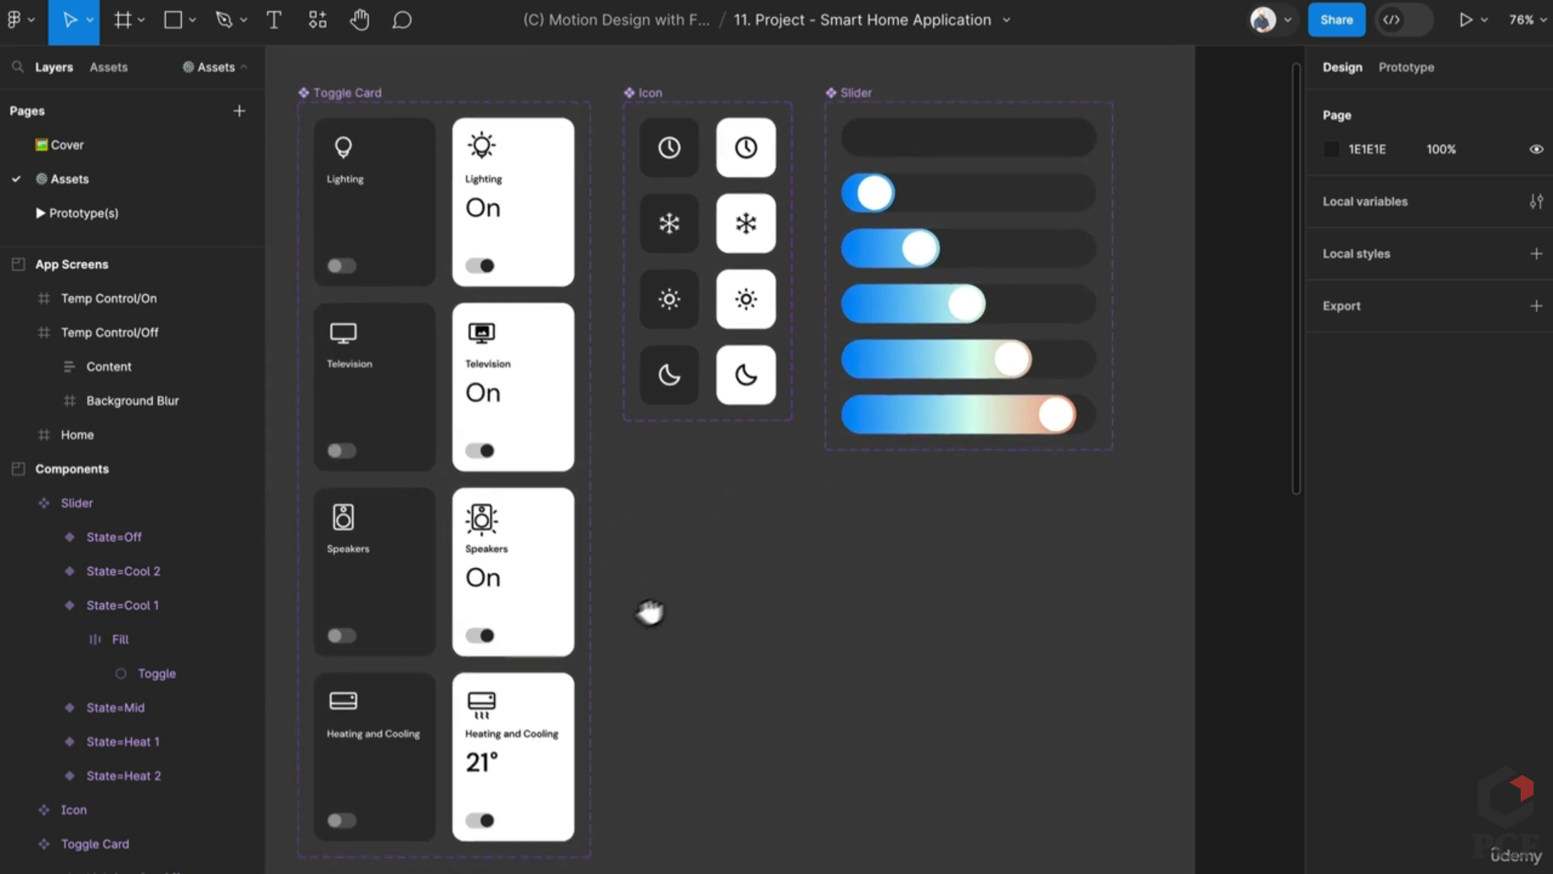
pyautogui.click(148, 217)
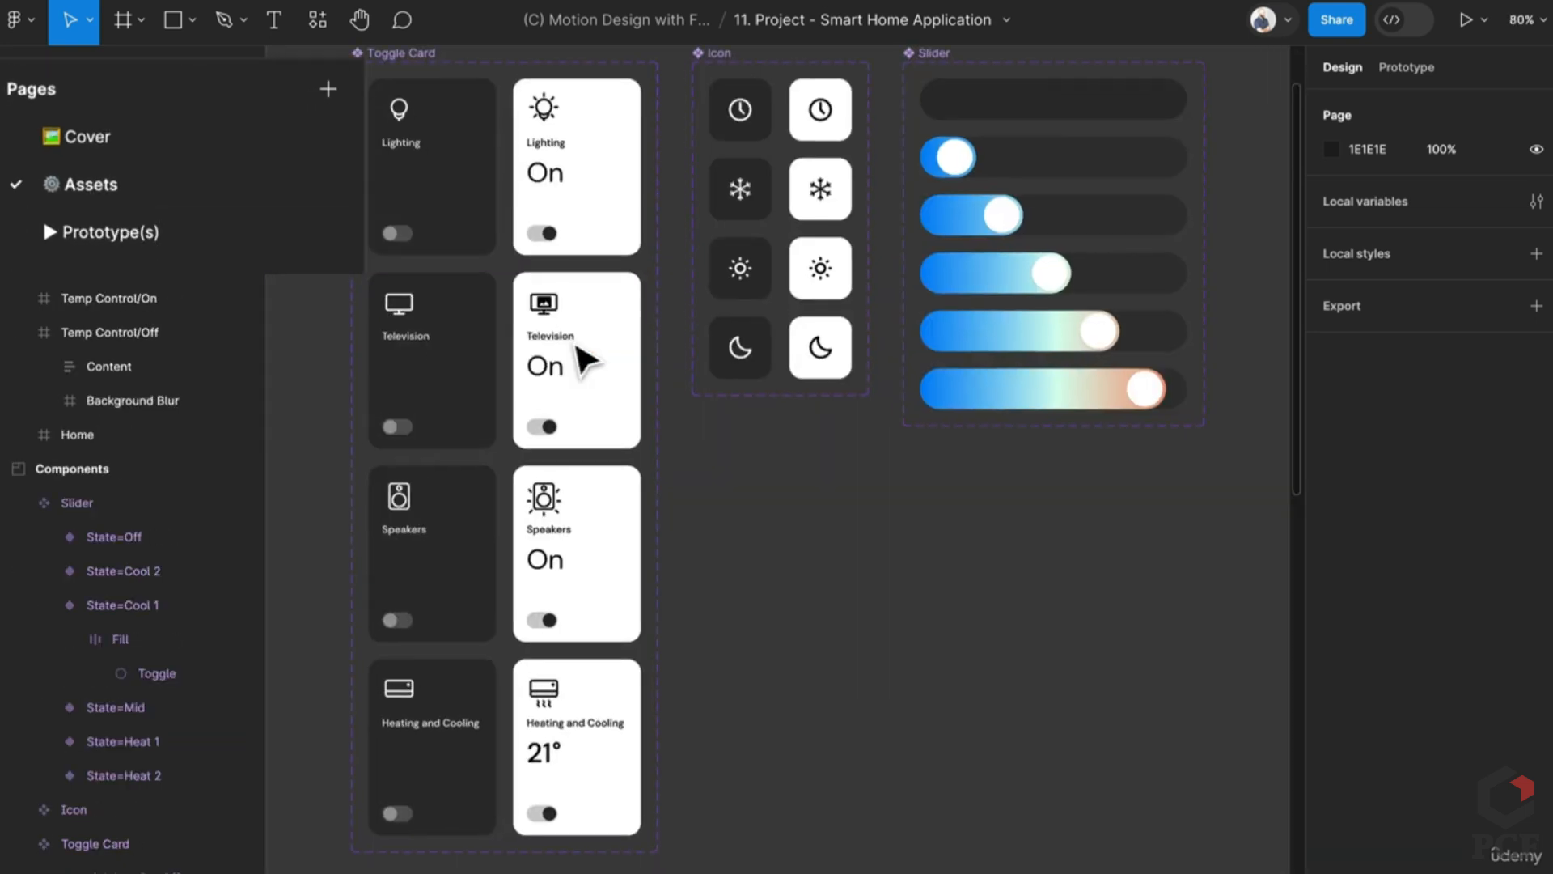
# Step: Scroll past Simple Temp Control to the Color Temp Control screens (Off, Cool 21–19, Heat 21–23)
pyautogui.click(114, 230)
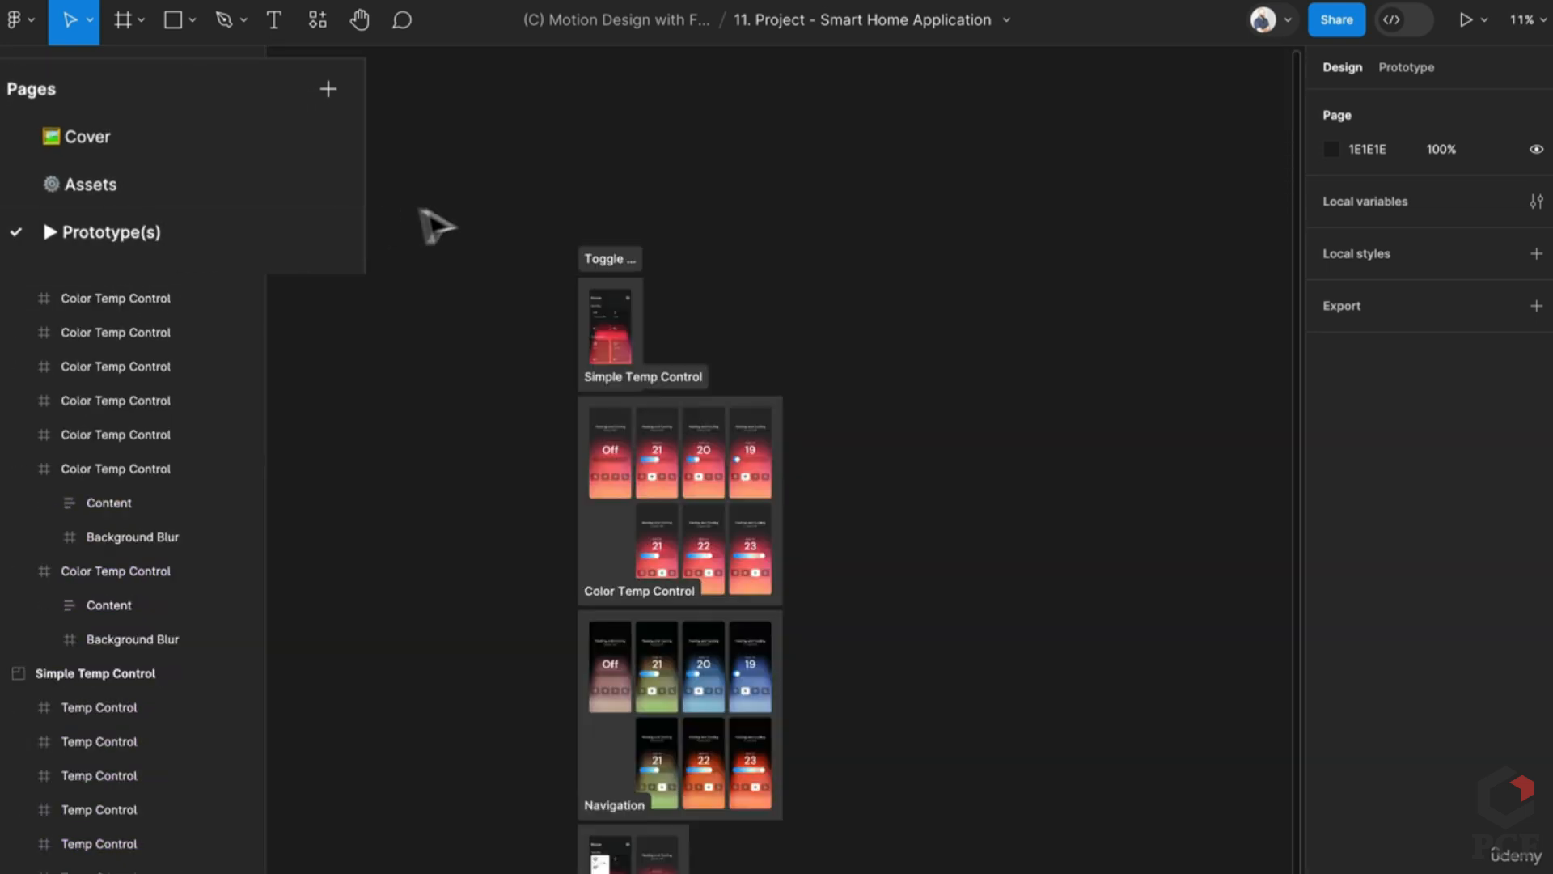
pyautogui.scroll(5, 596, 302)
pyautogui.scroll(-5, 745, 740)
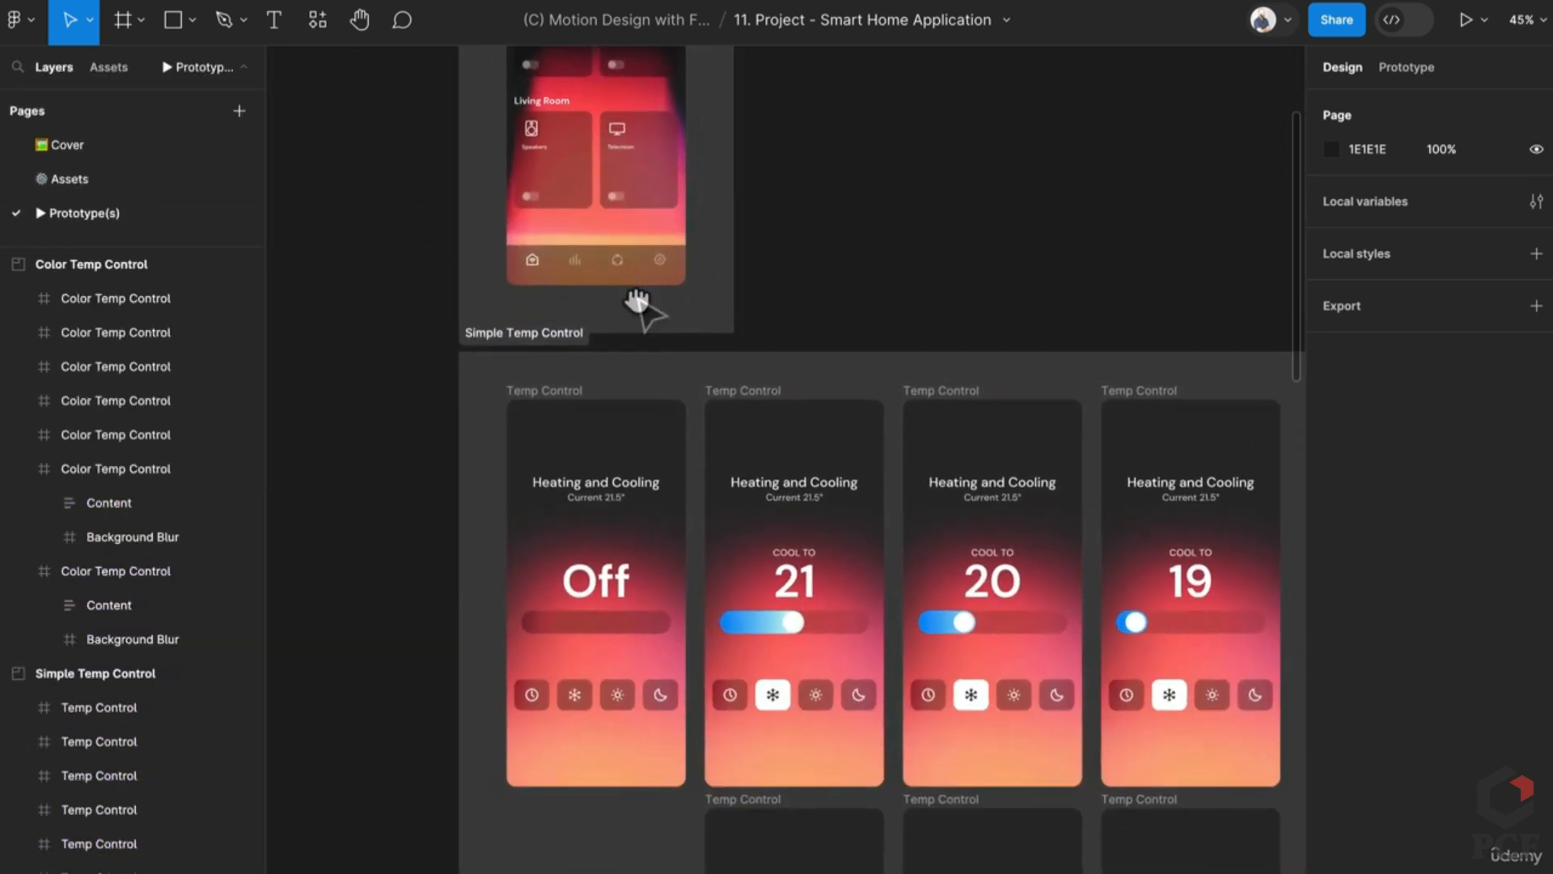
pyautogui.scroll(-3, 704, 555)
pyautogui.hscroll(3, 703, 555)
pyautogui.scroll(-1, 583, 374)
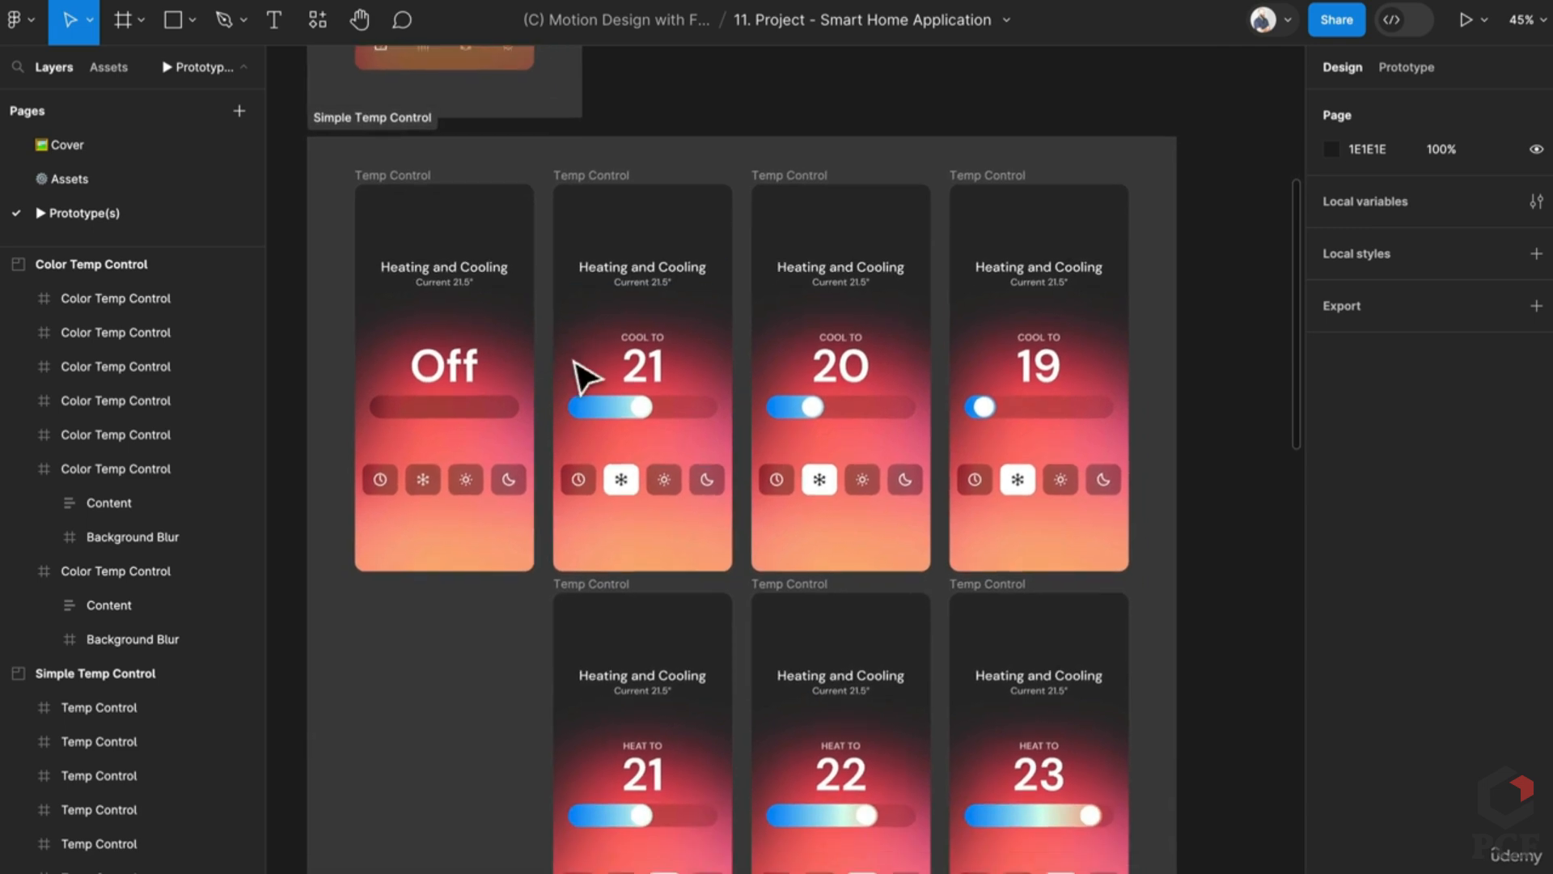
pyautogui.scroll(-10, 582, 658)
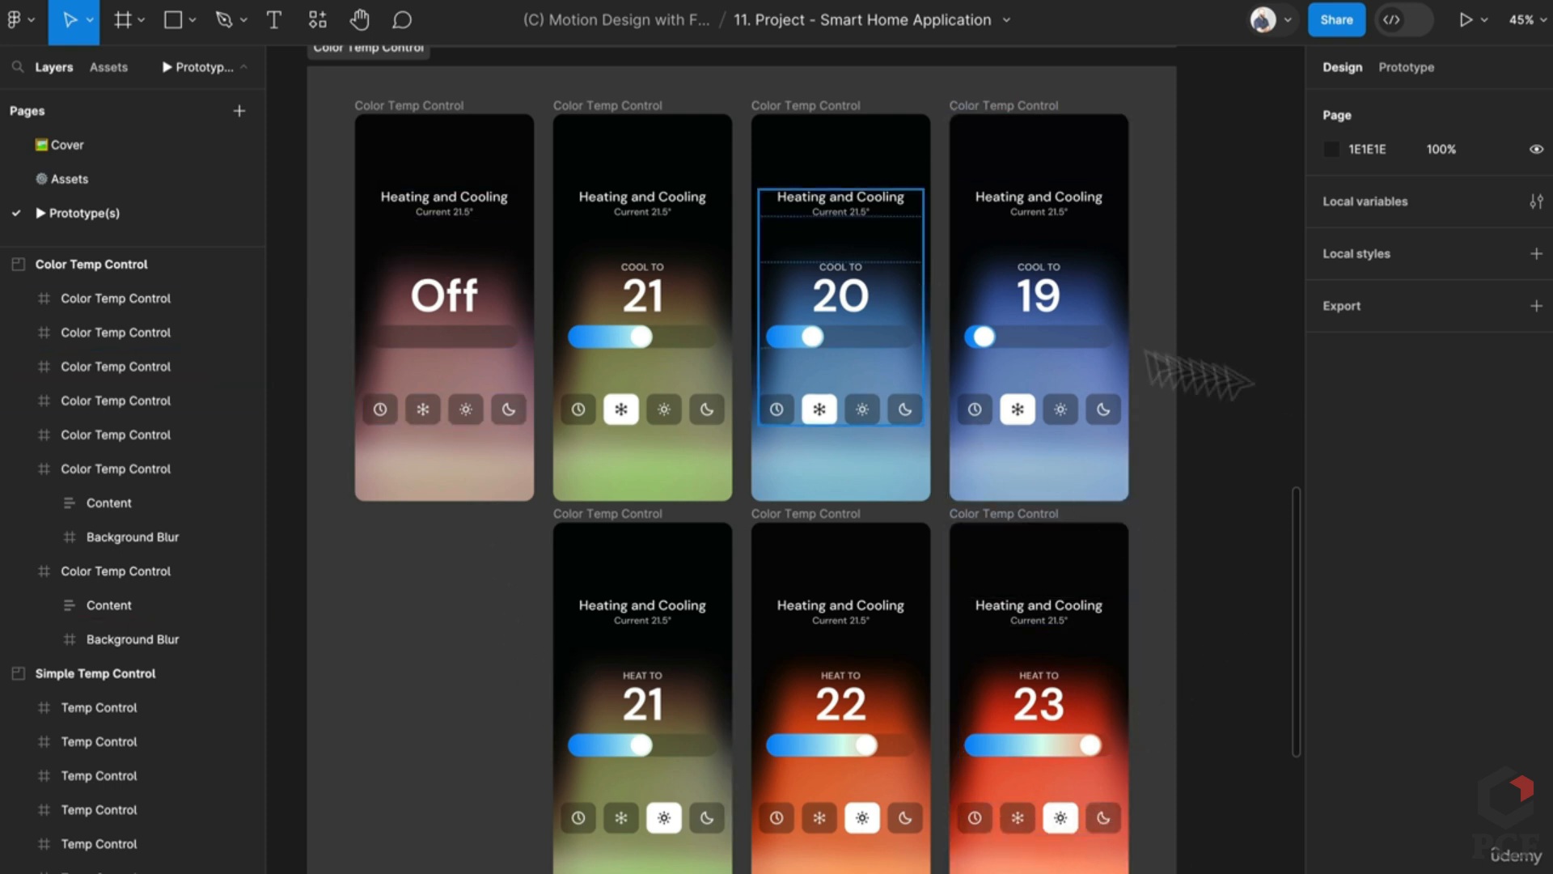
pyautogui.hotkey('ctrl', '/')
pyautogui.write('mat')
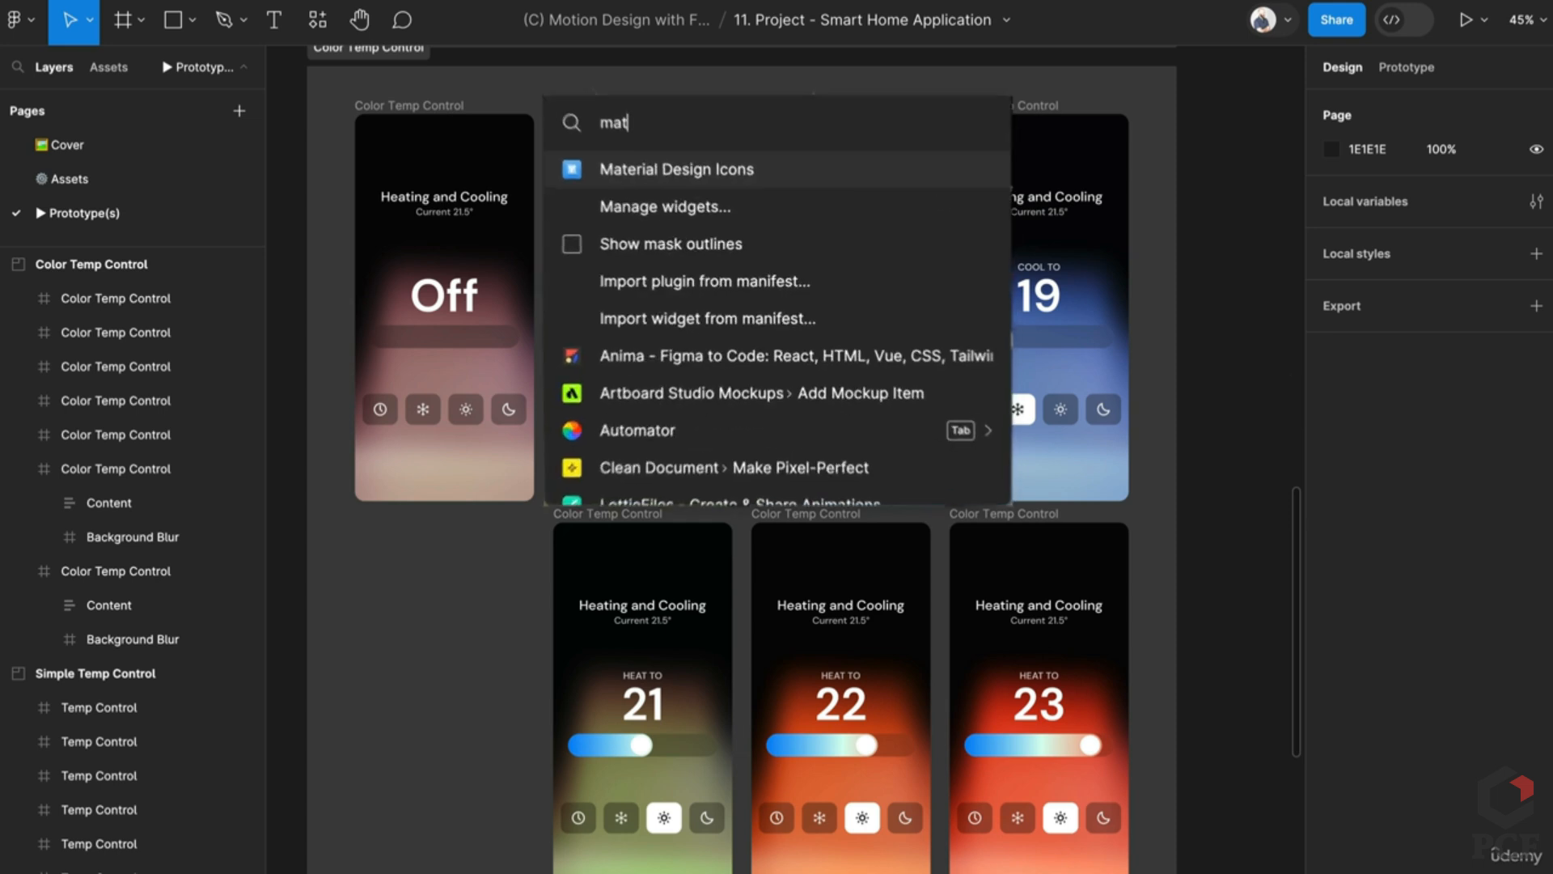
pyautogui.press('Return')
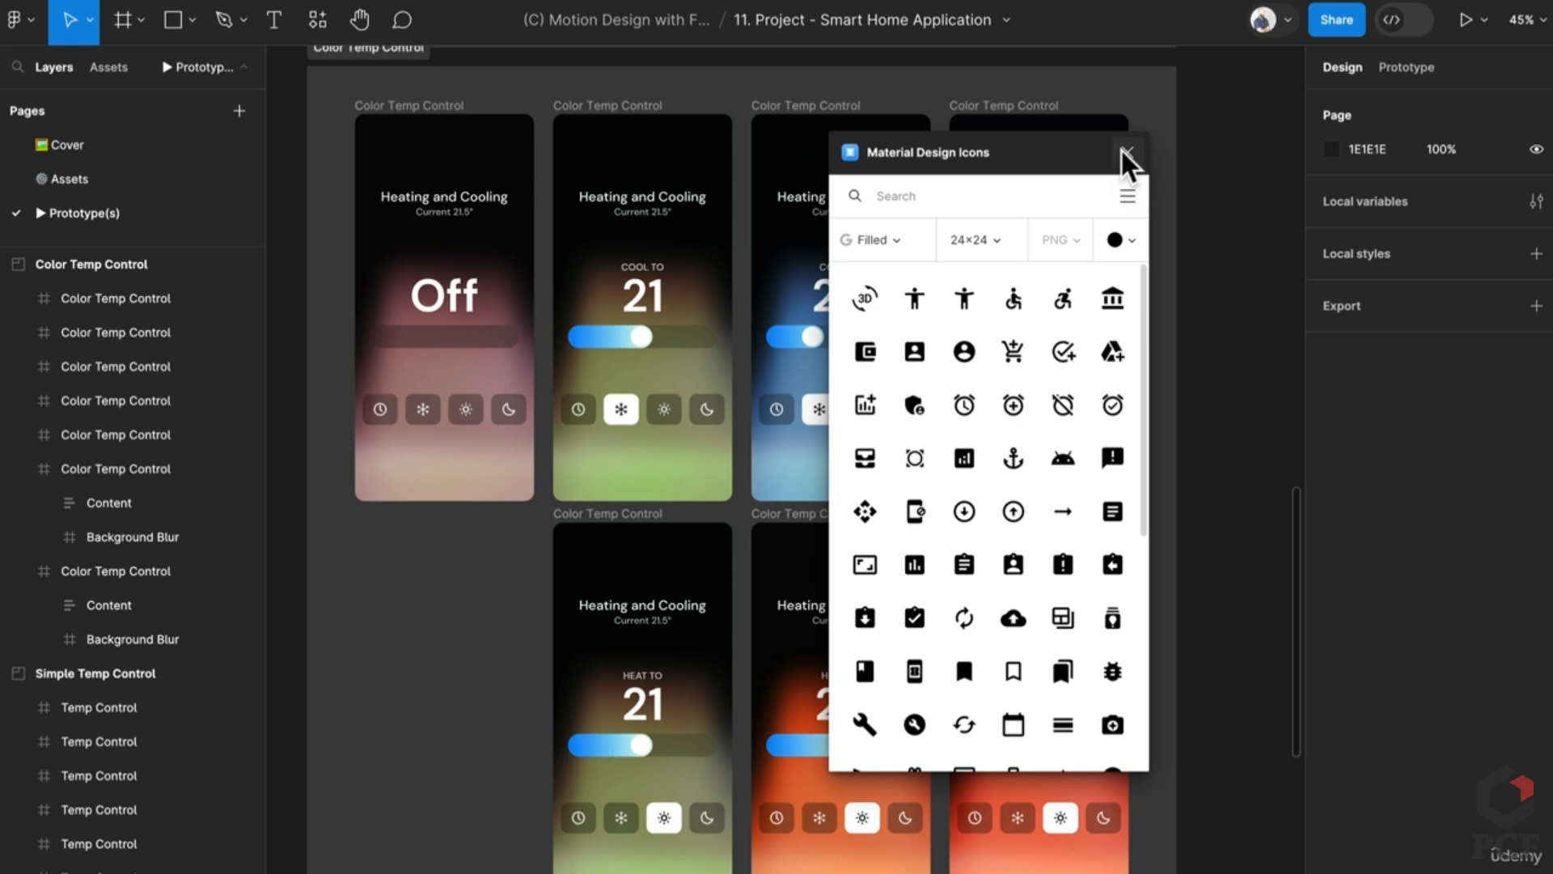
pyautogui.click(1127, 152)
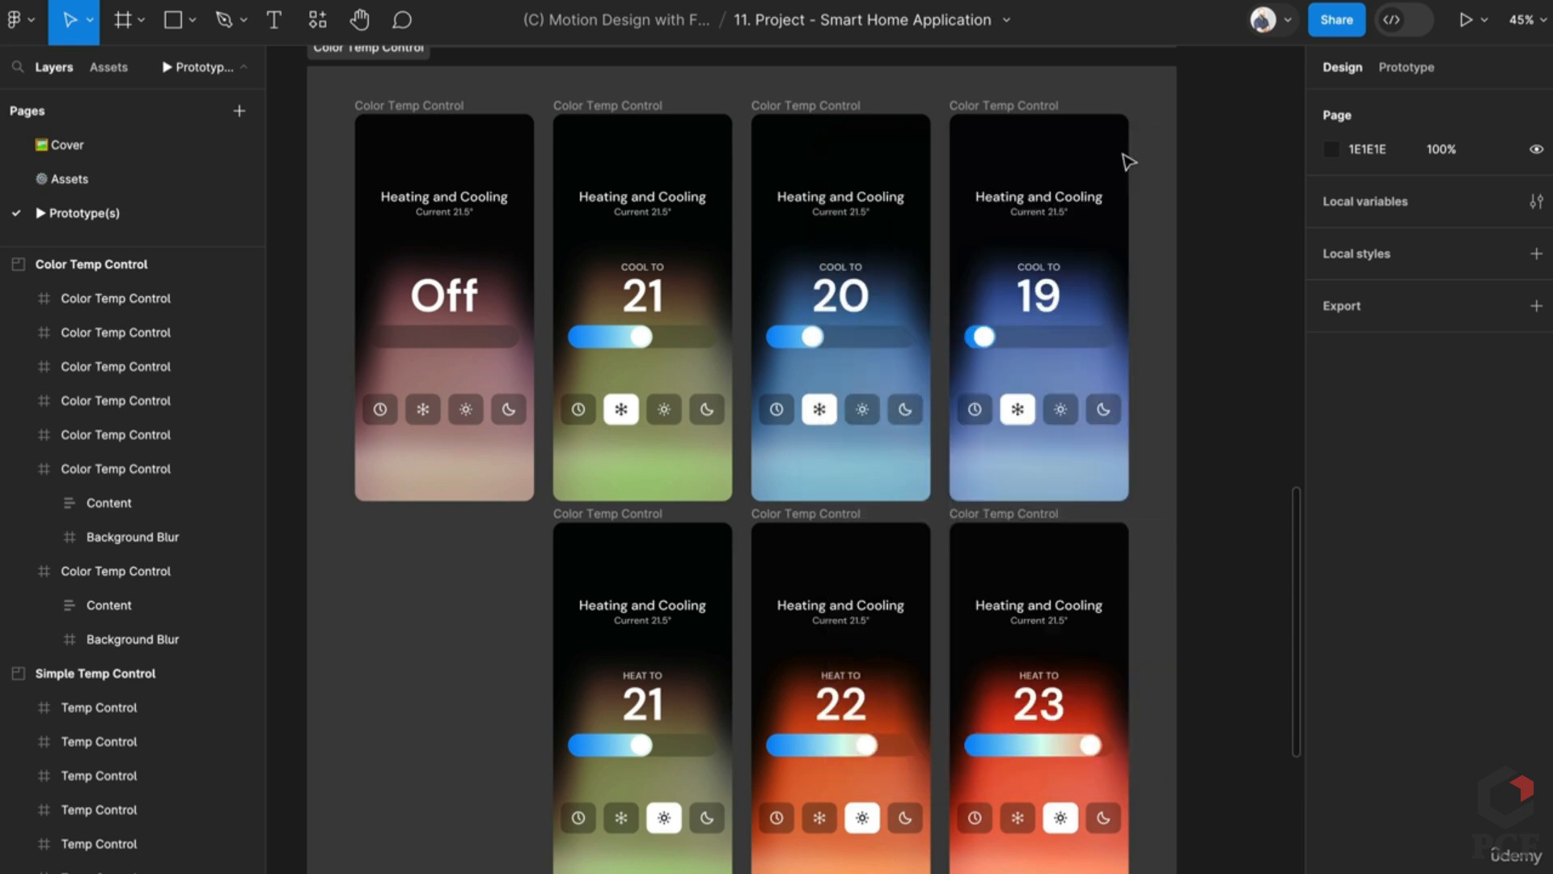
pyautogui.hotkey('ctrl', '/')
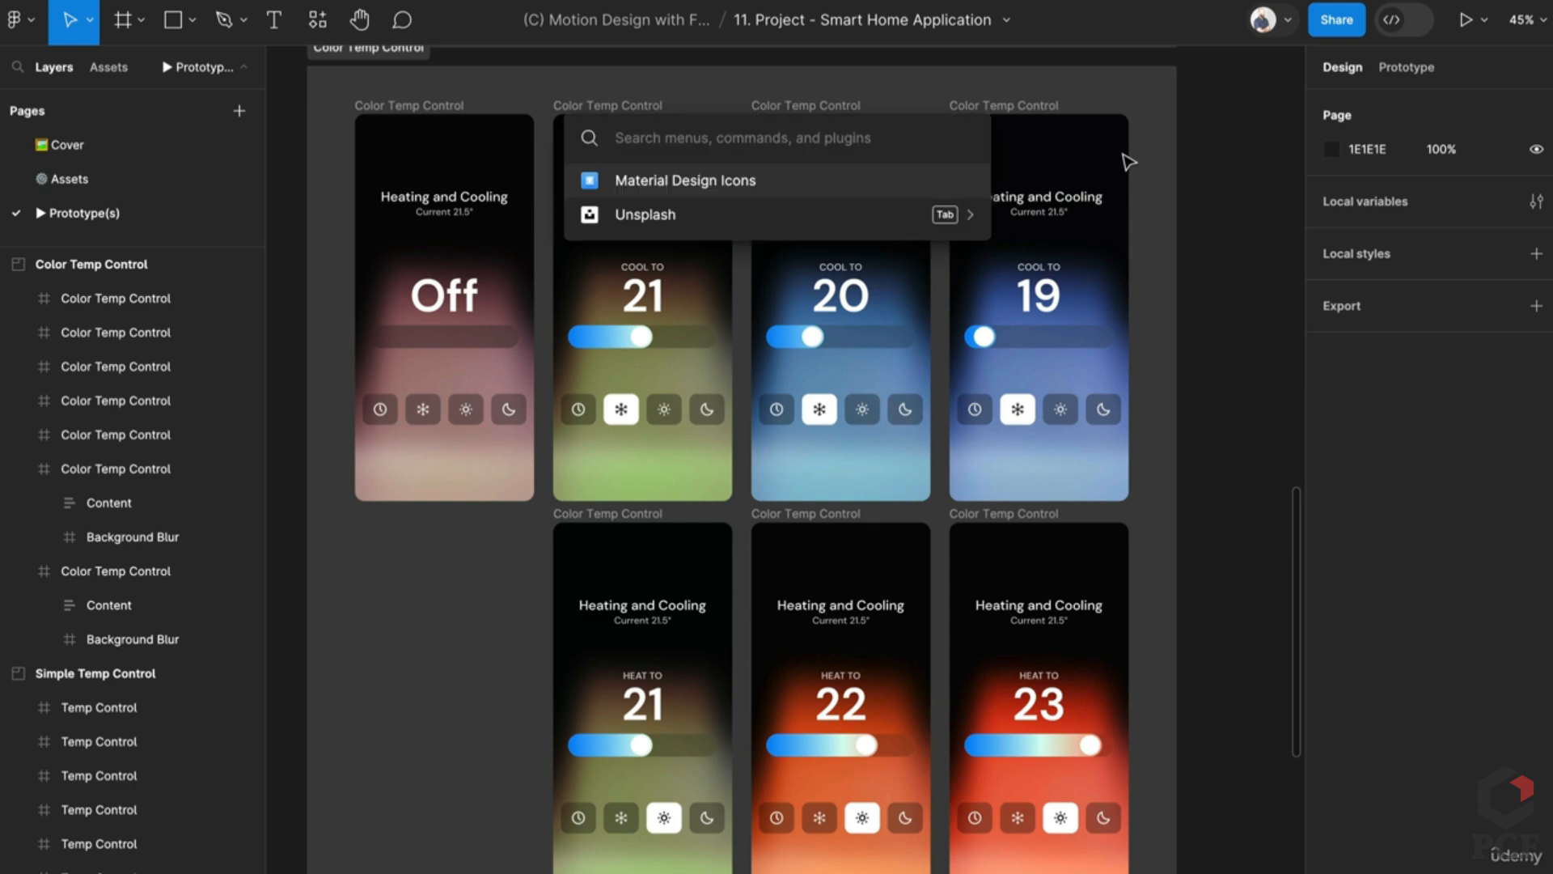
pyautogui.press('Down')
pyautogui.press('Return')
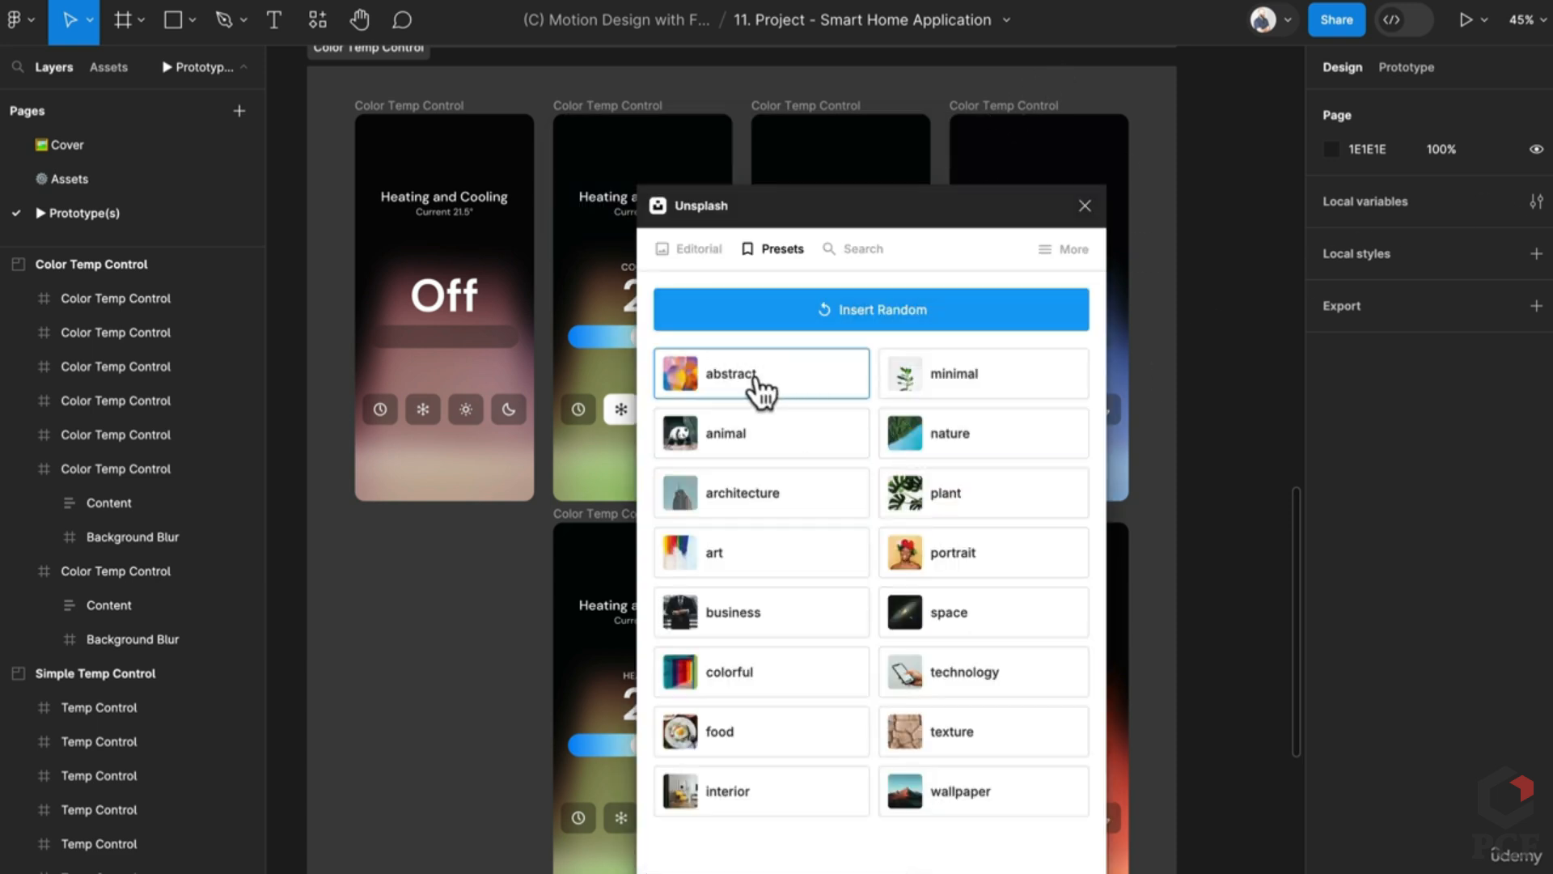
pyautogui.click(1085, 208)
pyautogui.scroll(-5, 821, 540)
pyautogui.scroll(10, 822, 540)
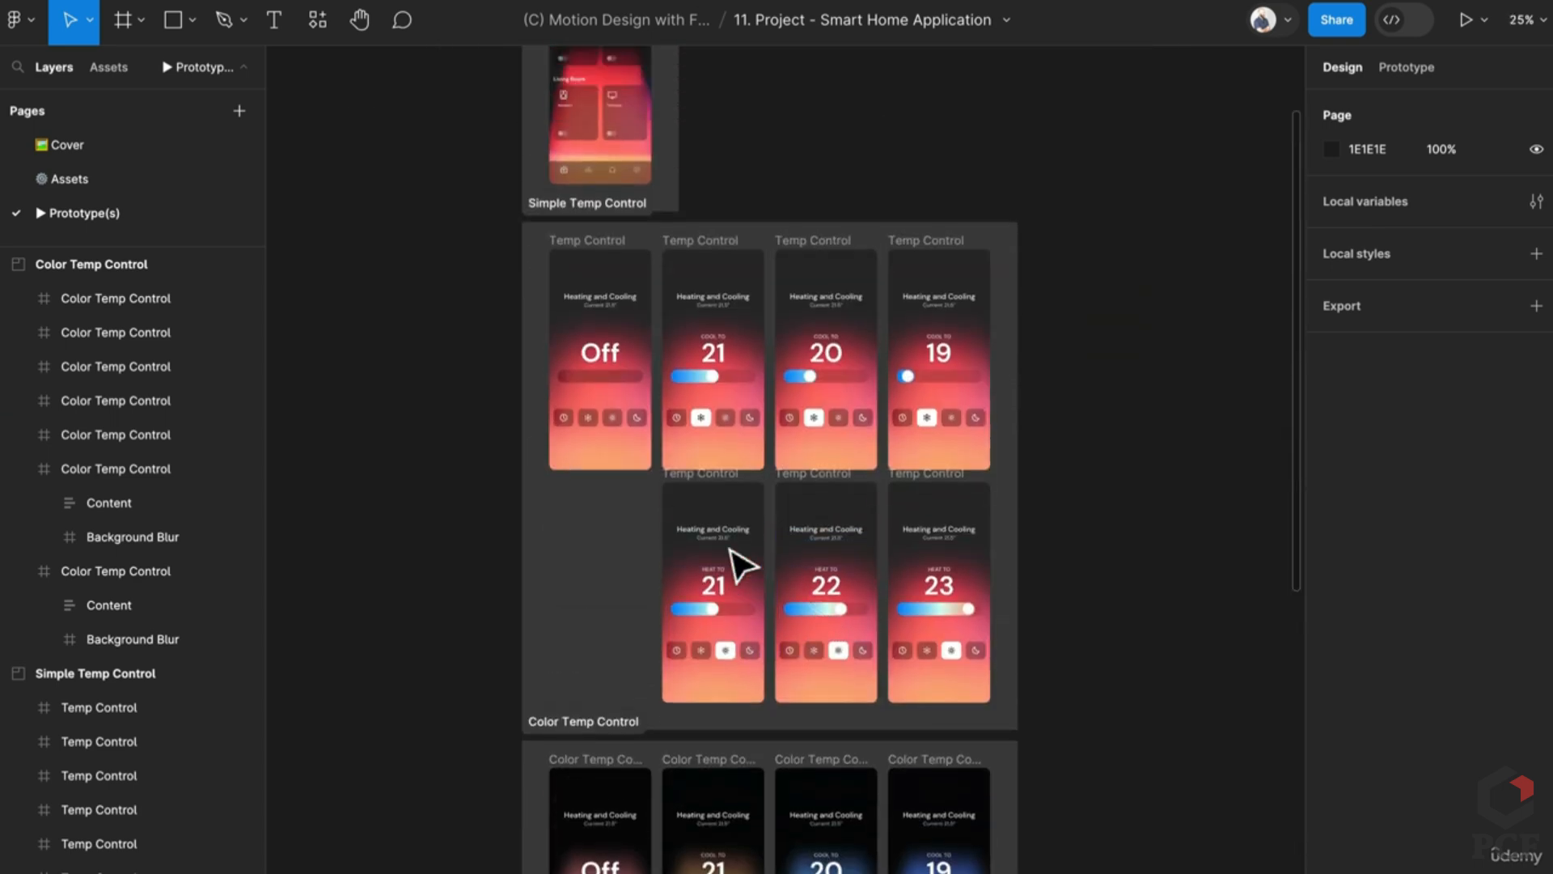
# Step: Zoom into the Home screen and select its Home title text
pyautogui.scroll(5, 610, 597)
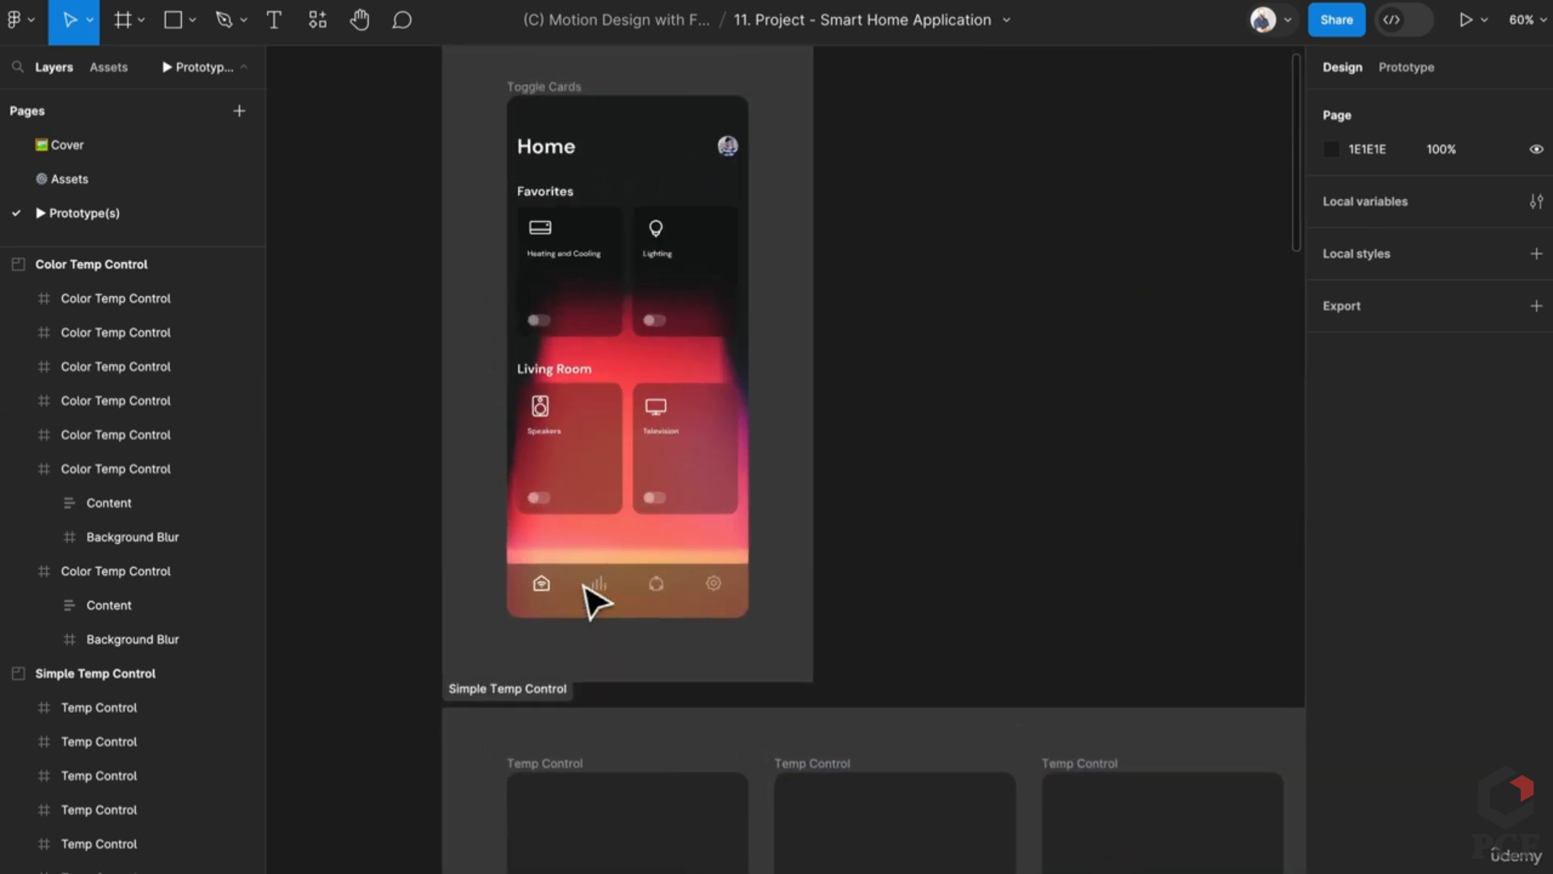
pyautogui.scroll(4, 627, 180)
pyautogui.click(822, 149)
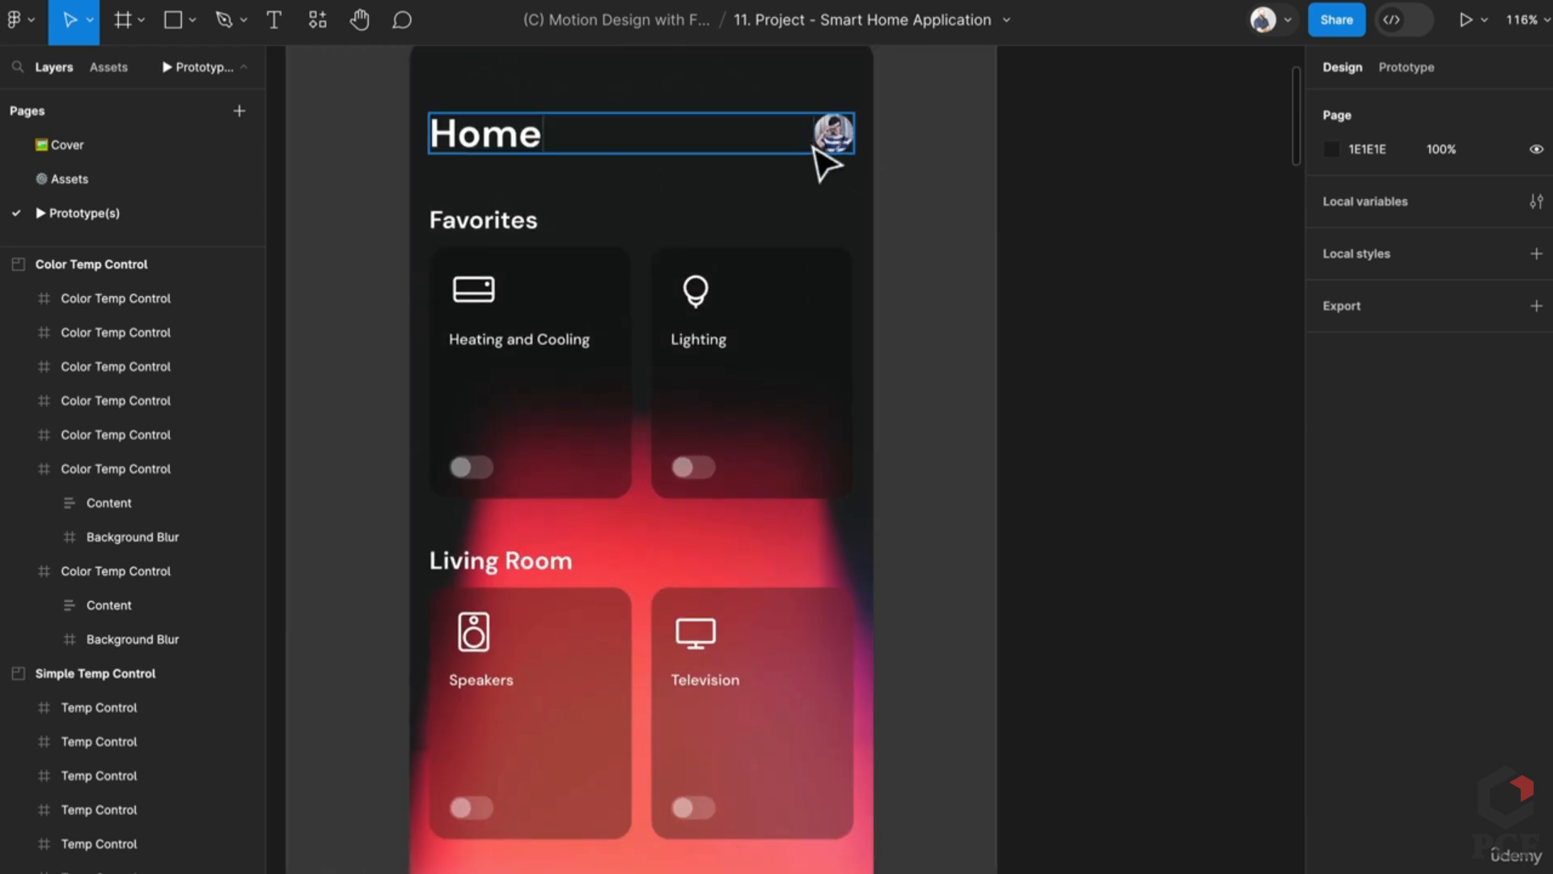
pyautogui.scroll(1, 866, 165)
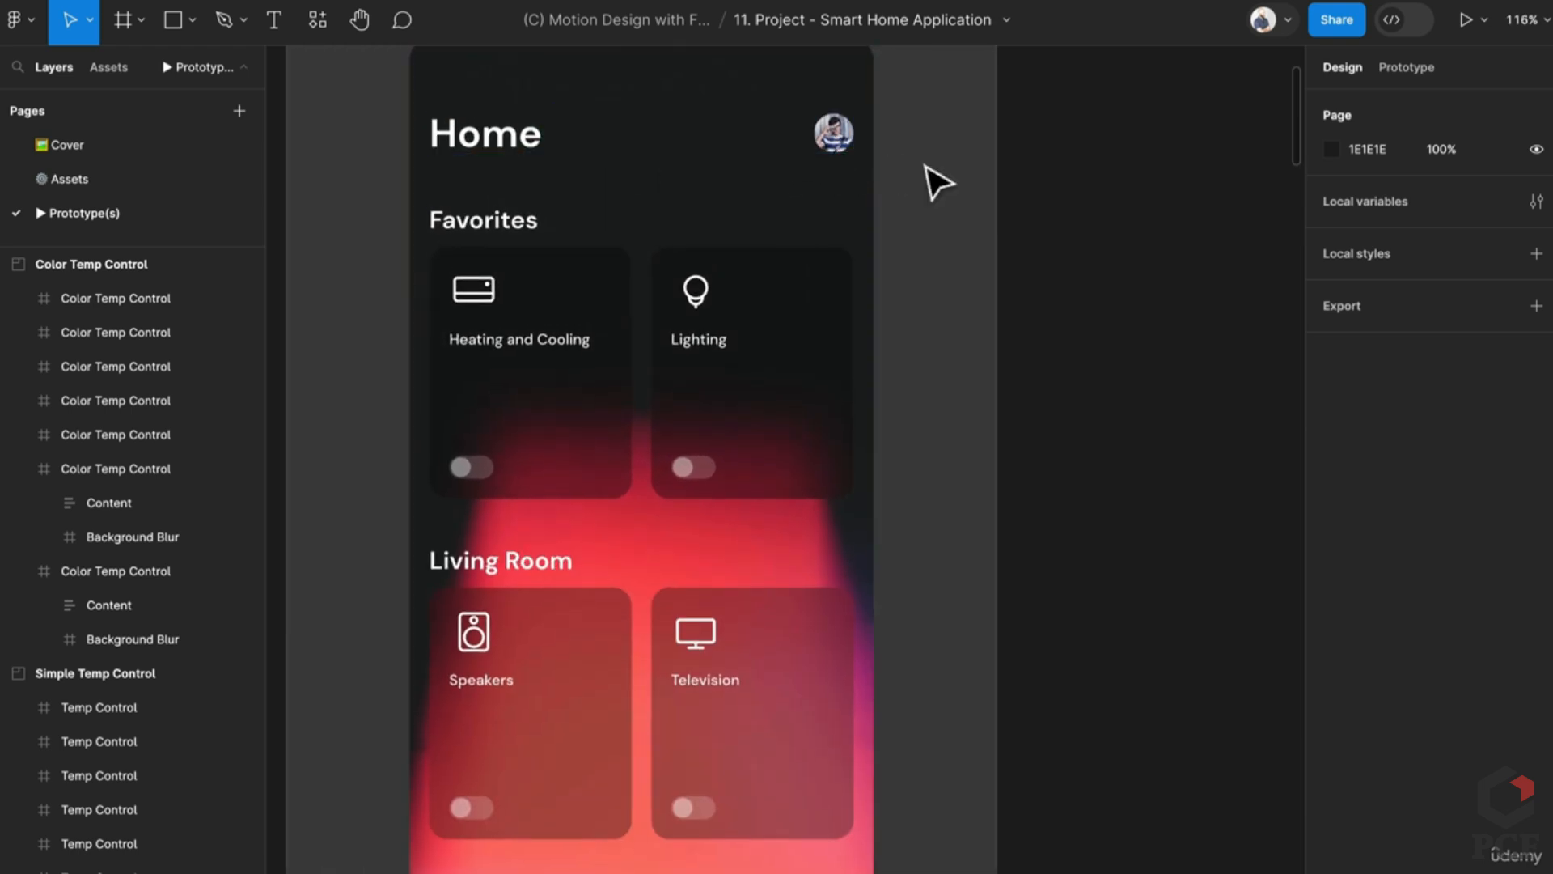
# Step: Run the Content Reel plugin, browse its image collections, then close it
pyautogui.press('super+slash')
pyautogui.write('content')
pyautogui.press('Return')
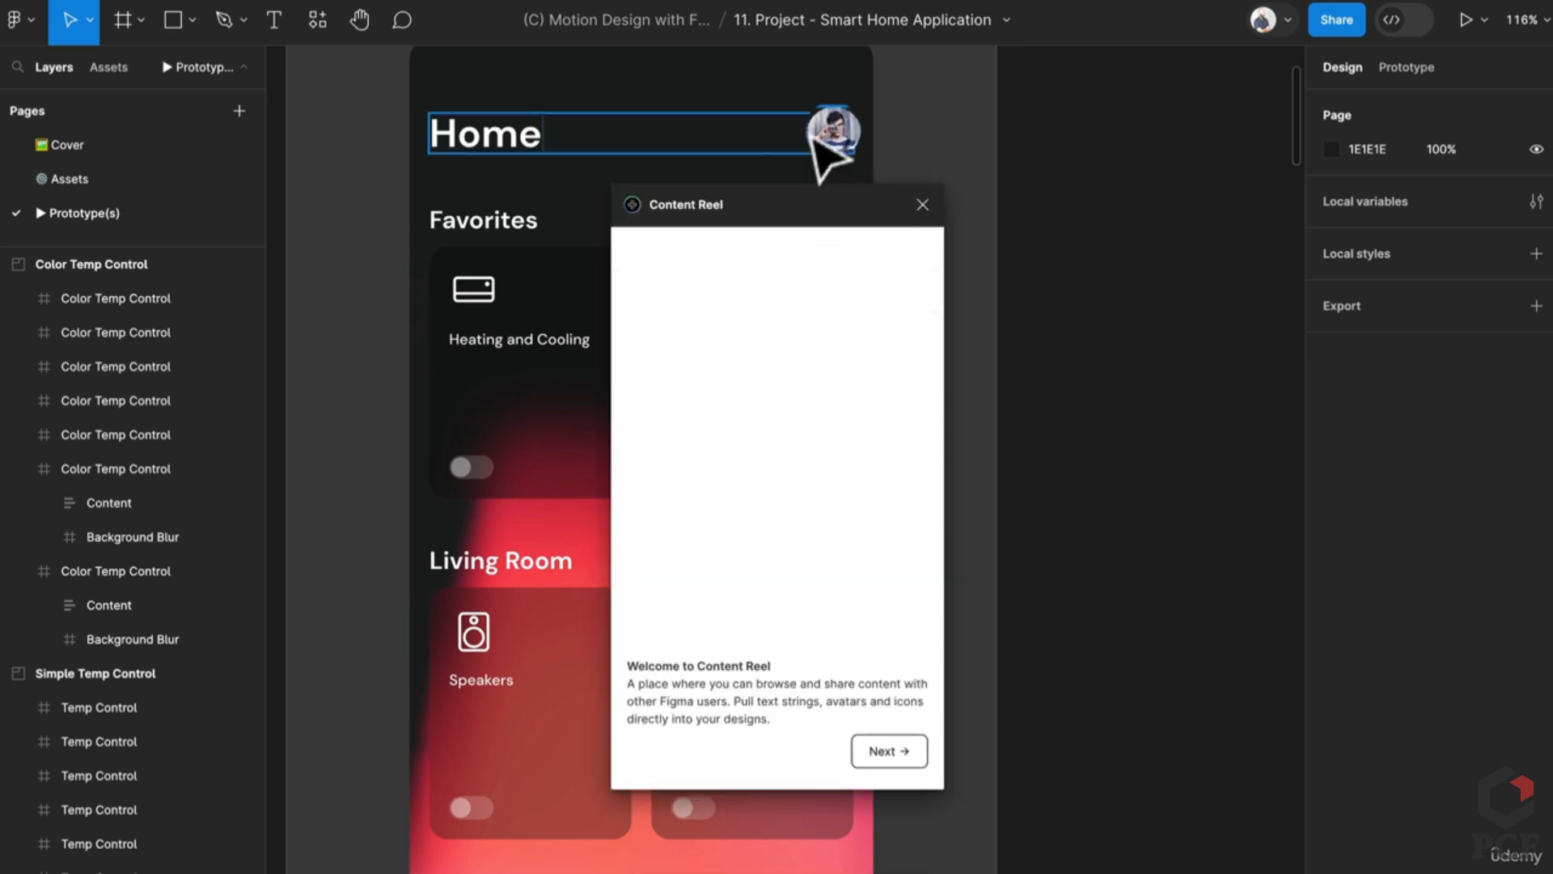
pyautogui.click(888, 751)
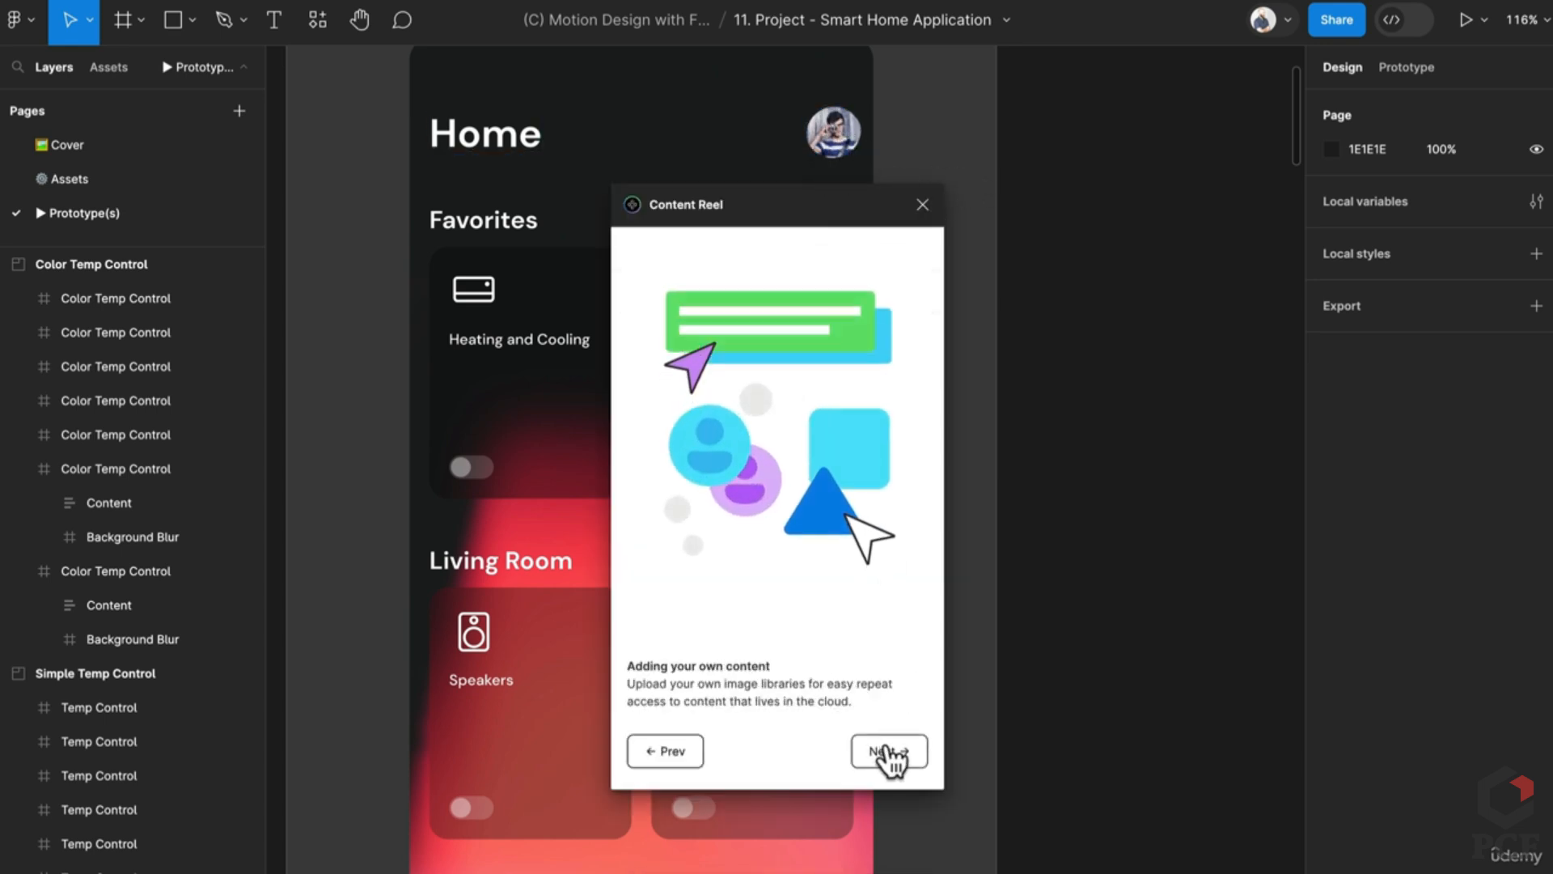
pyautogui.click(887, 750)
pyautogui.click(888, 751)
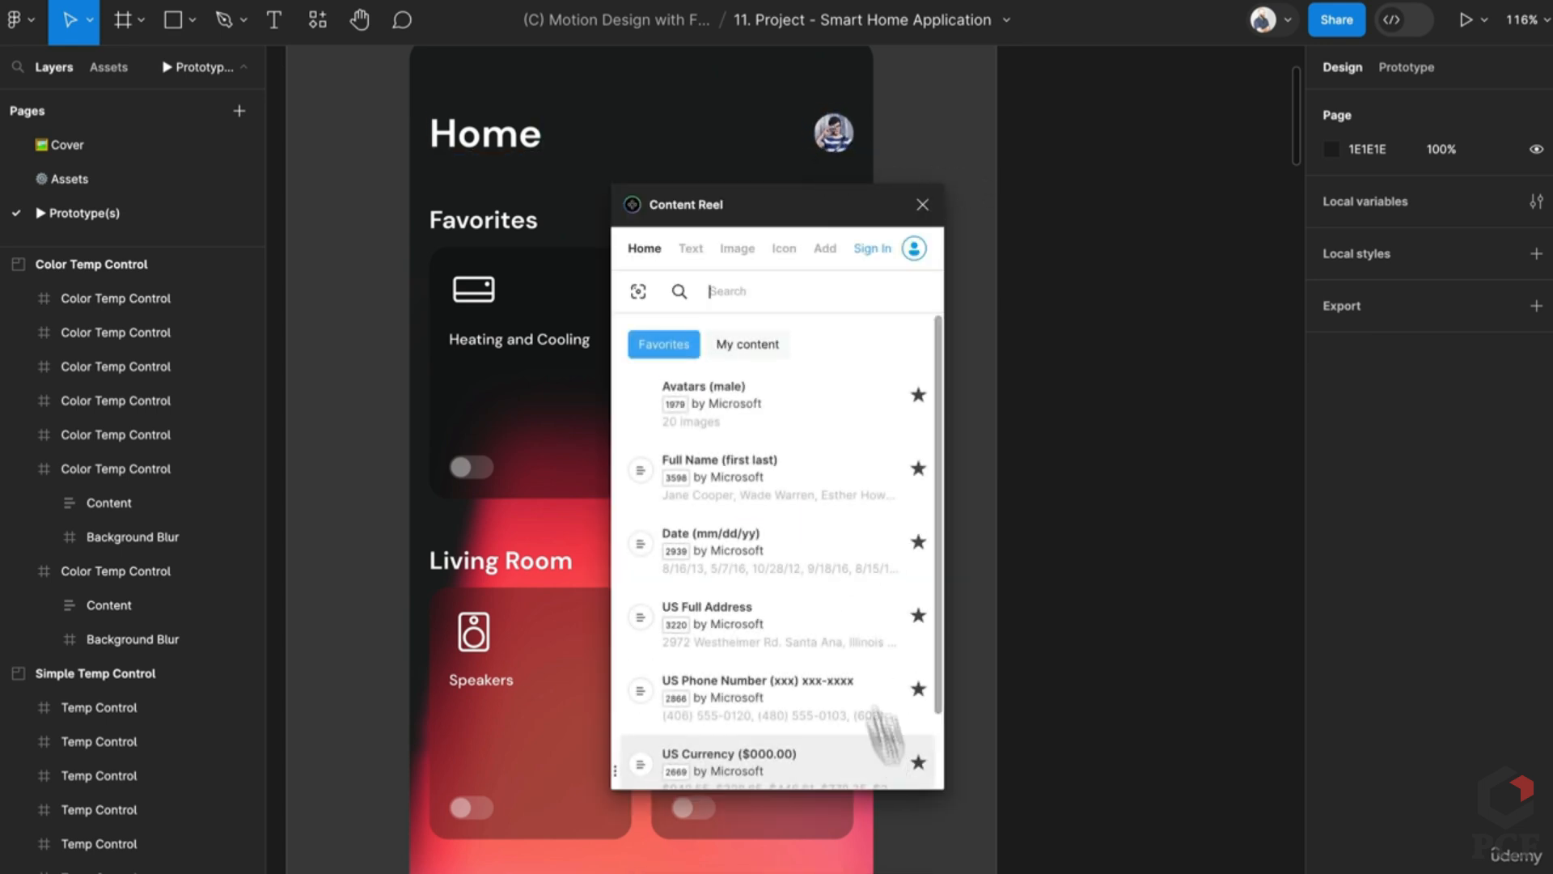
pyautogui.click(734, 251)
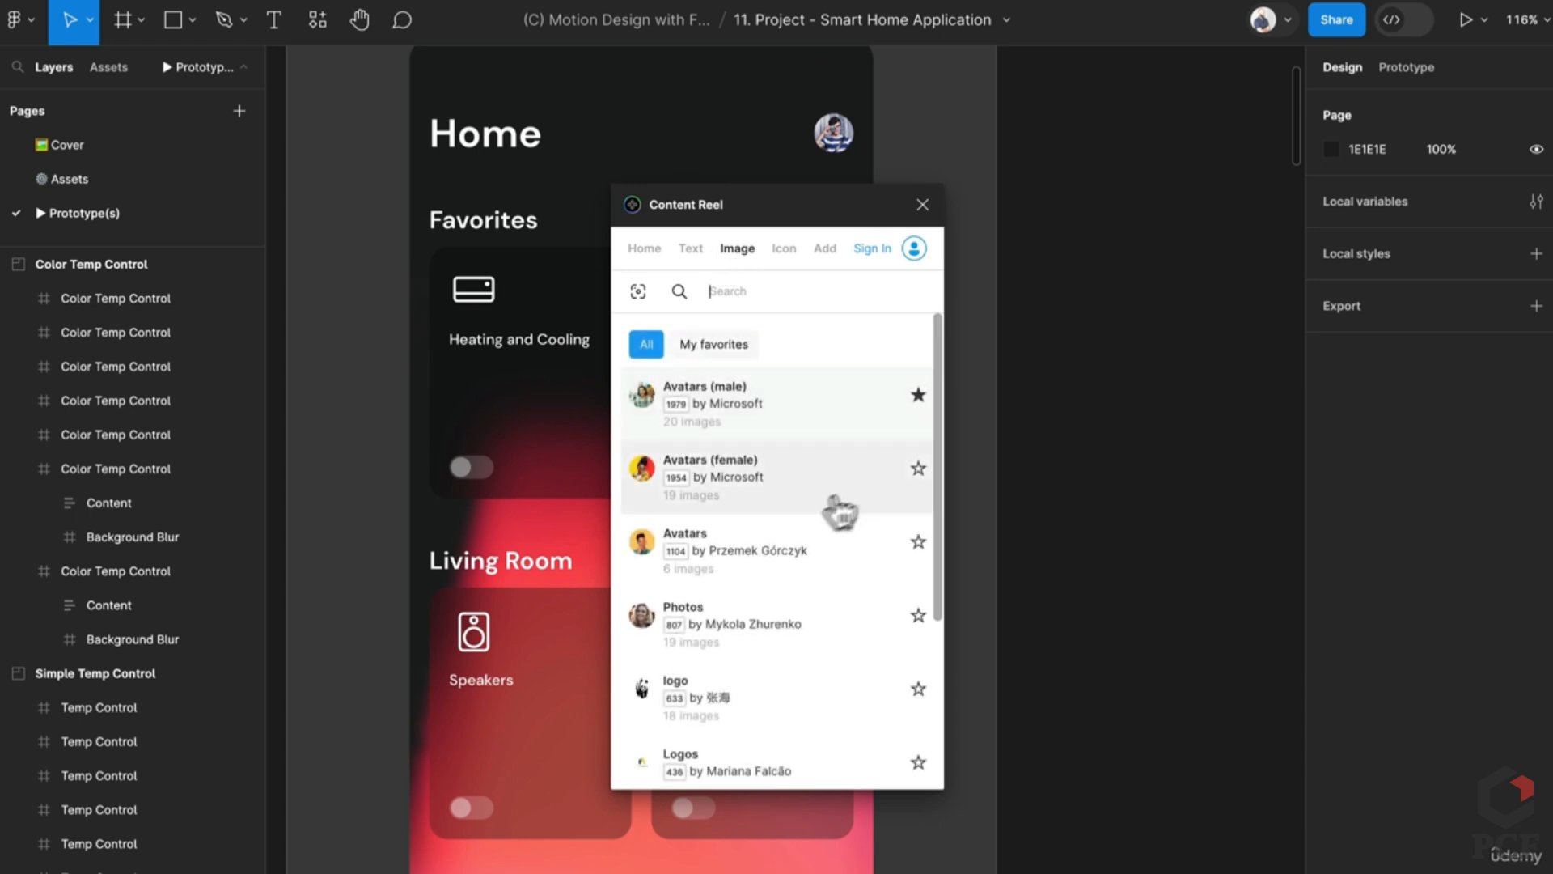
pyautogui.click(923, 207)
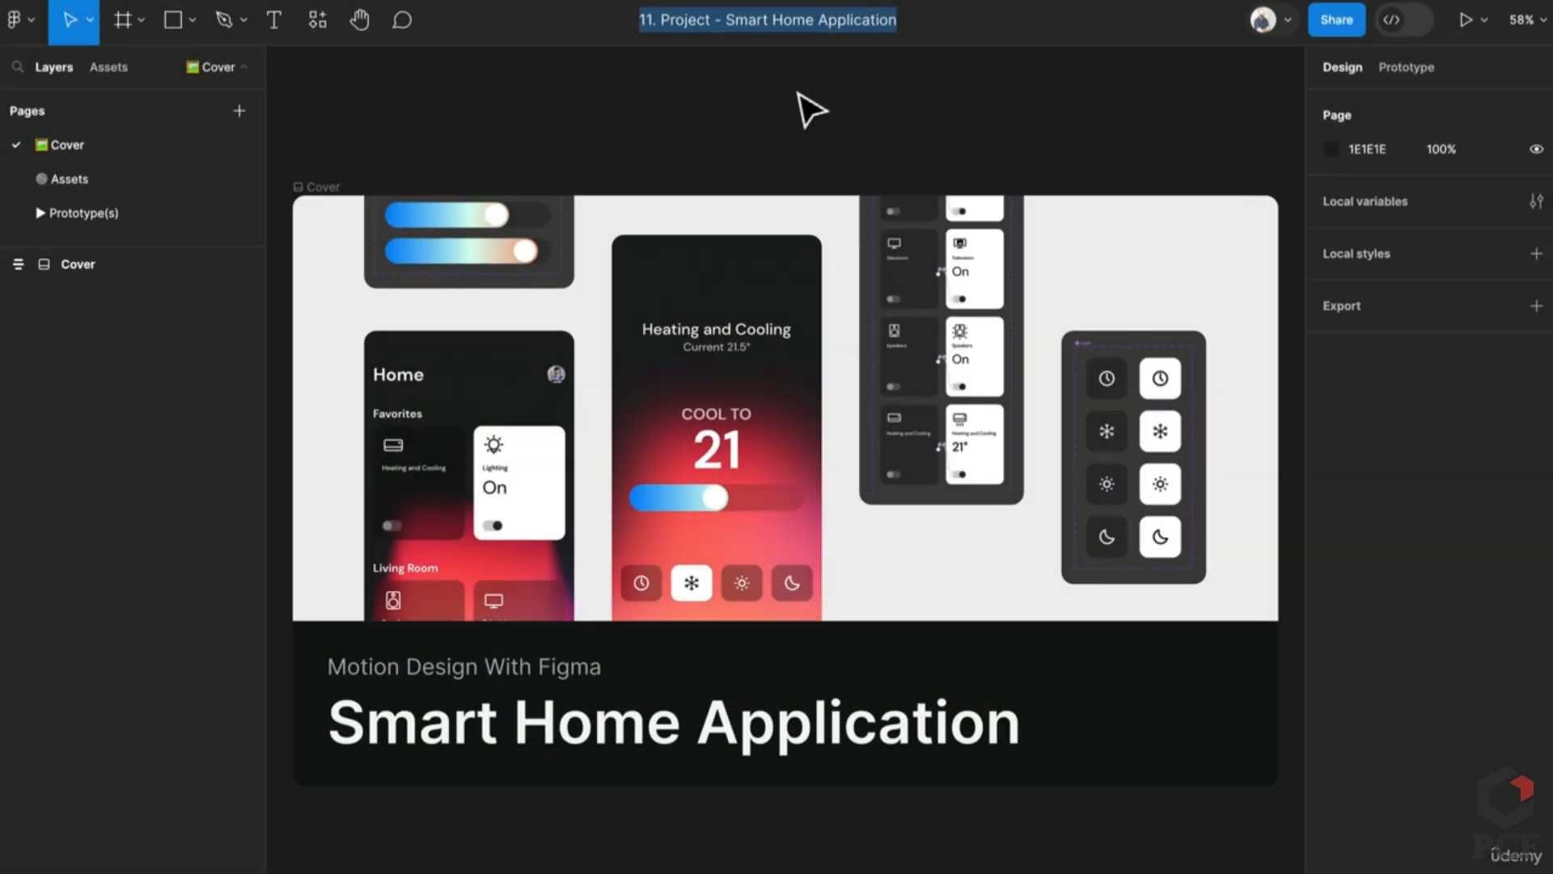
# Step: Cancel the file rename, keeping '11. Project - Smart Home Application', and review the file menu
pyautogui.press('Return')
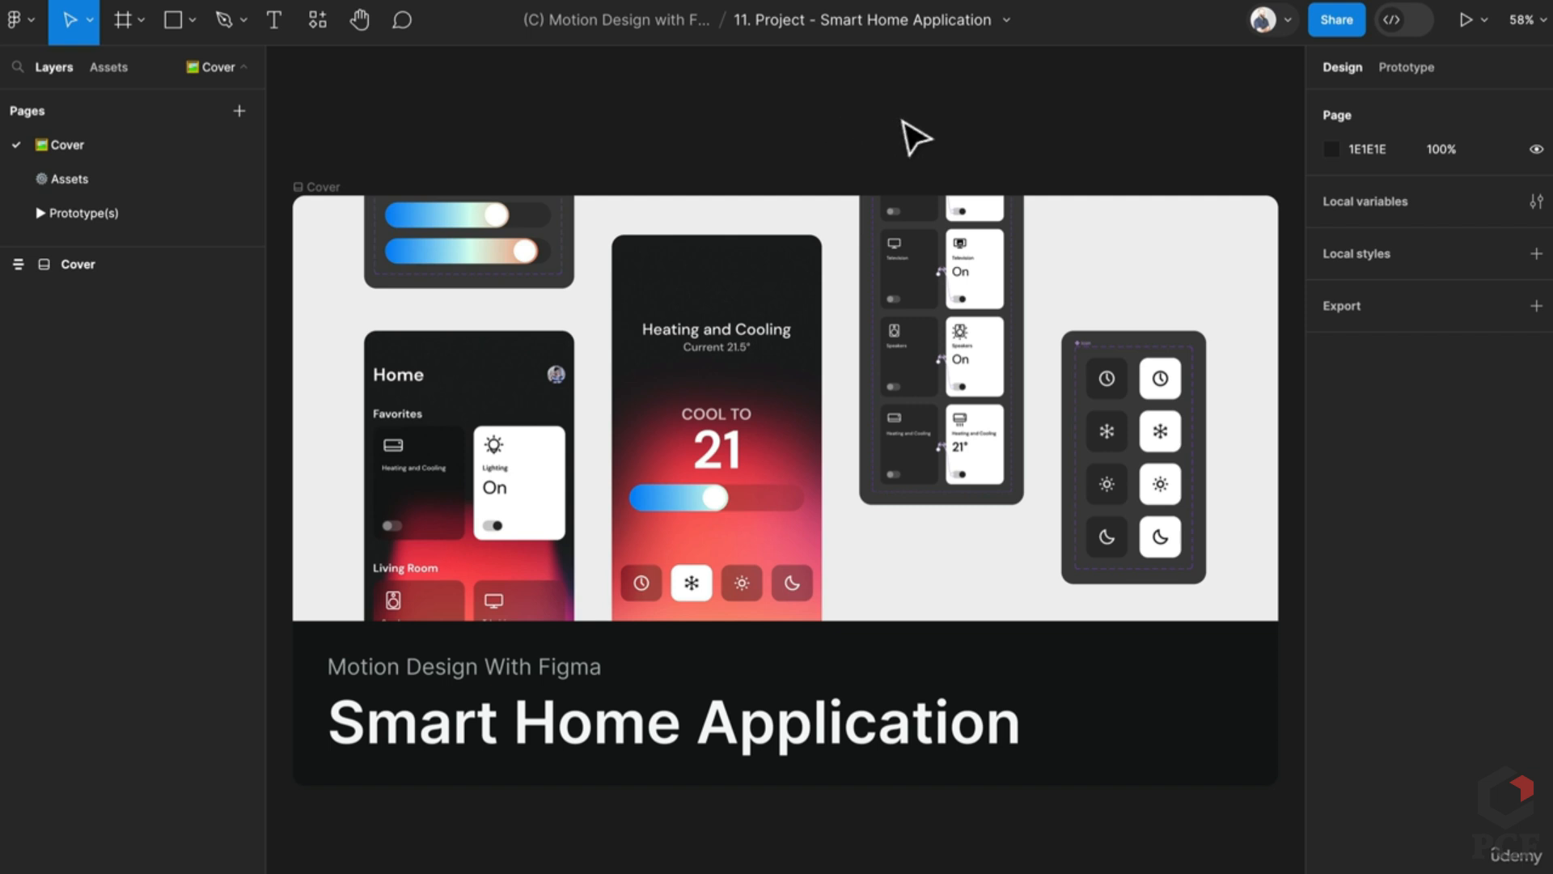
pyautogui.click(1011, 22)
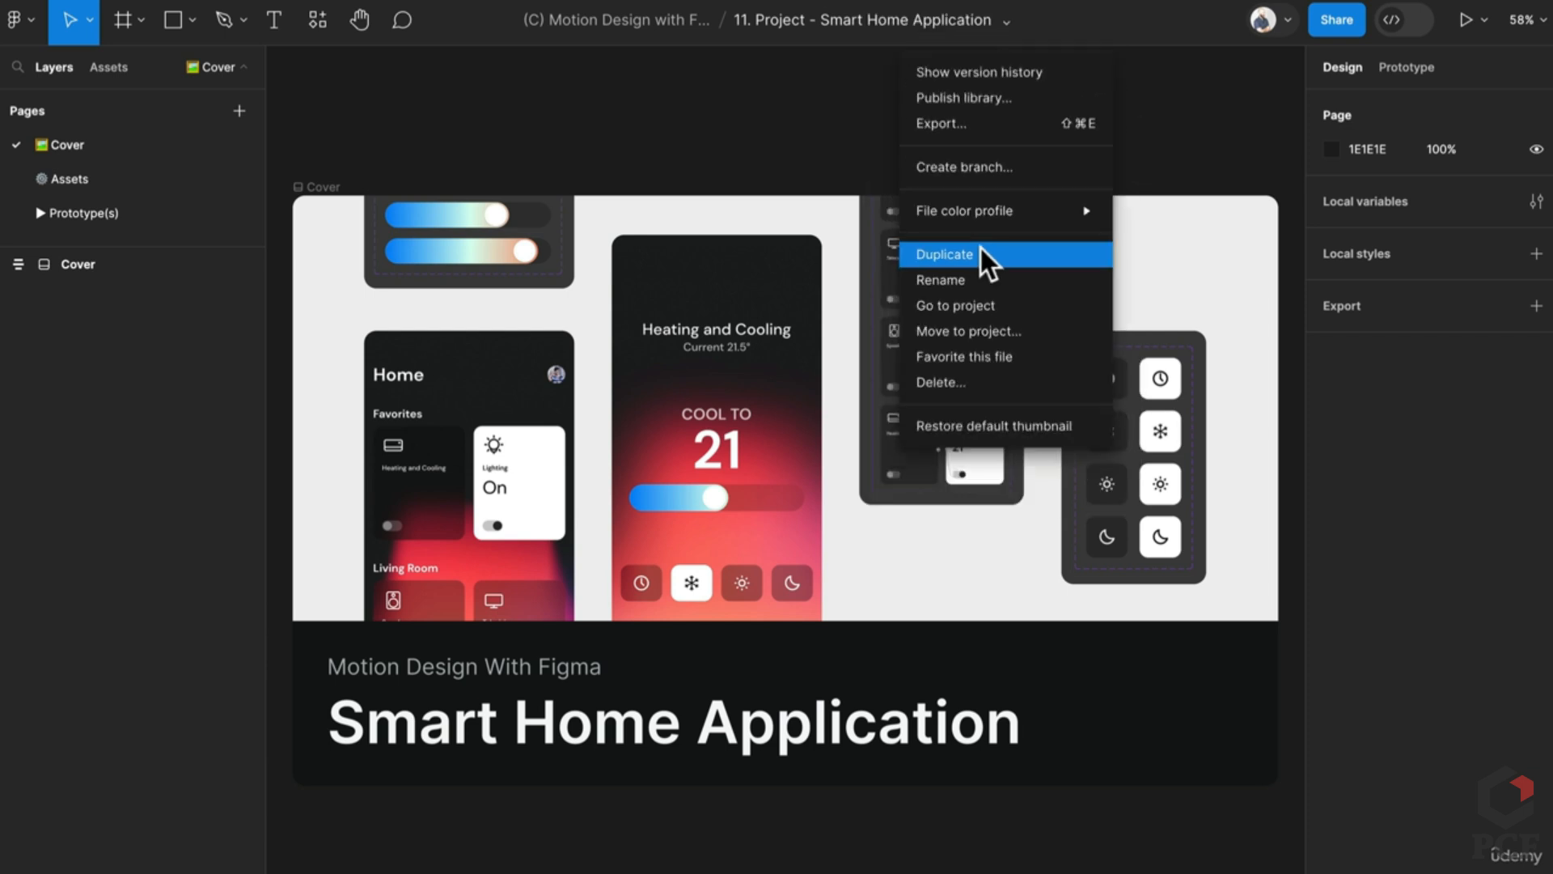
pyautogui.click(87, 179)
pyautogui.click(88, 179)
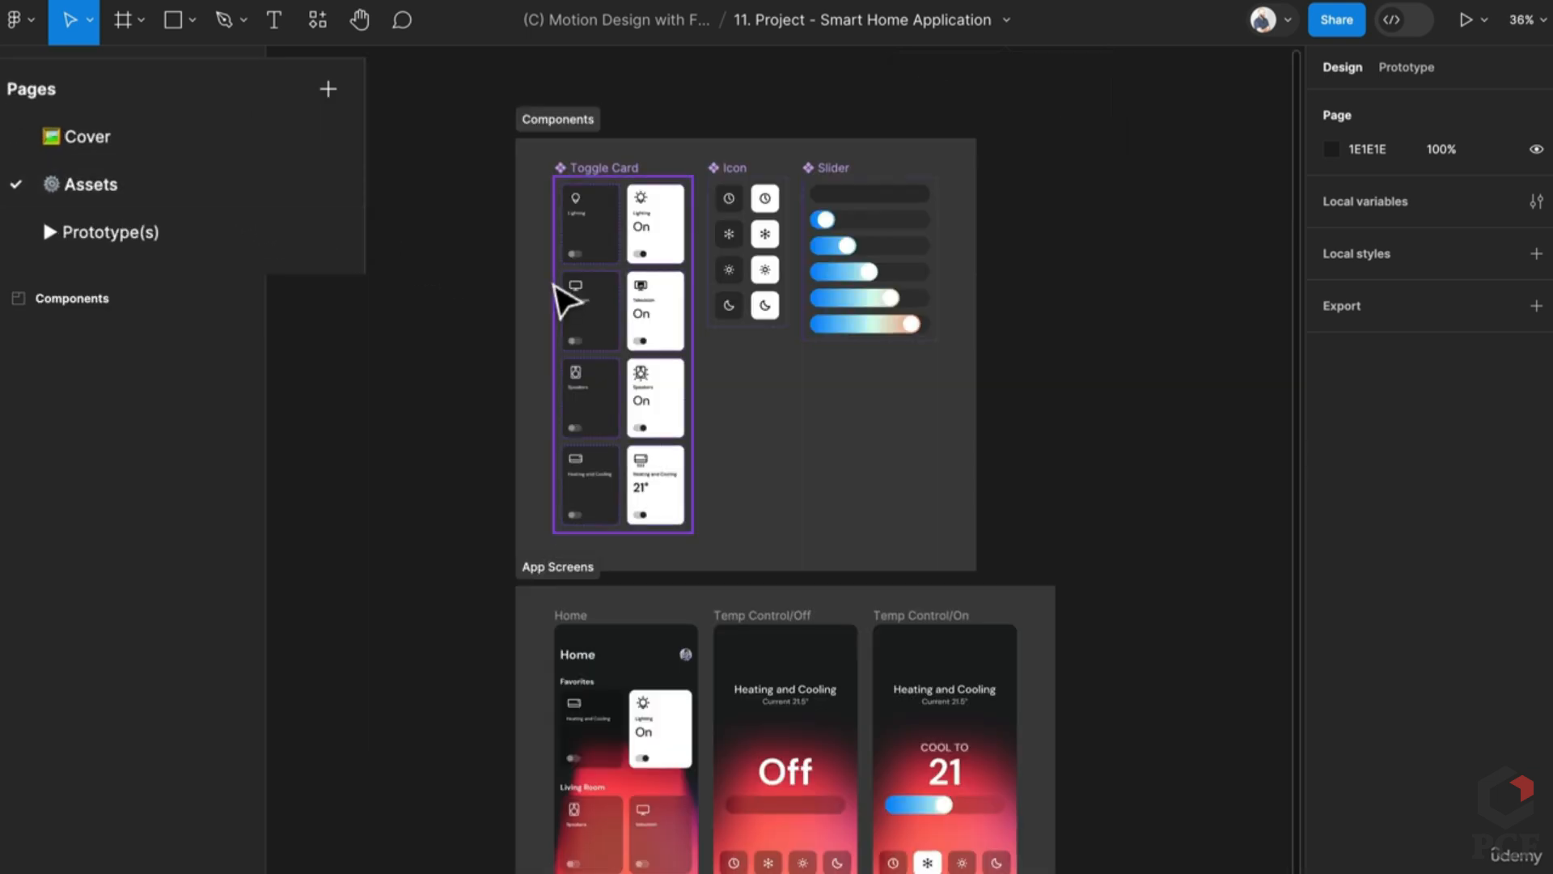
pyautogui.keyDown('ctrl'); pyautogui.scroll(4, 555, 294); pyautogui.keyUp('ctrl')
pyautogui.scroll(1, 565, 228)
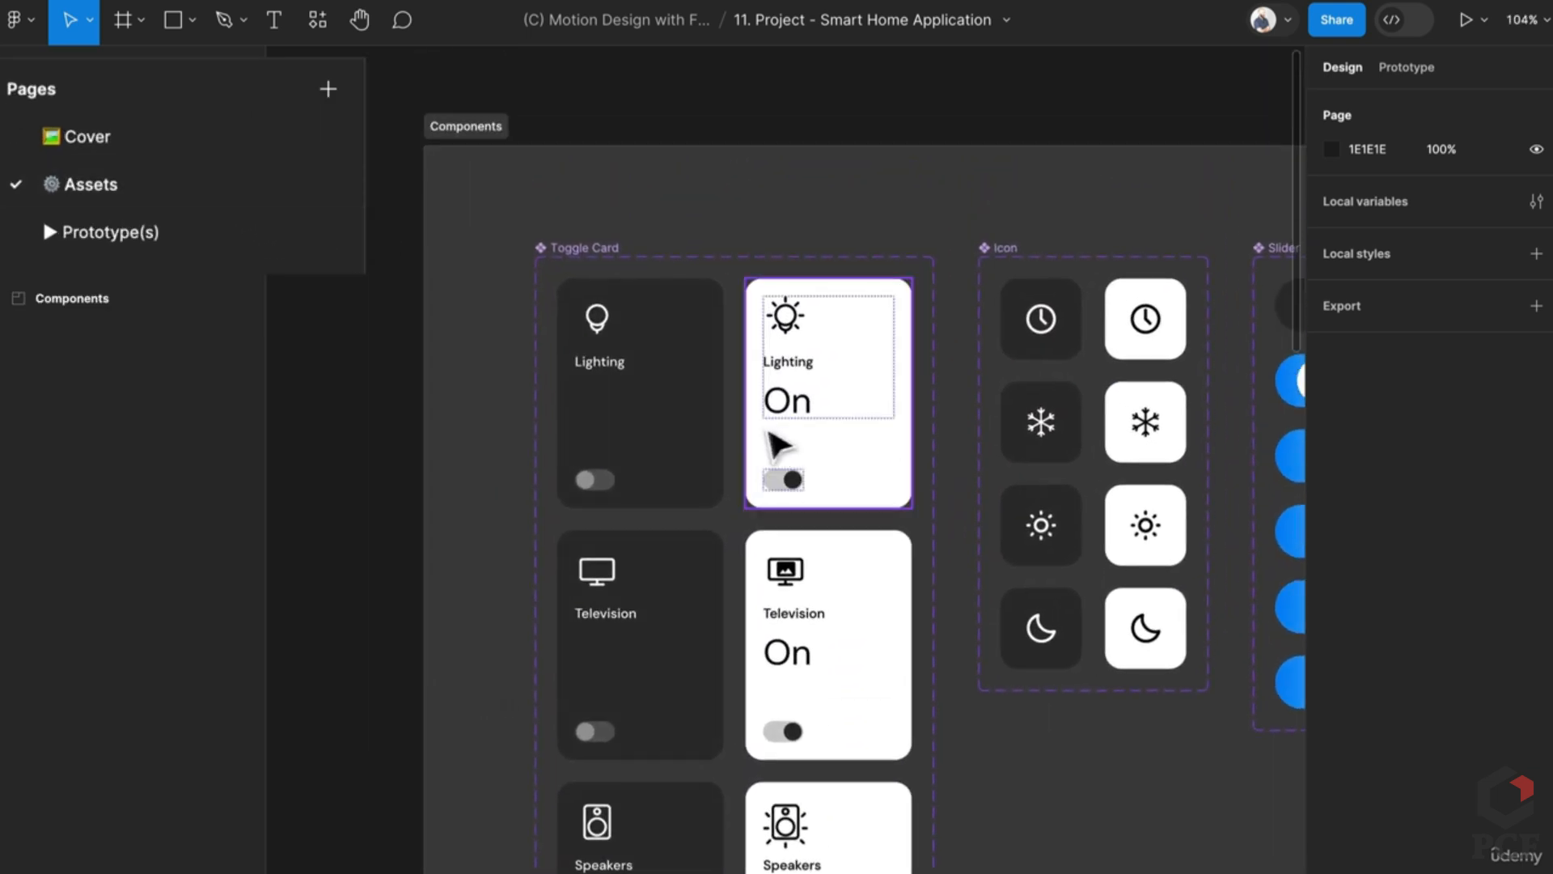
pyautogui.click(845, 495)
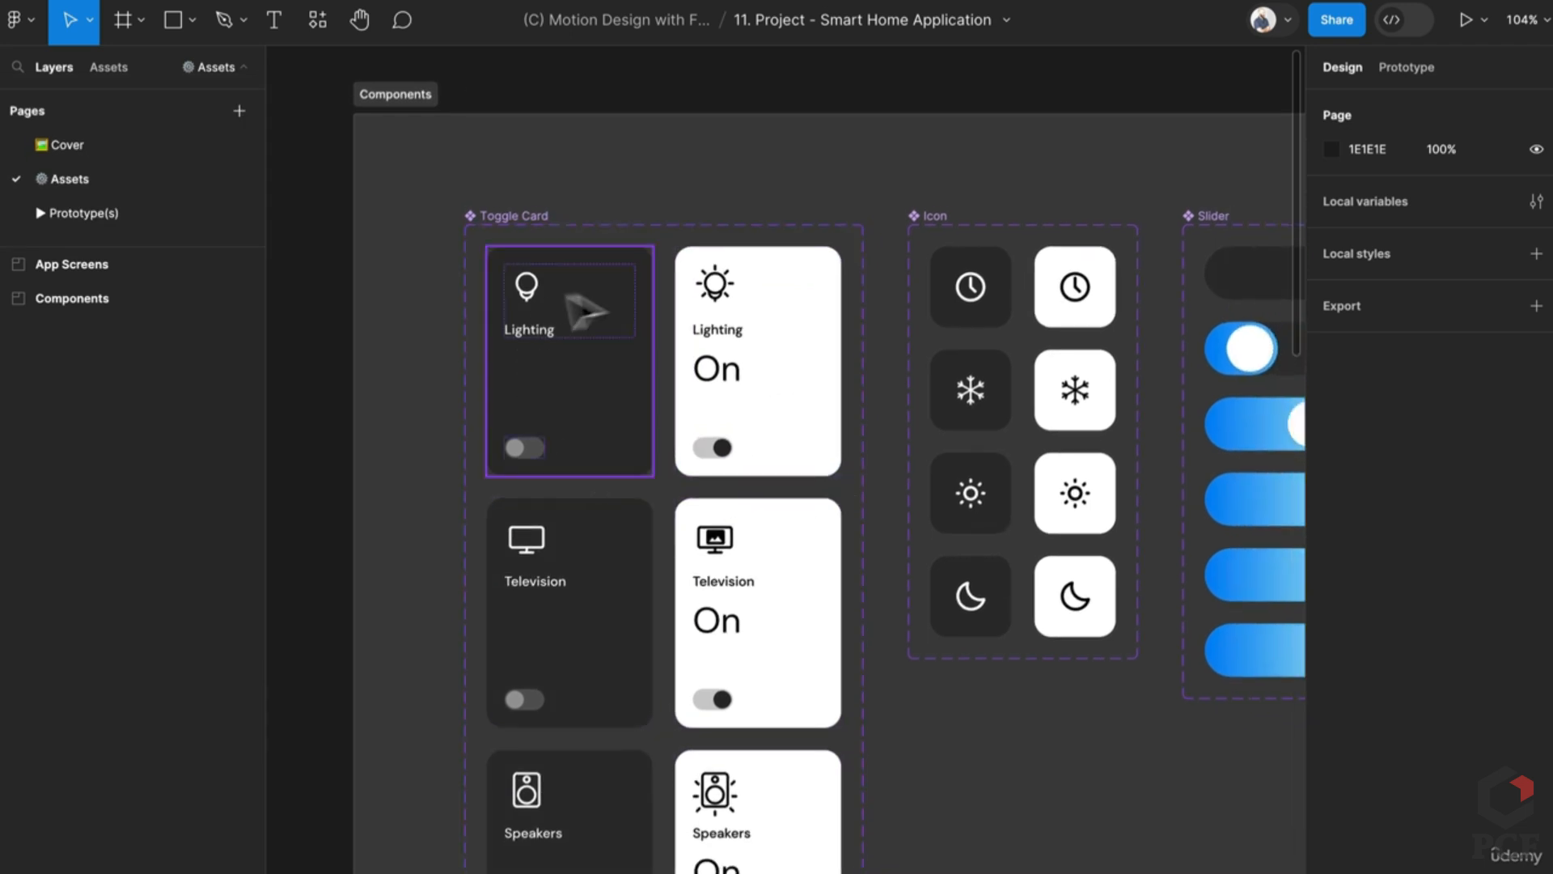
pyautogui.click(623, 413)
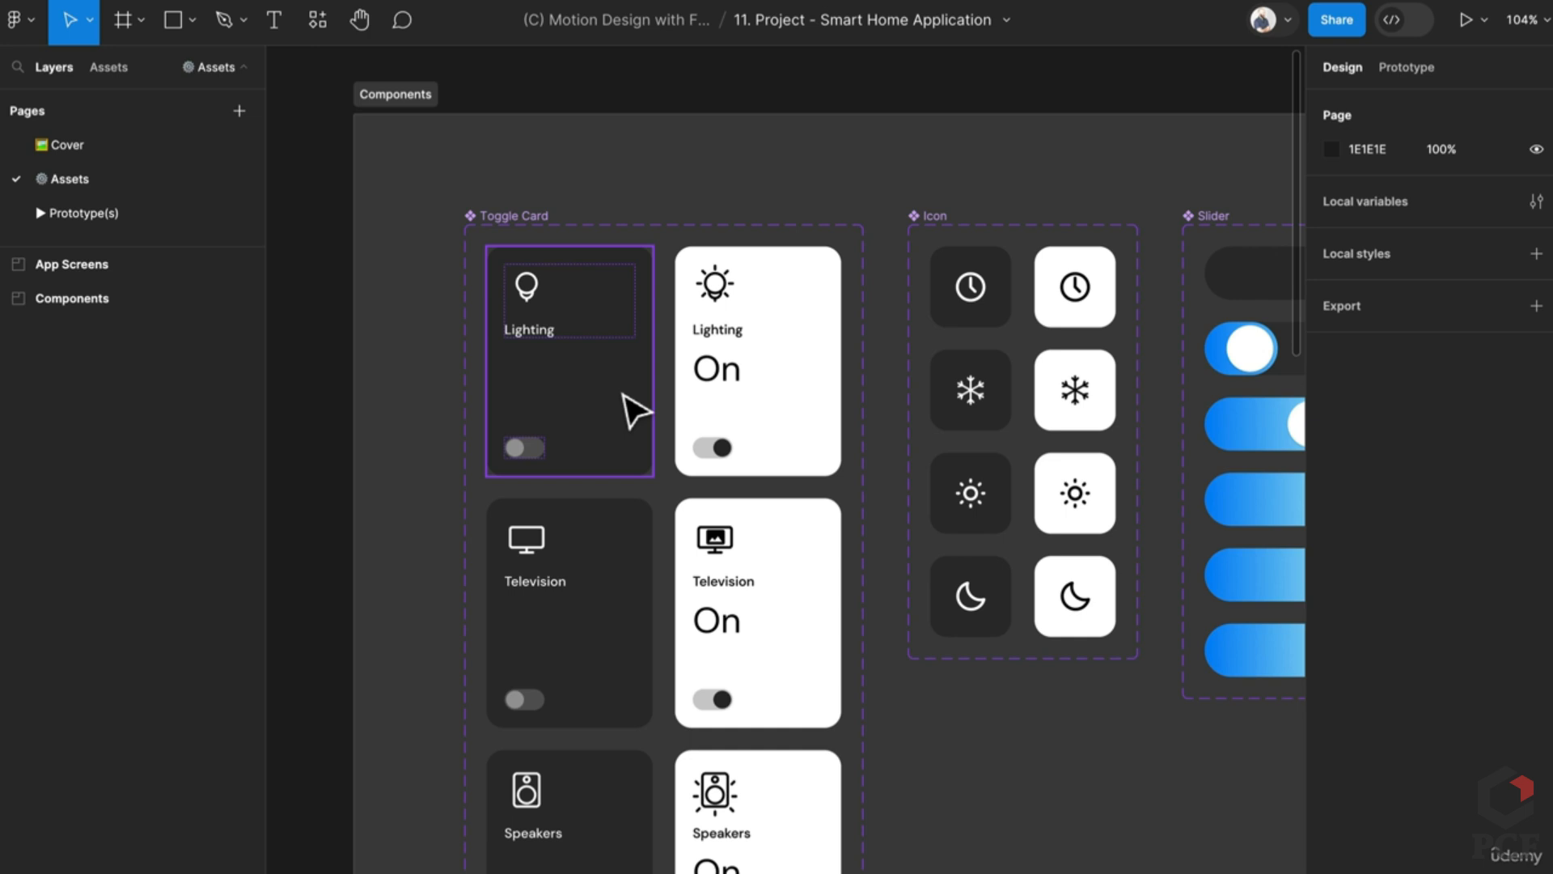
pyautogui.click(708, 428)
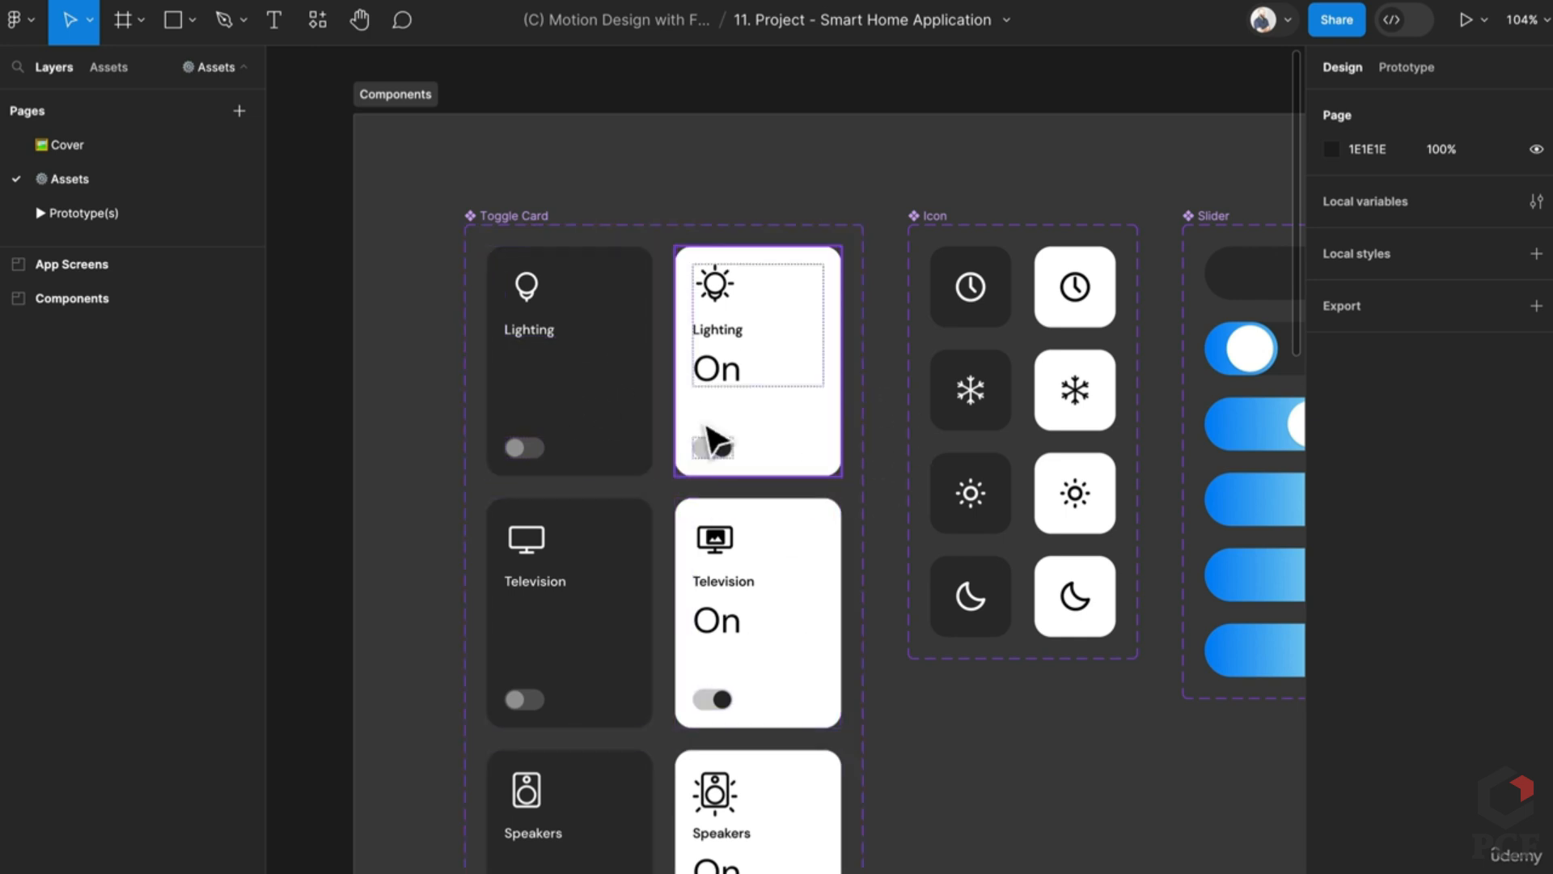
pyautogui.click(89, 214)
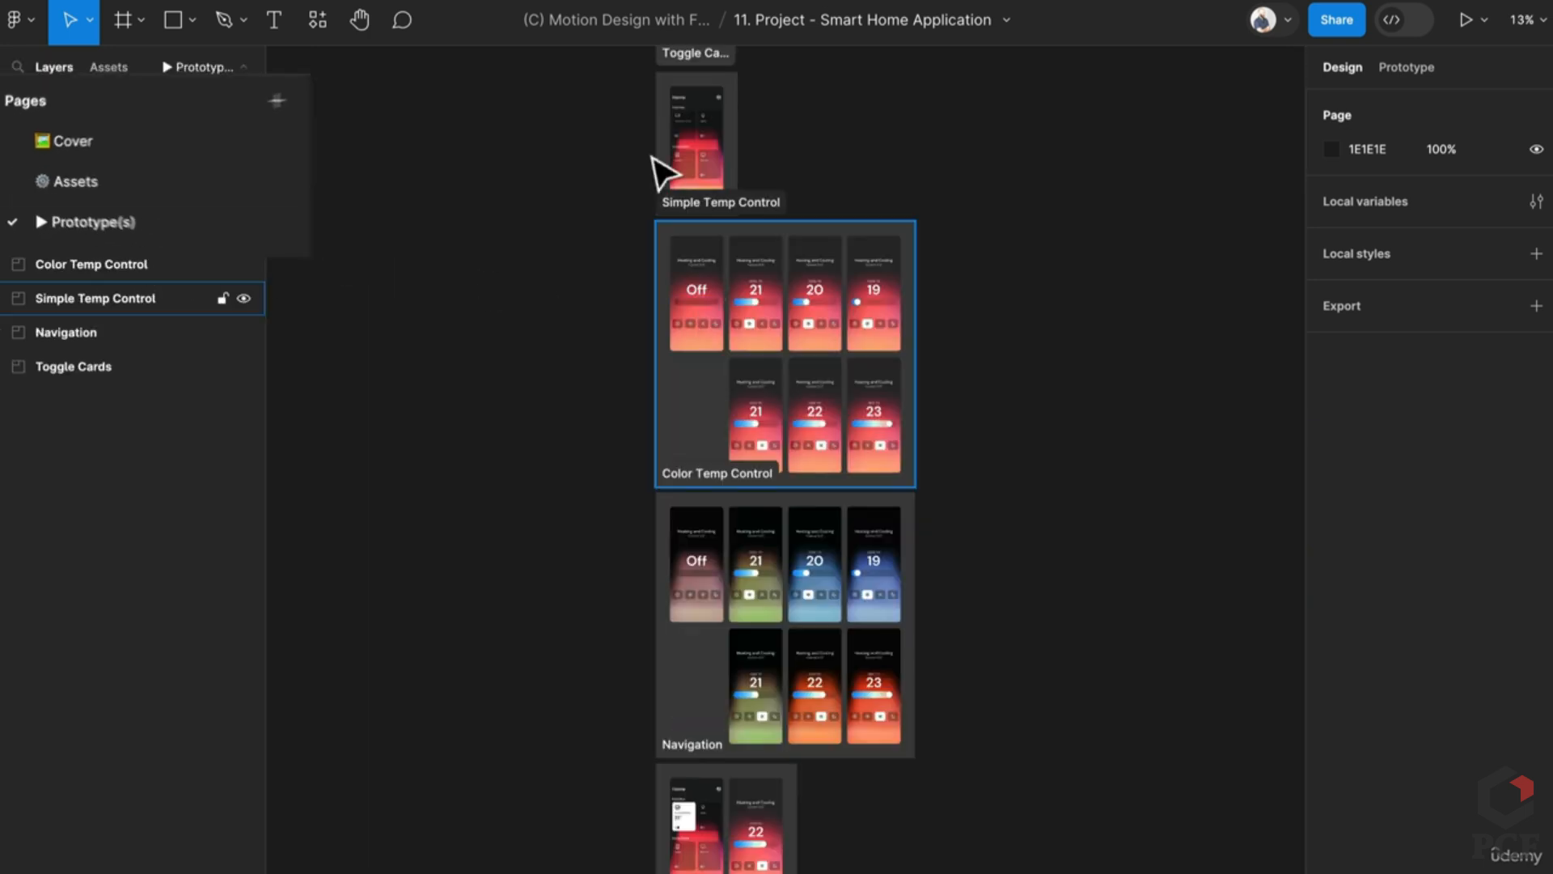
pyautogui.scroll(5, 656, 162)
pyautogui.scroll(5, 520, 468)
pyautogui.scroll(1, 510, 388)
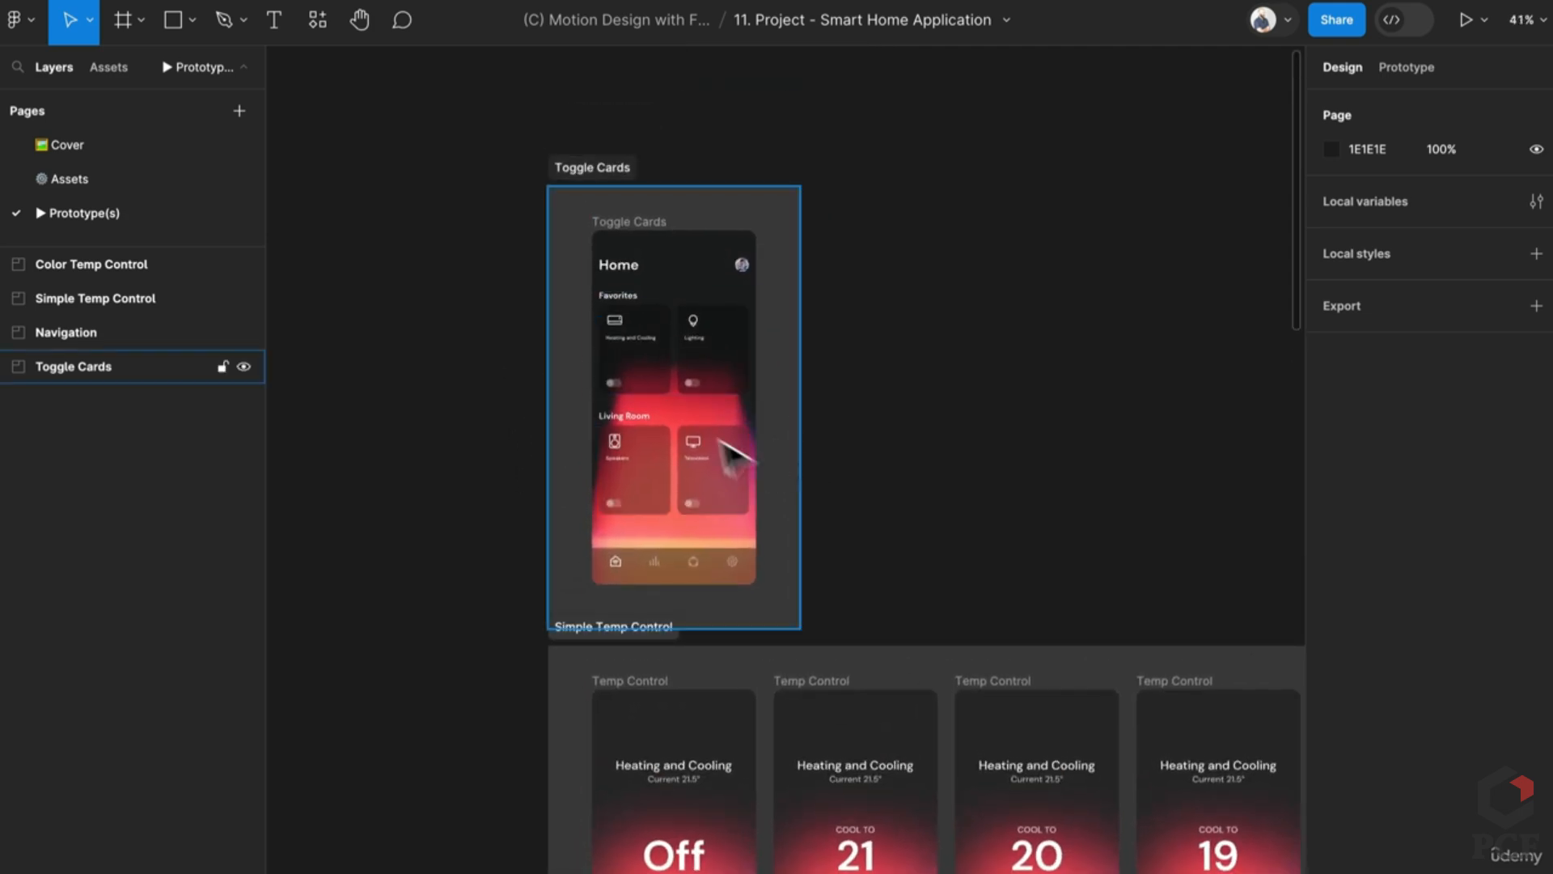
pyautogui.scroll(-5, 735, 579)
pyautogui.scroll(-3, 733, 574)
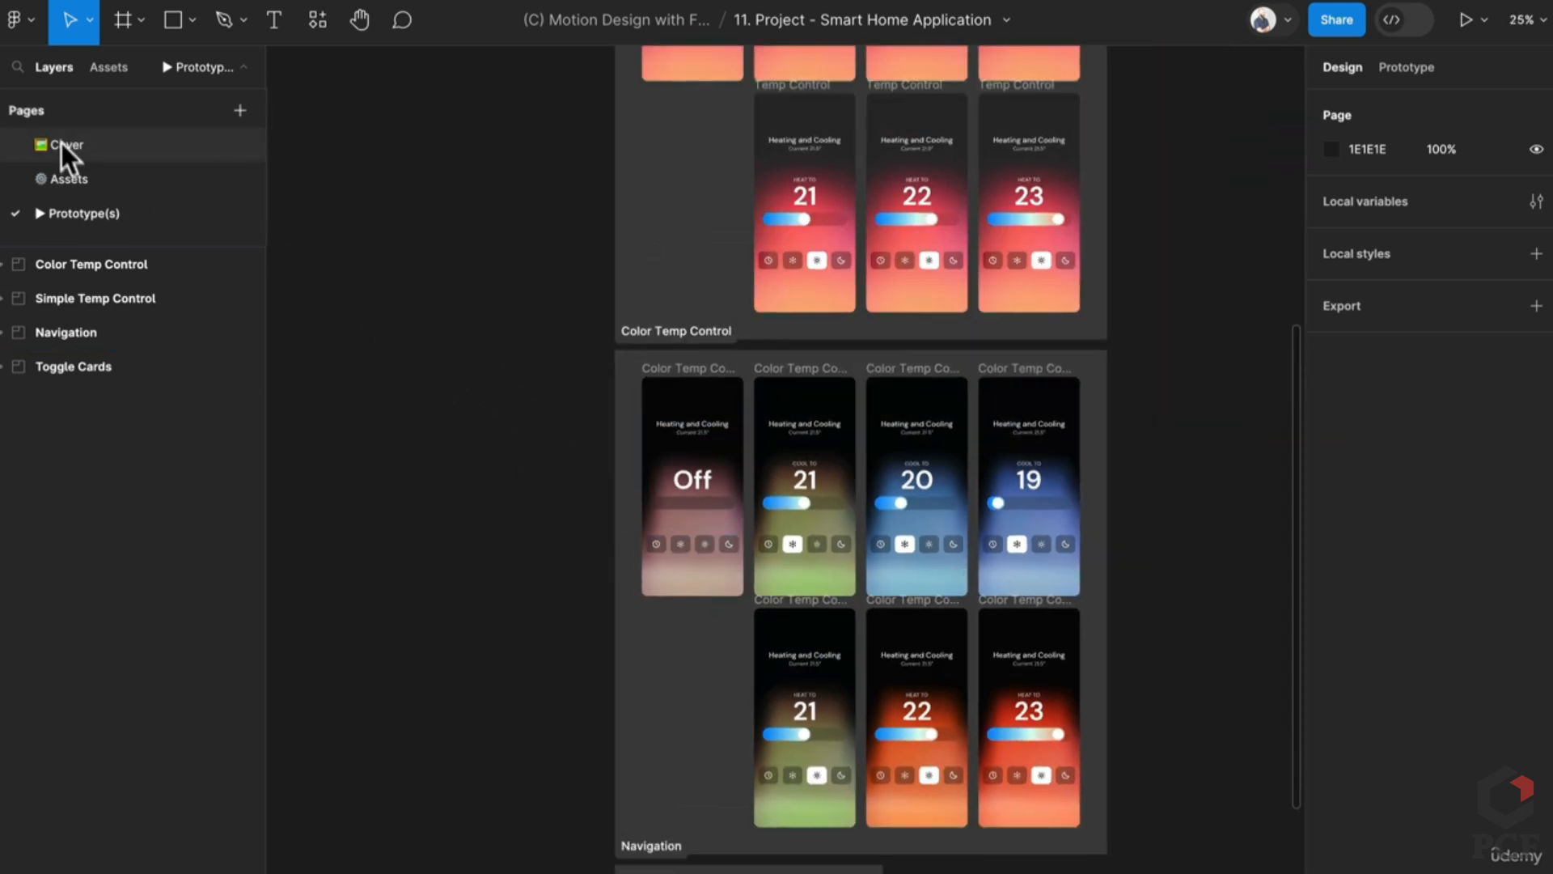
pyautogui.click(97, 178)
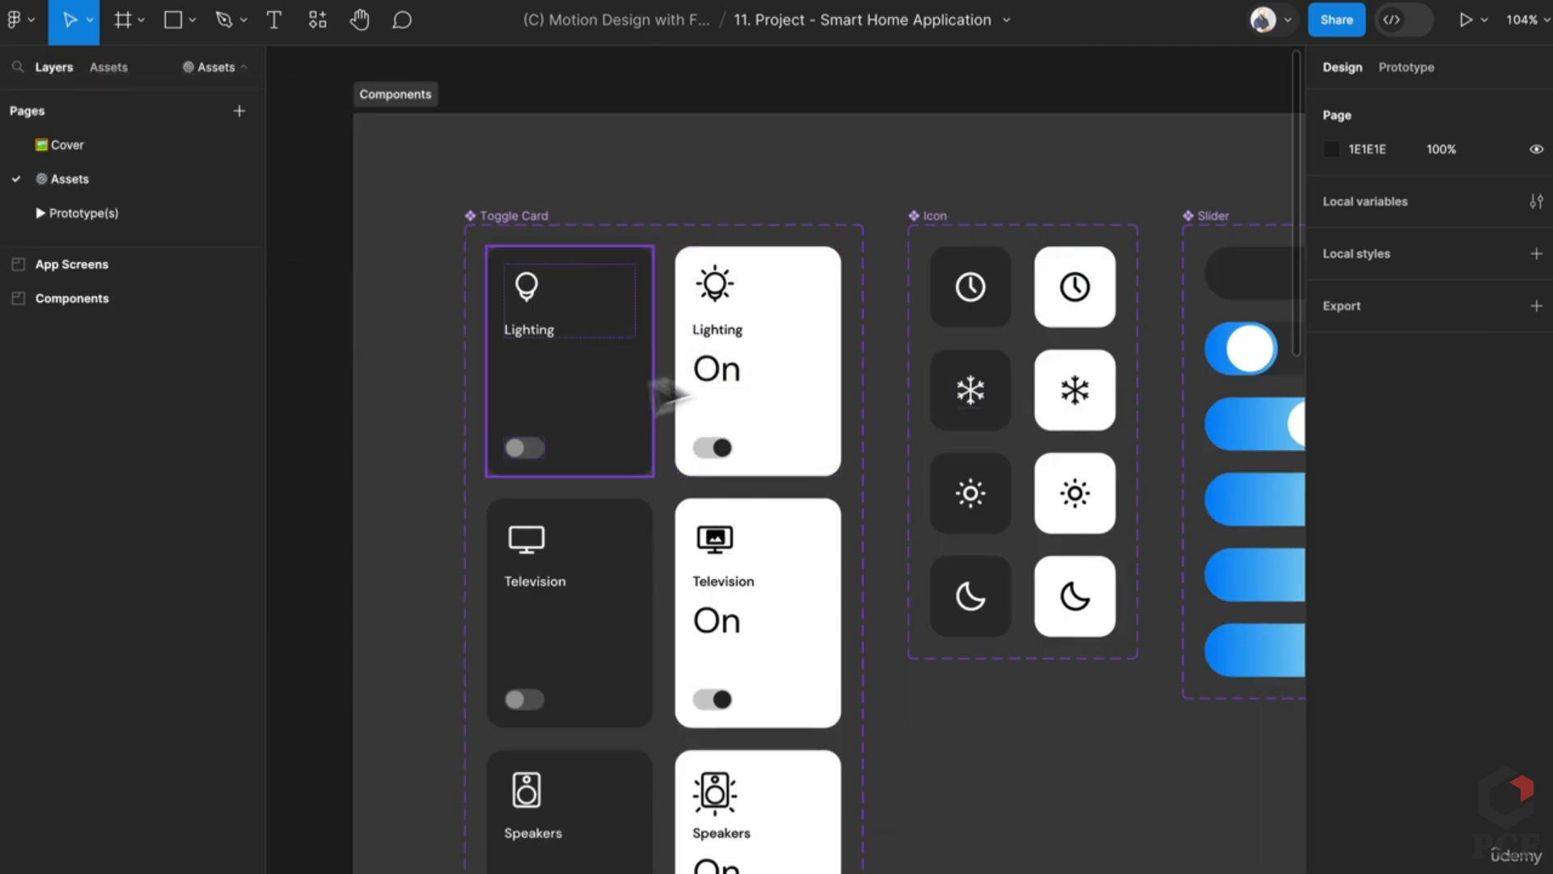
pyautogui.scroll(-3, 658, 409)
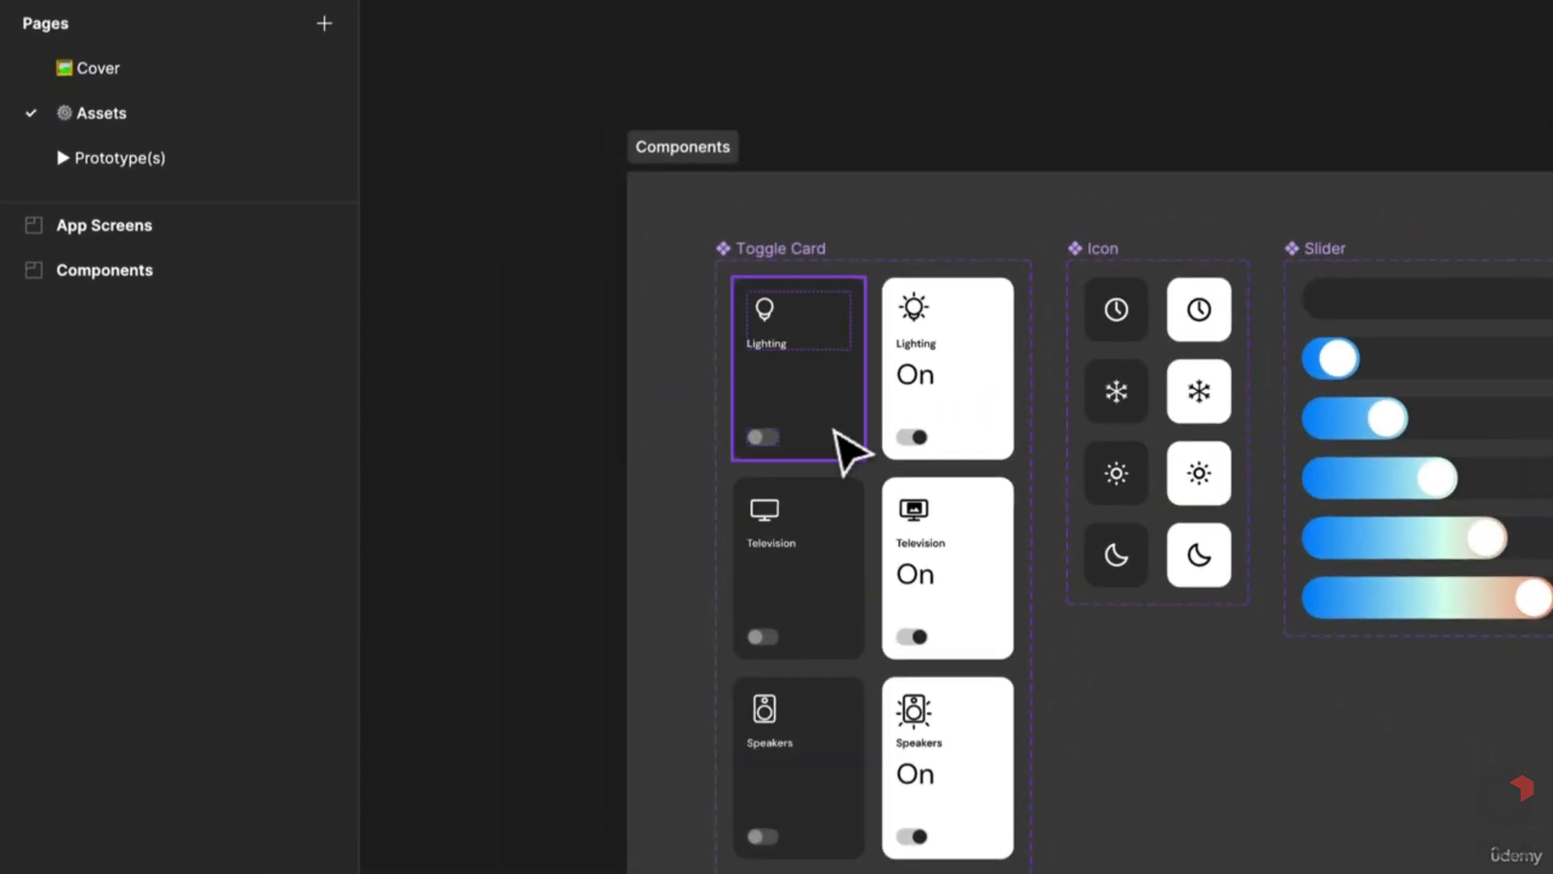
pyautogui.click(849, 445)
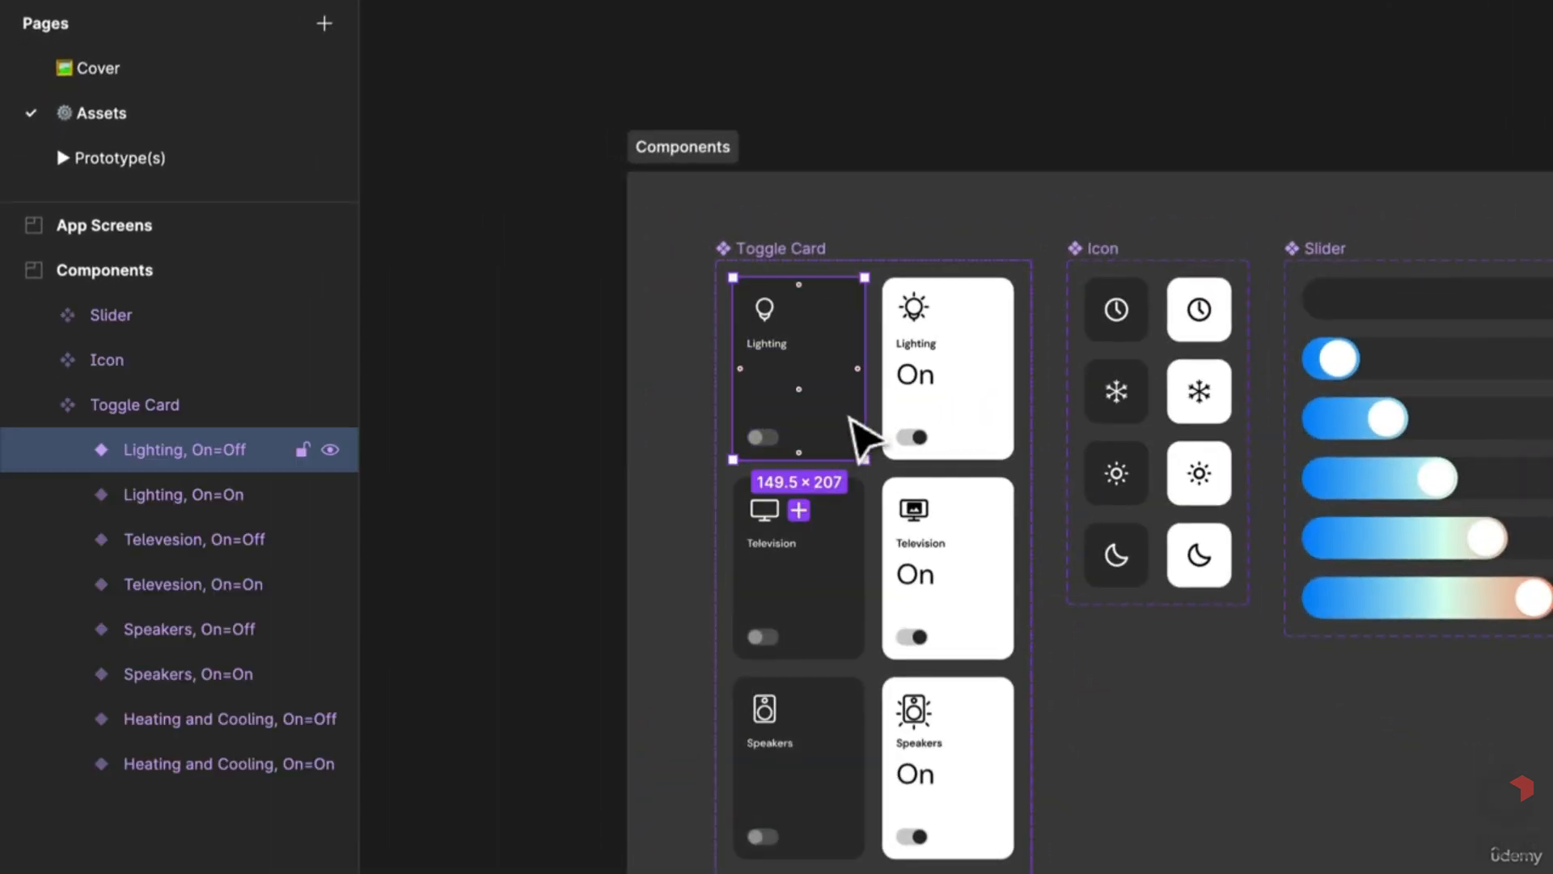
# Step: Copy the Lighting off and on cards out of the set and detach them
pyautogui.keyDown('shift'); pyautogui.click(979, 430); pyautogui.keyUp('shift')
pyautogui.moveTo(999, 441); pyautogui.dragTo(838, 444)
pyautogui.rightClick(839, 444)
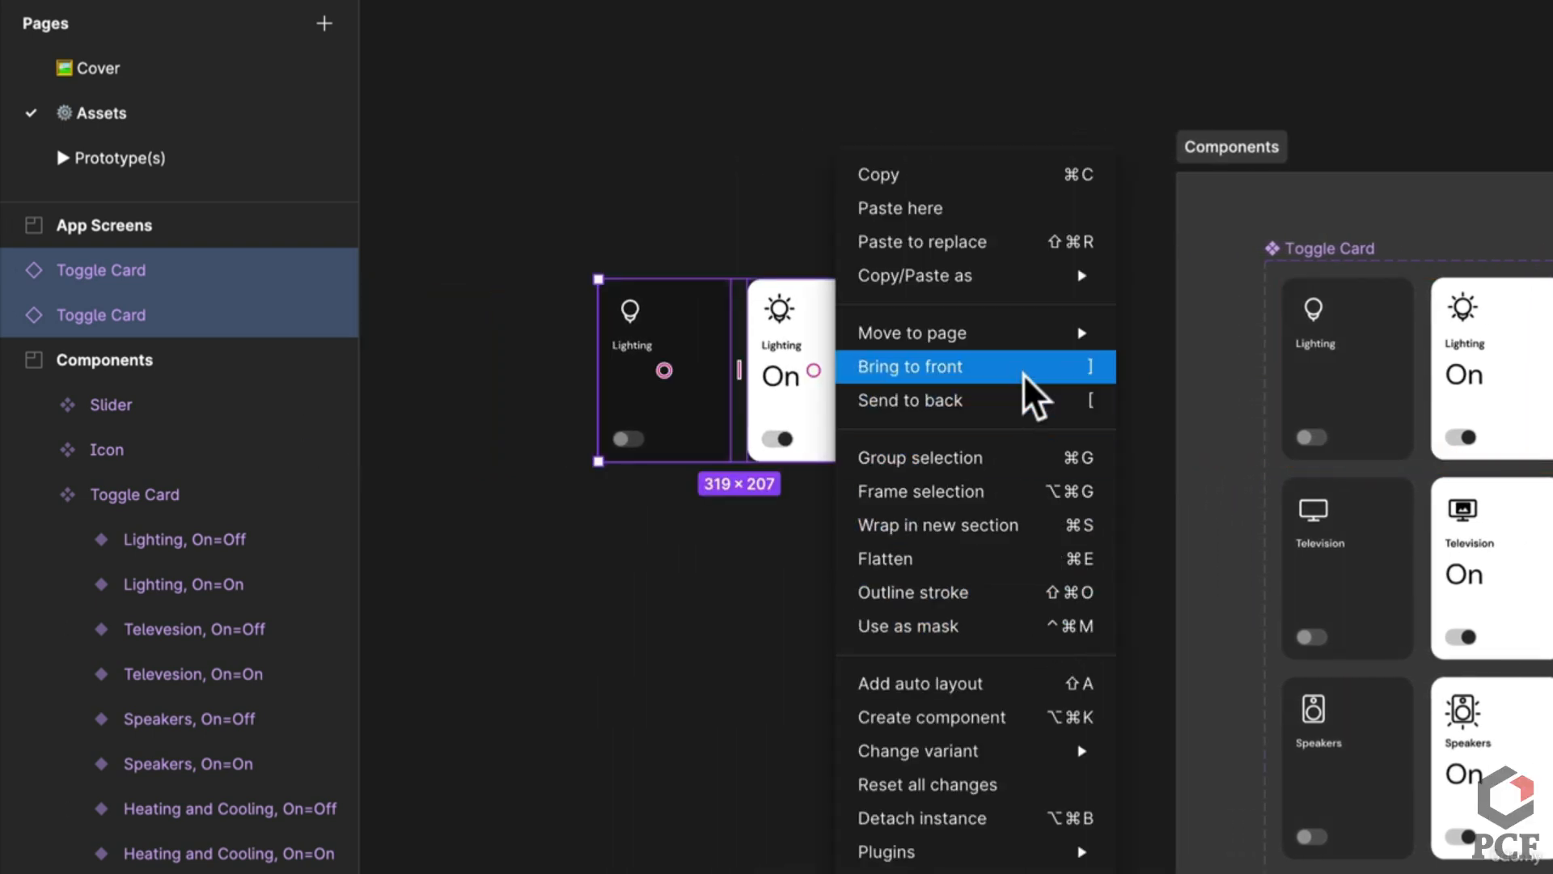
pyautogui.moveTo(1034, 338)
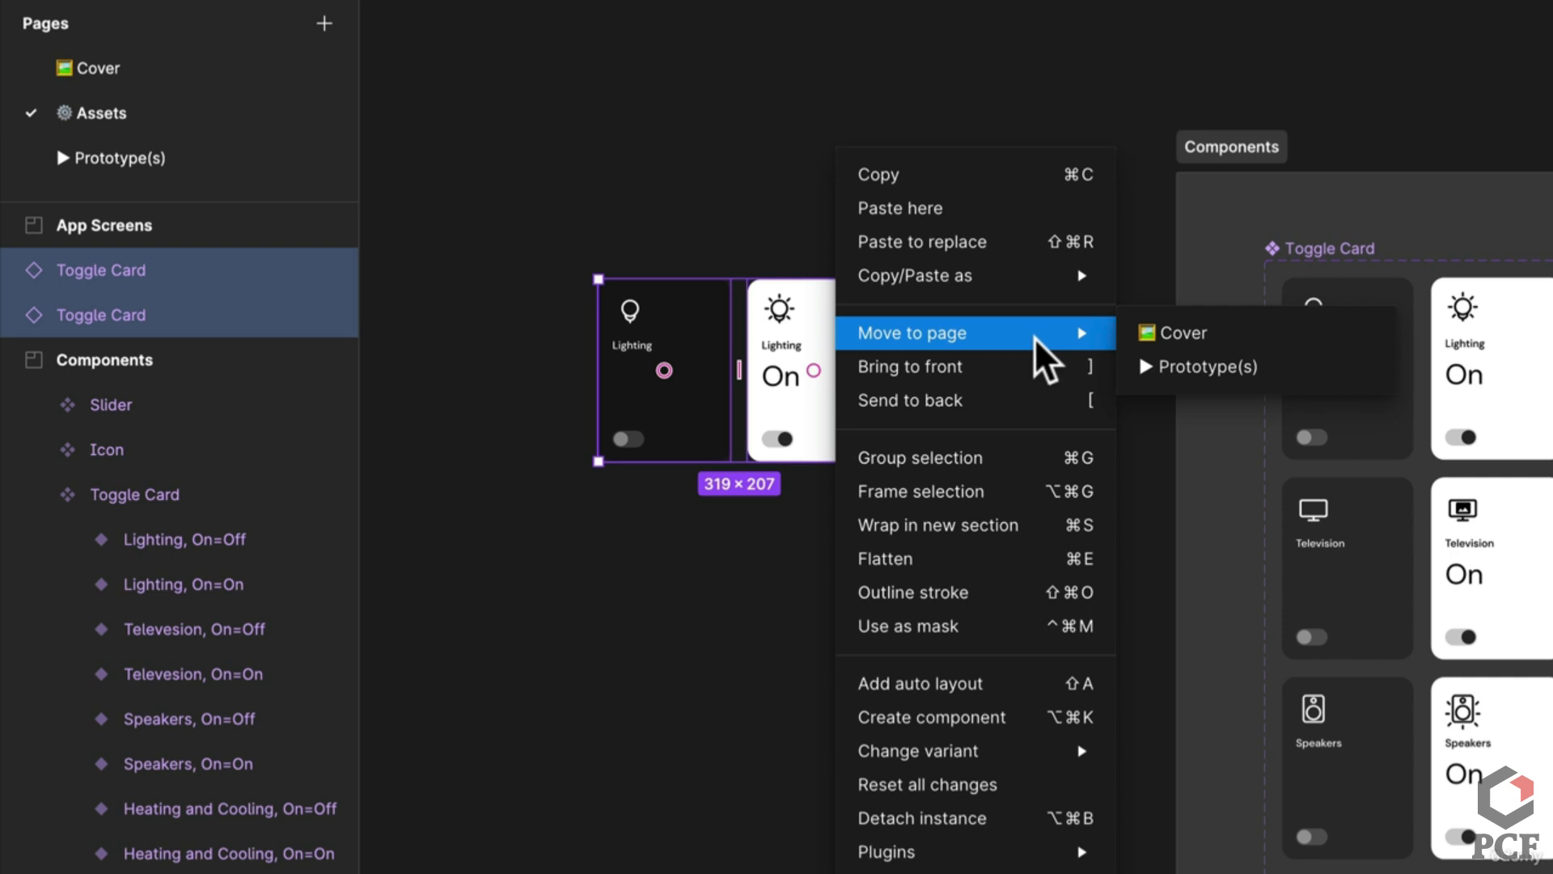
pyautogui.click(974, 821)
pyautogui.click(728, 735)
# Step: Inspect the left card's layers: Lighting text, card frame and lightbulb icon
pyautogui.scroll(5, 647, 402)
pyautogui.click(780, 475)
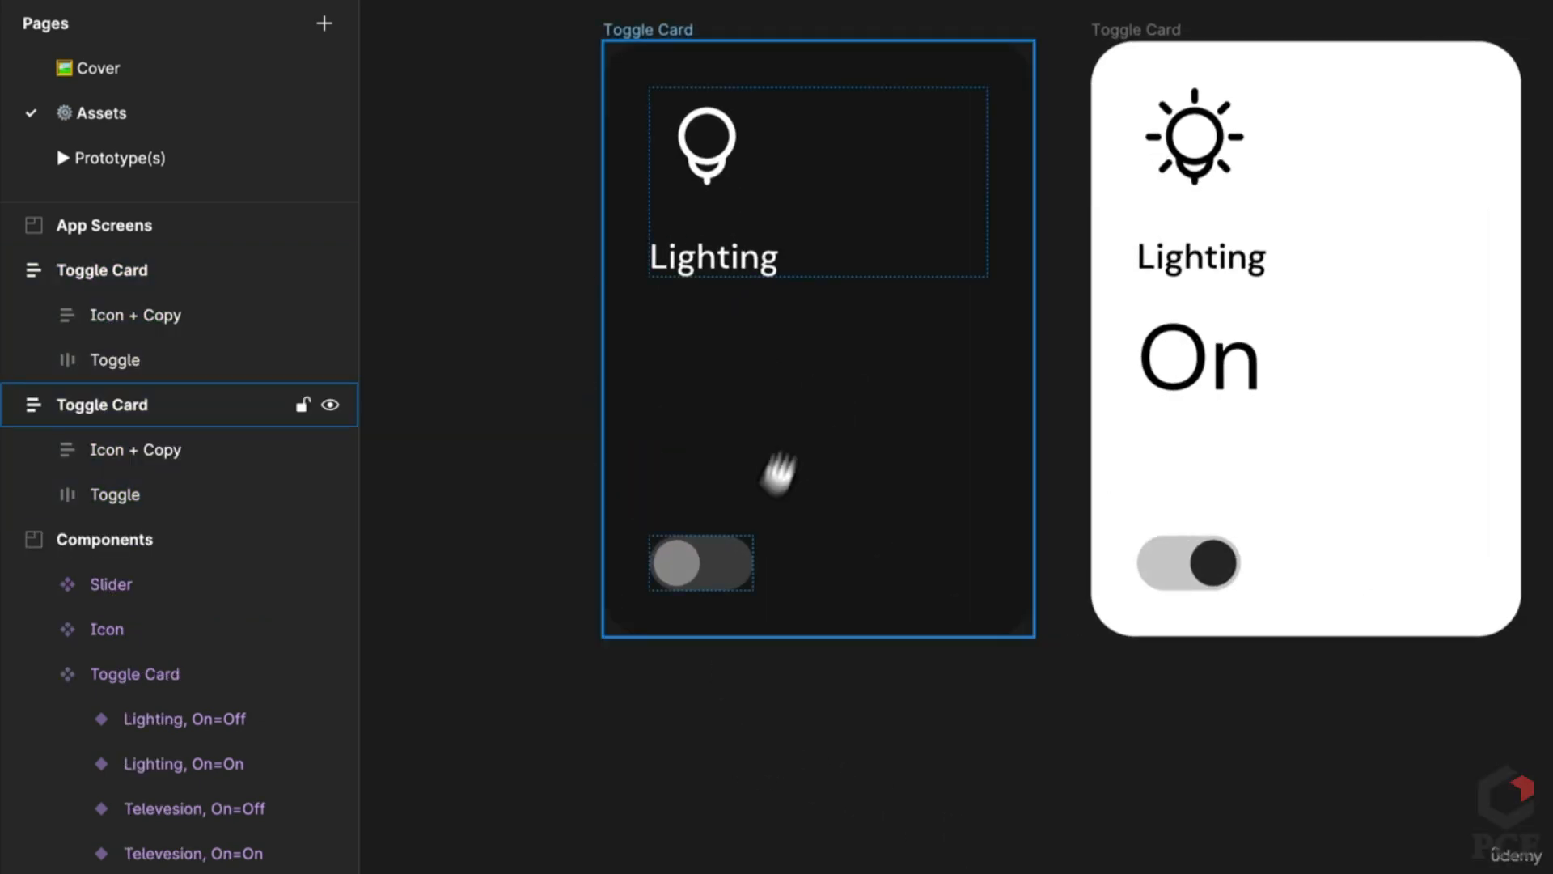
pyautogui.scroll(3, 728, 461)
pyautogui.doubleClick(652, 446)
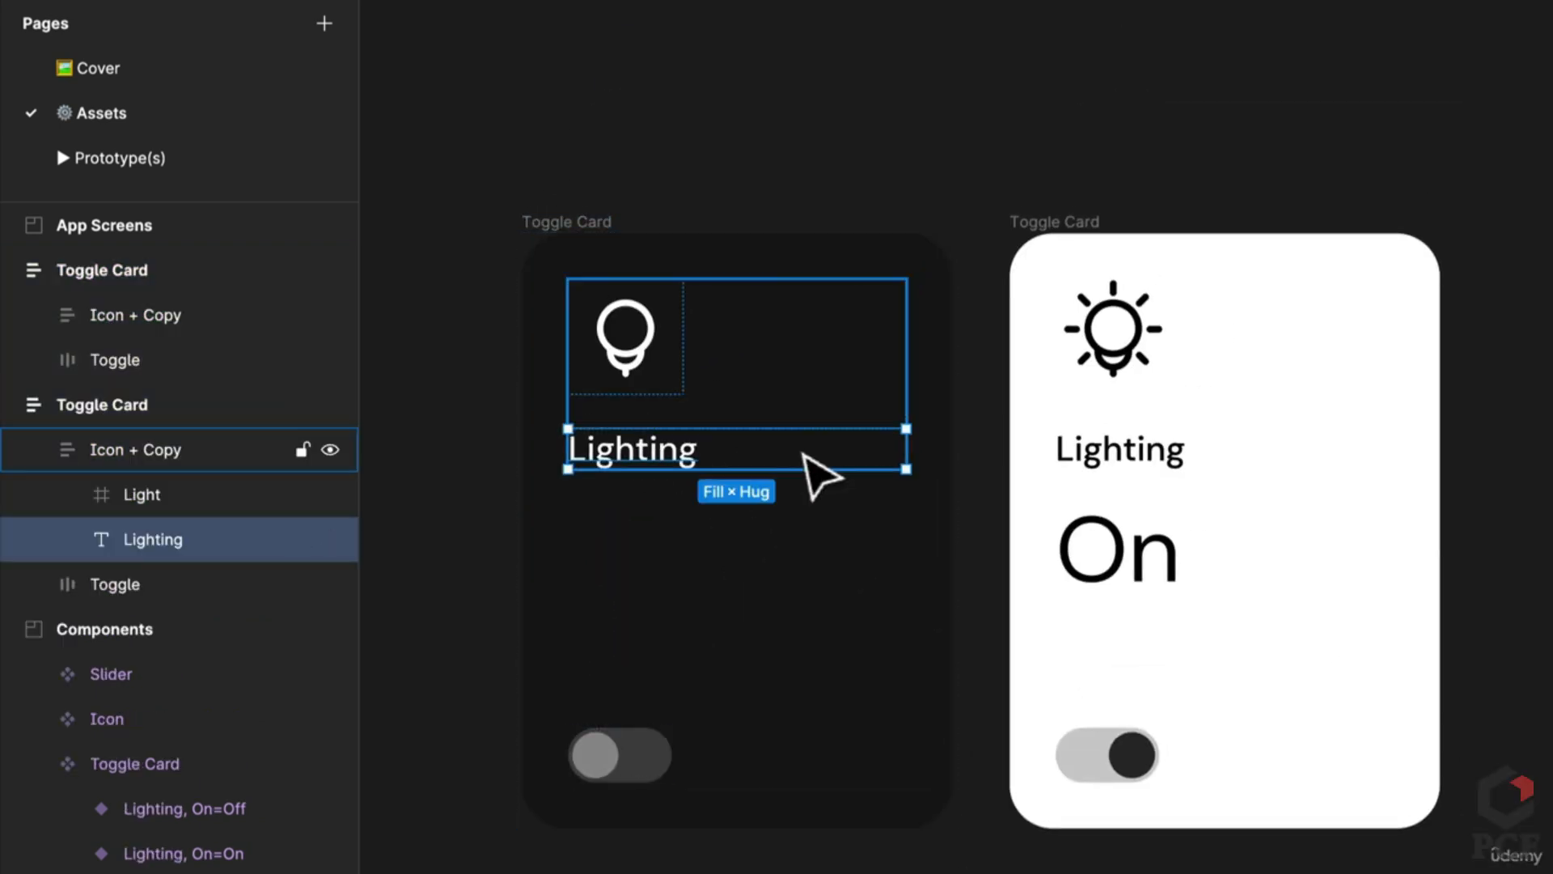
pyautogui.click(780, 648)
pyautogui.doubleClick(652, 368)
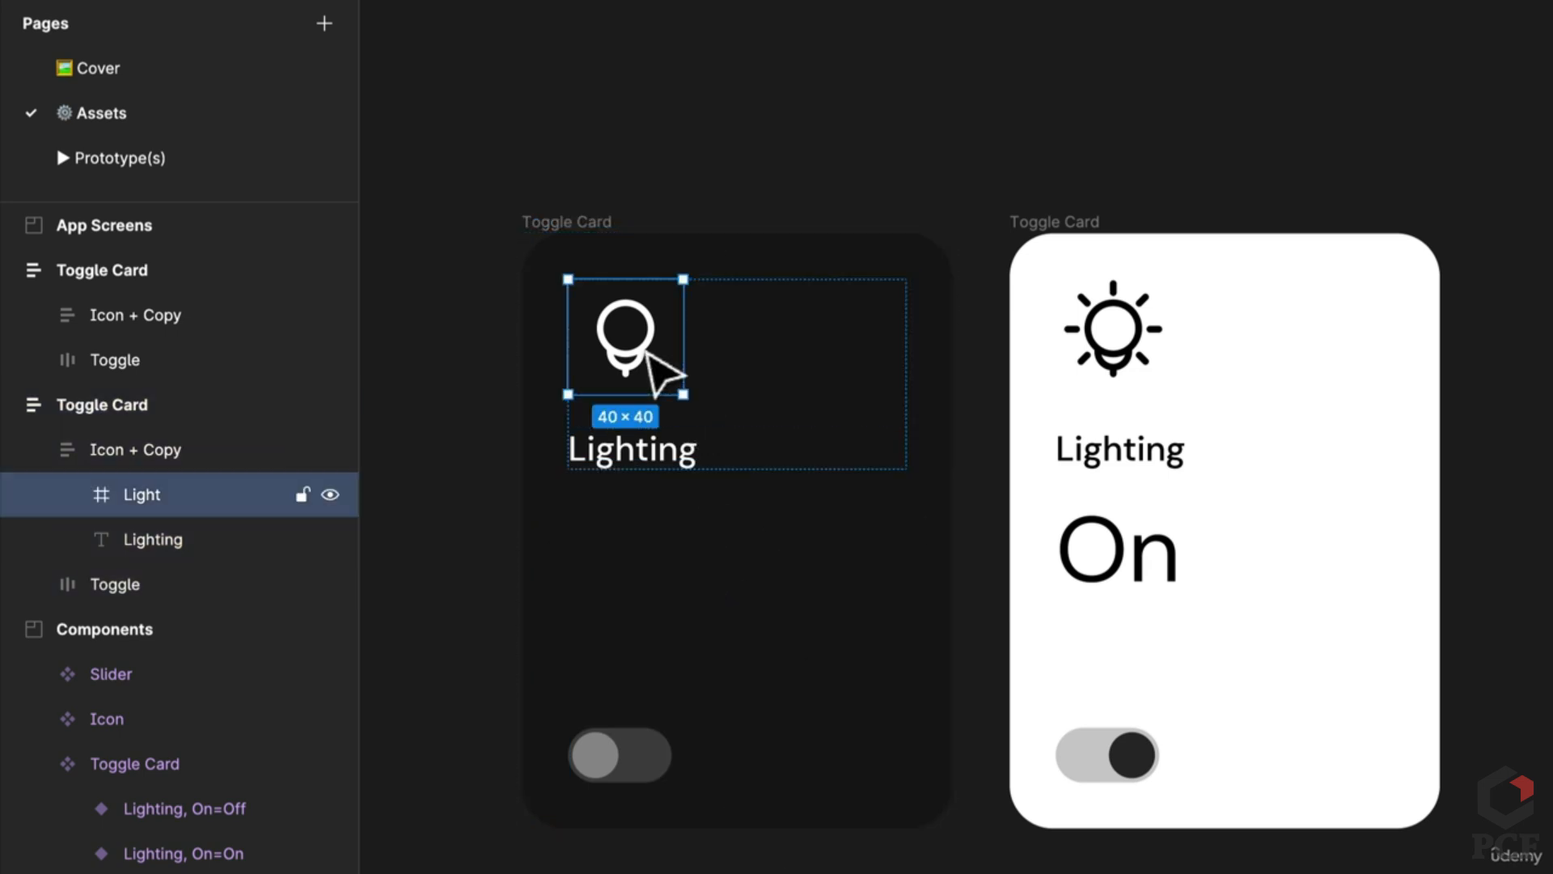
# Step: Compare both cards' icon-and-label groups and drill into the sun icon's rays
pyautogui.click(1129, 356)
pyautogui.click(627, 344)
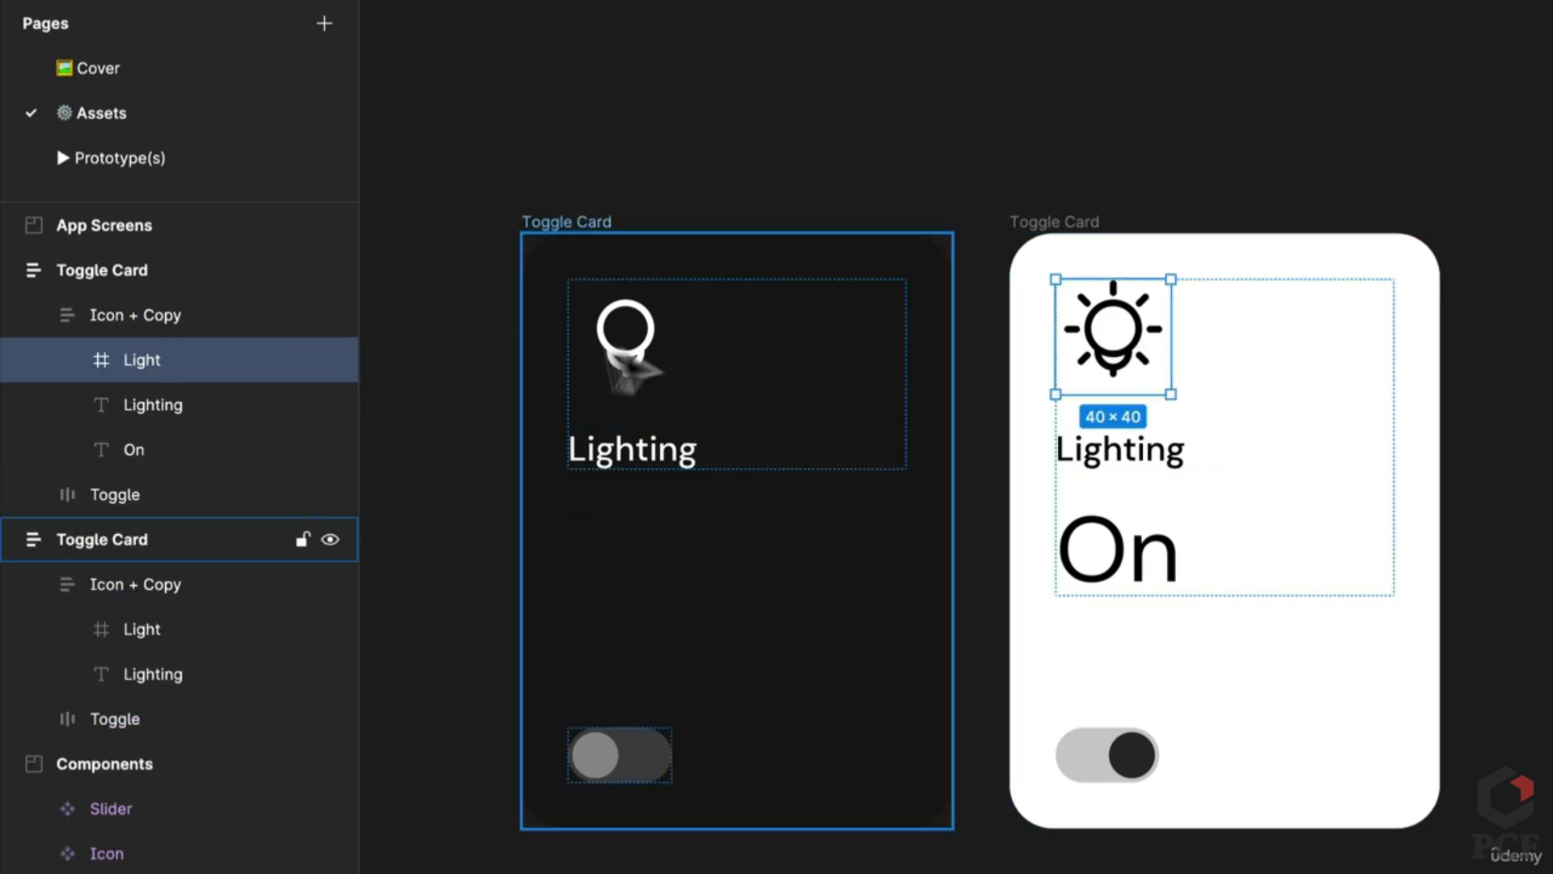
pyautogui.click(627, 344)
pyautogui.click(1116, 391)
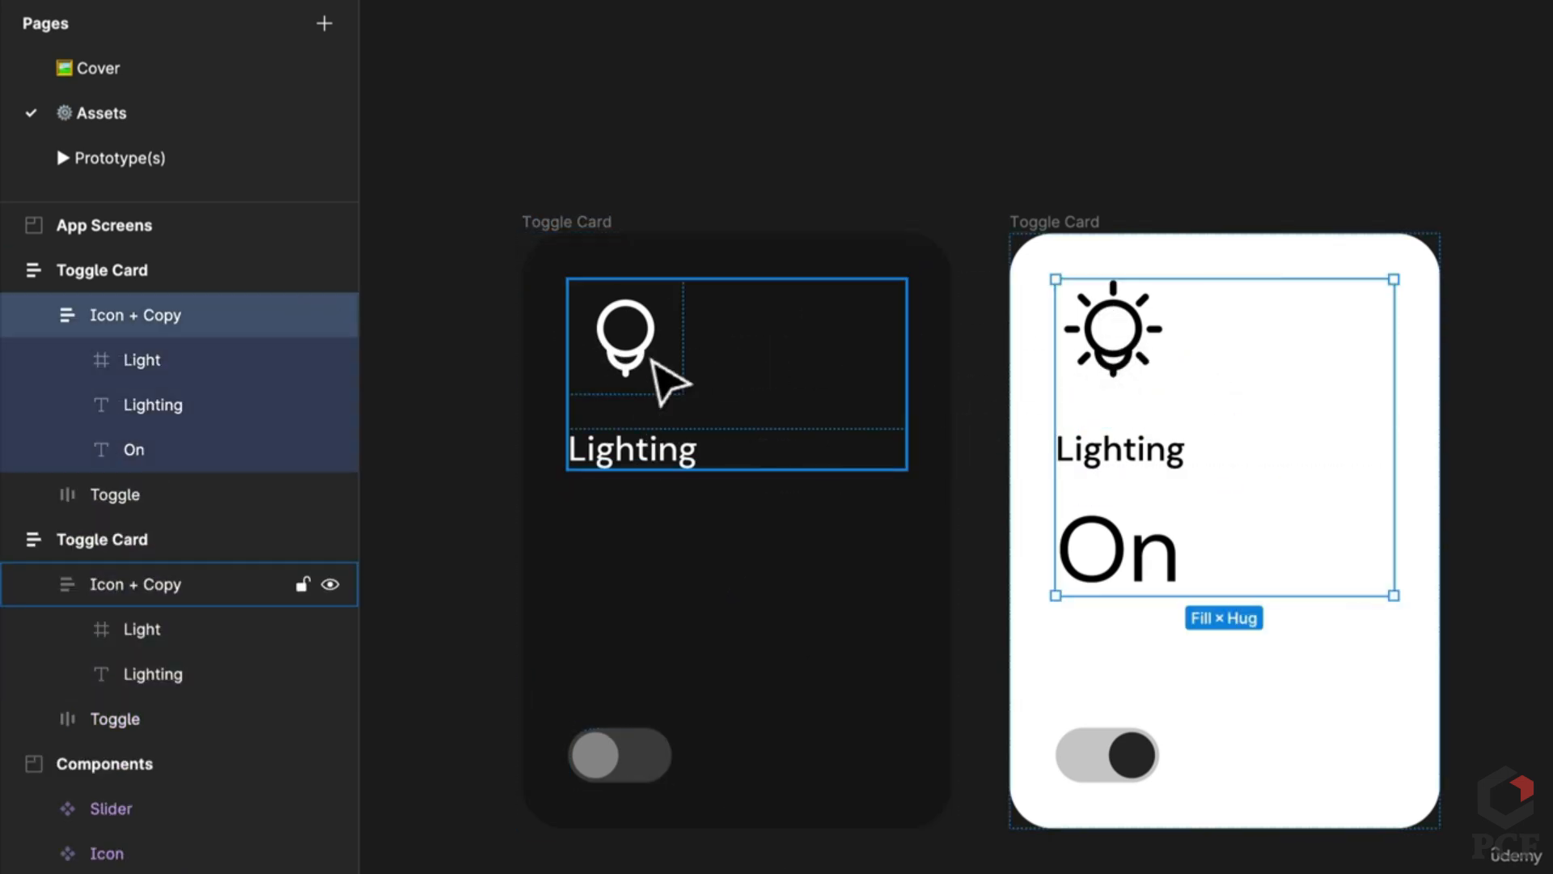
pyautogui.click(646, 362)
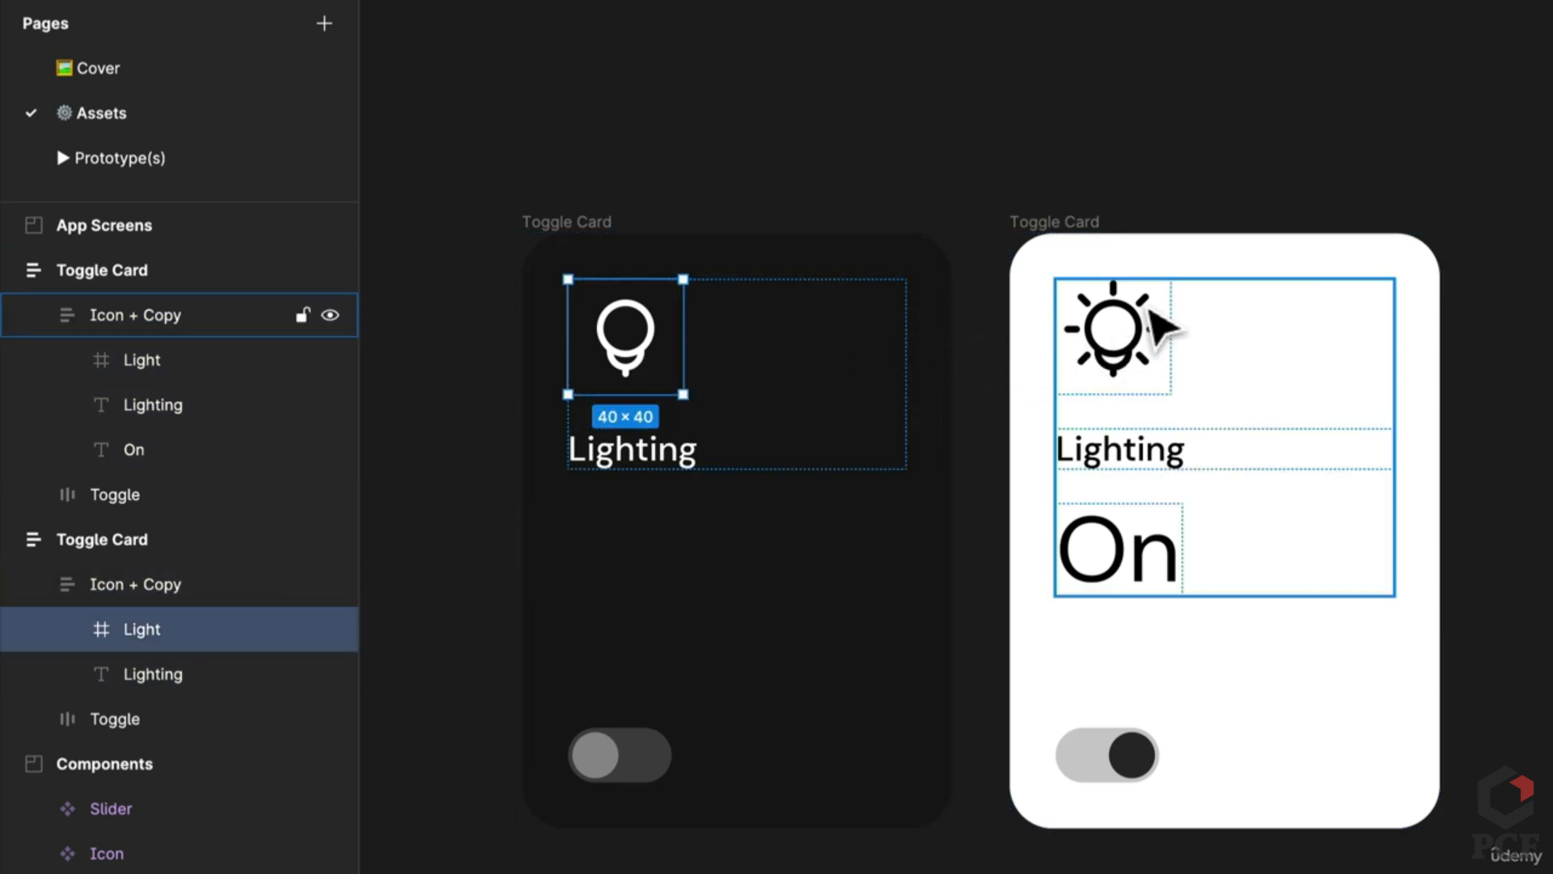
pyautogui.click(1153, 320)
pyautogui.doubleClick(1152, 316)
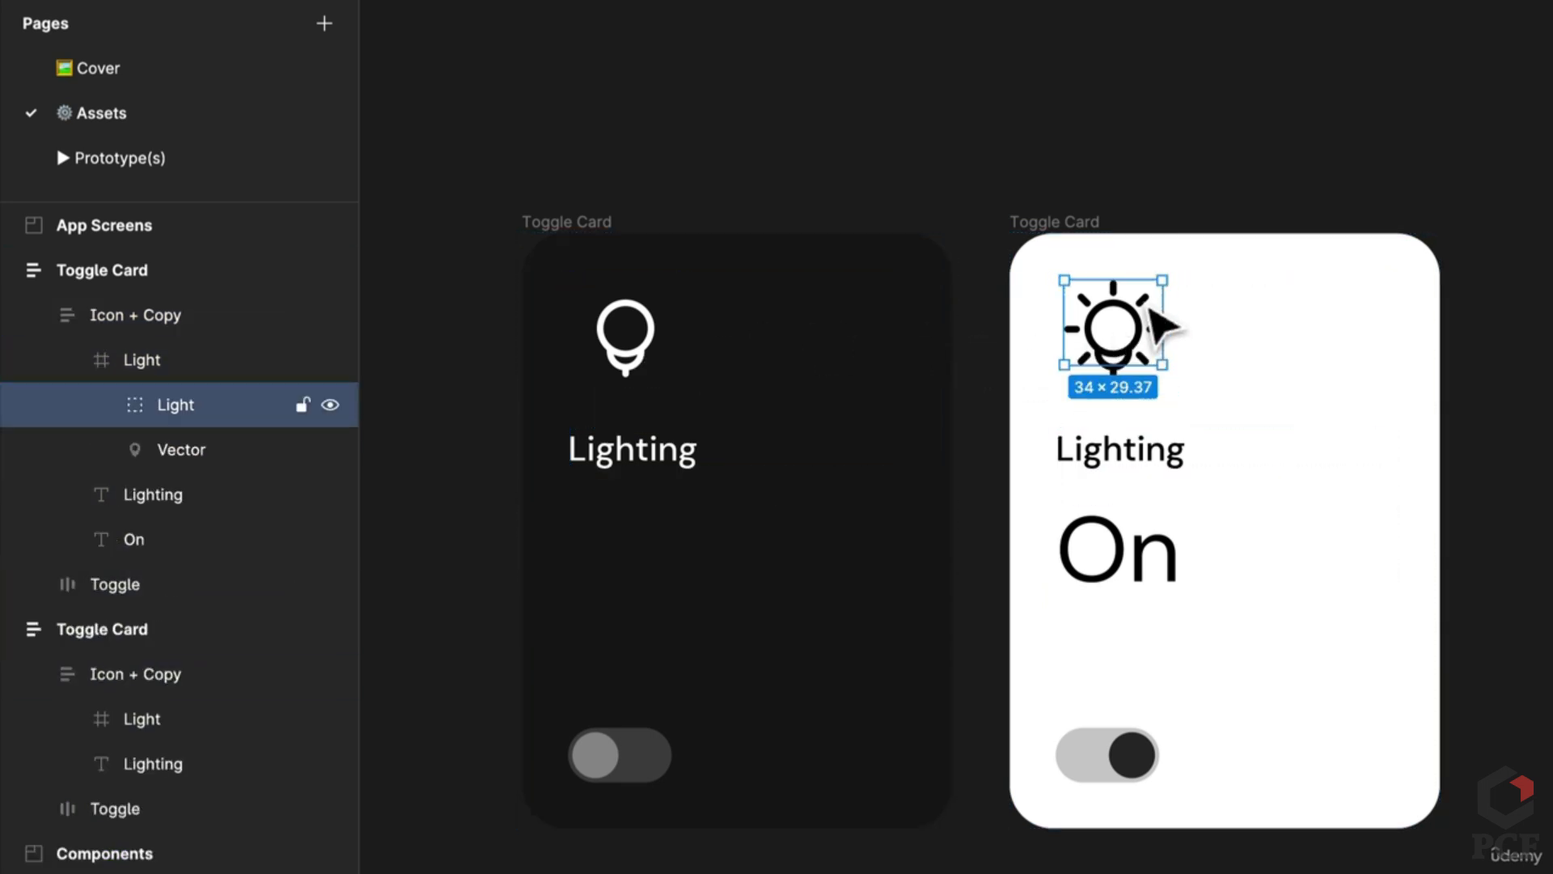
pyautogui.doubleClick(1151, 313)
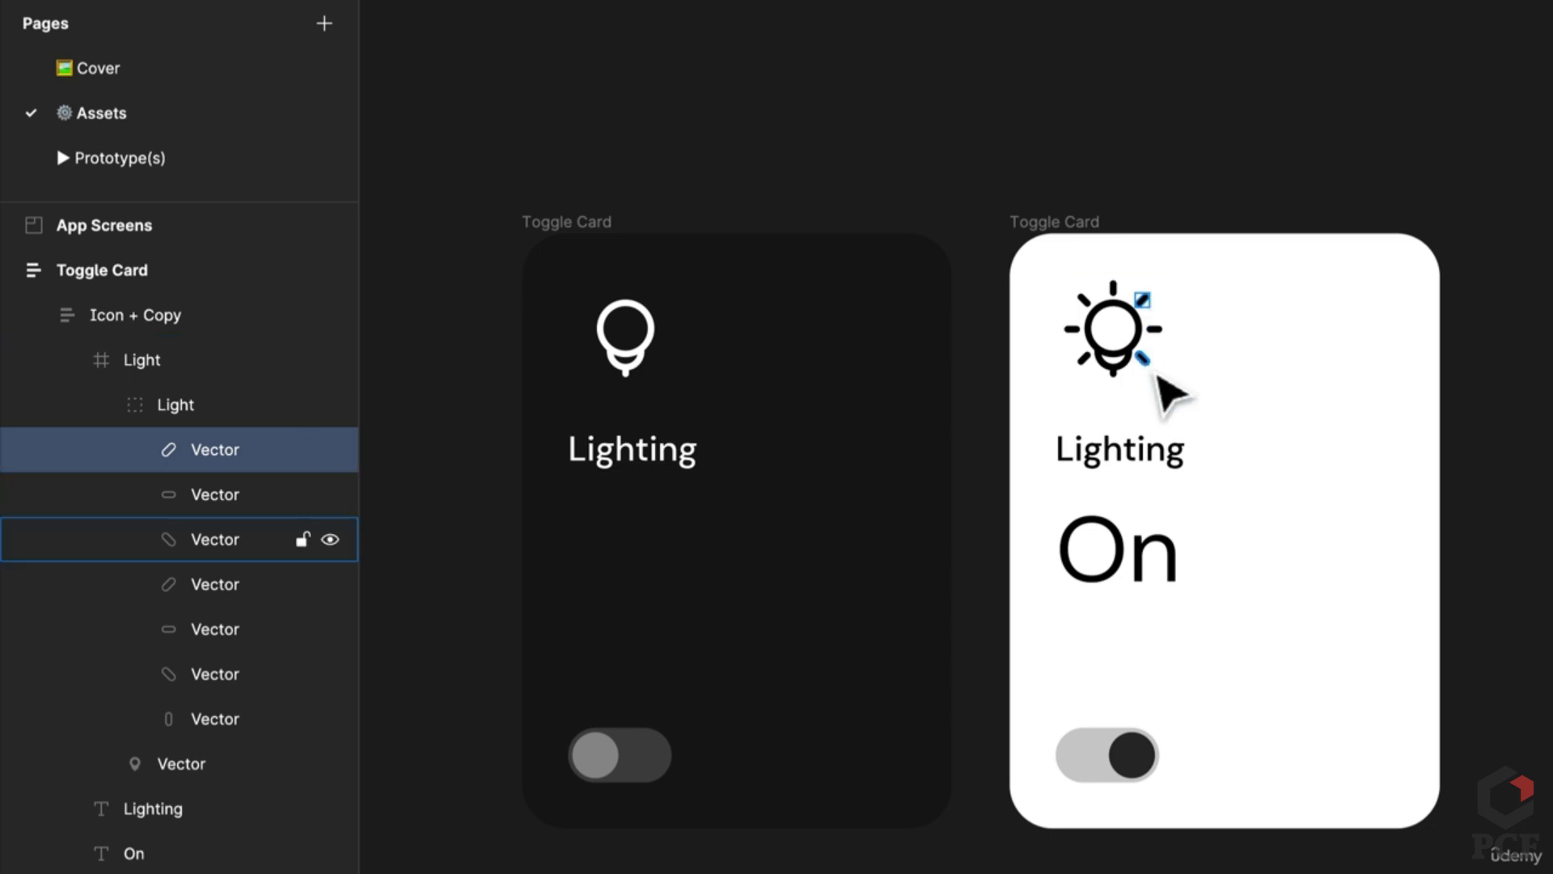
pyautogui.click(1085, 156)
# Step: Pan the canvas and select the On card's icon and label group
pyautogui.scroll(-3, 1041, 294)
pyautogui.hscroll(-5, 409, 410)
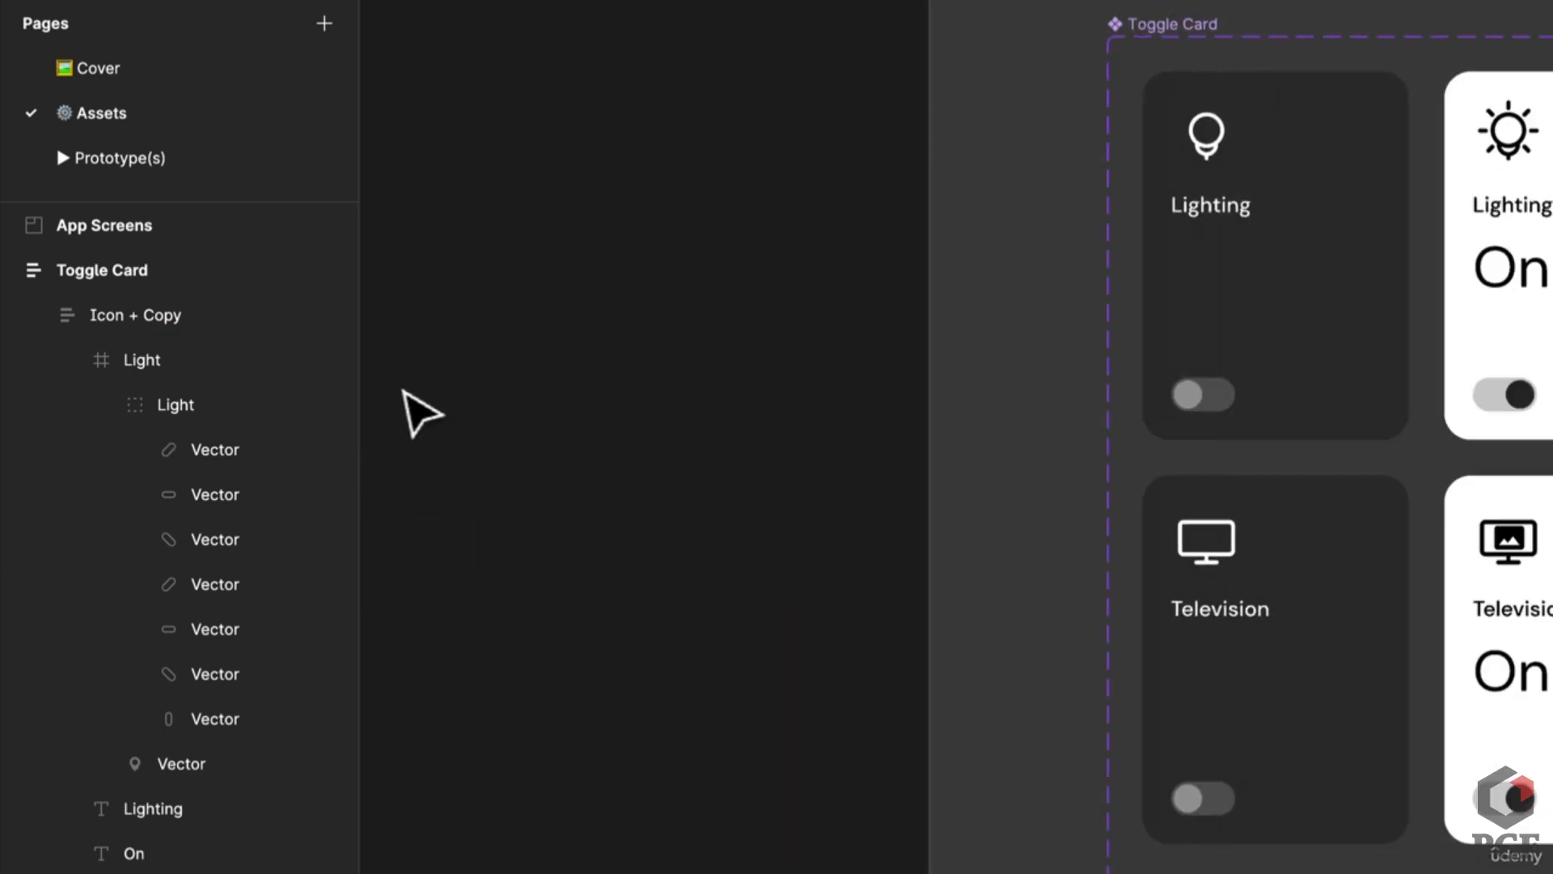
pyautogui.scroll(-3, 901, 475)
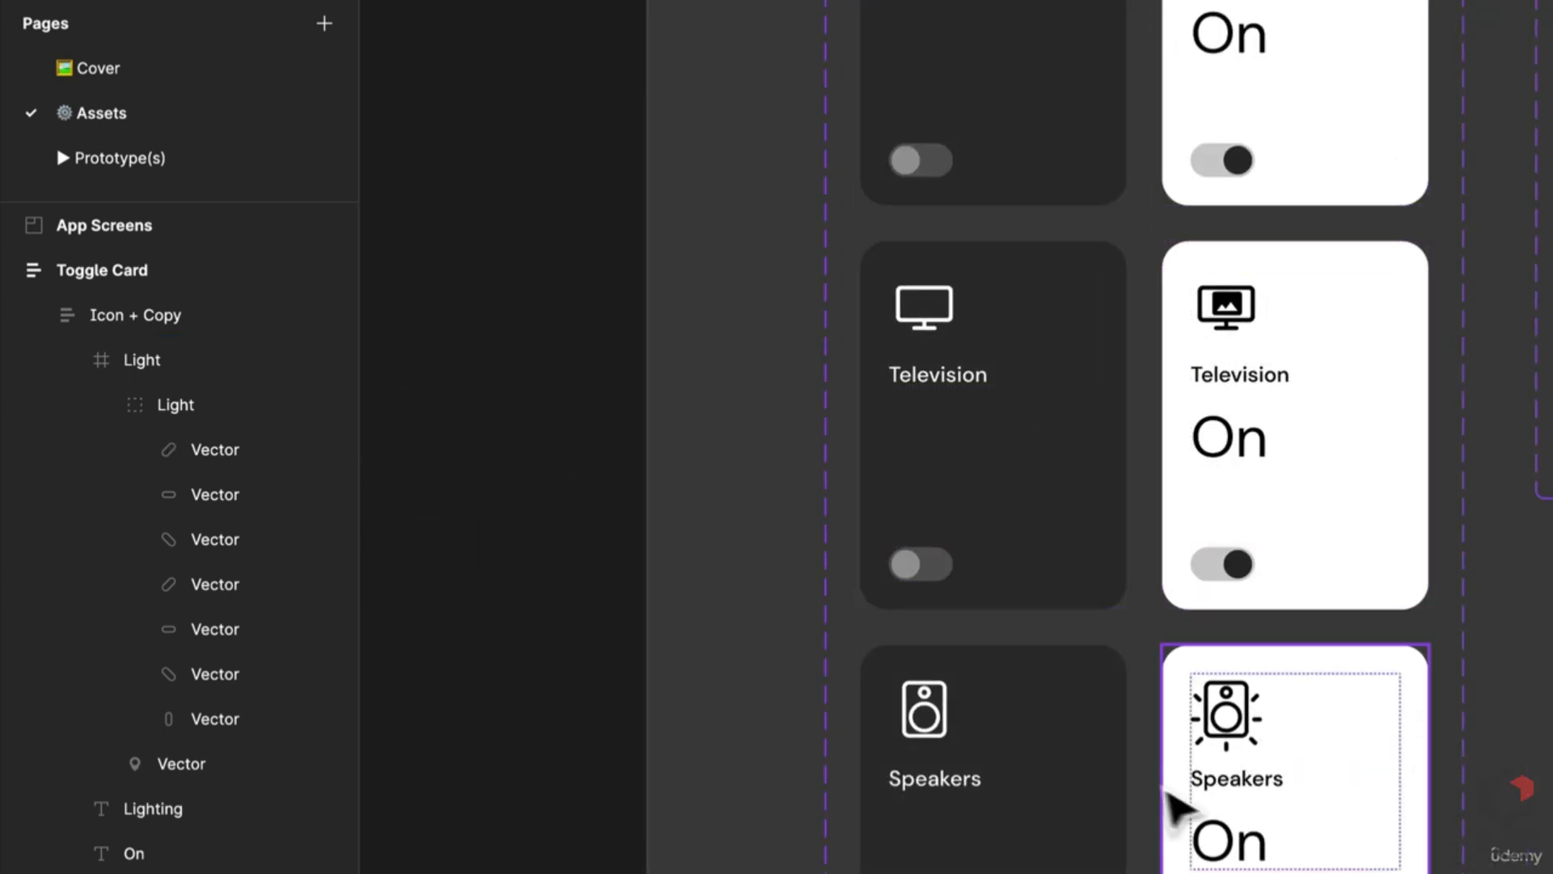
pyautogui.scroll(-5, 1182, 785)
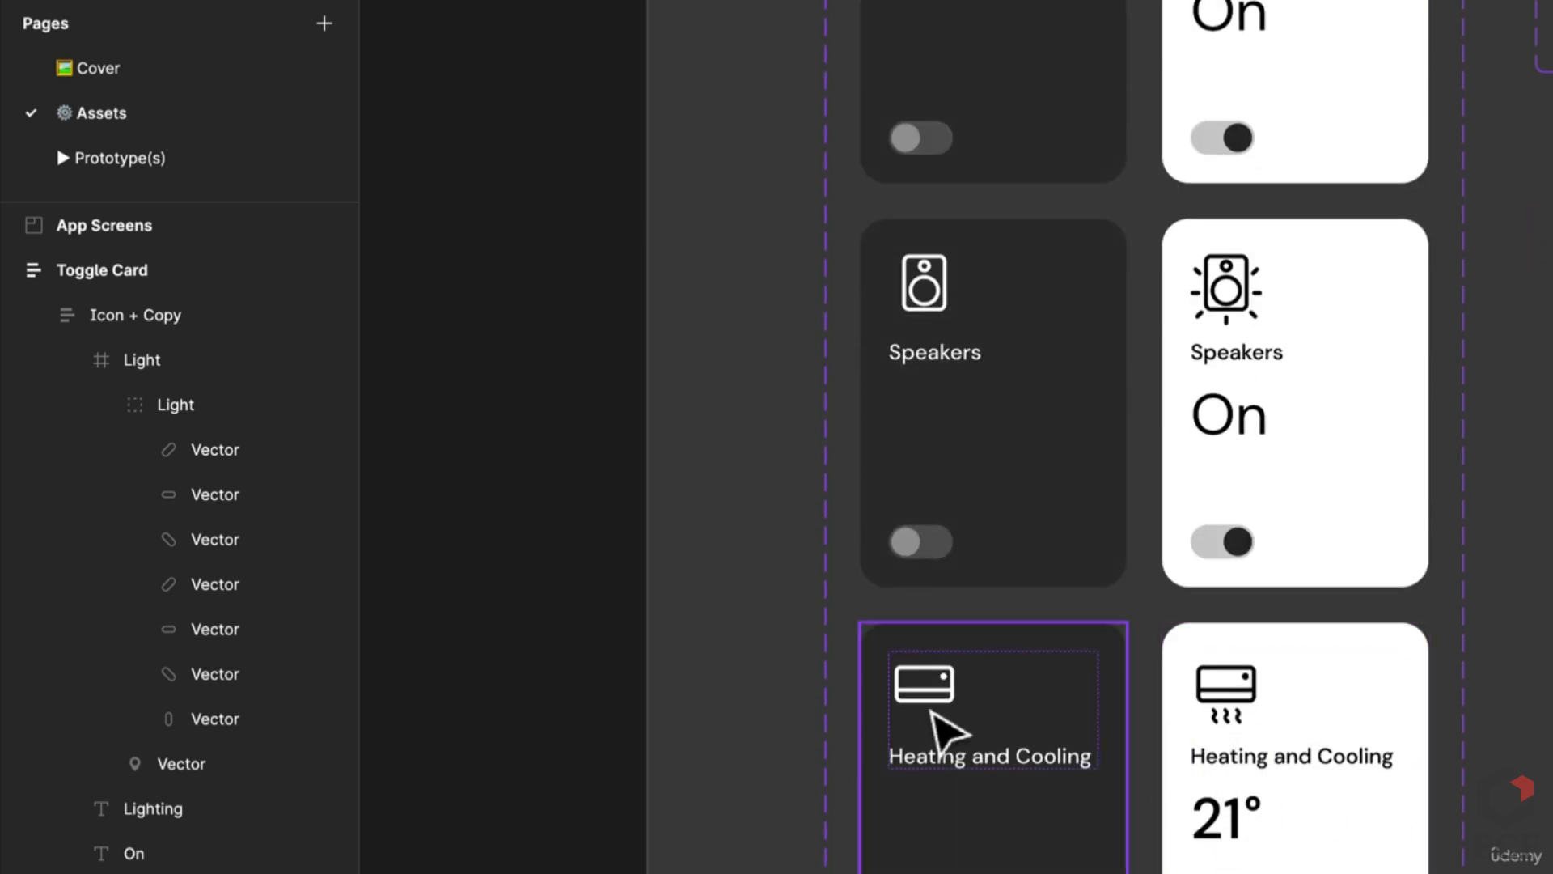
pyautogui.scroll(-3, 930, 712)
pyautogui.hscroll(-6, 1092, 647)
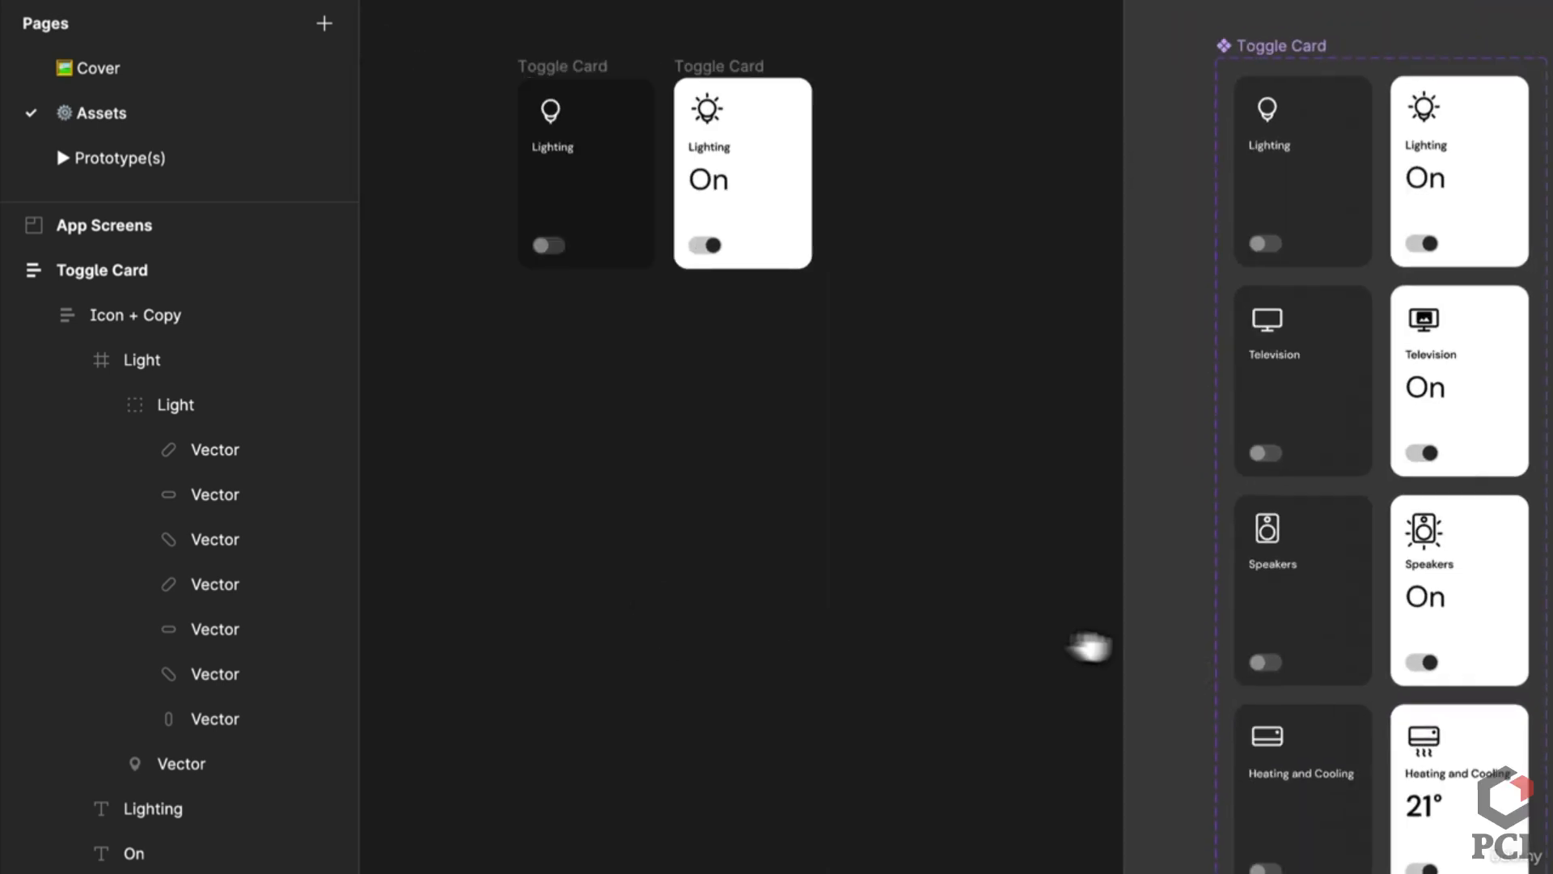
pyautogui.scroll(3, 813, 202)
pyautogui.click(1127, 342)
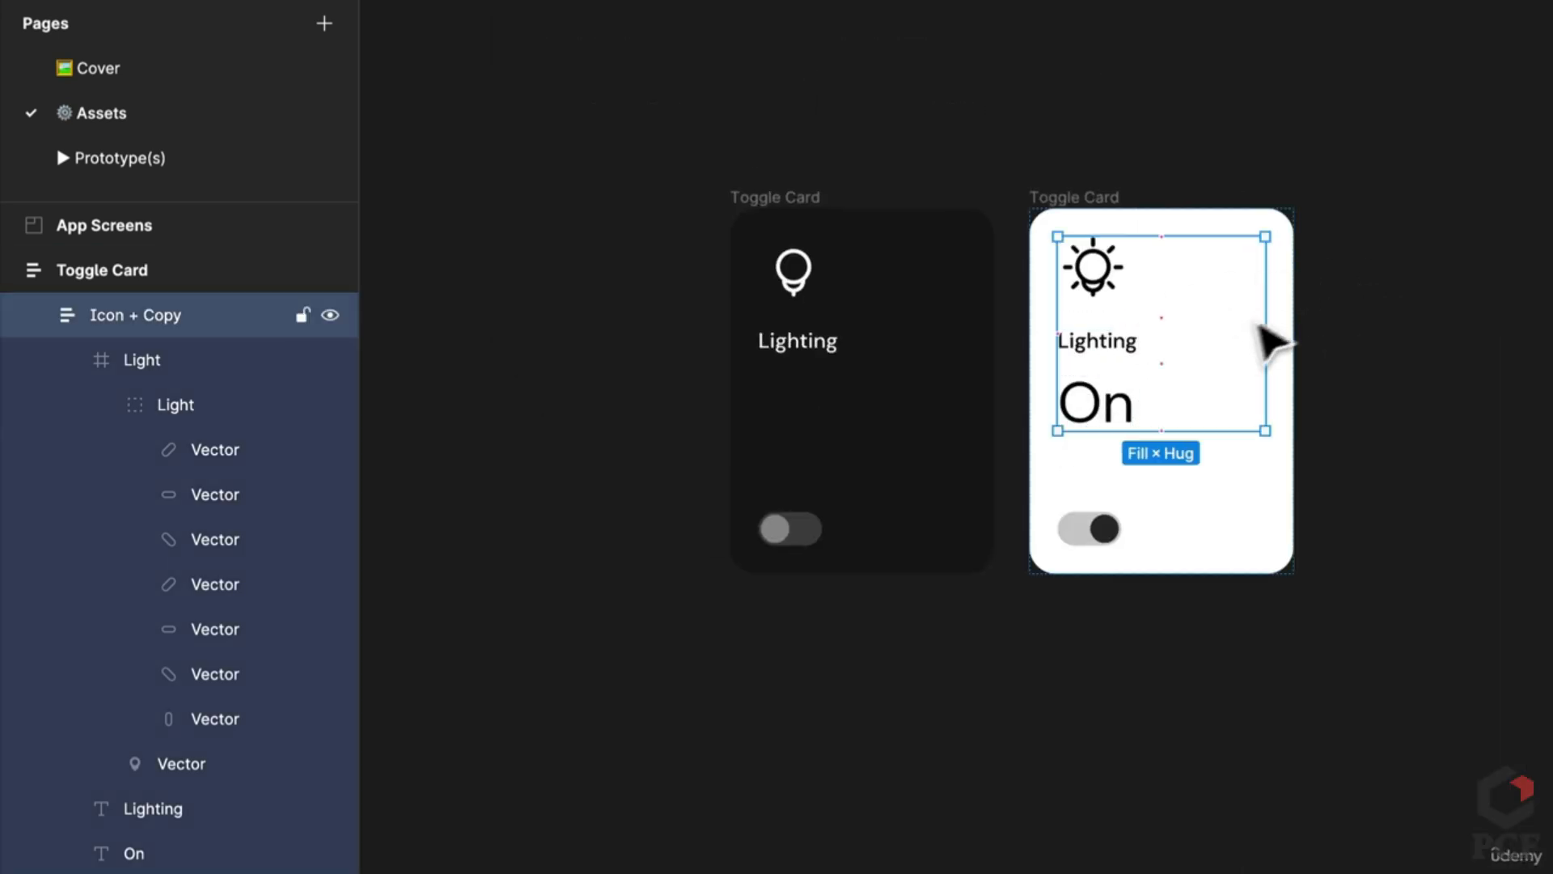
# Step: Test widening the icon group, then copy the dark card's lightbulb-and-Lighting group below it
pyautogui.moveTo(1191, 322); pyautogui.dragTo(1266, 332)
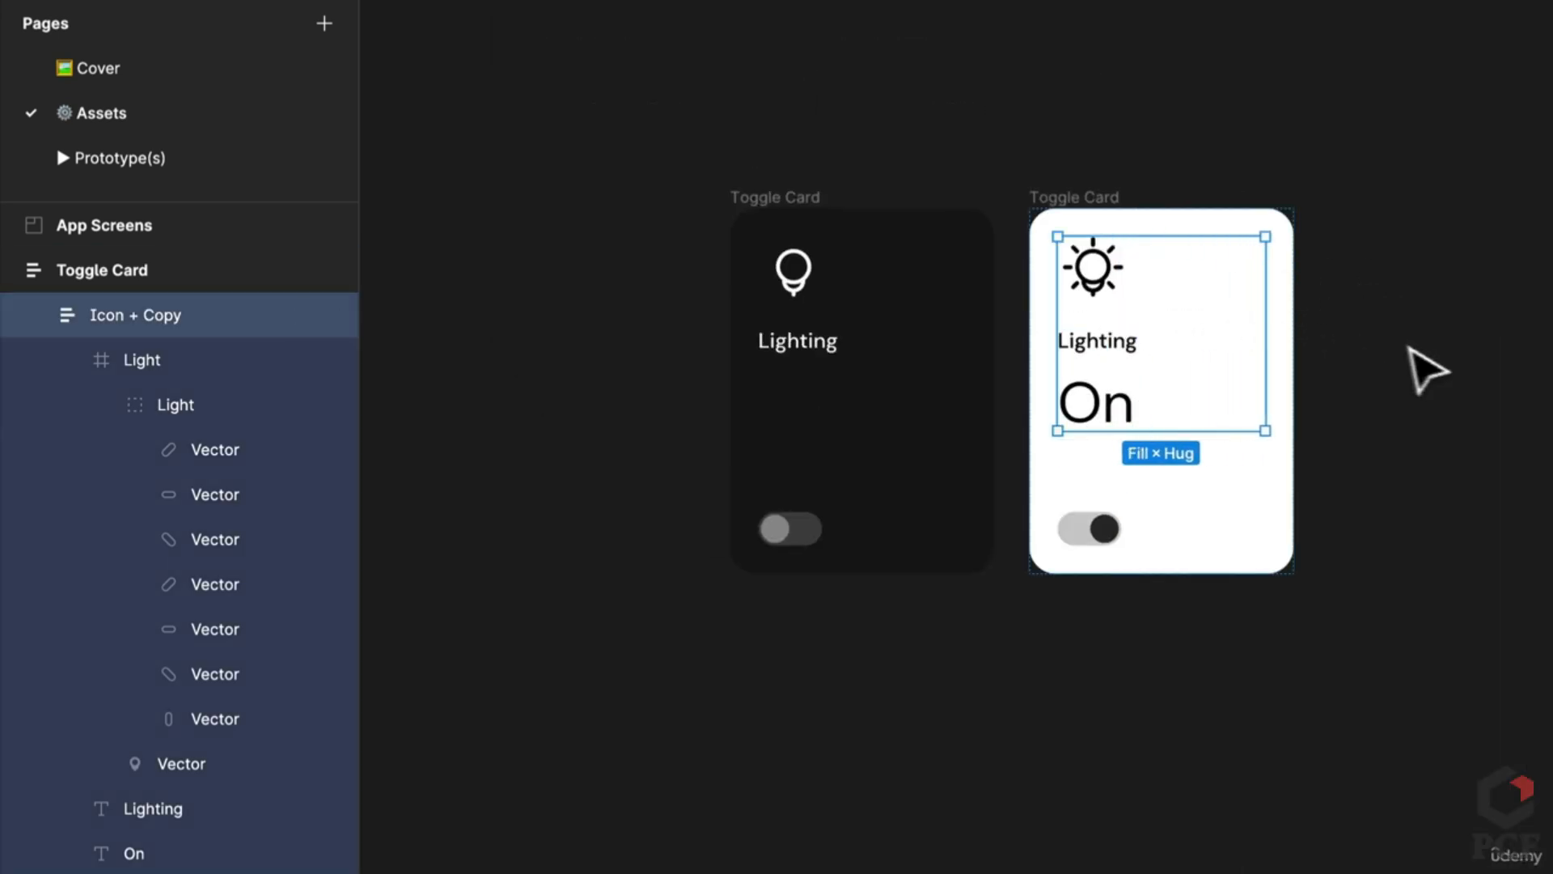
pyautogui.click(1432, 372)
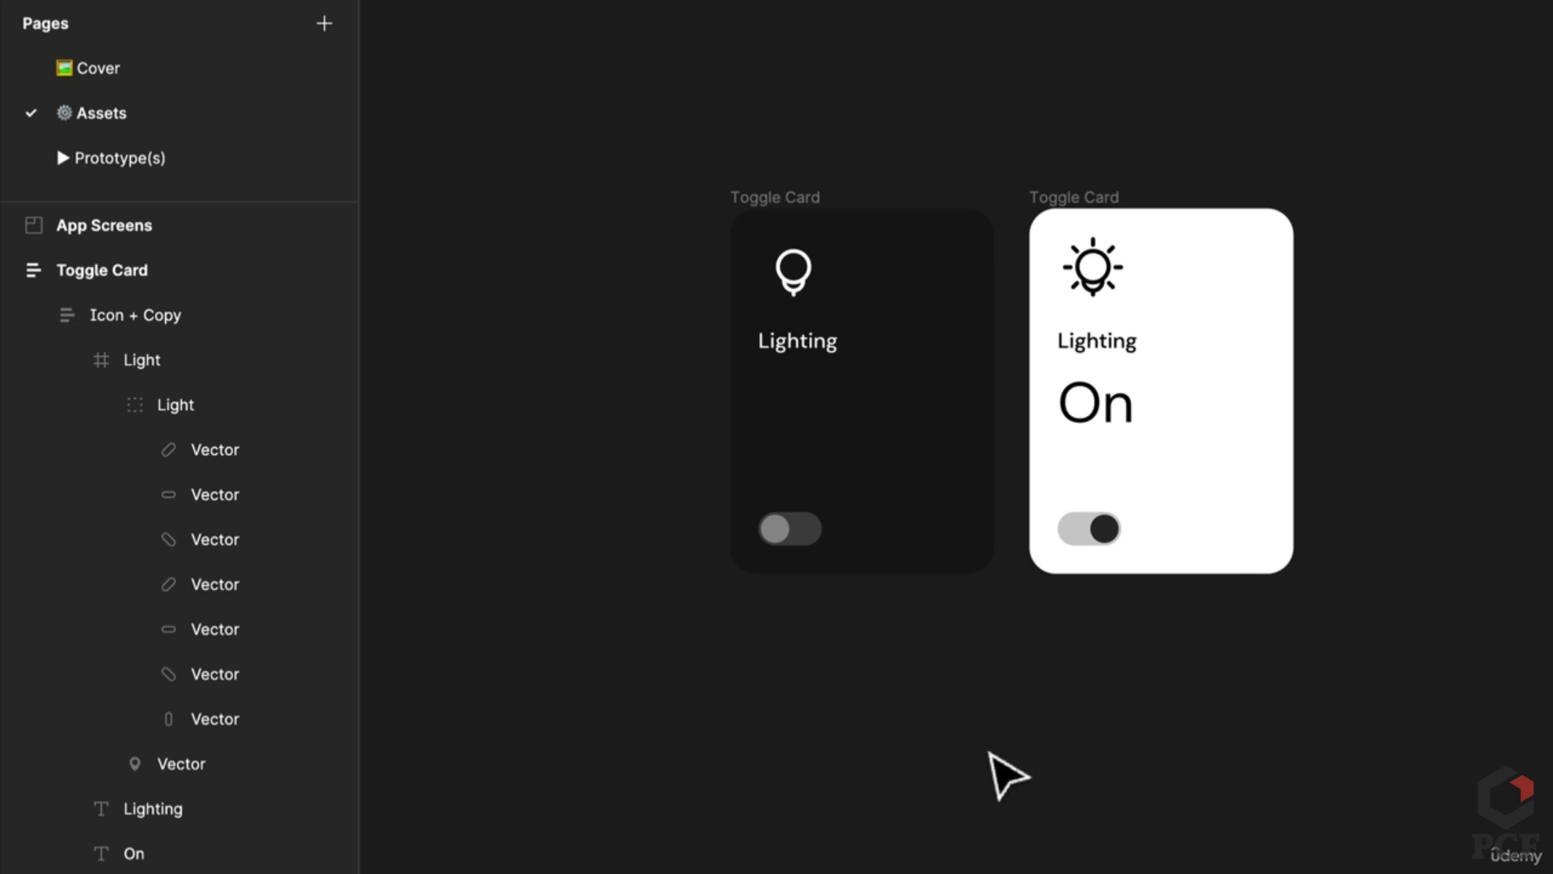
pyautogui.click(814, 337)
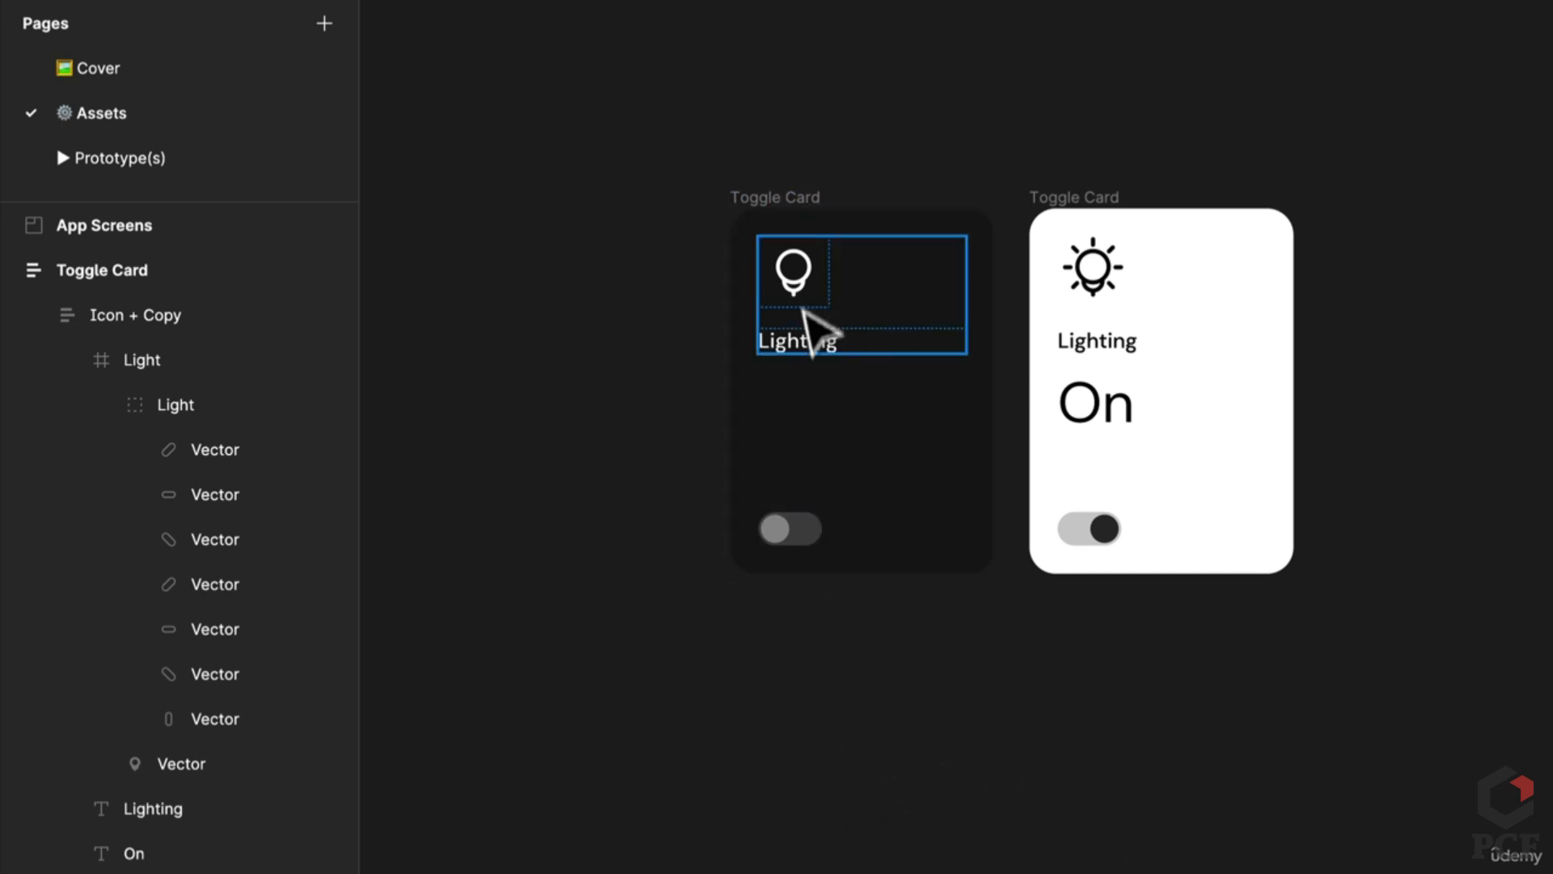
pyautogui.scroll(-3, 822, 278)
pyautogui.moveTo(822, 277); pyautogui.dragTo(858, 687)
pyautogui.click(1116, 677)
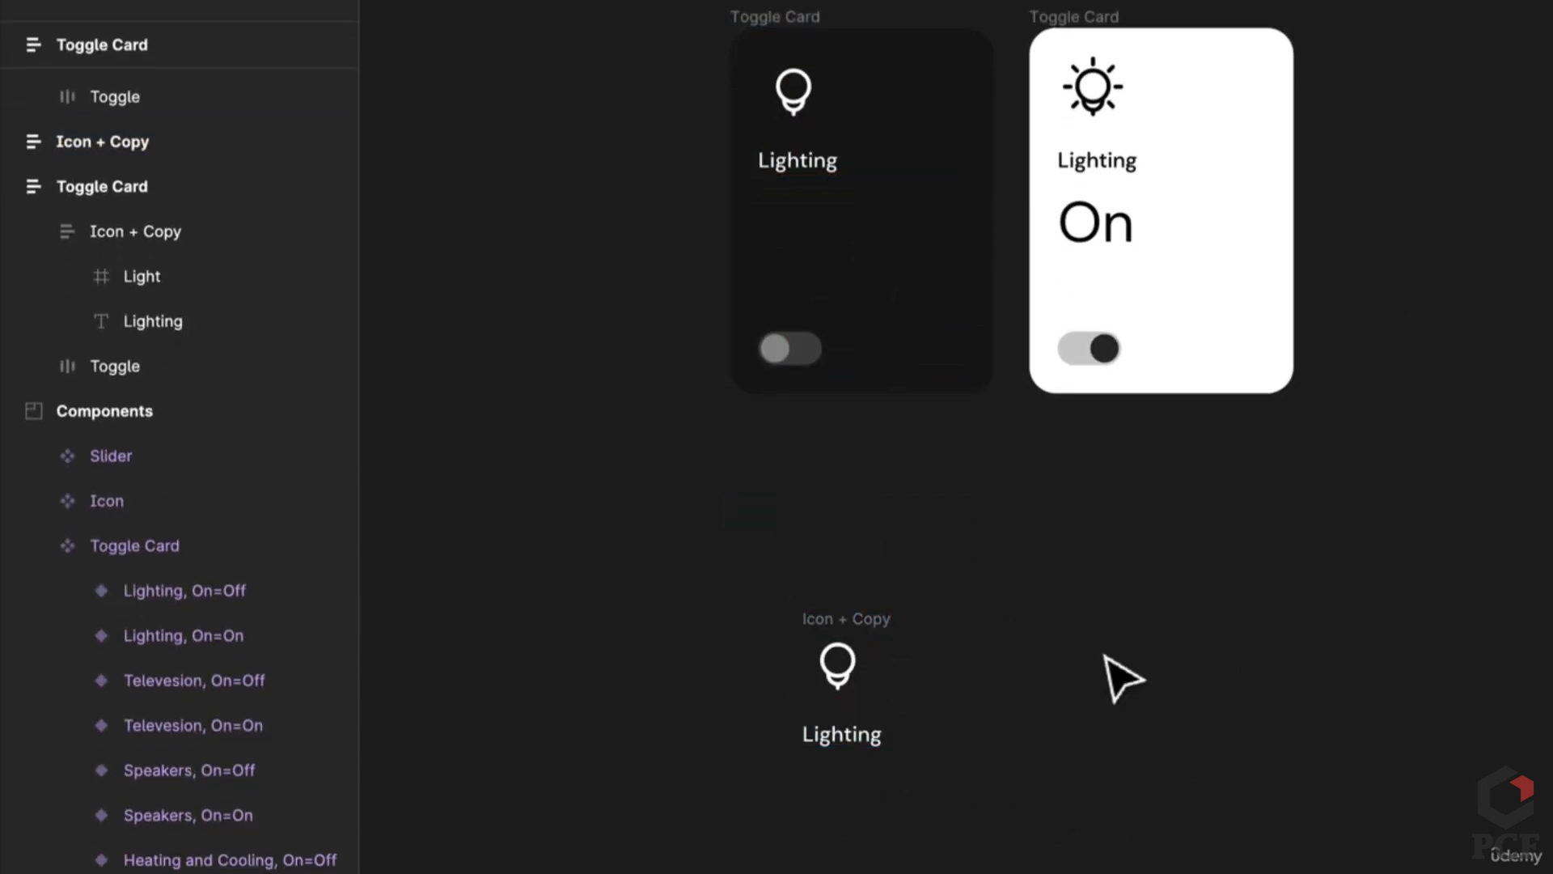
pyautogui.click(834, 668)
# Step: Move the dark card's toggle out and duplicate it beside the original
pyautogui.click(801, 356)
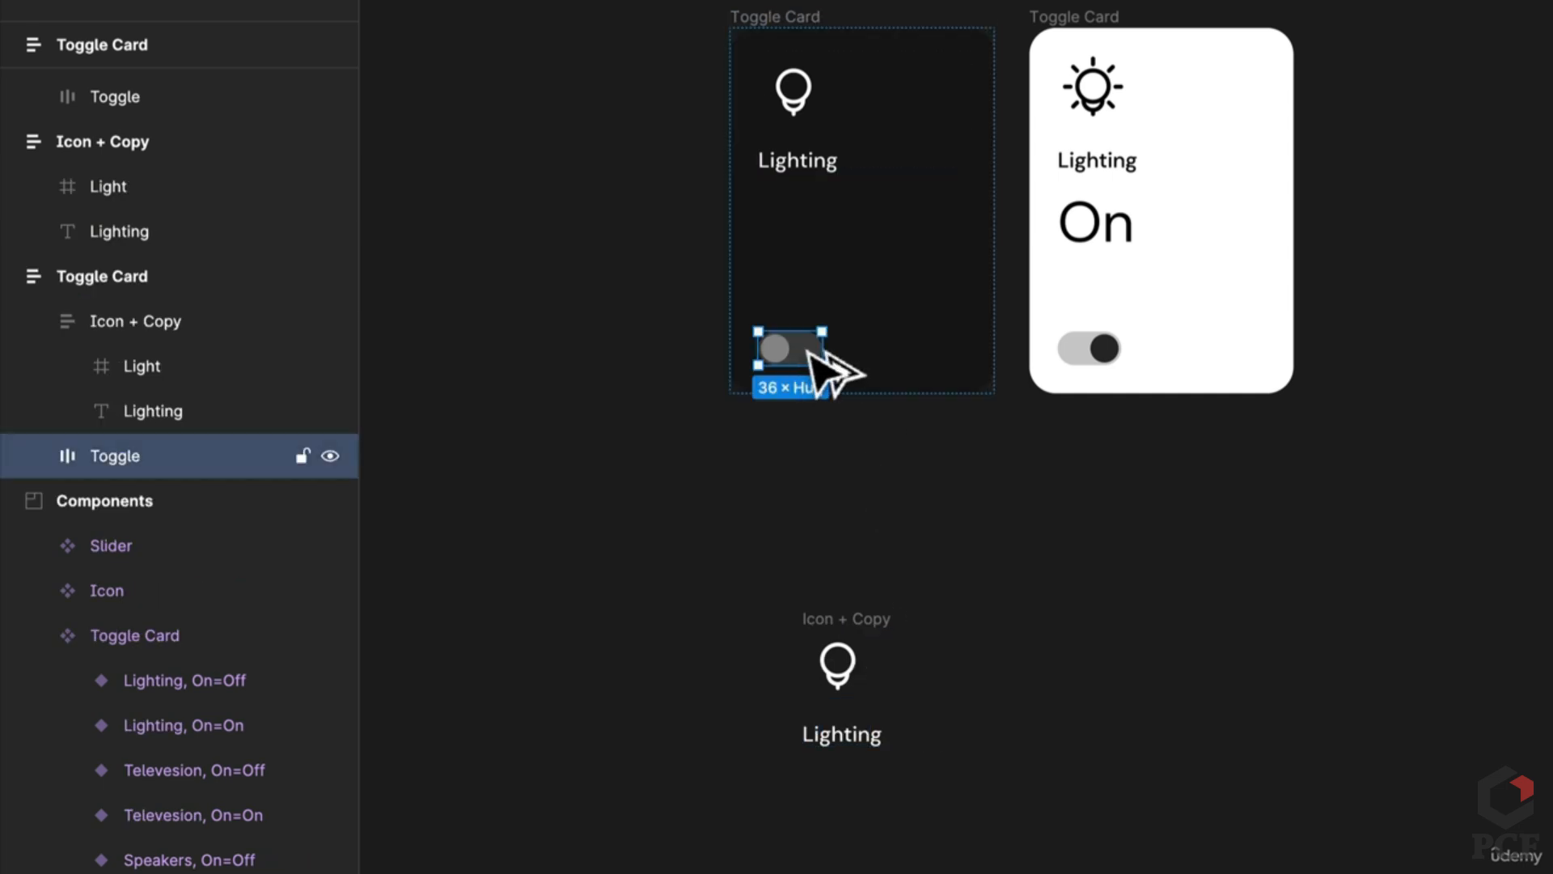
pyautogui.moveTo(813, 356); pyautogui.dragTo(999, 284)
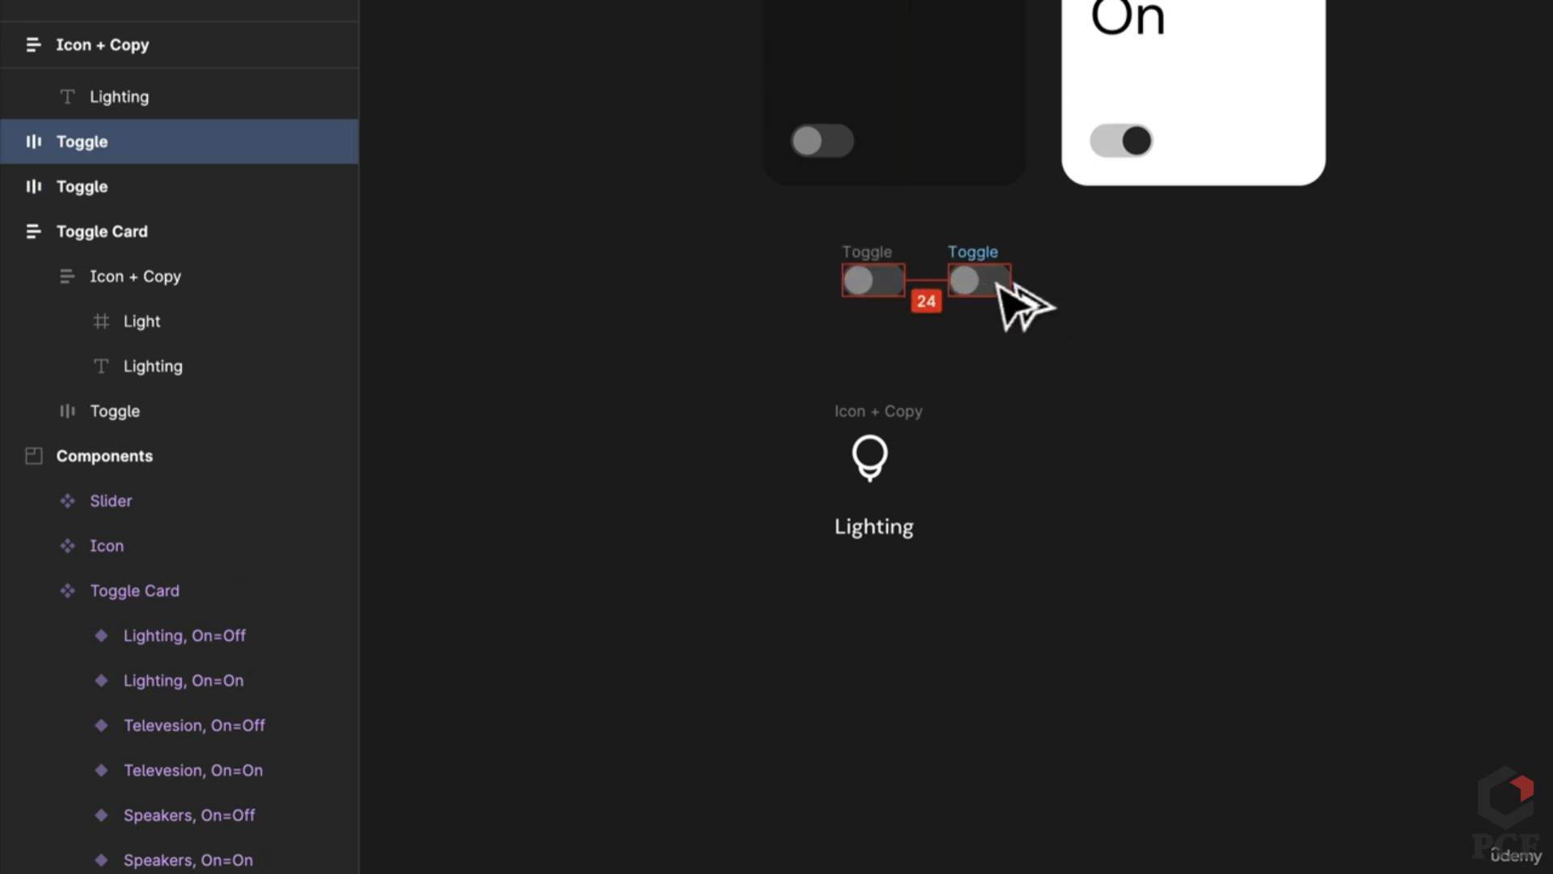
pyautogui.moveTo(1133, 326); pyautogui.dragTo(819, 248)
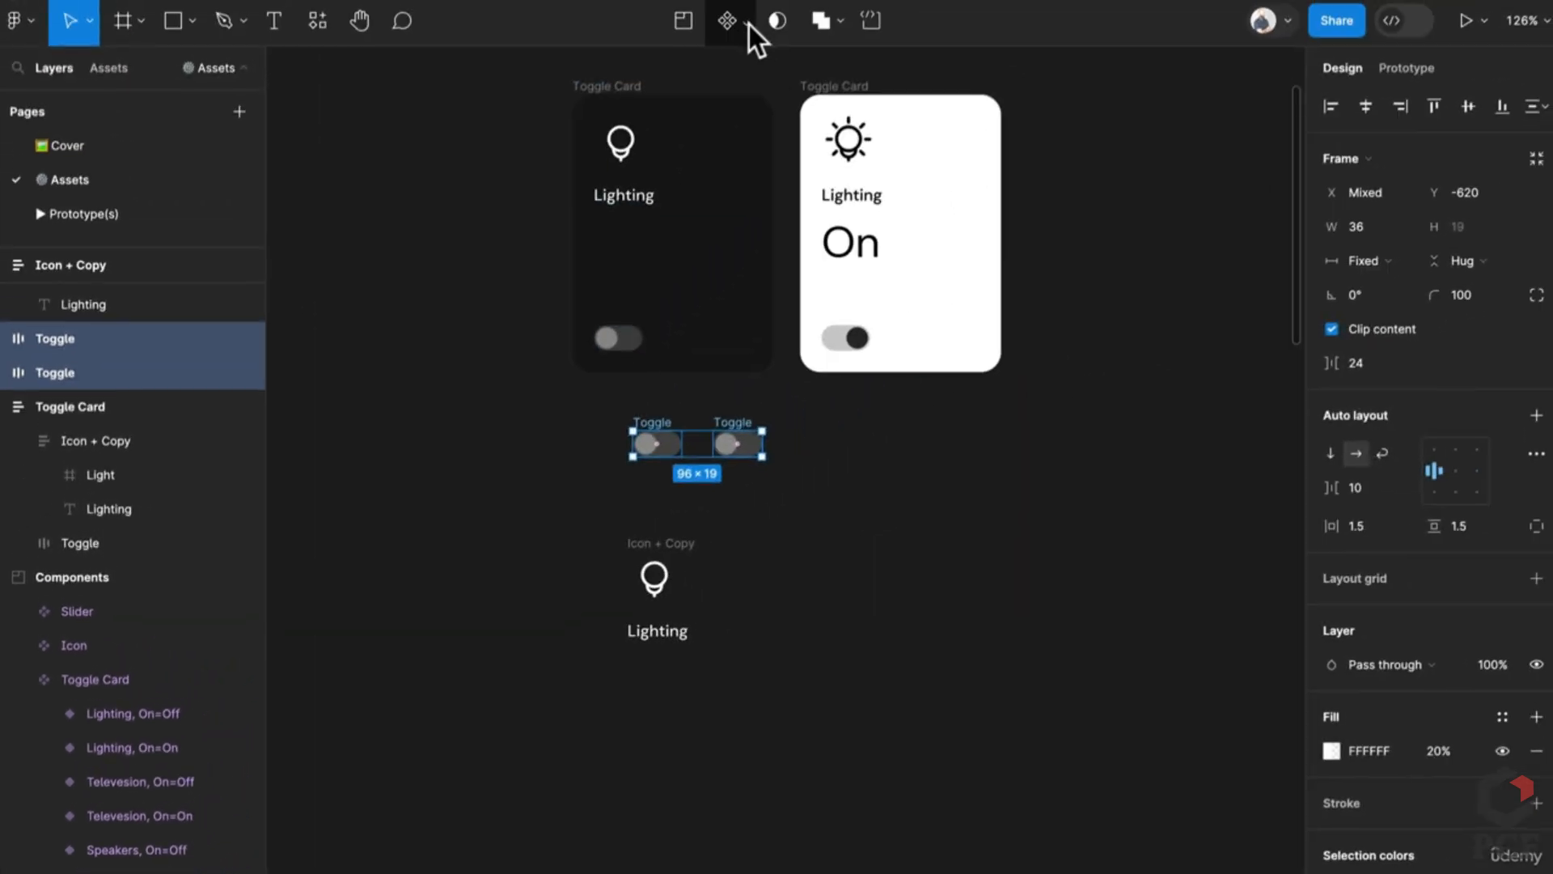
pyautogui.click(749, 25)
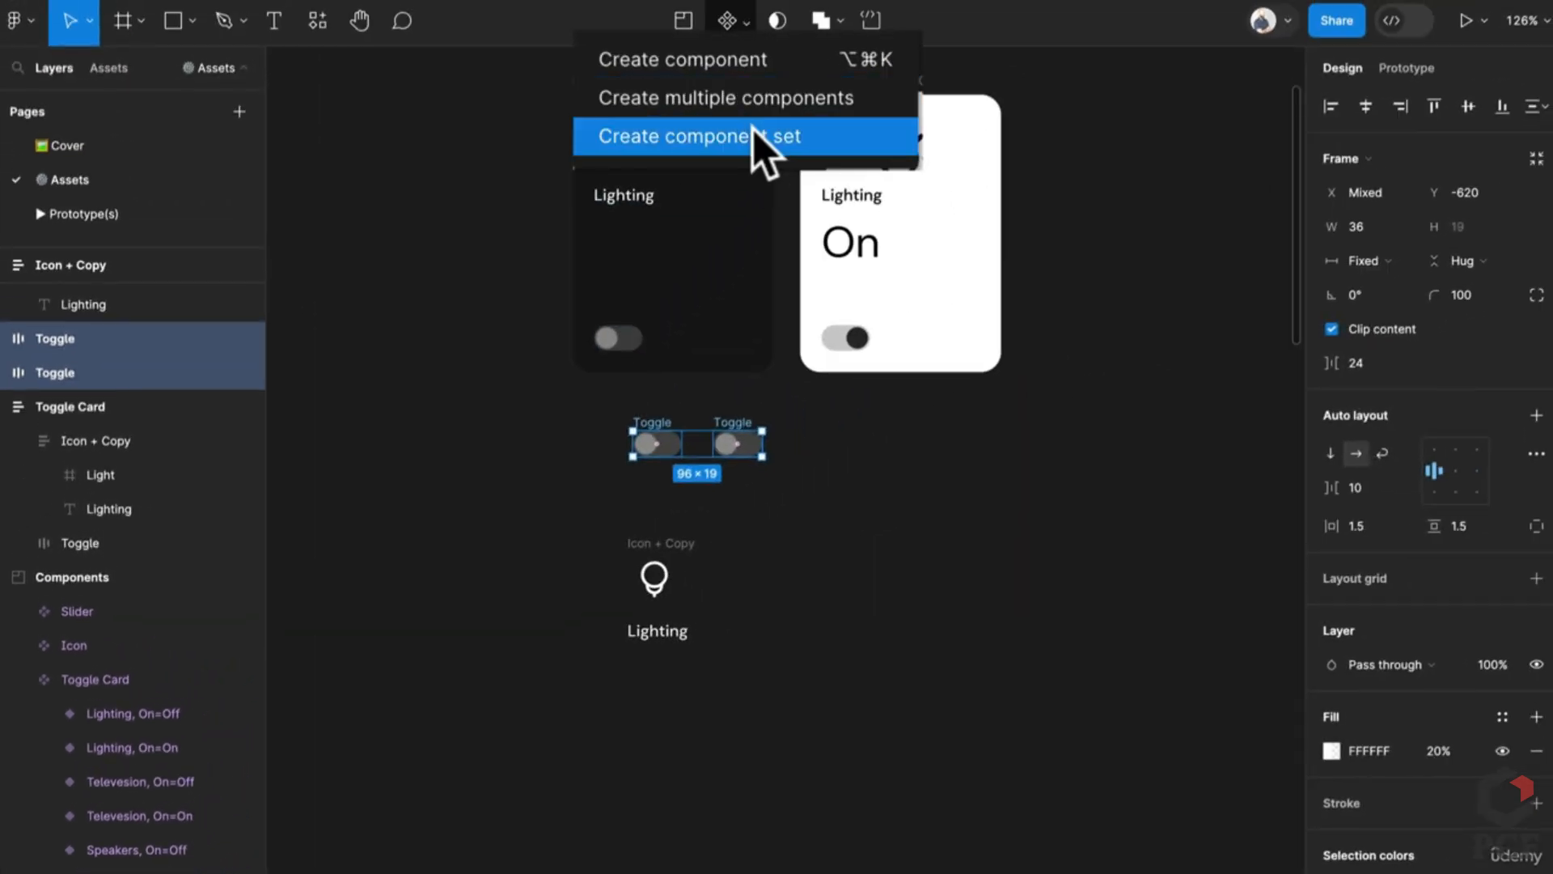
# Step: Combine the toggles into a component set with auto layout, aligning the second variant right
pyautogui.click(754, 135)
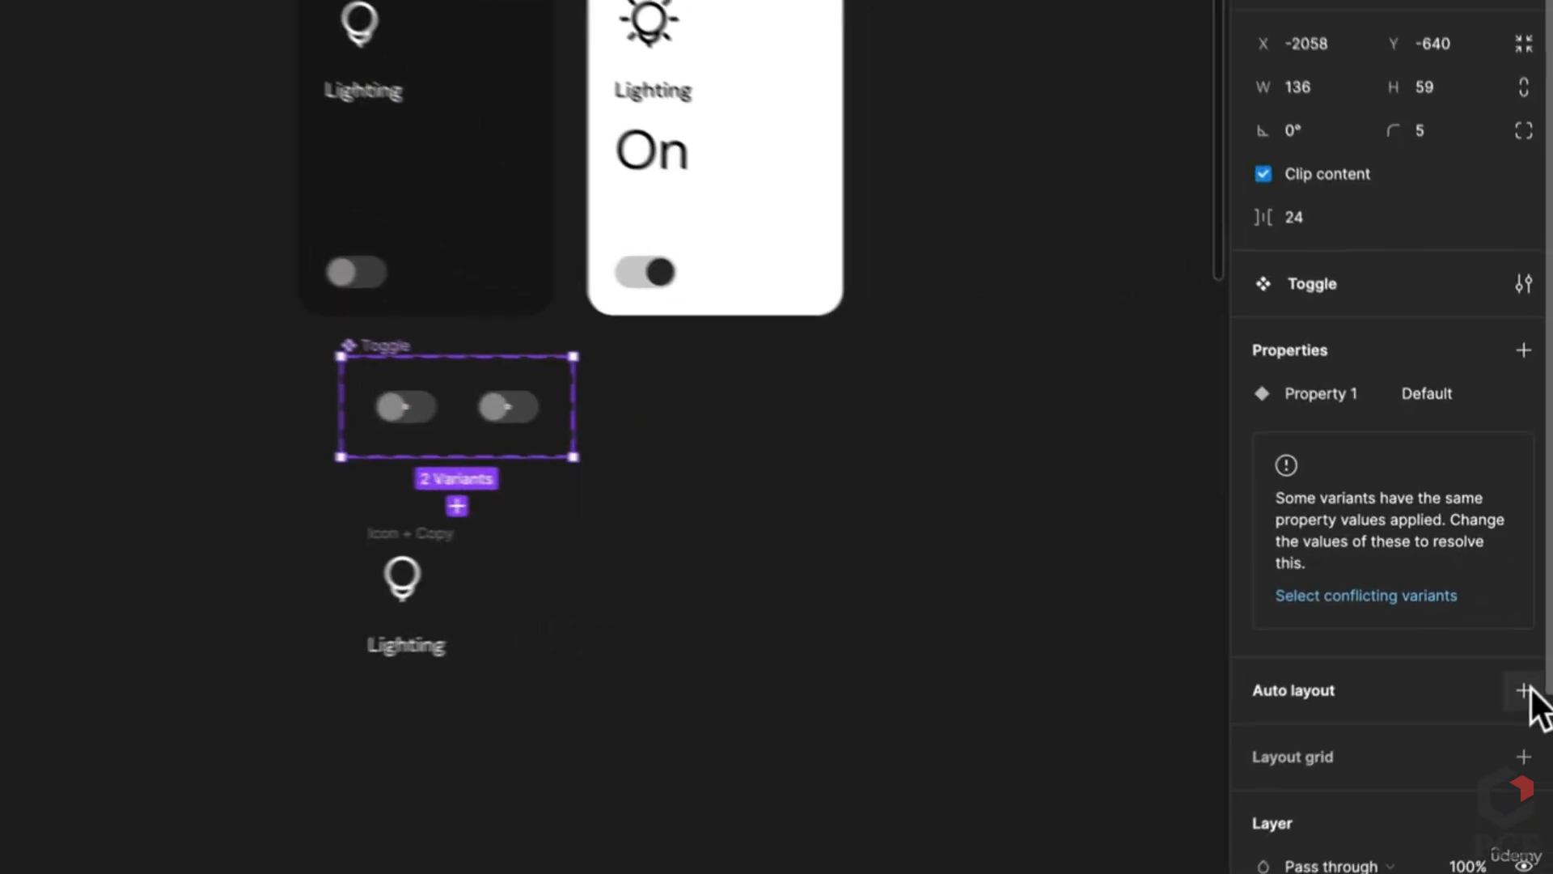
pyautogui.click(1537, 665)
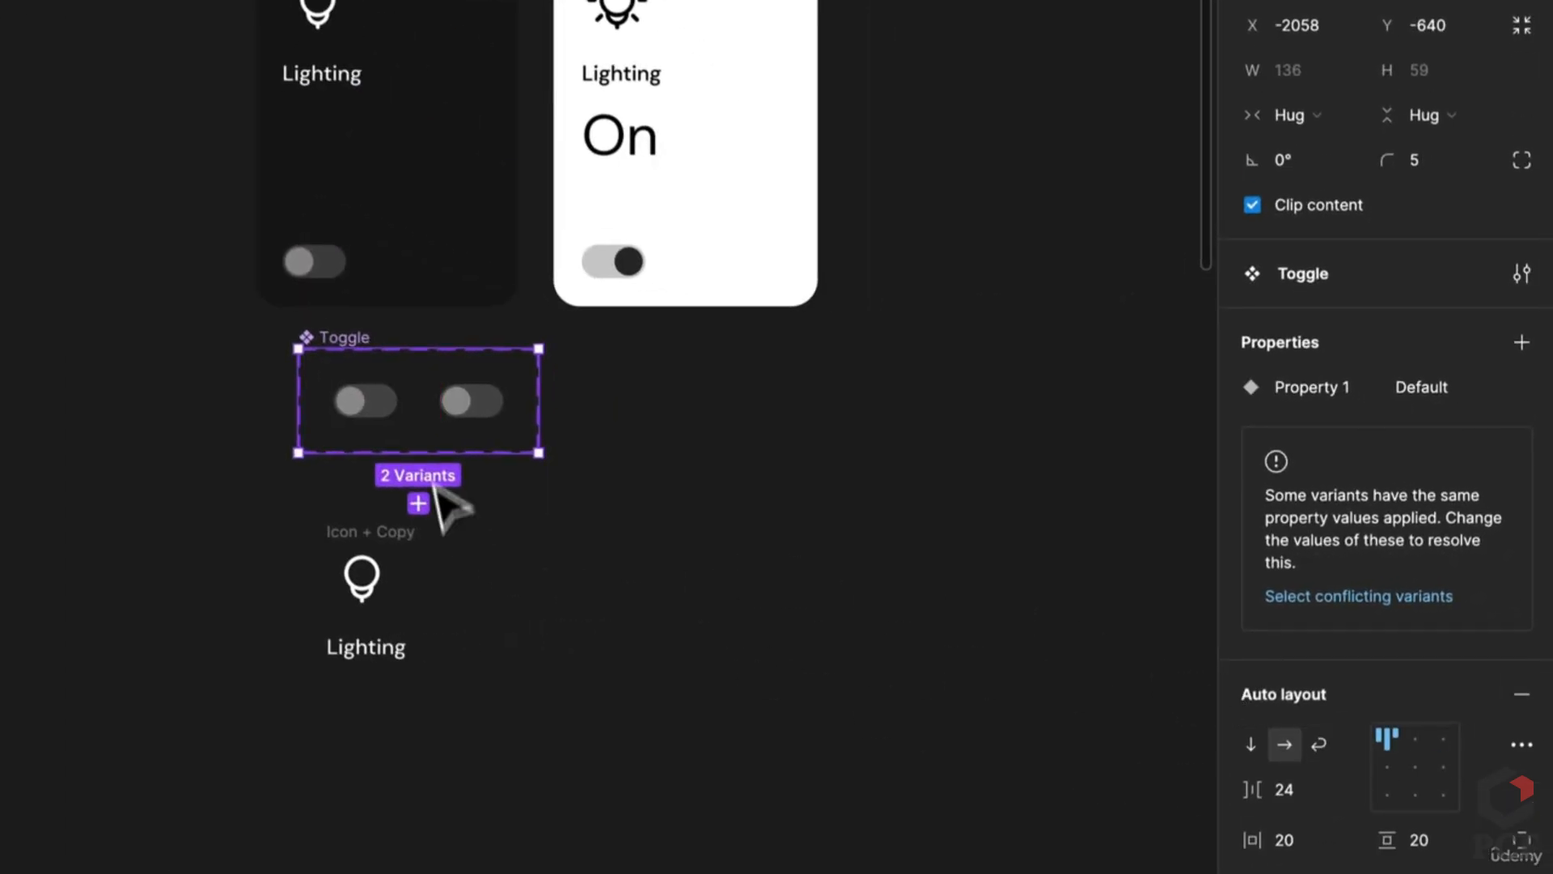
pyautogui.scroll(5, 361, 421)
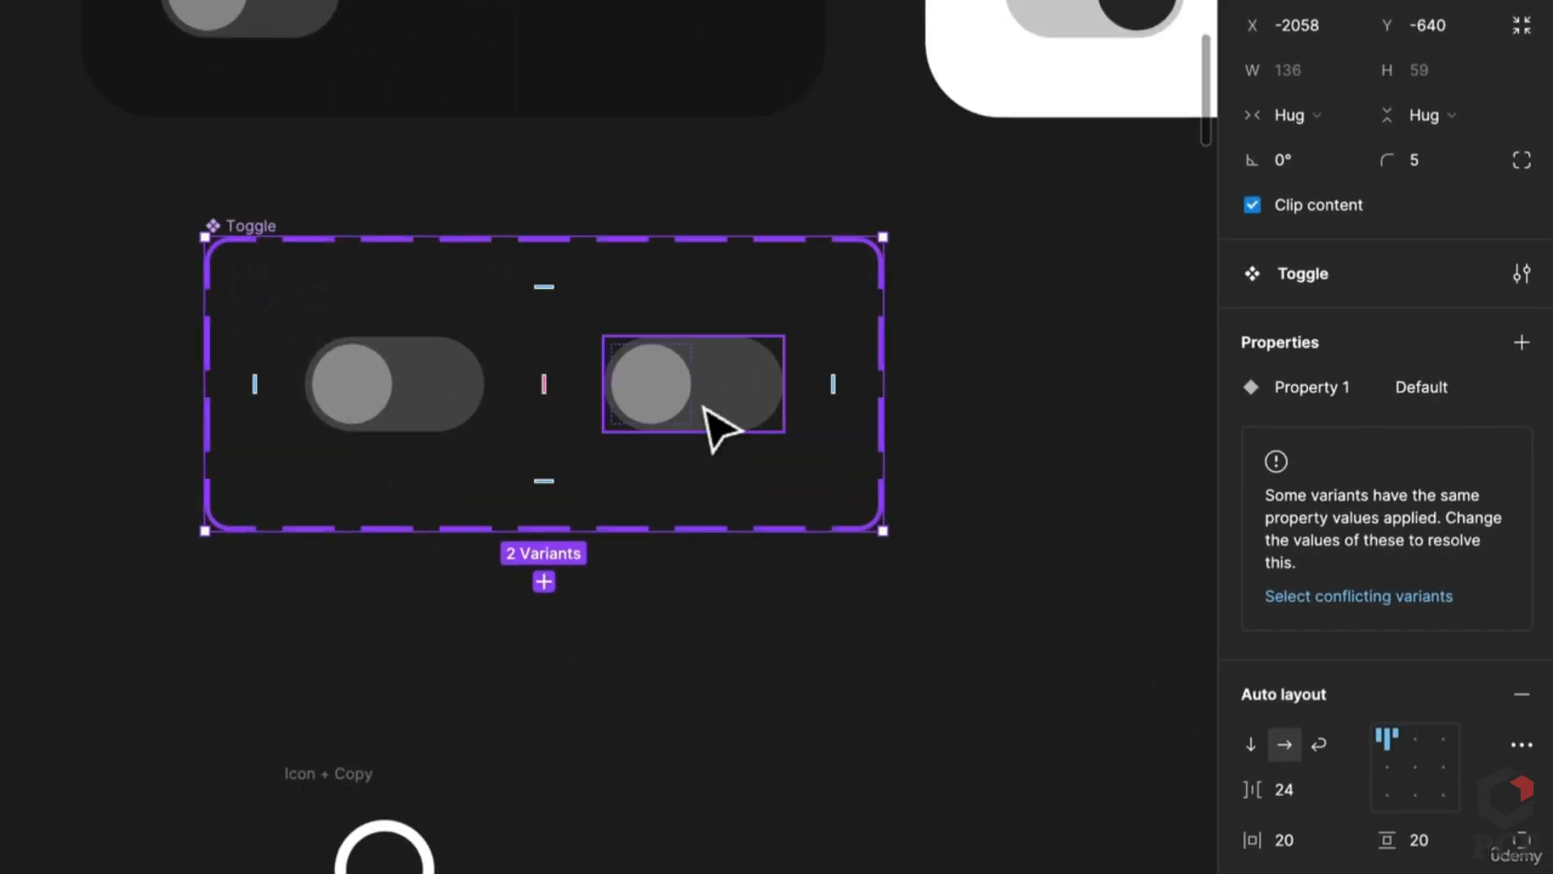
pyautogui.click(711, 422)
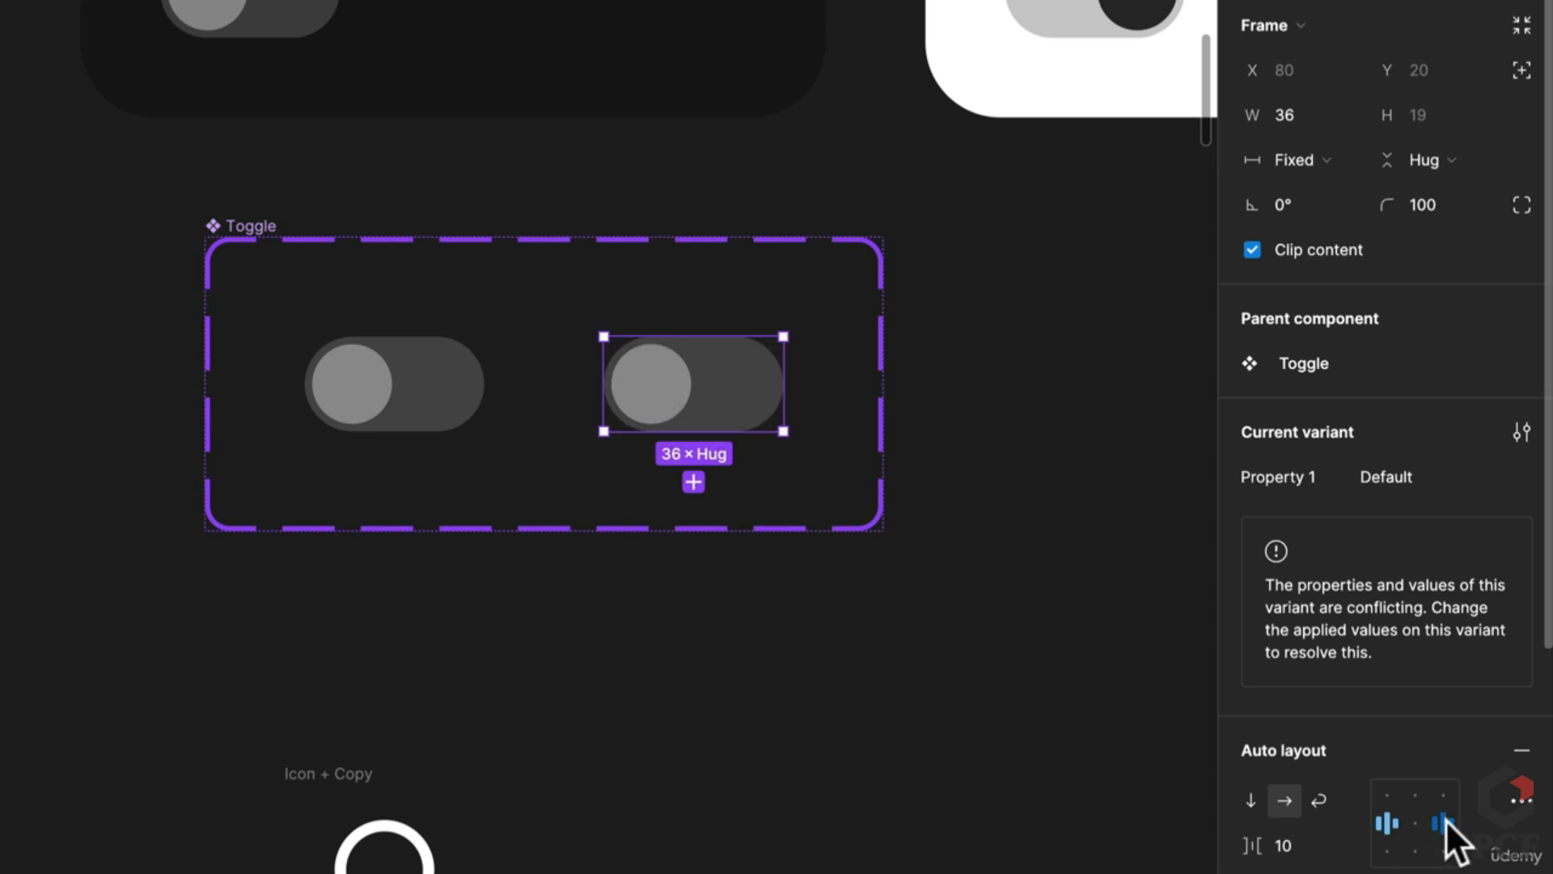
pyautogui.click(1443, 822)
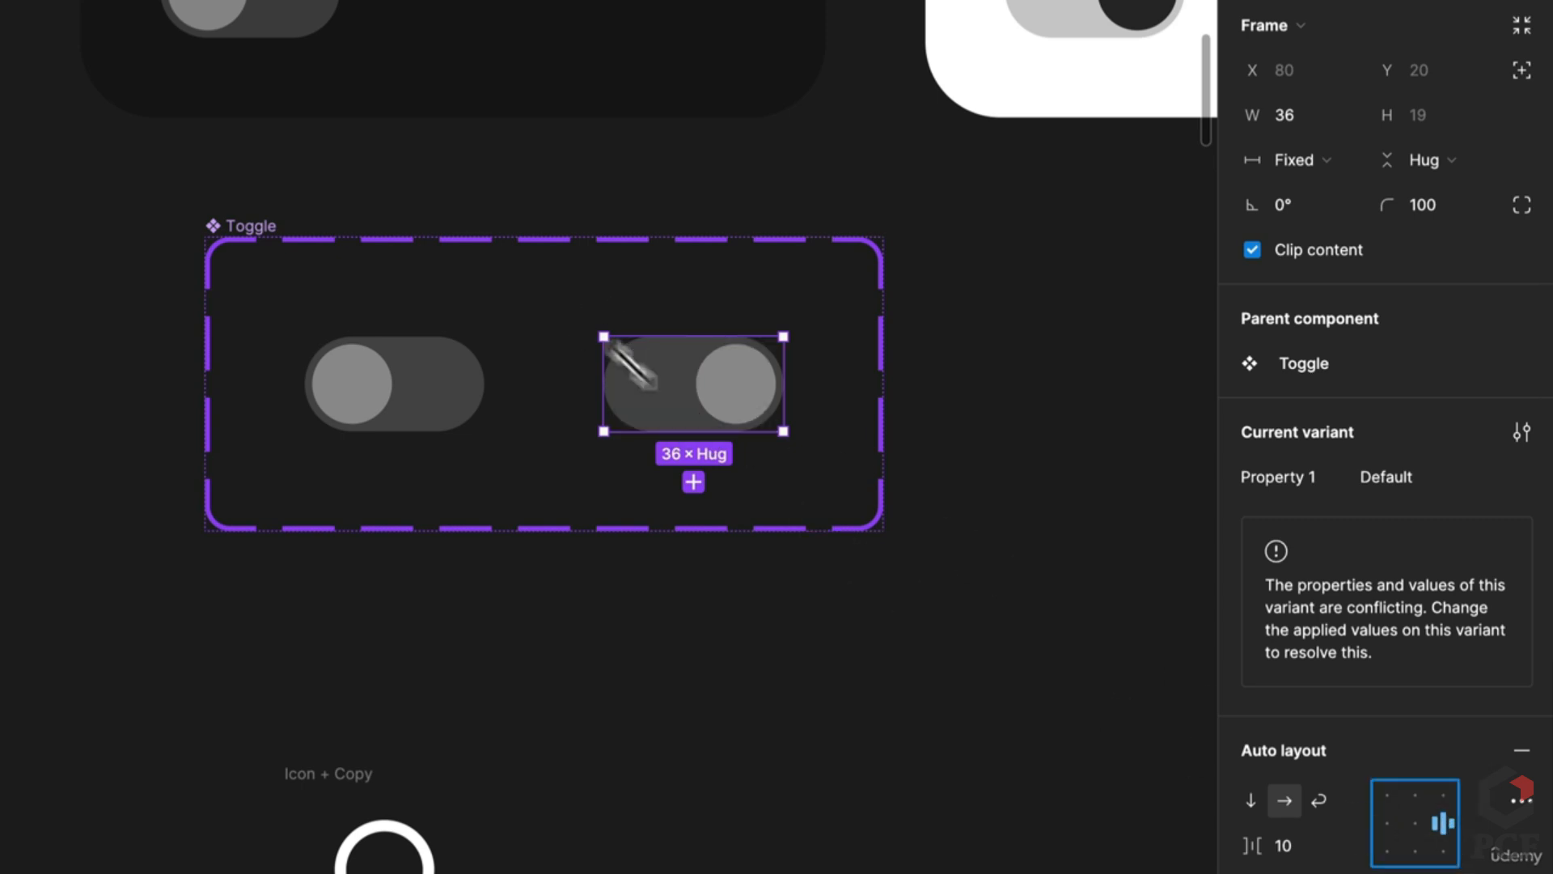
# Step: Fill the second variant's knob with 000000 at 100% opacity
pyautogui.scroll(-4, 704, 424)
pyautogui.click(714, 404)
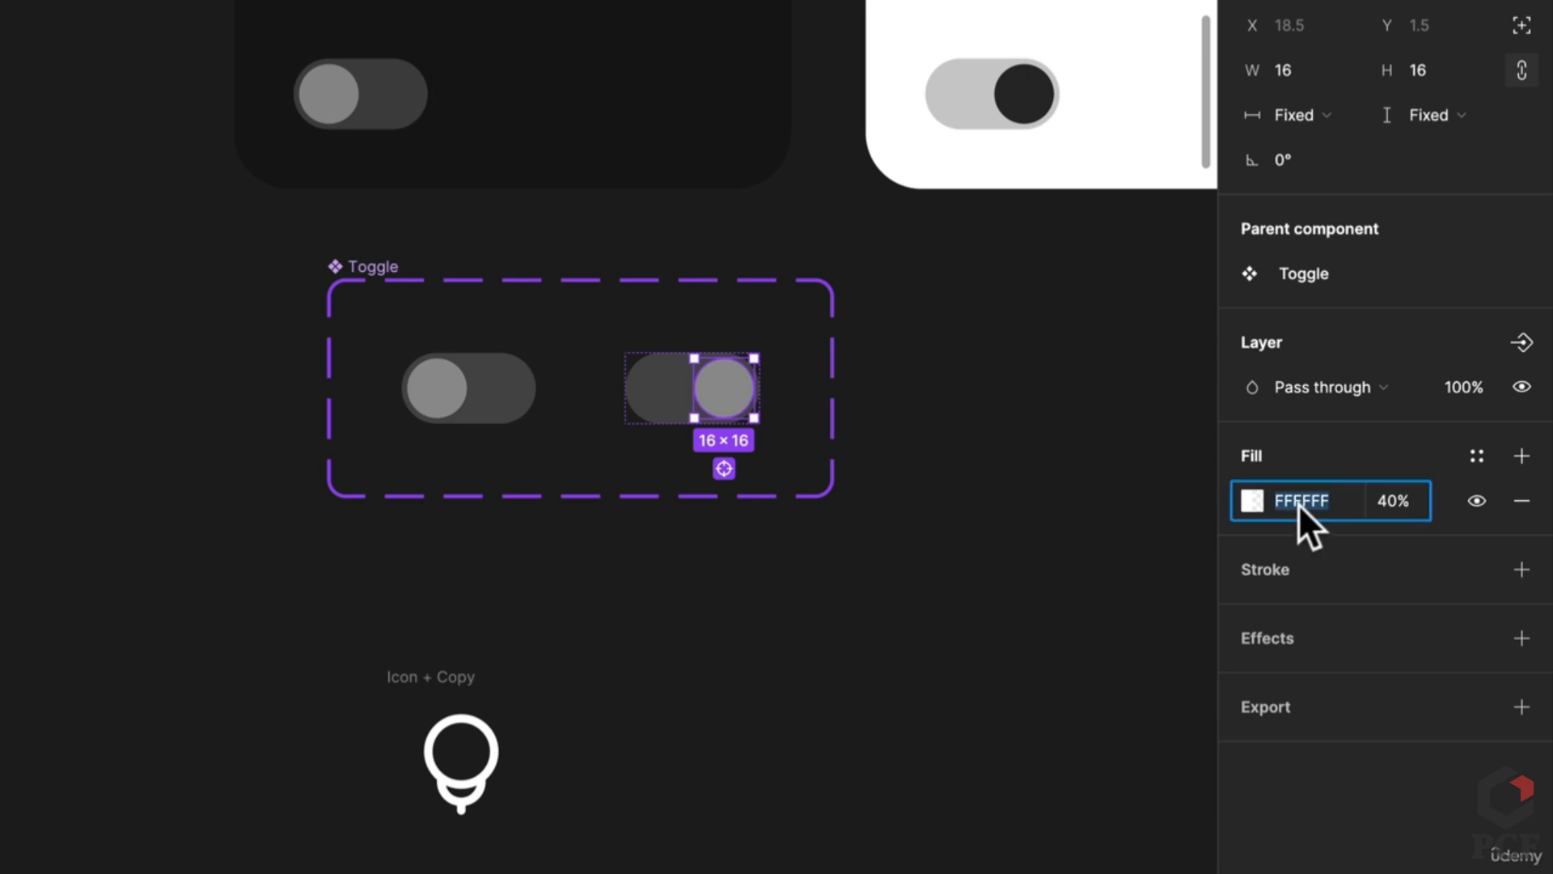
pyautogui.write('000000')
pyautogui.press('Return')
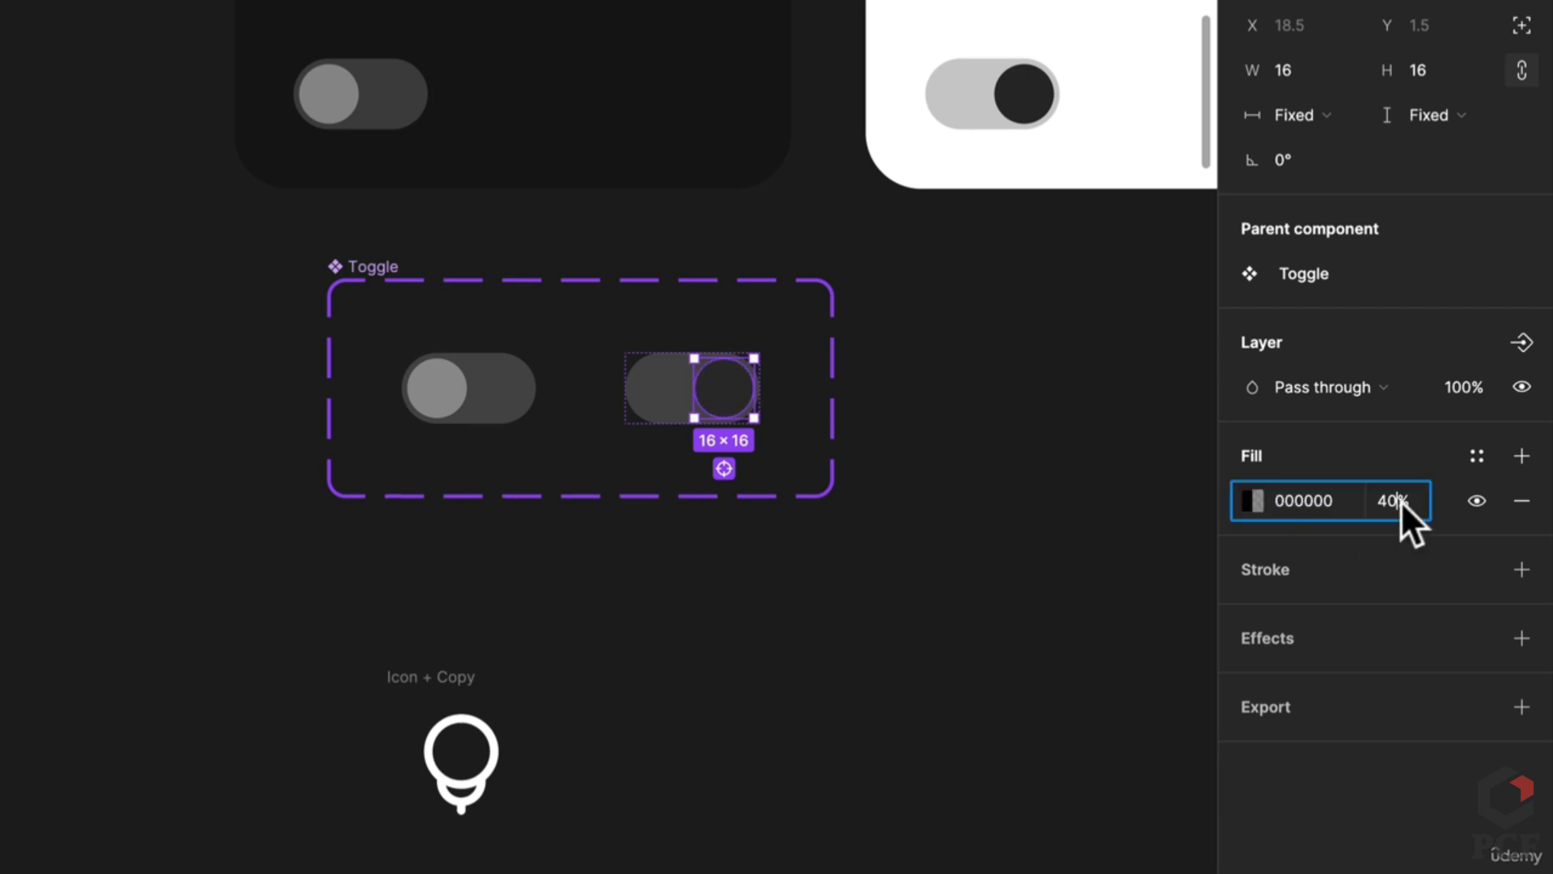
pyautogui.write('100')
pyautogui.press('Return')
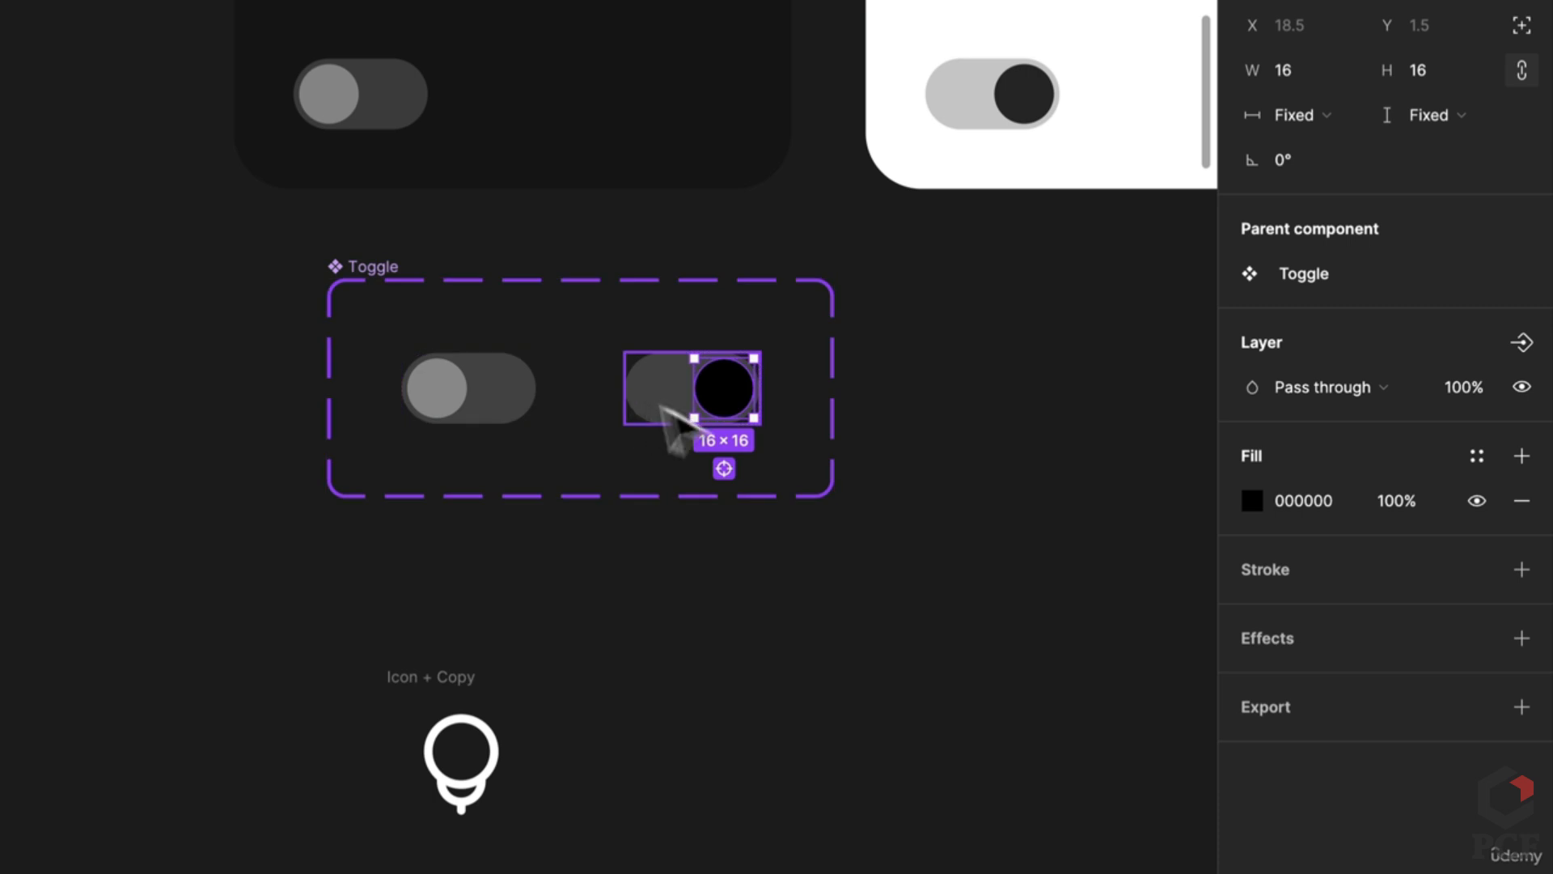
pyautogui.click(884, 468)
pyautogui.hscroll(2, 833, 485)
pyautogui.scroll(-1, 566, 434)
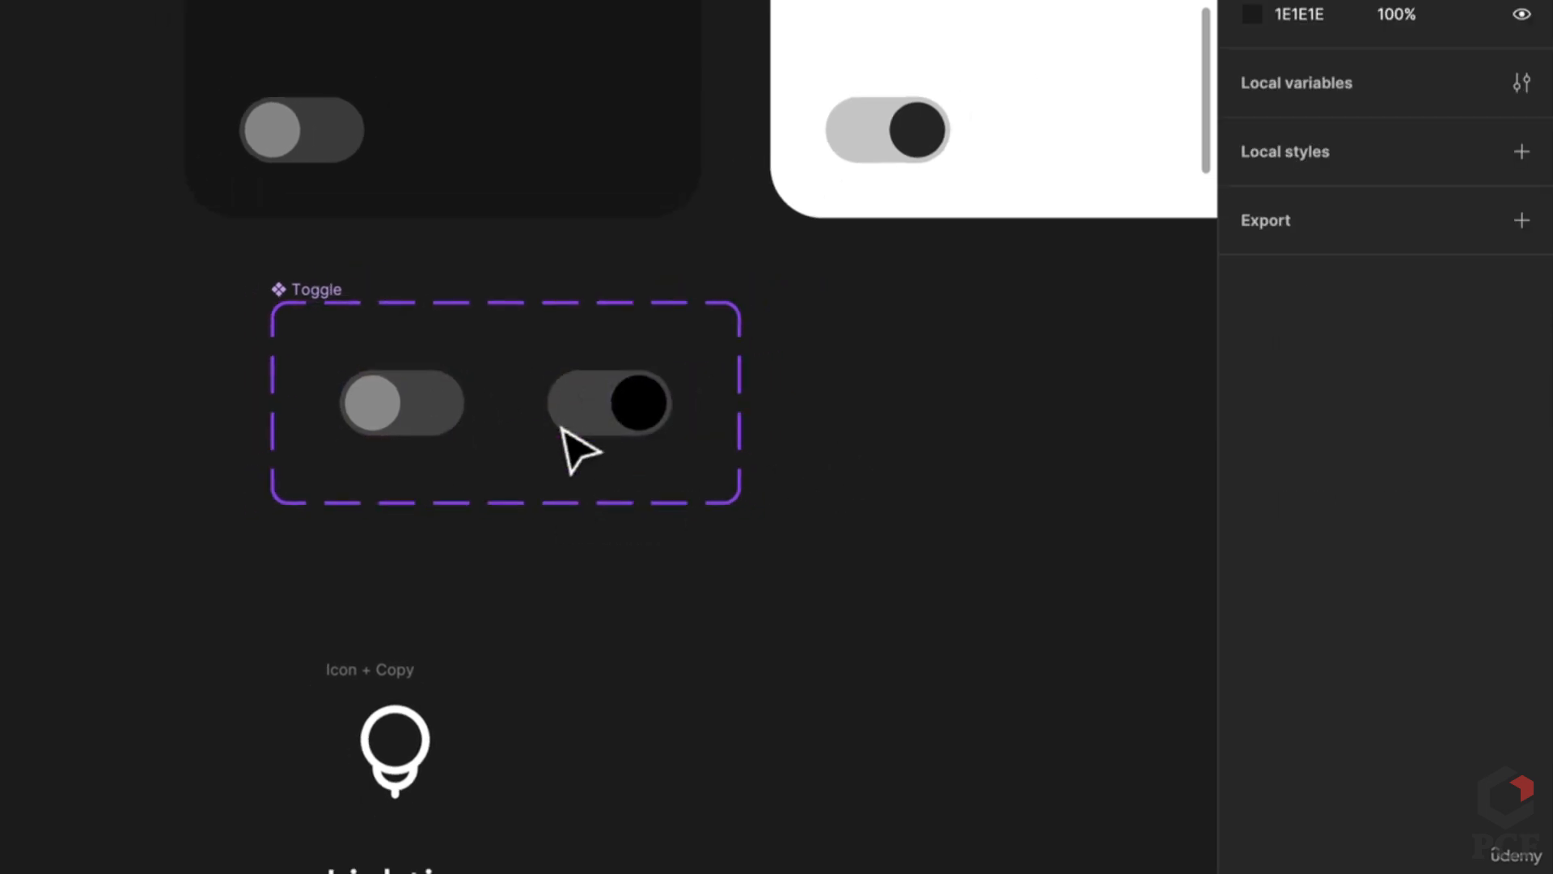
# Step: Copy the off toggle under the Lighting label and wrap icon, label and toggle in auto layout
pyautogui.scroll(-2, 576, 450)
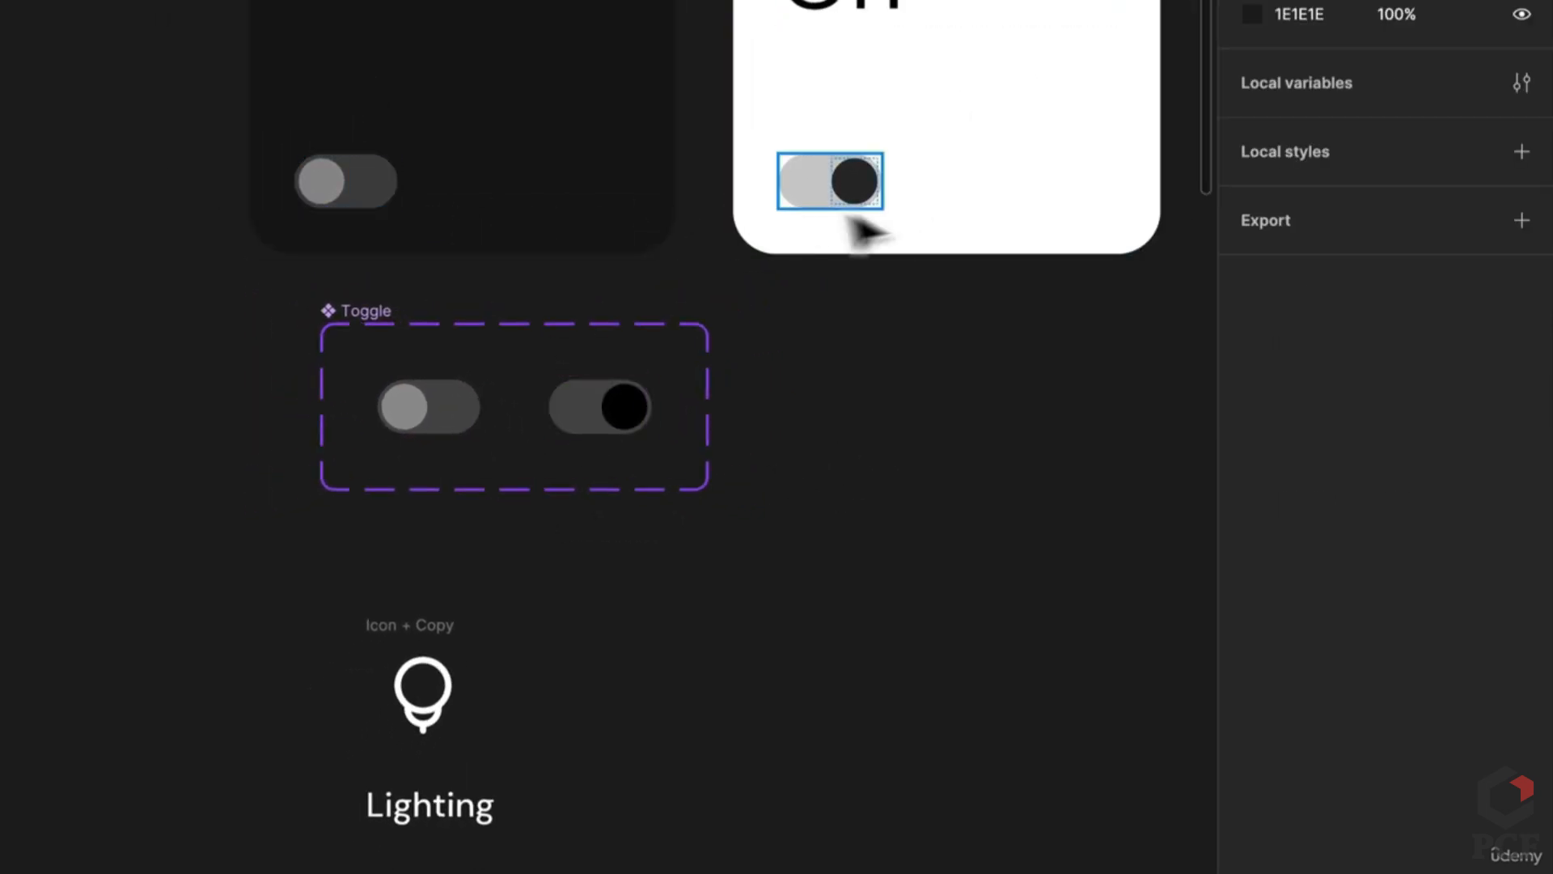
pyautogui.scroll(5, 872, 247)
pyautogui.scroll(-5, 679, 558)
pyautogui.click(526, 704)
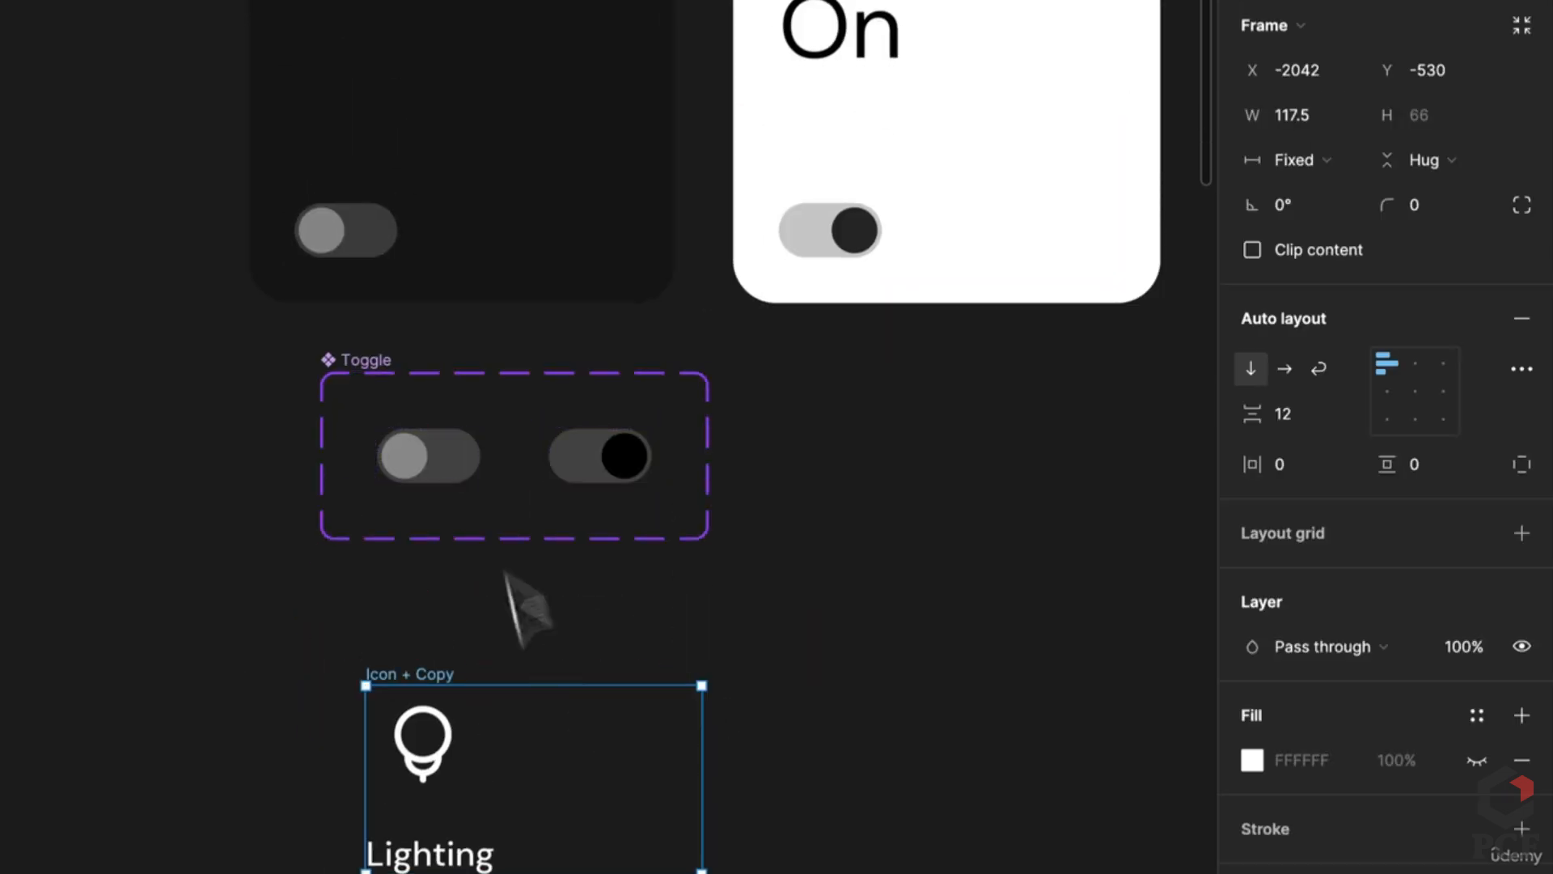
pyautogui.moveTo(474, 476); pyautogui.dragTo(445, 827)
pyautogui.scroll(-2, 526, 752)
pyautogui.scroll(-3, 537, 780)
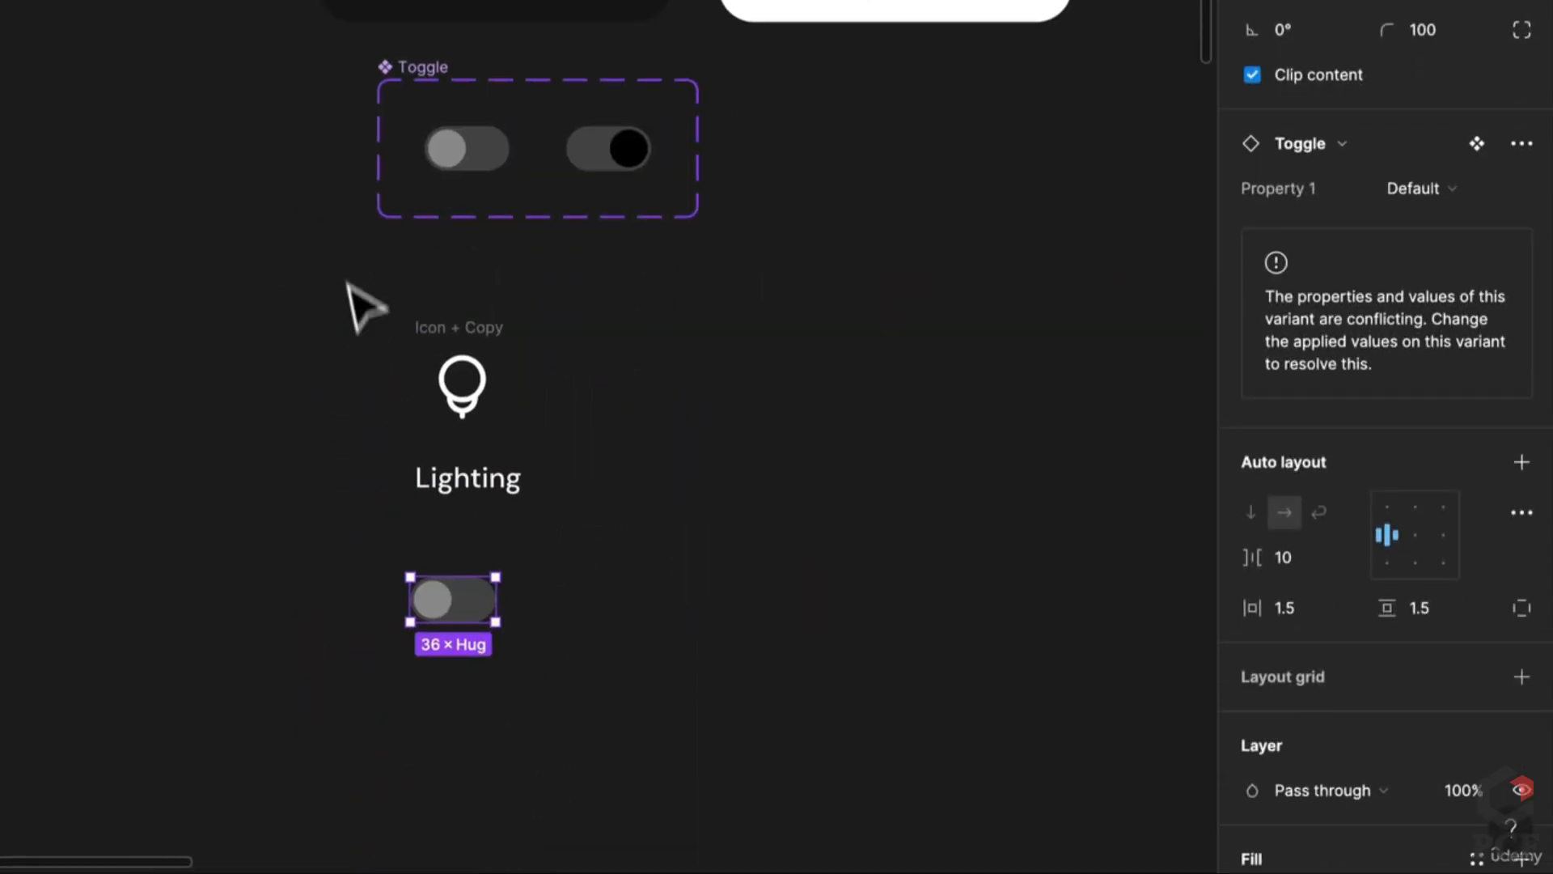
pyautogui.moveTo(335, 270); pyautogui.dragTo(701, 806)
pyautogui.hotkey('shift', 'a')
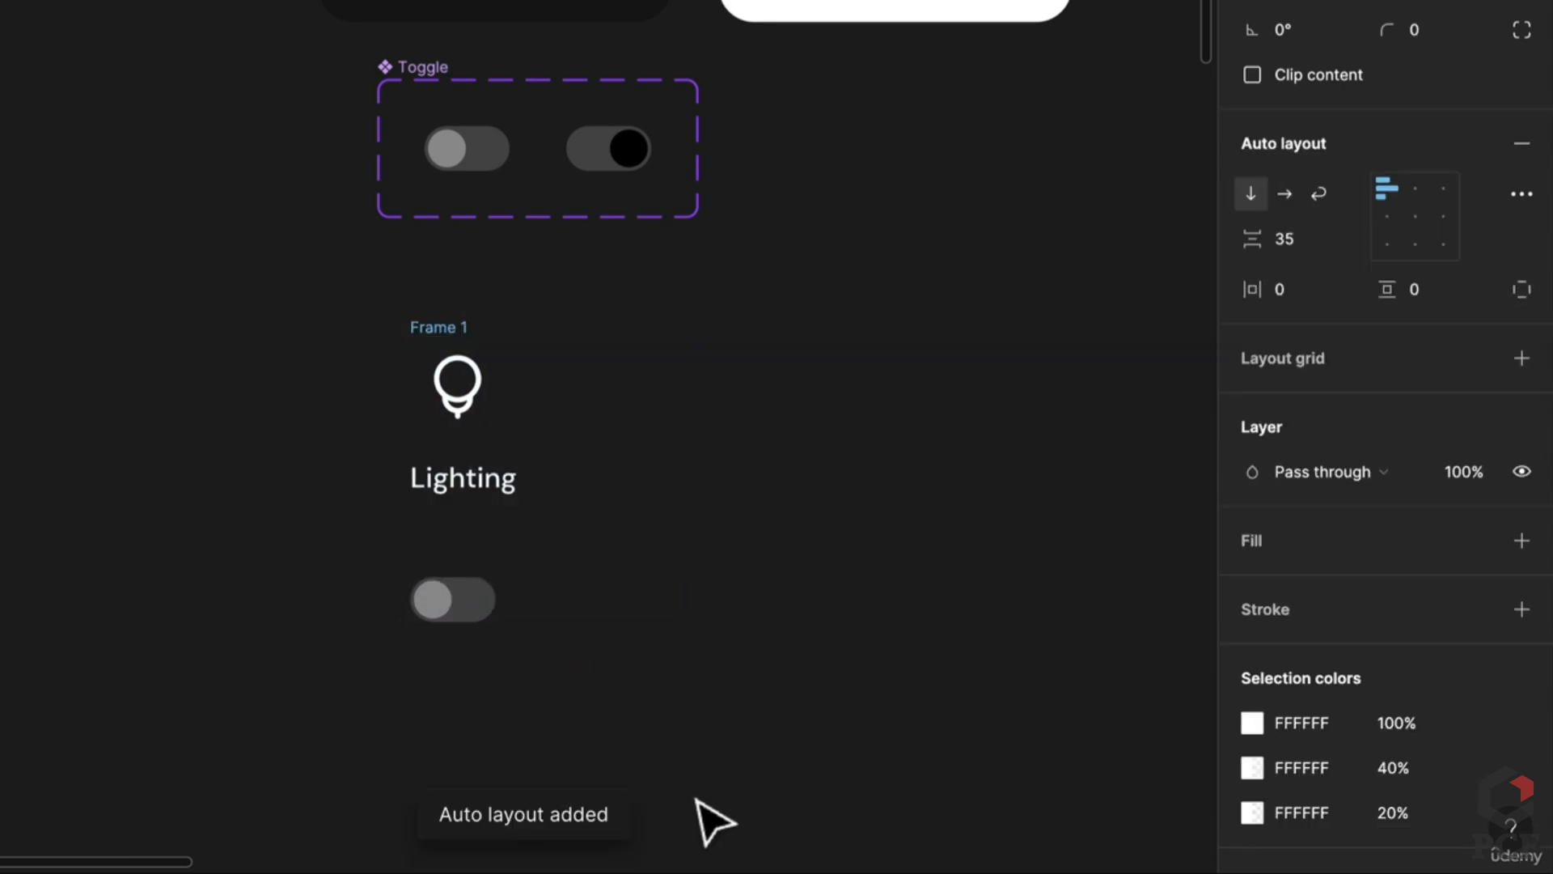
pyautogui.moveTo(453, 330); pyautogui.dragTo(442, 372)
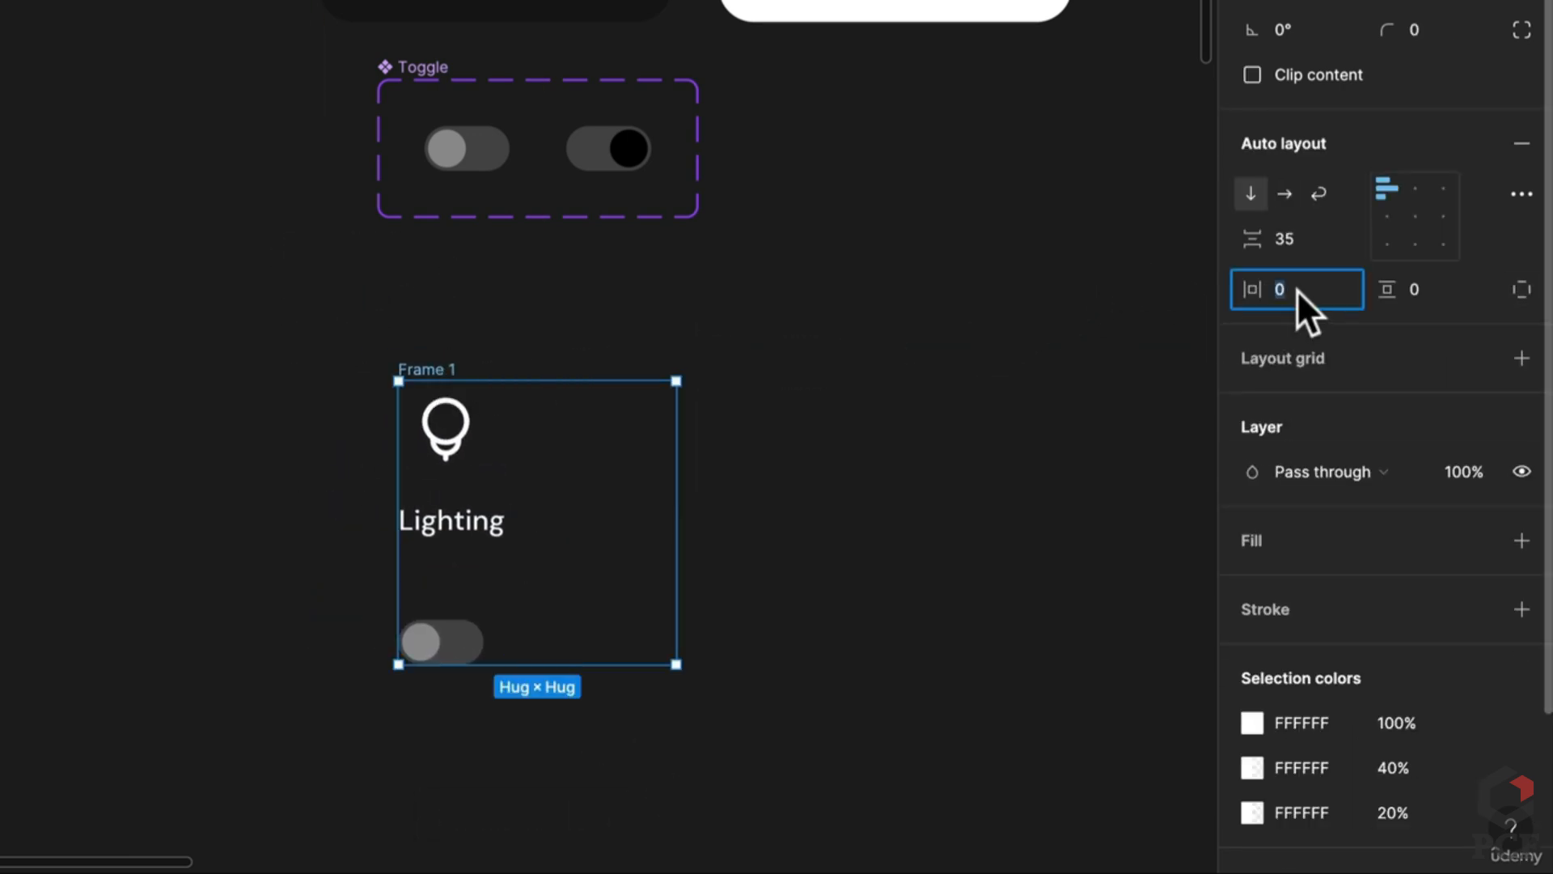
# Step: Give Frame 1 padding 20 and width 124, with the Lighting frame filling the width
pyautogui.write('20')
pyautogui.press('Tab')
pyautogui.write('20')
pyautogui.press('Return')
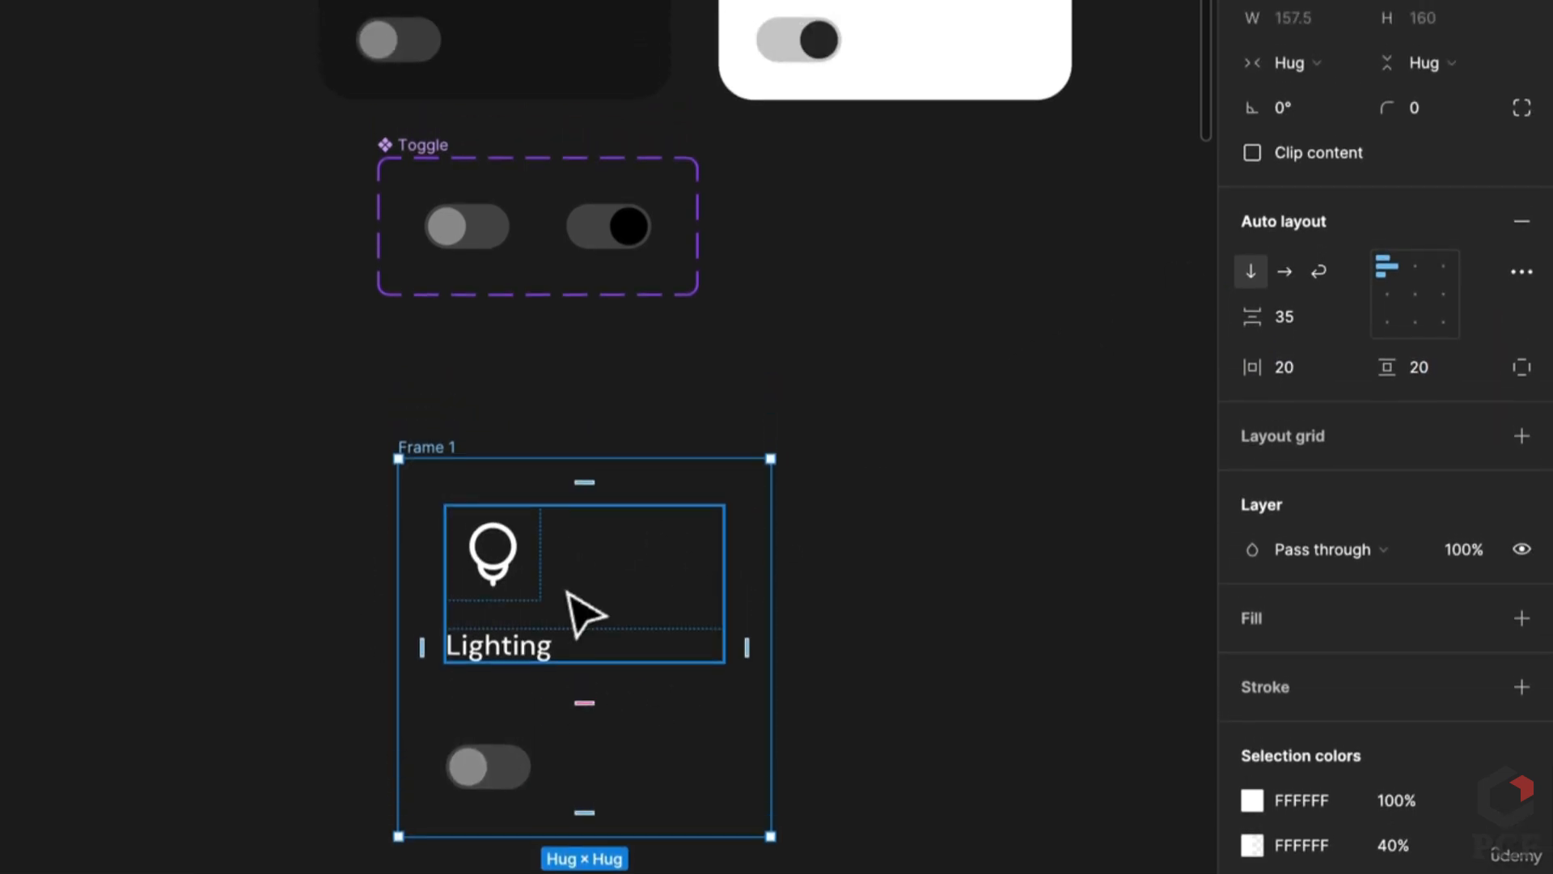
pyautogui.click(582, 539)
pyautogui.click(1353, 65)
pyautogui.click(1356, 128)
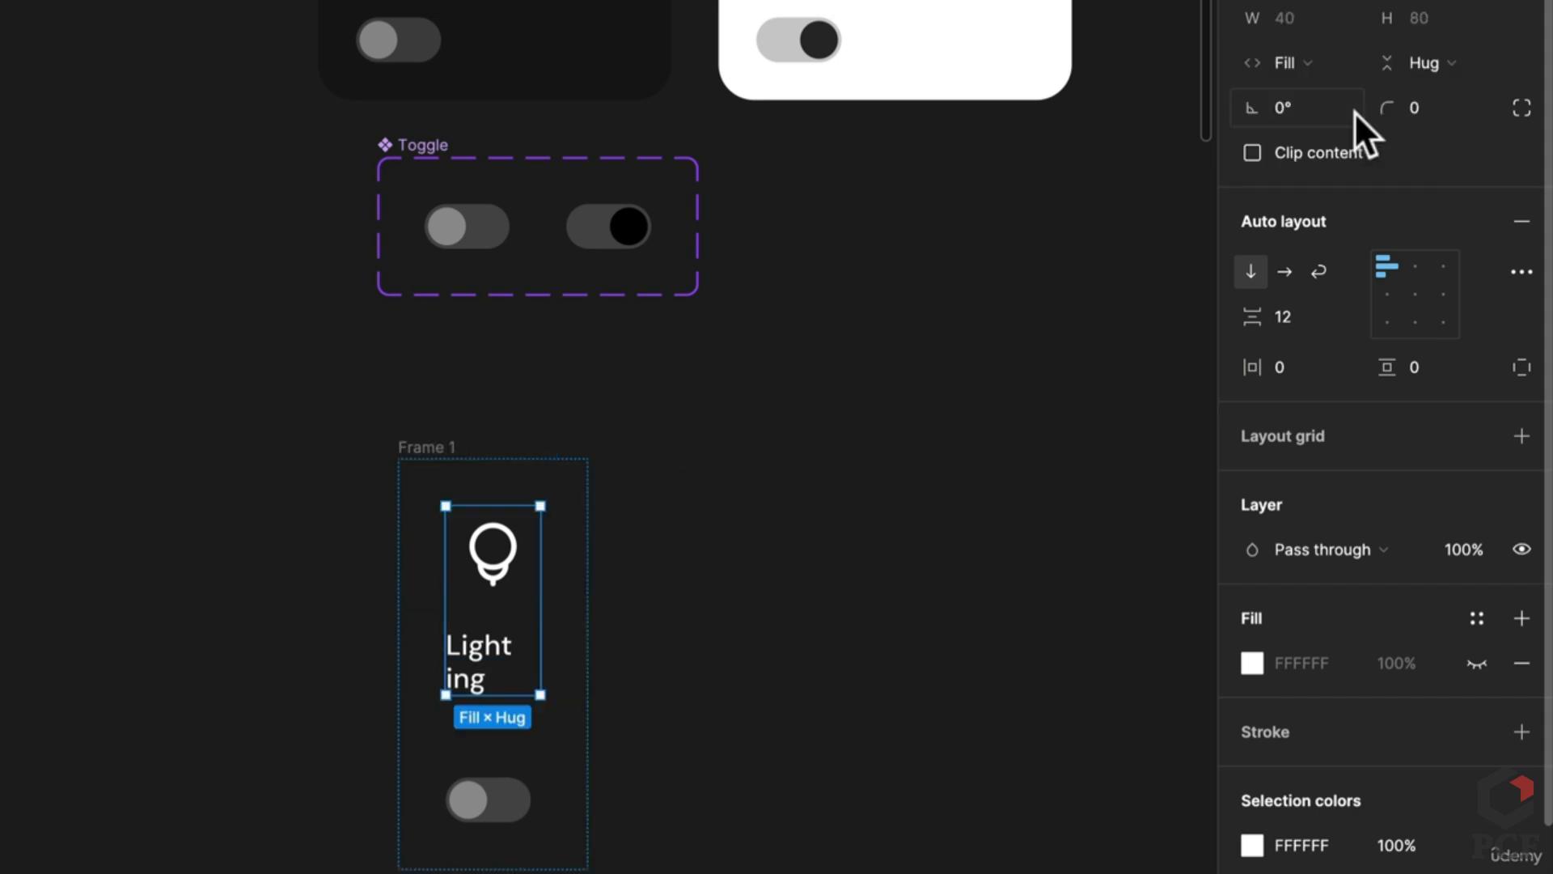
pyautogui.click(397, 419)
pyautogui.click(426, 446)
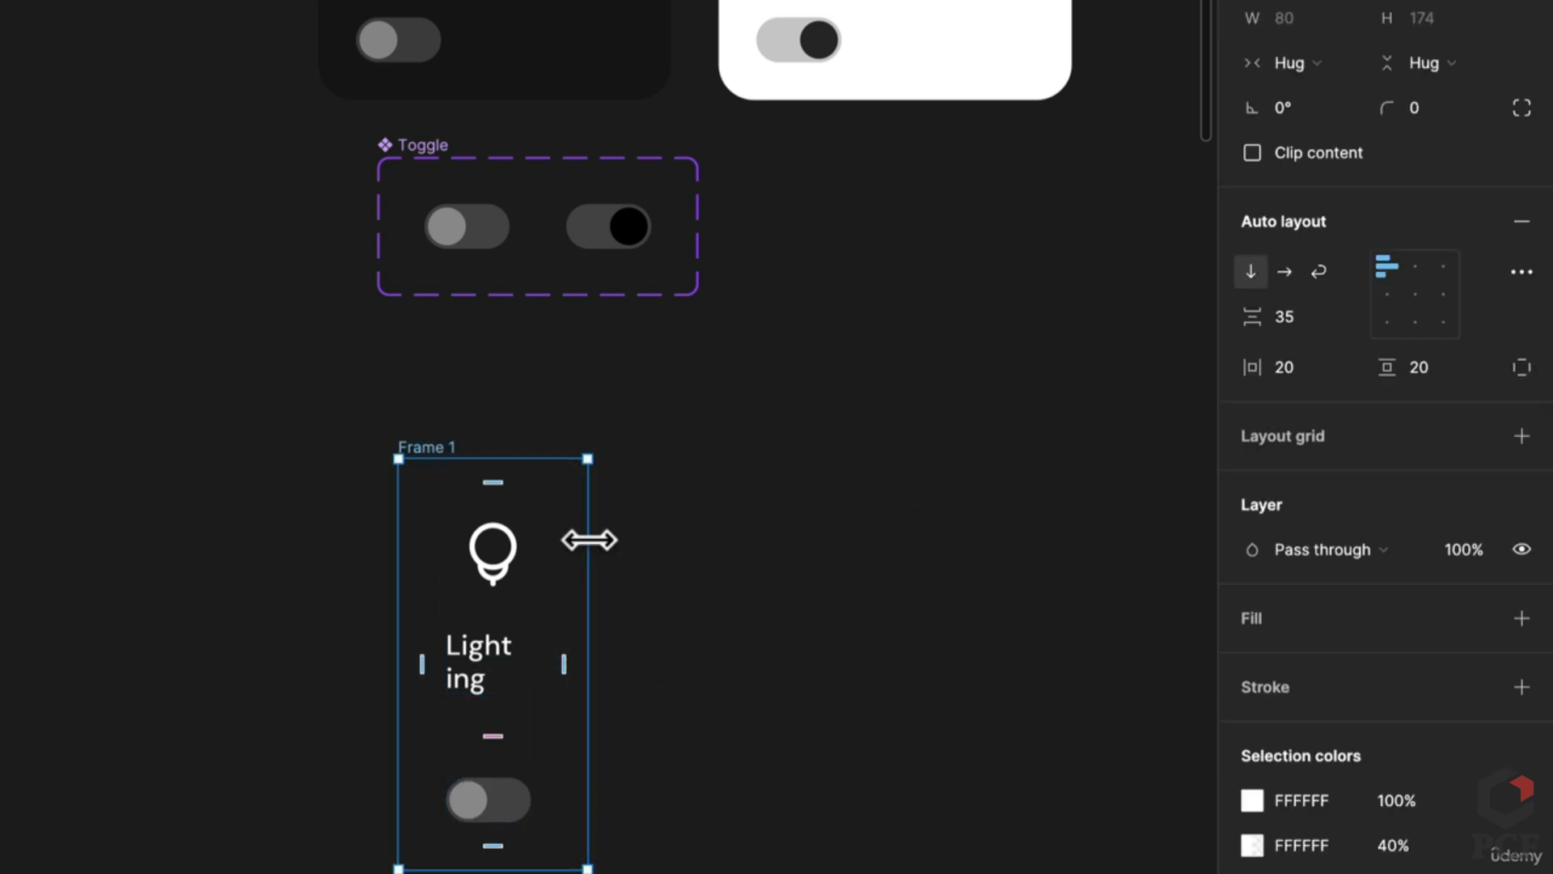
pyautogui.moveTo(589, 539); pyautogui.dragTo(692, 550)
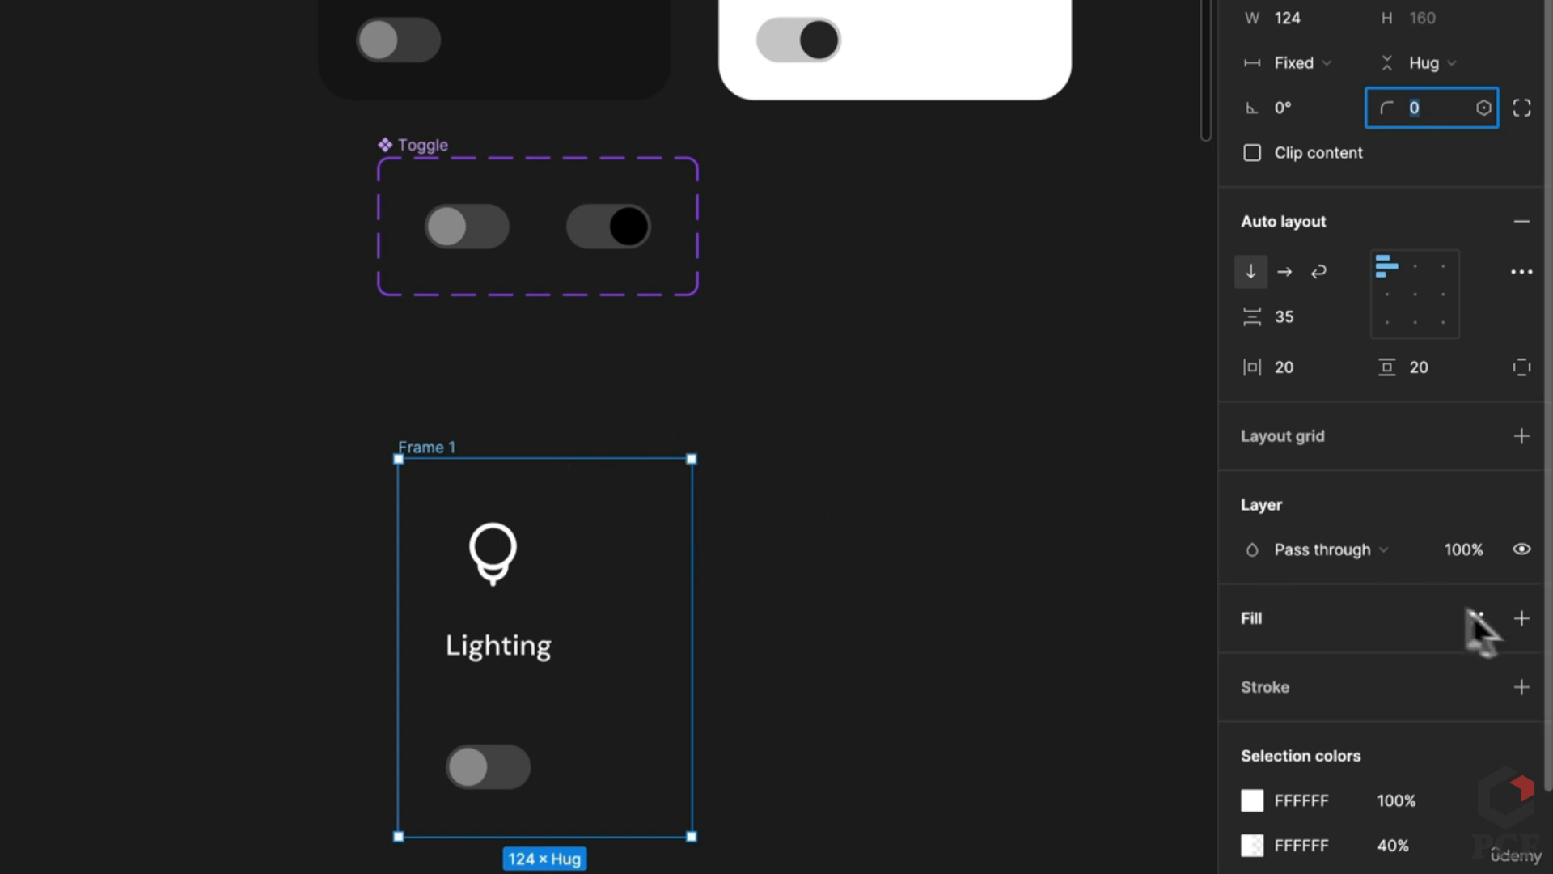
# Step: Add a 000000 fill at 20% to Frame 1 and duplicate it as Frame 2
pyautogui.click(1521, 618)
pyautogui.write('0')
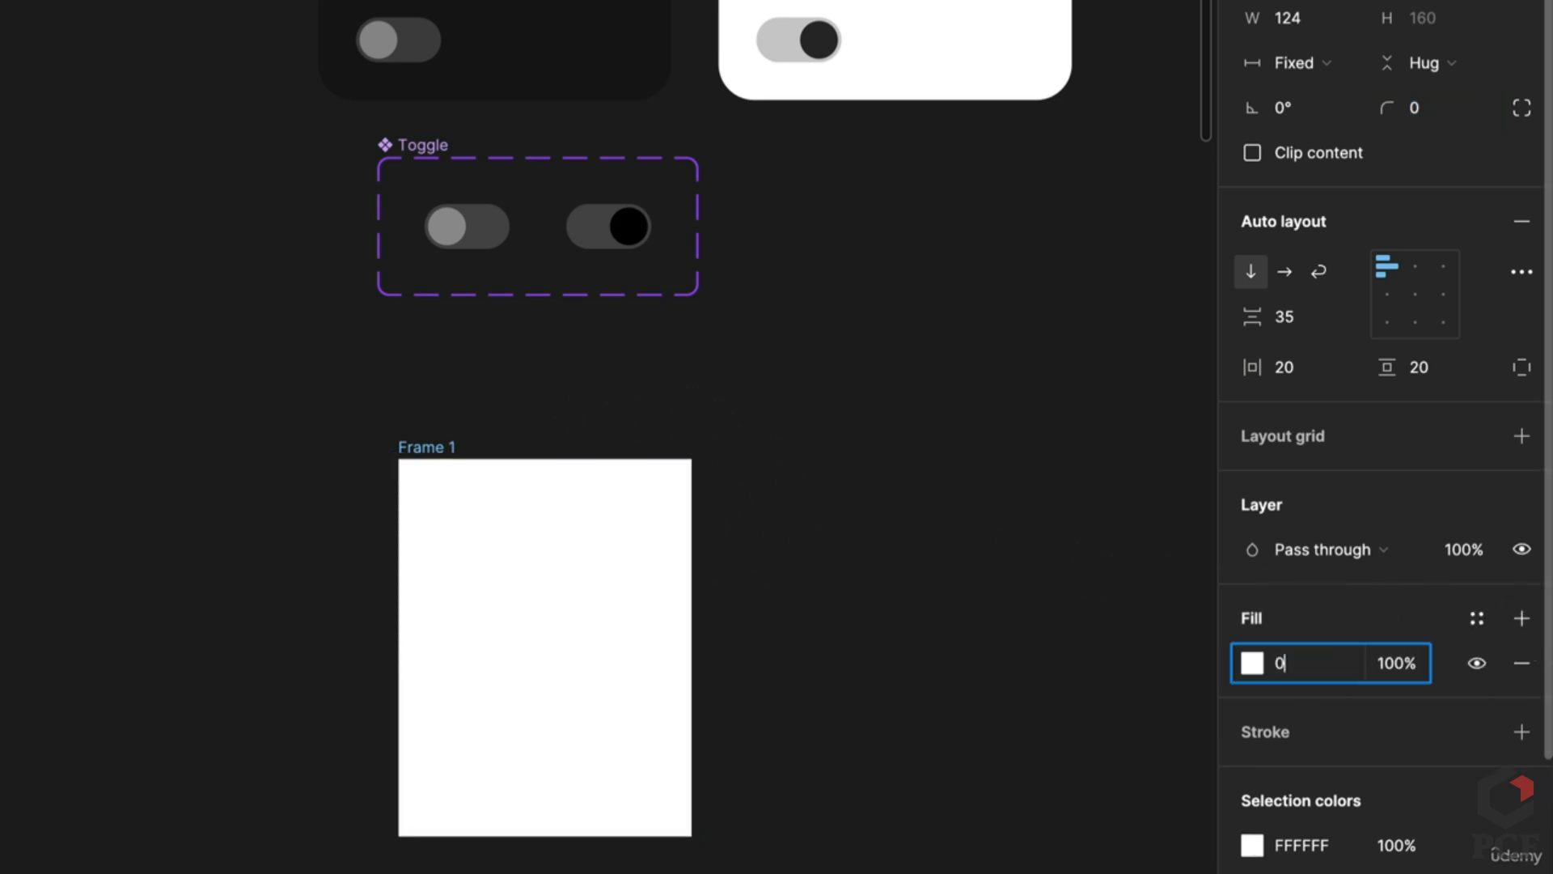
pyautogui.press('Return')
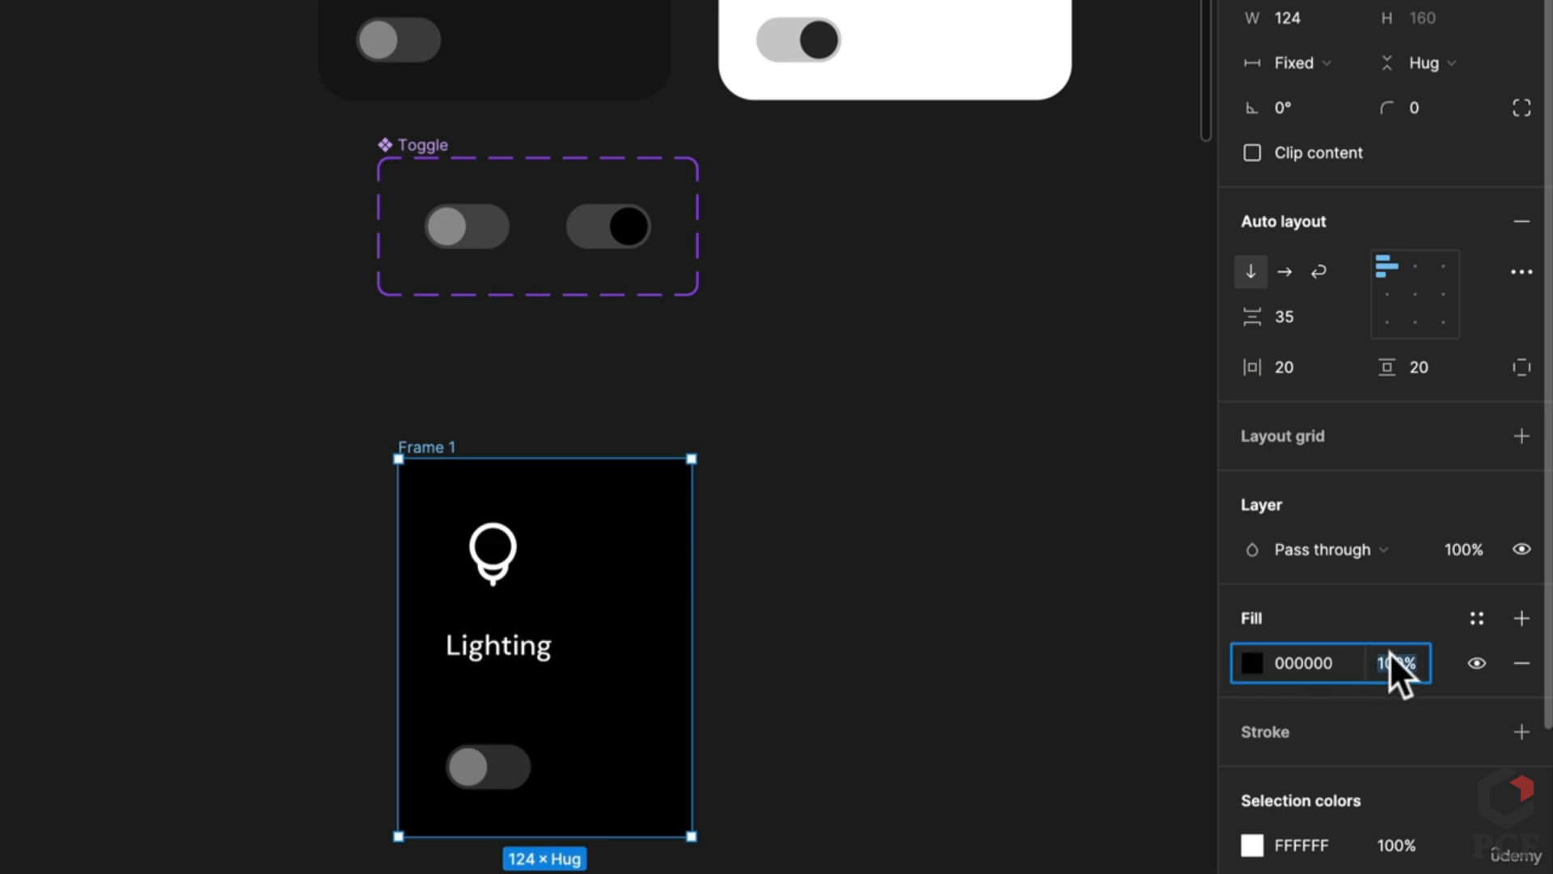
pyautogui.write('10')
pyautogui.press('Return')
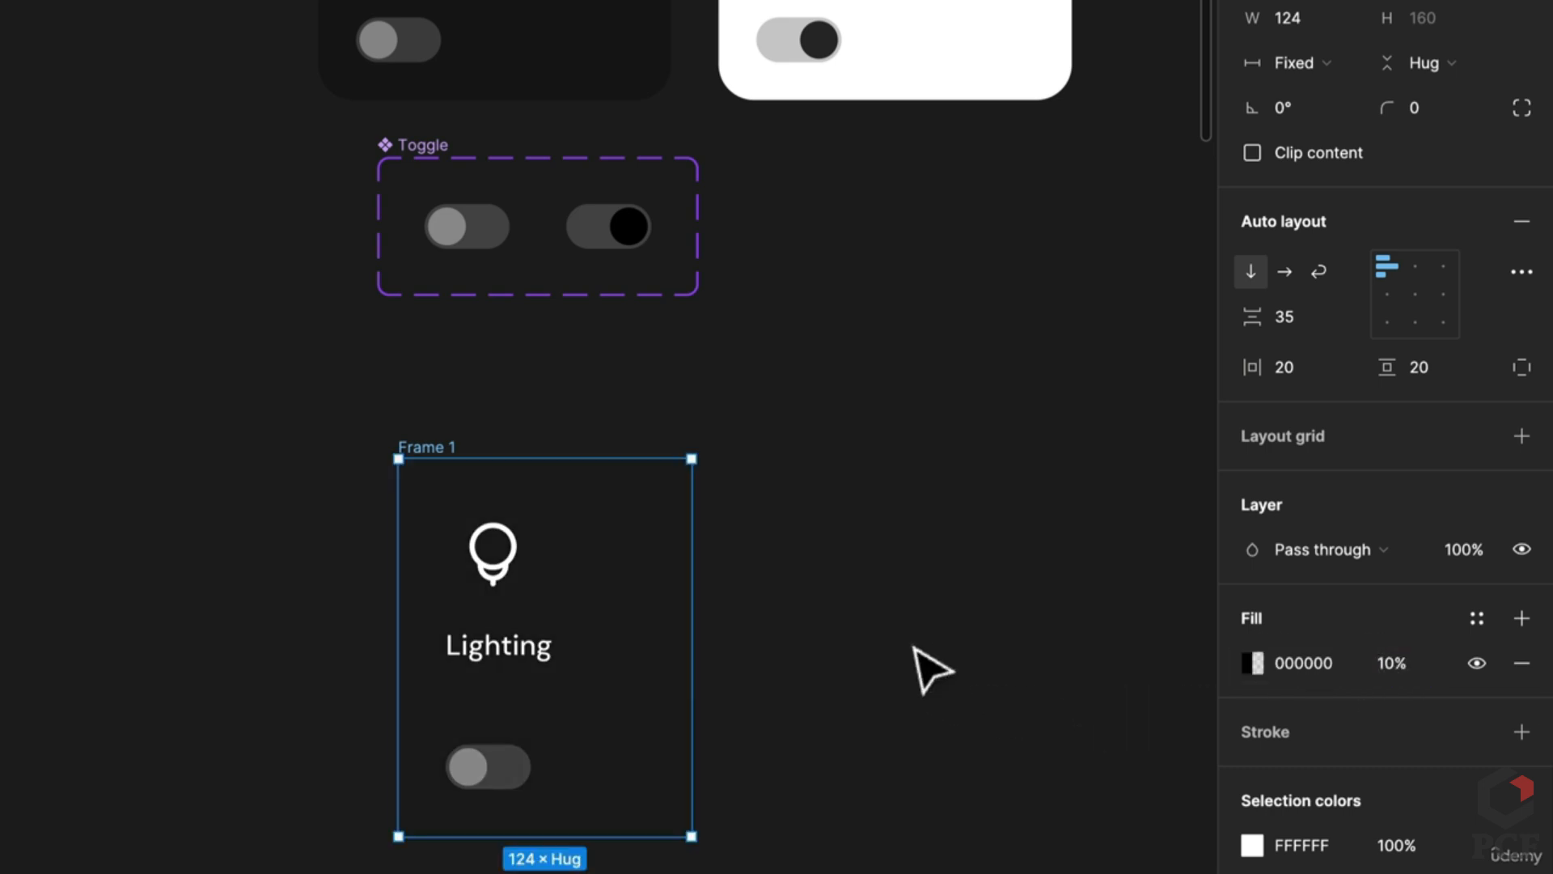
pyautogui.click(915, 642)
pyautogui.click(434, 463)
pyautogui.click(1393, 675)
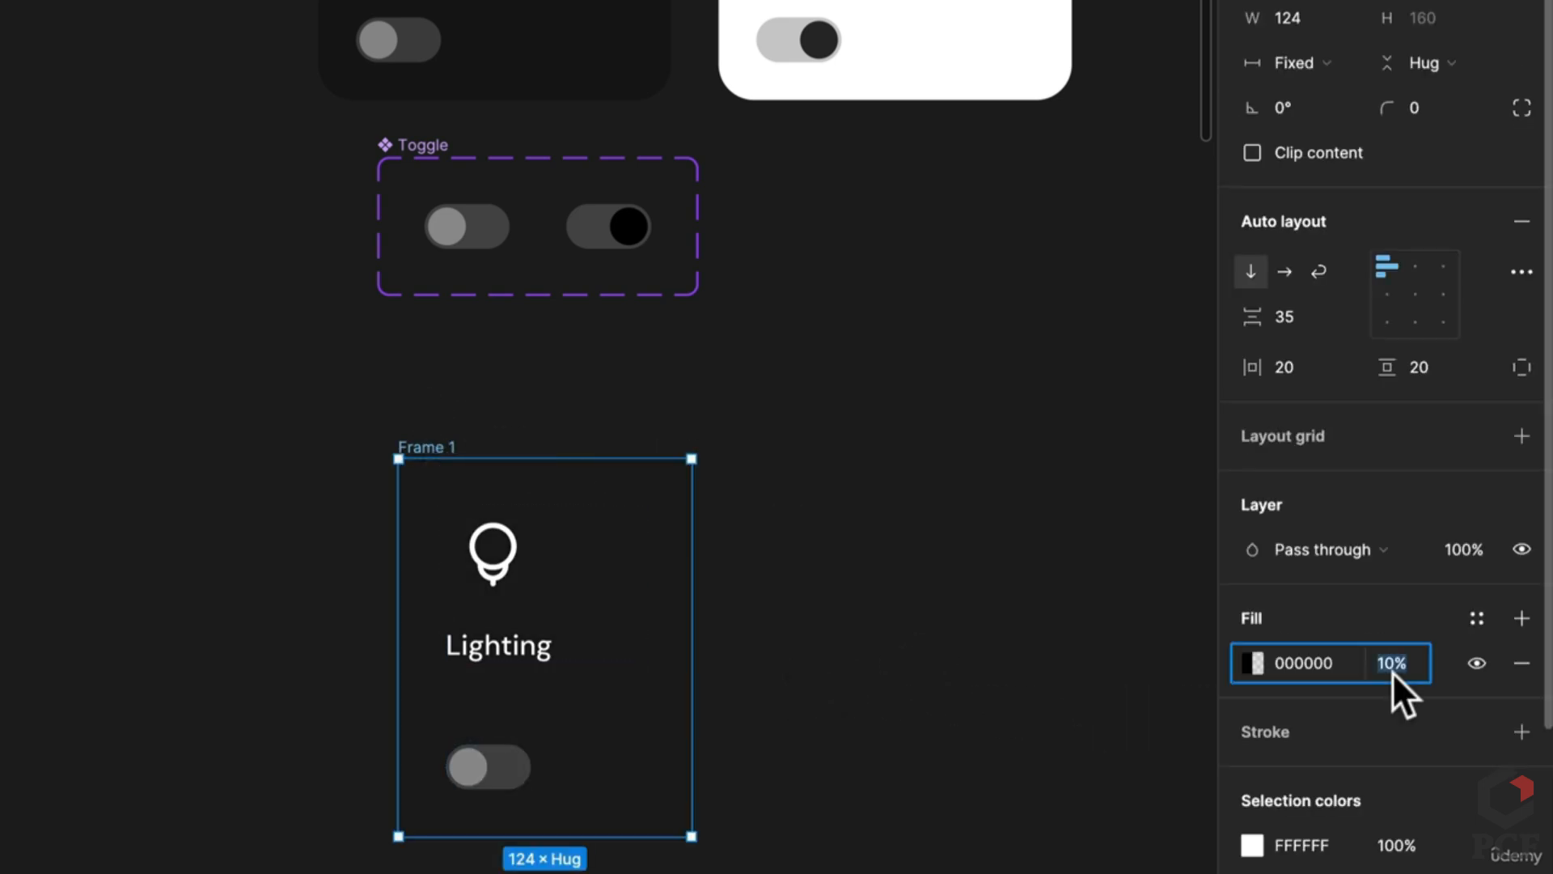
pyautogui.write('20')
pyautogui.press('Return')
pyautogui.click(979, 489)
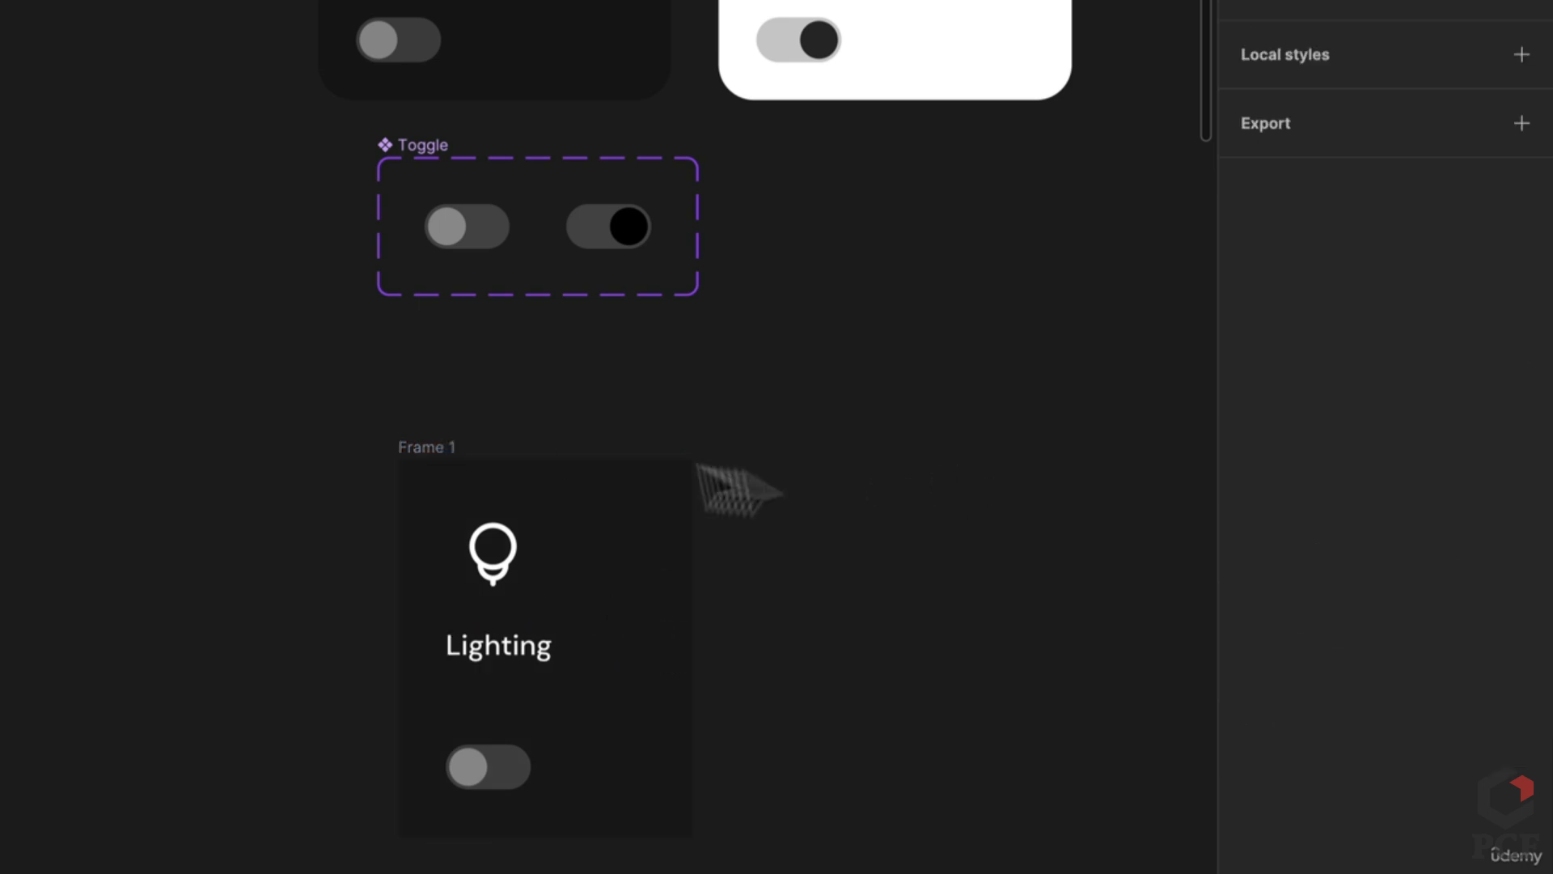
pyautogui.moveTo(466, 465); pyautogui.dragTo(790, 486)
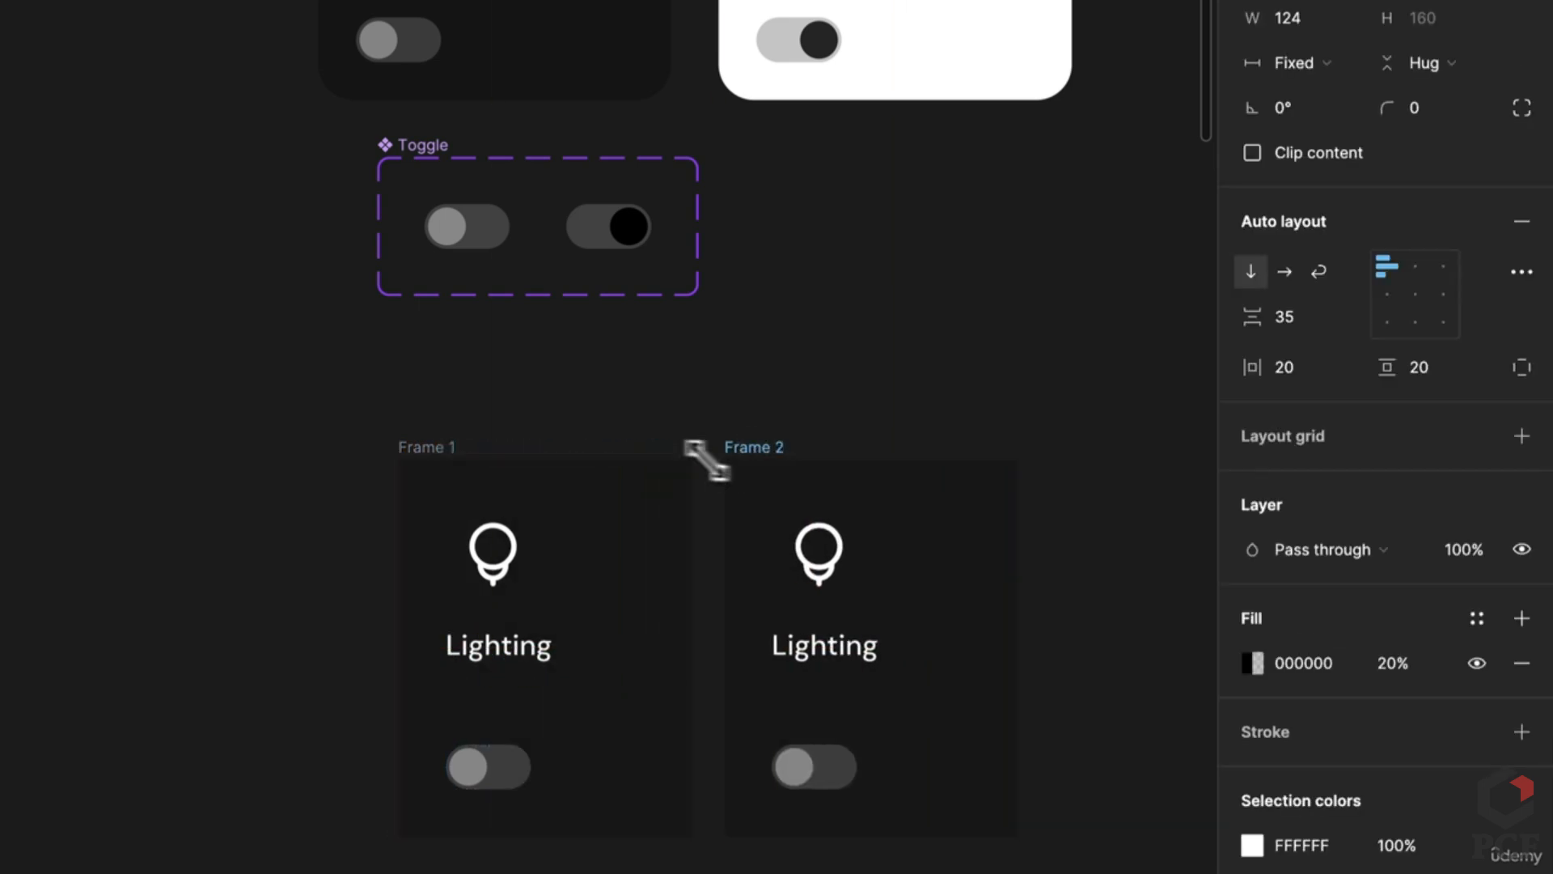
# Step: Paste the white card's sun icon into Frame 2's icon group and delete the bulb icon
pyautogui.scroll(5, 808, 548)
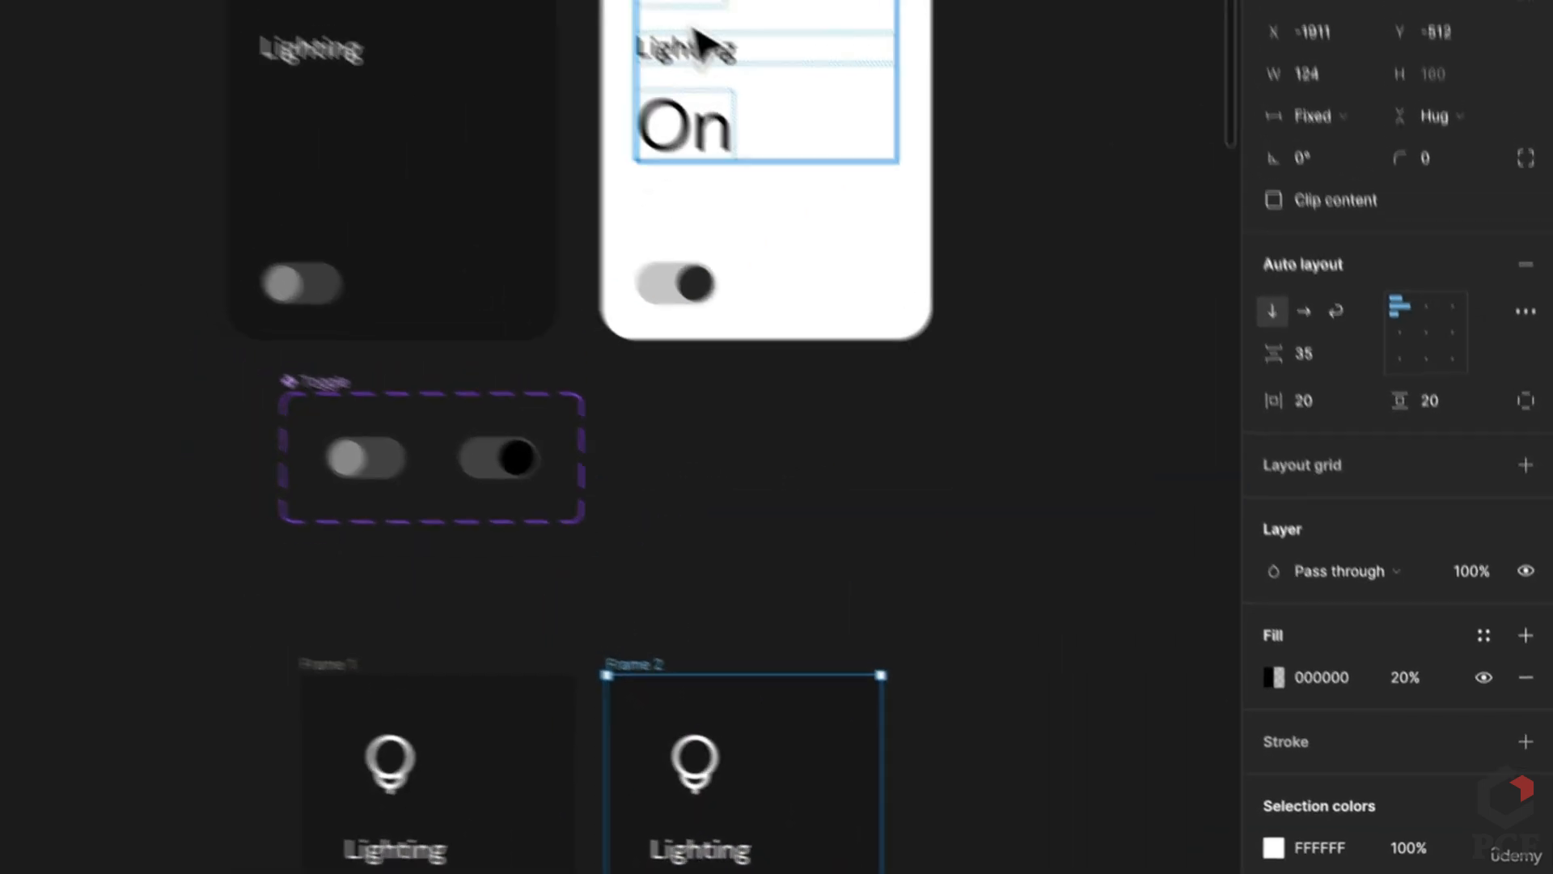
pyautogui.click(872, 139)
pyautogui.click(872, 142)
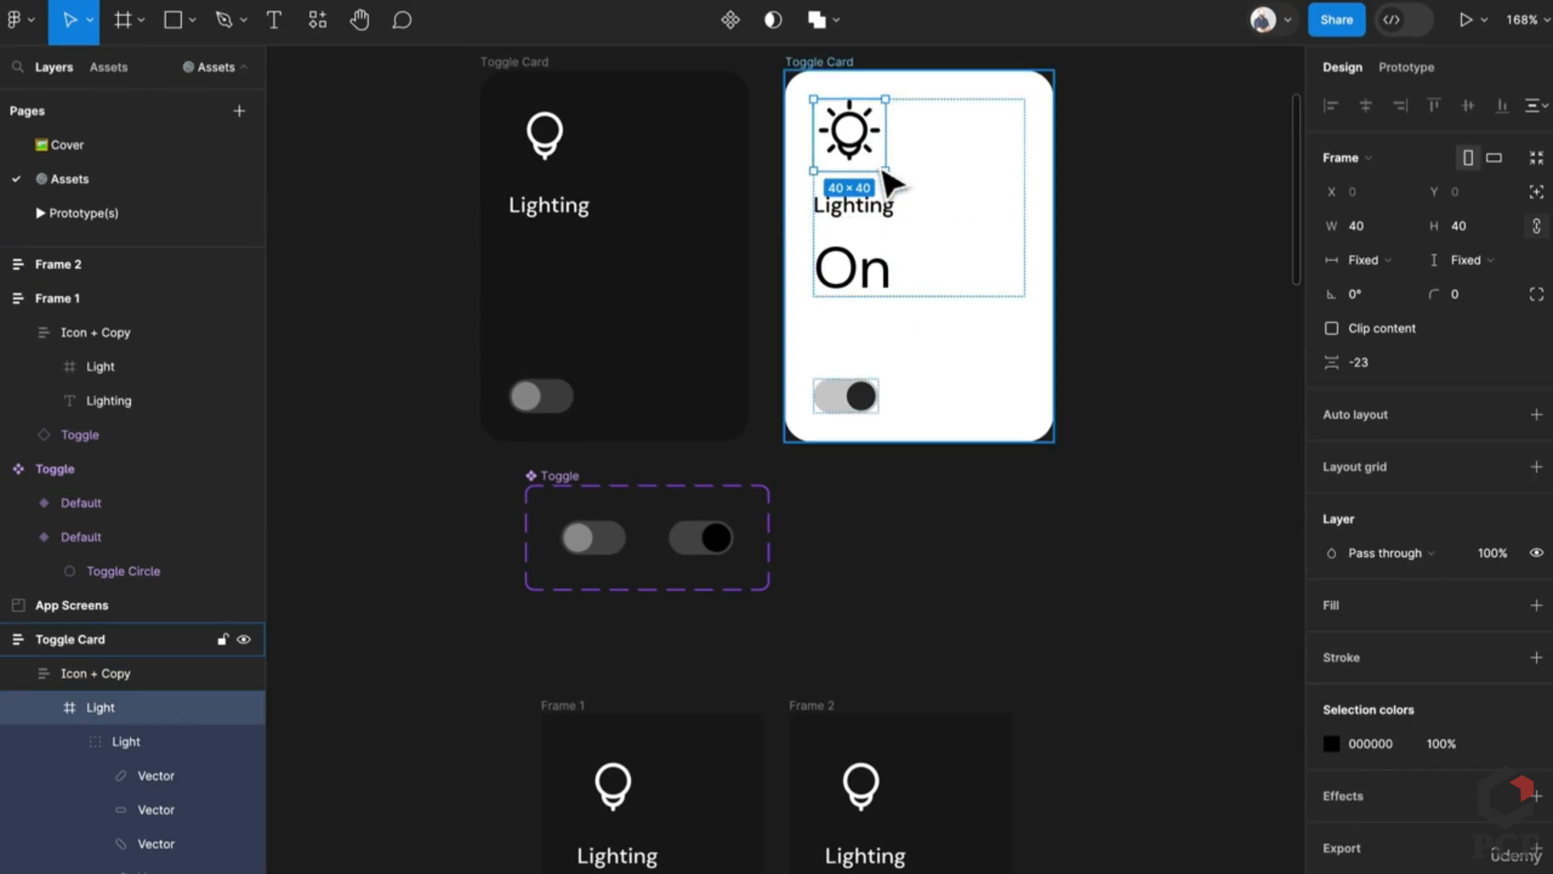
pyautogui.scroll(-3, 882, 485)
pyautogui.click(906, 720)
pyautogui.hotkey('ctrl', 'v')
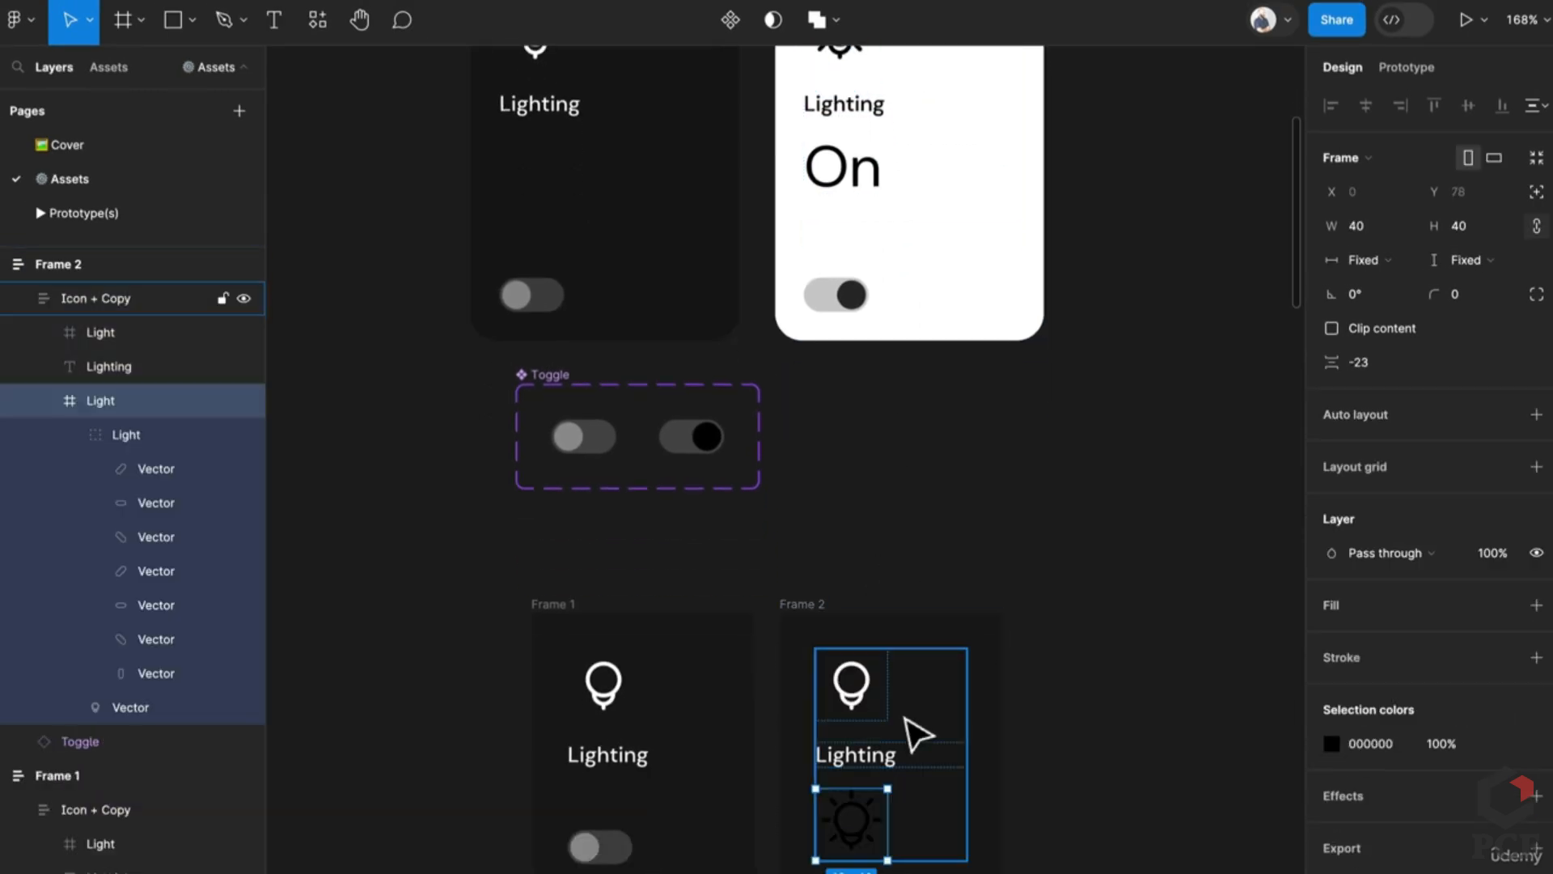
pyautogui.click(870, 689)
pyautogui.press('Delete')
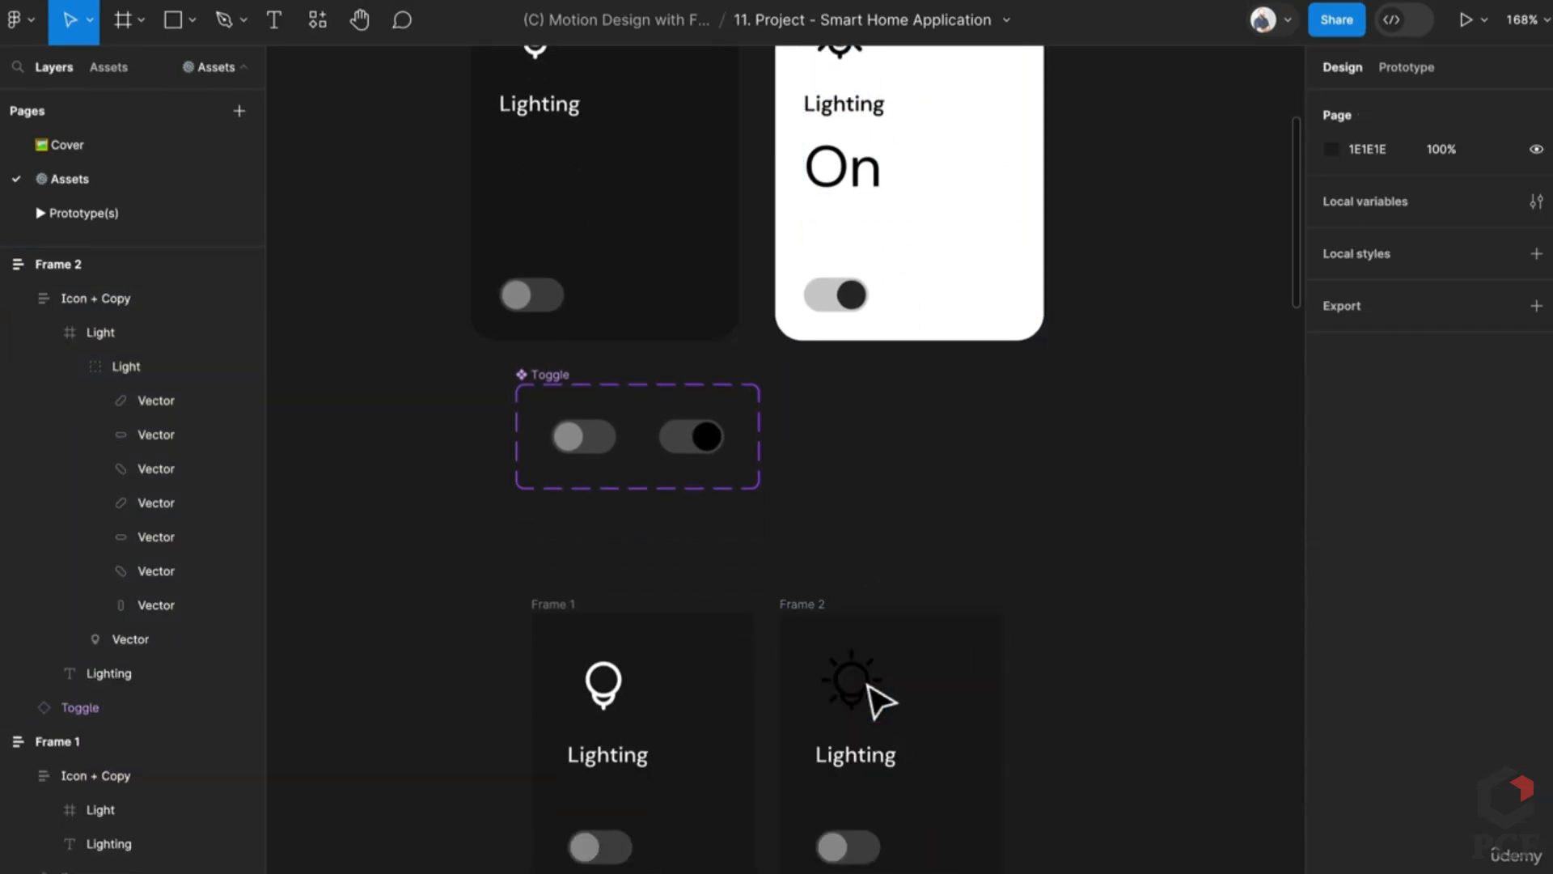
pyautogui.click(862, 170)
# Step: Paste the On text under Lighting in Frame 2
pyautogui.click(888, 765)
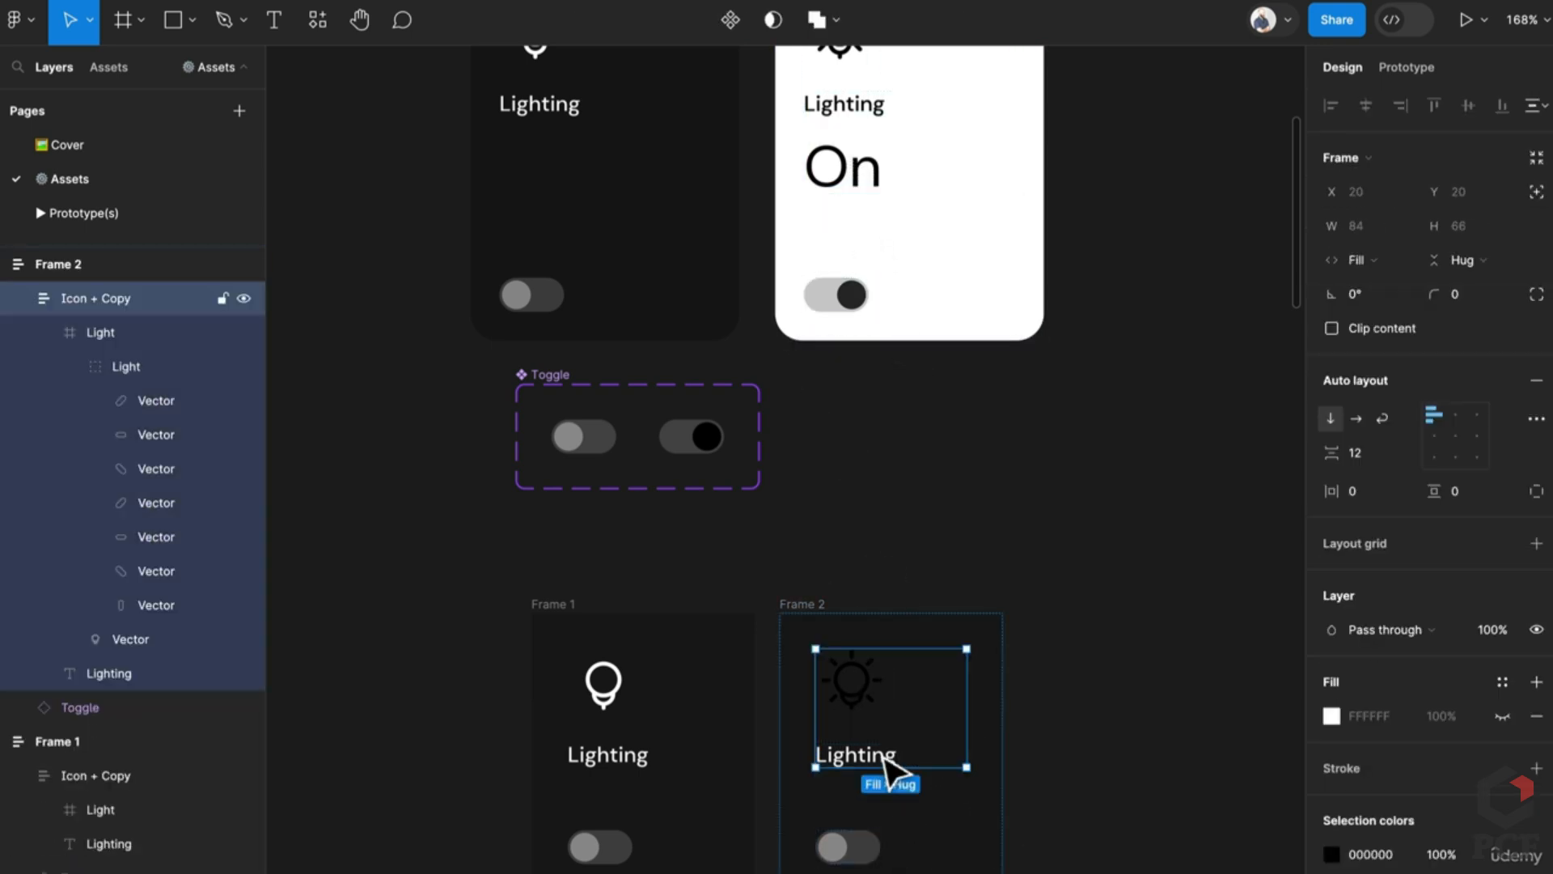
pyautogui.hotkey('ctrl', 'v')
pyautogui.press('Escape')
# Step: Set the auto-layout item spacing of Frame 1 and Frame 2 to Auto
pyautogui.click(581, 619)
pyautogui.scroll(-5, 635, 690)
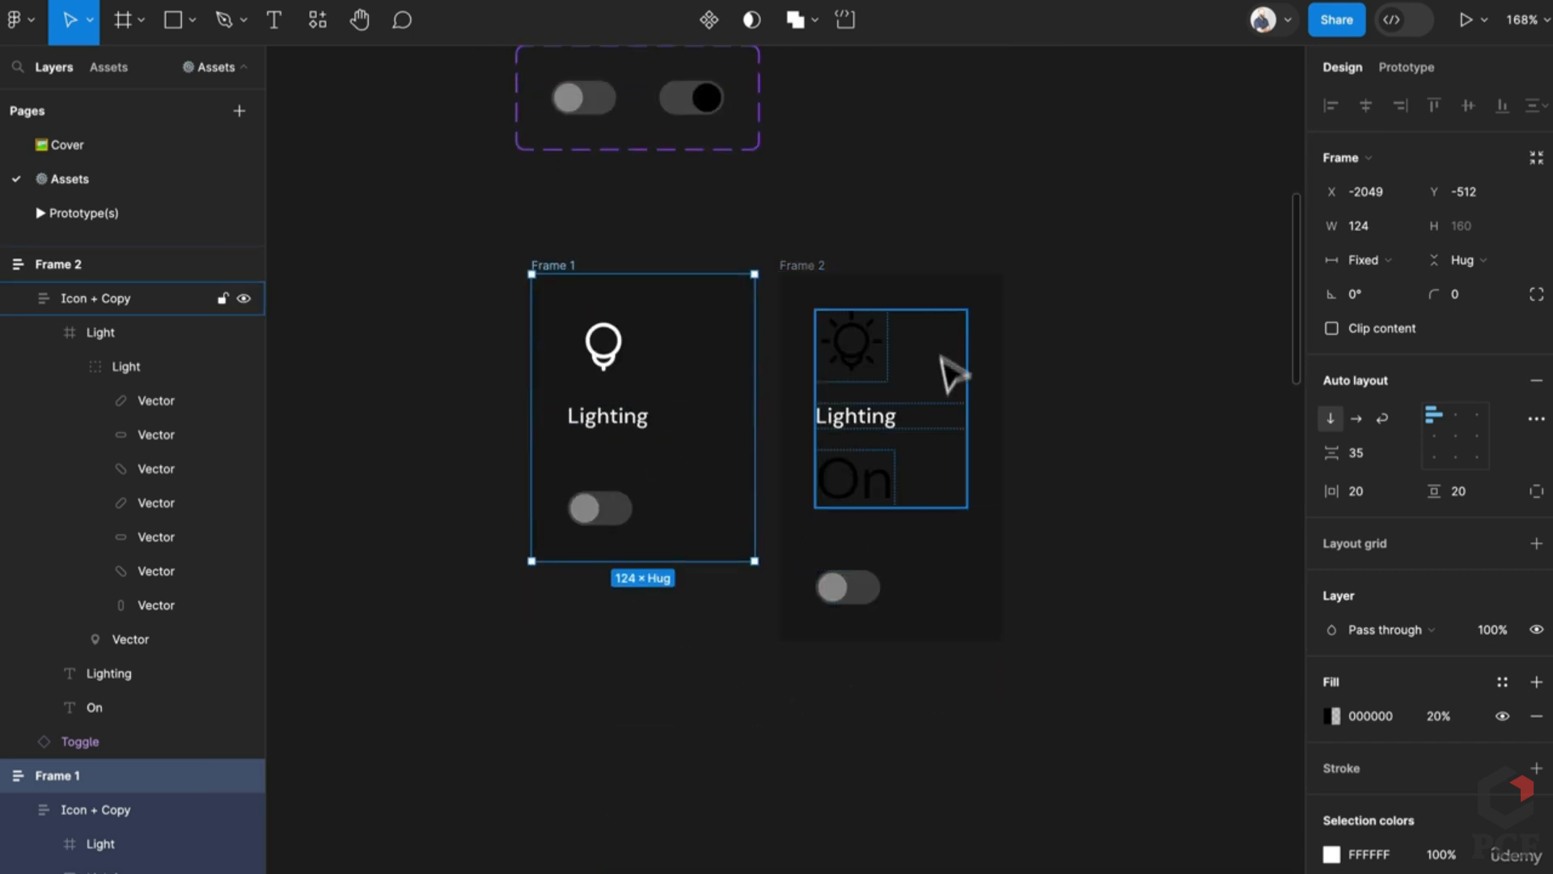
pyautogui.keyDown('shift'); pyautogui.click(803, 269); pyautogui.keyUp('shift')
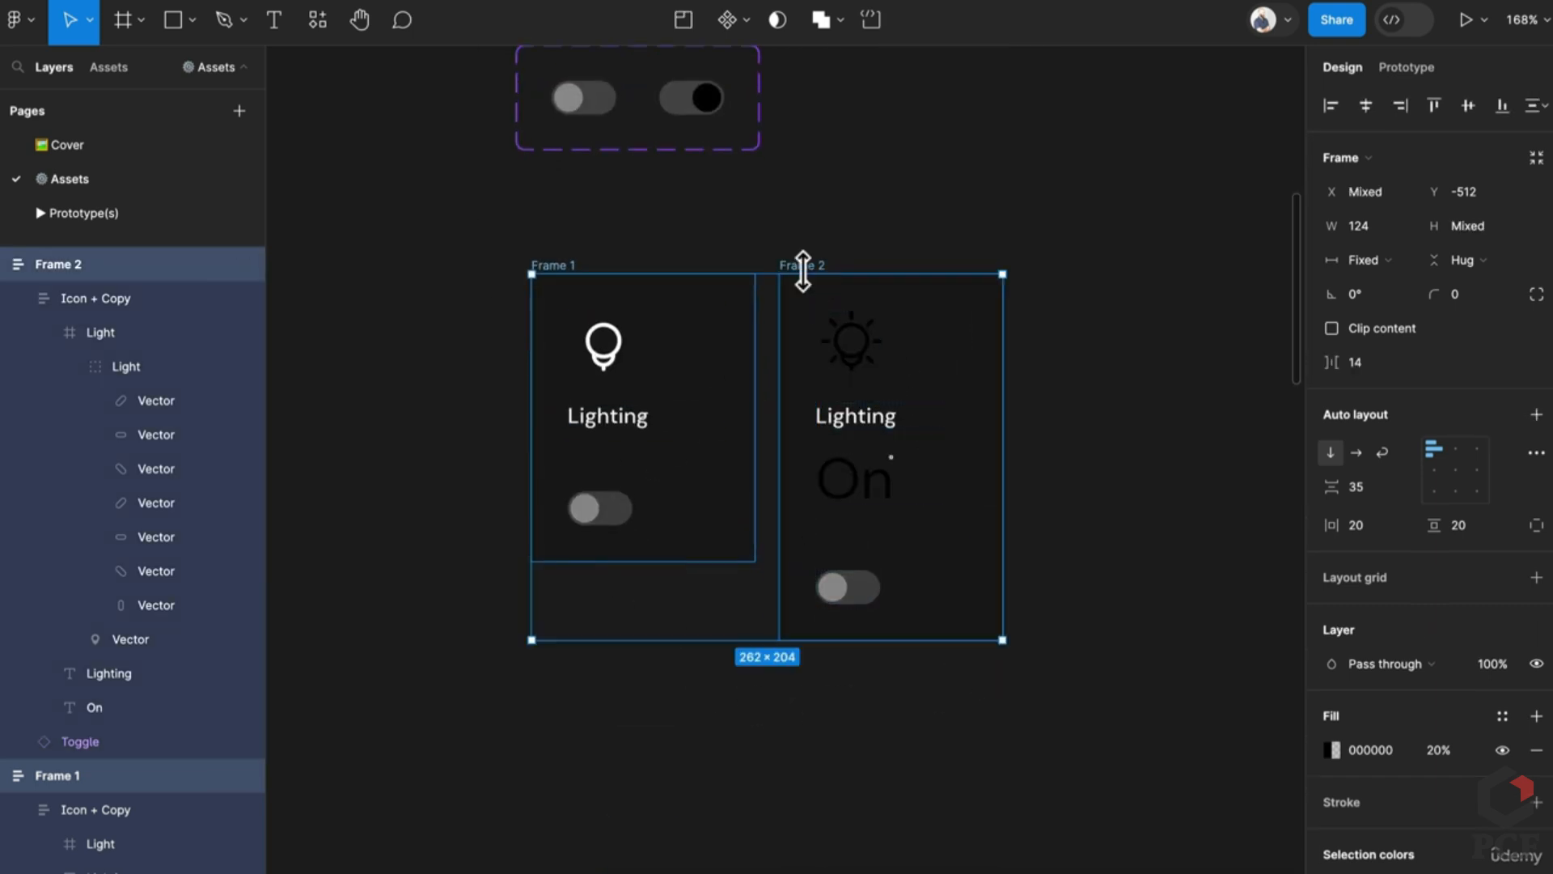
pyautogui.click(562, 270)
pyautogui.click(1406, 450)
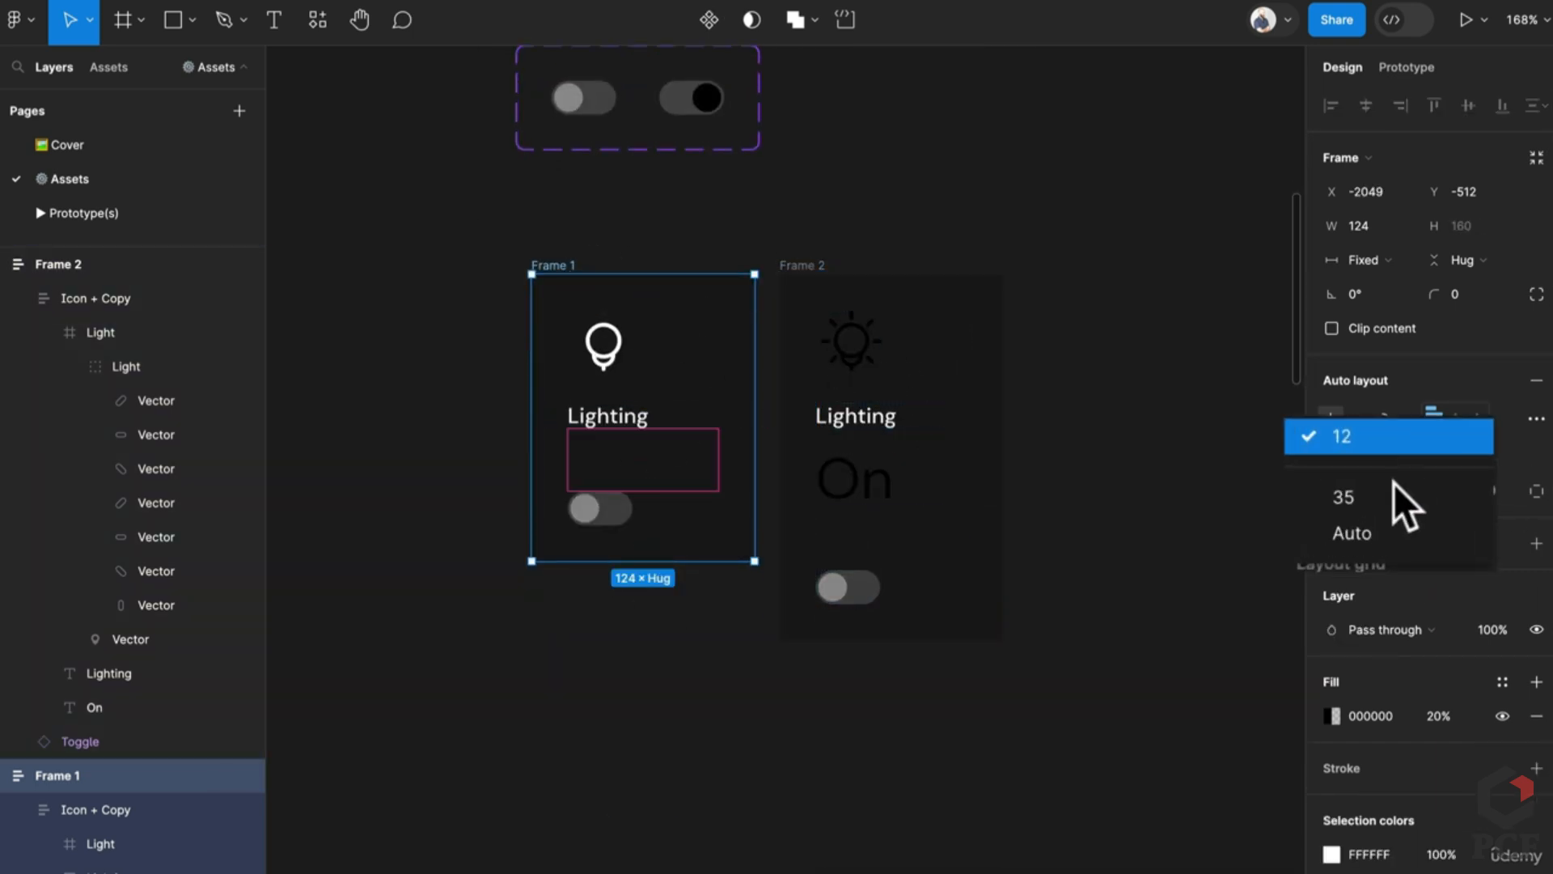
pyautogui.click(1390, 526)
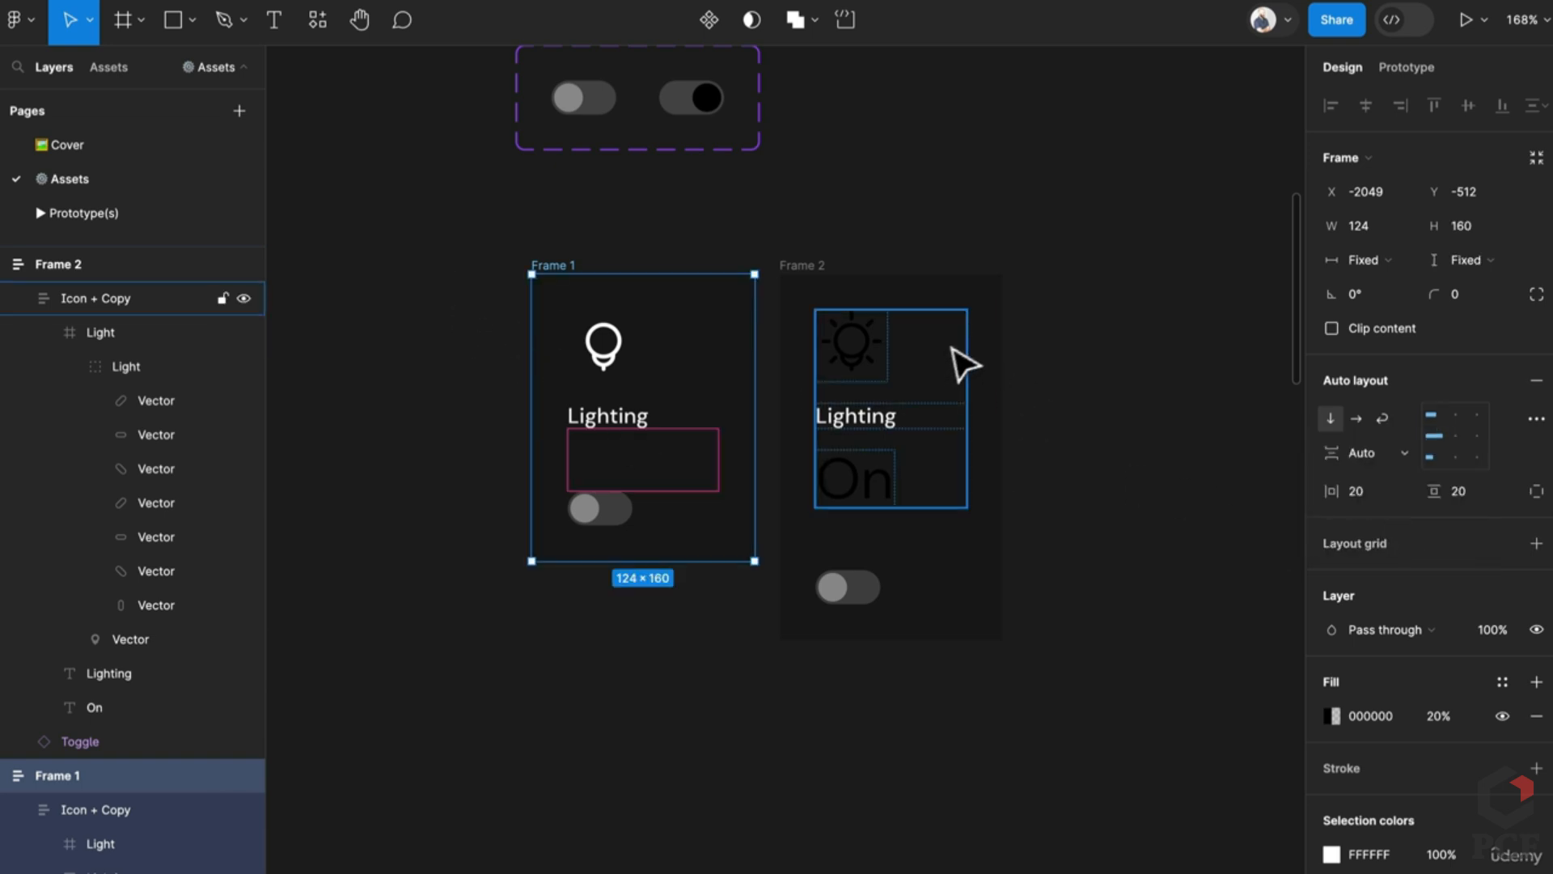
pyautogui.click(993, 314)
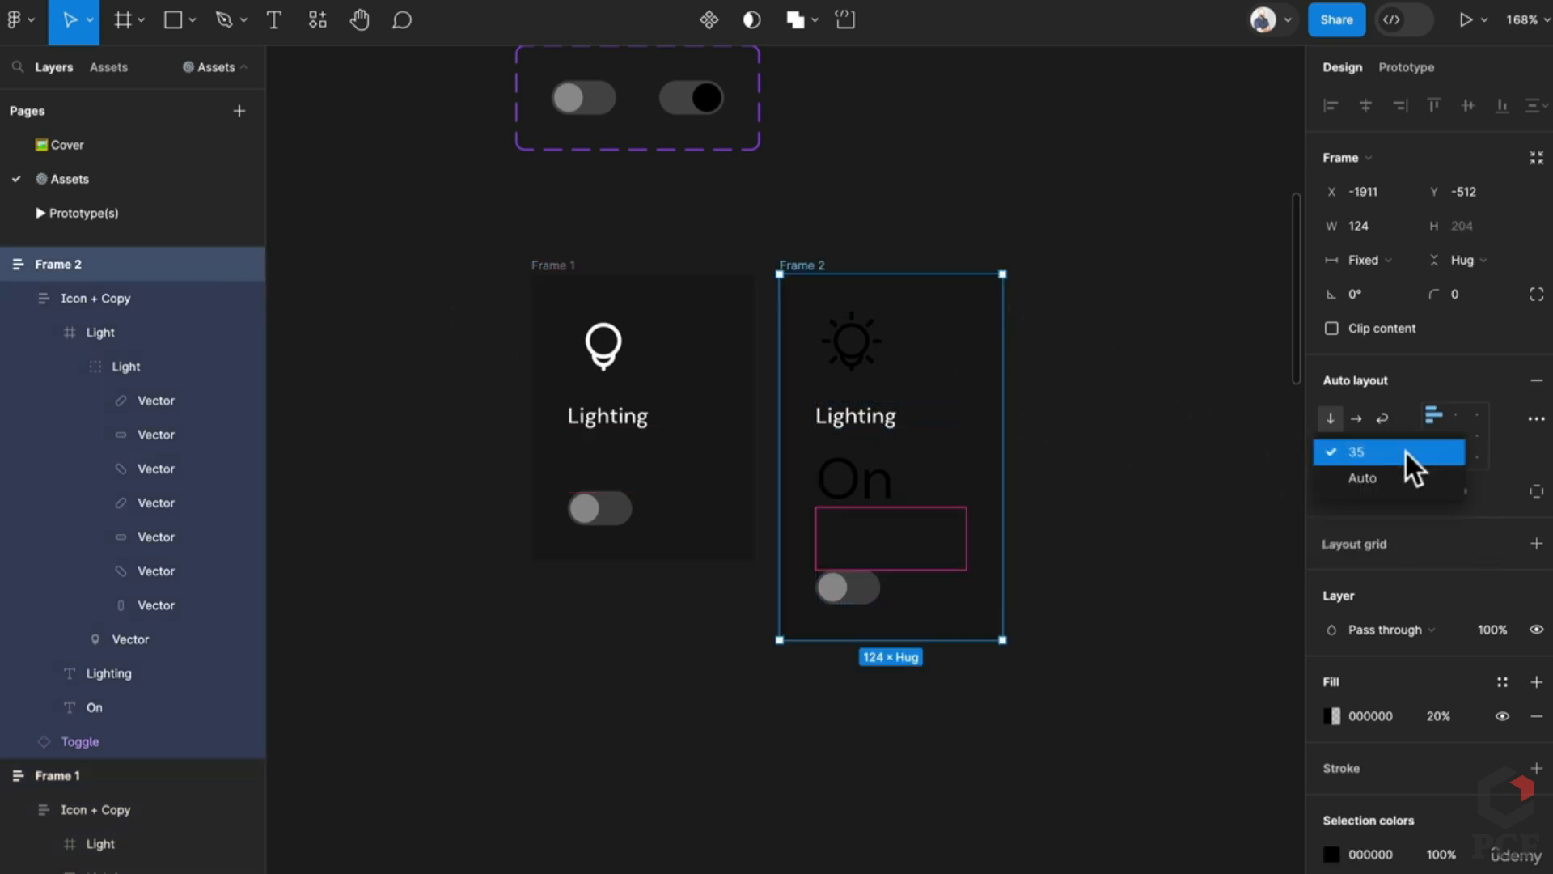
pyautogui.click(1386, 479)
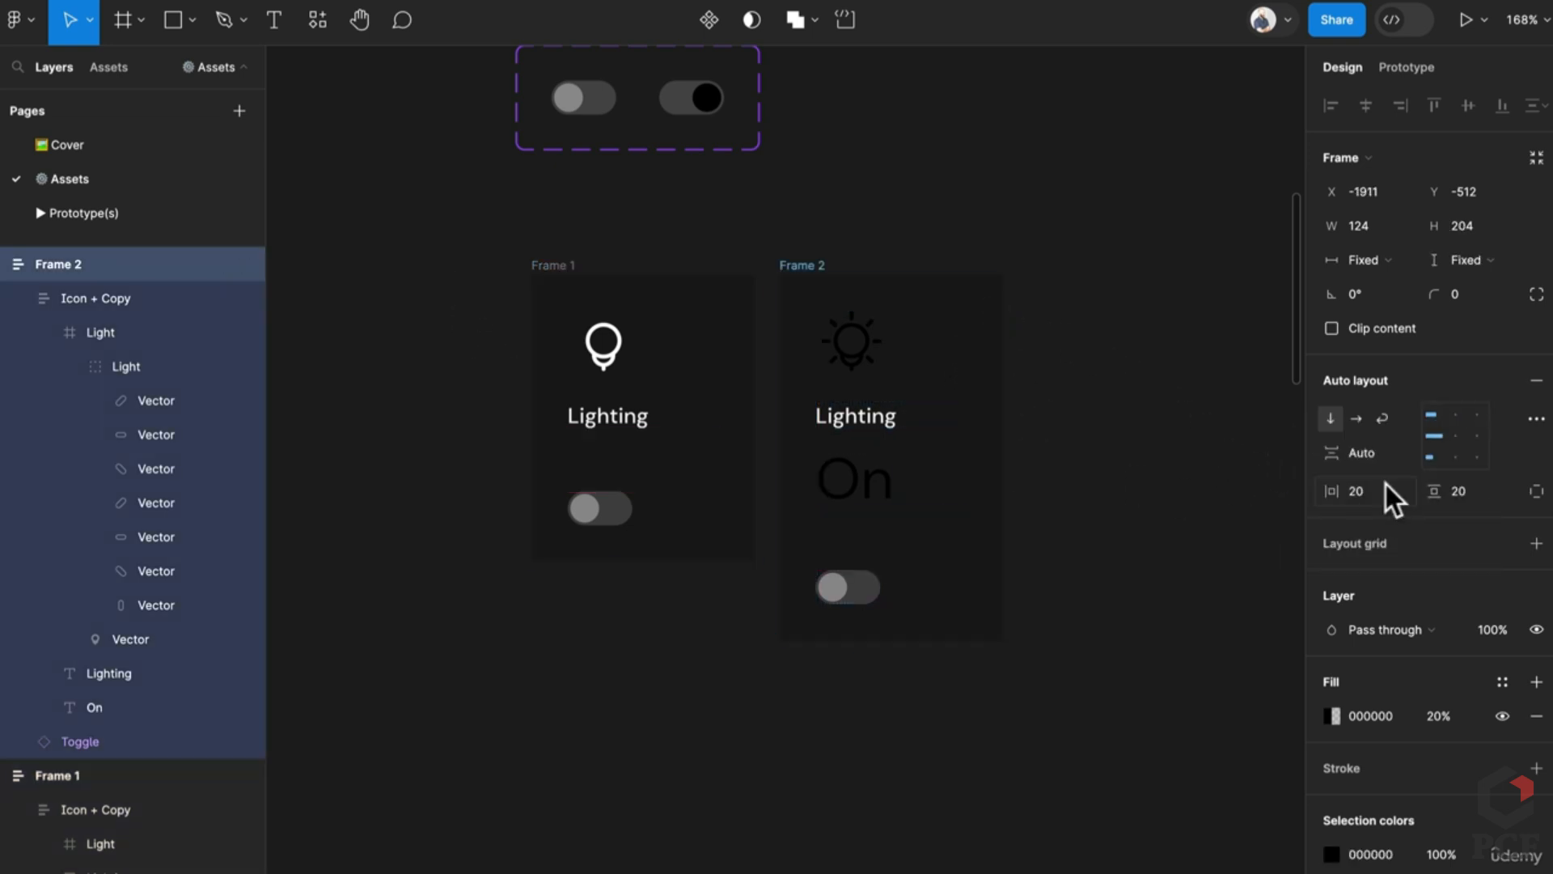
# Step: Resize both frames to 144×192
pyautogui.click(558, 267)
pyautogui.moveTo(718, 585); pyautogui.dragTo(720, 644)
pyautogui.keyDown('shift'); pyautogui.click(939, 635); pyautogui.keyUp('shift')
pyautogui.moveTo(936, 642)
pyautogui.mouseDown()
pyautogui.moveTo(939, 600)
pyautogui.moveTo(941, 619)
pyautogui.mouseUp()
pyautogui.scroll(8, 849, 451)
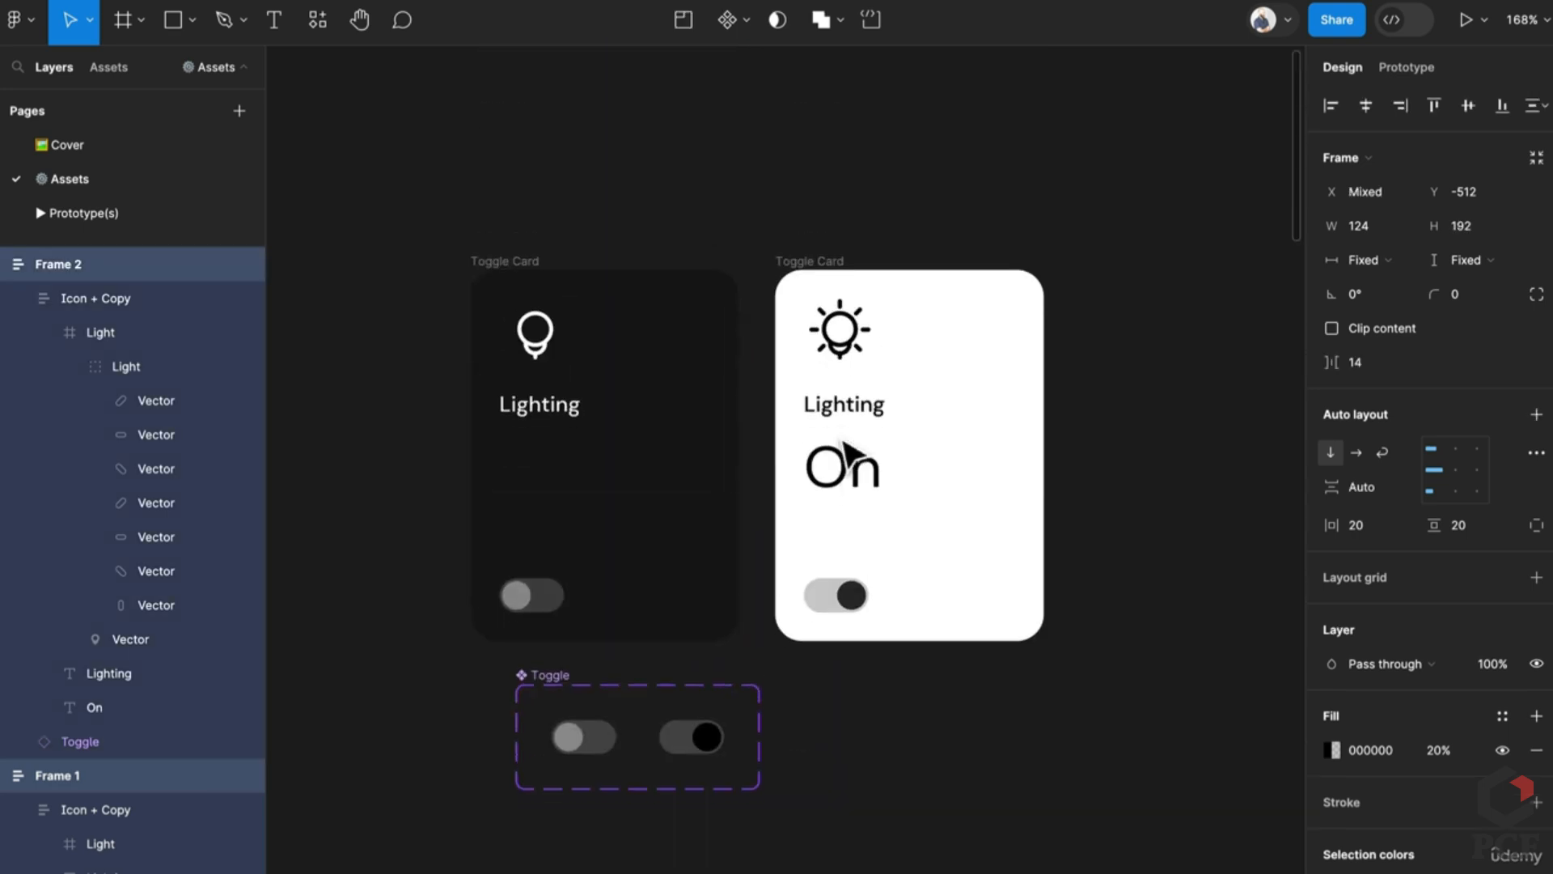
pyautogui.scroll(-9, 846, 450)
pyautogui.moveTo(1006, 436); pyautogui.dragTo(1079, 433)
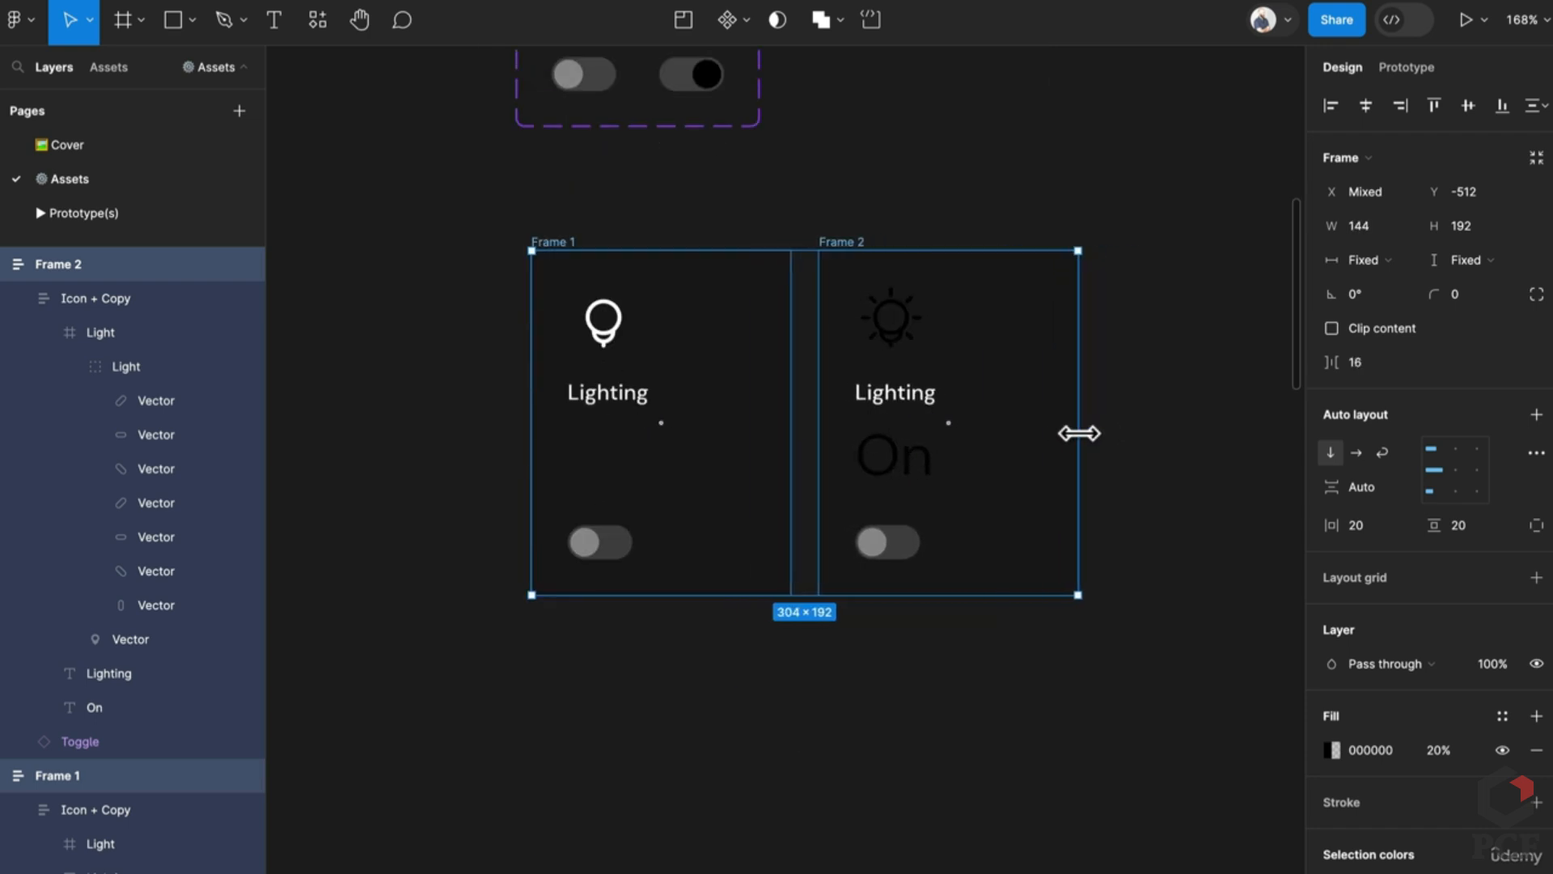
# Step: Recolour Frame 2's sun icon and On text to FFFFFF
pyautogui.click(1039, 328)
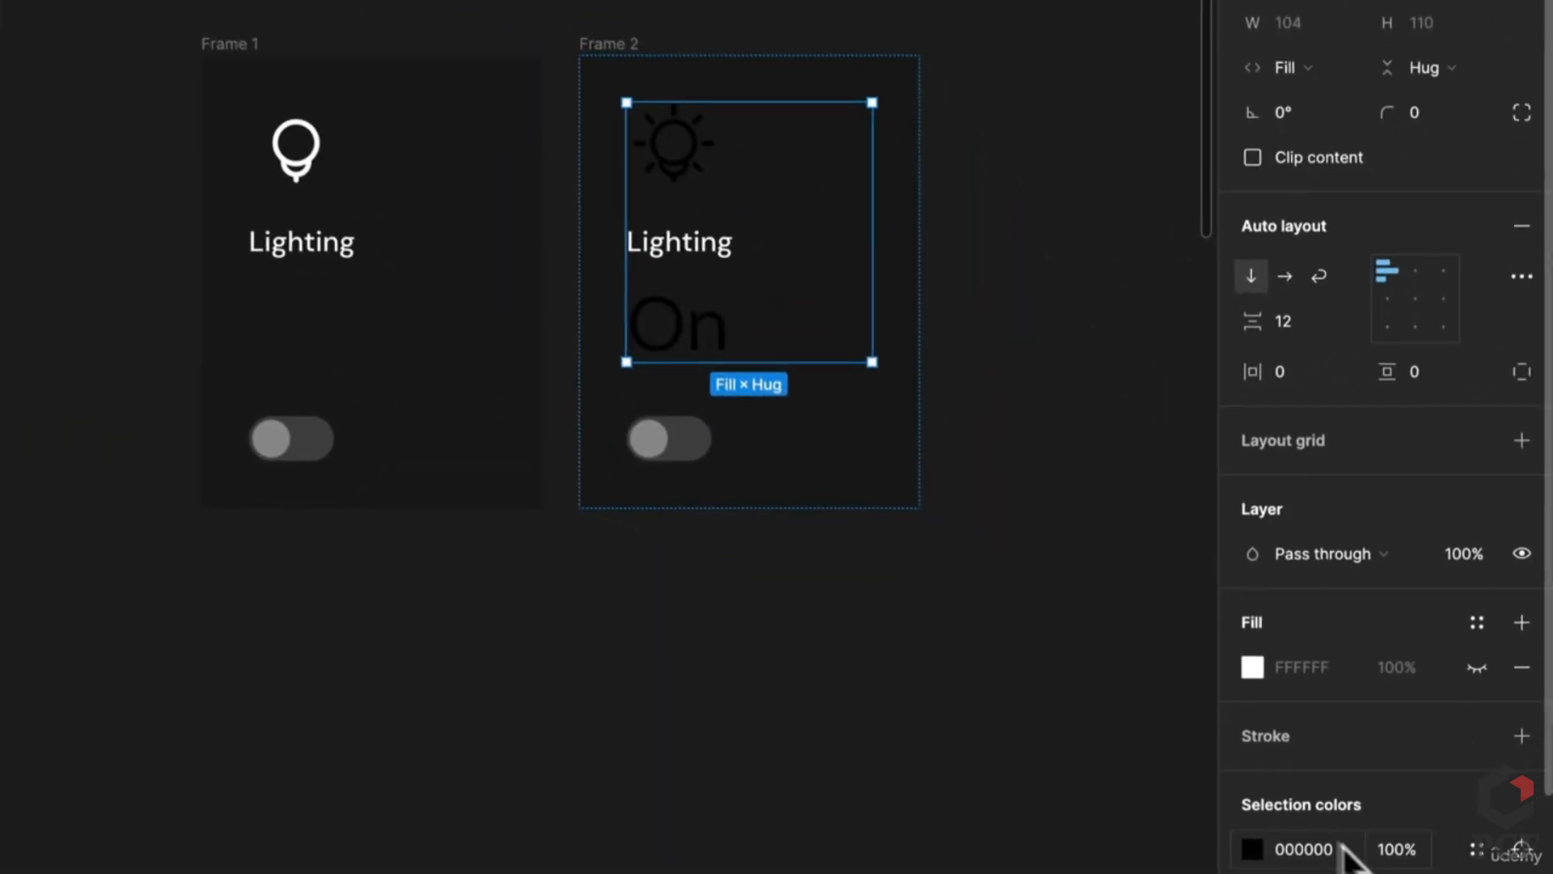
pyautogui.click(1371, 854)
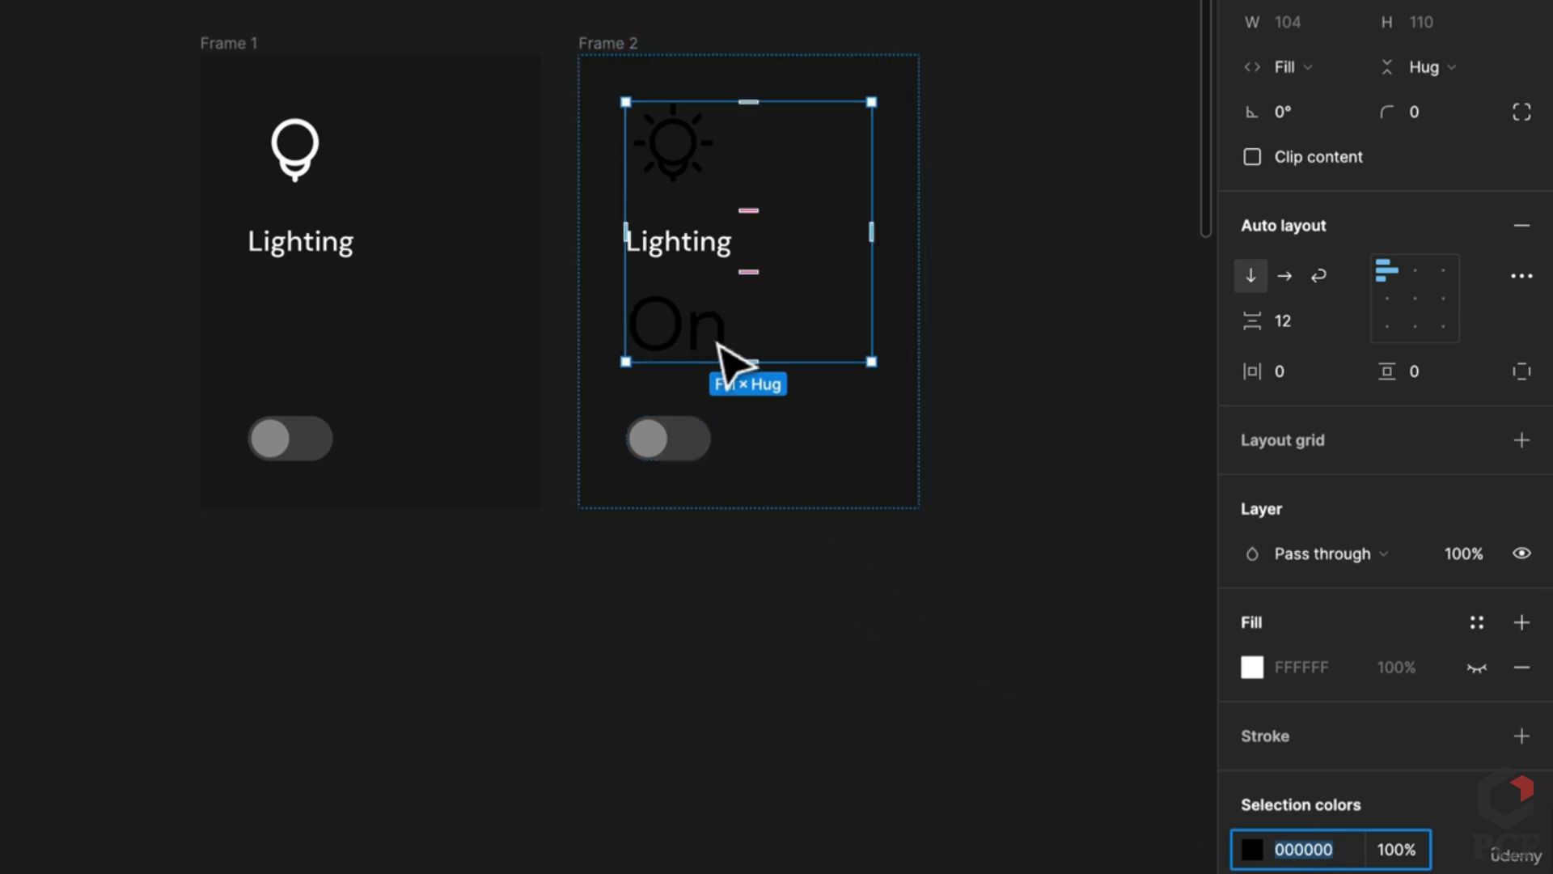
pyautogui.write('fff')
pyautogui.press('Return')
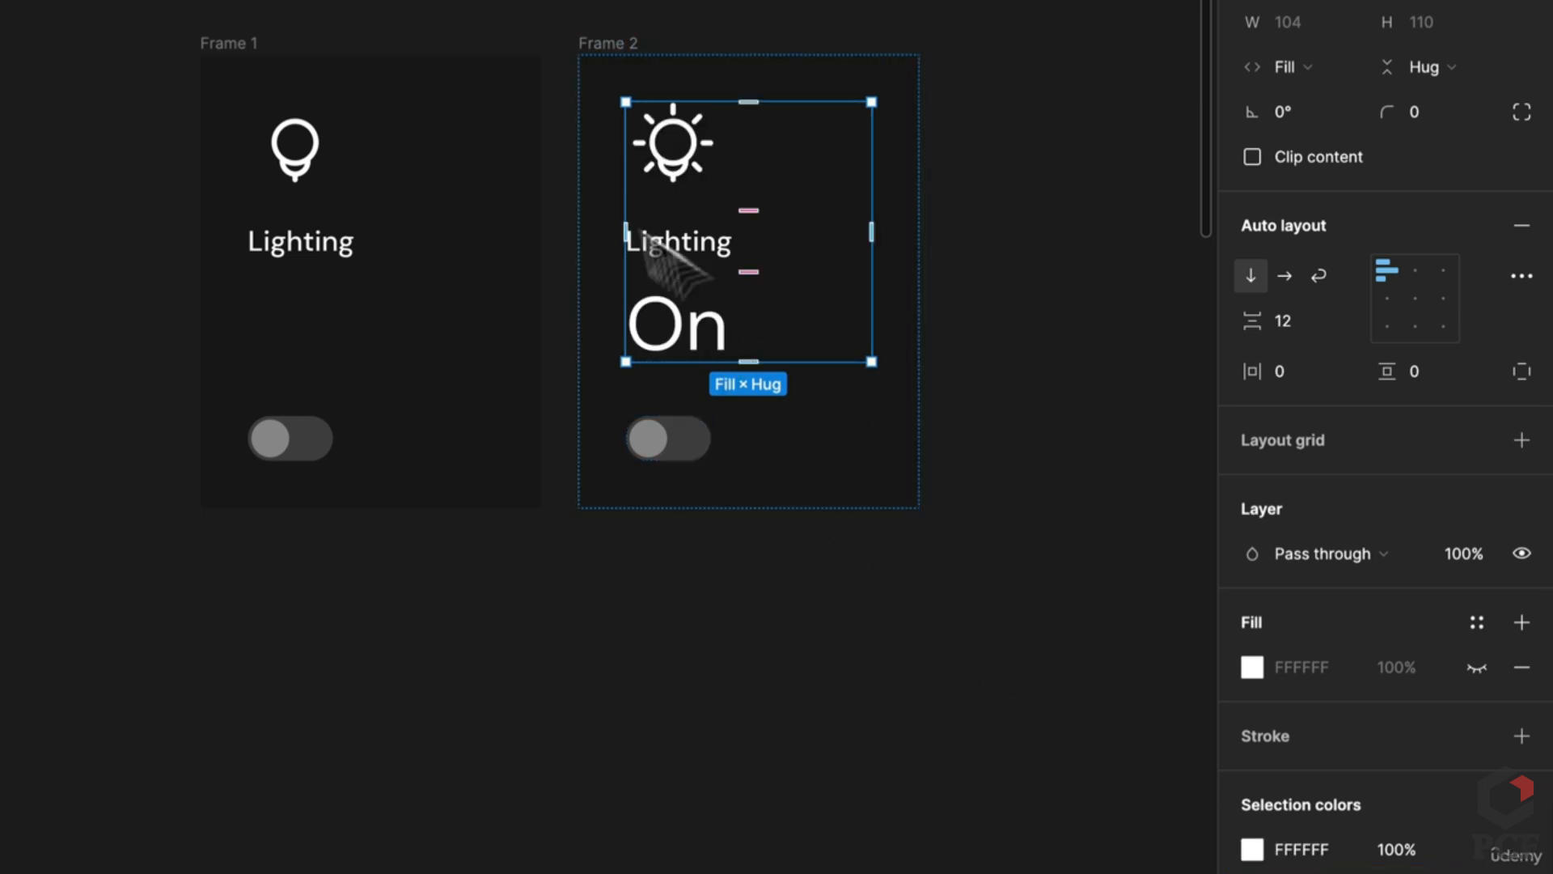
pyautogui.scroll(3, 513, 267)
pyautogui.scroll(3, 503, 252)
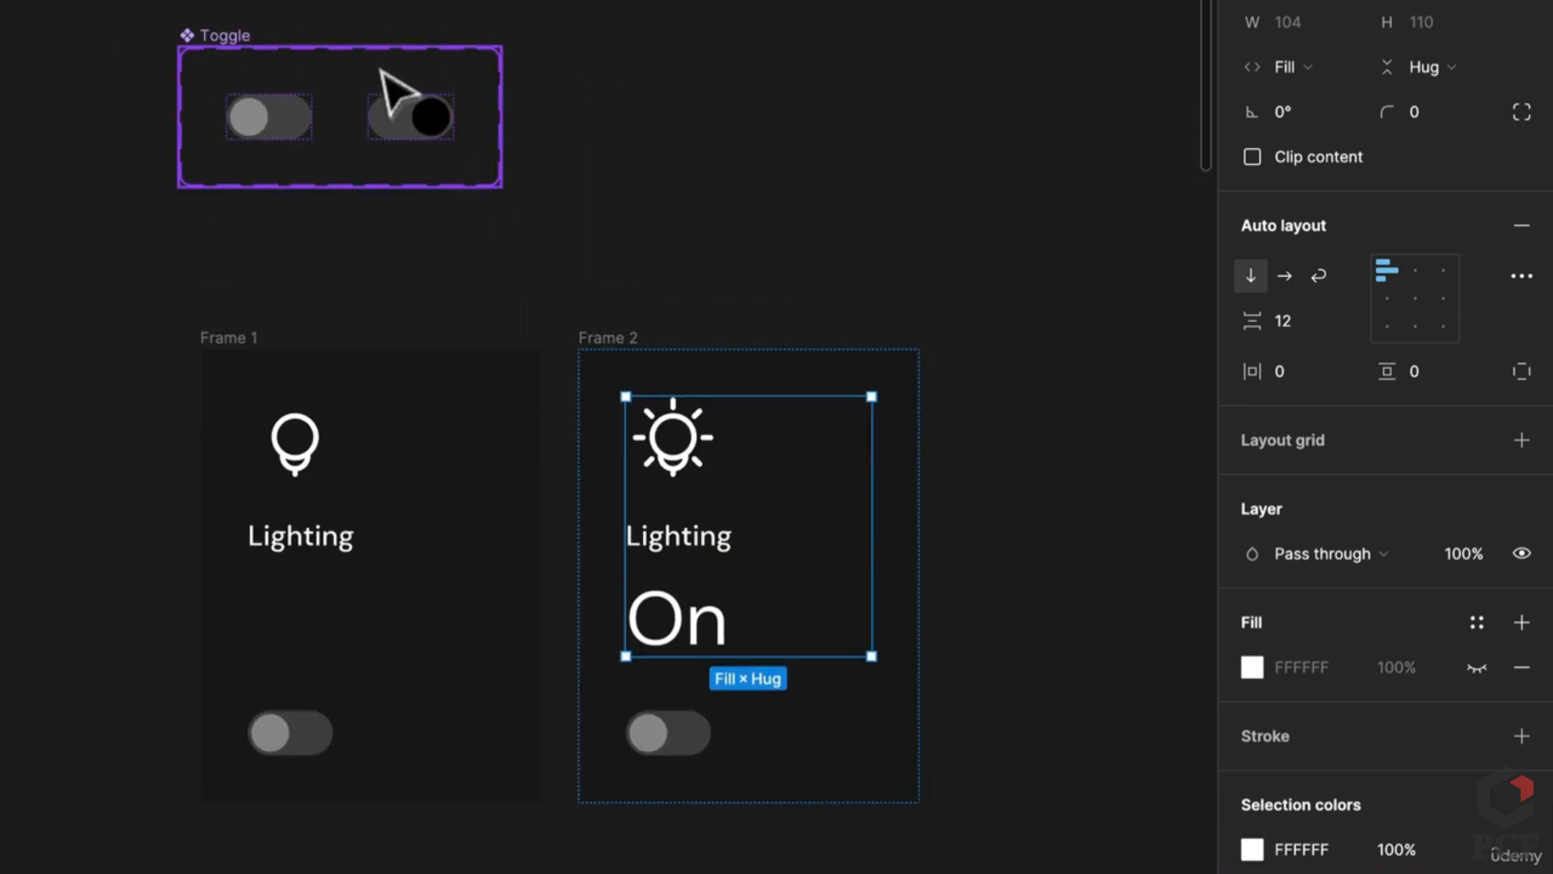
# Step: Rename the Toggle component set's Property 1 to On
pyautogui.click(413, 104)
pyautogui.click(232, 39)
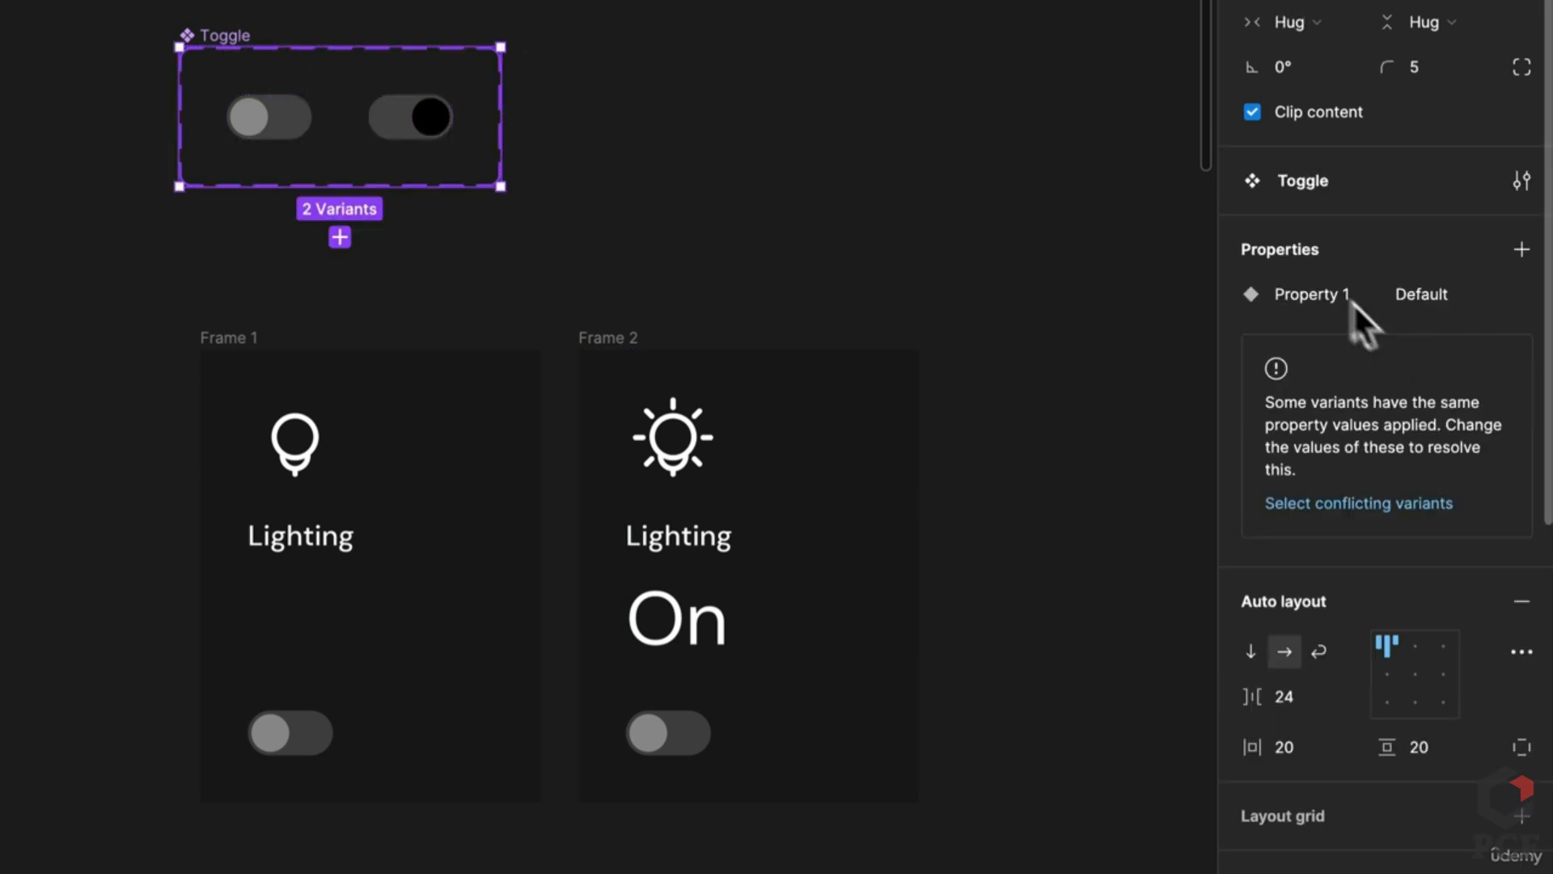
pyautogui.doubleClick(1333, 294)
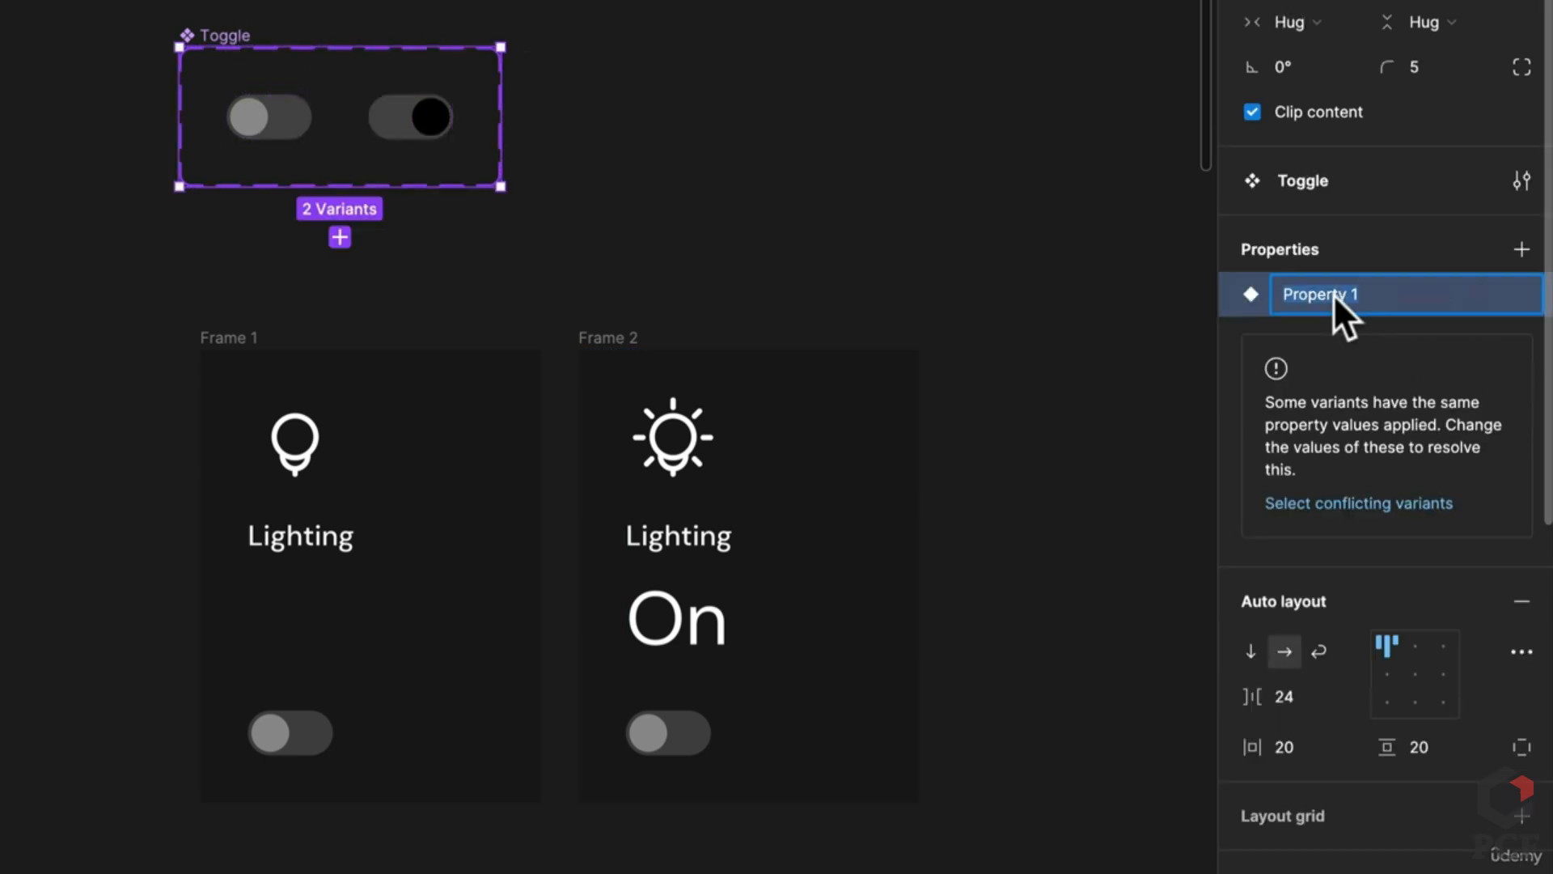
pyautogui.write('On')
pyautogui.press('Return')
pyautogui.click(243, 137)
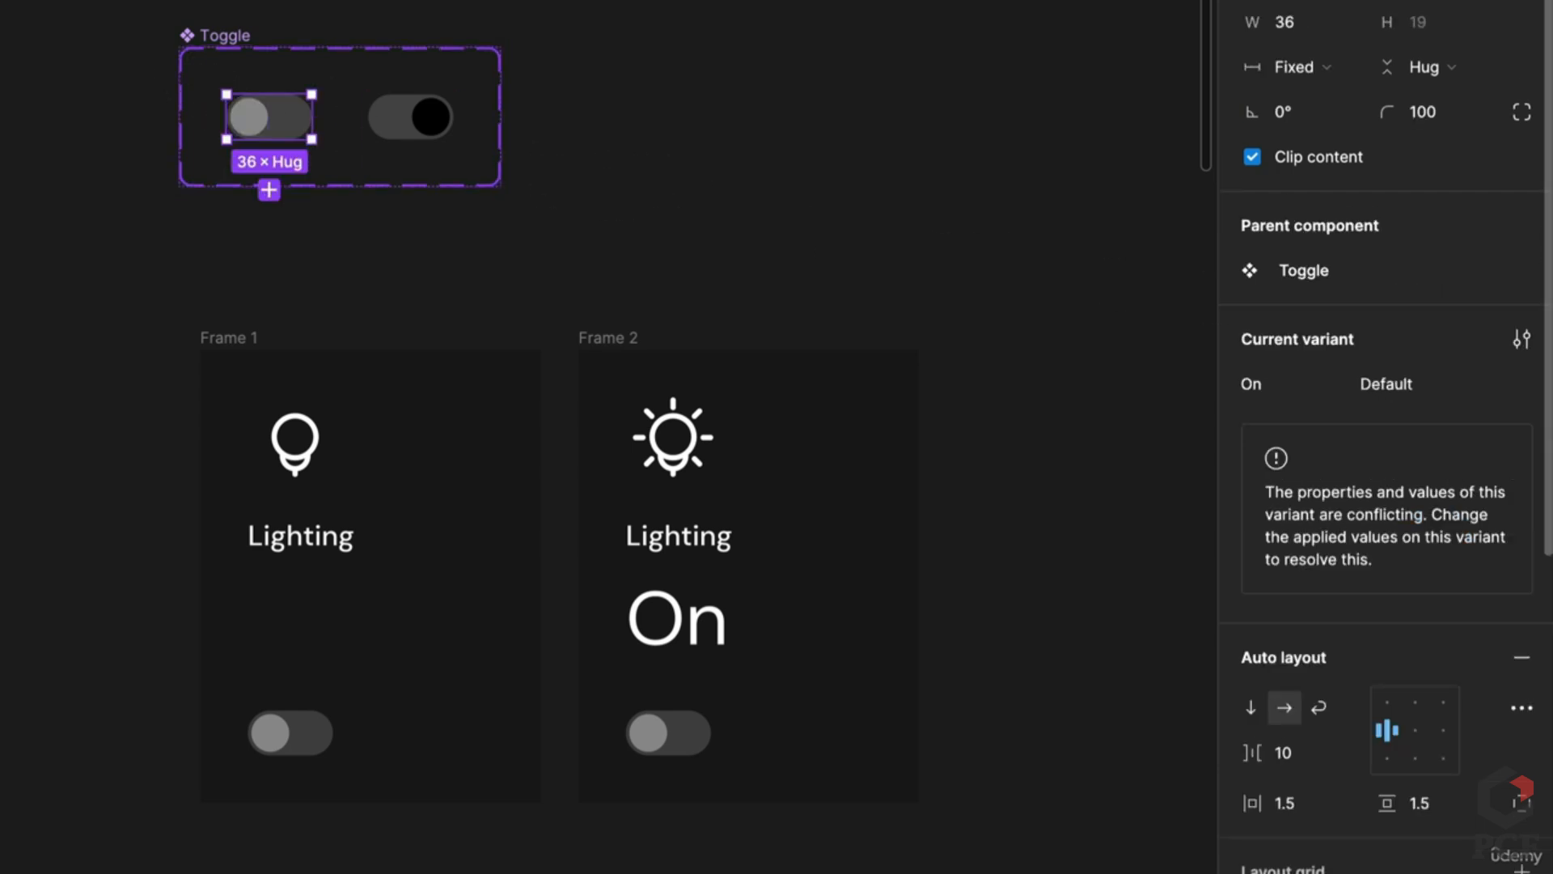
pyautogui.click(1371, 277)
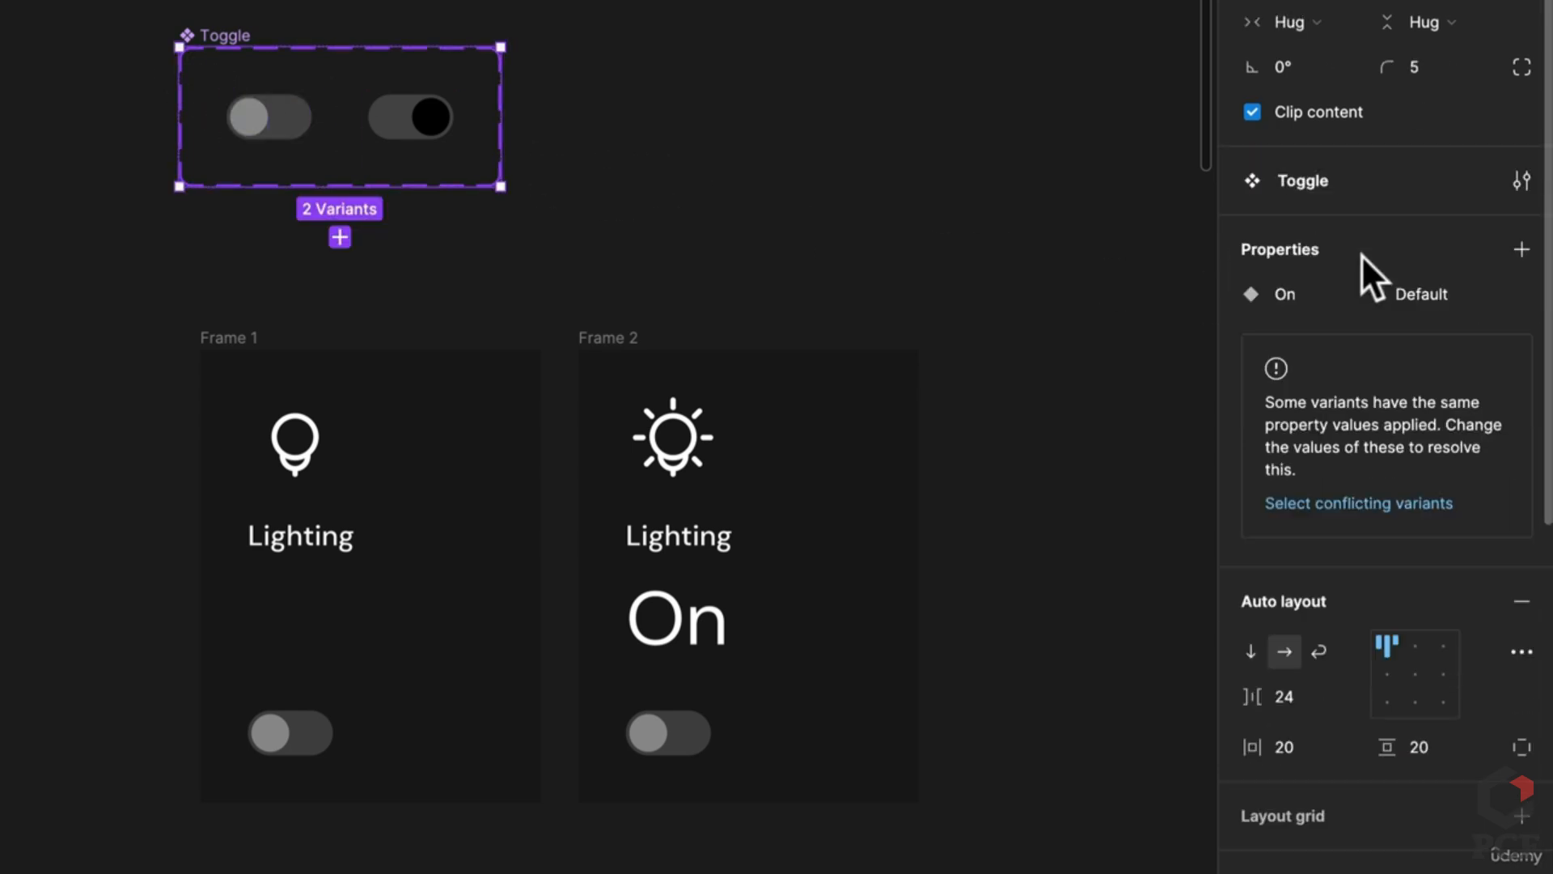
# Step: Set the left Toggle variant's On value to False and the right one's to True
pyautogui.click(291, 125)
pyautogui.click(1416, 385)
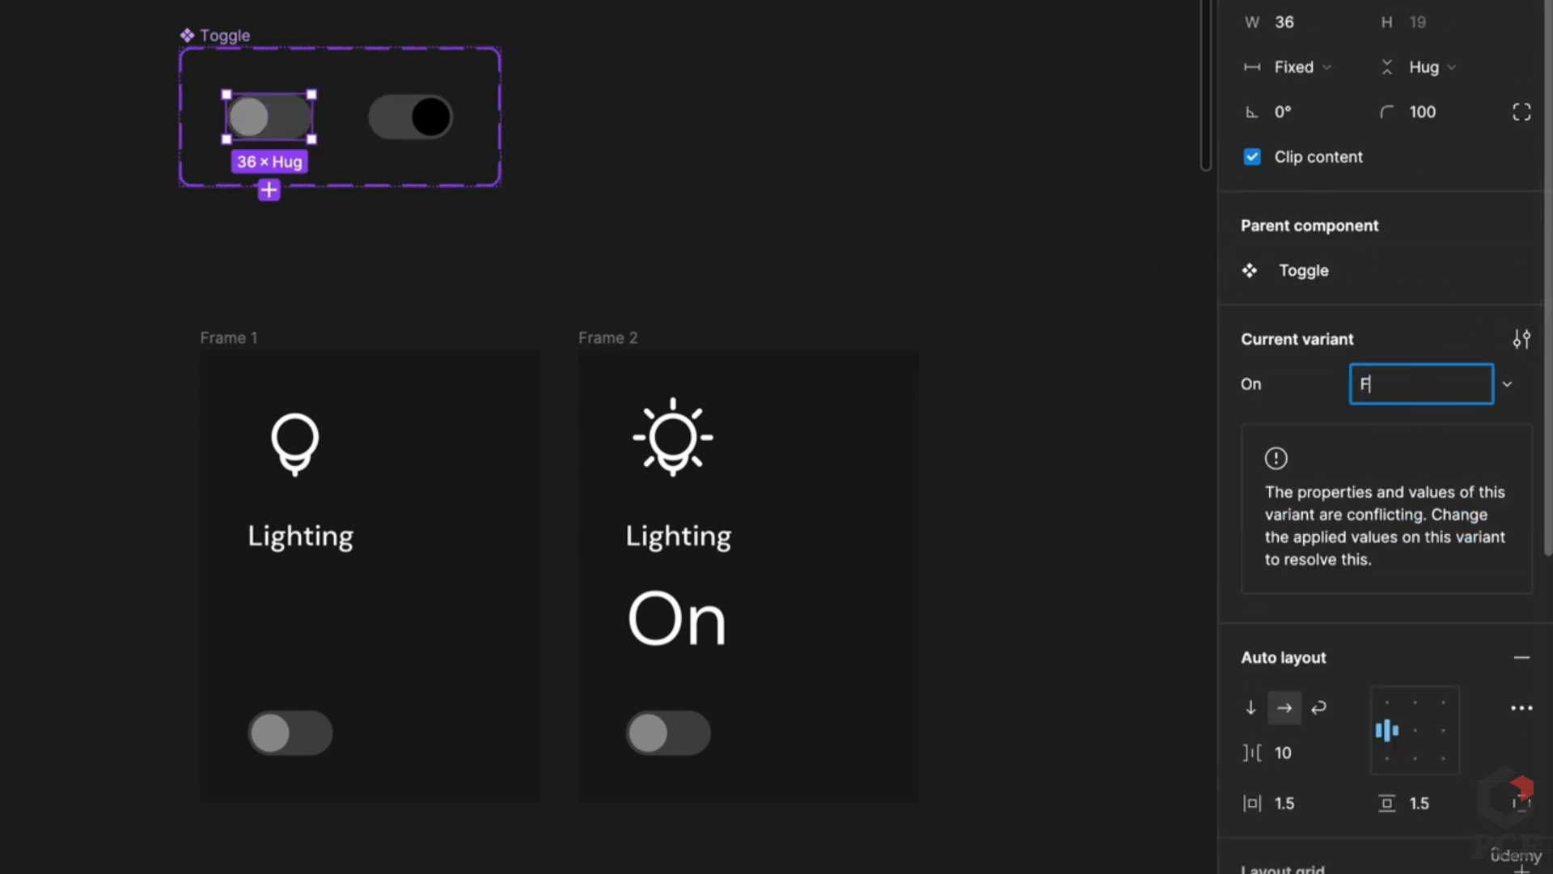
pyautogui.write('False')
pyautogui.press('Return')
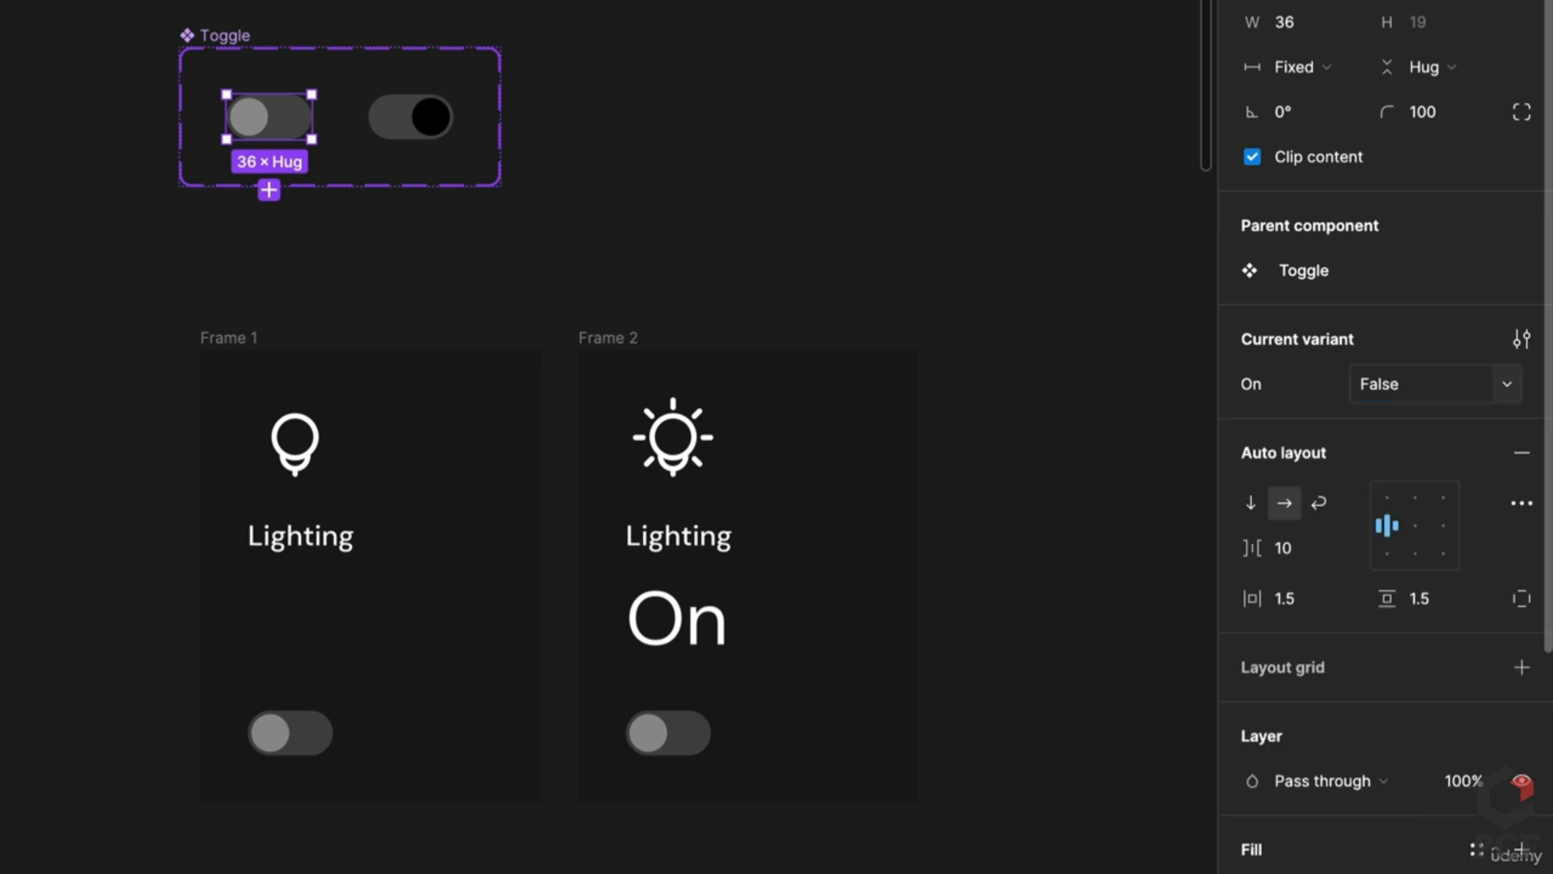
pyautogui.click(425, 128)
pyautogui.click(1408, 390)
pyautogui.write('Tru')
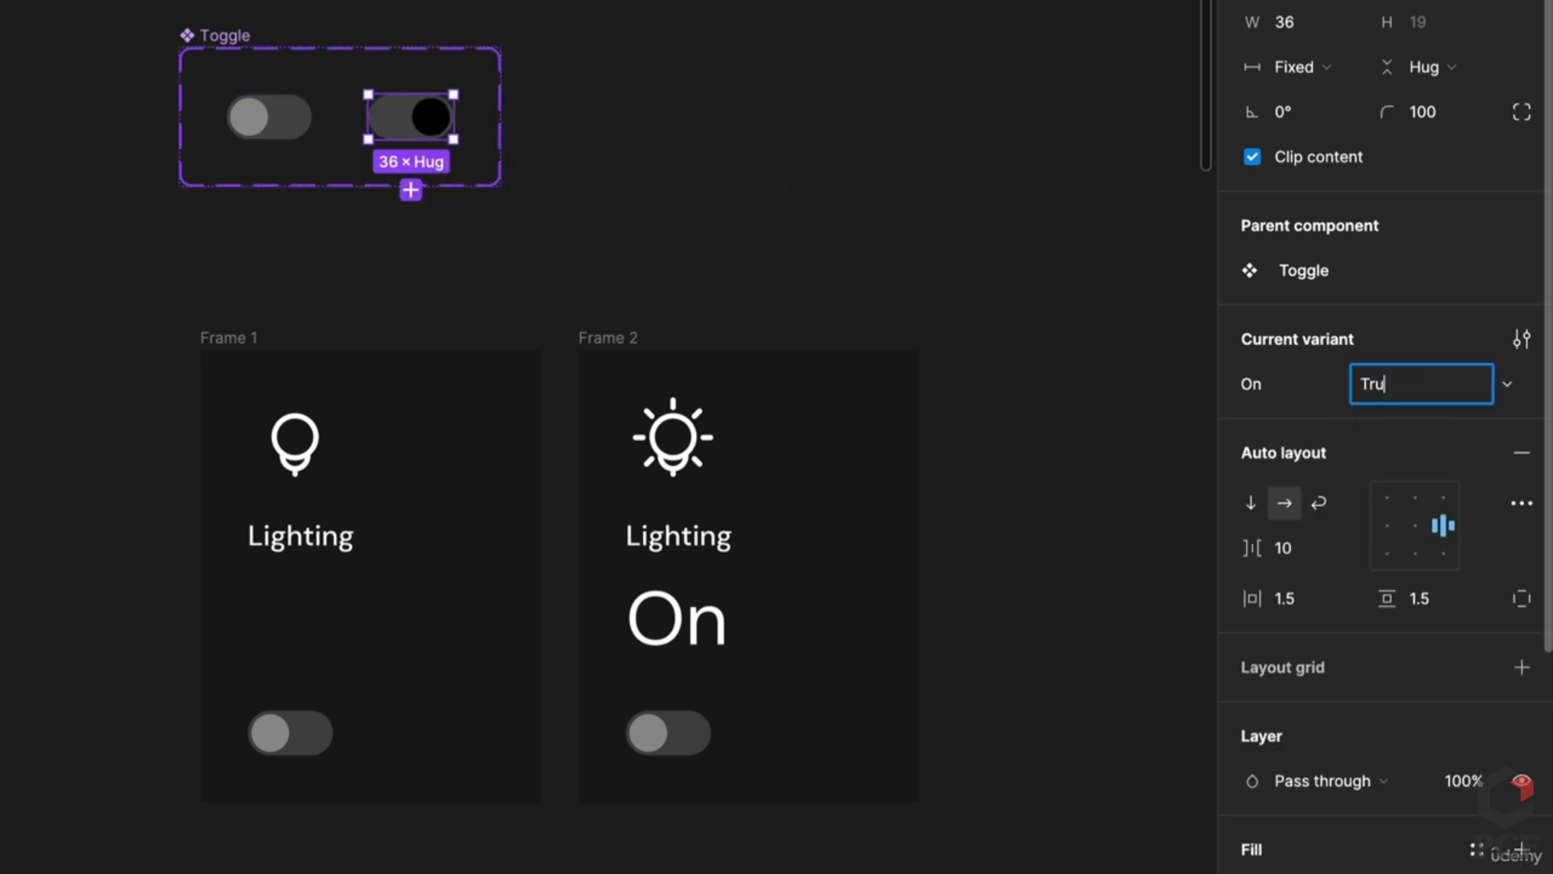
pyautogui.write('e')
pyautogui.press('Return')
# Step: Switch Frame 2's toggle instance to its On state
pyautogui.click(683, 731)
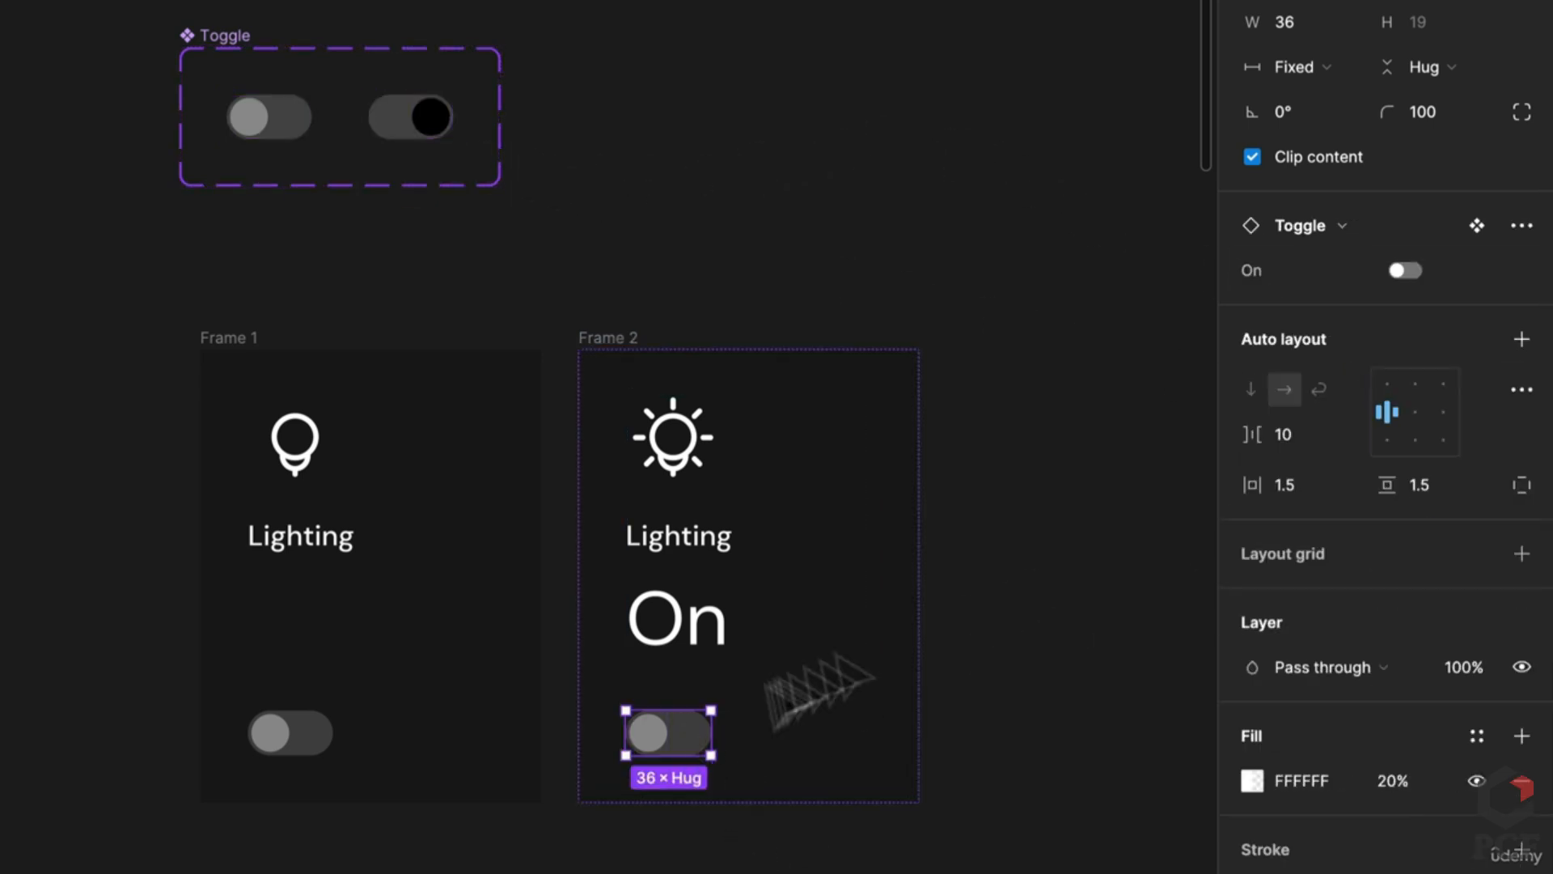
pyautogui.click(1406, 270)
pyautogui.click(922, 499)
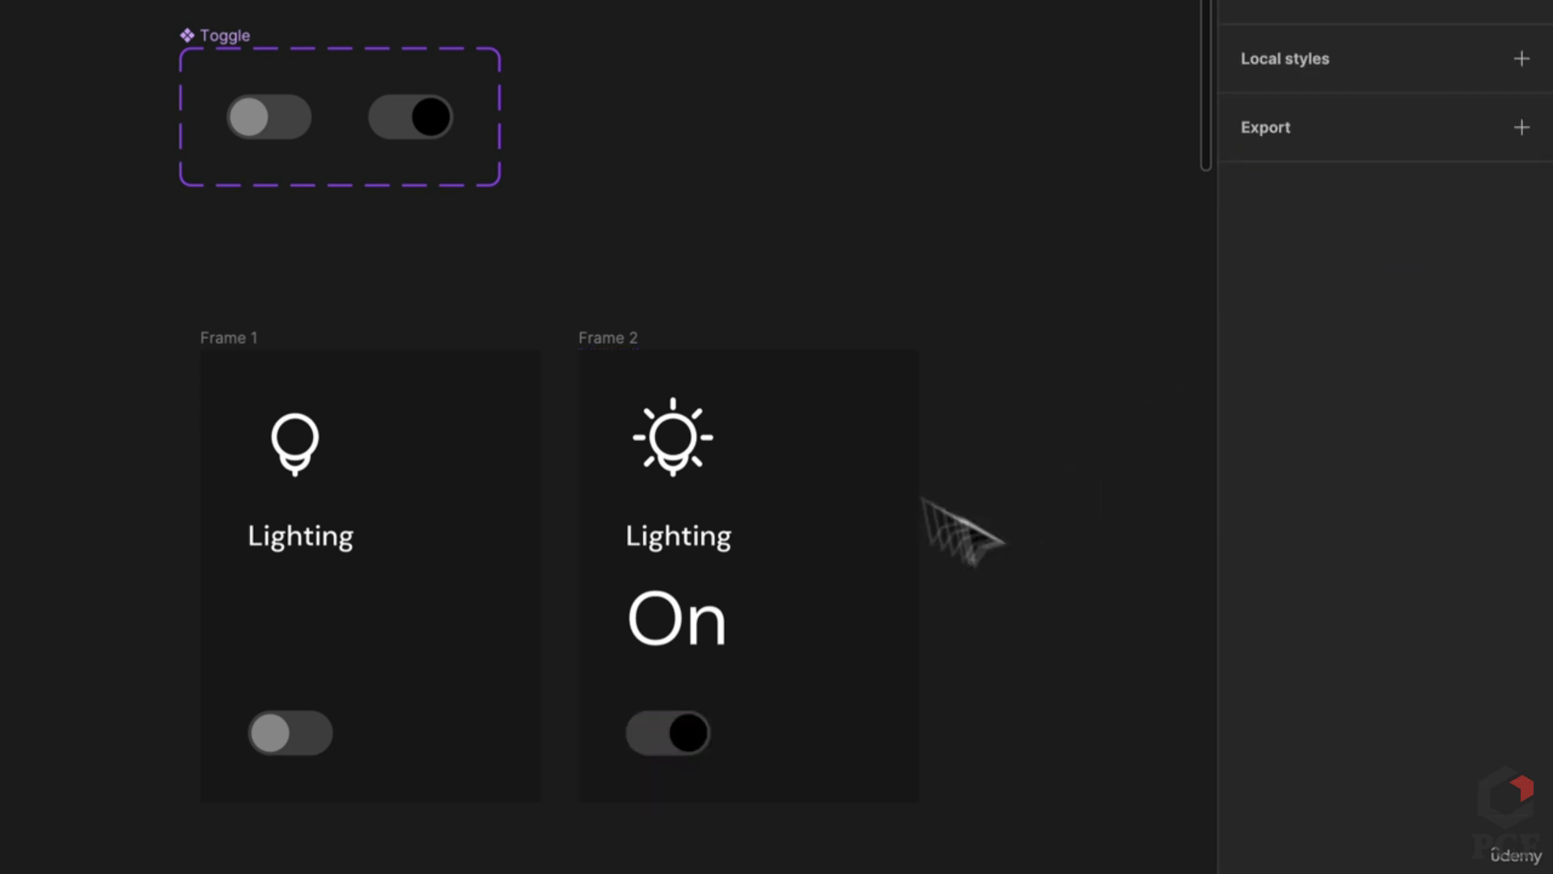
pyautogui.click(635, 338)
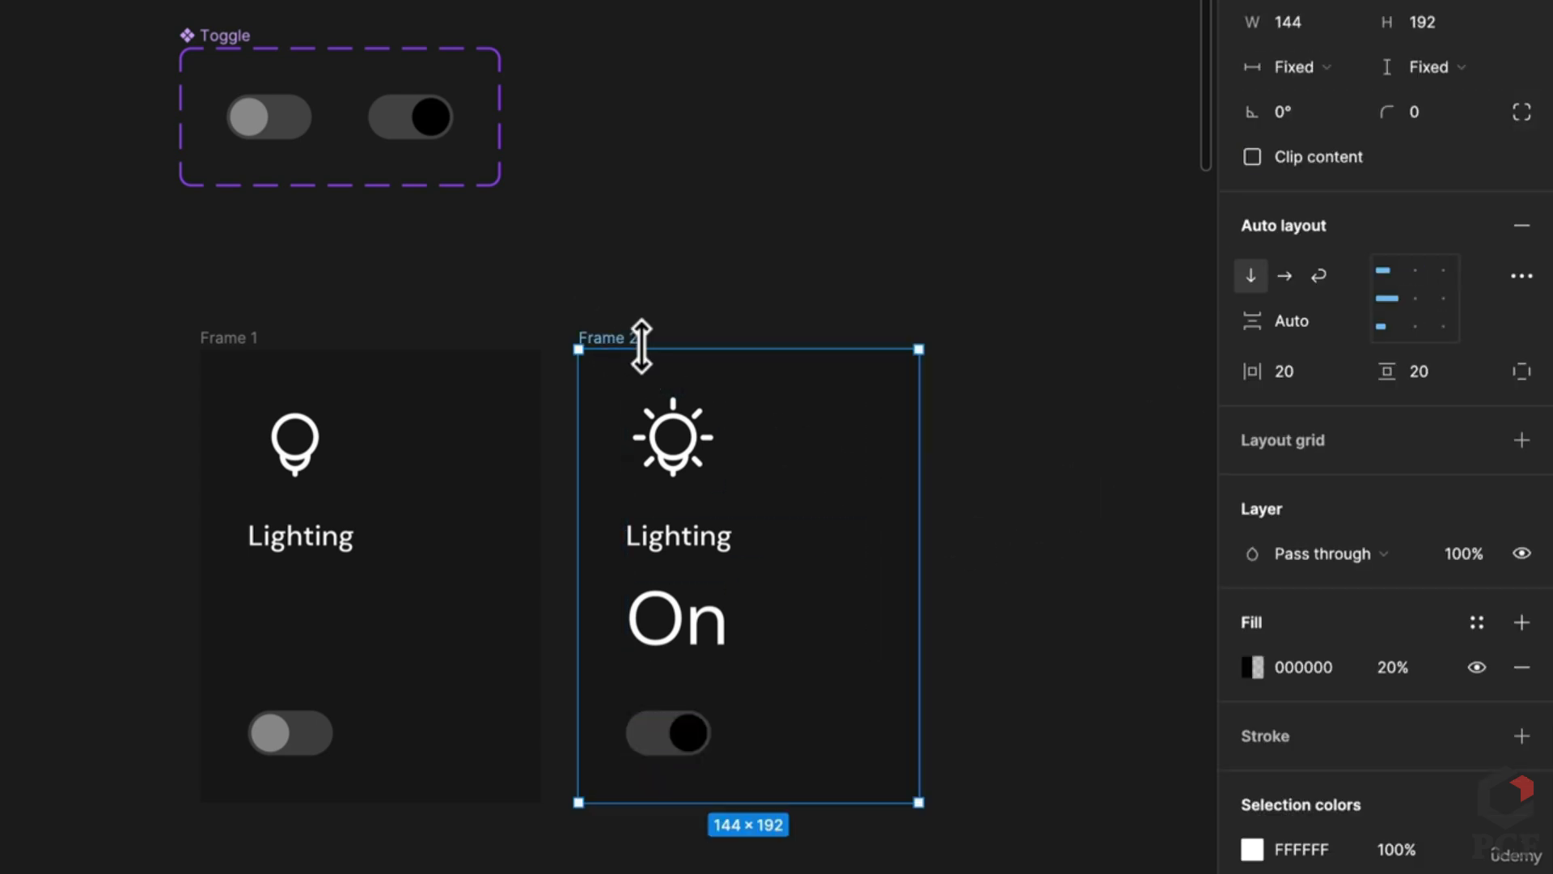
# Step: Wrap Frame 2's sun icon, Lighting and On text in auto layout and colour them 000000
pyautogui.doubleClick(686, 639)
pyautogui.keyDown('shift'); pyautogui.click(708, 541); pyautogui.keyUp('shift')
pyautogui.keyDown('shift'); pyautogui.click(690, 474); pyautogui.keyUp('shift')
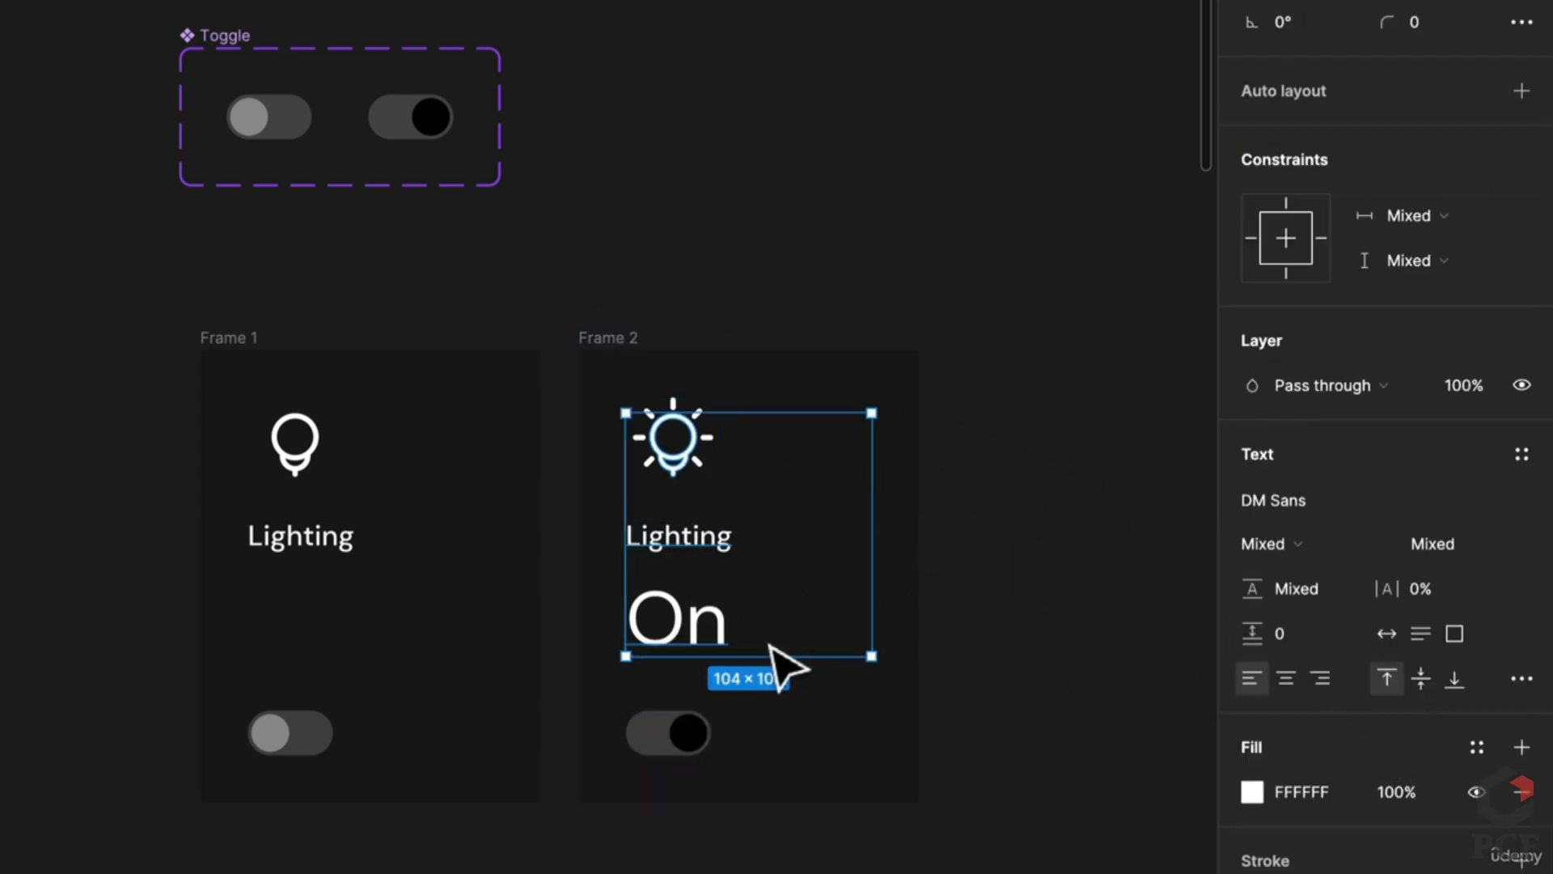
pyautogui.hotkey('shift', 'a')
pyautogui.click(711, 537)
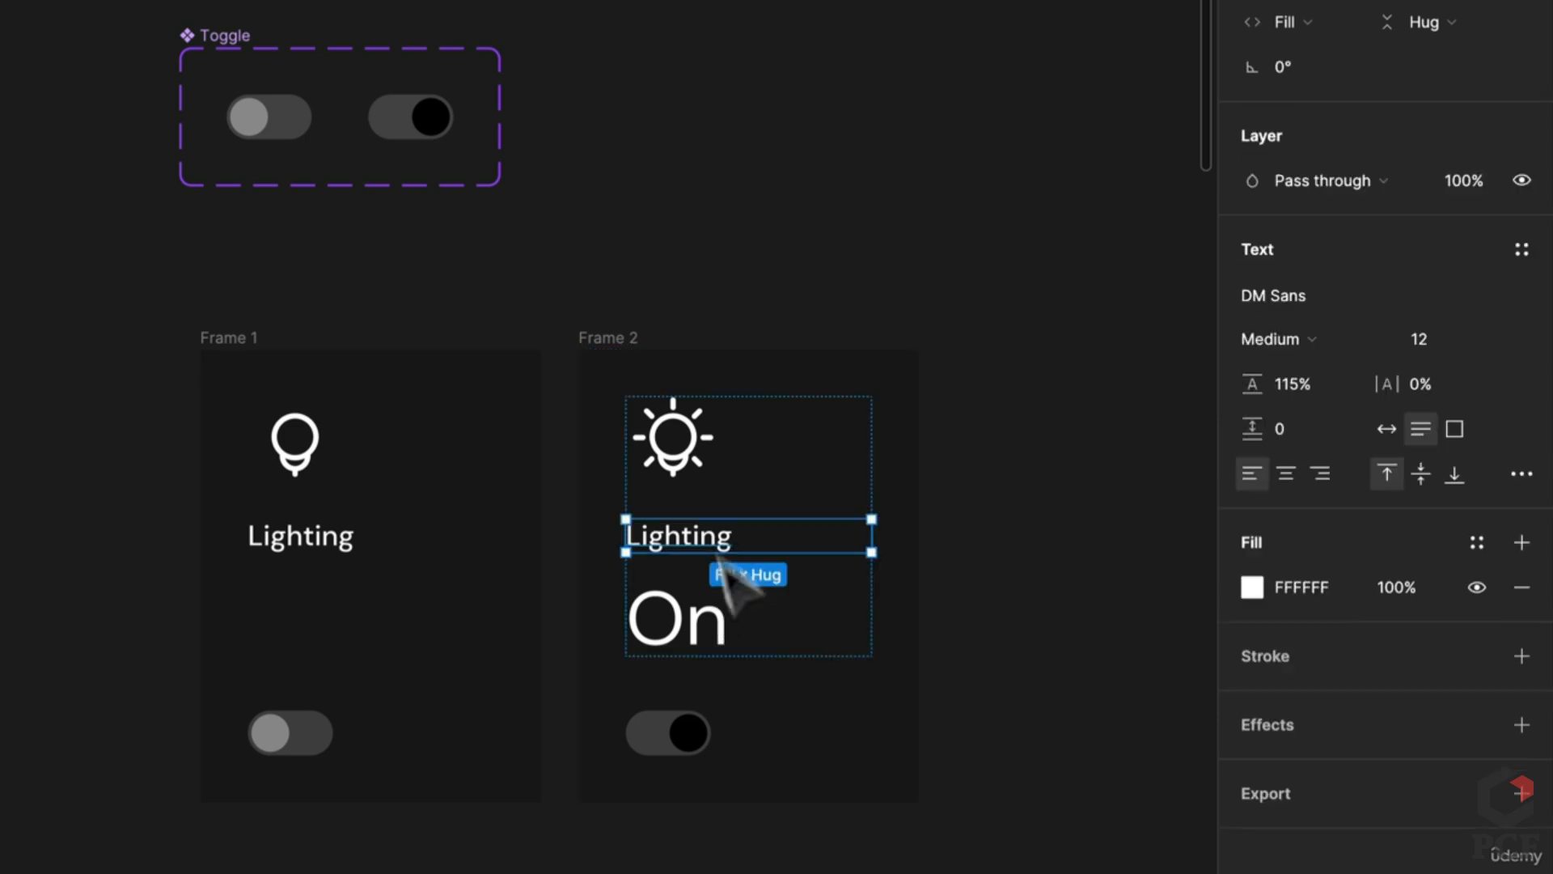
pyautogui.press('Escape')
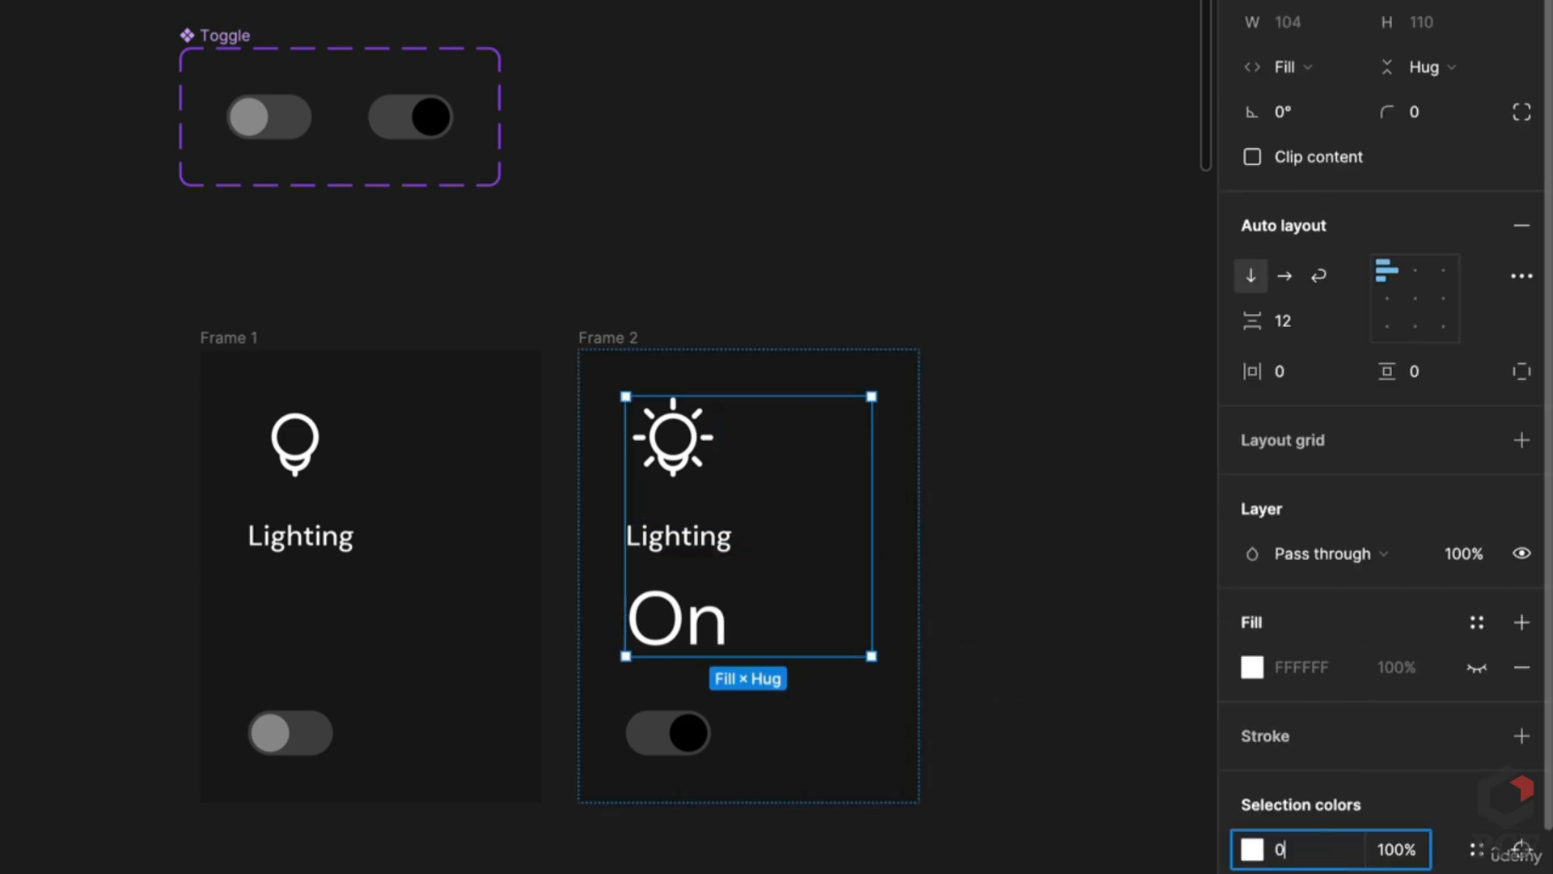
pyautogui.write('0')
pyautogui.press('Return')
# Step: Fill Frame 2 with FFFFFF at 100% opacity
pyautogui.click(688, 370)
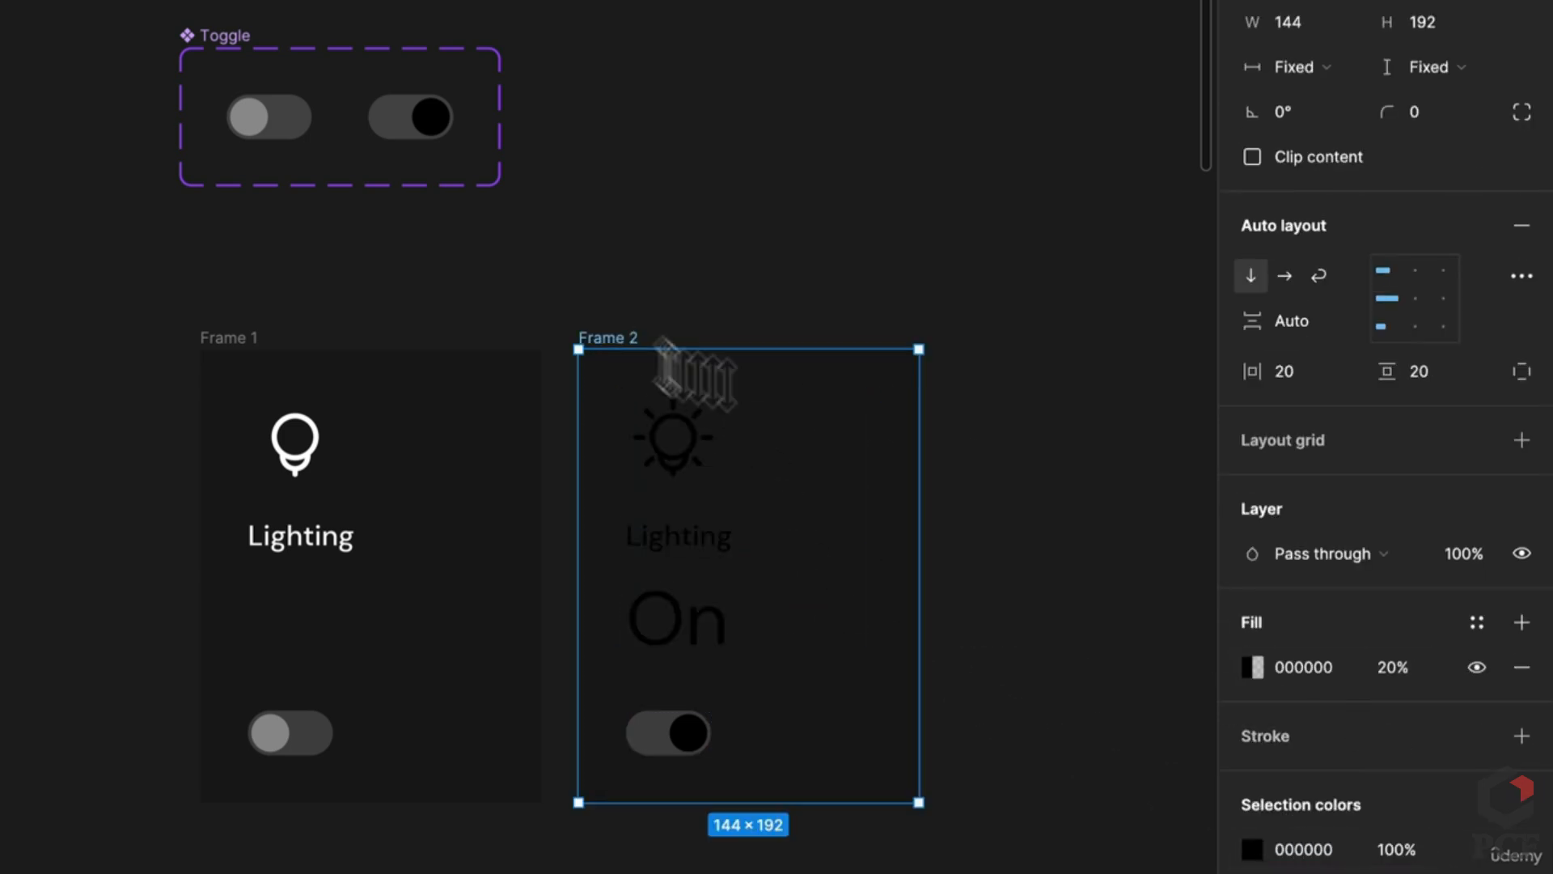
pyautogui.press('Return')
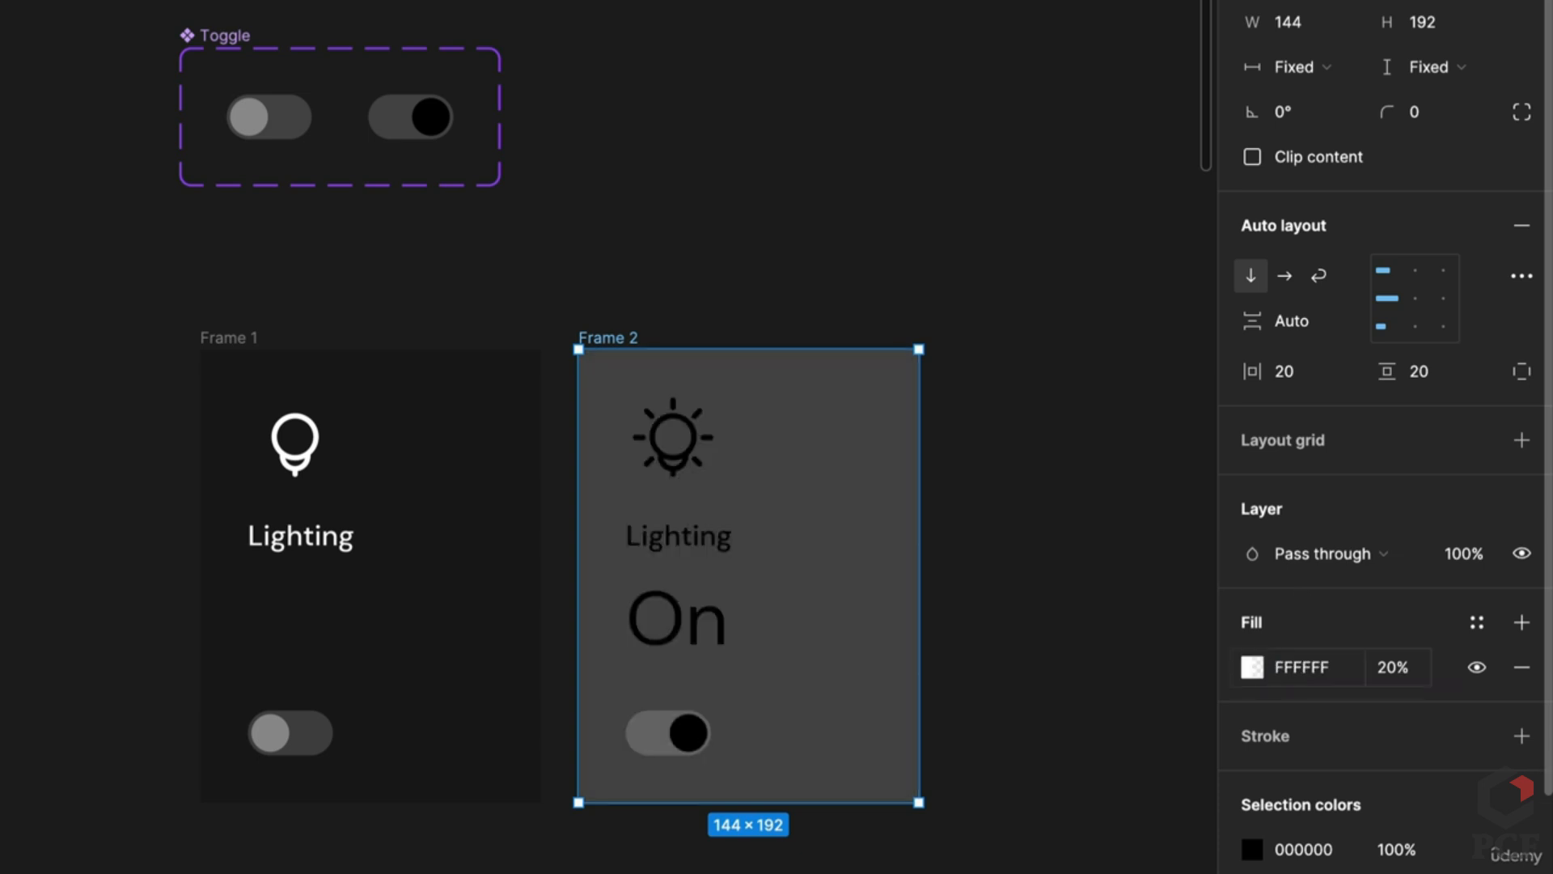
pyautogui.press('BackSpace')
pyautogui.press('BackSpace')
pyautogui.press('BackSpace')
pyautogui.write('100')
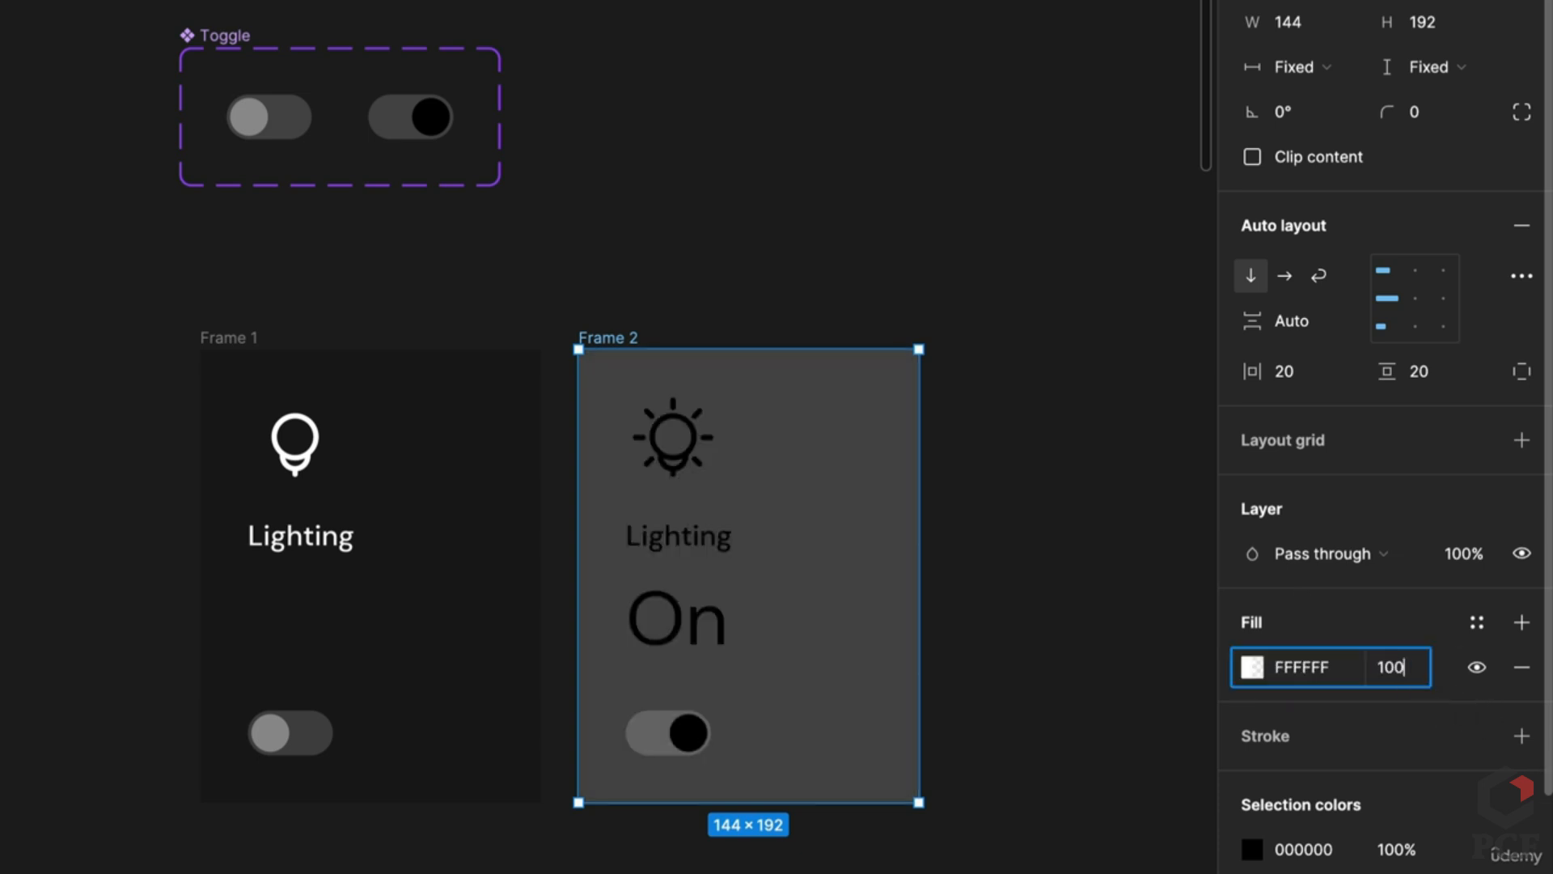
pyautogui.press('Return')
pyautogui.click(348, 323)
pyautogui.click(247, 337)
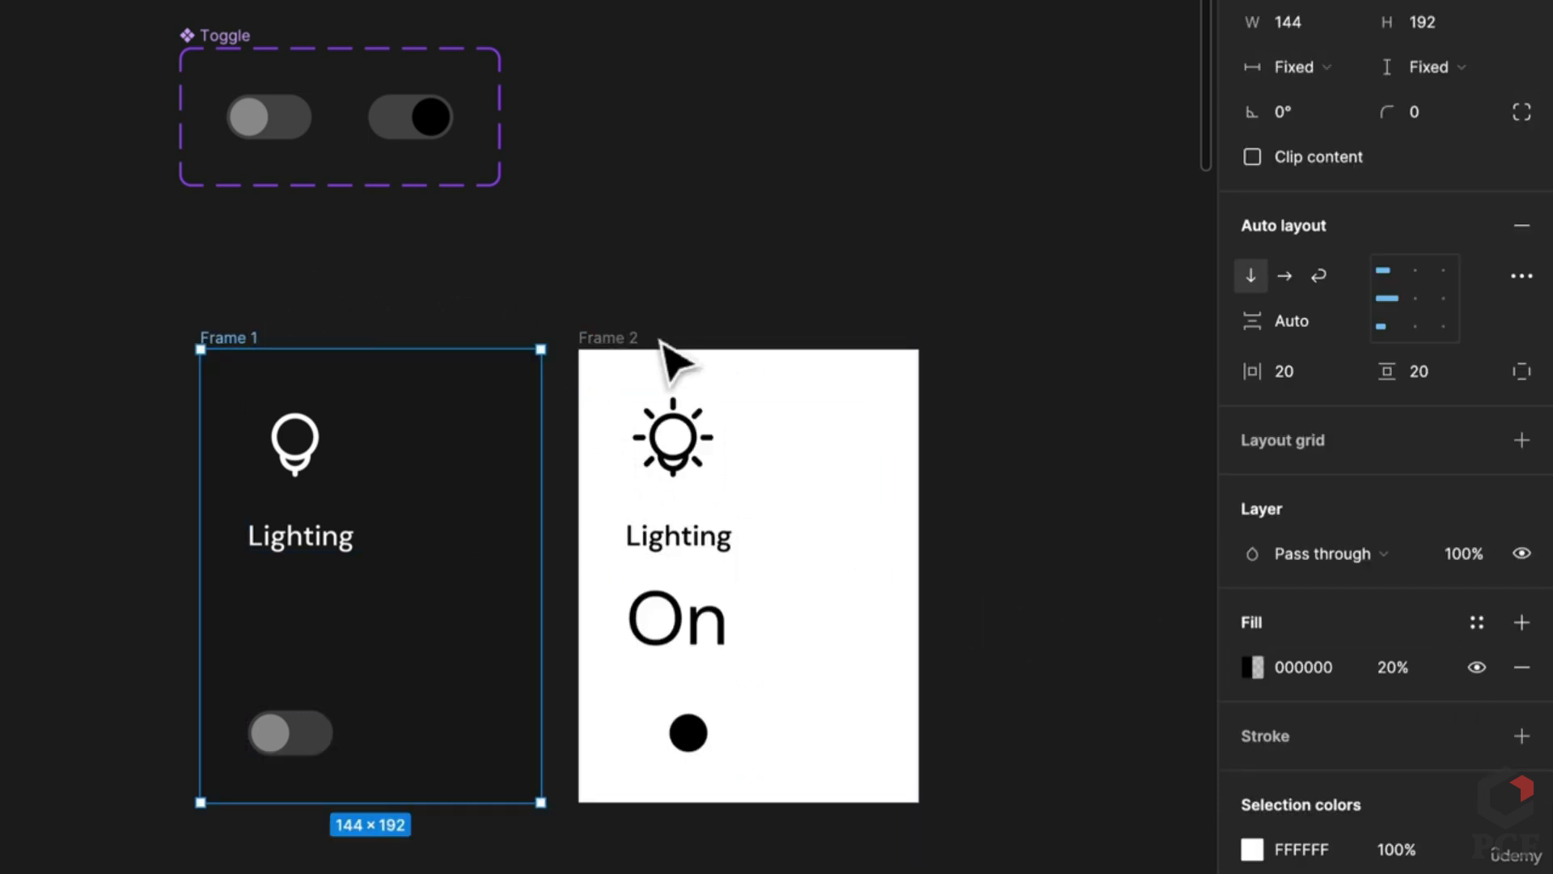
pyautogui.keyDown('shift'); pyautogui.click(647, 337); pyautogui.keyUp('shift')
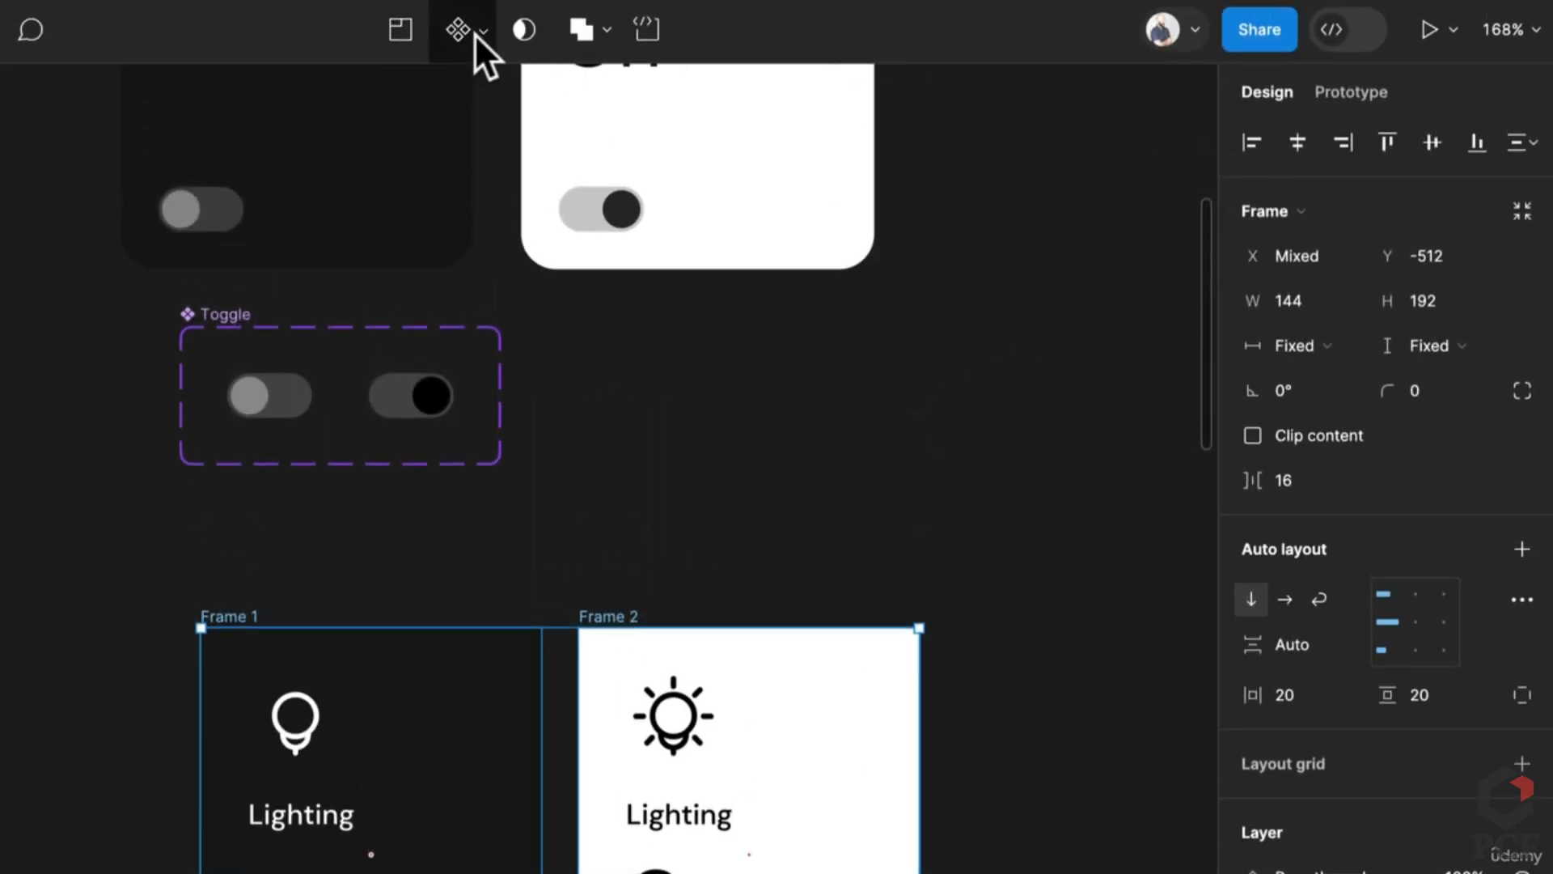
# Step: Combine both frames into a component set named Toggle card v1 with property On
pyautogui.click(475, 32)
pyautogui.click(456, 154)
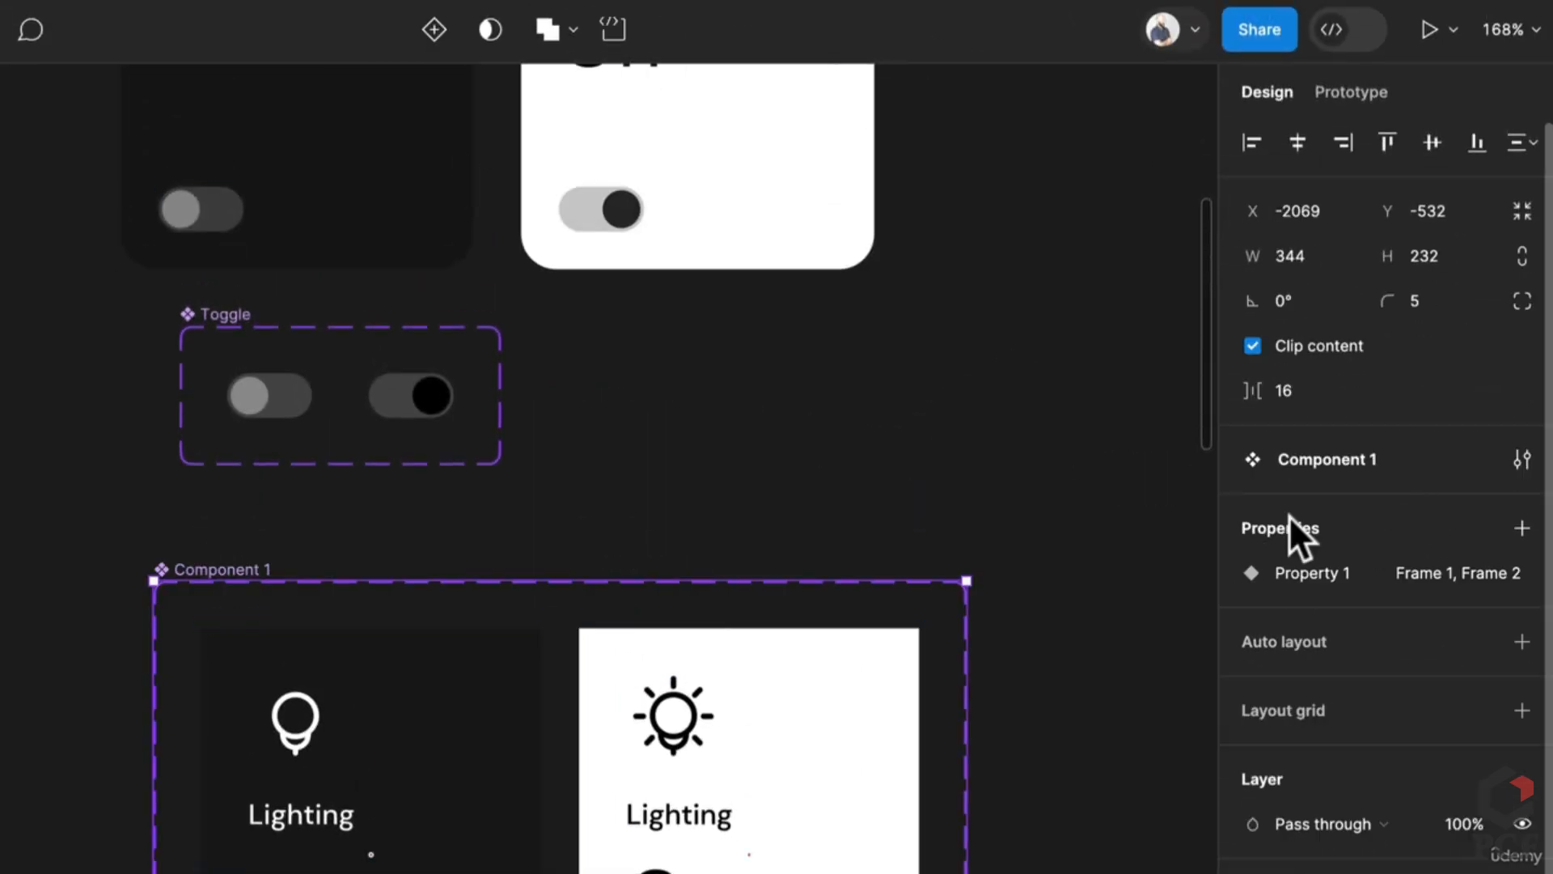
pyautogui.write('Too')
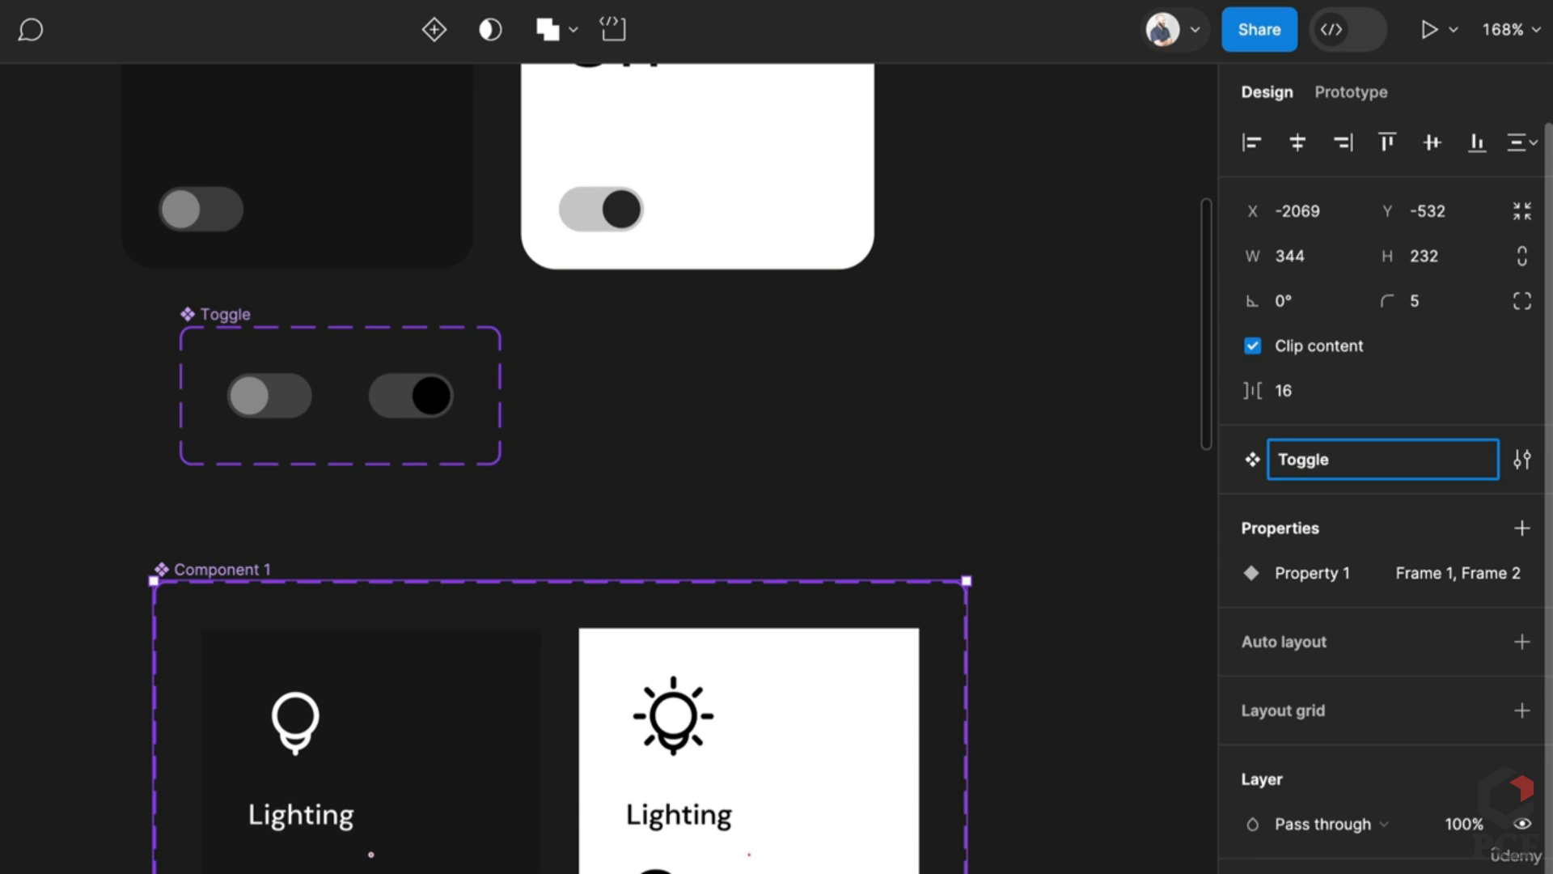
pyautogui.write('ggle card v1')
pyautogui.press('Return')
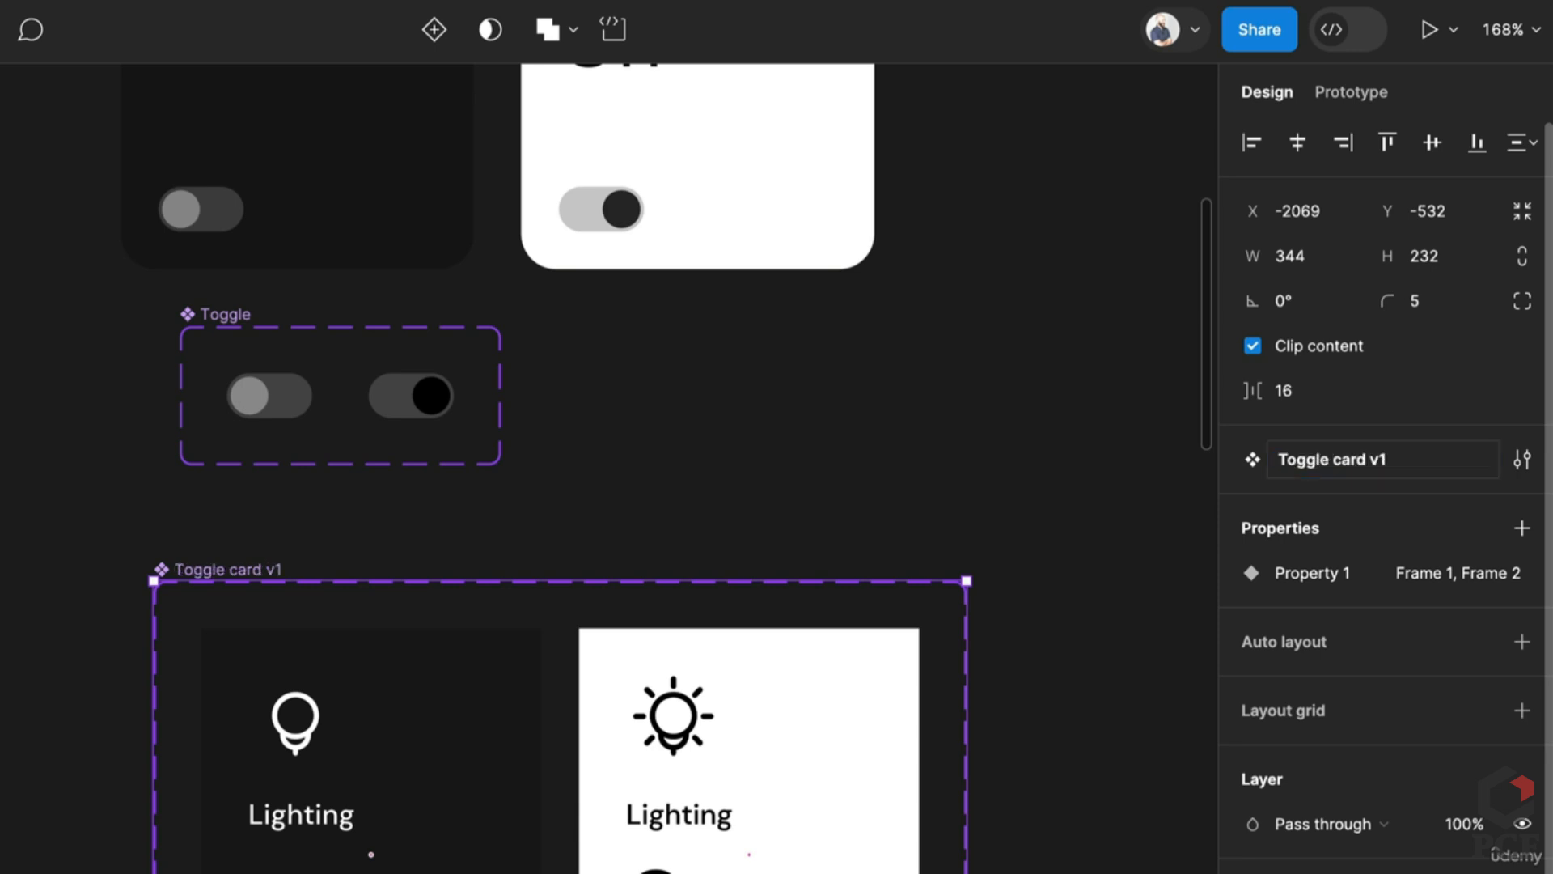
pyautogui.doubleClick(1306, 574)
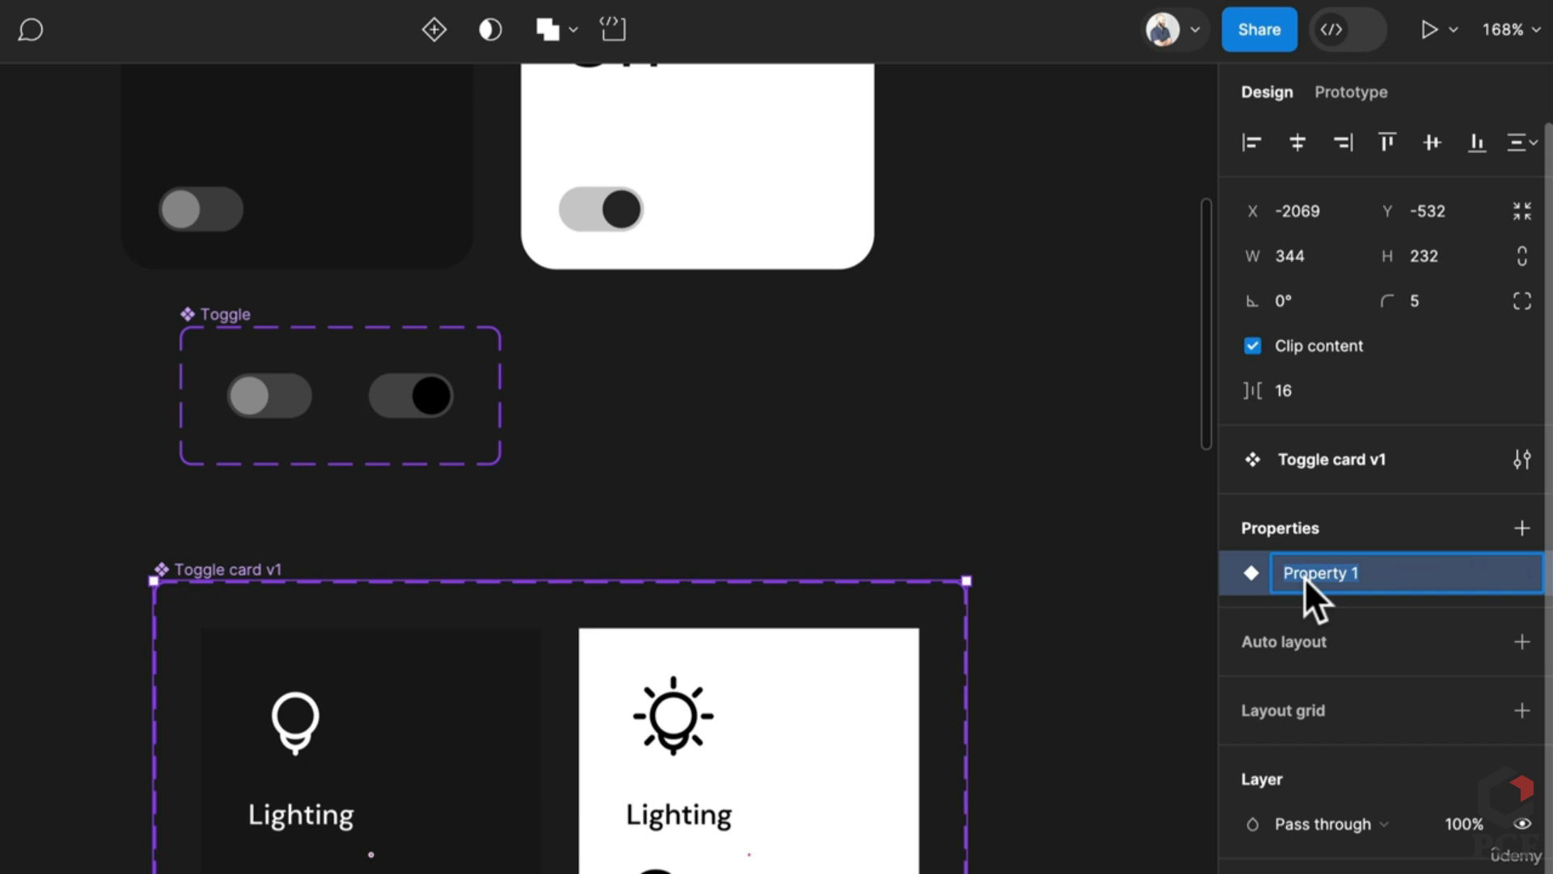
pyautogui.write('On')
pyautogui.press('Return')
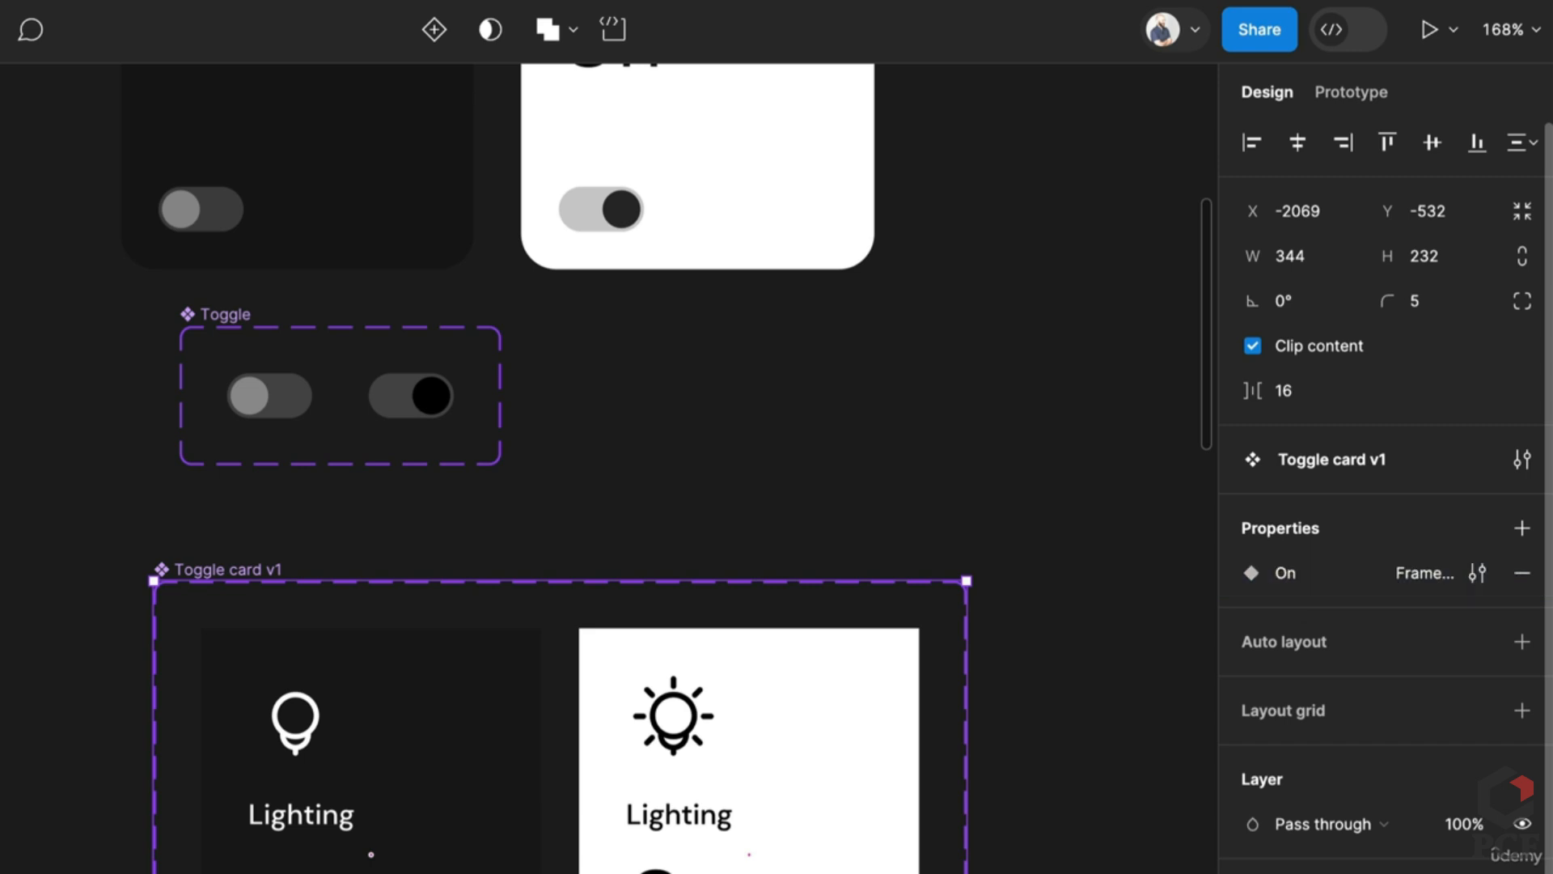
# Step: Set the dark card's On value to False and the white card's to True
pyautogui.click(510, 841)
pyautogui.click(1404, 659)
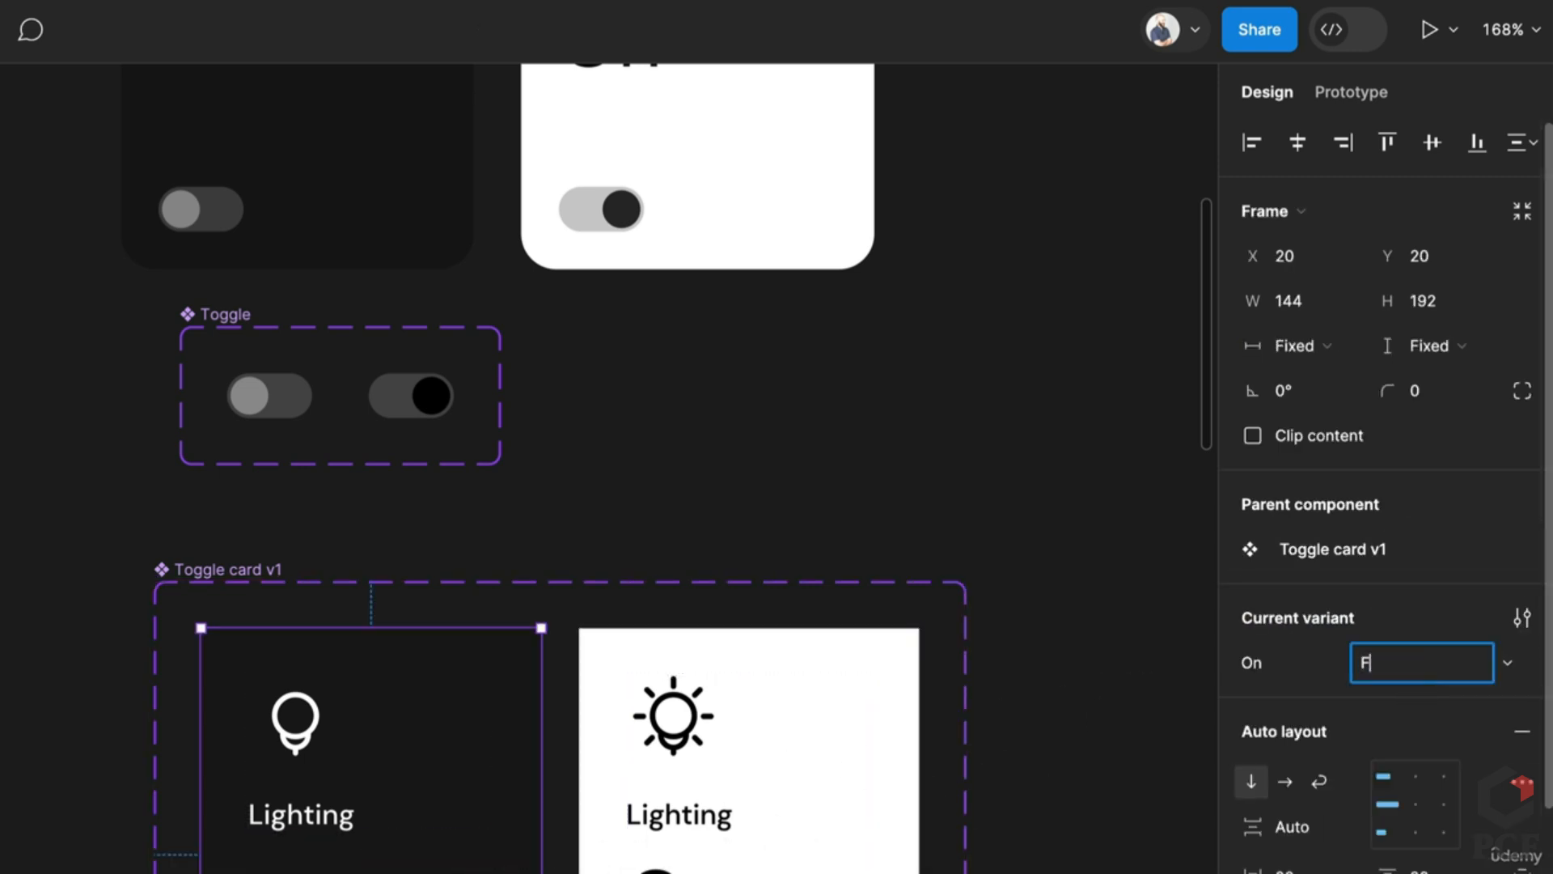
pyautogui.write('False')
pyautogui.press('Return')
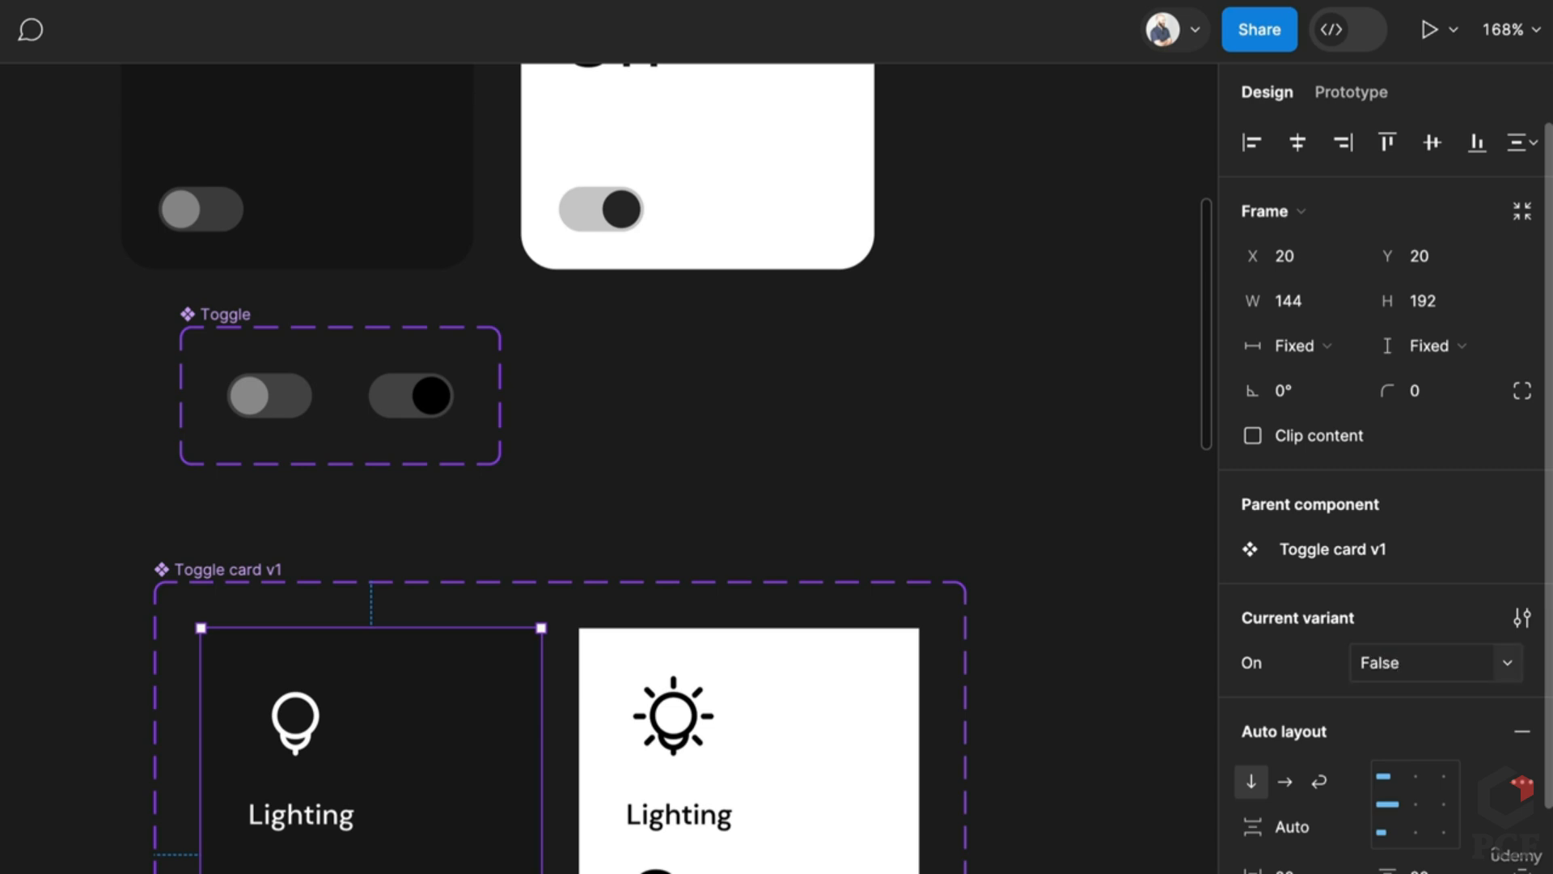
pyautogui.click(917, 720)
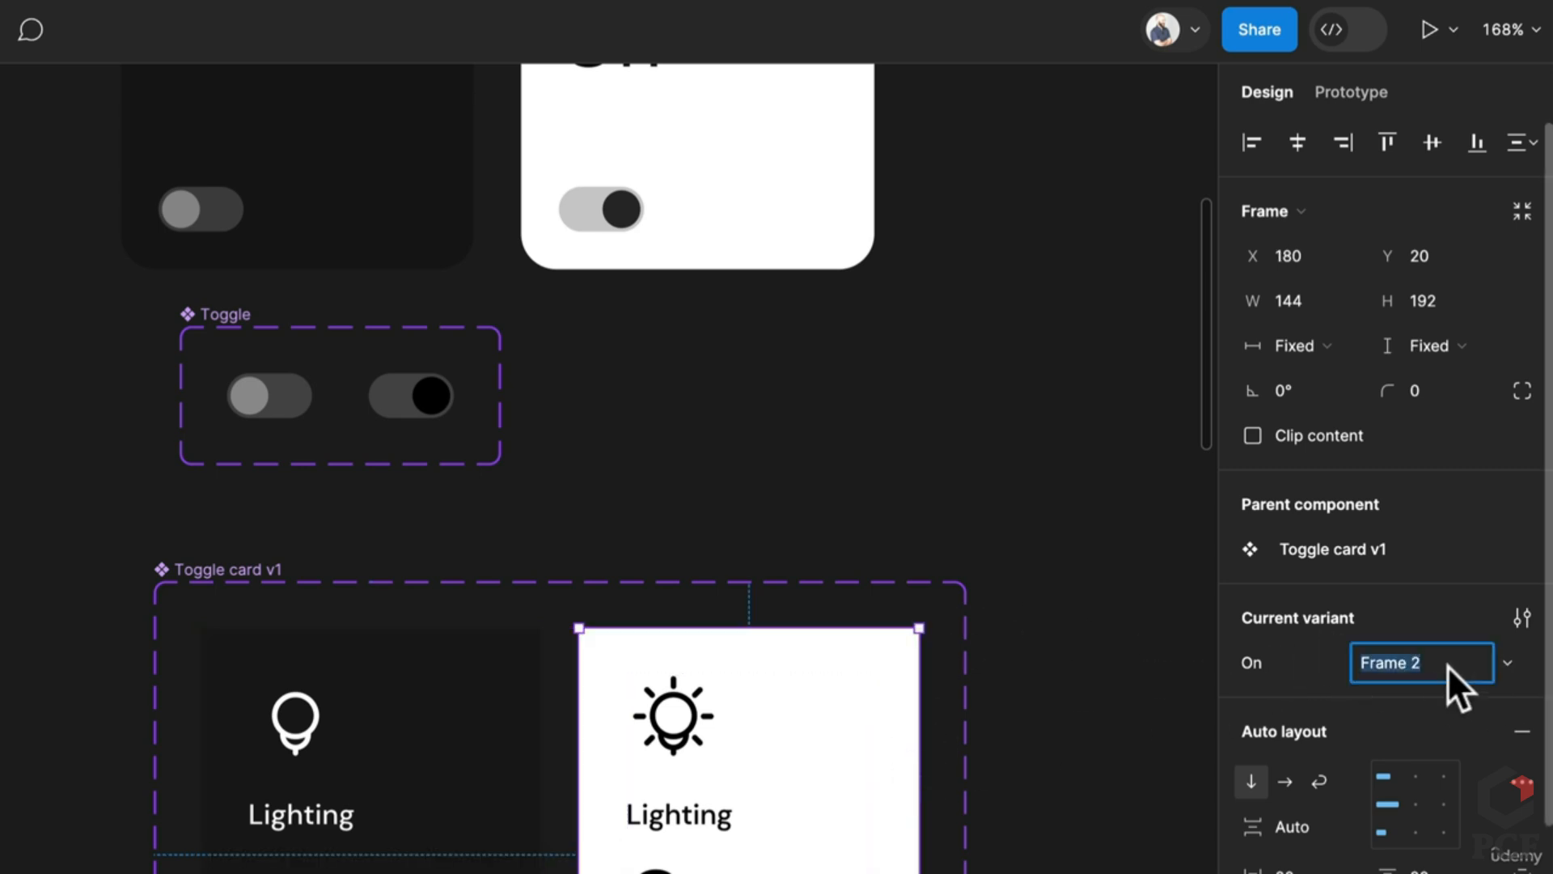
pyautogui.write('True')
pyautogui.press('Return')
pyautogui.click(1076, 566)
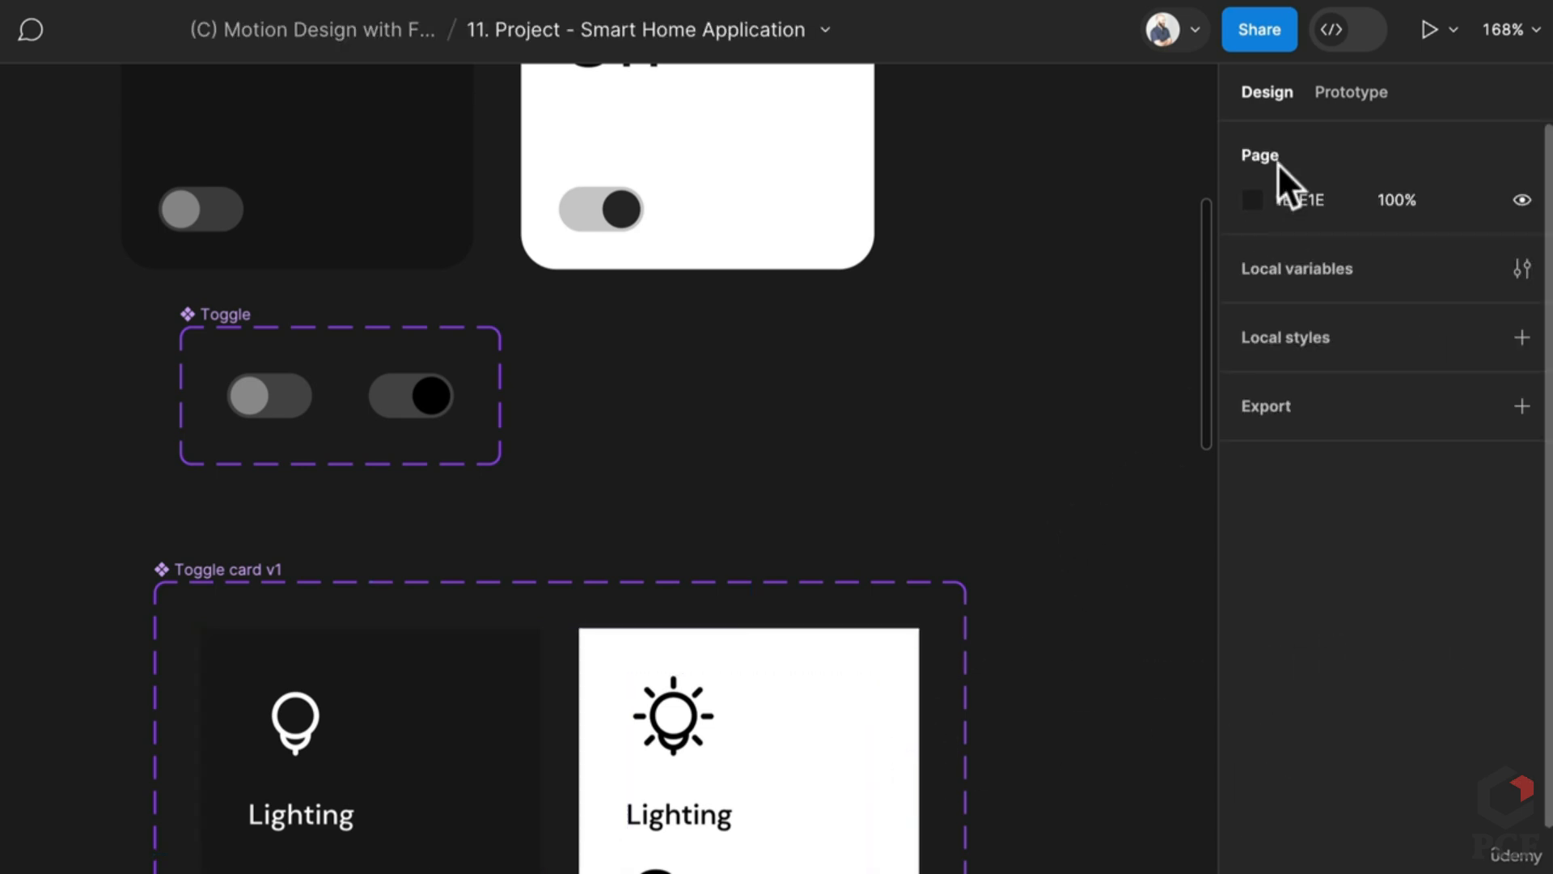
# Step: Link the off and On variants to each other on click with Smart animate, Ease out 300ms
pyautogui.click(1363, 94)
pyautogui.click(291, 858)
pyautogui.click(408, 692)
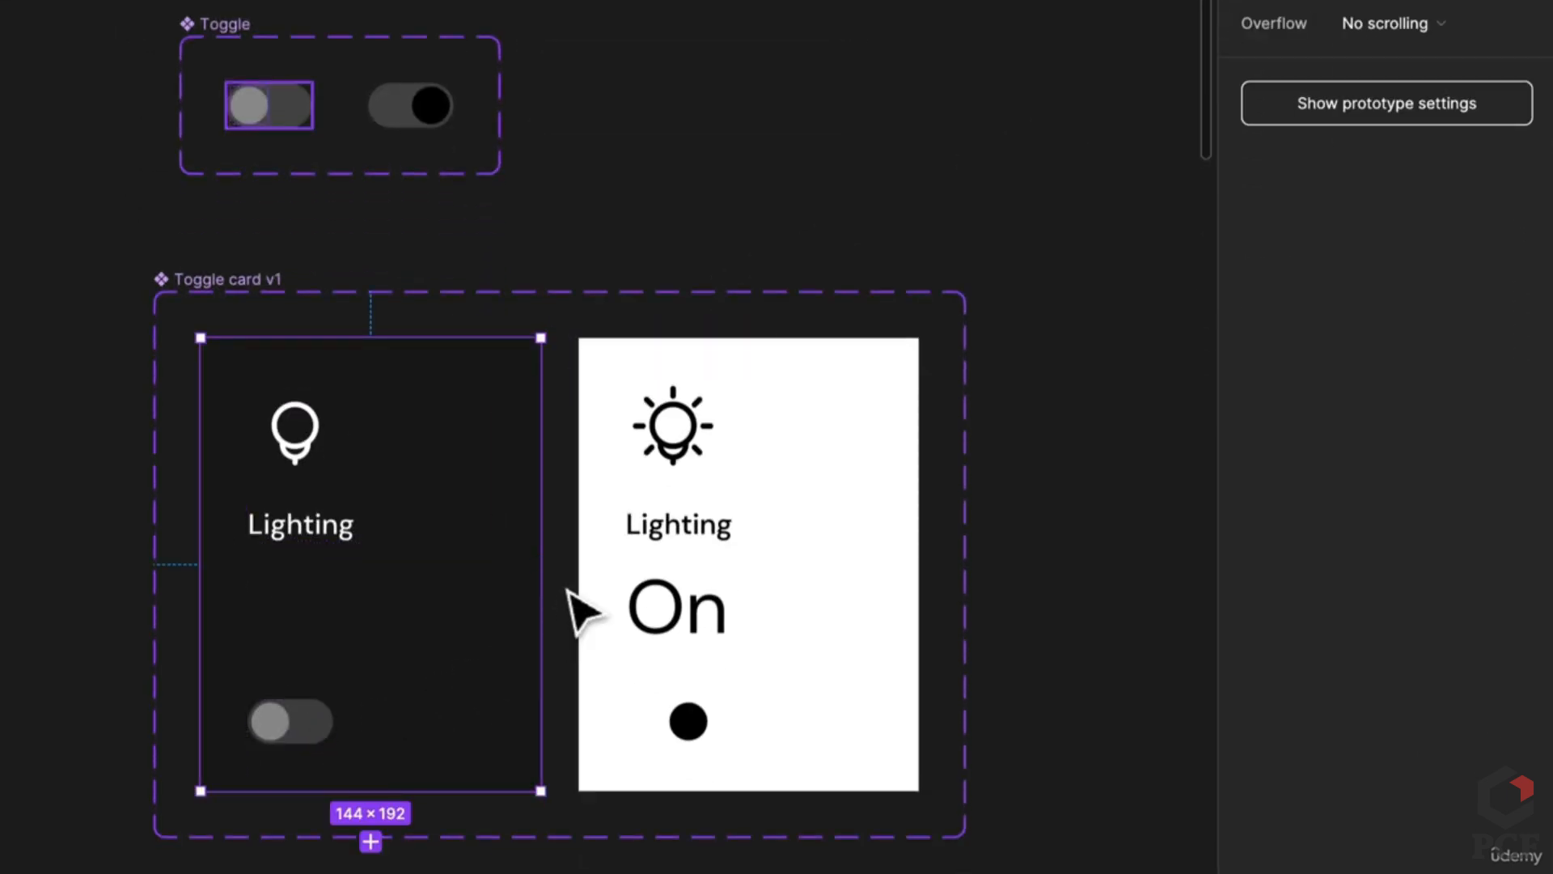
pyautogui.moveTo(541, 564); pyautogui.dragTo(735, 593)
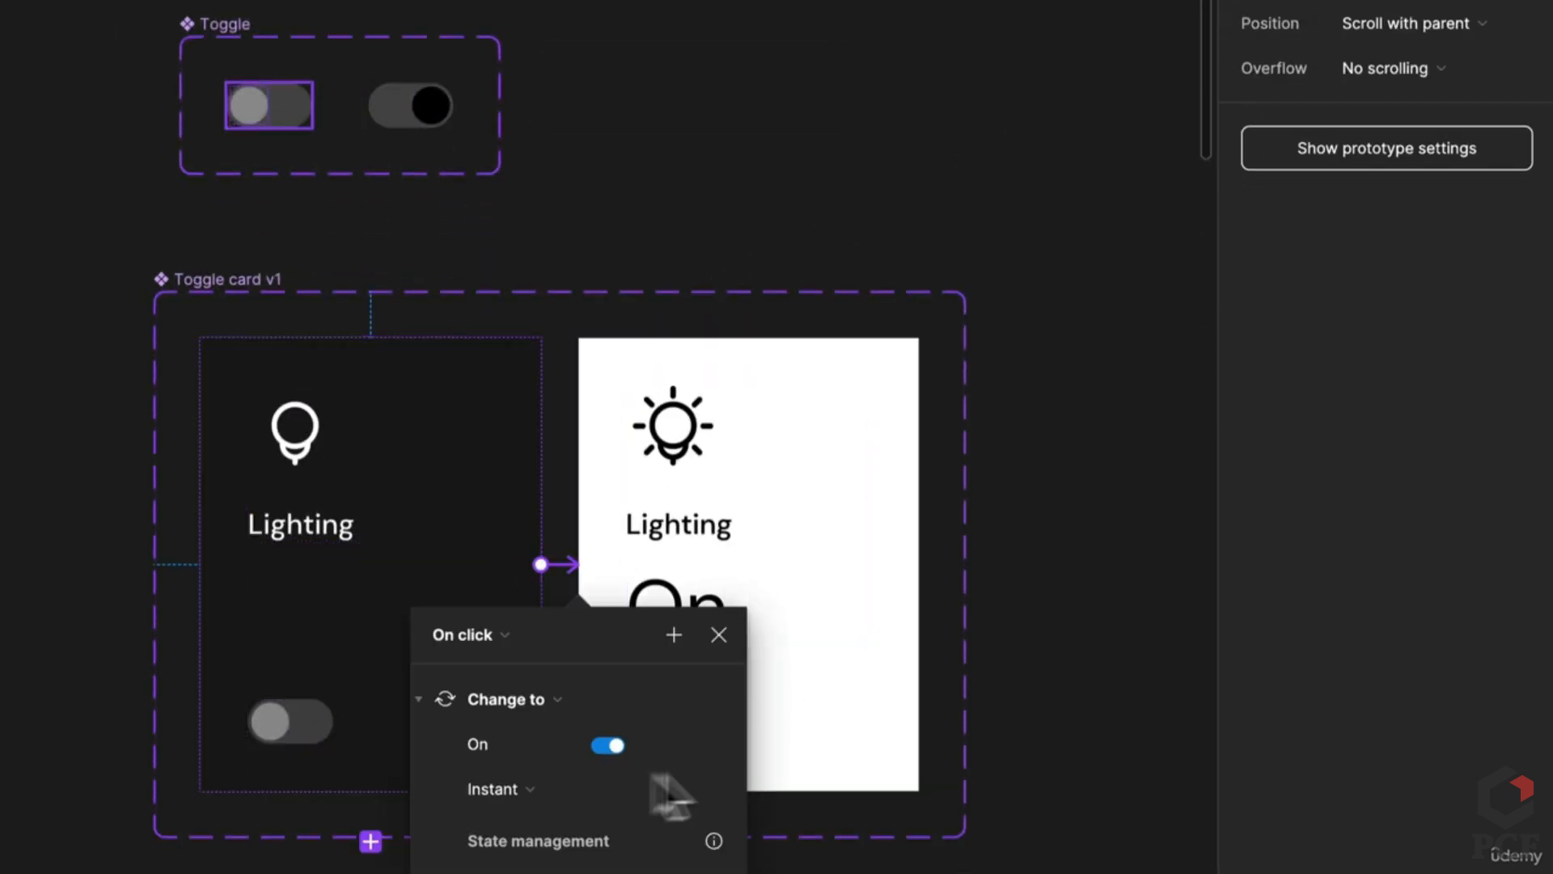
pyautogui.scroll(-4, 639, 744)
pyautogui.click(521, 558)
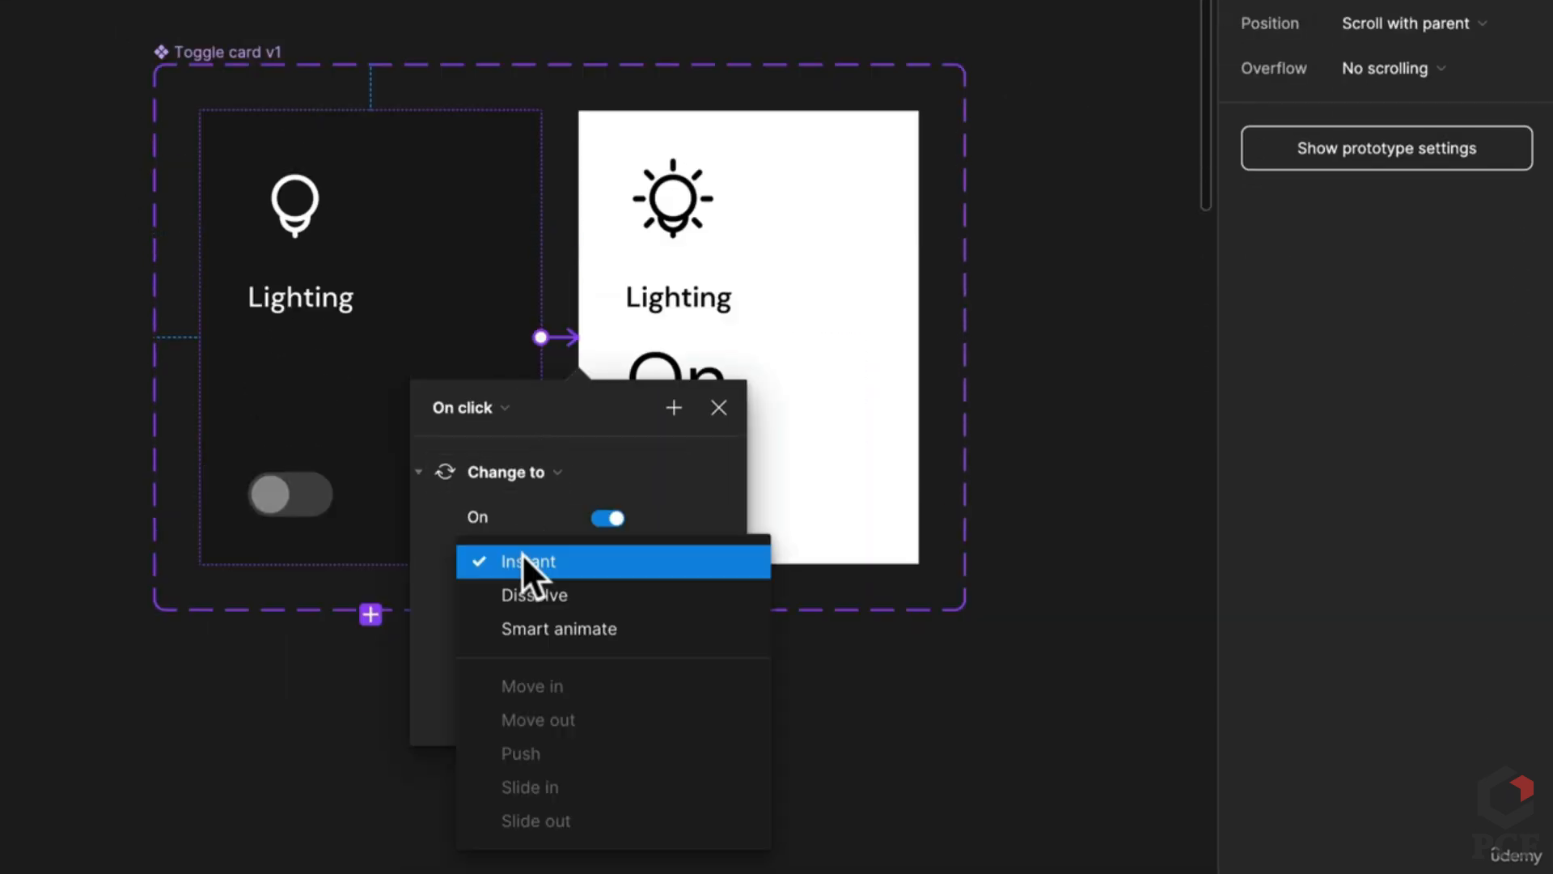
pyautogui.click(594, 632)
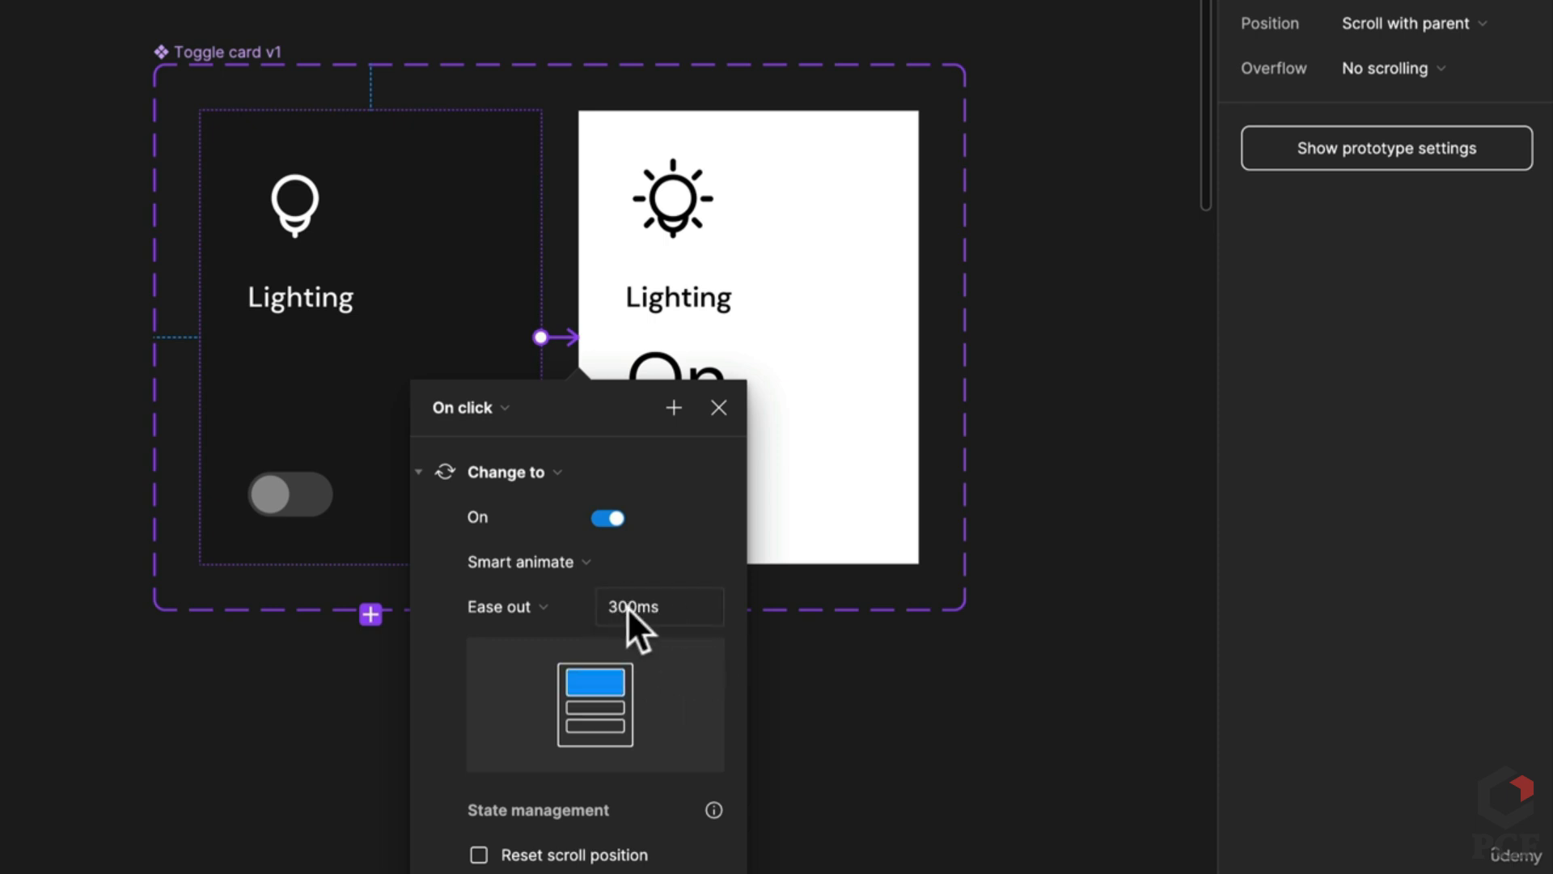
pyautogui.click(878, 461)
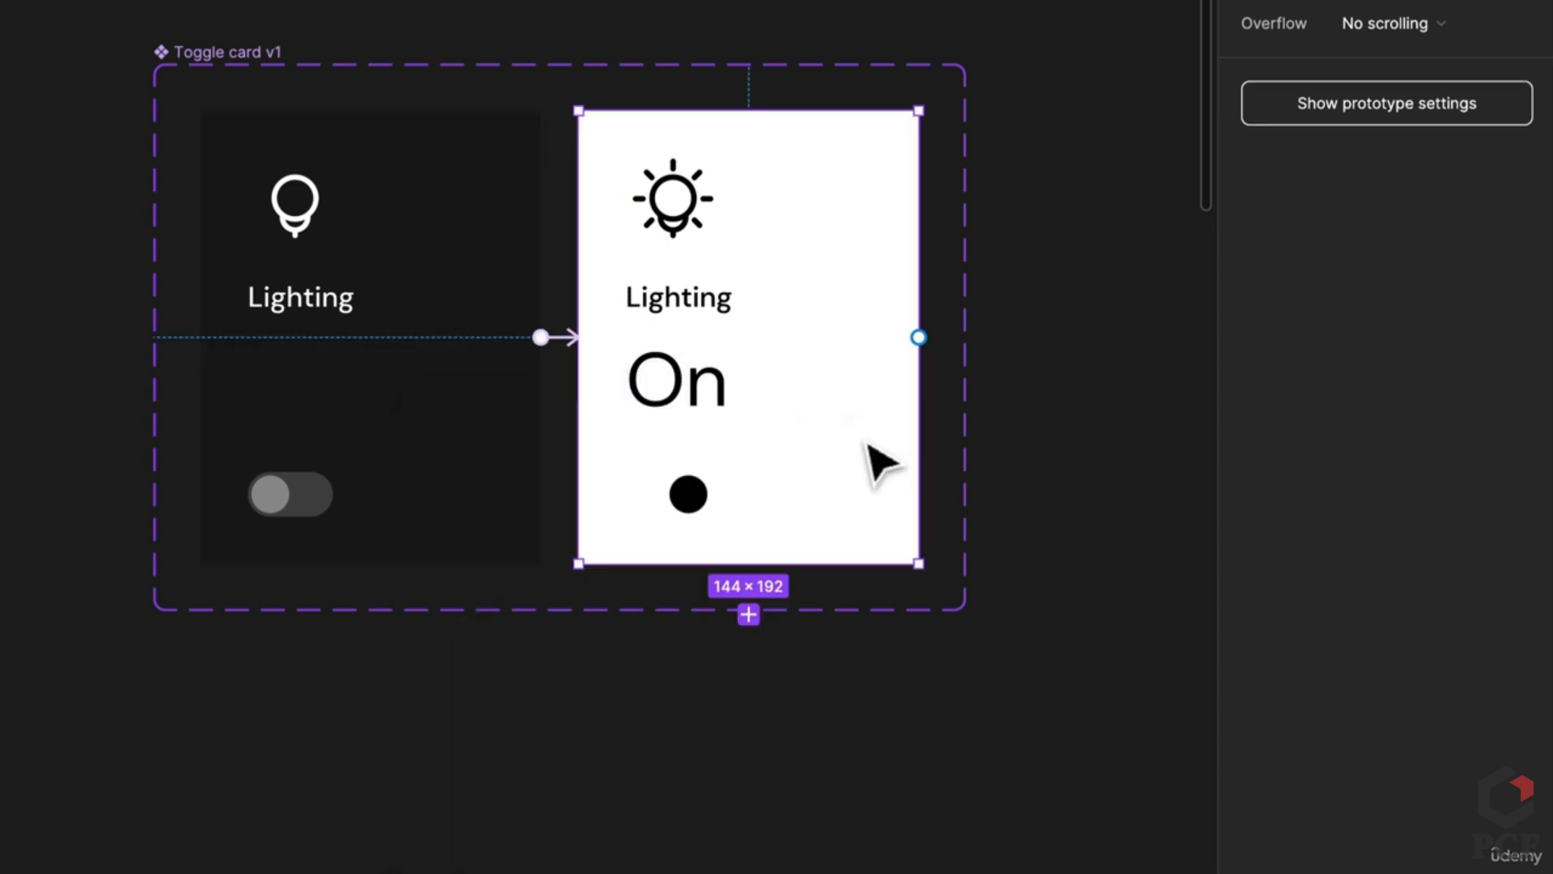
pyautogui.moveTo(920, 337); pyautogui.dragTo(538, 374)
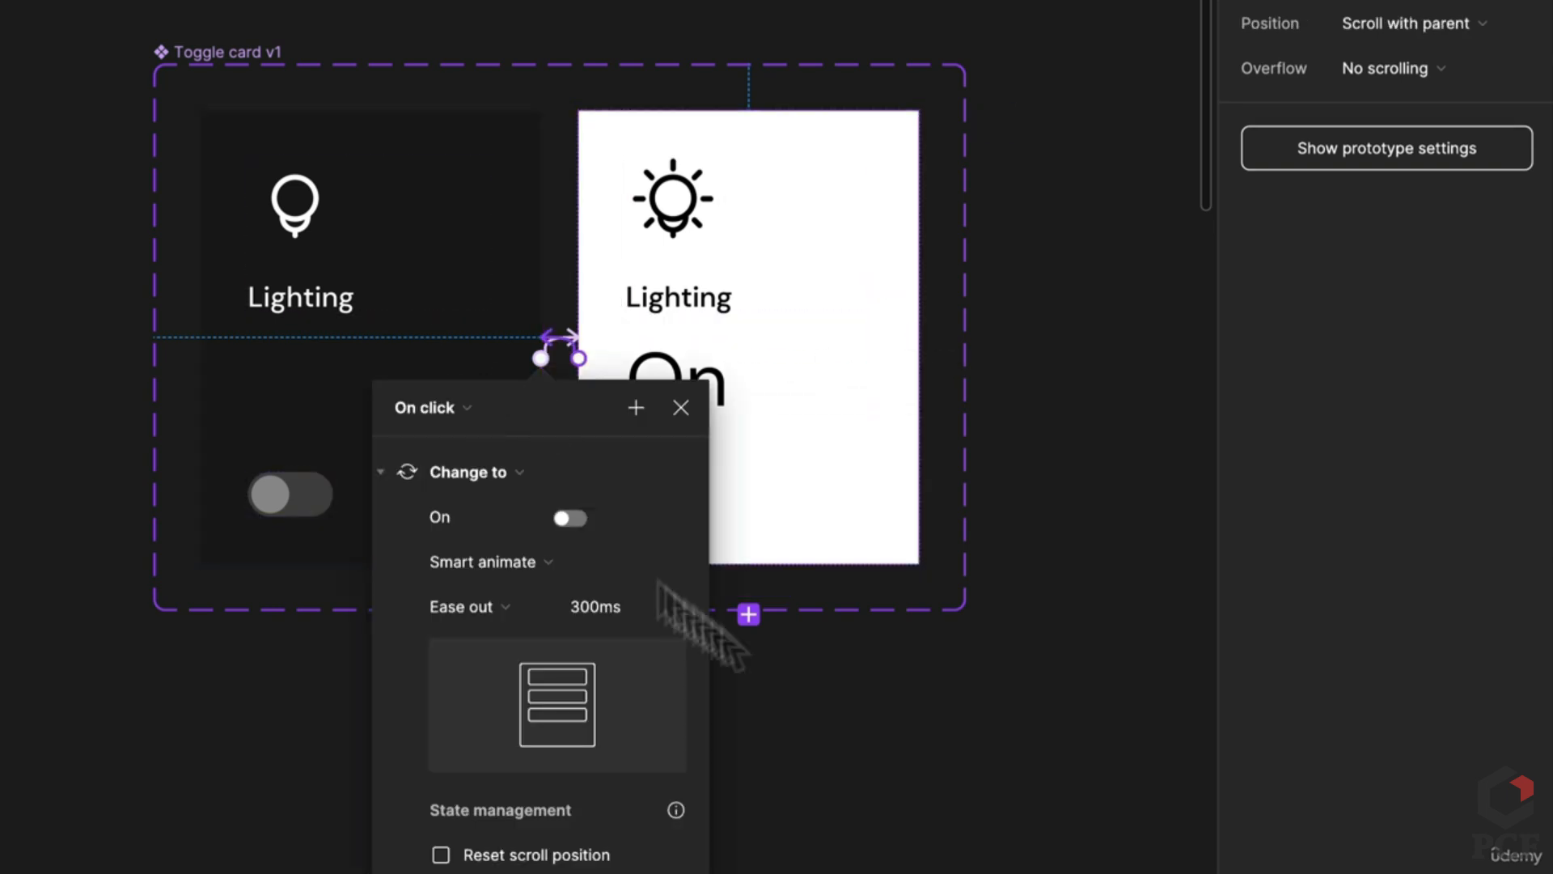
pyautogui.click(971, 763)
# Step: Draw a new Frame 1 to the left of the Toggle card variants
pyautogui.scroll(-5, 971, 763)
pyautogui.moveTo(971, 763); pyautogui.dragTo(445, 736)
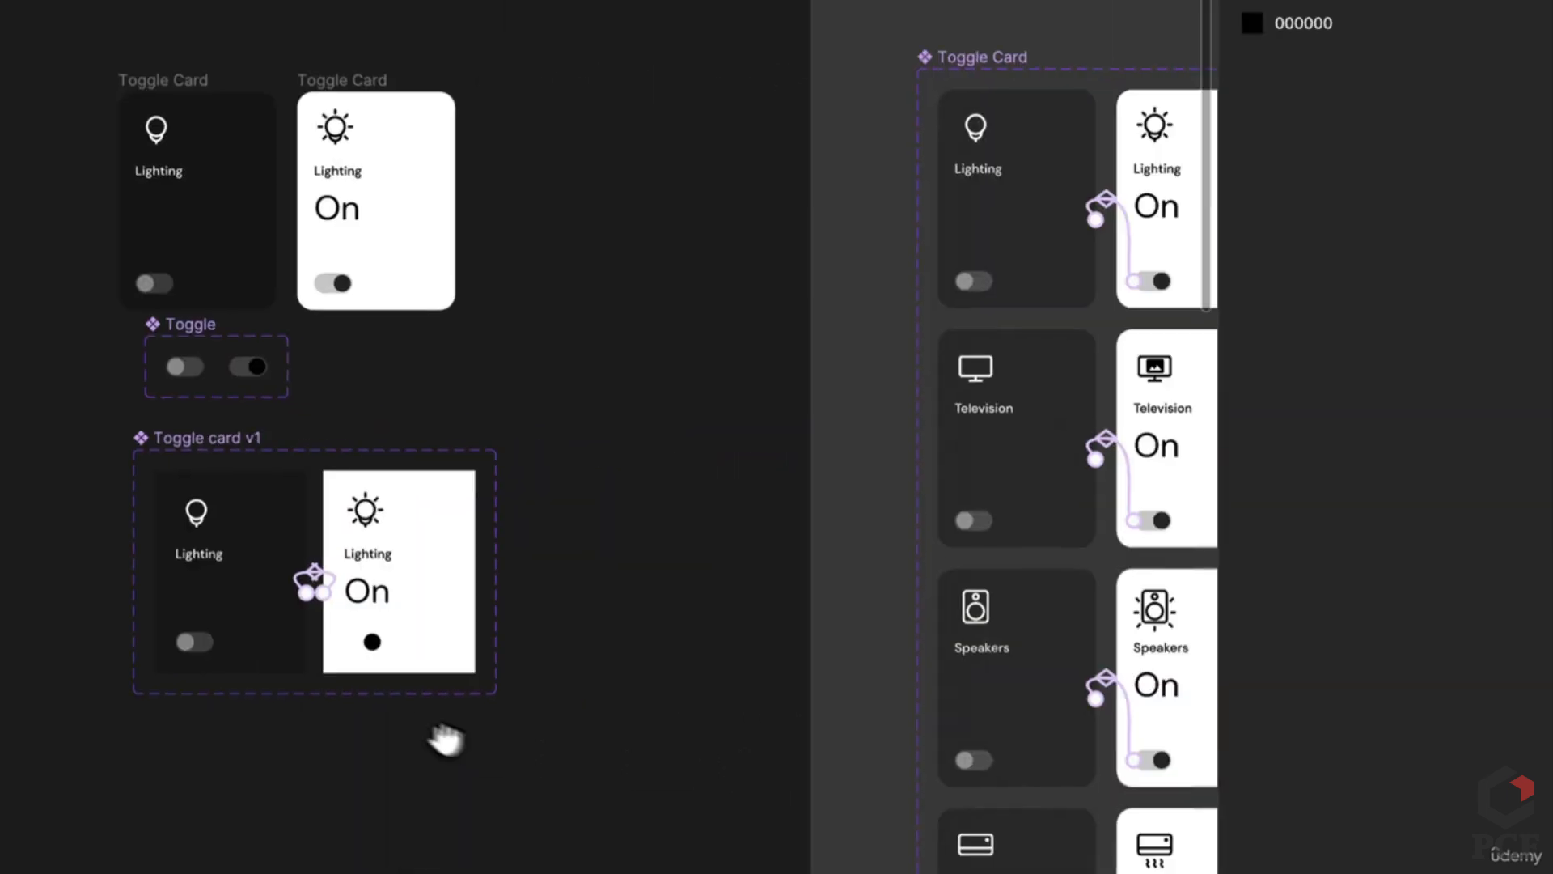
pyautogui.click(275, 591)
pyautogui.press('f')
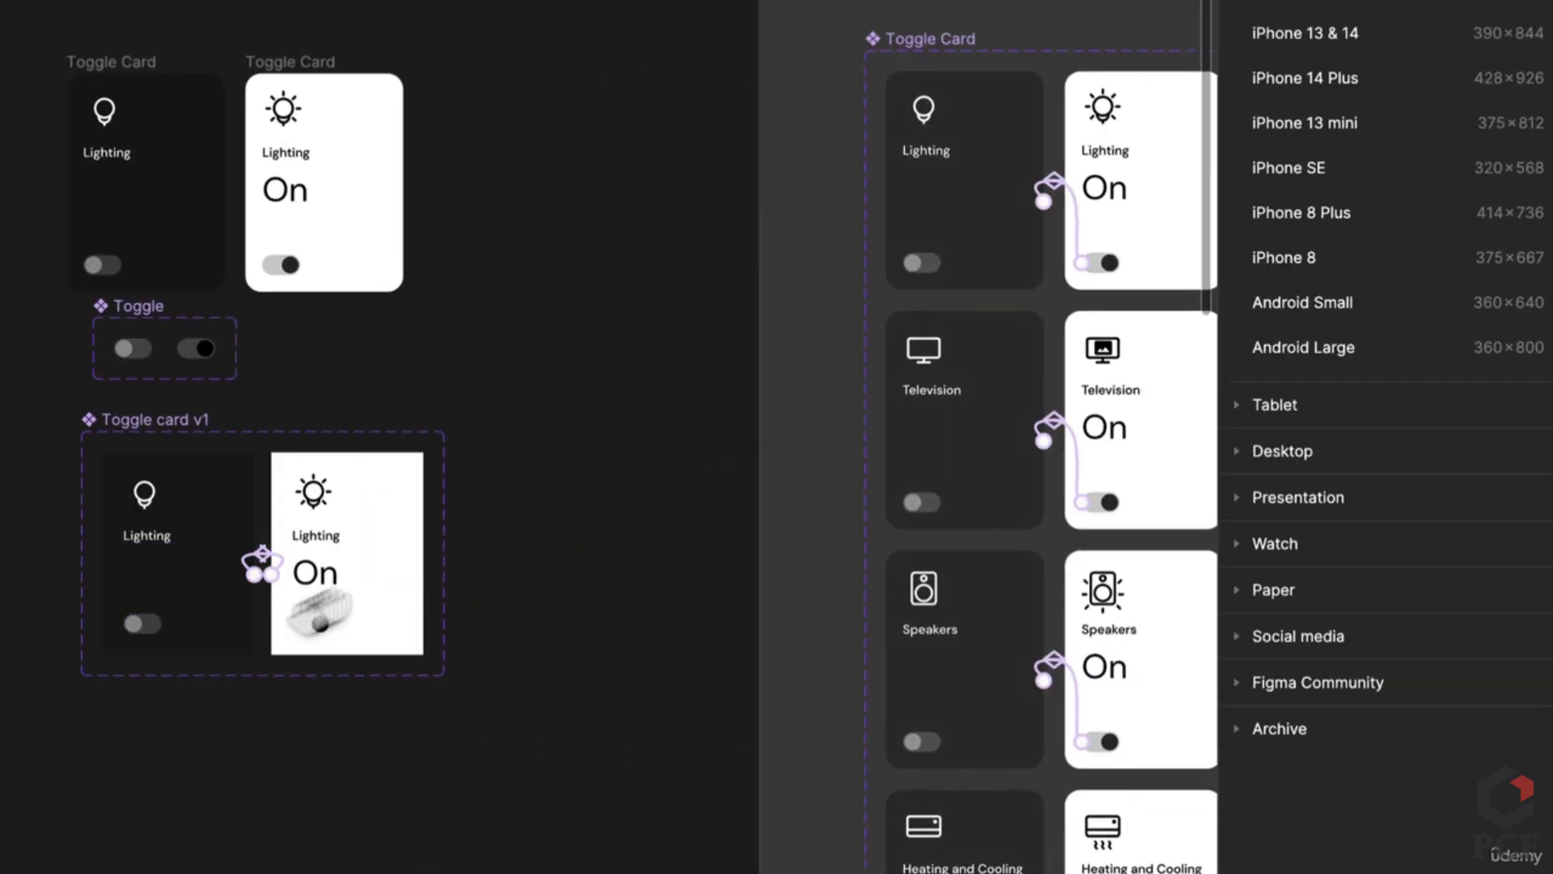
pyautogui.hscroll(-5, 97, 156)
pyautogui.scroll(-3, 97, 156)
pyautogui.moveTo(99, 167); pyautogui.dragTo(410, 570)
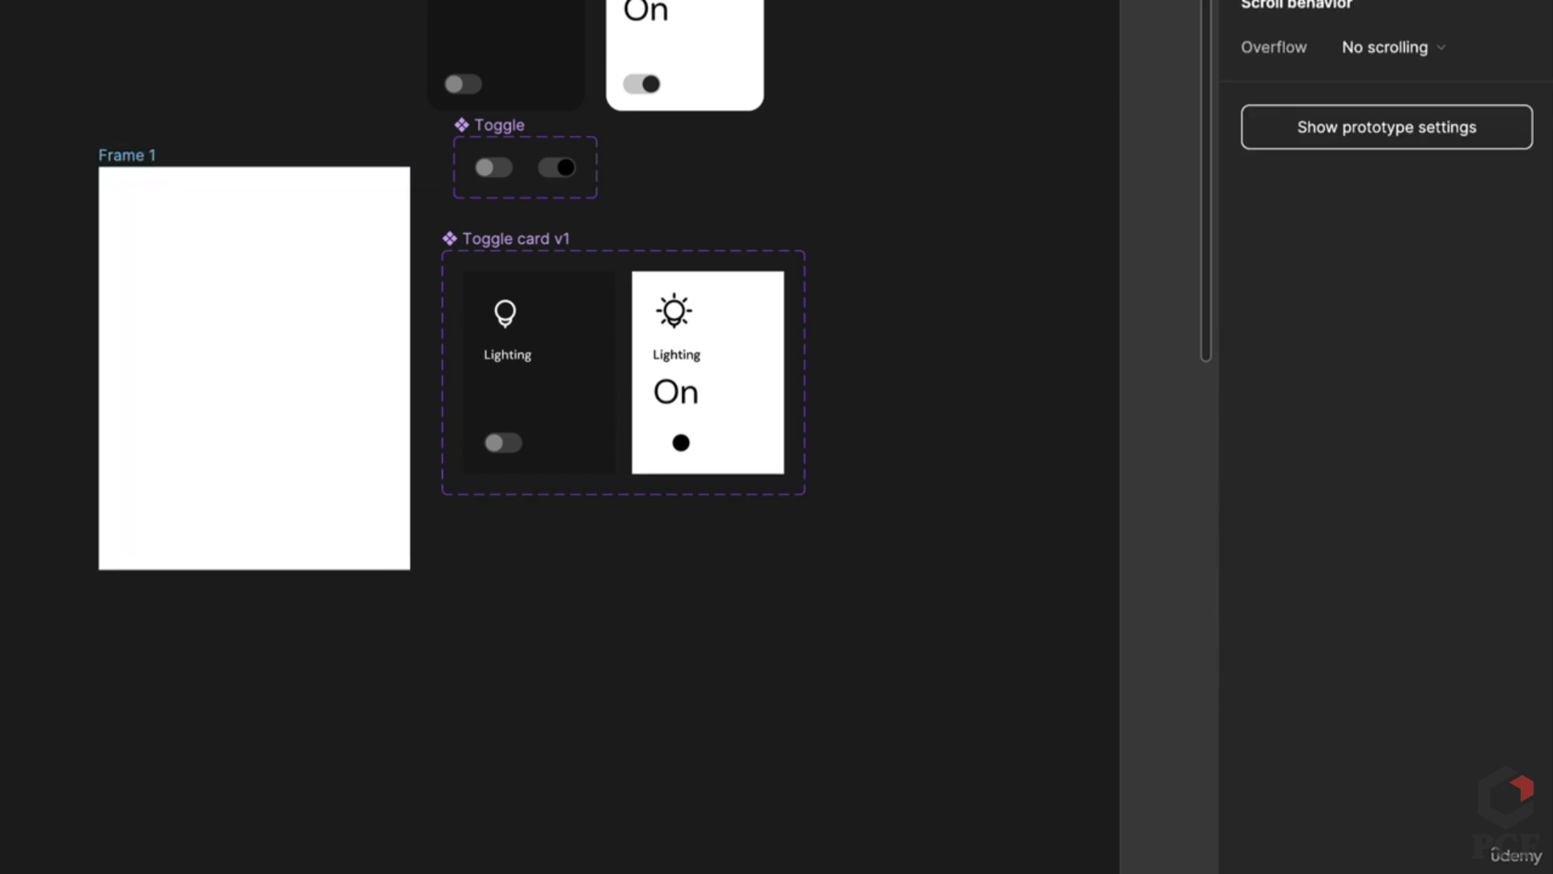
# Step: Place a copy of the off Toggle card v1 in Frame 1 and fill the frame 3E2A2A
pyautogui.click(558, 395)
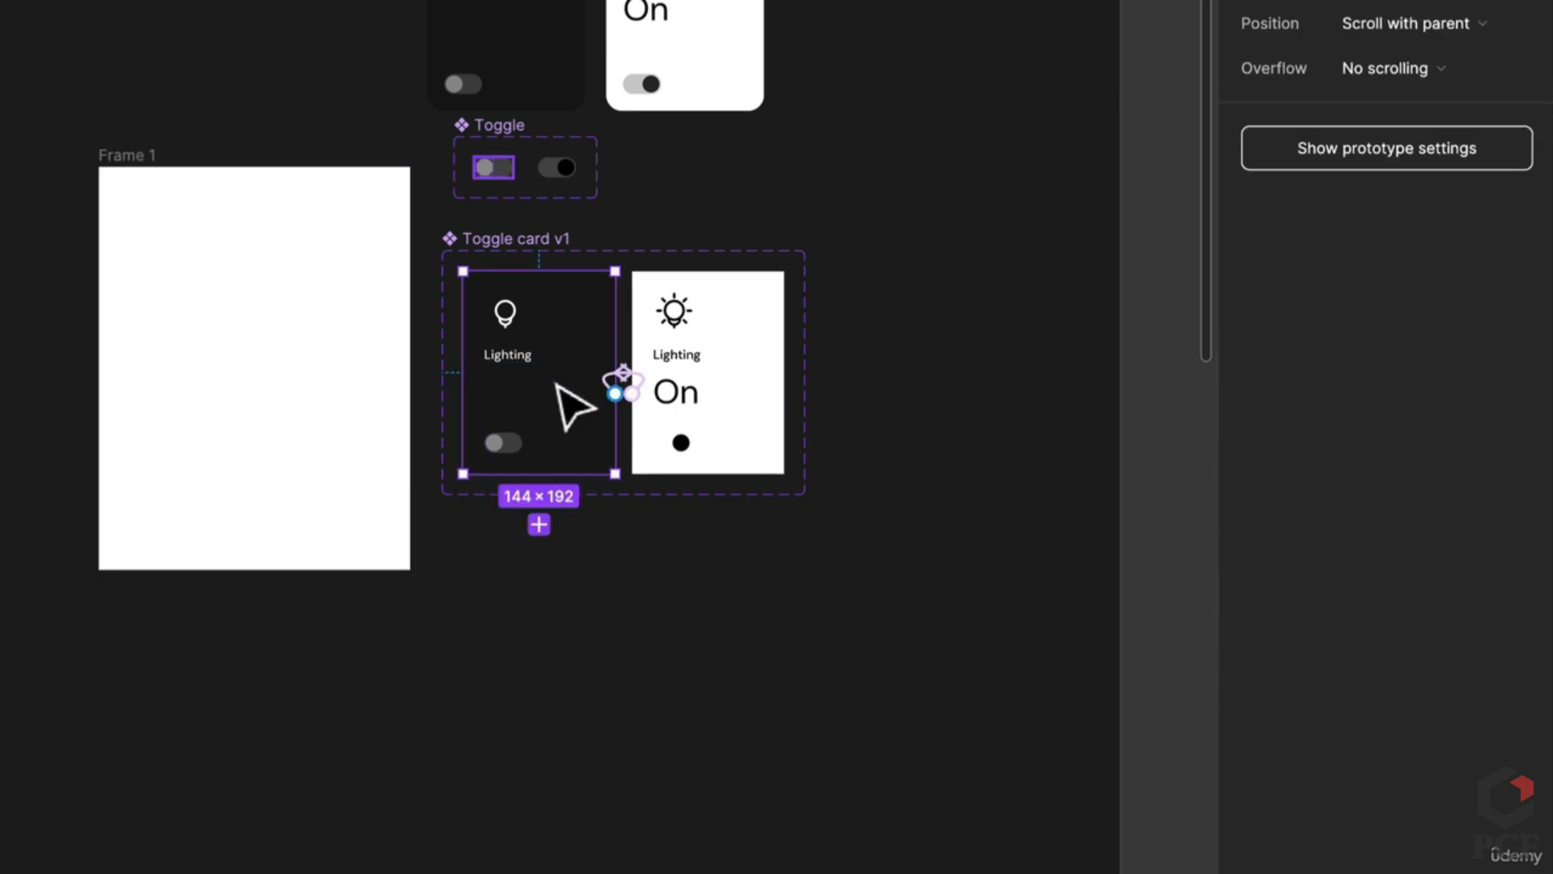
pyautogui.moveTo(572, 404); pyautogui.dragTo(285, 394)
pyautogui.click(137, 188)
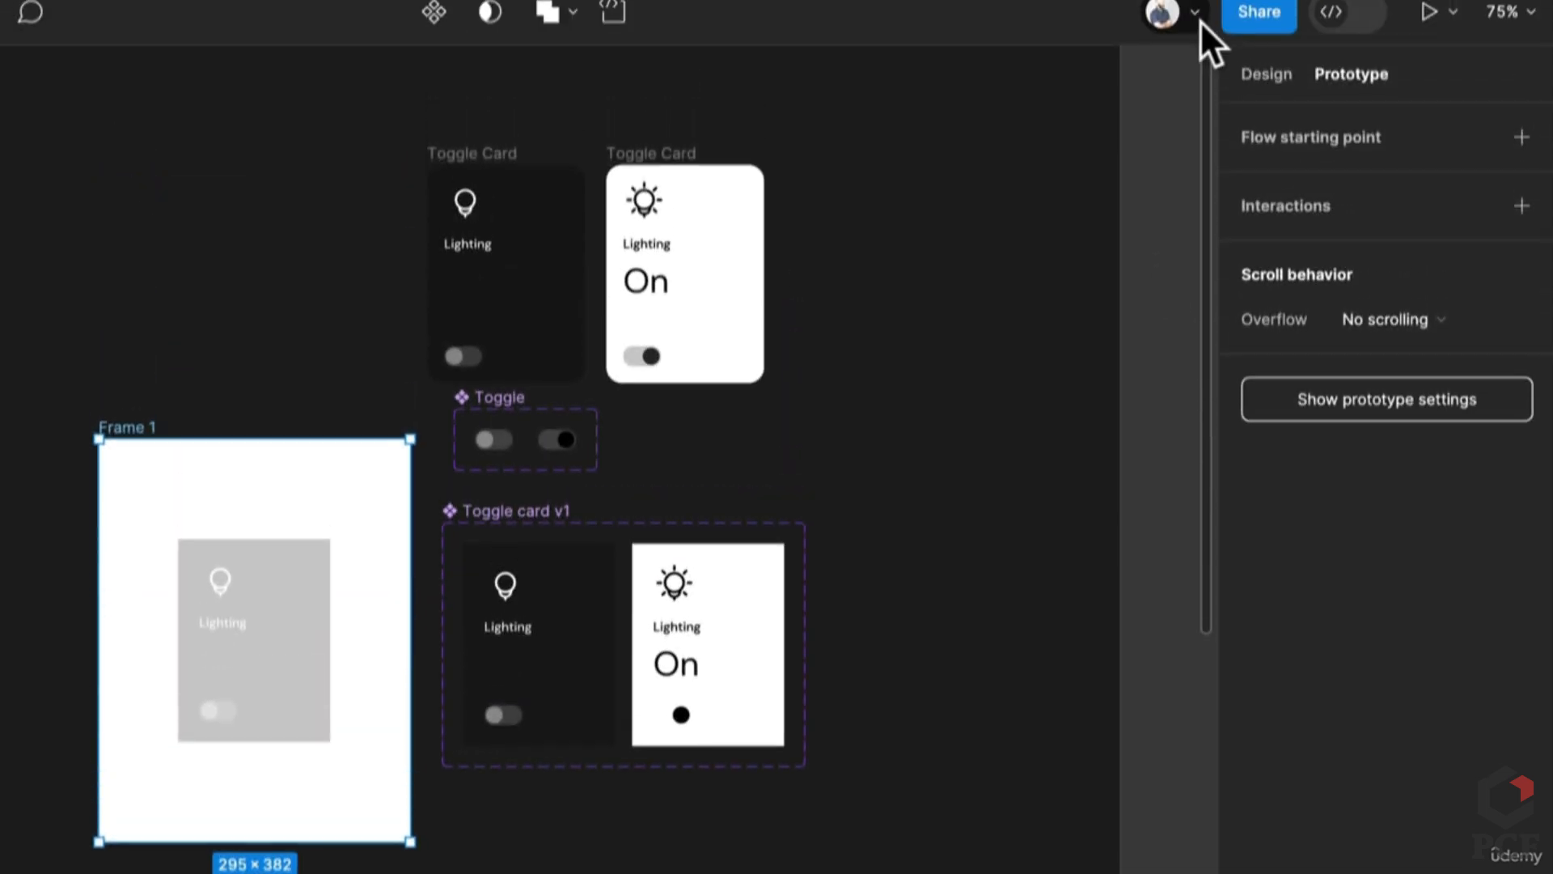
pyautogui.click(1265, 87)
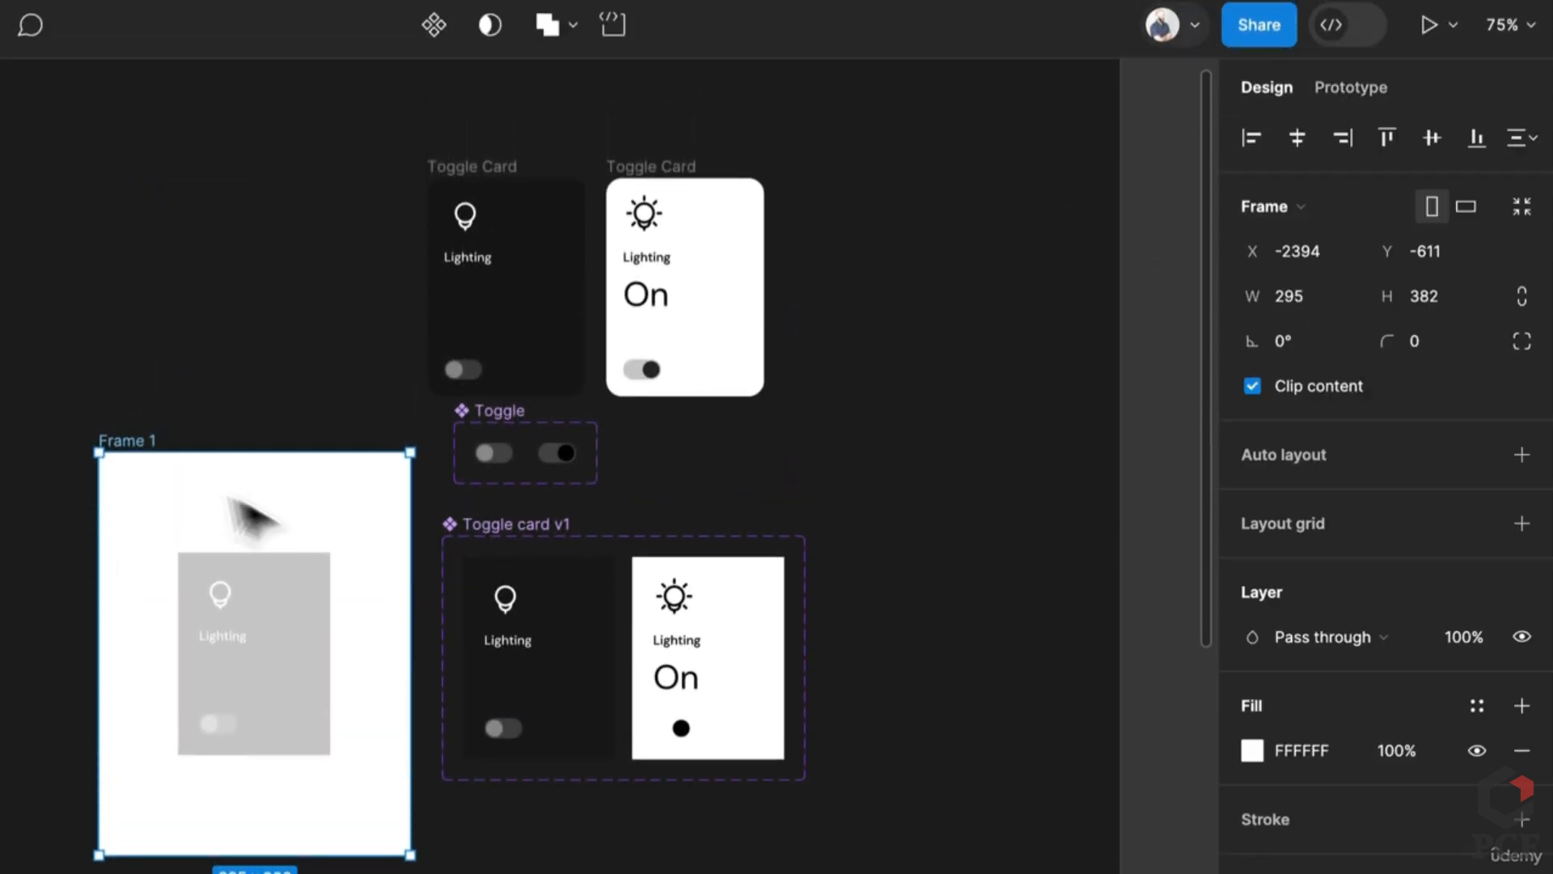
pyautogui.click(1252, 751)
pyautogui.moveTo(1016, 780)
pyautogui.mouseDown()
pyautogui.moveTo(963, 732)
pyautogui.moveTo(971, 694)
pyautogui.moveTo(1065, 648)
pyautogui.moveTo(995, 721)
pyautogui.moveTo(1081, 704)
pyautogui.moveTo(992, 764)
pyautogui.mouseUp()
pyautogui.press('Escape')
pyautogui.press('Escape')
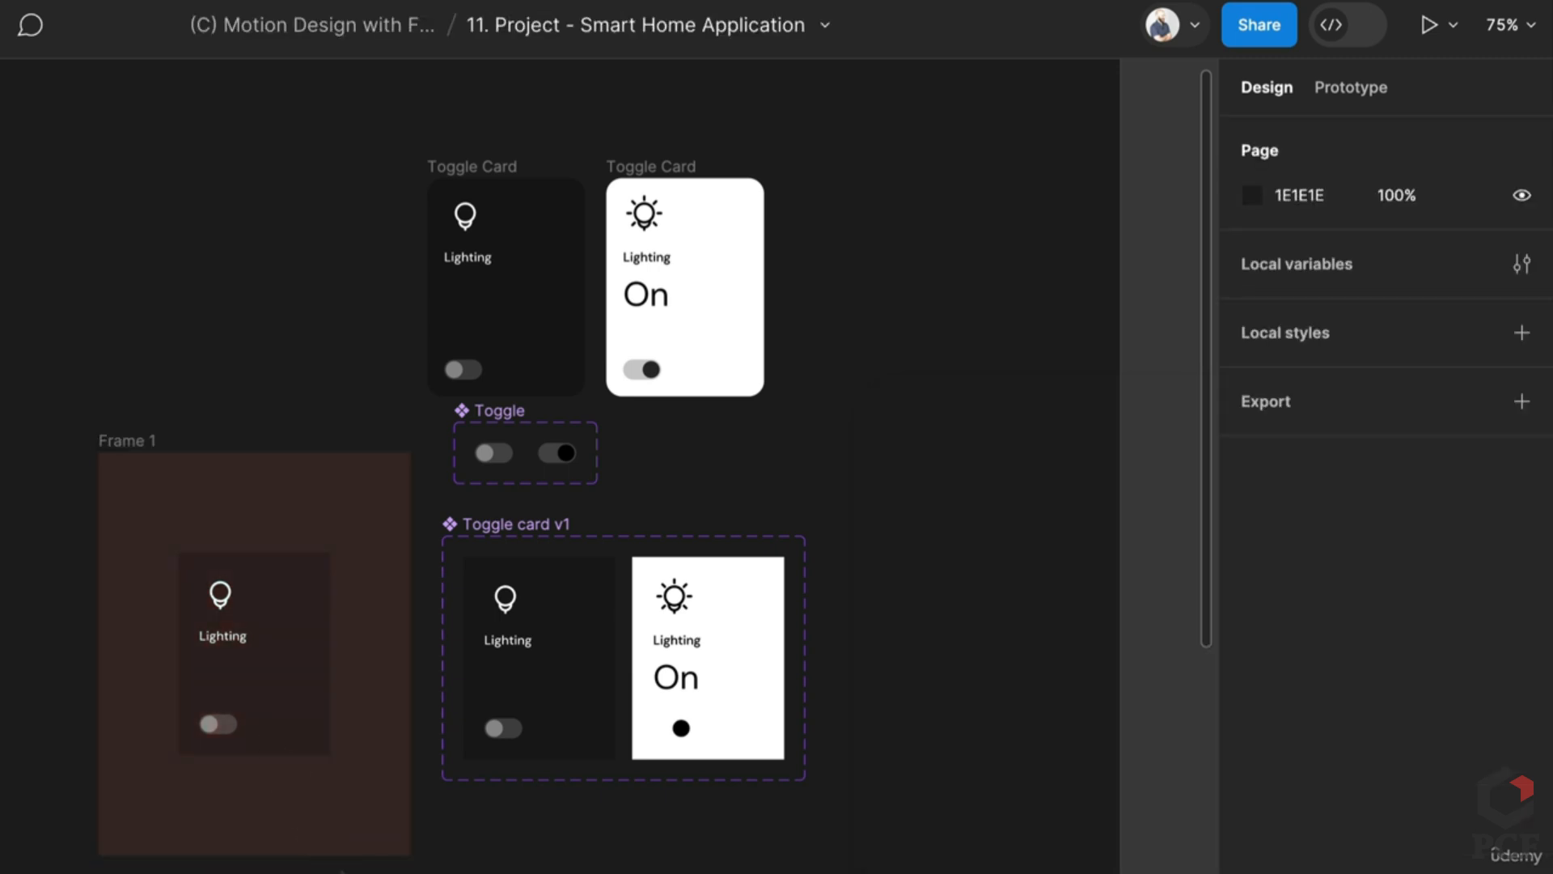
# Step: Make Frame 1 the prototype's flow starting point and launch the preview
pyautogui.click(123, 442)
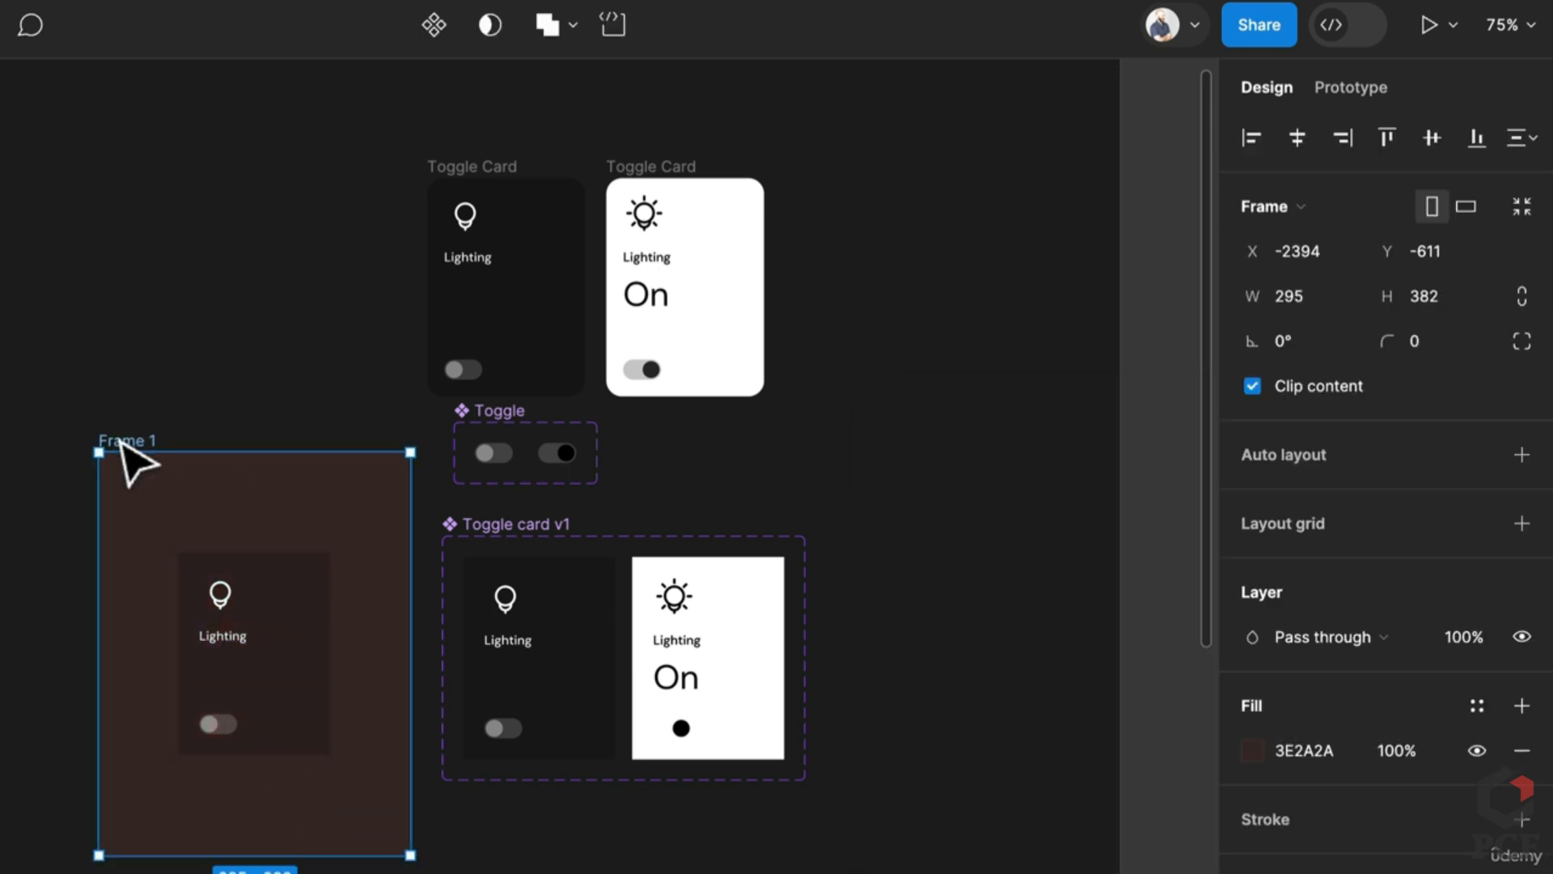
pyautogui.click(1380, 89)
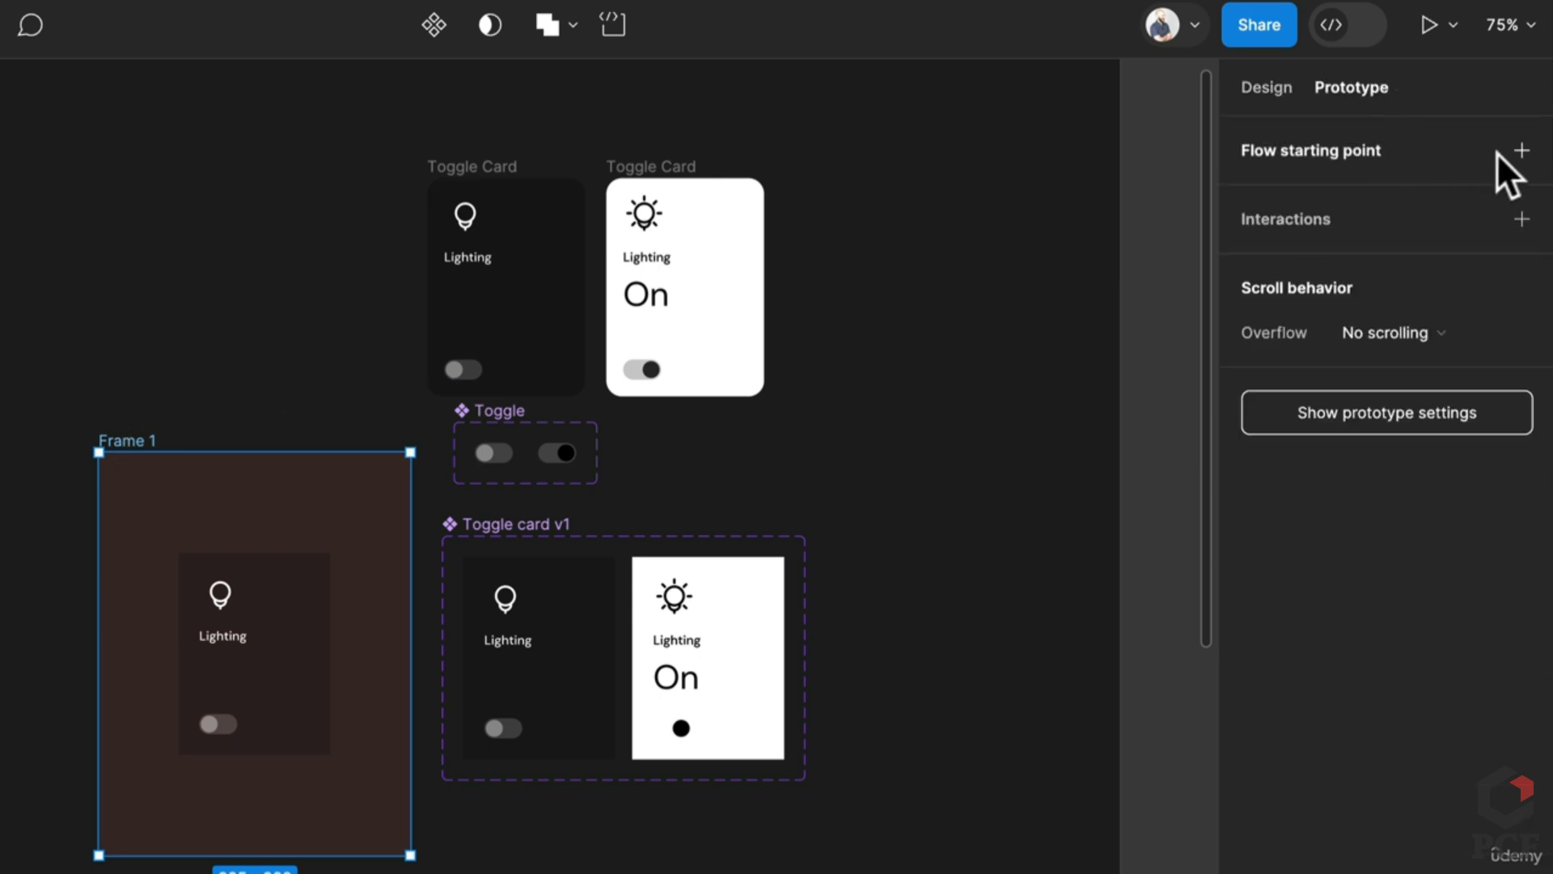
pyautogui.click(1521, 151)
pyautogui.click(1425, 23)
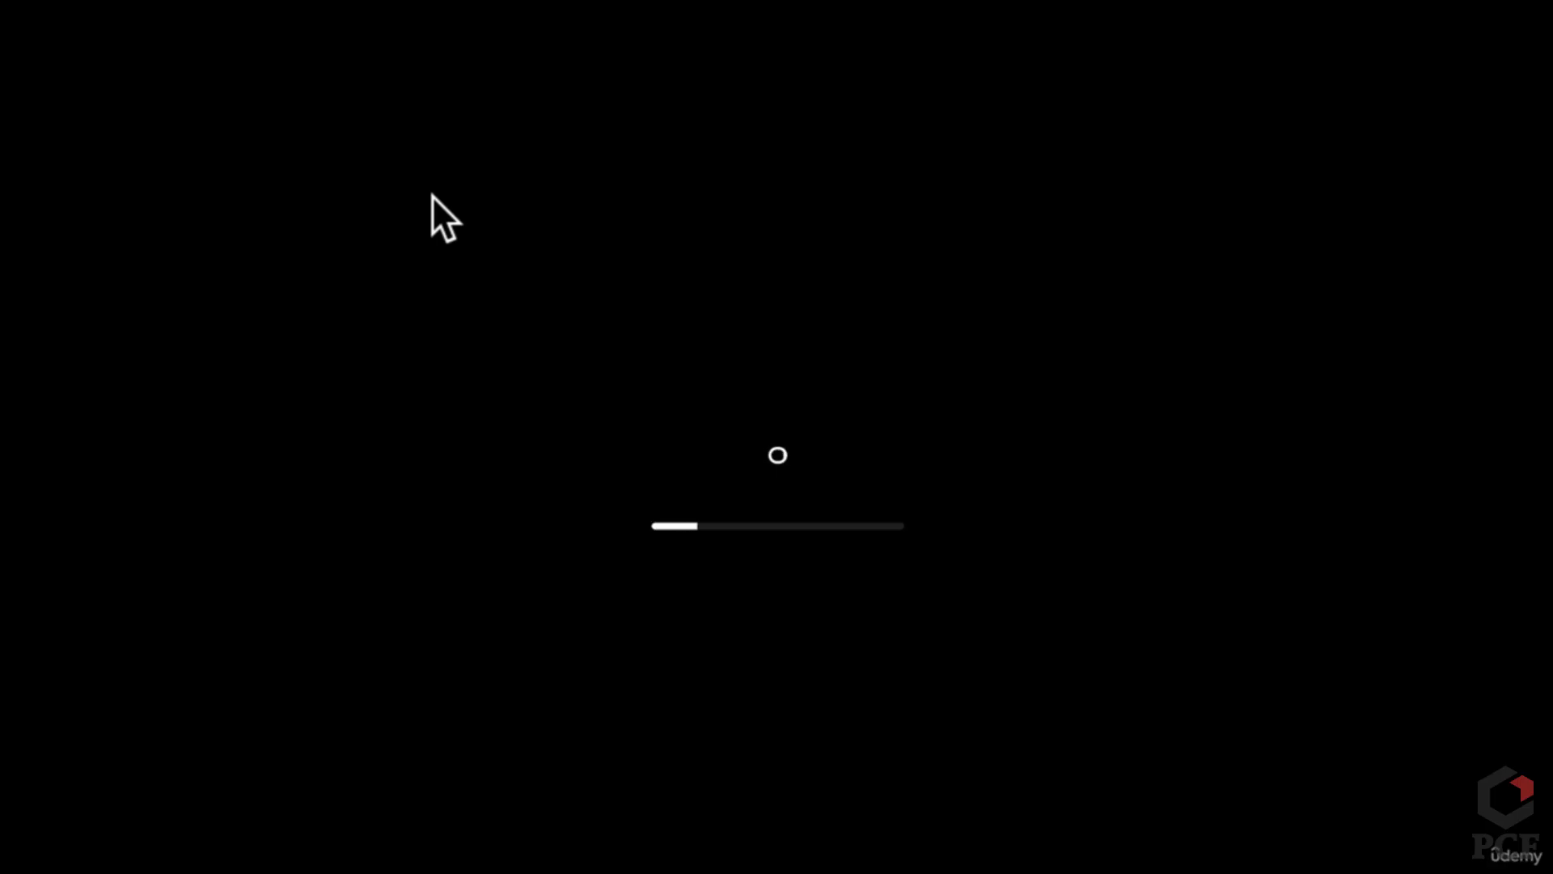
pyautogui.click(780, 522)
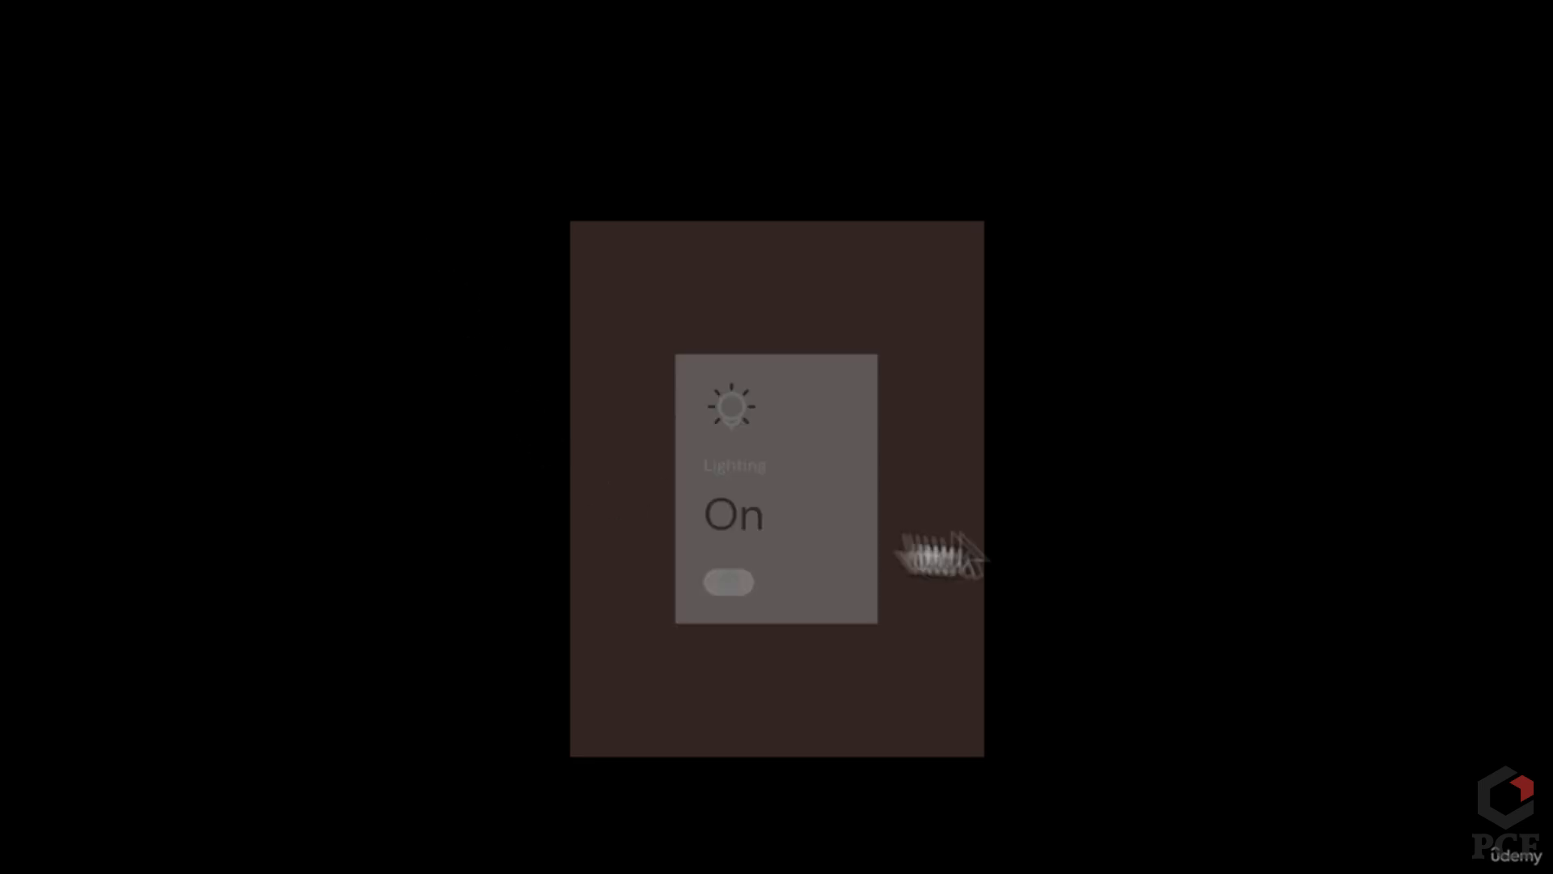
pyautogui.click(748, 571)
pyautogui.click(787, 555)
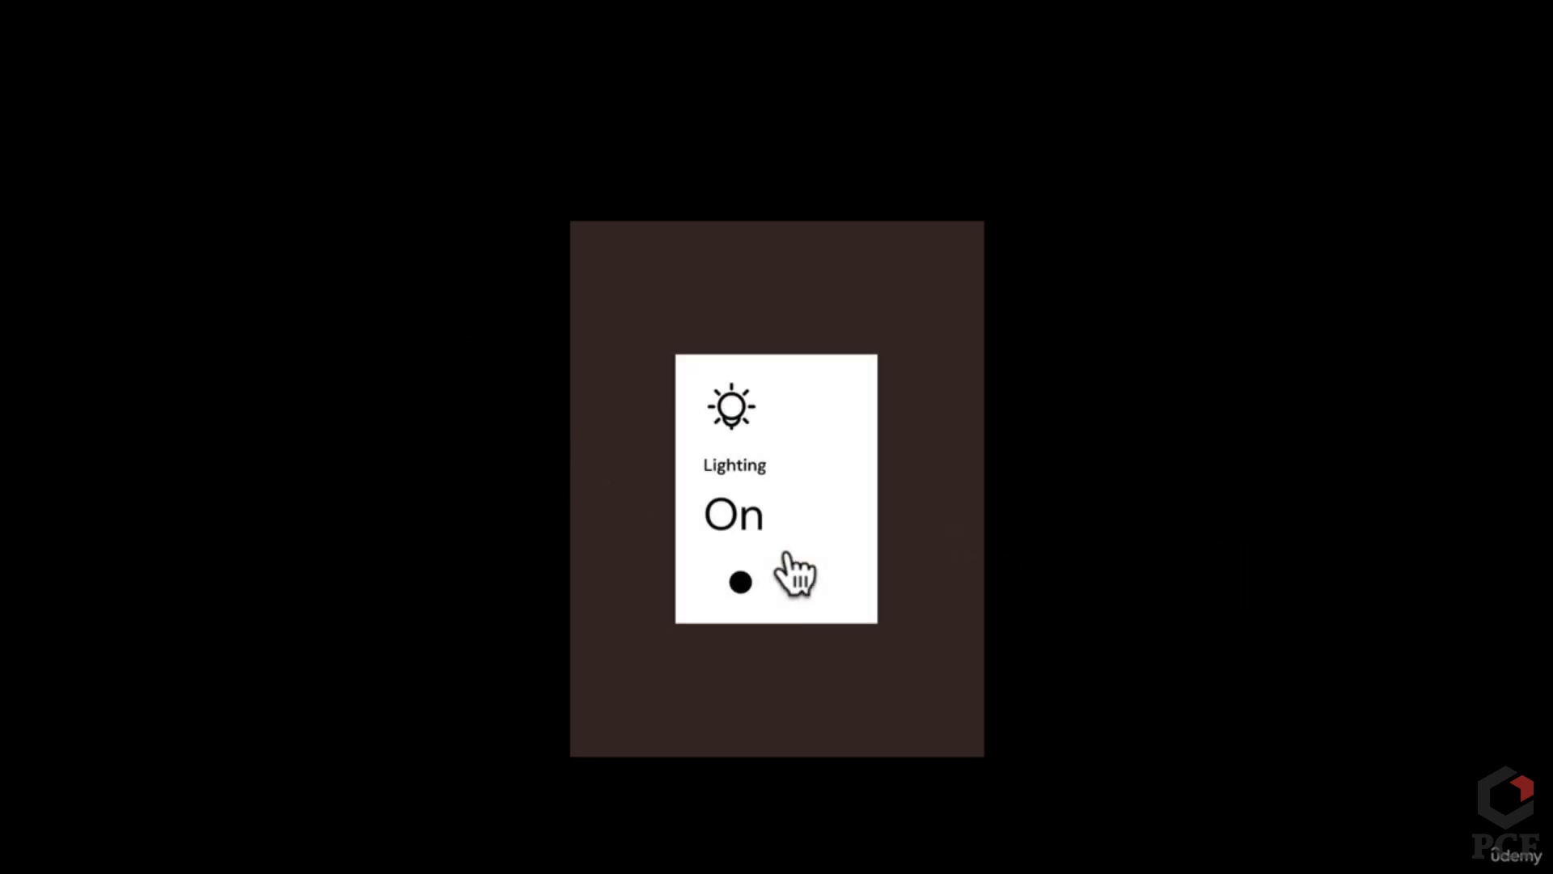
pyautogui.click(828, 564)
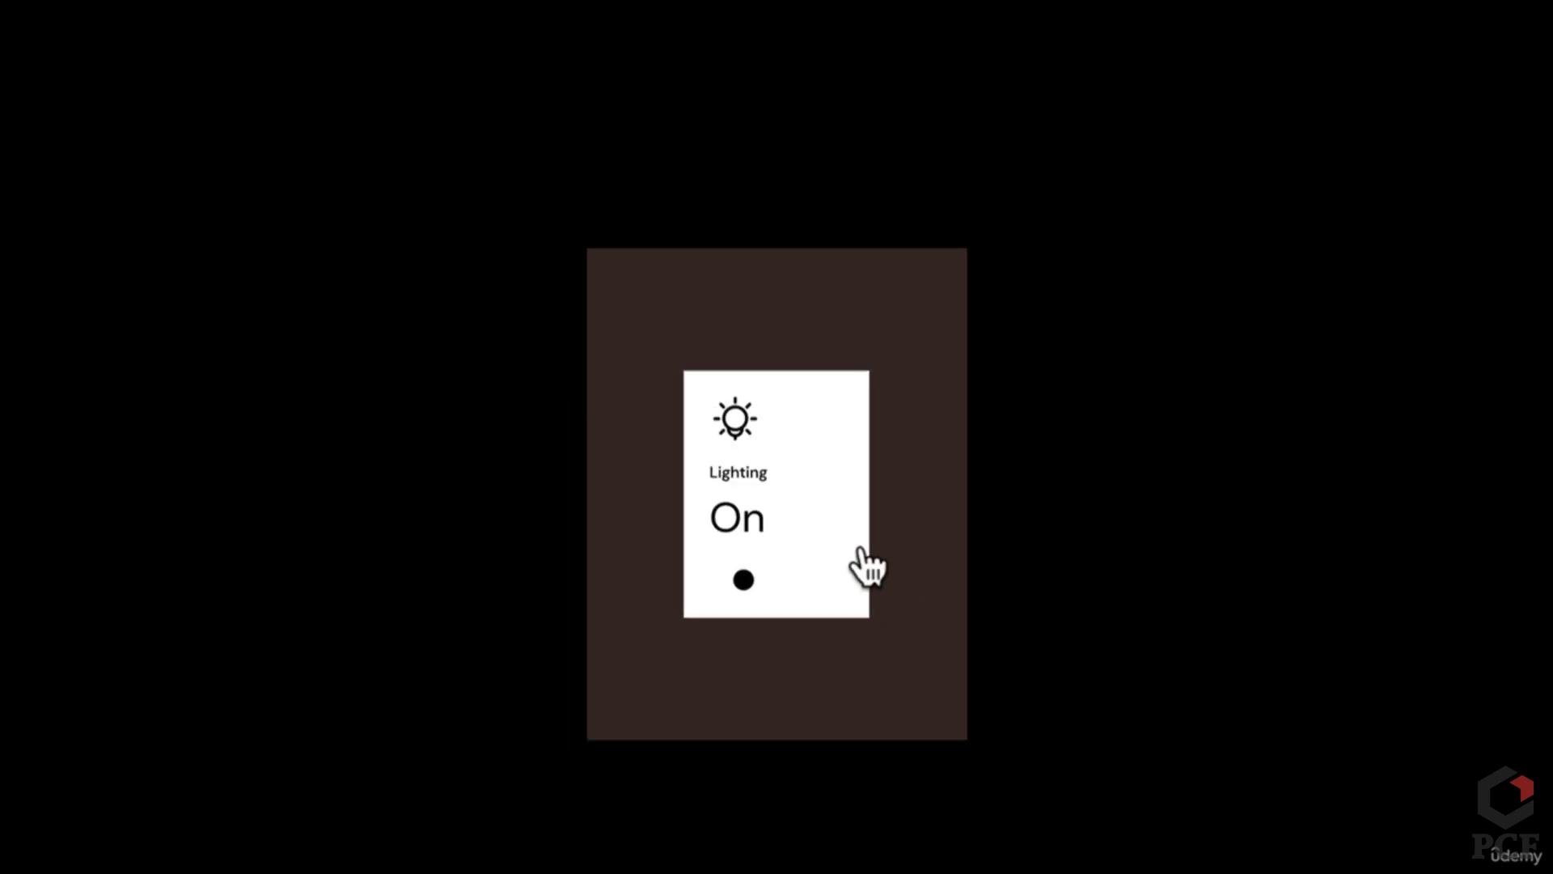
pyautogui.click(290, 26)
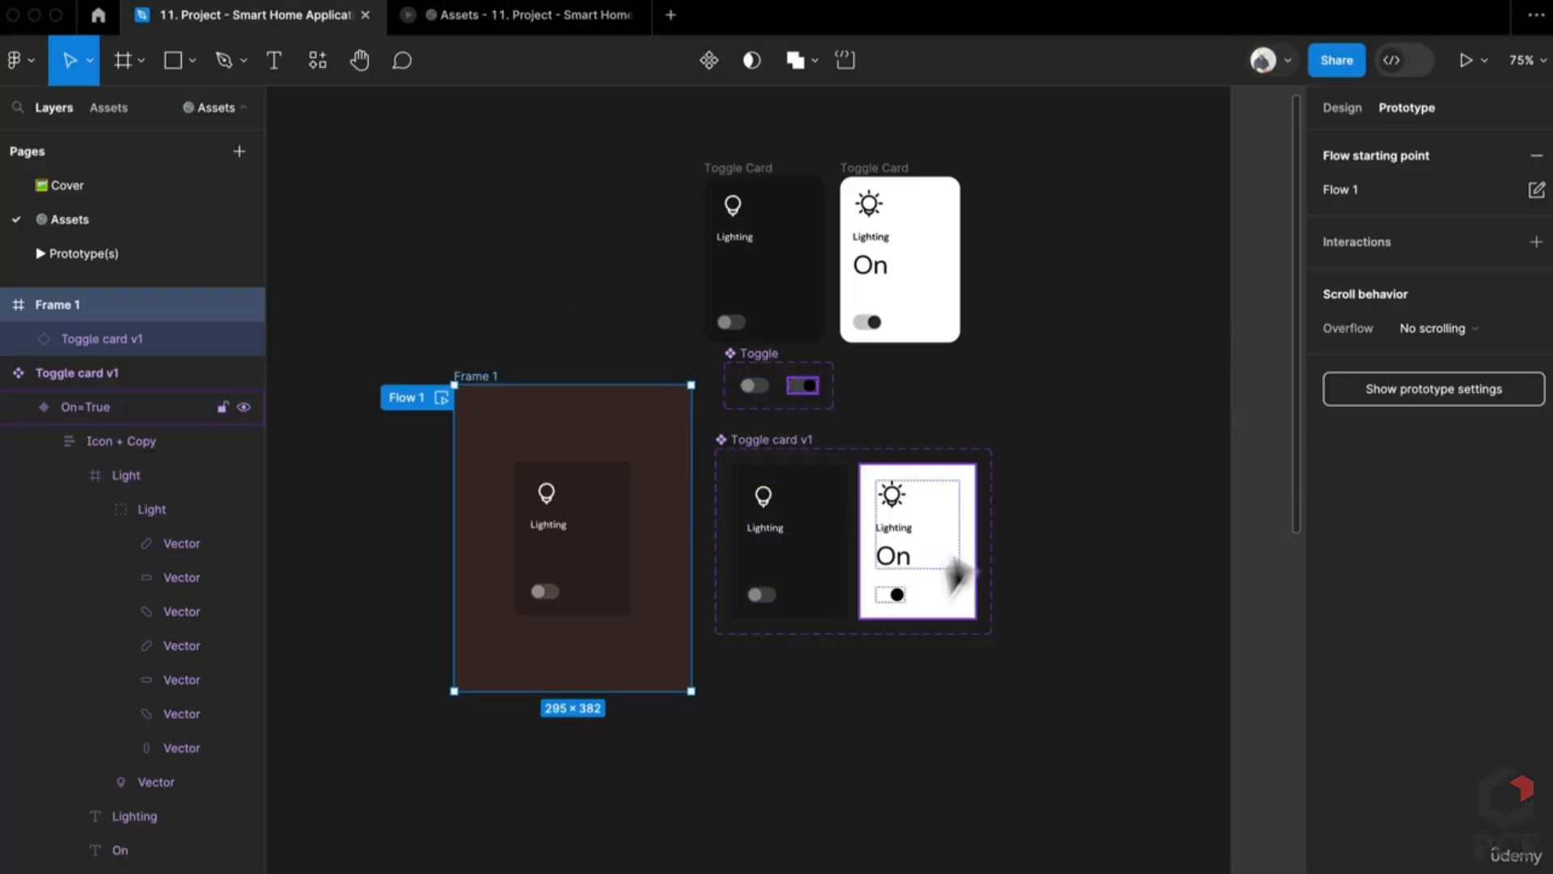
# Step: Delete the two loose Toggle Card drafts beside Frame 1
pyautogui.scroll(-3, 930, 547)
pyautogui.scroll(5, 726, 795)
pyautogui.scroll(5, 718, 717)
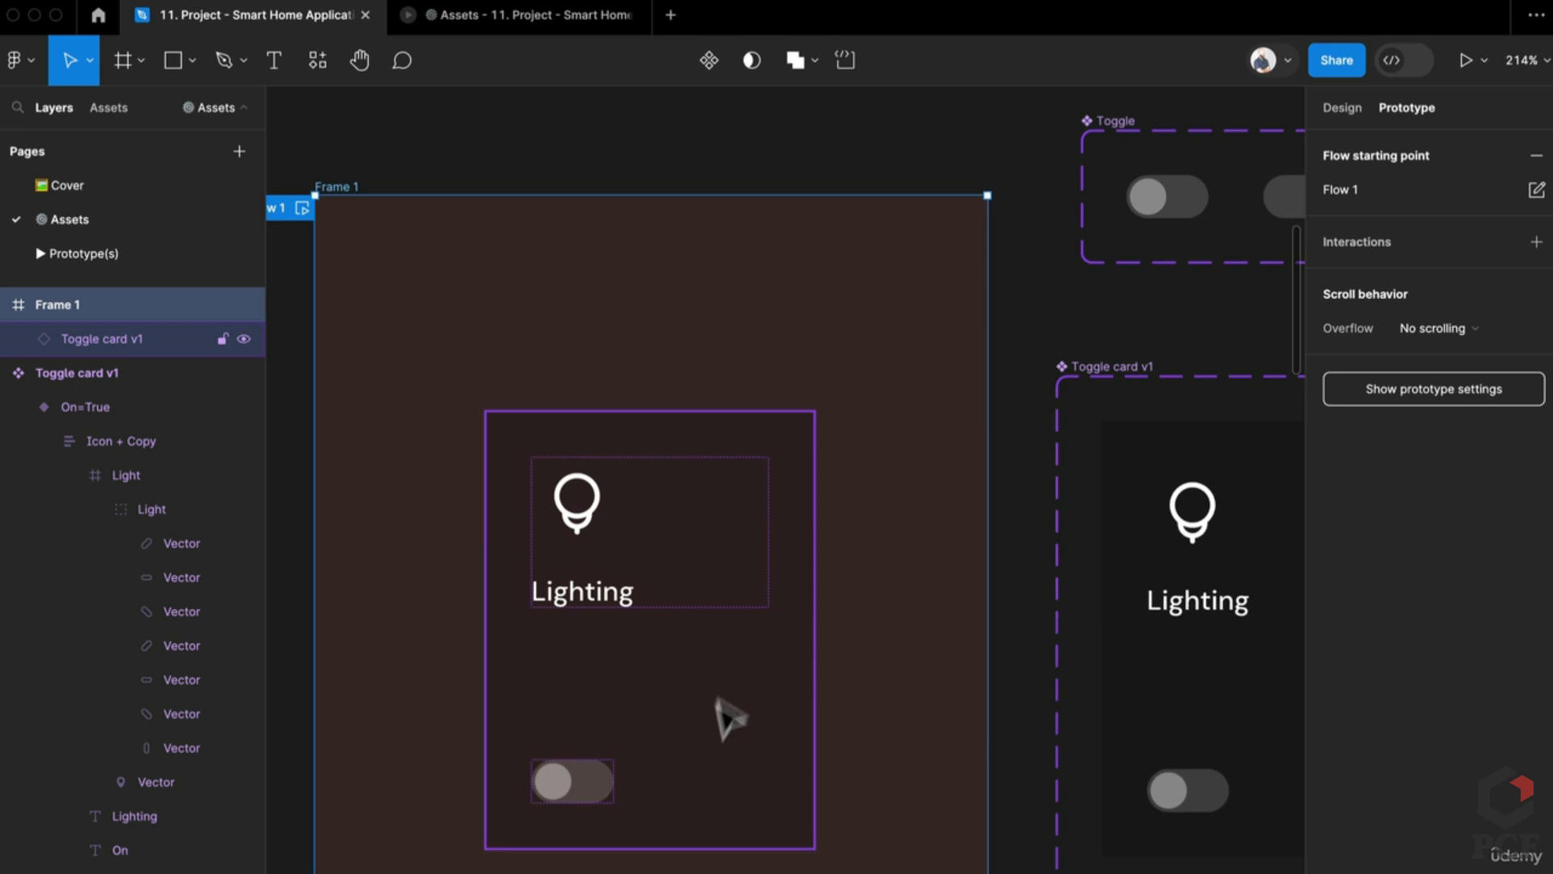
pyautogui.scroll(-6, 752, 647)
pyautogui.moveTo(1078, 575); pyautogui.dragTo(635, 595)
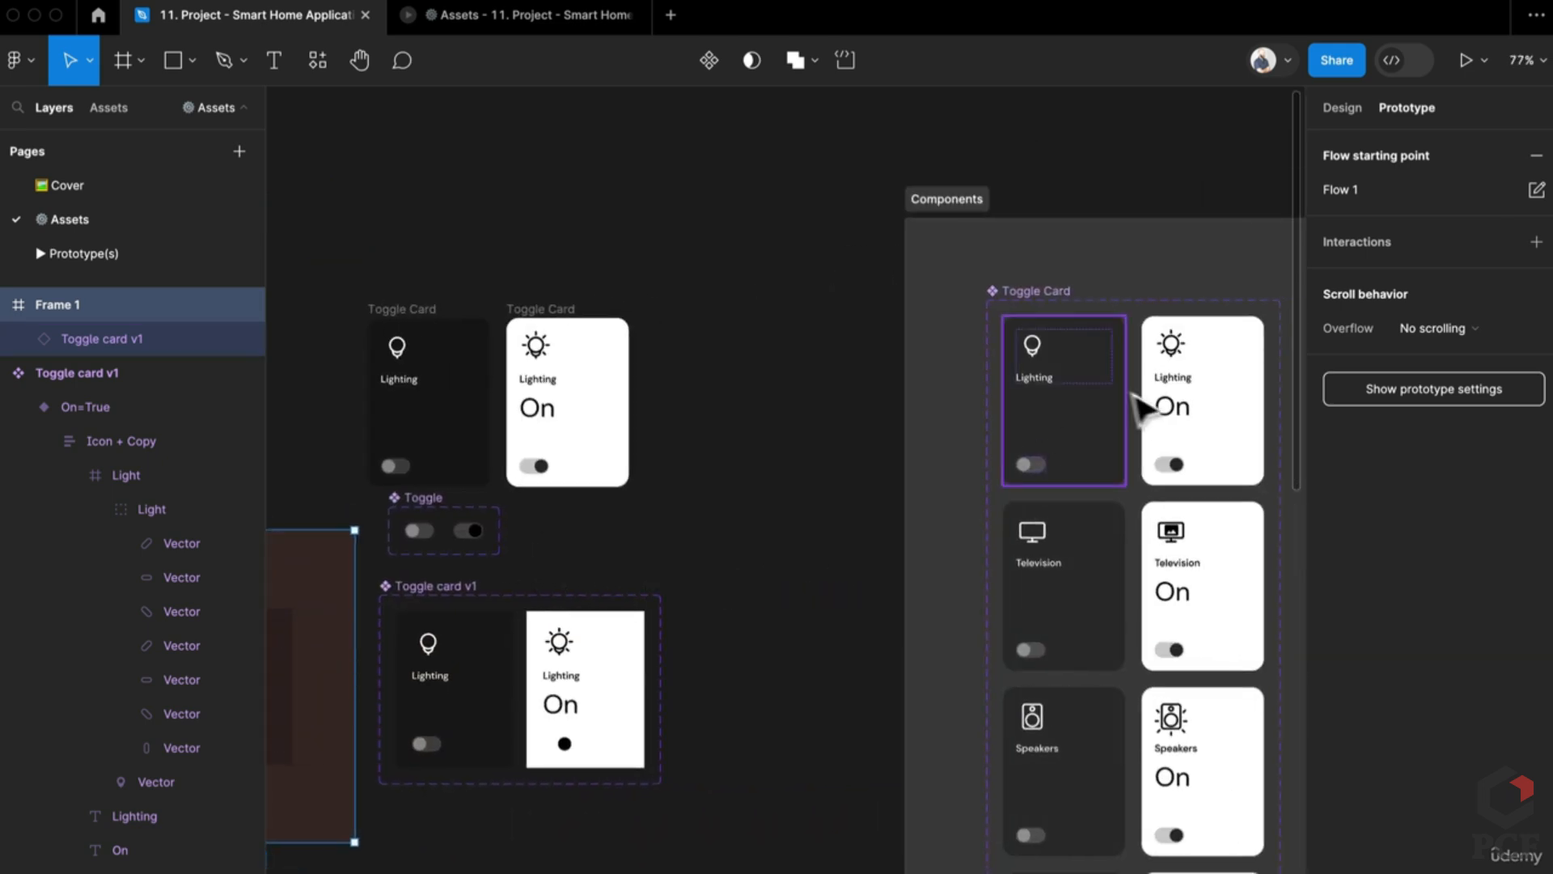
pyautogui.hscroll(3, 1075, 693)
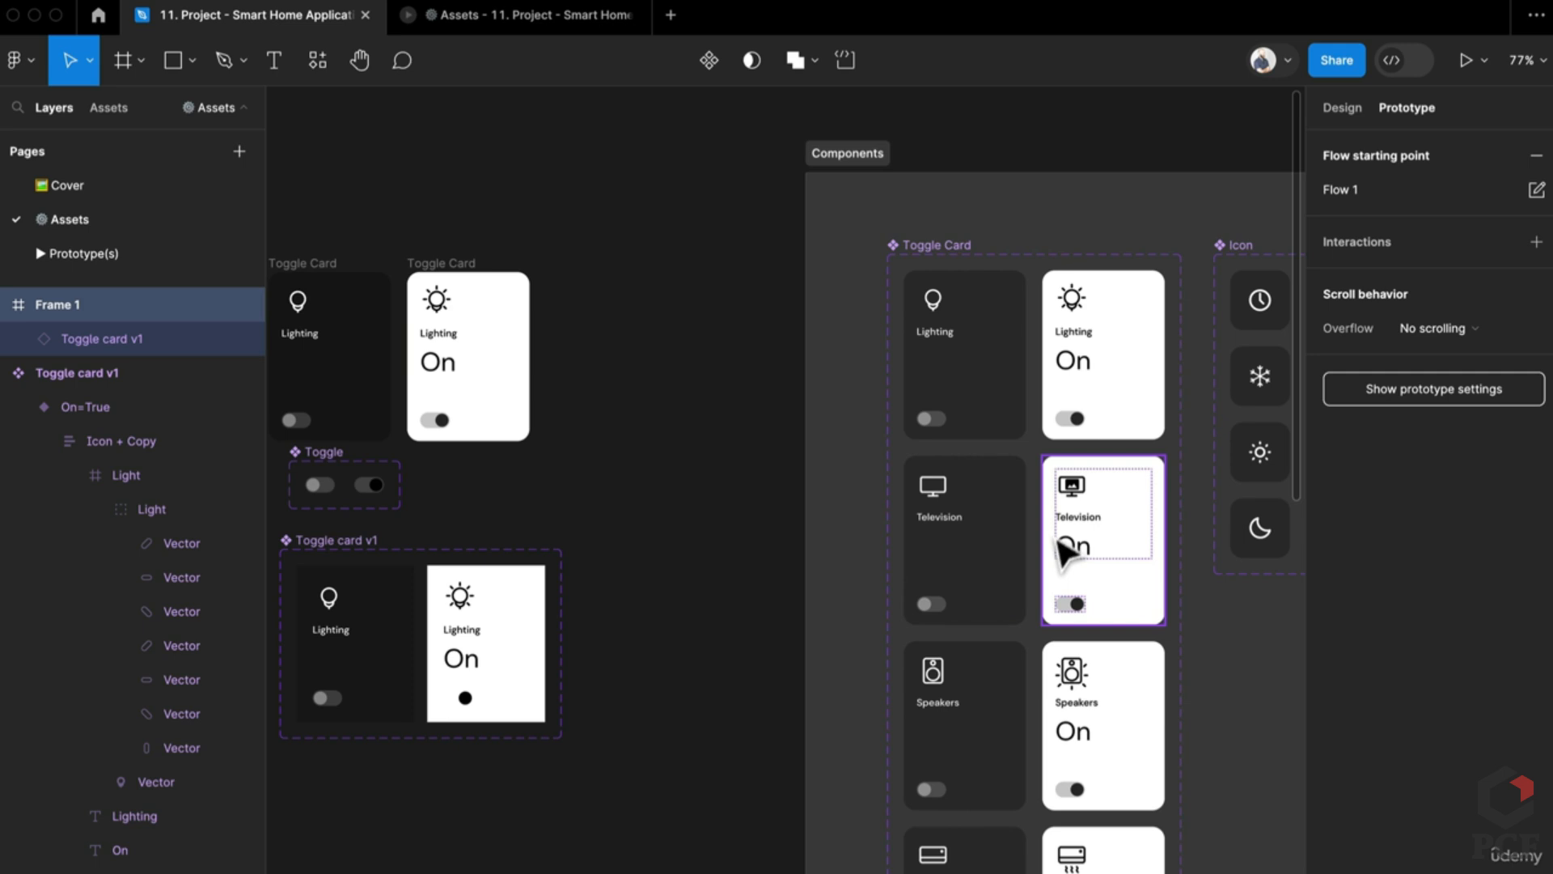
pyautogui.moveTo(782, 669); pyautogui.dragTo(1023, 649)
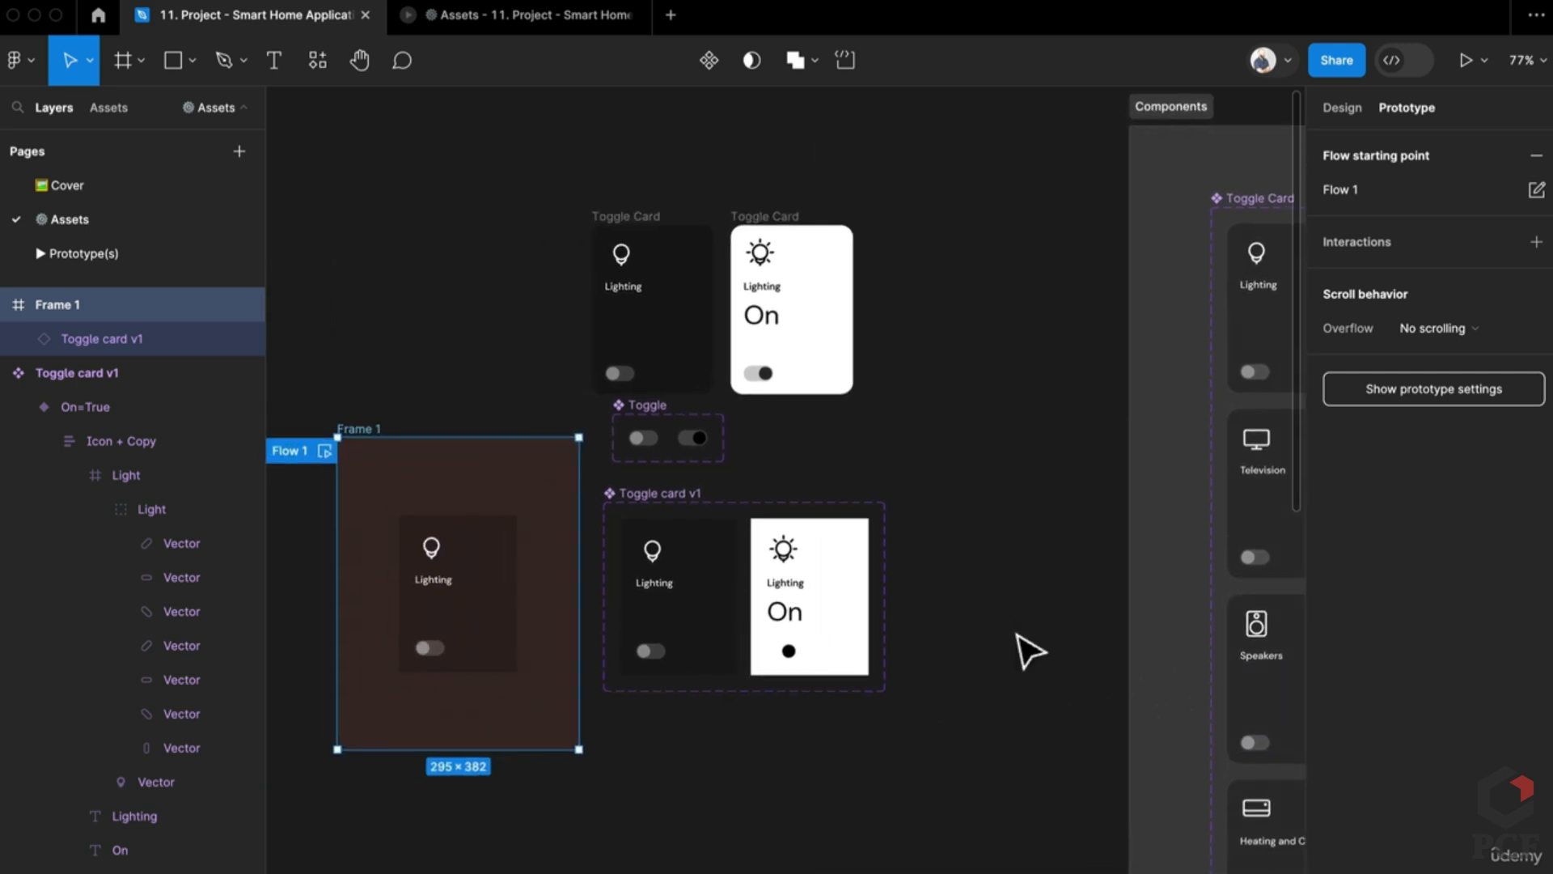
pyautogui.click(635, 234)
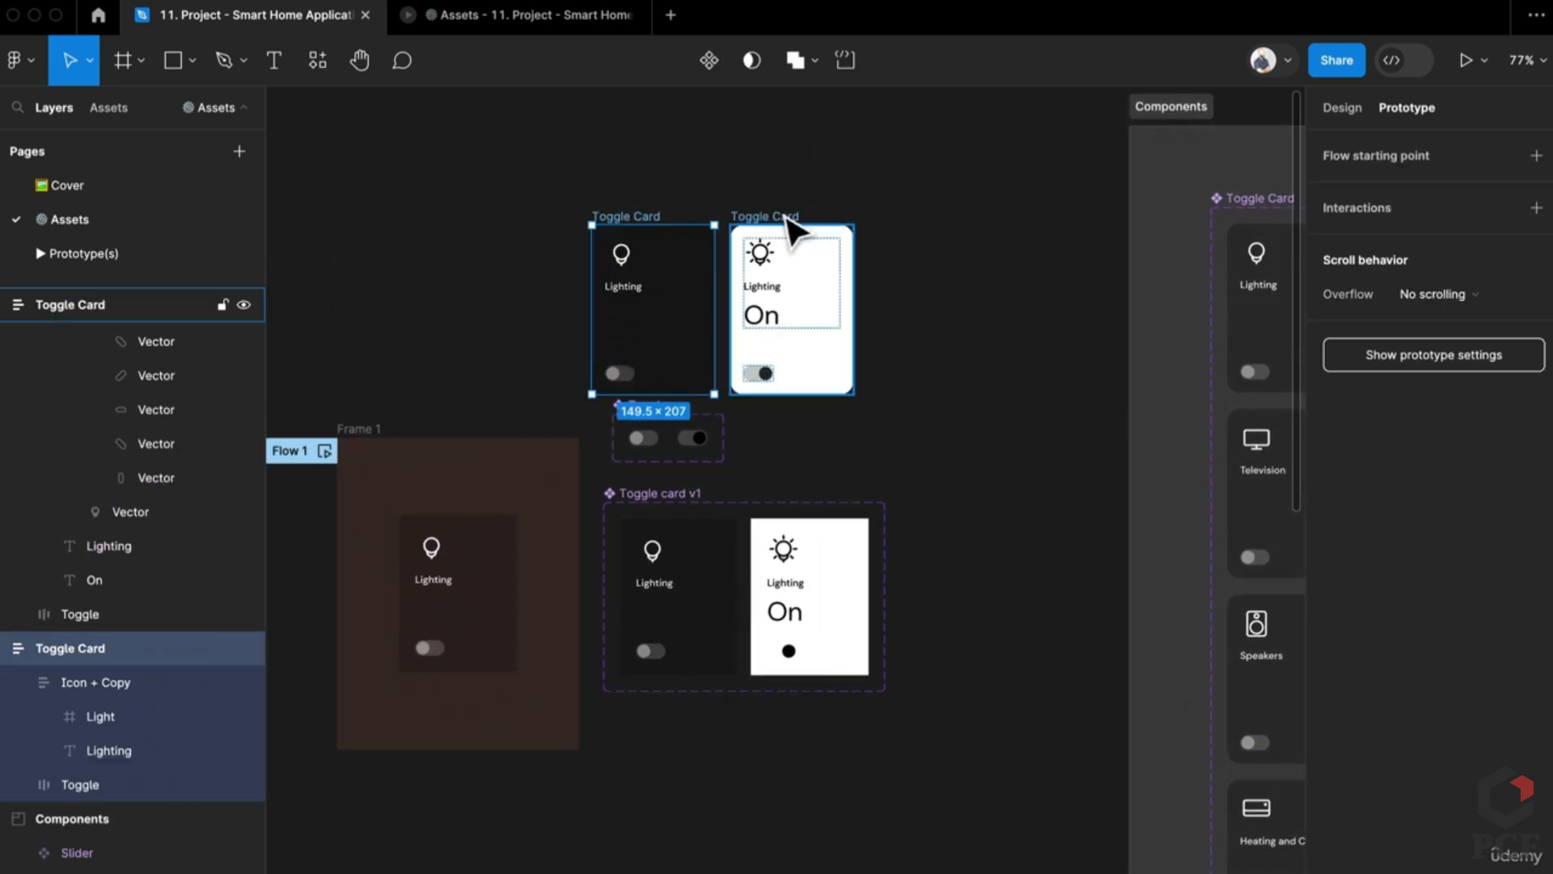
pyautogui.keyDown('shift'); pyautogui.click(791, 229); pyautogui.keyUp('shift')
pyautogui.moveTo(791, 229); pyautogui.dragTo(790, 120)
pyautogui.press('Delete')
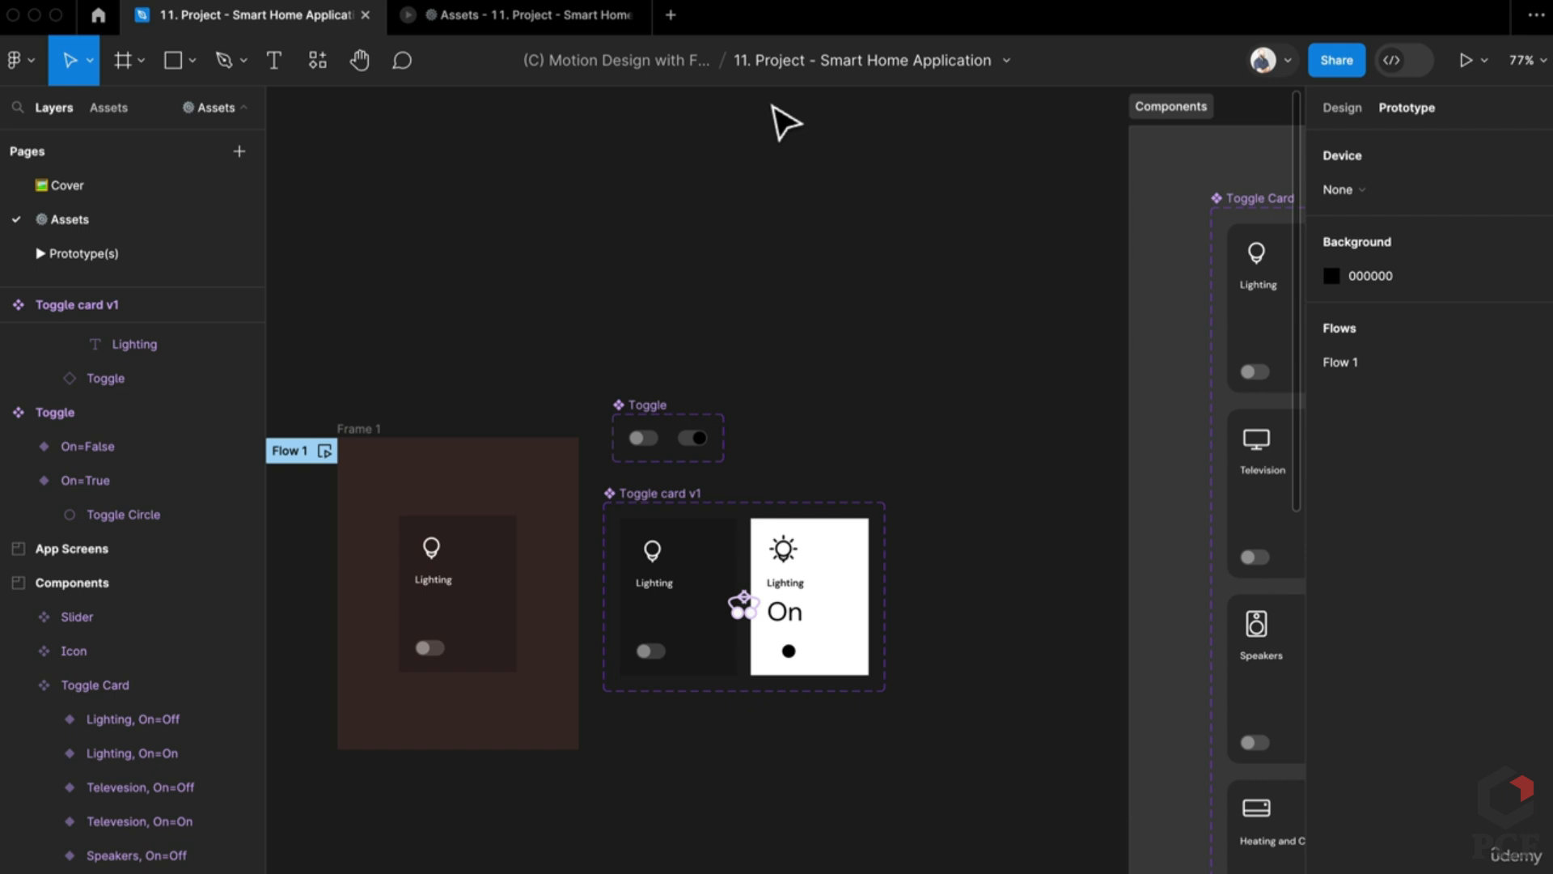
# Step: Nudge the Toggle component set, then select the fully filled bottom Slider variant
pyautogui.moveTo(664, 413); pyautogui.dragTo(654, 430)
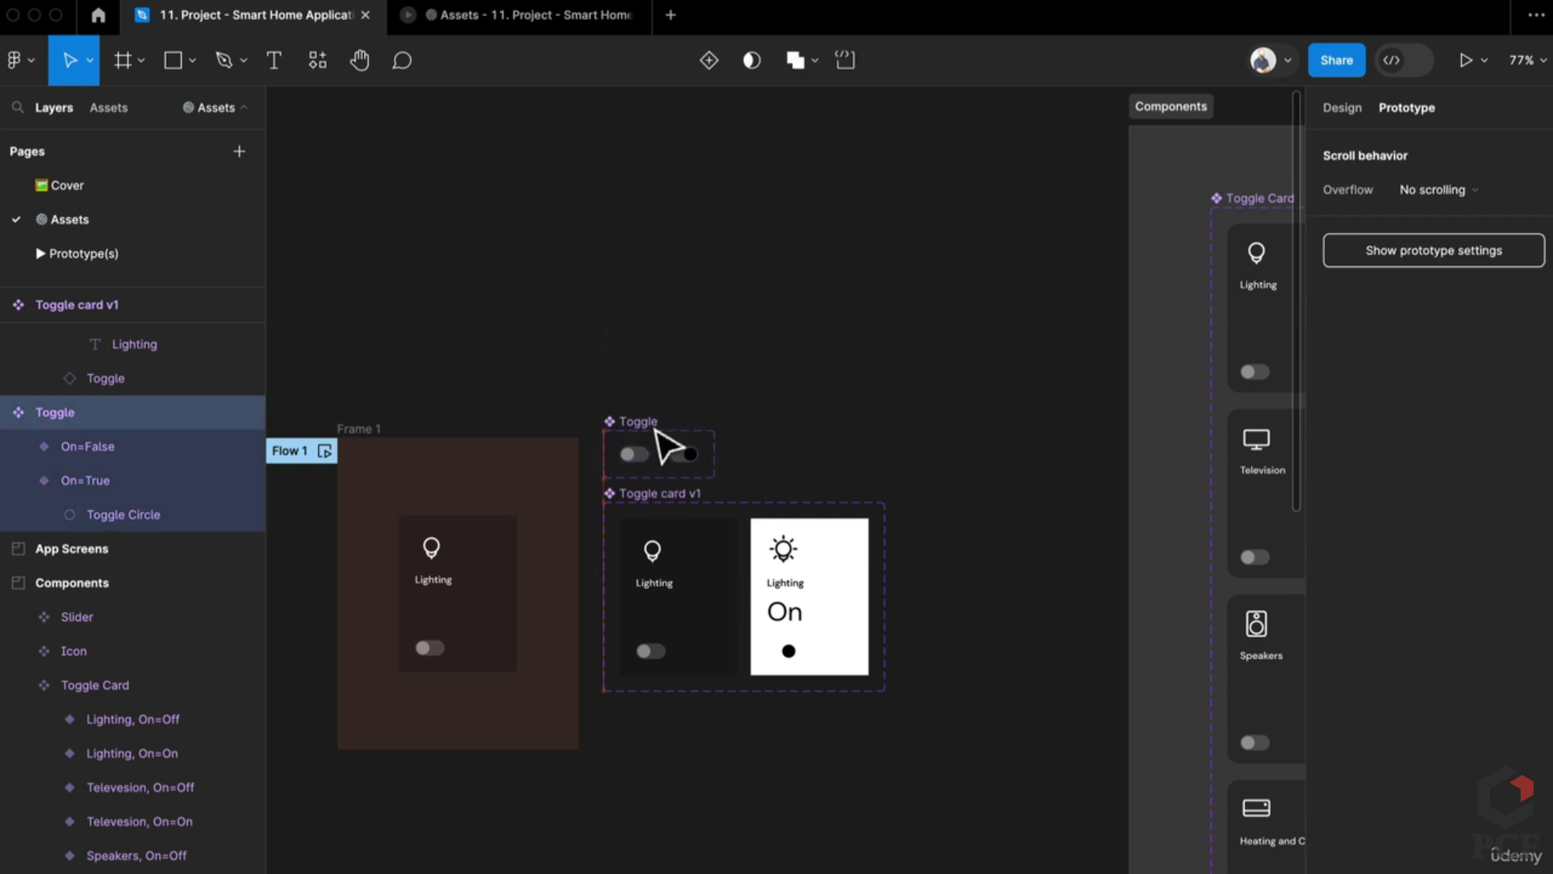
pyautogui.moveTo(677, 374); pyautogui.dragTo(832, 329)
pyautogui.click(775, 322)
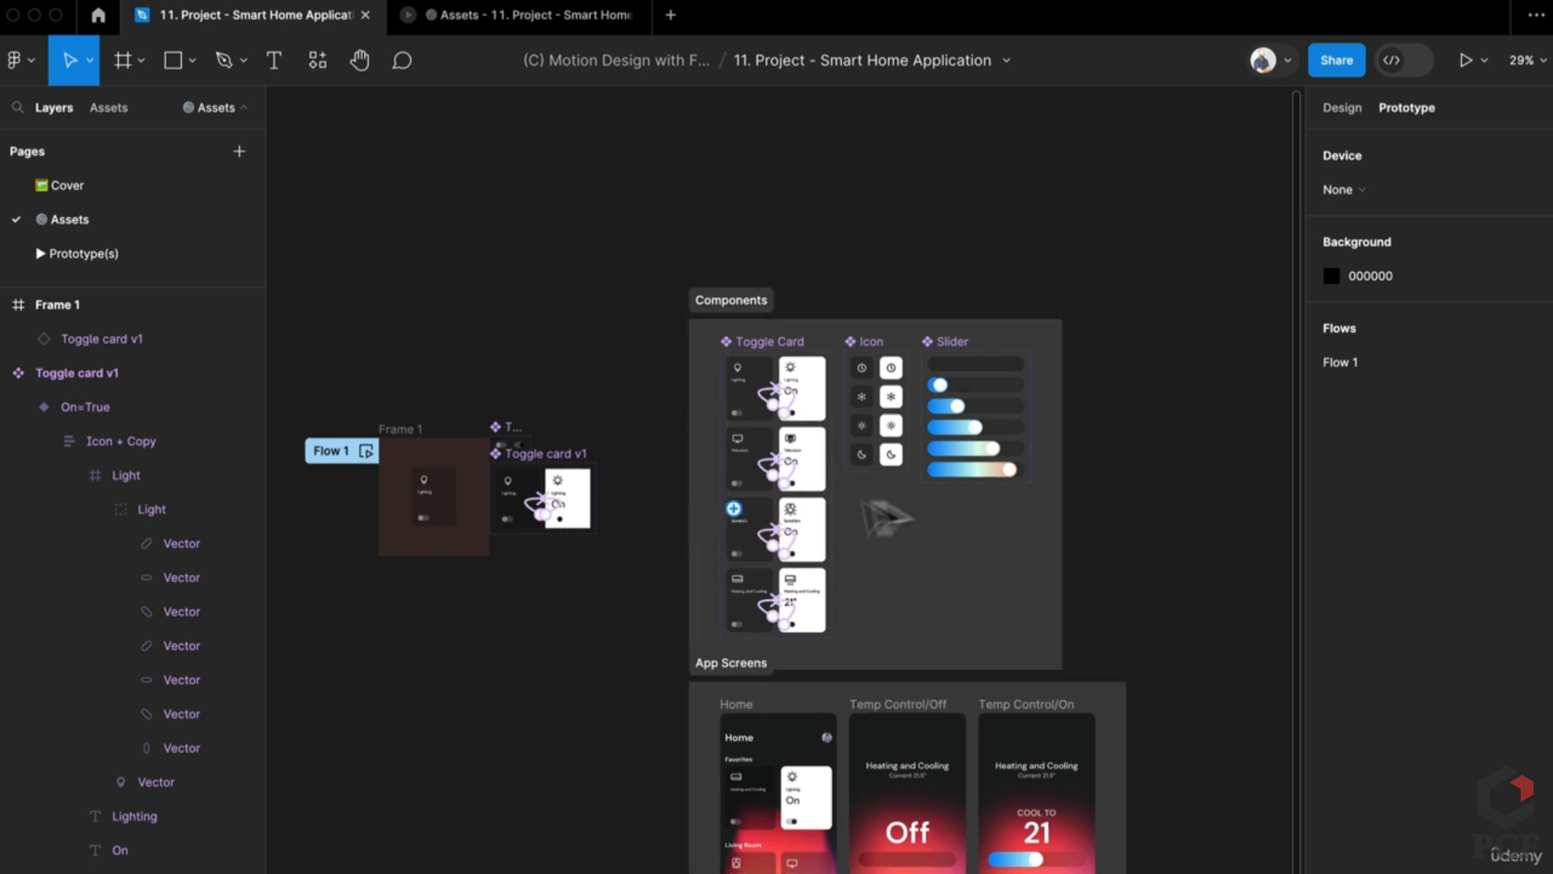
pyautogui.scroll(10, 890, 513)
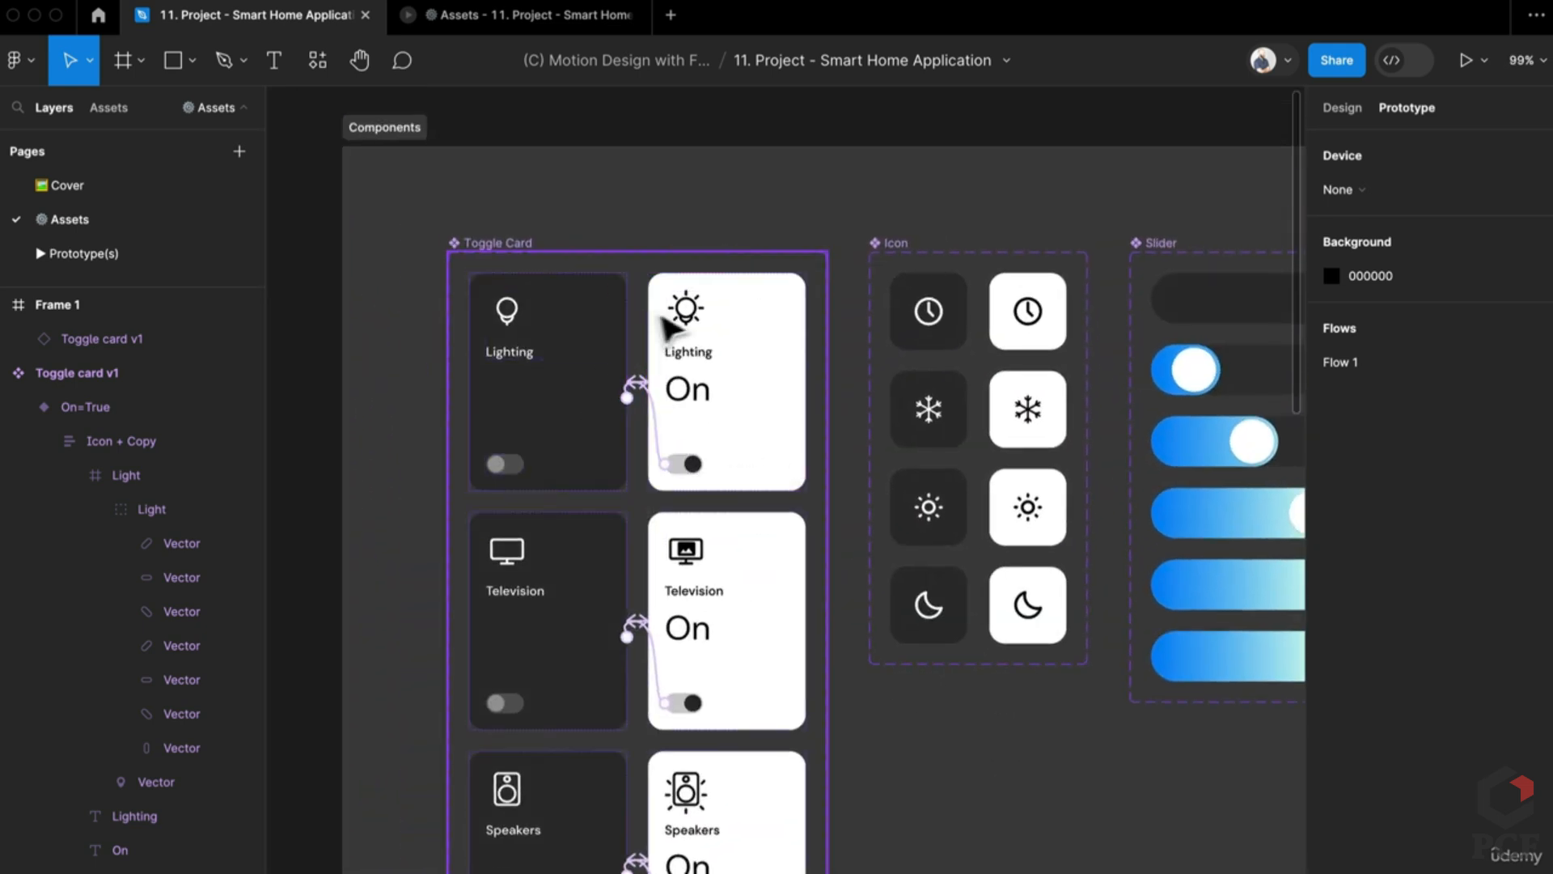
pyautogui.click(789, 364)
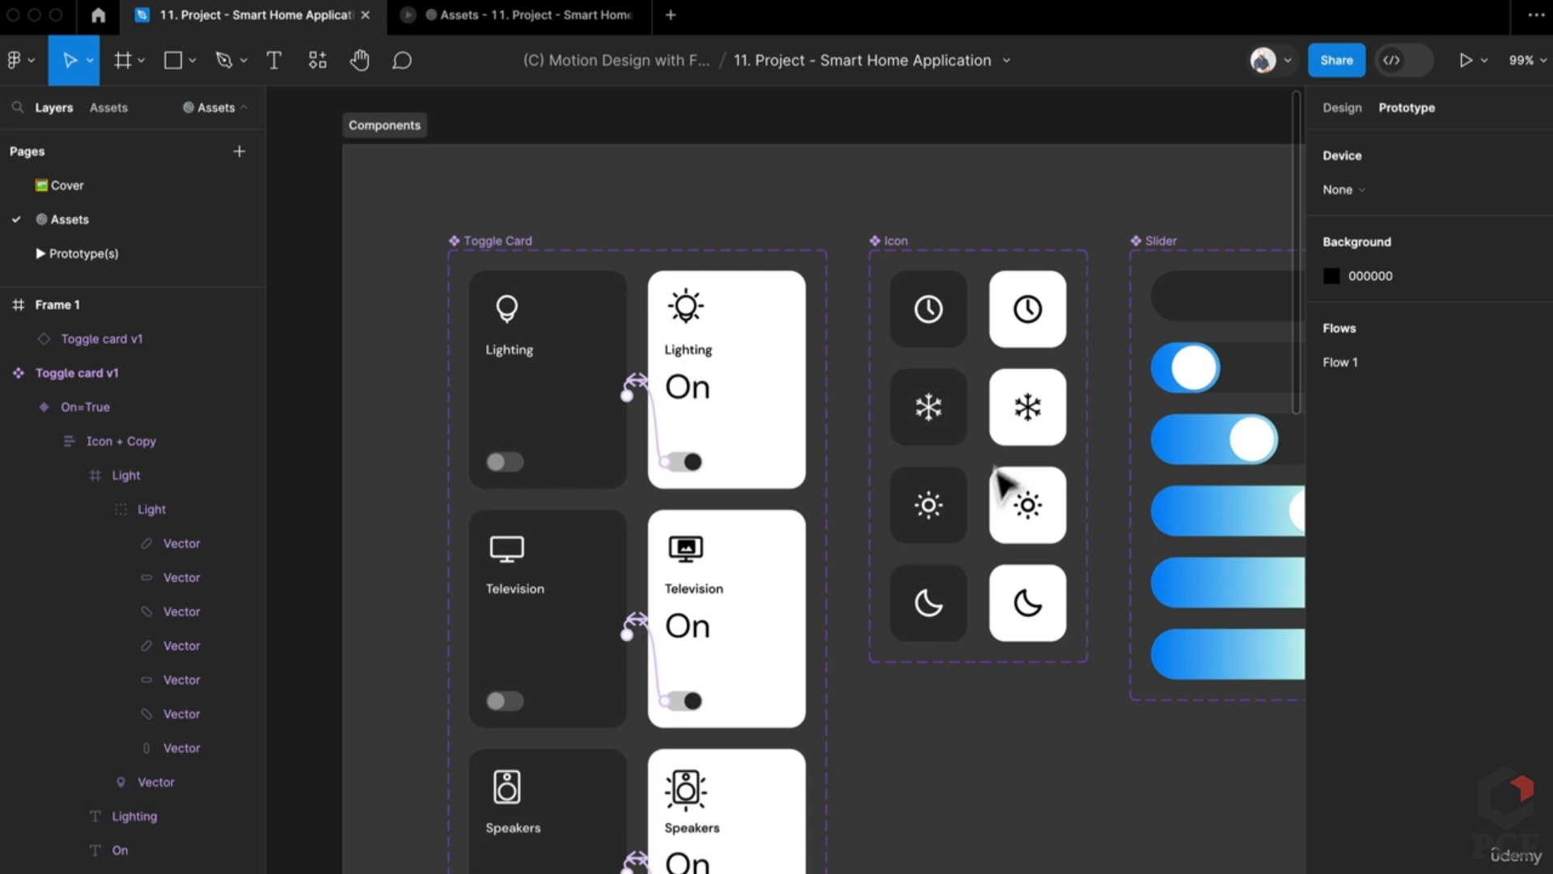
pyautogui.scroll(-8, 922, 441)
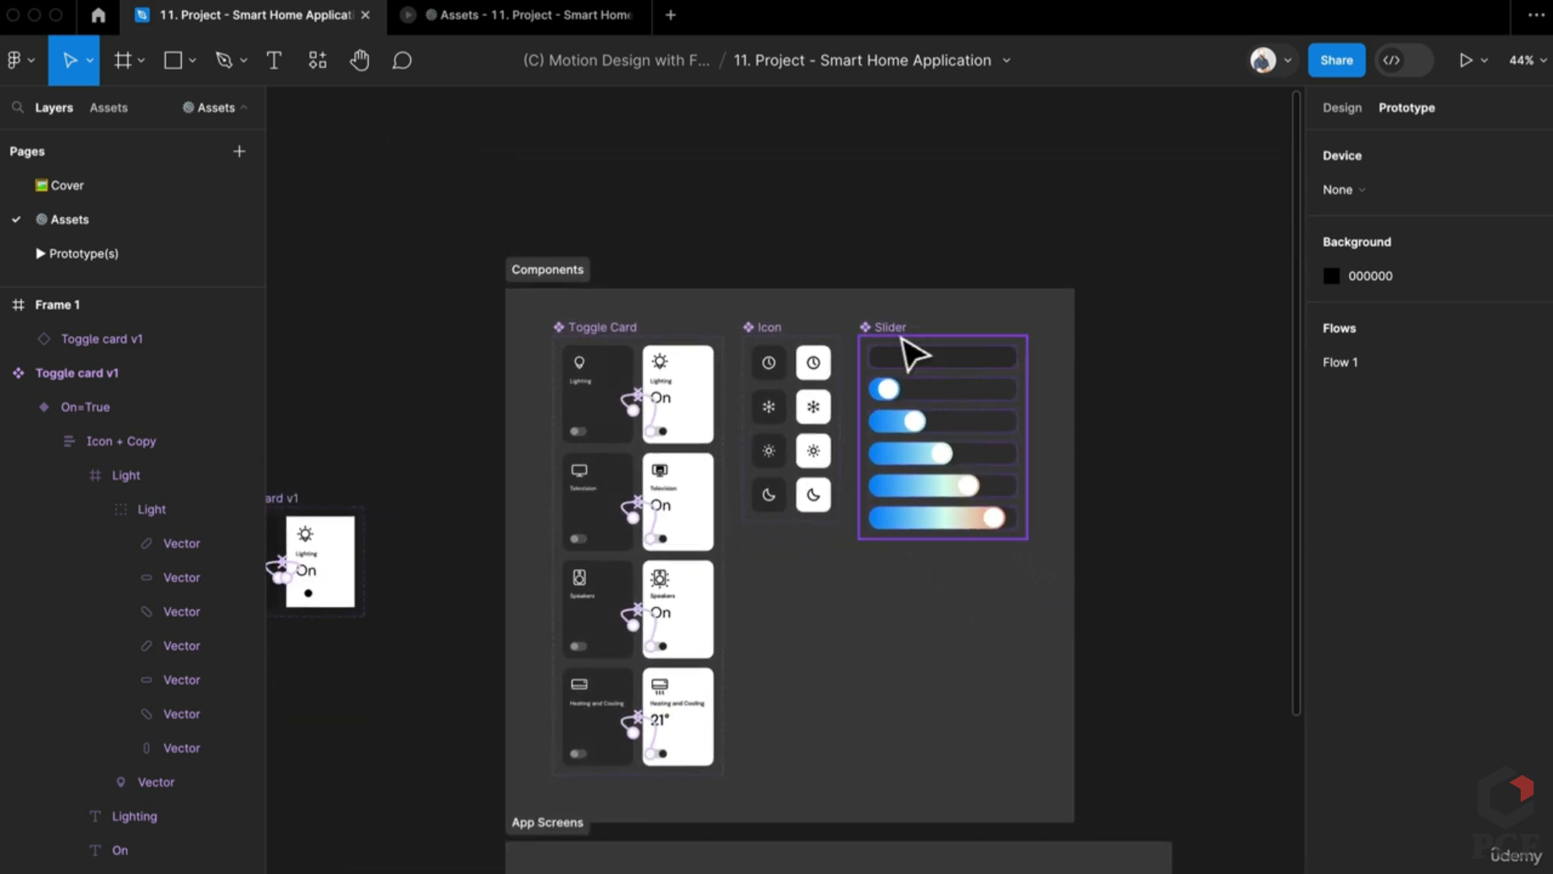
pyautogui.click(956, 525)
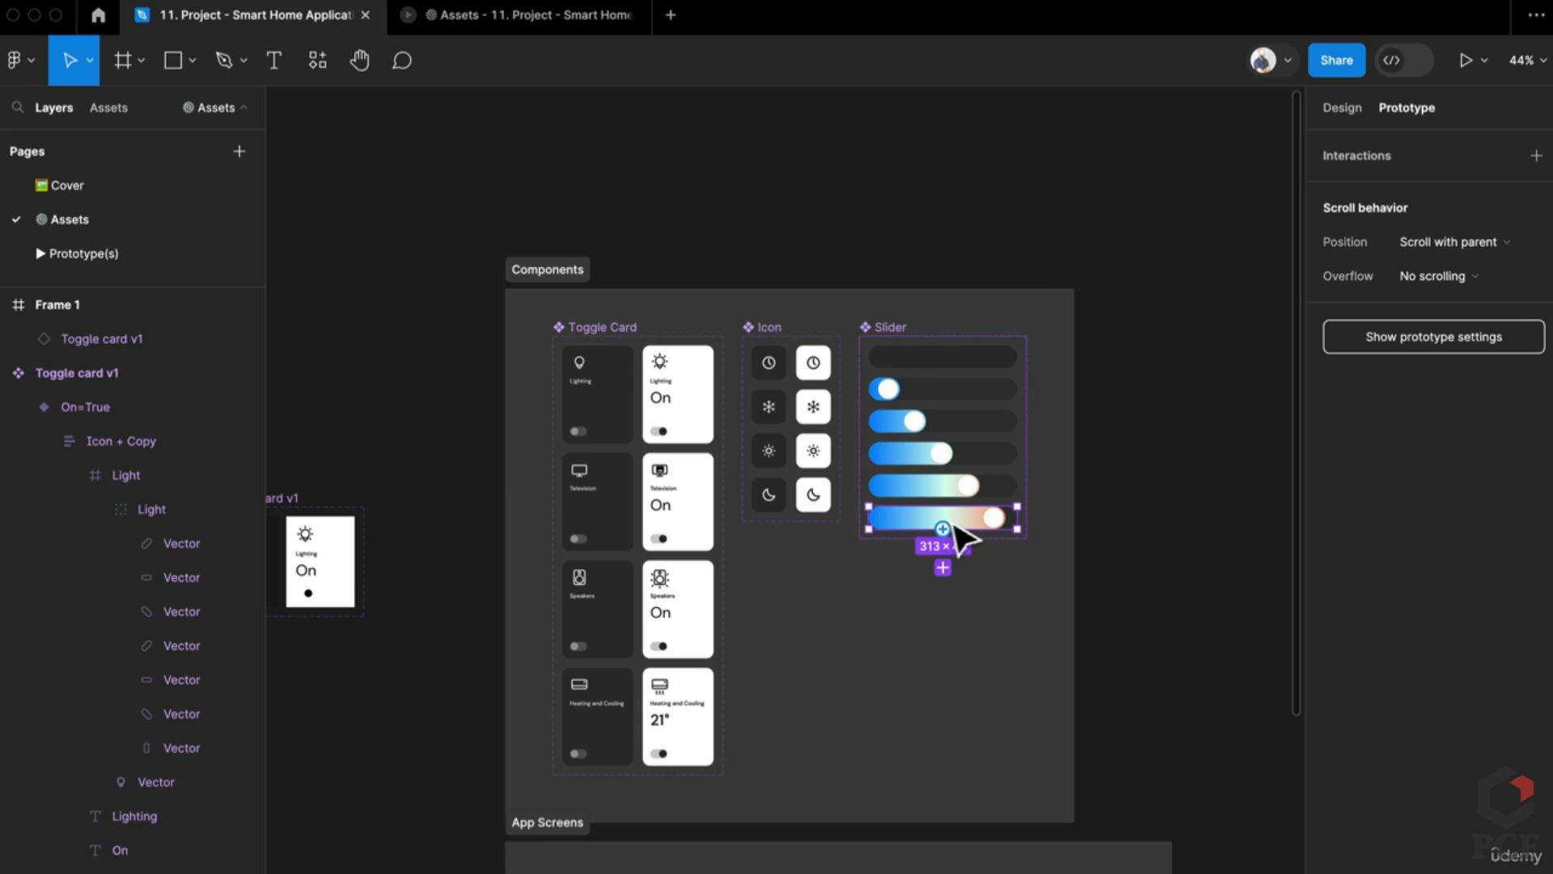
# Step: Drag a copy of the fully filled Slider variant onto the canvas and detach it
pyautogui.moveTo(982, 526); pyautogui.dragTo(393, 737)
pyautogui.hscroll(-10, 995, 520)
pyautogui.scroll(6, 981, 509)
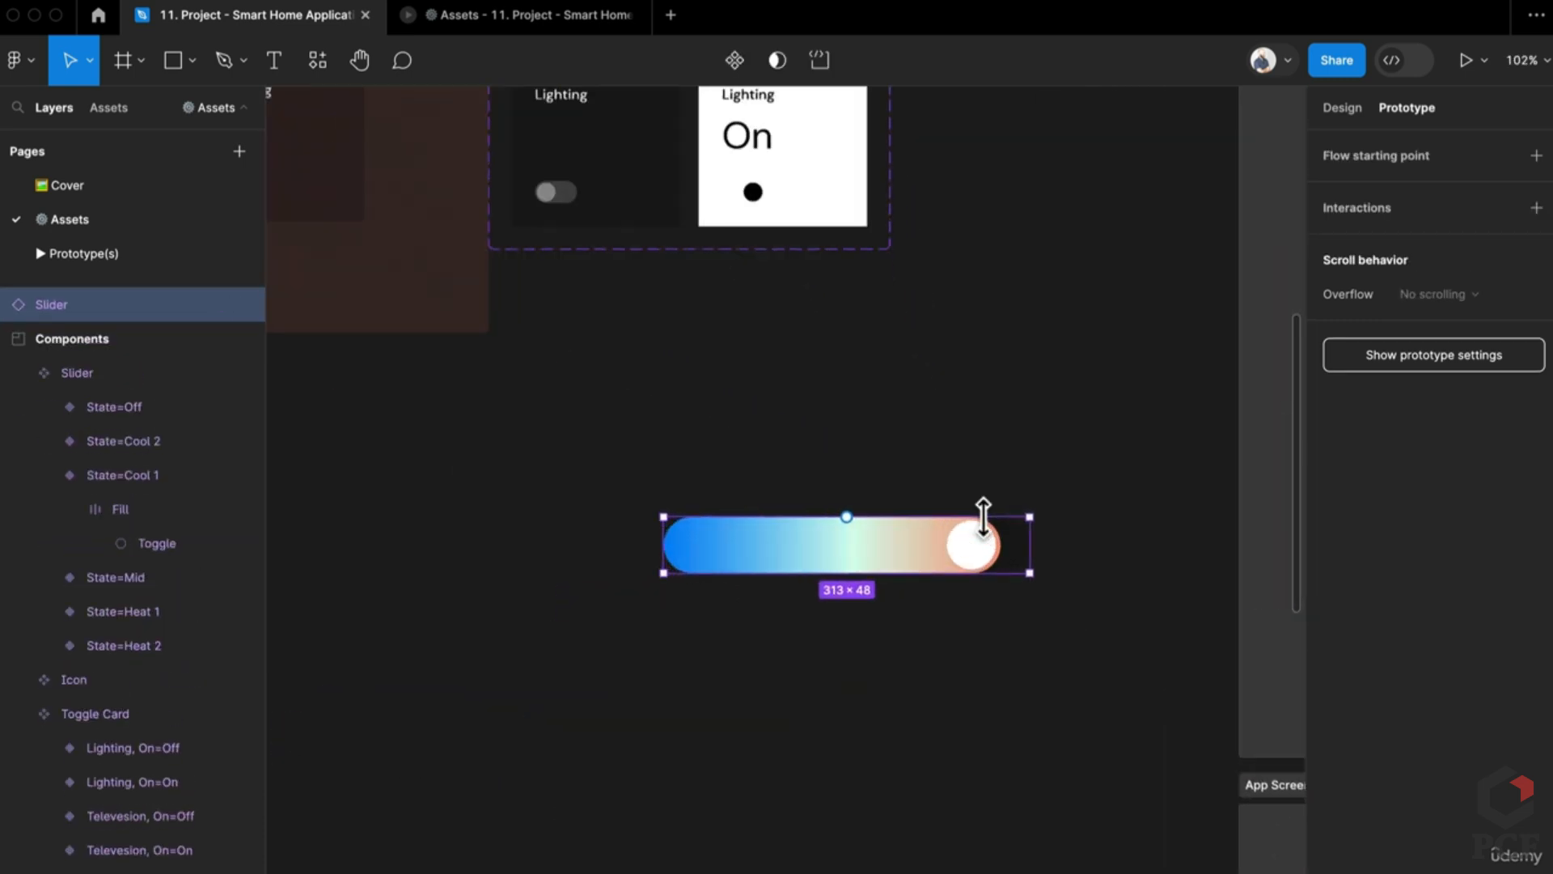
pyautogui.press('alt')
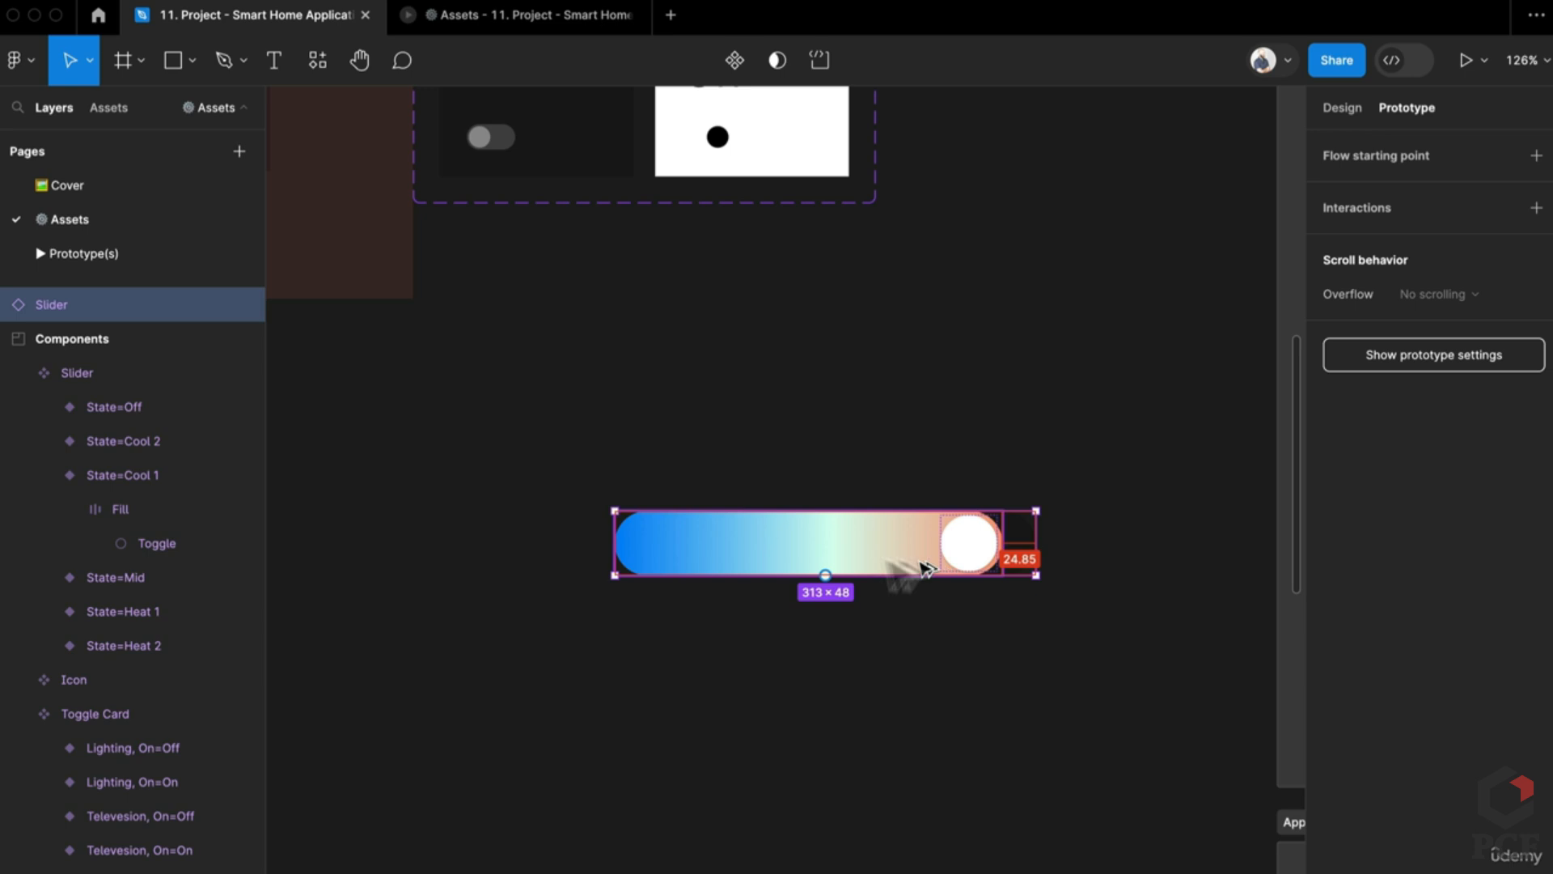
pyautogui.press('super+alt+b')
pyautogui.click(992, 479)
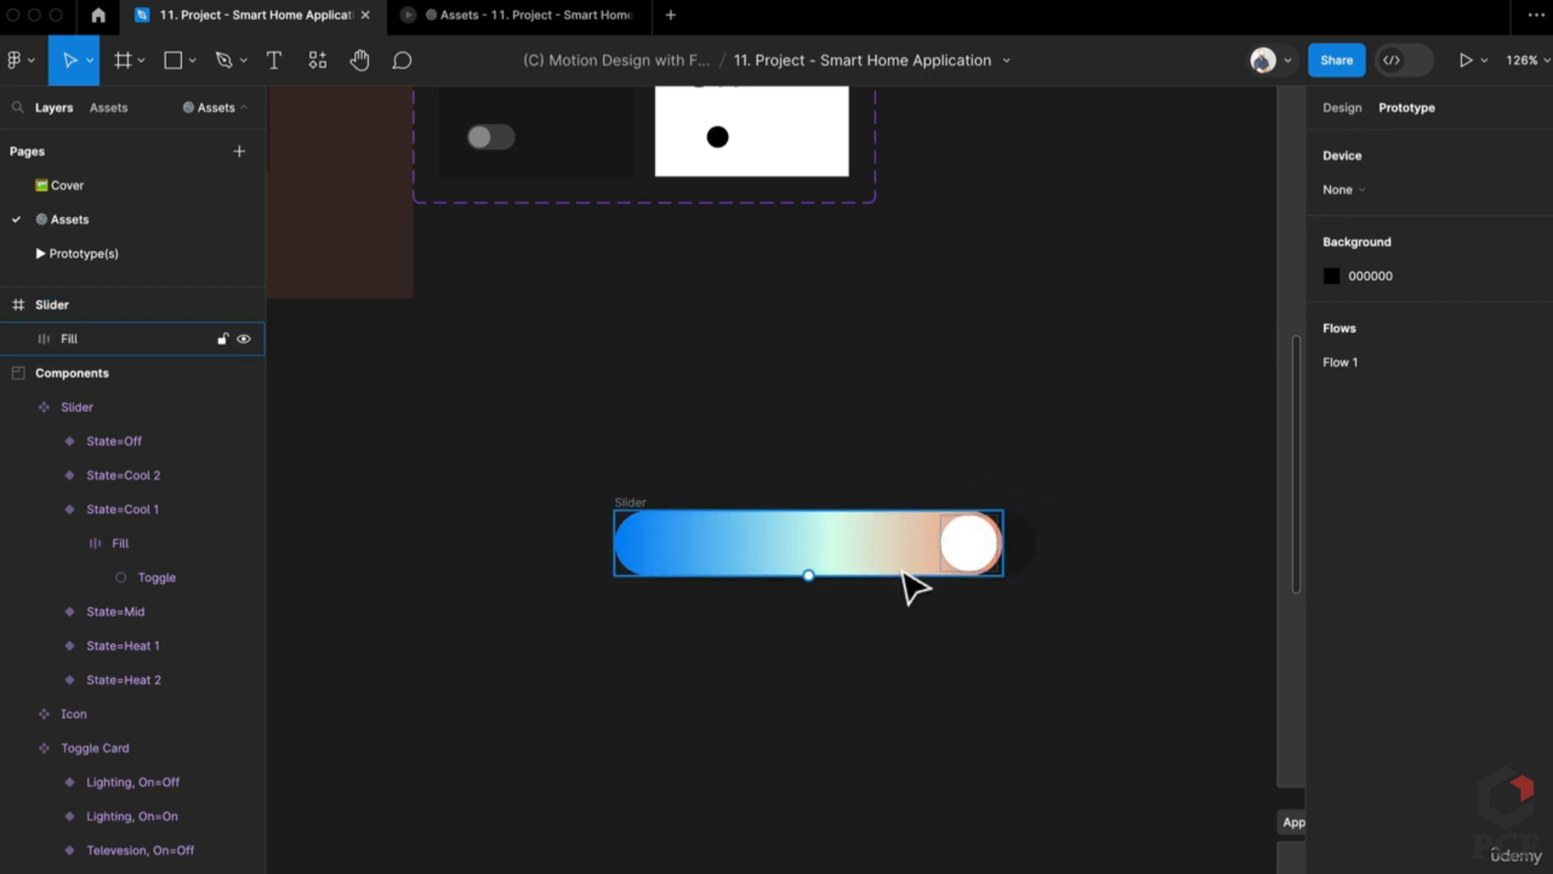
# Step: Inspect the detached slider's Fill layer, Toggle knob and Slider frame design properties
pyautogui.click(995, 568)
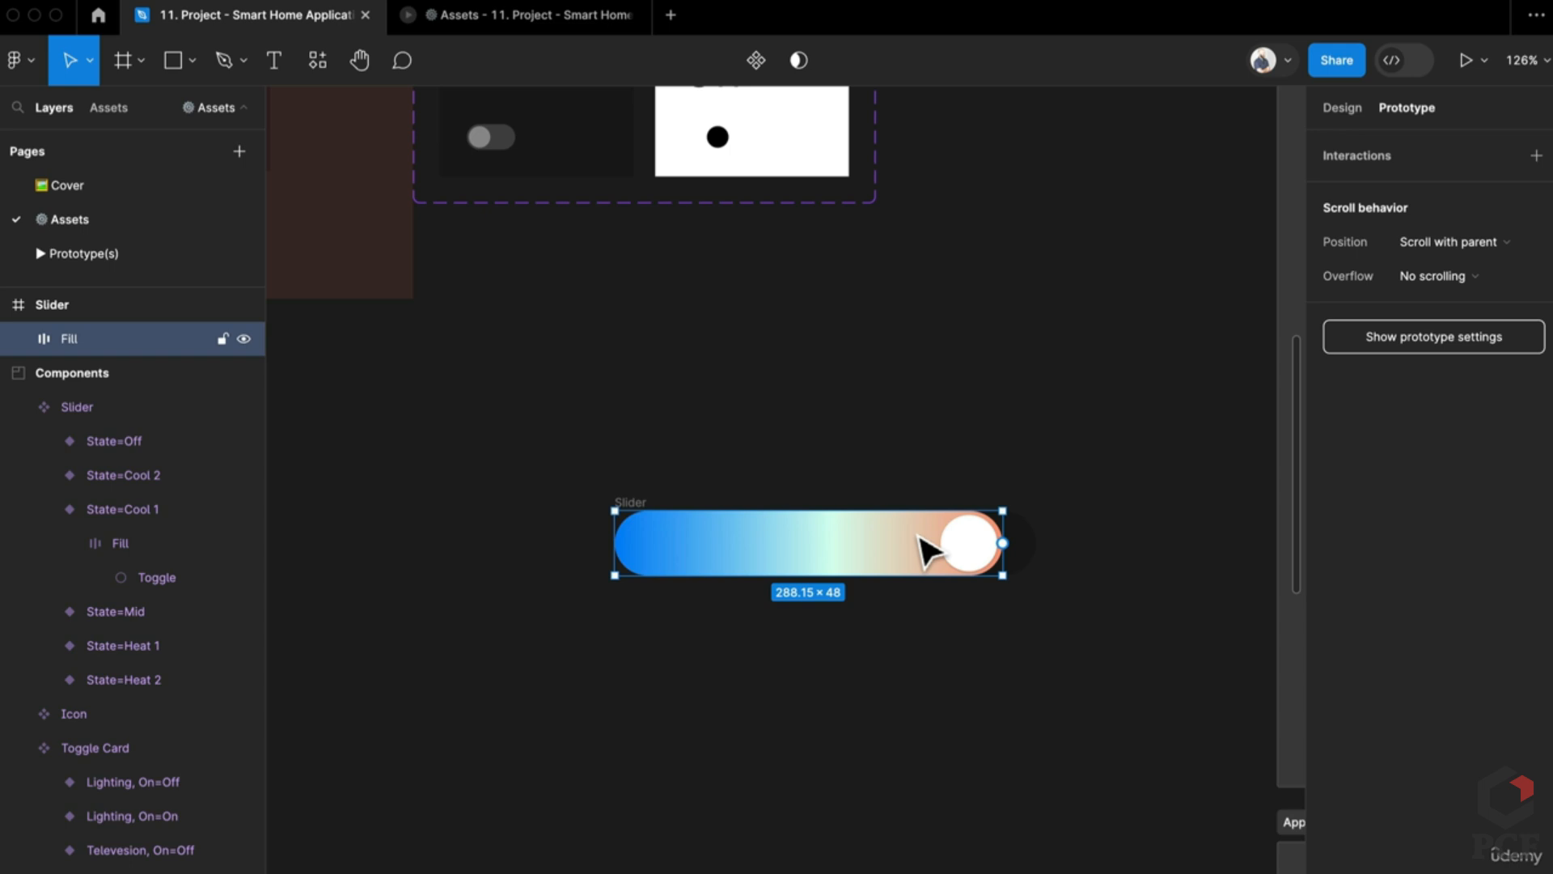
pyautogui.click(973, 553)
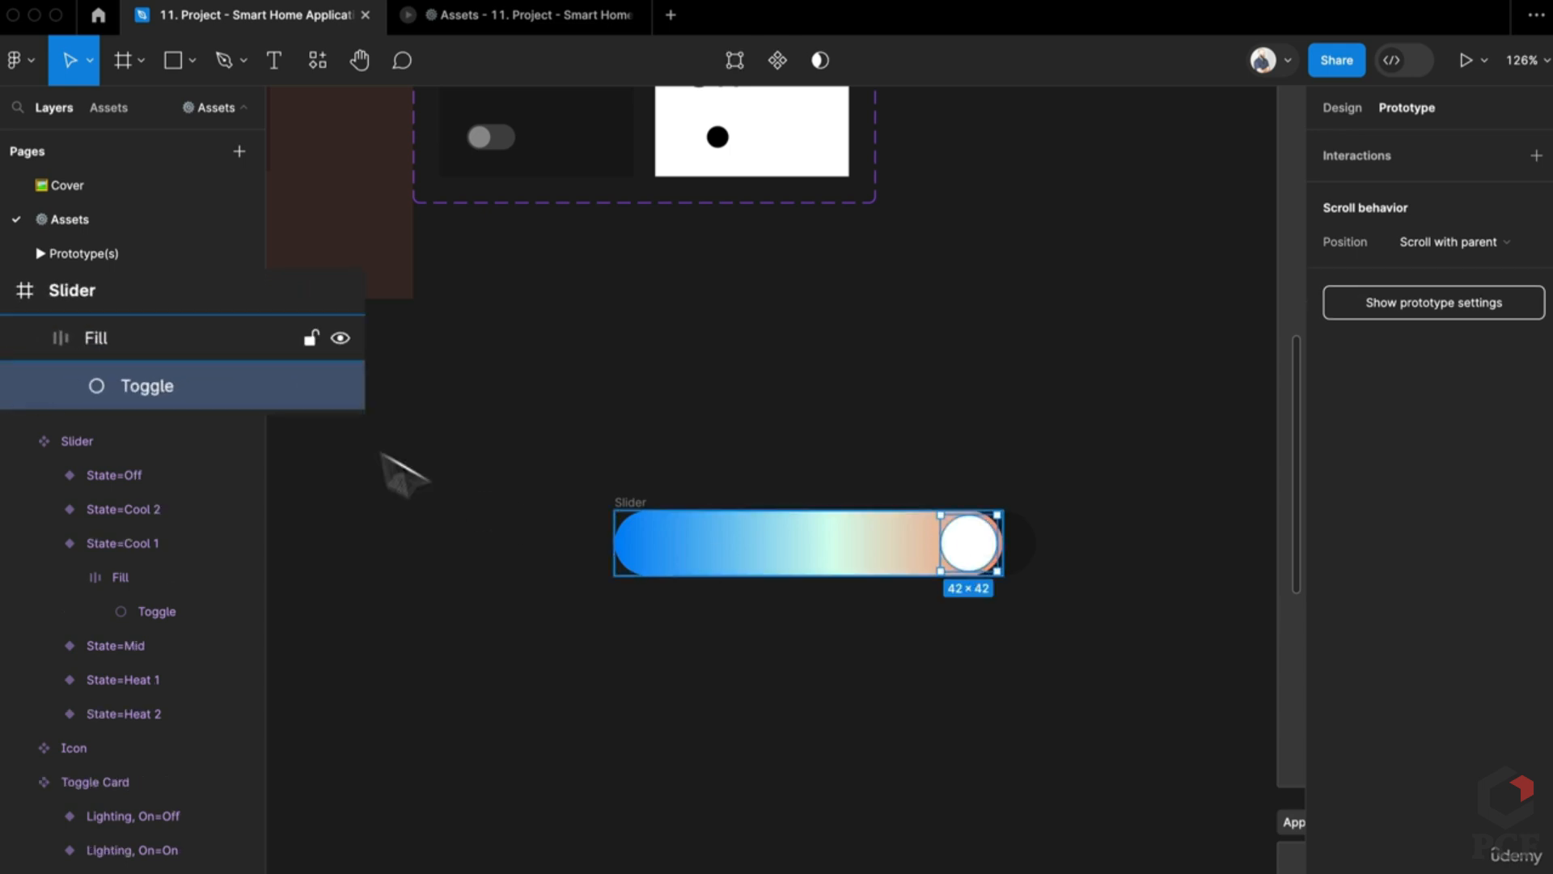
pyautogui.click(72, 340)
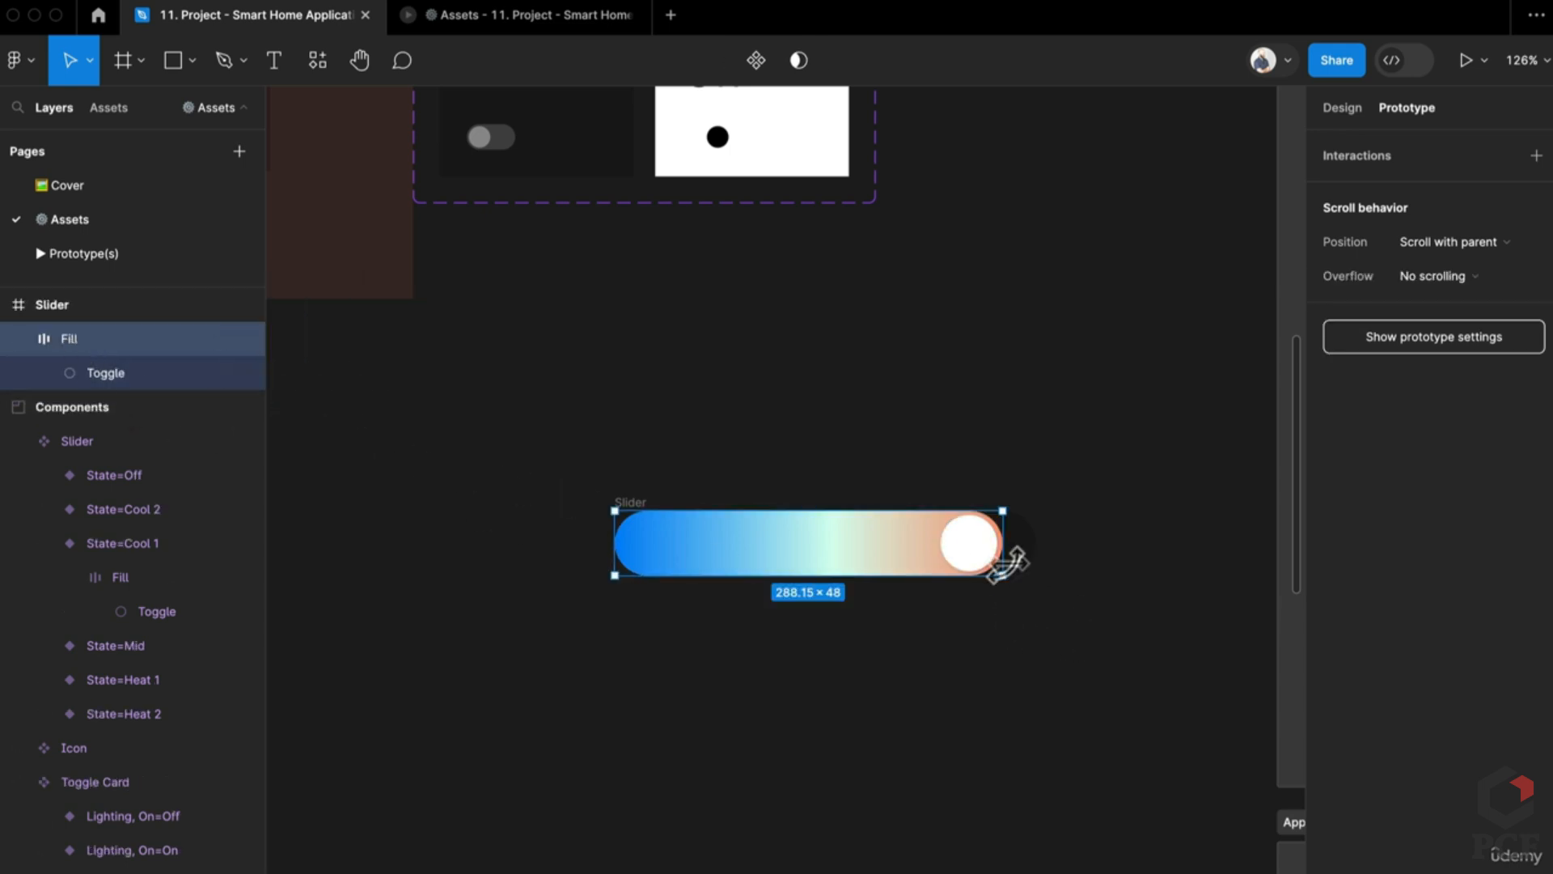
pyautogui.moveTo(1007, 562)
pyautogui.mouseDown()
pyautogui.moveTo(808, 548)
pyautogui.moveTo(1026, 566)
pyautogui.moveTo(1005, 566)
pyautogui.mouseUp()
pyautogui.scroll(4, 154, 360)
pyautogui.click(105, 451)
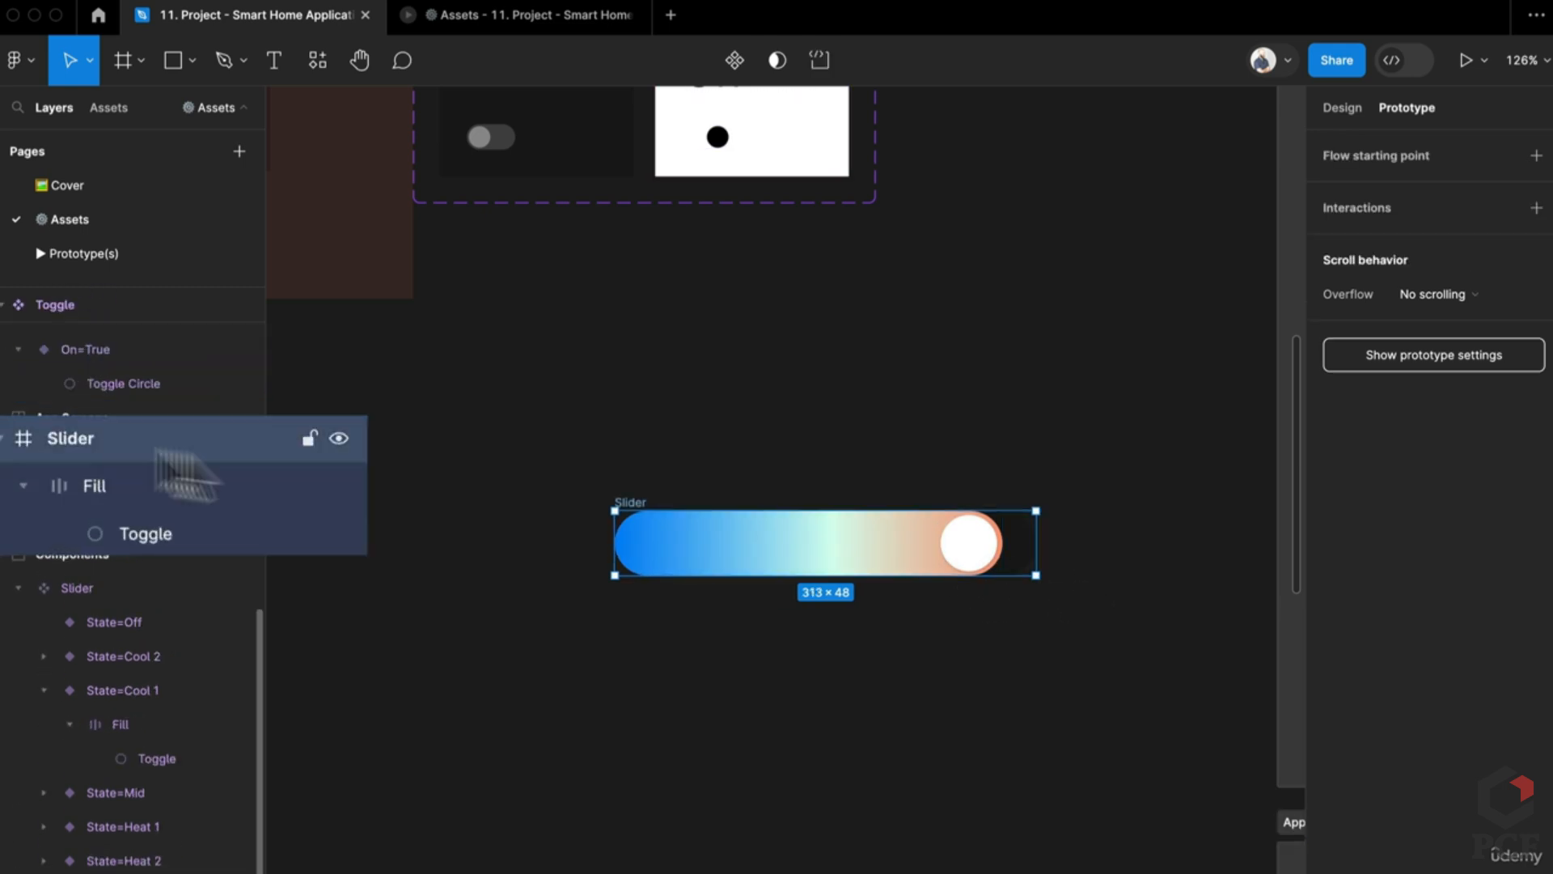
pyautogui.click(1342, 108)
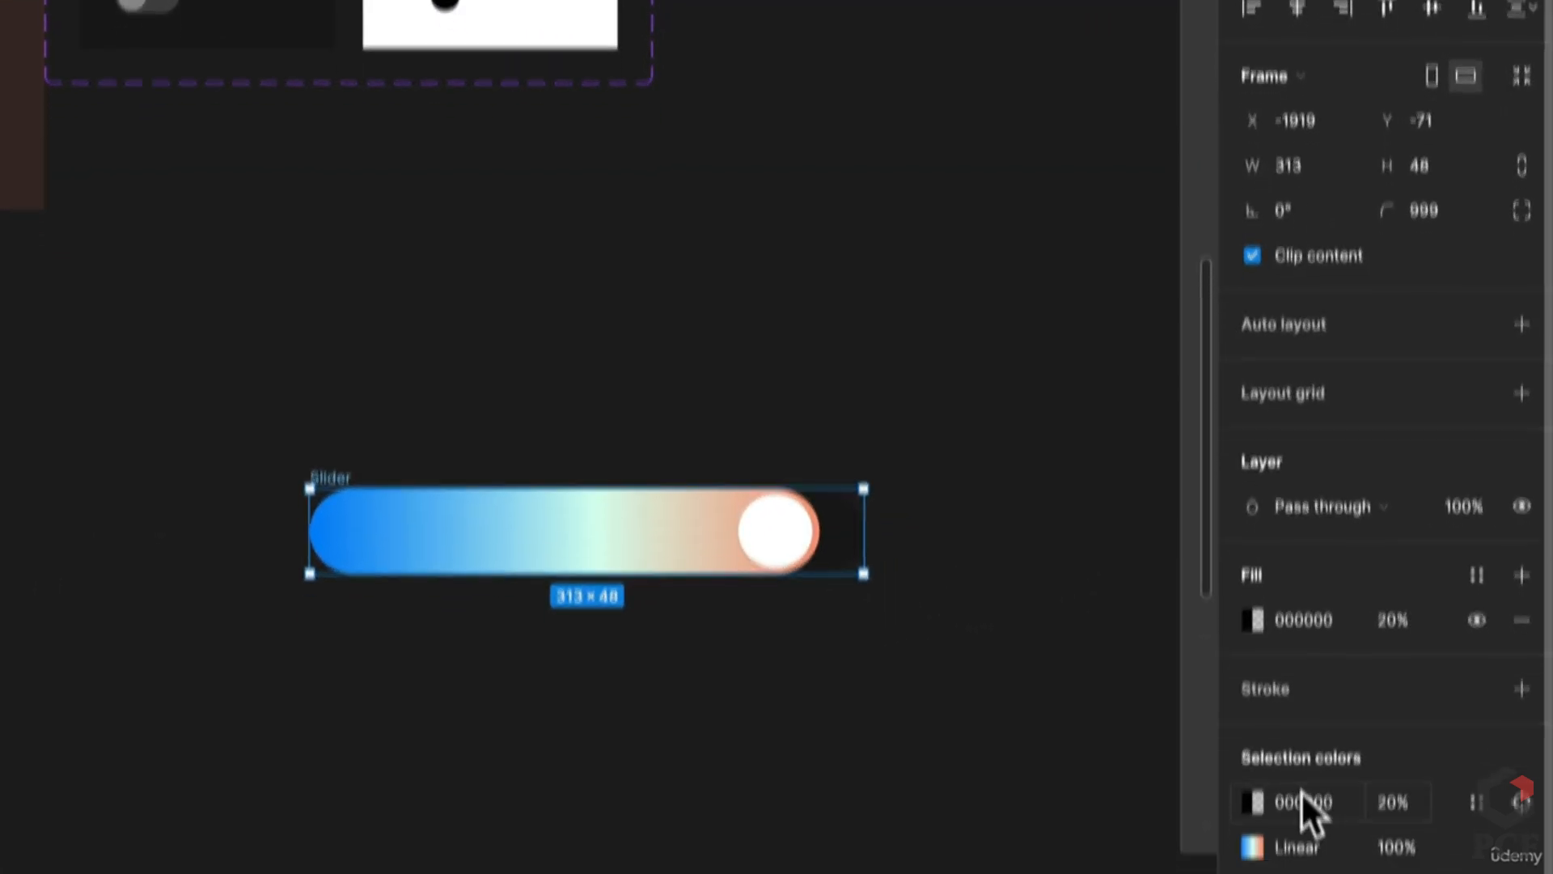
pyautogui.scroll(-1, 1370, 742)
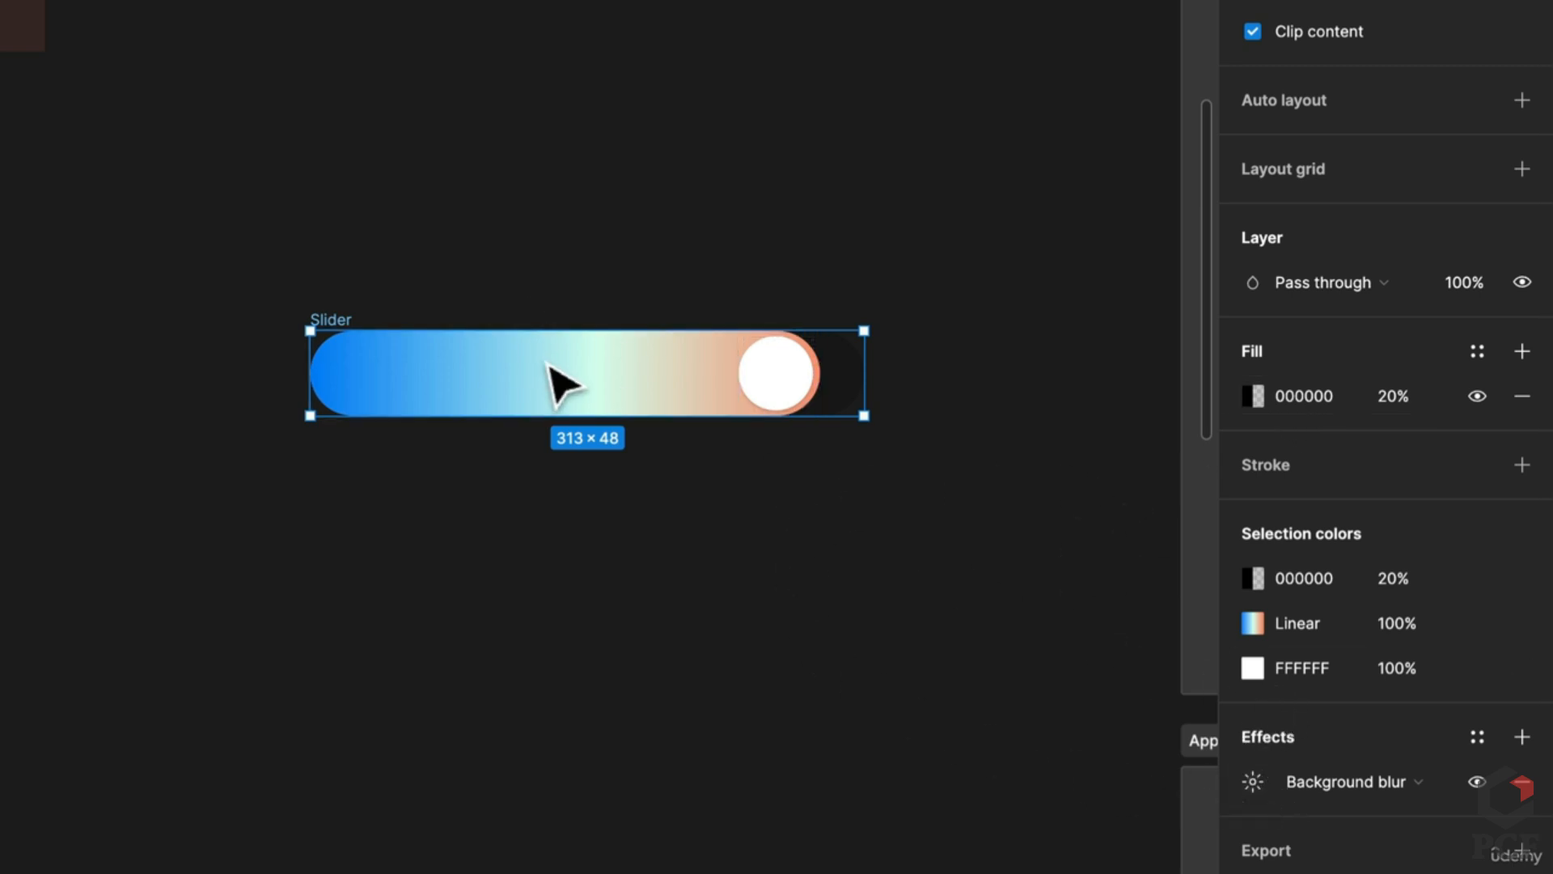
pyautogui.scroll(-5, 564, 387)
pyautogui.scroll(-3, 537, 509)
pyautogui.click(589, 381)
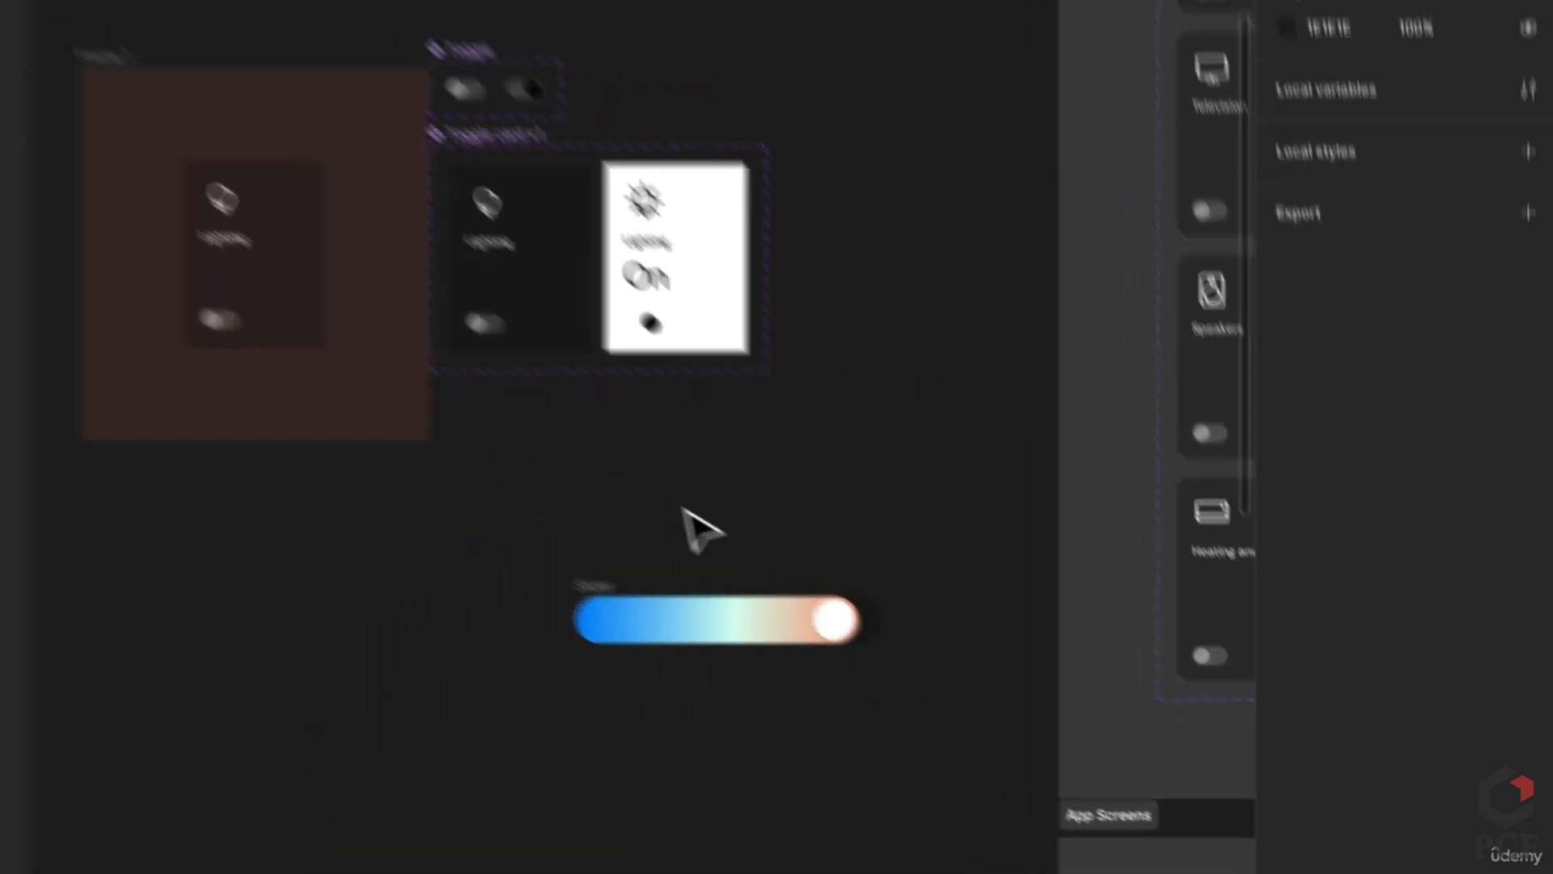
# Step: Stretch Frame 1 to 355×637 and fill it with an abstract blue Unsplash photo
pyautogui.press('super+slash')
pyautogui.write('uns')
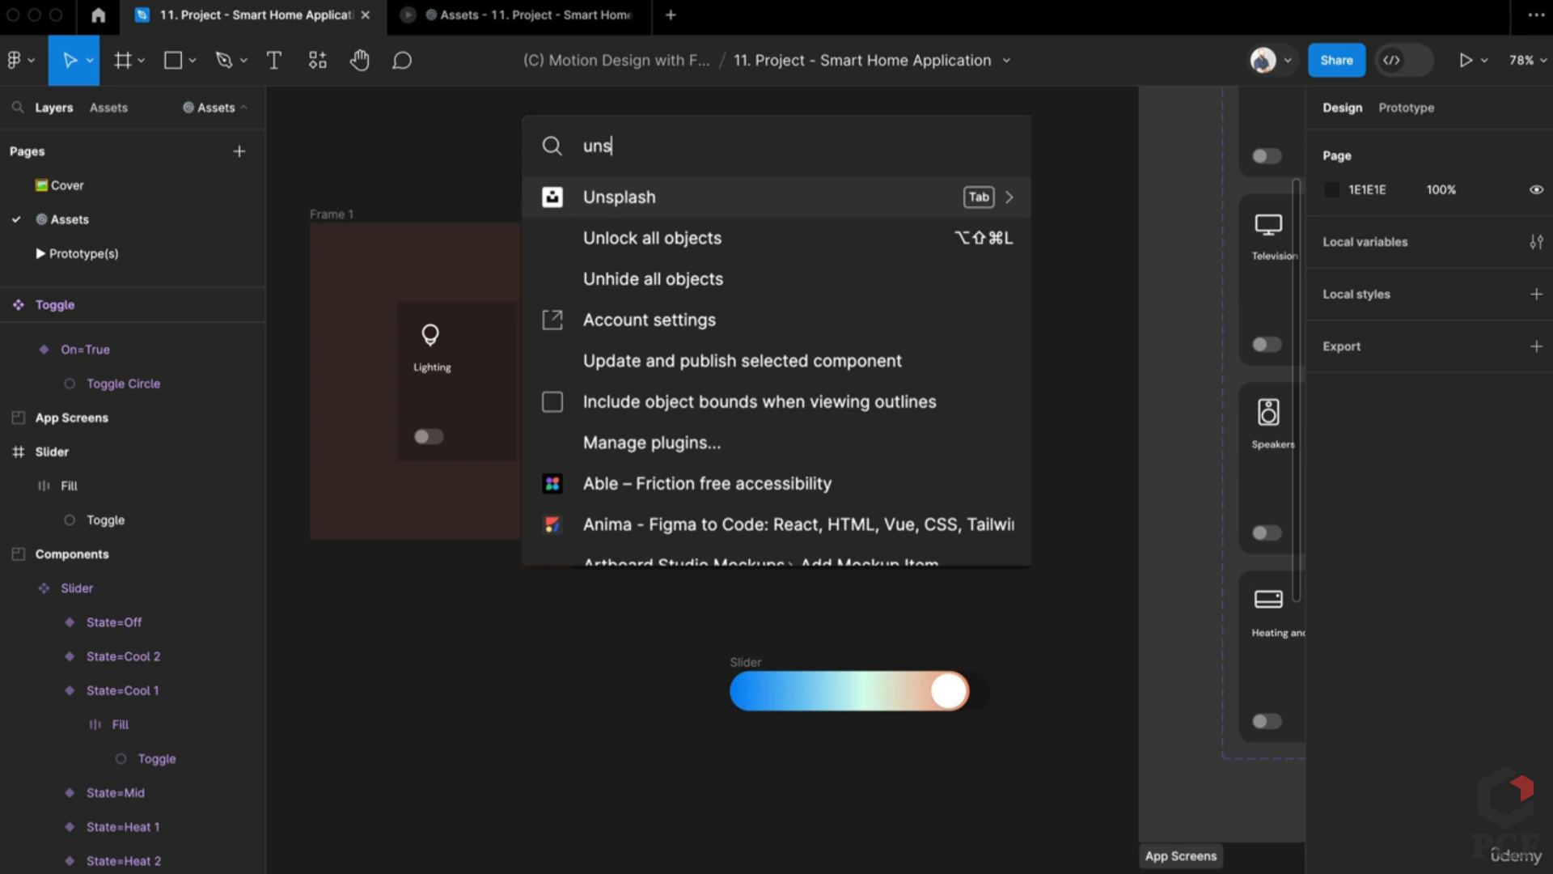
pyautogui.press('Escape')
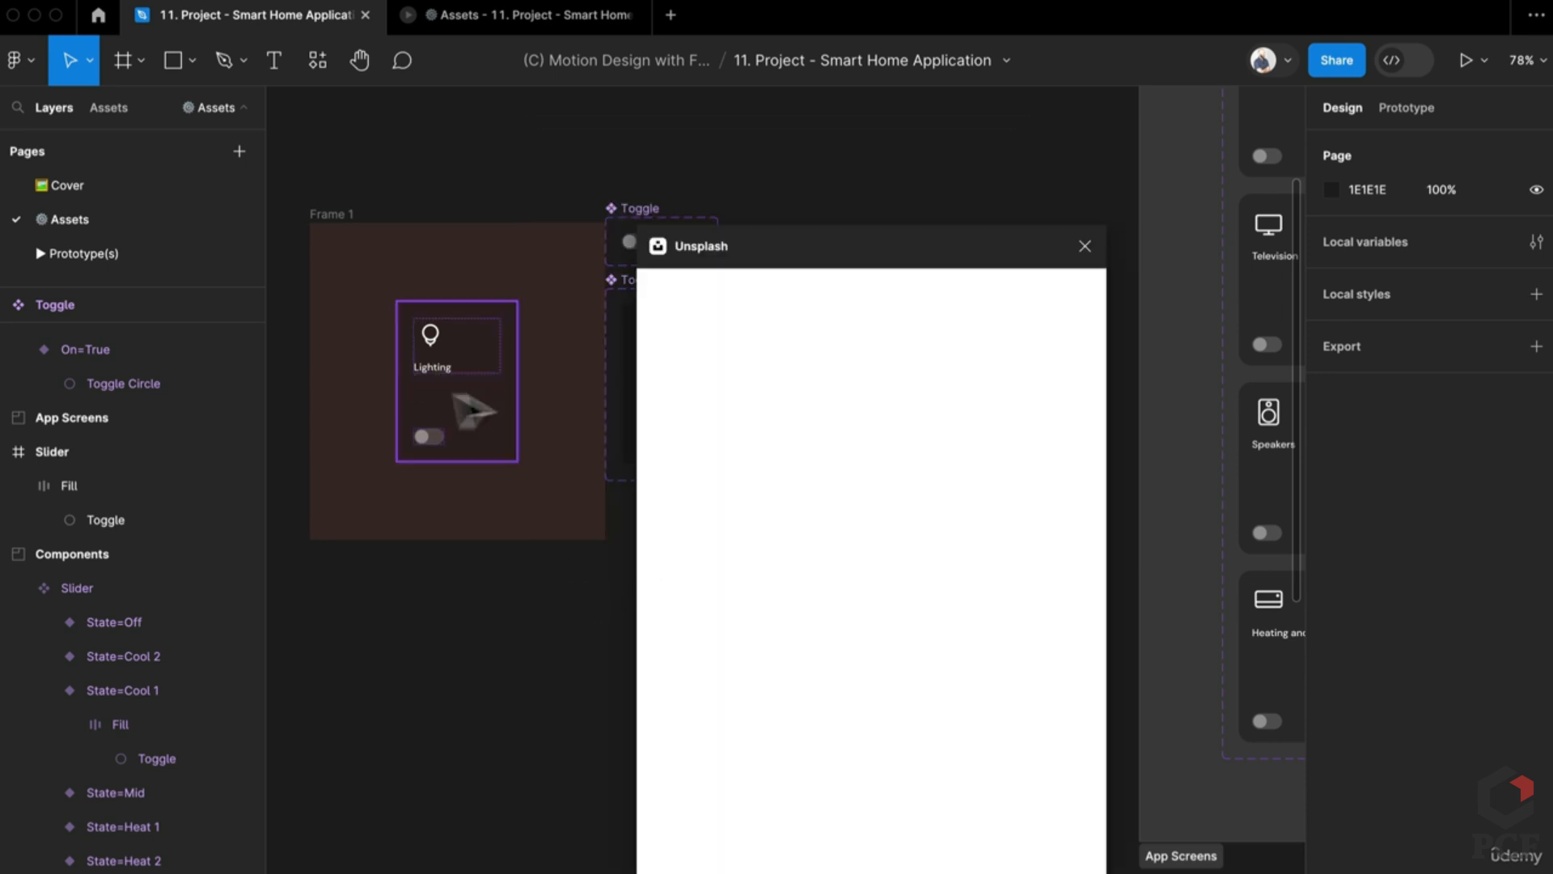
pyautogui.click(343, 217)
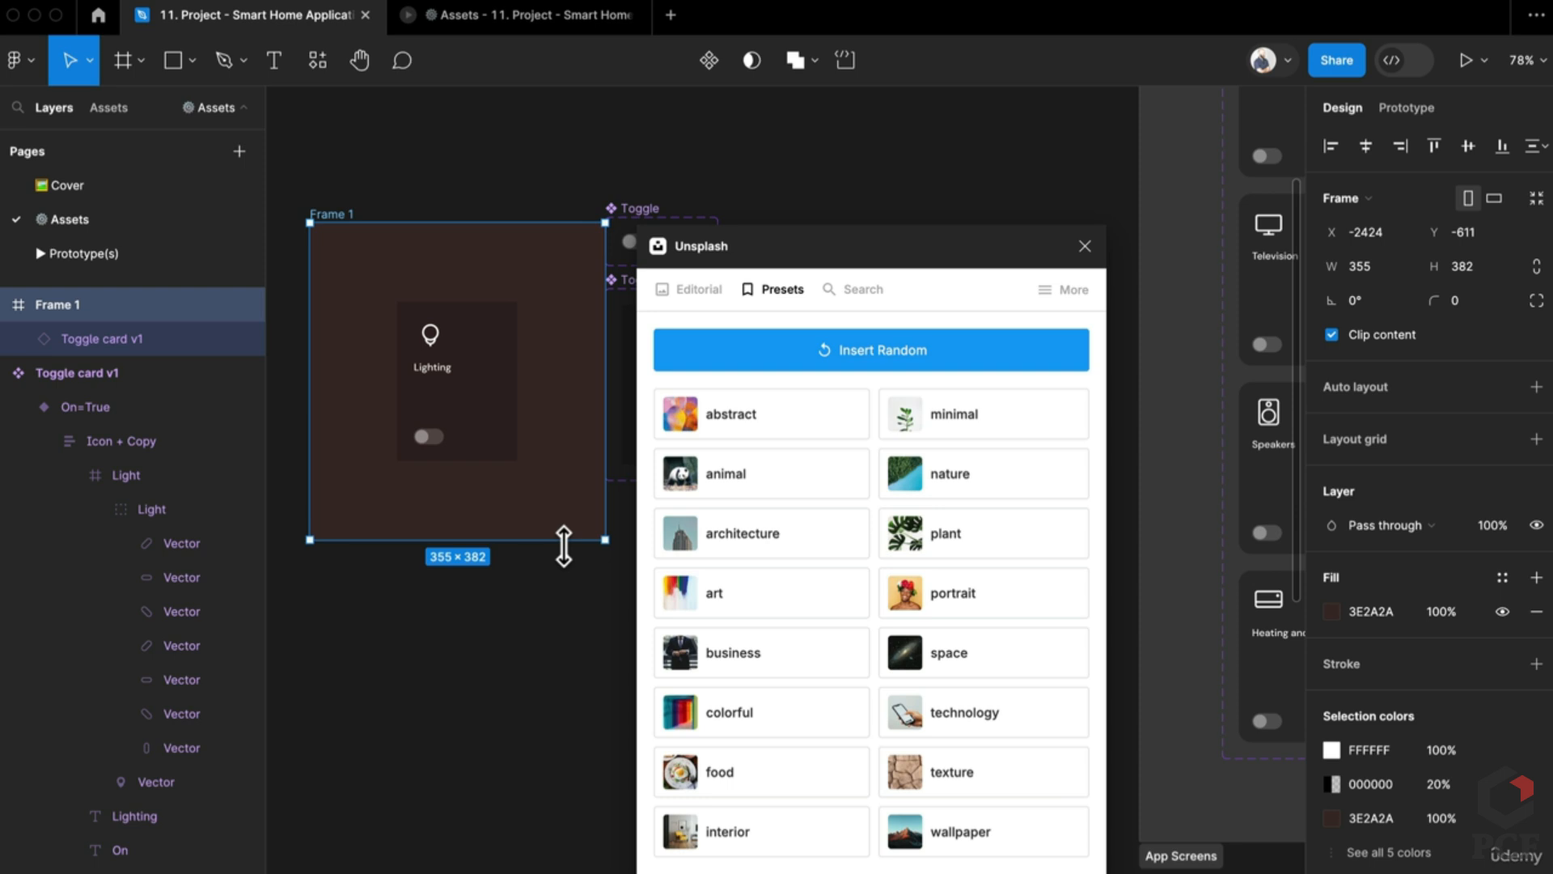
pyautogui.moveTo(564, 547); pyautogui.dragTo(551, 753)
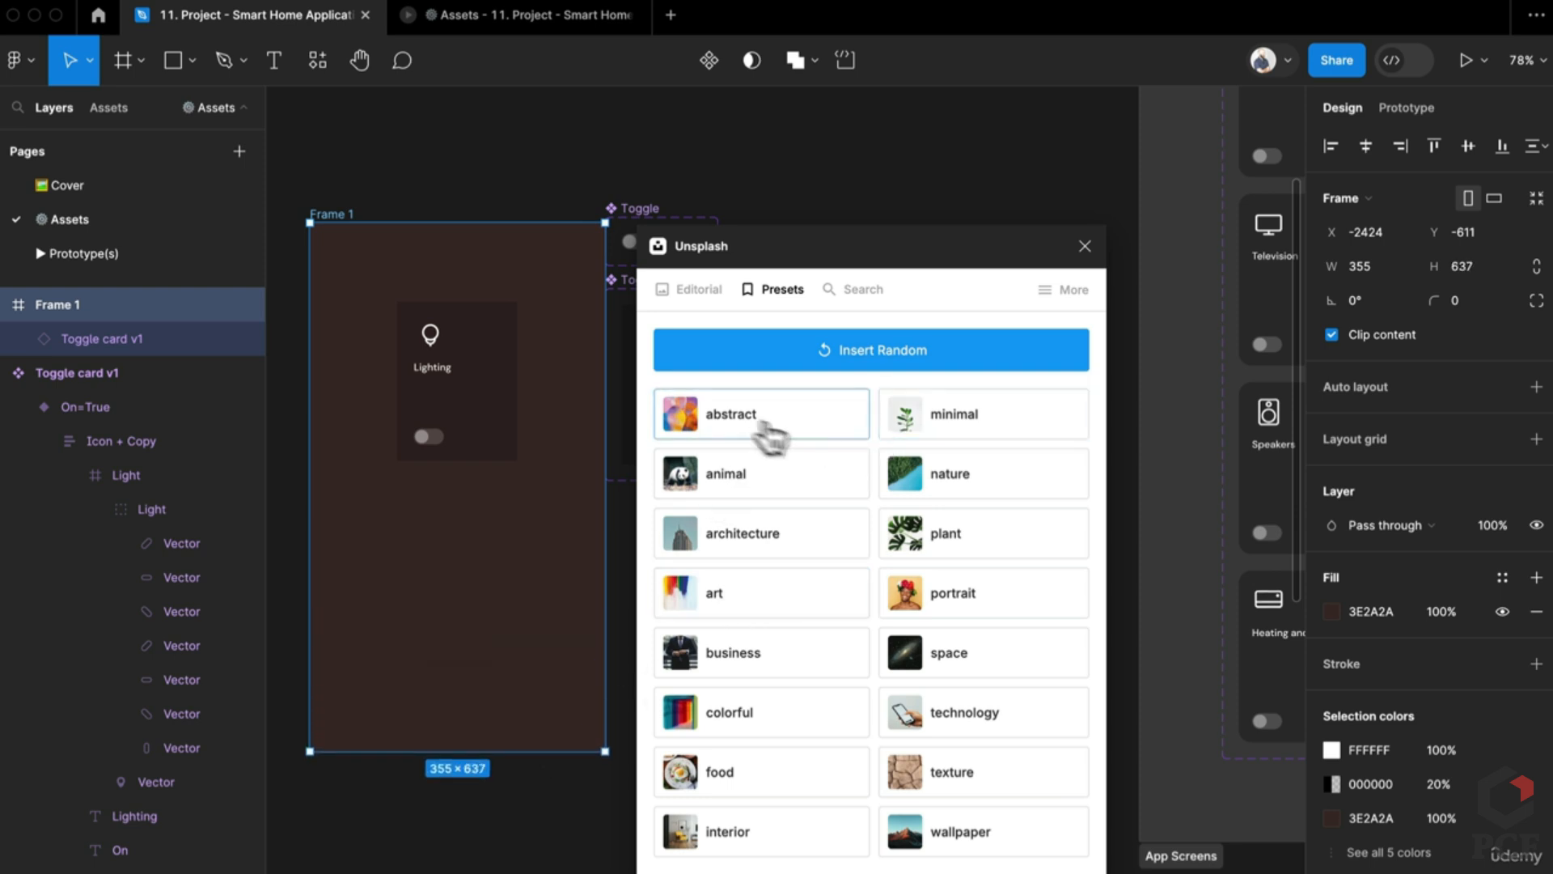
pyautogui.click(743, 419)
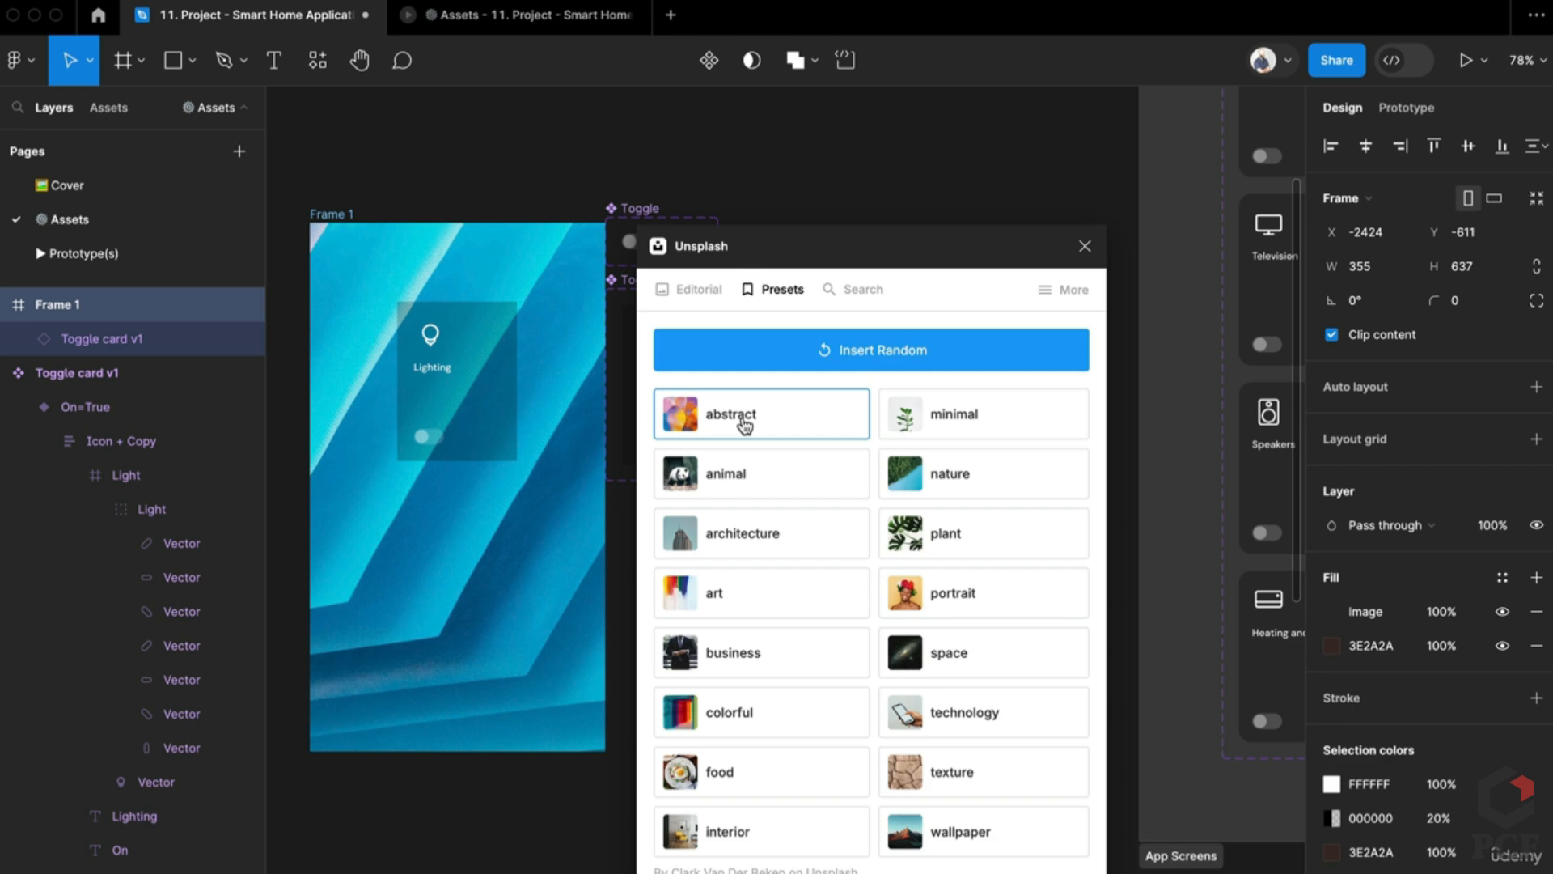
pyautogui.click(1084, 245)
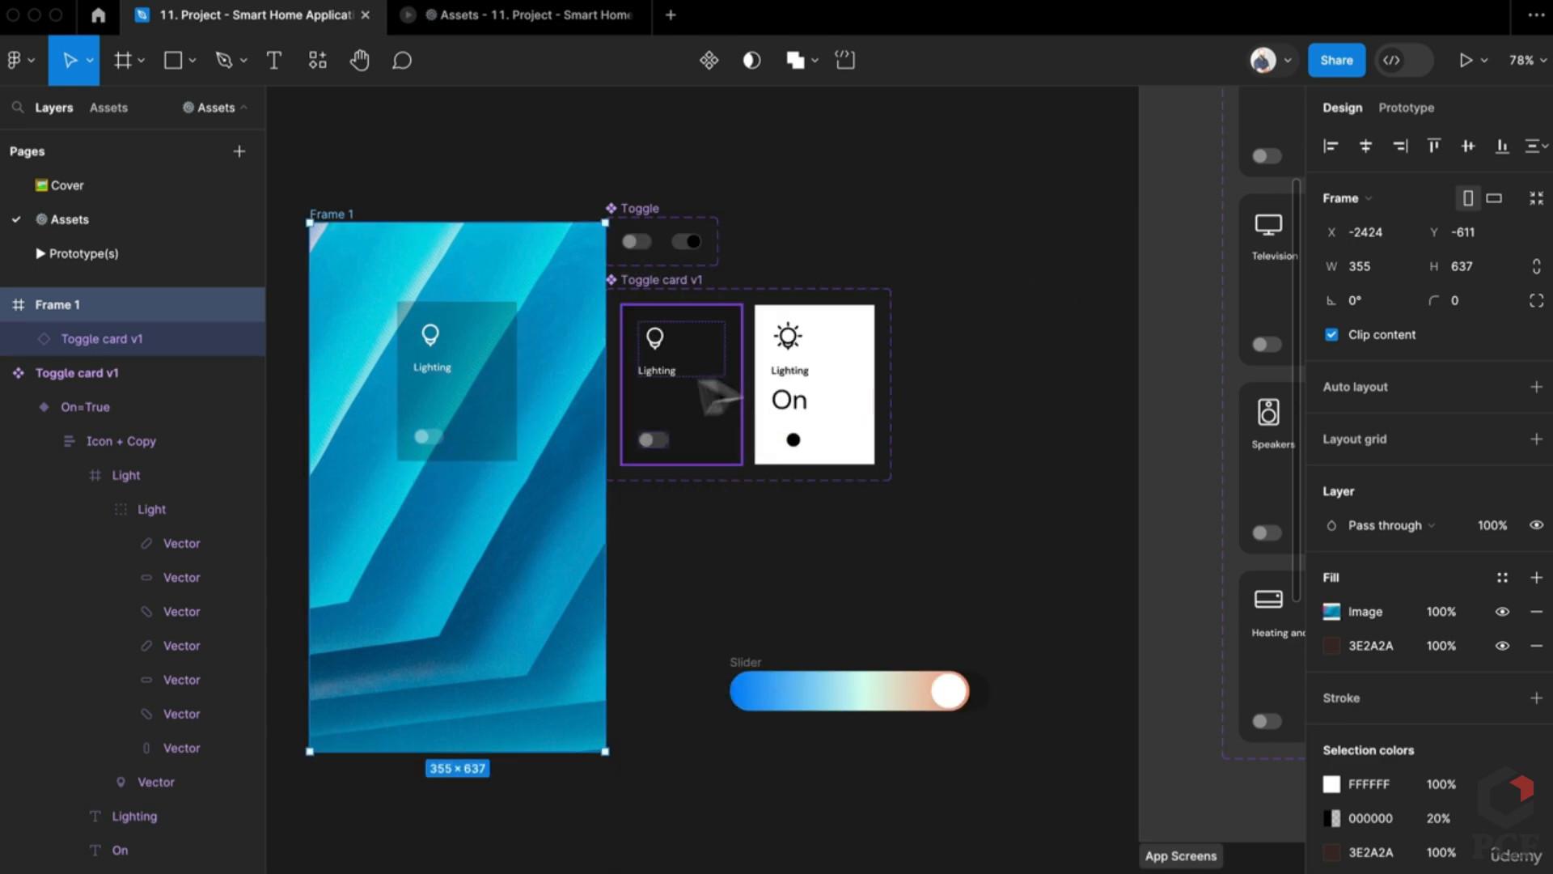
# Step: Add an effect to the dark Lighting card variant
pyautogui.click(727, 391)
pyautogui.scroll(-10, 1436, 862)
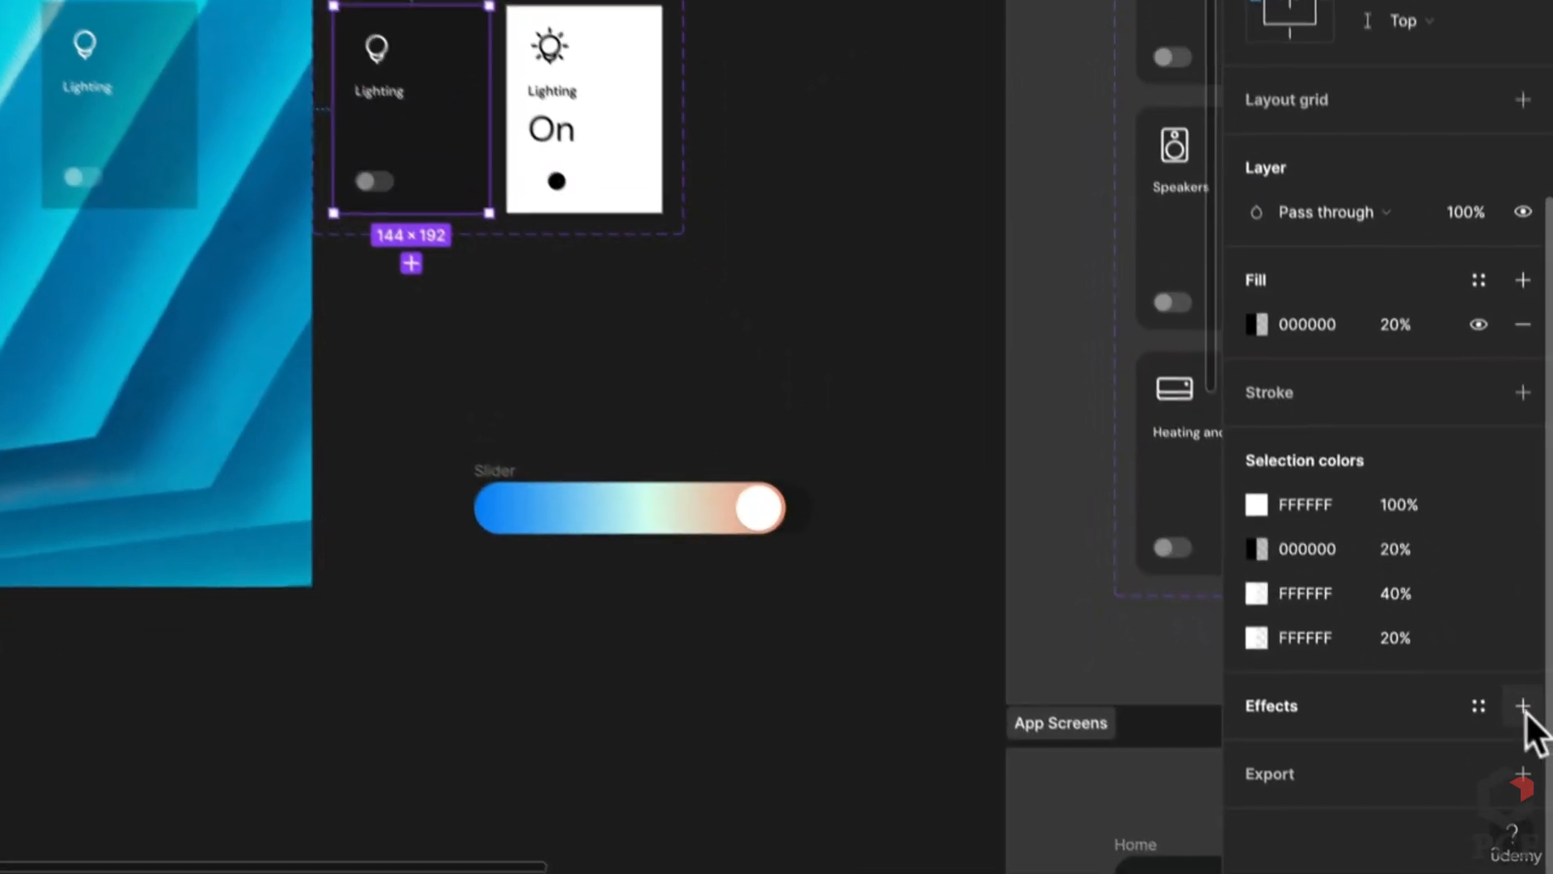
pyautogui.click(1535, 829)
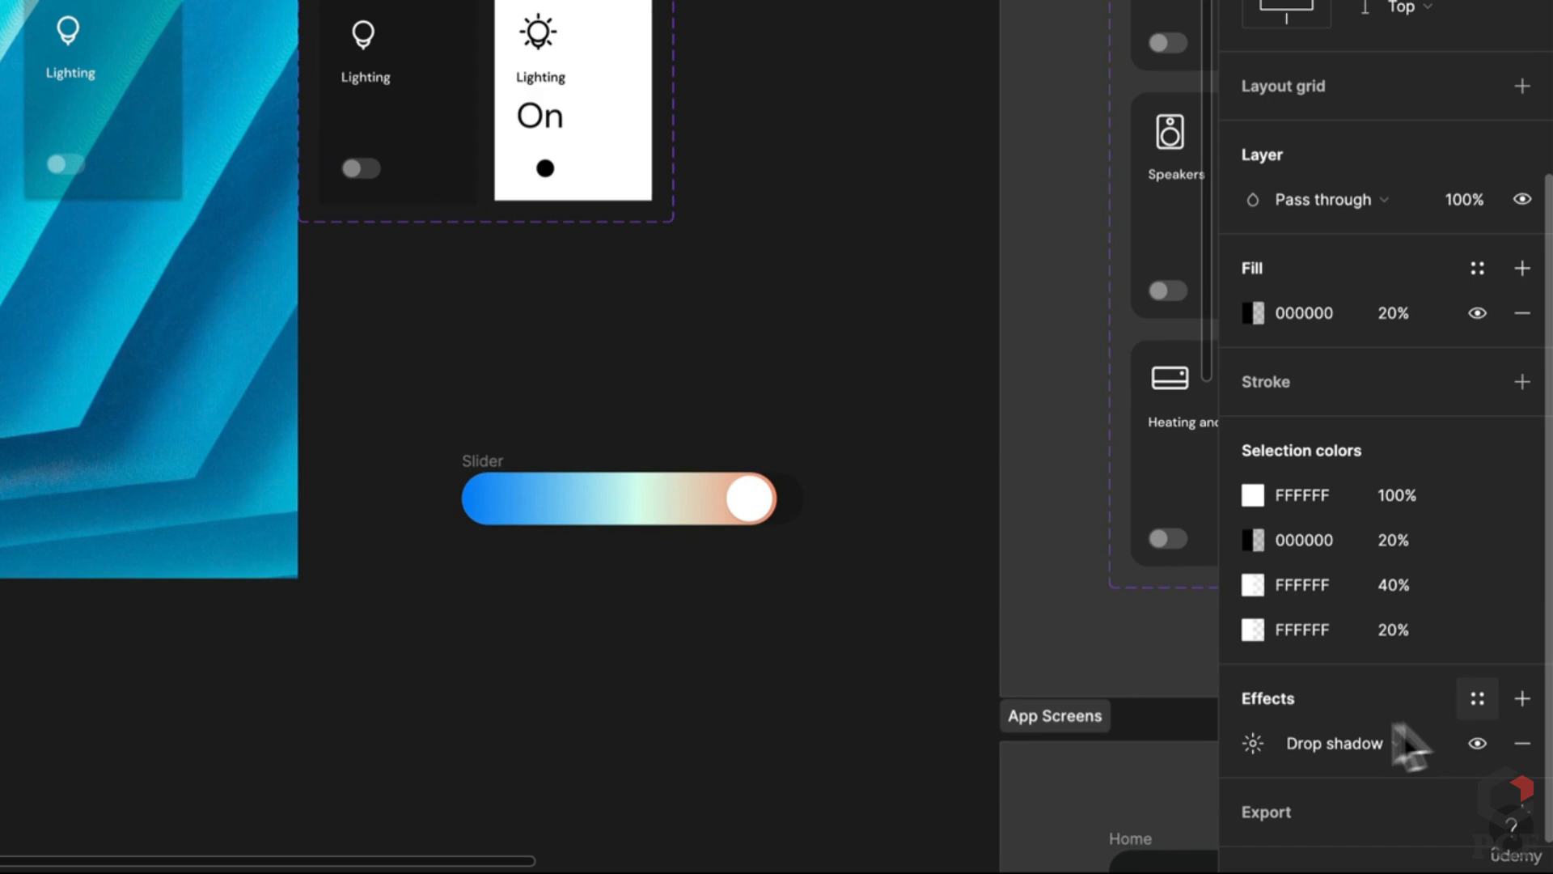
pyautogui.click(1414, 863)
# Step: Give the dark Lighting card a Background blur of 20
pyautogui.click(1358, 805)
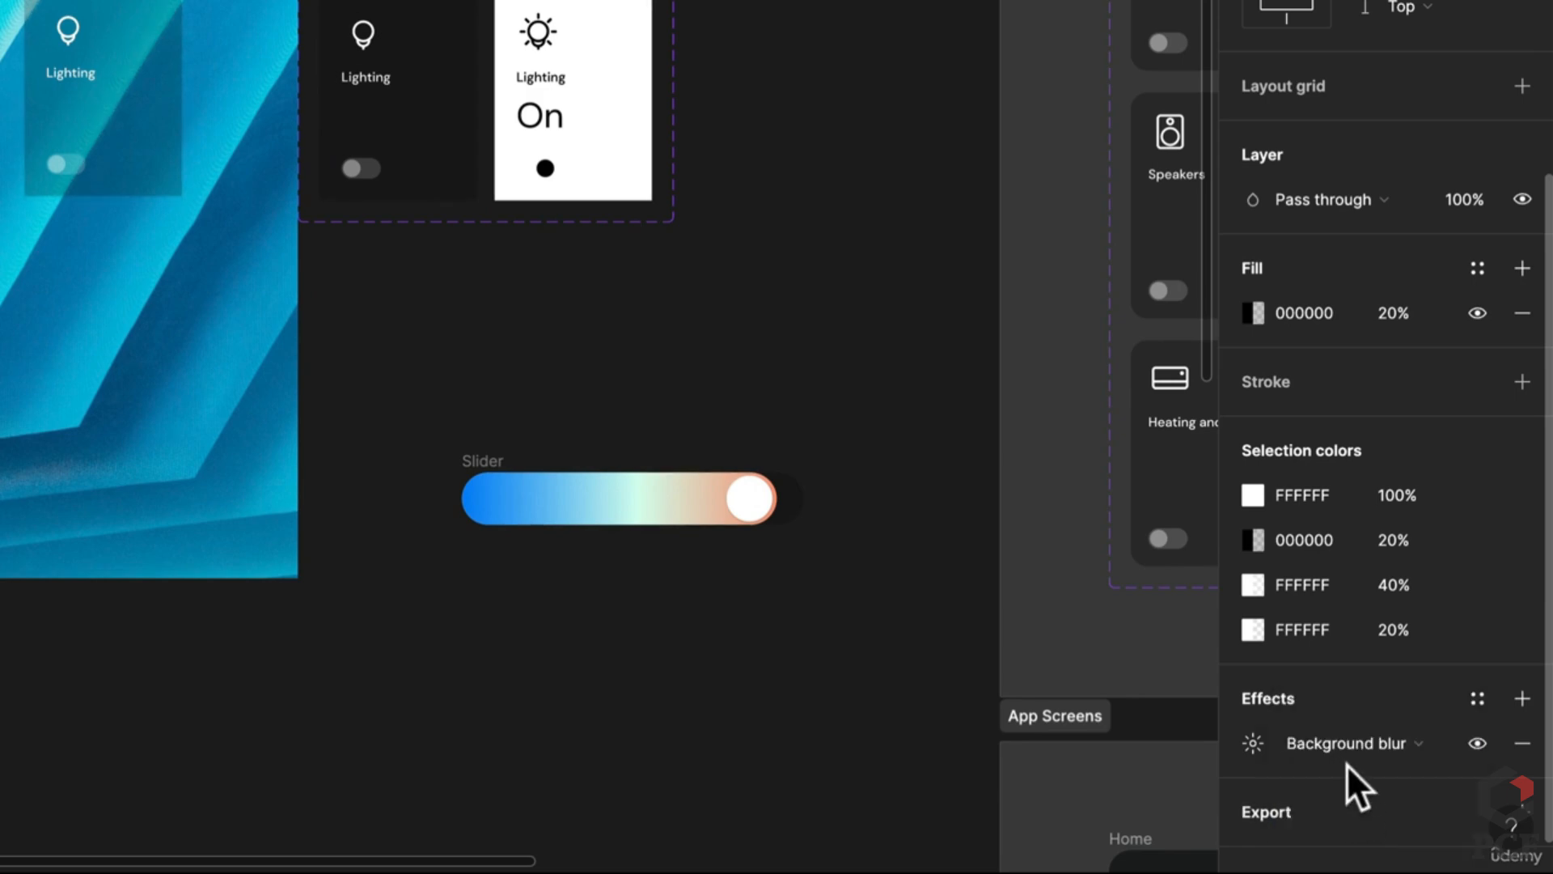
pyautogui.click(1251, 746)
pyautogui.write('2')
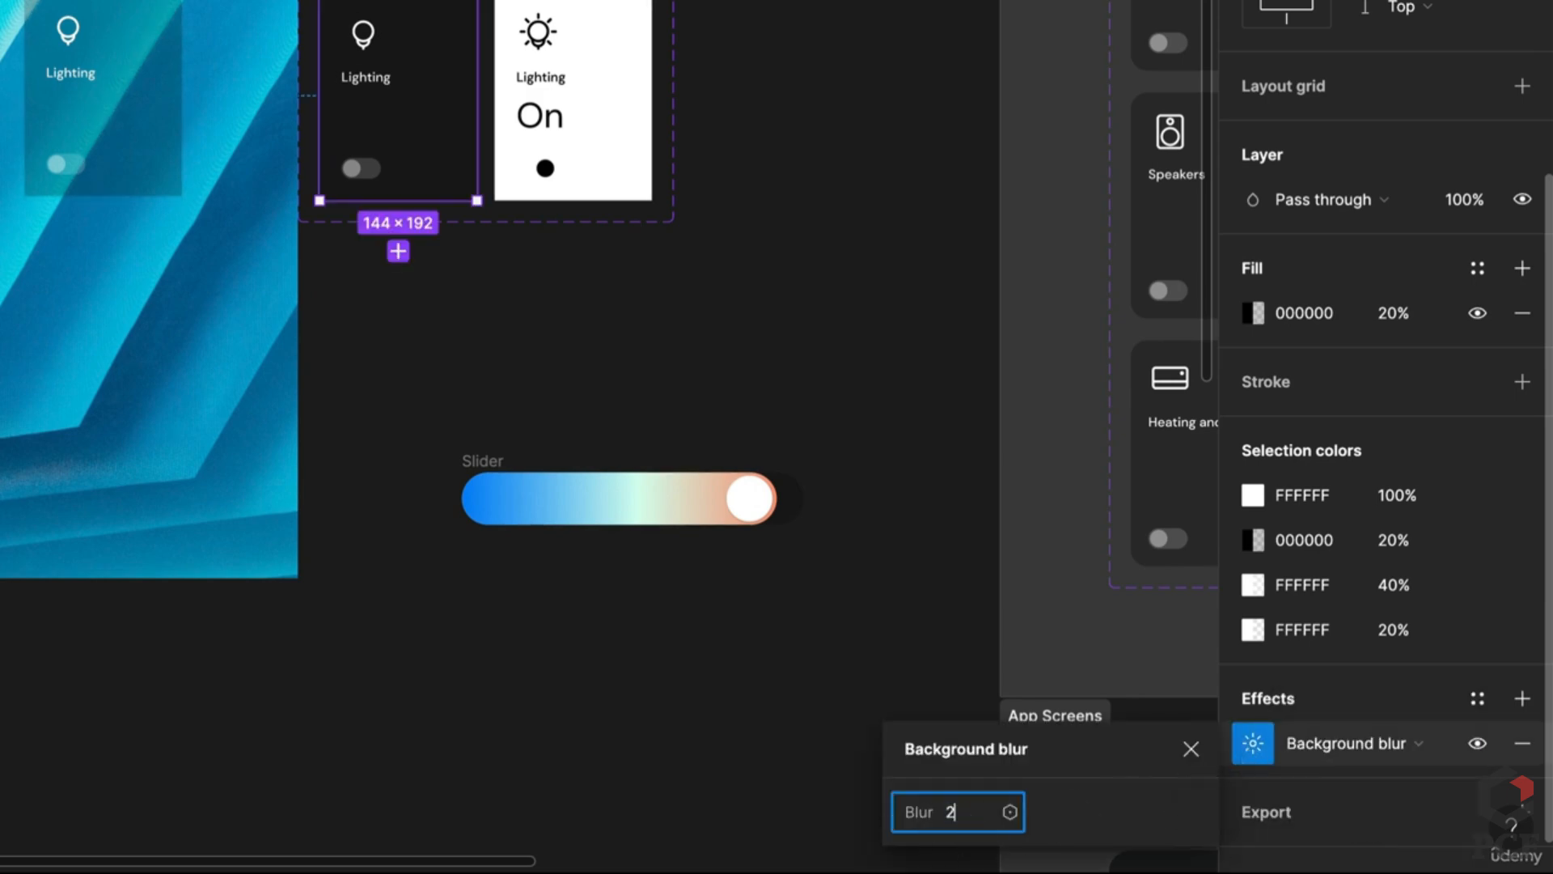
pyautogui.write('0')
pyautogui.click(502, 394)
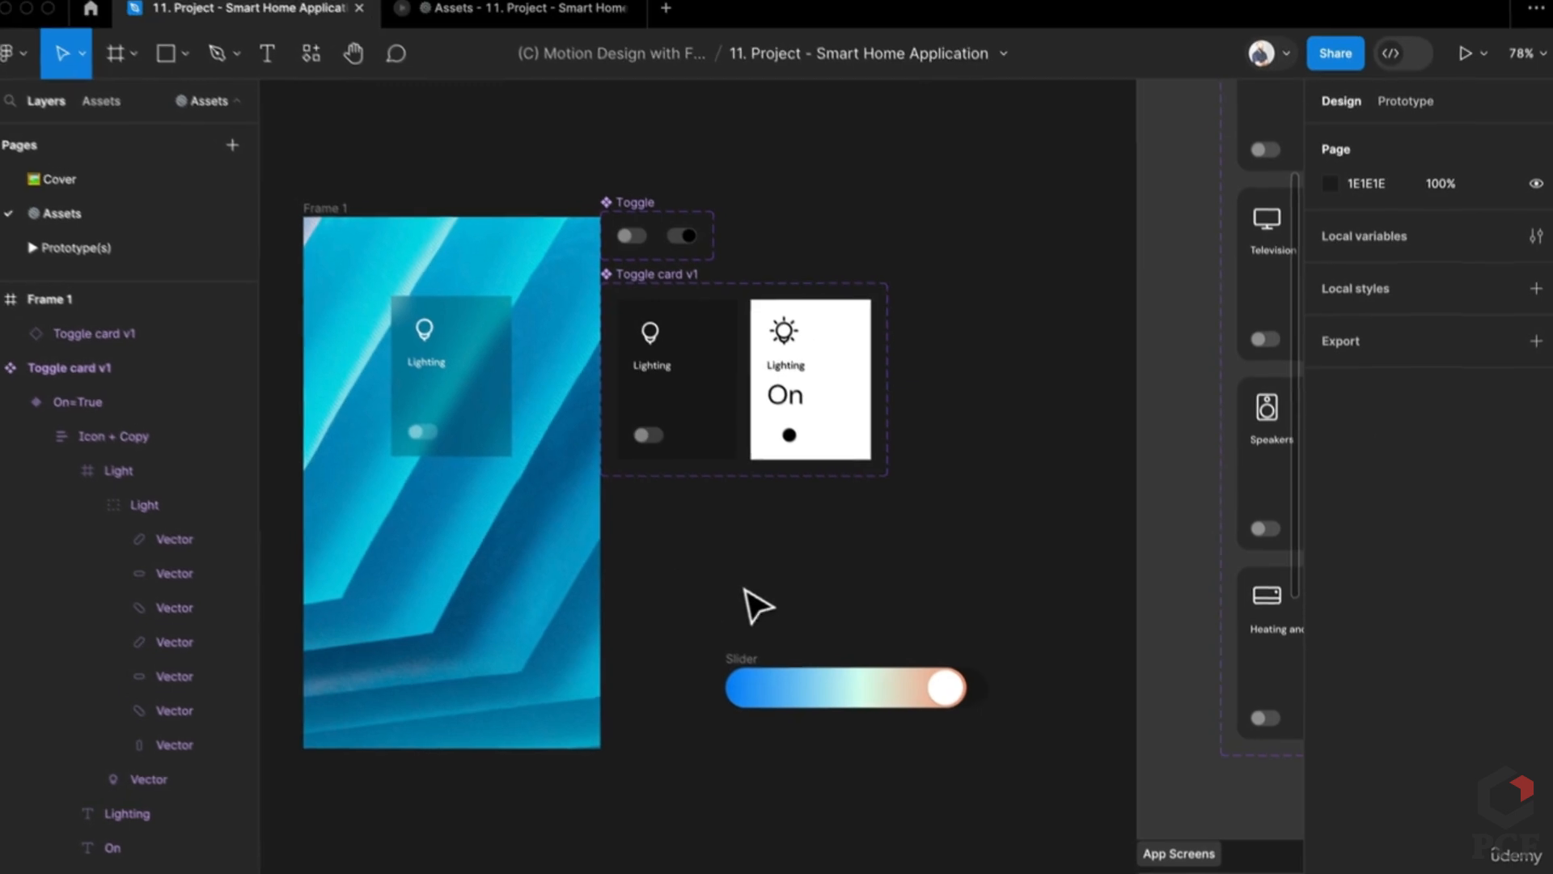
# Step: Move the gradient slider frame up and left, then make it a component with Ctrl+Alt+K
pyautogui.click(760, 671)
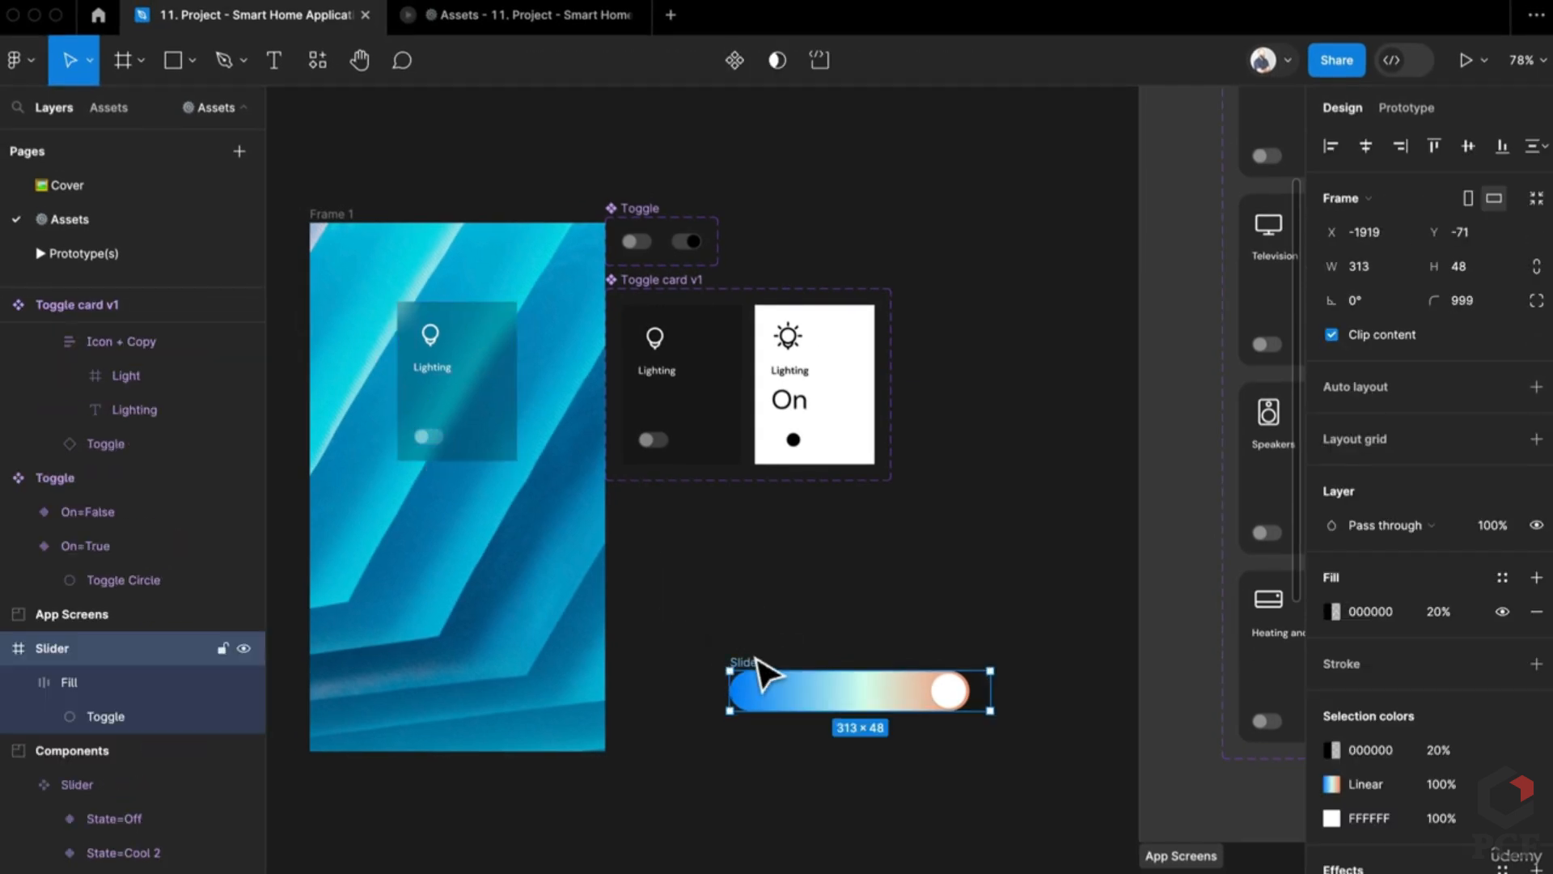
pyautogui.moveTo(756, 672); pyautogui.dragTo(725, 600)
pyautogui.moveTo(694, 551); pyautogui.dragTo(694, 550)
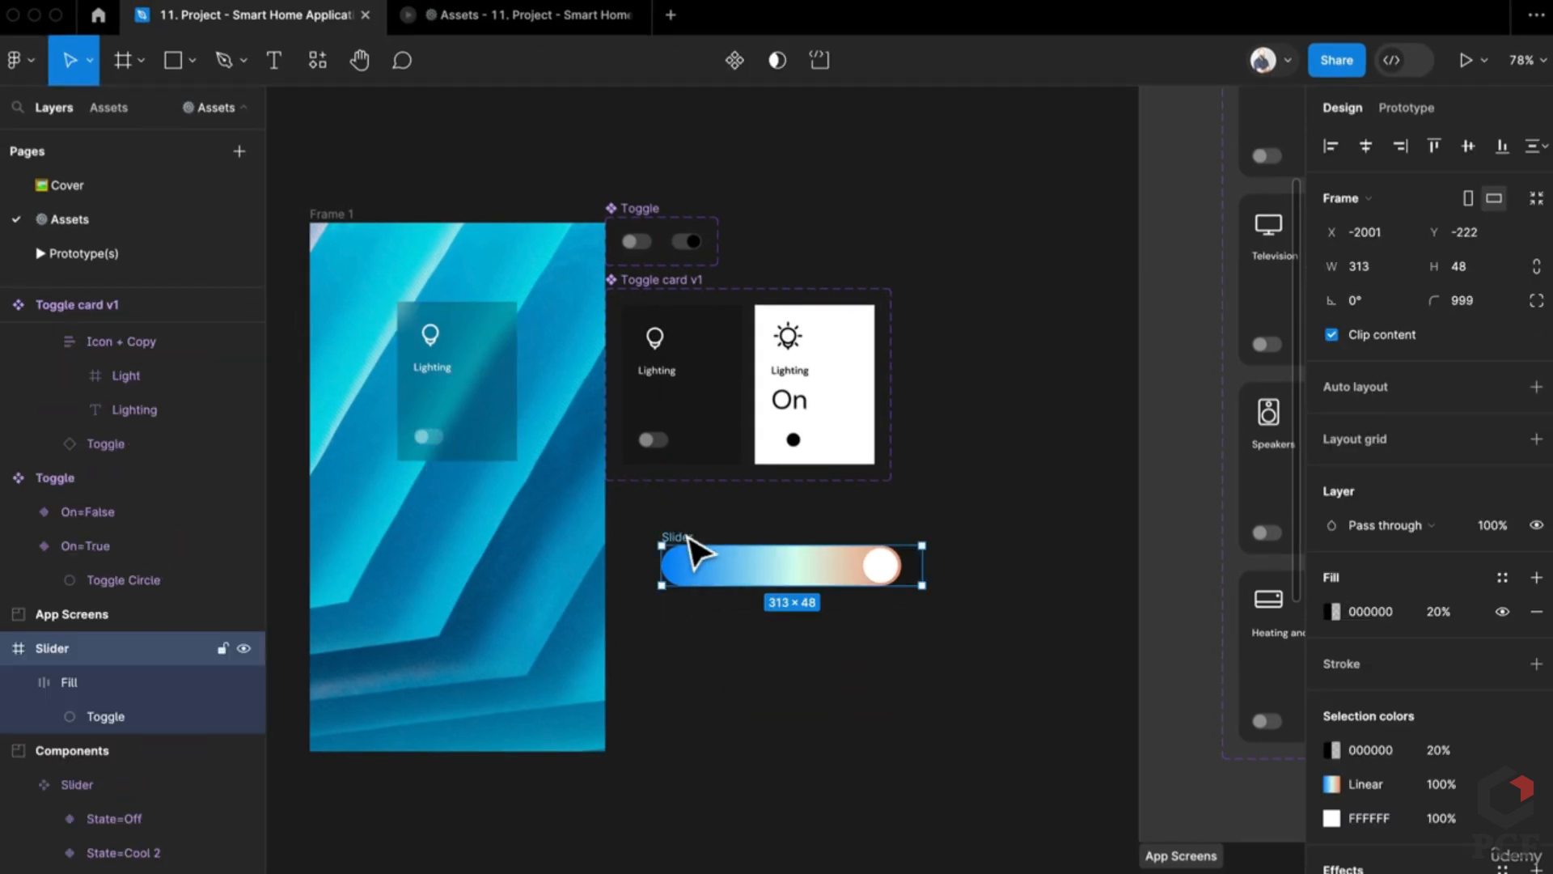
pyautogui.press('super+alt+k')
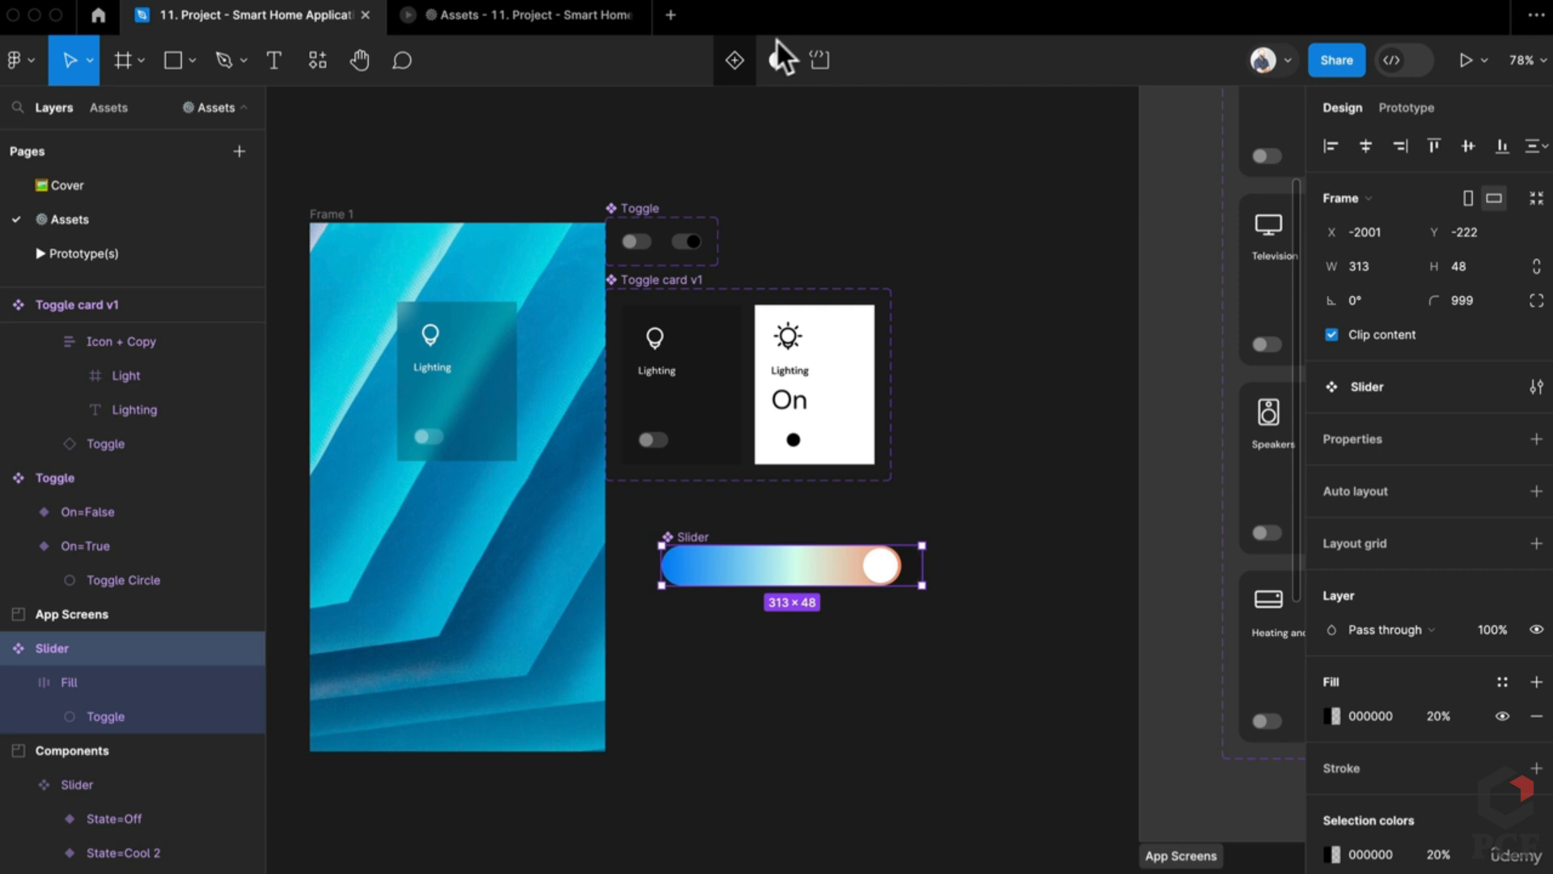
pyautogui.scroll(-6, 856, 526)
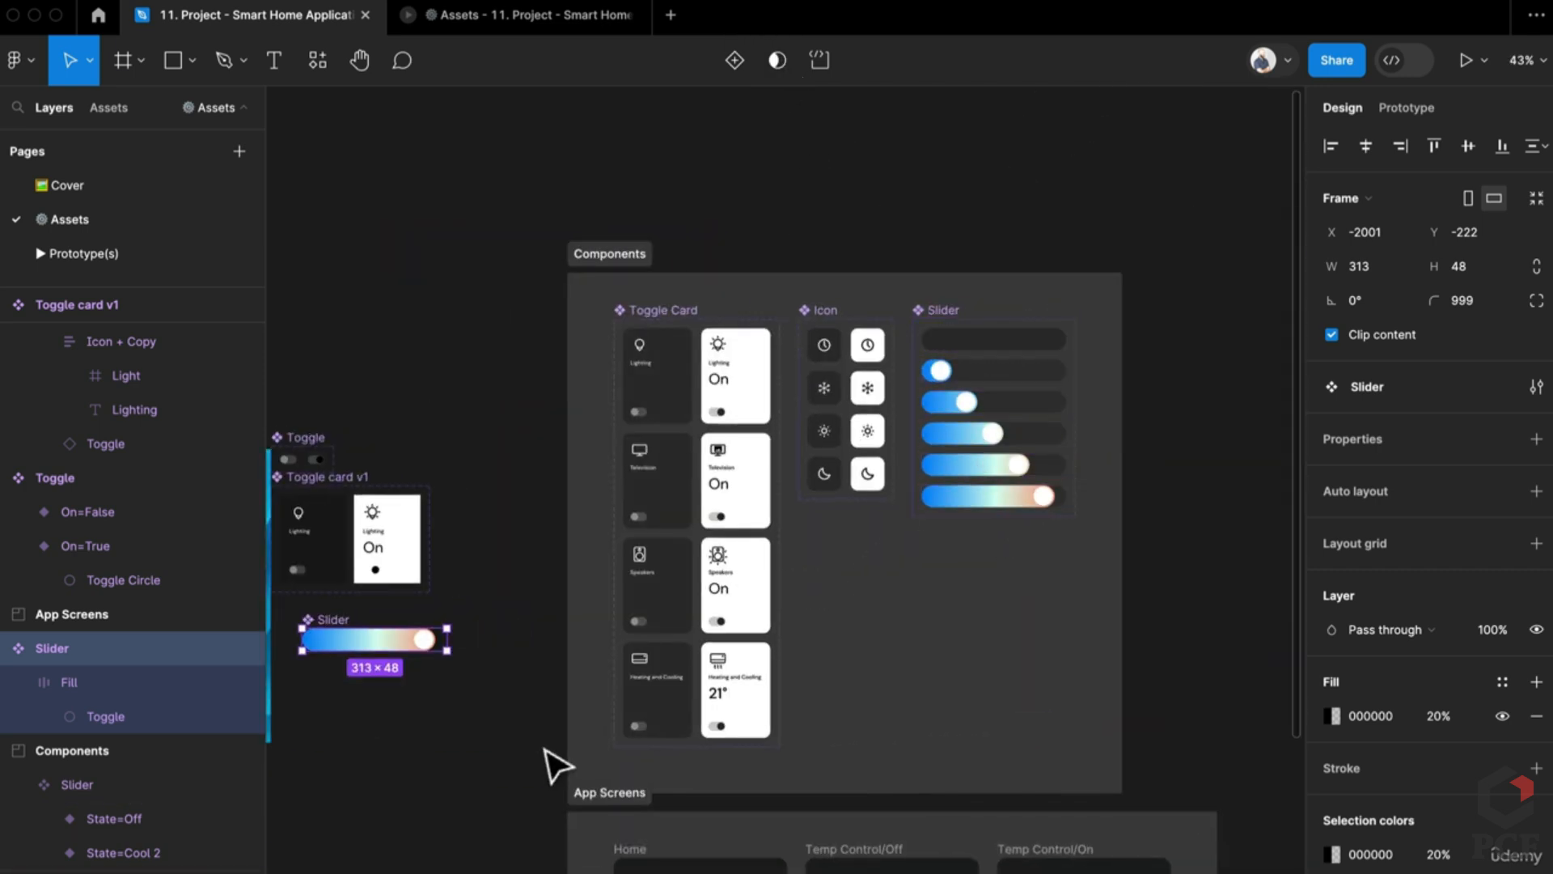
pyautogui.moveTo(555, 765); pyautogui.dragTo(885, 669)
pyautogui.scroll(5, 647, 612)
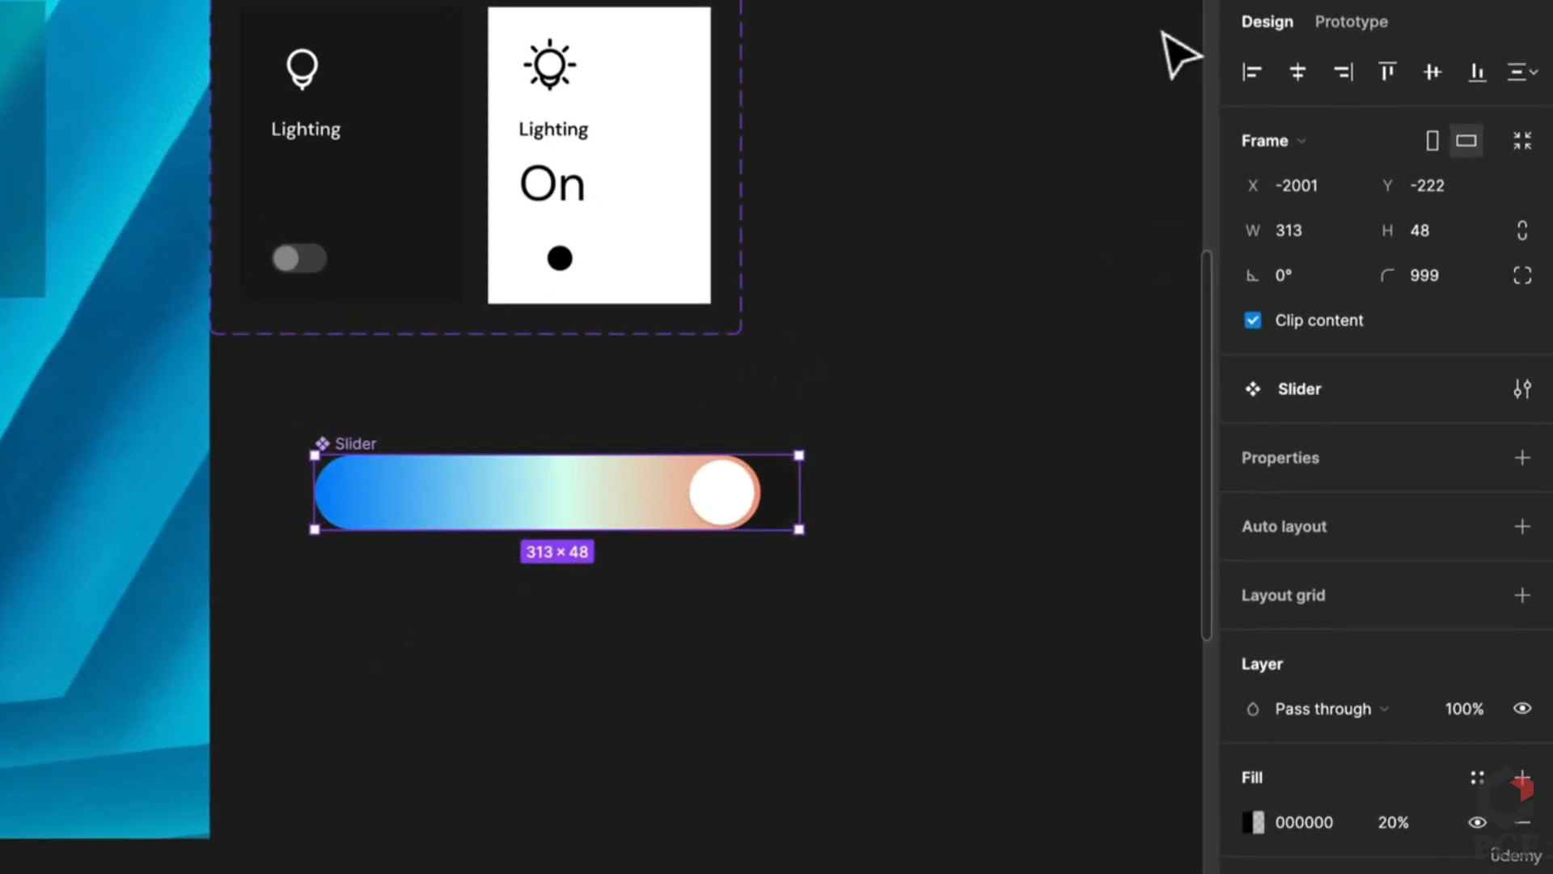
pyautogui.click(1418, 108)
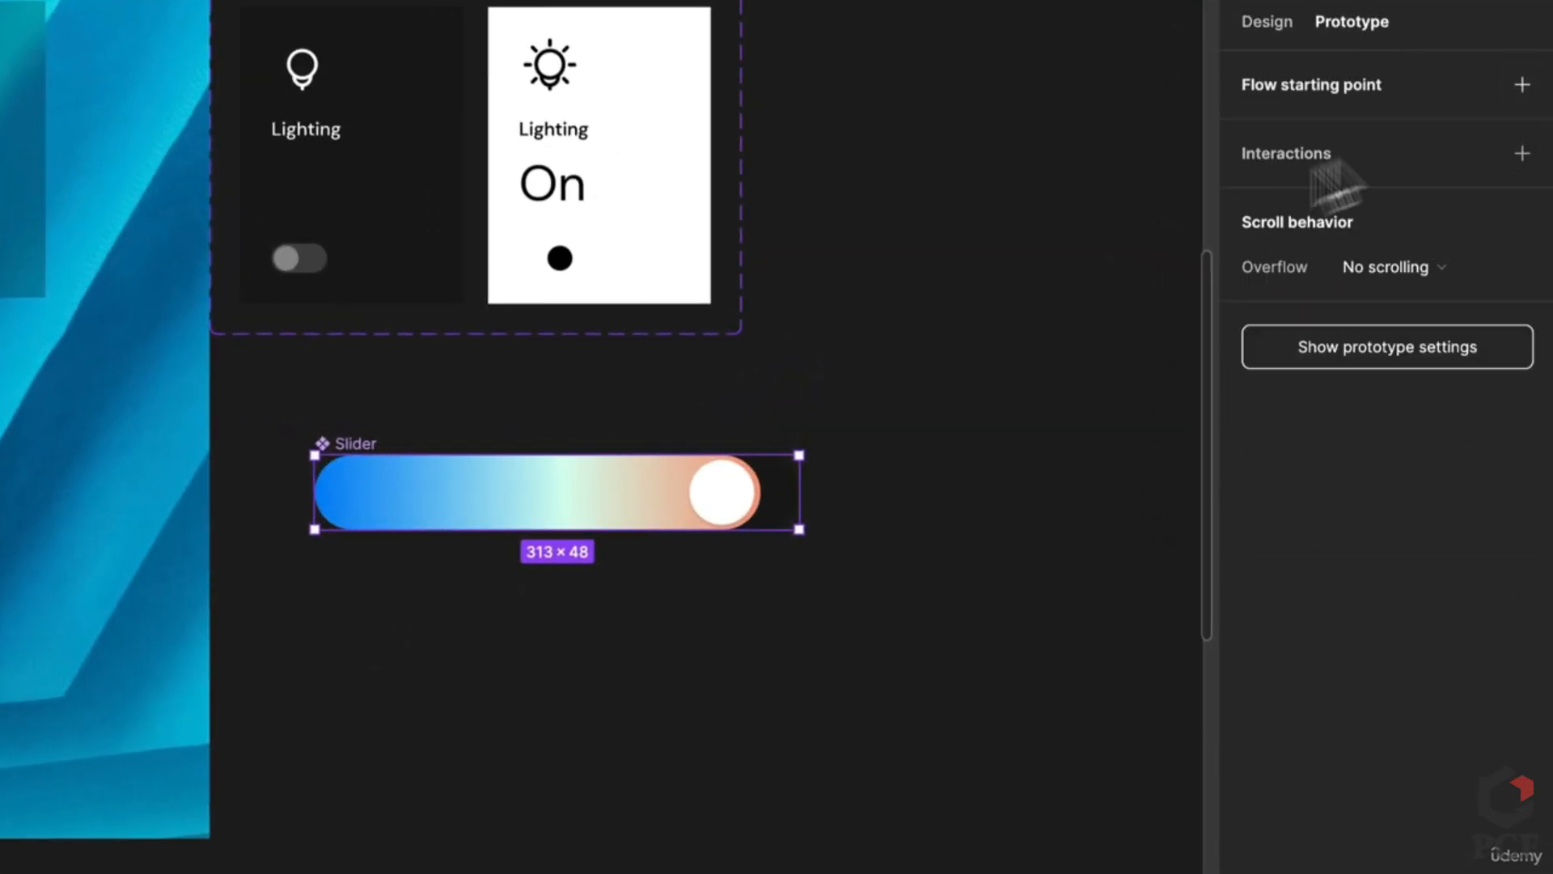
# Step: Add a variant property to the Slider component and name it State
pyautogui.click(1284, 22)
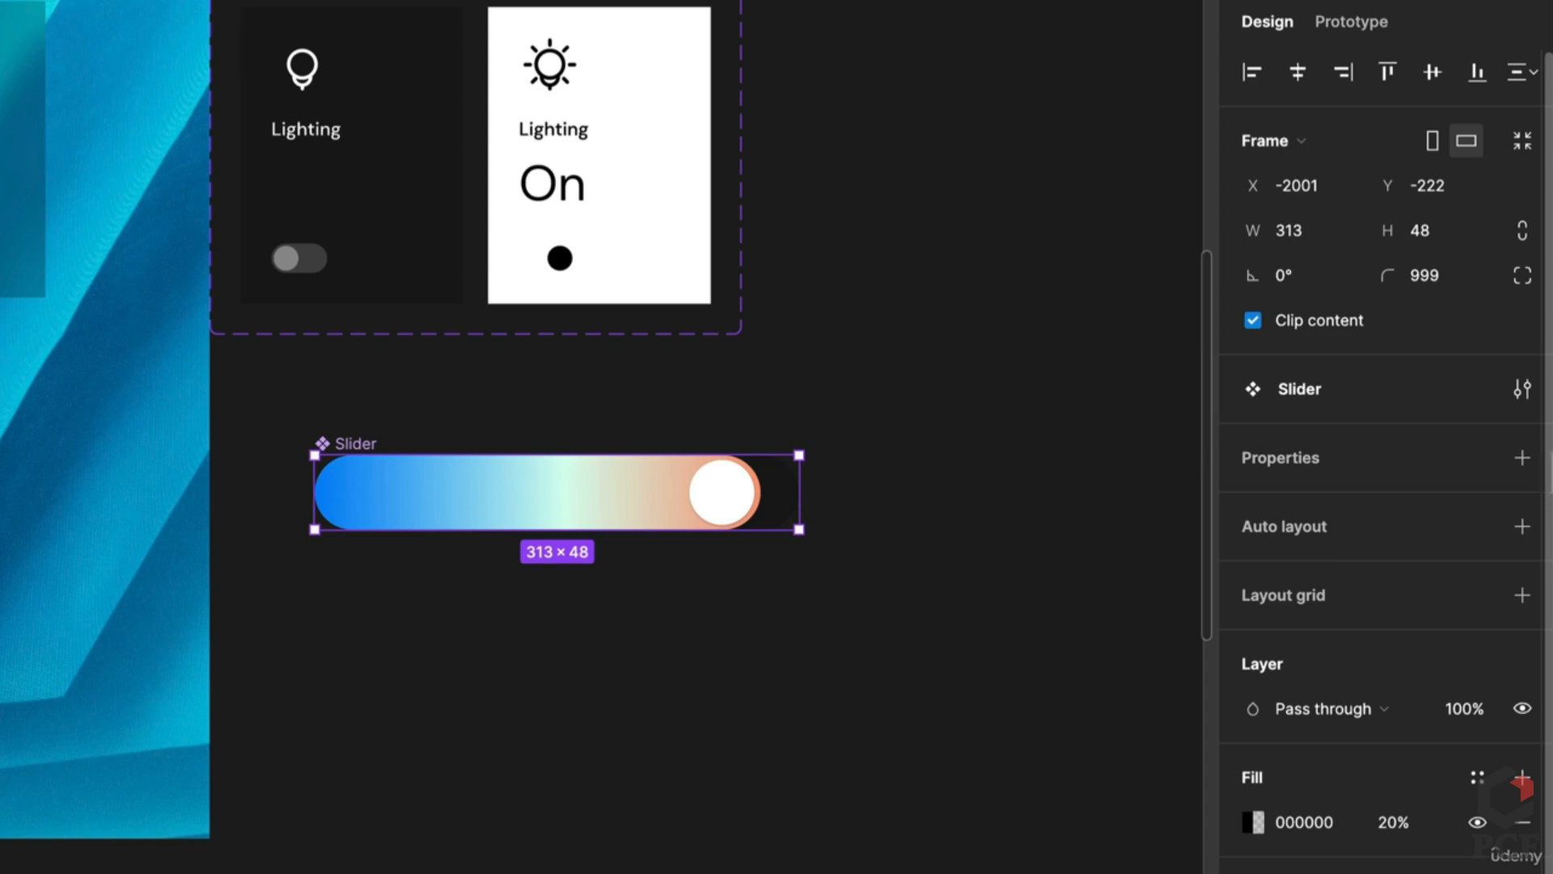
pyautogui.click(1521, 457)
pyautogui.click(1330, 537)
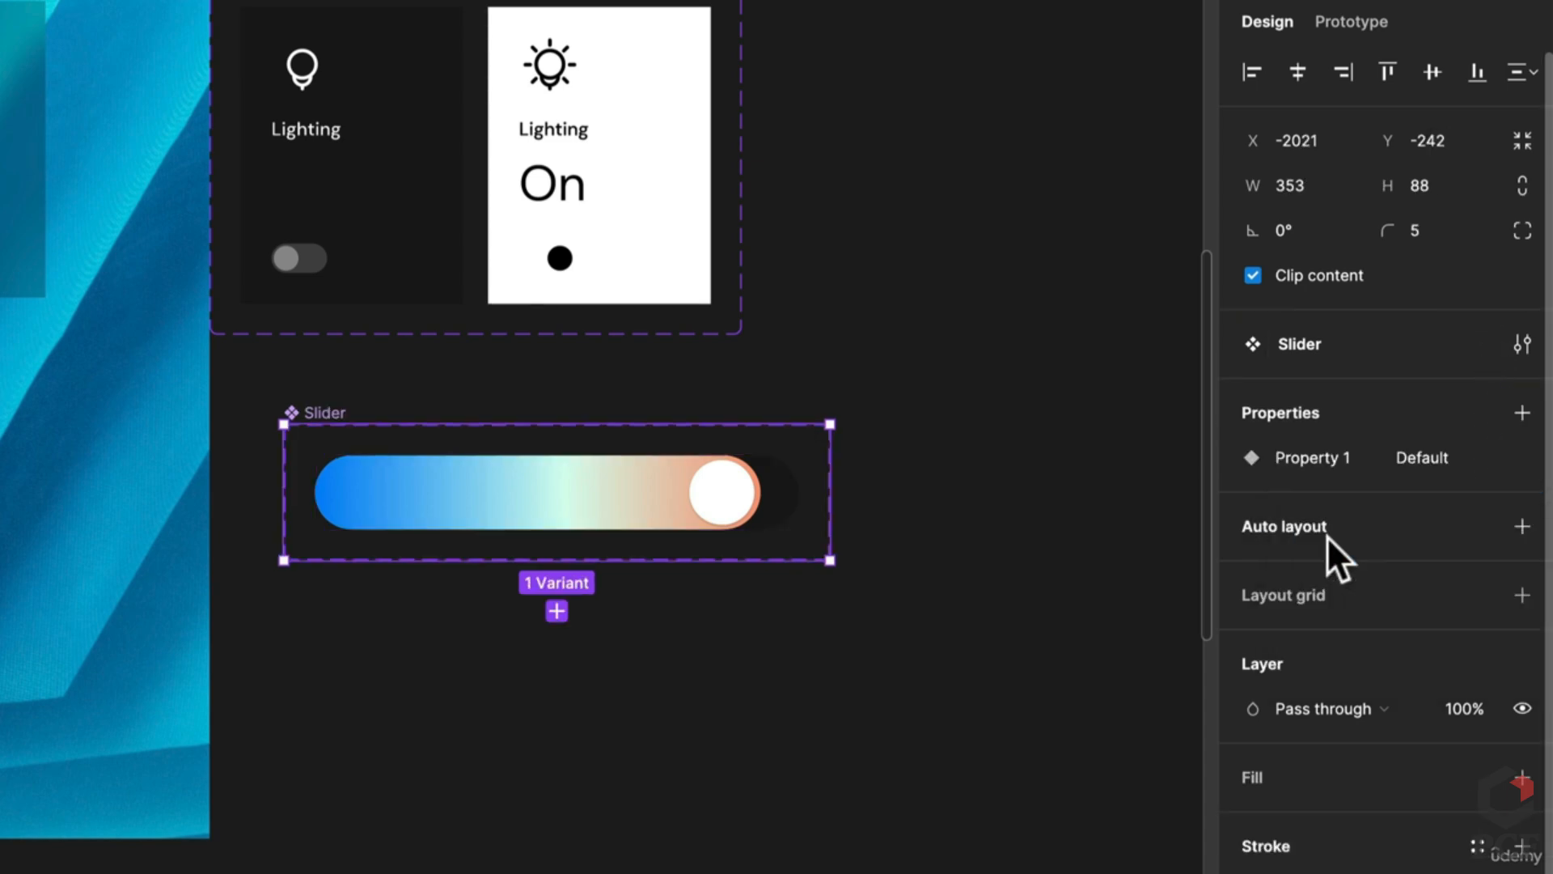
pyautogui.doubleClick(1327, 450)
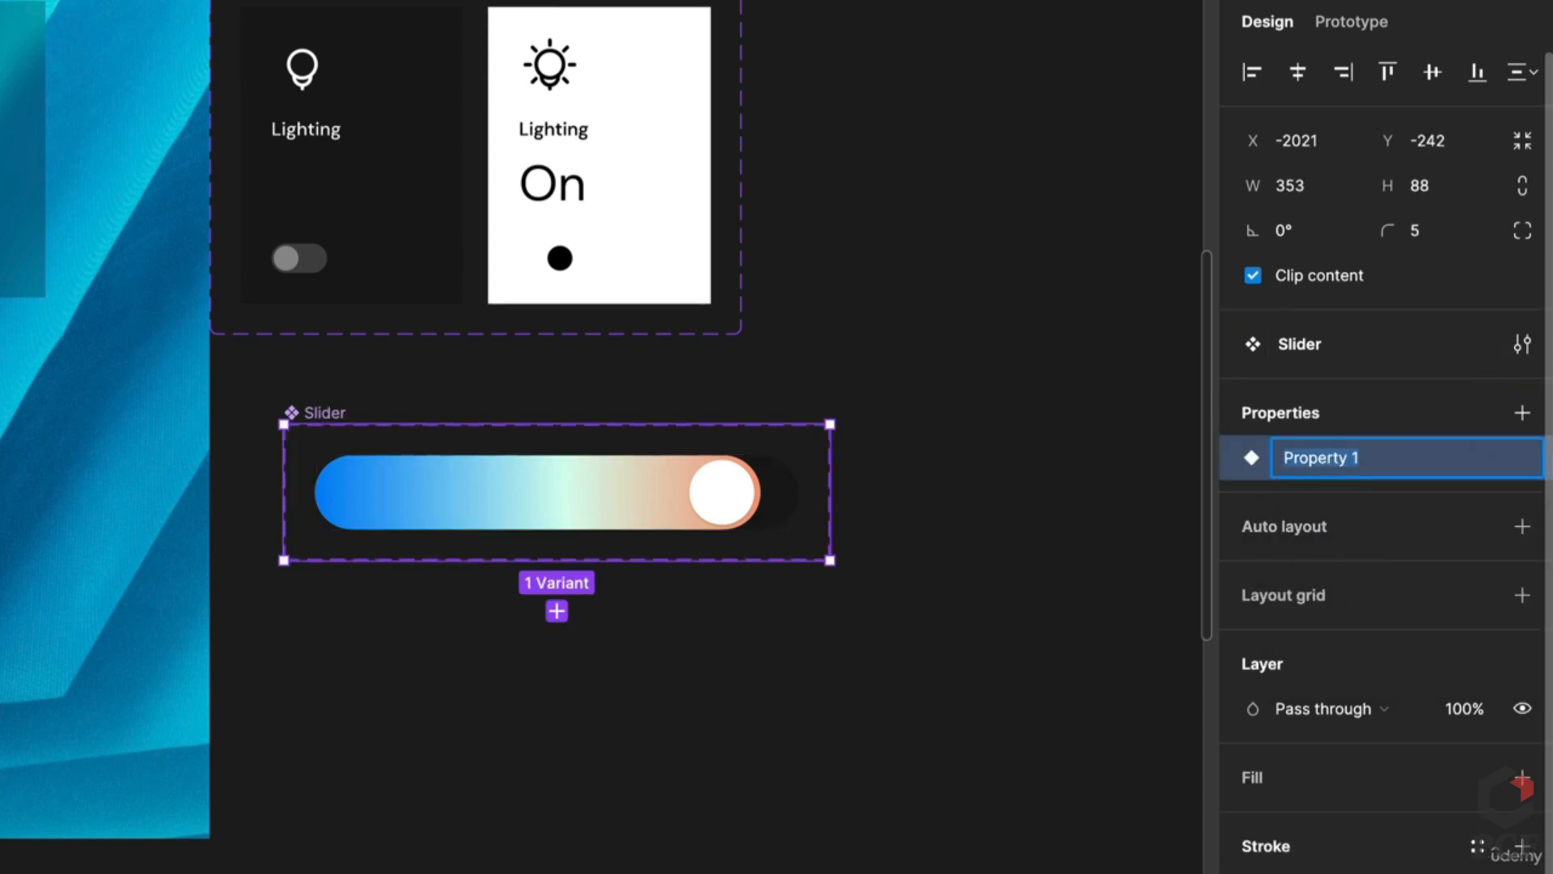
pyautogui.write('State')
pyautogui.press('Return')
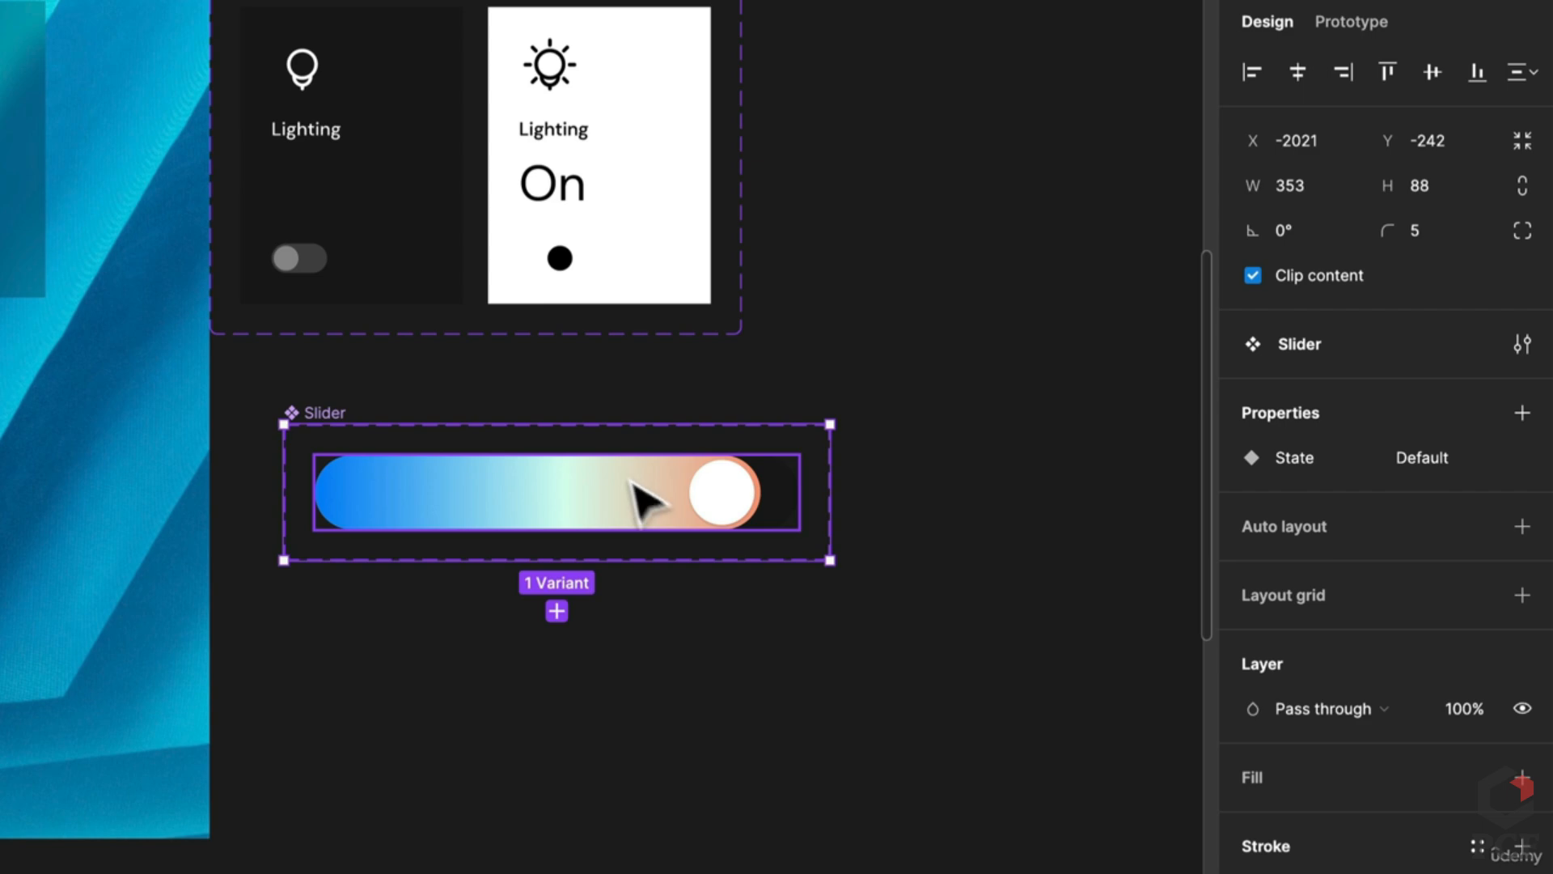
# Step: Re-edit the State property's name and select the slider variant inside the set
pyautogui.scroll(-5, 1027, 624)
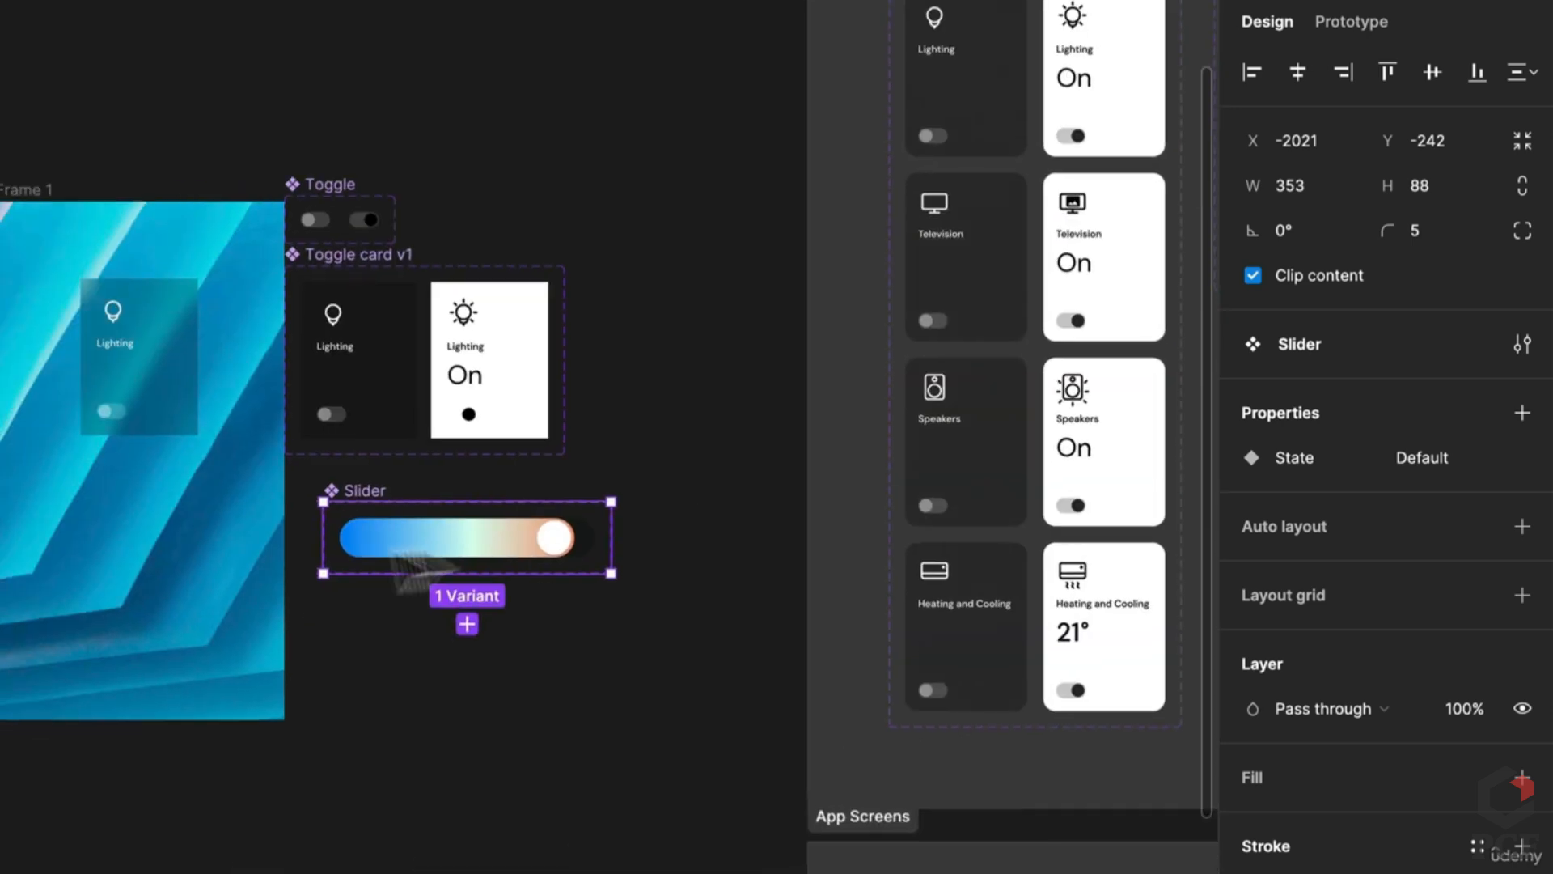
pyautogui.scroll(5, 364, 572)
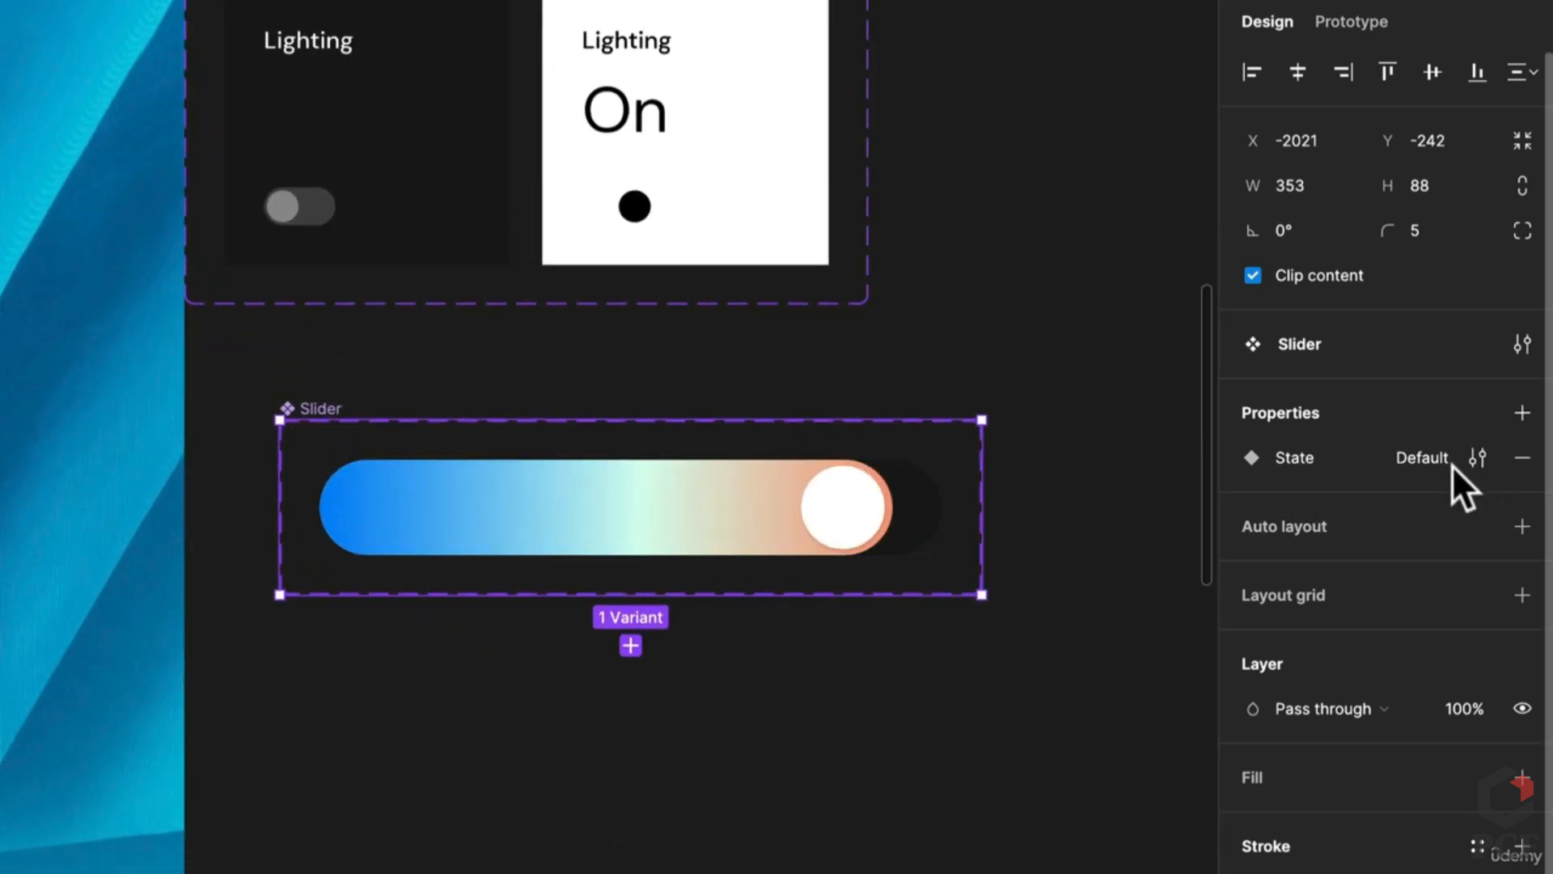
pyautogui.click(1449, 460)
pyautogui.doubleClick(1449, 460)
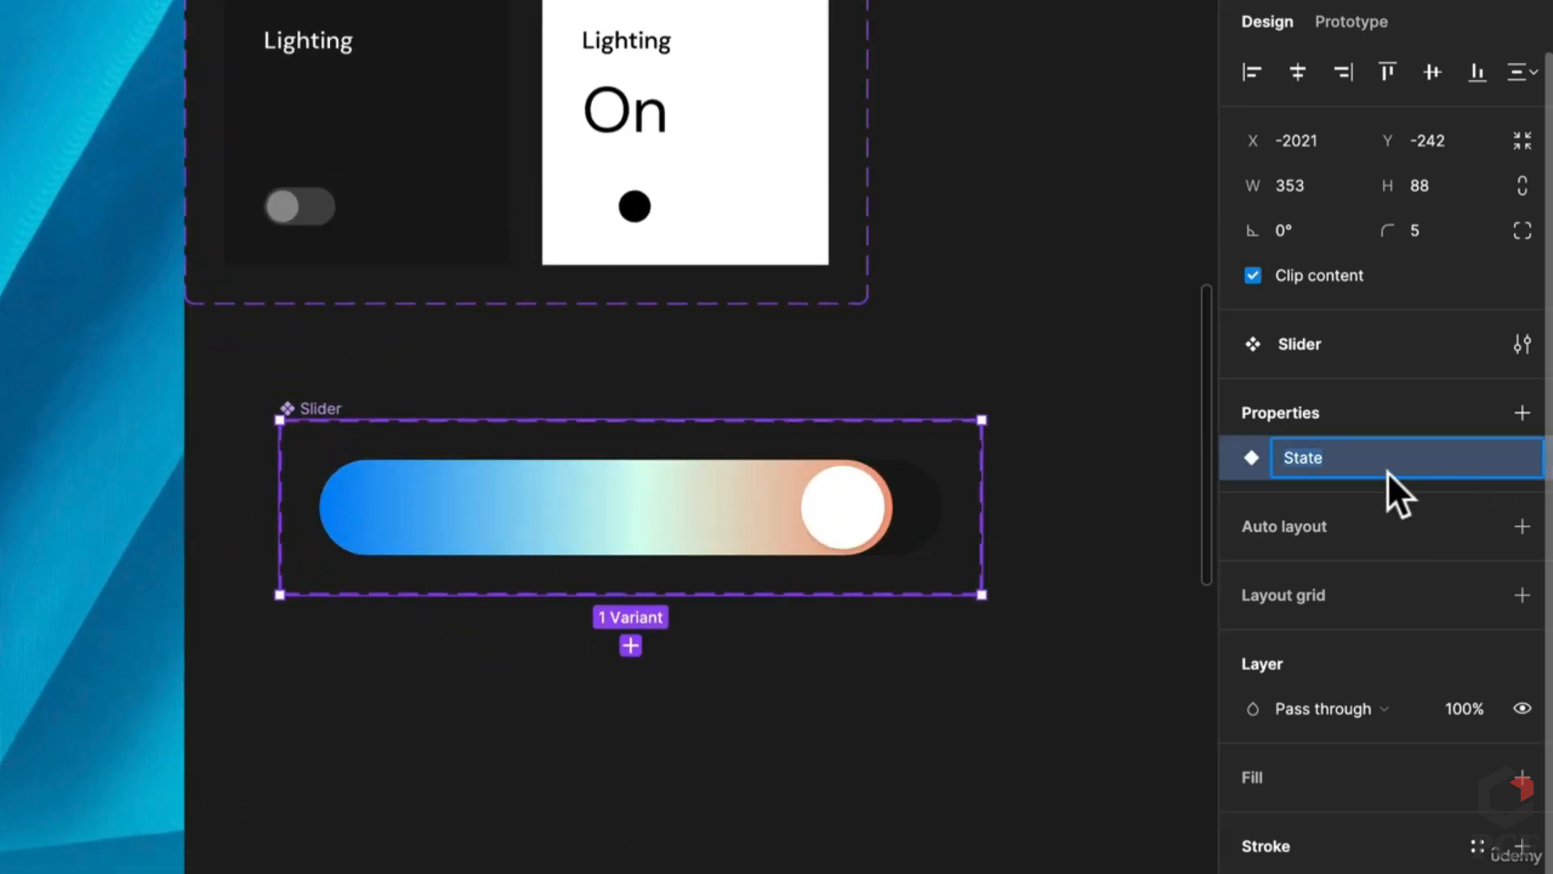
pyautogui.write('5')
pyautogui.press('Return')
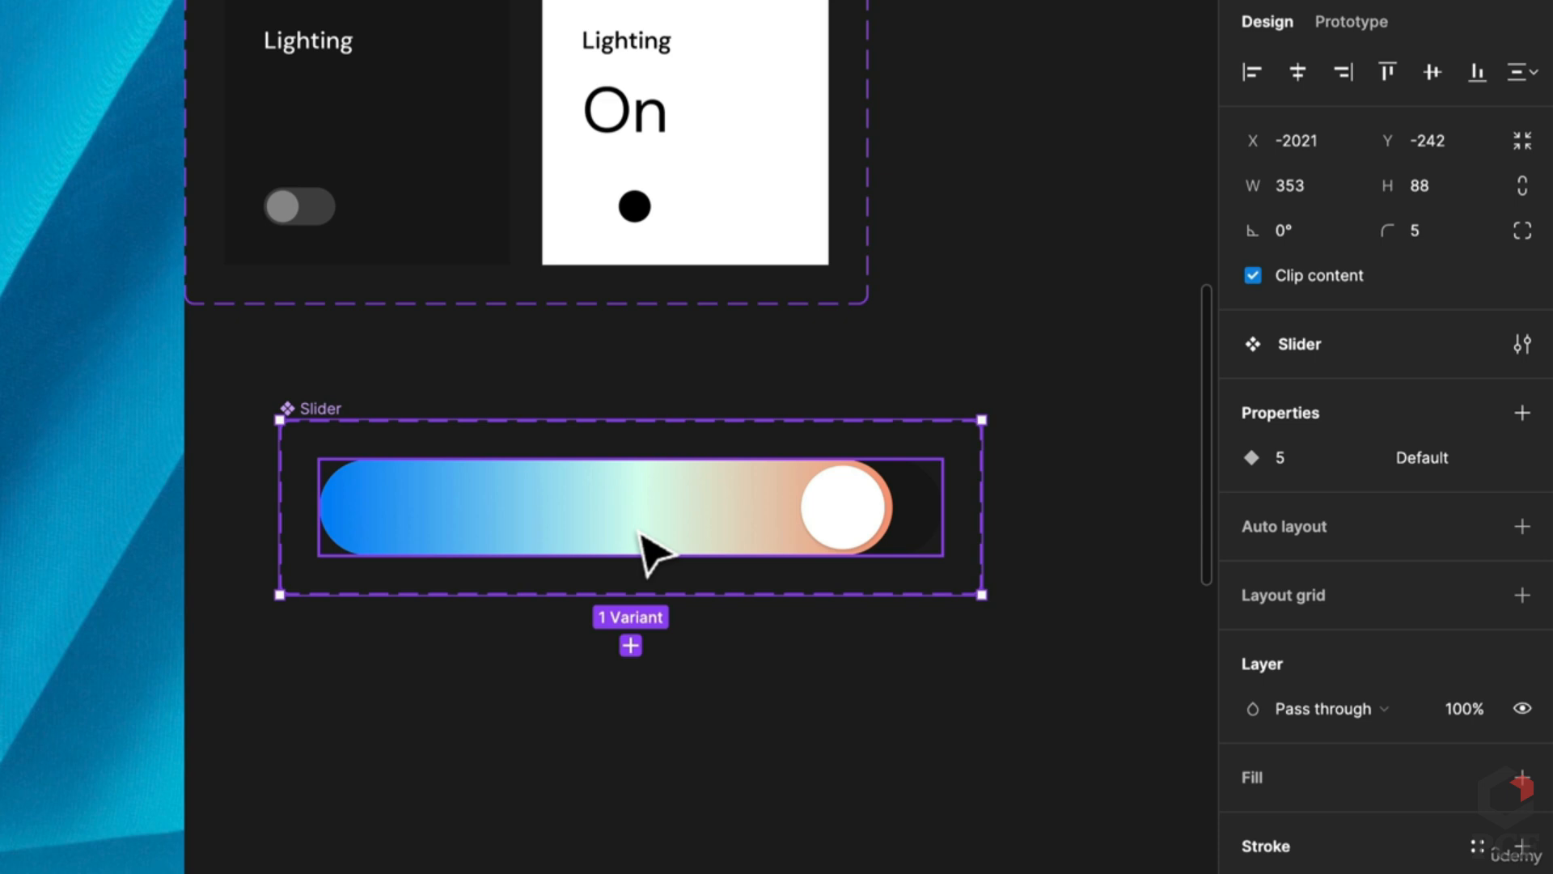
pyautogui.click(849, 546)
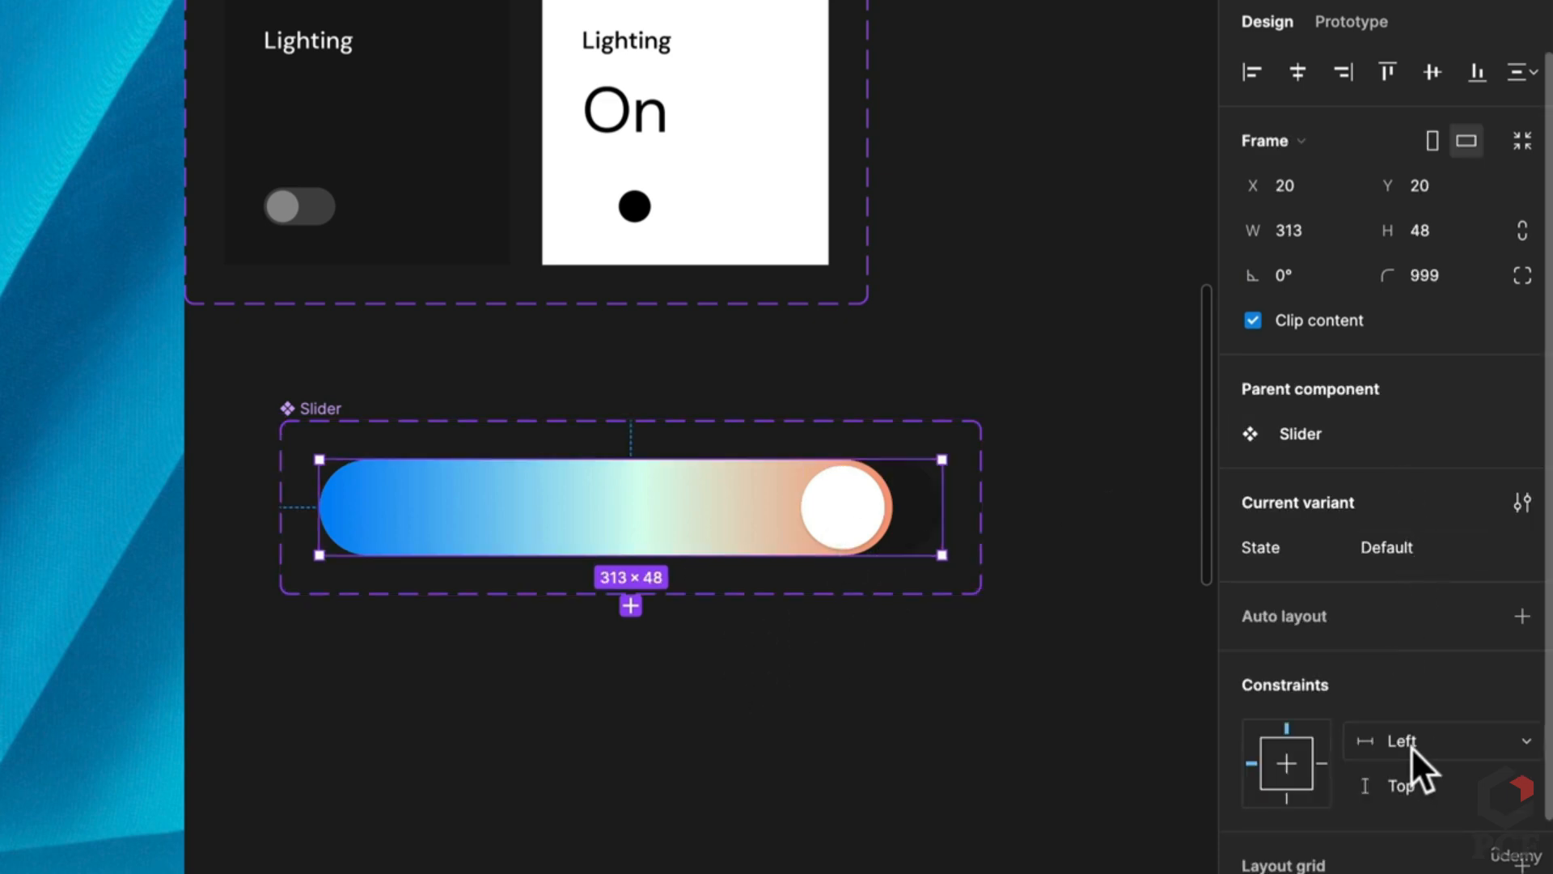
# Step: Set the slider variant's State value to 5 and duplicate it
pyautogui.click(1411, 545)
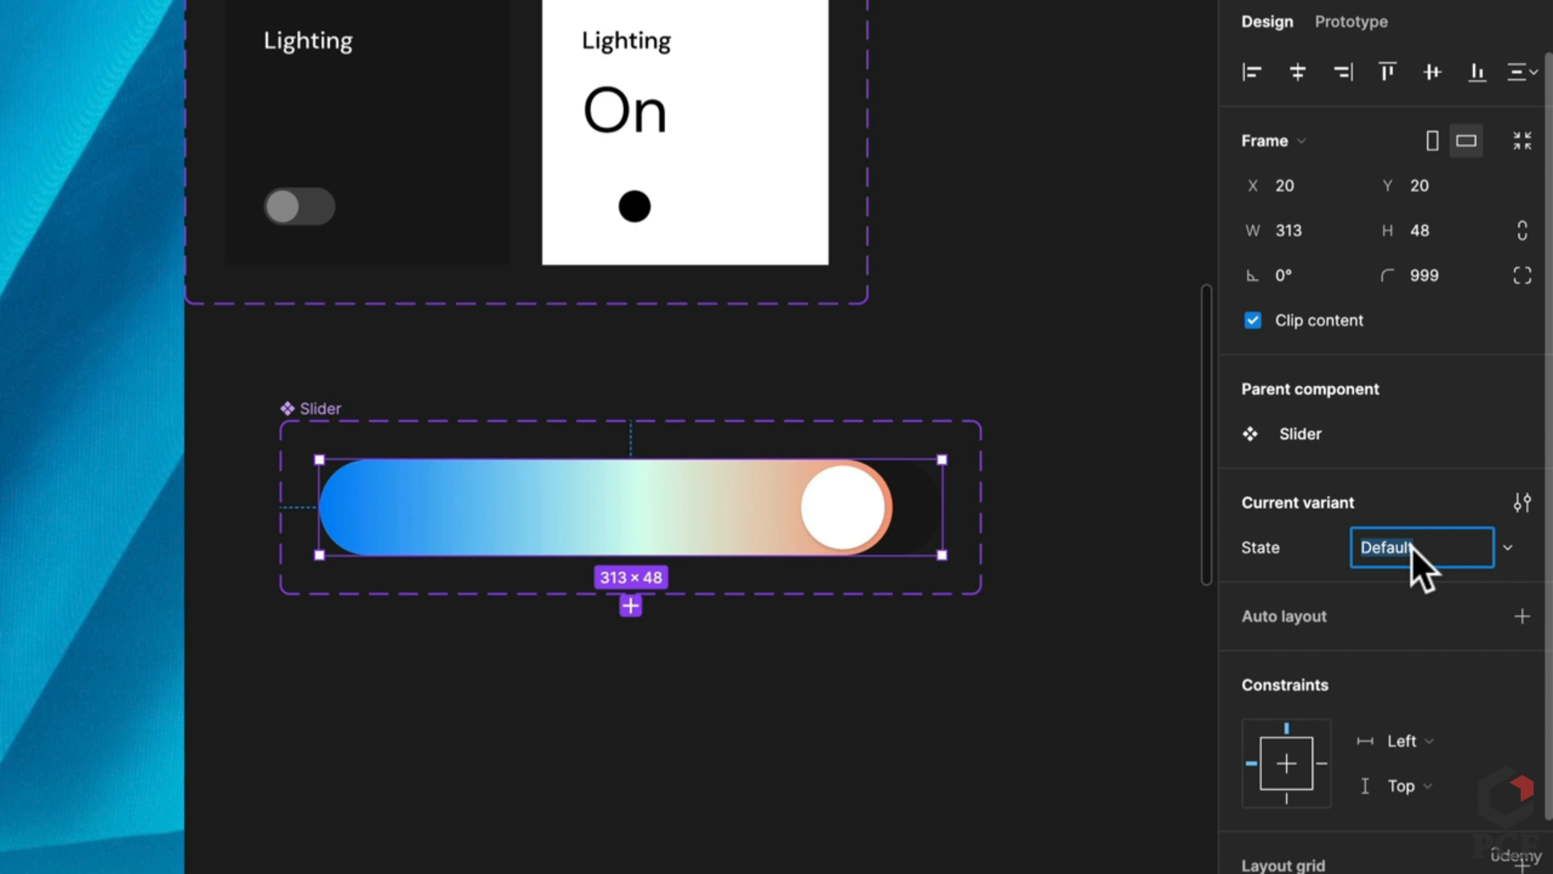
pyautogui.write('5')
pyautogui.press('Return')
pyautogui.hotkey('ctrl', 'd')
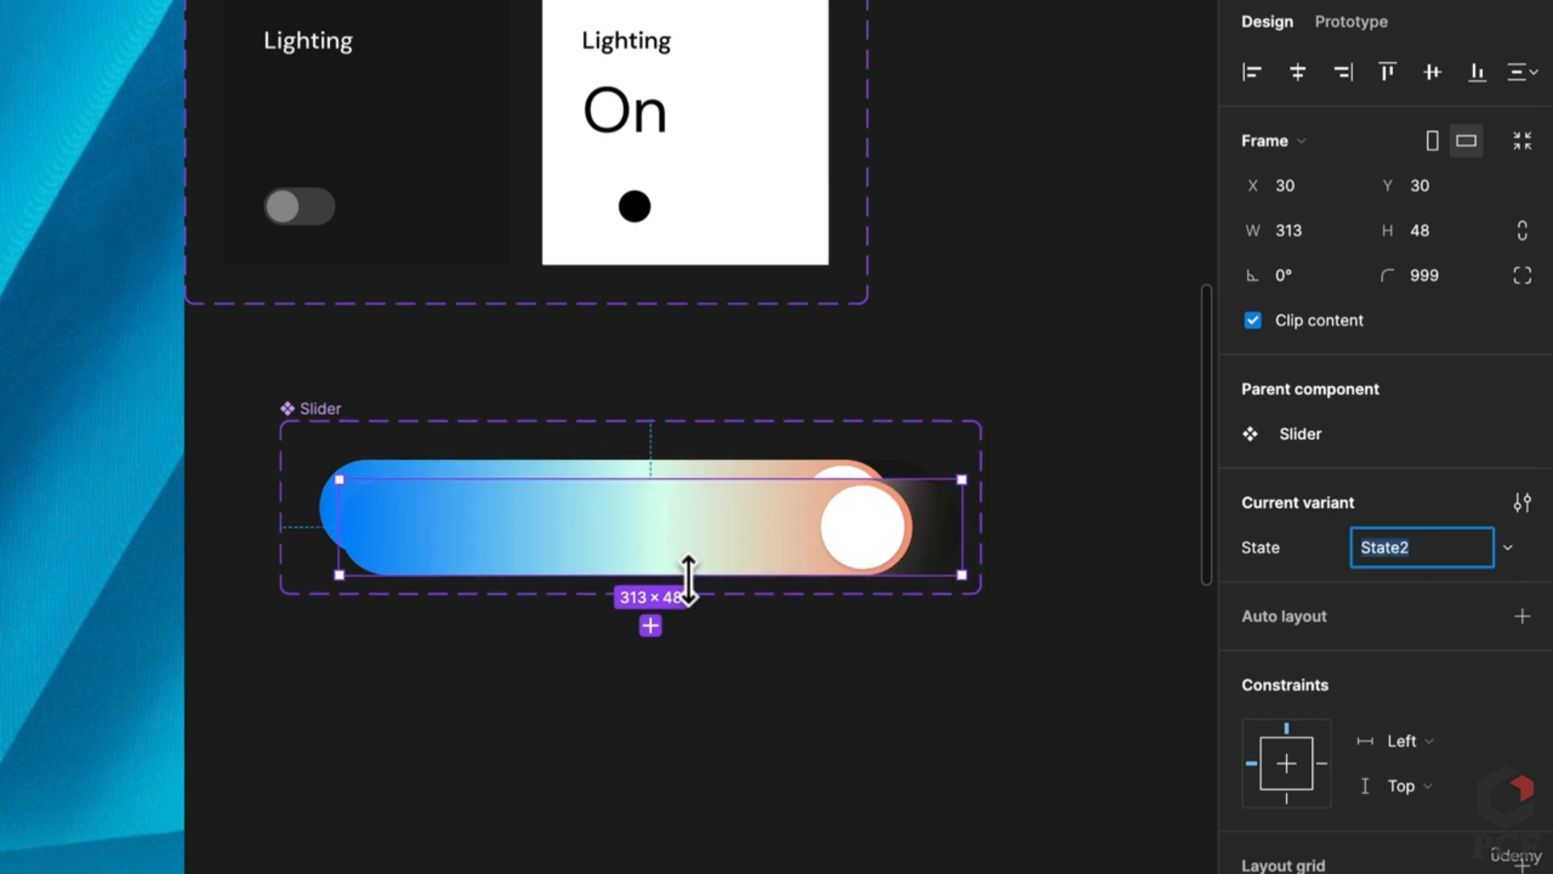
# Step: Stack the Slider set's variants with auto layout, 20 gap and 20 padding on both axes
pyautogui.click(303, 412)
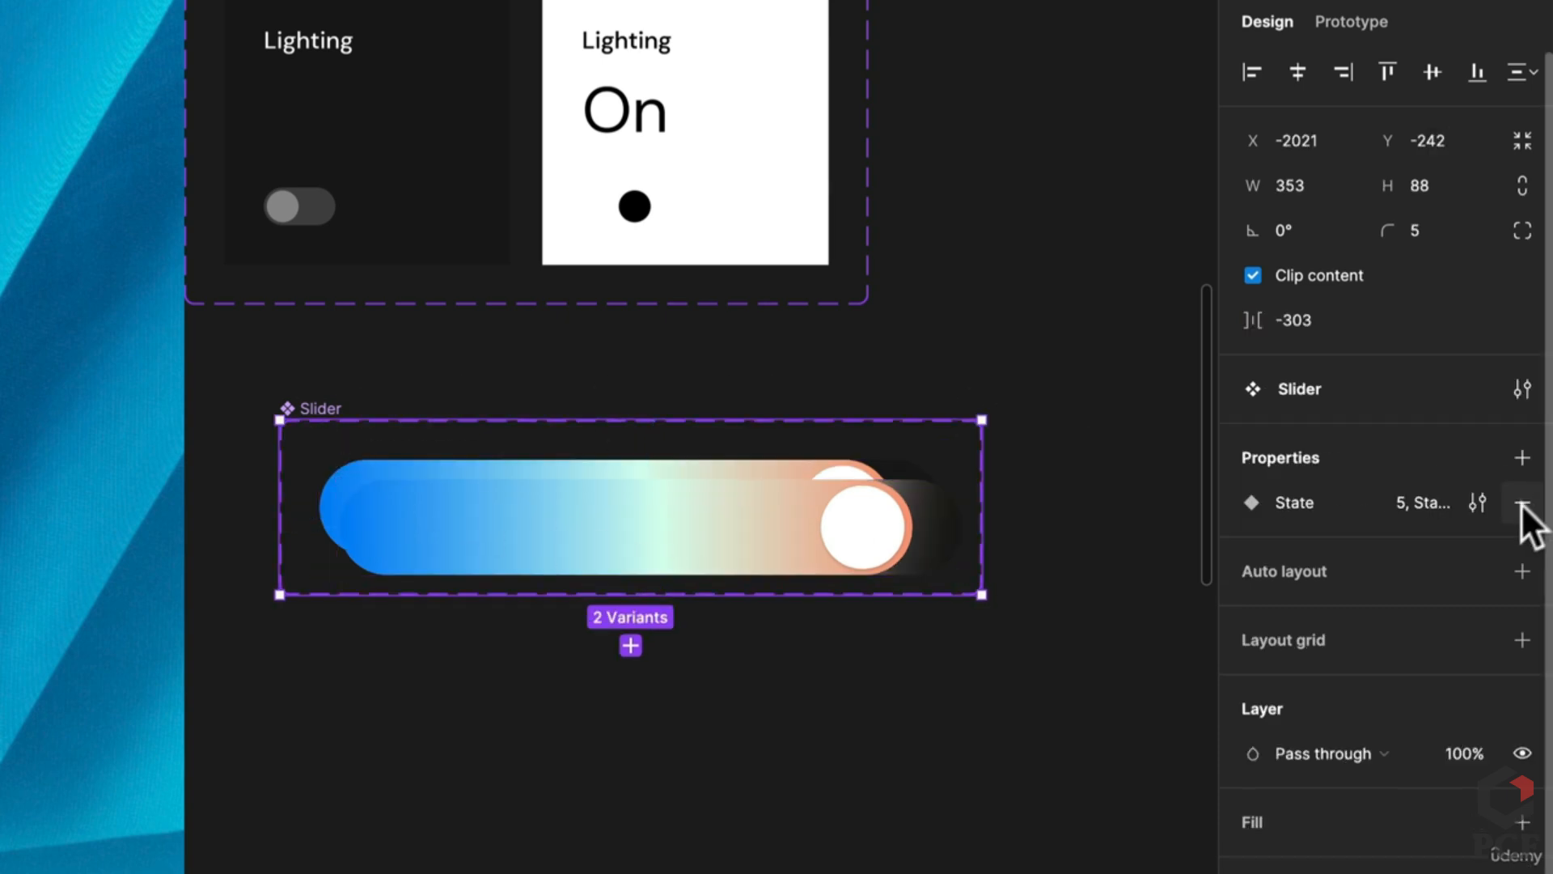
pyautogui.click(1522, 568)
pyautogui.click(1283, 667)
pyautogui.write('20')
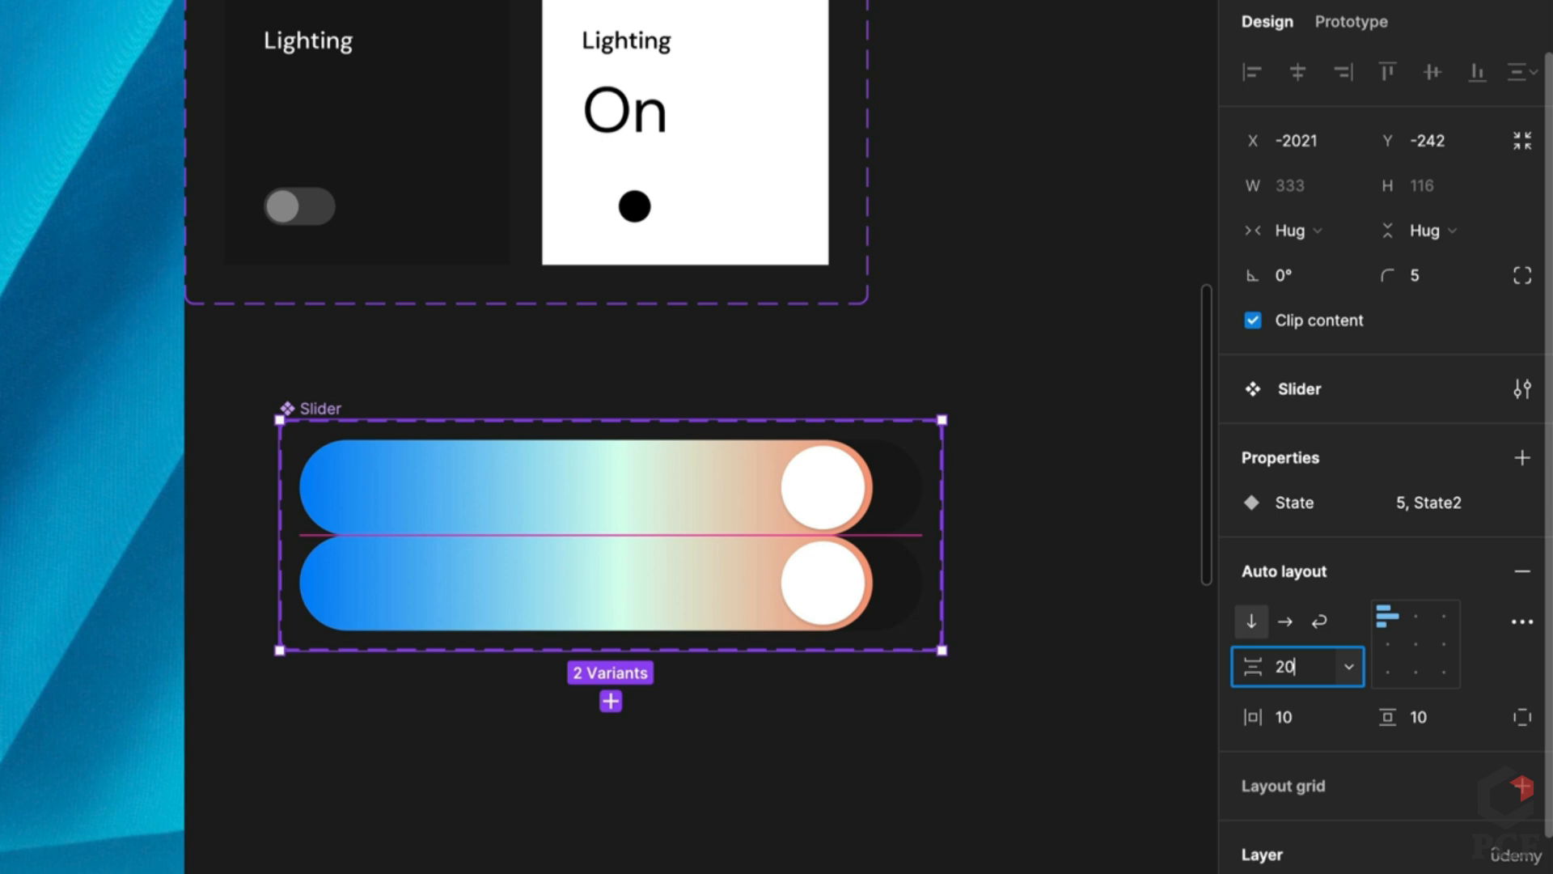
pyautogui.press('Tab')
pyautogui.write('20')
pyautogui.press('Tab')
pyautogui.write('20')
pyautogui.press('Return')
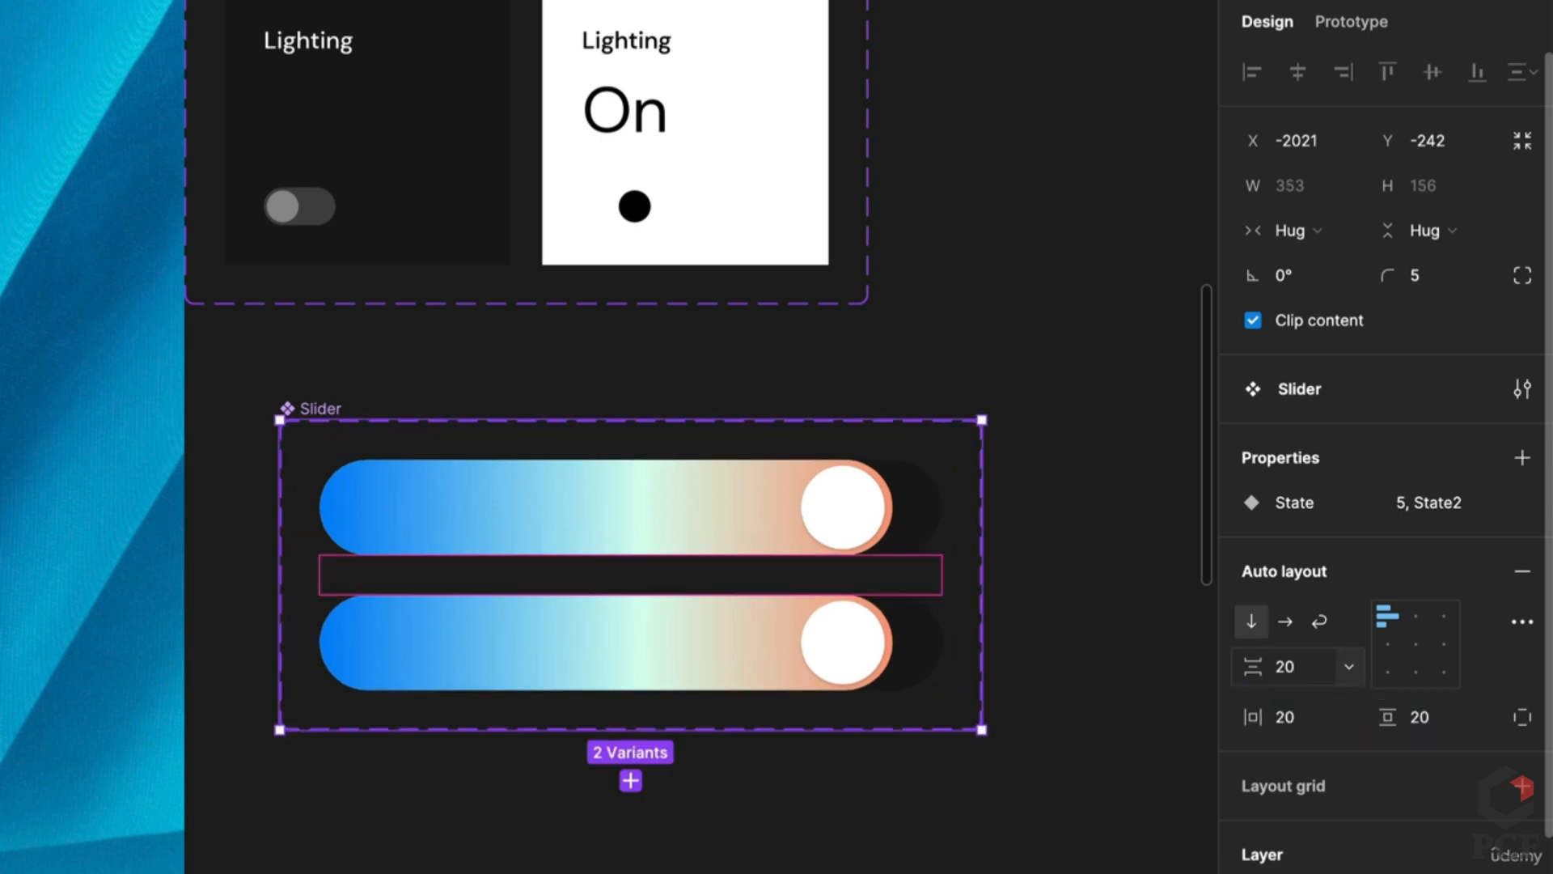
# Step: Duplicate the bottom slider variant into a third variant, undoing an accidental ungroup
pyautogui.click(646, 489)
pyautogui.click(725, 625)
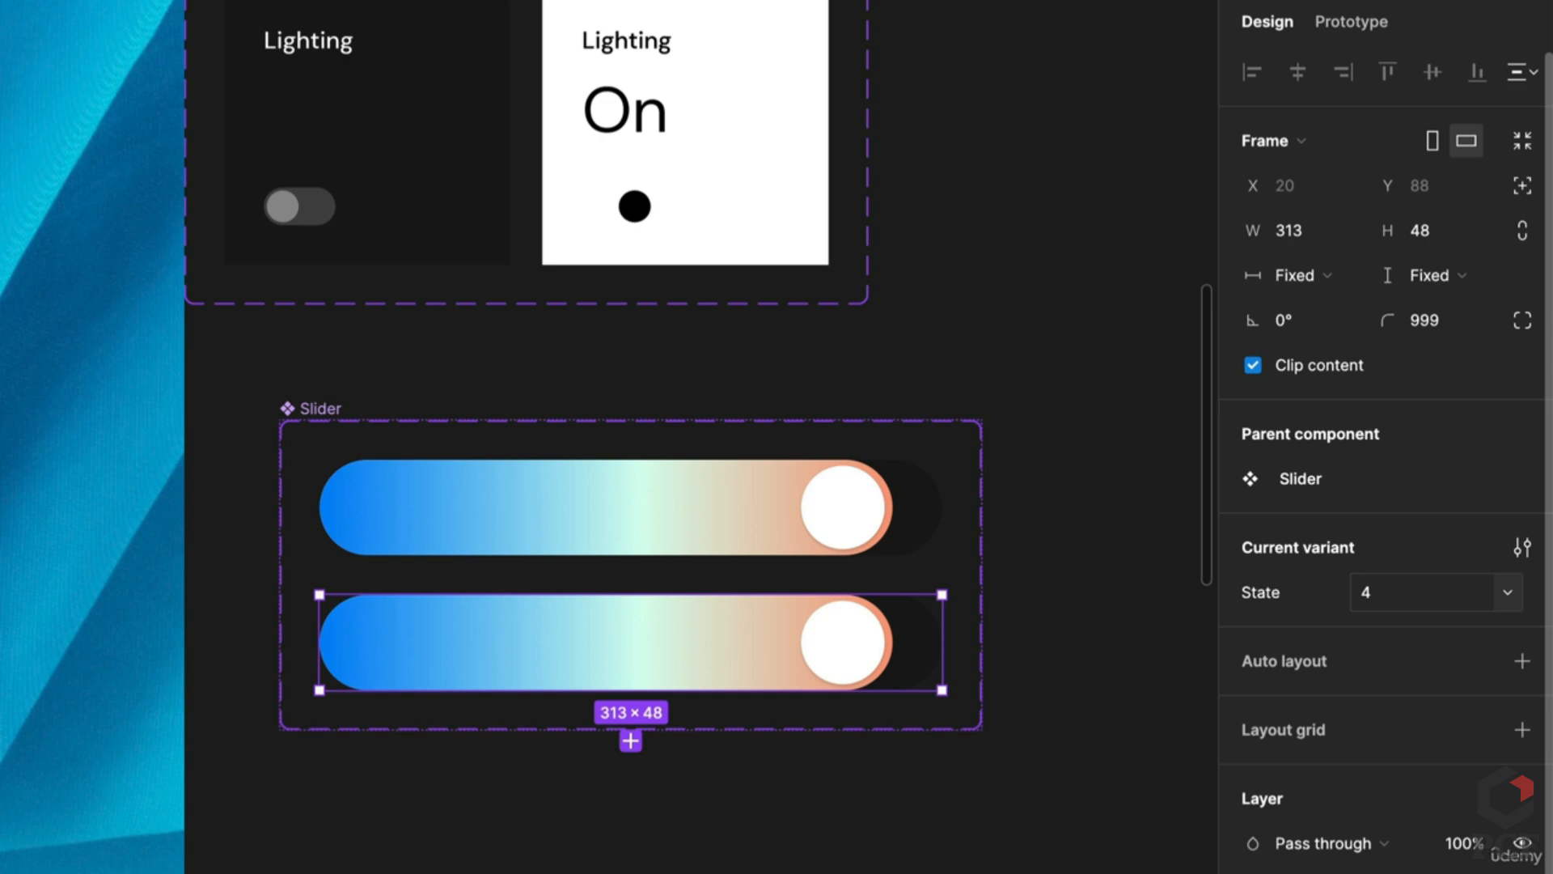
pyautogui.hotkey('ctrl', 'shift', 'g')
pyautogui.hotkey('ctrl', 'z')
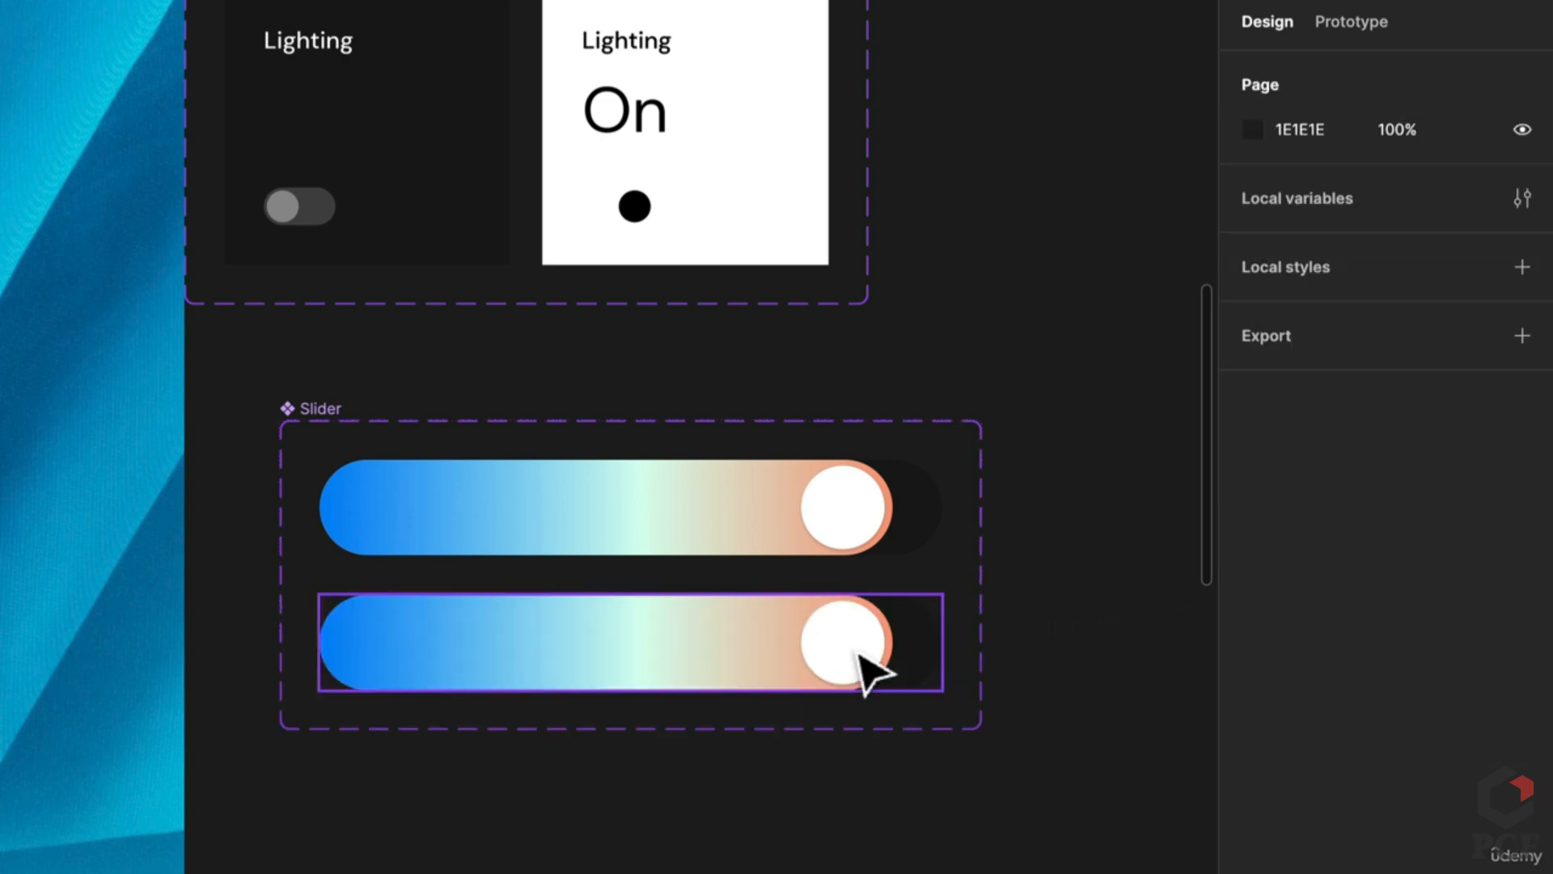
pyautogui.click(912, 679)
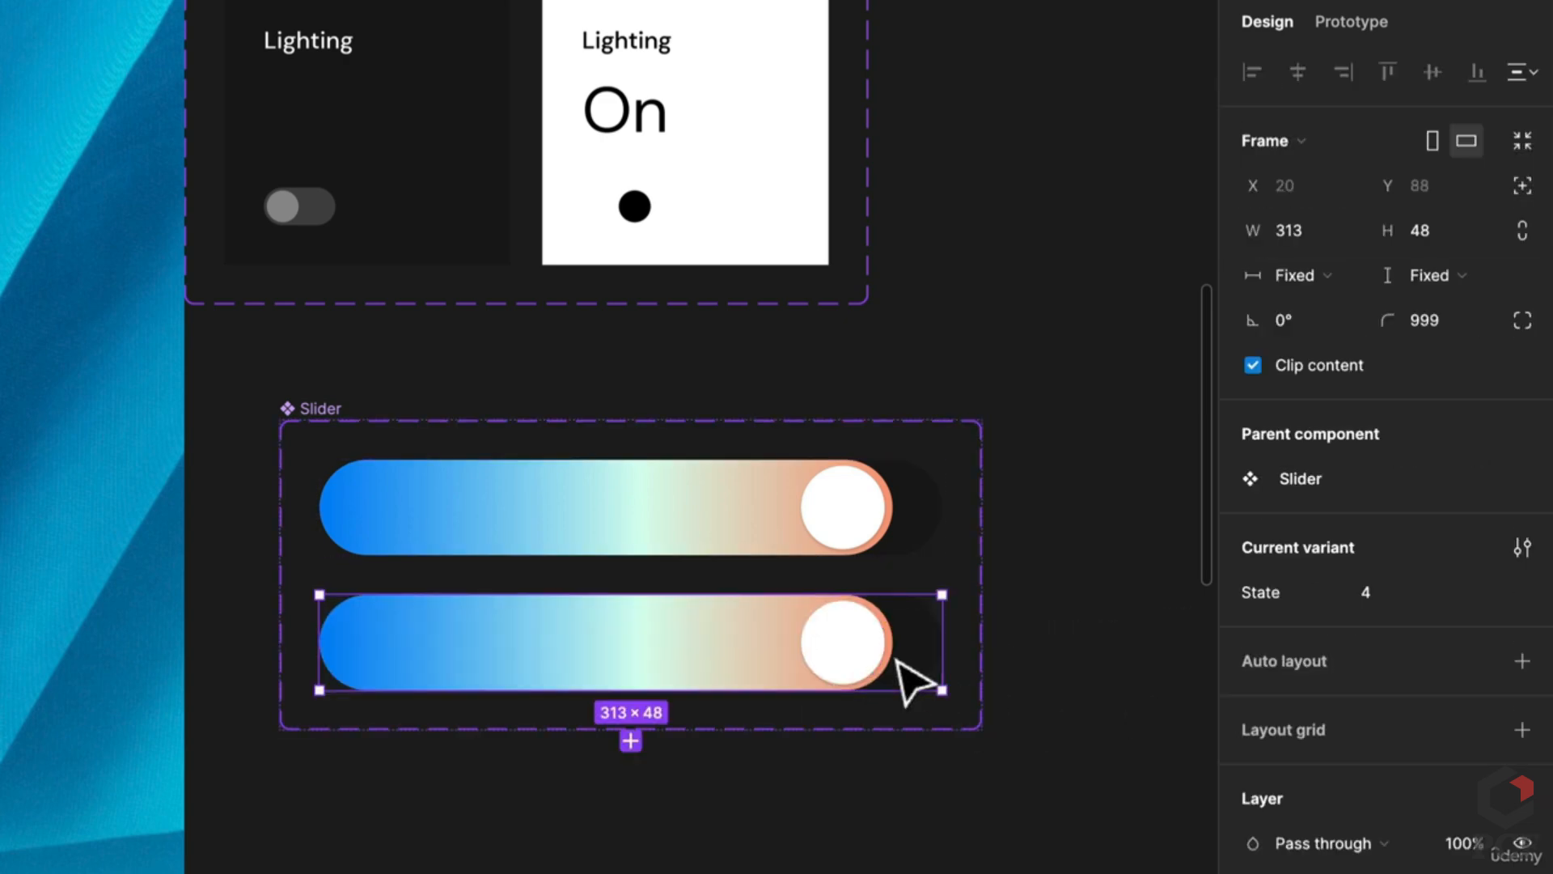
pyautogui.hotkey('ctrl', 'd')
# Step: Create fourth and fifth variants, numbering State values 3 and 1, and wrap the bar in auto layout
pyautogui.click(1439, 598)
pyautogui.write('3')
pyautogui.press('Return')
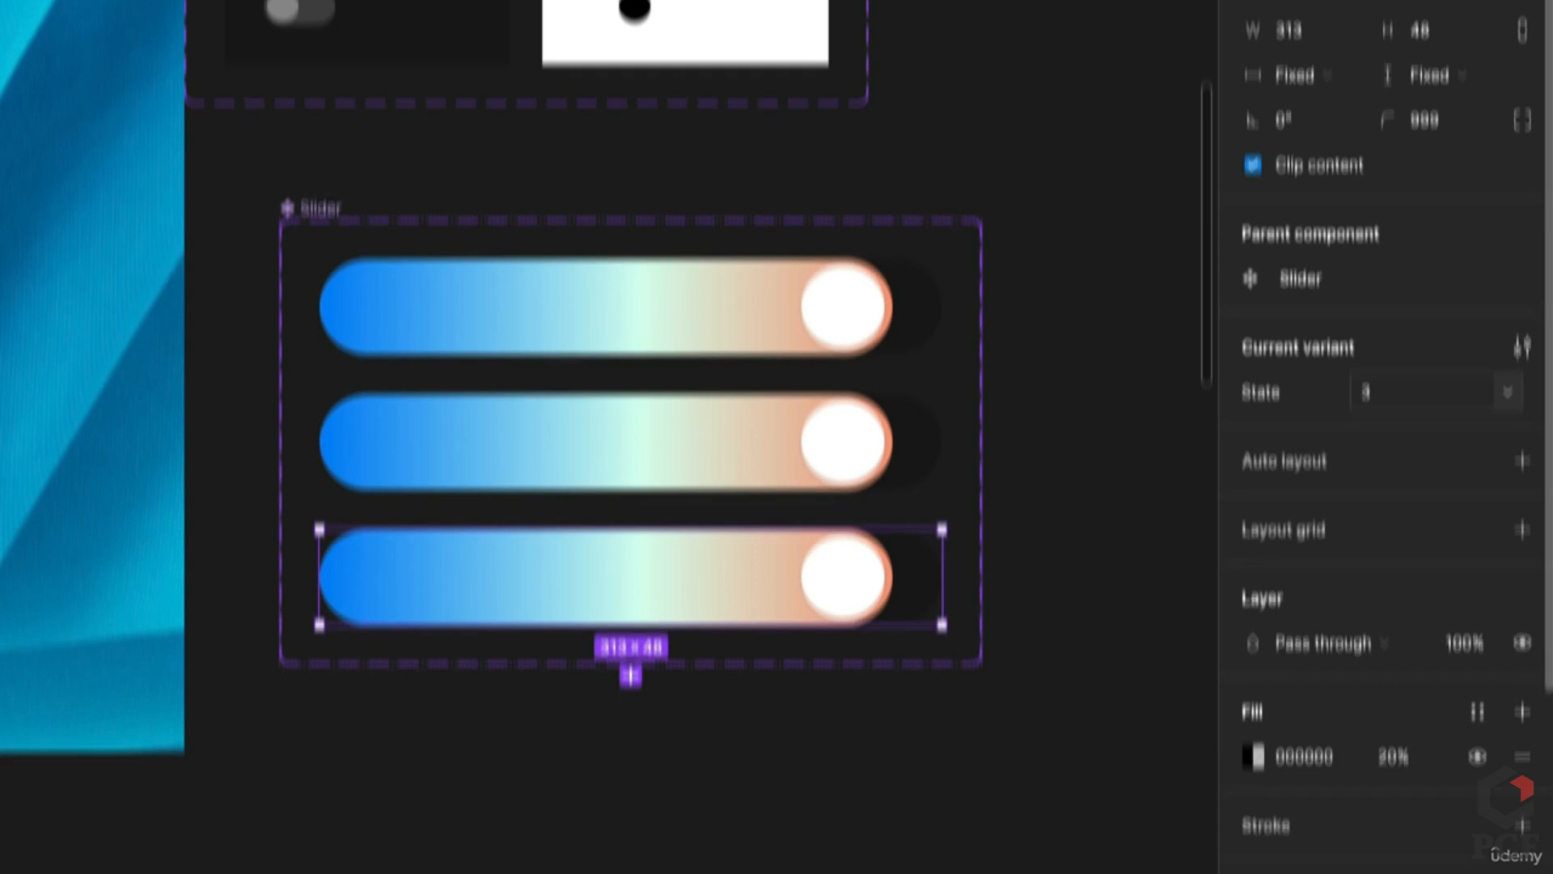
pyautogui.hotkey('ctrl', 'd')
pyautogui.click(1445, 305)
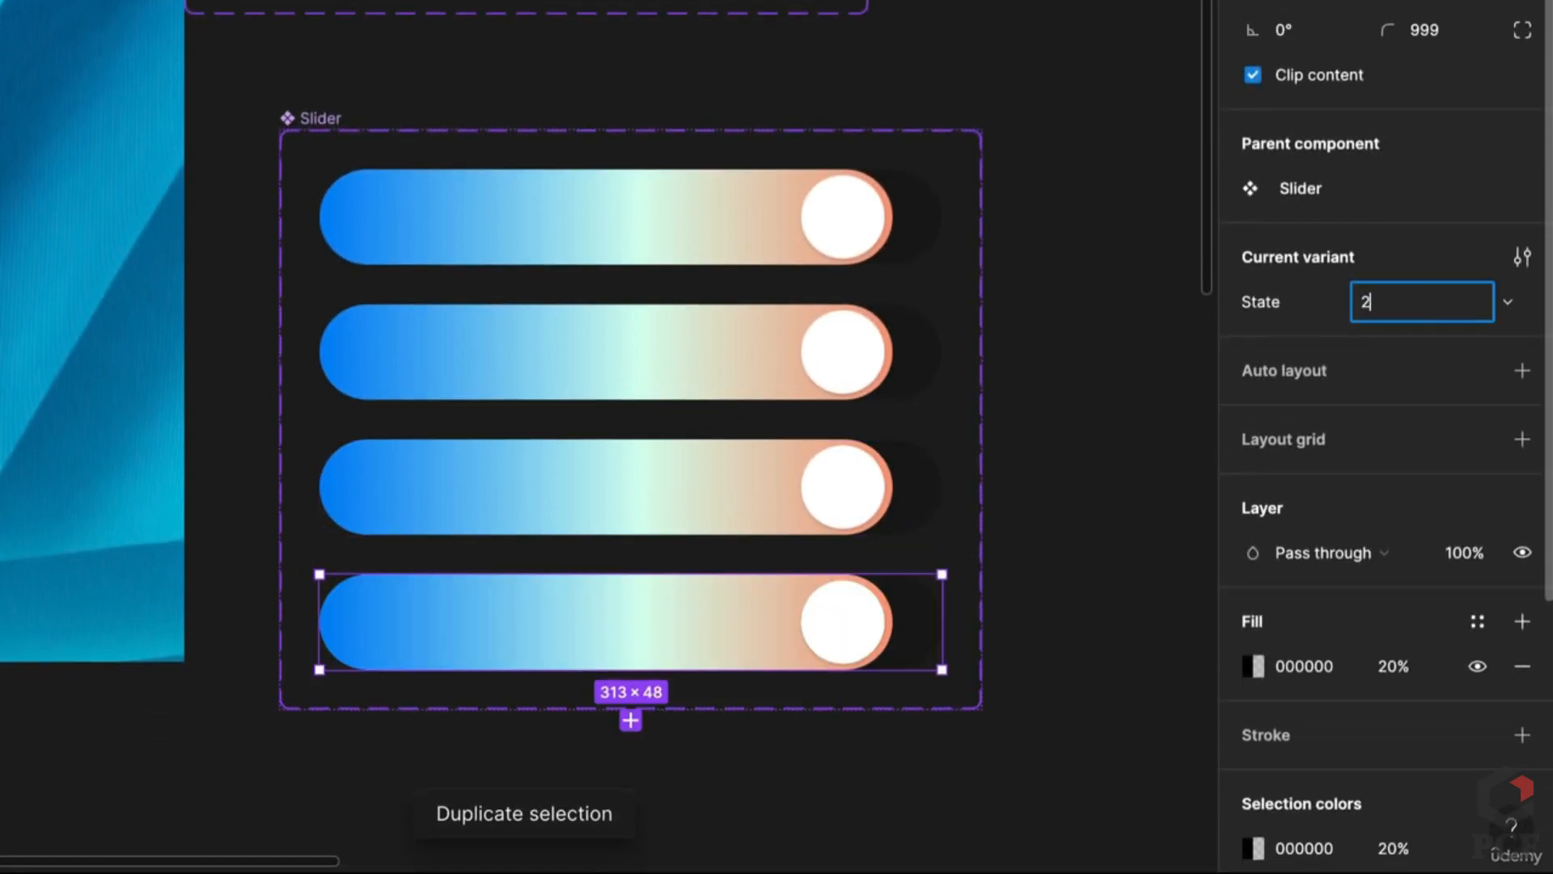
pyautogui.hotkey('ctrl', 'd')
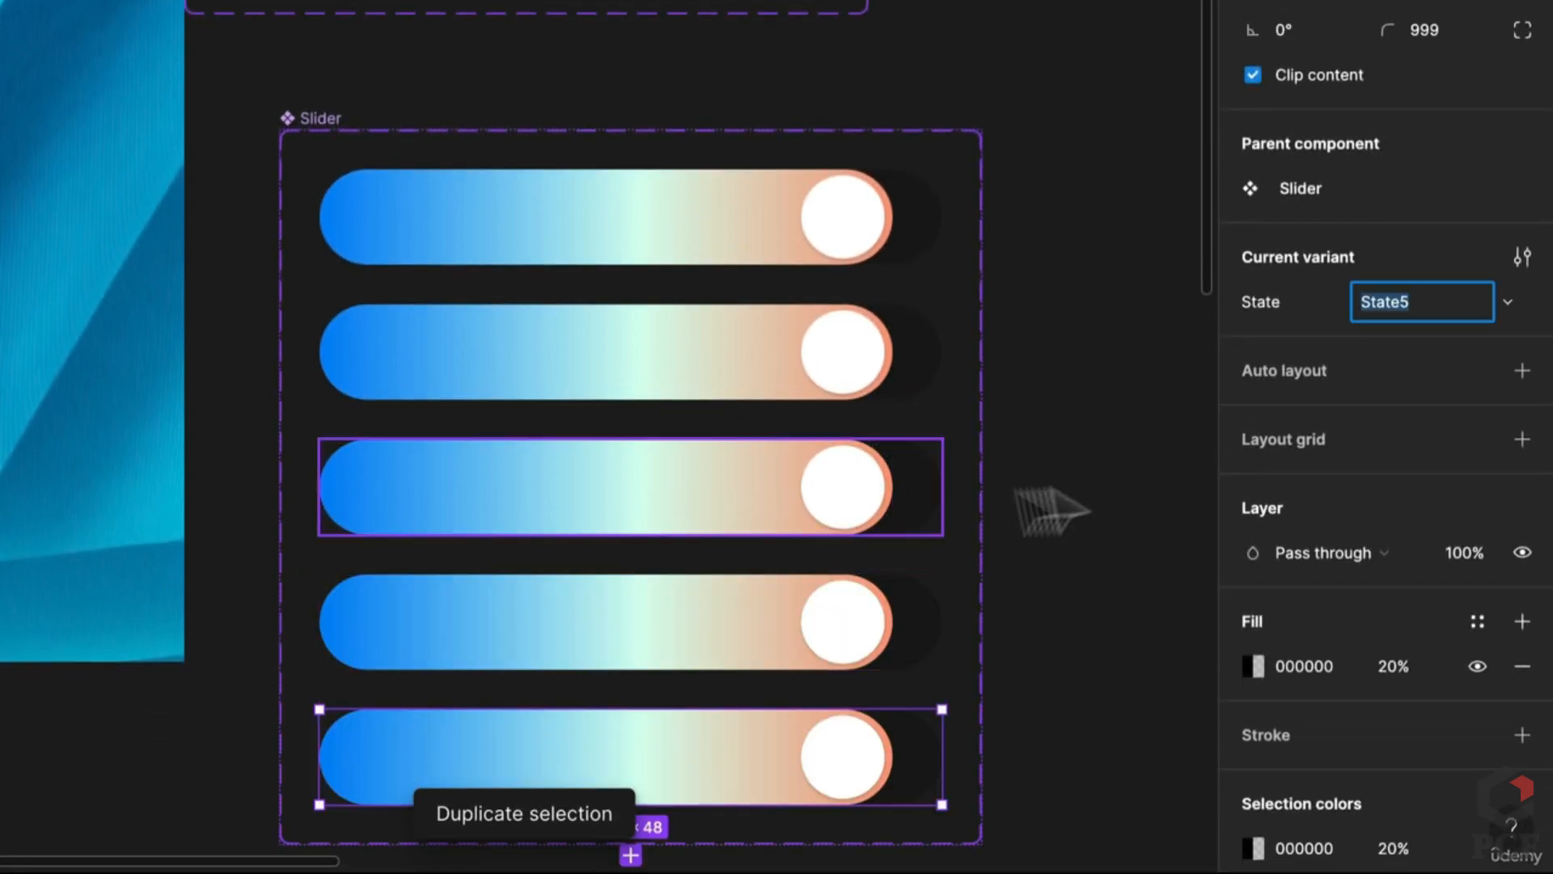
pyautogui.press('BackSpace')
pyautogui.write('1')
pyautogui.press('Return')
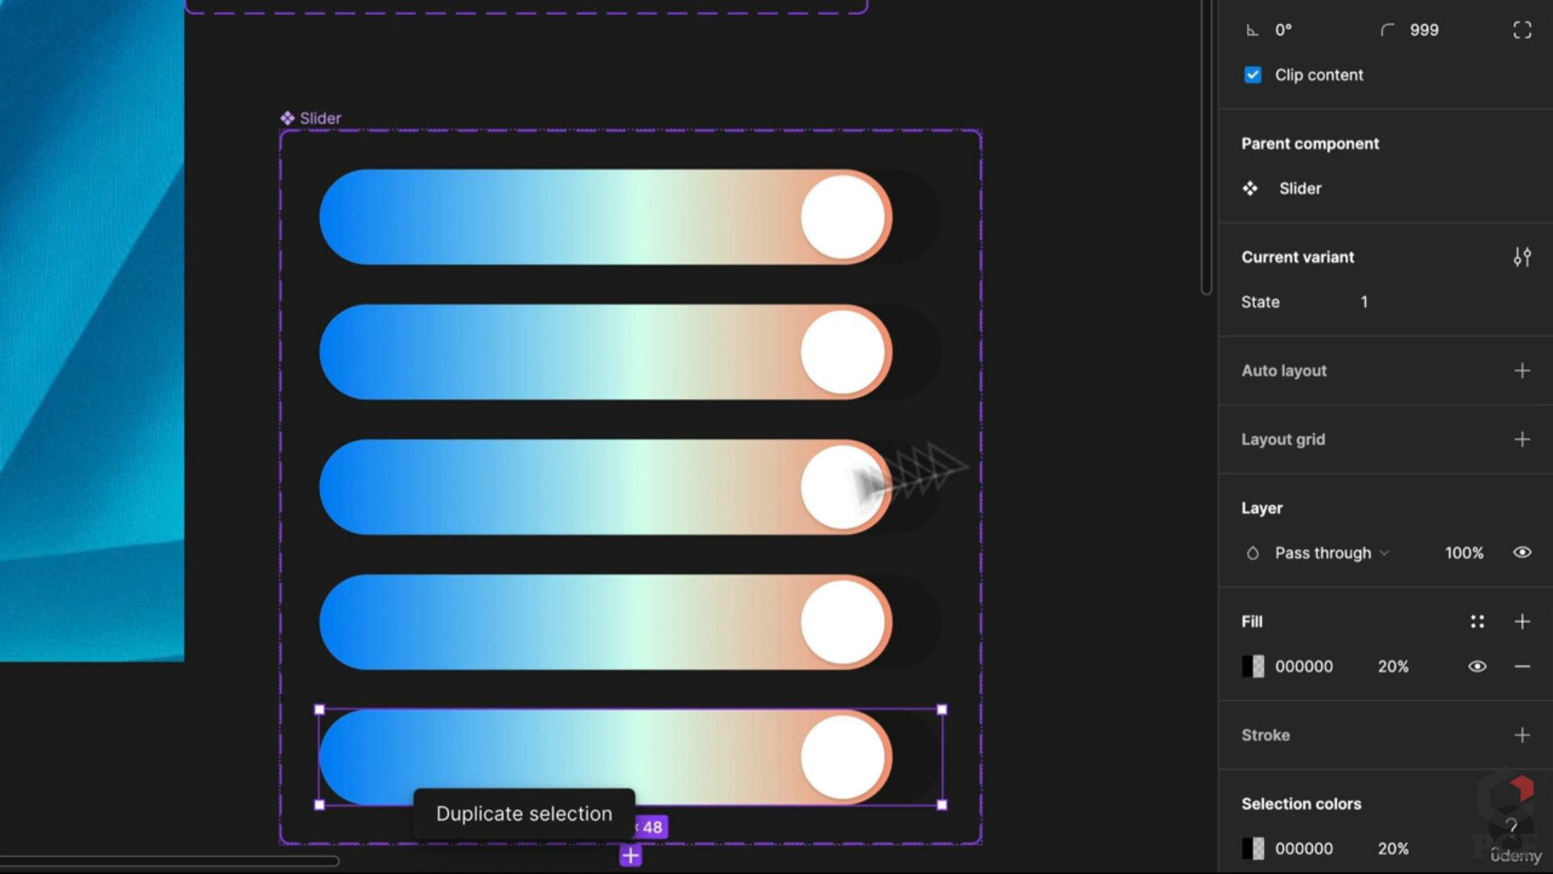
pyautogui.scroll(-5, 809, 494)
pyautogui.hotkey('shift', 'a')
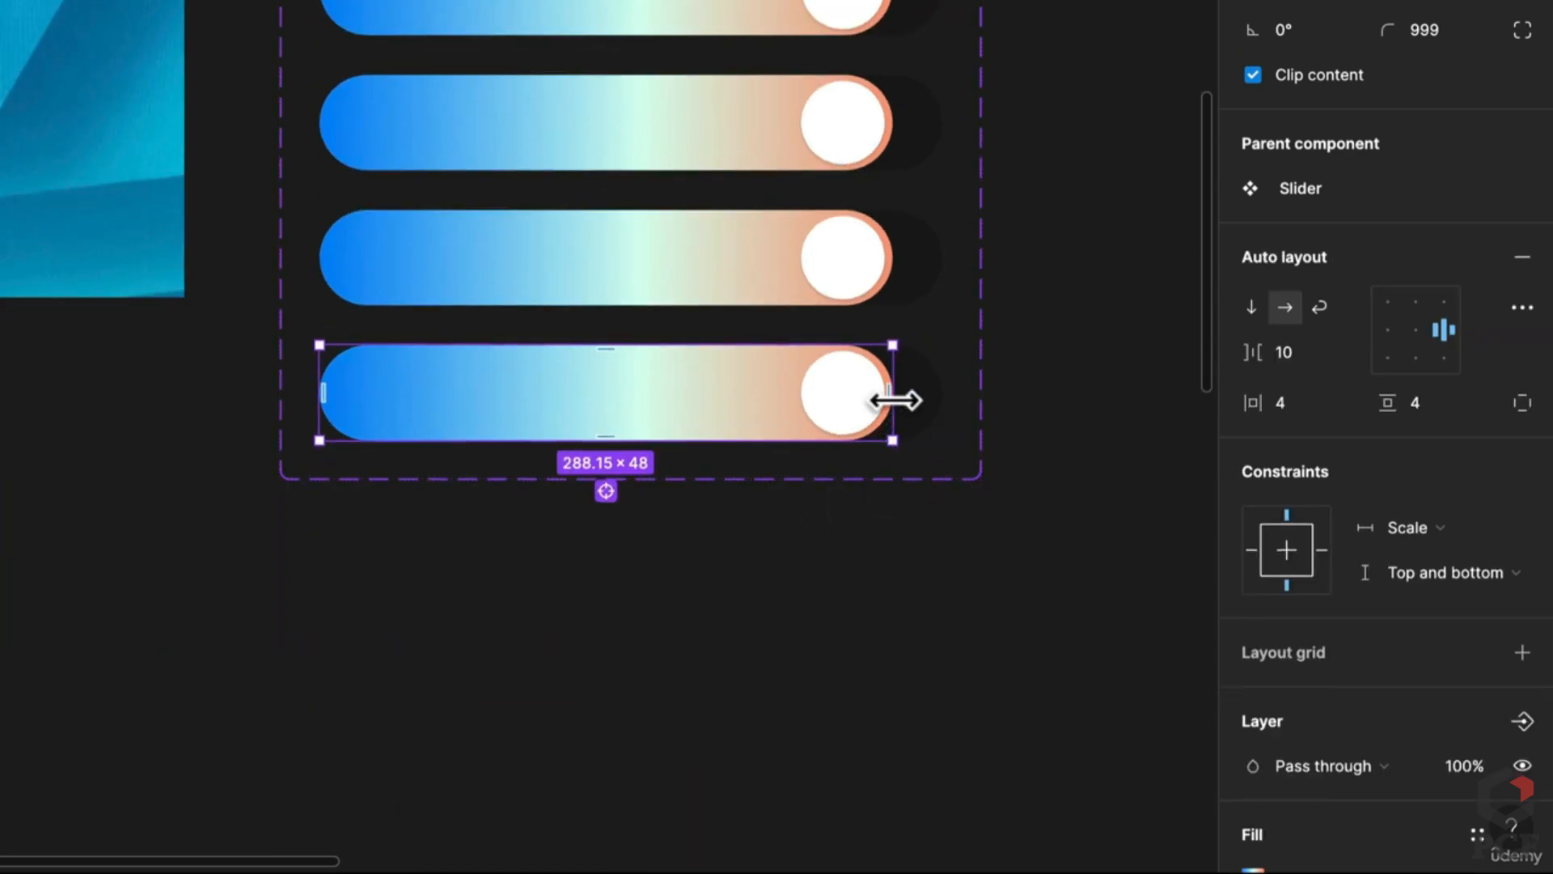
# Step: Shrink the lower four slider bars to stepped widths of 71, 136, 181 and 236 px
pyautogui.moveTo(894, 400); pyautogui.dragTo(481, 438)
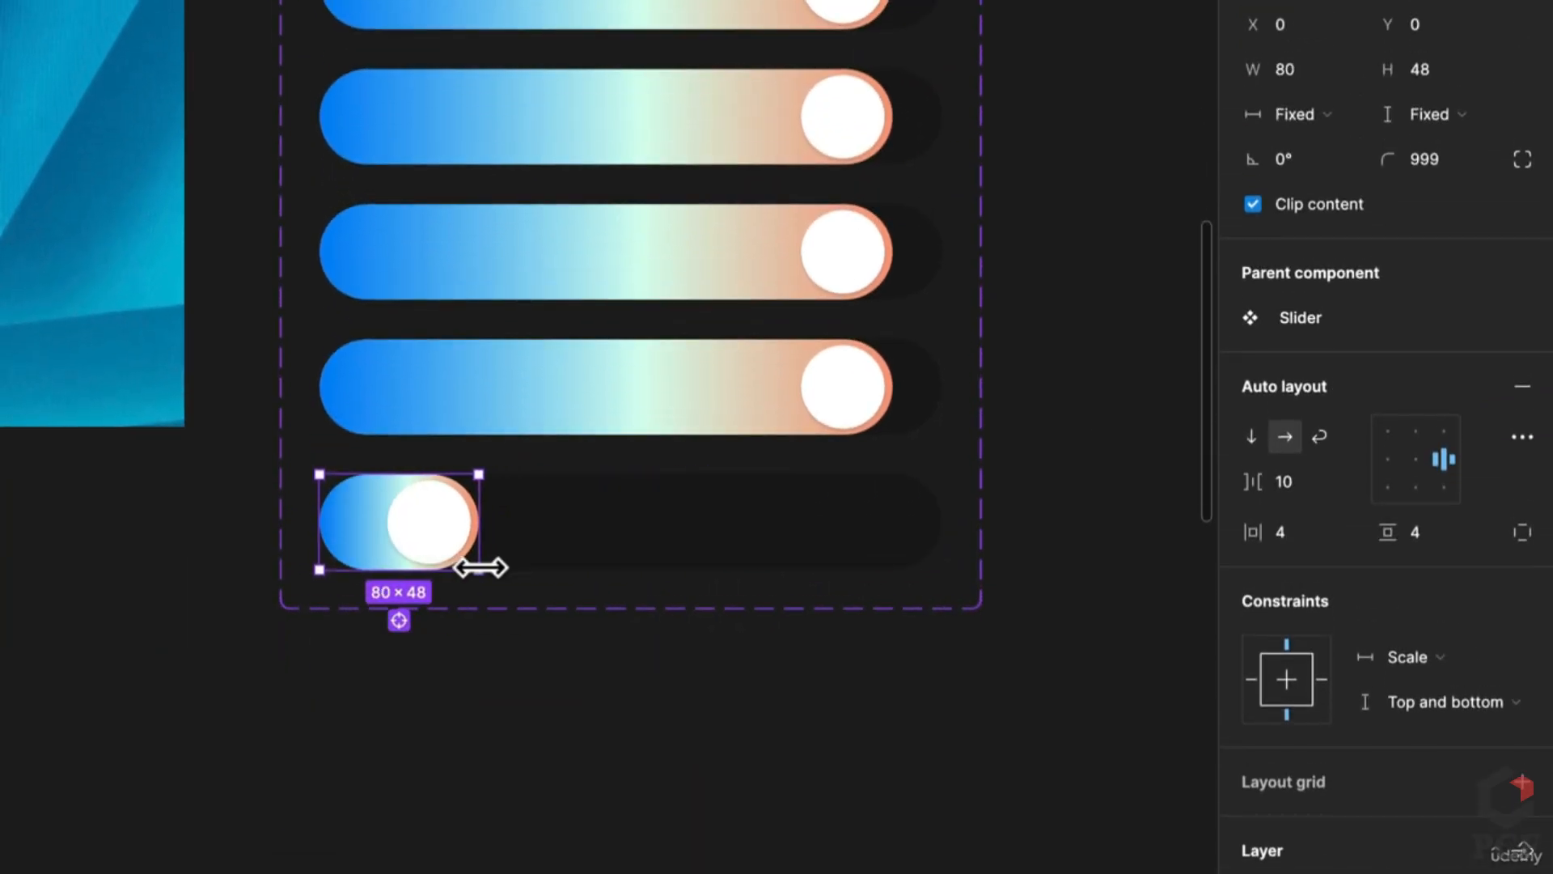
pyautogui.moveTo(481, 567); pyautogui.dragTo(461, 562)
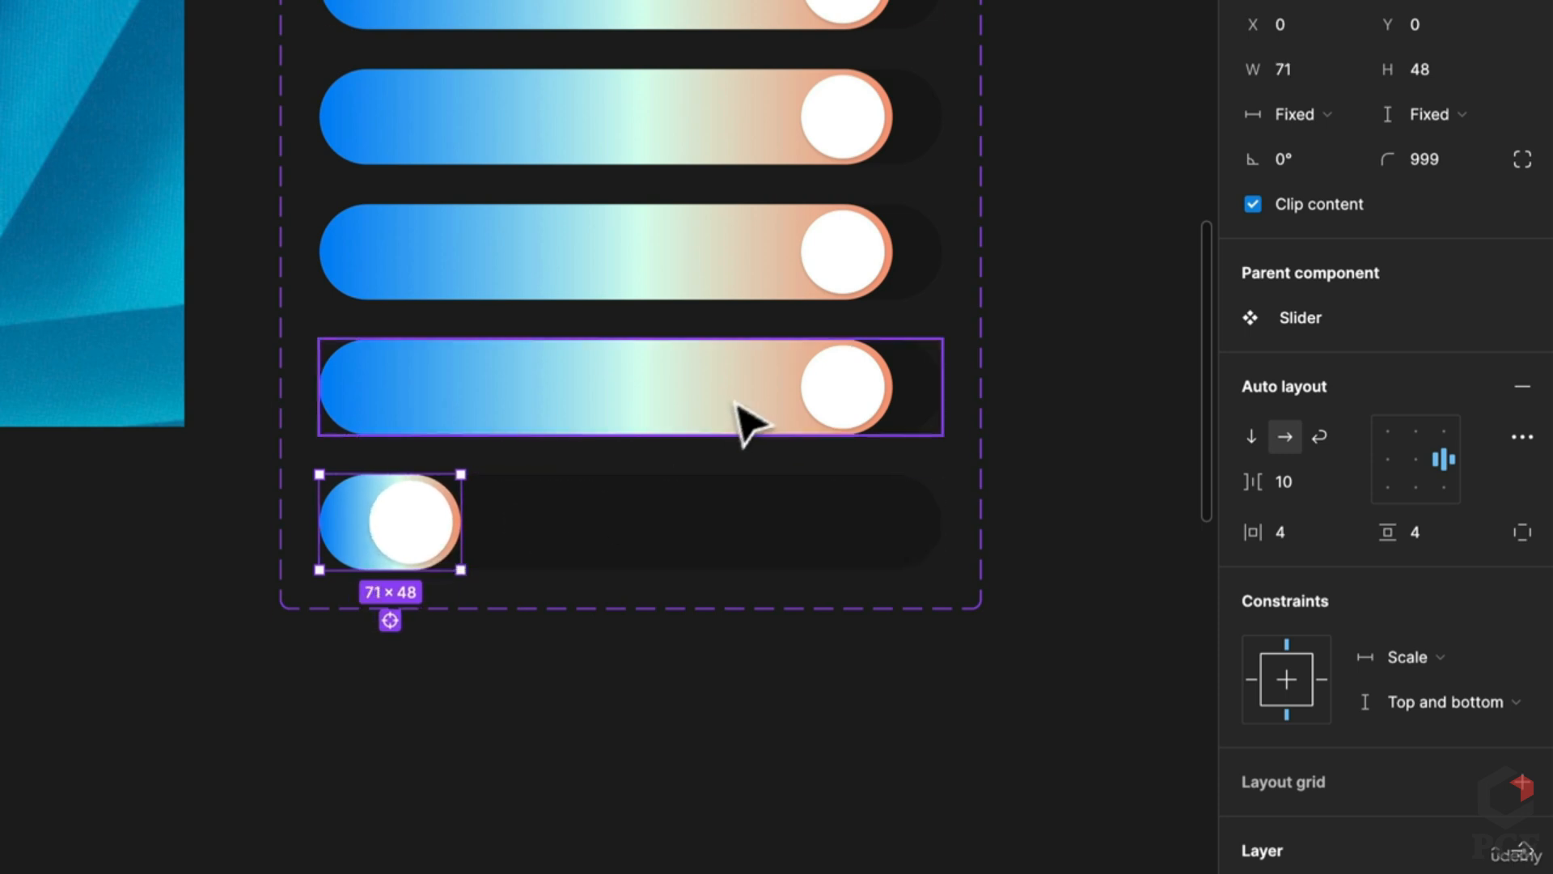
pyautogui.click(778, 403)
pyautogui.click(774, 393)
pyautogui.moveTo(905, 381); pyautogui.dragTo(592, 417)
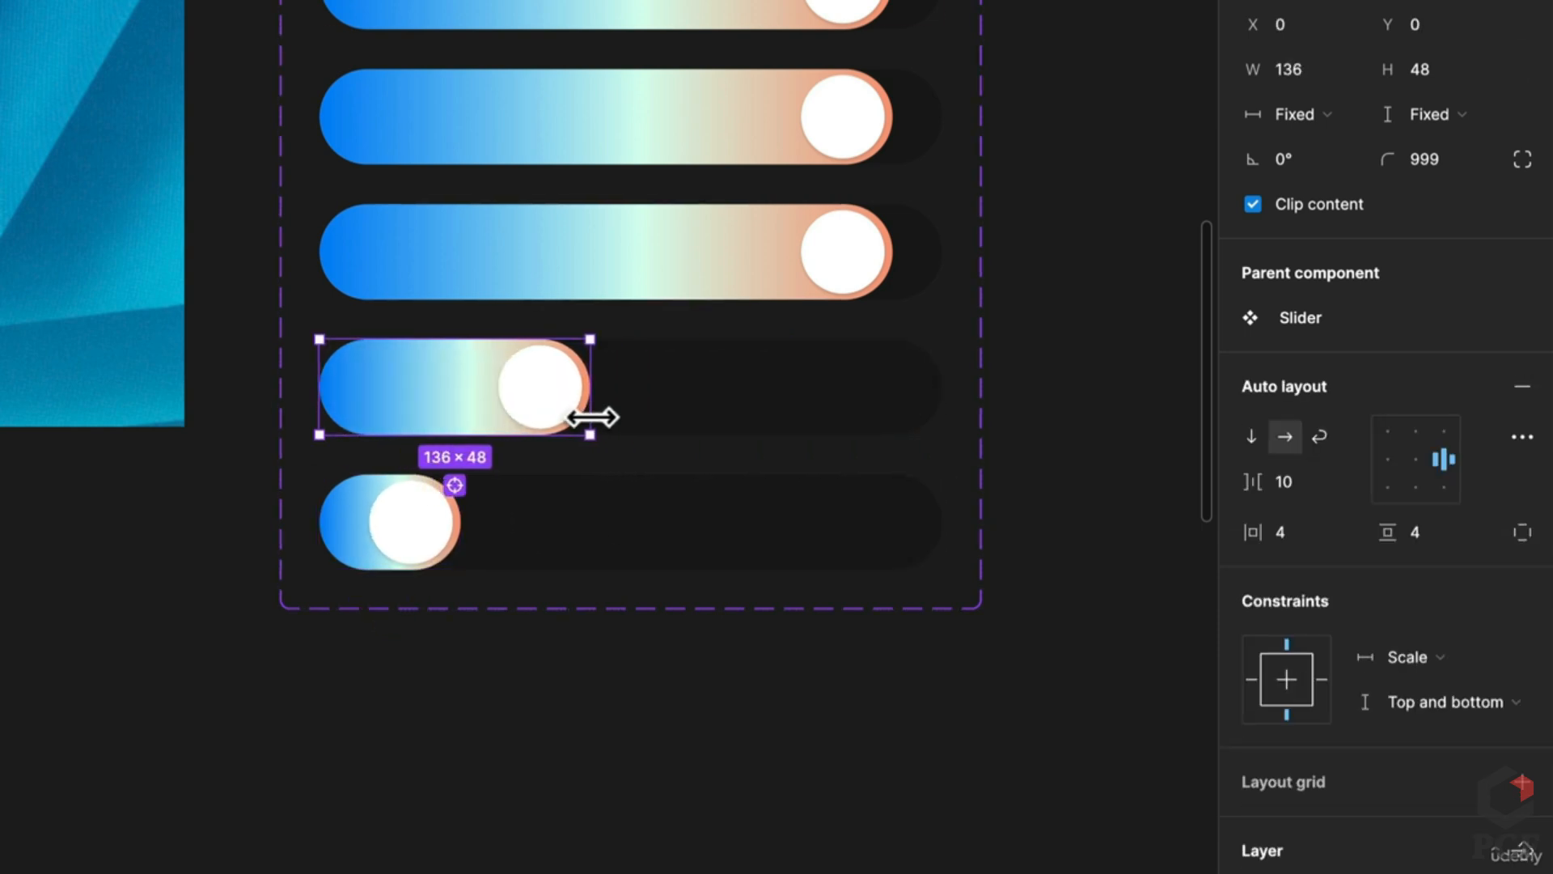
pyautogui.click(818, 277)
pyautogui.click(877, 238)
pyautogui.moveTo(896, 244); pyautogui.dragTo(679, 265)
pyautogui.click(809, 161)
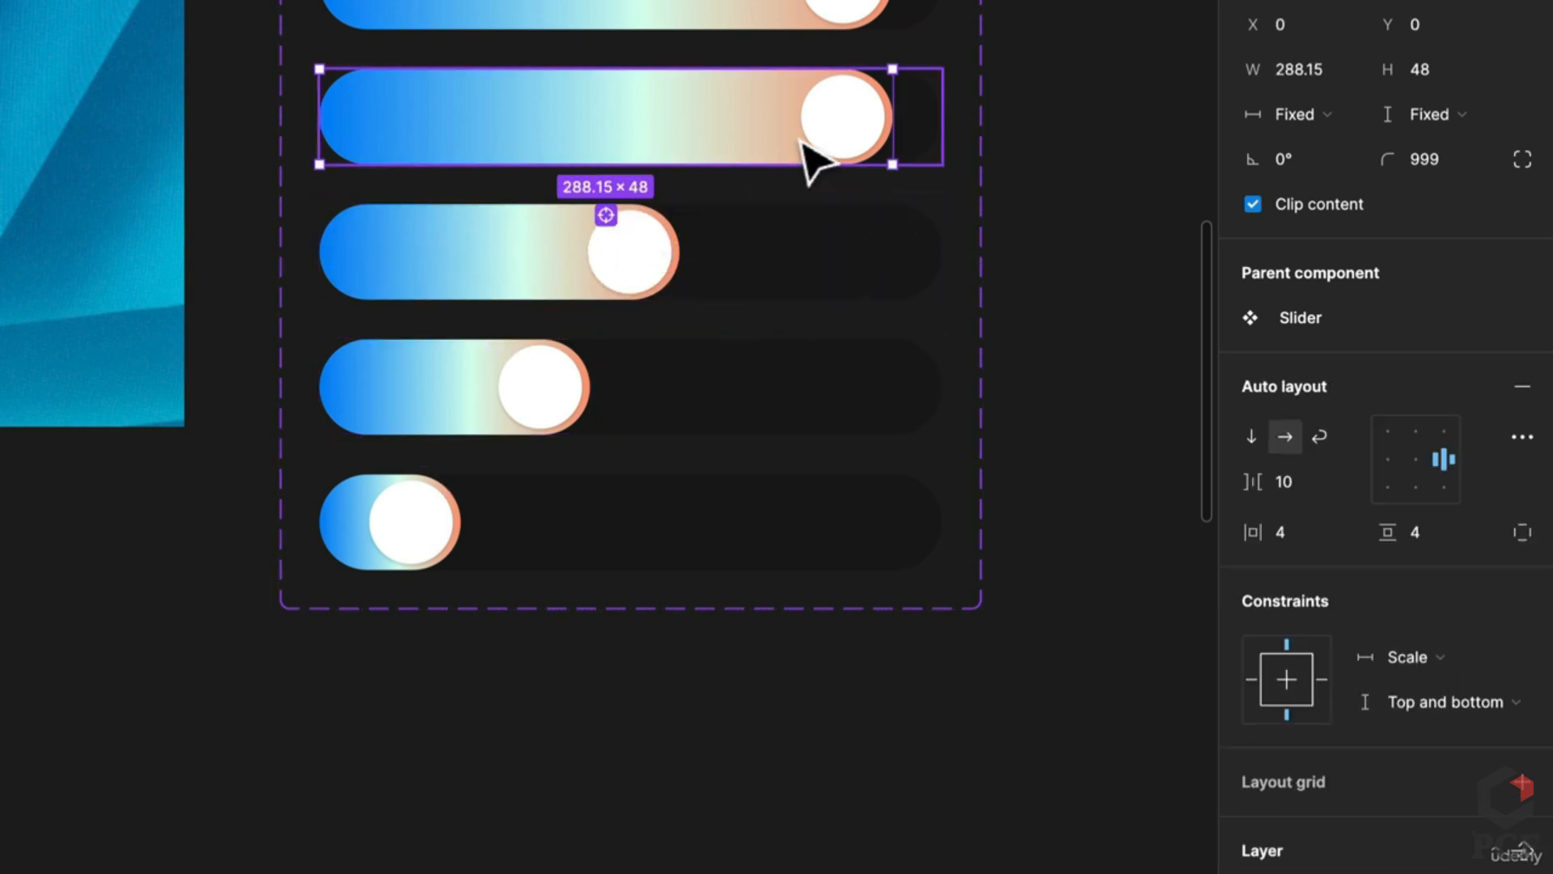
pyautogui.moveTo(895, 118); pyautogui.dragTo(791, 124)
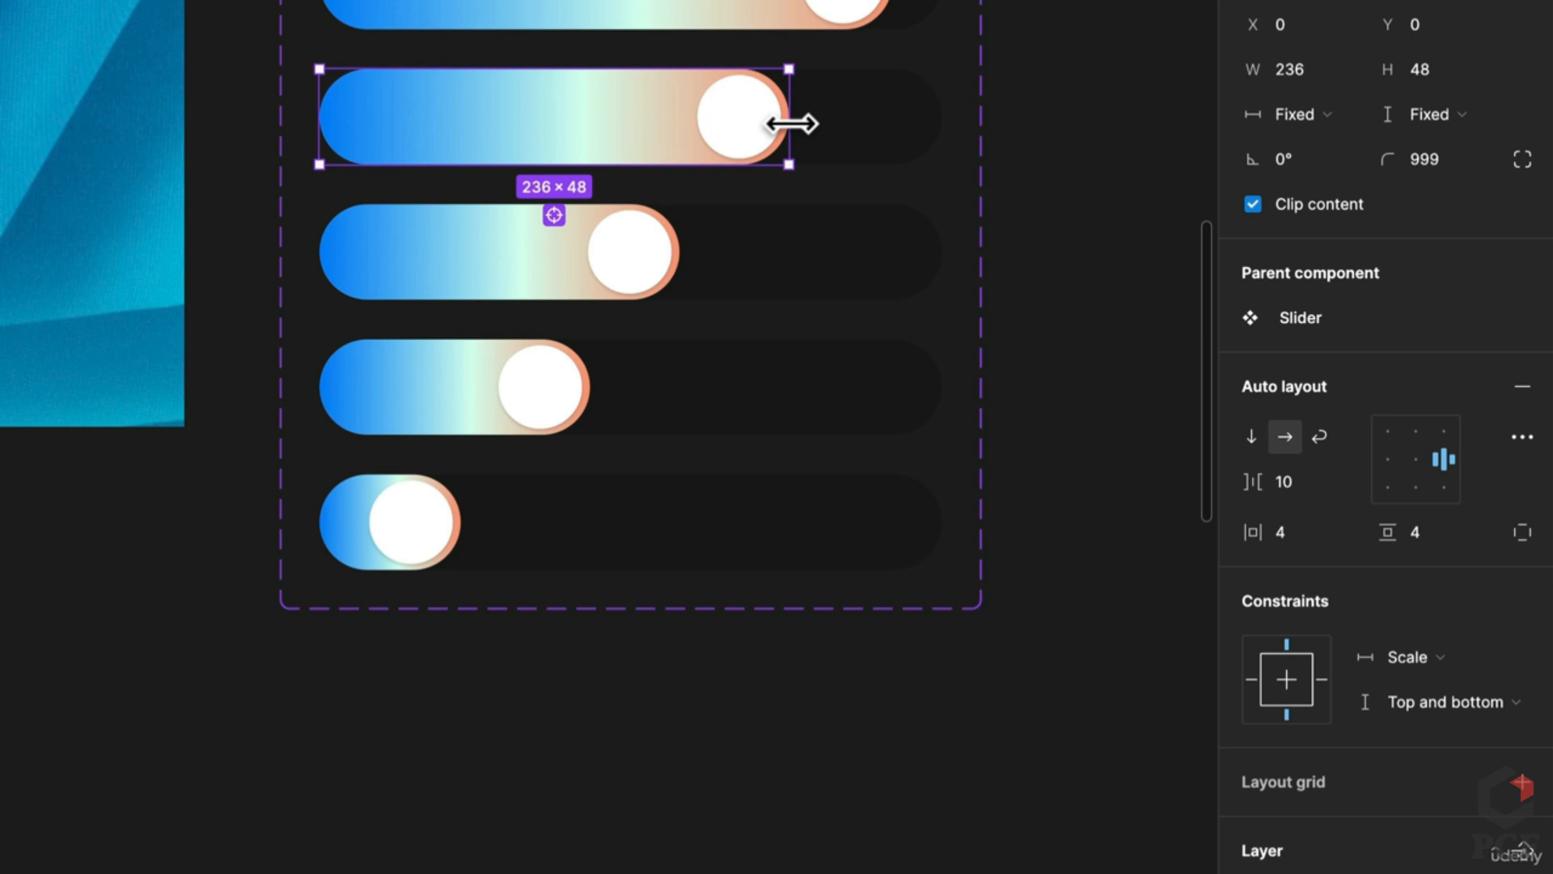
pyautogui.scroll(3, 809, 372)
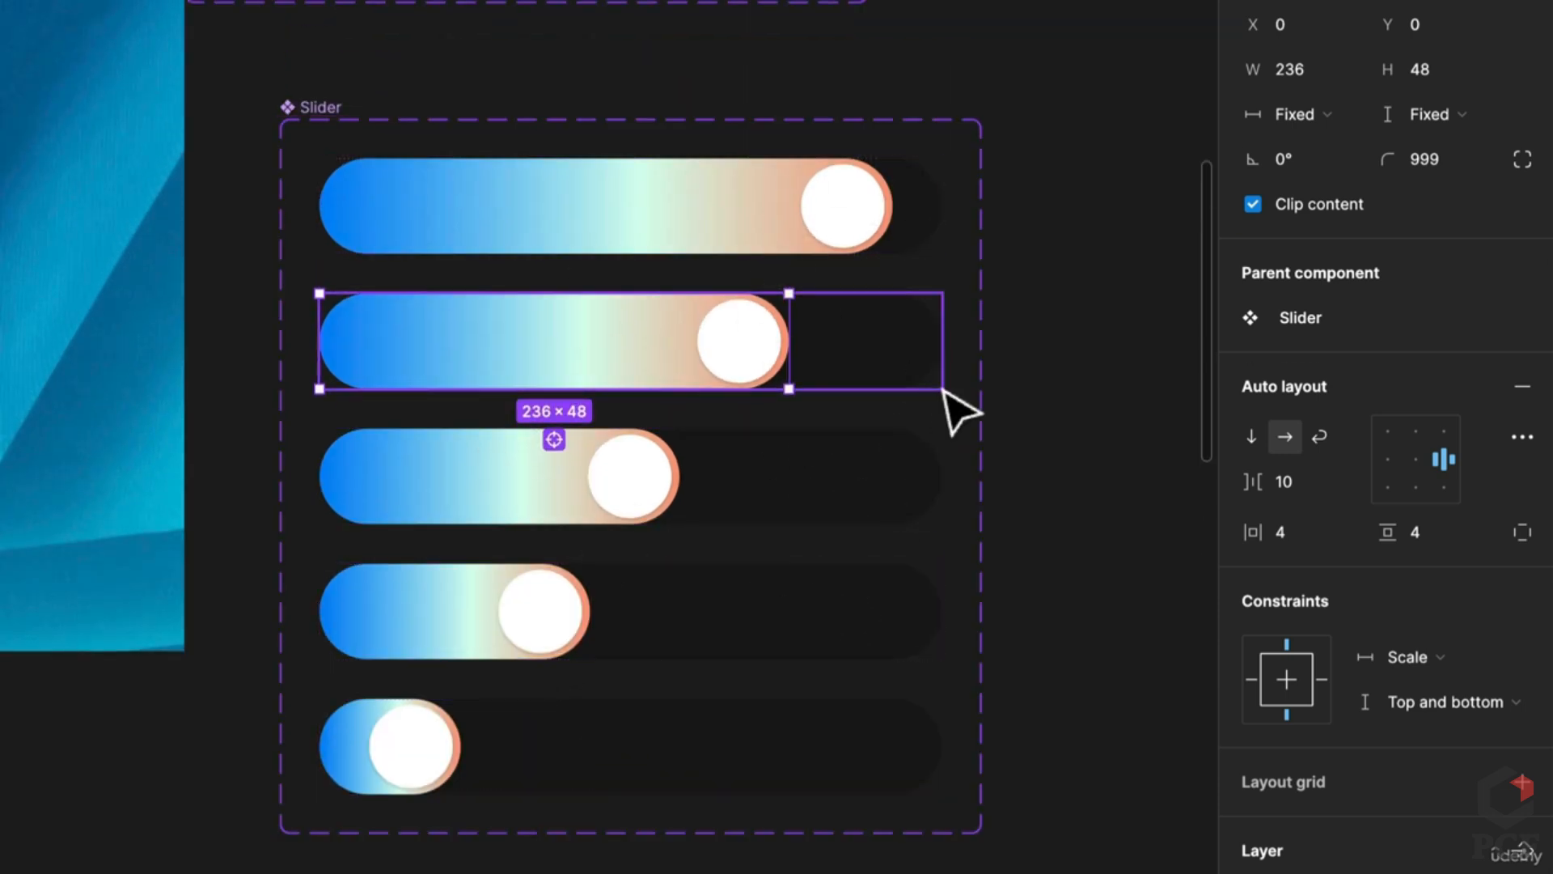
pyautogui.click(356, 766)
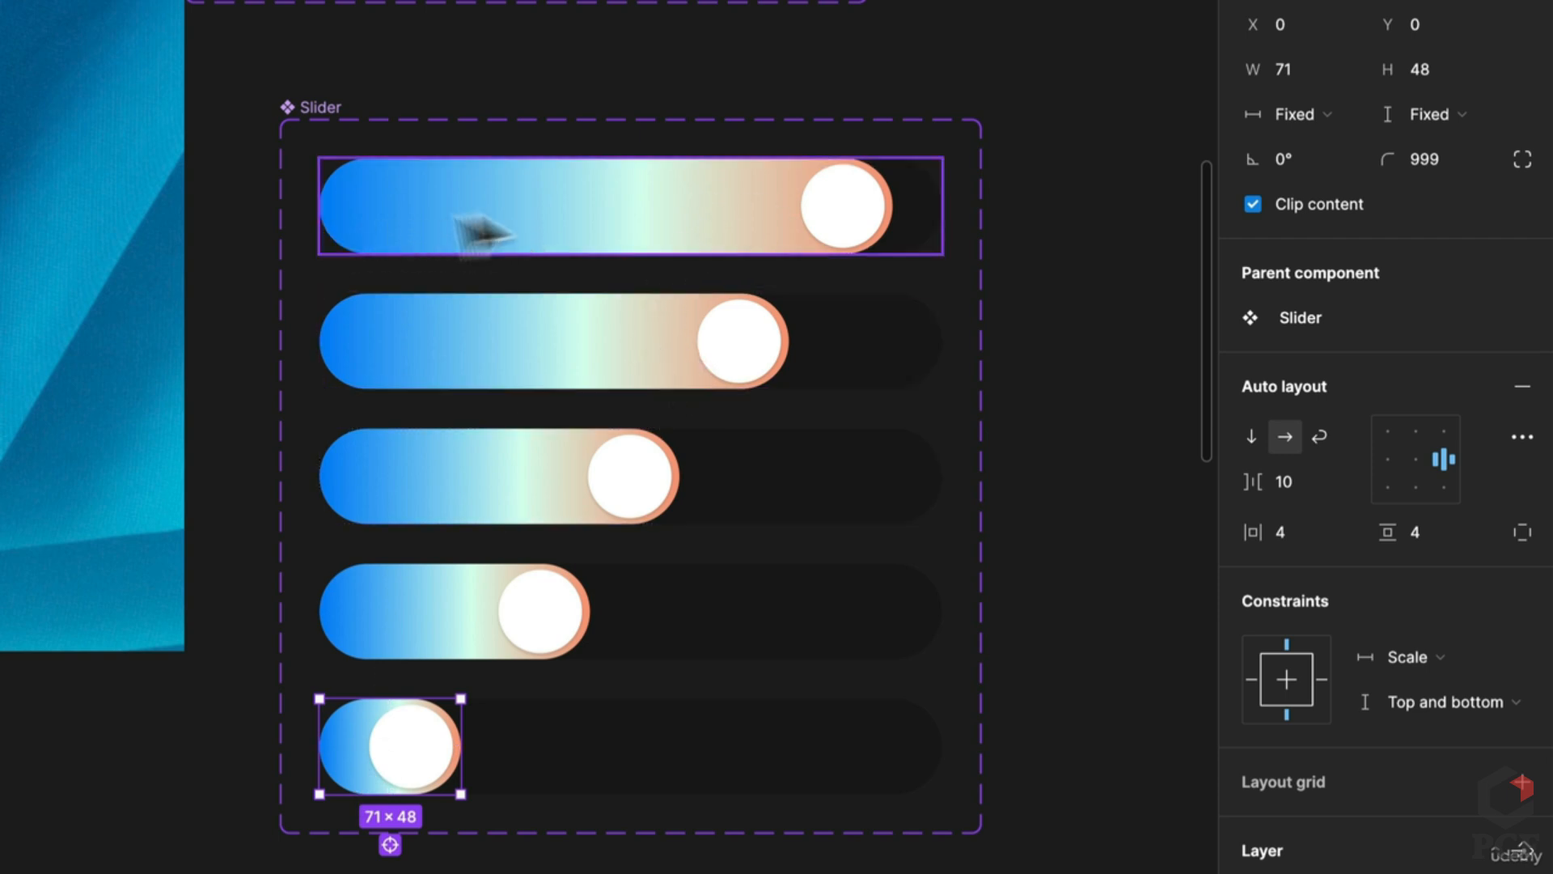
# Step: Drag the second and third bars' gradient end stops to the track's right edge
pyautogui.click(797, 222)
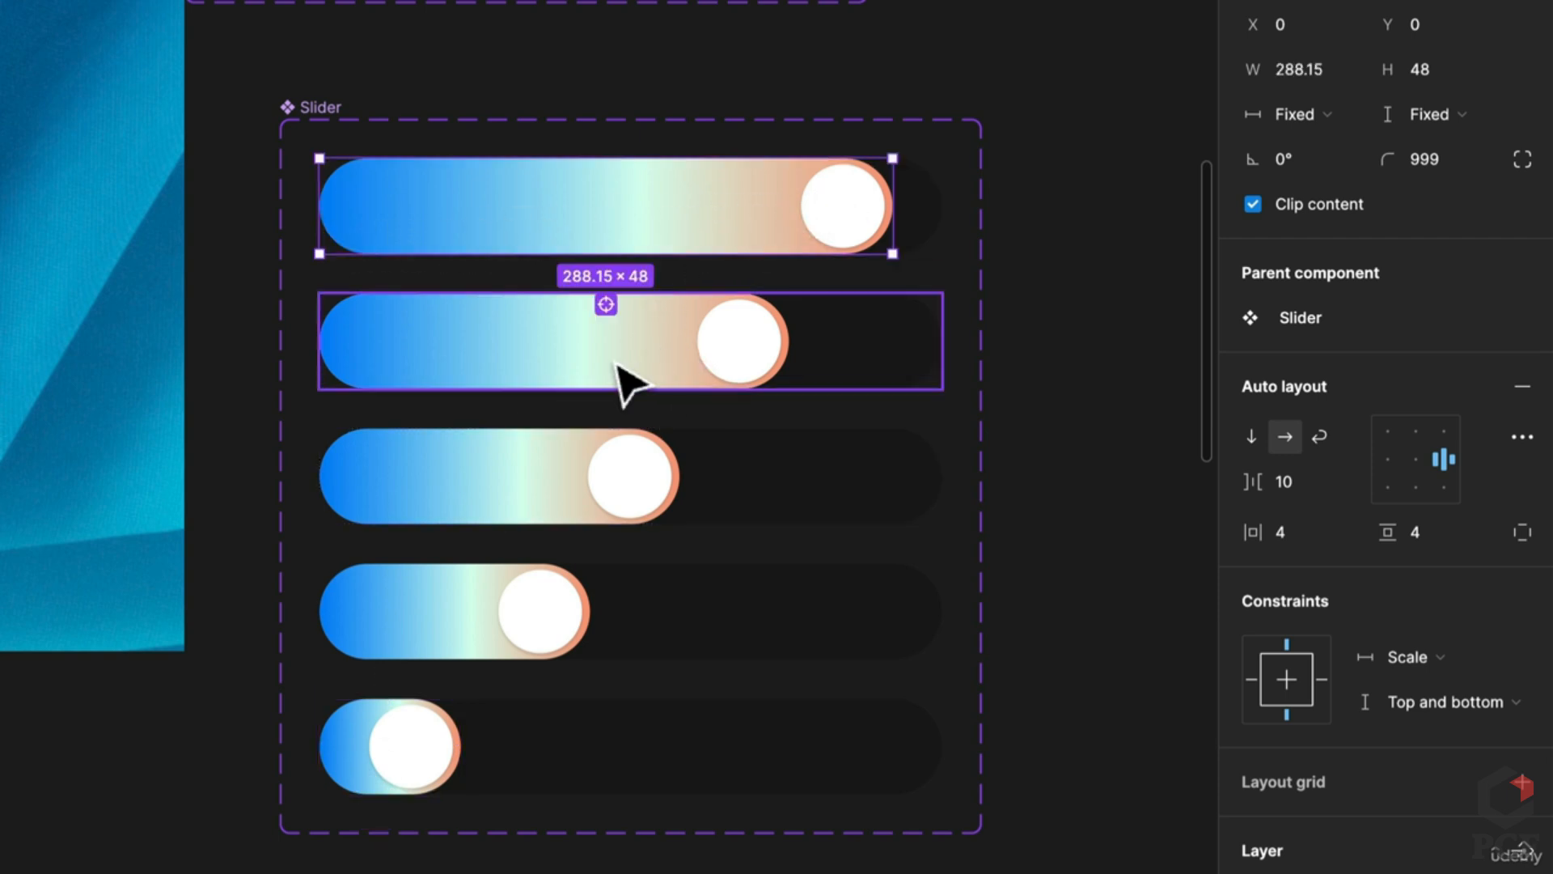
pyautogui.click(628, 381)
pyautogui.scroll(-3, 1254, 809)
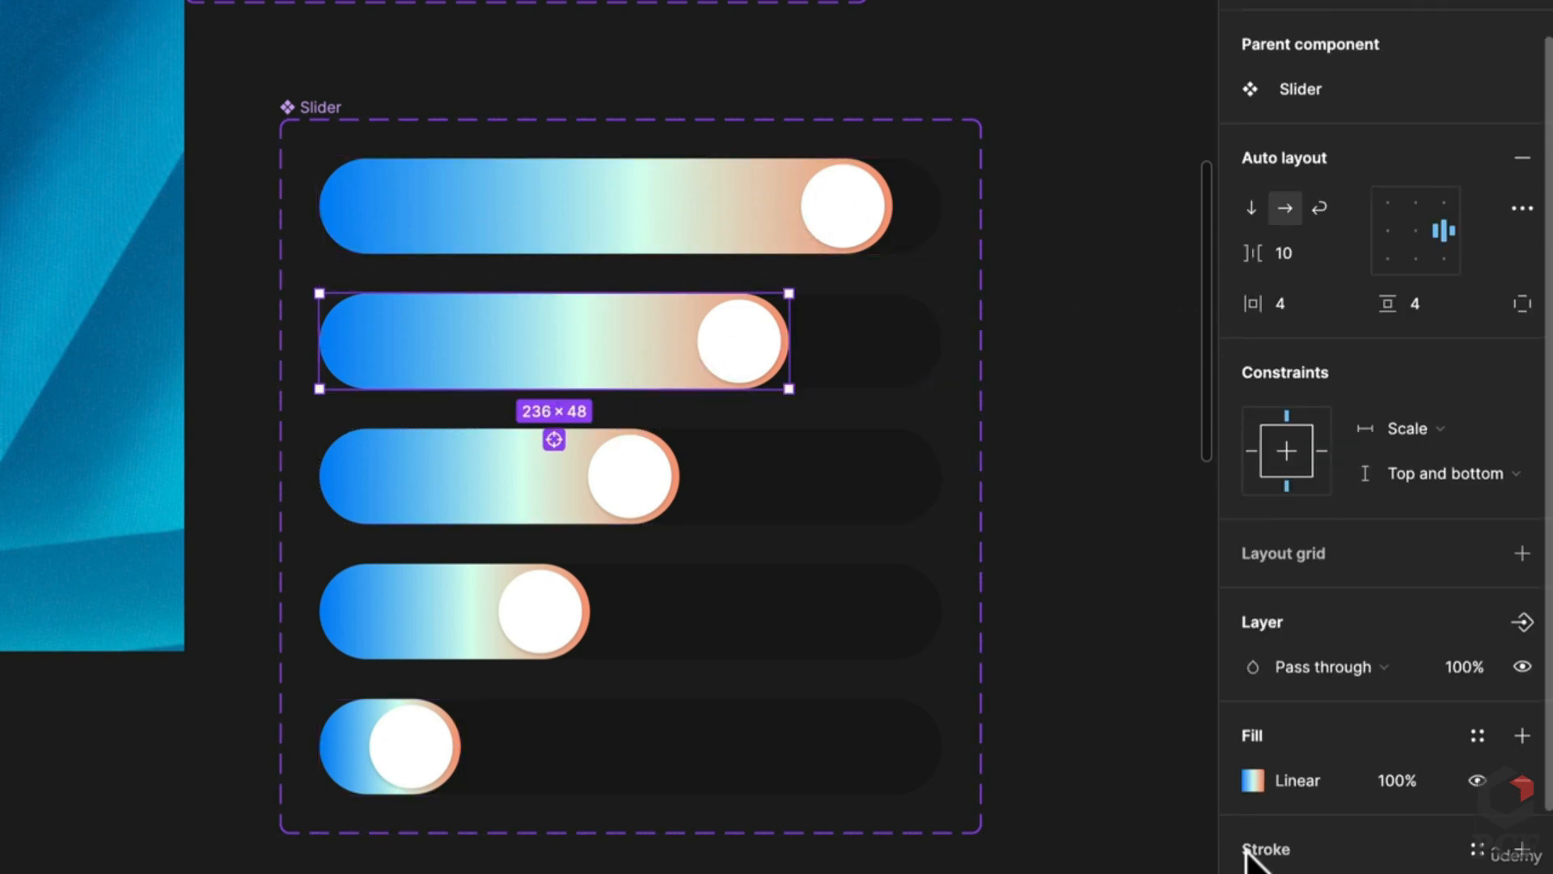
pyautogui.click(1252, 781)
pyautogui.moveTo(590, 337); pyautogui.dragTo(708, 338)
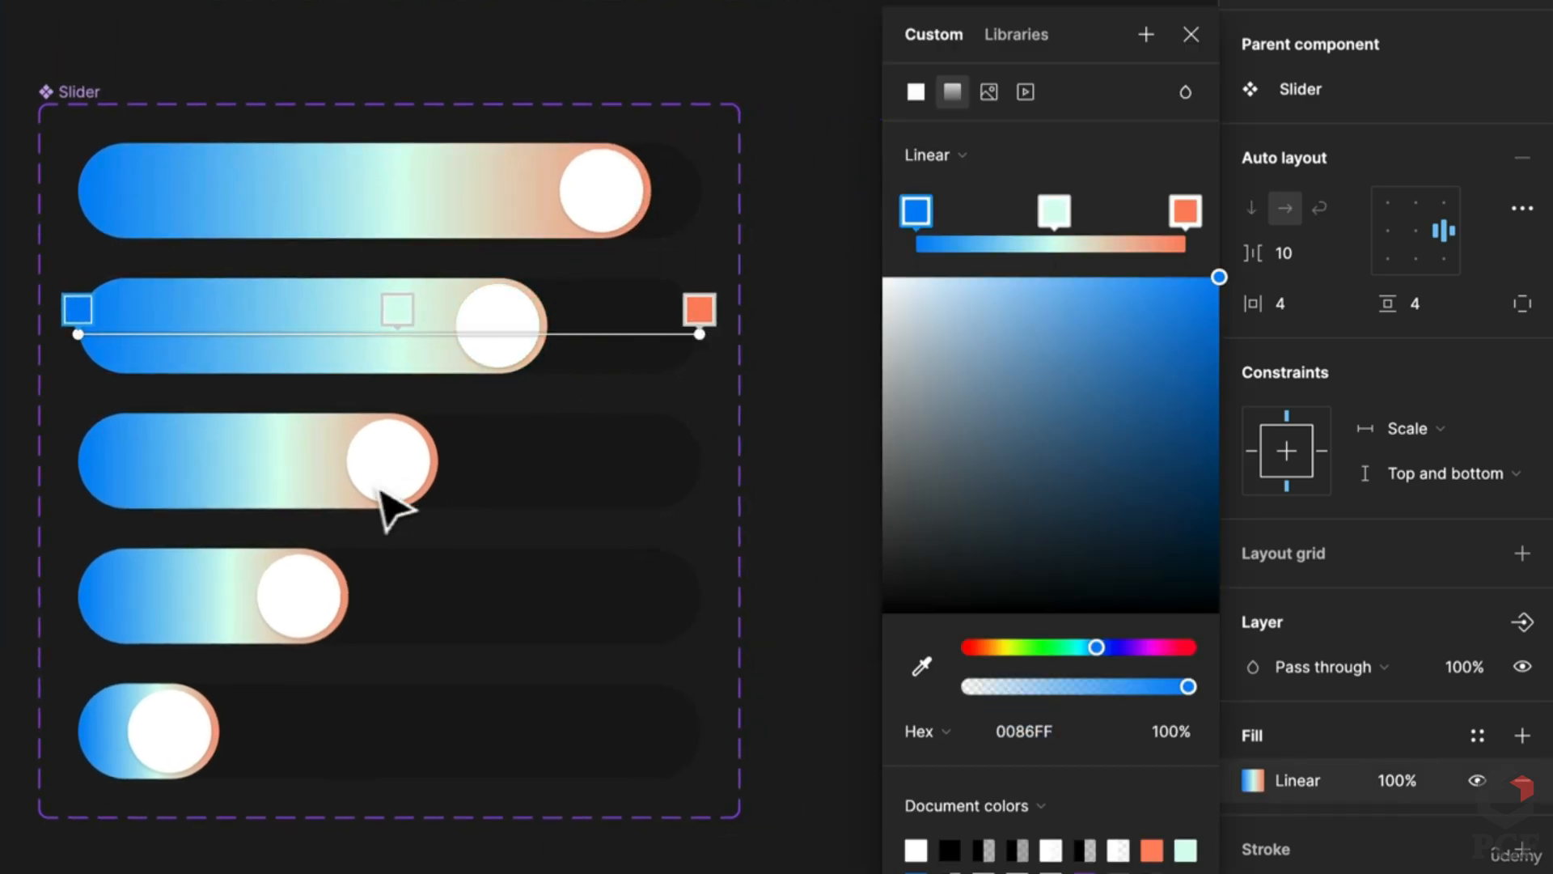
pyautogui.click(324, 489)
pyautogui.click(323, 489)
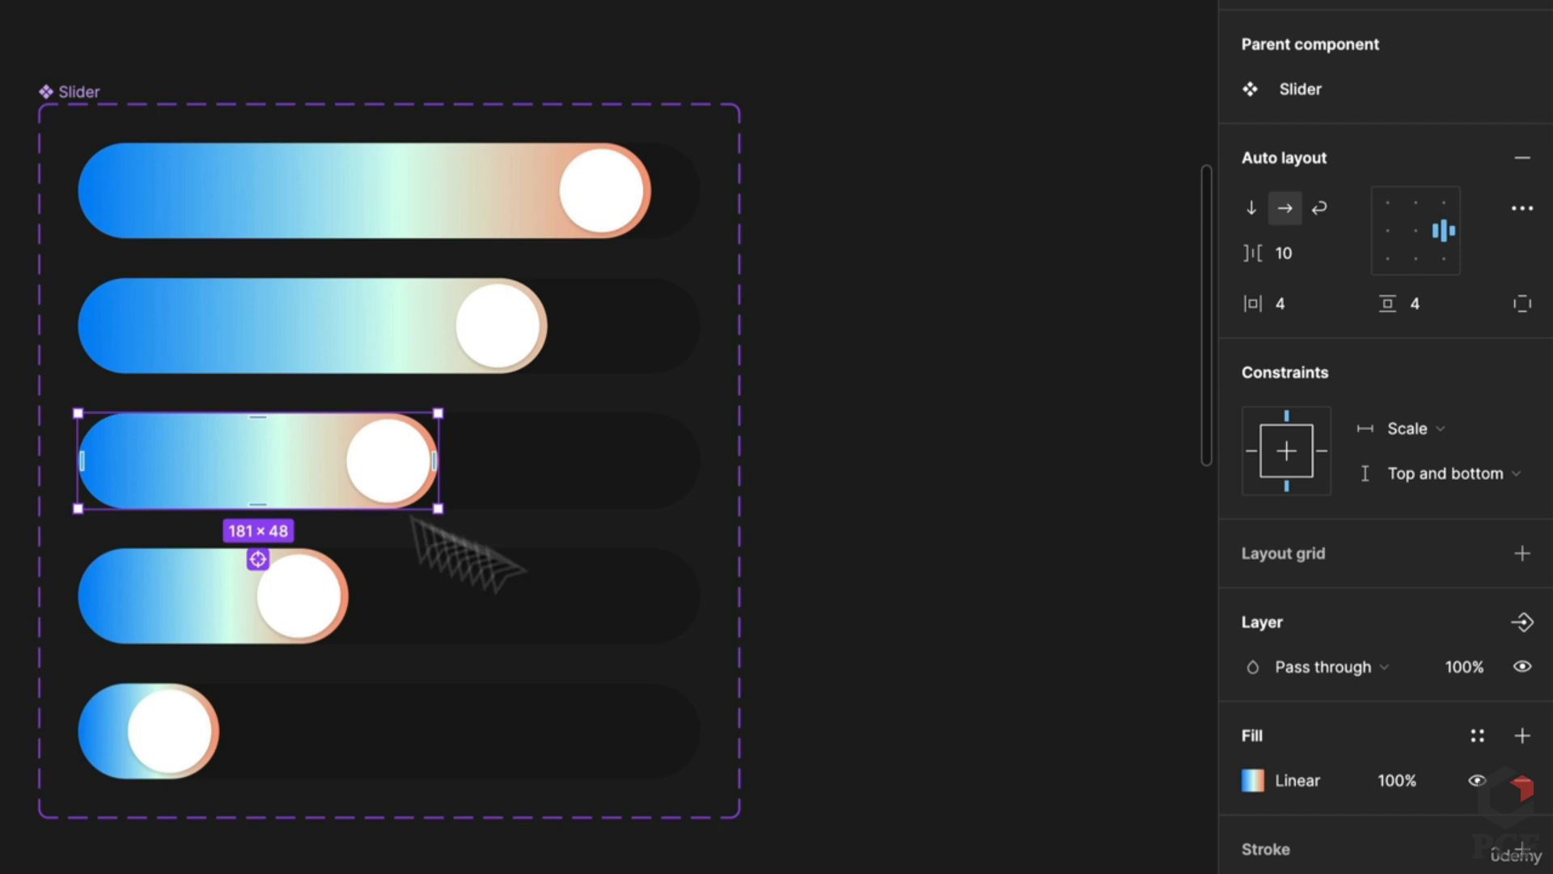
pyautogui.click(1253, 781)
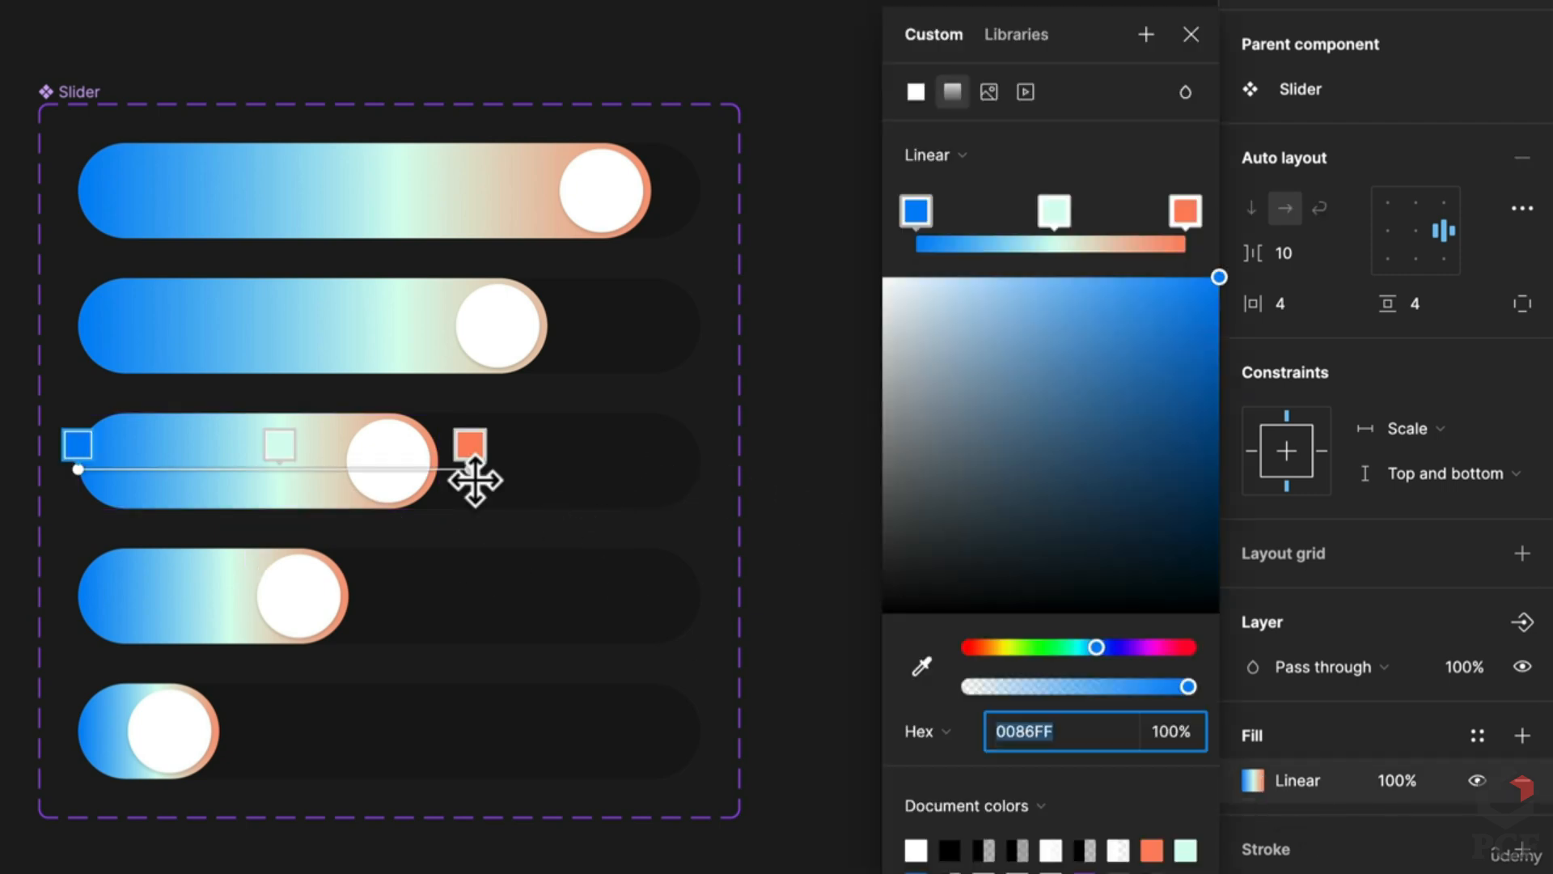
pyautogui.moveTo(475, 480); pyautogui.dragTo(707, 468)
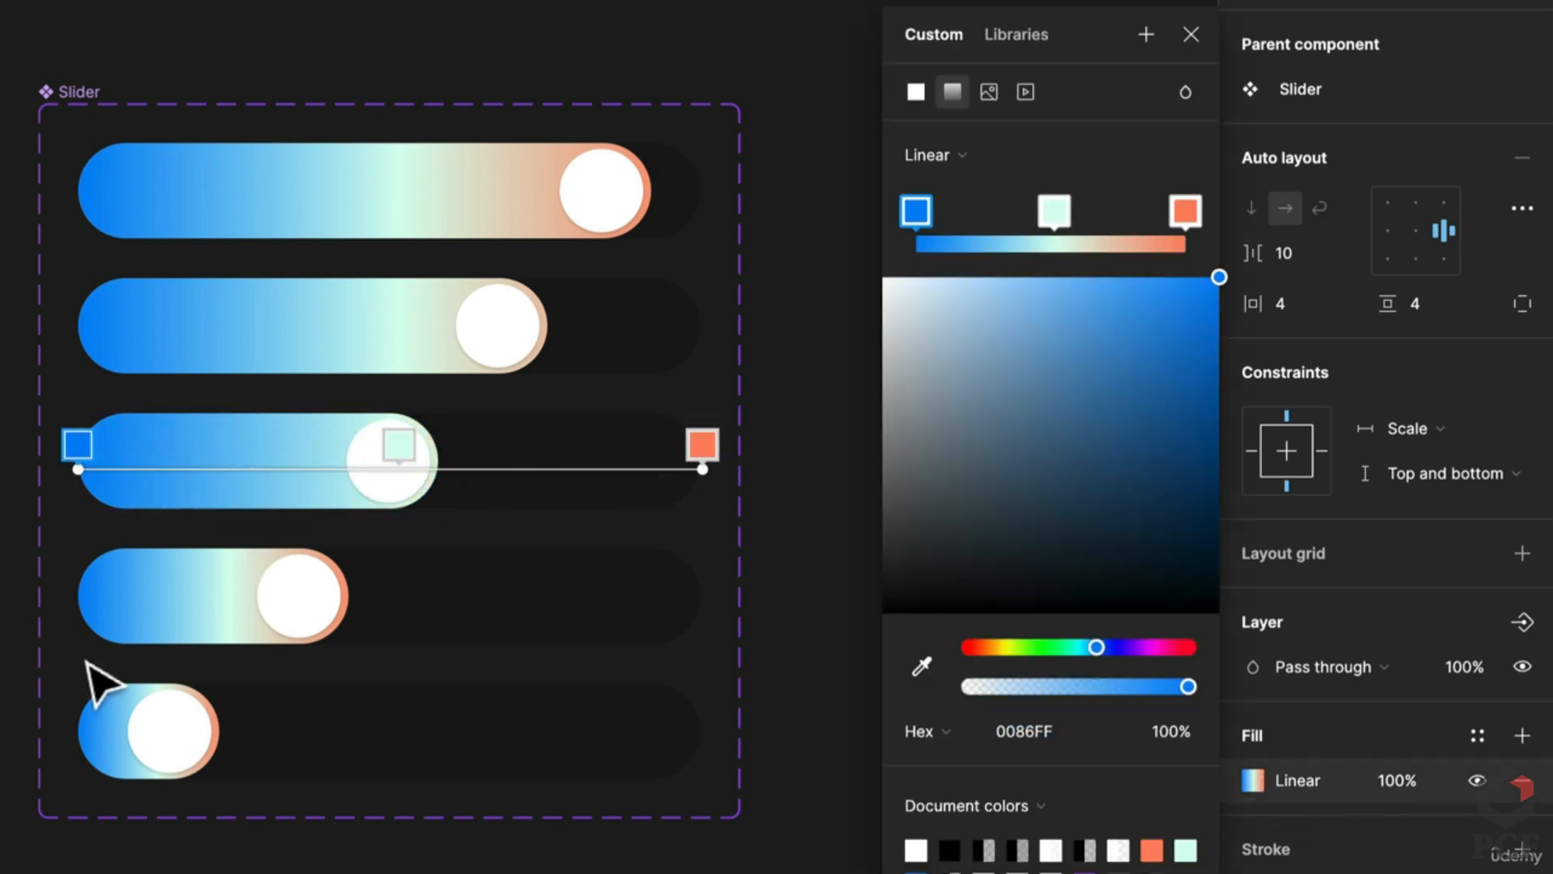
# Step: Stretch the fourth and bottom bars' gradients across the full track, then clear the selection
pyautogui.scroll(-5, 97, 683)
pyautogui.click(387, 450)
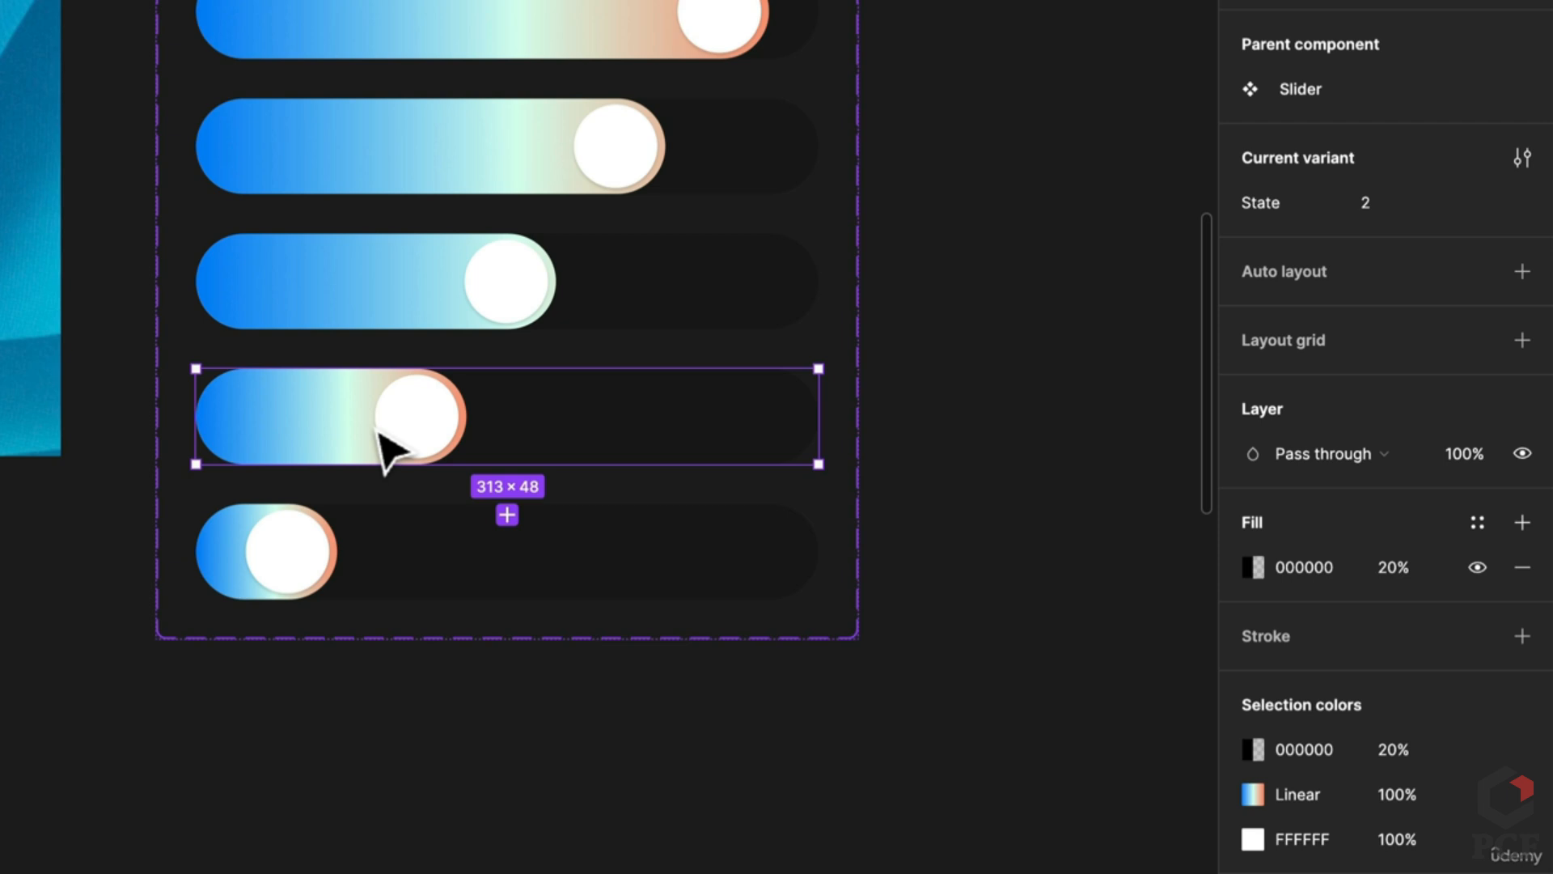
pyautogui.click(386, 450)
pyautogui.click(1253, 781)
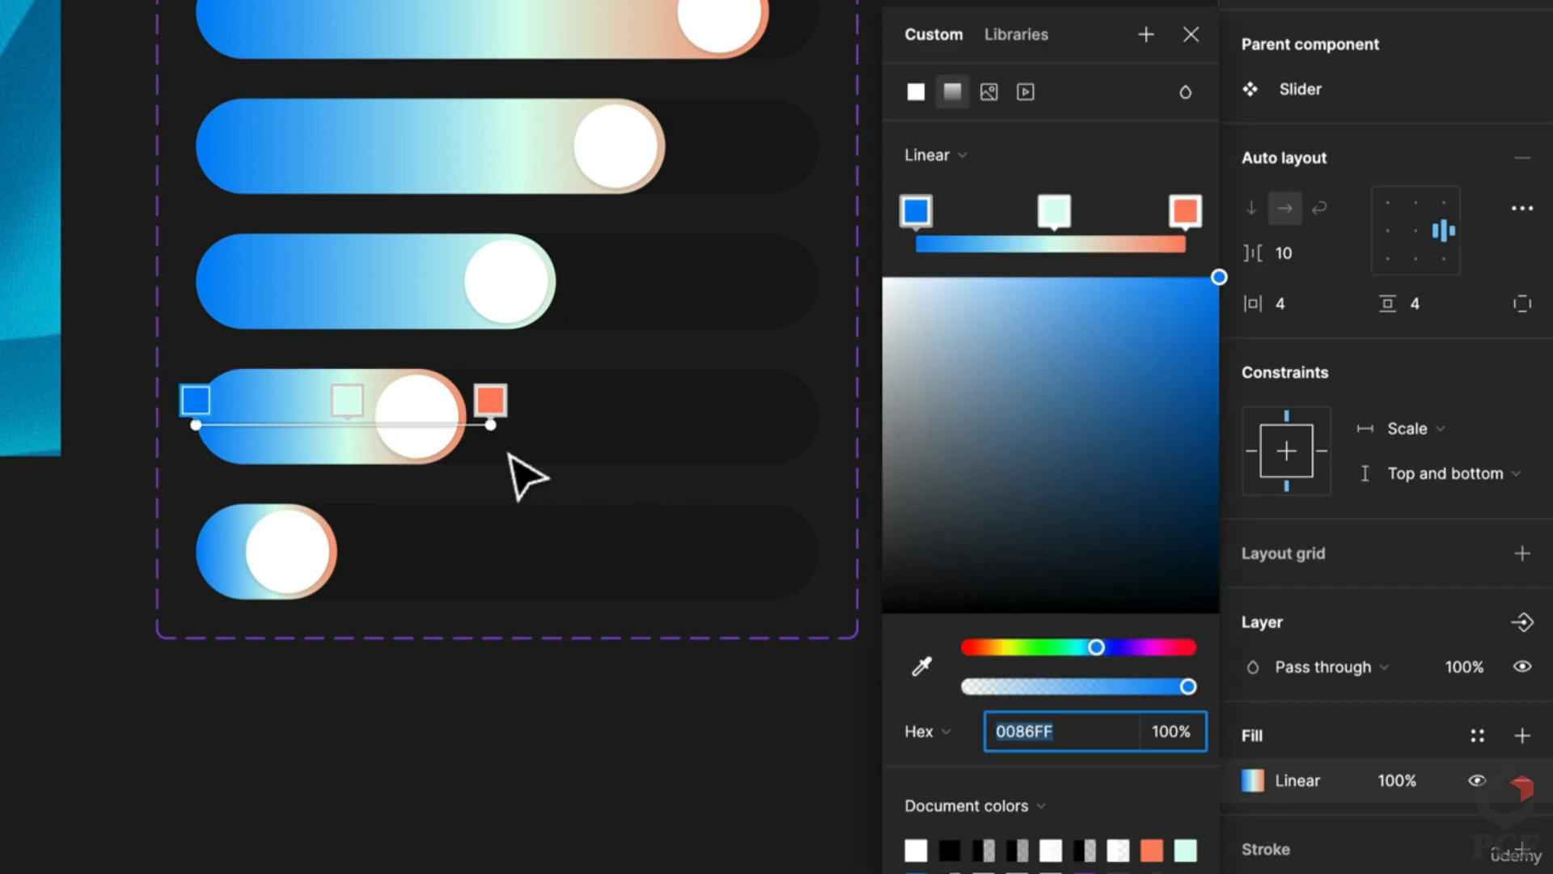
pyautogui.moveTo(503, 431); pyautogui.dragTo(829, 421)
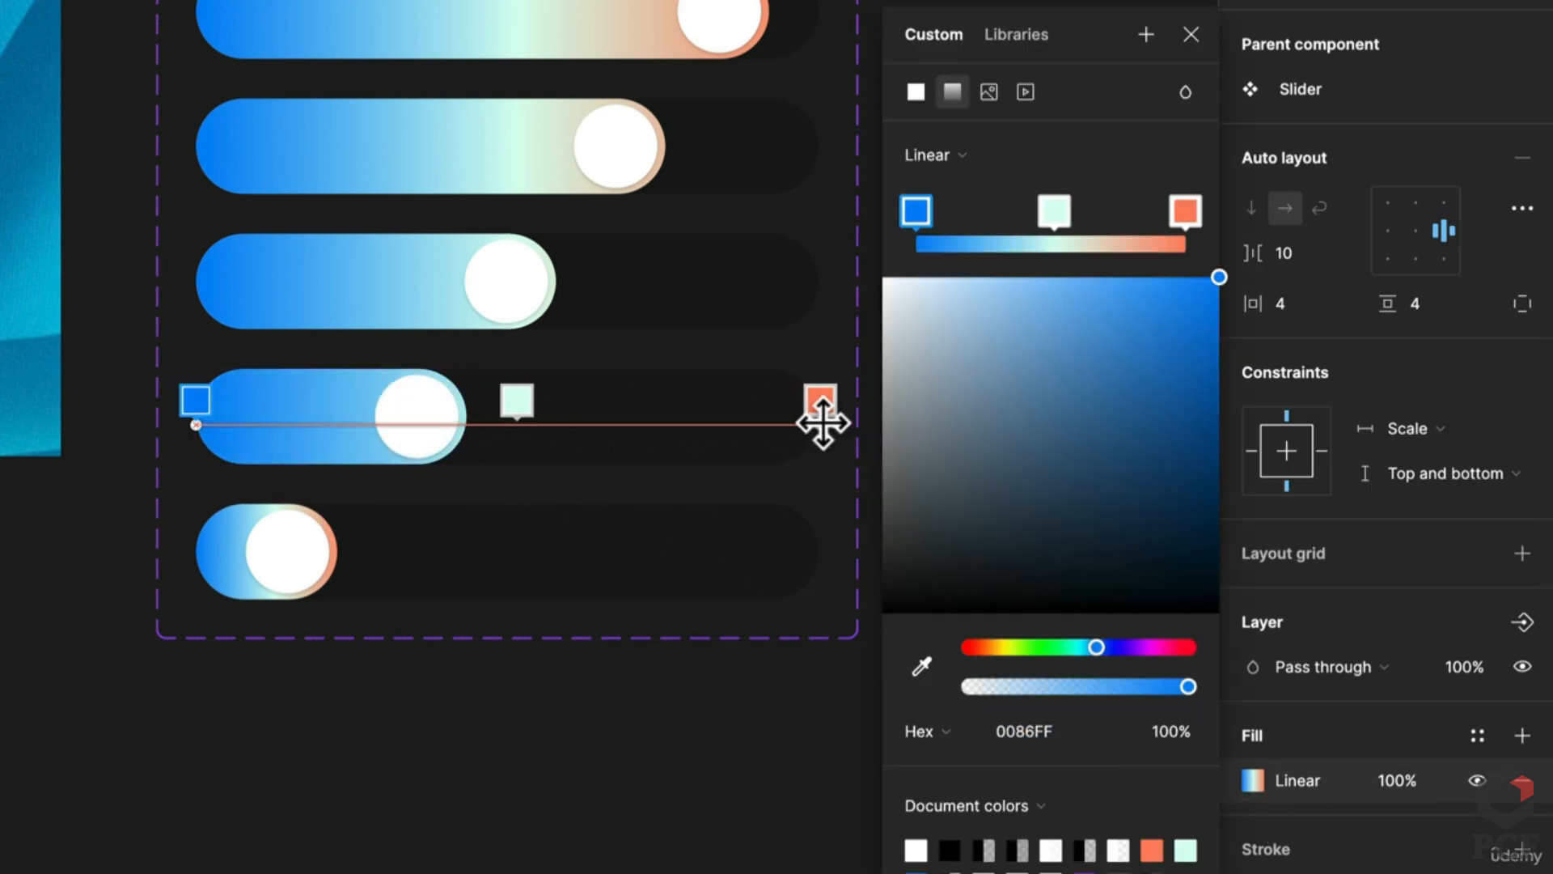
pyautogui.click(249, 577)
pyautogui.click(249, 578)
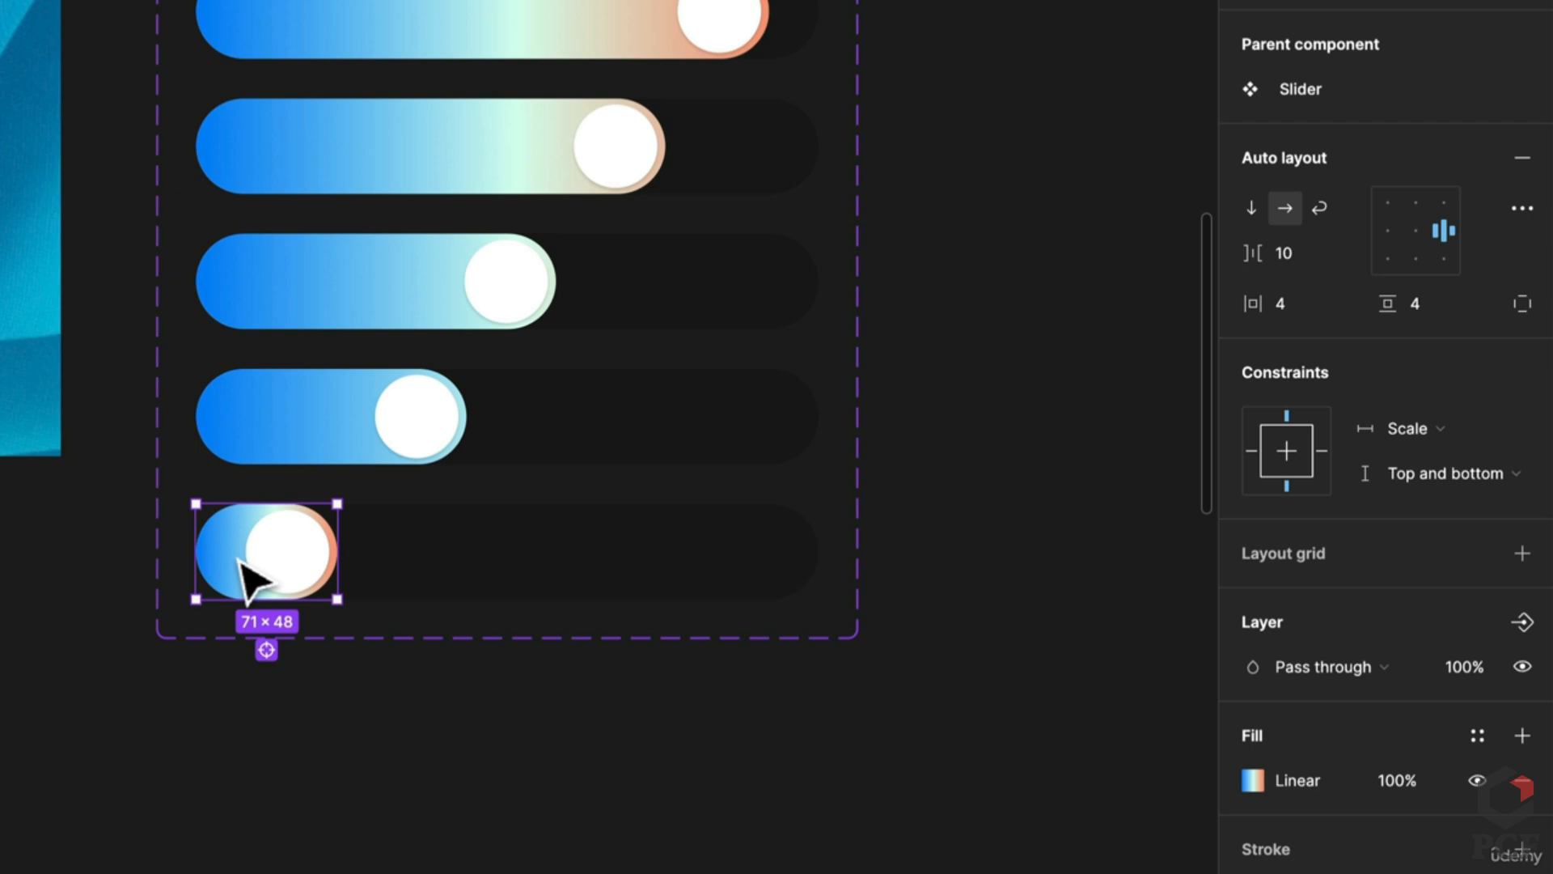
pyautogui.click(1251, 781)
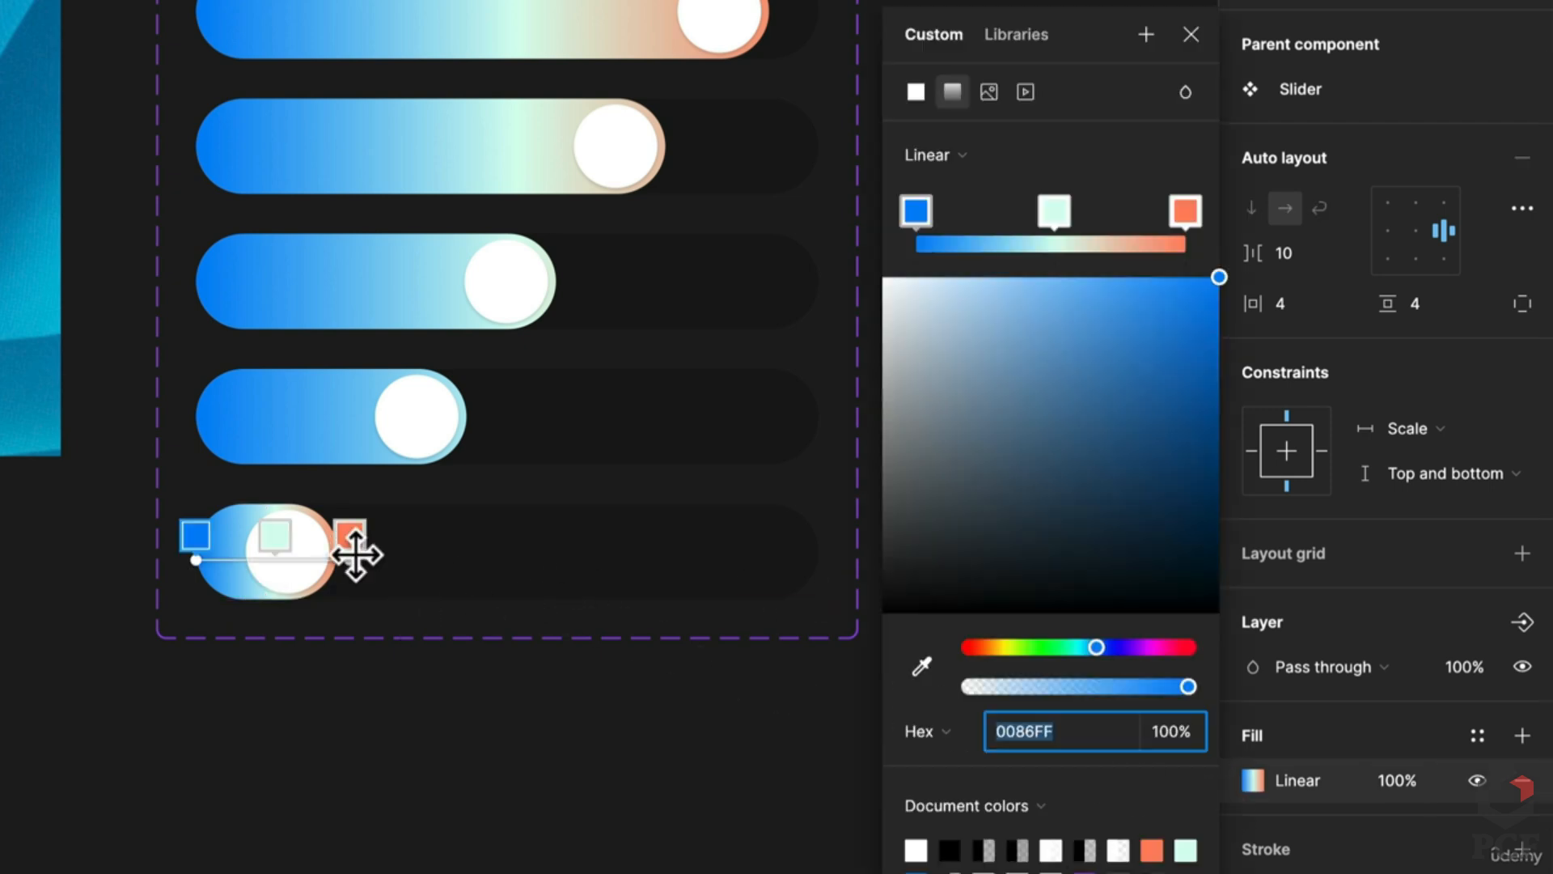
pyautogui.moveTo(355, 555); pyautogui.dragTo(814, 551)
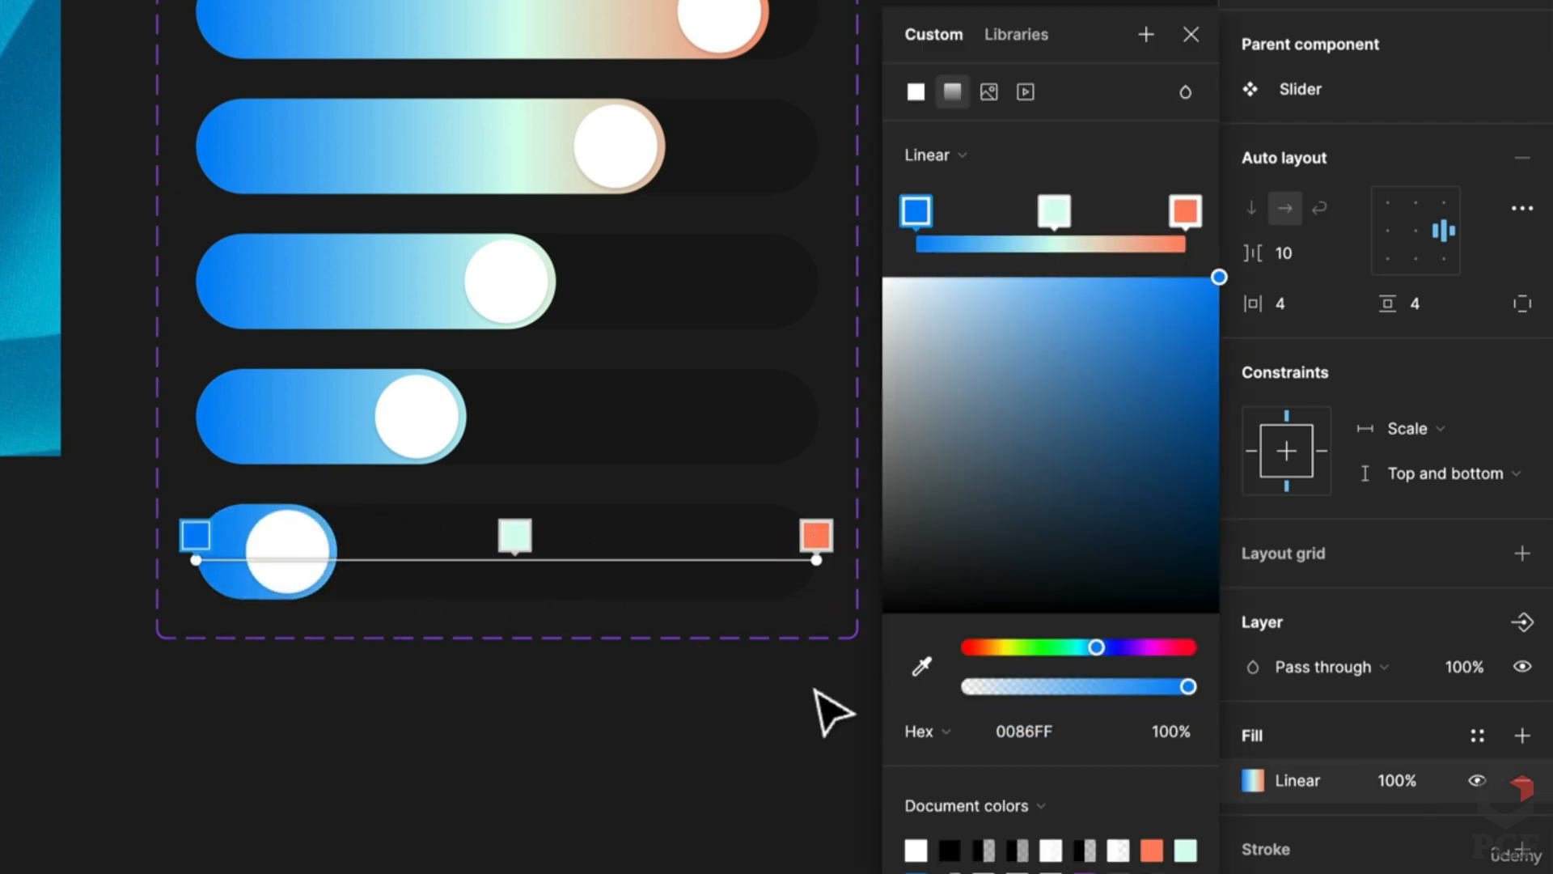
pyautogui.scroll(-3, 798, 718)
pyautogui.click(693, 791)
pyautogui.scroll(2, 965, 451)
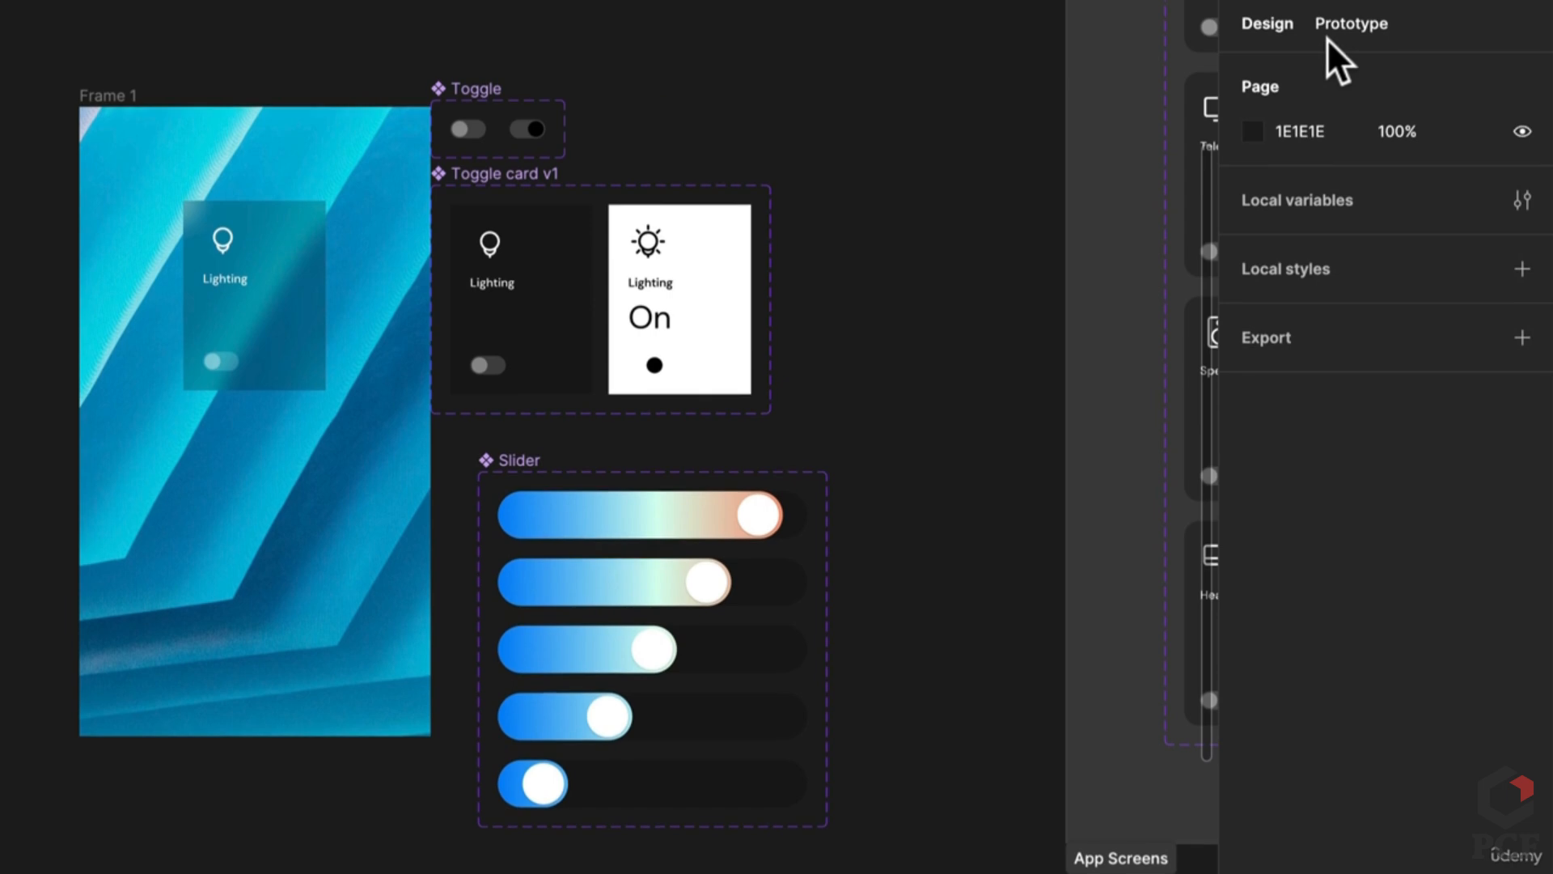
# Step: In prototype mode, link the top slider knob to the State 4 variant with an On drag trigger
pyautogui.click(1331, 31)
pyautogui.scroll(3, 647, 526)
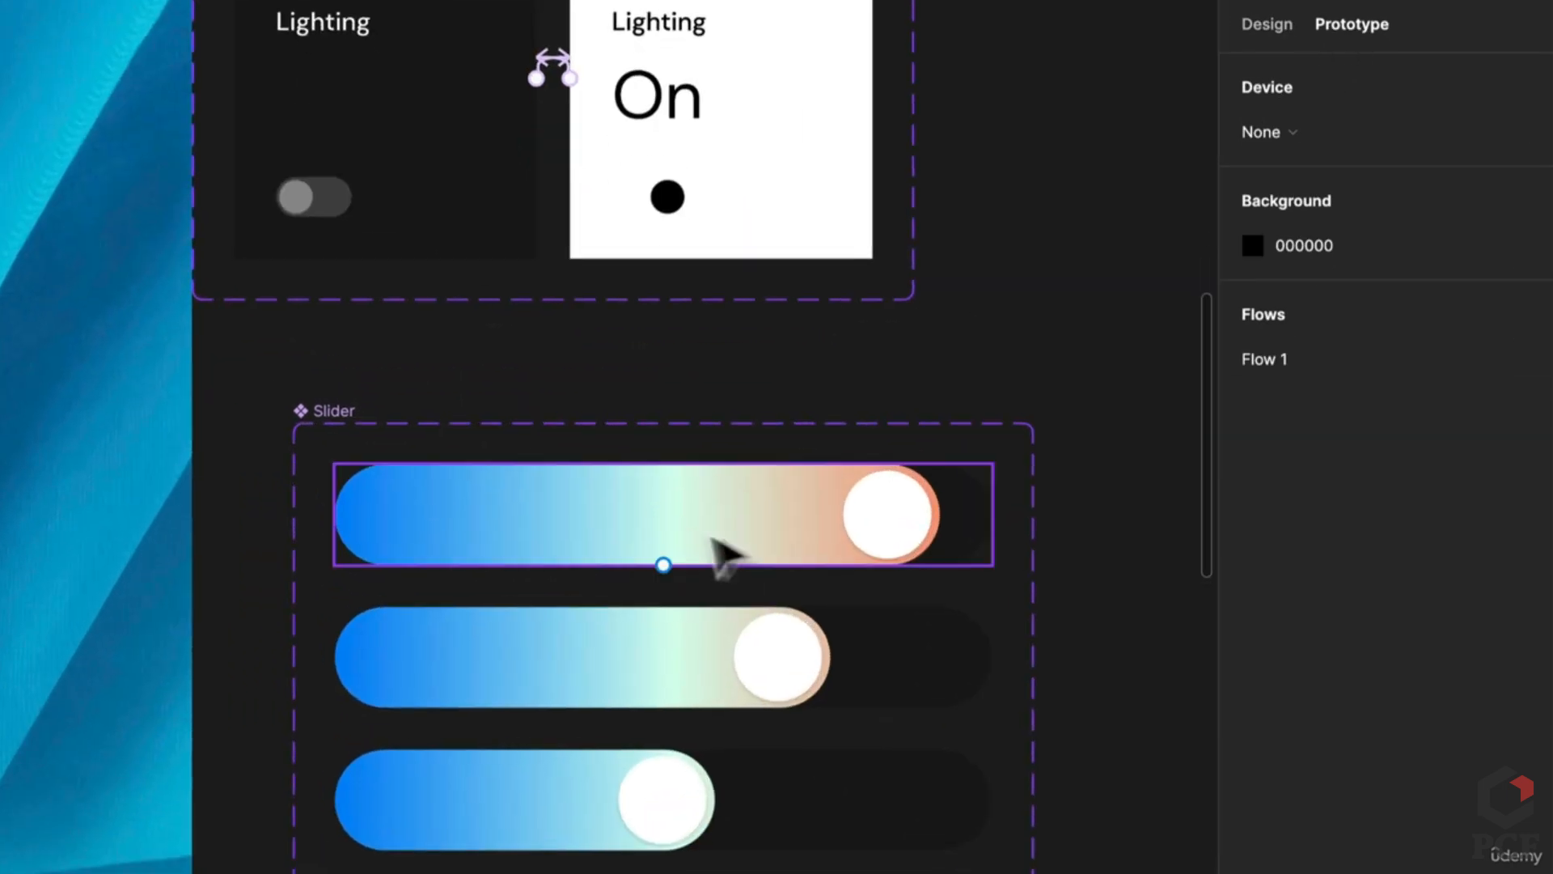
pyautogui.click(932, 534)
pyautogui.click(932, 534)
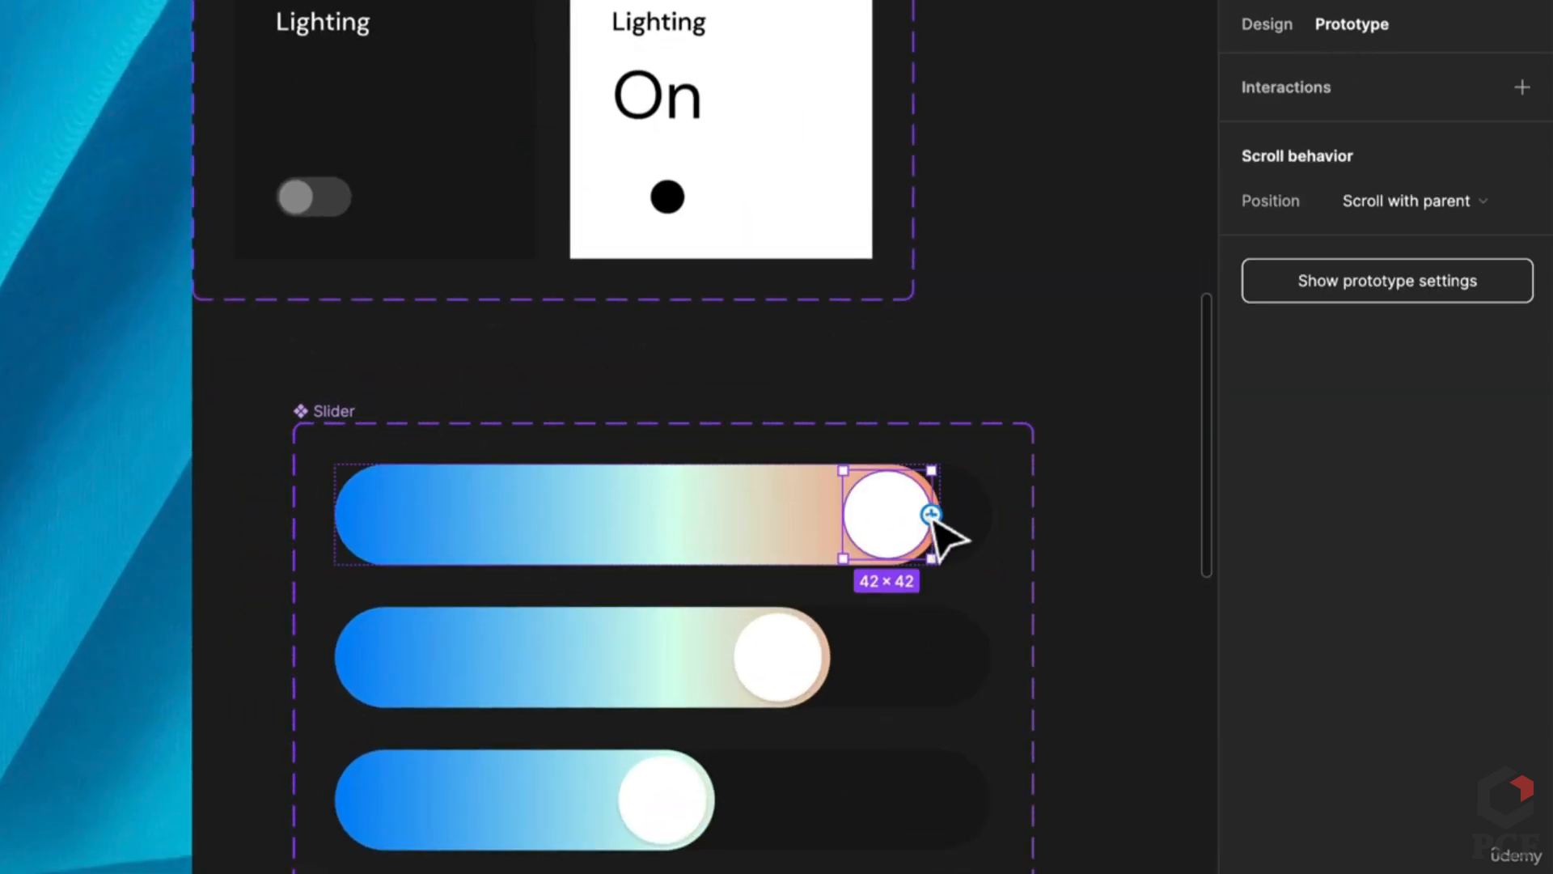
pyautogui.moveTo(932, 514); pyautogui.dragTo(784, 655)
pyautogui.click(542, 677)
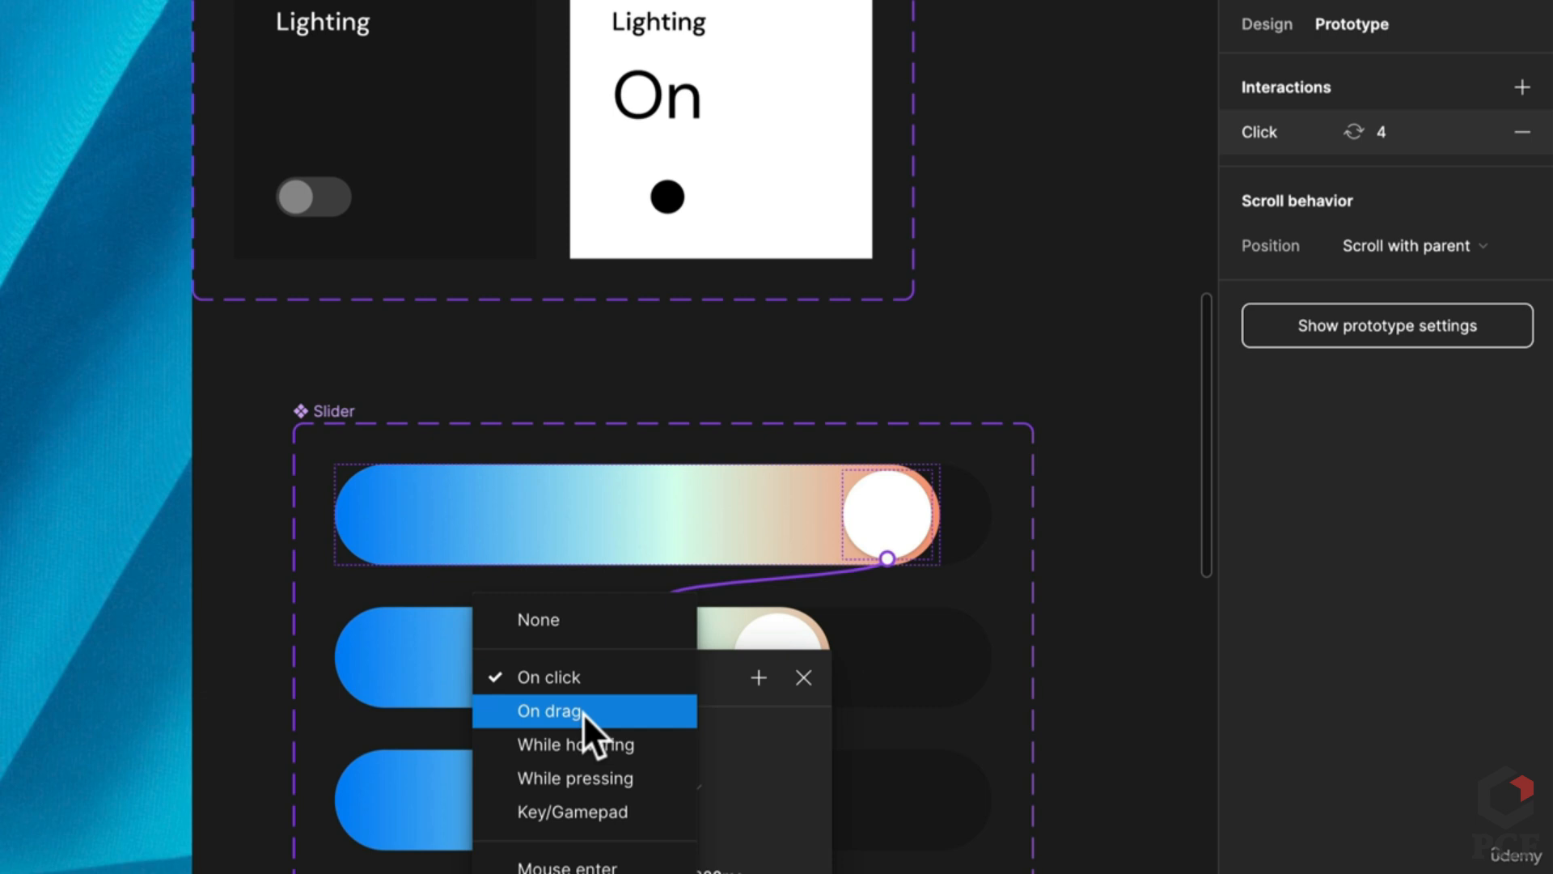
pyautogui.click(583, 712)
# Step: Link the second slider's knob to State 5 and State 3, each triggered On drag
pyautogui.click(778, 649)
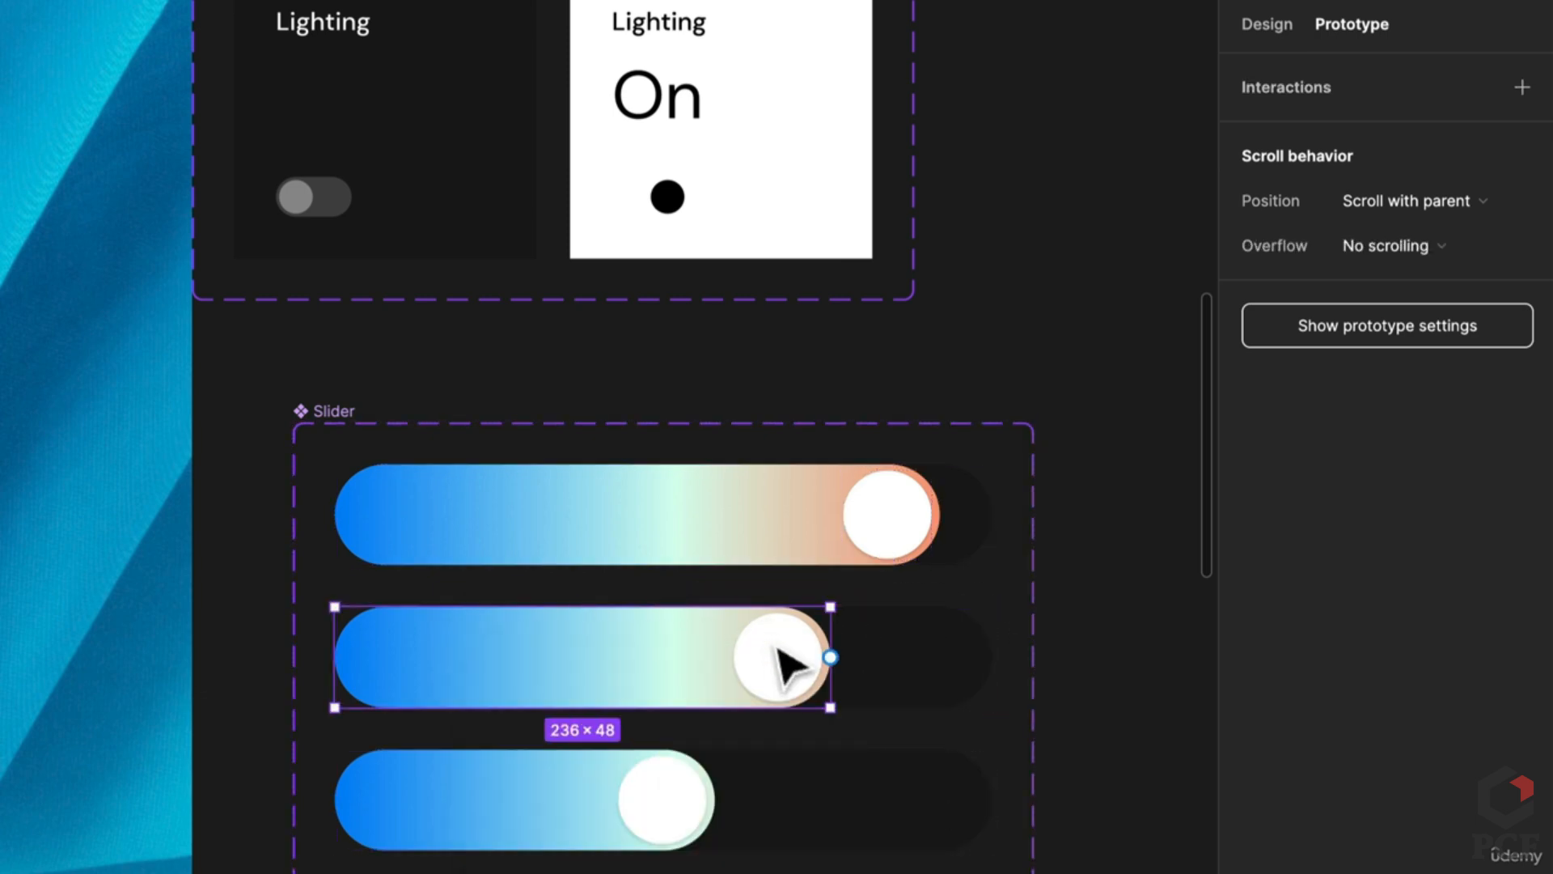
pyautogui.click(789, 660)
pyautogui.moveTo(804, 624); pyautogui.dragTo(846, 593)
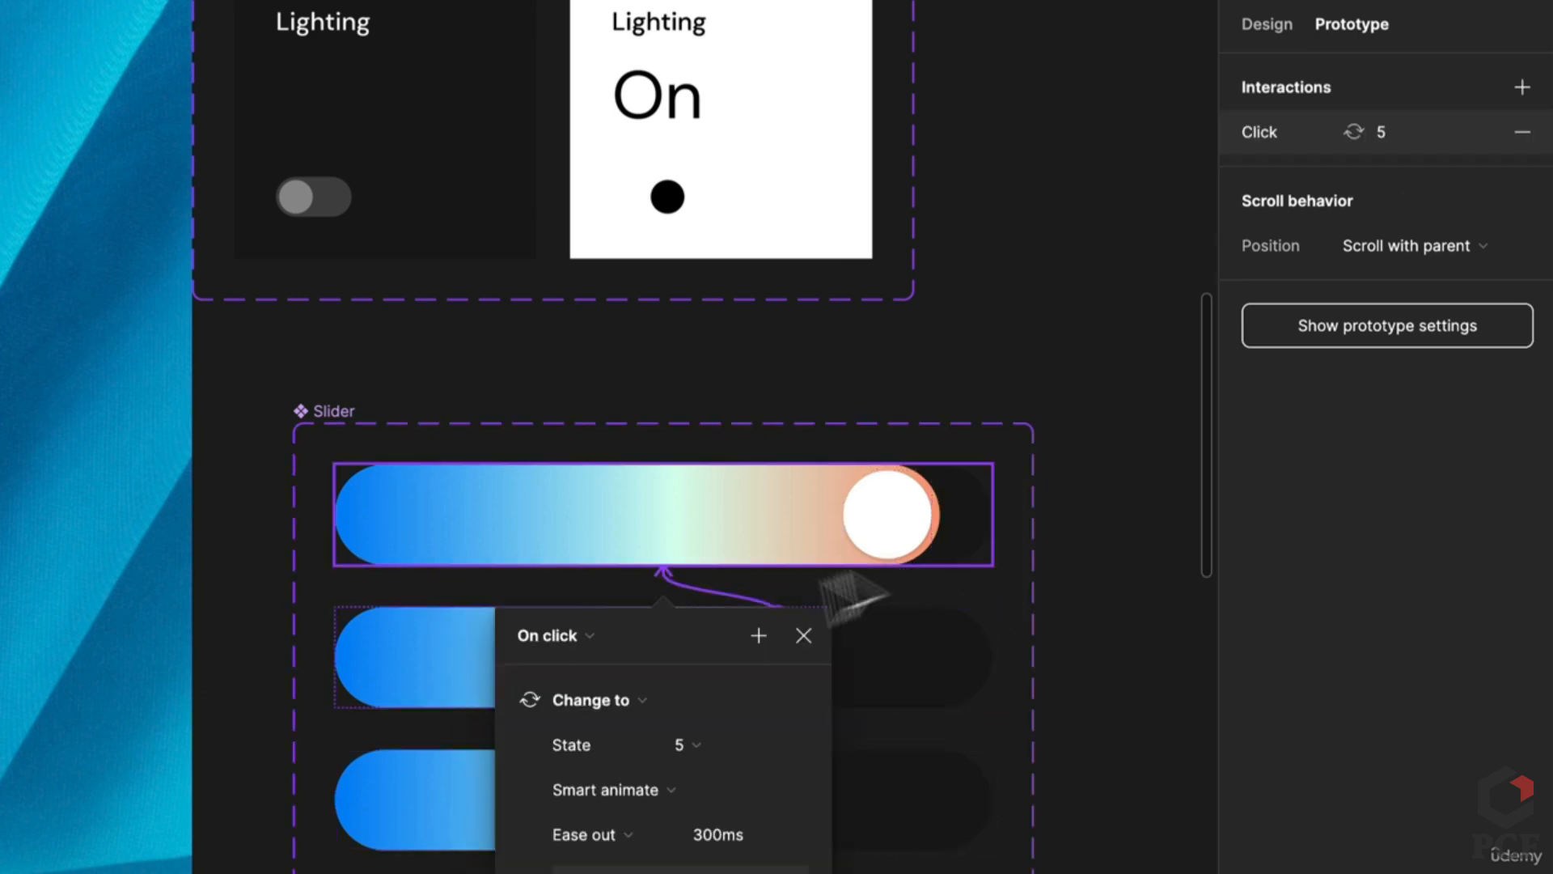
pyautogui.click(558, 635)
pyautogui.click(567, 670)
pyautogui.click(786, 684)
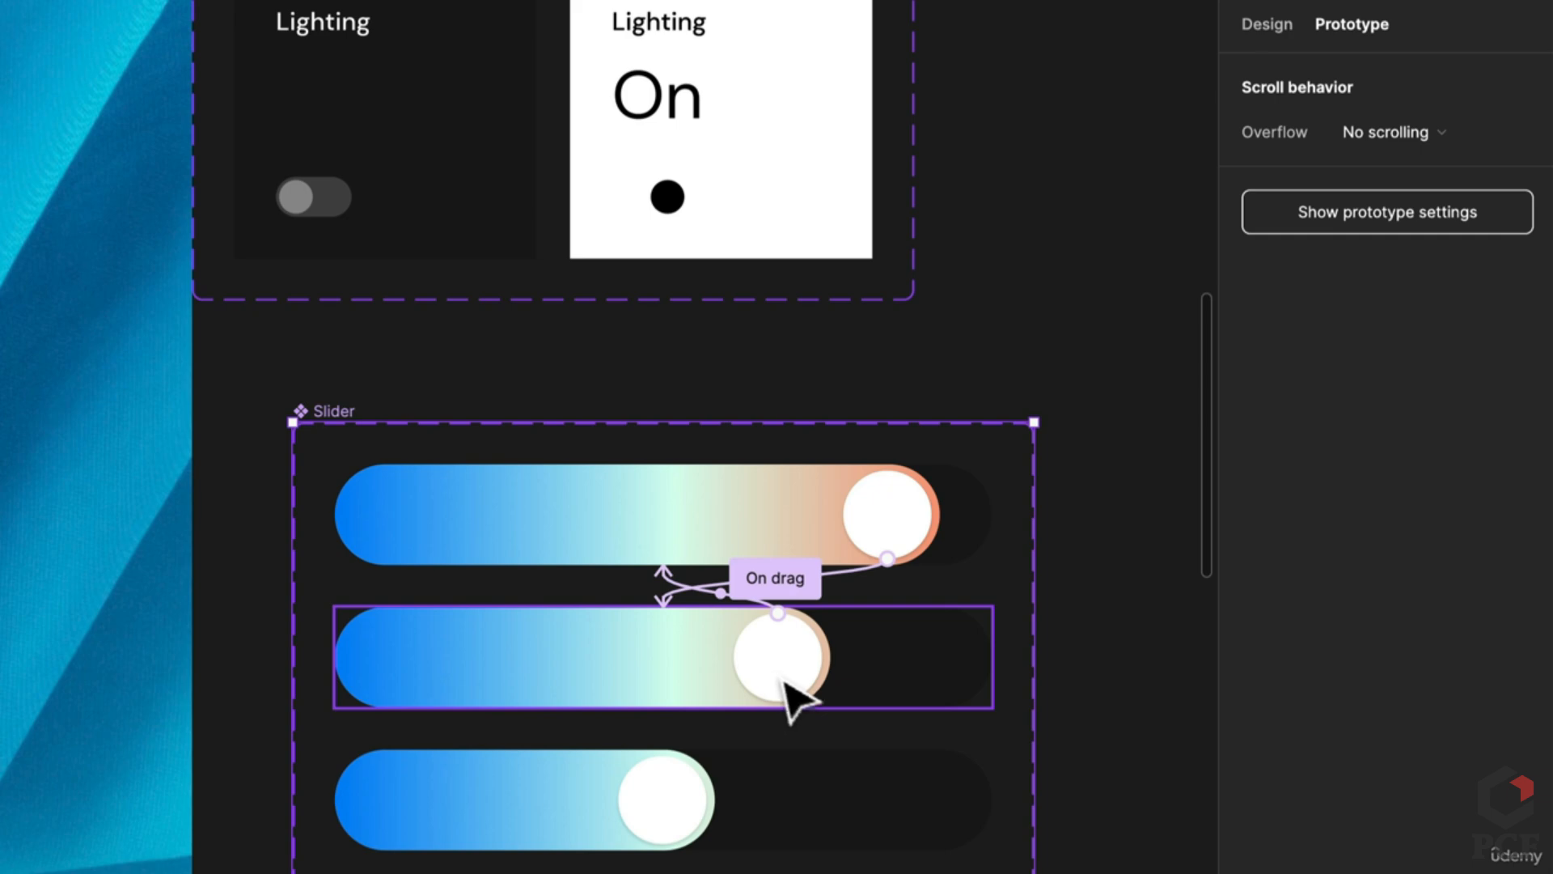
pyautogui.click(790, 698)
pyautogui.click(789, 695)
pyautogui.moveTo(821, 657); pyautogui.dragTo(665, 838)
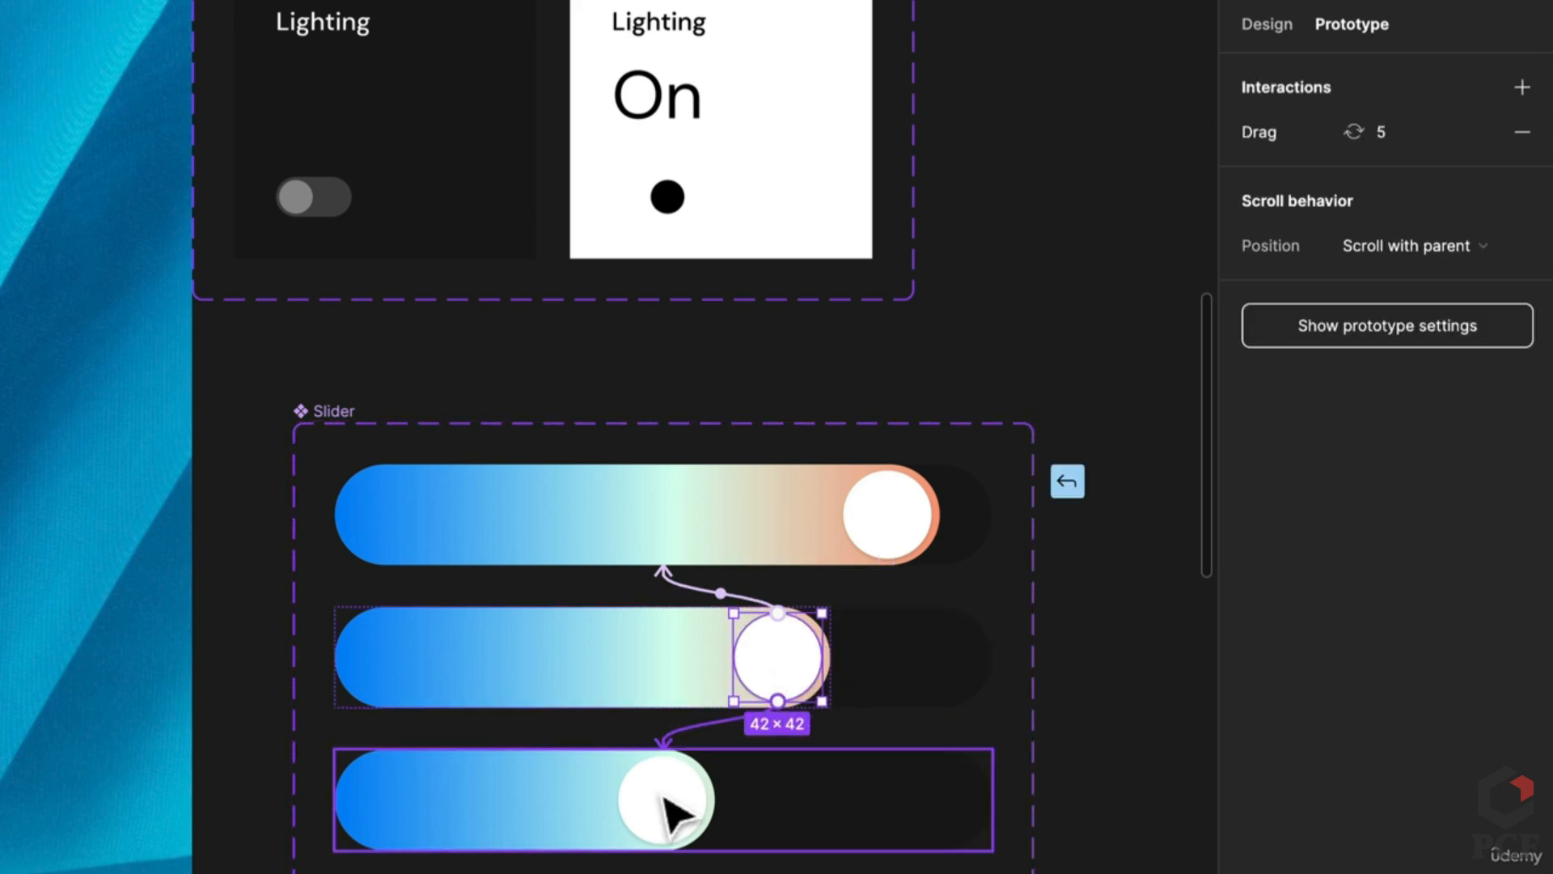
pyautogui.click(591, 818)
pyautogui.click(558, 852)
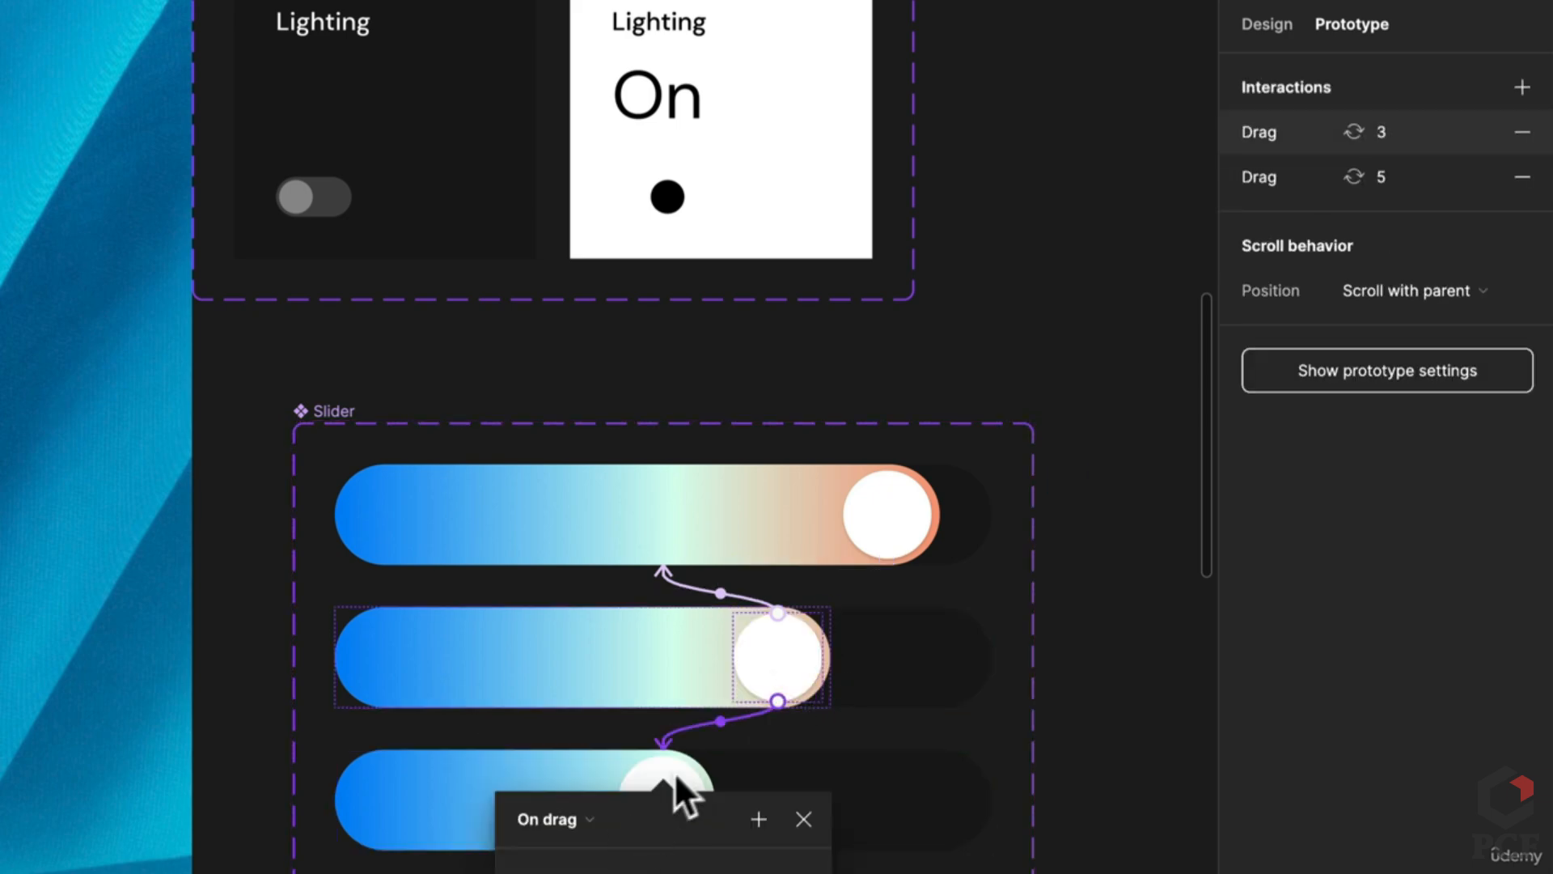
# Step: Link the third slider's knob back to State 4 and on to the fourth state, both On drag
pyautogui.scroll(-5, 680, 790)
pyautogui.click(784, 307)
pyautogui.click(681, 338)
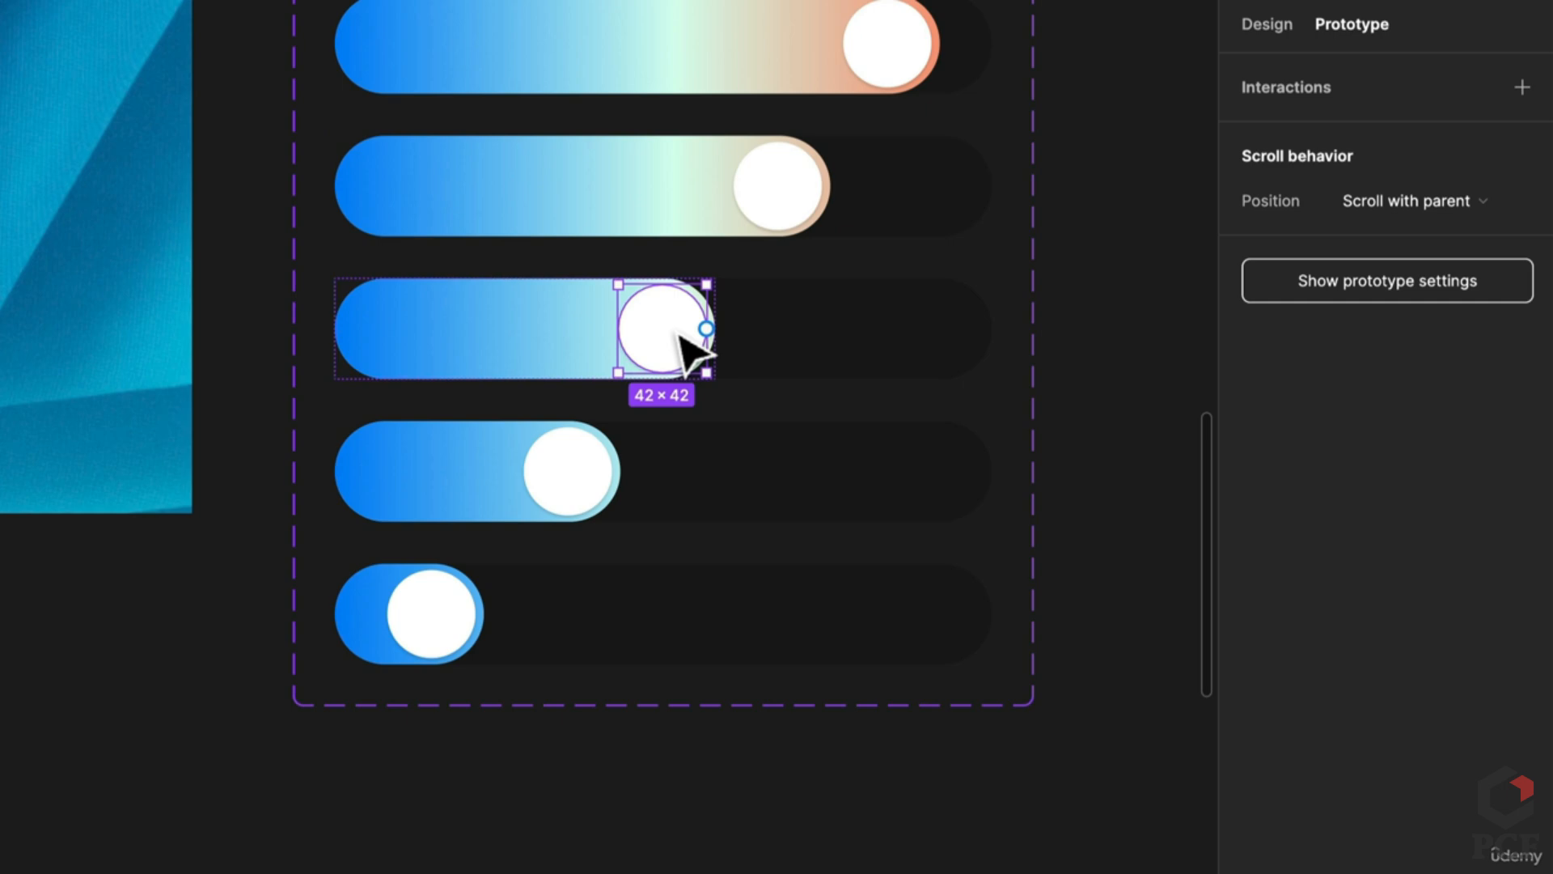
pyautogui.moveTo(707, 327); pyautogui.dragTo(805, 229)
pyautogui.click(576, 318)
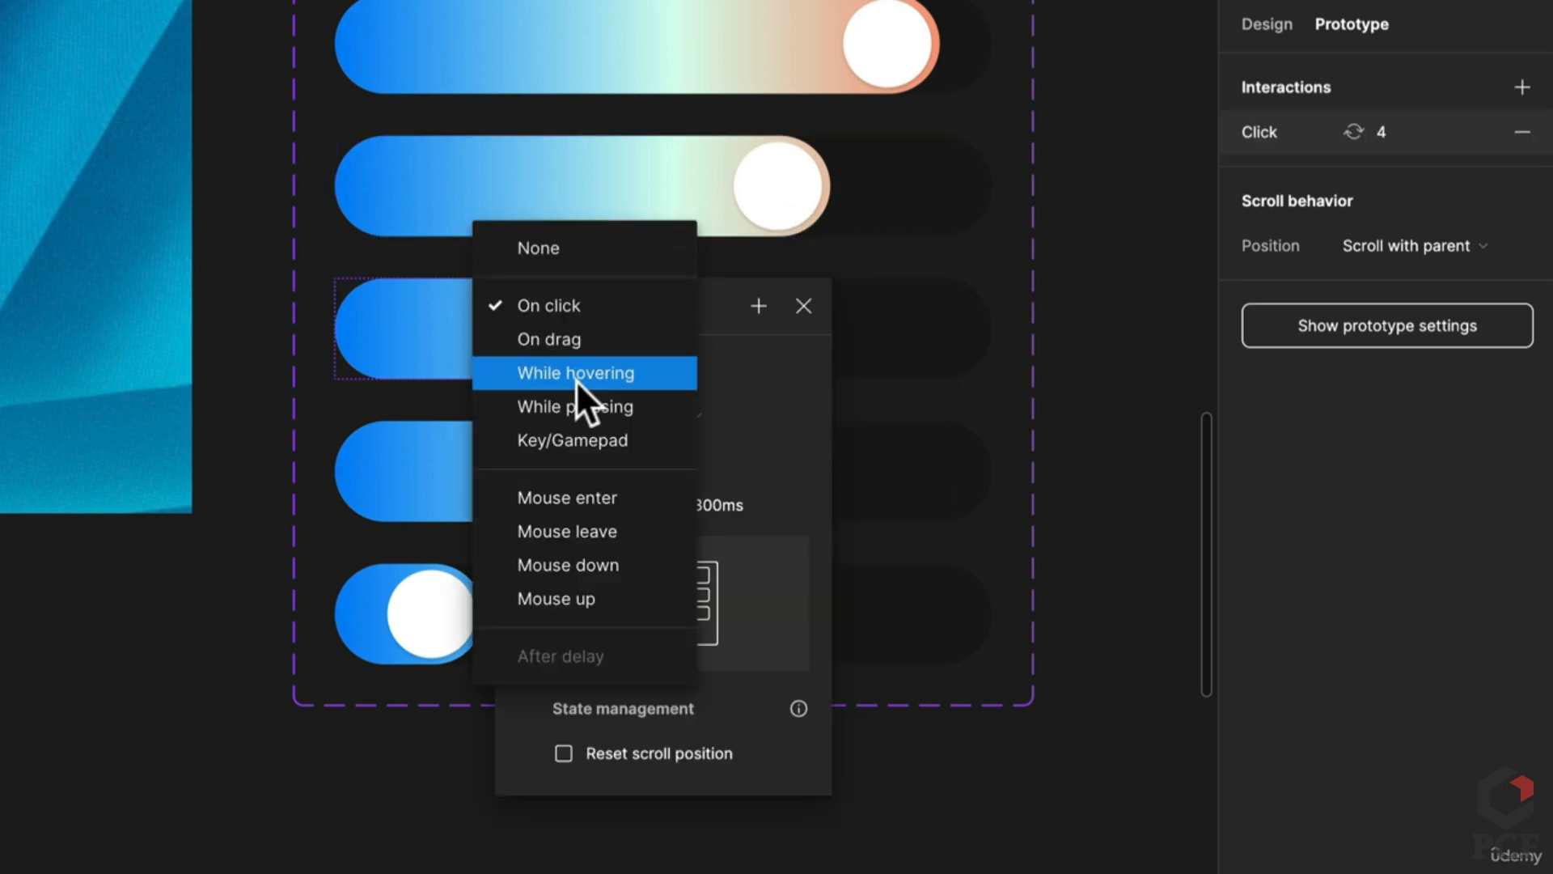
pyautogui.click(584, 339)
pyautogui.click(766, 360)
pyautogui.click(681, 334)
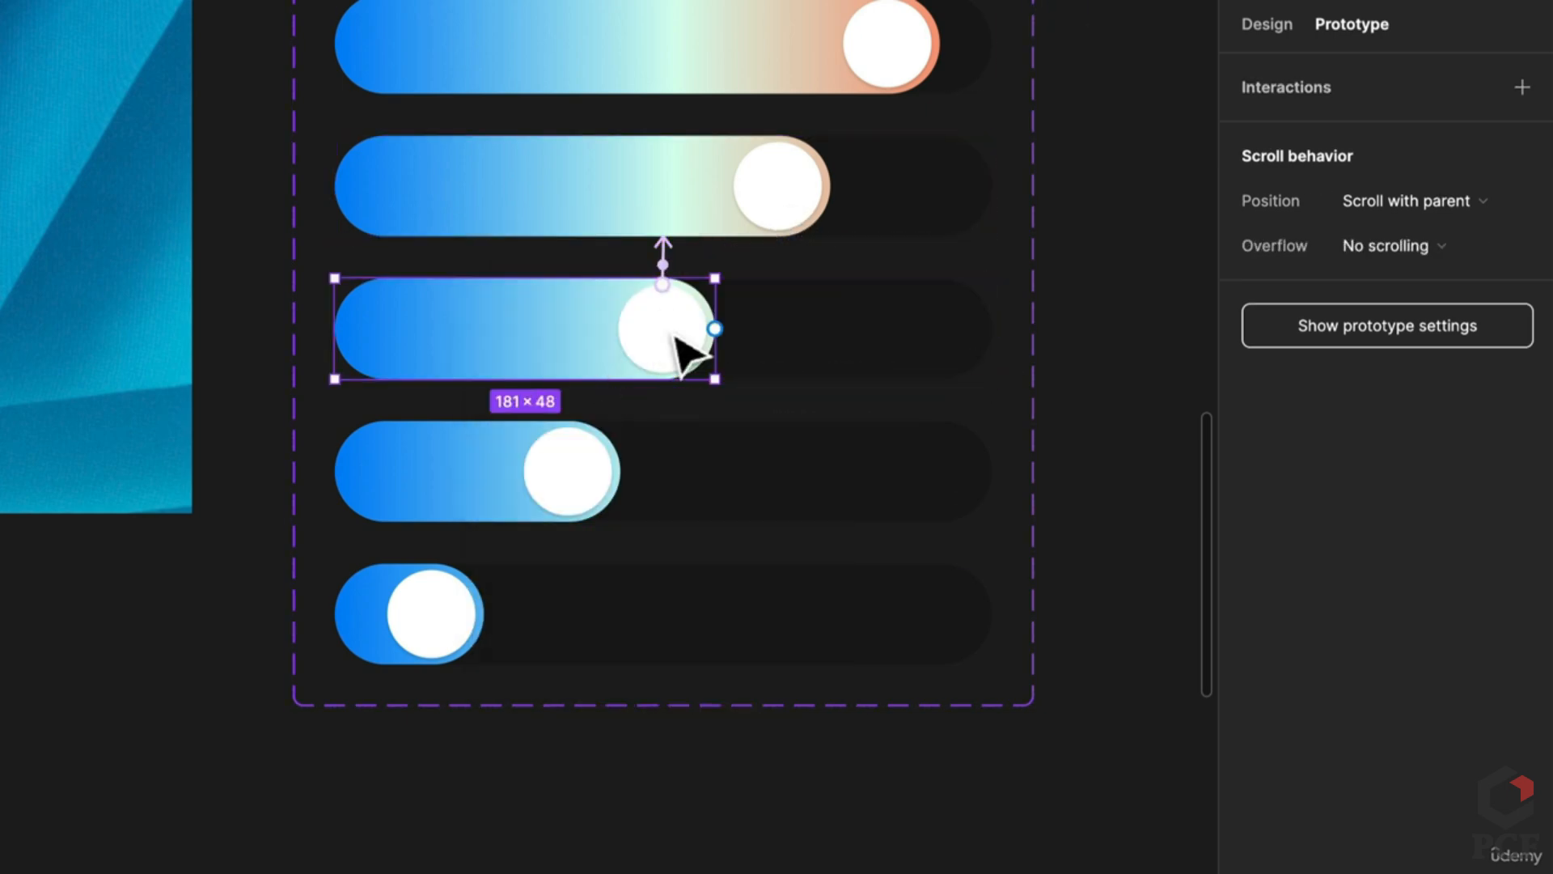
pyautogui.click(697, 334)
pyautogui.moveTo(706, 328); pyautogui.dragTo(558, 489)
pyautogui.click(573, 484)
pyautogui.click(581, 536)
pyautogui.click(994, 510)
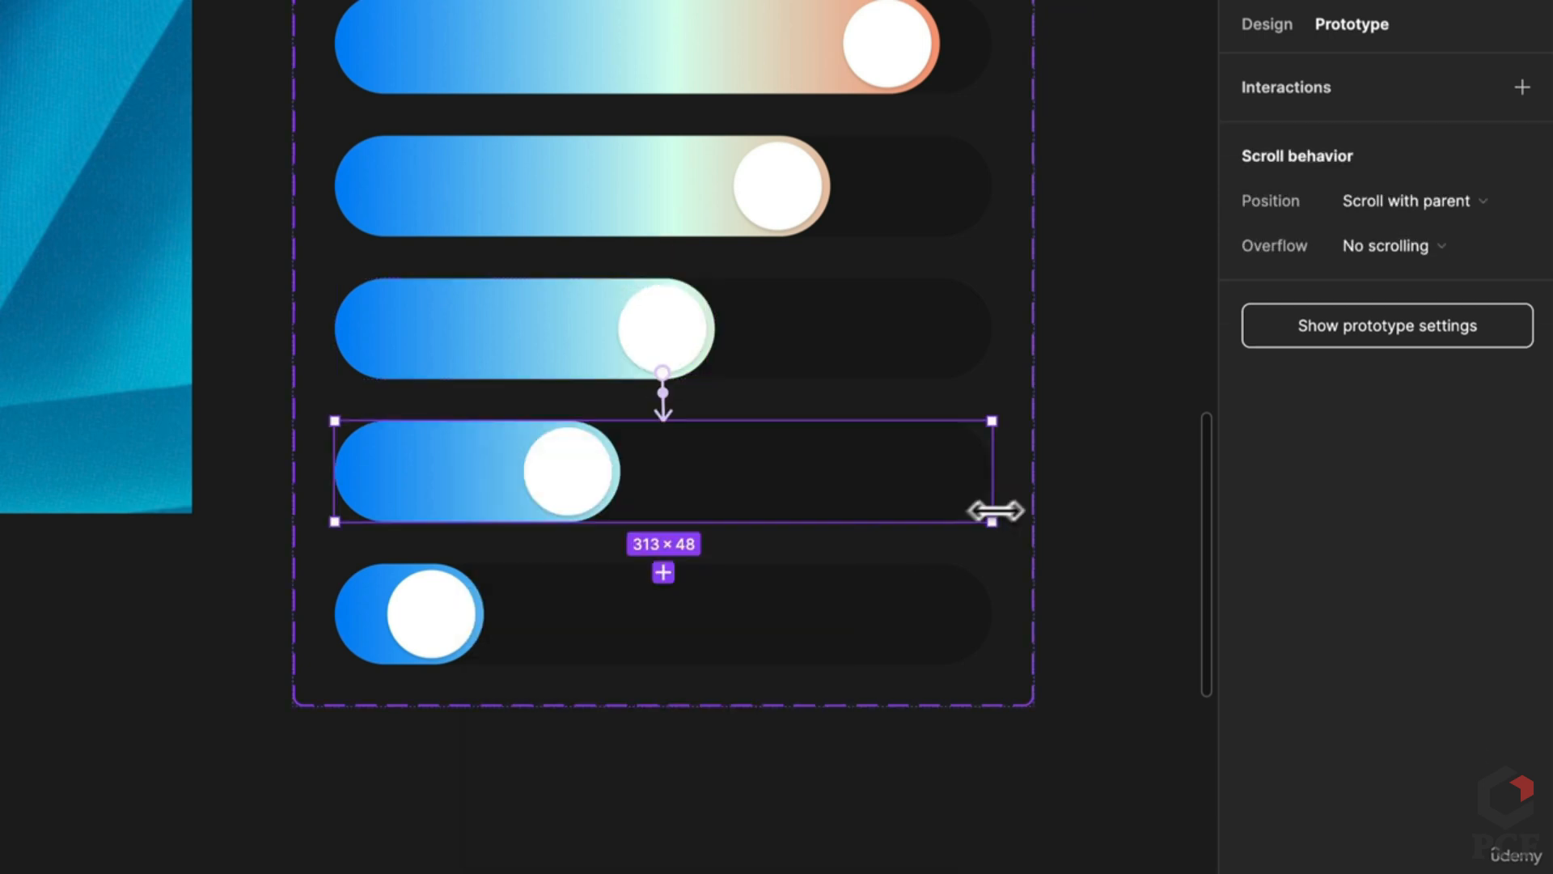
# Step: Link the fourth slider's knob up to the third state and down to the bottom state, On drag
pyautogui.doubleClick(589, 498)
pyautogui.moveTo(611, 471); pyautogui.dragTo(647, 356)
pyautogui.click(555, 447)
pyautogui.click(570, 482)
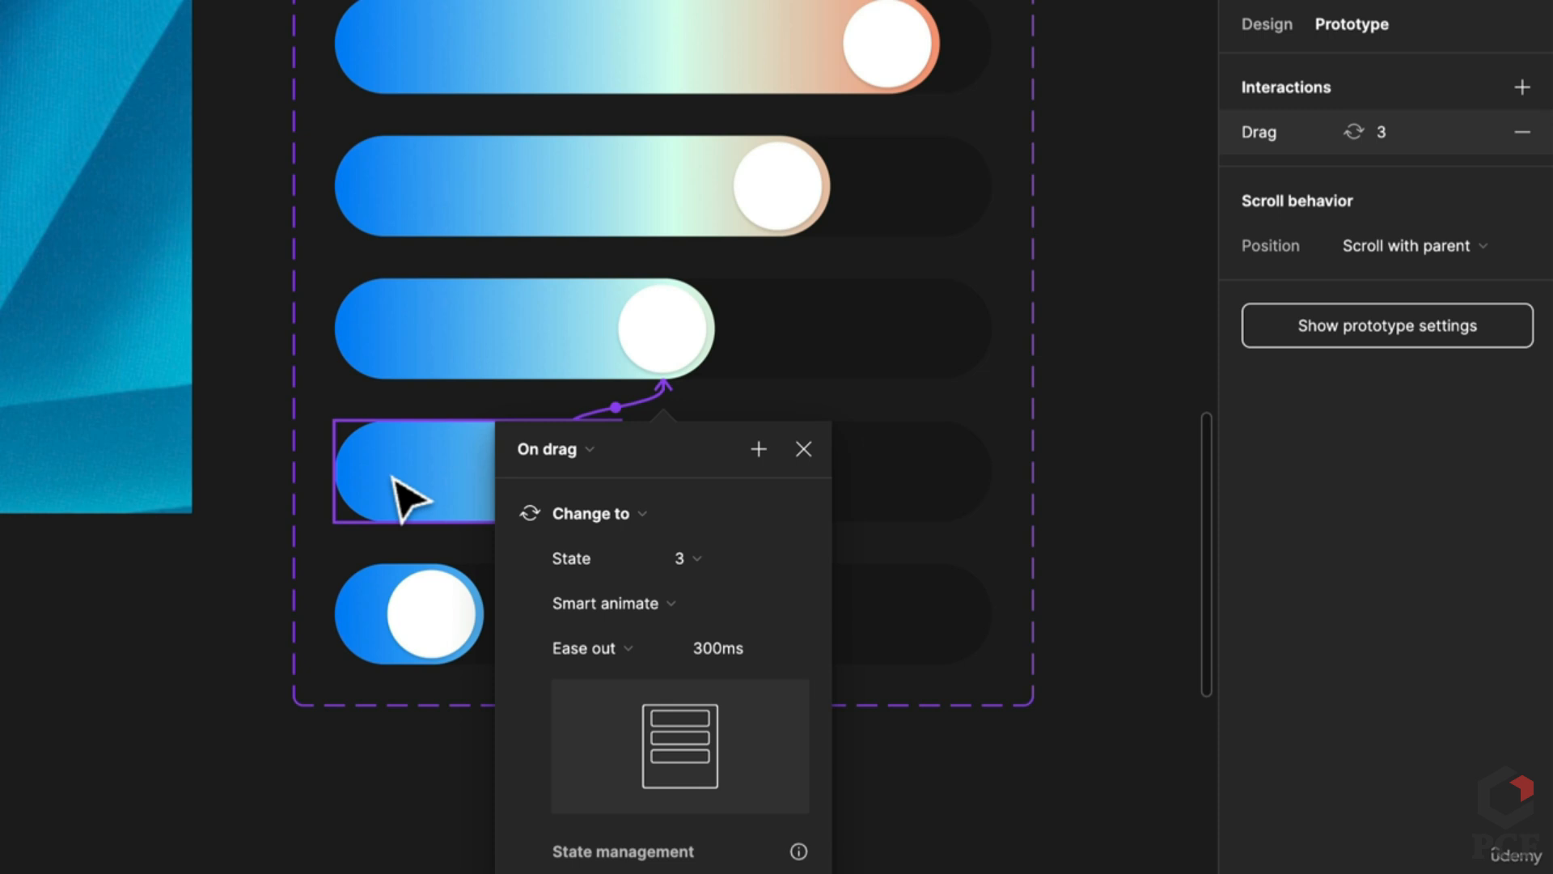
pyautogui.click(599, 492)
pyautogui.doubleClick(568, 473)
pyautogui.moveTo(497, 570); pyautogui.dragTo(453, 619)
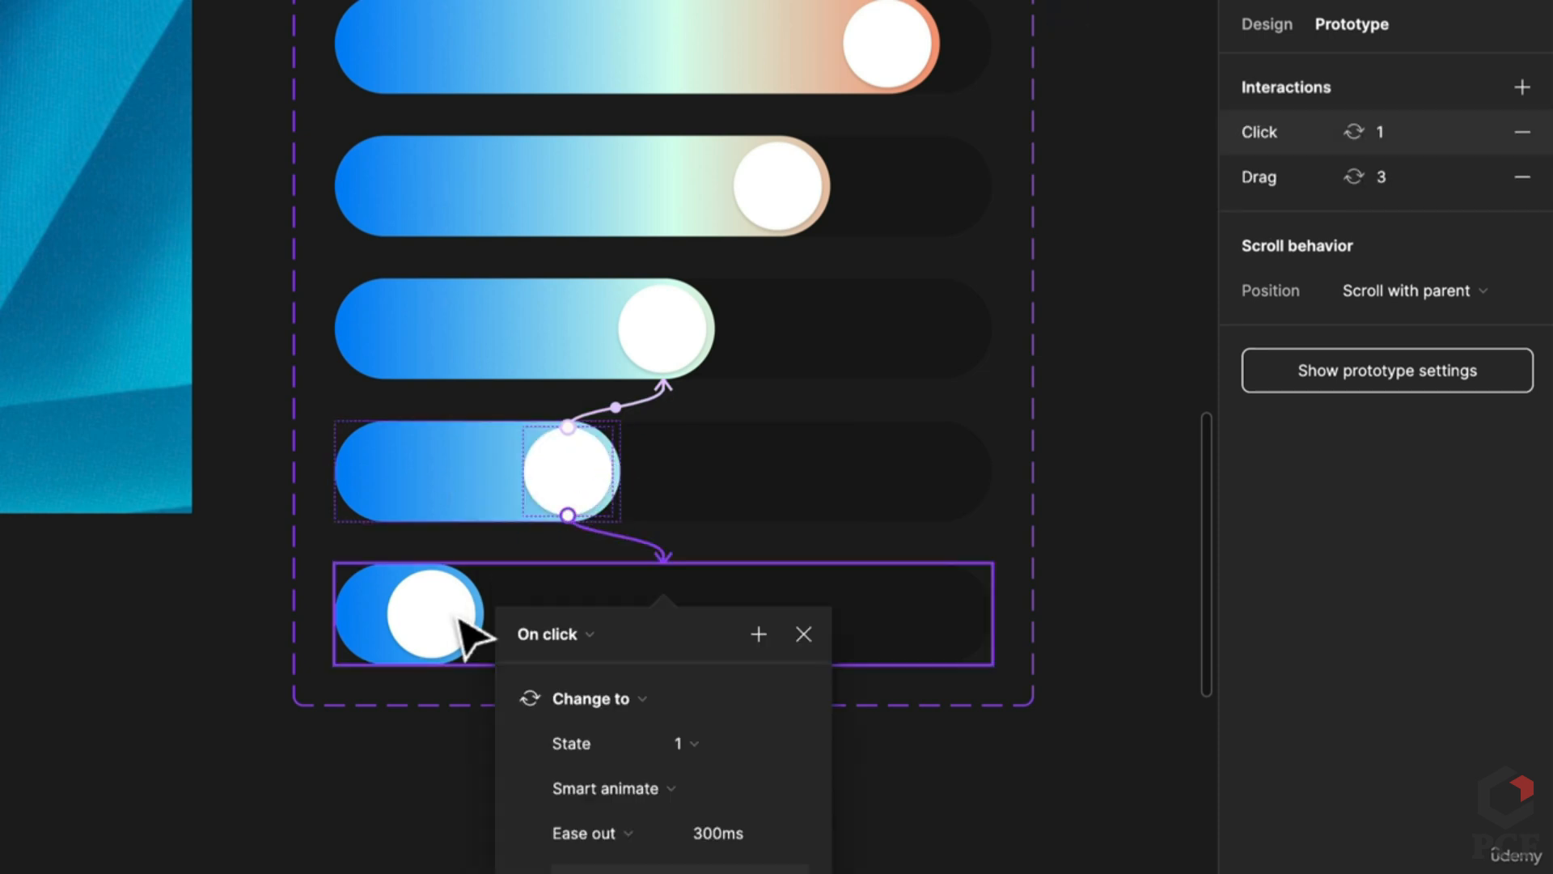
pyautogui.click(560, 634)
pyautogui.click(570, 662)
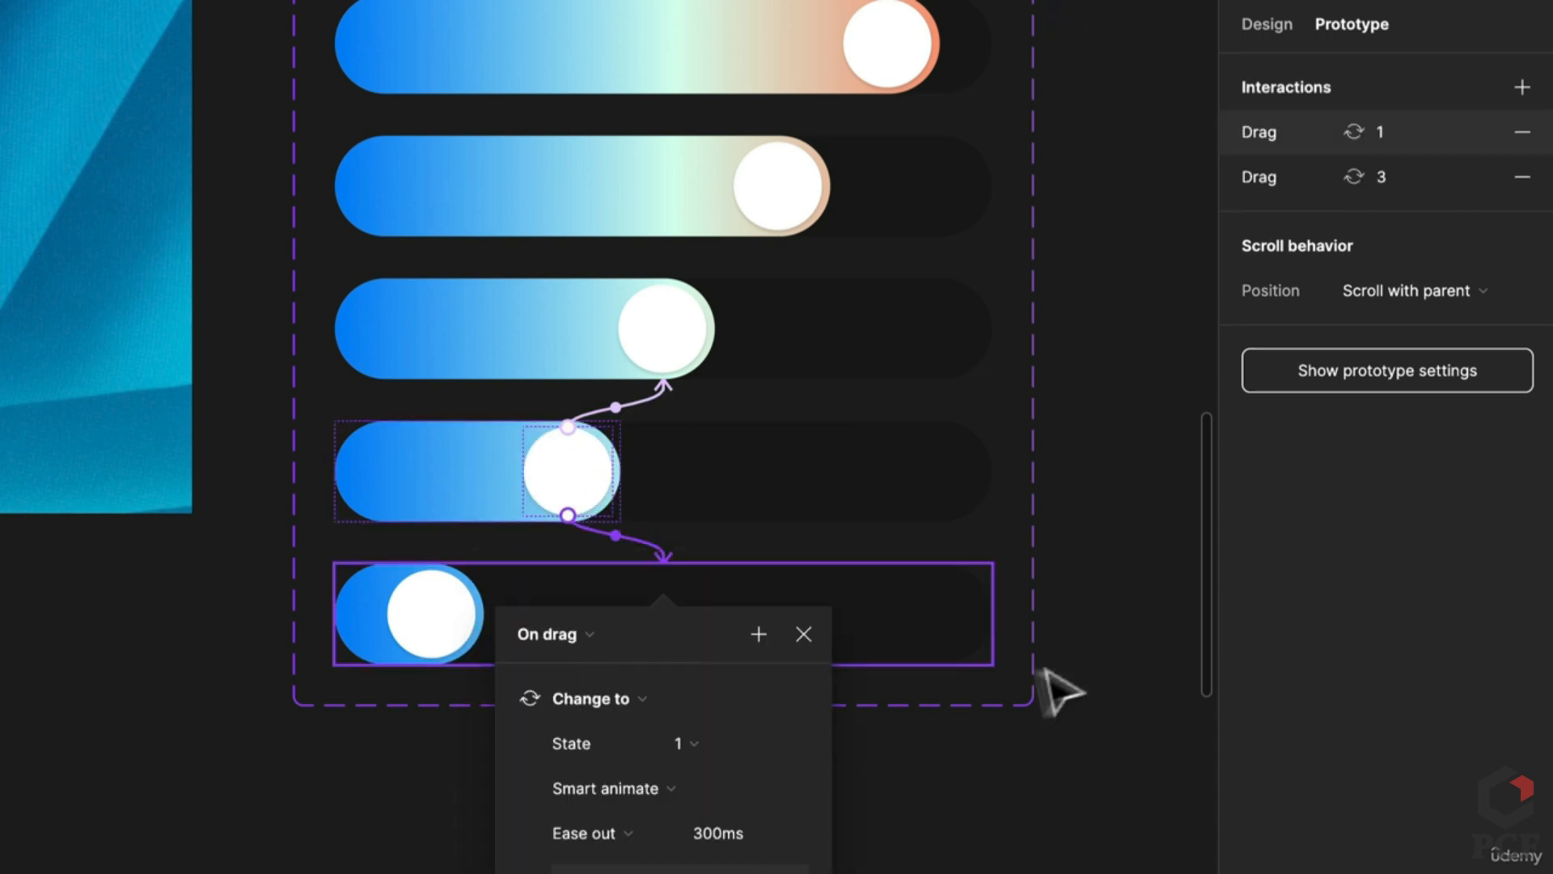
# Step: Link the bottom slider's knob up to the fourth state with an On drag trigger
pyautogui.doubleClick(448, 637)
pyautogui.moveTo(475, 613); pyautogui.dragTo(555, 496)
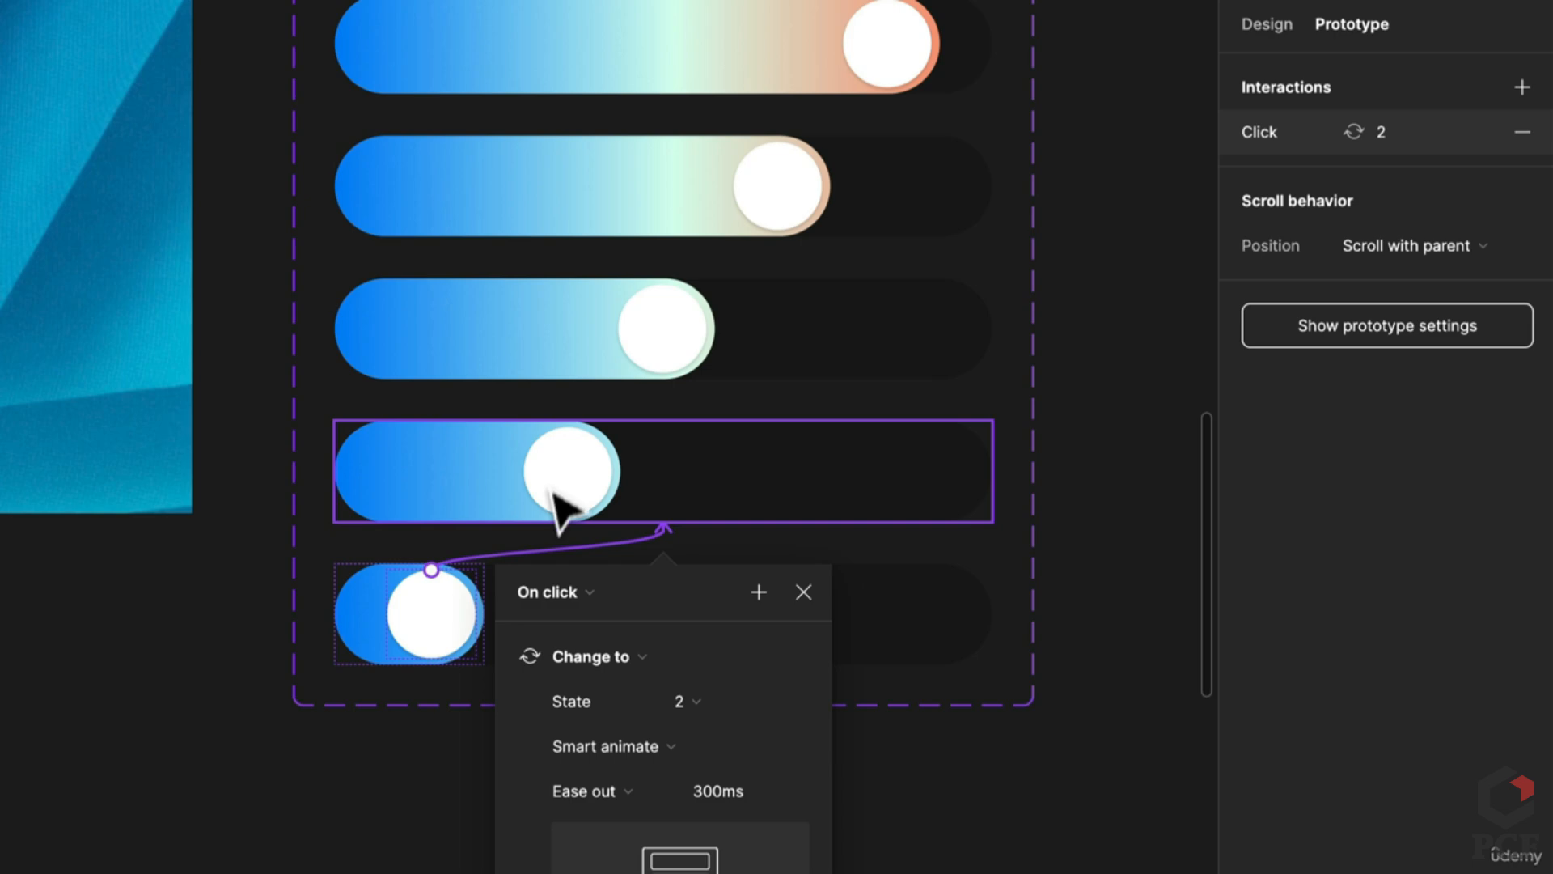
pyautogui.click(564, 592)
pyautogui.click(584, 633)
pyautogui.click(1040, 832)
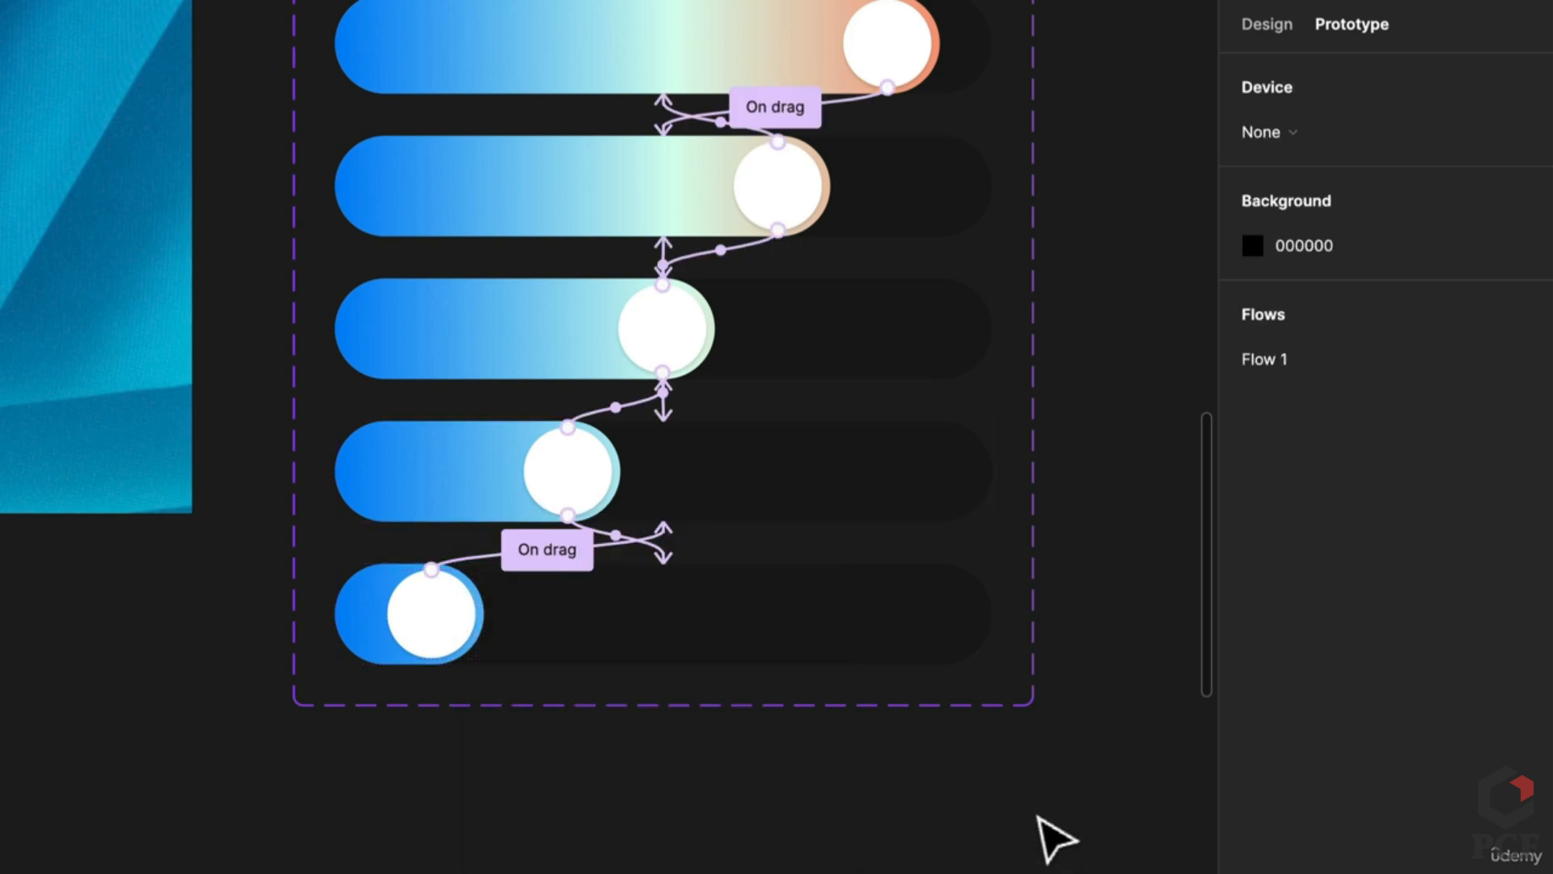
pyautogui.scroll(-5, 1041, 832)
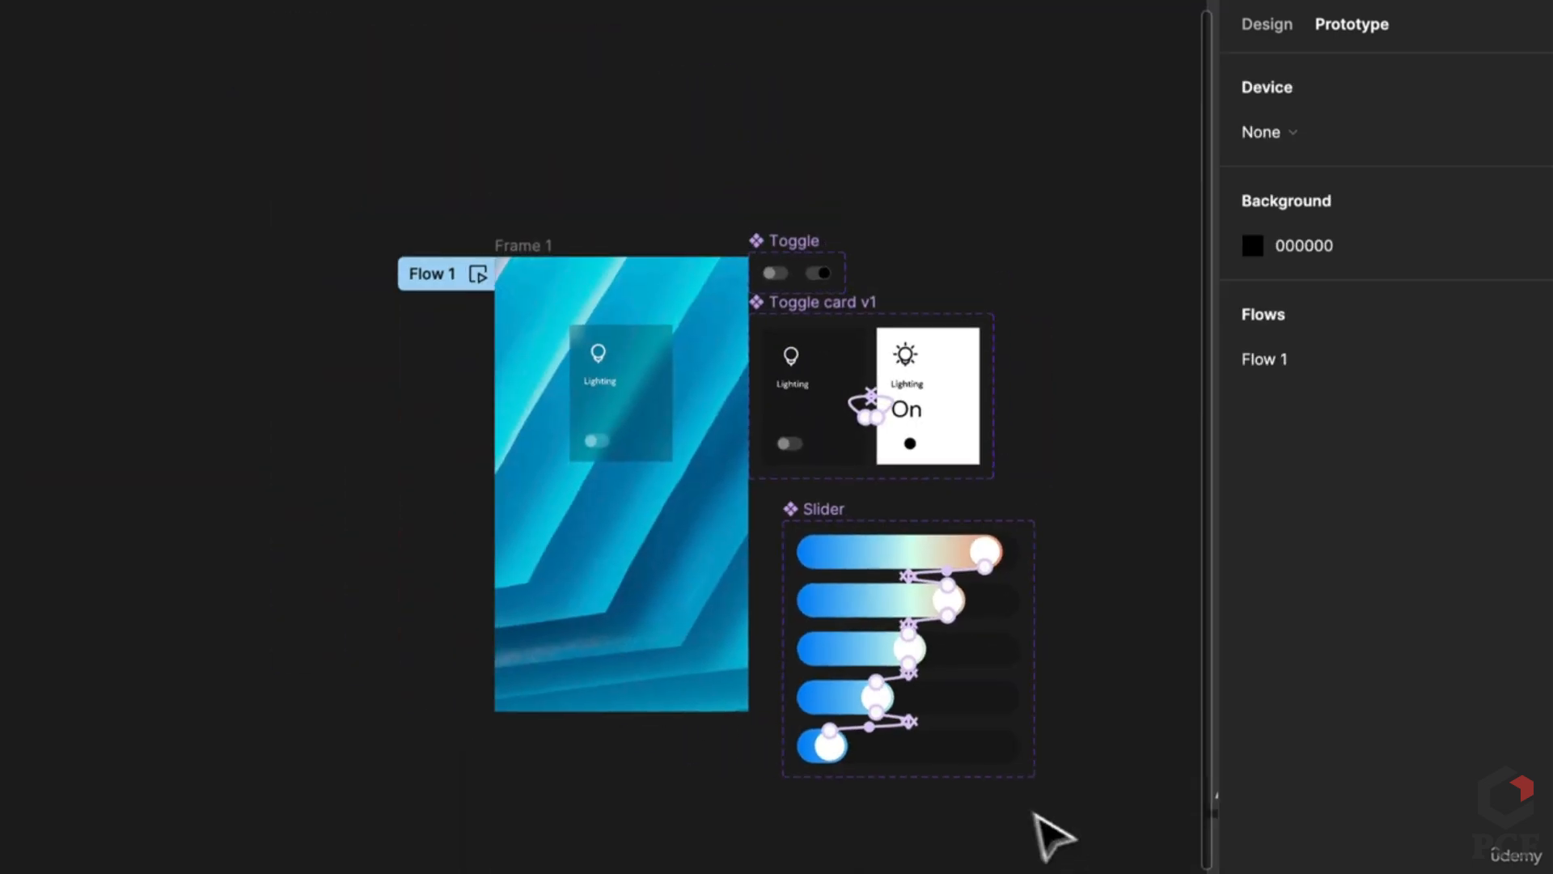
# Step: Copy the fully filled top slider into Frame 1 below the Lighting card
pyautogui.click(867, 542)
pyautogui.moveTo(875, 543); pyautogui.dragTo(596, 518)
pyautogui.scroll(5, 603, 526)
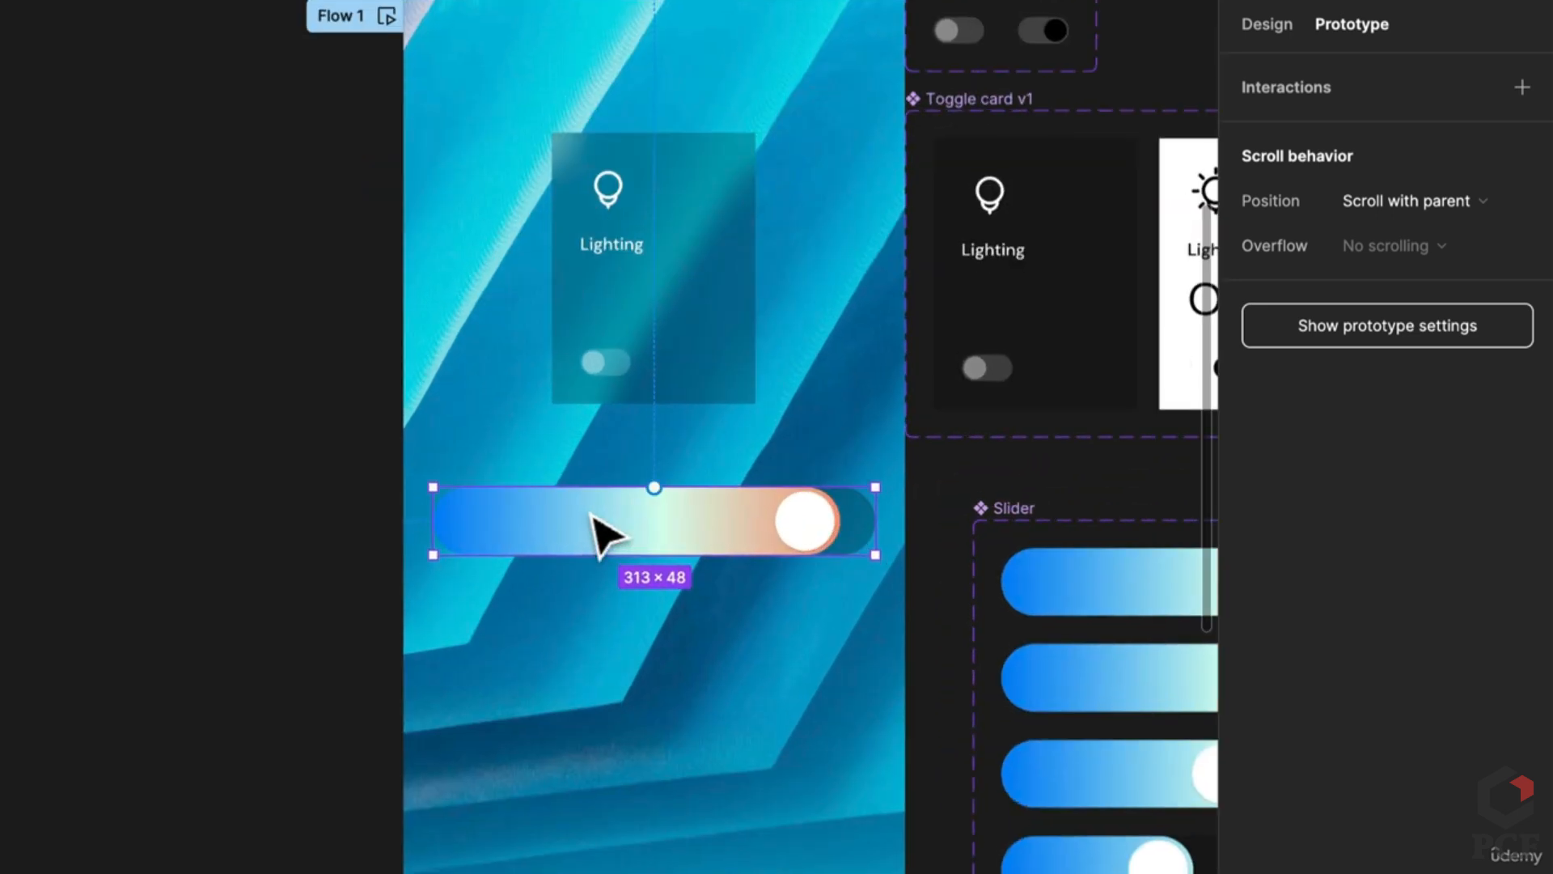
pyautogui.click(295, 627)
# Step: Check the top Slider variant's Background blur setting of 40 in the Design panel
pyautogui.moveTo(280, 585); pyautogui.dragTo(178, 667)
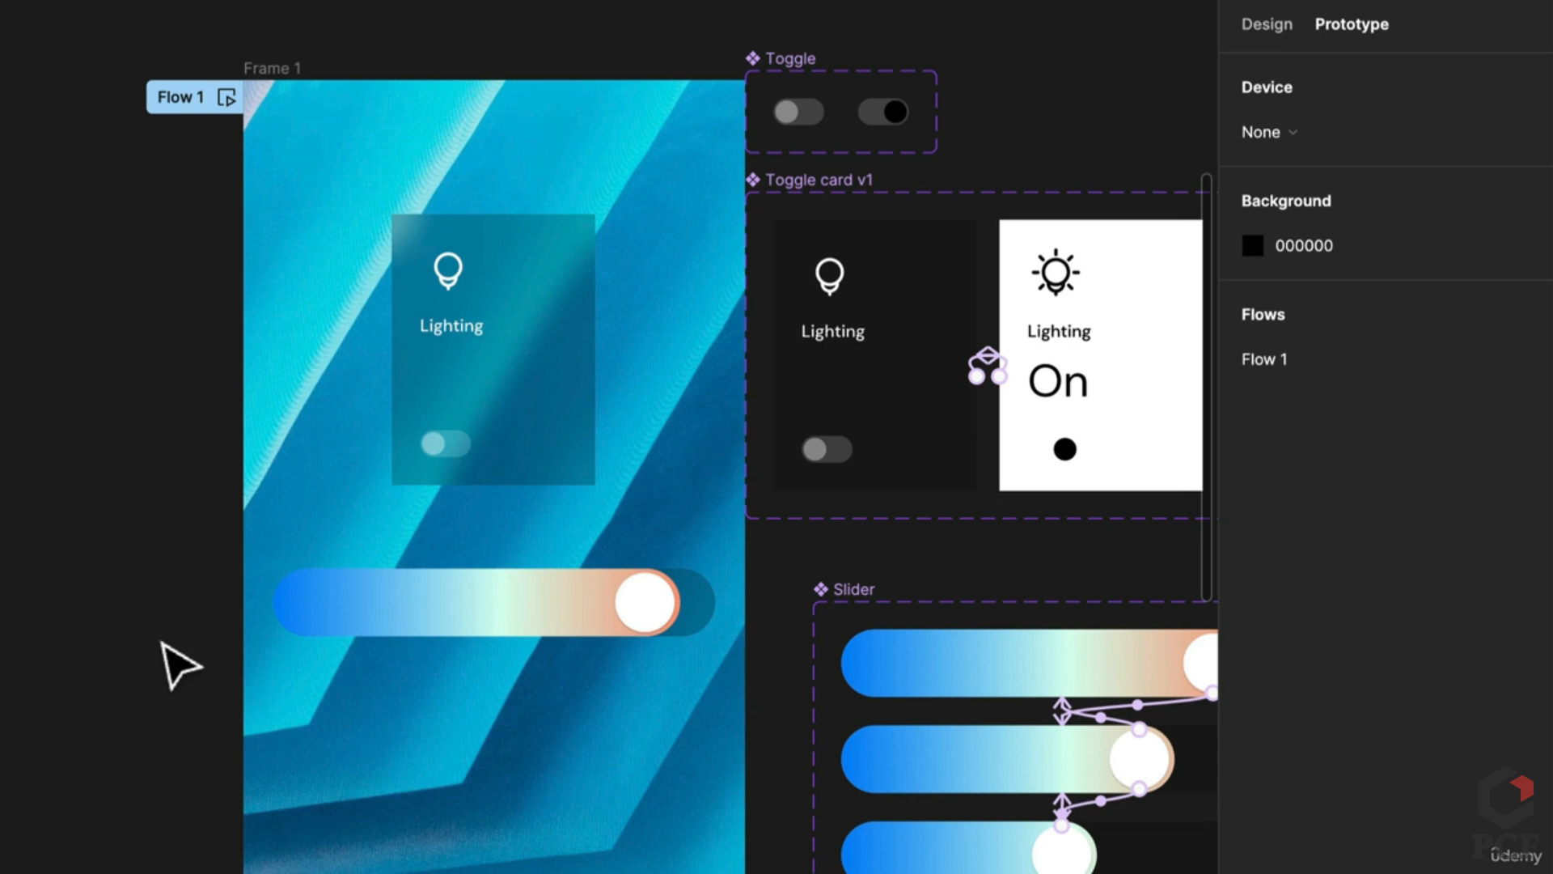
pyautogui.moveTo(939, 651); pyautogui.dragTo(608, 608)
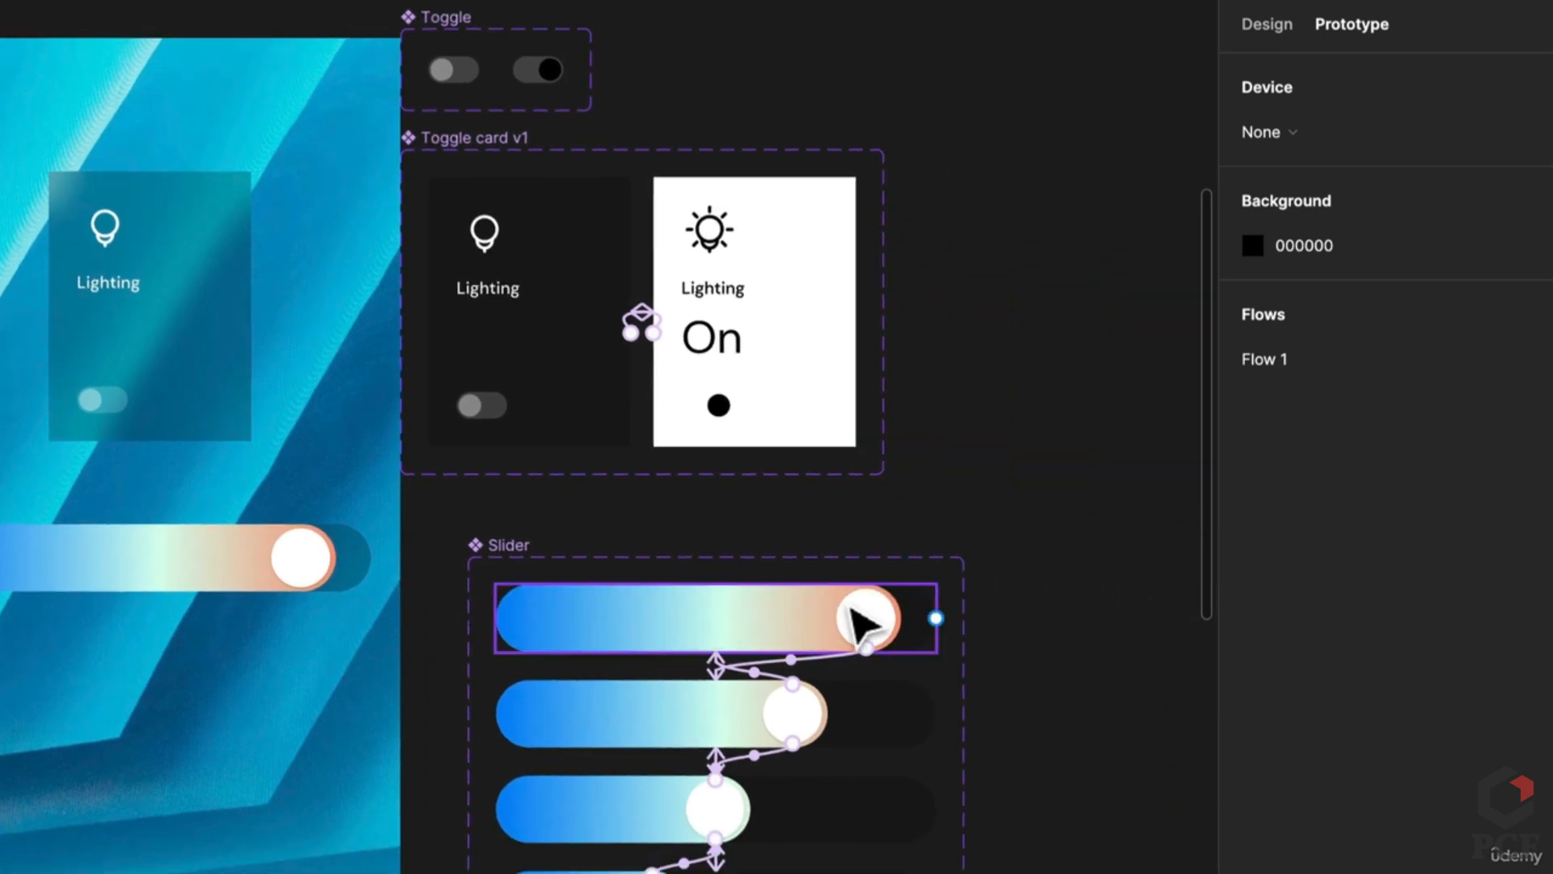
pyautogui.click(864, 620)
pyautogui.click(1286, 24)
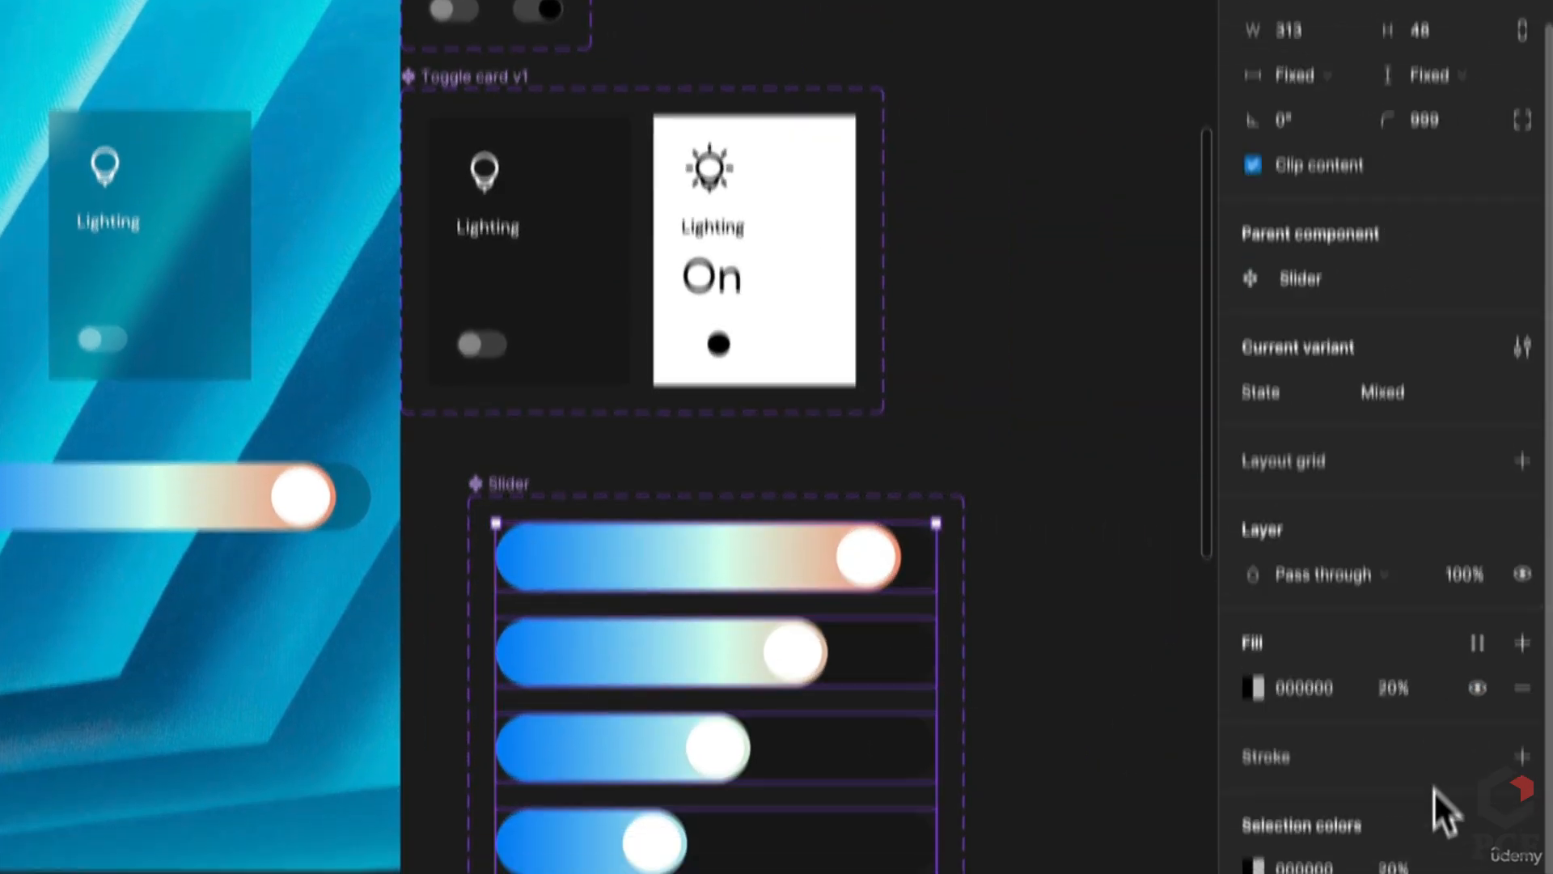
pyautogui.scroll(-3, 1440, 801)
pyautogui.click(1253, 702)
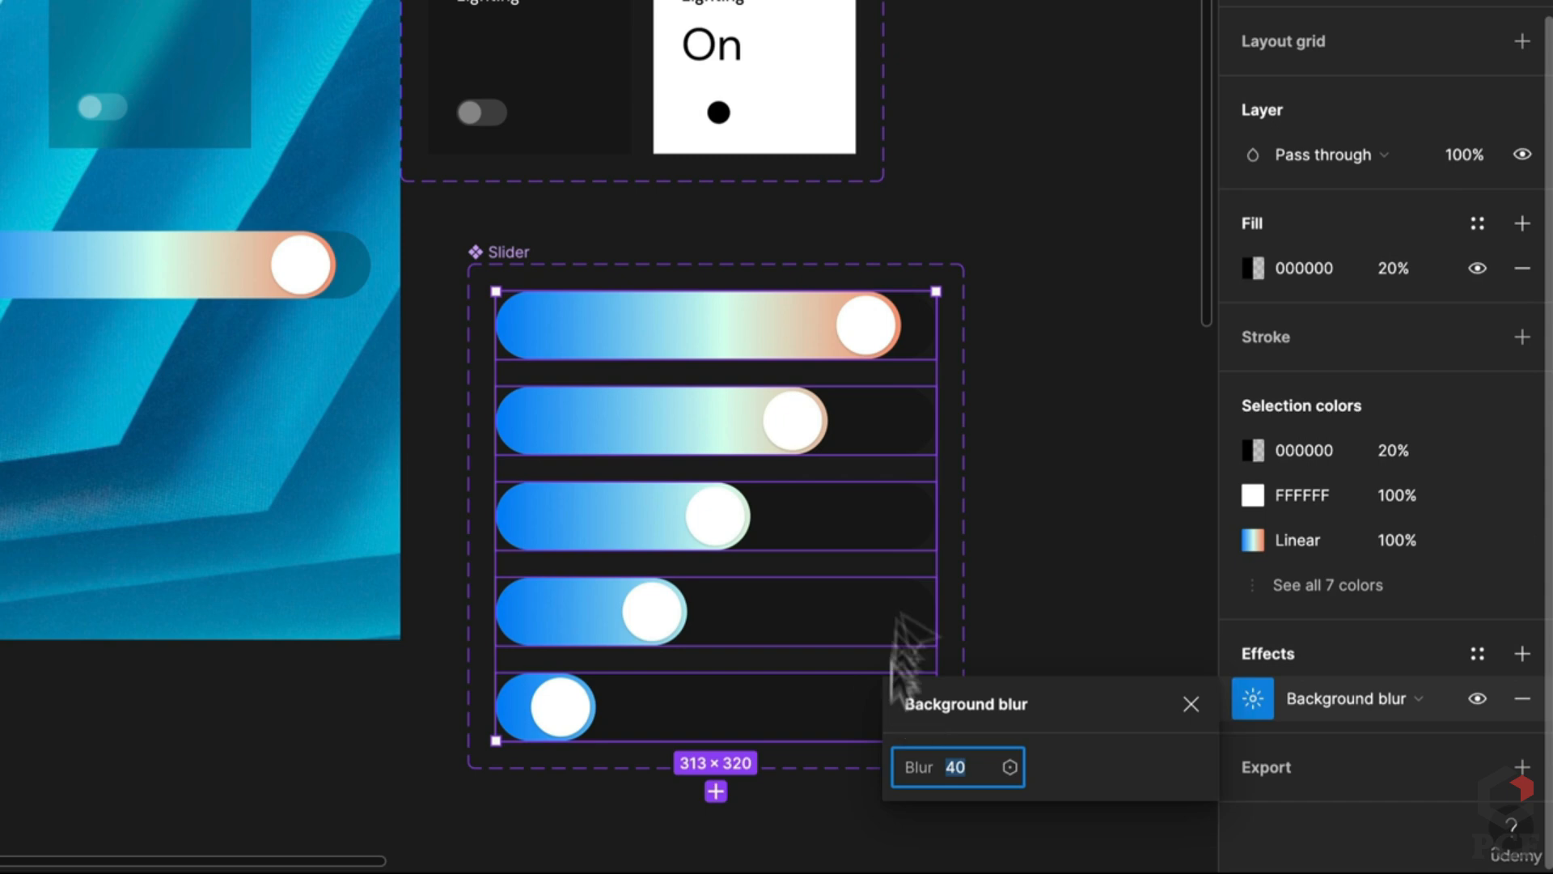
pyautogui.click(1044, 376)
pyautogui.moveTo(278, 198); pyautogui.dragTo(451, 228)
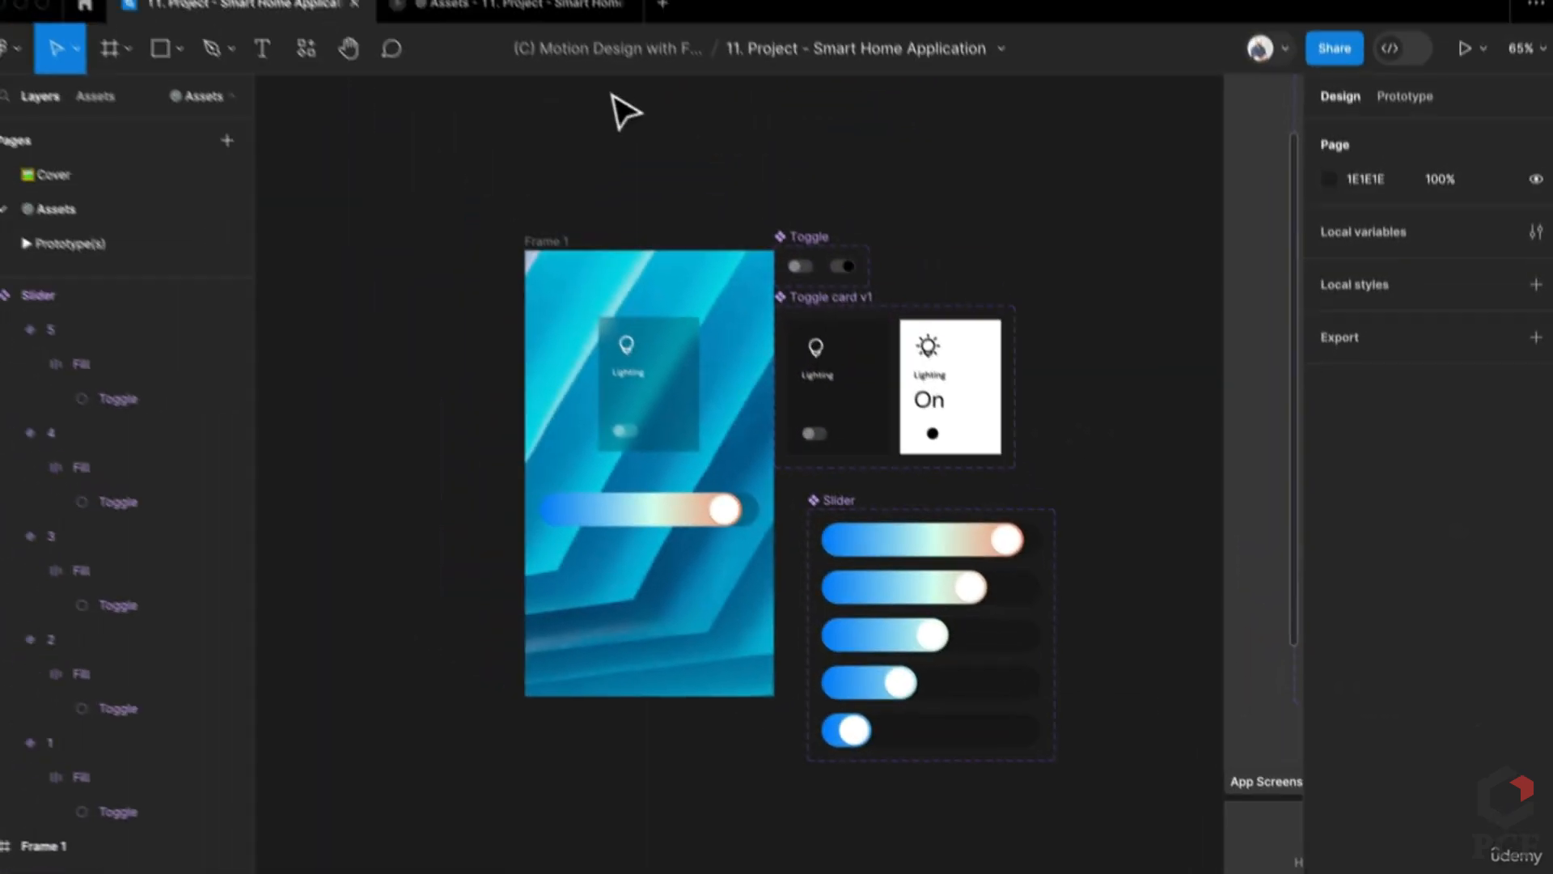
# Step: Test the Lighting card toggle off and on in the prototype preview
pyautogui.click(560, 15)
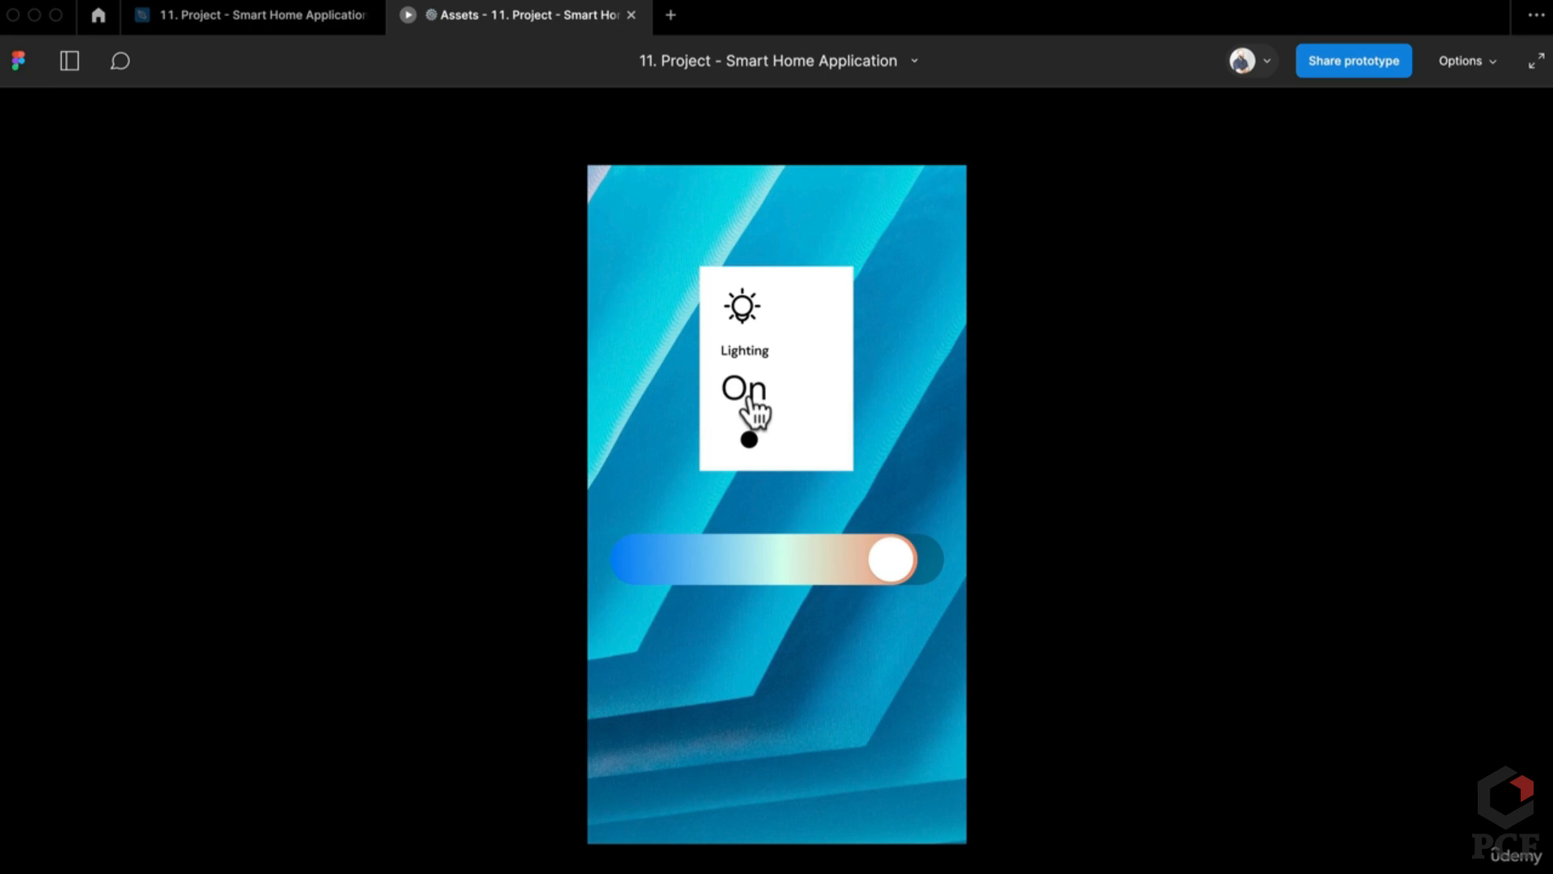
pyautogui.click(754, 412)
pyautogui.click(780, 433)
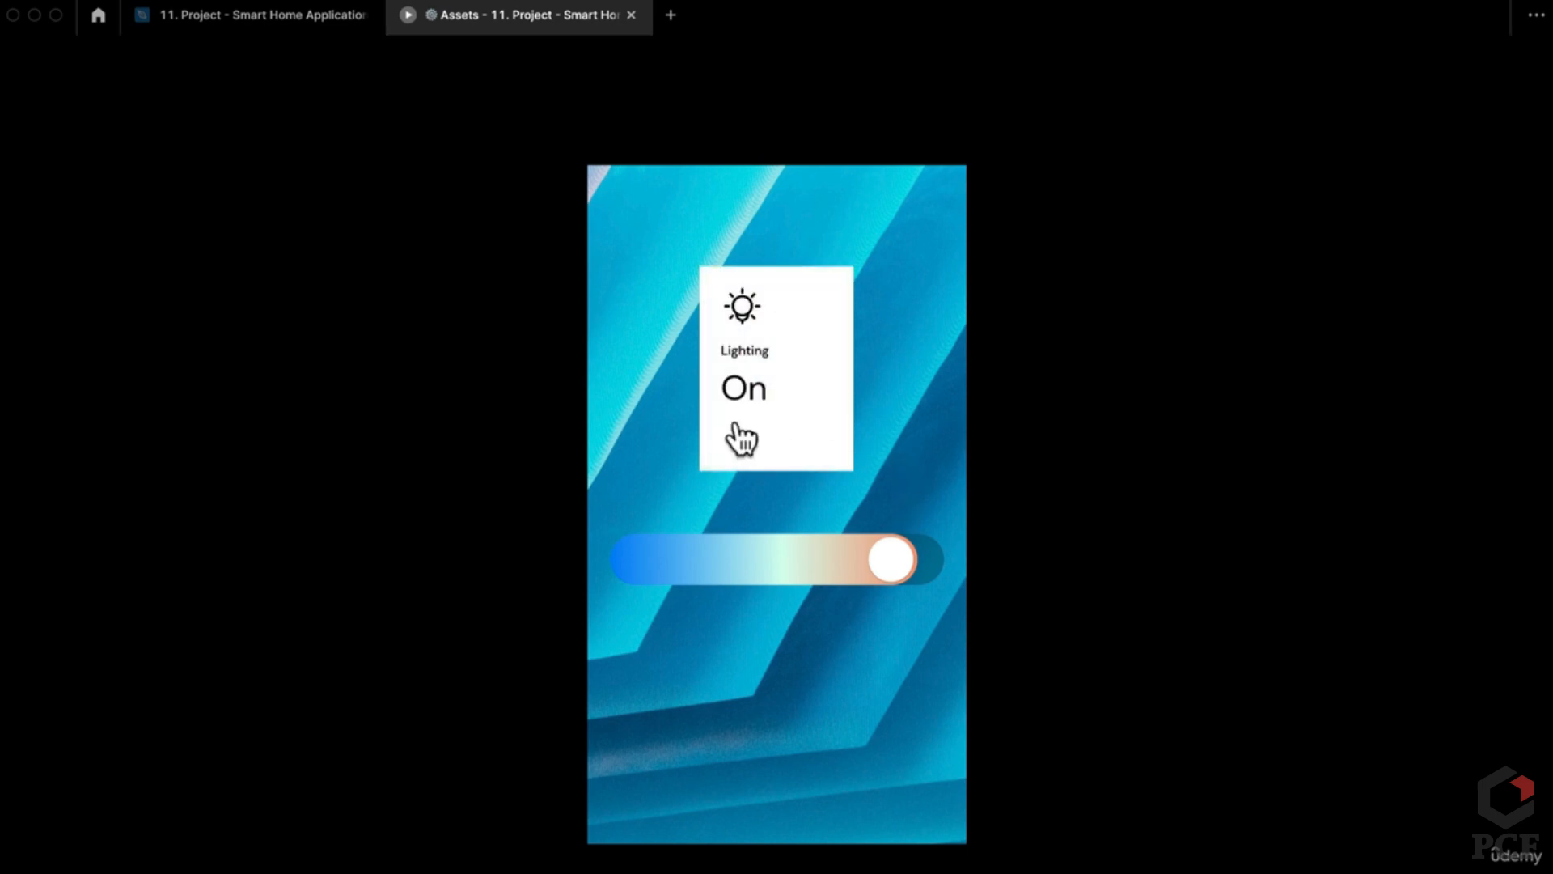
pyautogui.click(739, 439)
pyautogui.click(269, 15)
# Step: Set the On=True toggle variant's fill to 000000
pyautogui.scroll(5, 872, 312)
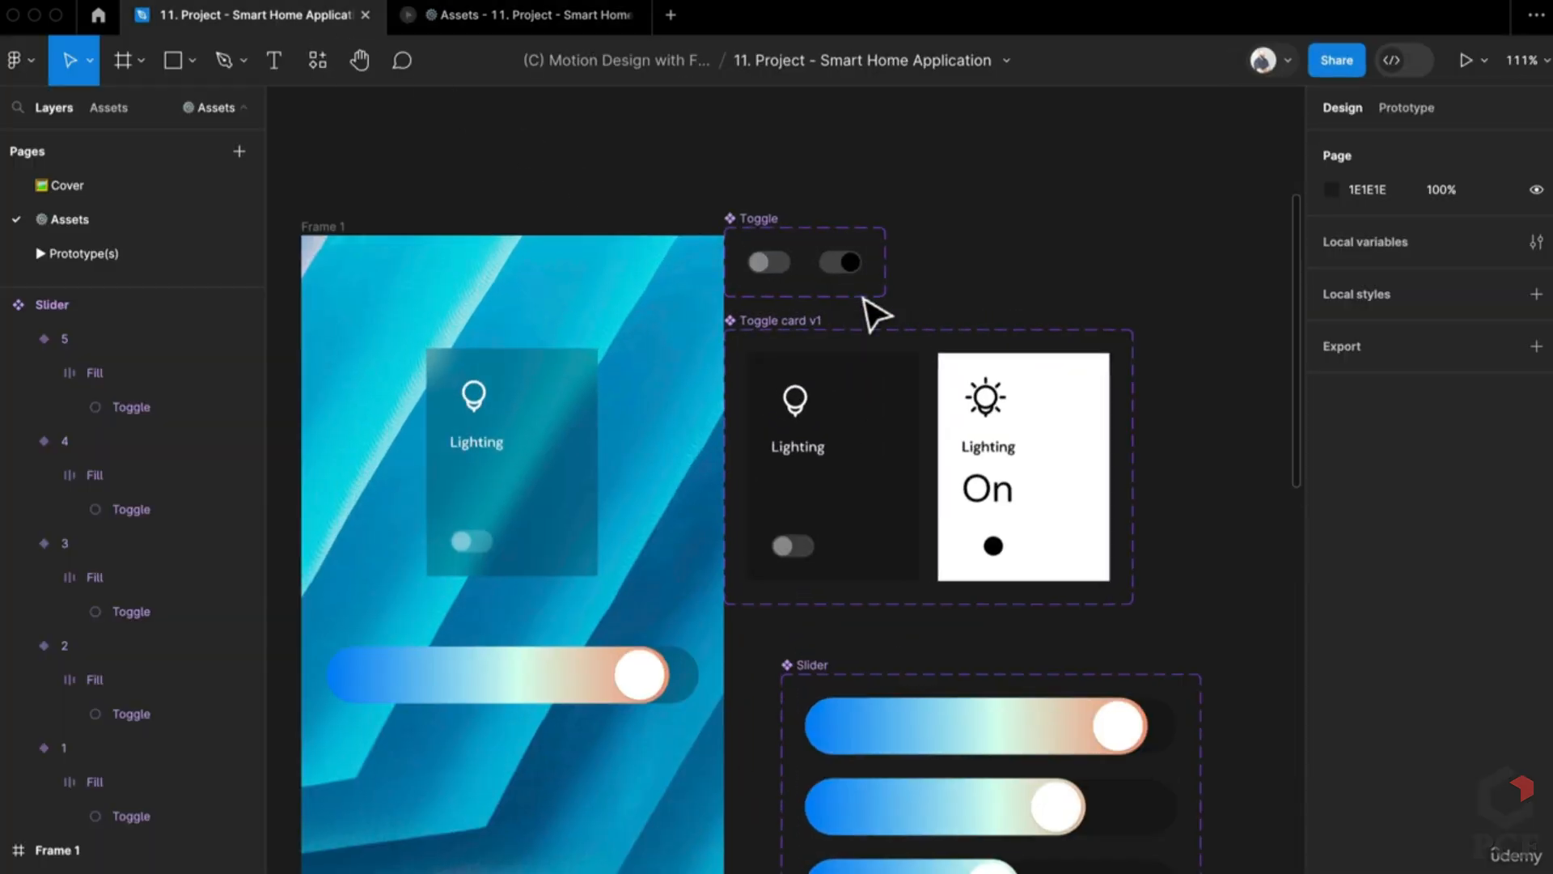
pyautogui.click(844, 273)
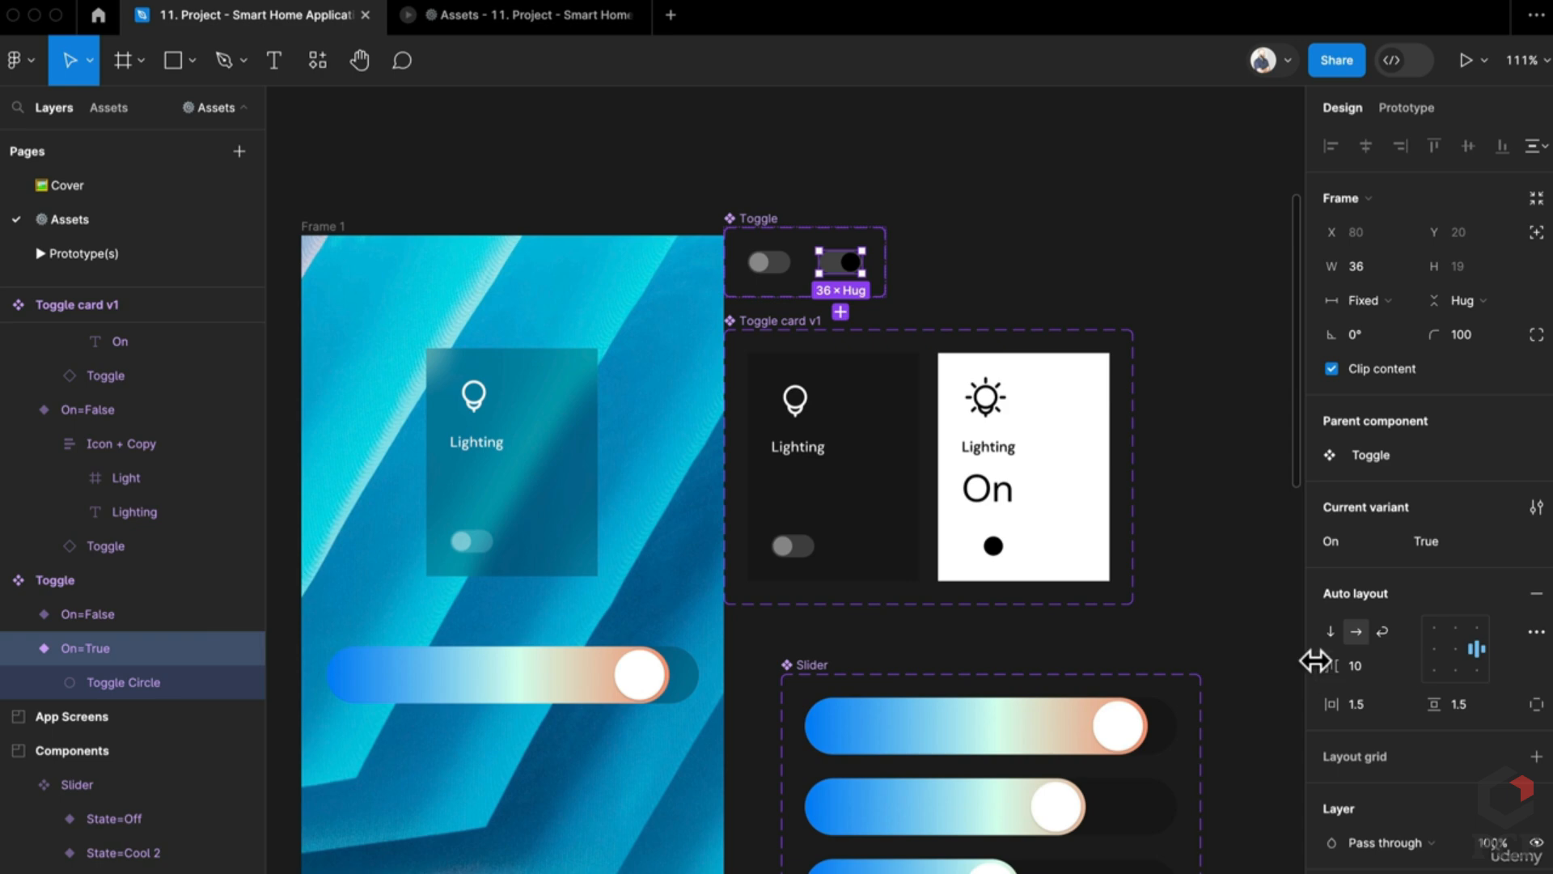
pyautogui.scroll(-8, 874, 583)
pyautogui.scroll(6, 877, 583)
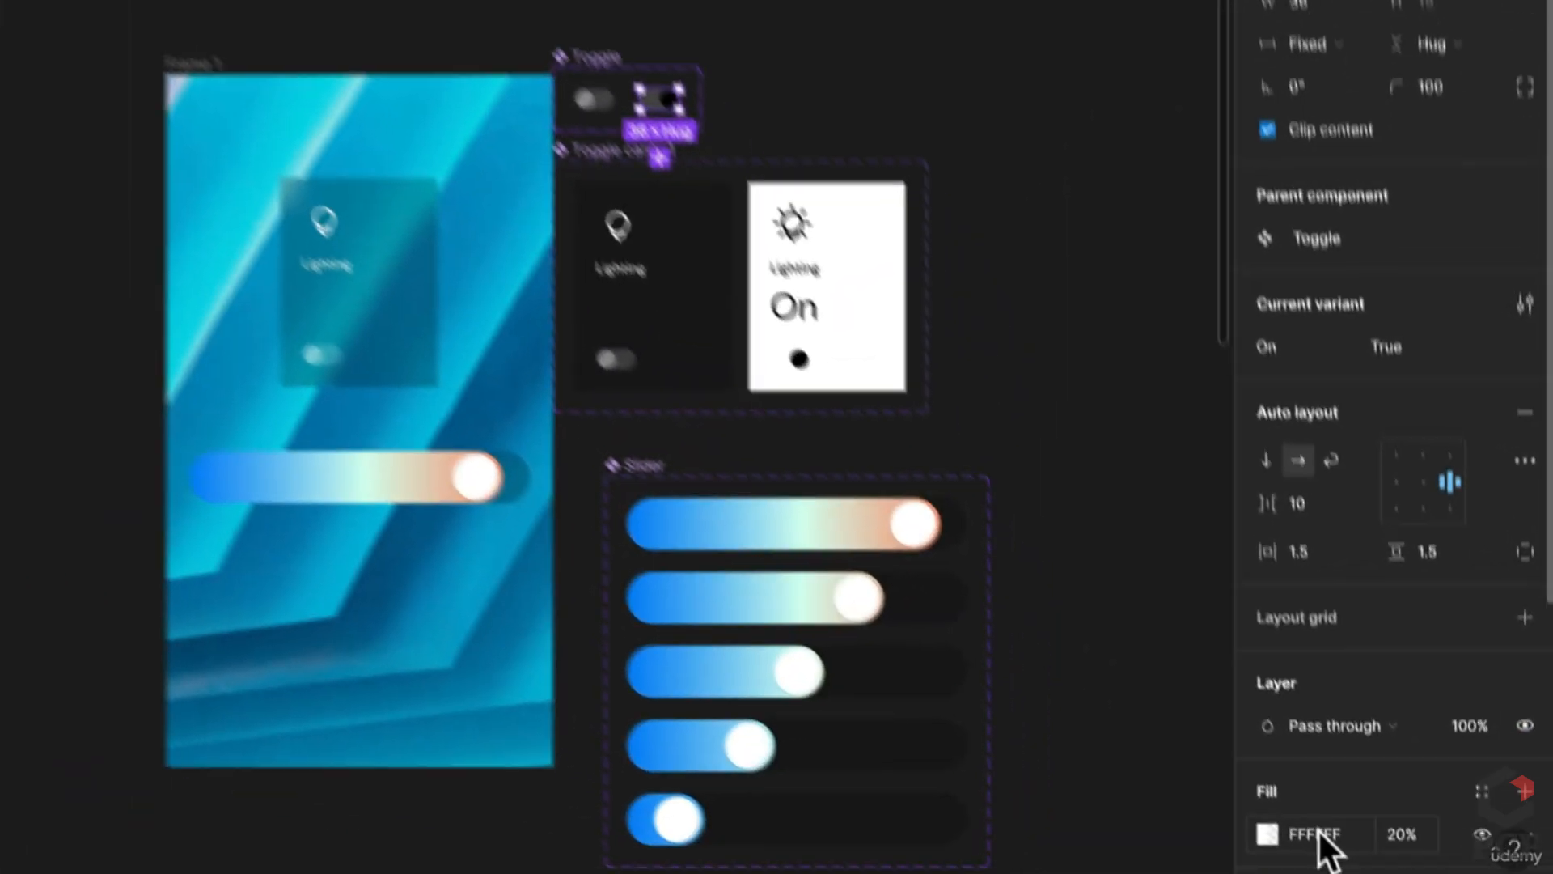
pyautogui.click(1305, 807)
pyautogui.write('000')
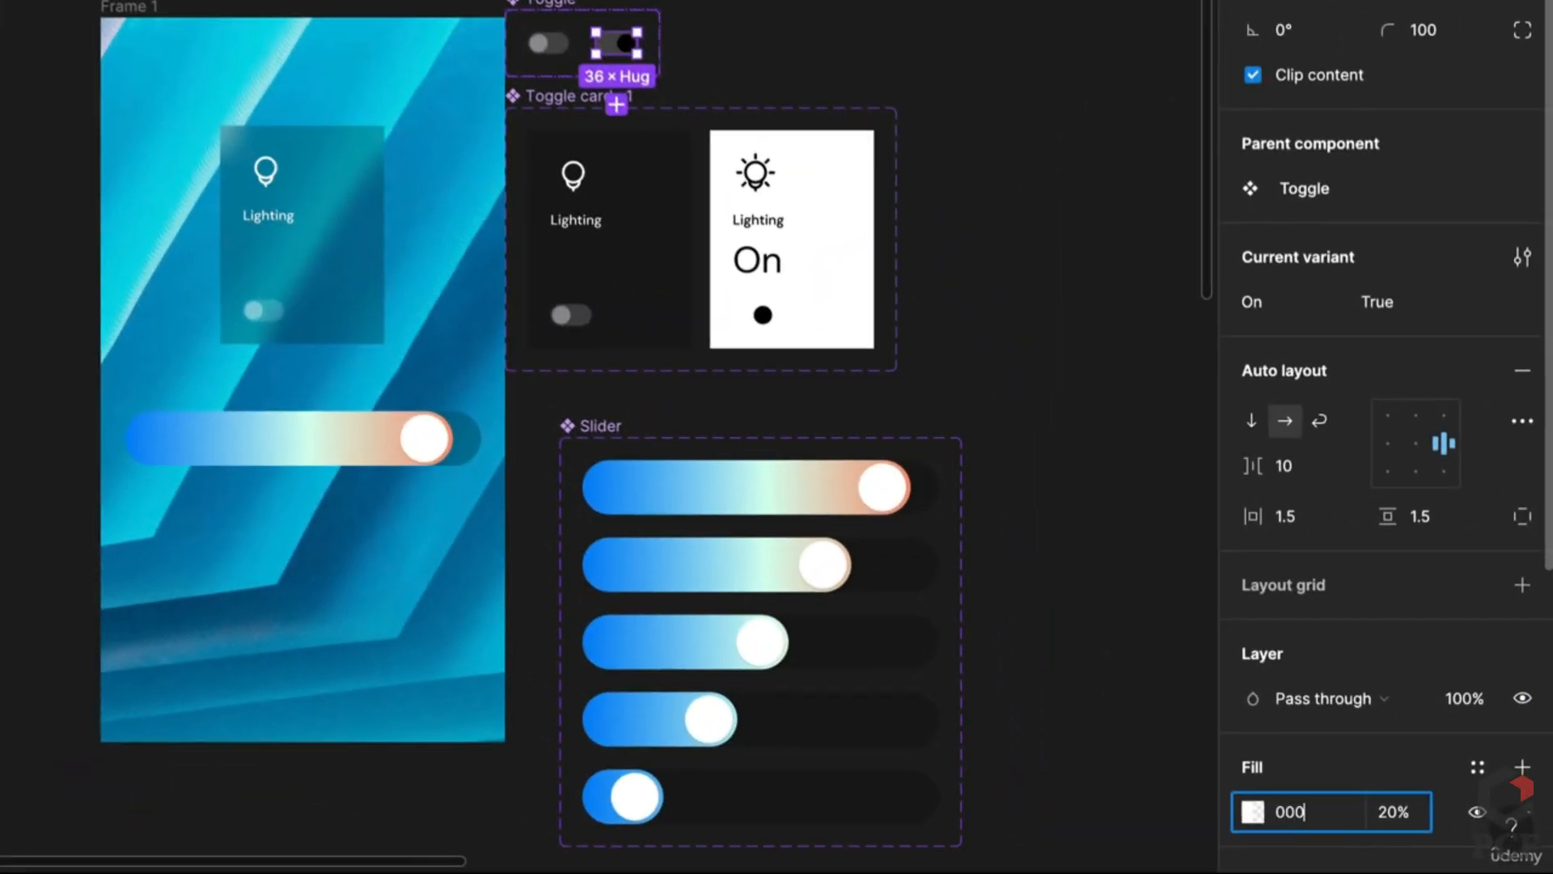
pyautogui.press('Return')
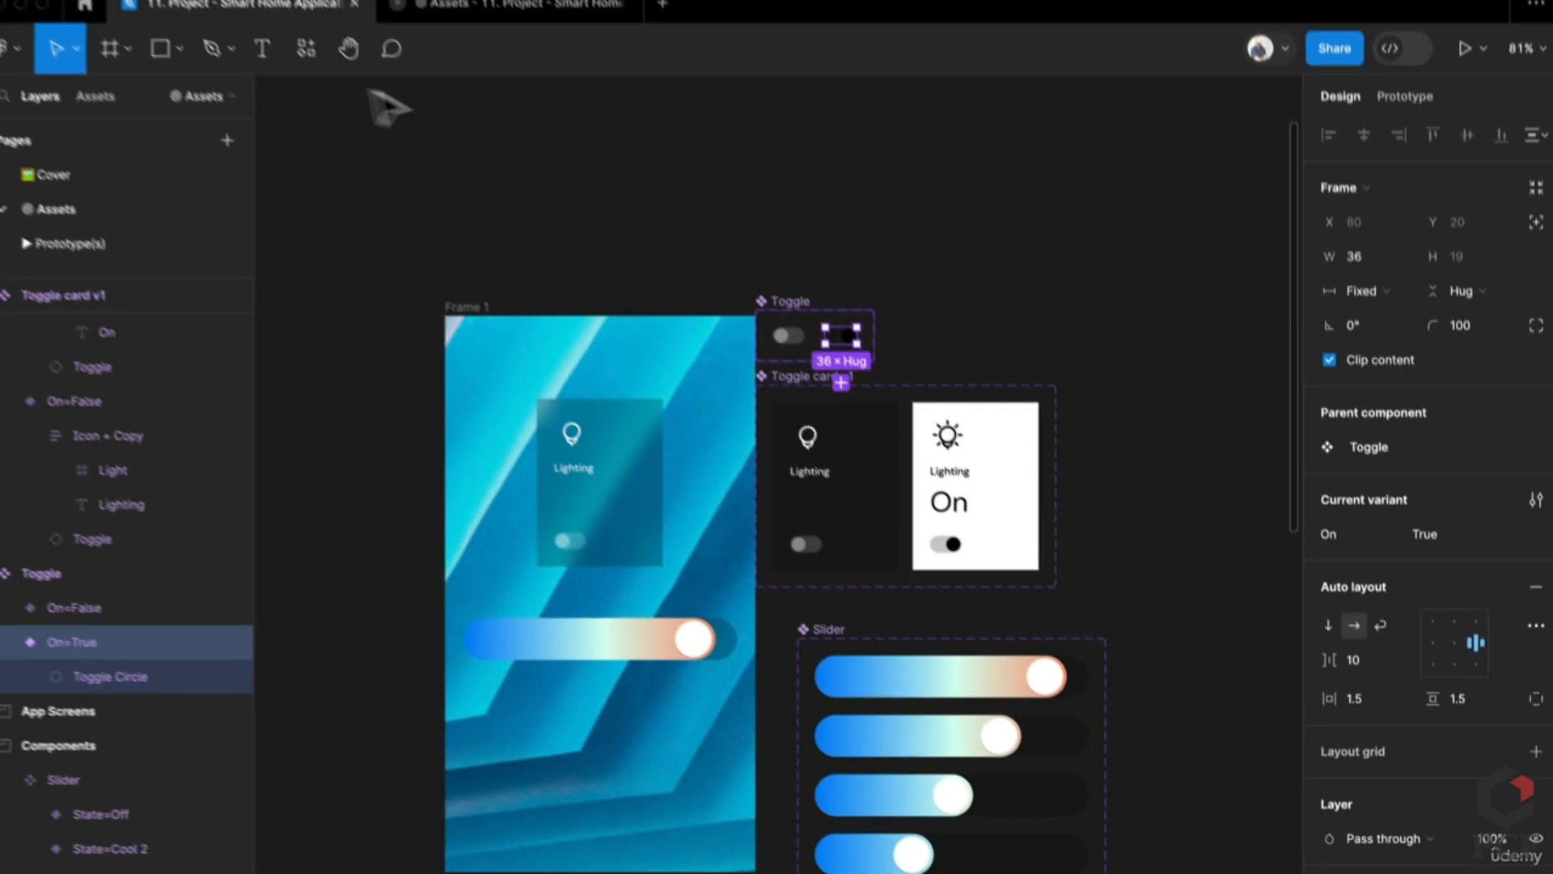
# Step: Reopen the prototype preview and toggle the Lighting card on and off again
pyautogui.click(524, 6)
pyautogui.click(801, 437)
pyautogui.click(804, 438)
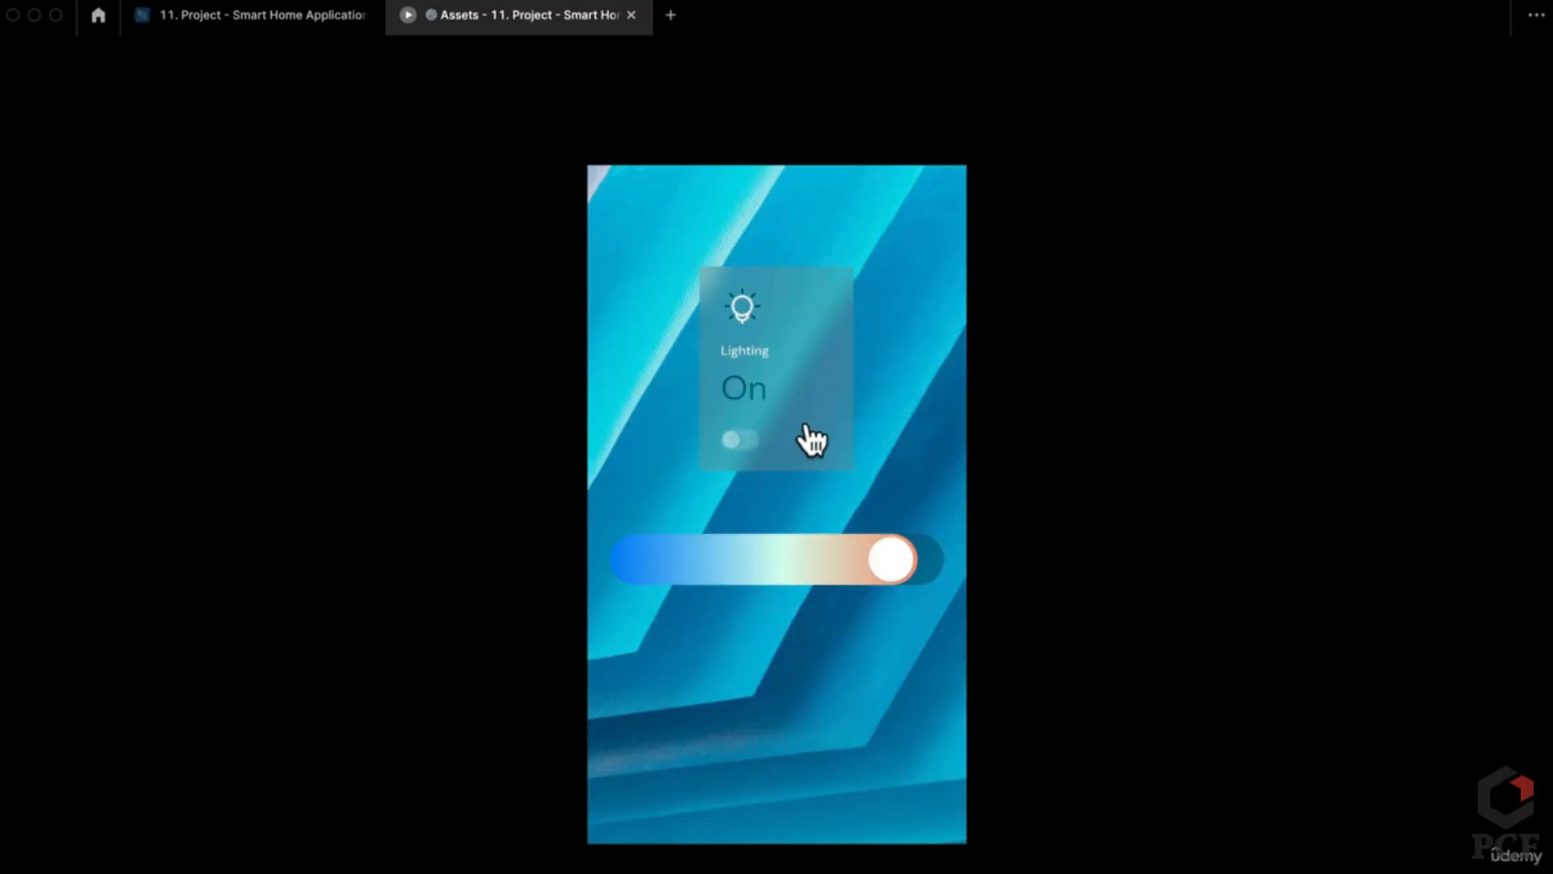
# Step: Switch the Lighting card on, then drag the slider knob up to higher fill steps
pyautogui.click(805, 438)
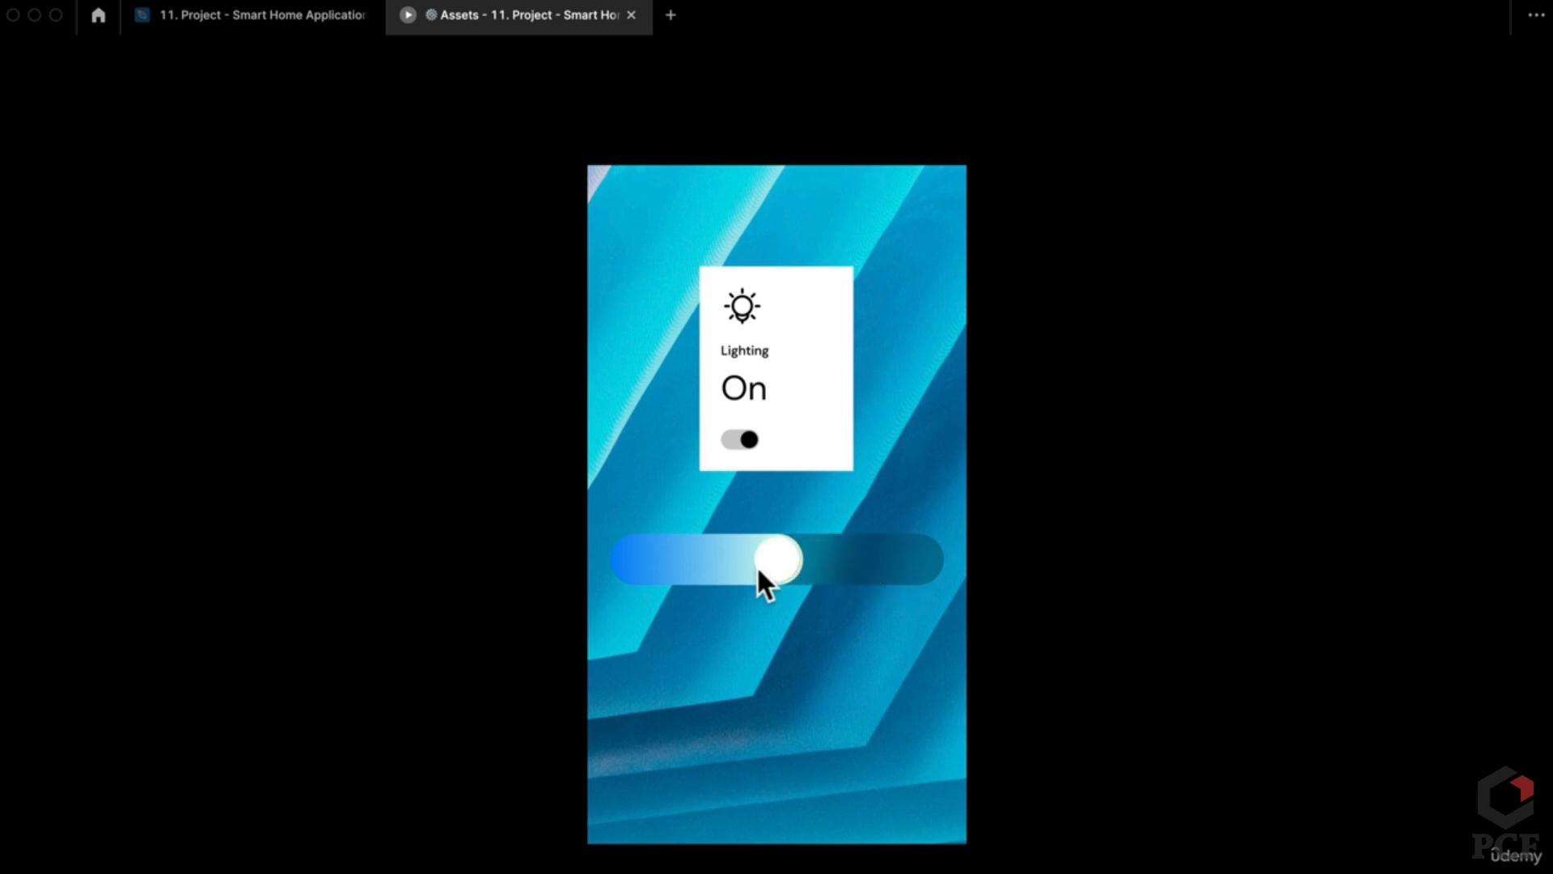
pyautogui.moveTo(786, 569); pyautogui.dragTo(856, 566)
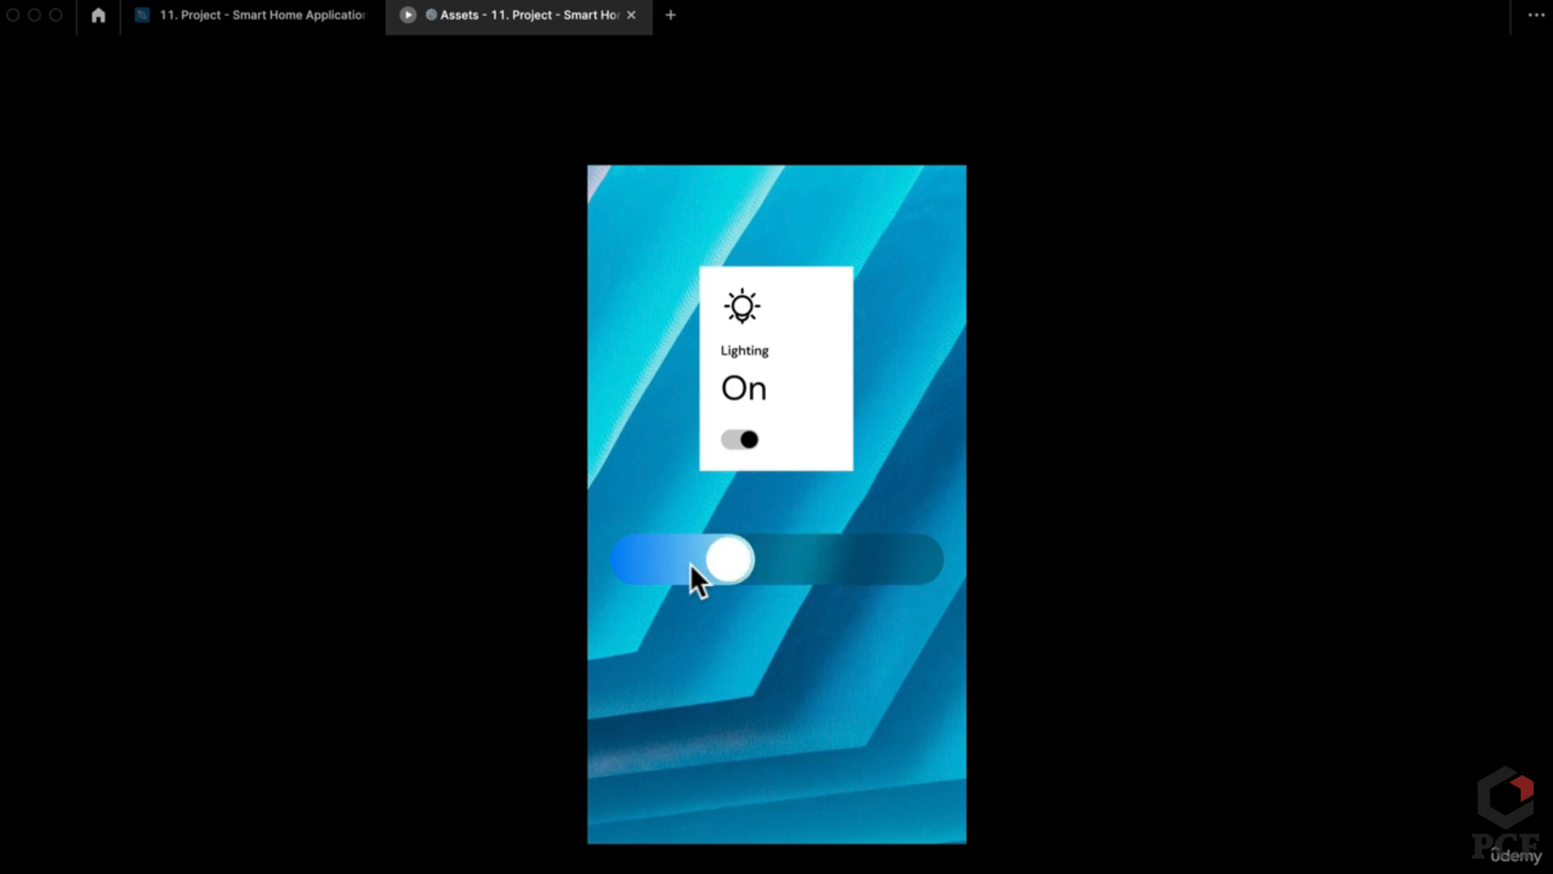
pyautogui.moveTo(793, 567)
pyautogui.mouseDown()
pyautogui.moveTo(645, 568)
pyautogui.moveTo(799, 565)
pyautogui.mouseUp()
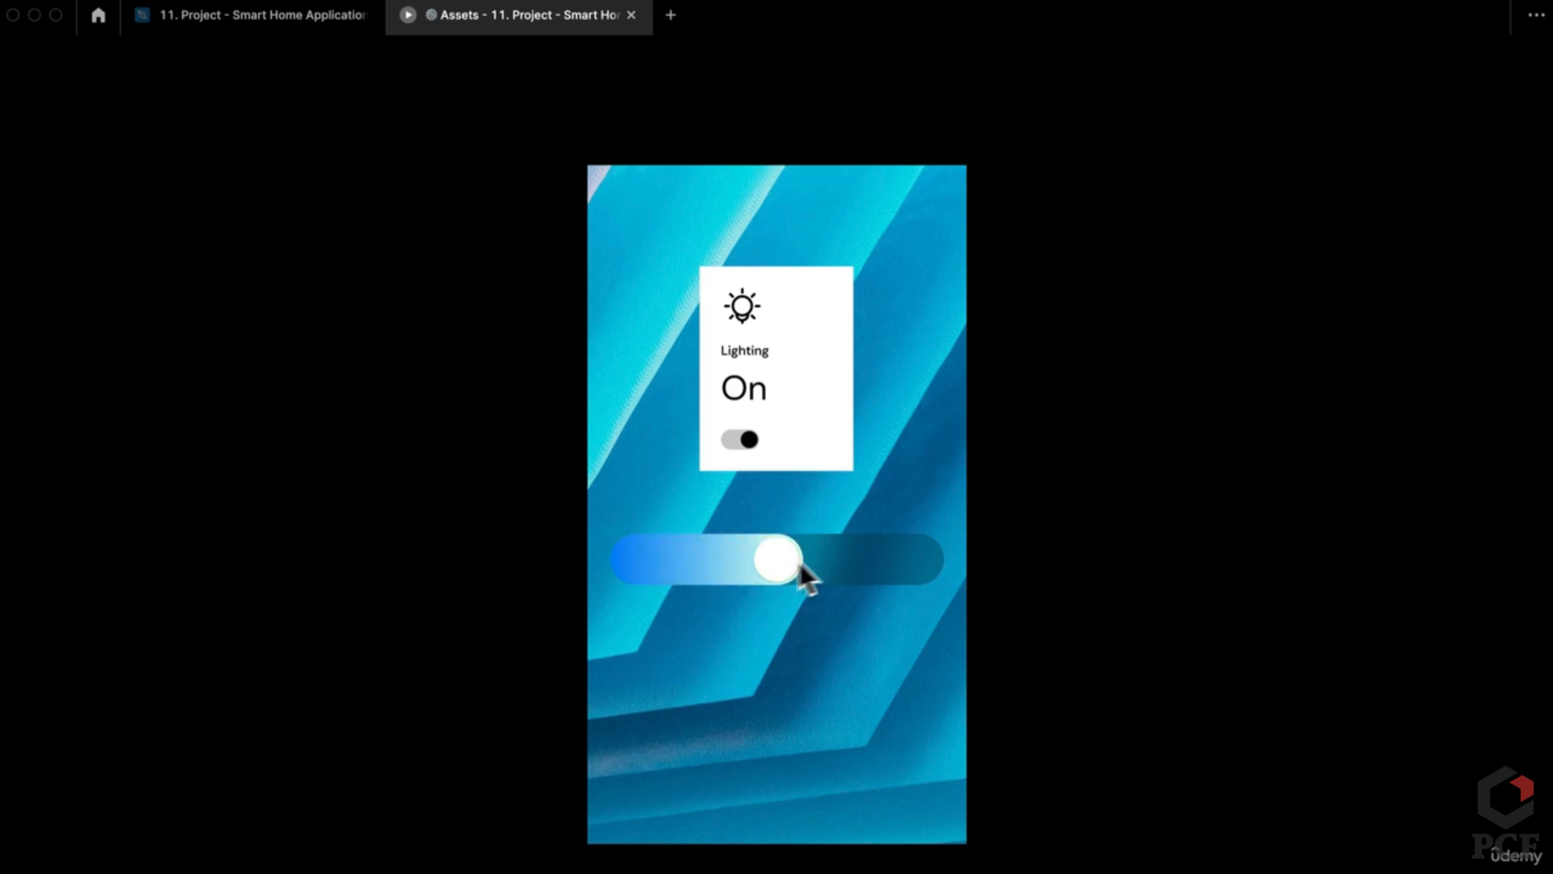
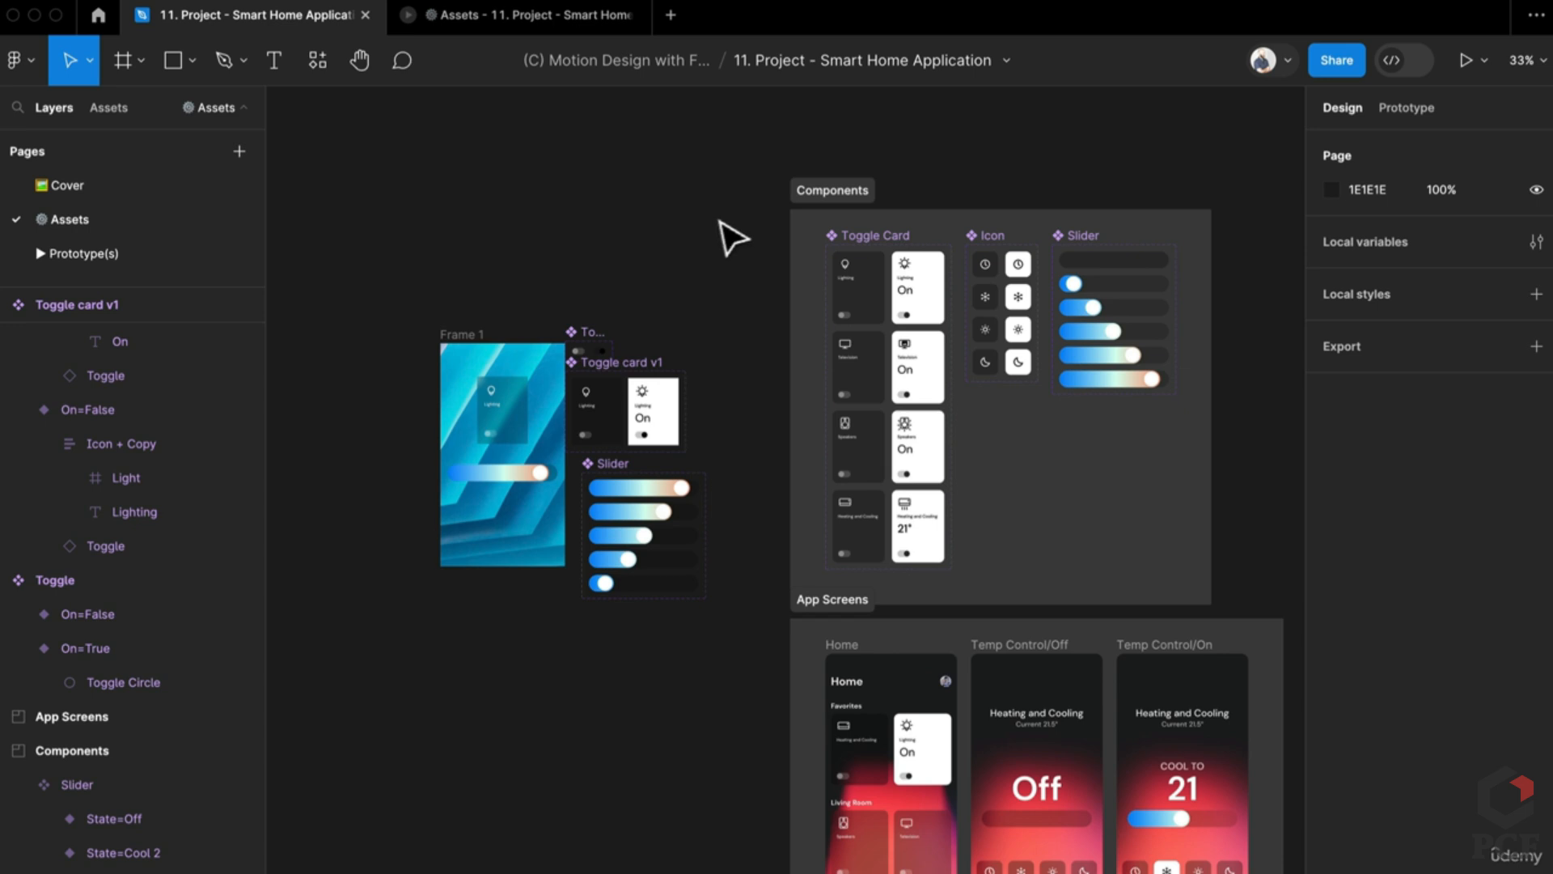
# Step: Alt-drag a duplicate of the Home frame out of App Screens onto the Assets page's left side
pyautogui.click(104, 254)
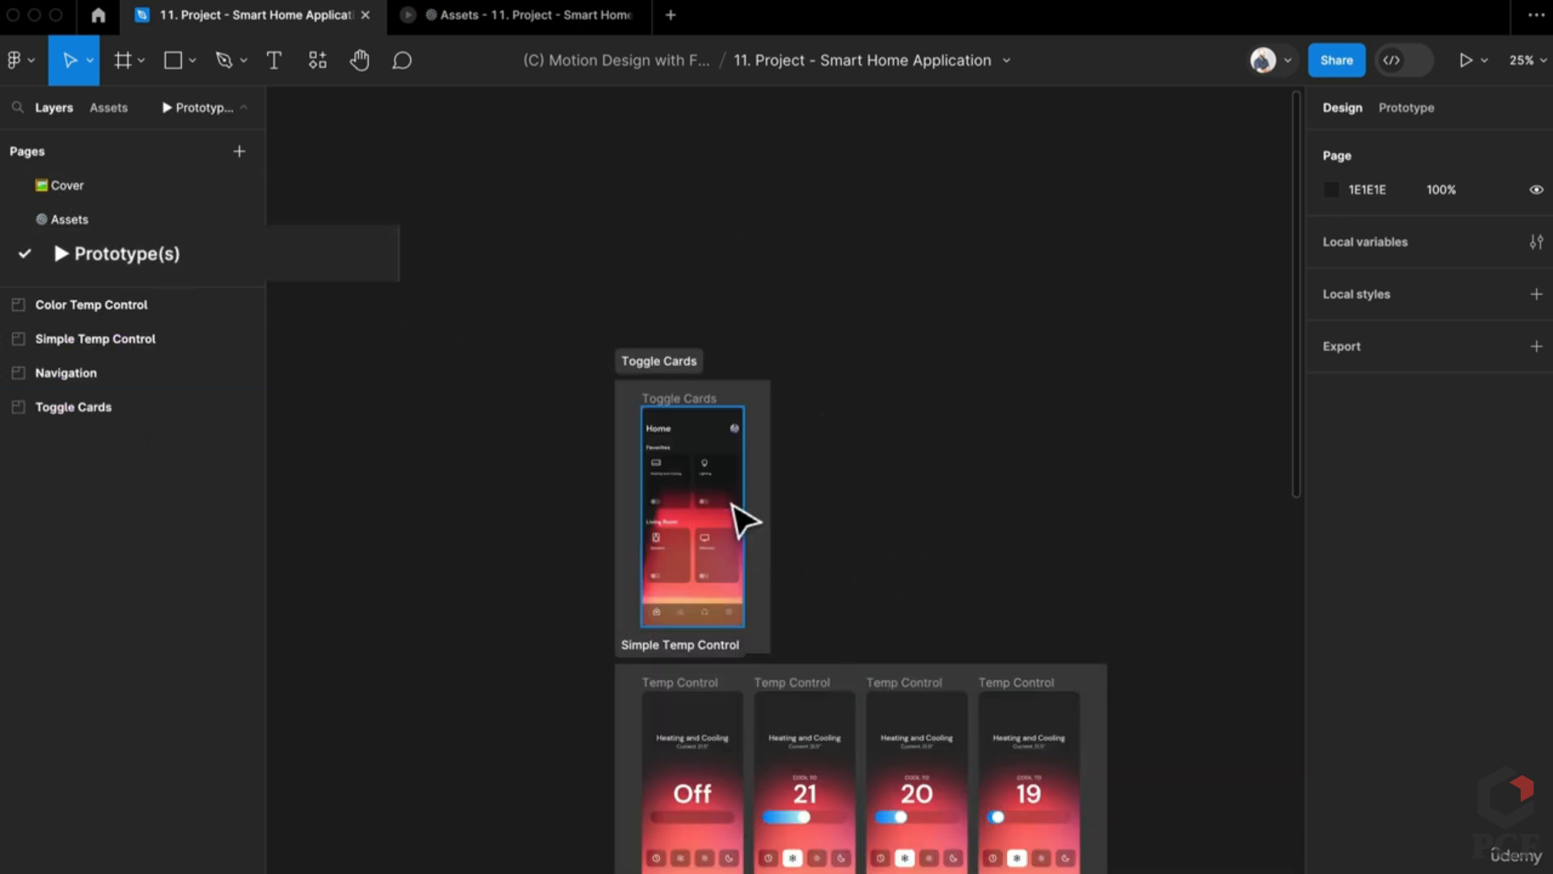
pyautogui.scroll(3, 744, 517)
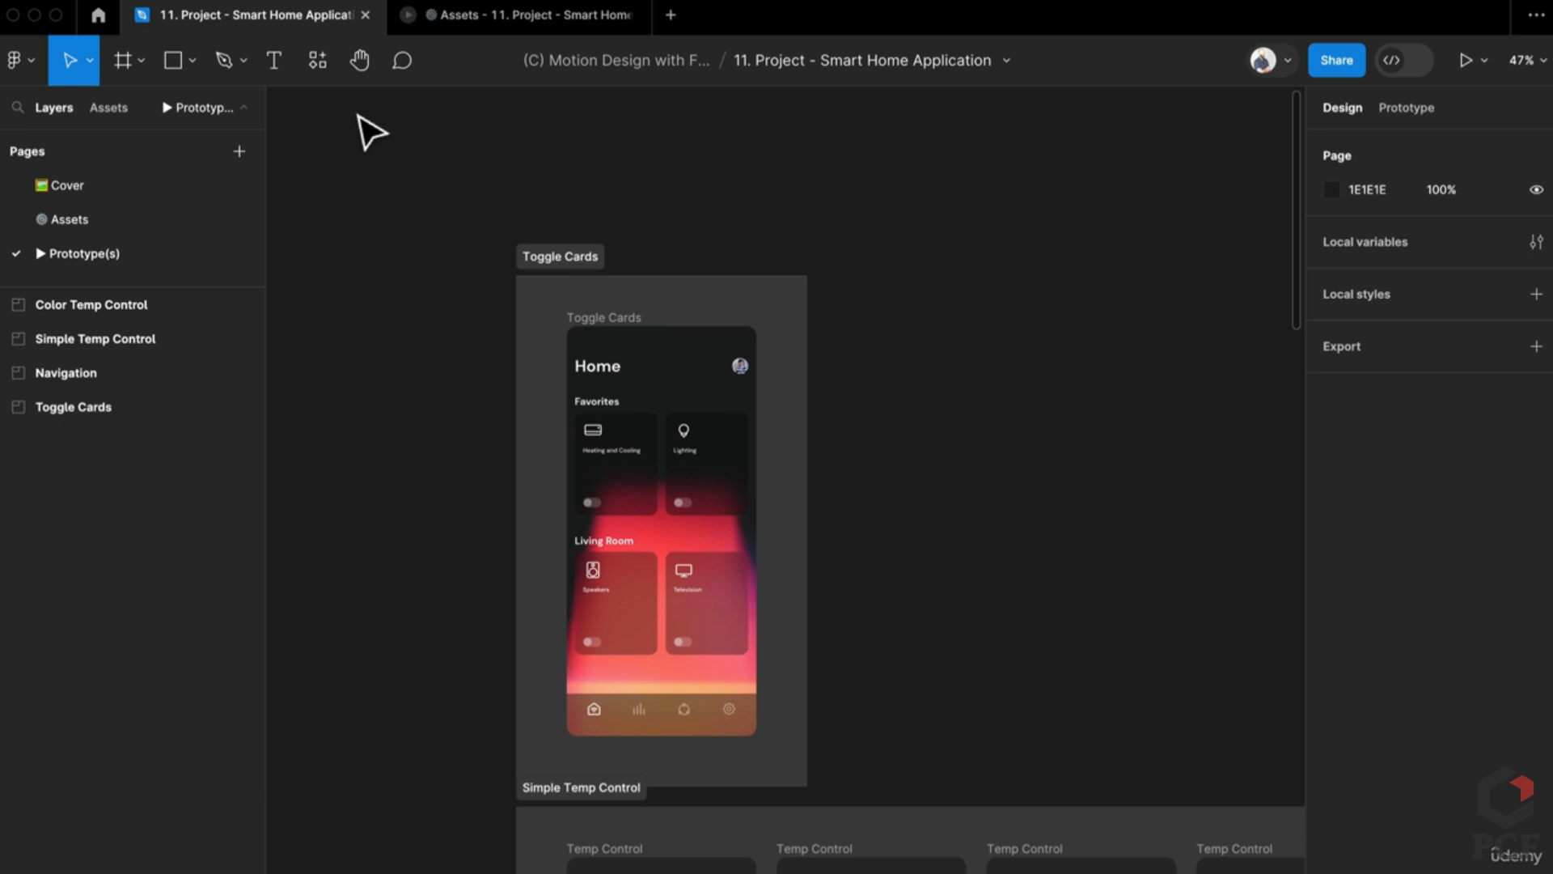
pyautogui.click(68, 218)
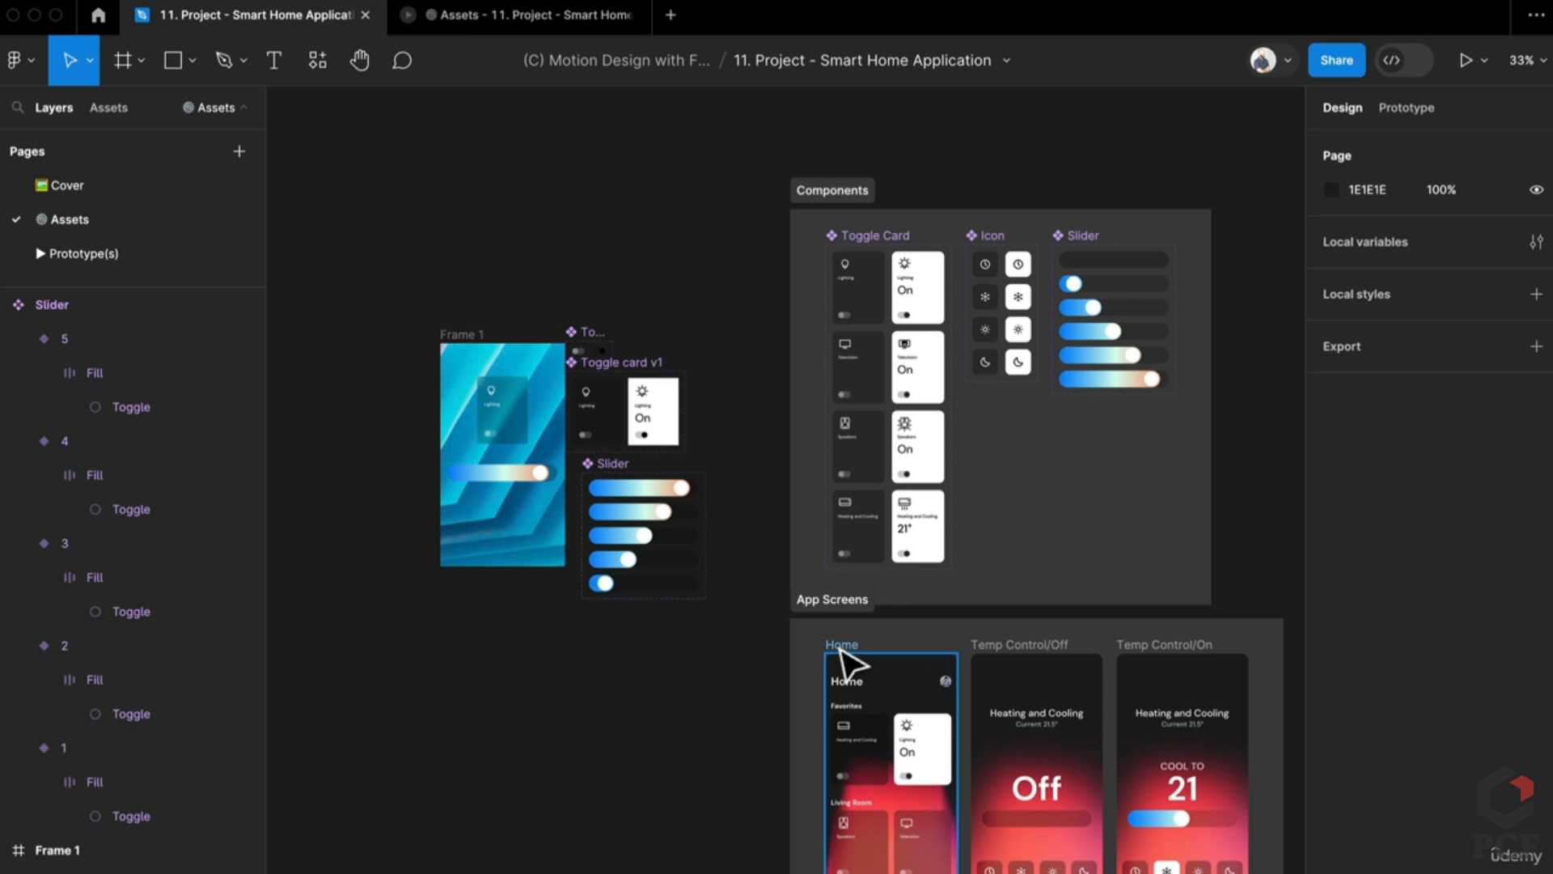
pyautogui.moveTo(843, 652); pyautogui.dragTo(388, 652)
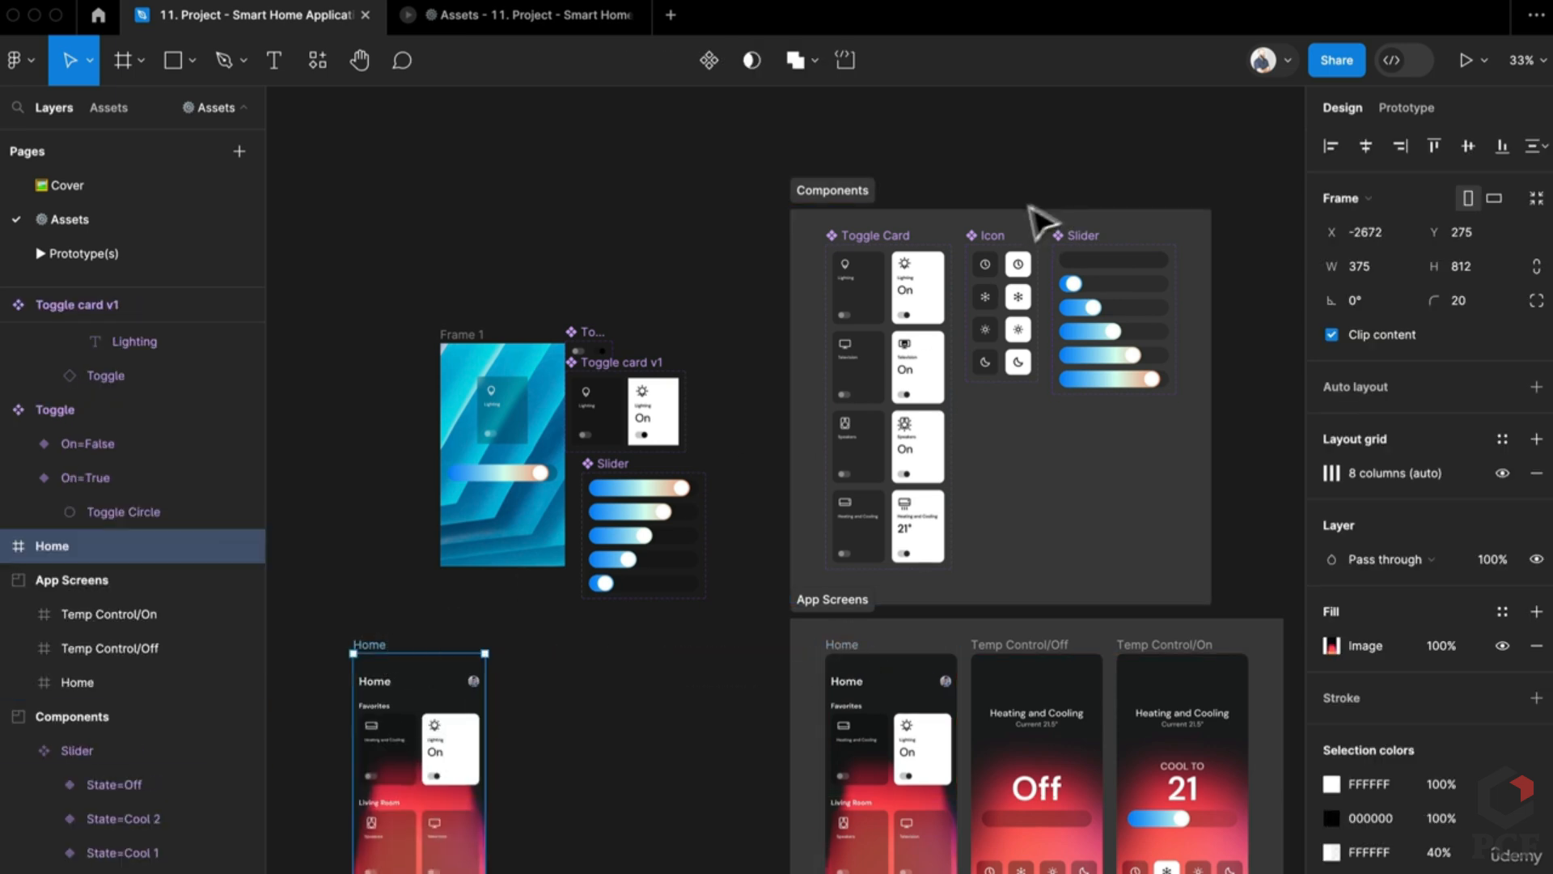
pyautogui.click(874, 303)
pyautogui.scroll(5, 769, 590)
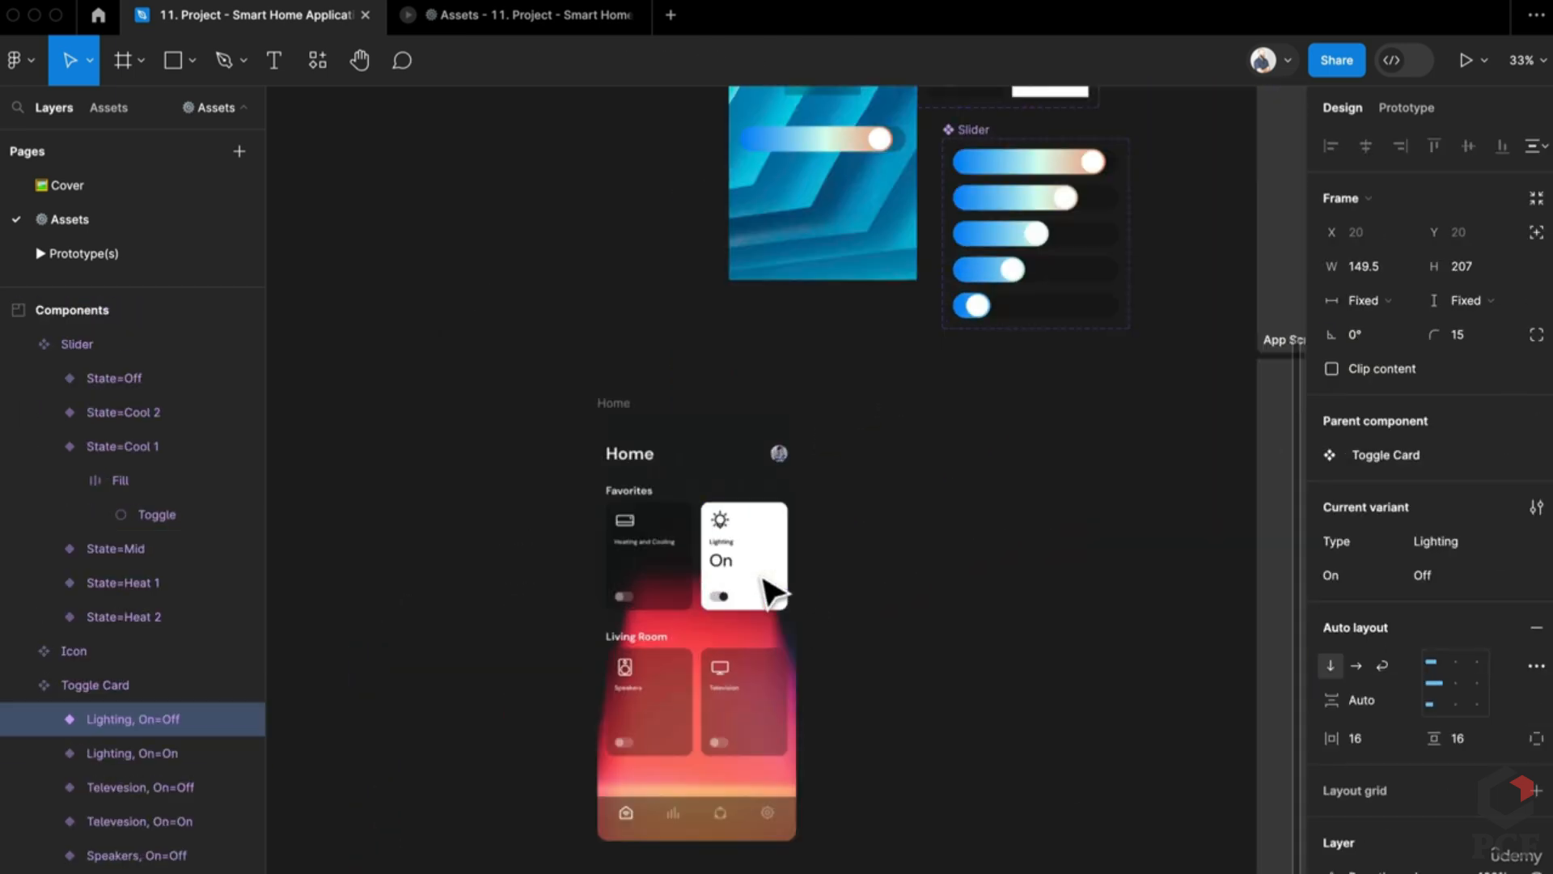
# Step: Paste an extra Lighting card into the Favorites row and set the cards' width to Fill container
pyautogui.doubleClick(593, 596)
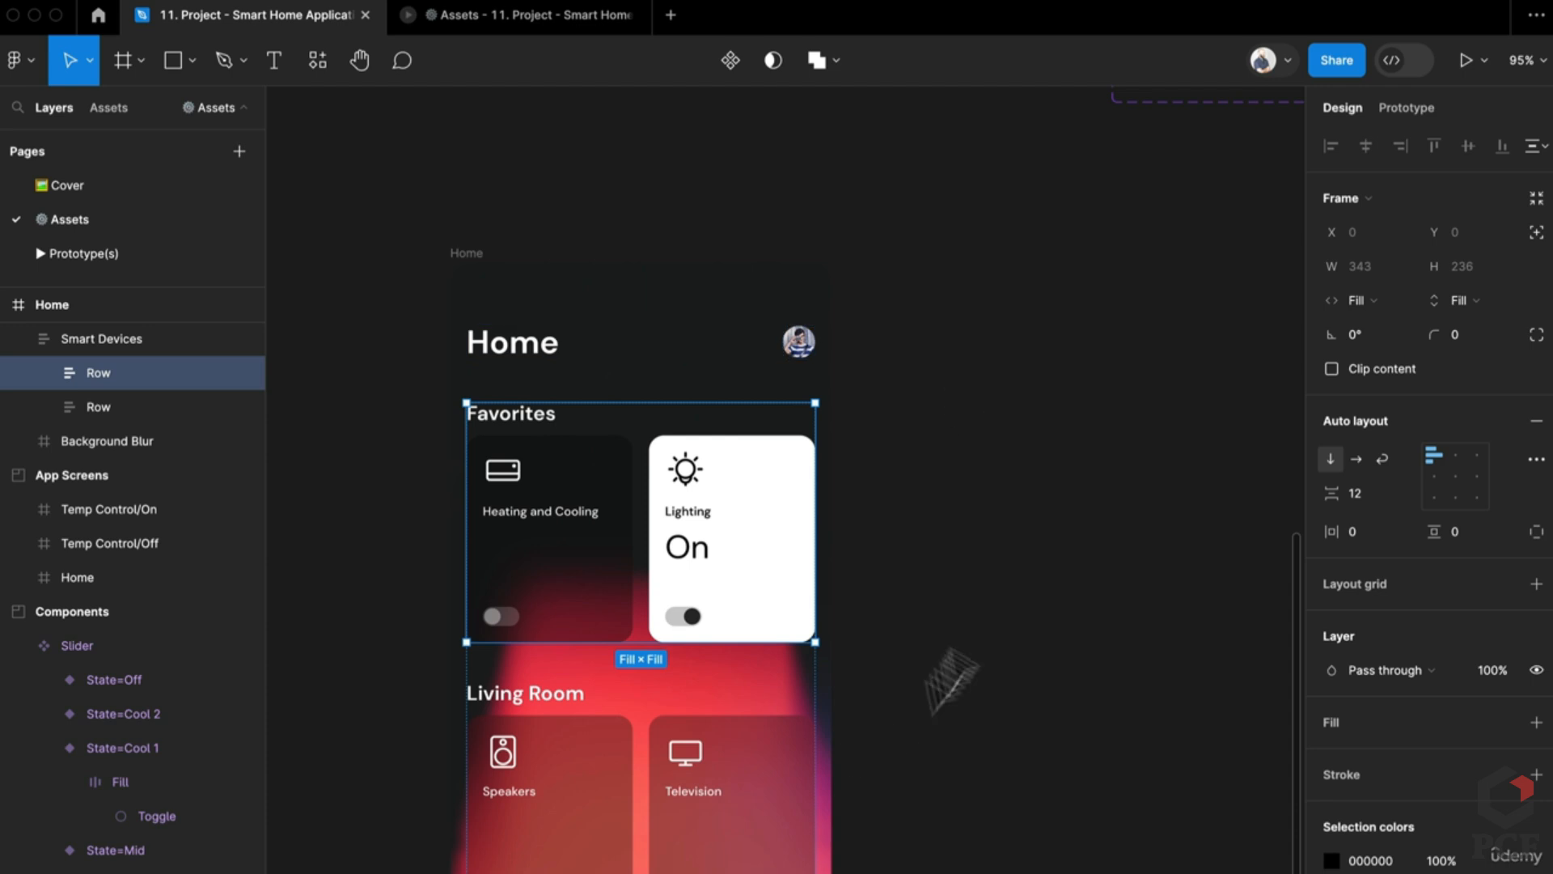
pyautogui.click(977, 534)
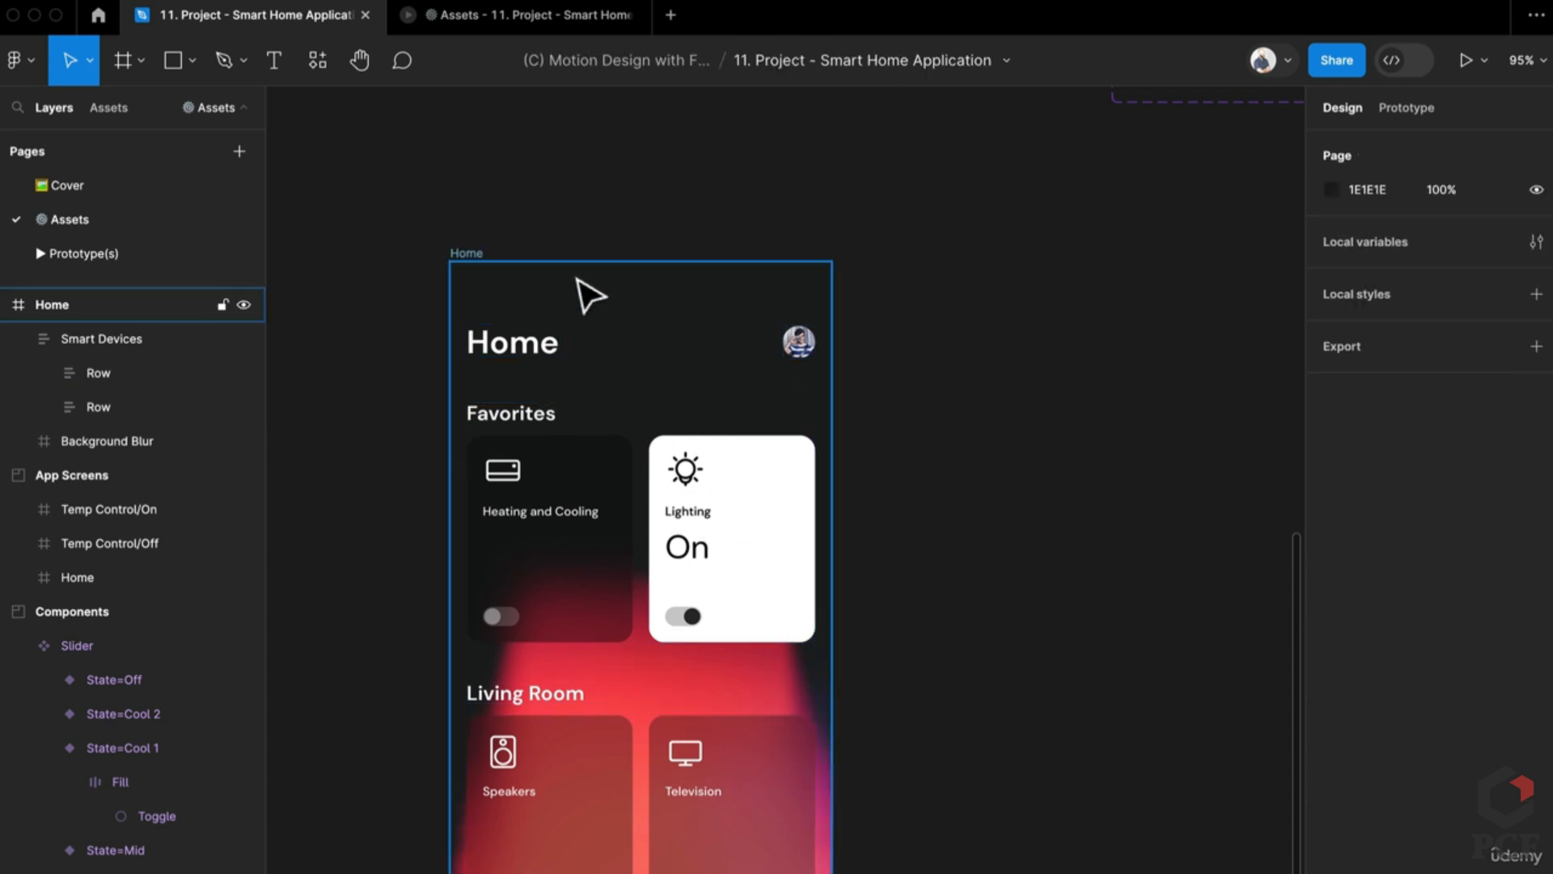
pyautogui.click(589, 299)
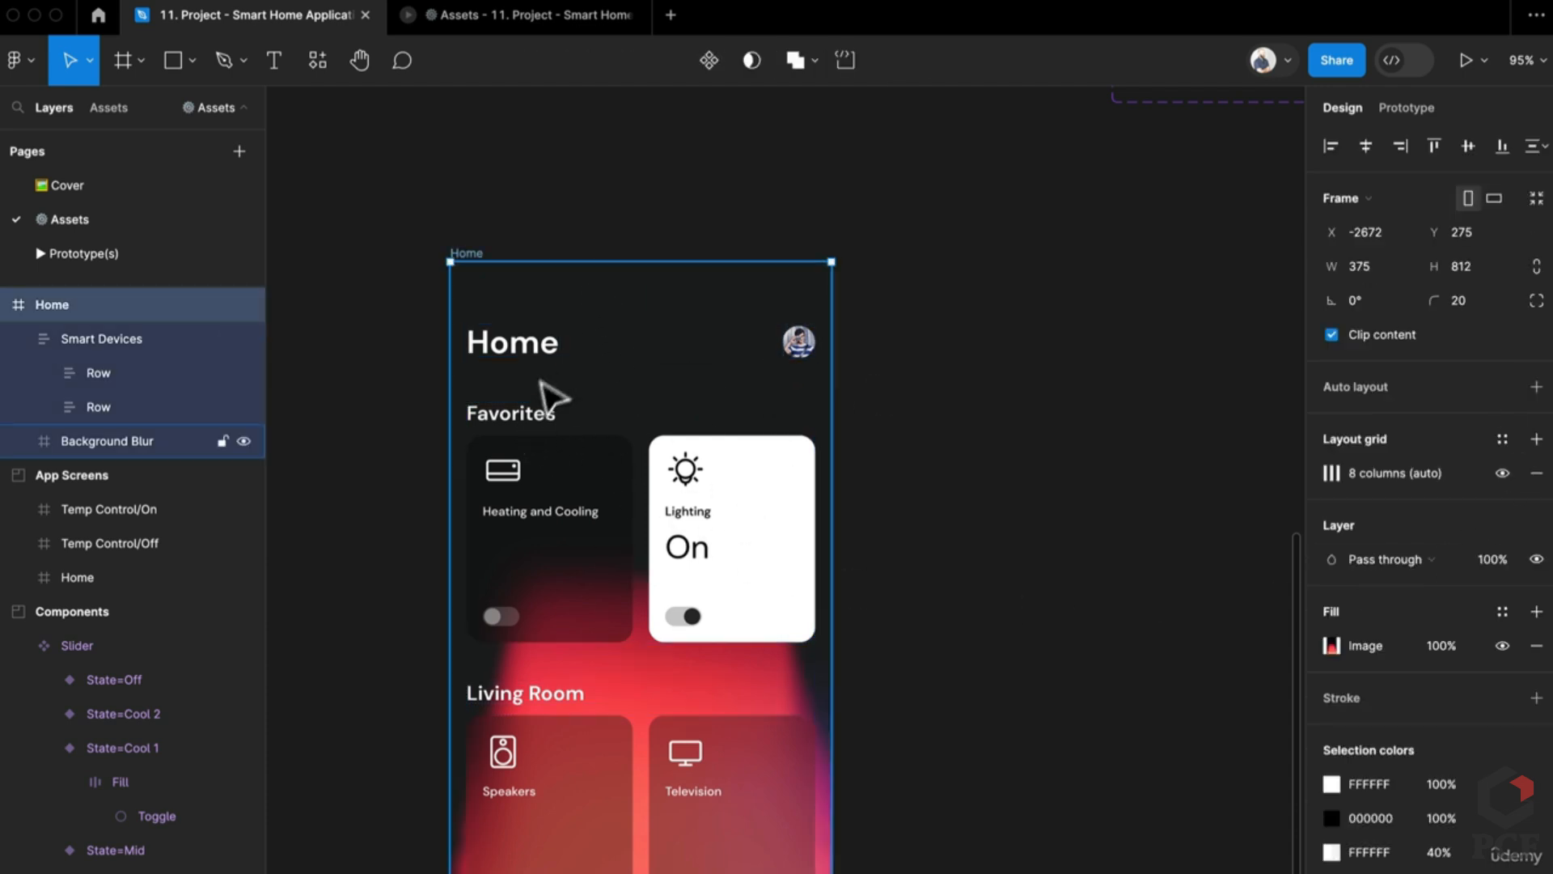
pyautogui.click(540, 354)
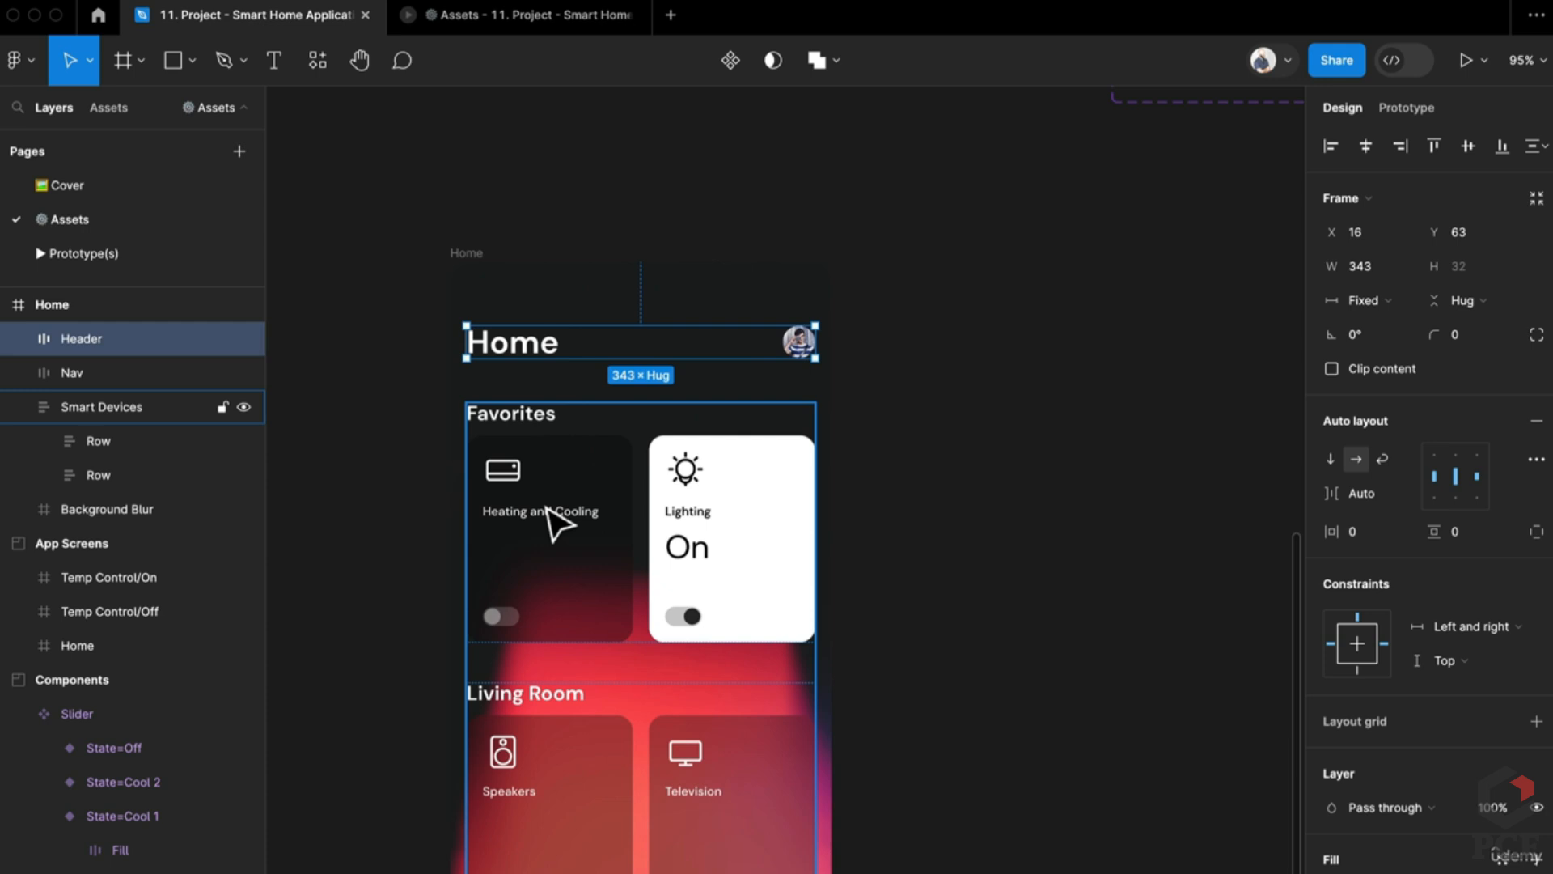
pyautogui.click(550, 514)
pyautogui.click(549, 511)
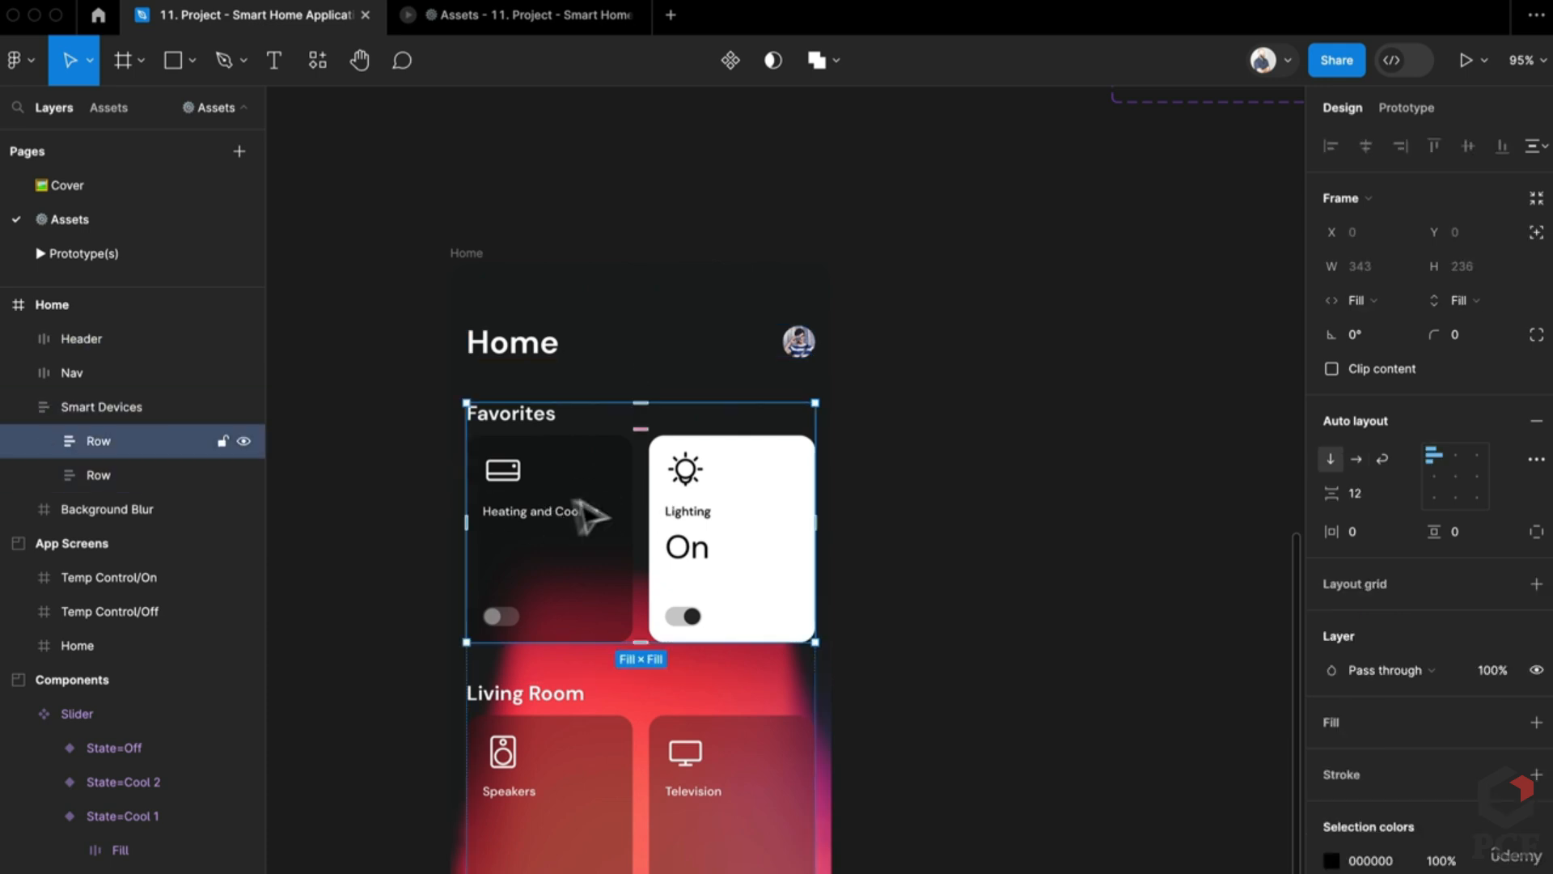
pyautogui.doubleClick(580, 514)
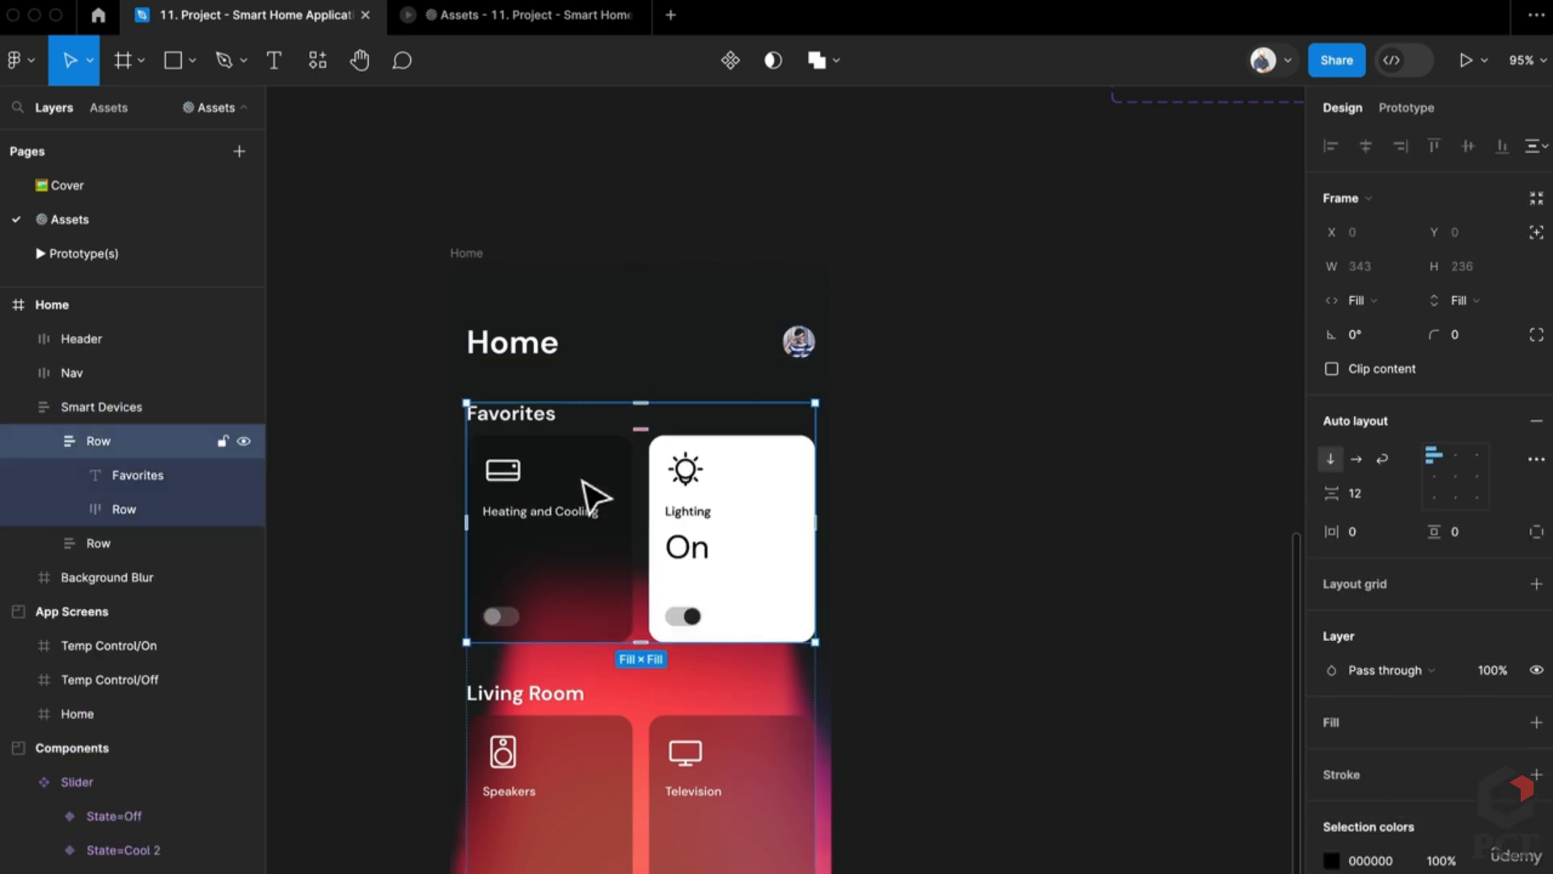
pyautogui.click(589, 493)
pyautogui.hotkey('ctrl', 'v')
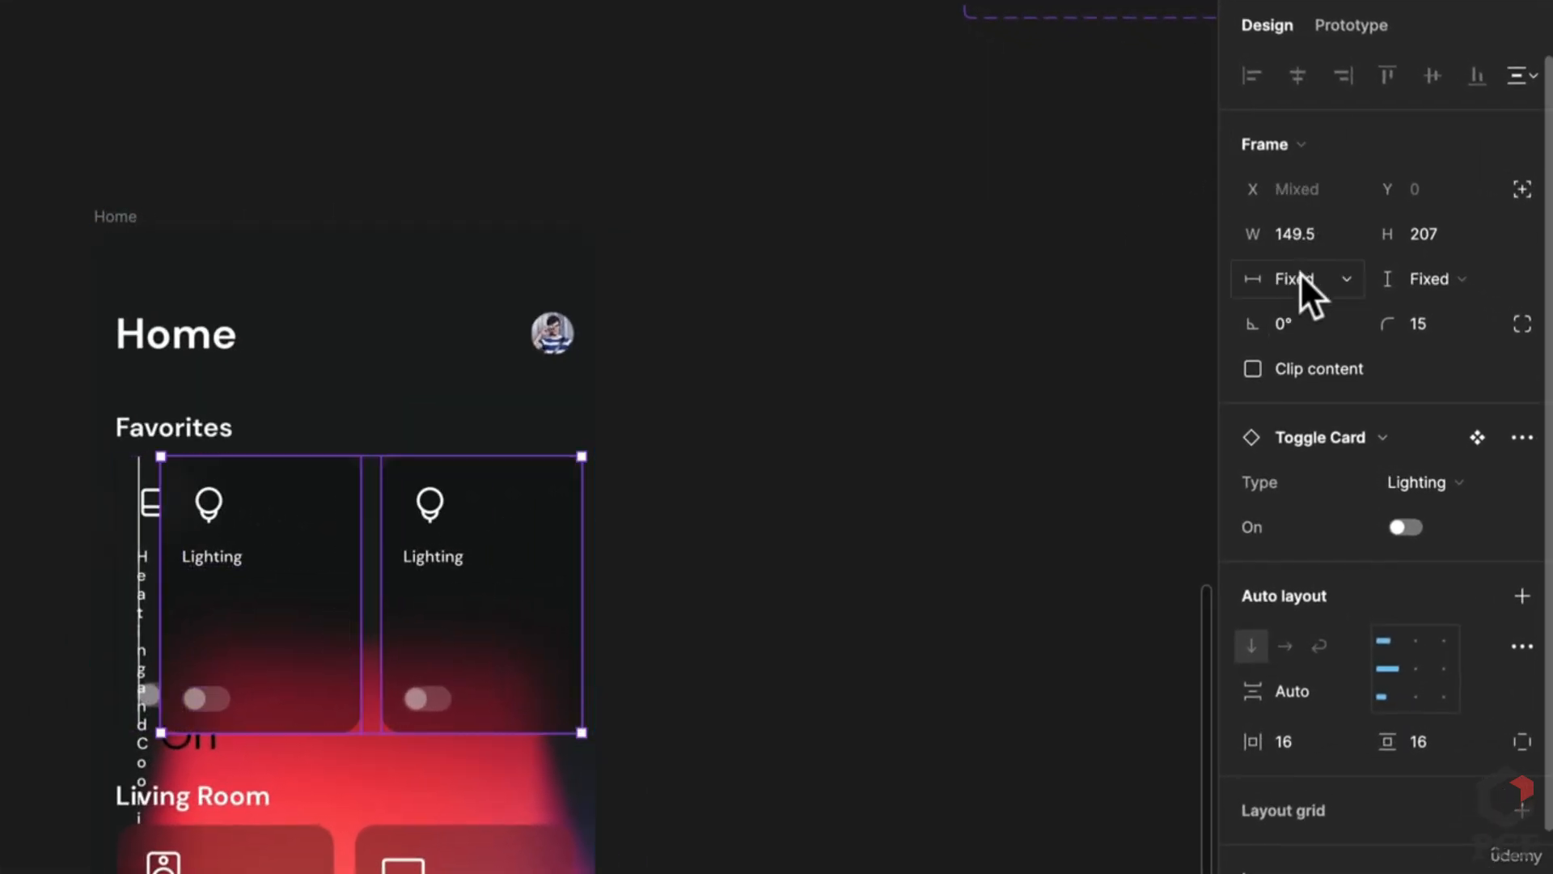
pyautogui.click(1299, 279)
pyautogui.click(1353, 346)
# Step: Change the last card's Type to Television and delete the Lighting On and Heating and Cooling cards
pyautogui.click(522, 574)
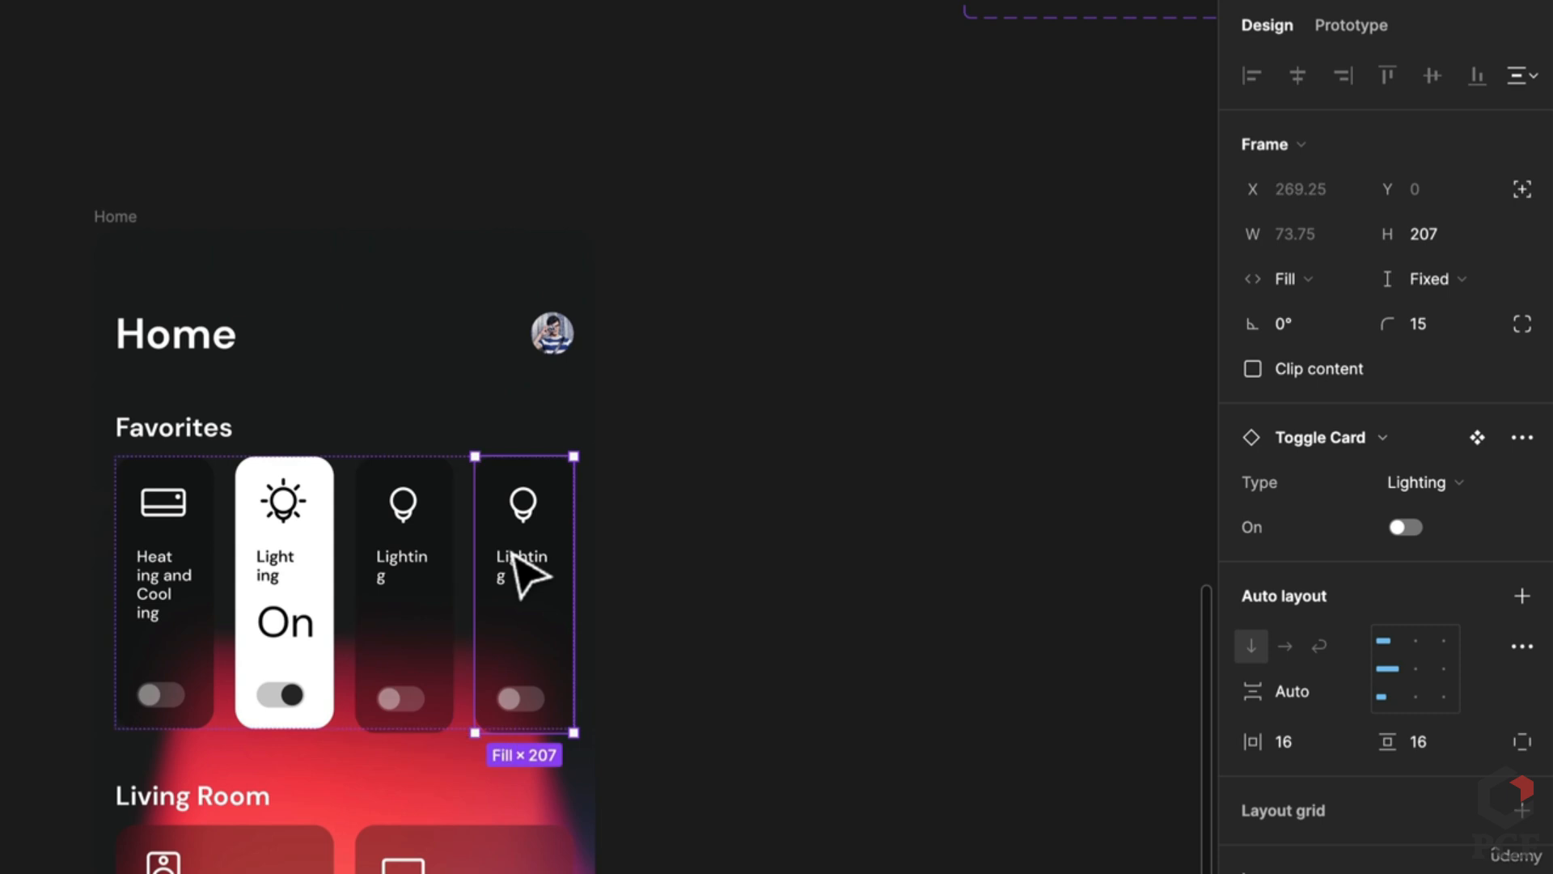
pyautogui.click(1486, 487)
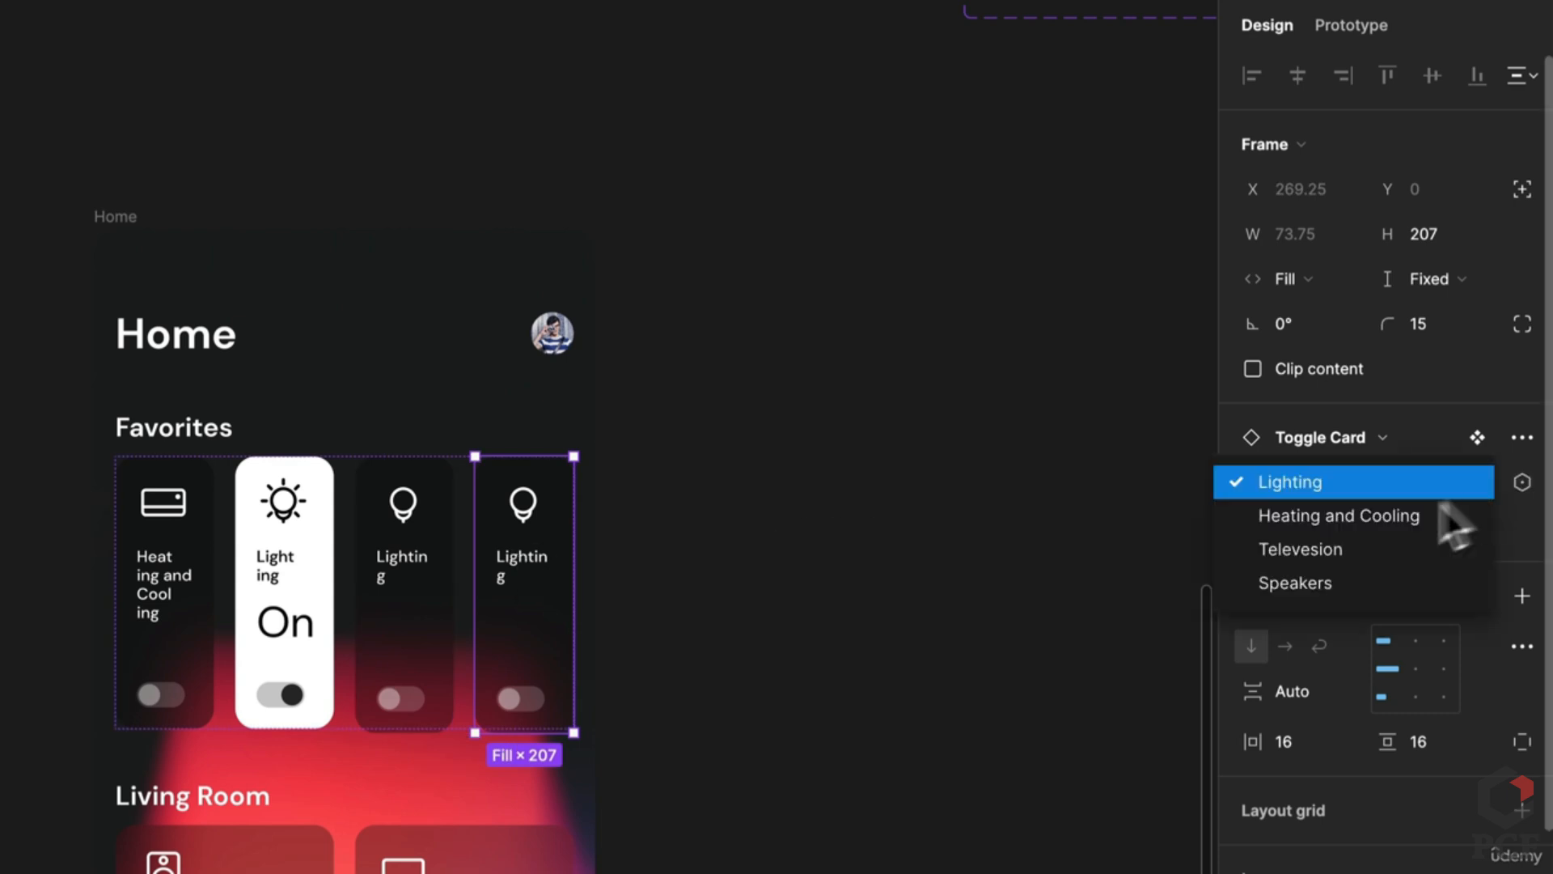
pyautogui.click(1369, 551)
pyautogui.click(288, 608)
pyautogui.keyDown('shift'); pyautogui.click(149, 608); pyautogui.keyUp('shift')
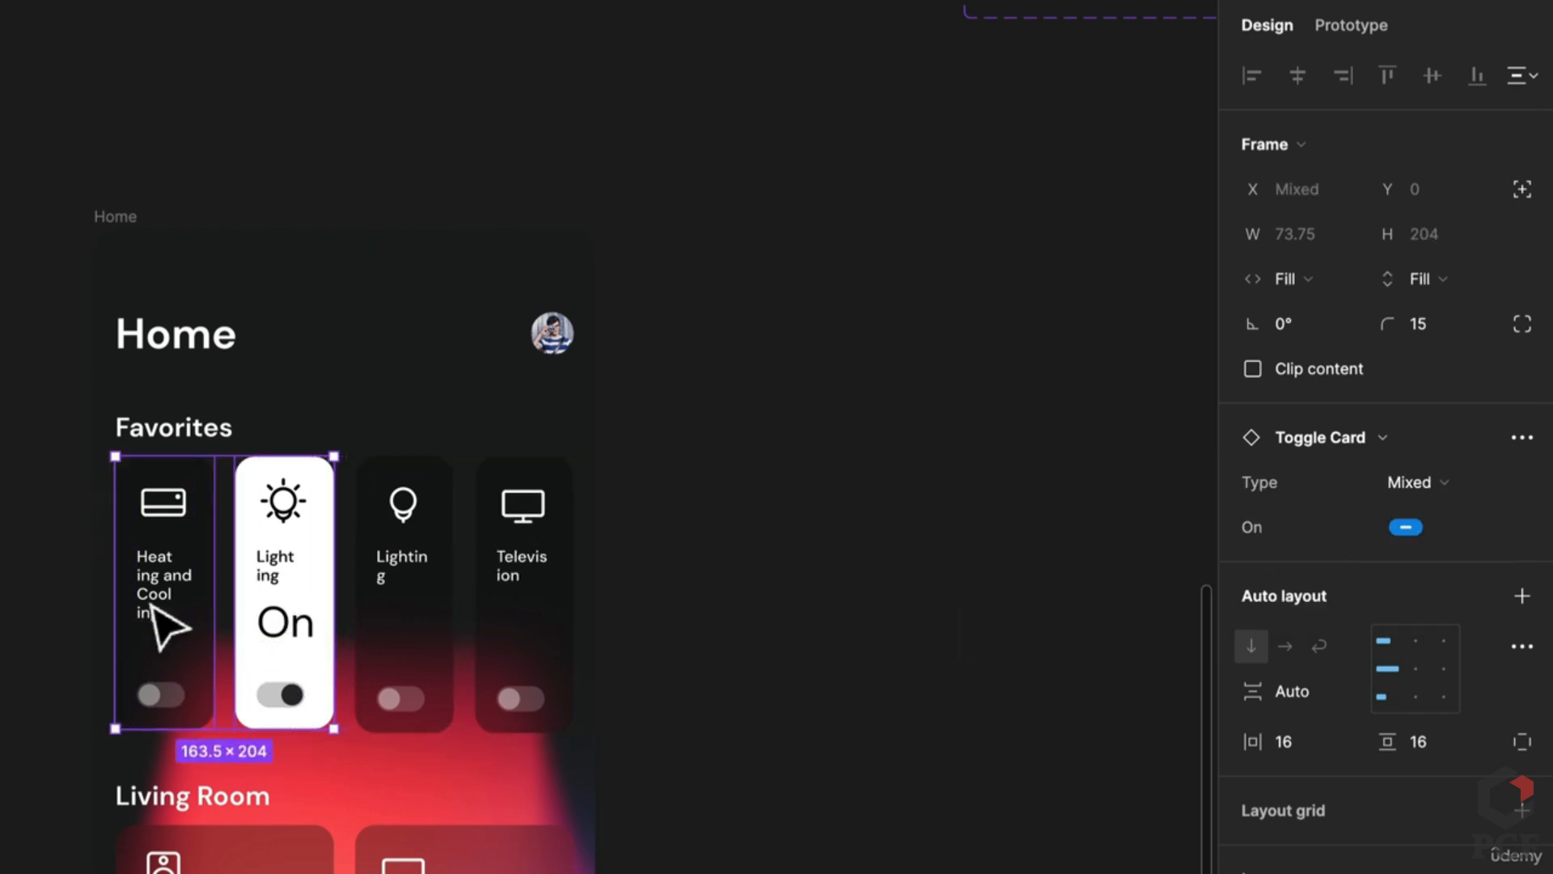
pyautogui.press('Delete')
# Step: Switch both remaining Favorites cards, Lighting and Television, On
pyautogui.click(465, 669)
pyautogui.click(465, 668)
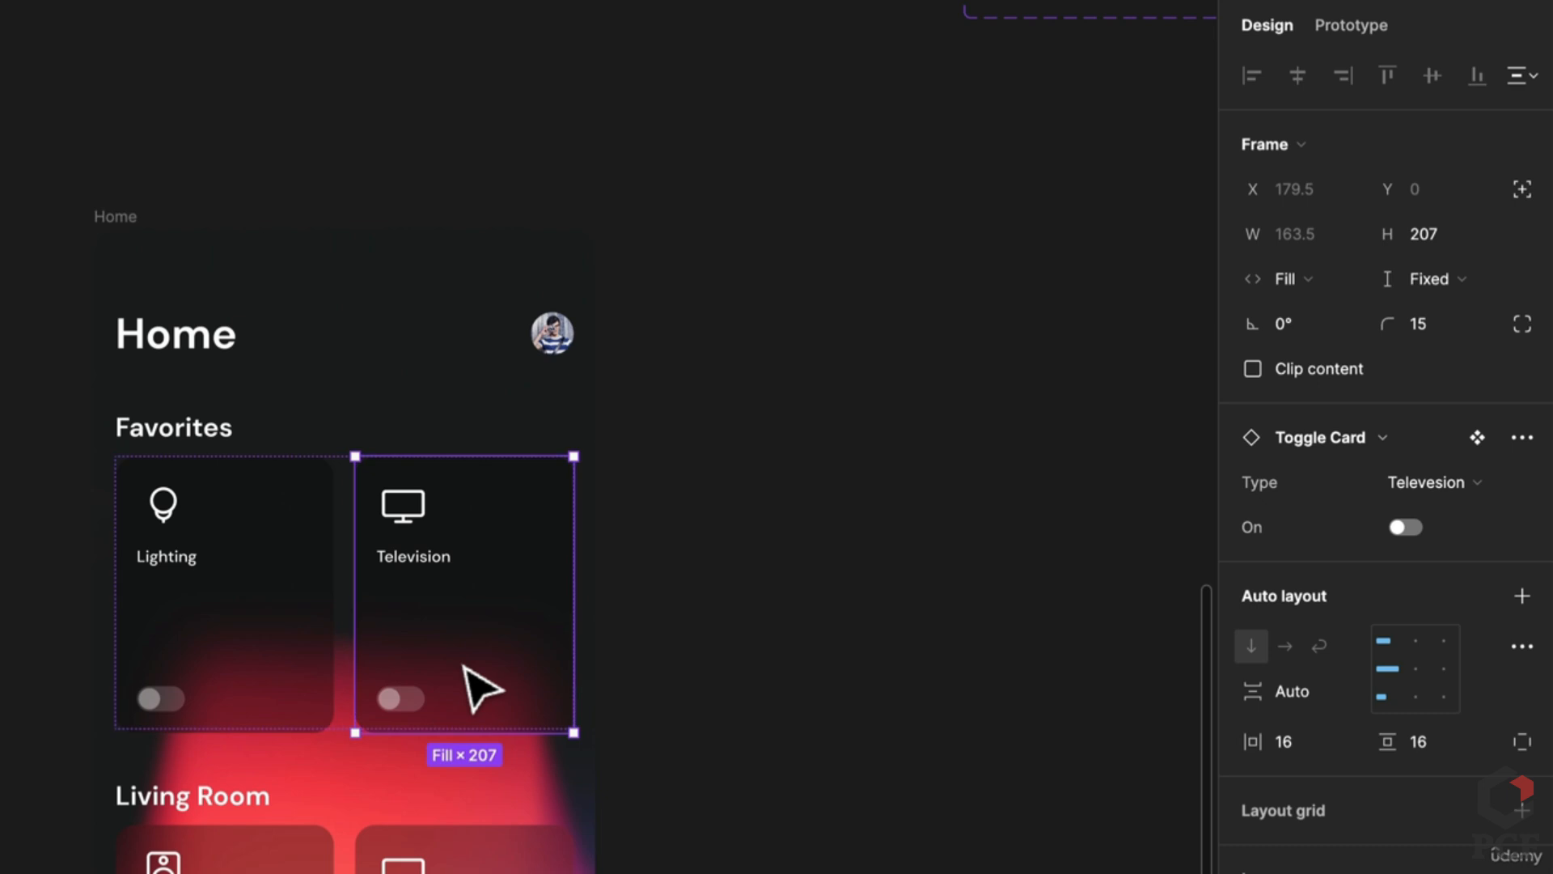
pyautogui.keyDown('shift'); pyautogui.click(250, 704); pyautogui.keyUp('shift')
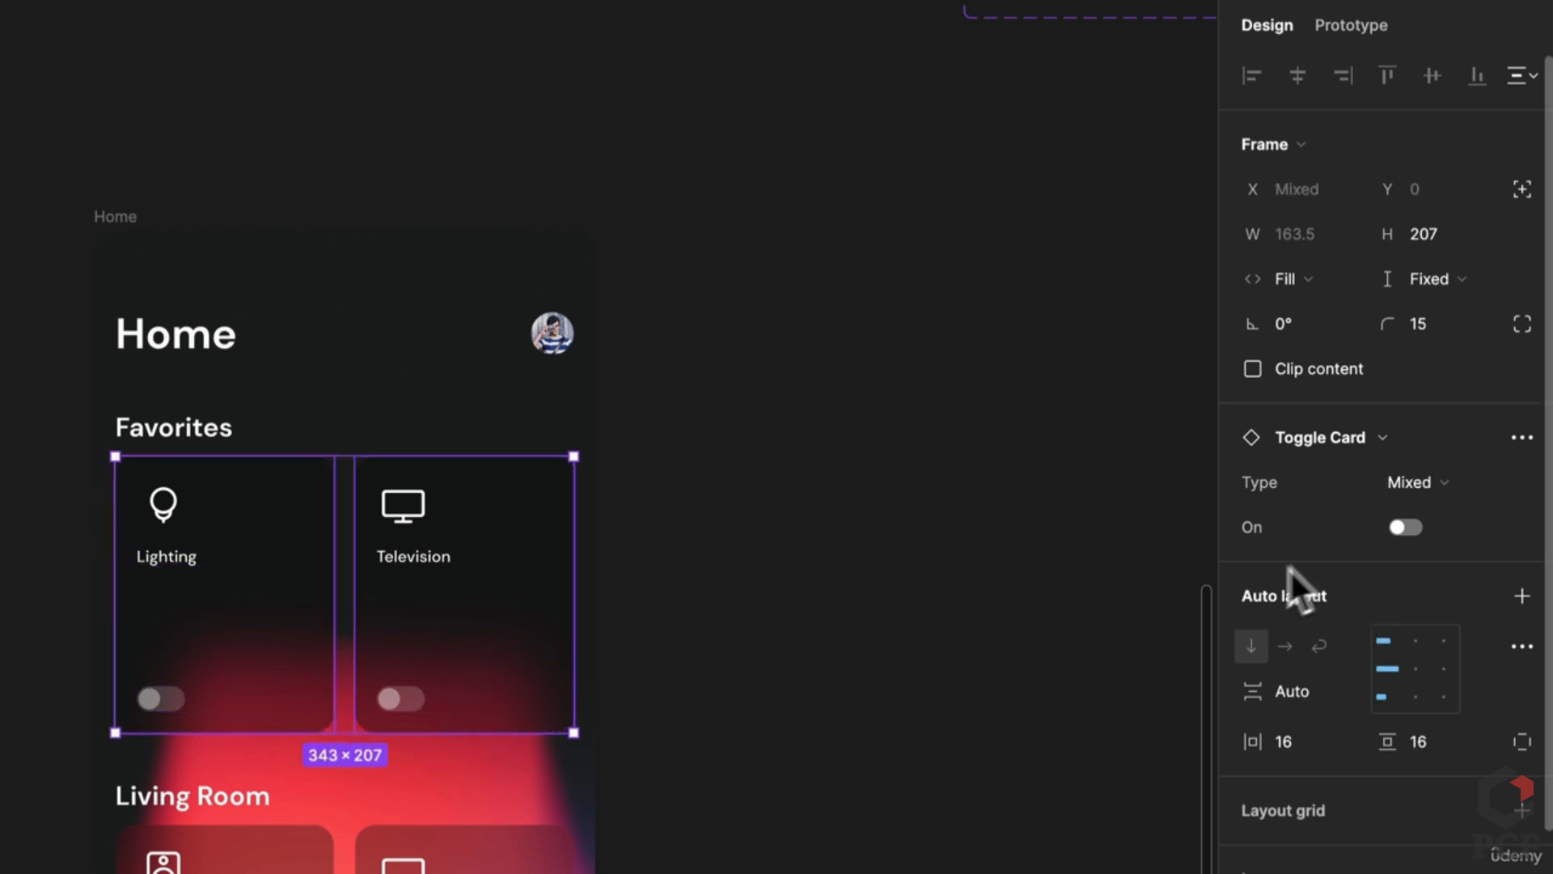
pyautogui.click(1406, 527)
pyautogui.click(818, 623)
pyautogui.scroll(3, 776, 513)
pyautogui.scroll(-1, 647, 631)
pyautogui.click(511, 749)
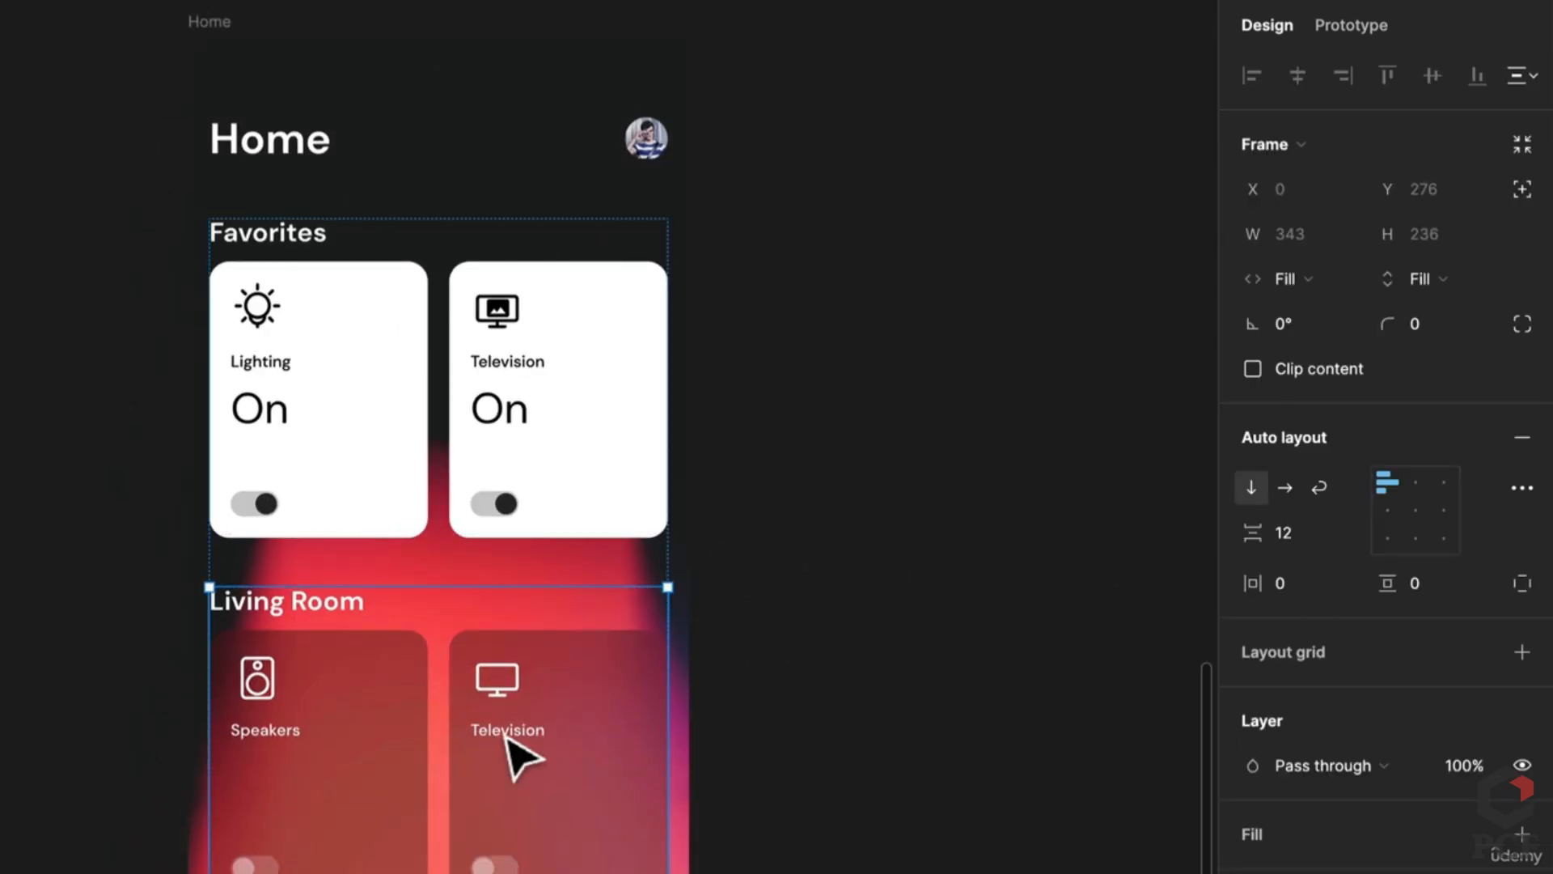
# Step: Rename the Living Room section heading to 'General'
pyautogui.click(507, 738)
pyautogui.click(291, 744)
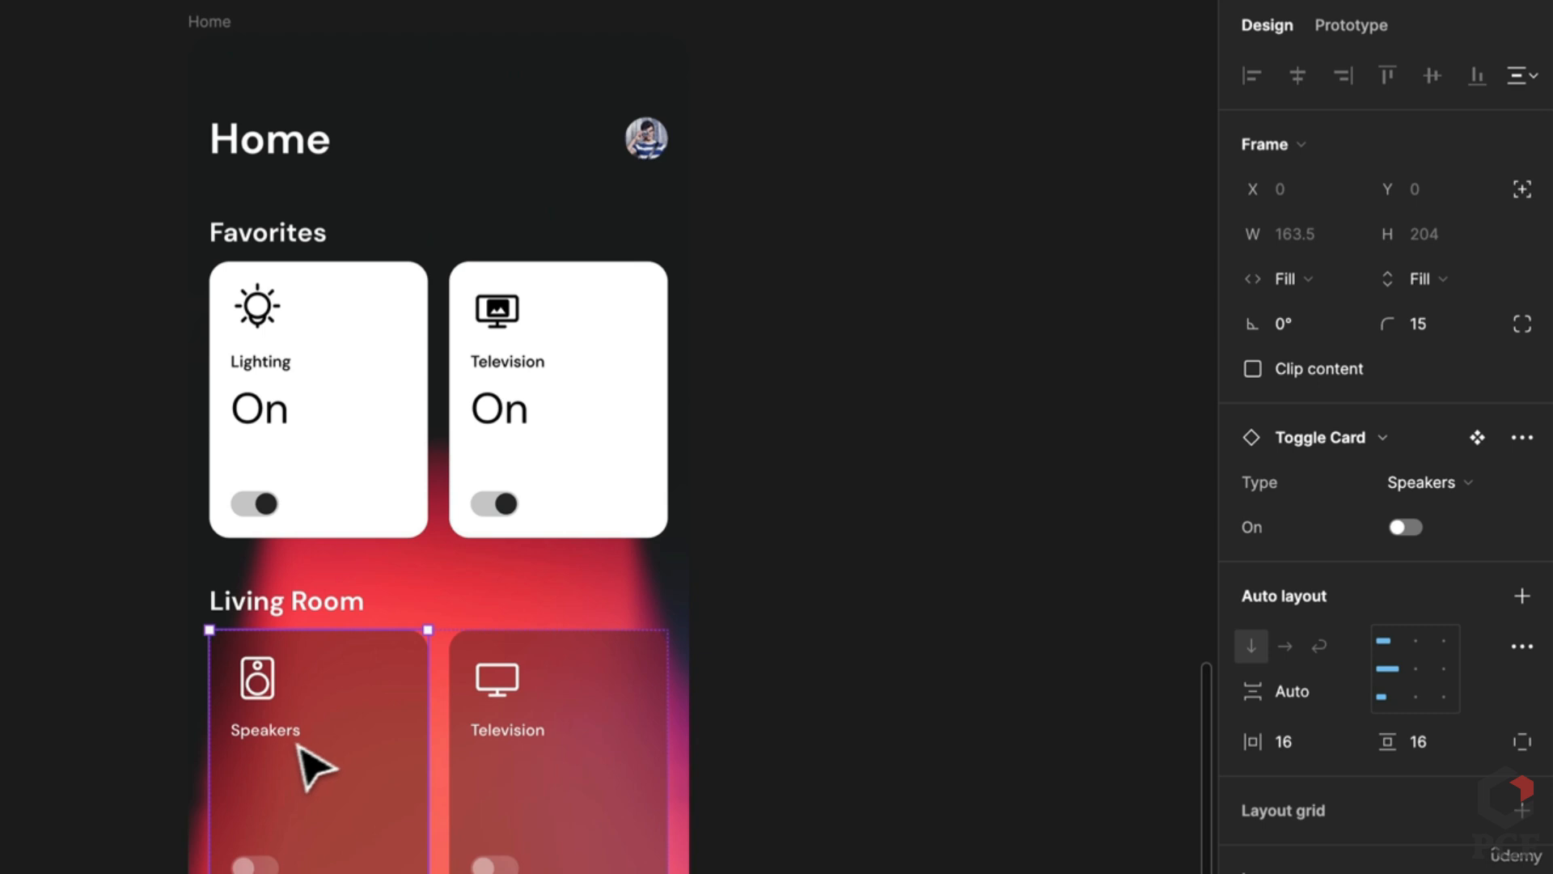
pyautogui.doubleClick(326, 602)
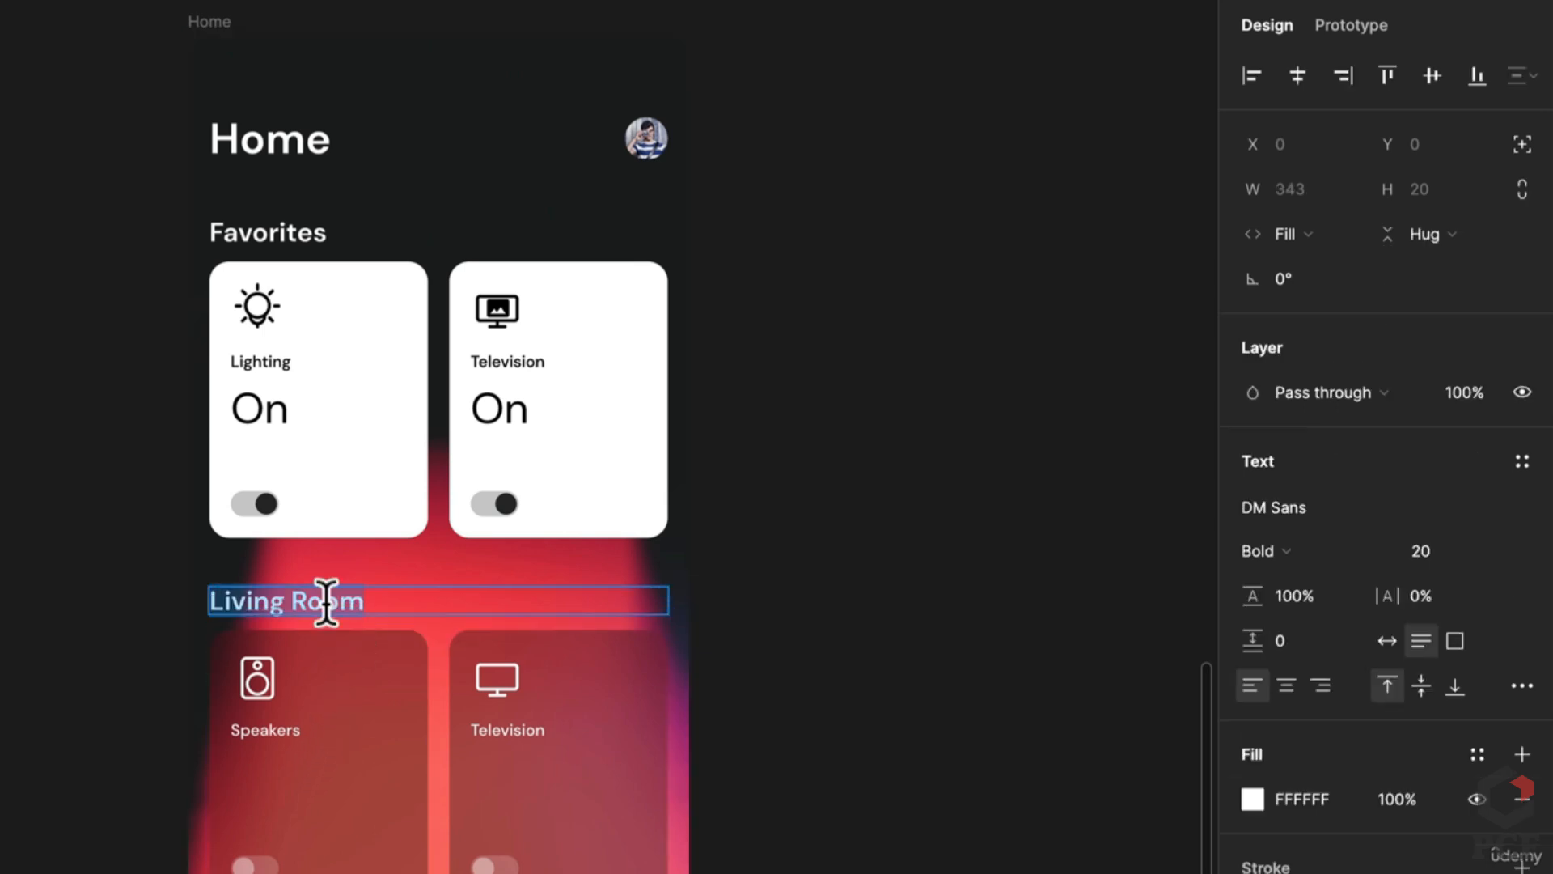
pyautogui.write('General')
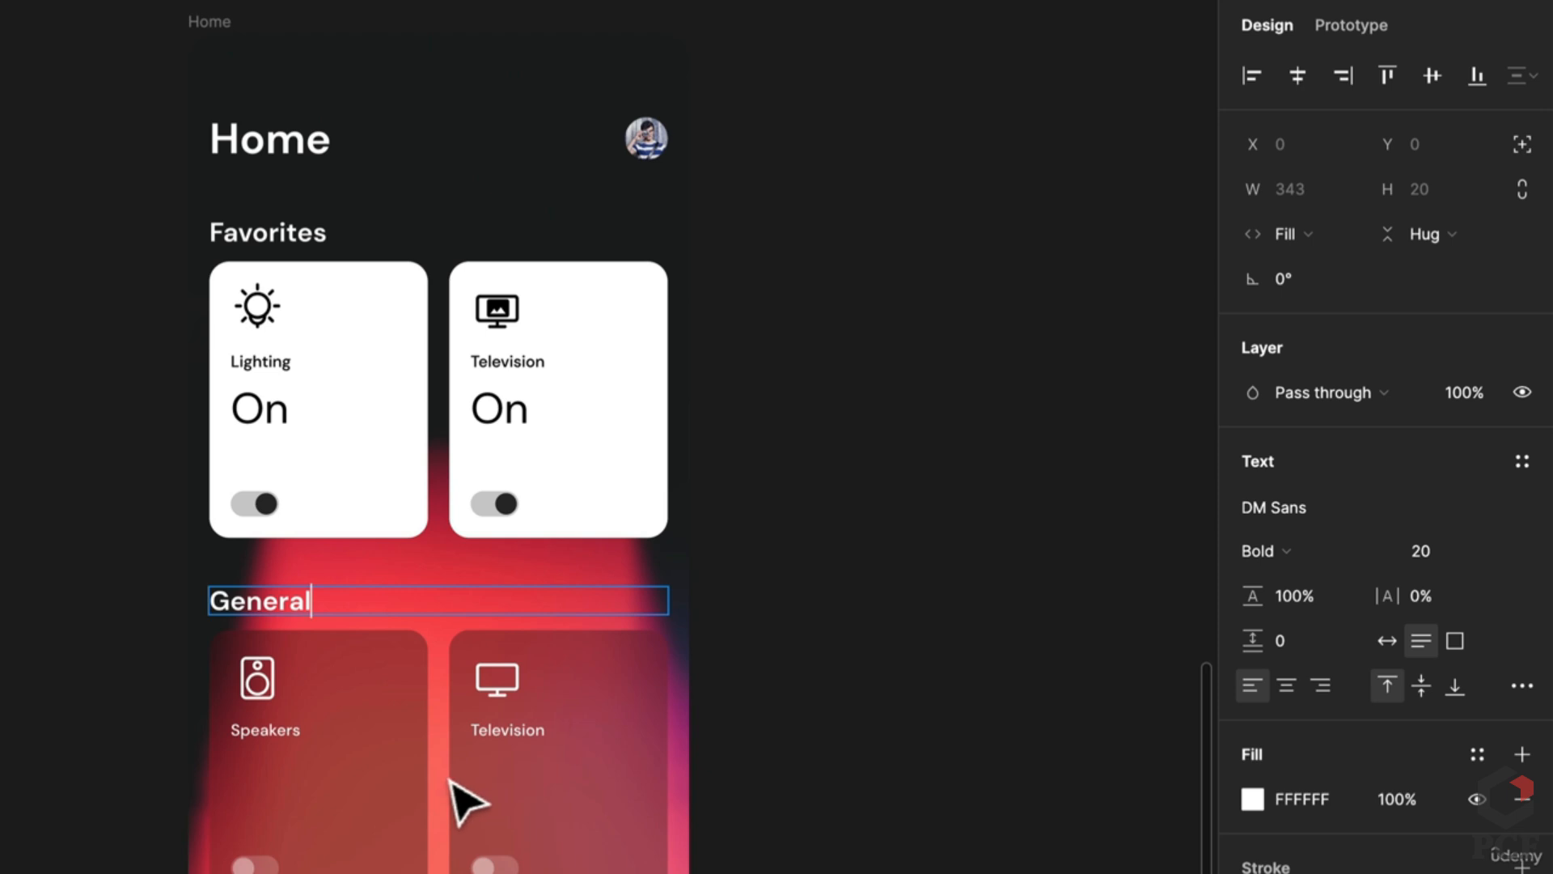
pyautogui.click(405, 783)
# Step: Change the Television card under General to the Heating and Cooling type
pyautogui.click(407, 786)
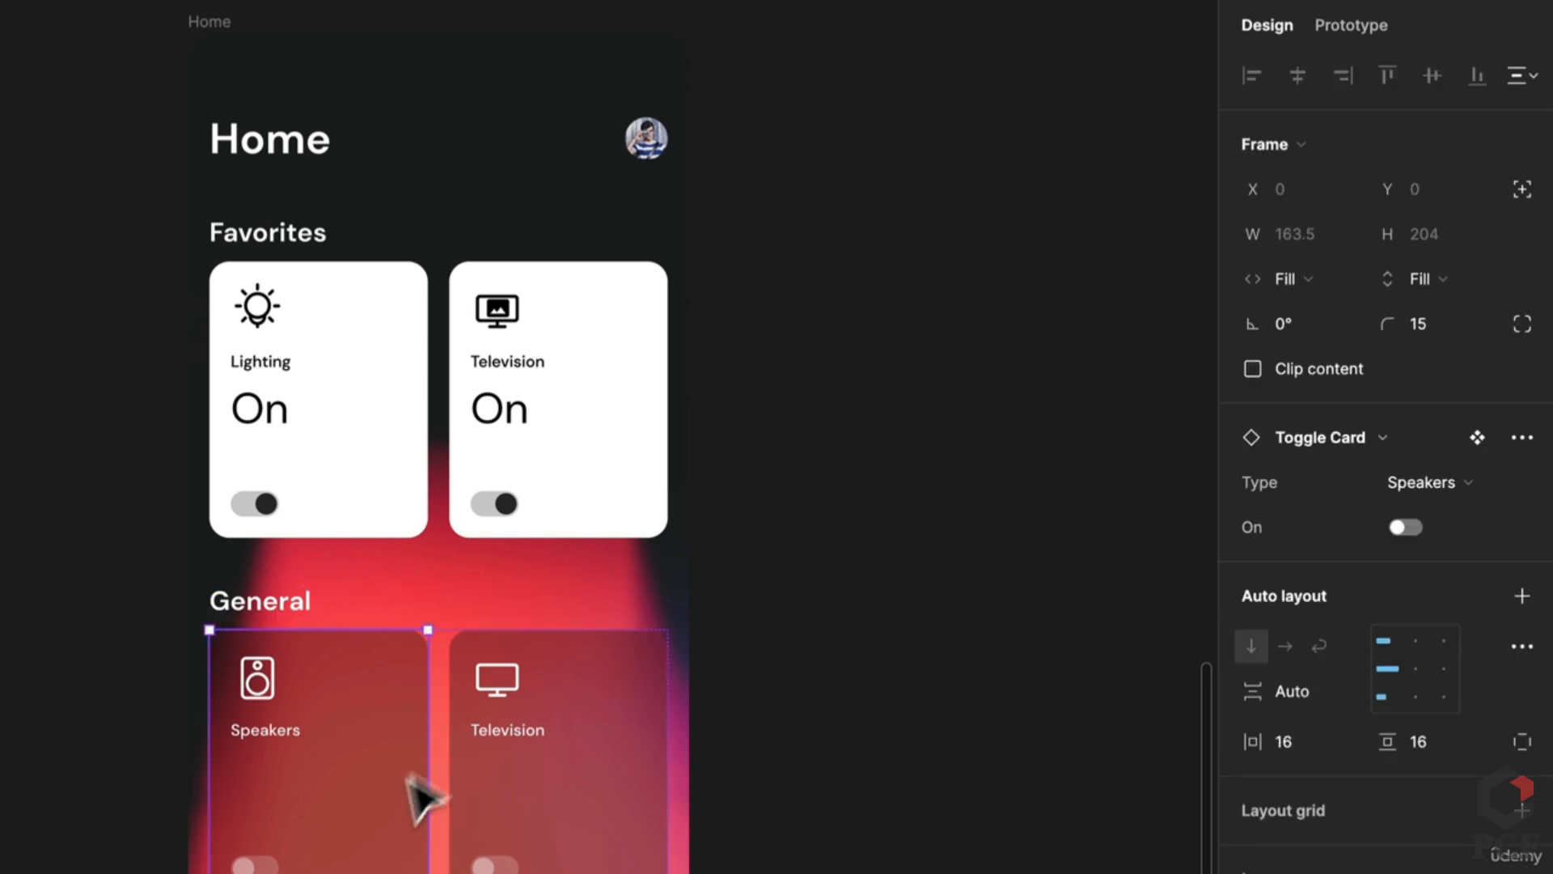
pyautogui.click(576, 761)
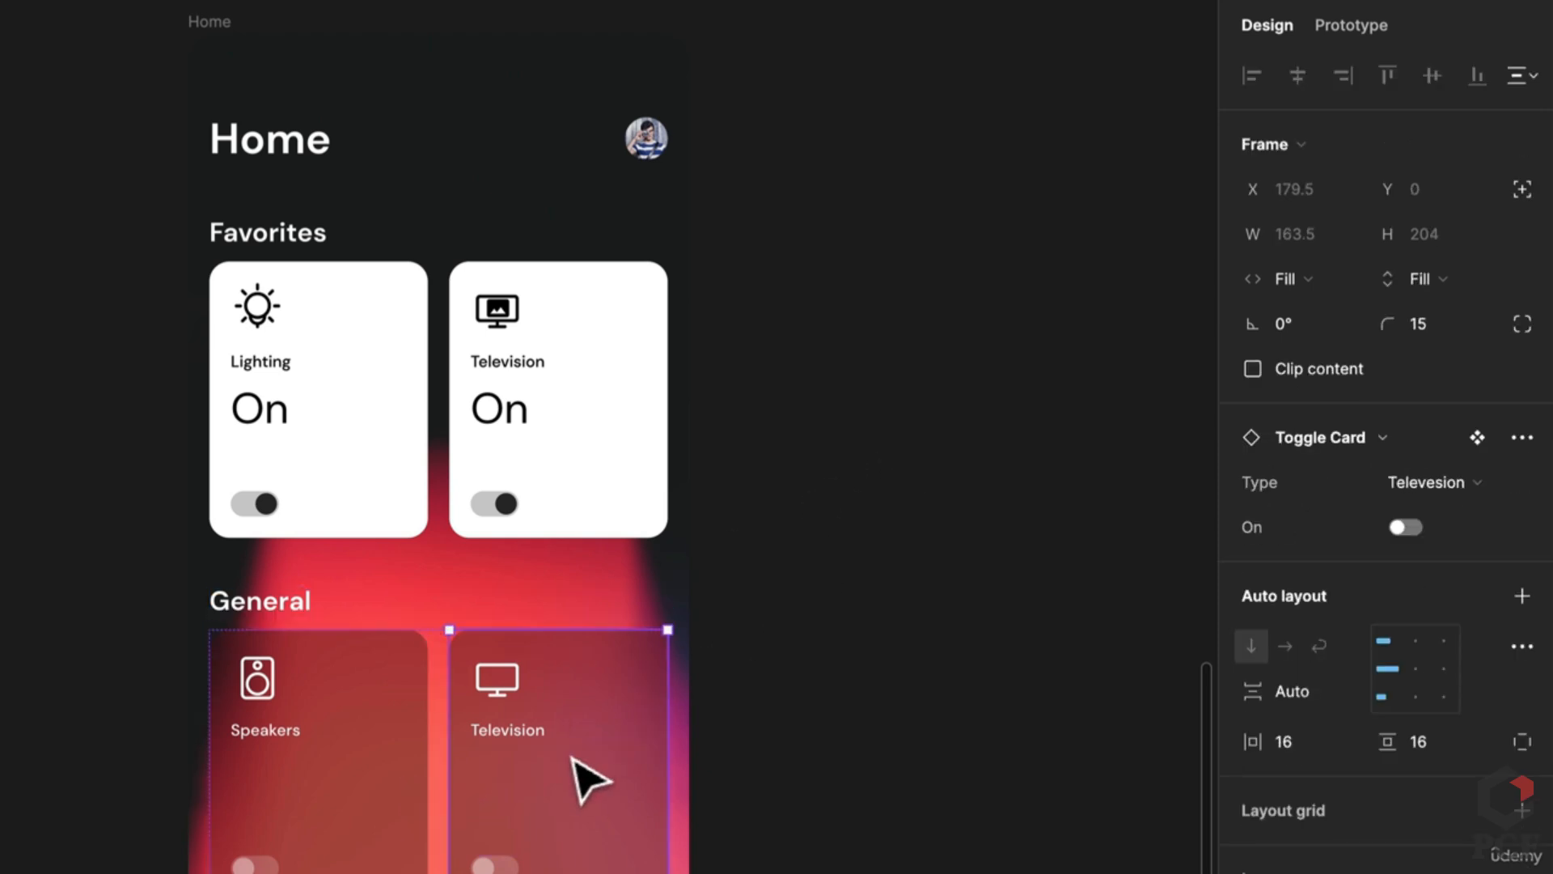
pyautogui.click(1445, 483)
pyautogui.click(1376, 447)
pyautogui.click(832, 690)
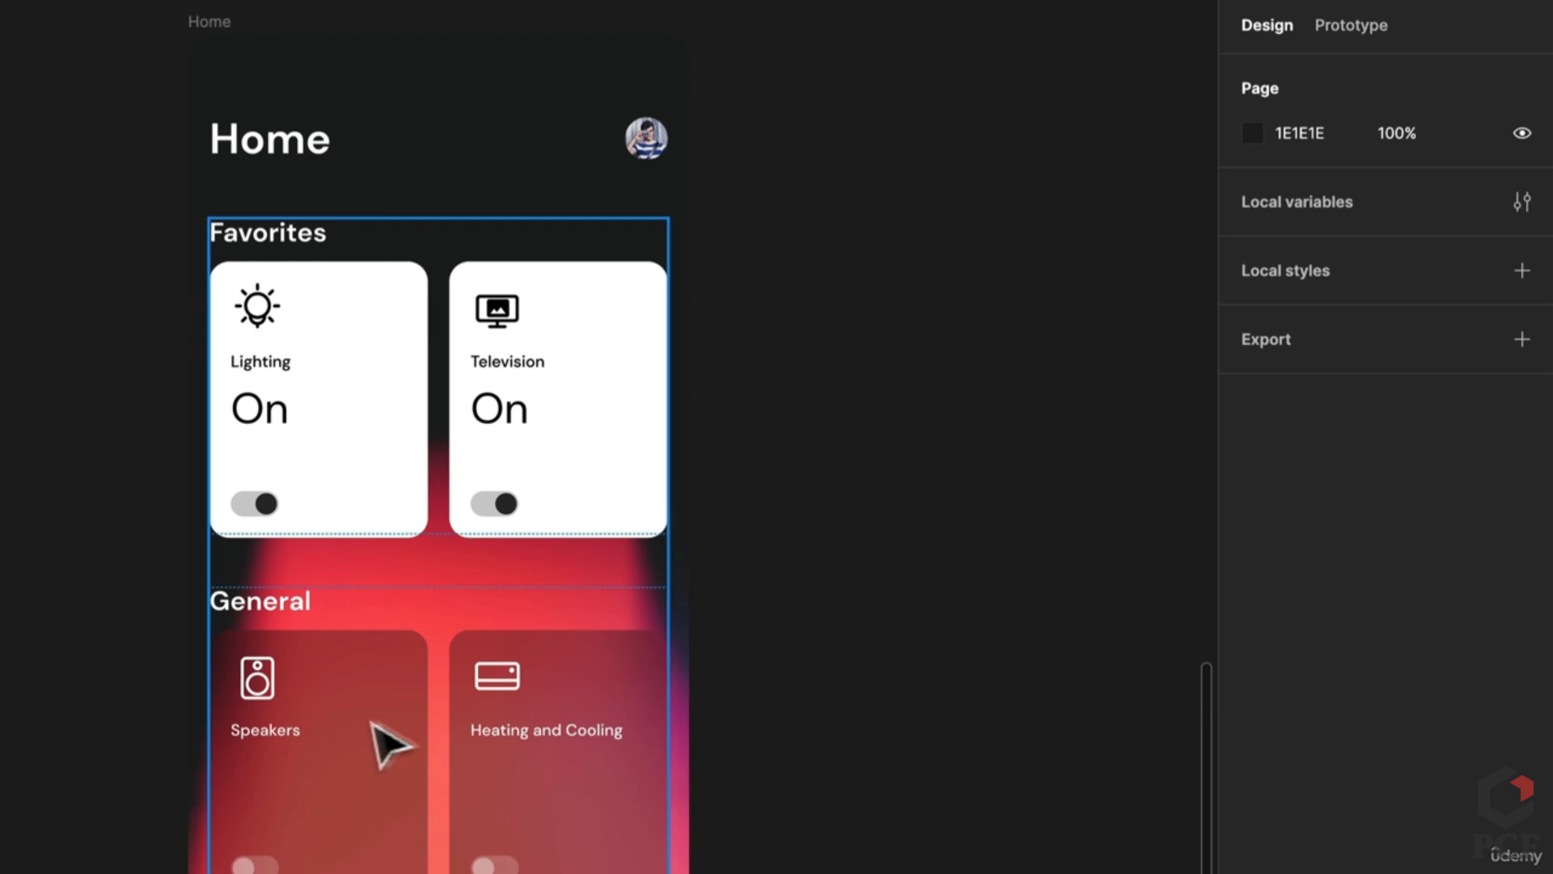
pyautogui.scroll(-3, 777, 537)
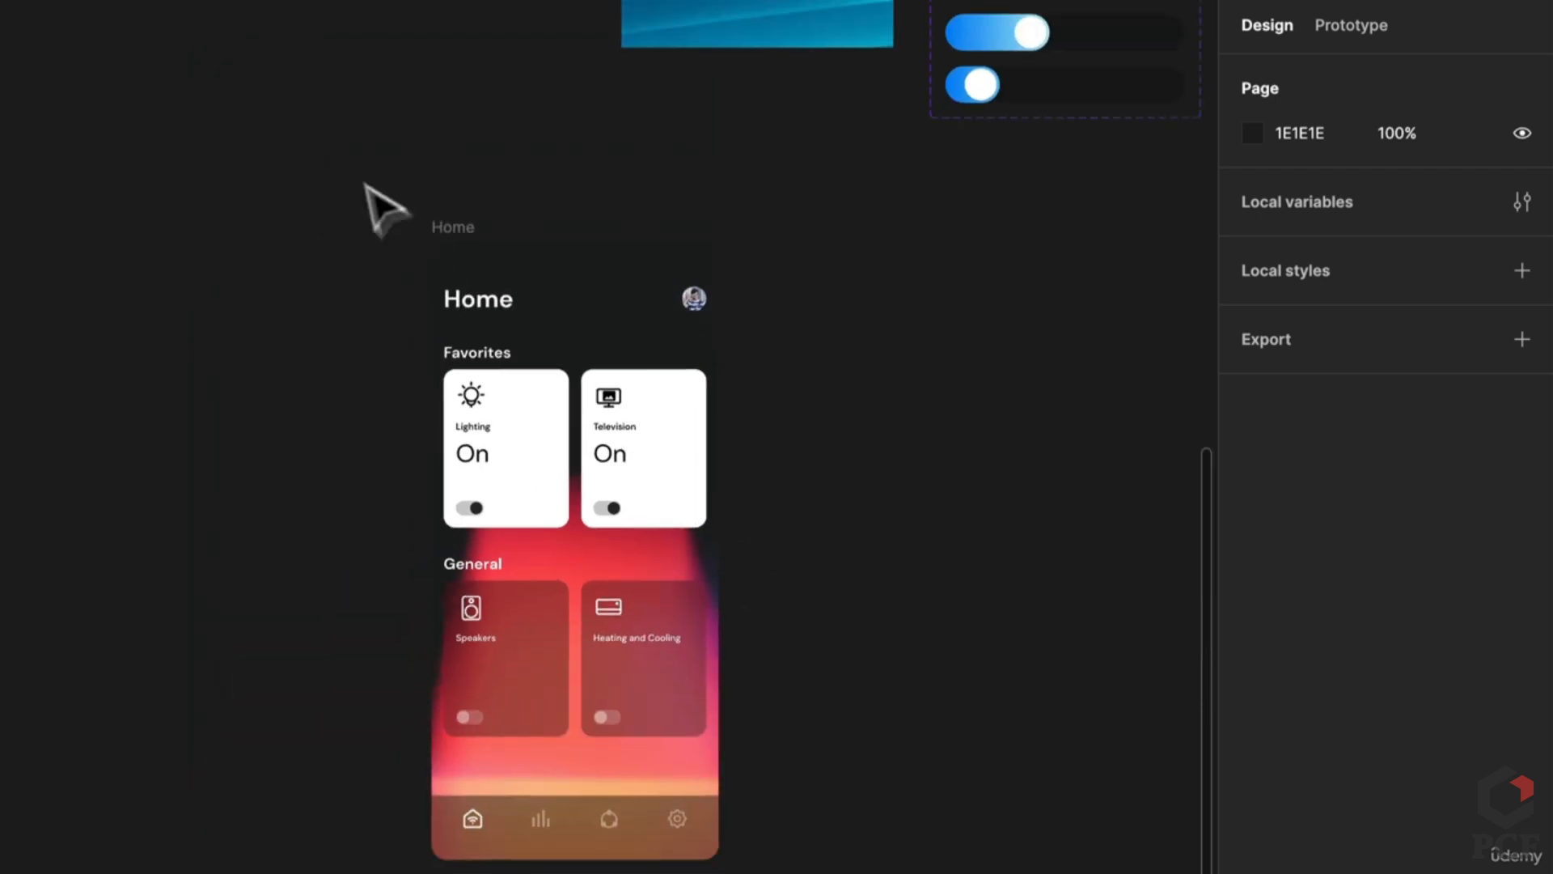
# Step: Add a flow starting point to the Home copy frame
pyautogui.click(441, 227)
pyautogui.click(1371, 27)
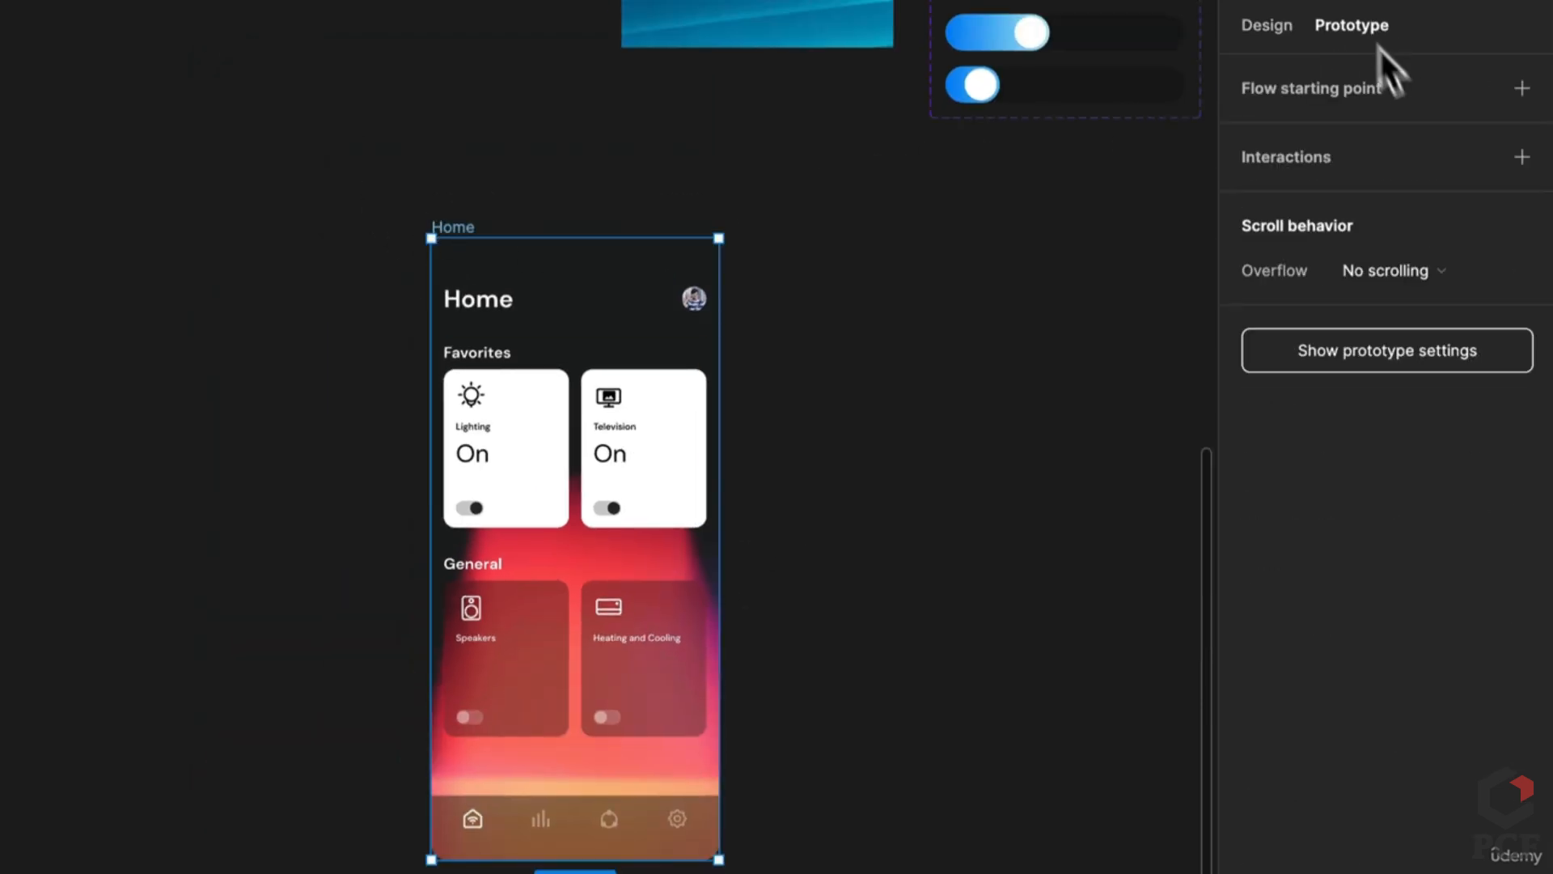
pyautogui.click(1522, 88)
pyautogui.scroll(10, 832, 364)
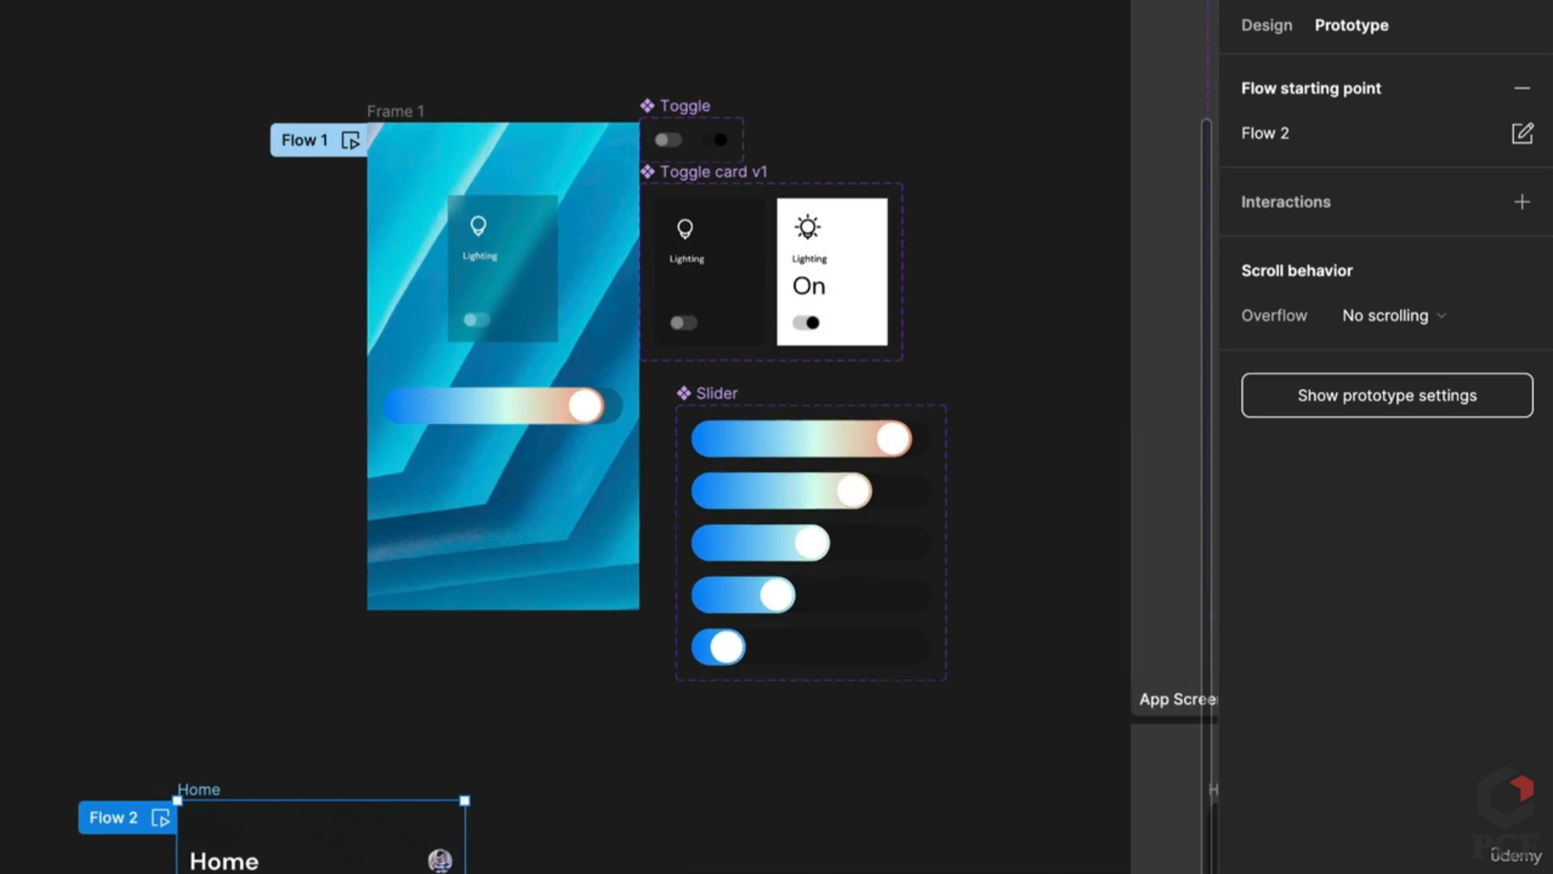
pyautogui.scroll(-3, 648, 853)
pyautogui.scroll(2, 648, 853)
# Step: Move the Home frame up and right, then start the prototype preview
pyautogui.moveTo(305, 784); pyautogui.dragTo(420, 683)
pyautogui.hscroll(6, 831, 451)
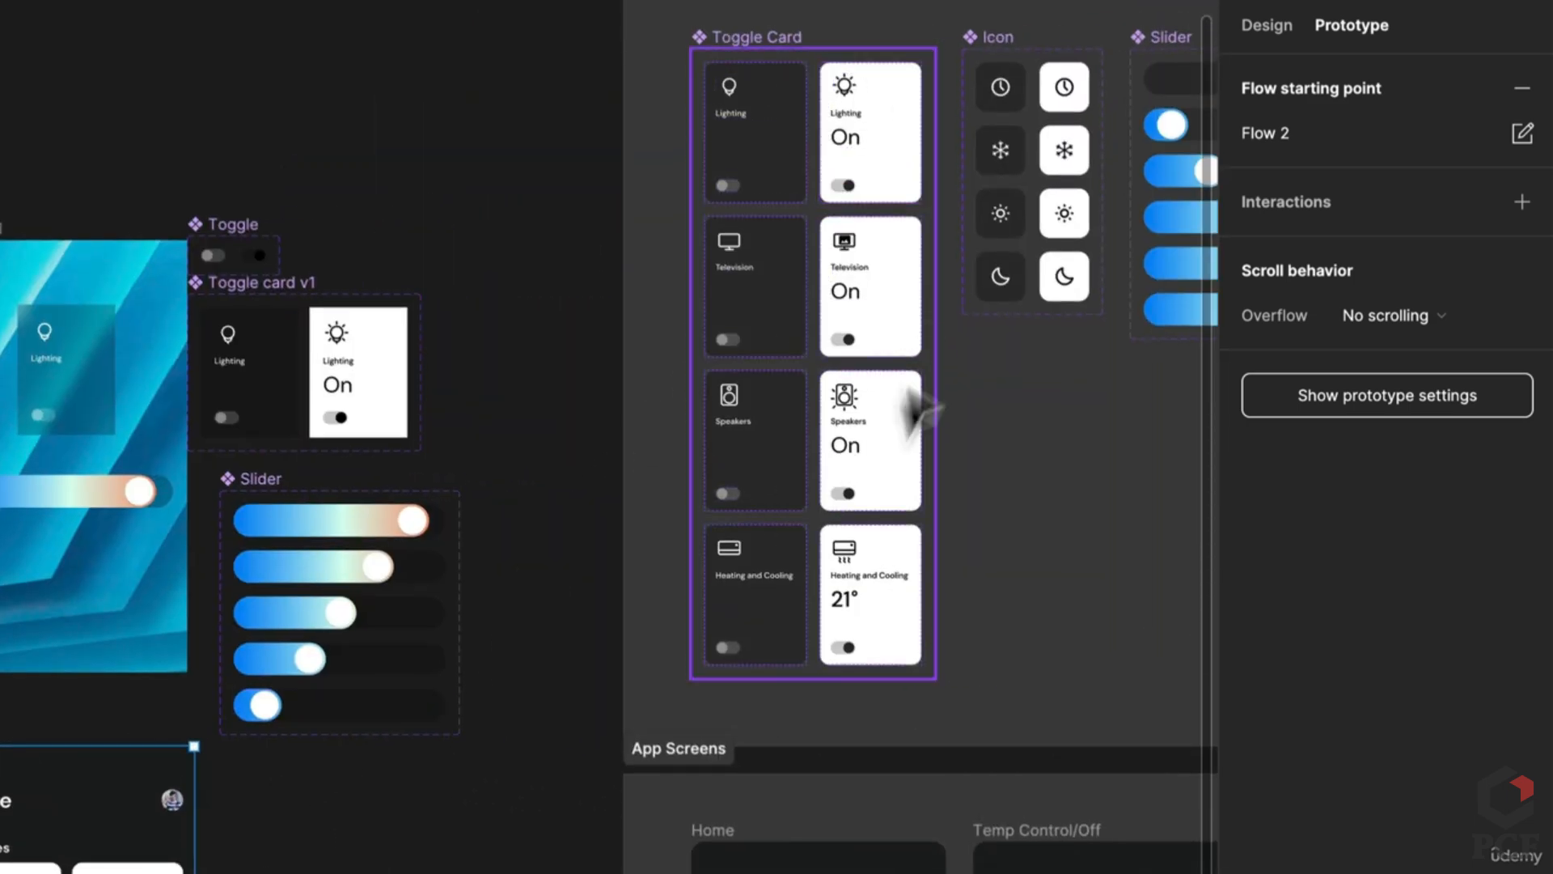
pyautogui.scroll(-4, 648, 589)
pyautogui.hscroll(-3, 648, 590)
pyautogui.moveTo(648, 590); pyautogui.dragTo(593, 527)
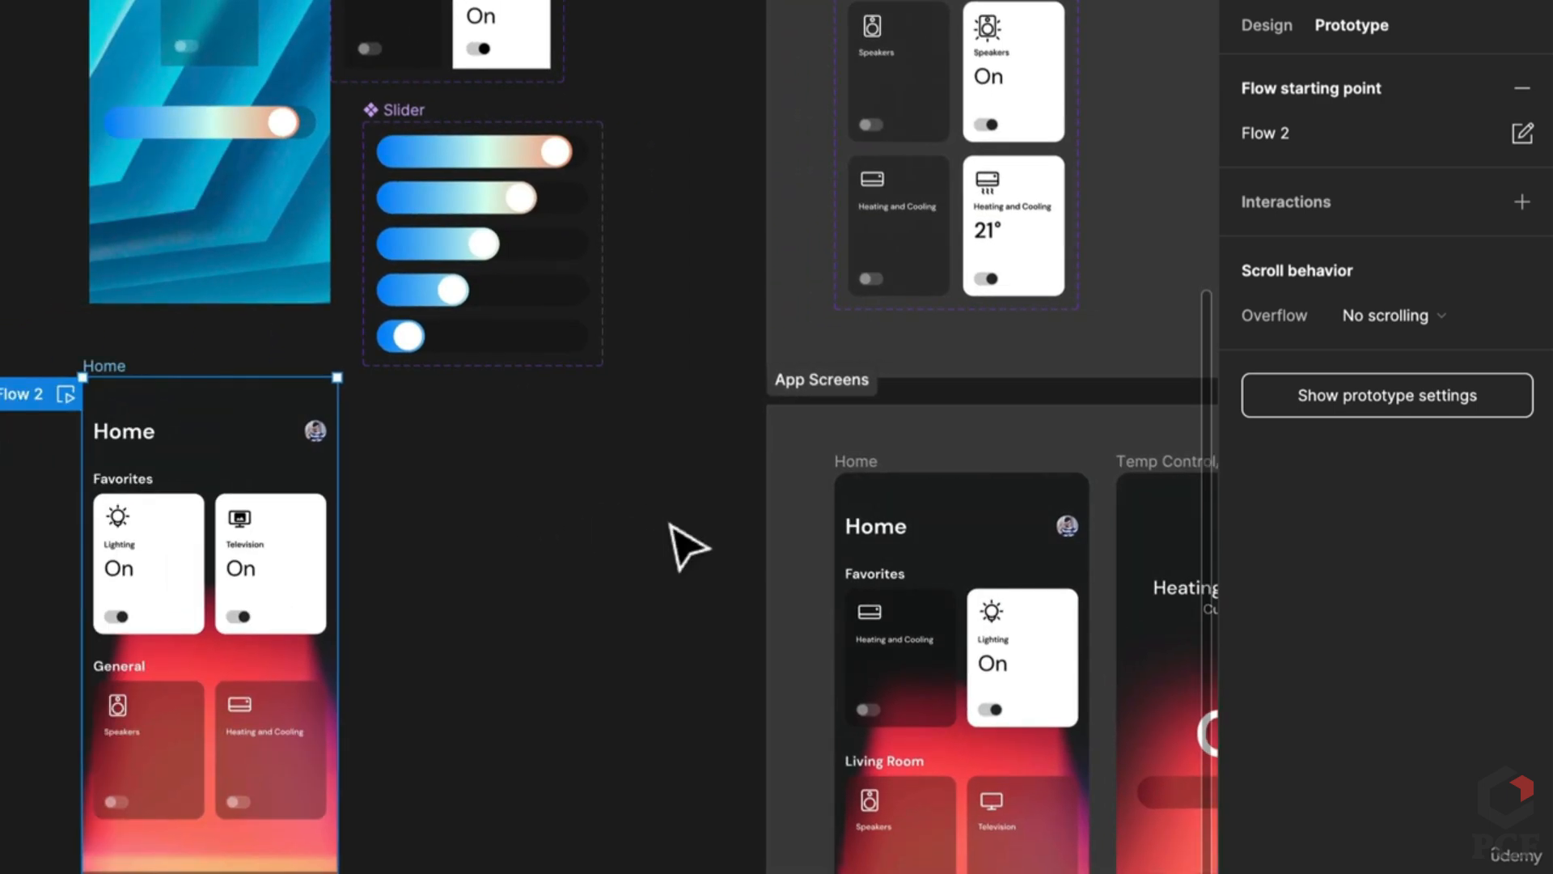
pyautogui.moveTo(684, 543); pyautogui.dragTo(760, 531)
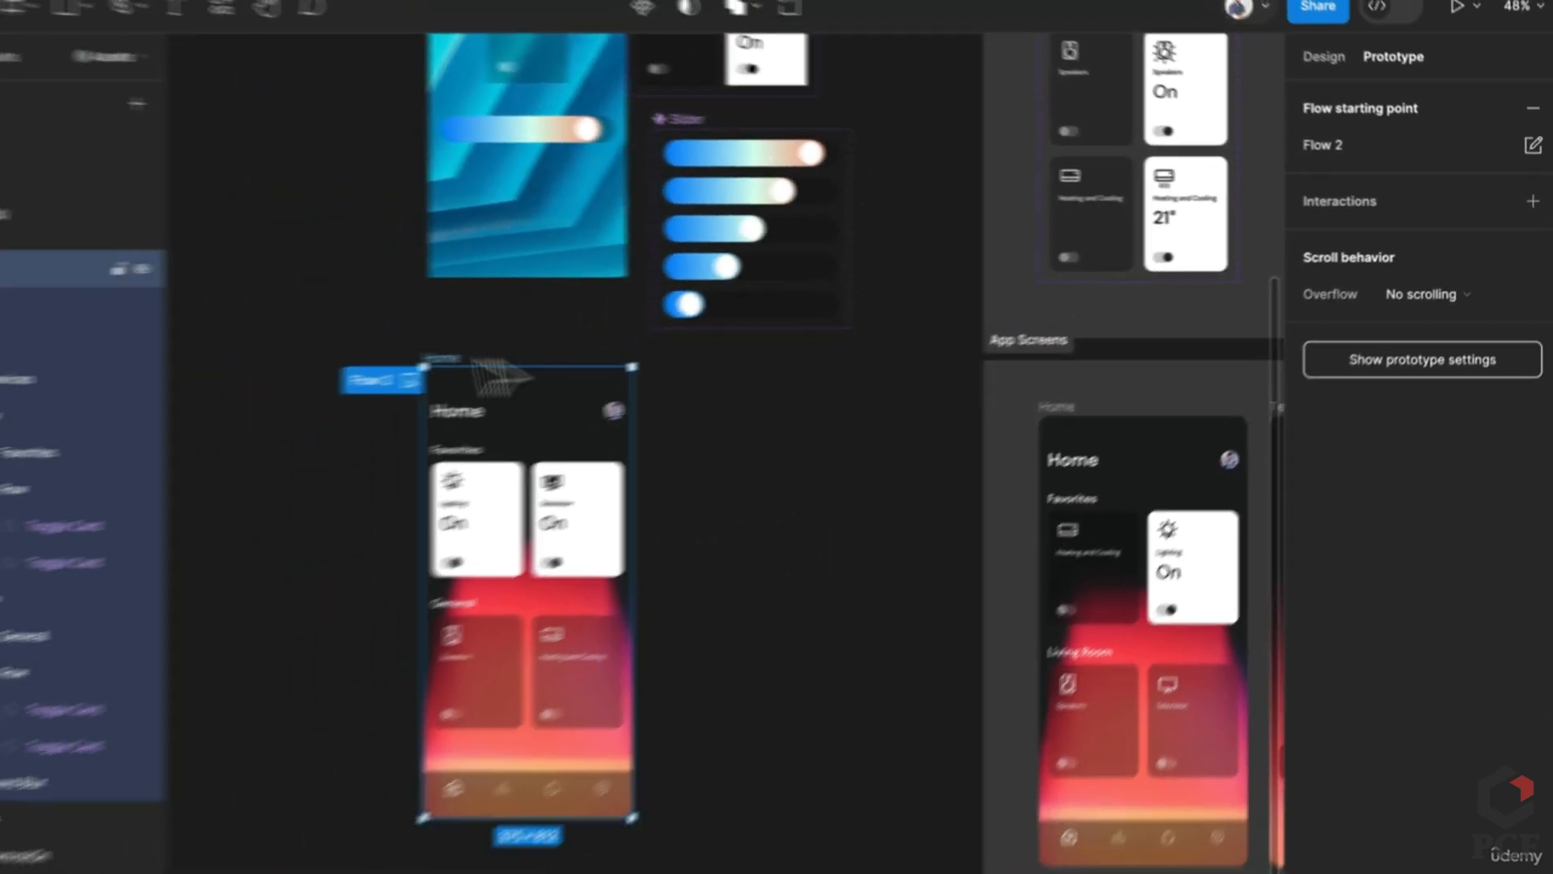
pyautogui.click(640, 445)
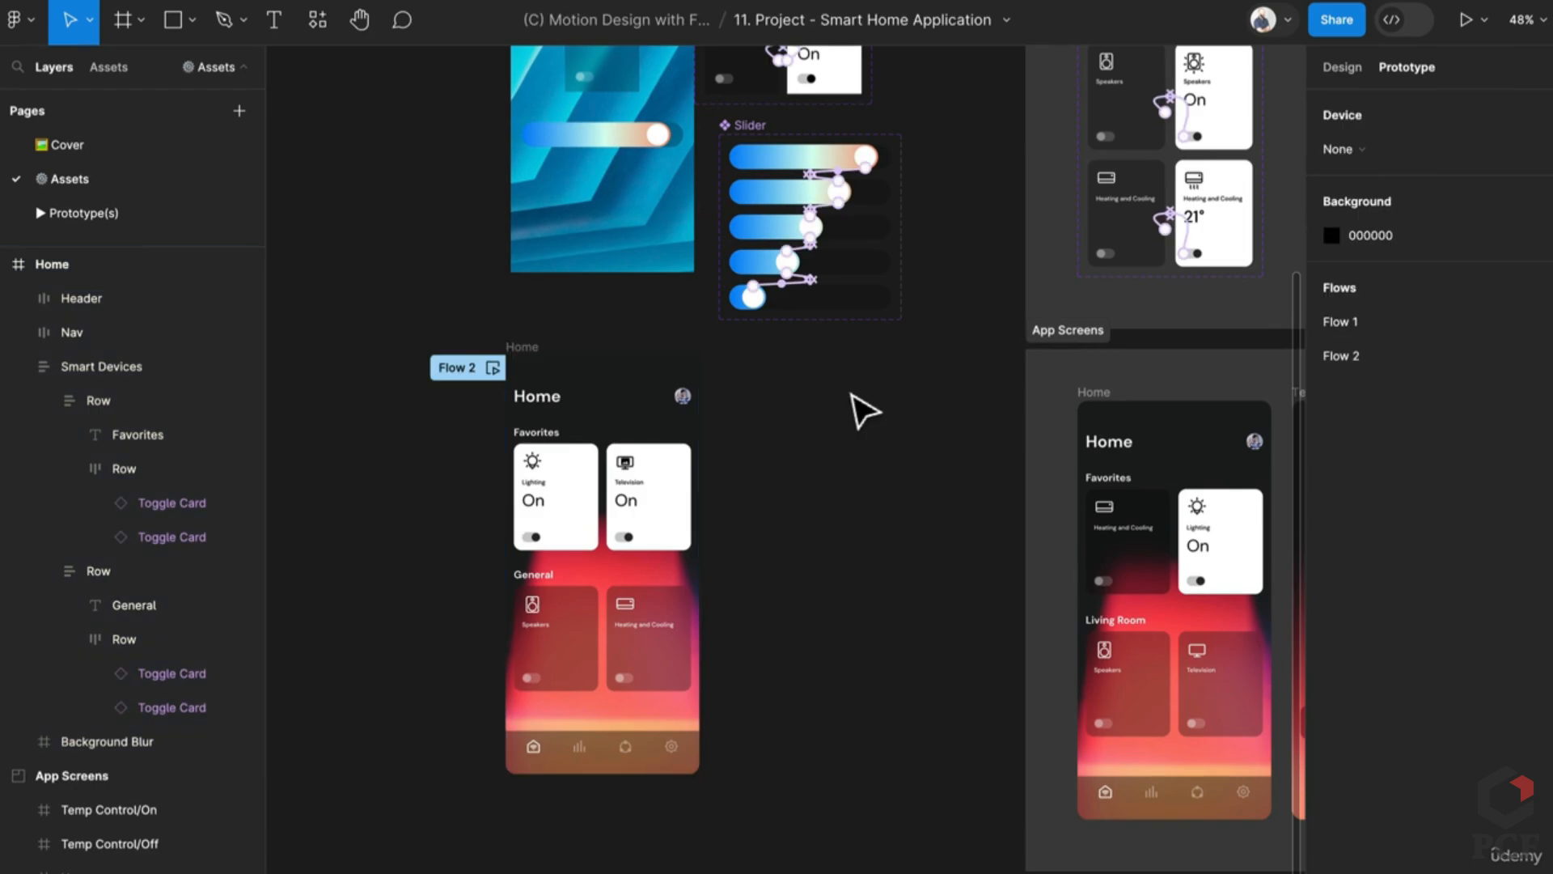
pyautogui.click(1465, 21)
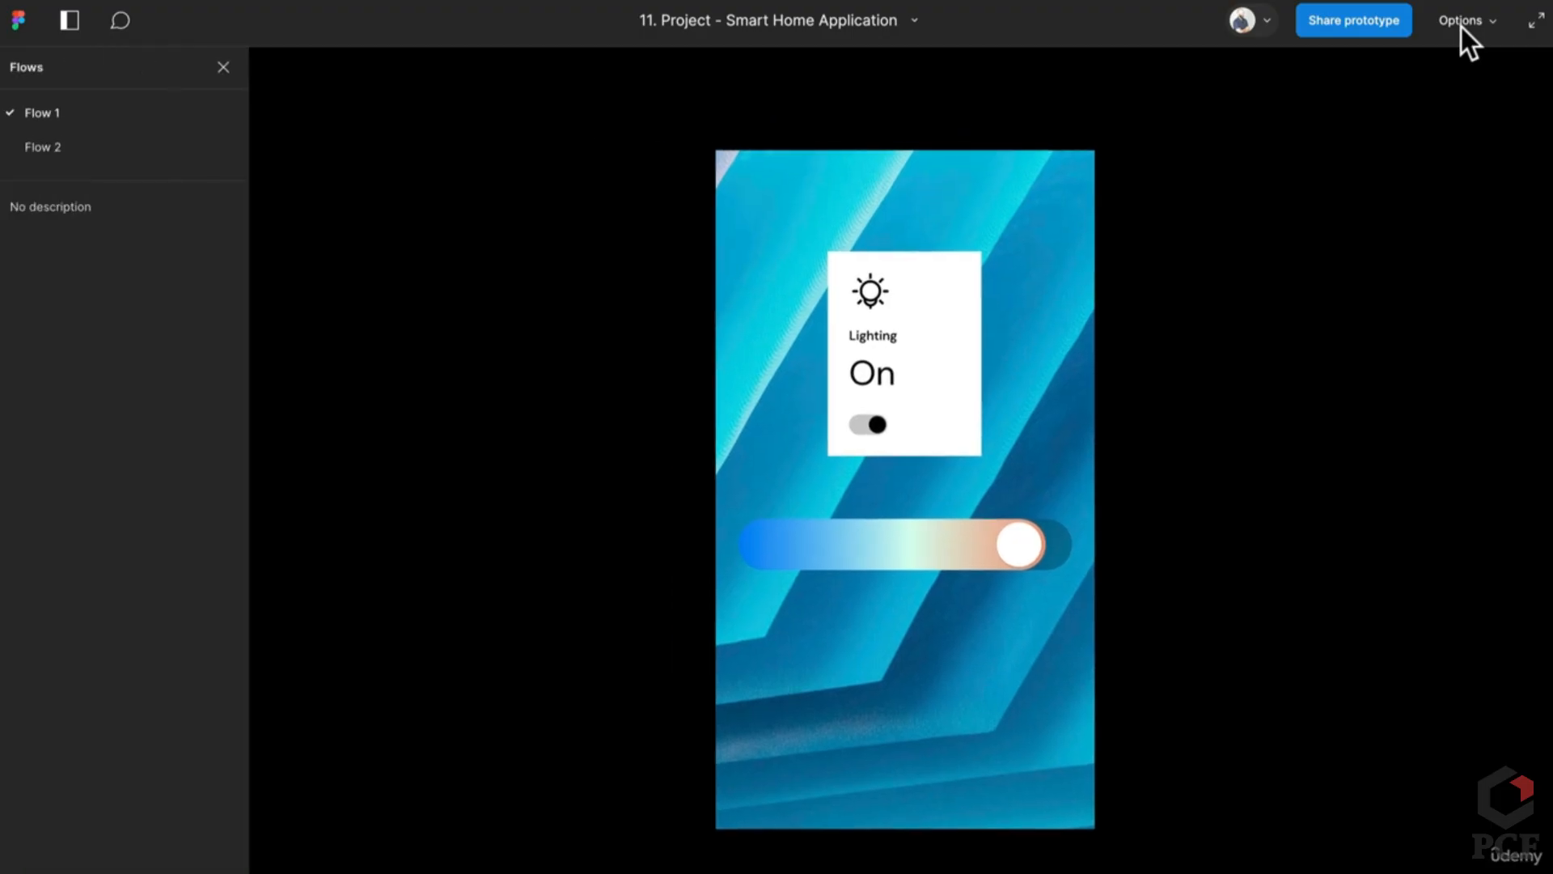
# Step: Switch to Flow 2 and toggle the Television and Lighting cards off and back on
pyautogui.click(104, 142)
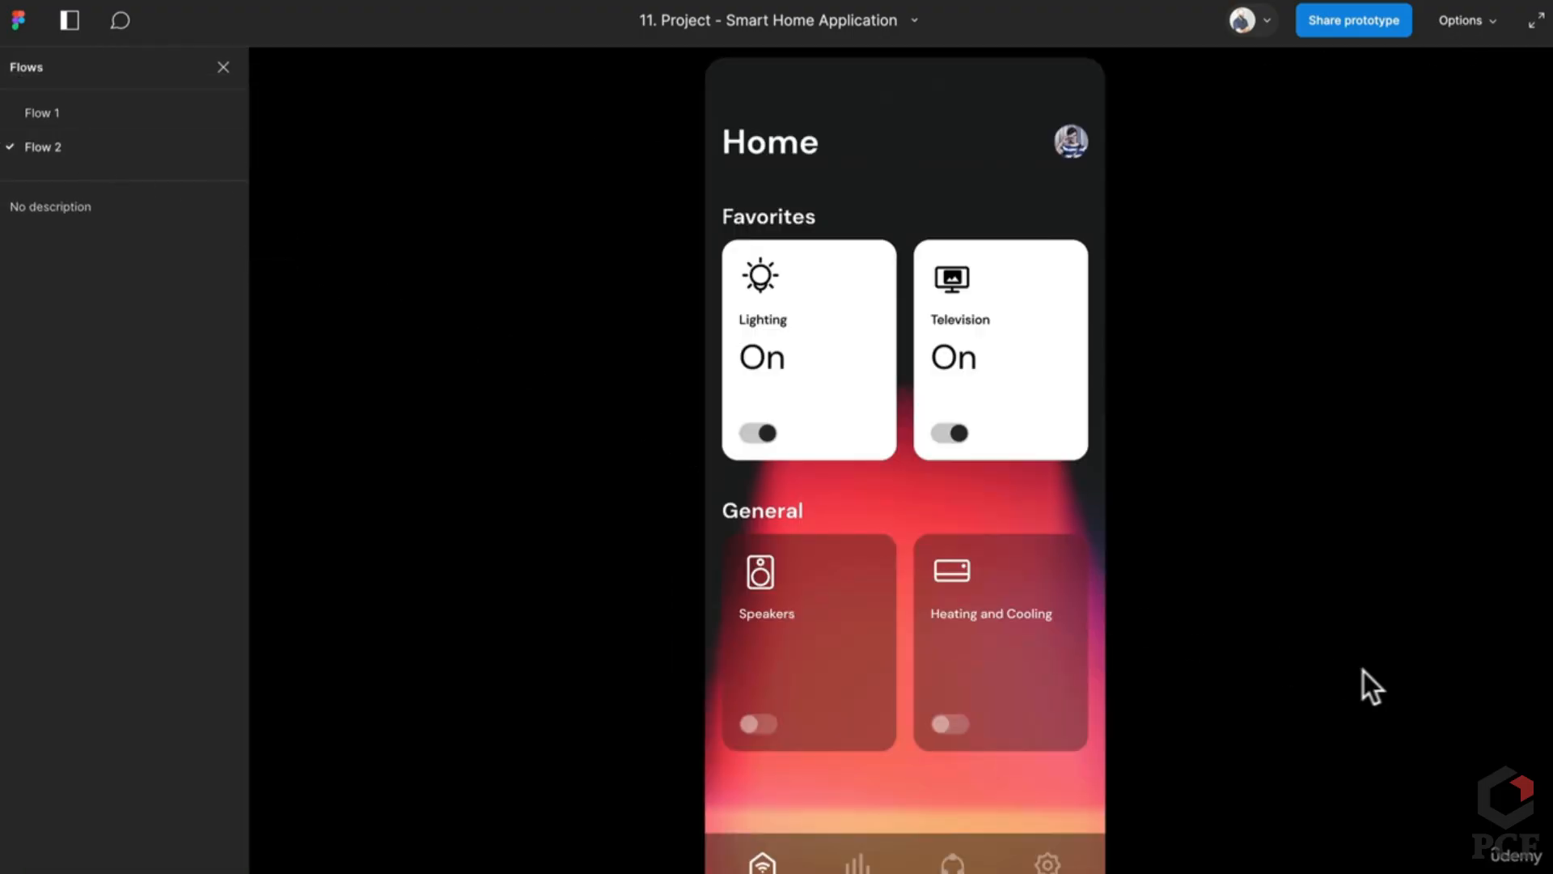
pyautogui.click(957, 437)
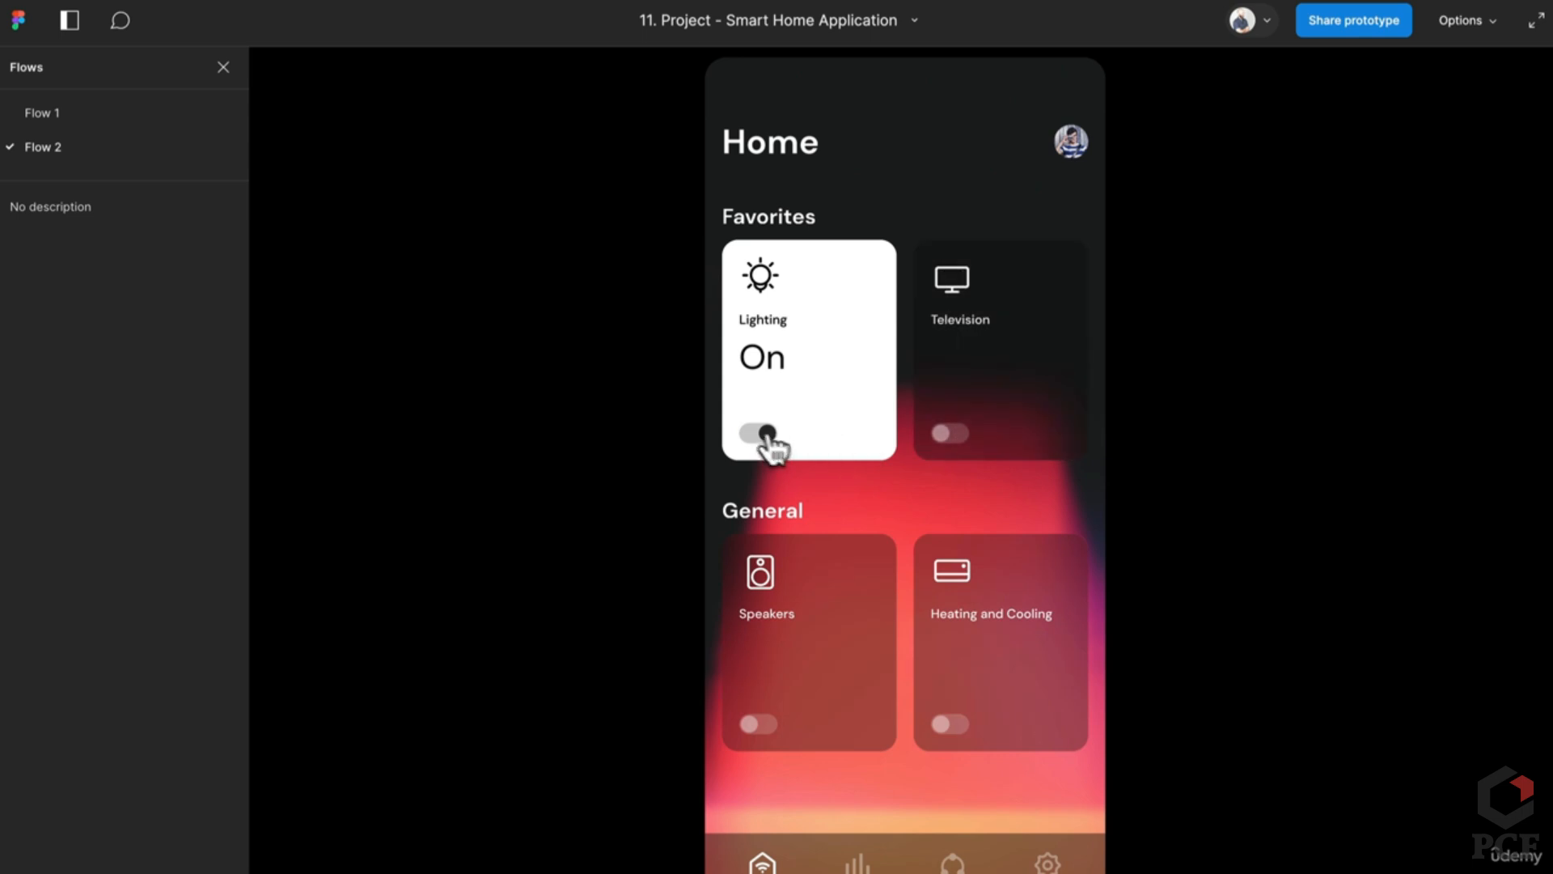
pyautogui.click(764, 435)
pyautogui.click(952, 434)
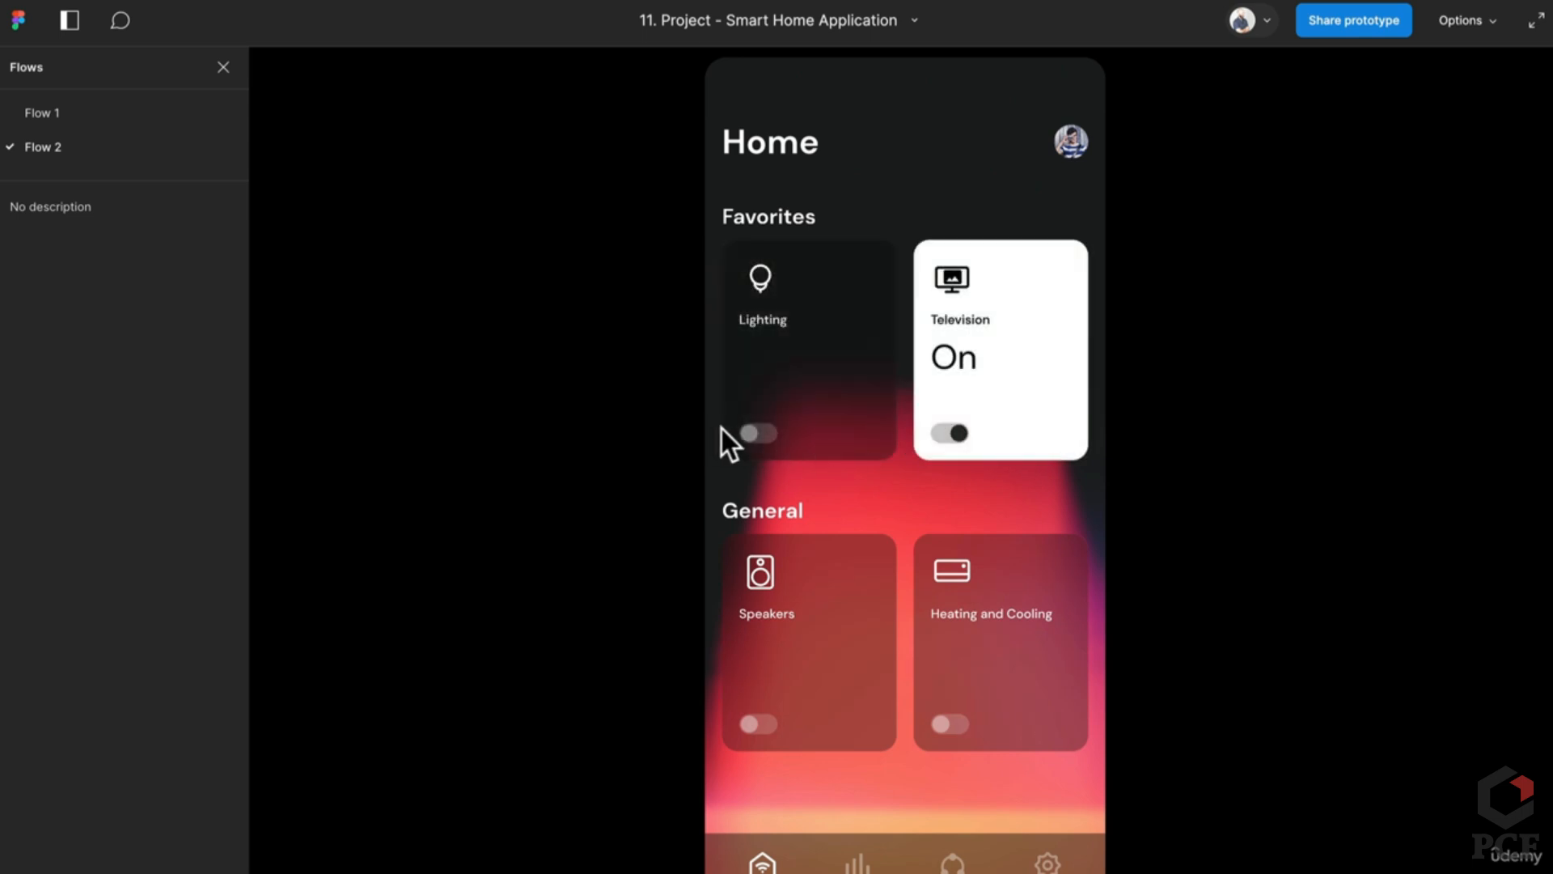
pyautogui.click(762, 435)
# Step: Toggle the Speakers and Heating and Cooling cards on and off several times
pyautogui.click(761, 726)
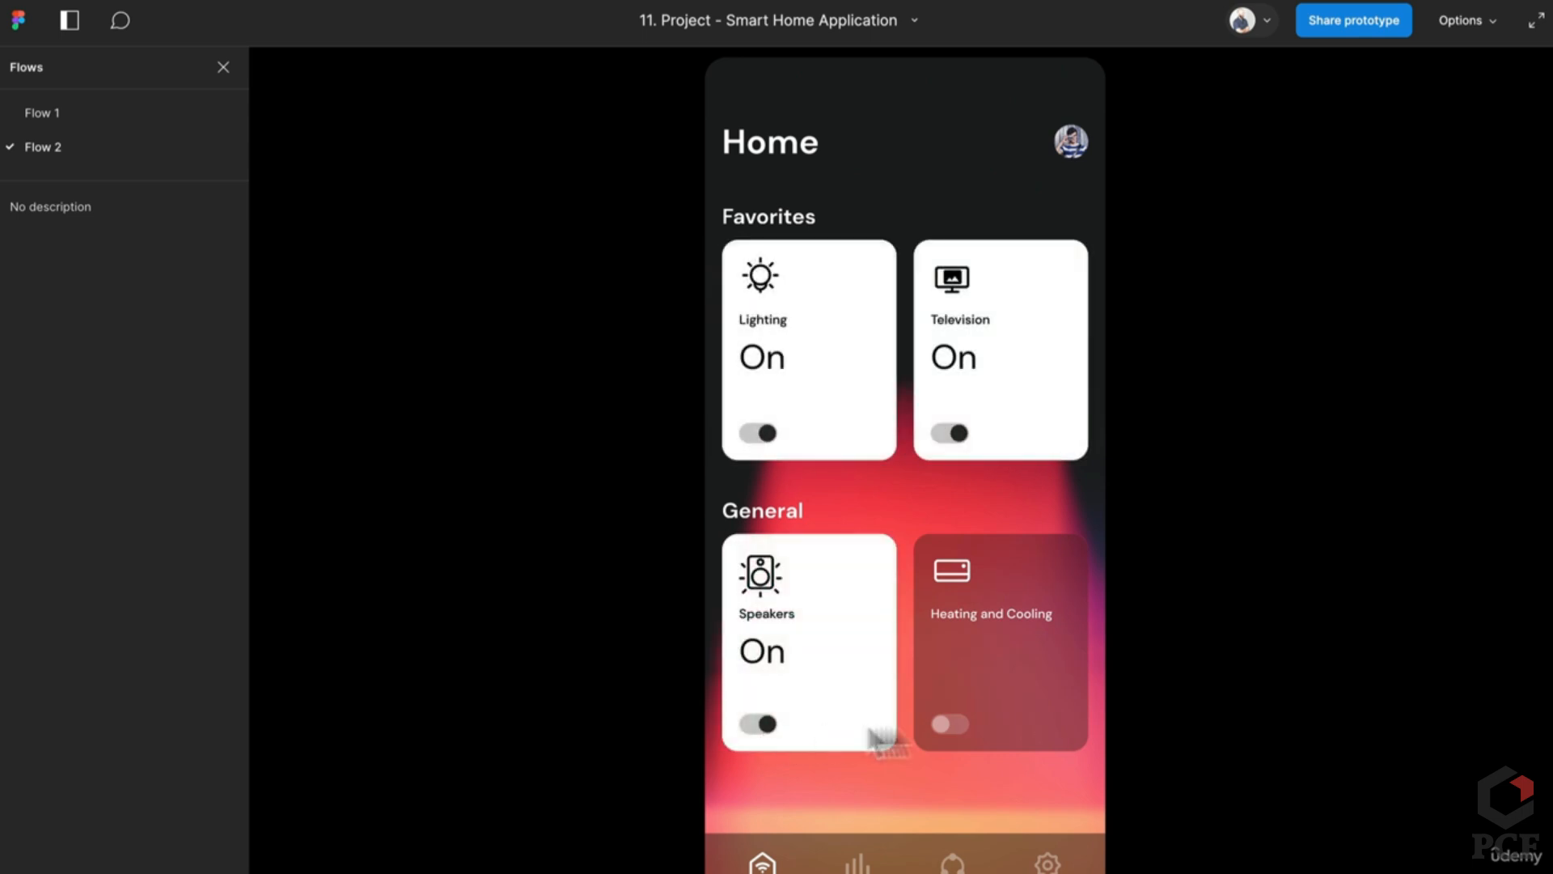
pyautogui.click(955, 728)
pyautogui.click(764, 726)
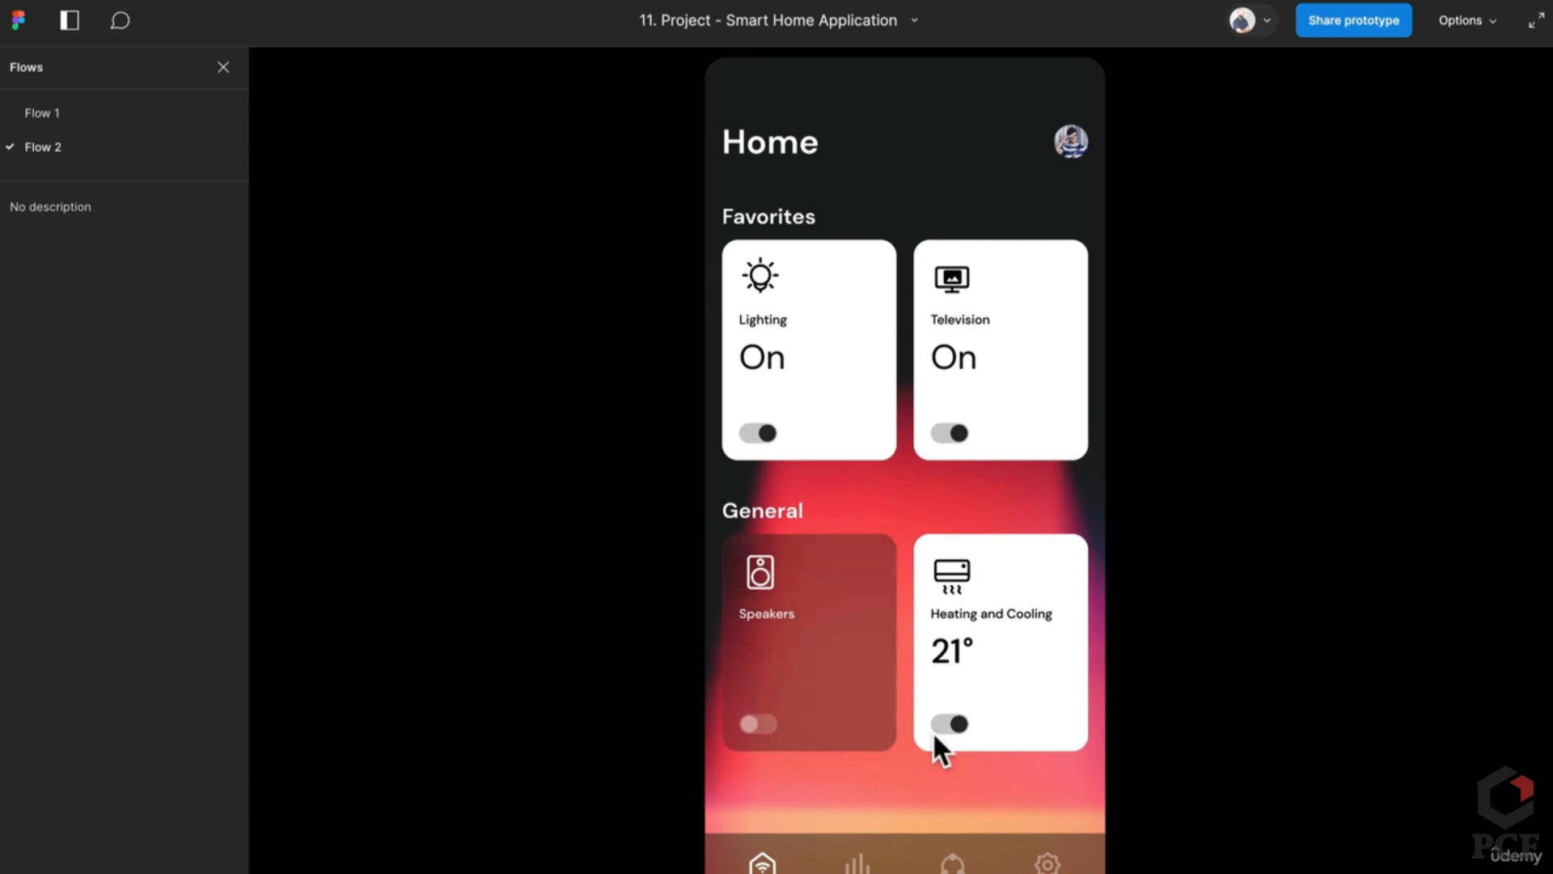
pyautogui.click(938, 733)
pyautogui.click(943, 734)
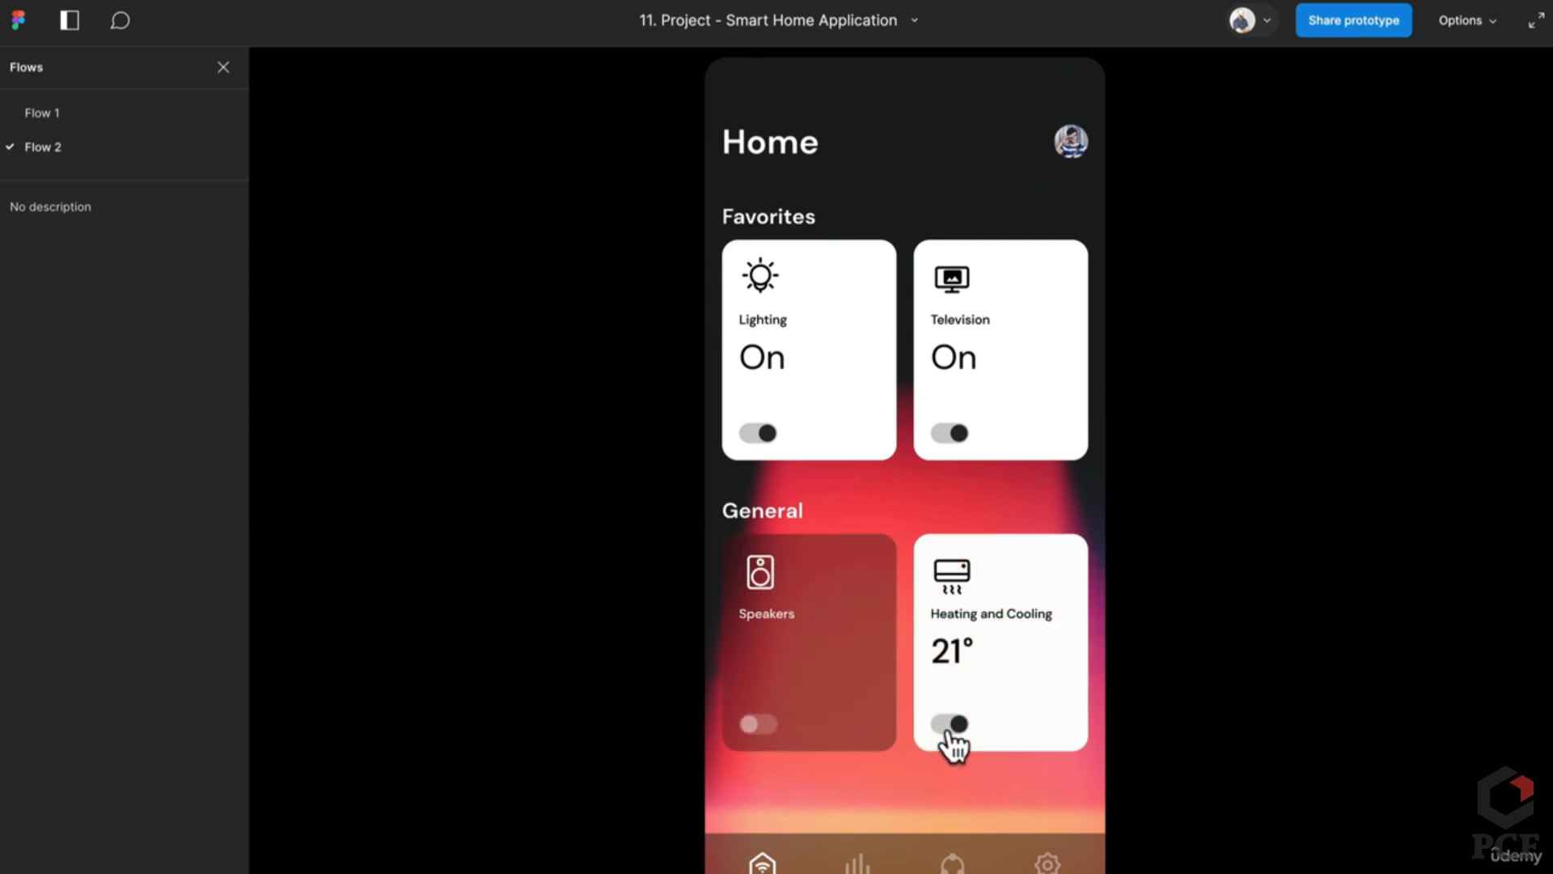
pyautogui.click(748, 727)
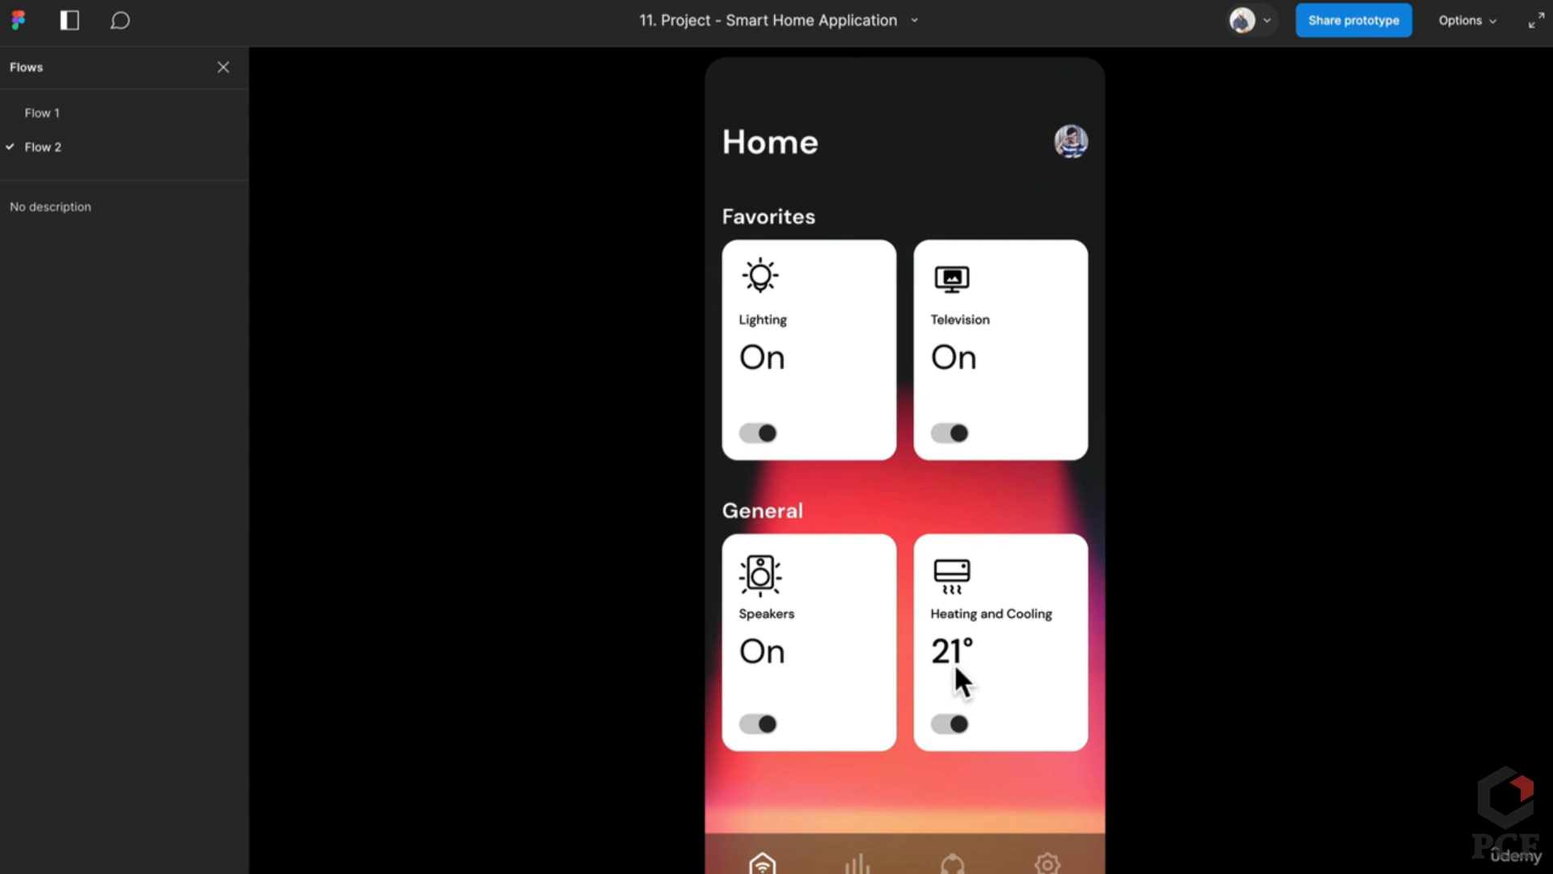
pyautogui.click(932, 735)
pyautogui.click(767, 725)
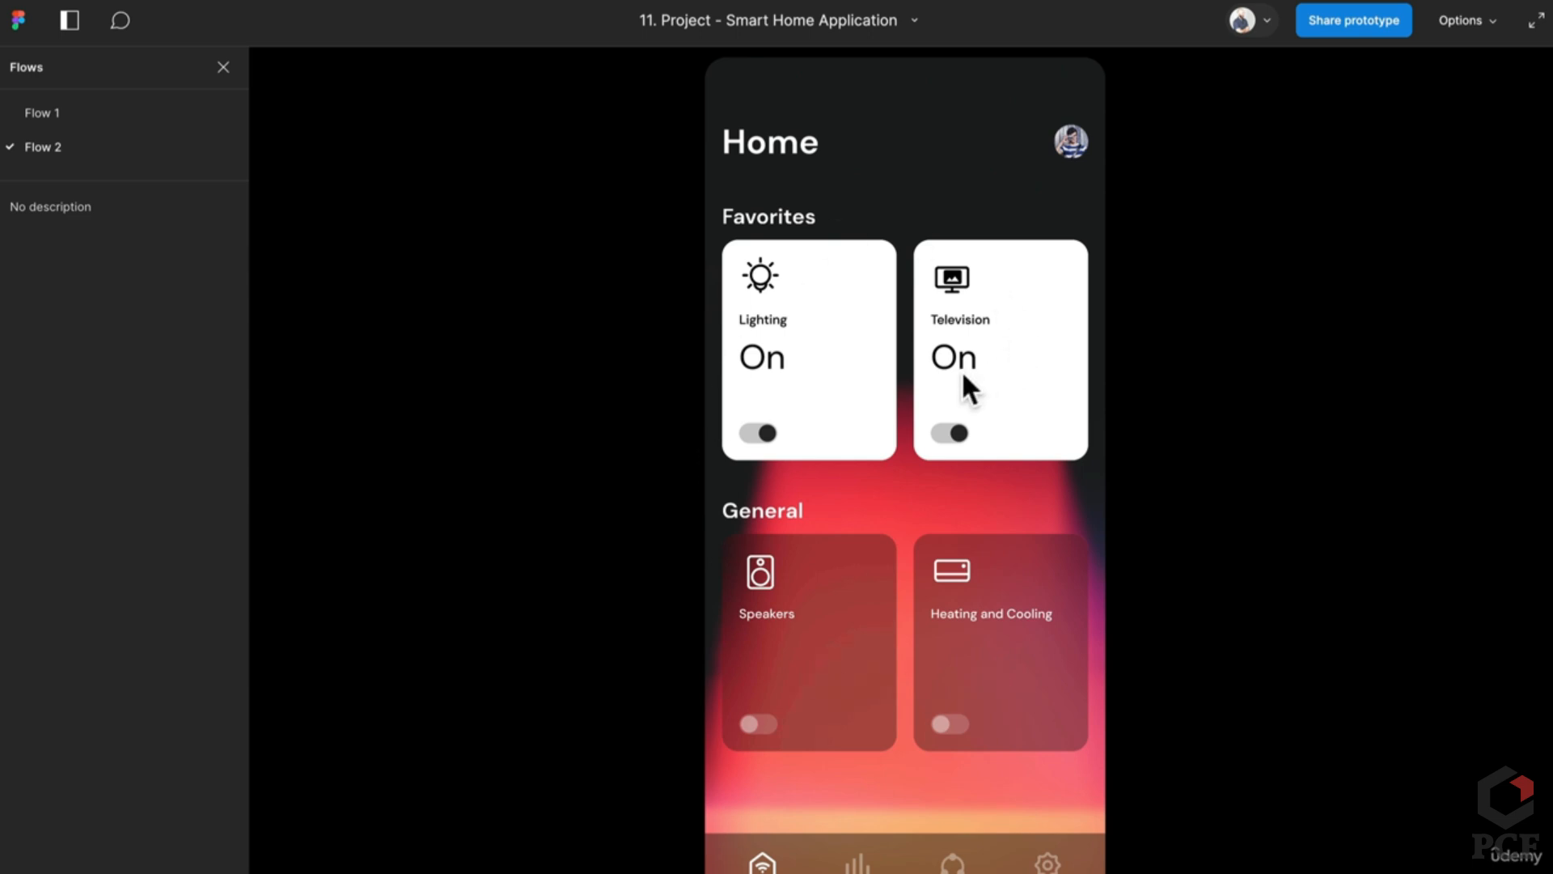
# Step: Turn the Television and Lighting cards off and return to the design file
pyautogui.click(945, 437)
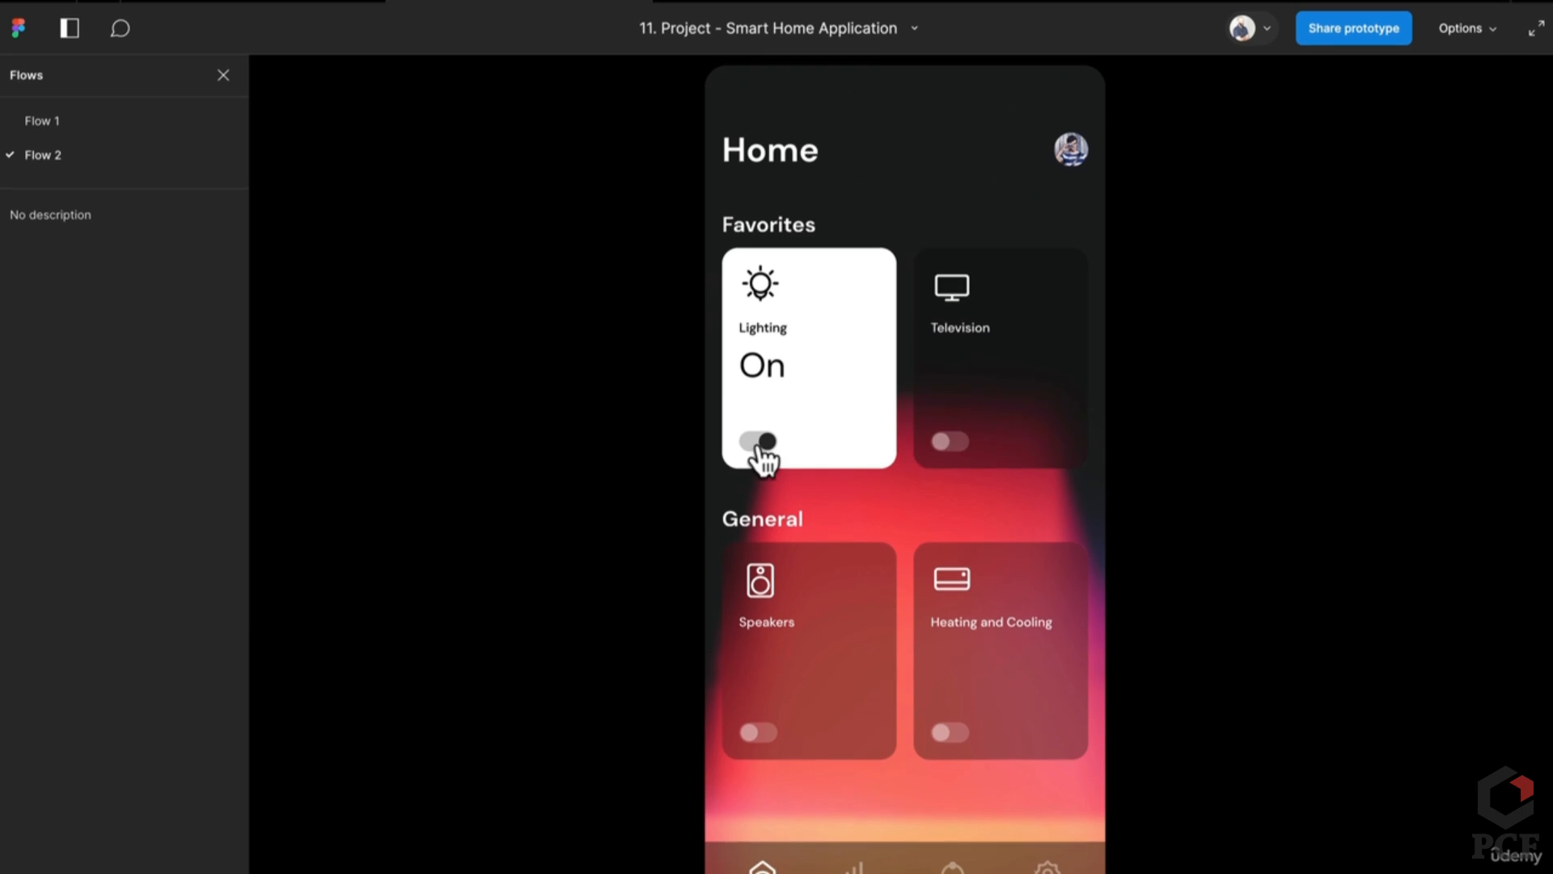
pyautogui.click(759, 441)
pyautogui.click(308, 22)
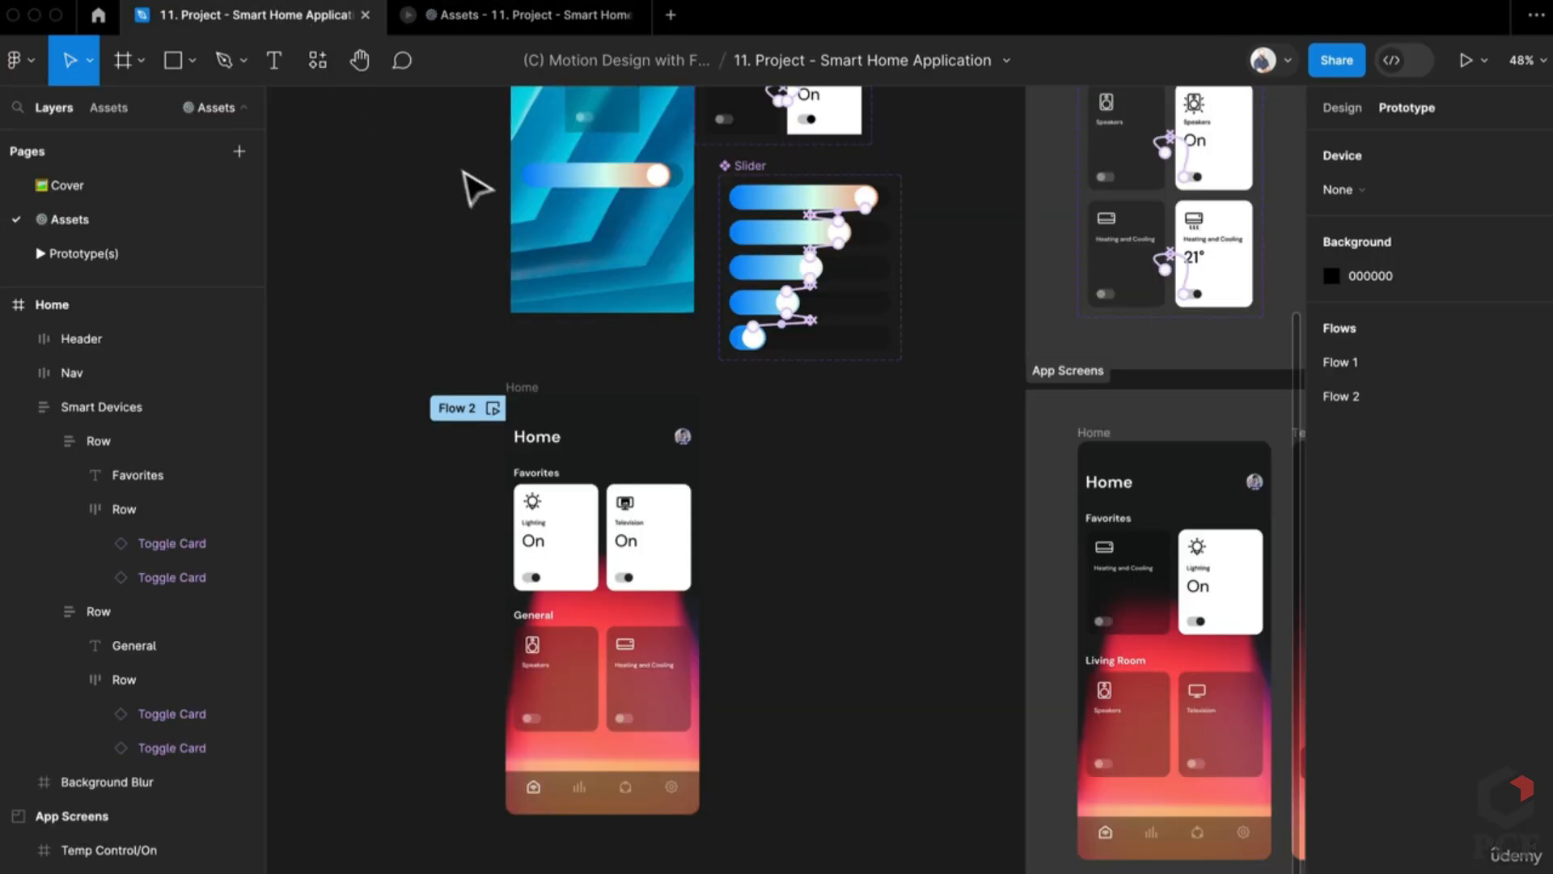
# Step: Nudge the Toggle card v1 and Toggle components slightly to the right
pyautogui.moveTo(809, 468); pyautogui.dragTo(720, 601)
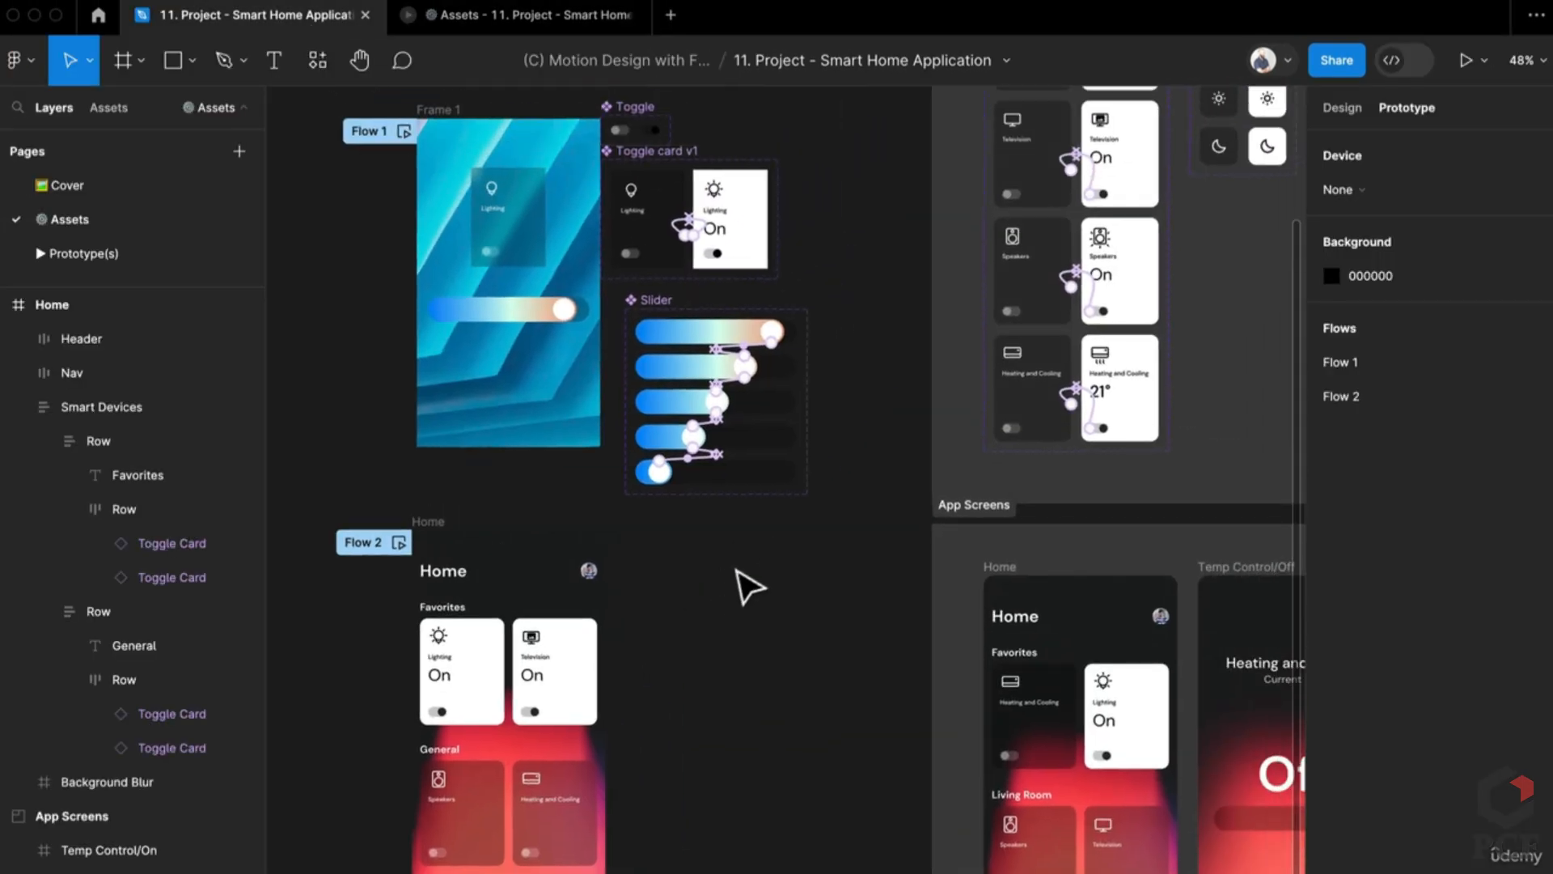
pyautogui.scroll(3, 668, 312)
pyautogui.moveTo(664, 306); pyautogui.dragTo(687, 314)
pyautogui.moveTo(613, 217); pyautogui.dragTo(644, 241)
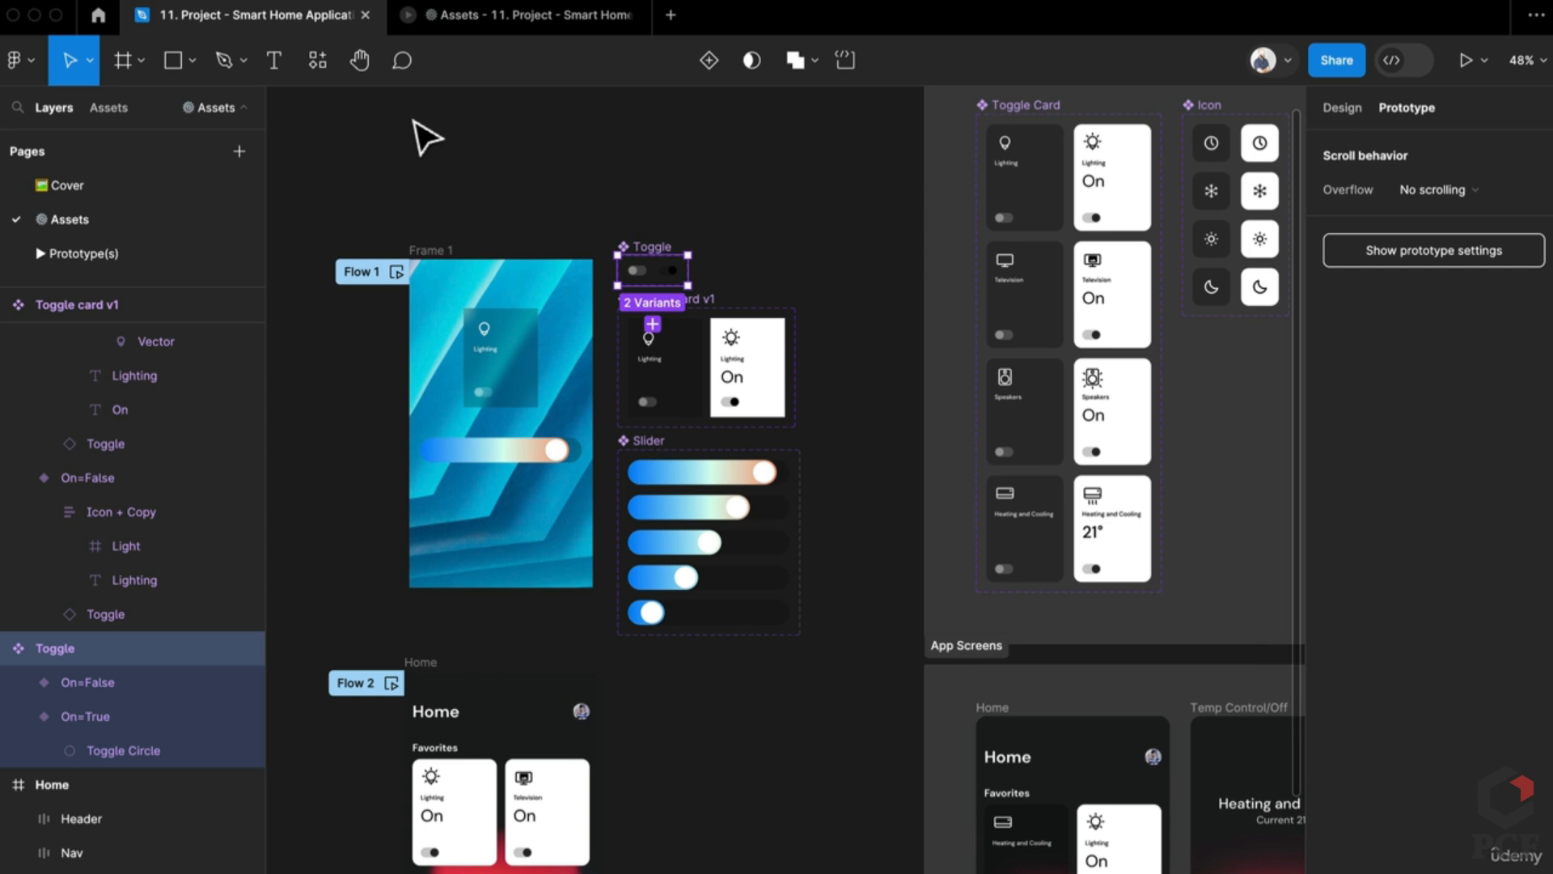
# Step: Bring the Flow 2 Home frame into view and inspect the top and fourth slider variants
pyautogui.moveTo(617, 734); pyautogui.dragTo(728, 559)
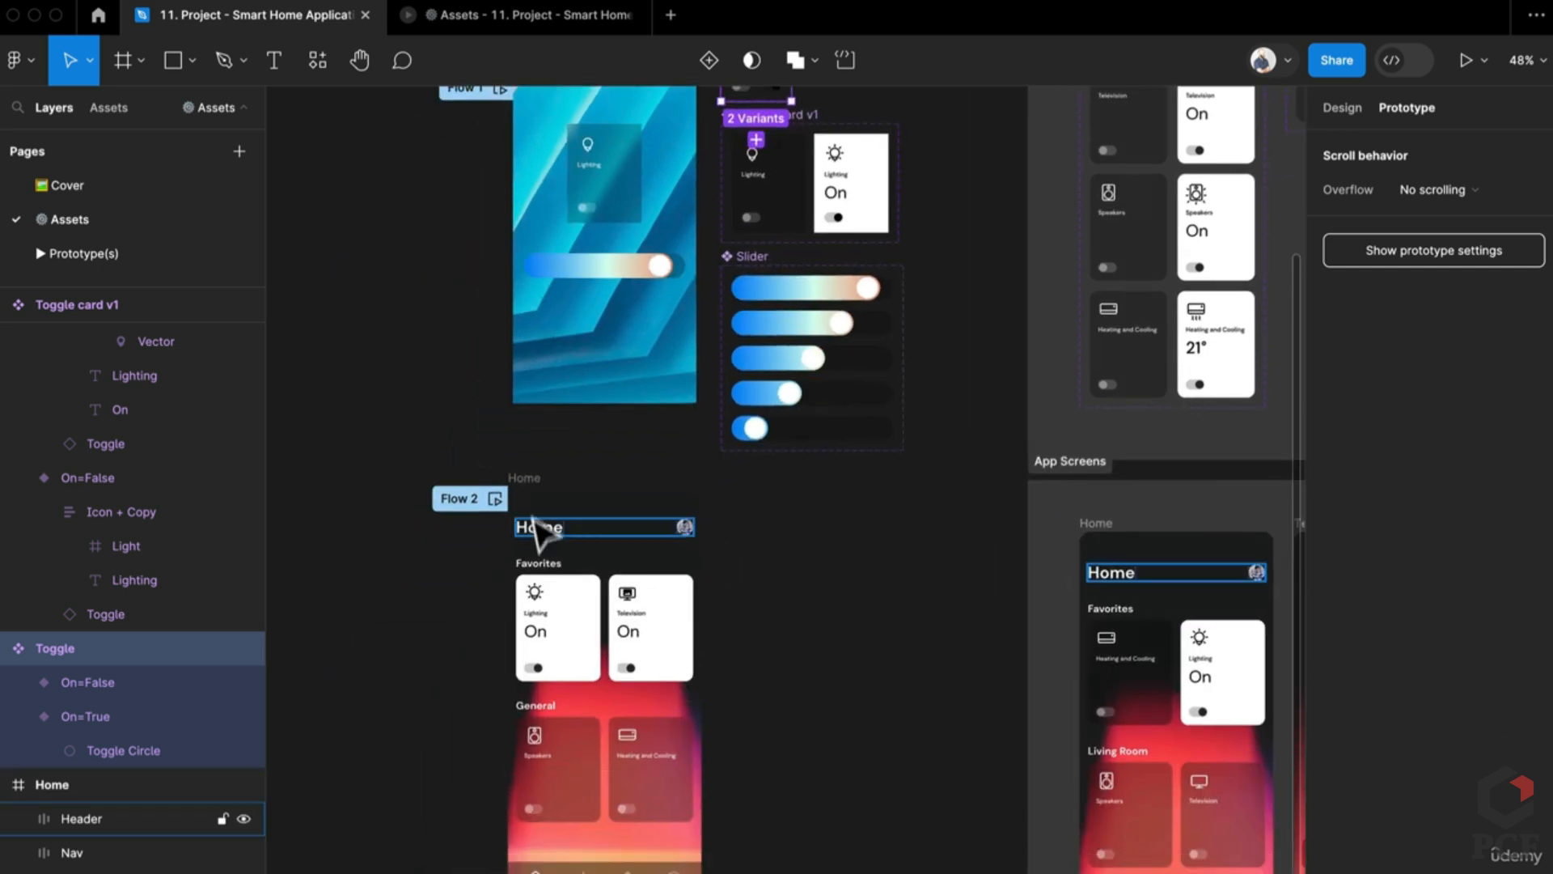
pyautogui.scroll(1, 927, 670)
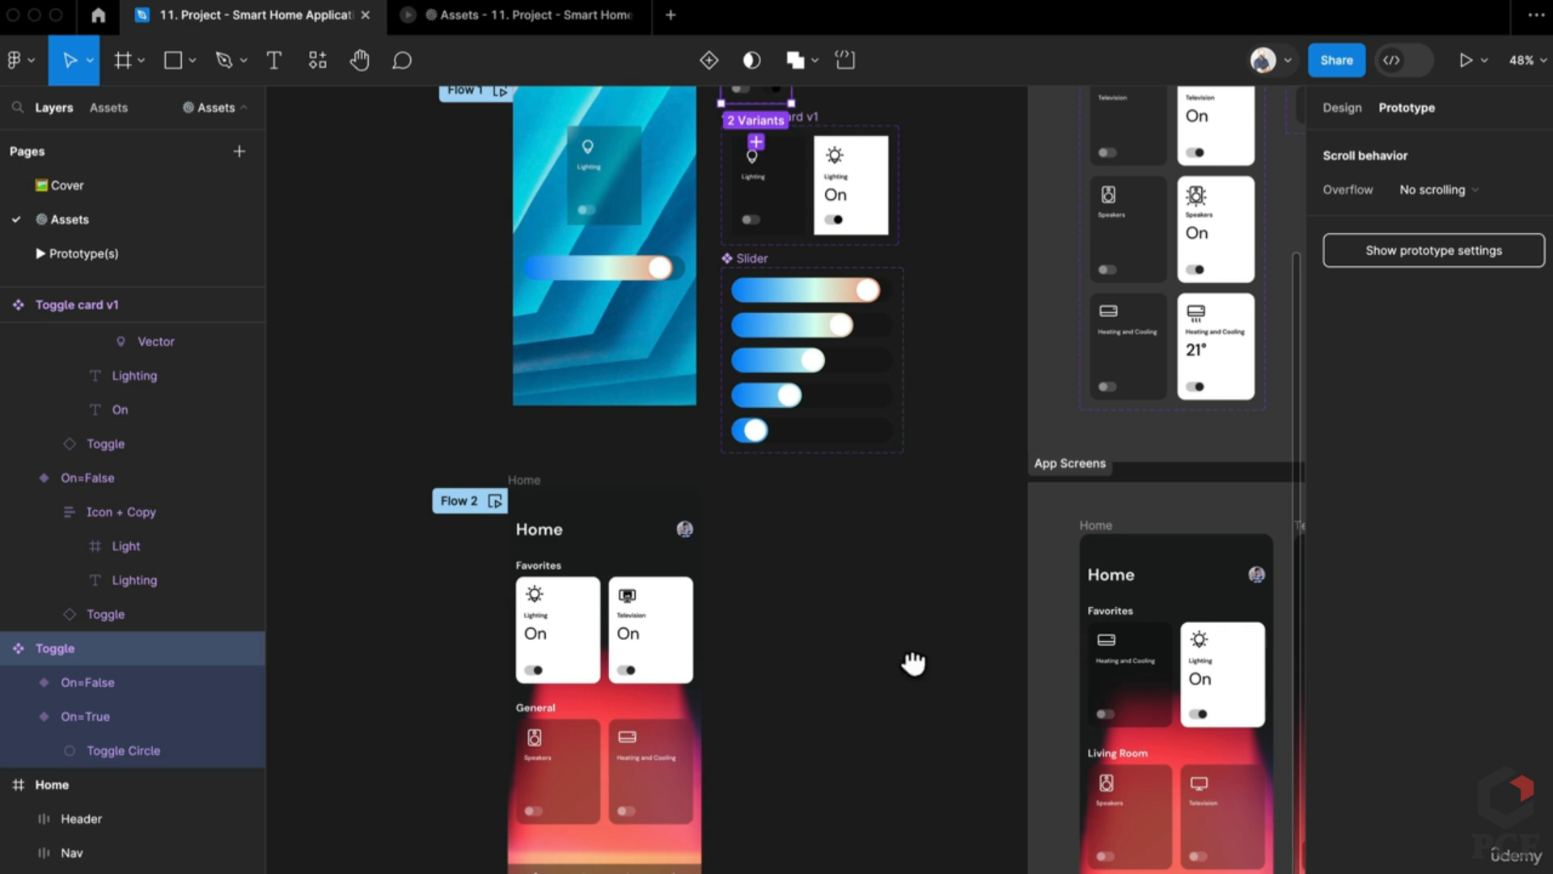
pyautogui.moveTo(914, 664); pyautogui.dragTo(896, 679)
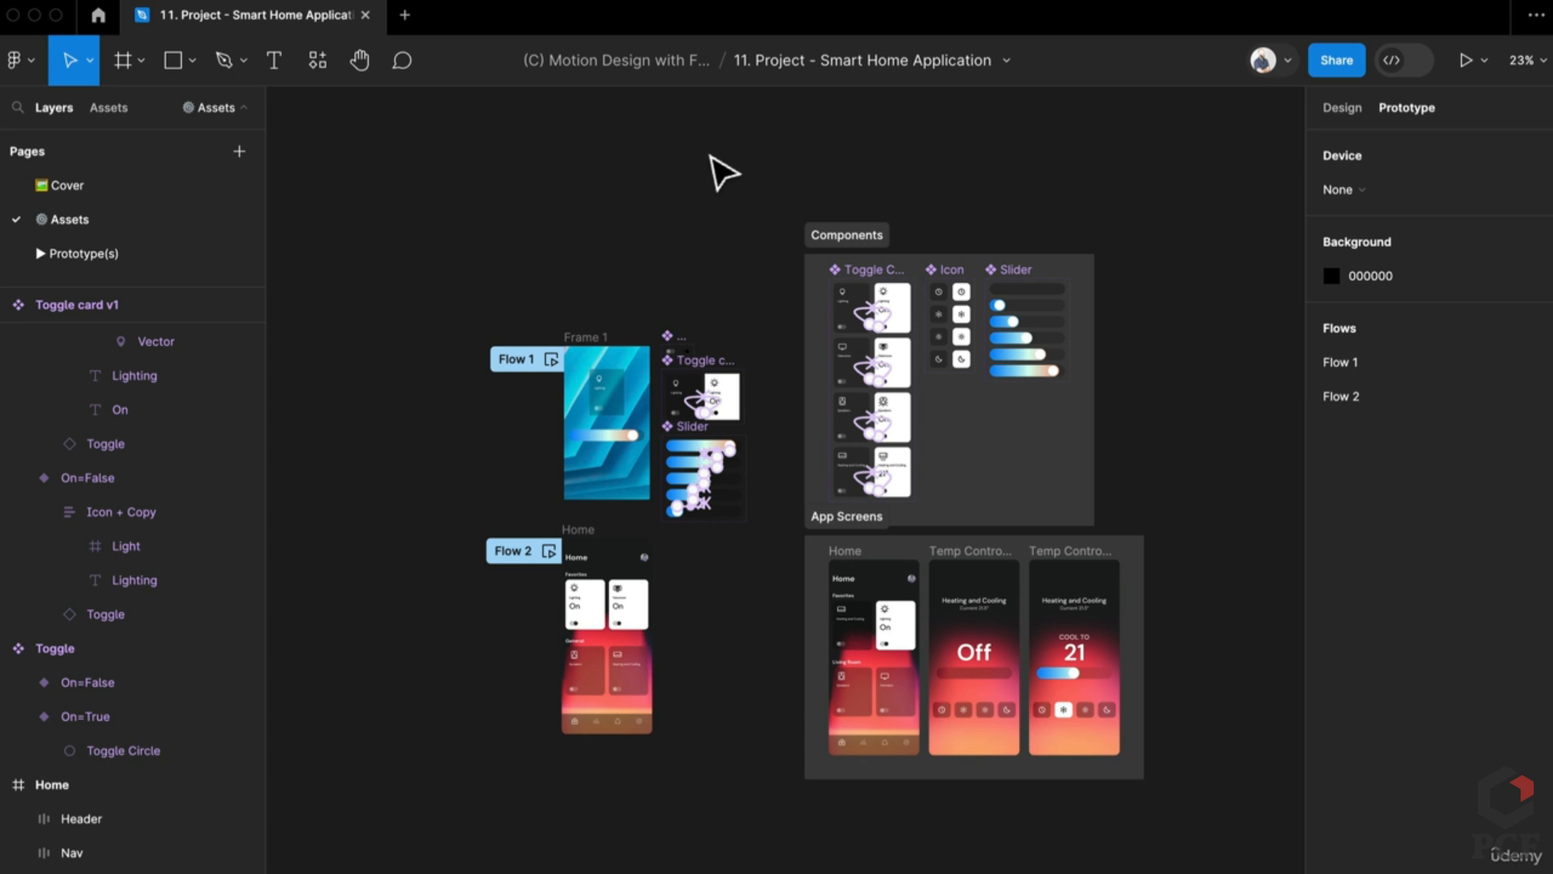
pyautogui.scroll(10, 749, 506)
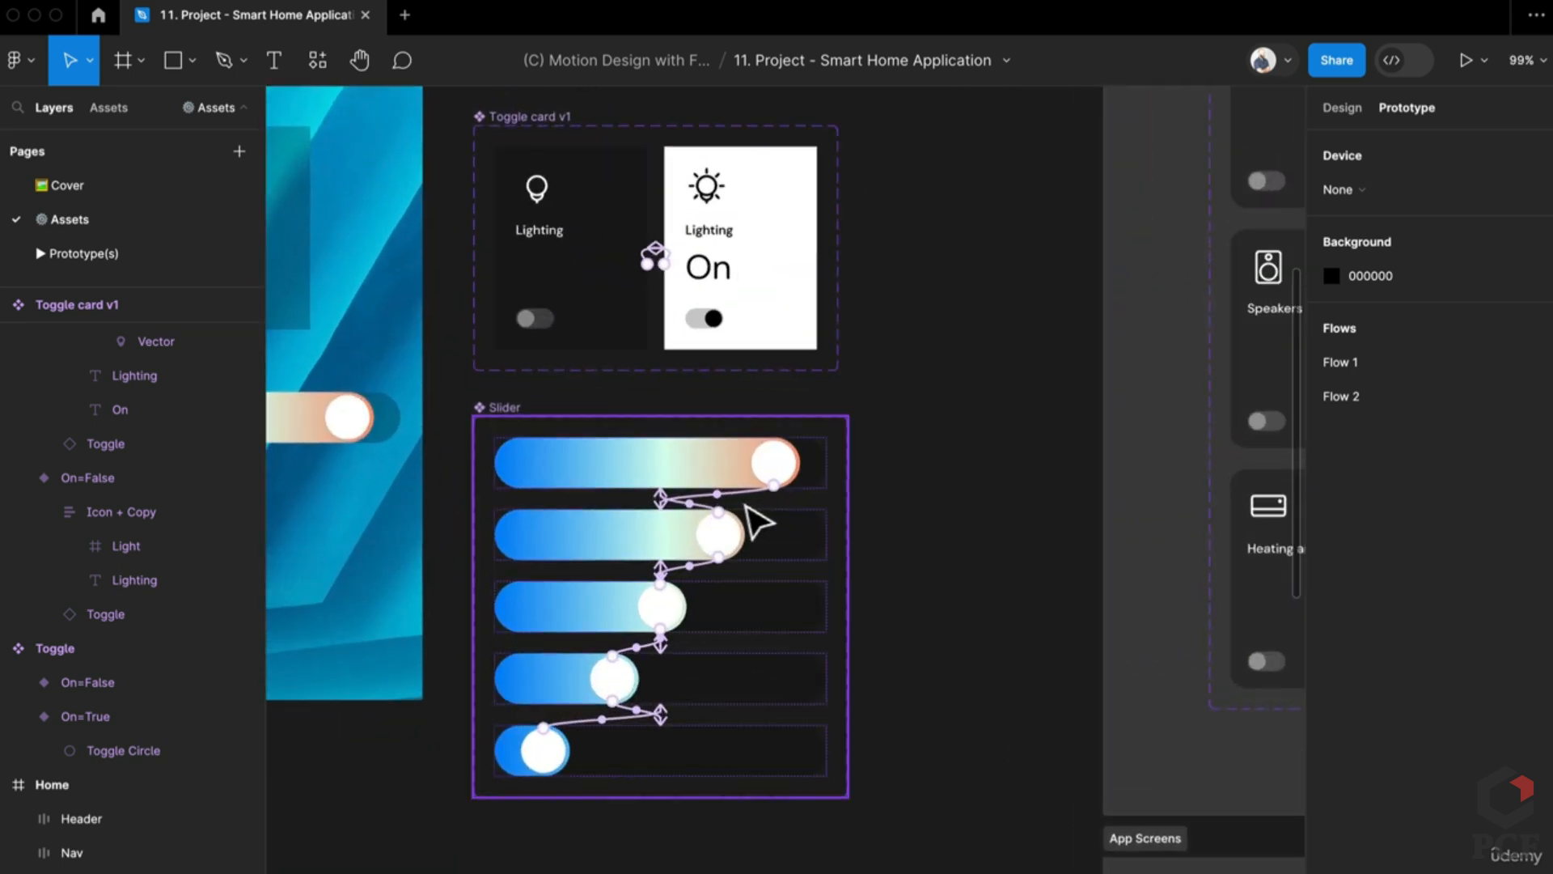
pyautogui.click(769, 484)
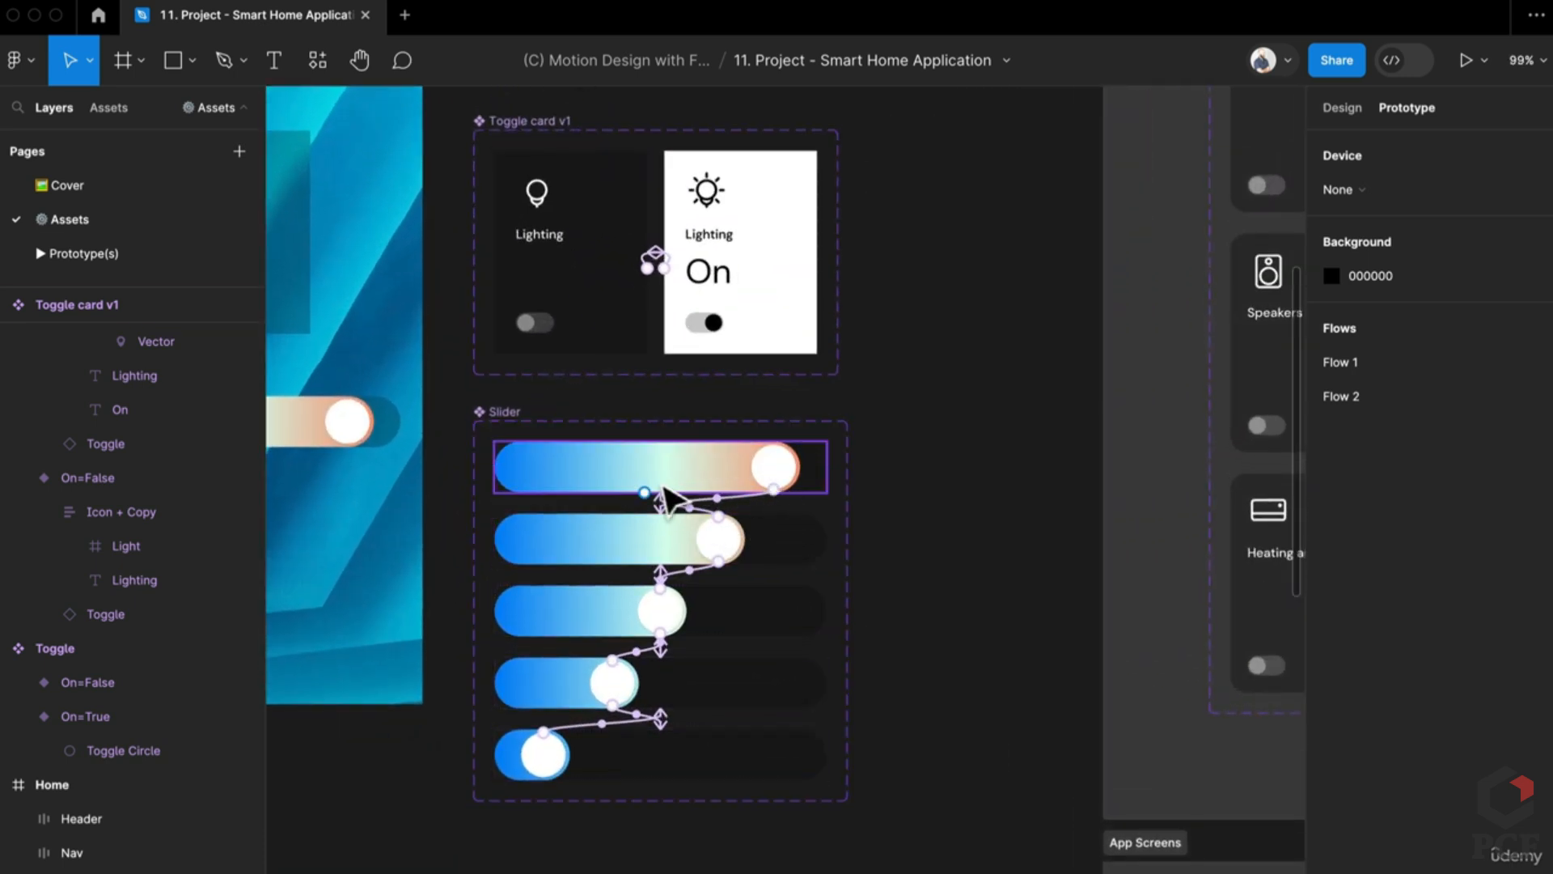
pyautogui.click(612, 686)
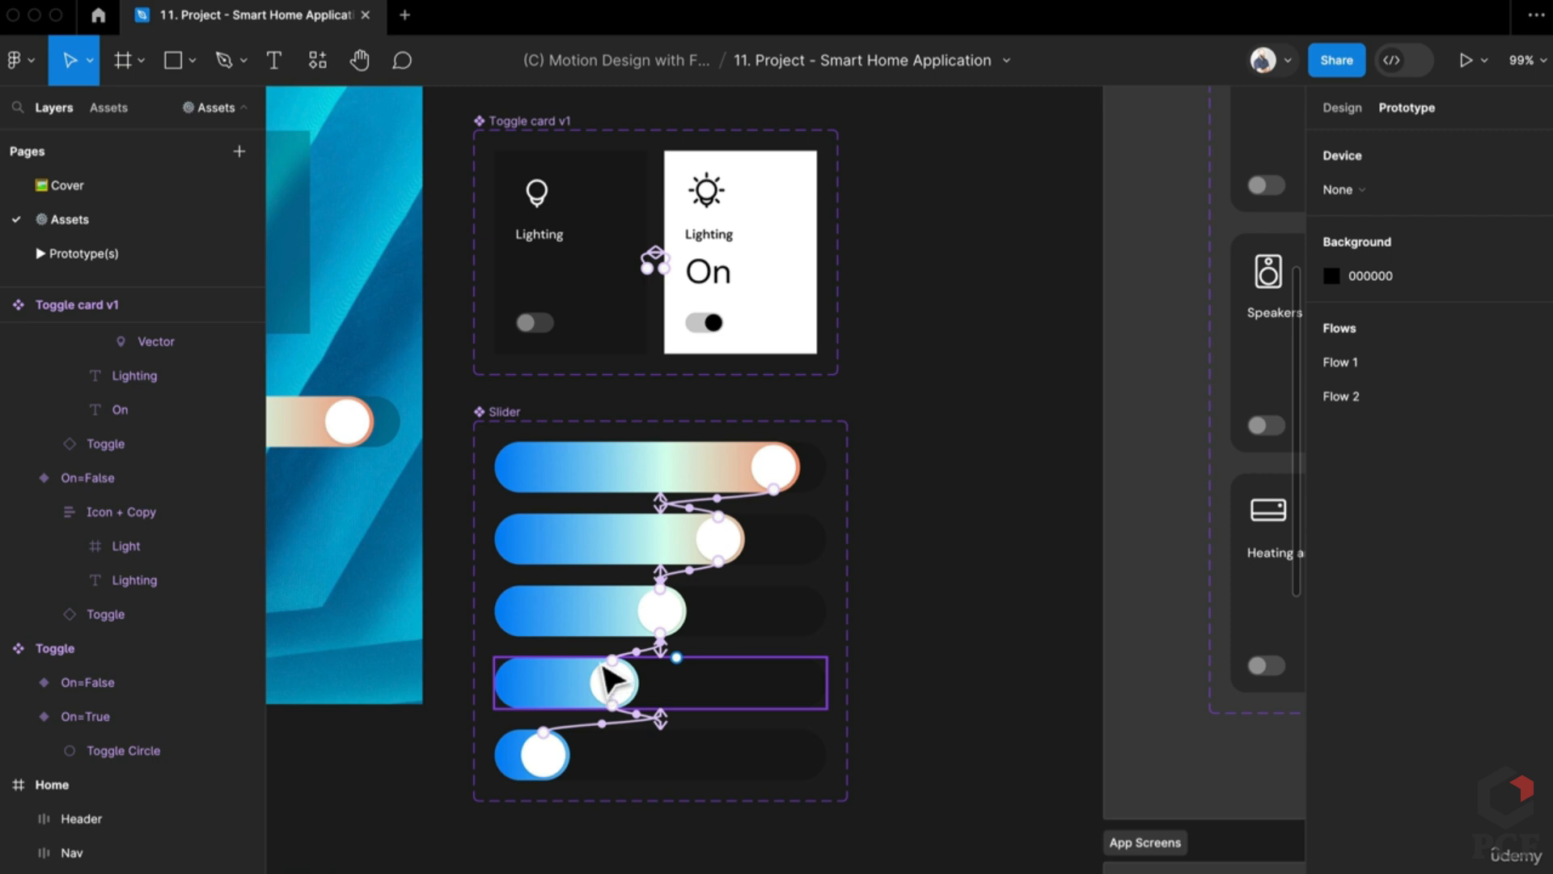
pyautogui.scroll(-5, 612, 686)
pyautogui.hscroll(-5, 809, 567)
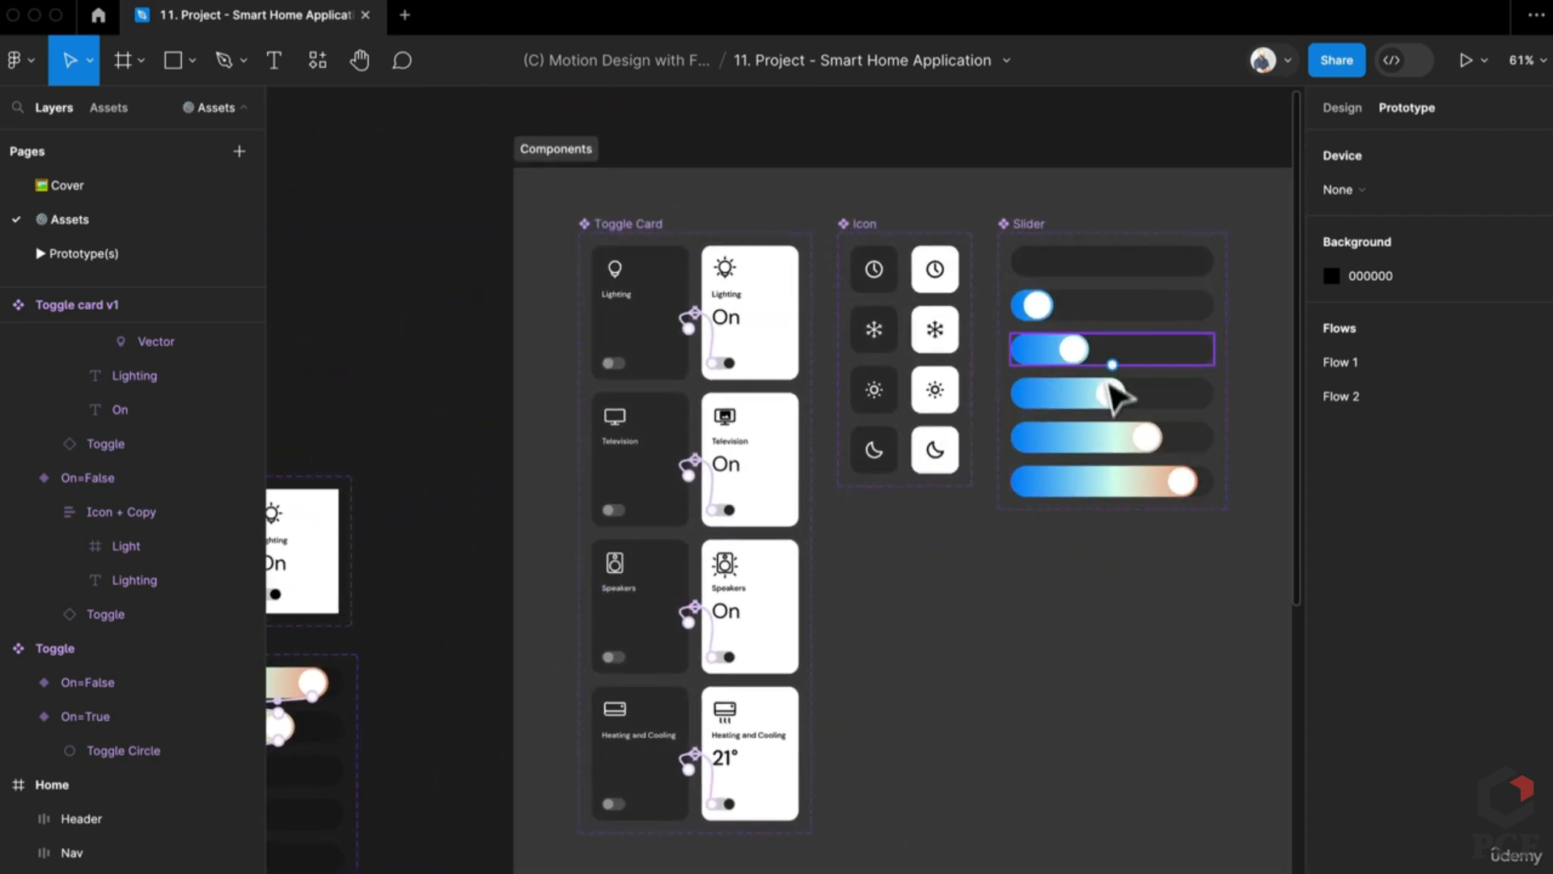
# Step: Point the Lighting On card's prototype connection at Temp Control/On and select that screen
pyautogui.click(750, 312)
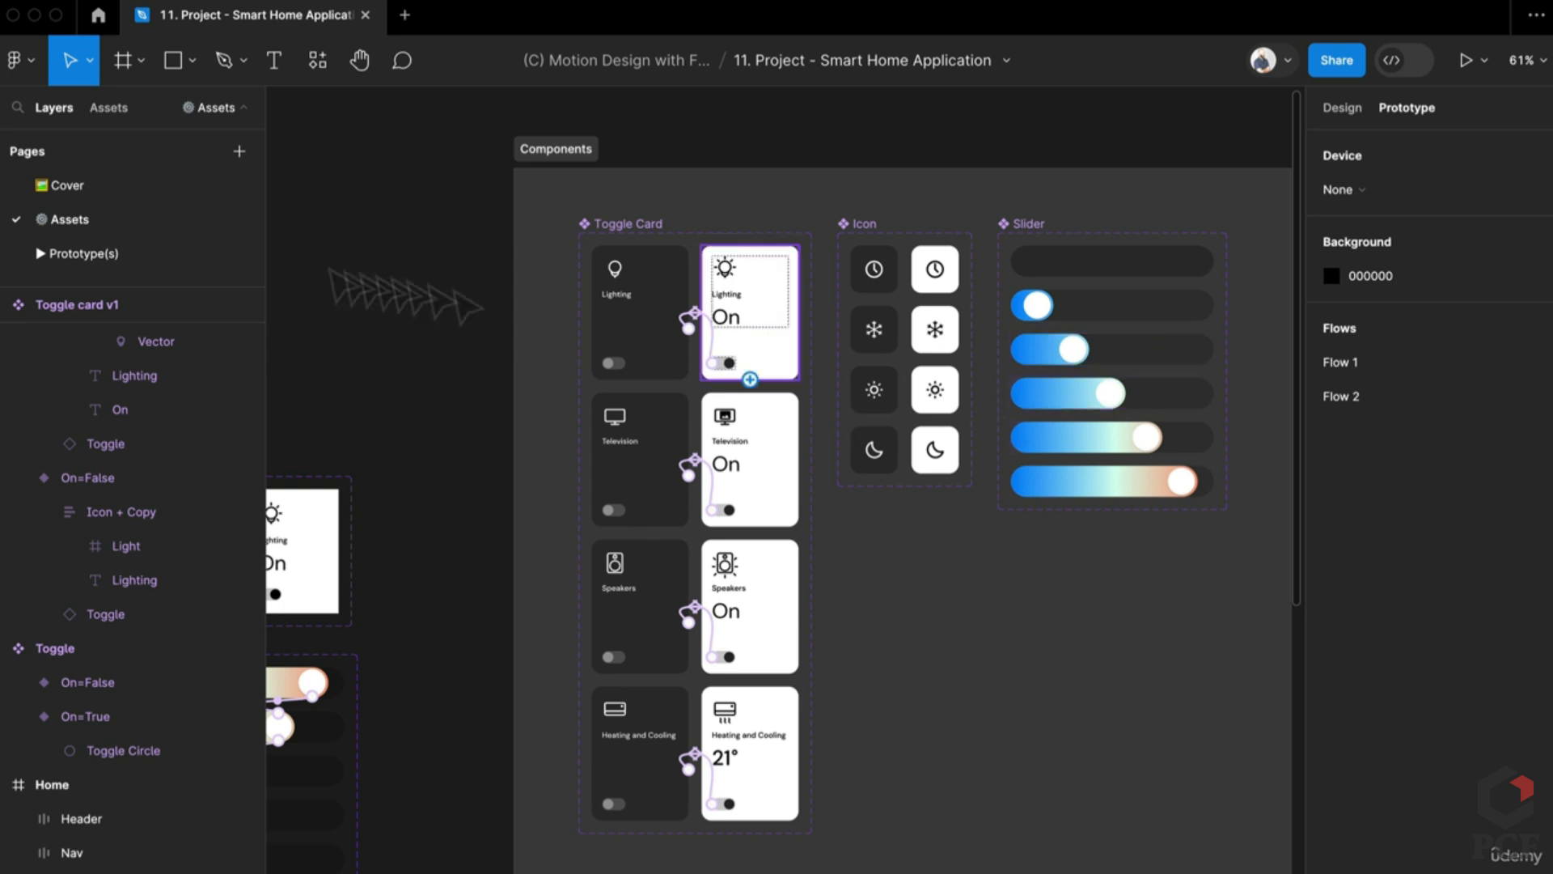
pyautogui.scroll(-5, 835, 440)
pyautogui.moveTo(750, 379); pyautogui.dragTo(867, 607)
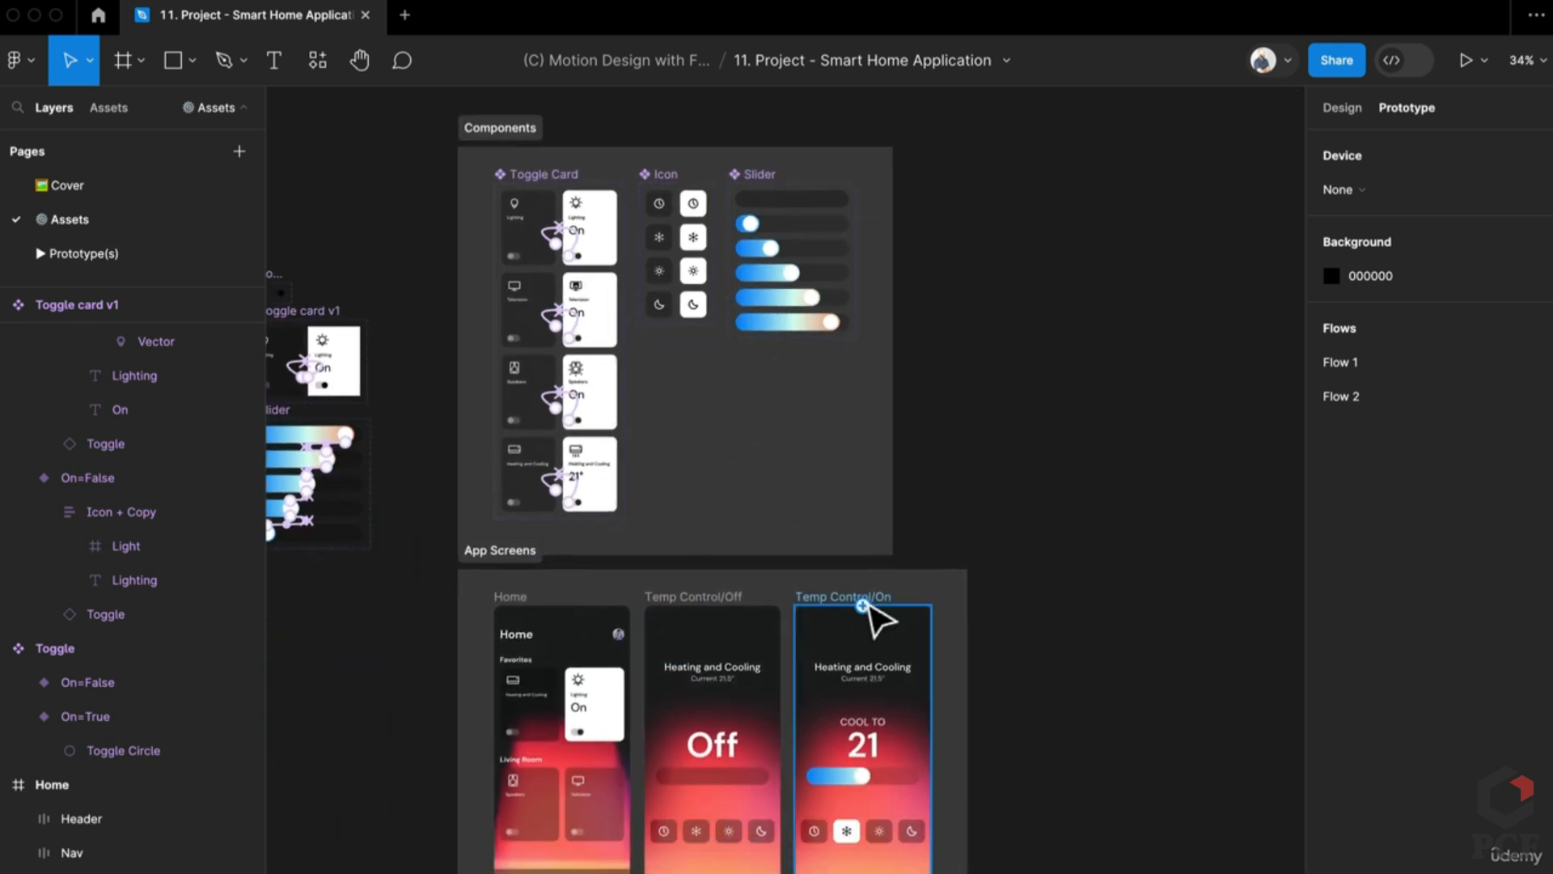
pyautogui.click(882, 602)
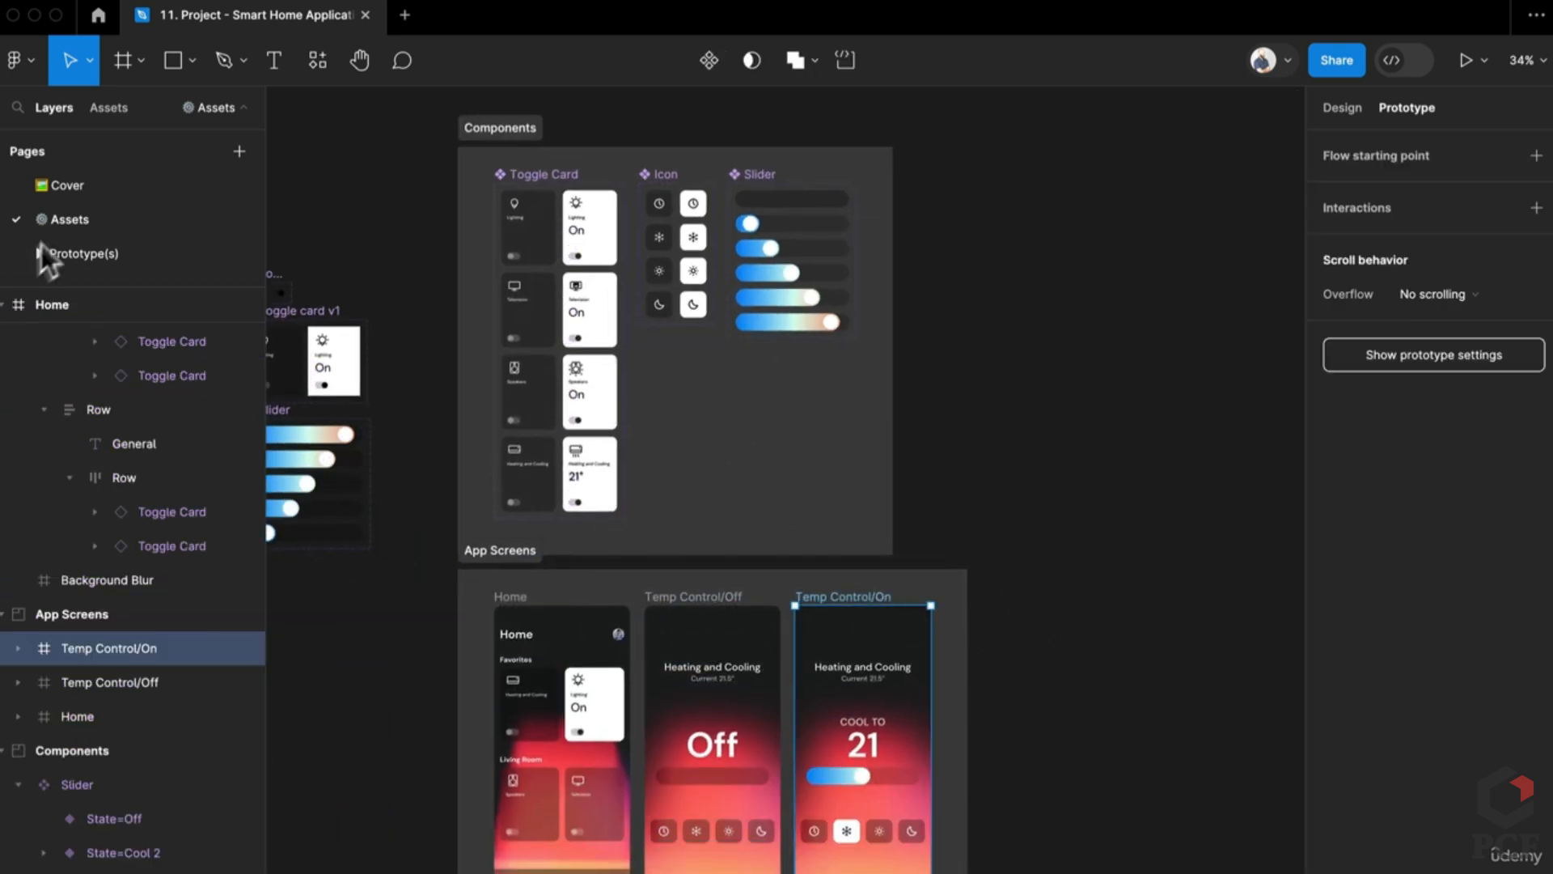
# Step: Paste the Temp Control/On screen onto the Prototype(s) page and move it right
pyautogui.moveTo(45, 247); pyautogui.dragTo(93, 253)
pyautogui.scroll(-5, 922, 623)
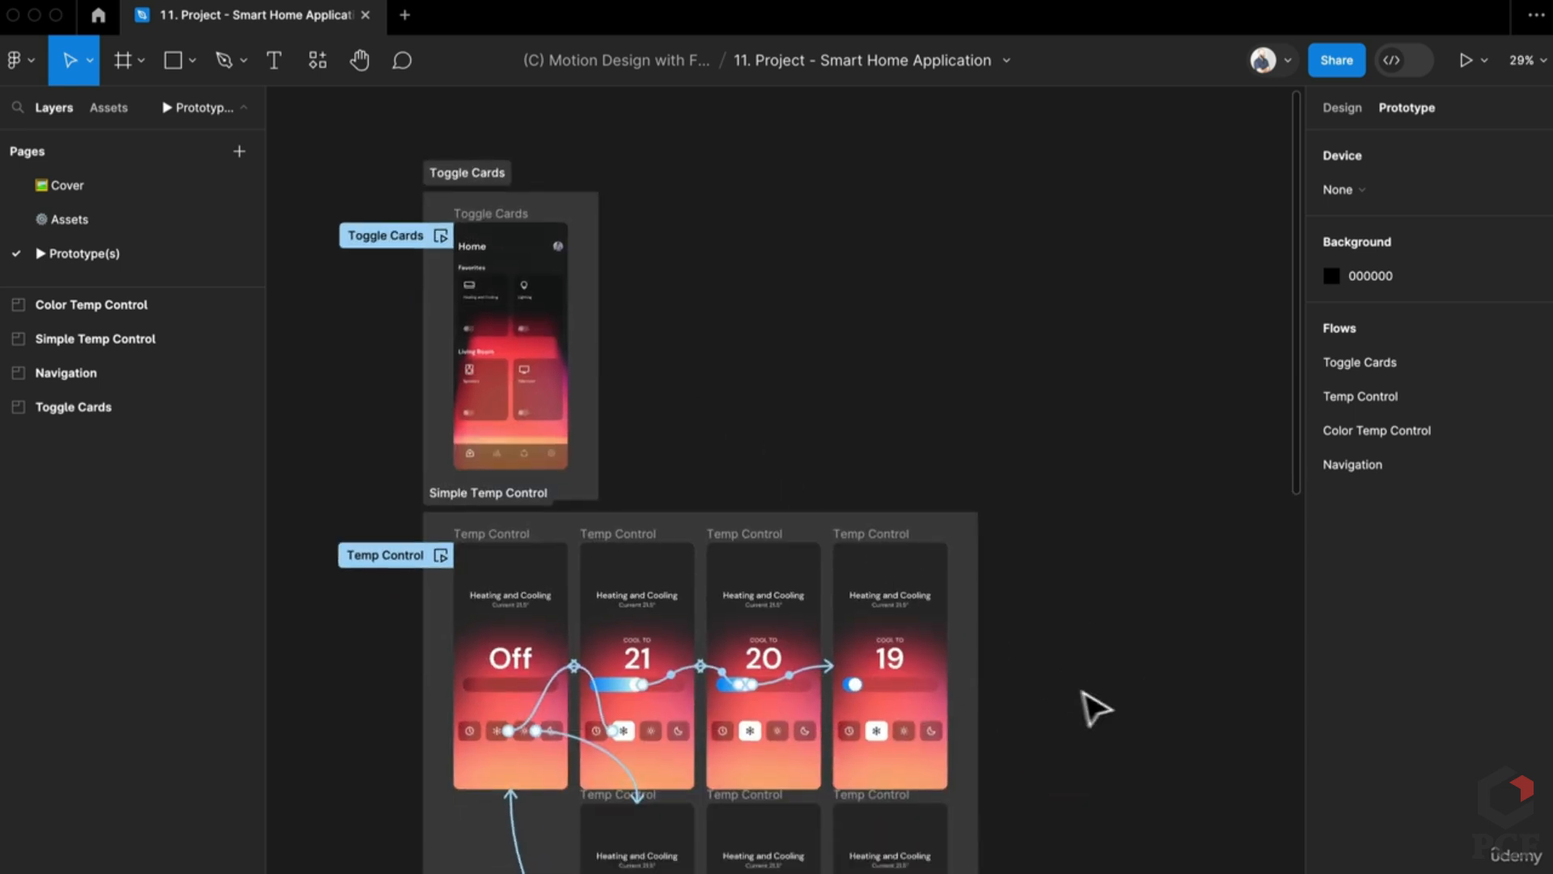
pyautogui.hscroll(-3, 886, 583)
pyautogui.scroll(-2, 886, 582)
pyautogui.hotkey('ctrl', 'v')
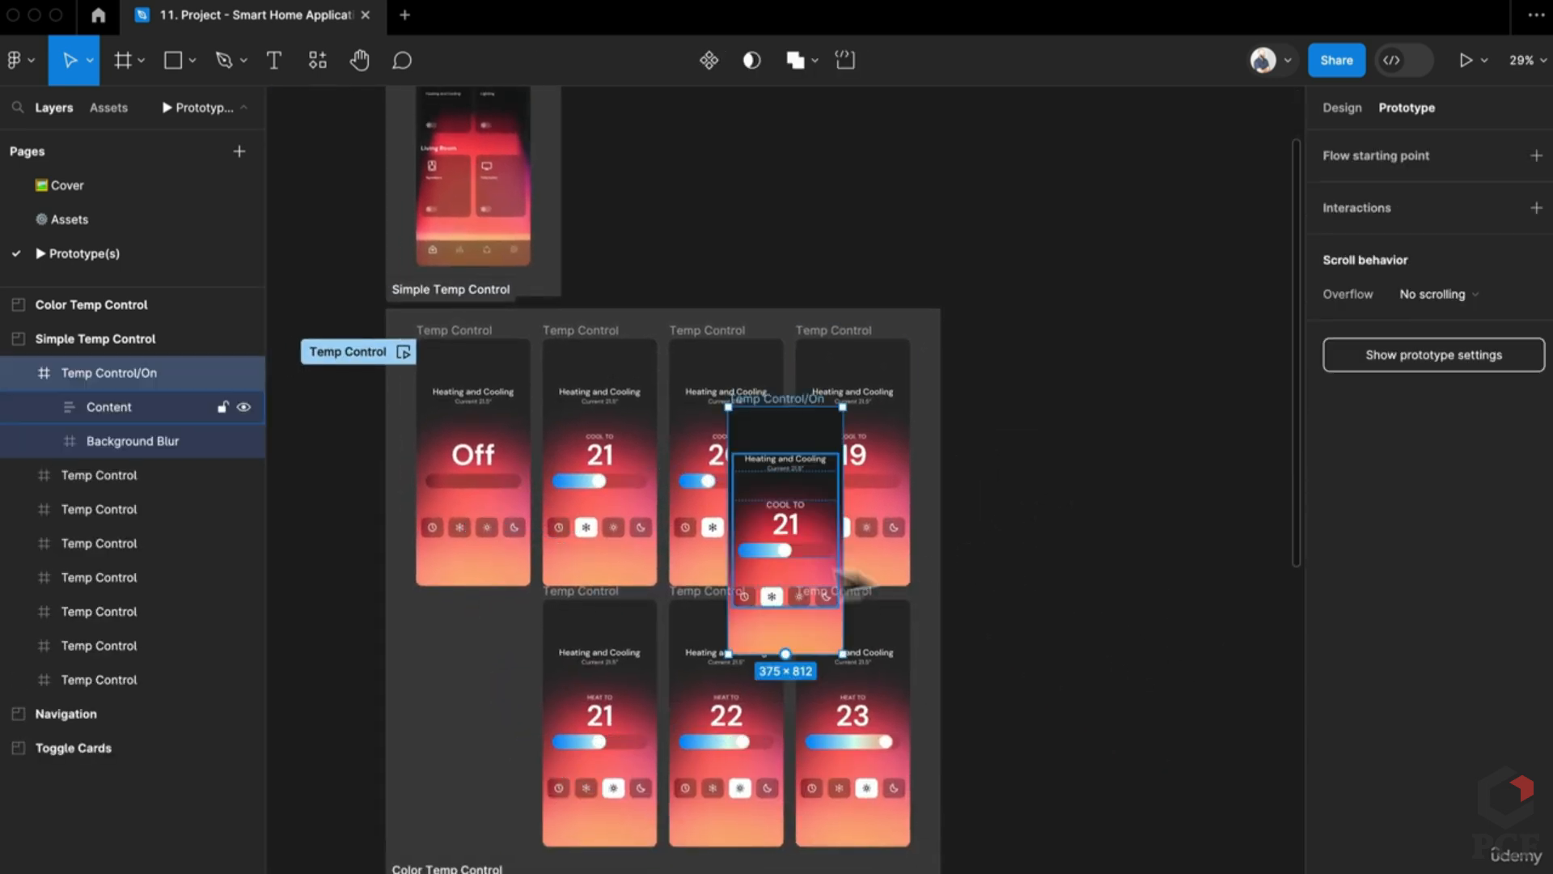
pyautogui.moveTo(793, 567); pyautogui.dragTo(1070, 515)
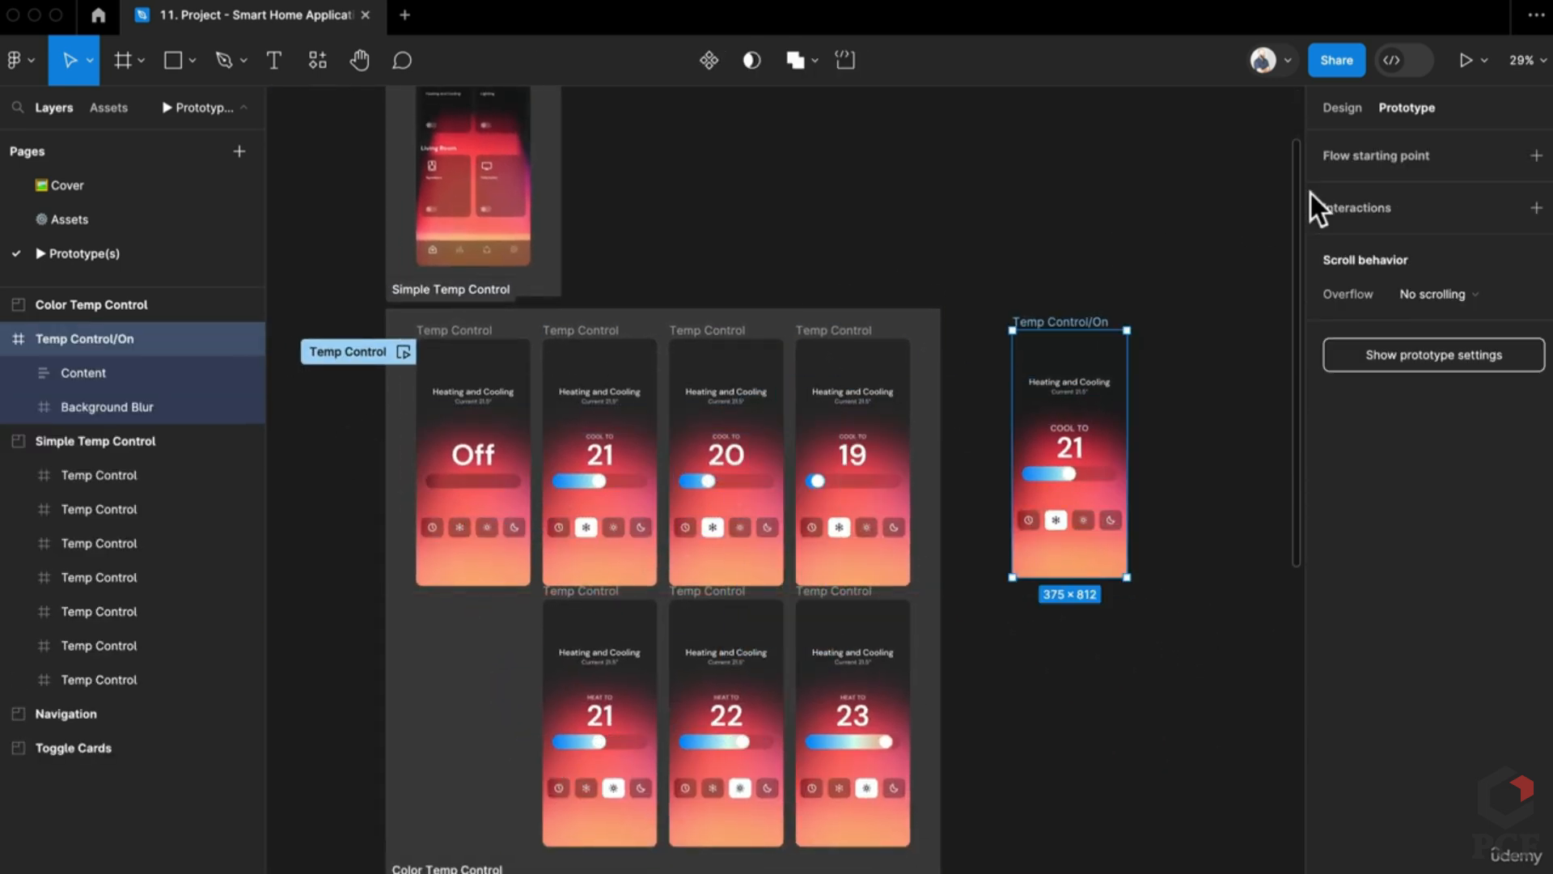
# Step: Preview the Temp Control flow and switch the thermostat between cooling and heating modes
pyautogui.click(1464, 60)
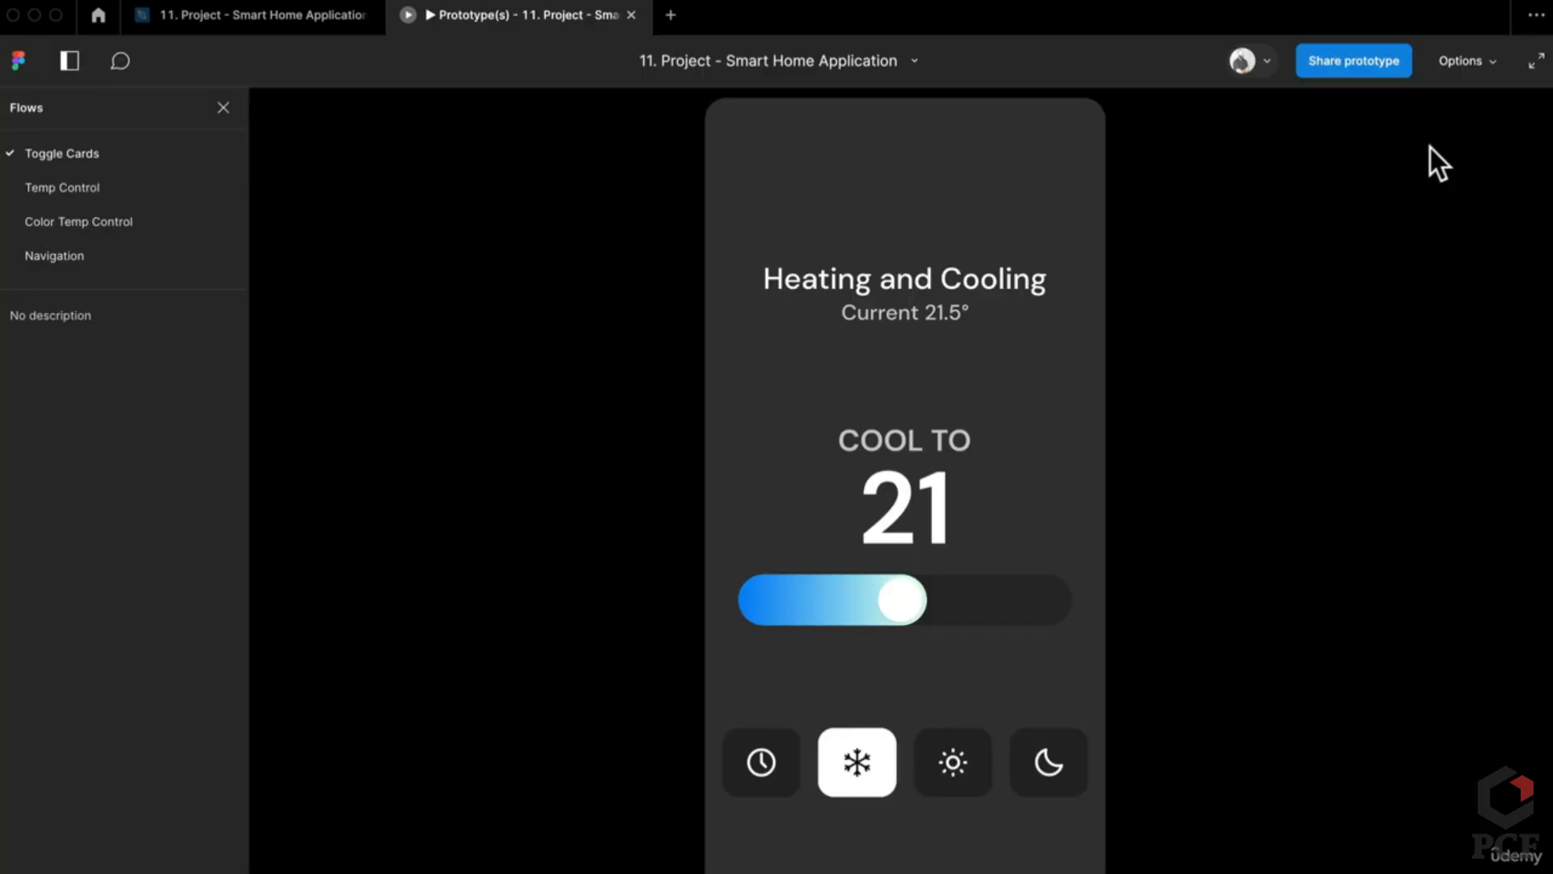
pyautogui.click(128, 186)
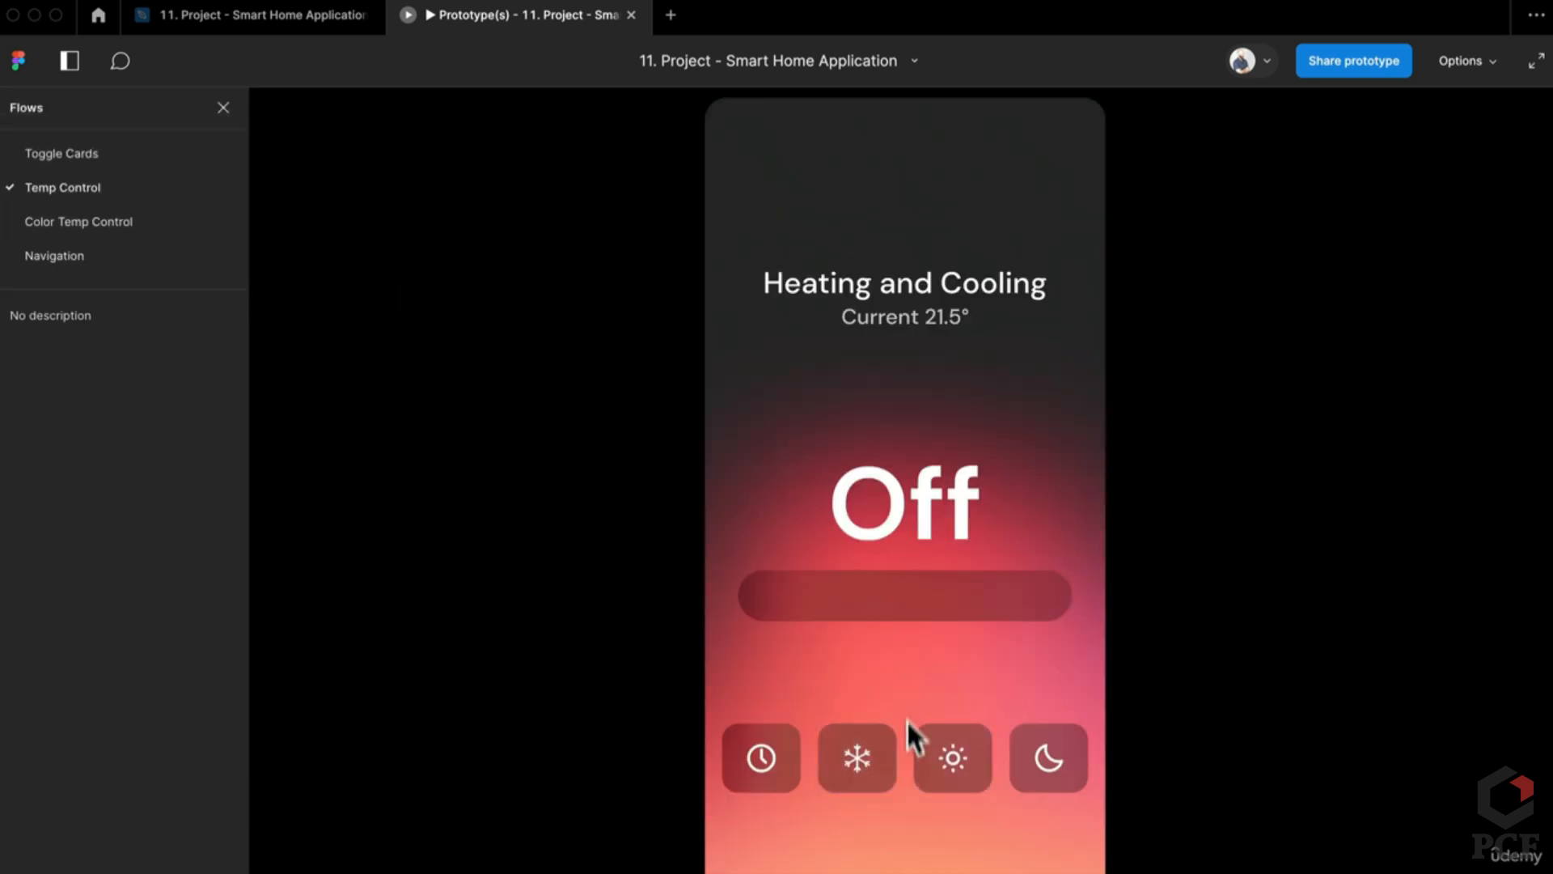
pyautogui.click(878, 765)
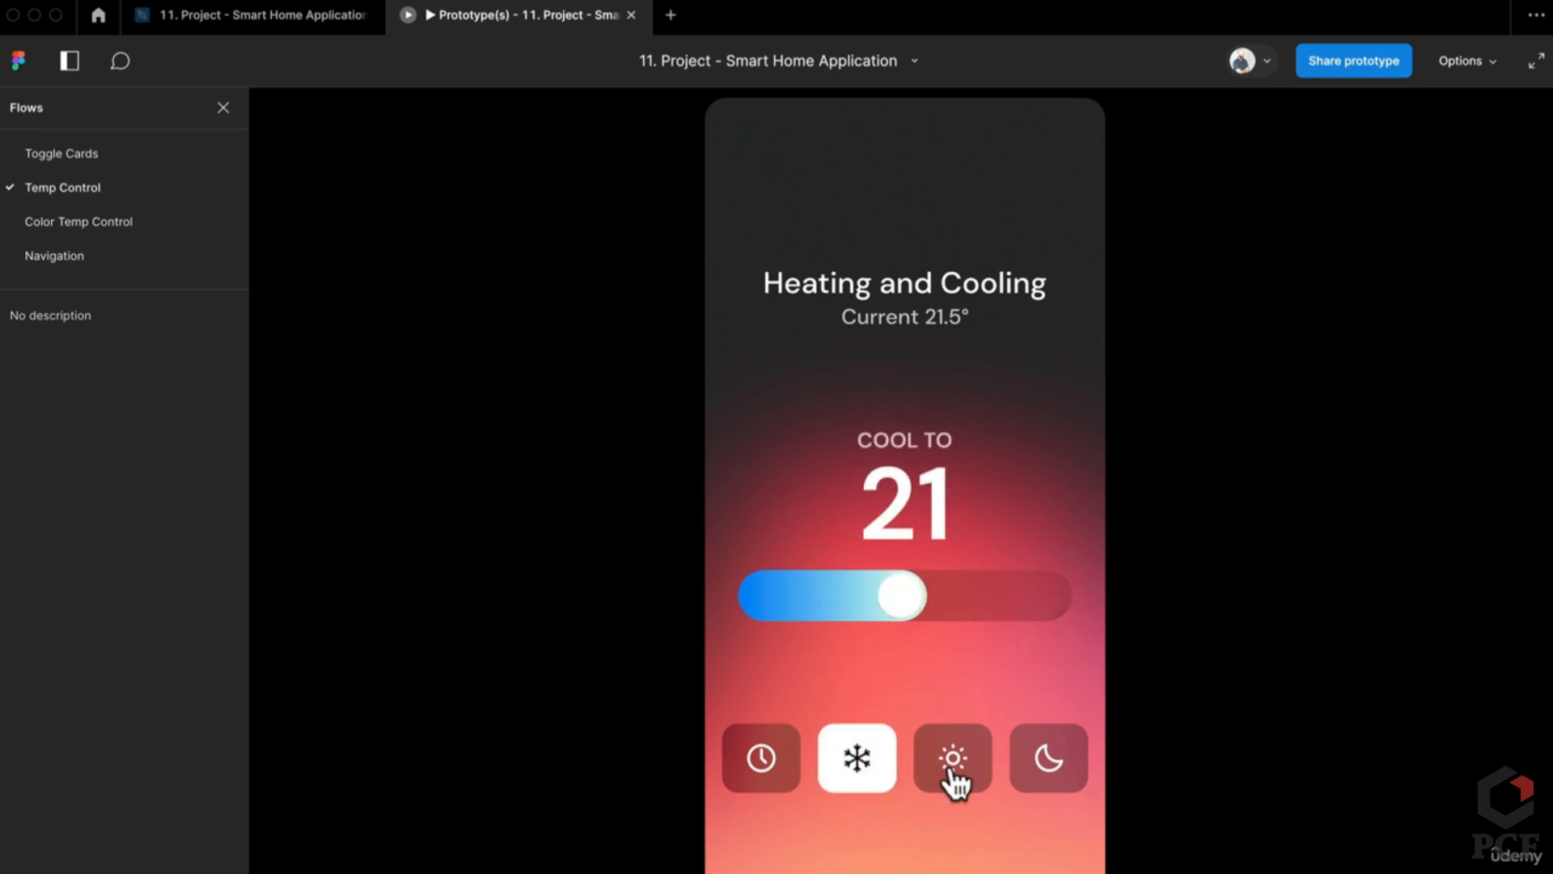
pyautogui.click(953, 770)
pyautogui.click(862, 777)
pyautogui.click(921, 778)
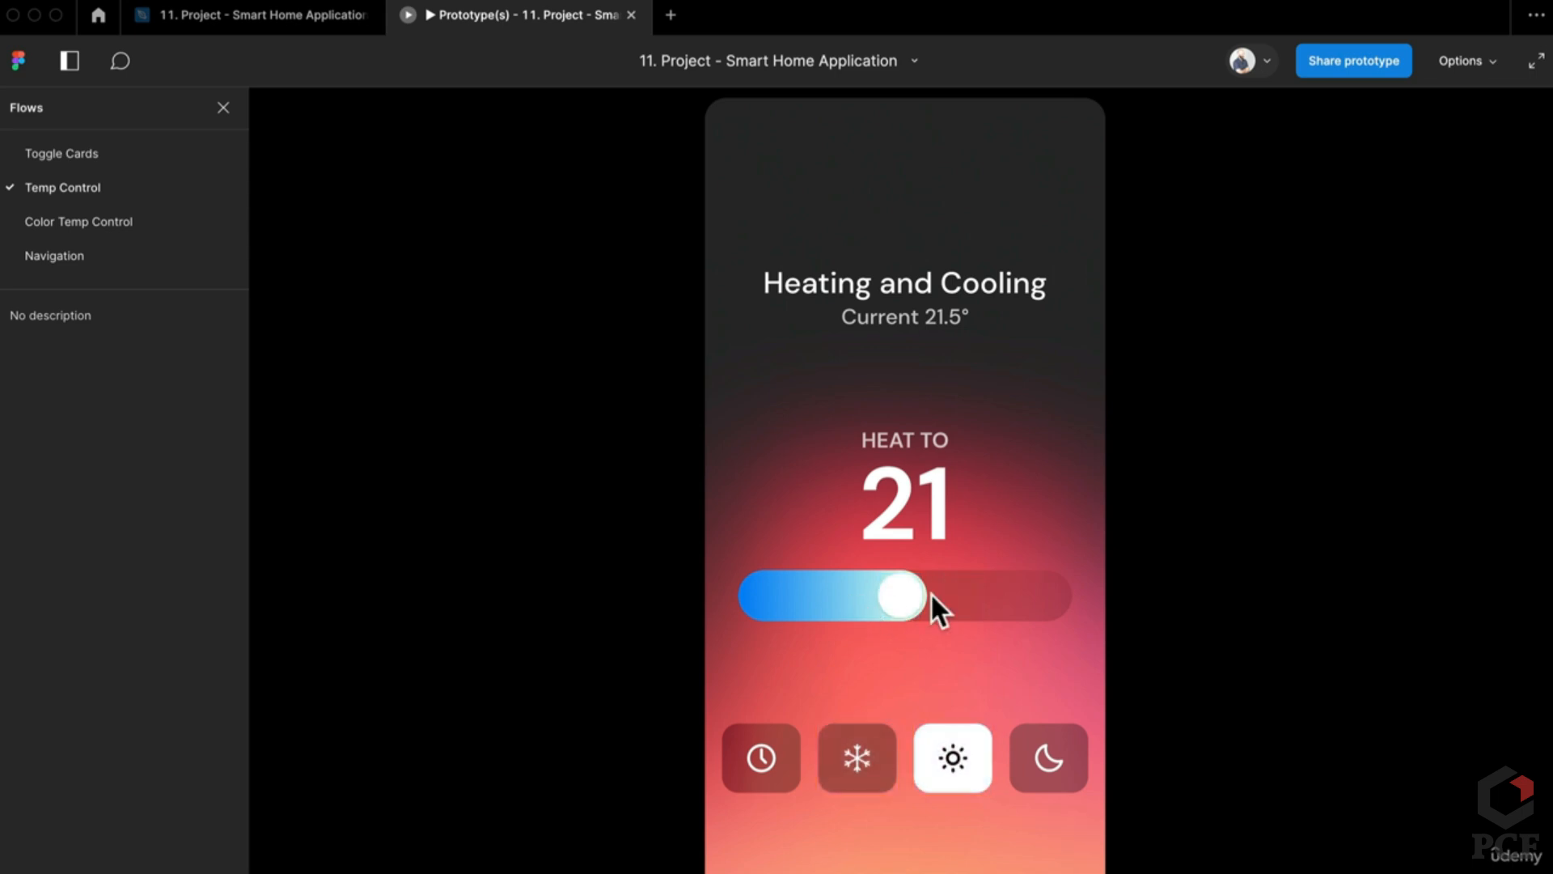
pyautogui.click(876, 786)
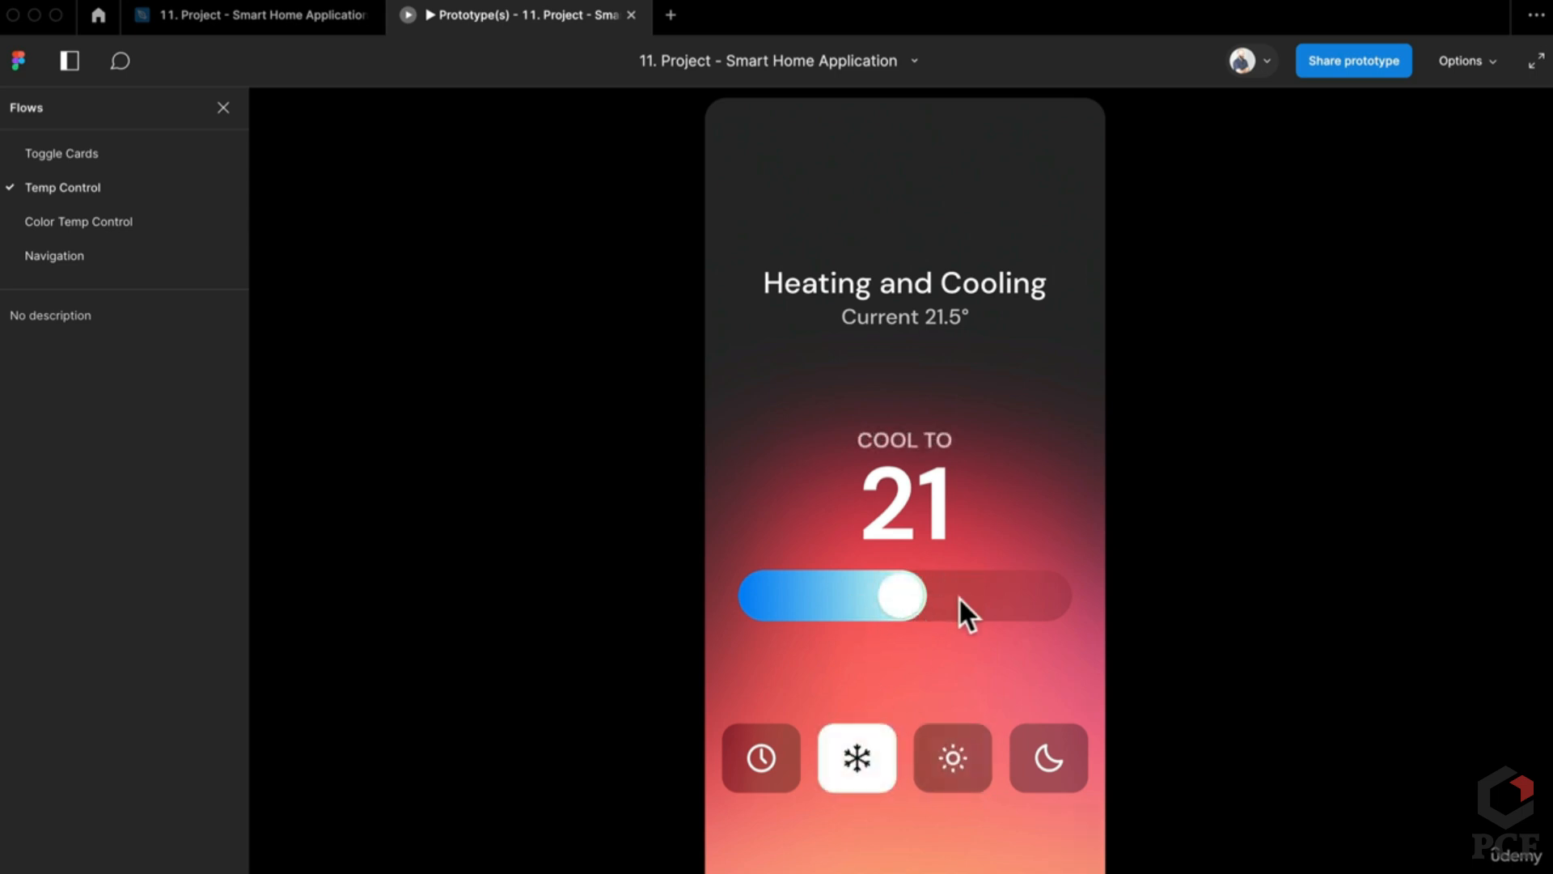
# Step: Drag the slider to lower cooling to 19 and raise heating, then back in the editor select the 21 number
pyautogui.moveTo(895, 600); pyautogui.dragTo(1011, 596)
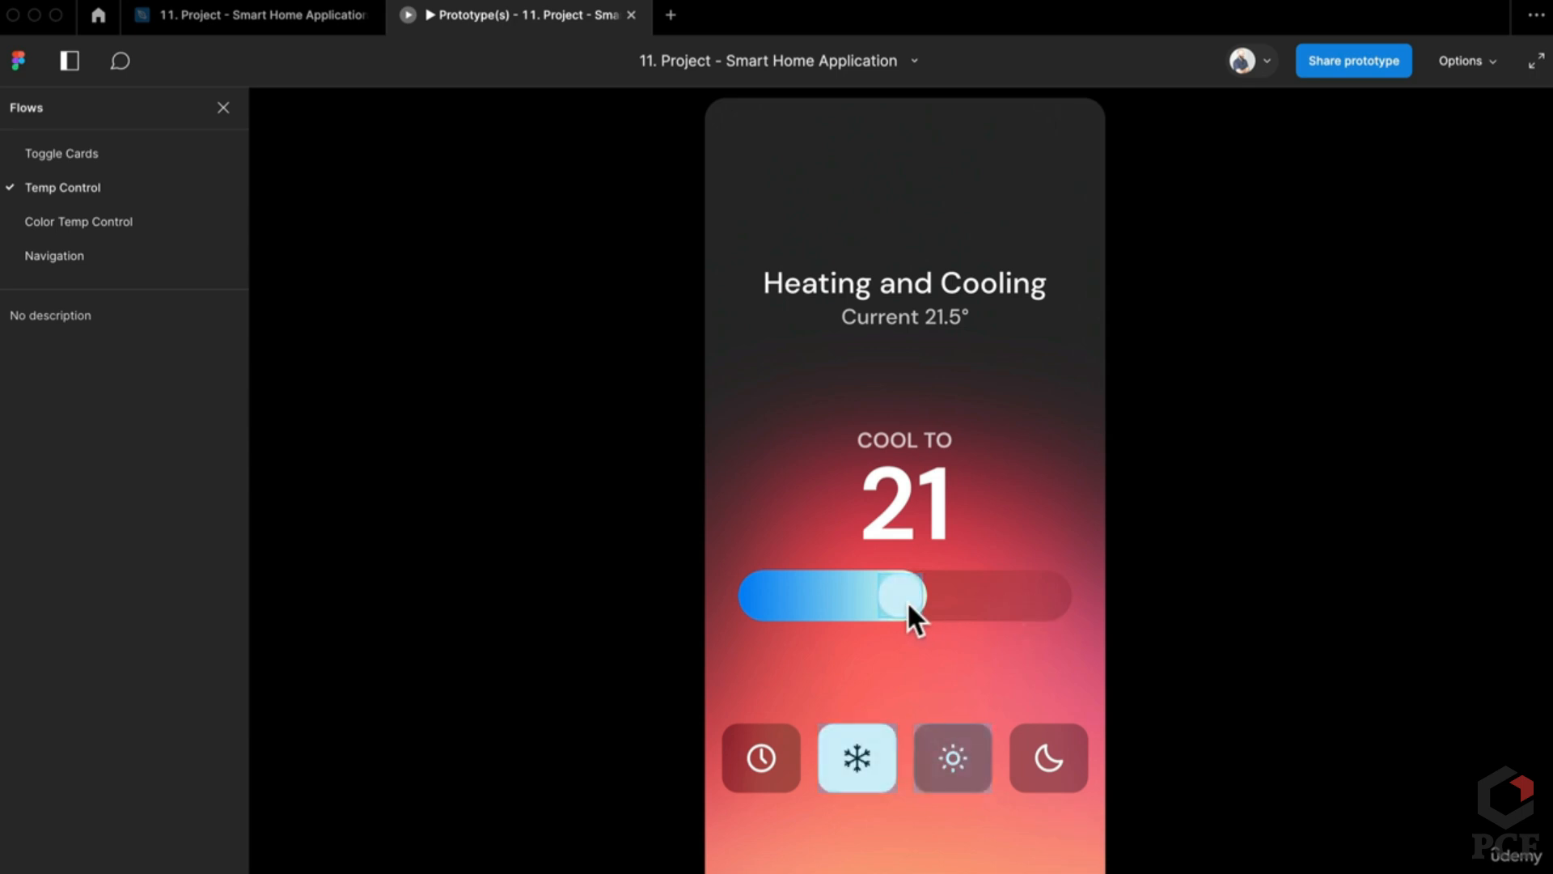
pyautogui.moveTo(906, 600); pyautogui.dragTo(770, 603)
pyautogui.click(951, 732)
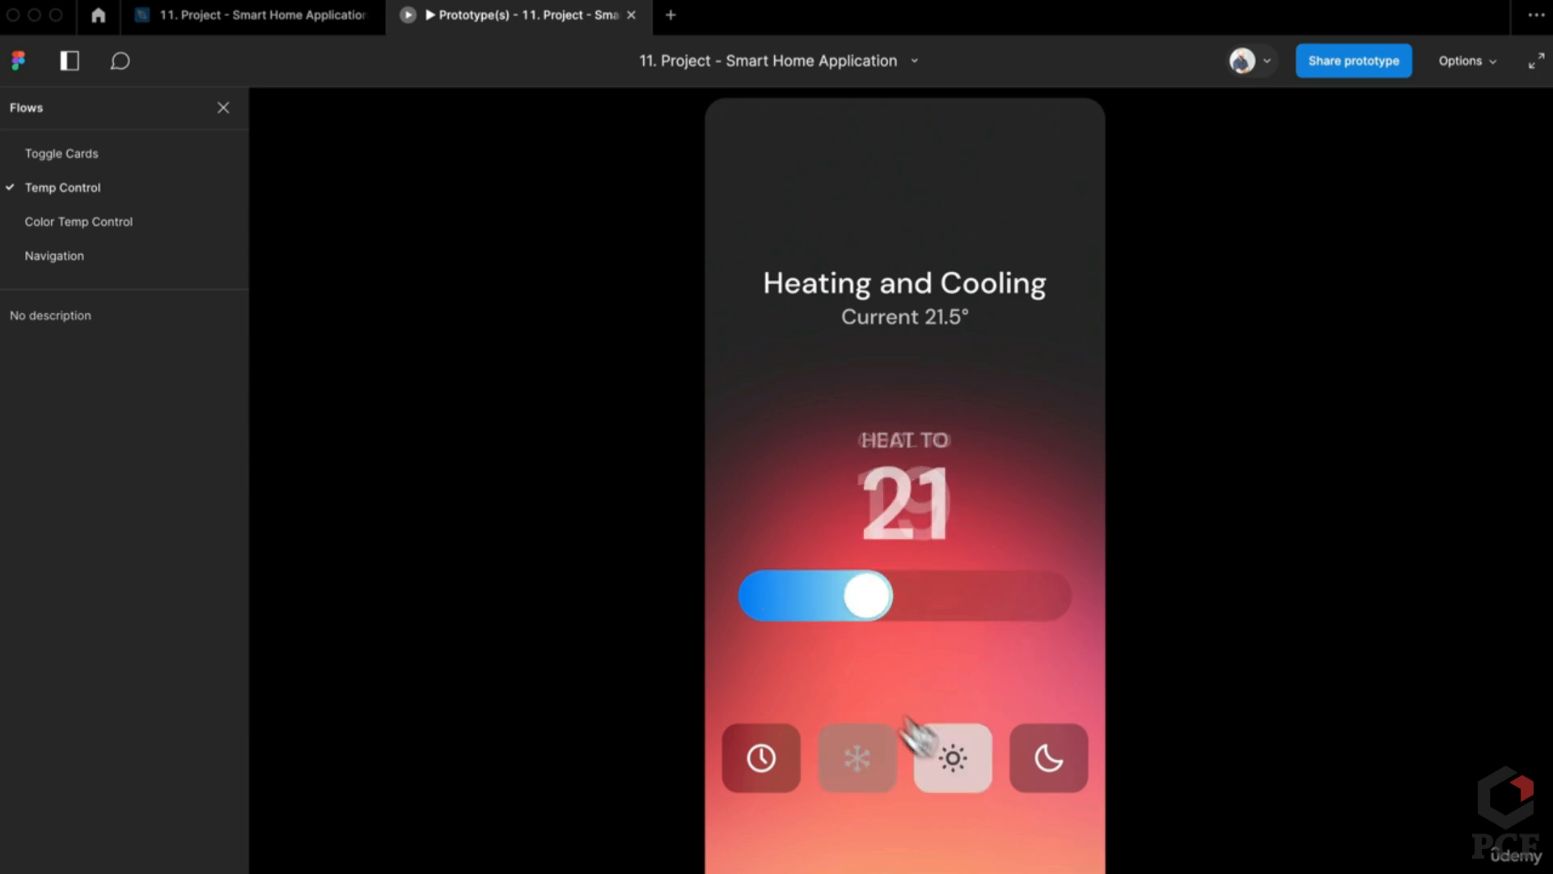
pyautogui.moveTo(915, 603); pyautogui.dragTo(1079, 607)
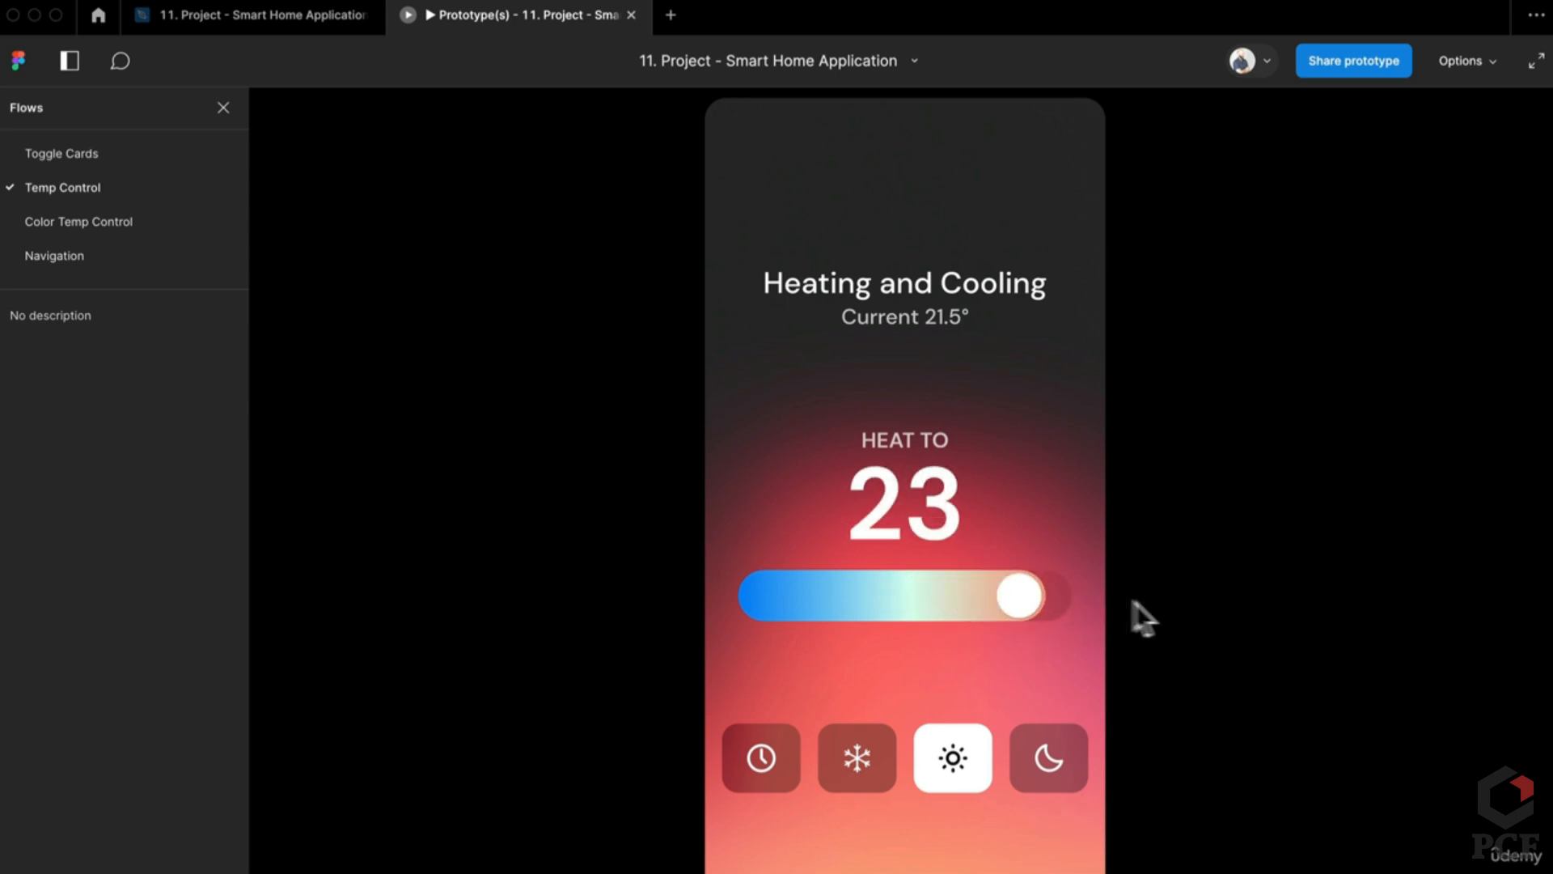
pyautogui.click(284, 19)
pyautogui.hscroll(3, 1051, 565)
pyautogui.scroll(2, 1051, 566)
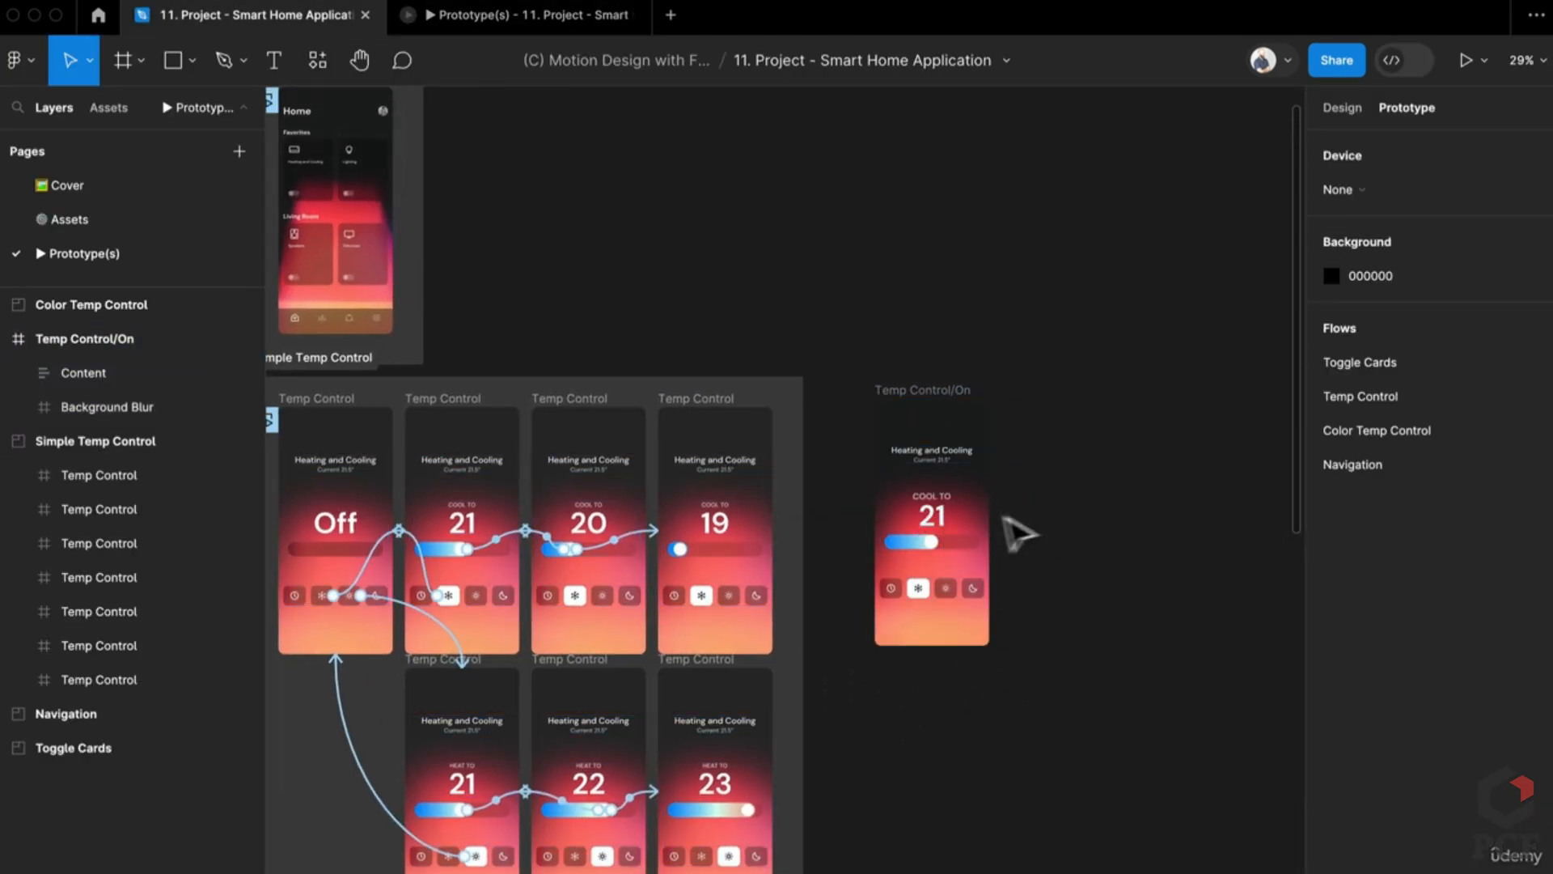
pyautogui.click(948, 533)
# Step: Paste Temp Control/Off from Assets onto Prototype(s) and place it left of Temp Control/On
pyautogui.click(1342, 108)
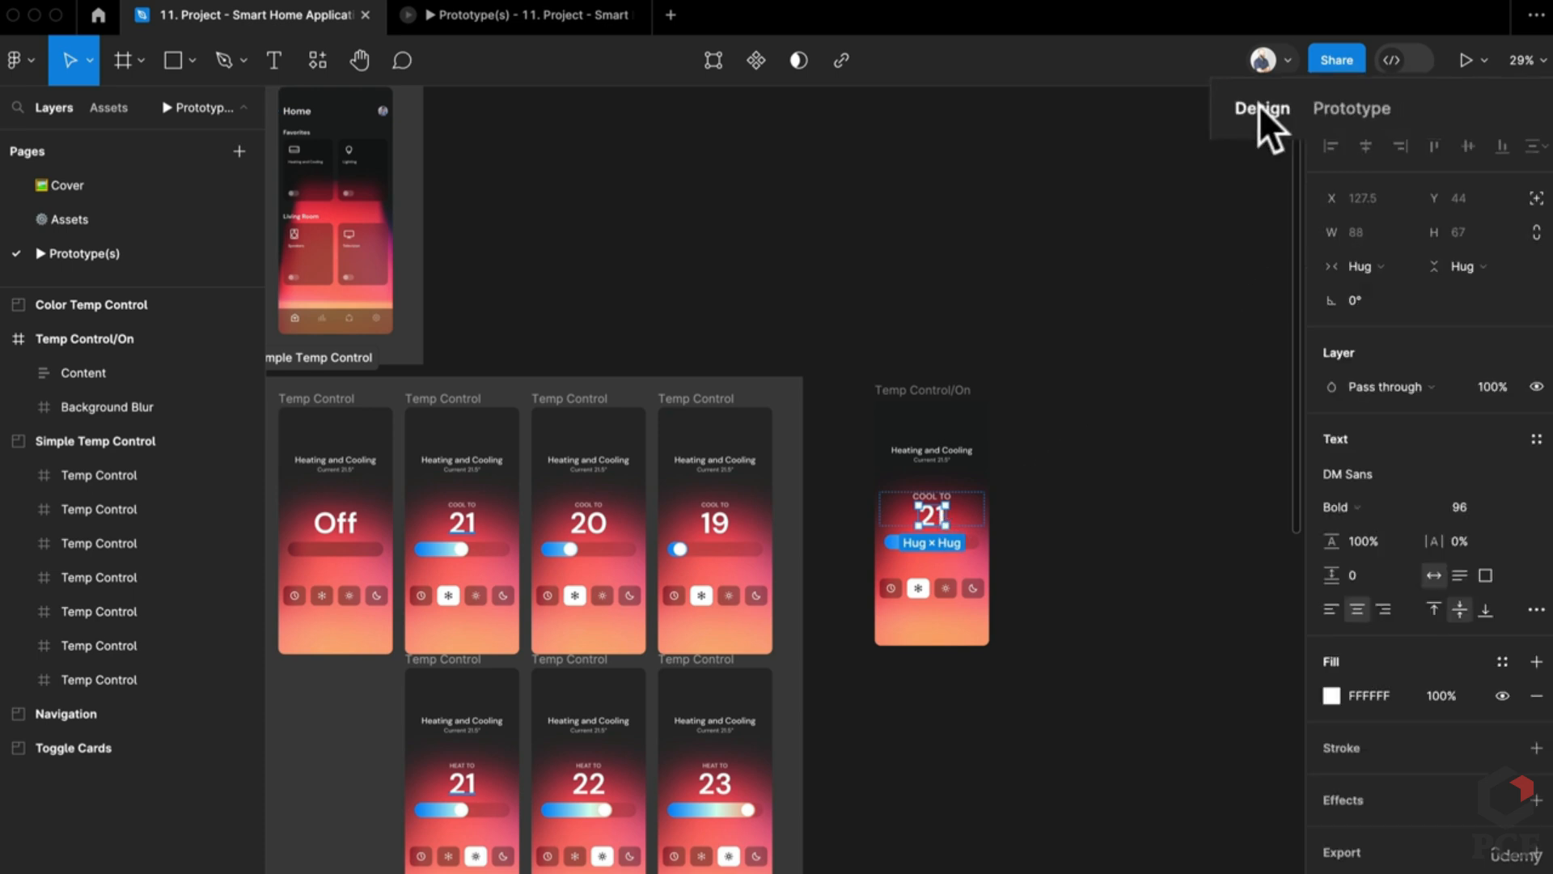
pyautogui.click(1095, 486)
pyautogui.click(65, 217)
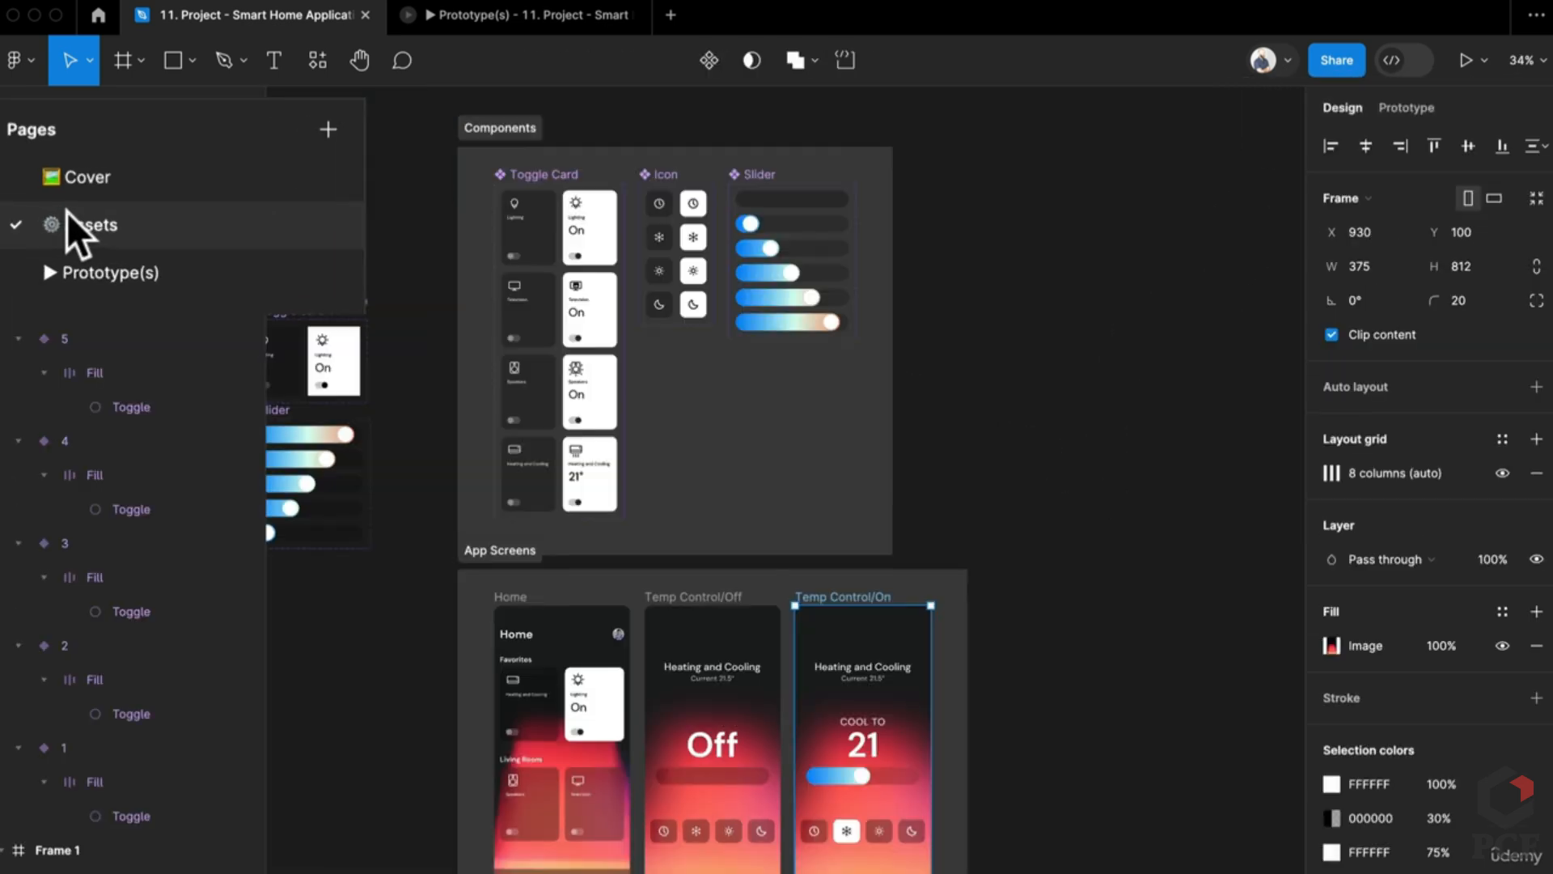
pyautogui.click(686, 597)
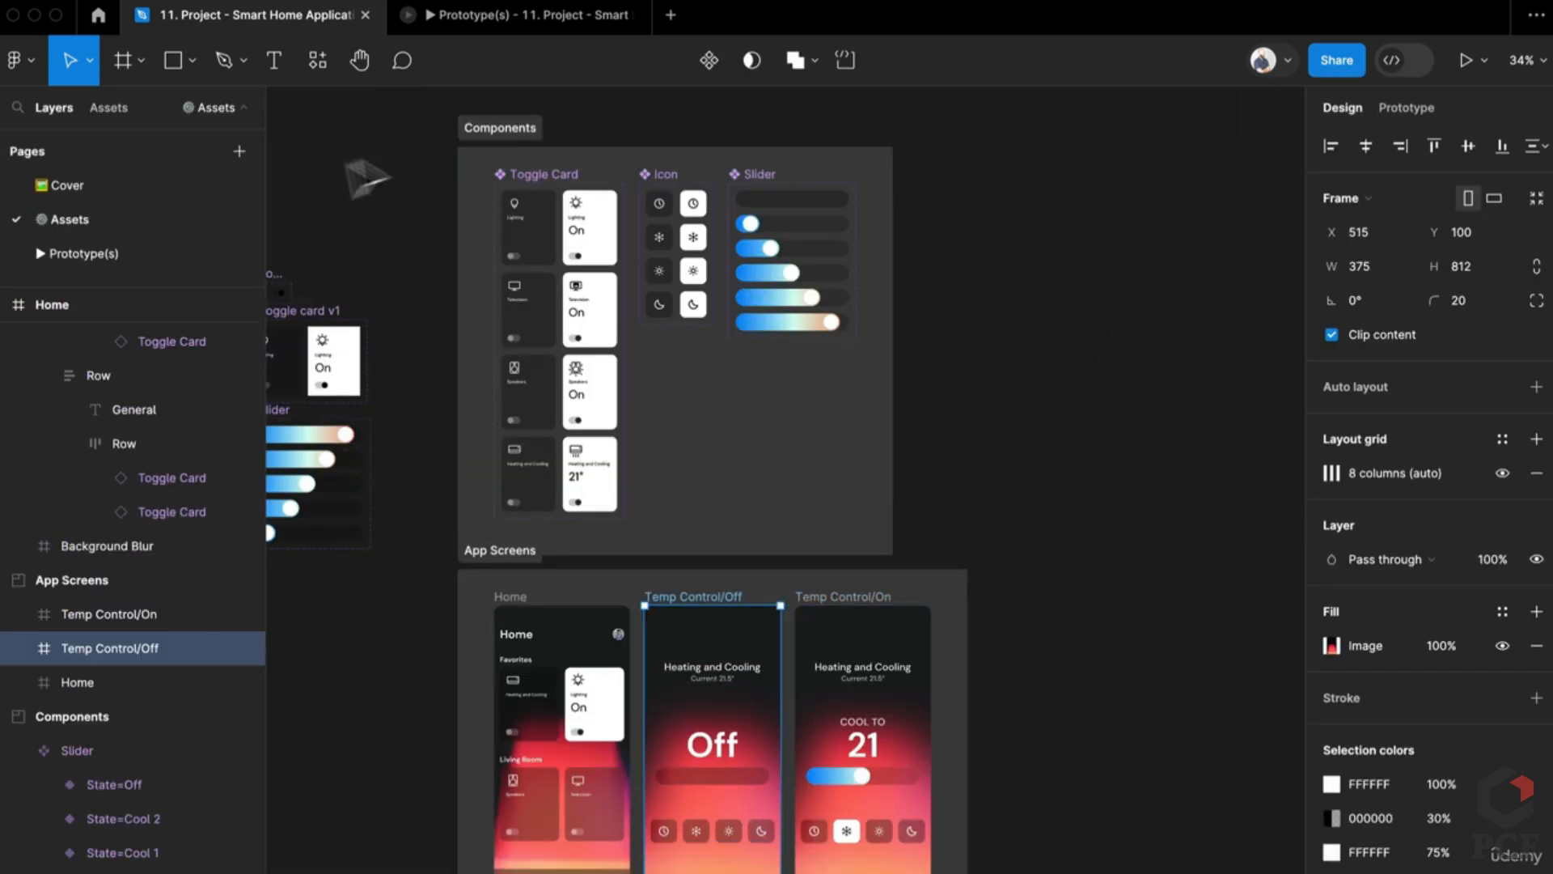
pyautogui.click(72, 252)
pyautogui.hotkey('ctrl', 'v')
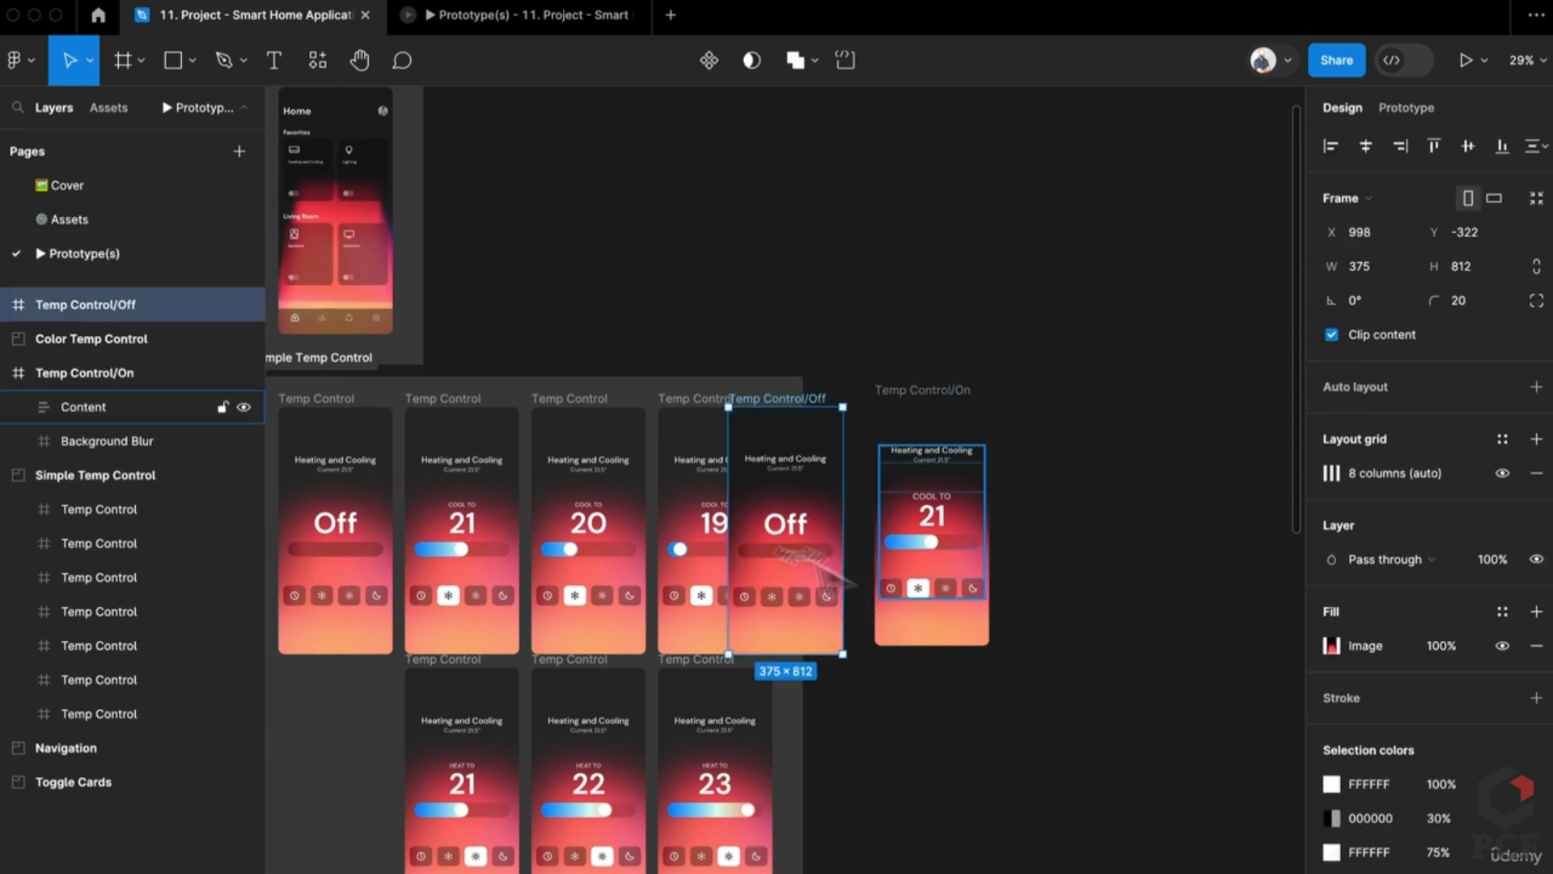
pyautogui.click(905, 403)
pyautogui.moveTo(794, 408); pyautogui.dragTo(1063, 409)
pyautogui.moveTo(909, 394); pyautogui.dragTo(1164, 394)
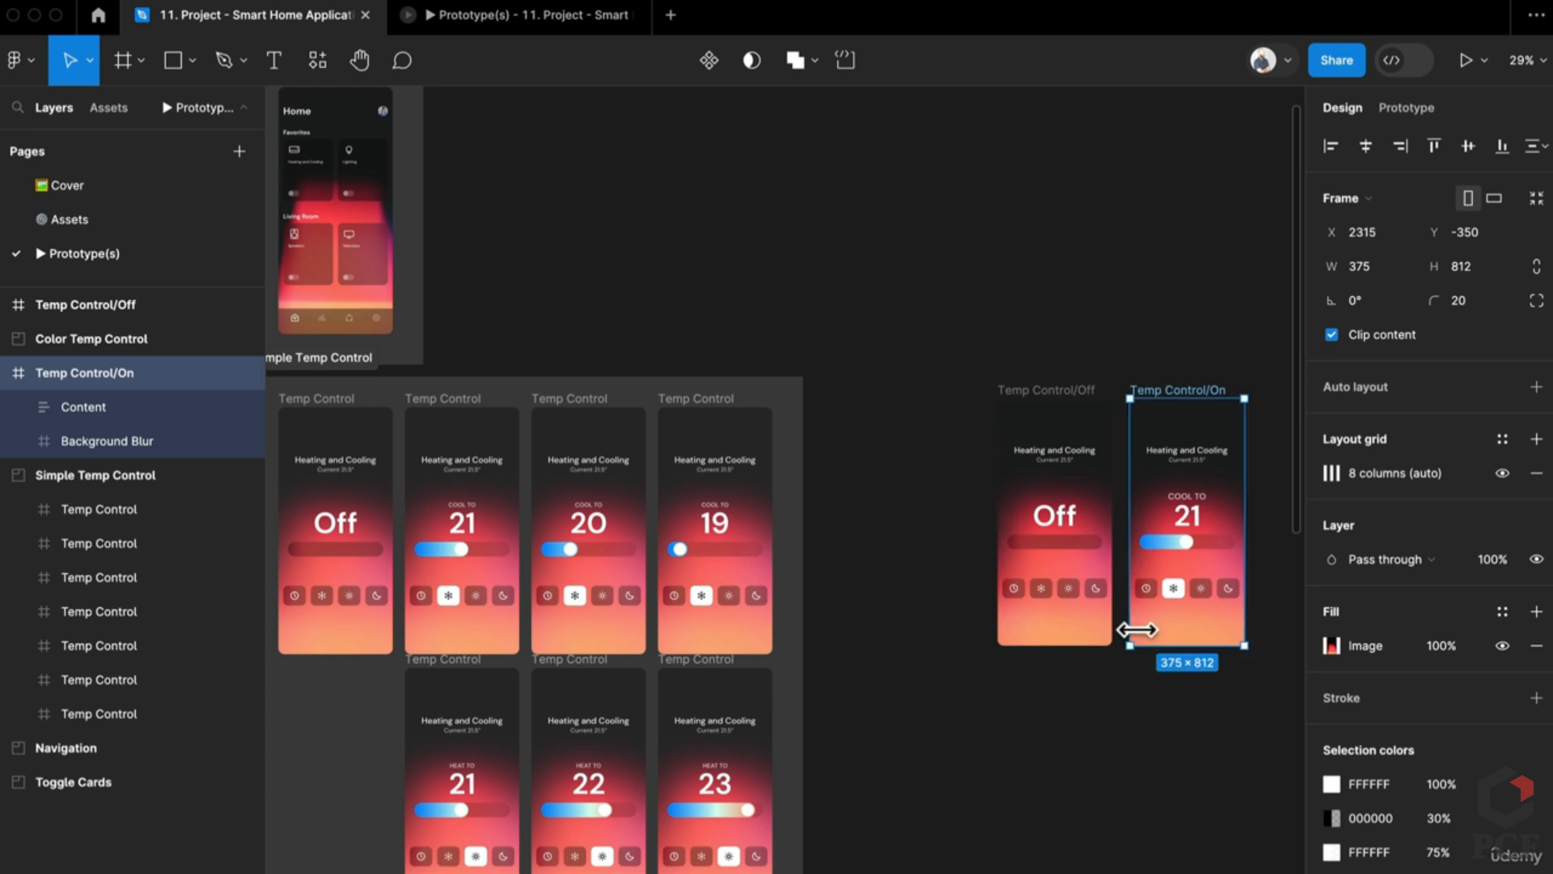
# Step: Inspect the prototype connections between the Temp Control screens, then return to design properties
pyautogui.scroll(6, 1134, 628)
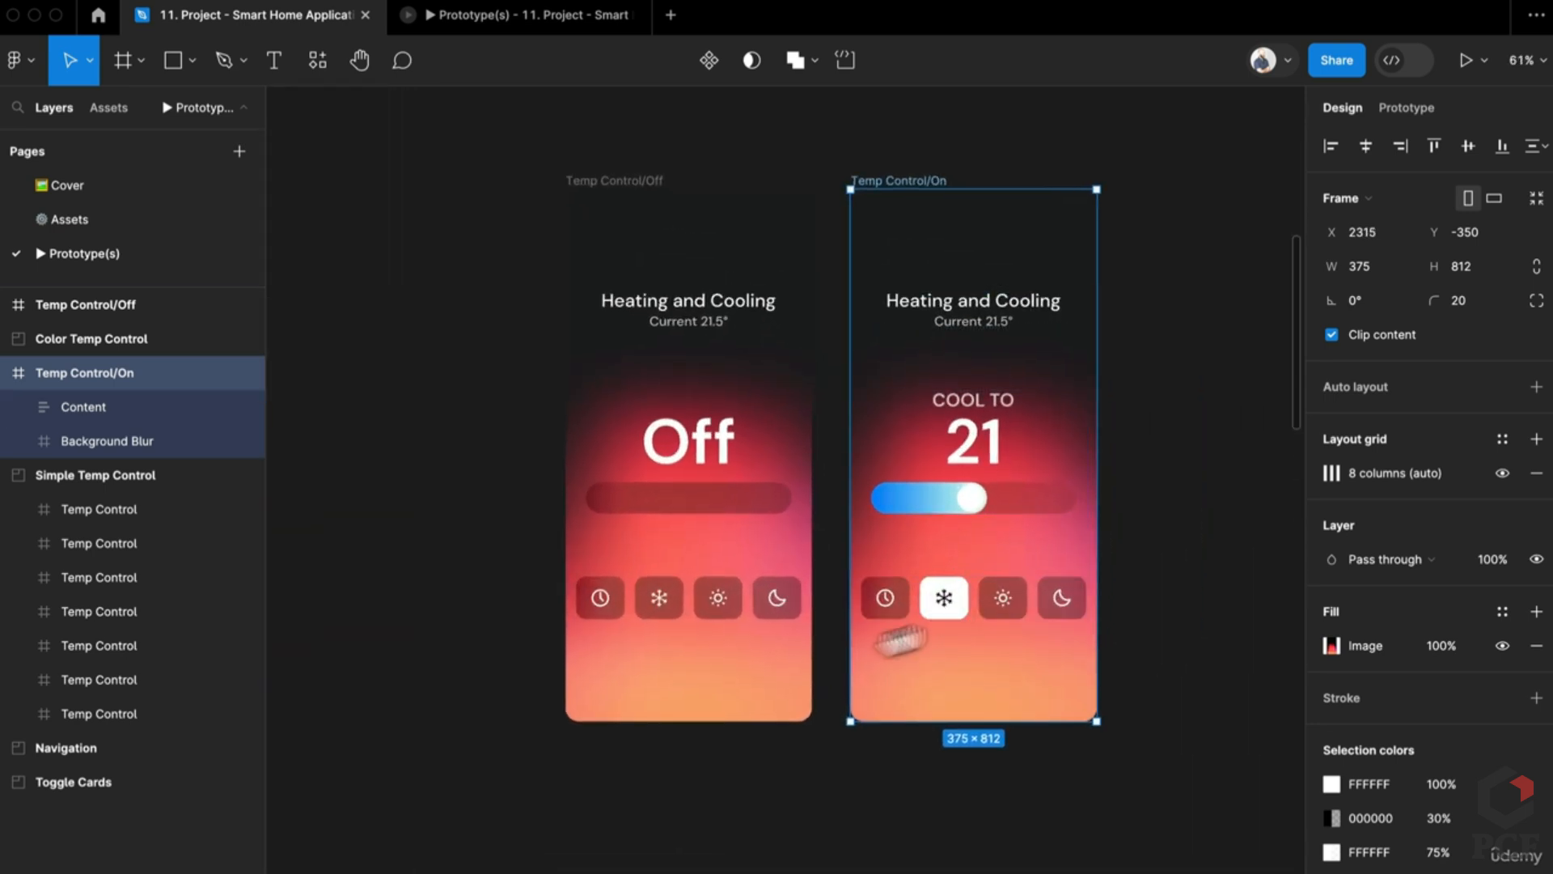
pyautogui.scroll(-5, 769, 677)
pyautogui.hscroll(-3, 538, 668)
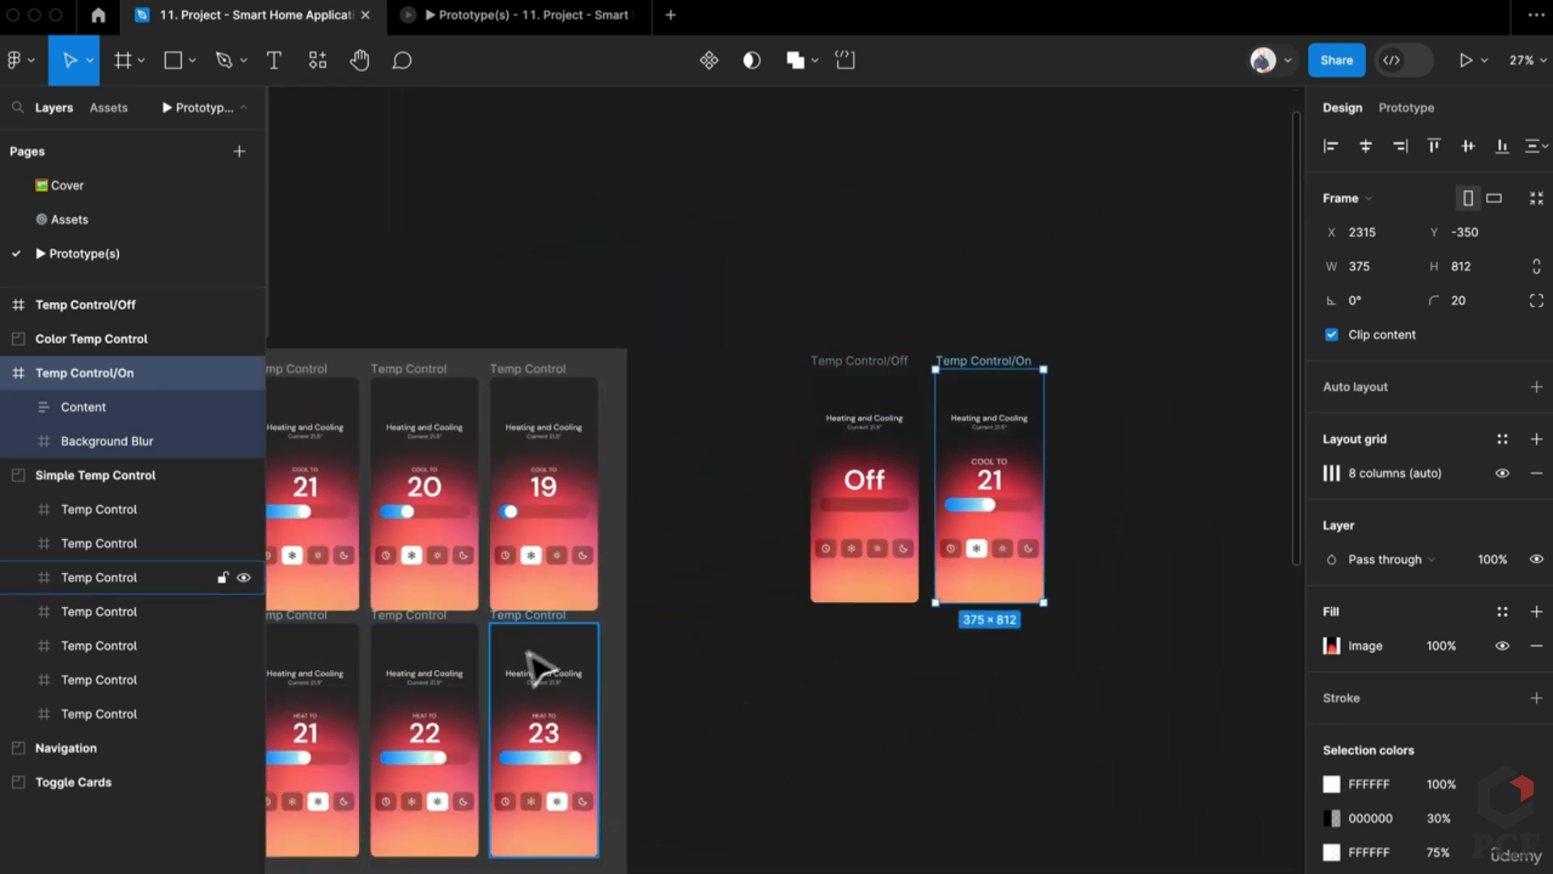
pyautogui.hscroll(-3, 534, 668)
pyautogui.click(1408, 107)
pyautogui.hscroll(-5, 728, 485)
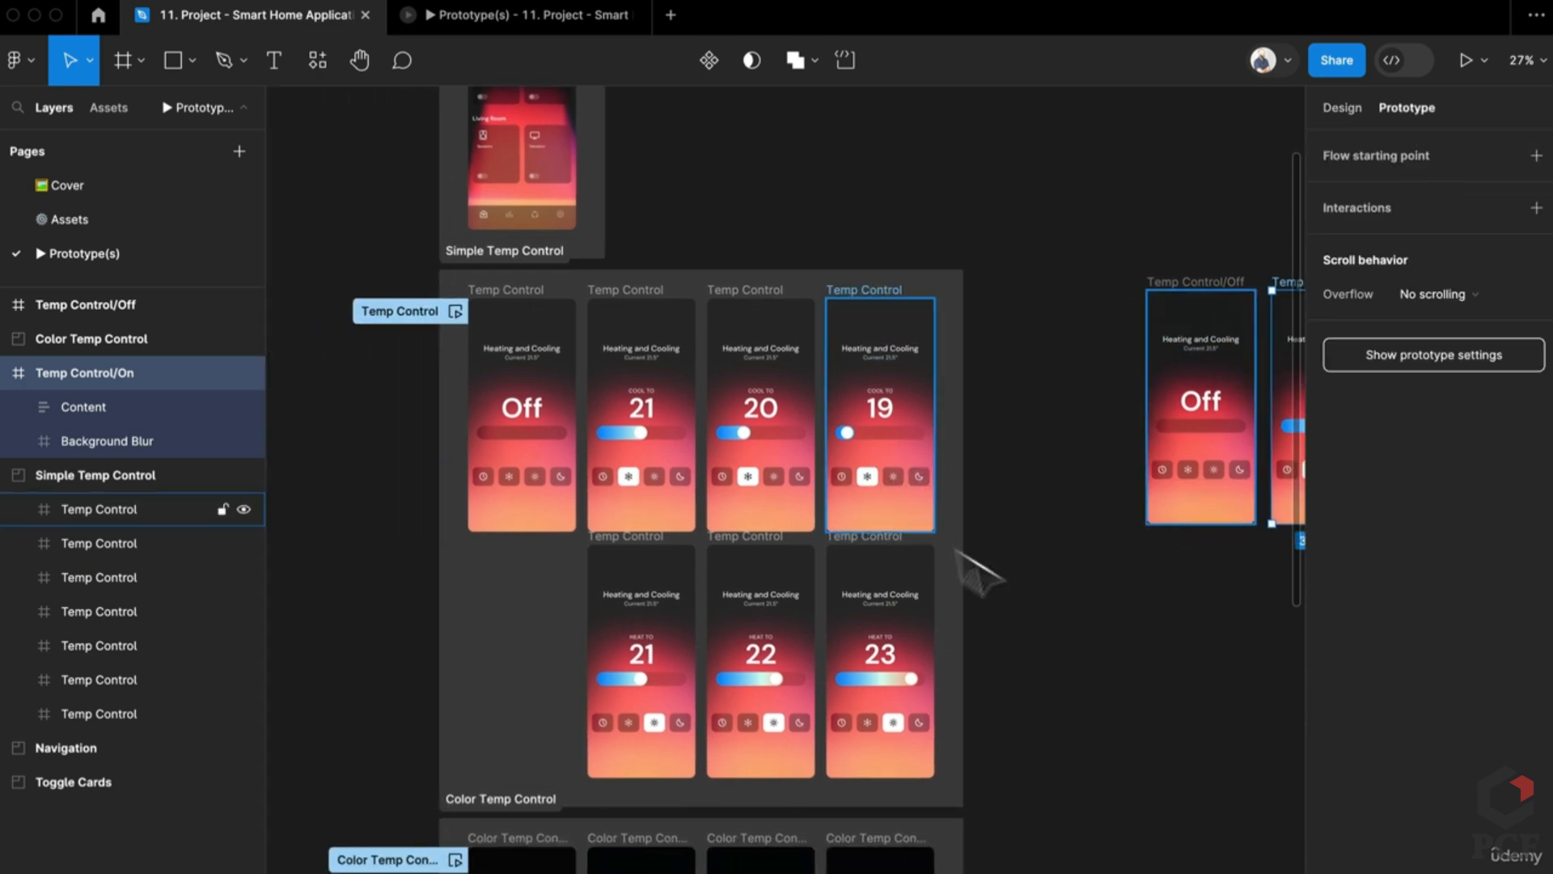
pyautogui.press('Escape')
pyautogui.scroll(1, 508, 485)
pyautogui.scroll(3, 505, 485)
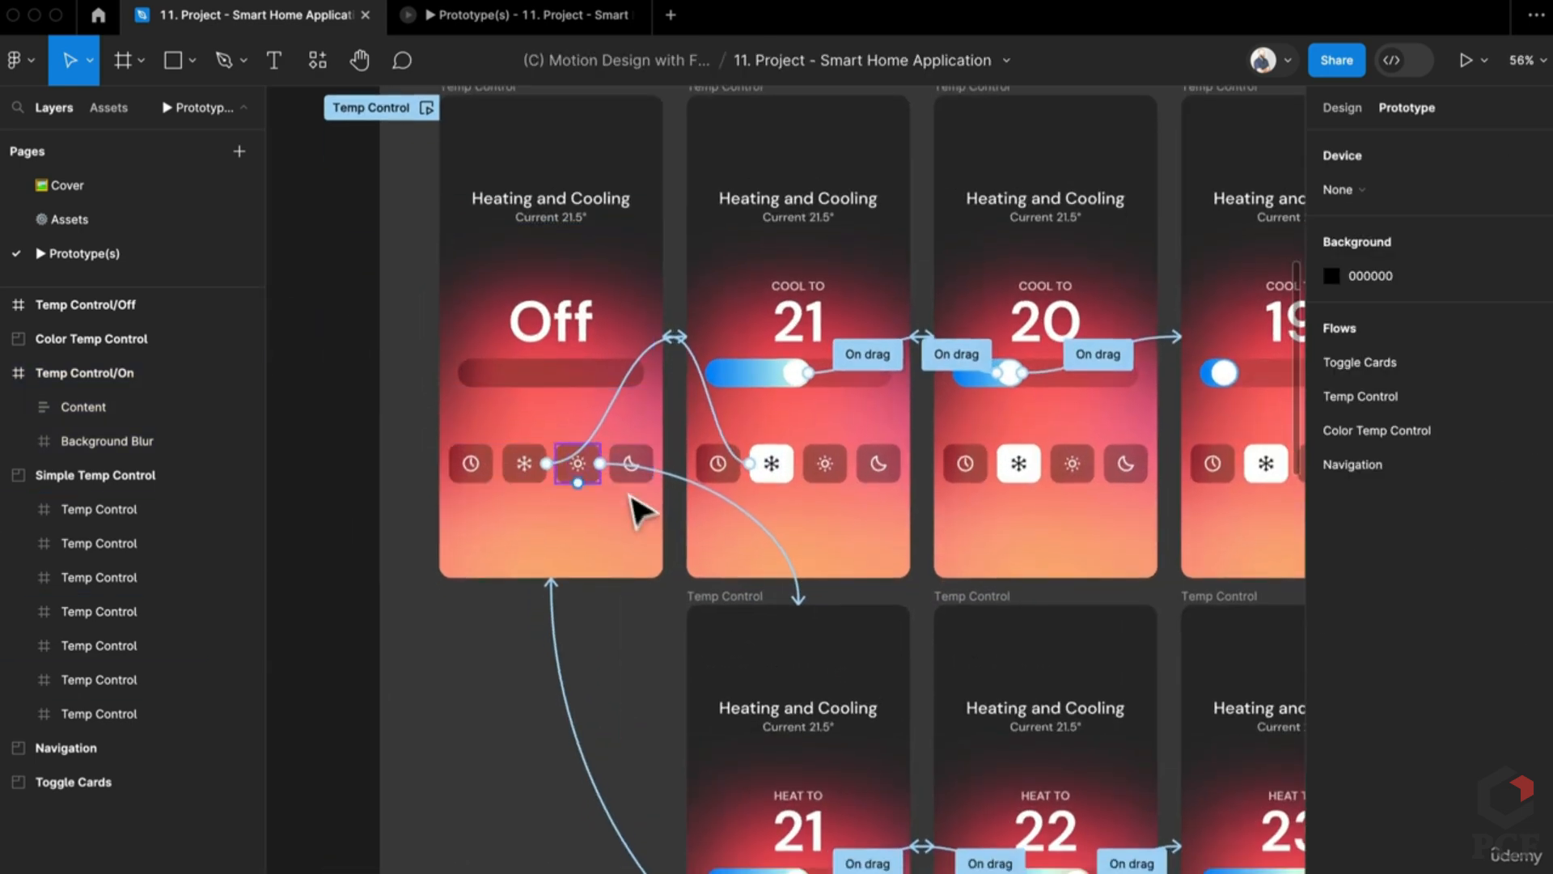
pyautogui.scroll(-4, 634, 517)
pyautogui.hscroll(10, 777, 477)
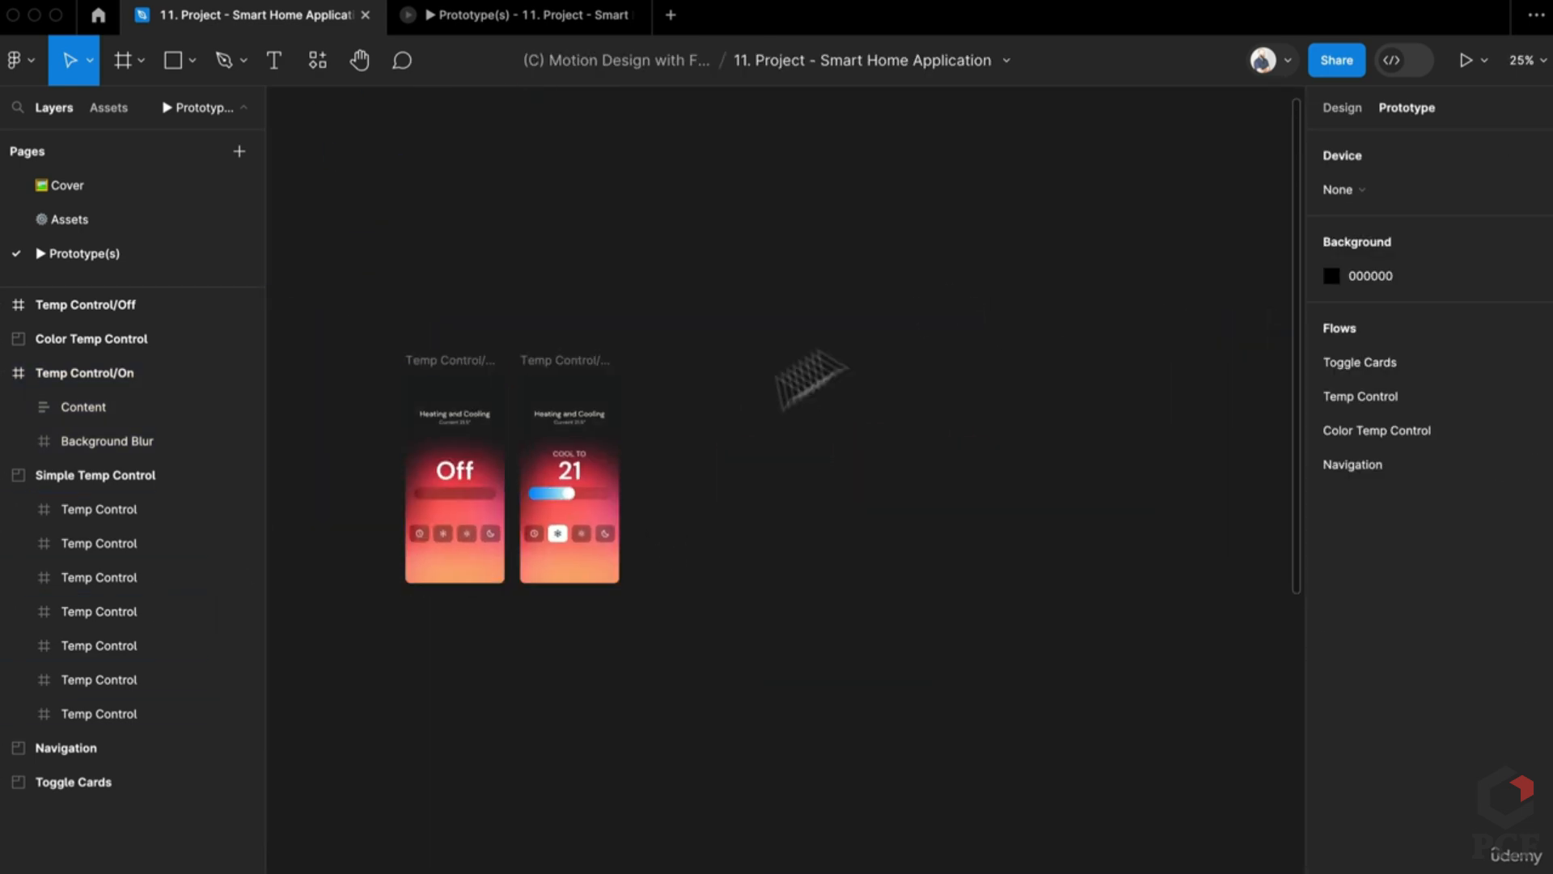
pyautogui.click(1323, 108)
pyautogui.scroll(5, 347, 624)
pyautogui.scroll(2, 547, 590)
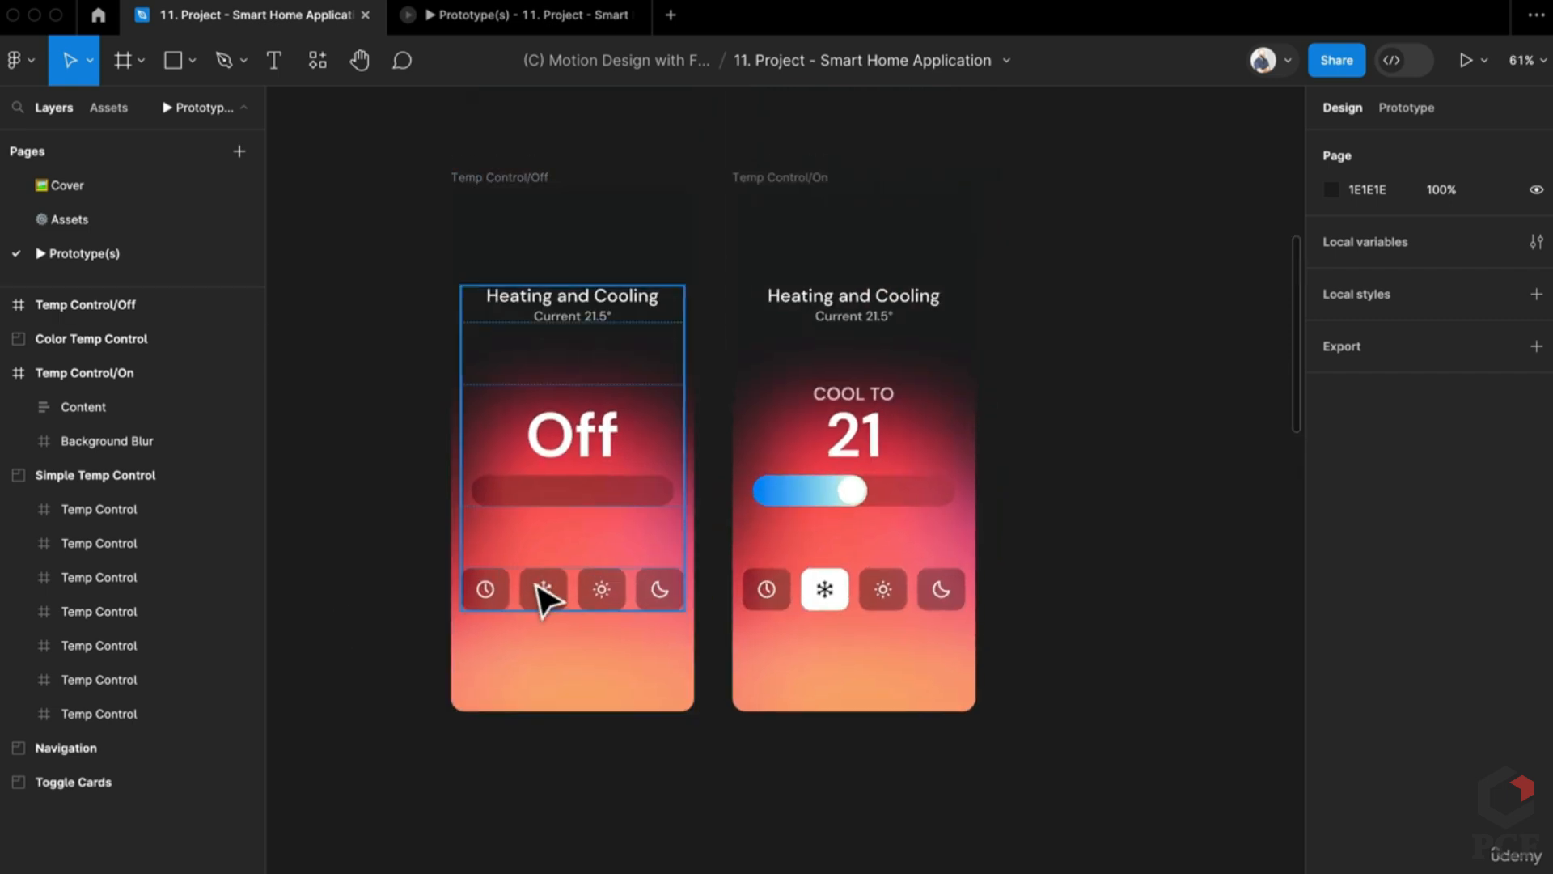
# Step: Link the Off screen's snowflake icon on click to Temp Control/On with Smart animate, Ease out, 300ms
pyautogui.doubleClick(543, 599)
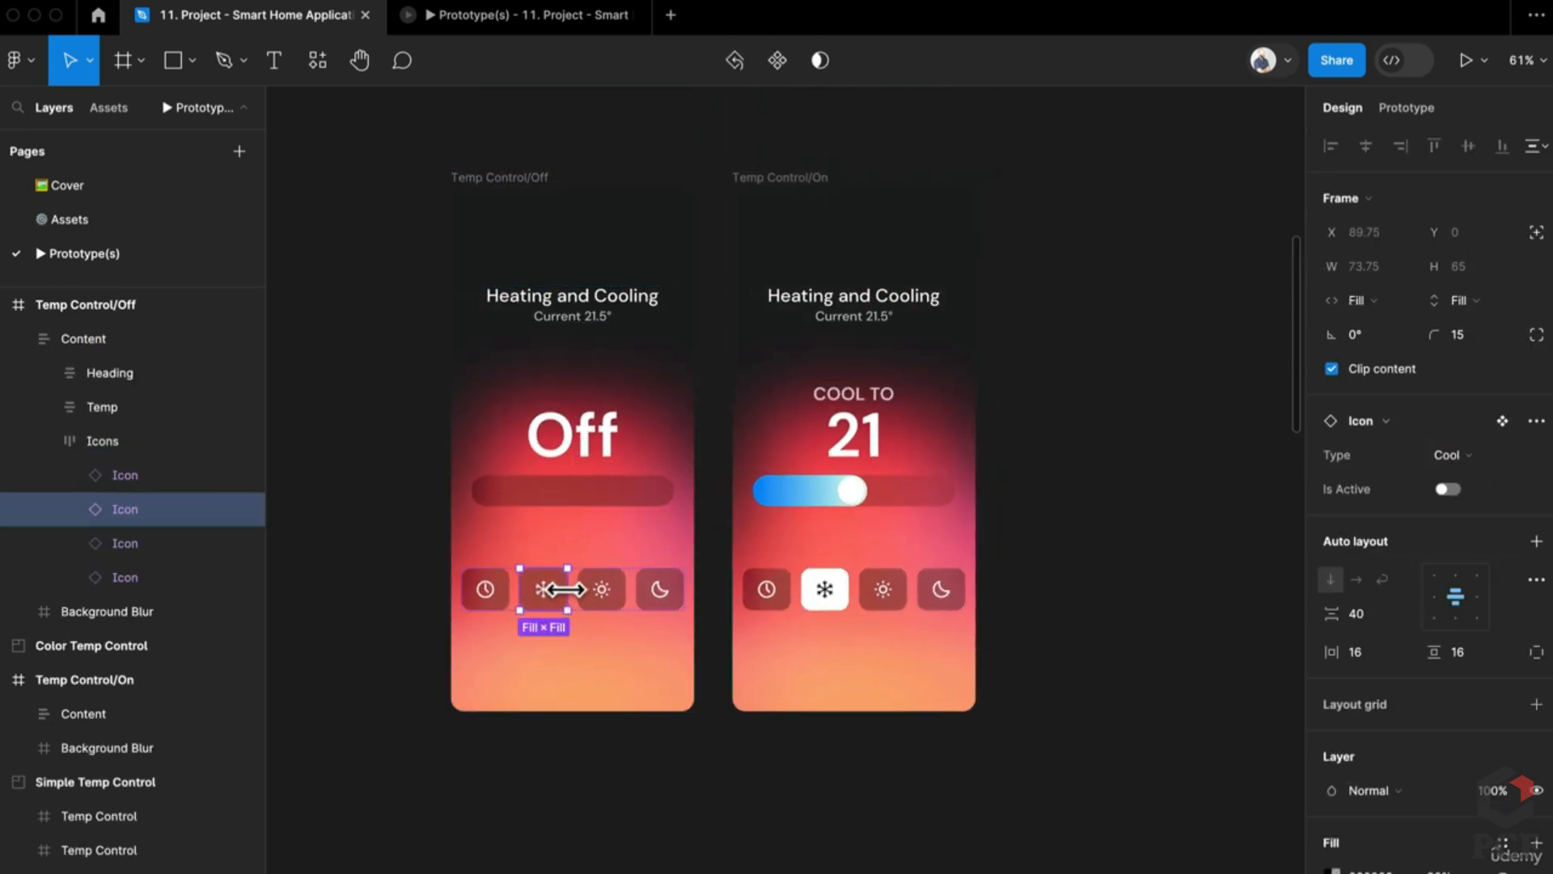
pyautogui.click(1406, 107)
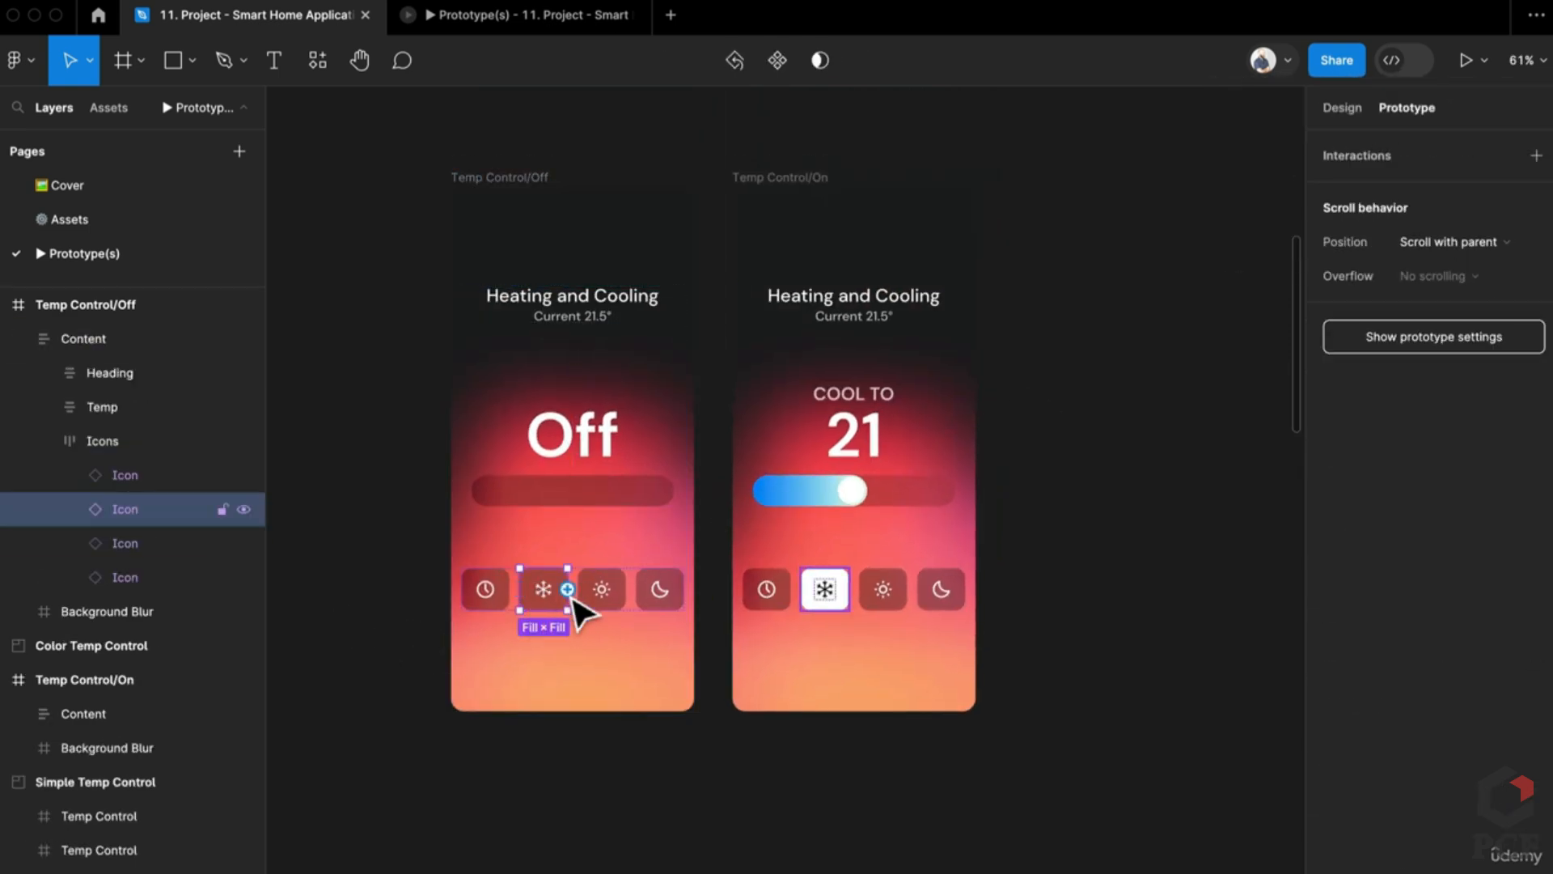
pyautogui.moveTo(567, 589); pyautogui.dragTo(797, 617)
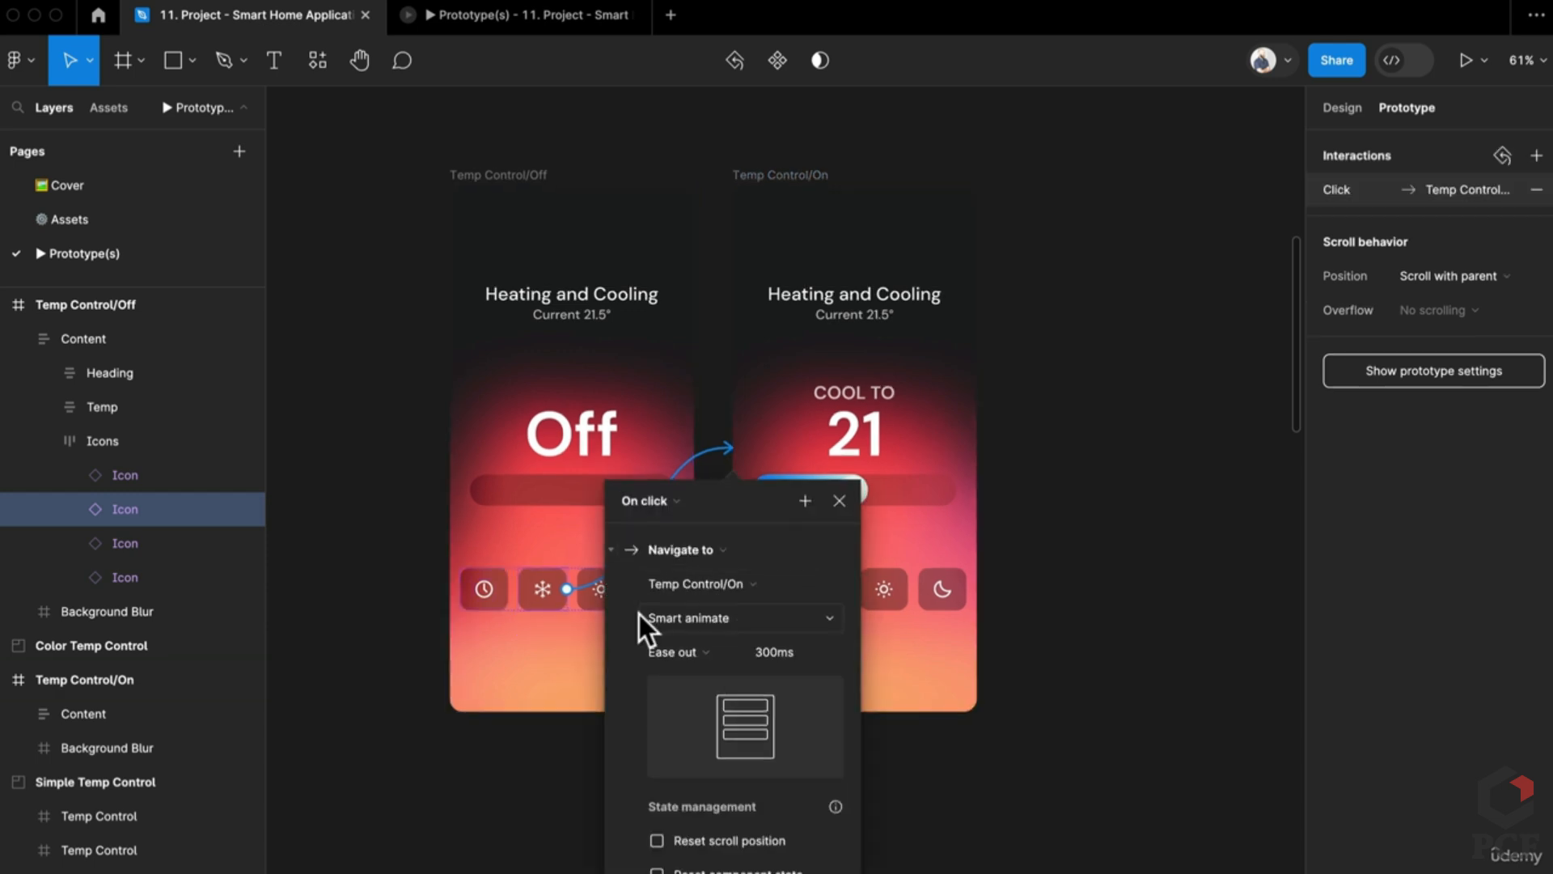
pyautogui.scroll(1, 639, 614)
pyautogui.scroll(1, 639, 614)
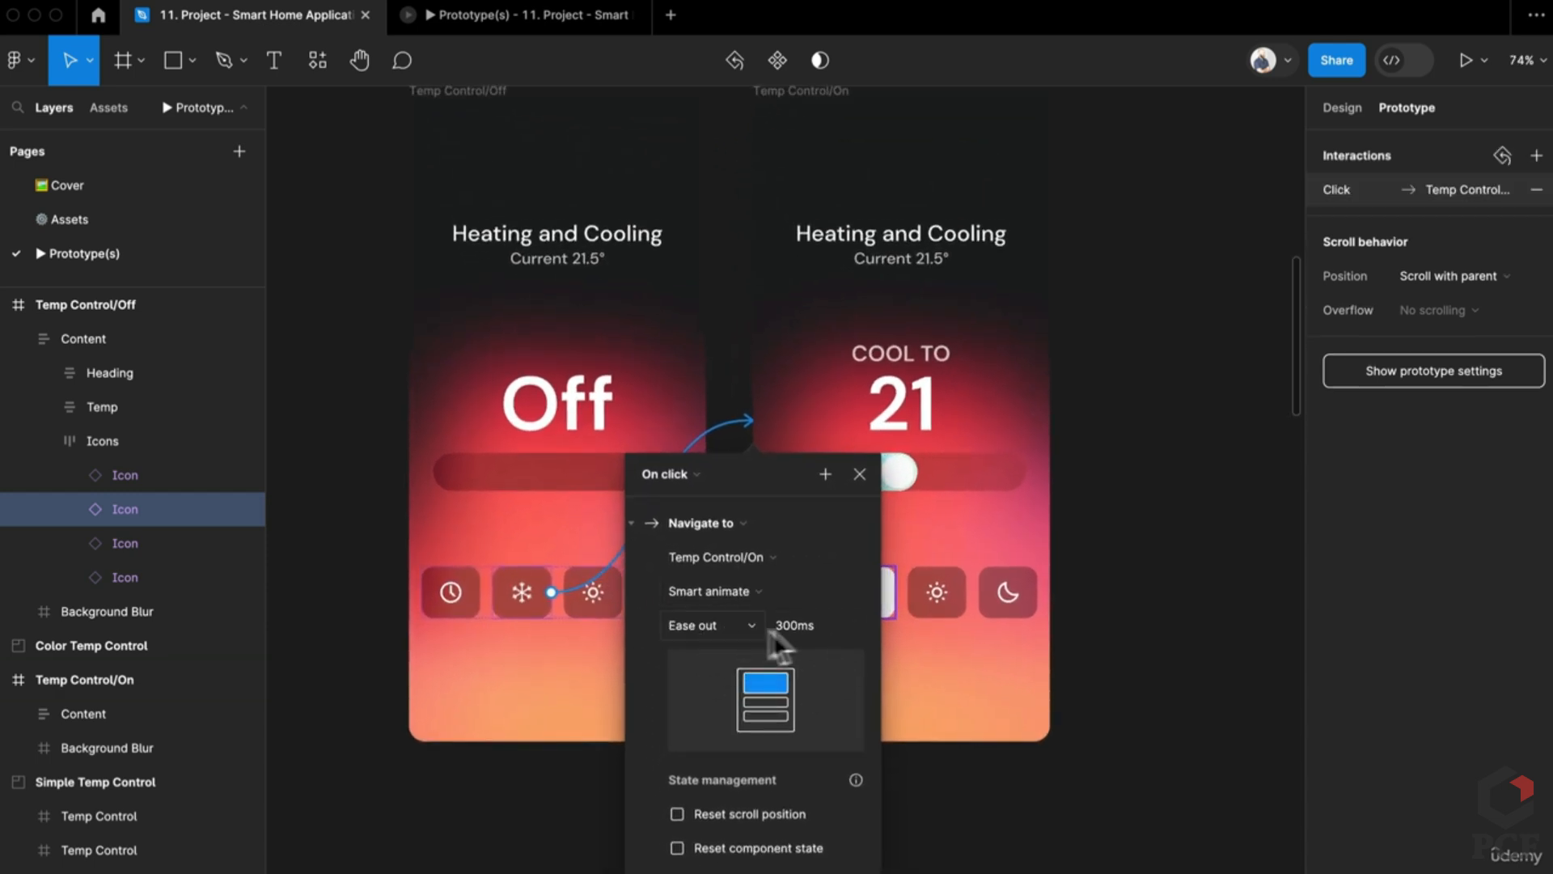
pyautogui.click(1204, 688)
# Step: Inspect the Temp group and slider inside Temp Control/On, then clear the selection
pyautogui.scroll(2, 1116, 607)
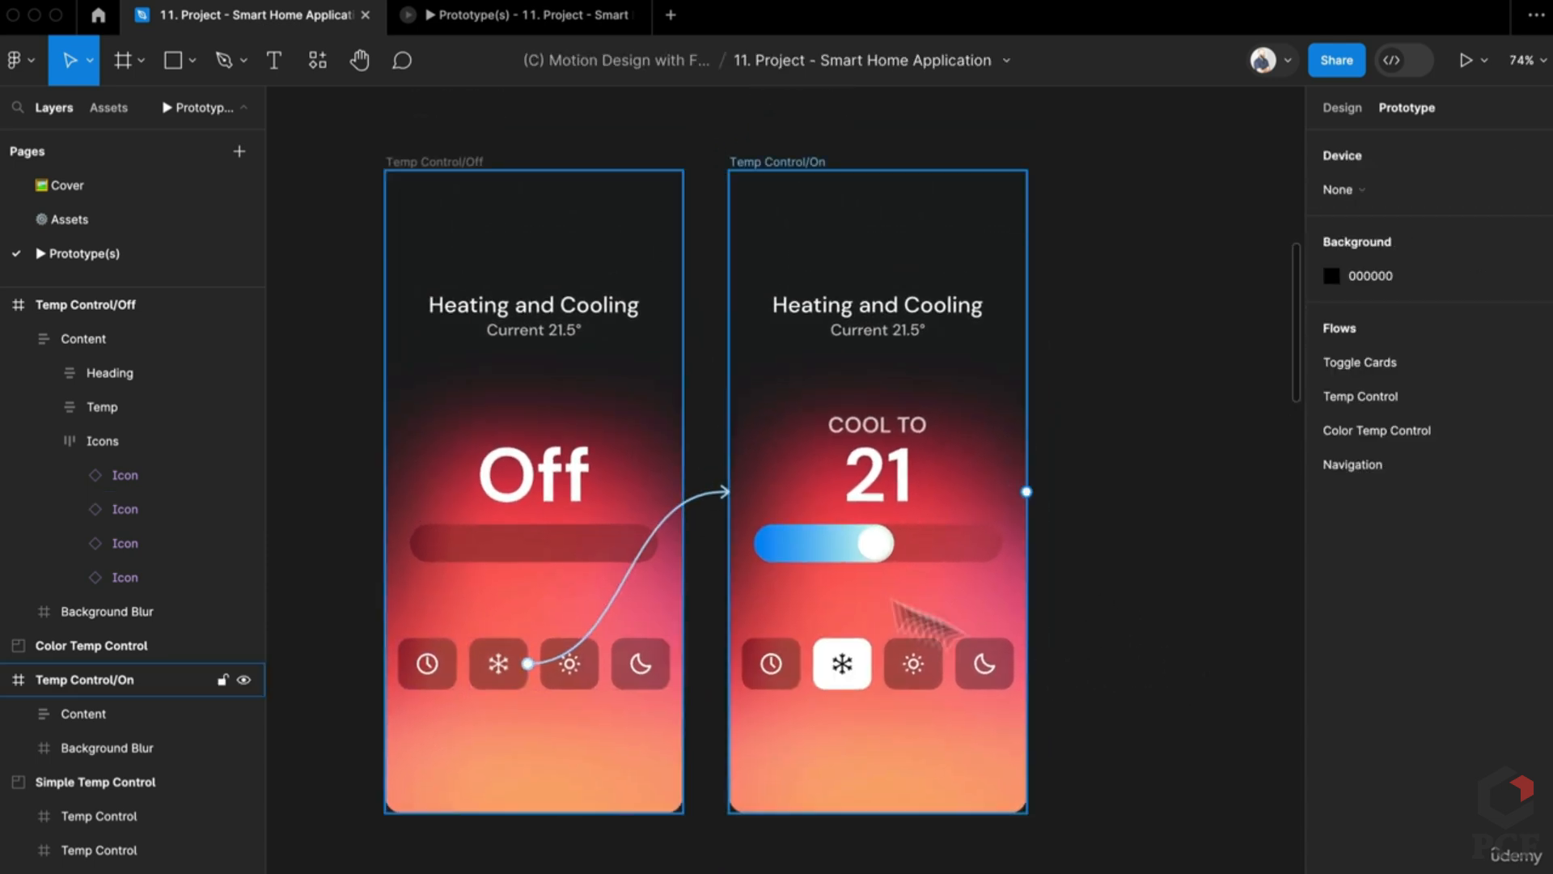
pyautogui.doubleClick(878, 551)
pyautogui.doubleClick(879, 558)
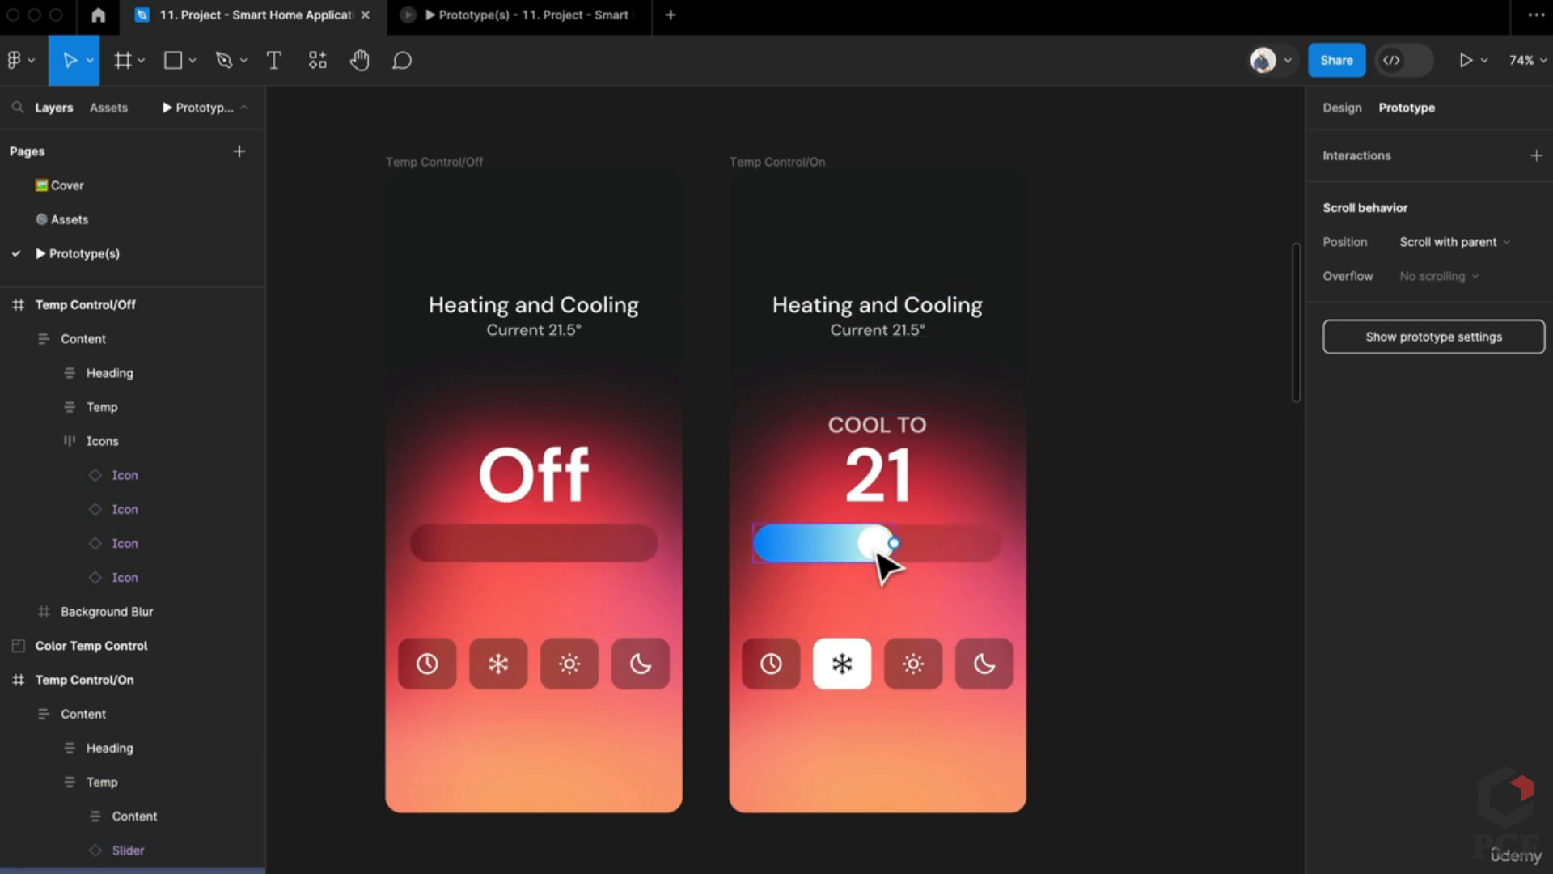
pyautogui.click(1155, 565)
# Step: Duplicate Temp Control/On and set the new copy's slider state to Cool 1
pyautogui.click(760, 162)
pyautogui.hotkey('ctrl', 'd')
pyautogui.hscroll(2, 890, 313)
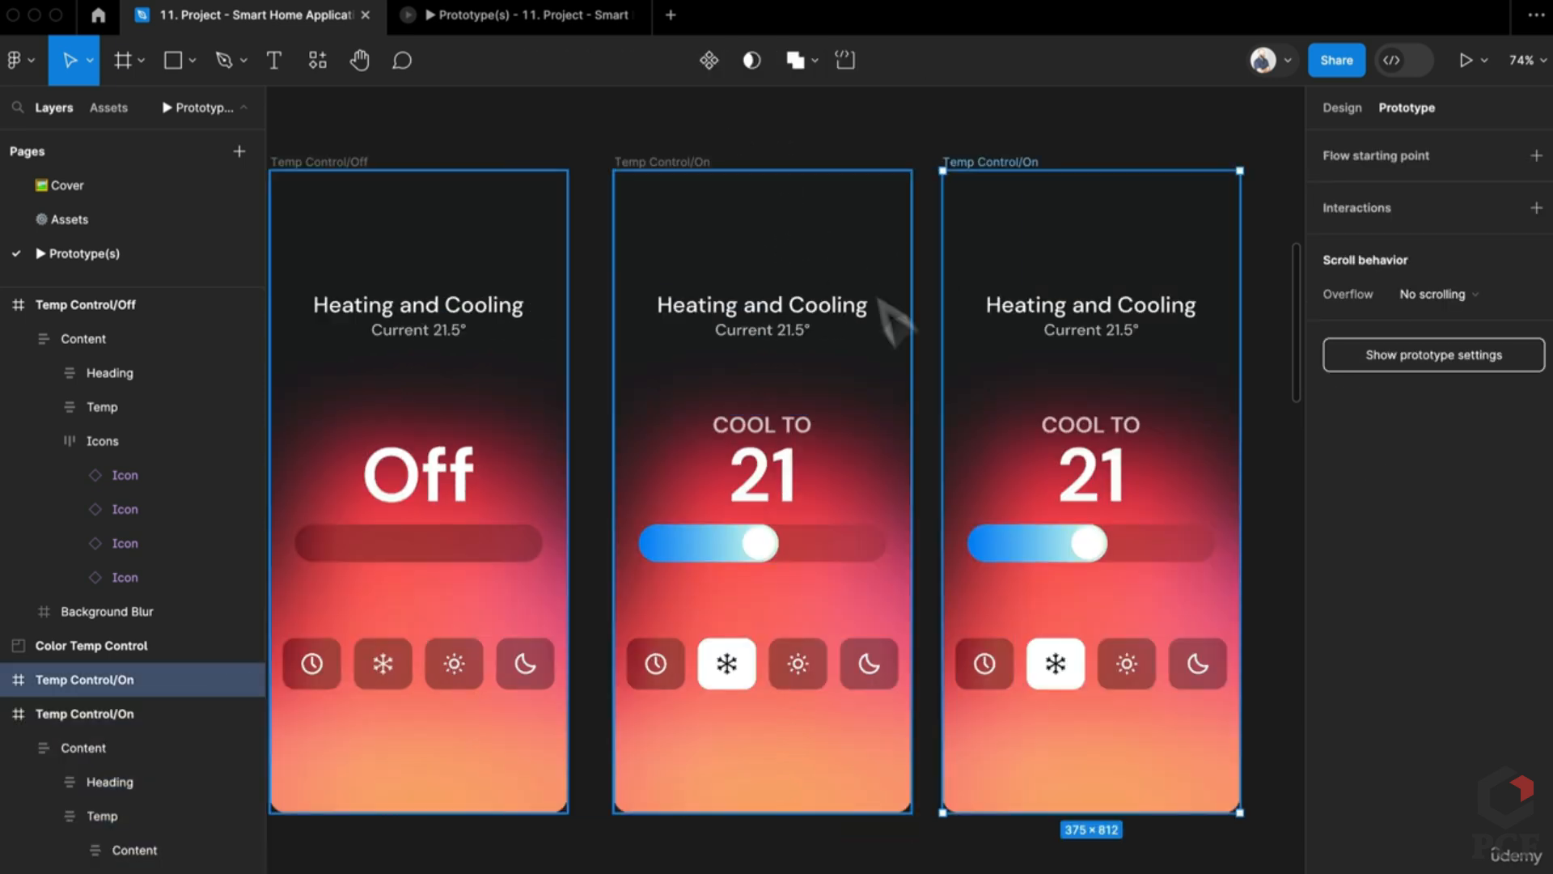
pyautogui.doubleClick(1060, 555)
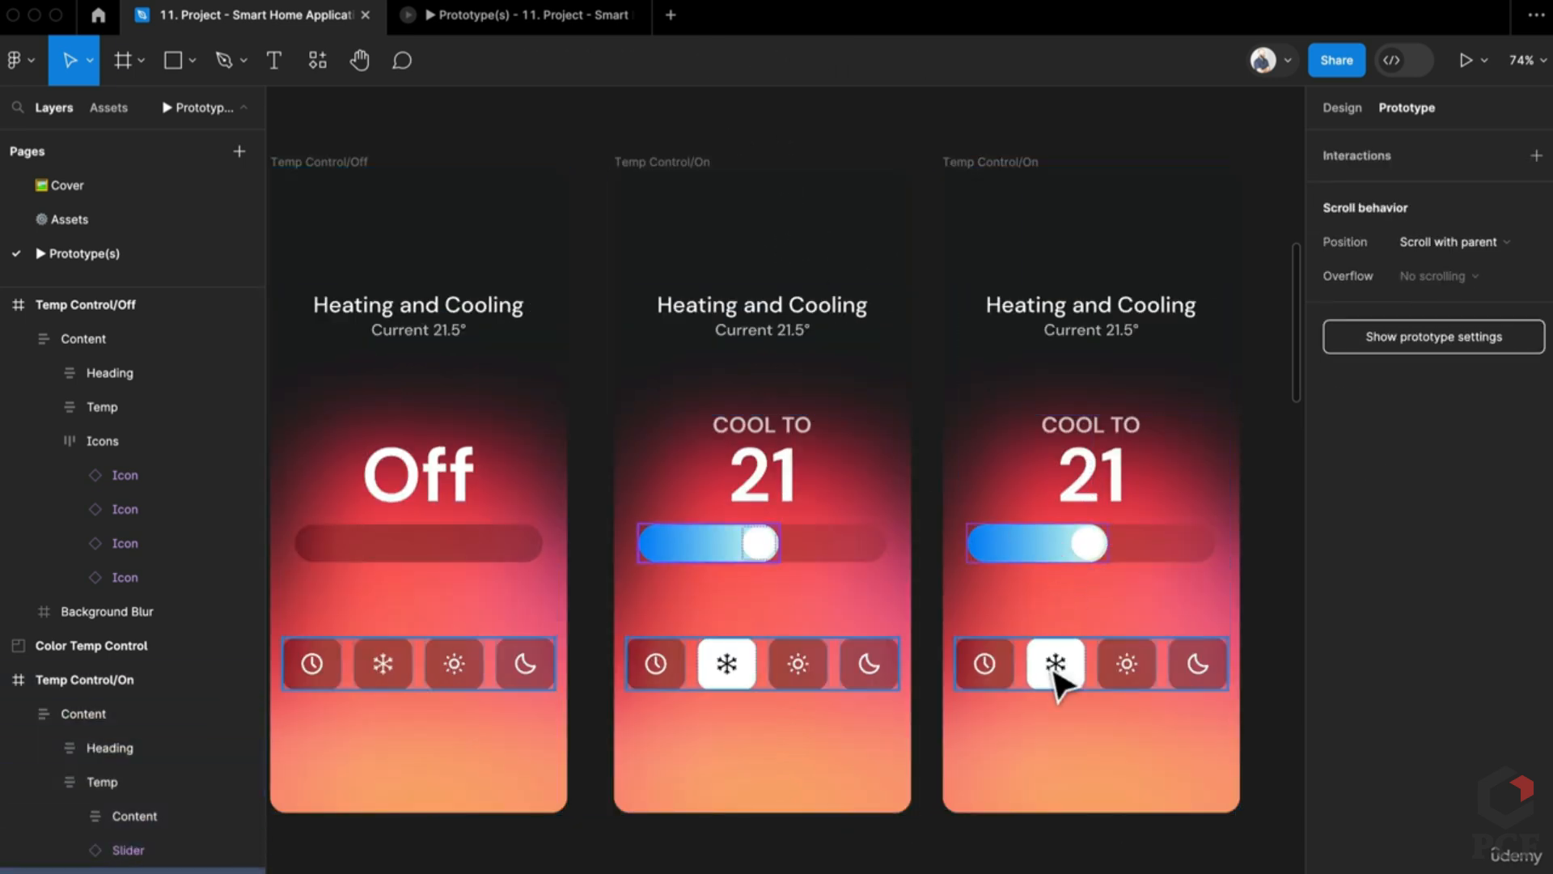
pyautogui.click(1125, 555)
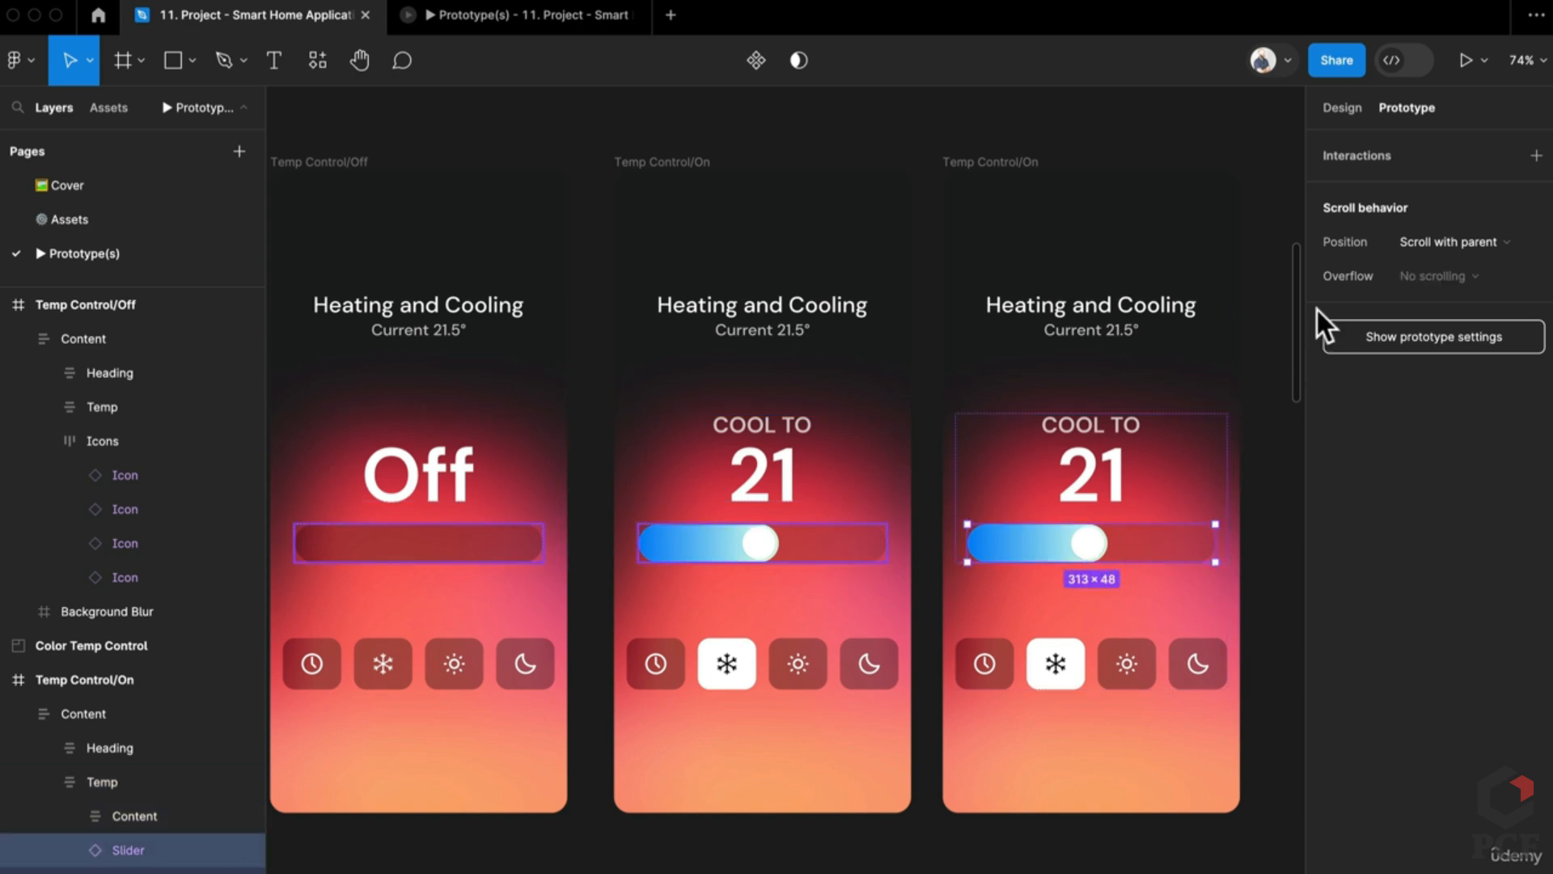
pyautogui.click(1342, 108)
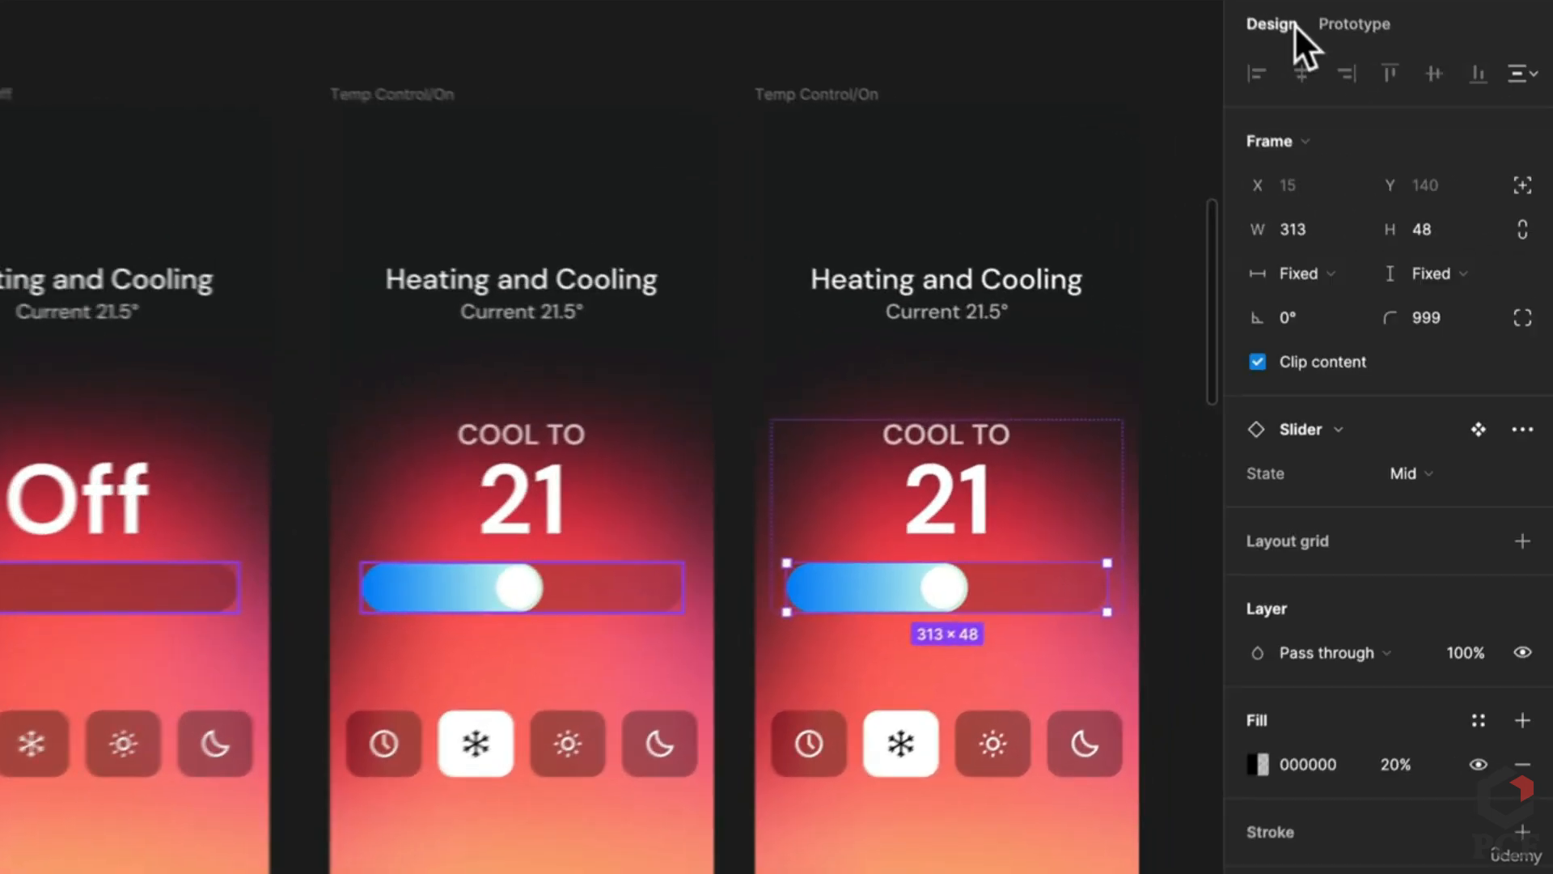
pyautogui.click(1386, 462)
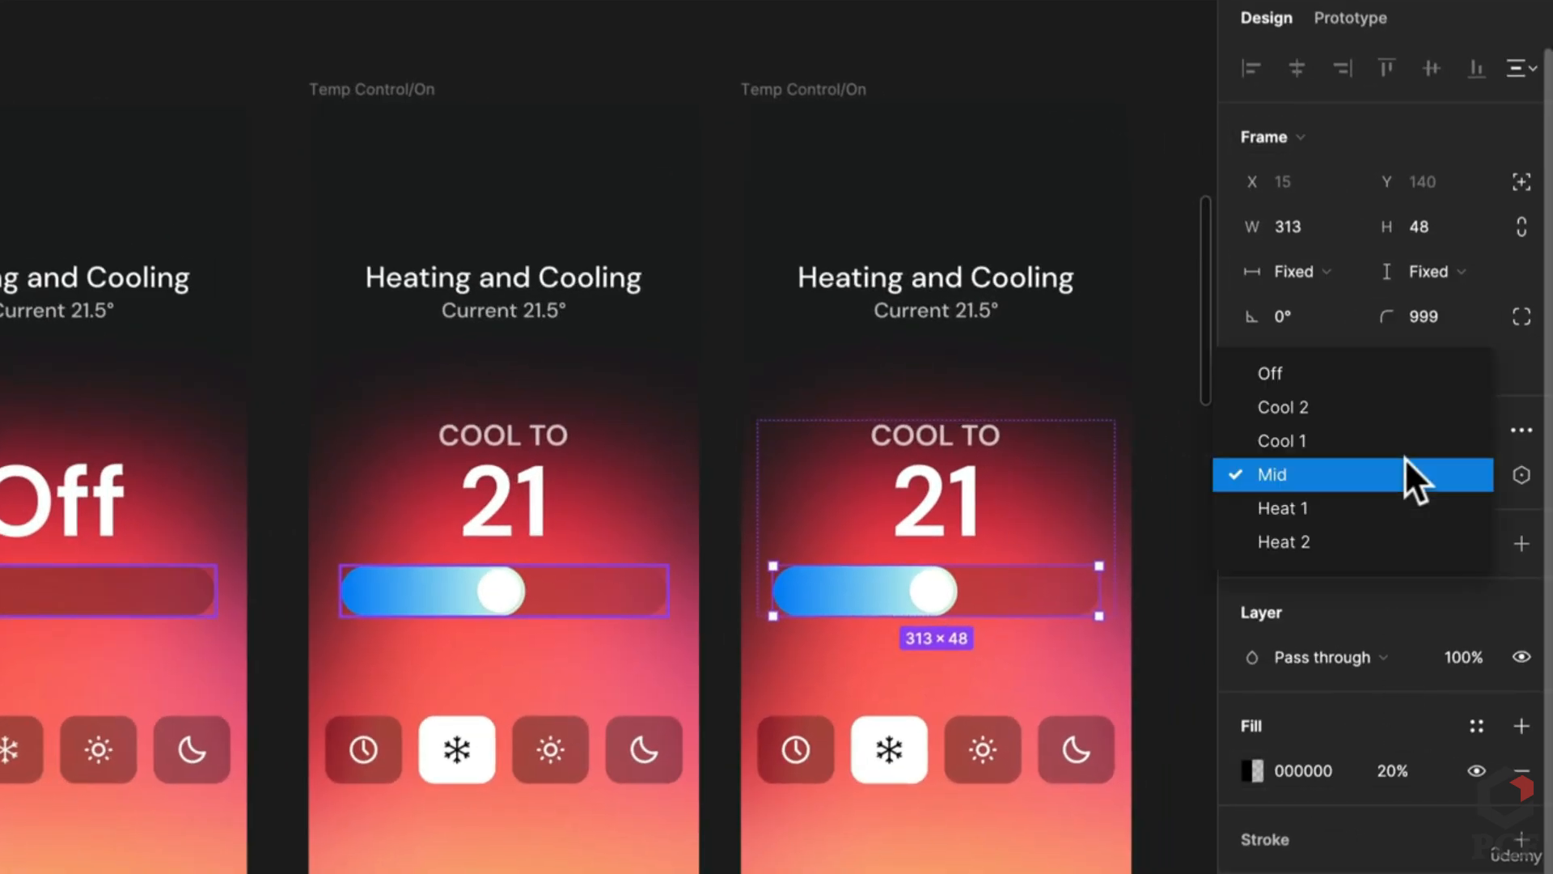
pyautogui.click(1401, 441)
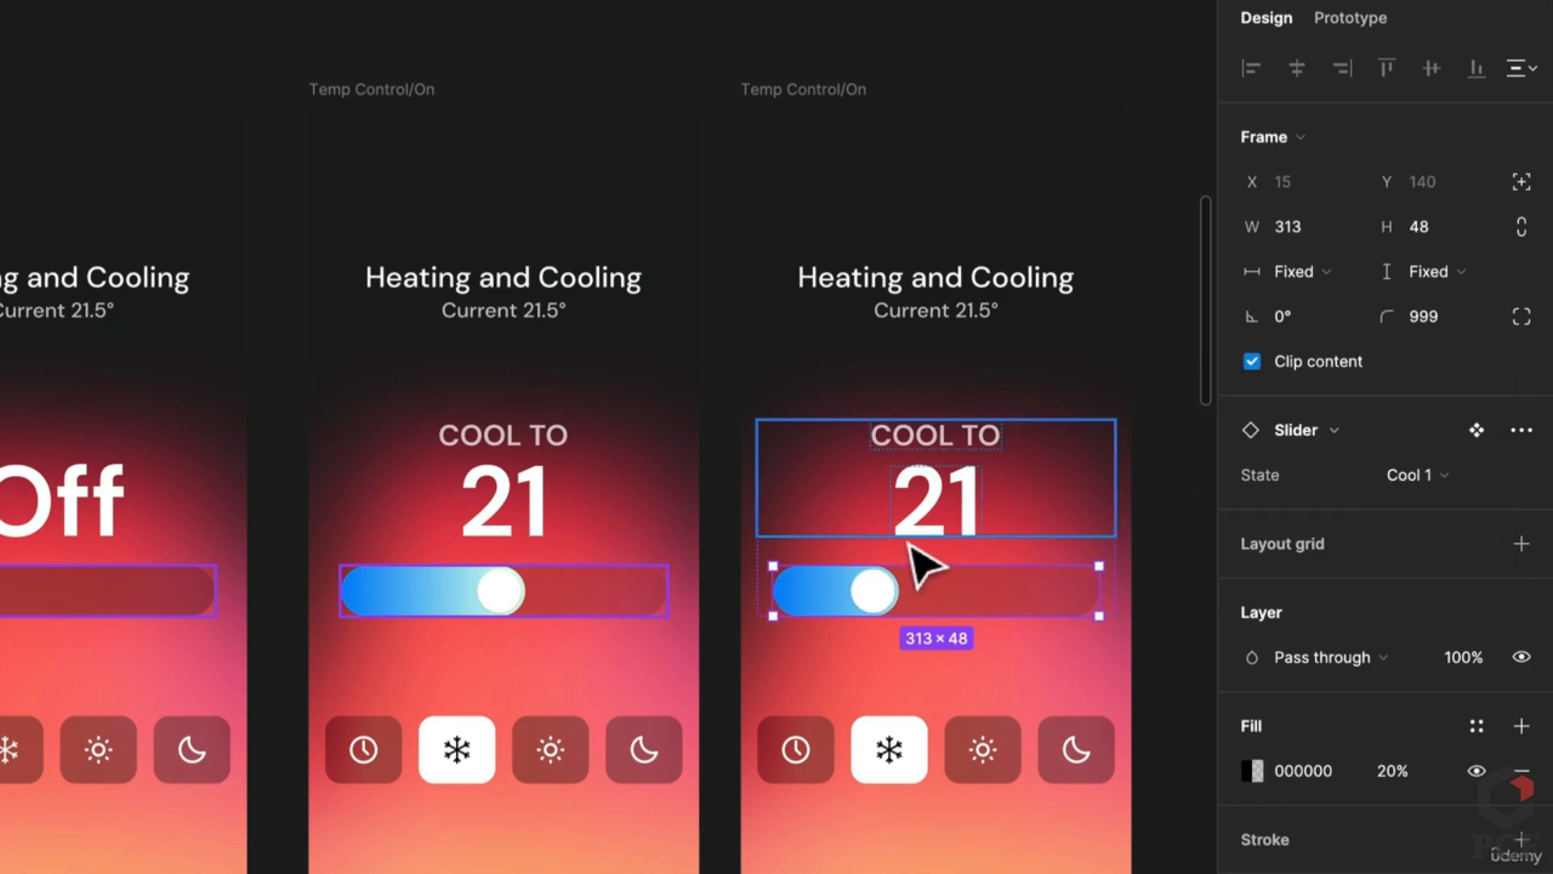
# Step: Change the copy's temperature number from 21 to 20
pyautogui.doubleClick(930, 497)
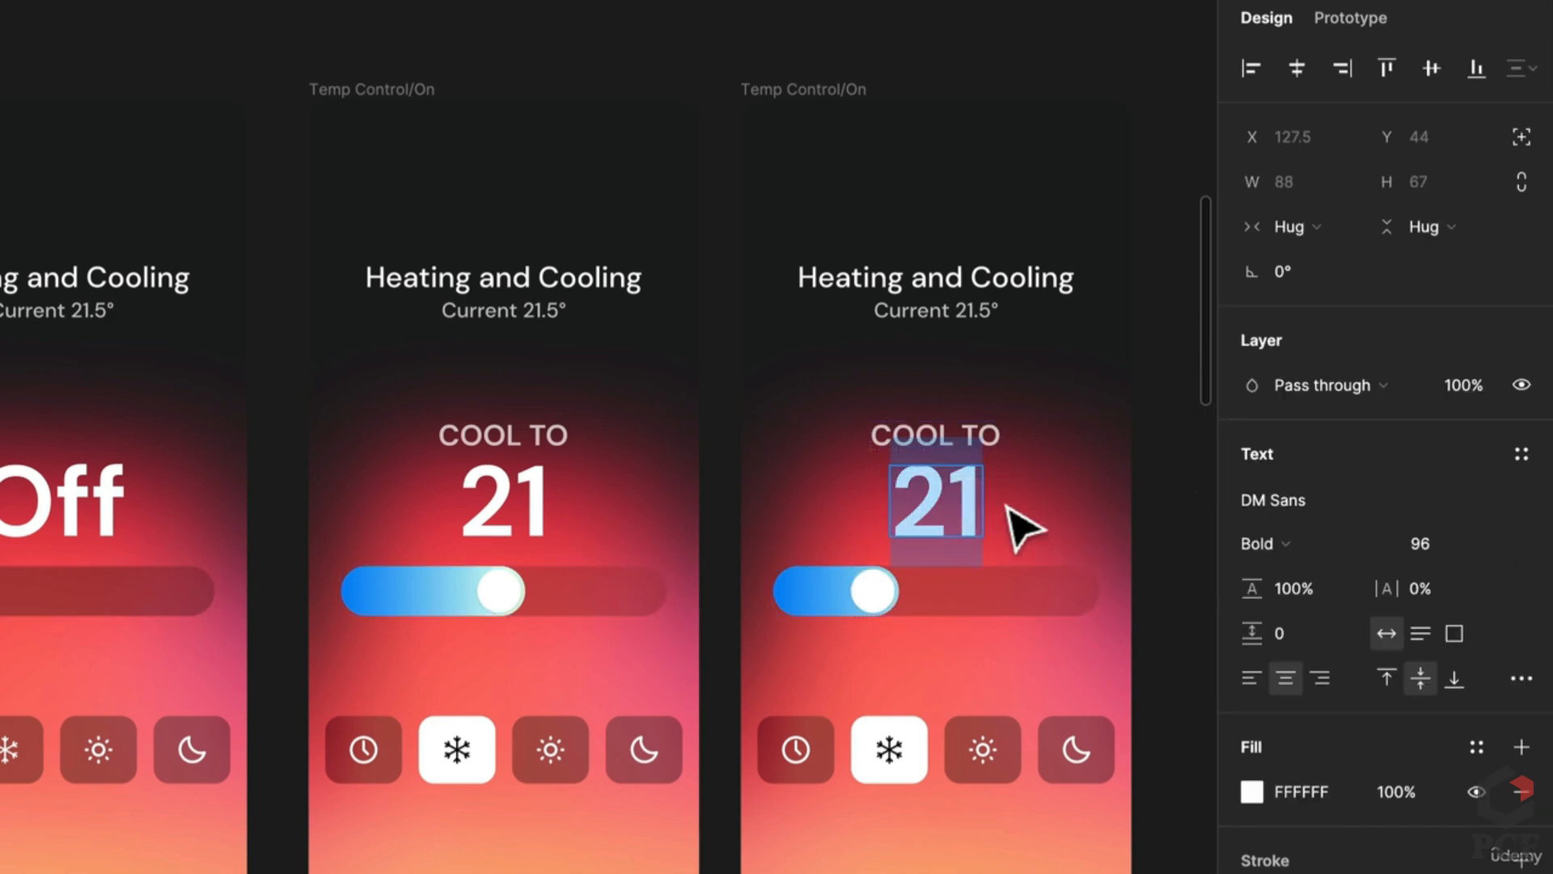
pyautogui.write('0')
pyautogui.press('BackSpace')
pyautogui.write('20')
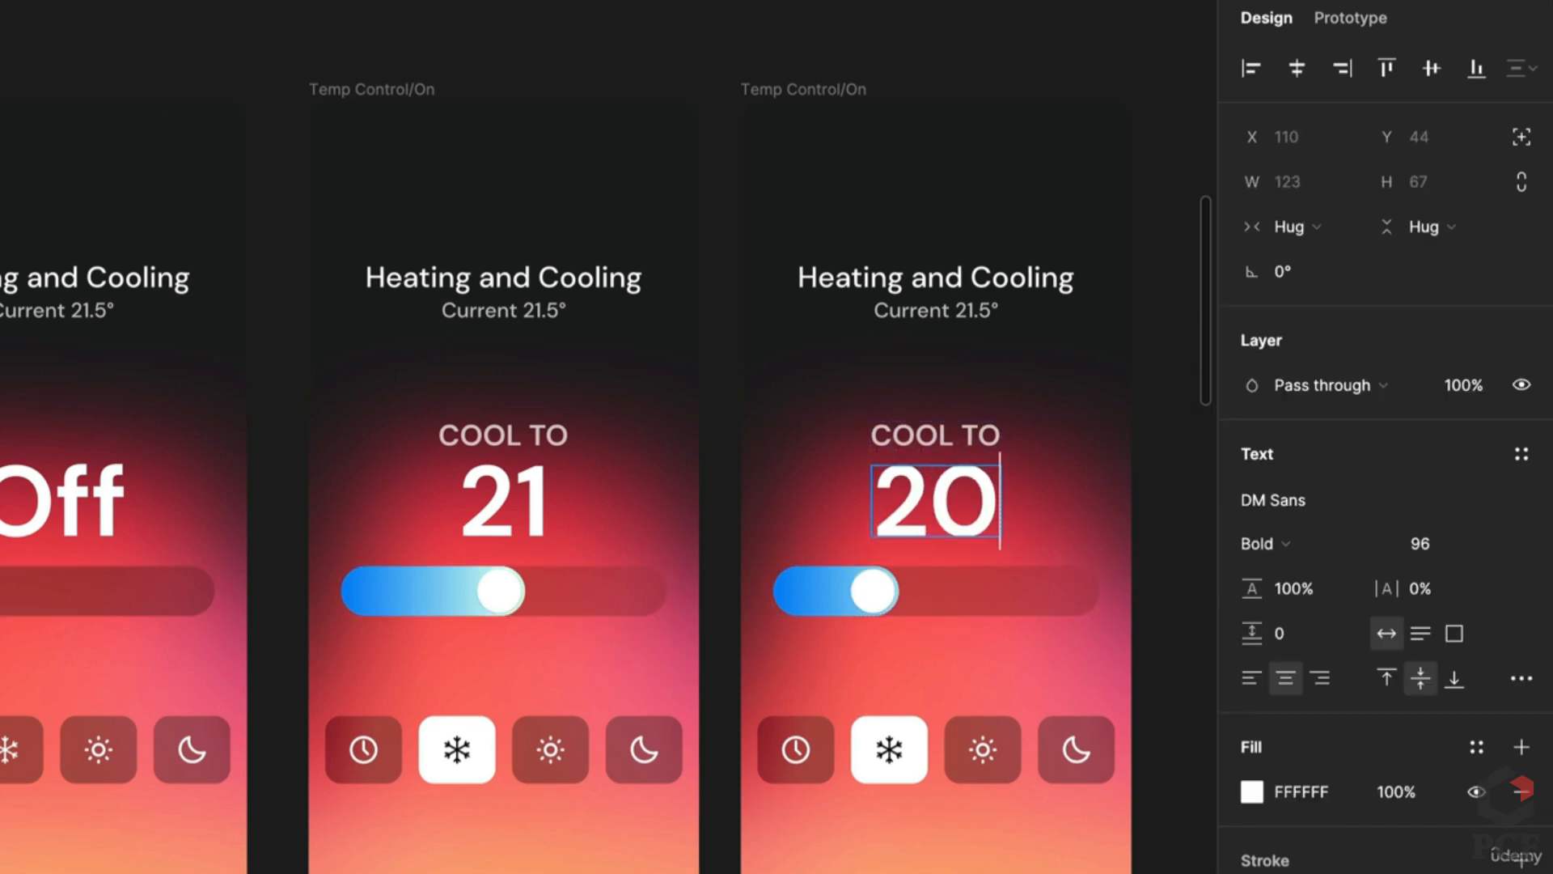
pyautogui.click(1158, 544)
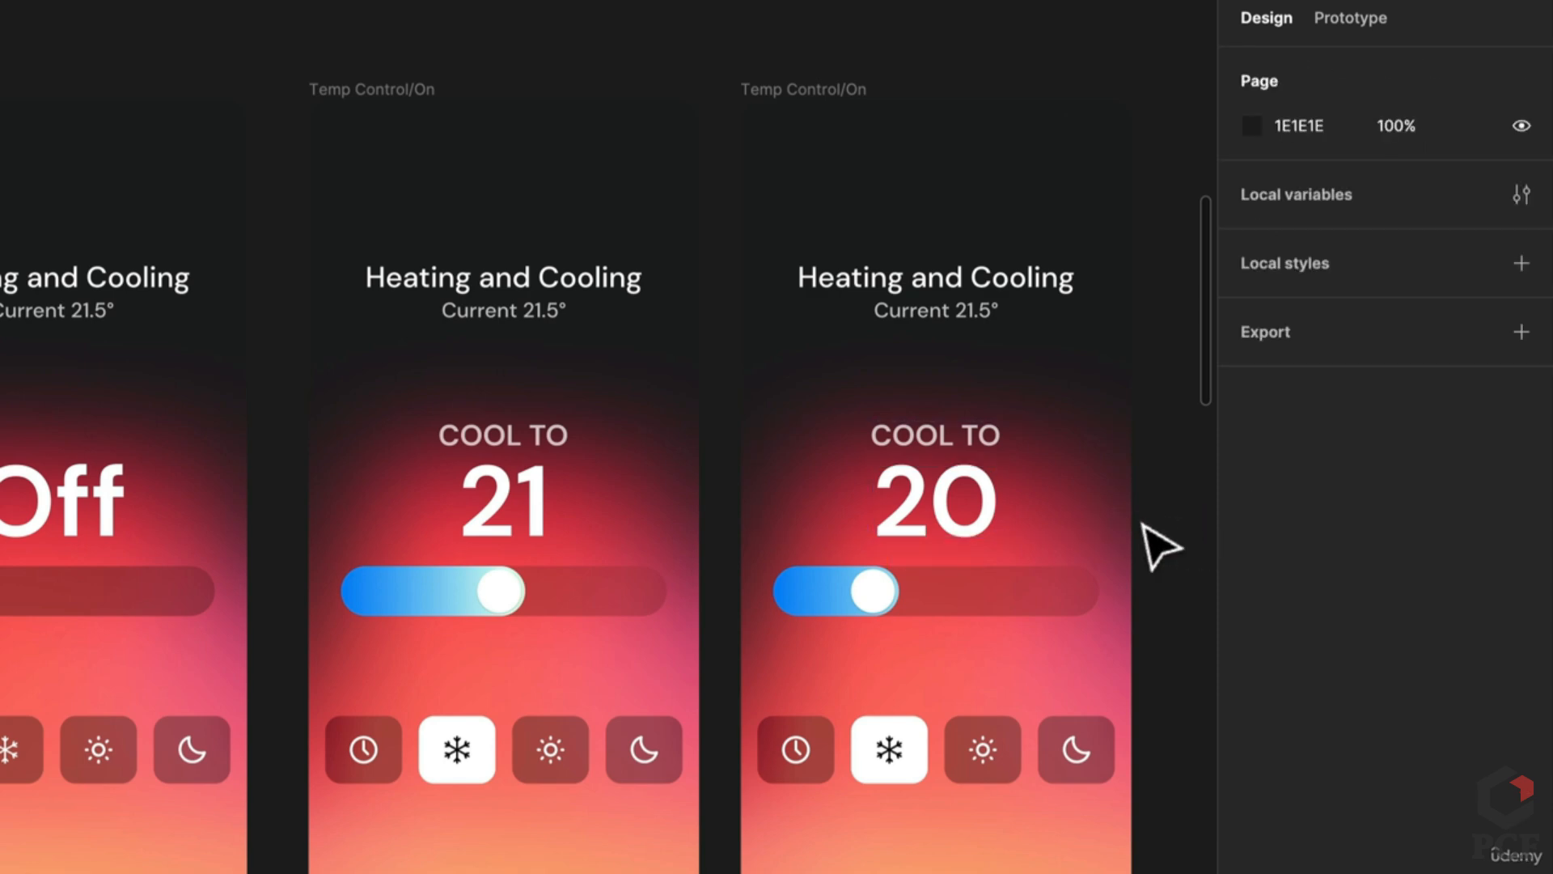
pyautogui.scroll(-2, 1153, 550)
pyautogui.hscroll(3, 1149, 554)
pyautogui.scroll(1, 1149, 554)
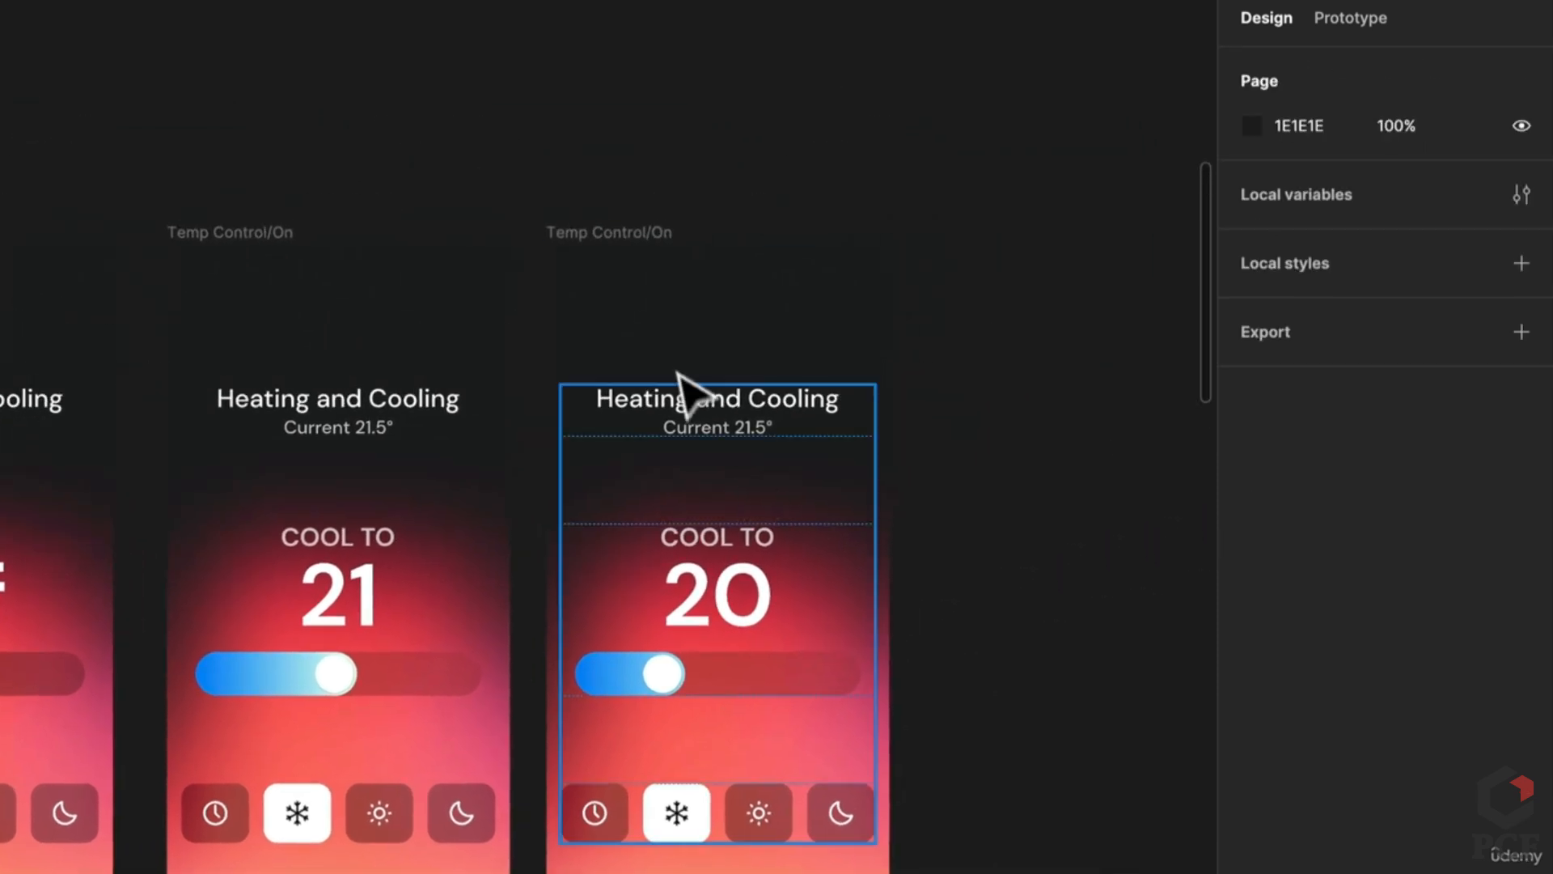
# Step: Duplicate the Cool to 20 frame and change its temperature to 19
pyautogui.click(638, 253)
pyautogui.moveTo(657, 405); pyautogui.dragTo(838, 413)
pyautogui.hotkey('ctrl', 'z')
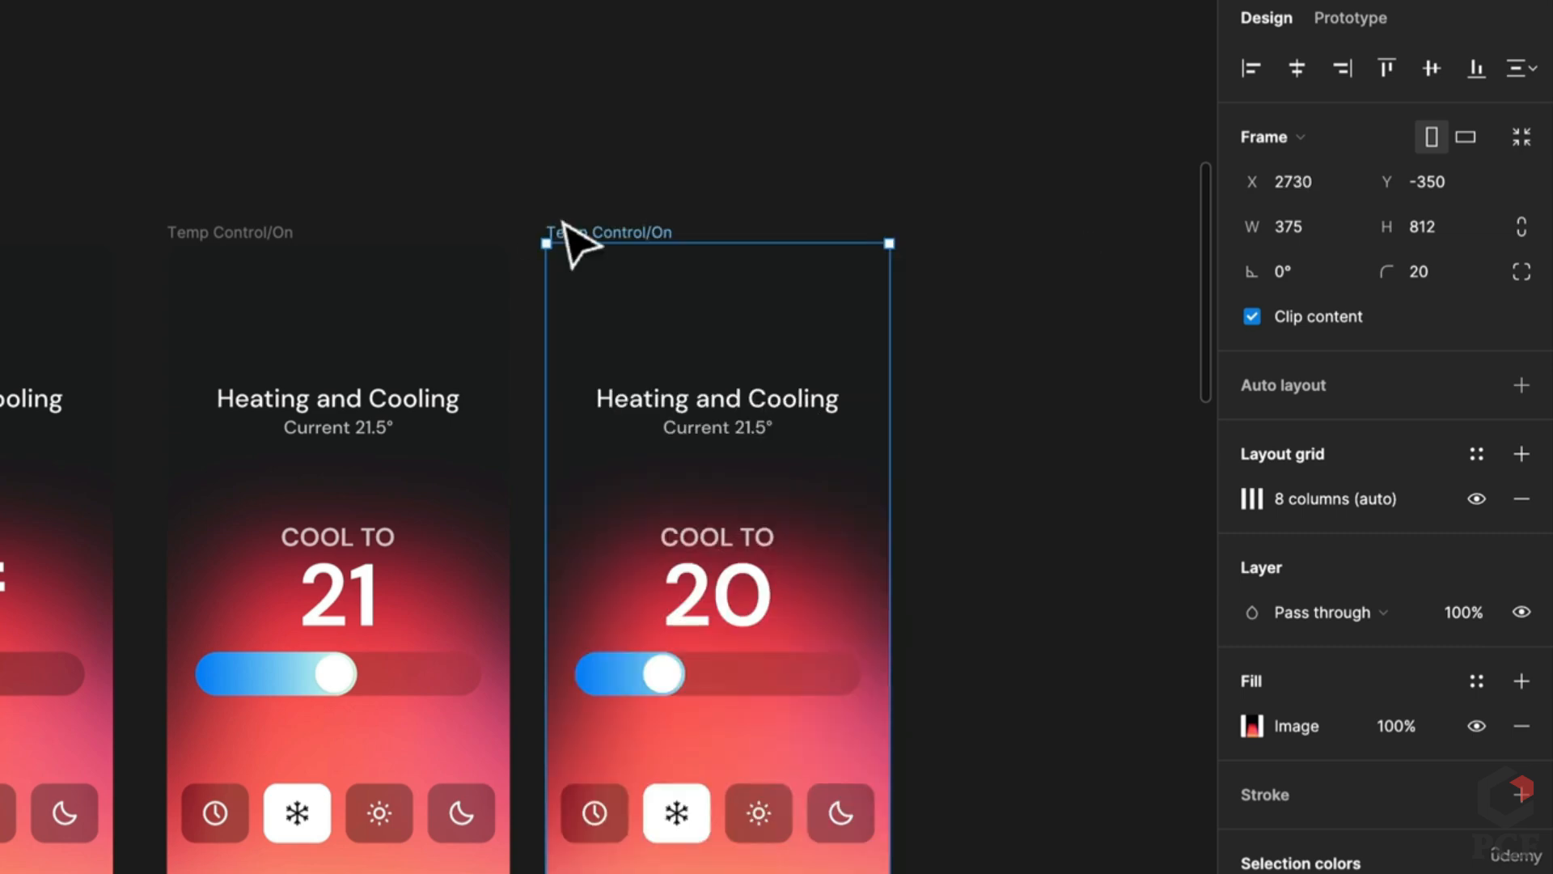
pyautogui.hotkey('ctrl', 'd')
pyautogui.doubleClick(976, 589)
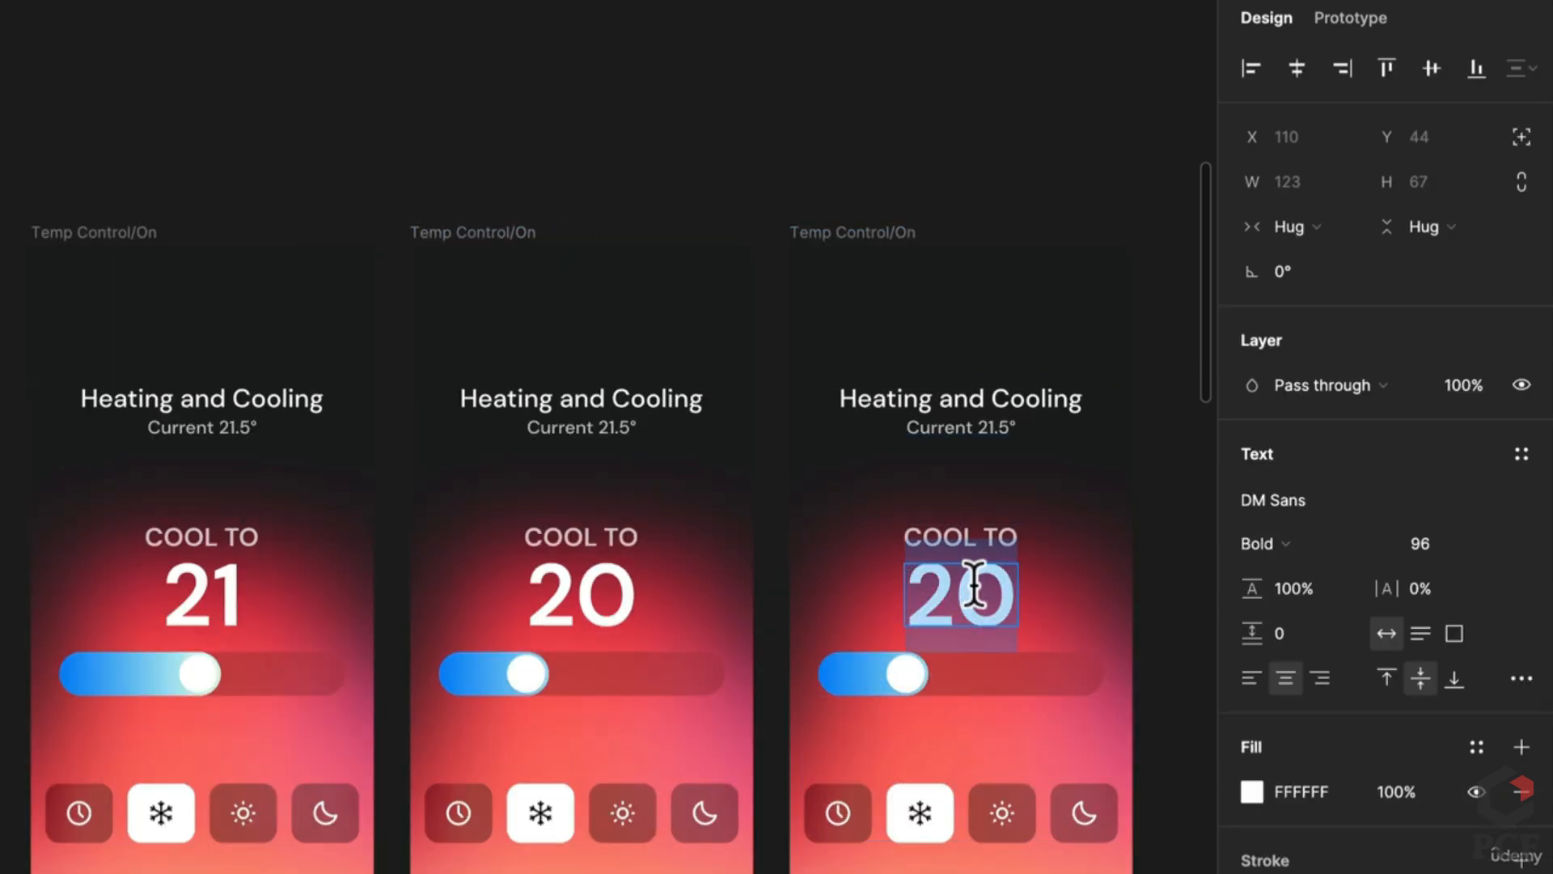
pyautogui.write('19')
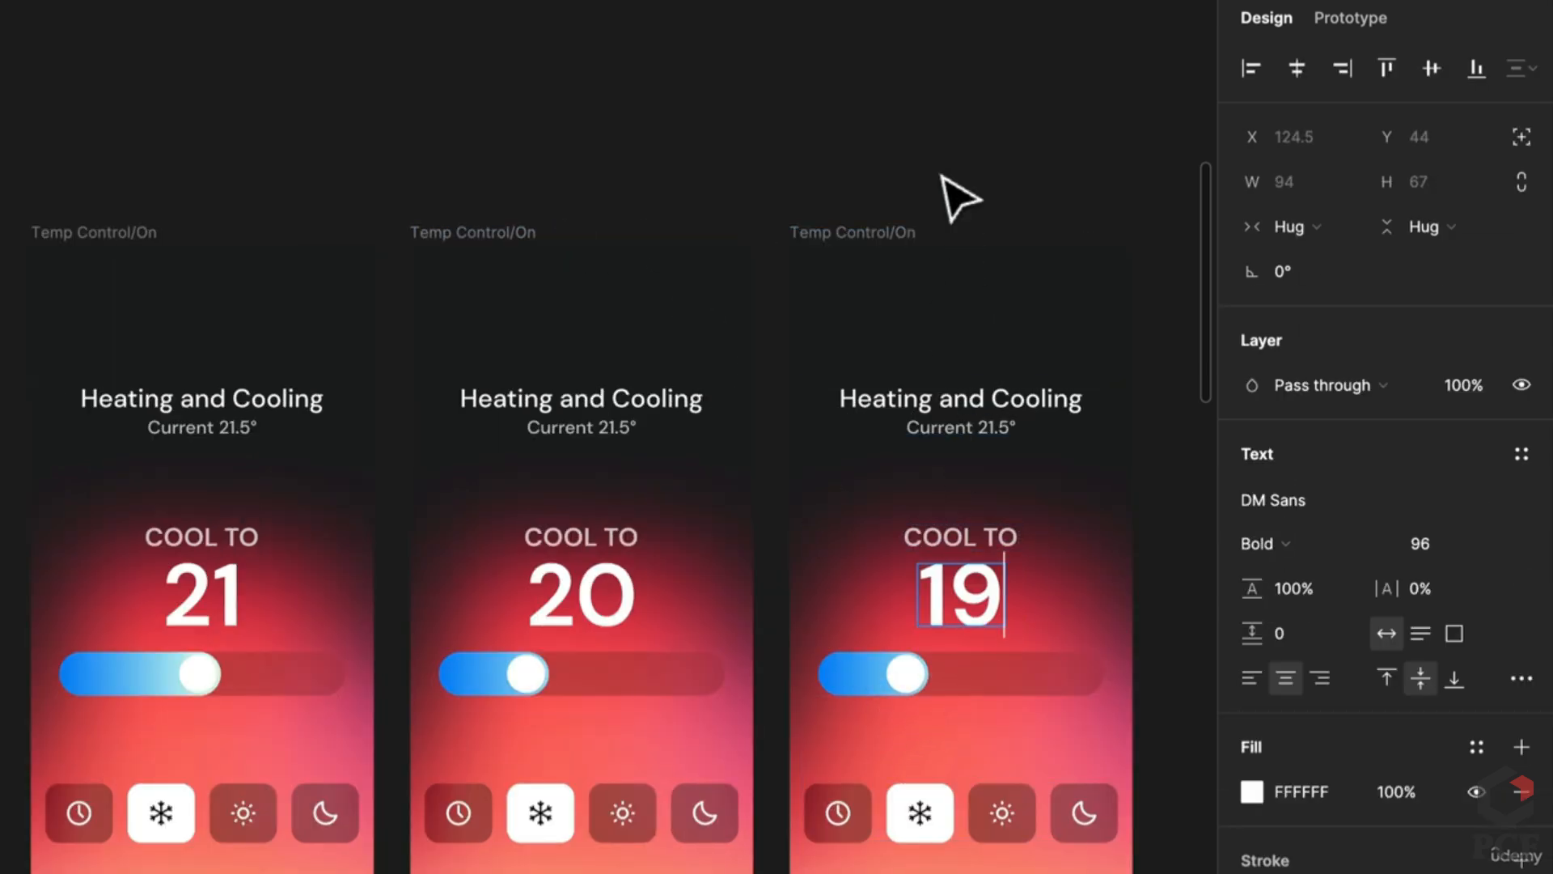
pyautogui.press('Escape')
pyautogui.click(1376, 20)
# Step: Set the 19 frame's slider state to Cool 2
pyautogui.click(897, 681)
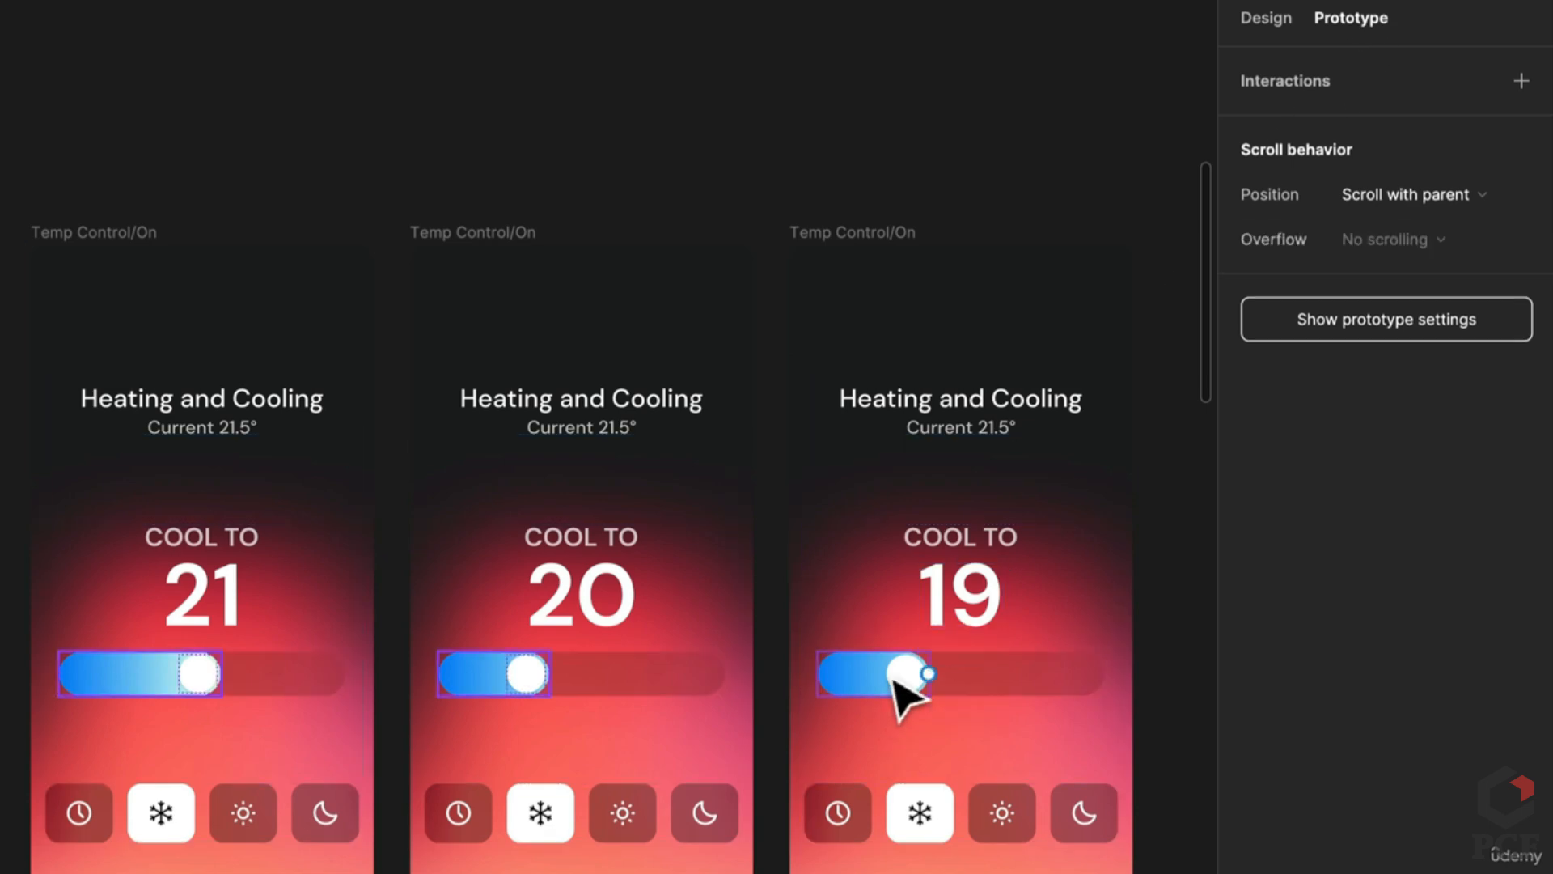
pyautogui.click(979, 662)
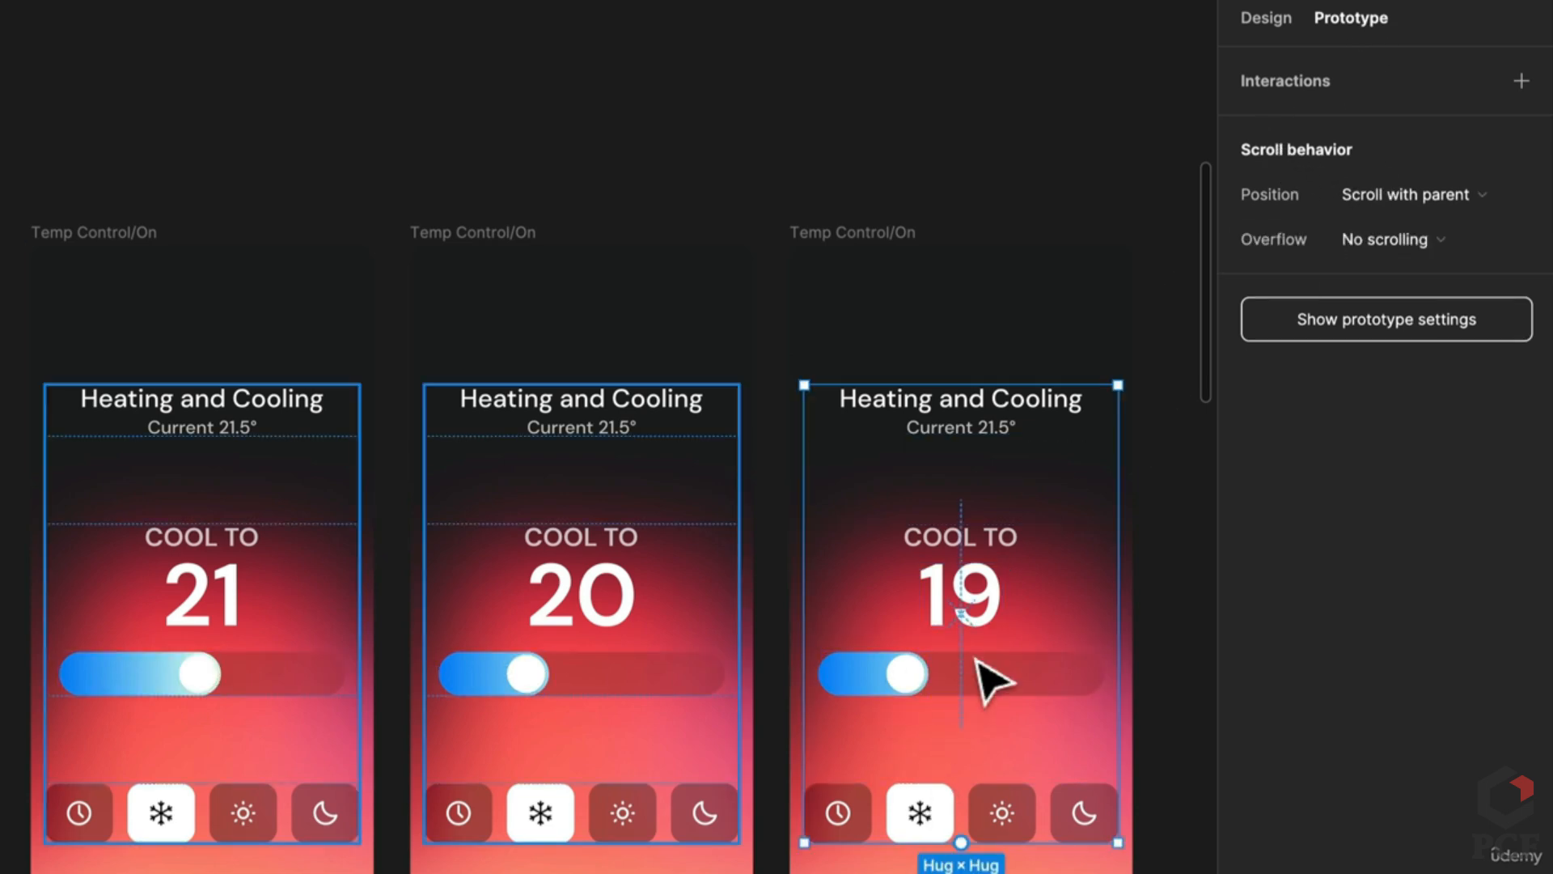
pyautogui.doubleClick(979, 662)
pyautogui.doubleClick(979, 662)
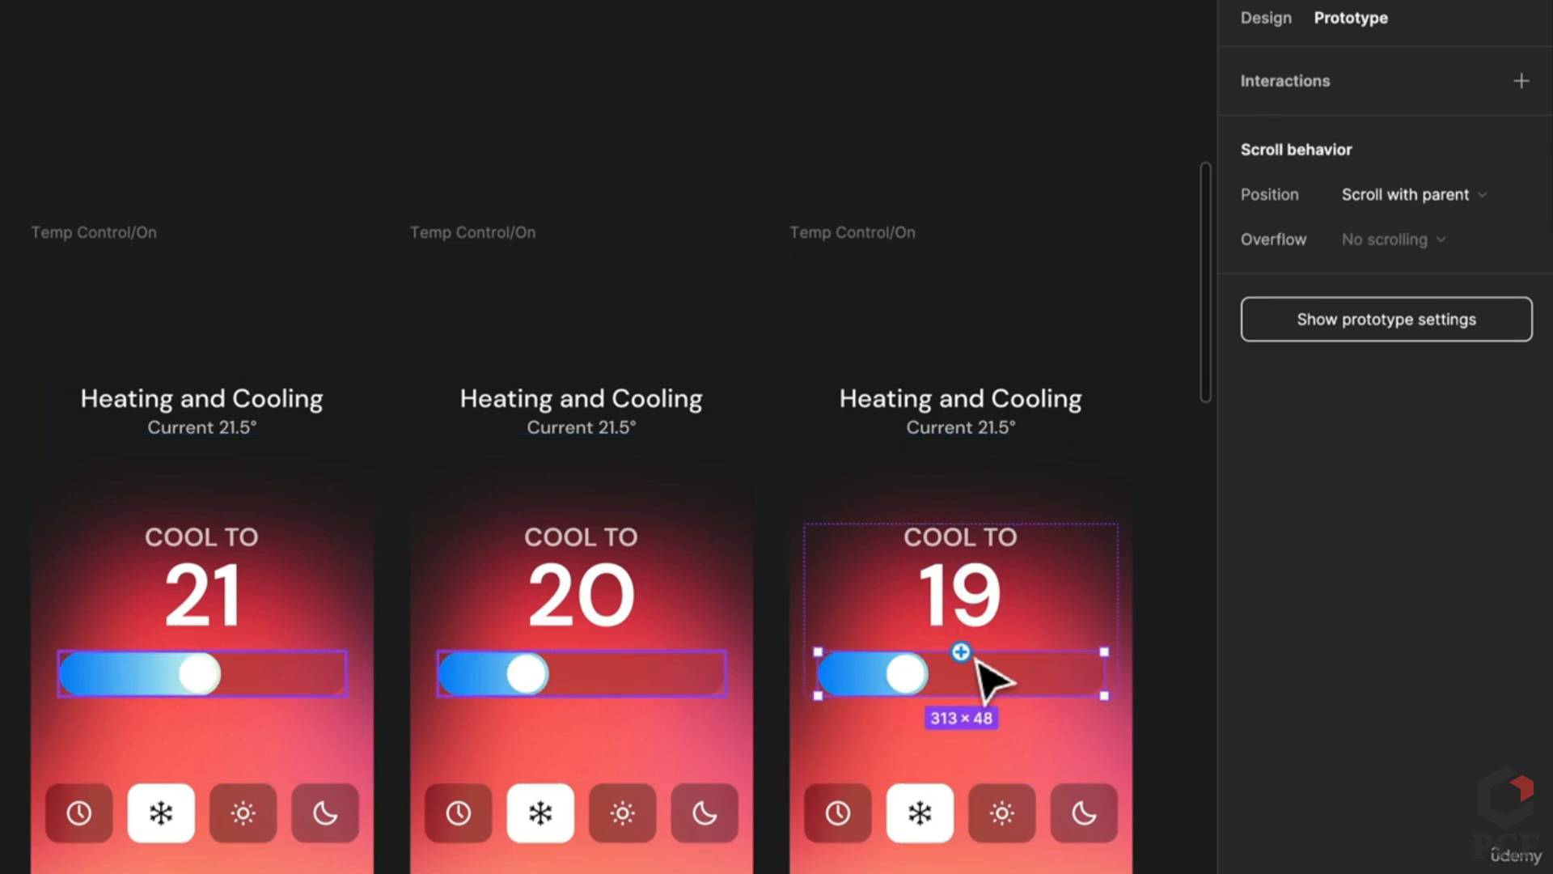
pyautogui.click(1267, 16)
pyautogui.click(1416, 477)
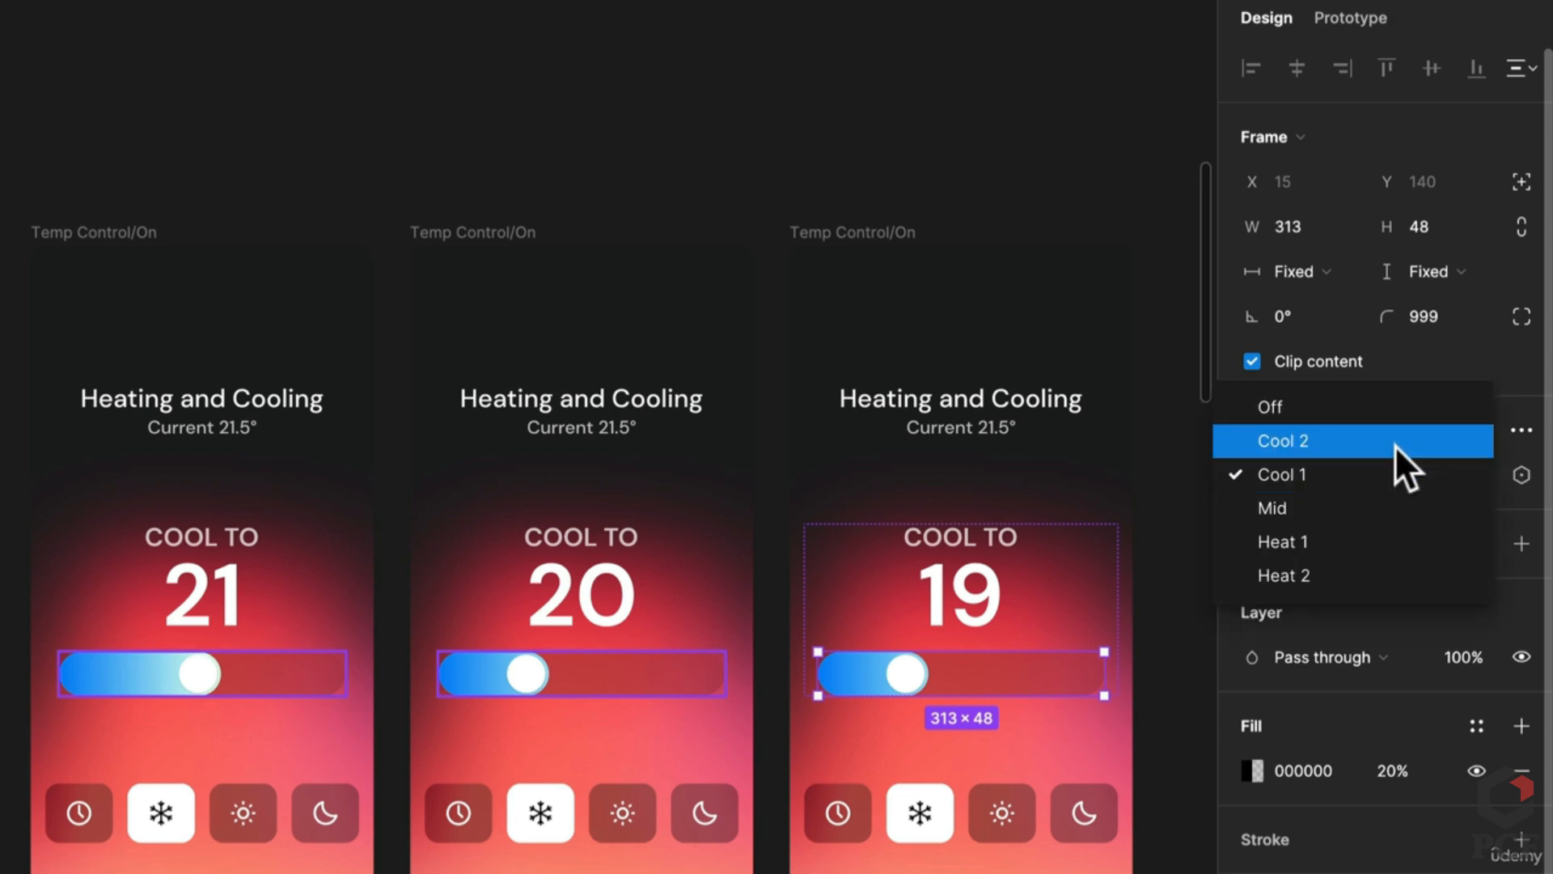
pyautogui.click(1395, 445)
pyautogui.press('Escape')
pyautogui.hscroll(-5, 844, 749)
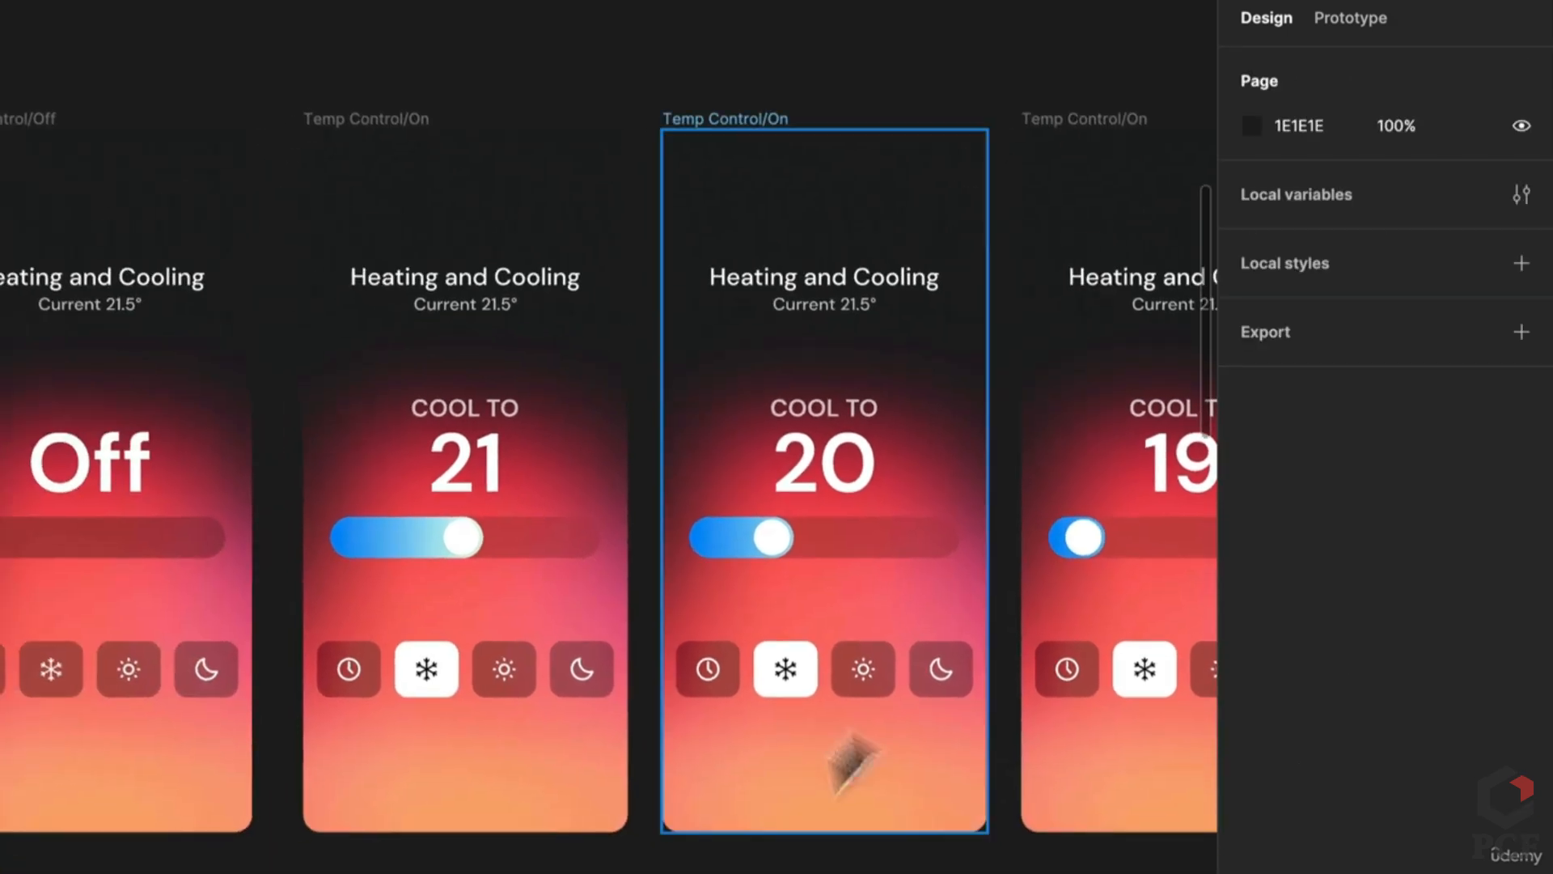
# Step: Link the 21 screen's slider knob to the 20 screen with an On drag trigger
pyautogui.click(1333, 18)
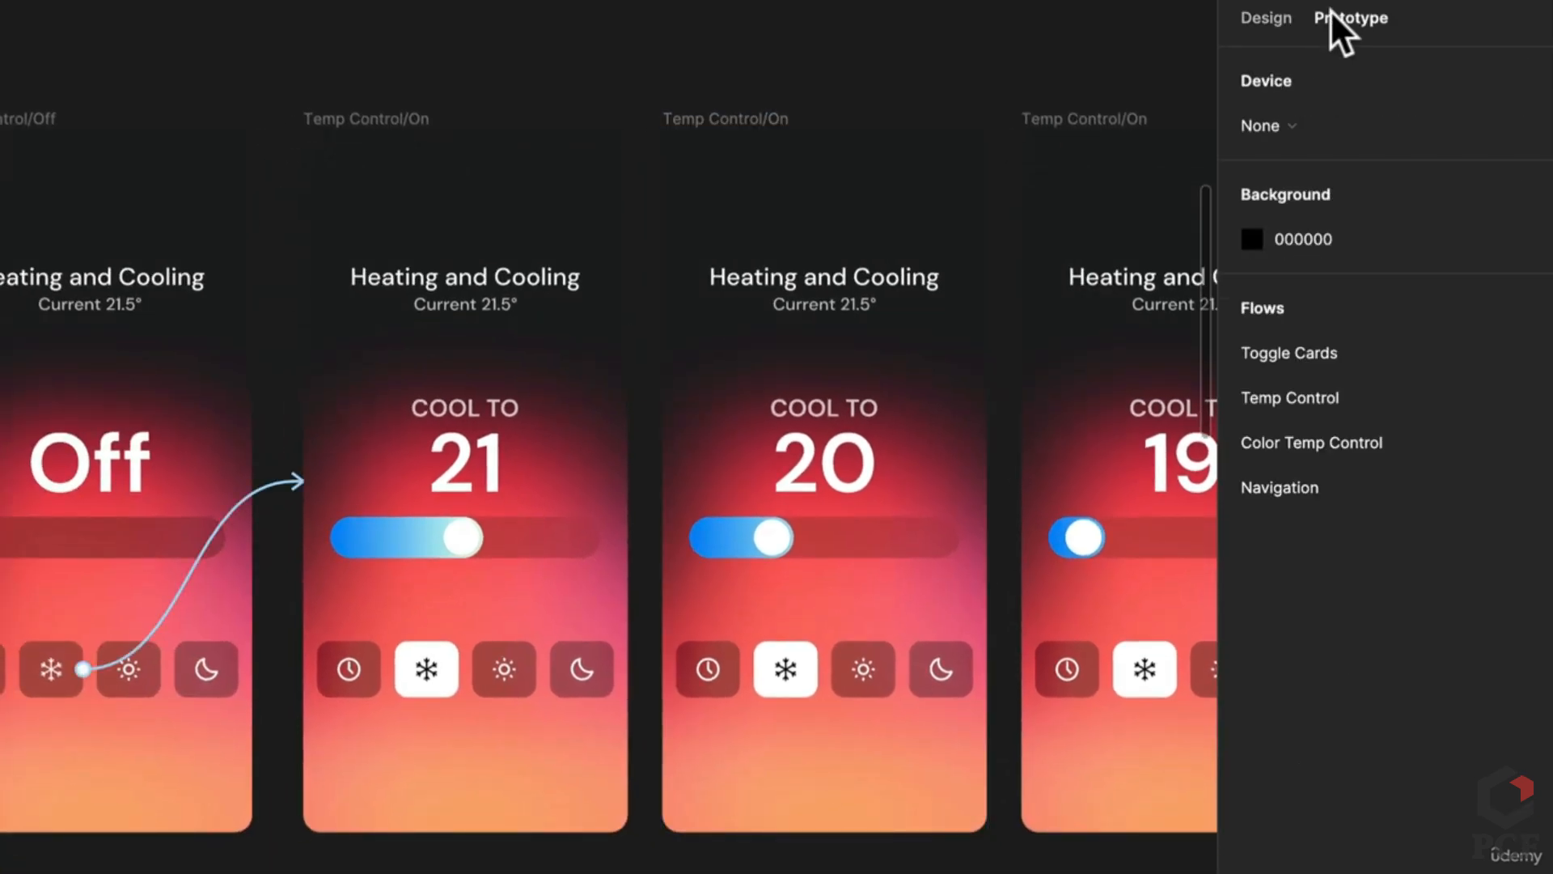
pyautogui.click(461, 538)
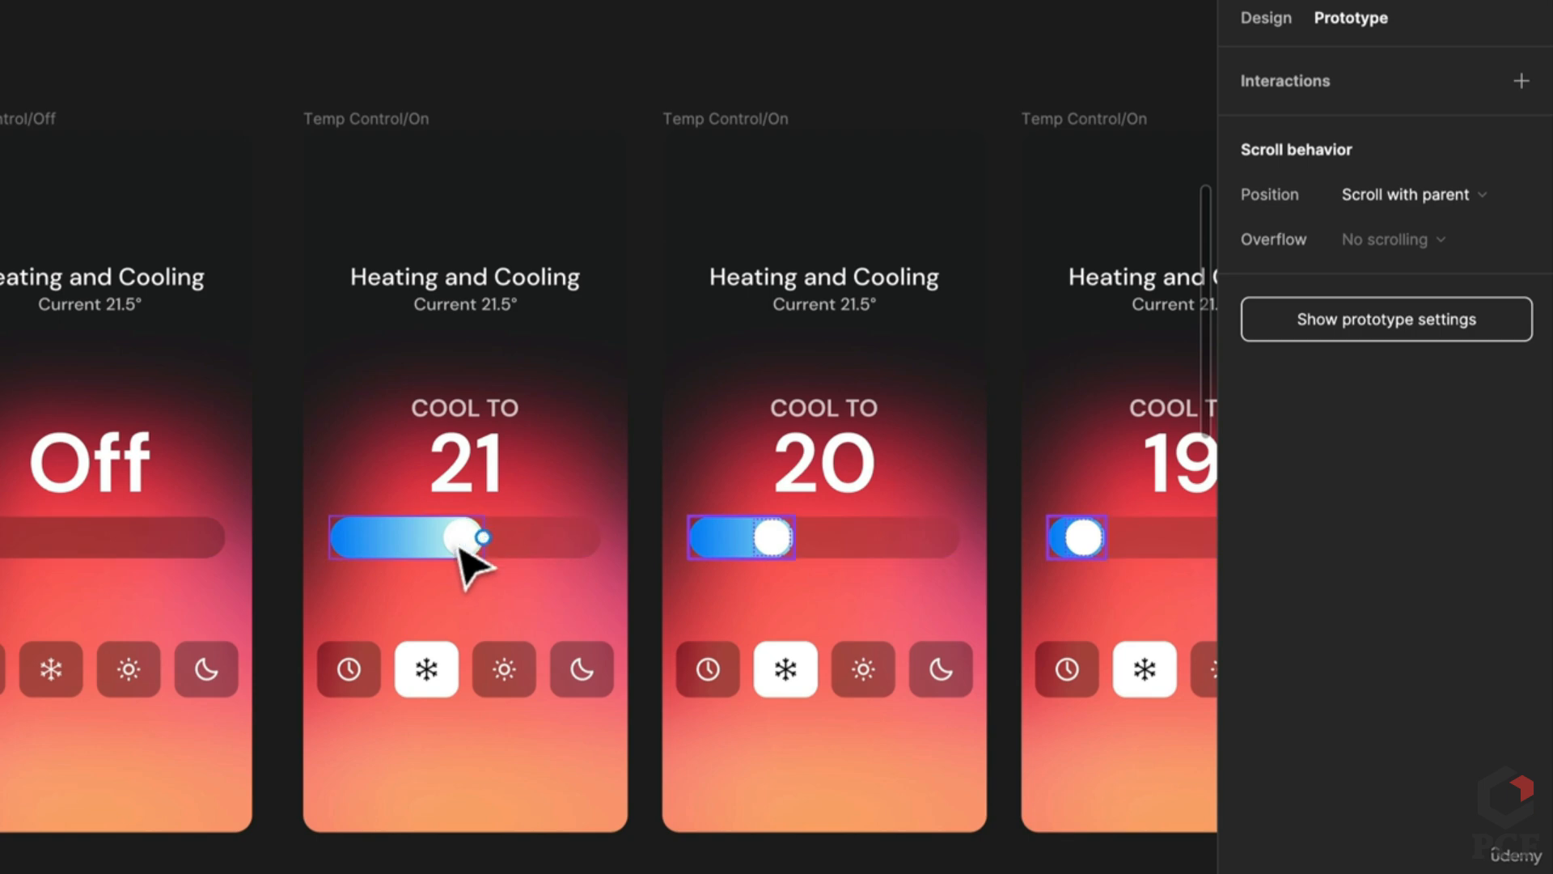
pyautogui.doubleClick(461, 548)
pyautogui.moveTo(445, 537); pyautogui.dragTo(712, 546)
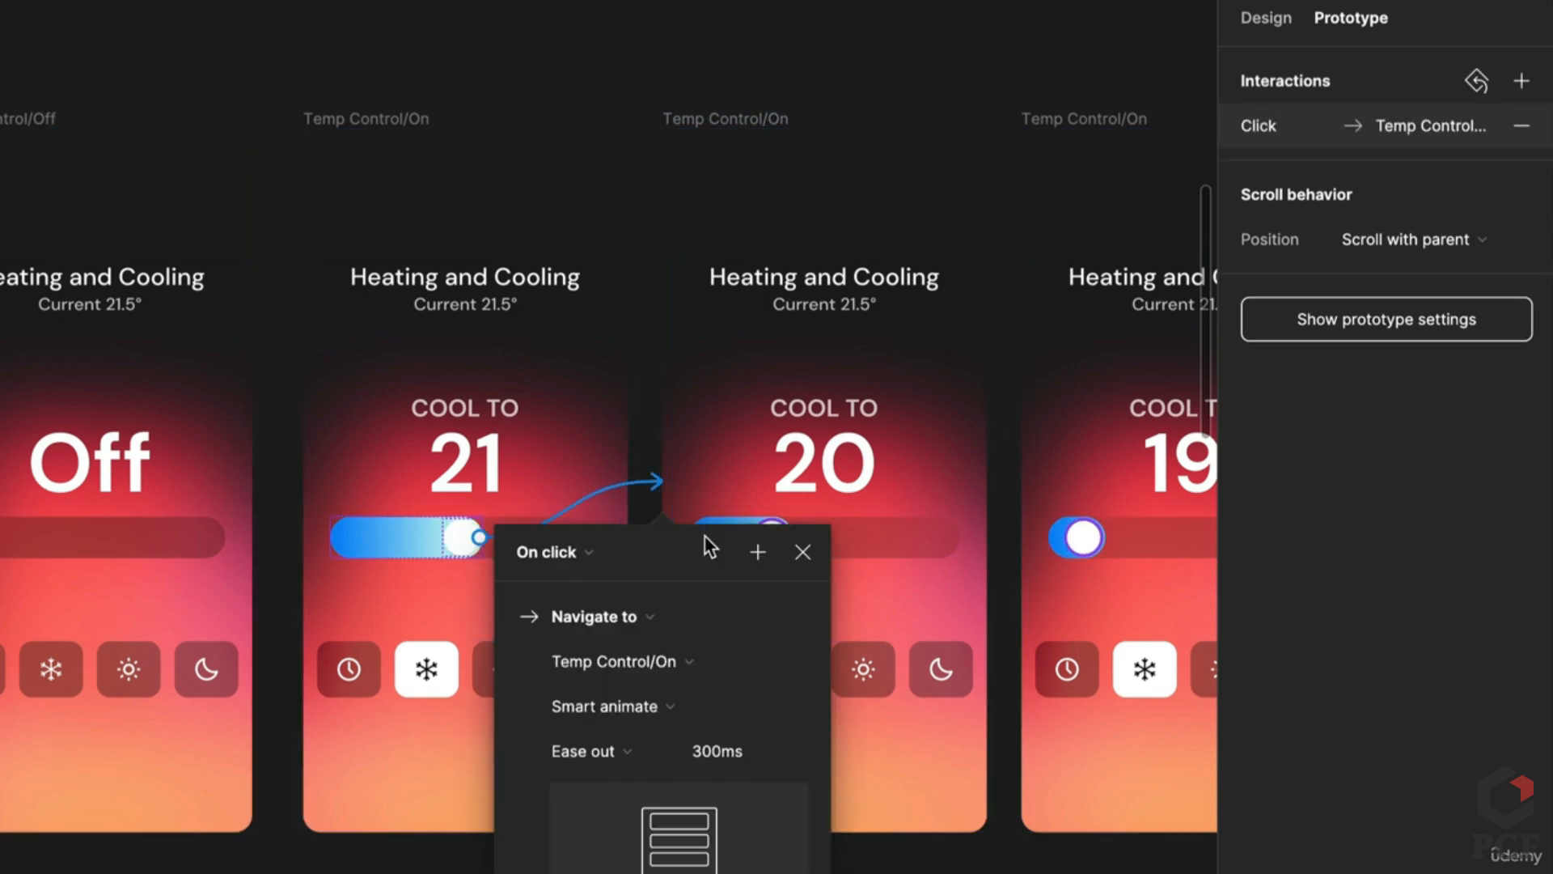
pyautogui.click(581, 547)
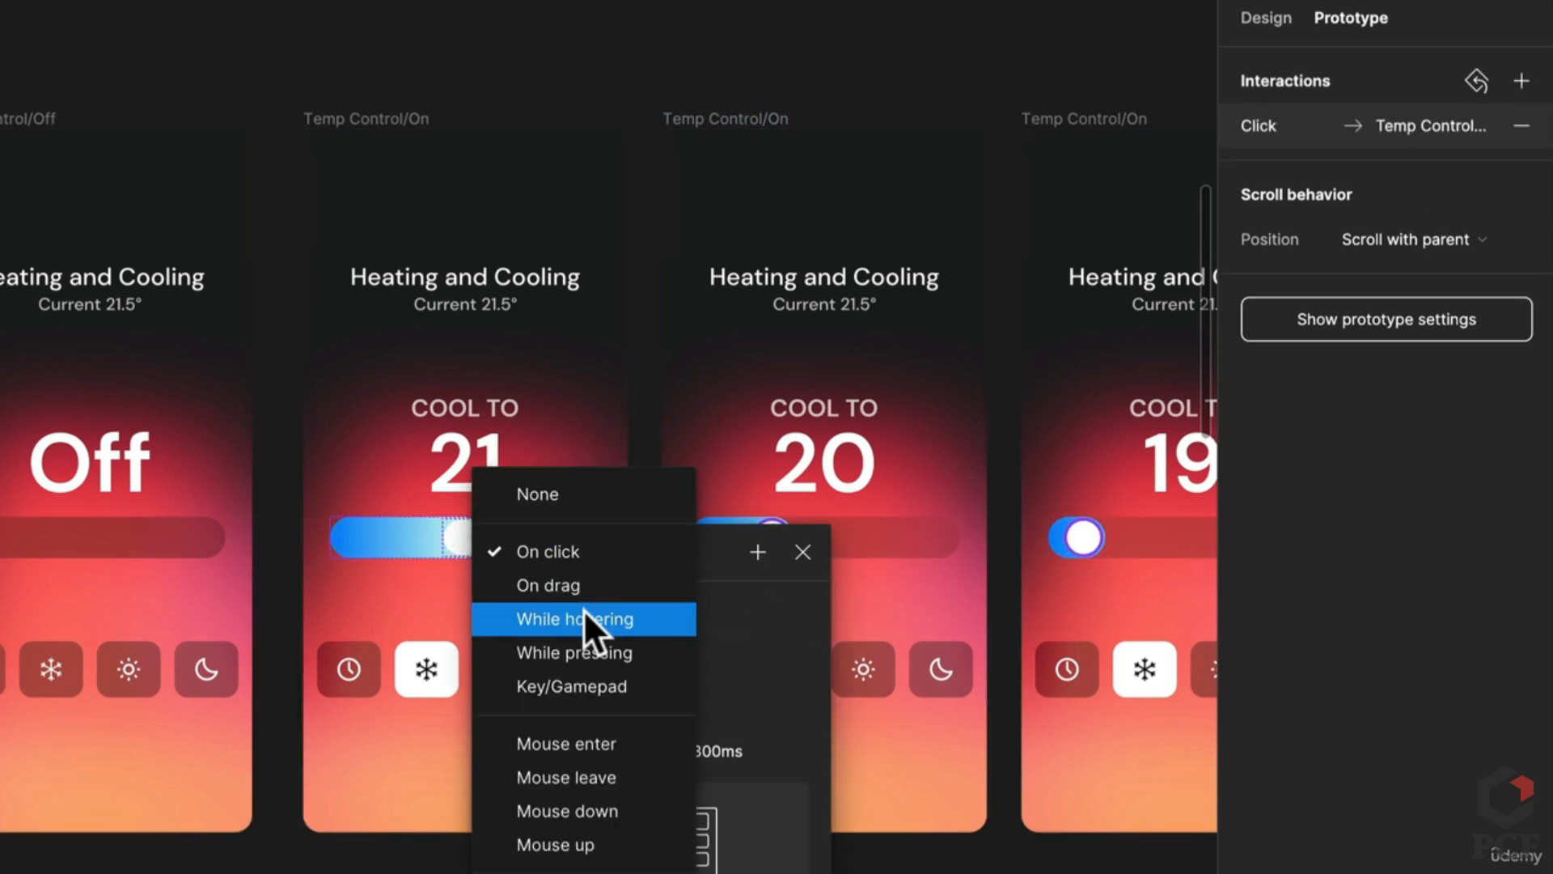
pyautogui.click(587, 579)
pyautogui.press('Escape')
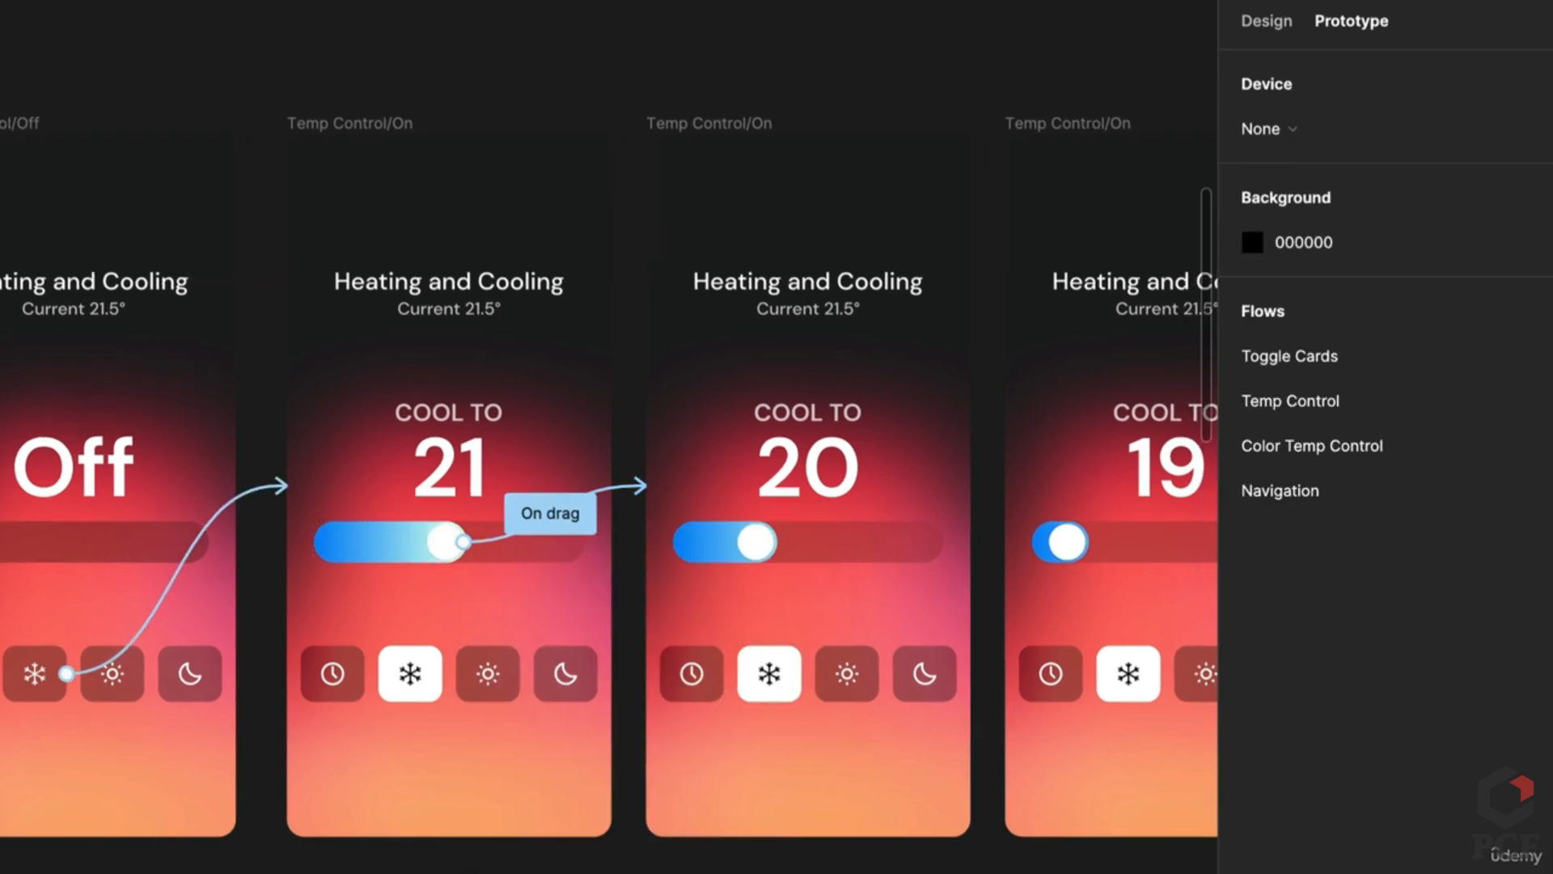
pyautogui.hscroll(5, 607, 477)
# Step: Link the 20 knob on drag forward to the 19 screen and back to 21
pyautogui.click(437, 555)
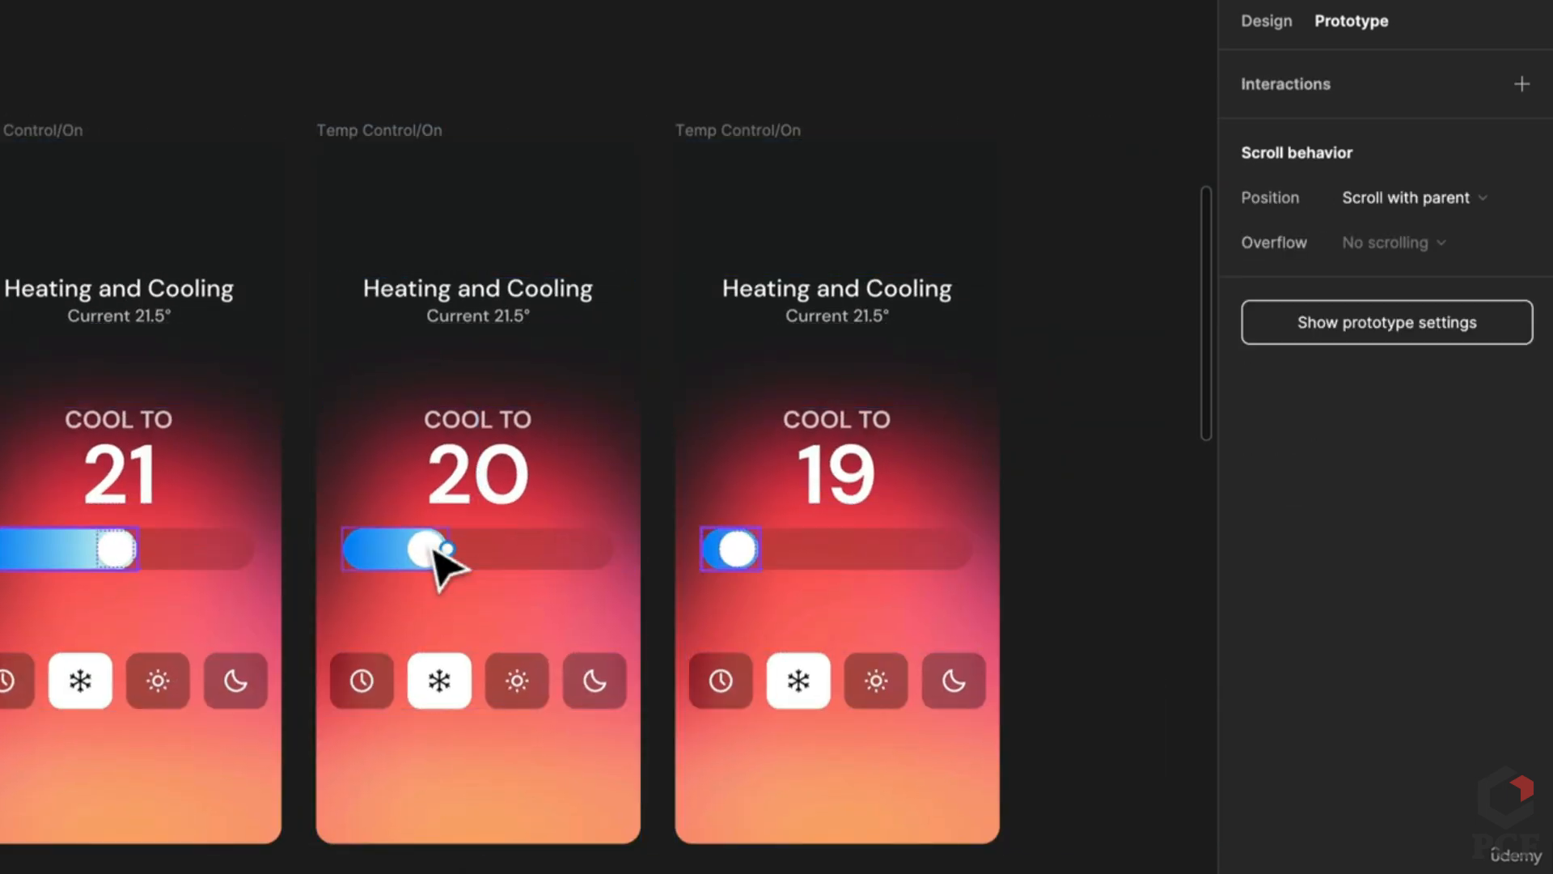
pyautogui.click(430, 542)
pyautogui.moveTo(426, 532); pyautogui.dragTo(832, 566)
pyautogui.click(581, 569)
pyautogui.click(584, 590)
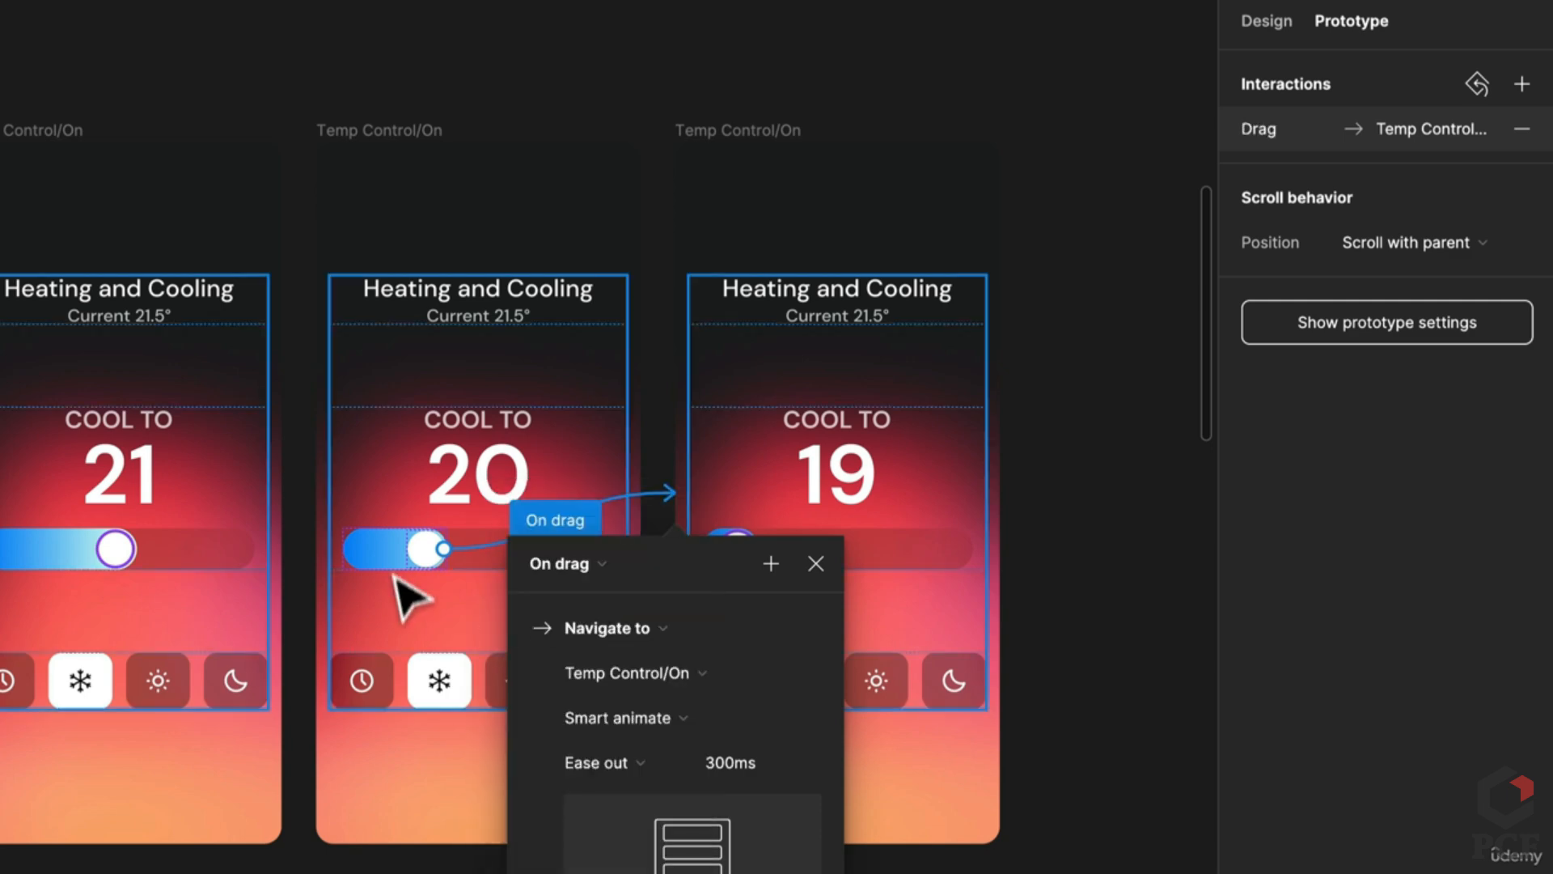
pyautogui.moveTo(411, 550); pyautogui.dragTo(212, 542)
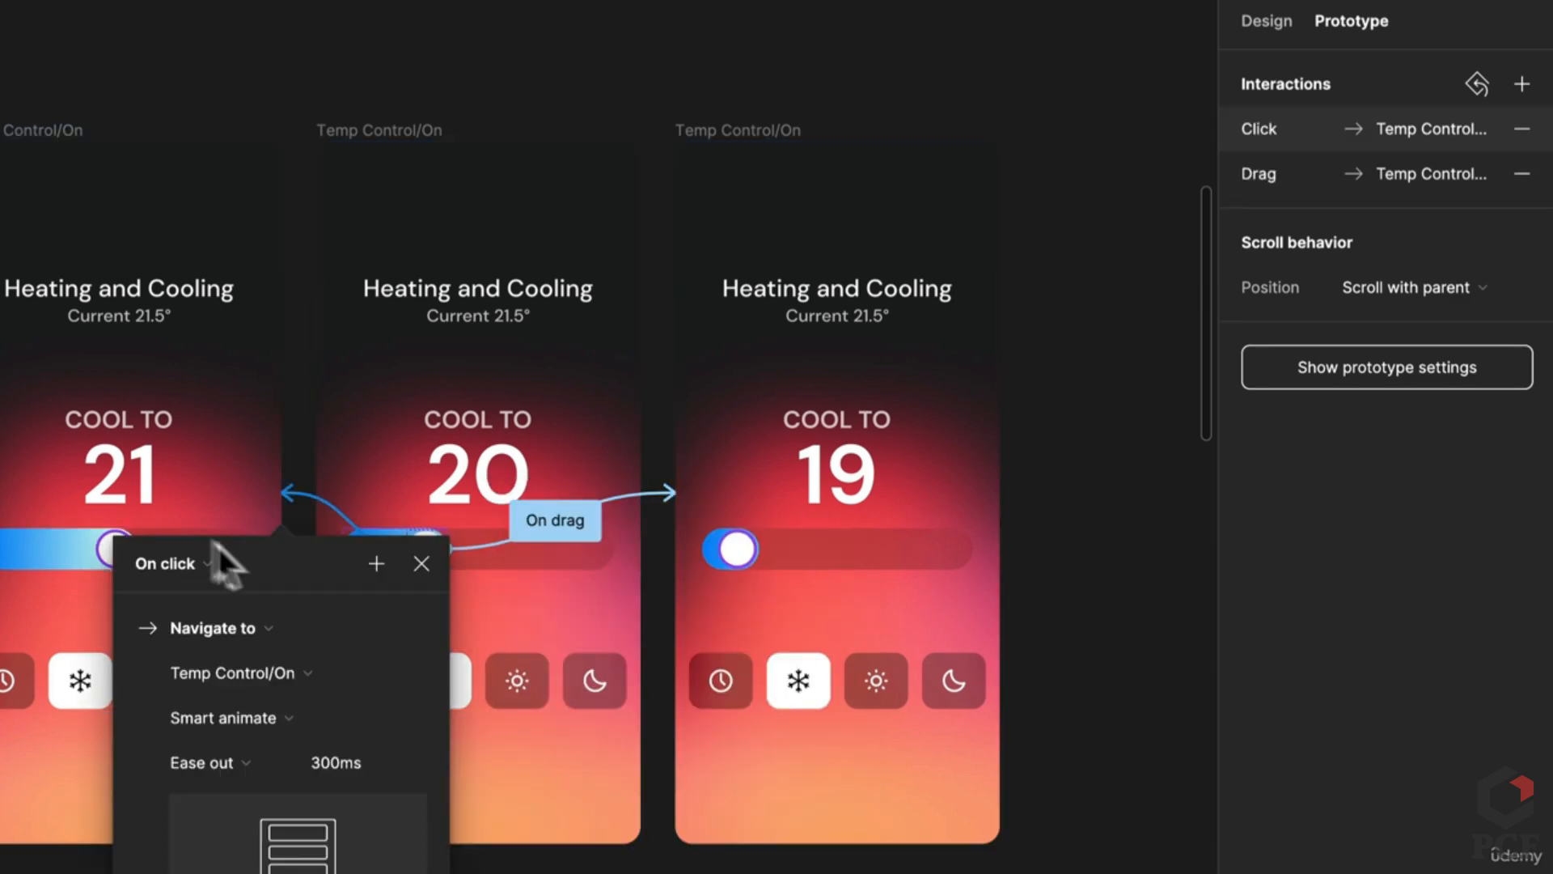
pyautogui.click(191, 563)
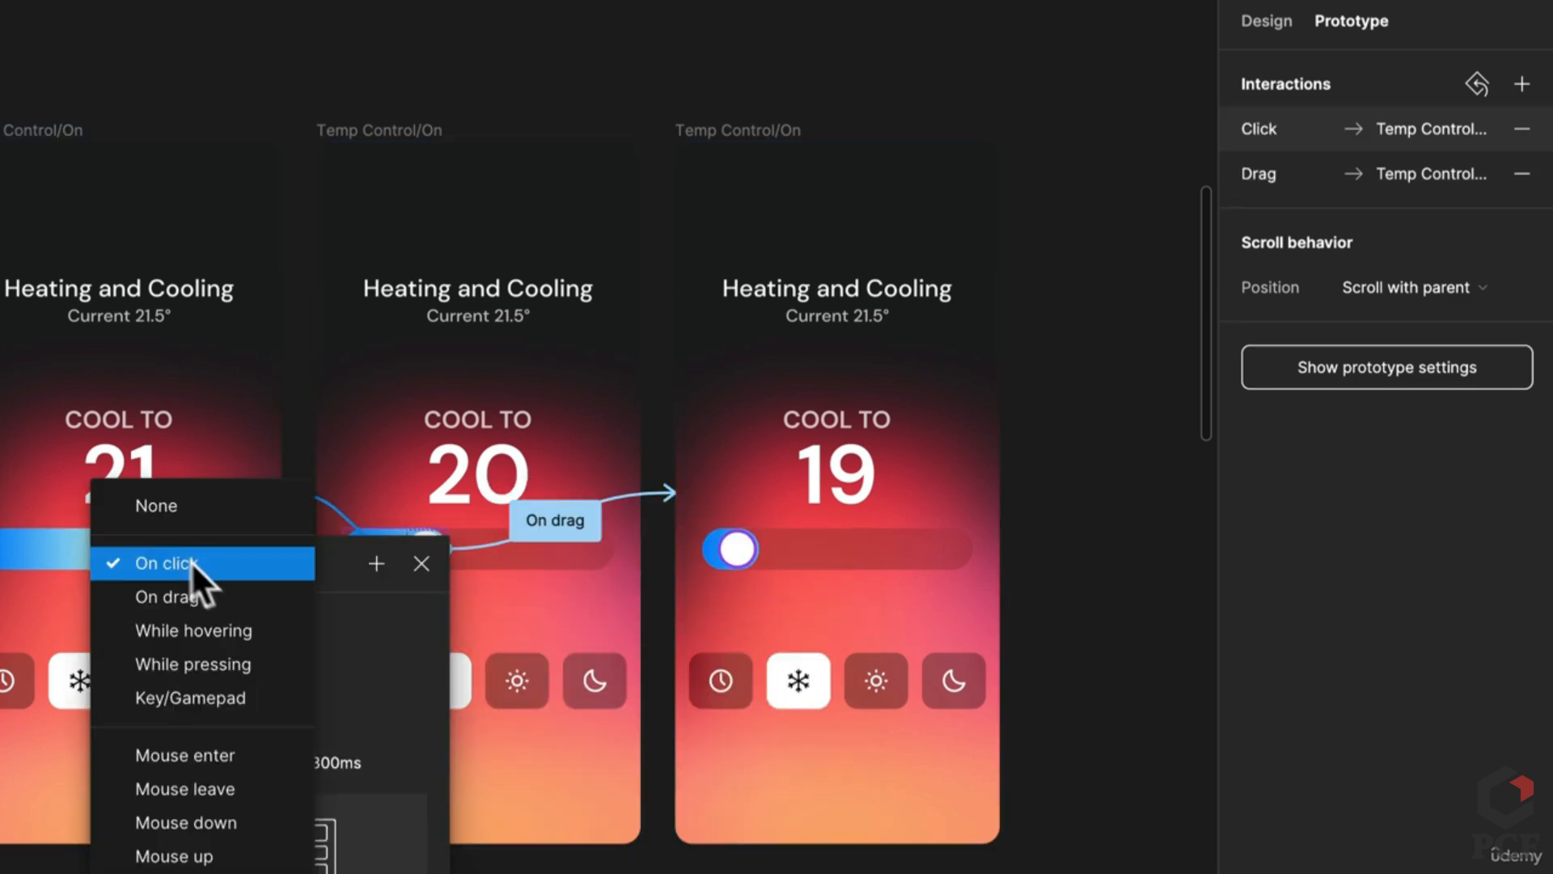
pyautogui.click(212, 594)
pyautogui.press('Escape')
# Step: Link the 19 screen's knob back to the 20 screen with an On drag trigger
pyautogui.click(736, 551)
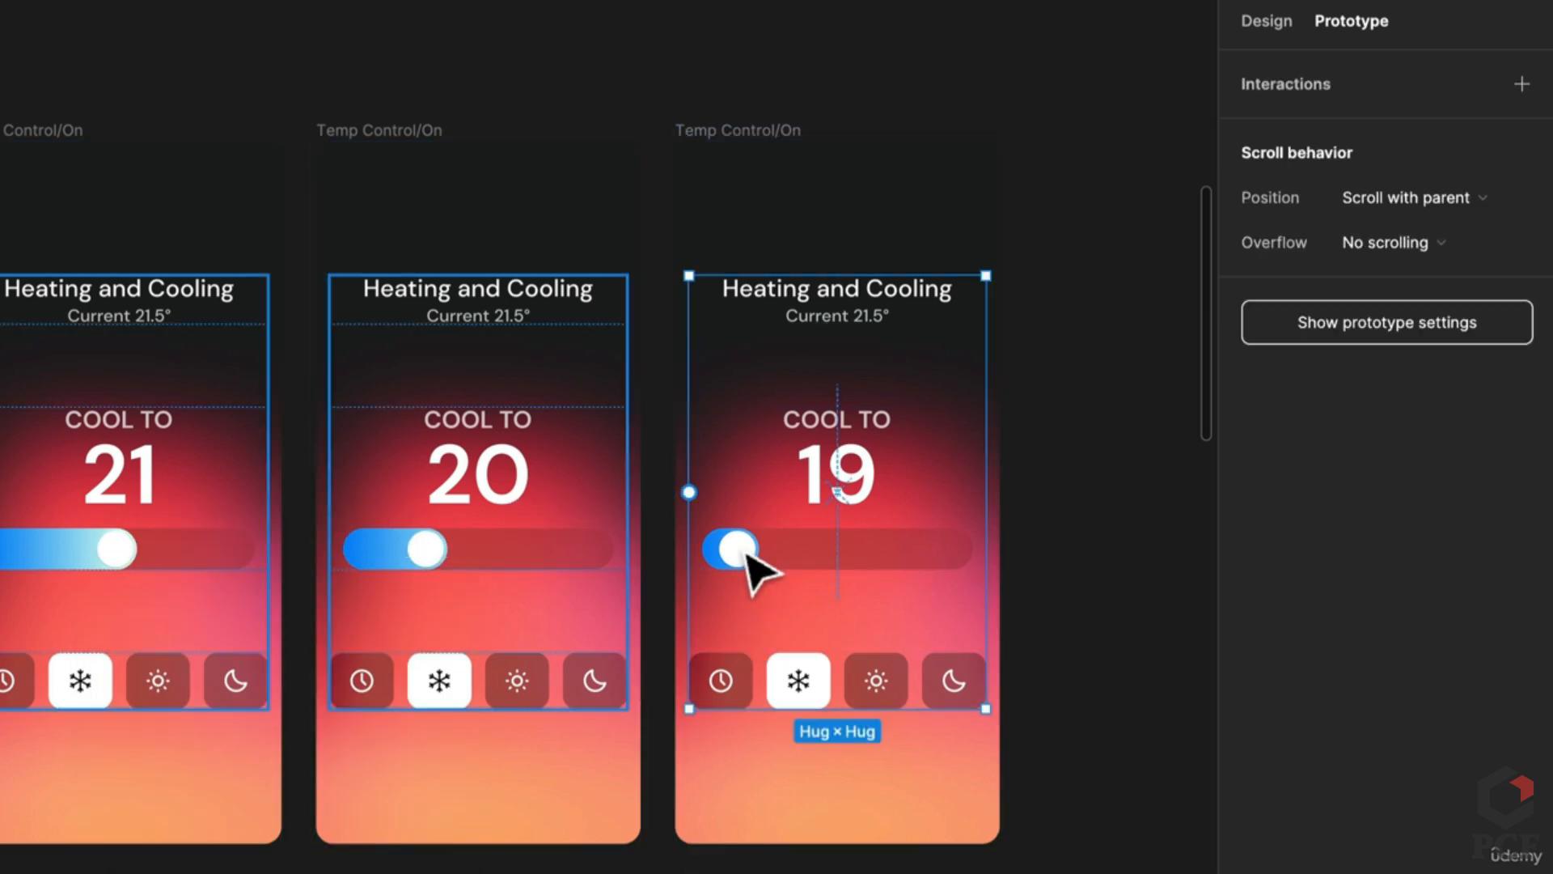
pyautogui.moveTo(688, 566); pyautogui.dragTo(526, 547)
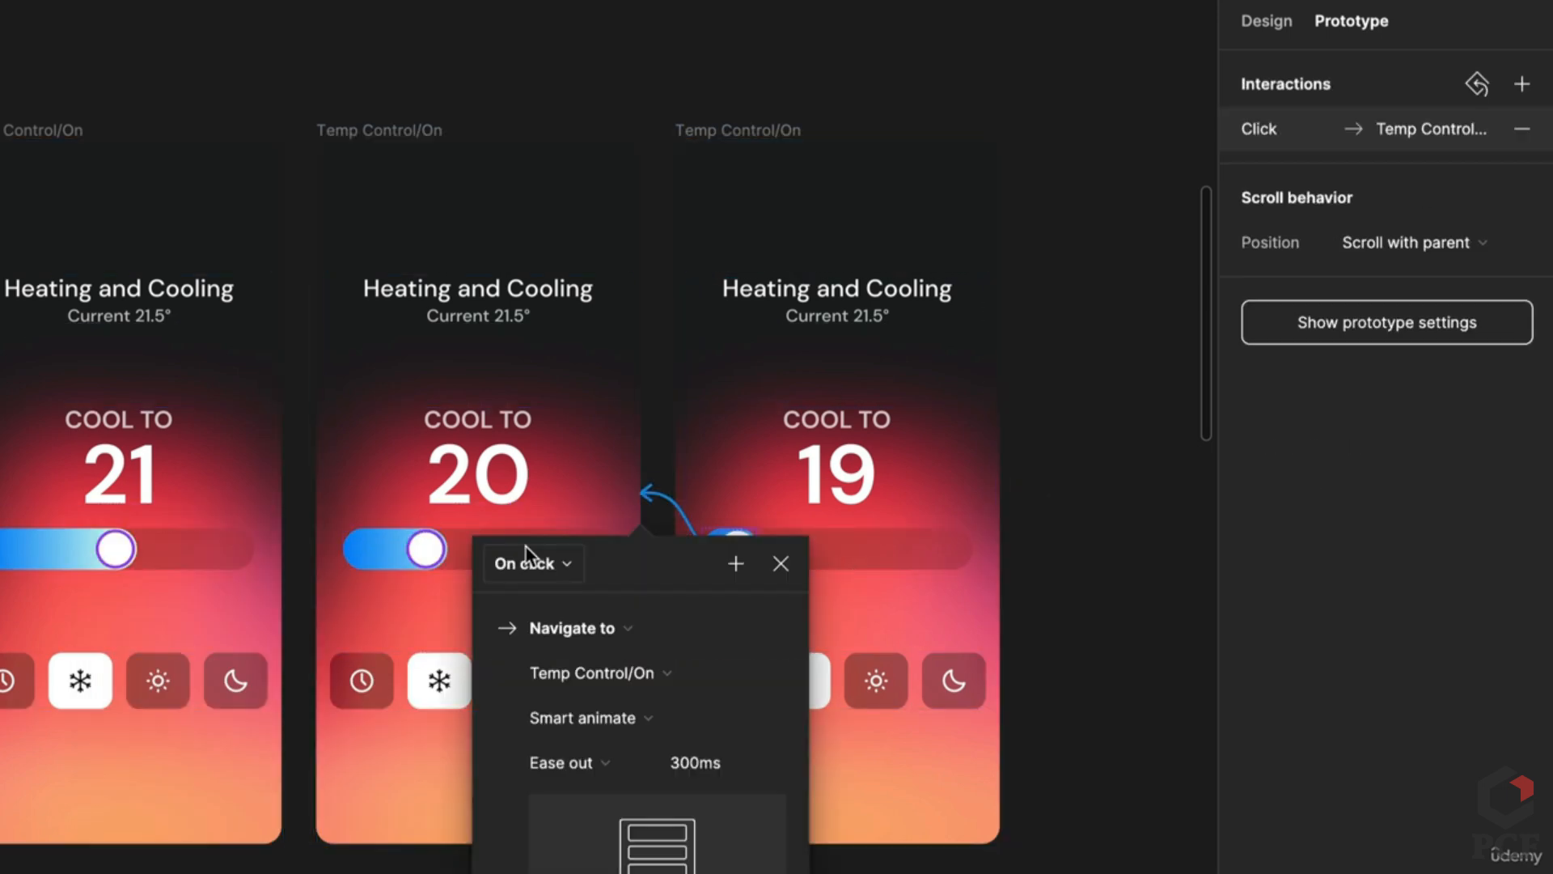
pyautogui.click(526, 558)
pyautogui.click(560, 594)
pyautogui.press('Escape')
pyautogui.scroll(-2, 607, 436)
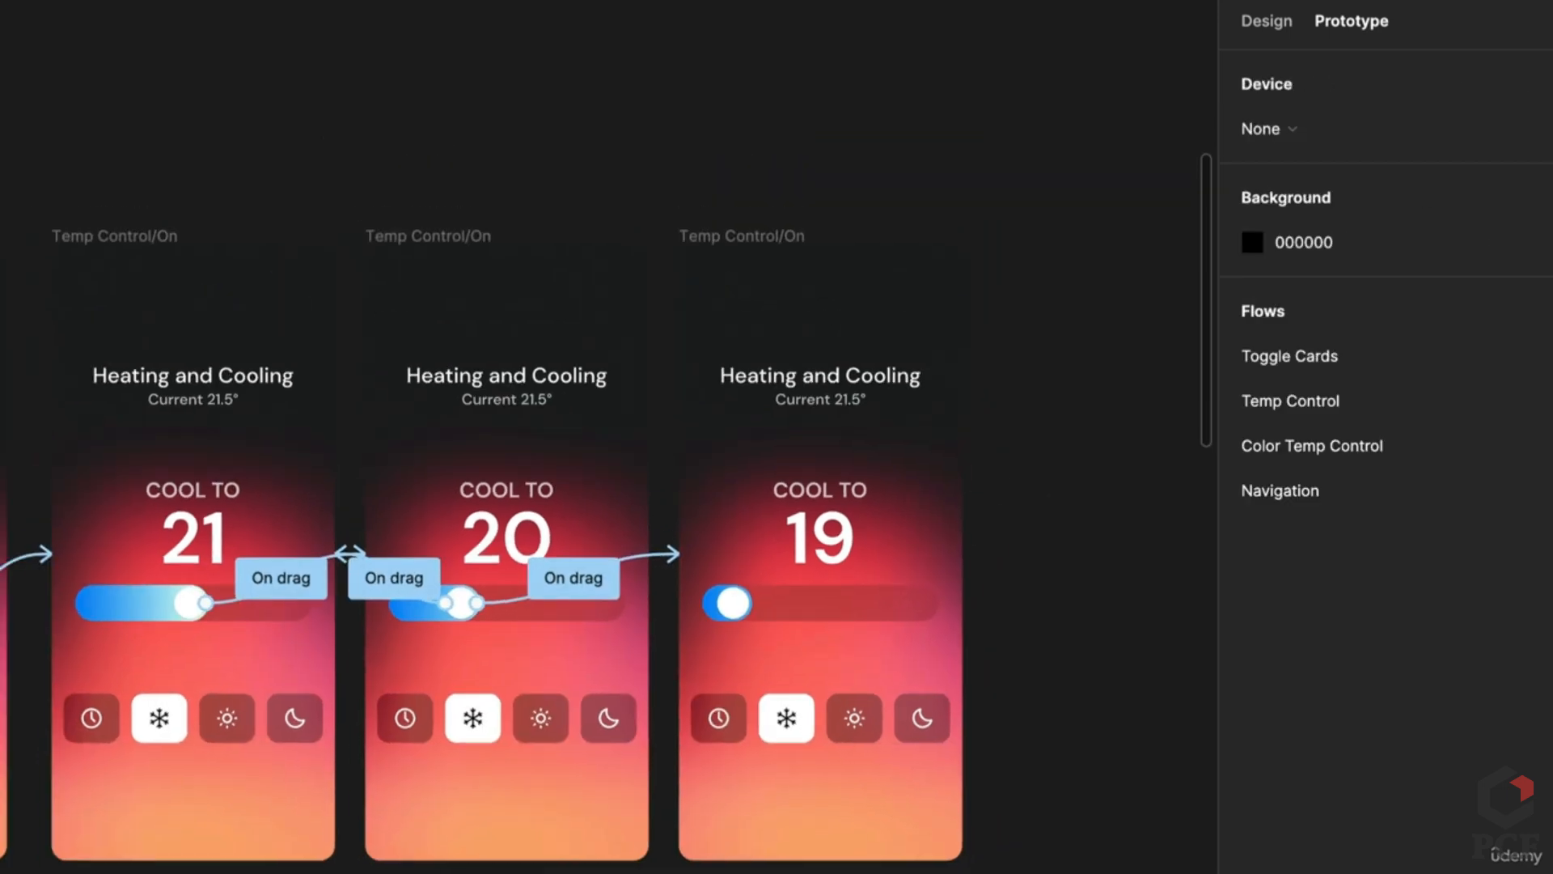
pyautogui.hscroll(-5, 607, 437)
pyautogui.hscroll(3, 606, 437)
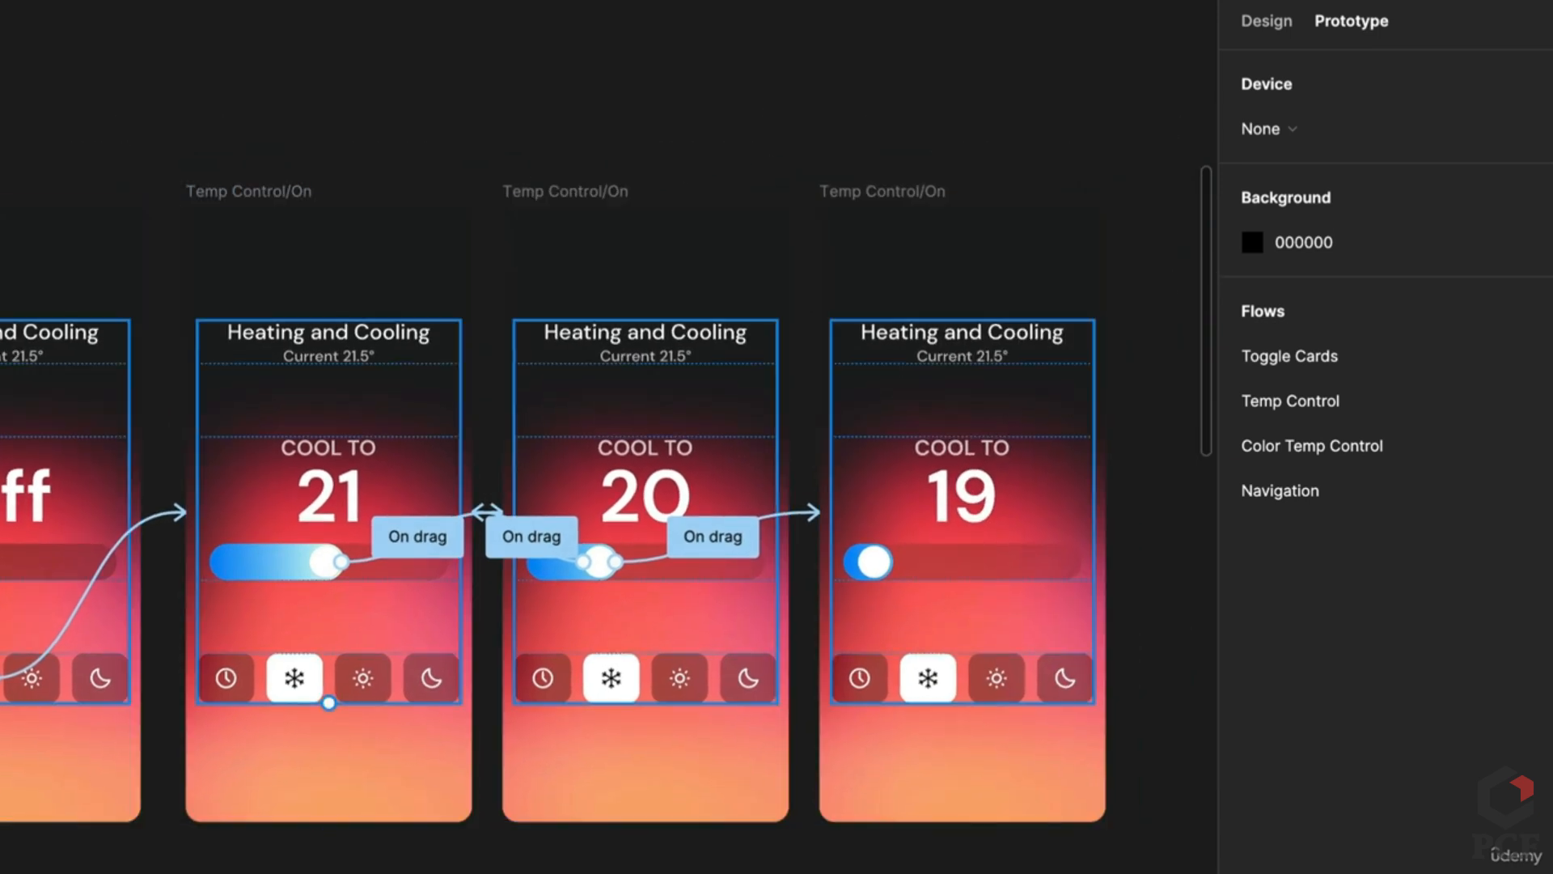
# Step: Link the snowflake buttons on the 21, 20 and 19 screens to Temp Control/Off
pyautogui.click(306, 694)
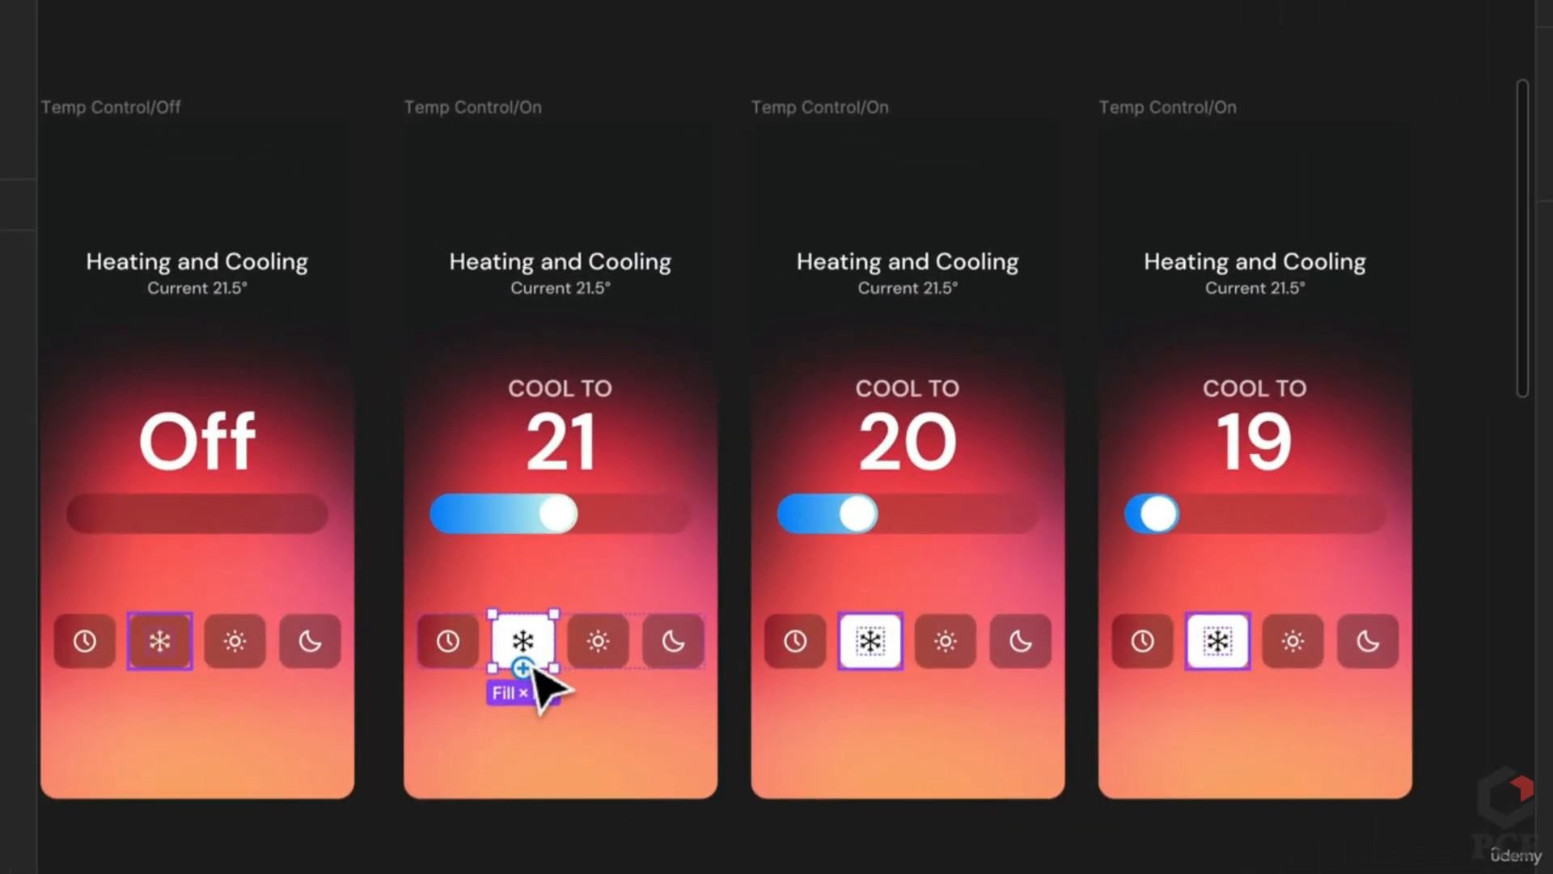
pyautogui.moveTo(534, 668); pyautogui.dragTo(138, 660)
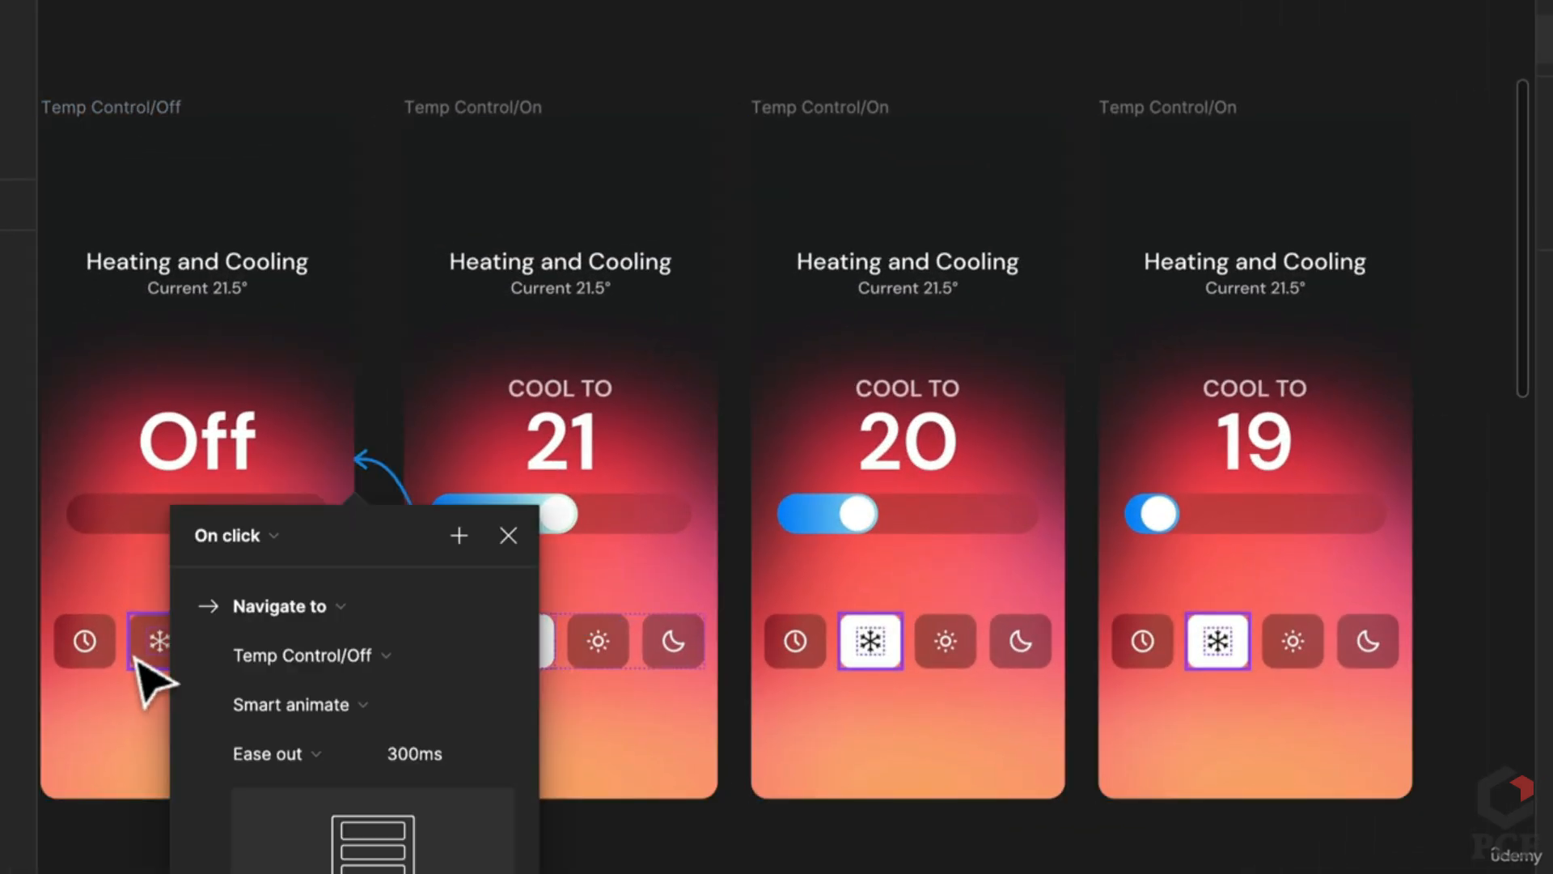
pyautogui.click(870, 661)
pyautogui.moveTo(871, 669); pyautogui.dragTo(235, 651)
pyautogui.click(1220, 643)
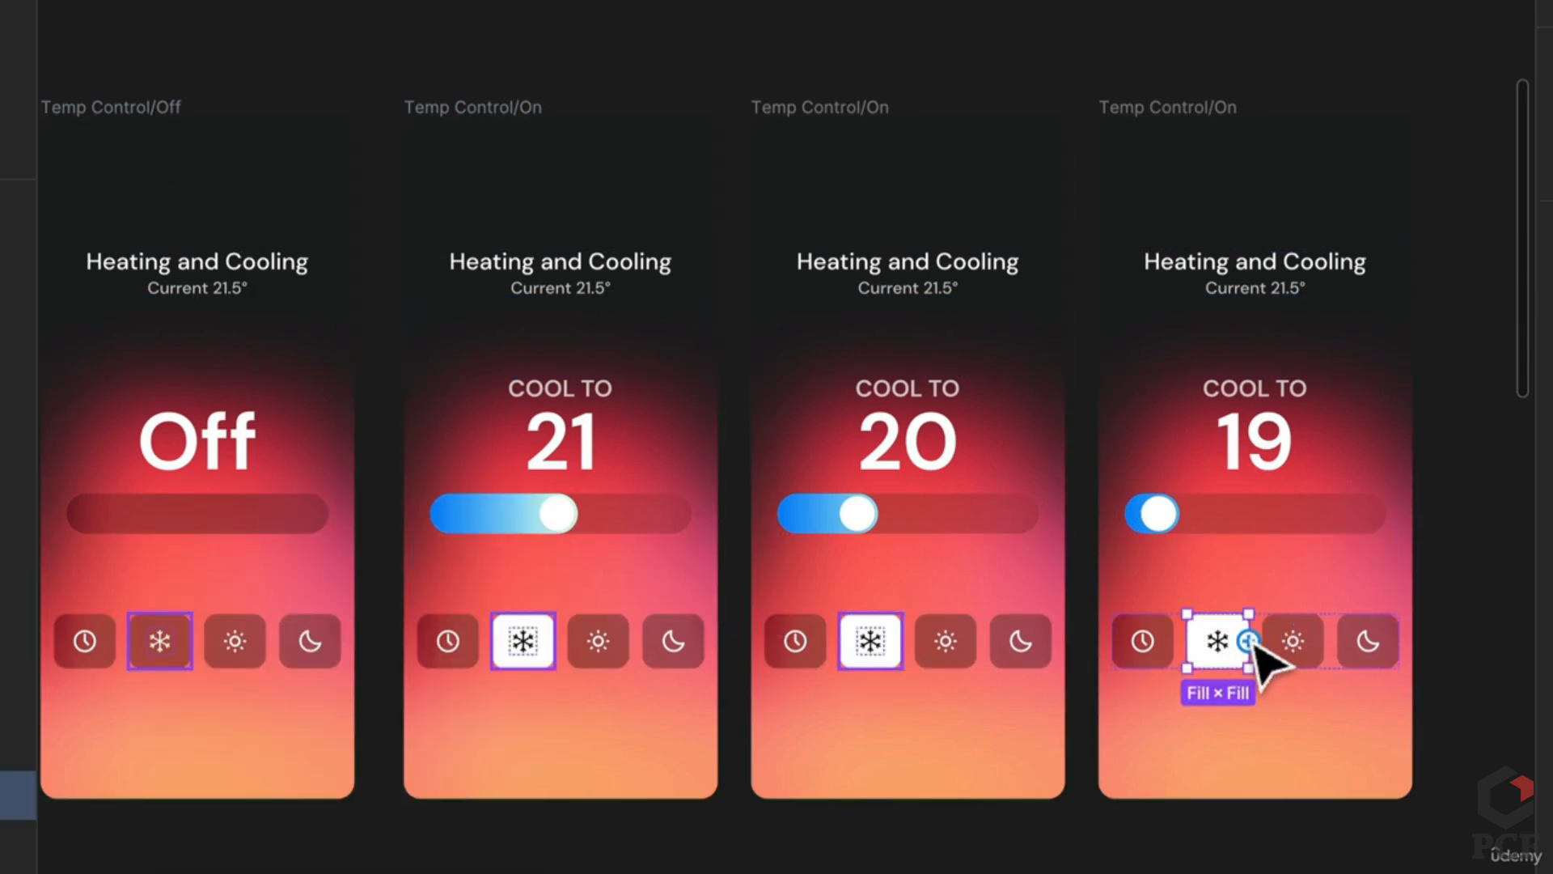
pyautogui.moveTo(1249, 641); pyautogui.dragTo(319, 663)
# Step: Select all four Temp Control frames and review them on the canvas
pyautogui.click(780, 842)
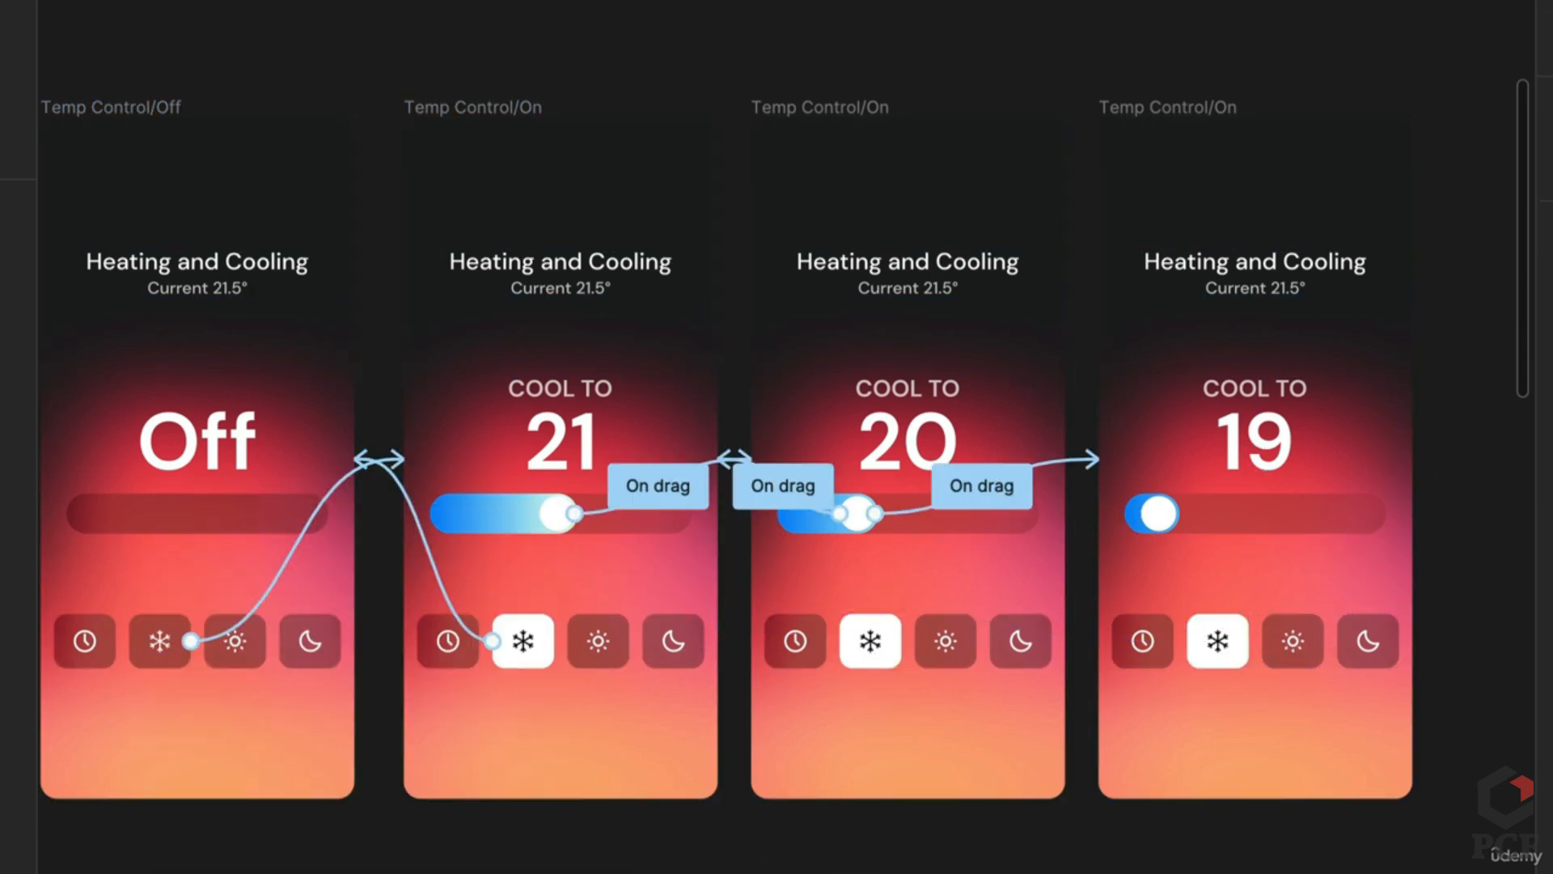
pyautogui.hotkey('ctrl', 'a')
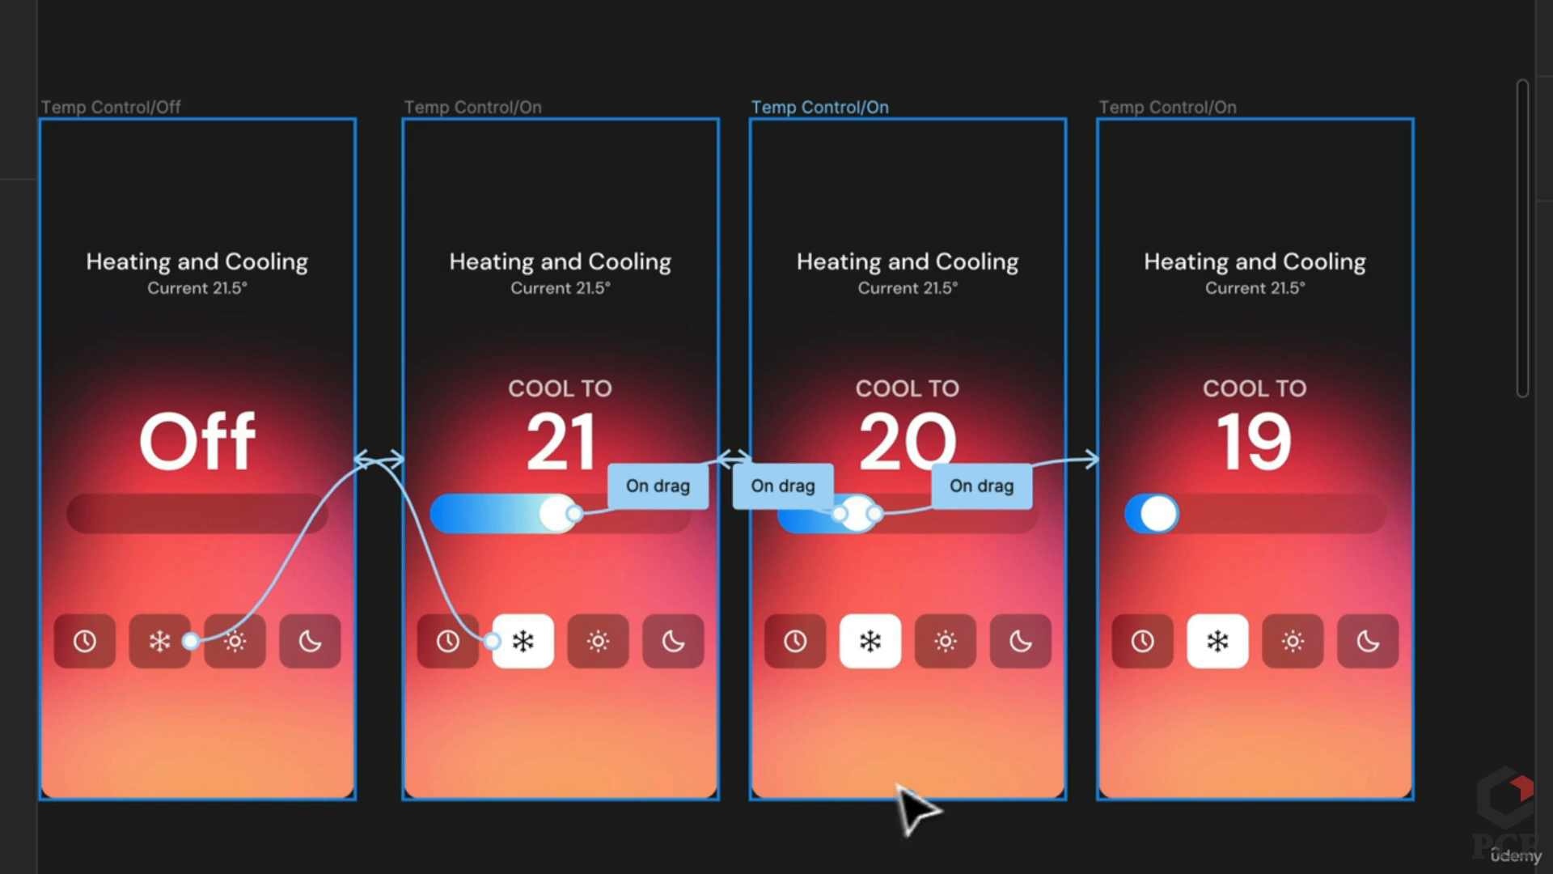
pyautogui.scroll(2, 809, 768)
pyautogui.hscroll(-4, 809, 769)
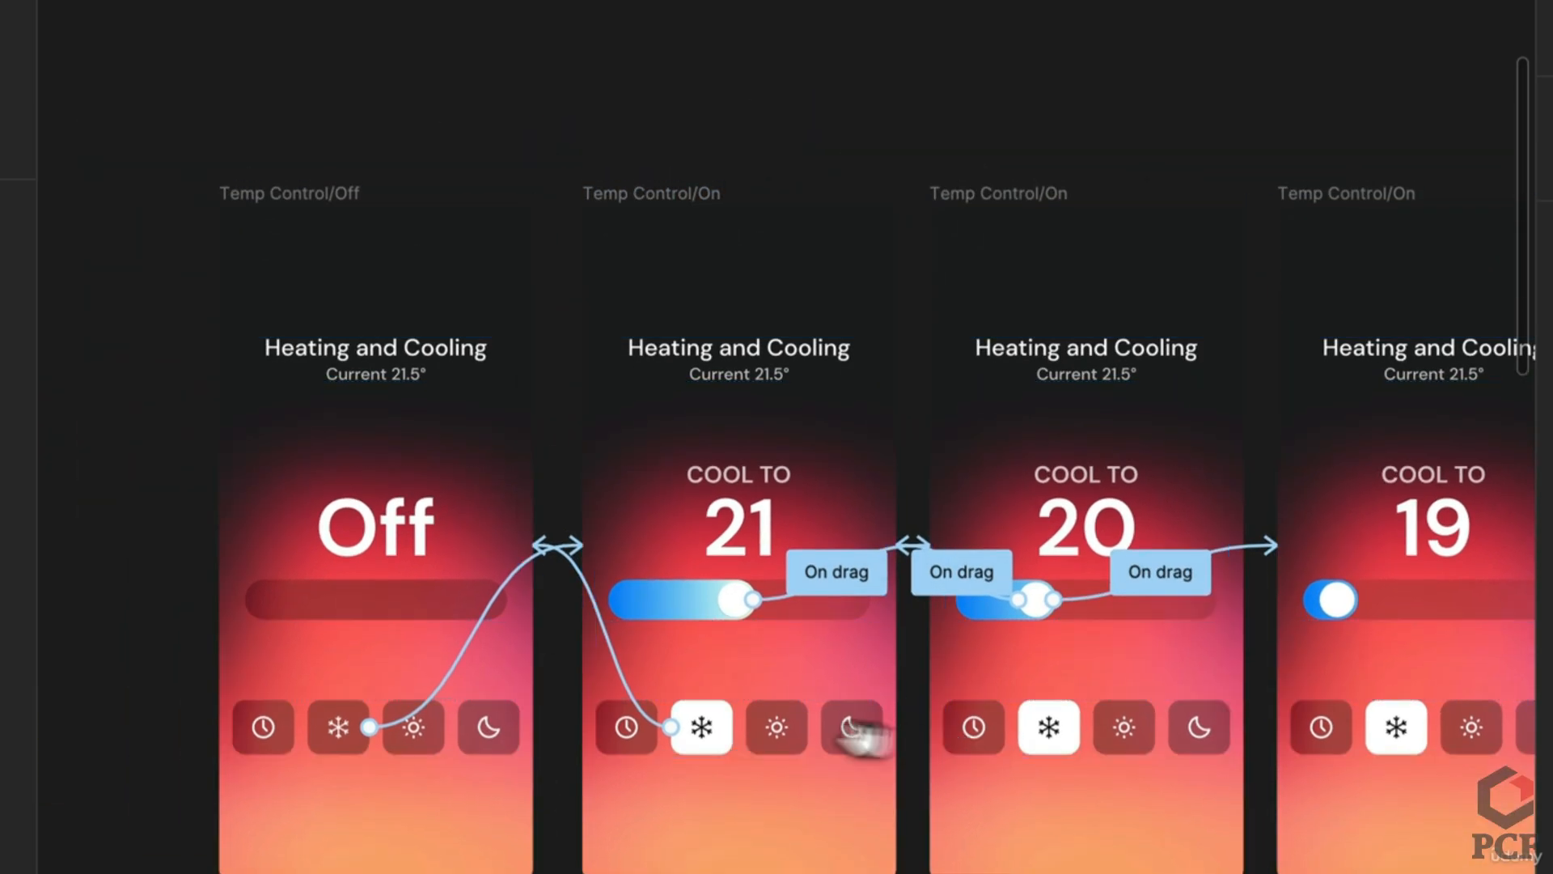
pyautogui.hscroll(3, 834, 738)
pyautogui.scroll(-3, 815, 746)
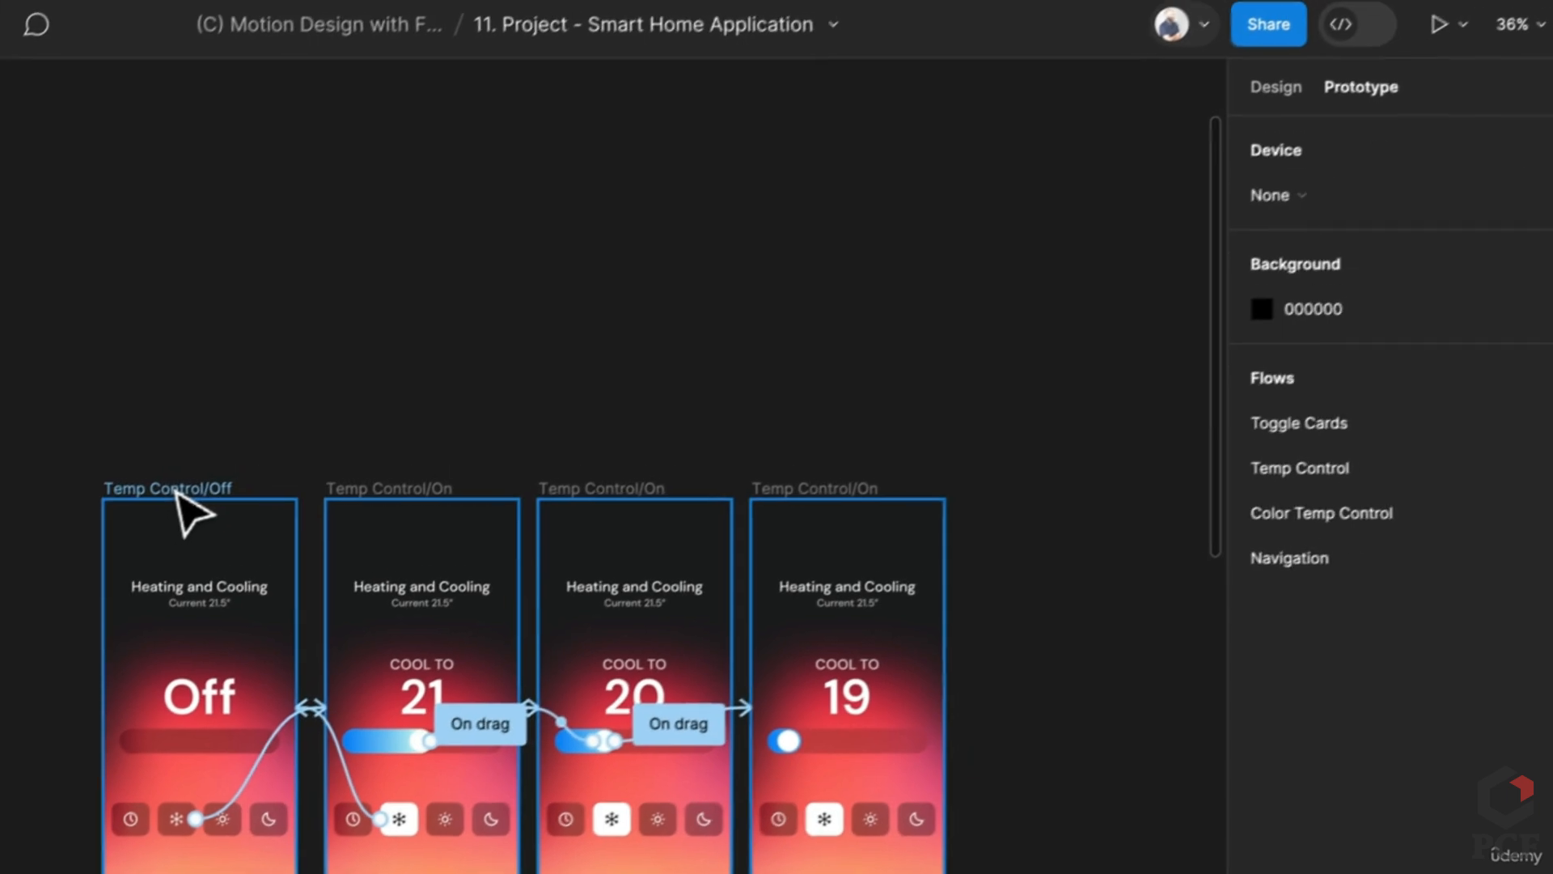
# Step: Make Temp Control/Off the Flow 1 starting point and launch the prototype preview
pyautogui.click(373, 359)
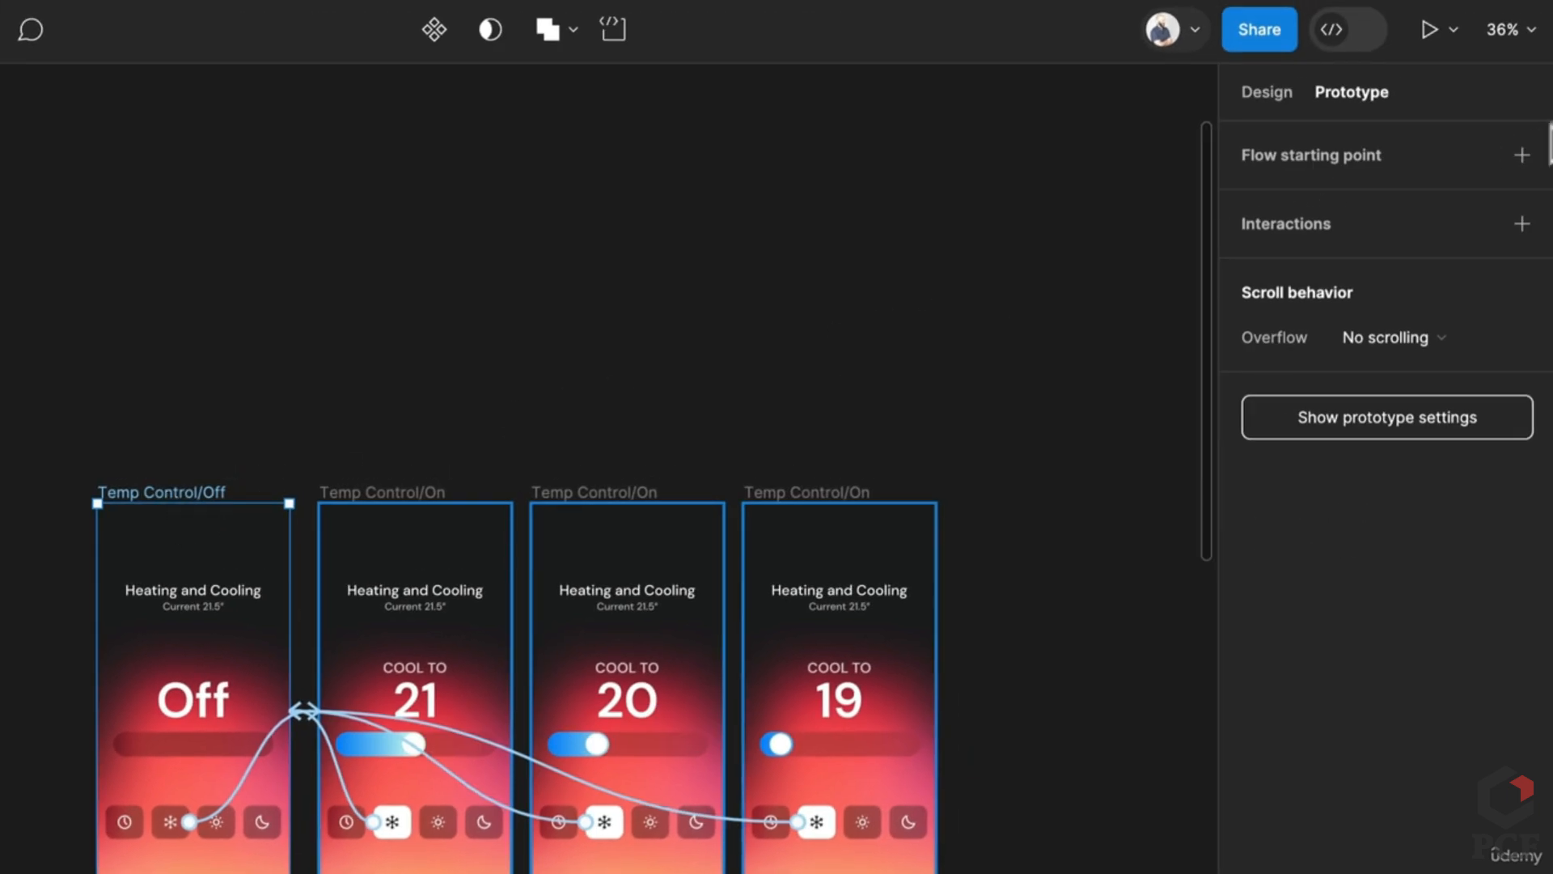
pyautogui.click(1523, 155)
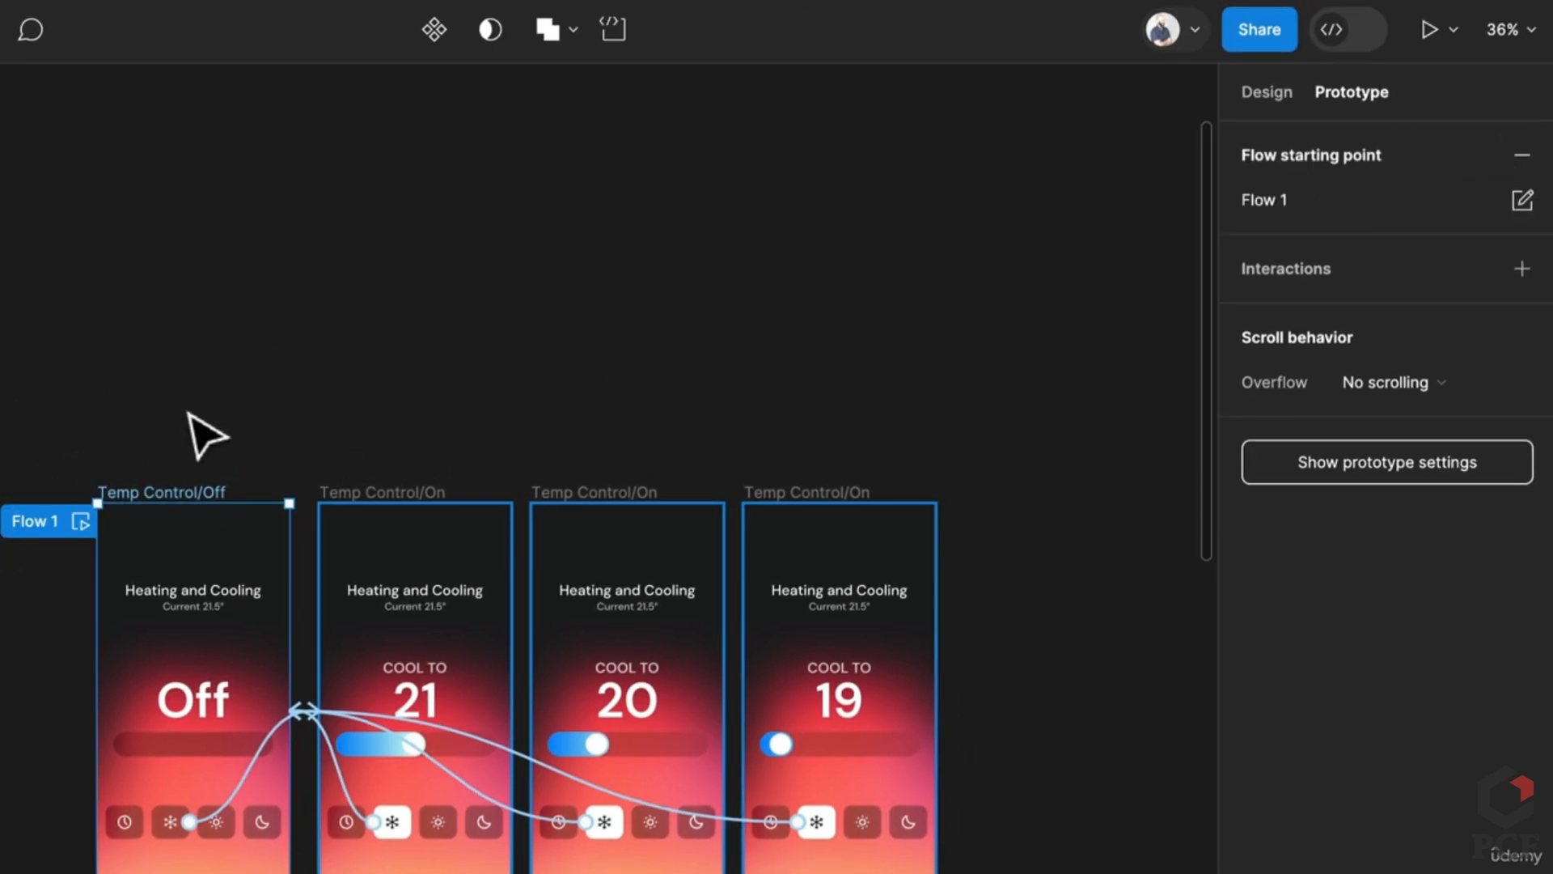
pyautogui.click(1429, 30)
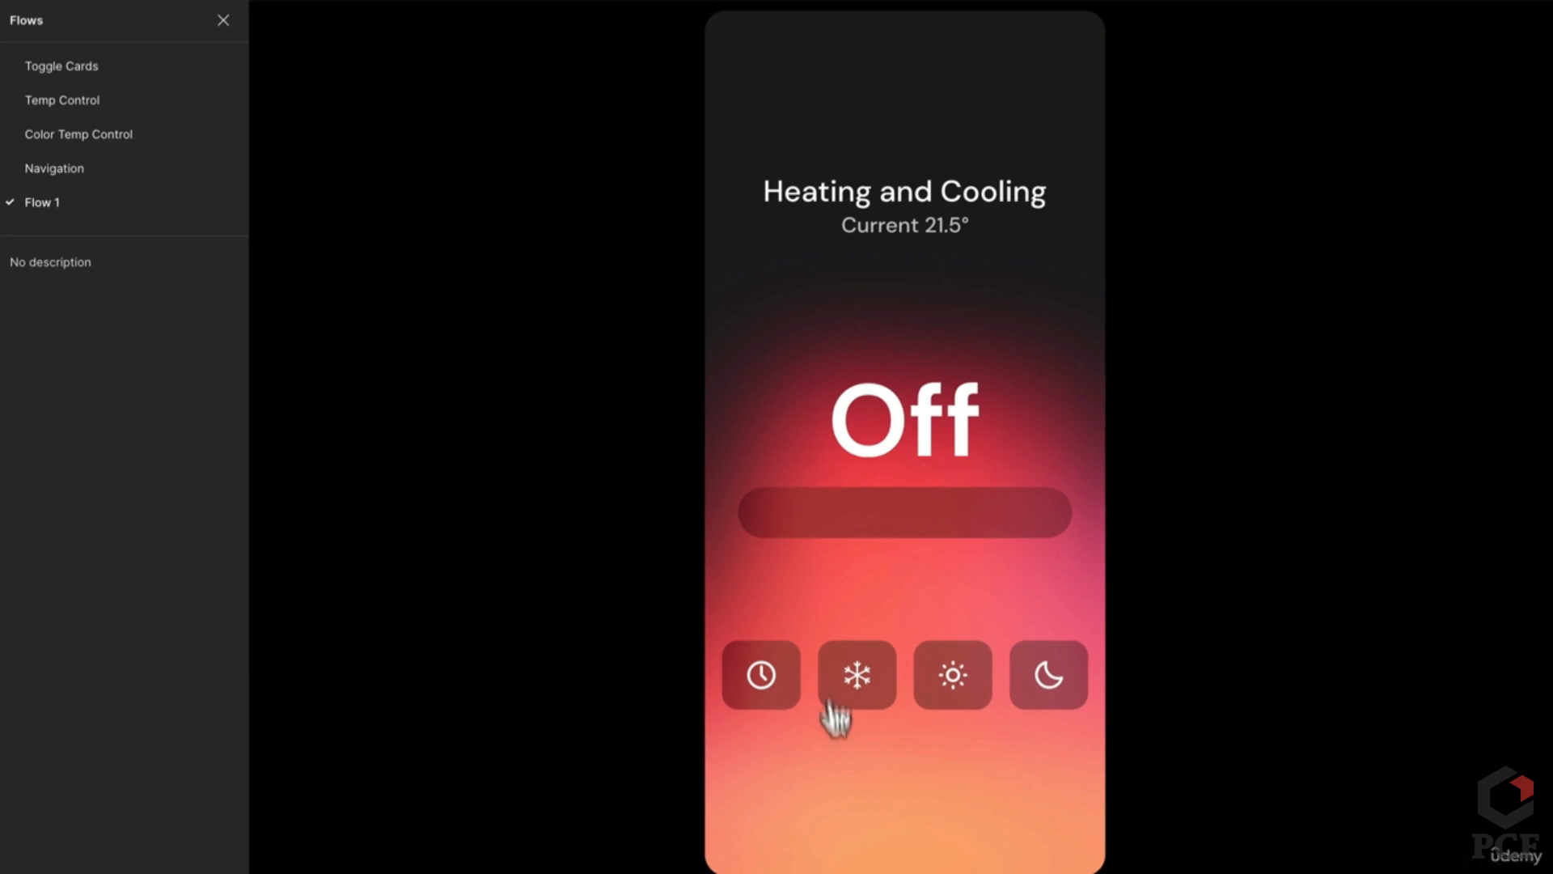
# Step: Toggle cooling mode and drag the slider from 21 to 20 to 19, then return to the editor
pyautogui.click(866, 696)
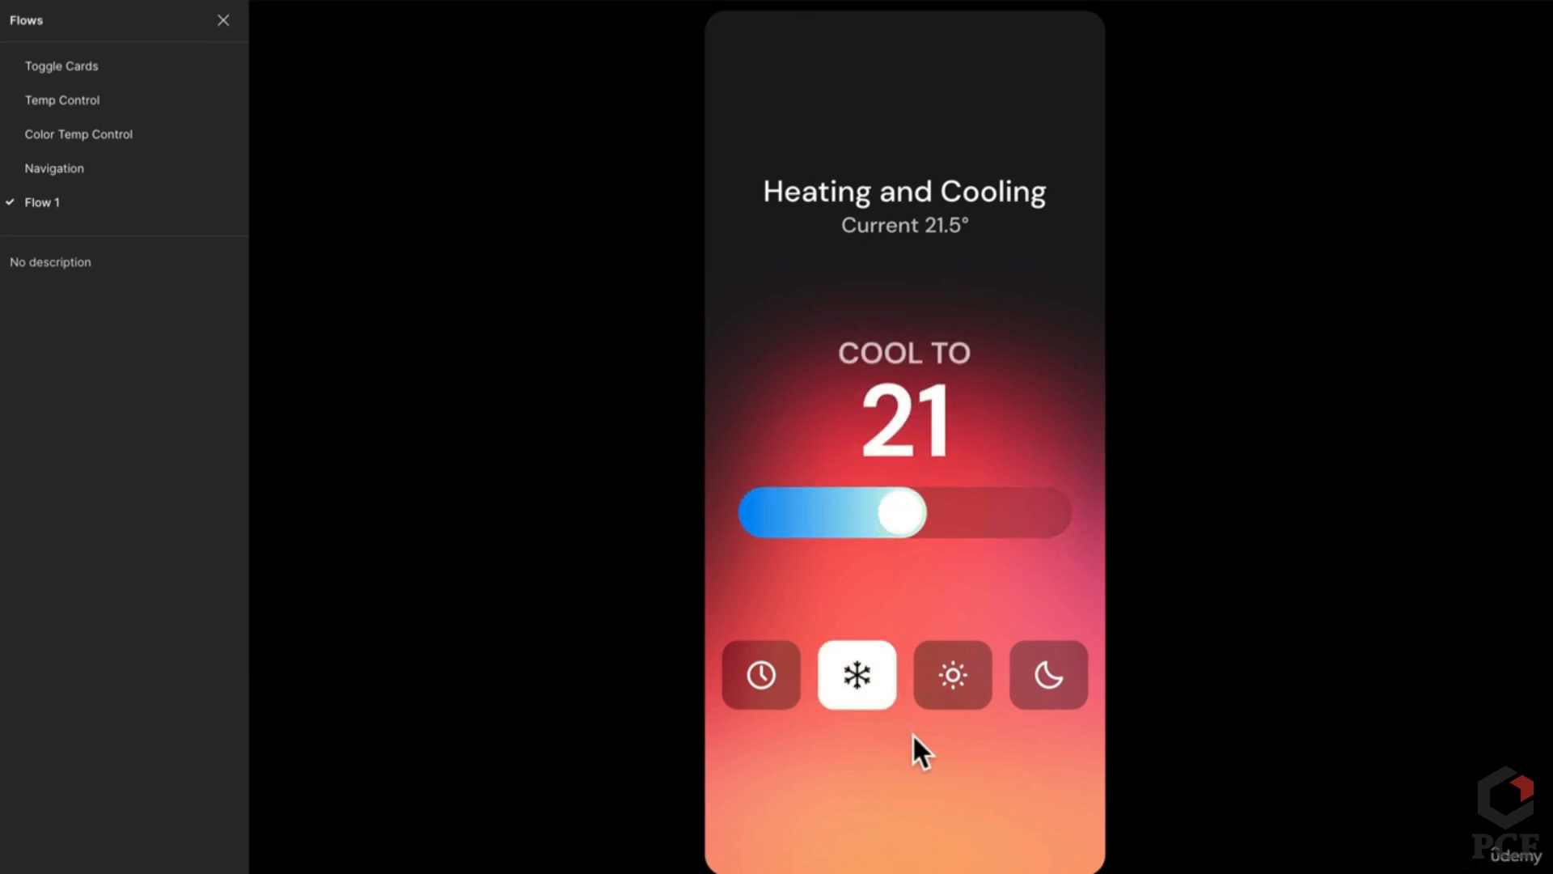
pyautogui.moveTo(900, 503); pyautogui.dragTo(857, 524)
pyautogui.click(867, 696)
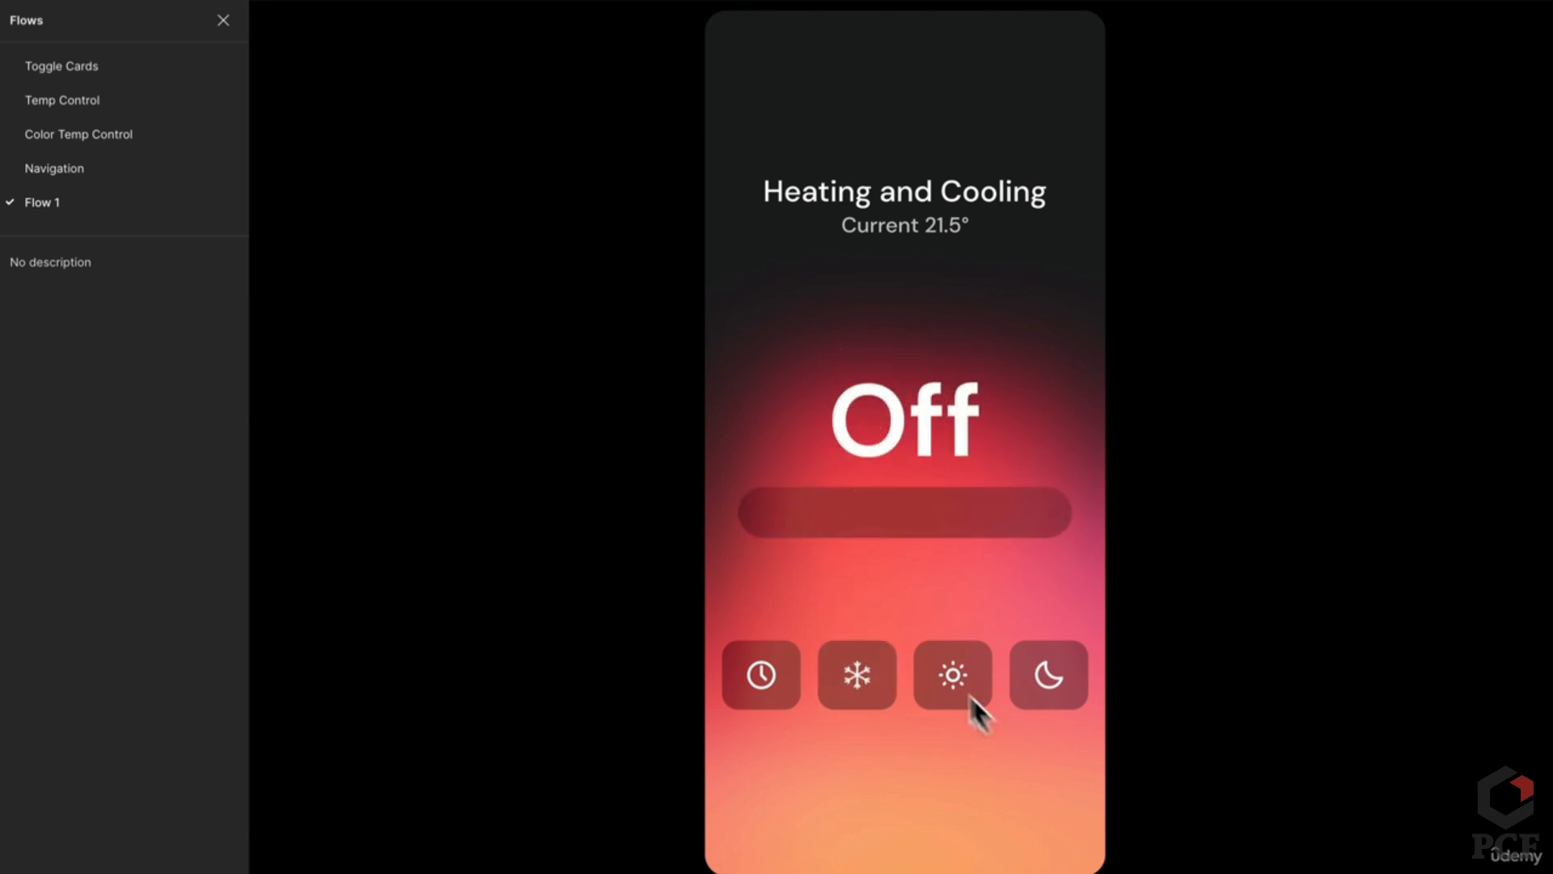
pyautogui.click(861, 680)
pyautogui.moveTo(899, 518); pyautogui.dragTo(801, 520)
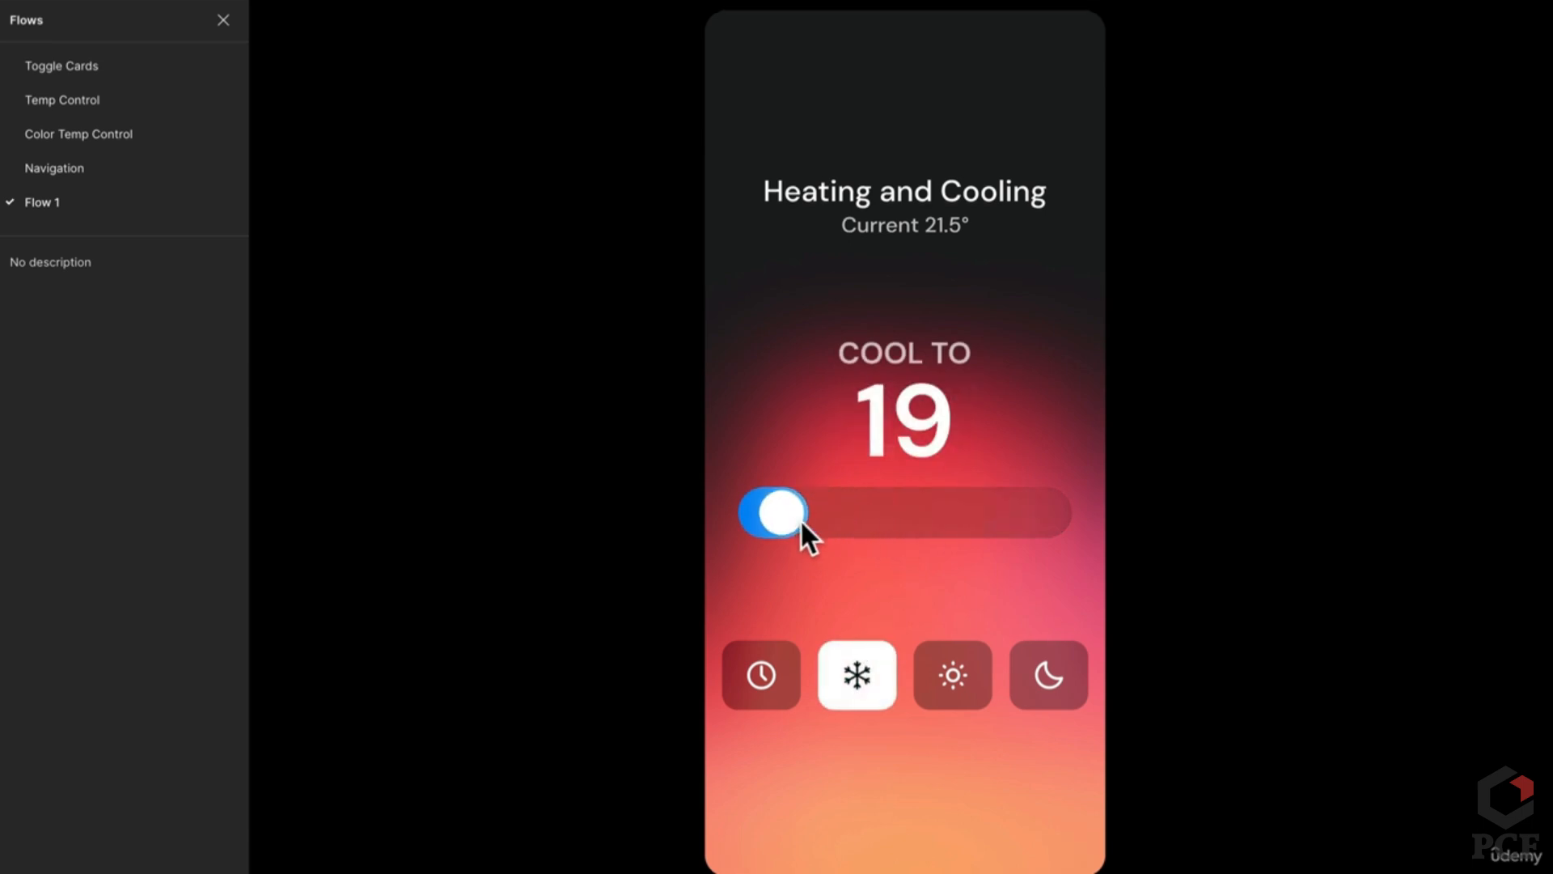
pyautogui.click(264, 23)
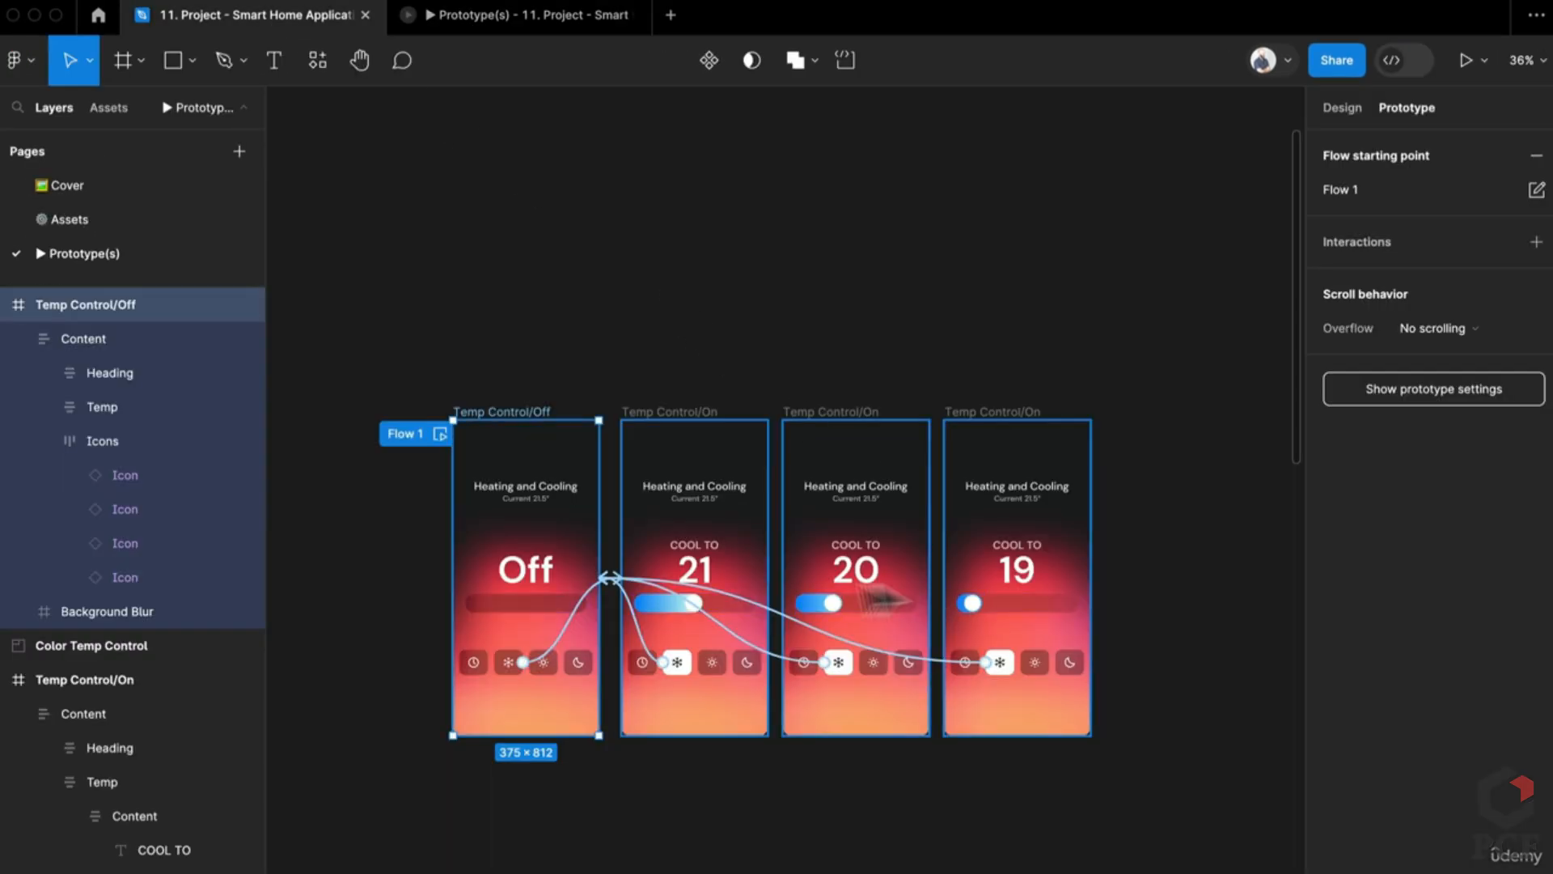
# Step: Wrap the four Temp Control frames in a new section
pyautogui.scroll(3, 680, 724)
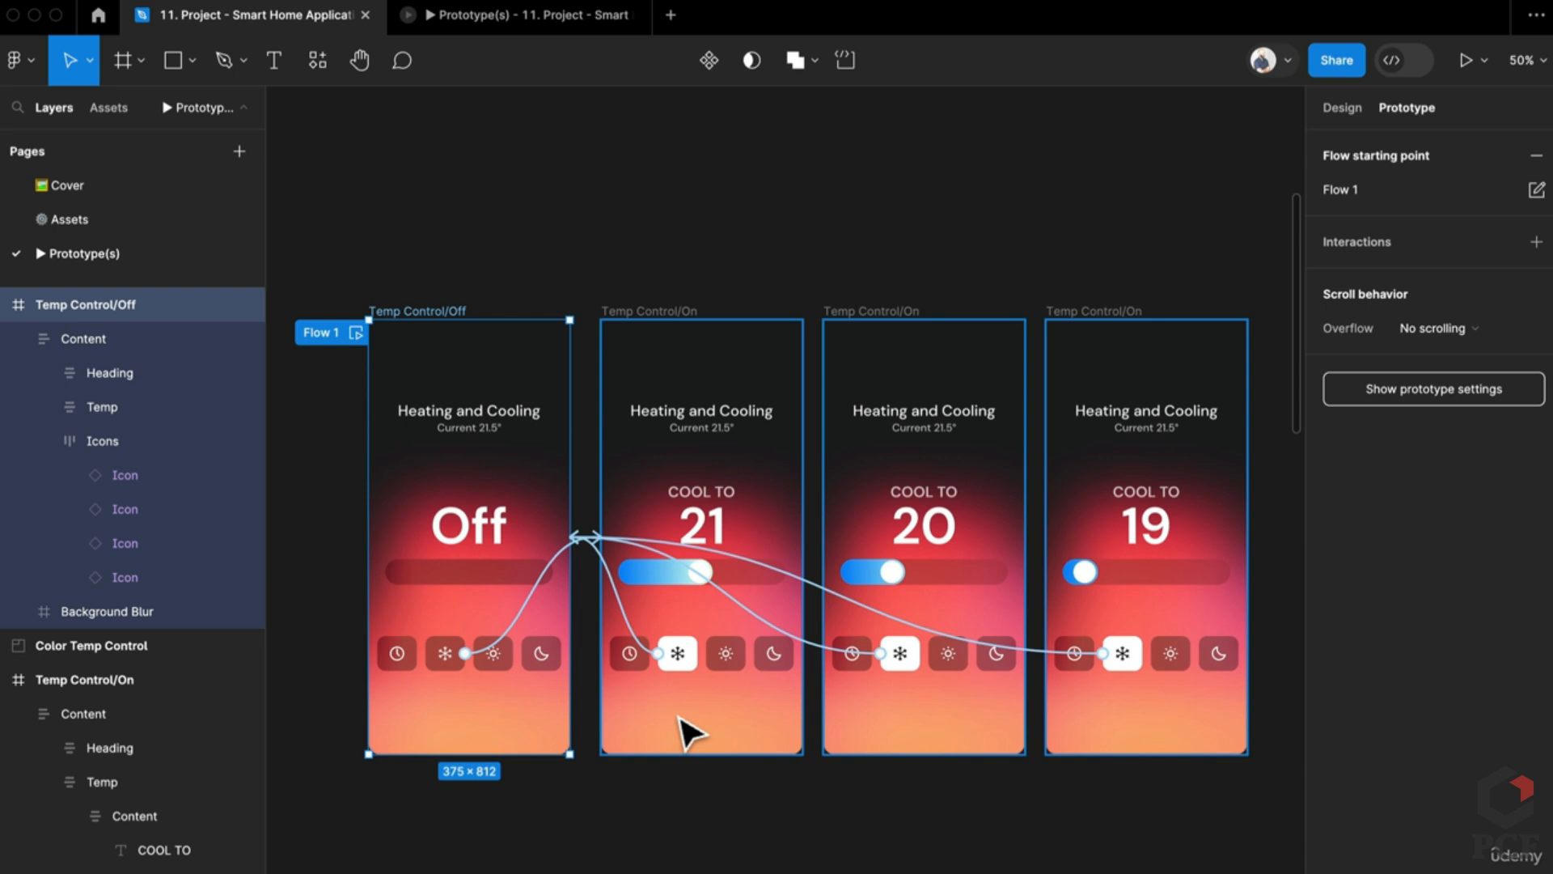
pyautogui.scroll(-2, 371, 250)
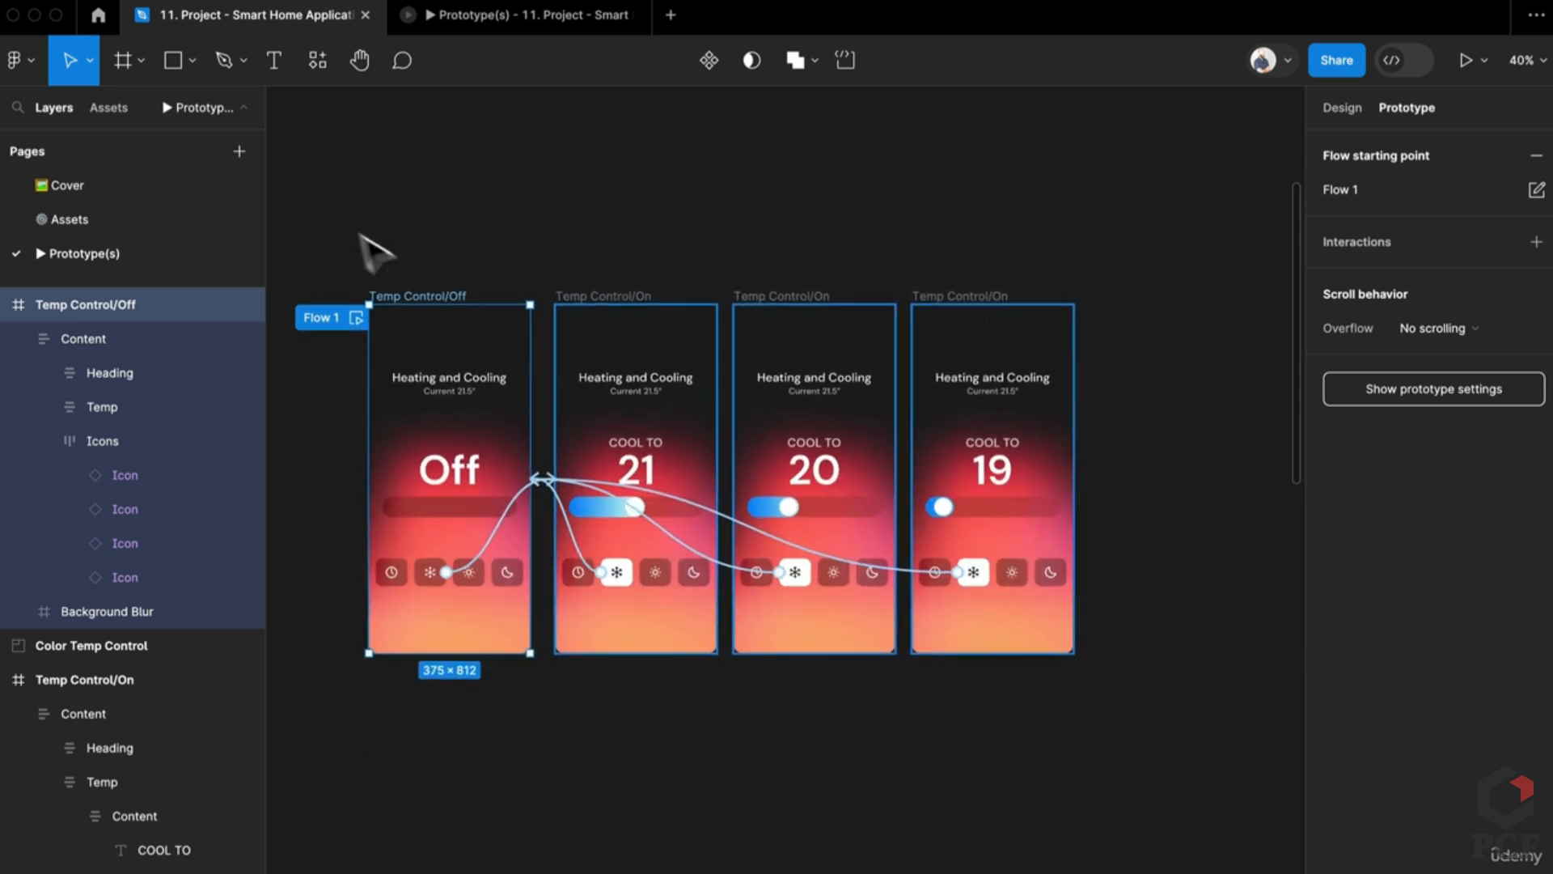
pyautogui.moveTo(371, 250); pyautogui.dragTo(1174, 736)
pyautogui.press('super+alt+s')
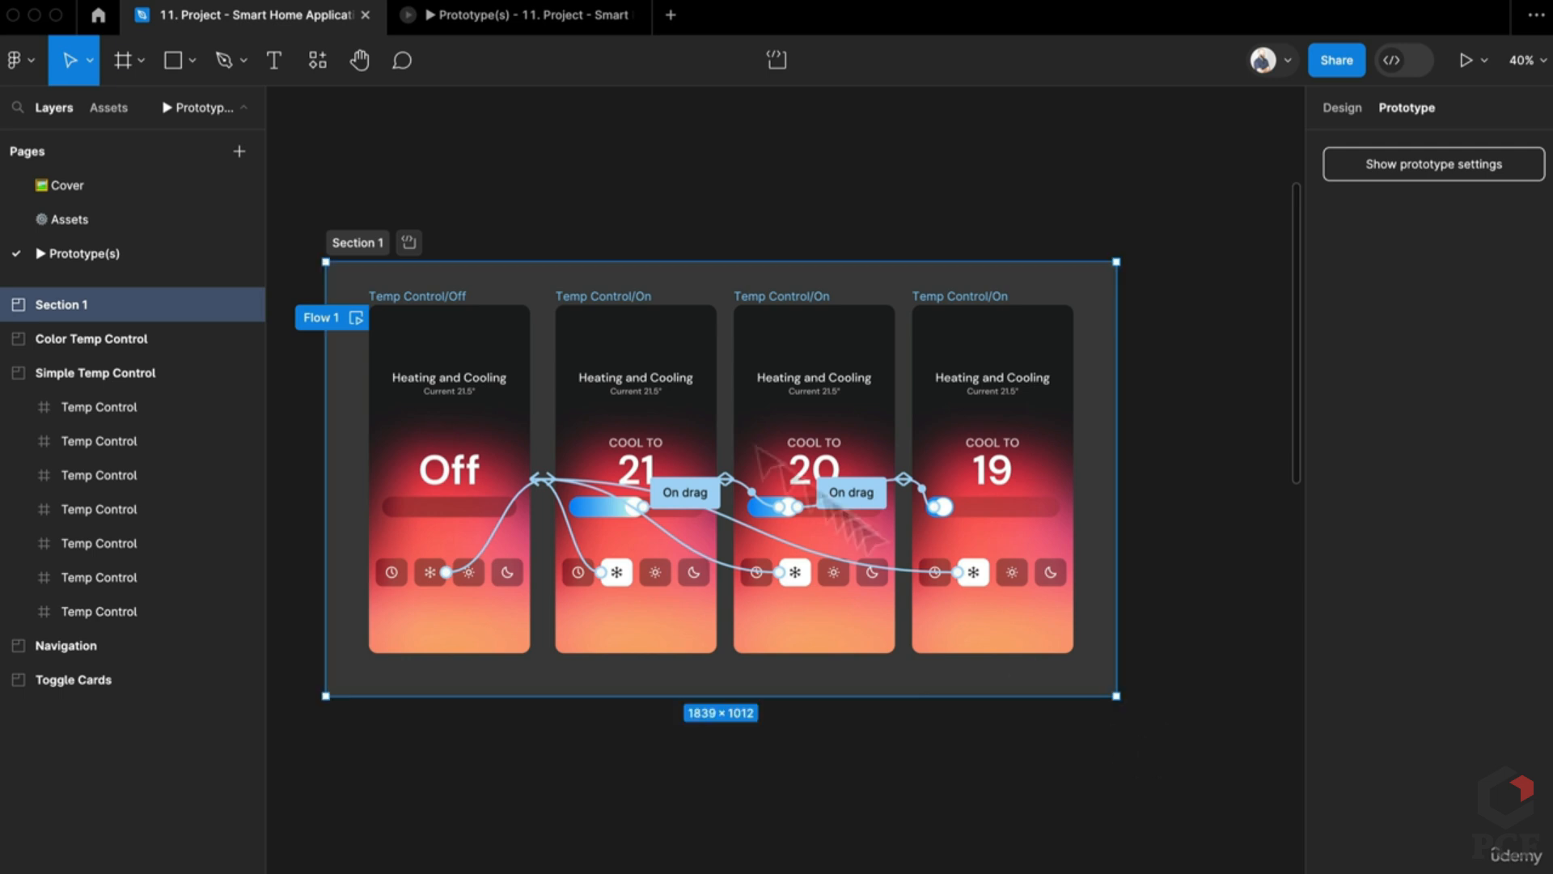
# Step: Rename the section to 'Temp control interaction'
pyautogui.doubleClick(369, 244)
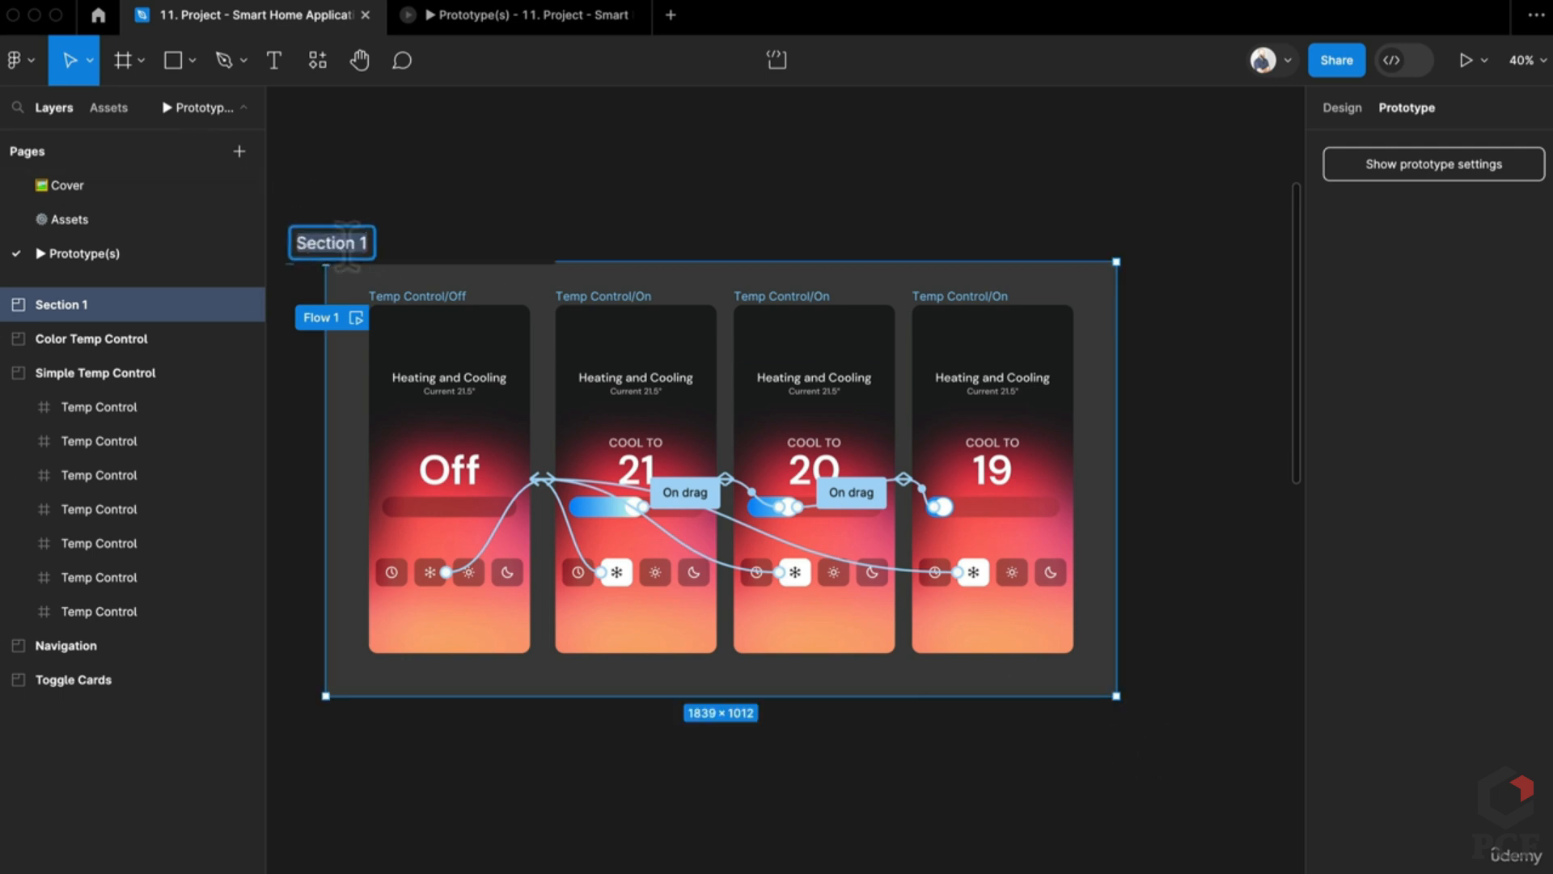
pyautogui.write('Temp control intera')
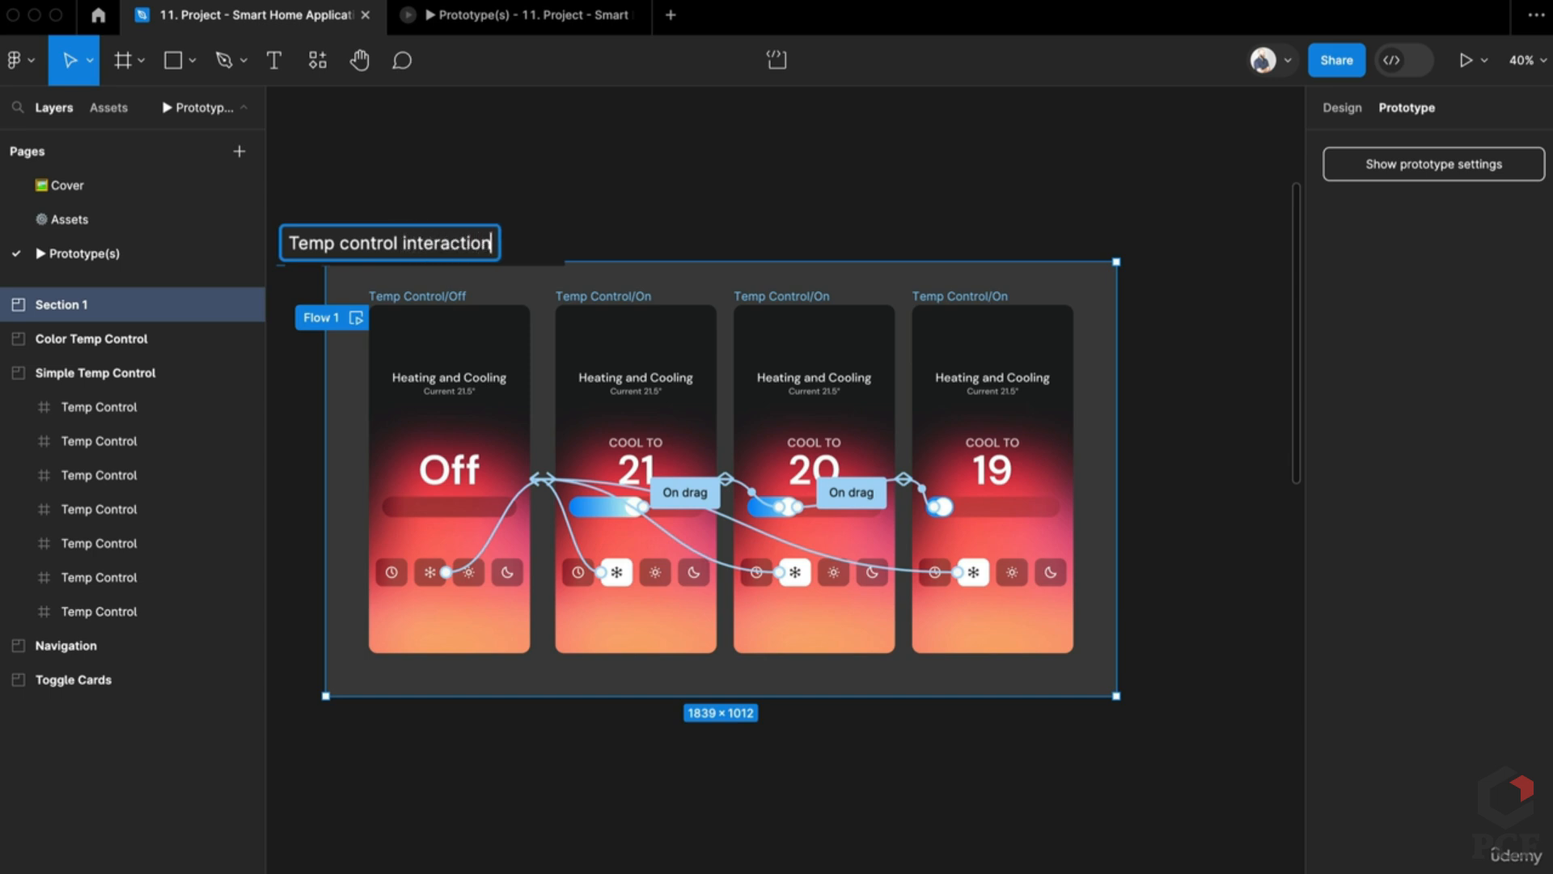
pyautogui.press('Return')
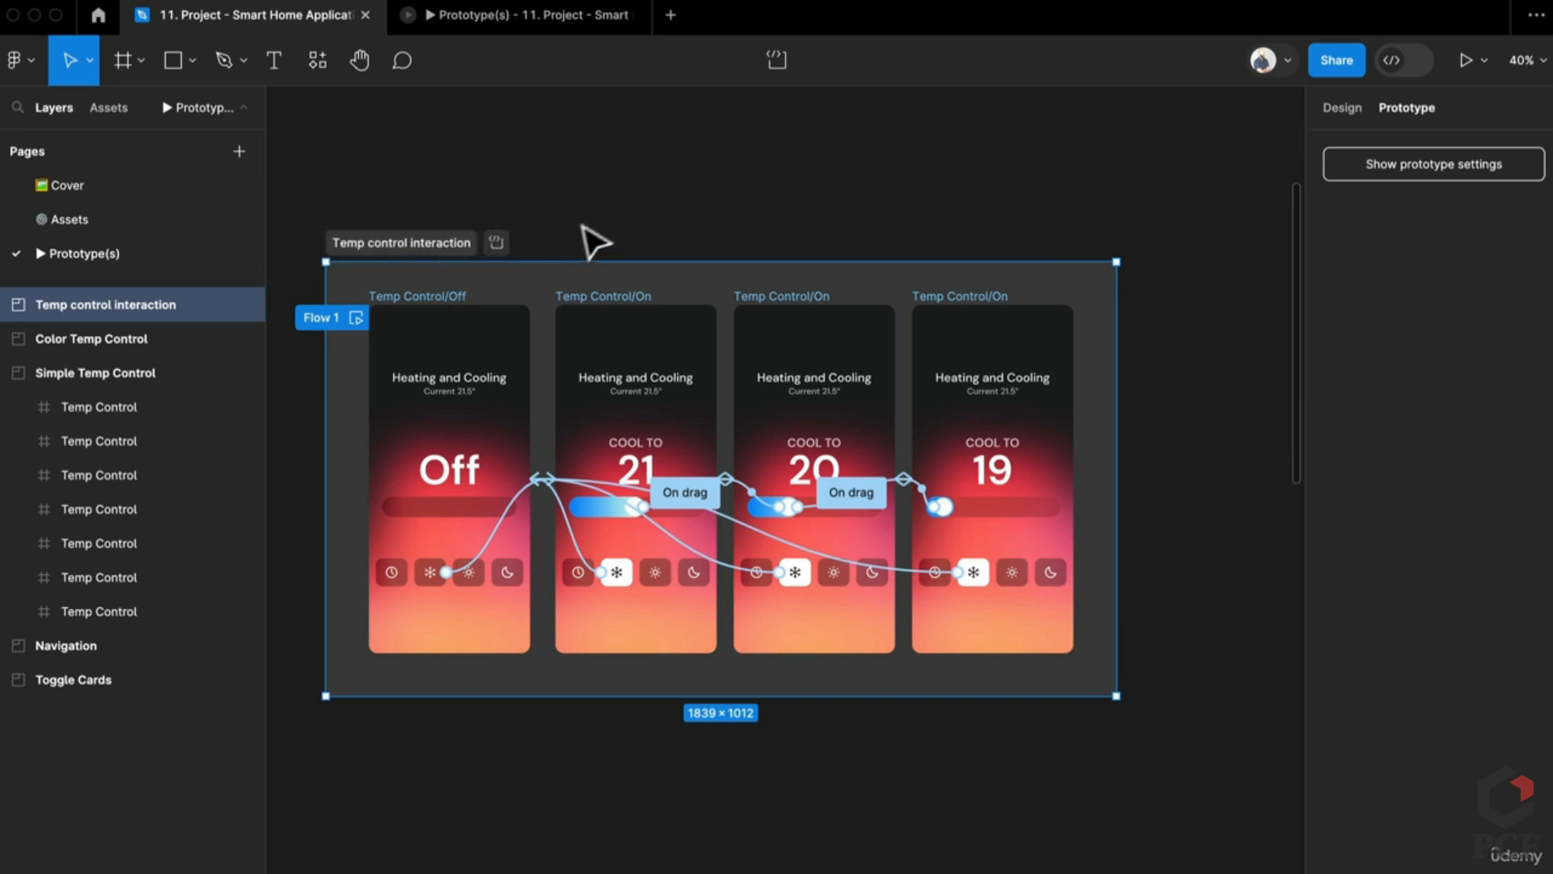
pyautogui.click(619, 238)
pyautogui.moveTo(612, 228); pyautogui.dragTo(747, 275)
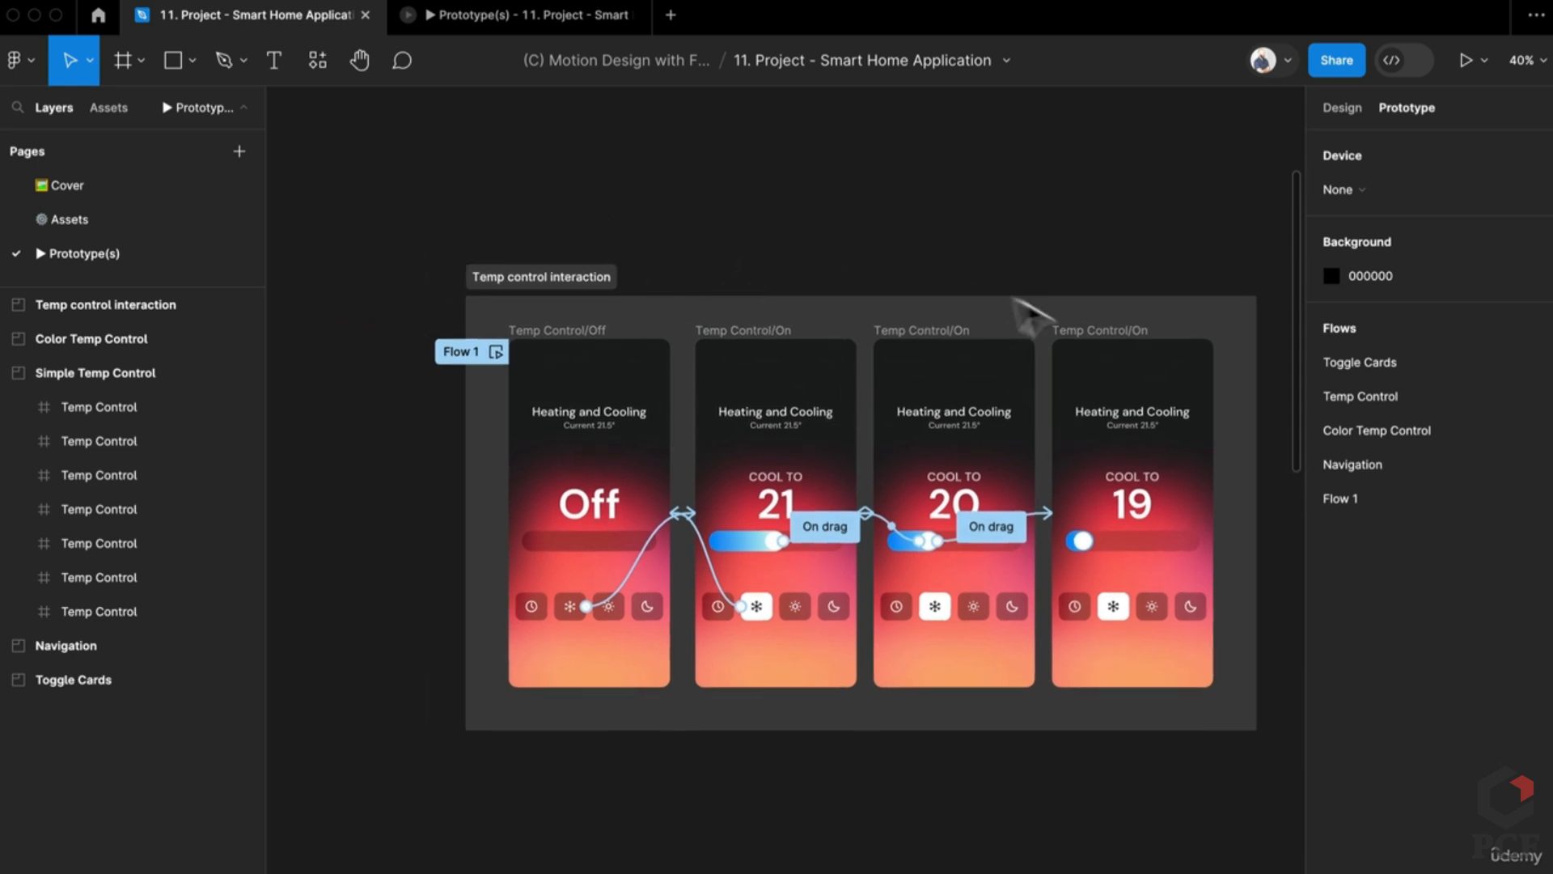
pyautogui.click(577, 279)
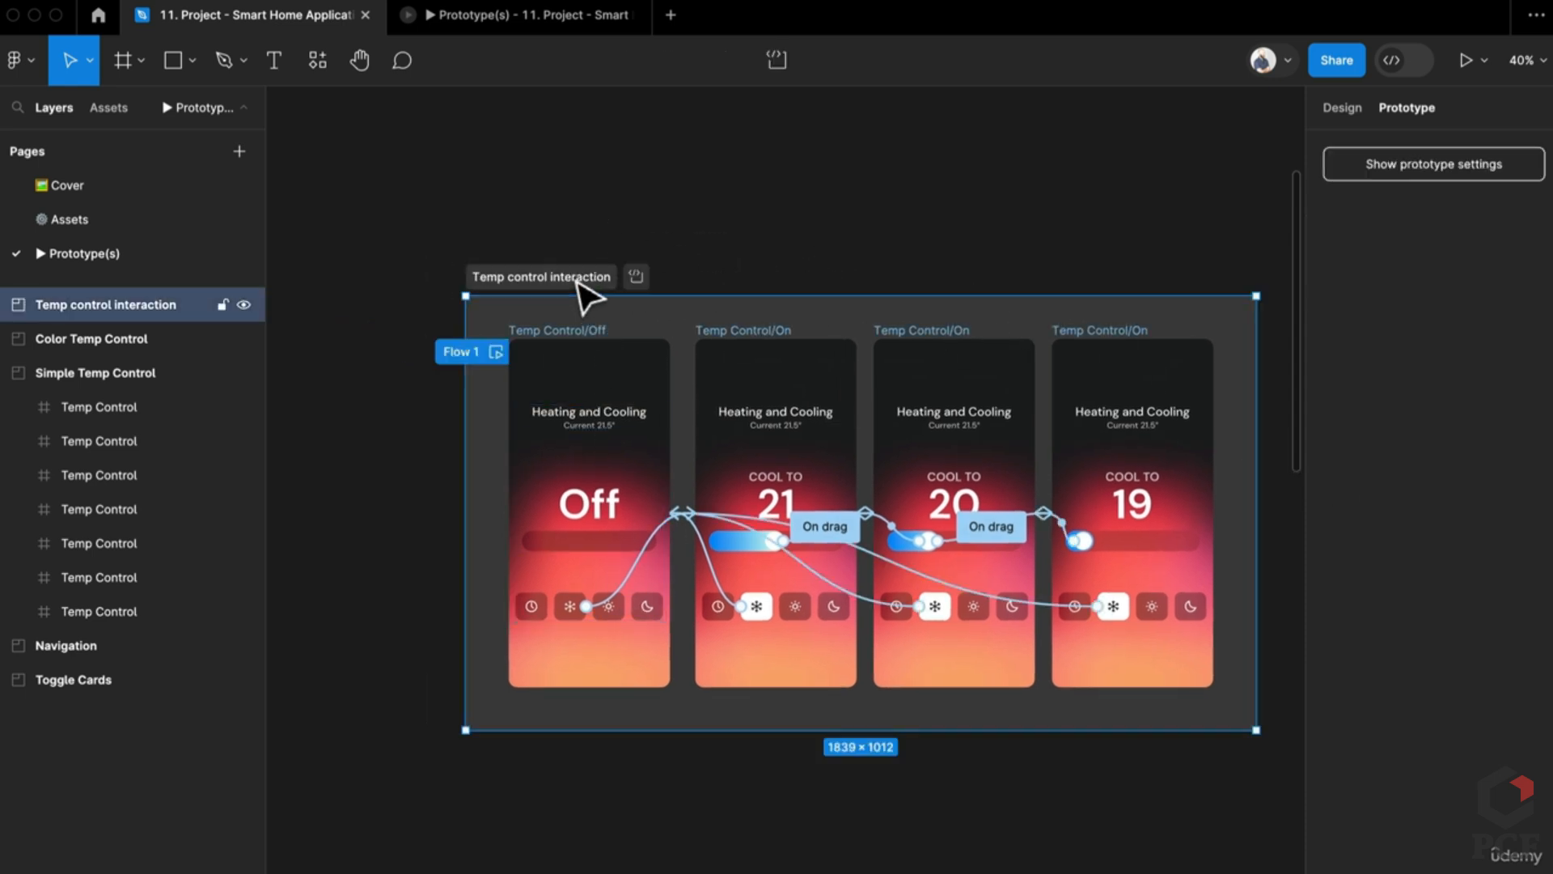
pyautogui.scroll(-5, 577, 279)
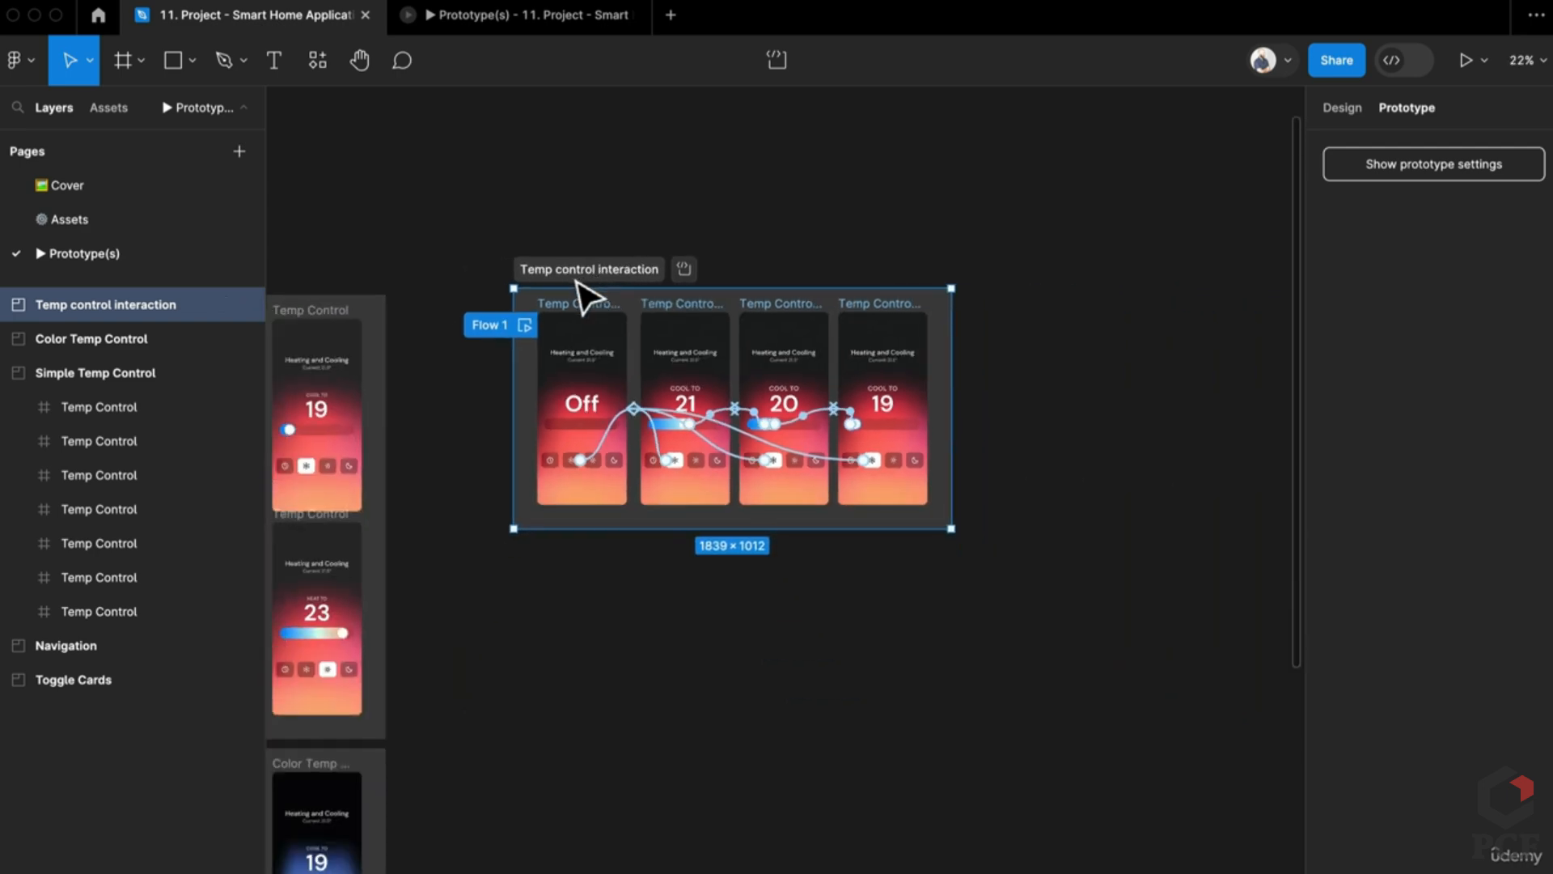
pyautogui.scroll(5, 583, 295)
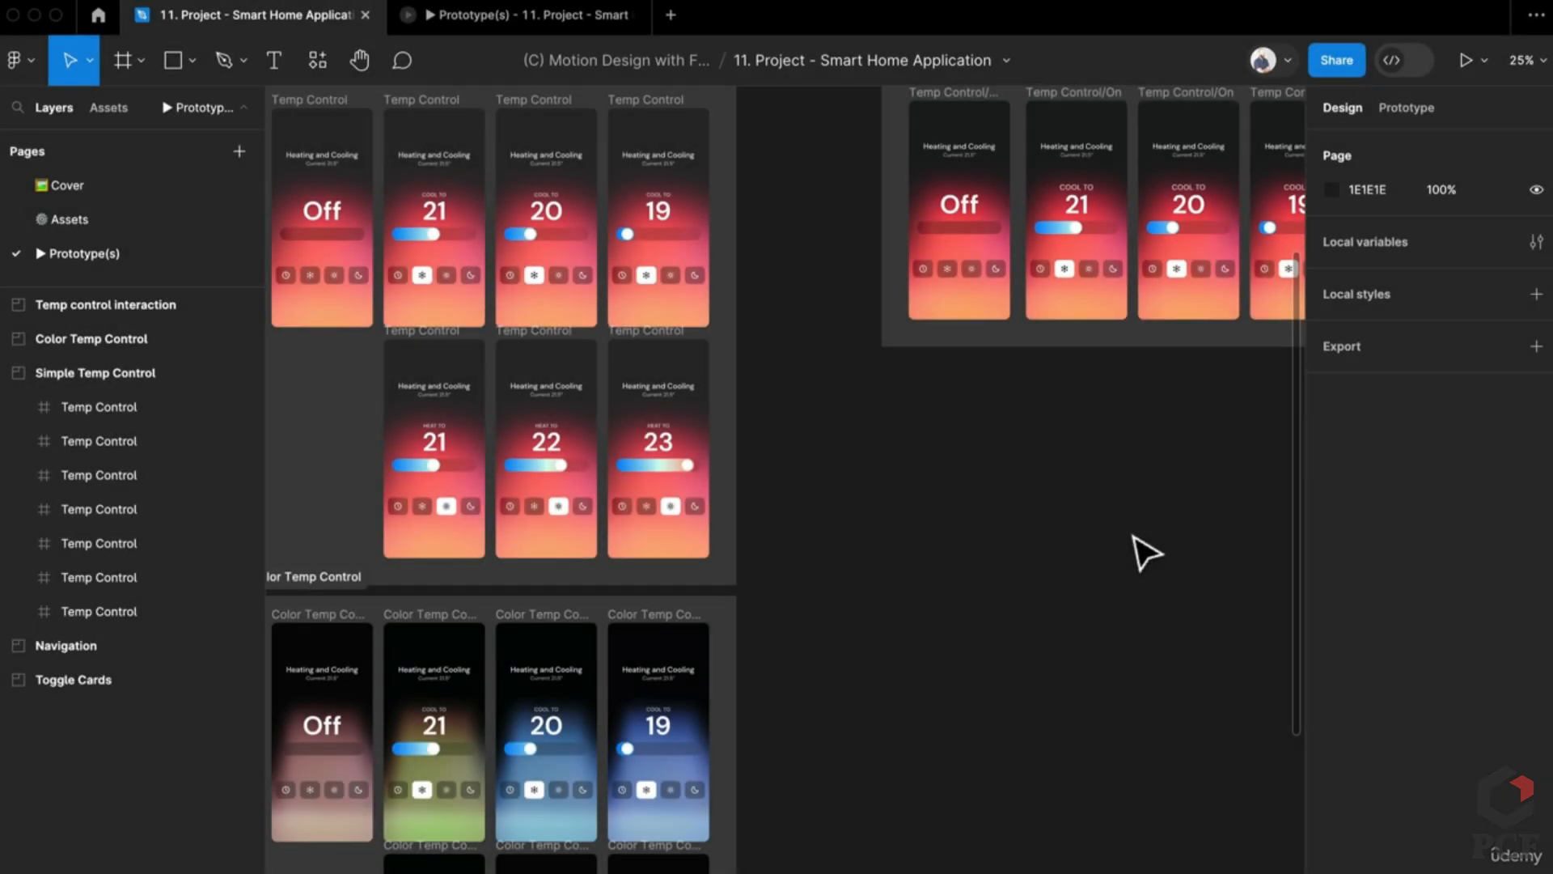
pyautogui.scroll(3, 997, 460)
pyautogui.hscroll(3, 997, 460)
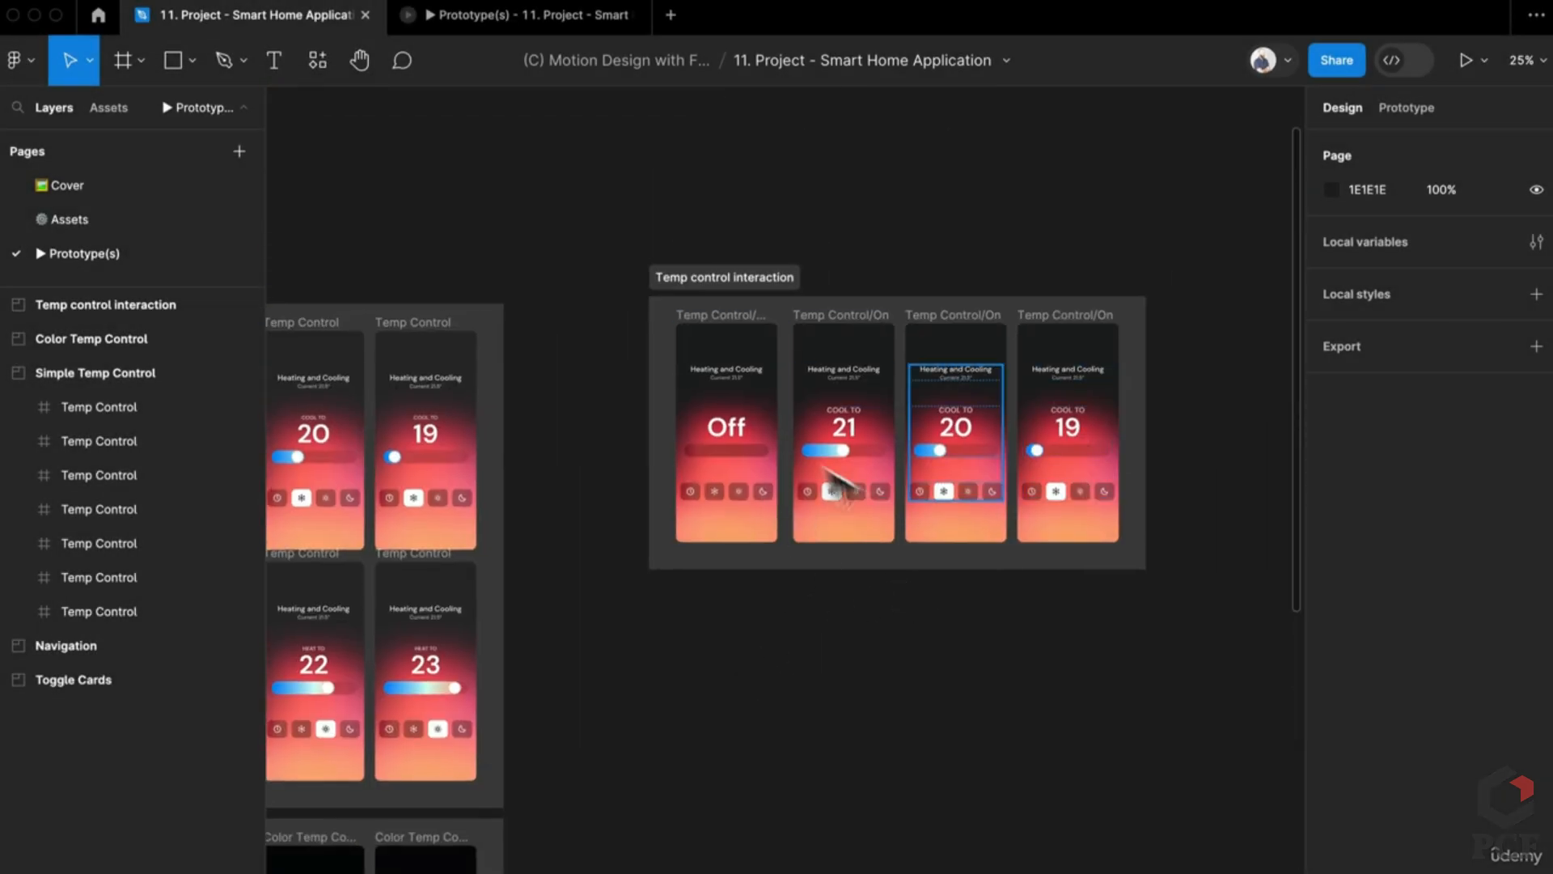
pyautogui.click(794, 553)
pyautogui.scroll(5, 842, 544)
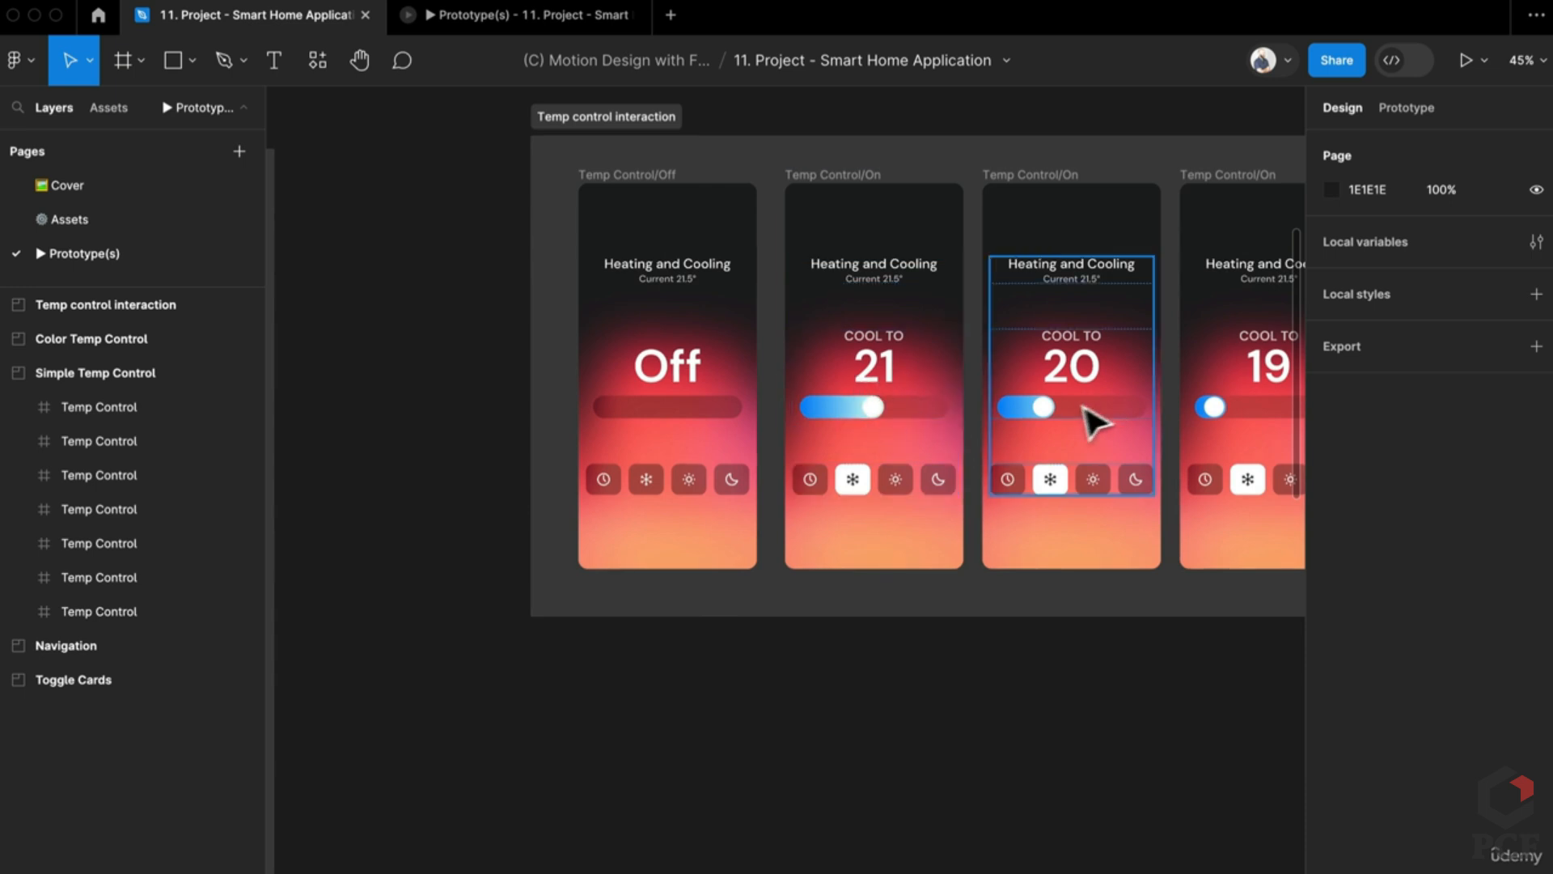
pyautogui.scroll(3, 1093, 429)
pyautogui.scroll(3, 1148, 437)
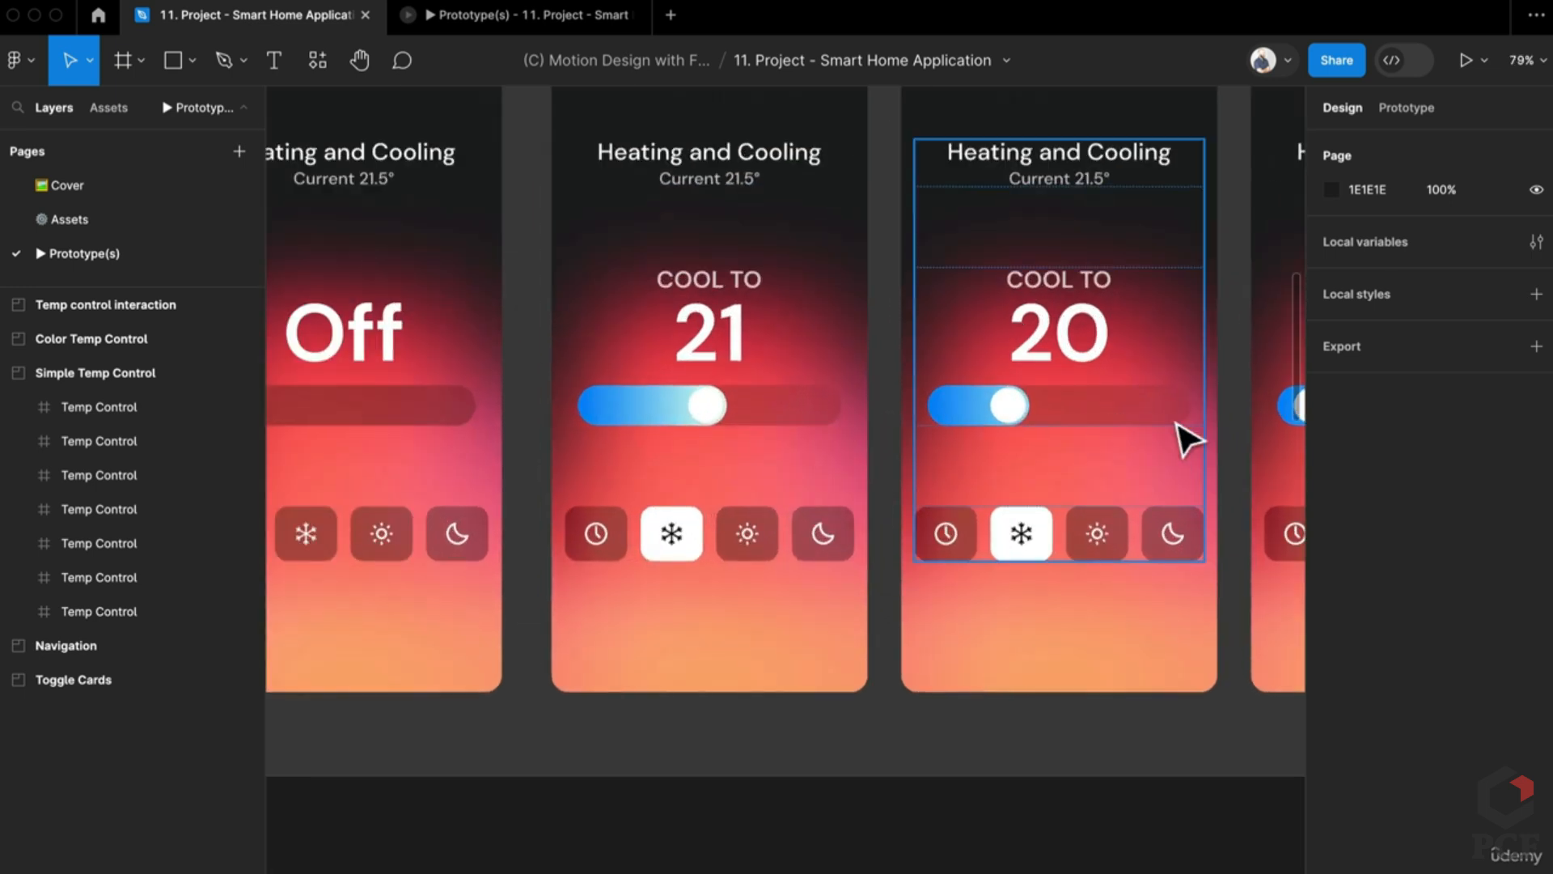
pyautogui.hscroll(5, 1243, 437)
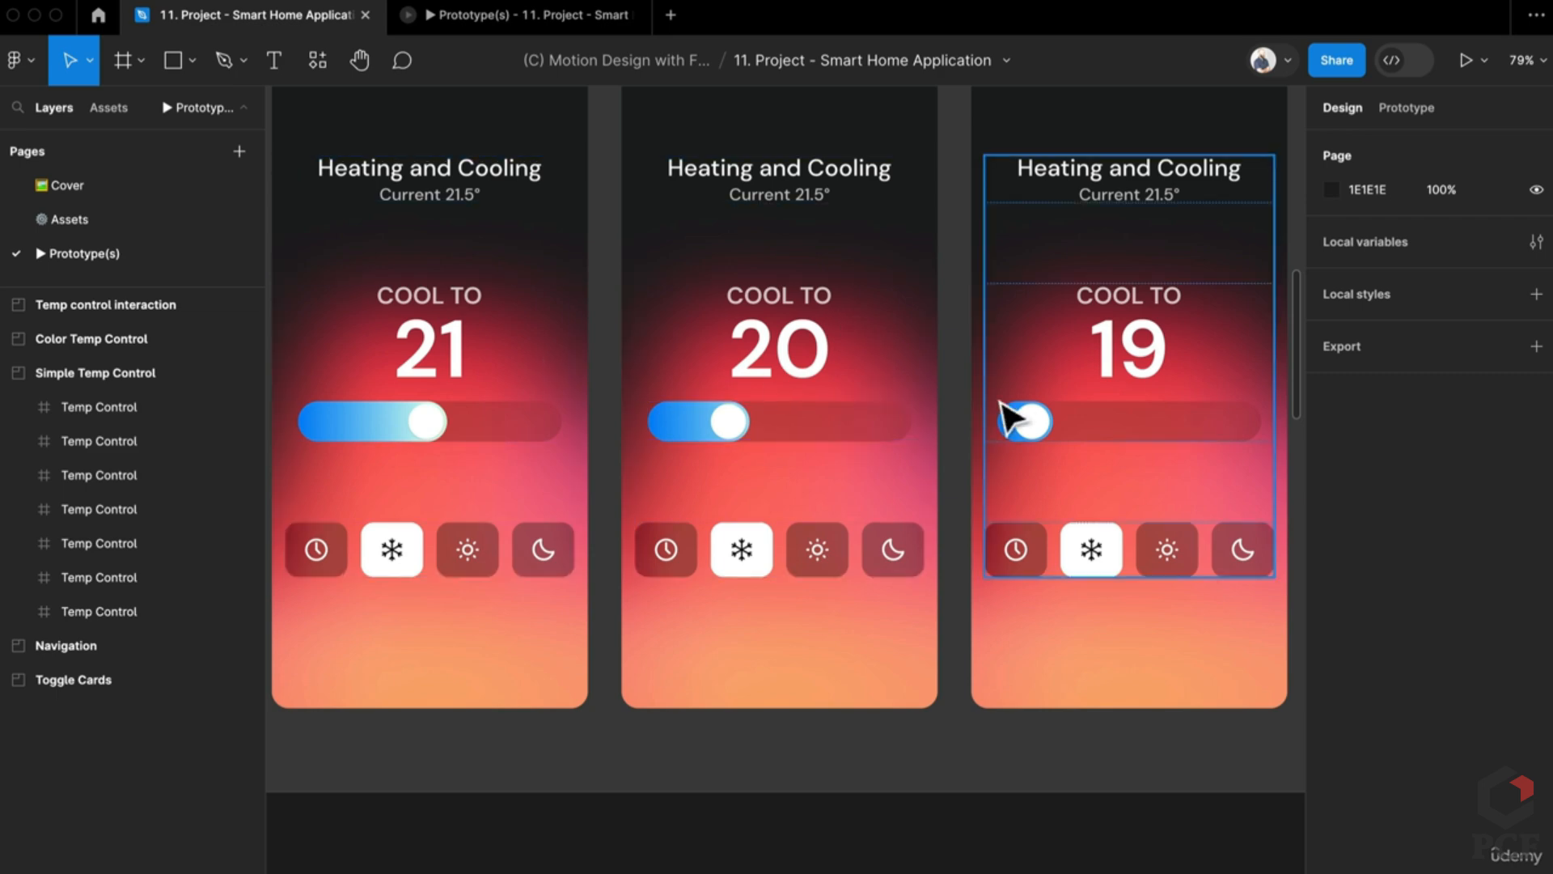
pyautogui.scroll(-5, 884, 429)
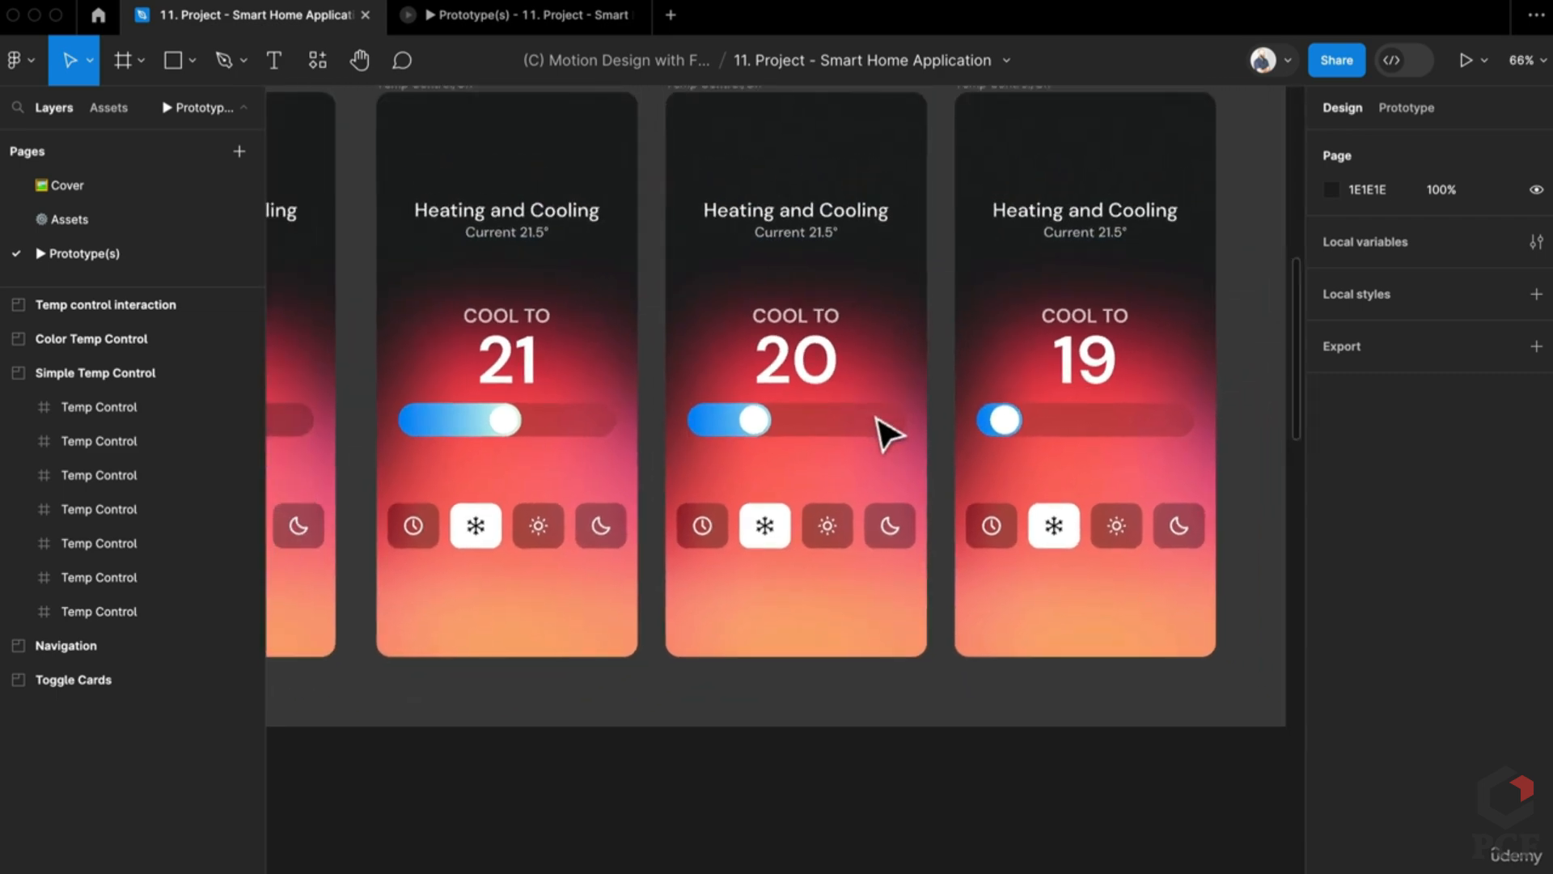
pyautogui.scroll(-4, 664, 671)
pyautogui.hscroll(-5, 687, 550)
pyautogui.scroll(-3, 688, 550)
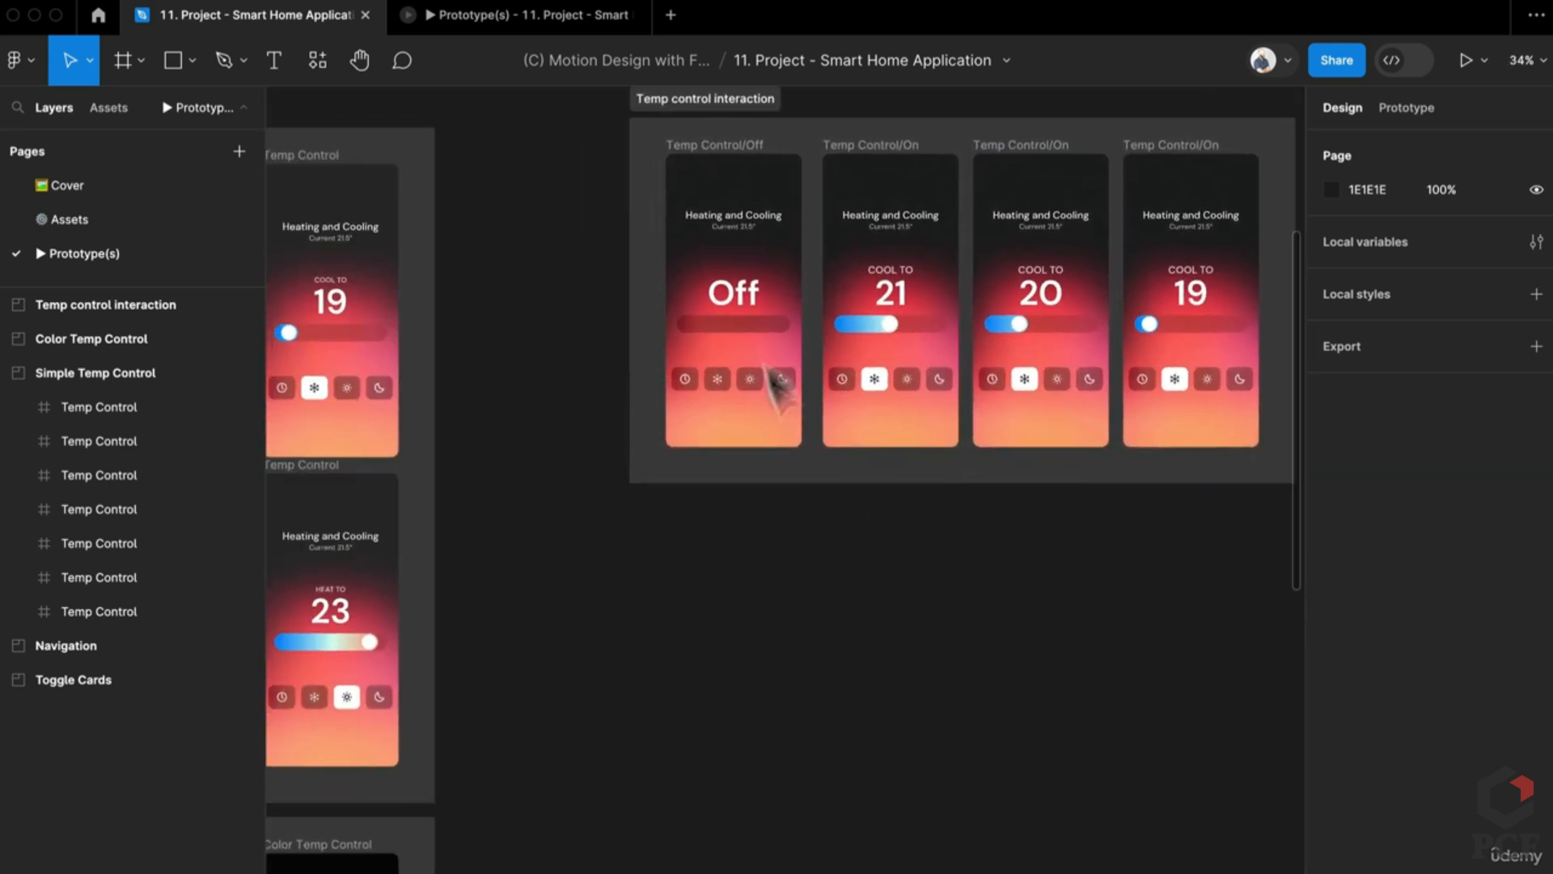
pyautogui.scroll(1, 773, 198)
pyautogui.click(746, 150)
pyautogui.moveTo(746, 150); pyautogui.dragTo(760, 577)
pyautogui.scroll(-4, 755, 624)
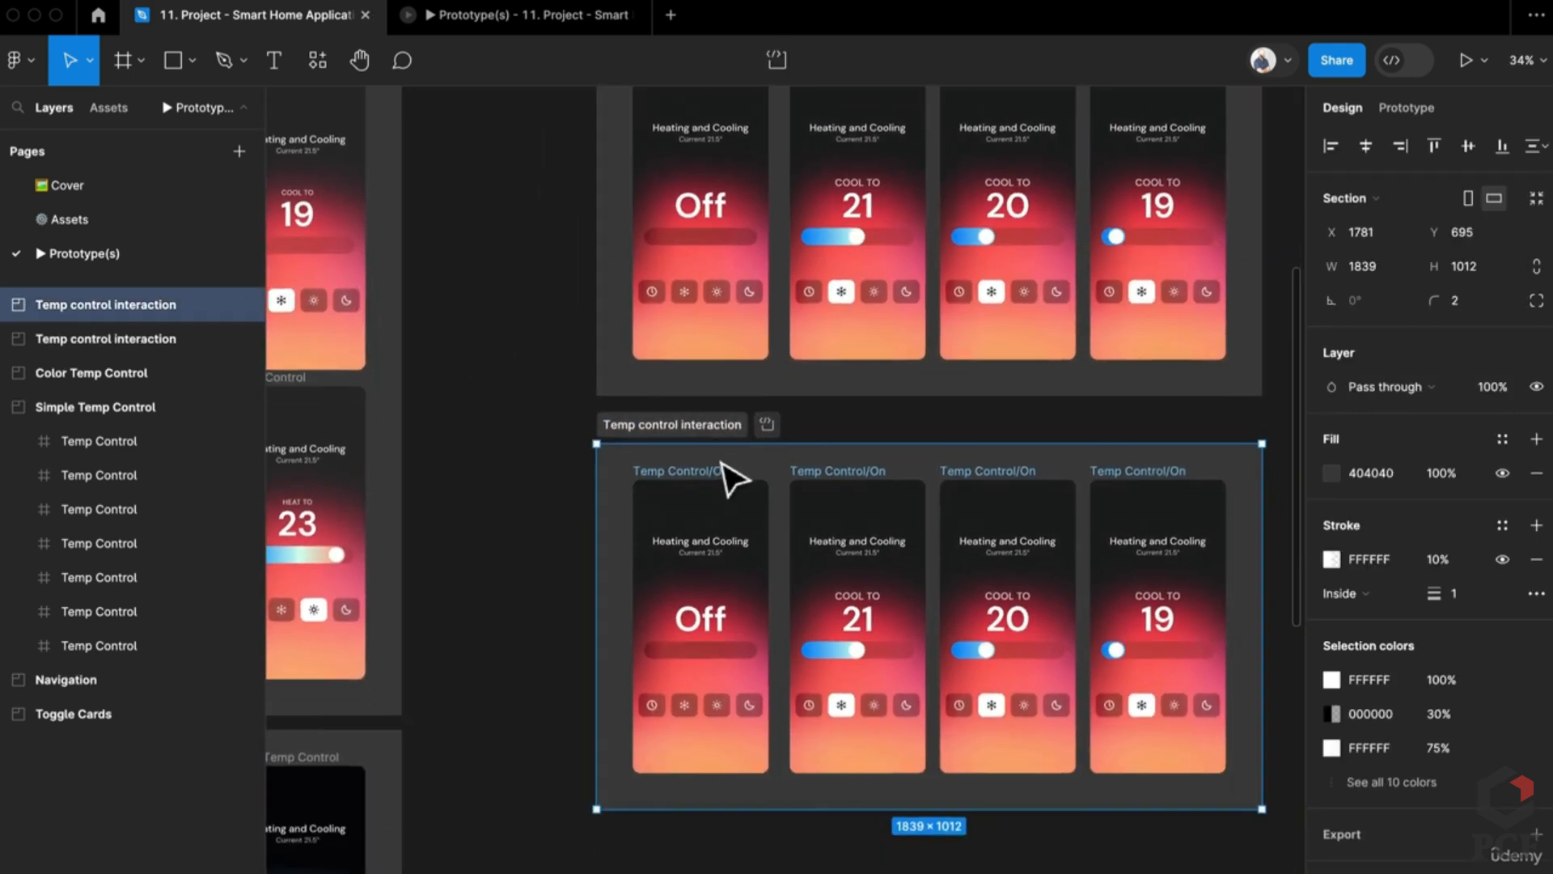
pyautogui.scroll(2, 653, 436)
pyautogui.scroll(-5, 680, 486)
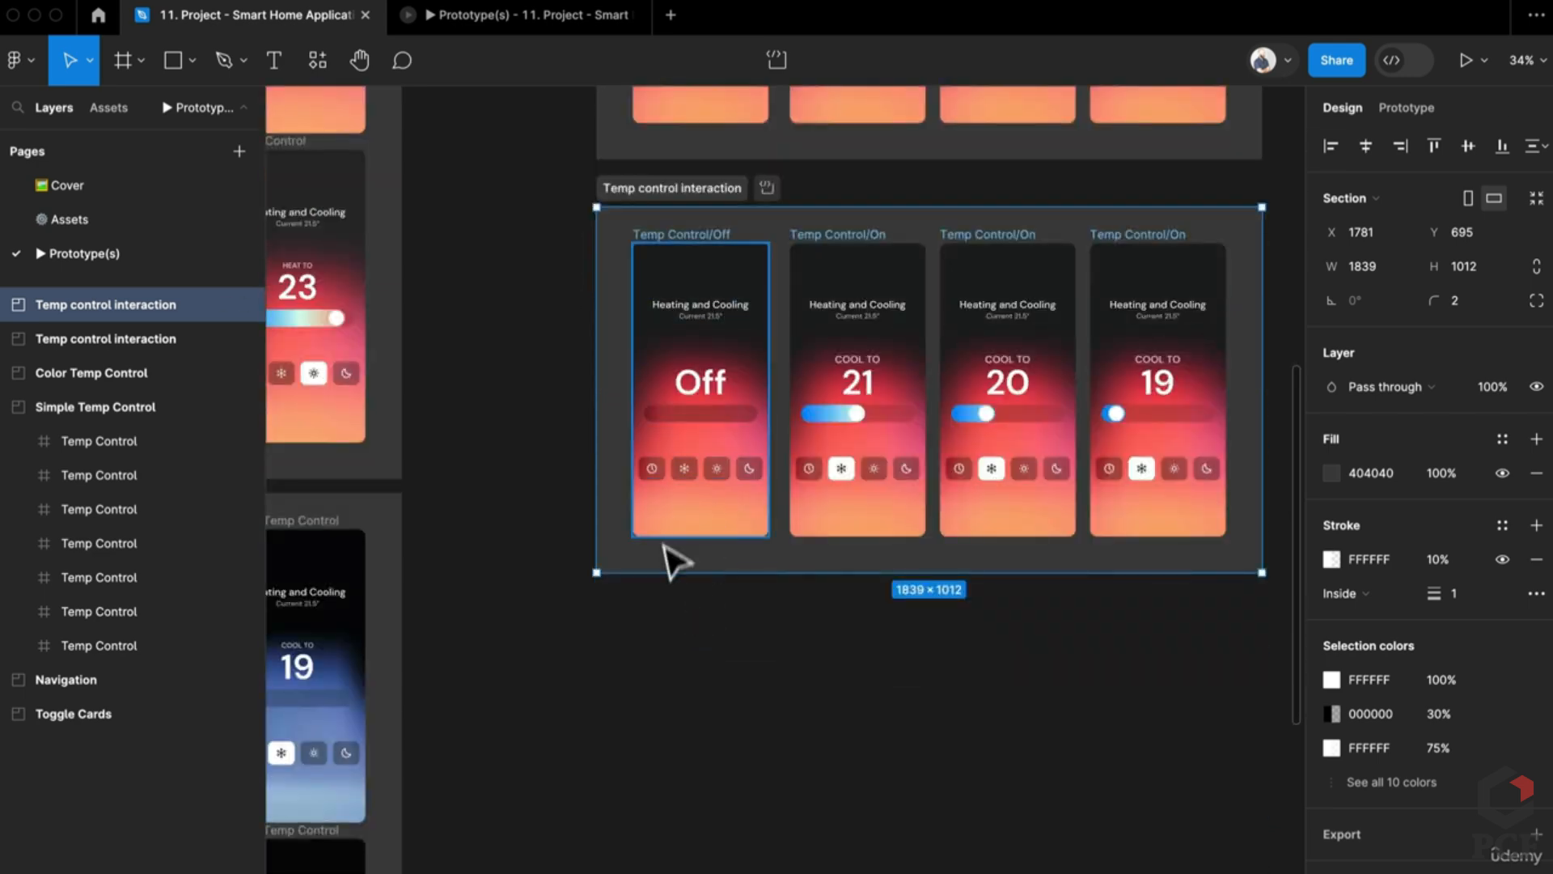
pyautogui.hscroll(-3, 777, 591)
pyautogui.scroll(1, 776, 590)
pyautogui.hscroll(-4, 962, 615)
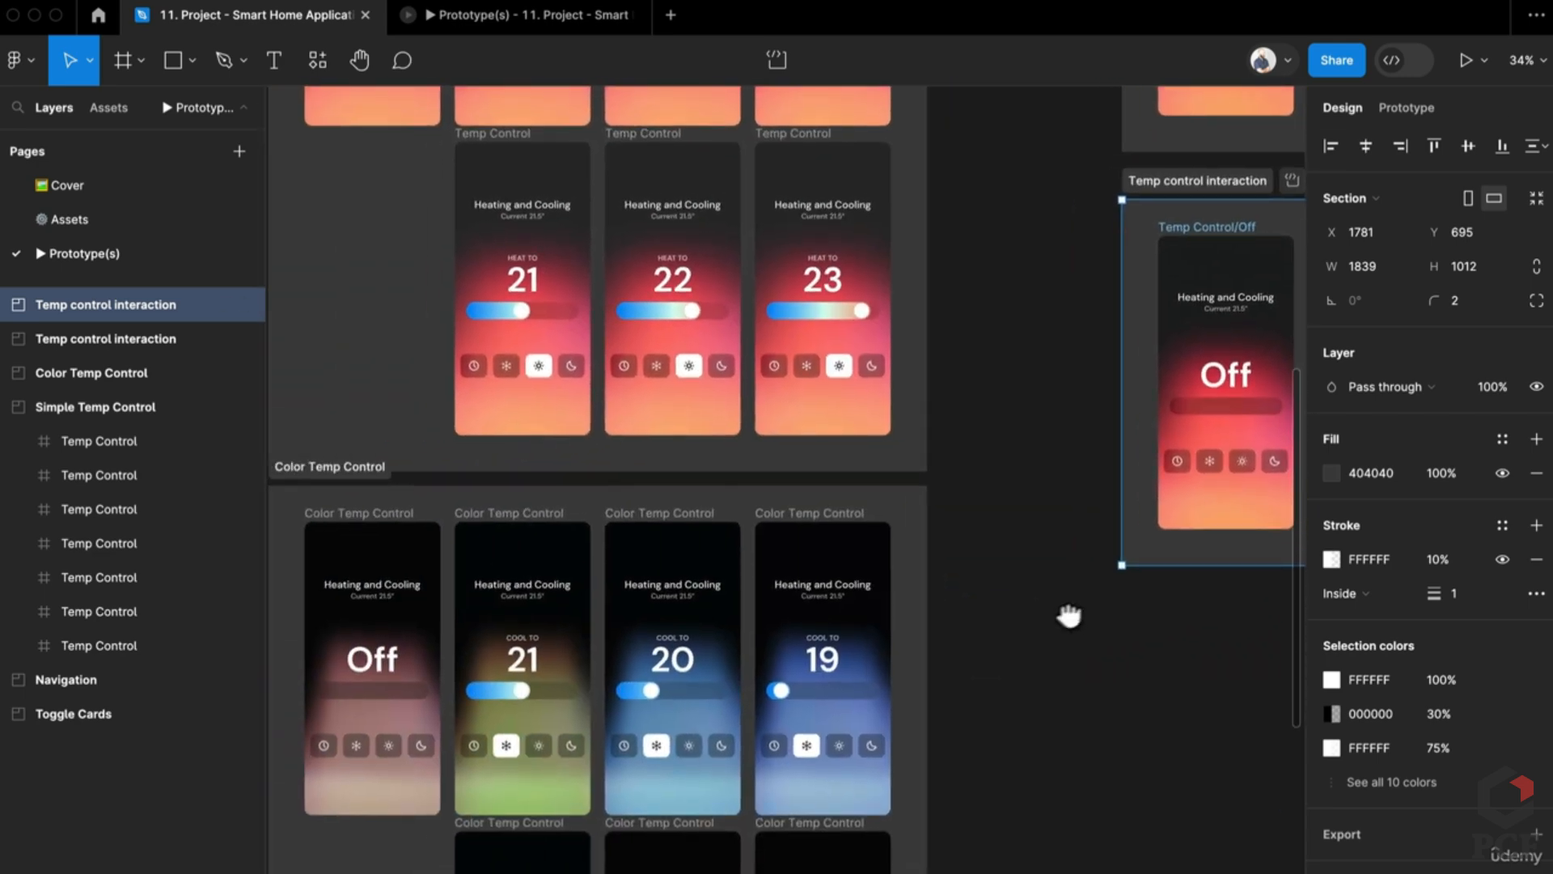
pyautogui.hscroll(4, 1067, 617)
pyautogui.doubleClick(1016, 557)
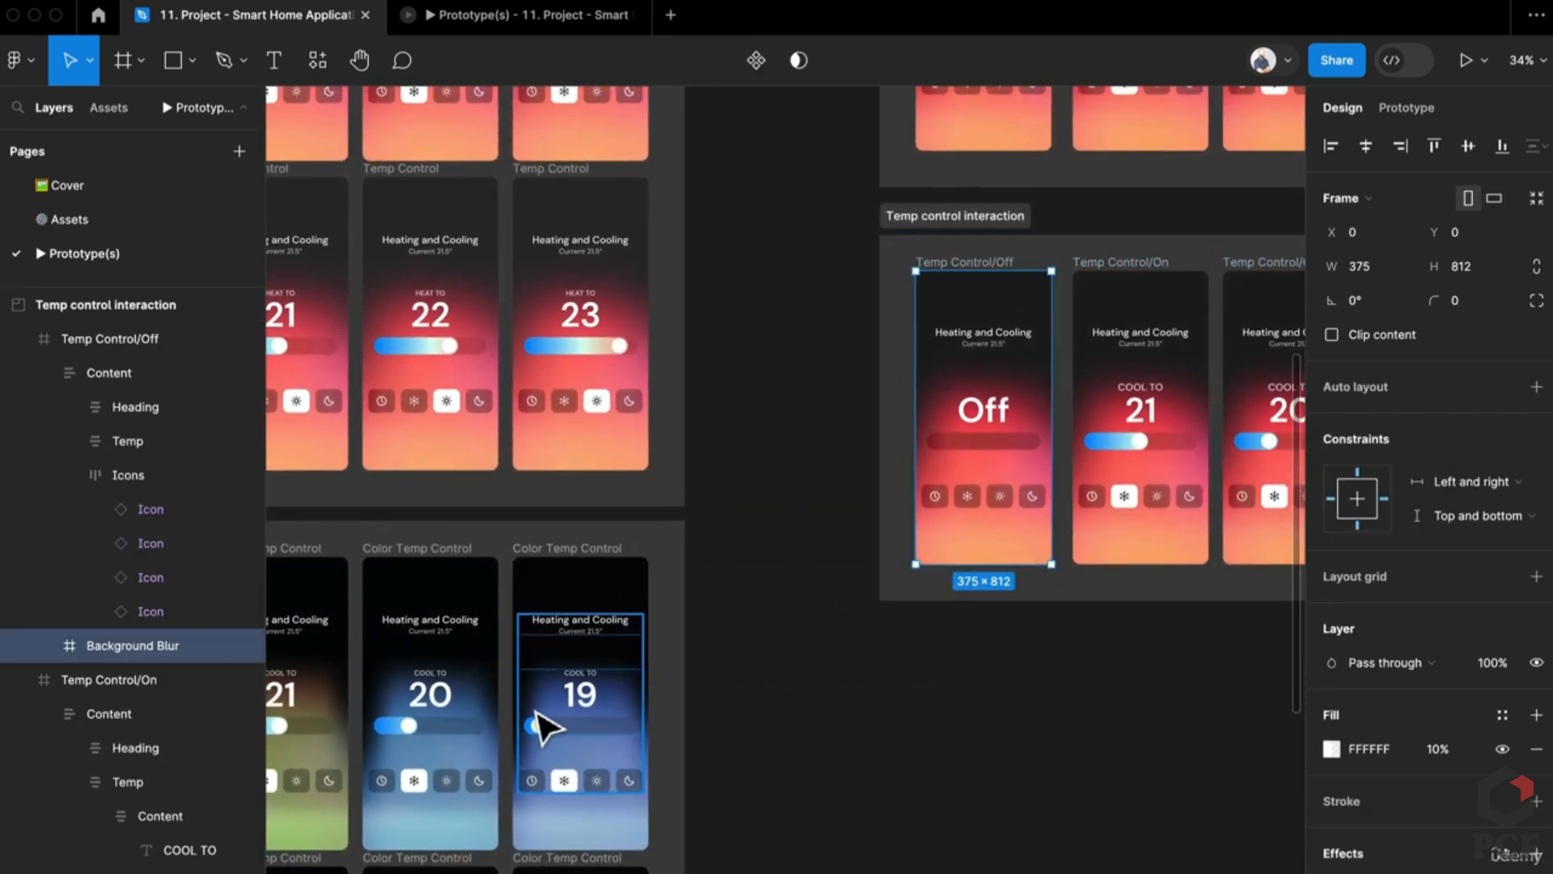
pyautogui.hscroll(-3, 818, 687)
pyautogui.scroll(-1, 818, 687)
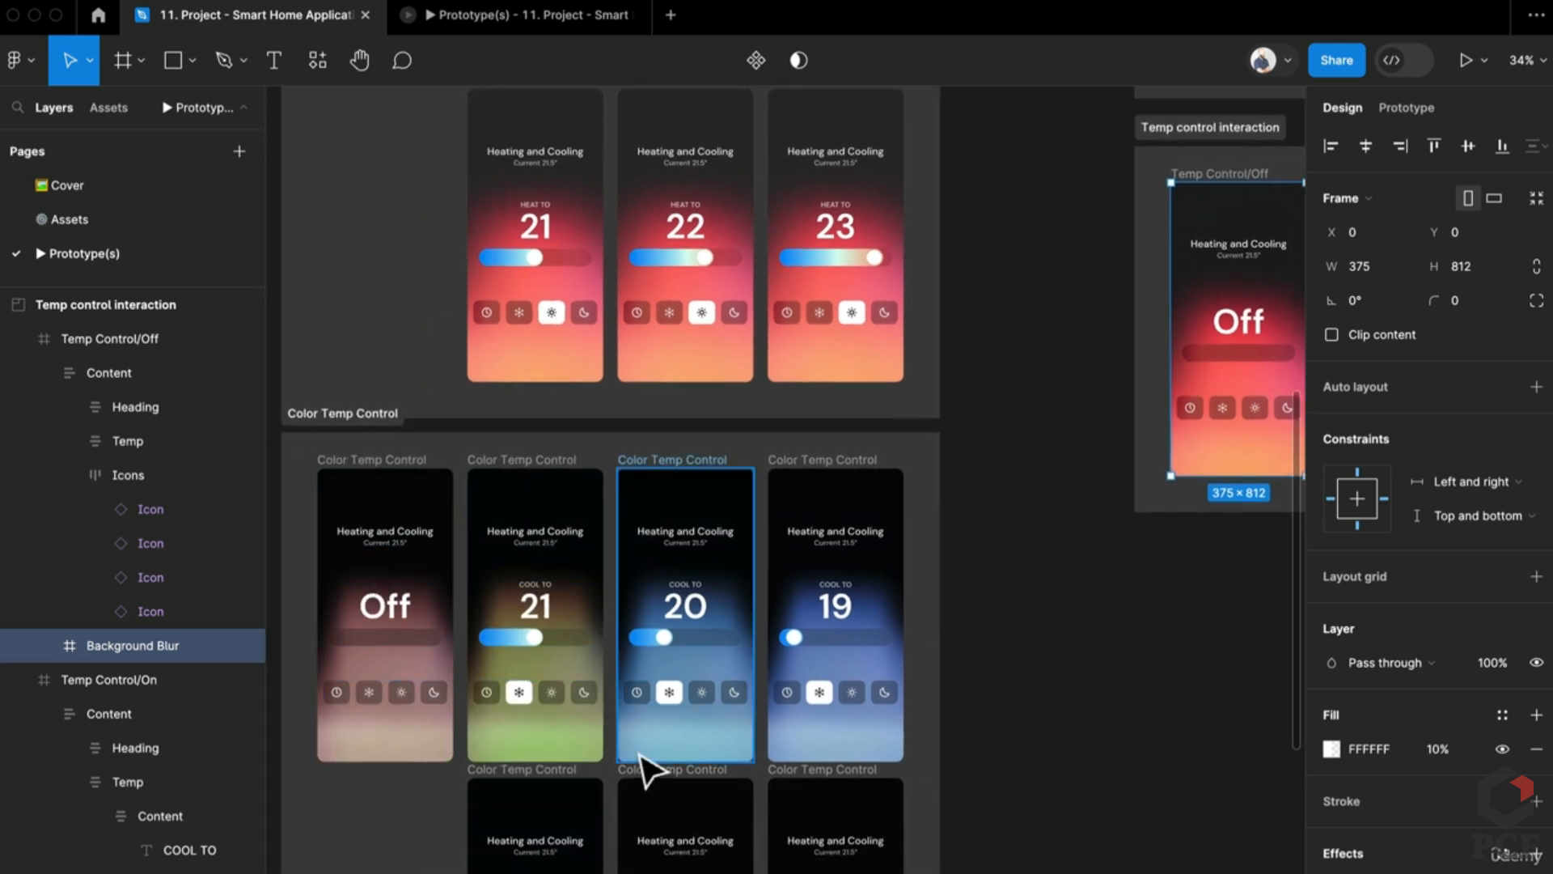
pyautogui.scroll(-3, 641, 770)
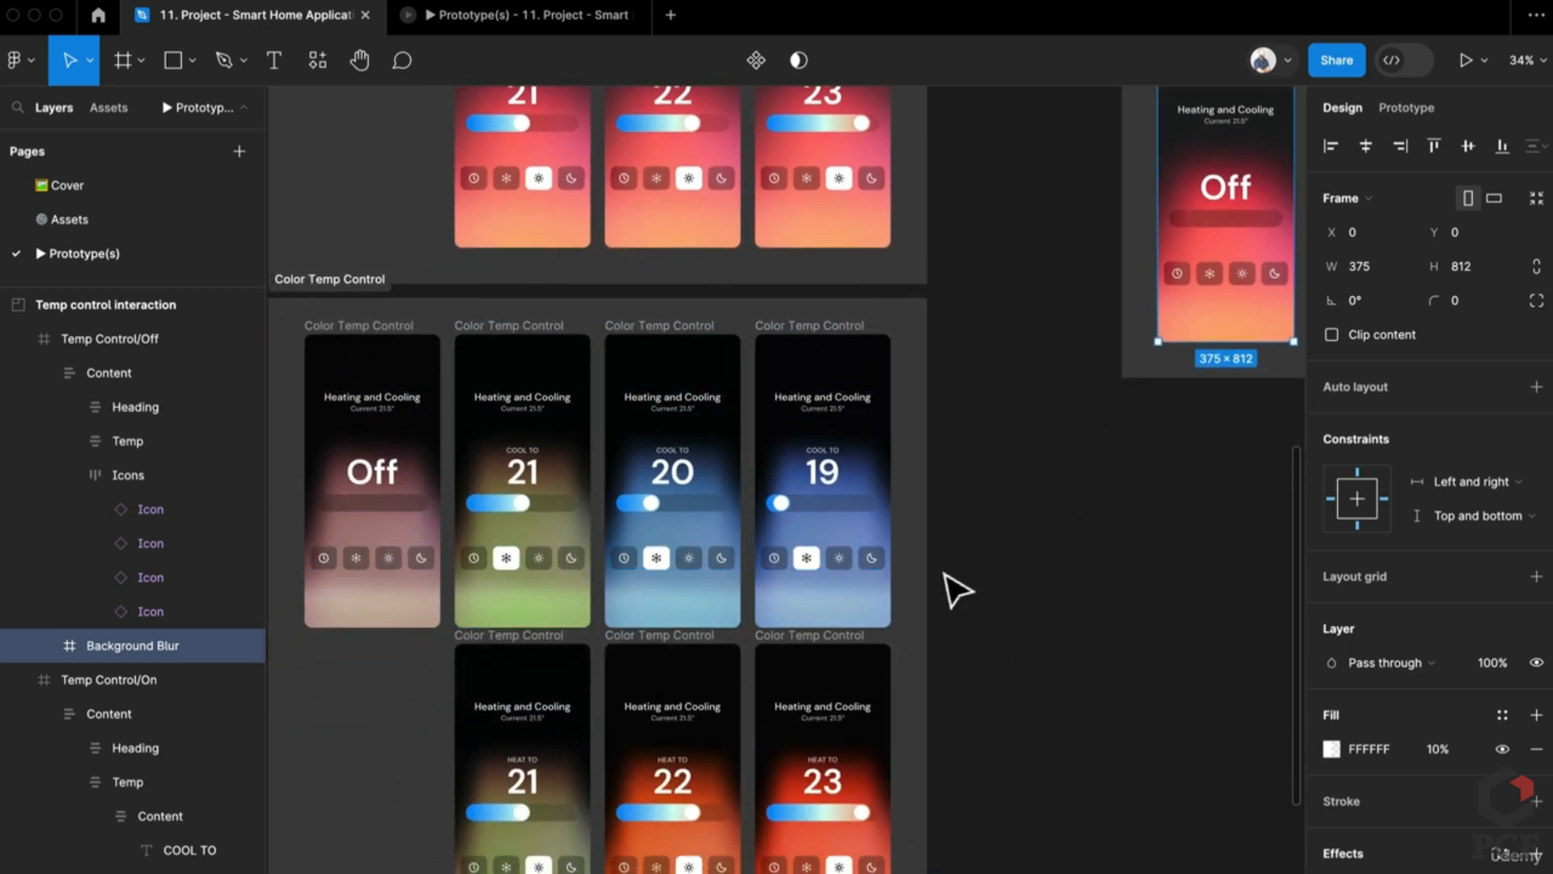
pyautogui.scroll(1, 847, 569)
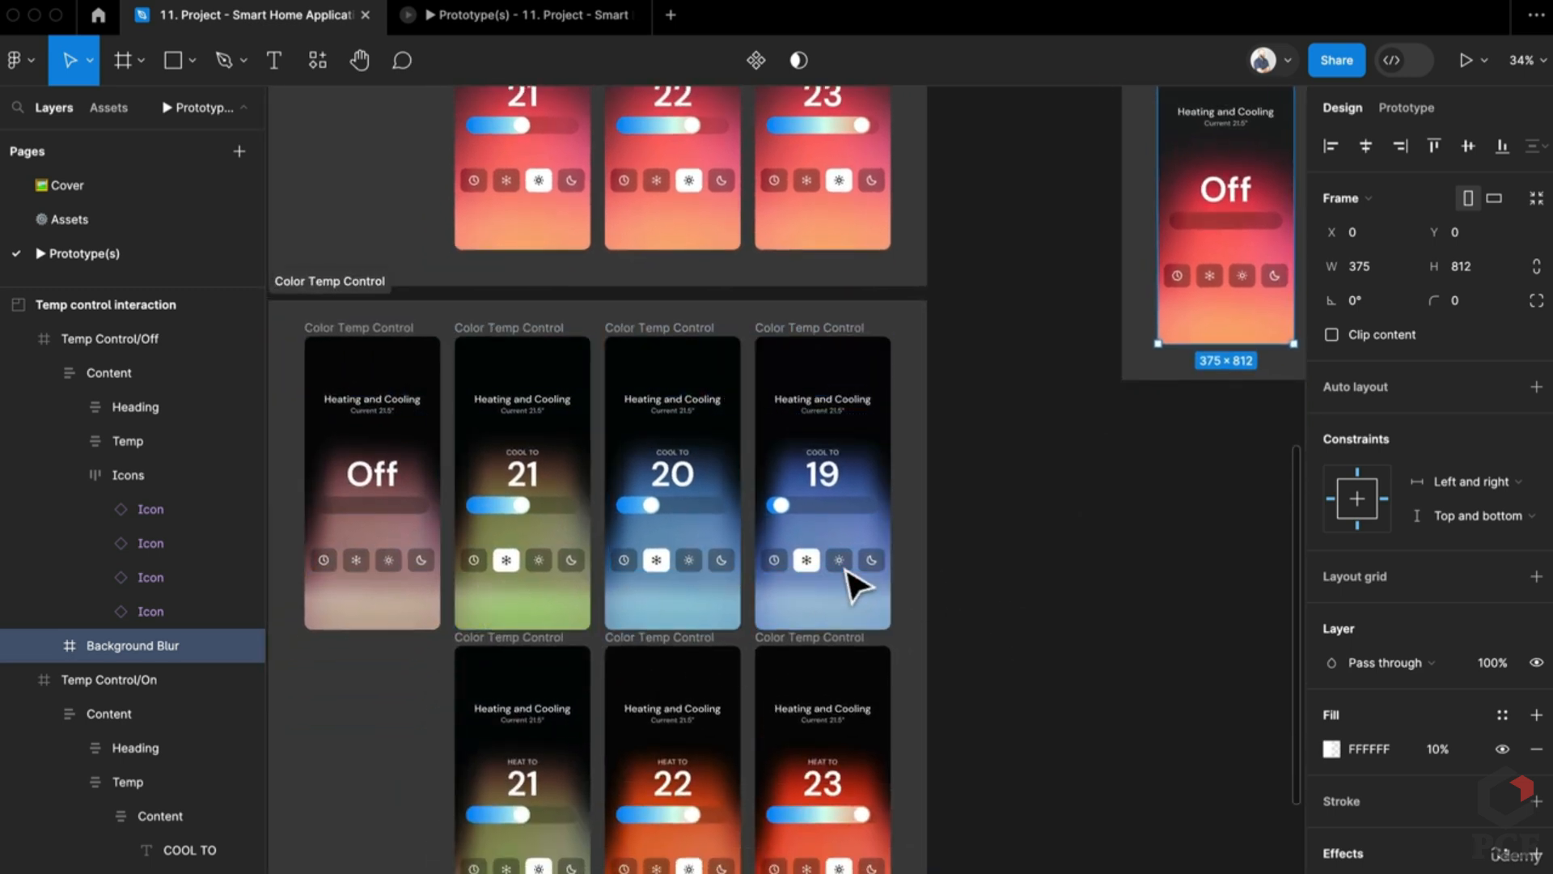
pyautogui.hscroll(5, 850, 582)
pyautogui.hscroll(3, 1068, 509)
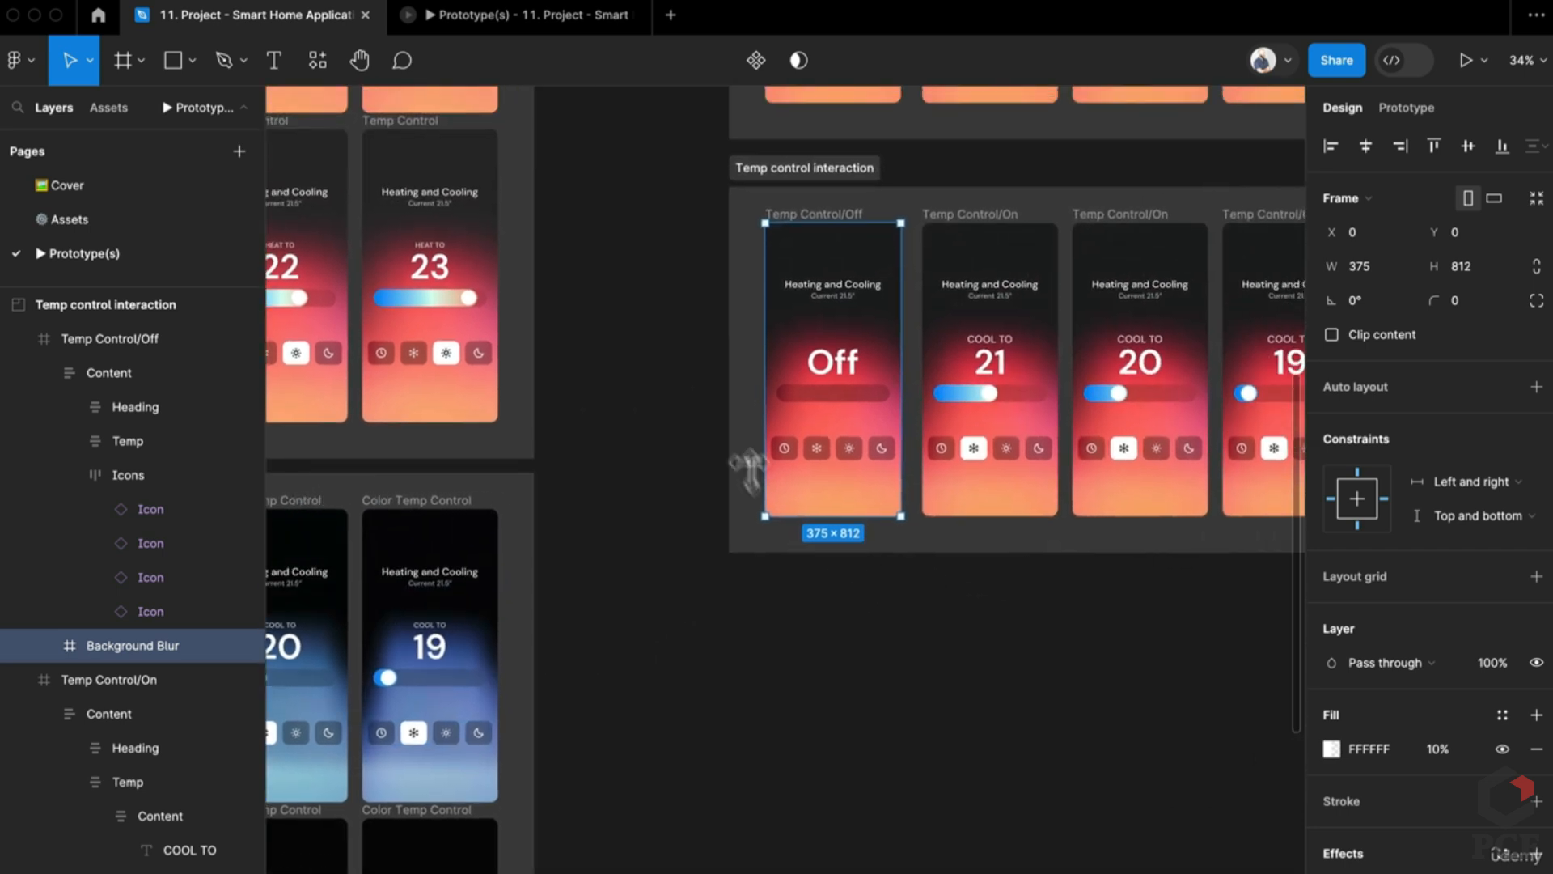
pyautogui.hscroll(-4, 819, 711)
pyautogui.scroll(-3, 770, 601)
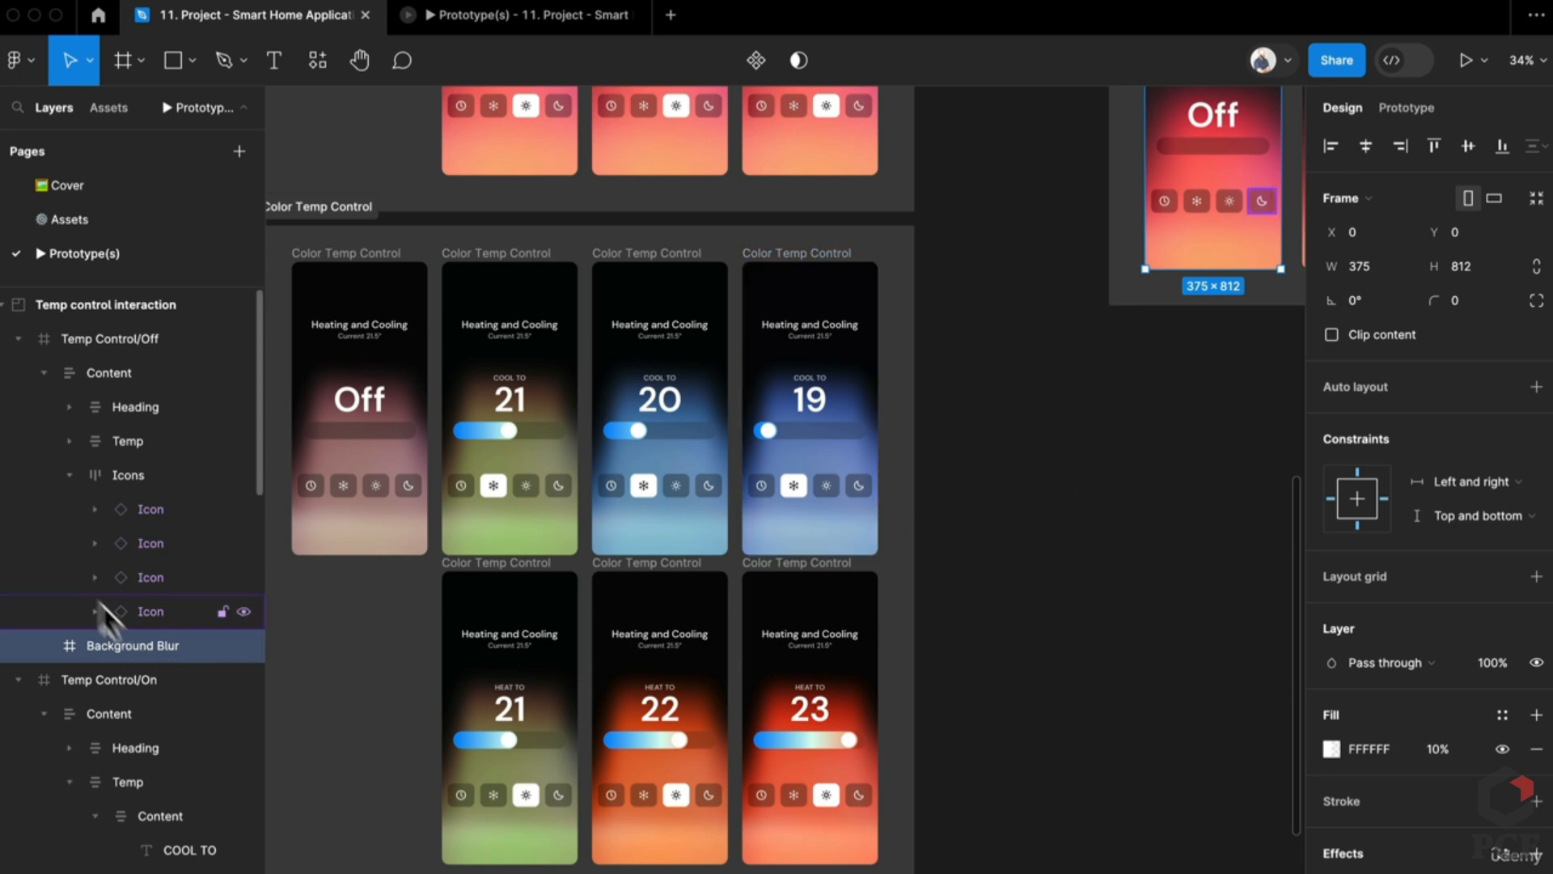
pyautogui.click(362, 544)
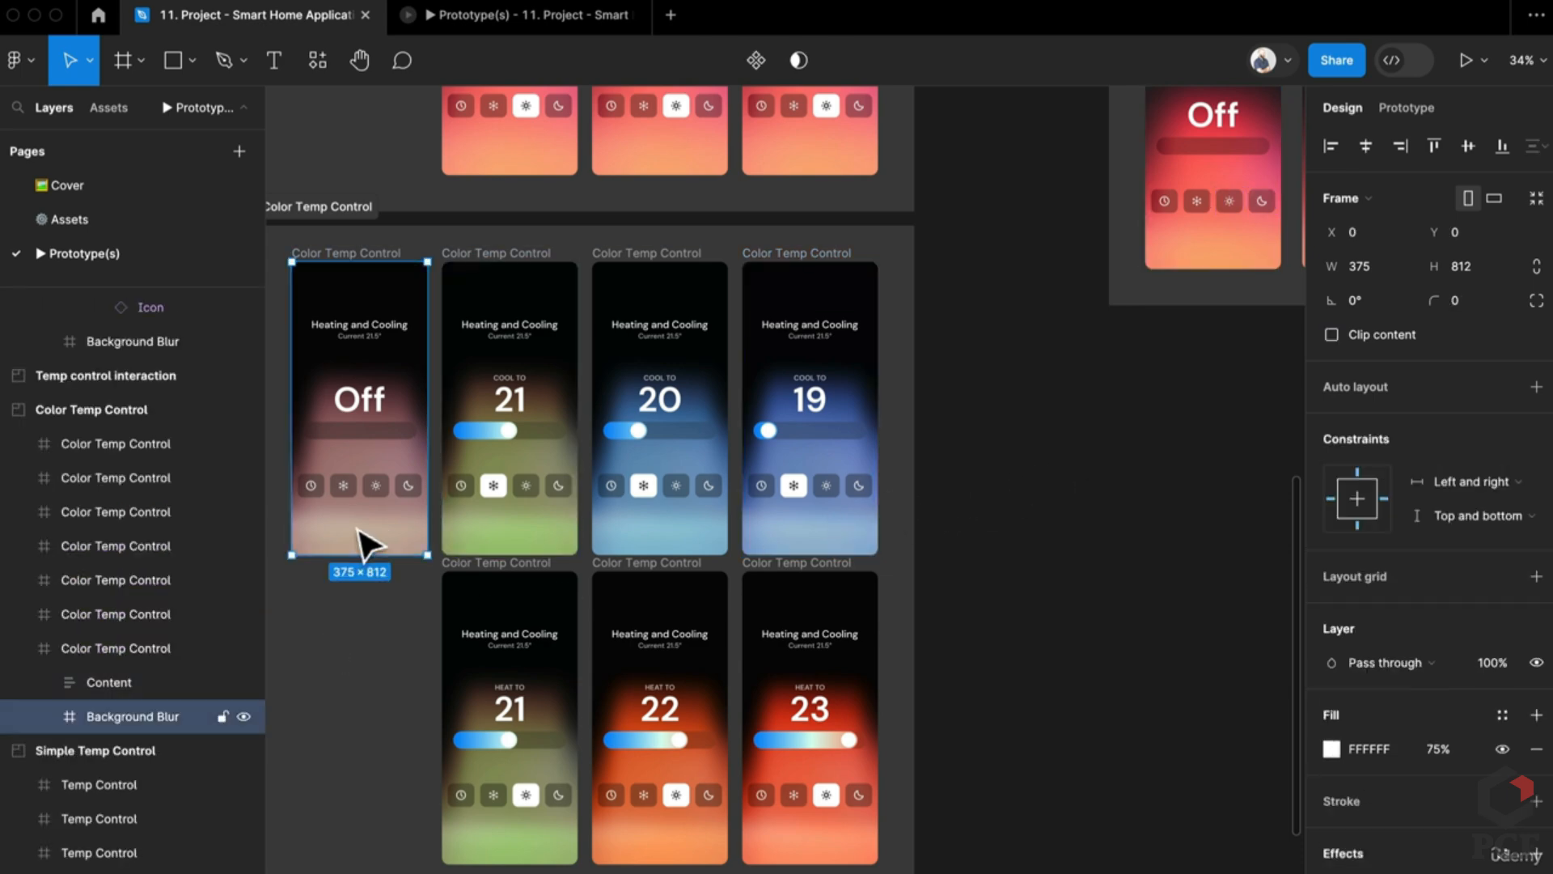
pyautogui.scroll(5, 579, 835)
pyautogui.hscroll(10, 579, 836)
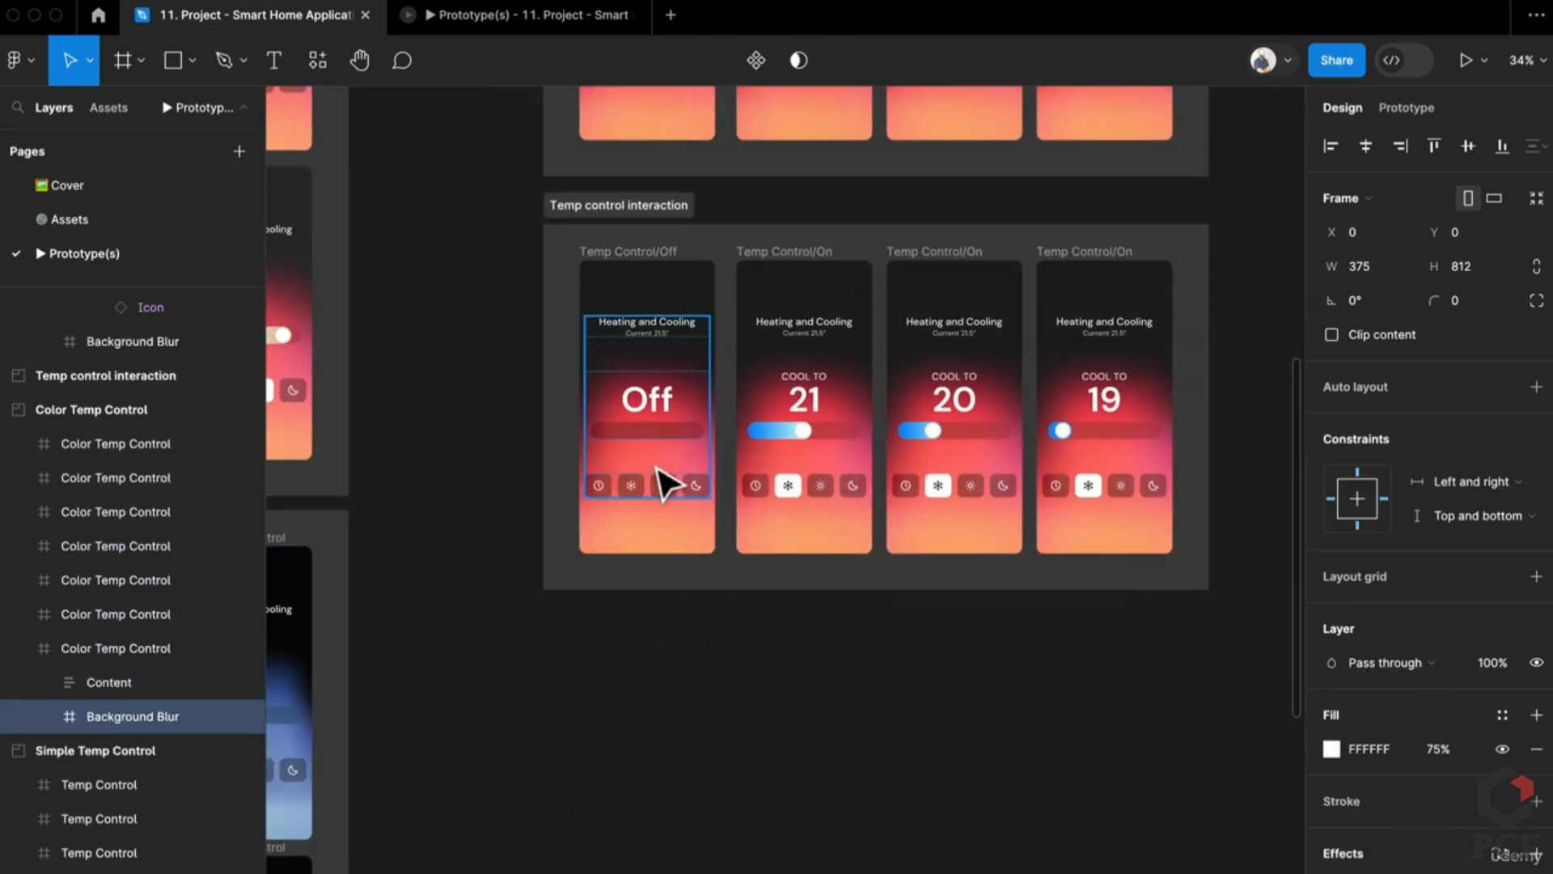
# Step: Give the Off card's blur layer a Saturation blend and a pinkish fill
pyautogui.click(669, 534)
pyautogui.click(669, 534)
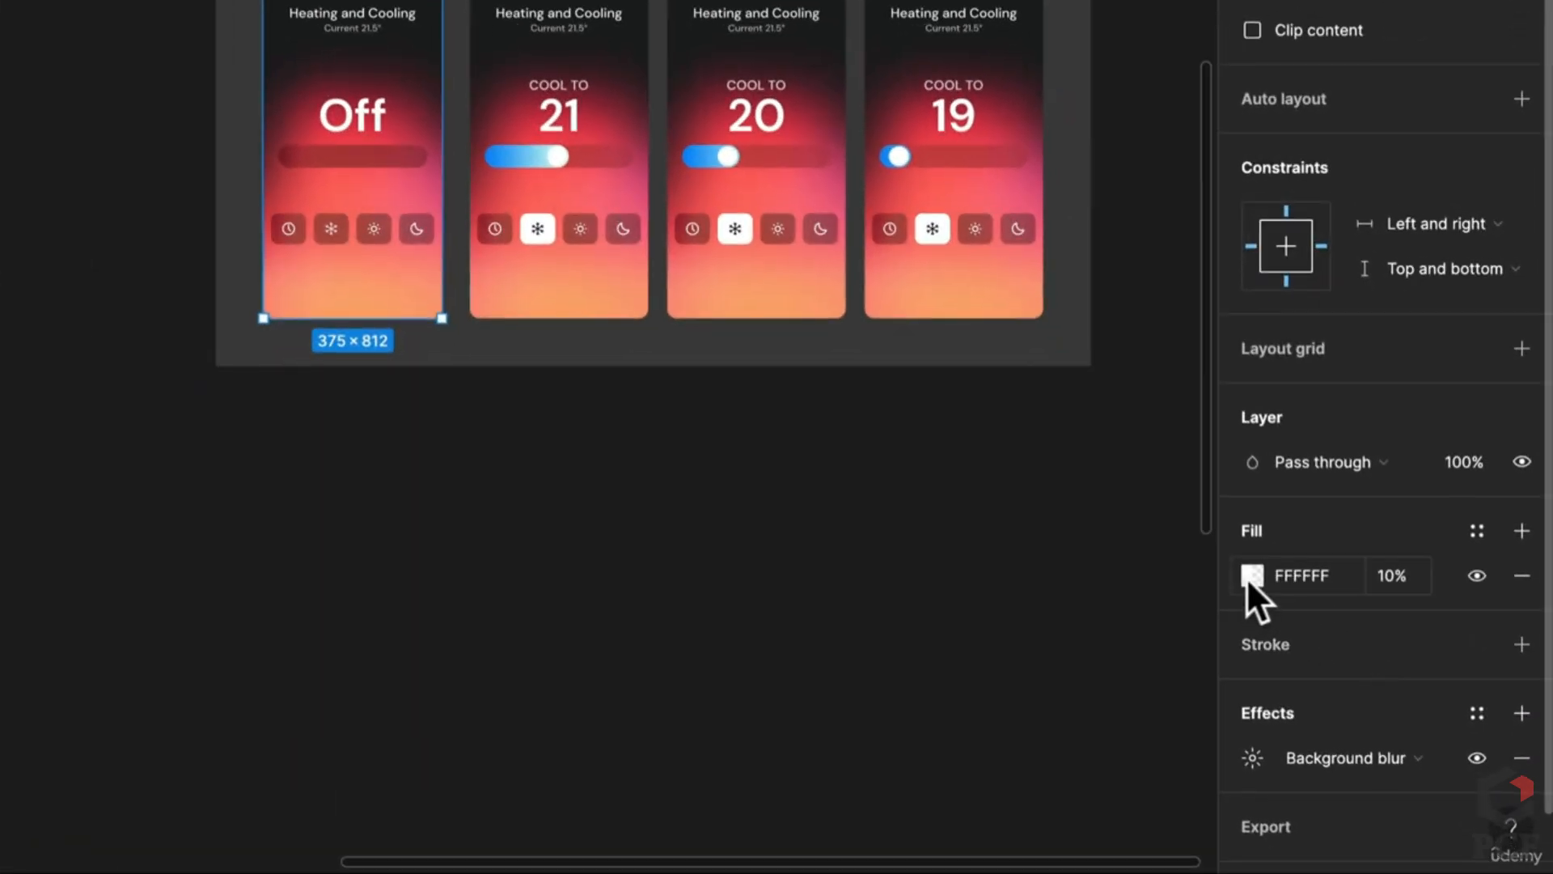
pyautogui.click(1299, 464)
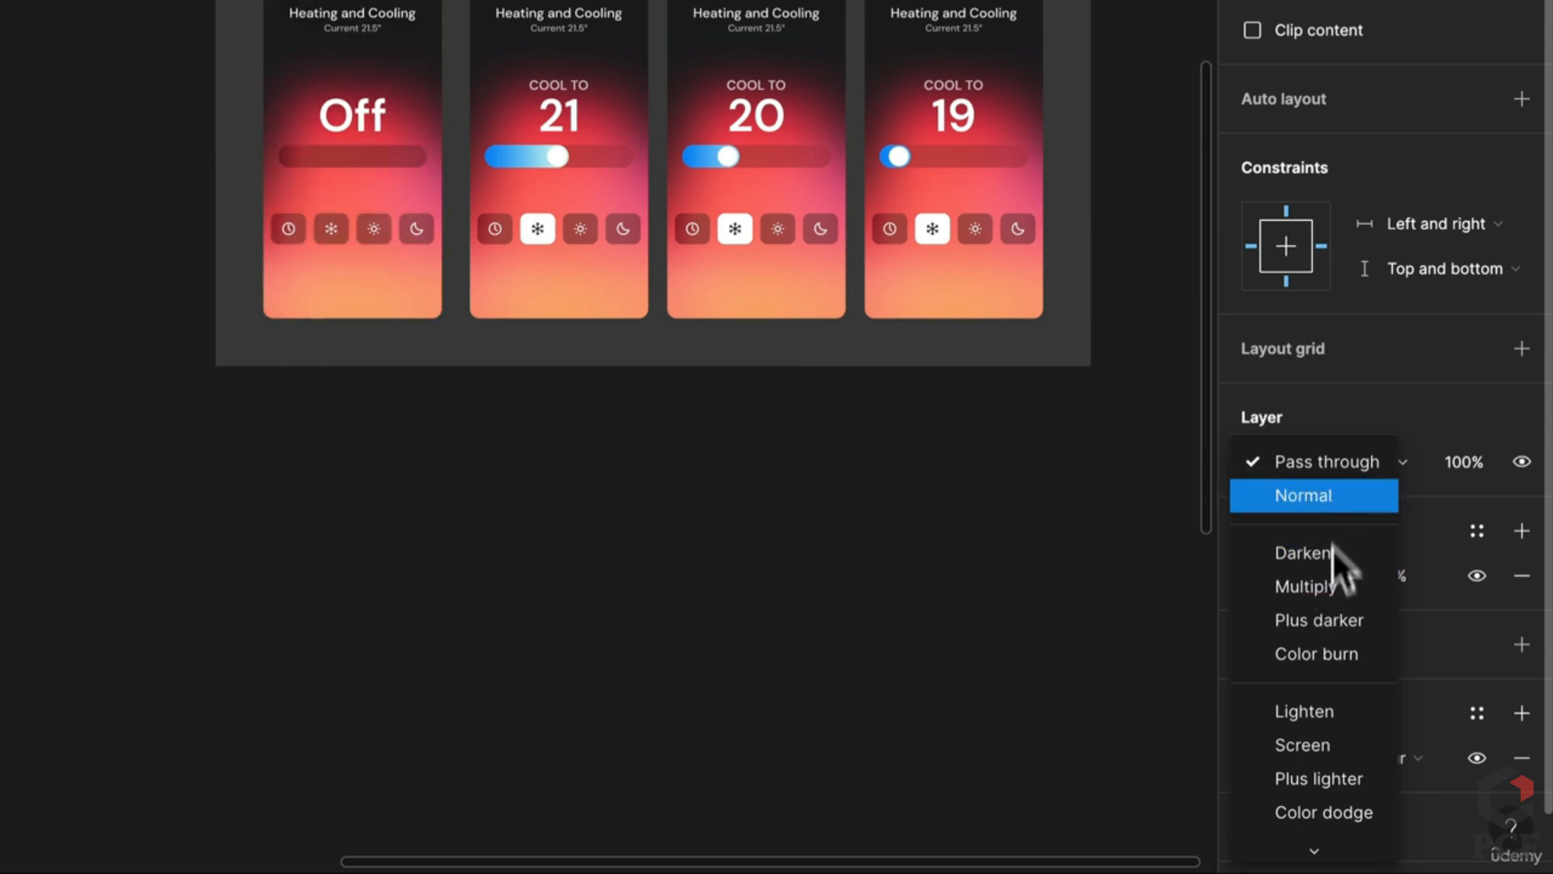
pyautogui.scroll(-5, 1309, 768)
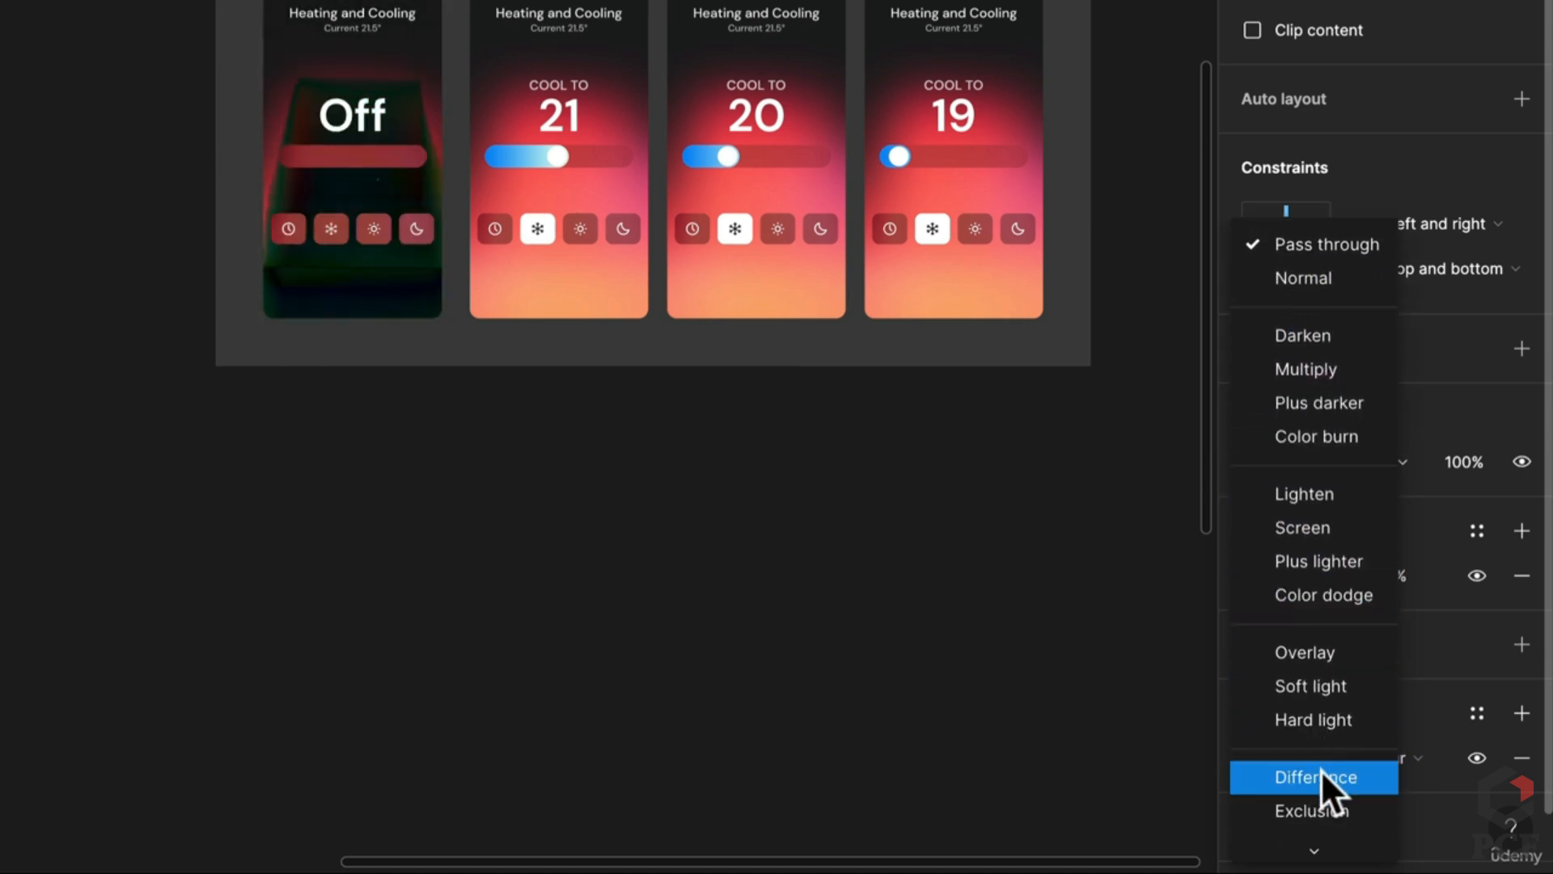
pyautogui.scroll(-3, 1322, 815)
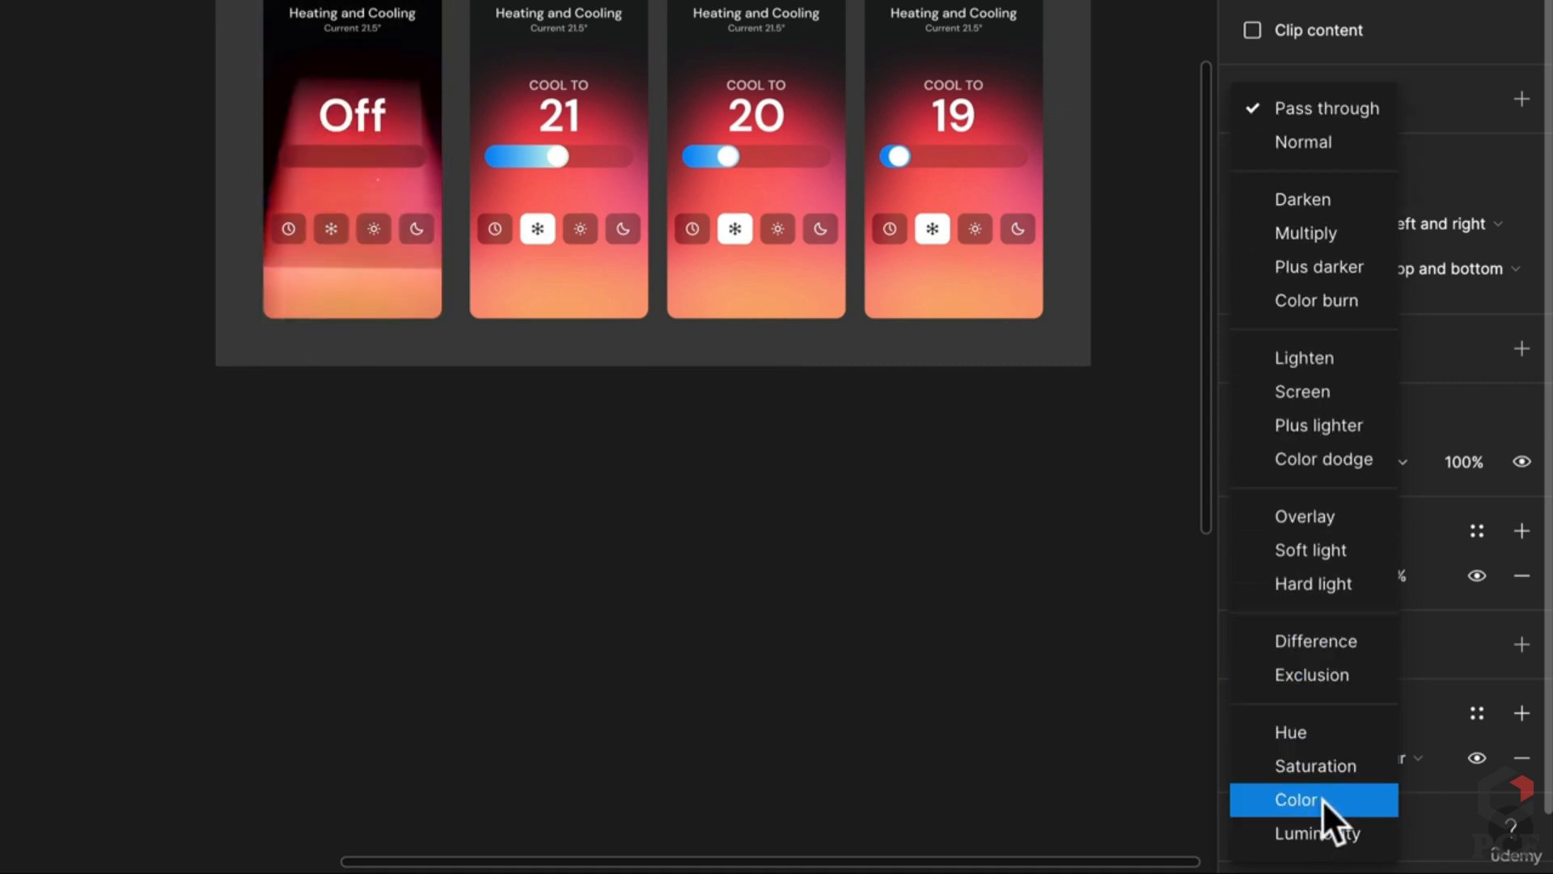
pyautogui.click(1328, 765)
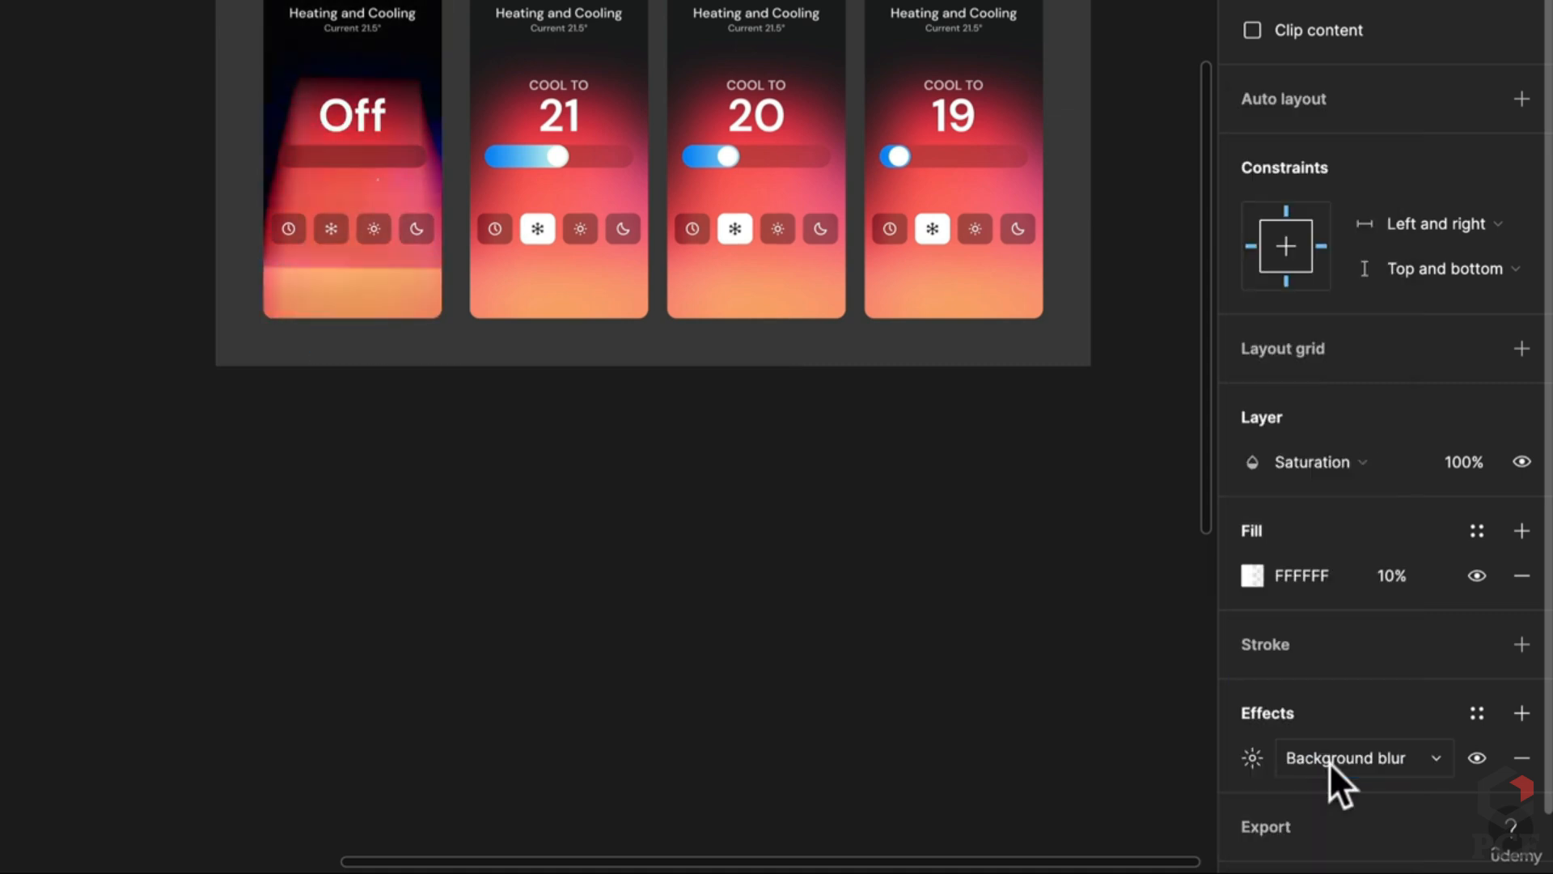
pyautogui.click(1256, 577)
pyautogui.moveTo(1050, 383); pyautogui.dragTo(968, 208)
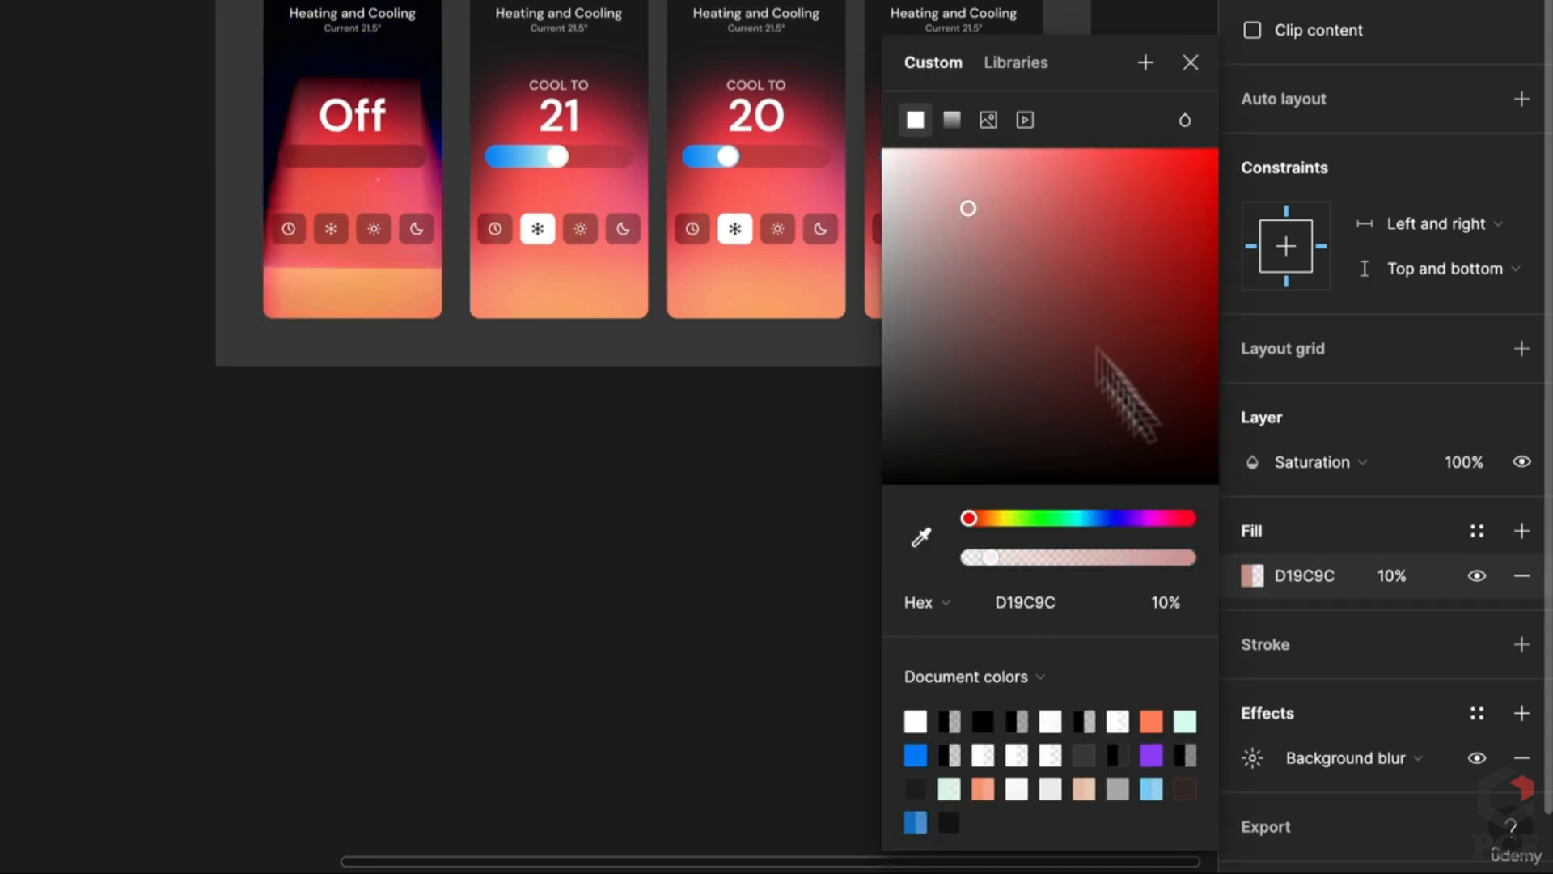
# Step: Switch the blur blend to Color with a deeper red B21F1F fill at 40% opacity
pyautogui.click(1307, 465)
pyautogui.click(1304, 495)
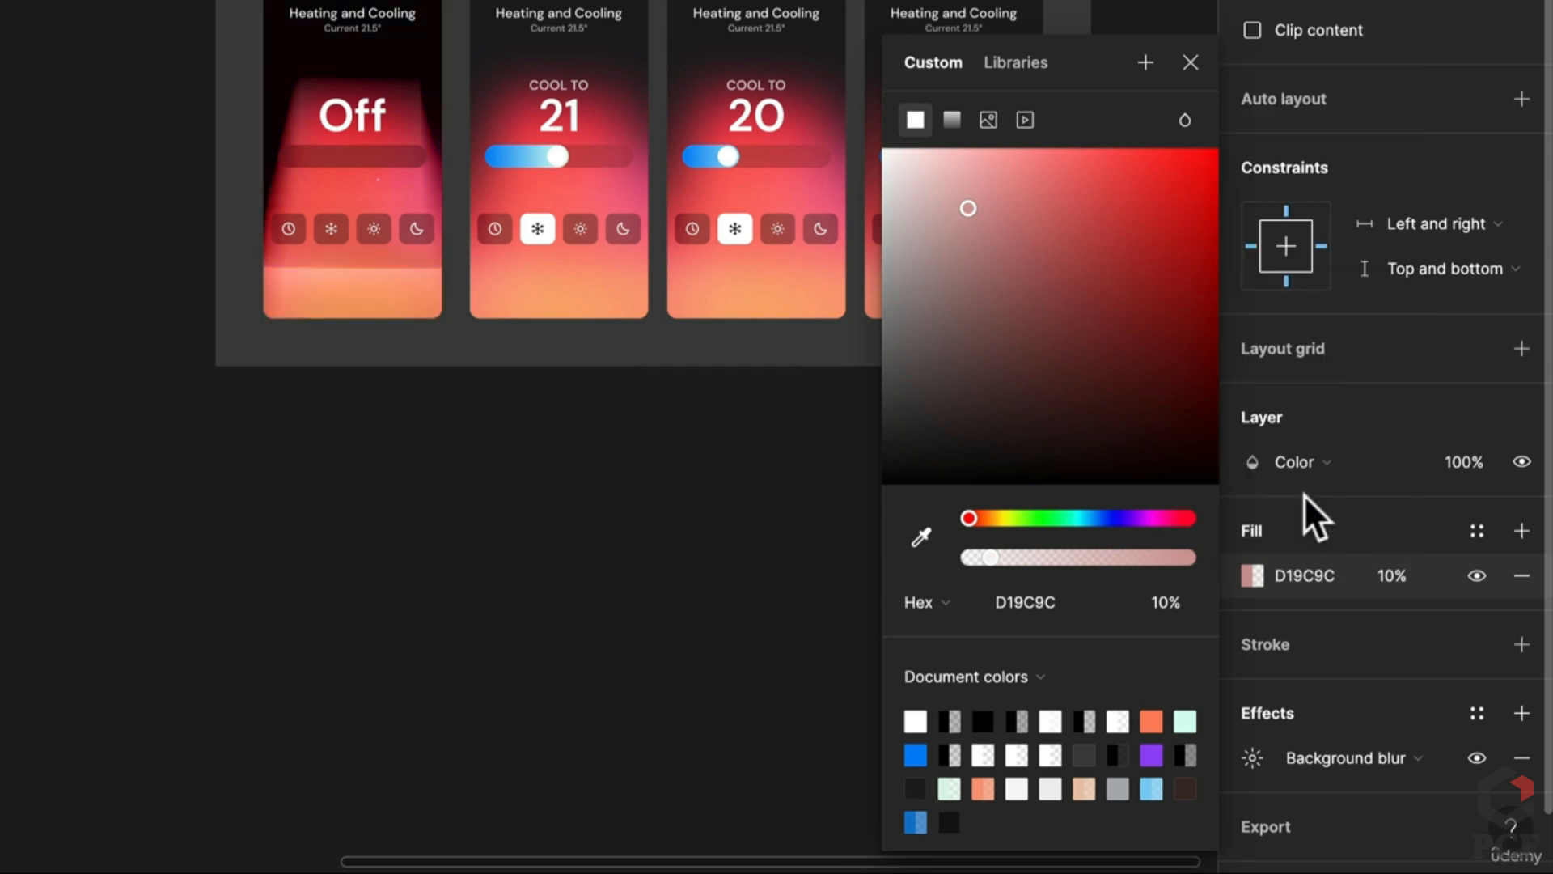
pyautogui.moveTo(1151, 267); pyautogui.dragTo(1161, 249)
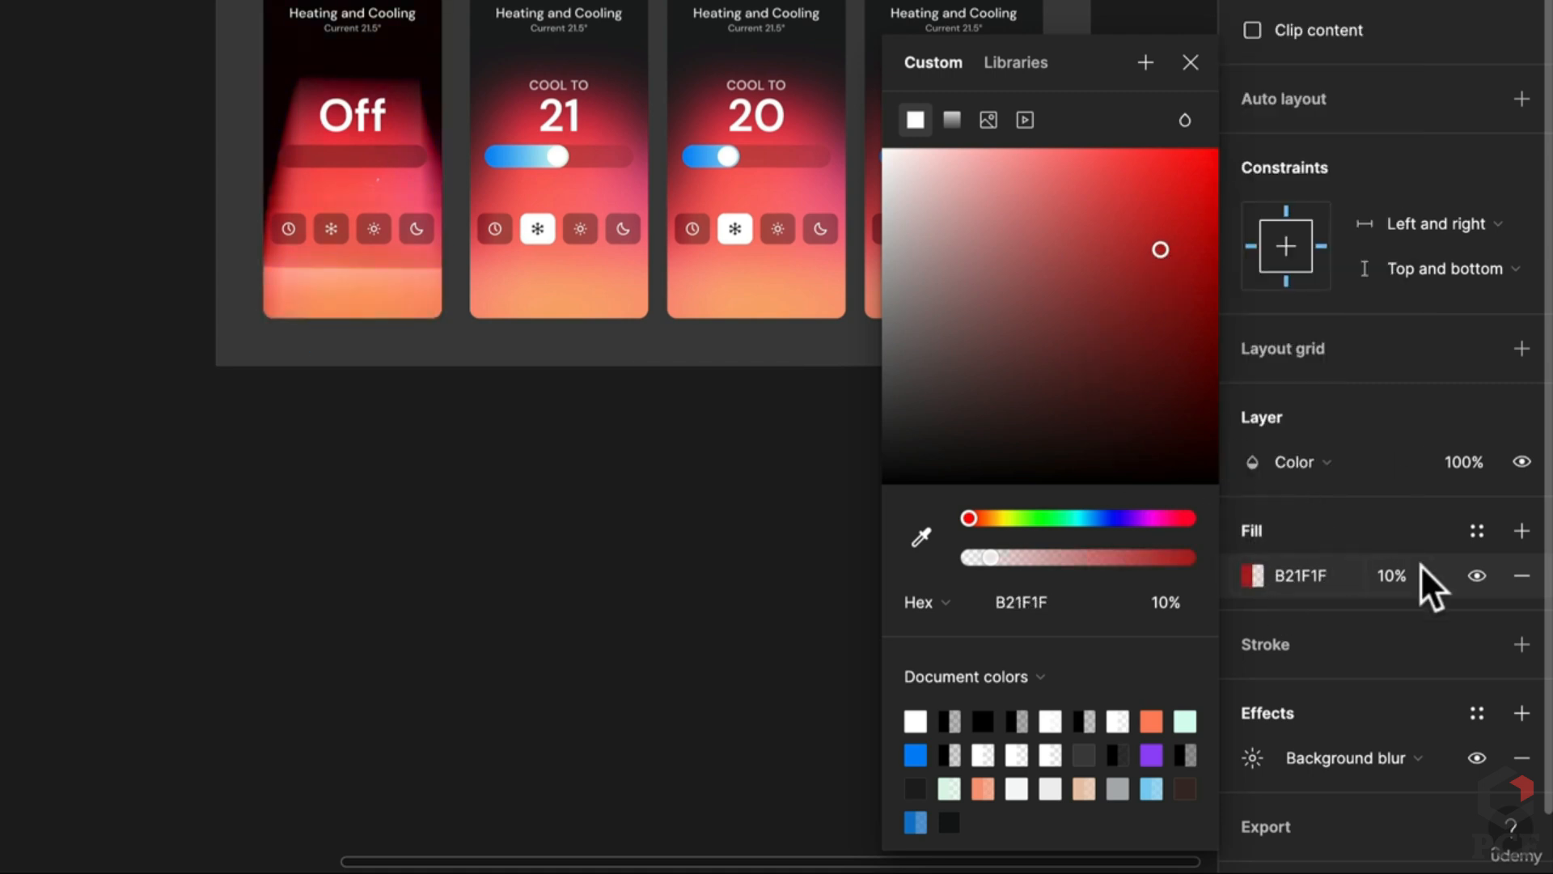
pyautogui.click(1400, 575)
pyautogui.write('40')
pyautogui.press('Return')
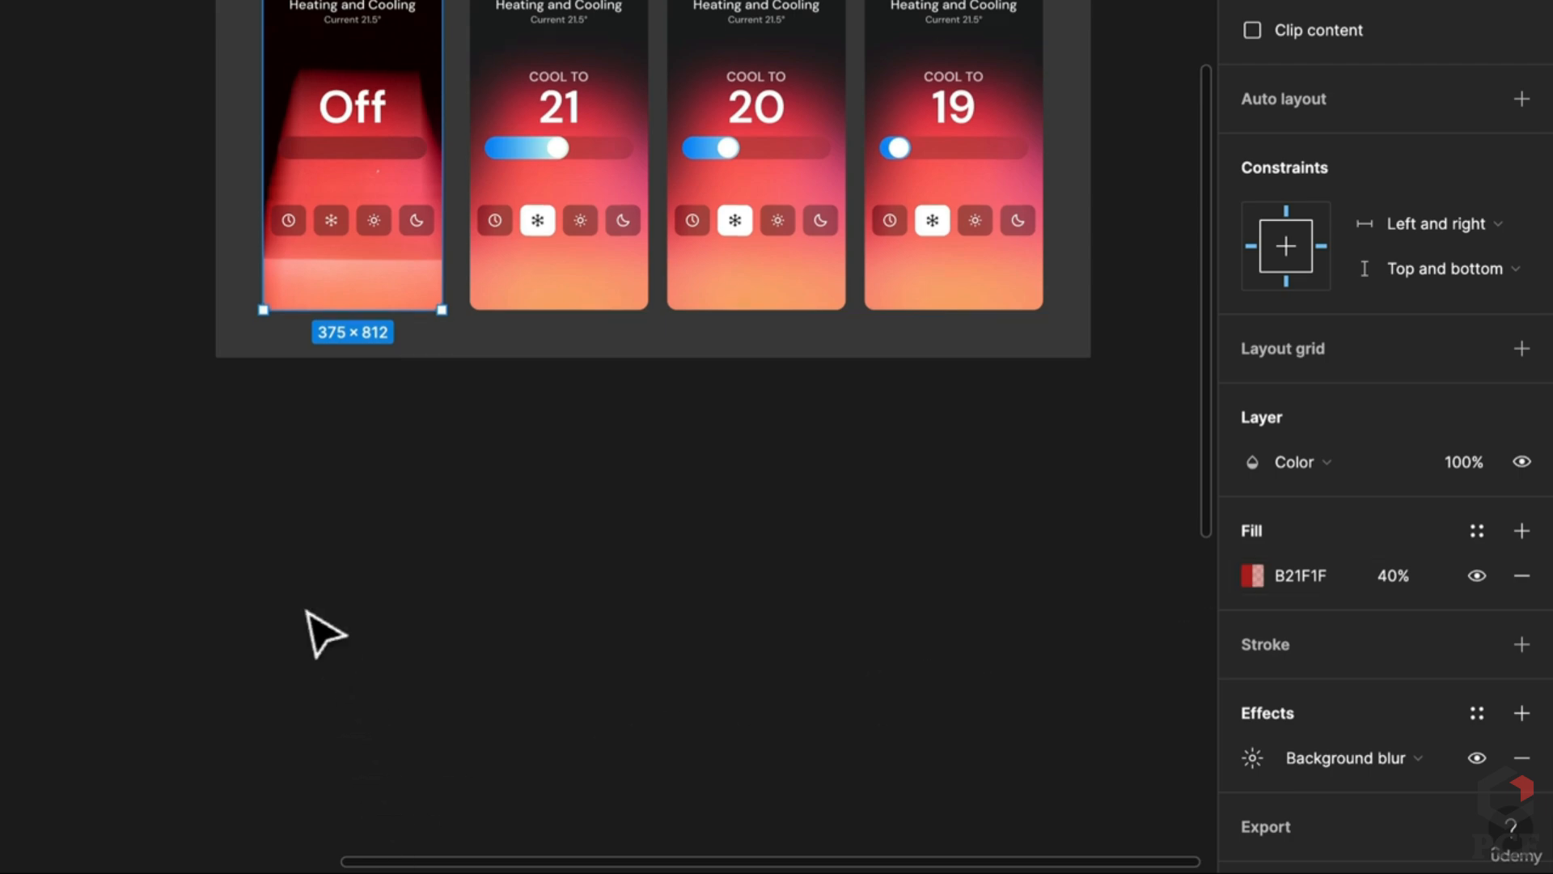
pyautogui.scroll(-10, 323, 631)
pyautogui.click(275, 600)
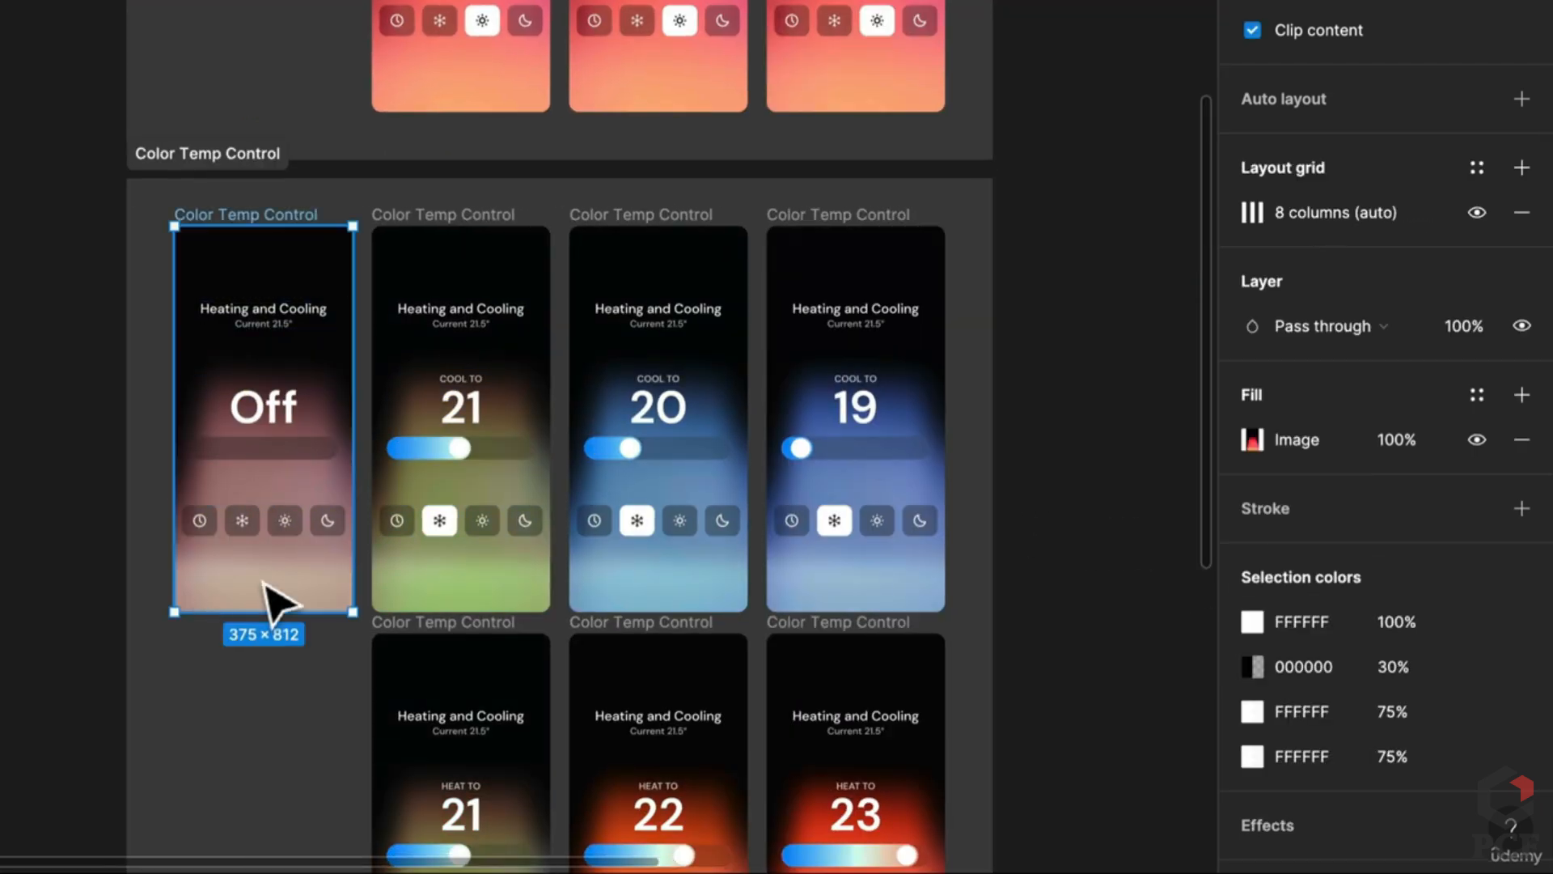
pyautogui.click(275, 600)
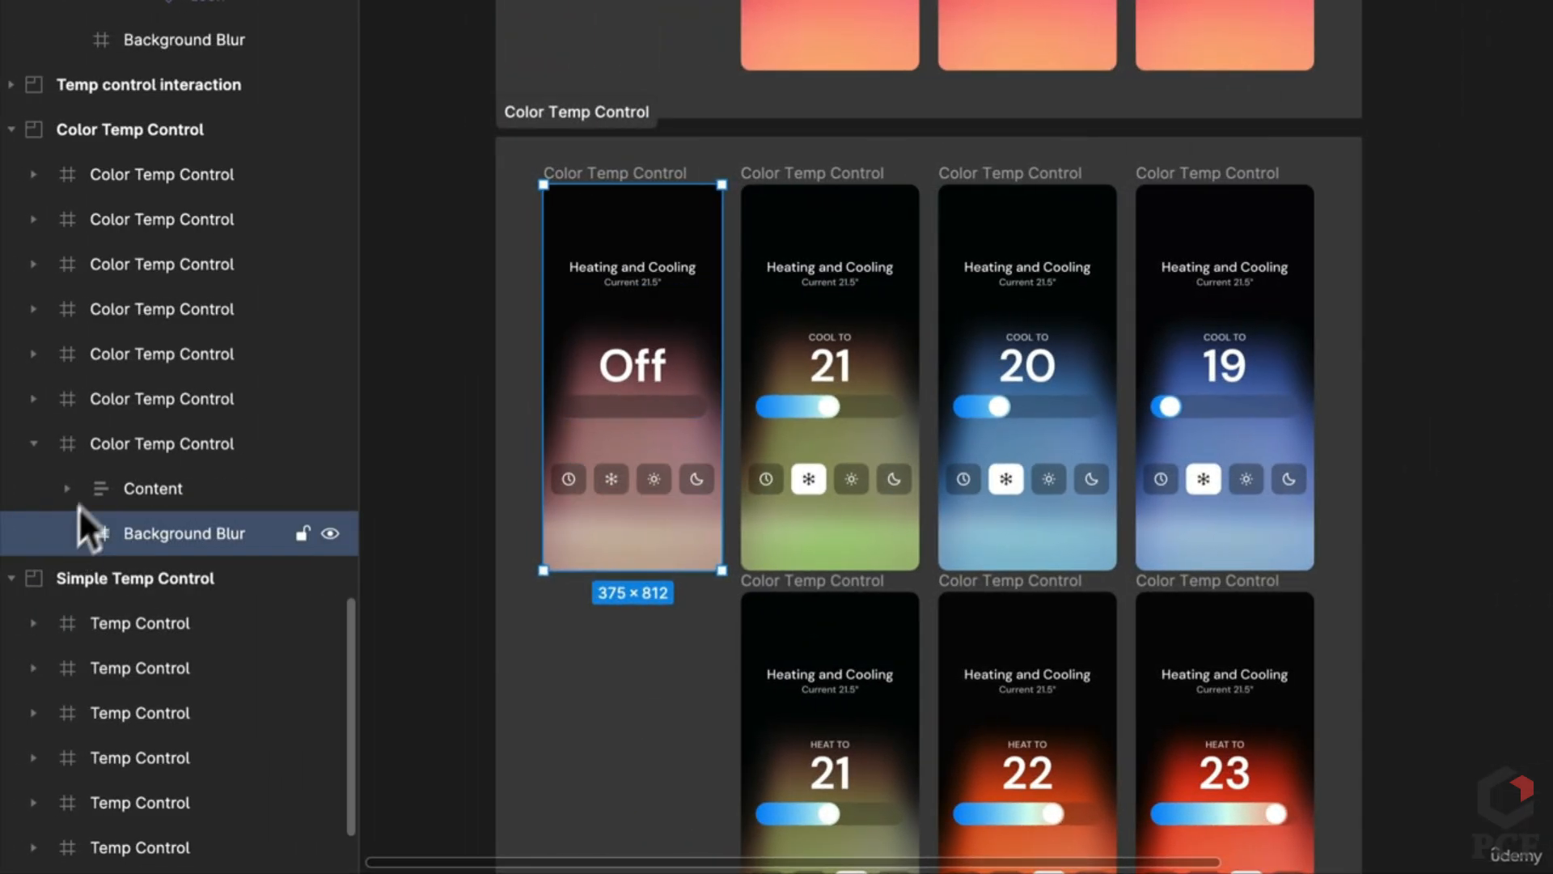
pyautogui.click(118, 437)
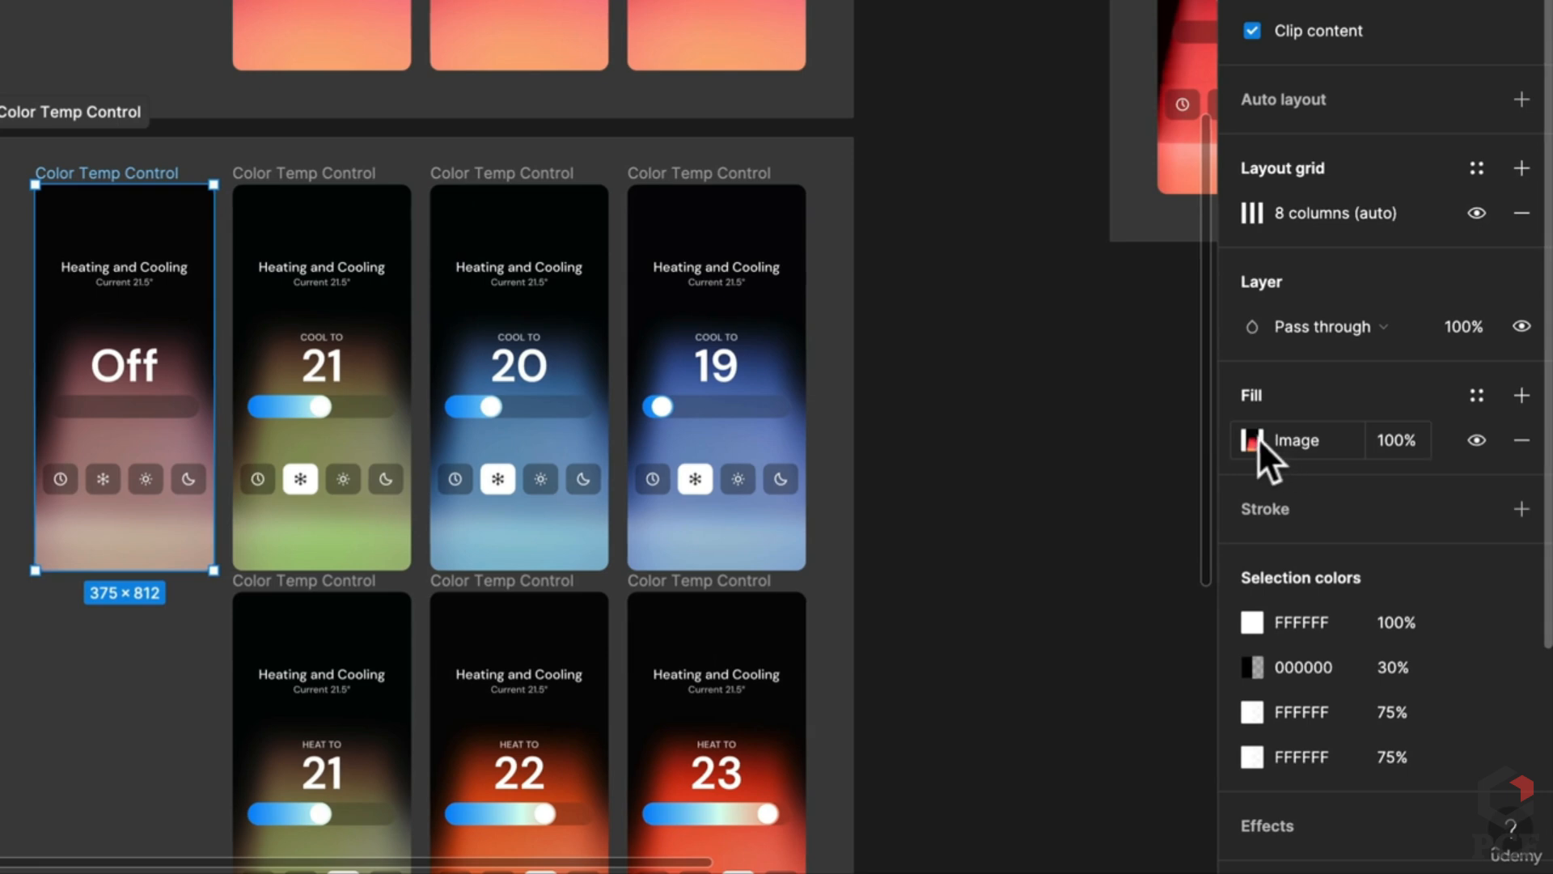
pyautogui.click(1256, 439)
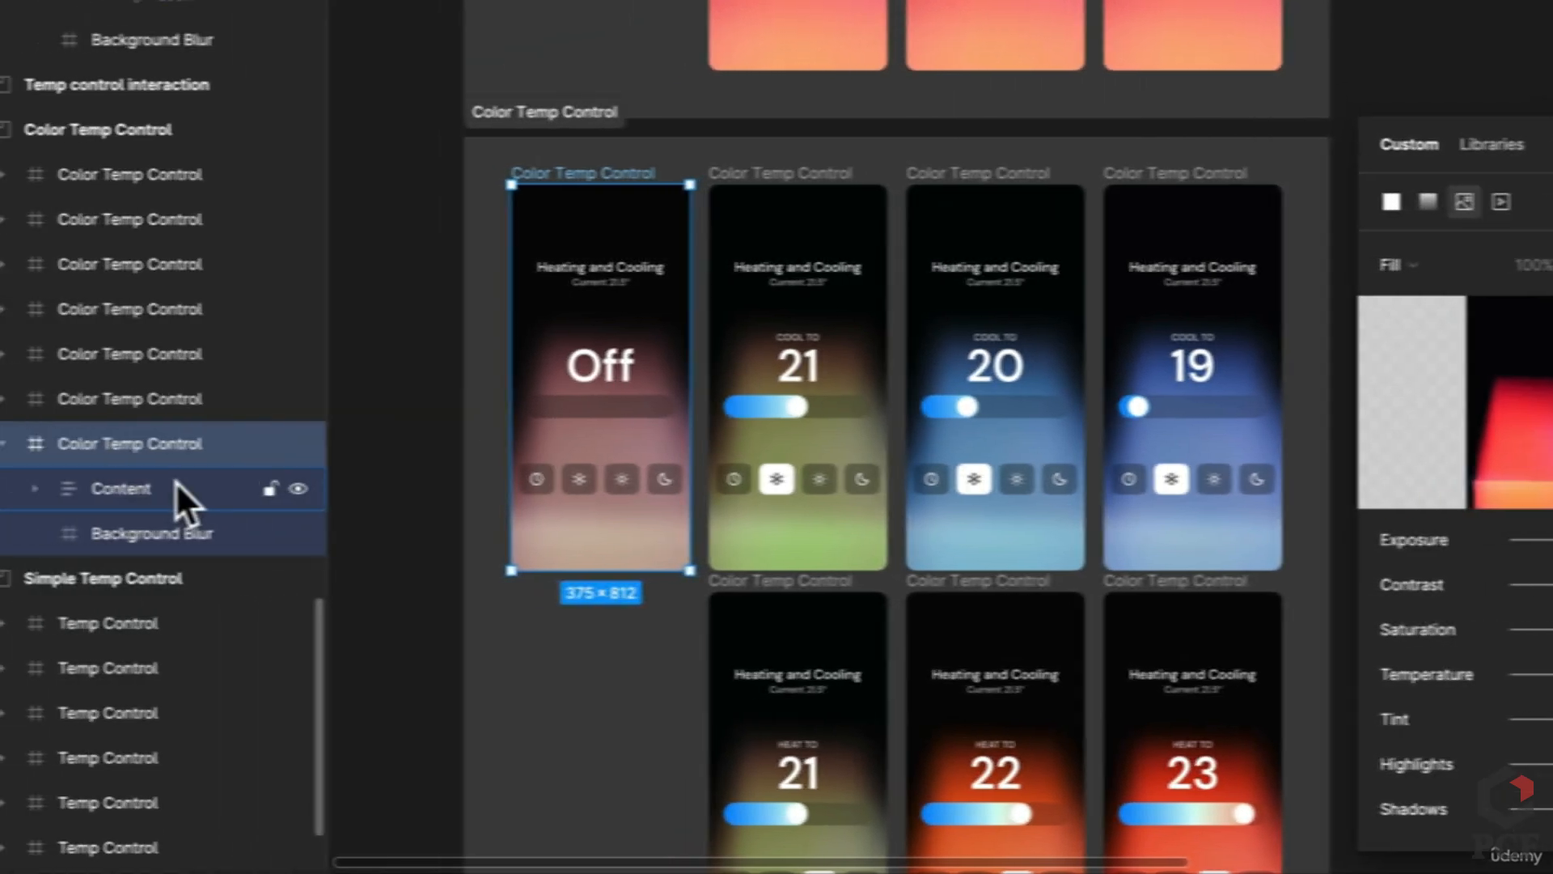
pyautogui.click(186, 534)
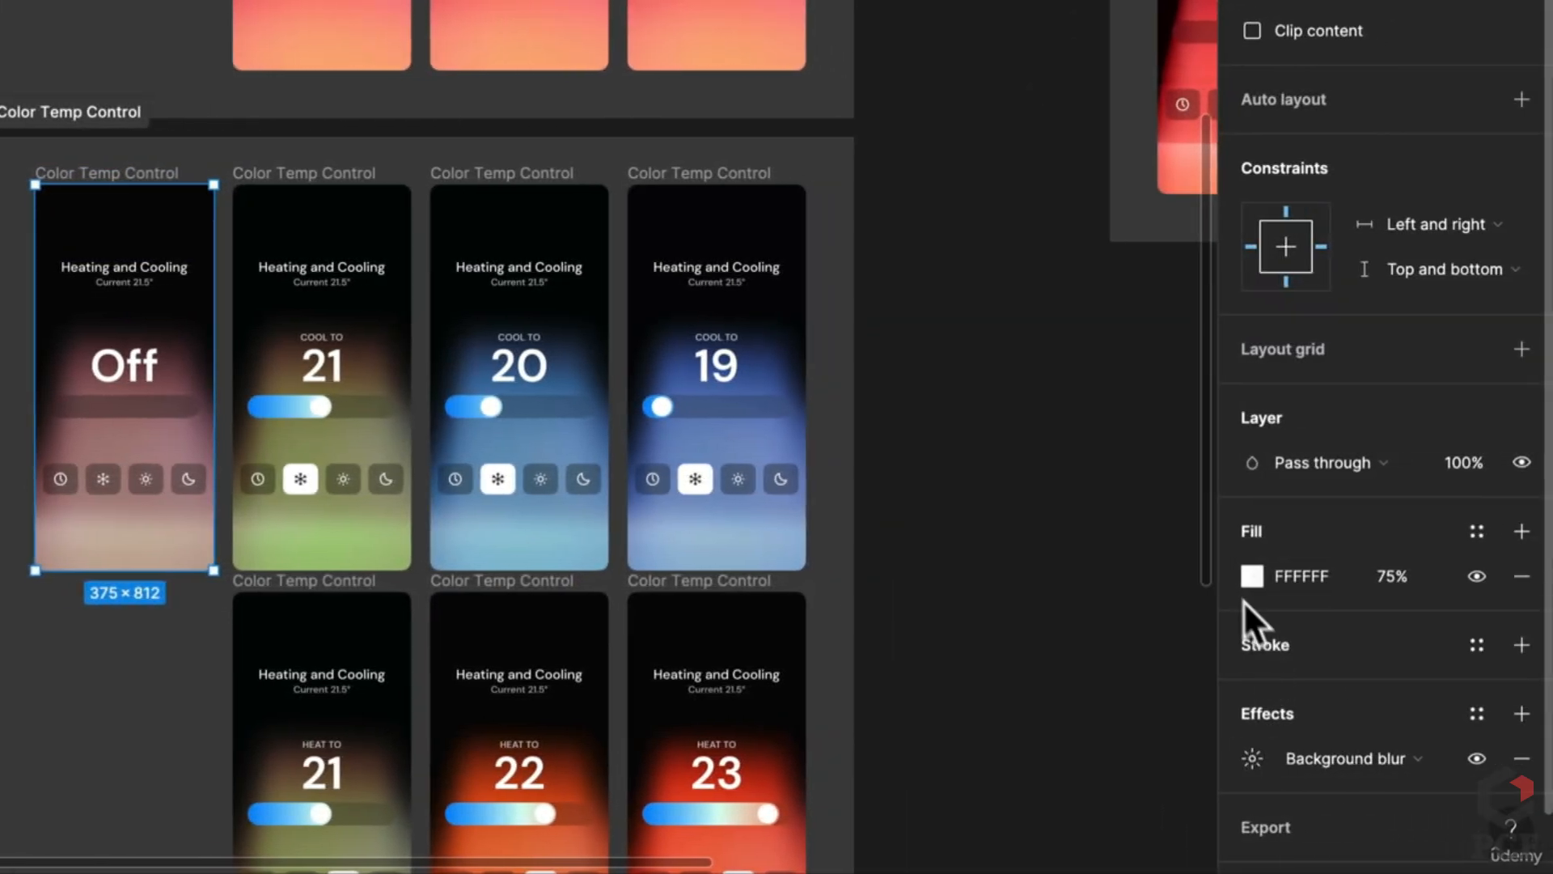
pyautogui.click(1247, 579)
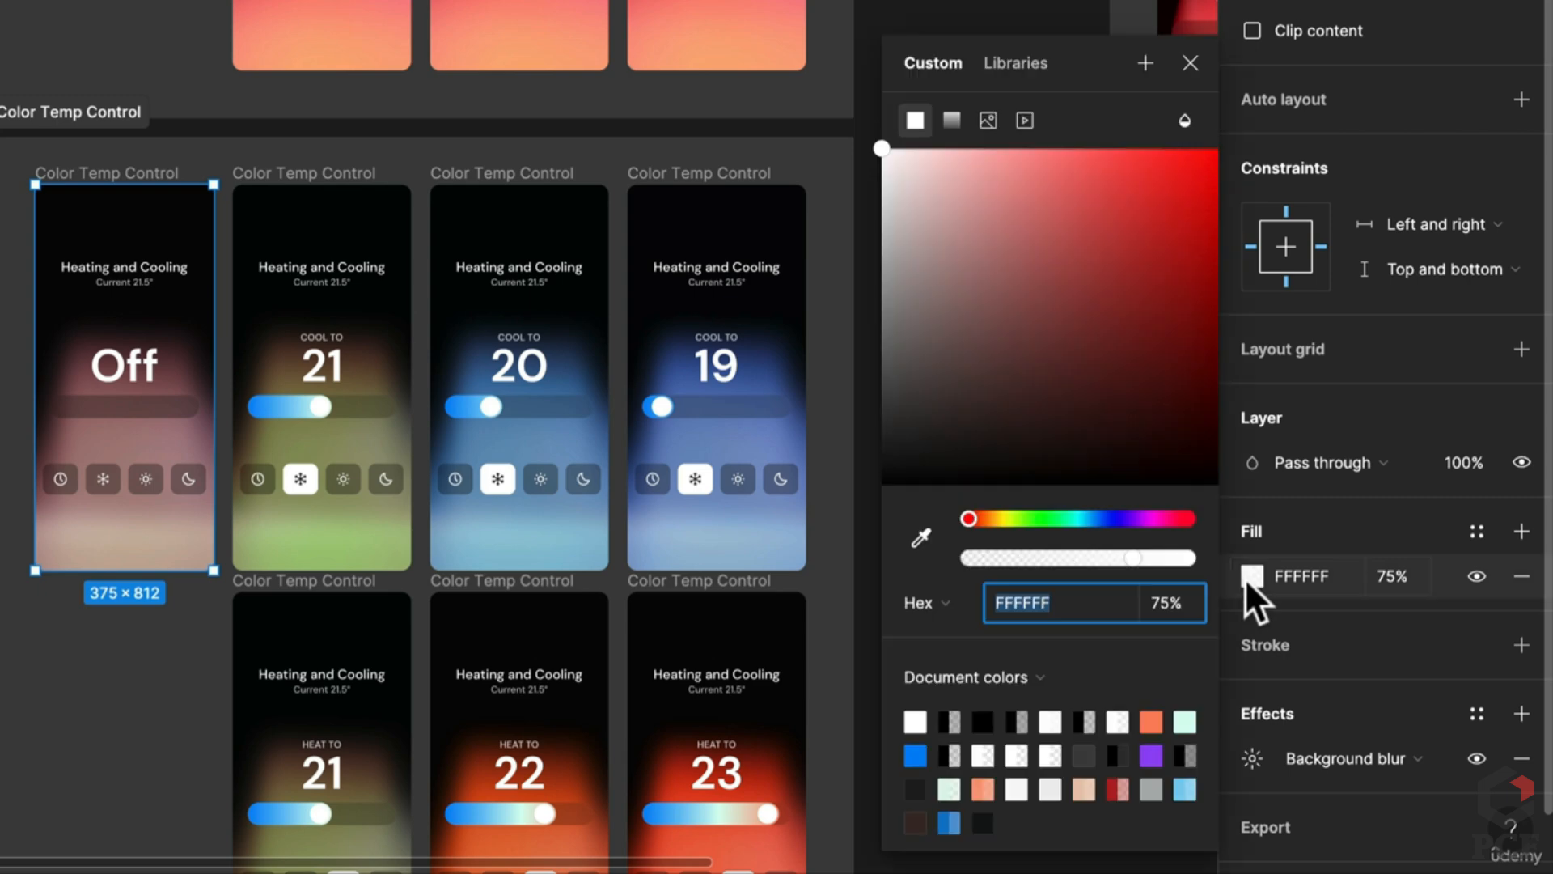
pyautogui.click(1186, 121)
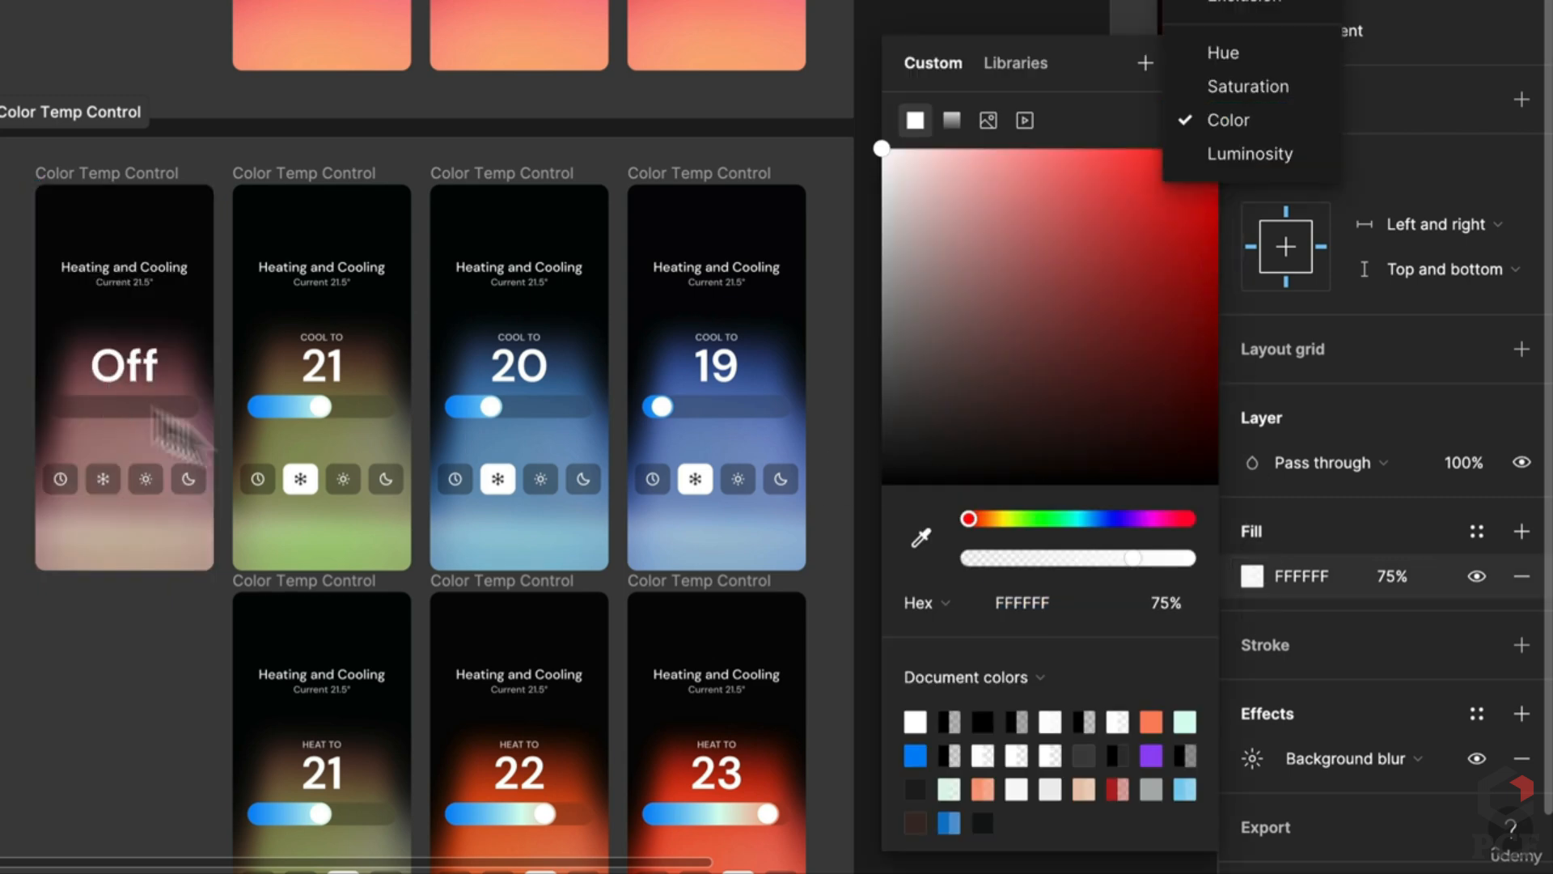
pyautogui.click(294, 590)
pyautogui.click(280, 564)
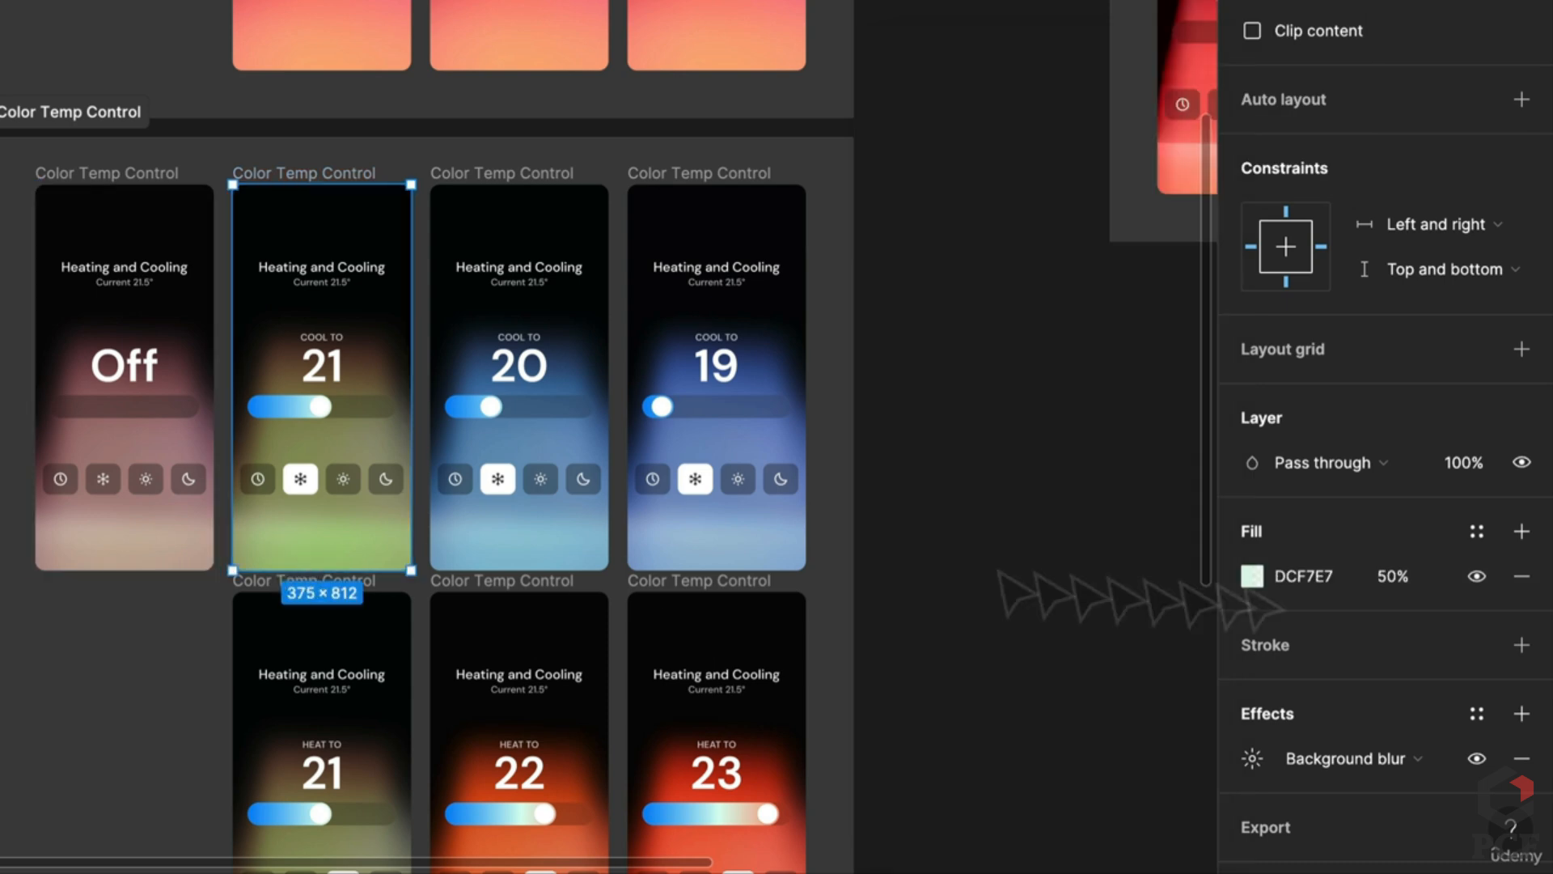
pyautogui.scroll(-5, 722, 575)
pyautogui.hscroll(5, 709, 554)
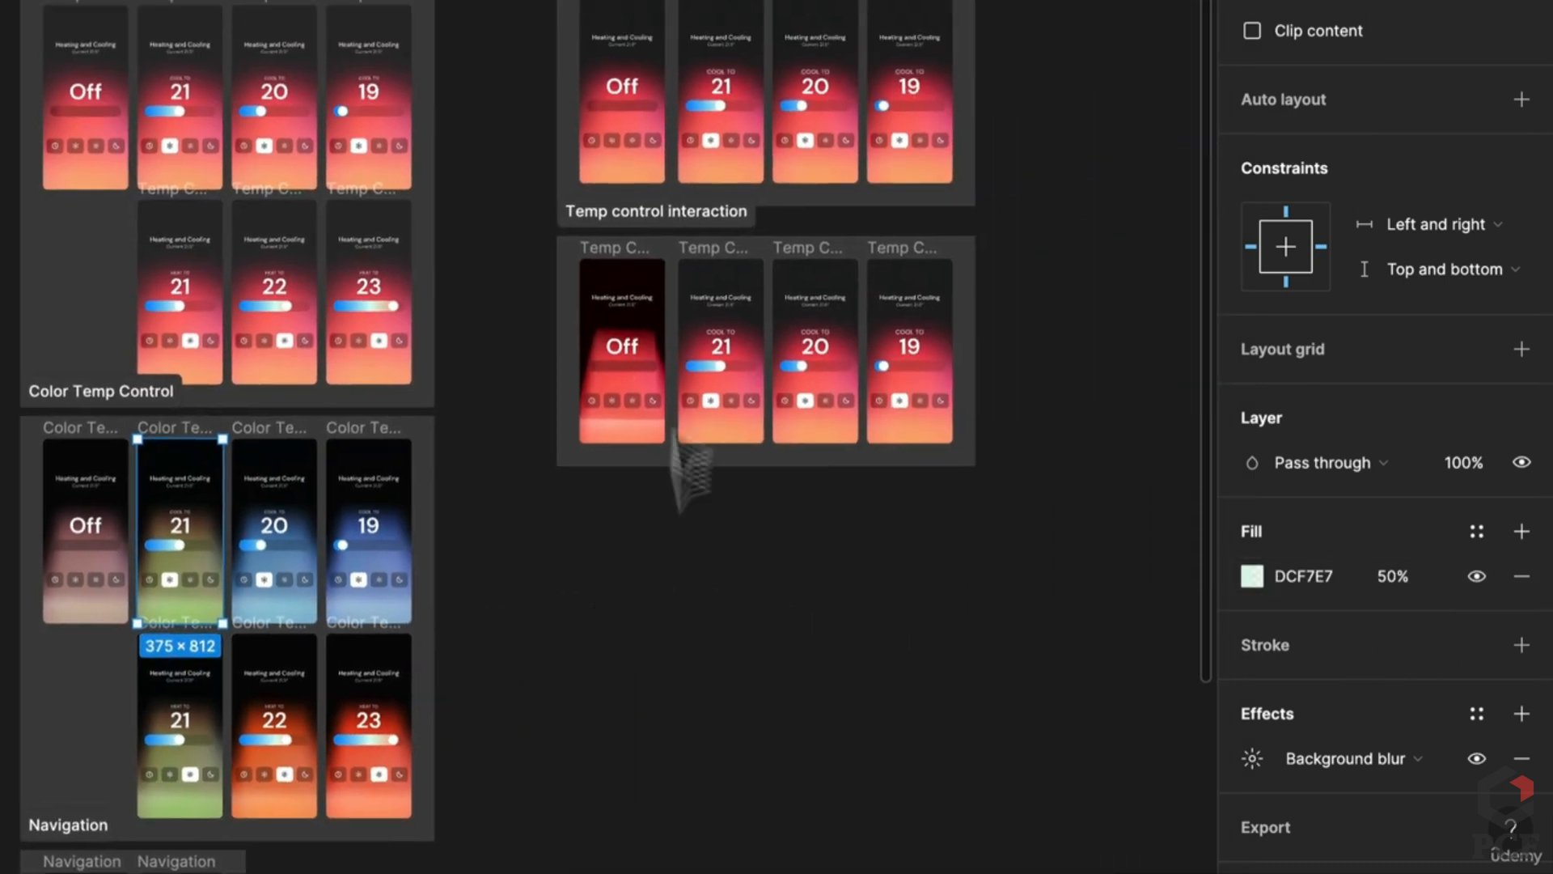
# Step: Undo the red tint on the Off screen's blur layer and set fill opacity to 75%
pyautogui.scroll(5, 669, 312)
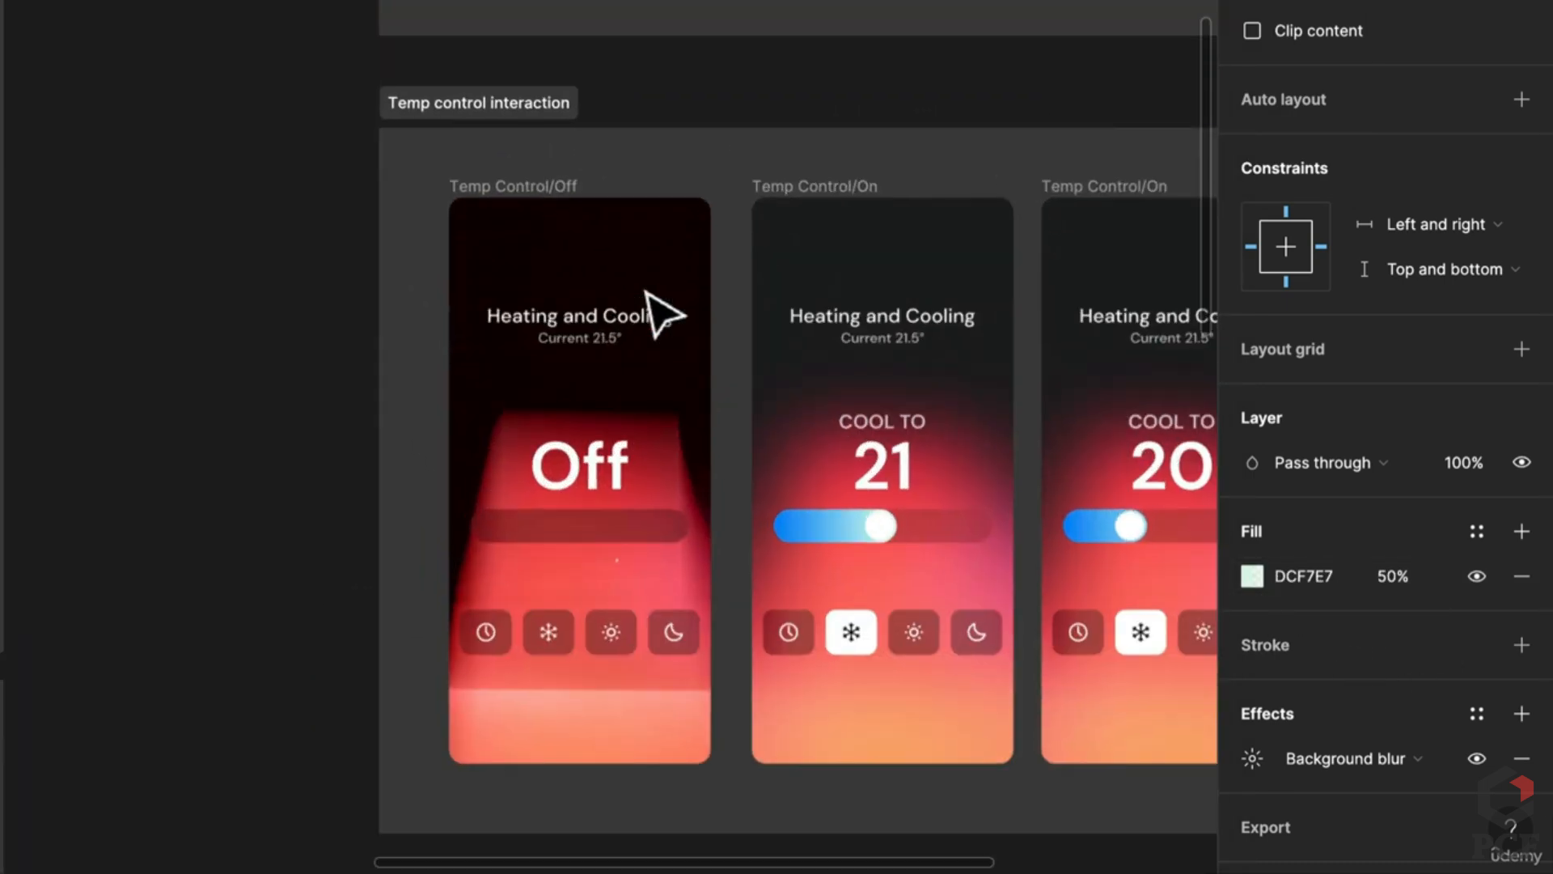
pyautogui.click(714, 390)
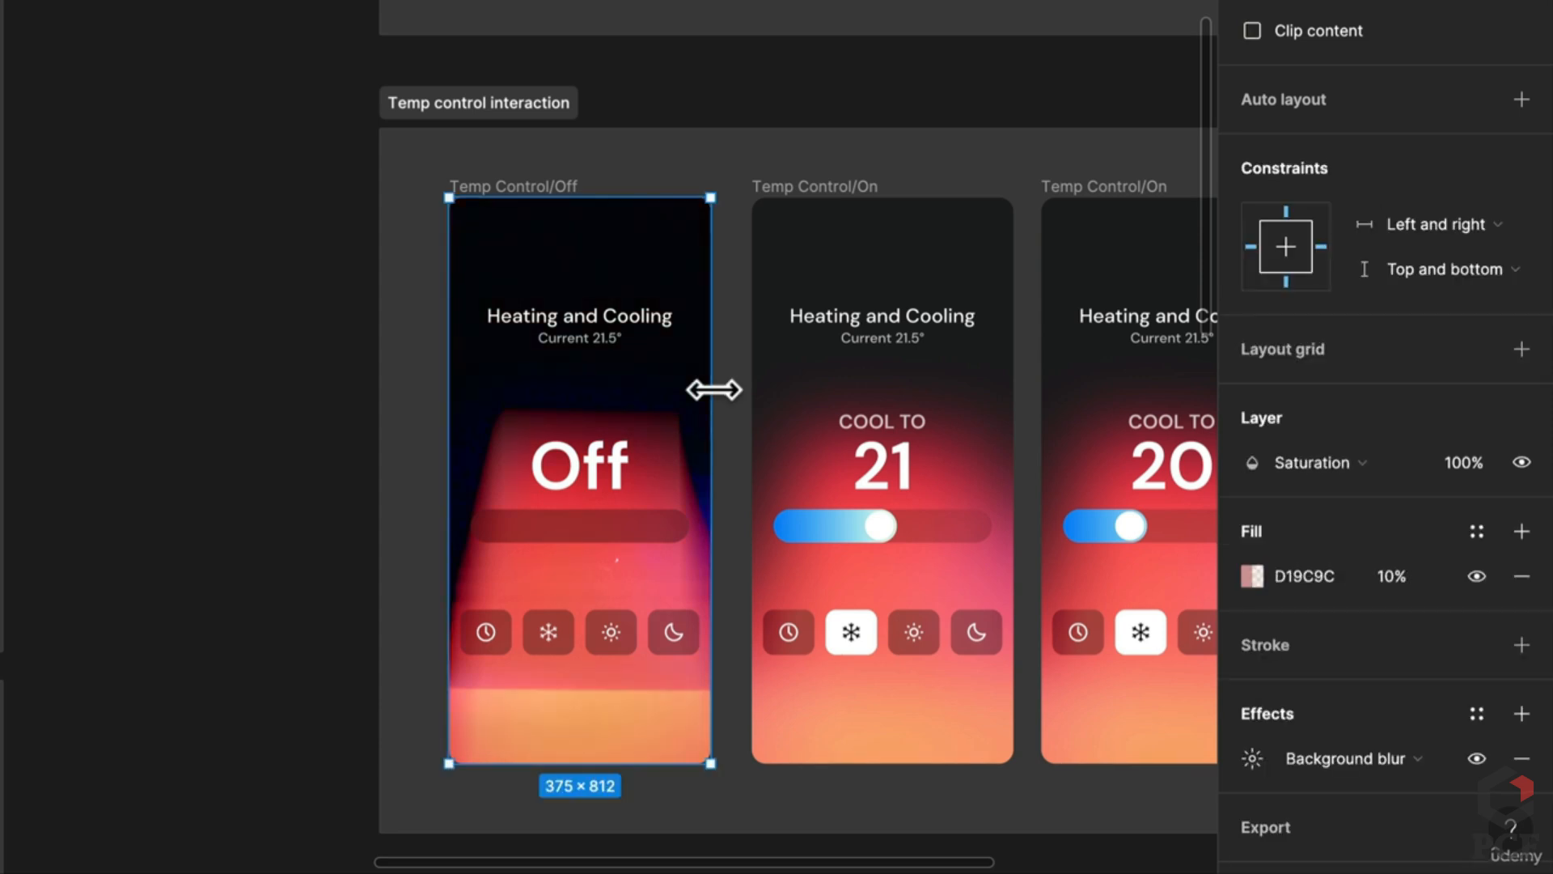
pyautogui.hotkey('ctrl', 'z')
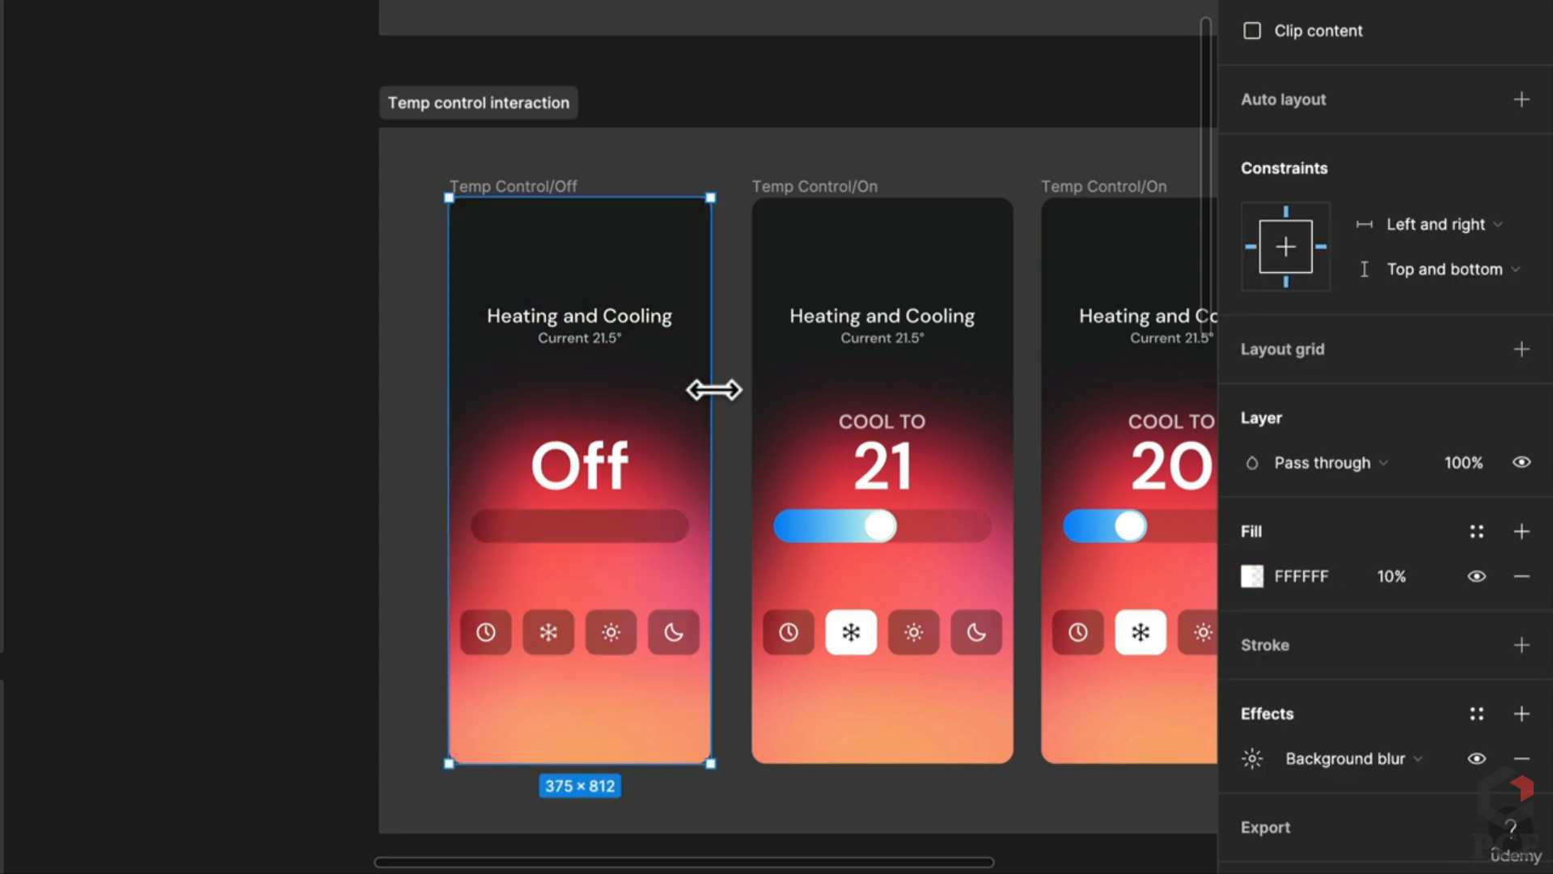
pyautogui.click(1391, 576)
pyautogui.write('75')
pyautogui.press('Return')
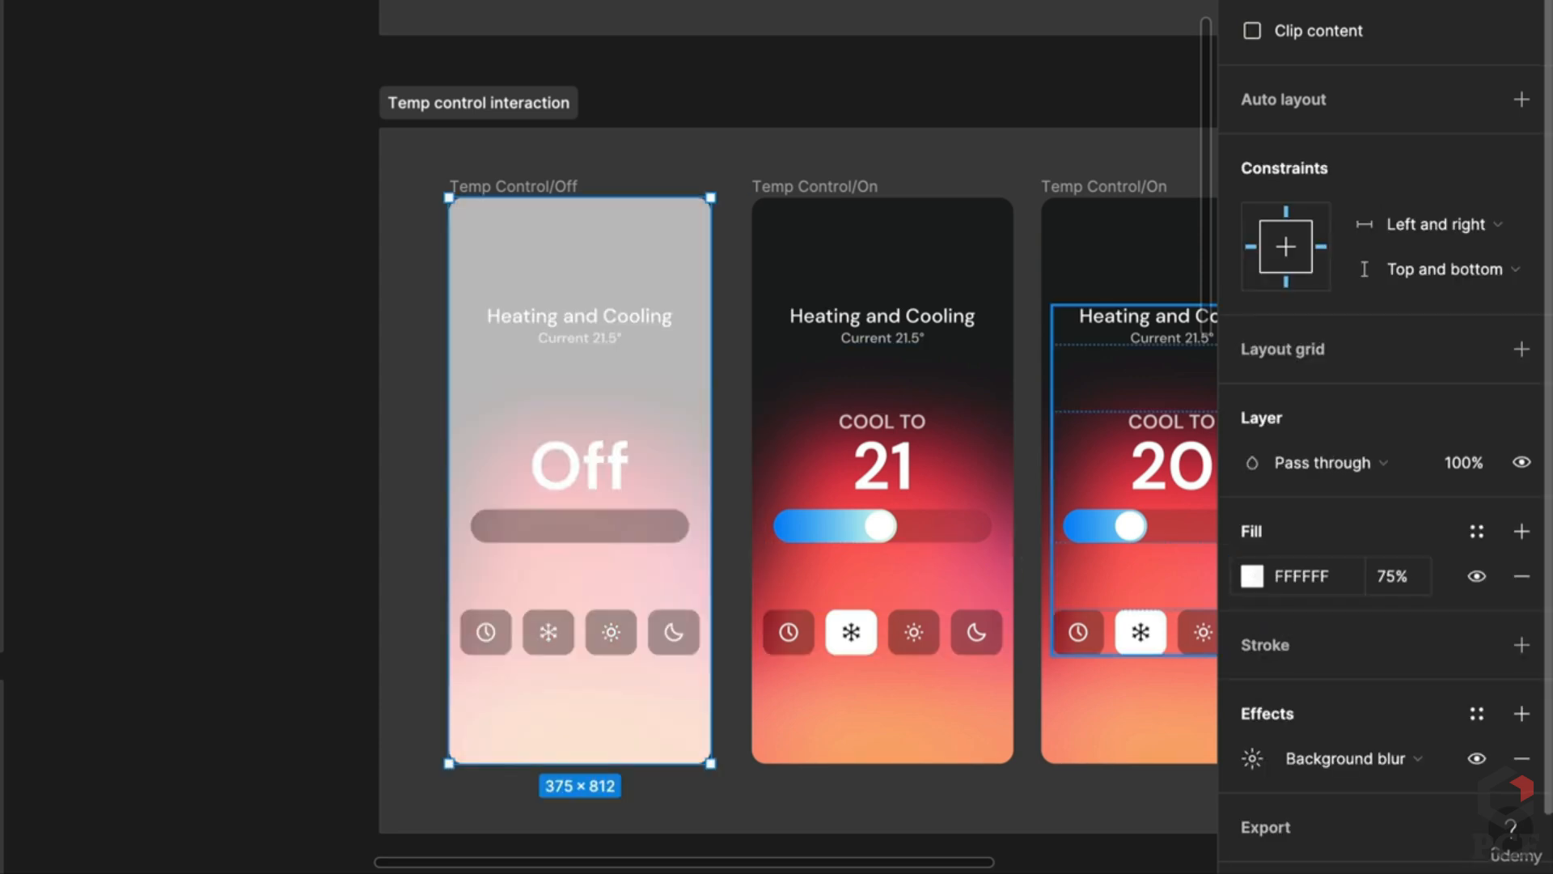
# Step: Set the white fill's blend to Color and raise its opacity to 100%
pyautogui.click(1253, 576)
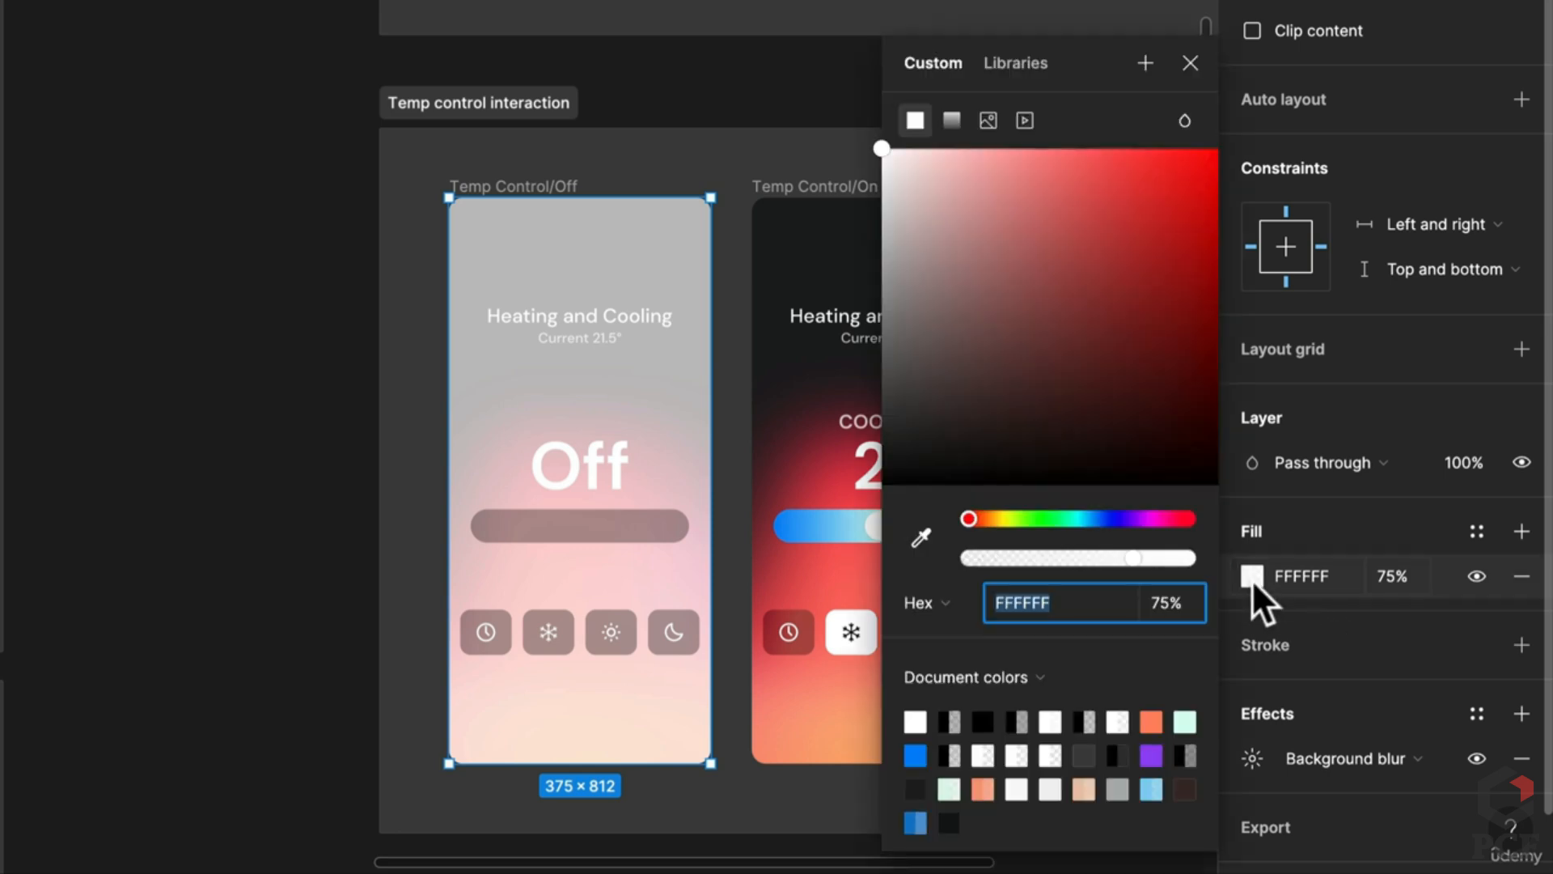
pyautogui.click(1193, 120)
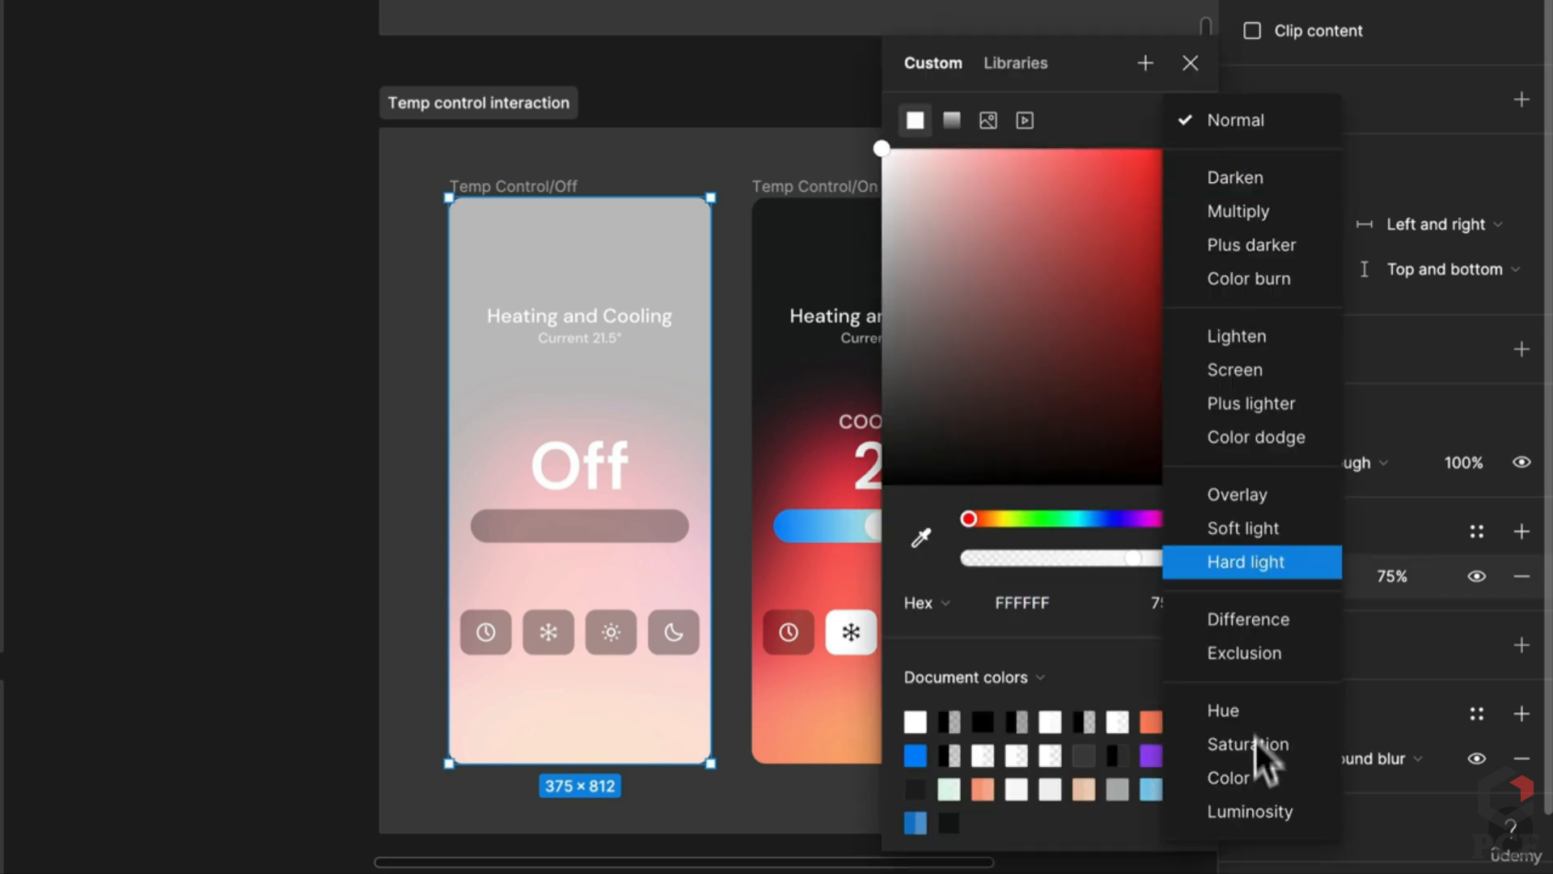
pyautogui.click(1259, 776)
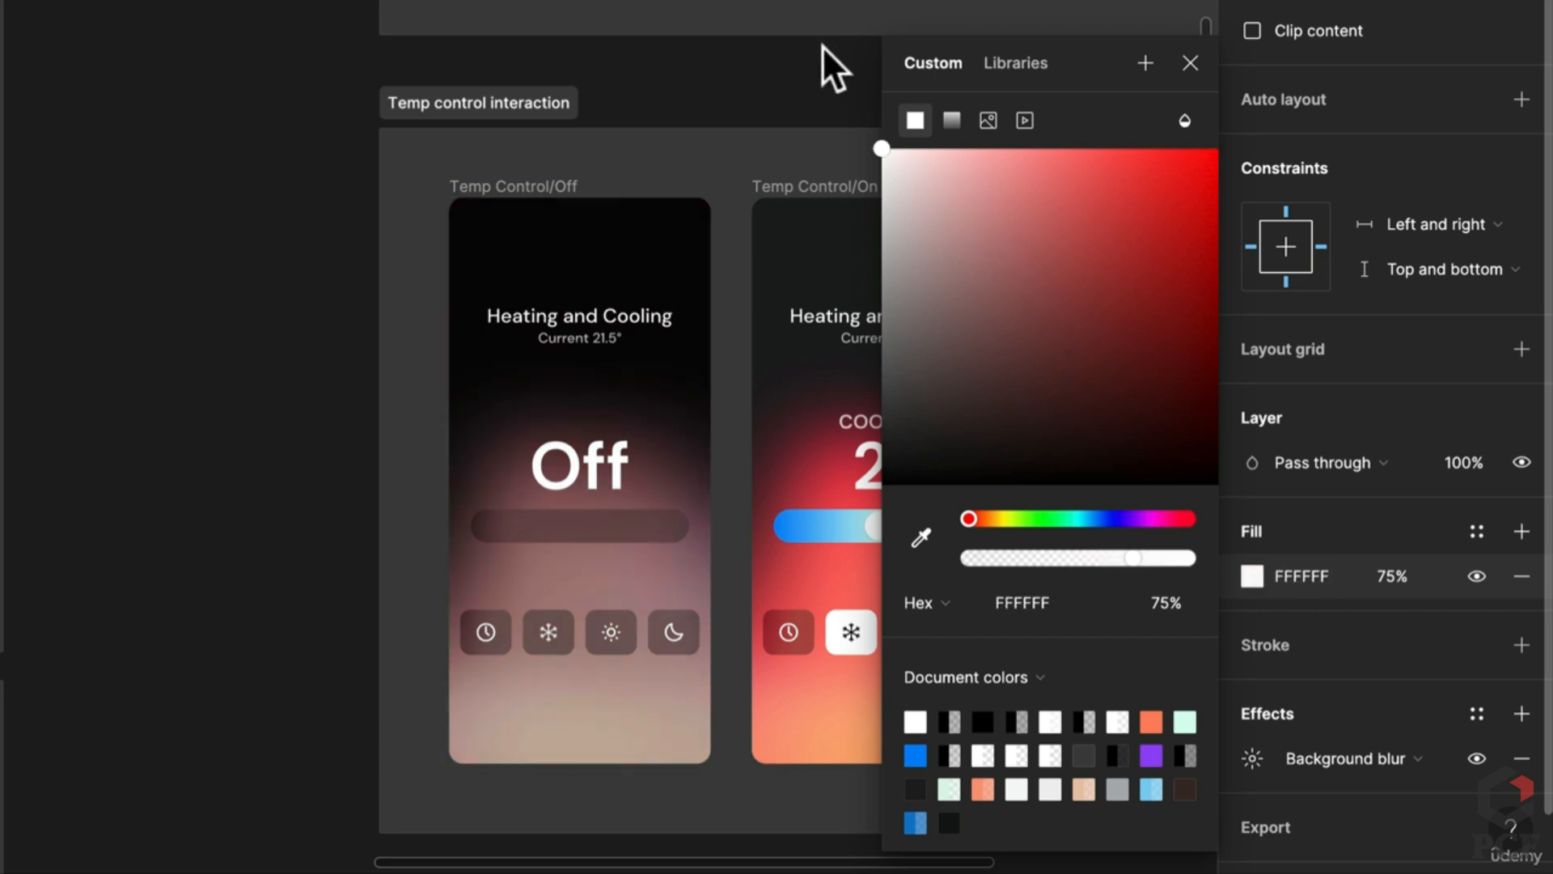
pyautogui.moveTo(1133, 558); pyautogui.dragTo(1190, 558)
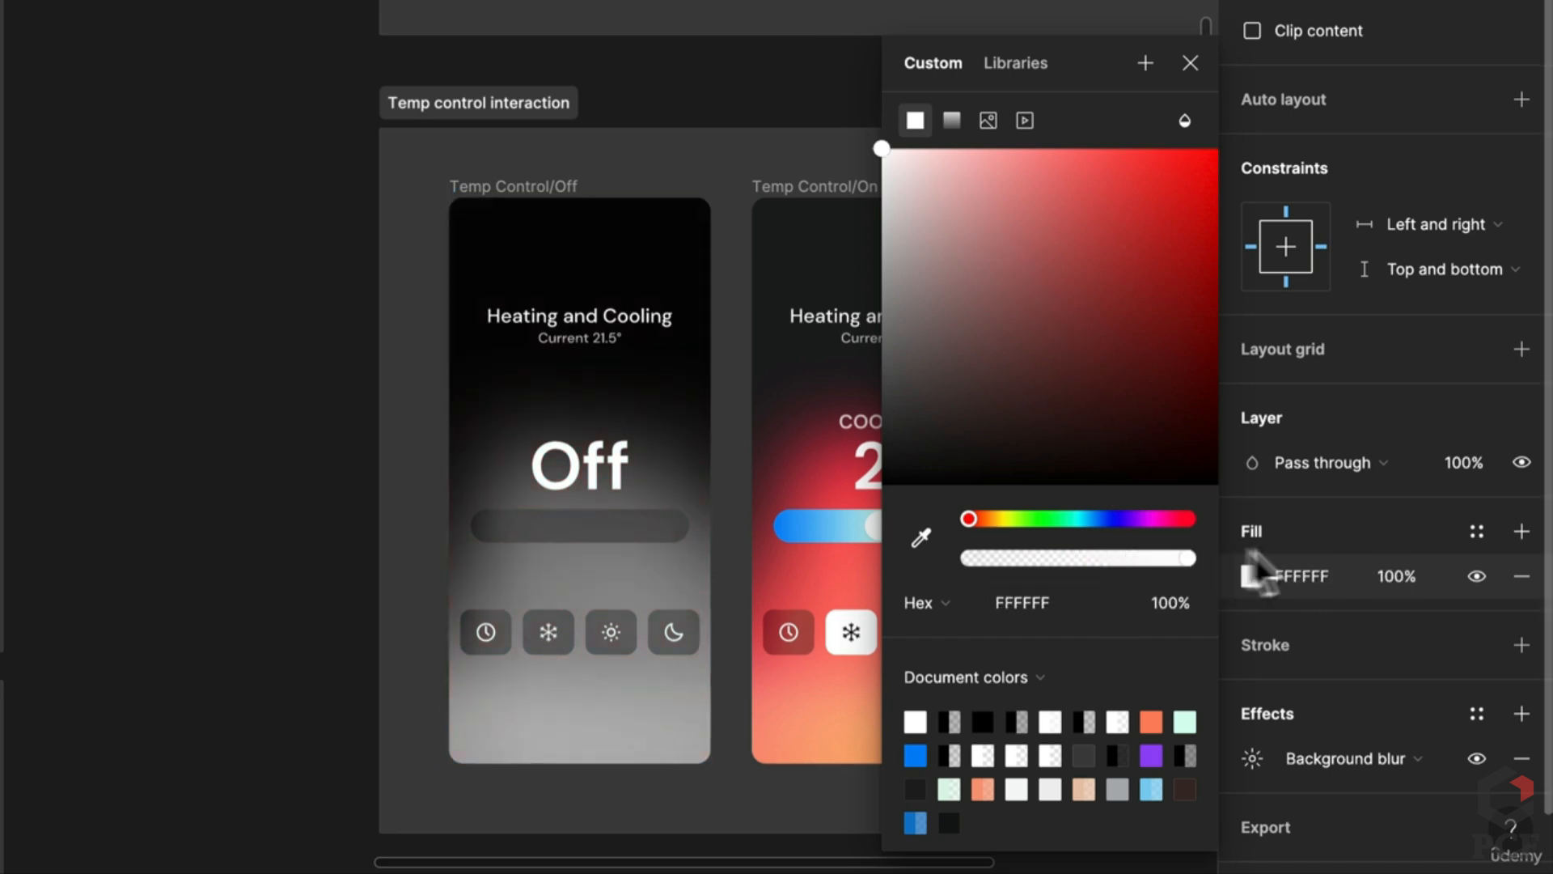
pyautogui.click(319, 513)
pyautogui.hscroll(3, 318, 513)
pyautogui.scroll(-2, 319, 513)
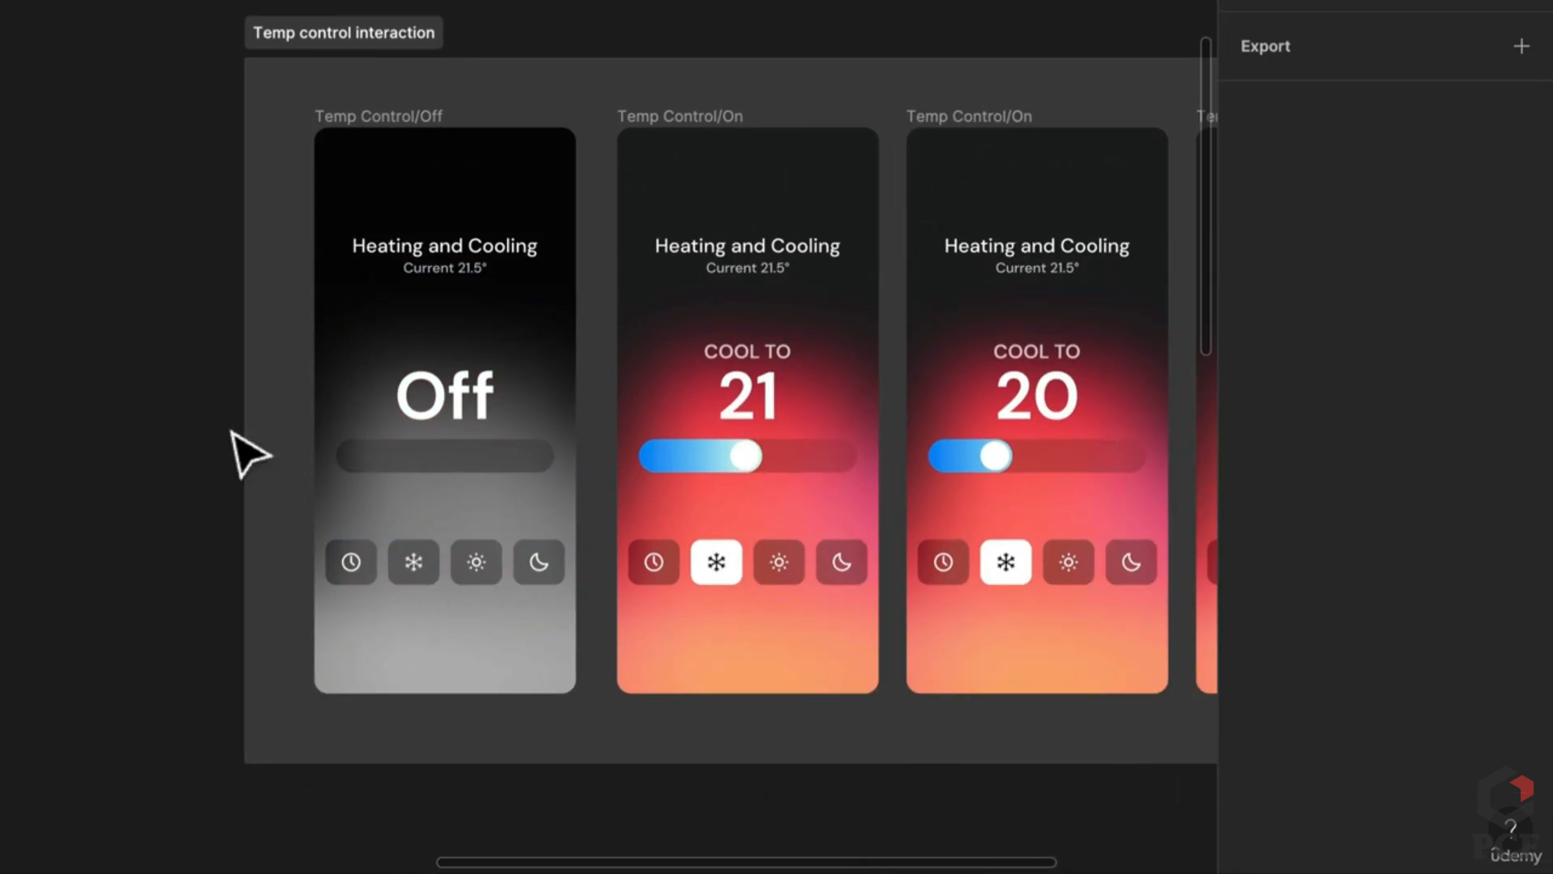
pyautogui.scroll(1, 833, 659)
# Step: Select the COOL TO 21 blur overlay and set its fill opacity to 75%
pyautogui.click(866, 693)
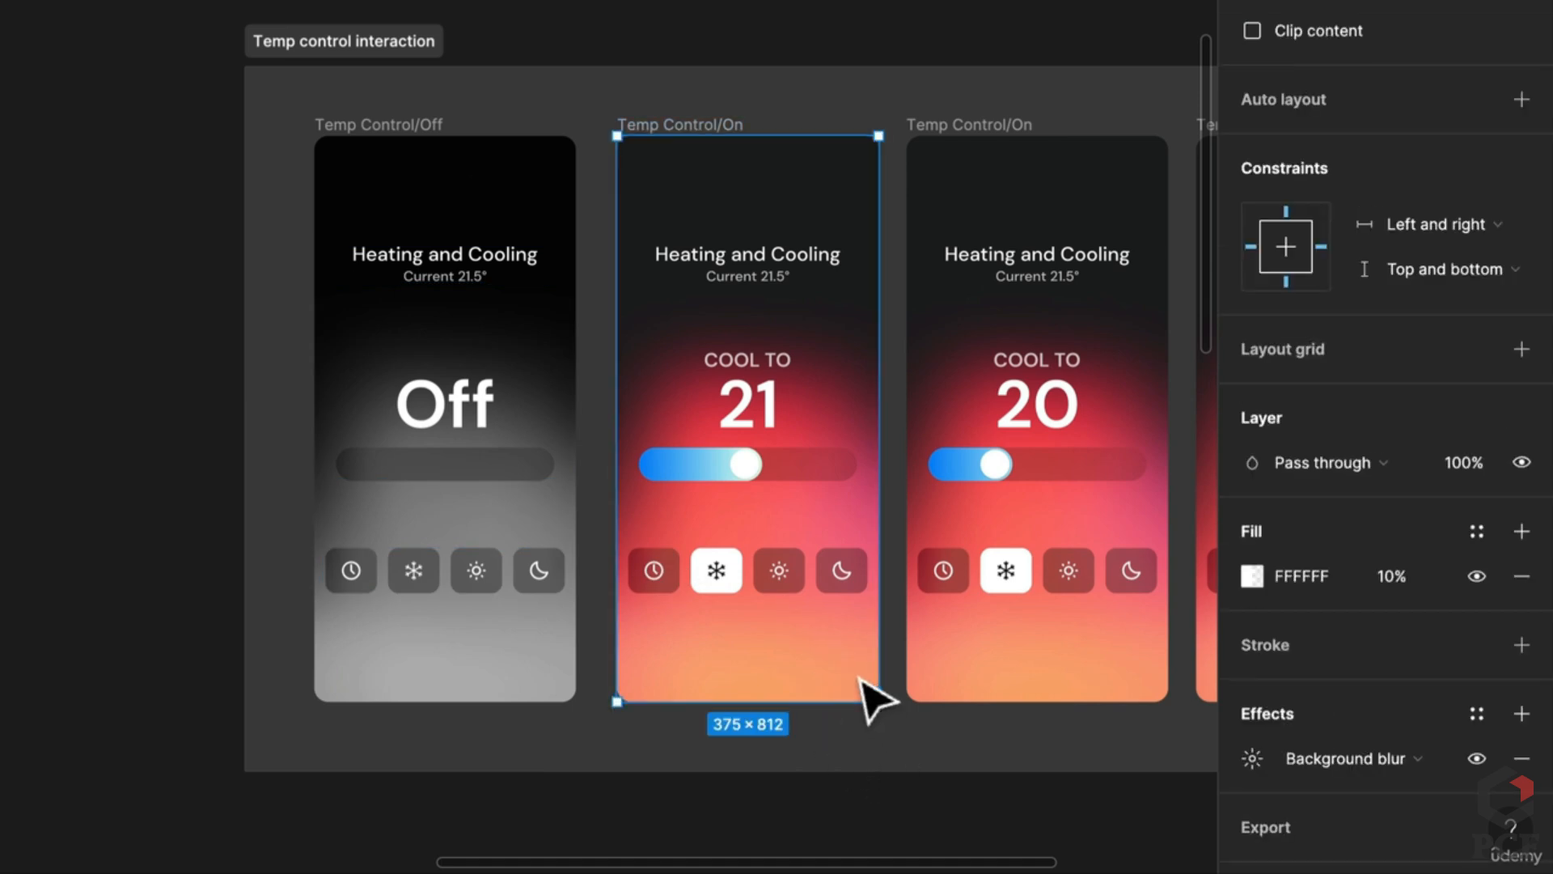
pyautogui.click(1399, 565)
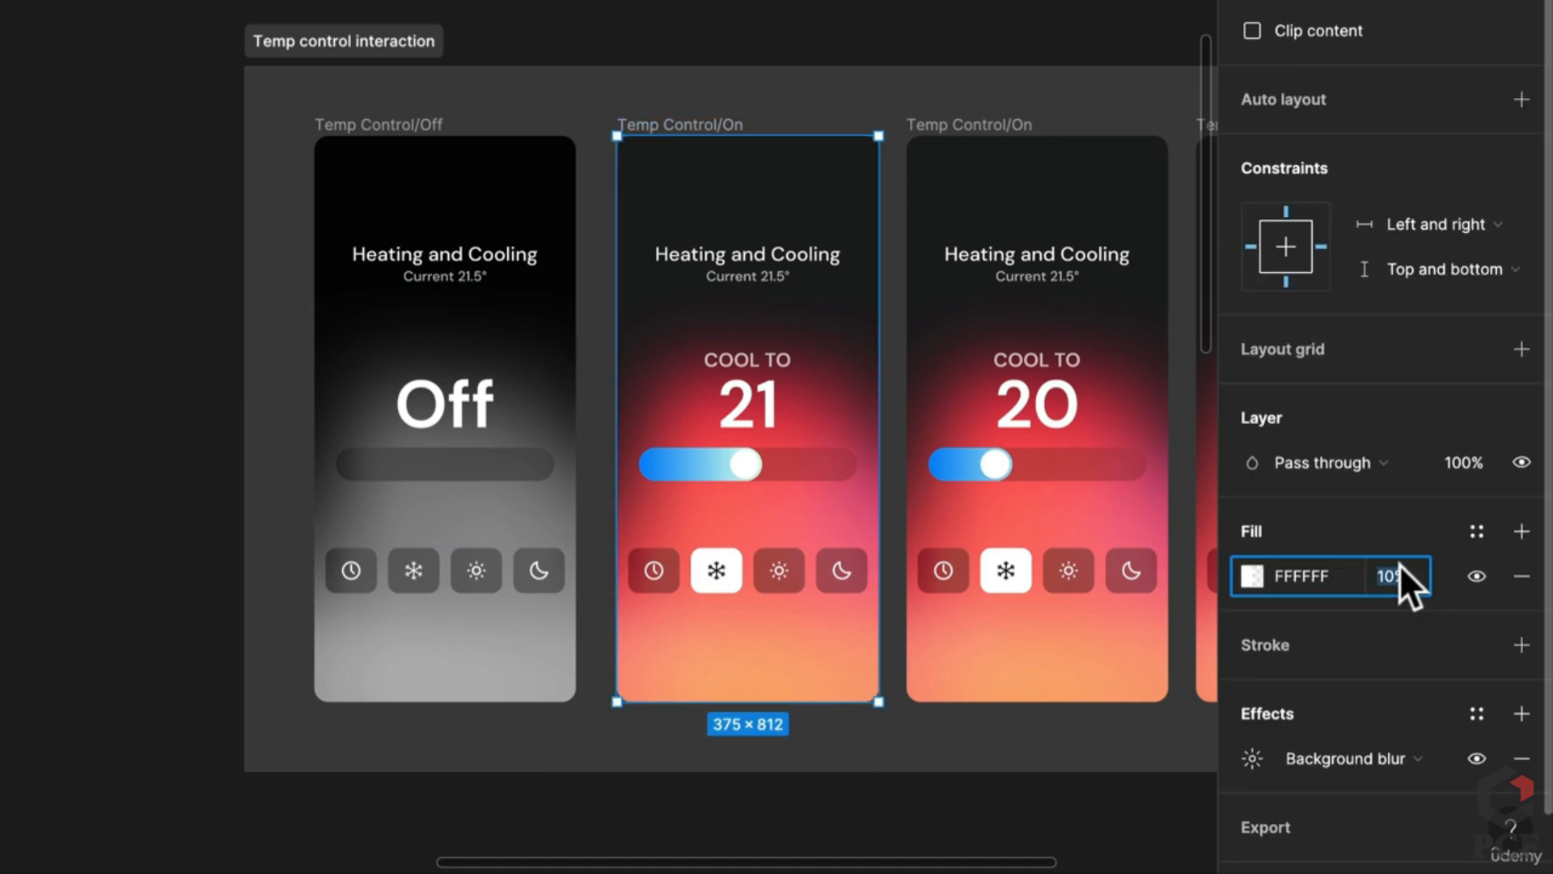
pyautogui.write('75')
pyautogui.press('Return')
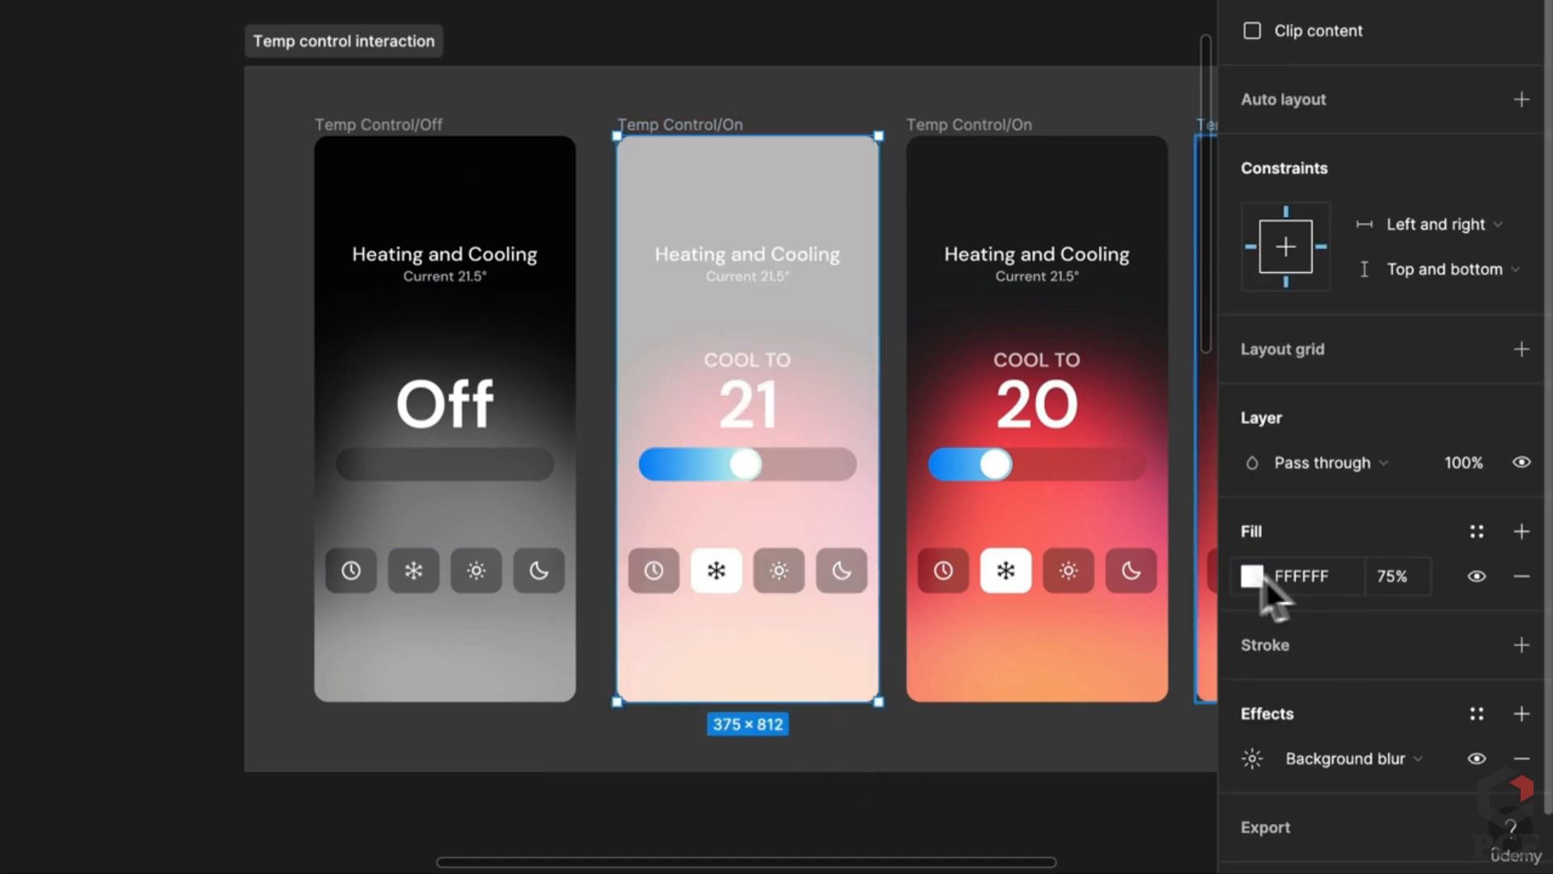
# Step: Sample the mint D9FFF1 colour from the design, then shift the fill hue to cream FFFDD9
pyautogui.click(1253, 575)
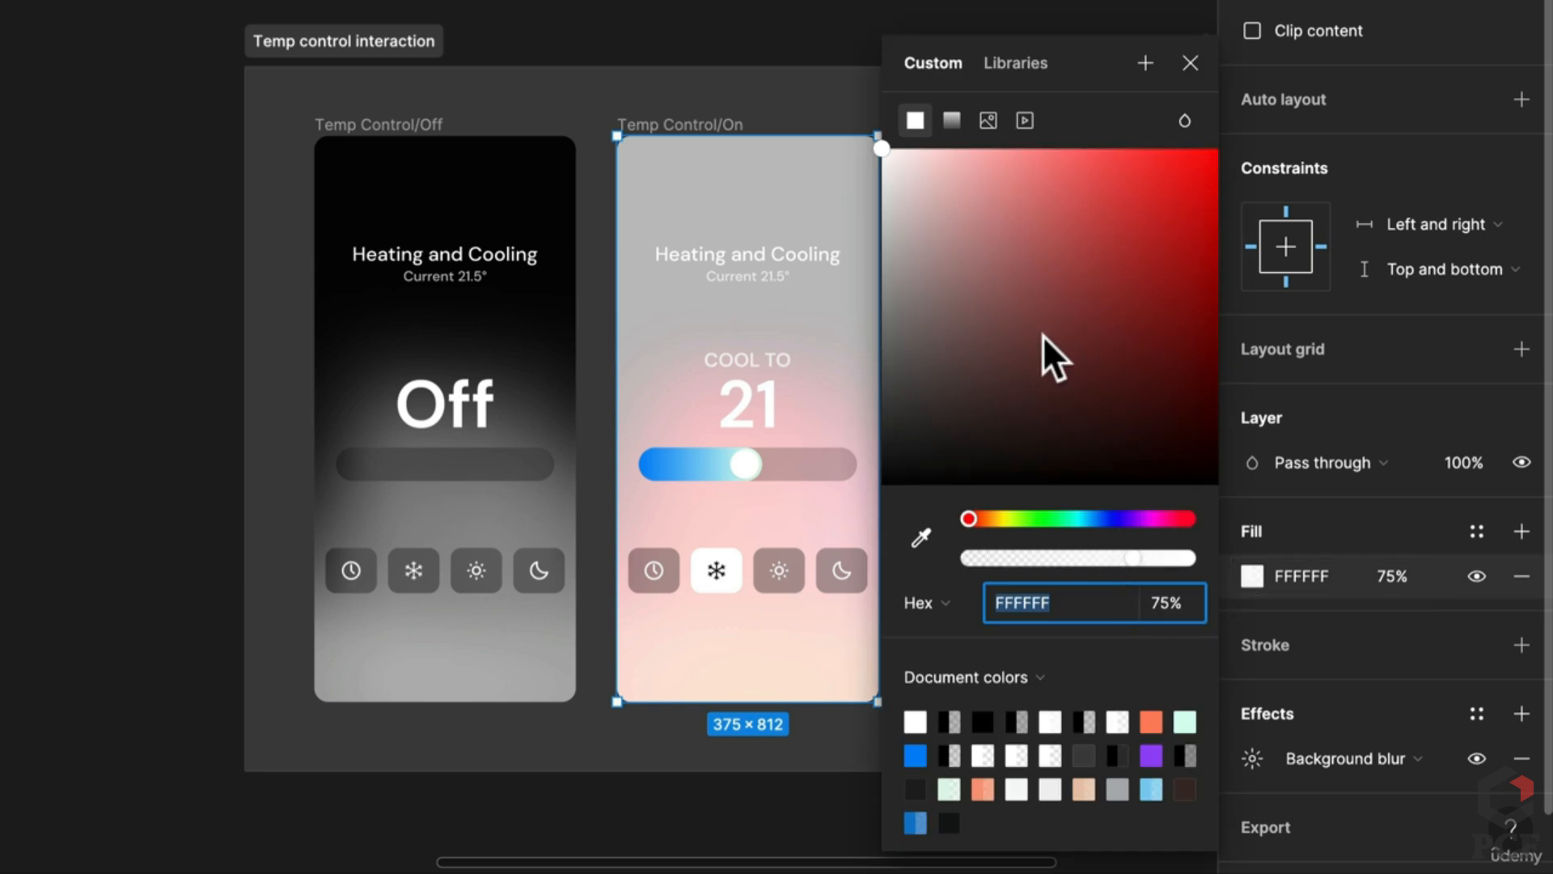
pyautogui.click(921, 538)
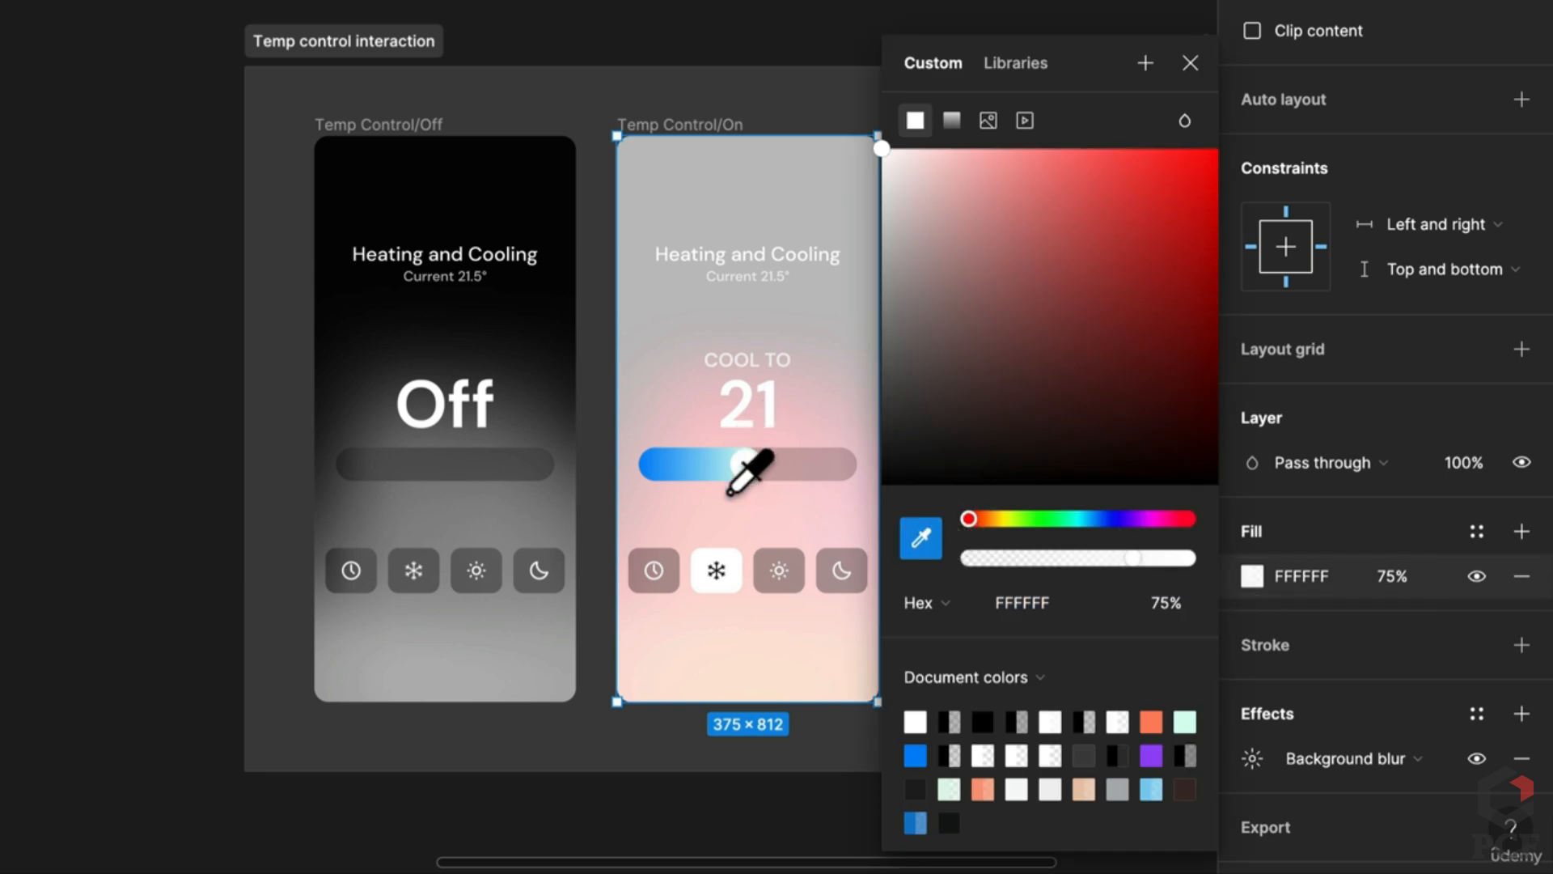
pyautogui.scroll(3, 749, 460)
pyautogui.scroll(2, 754, 453)
pyautogui.click(759, 442)
pyautogui.scroll(-3, 760, 443)
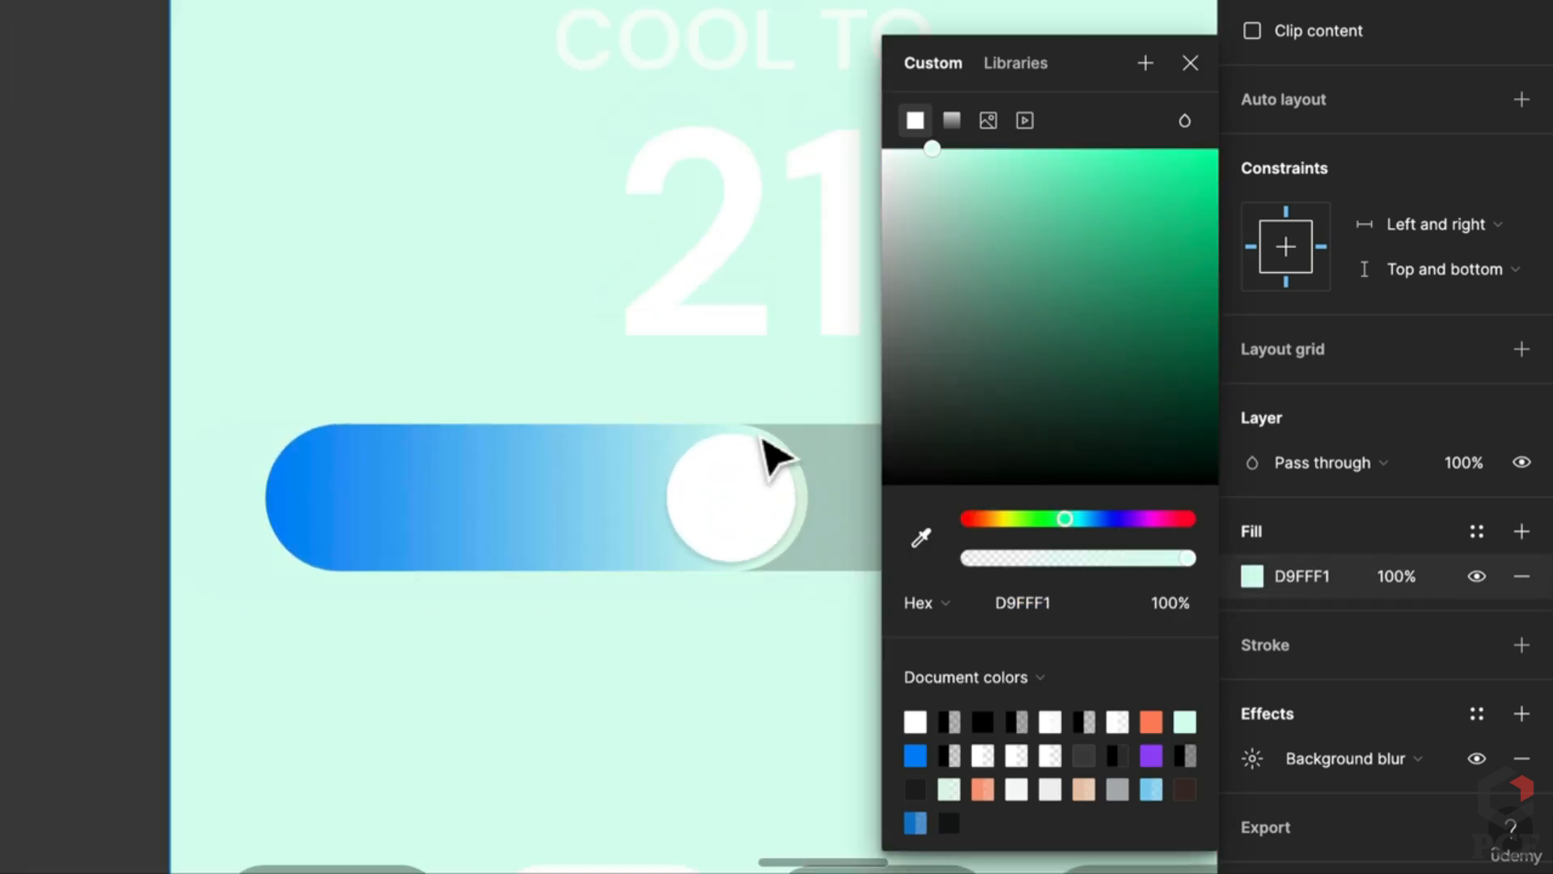
pyautogui.scroll(-2, 768, 466)
pyautogui.moveTo(777, 474); pyautogui.dragTo(589, 440)
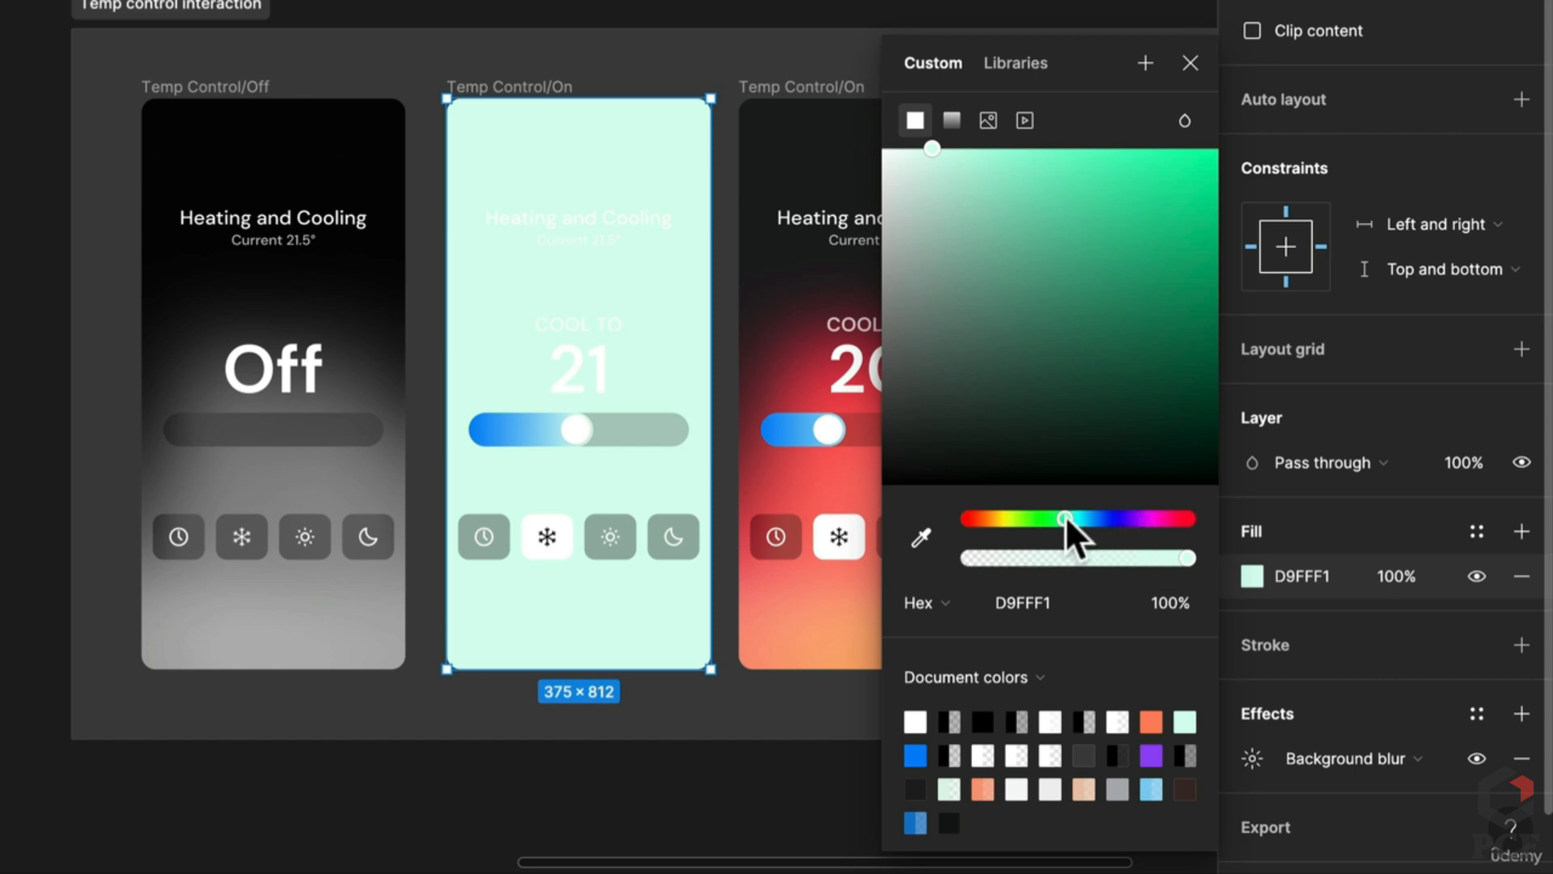
pyautogui.moveTo(1065, 517); pyautogui.dragTo(1012, 512)
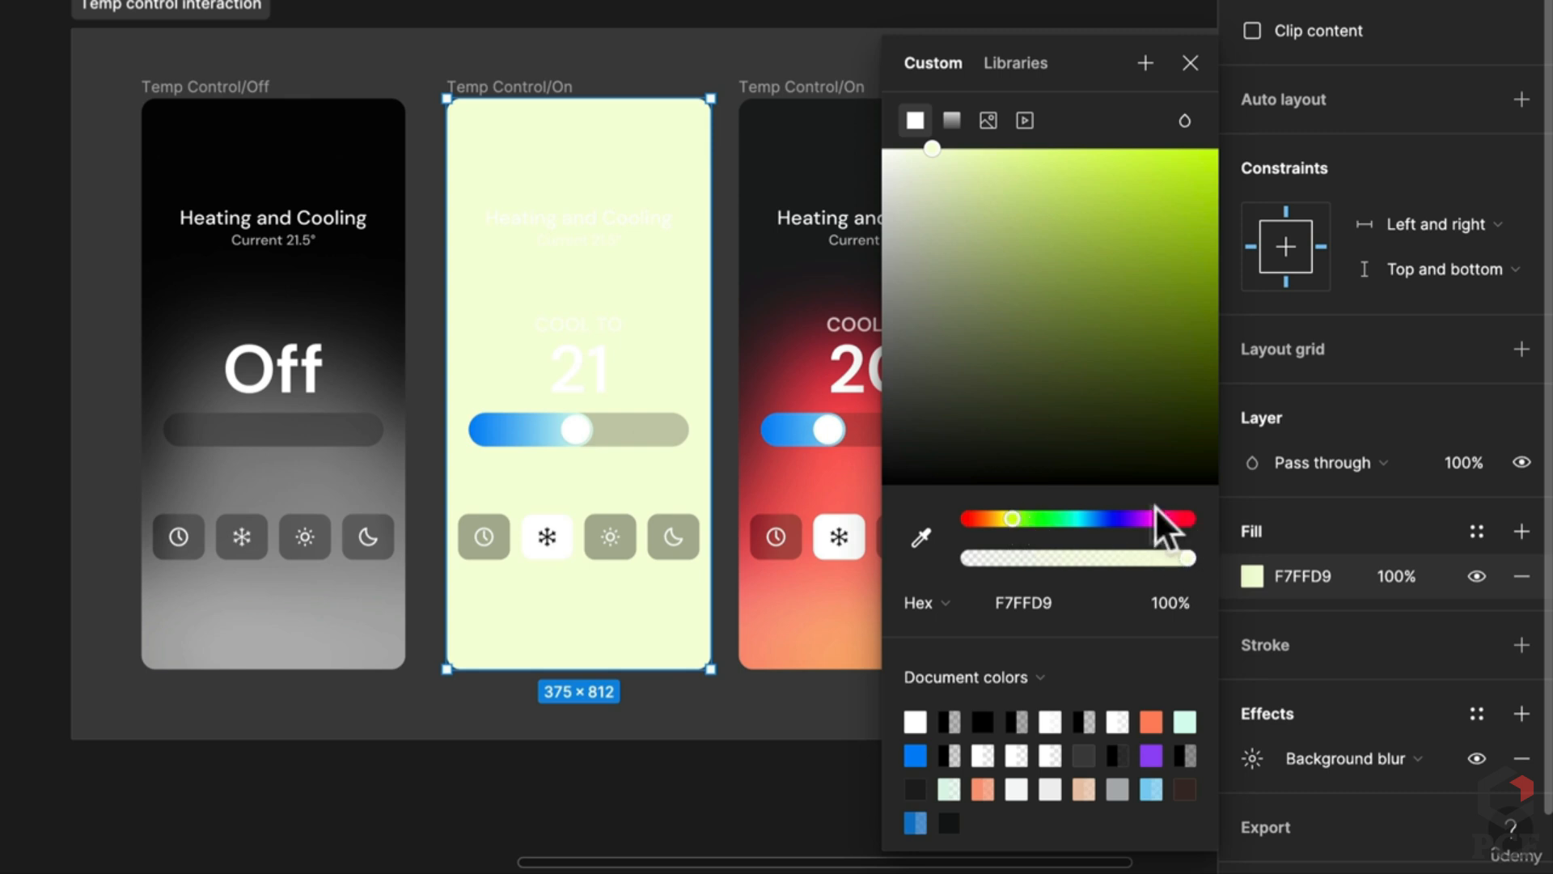
pyautogui.moveTo(1016, 511); pyautogui.dragTo(1002, 508)
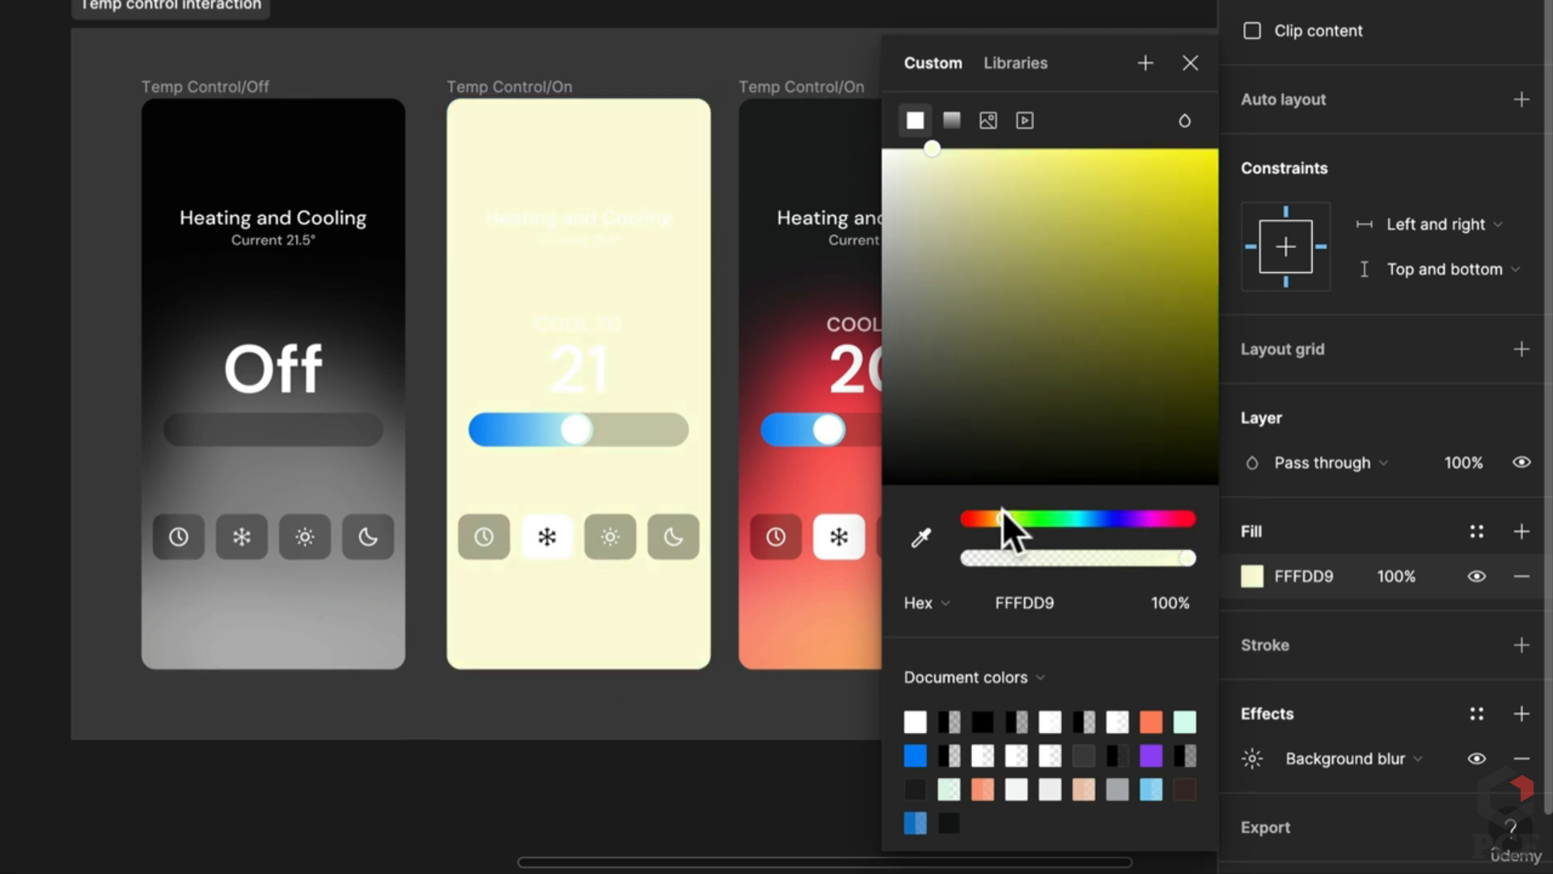
# Step: Apply the Color blend mode to the fill and set its opacity to 60%
pyautogui.click(1184, 121)
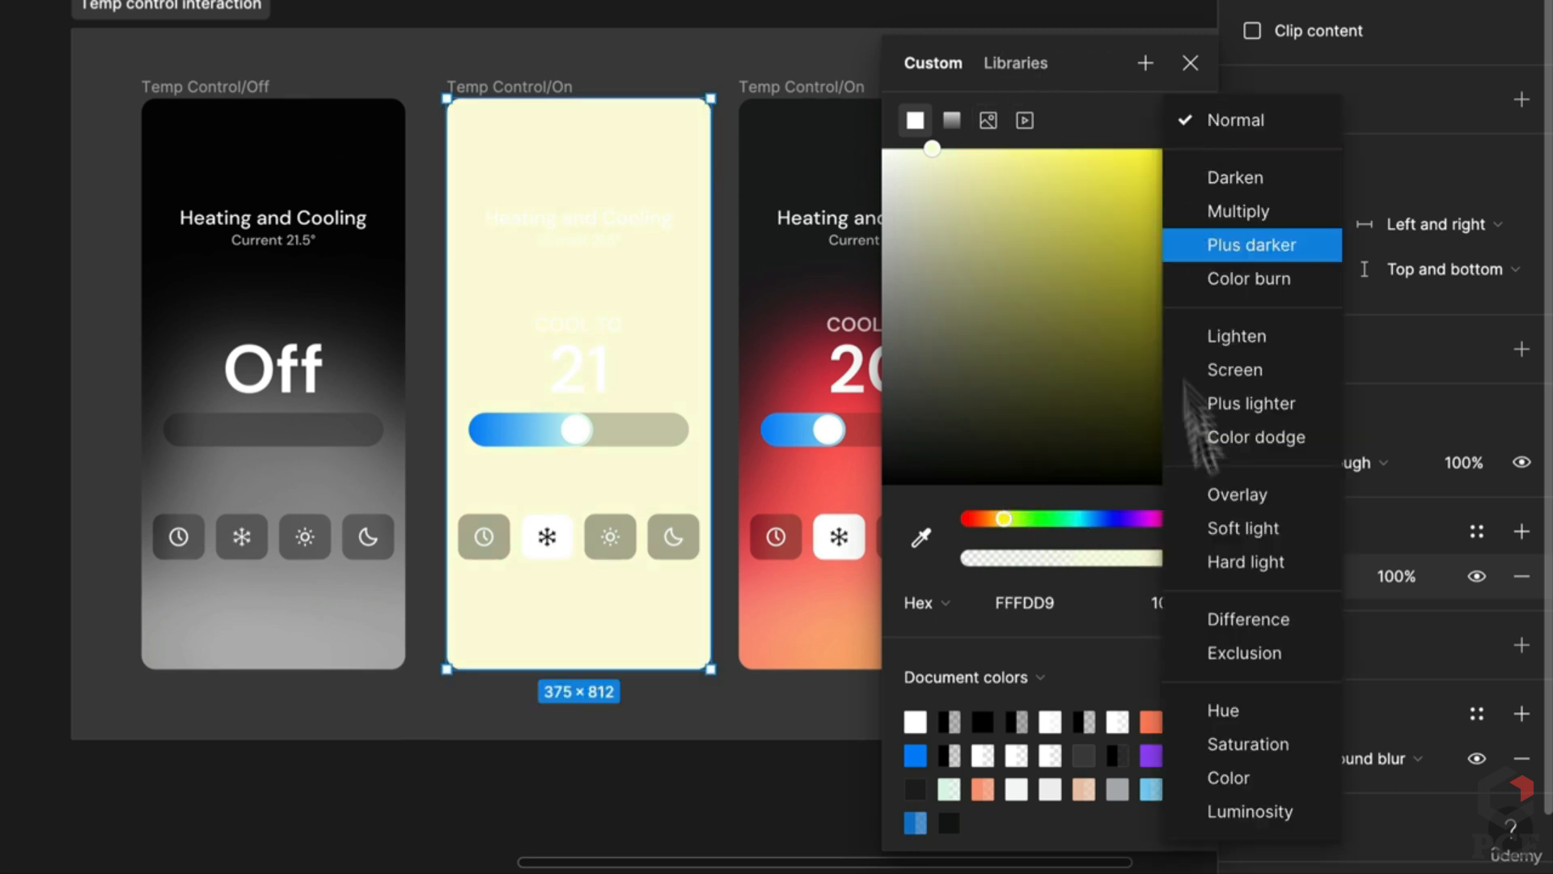
pyautogui.click(1244, 775)
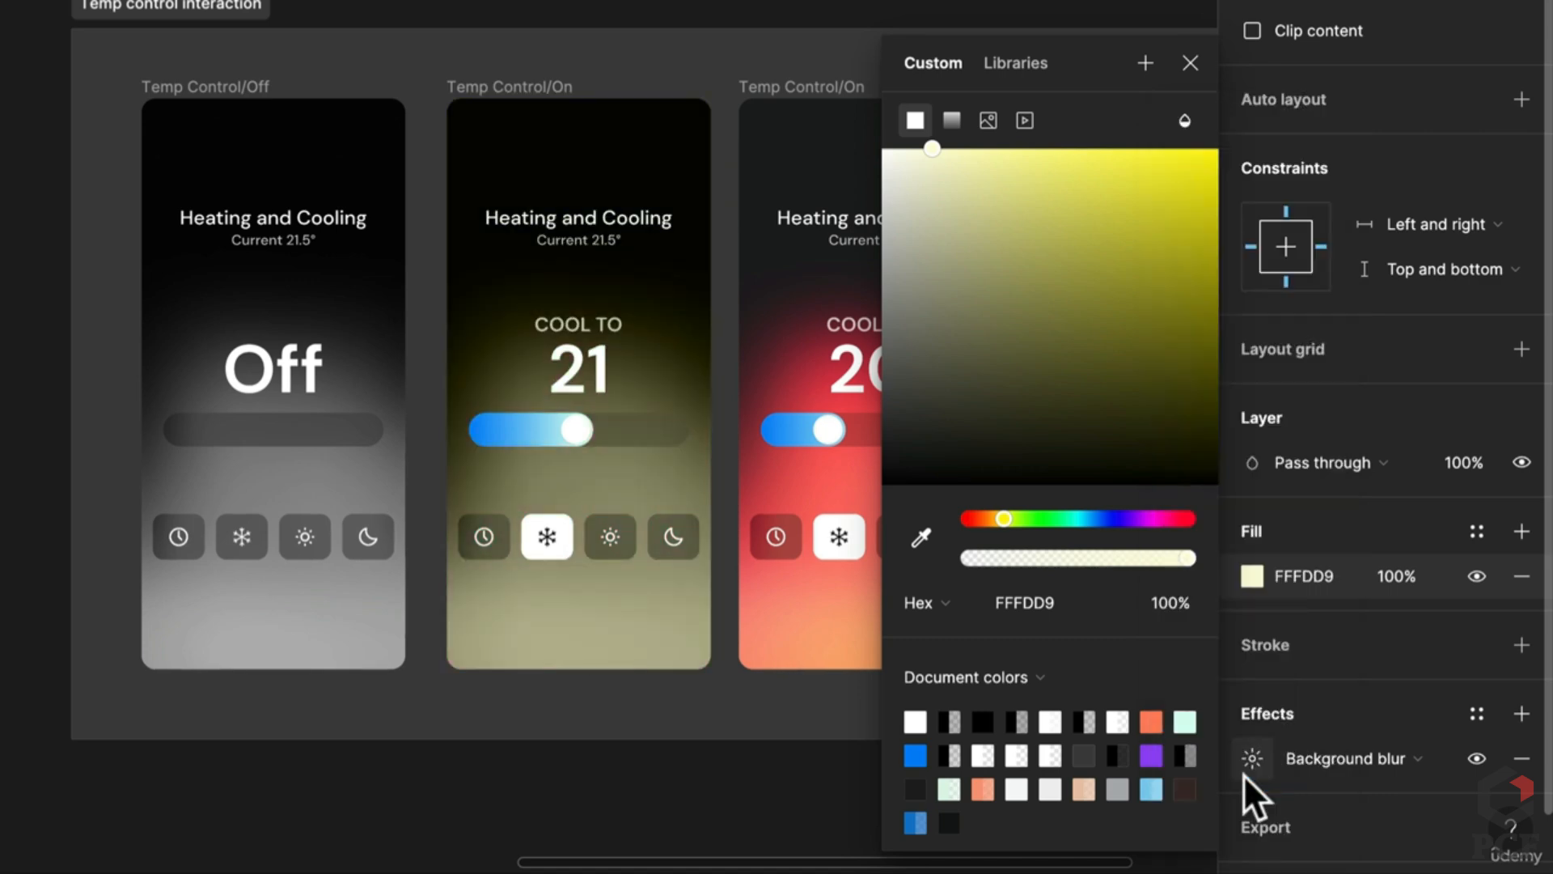
pyautogui.click(1384, 576)
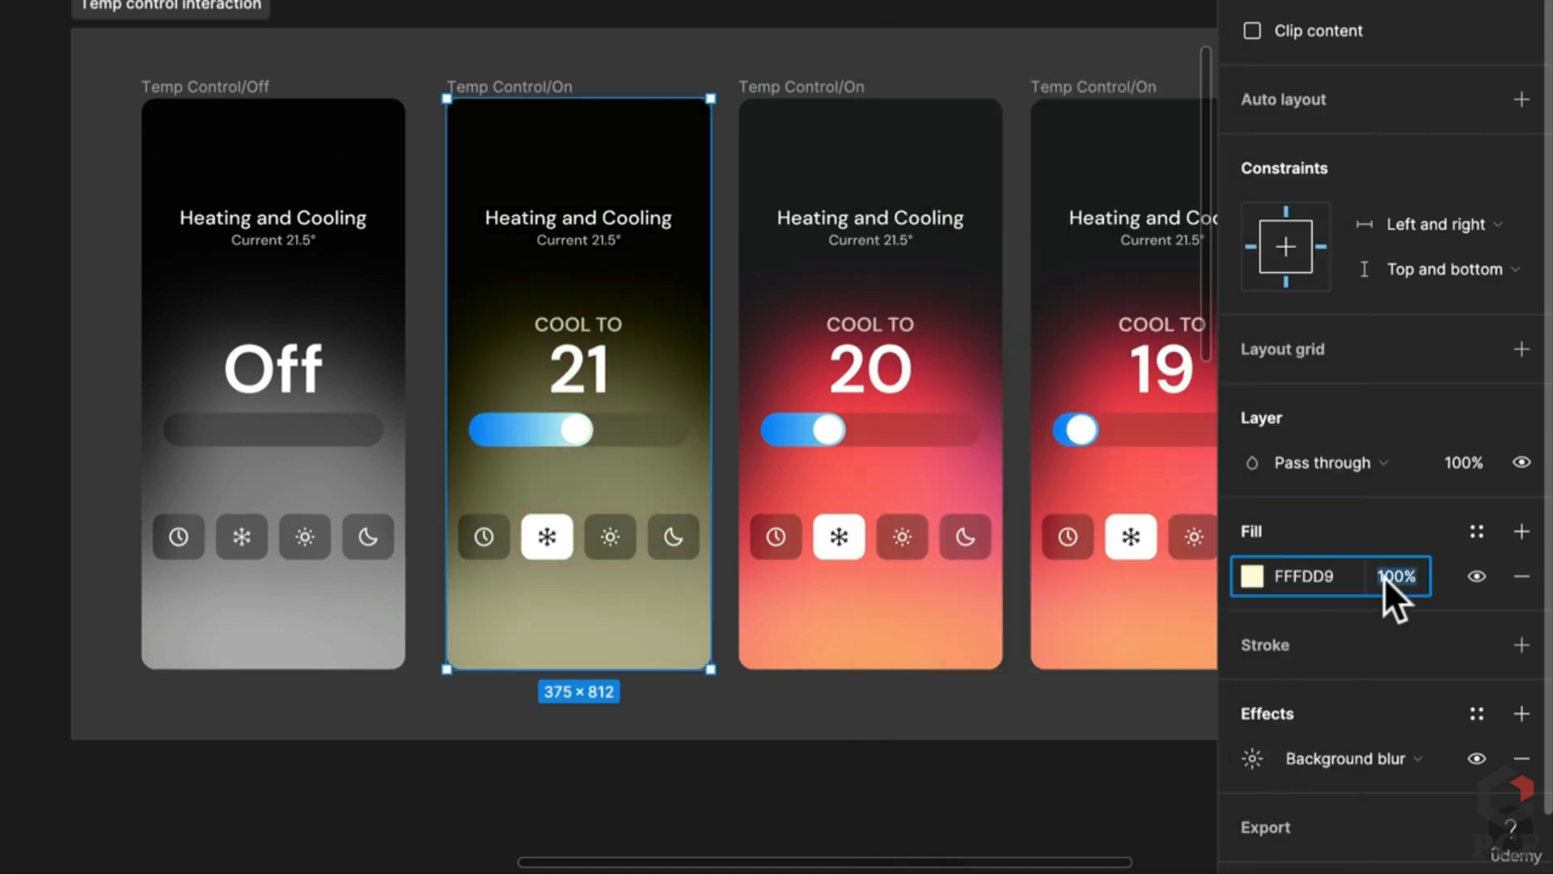
pyautogui.write('50')
pyautogui.press('Return')
pyautogui.click(1386, 580)
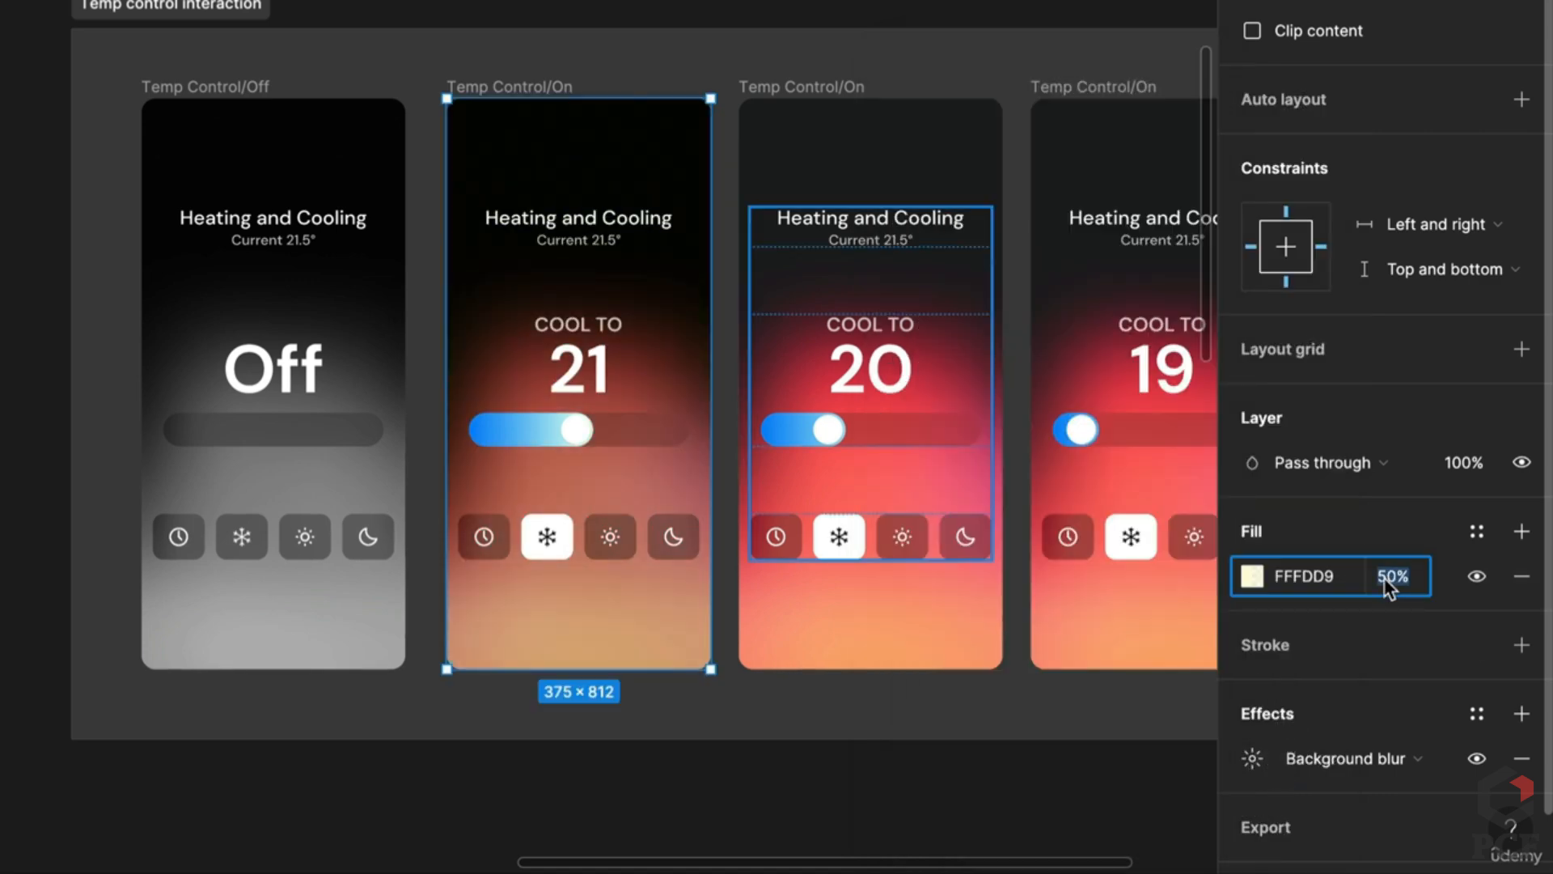
pyautogui.write('60')
pyautogui.press('Return')
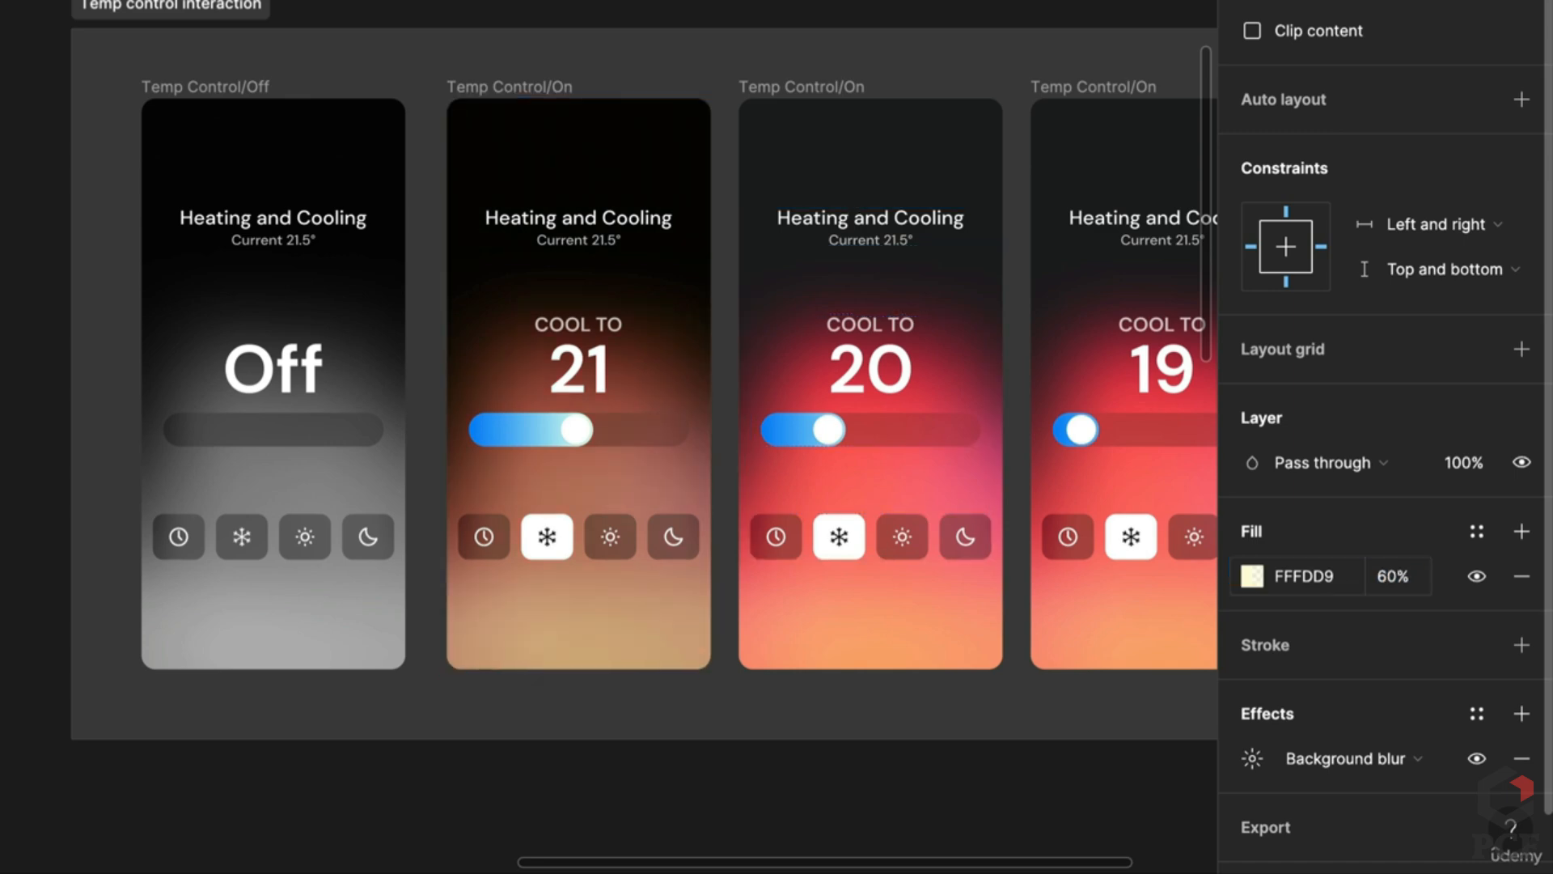
pyautogui.click(1389, 583)
pyautogui.press('Escape')
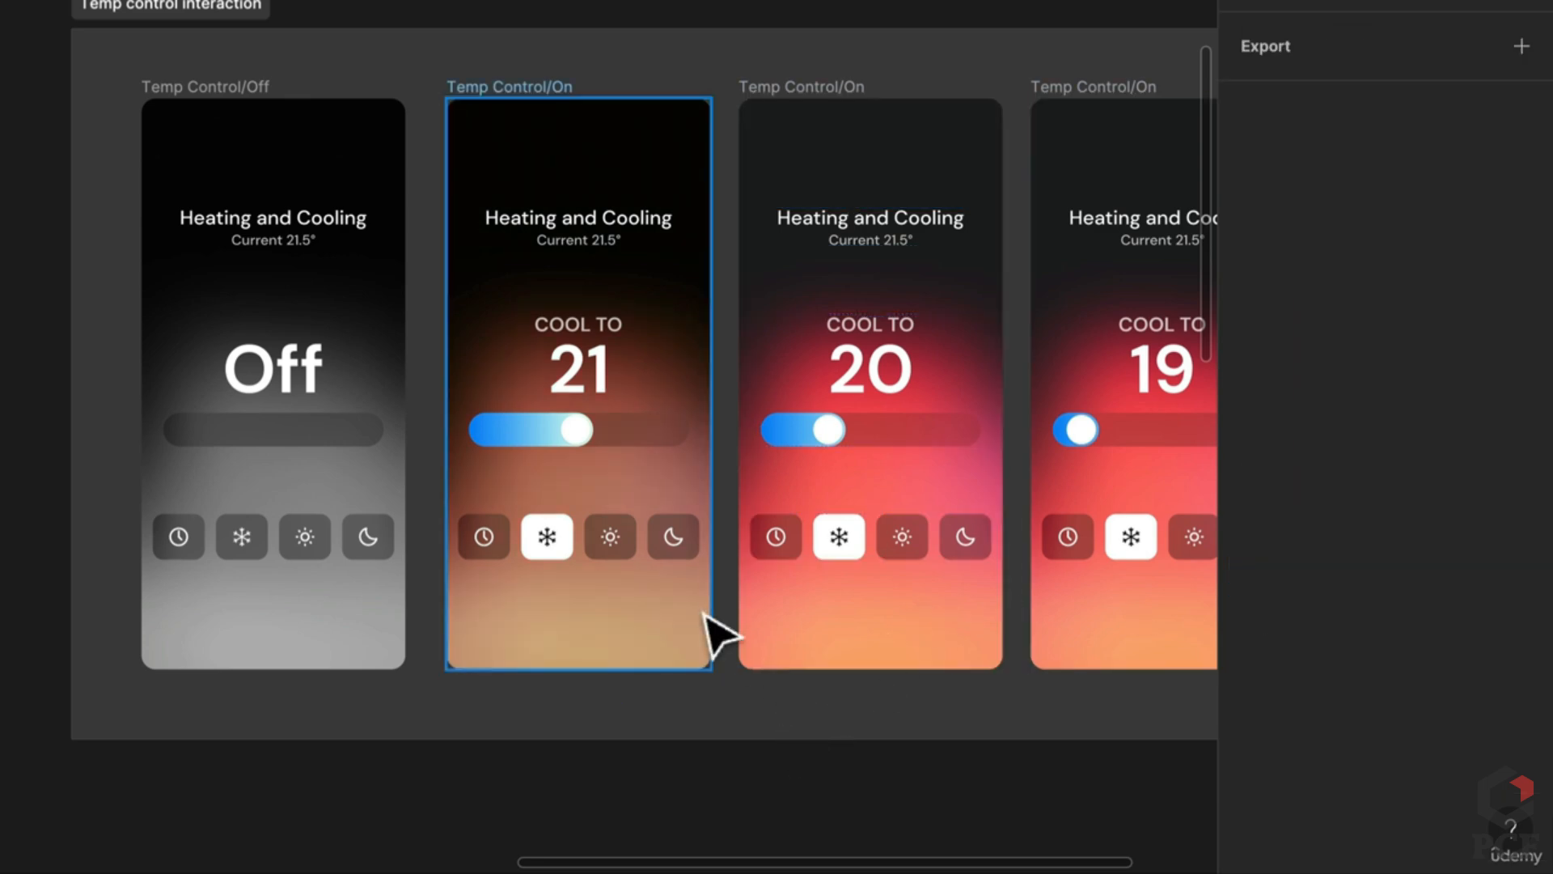
pyautogui.click(696, 610)
# Step: Paste the blur overlay into COOL TO 20, send it behind the content, and delete the duplicate
pyautogui.click(893, 587)
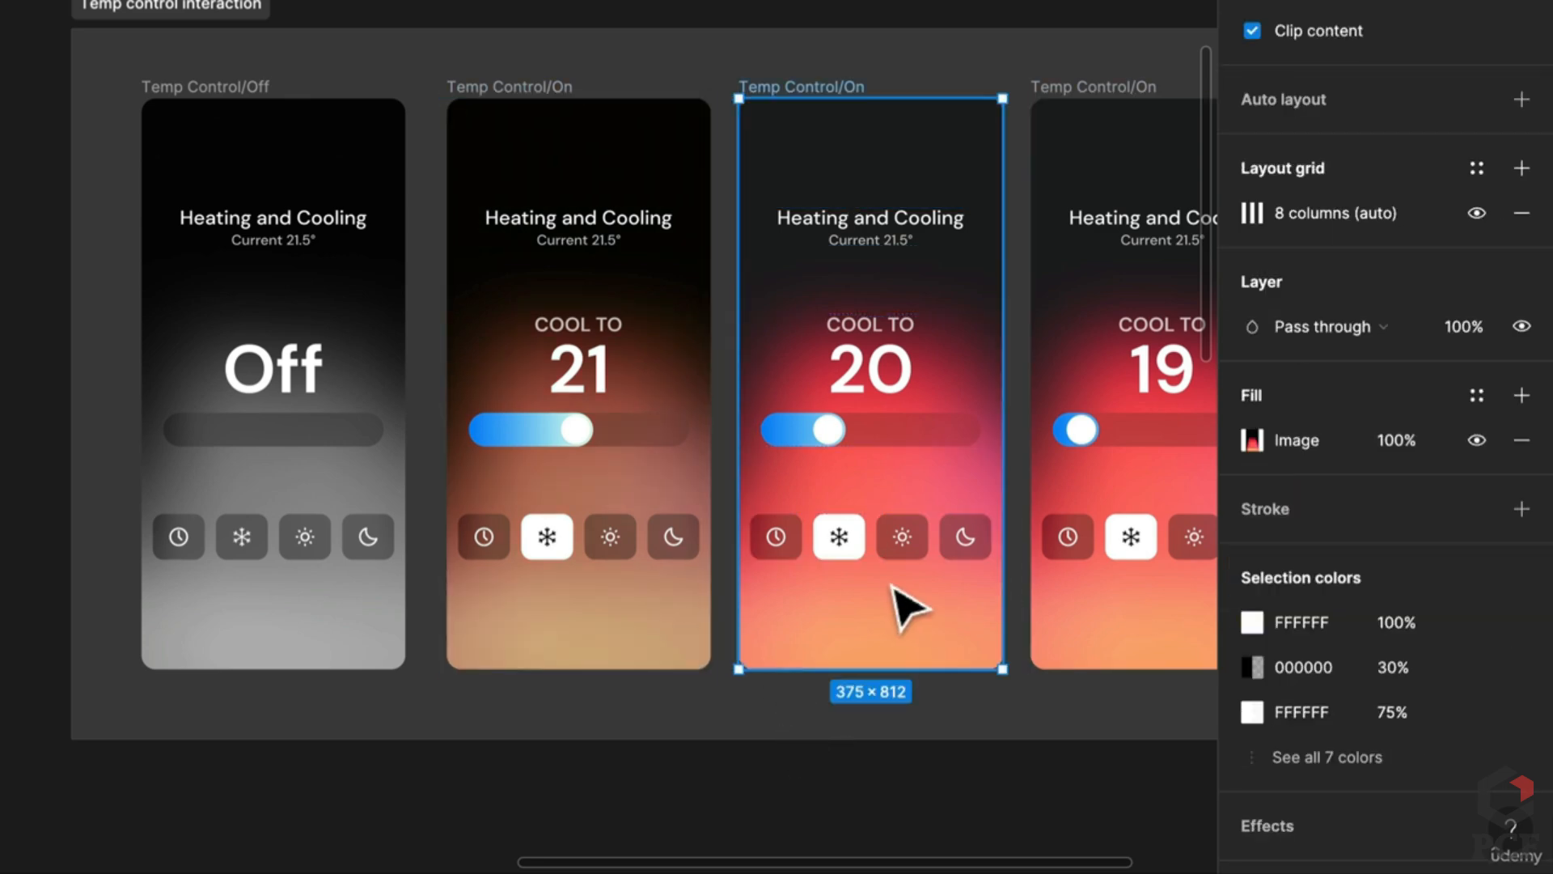
pyautogui.hotkey('ctrl', 'v')
pyautogui.press('[')
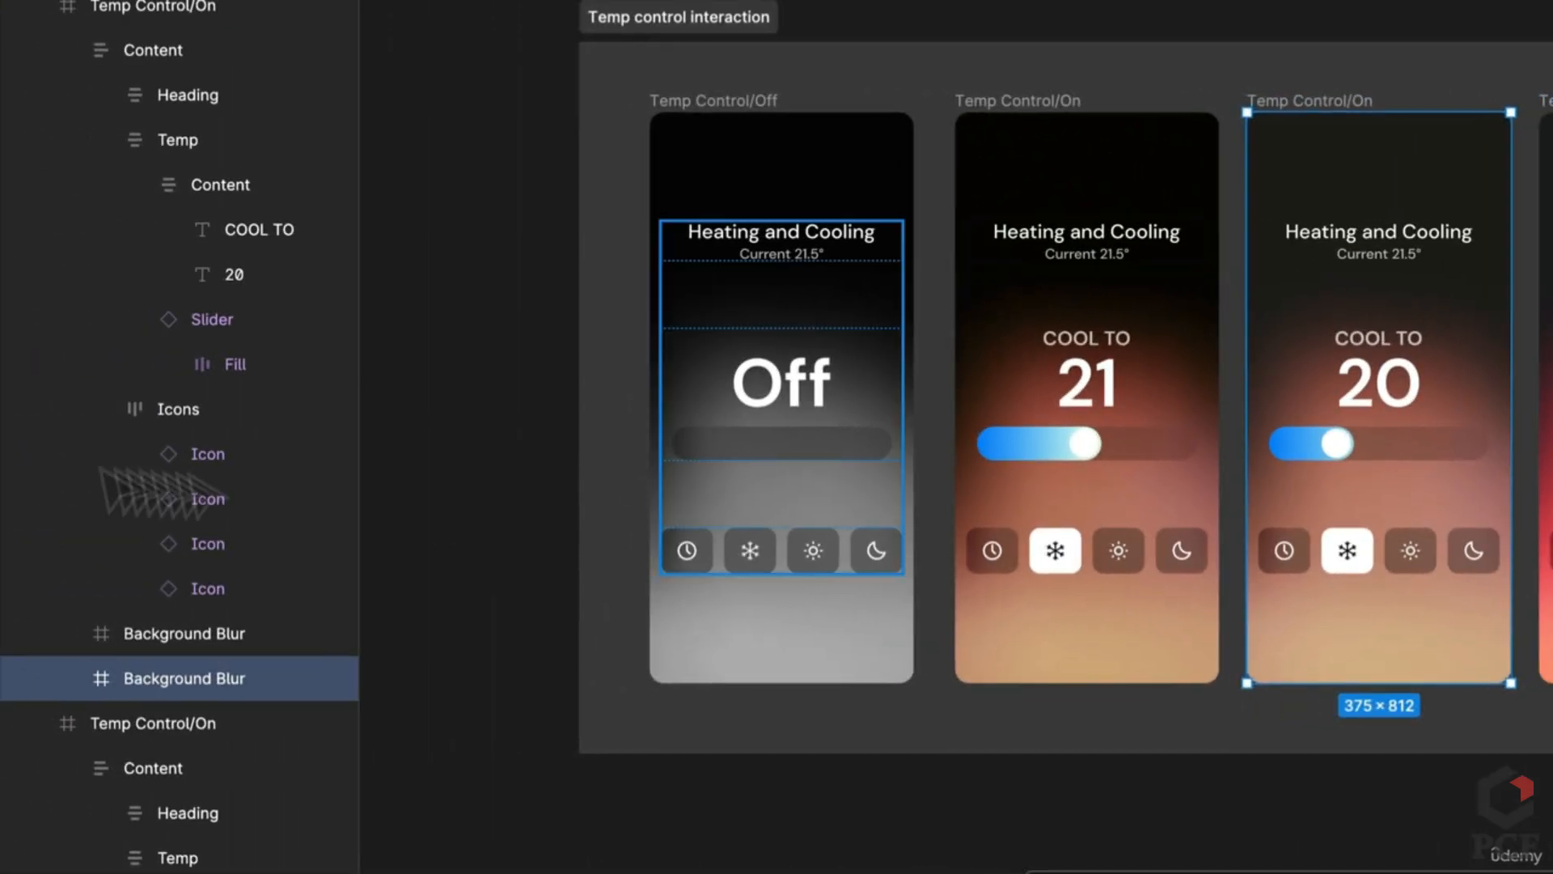
pyautogui.click(210, 639)
pyautogui.press('Delete')
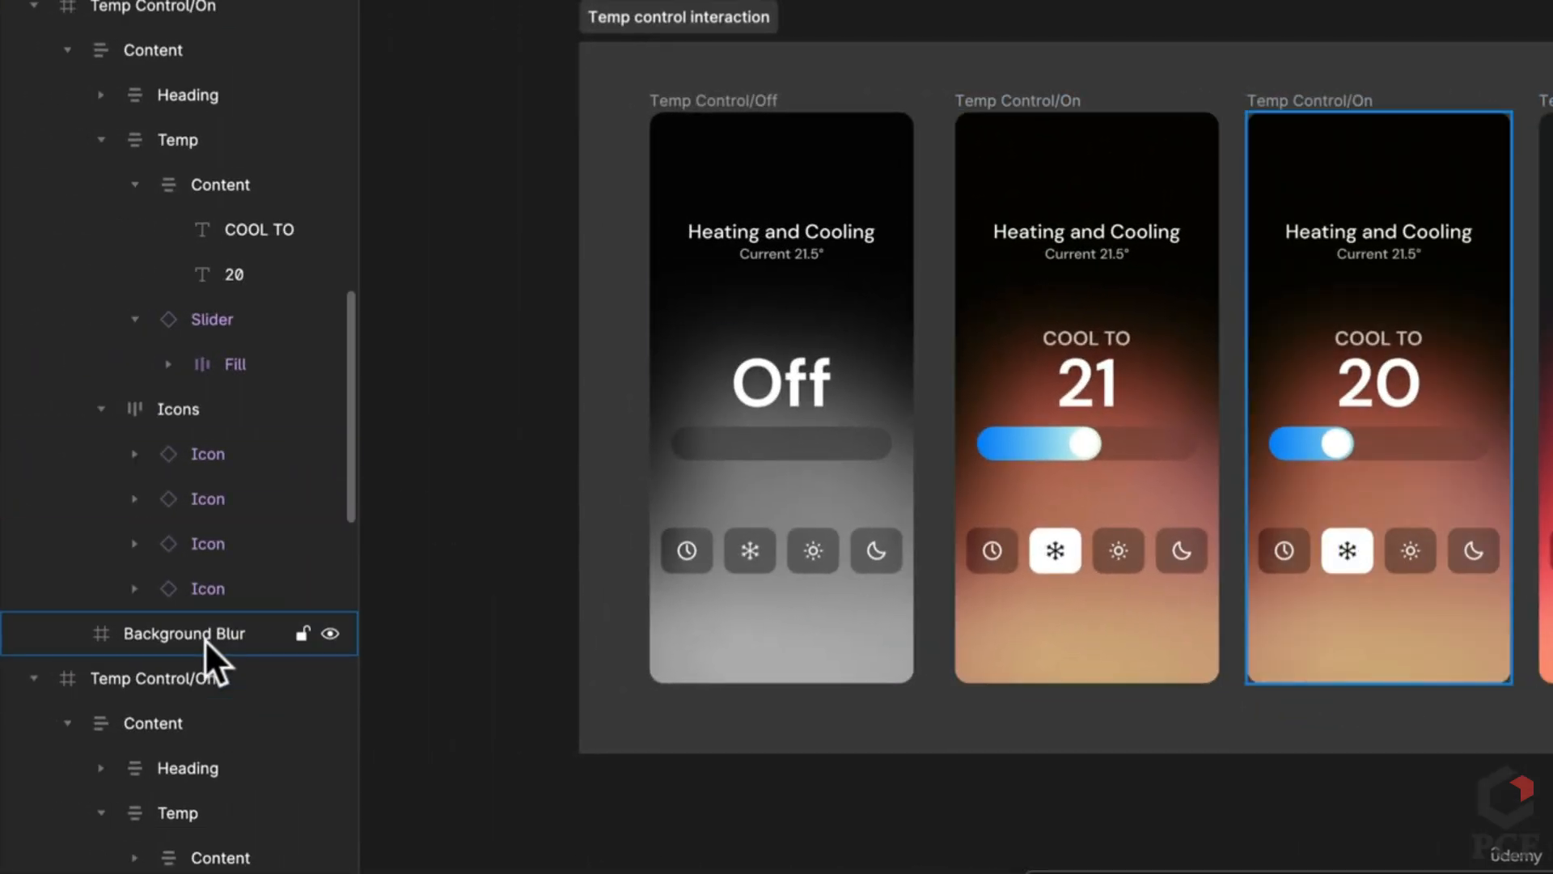
pyautogui.click(205, 640)
# Step: Paste the overlay into COOL TO 19, move it below the content, and remove the extra copy
pyautogui.moveTo(1380, 673); pyautogui.dragTo(932, 664)
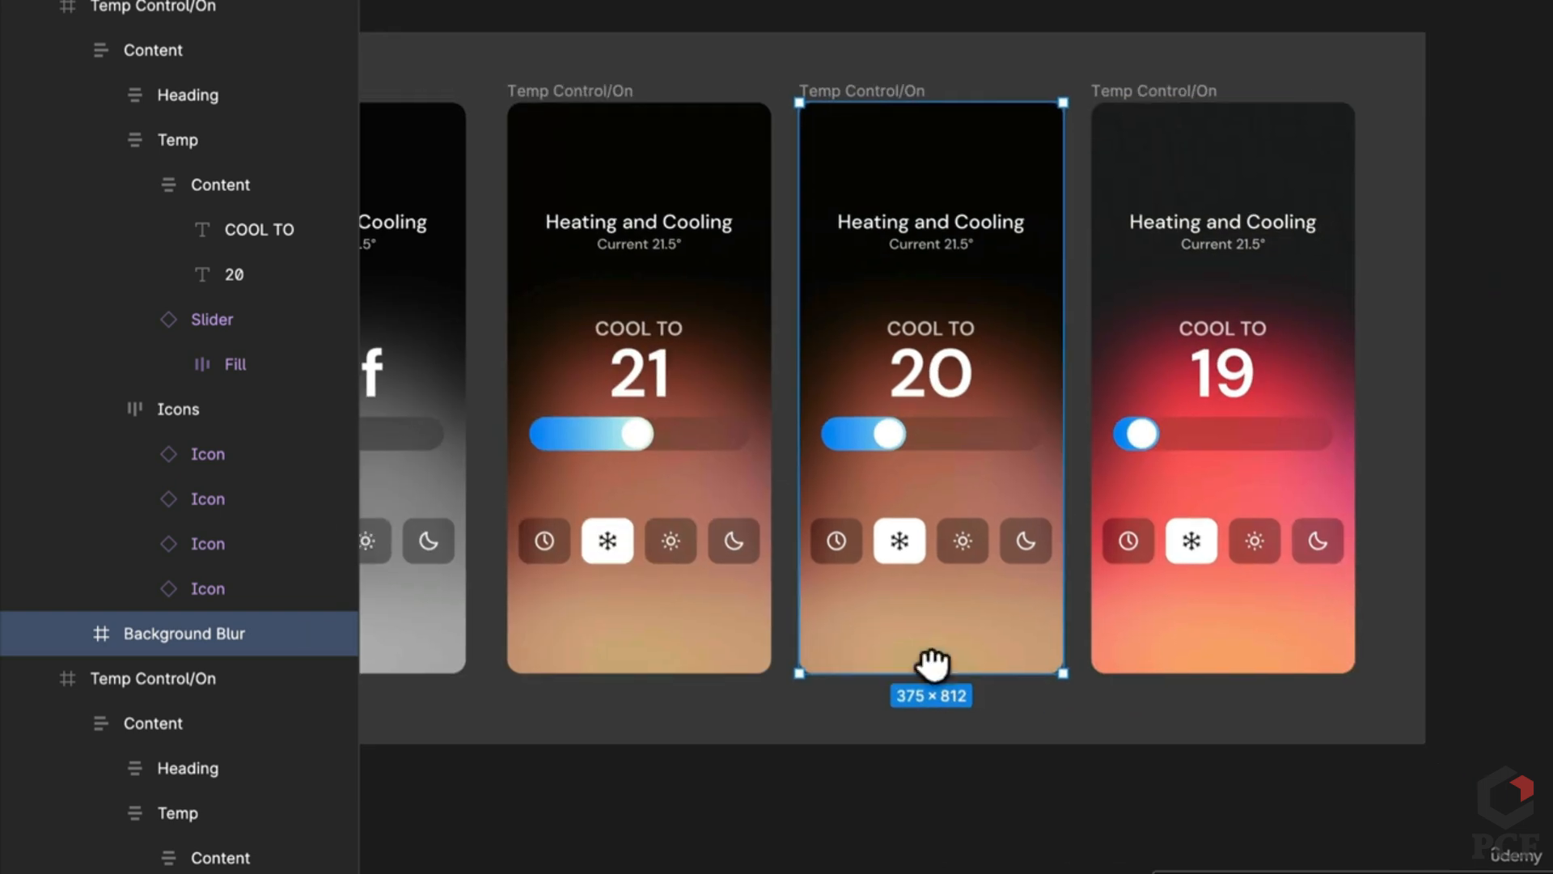
pyautogui.click(1181, 117)
pyautogui.hotkey('ctrl', 'v')
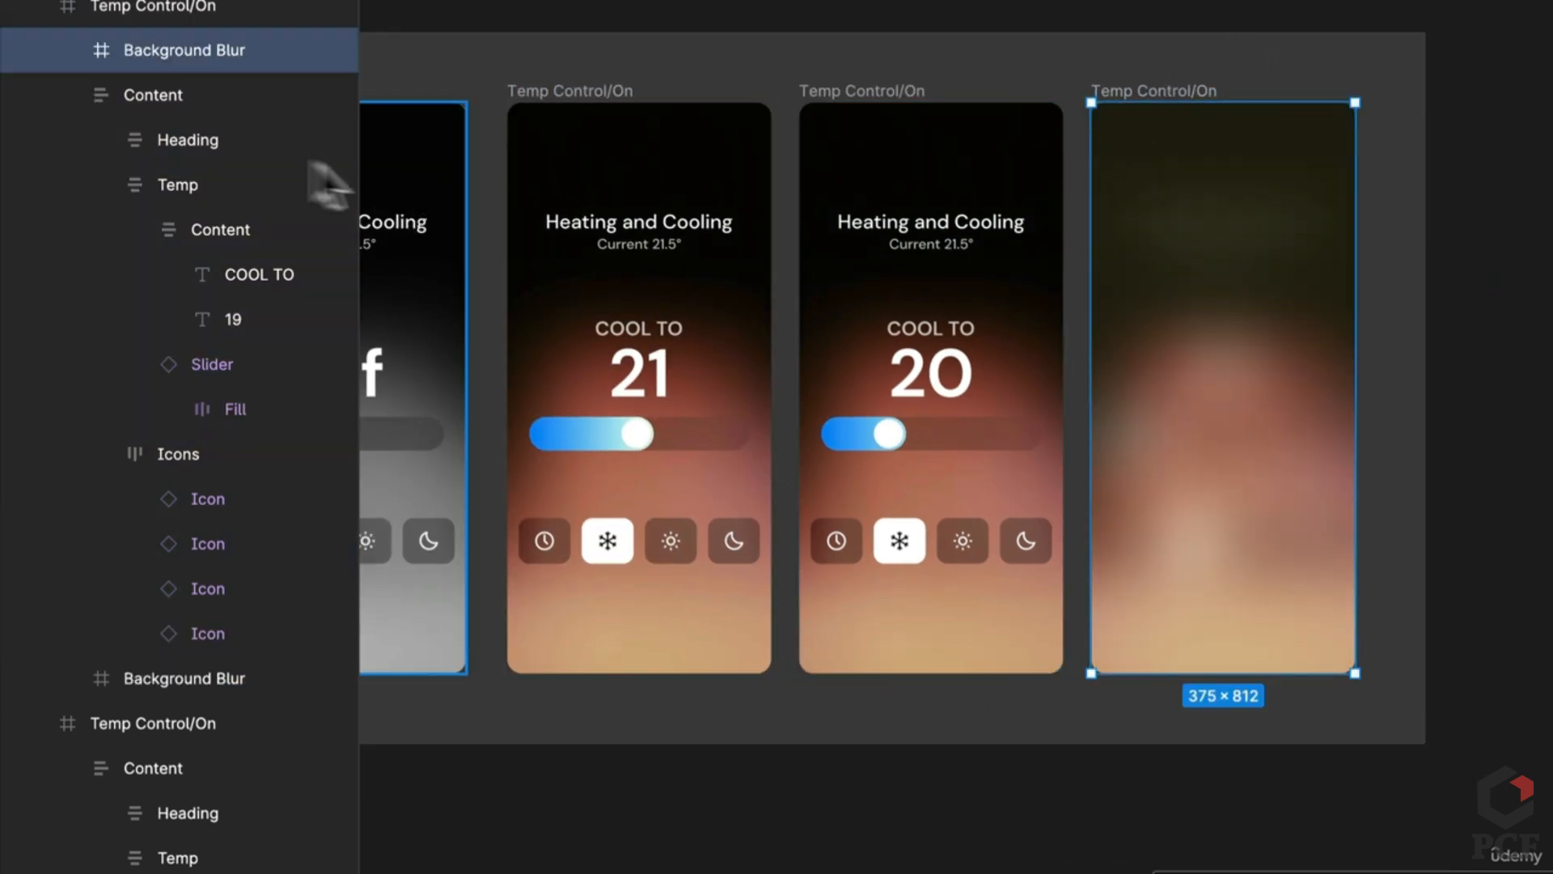
pyautogui.hotkey('ctrl', 'shift', '[')
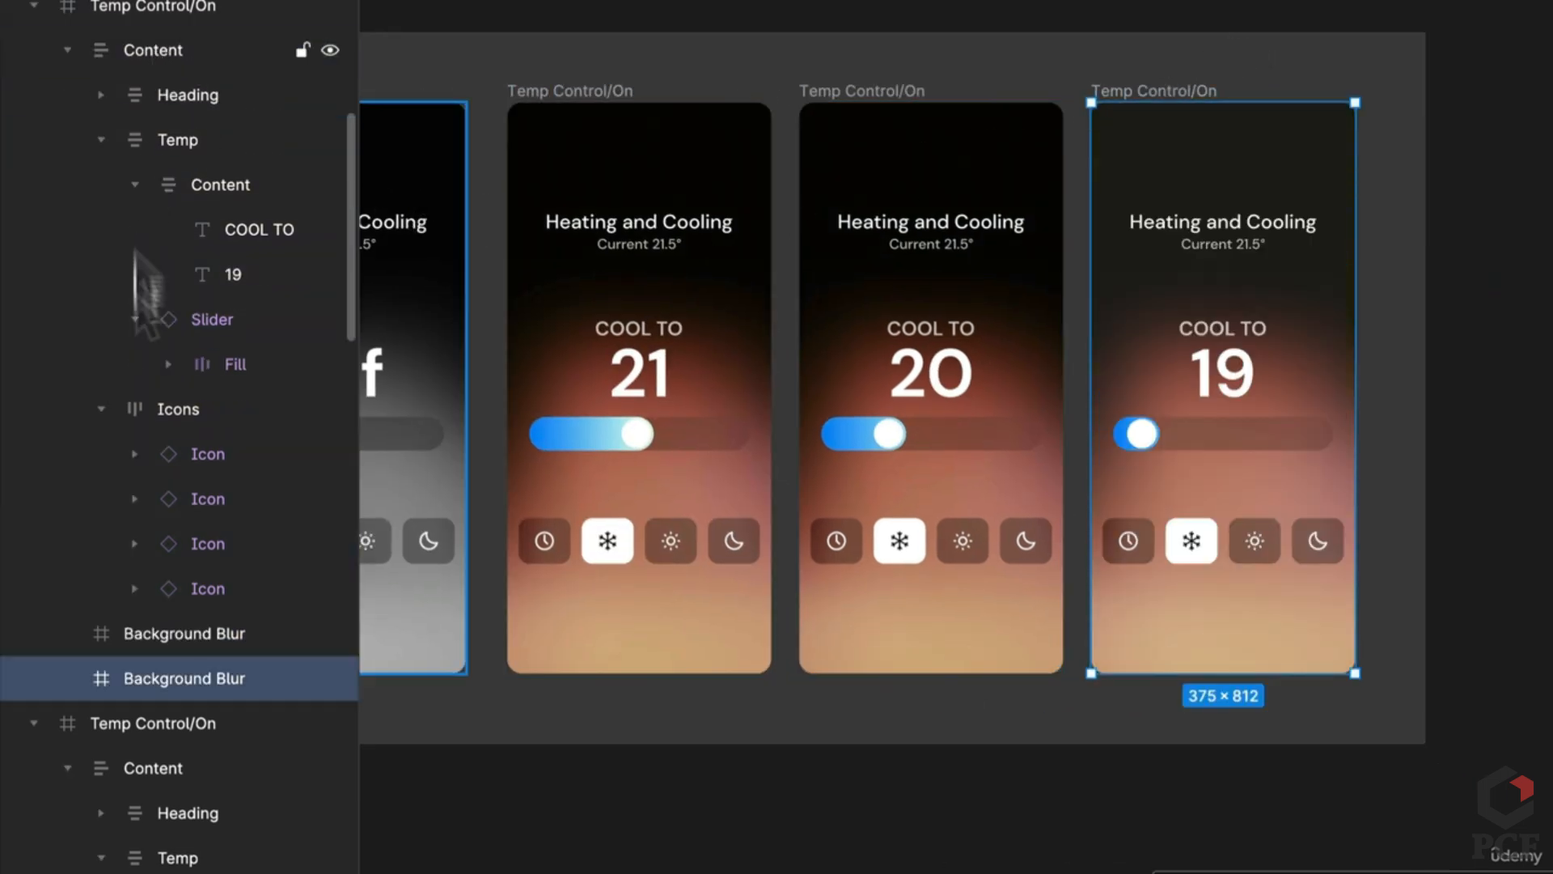
pyautogui.click(199, 634)
pyautogui.press('Delete')
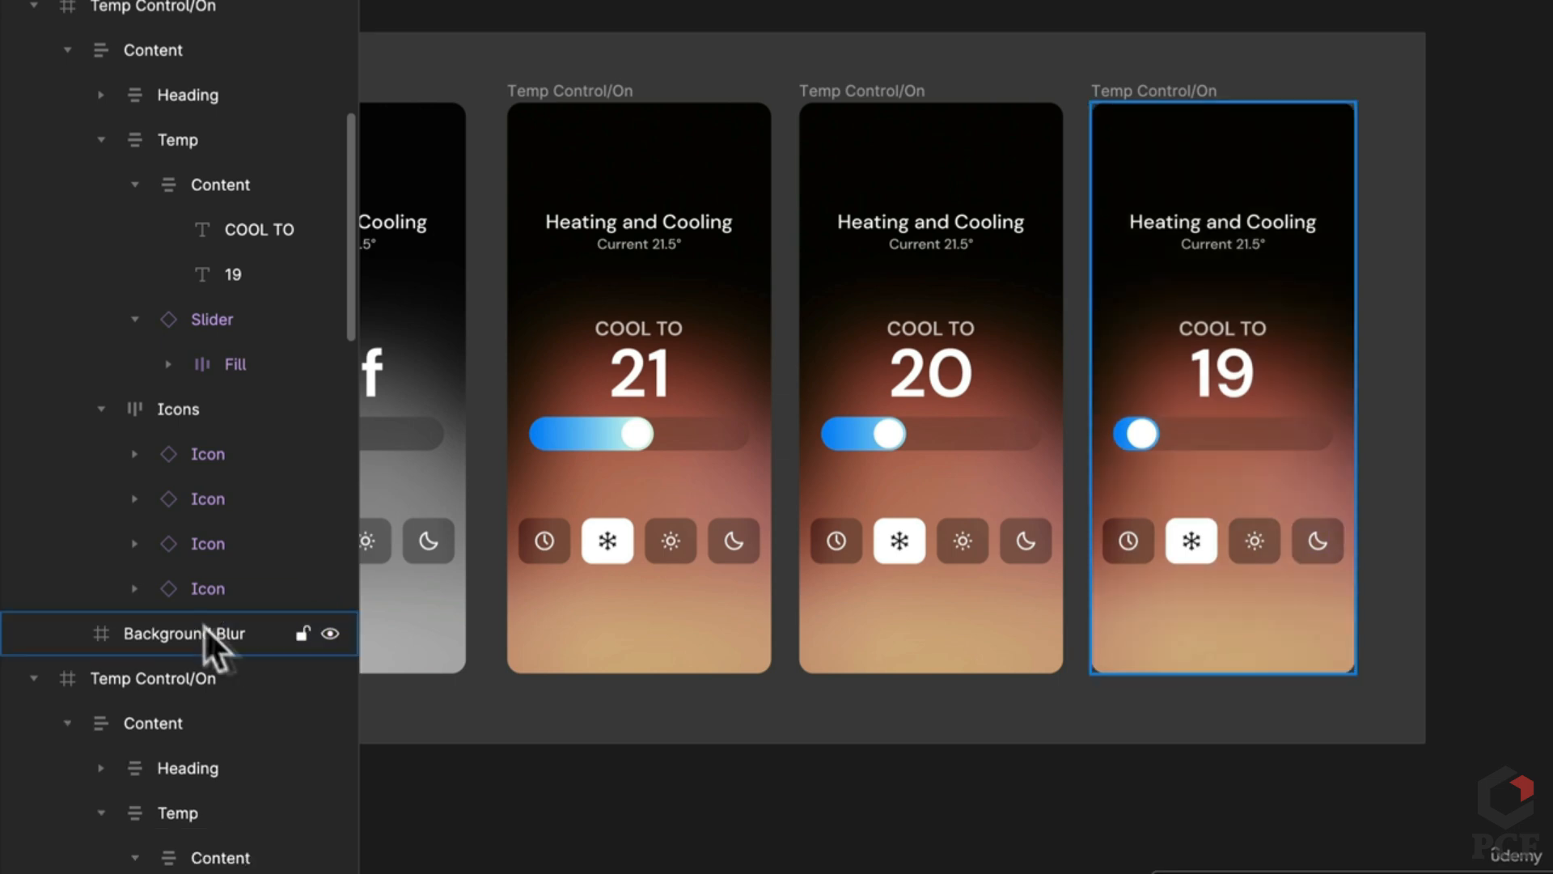
pyautogui.click(953, 658)
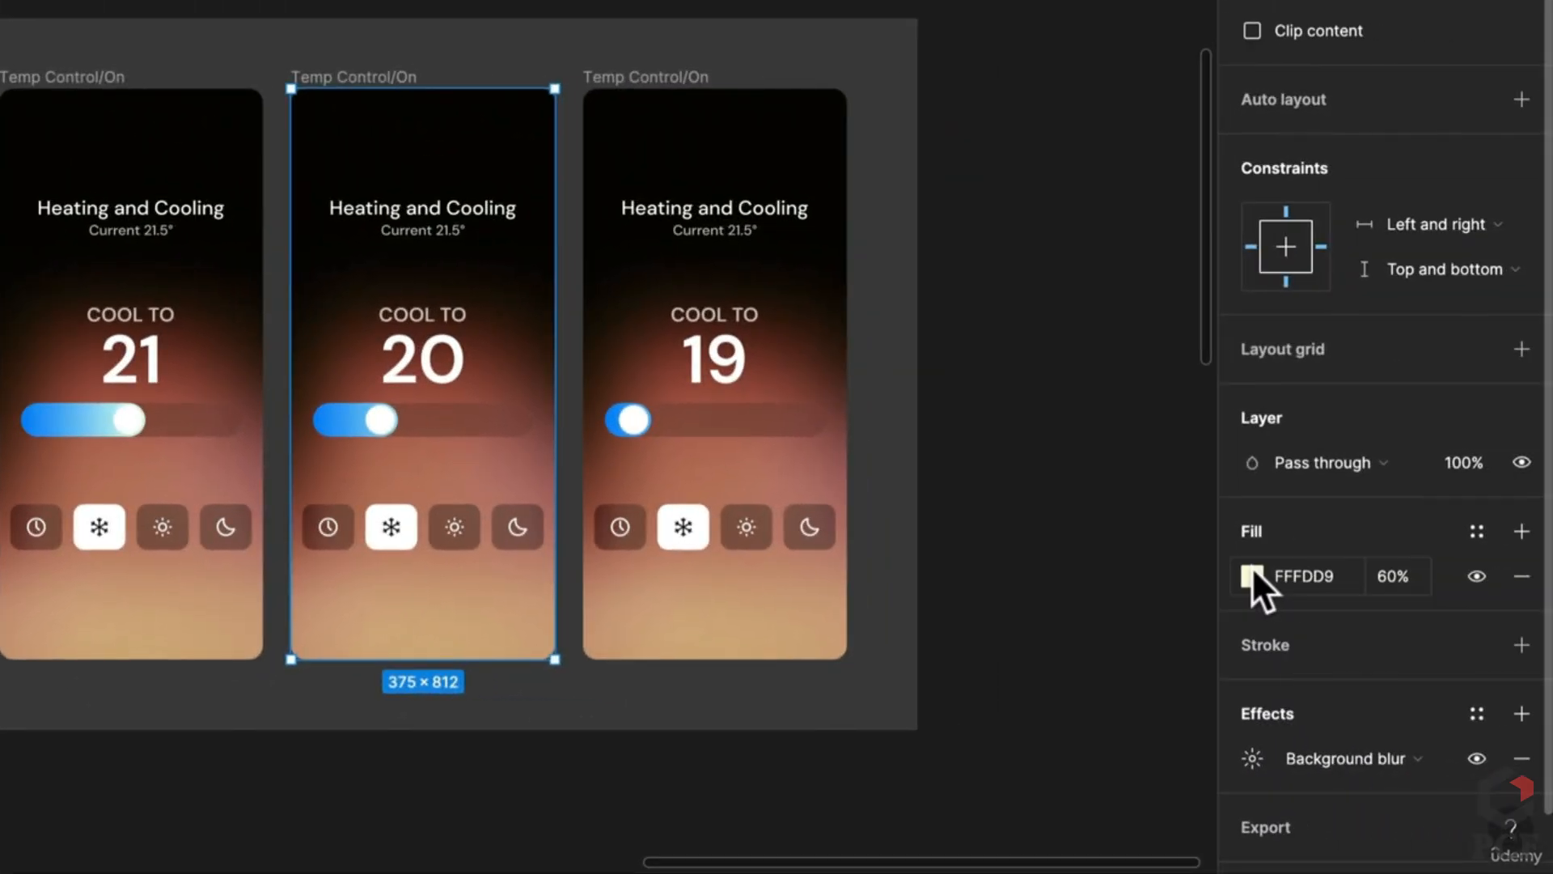
pyautogui.click(1252, 576)
# Step: Try a light-blue fill on the COOL TO 20 overlay, then revert it to cream FFFDD9
pyautogui.moveTo(1003, 519); pyautogui.dragTo(1090, 517)
pyautogui.moveTo(929, 151); pyautogui.dragTo(992, 182)
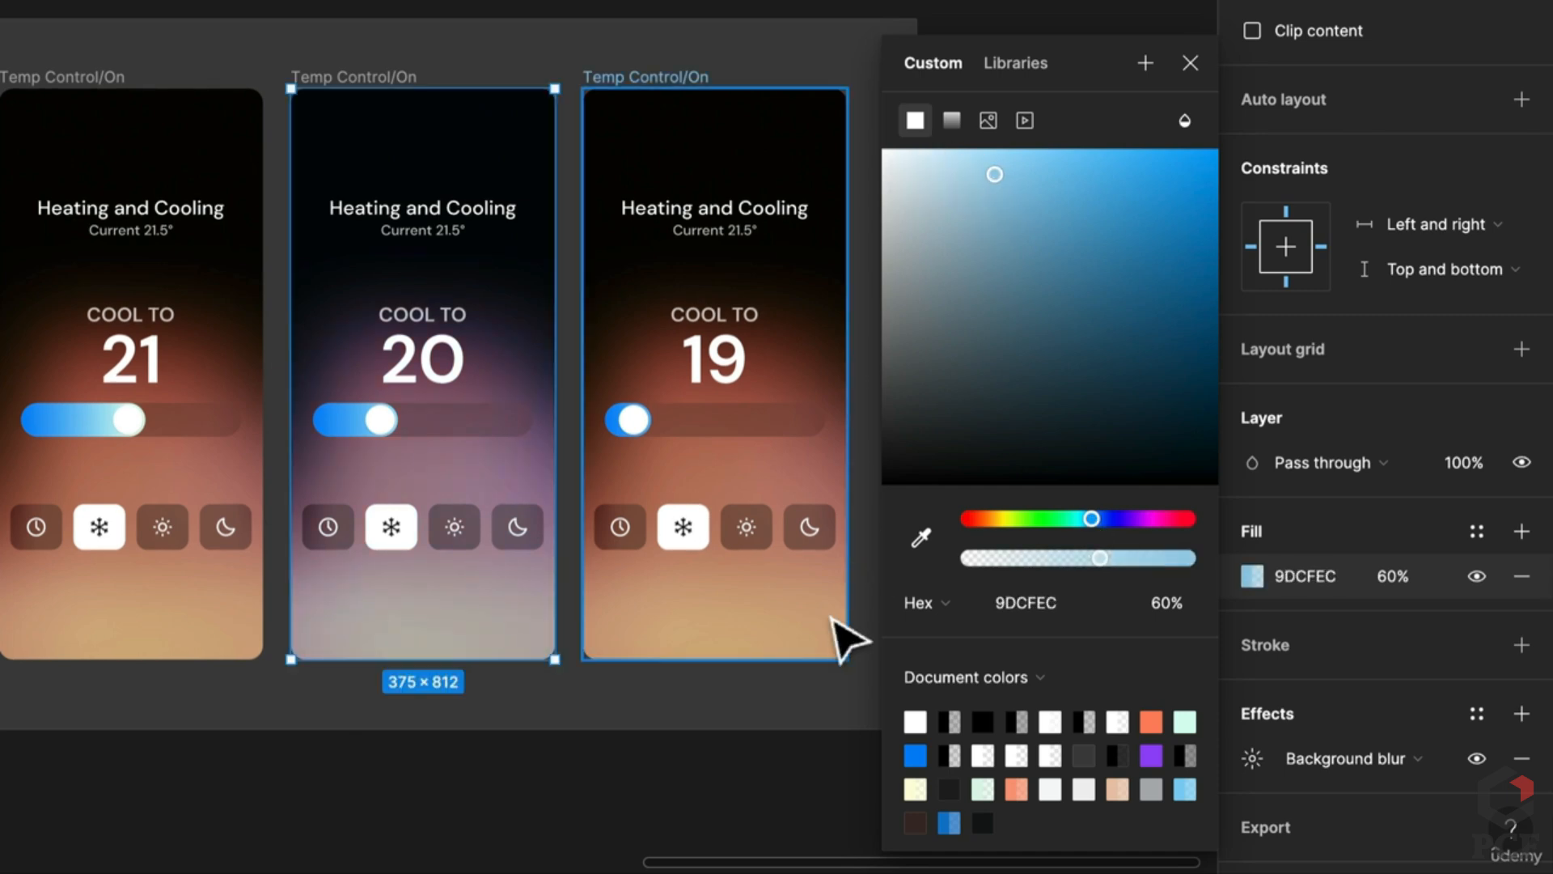
pyautogui.click(808, 634)
pyautogui.hotkey('ctrl', 'z')
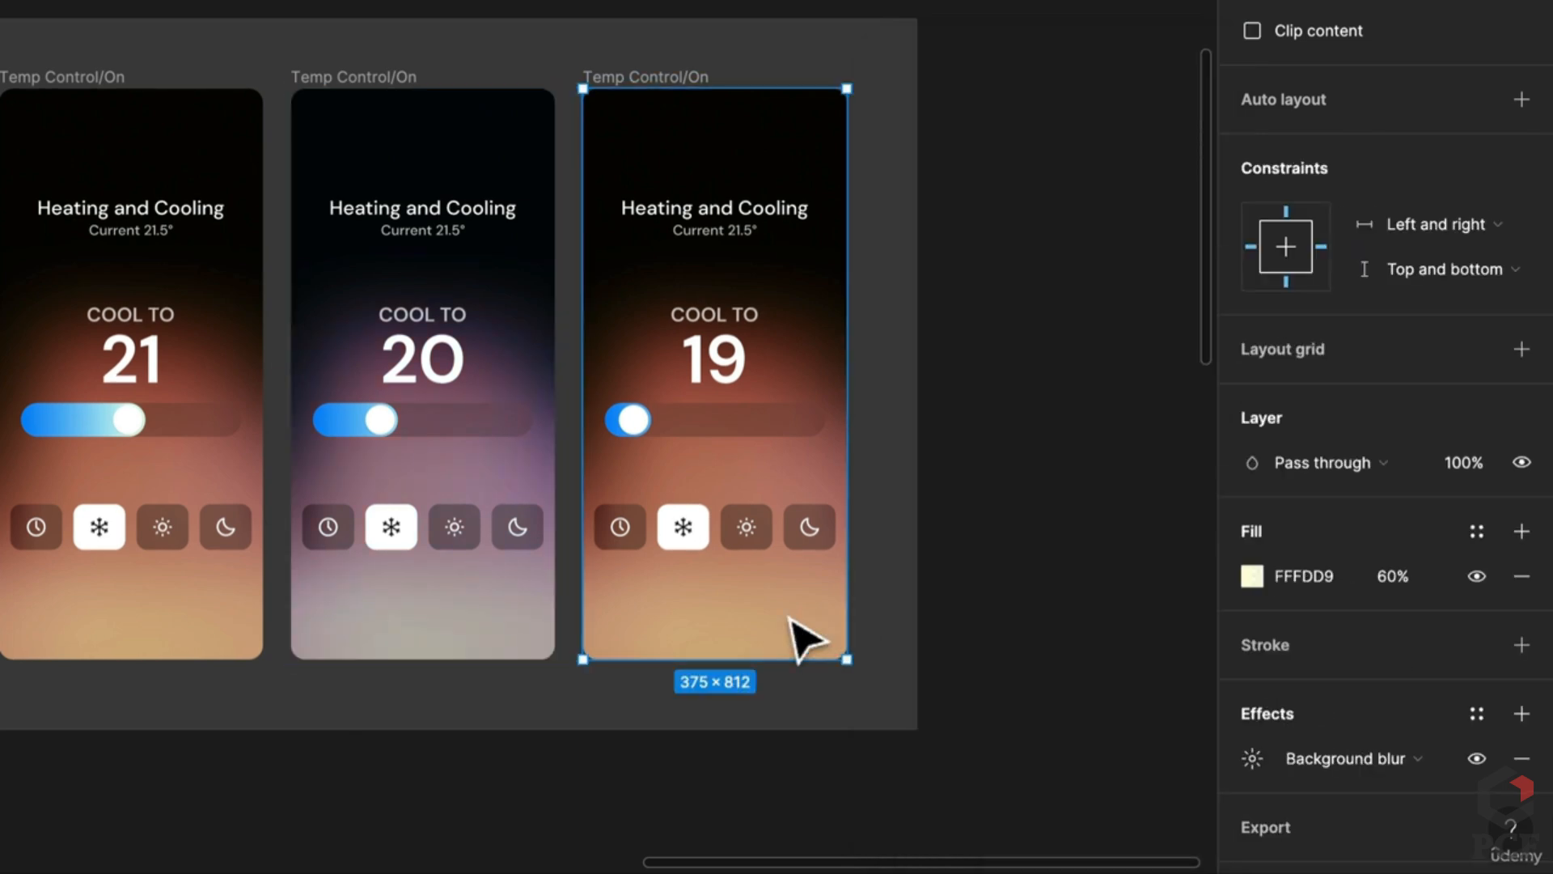
# Step: Change the COOL TO 19 overlay's fill to deep navy 132B82
pyautogui.click(1247, 583)
pyautogui.moveTo(1111, 517); pyautogui.dragTo(1115, 516)
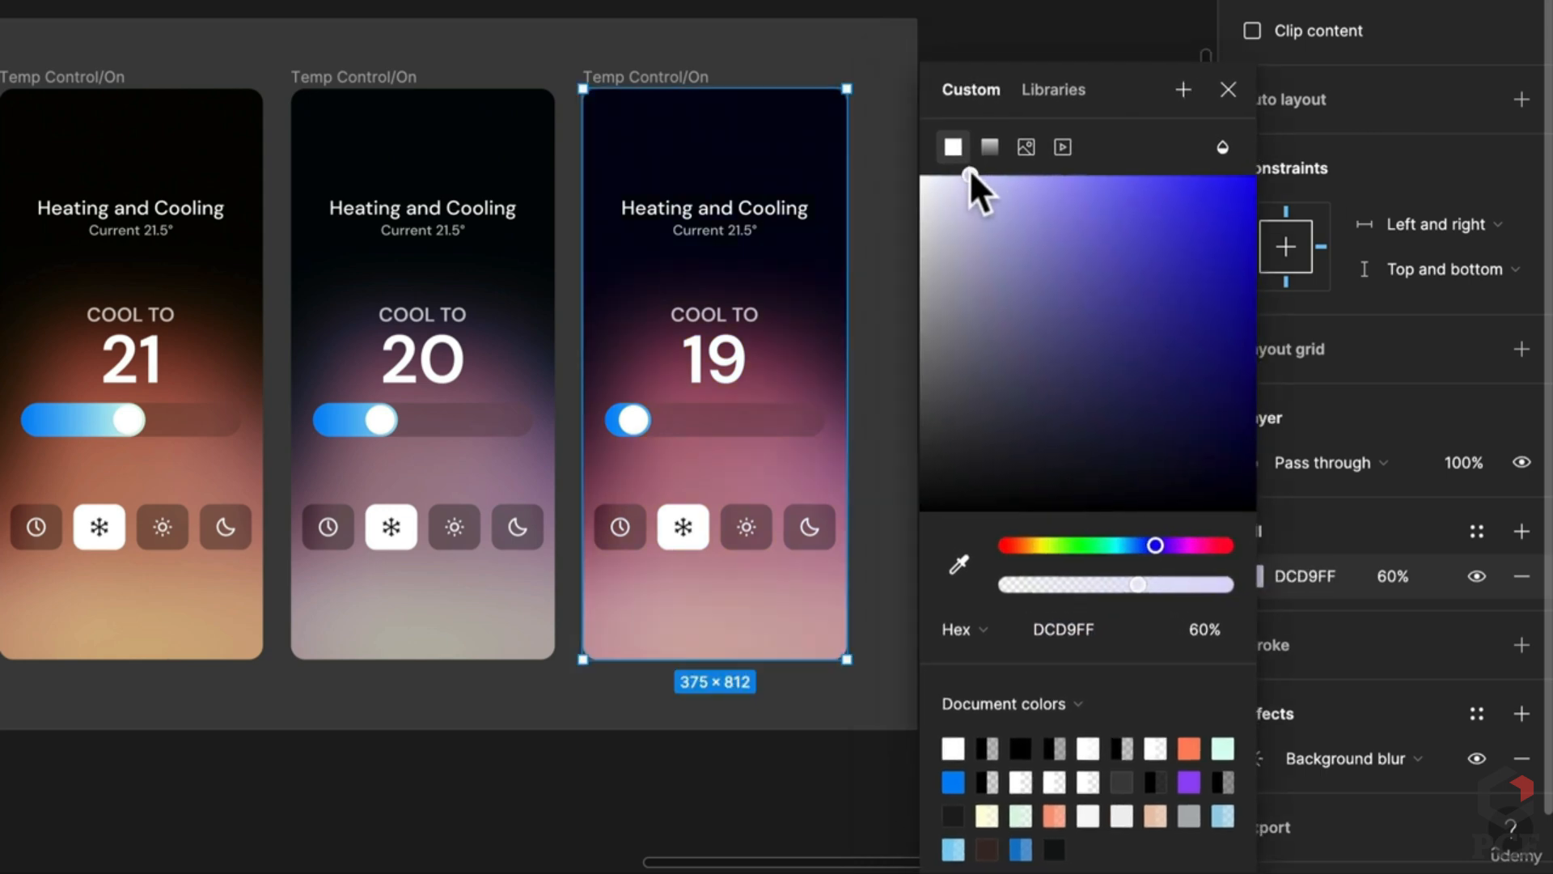
pyautogui.moveTo(969, 168); pyautogui.dragTo(1208, 340)
pyautogui.moveTo(1157, 547); pyautogui.dragTo(1142, 541)
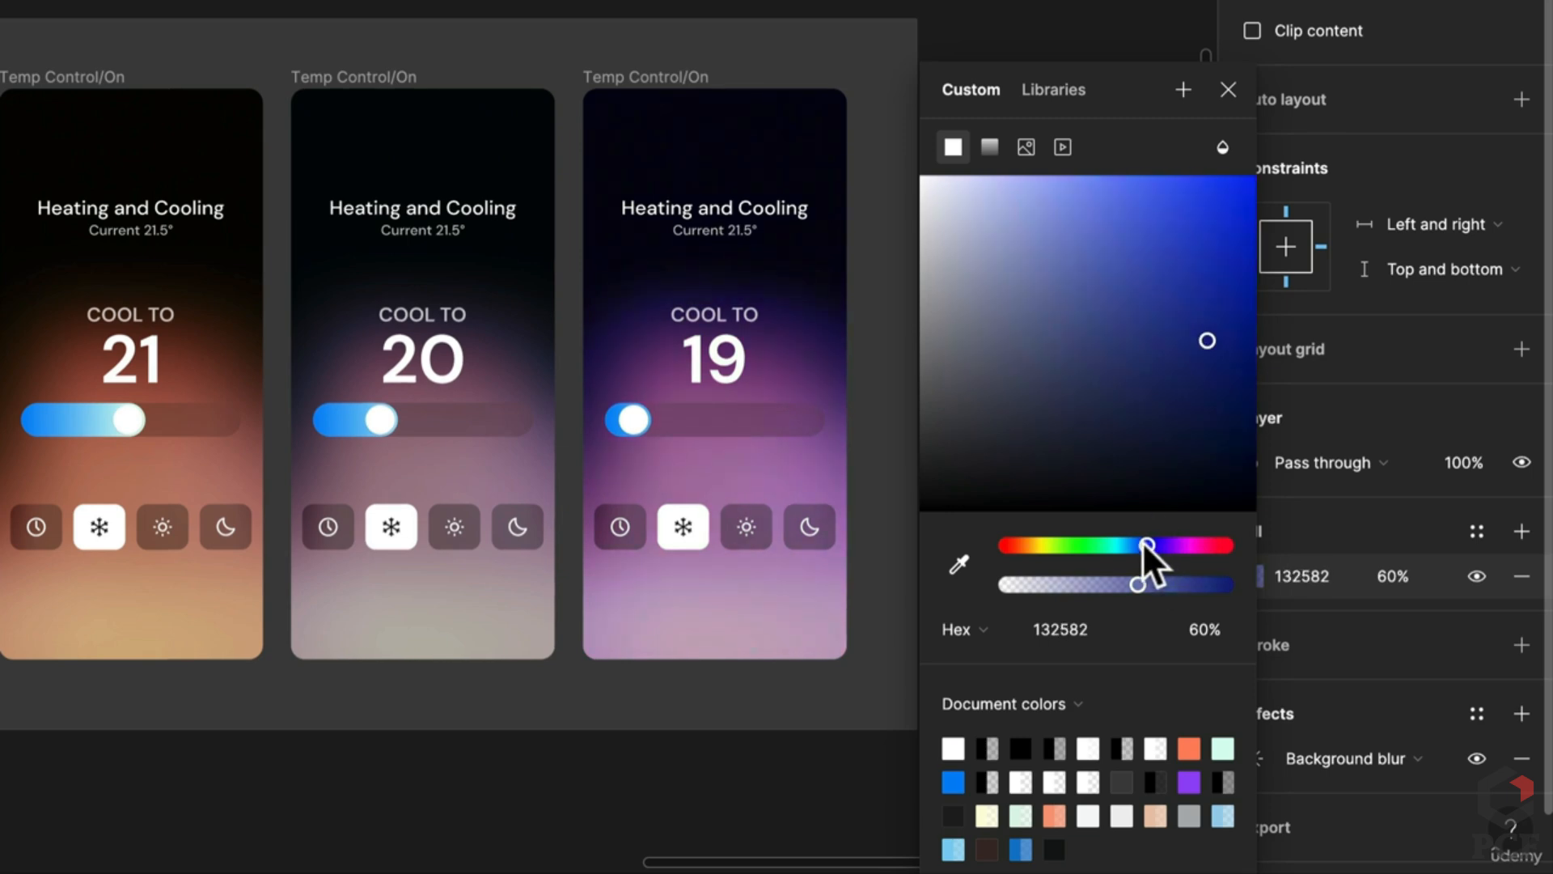
pyautogui.hscroll(-4, 429, 401)
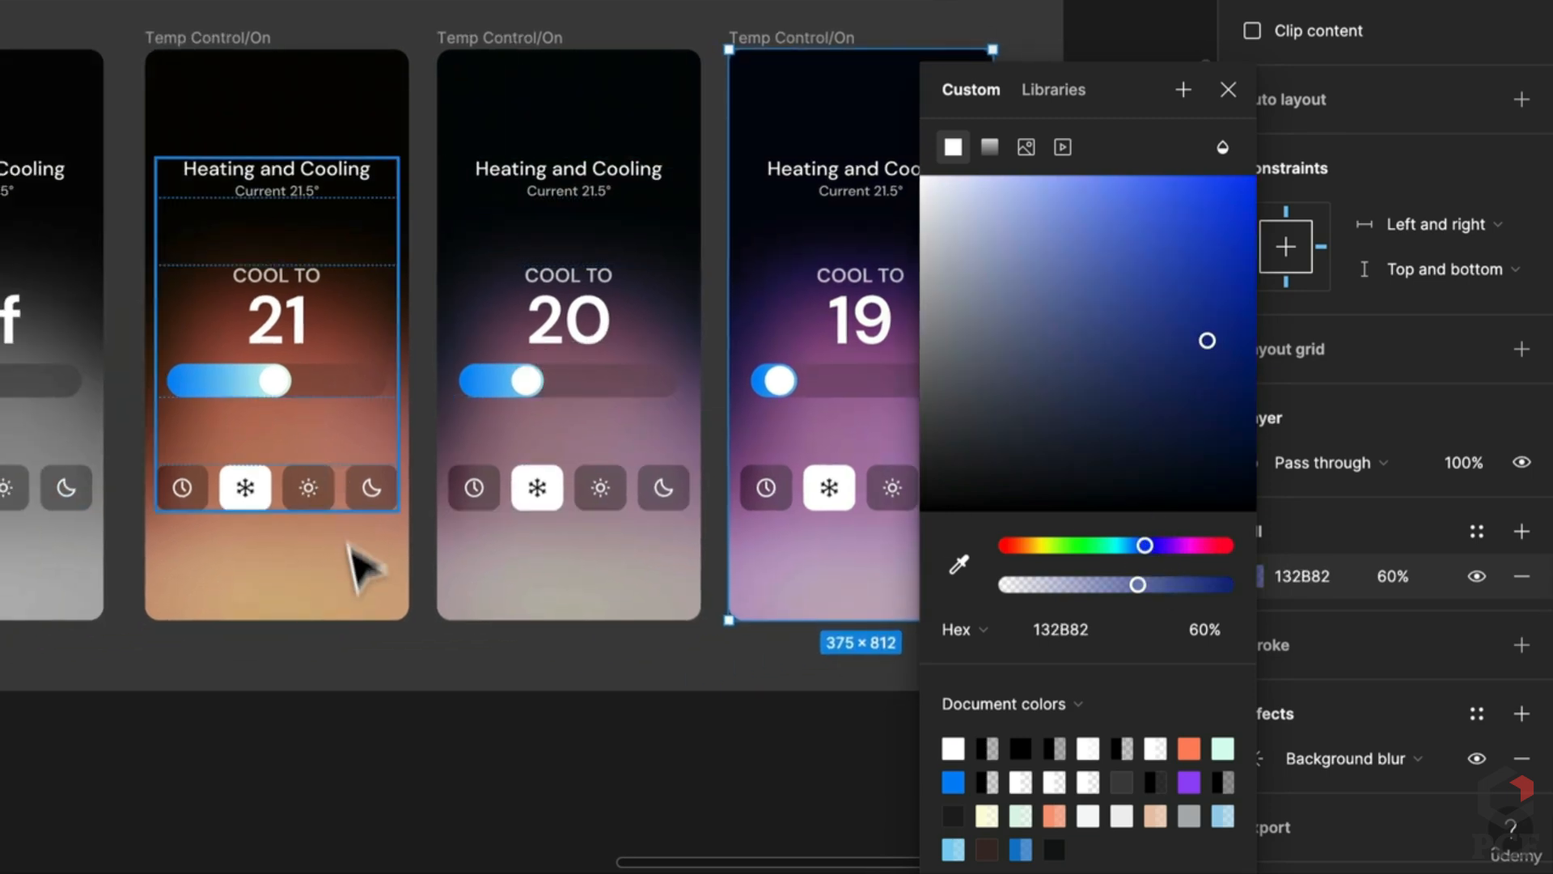
# Step: Set the COOL TO 21 overlay's fill to olive D5D39F at 74% opacity
pyautogui.click(364, 574)
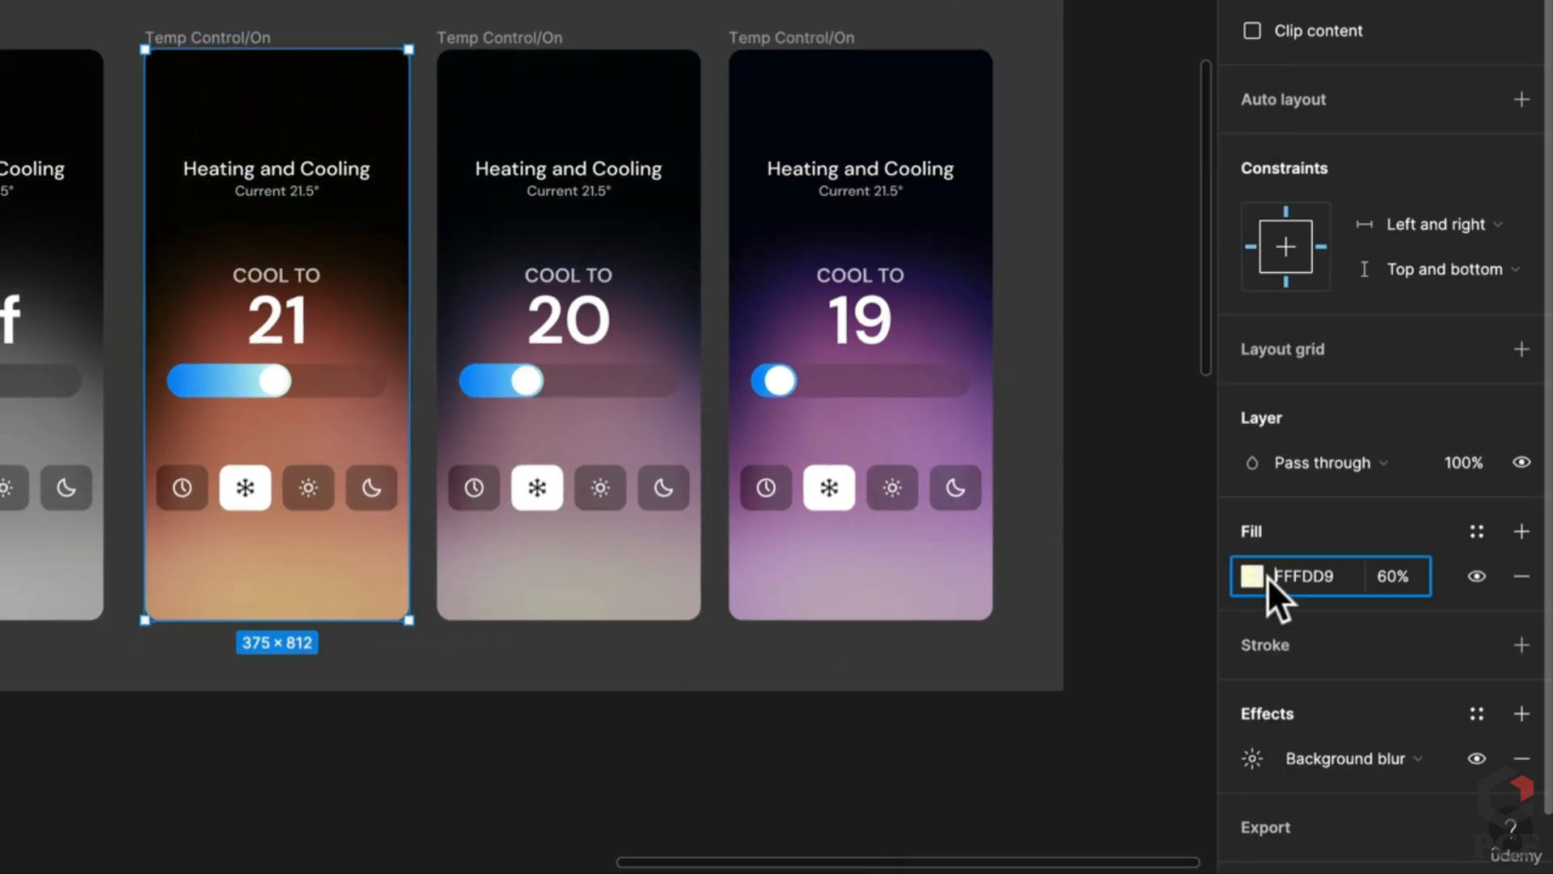
pyautogui.click(1261, 574)
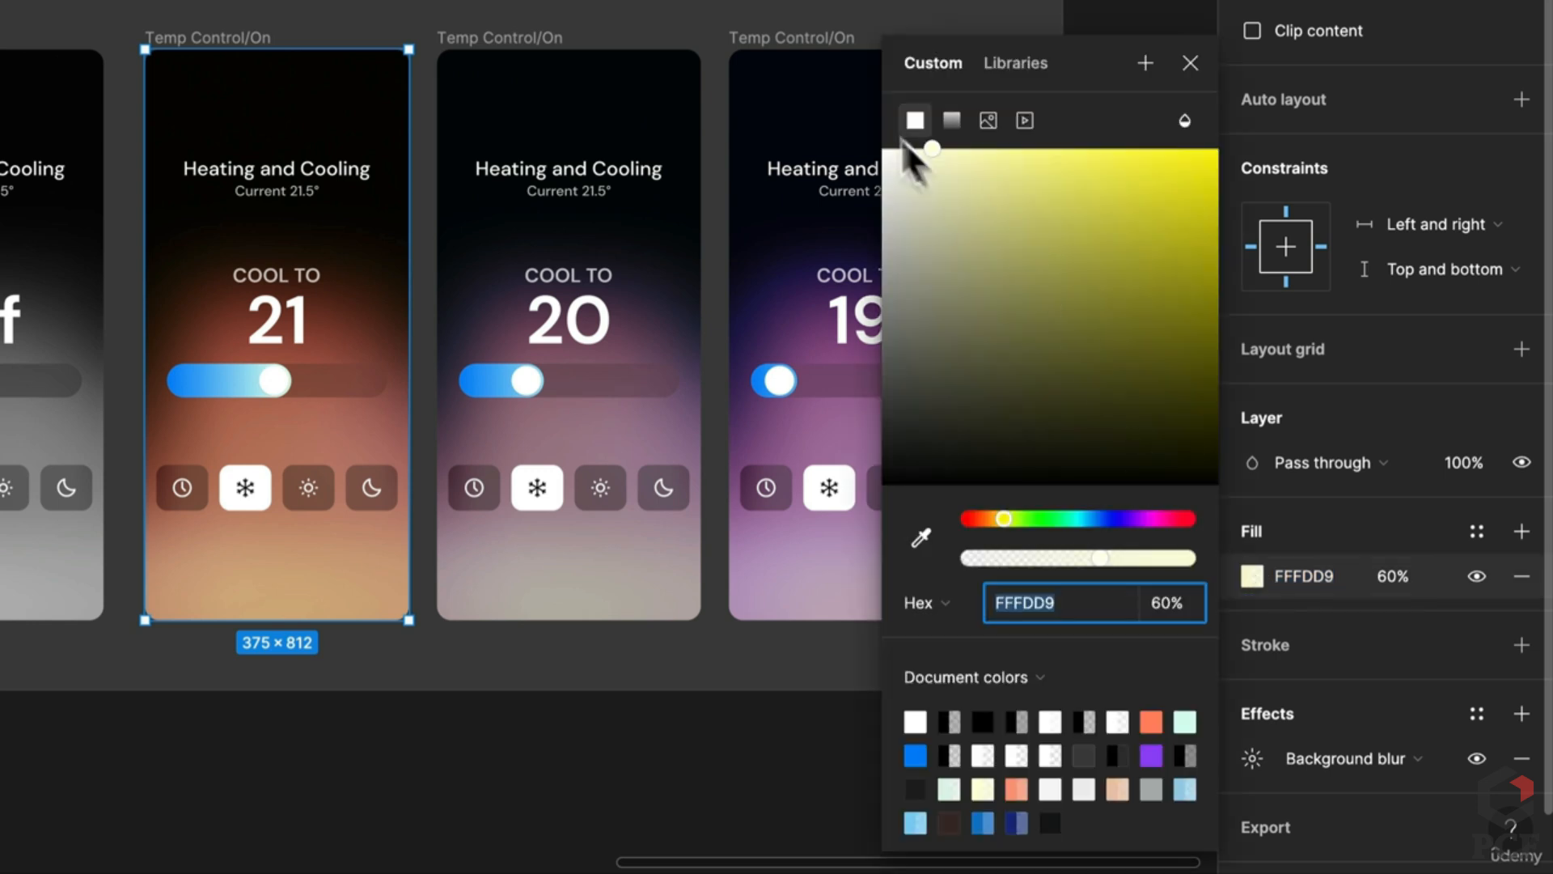
pyautogui.moveTo(934, 151); pyautogui.dragTo(968, 204)
pyautogui.moveTo(1175, 556); pyautogui.dragTo(1221, 553)
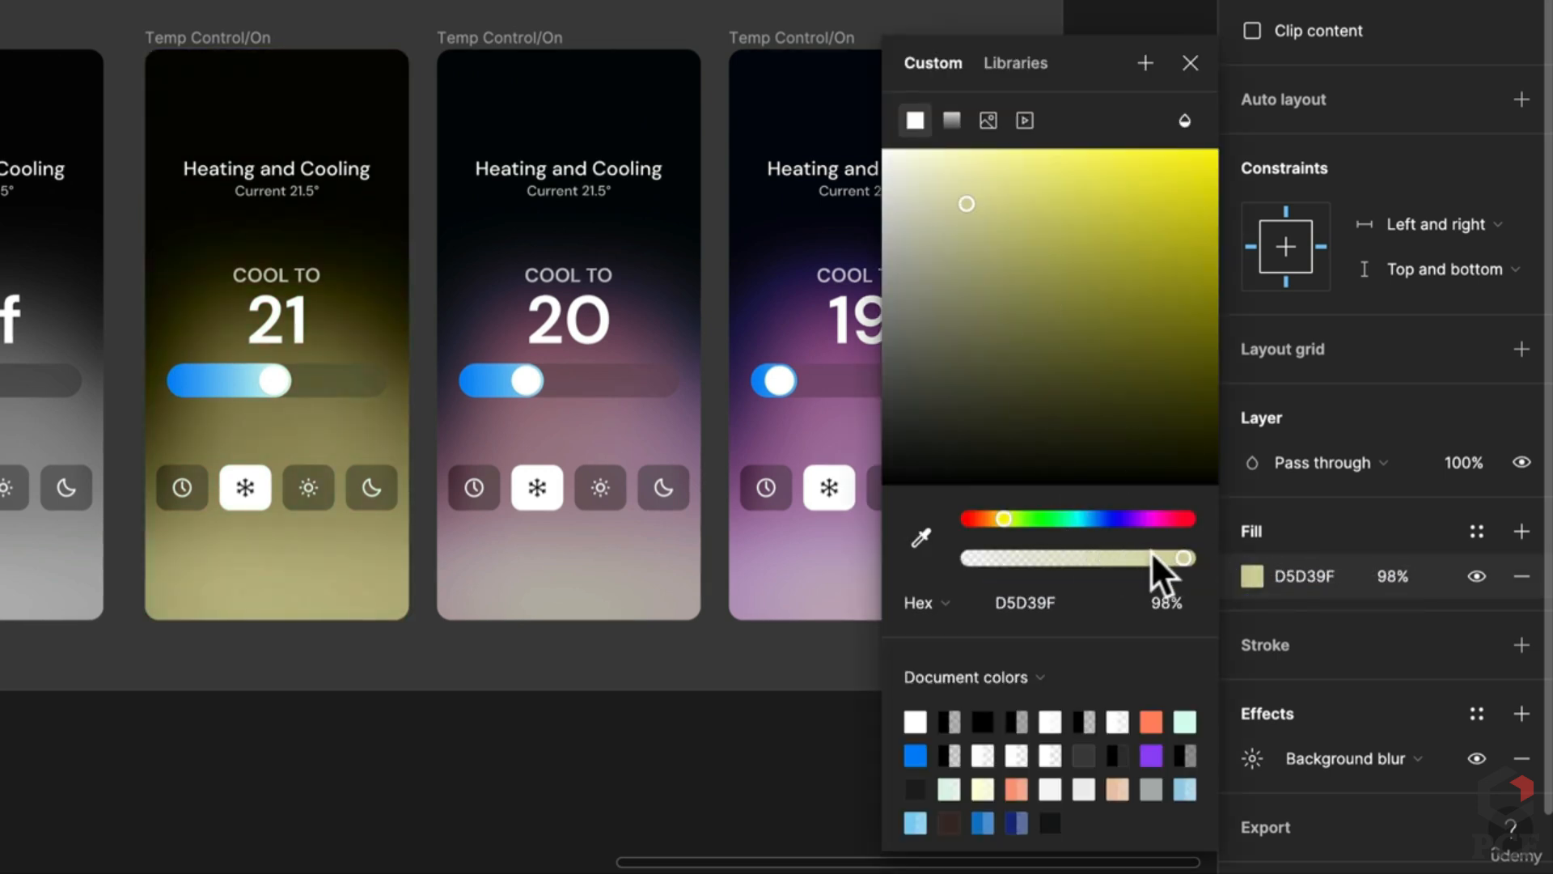
pyautogui.moveTo(1113, 551); pyautogui.dragTo(1134, 542)
pyautogui.click(530, 692)
pyautogui.scroll(-3, 531, 682)
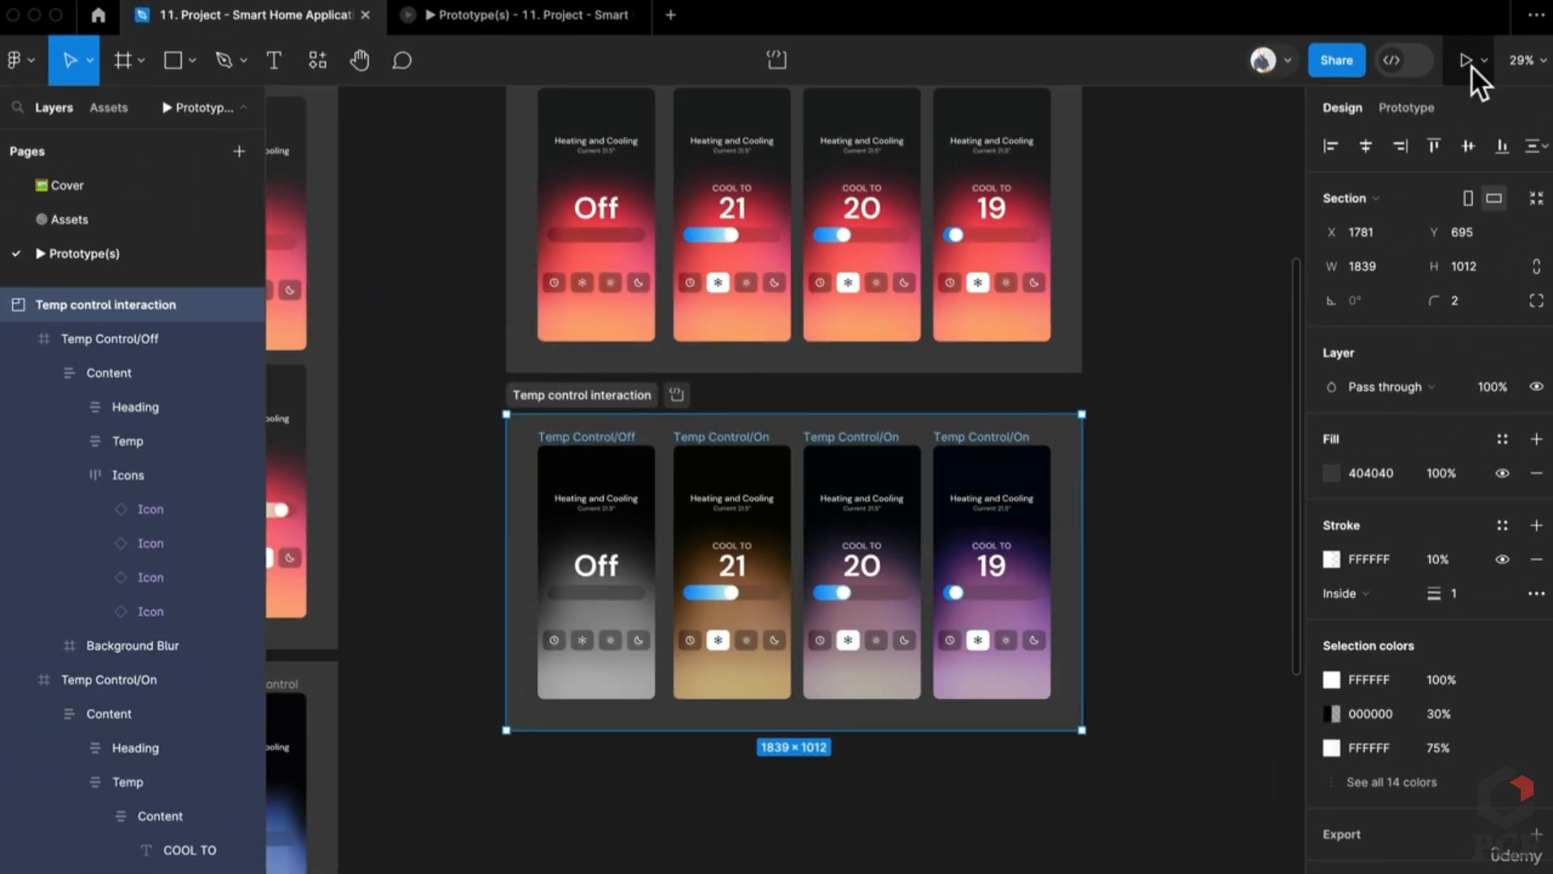
# Step: Present the prototype, switch to Flow 2, turn on cooling and lower the temperature to 20
pyautogui.click(1406, 108)
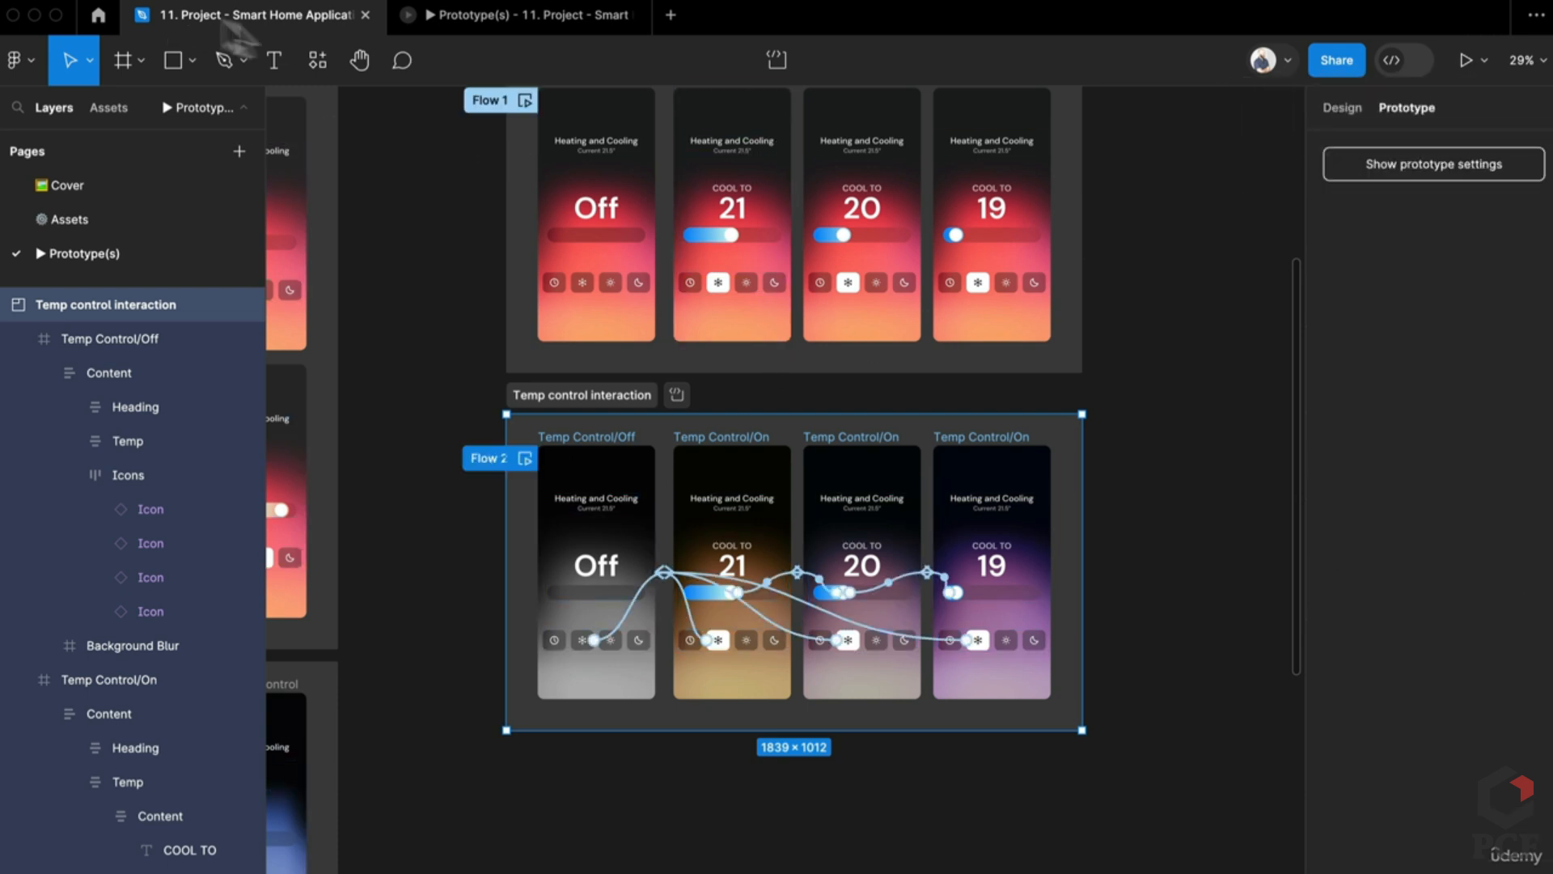
pyautogui.click(545, 15)
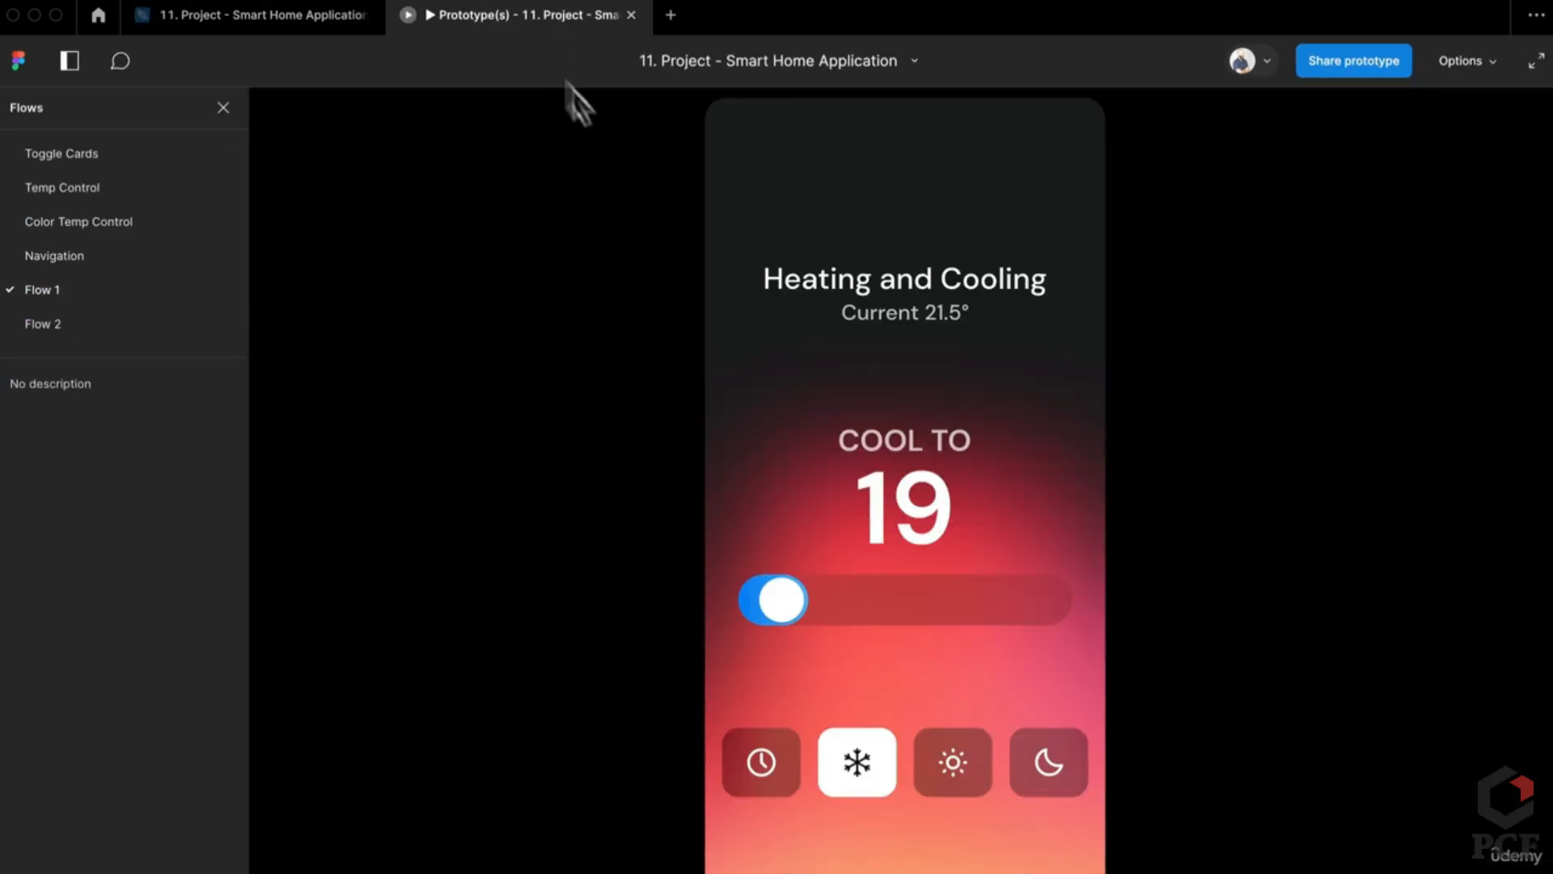
pyautogui.click(130, 301)
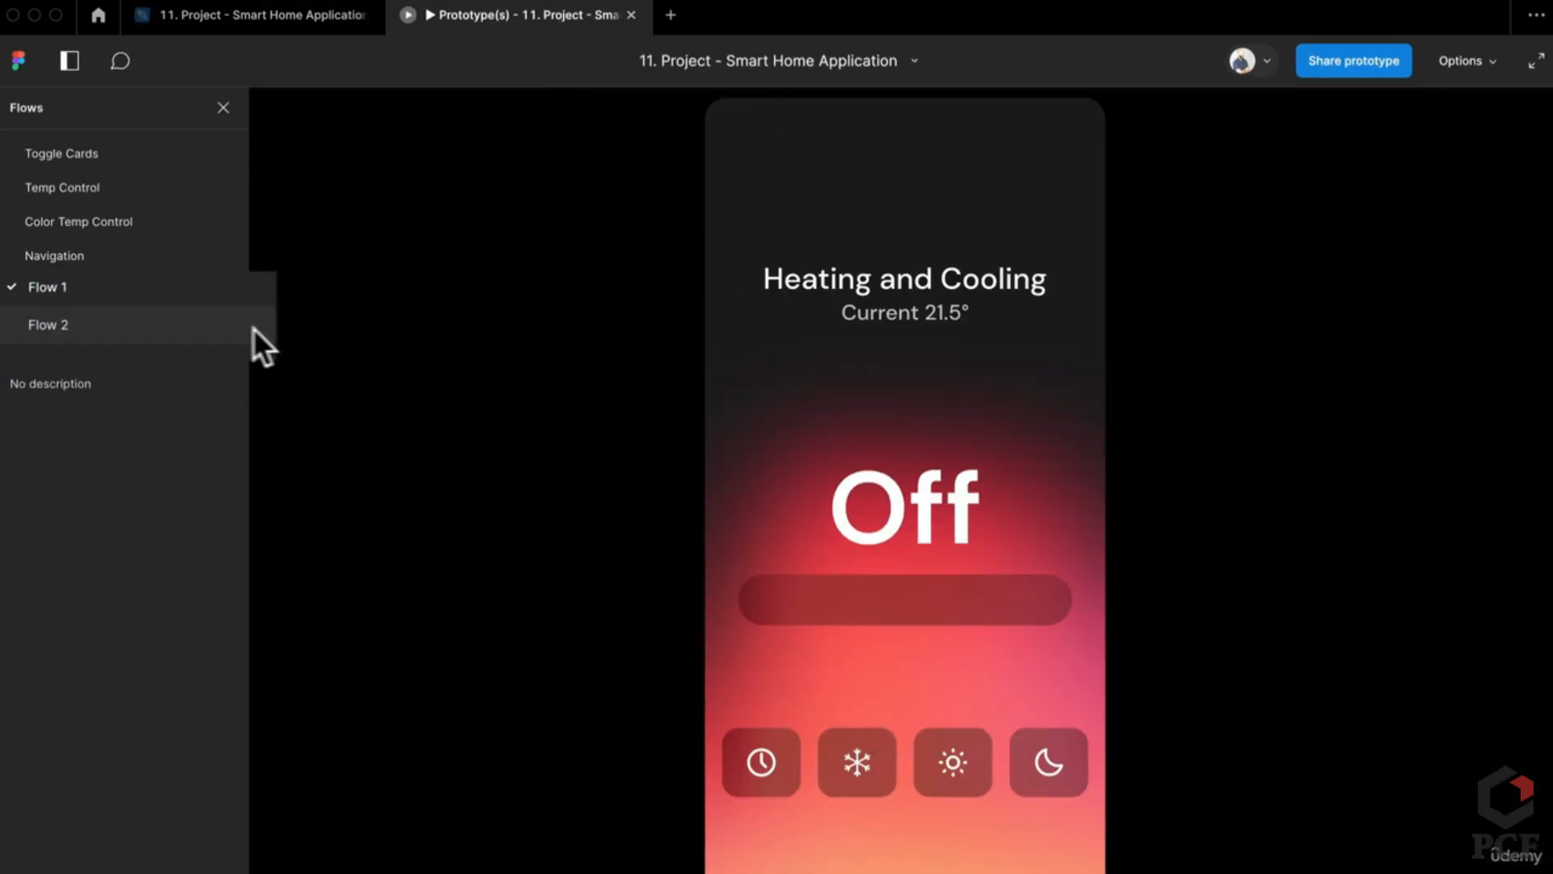
pyautogui.click(92, 327)
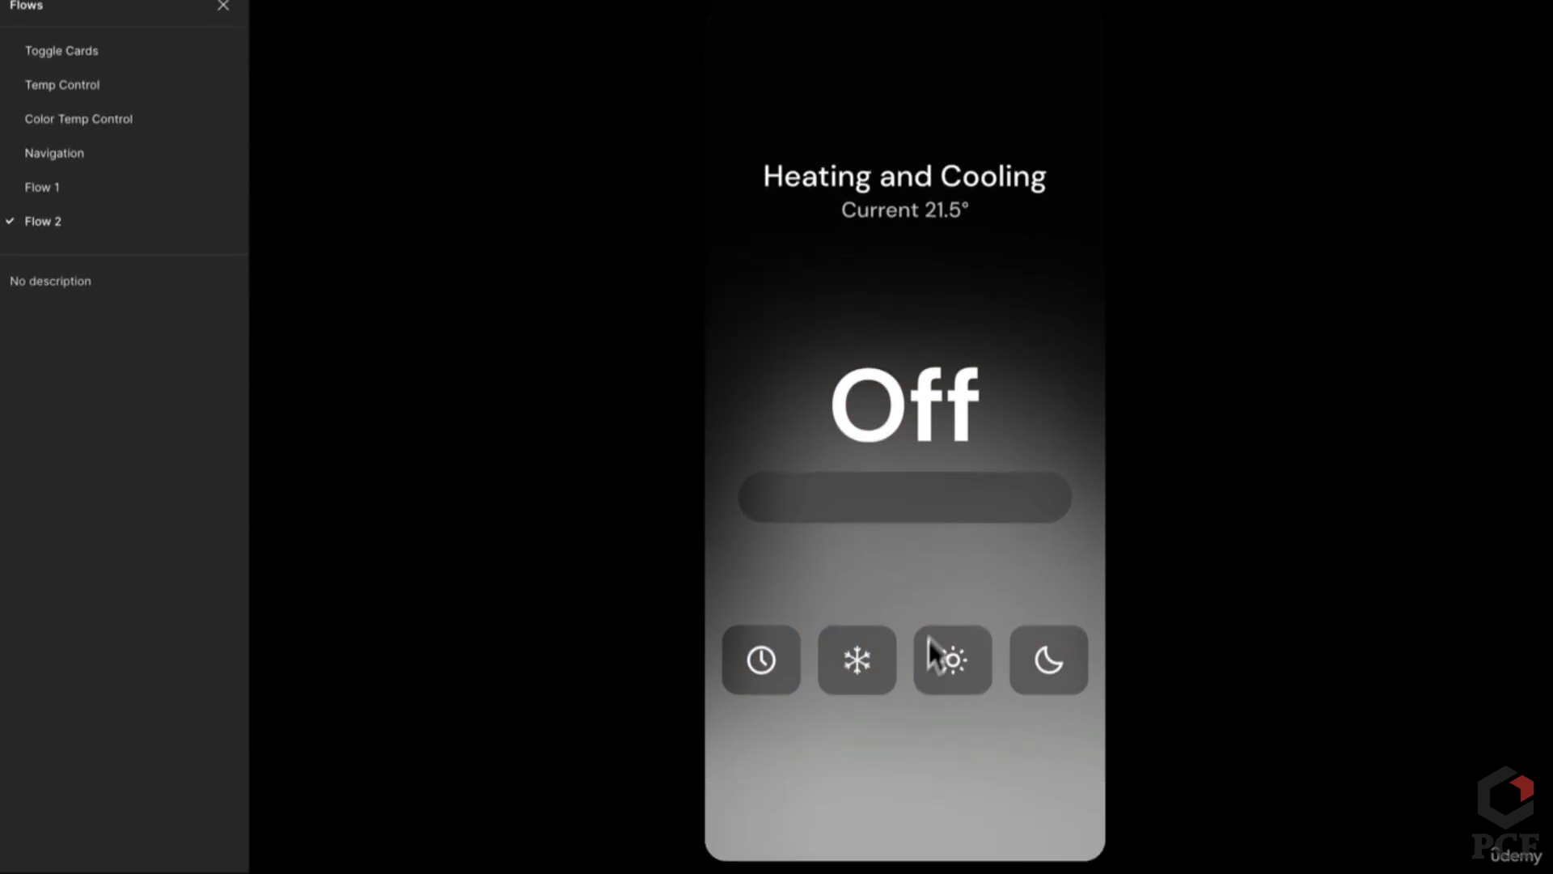
pyautogui.click(860, 677)
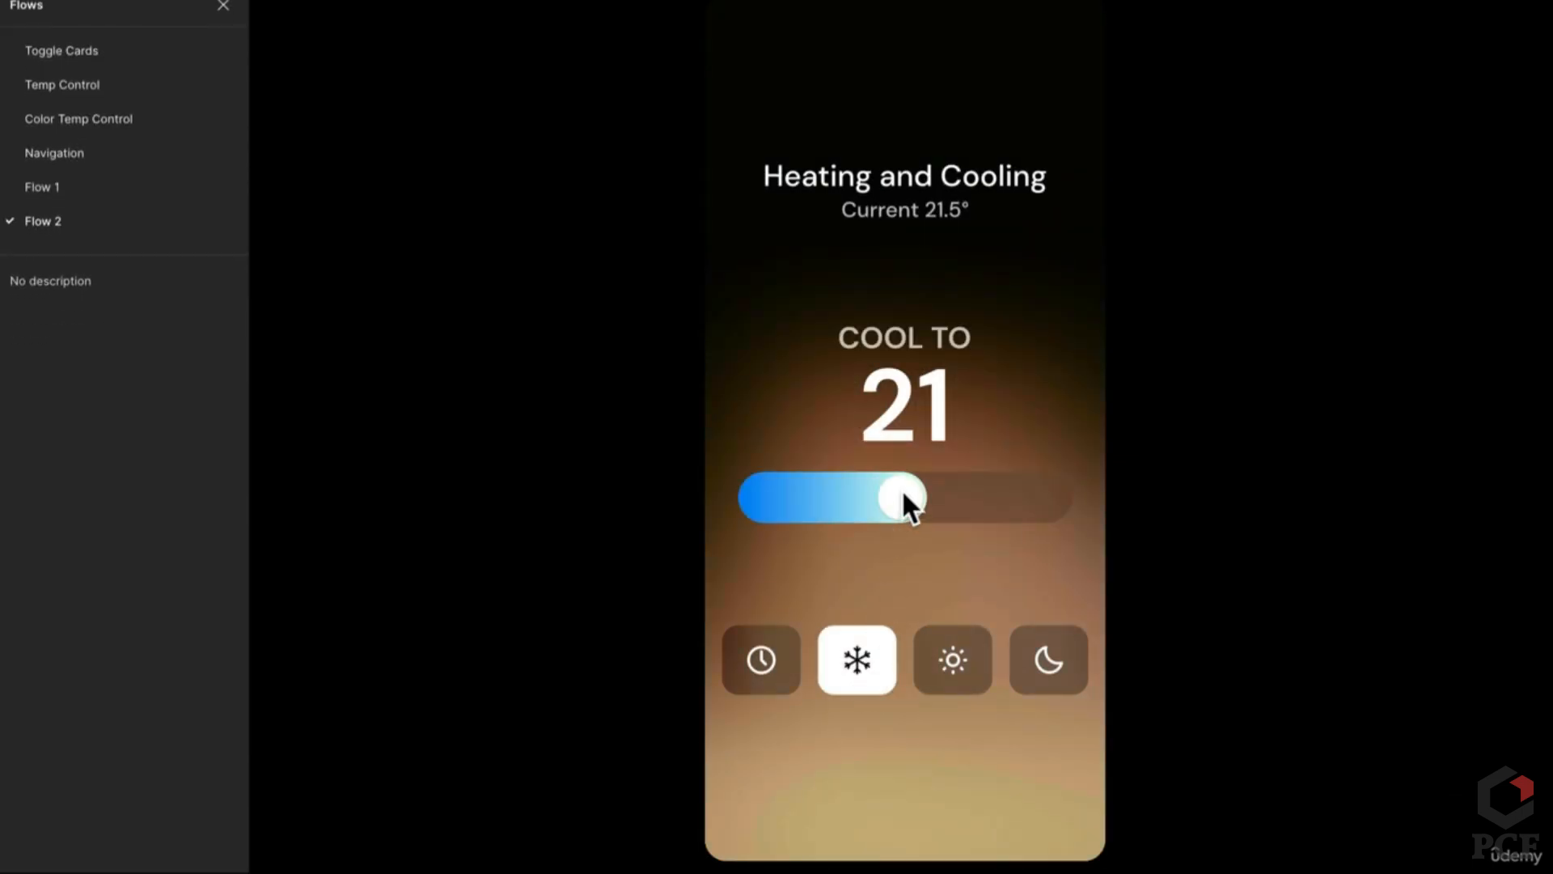
pyautogui.moveTo(900, 495)
pyautogui.mouseDown()
pyautogui.moveTo(787, 508)
pyautogui.moveTo(912, 500)
pyautogui.moveTo(851, 496)
pyautogui.moveTo(798, 500)
pyautogui.moveTo(914, 508)
pyautogui.mouseUp()
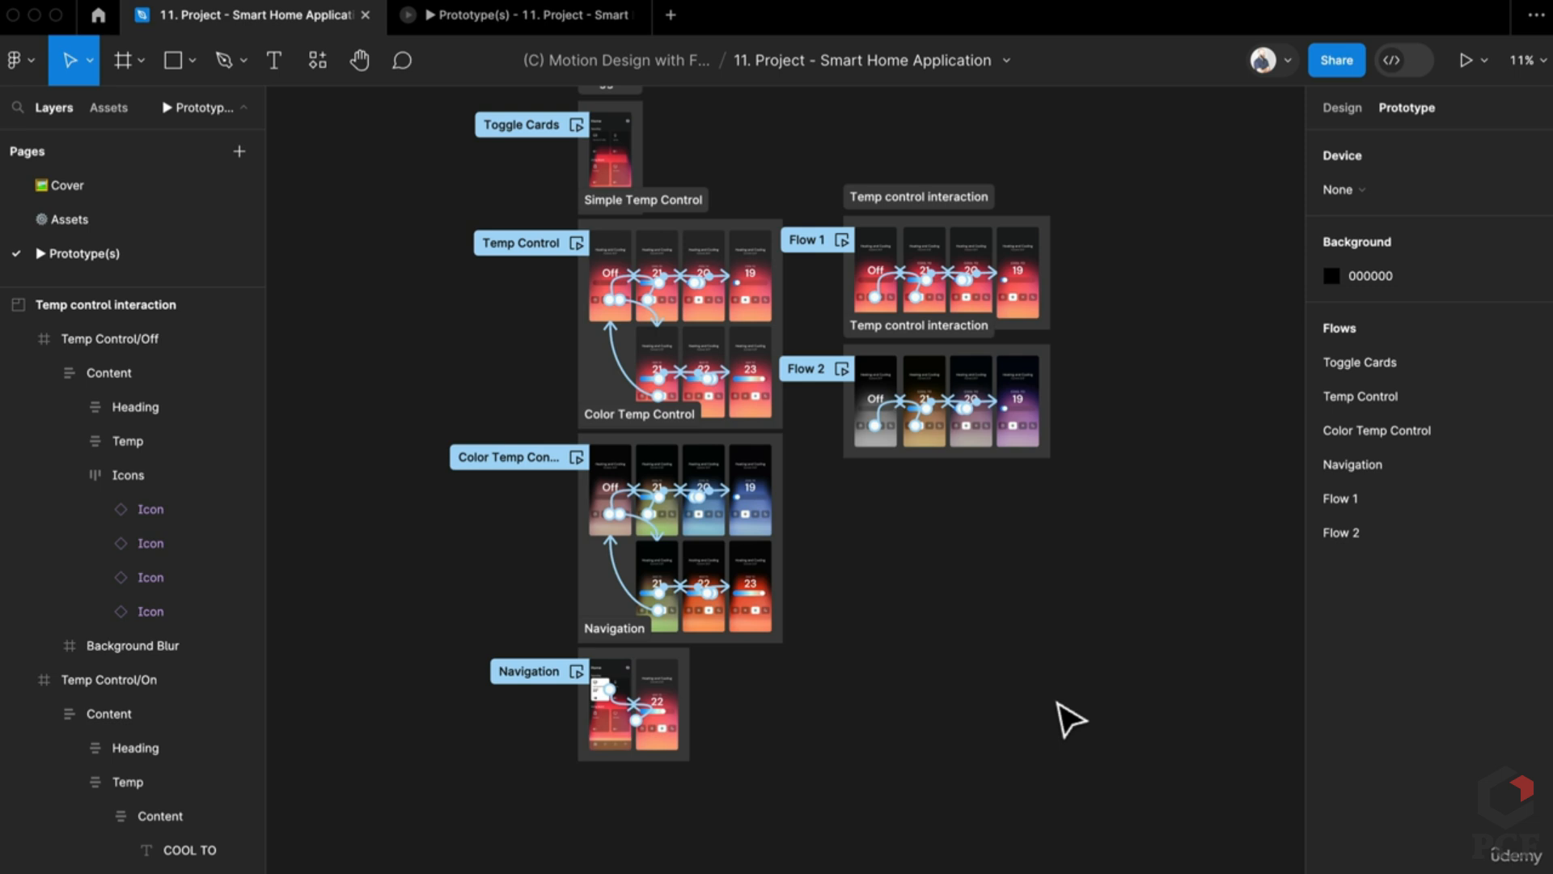
# Step: Preview the Navigation flow, toggling Lighting and opening the Heating and Cooling detail screen
pyautogui.click(1461, 59)
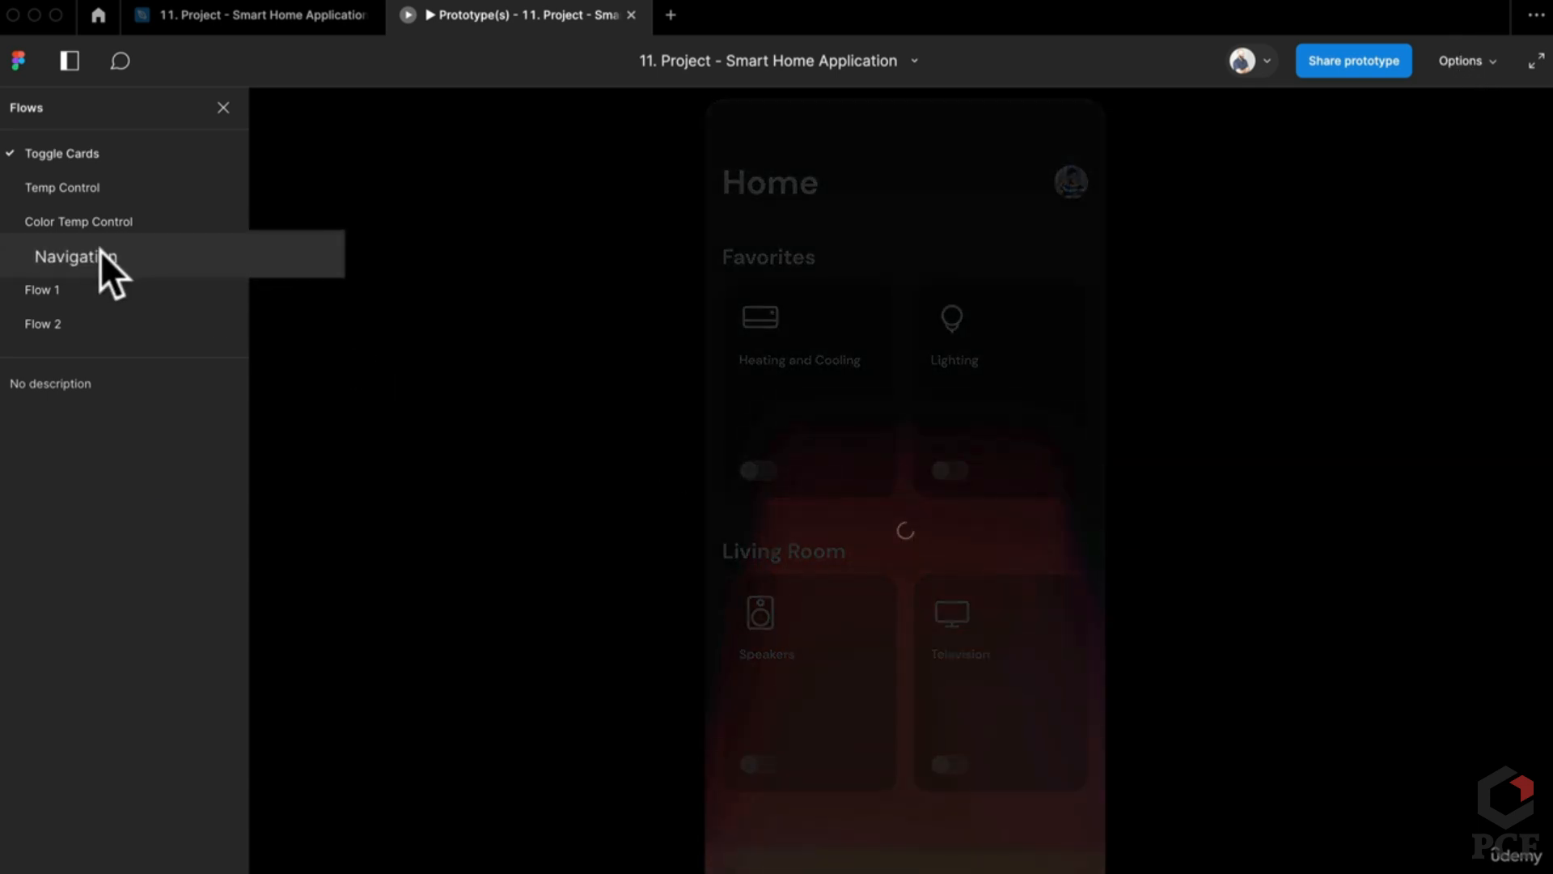
pyautogui.click(100, 256)
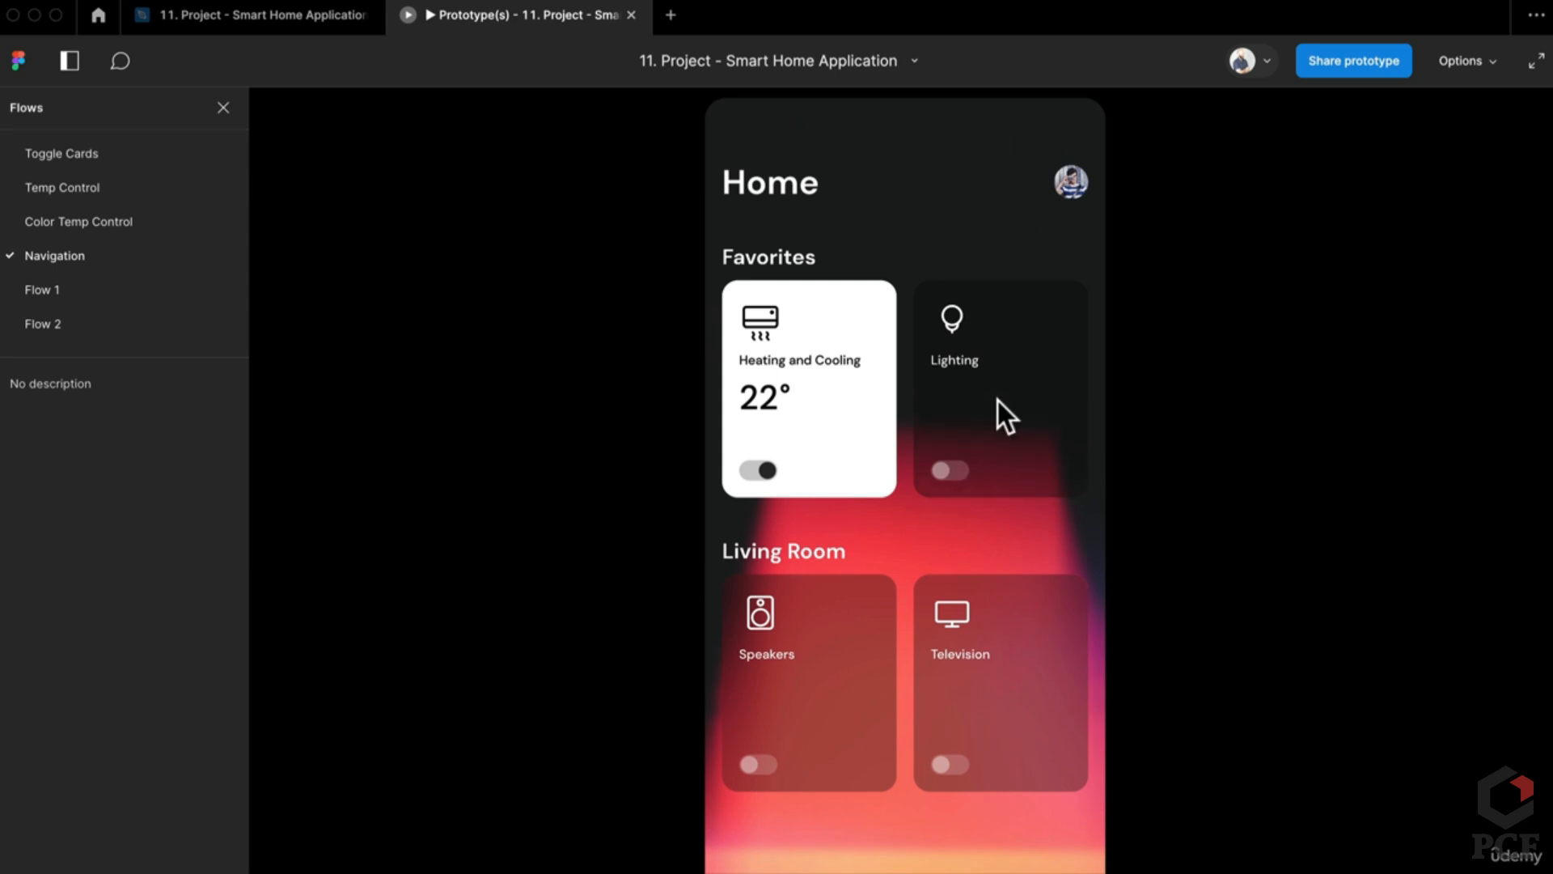
pyautogui.click(962, 470)
pyautogui.click(949, 473)
pyautogui.click(759, 477)
pyautogui.click(765, 479)
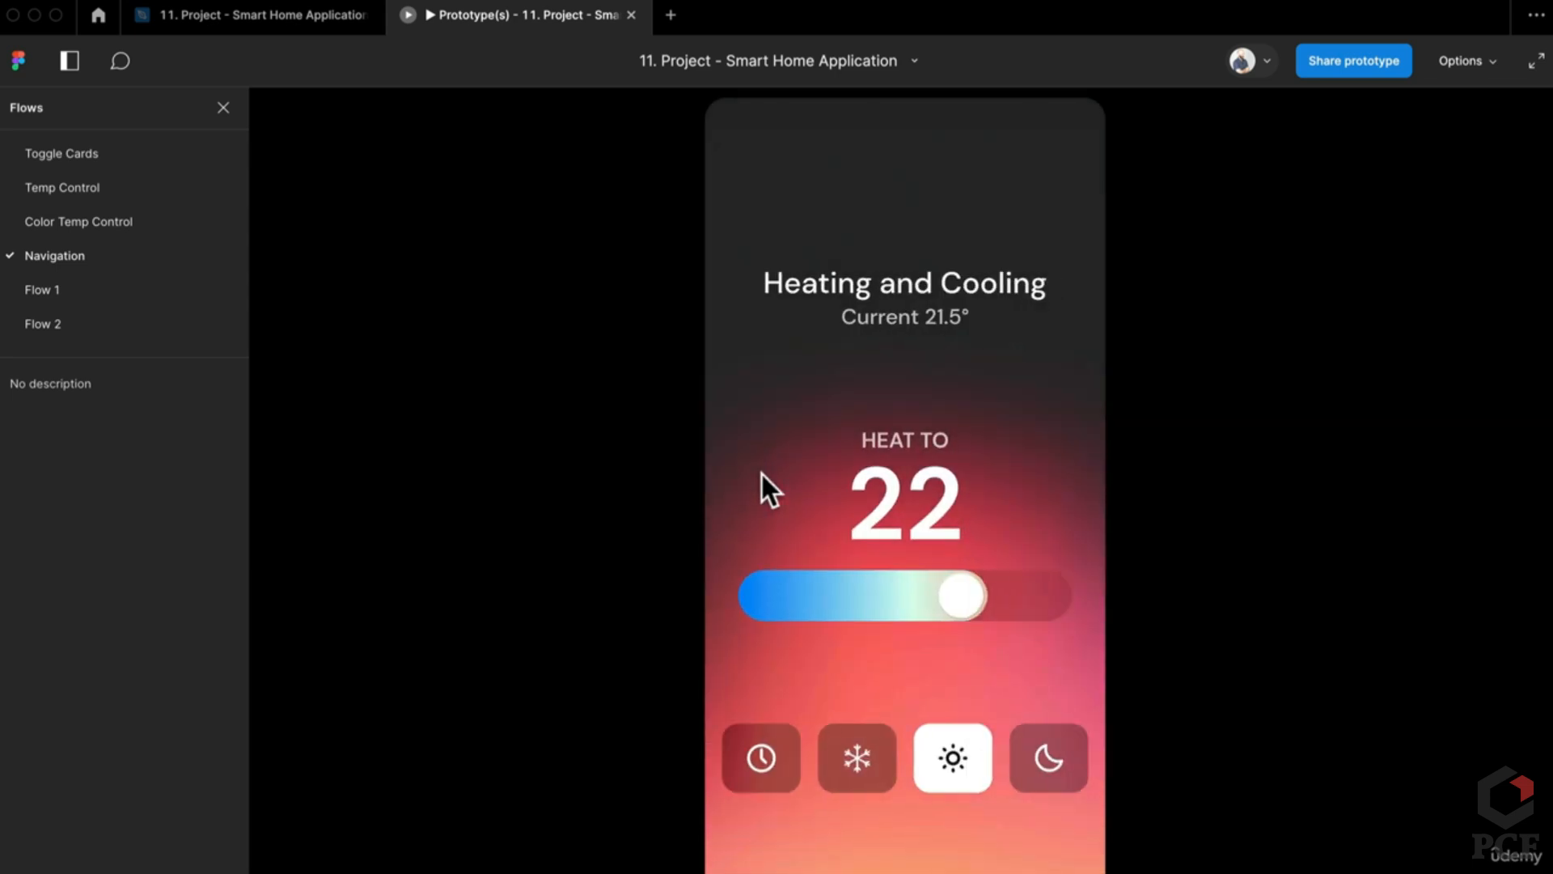
pyautogui.click(940, 404)
pyautogui.click(860, 424)
# Step: On the Assets page, duplicate the Home and Temp Control/Off screens below App Screens
pyautogui.click(279, 18)
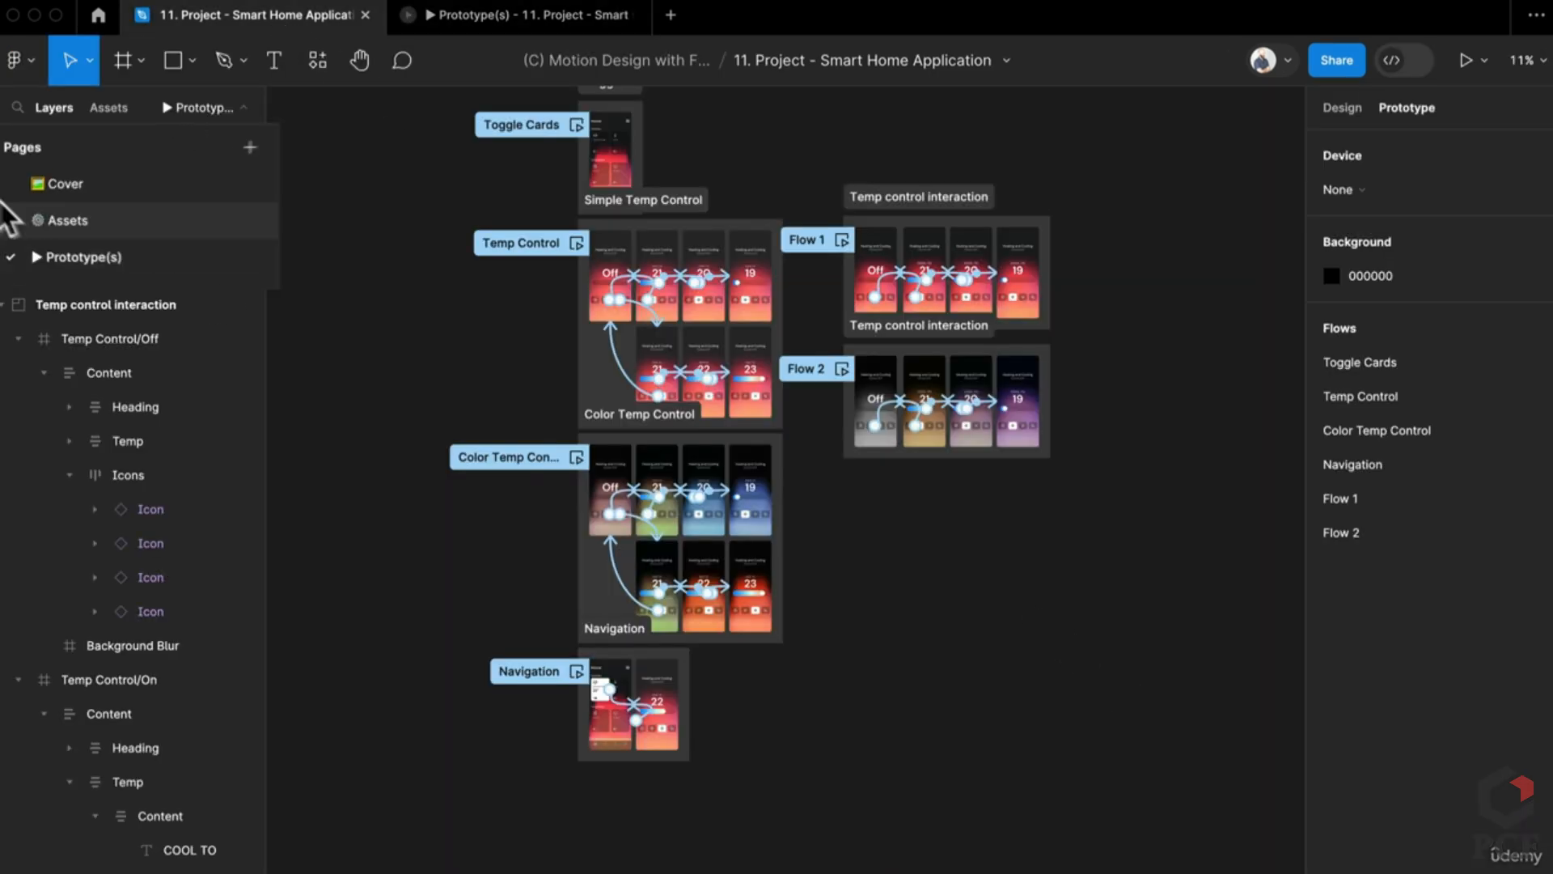
pyautogui.click(74, 222)
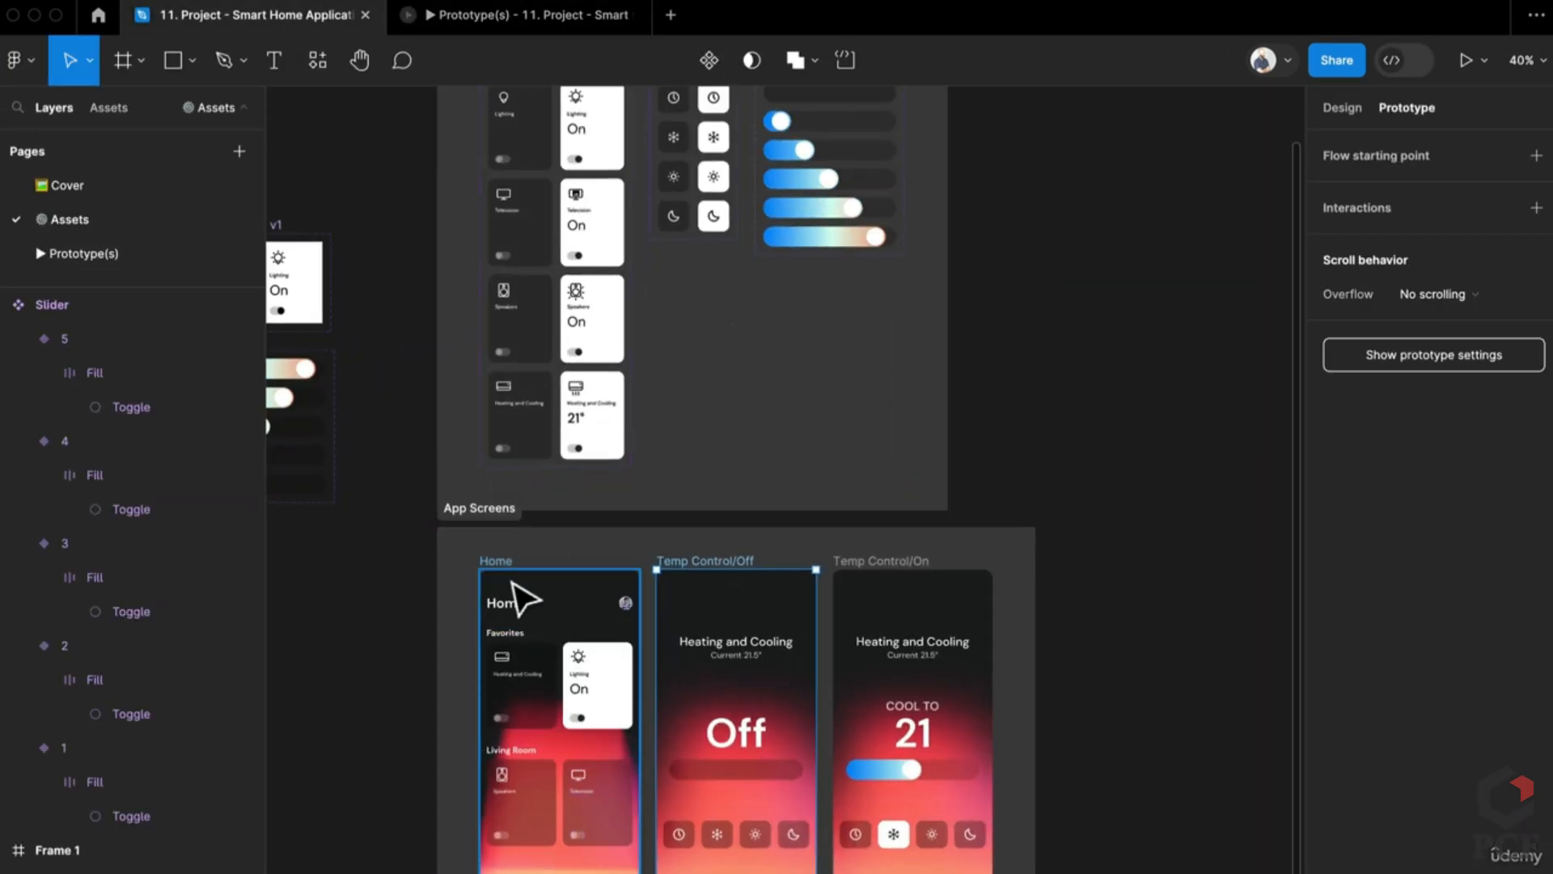
pyautogui.click(510, 571)
pyautogui.keyDown('shift'); pyautogui.click(734, 644); pyautogui.keyUp('shift')
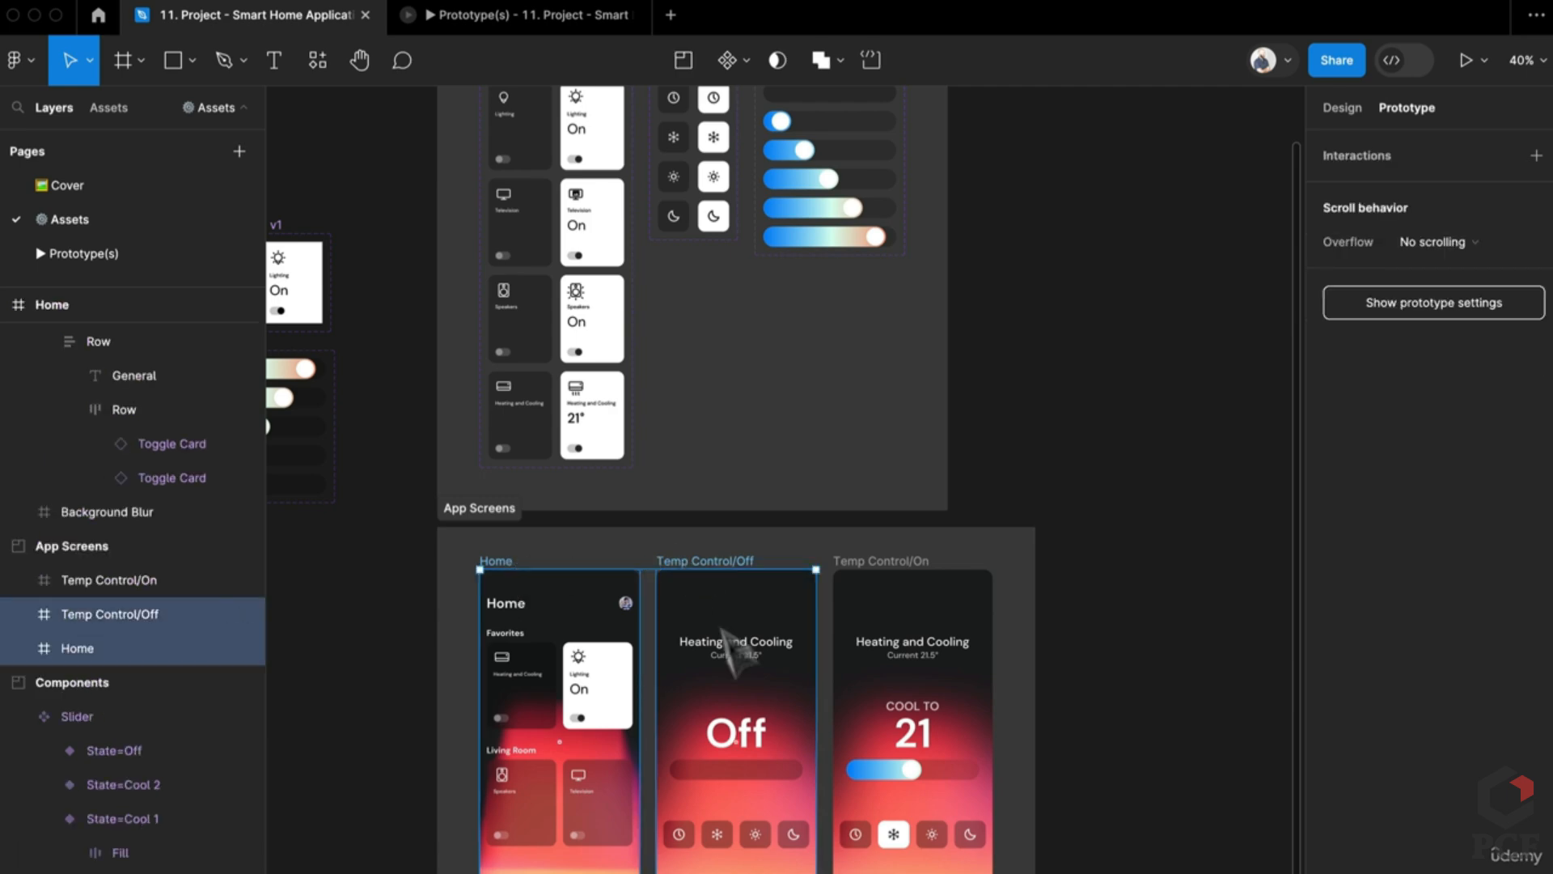
pyautogui.scroll(-3, 734, 644)
pyautogui.moveTo(1076, 546); pyautogui.dragTo(688, 866)
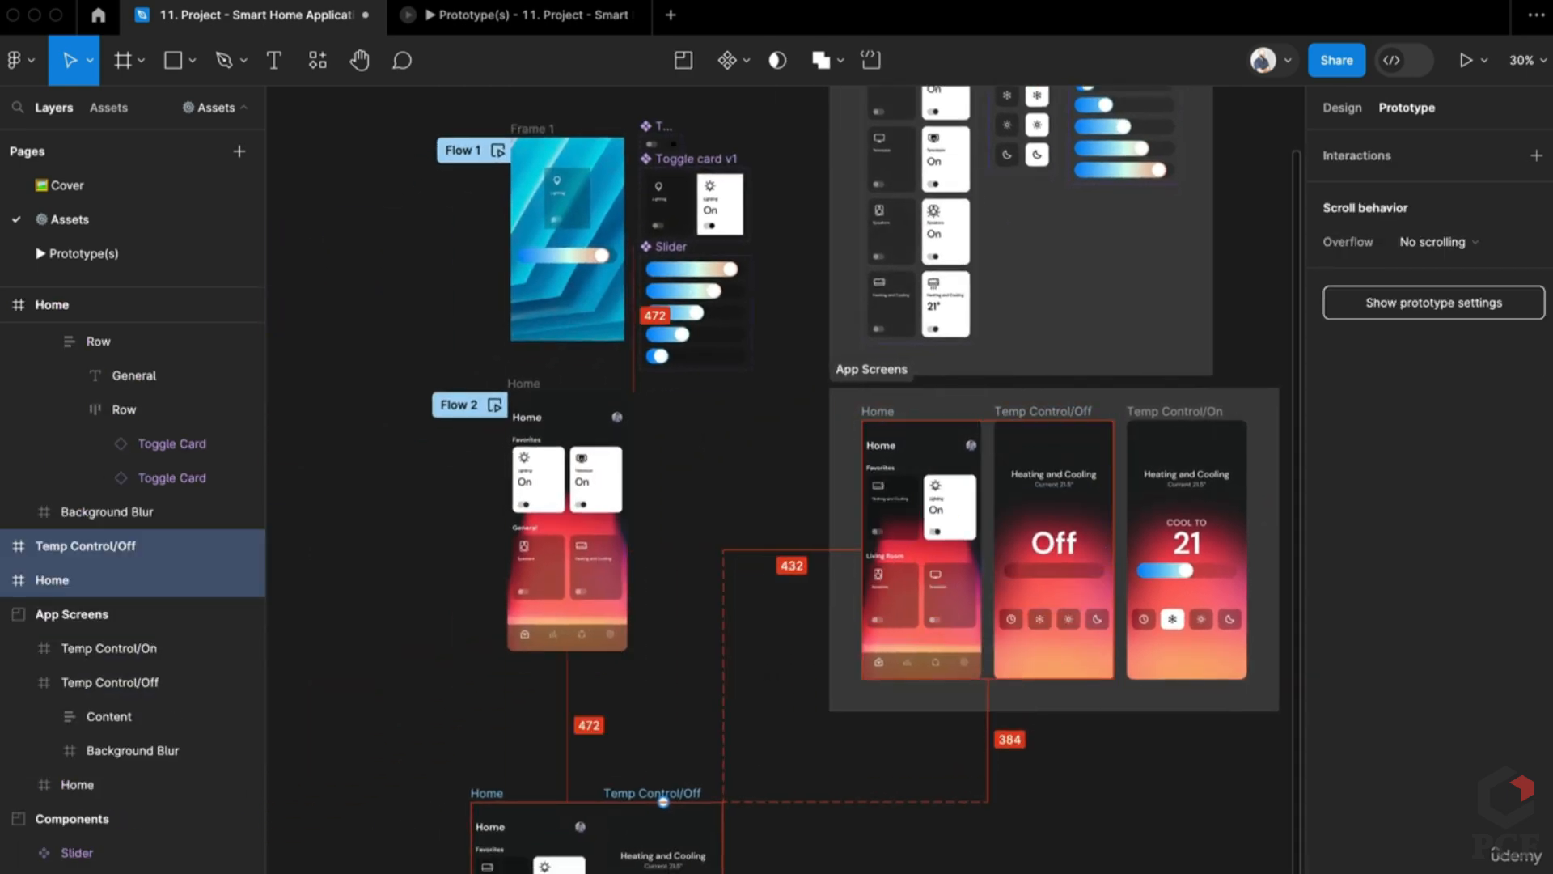
pyautogui.scroll(-4, 951, 651)
# Step: Link the copied Home's Heating and Cooling card to the Temp Control/Off screen
pyautogui.click(951, 651)
pyautogui.scroll(5, 461, 634)
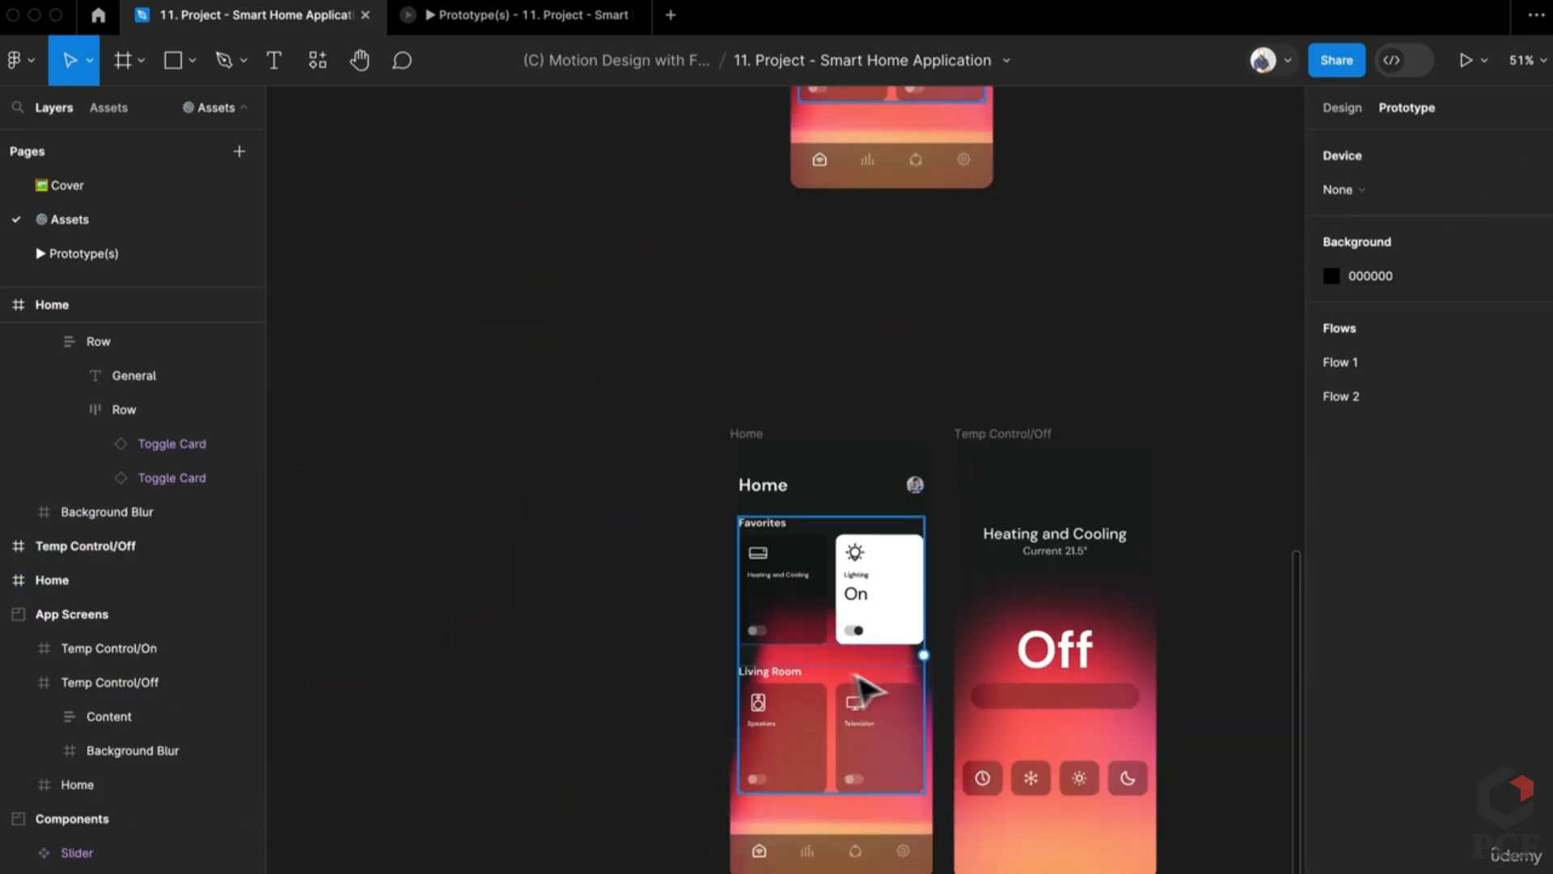
pyautogui.hscroll(4, 648, 634)
pyautogui.scroll(4, 650, 634)
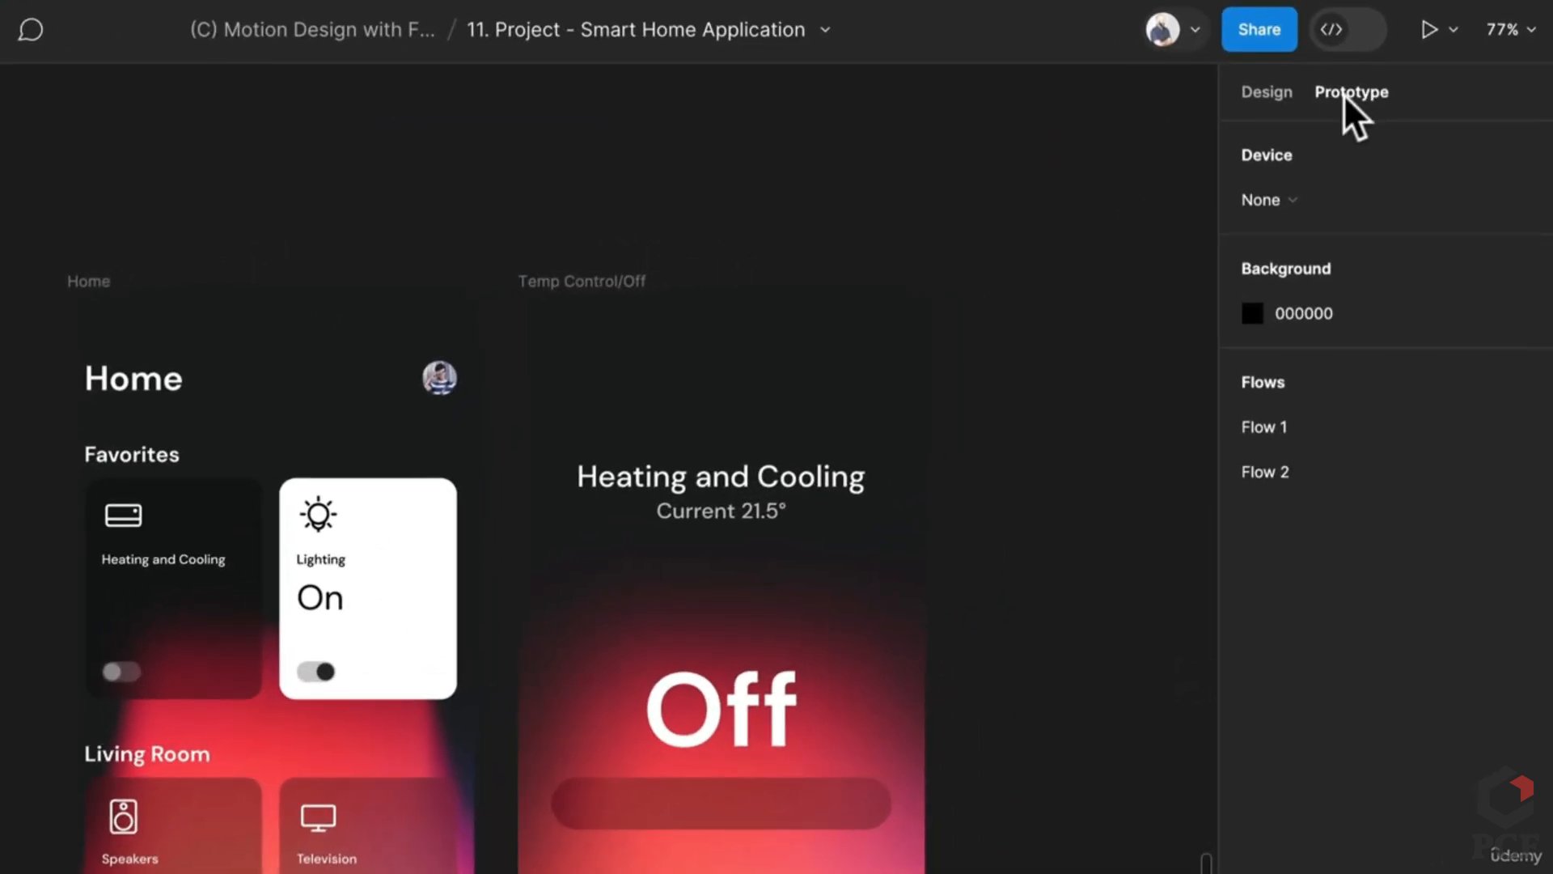
pyautogui.click(209, 643)
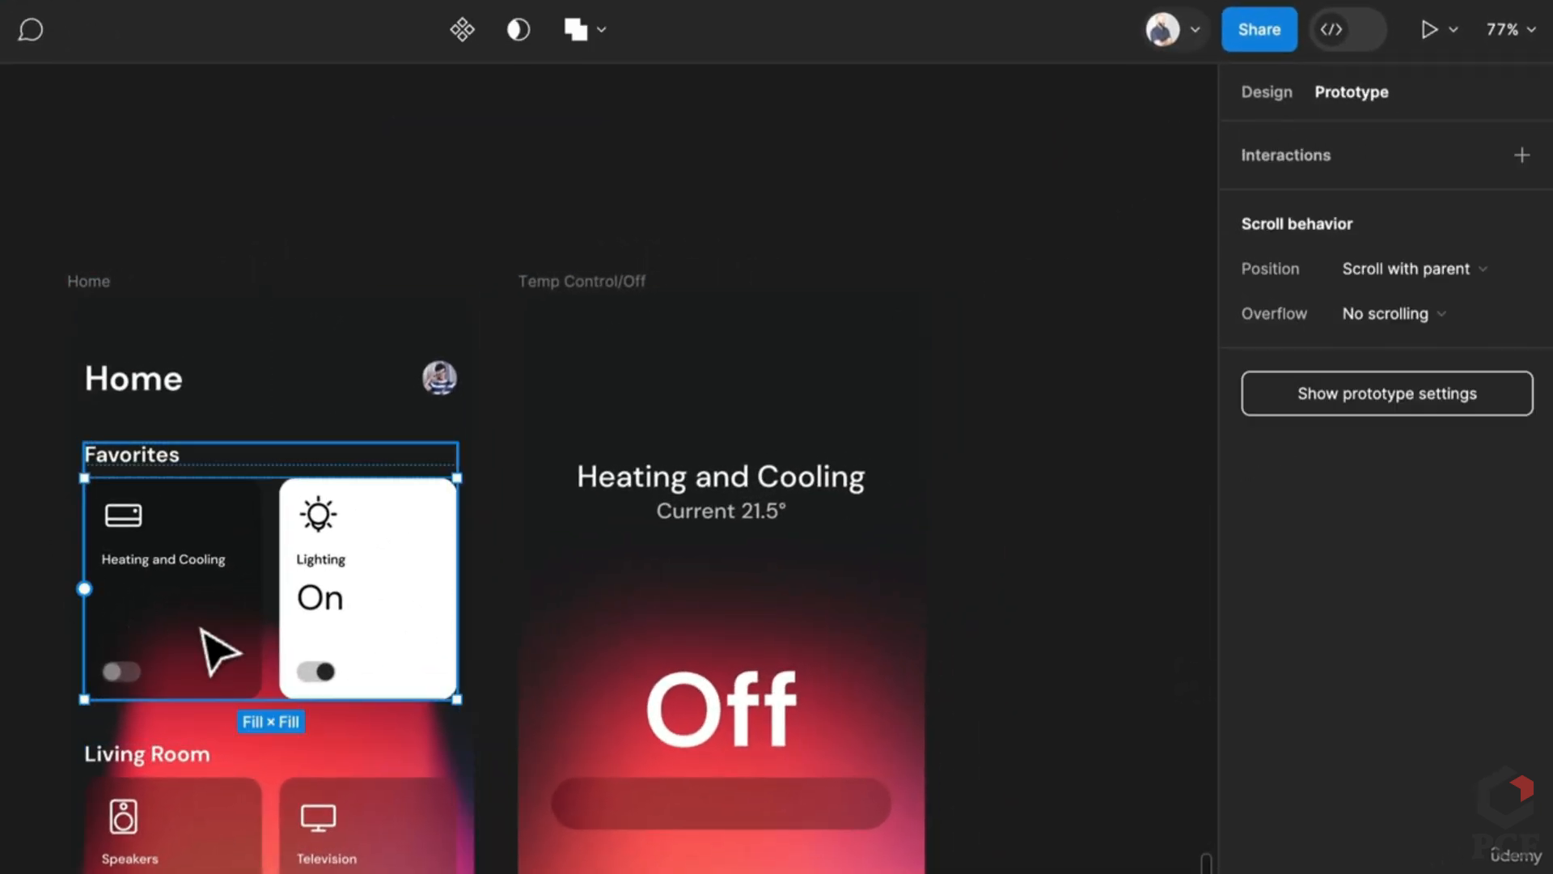
pyautogui.click(209, 643)
pyautogui.moveTo(260, 590); pyautogui.dragTo(676, 757)
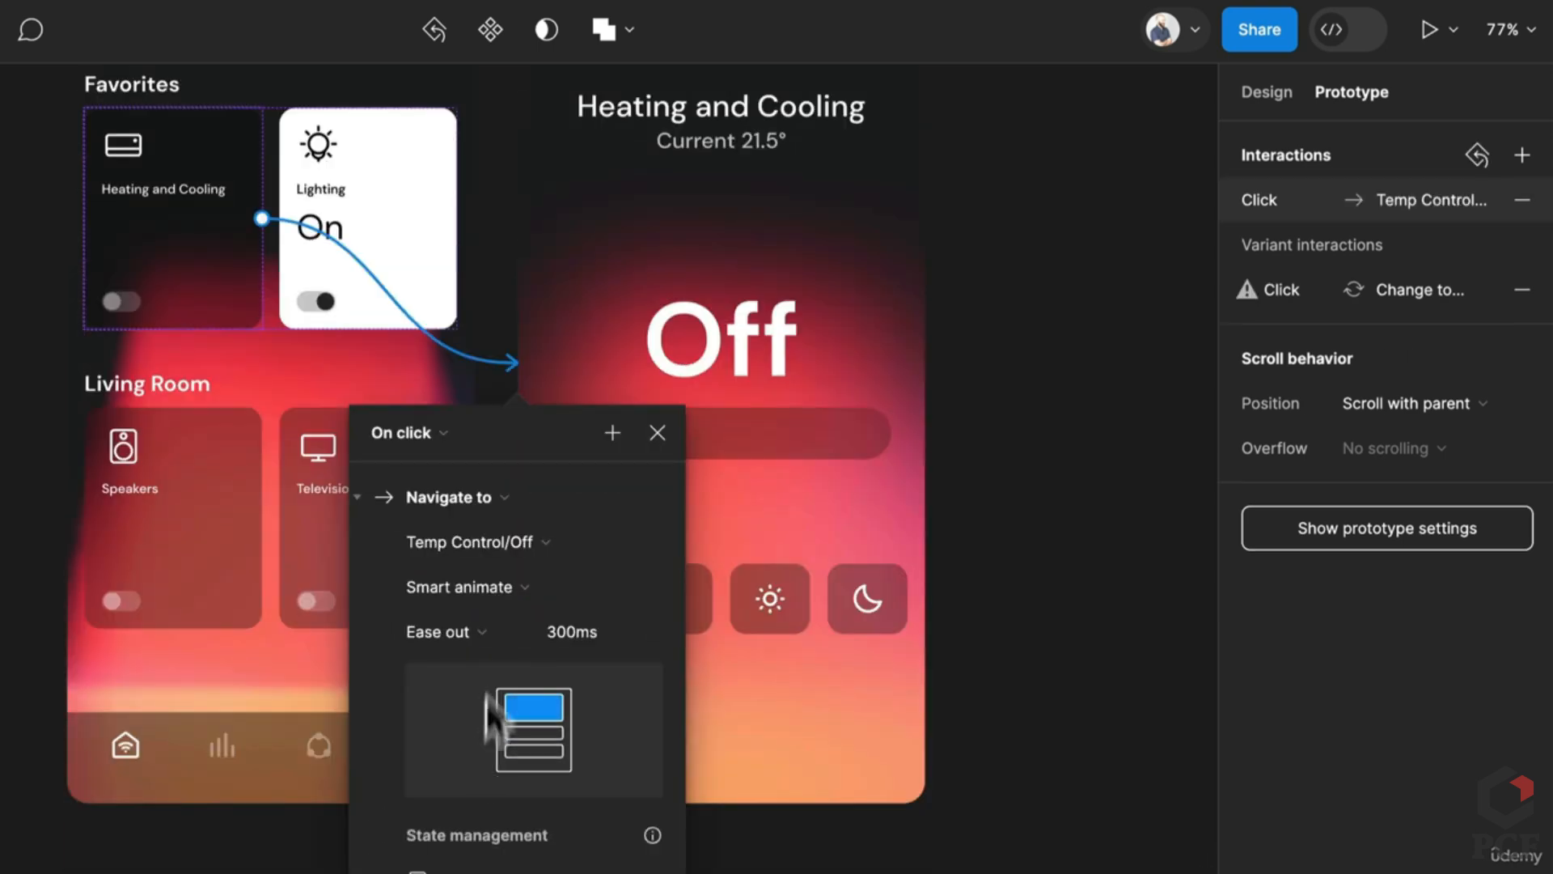
# Step: Set the transition to Slide in with Animate matching layers enabled
pyautogui.click(490, 582)
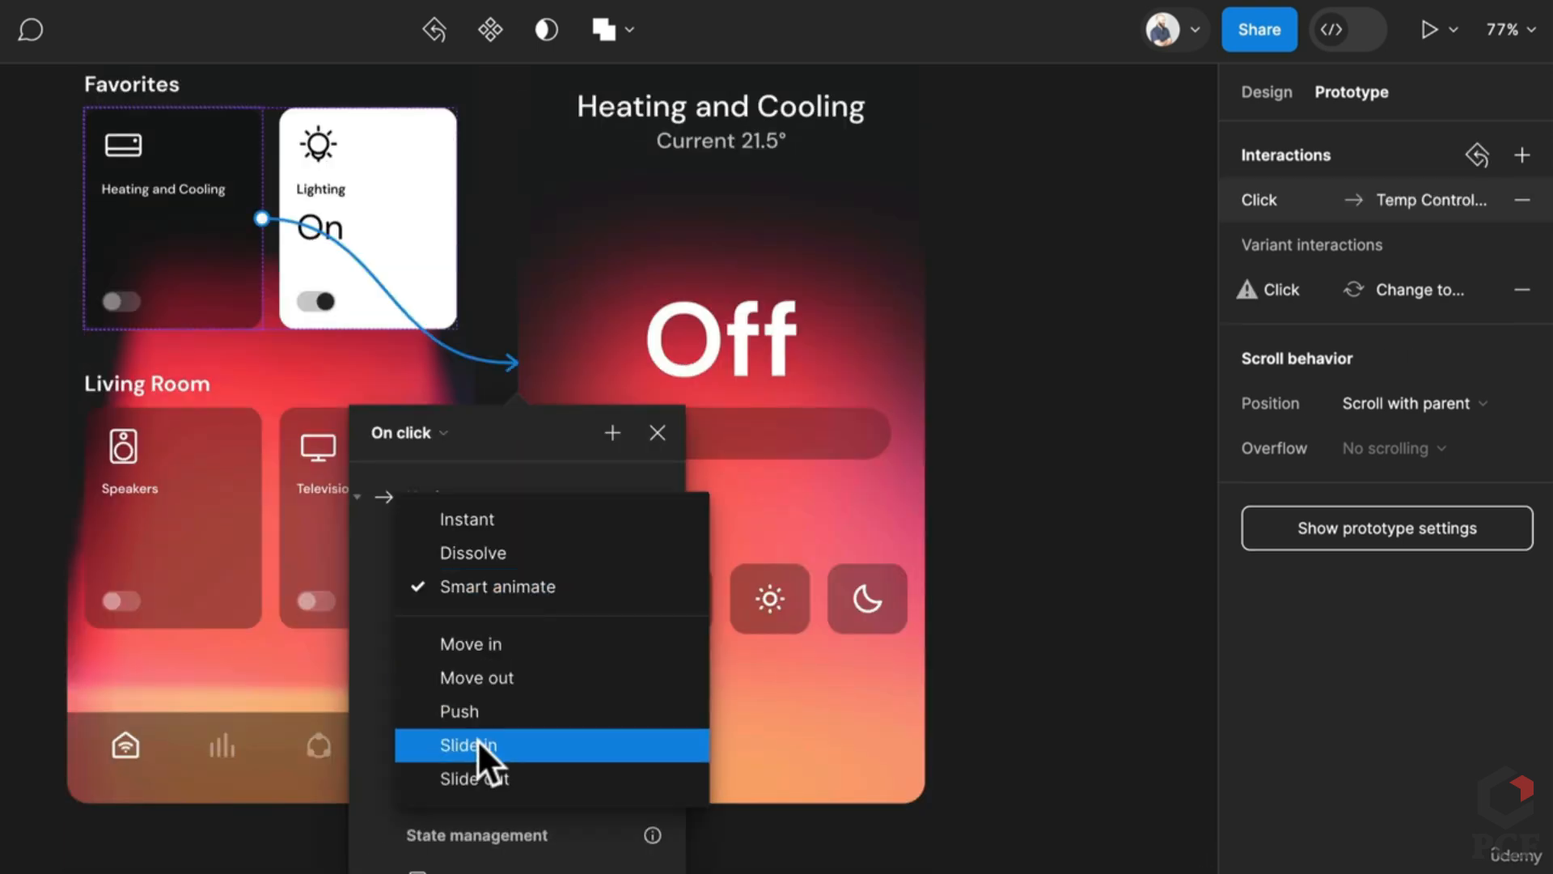
pyautogui.click(487, 708)
pyautogui.click(417, 632)
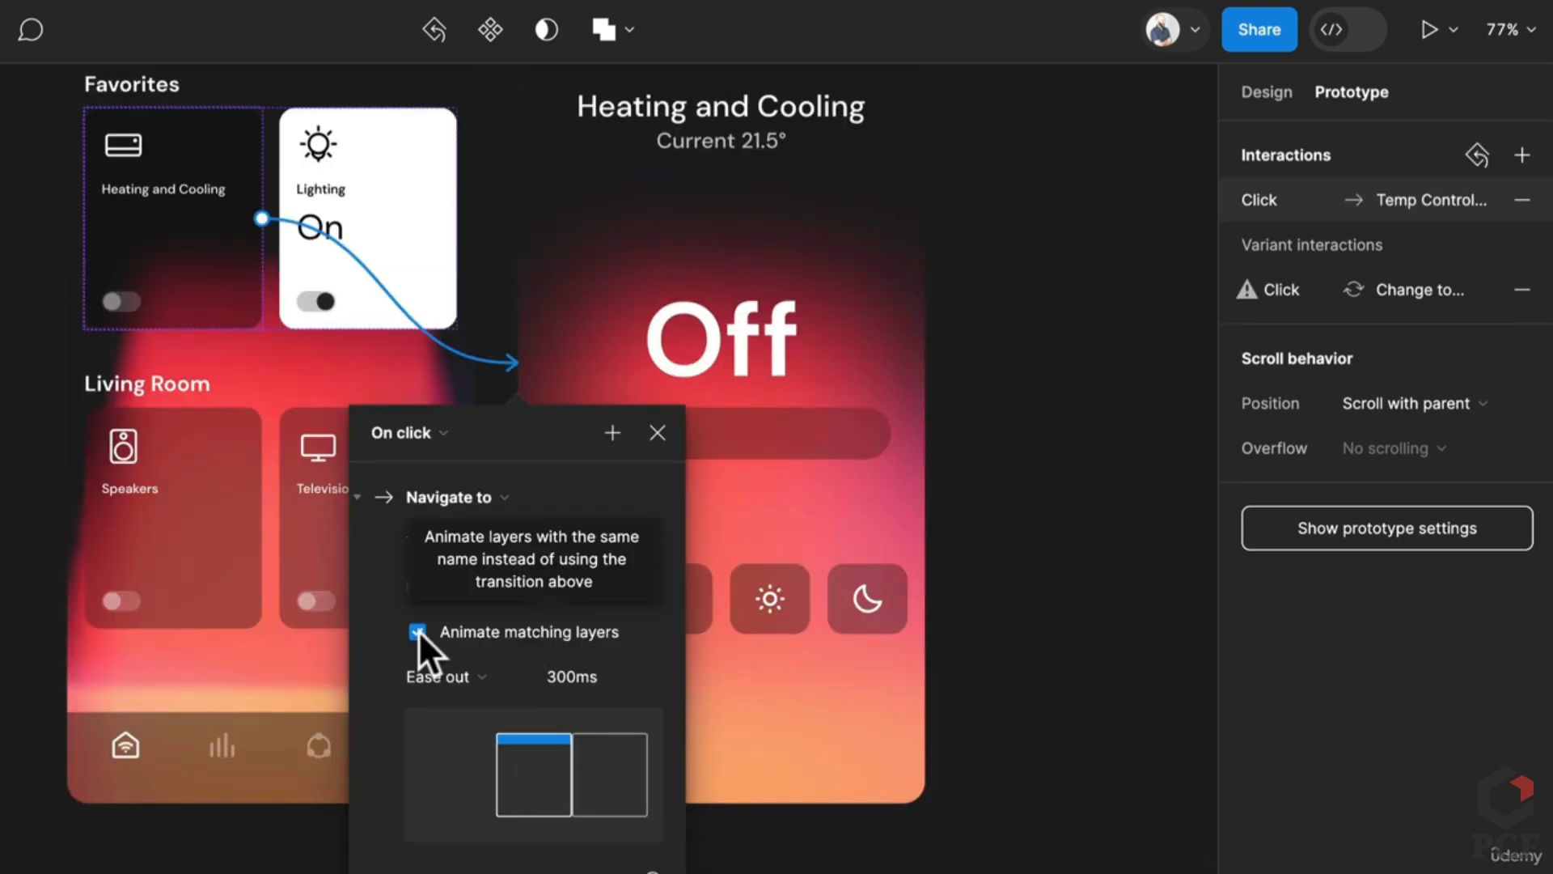
pyautogui.click(1007, 643)
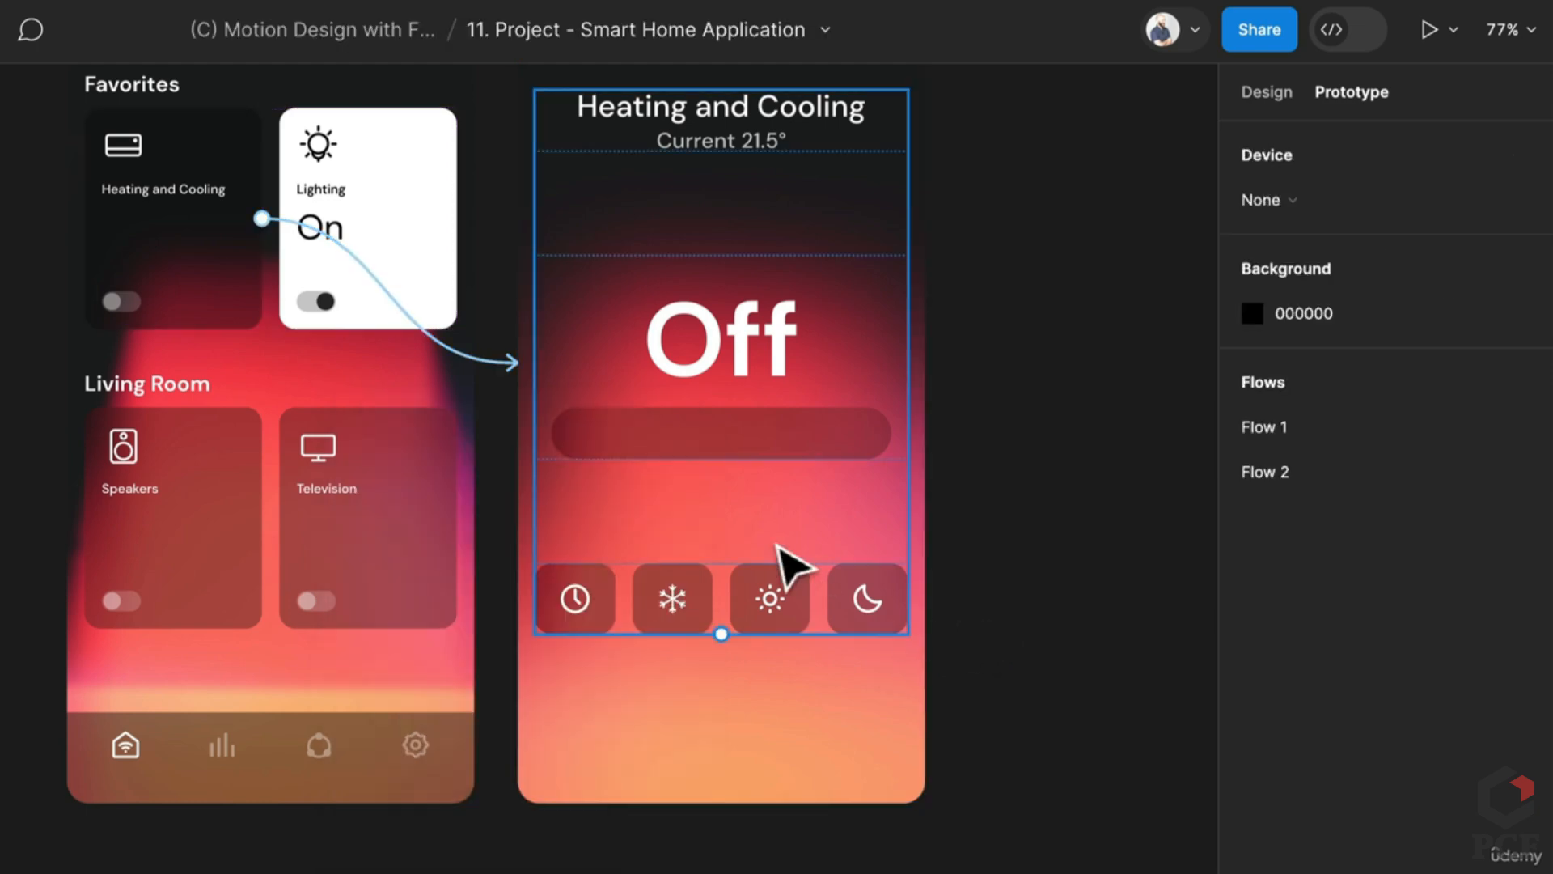
pyautogui.scroll(2, 943, 777)
pyautogui.scroll(-2, 809, 744)
pyautogui.click(797, 728)
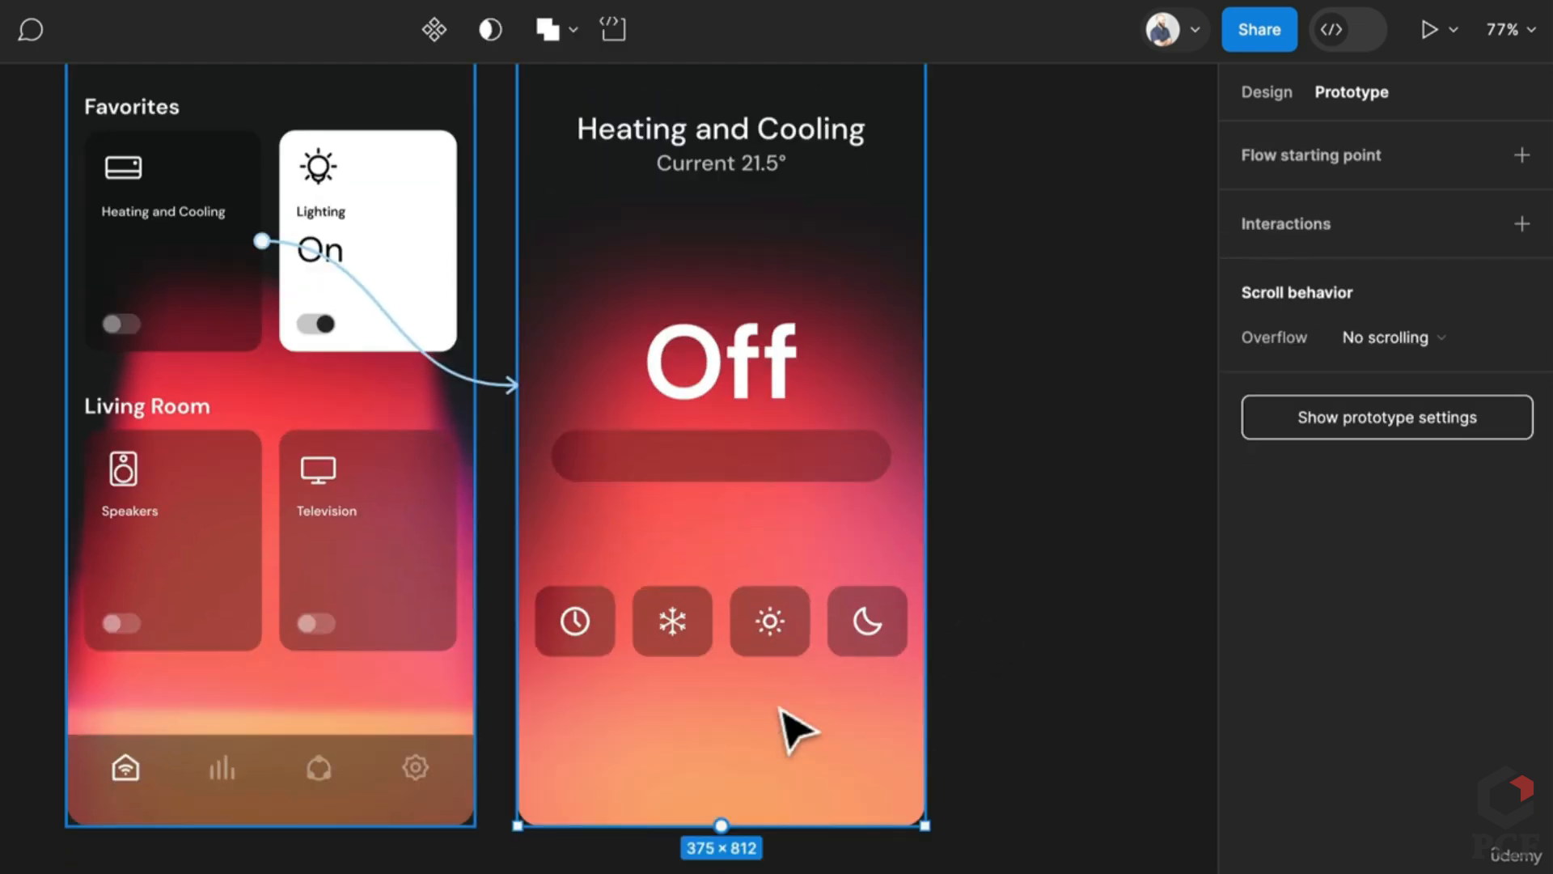
pyautogui.scroll(5, 797, 732)
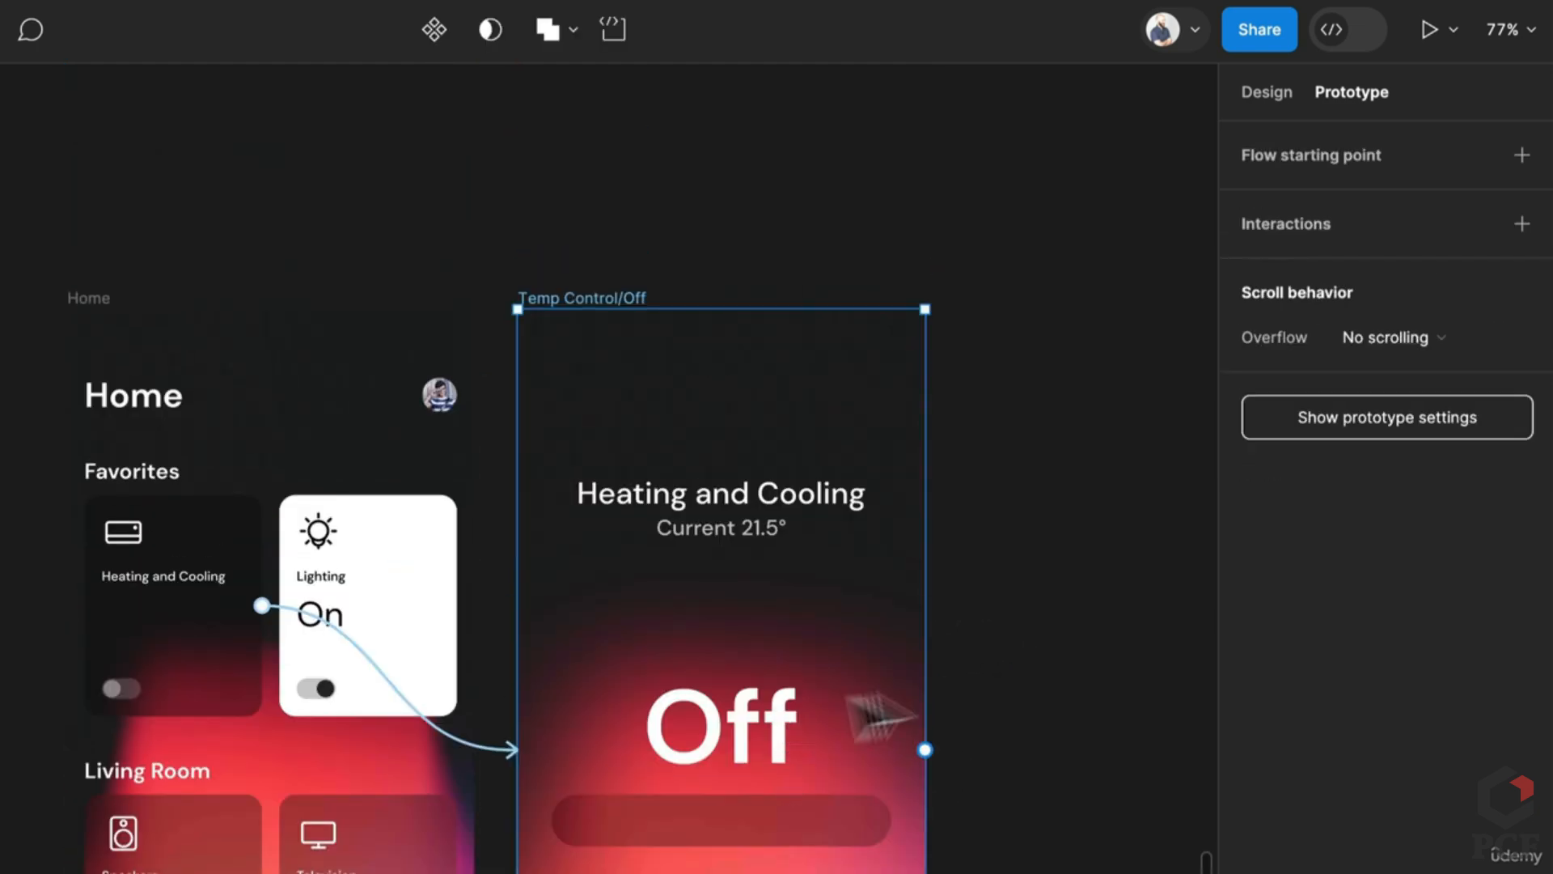
# Step: Set the Home frame's background blur to 5
pyautogui.click(293, 834)
pyautogui.press('Escape')
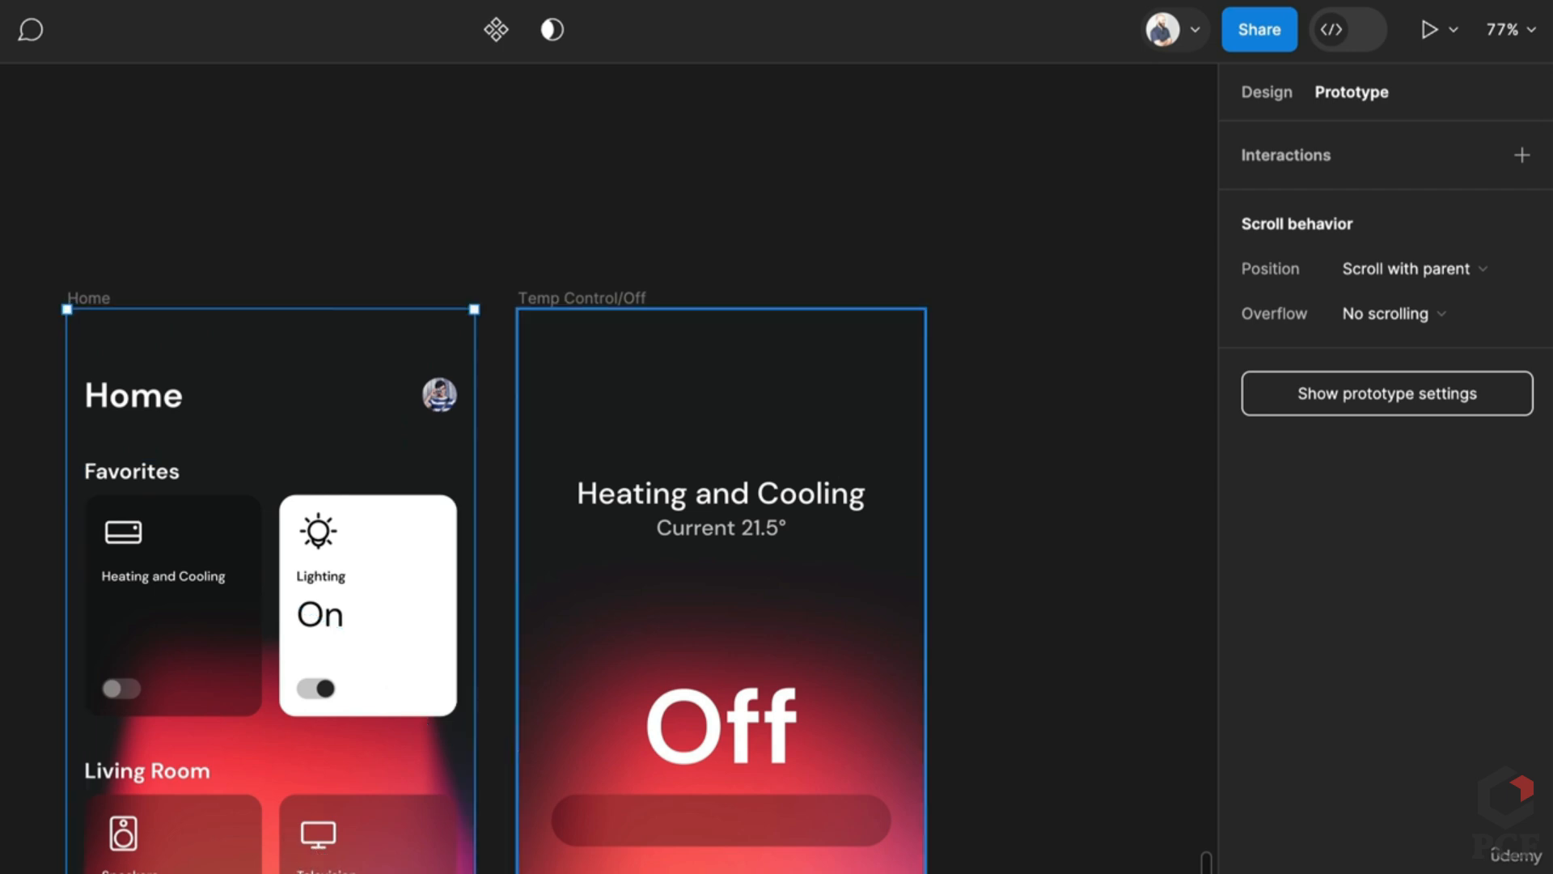
pyautogui.click(1261, 80)
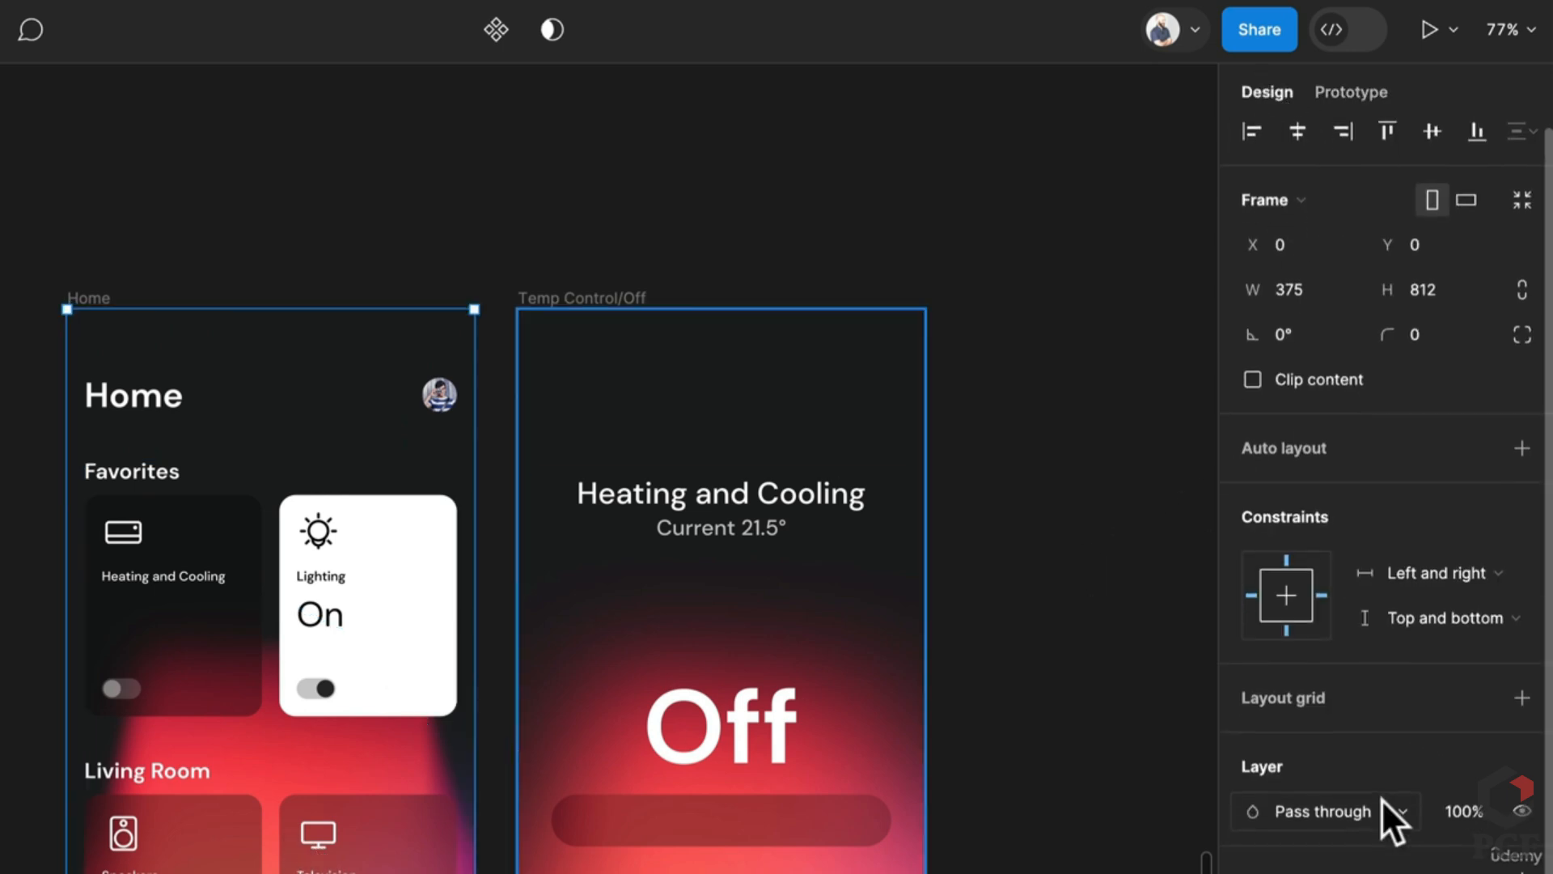
pyautogui.scroll(-1, 1381, 798)
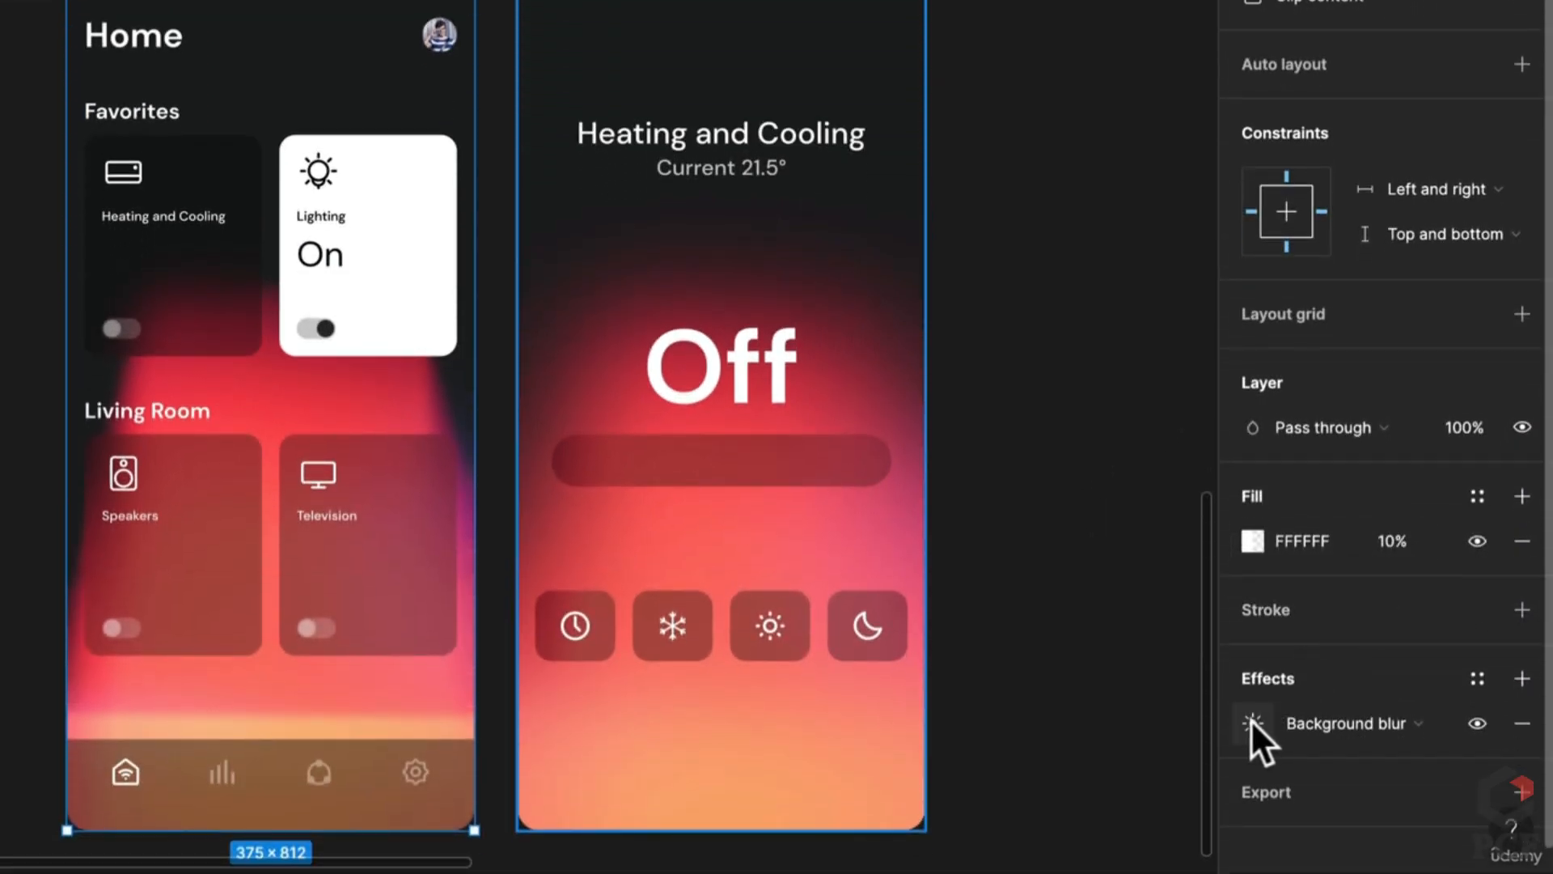
pyautogui.click(1252, 749)
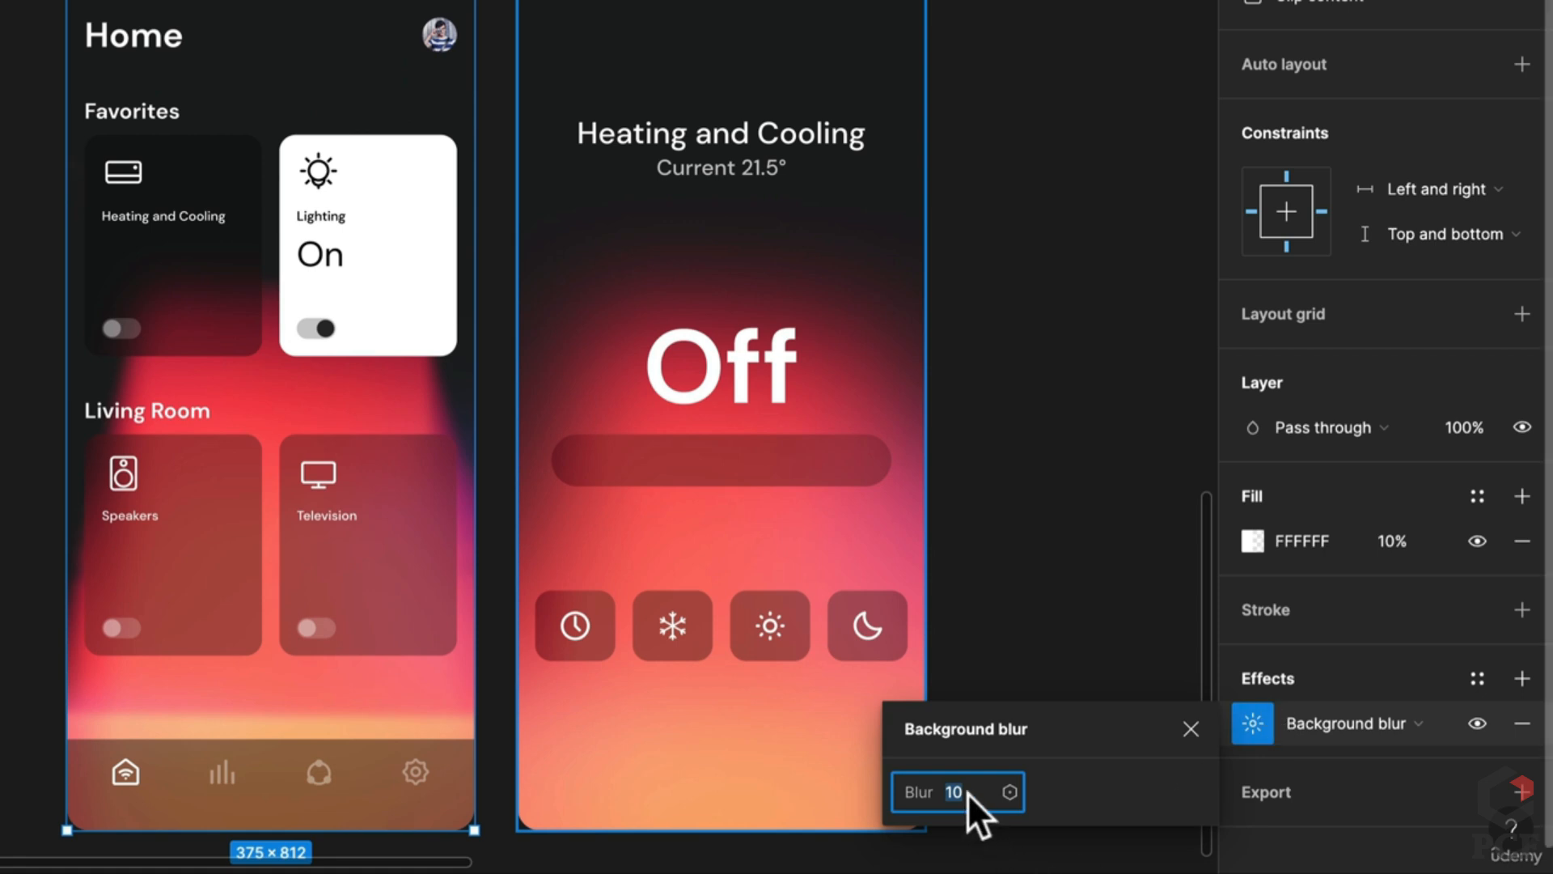
pyautogui.write('5')
pyautogui.press('Return')
pyautogui.click(1076, 668)
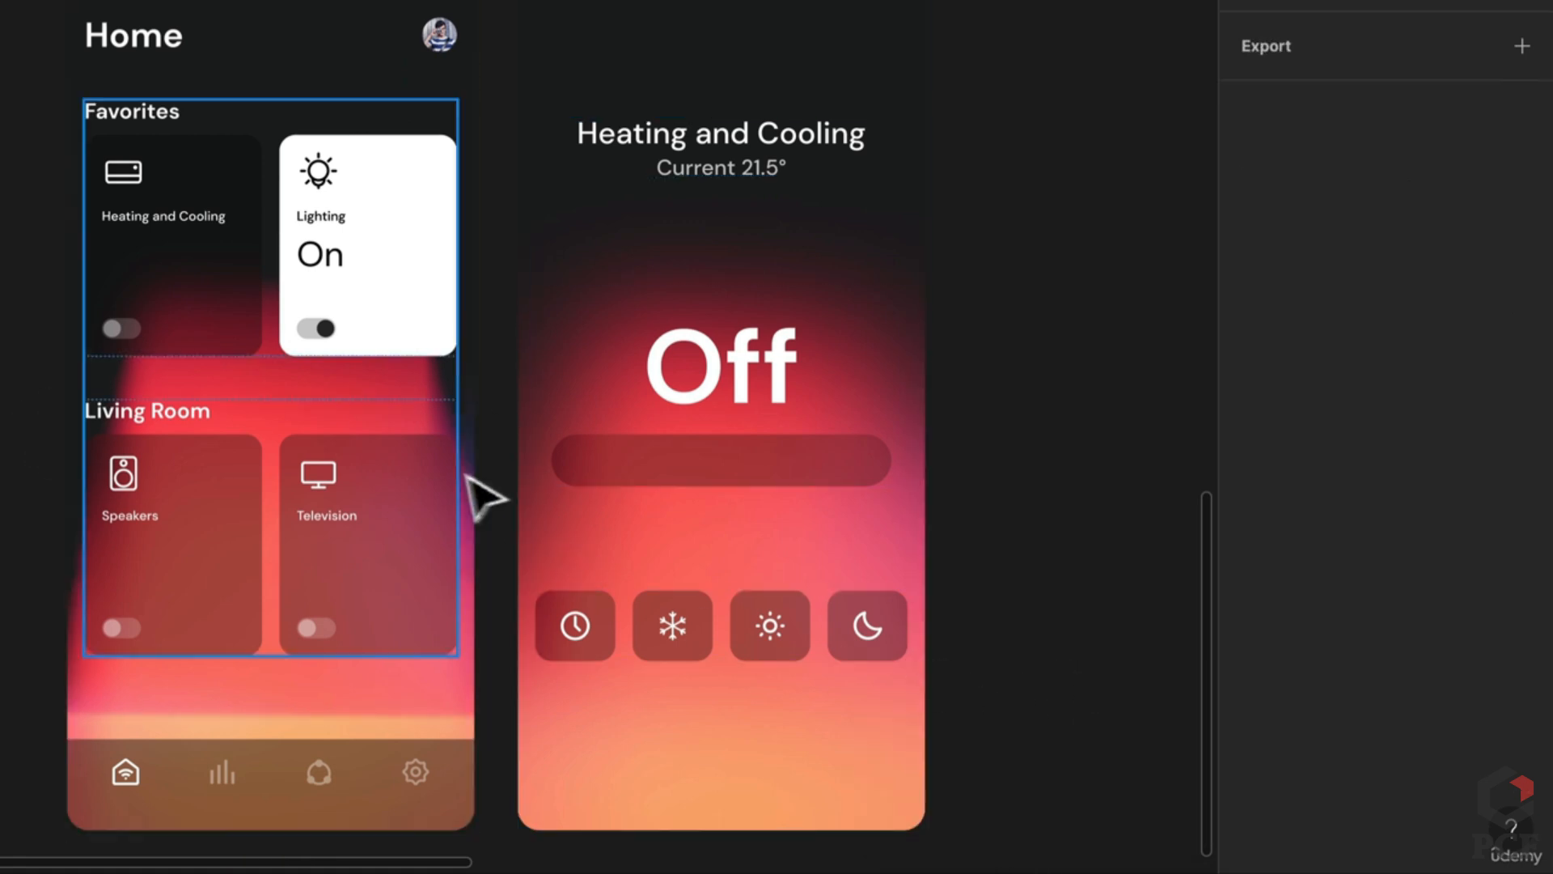
# Step: Set the Temp Control/Off Background Blur layer's blur to 20
pyautogui.click(926, 307)
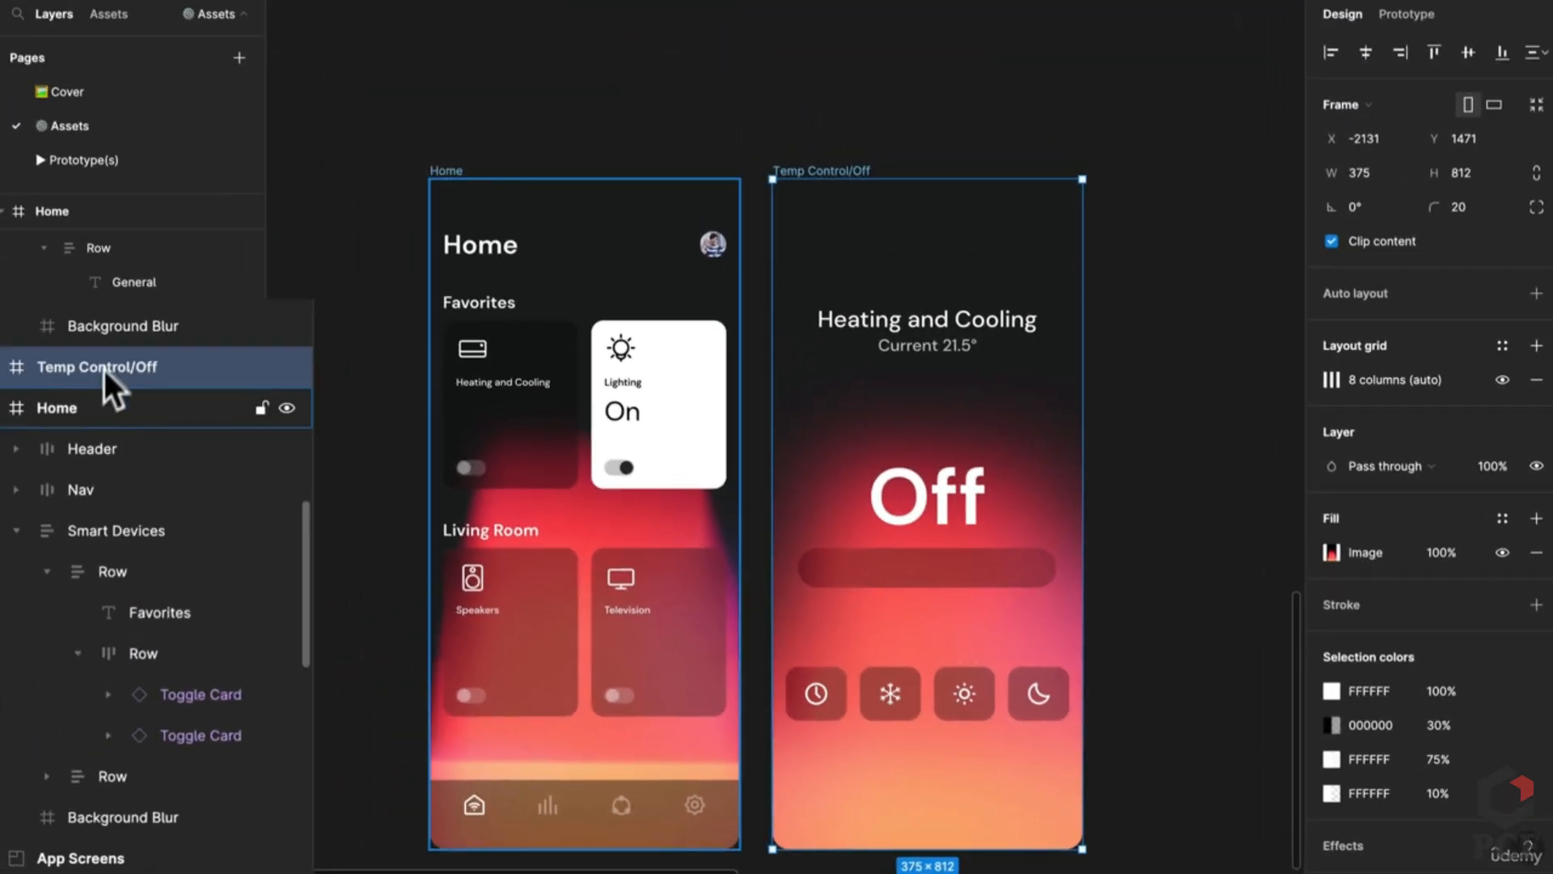
pyautogui.click(121, 336)
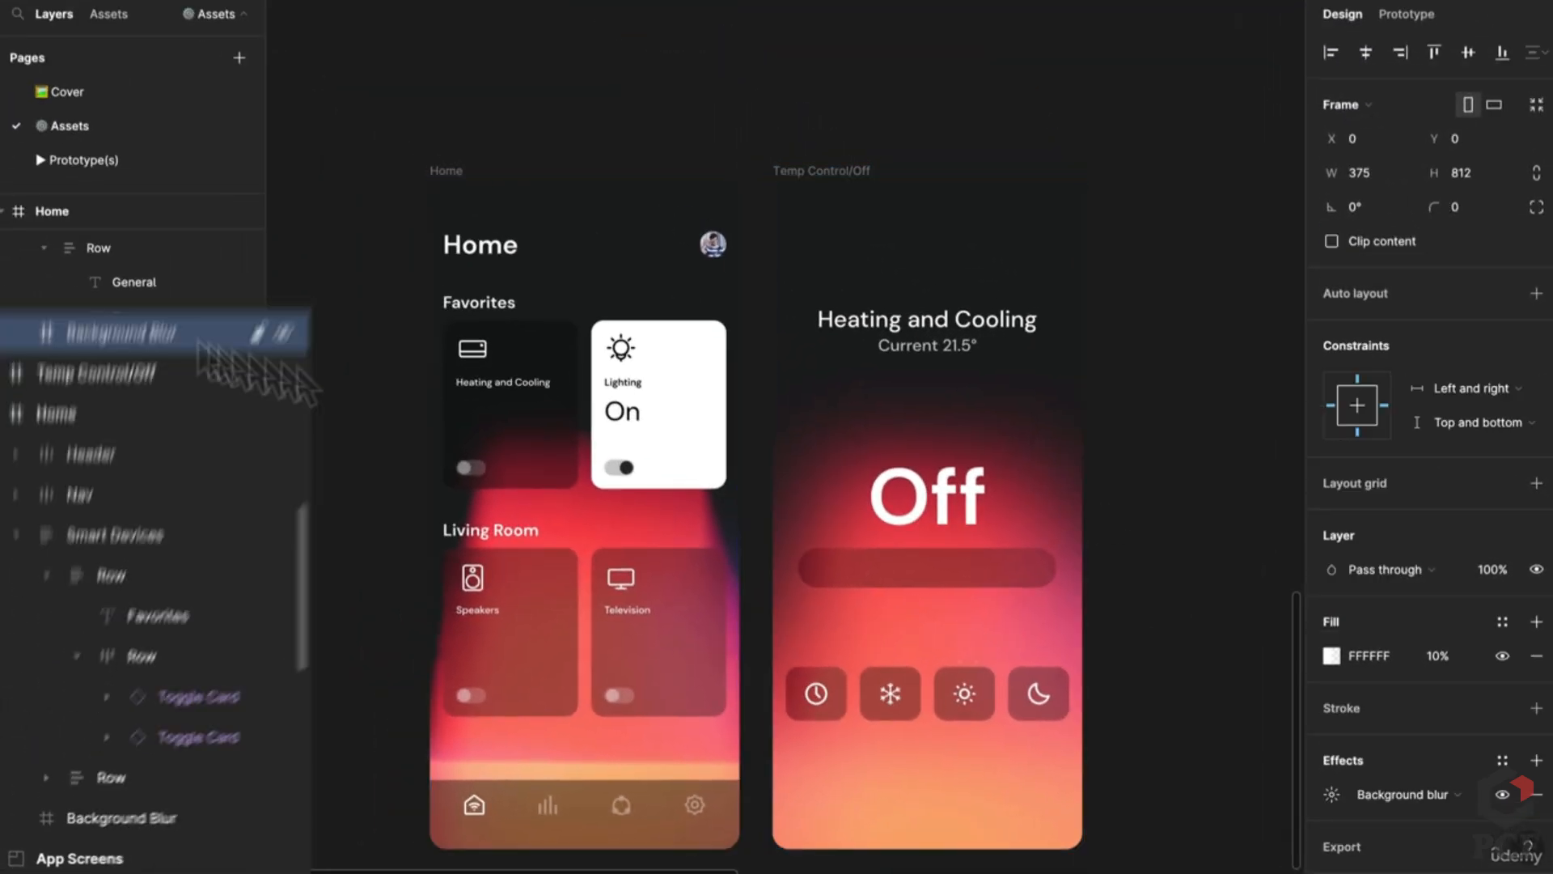
pyautogui.click(1332, 795)
pyautogui.write('2')
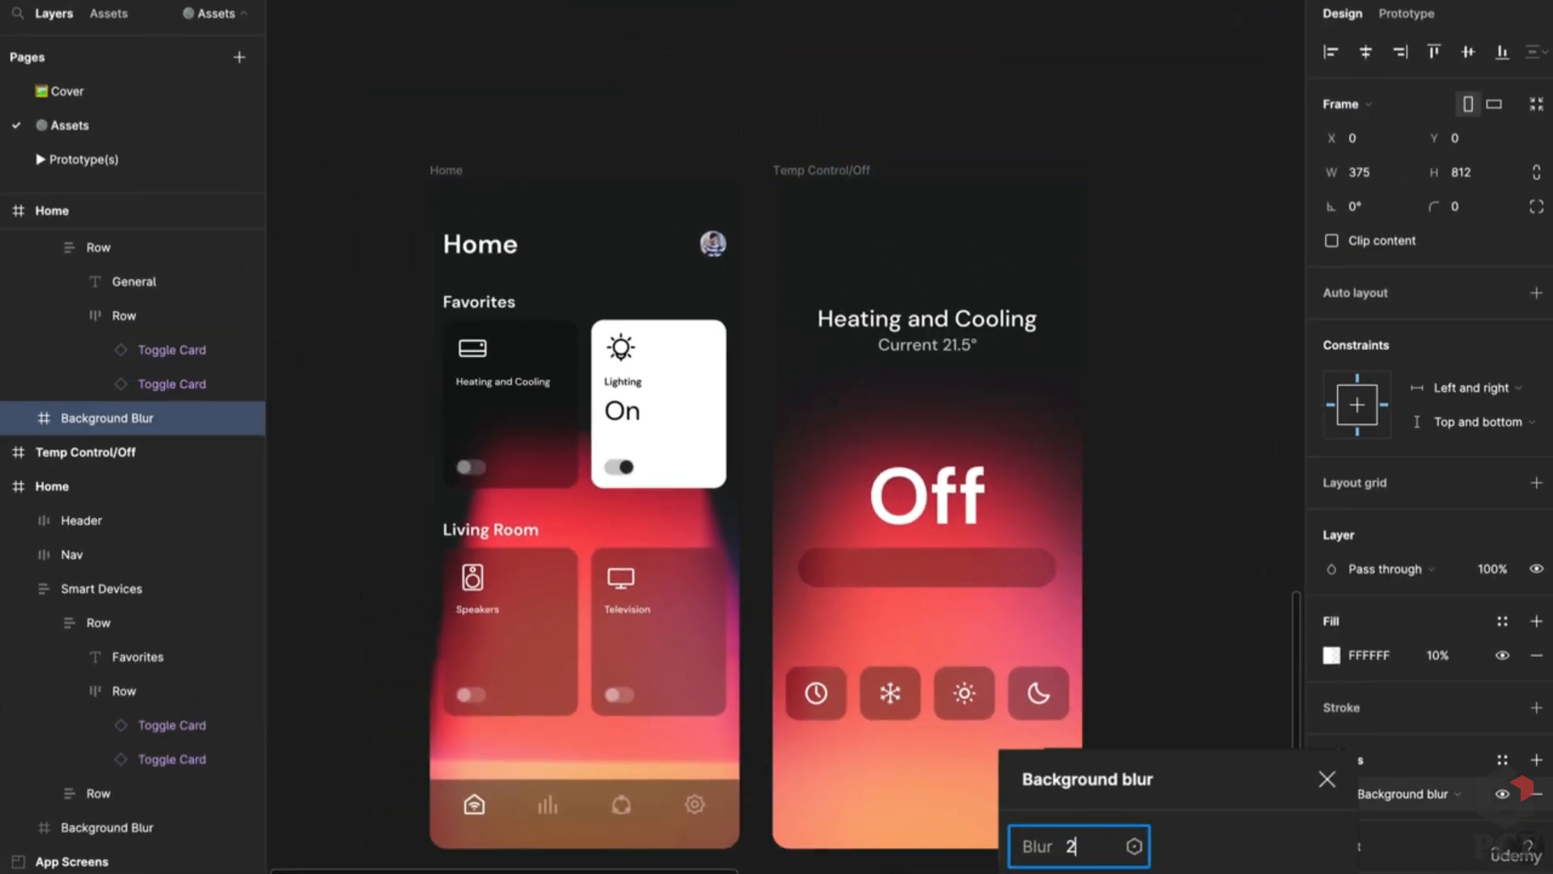
pyautogui.write('0')
pyautogui.press('Return')
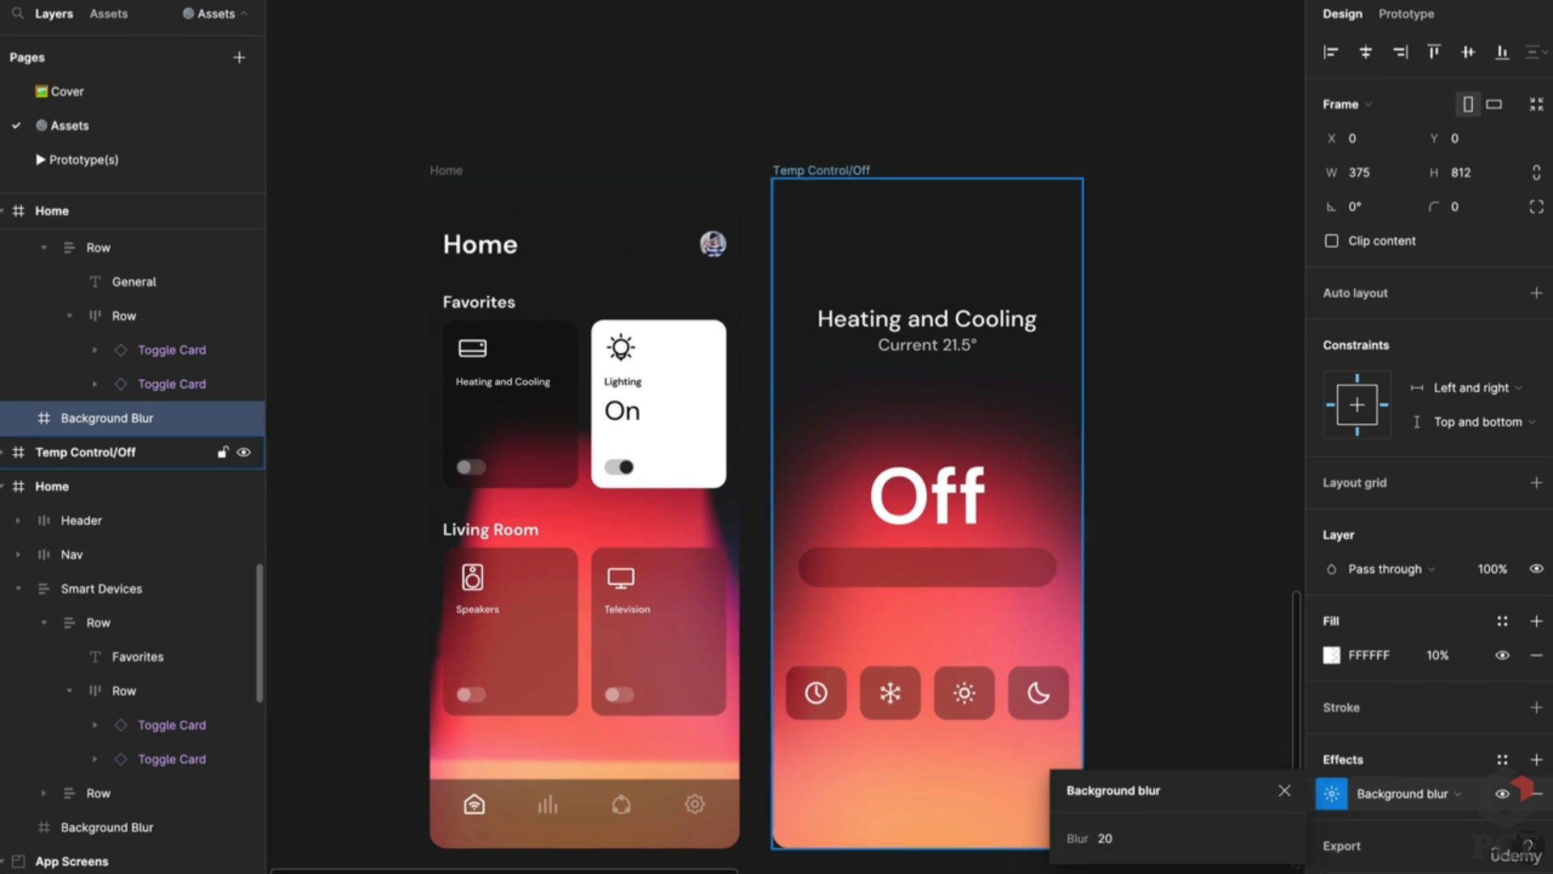
pyautogui.click(815, 380)
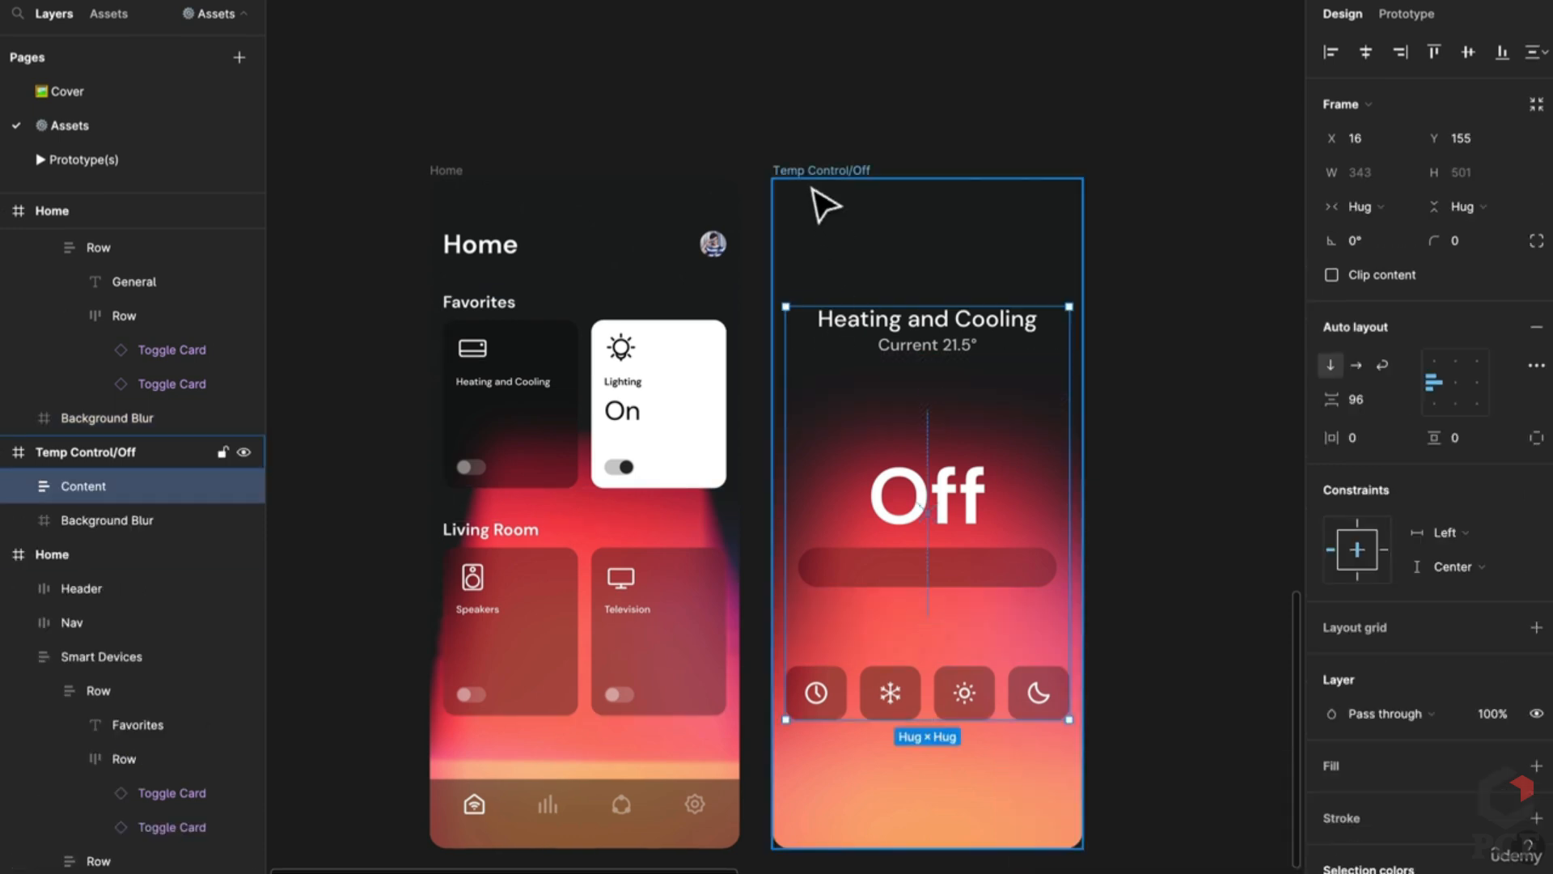
# Step: Try 40% fill on Temp Control/Off's blur layer, revert to 10%, and raise its blur to 200
pyautogui.click(805, 167)
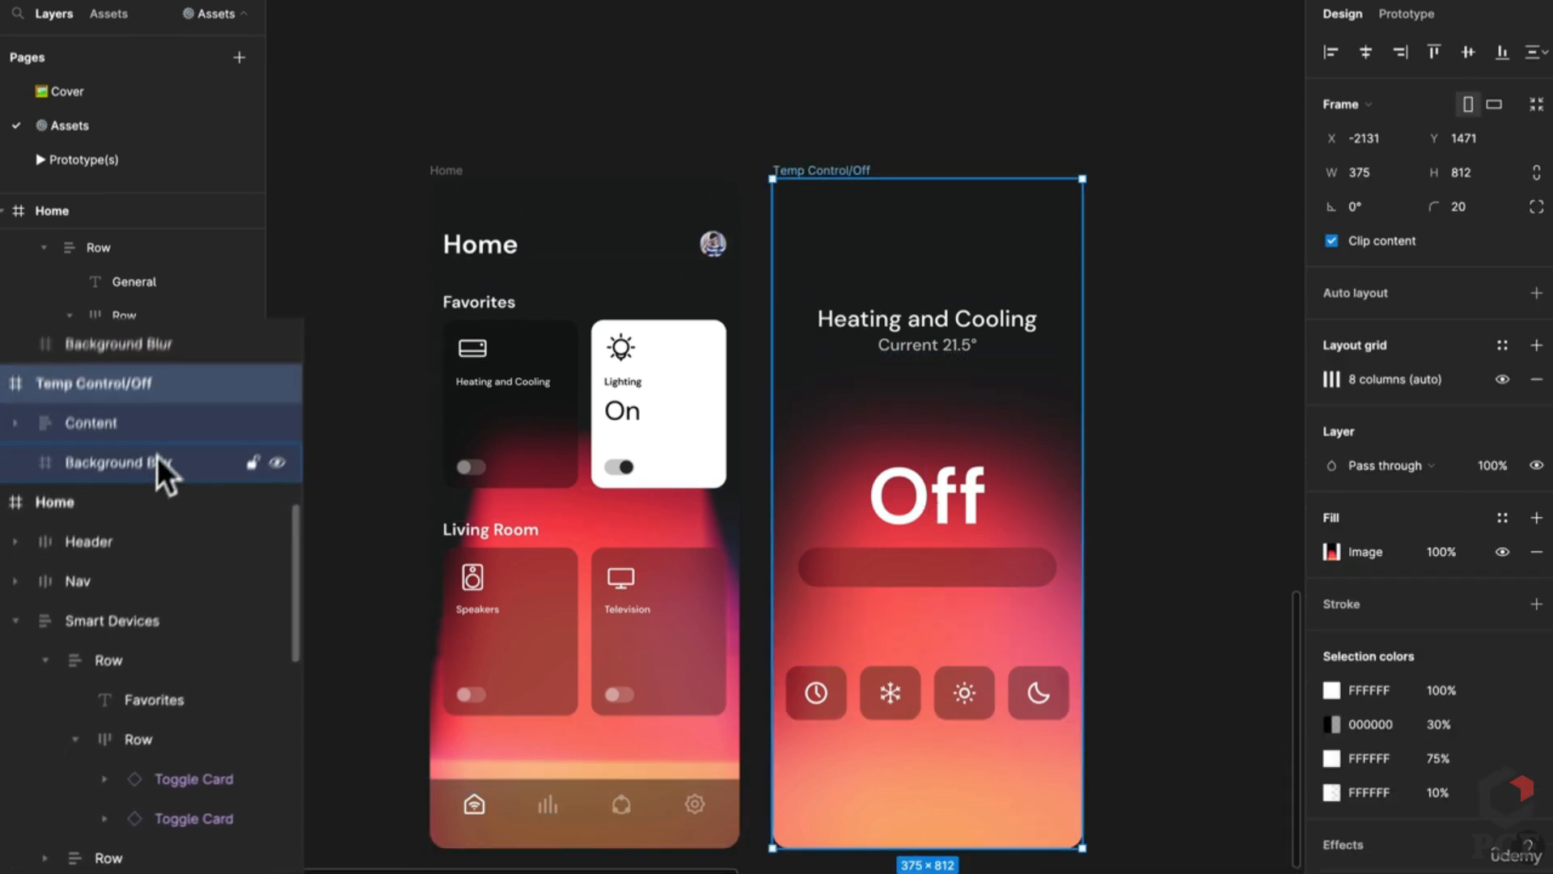
pyautogui.click(159, 466)
pyautogui.click(1433, 652)
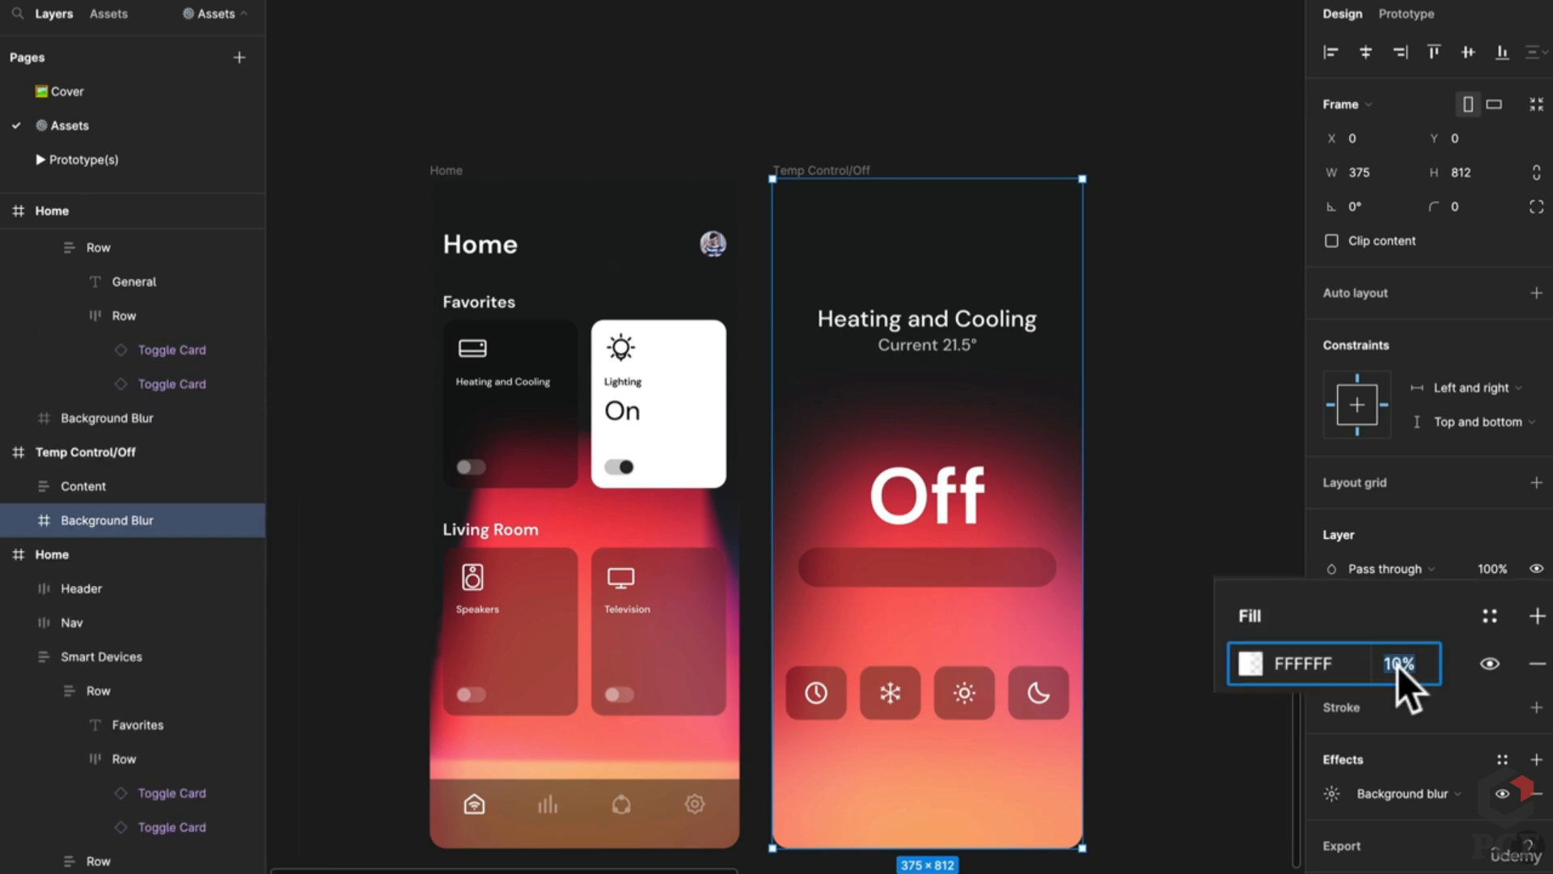
pyautogui.write('40')
pyautogui.press('Return')
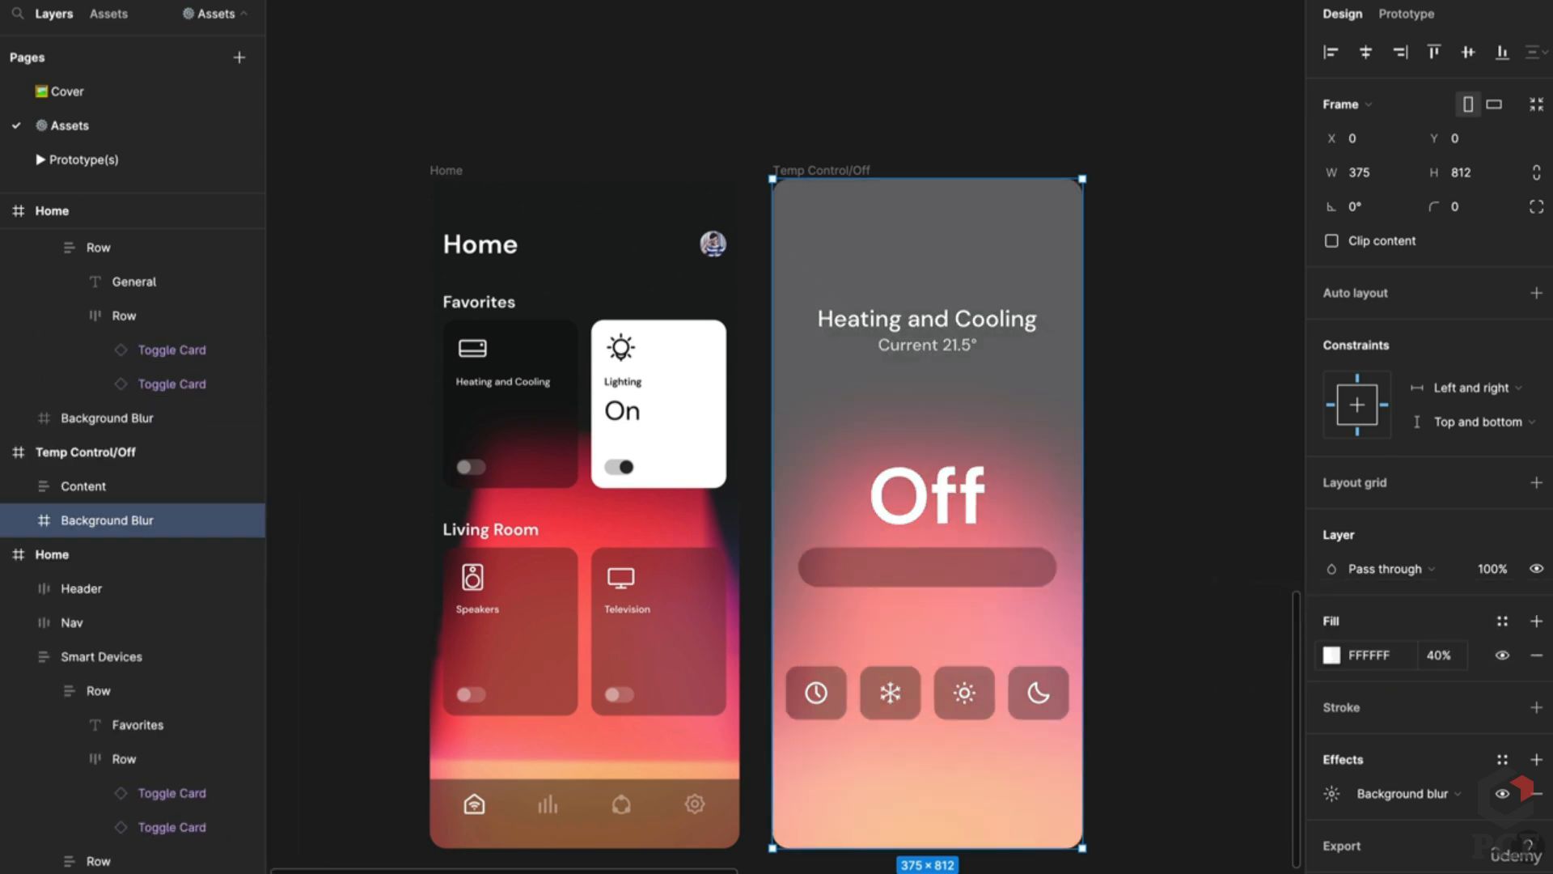
pyautogui.hotkey('ctrl', 'z')
pyautogui.click(1332, 793)
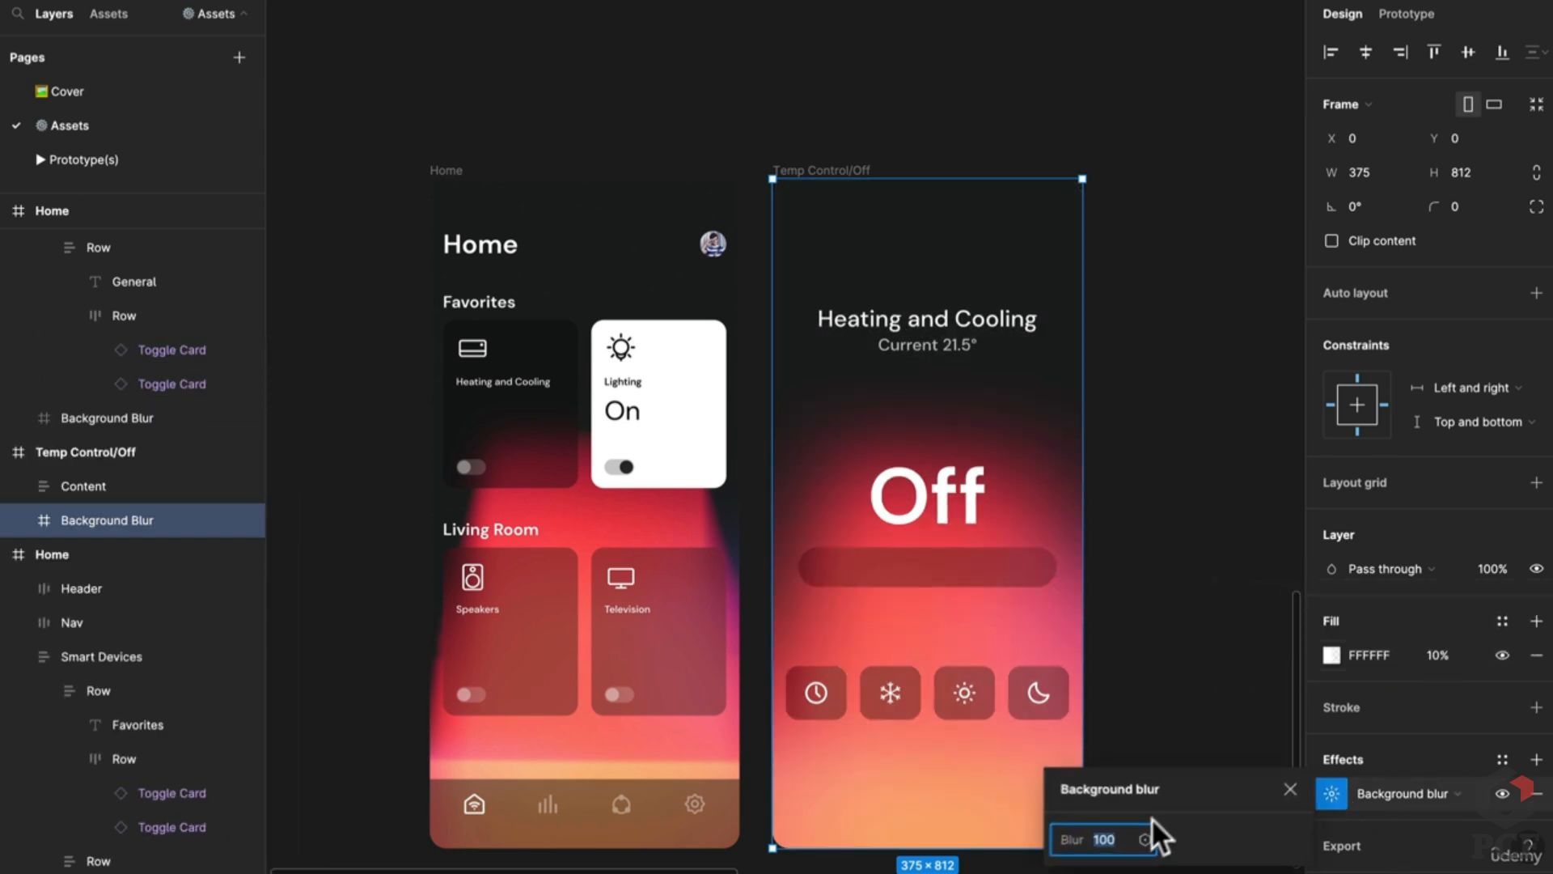
pyautogui.click(1101, 837)
pyautogui.write('200')
pyautogui.press('Return')
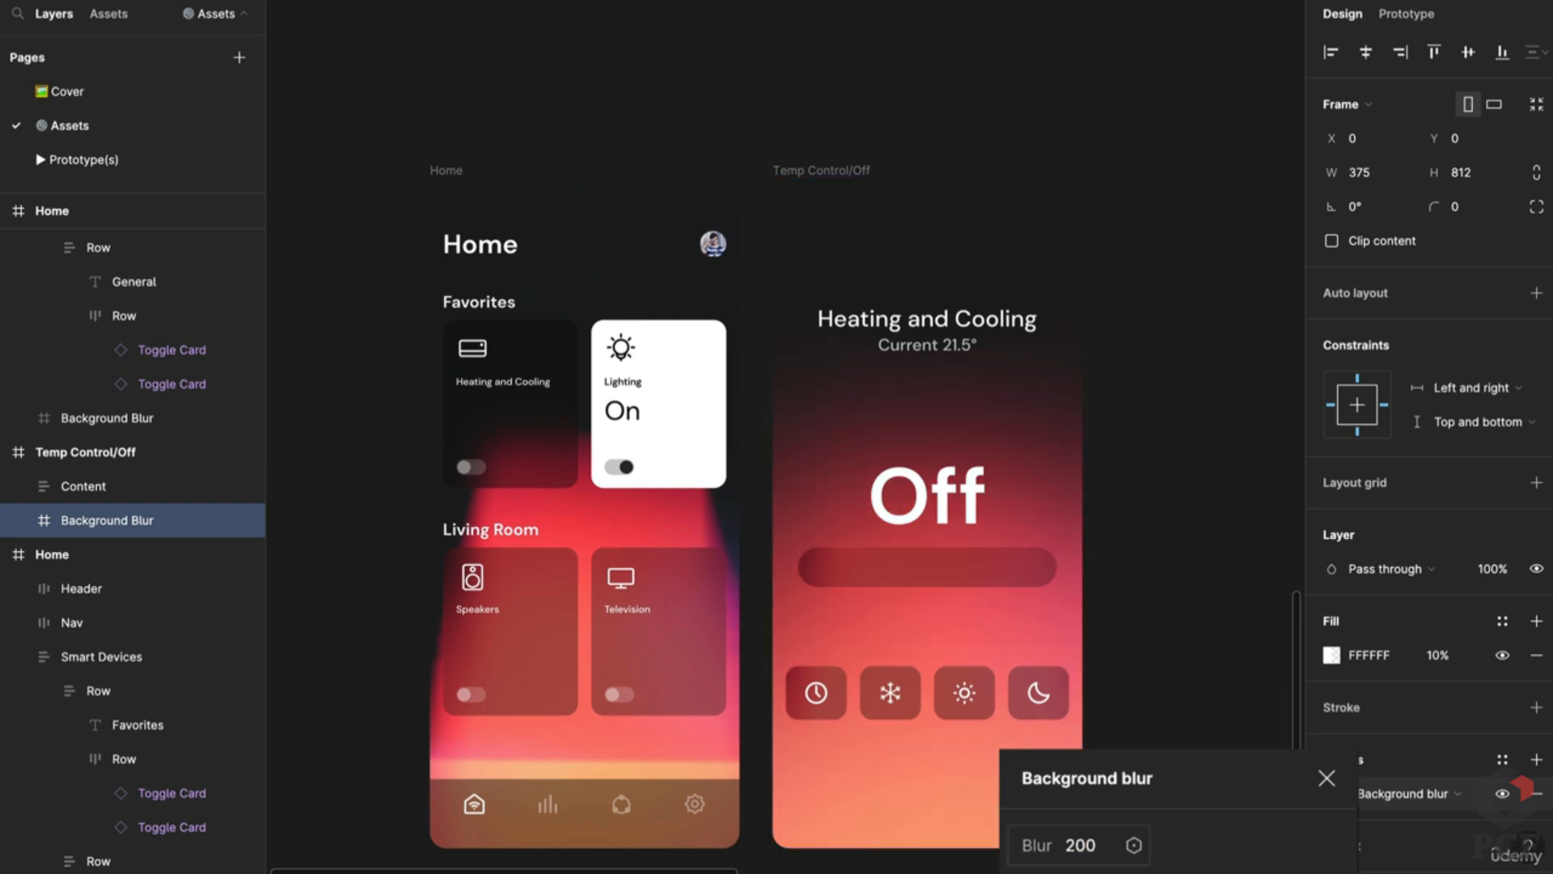
pyautogui.click(1177, 518)
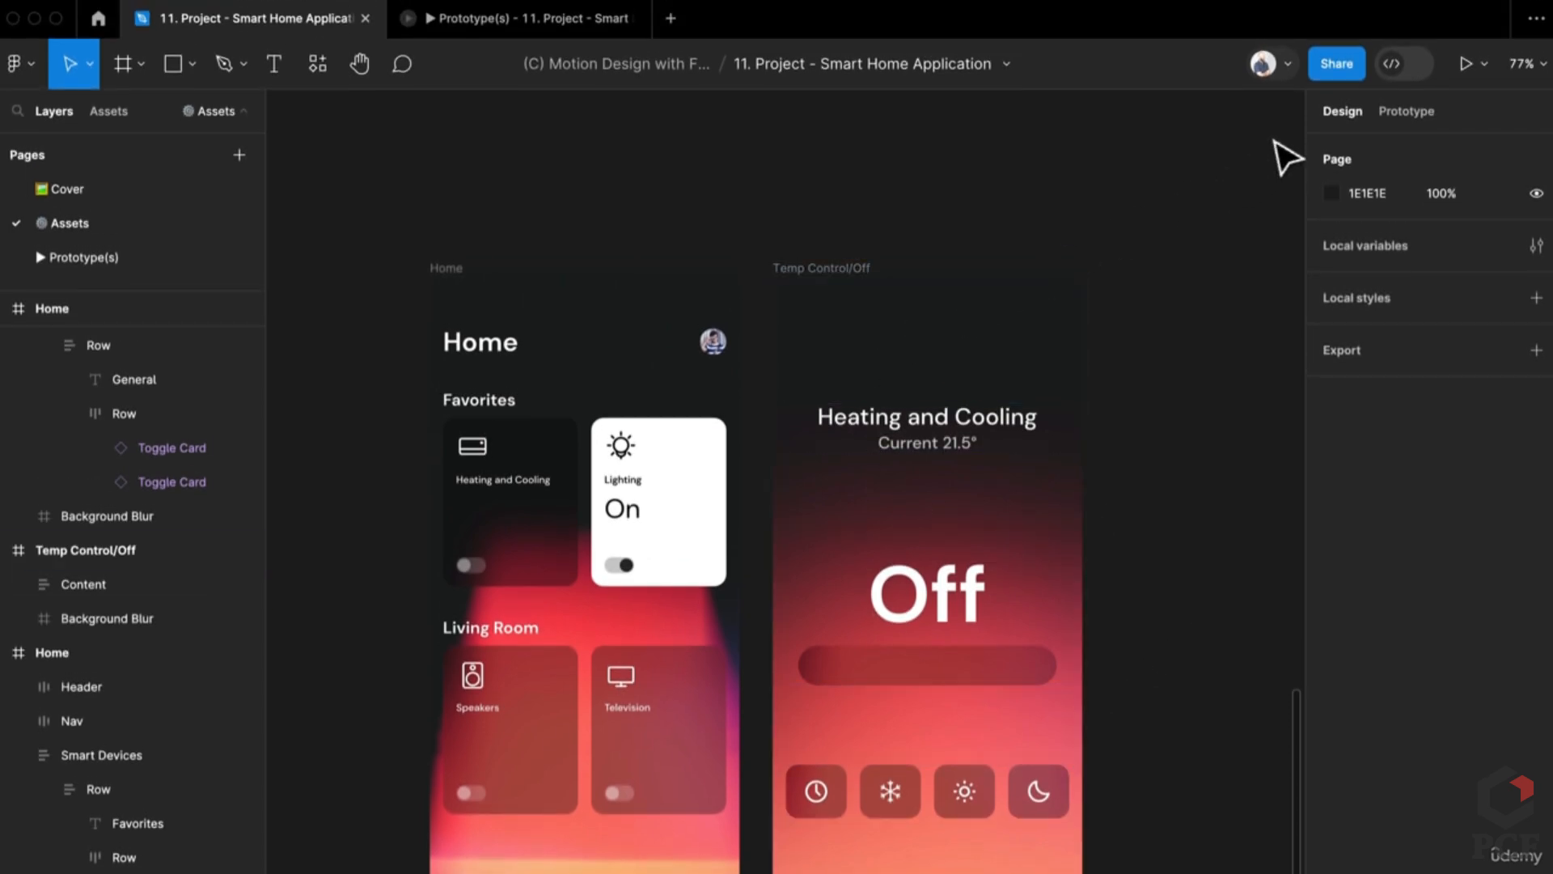
# Step: Make the Home frame the starting point of Flow 3
pyautogui.click(445, 268)
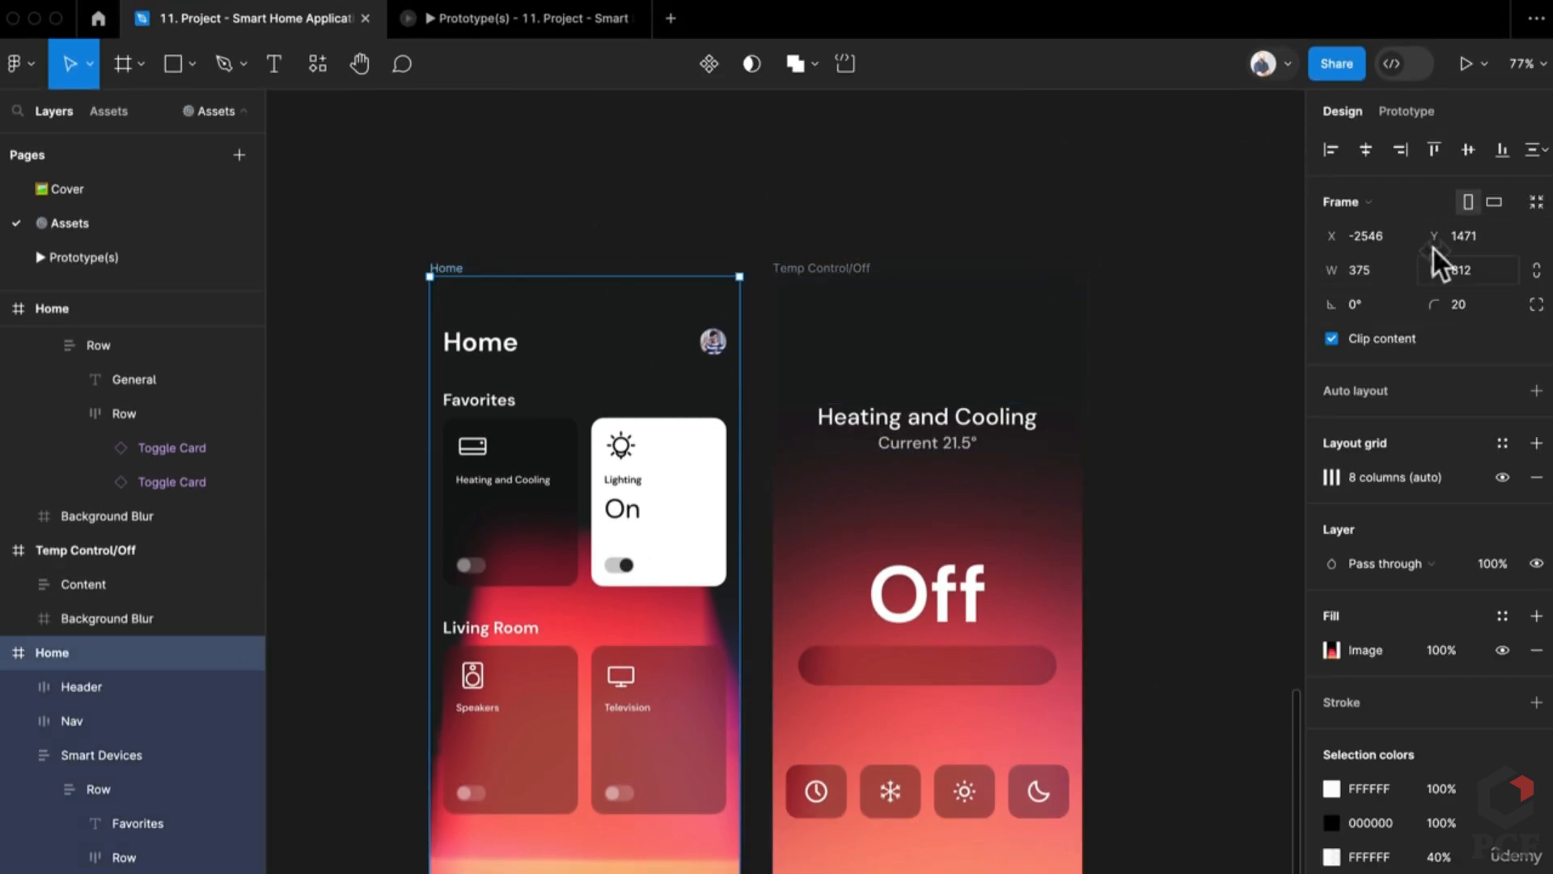
pyautogui.click(1347, 101)
pyautogui.click(1529, 167)
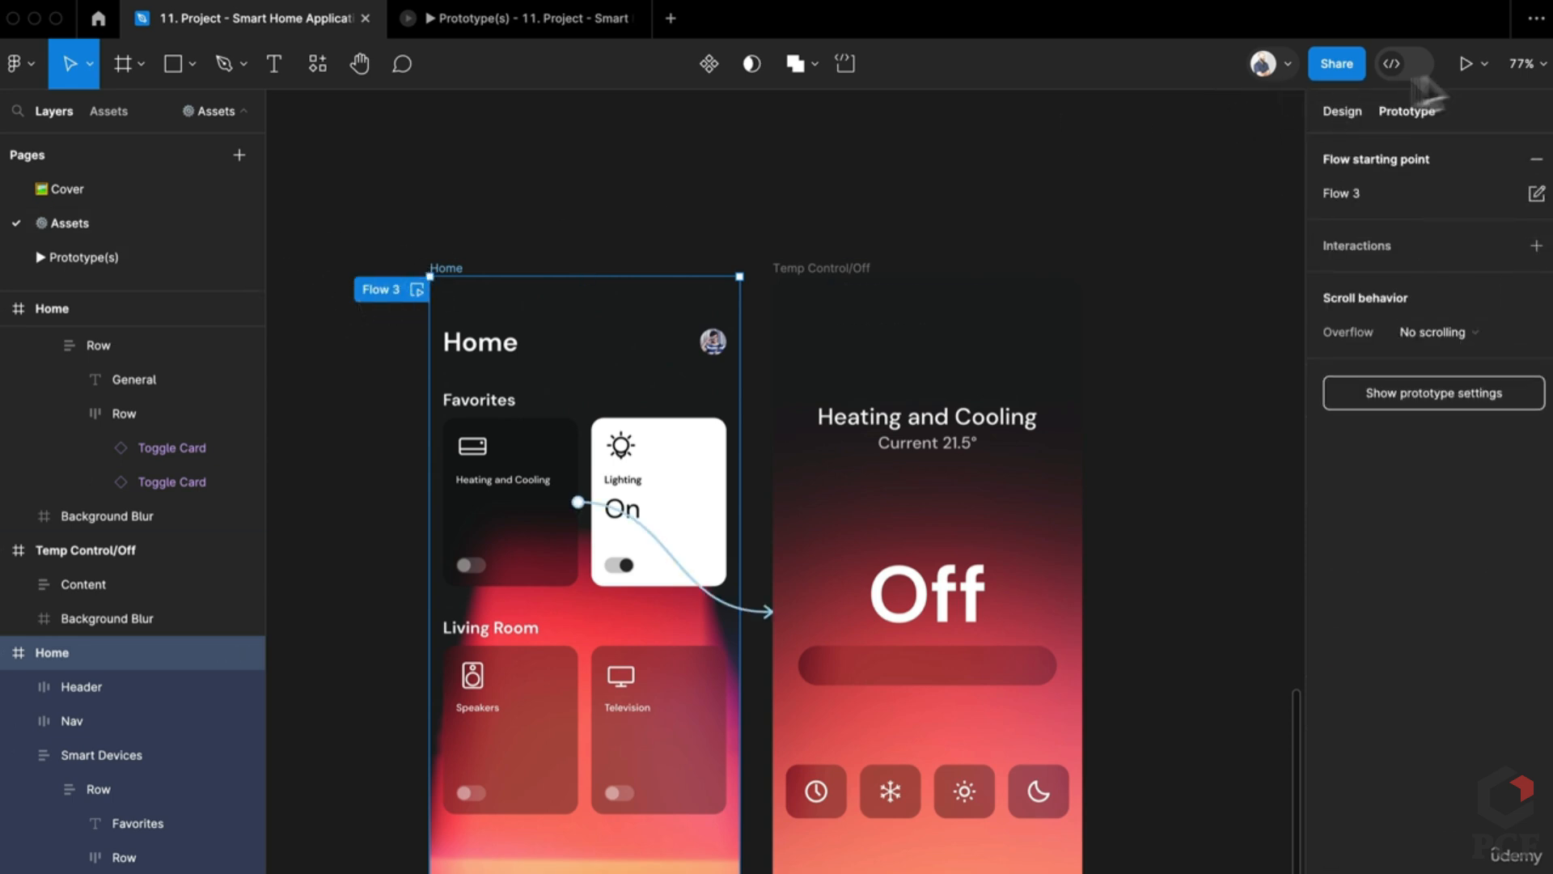
# Step: Present the prototype and check that the Heating and Cooling card opens Temp Control/Off and back
pyautogui.click(1481, 67)
pyautogui.click(1468, 61)
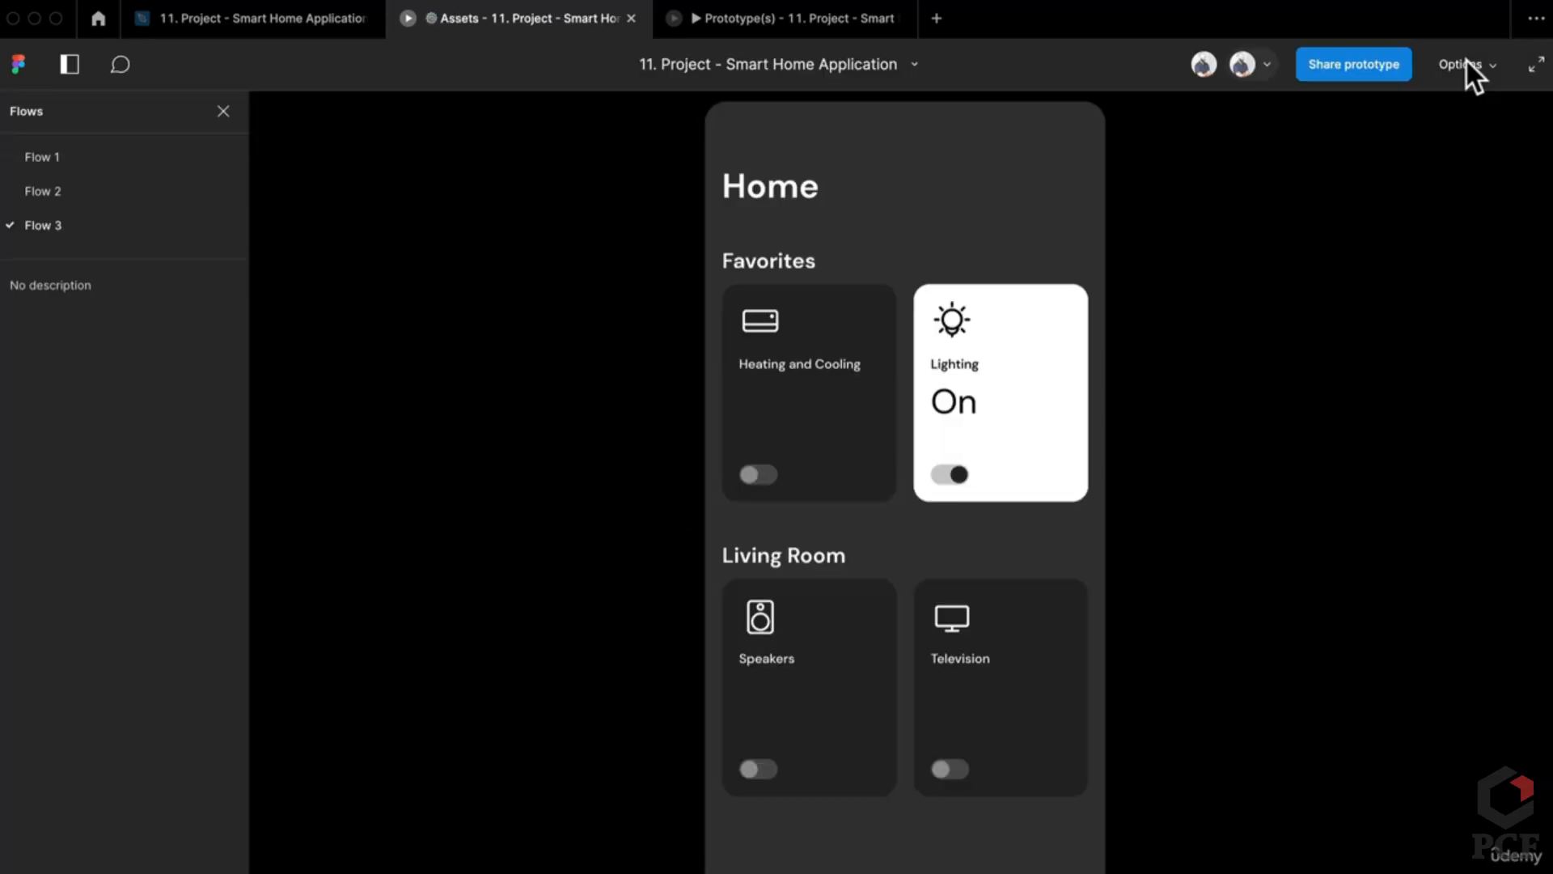
pyautogui.click(850, 414)
pyautogui.press('Left')
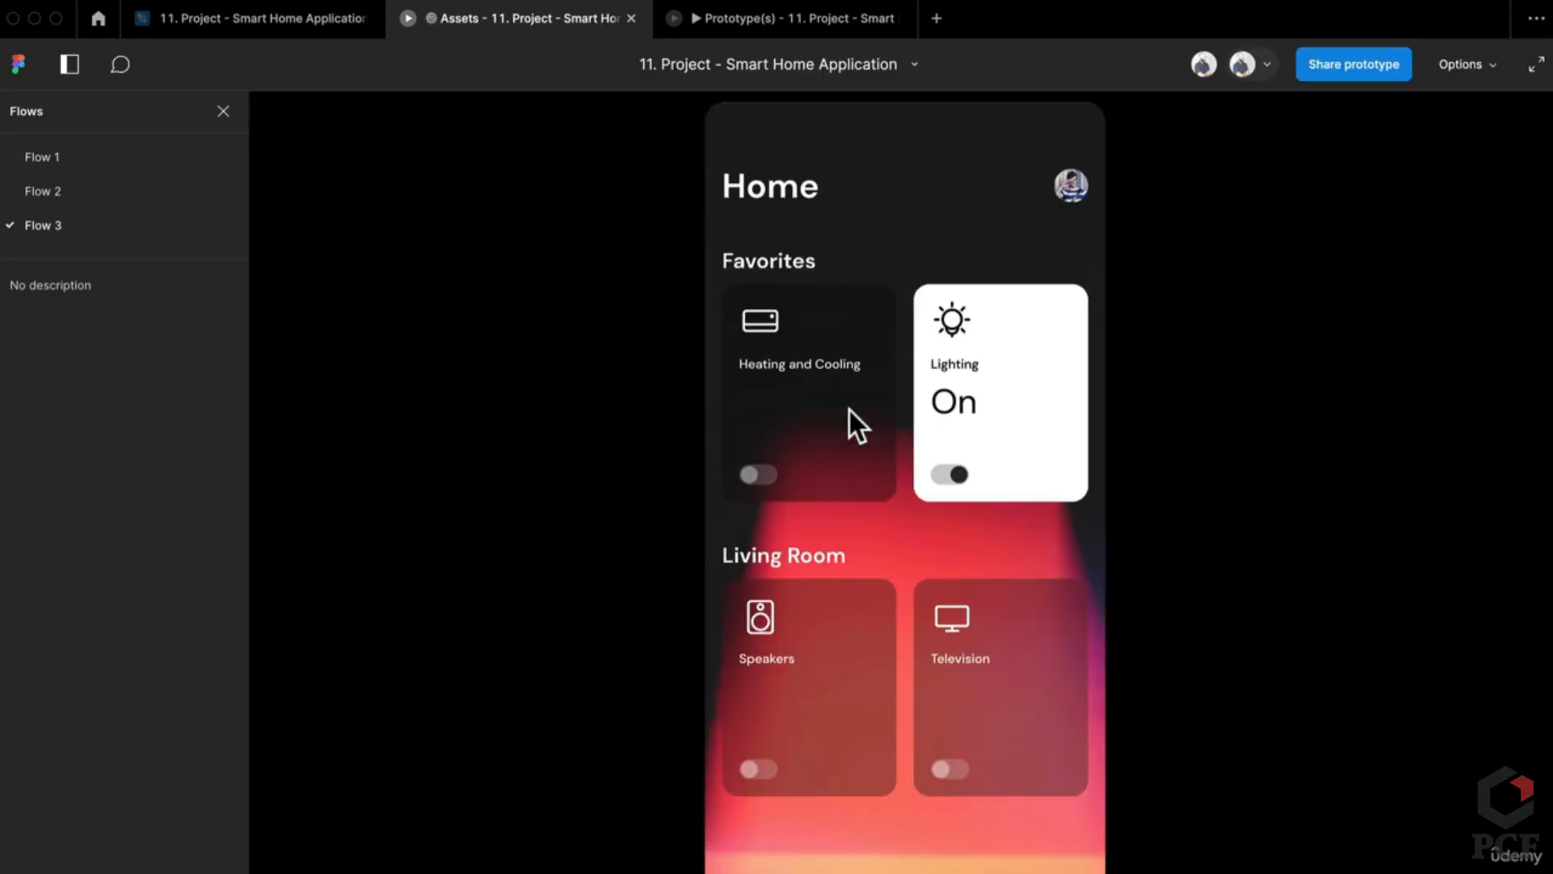
pyautogui.click(844, 429)
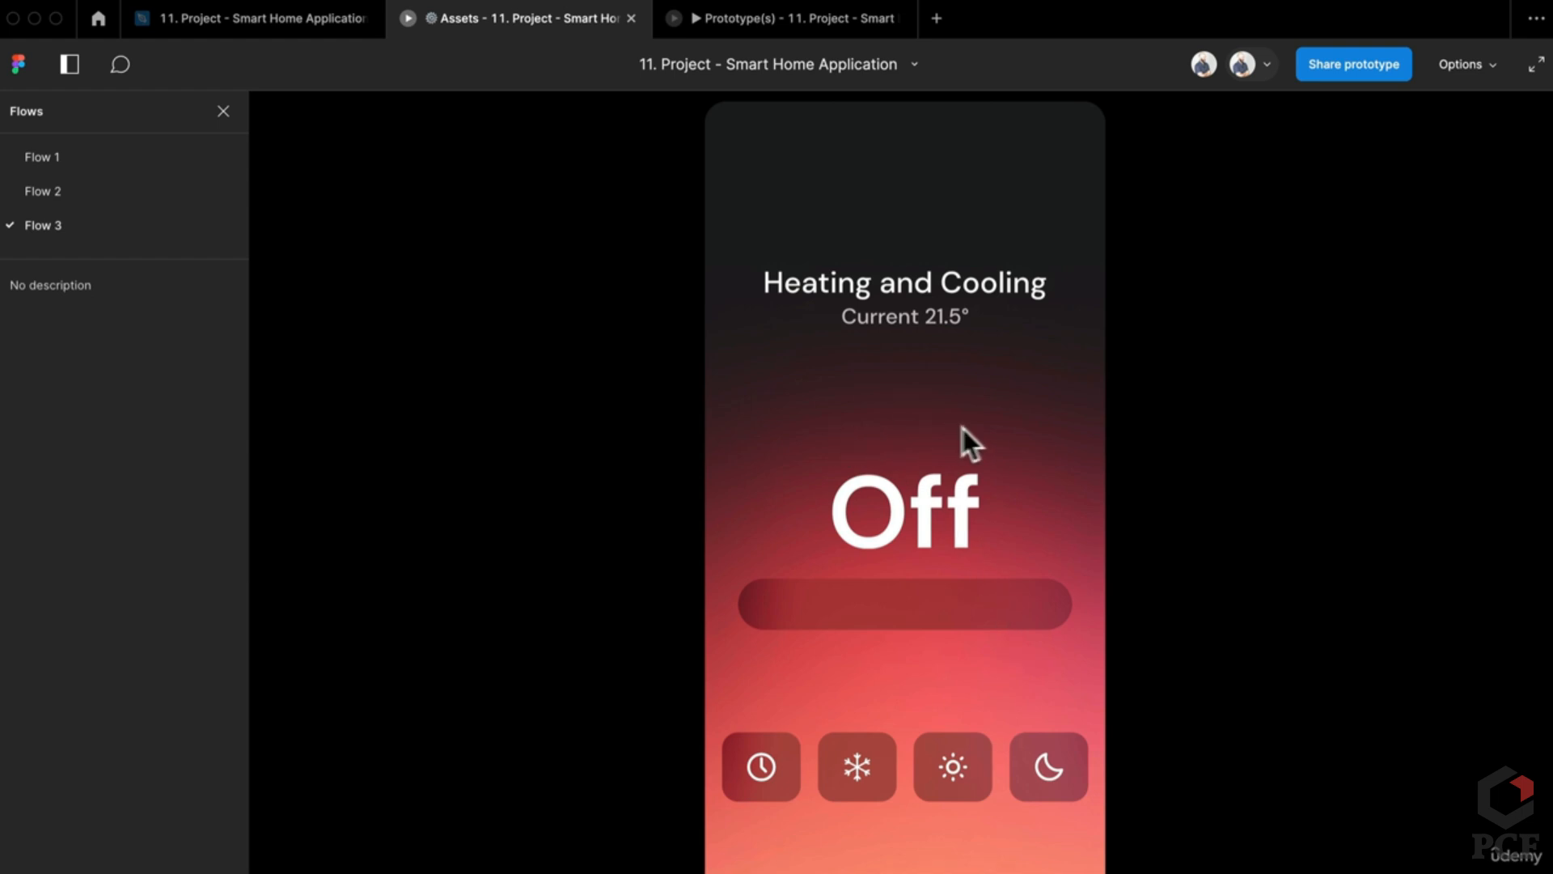
pyautogui.click(322, 24)
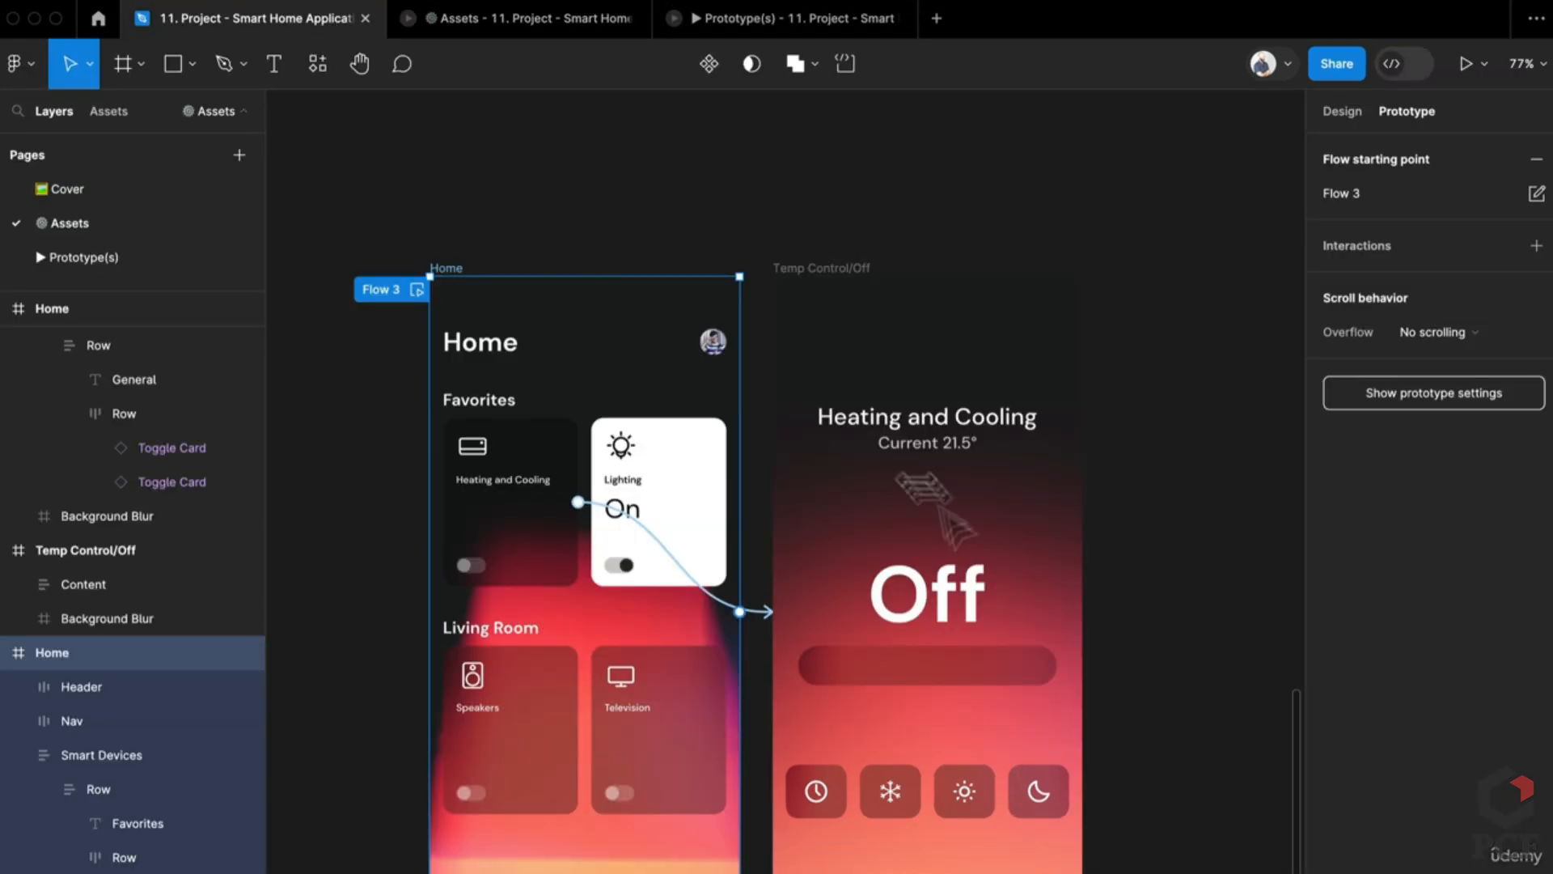
# Step: Link Temp Control/Off back to Home with an On drag trigger, then test the drag-back in the preview
pyautogui.click(1067, 363)
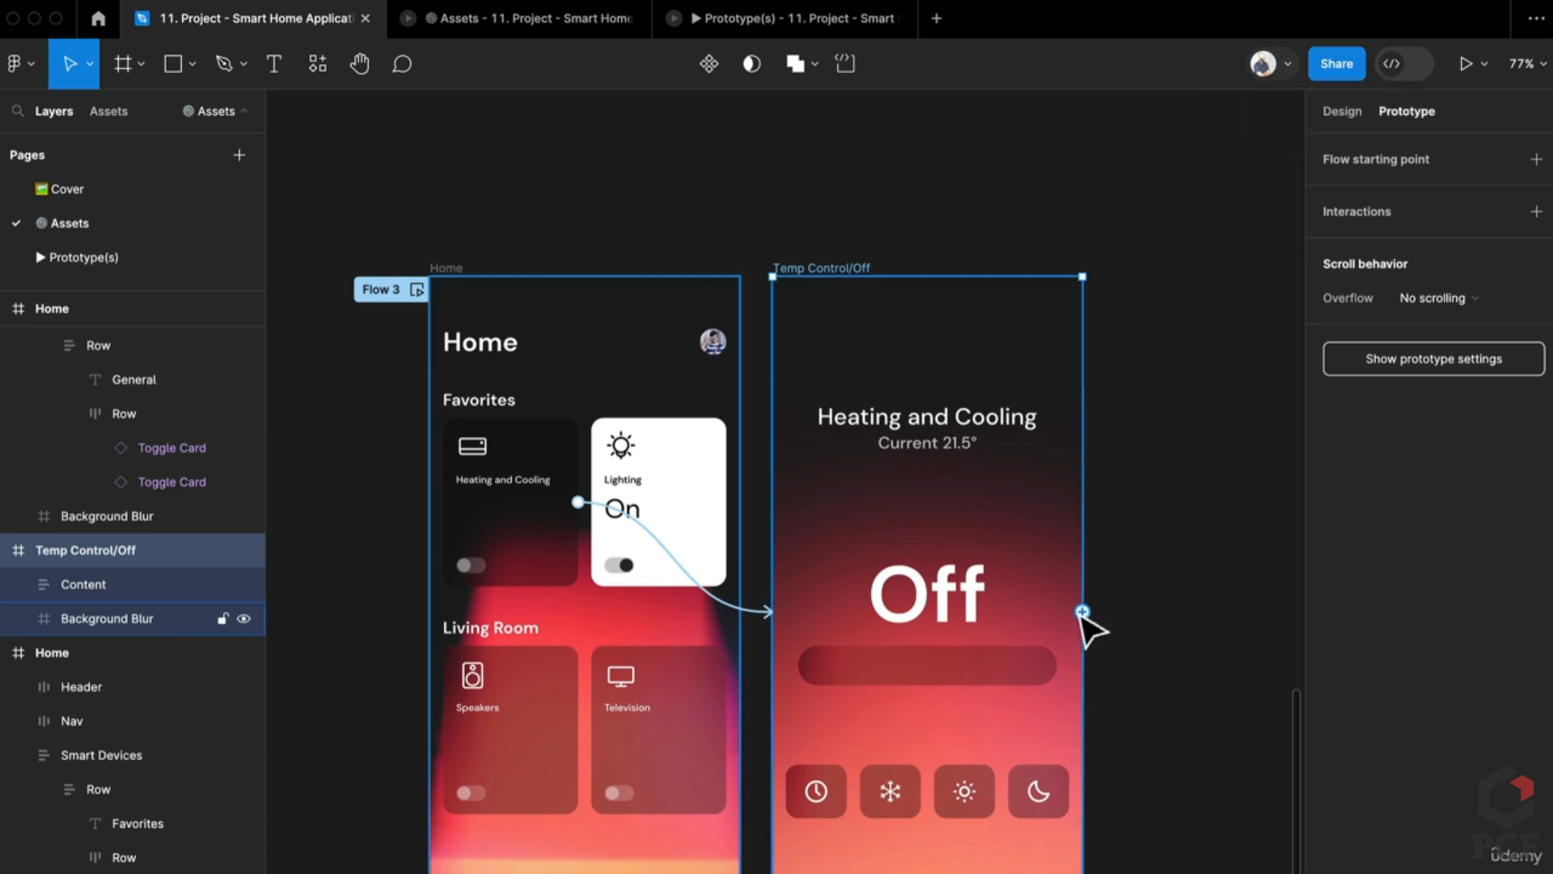
pyautogui.moveTo(770, 628); pyautogui.dragTo(607, 666)
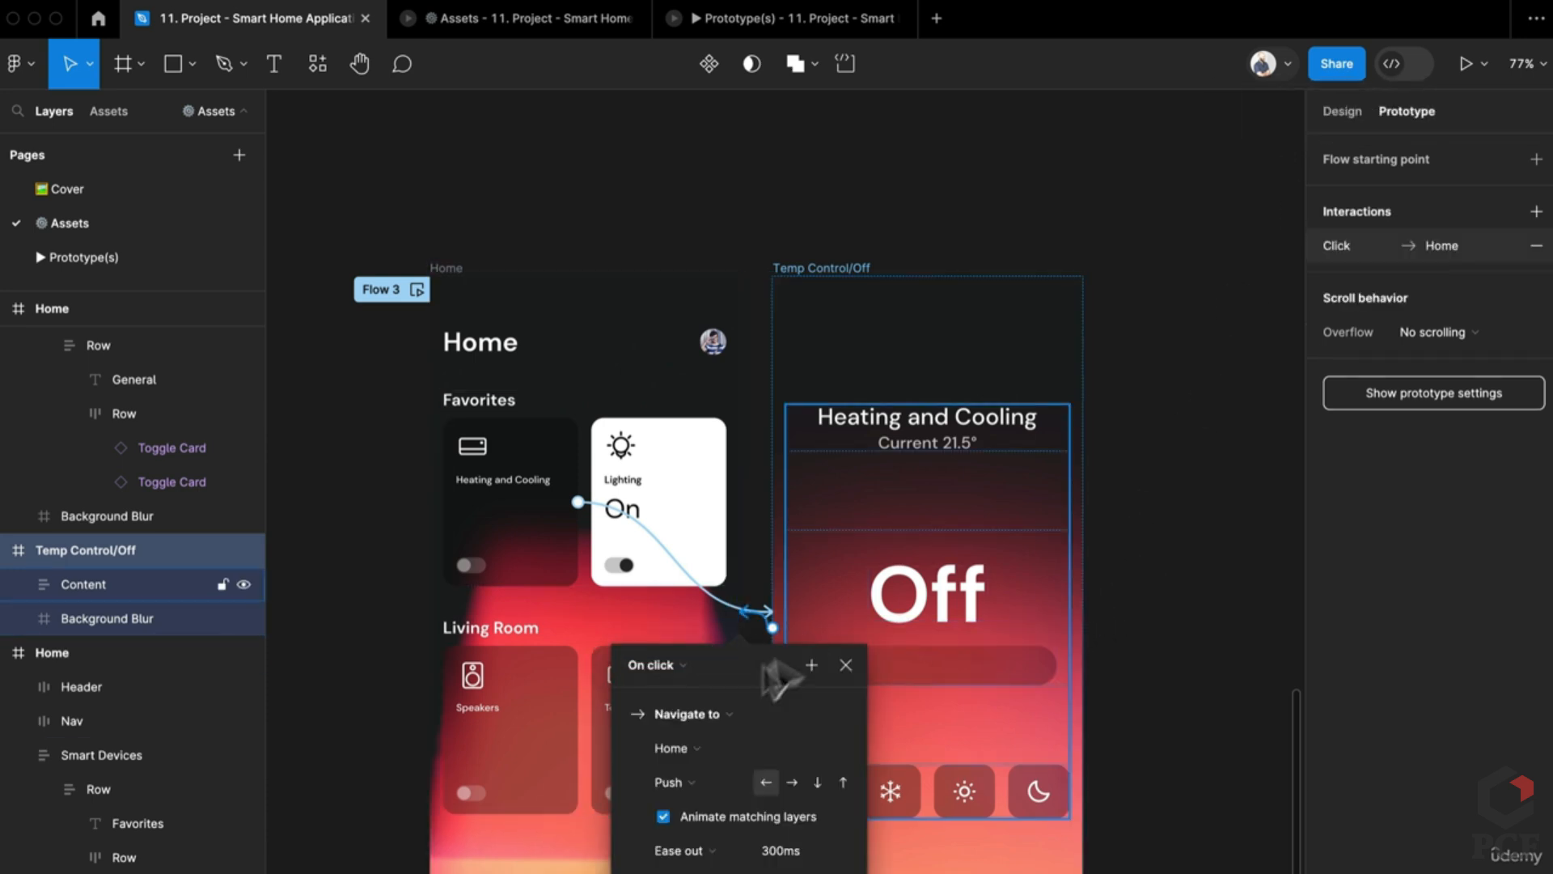
pyautogui.click(639, 638)
pyautogui.click(640, 666)
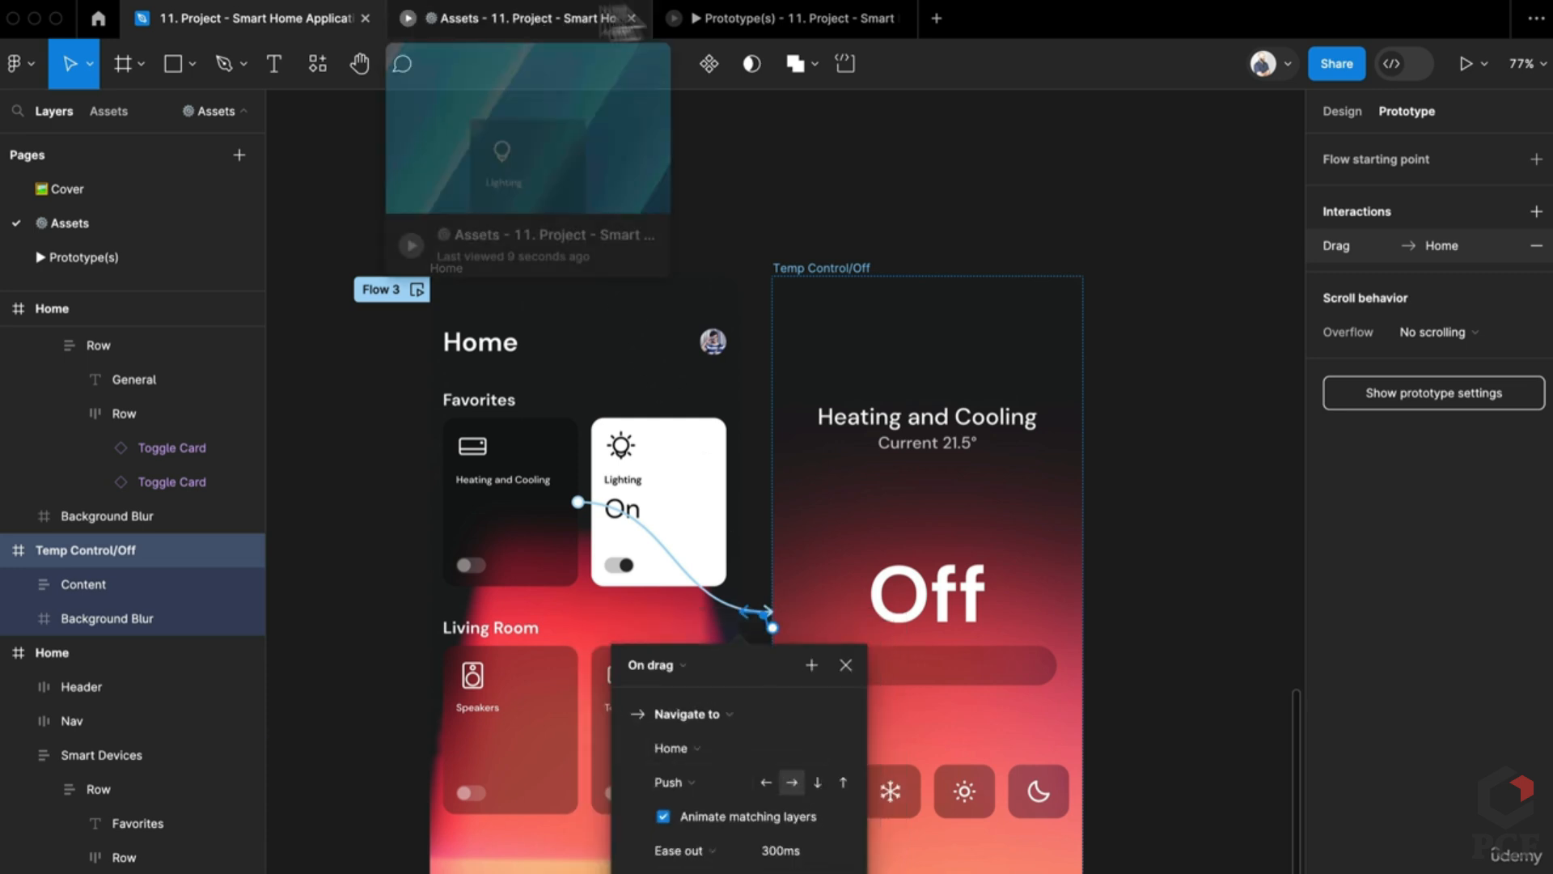
pyautogui.click(722, 18)
pyautogui.moveTo(884, 459); pyautogui.dragTo(1040, 421)
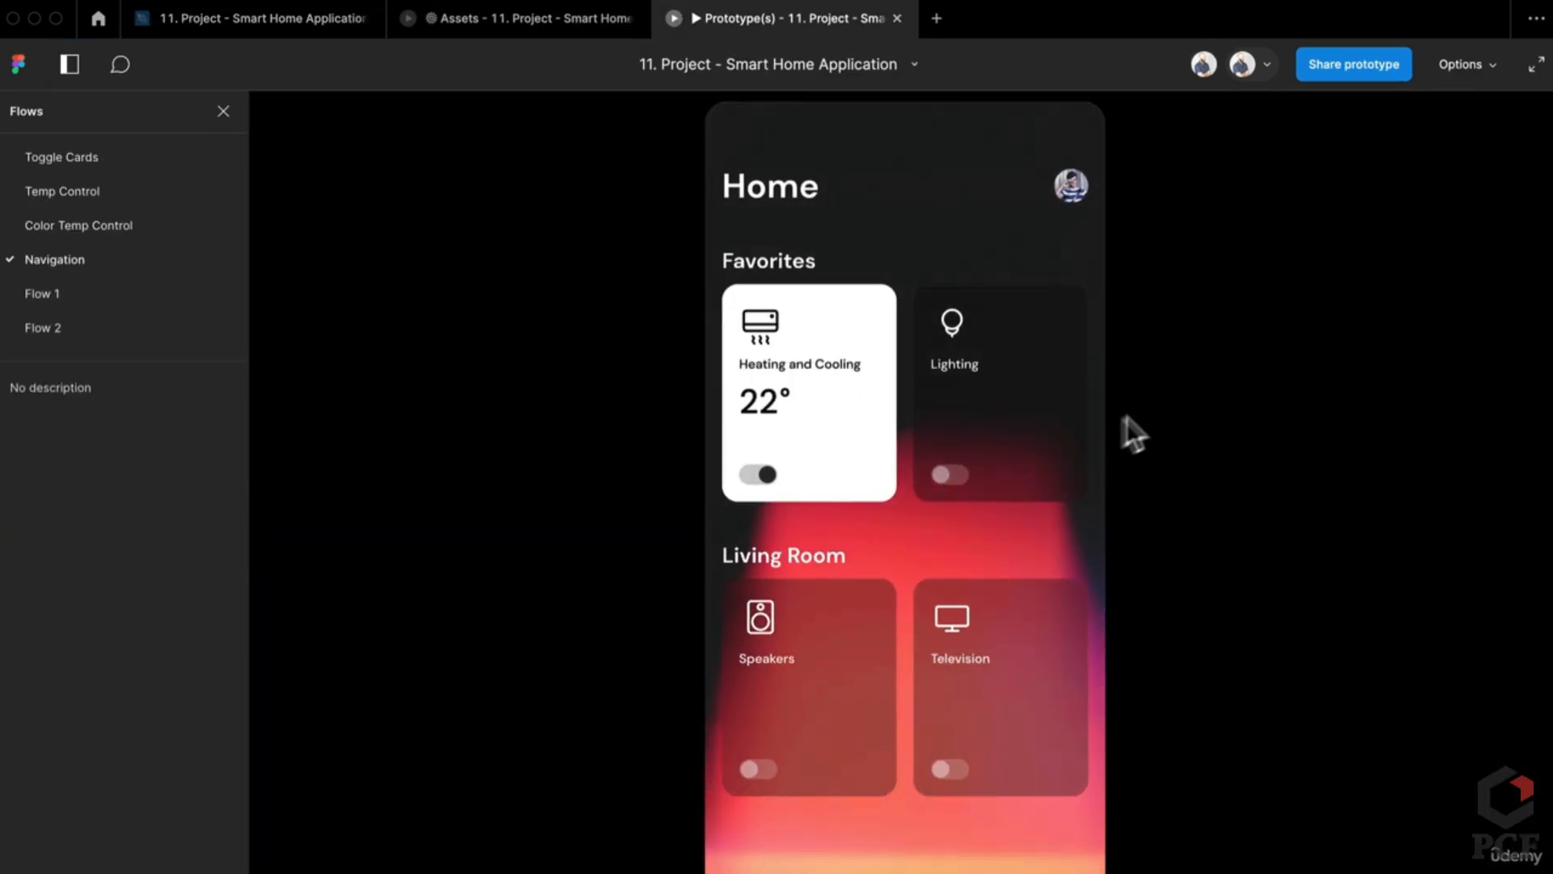
# Step: In the Navigation prototype, open Heating and Cooling and drag back to Home twice, then pick Flow 2
pyautogui.click(833, 452)
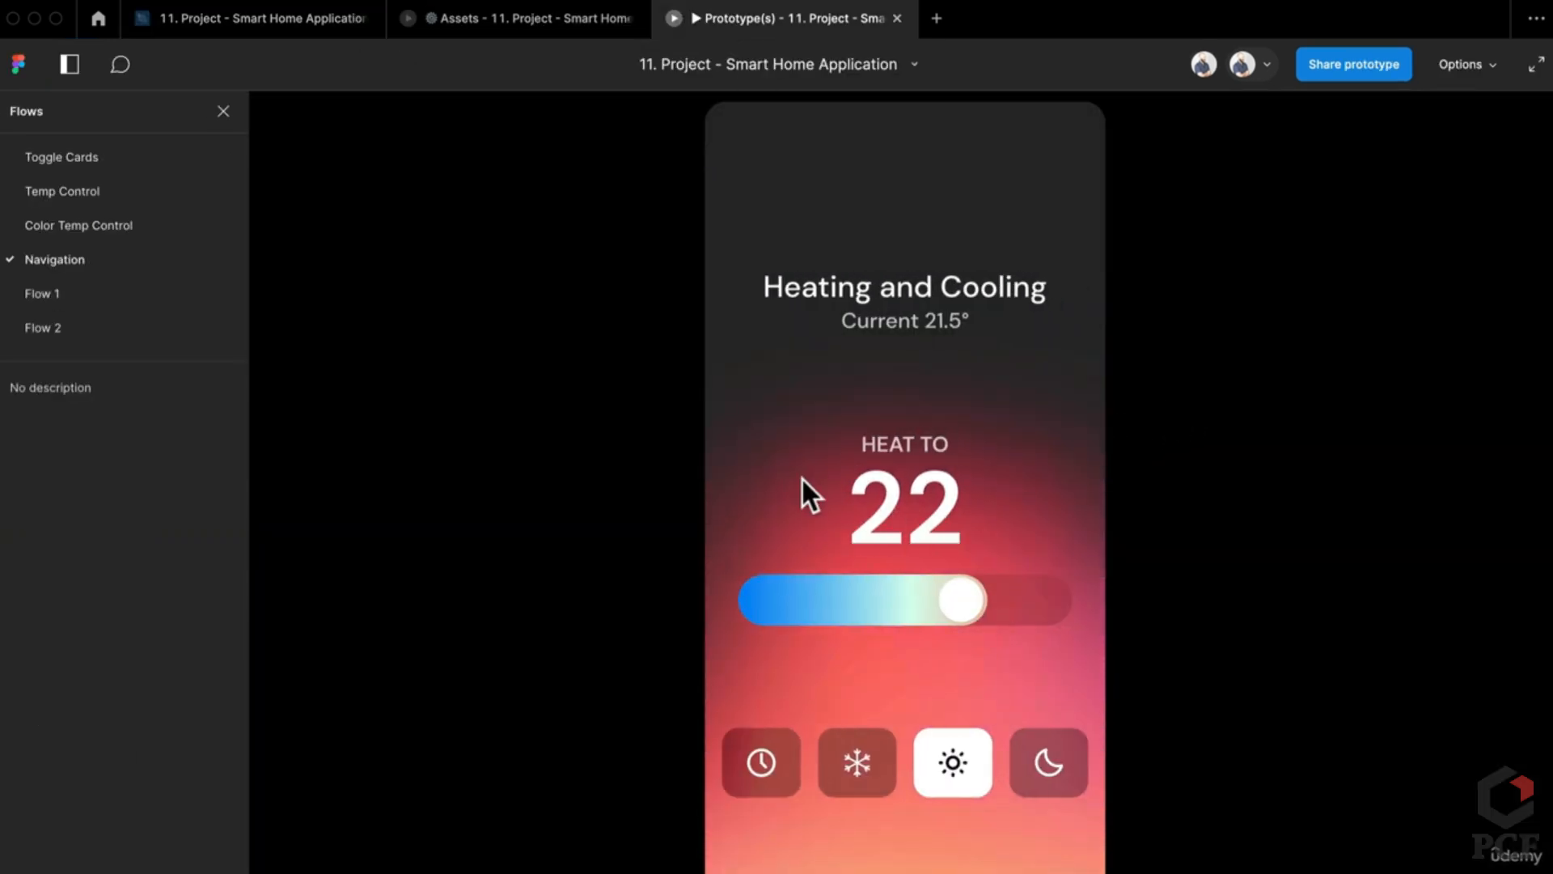
pyautogui.moveTo(804, 488); pyautogui.dragTo(1085, 485)
pyautogui.click(795, 457)
pyautogui.moveTo(783, 463); pyautogui.dragTo(1227, 527)
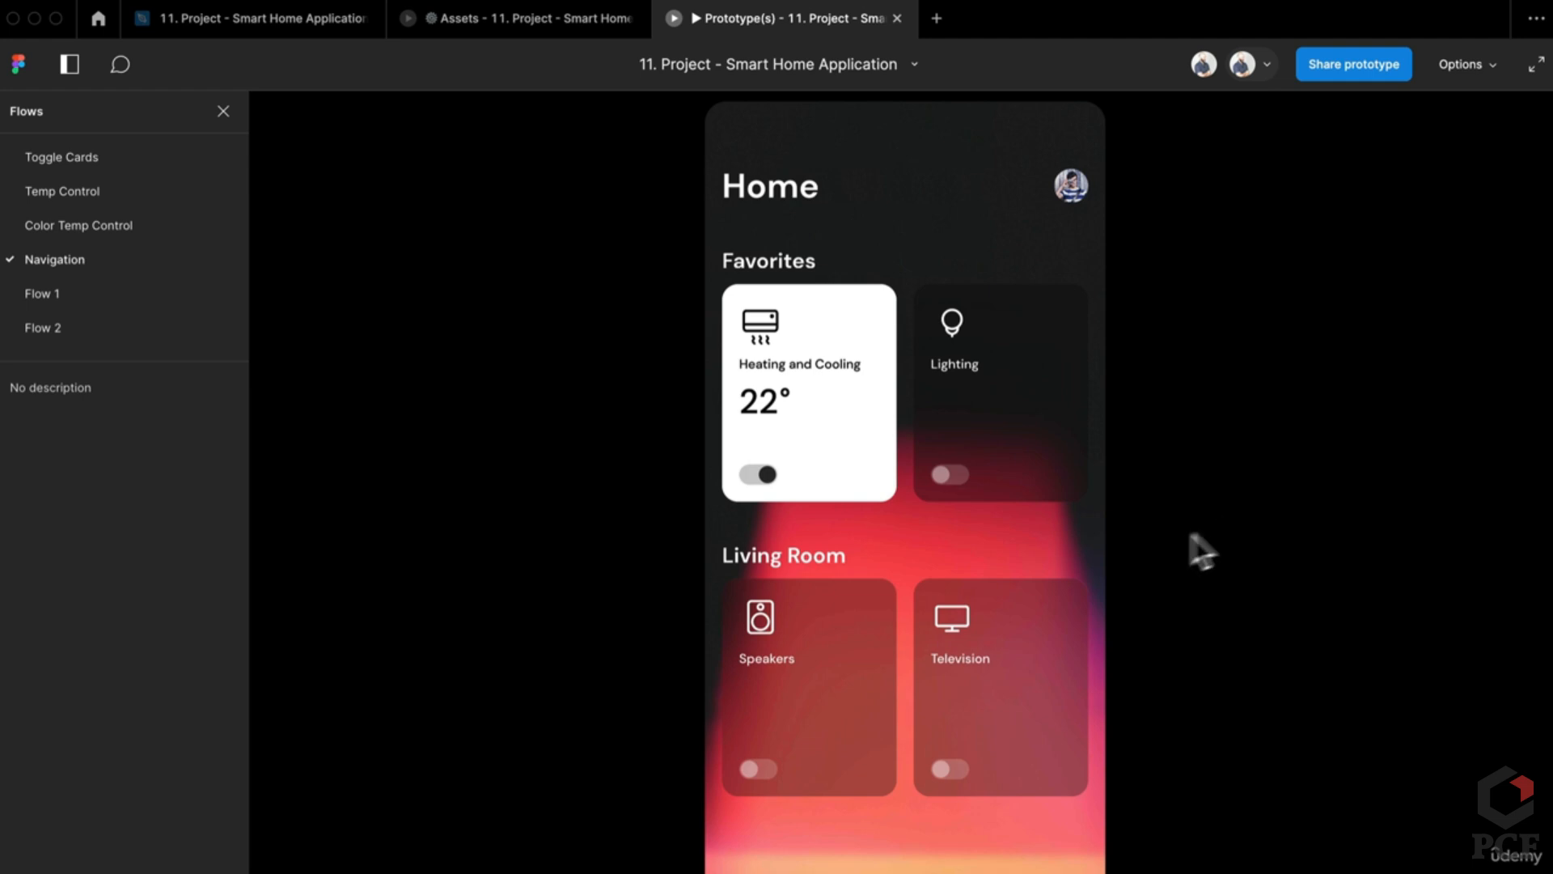
pyautogui.click(800, 449)
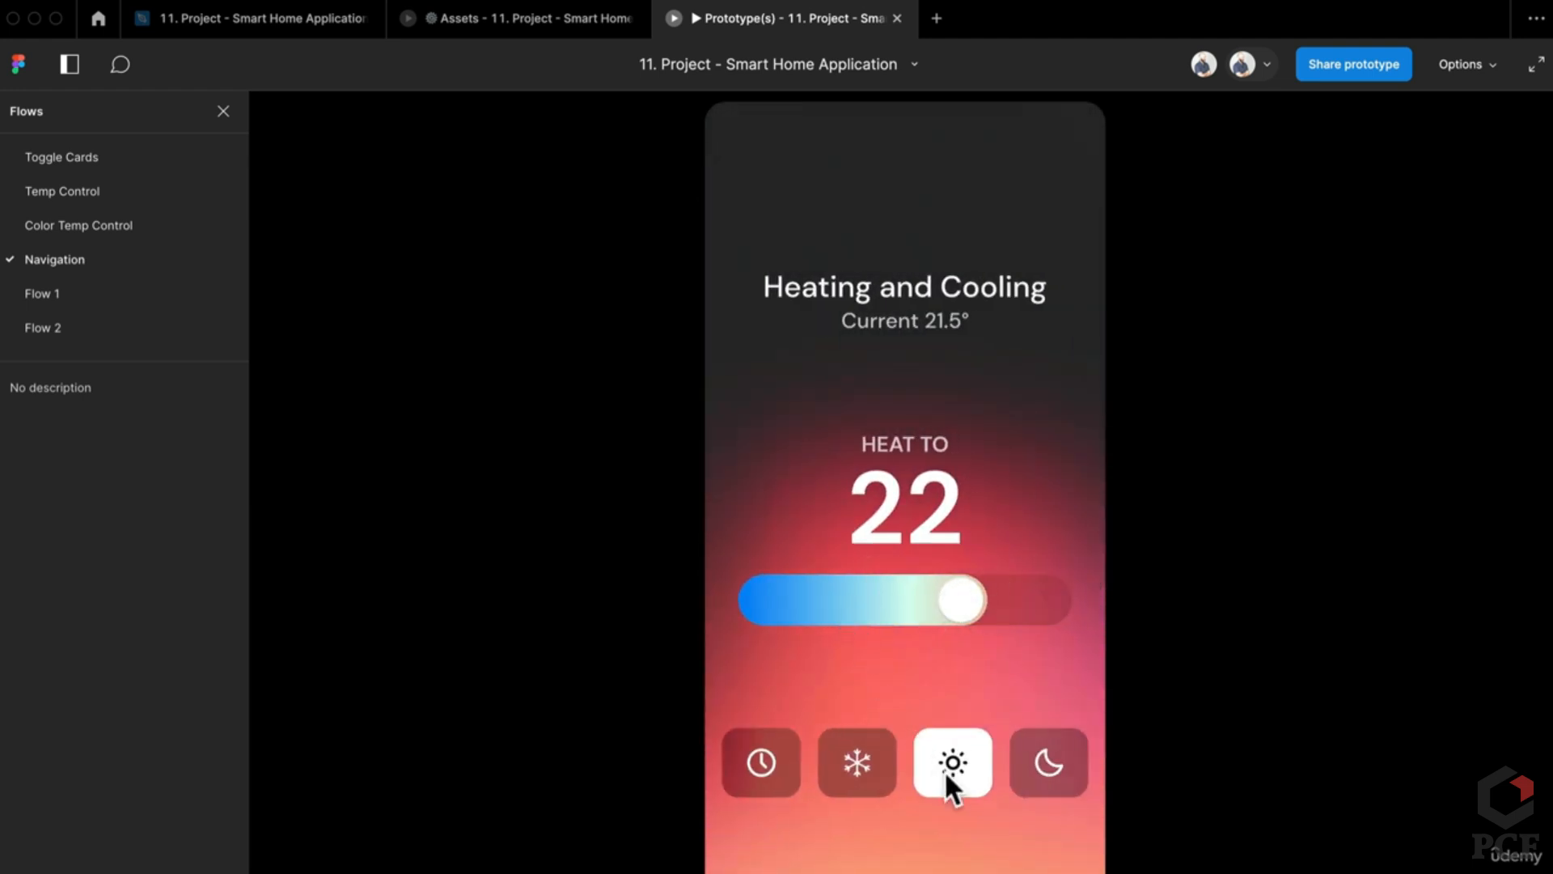
pyautogui.click(123, 316)
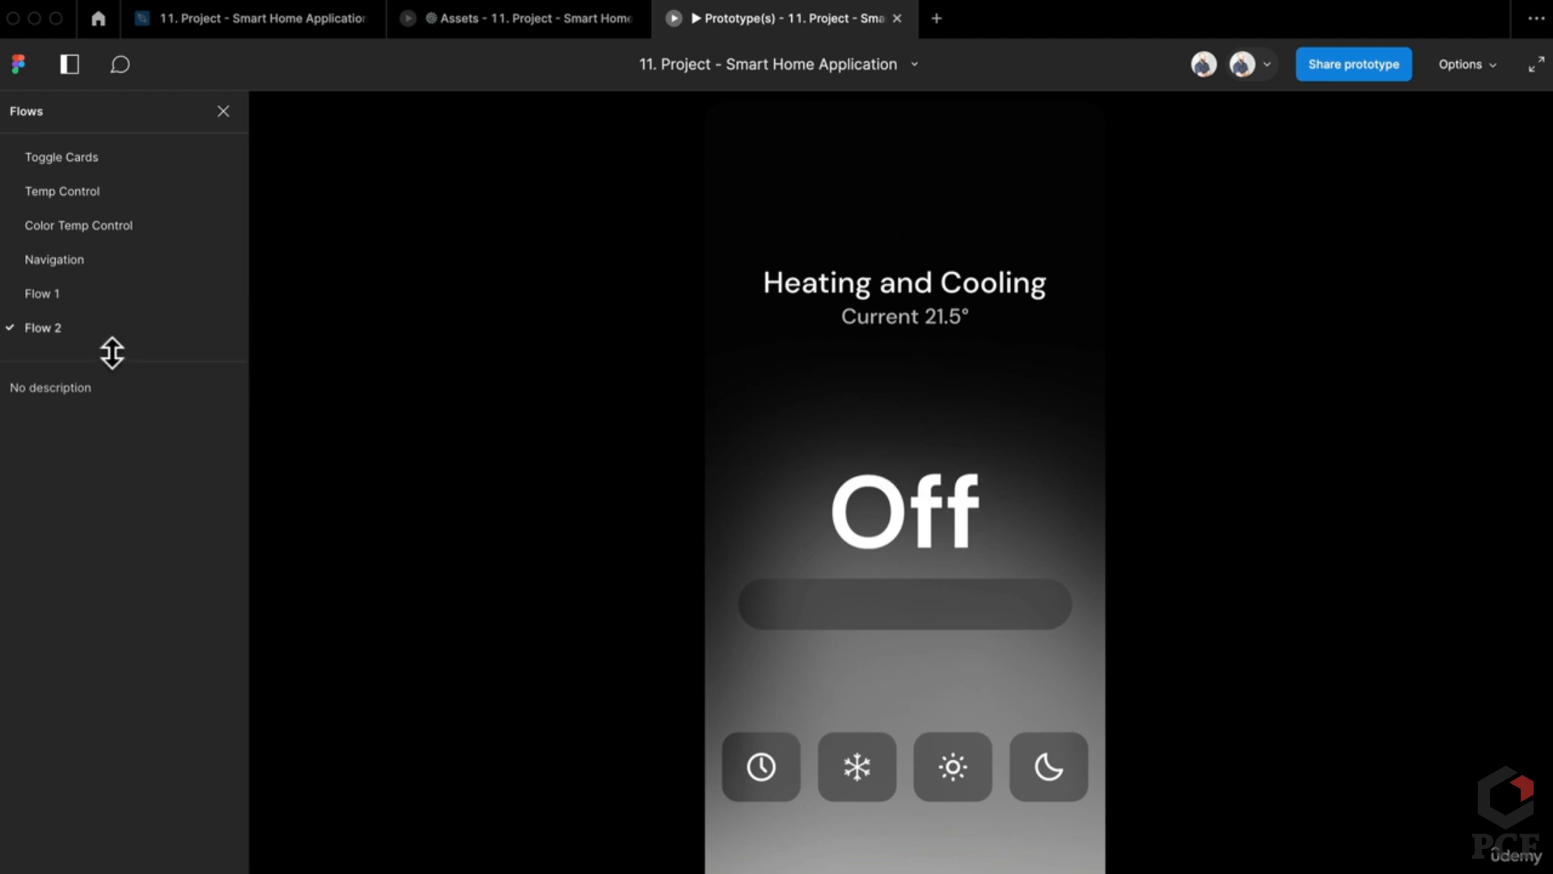
# Step: In the Flow 3 preview, open Heating and Cooling and drag the Off screen back to Home
pyautogui.click(543, 32)
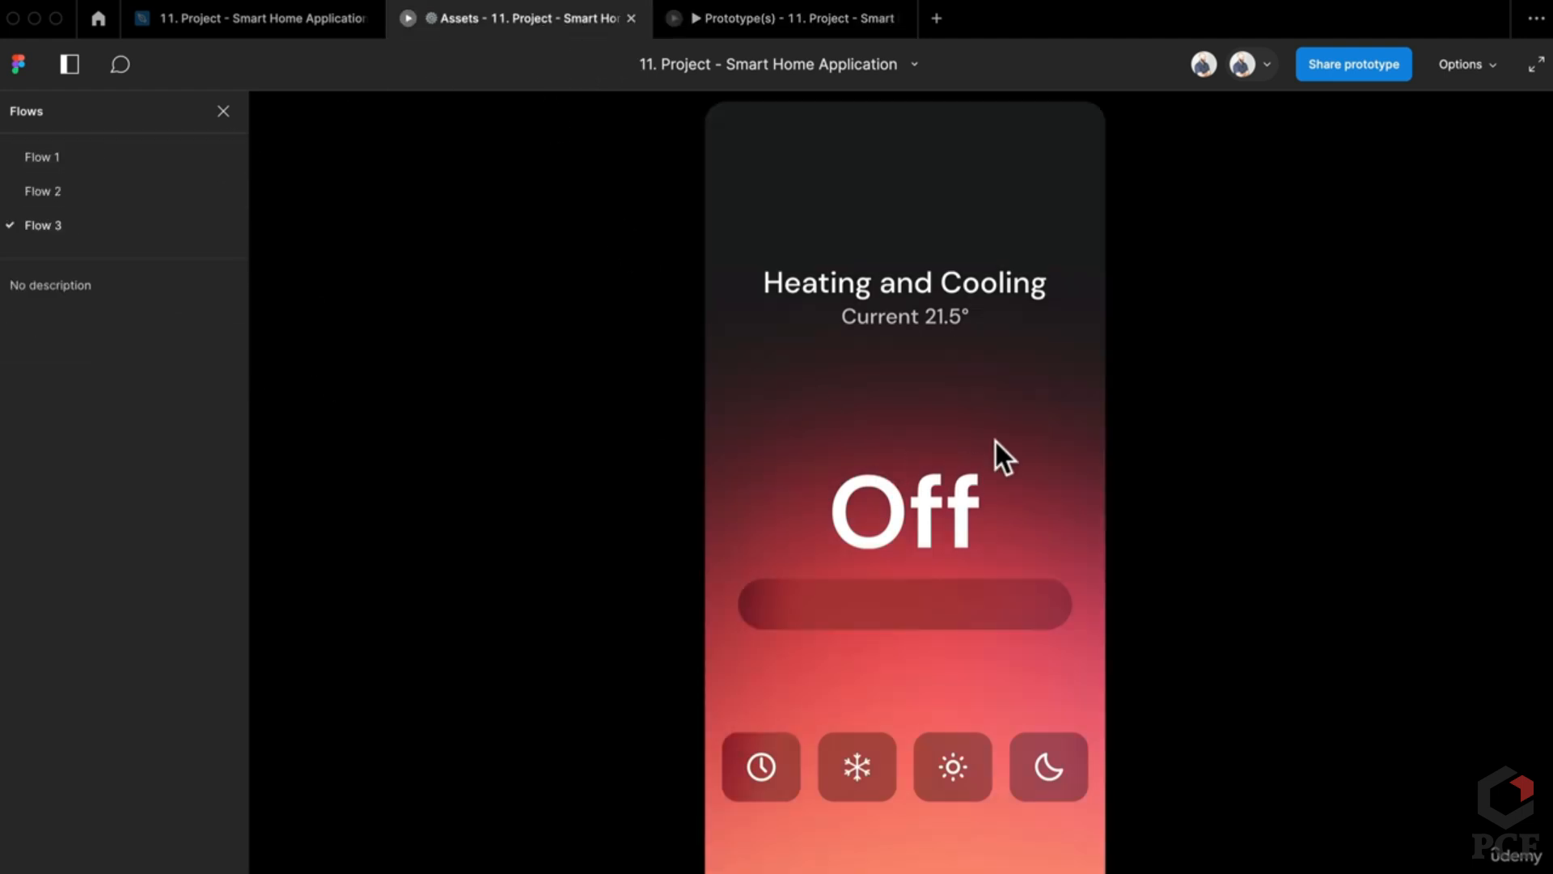
pyautogui.click(851, 561)
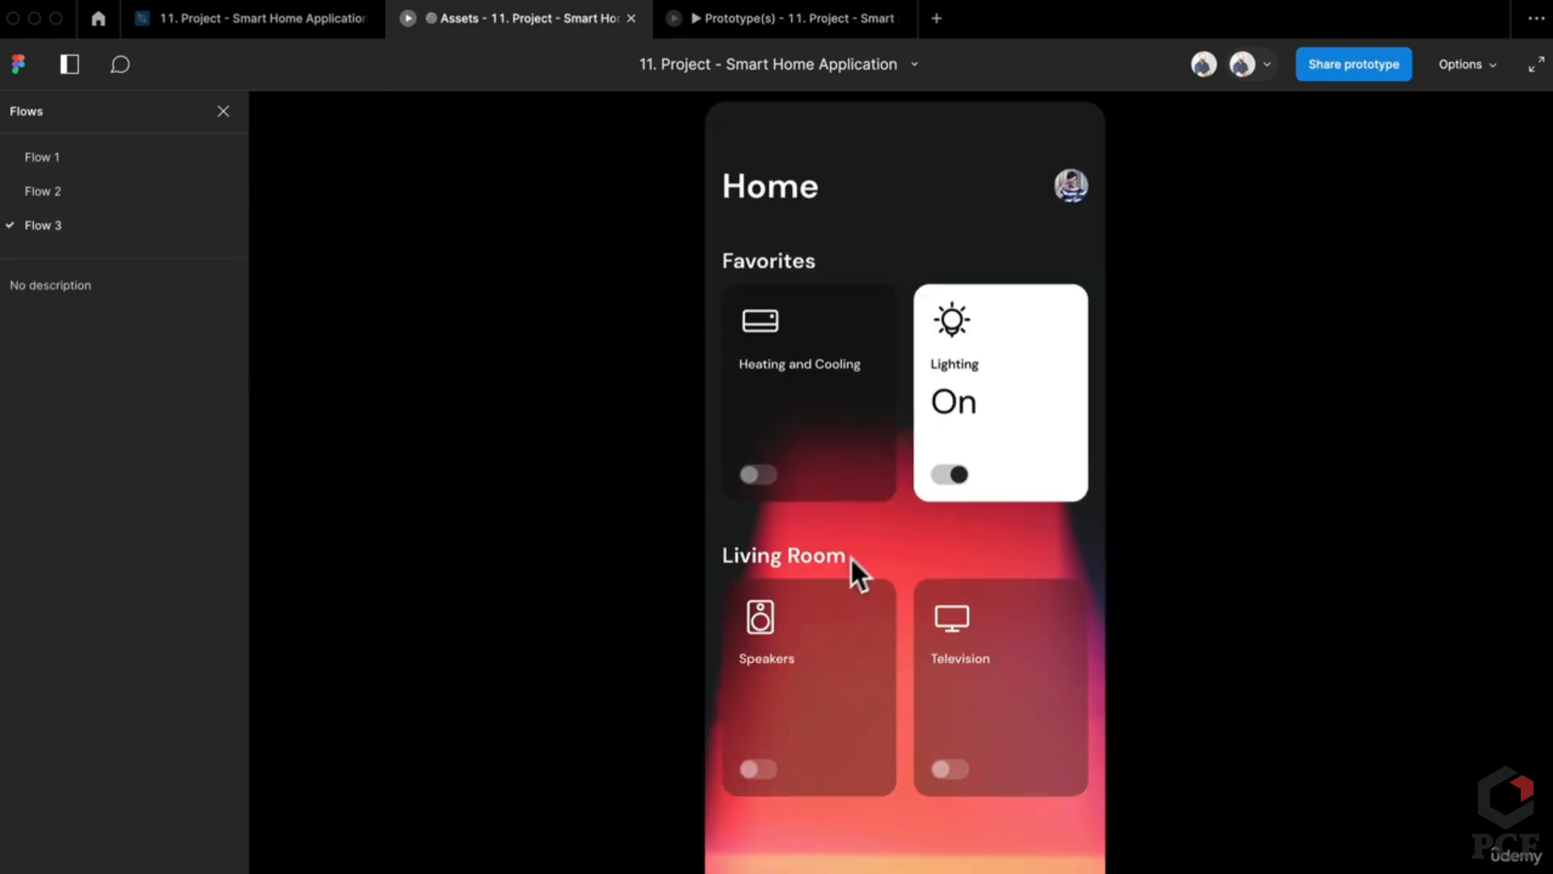
pyautogui.click(997, 442)
pyautogui.click(804, 416)
pyautogui.click(888, 513)
pyautogui.click(818, 463)
pyautogui.click(945, 512)
pyautogui.moveTo(940, 504); pyautogui.dragTo(1347, 489)
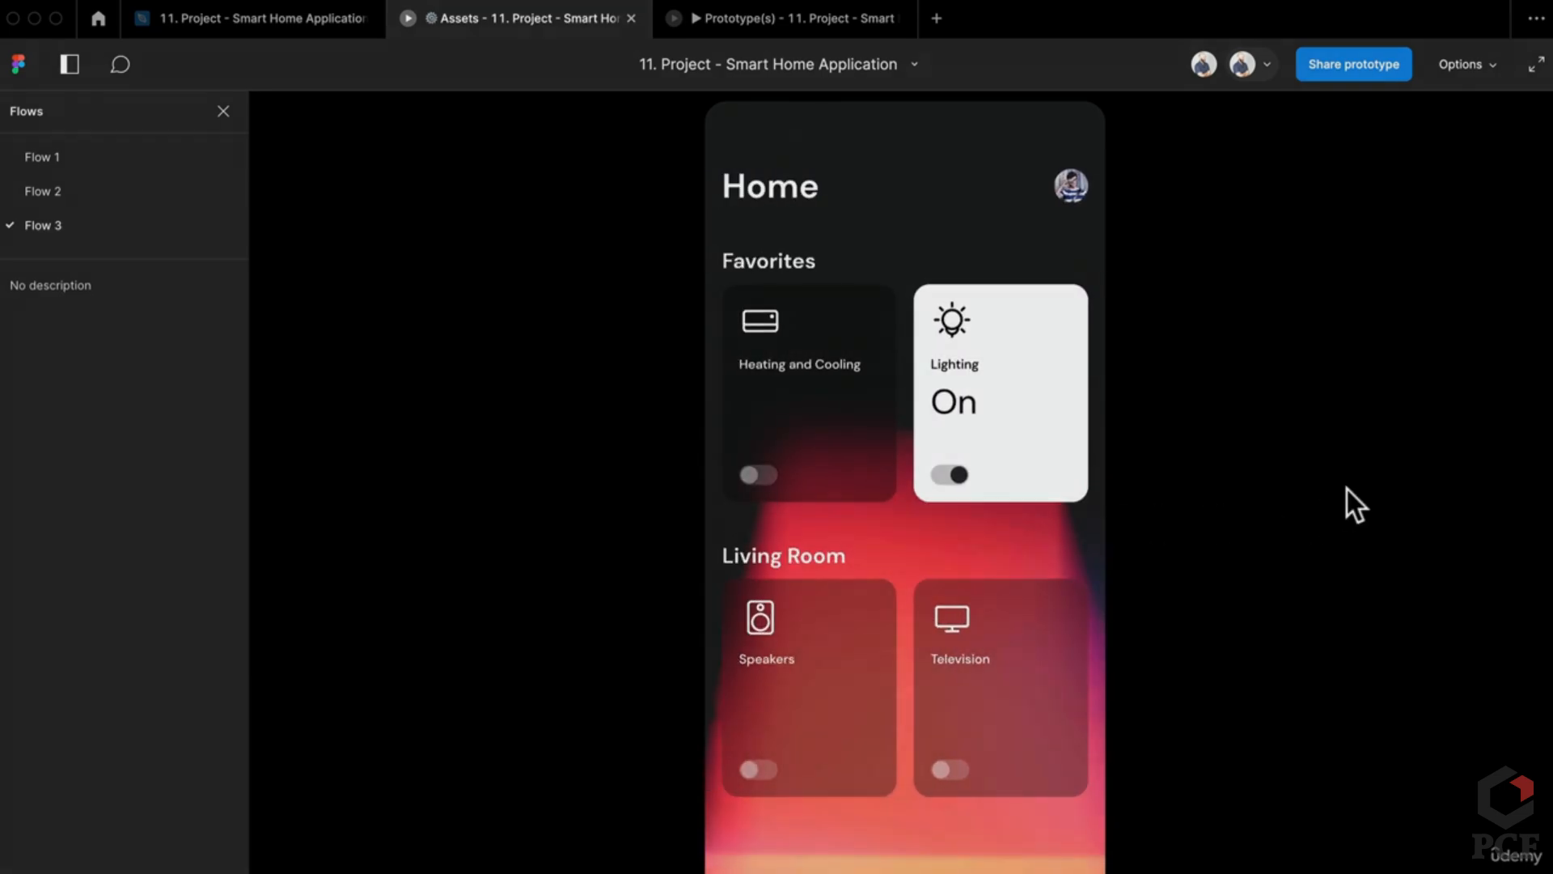
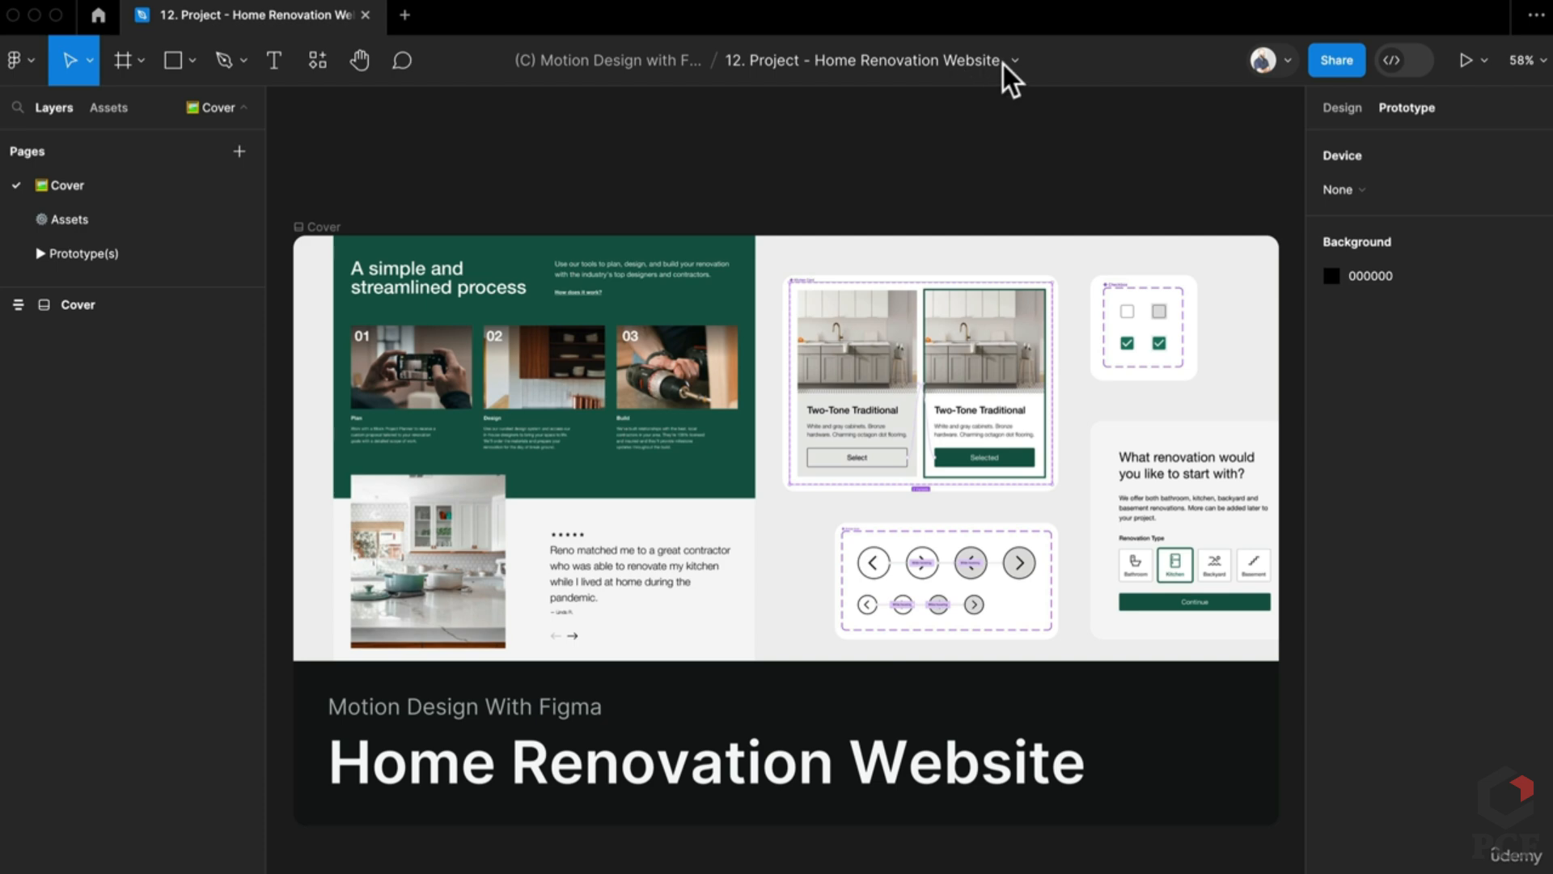
# Step: Open the file options menu from the title bar, then dismiss it
pyautogui.click(1016, 61)
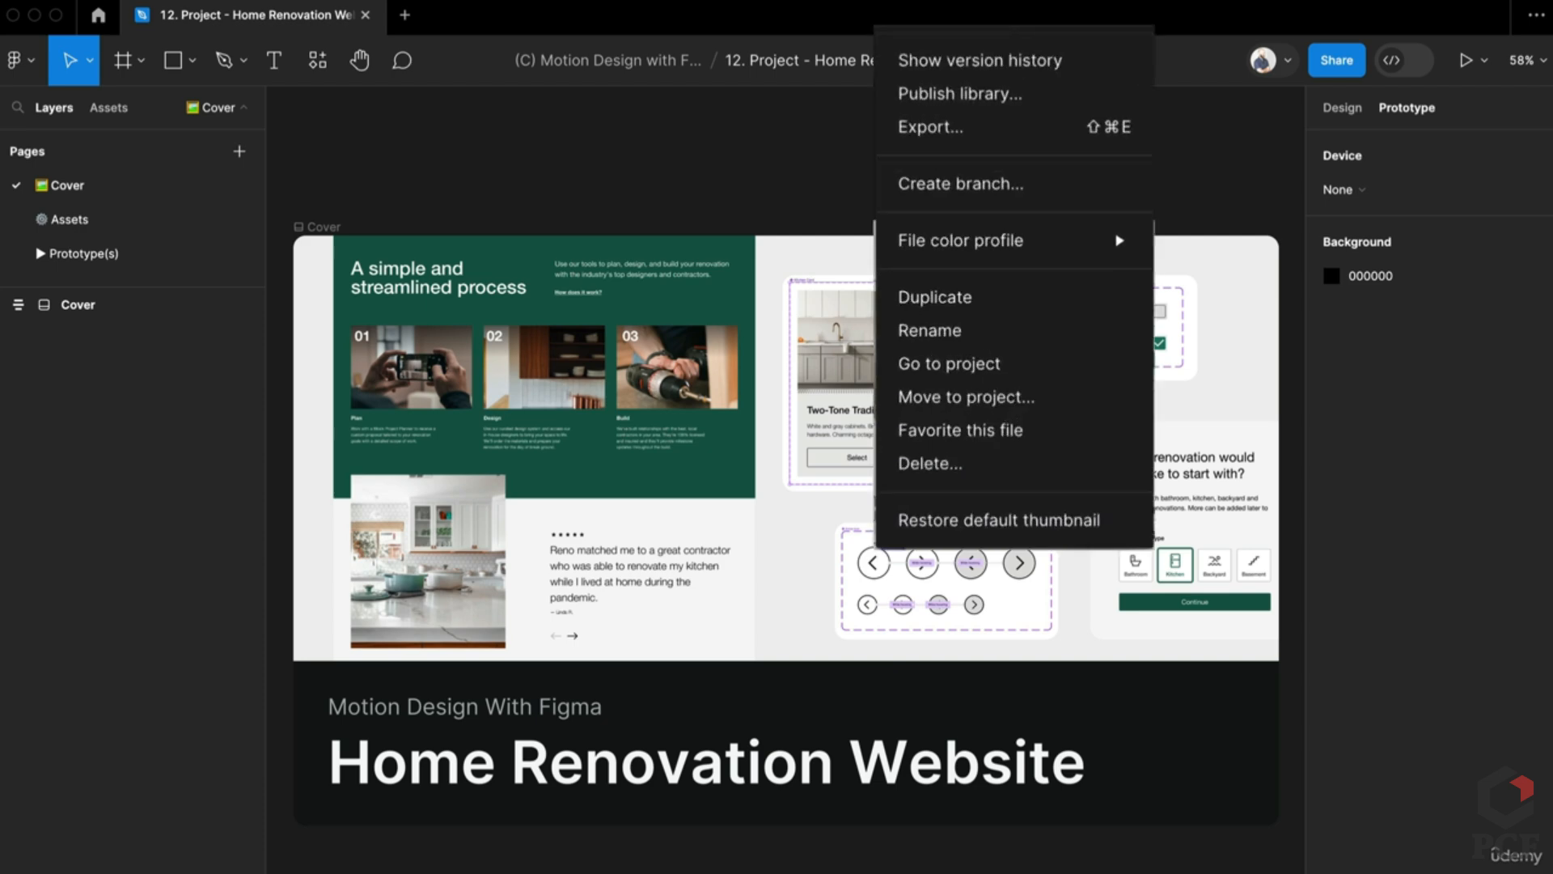
pyautogui.moveTo(1076, 271)
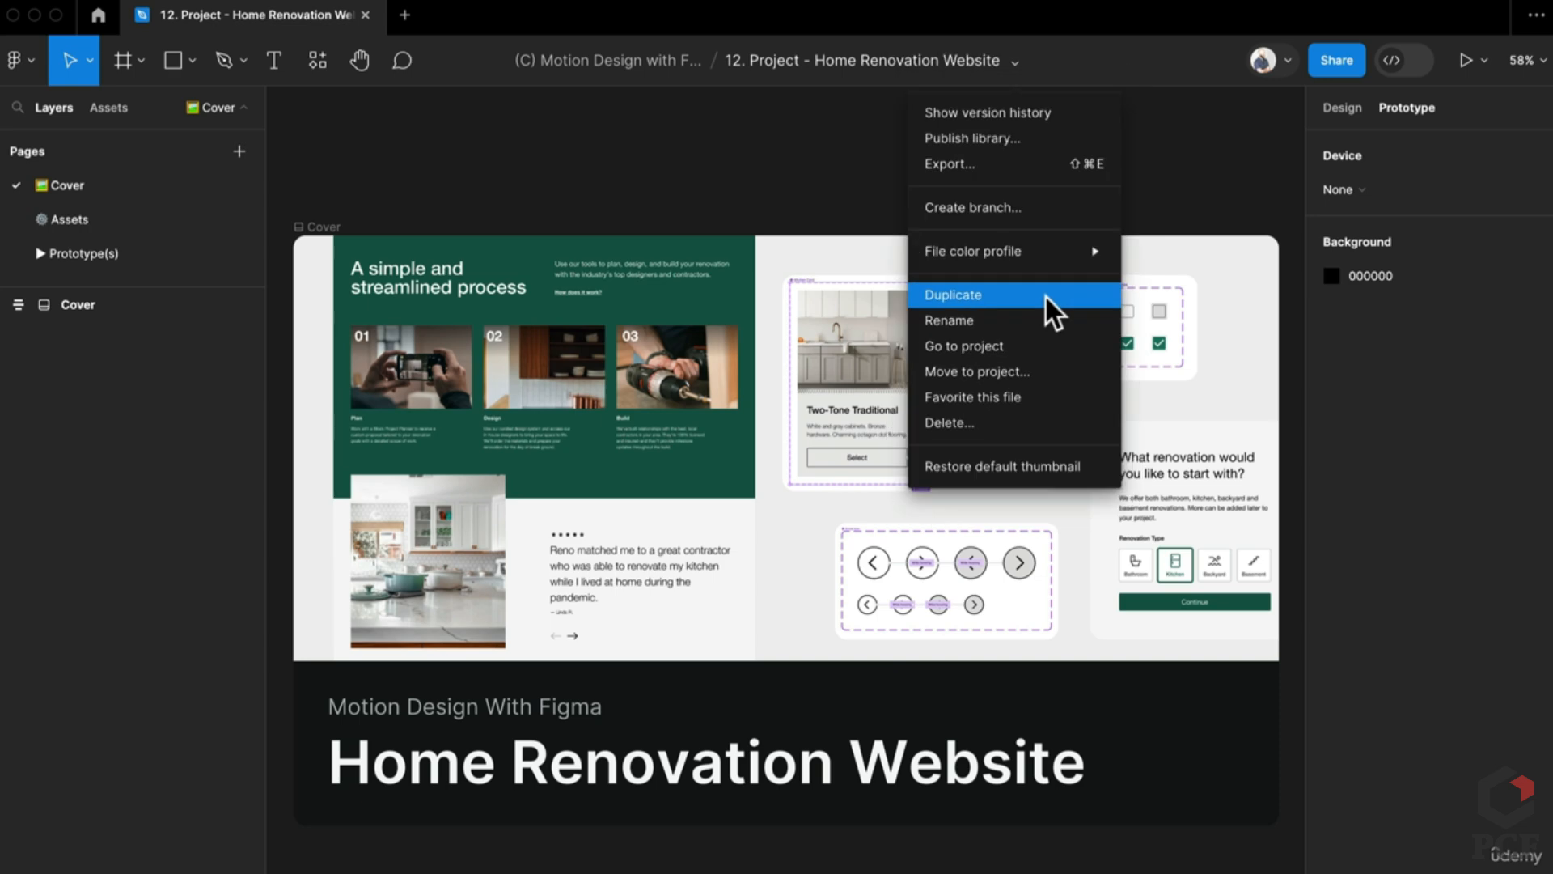
pyautogui.click(422, 134)
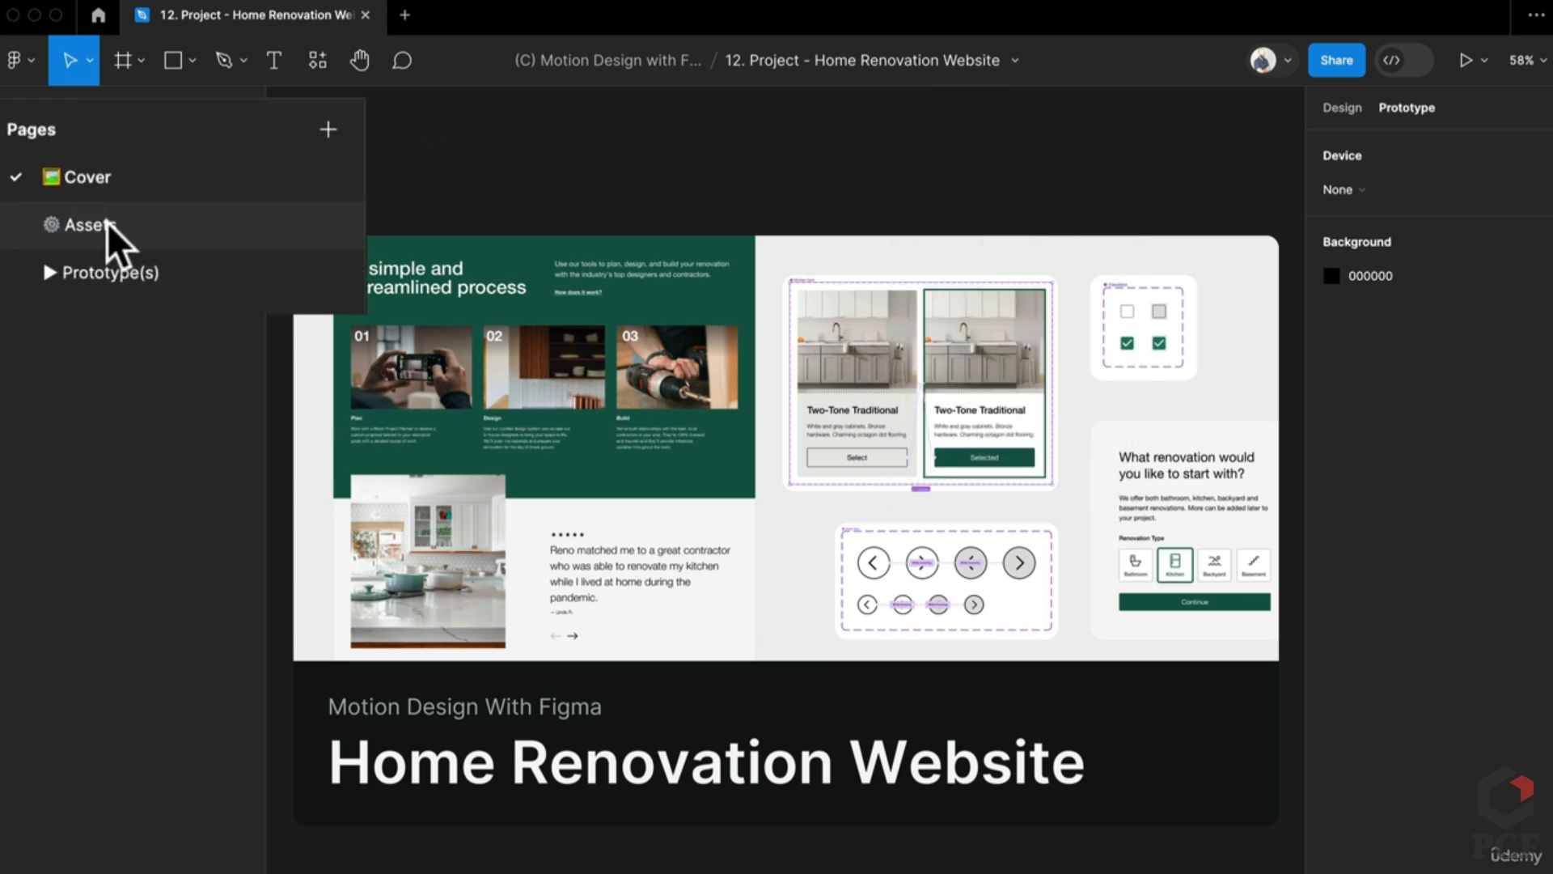
# Step: Switch to the Assets page and bring the component frames into view
pyautogui.click(81, 221)
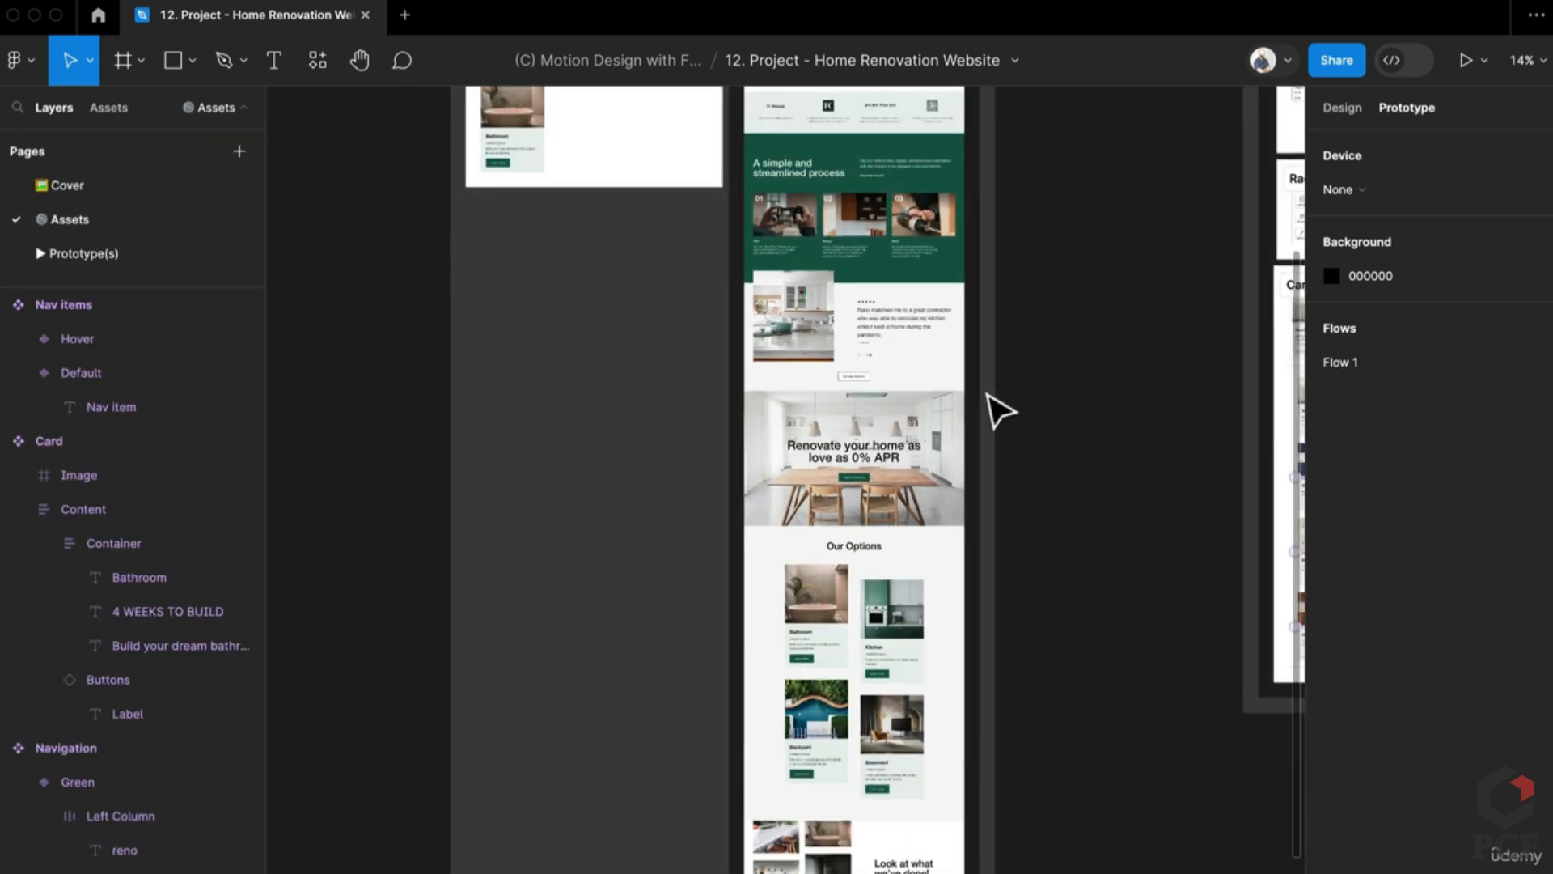
pyautogui.scroll(5, 1000, 411)
pyautogui.scroll(3, 683, 513)
pyautogui.moveTo(676, 502); pyautogui.dragTo(1237, 530)
pyautogui.scroll(1, 581, 217)
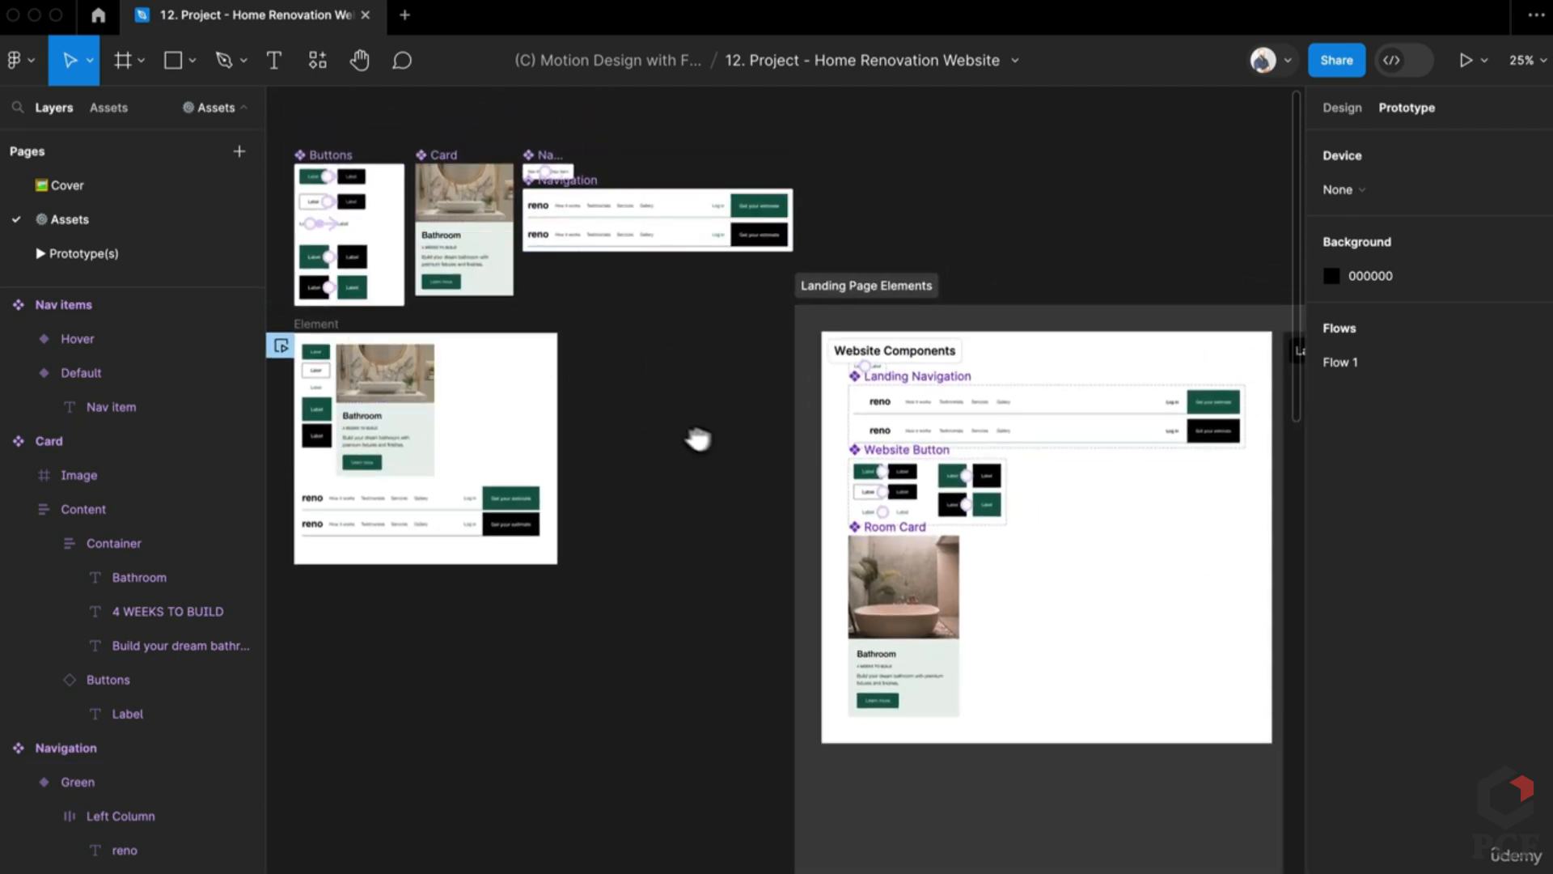
pyautogui.hscroll(5, 698, 440)
pyautogui.scroll(3, 704, 454)
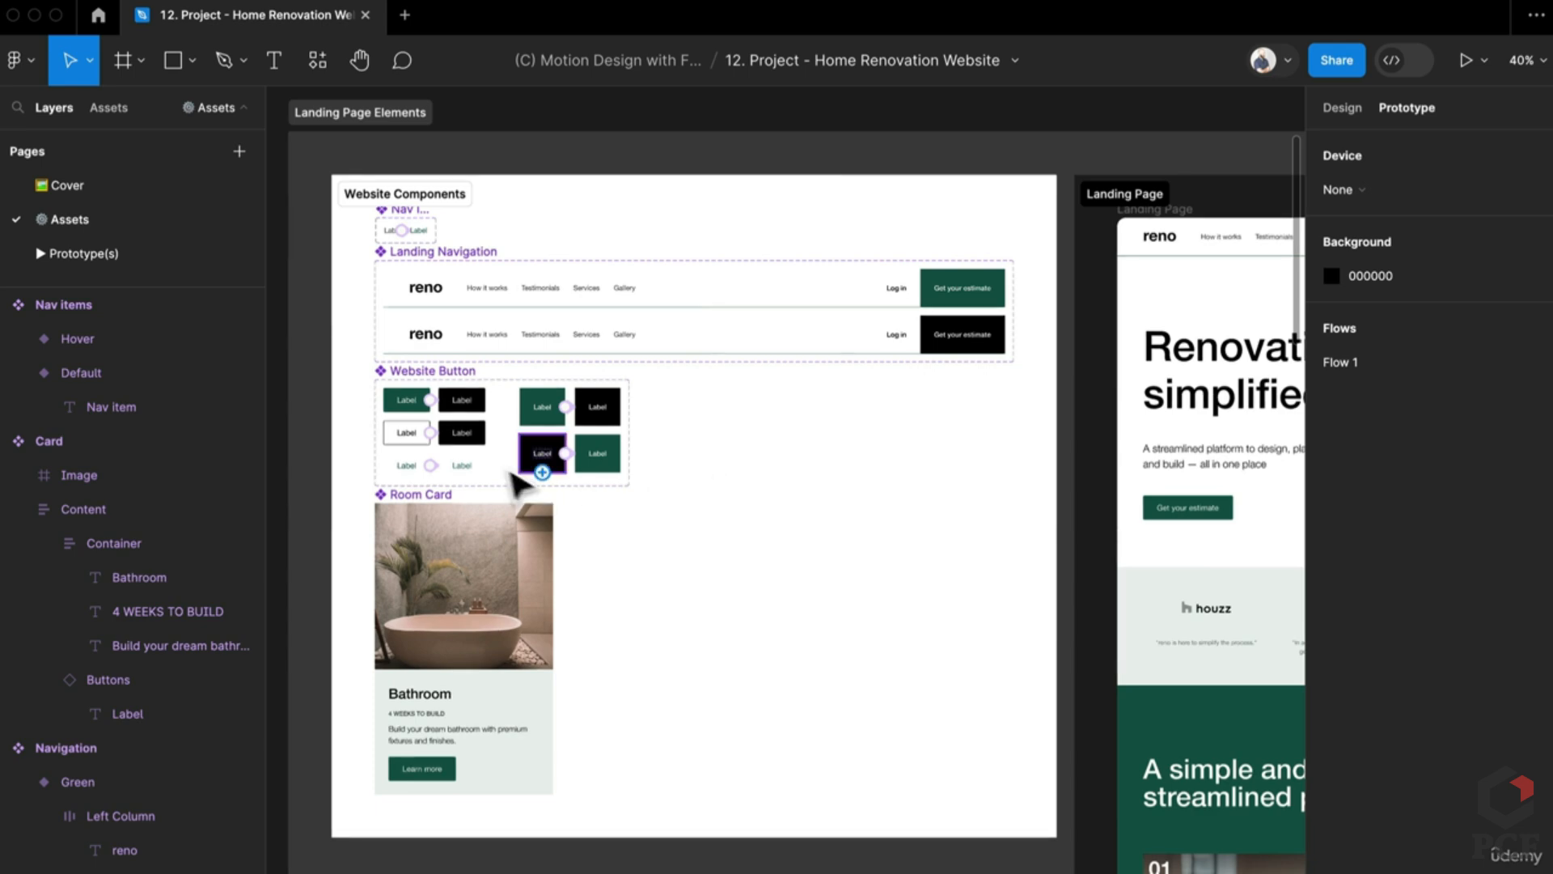
pyautogui.scroll(-1, 380, 302)
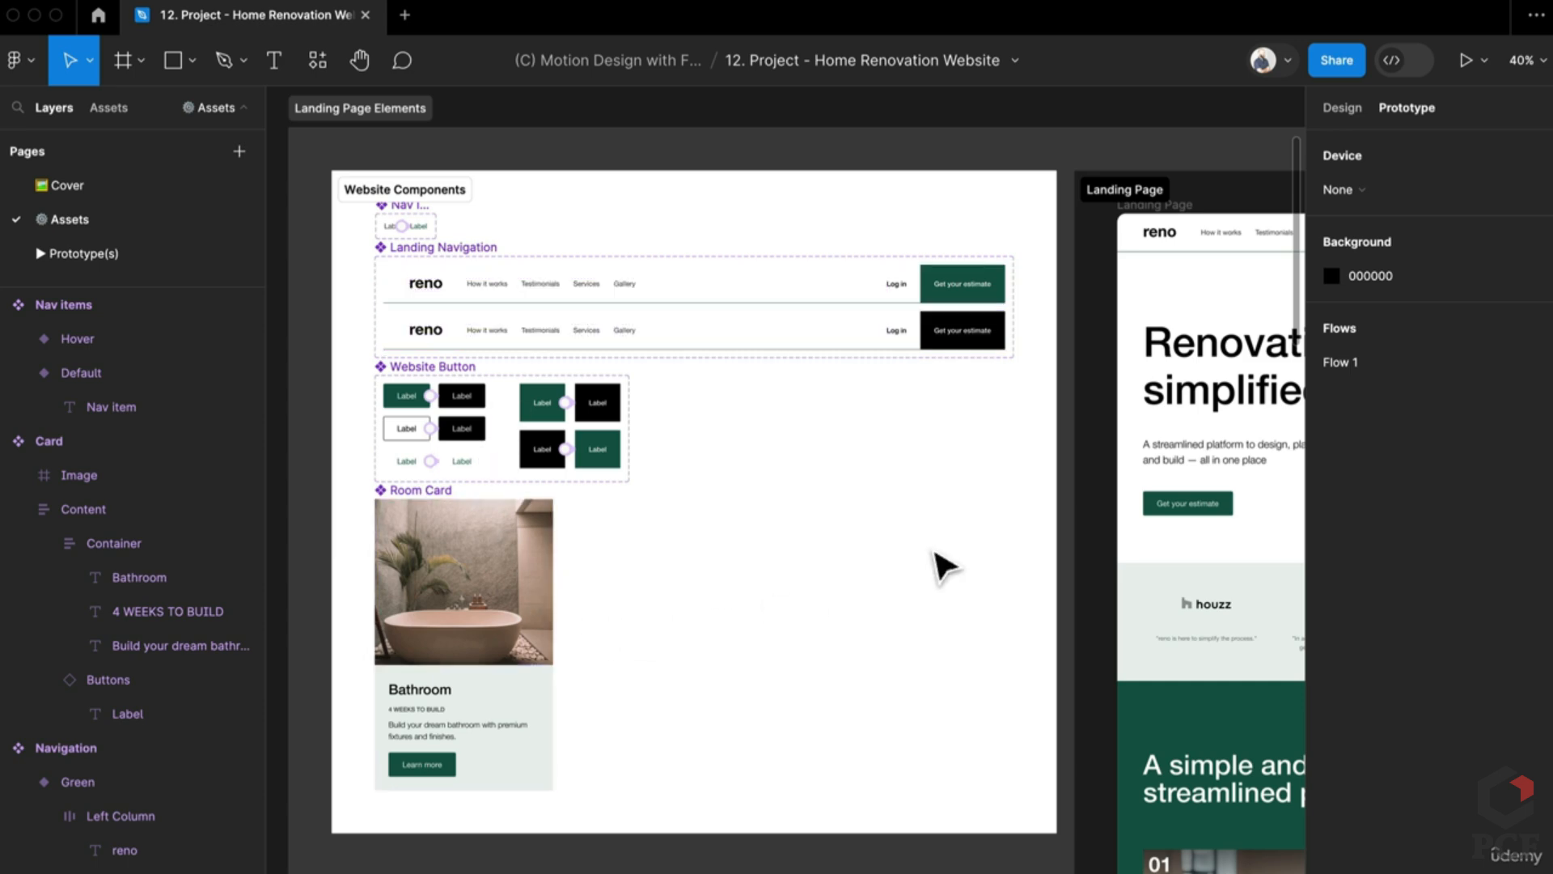
# Step: Pan across the canvas to see the full Landing Page frame
pyautogui.moveTo(927, 559); pyautogui.dragTo(489, 520)
pyautogui.scroll(2, 482, 516)
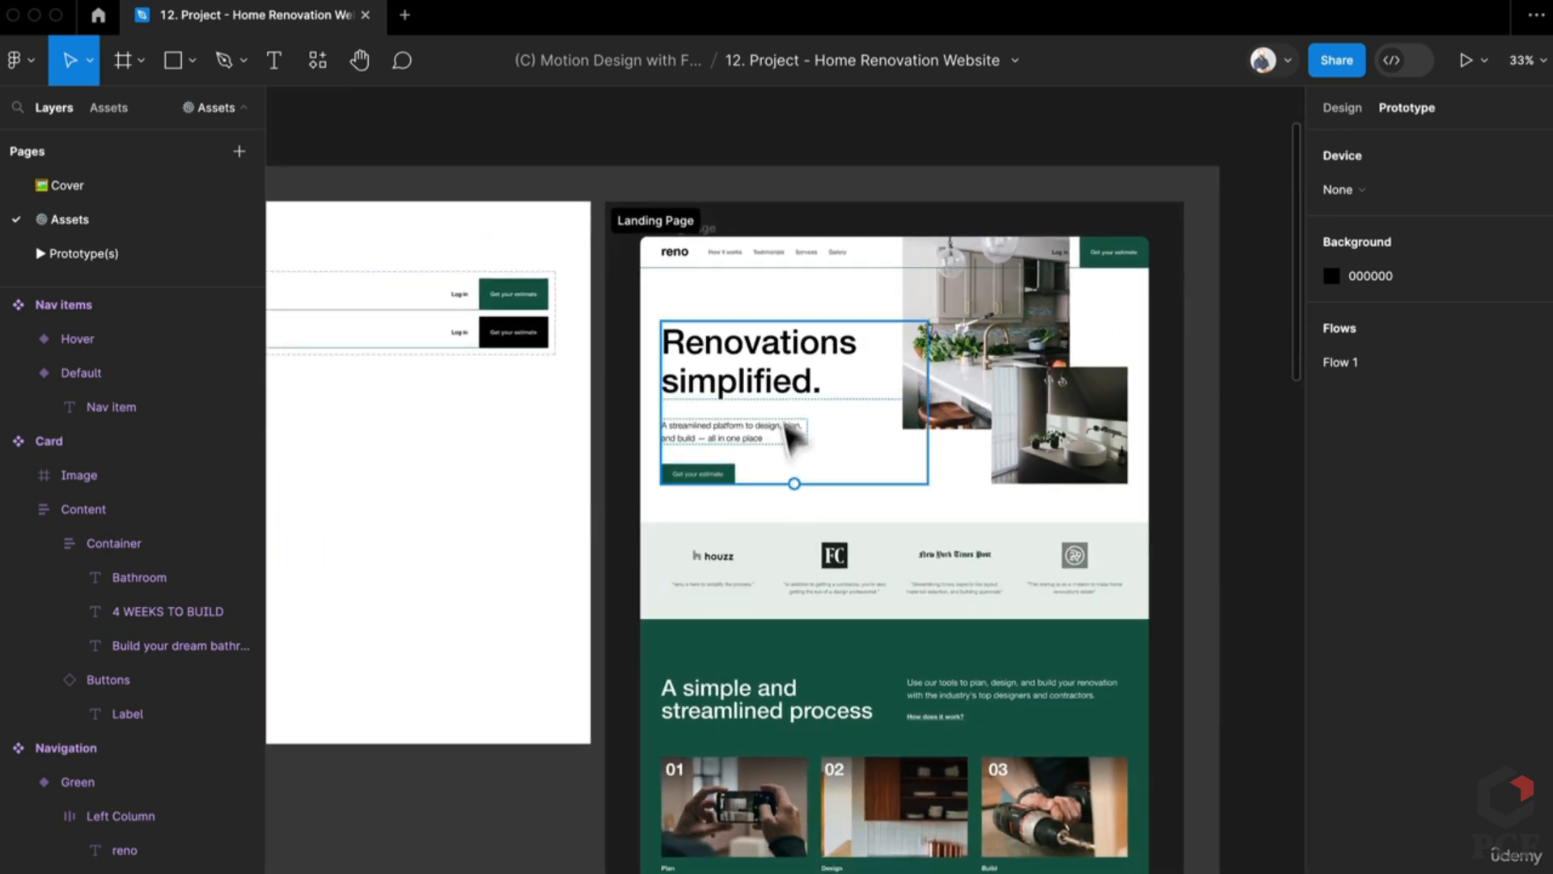
pyautogui.scroll(-2, 694, 373)
pyautogui.hscroll(-5, 694, 373)
pyautogui.hscroll(3, 695, 374)
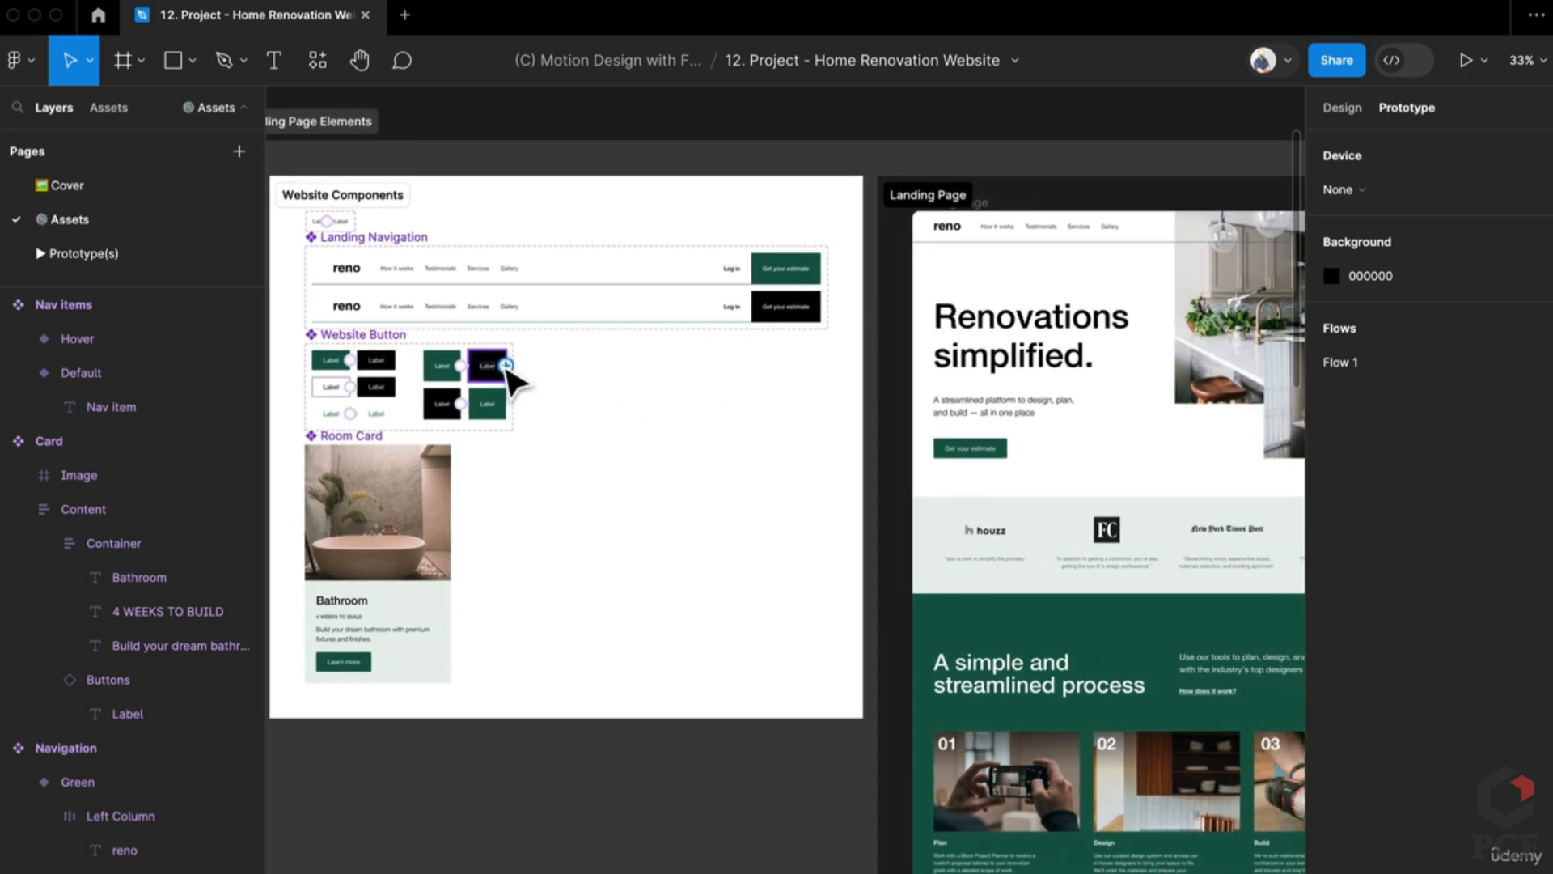
pyautogui.hscroll(5, 745, 423)
pyautogui.scroll(1, 867, 543)
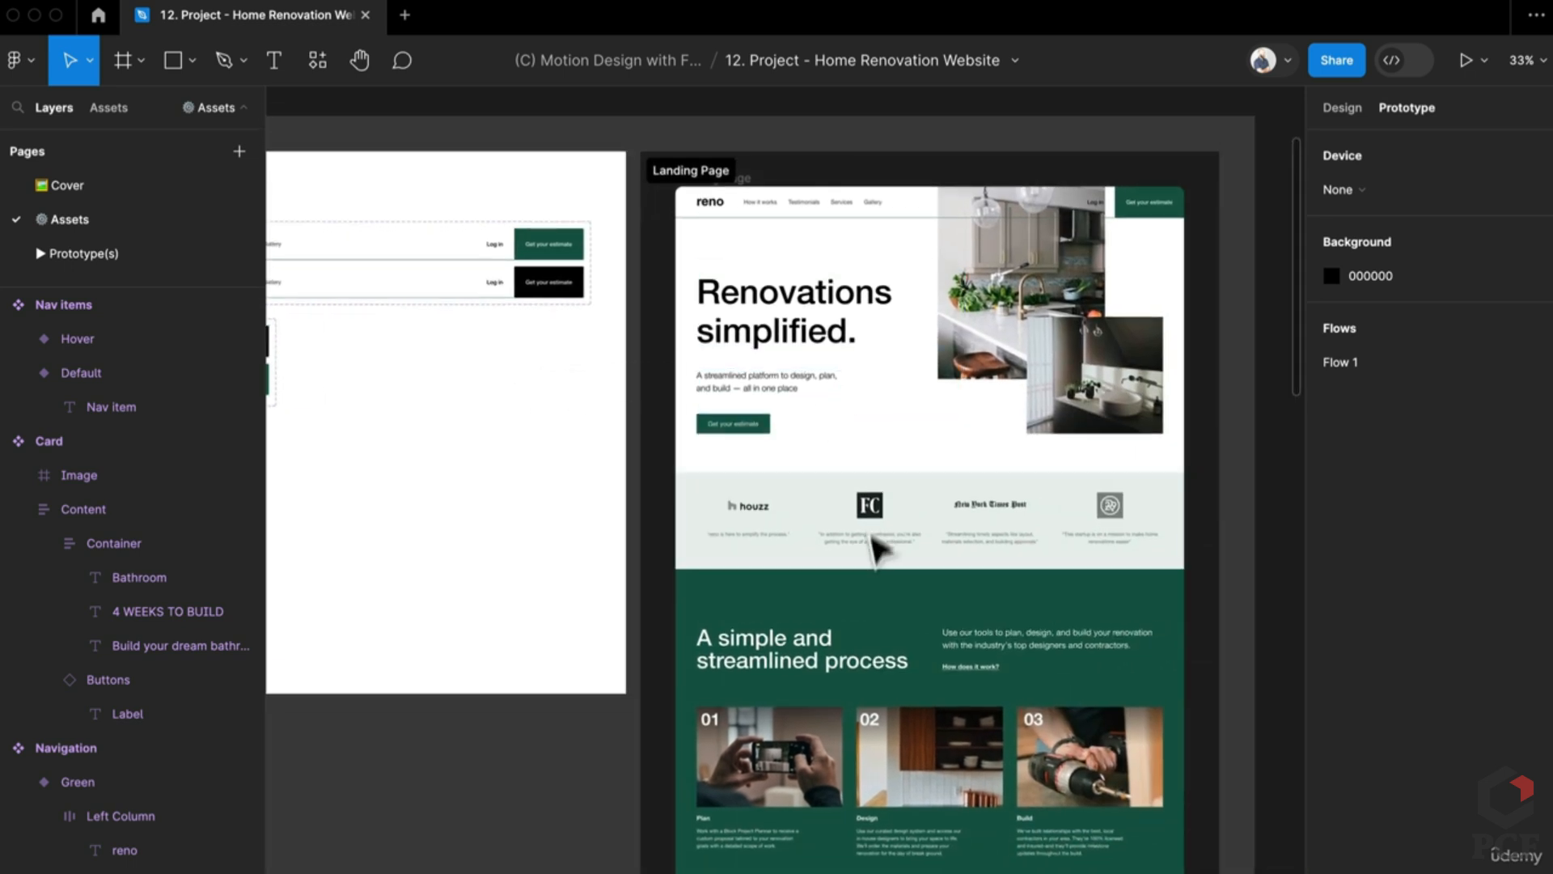
pyautogui.hscroll(5, 842, 639)
pyautogui.scroll(-1, 841, 639)
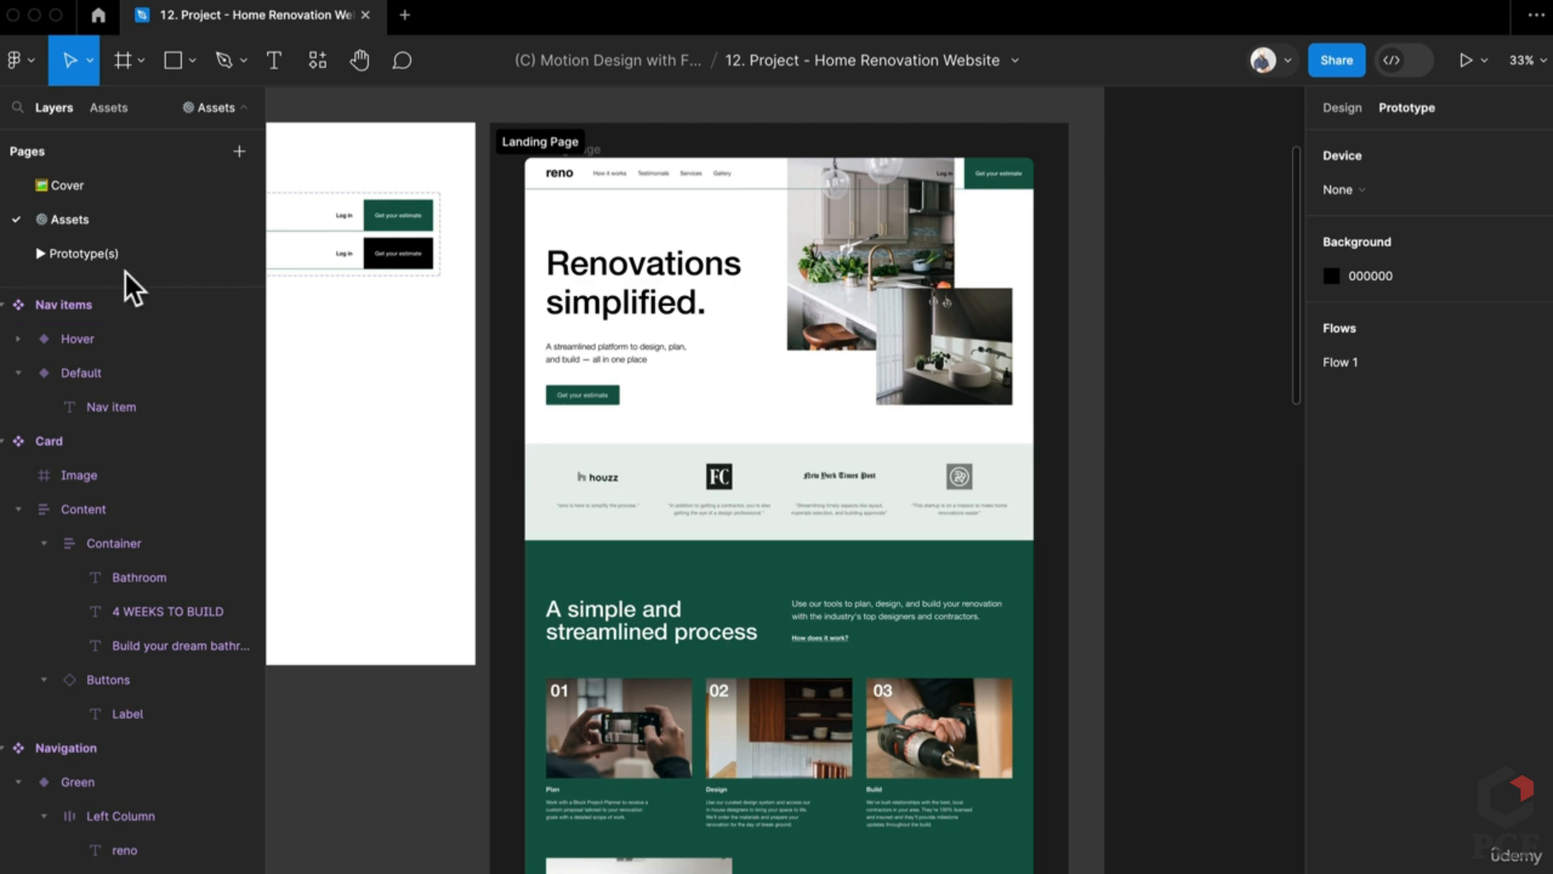
# Step: Switch to the Prototype(s) page and scan through the landing page flow rows
pyautogui.click(144, 252)
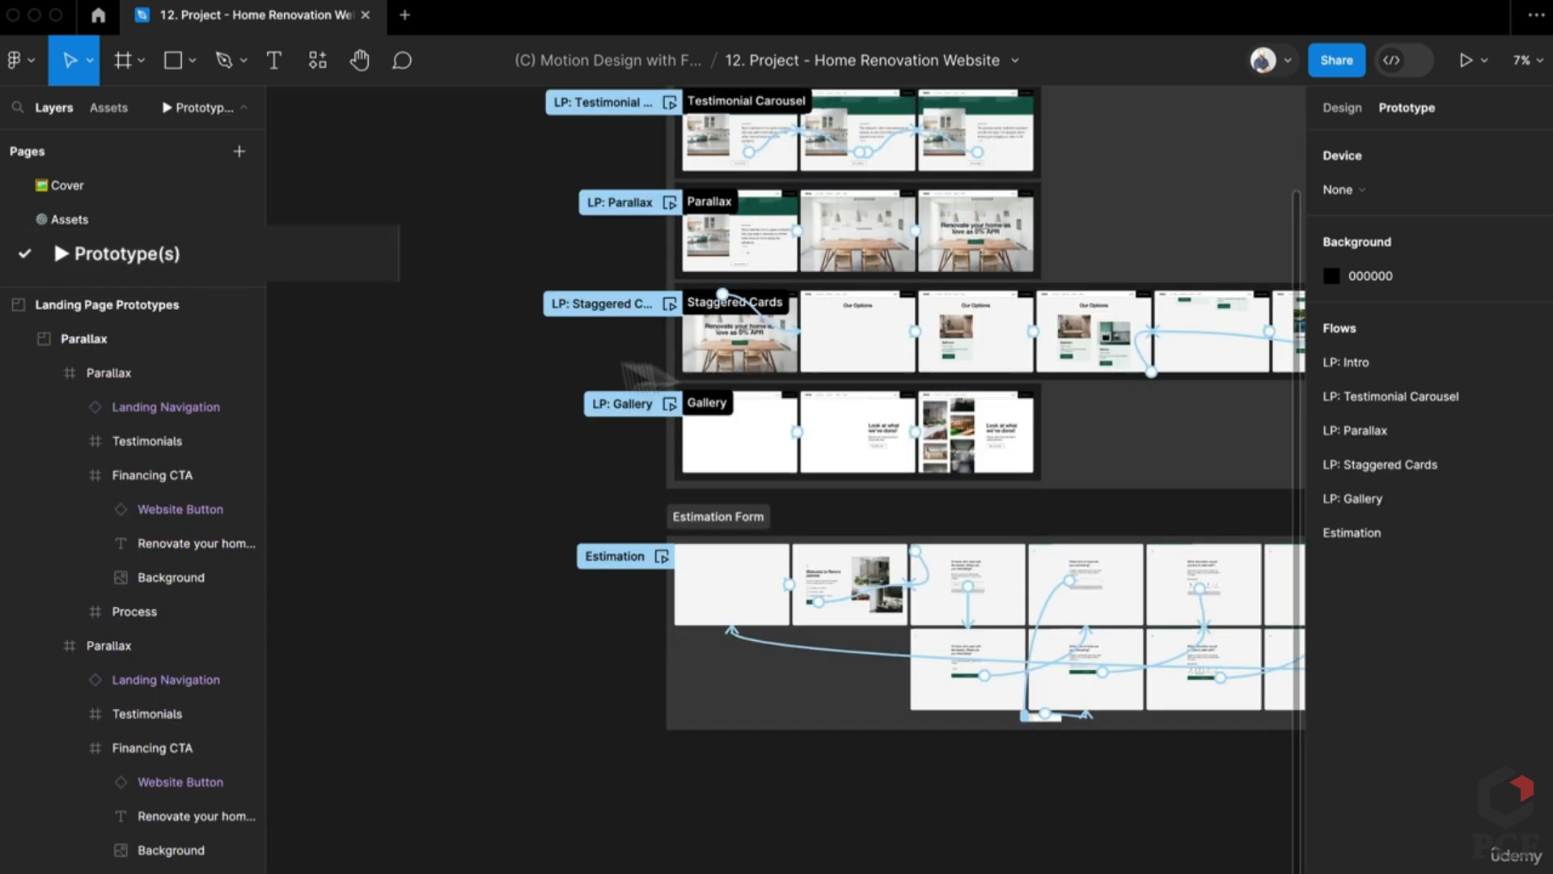
pyautogui.scroll(5, 753, 190)
pyautogui.scroll(5, 647, 551)
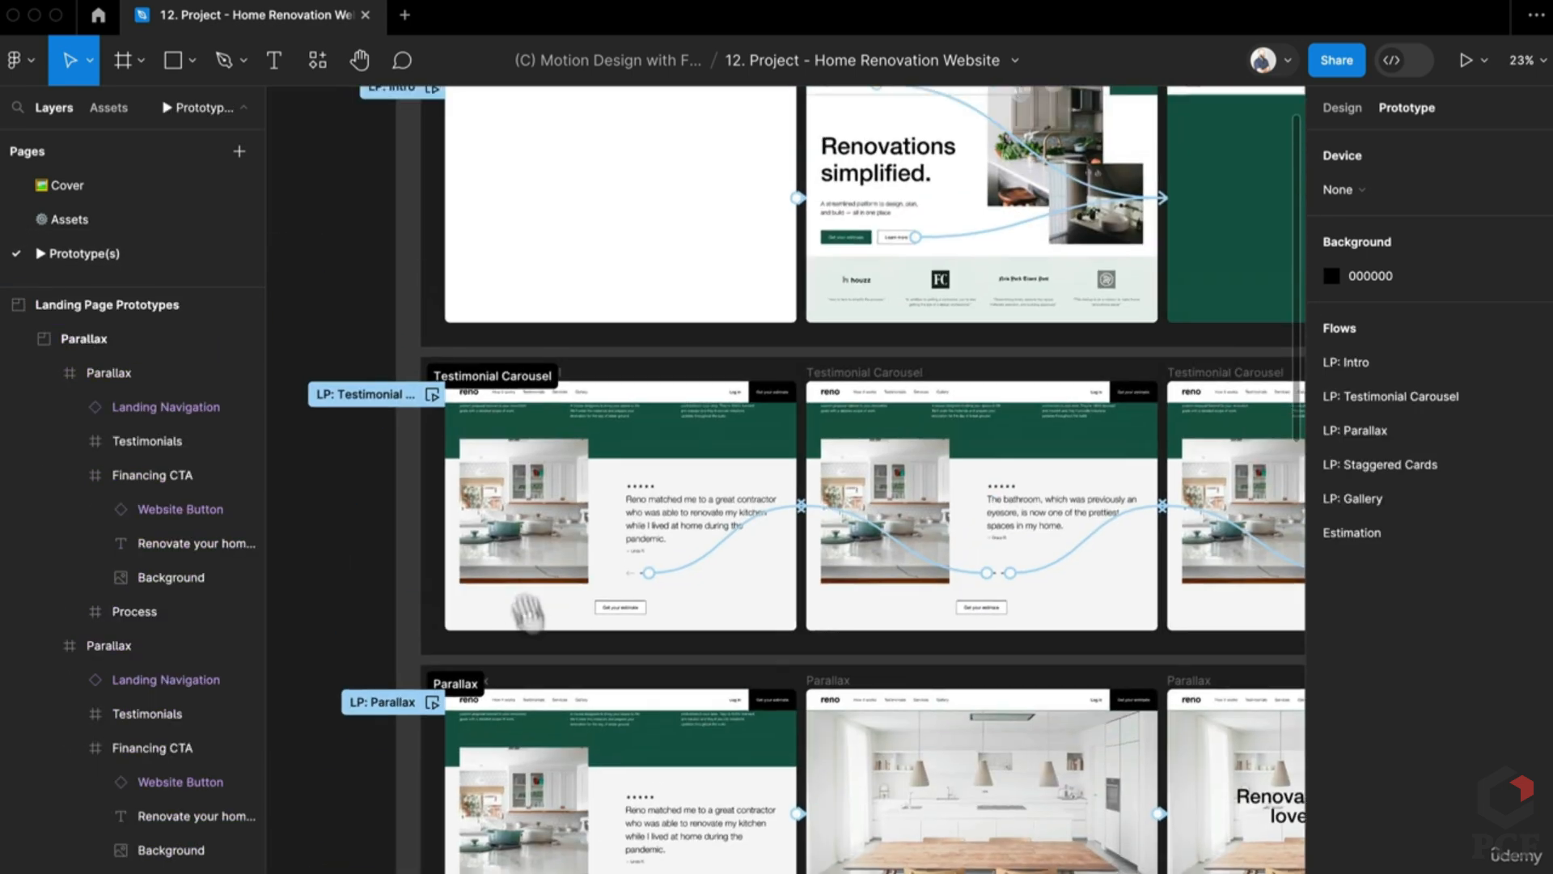
pyautogui.hscroll(-2, 527, 613)
pyautogui.hscroll(2, 728, 469)
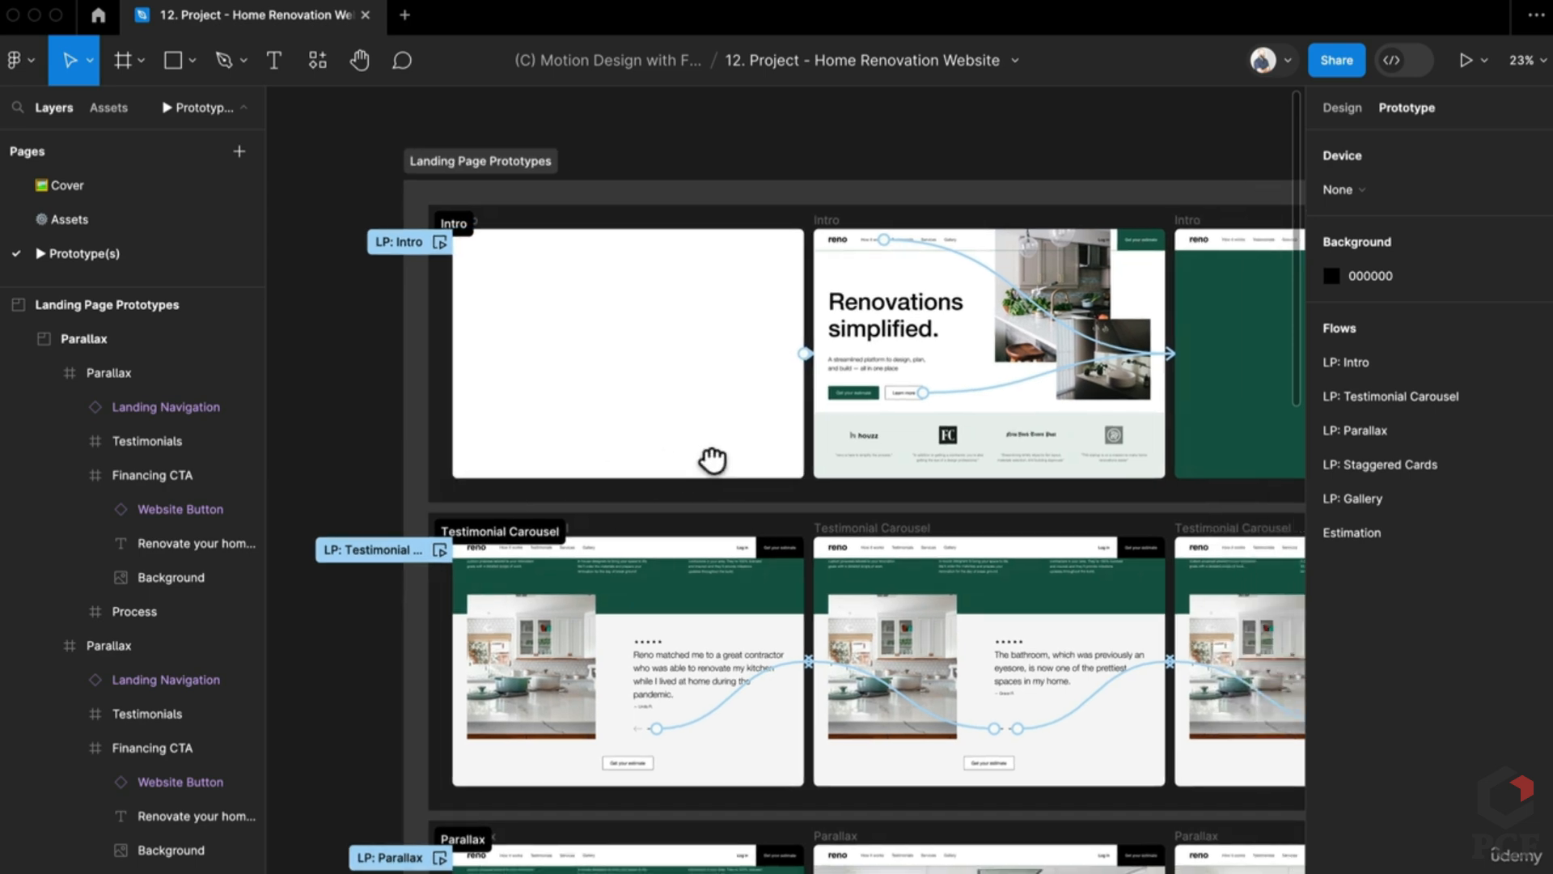
pyautogui.scroll(-2, 691, 526)
pyautogui.hscroll(2, 692, 526)
pyautogui.scroll(-2, 688, 532)
pyautogui.hscroll(1, 688, 531)
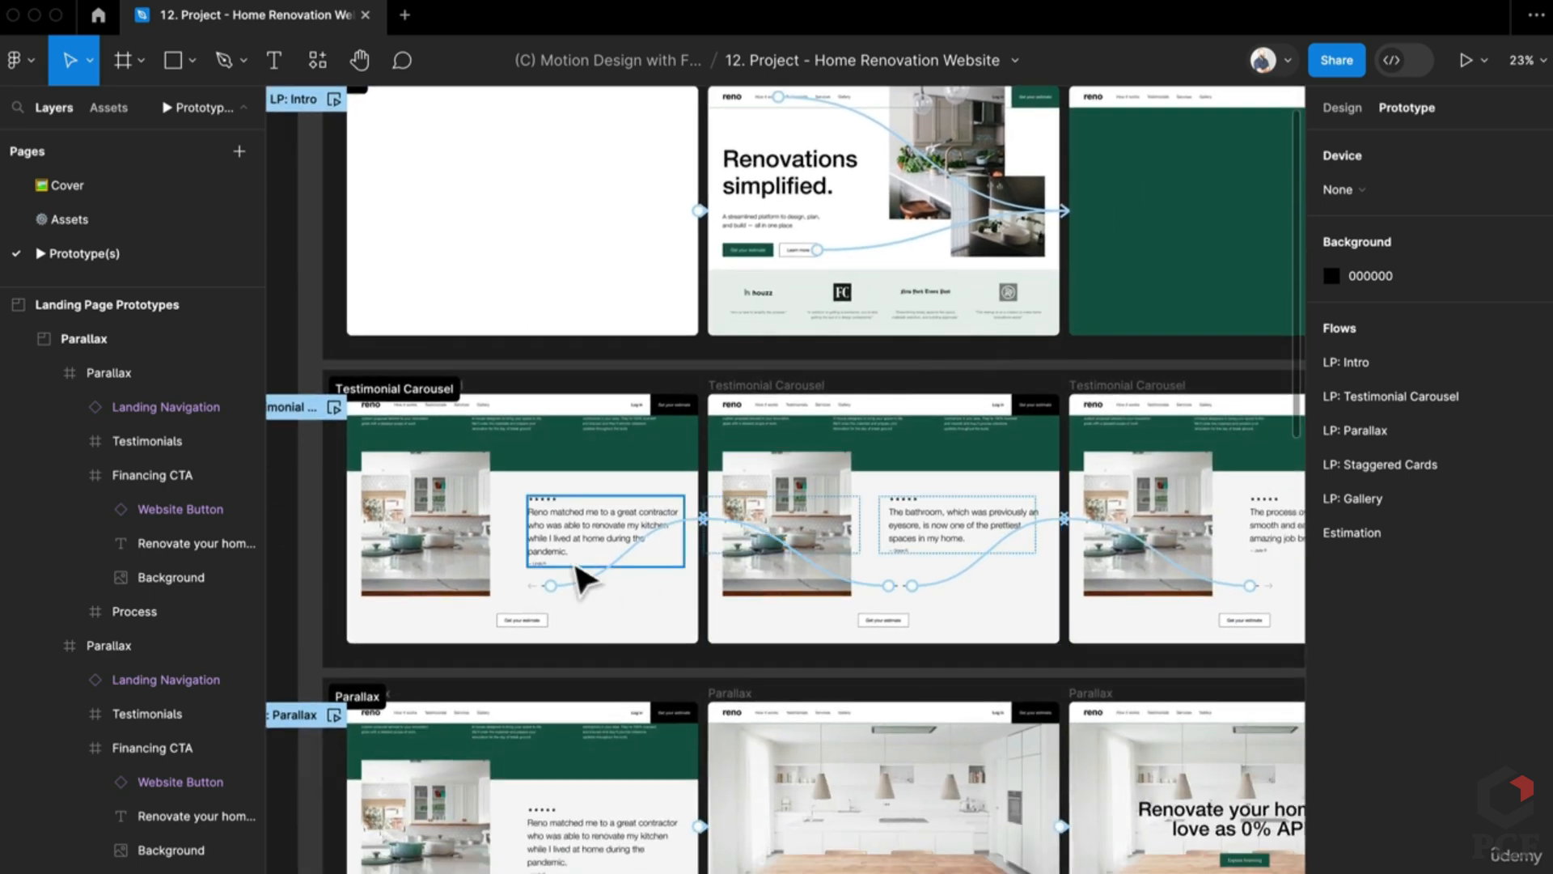
pyautogui.scroll(-10, 572, 574)
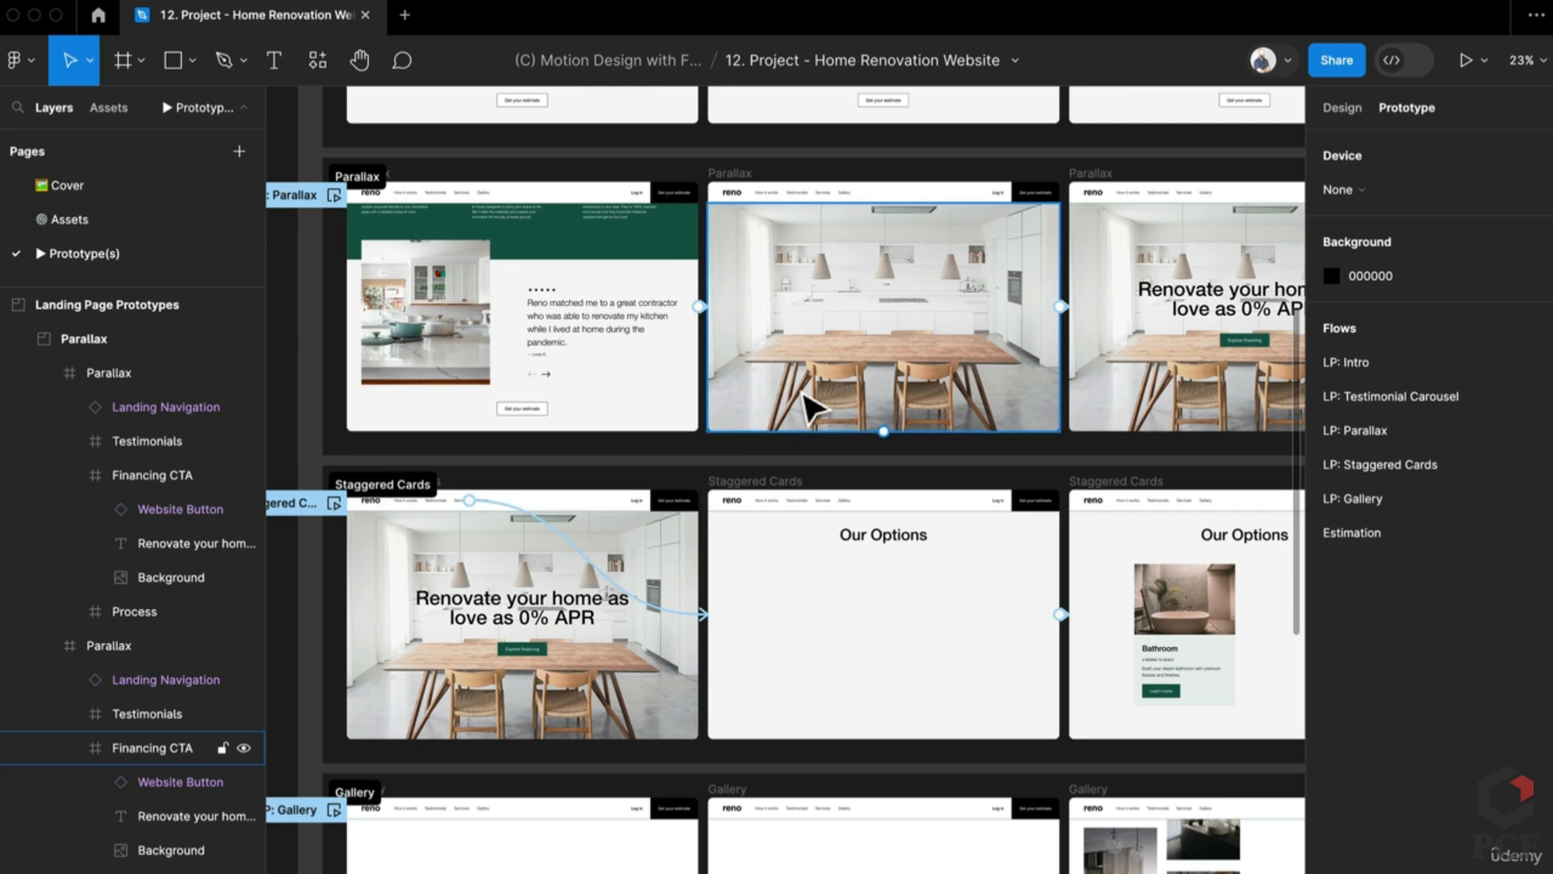
pyautogui.hscroll(6, 833, 572)
pyautogui.scroll(-1, 1109, 513)
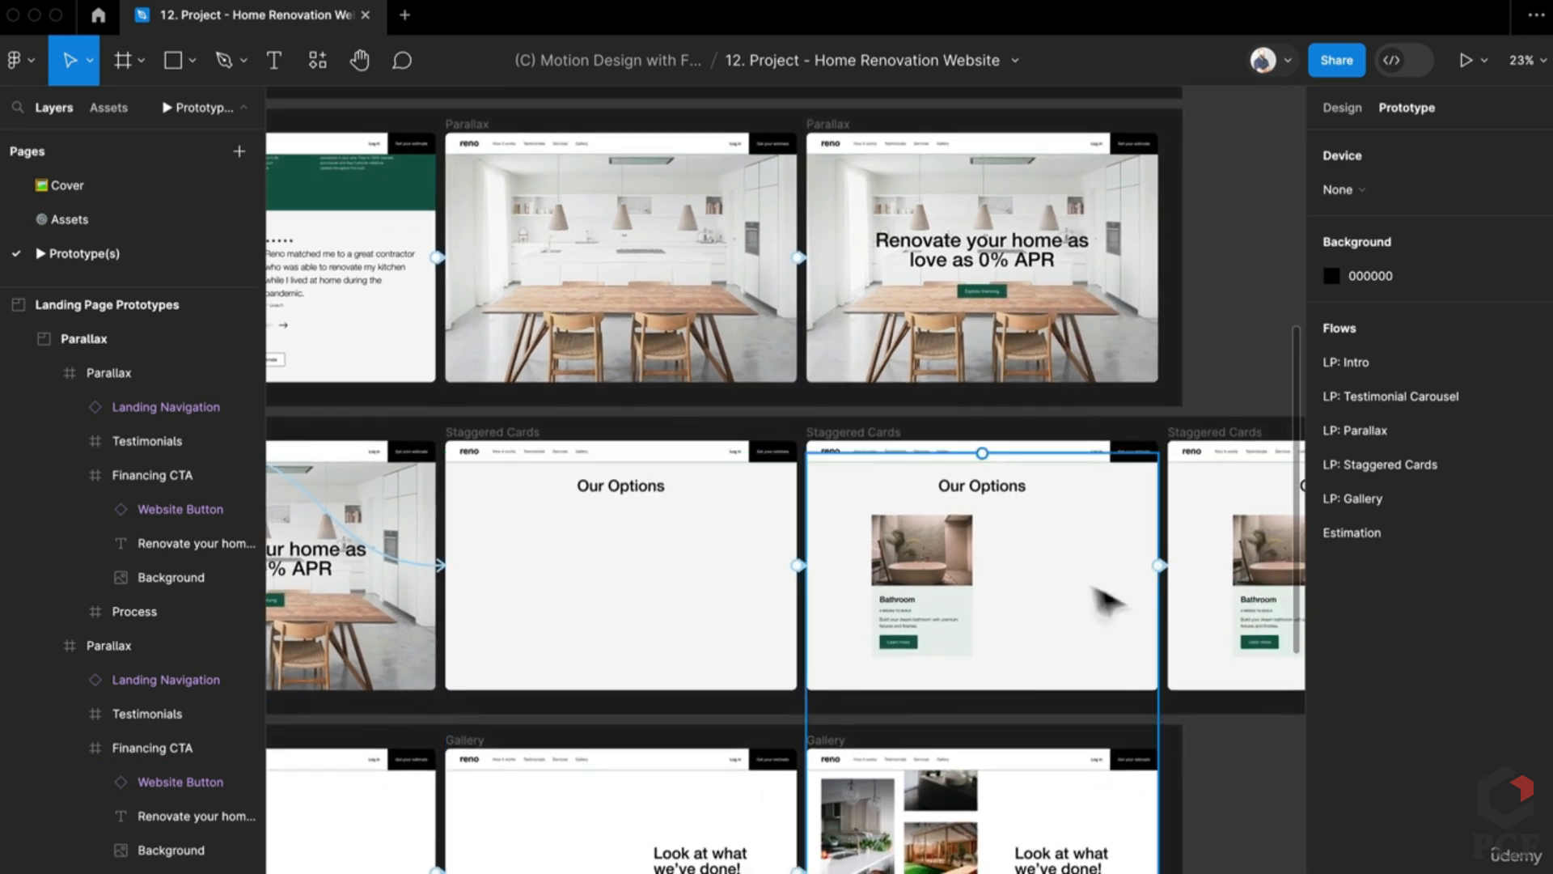
# Step: Bring the Staggered Cards and Gallery flow rows into view
pyautogui.moveTo(794, 588); pyautogui.dragTo(1023, 433)
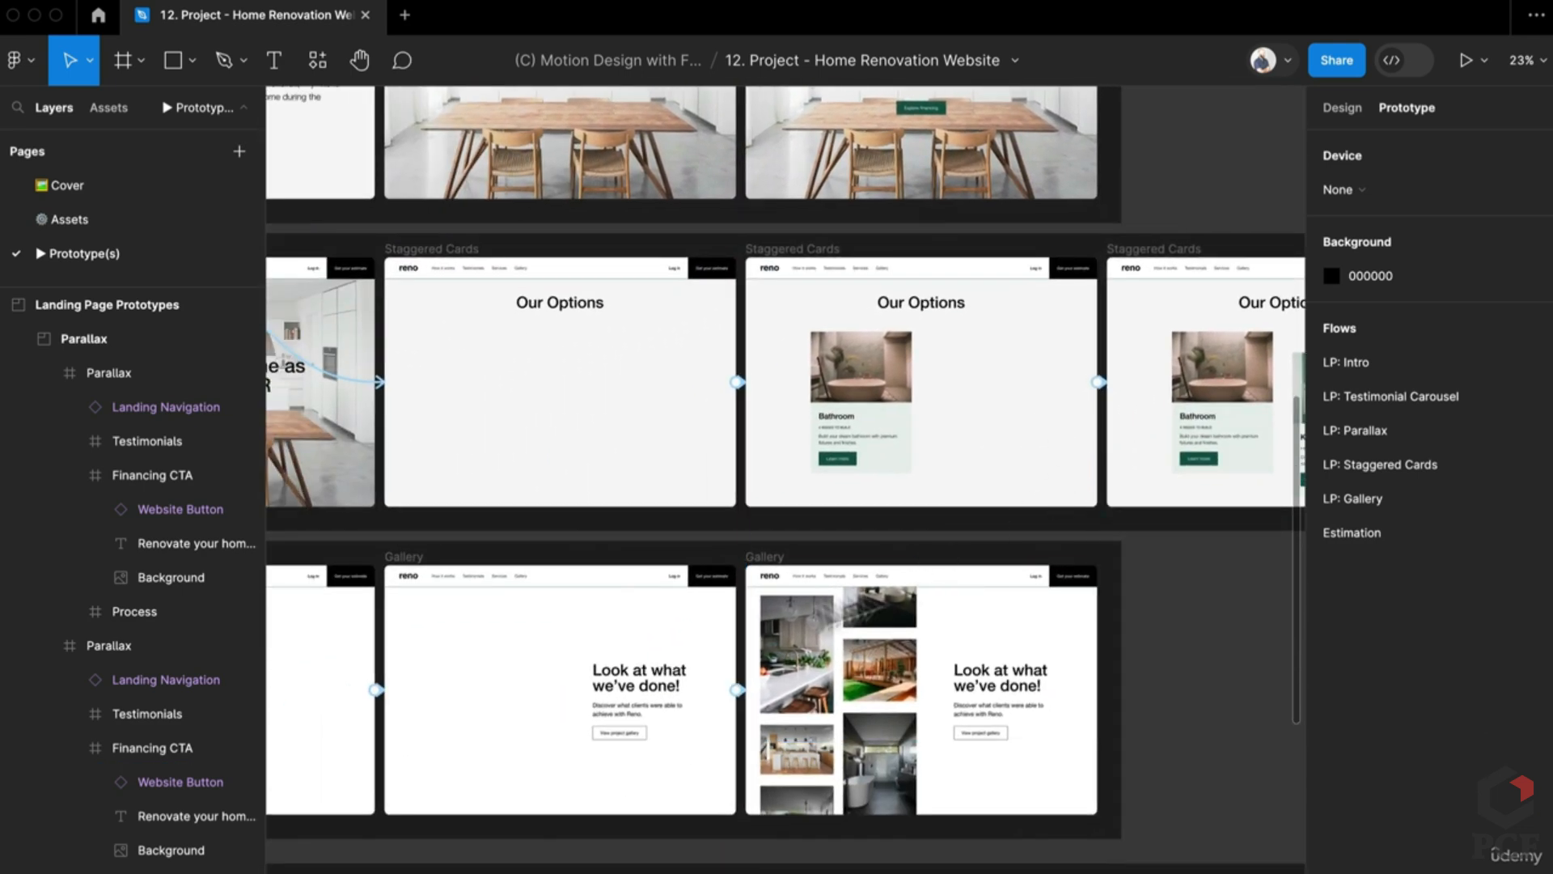
pyautogui.scroll(1, 698, 697)
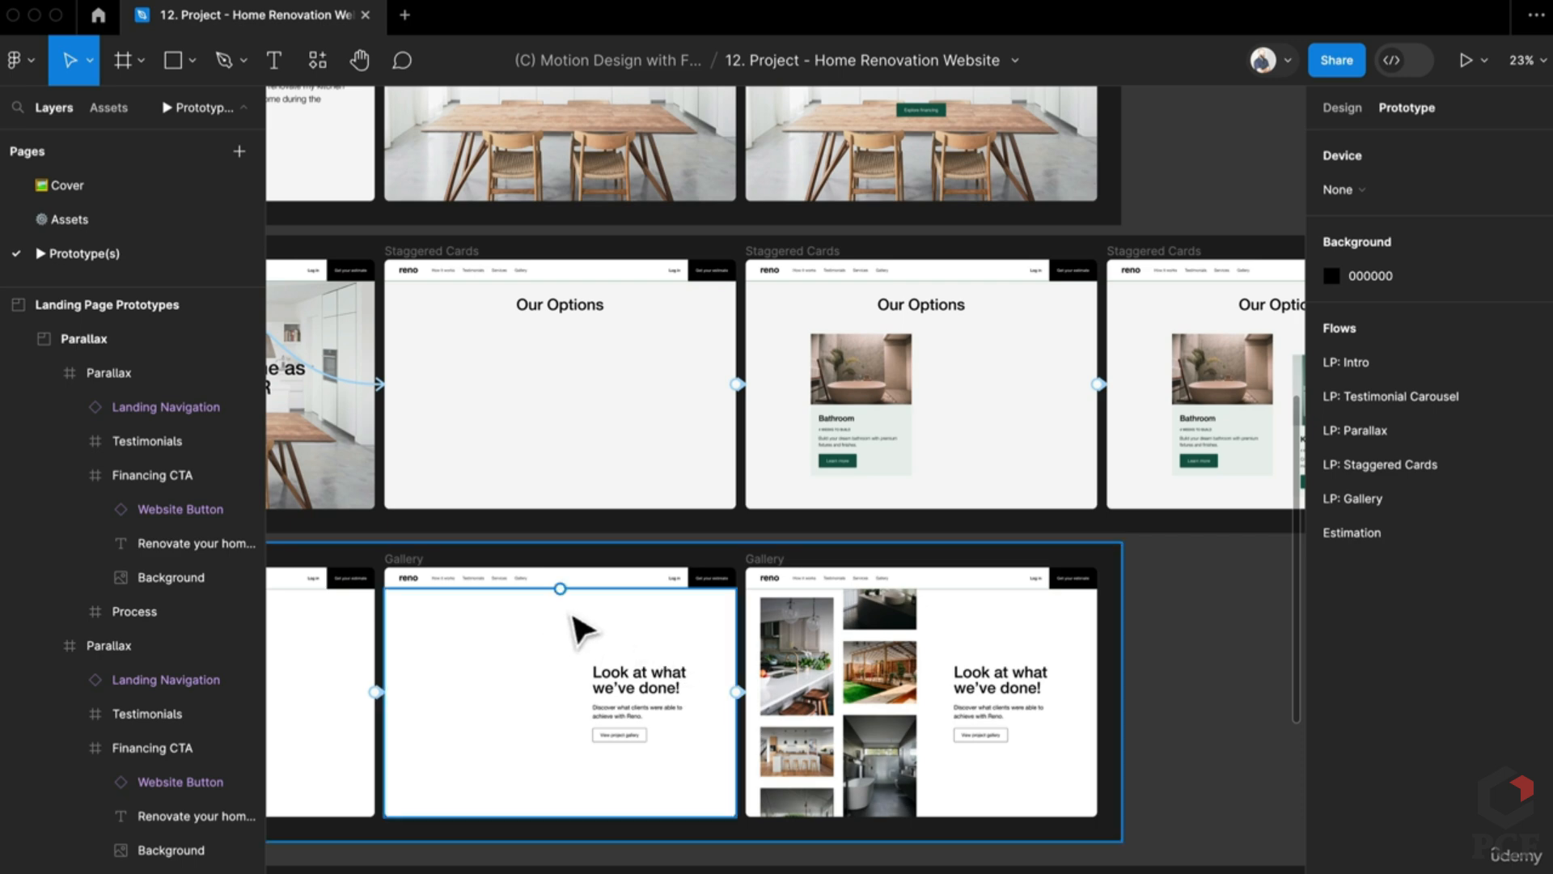
pyautogui.scroll(5, 581, 627)
pyautogui.hscroll(-5, 581, 627)
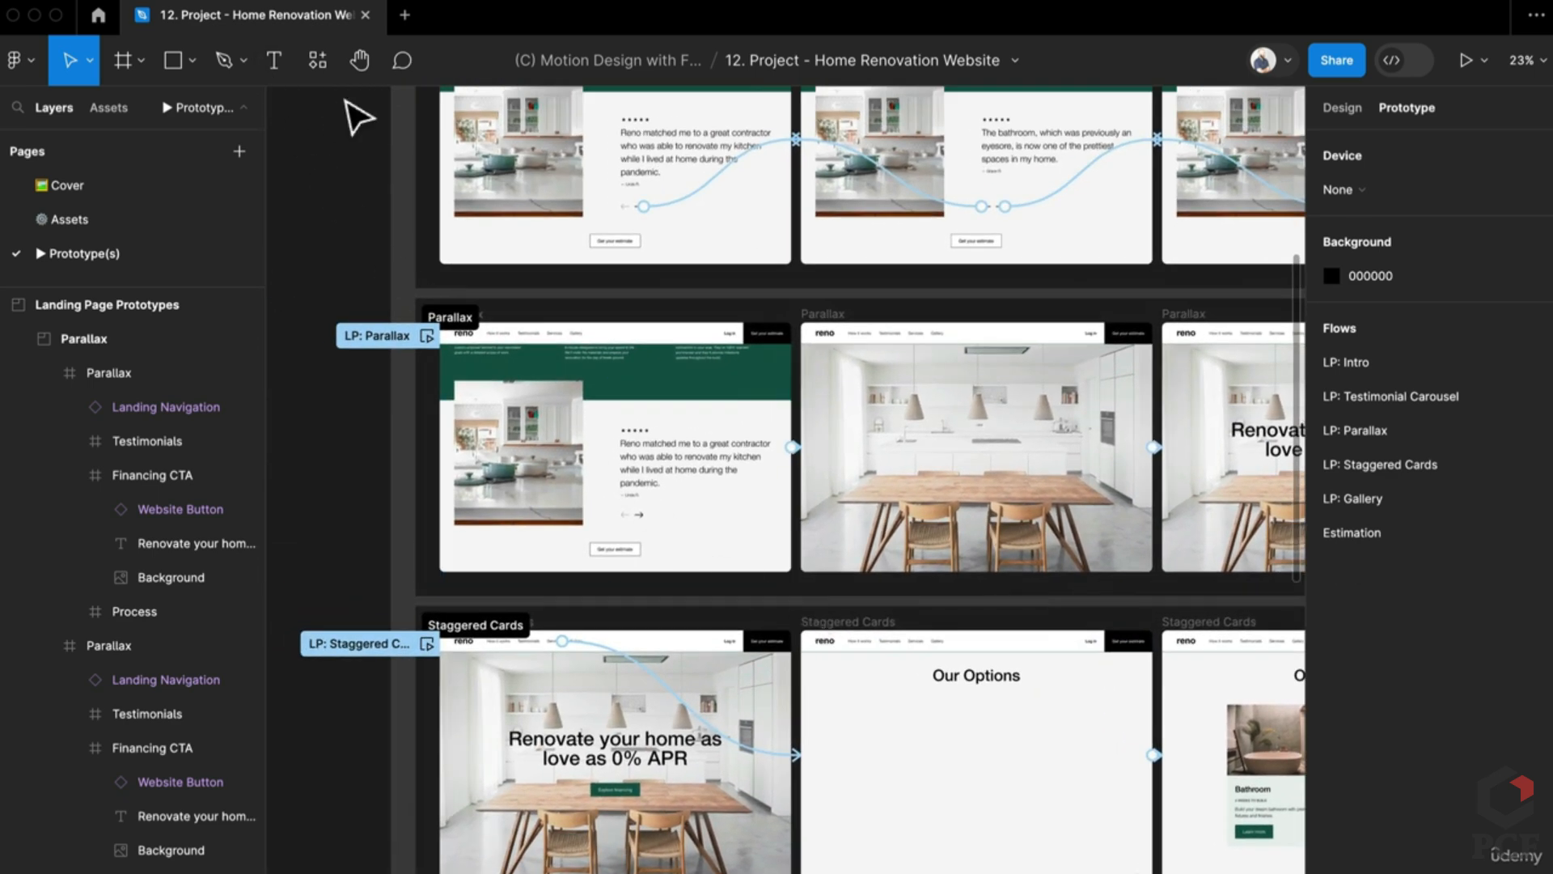
pyautogui.press('super+slash')
pyautogui.write('uns')
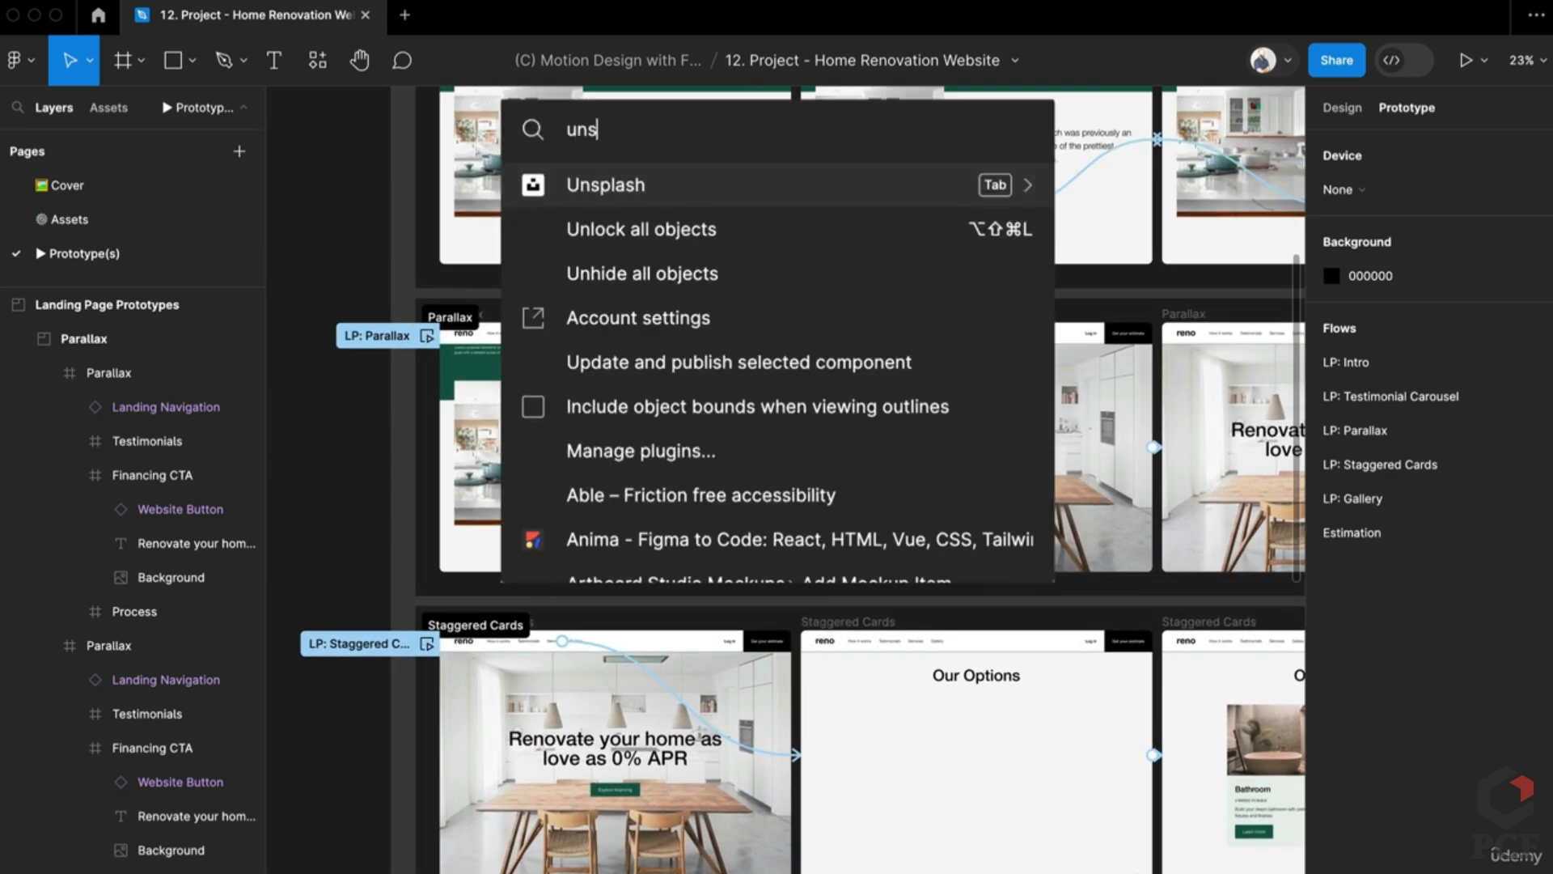
pyautogui.press('Return')
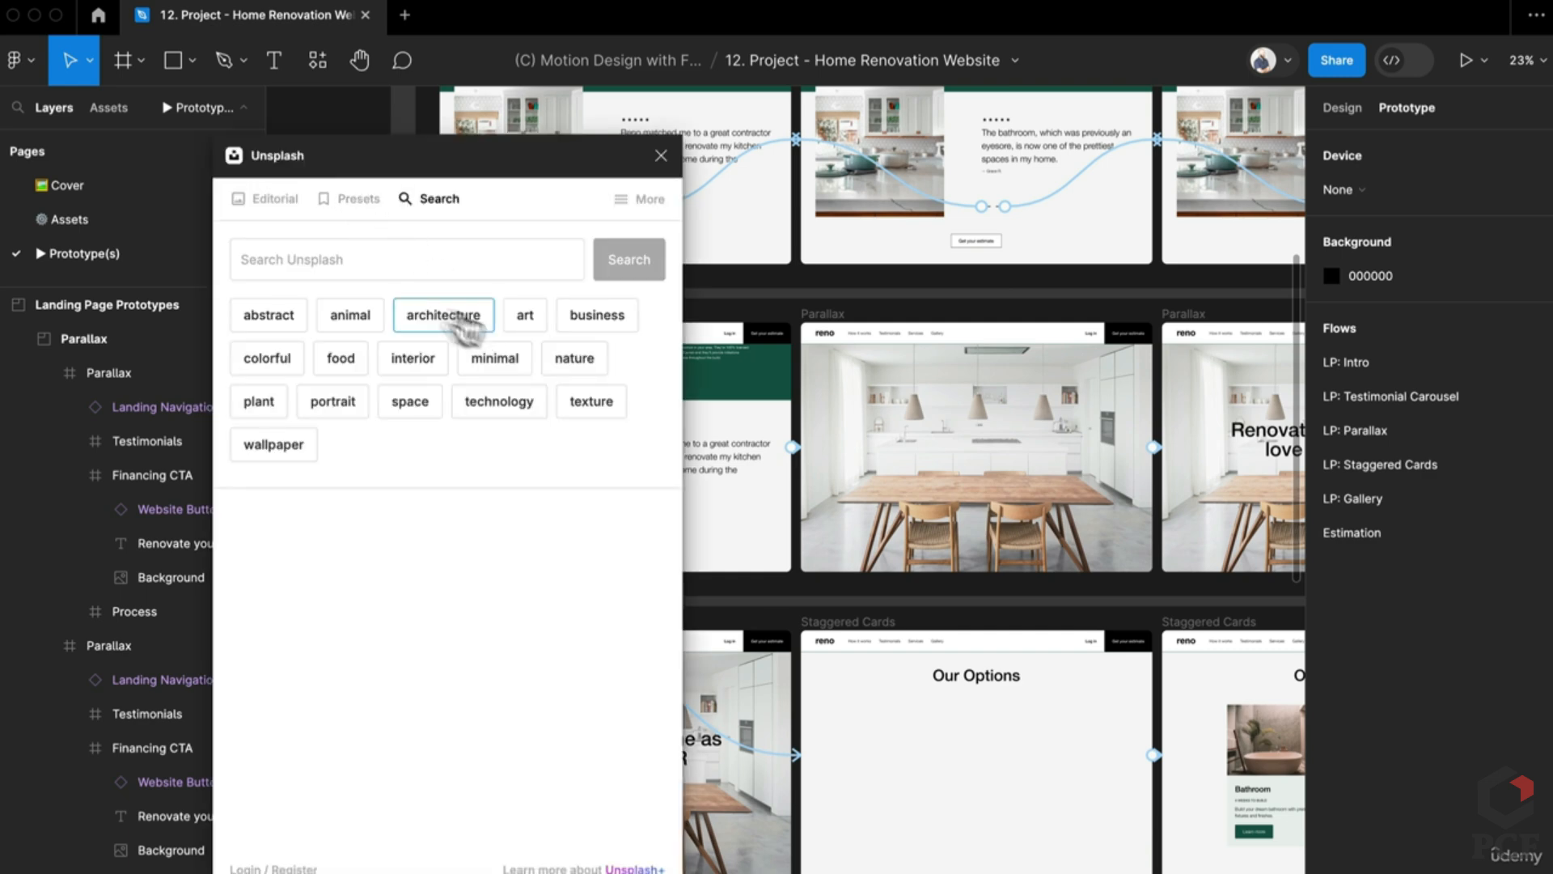
pyautogui.click(263, 202)
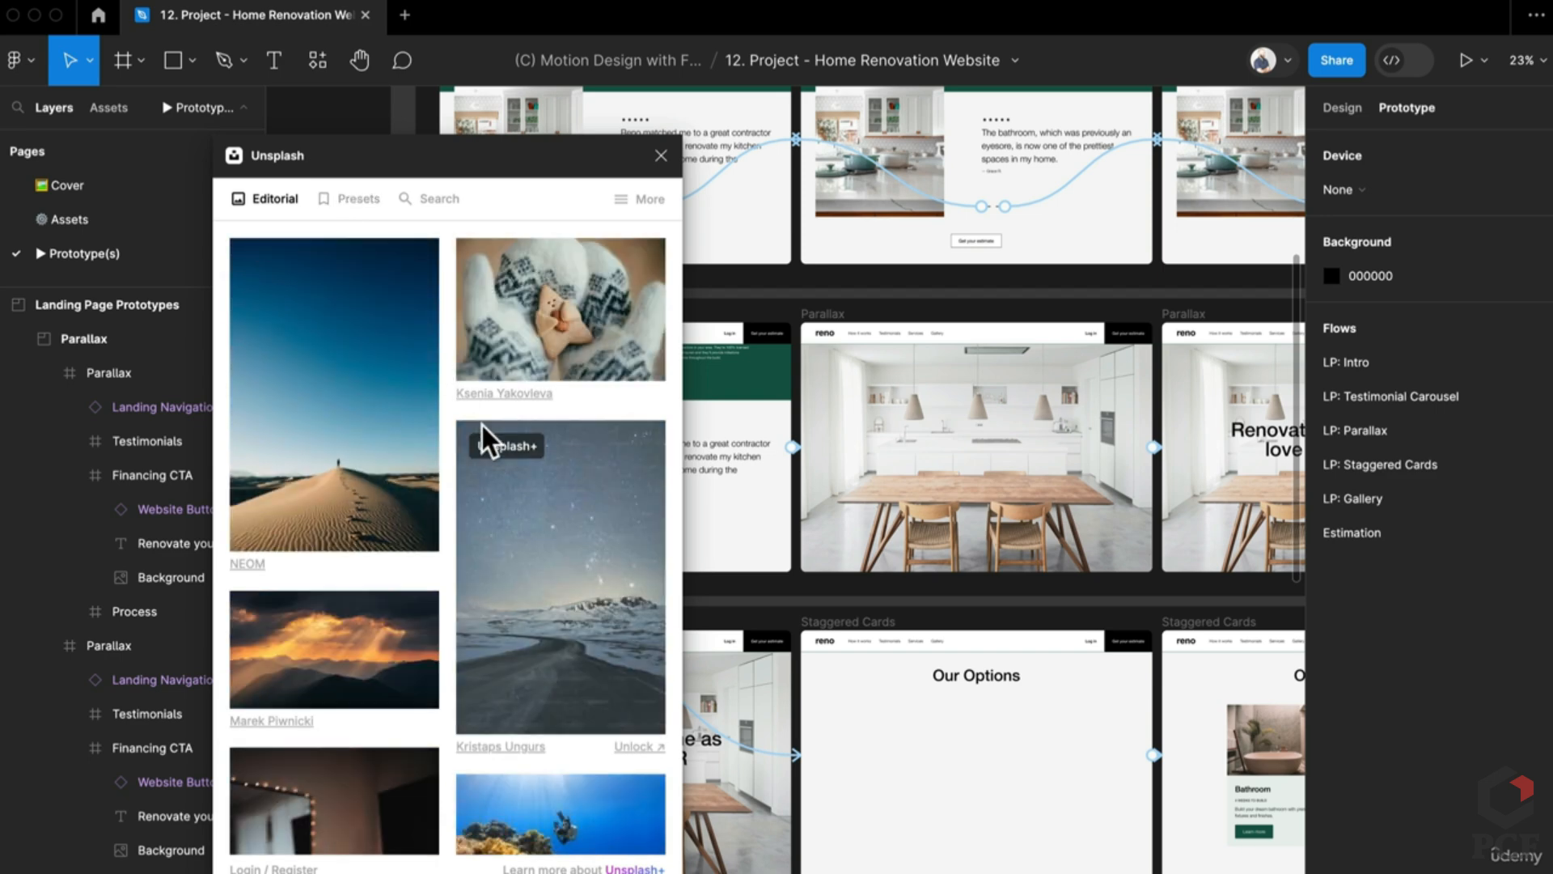
pyautogui.scroll(-5, 479, 441)
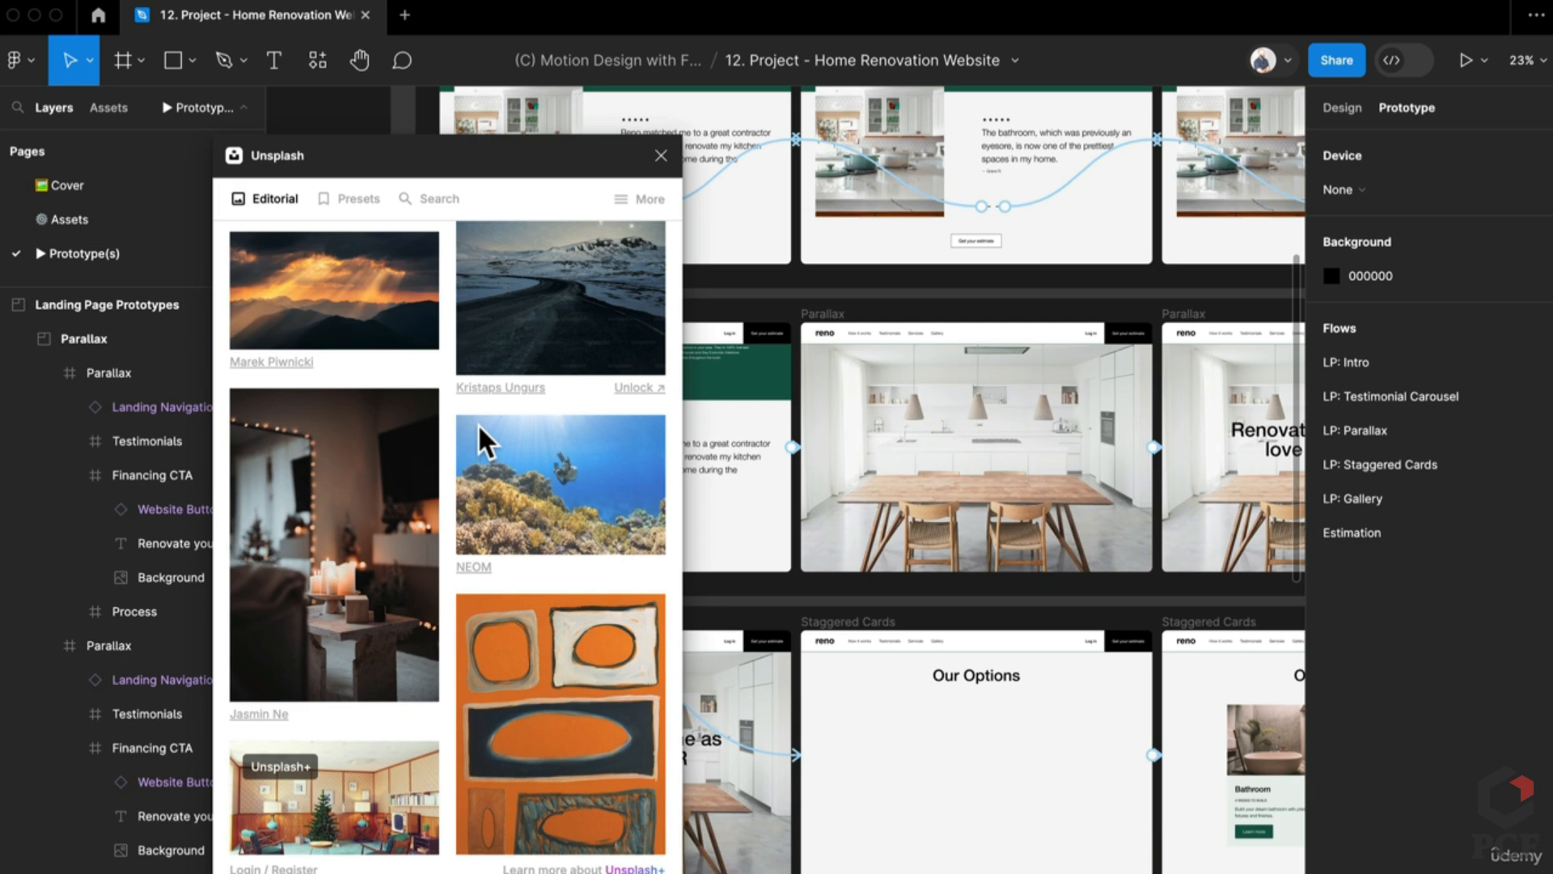
pyautogui.click(661, 155)
pyautogui.scroll(7, 655, 174)
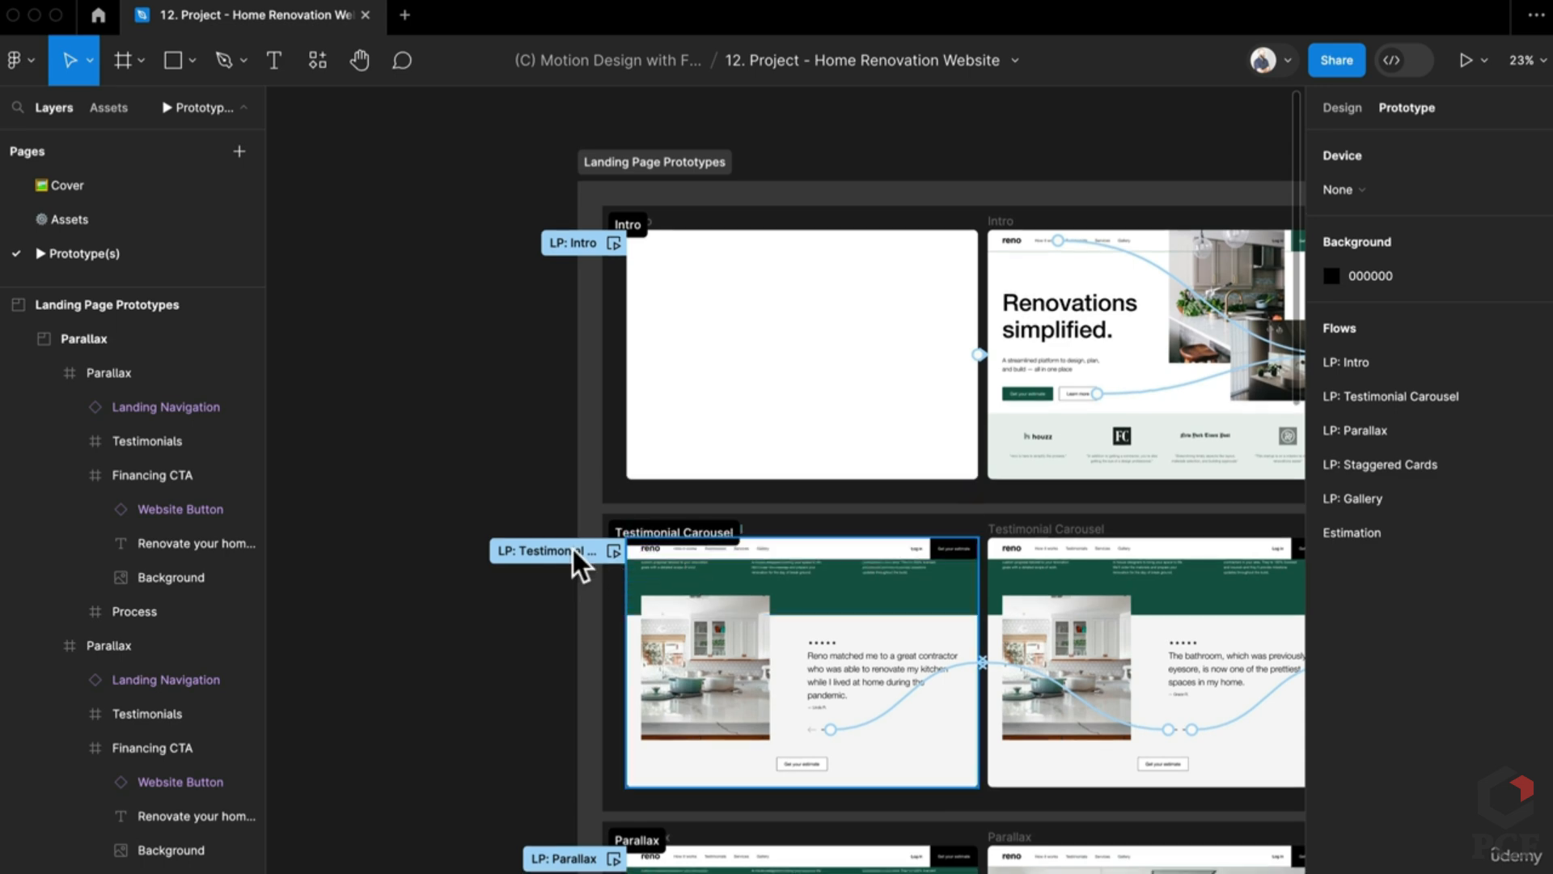
pyautogui.press('super+slash')
pyautogui.write('mater')
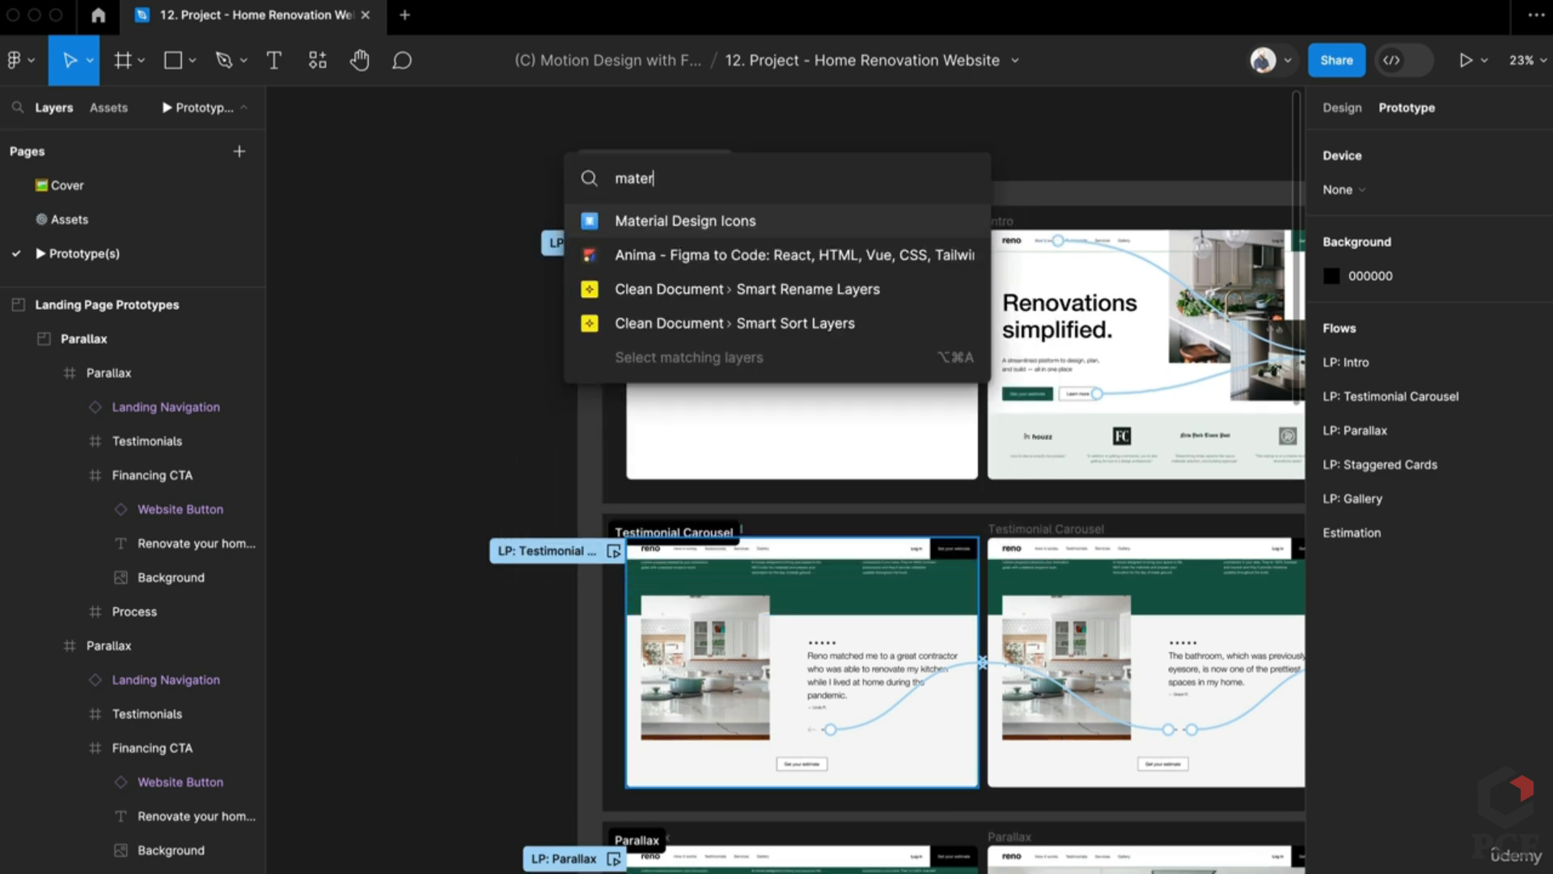
pyautogui.press('Return')
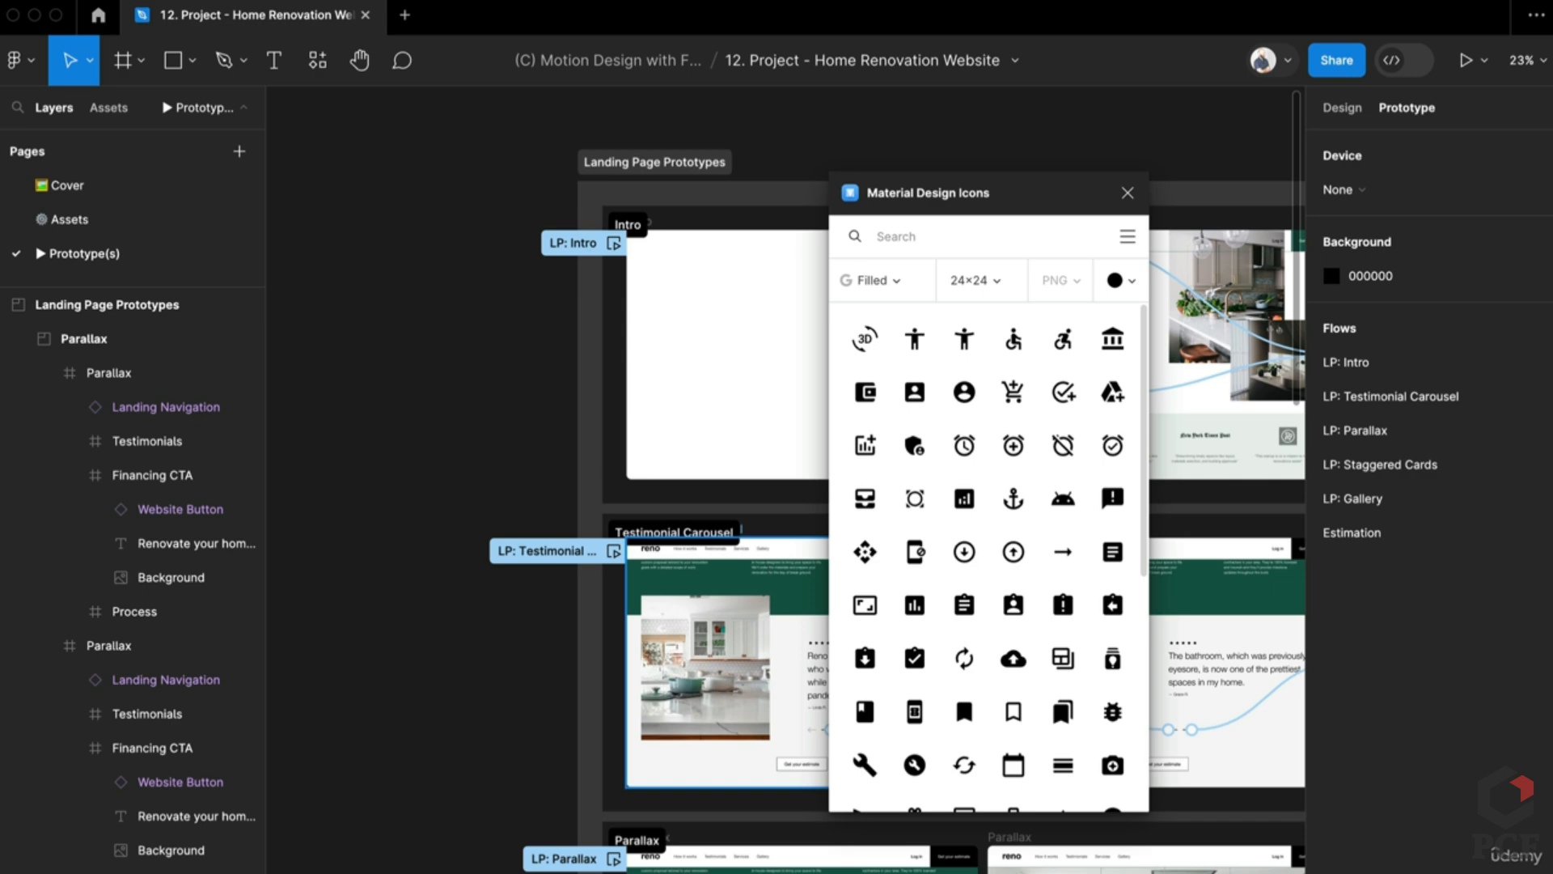
pyautogui.click(1127, 193)
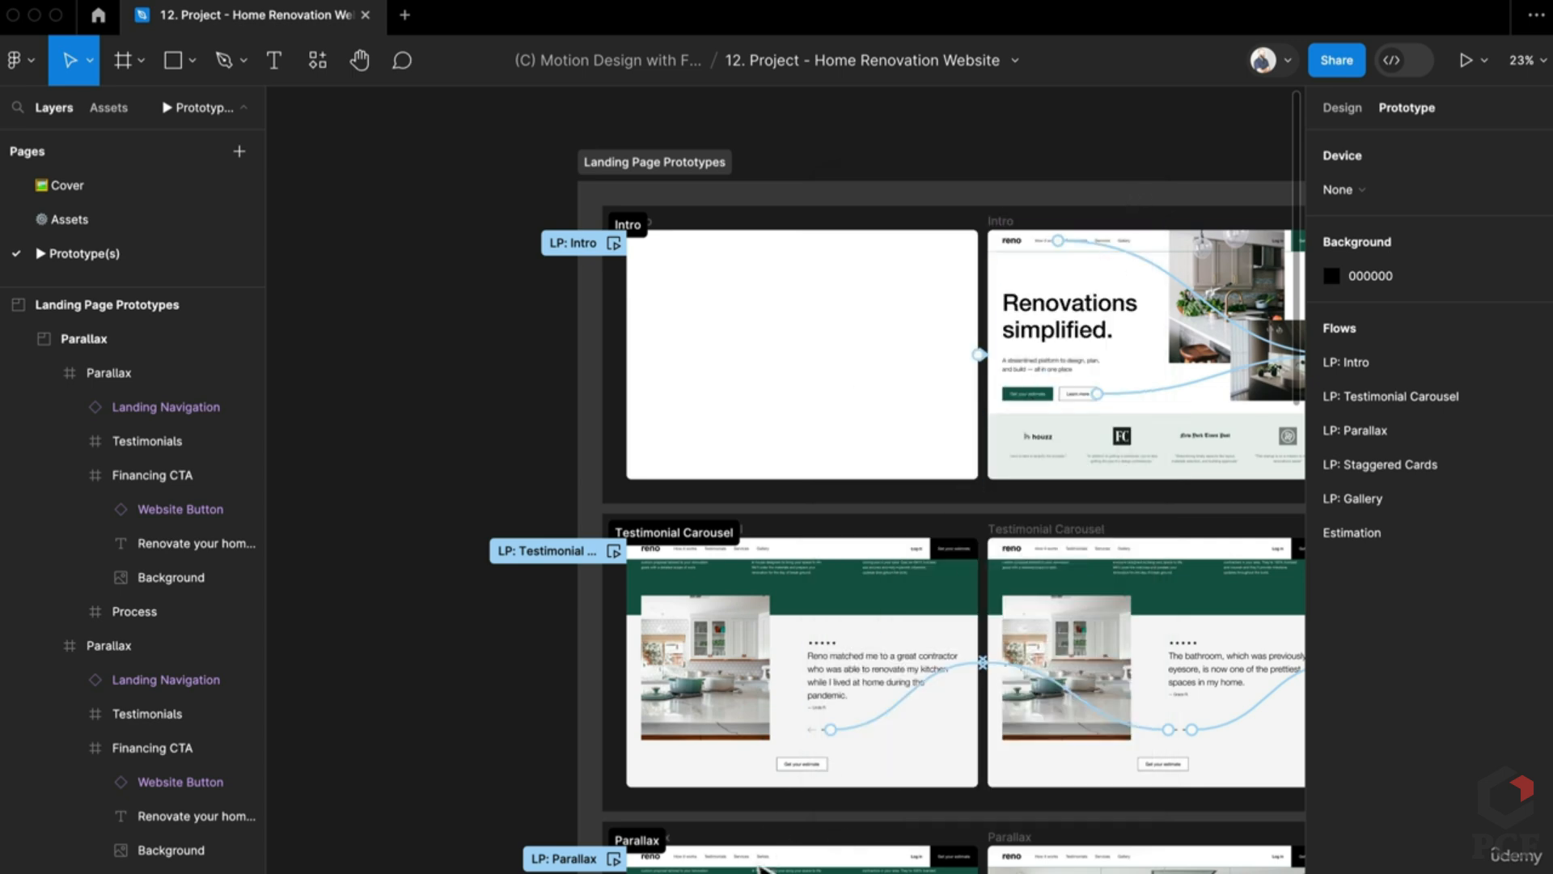
pyautogui.scroll(5, 887, 652)
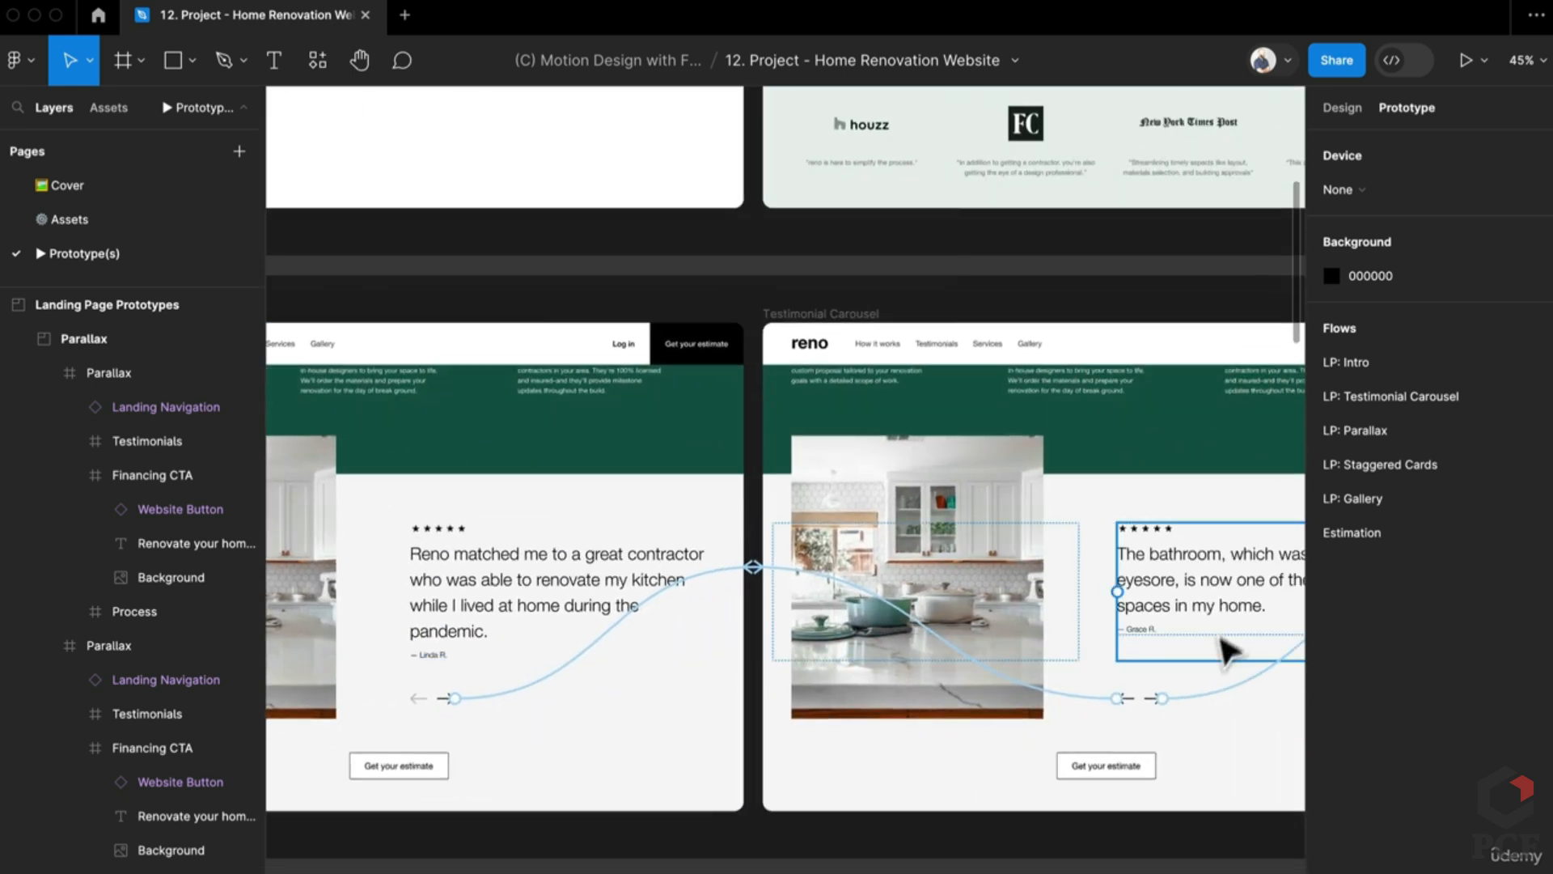
# Step: With a testimonial element selected, launch the Lorem Ipsum plugin via the 'lore' search
pyautogui.click(1006, 583)
pyautogui.press('super+slash')
pyautogui.write('lore')
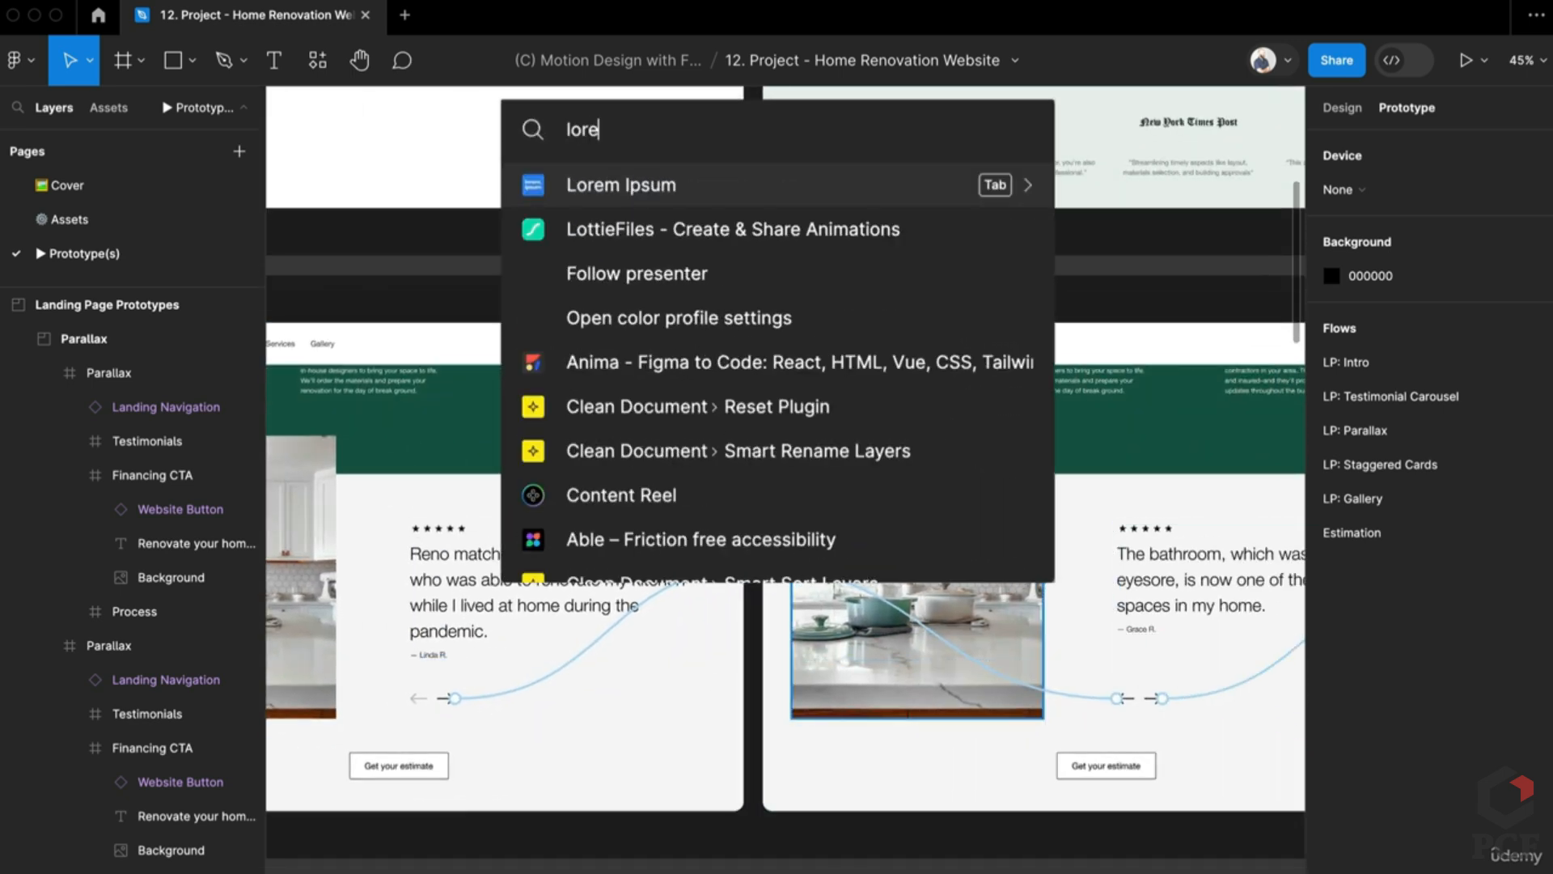
pyautogui.press('Escape')
pyautogui.press('Escape')
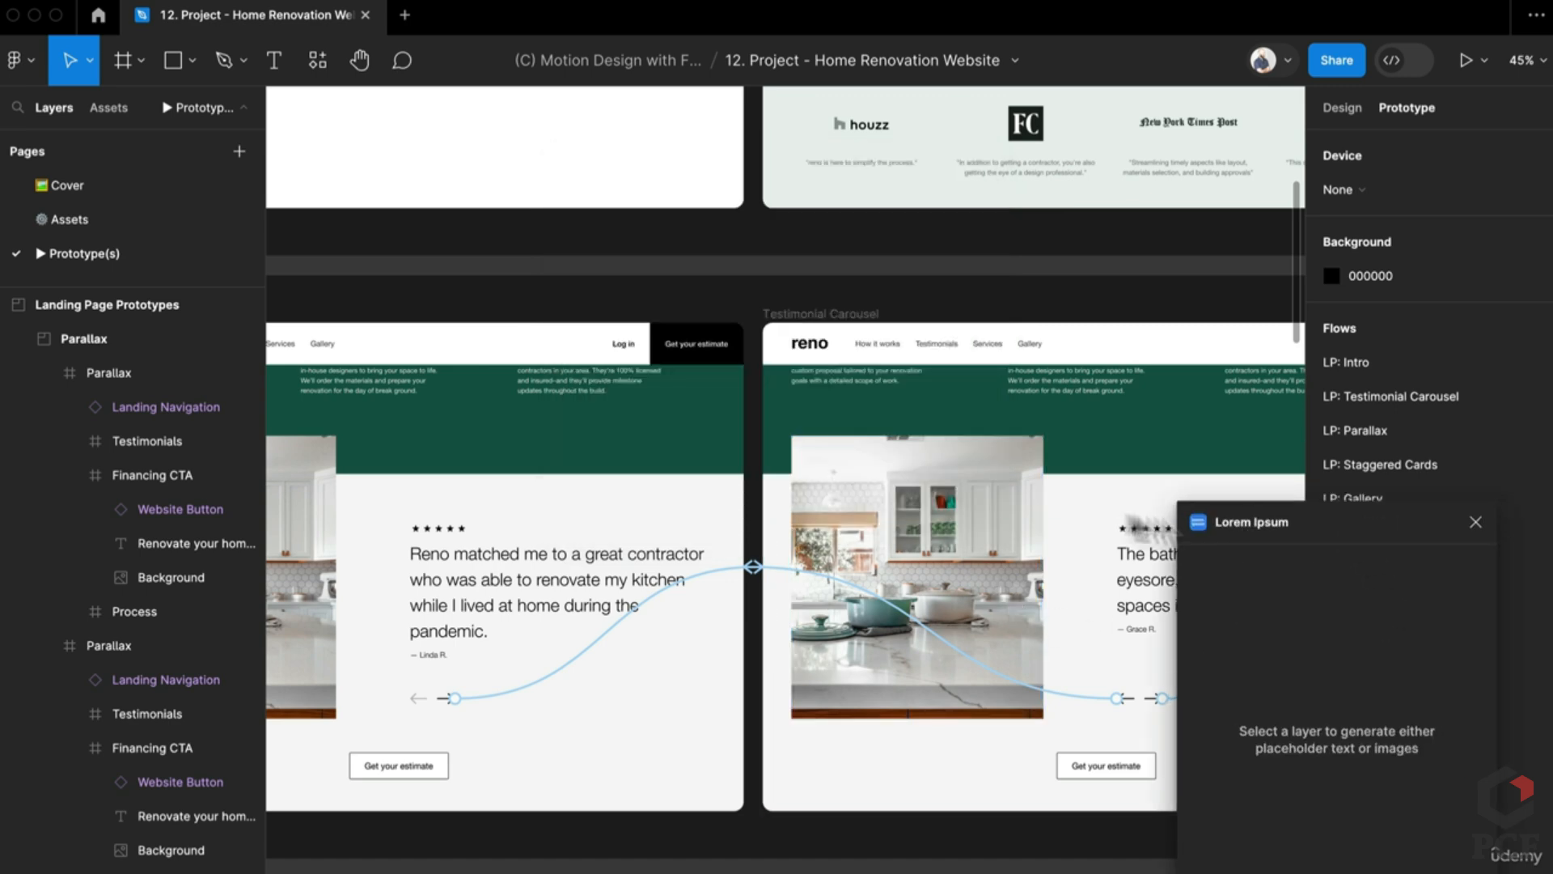
# Step: Replace the testimonial quote with 1 sentence of Lorem Ipsum text
pyautogui.click(502, 631)
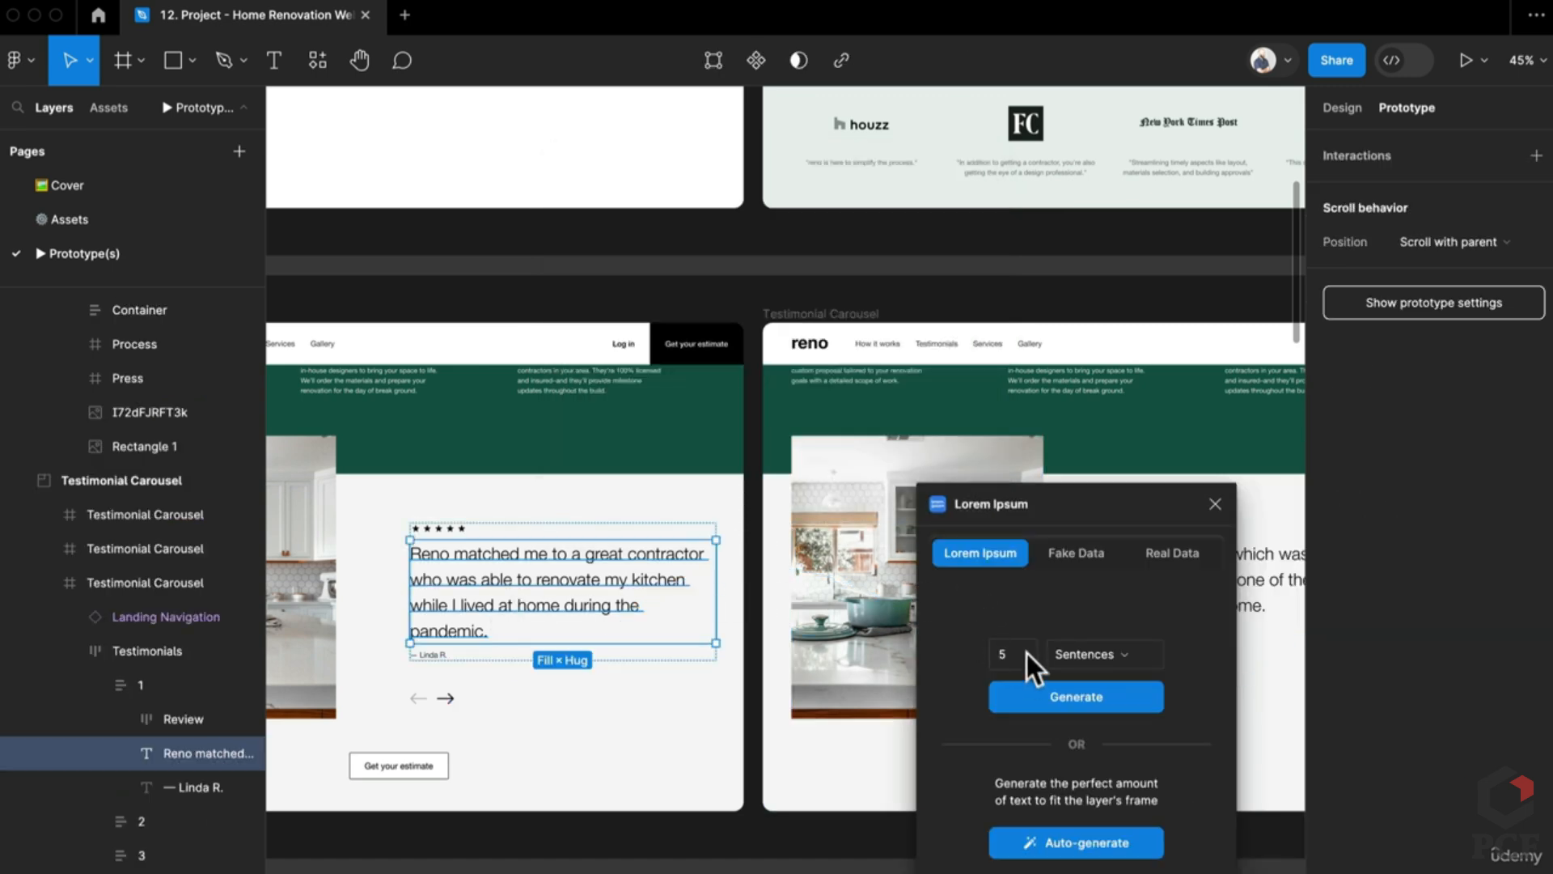
pyautogui.moveTo(1036, 655); pyautogui.dragTo(946, 658)
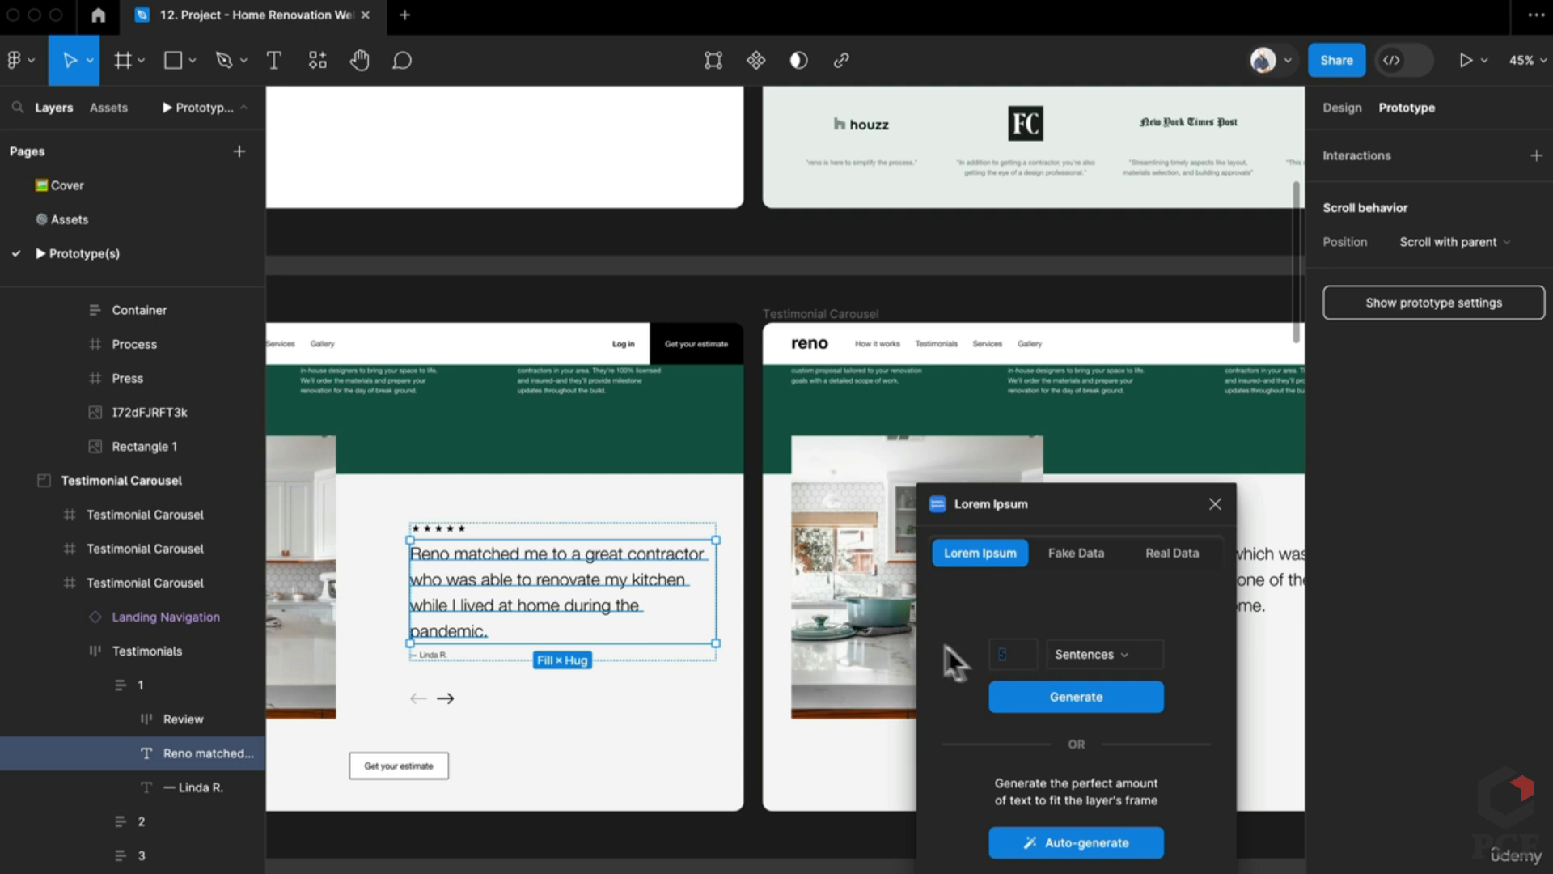
pyautogui.write('1')
pyautogui.click(1069, 708)
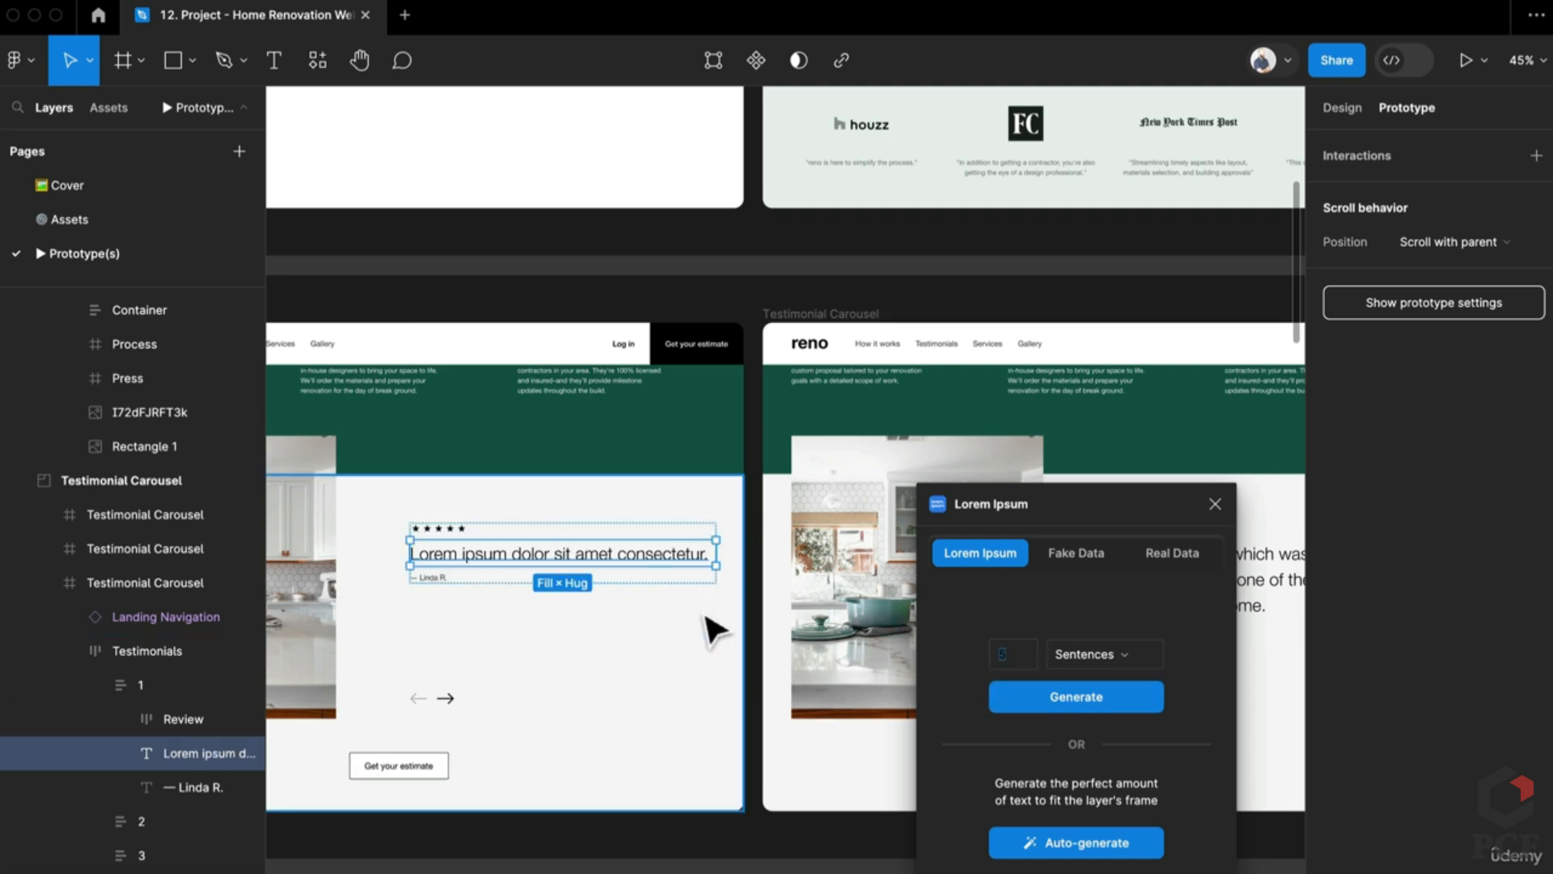
# Step: Undo the placeholder text to restore the original quote and close the plugin
pyautogui.click(720, 651)
pyautogui.hotkey('ctrl', 'z')
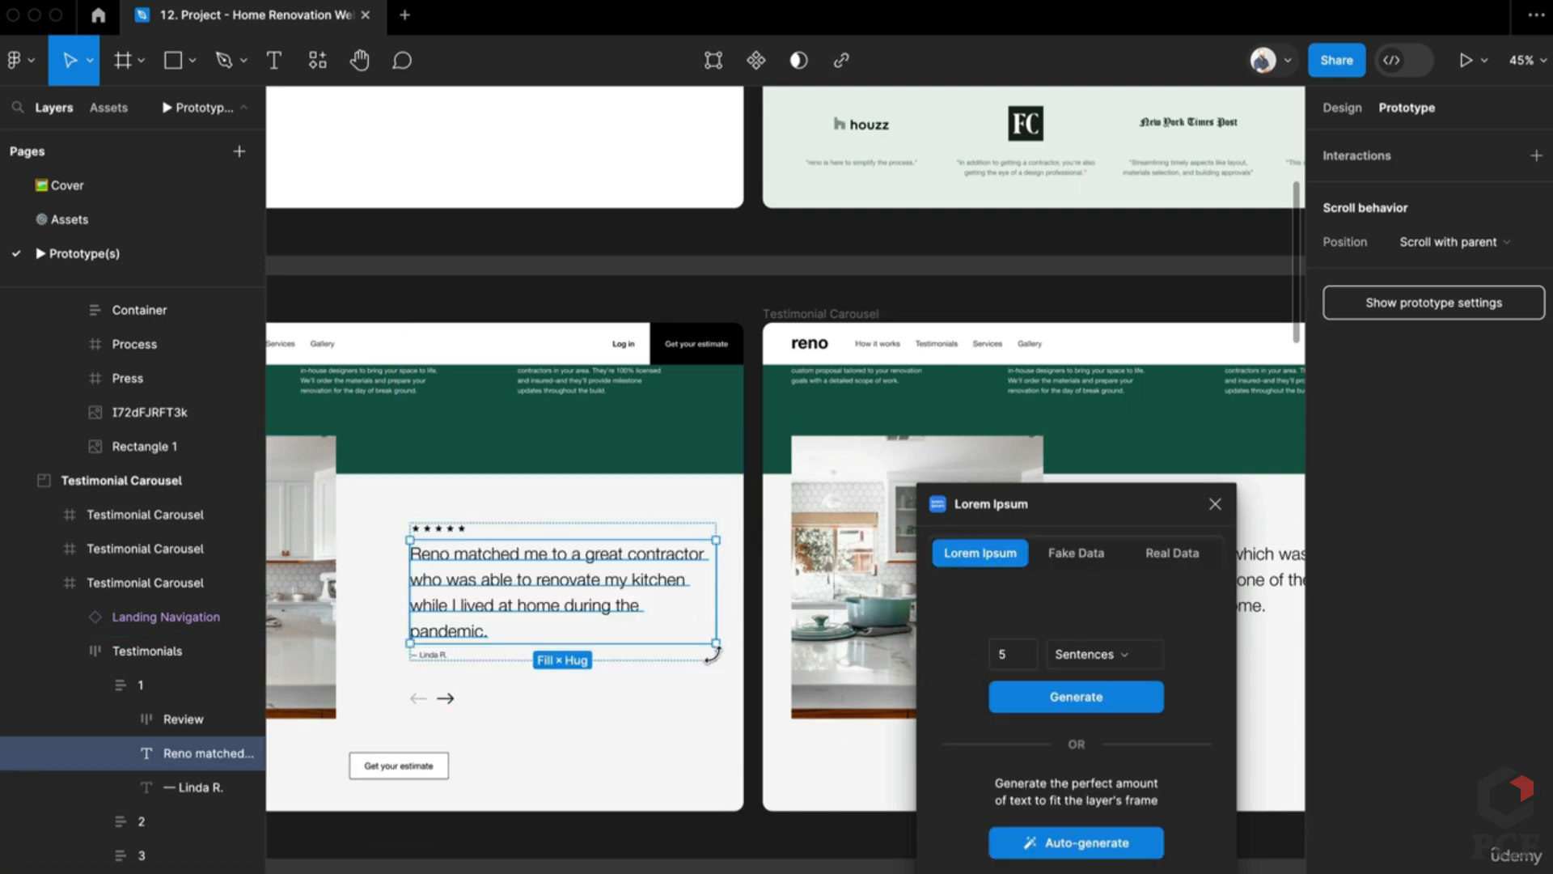
pyautogui.click(1215, 504)
pyautogui.hotkey('ctrl', '/')
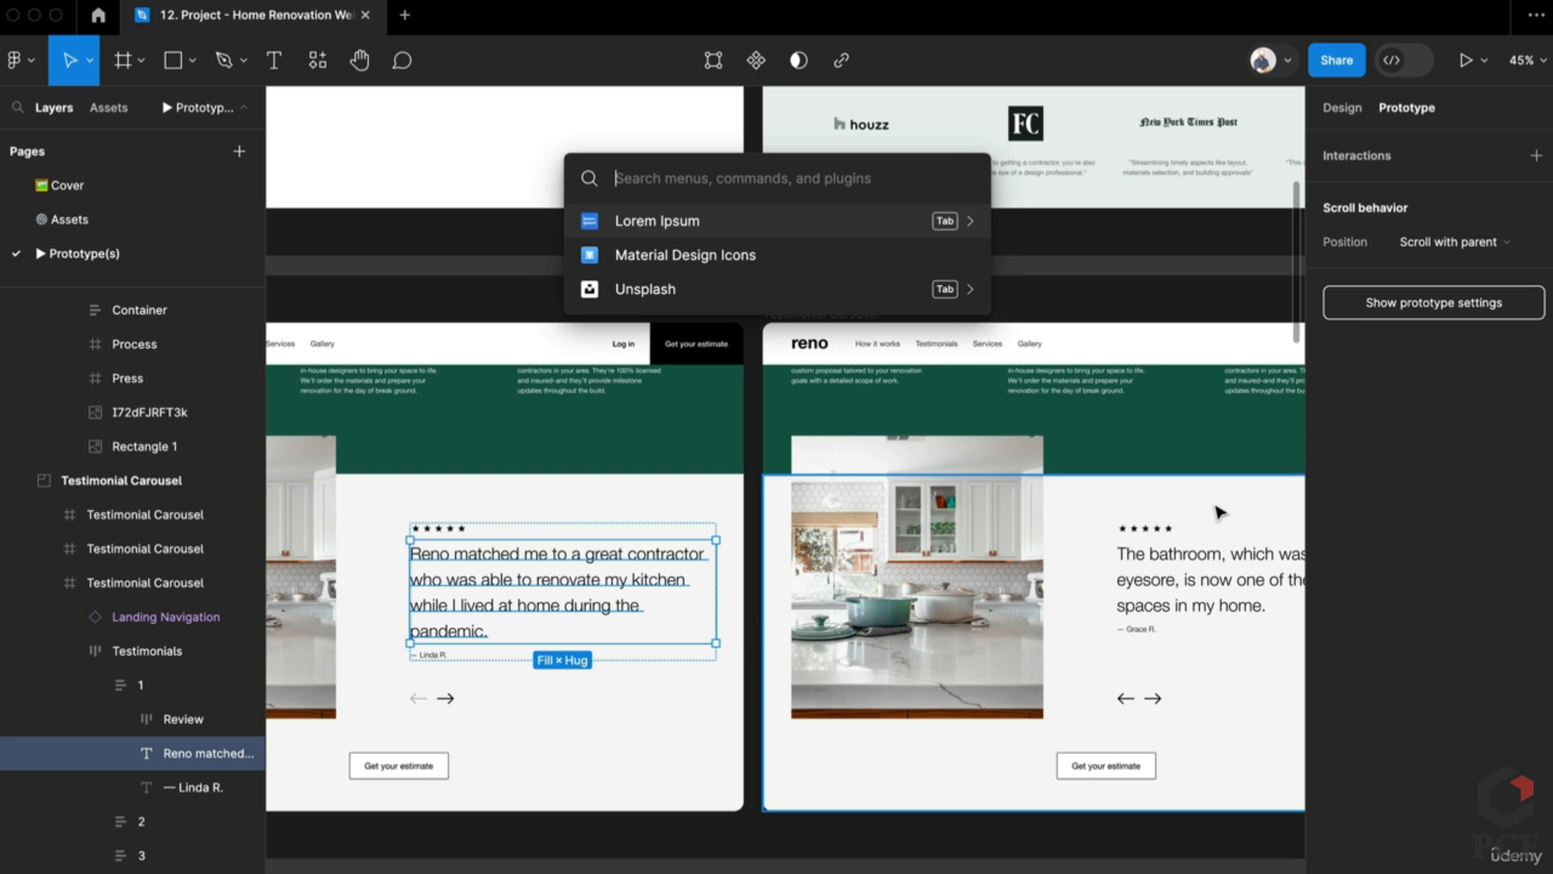
# Step: Launch Content Reel and browse its Text, Image and Icon libraries
pyautogui.write('cont')
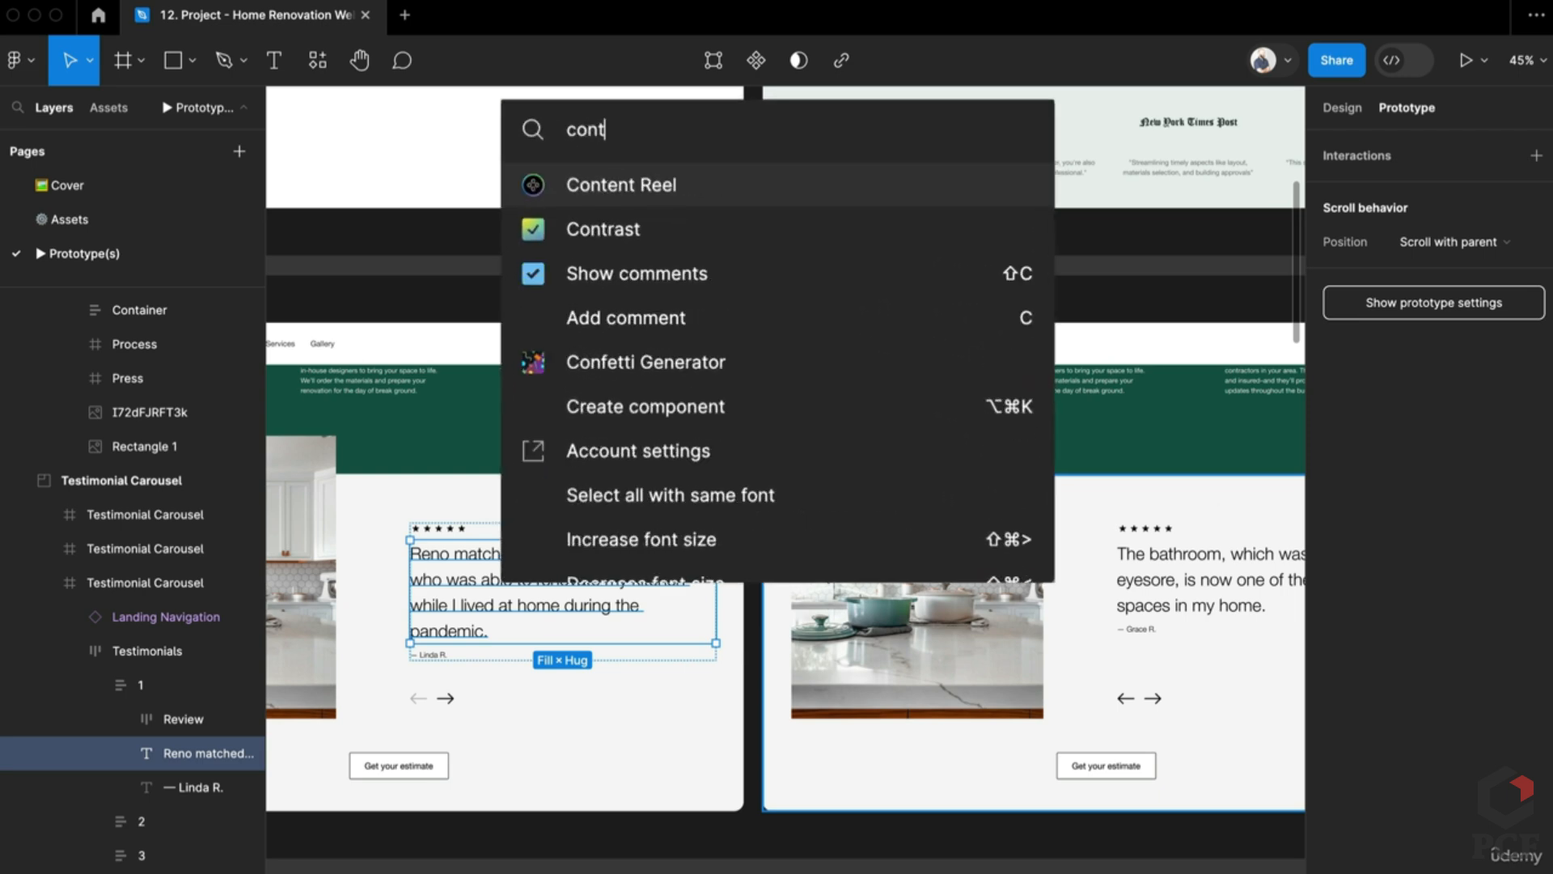
pyautogui.press('Escape')
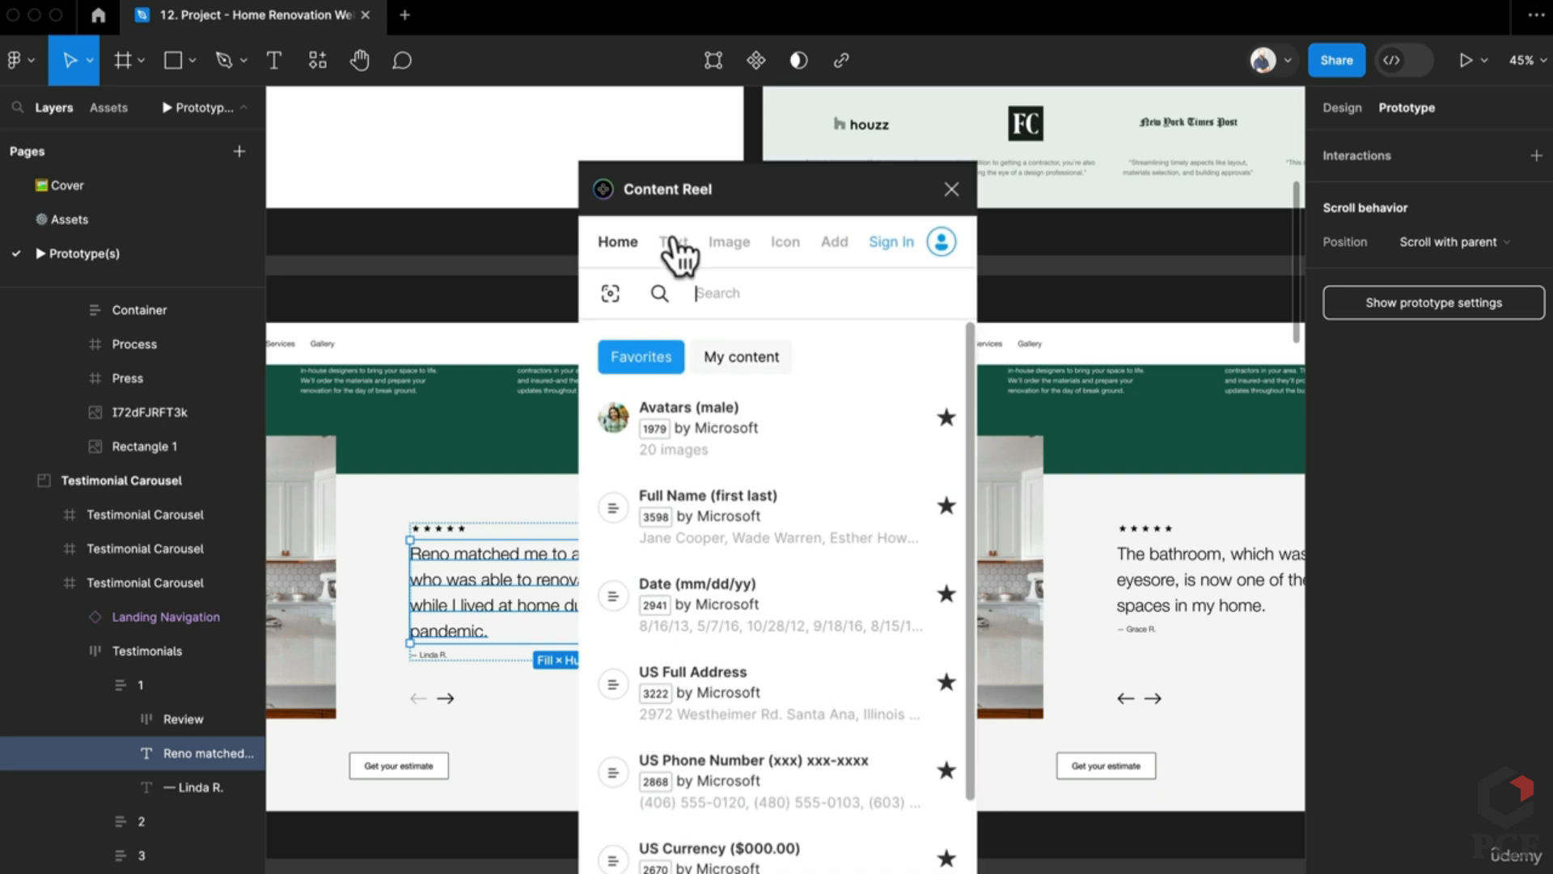
pyautogui.click(677, 250)
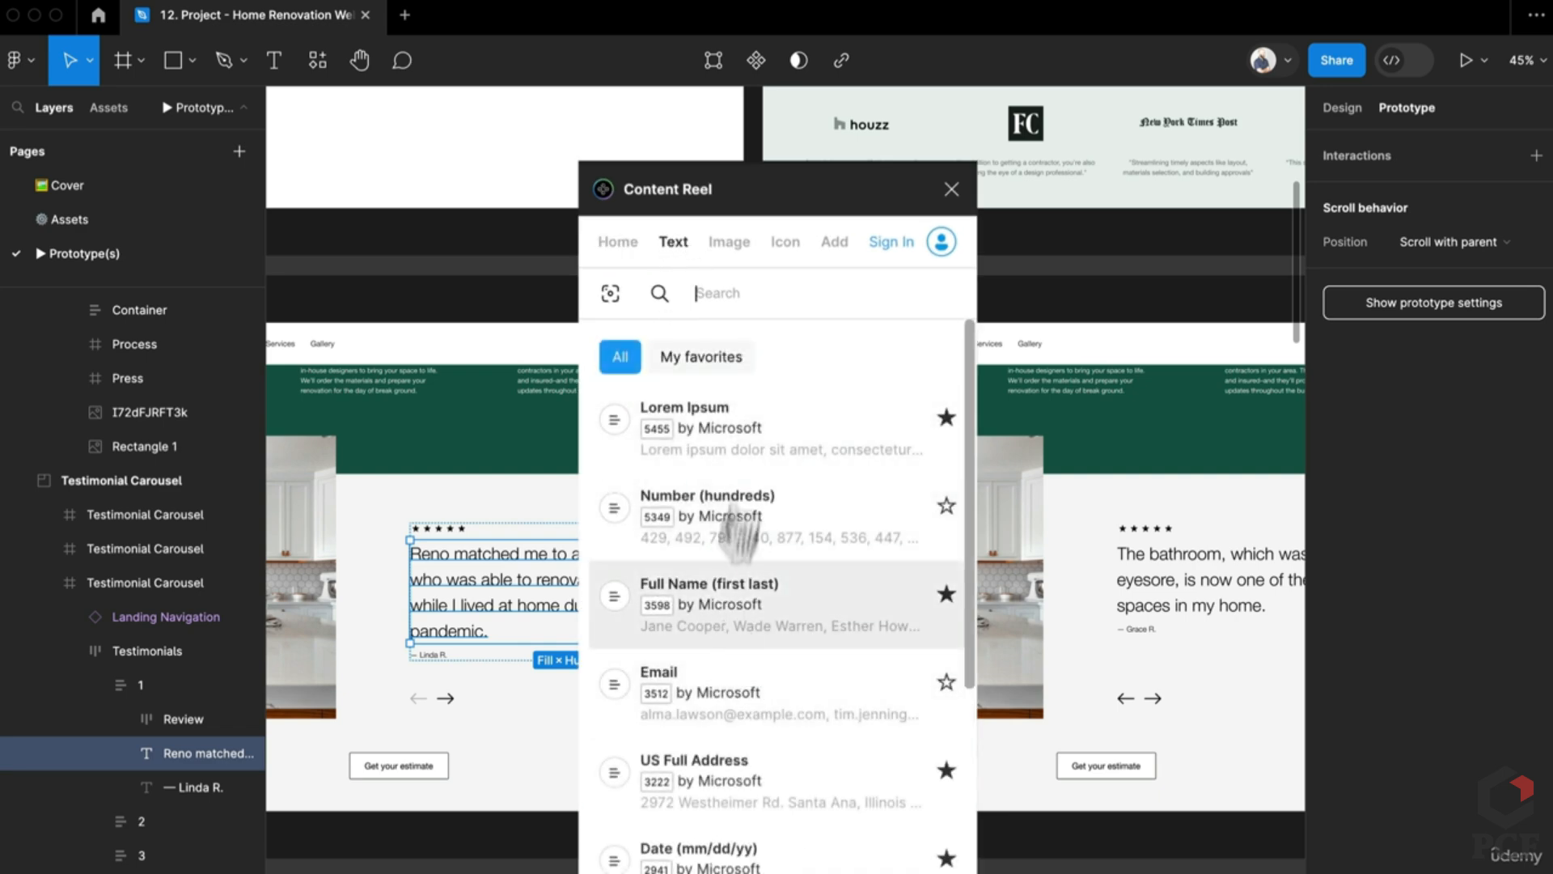
pyautogui.click(733, 245)
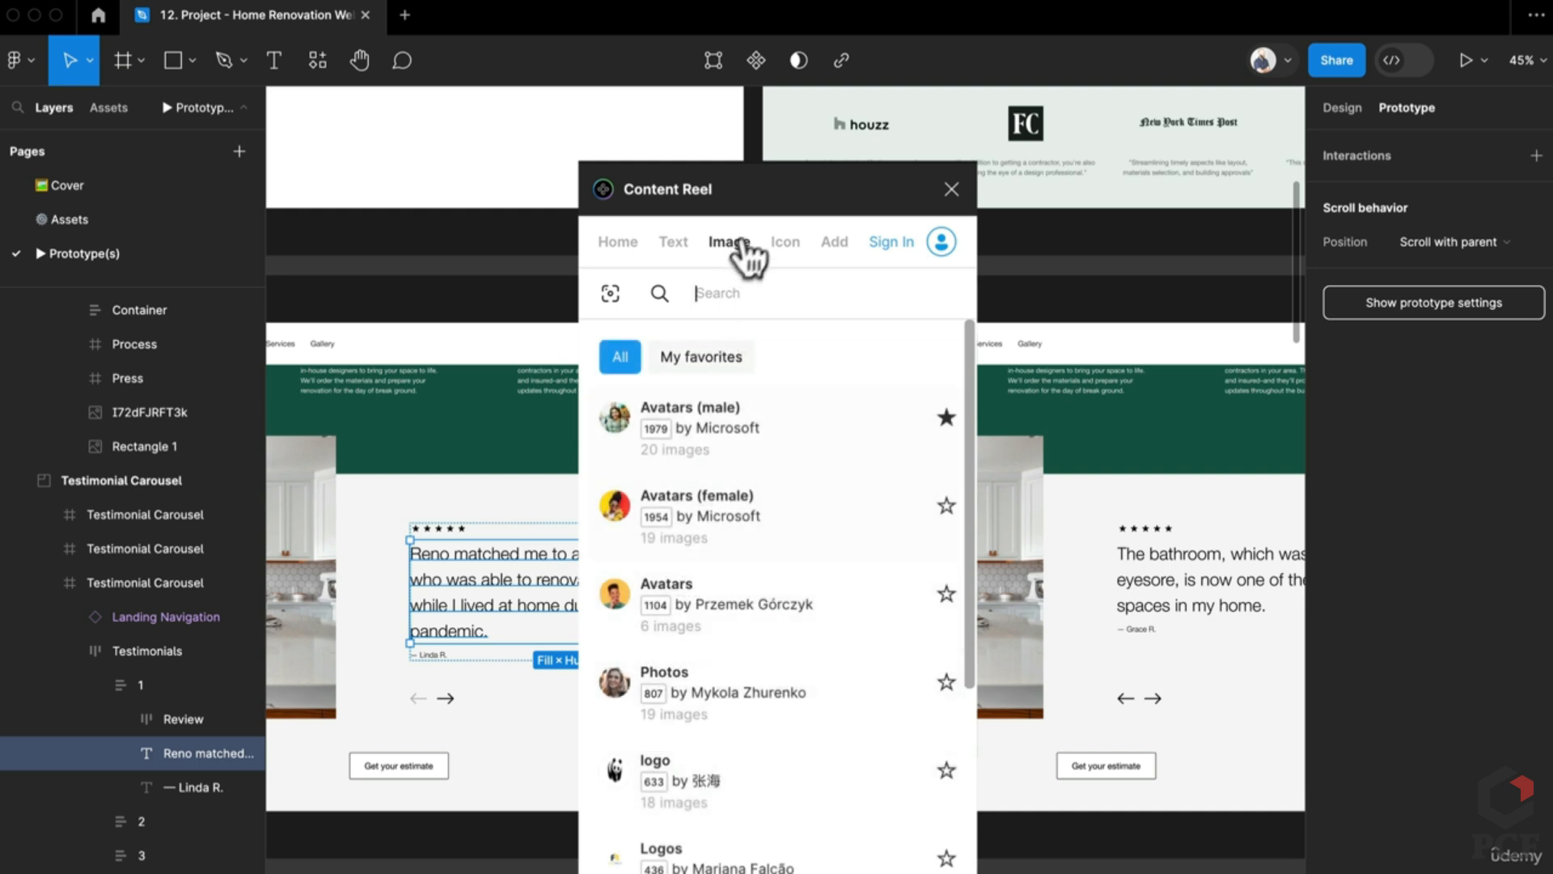
pyautogui.click(783, 245)
pyautogui.click(623, 252)
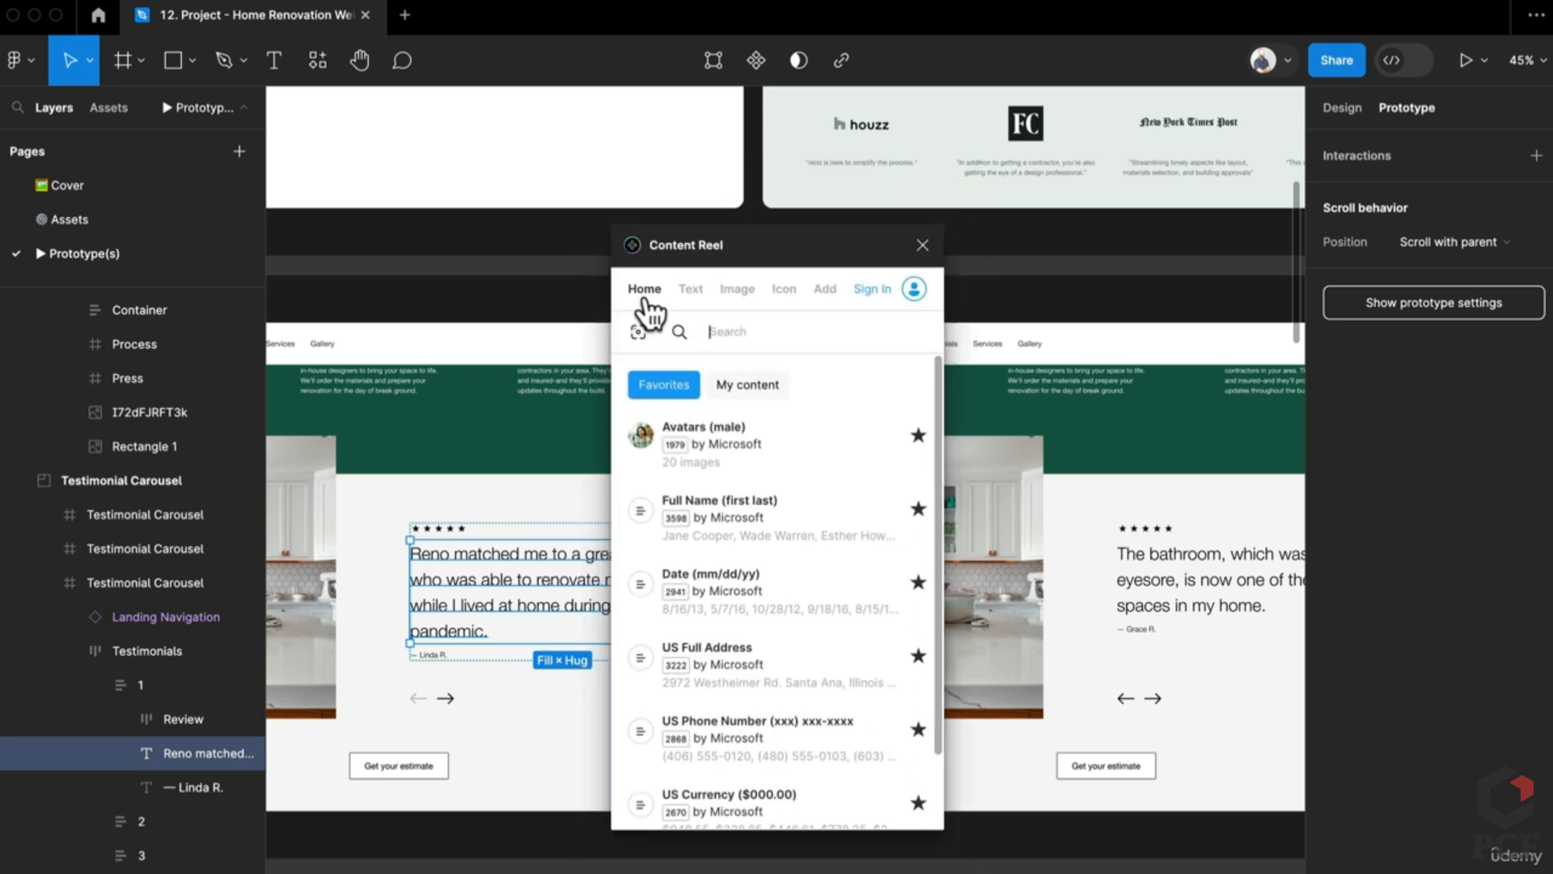
# Step: Close Content Reel and clear the canvas selection on the Cover page
pyautogui.click(923, 246)
pyautogui.scroll(-1, 936, 264)
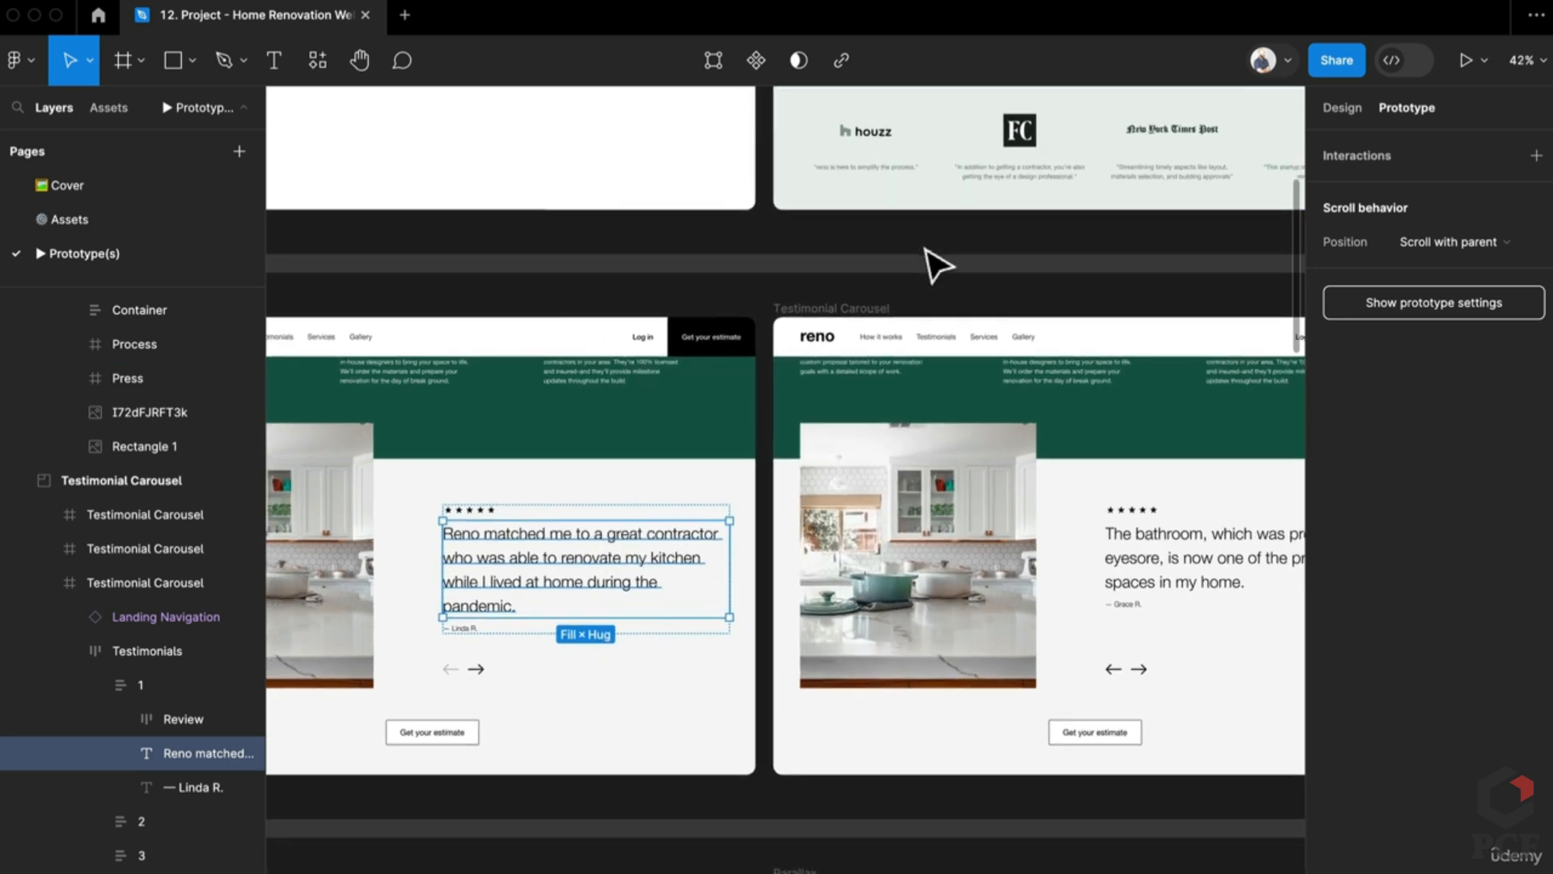
pyautogui.scroll(-3, 936, 265)
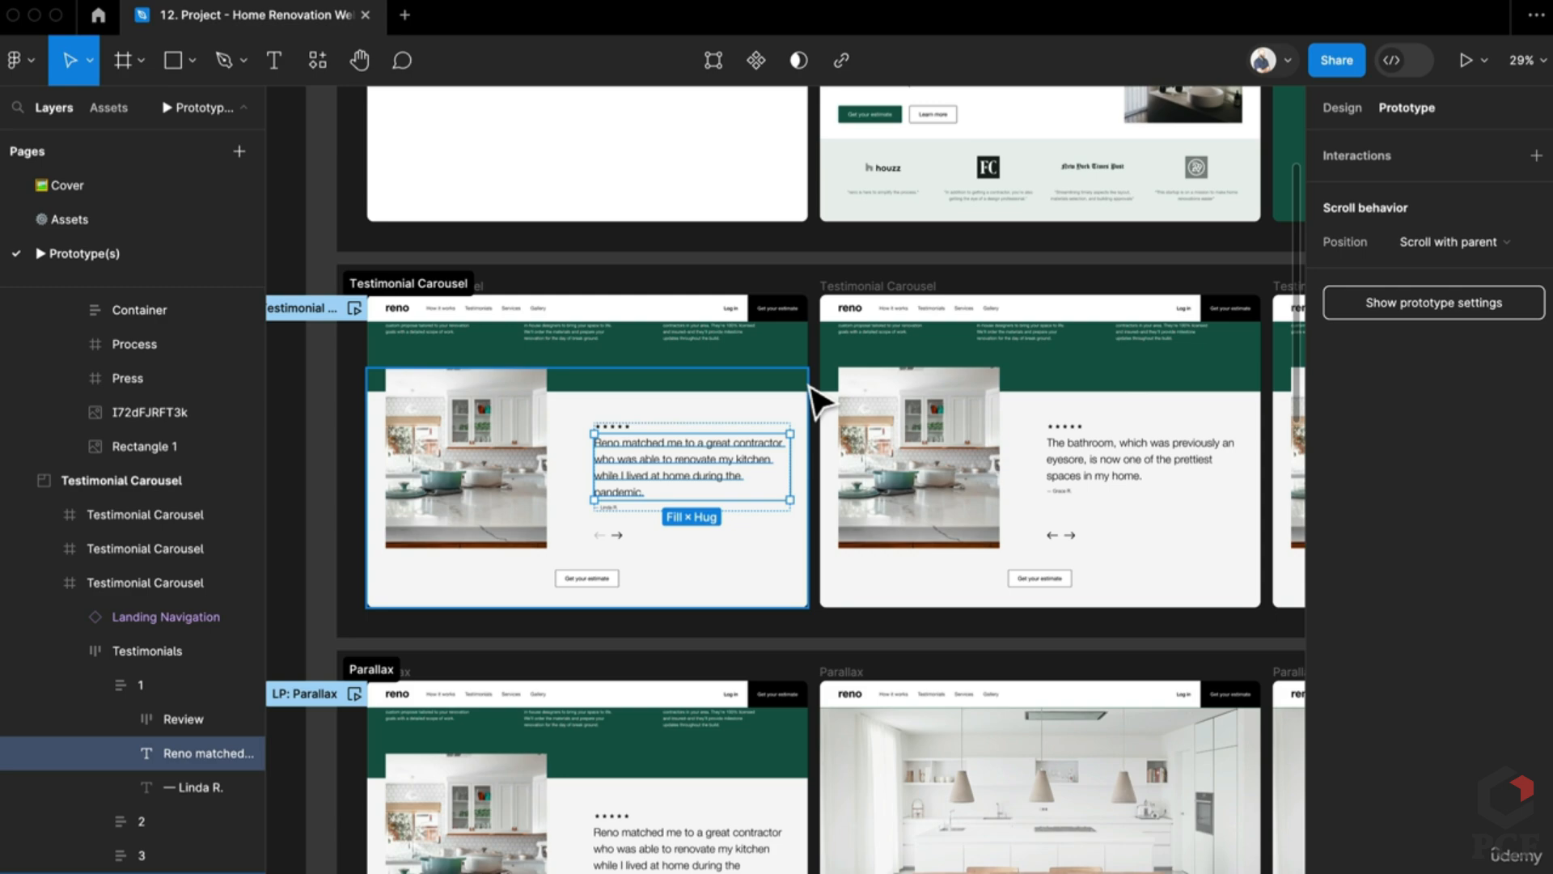
pyautogui.scroll(-3, 475, 448)
pyautogui.click(350, 508)
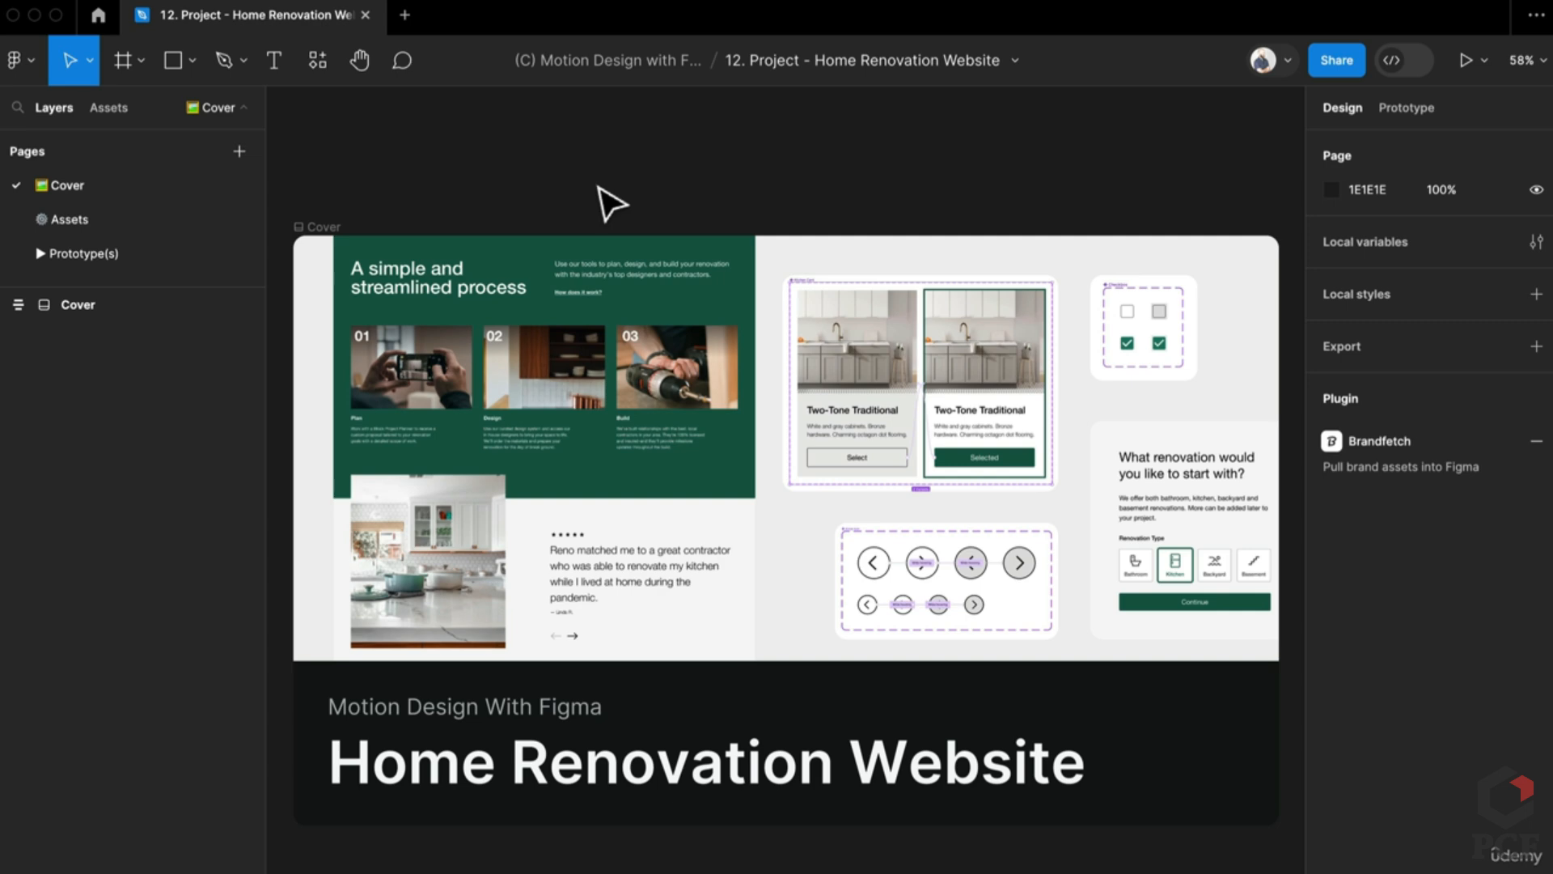
# Step: On the Assets page, frame the Website Components area with the button variants and Room Card
pyautogui.click(167, 209)
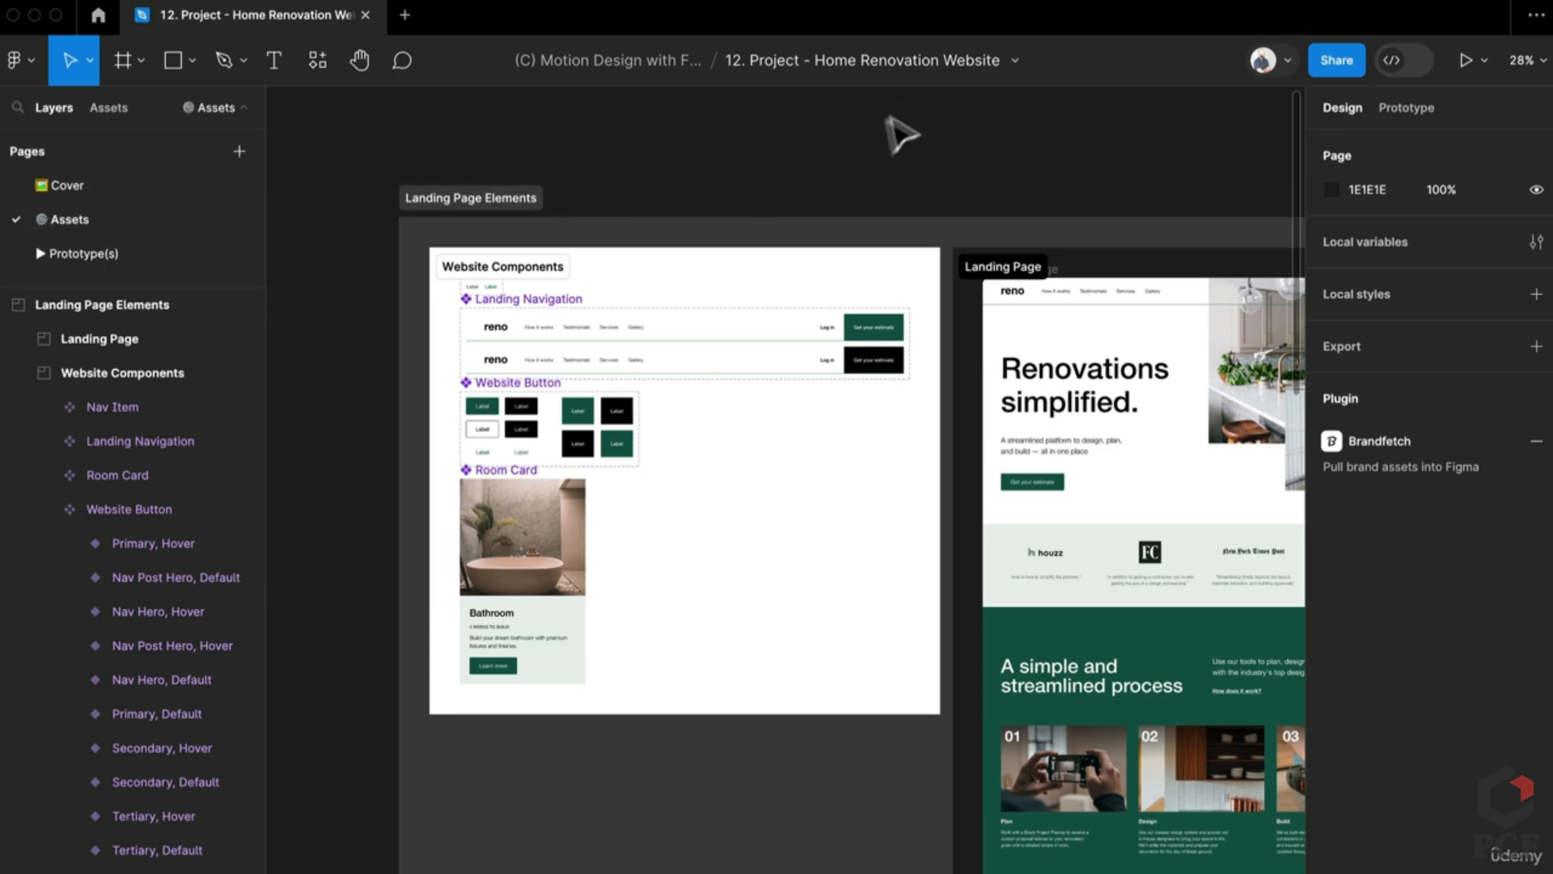
pyautogui.scroll(-10, 749, 347)
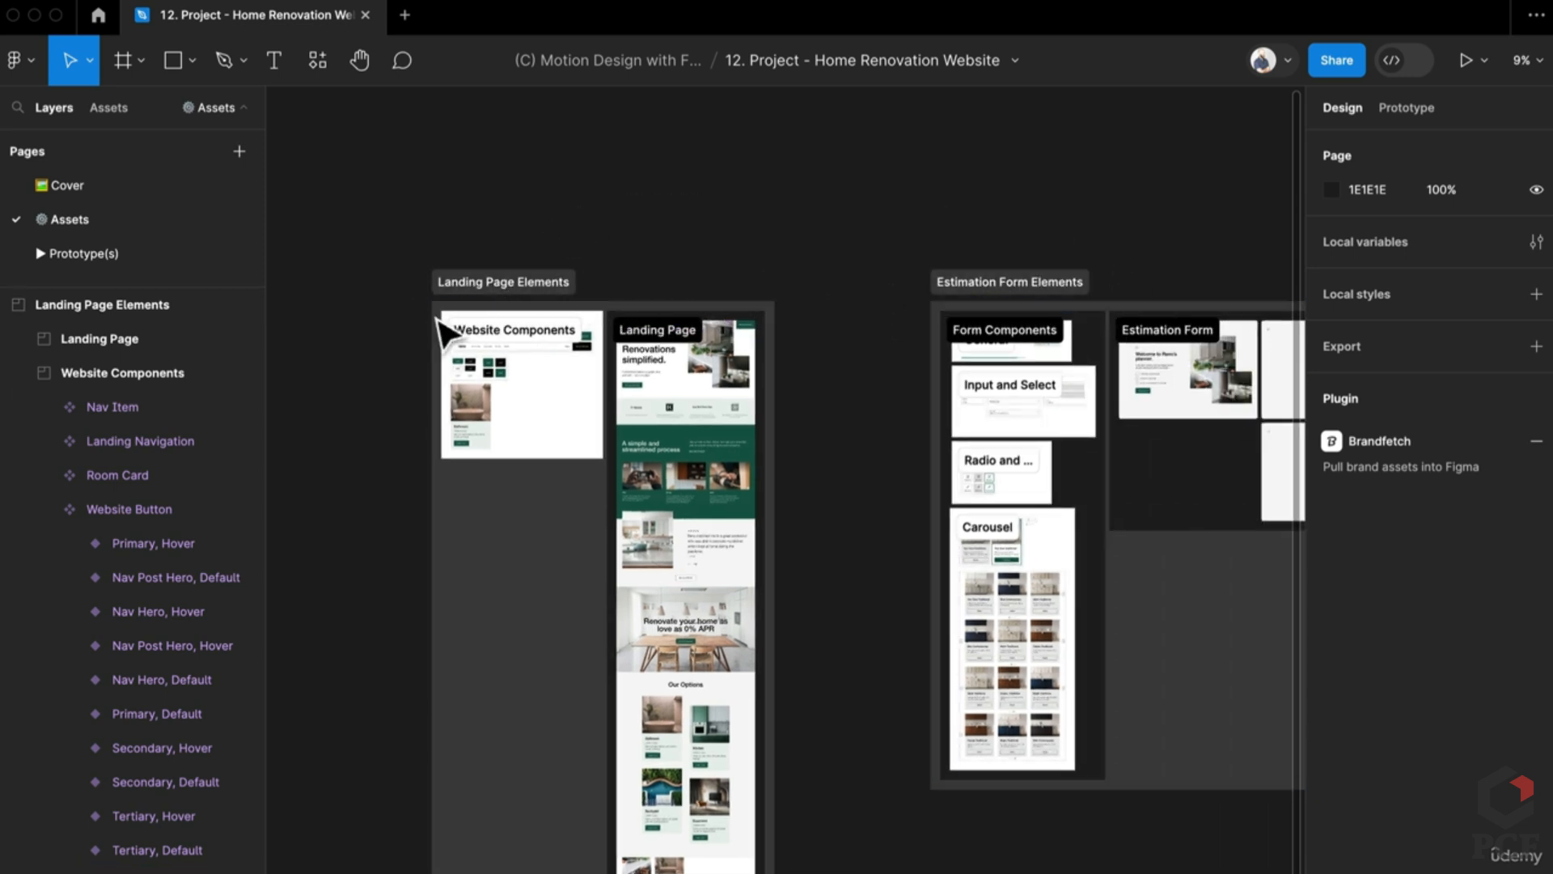
pyautogui.scroll(8, 376, 340)
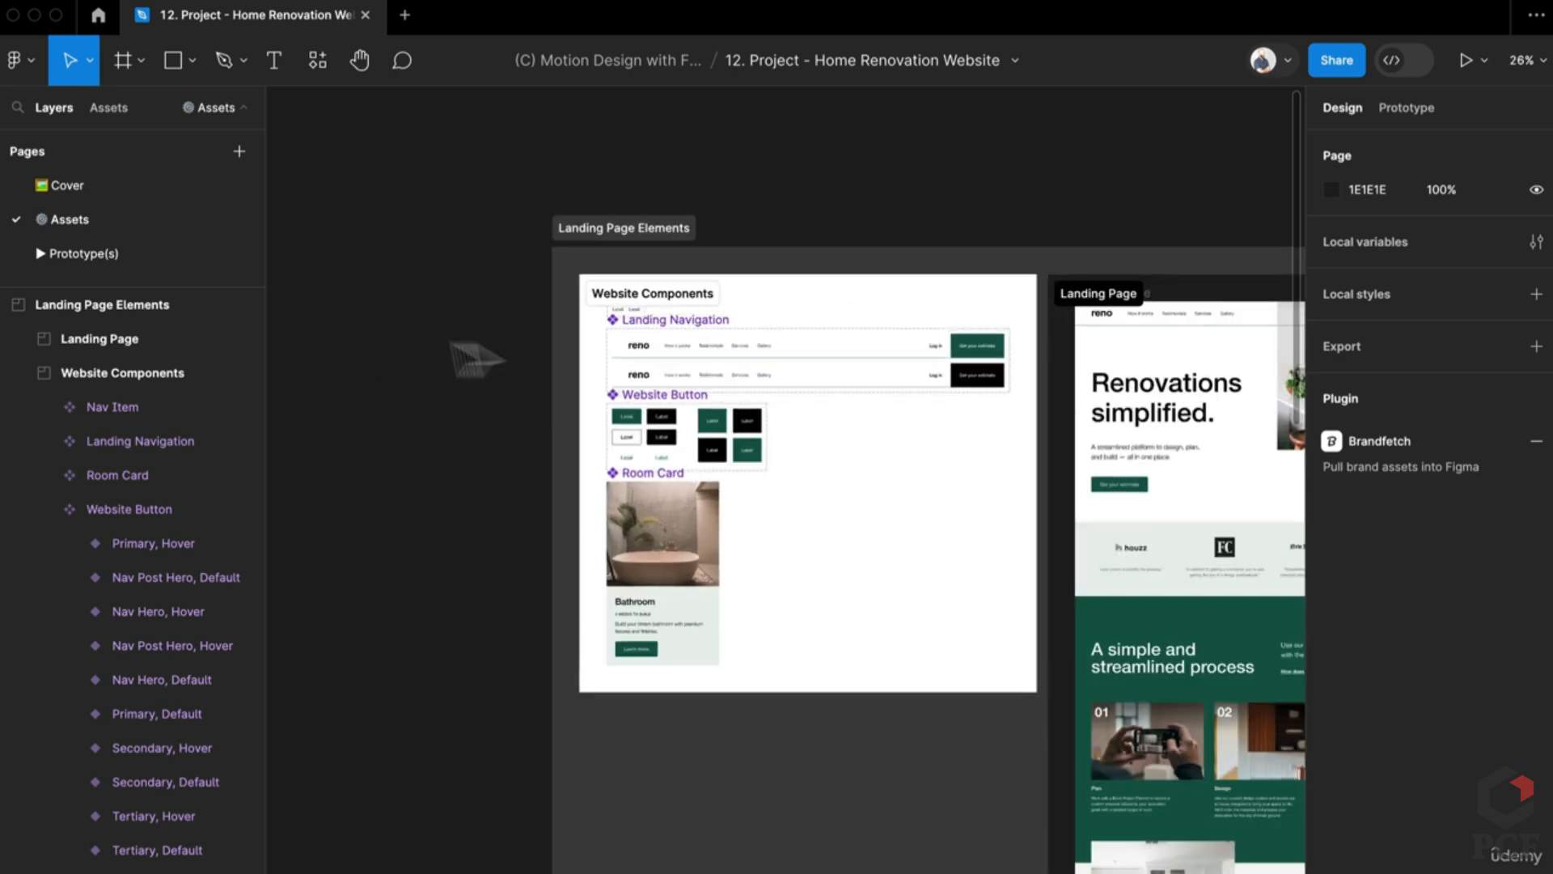
pyautogui.hscroll(5, 836, 445)
pyautogui.scroll(2, 779, 413)
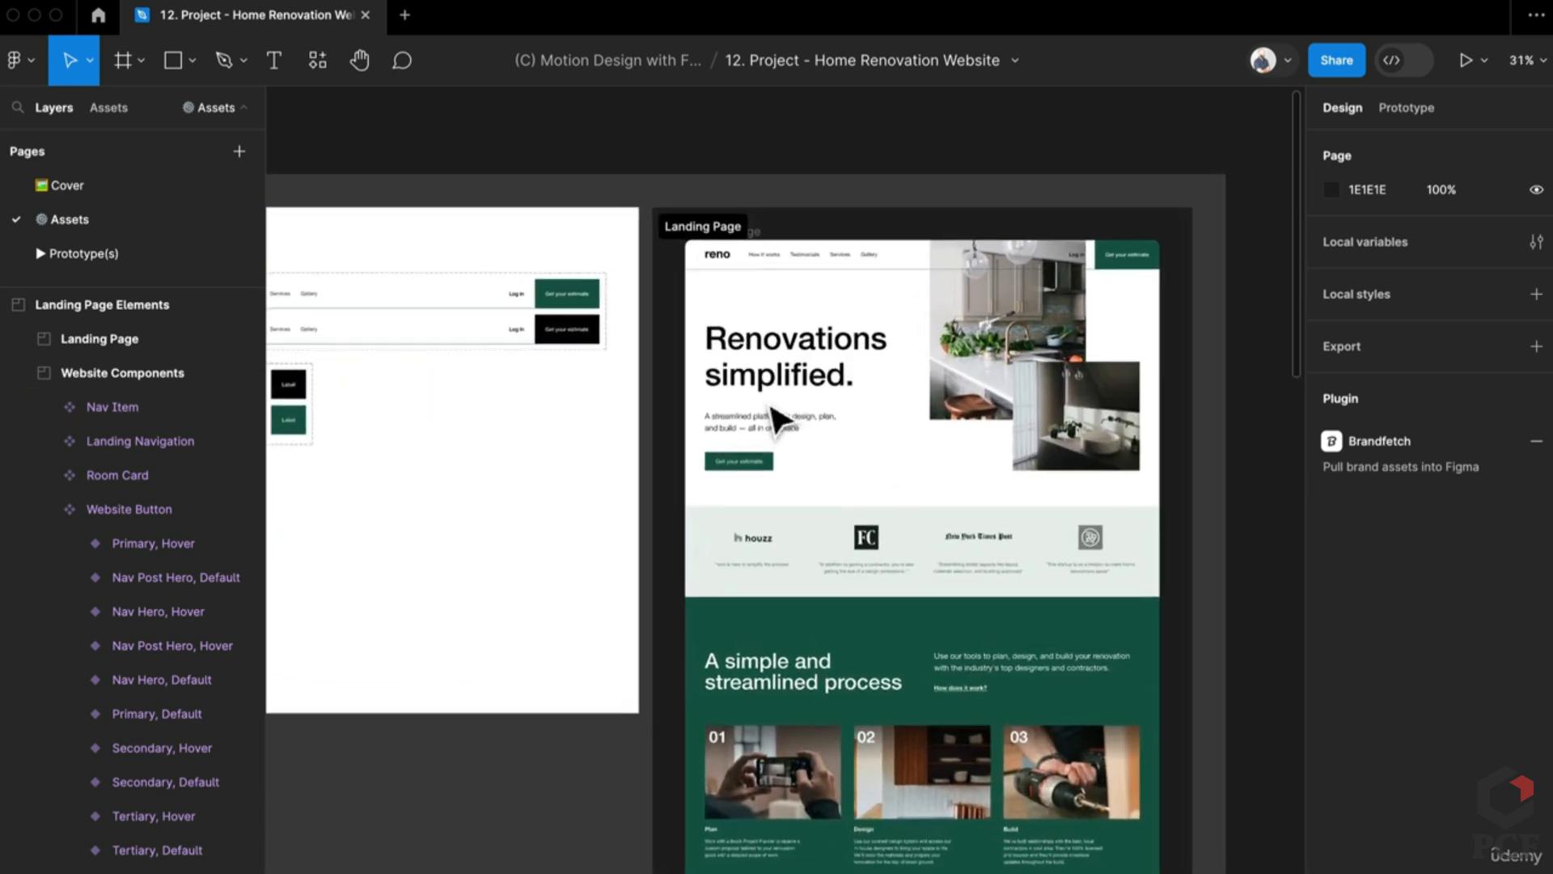
pyautogui.hscroll(-5, 1051, 469)
pyautogui.scroll(2, 1185, 494)
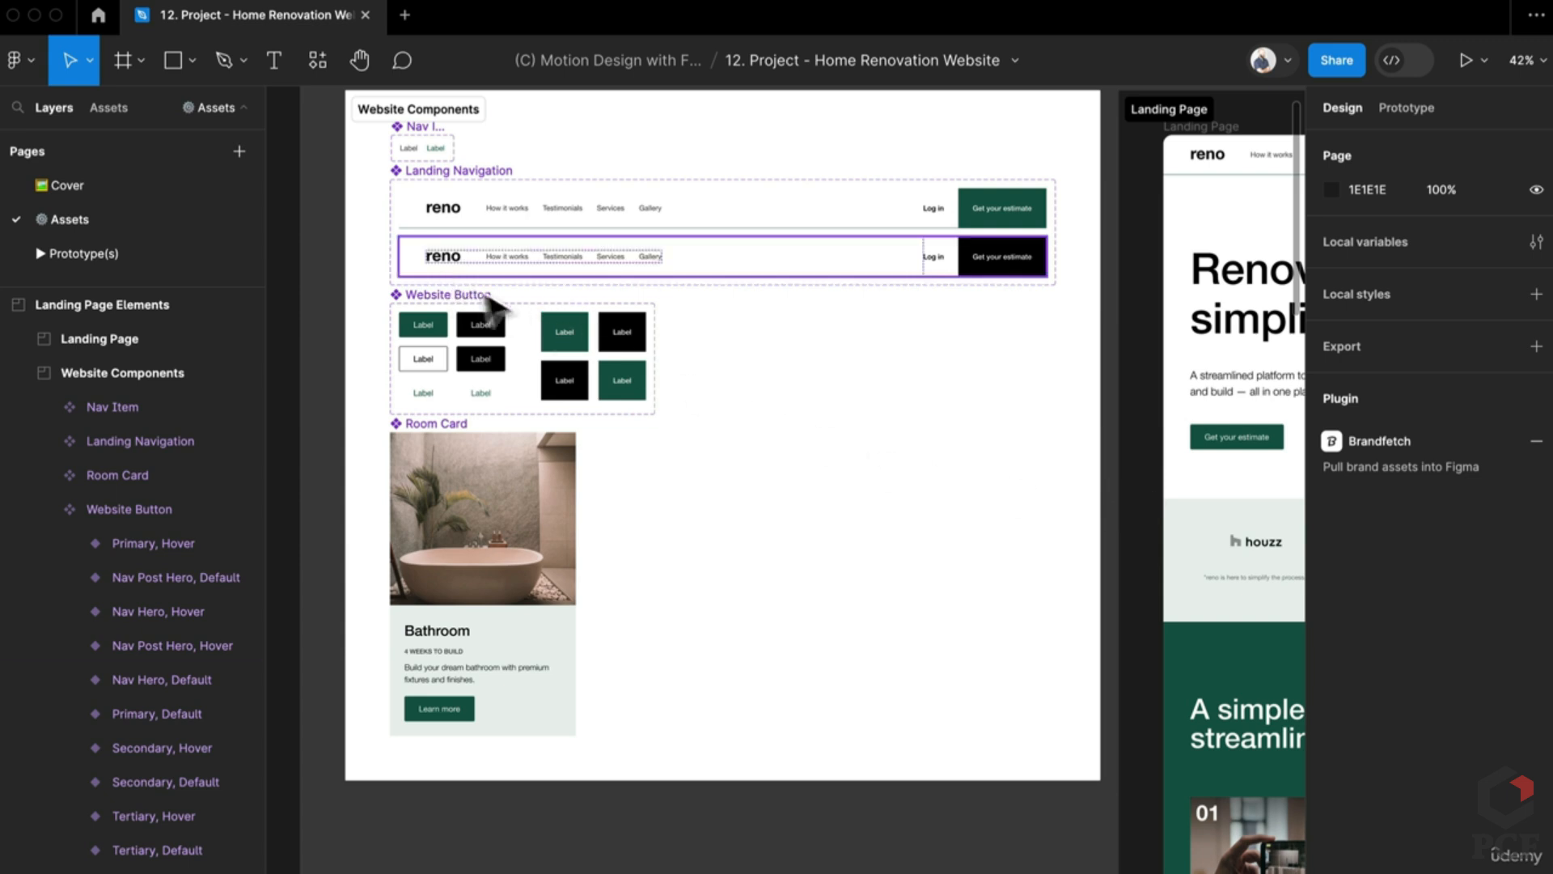
pyautogui.scroll(3, 711, 374)
pyautogui.scroll(1, 705, 373)
pyautogui.hscroll(-4, 606, 380)
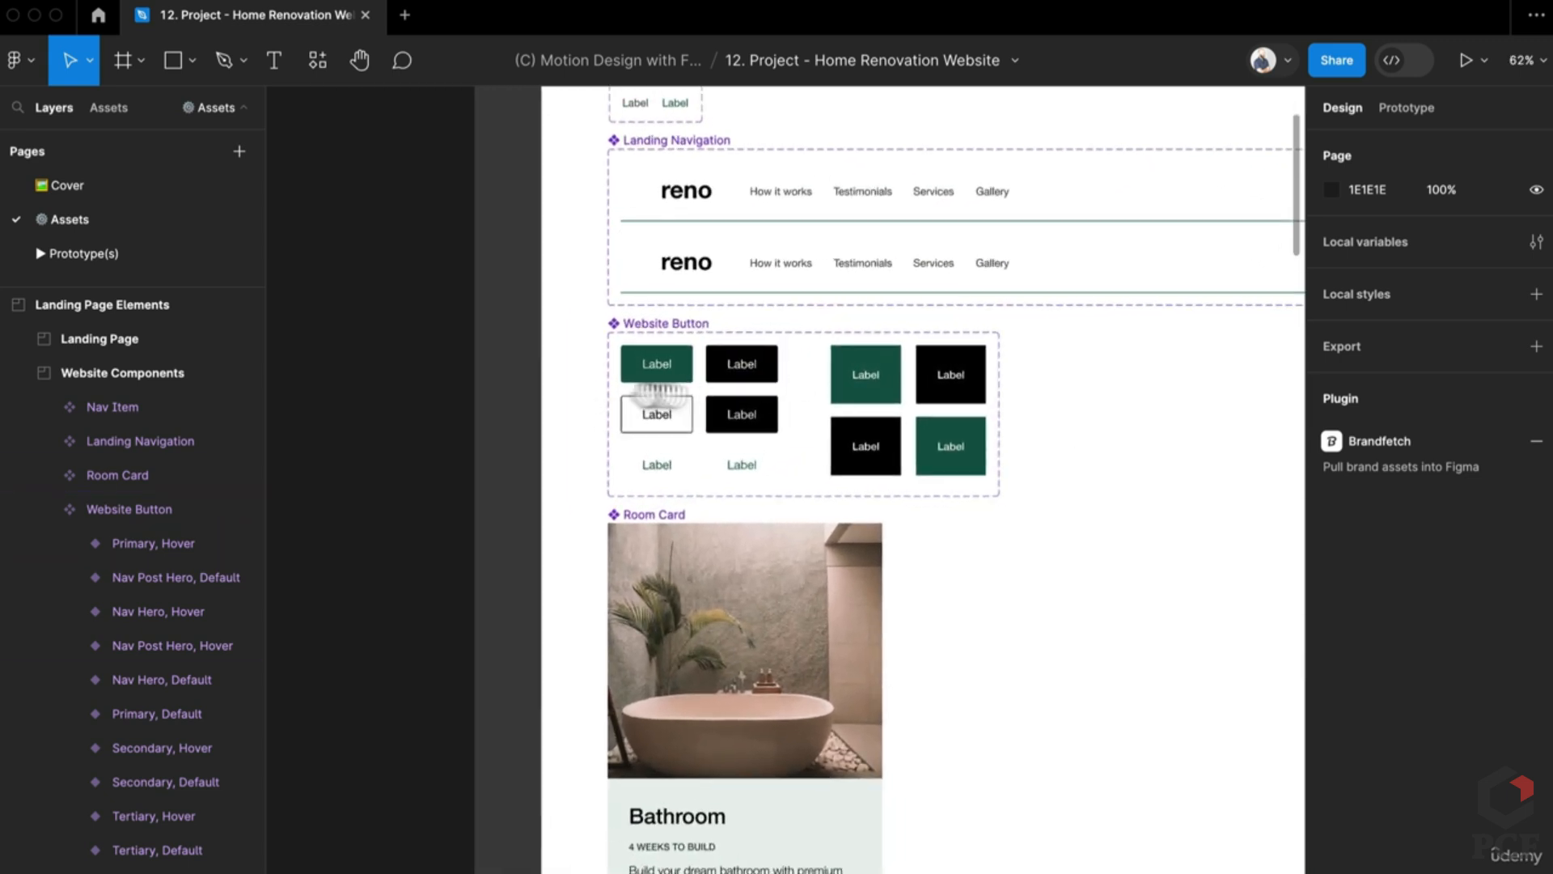
pyautogui.hscroll(-4, 447, 393)
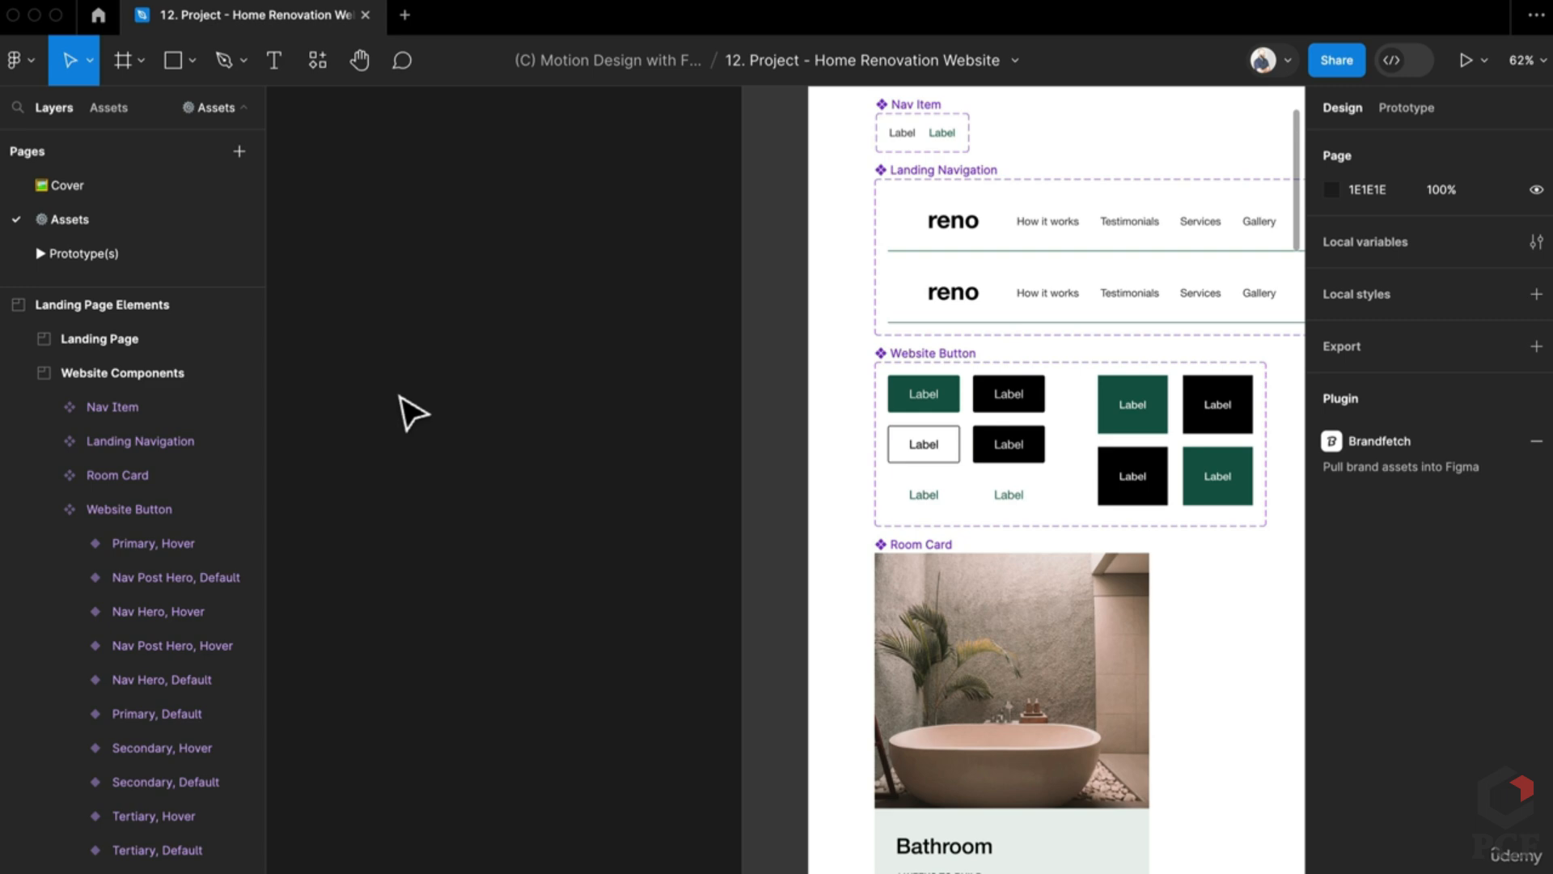
pyautogui.hscroll(5, 555, 454)
pyautogui.hscroll(-5, 374, 388)
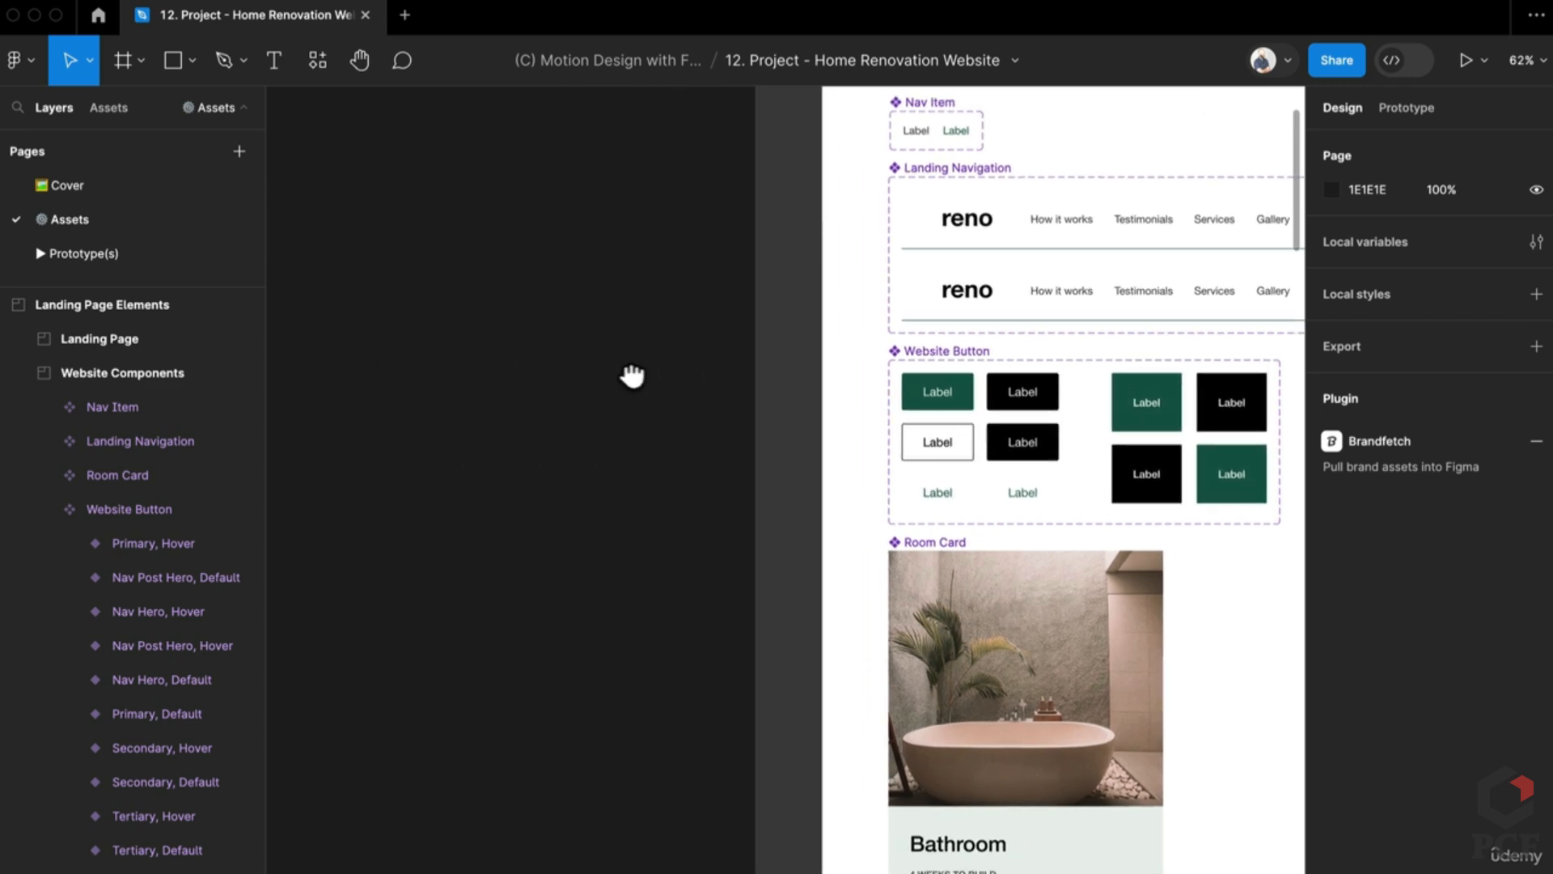
pyautogui.hscroll(-1, 631, 374)
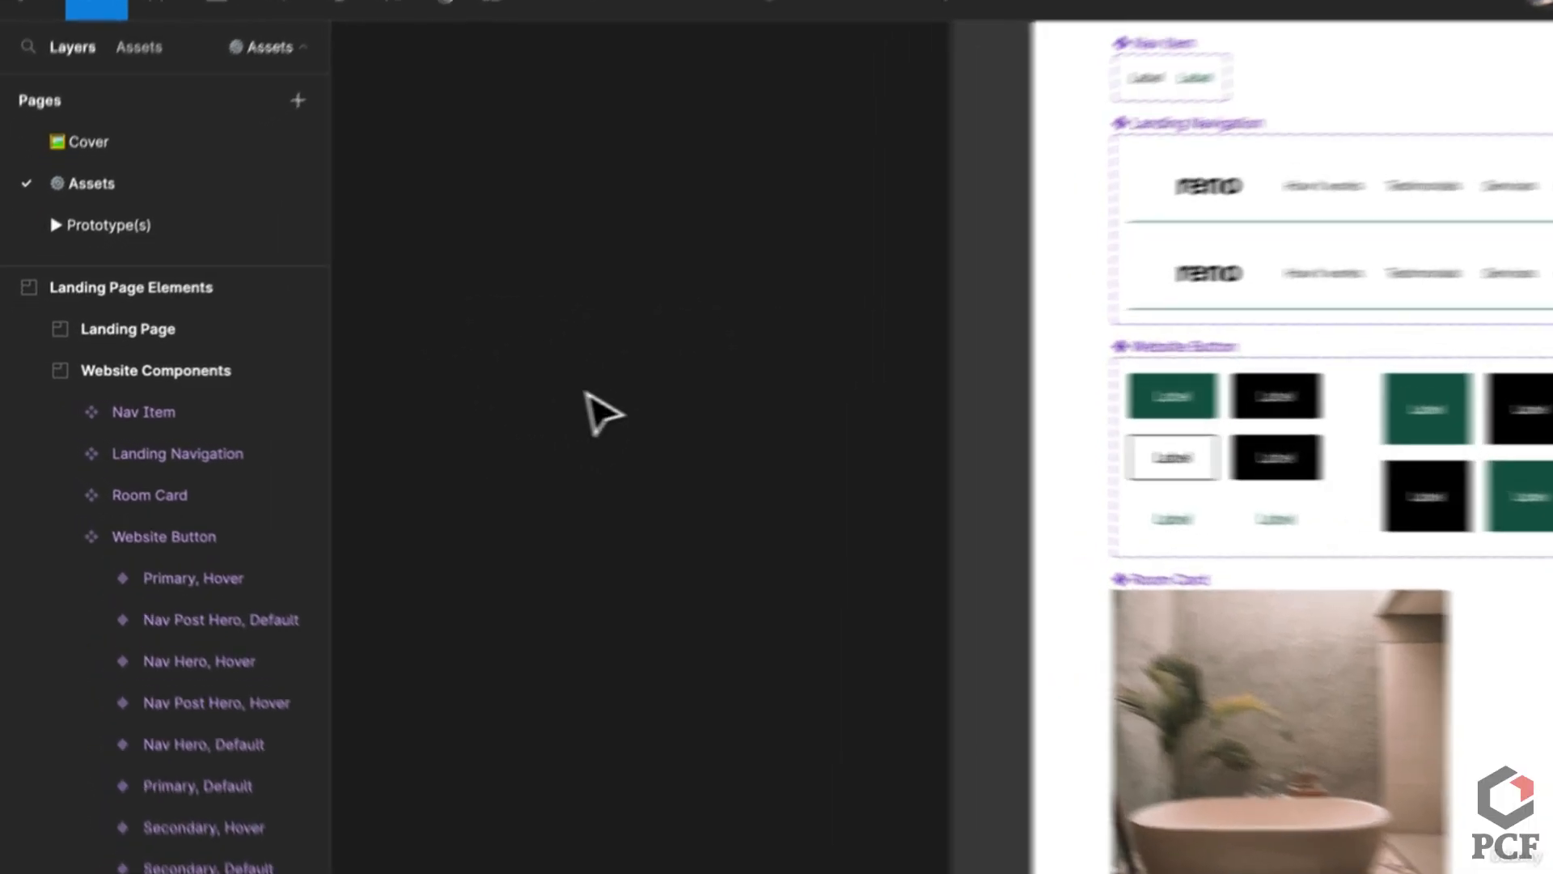
# Step: Create a text layer reading 'Label' on empty canvas
pyautogui.press('f')
pyautogui.click(722, 398)
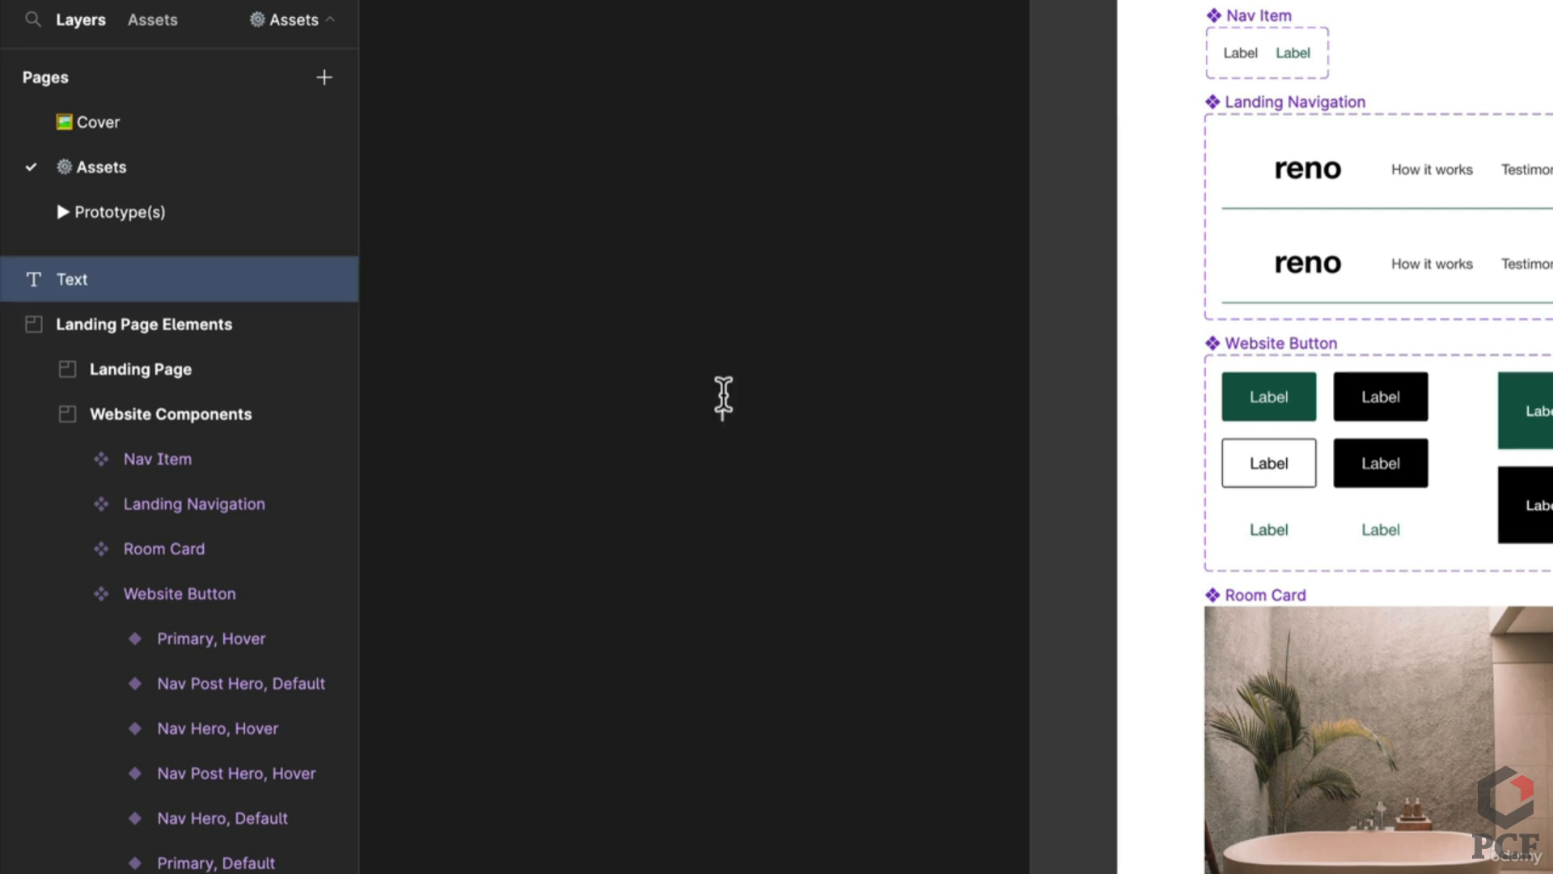
pyautogui.write('Label')
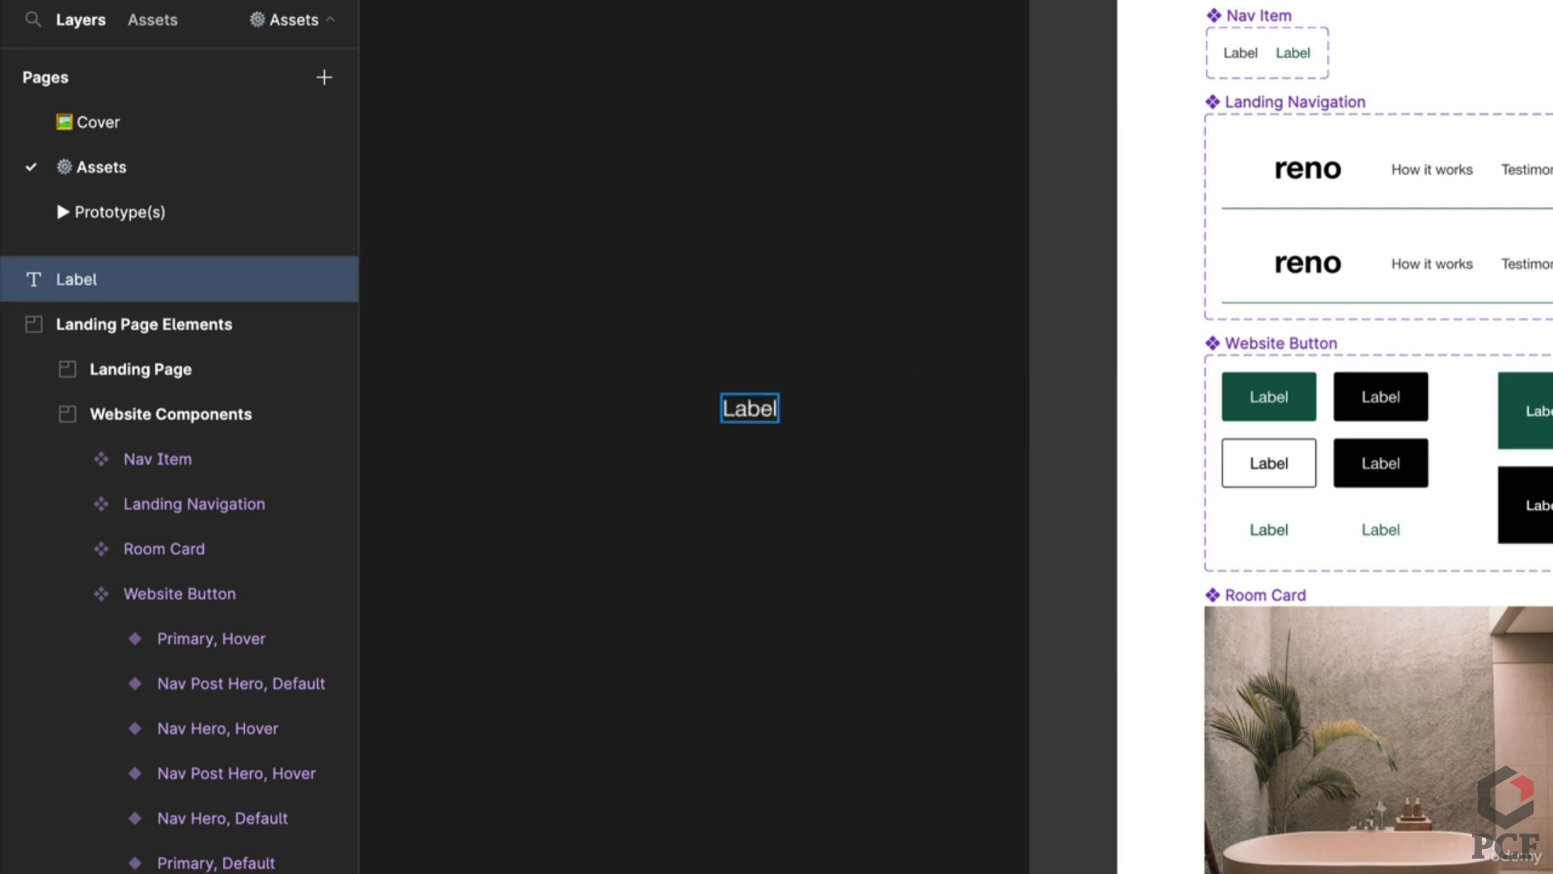
pyautogui.press('Escape')
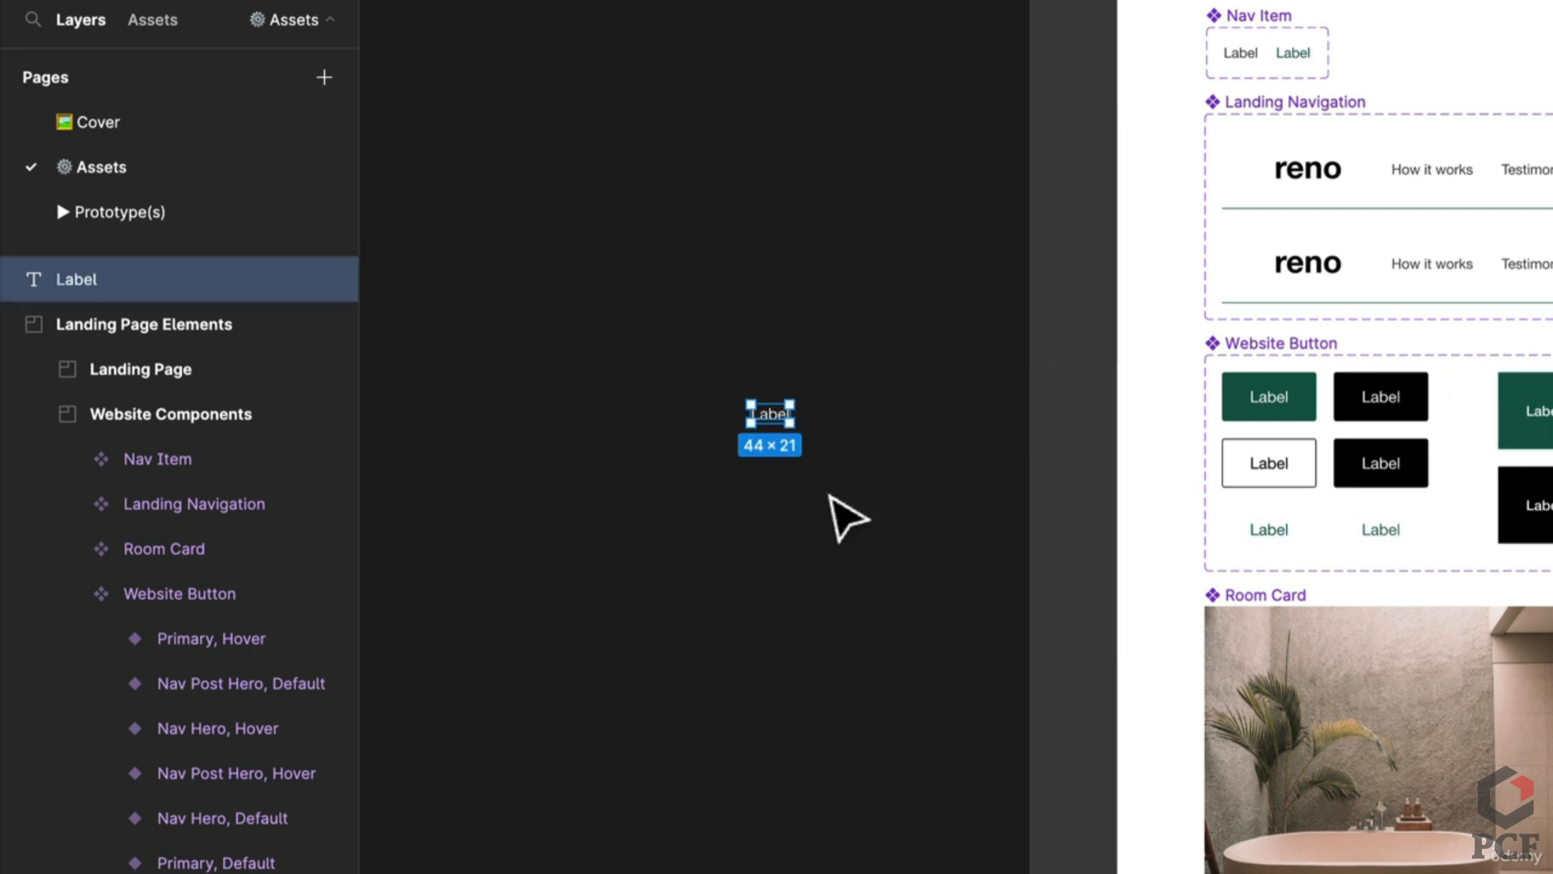
pyautogui.hscroll(3, 890, 485)
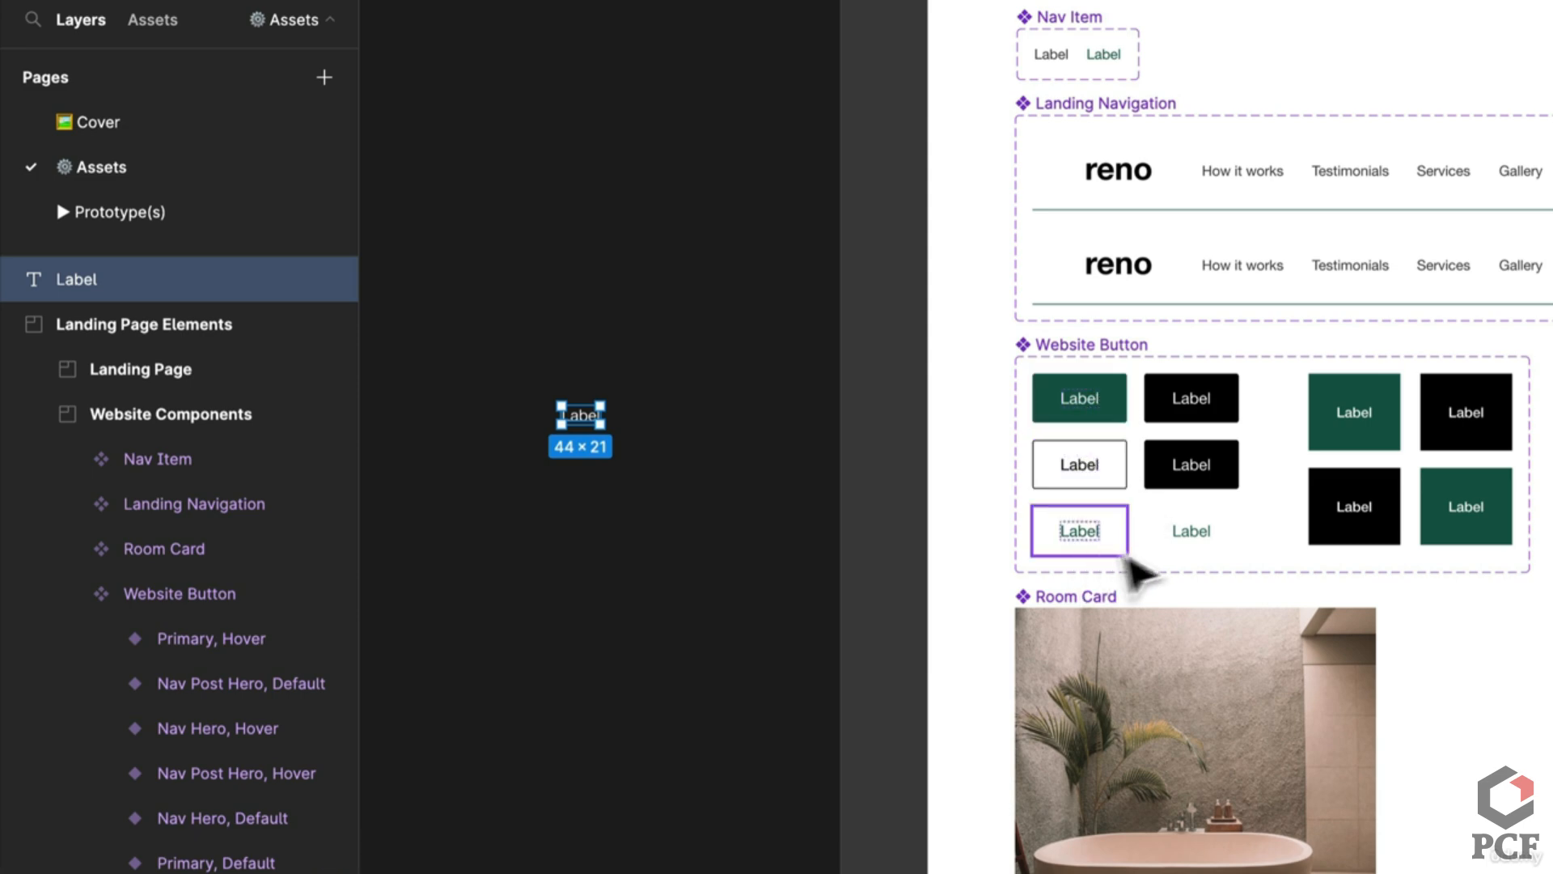
pyautogui.hscroll(3, 1303, 548)
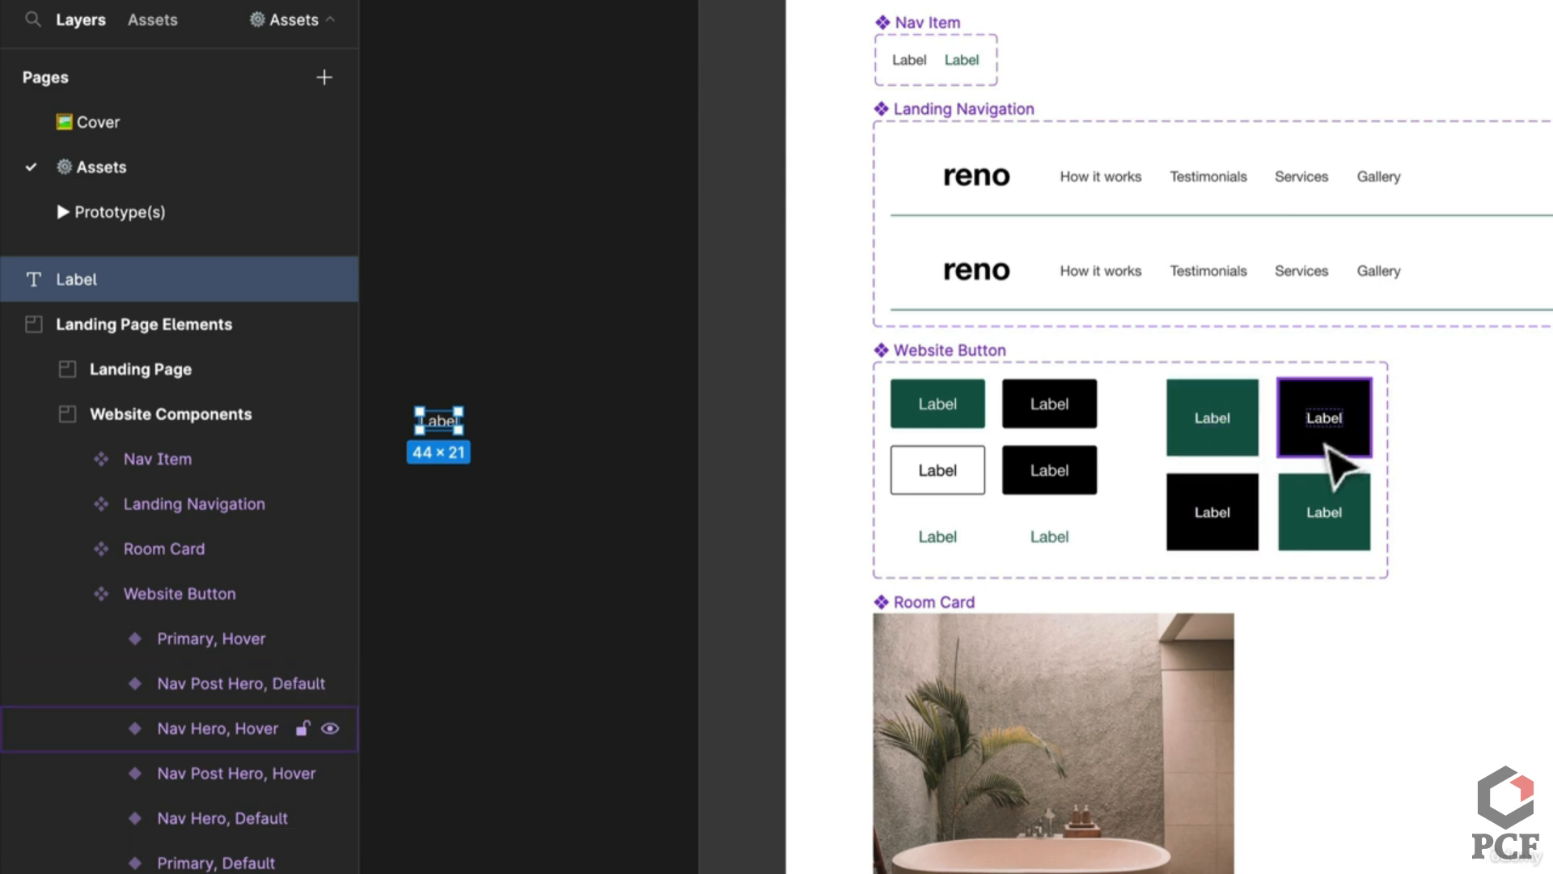
pyautogui.hscroll(5, 1335, 485)
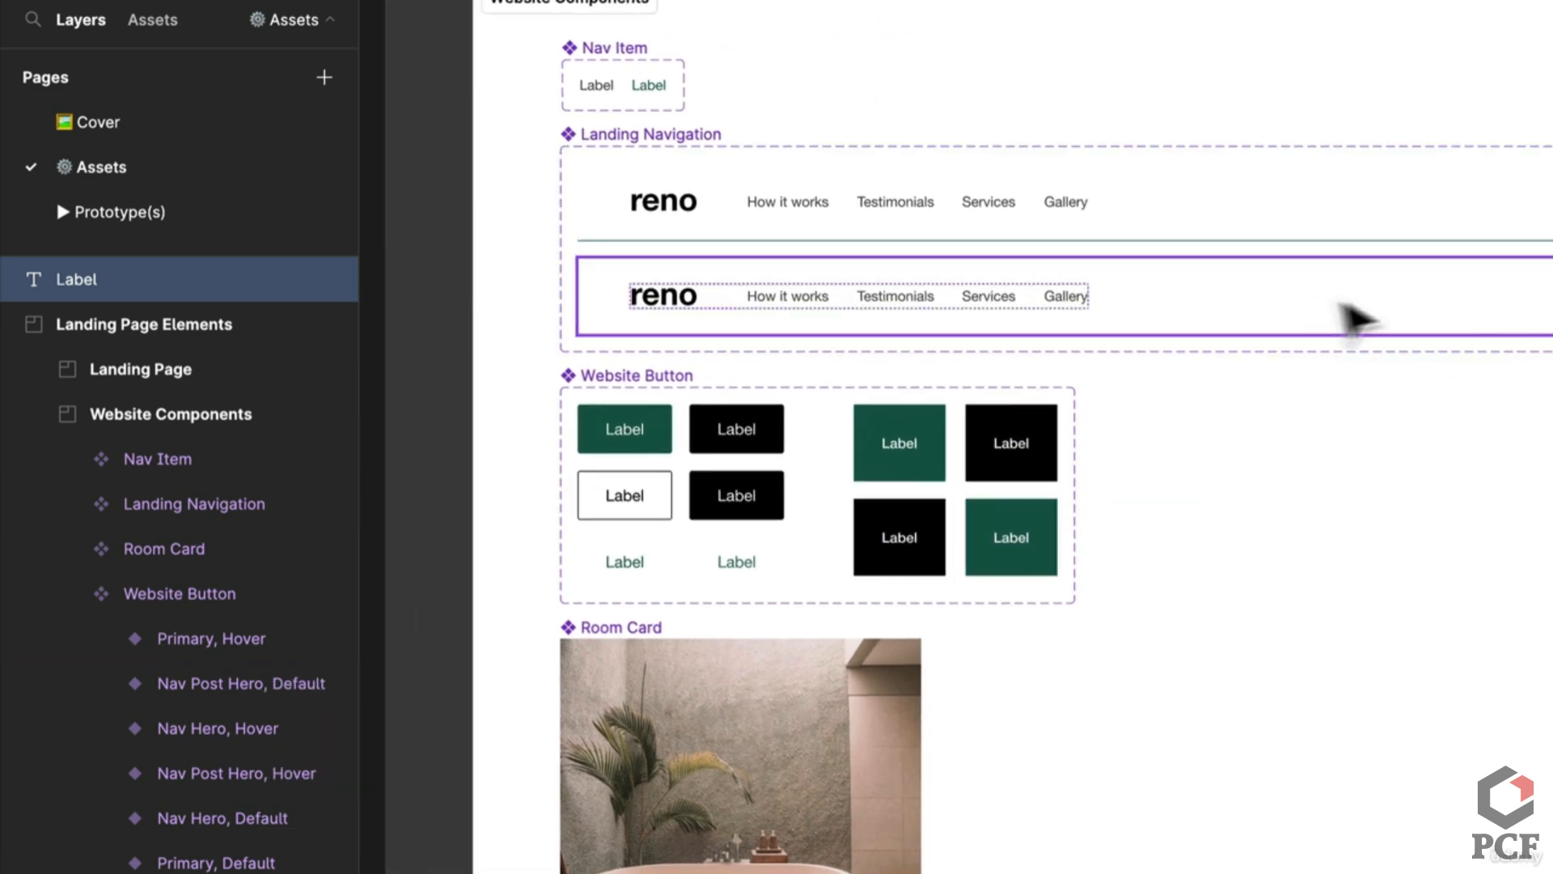
pyautogui.hscroll(-10, 1349, 314)
pyautogui.scroll(2, 676, 426)
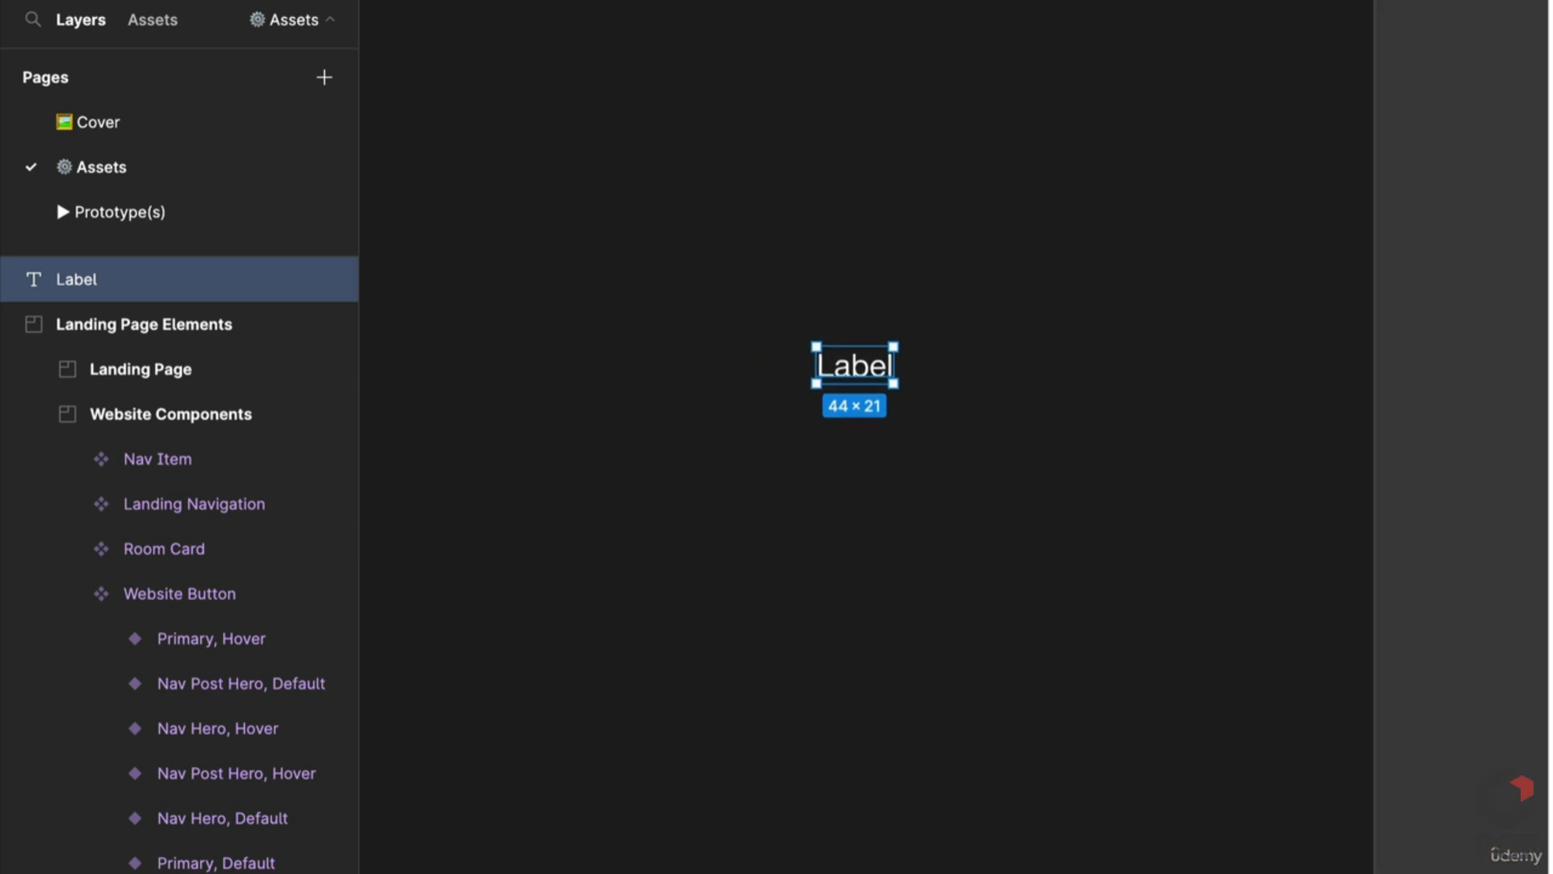
pyautogui.hscroll(3, 855, 437)
# Step: Wrap the Label text in an auto layout frame, creating Frame 1
pyautogui.click(216, 862)
pyautogui.hscroll(-3, 857, 436)
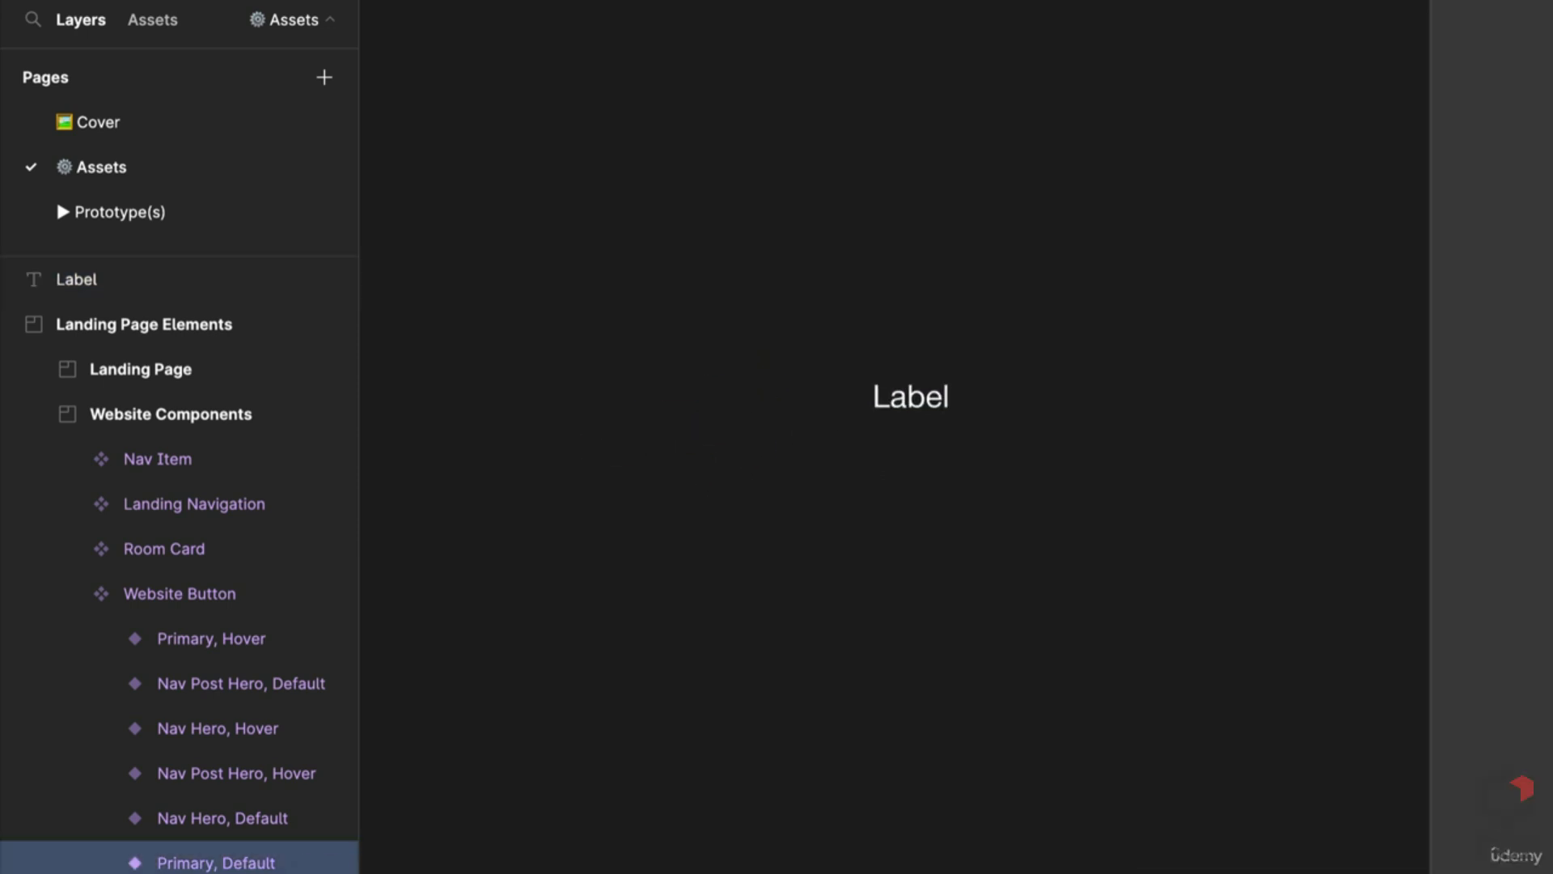
pyautogui.click(904, 398)
pyautogui.hscroll(4, 1002, 434)
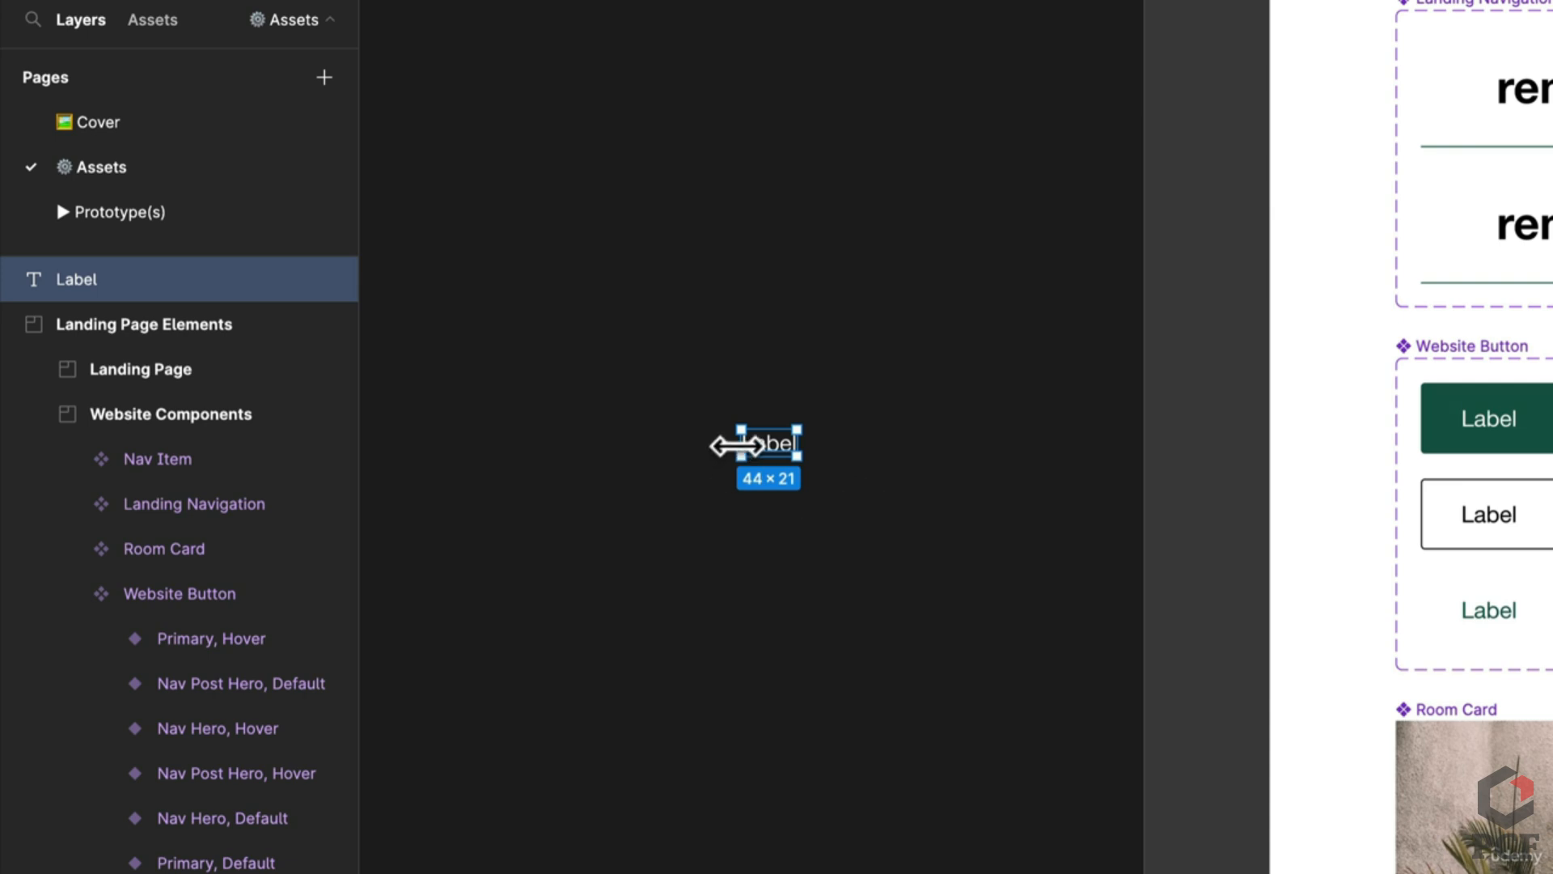
pyautogui.hotkey('shift', 'a')
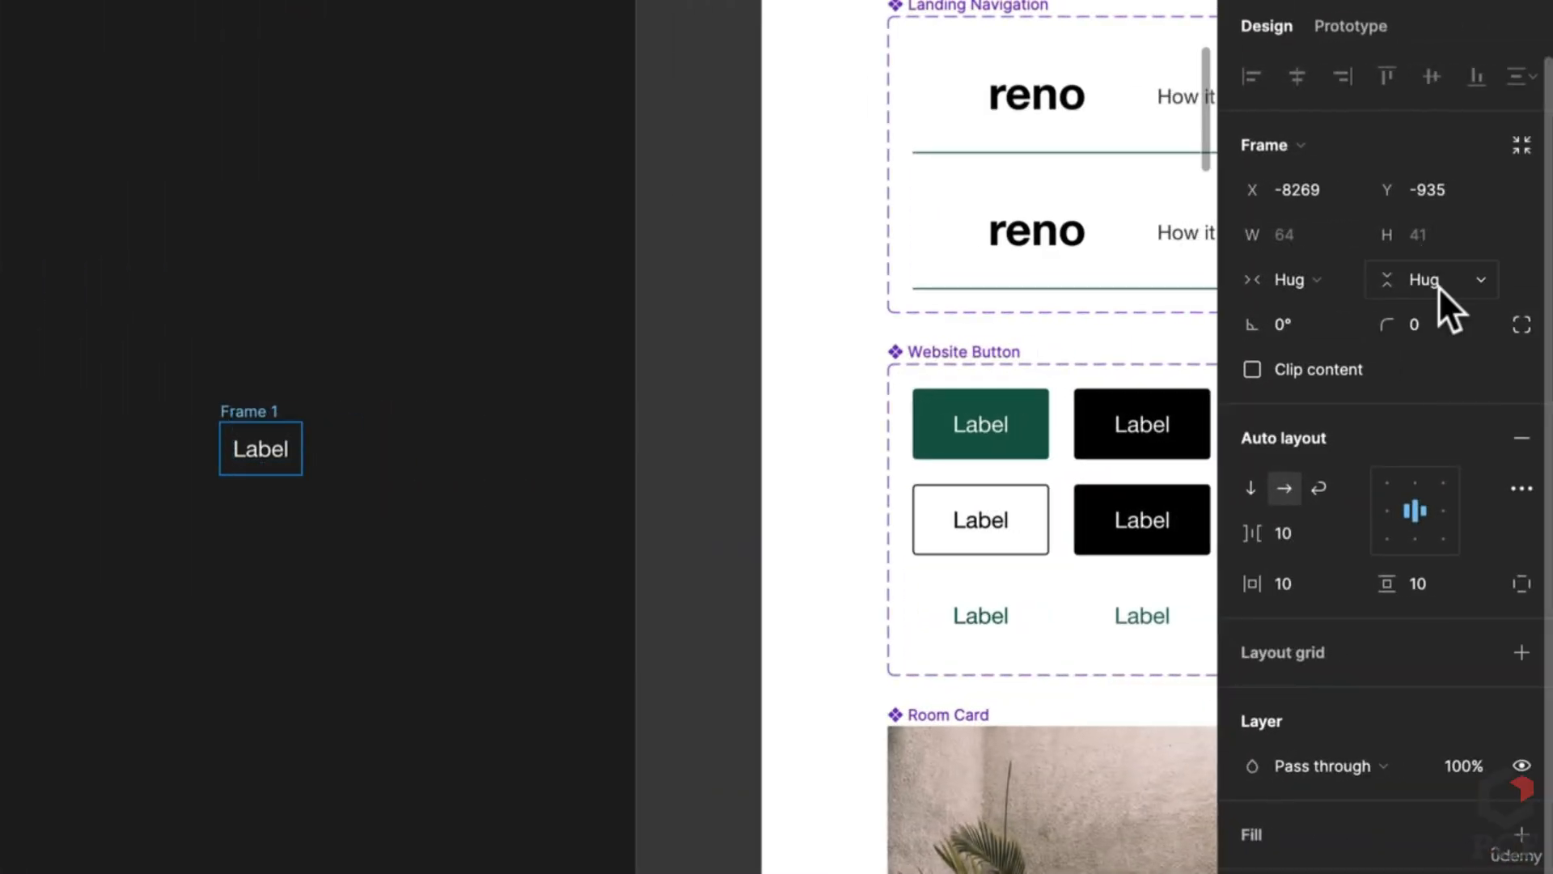
# Step: Give the Label frame a fixed height of 56 and horizontal padding of 32
pyautogui.click(1439, 287)
pyautogui.click(1441, 243)
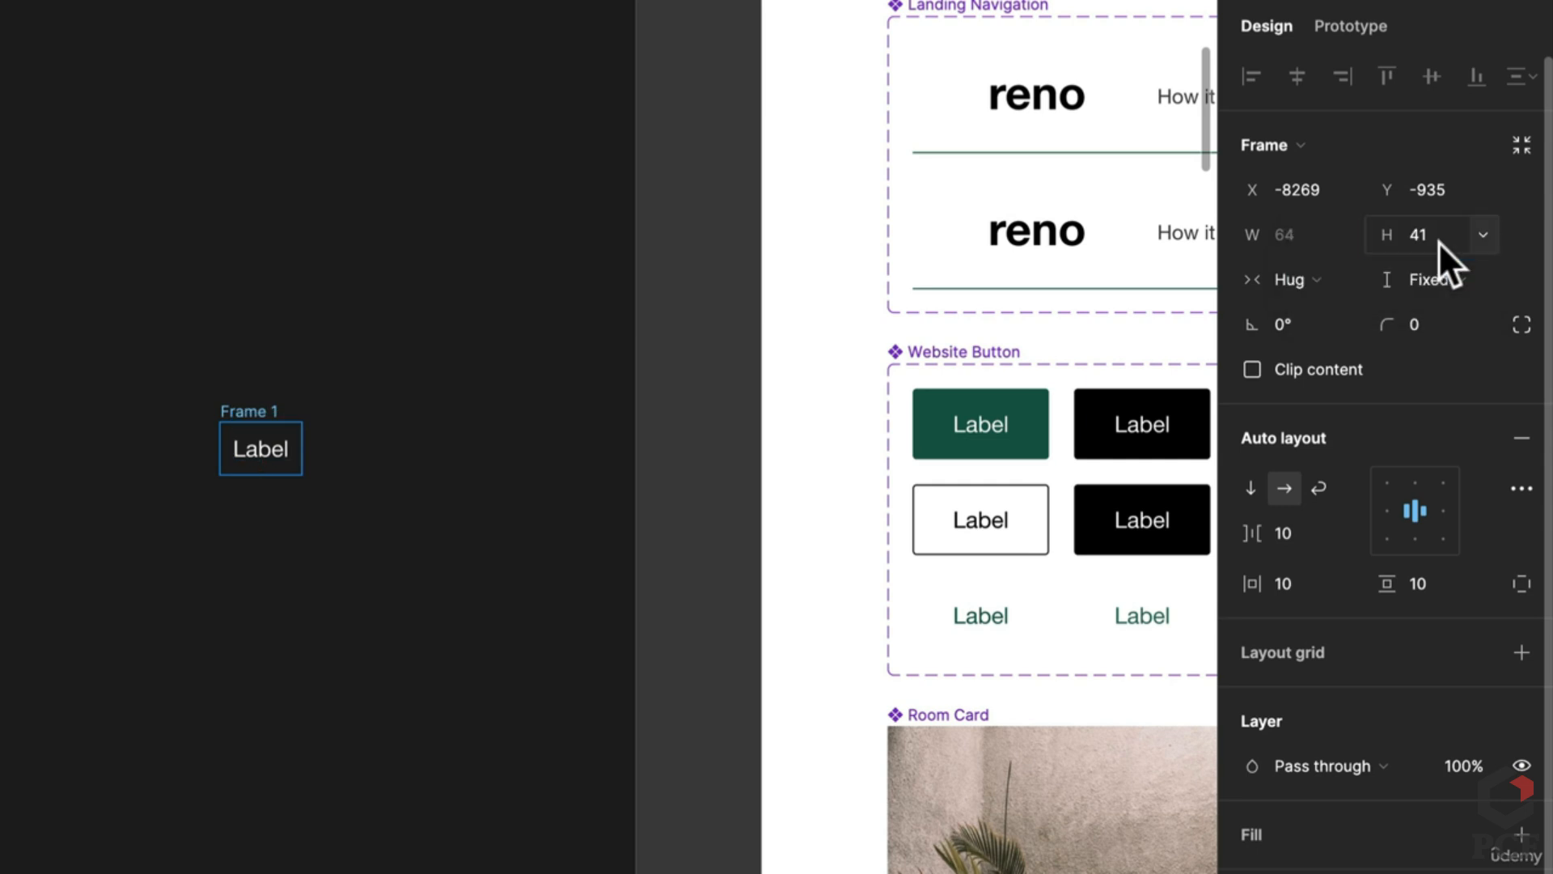
pyautogui.click(1438, 241)
pyautogui.write('56')
pyautogui.press('Return')
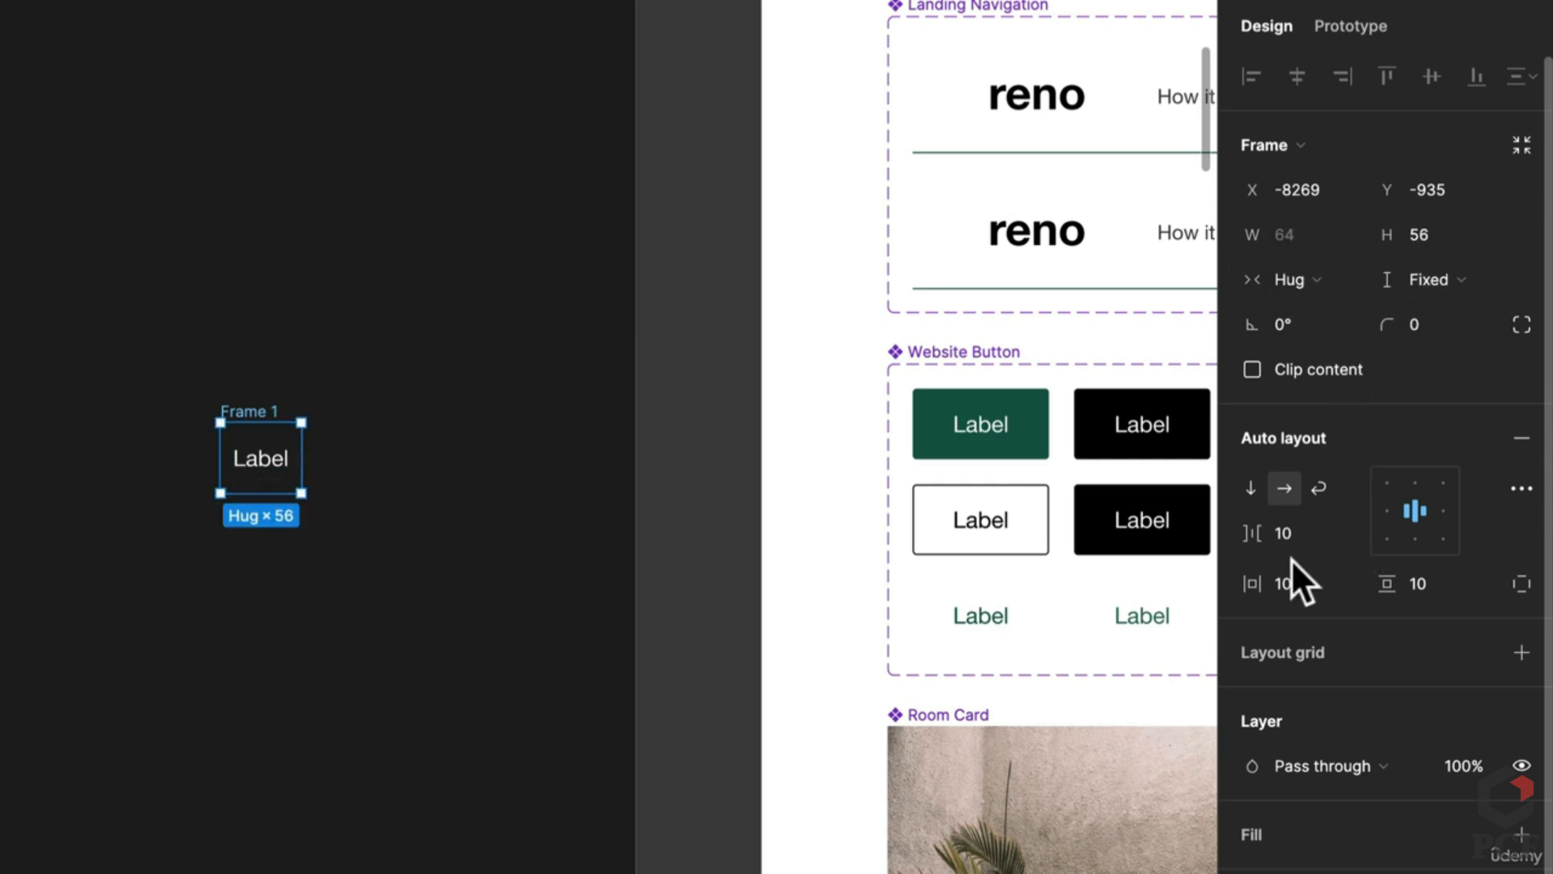
pyautogui.write('24')
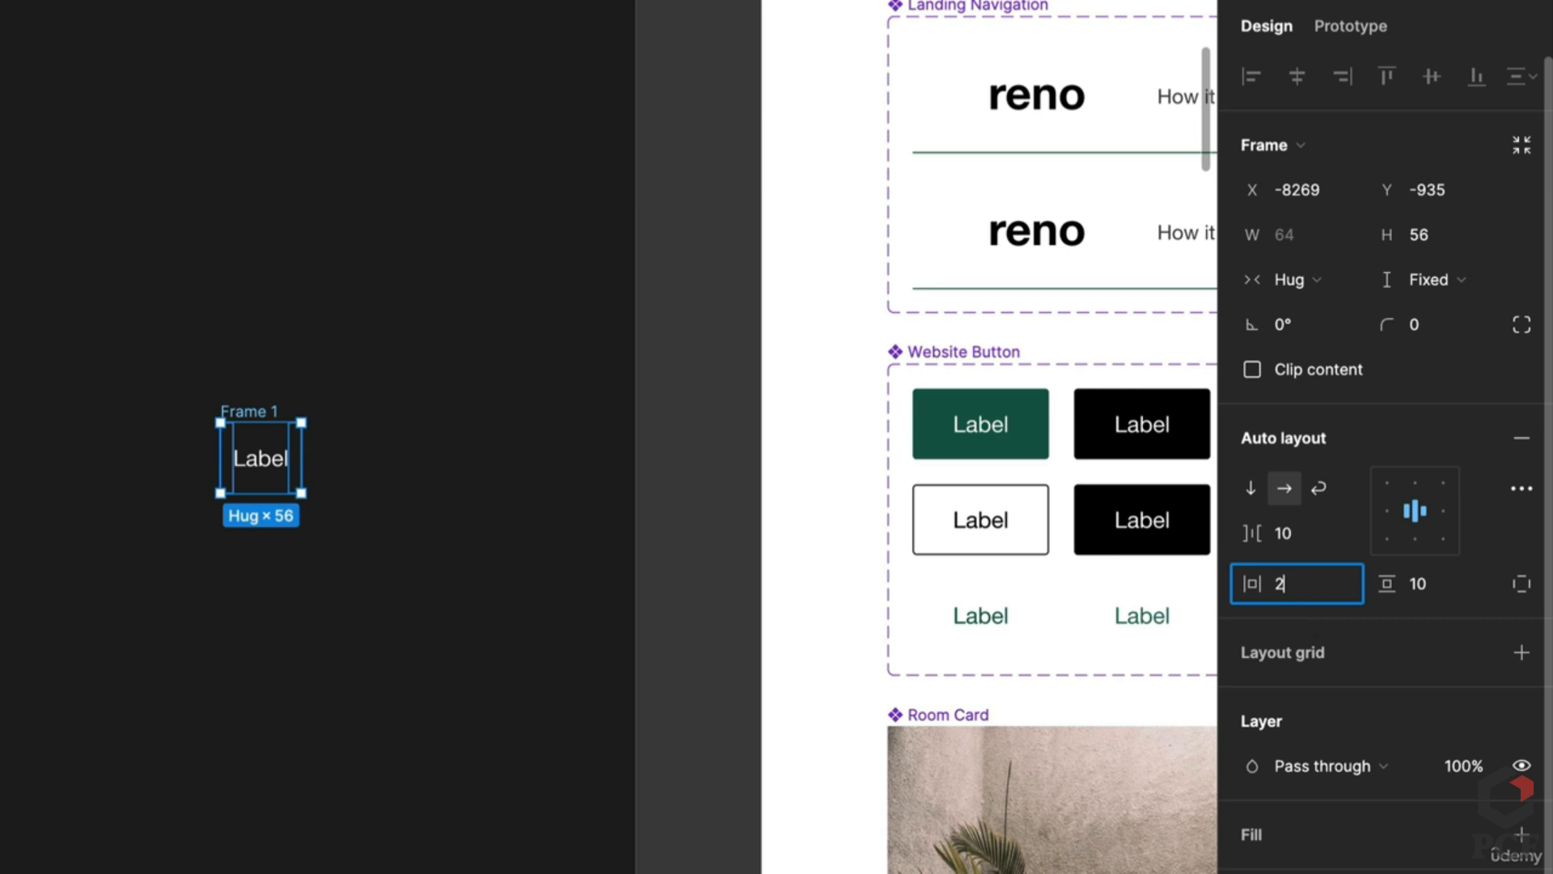
pyautogui.press('Return')
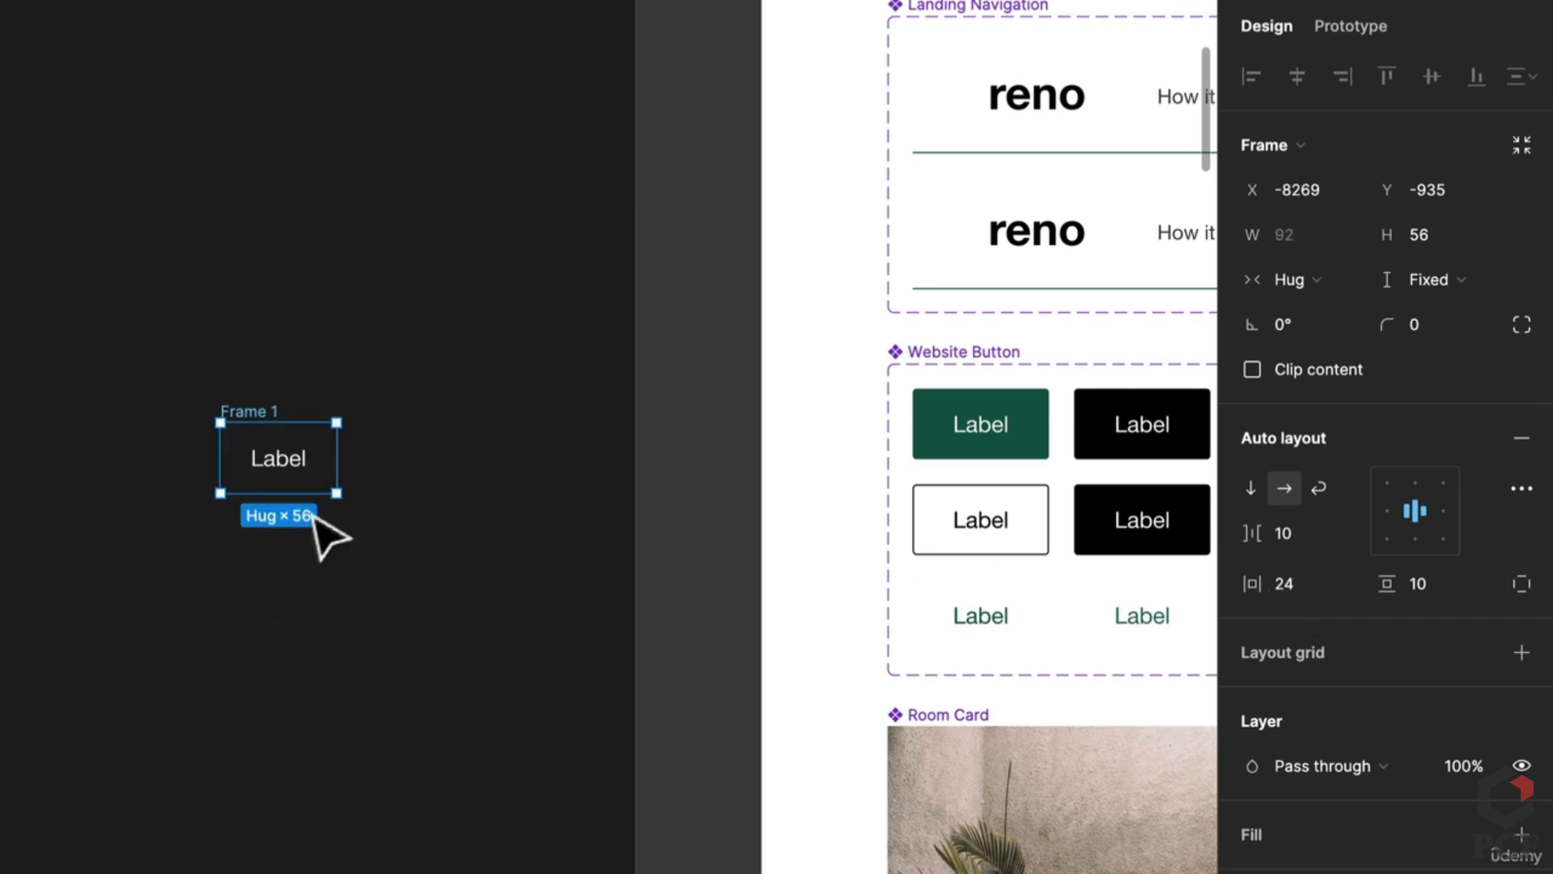
pyautogui.click(942, 426)
pyautogui.click(245, 437)
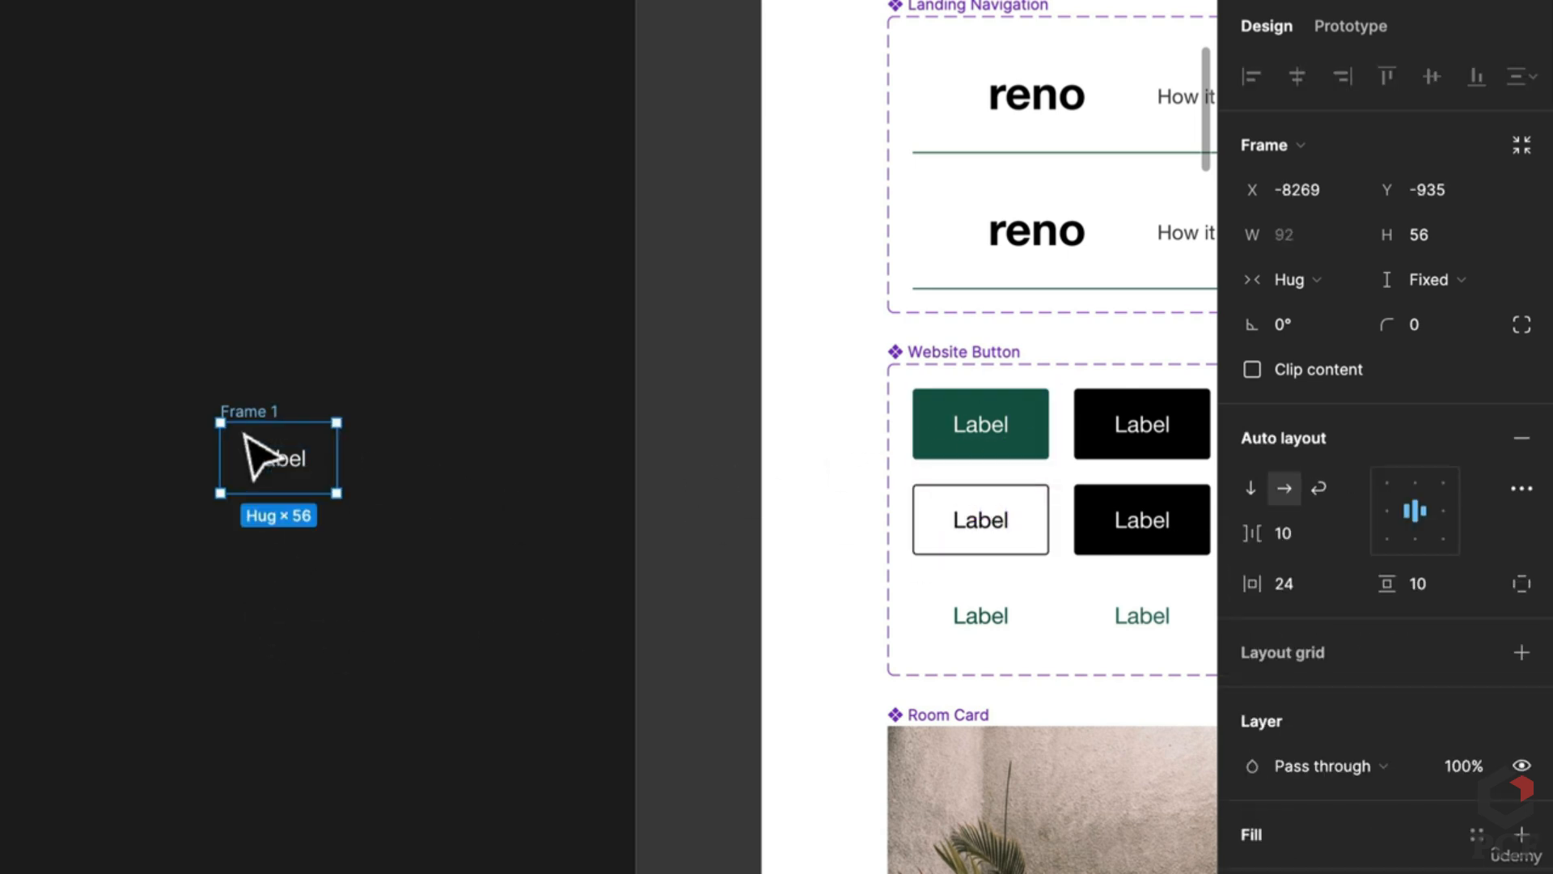
pyautogui.click(1288, 584)
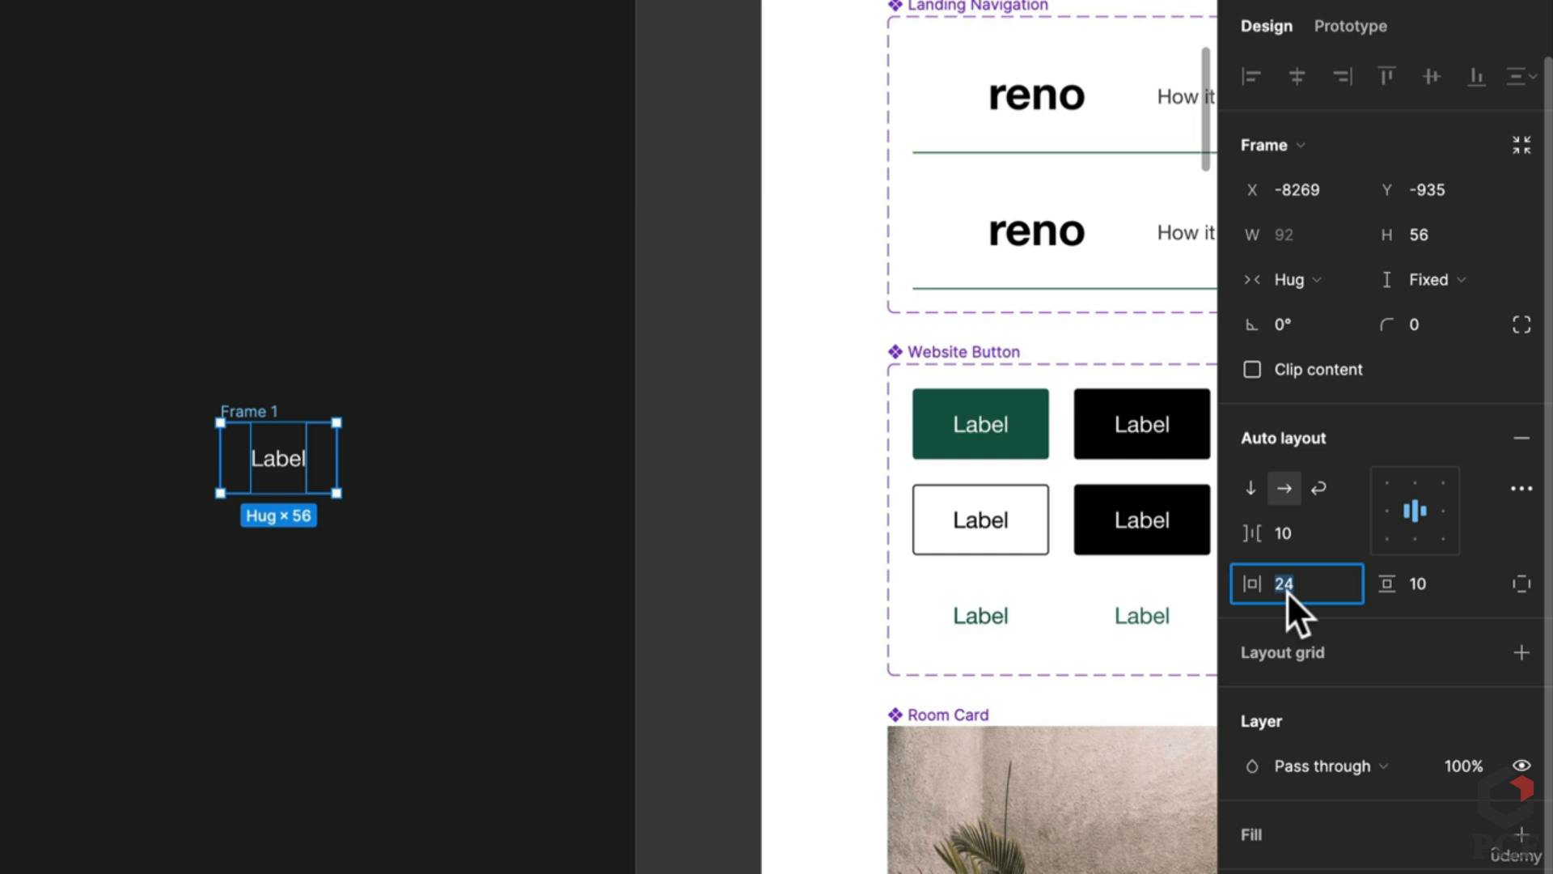
pyautogui.write('32')
pyautogui.press('Return')
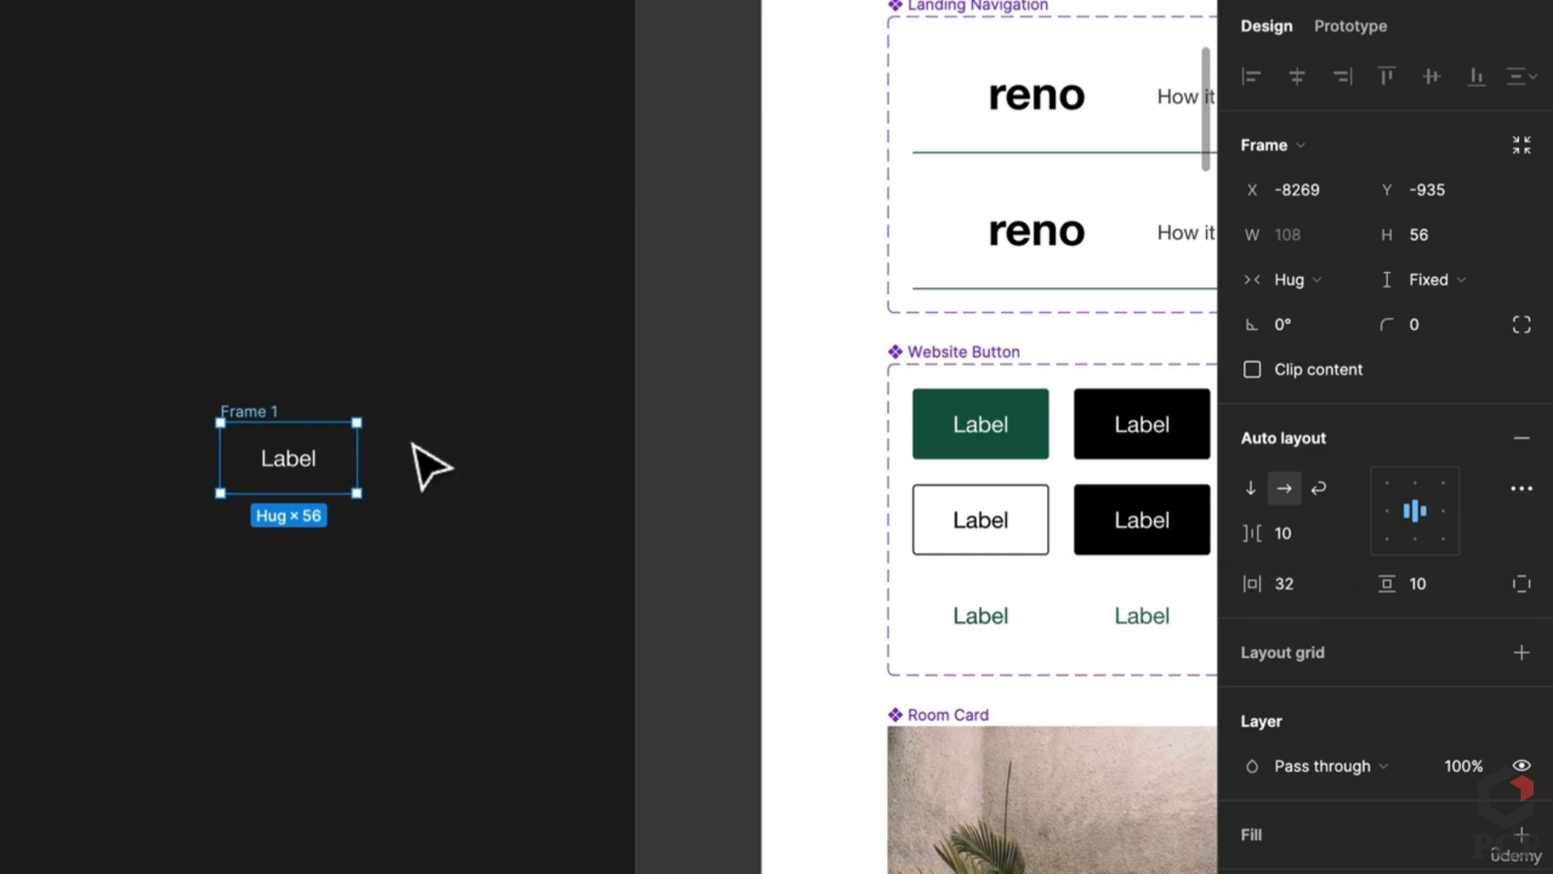
# Step: Fill the frame with the existing button's green and set corner radius 4
pyautogui.press('i')
pyautogui.click(1024, 430)
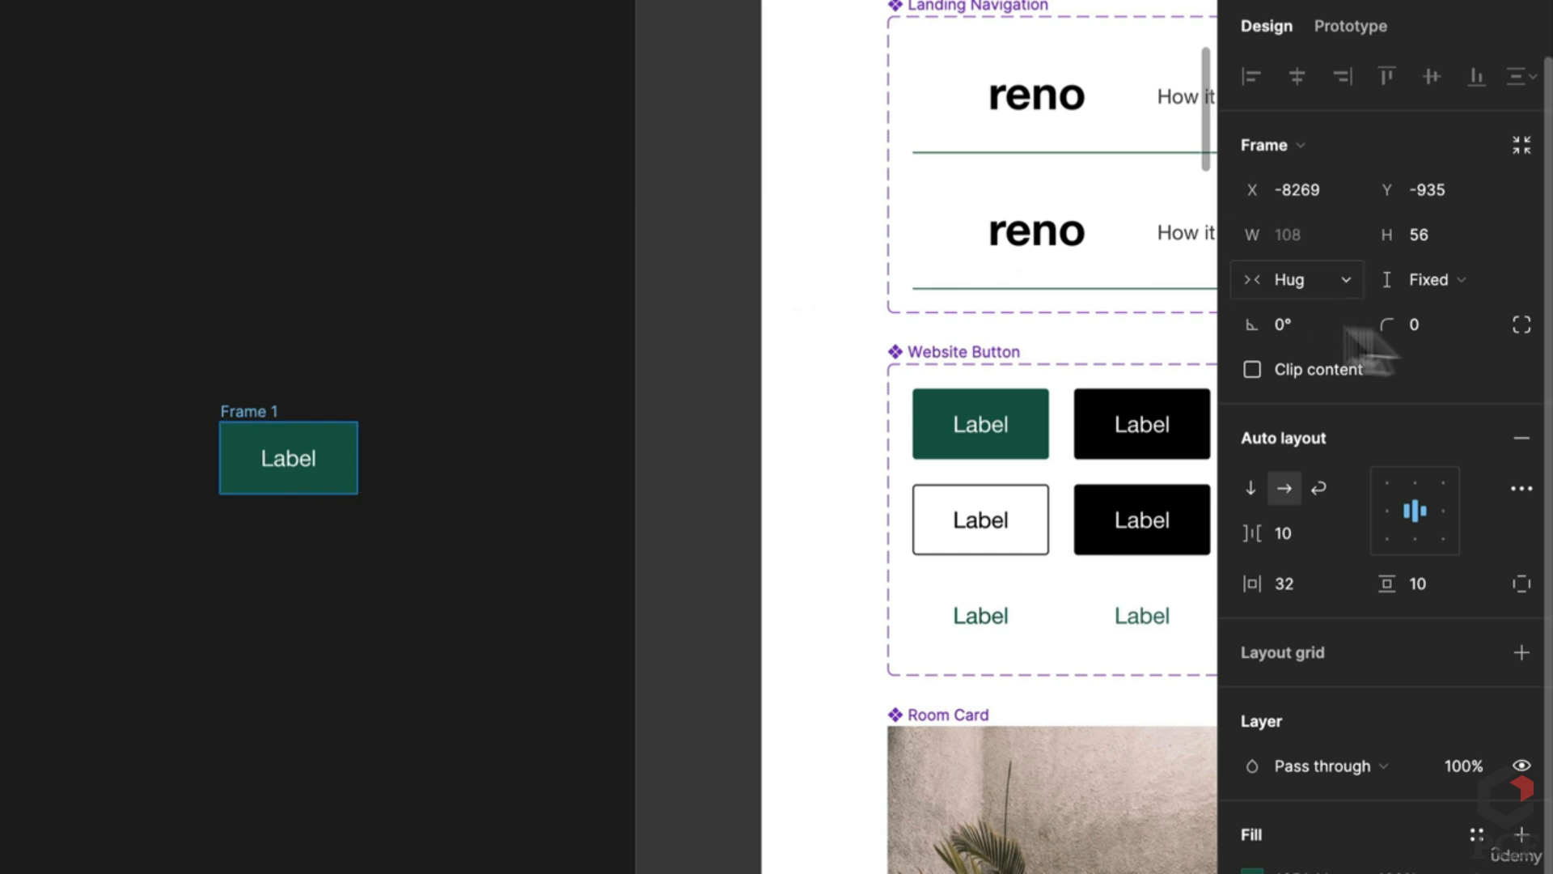
pyautogui.click(1419, 323)
pyautogui.write('4')
pyautogui.press('Return')
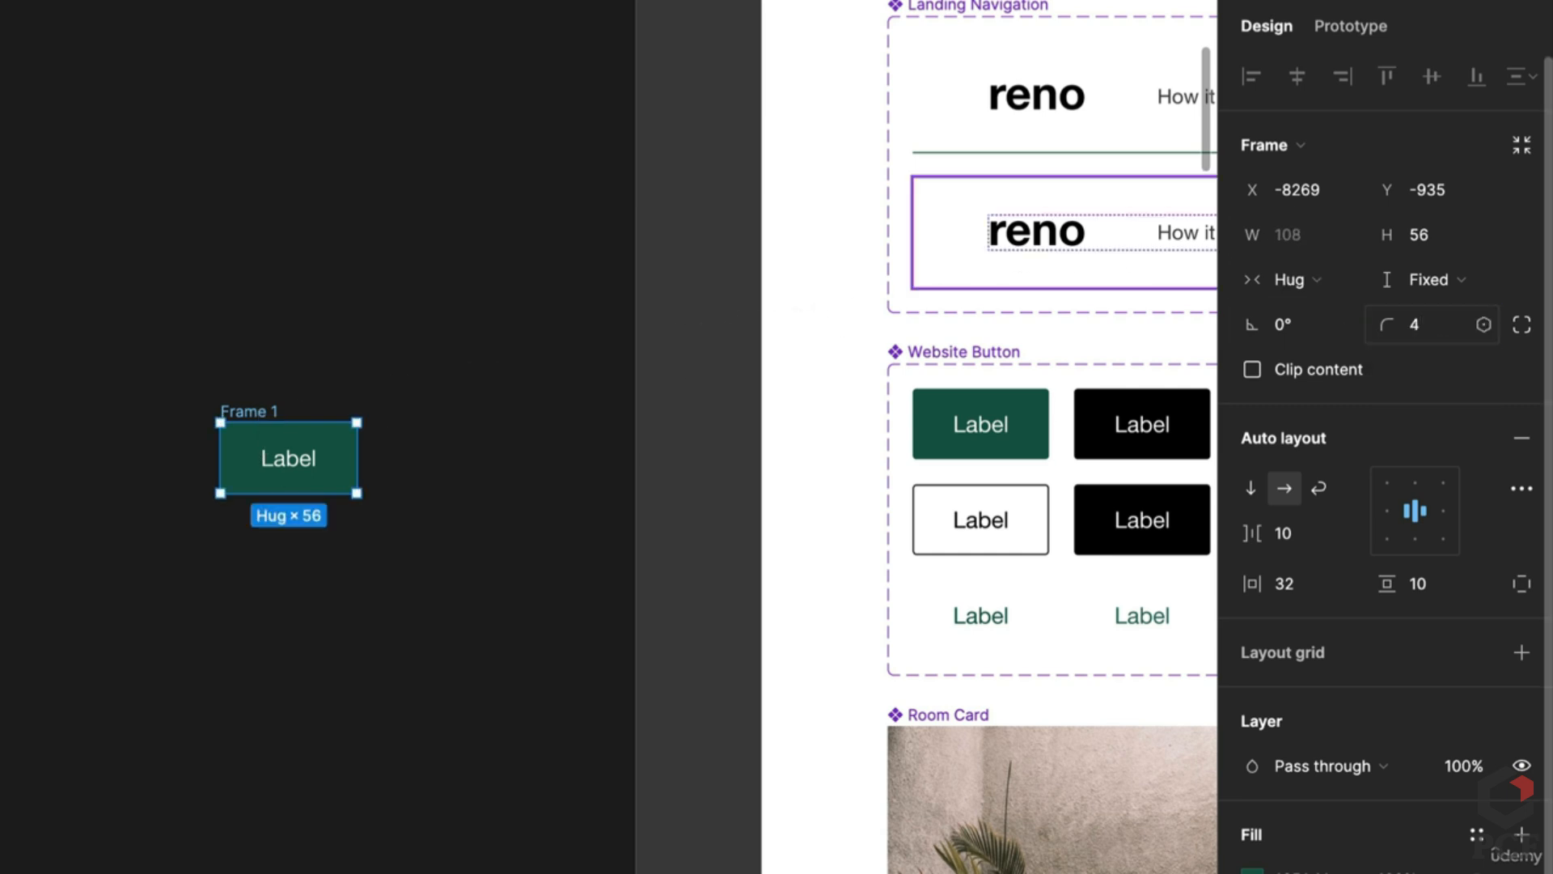
# Step: Move the button up-left, rename it 'Default' and make it a component
pyautogui.moveTo(260, 423); pyautogui.dragTo(153, 364)
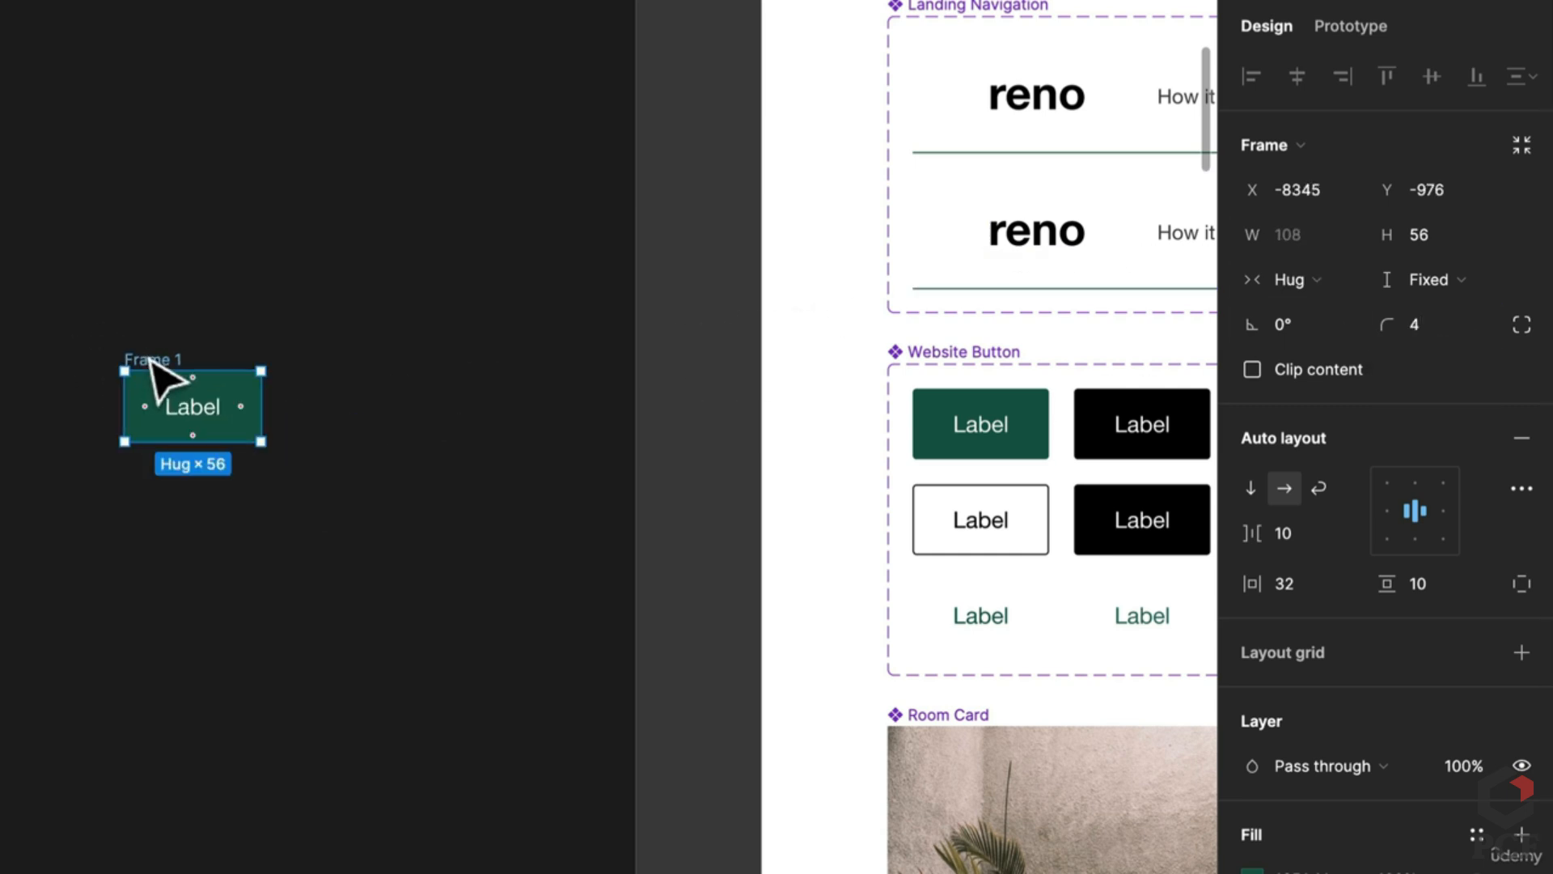
pyautogui.doubleClick(146, 356)
pyautogui.write('Deaf')
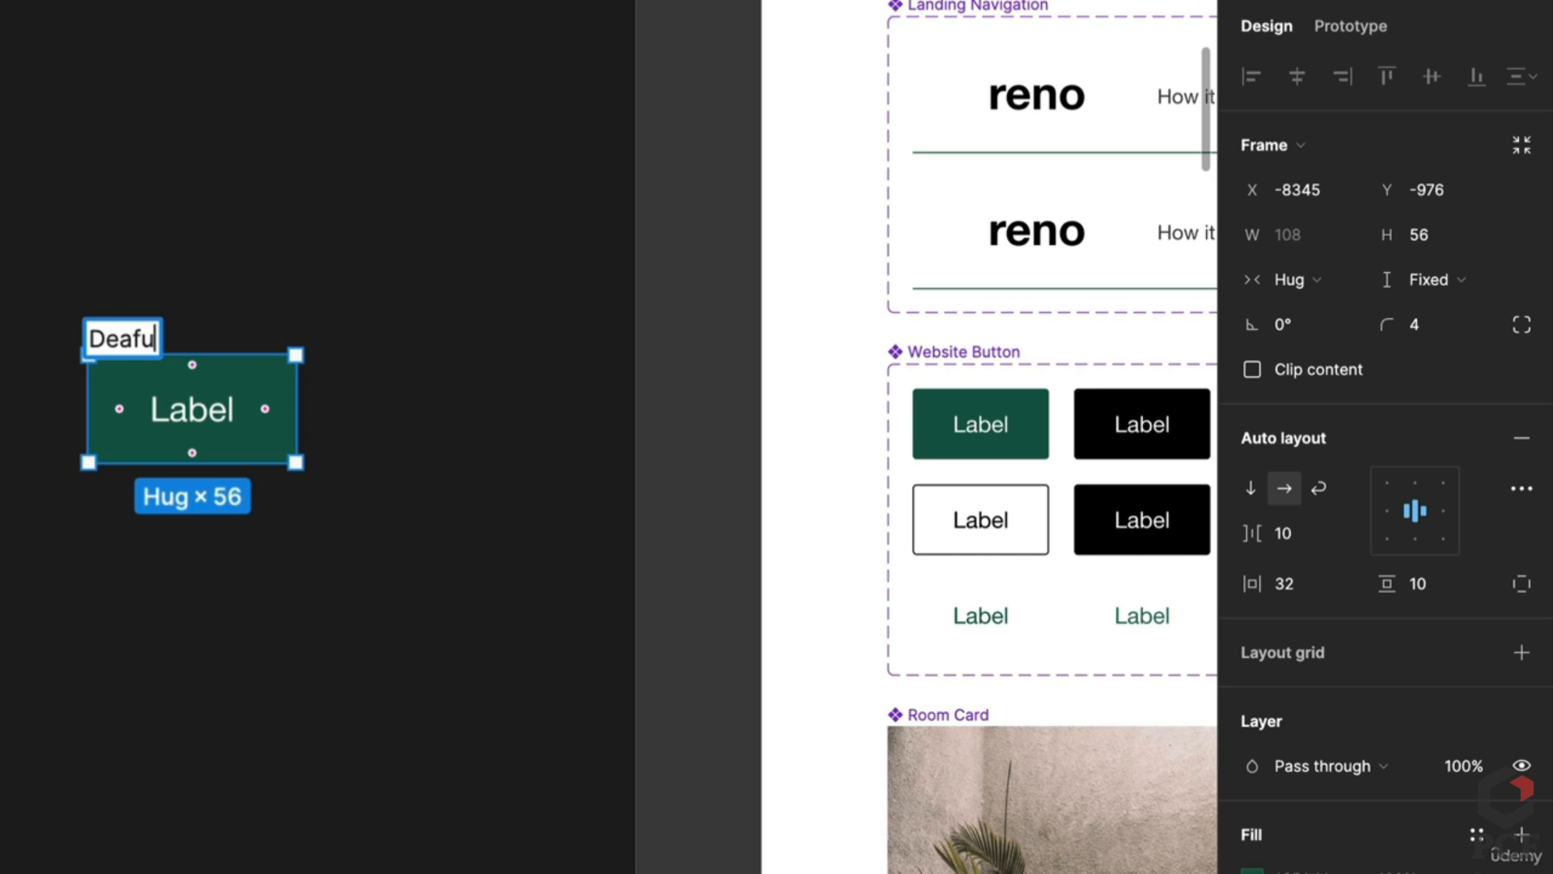
pyautogui.write('aul')
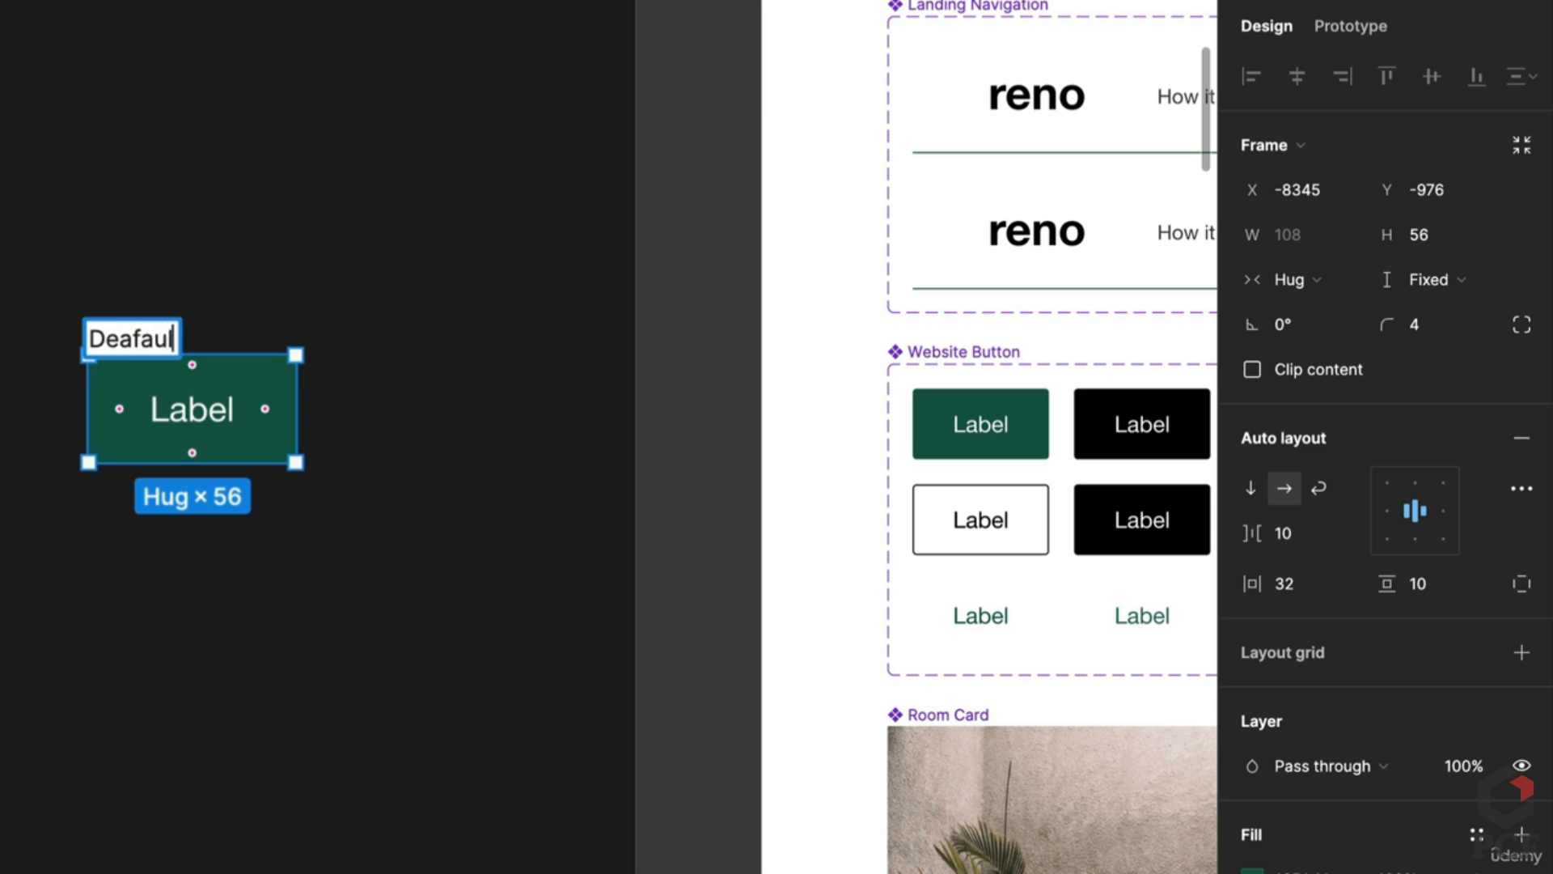
pyautogui.write('y')
pyautogui.press('BackSpace')
pyautogui.write('t')
pyautogui.press('Return')
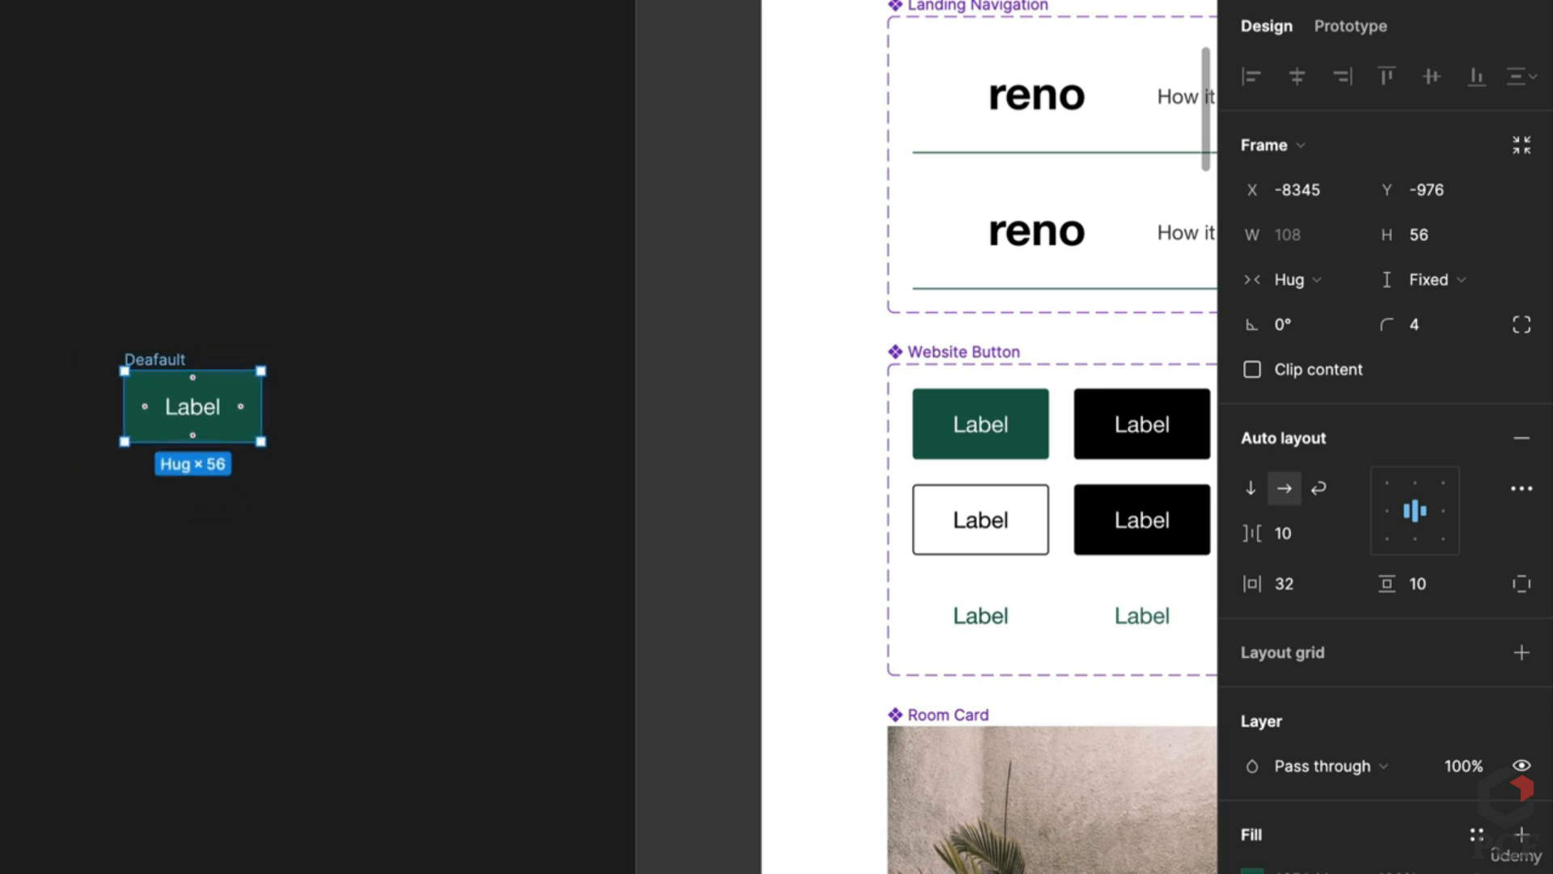
pyautogui.doubleClick(150, 359)
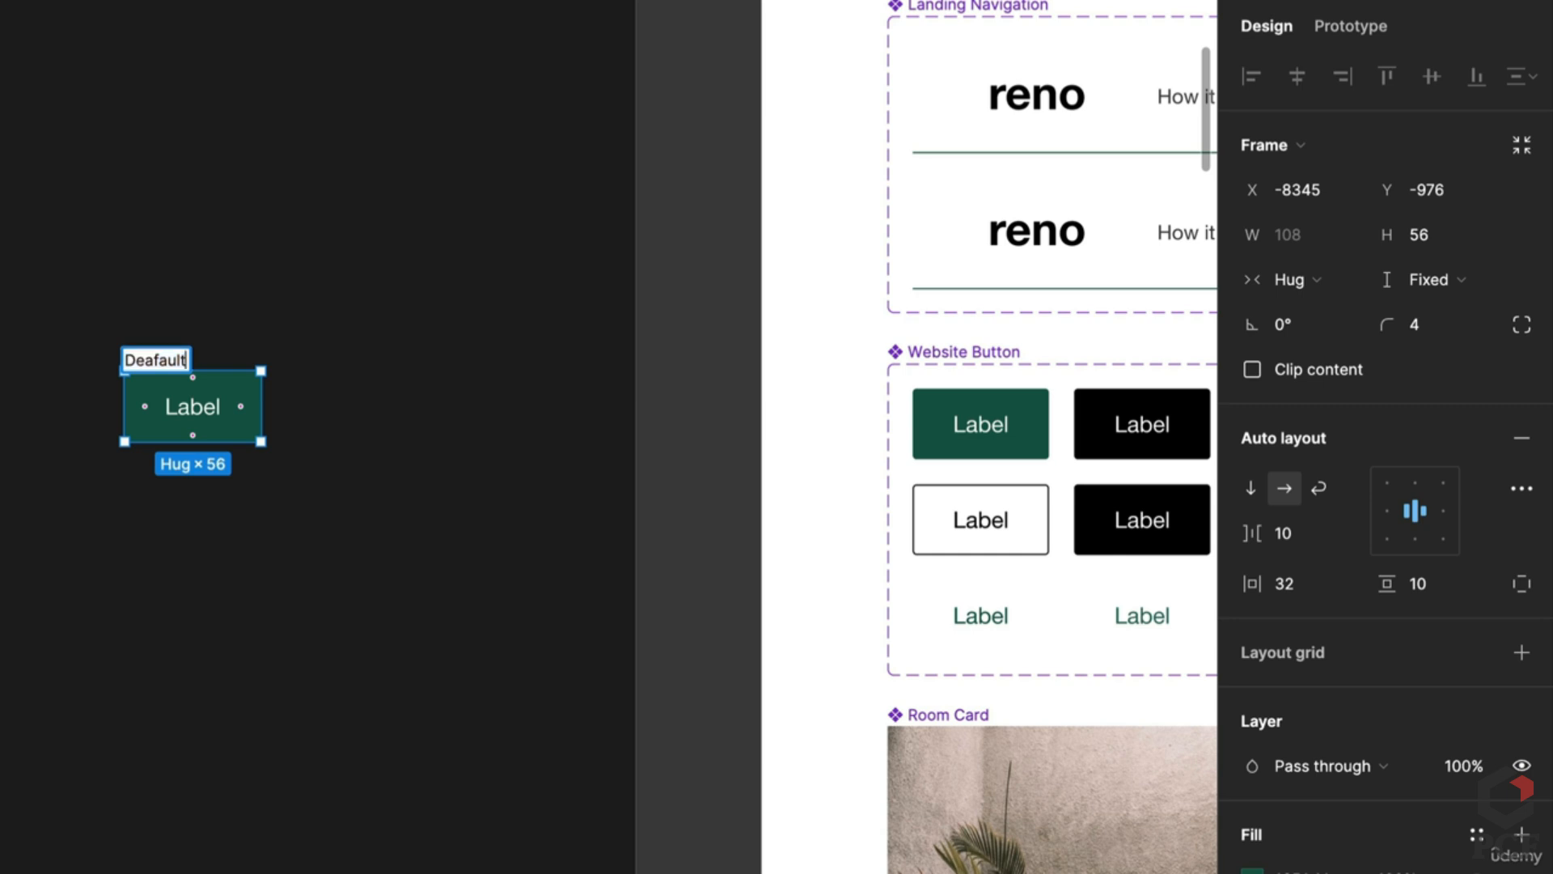
pyautogui.press('Return')
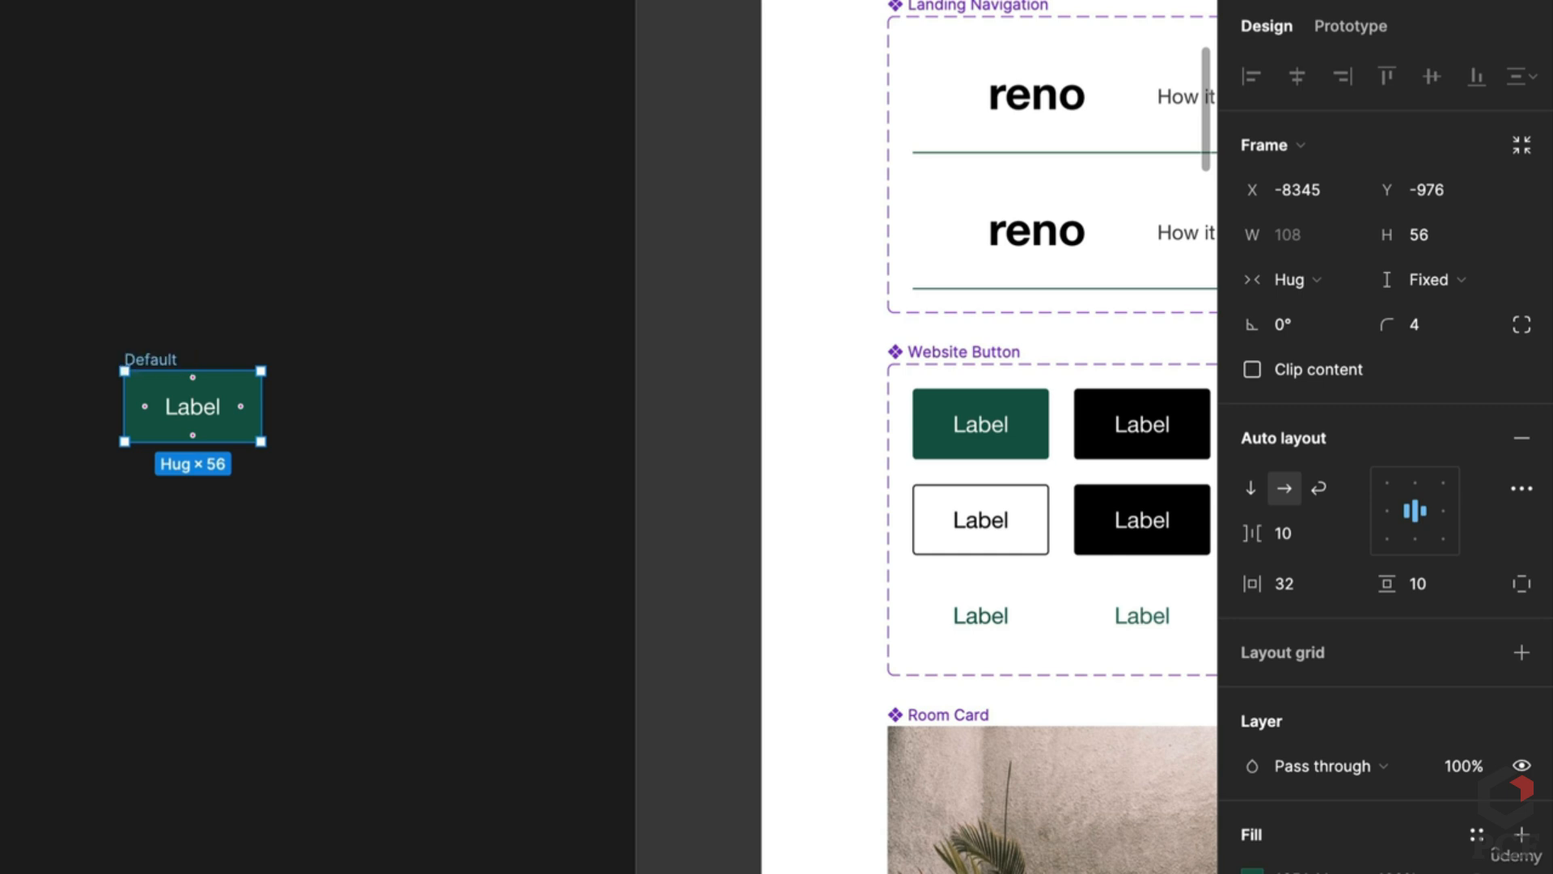
pyautogui.hotkey('ctrl', 'alt', 'k')
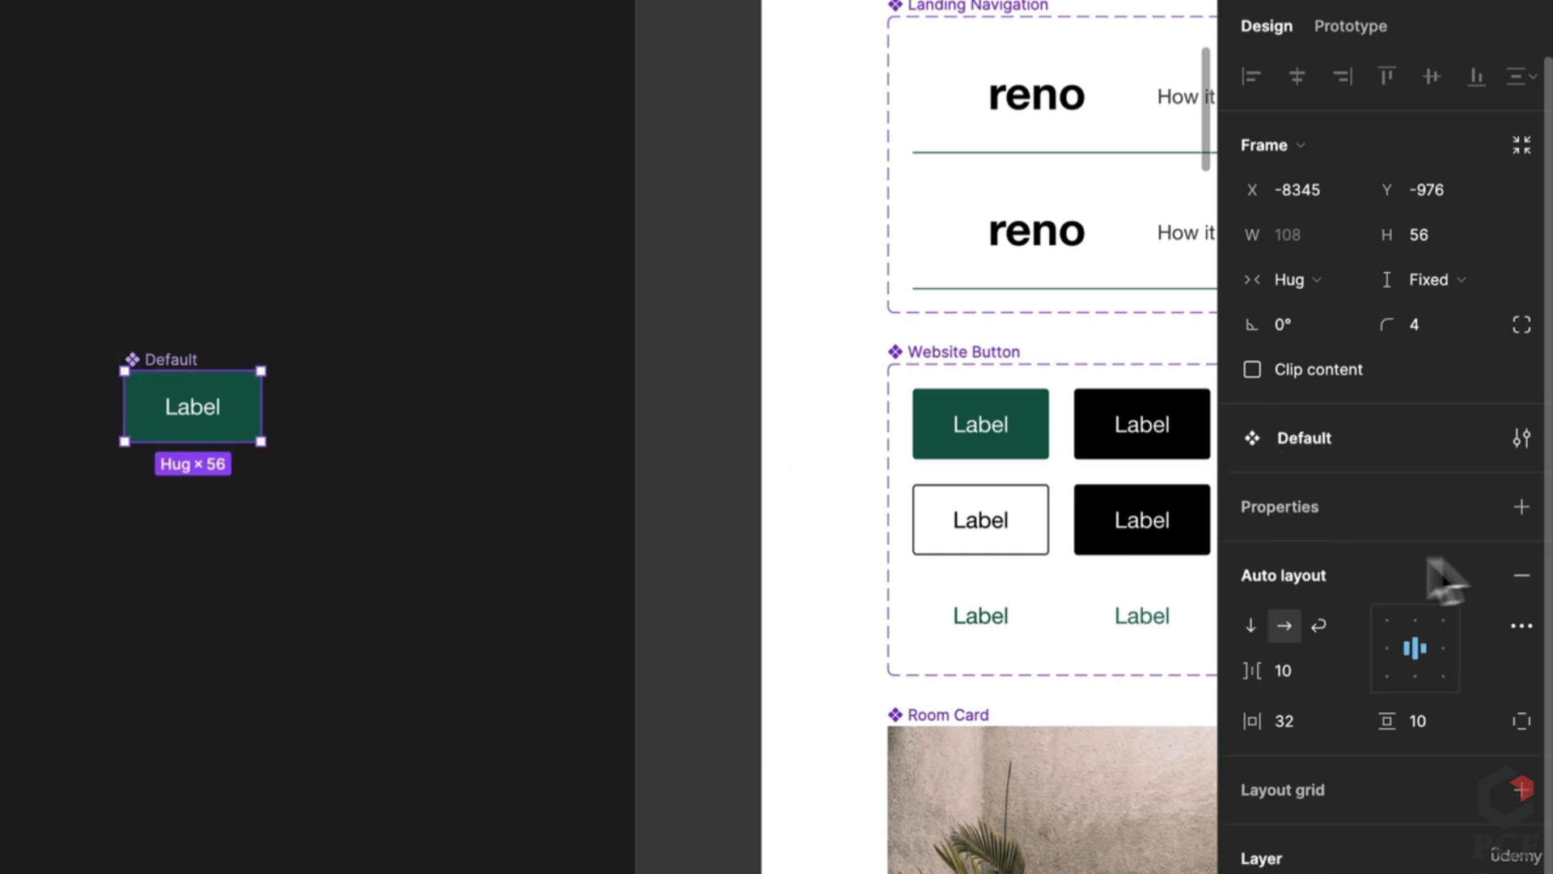
# Step: Add a variant property to the button and name it State
pyautogui.click(1521, 506)
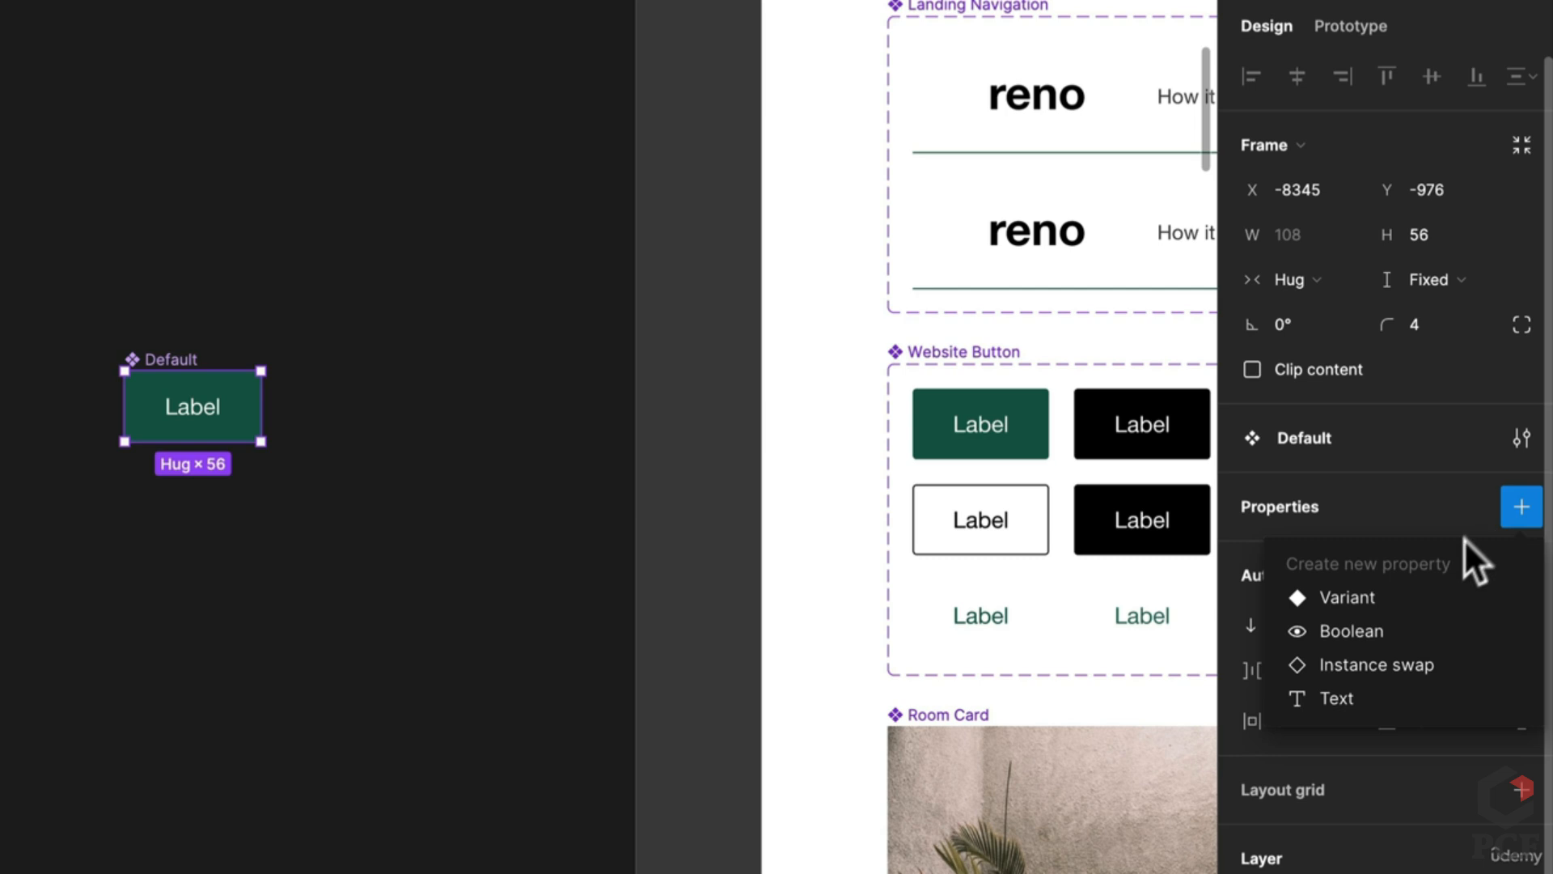
pyautogui.click(1423, 596)
pyautogui.doubleClick(1317, 462)
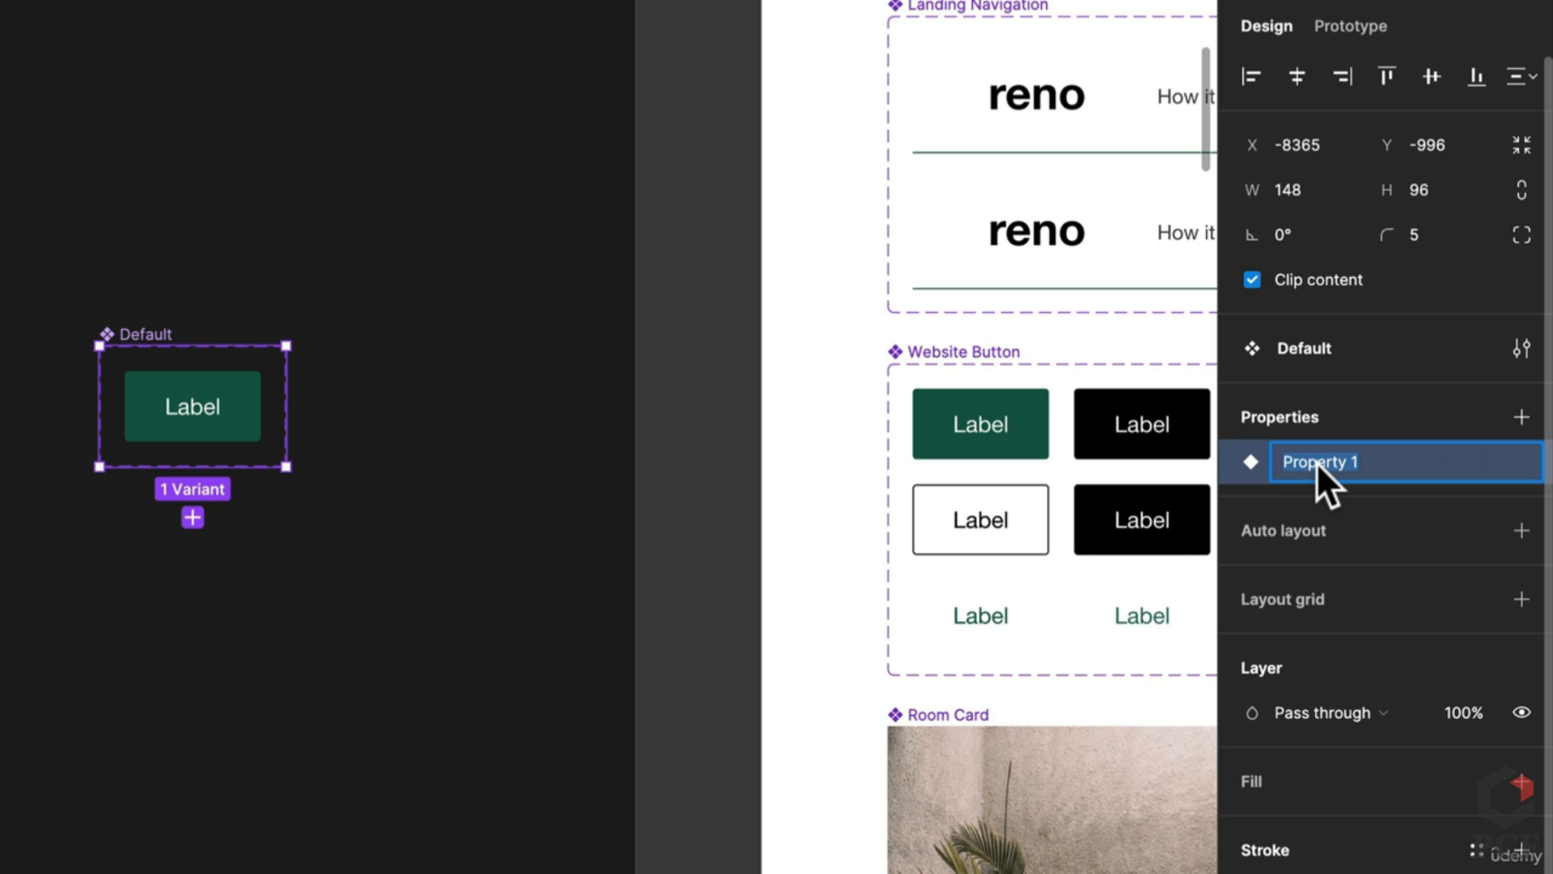
pyautogui.write('State')
pyautogui.press('Return')
# Step: Add two more variant properties named Type and Nav
pyautogui.click(1522, 418)
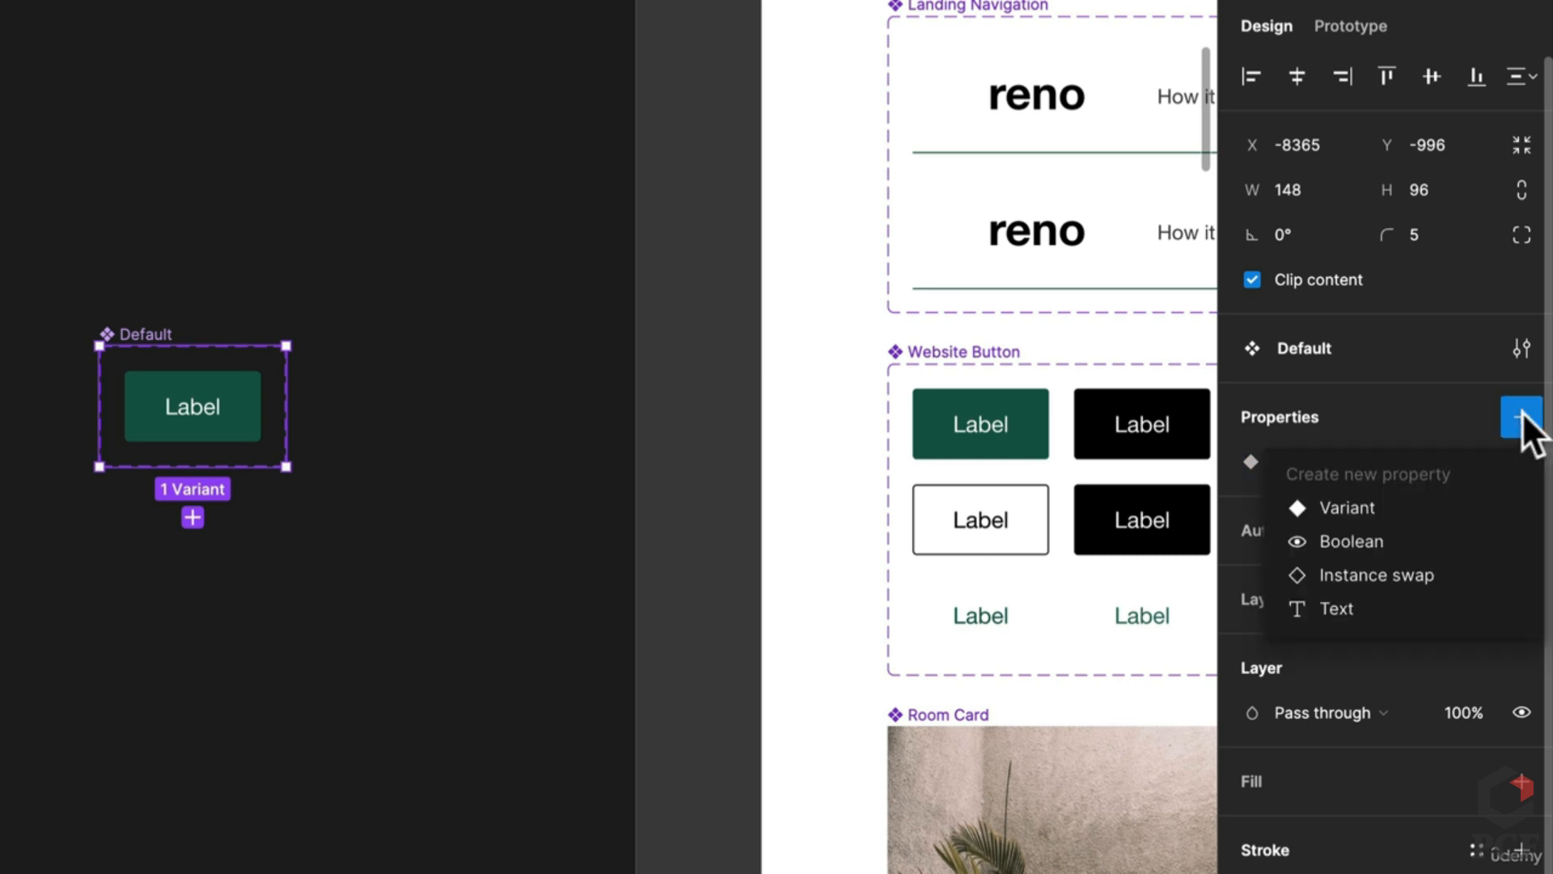
pyautogui.click(1351, 508)
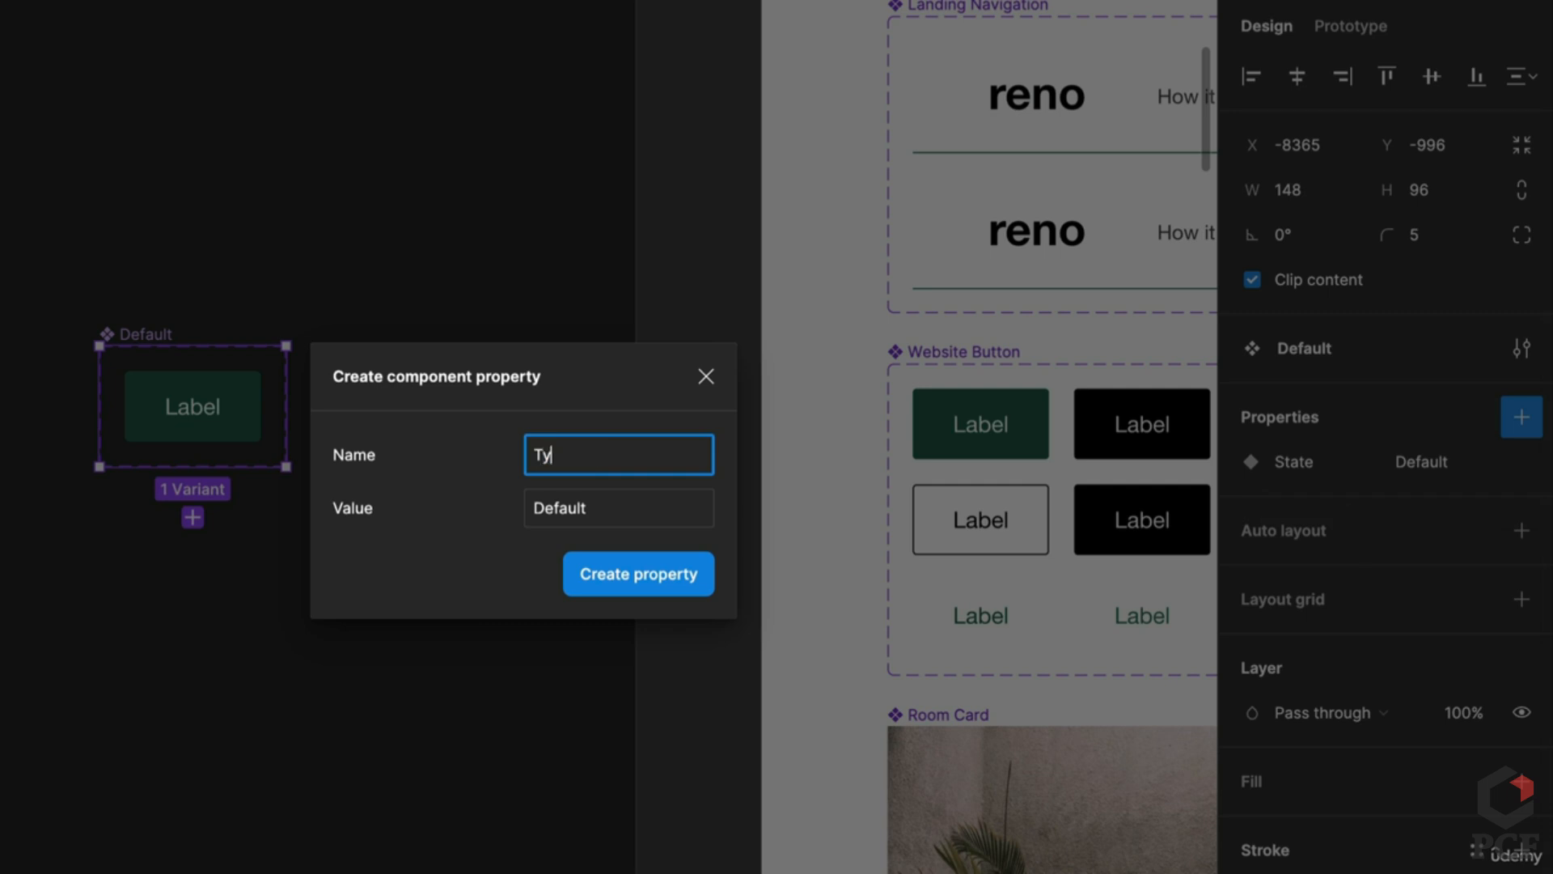
pyautogui.write('Type')
pyautogui.press('Return')
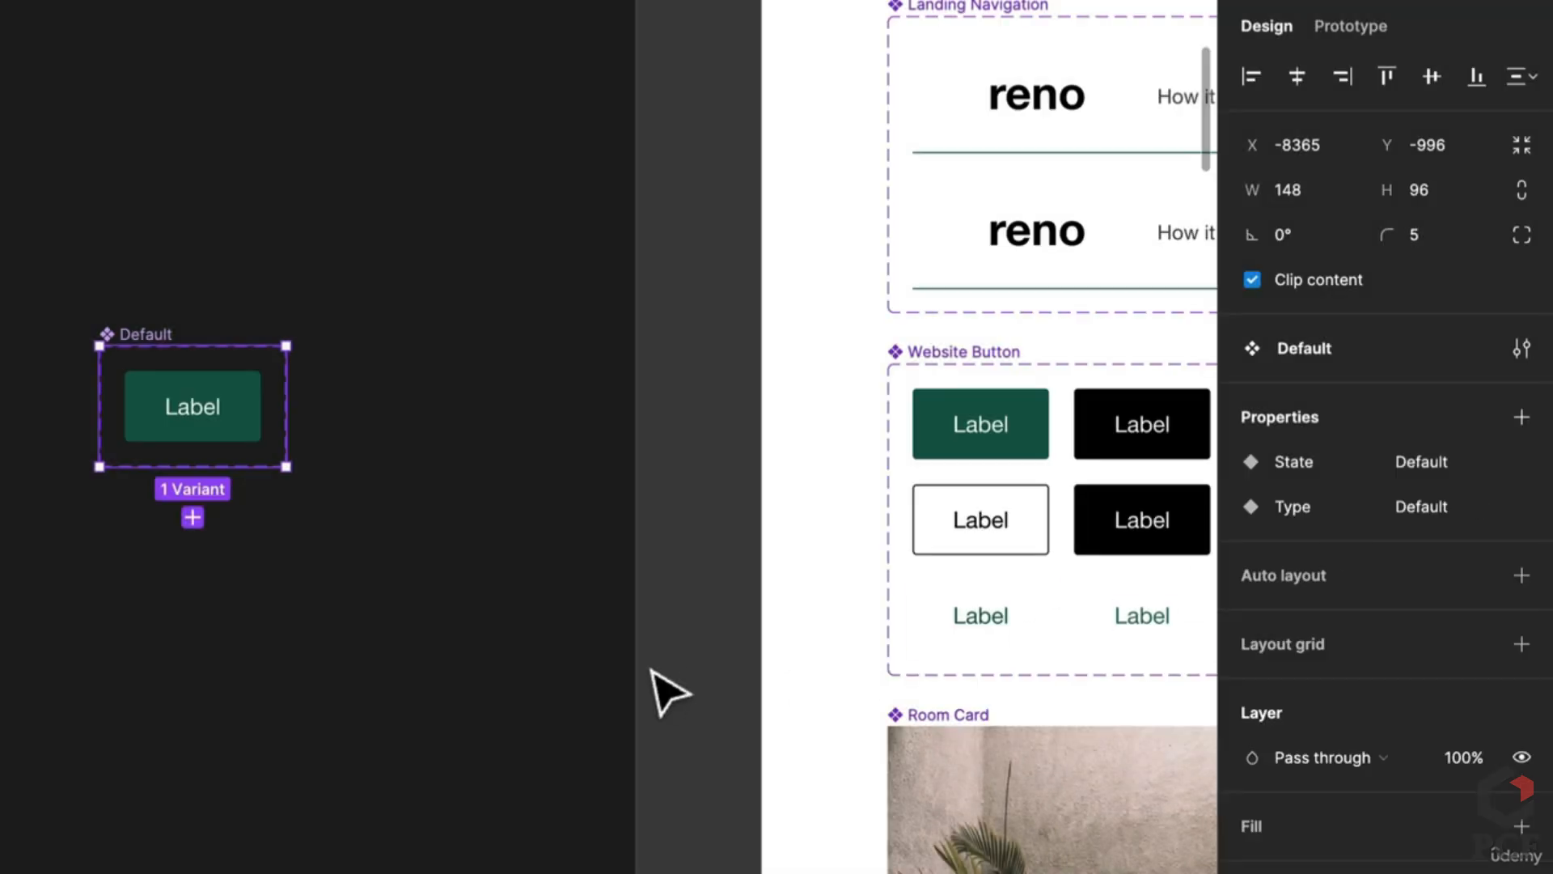
pyautogui.click(1517, 416)
pyautogui.click(1377, 510)
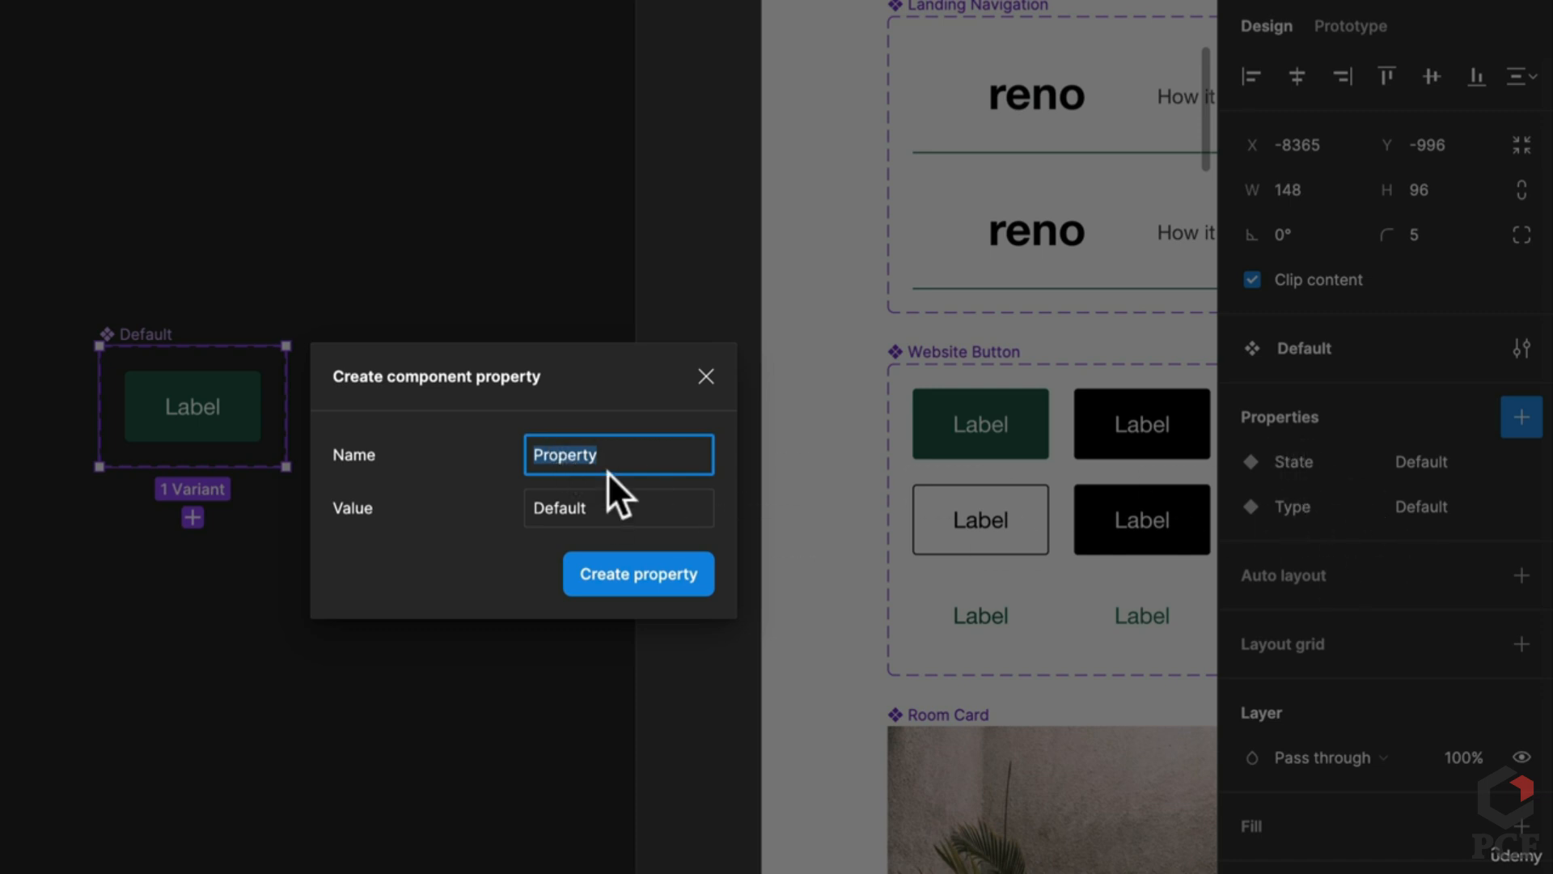
pyautogui.write('Nav')
pyautogui.click(619, 507)
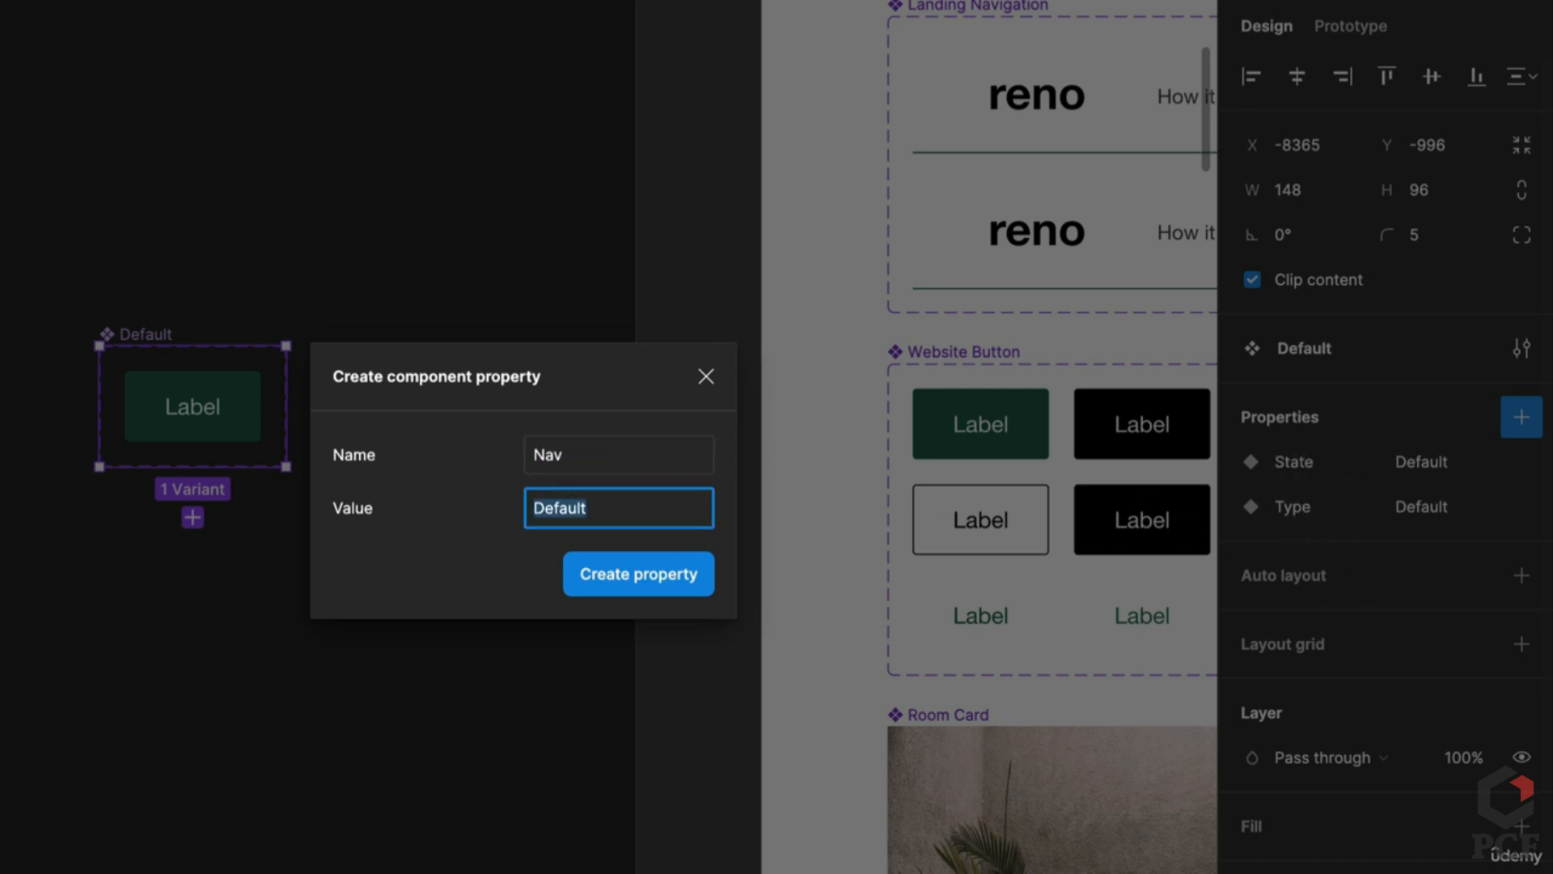
pyautogui.press('Return')
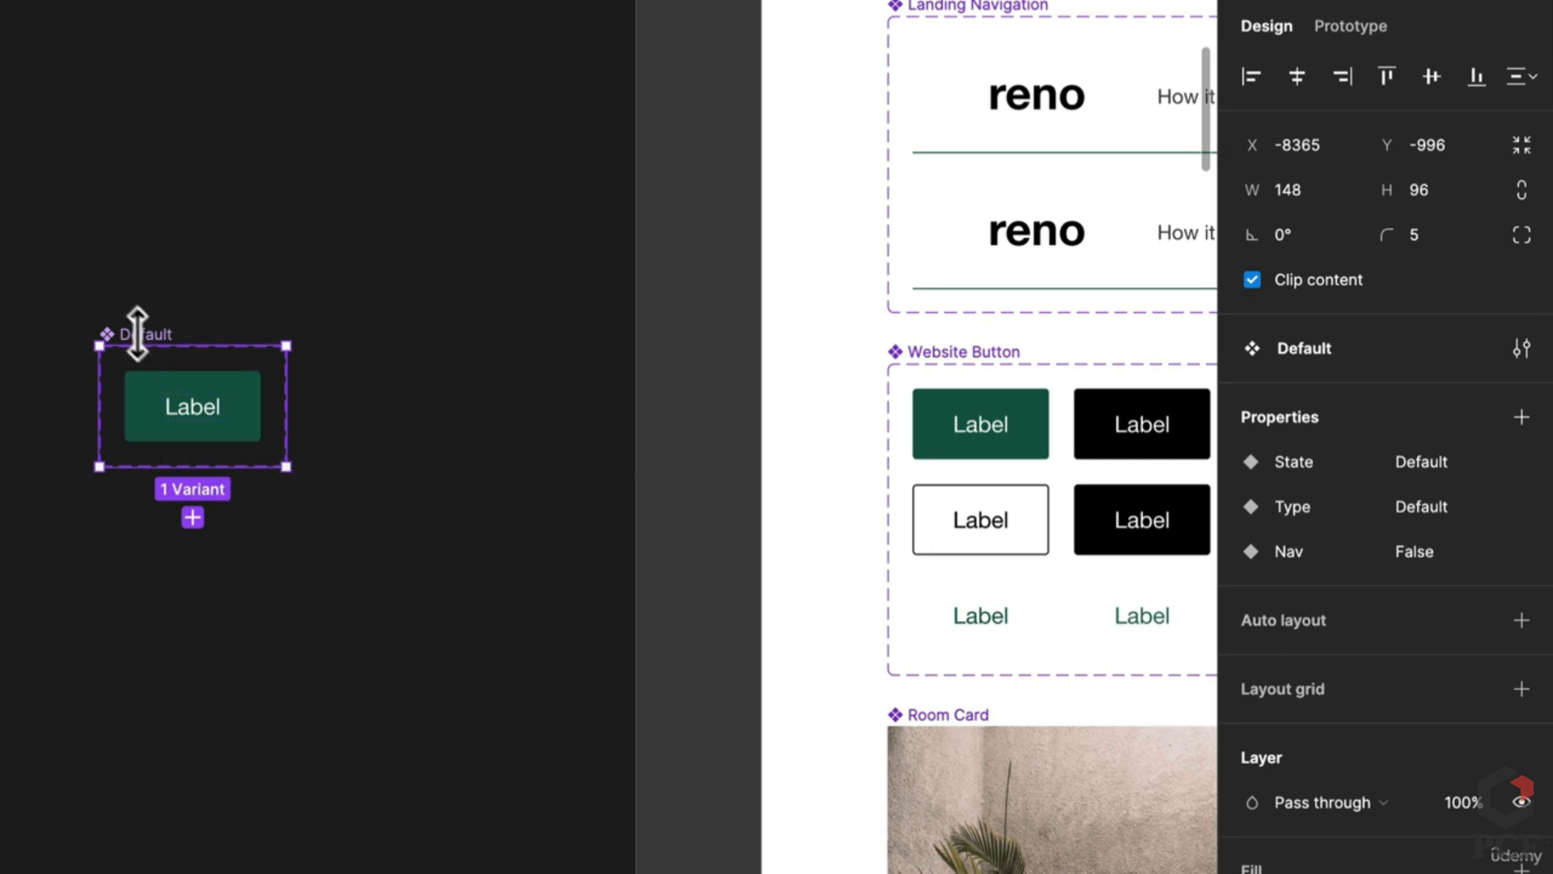
# Step: Give the variant frame a white fill and enlarge it to make room
pyautogui.click(1524, 577)
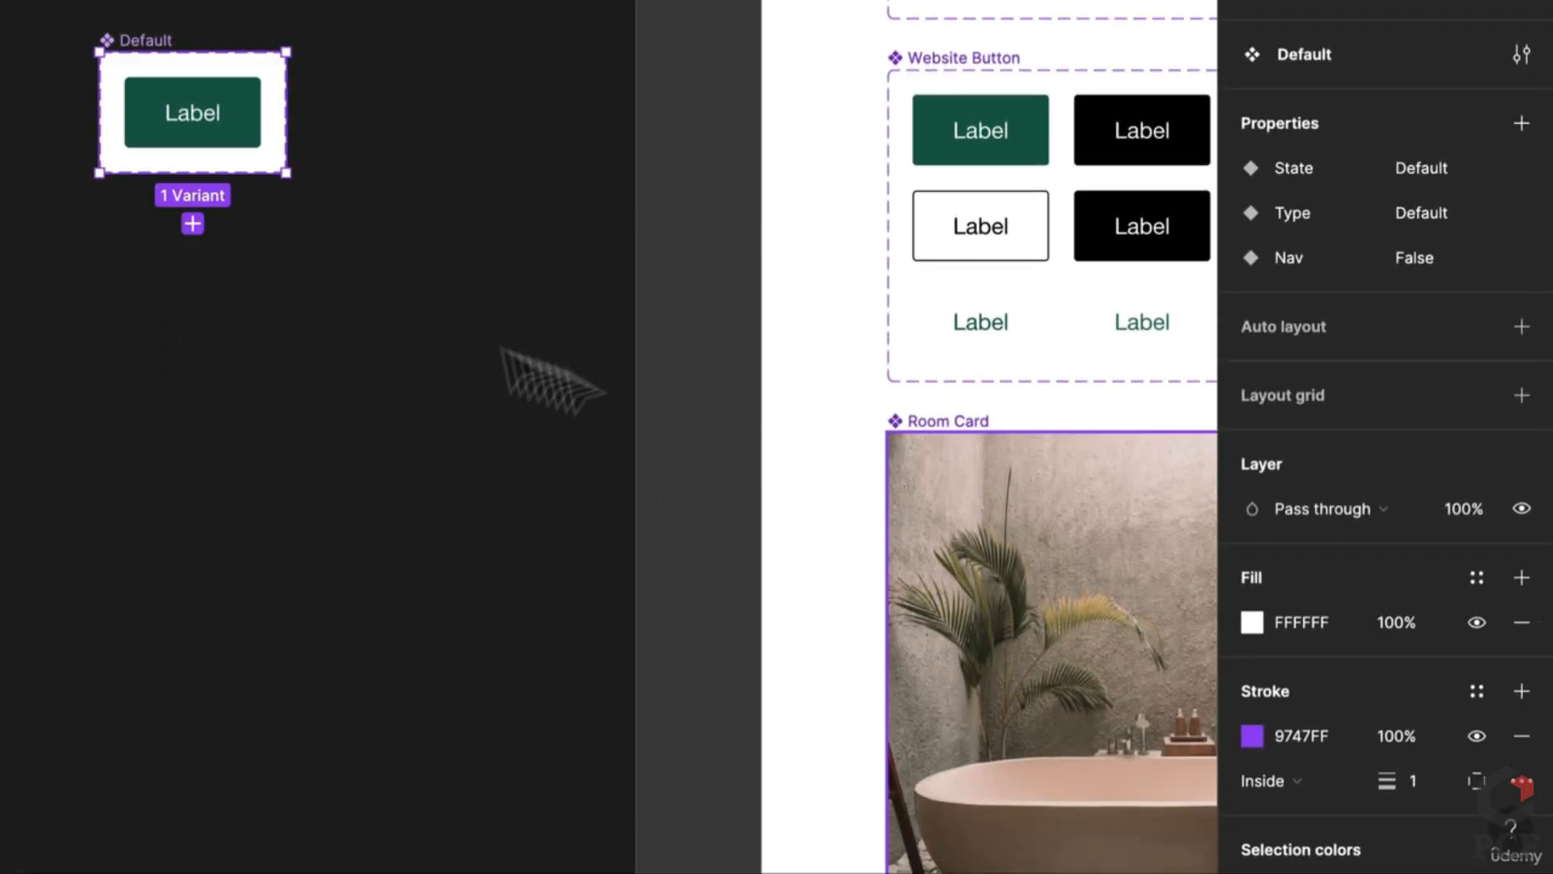
pyautogui.click(201, 144)
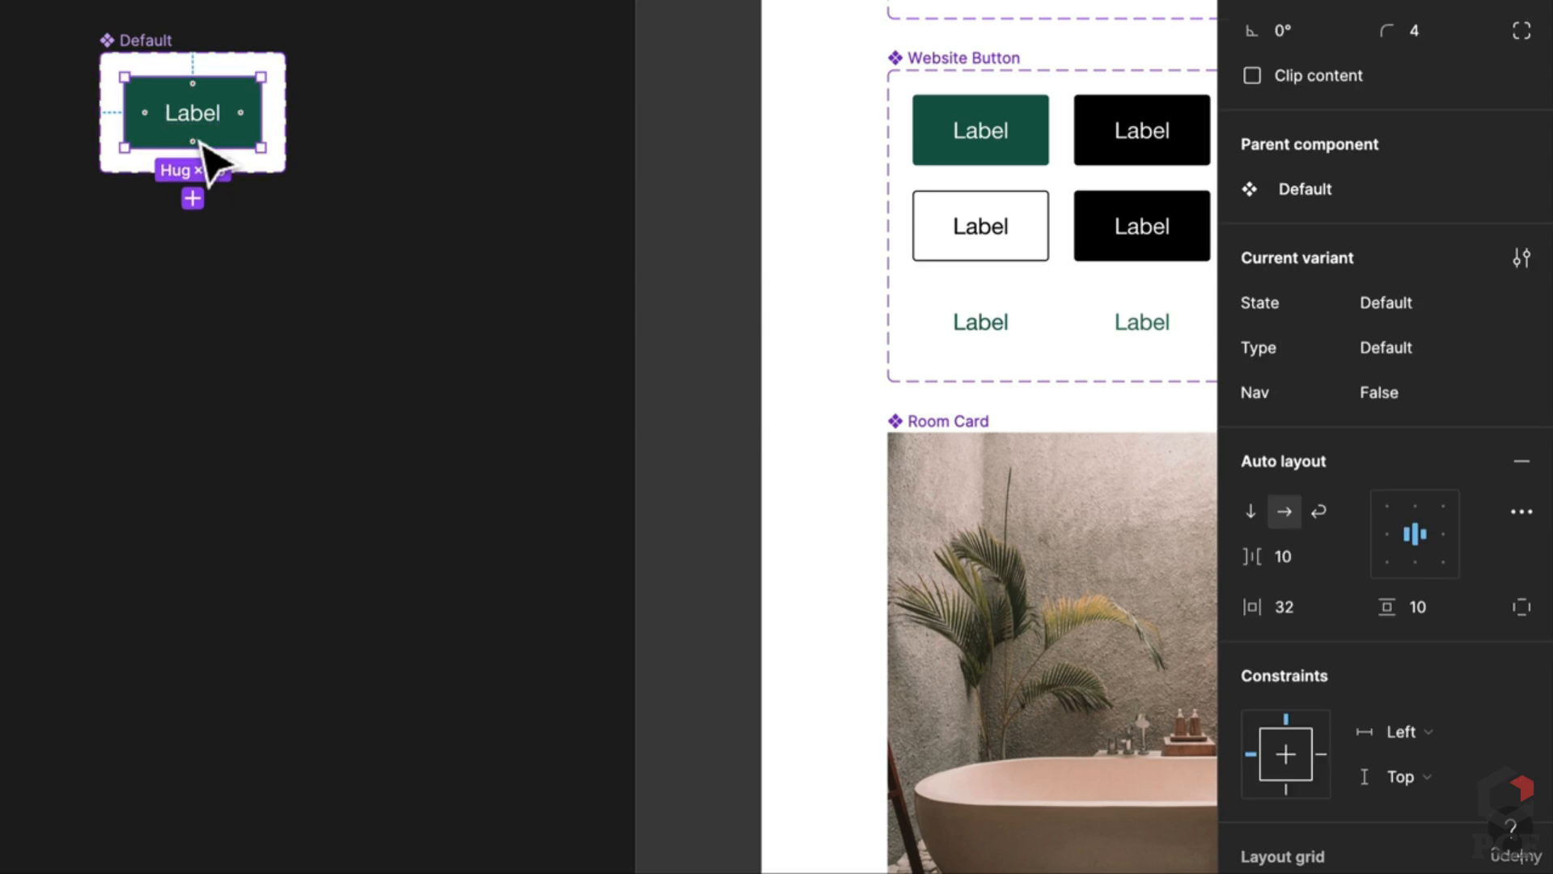
pyautogui.scroll(2, 173, 305)
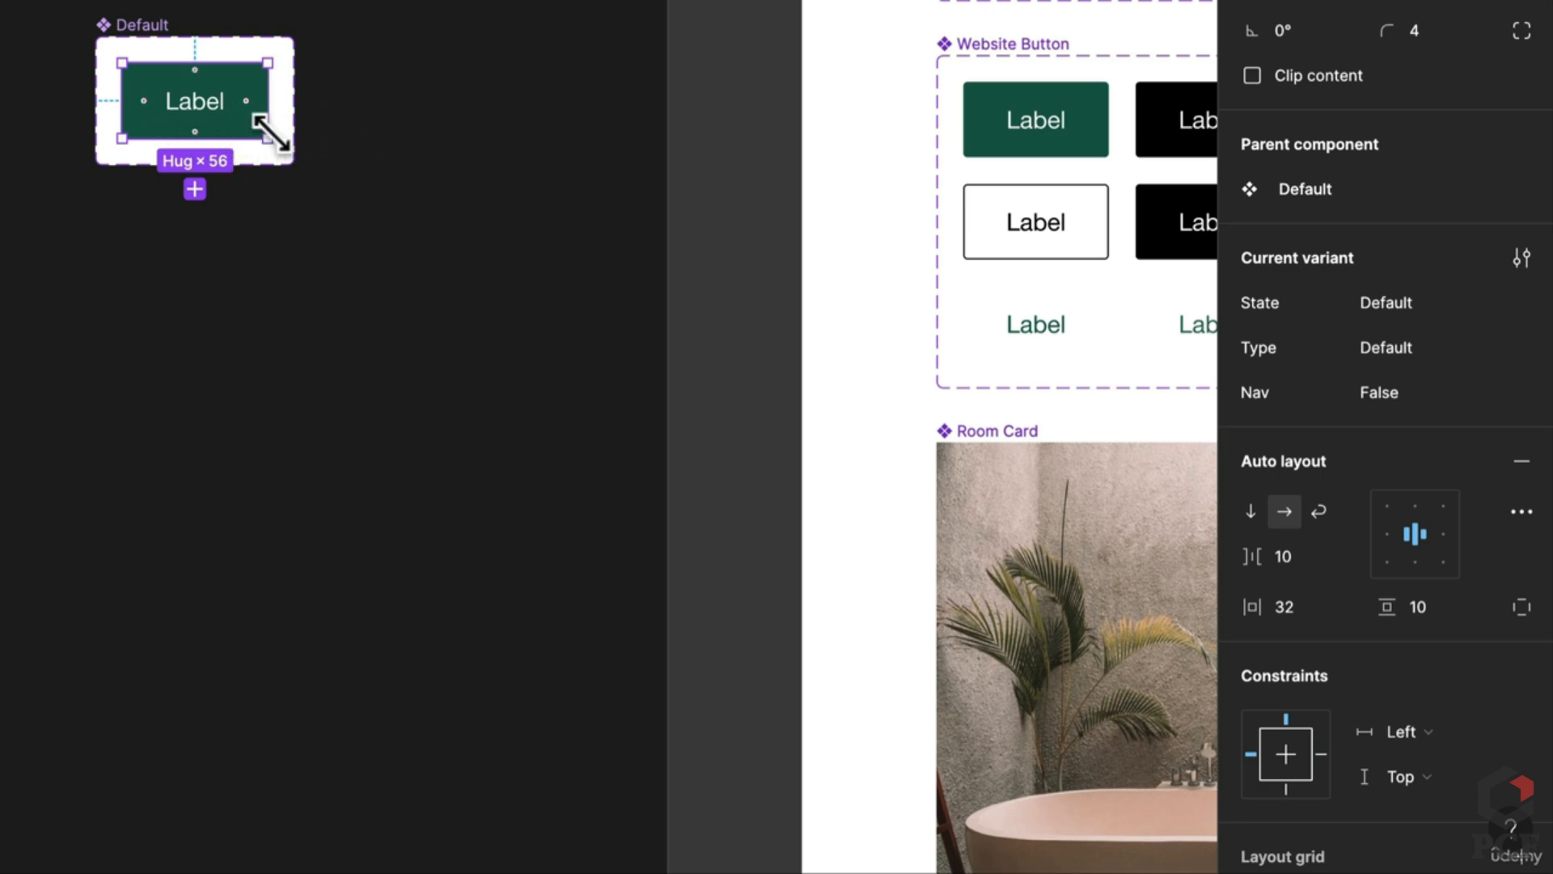
pyautogui.click(305, 183)
pyautogui.click(255, 162)
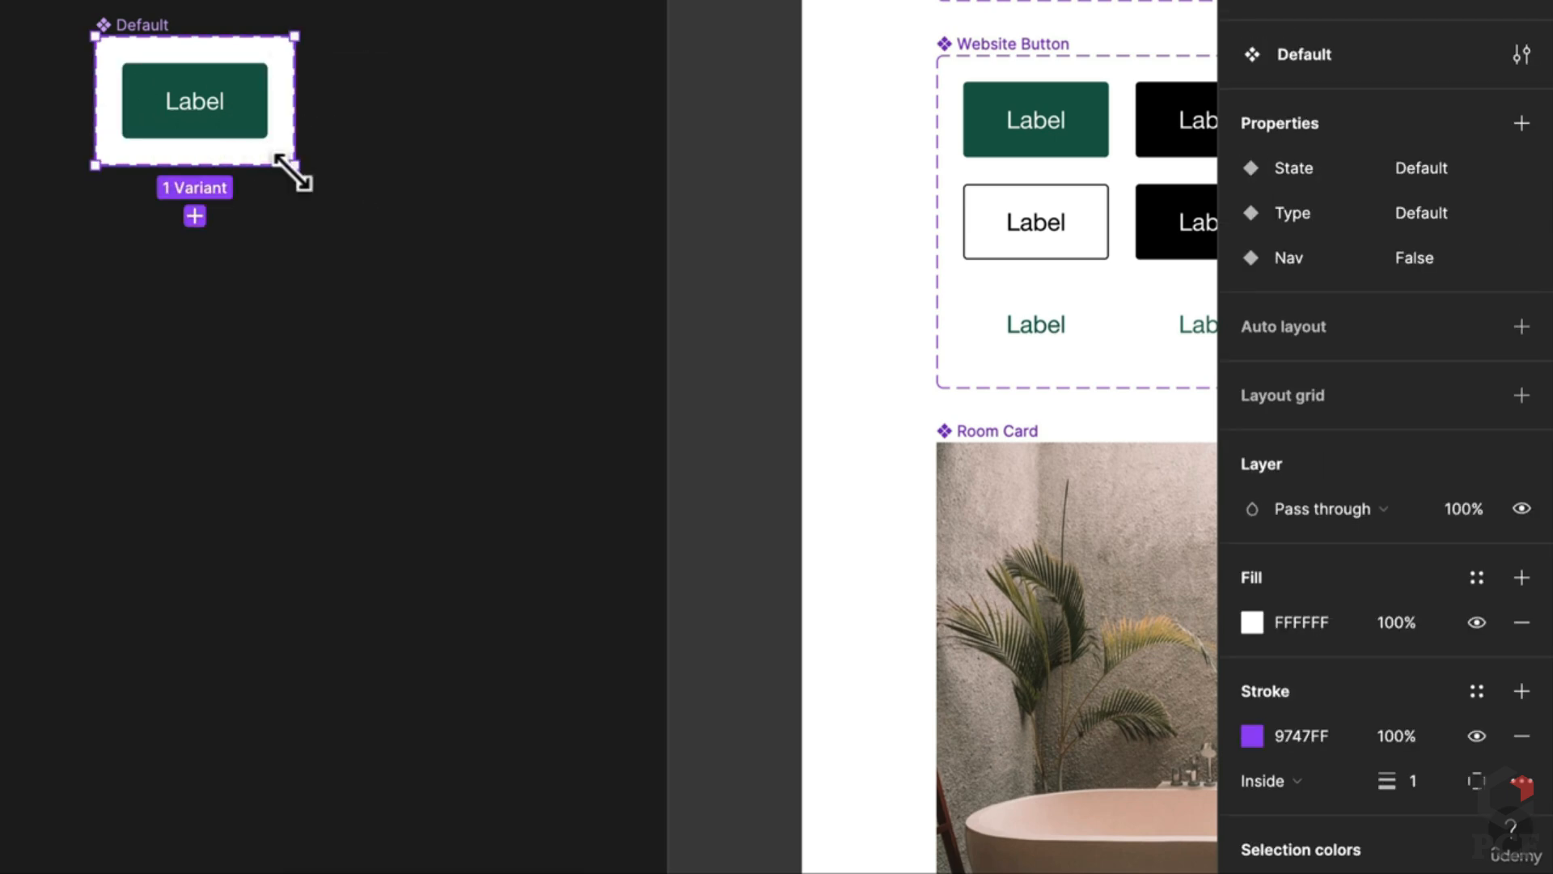
pyautogui.moveTo(295, 167); pyautogui.dragTo(650, 563)
# Step: Place a copy of the green button to its right, set to Type Primary, State Hover, with black fill
pyautogui.click(226, 132)
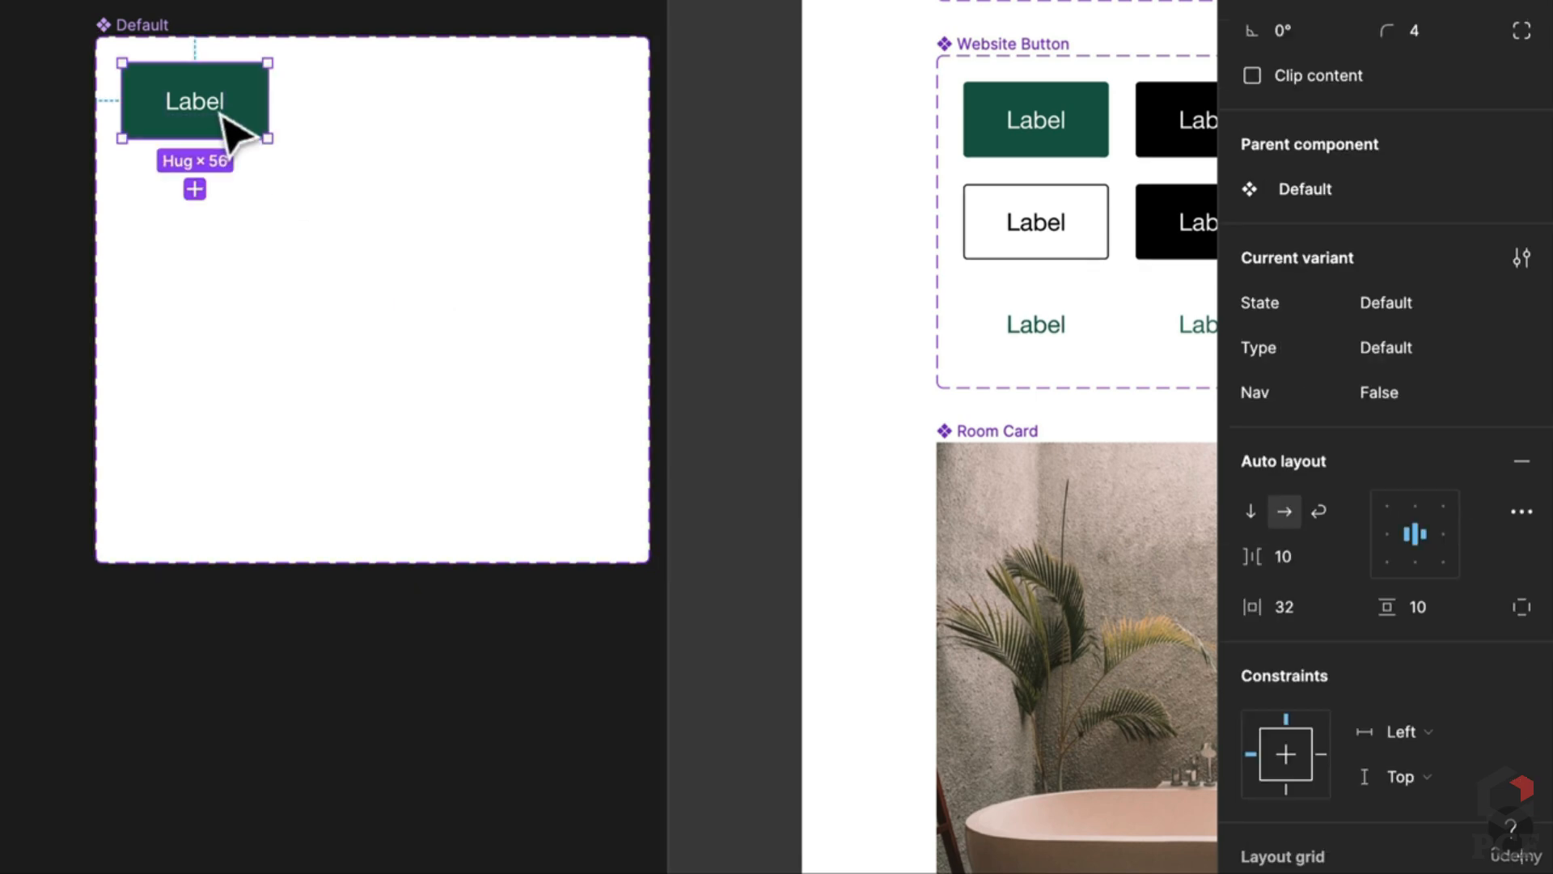
pyautogui.moveTo(226, 132); pyautogui.dragTo(420, 142)
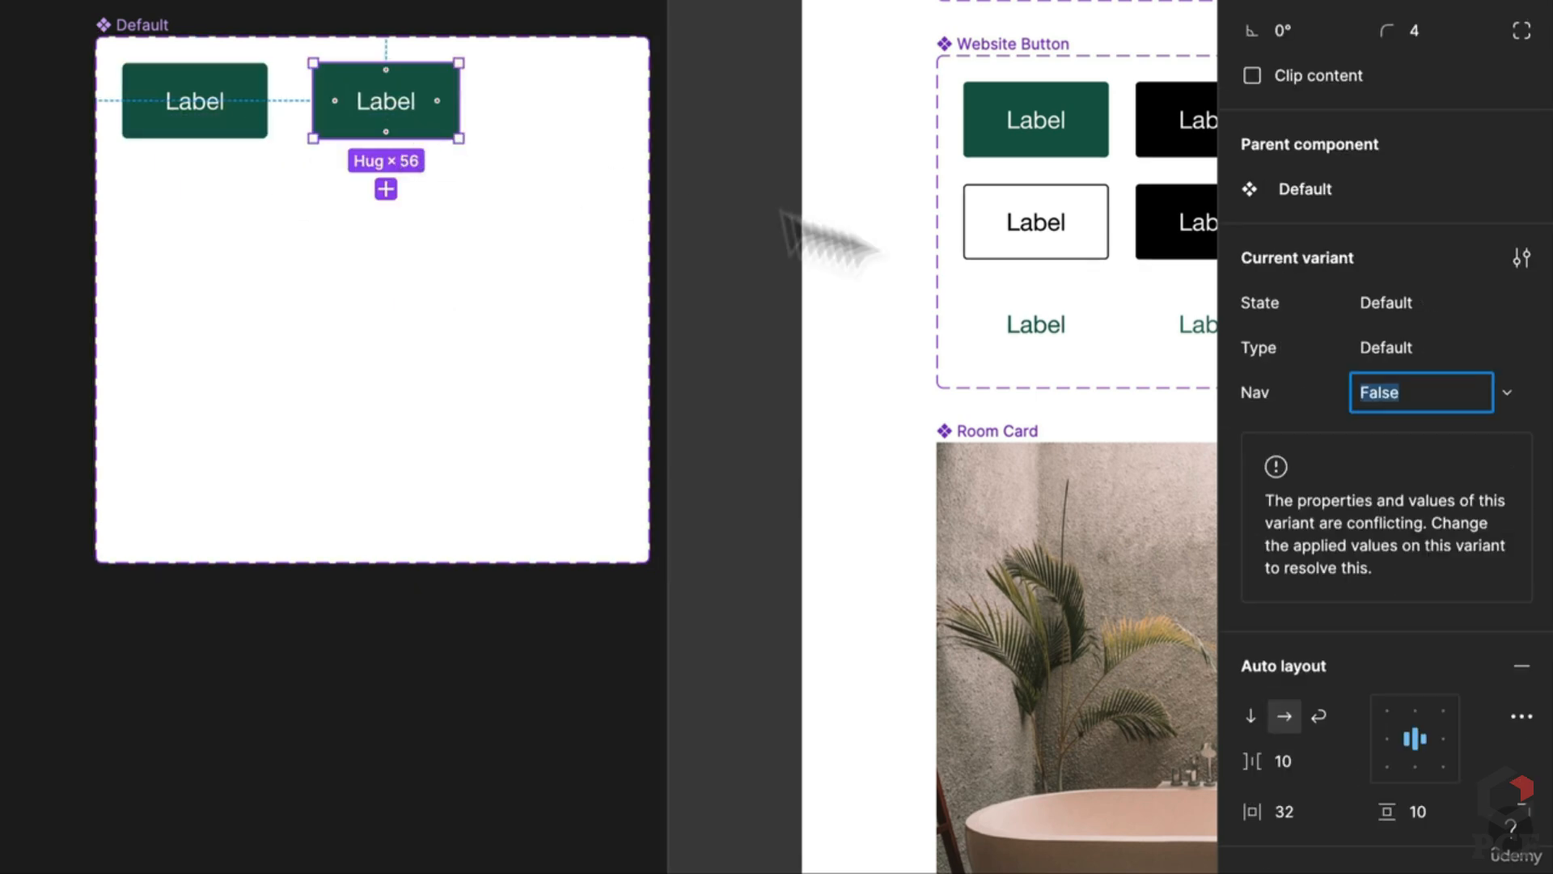
pyautogui.click(1400, 352)
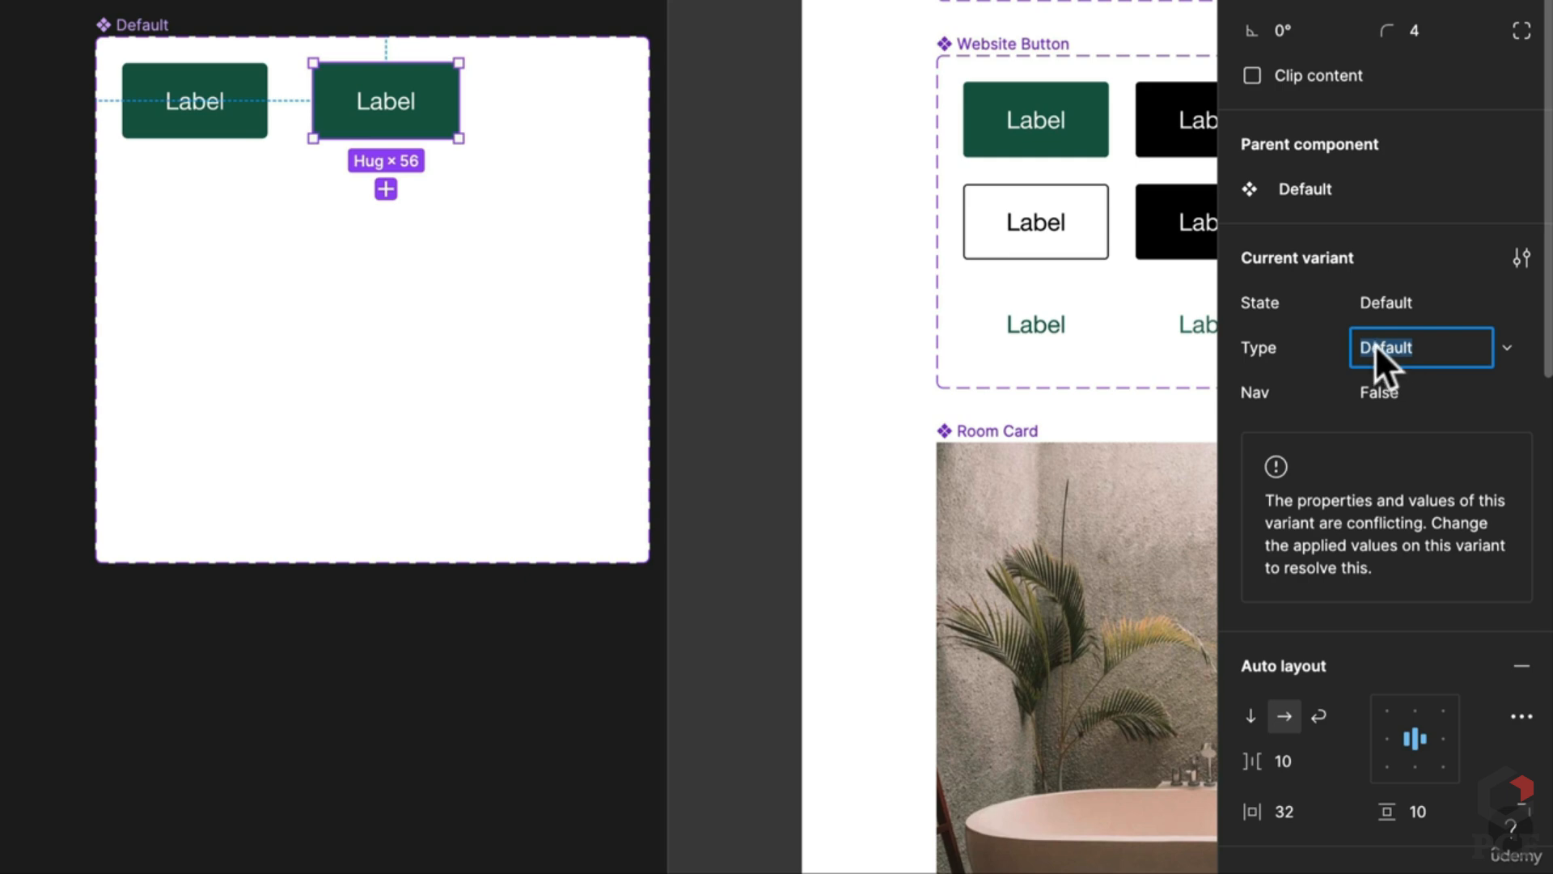
pyautogui.click(1401, 308)
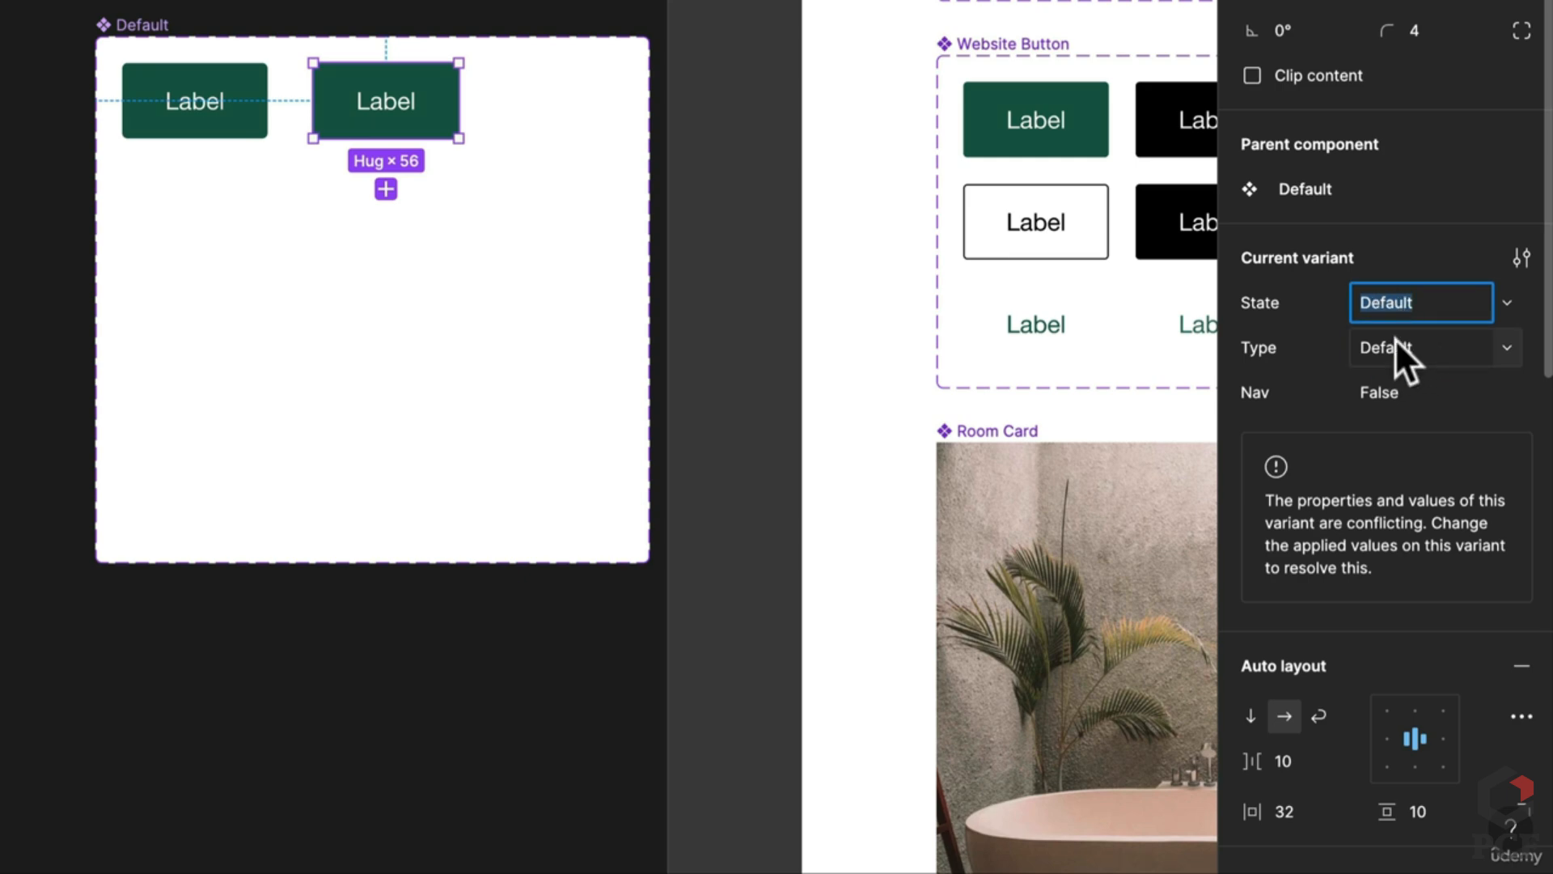
pyautogui.click(1395, 347)
pyautogui.write('Primary')
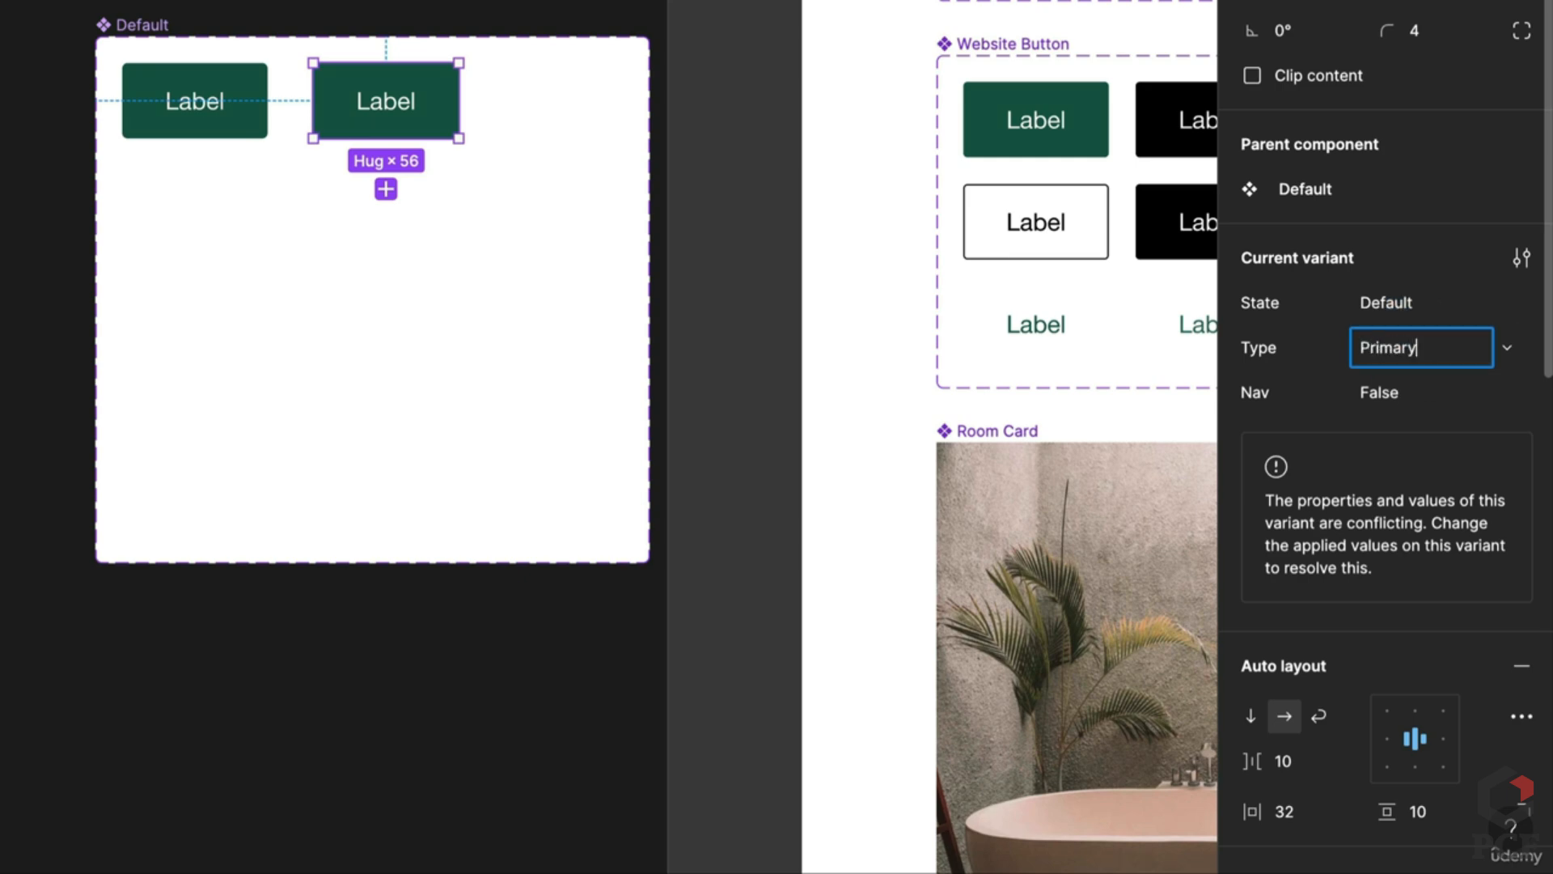
pyautogui.press('Return')
pyautogui.click(1376, 306)
pyautogui.write('Hover')
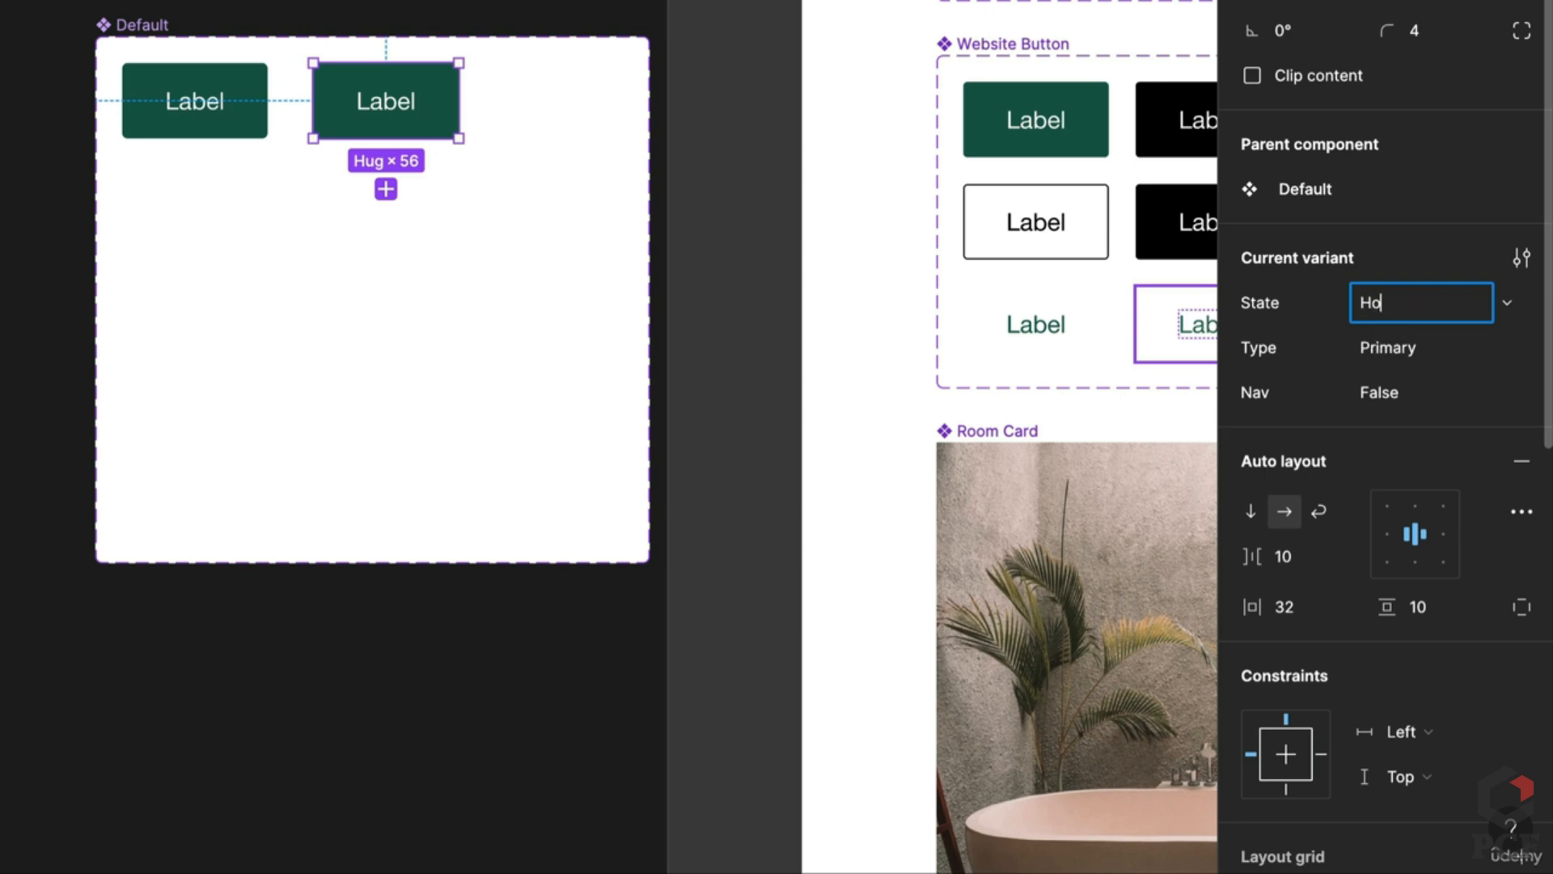
pyautogui.press('Return')
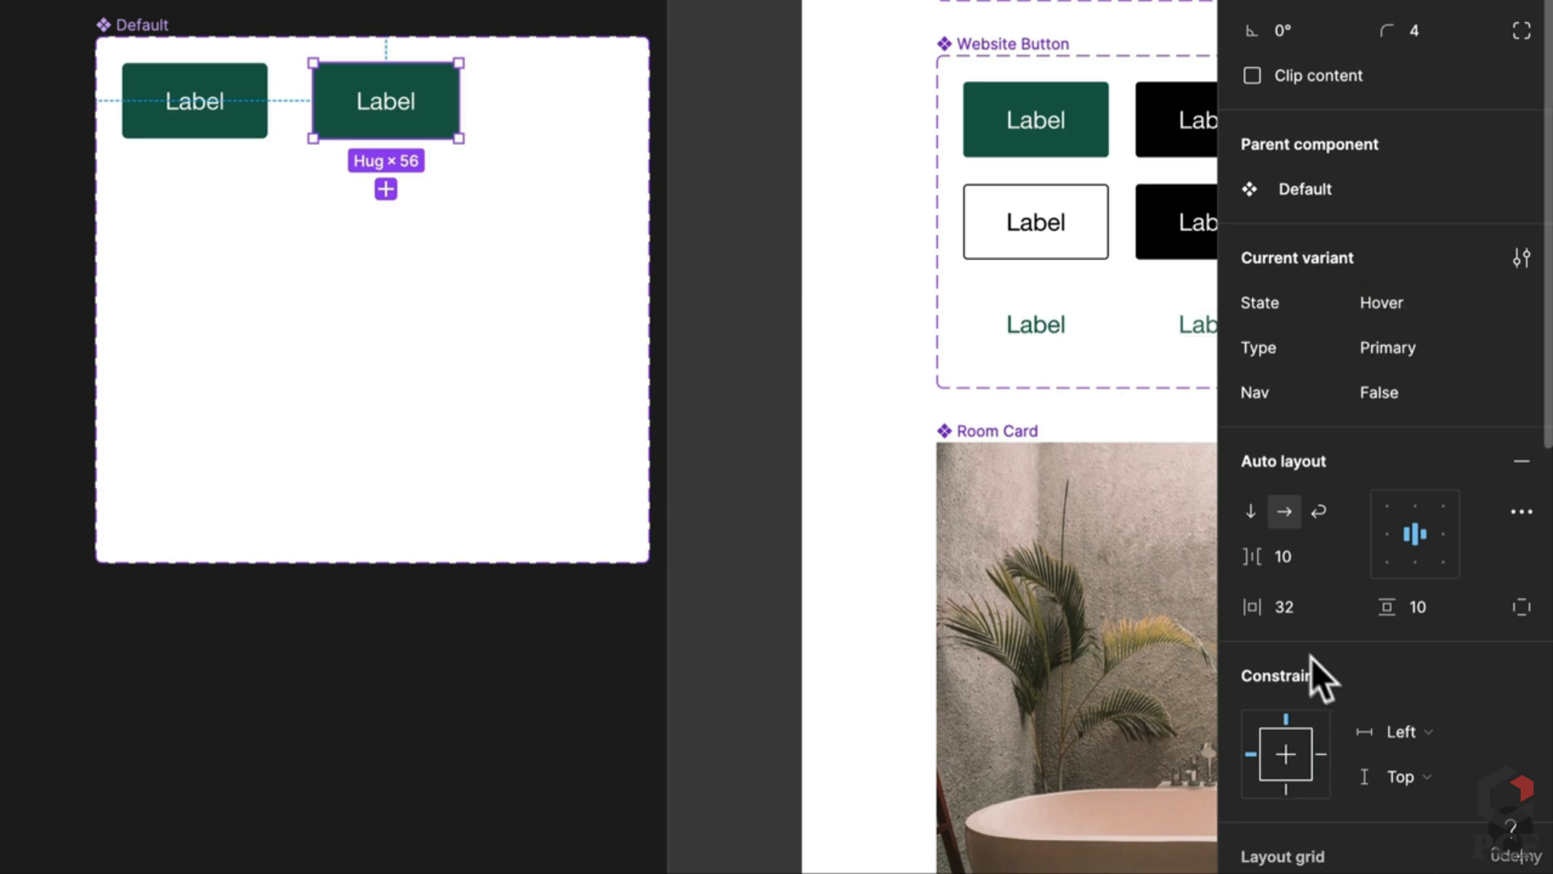
pyautogui.press('i')
pyautogui.click(1178, 235)
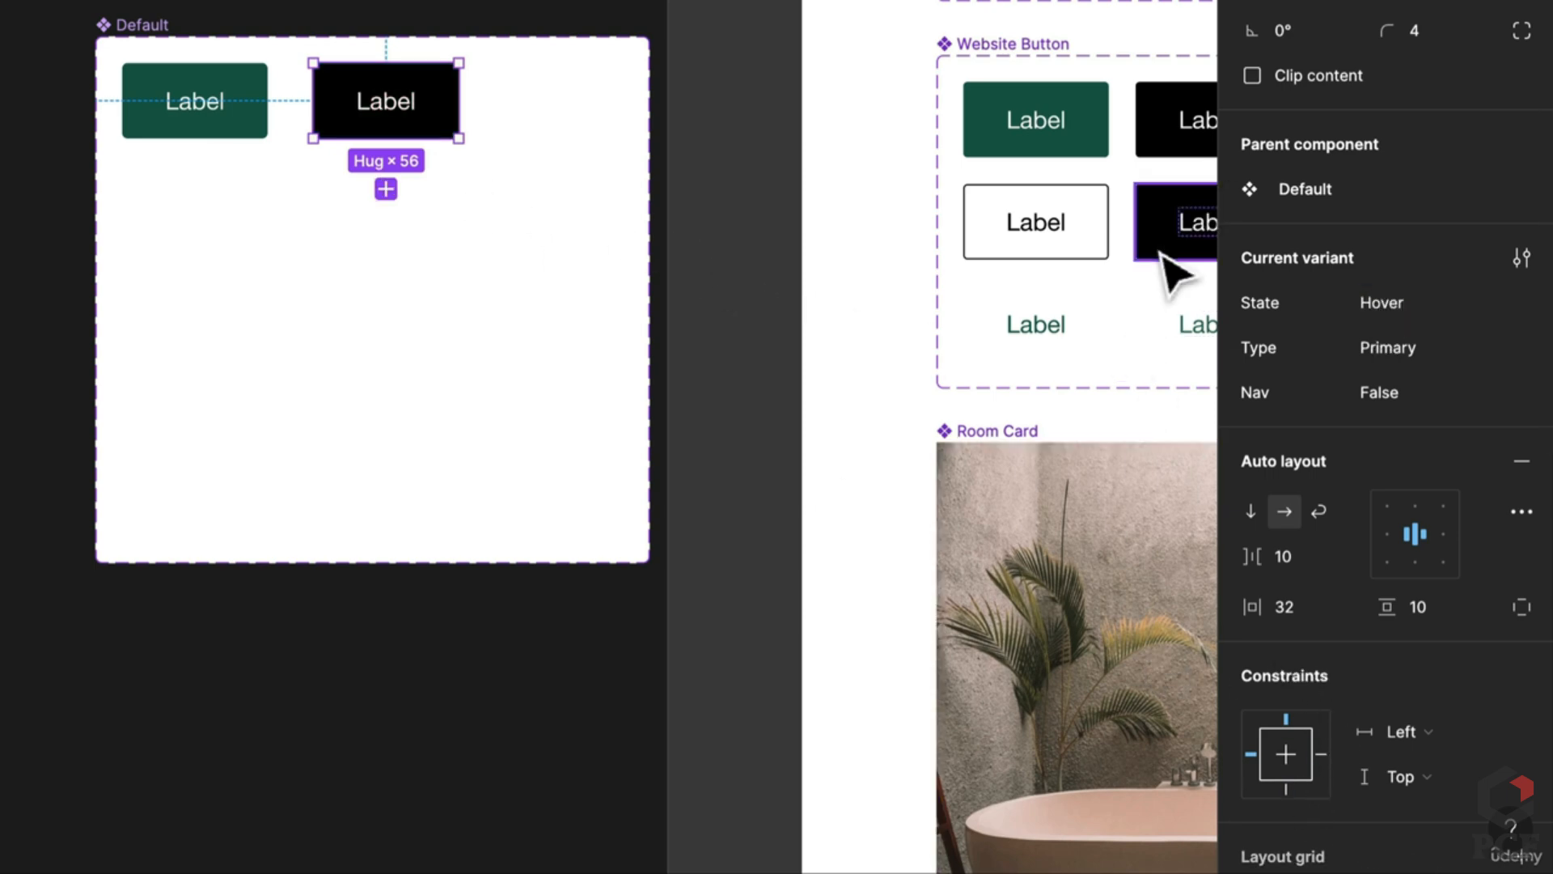
# Step: Set the original green button's Type to Primary
pyautogui.click(194, 101)
pyautogui.click(1414, 350)
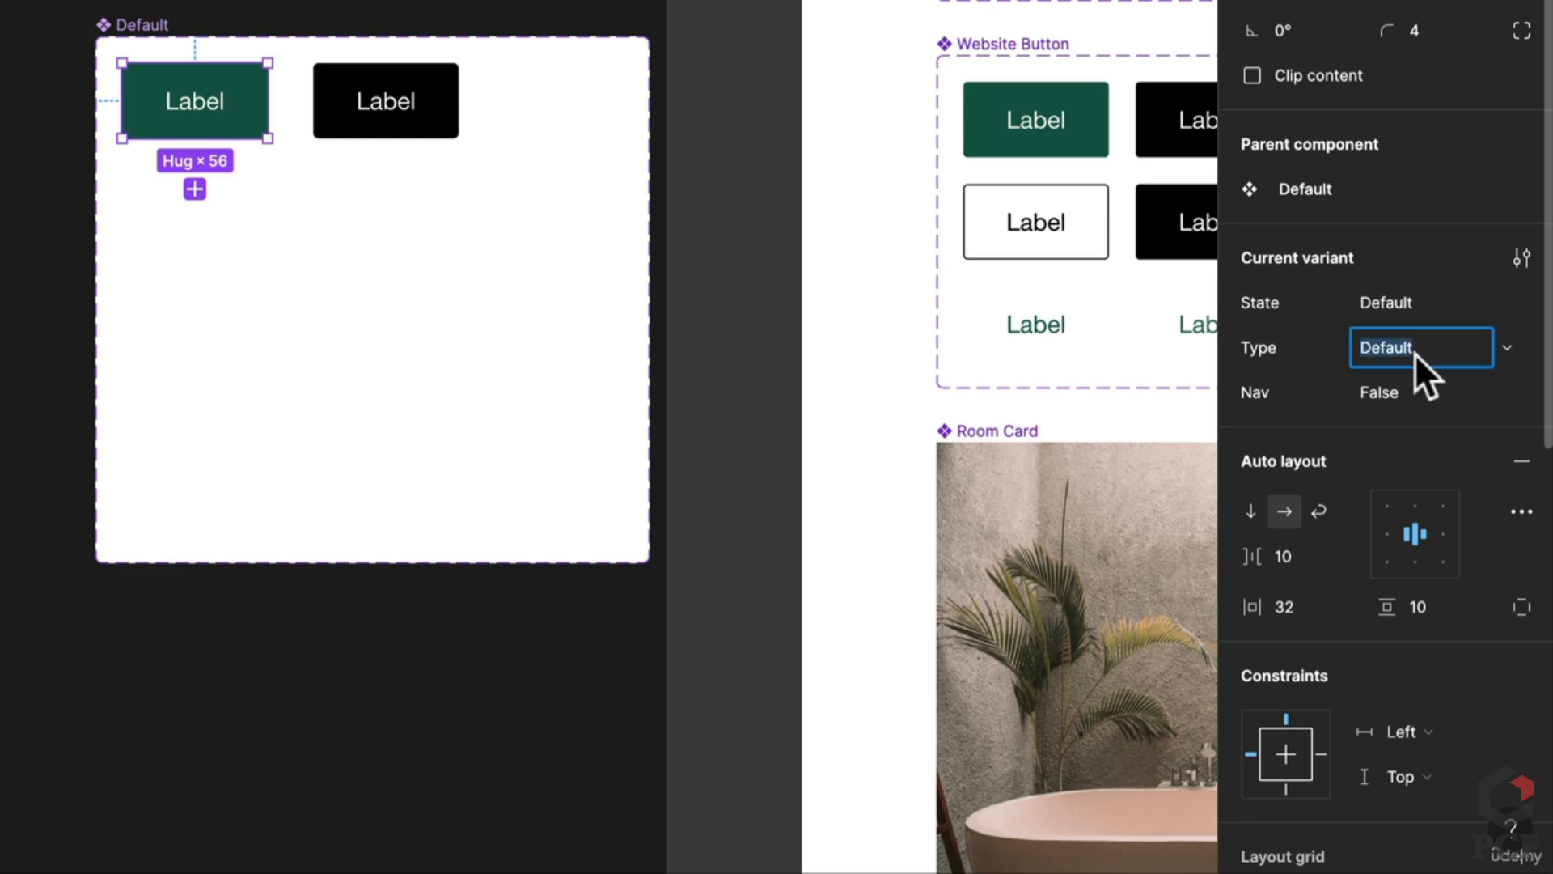
pyautogui.write('Primary')
pyautogui.press('Return')
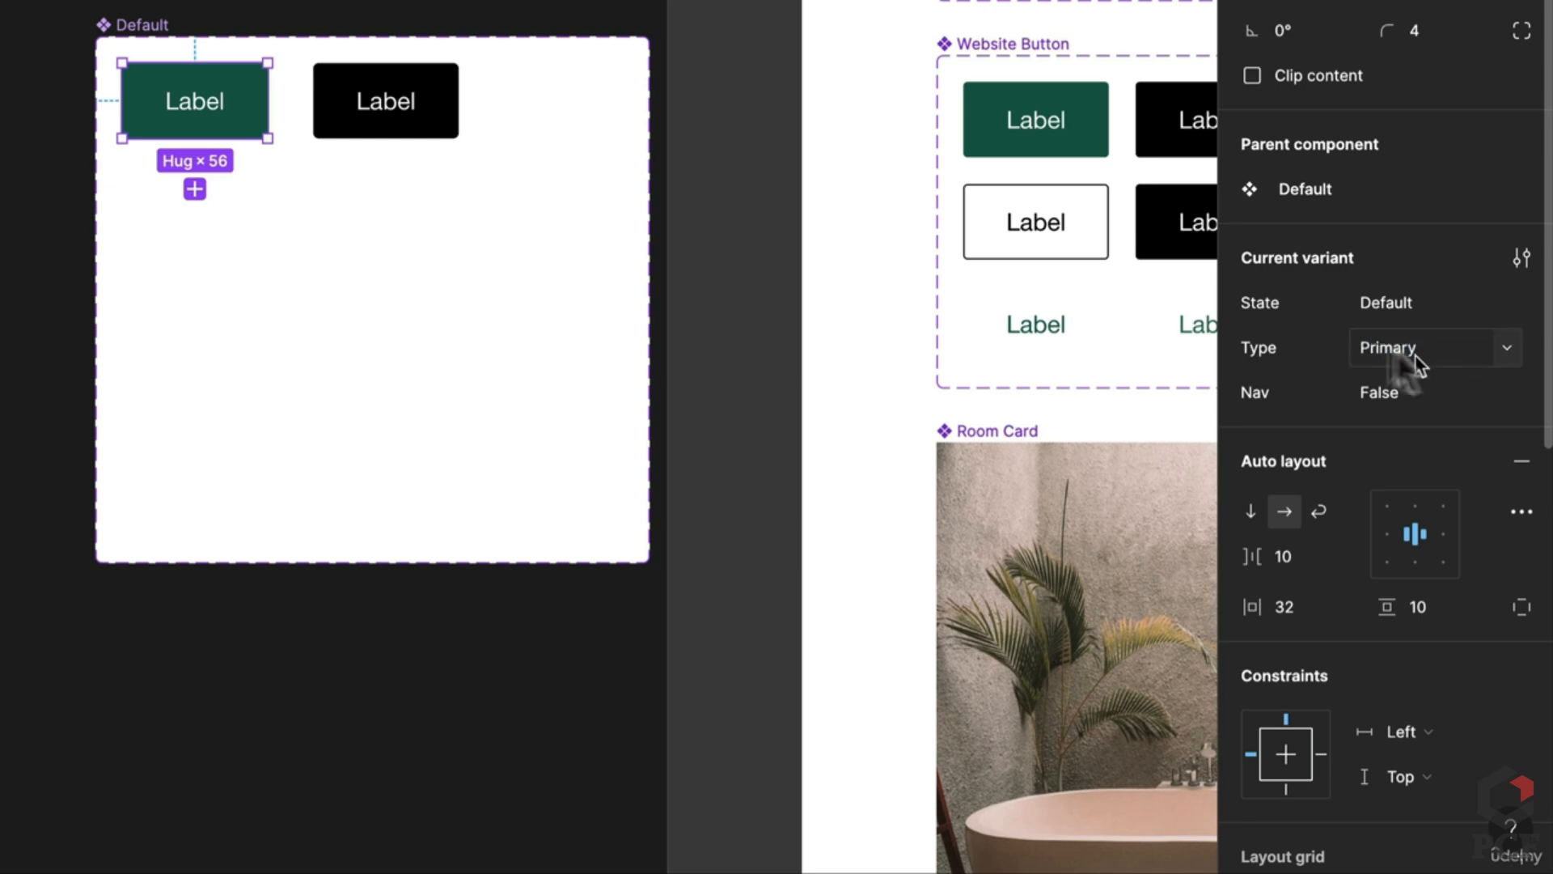
# Step: Copy both buttons into a second row below and set their Type to Secondary
pyautogui.keyDown('shift'); pyautogui.click(396, 121); pyautogui.keyUp('shift')
pyautogui.moveTo(395, 122); pyautogui.dragTo(402, 243)
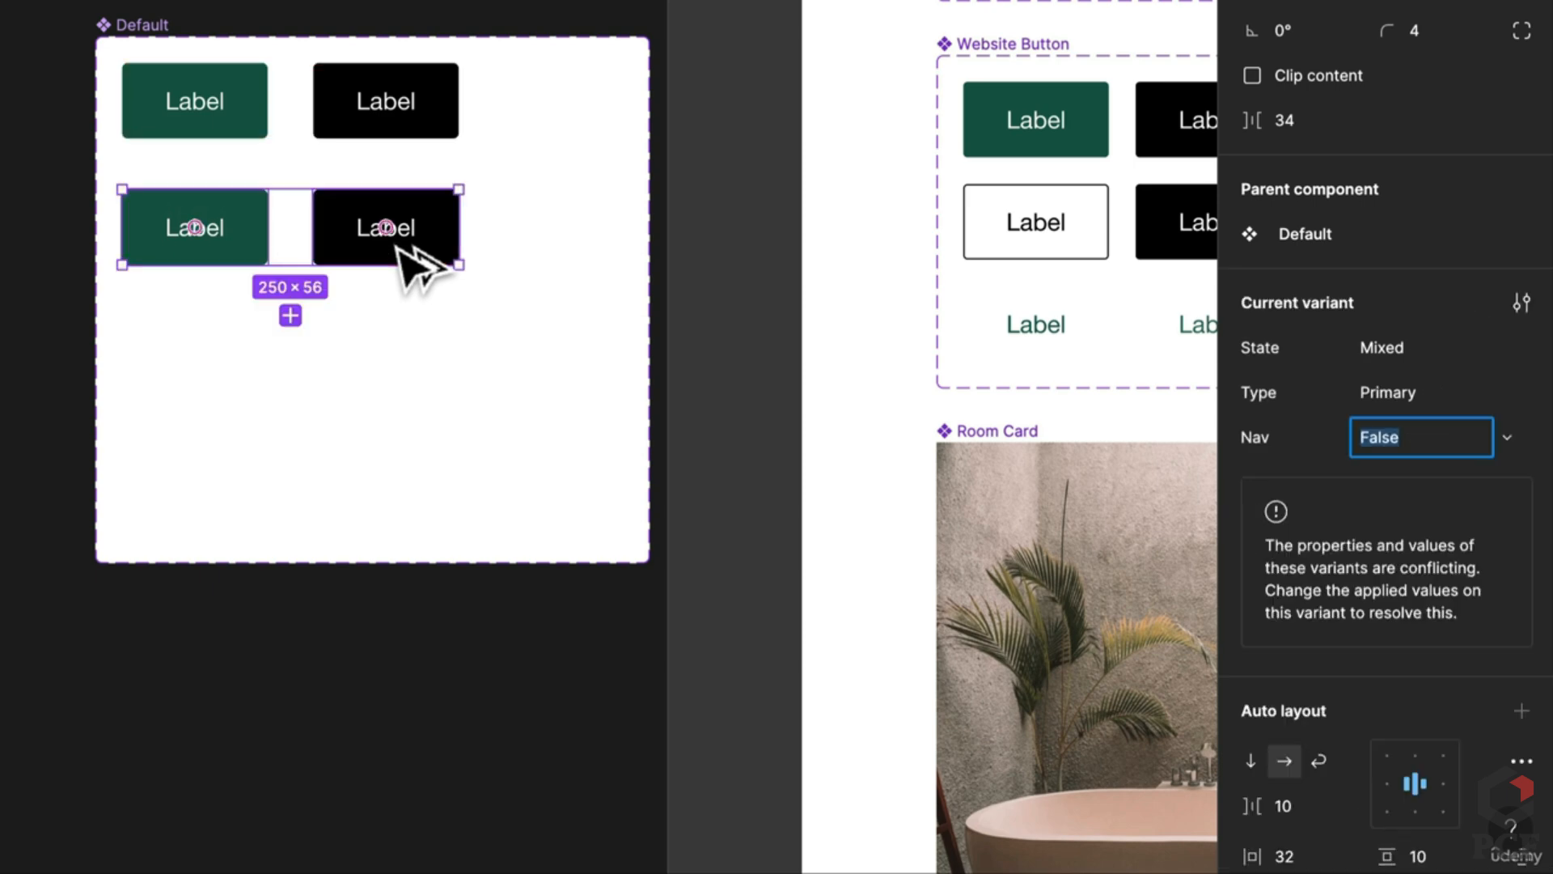
pyautogui.click(1375, 395)
pyautogui.write('Seco')
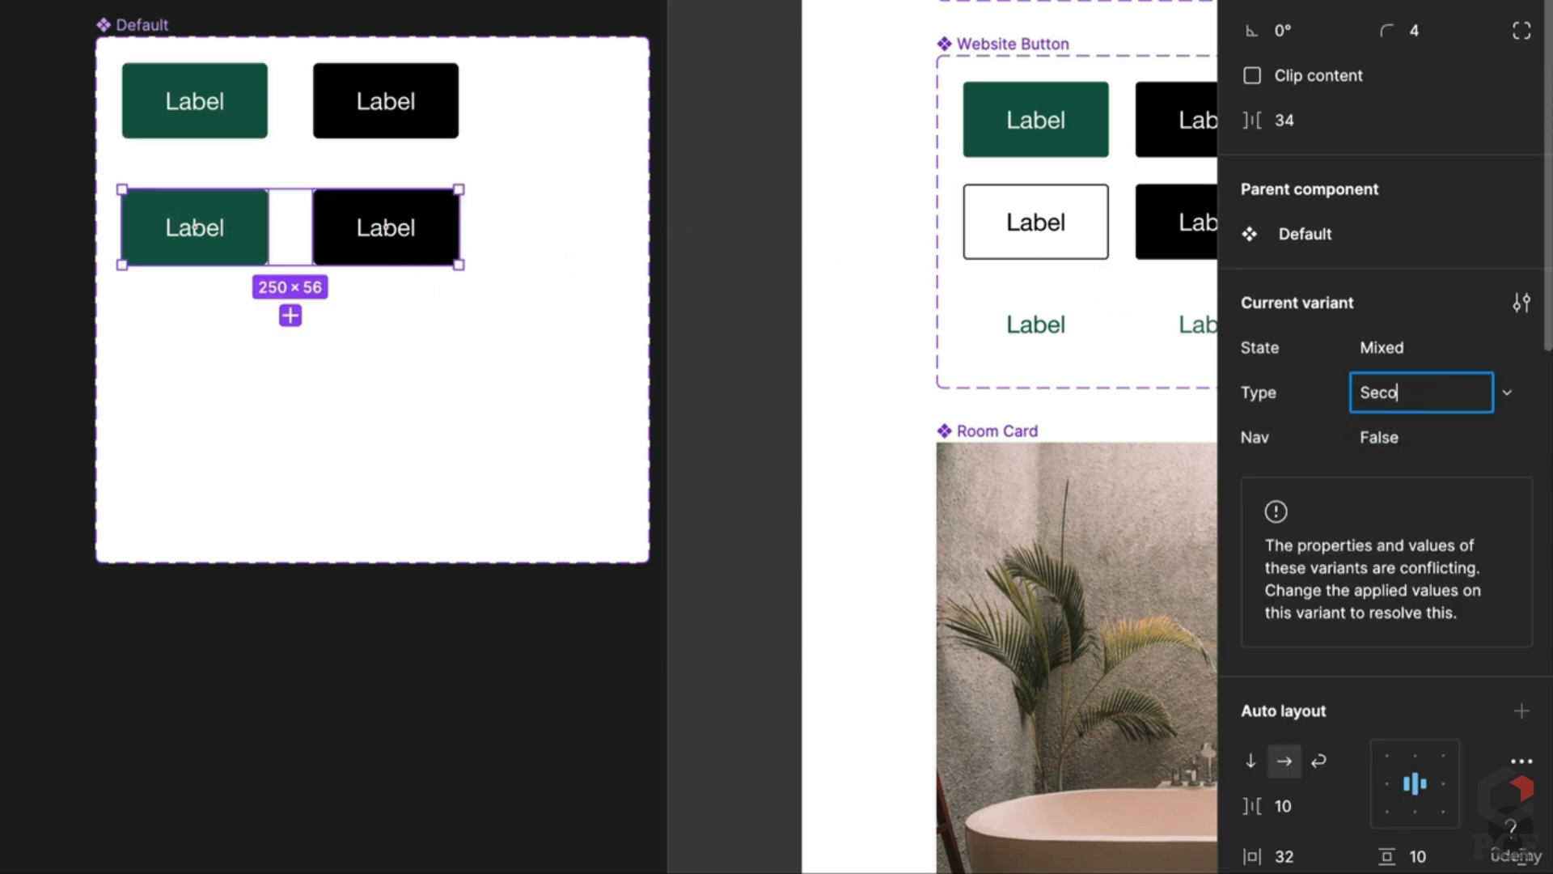
pyautogui.write('ndary')
pyautogui.press('Return')
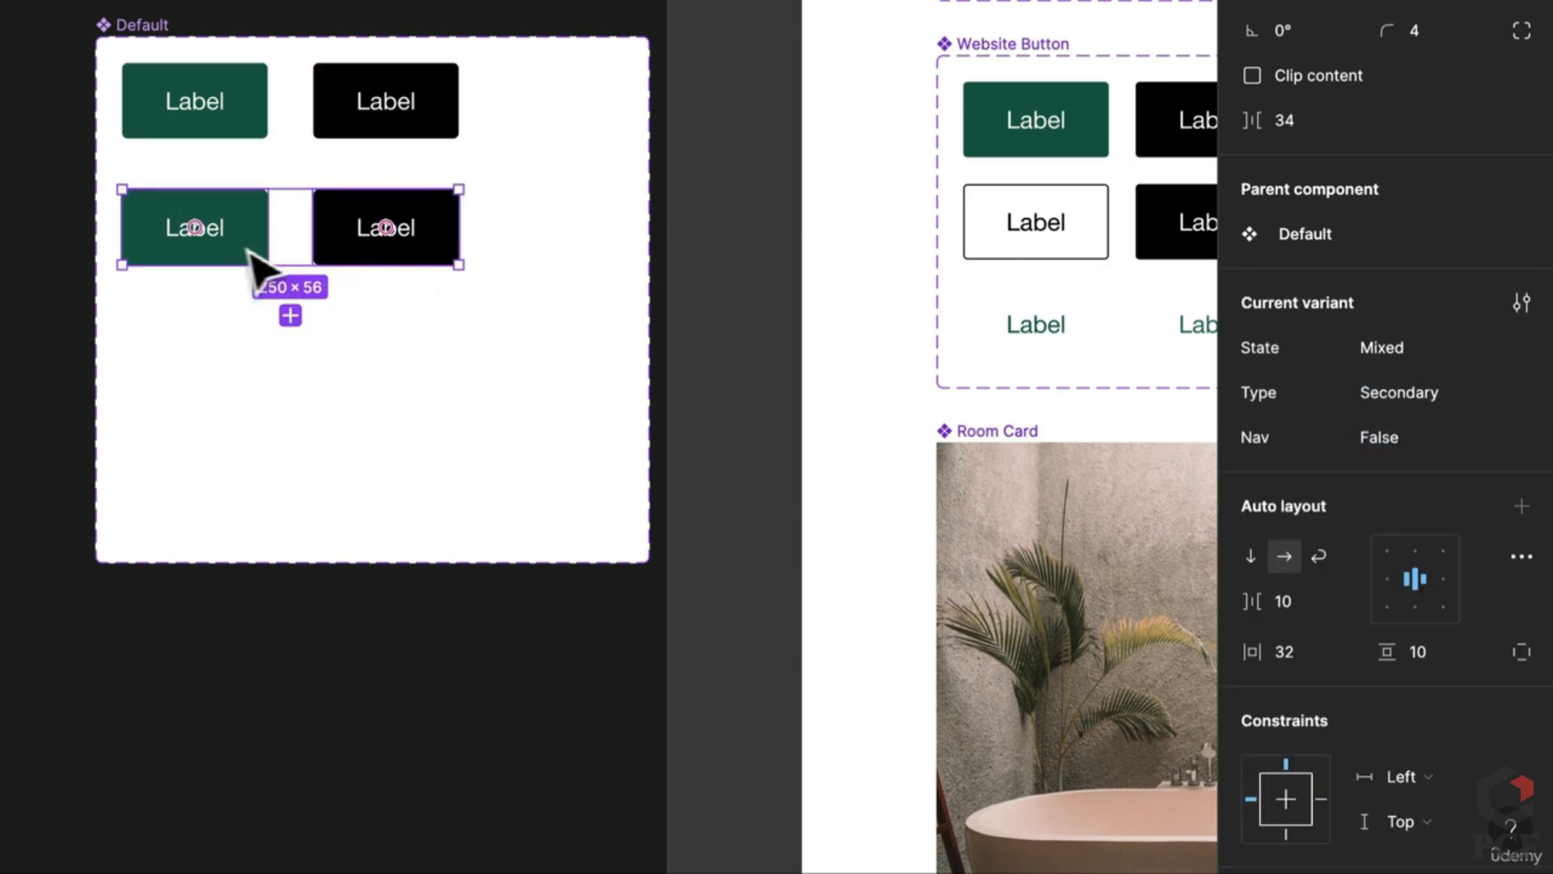
# Step: Make the green copy fill-less with a black outline and 000000 label text
pyautogui.click(212, 247)
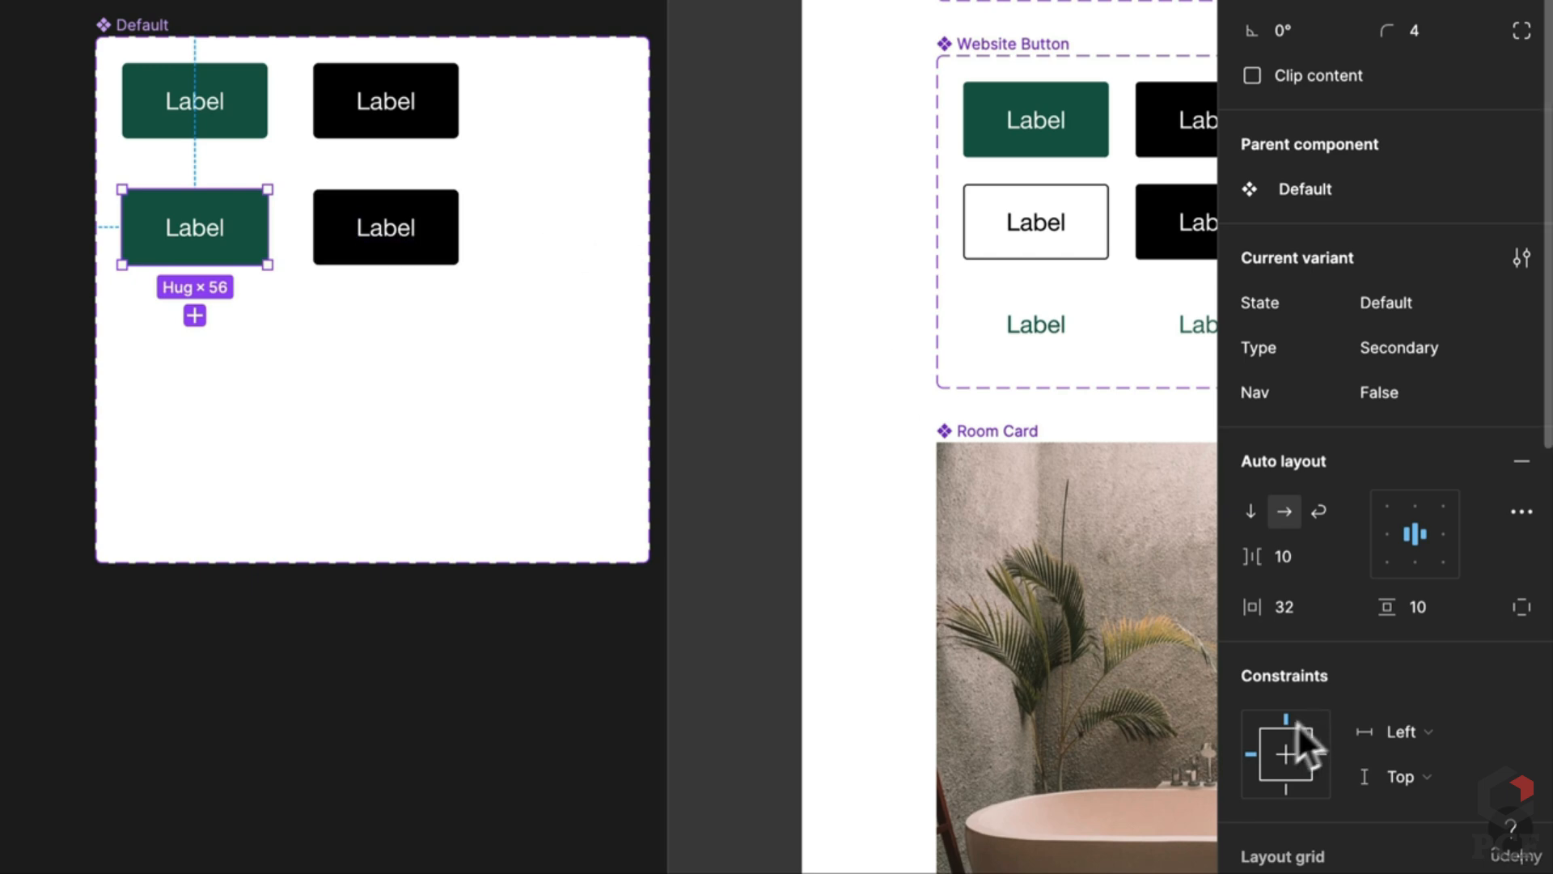
pyautogui.scroll(-6, 1430, 775)
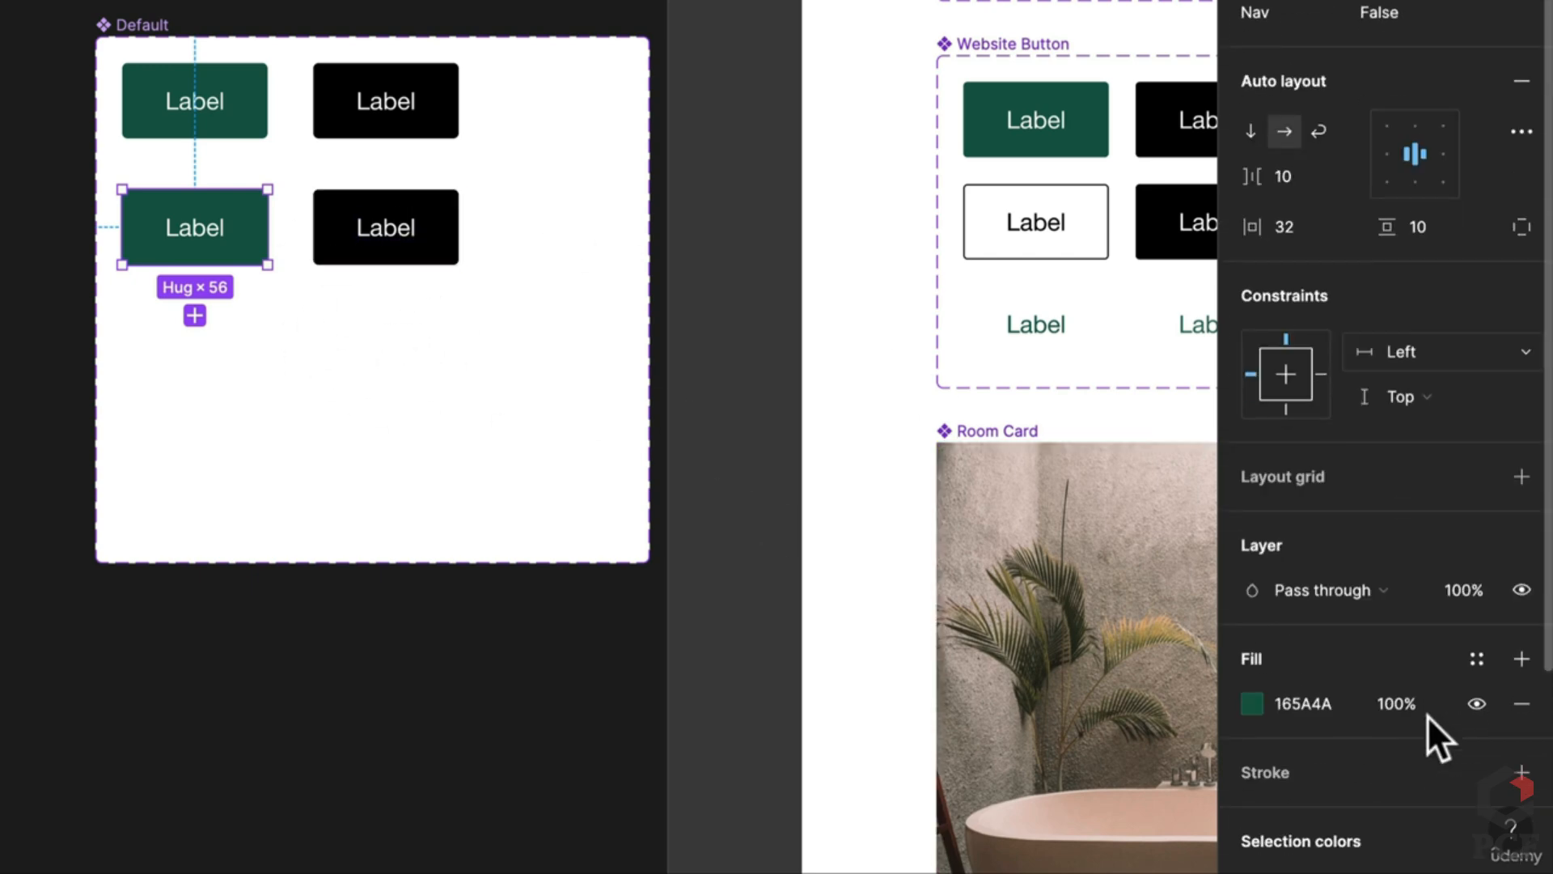
pyautogui.click(1521, 687)
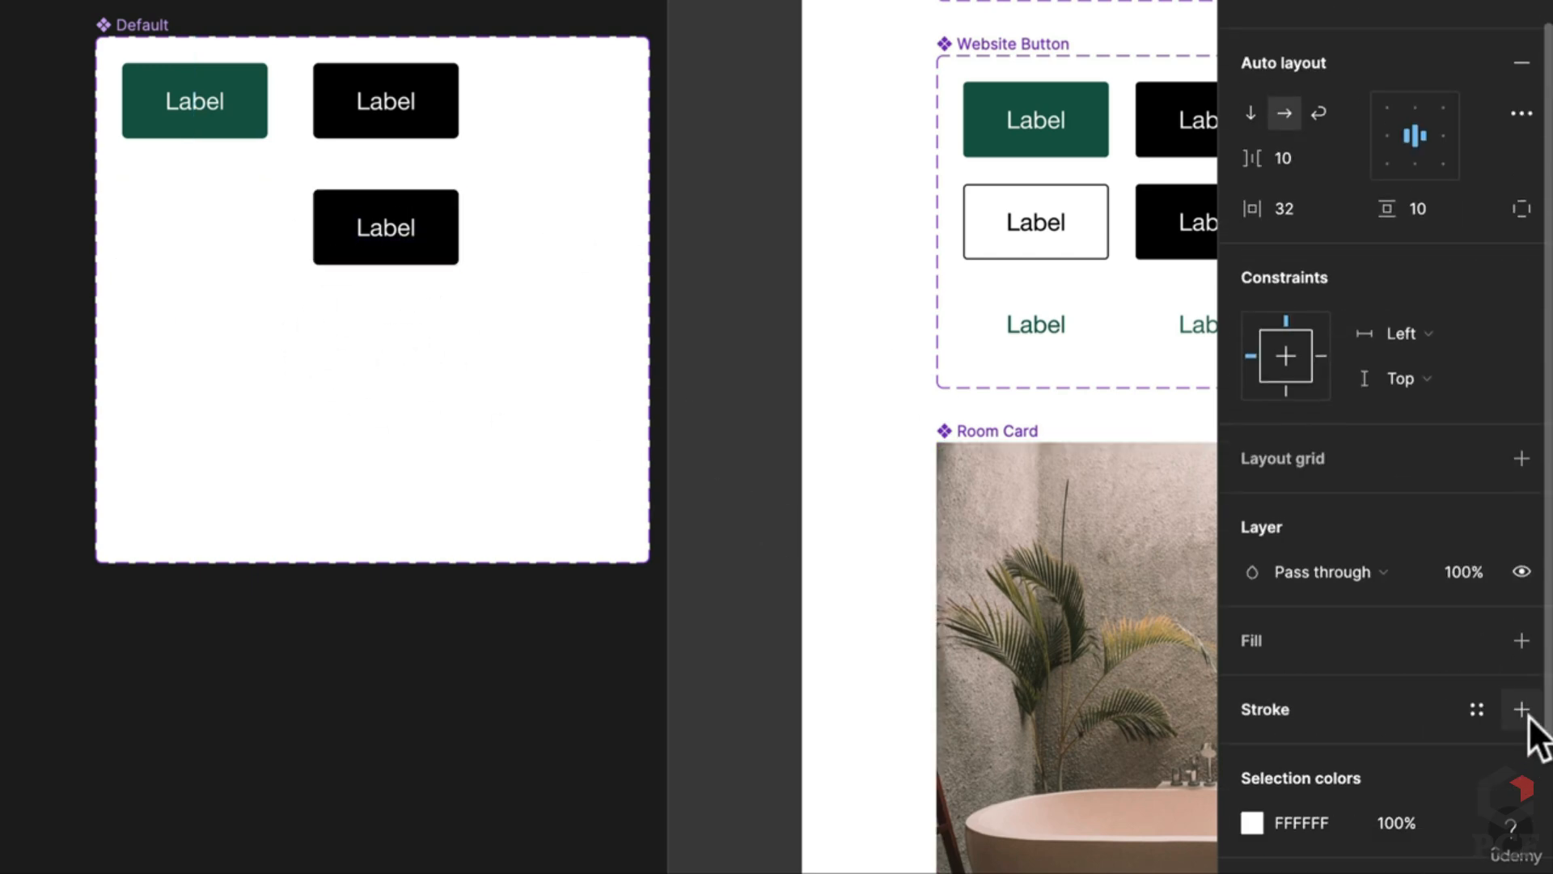
pyautogui.click(1521, 710)
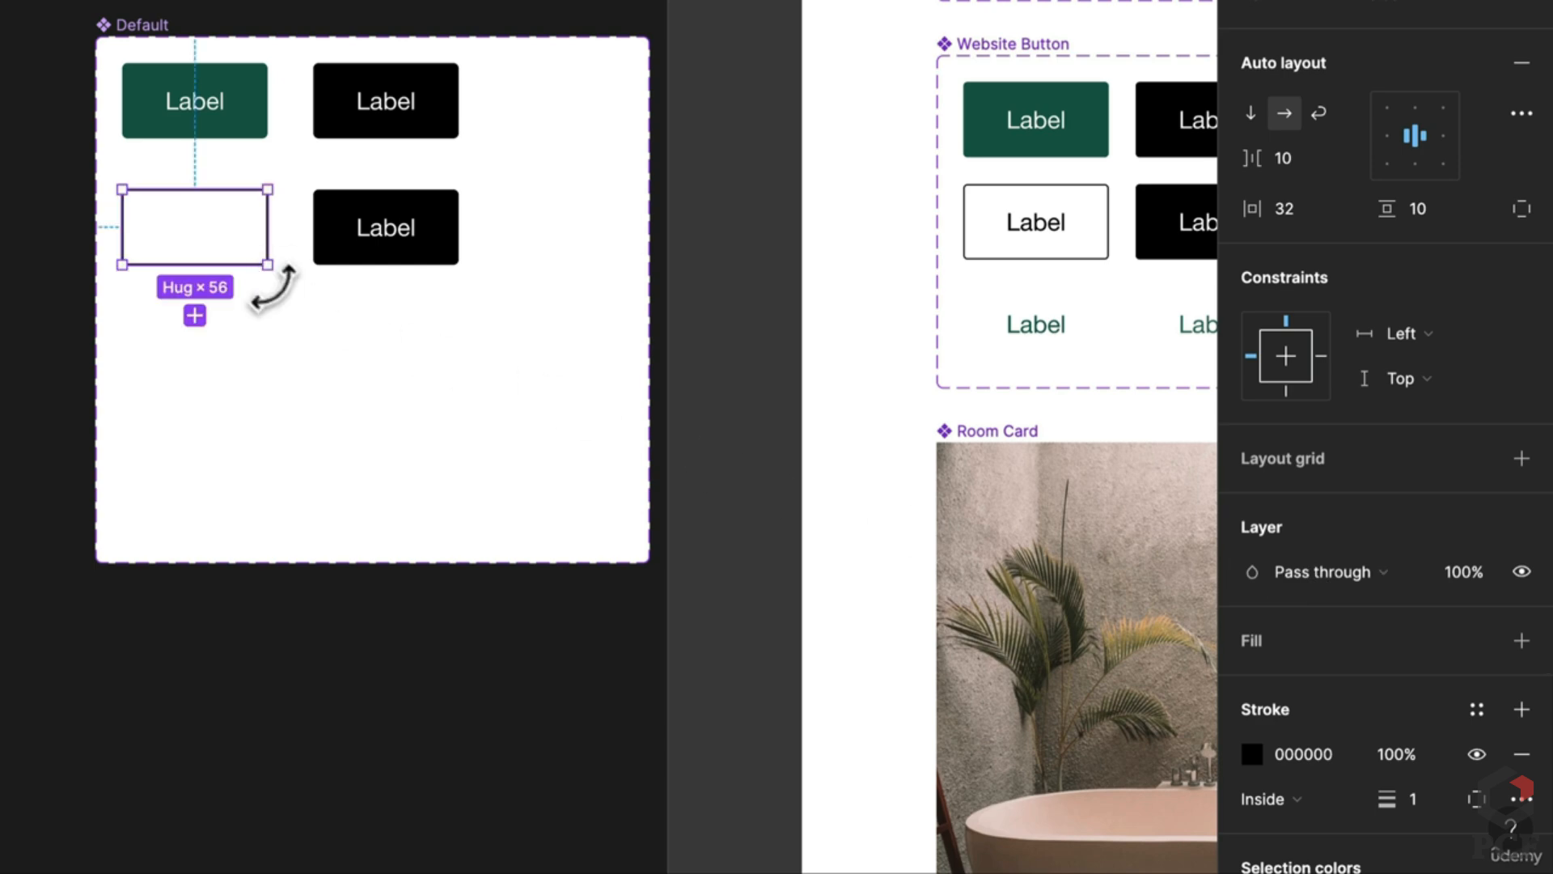
pyautogui.doubleClick(191, 236)
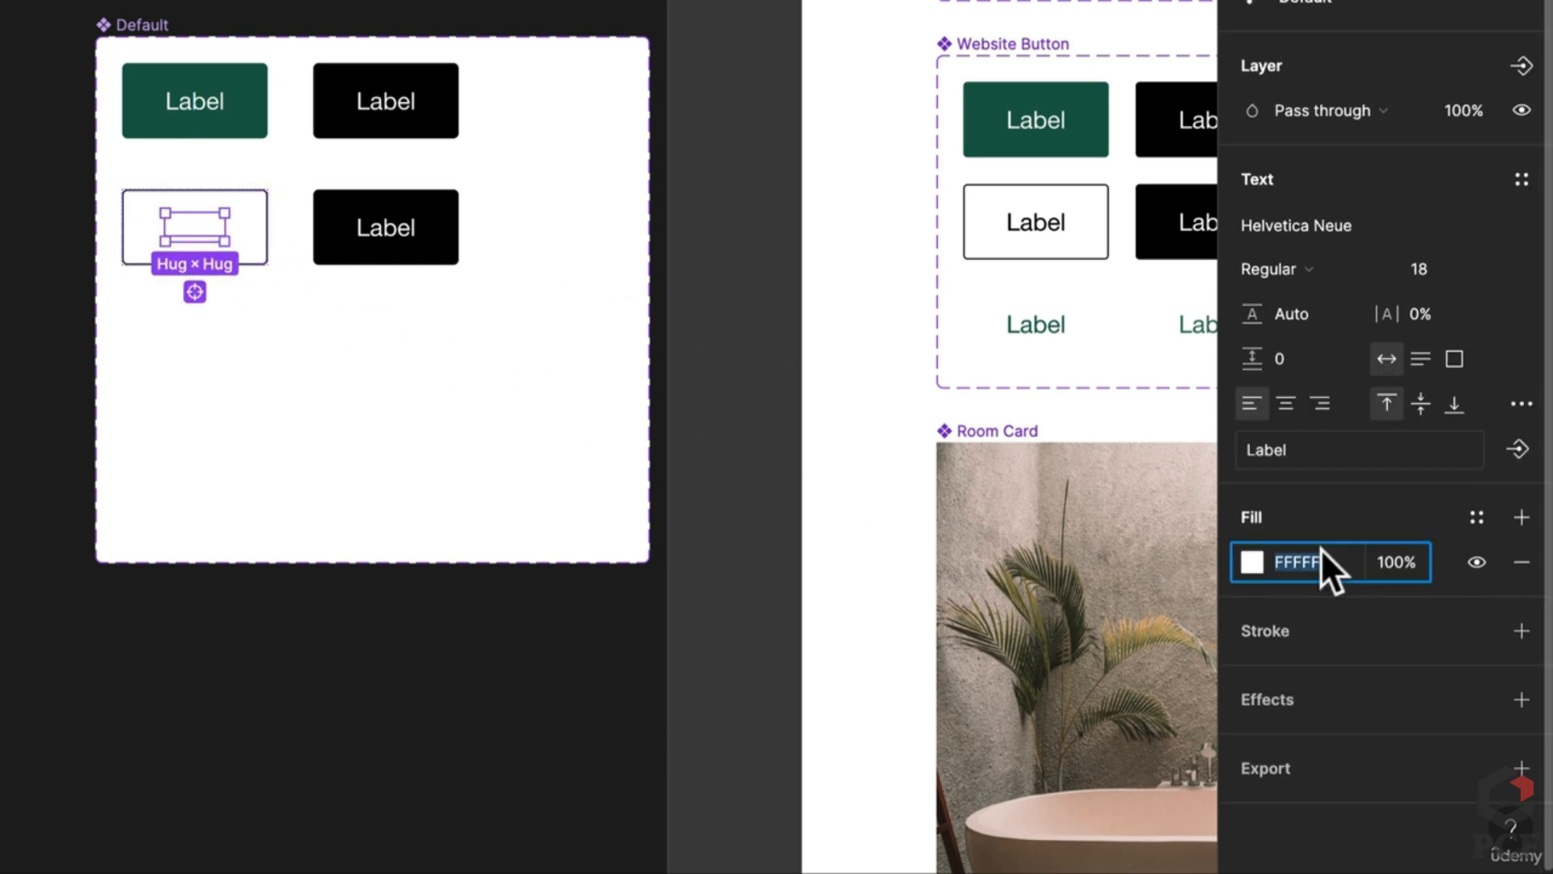
pyautogui.write('0')
pyautogui.press('Return')
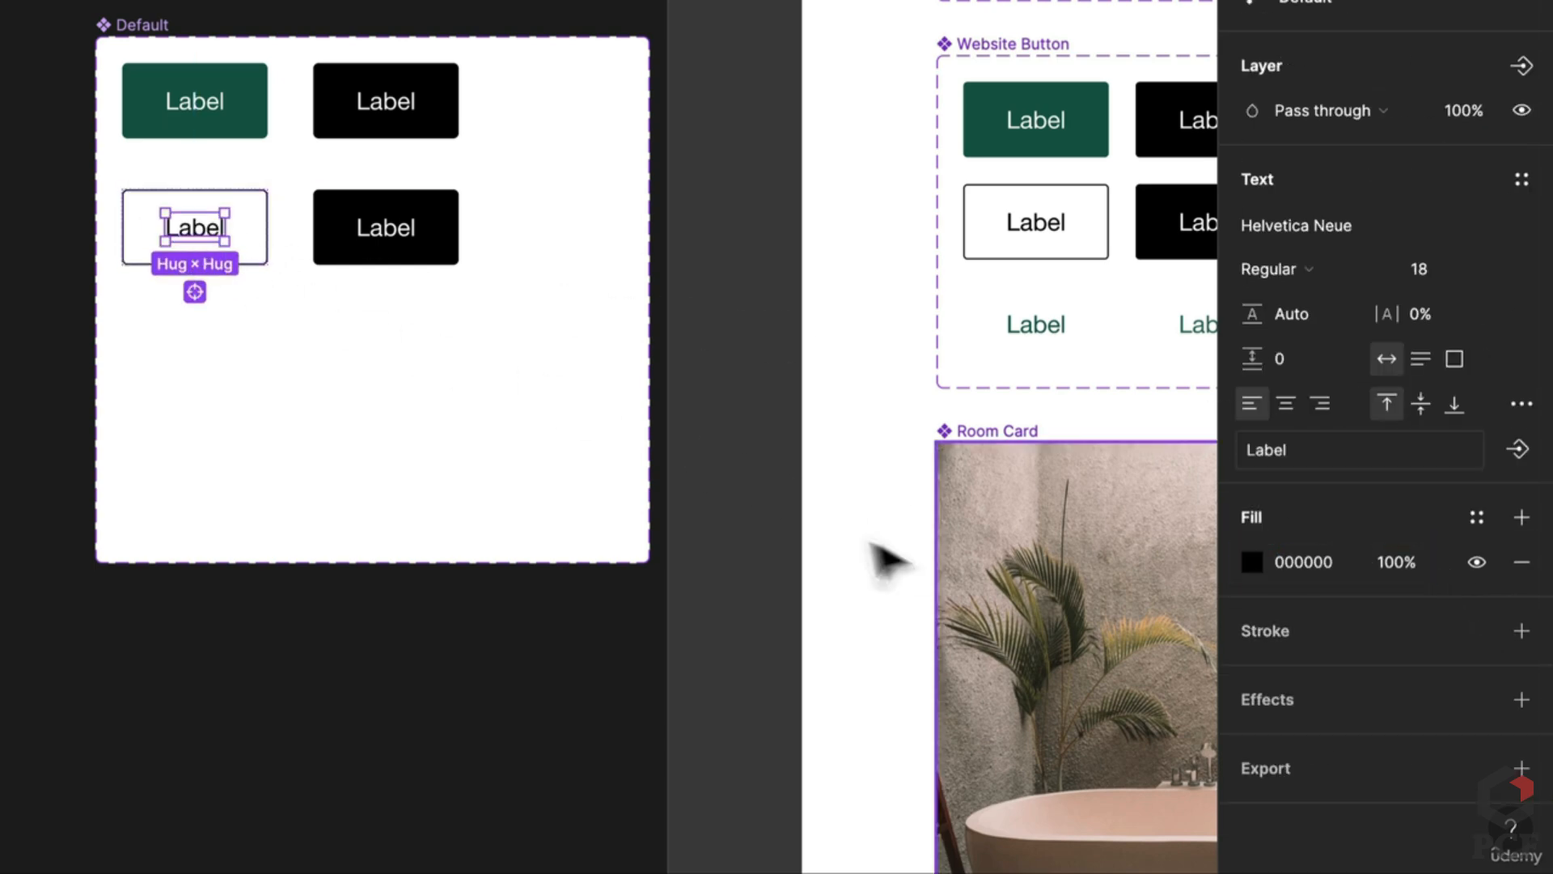
pyautogui.click(432, 465)
# Step: Copy the row-two buttons into a third row with 0 horizontal padding
pyautogui.click(212, 237)
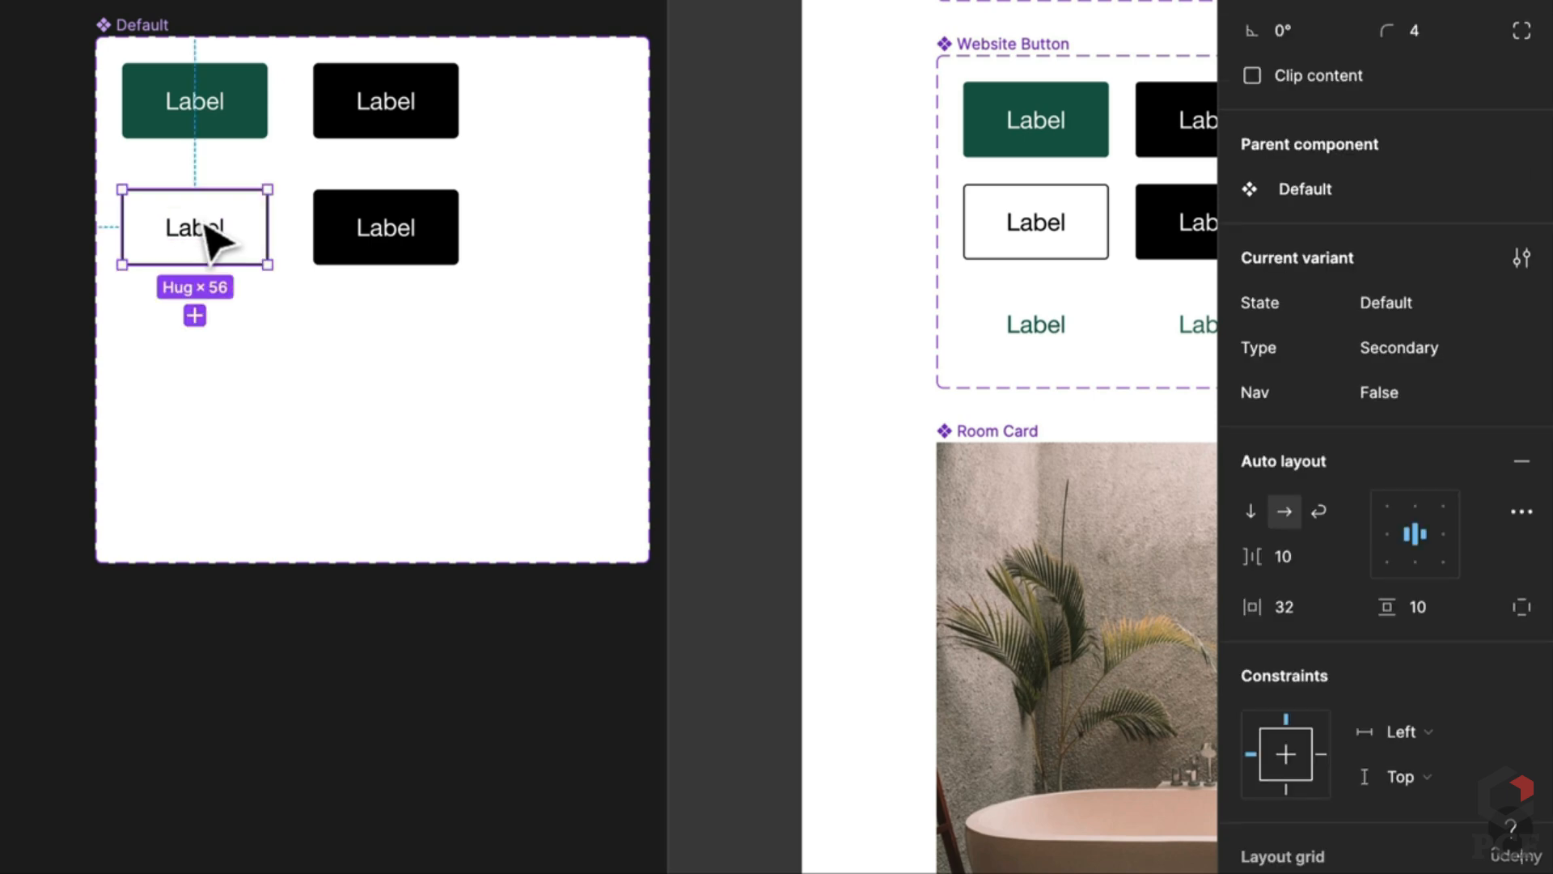
pyautogui.keyDown('shift'); pyautogui.click(445, 251); pyautogui.keyUp('shift')
pyautogui.moveTo(445, 251); pyautogui.dragTo(444, 375)
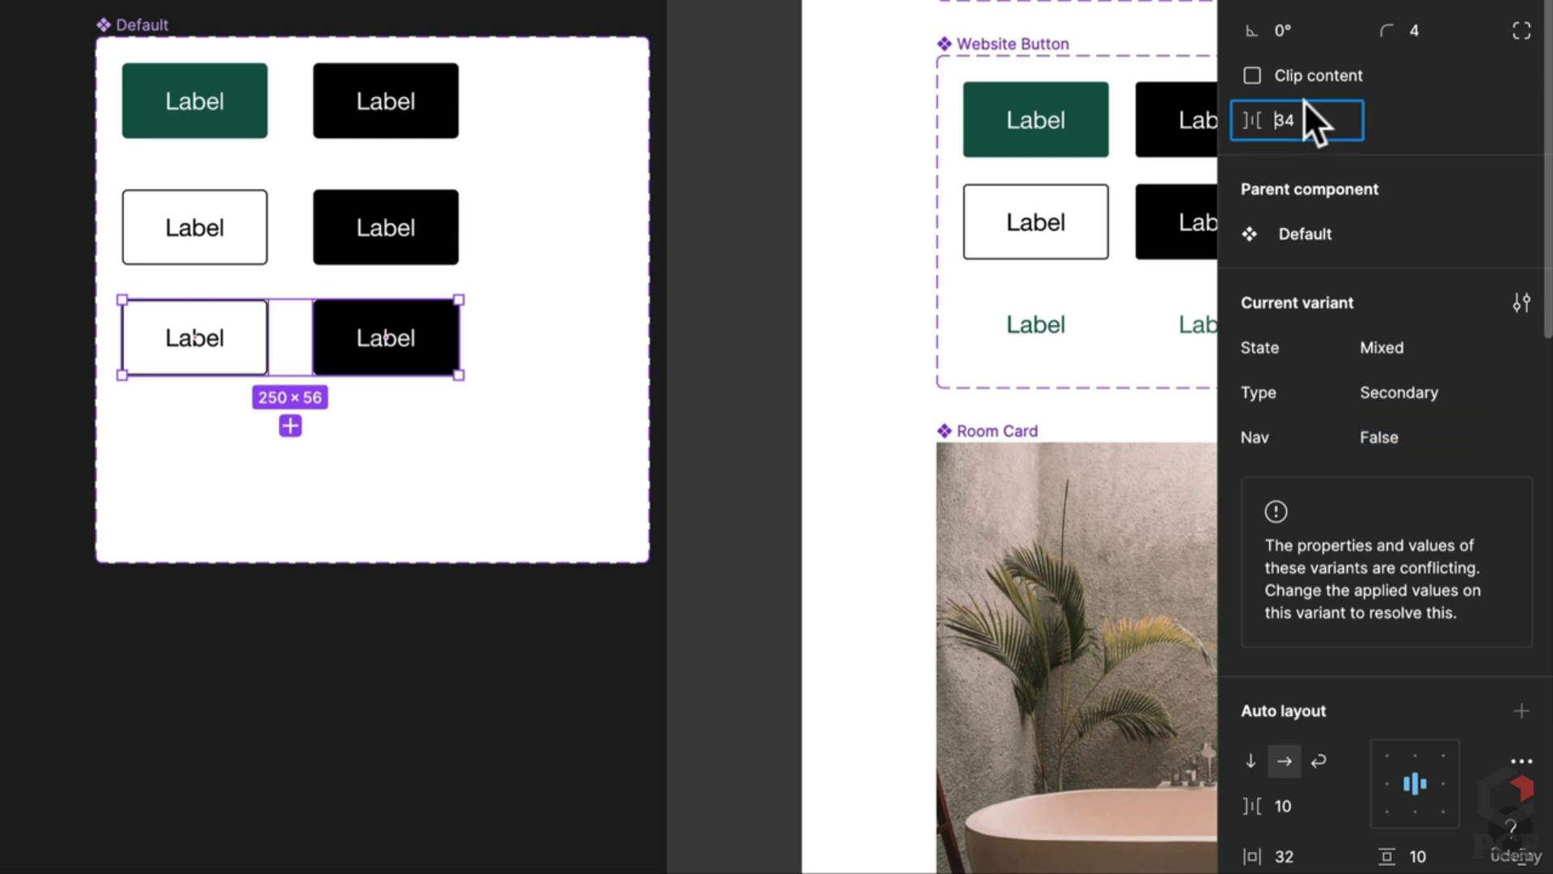
pyautogui.scroll(-5, 1356, 571)
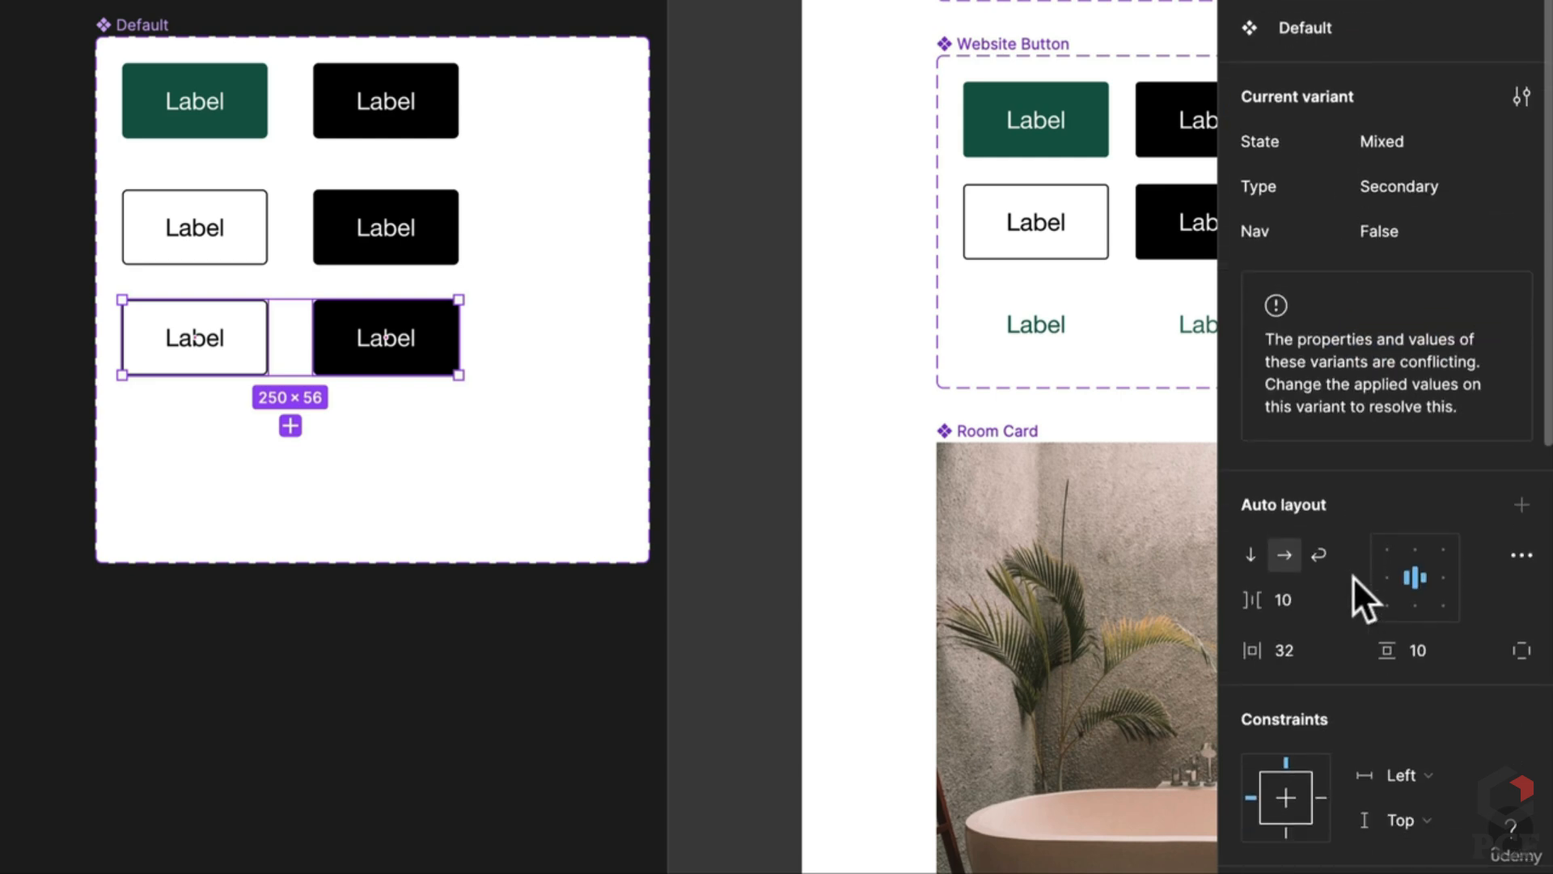
pyautogui.click(1304, 647)
pyautogui.write('0')
pyautogui.press('Return')
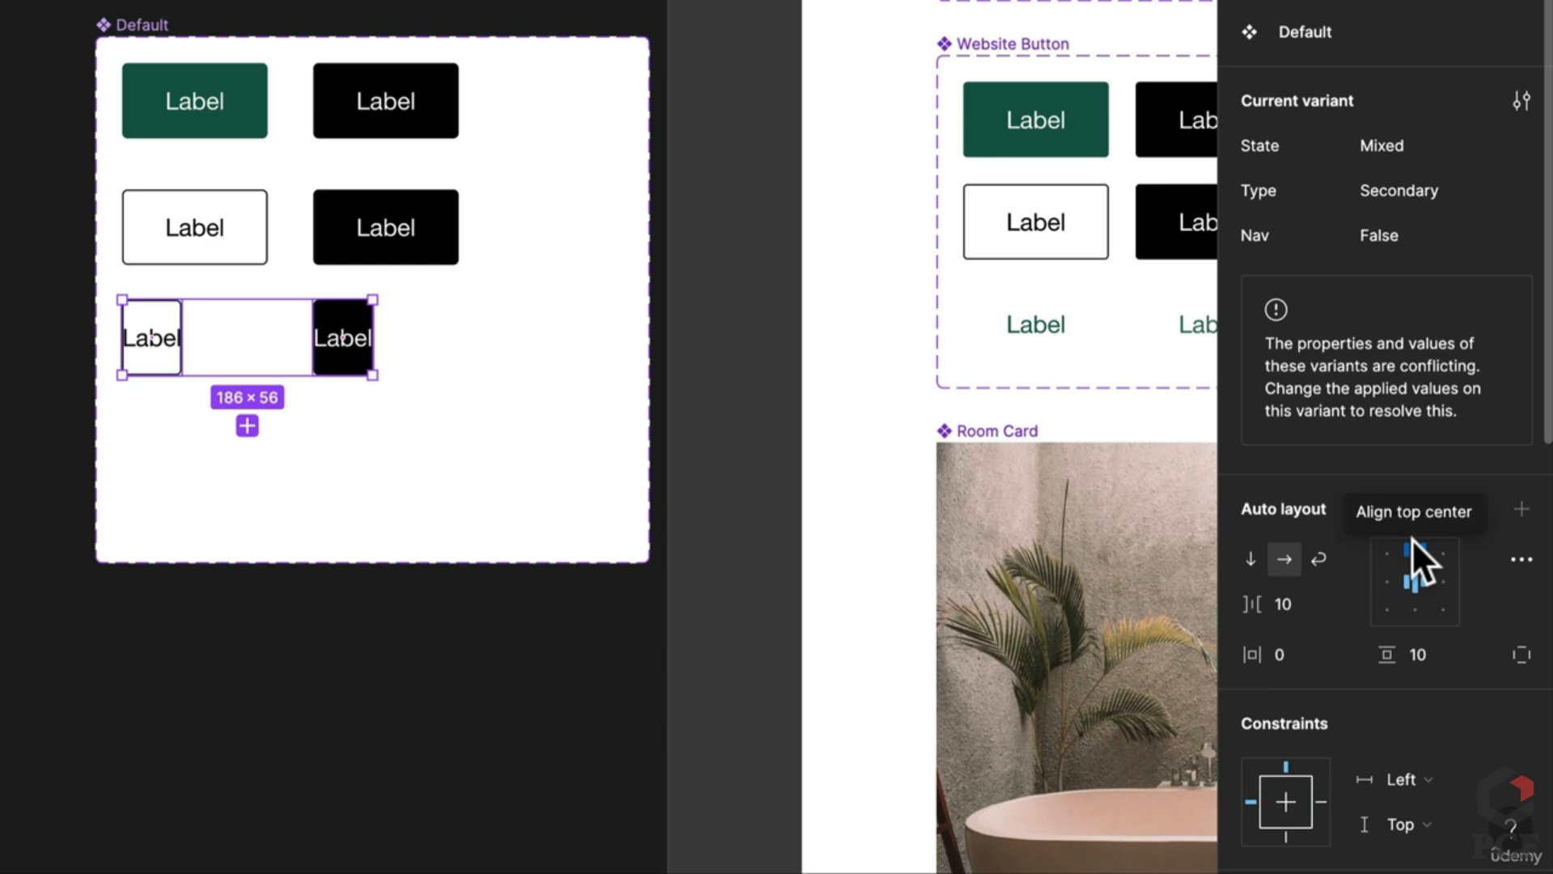
# Step: Set the third-row pair to Type Text and remove the border and black background
pyautogui.click(1397, 191)
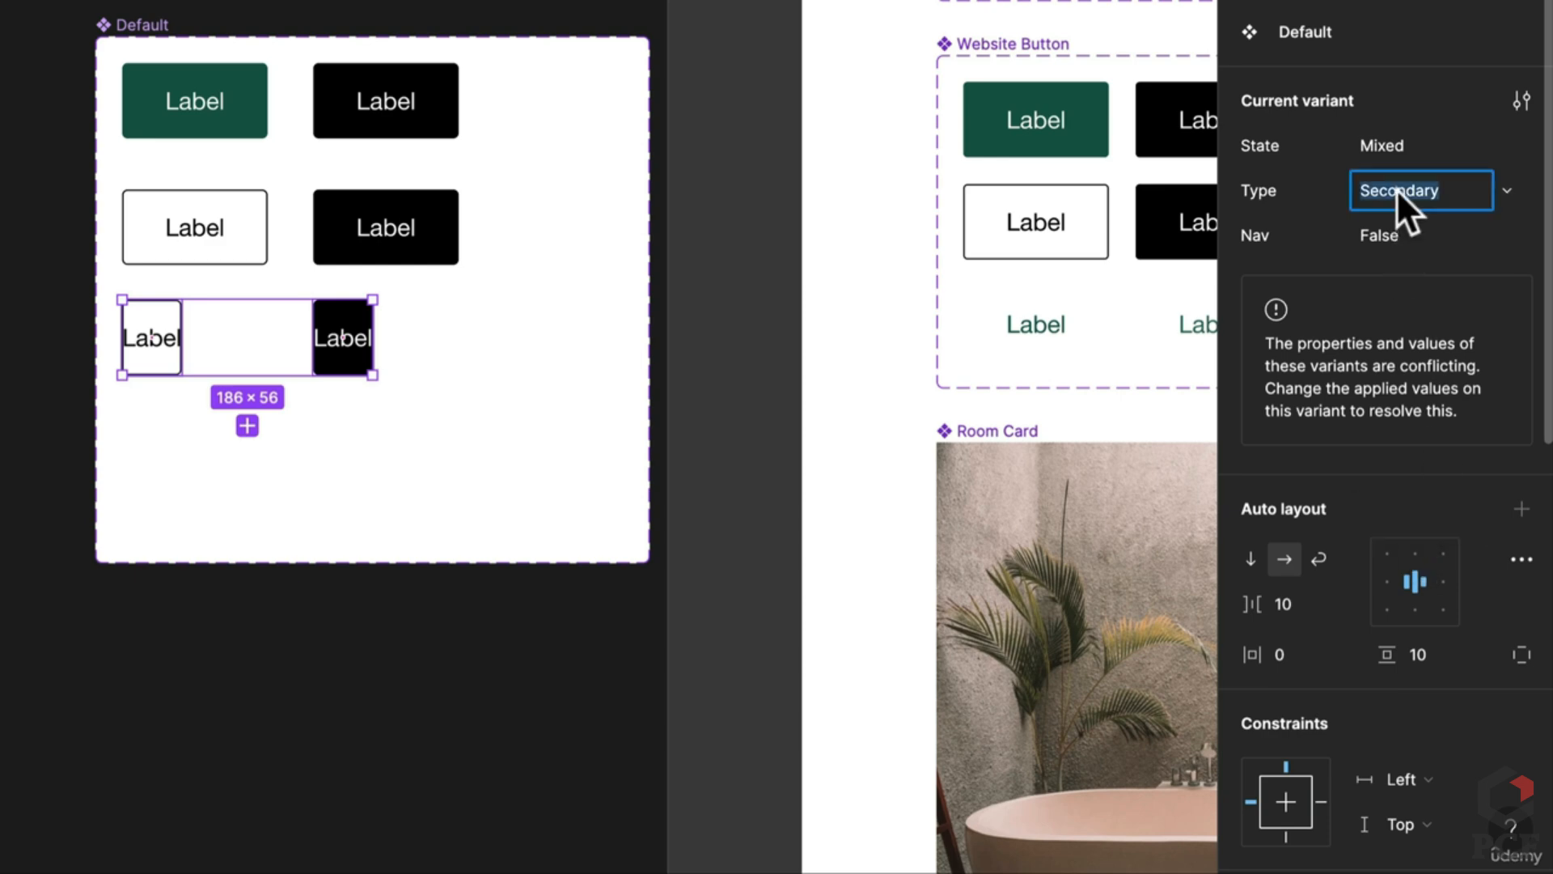
pyautogui.write('Text')
pyautogui.press('Return')
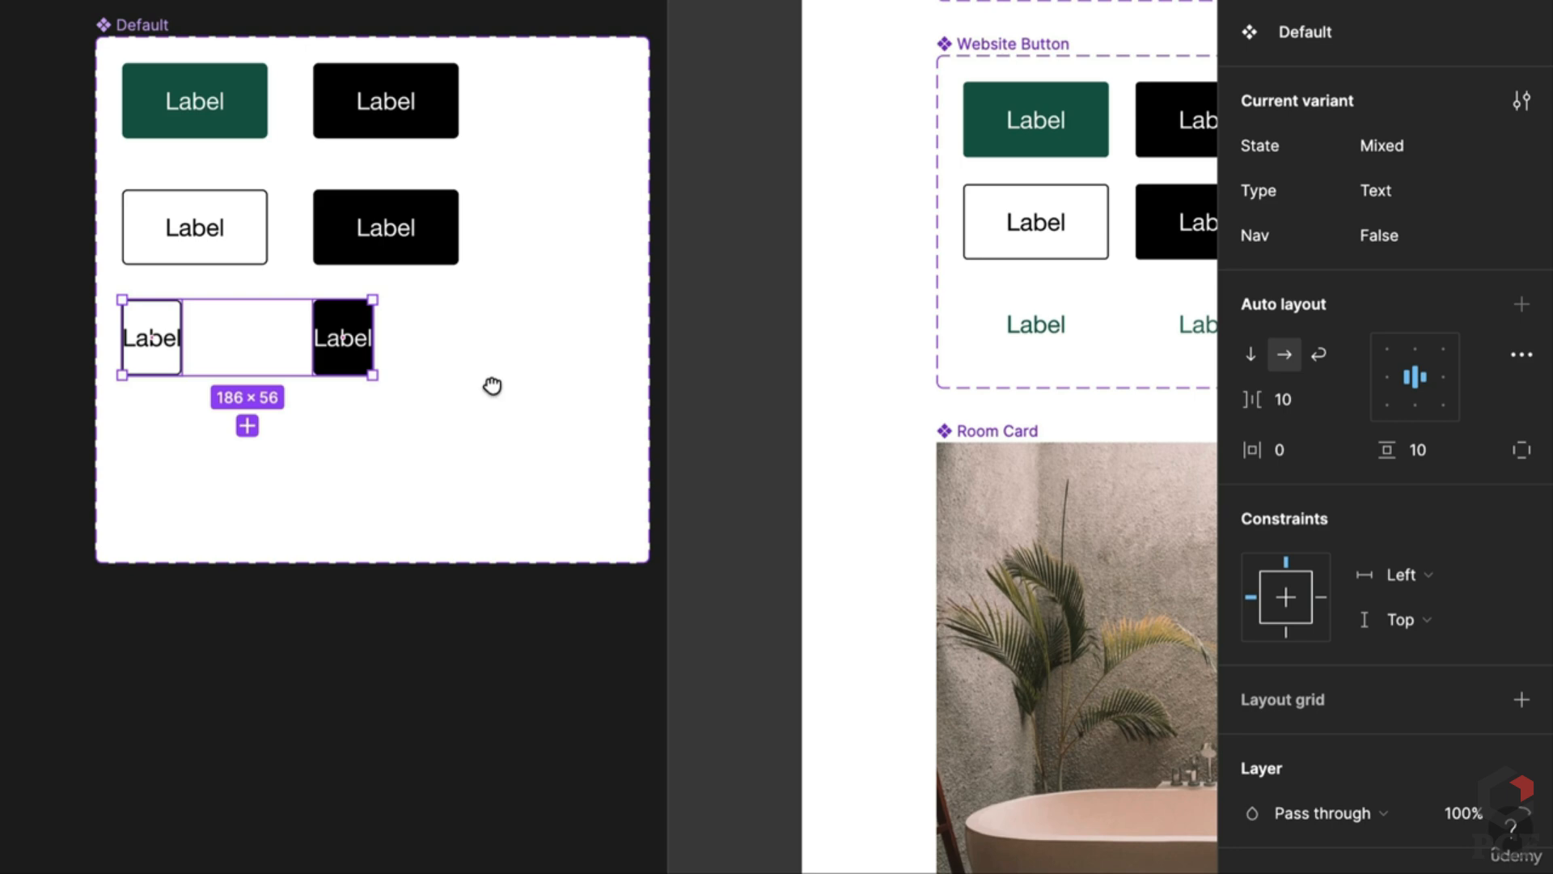
pyautogui.scroll(-5, 492, 385)
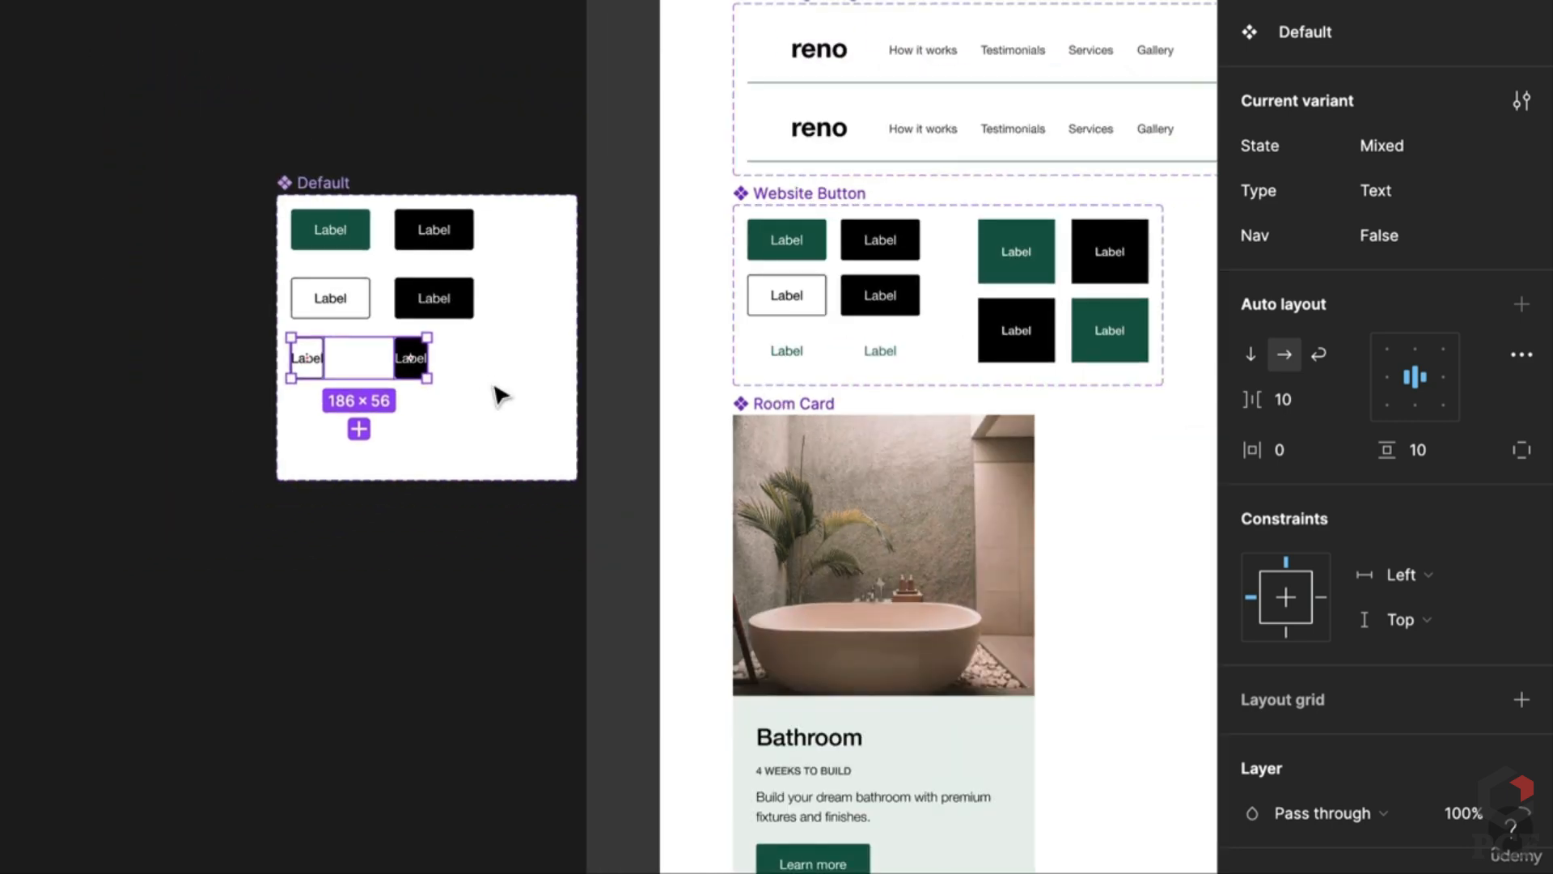
pyautogui.scroll(5, 496, 394)
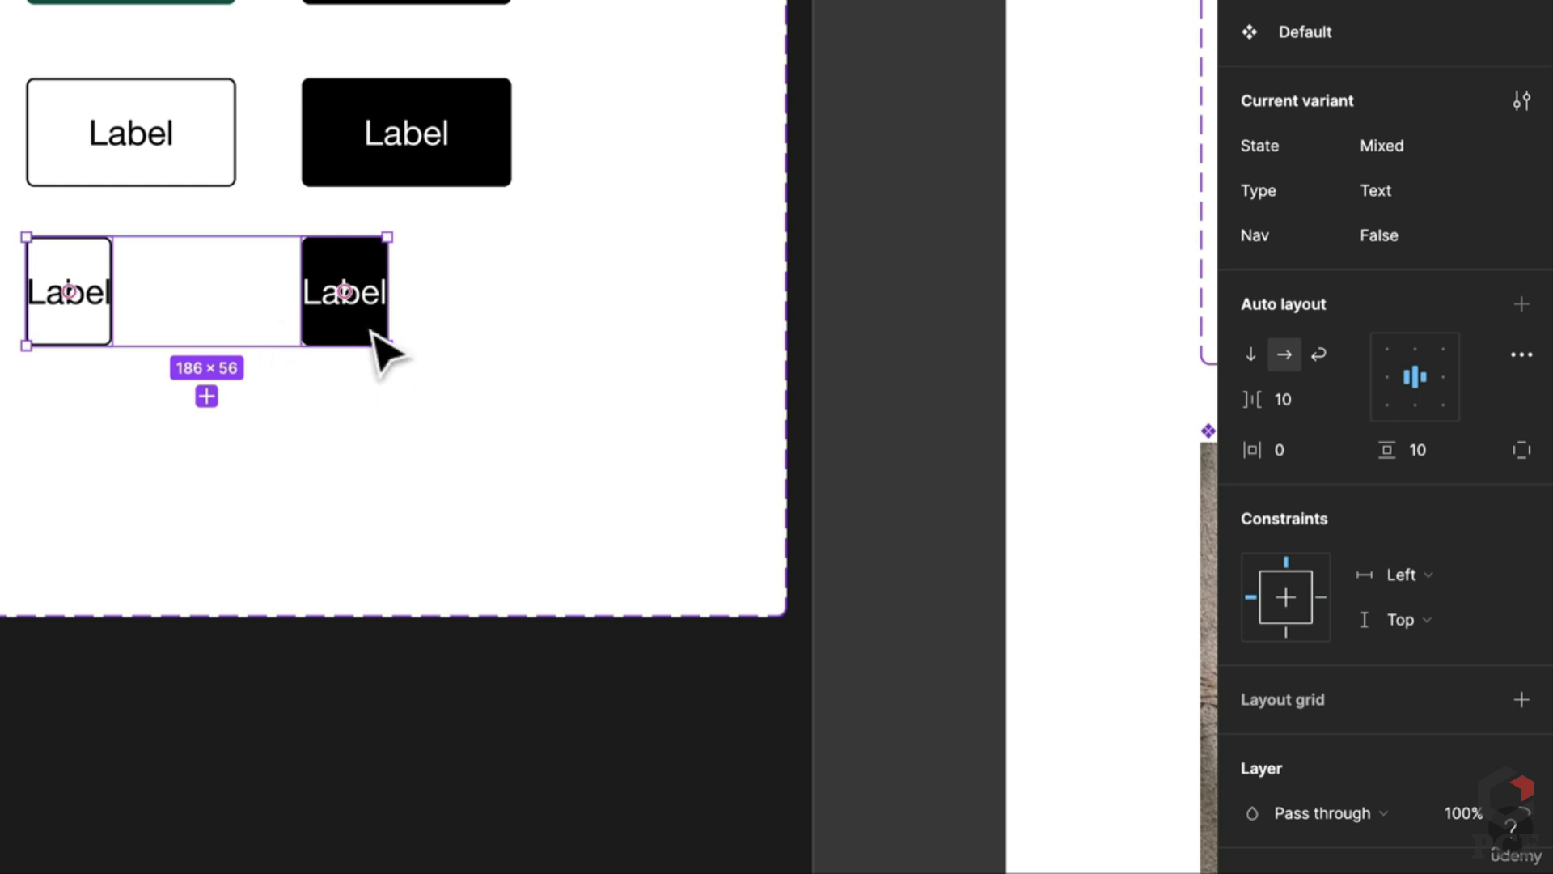
pyautogui.scroll(-5, 1370, 547)
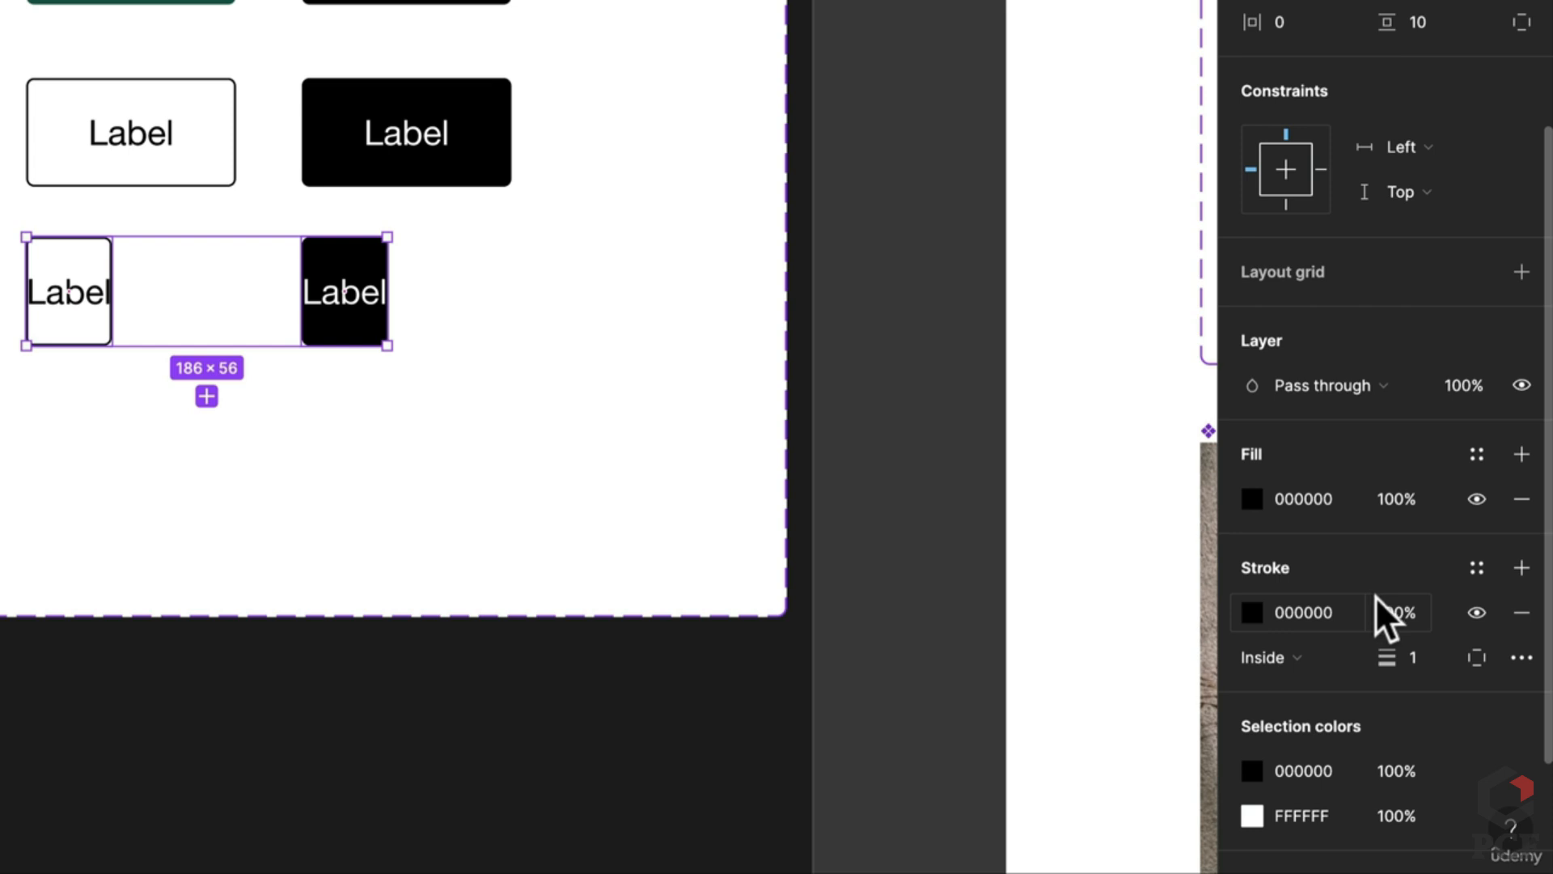
pyautogui.click(1521, 613)
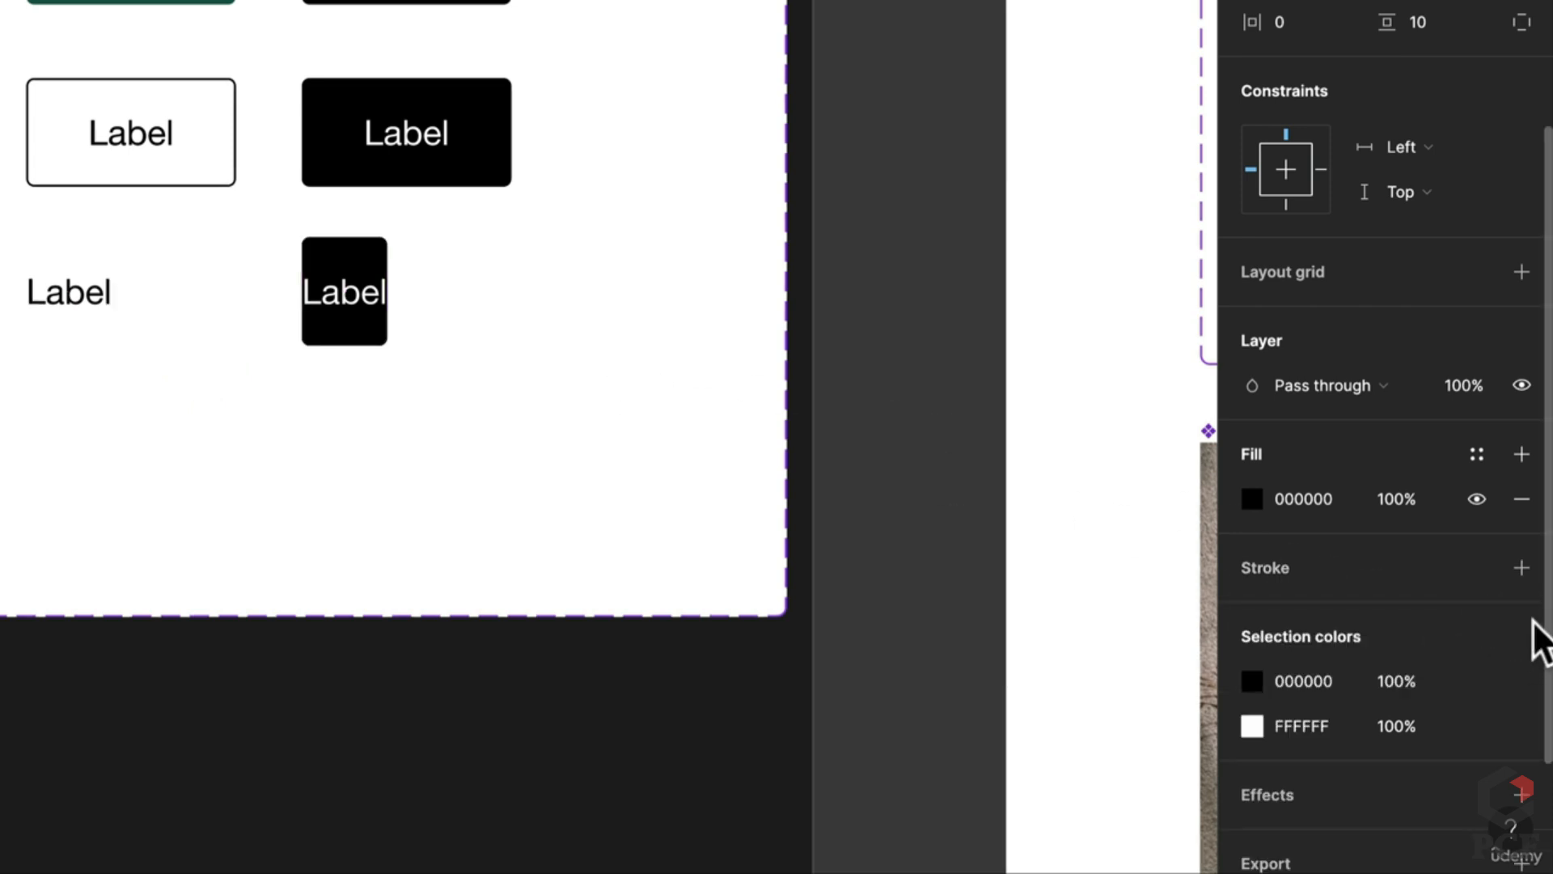
pyautogui.click(1521, 498)
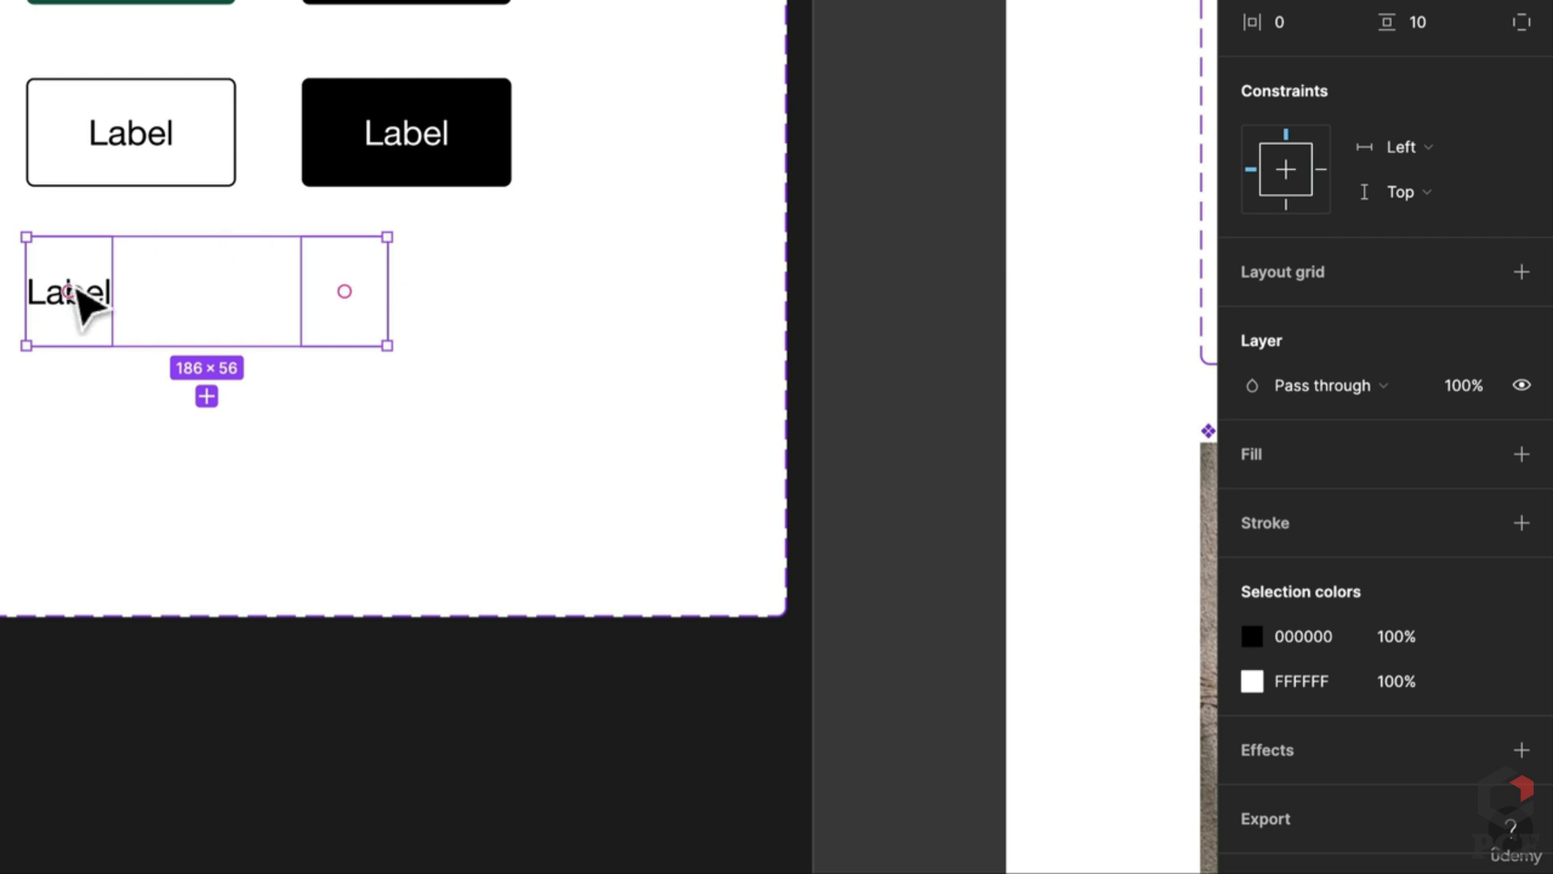
# Step: Color both third-row Label texts with the button green, darkened slightly to #165A4A
pyautogui.click(57, 327)
pyautogui.scroll(3, 243, 259)
pyautogui.press('i')
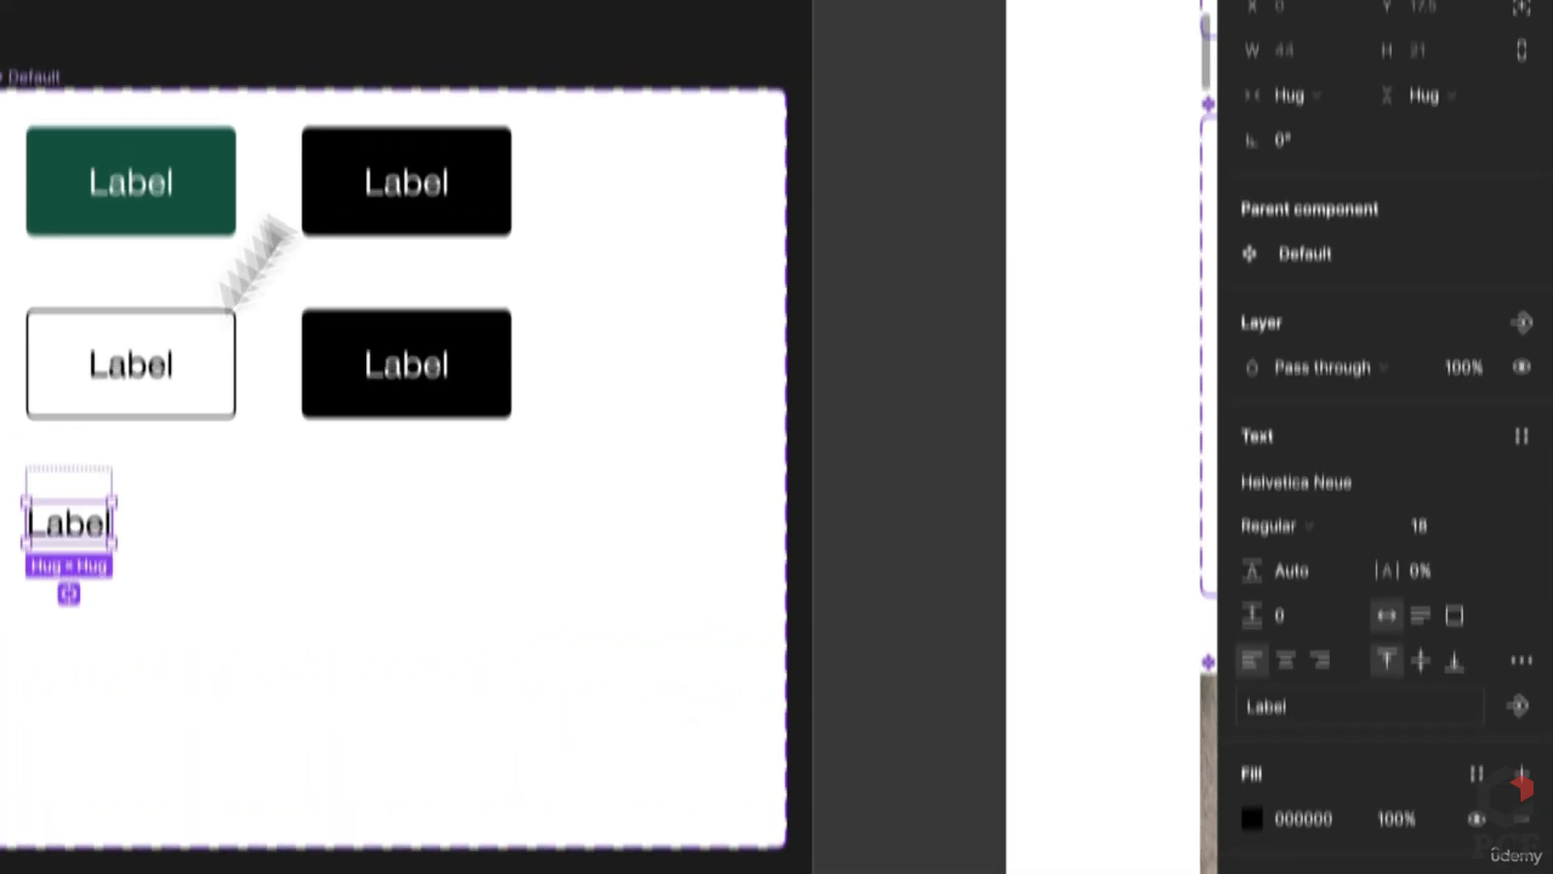
pyautogui.click(224, 234)
pyautogui.click(360, 585)
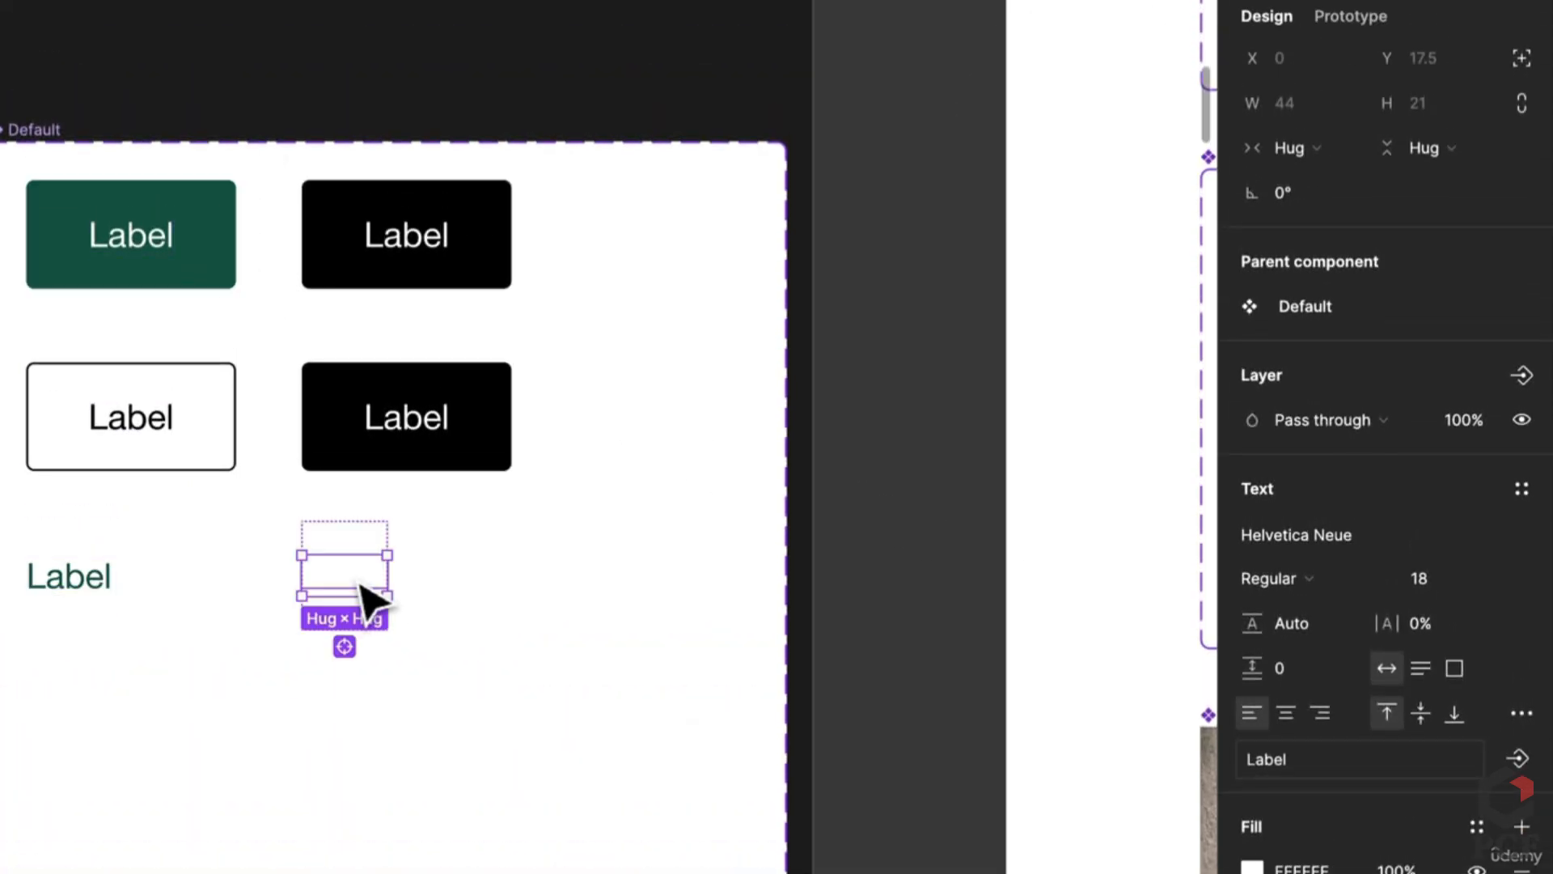
pyautogui.press('i')
pyautogui.click(217, 237)
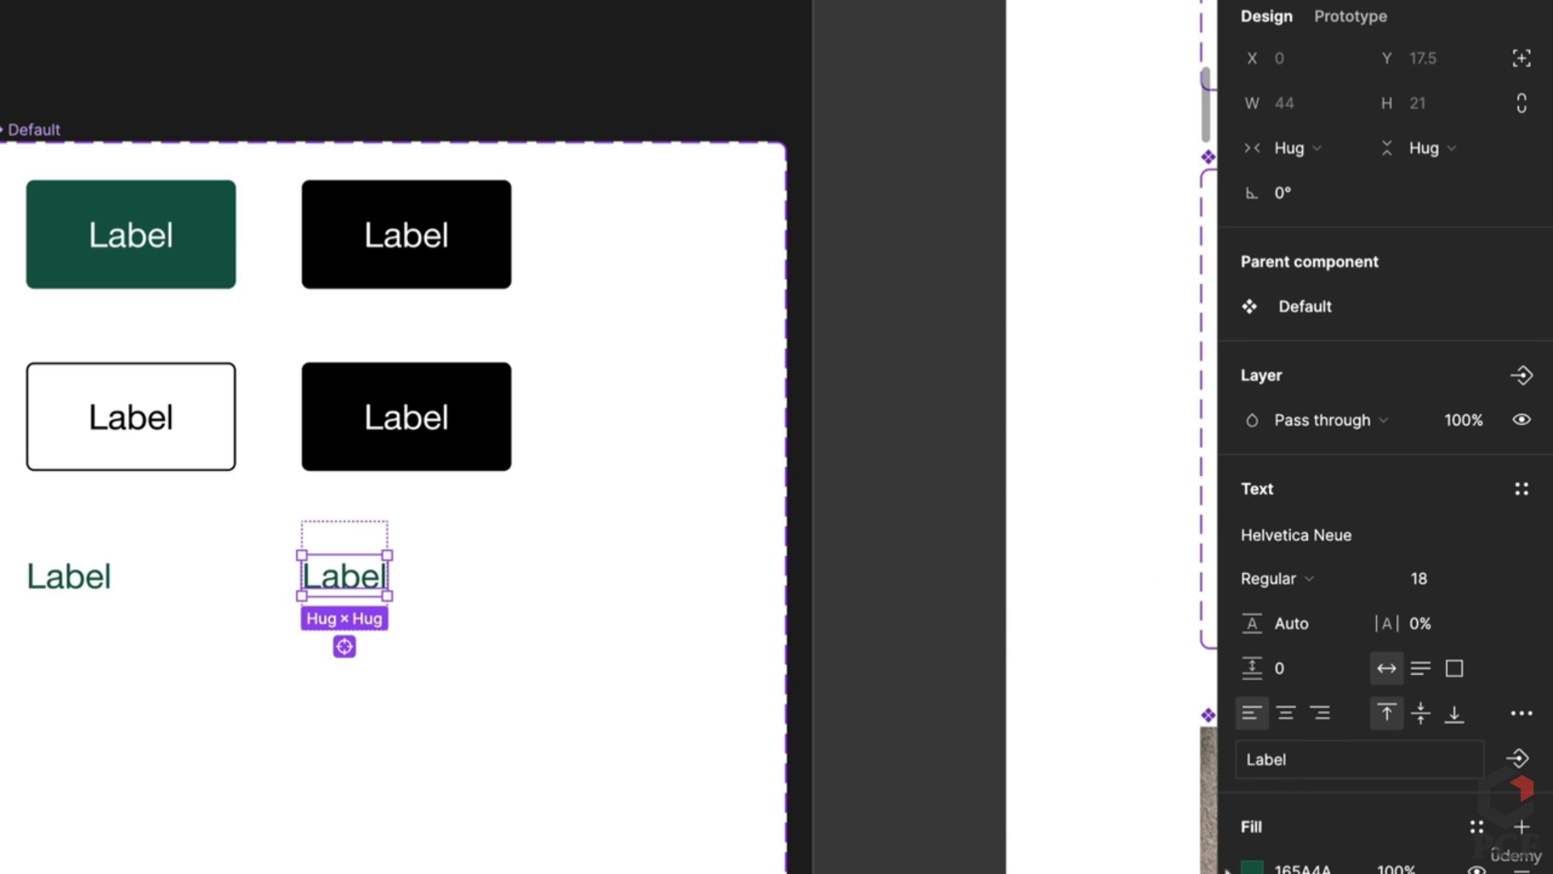
pyautogui.click(1252, 867)
pyautogui.moveTo(1139, 652); pyautogui.dragTo(1167, 692)
pyautogui.press('Escape')
# Step: Link the green Primary button to its black Hover variant: While hovering, Smart animate, 200 ms
pyautogui.scroll(-1, 647, 728)
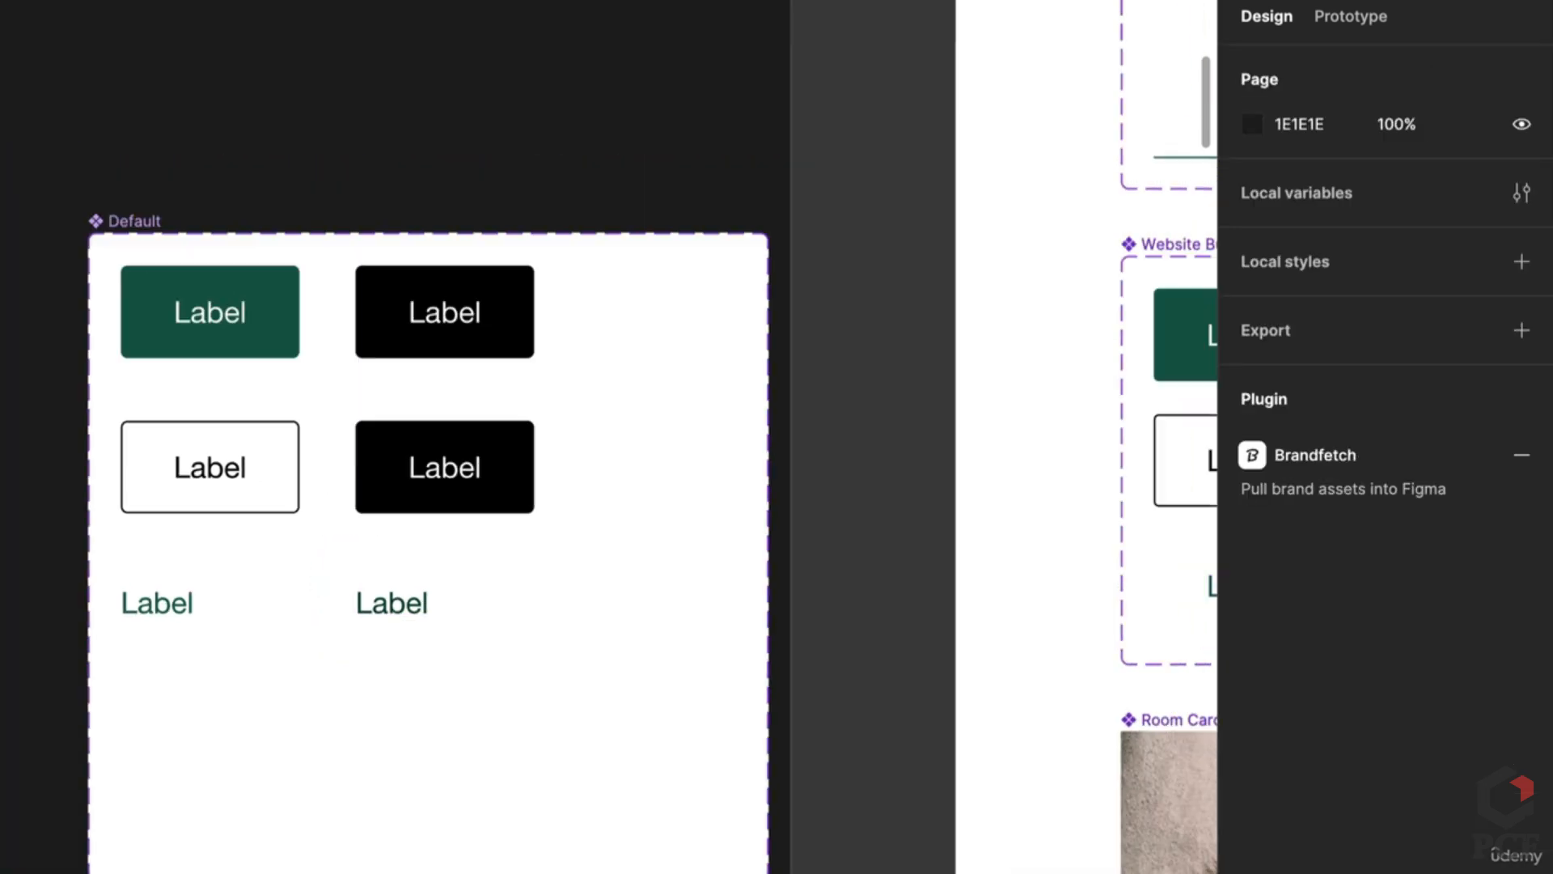
pyautogui.click(1339, 16)
pyautogui.click(295, 348)
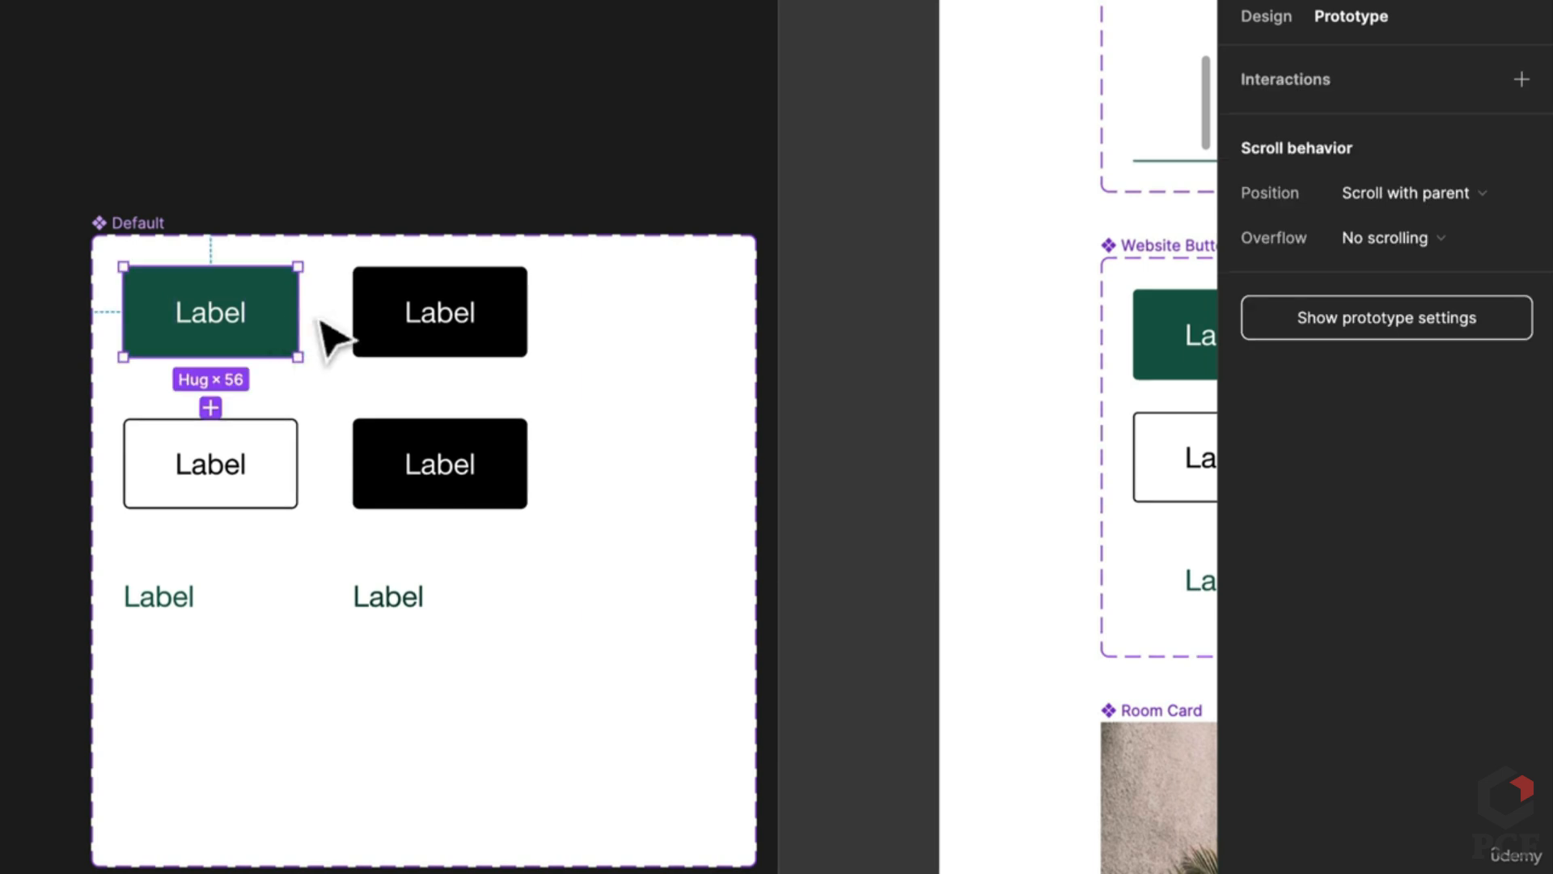
pyautogui.moveTo(300, 312); pyautogui.dragTo(373, 330)
pyautogui.click(264, 380)
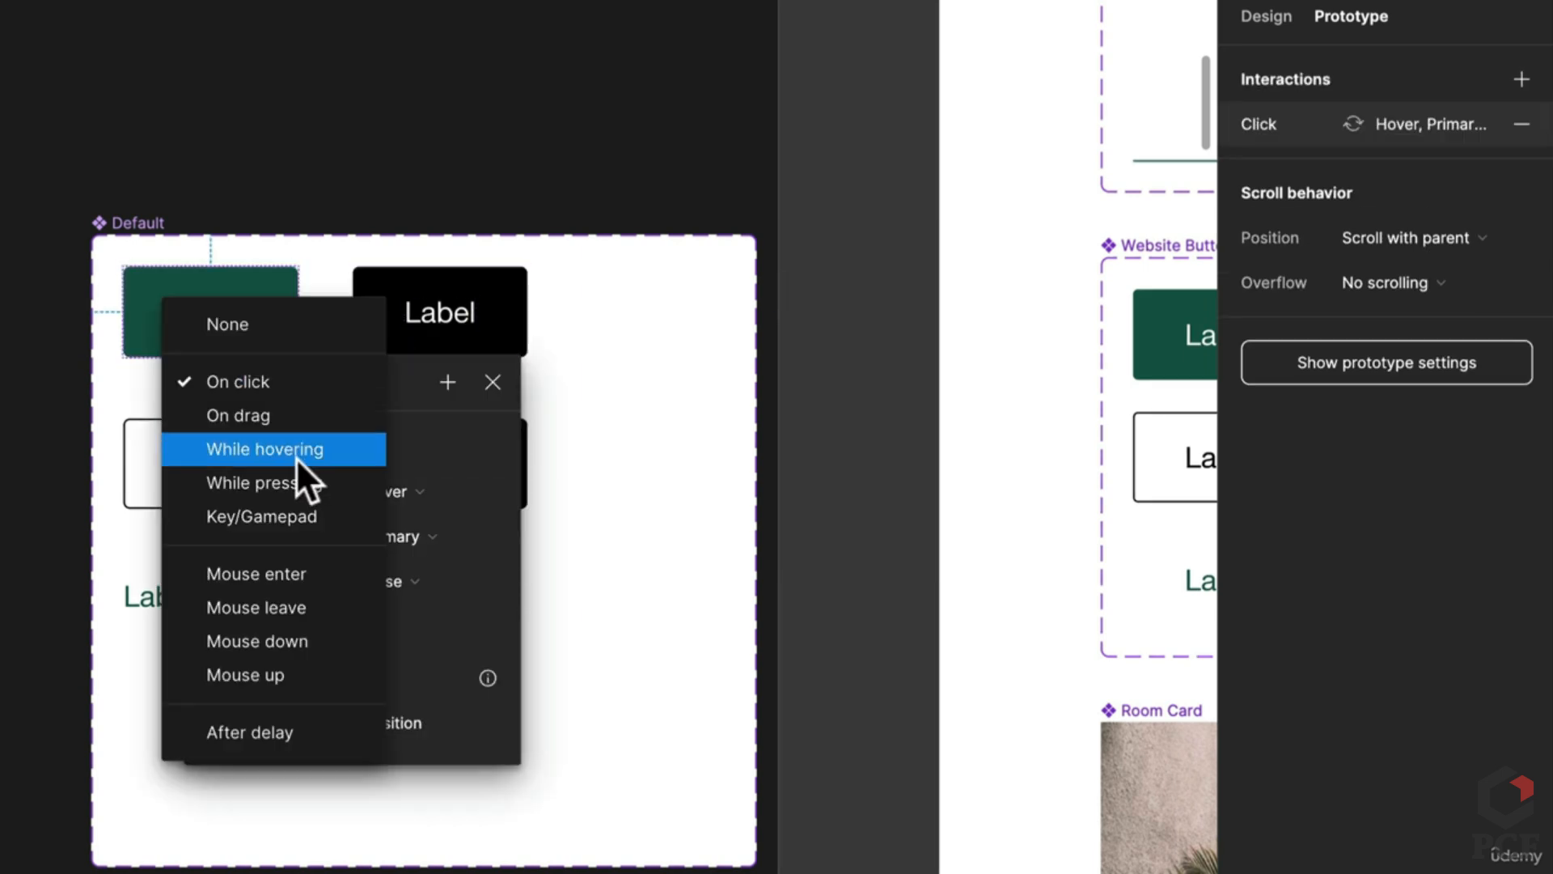
pyautogui.click(296, 455)
pyautogui.click(282, 627)
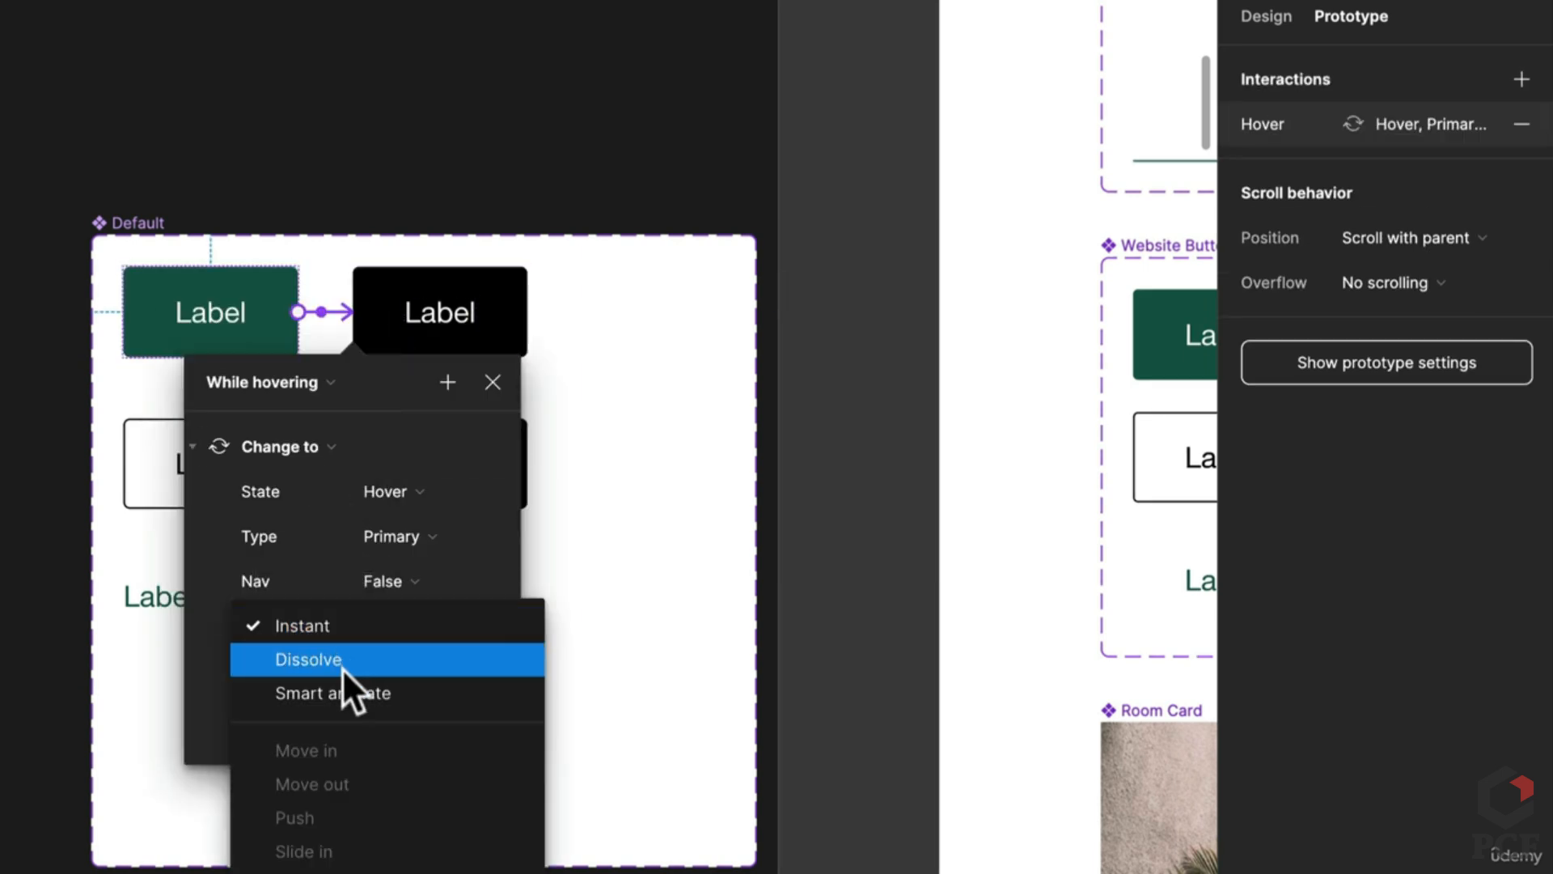
pyautogui.click(345, 688)
pyautogui.click(408, 679)
pyautogui.write('200')
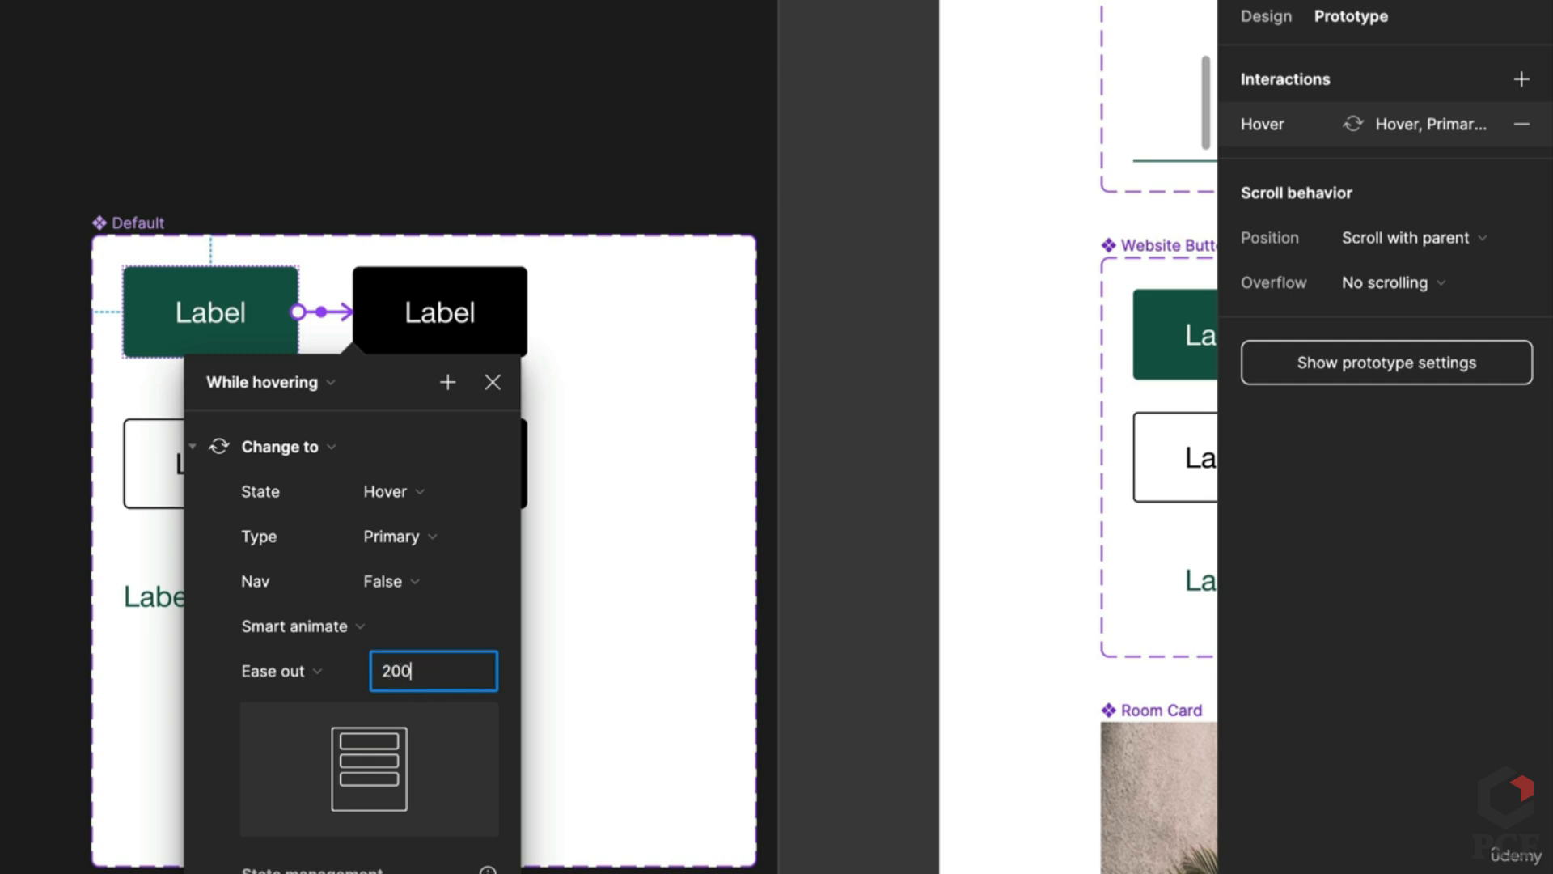
pyautogui.press('Return')
pyautogui.click(619, 678)
# Step: Add While hovering links from the outlined button and the left text label to their right-hand variants
pyautogui.click(240, 516)
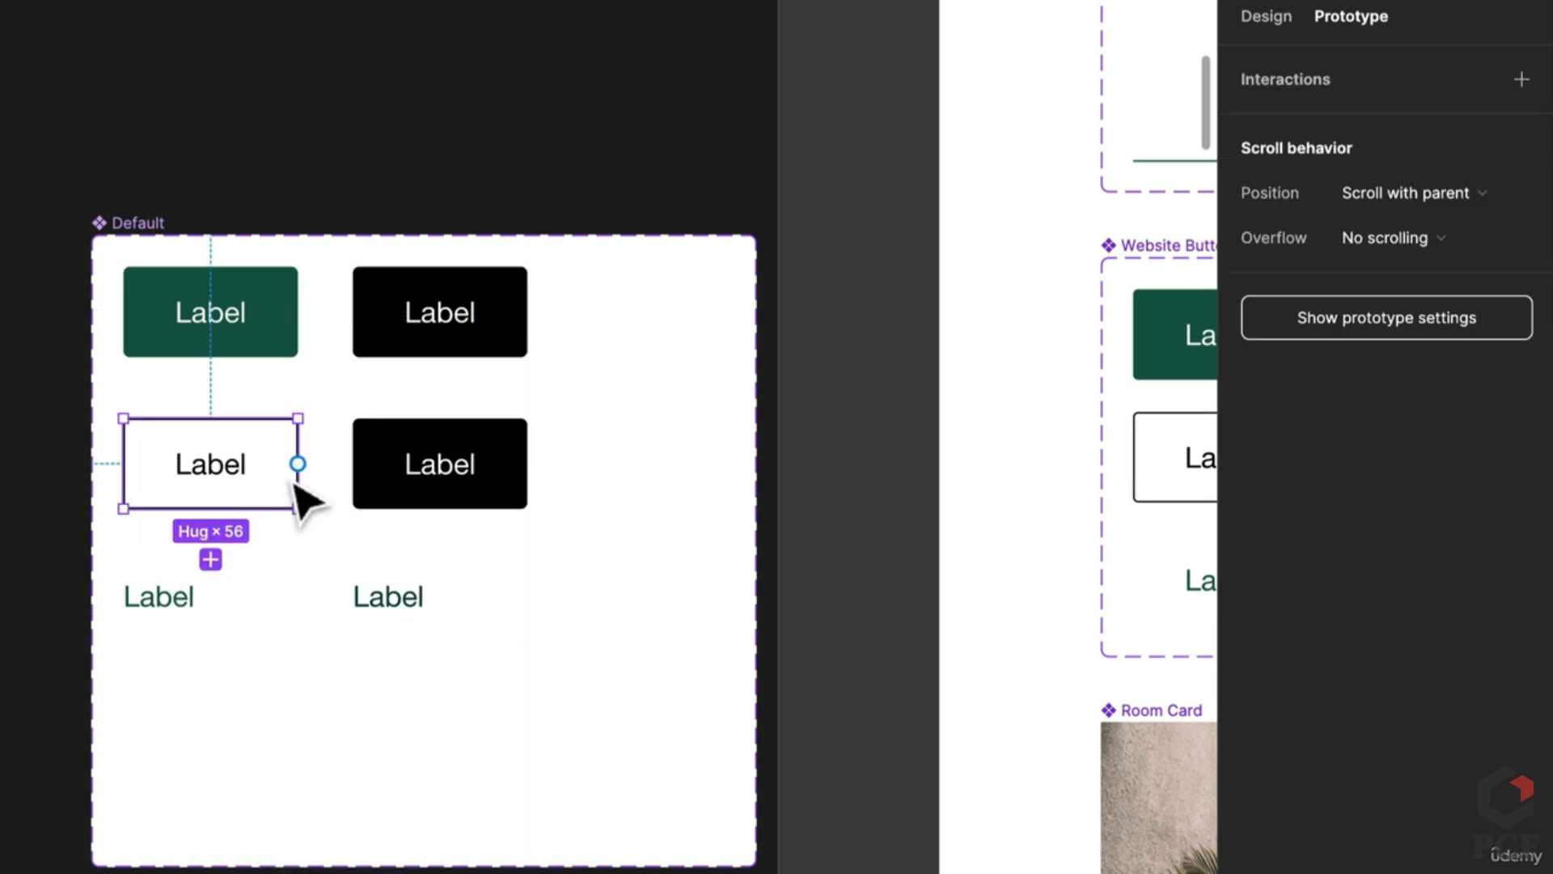
pyautogui.moveTo(298, 463); pyautogui.dragTo(392, 498)
pyautogui.click(218, 547)
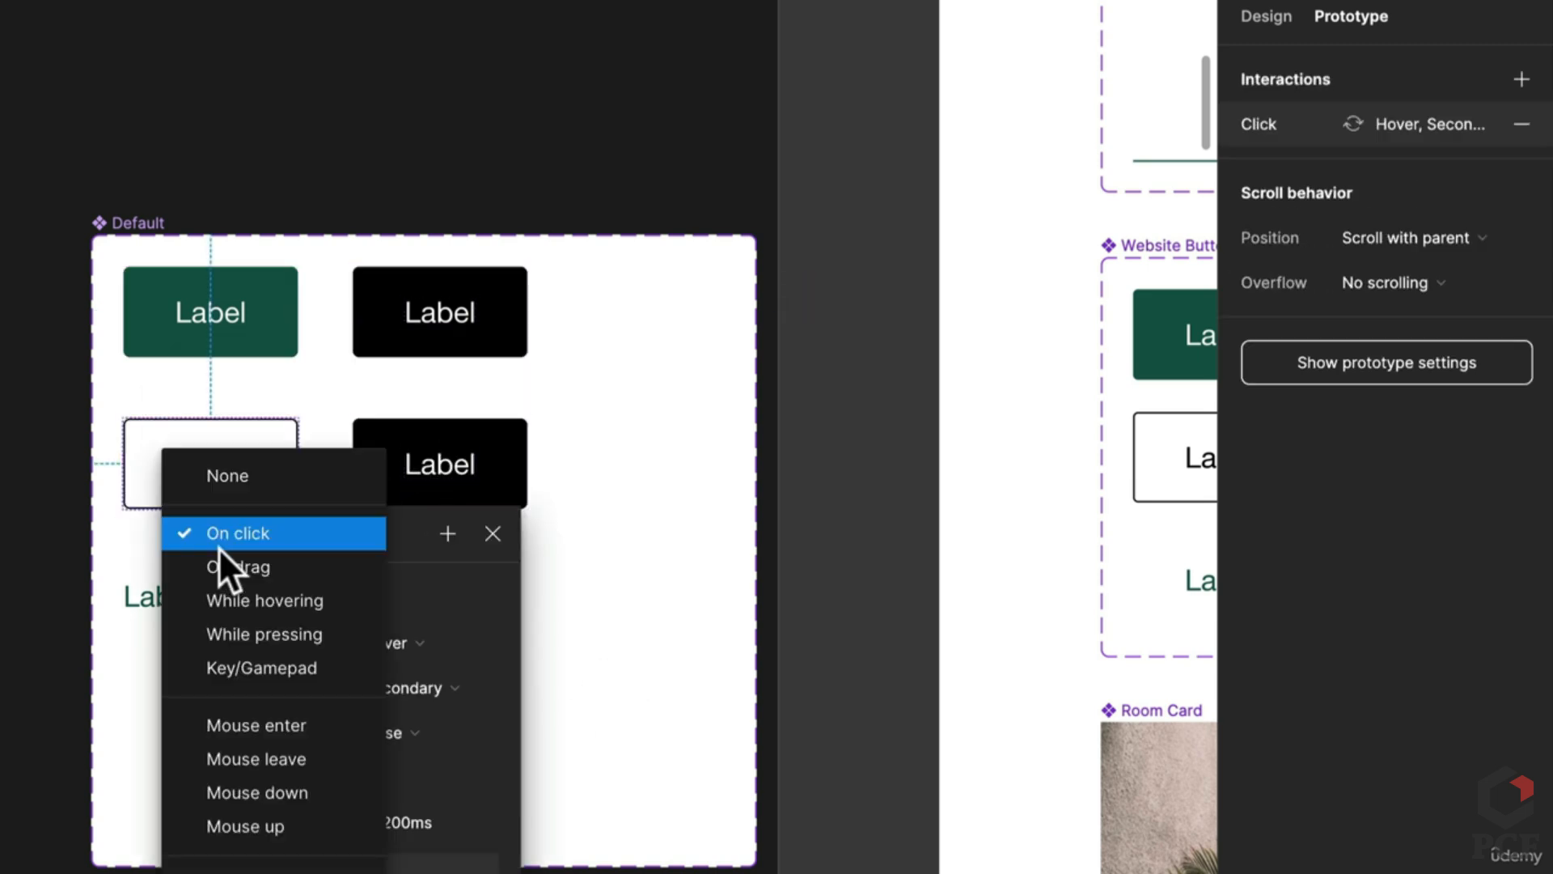
pyautogui.click(271, 603)
pyautogui.click(659, 658)
pyautogui.click(201, 622)
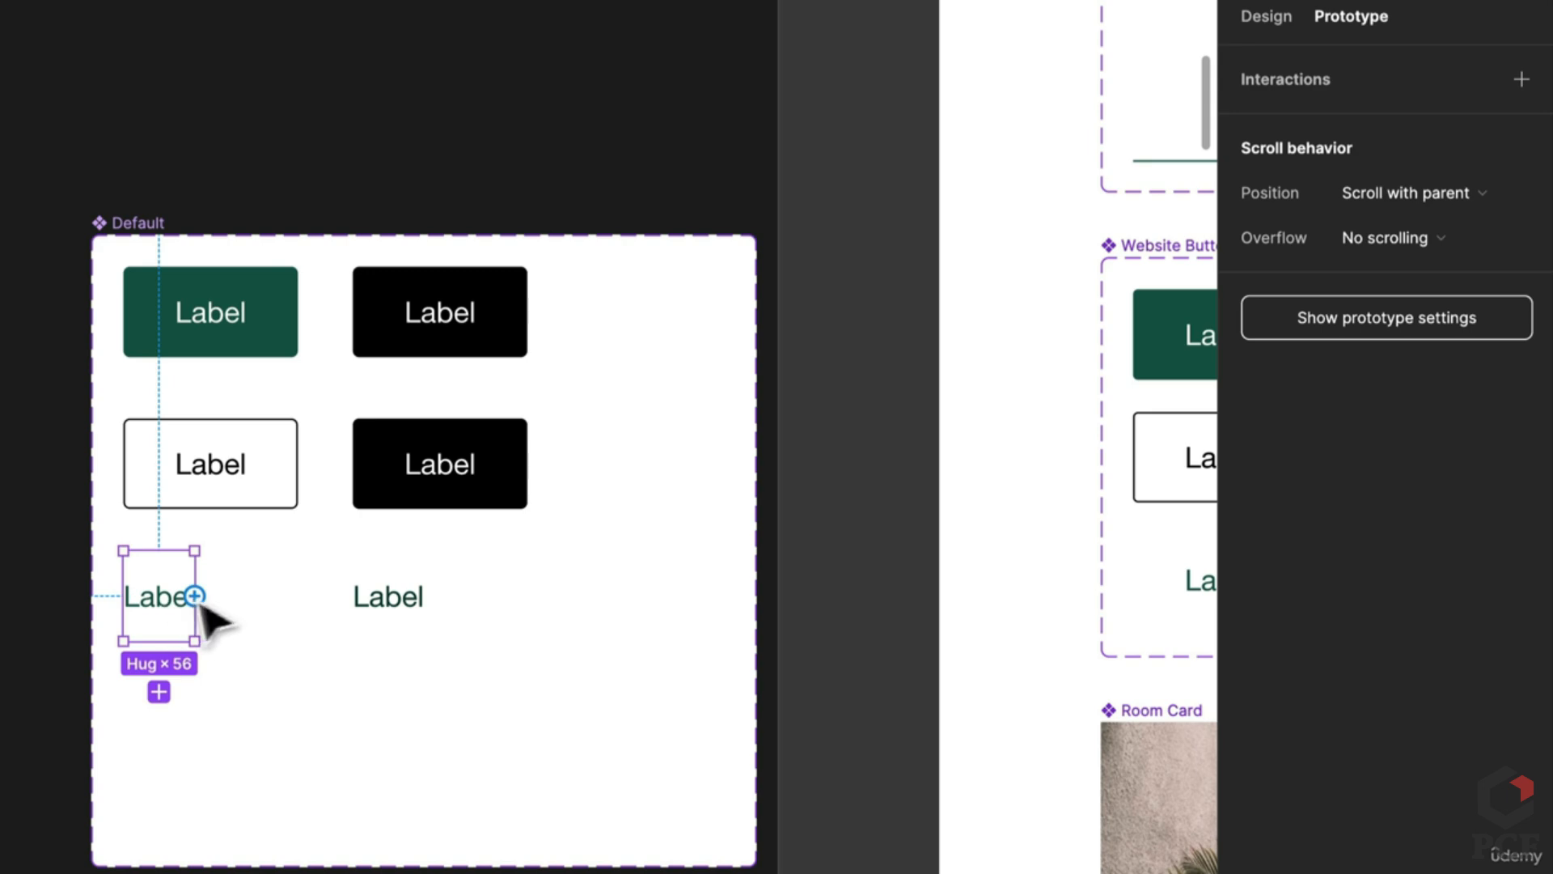
pyautogui.moveTo(195, 595); pyautogui.dragTo(409, 628)
pyautogui.click(230, 645)
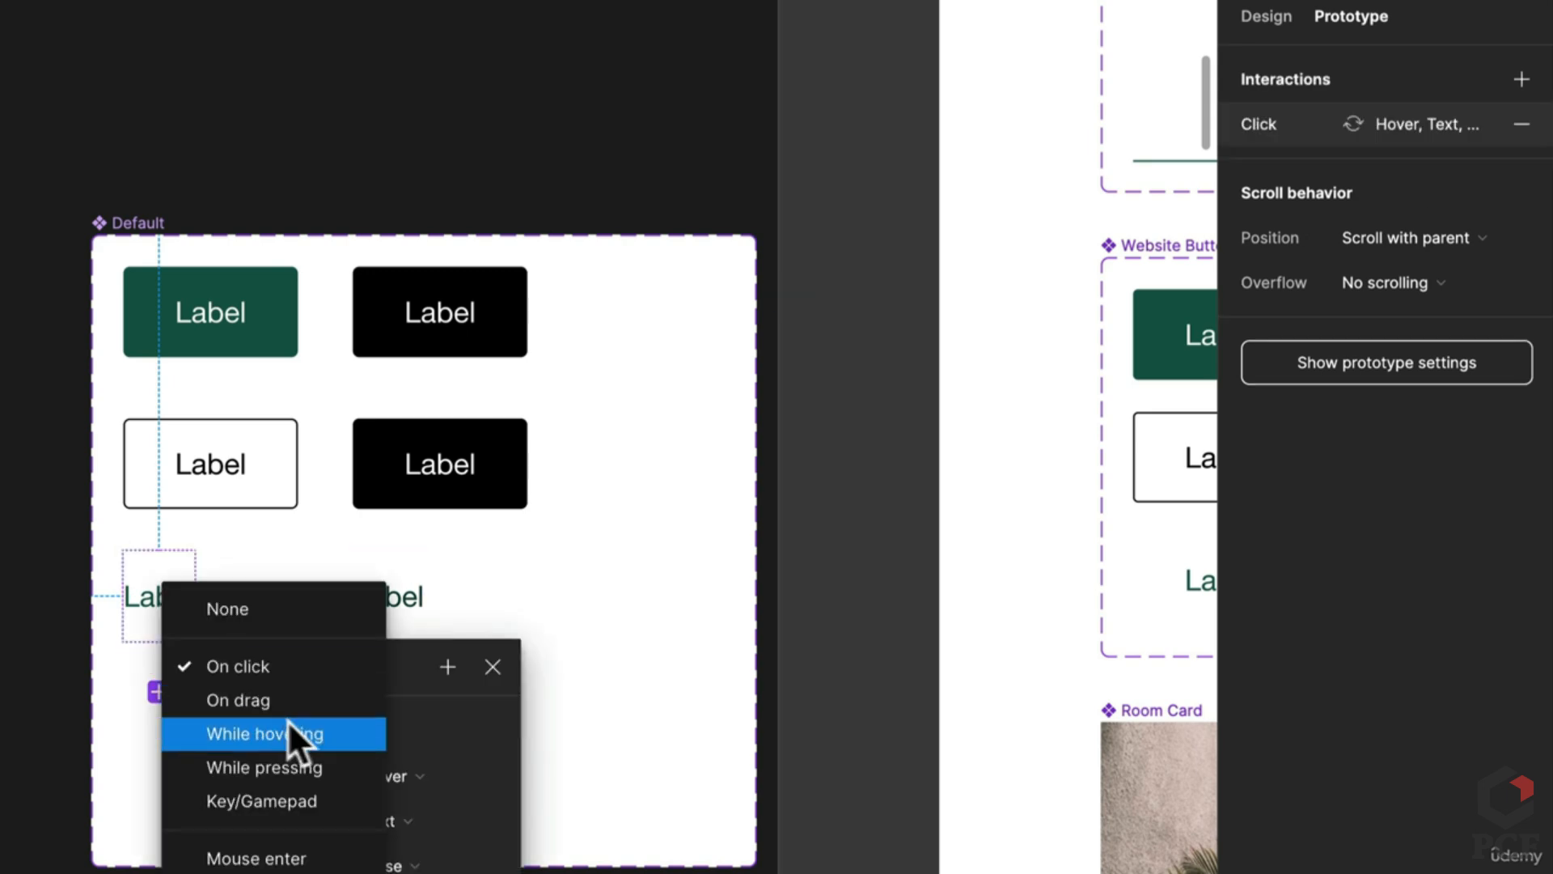
pyautogui.click(288, 720)
pyautogui.click(607, 718)
pyautogui.scroll(-5, 461, 658)
pyautogui.scroll(3, 347, 614)
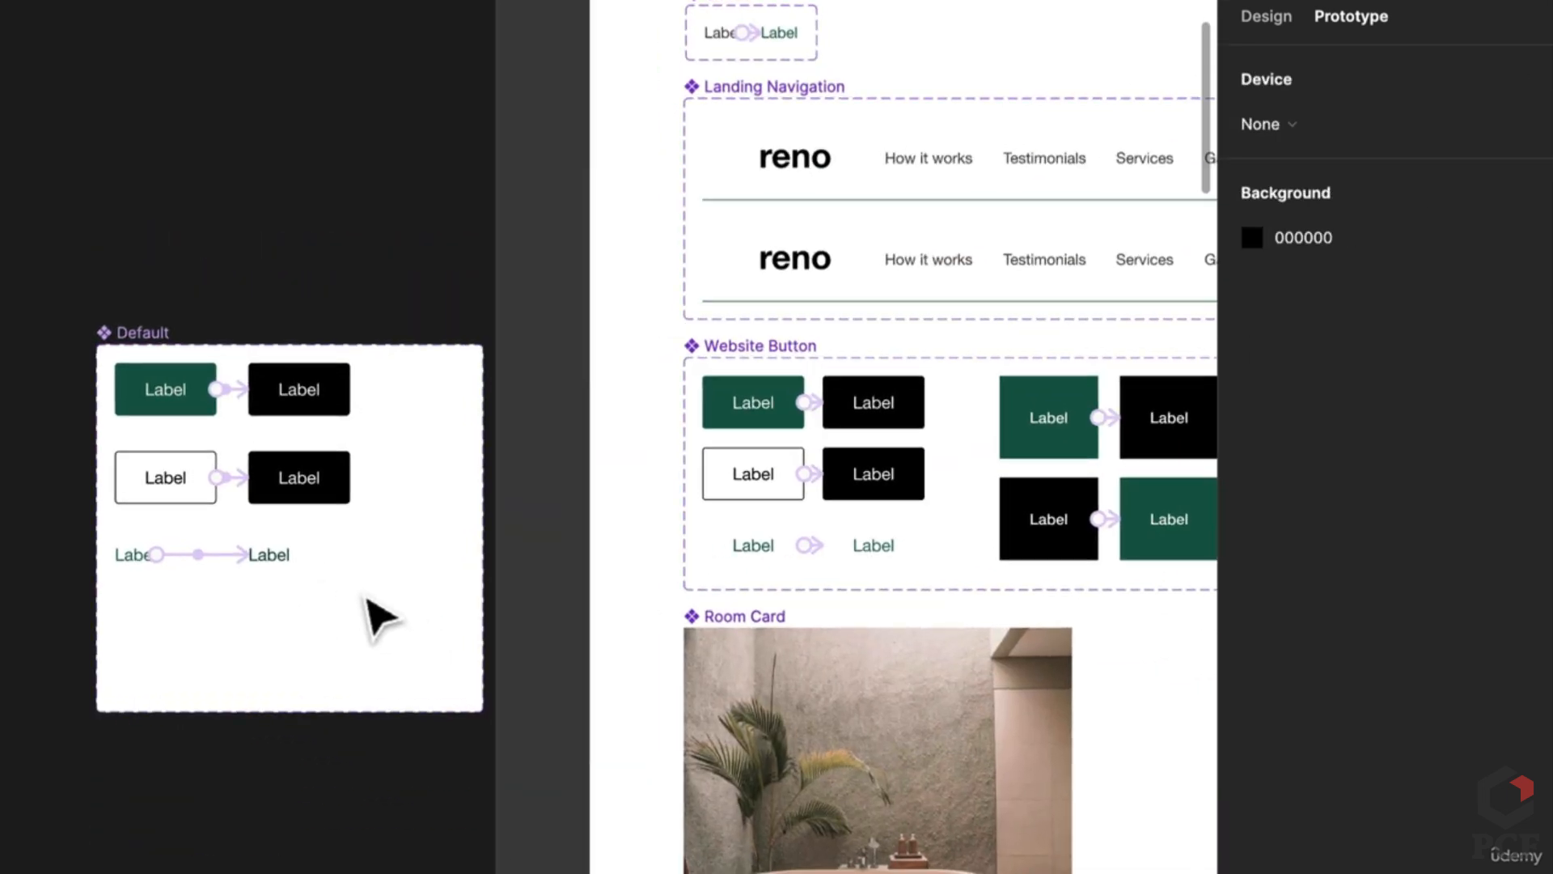
# Step: Move the Default set up and left, make it taller, and inspect the Nav Hero button's size
pyautogui.moveTo(122, 346); pyautogui.dragTo(49, 179)
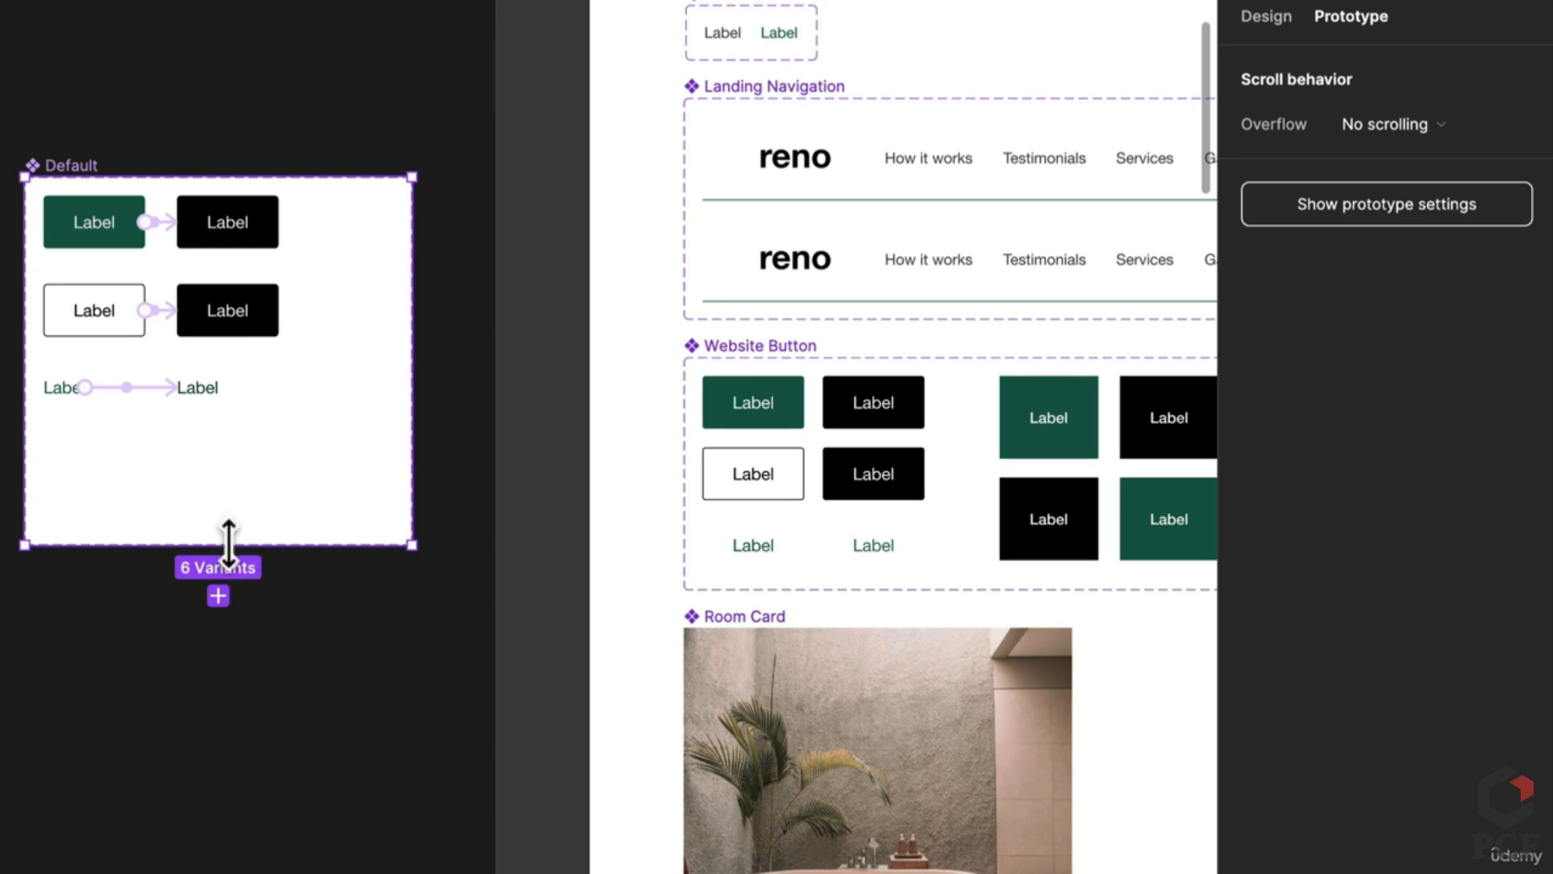
pyautogui.moveTo(229, 544); pyautogui.dragTo(215, 673)
pyautogui.hscroll(5, 890, 486)
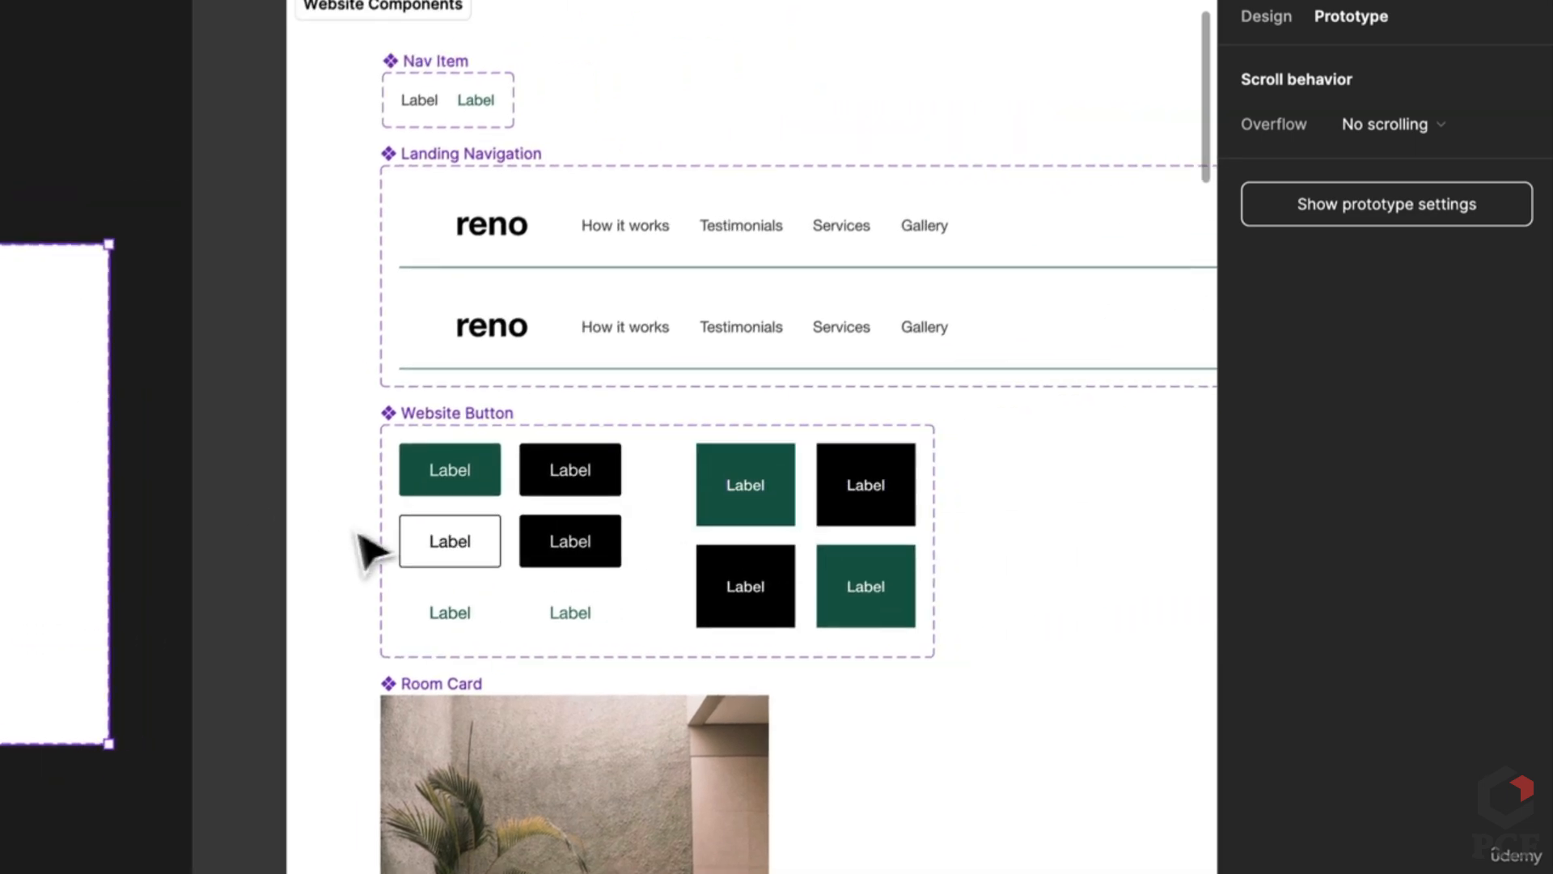
pyautogui.hscroll(-5, 360, 535)
pyautogui.click(1013, 481)
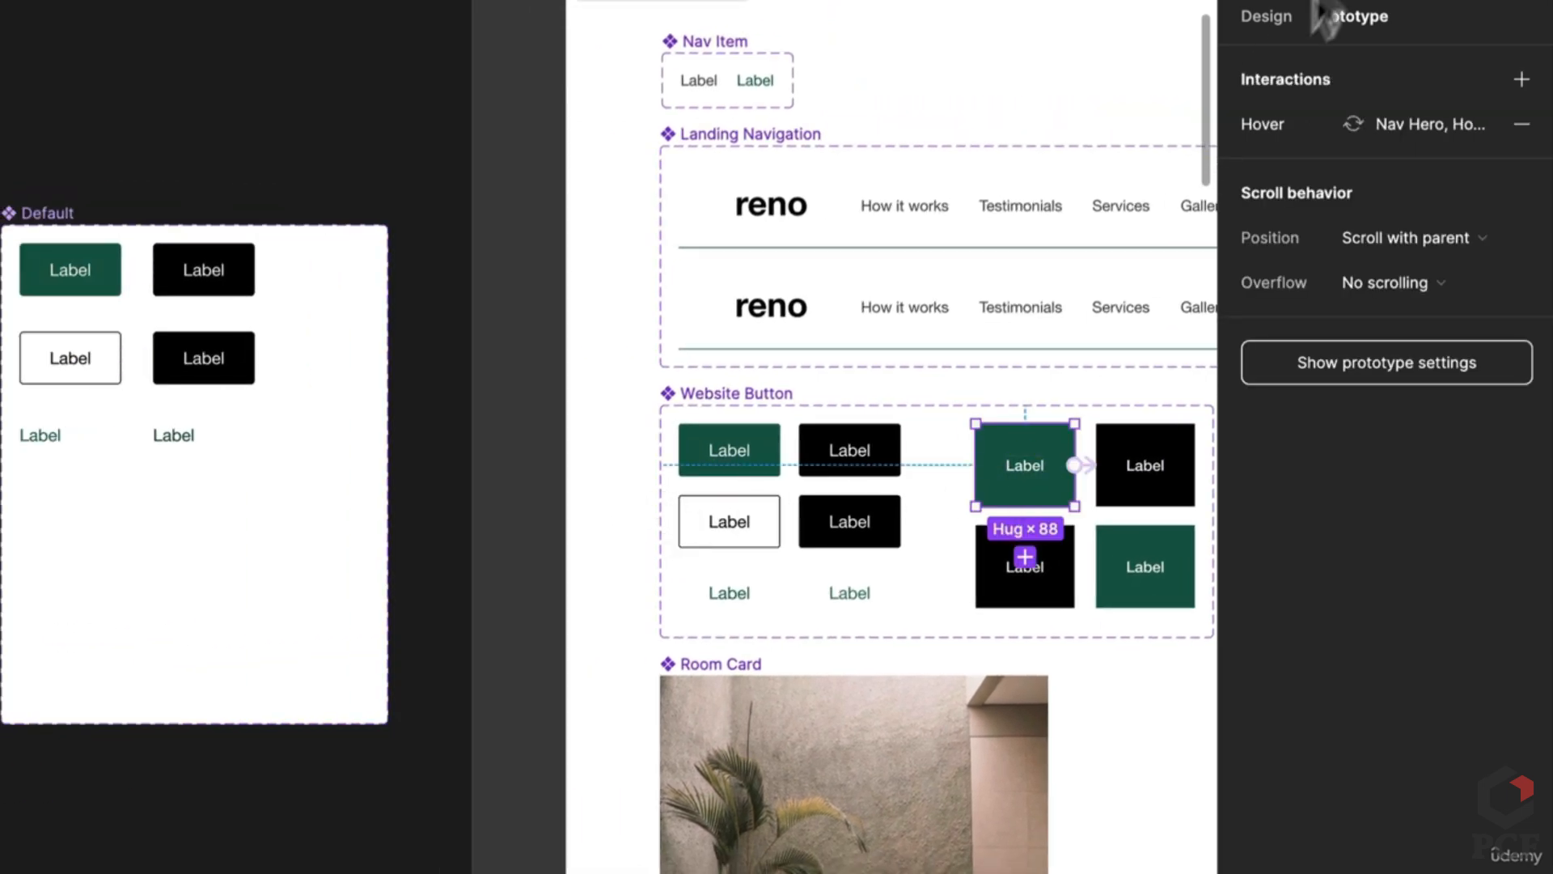
pyautogui.click(1266, 18)
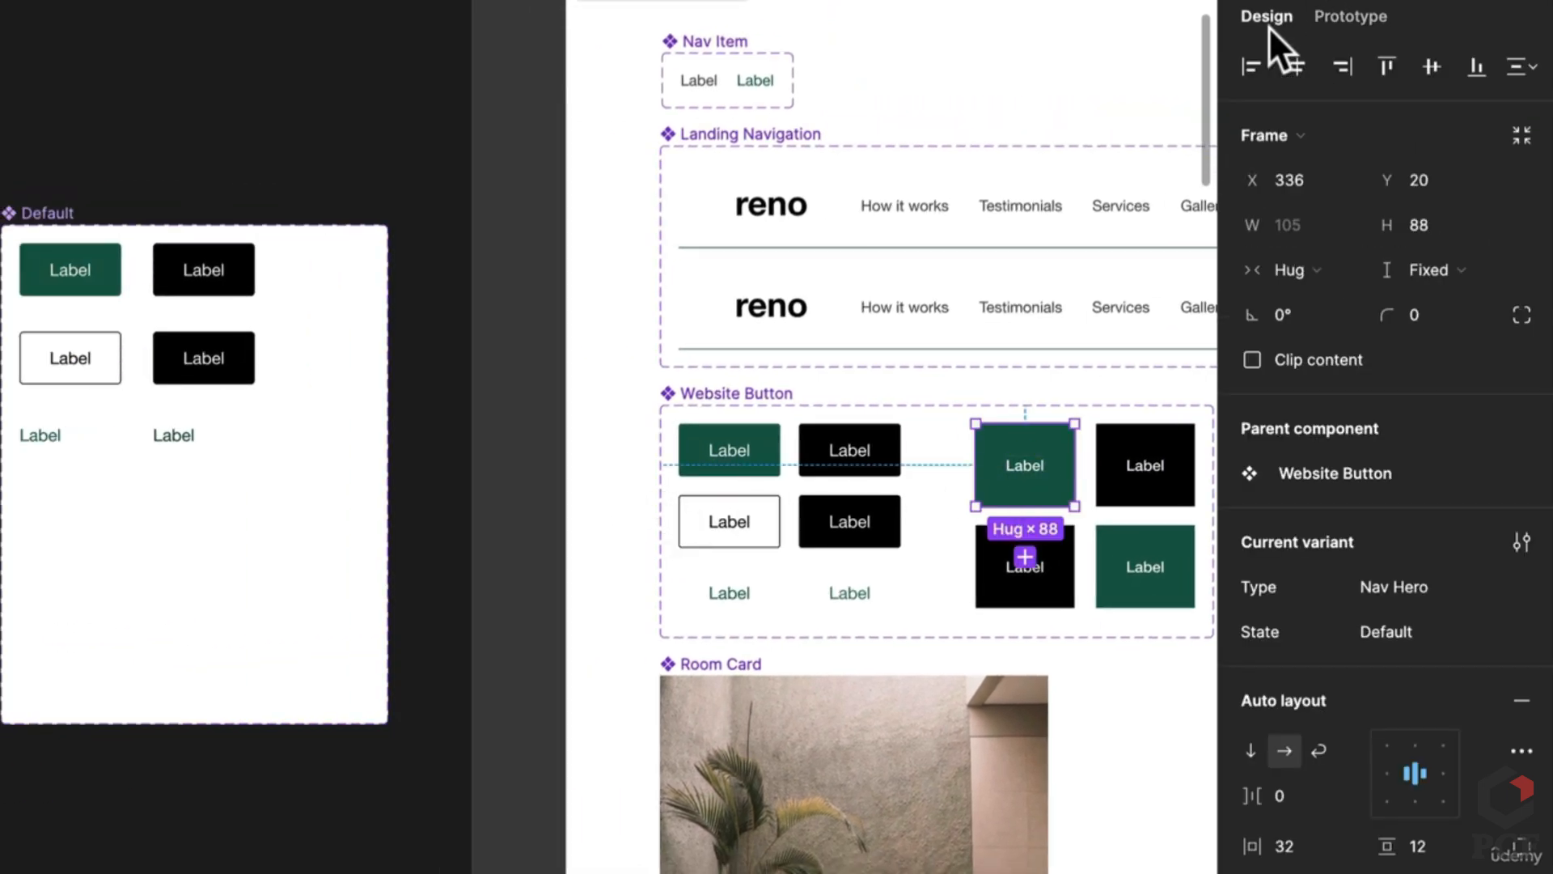
# Step: Duplicate the green and black buttons into a new row with Nav True and height 88
pyautogui.click(113, 290)
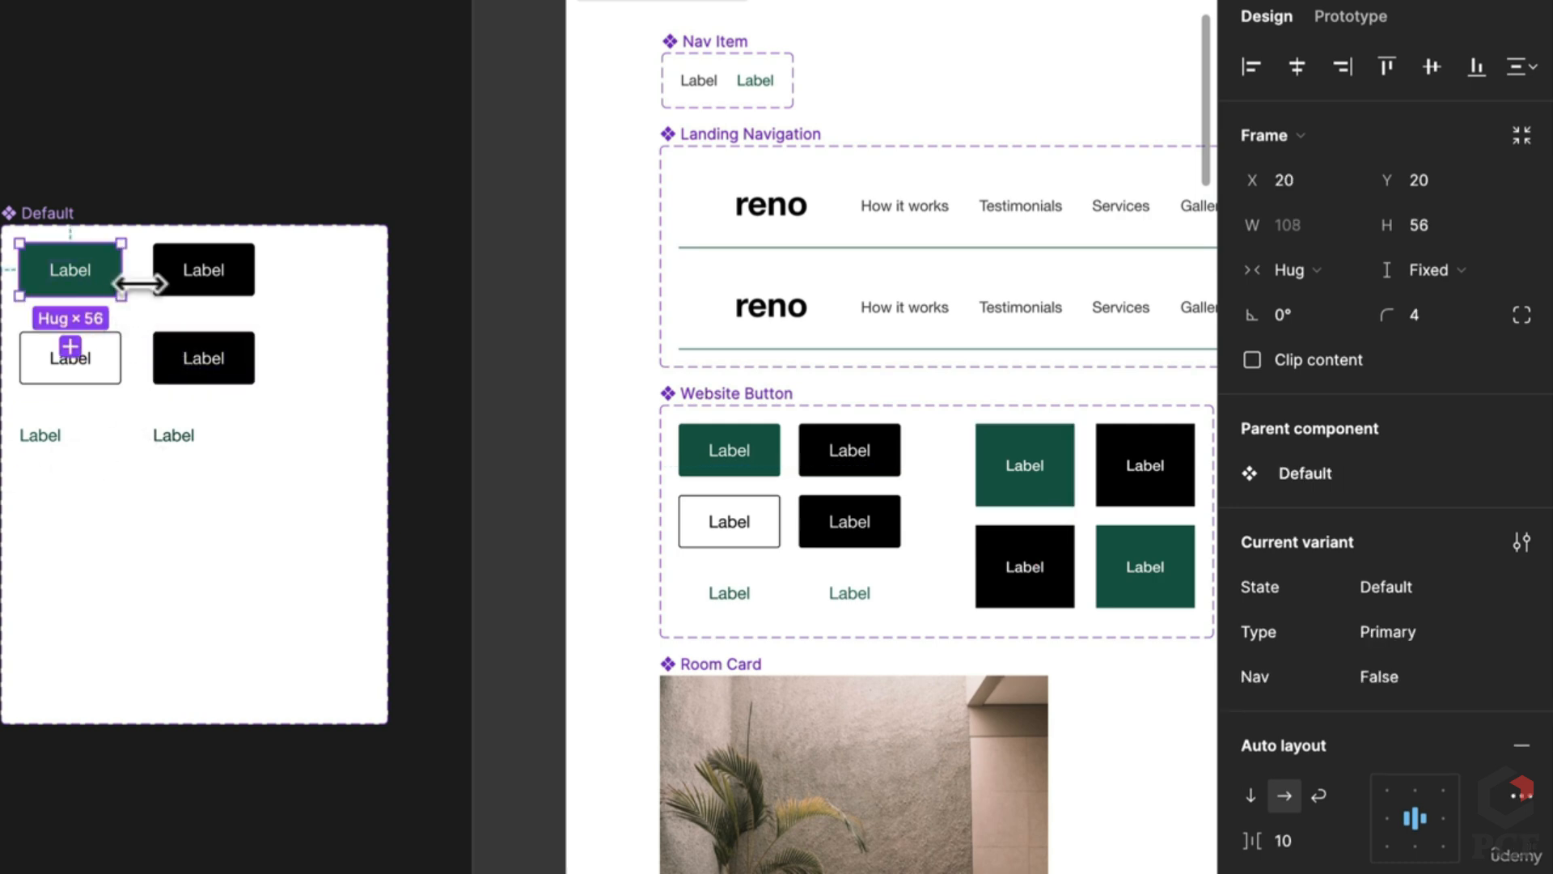
pyautogui.keyDown('shift'); pyautogui.click(236, 290); pyautogui.keyUp('shift')
pyautogui.moveTo(237, 289); pyautogui.dragTo(194, 576)
pyautogui.scroll(2, 38, 552)
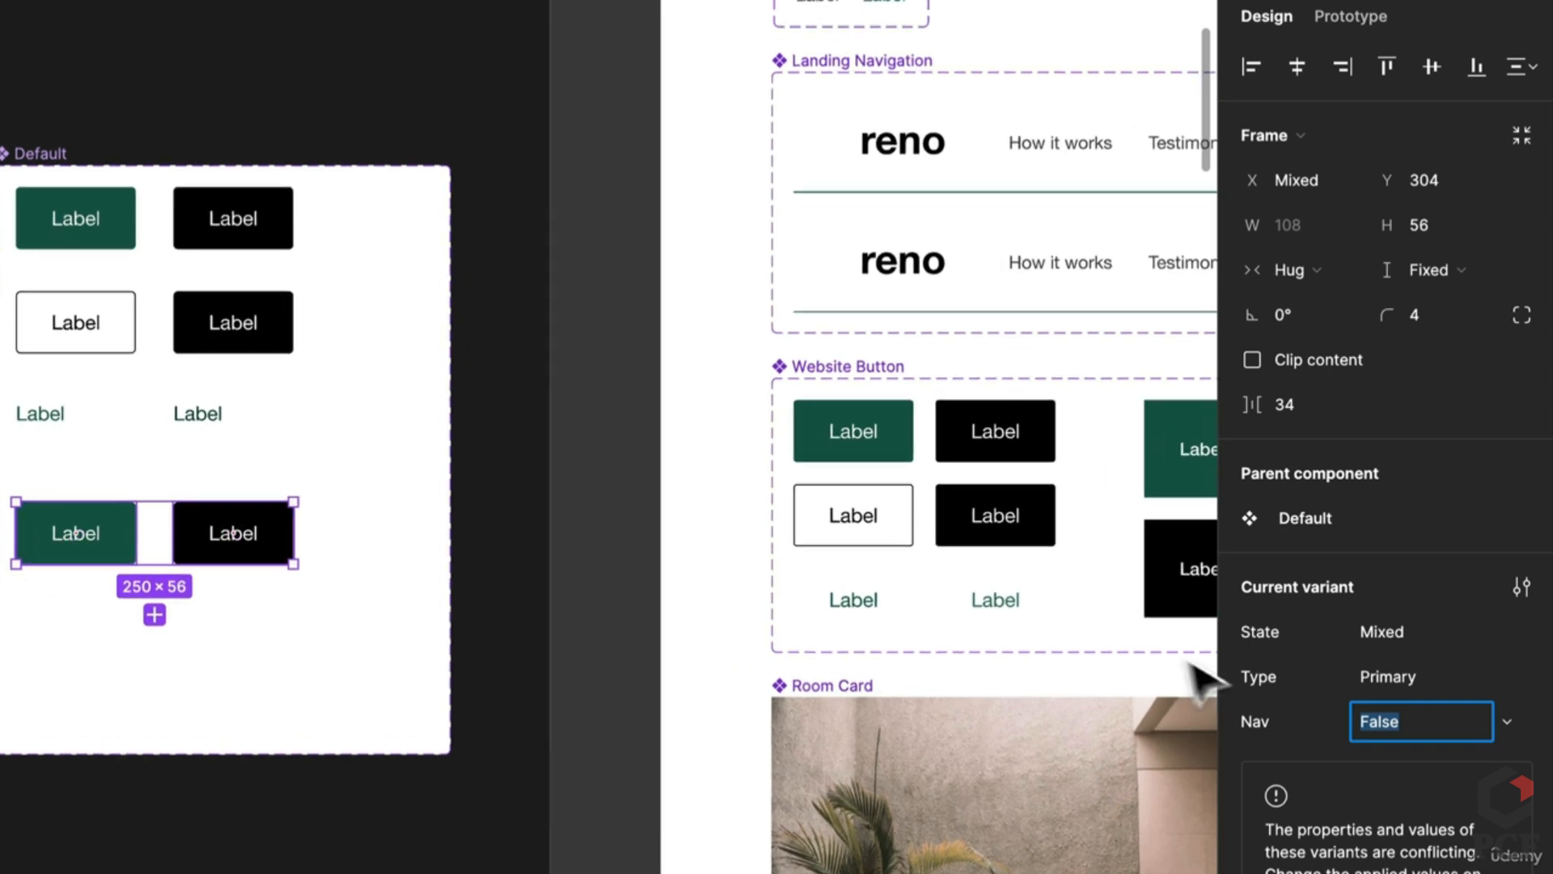
pyautogui.write('True')
pyautogui.press('Return')
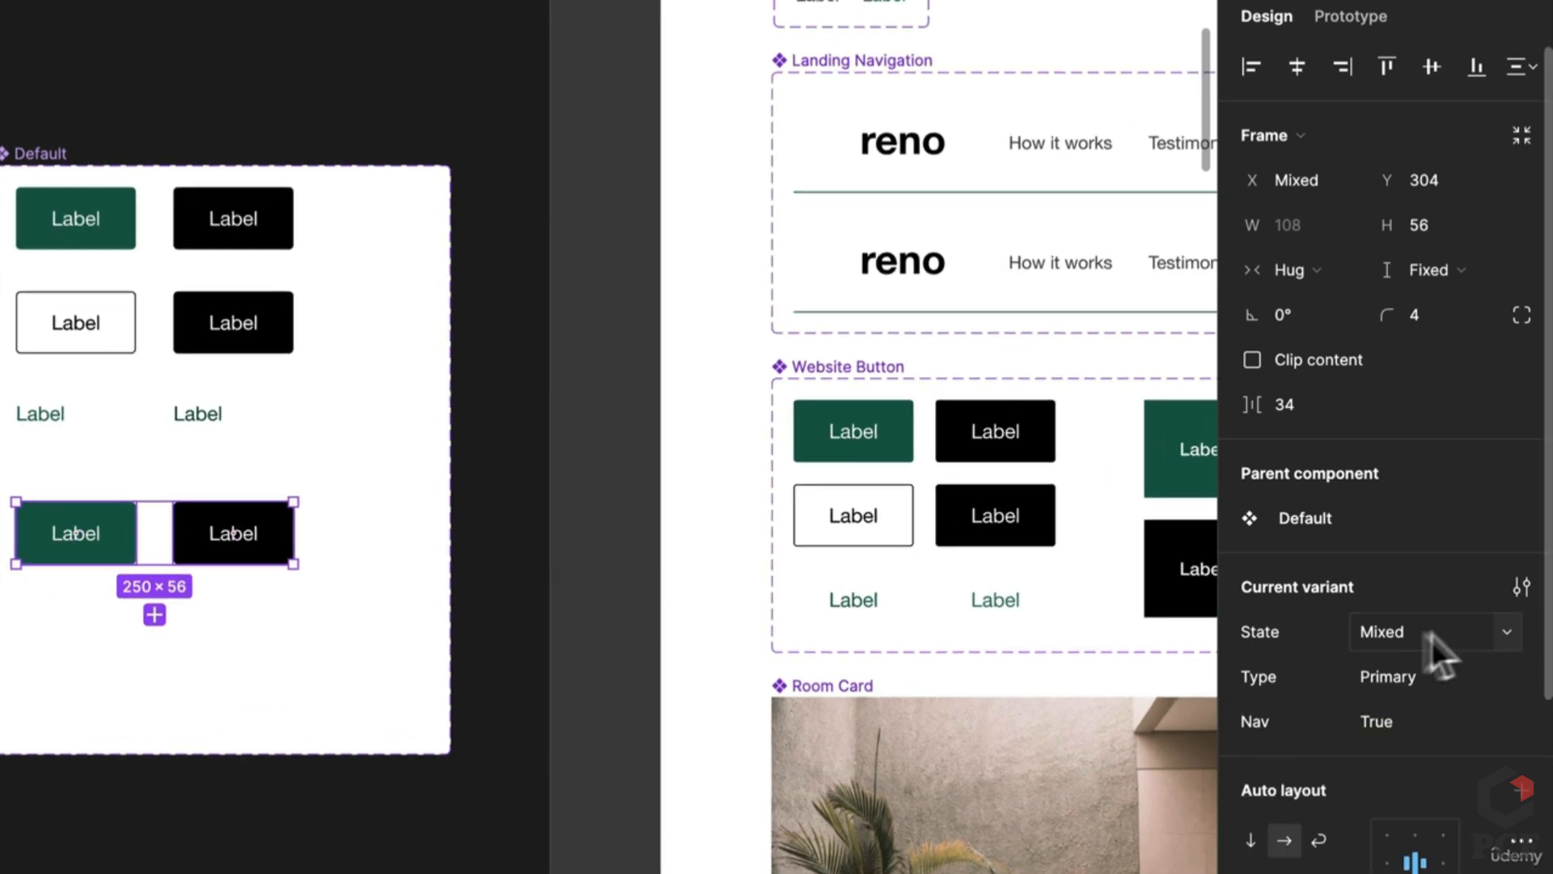
pyautogui.write('88')
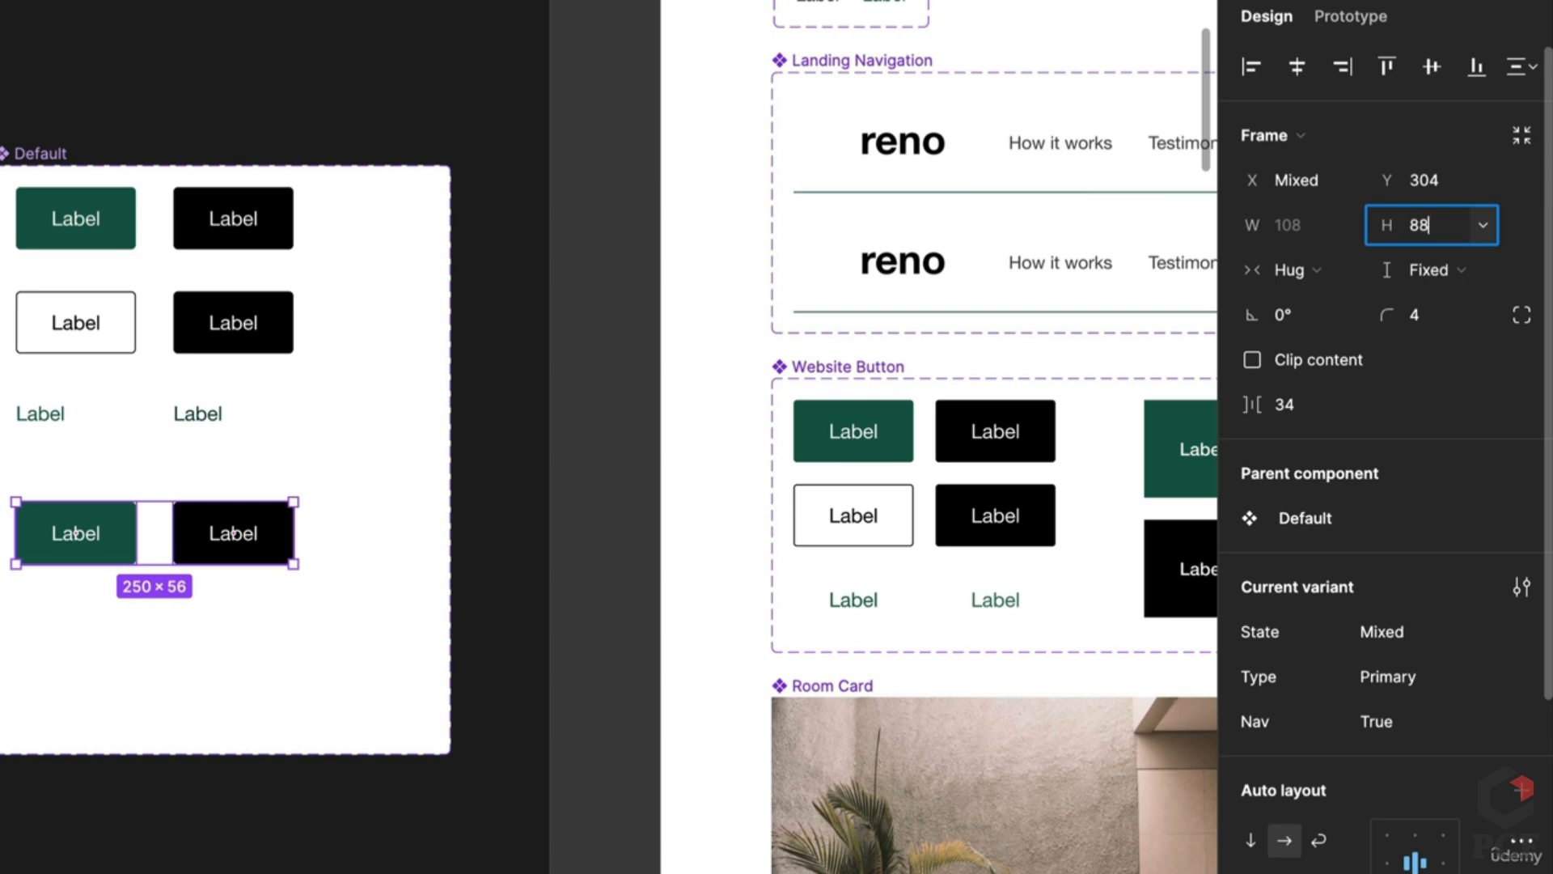
pyautogui.press('Return')
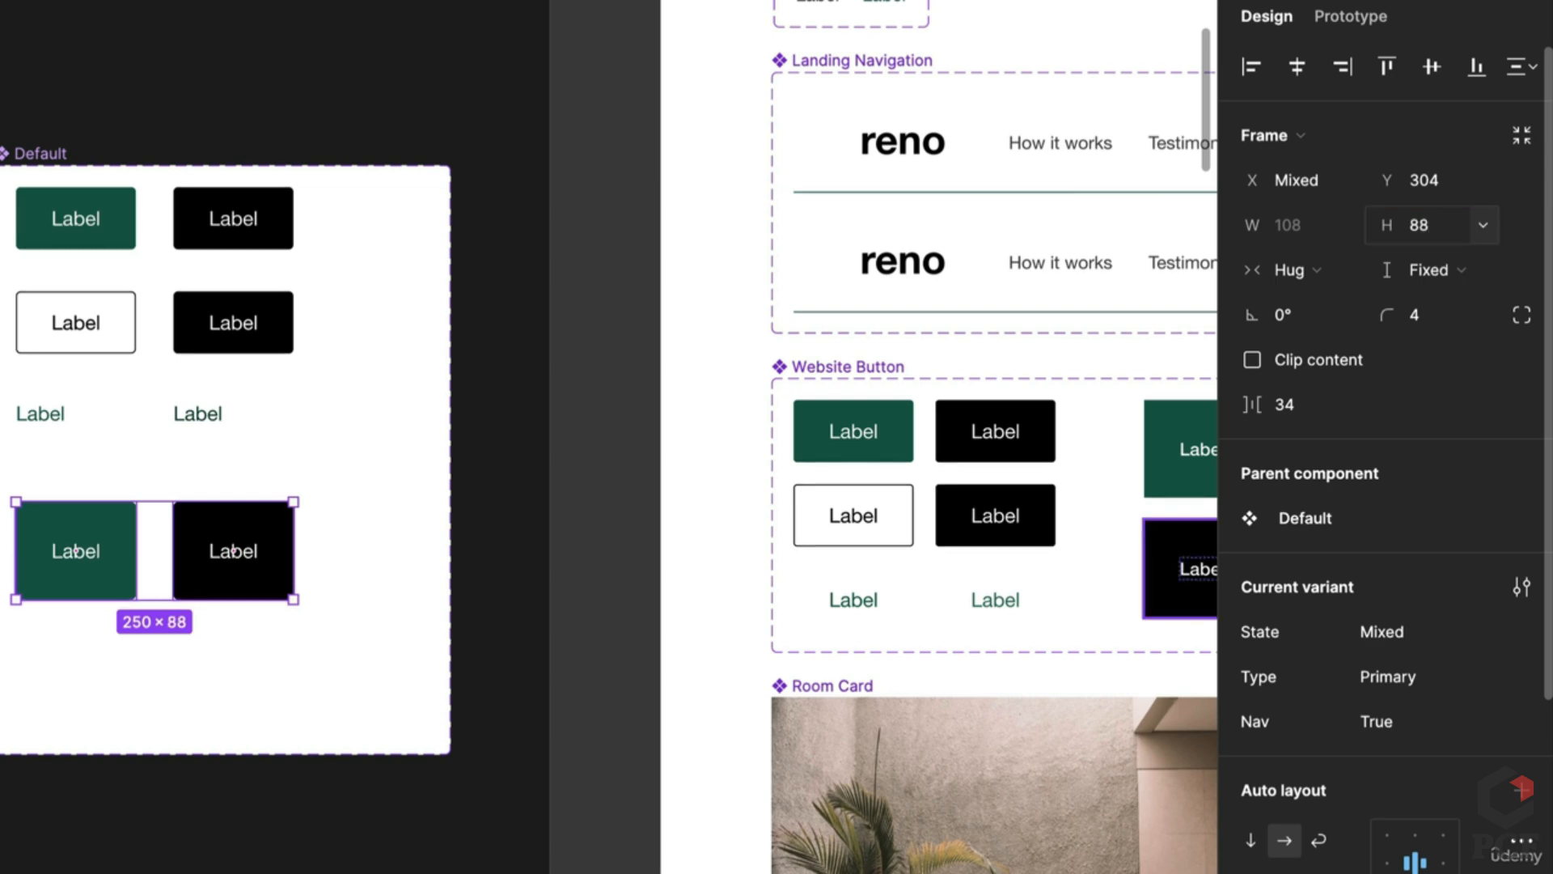
pyautogui.doubleClick(92, 566)
pyautogui.scroll(3, 93, 562)
# Step: Make both bottom-row button labels Medium weight
pyautogui.keyDown('shift'); pyautogui.click(453, 558); pyautogui.keyUp('shift')
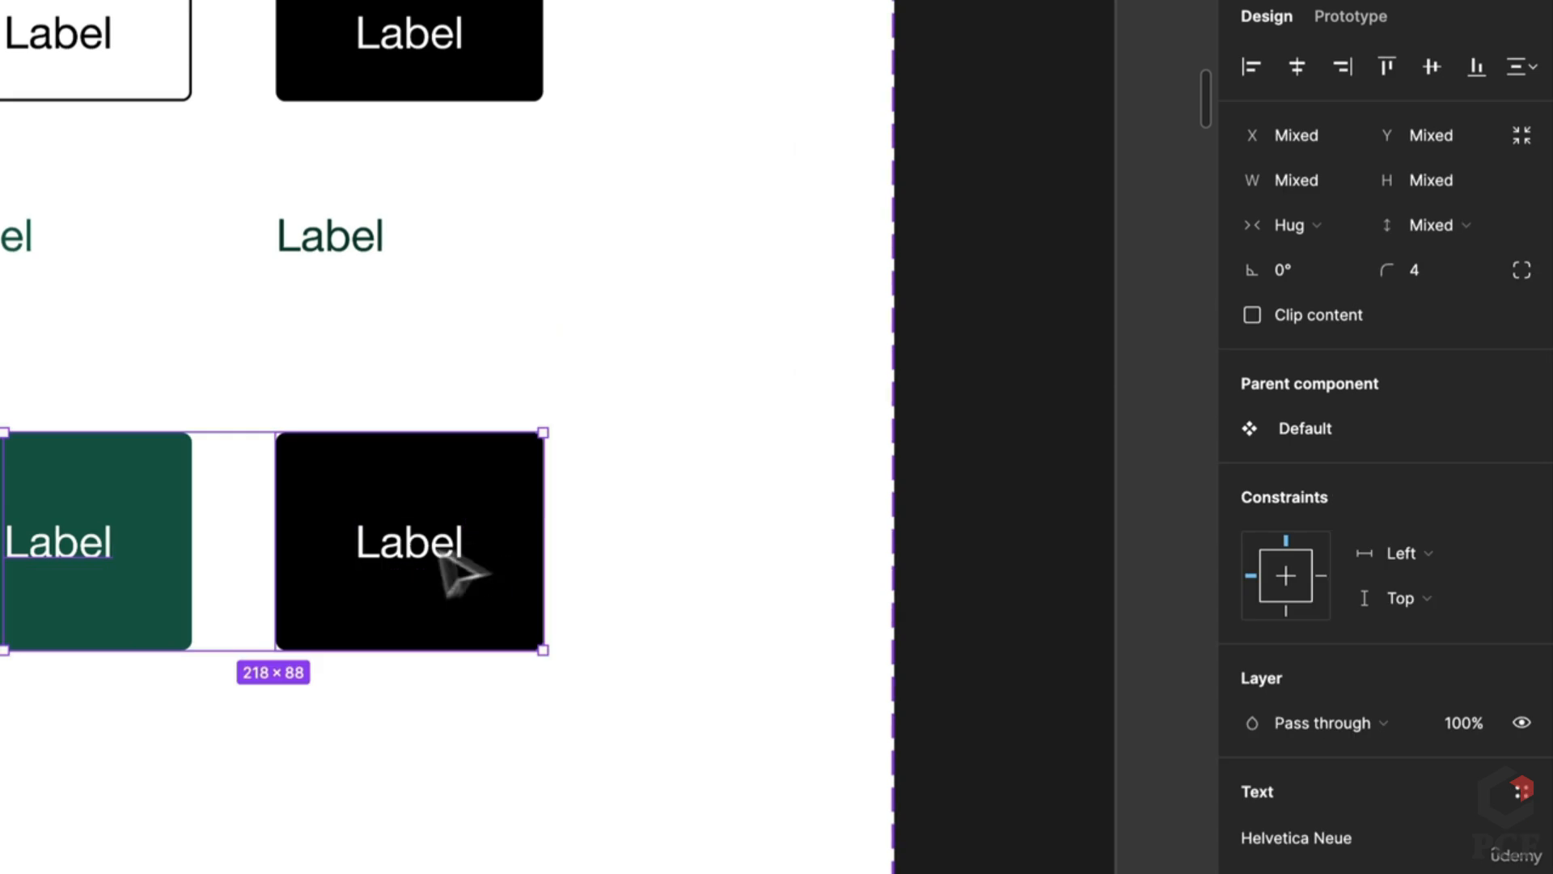
pyautogui.keyDown('shift'); pyautogui.click(449, 564); pyautogui.keyUp('shift')
pyautogui.keyDown('shift'); pyautogui.keyDown('super'); pyautogui.click(433, 558); pyautogui.keyUp('super'); pyautogui.keyUp('shift')
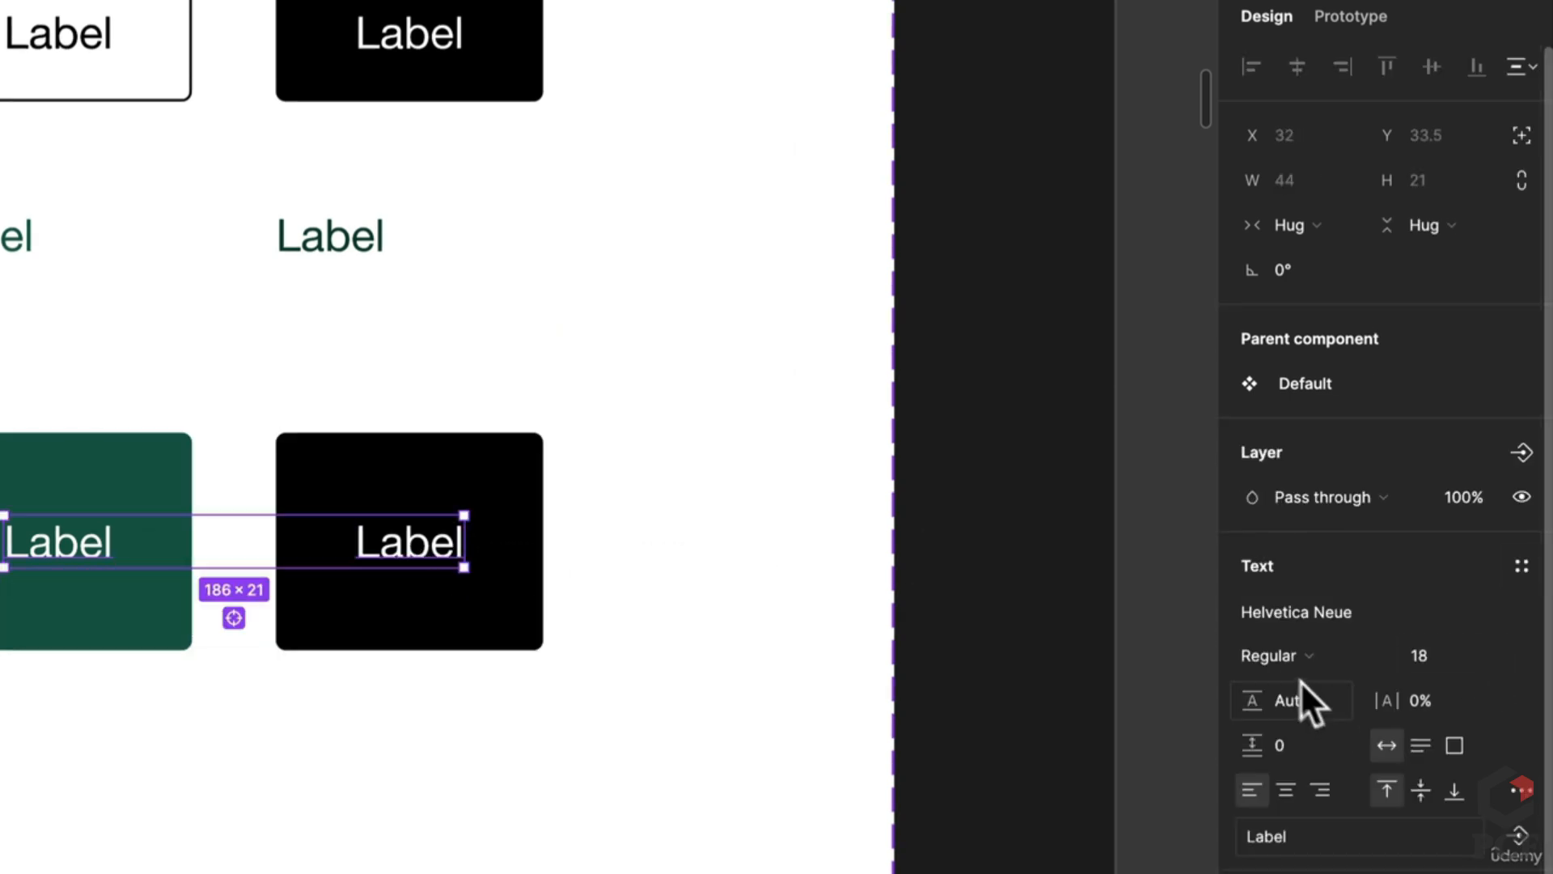
pyautogui.click(1334, 652)
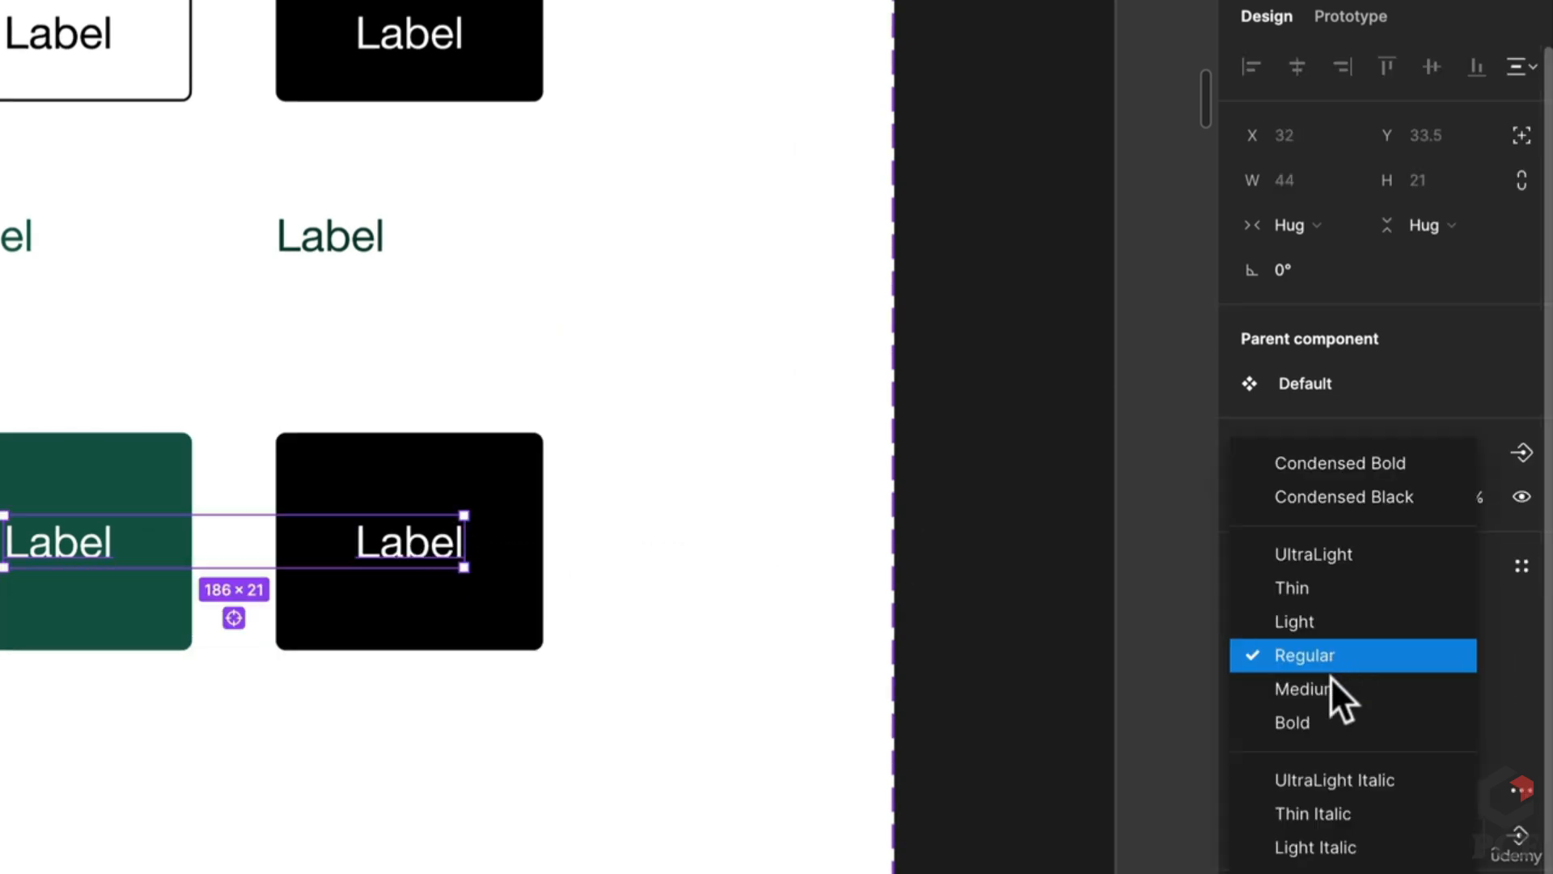
pyautogui.click(1330, 678)
pyautogui.scroll(-1, 109, 450)
pyautogui.scroll(-5, 127, 470)
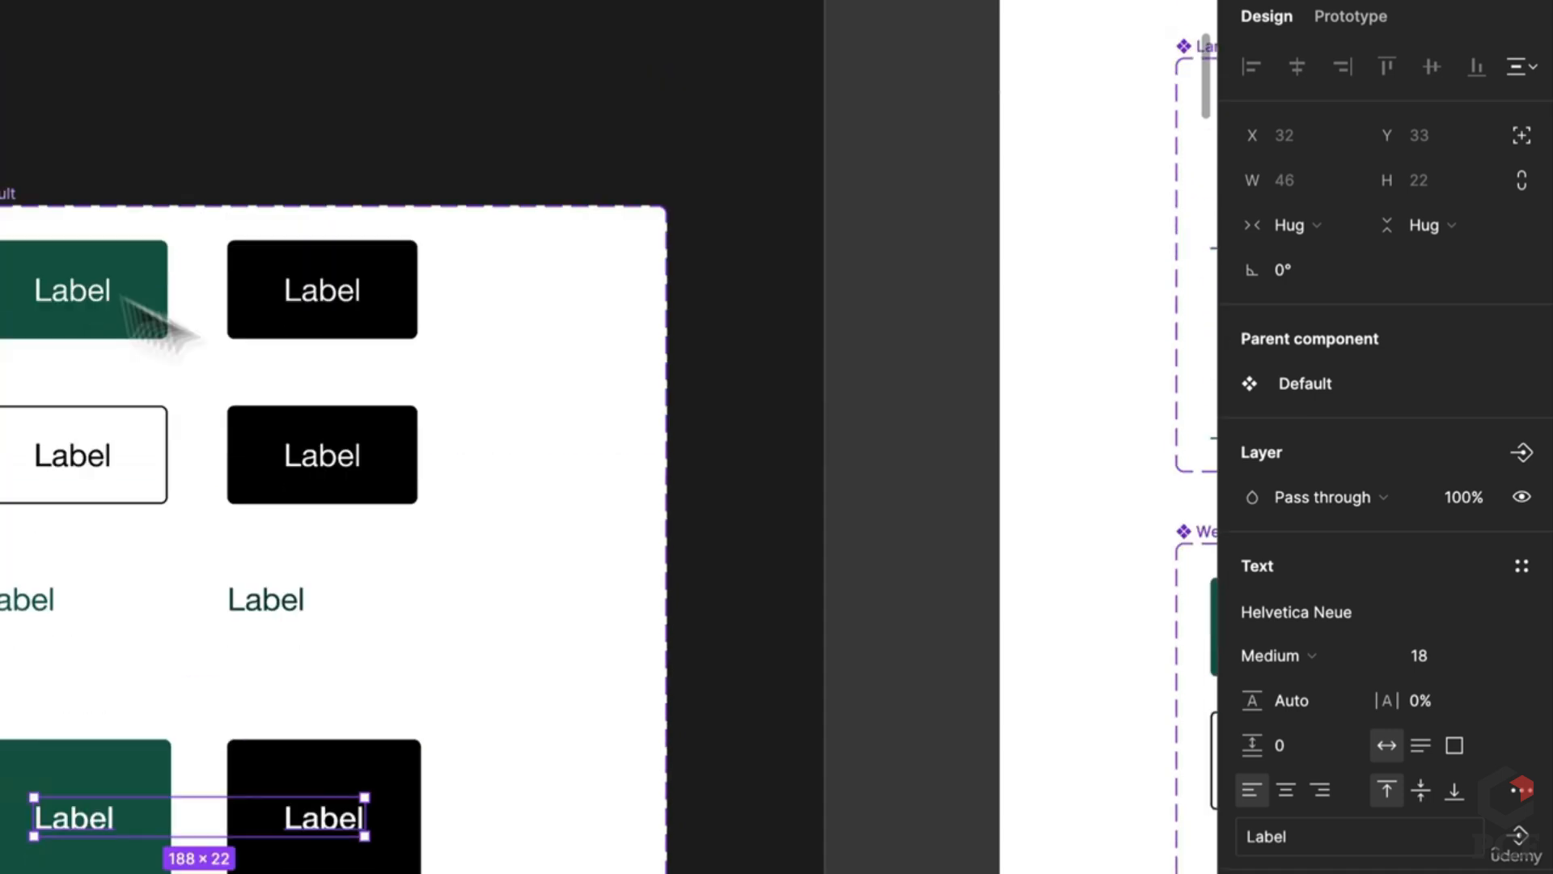
# Step: Set the font size of the other button and text-only labels to 16
pyautogui.click(781, 572)
pyautogui.keyDown('super'); pyautogui.click(1205, 571); pyautogui.keyUp('super')
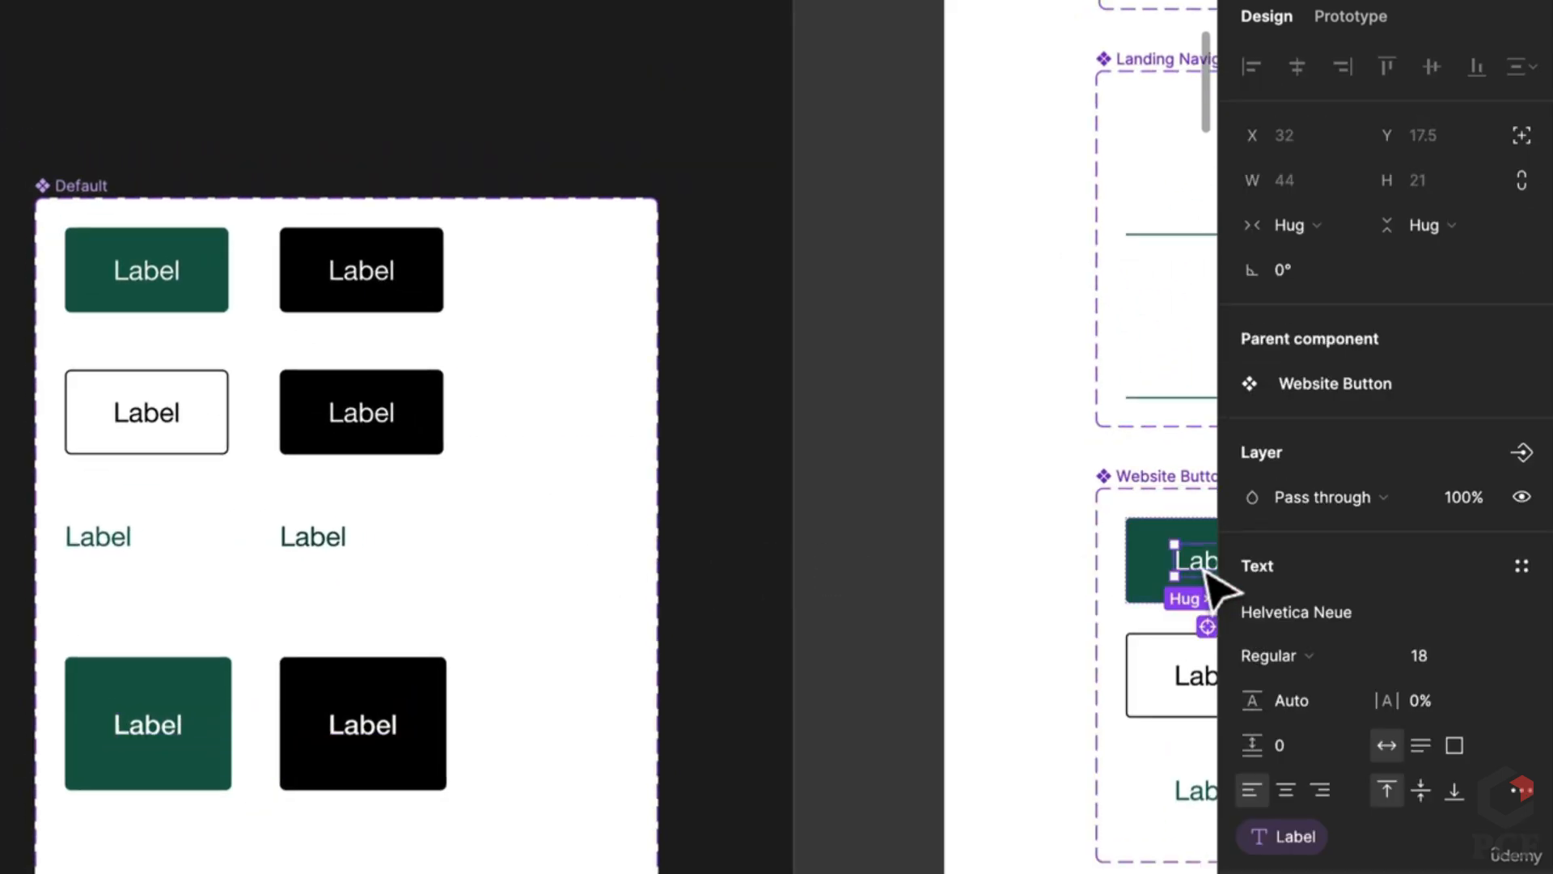
pyautogui.keyDown('super'); pyautogui.click(146, 272); pyautogui.keyUp('super')
pyautogui.keyDown('shift'); pyautogui.keyDown('super'); pyautogui.click(361, 272); pyautogui.keyUp('super'); pyautogui.keyUp('shift')
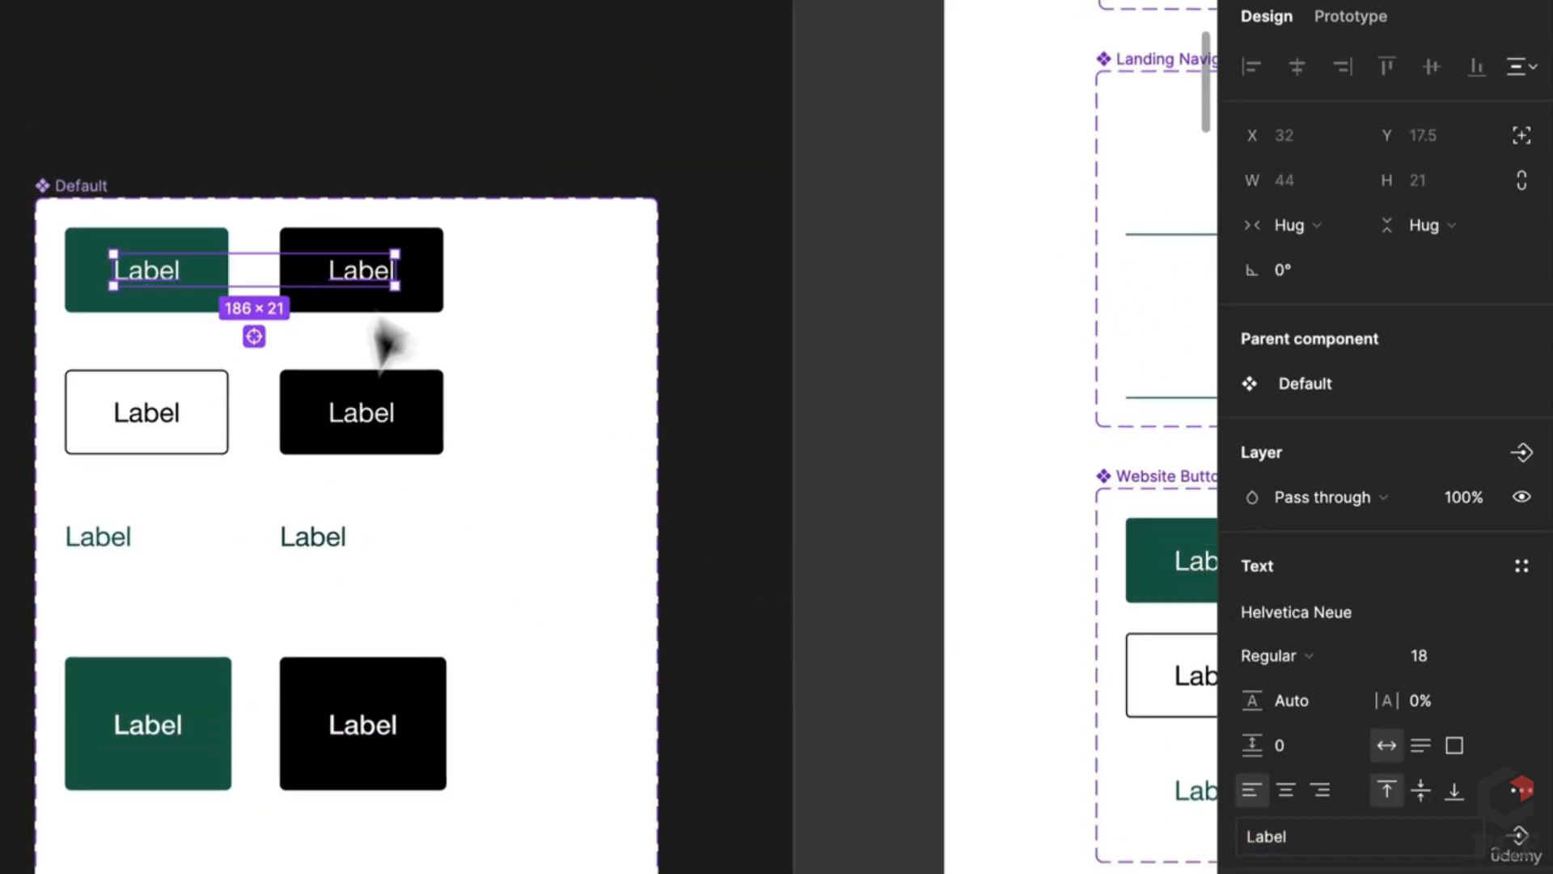
pyautogui.keyDown('shift'); pyautogui.keyDown('super'); pyautogui.click(344, 416); pyautogui.keyUp('super'); pyautogui.keyUp('shift')
pyautogui.keyDown('shift'); pyautogui.keyDown('super'); pyautogui.click(90, 540); pyautogui.keyUp('super'); pyautogui.keyUp('shift')
pyautogui.keyDown('shift'); pyautogui.keyDown('super'); pyautogui.click(288, 538); pyautogui.keyUp('super'); pyautogui.keyUp('shift')
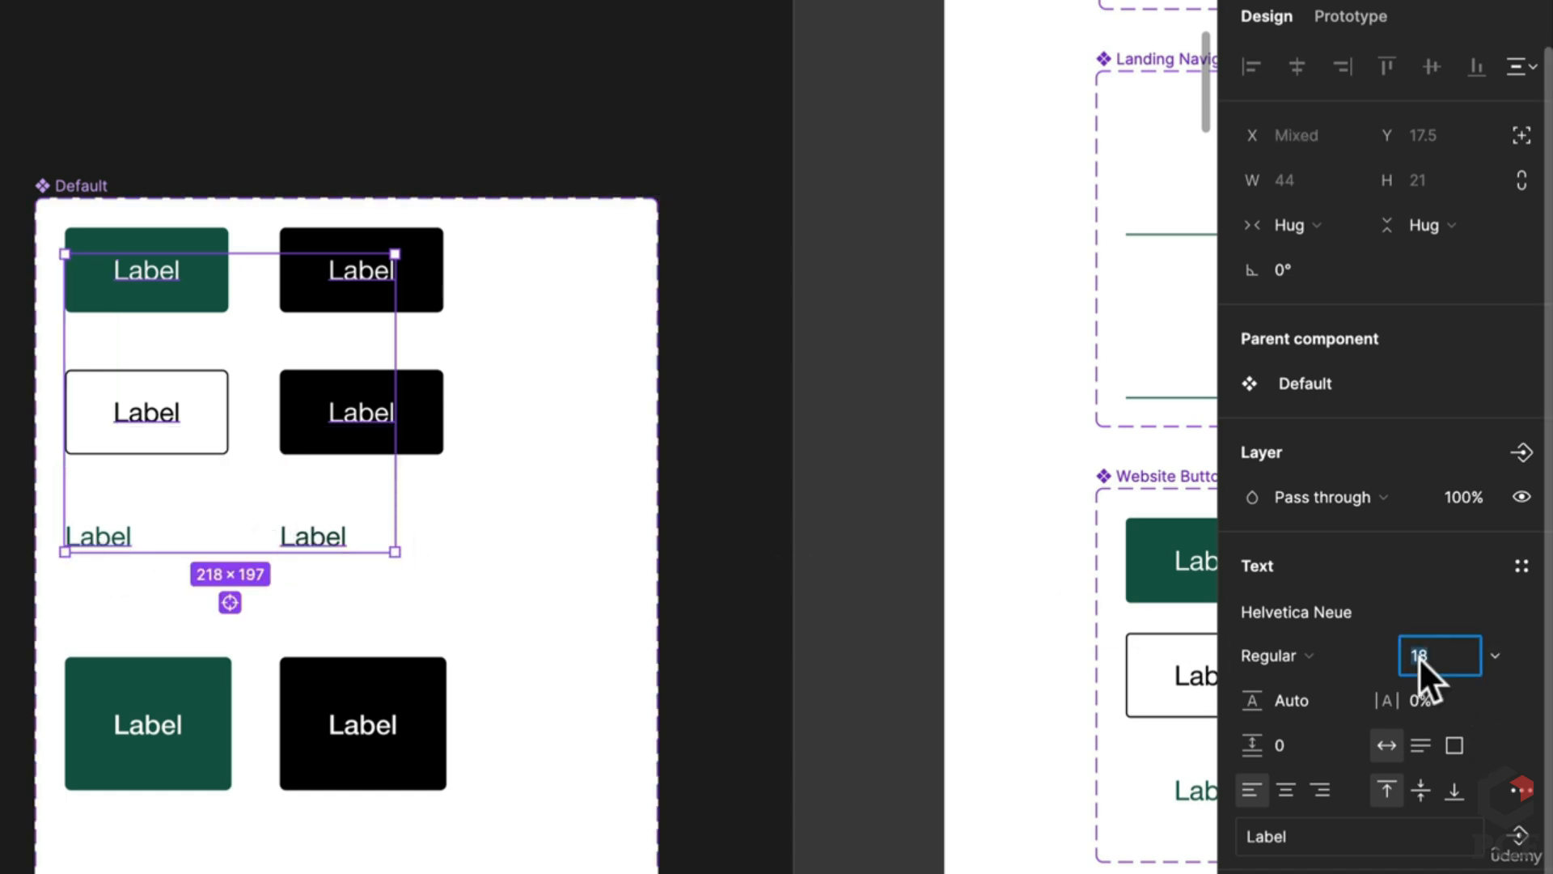
pyautogui.write('16')
pyautogui.click(596, 481)
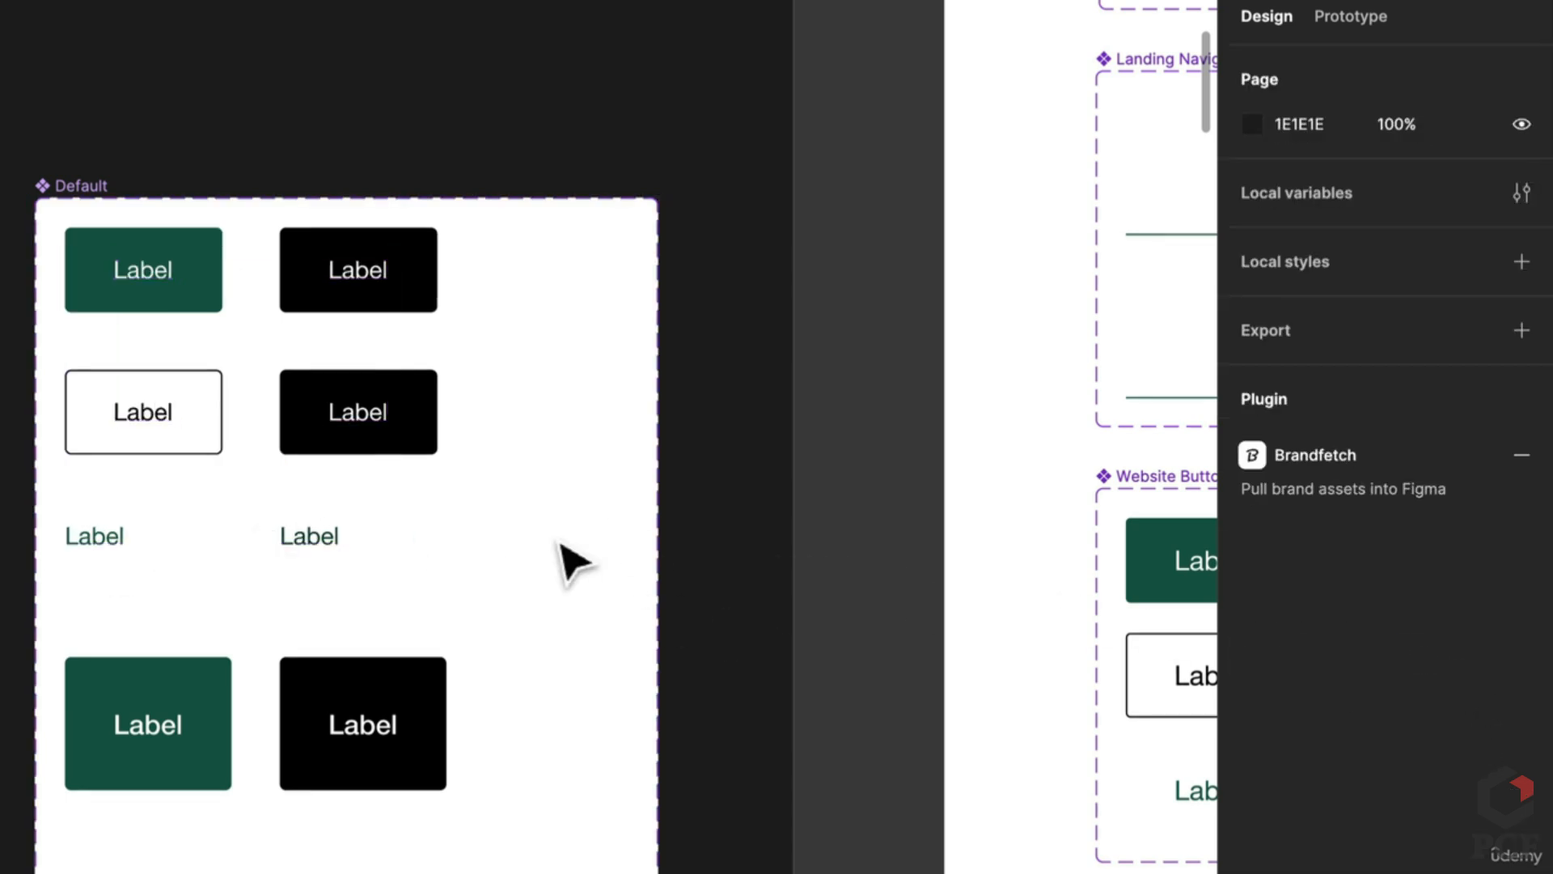
# Step: Give the large green and black Nav buttons a corner radius of 0
pyautogui.scroll(-2, 485, 557)
pyautogui.click(109, 684)
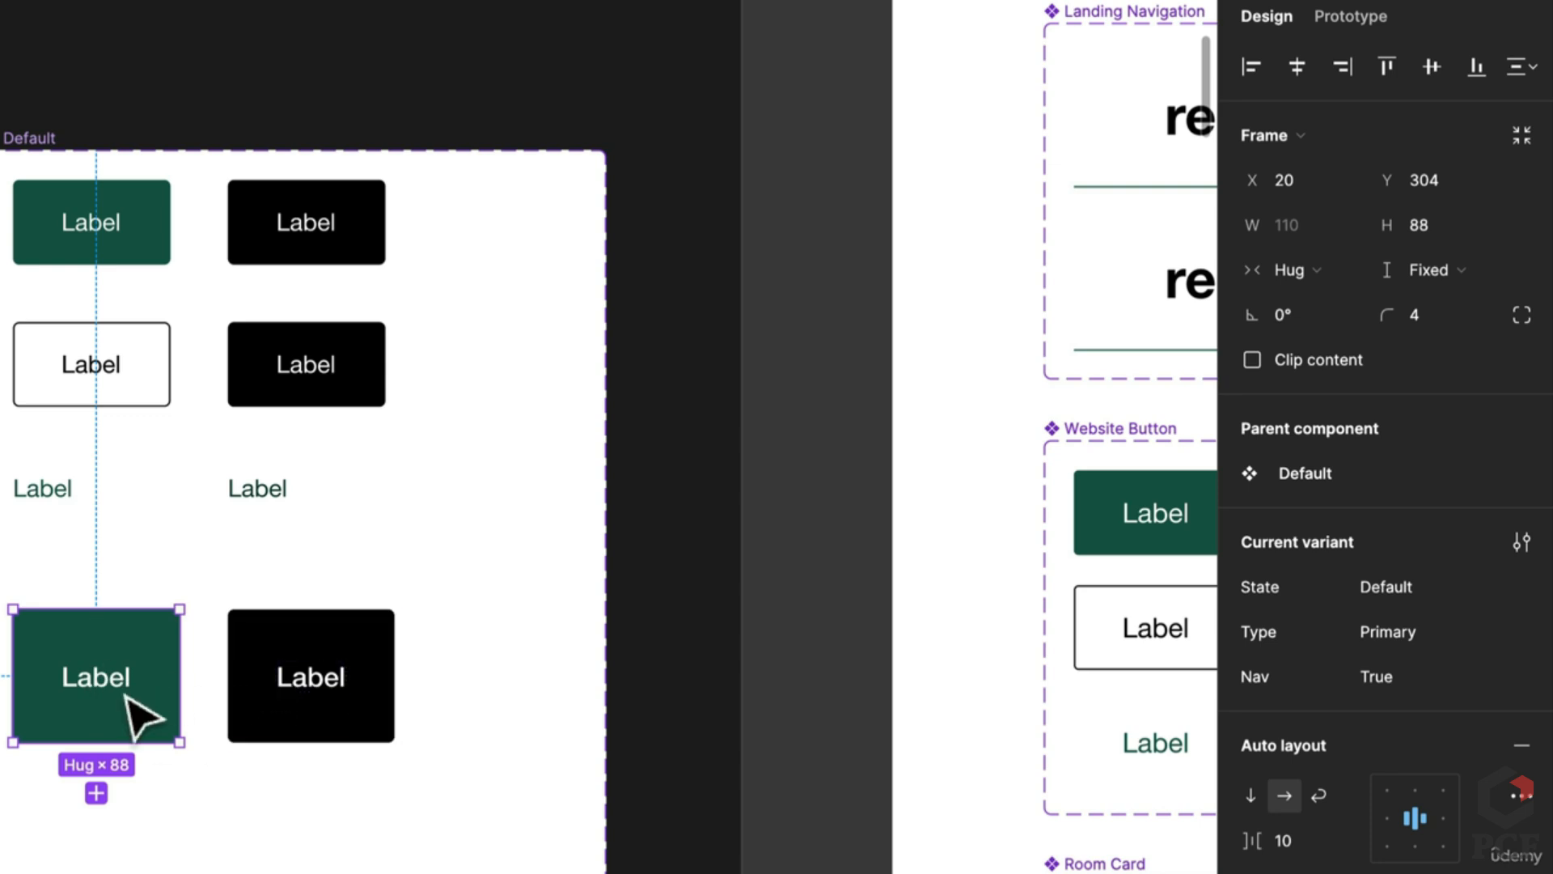
pyautogui.keyDown('shift'); pyautogui.click(347, 676); pyautogui.keyUp('shift')
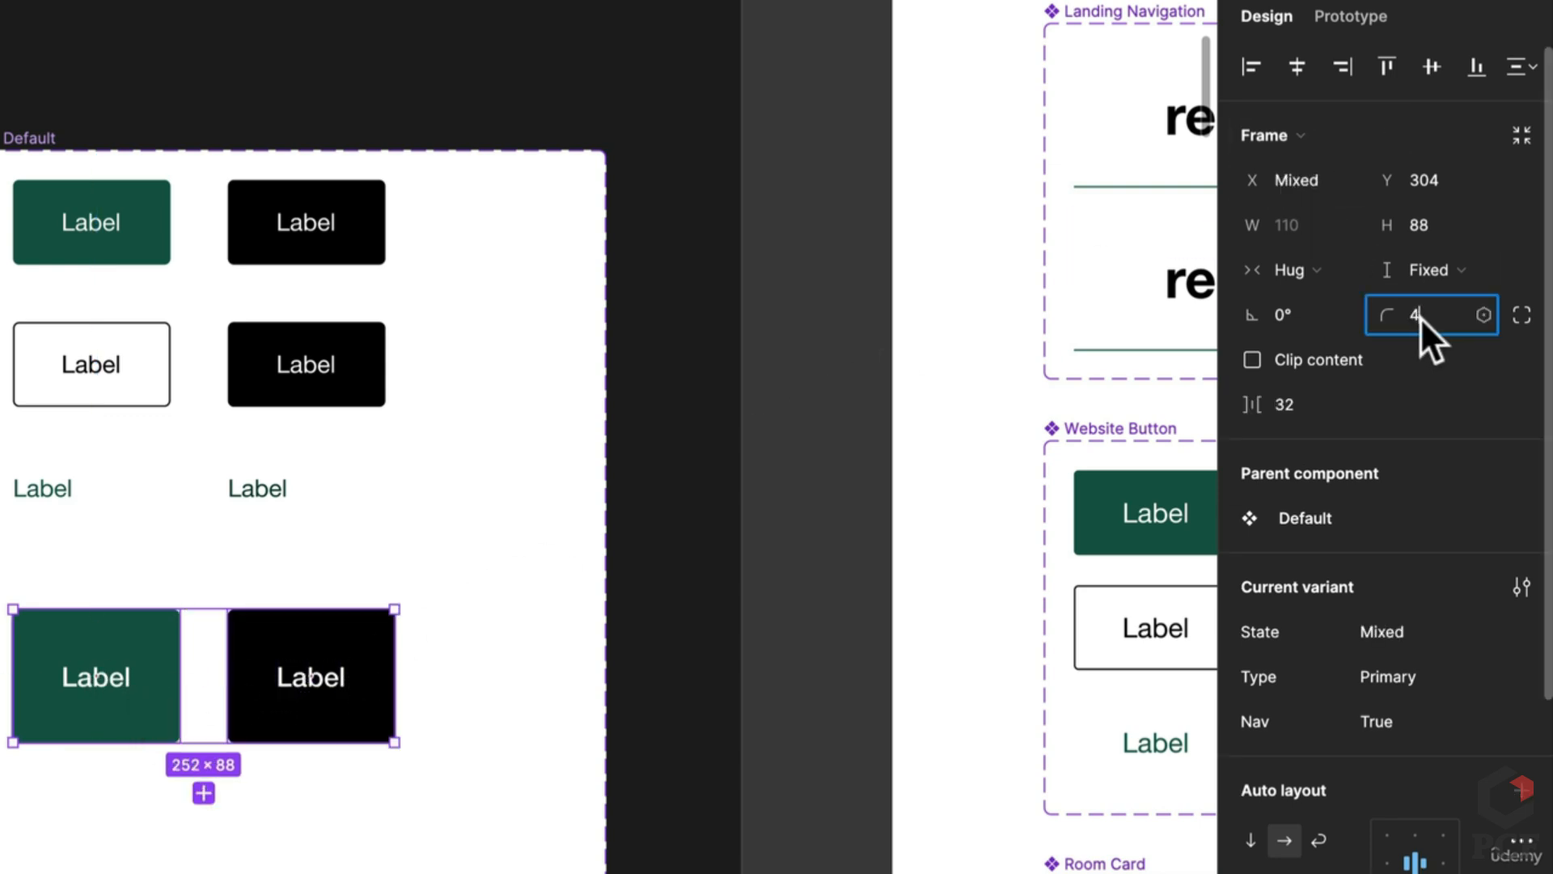
pyautogui.press('BackSpace')
pyautogui.write('0')
pyautogui.press('Return')
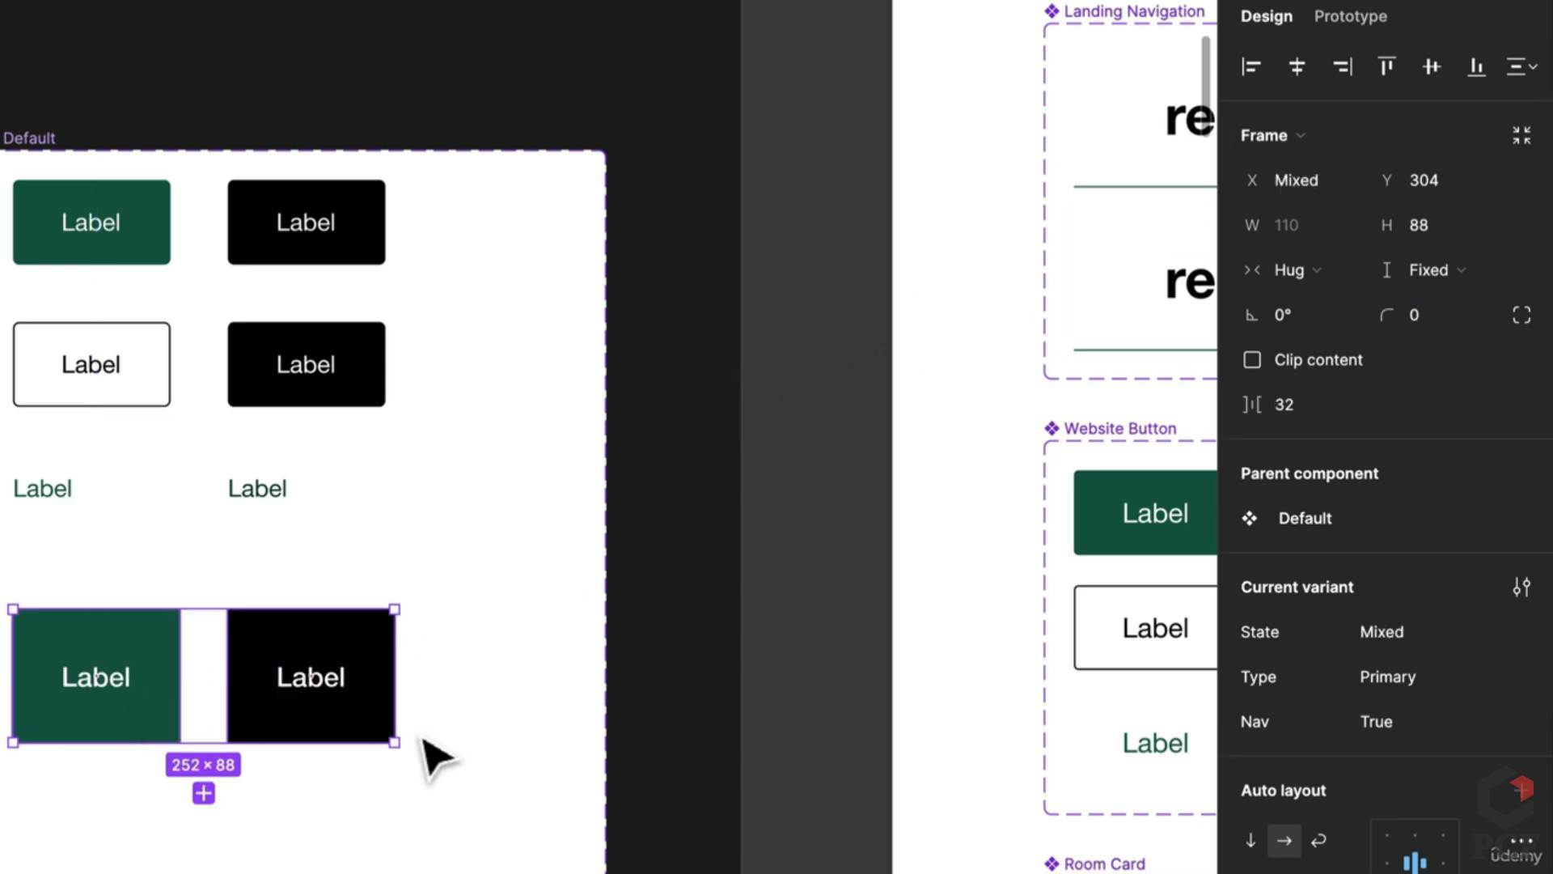
pyautogui.press('Escape')
pyautogui.scroll(-5, 433, 757)
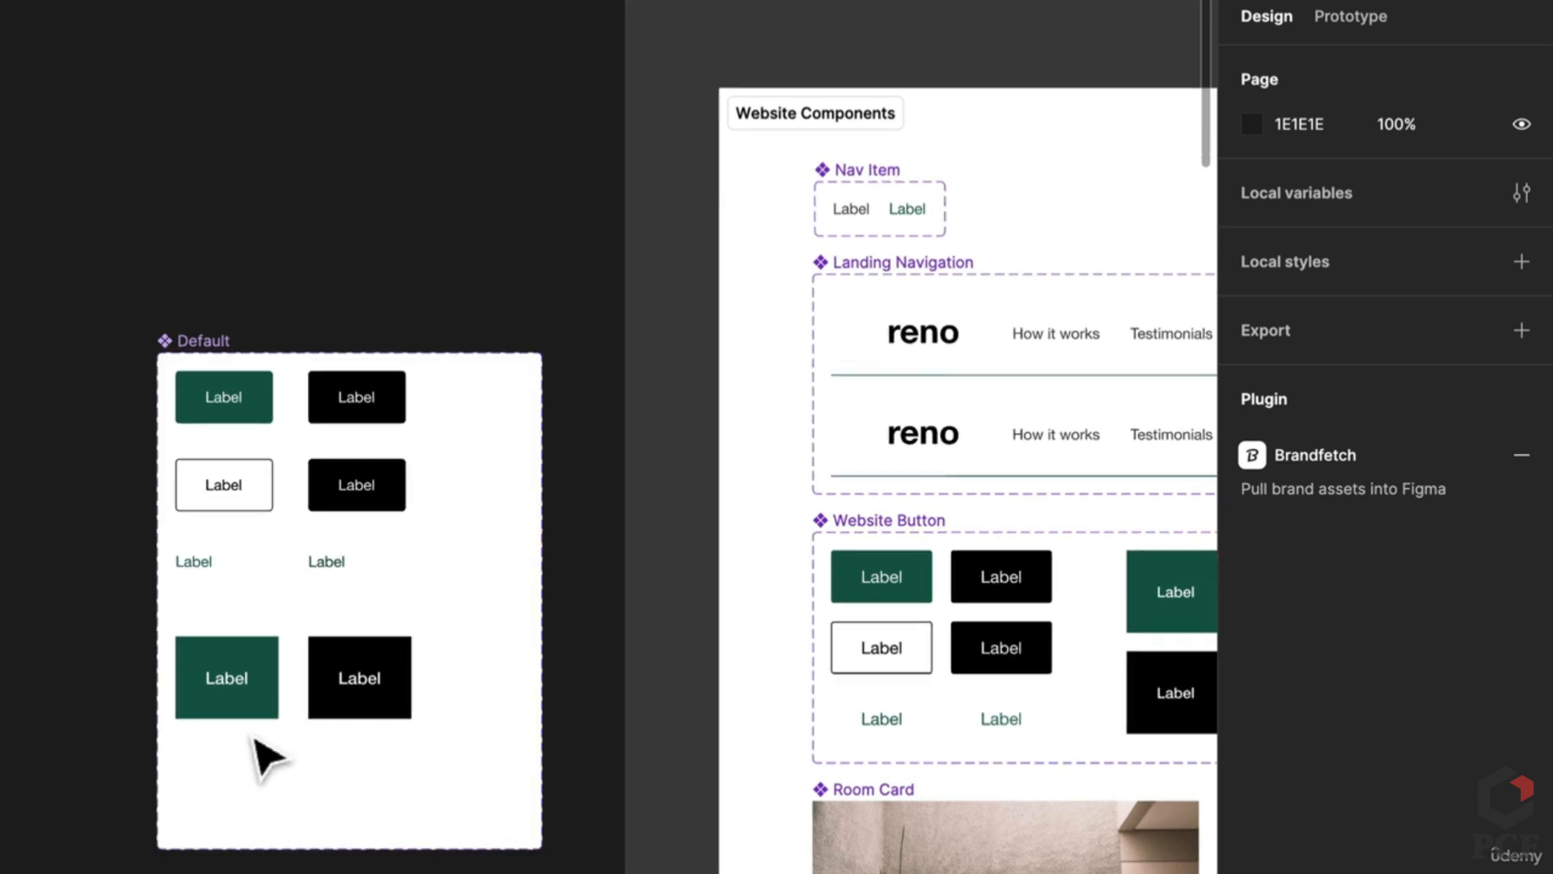
pyautogui.scroll(2, 256, 738)
# Step: Duplicate the large green and black button pair into a new row below, typed Secondary
pyautogui.click(395, 688)
pyautogui.hscroll(5, 201, 711)
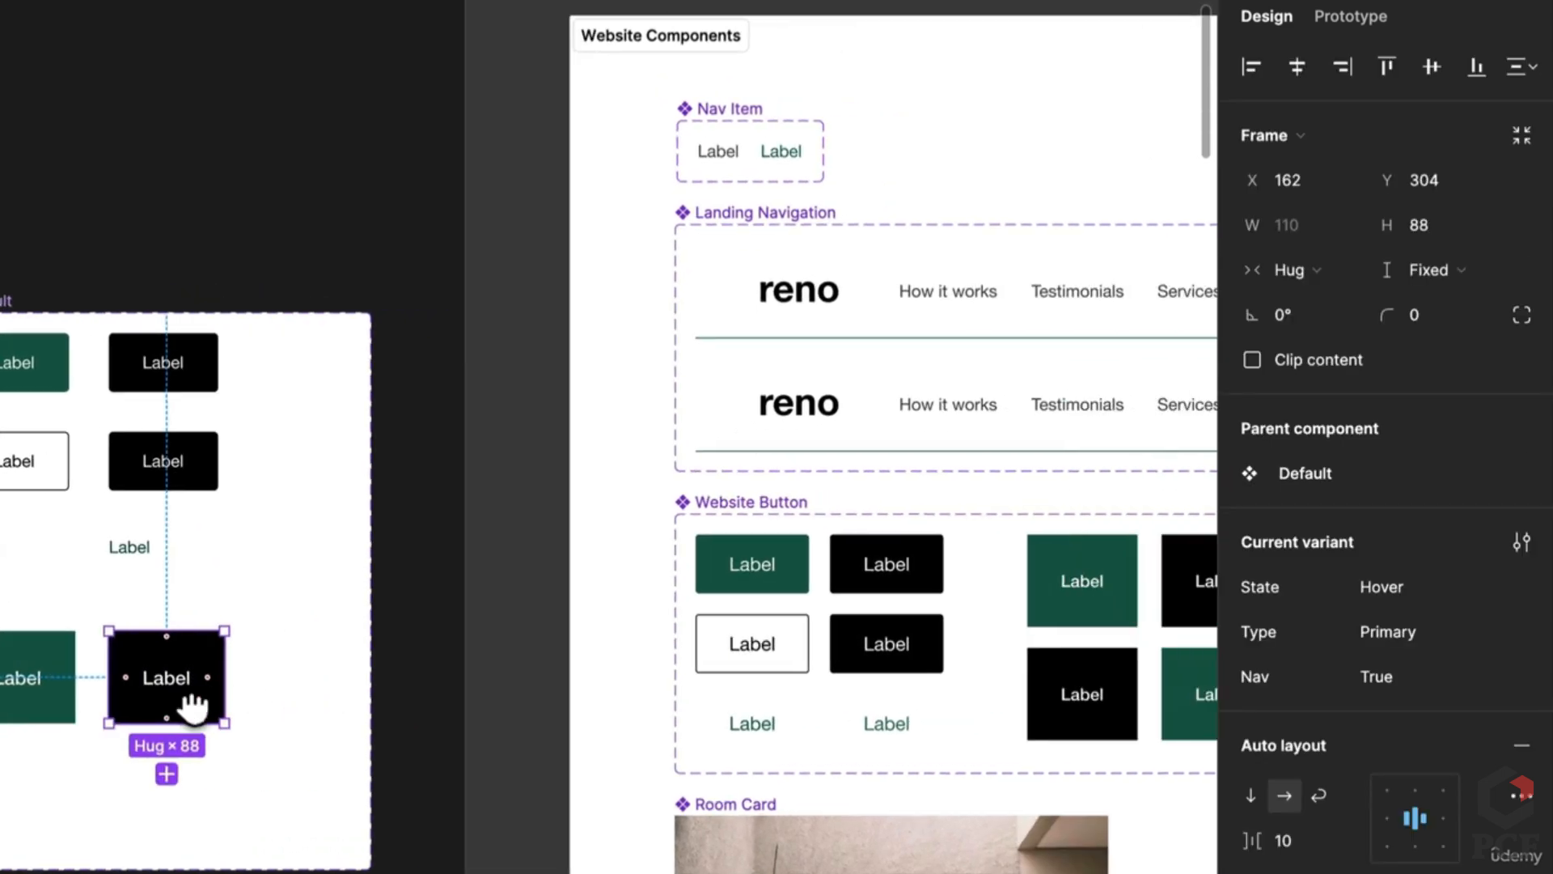
pyautogui.moveTo(192, 708); pyautogui.dragTo(428, 664)
pyautogui.keyDown('shift'); pyautogui.click(253, 674); pyautogui.keyUp('shift')
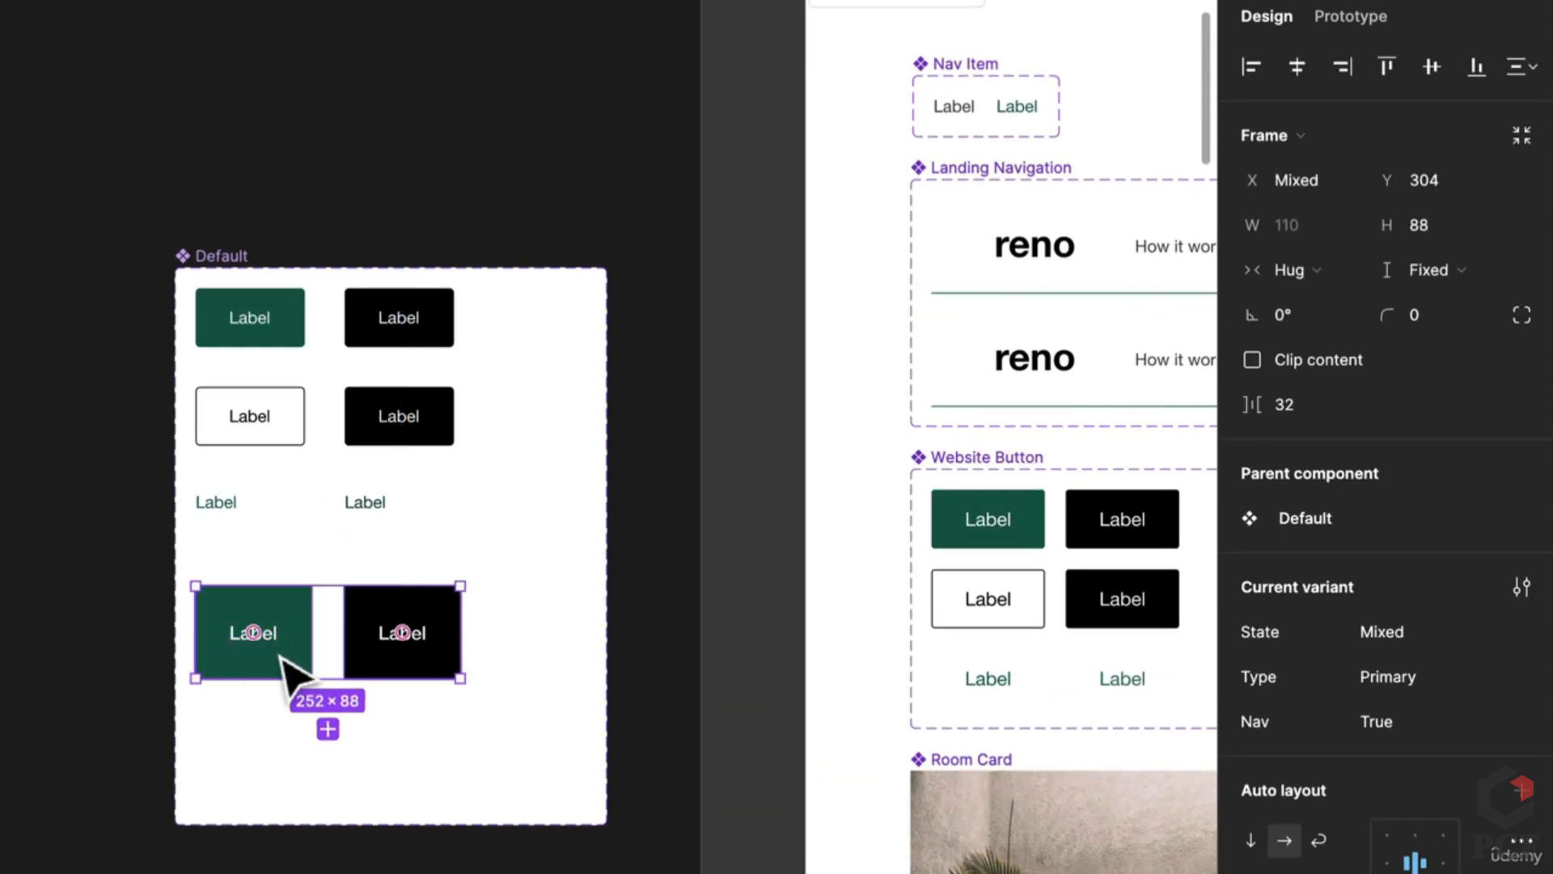
pyautogui.moveTo(283, 664); pyautogui.dragTo(291, 783)
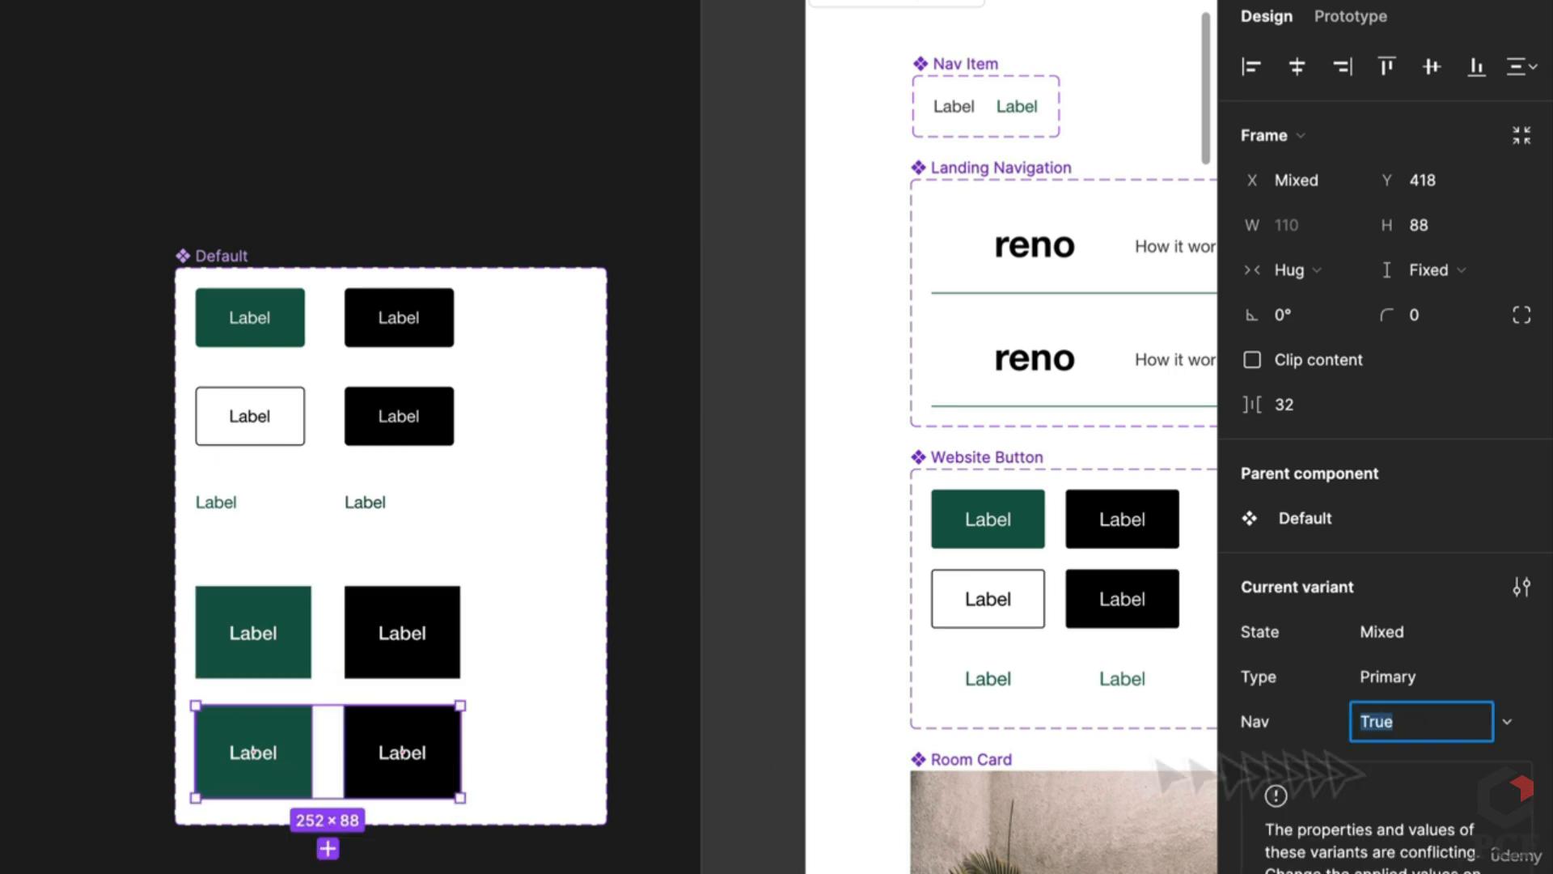
pyautogui.write('Text')
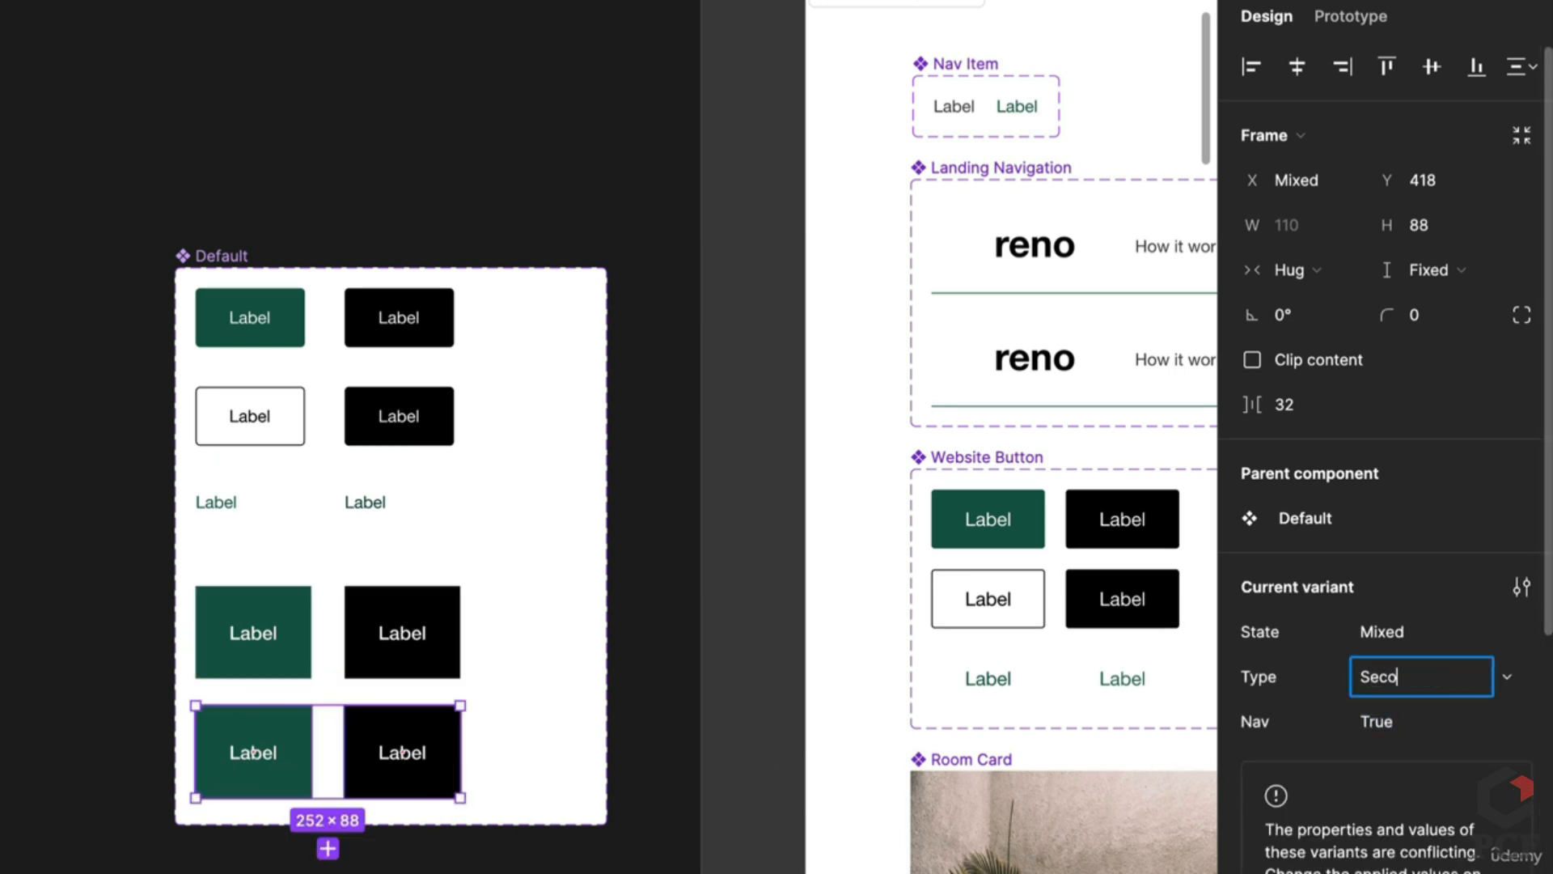
pyautogui.press('BackSpace')
pyautogui.press('Return')
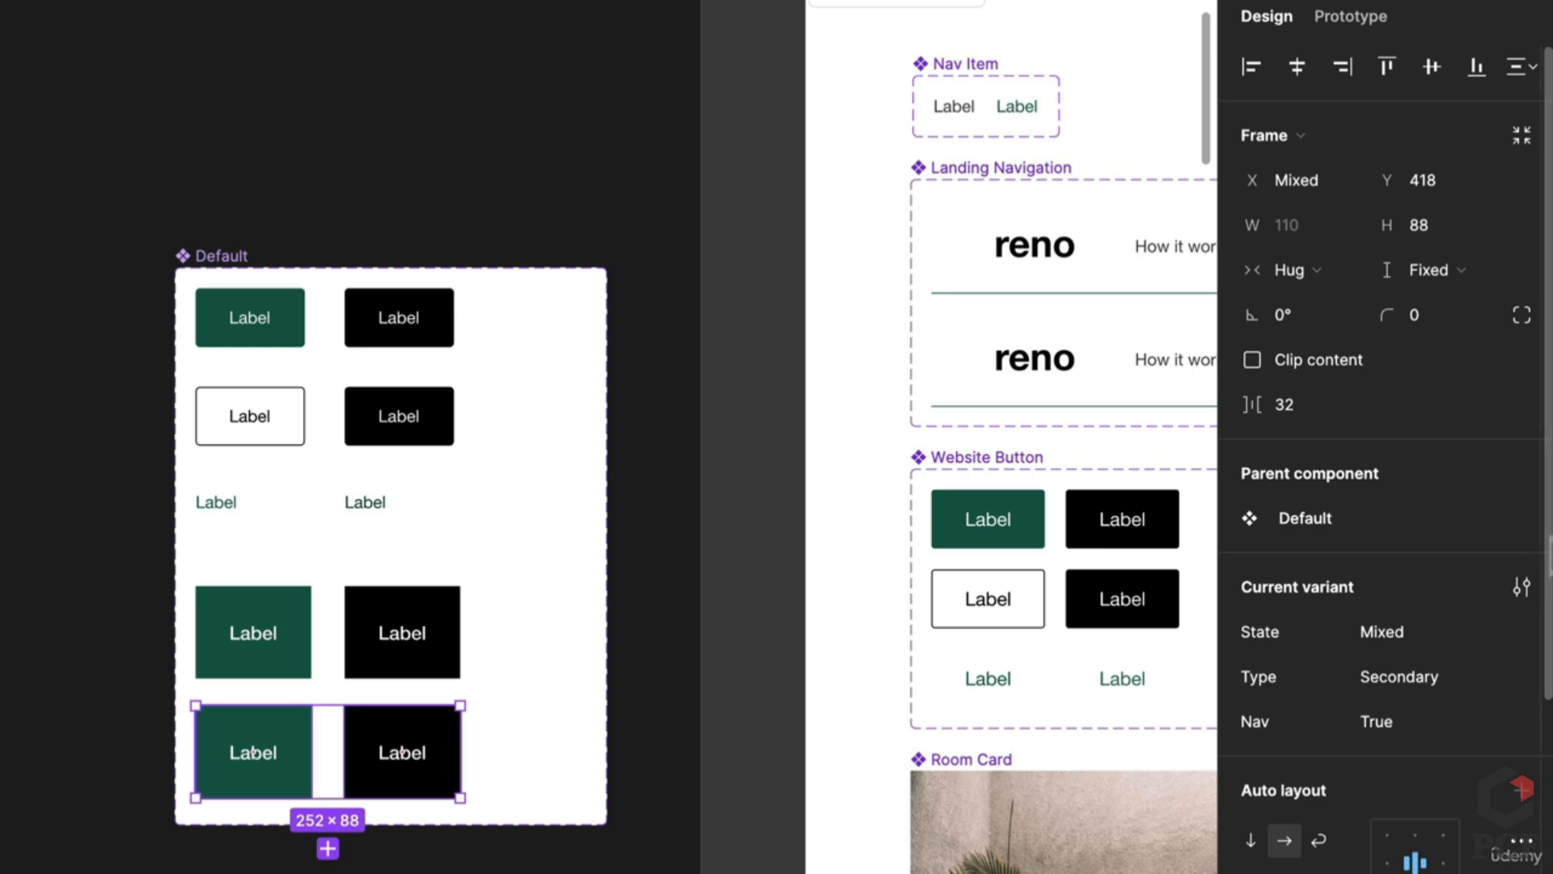
# Step: Eyedrop black into the new left button and green into the new right button
pyautogui.click(284, 729)
pyautogui.press('i')
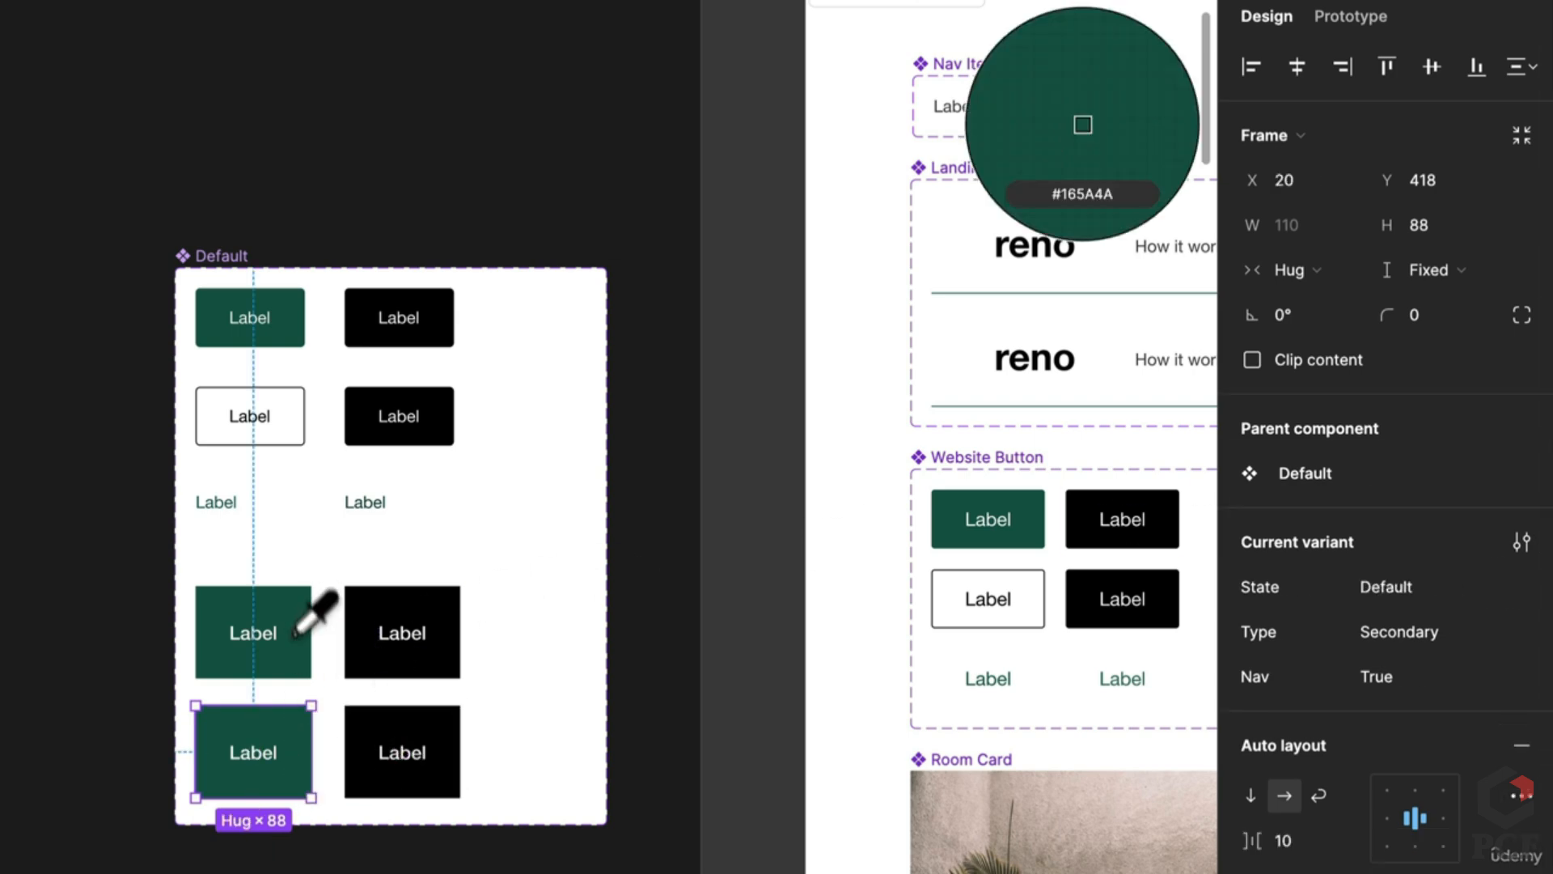
pyautogui.click(391, 670)
pyautogui.click(400, 748)
pyautogui.press('i')
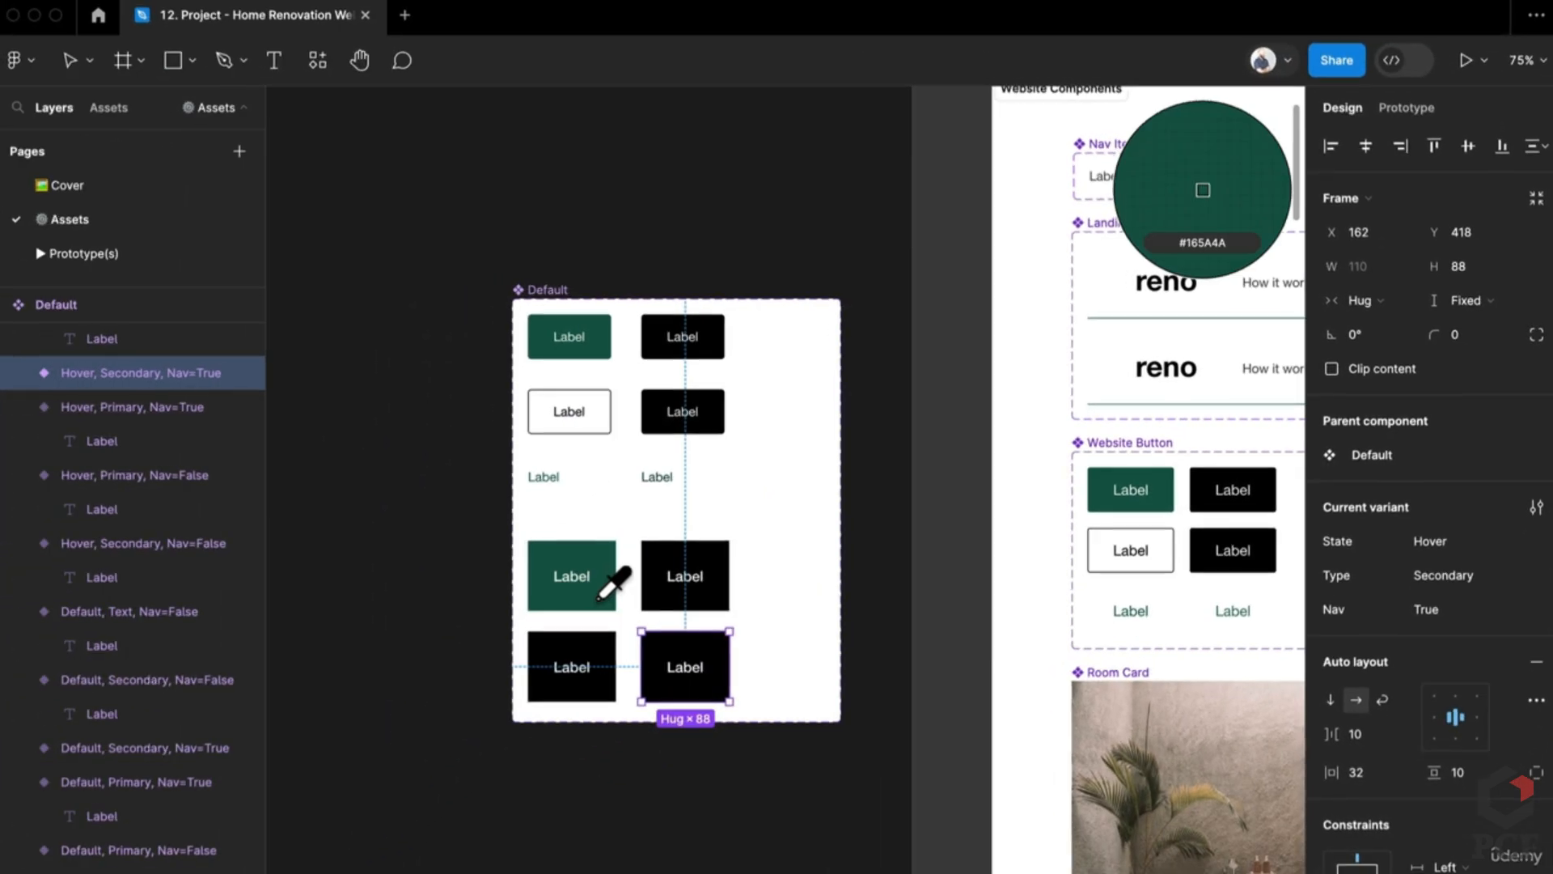
pyautogui.click(279, 652)
pyautogui.scroll(-5, 560, 613)
pyautogui.hscroll(5, 809, 566)
# Step: Look over the contents of the Prototype(s) page
pyautogui.scroll(6, 1036, 429)
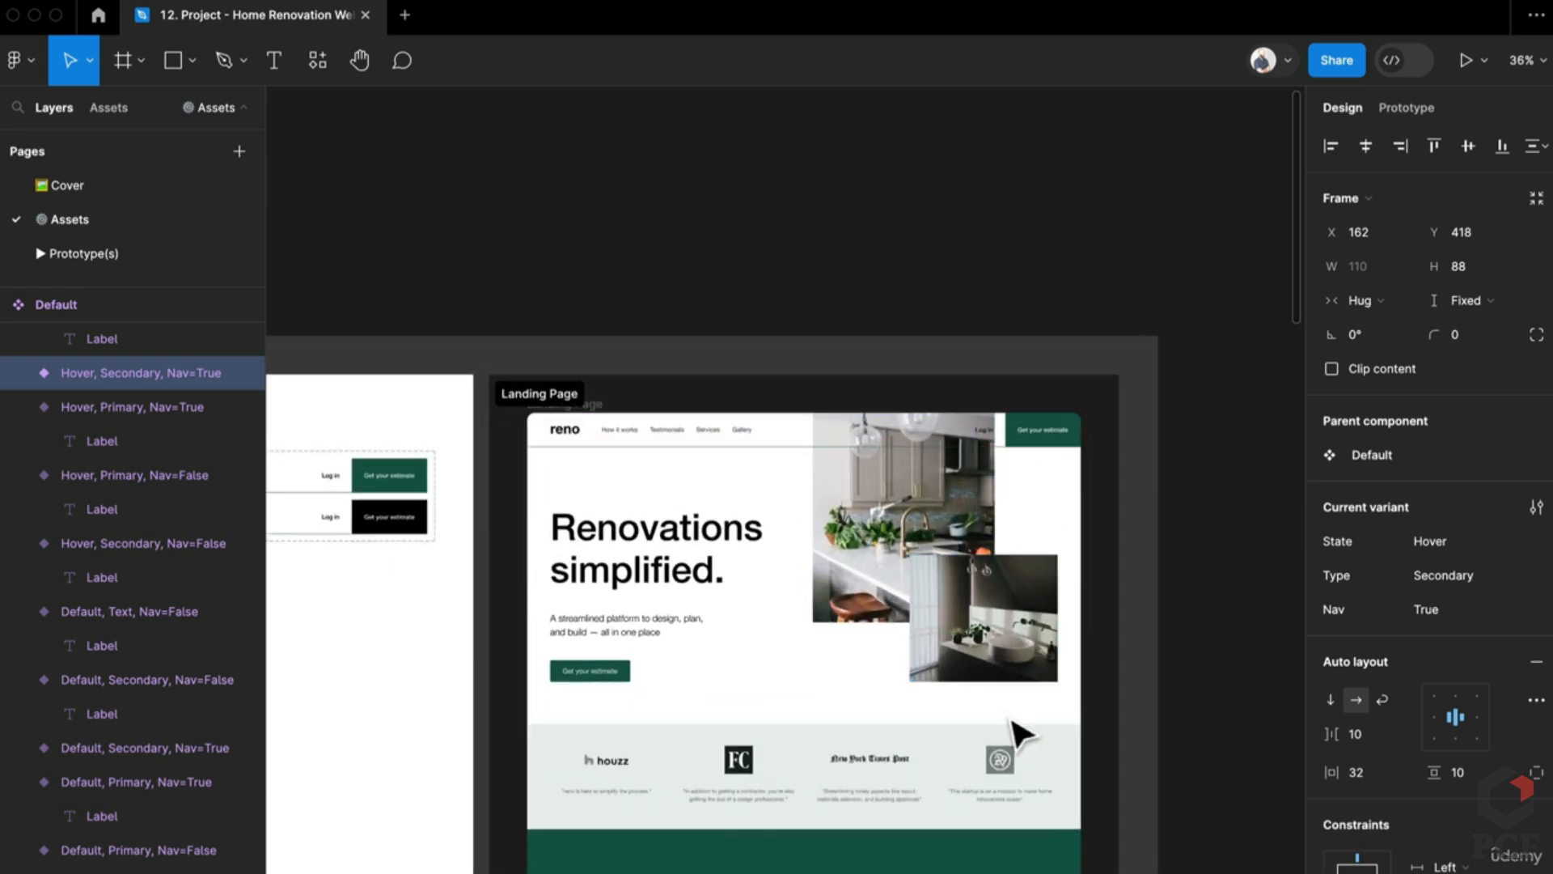
pyautogui.click(153, 250)
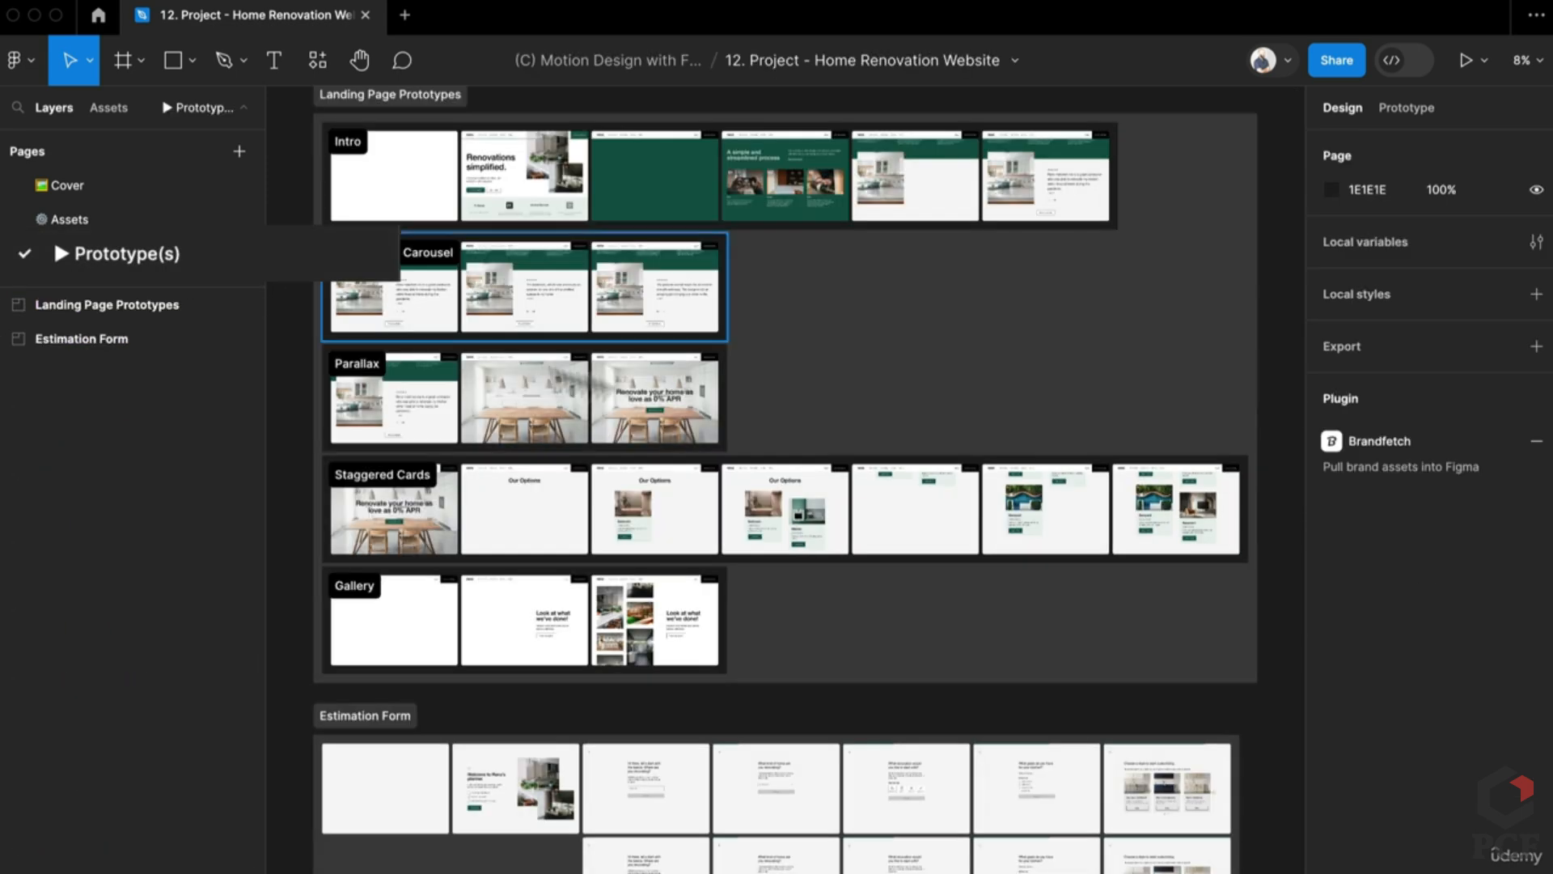
pyautogui.keyDown('ctrl'); pyautogui.scroll(5, 518, 308); pyautogui.keyUp('ctrl')
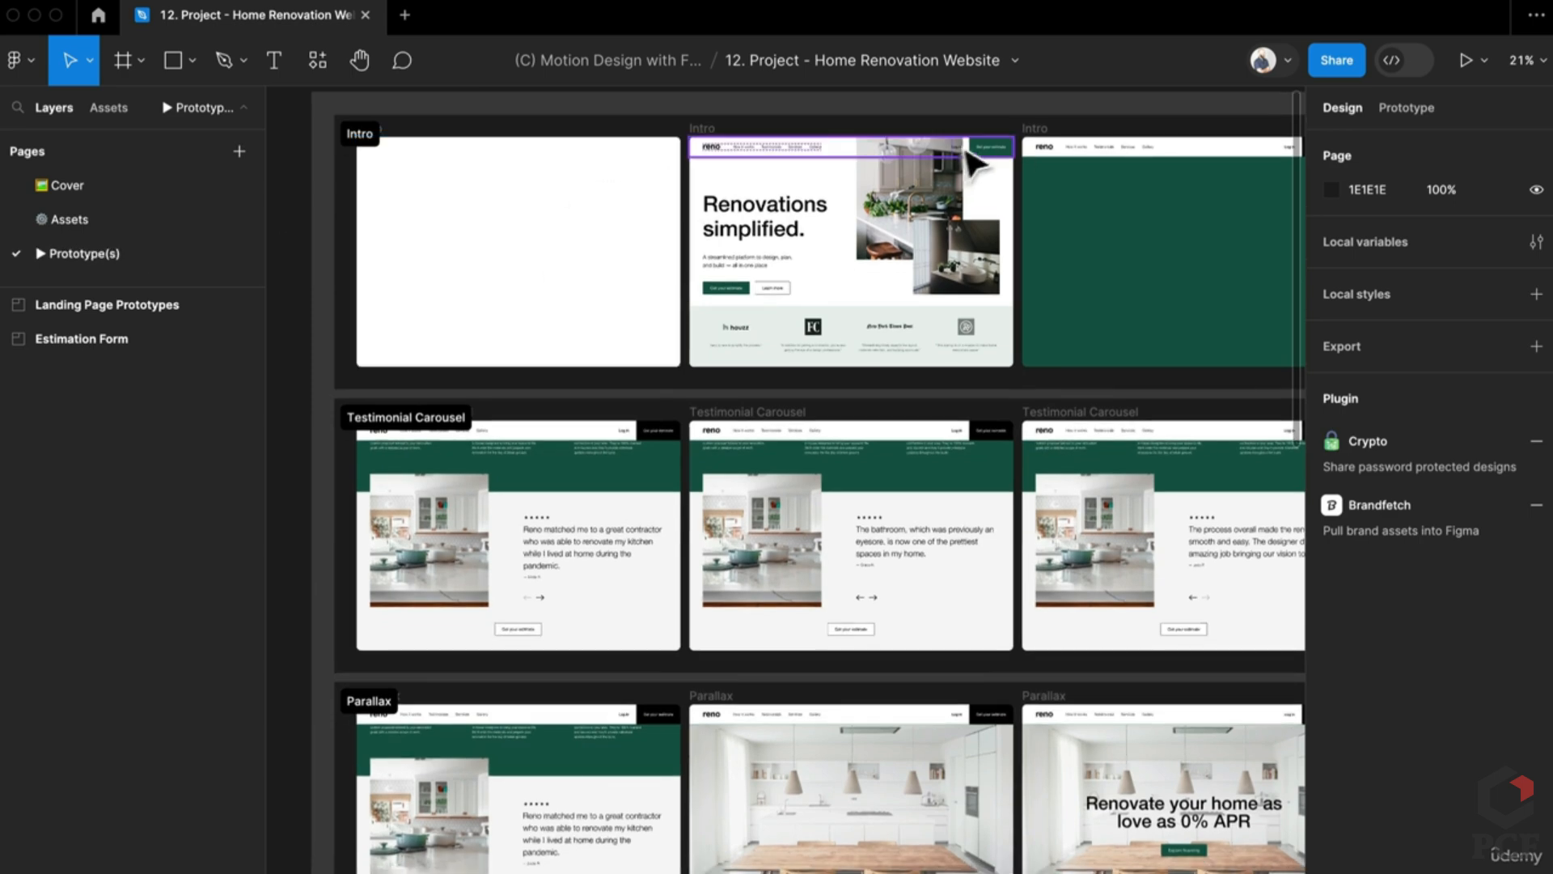
pyautogui.keyDown('ctrl'); pyautogui.scroll(5, 979, 159); pyautogui.keyUp('ctrl')
pyautogui.hscroll(5, 1047, 416)
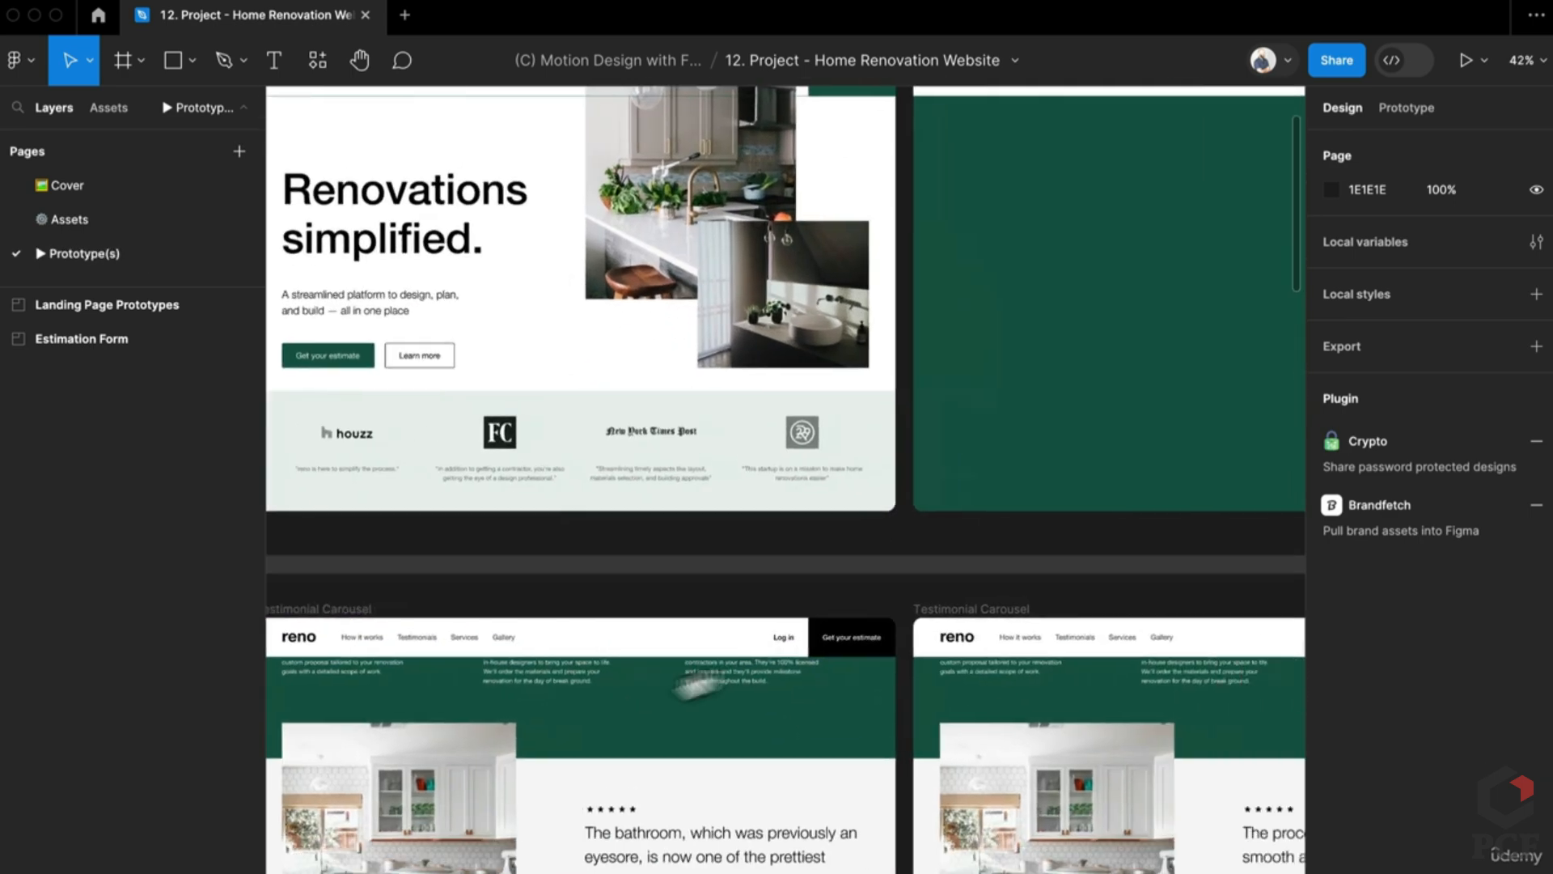
pyautogui.hscroll(3, 1048, 416)
pyautogui.scroll(2, 1048, 417)
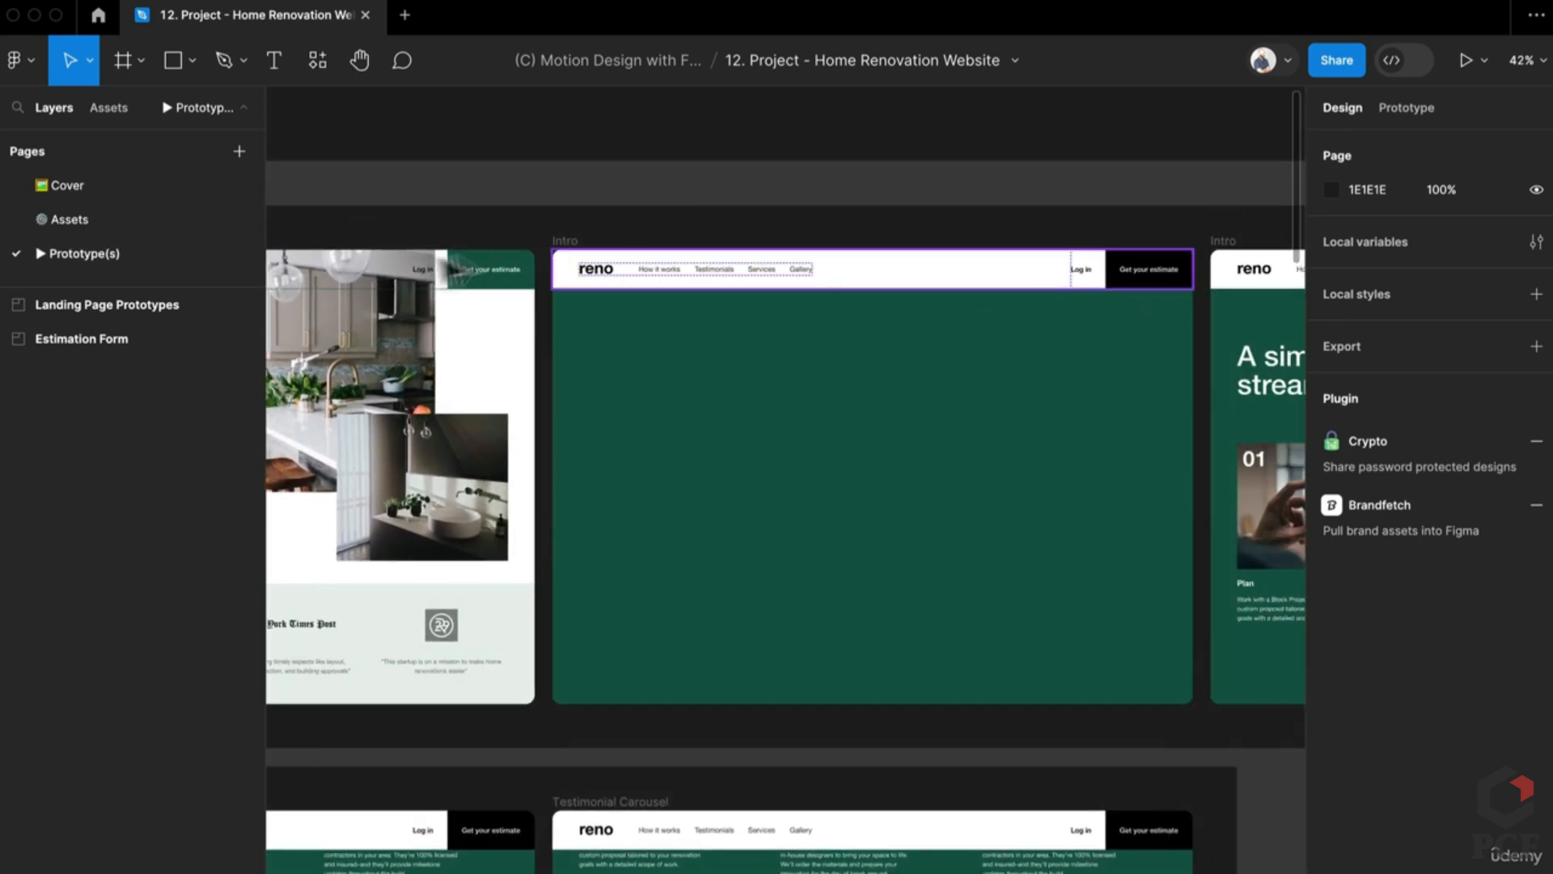
# Step: Go back to the Assets page and bring the Default button set into view
pyautogui.click(77, 212)
pyautogui.keyDown('ctrl'); pyautogui.scroll(-3, 618, 513); pyautogui.keyUp('ctrl')
pyautogui.hscroll(-5, 900, 506)
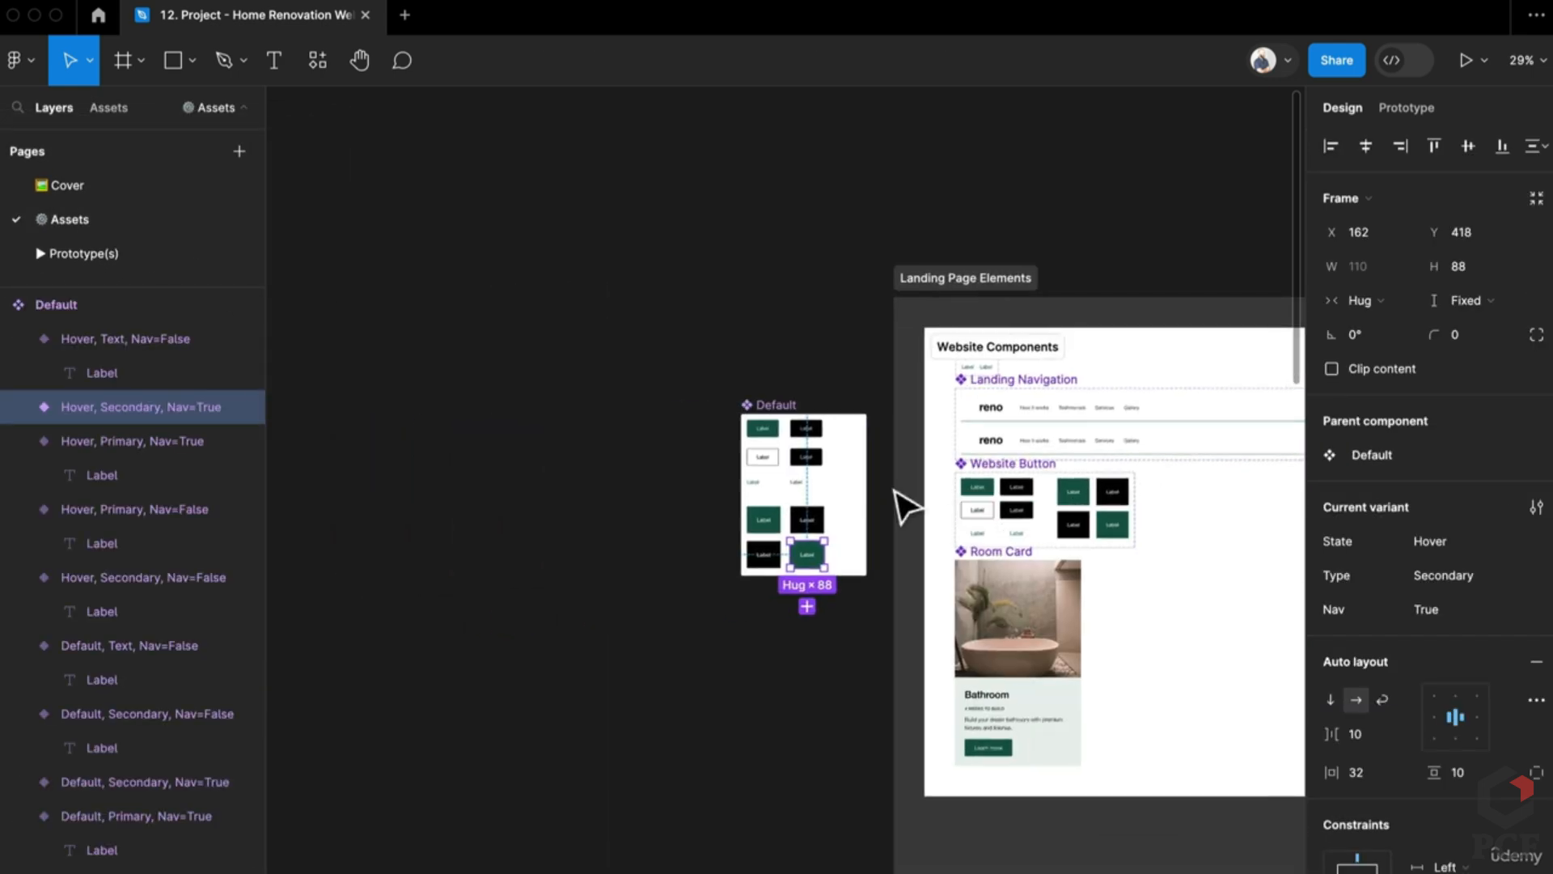
pyautogui.keyDown('ctrl'); pyautogui.scroll(5, 894, 491); pyautogui.keyUp('ctrl')
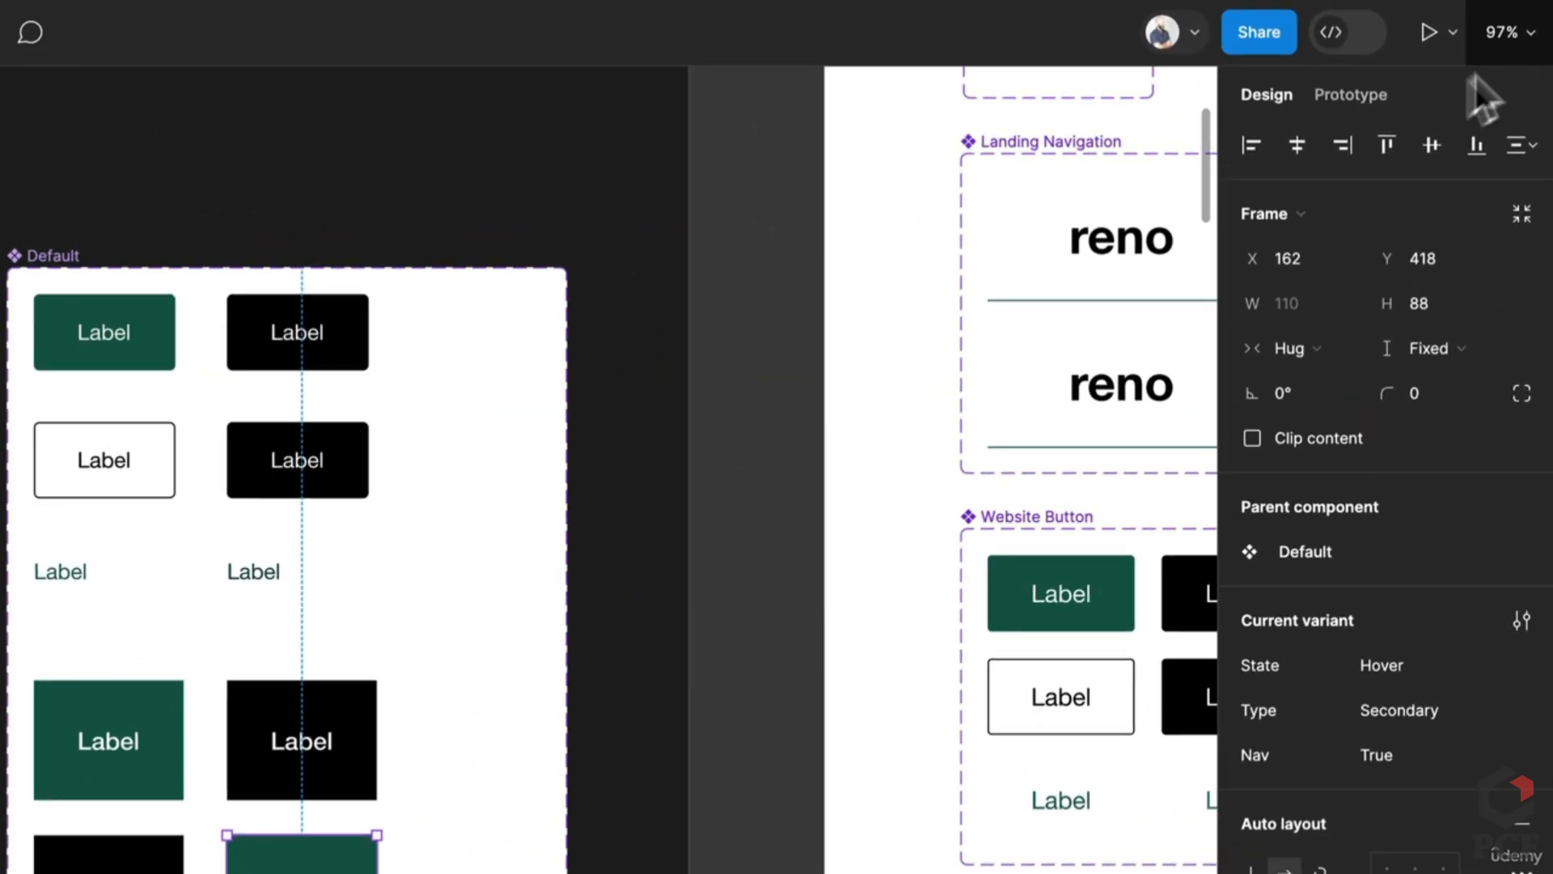
# Step: Draw a new frame left of the Default set, name it Element, and move it up-left
pyautogui.click(1409, 108)
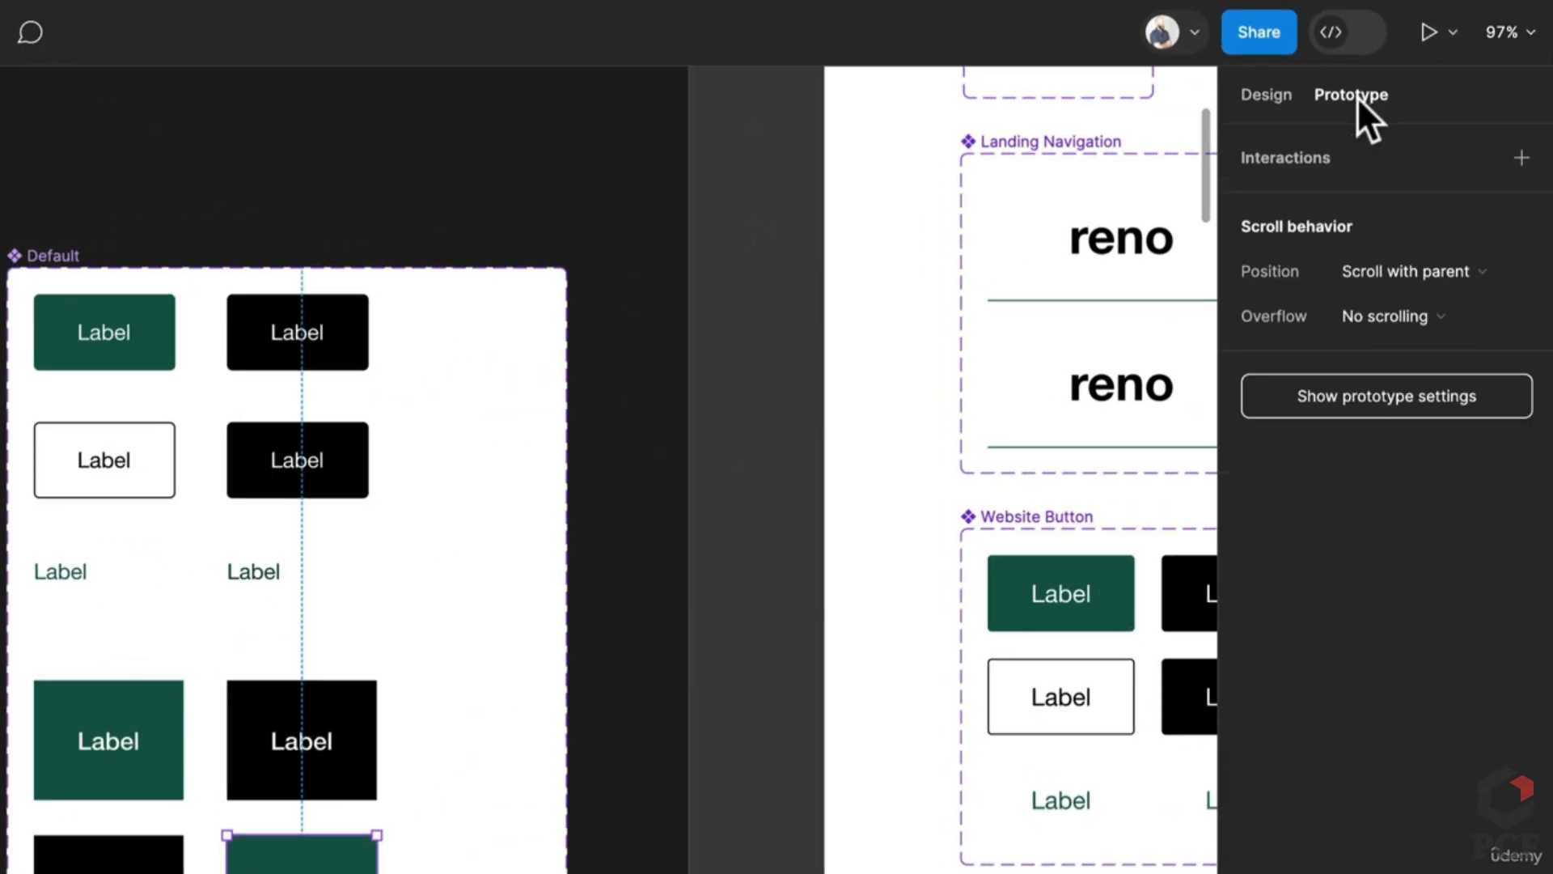
pyautogui.press('Escape')
pyautogui.keyDown('ctrl'); pyautogui.scroll(-3, 323, 596); pyautogui.keyUp('ctrl')
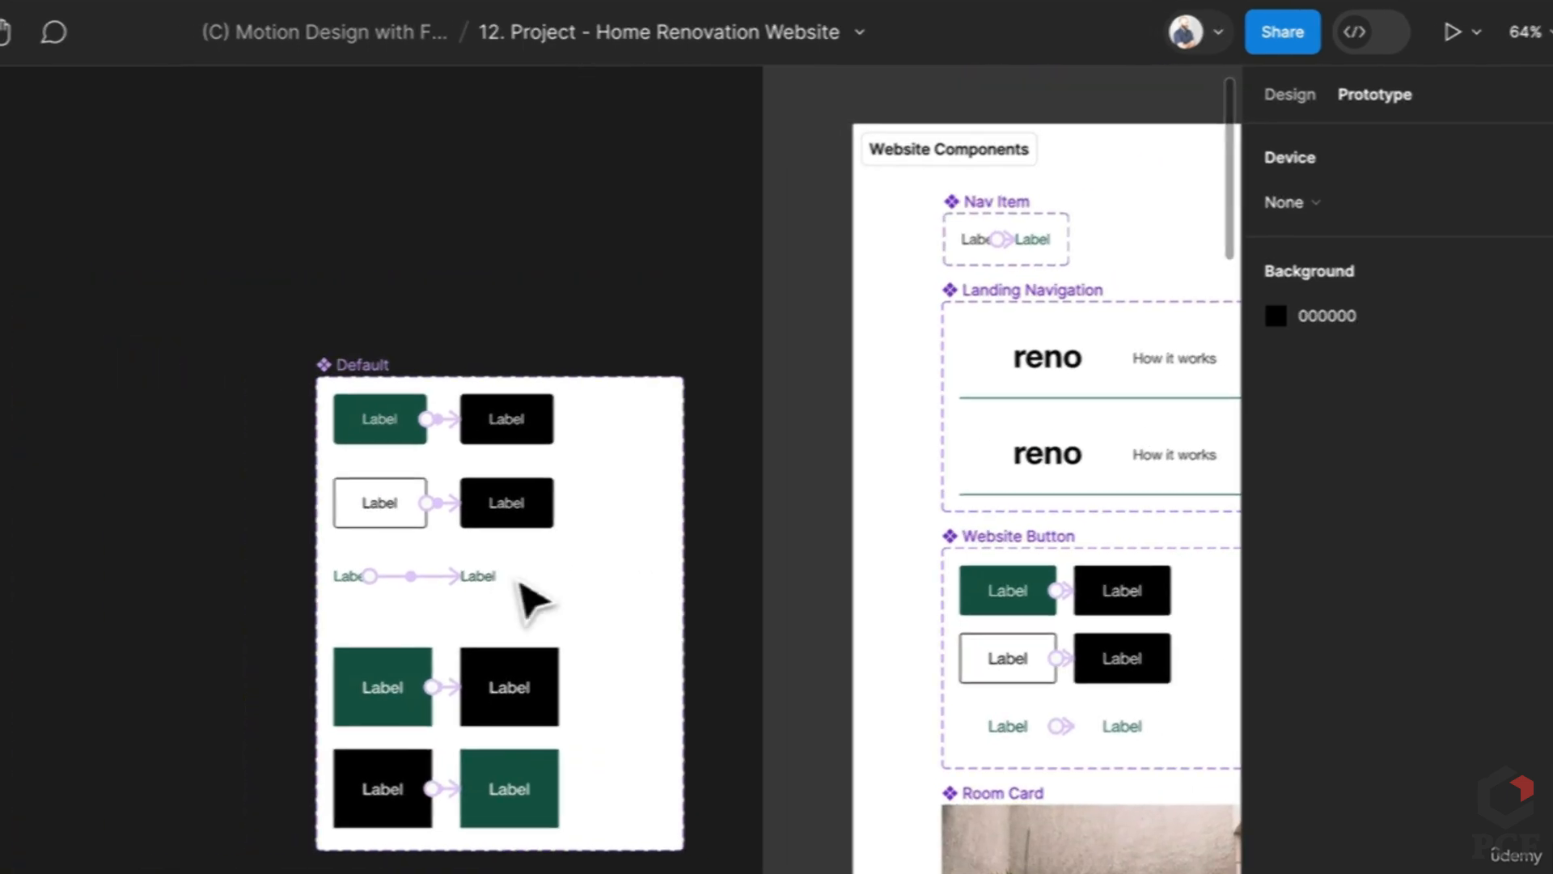
pyautogui.press('f')
pyautogui.moveTo(0, 275); pyautogui.dragTo(300, 869)
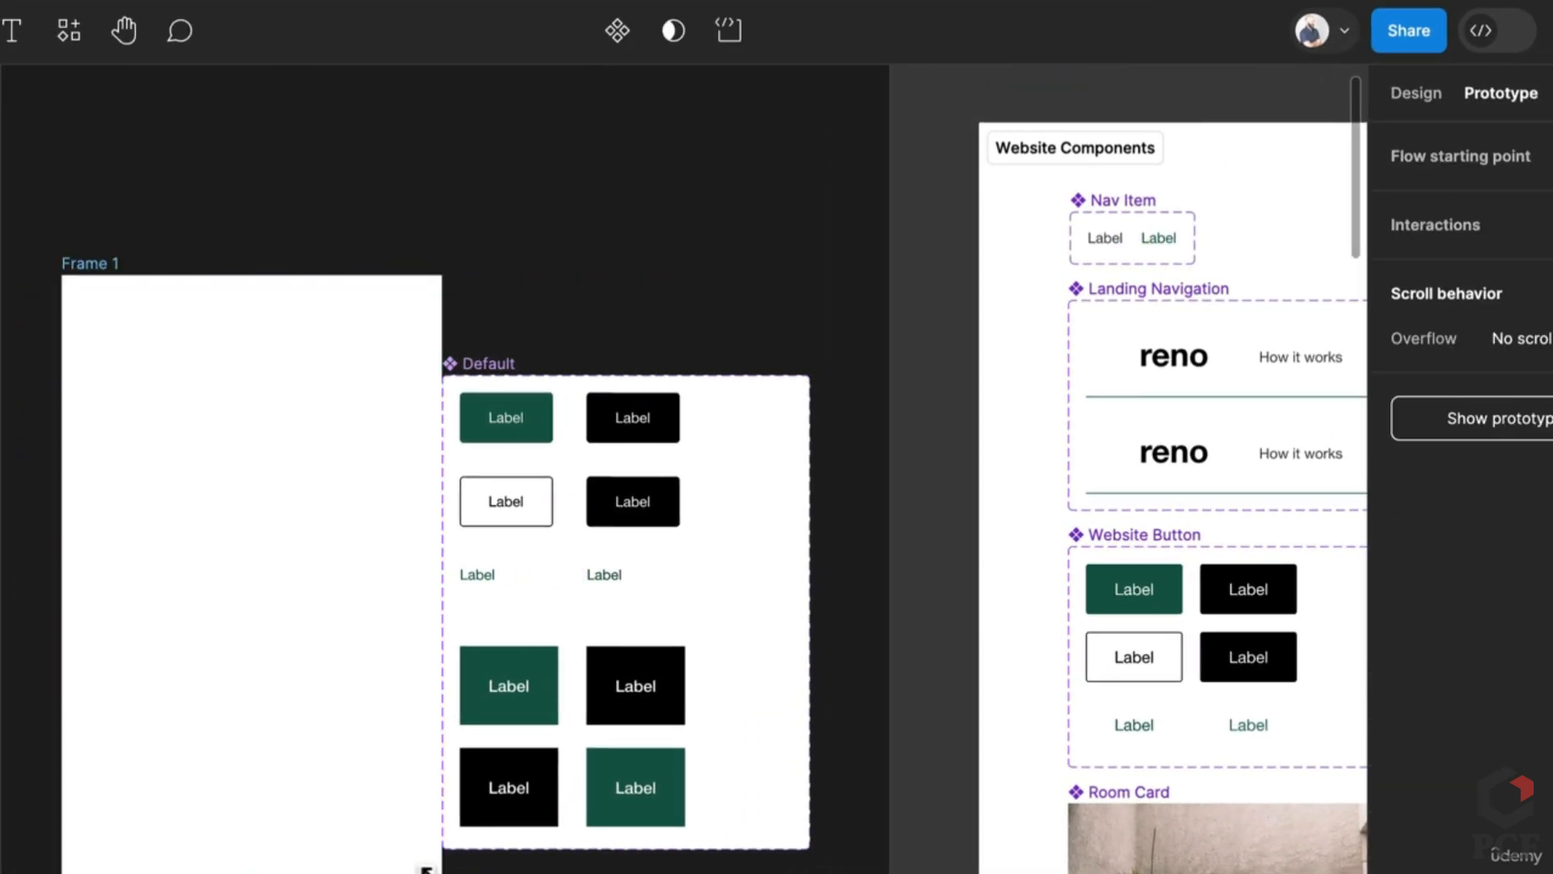
pyautogui.hscroll(-5, 312, 693)
pyautogui.doubleClick(431, 320)
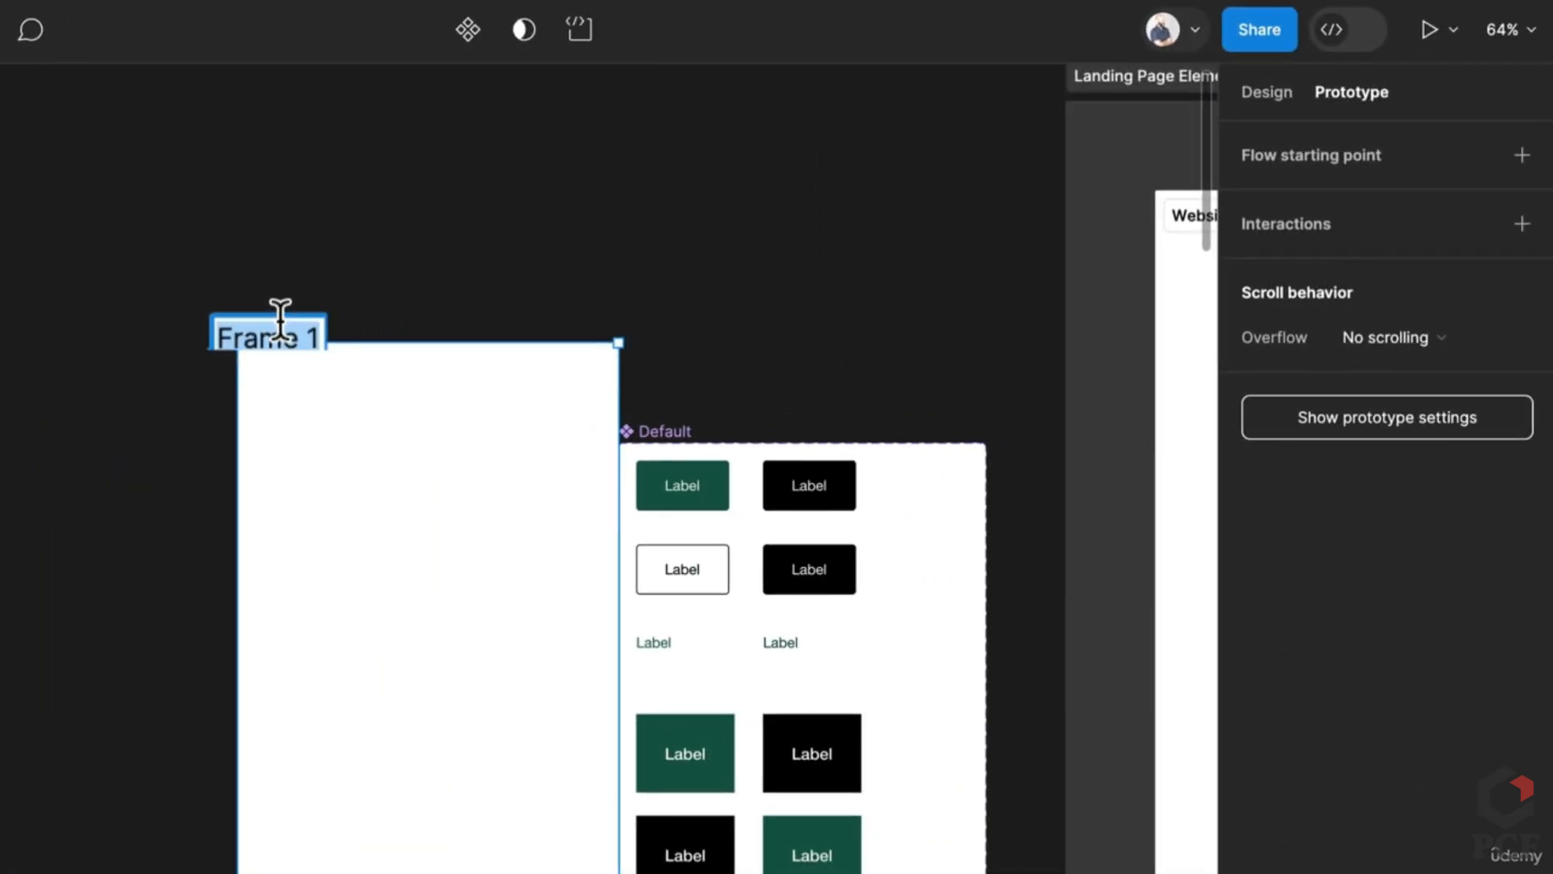
pyautogui.write('Element')
pyautogui.press('Return')
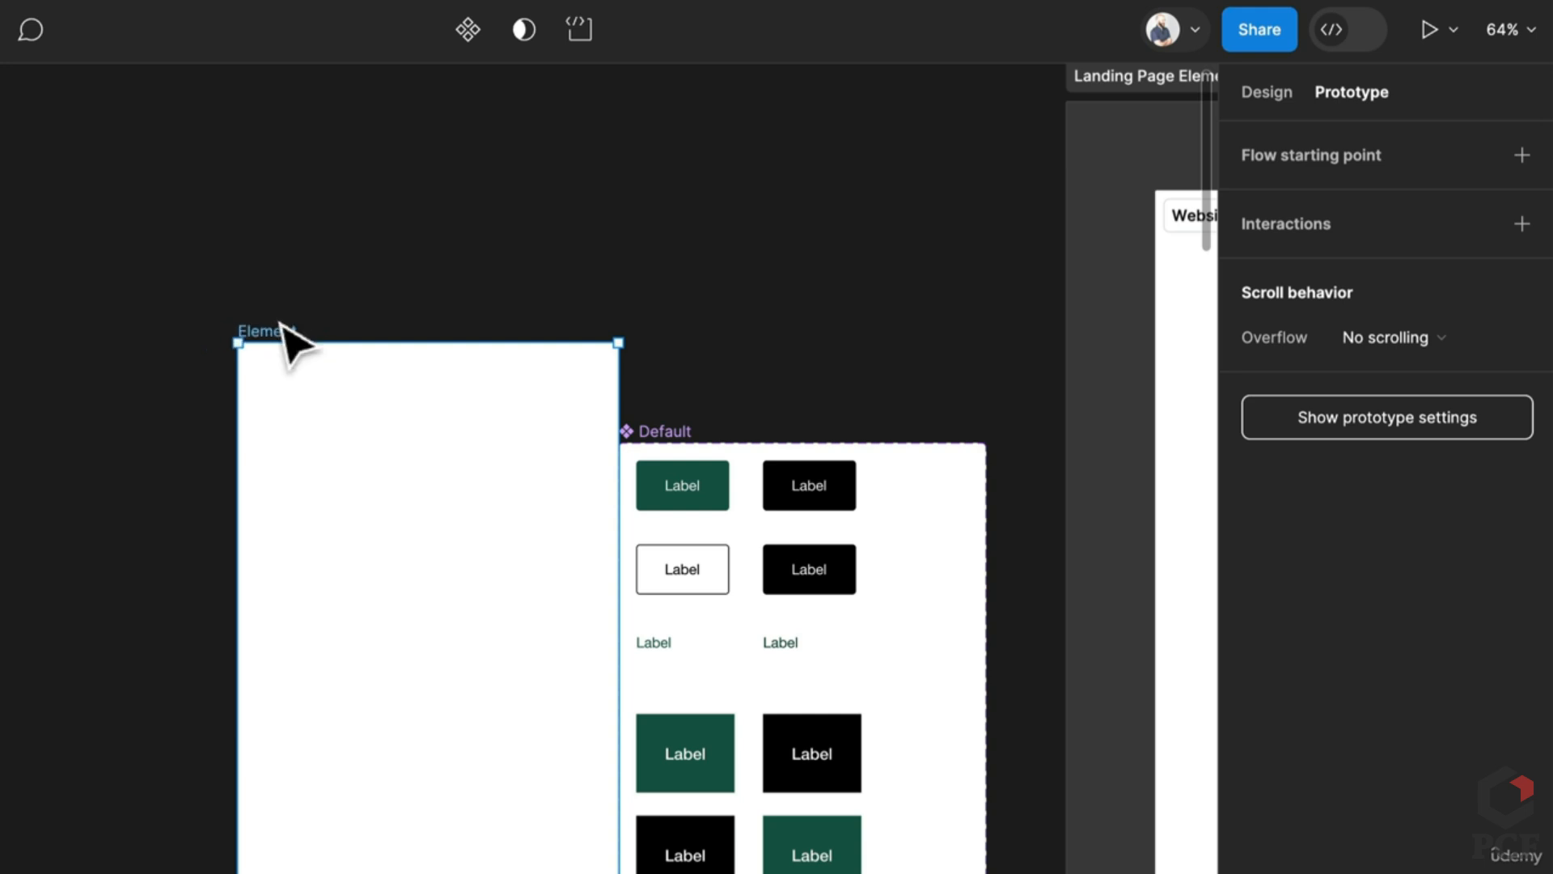
pyautogui.moveTo(283, 326); pyautogui.dragTo(127, 202)
# Step: Copy the green, outlined, text-style, and large green and black button variants into Element
pyautogui.click(716, 485)
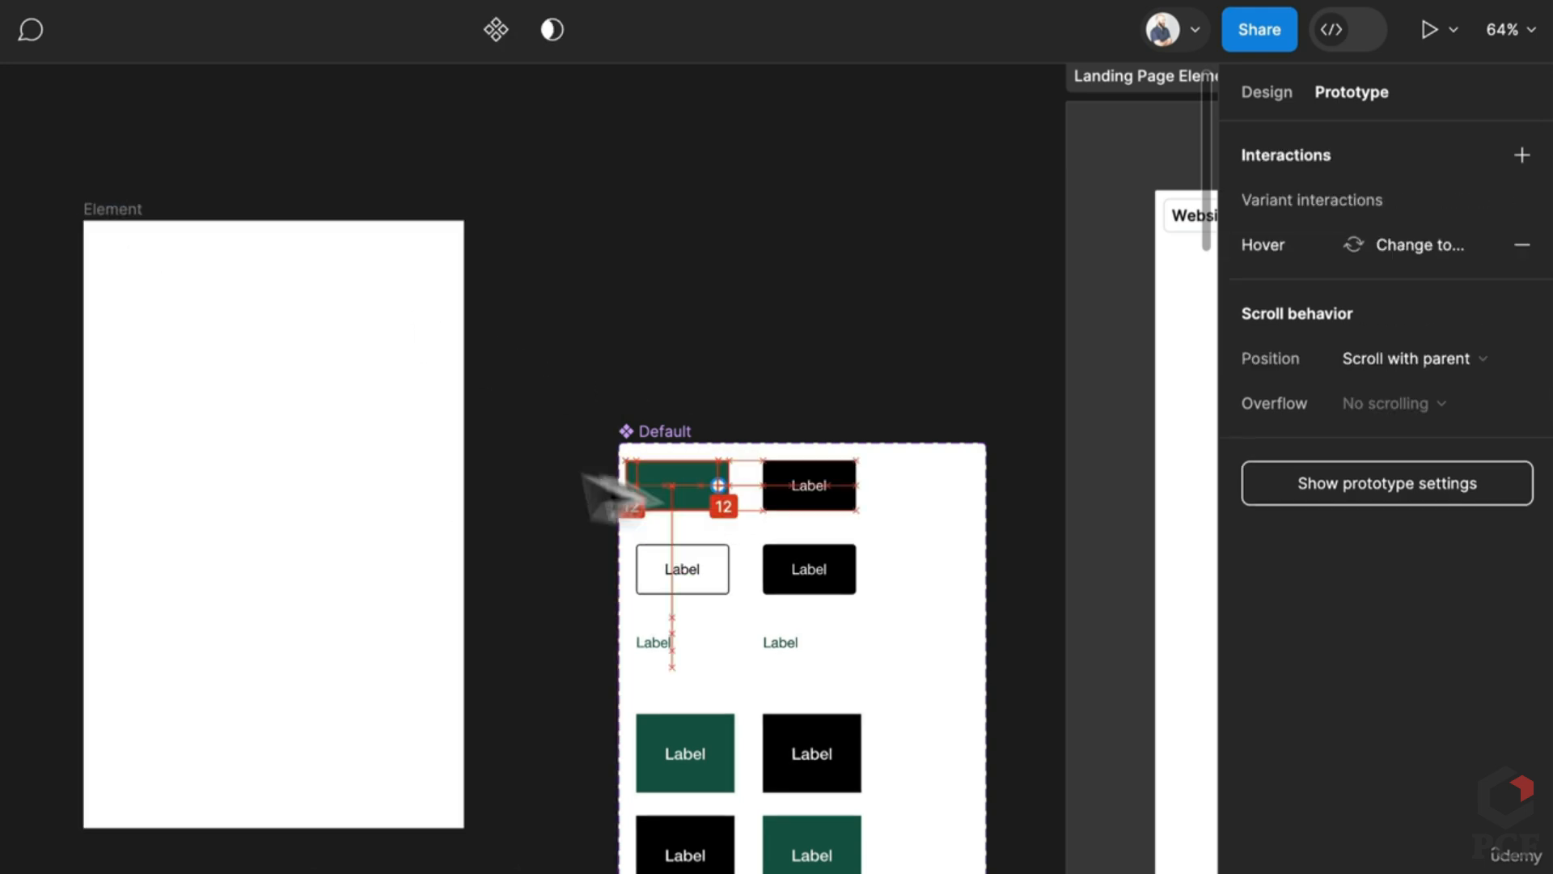
pyautogui.moveTo(647, 495); pyautogui.dragTo(197, 301)
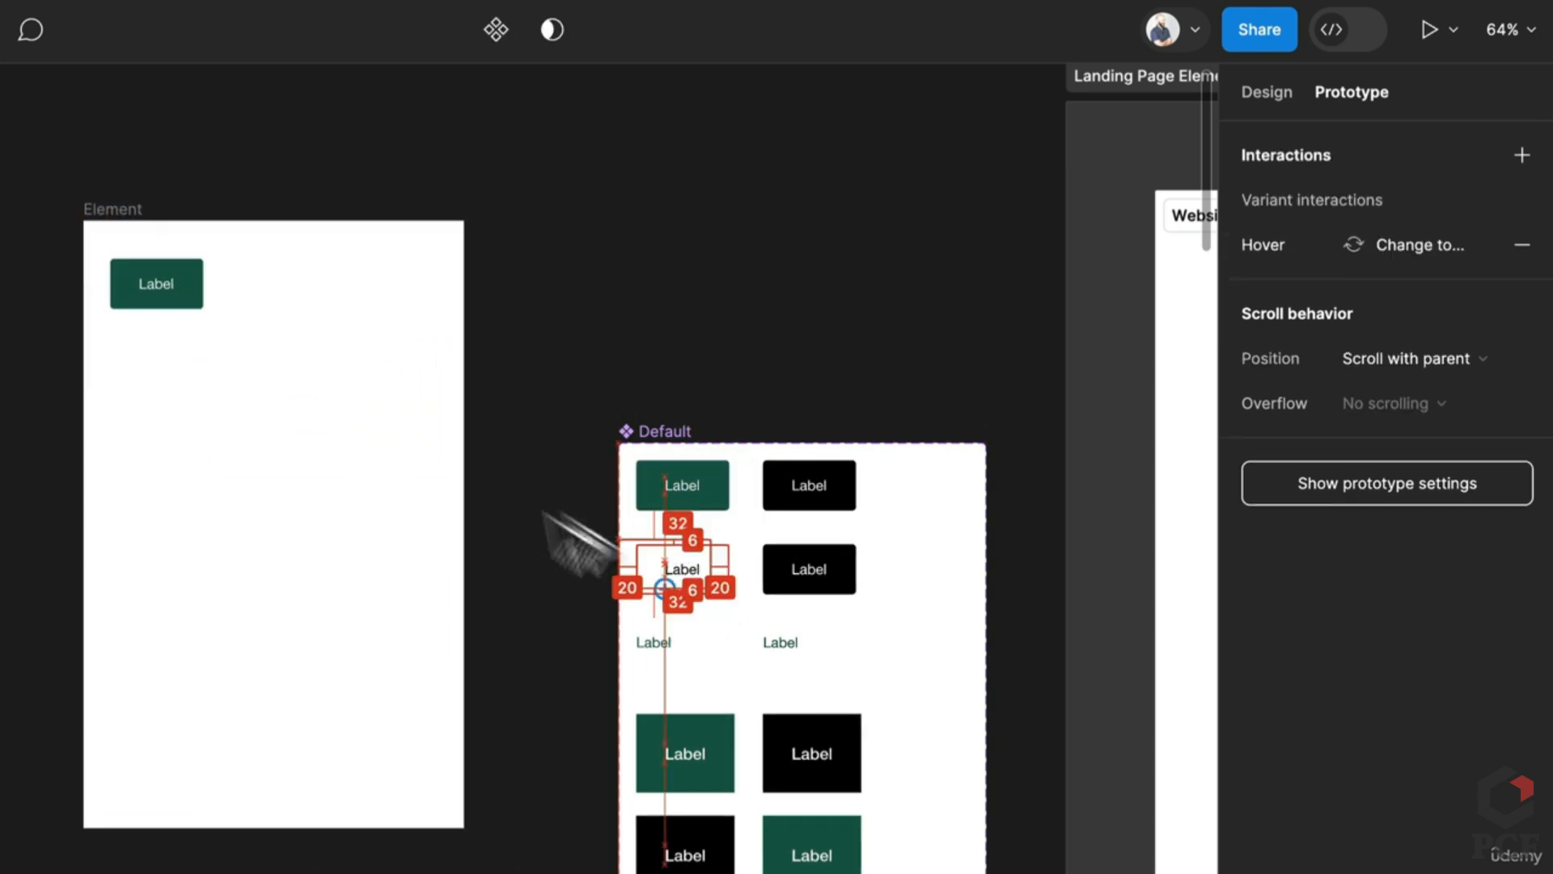
pyautogui.moveTo(576, 544); pyautogui.dragTo(288, 315)
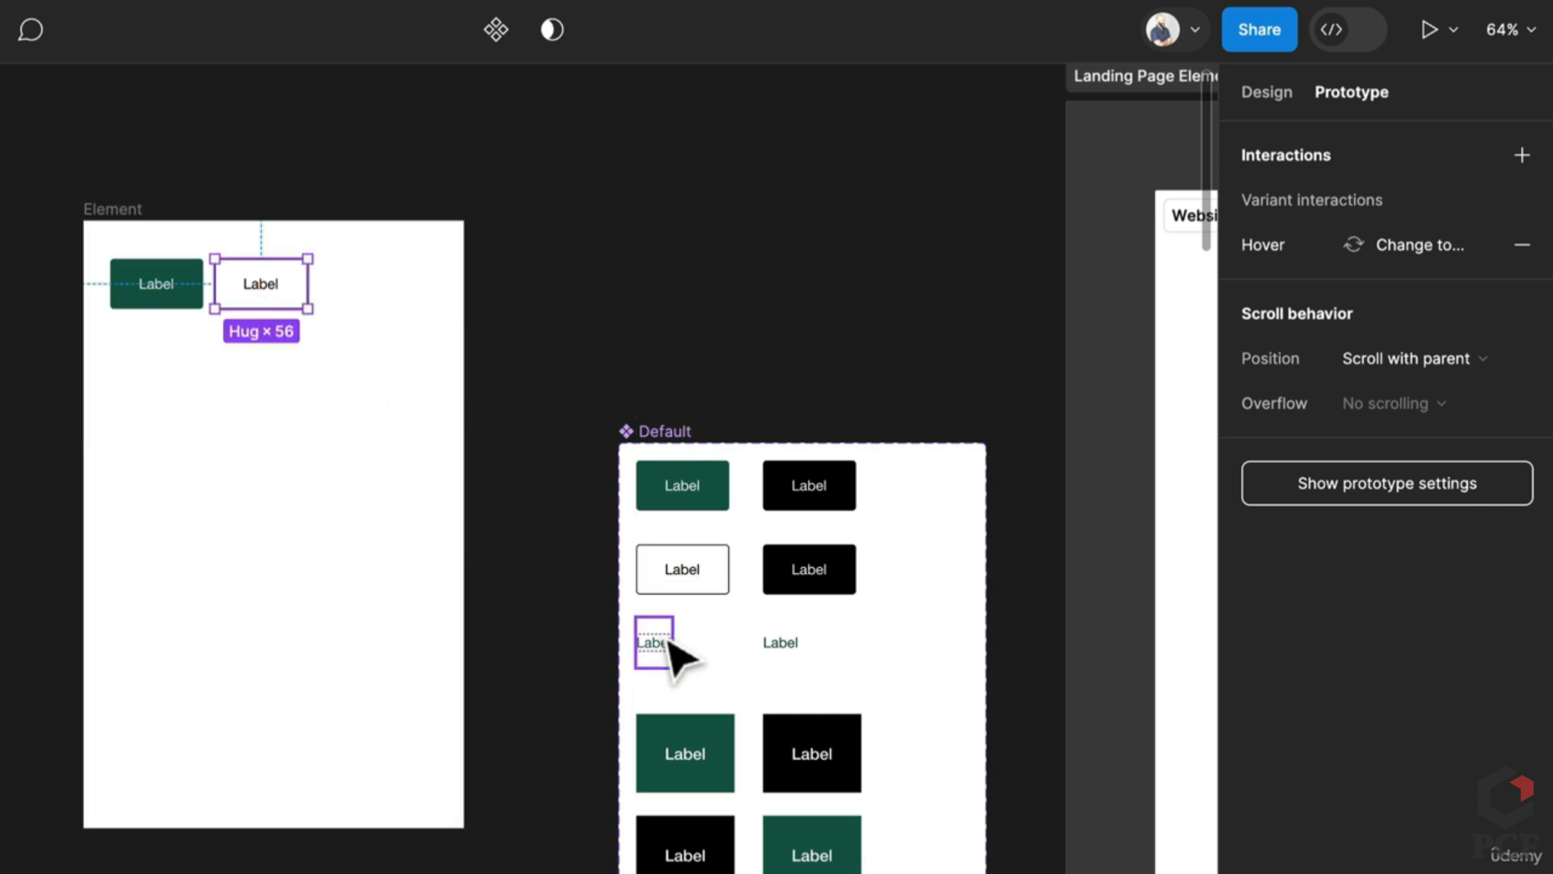
pyautogui.moveTo(670, 647); pyautogui.dragTo(375, 304)
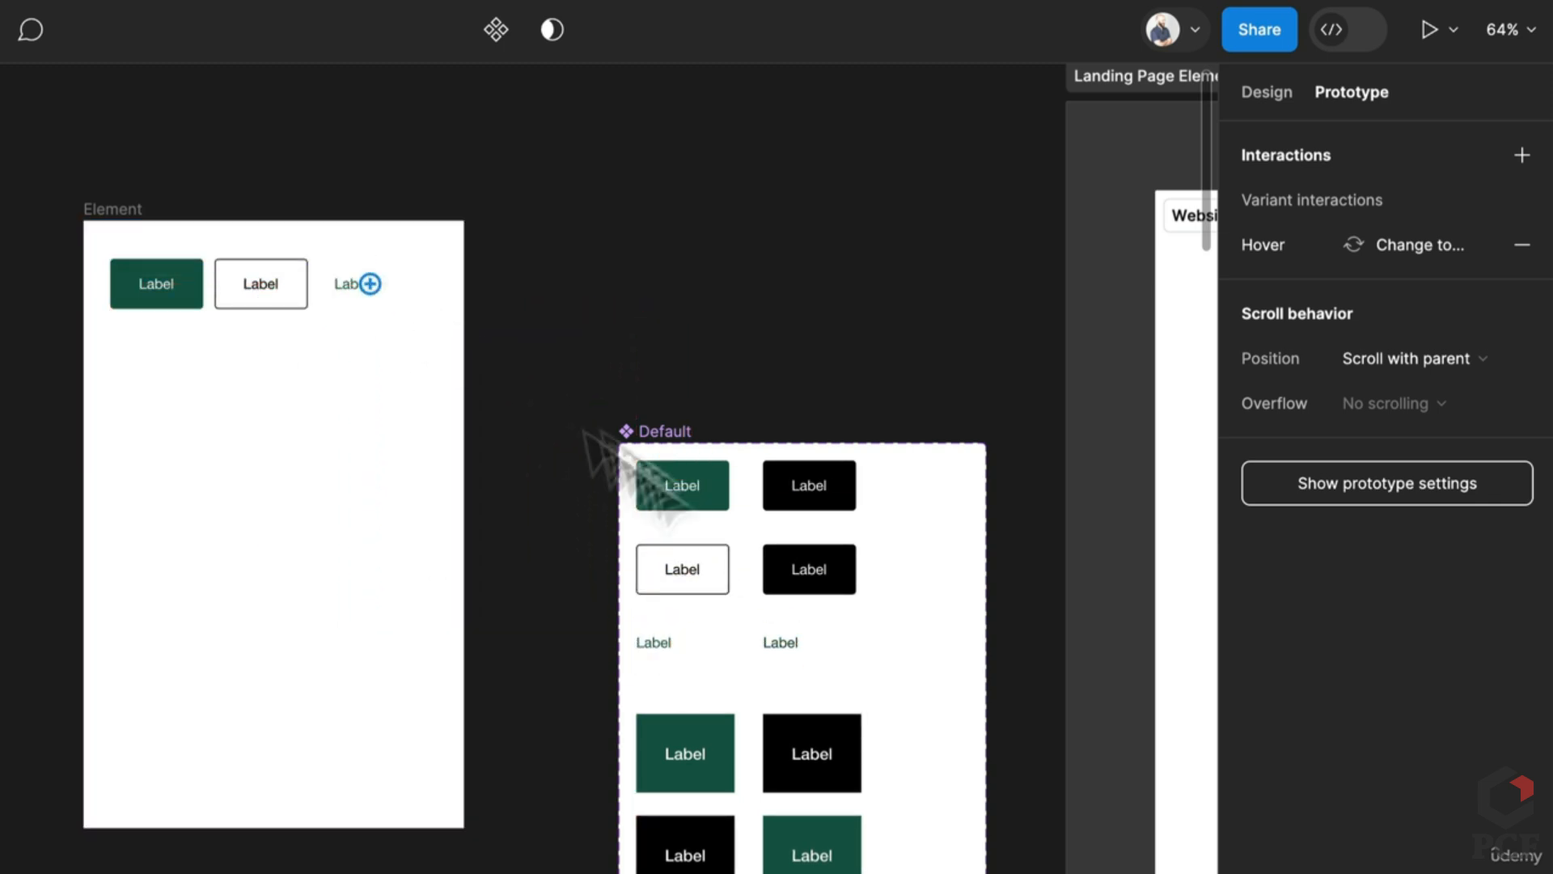
pyautogui.click(685, 753)
pyautogui.keyDown('shift'); pyautogui.click(685, 845); pyautogui.keyUp('shift')
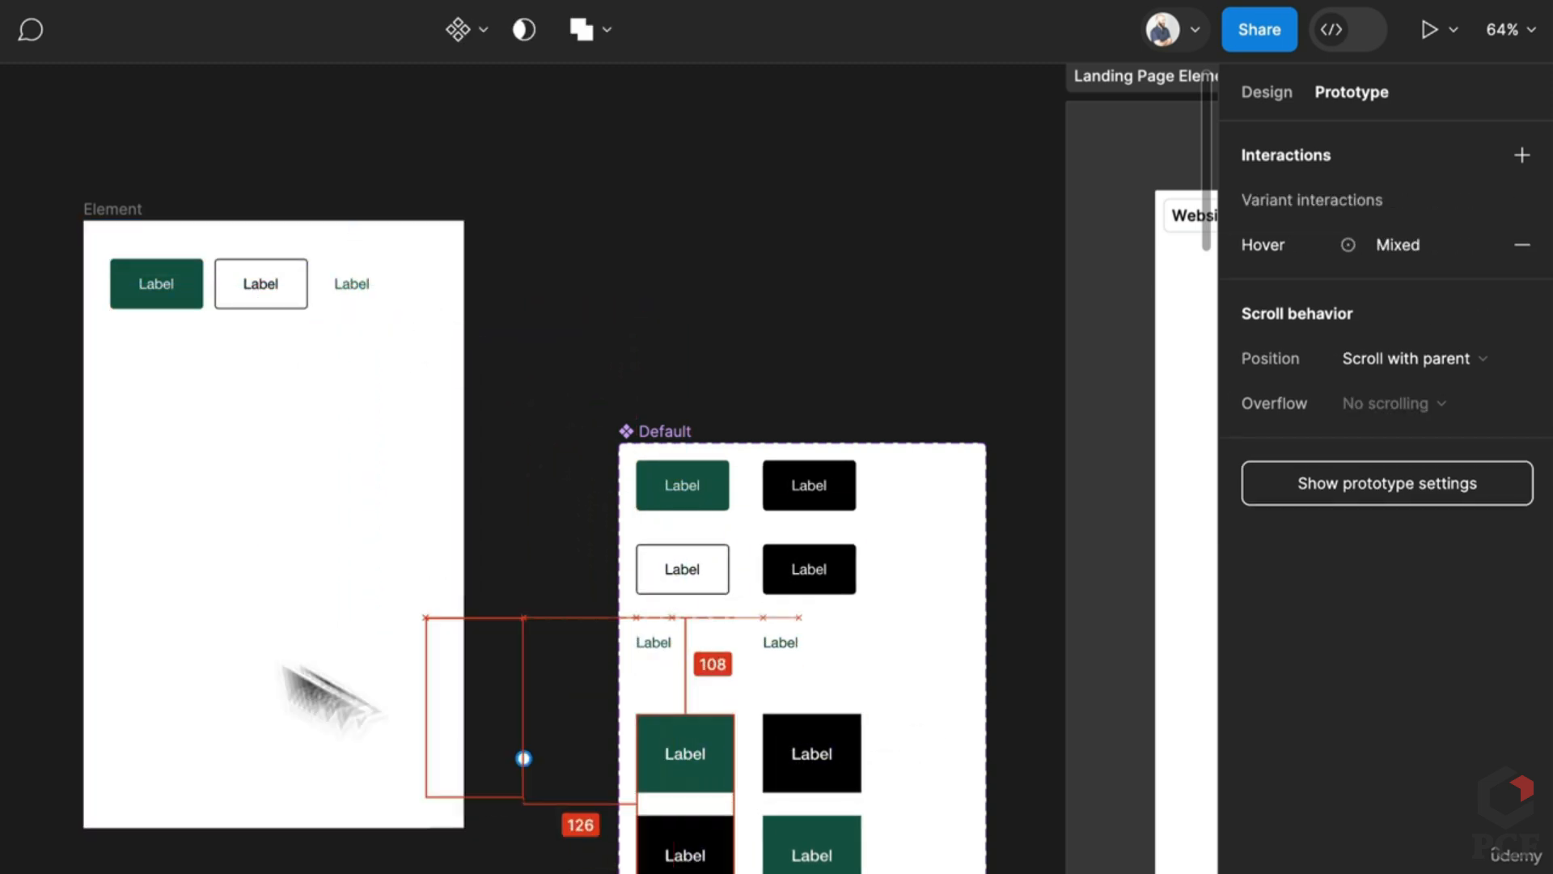
pyautogui.moveTo(332, 696); pyautogui.dragTo(301, 421)
pyautogui.click(396, 615)
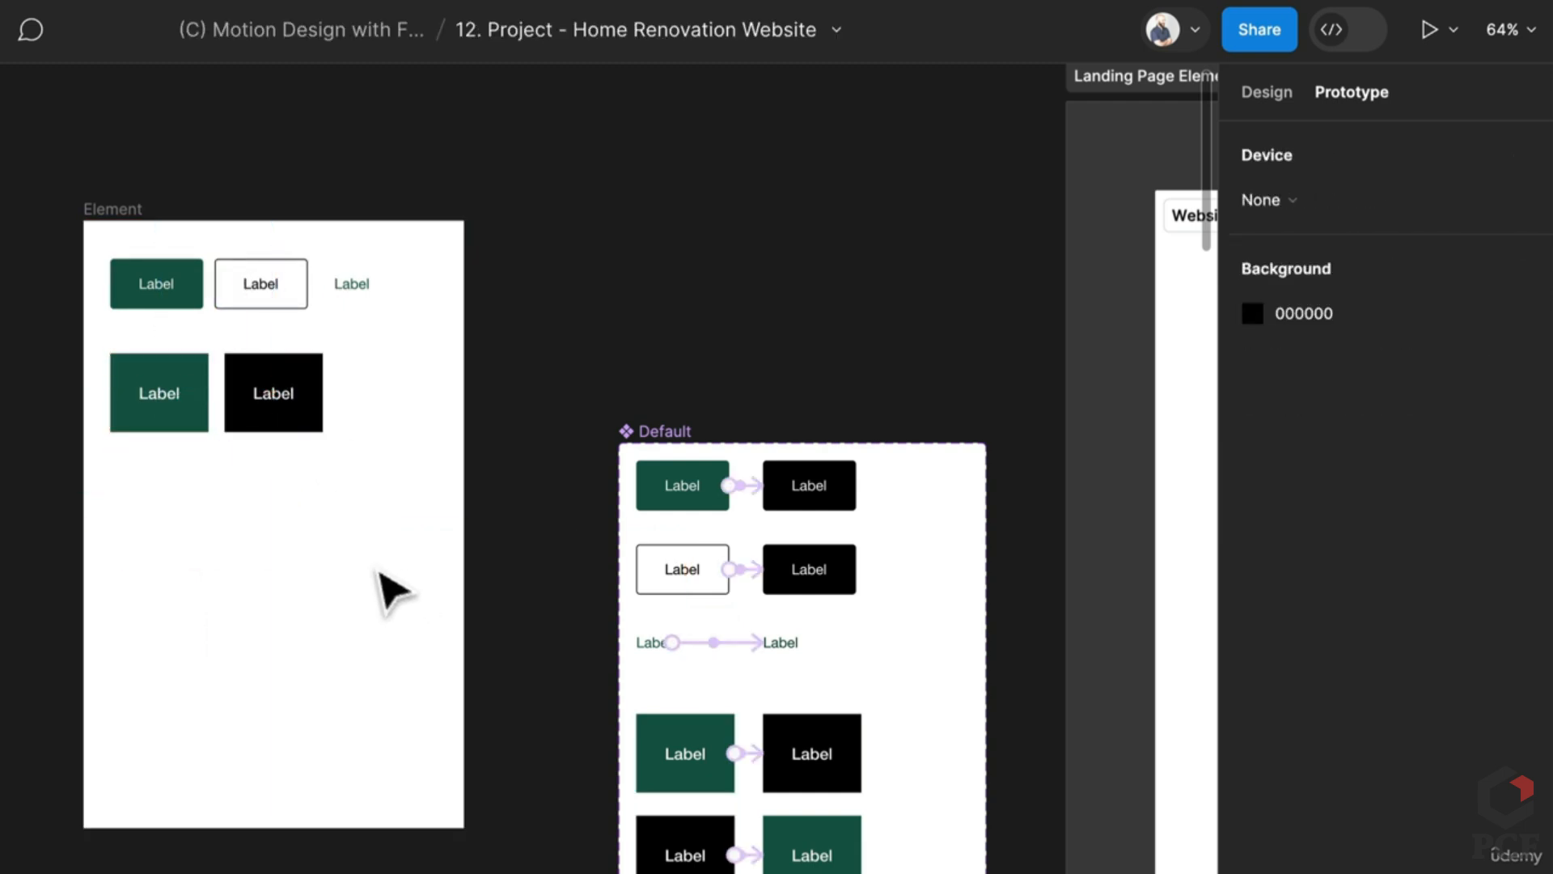
# Step: Make Element the Flow 1 starting point, shorten it to 313 high, and start presenting
pyautogui.scroll(3, 393, 590)
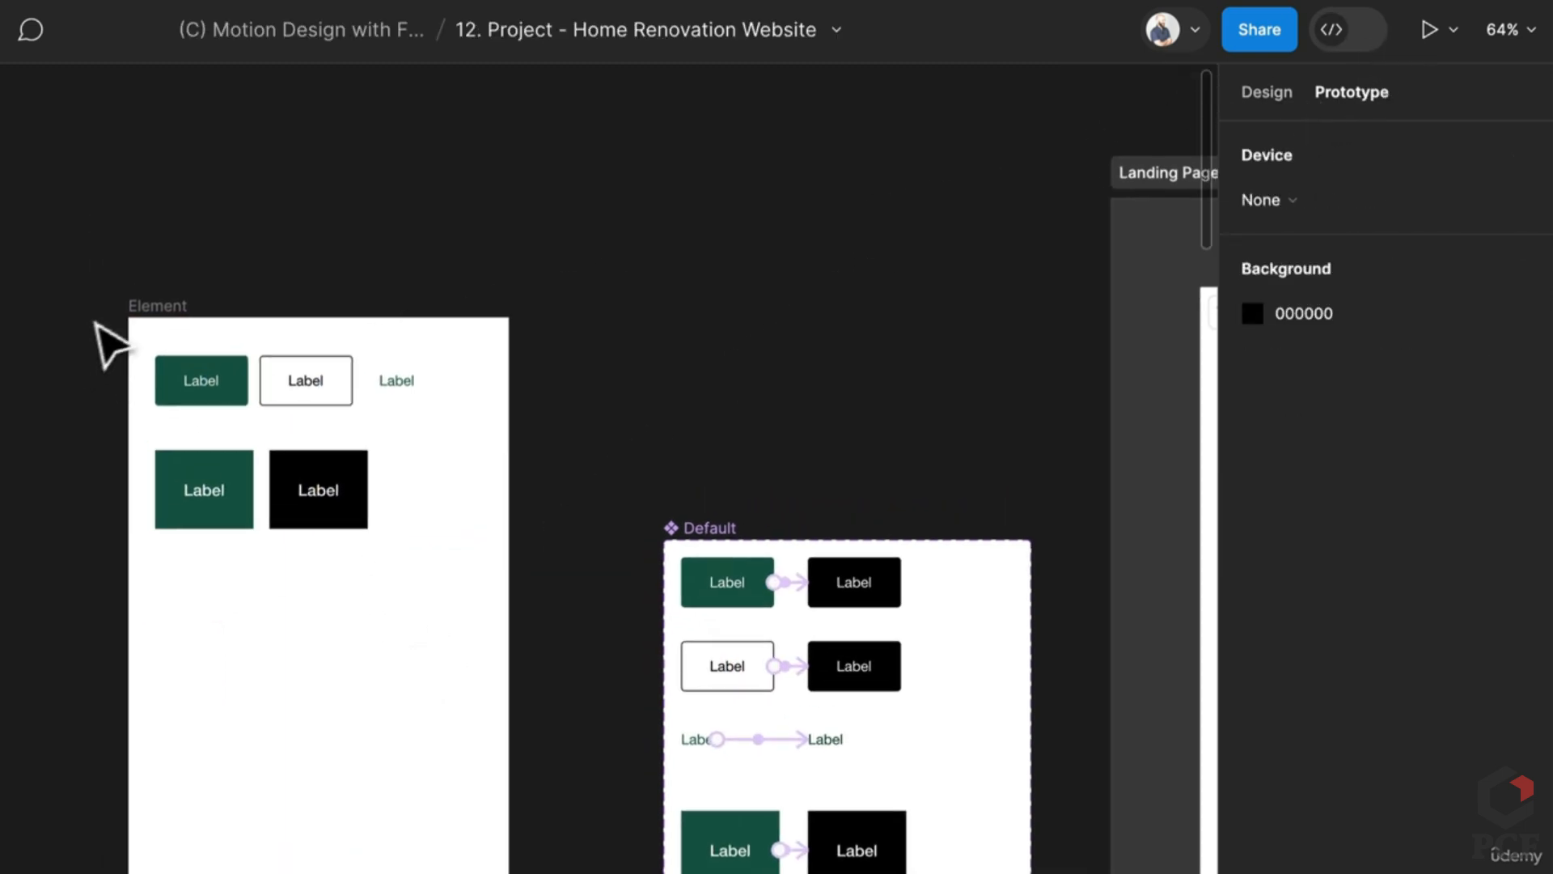
pyautogui.click(139, 307)
pyautogui.click(1521, 155)
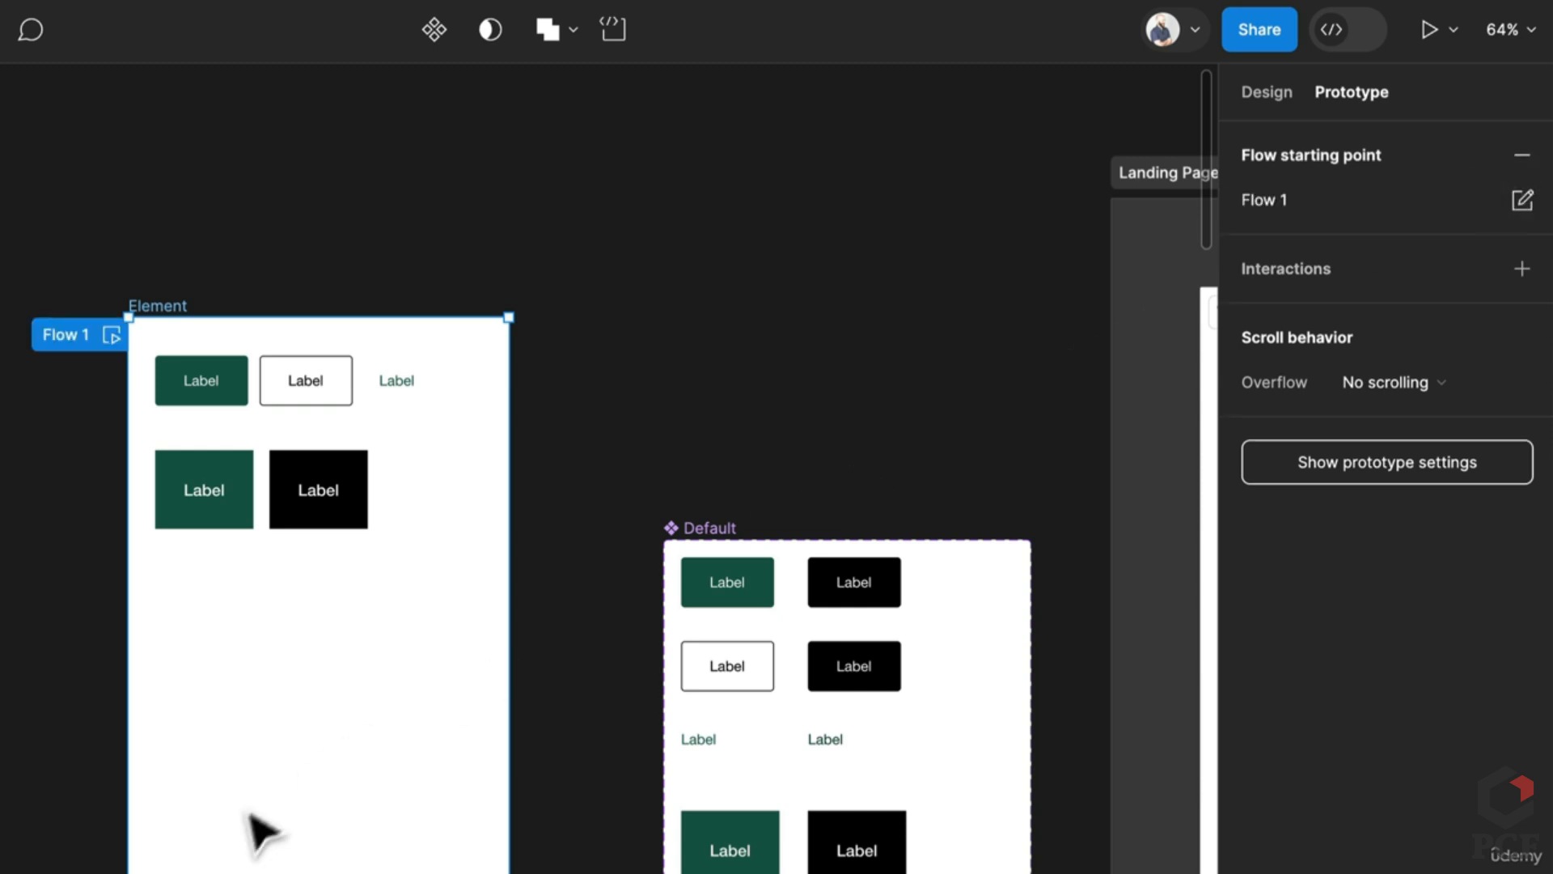
pyautogui.moveTo(418, 738); pyautogui.dragTo(412, 596)
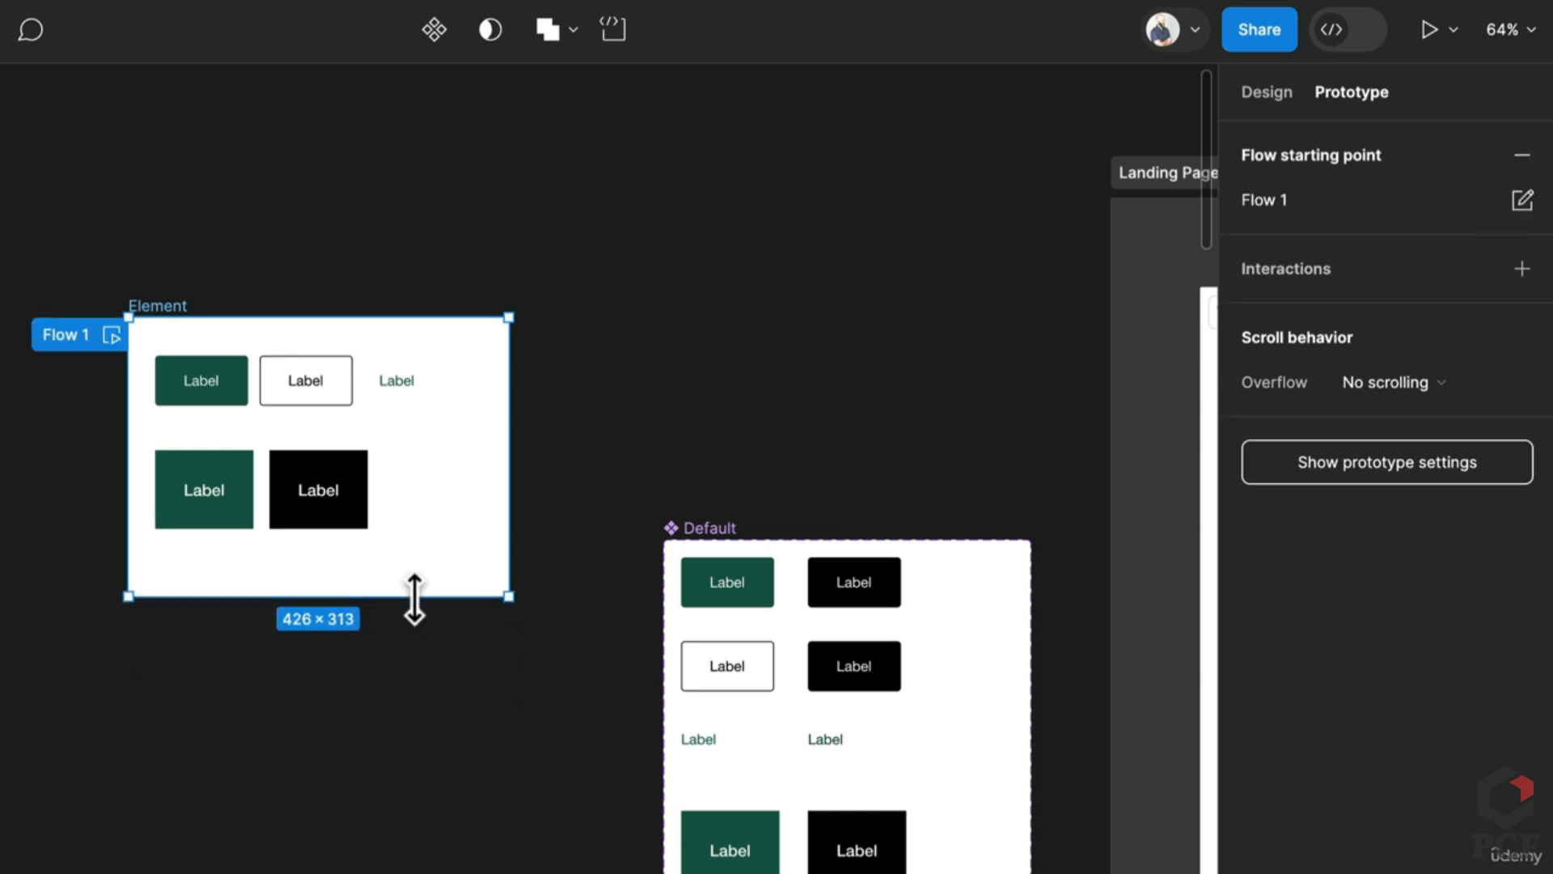
pyautogui.click(1429, 30)
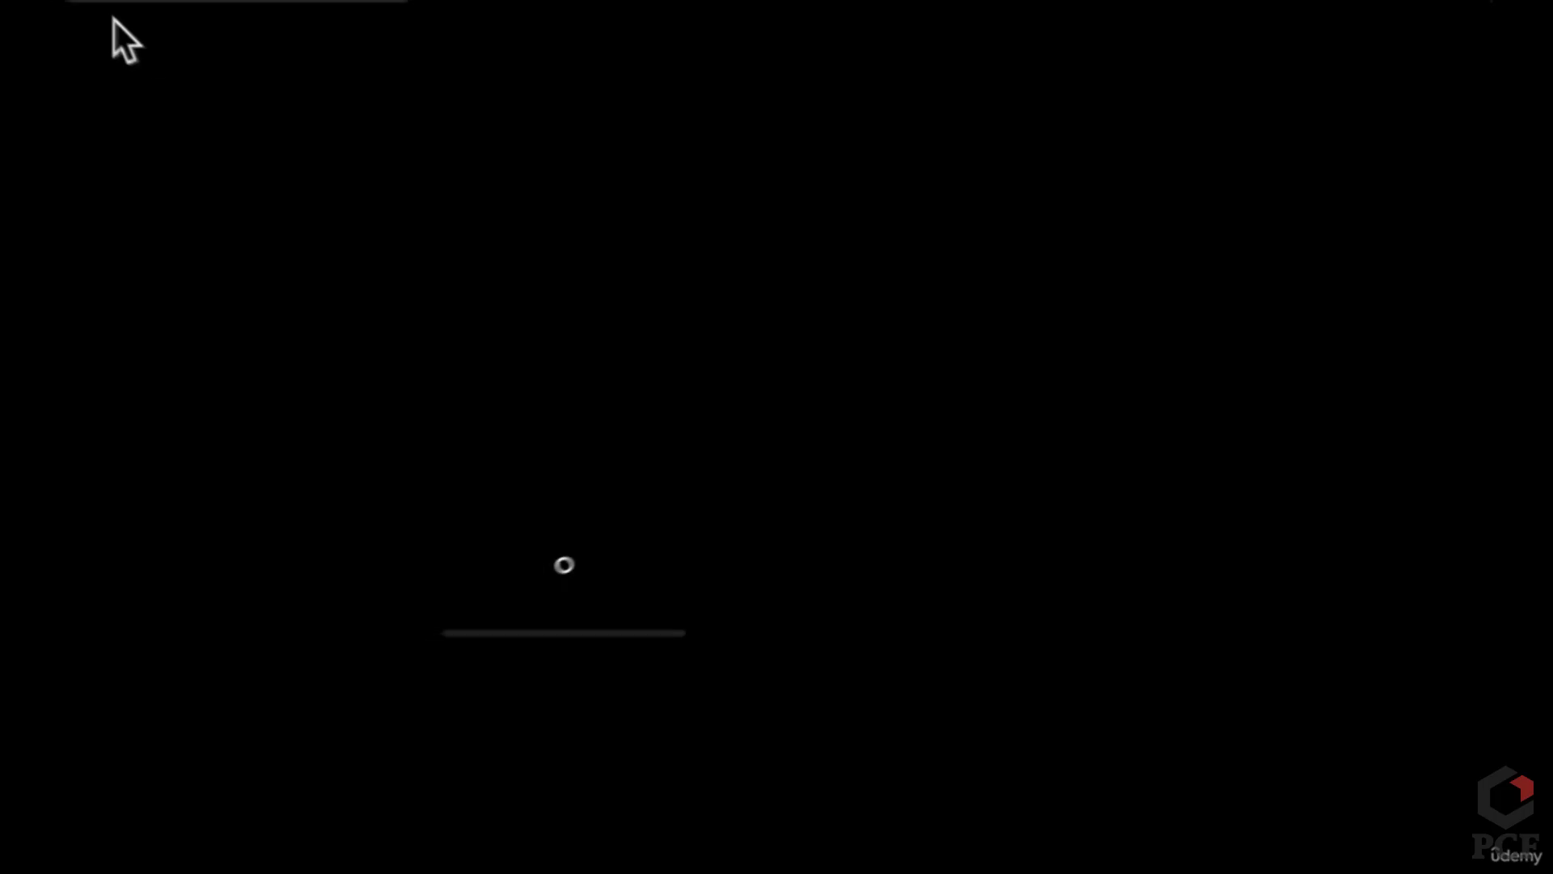
# Step: Test the Element buttons' hover and pressed states in the preview, then close it
pyautogui.click(273, 25)
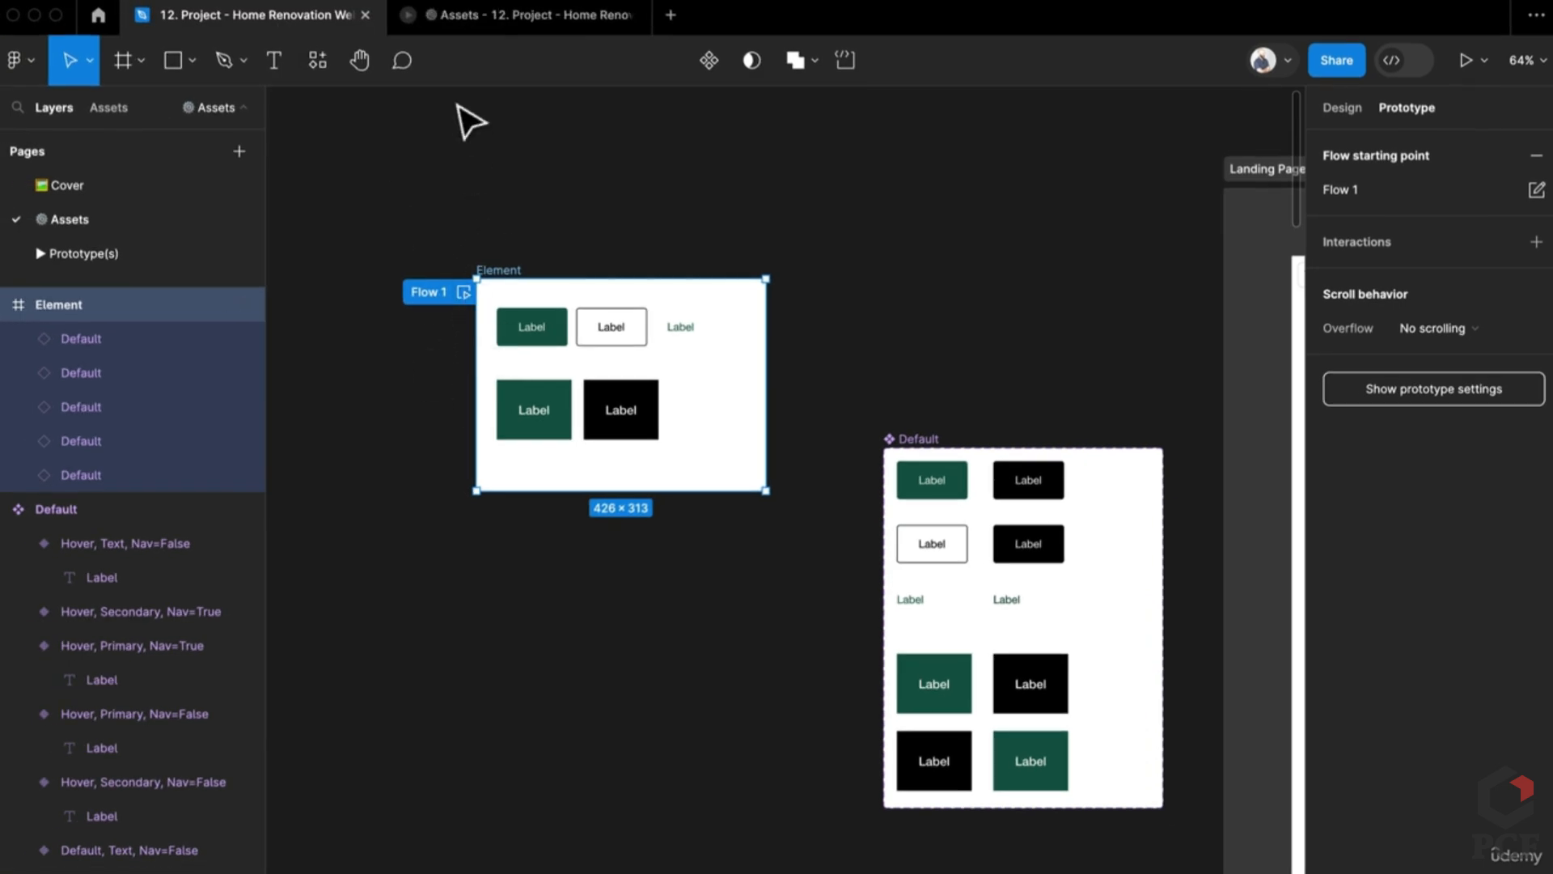
pyautogui.click(509, 16)
pyautogui.click(662, 420)
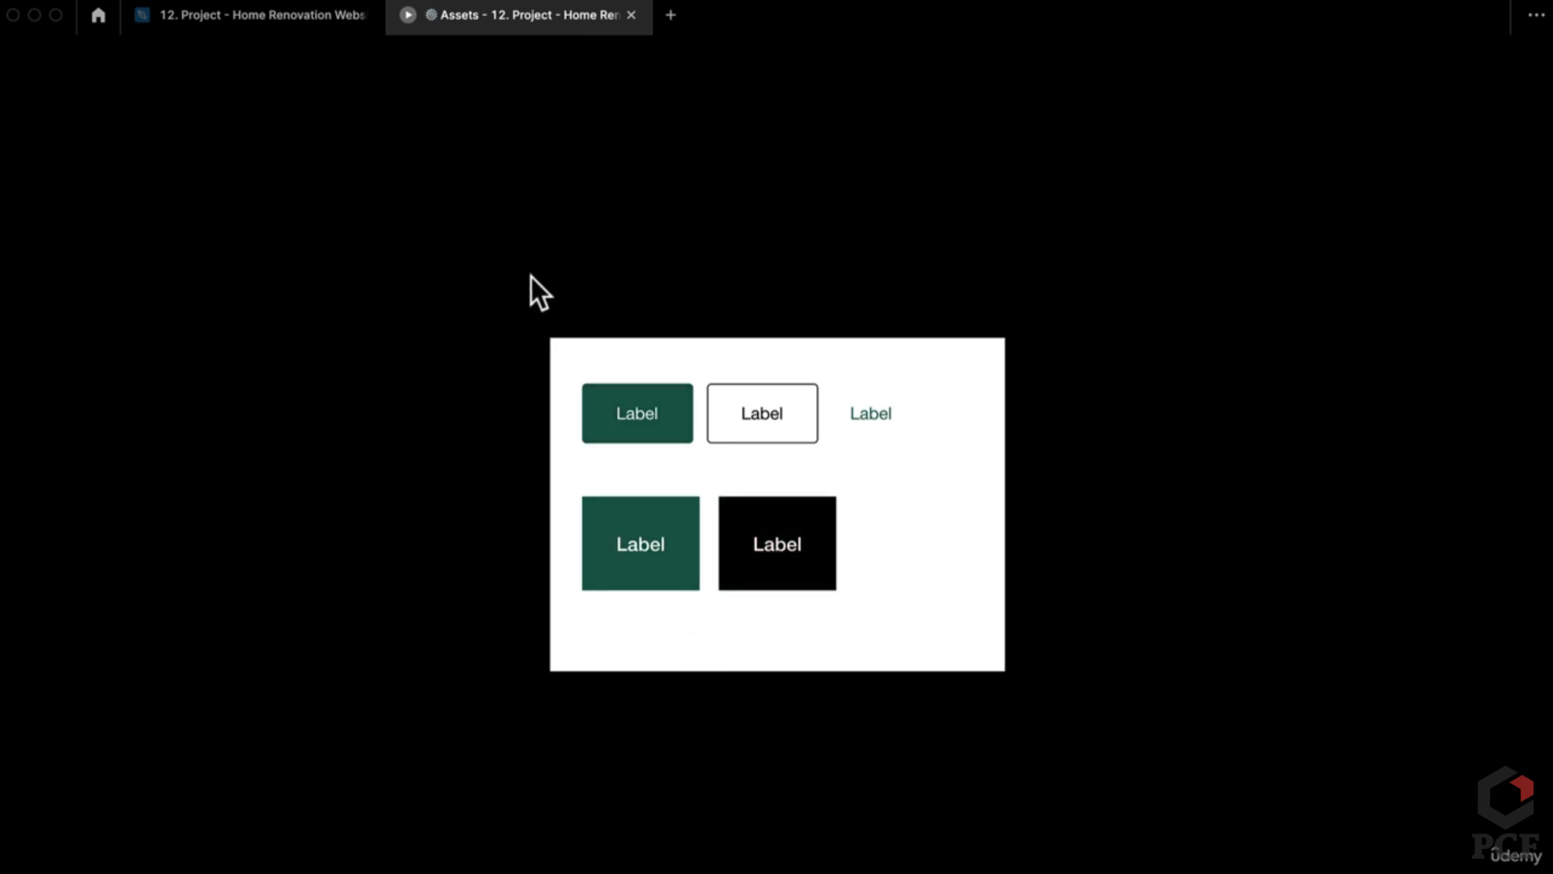
pyautogui.press('super+w')
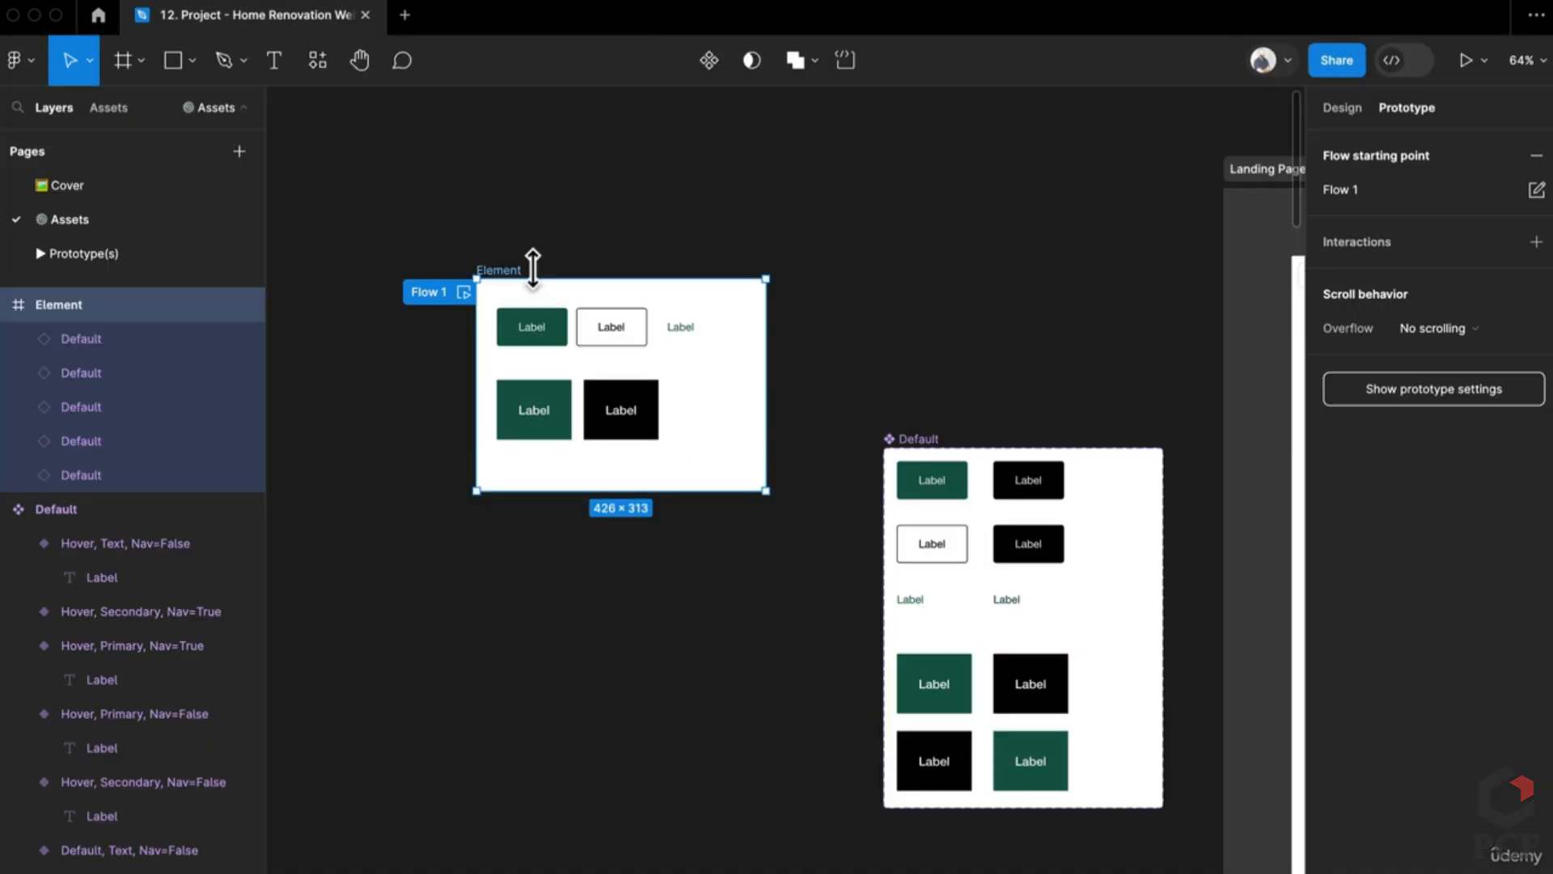
# Step: Rename the button component set to Buttons
pyautogui.hscroll(5, 753, 739)
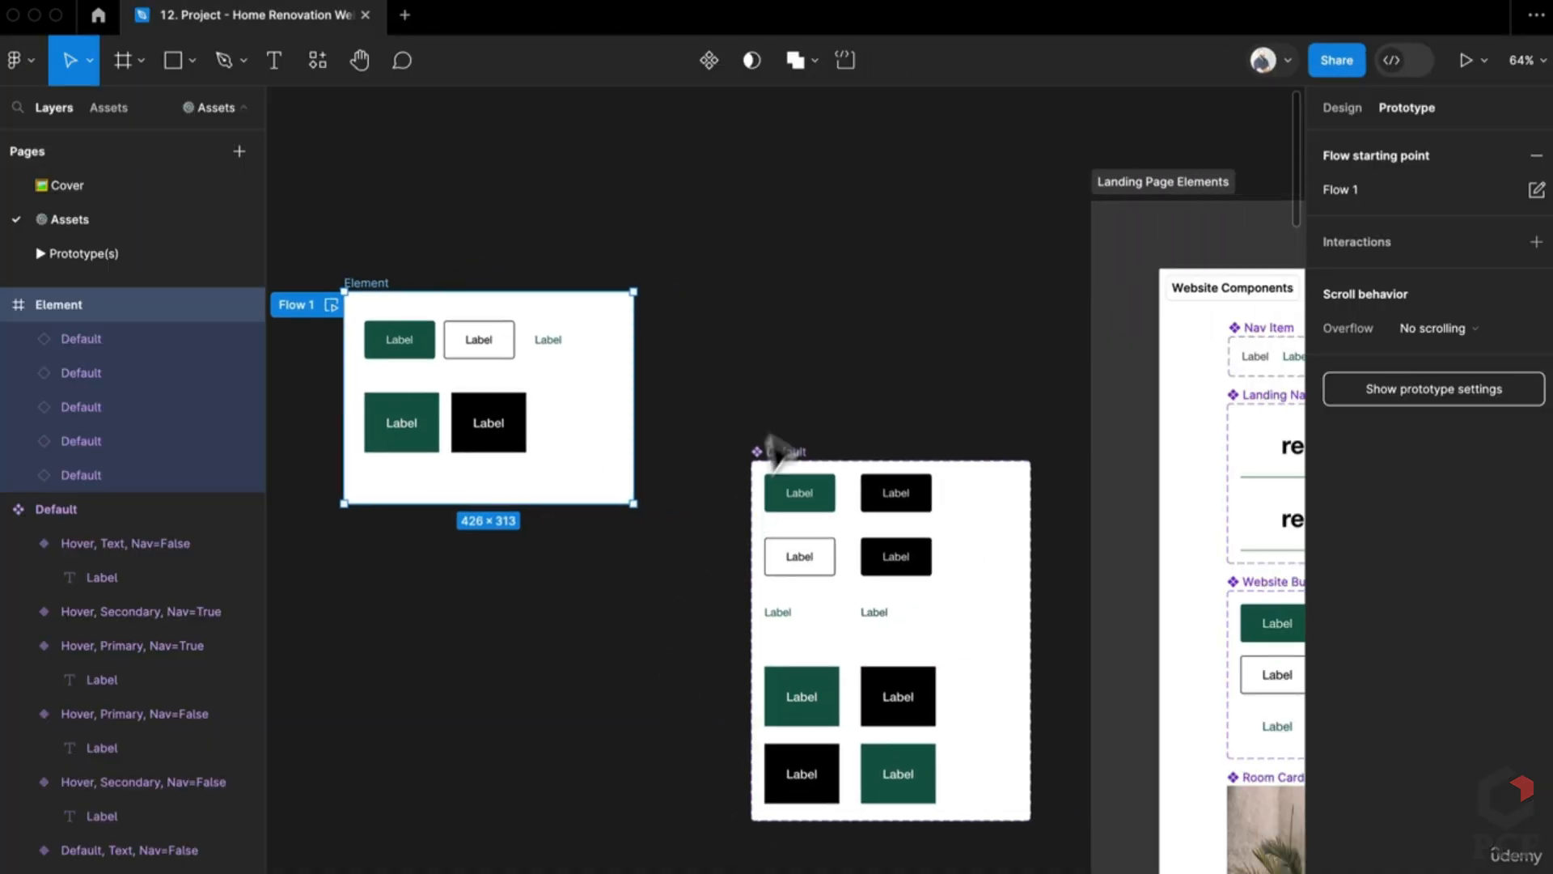
pyautogui.click(789, 451)
pyautogui.doubleClick(788, 450)
pyautogui.write('Buttons')
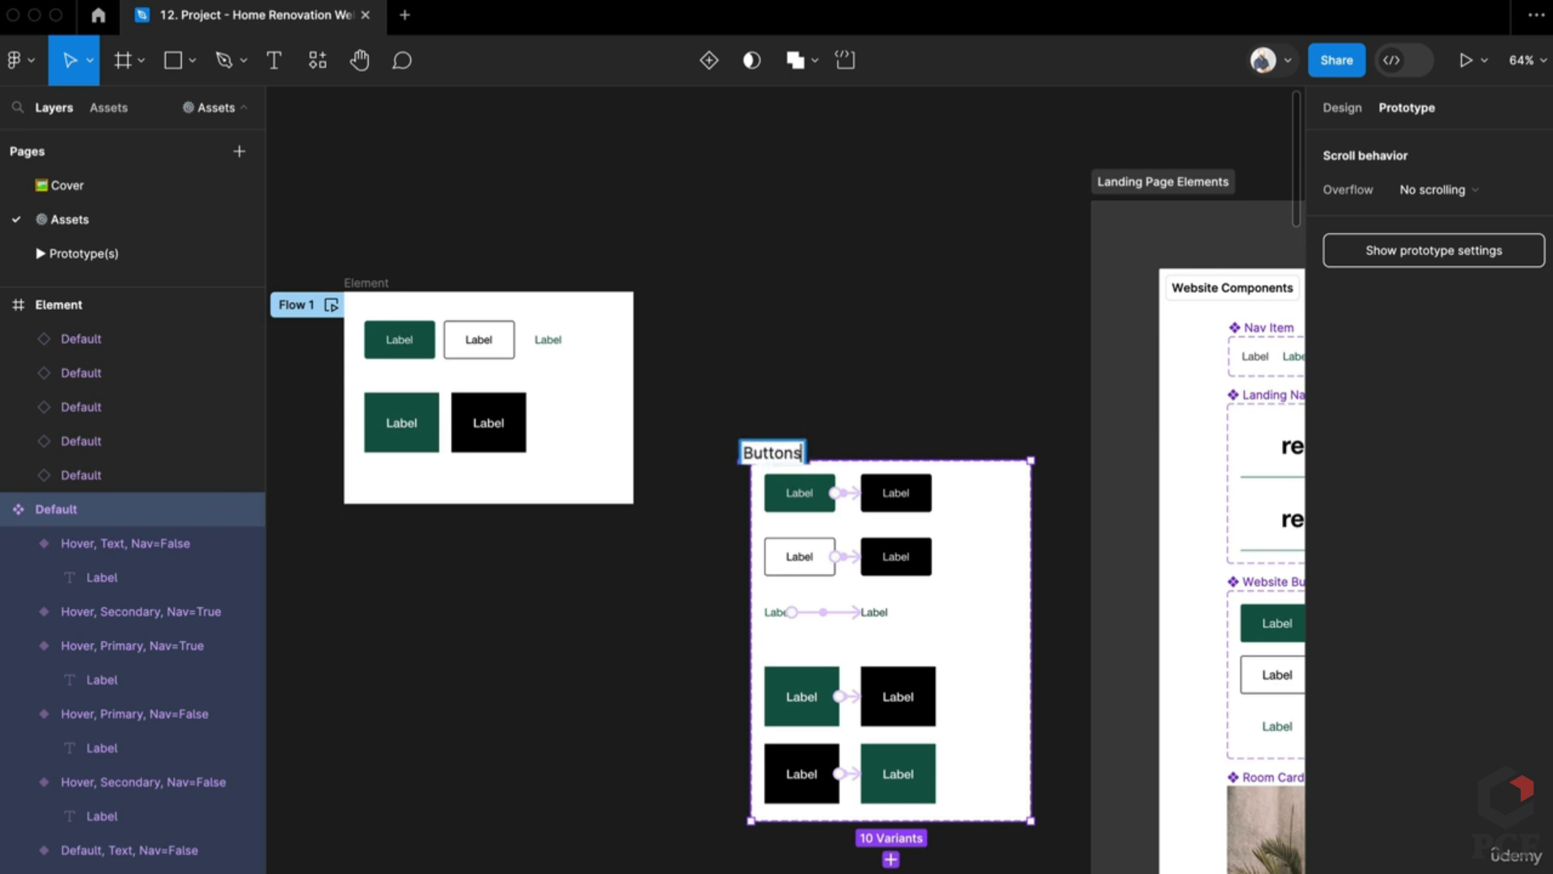
pyautogui.press('Return')
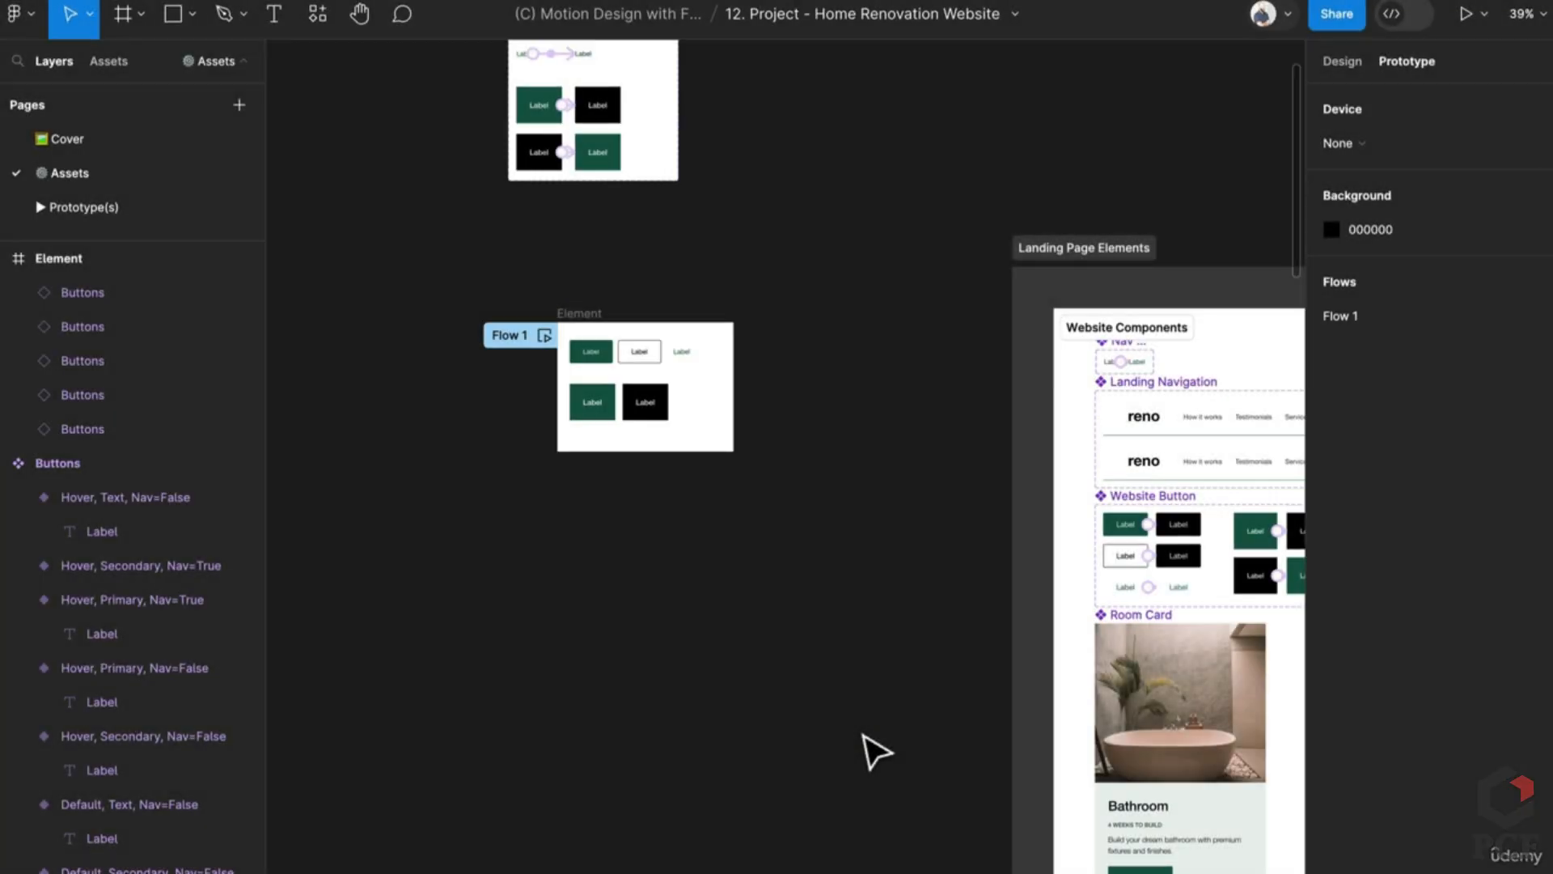
# Step: Place a copy of the Bathroom Room Card on the open canvas below the Element frame
pyautogui.scroll(-3, 842, 718)
pyautogui.hscroll(3, 843, 718)
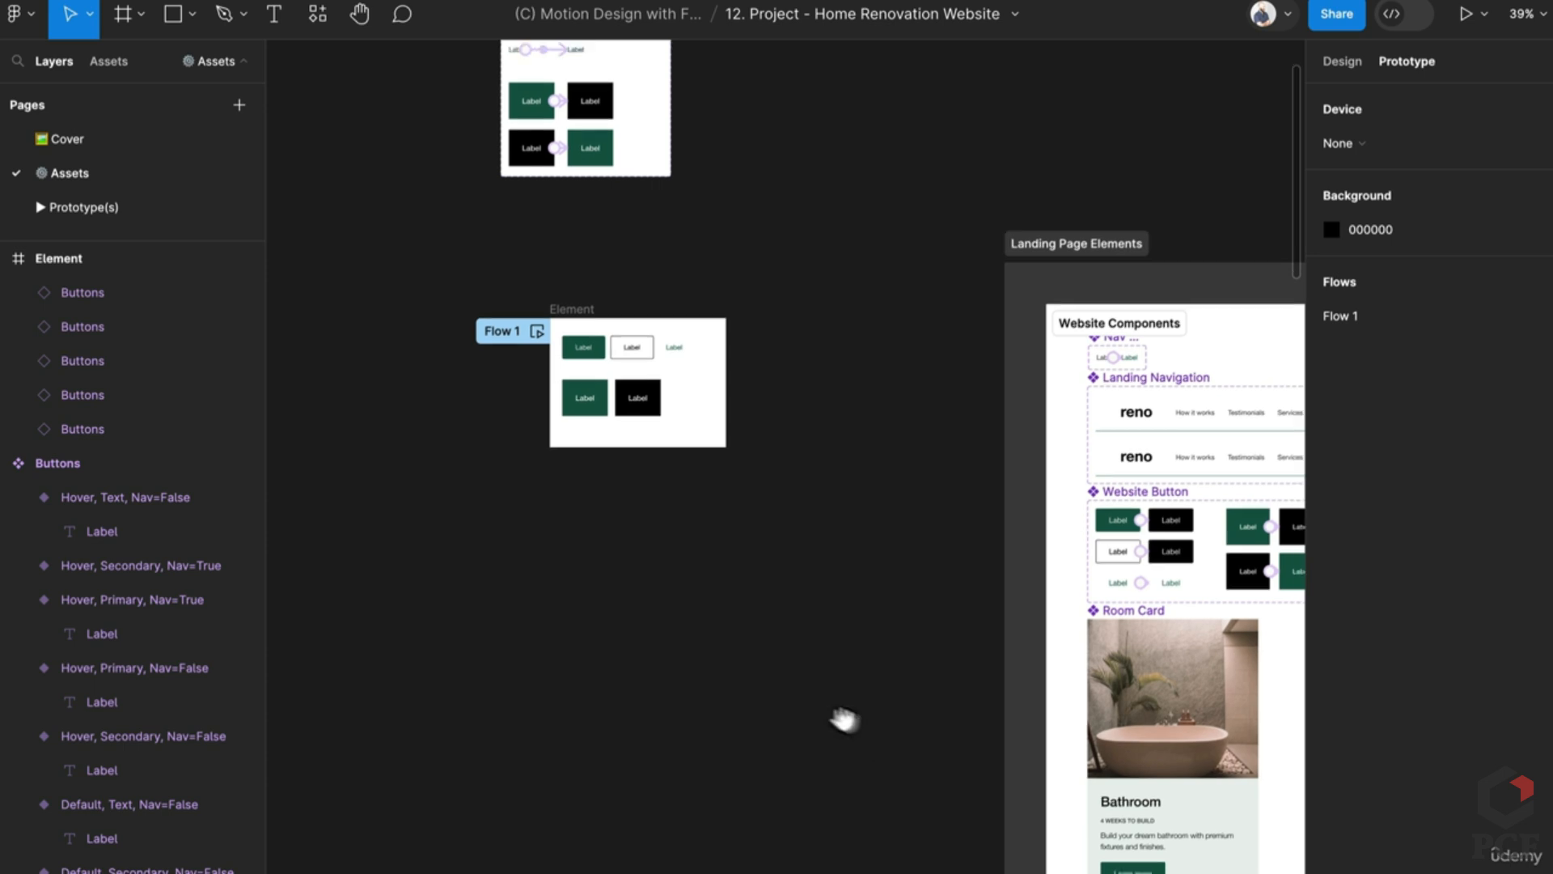
pyautogui.click(1102, 557)
pyautogui.moveTo(1110, 584); pyautogui.dragTo(405, 475)
pyautogui.hscroll(-3, 555, 454)
pyautogui.scroll(2, 783, 482)
pyautogui.scroll(3, 782, 480)
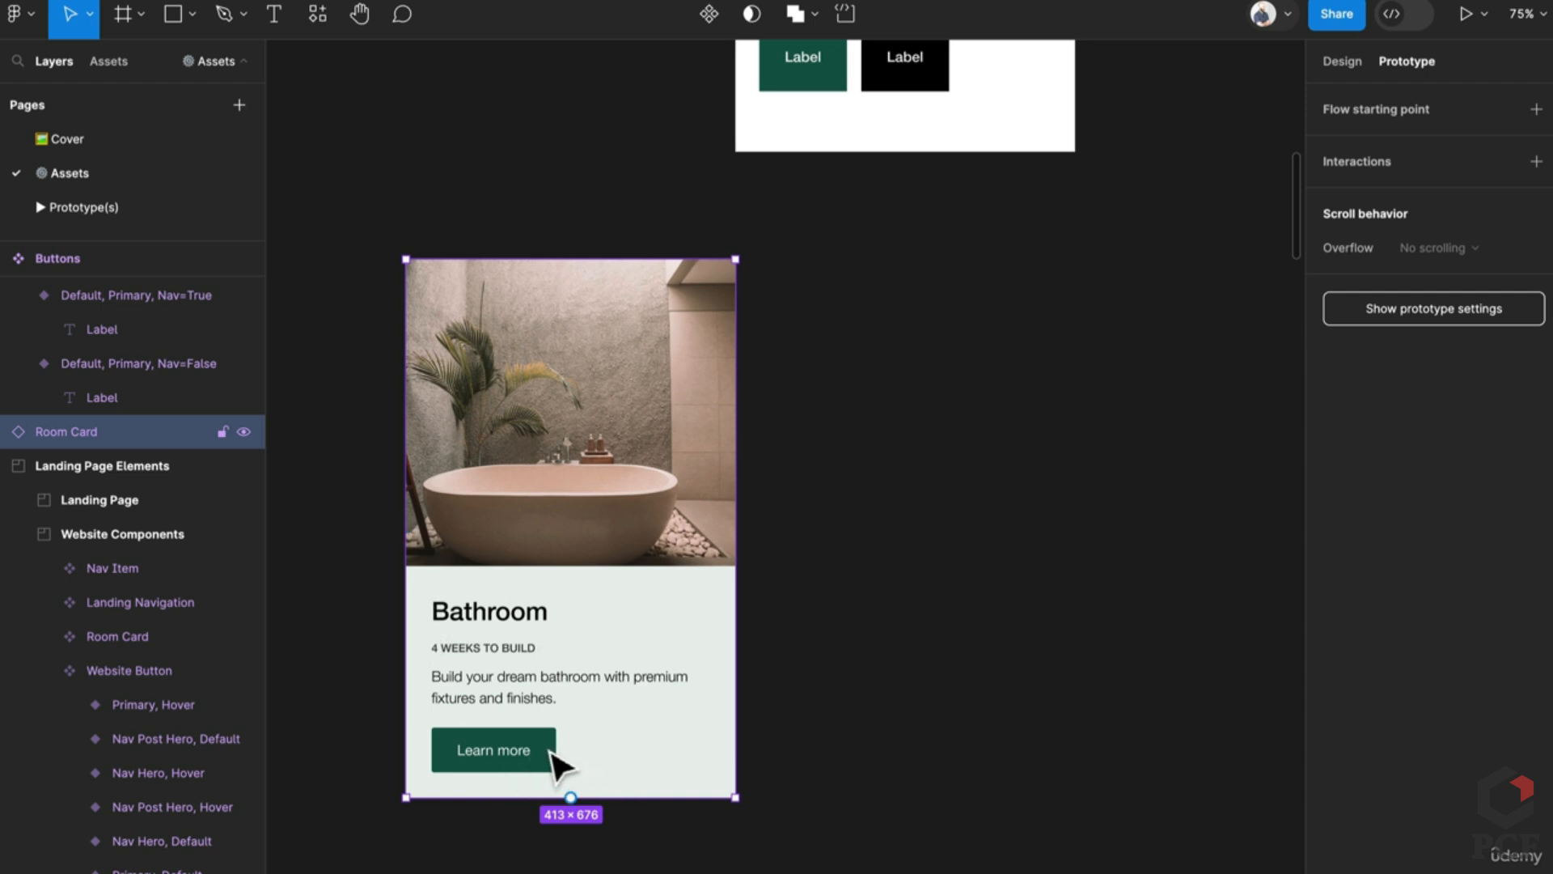
pyautogui.scroll(3, 555, 756)
pyautogui.scroll(-1, 555, 721)
pyautogui.click(948, 600)
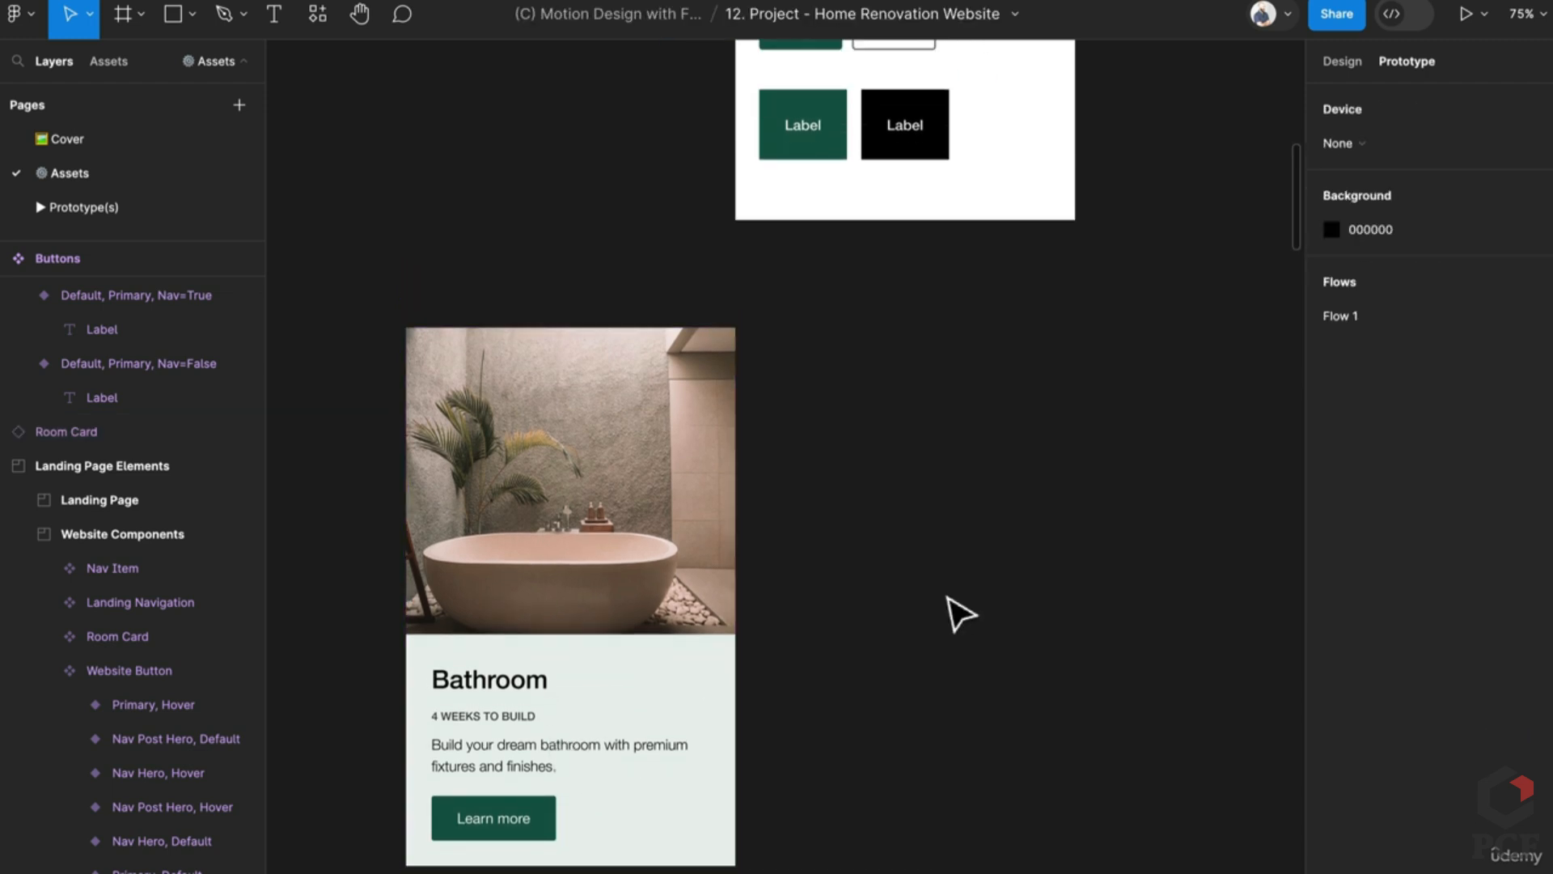
# Step: Draw Frame 1 beside the Bathroom card and copy the card's text block into it
pyautogui.press('f')
pyautogui.moveTo(845, 344); pyautogui.dragTo(1136, 846)
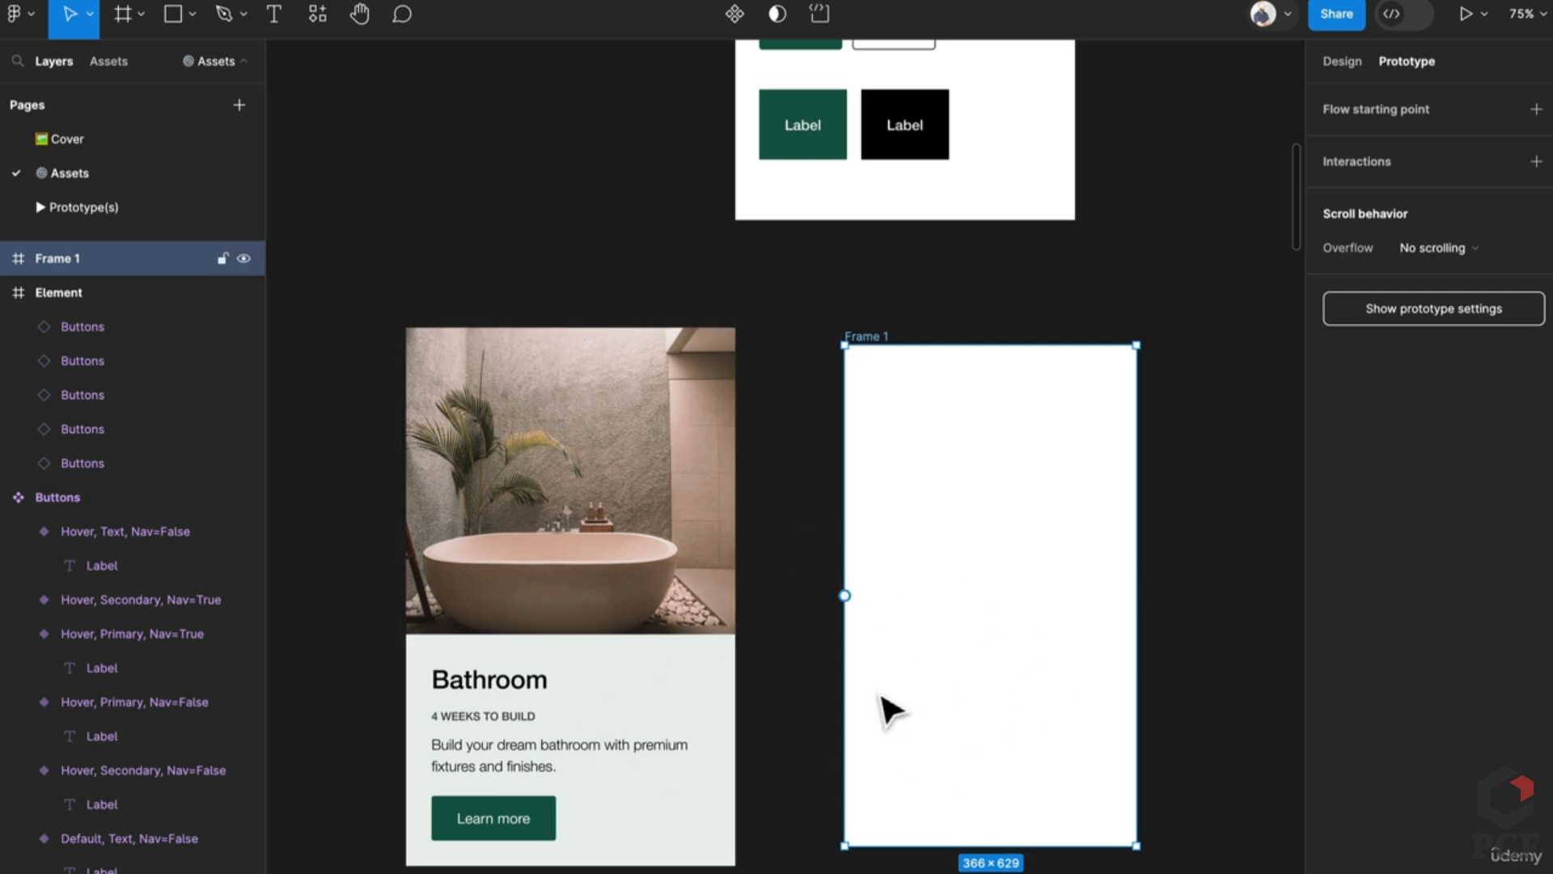
pyautogui.click(537, 700)
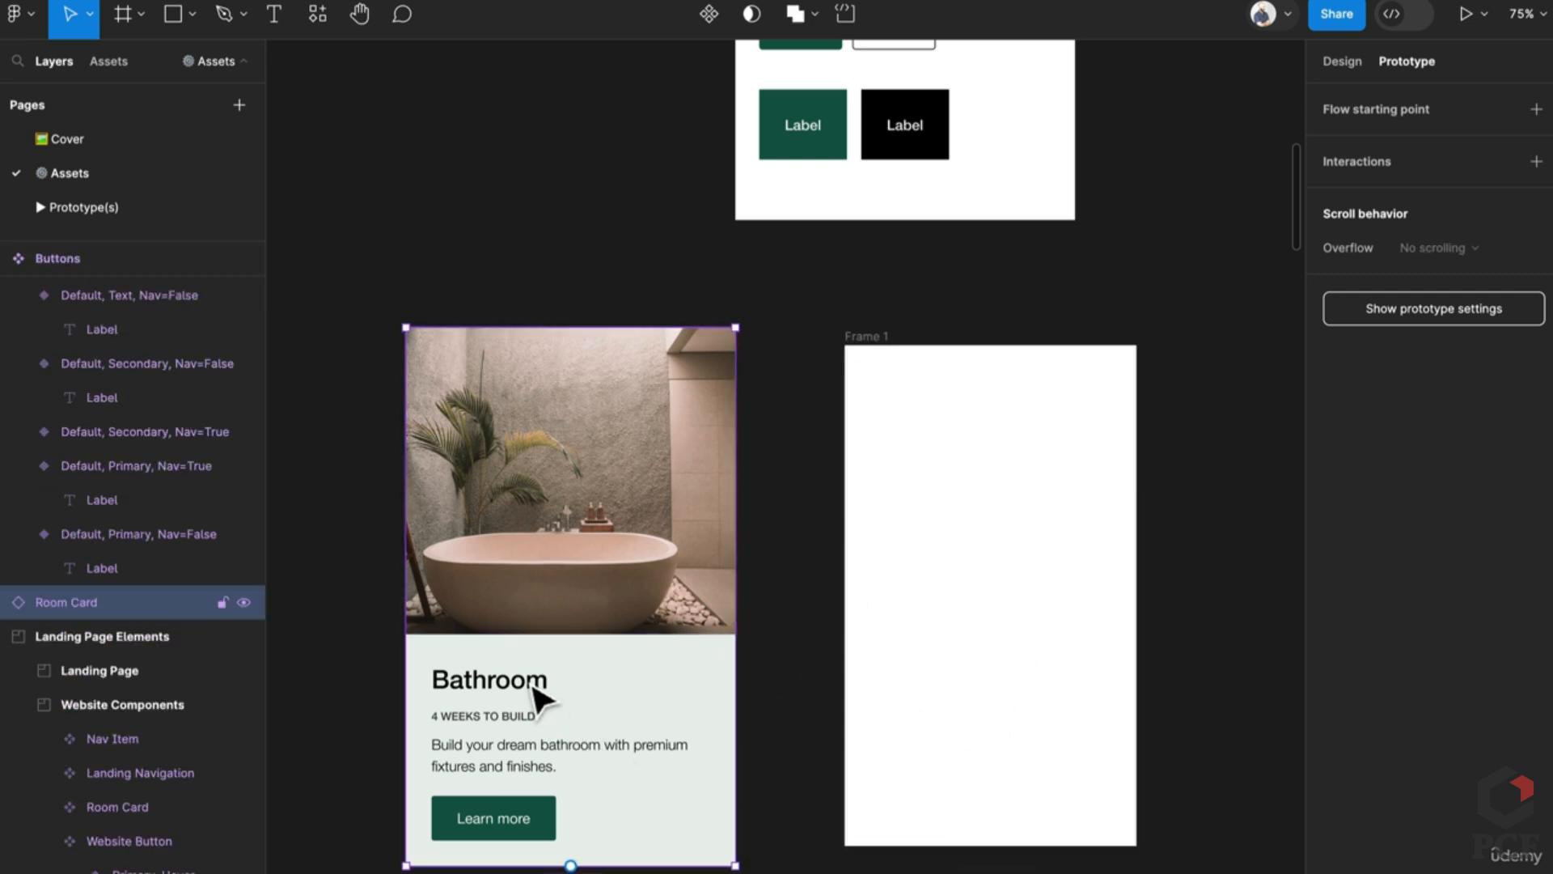
pyautogui.doubleClick(510, 700)
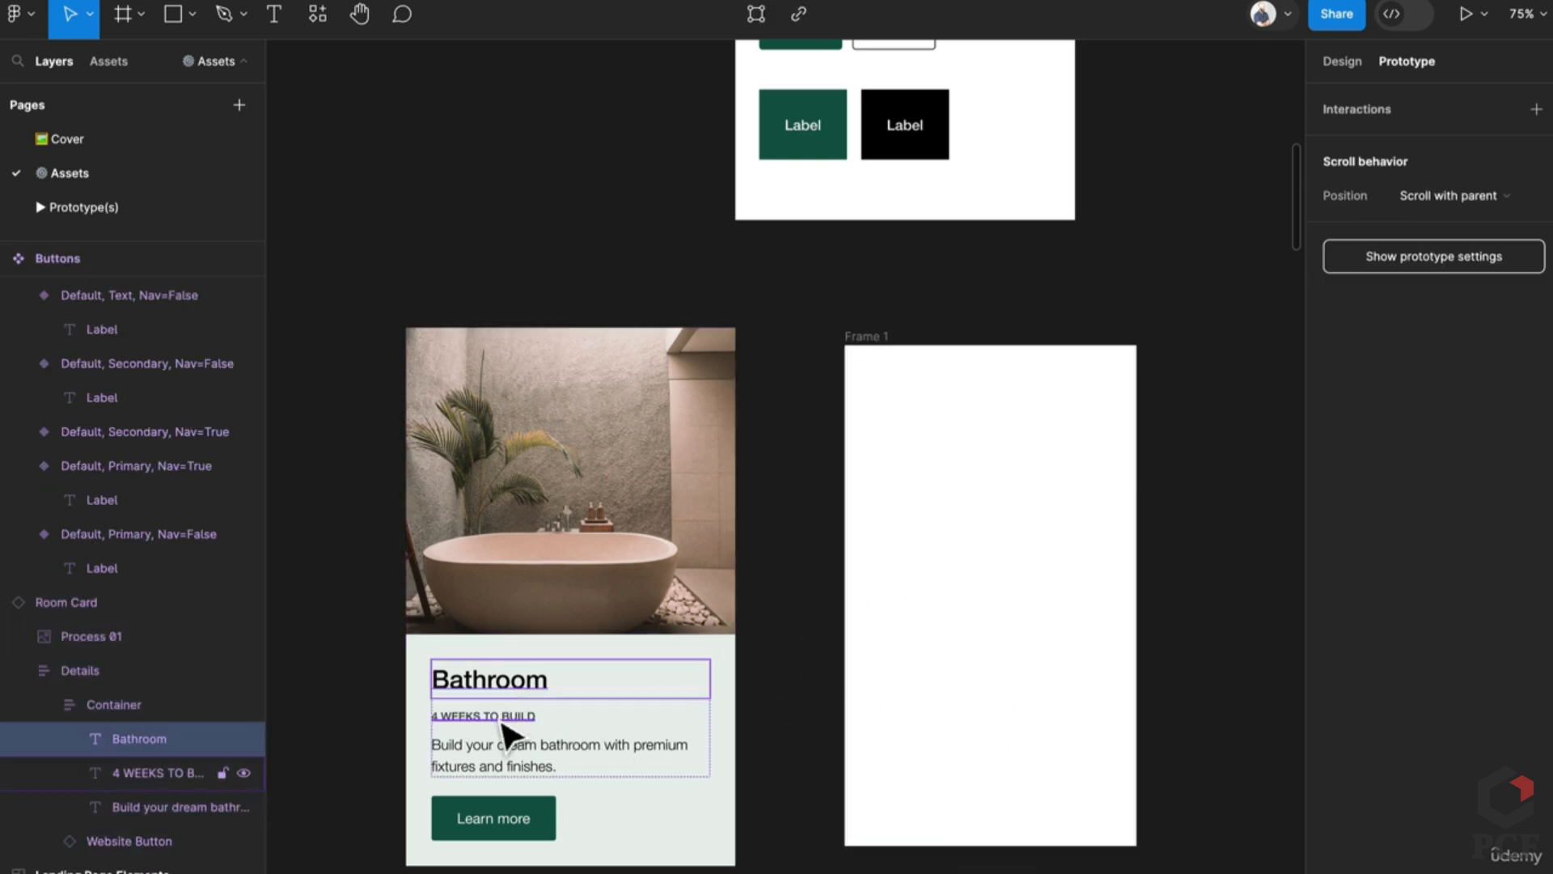
pyautogui.click(652, 734)
pyautogui.moveTo(522, 728); pyautogui.dragTo(943, 718)
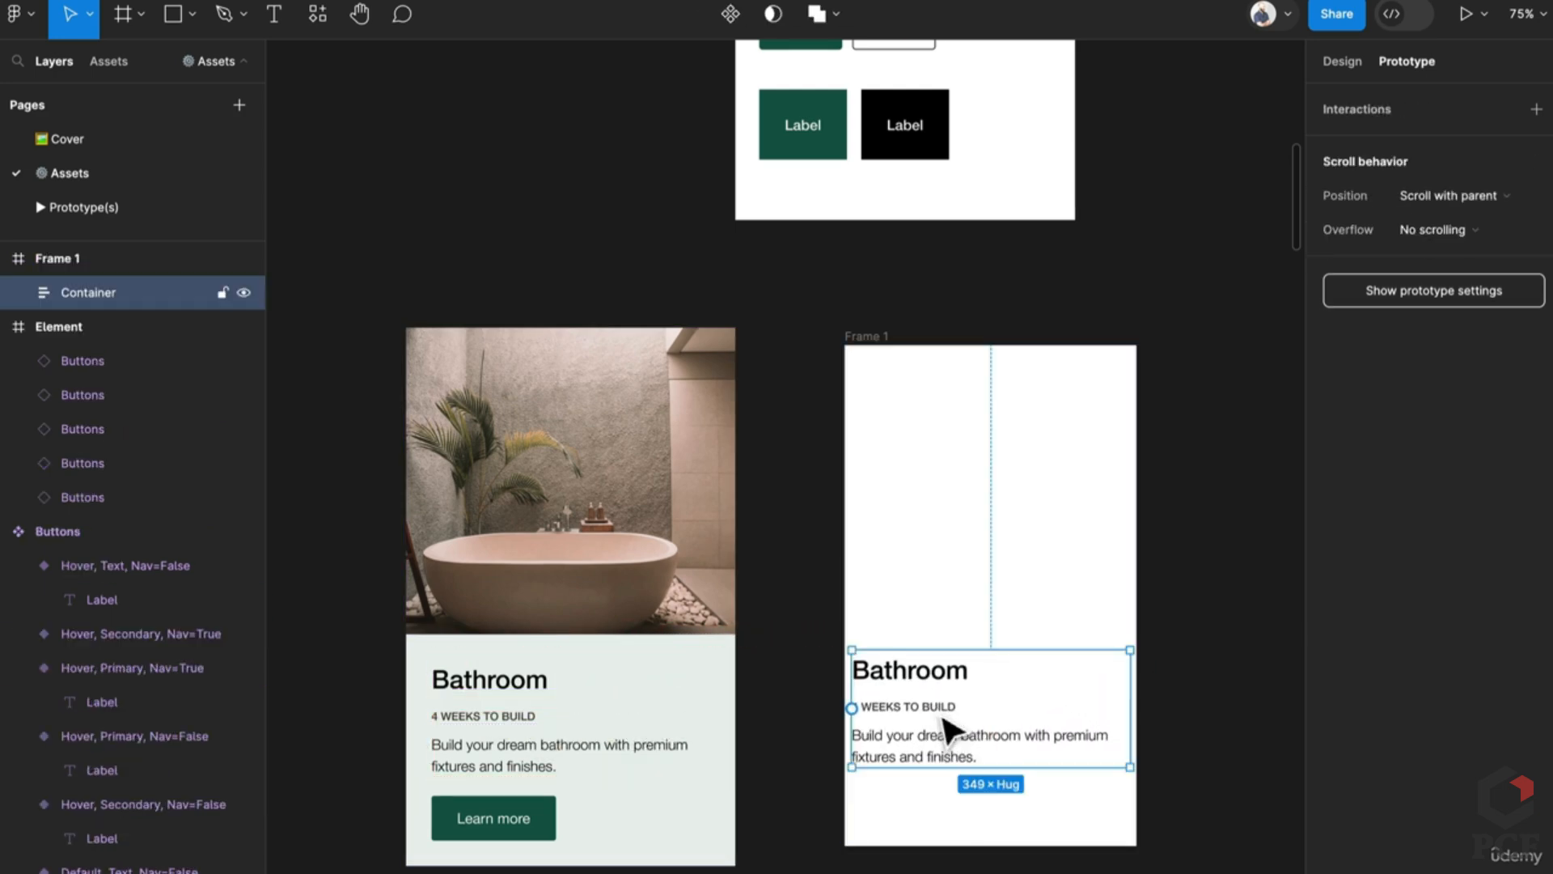
pyautogui.hotkey('shift', 'Right')
pyautogui.hotkey('shift', 'Down')
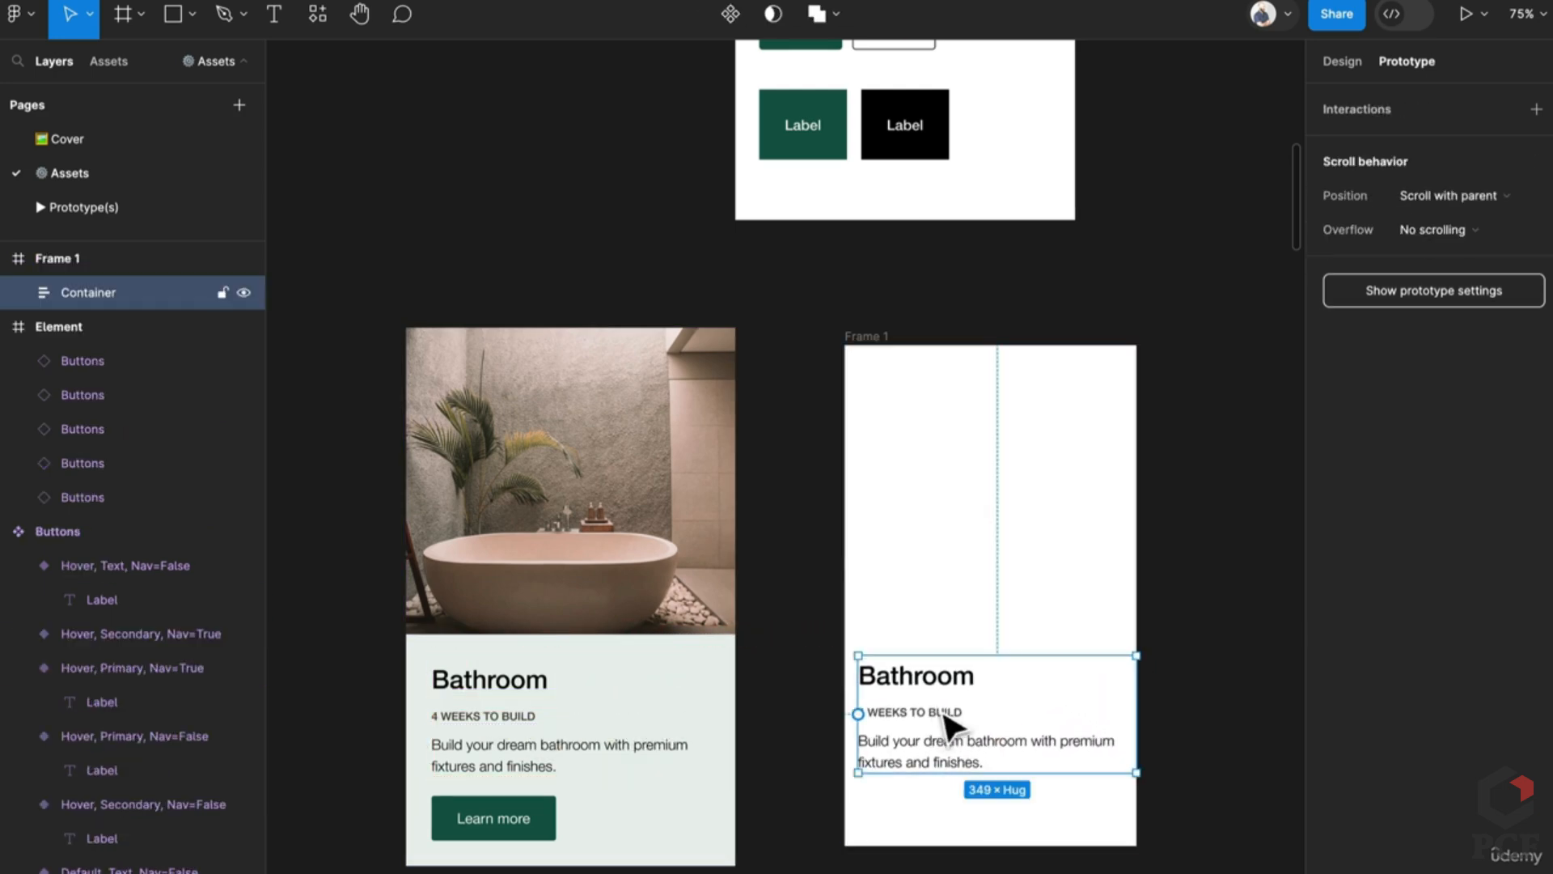
pyautogui.moveTo(946, 724); pyautogui.dragTo(936, 719)
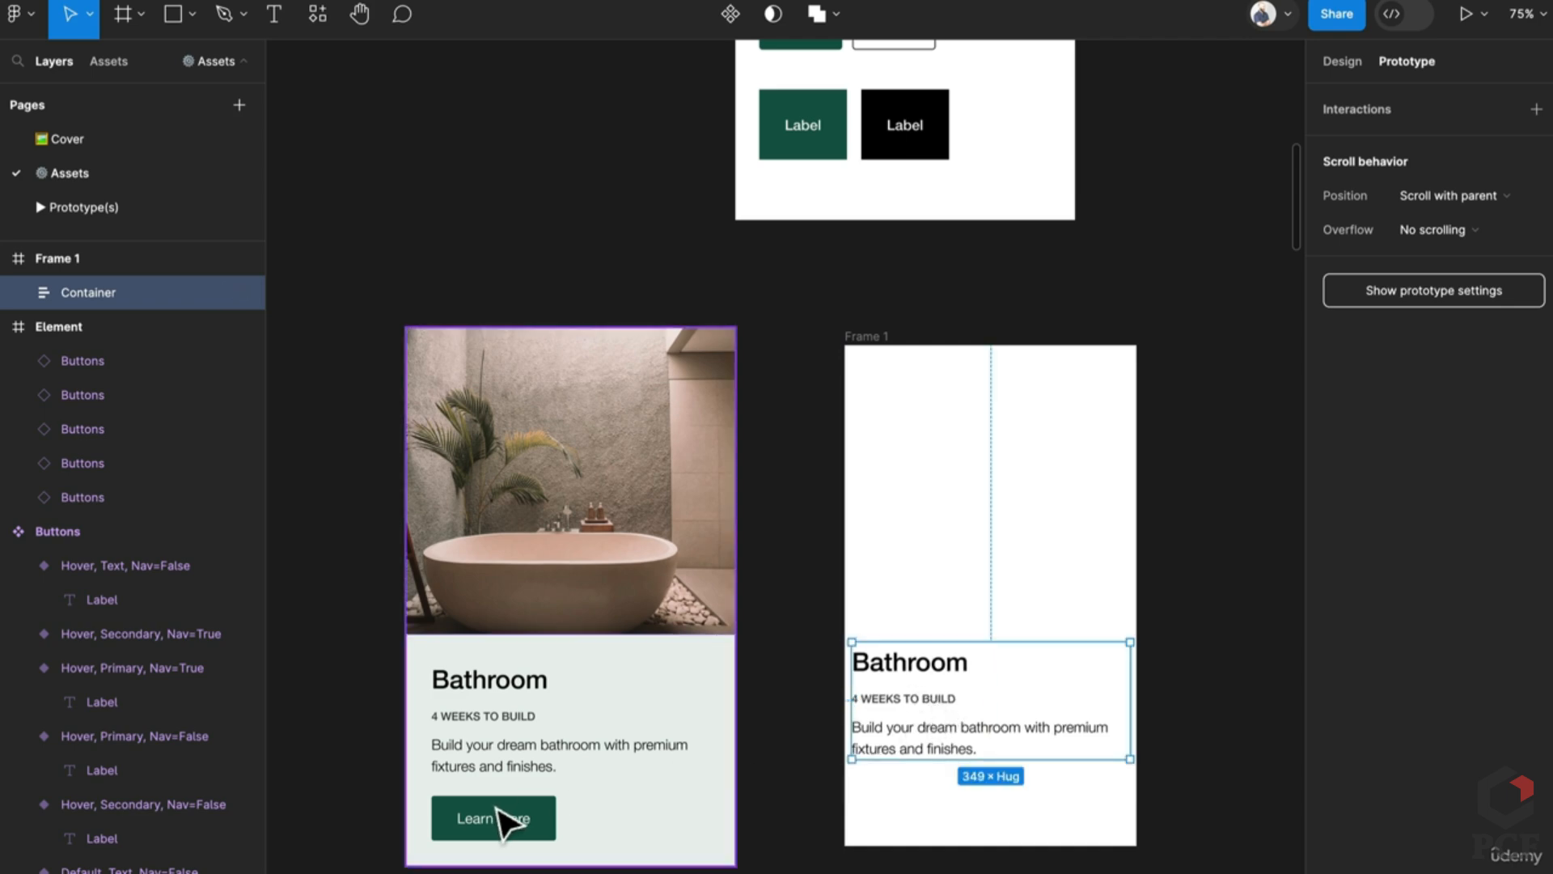
# Step: Add a green button and wrap it with the text block in an auto-layout frame named Content
pyautogui.scroll(5, 912, 264)
pyautogui.click(825, 220)
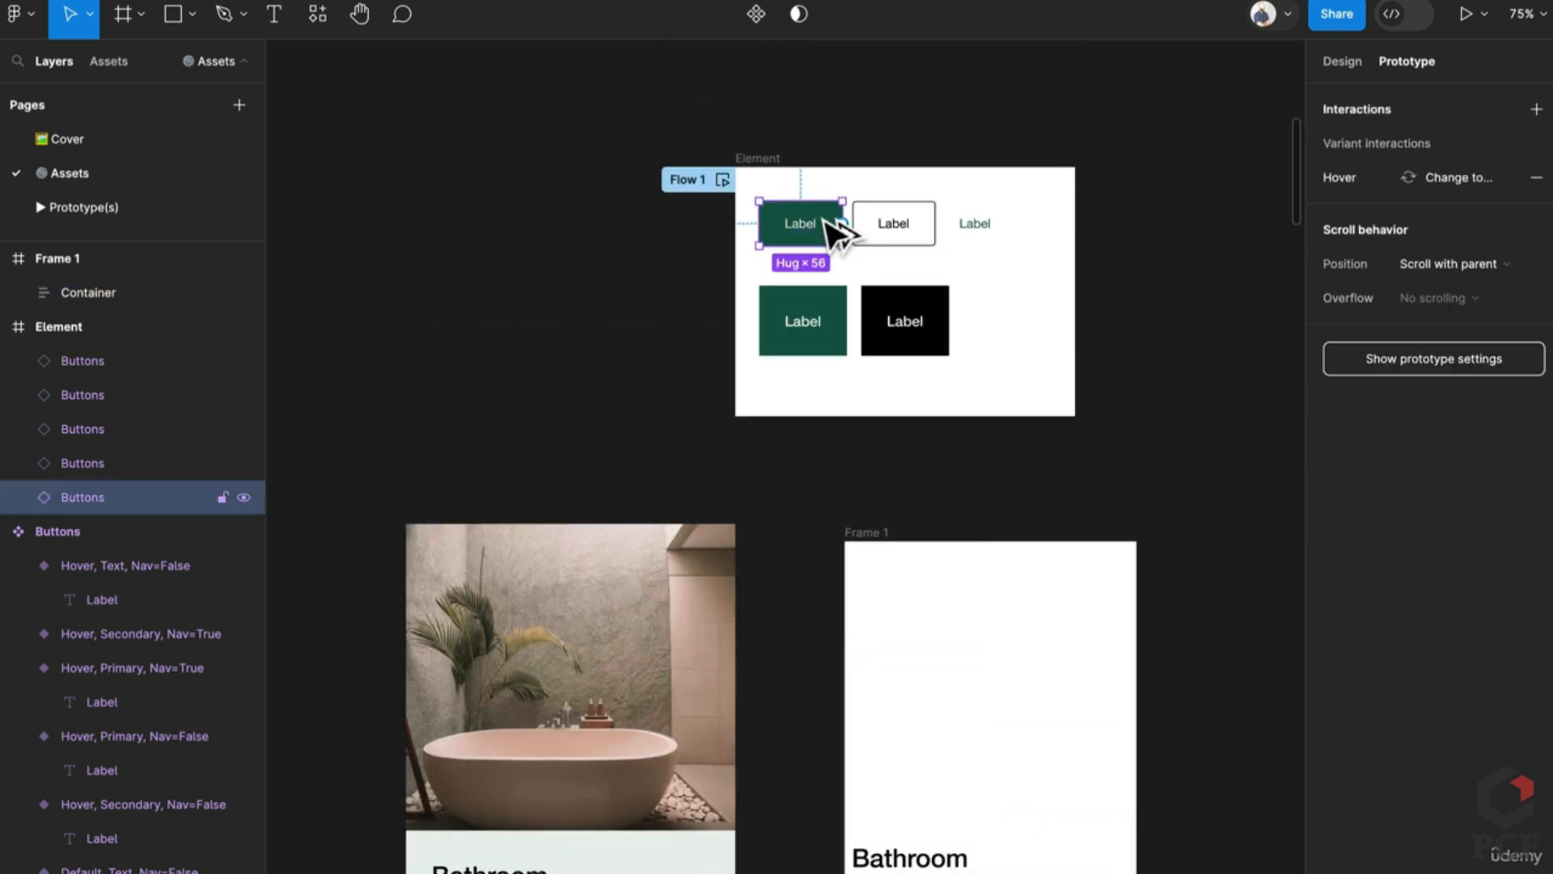
pyautogui.moveTo(825, 220); pyautogui.dragTo(946, 668)
pyautogui.scroll(-4, 987, 477)
pyautogui.keyDown('shift'); pyautogui.click(961, 608); pyautogui.keyUp('shift')
pyautogui.hotkey('shift', 'a')
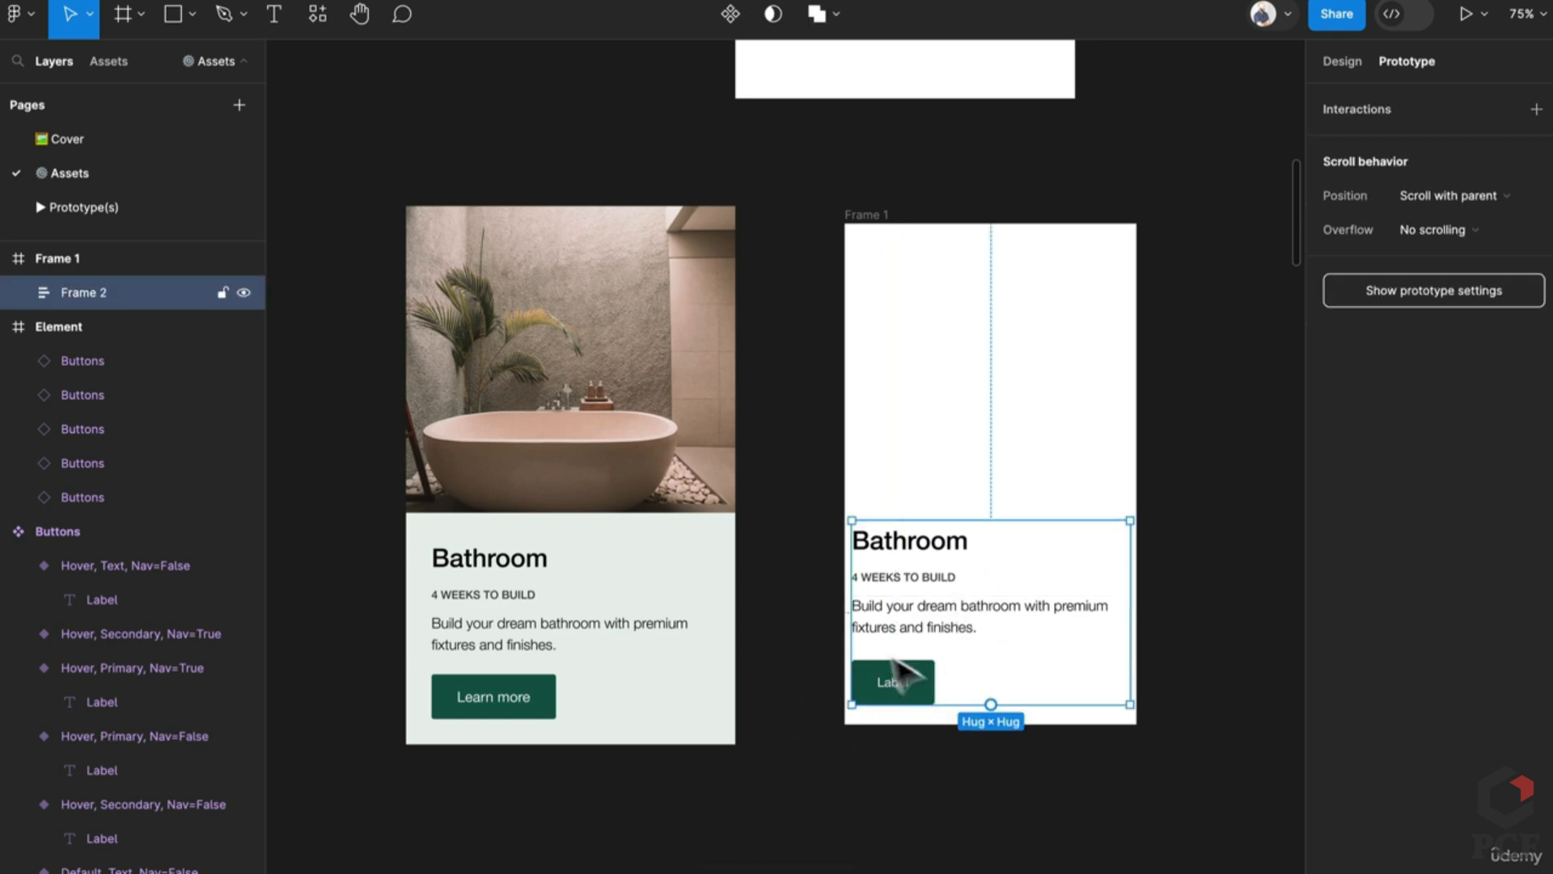
pyautogui.hotkey('ctrl', 'r')
pyautogui.write('Cont')
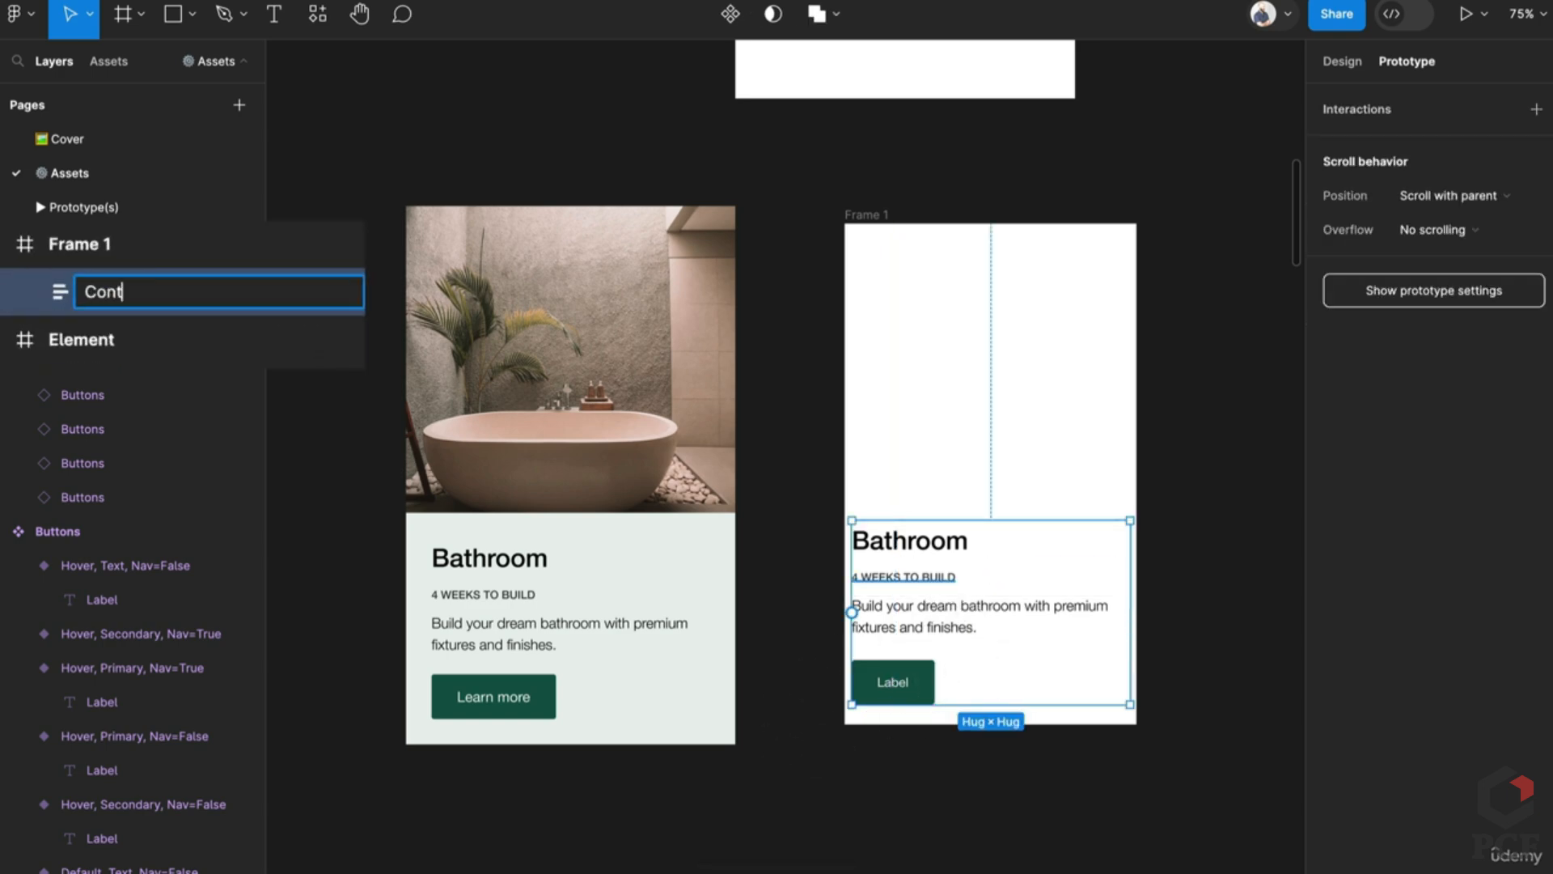
pyautogui.press('Return')
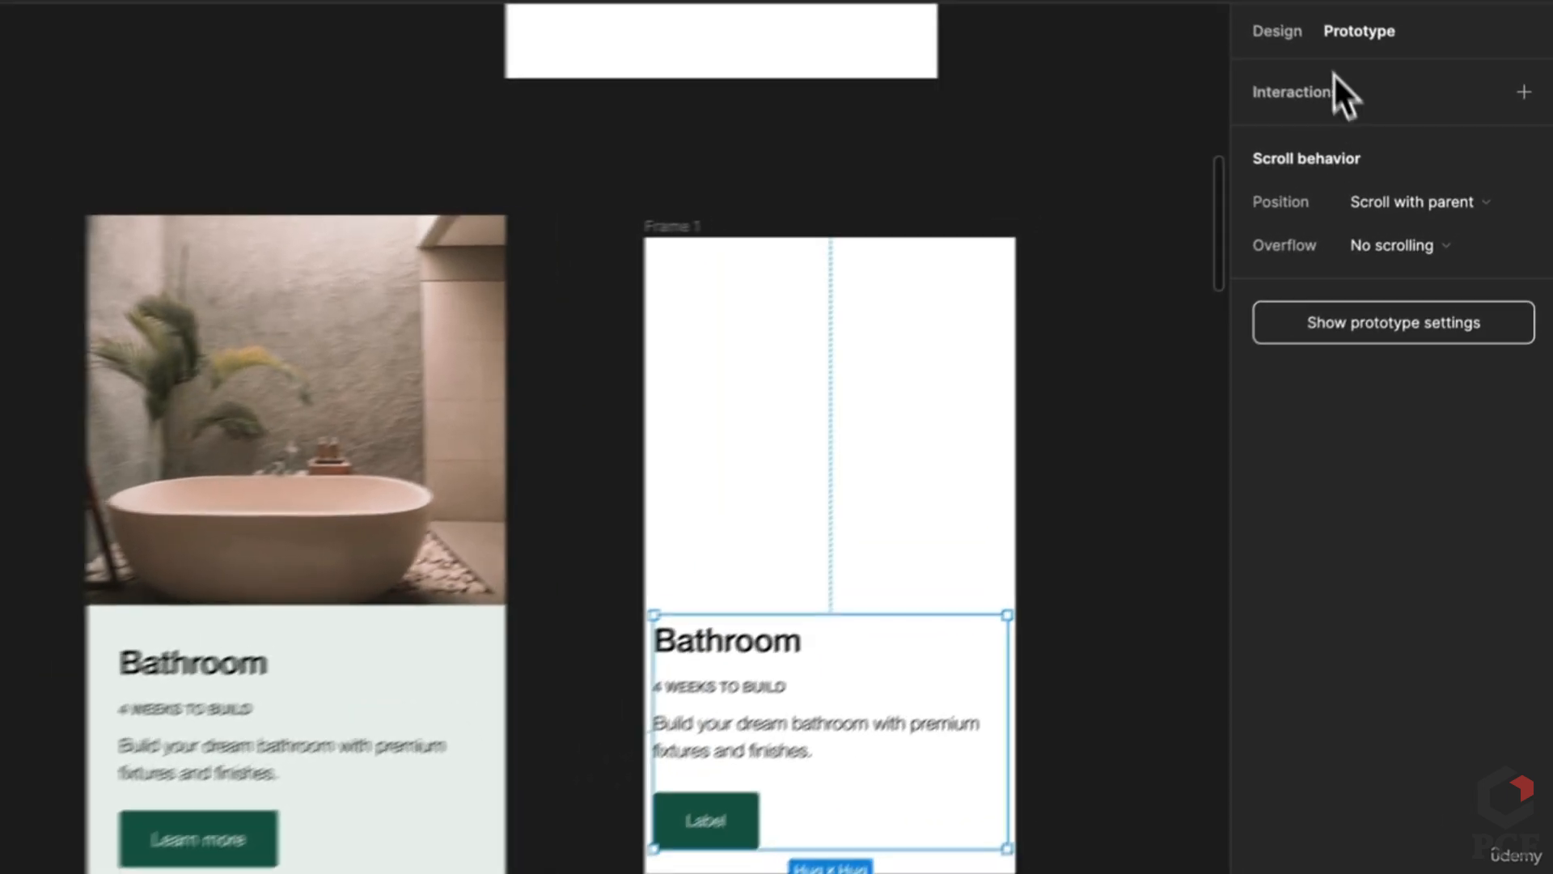
# Step: Set the text block's horizontal and vertical padding to 24
pyautogui.click(1342, 63)
pyautogui.click(1295, 584)
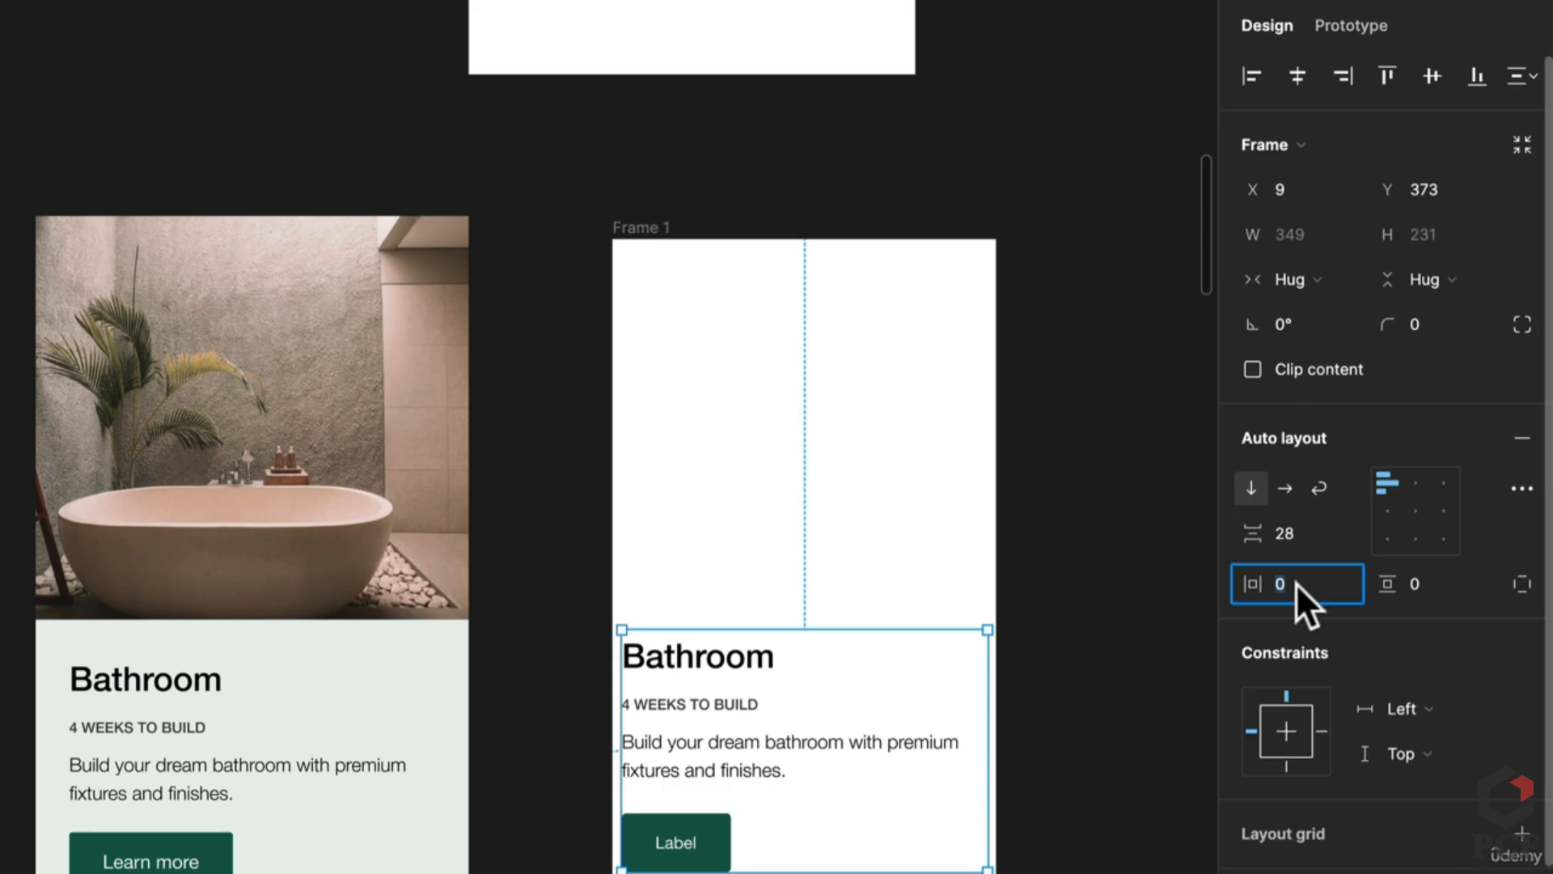
pyautogui.write('24')
pyautogui.press('Tab')
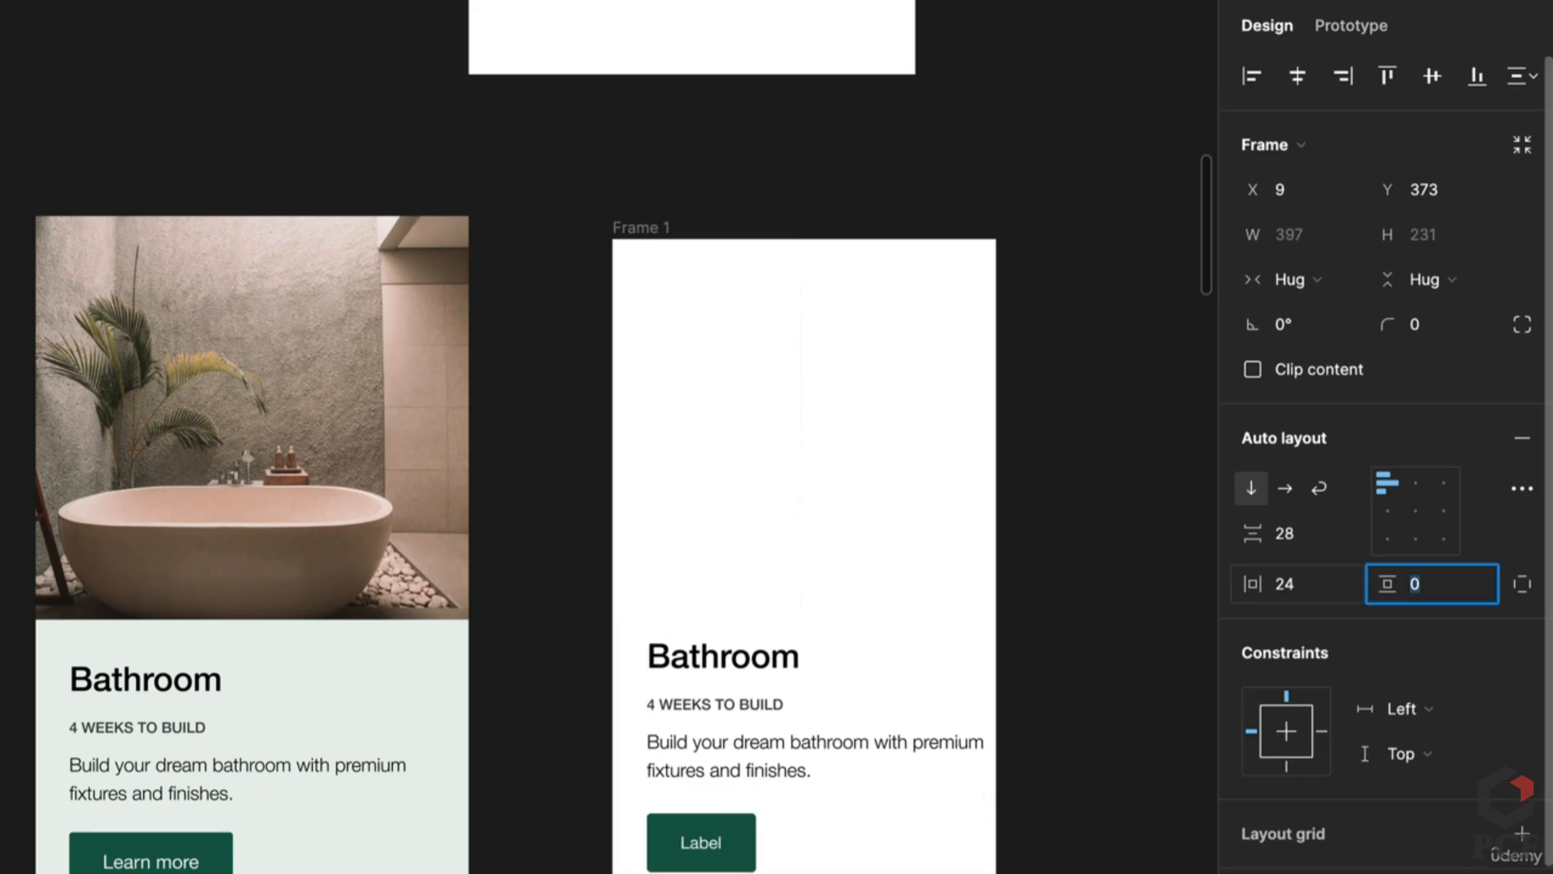
pyautogui.write('24')
pyautogui.press('Return')
# Step: Narrow the text block to 366 wide and make its inner text container Fill width
pyautogui.moveTo(821, 811)
pyautogui.mouseDown()
pyautogui.moveTo(804, 788)
pyautogui.moveTo(825, 791)
pyautogui.mouseUp()
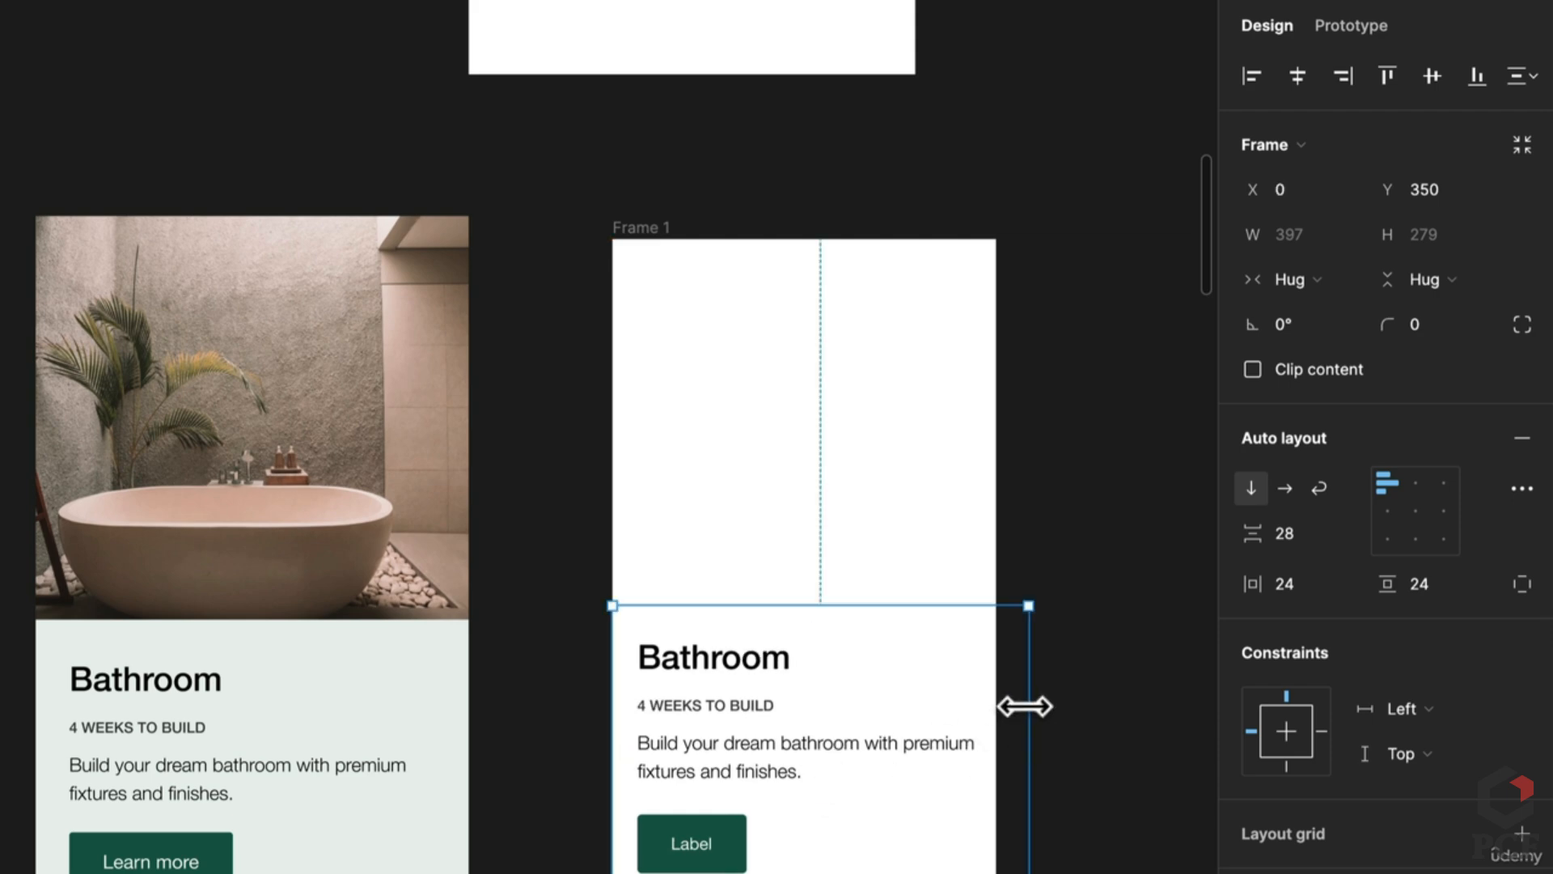
pyautogui.moveTo(1024, 706); pyautogui.dragTo(996, 707)
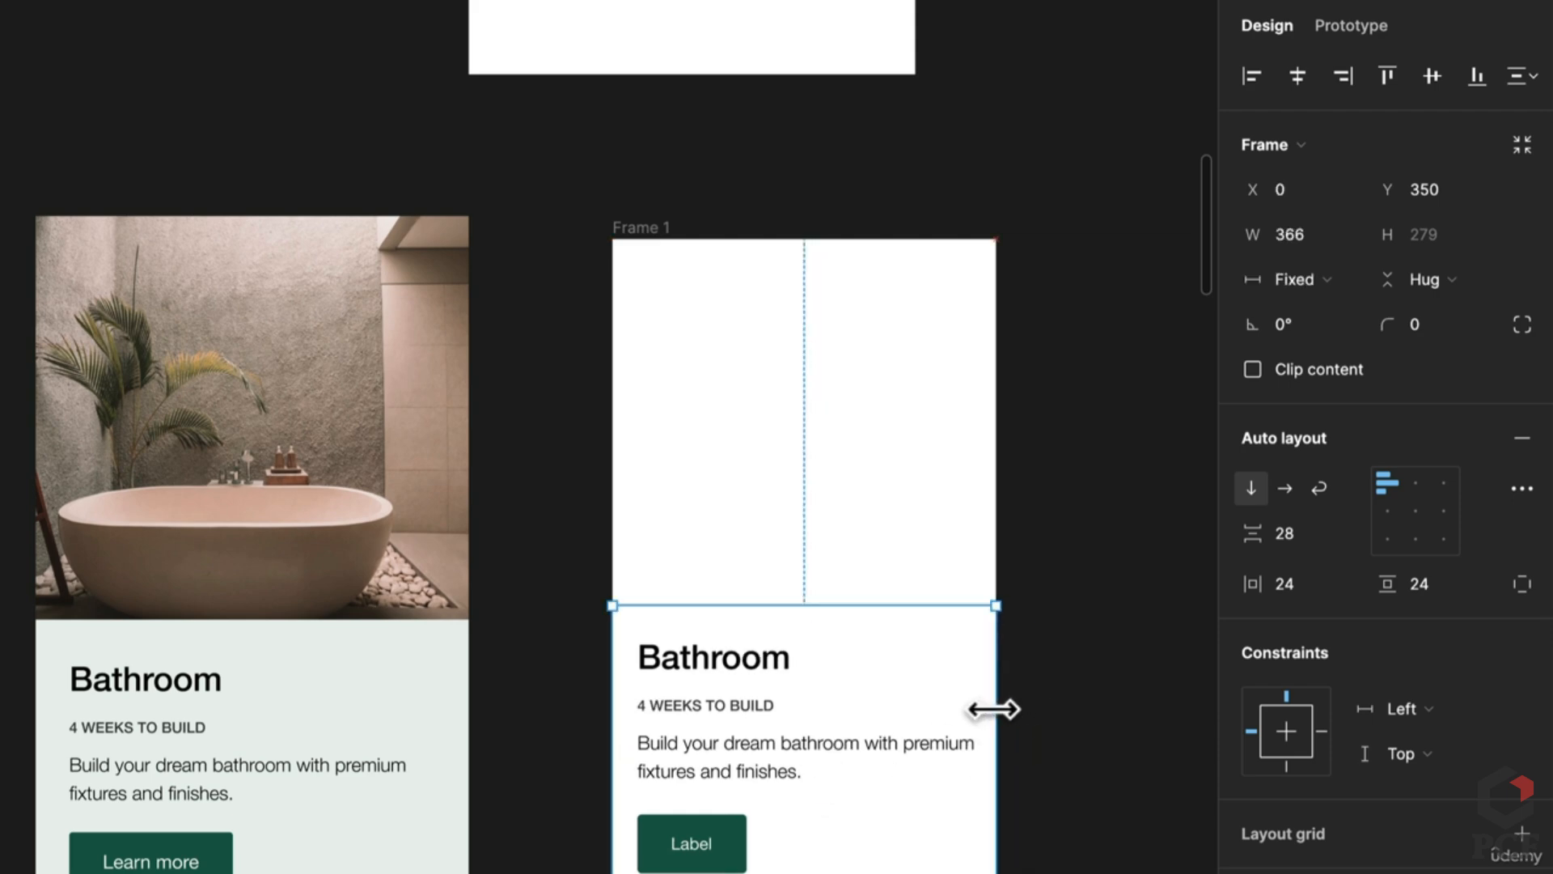
pyautogui.click(803, 753)
pyautogui.click(1301, 280)
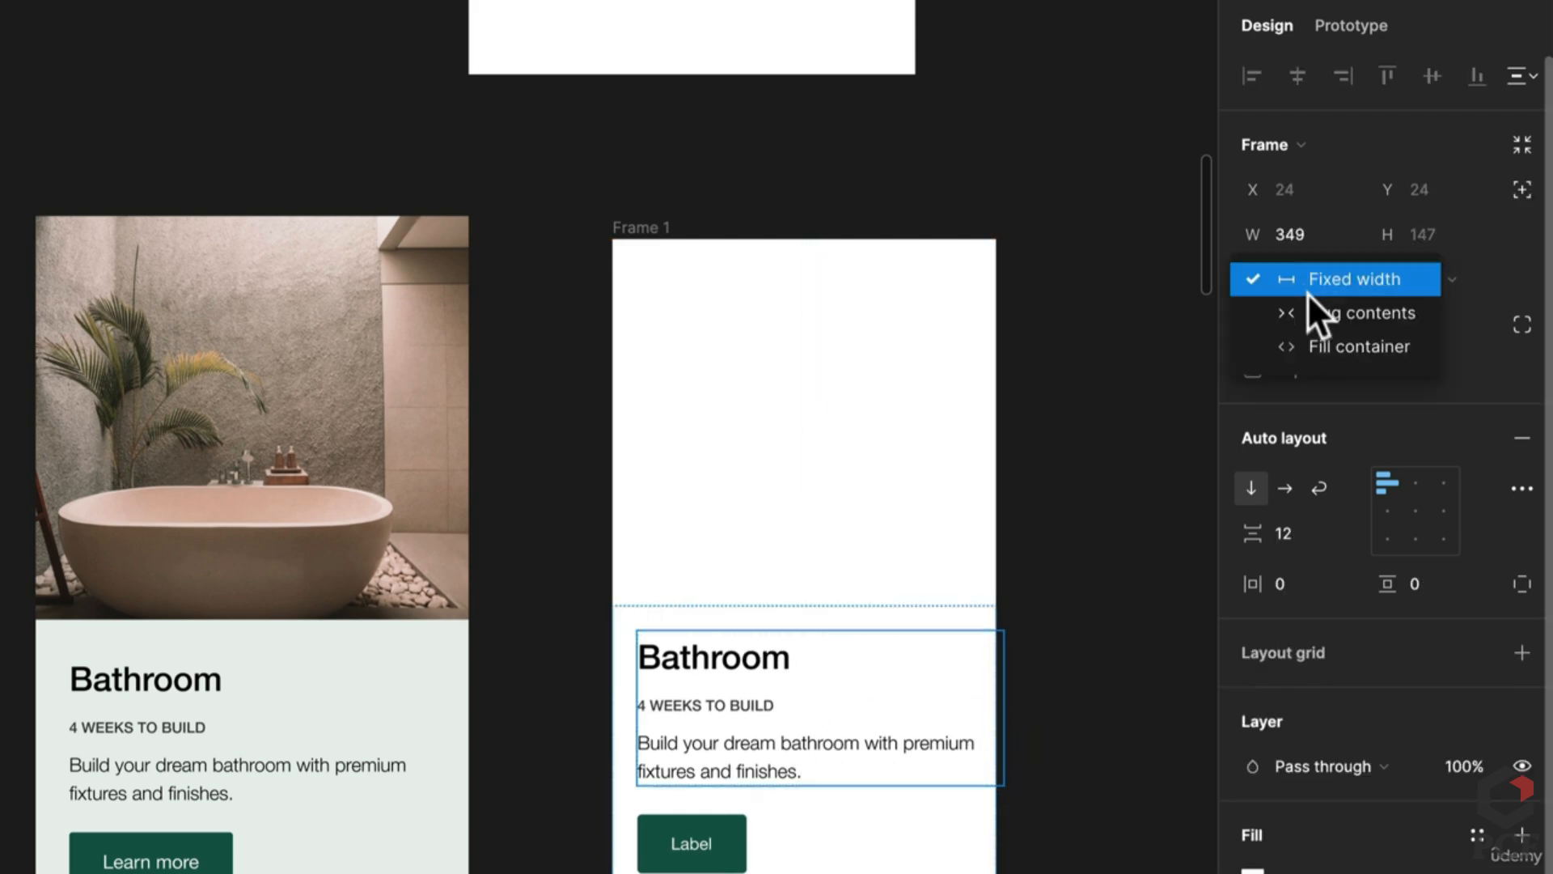
pyautogui.click(1317, 346)
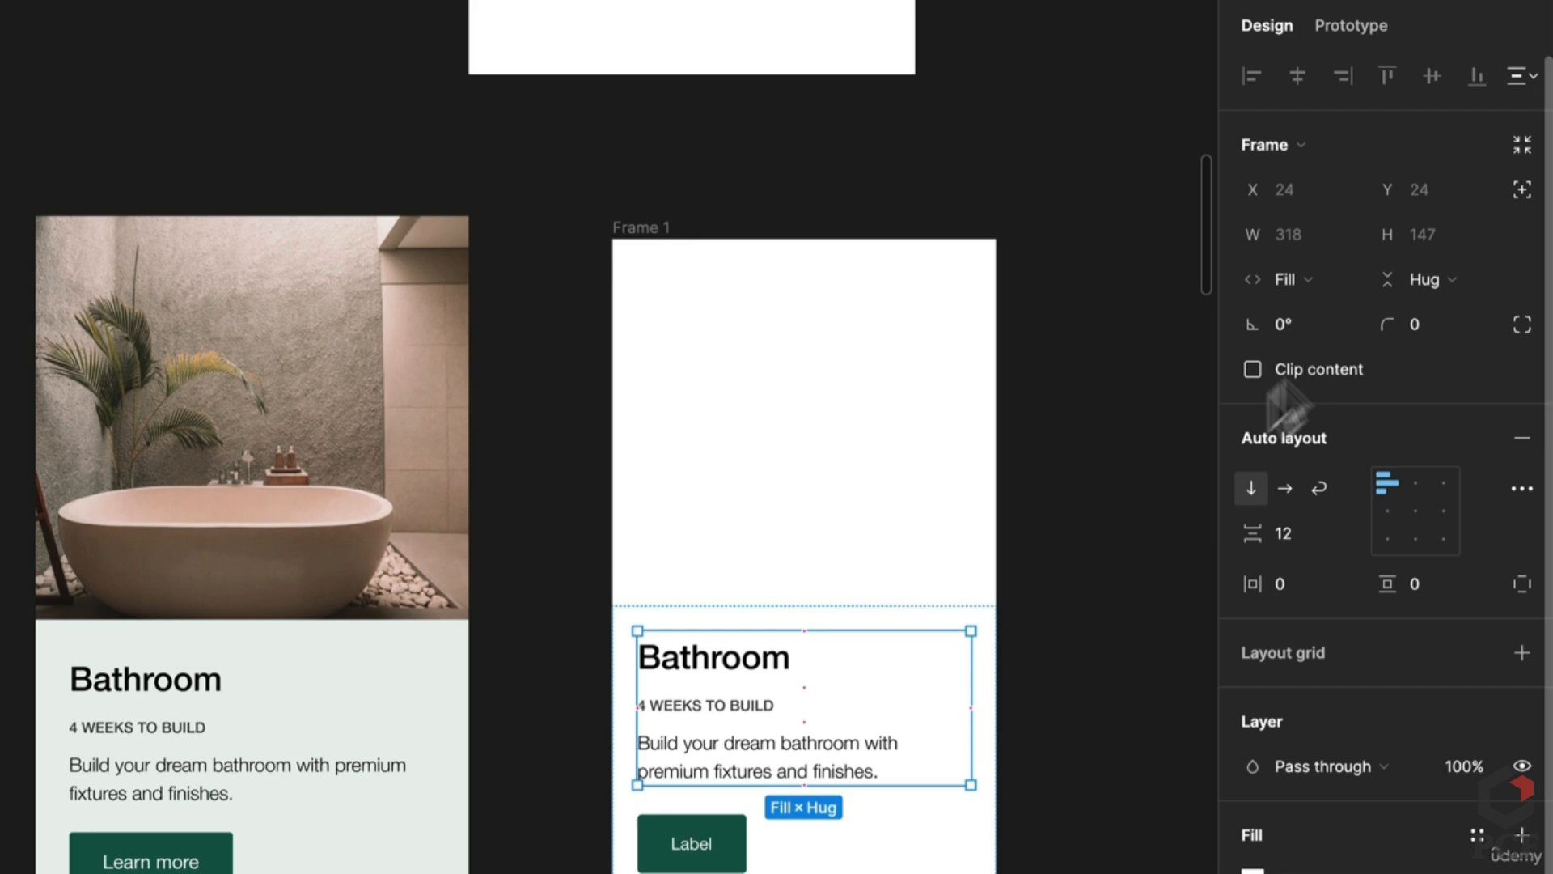
# Step: Set the spacing between the text block's items to 24
pyautogui.doubleClick(747, 712)
pyautogui.click(720, 773)
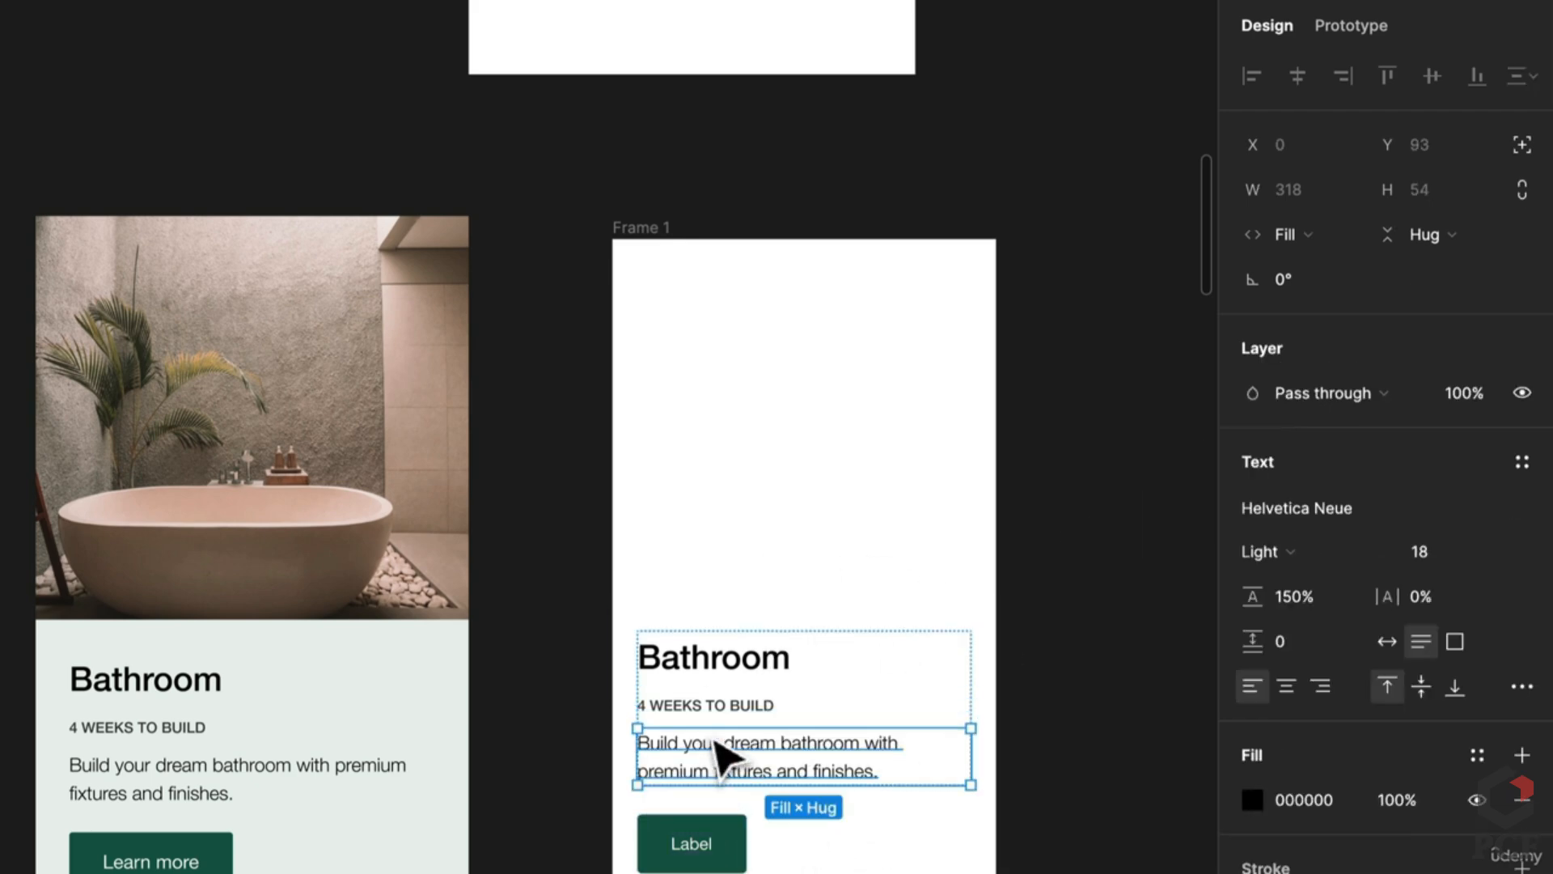
pyautogui.click(1179, 728)
pyautogui.click(886, 833)
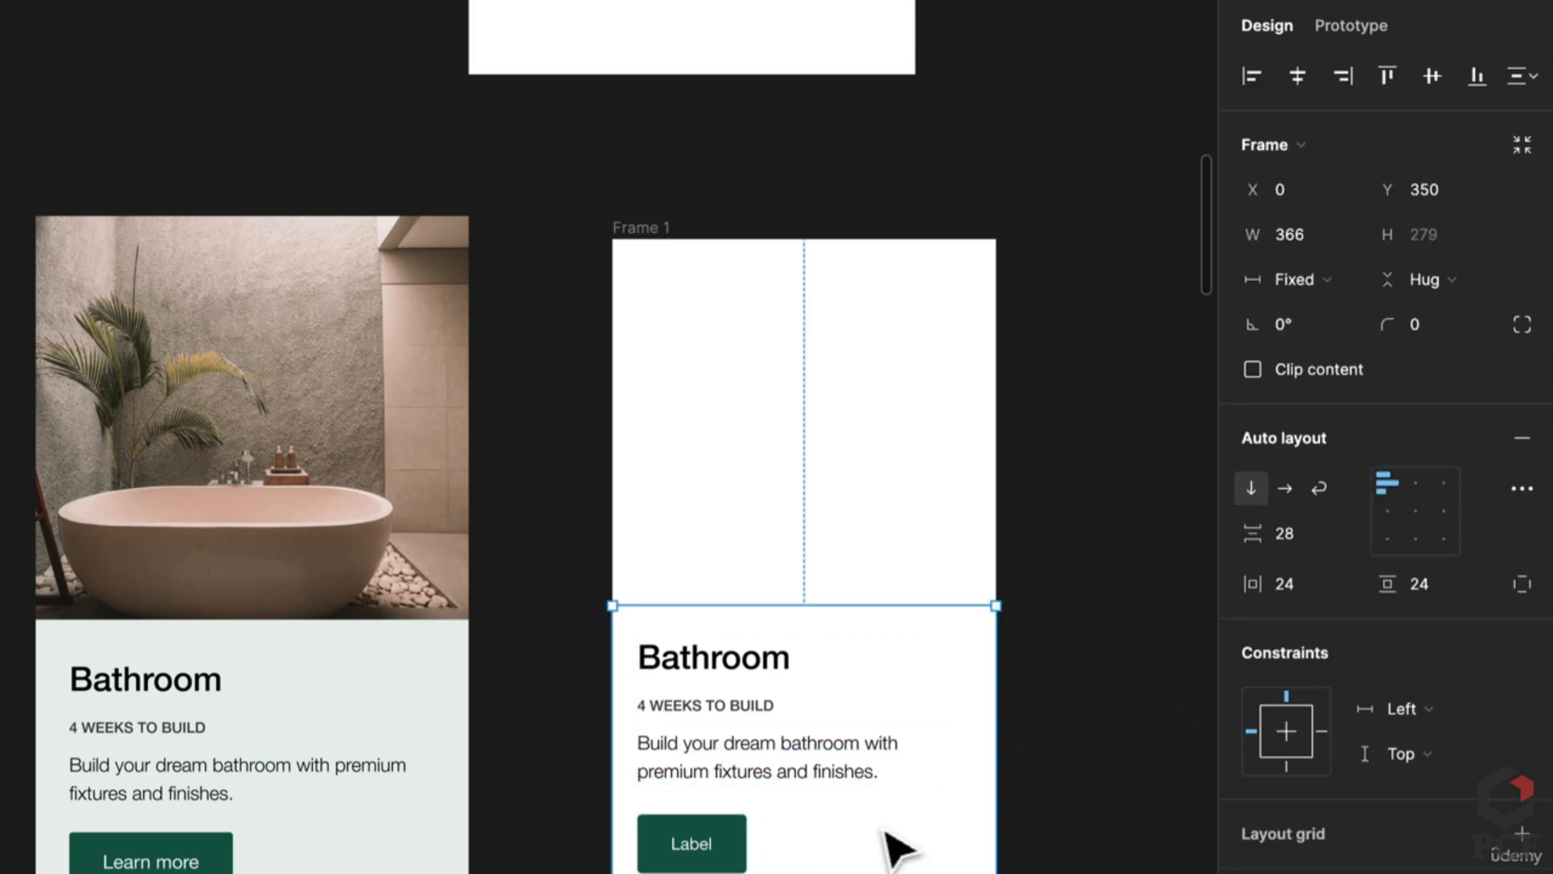
pyautogui.click(1263, 532)
pyautogui.write('24')
pyautogui.press('Return')
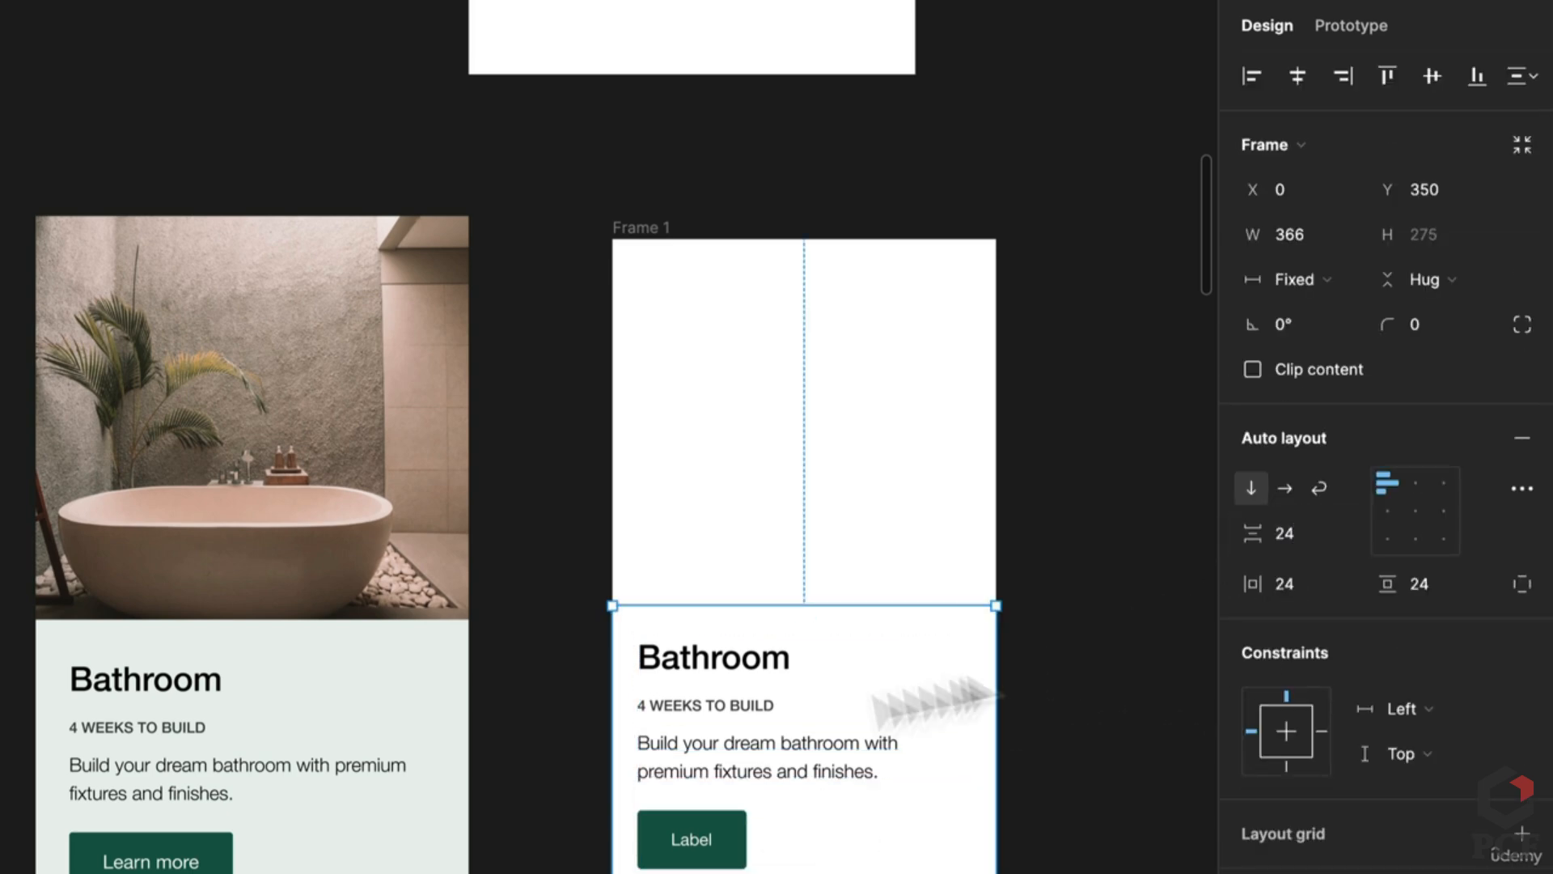
# Step: Relabel the green button 'Learn more'
pyautogui.doubleClick(690, 839)
pyautogui.write('Learn mor')
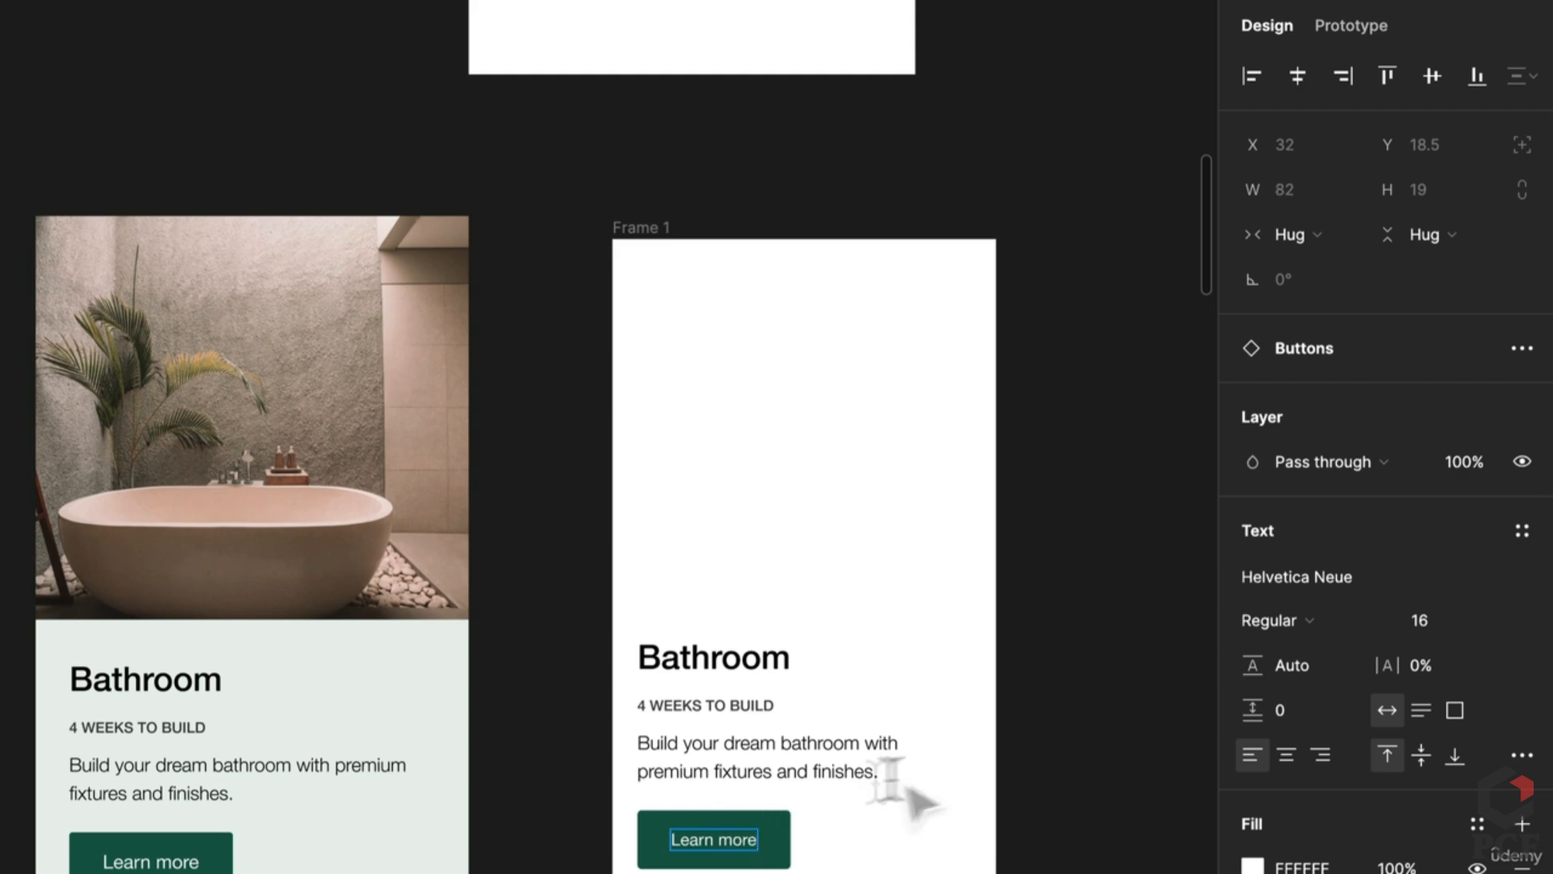
pyautogui.press('Escape')
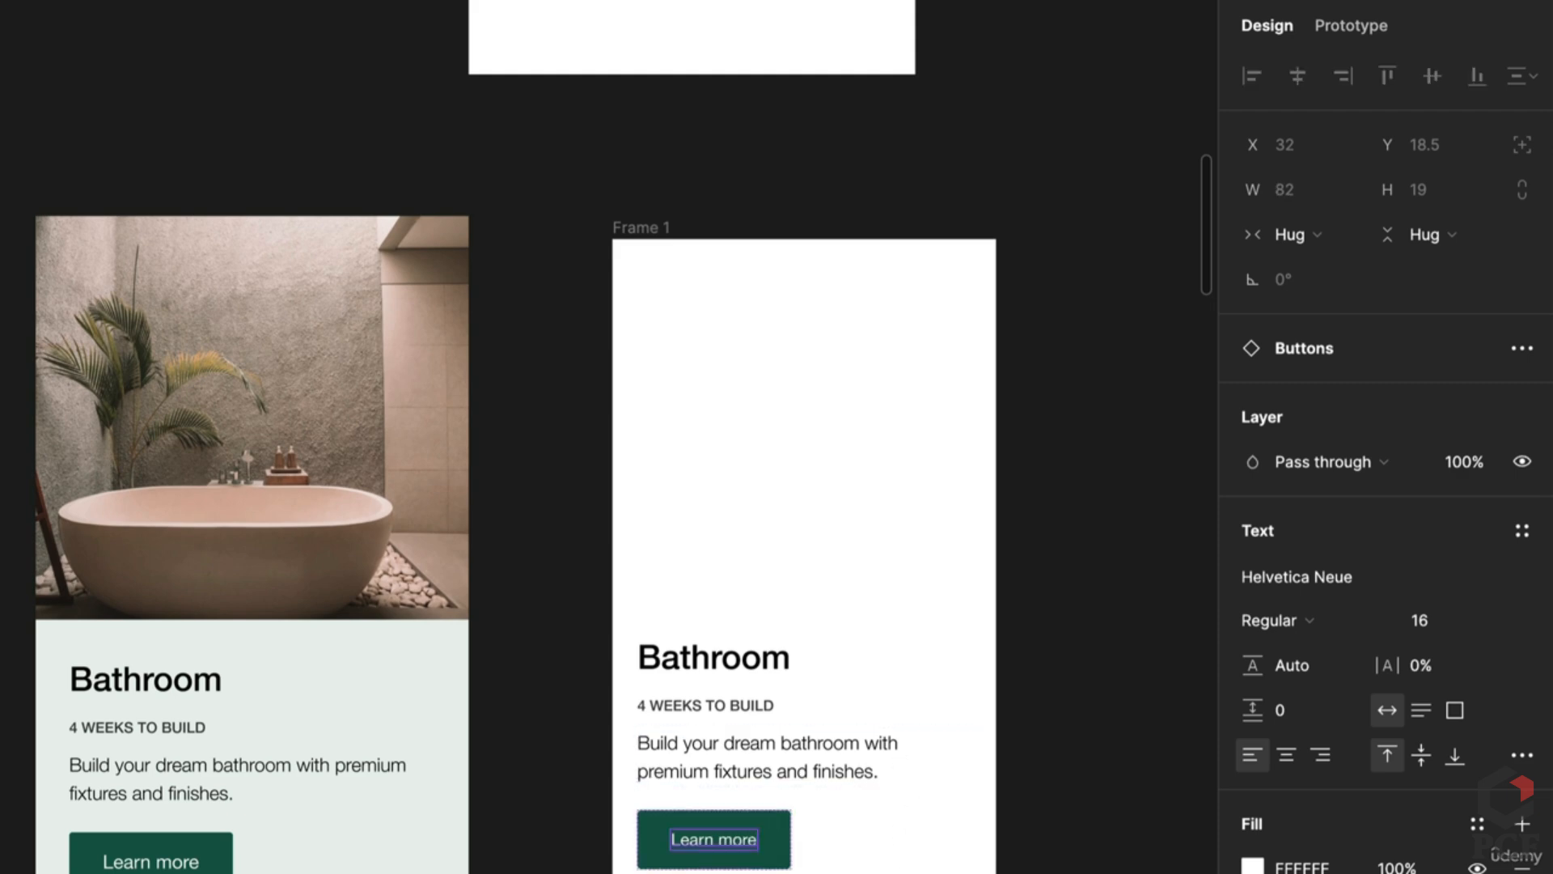
pyautogui.press('Escape')
# Step: Fill Frame 1 with the original card's light green using the eyedropper
pyautogui.click(995, 749)
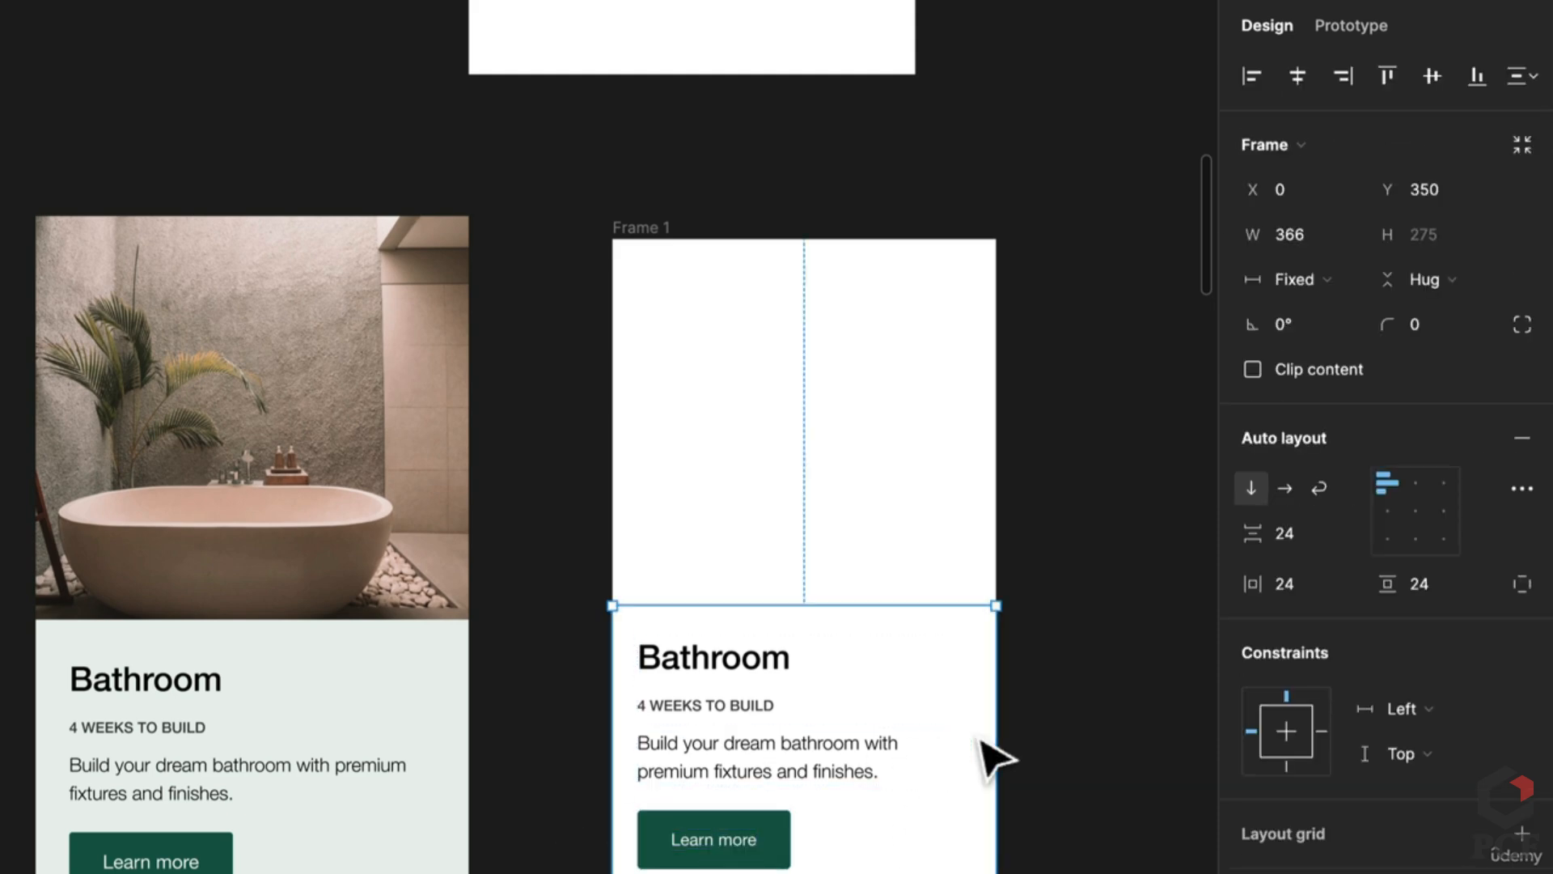
pyautogui.click(637, 229)
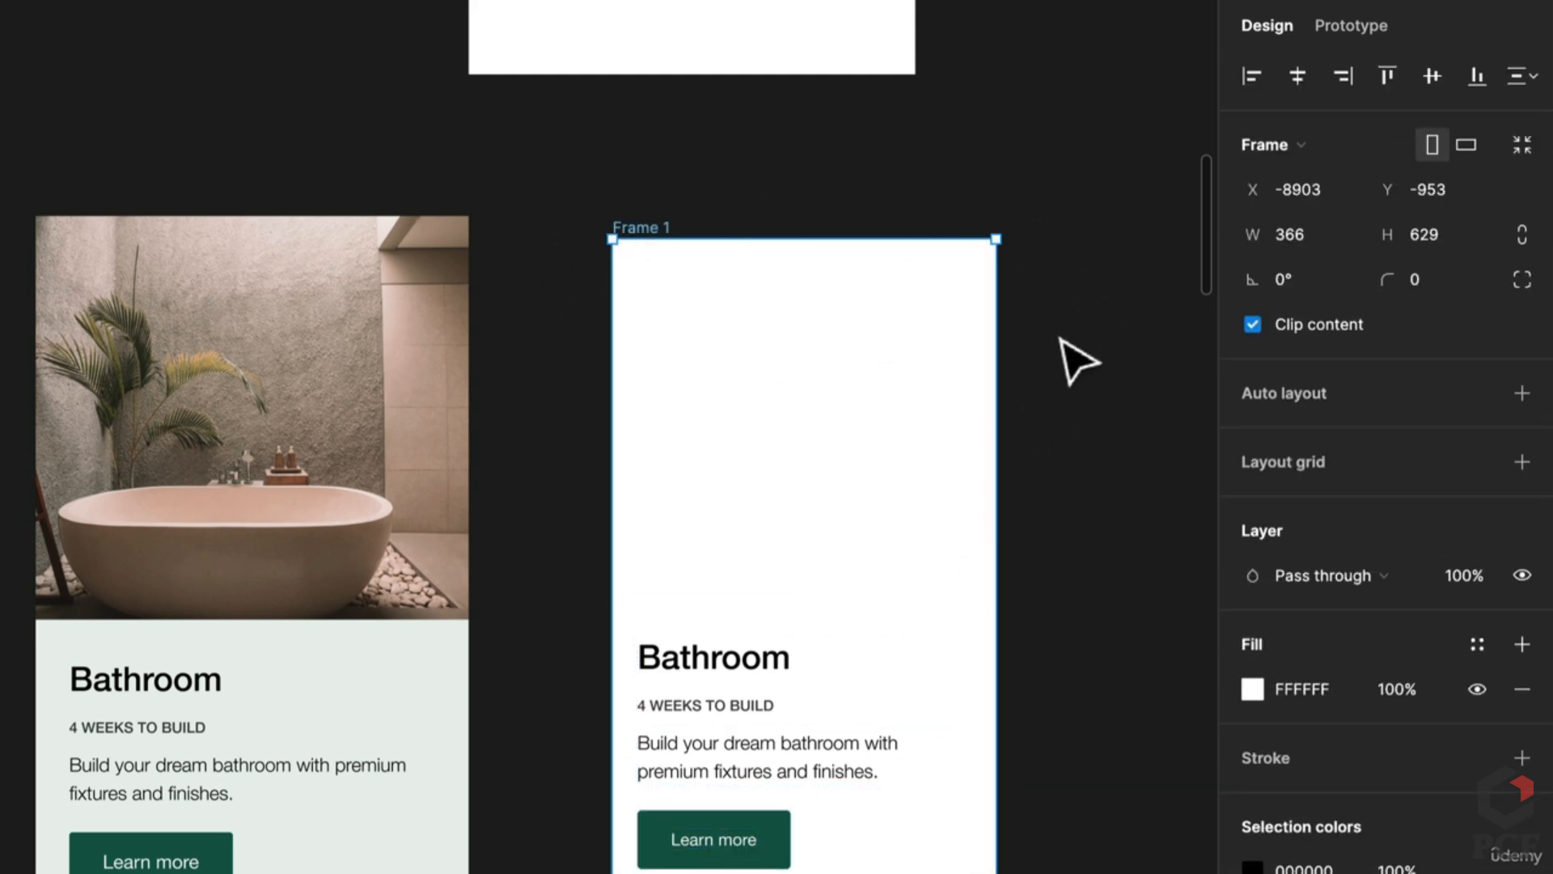
pyautogui.press('i')
pyautogui.click(429, 720)
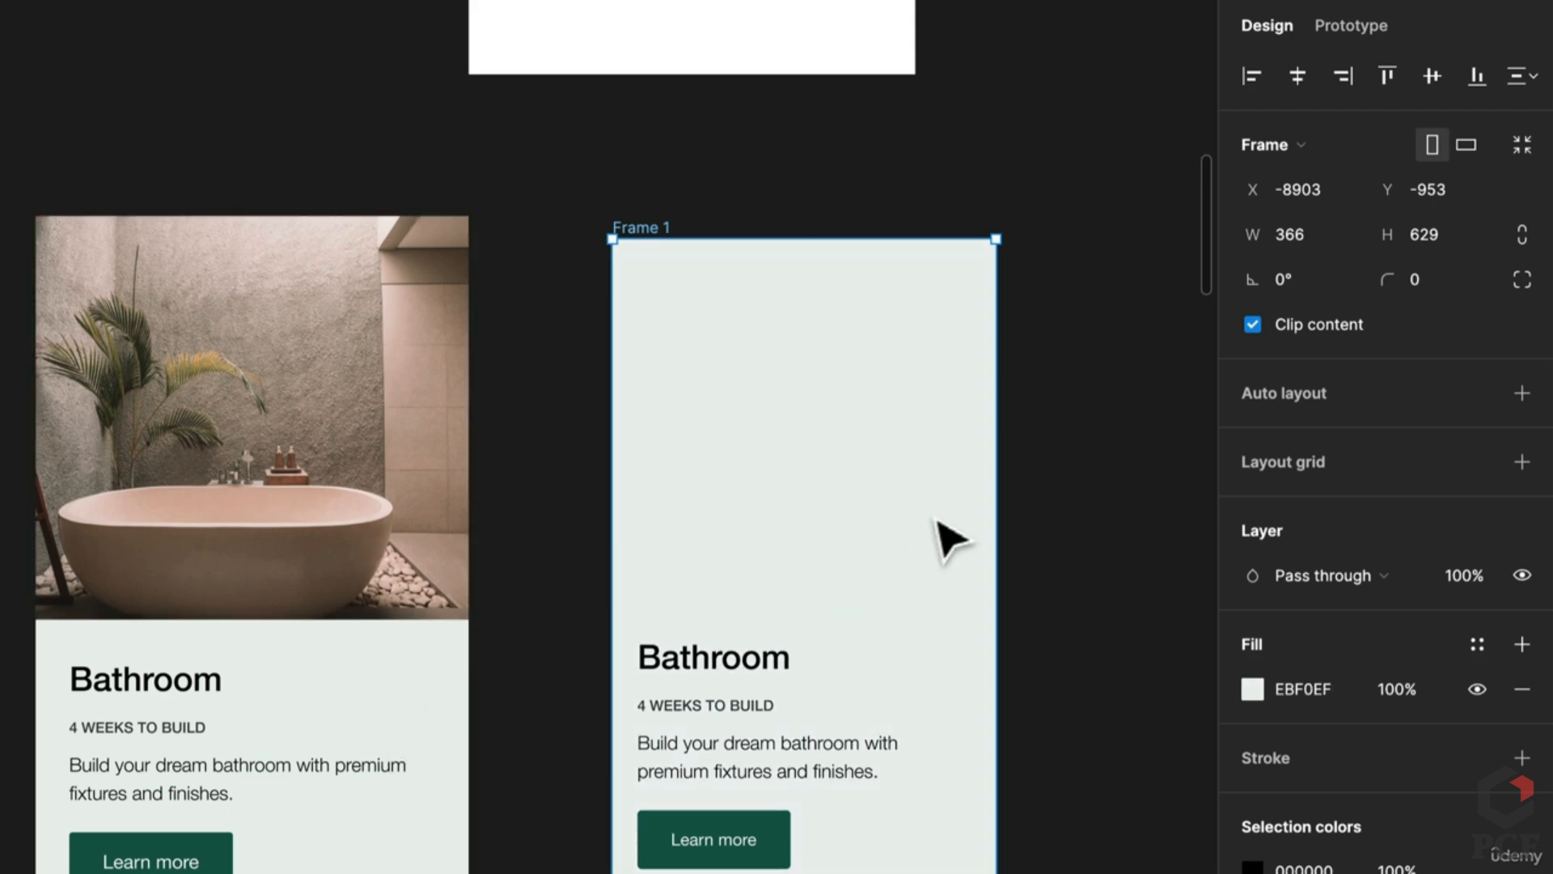
pyautogui.click(1051, 501)
# Step: Add auto layout to Frame 1 with 0 item spacing and 0 padding
pyautogui.click(788, 768)
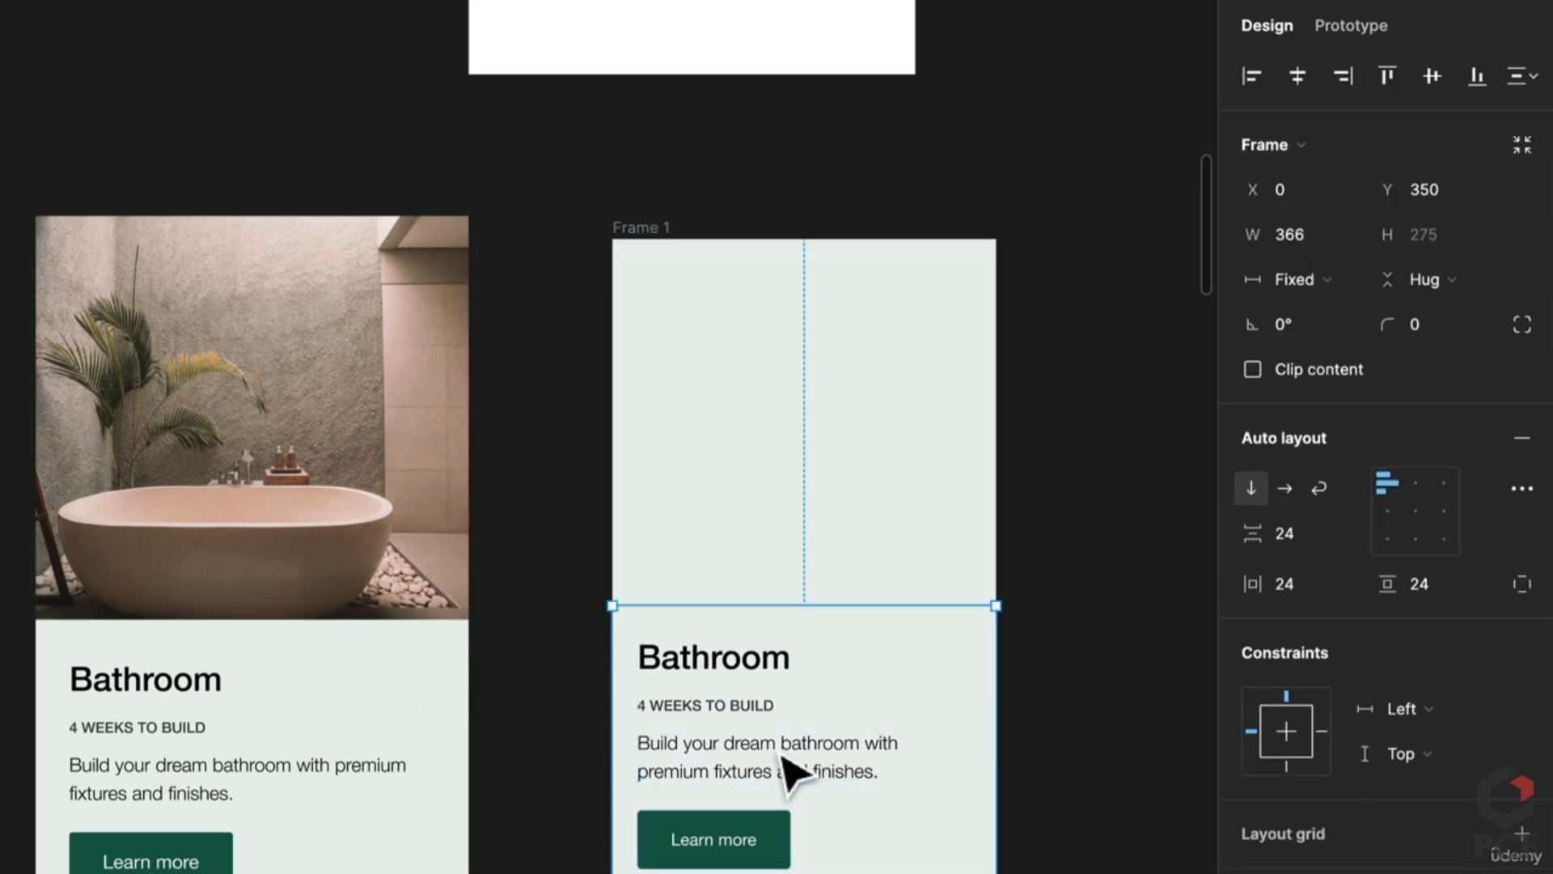
pyautogui.click(647, 226)
pyautogui.click(1520, 394)
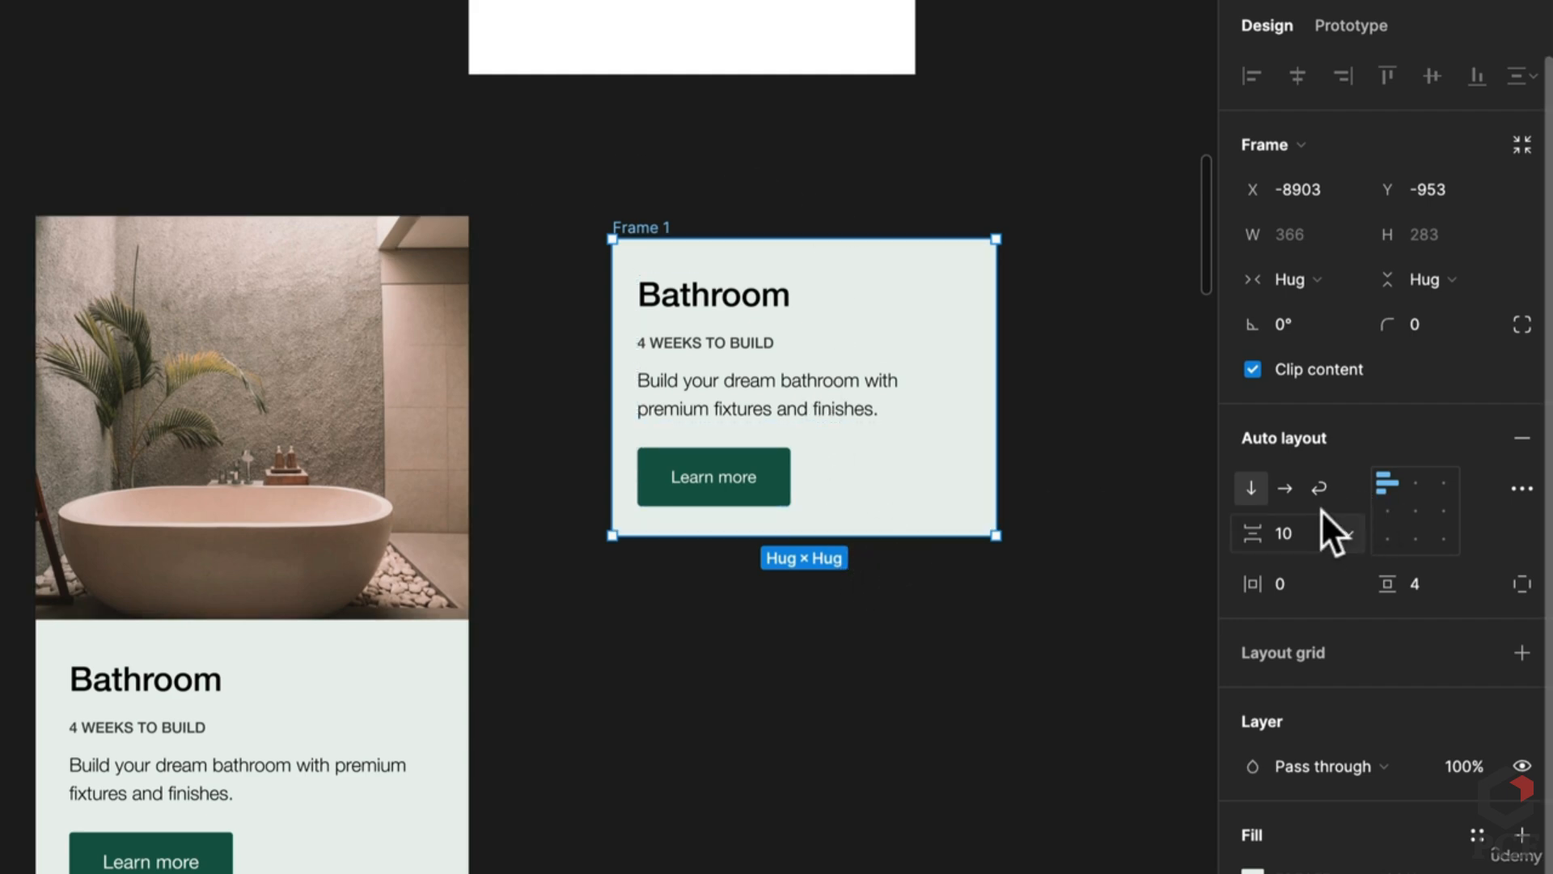
pyautogui.click(1317, 534)
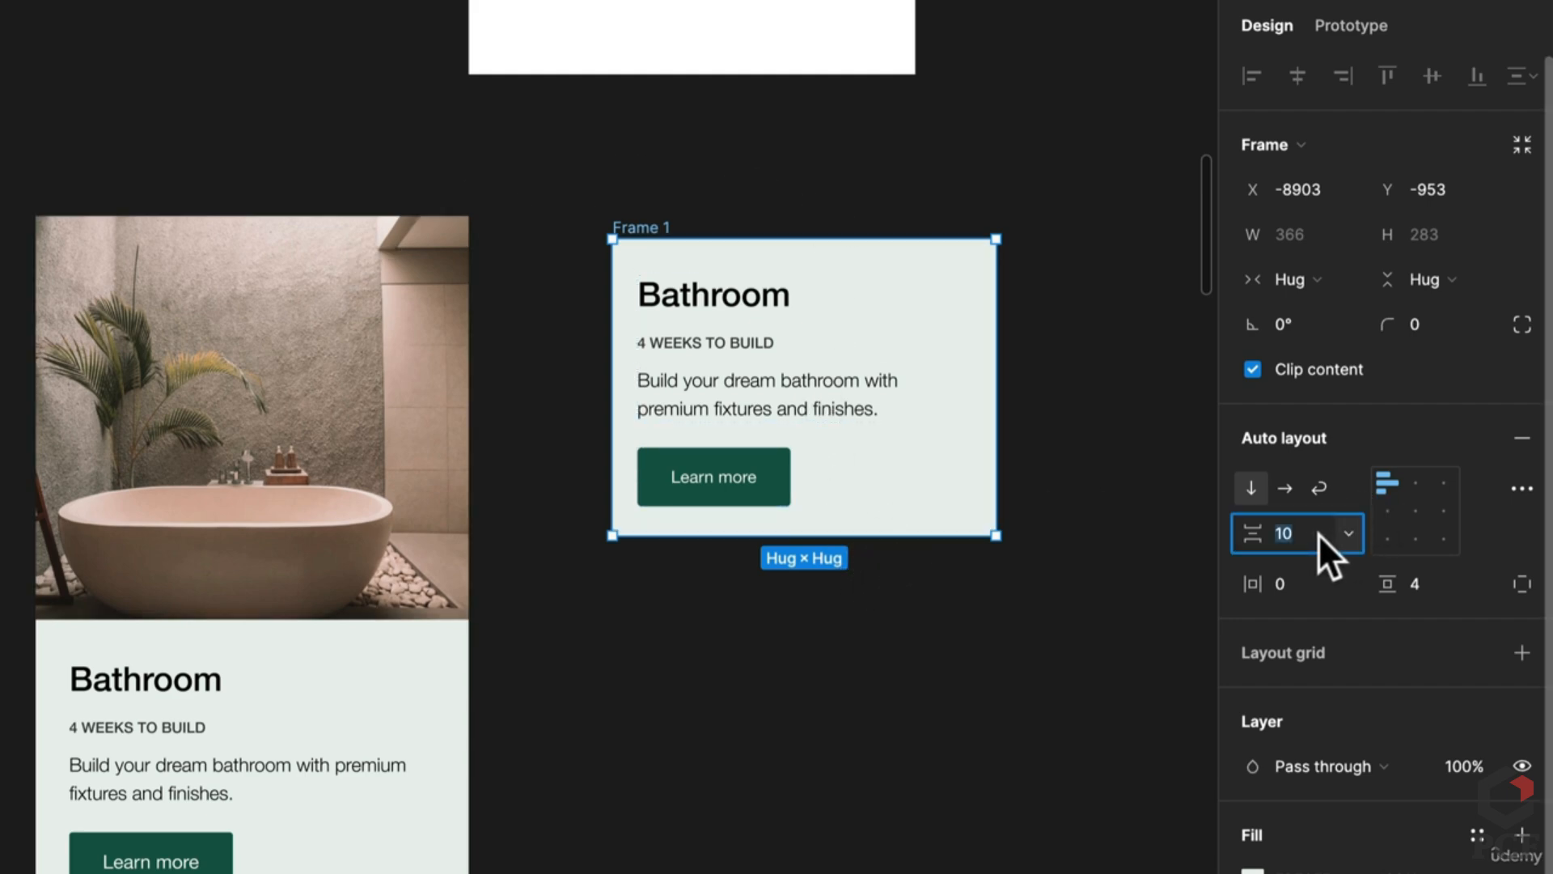
pyautogui.write('0')
pyautogui.press('Return')
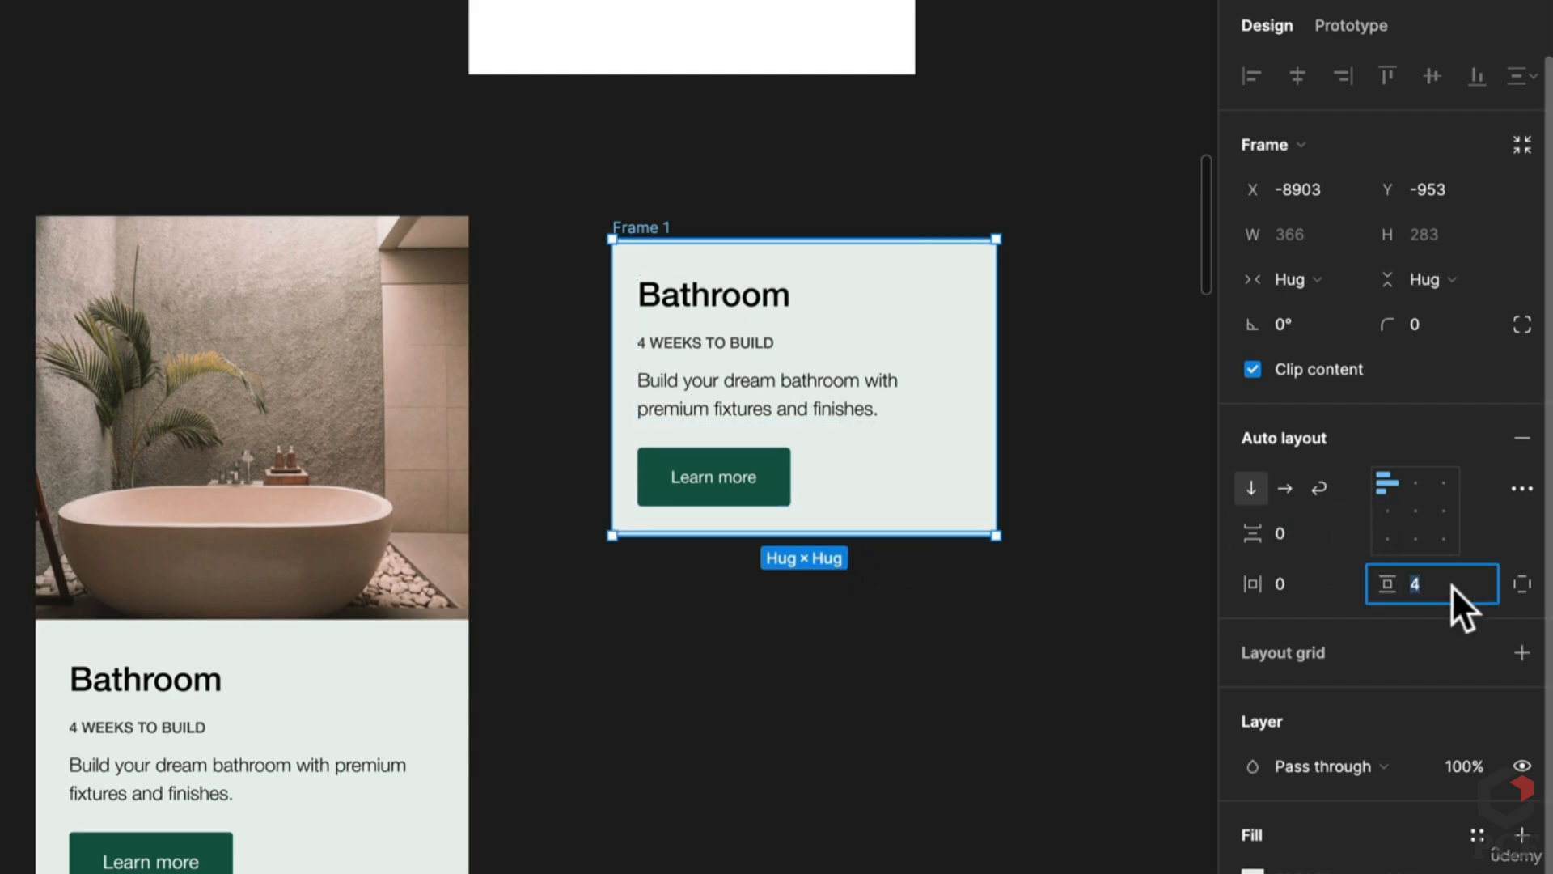
pyautogui.write('0')
pyautogui.press('Return')
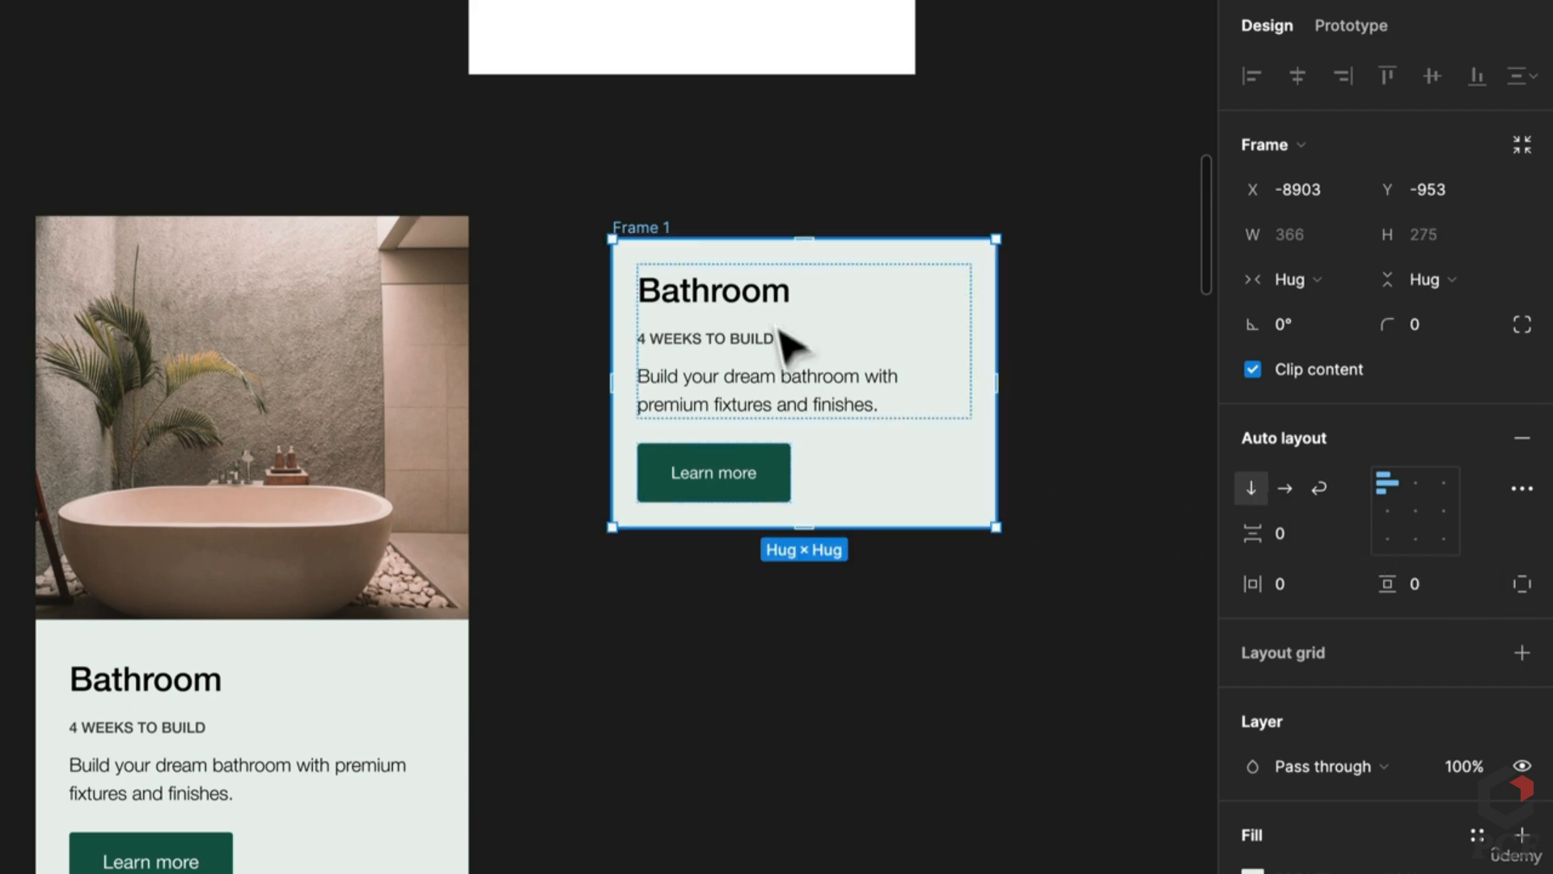
# Step: Fix Frame 1's height at 275
pyautogui.click(1431, 279)
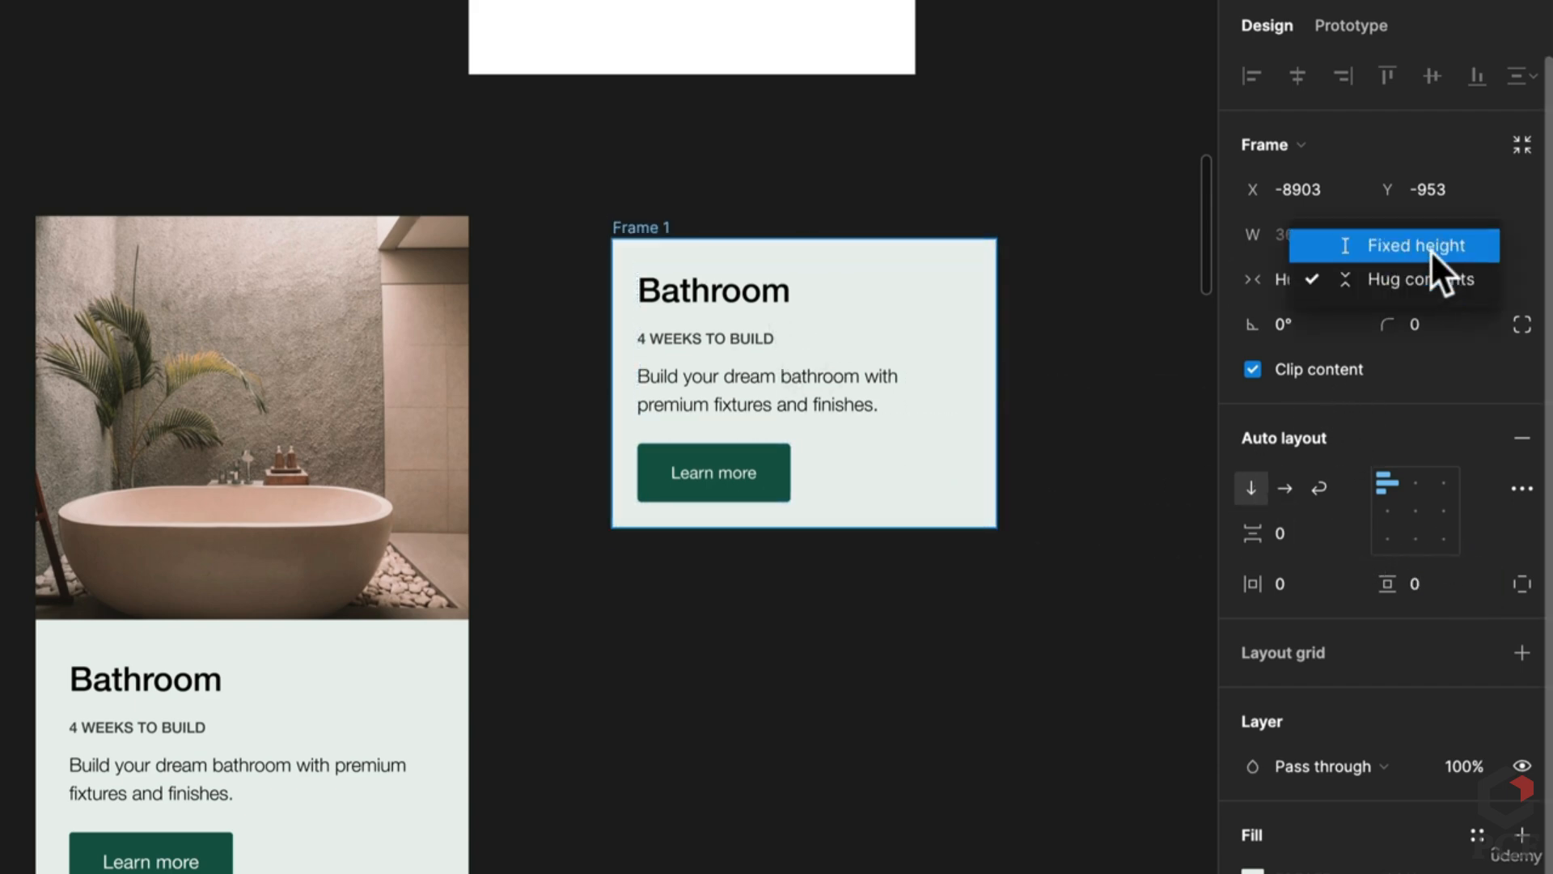
pyautogui.click(1430, 247)
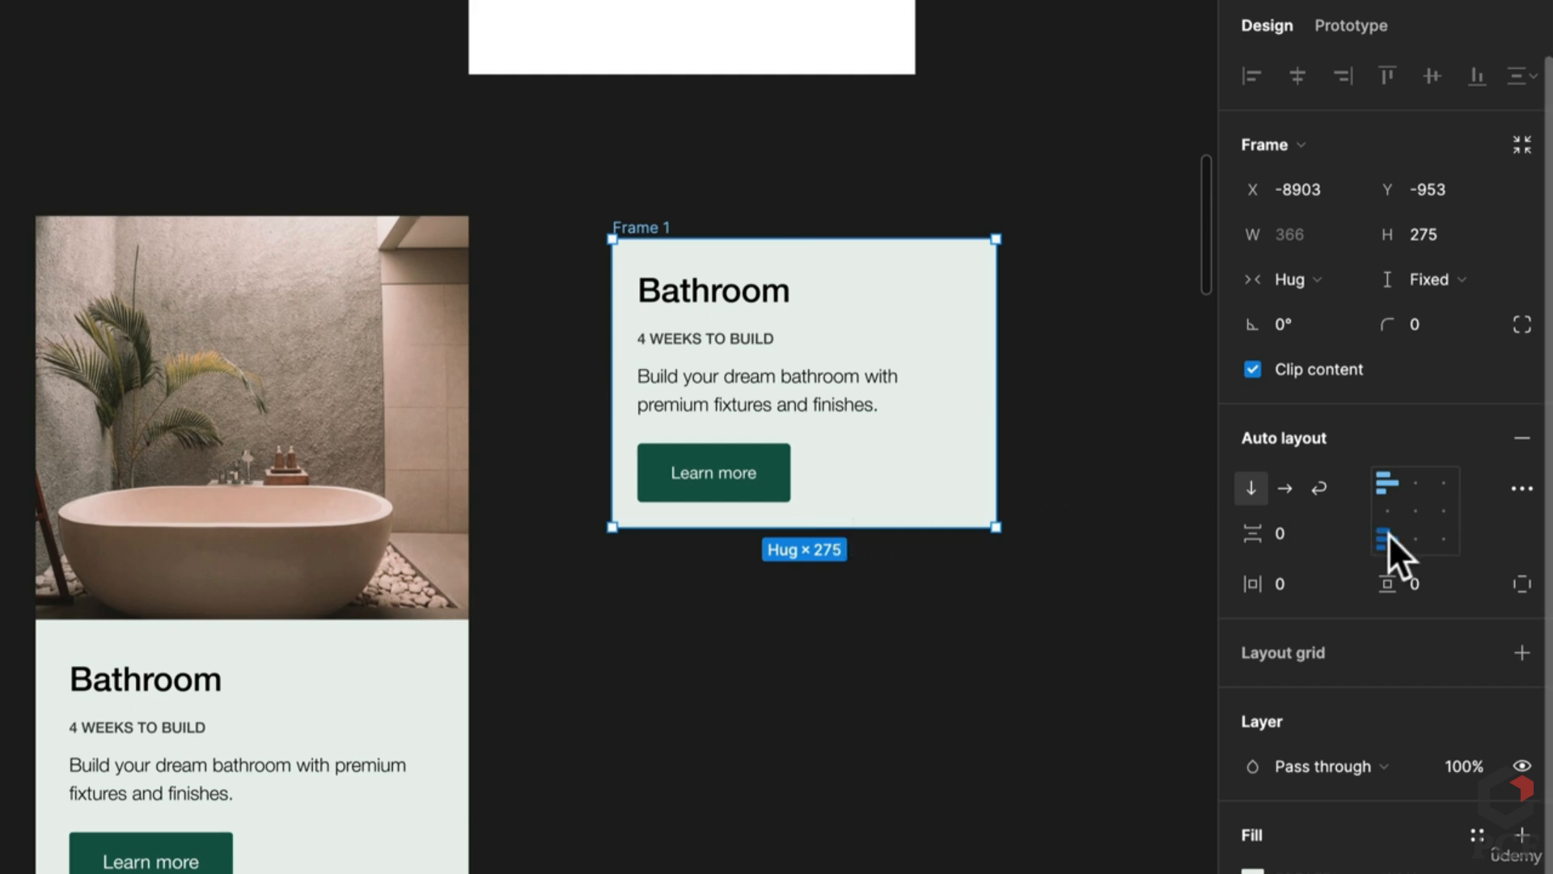
pyautogui.scroll(5, 536, 599)
pyautogui.scroll(1, 550, 619)
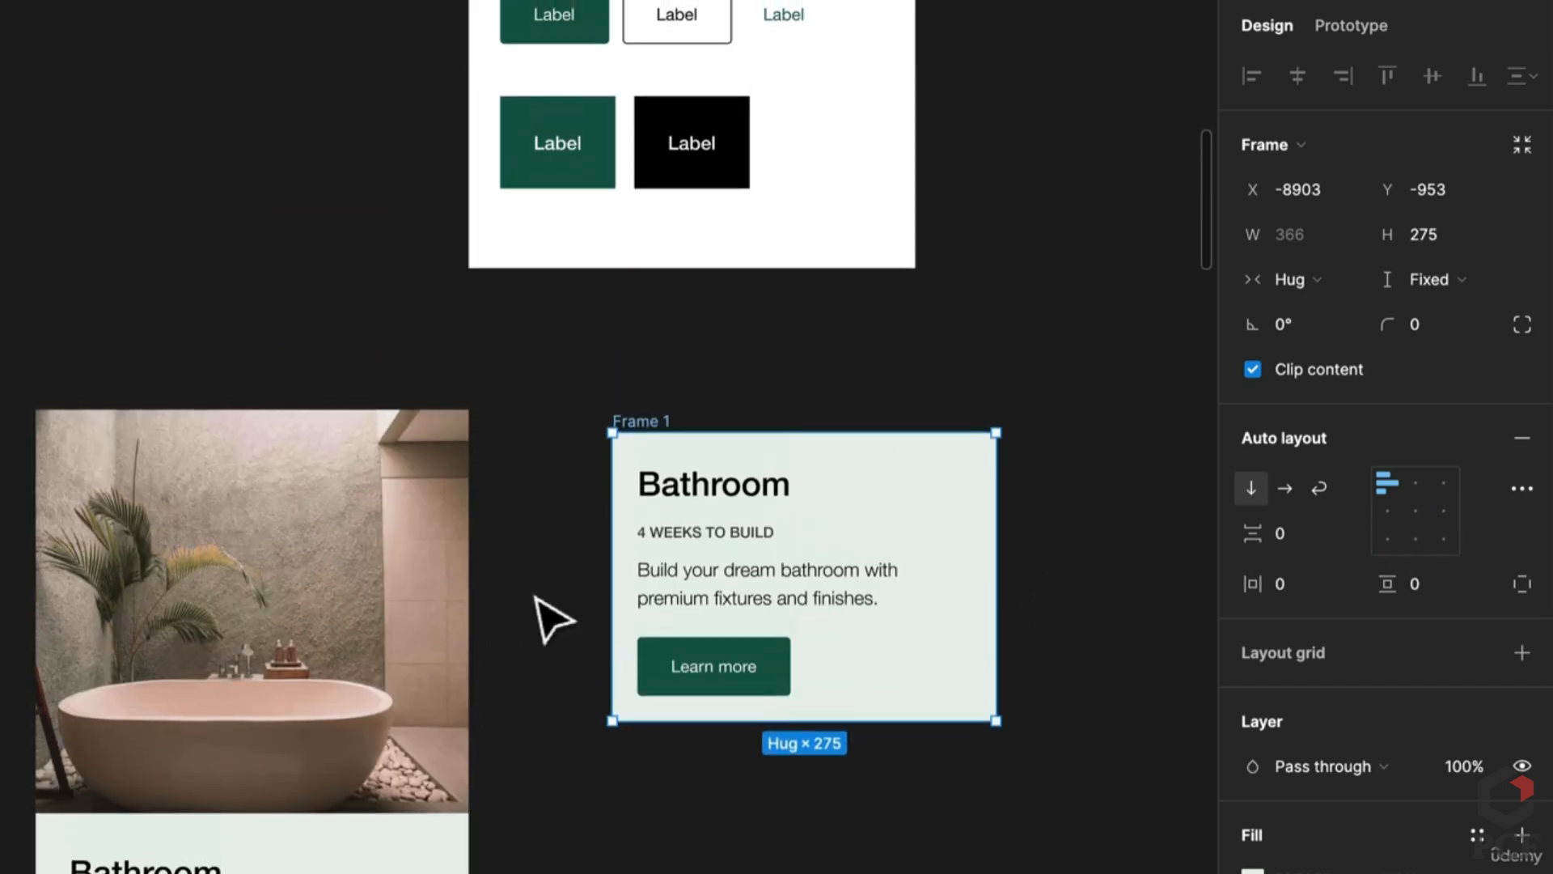
# Step: Draw a new frame, Frame 2, below the card
pyautogui.press('f')
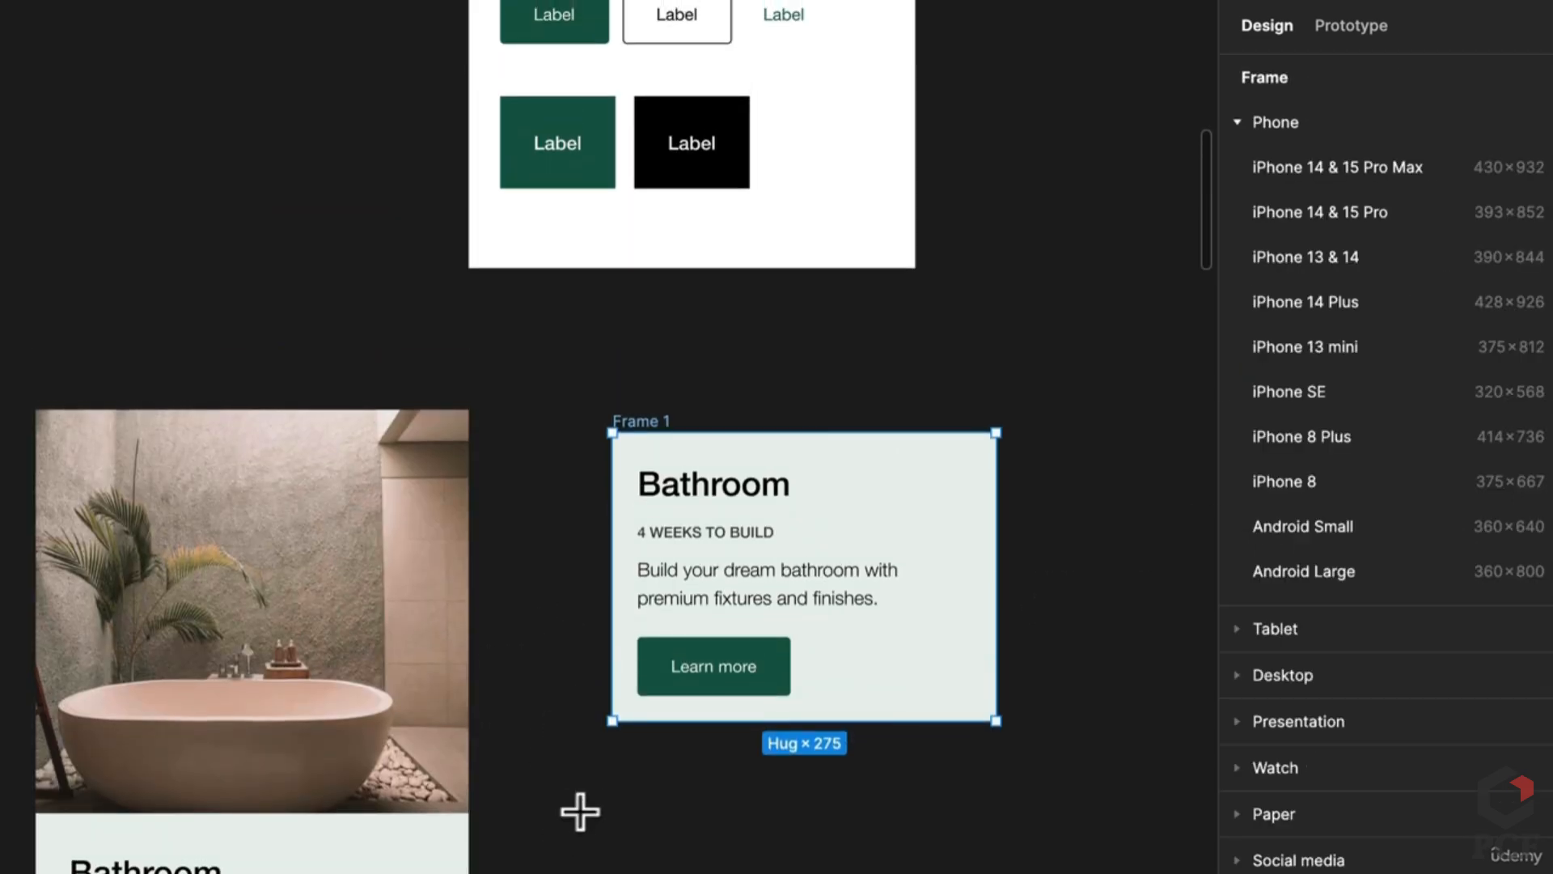
pyautogui.moveTo(563, 805); pyautogui.dragTo(934, 873)
pyautogui.scroll(-3, 1033, 736)
pyautogui.press('Delete')
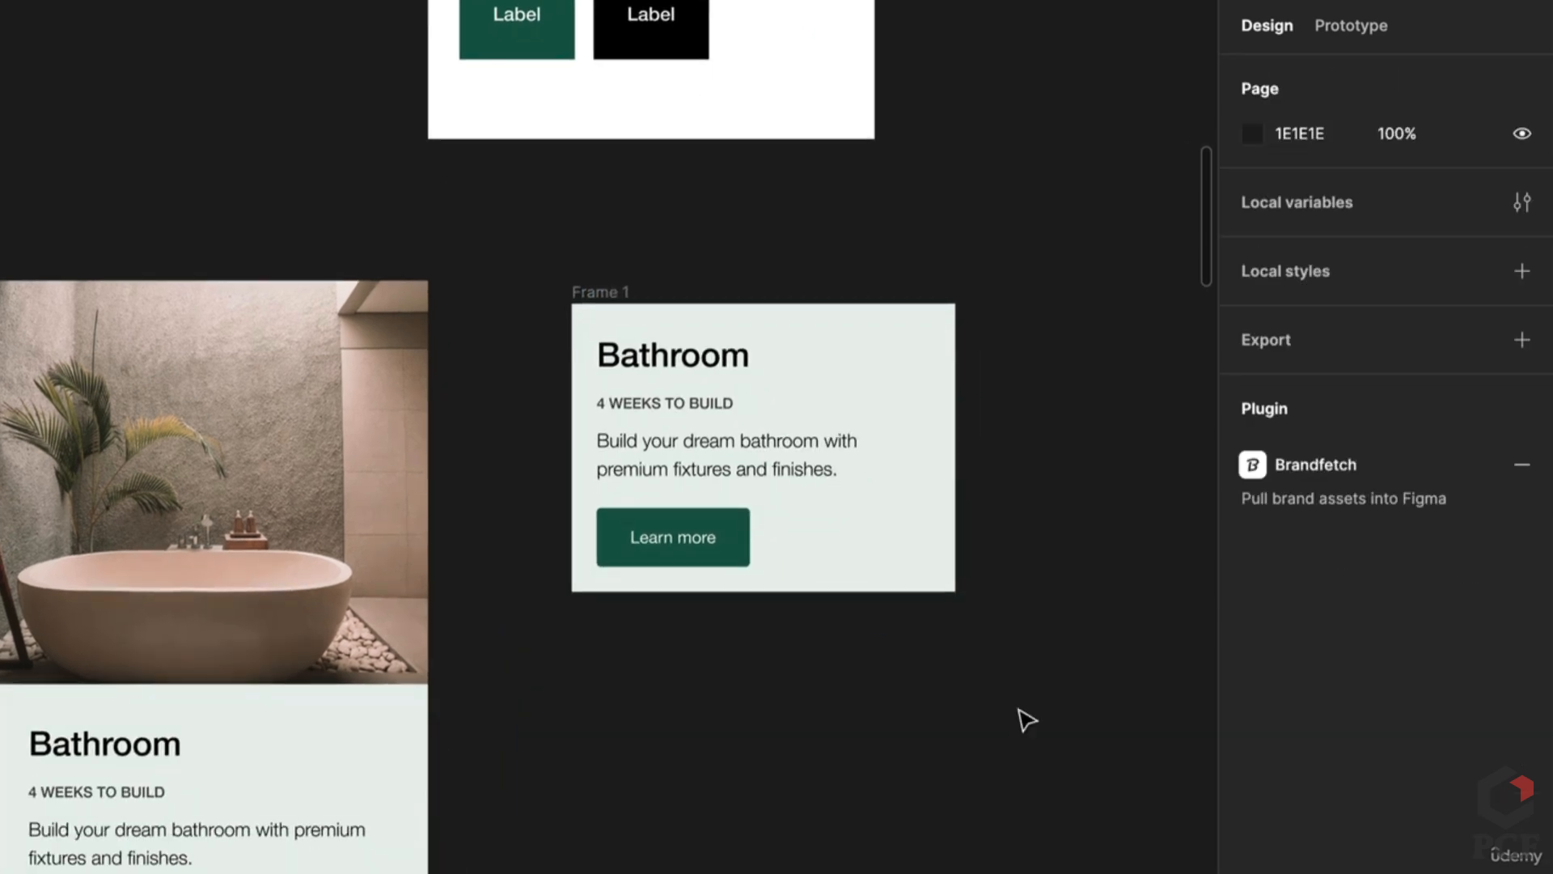
pyautogui.hotkey('ctrl', 'z')
# Step: Launch the Unsplash plugin via quick actions and search photos for 'bathroom'
pyautogui.press('super+slash')
pyautogui.write('uns')
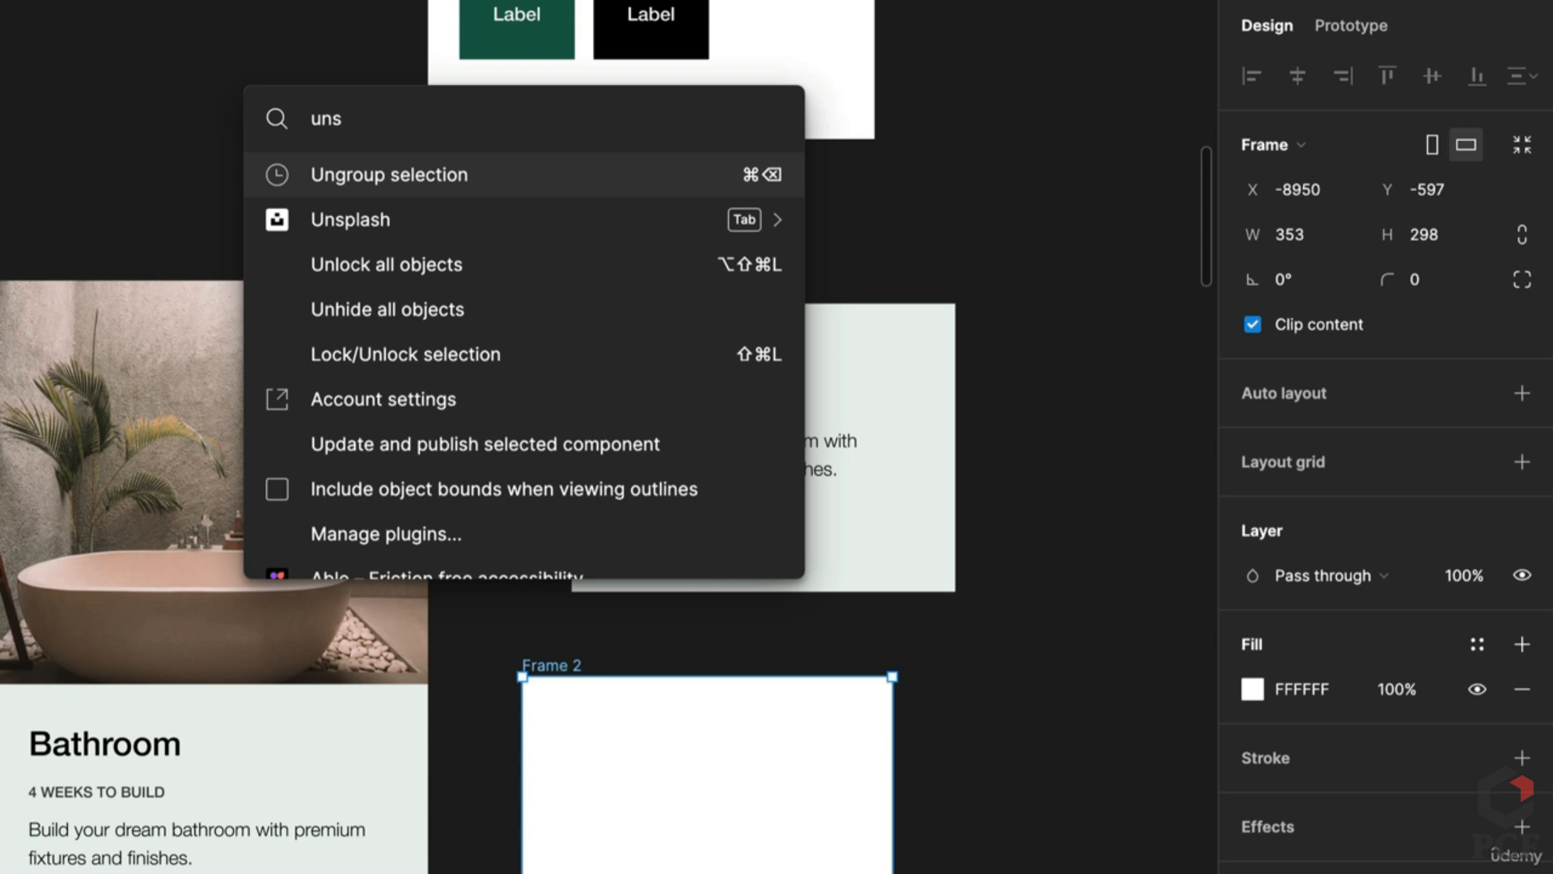
pyautogui.press('Down')
pyautogui.press('Return')
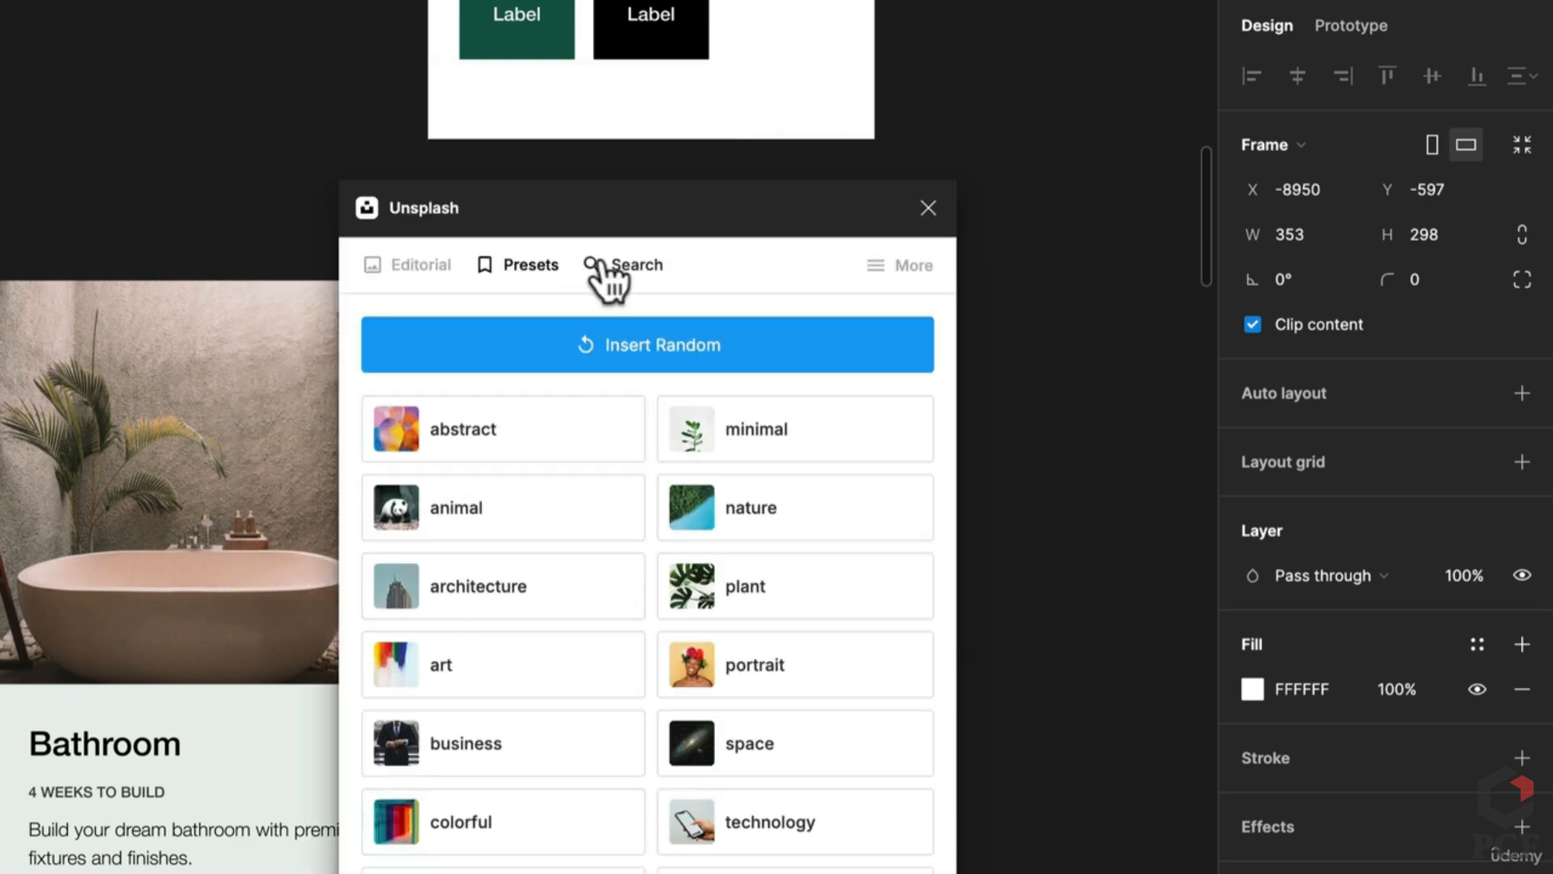
pyautogui.click(608, 285)
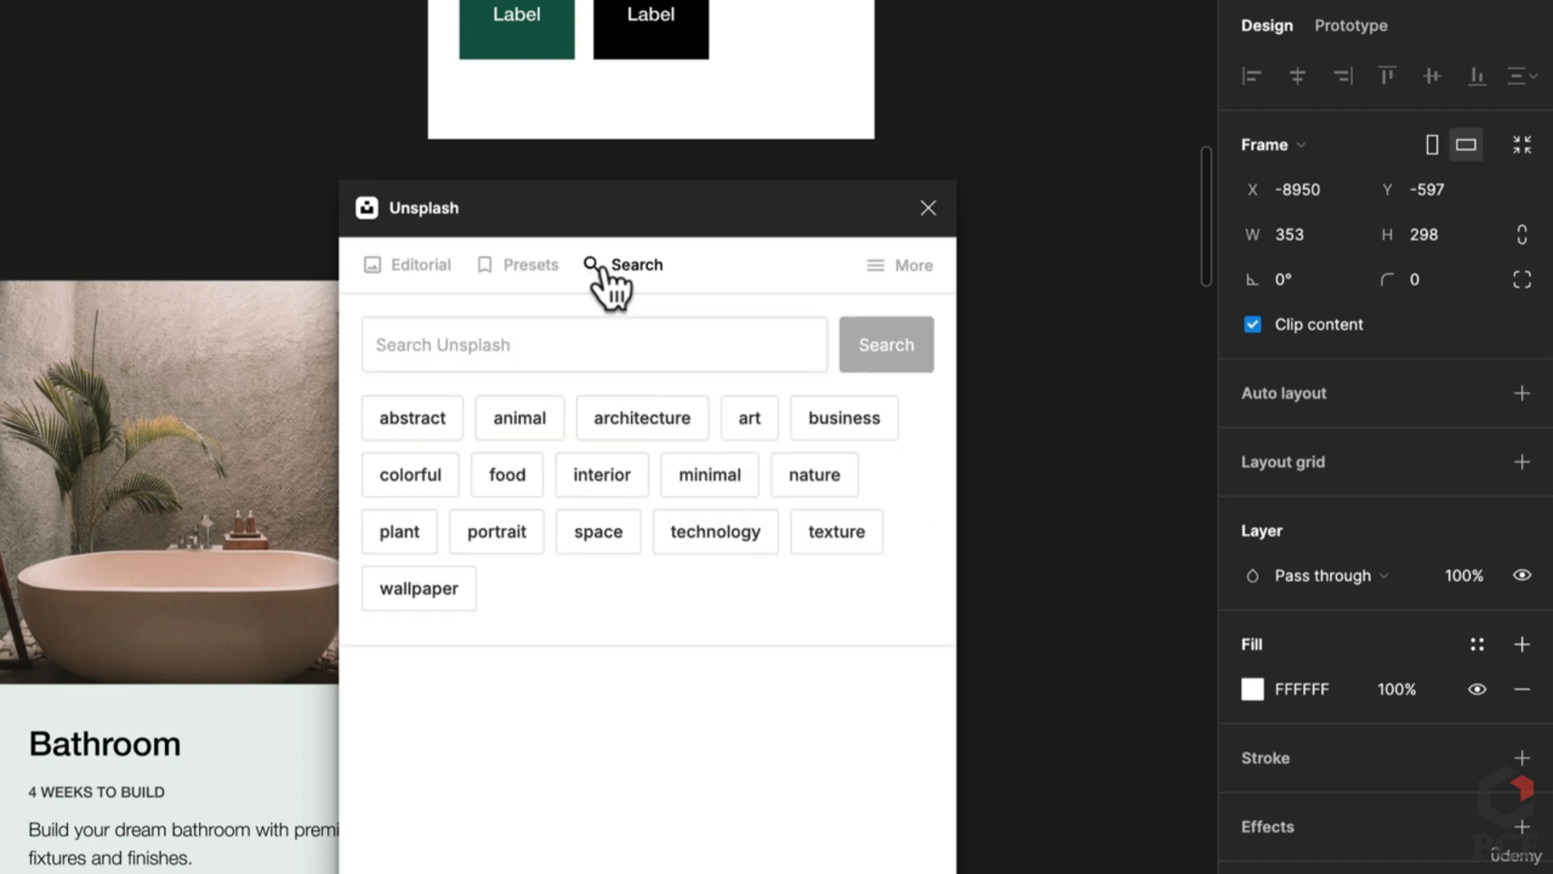
pyautogui.click(523, 333)
pyautogui.write('ba')
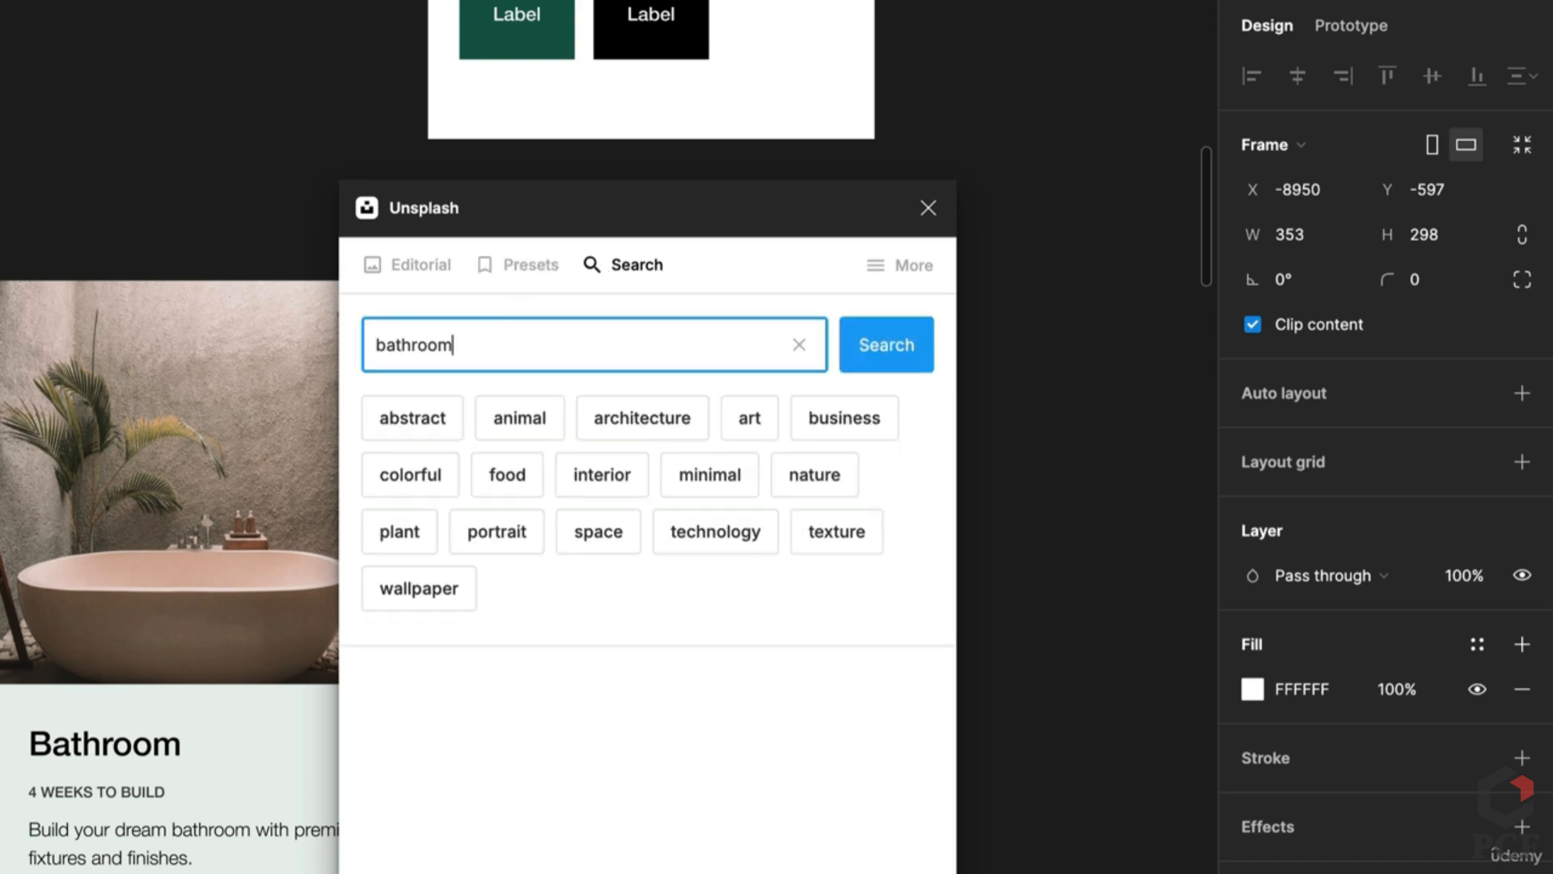
pyautogui.write('throom')
pyautogui.press('Return')
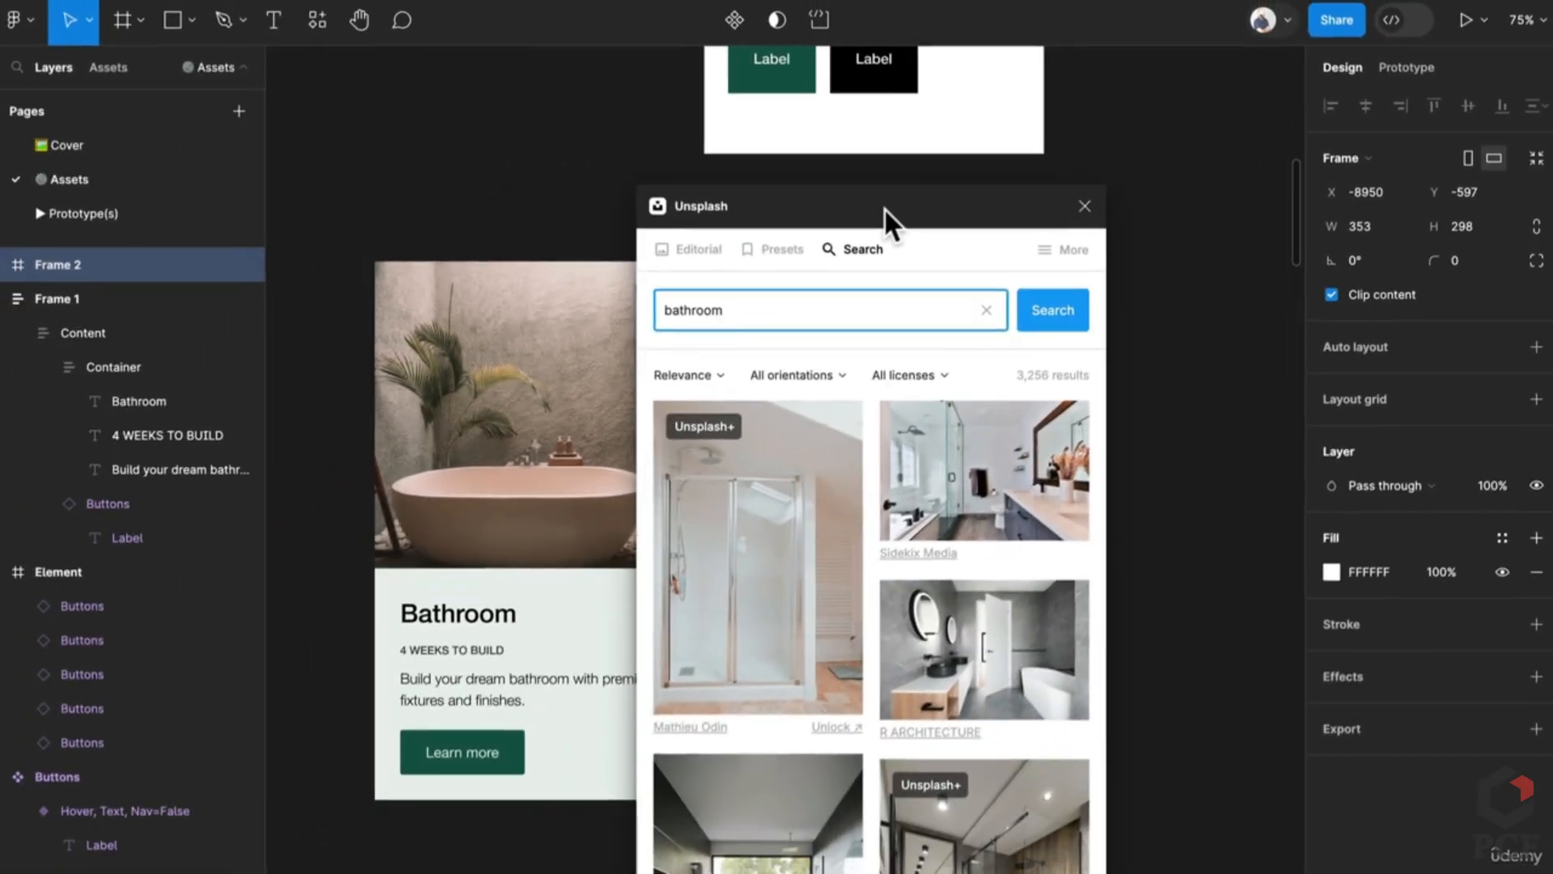
# Step: Fill Frame 2 with the marble-vanity, gold-mirror bathroom photo and close the plugin
pyautogui.moveTo(885, 207); pyautogui.dragTo(478, 119)
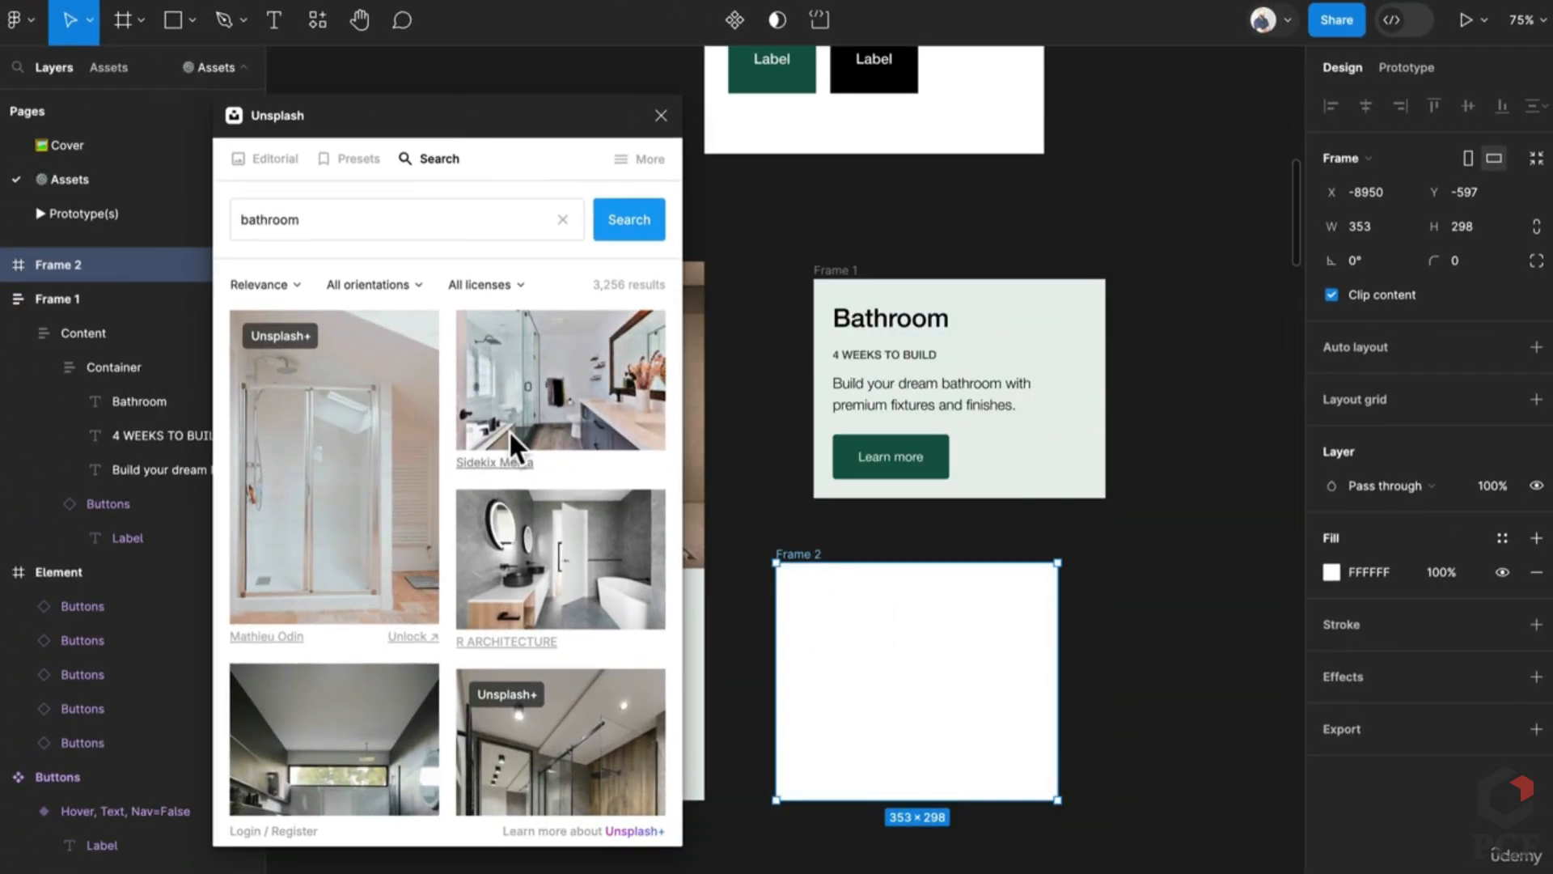
pyautogui.scroll(-5, 474, 477)
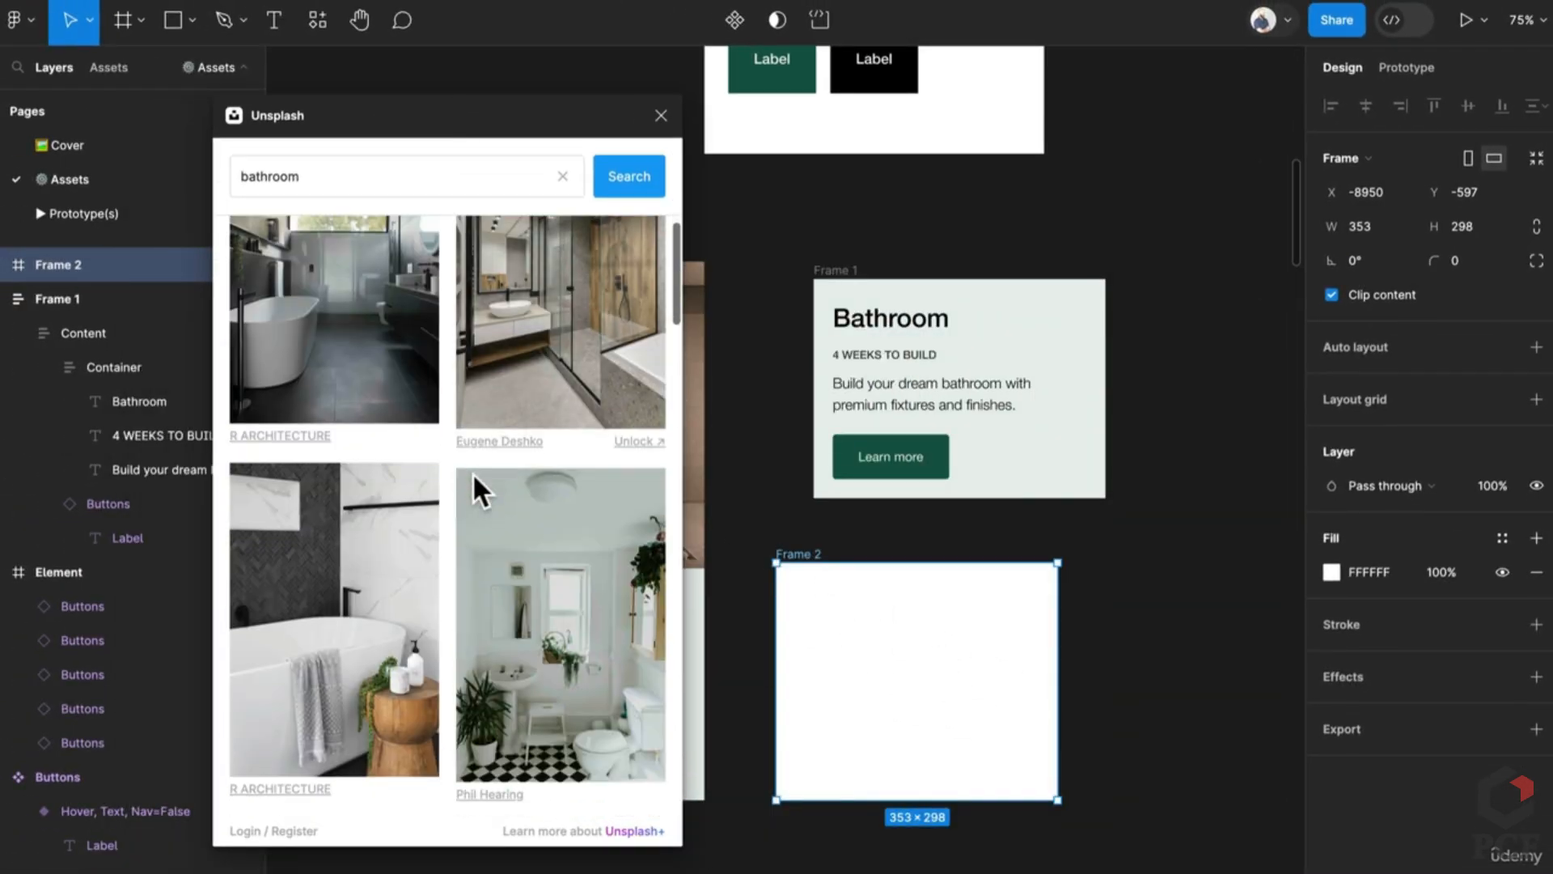
pyautogui.scroll(-6, 473, 475)
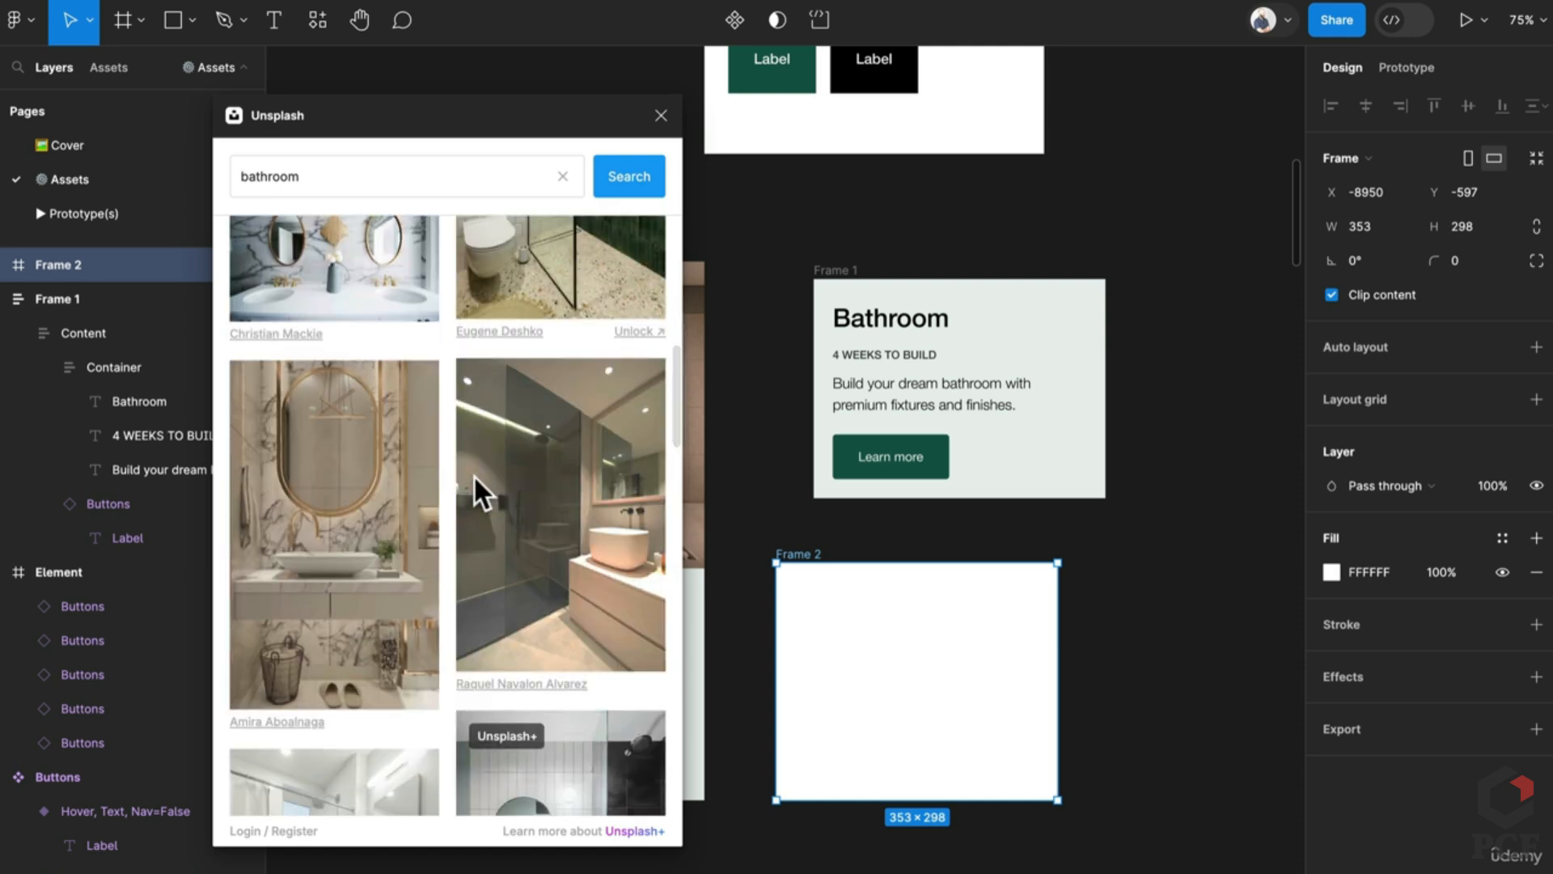
pyautogui.scroll(-3, 473, 474)
pyautogui.scroll(3, 474, 478)
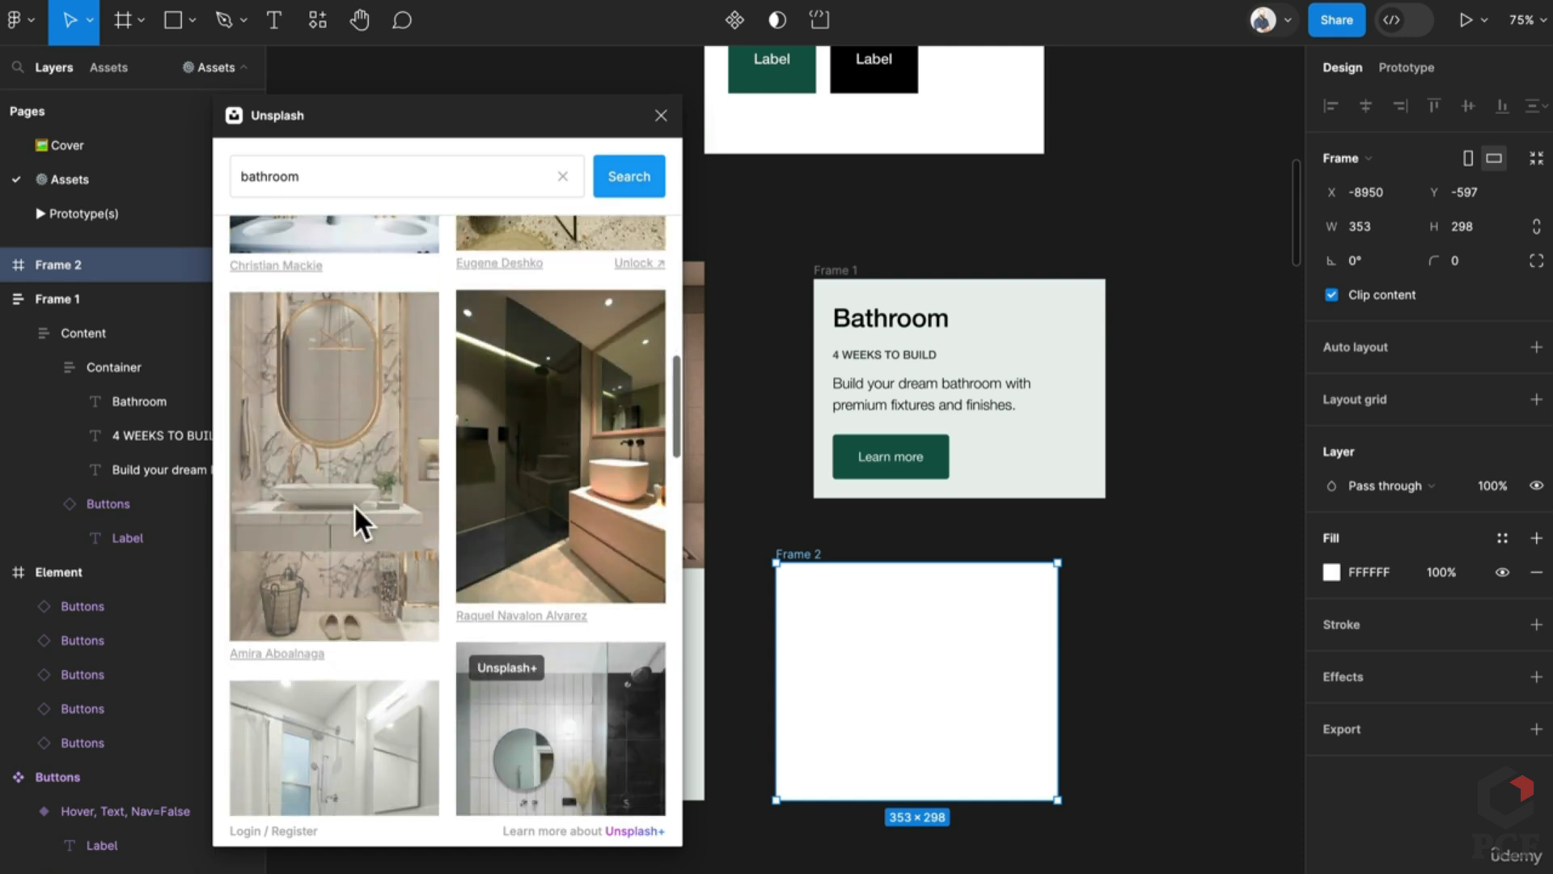
pyautogui.click(353, 503)
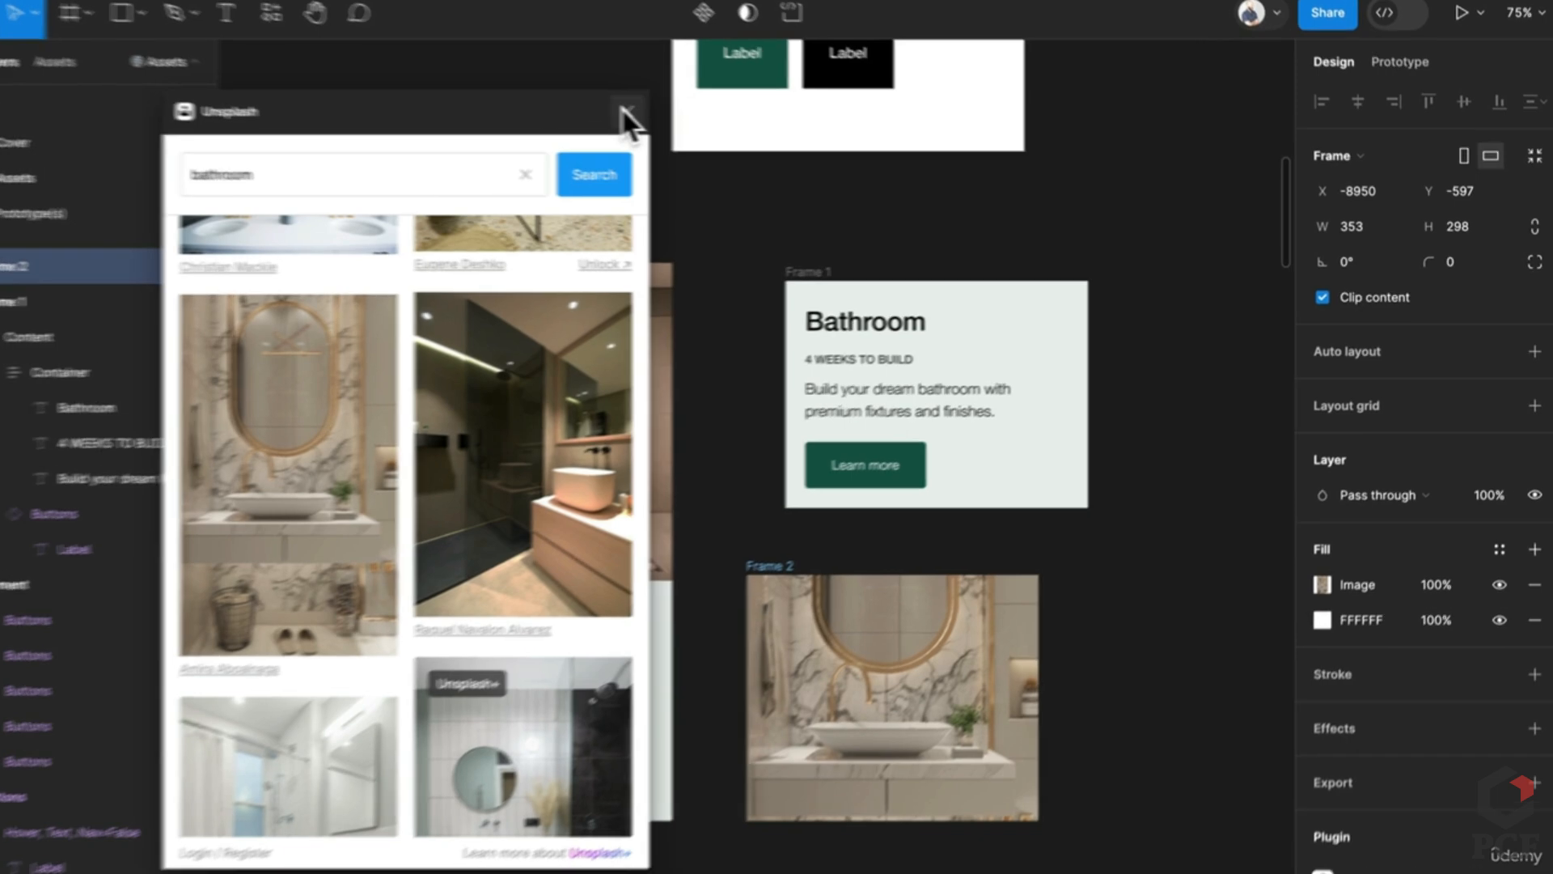
pyautogui.click(661, 115)
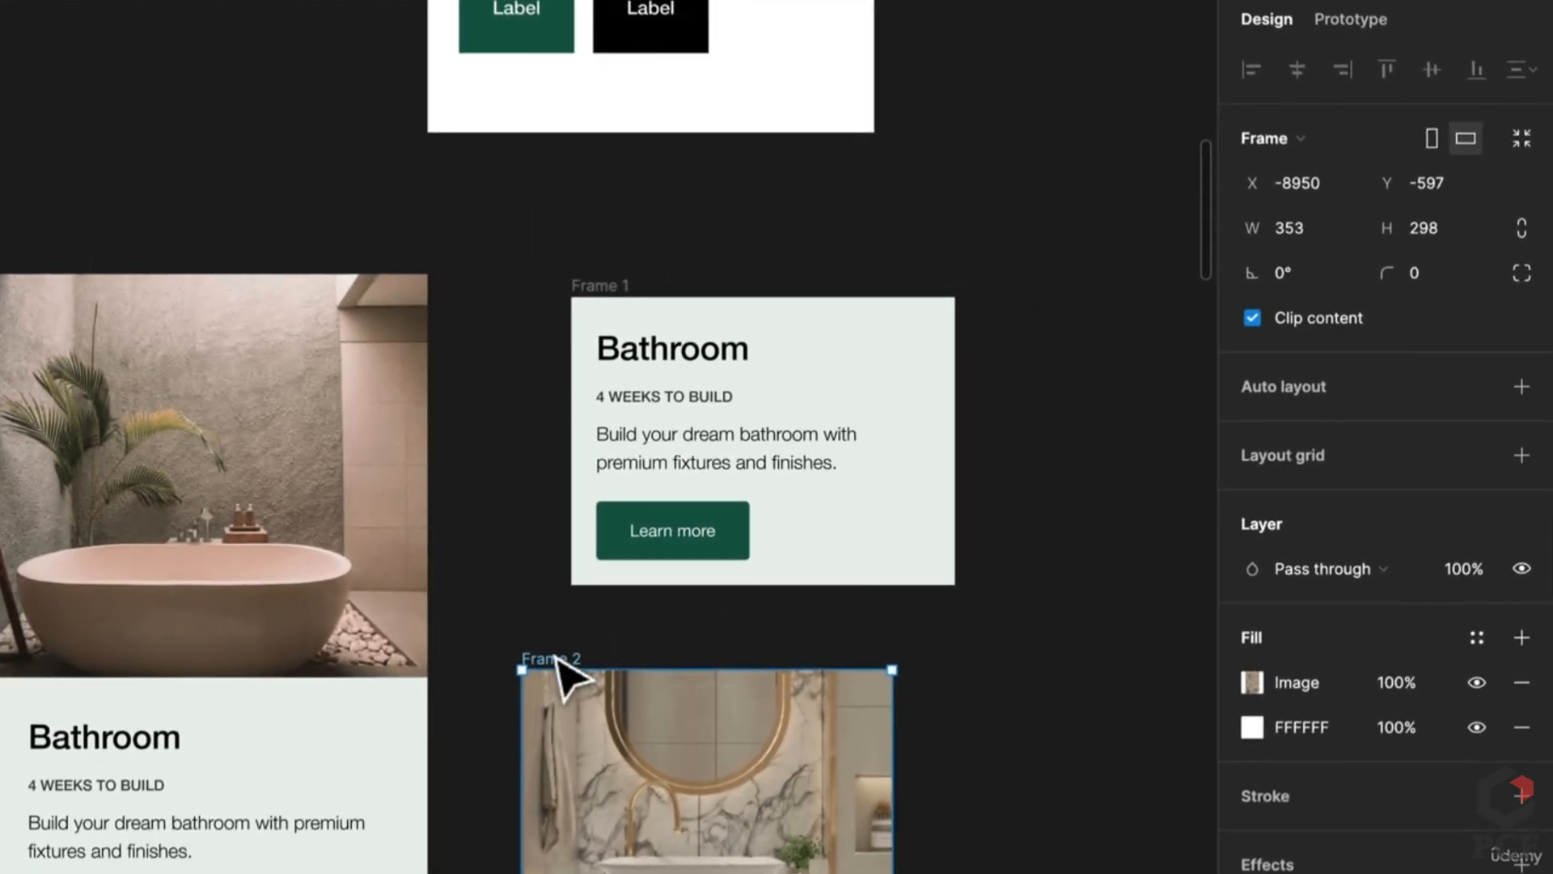
# Step: Rename Frame 2 to 'Image' and cut-paste it inside Frame 1
pyautogui.doubleClick(556, 660)
pyautogui.press('BackSpace')
pyautogui.write('Image')
pyautogui.press('Return')
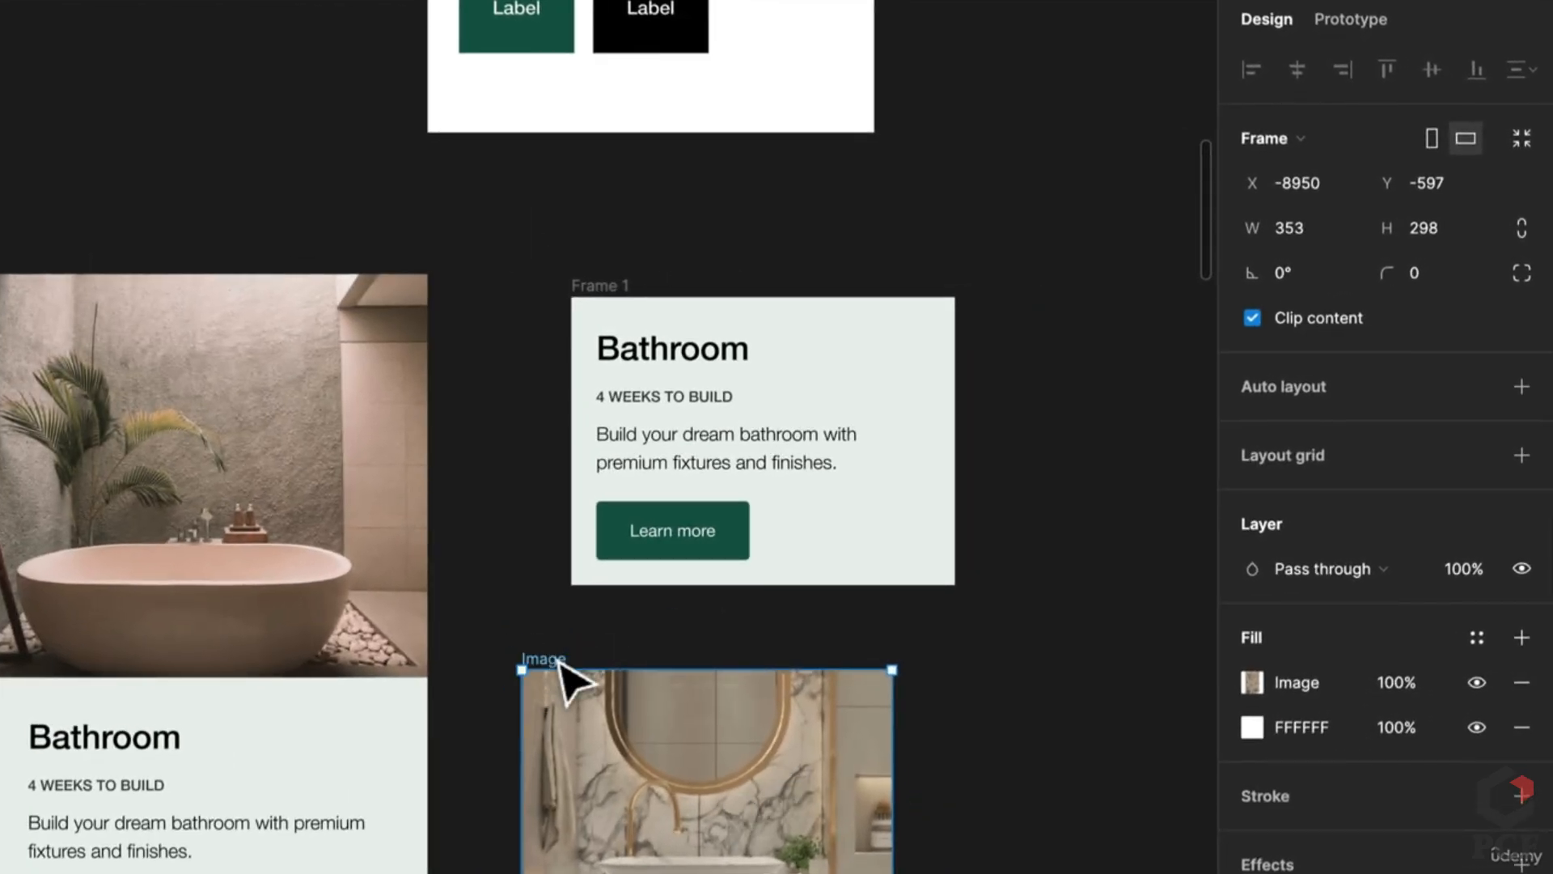
pyautogui.moveTo(670, 654); pyautogui.dragTo(603, 602)
pyautogui.hotkey('ctrl', 'x')
pyautogui.click(603, 293)
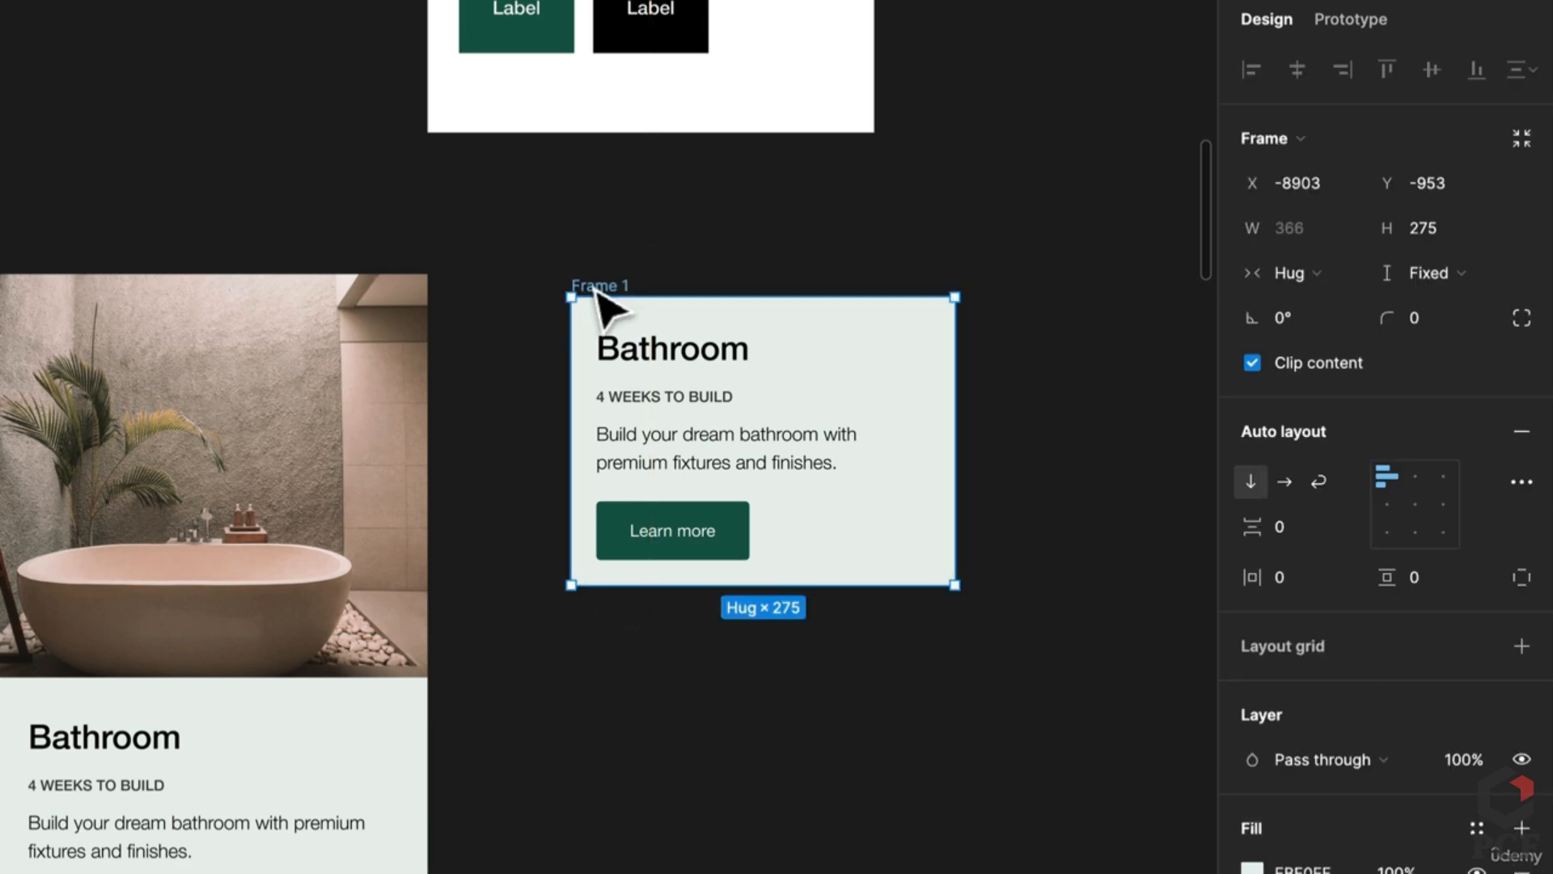
pyautogui.hotkey('ctrl', 'v')
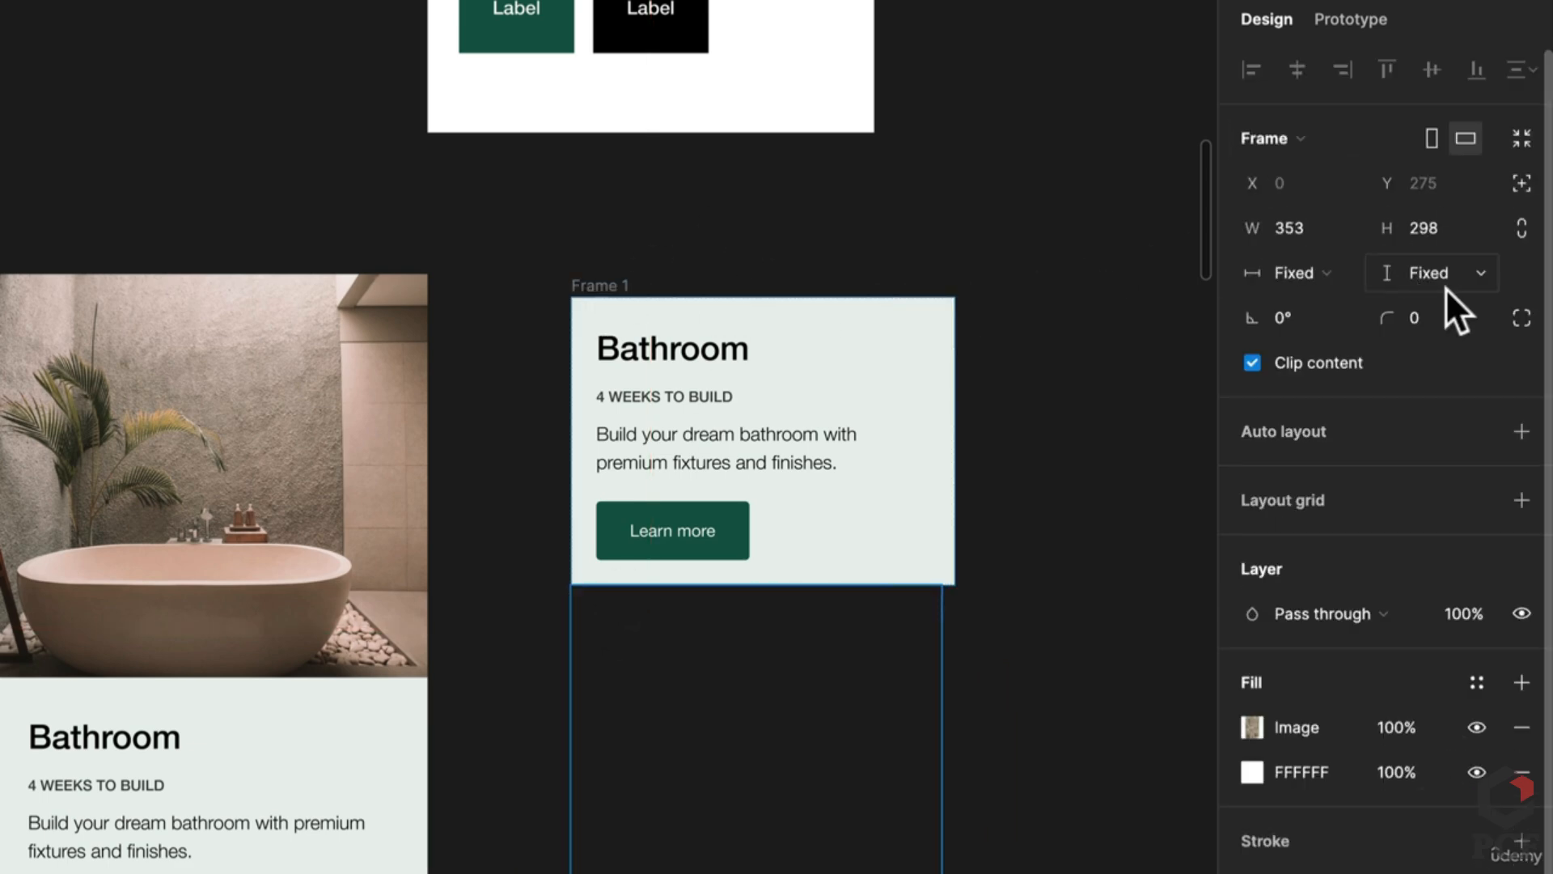
# Step: Set the Image frame's width and height to Fill container
pyautogui.click(1446, 291)
pyautogui.click(1436, 304)
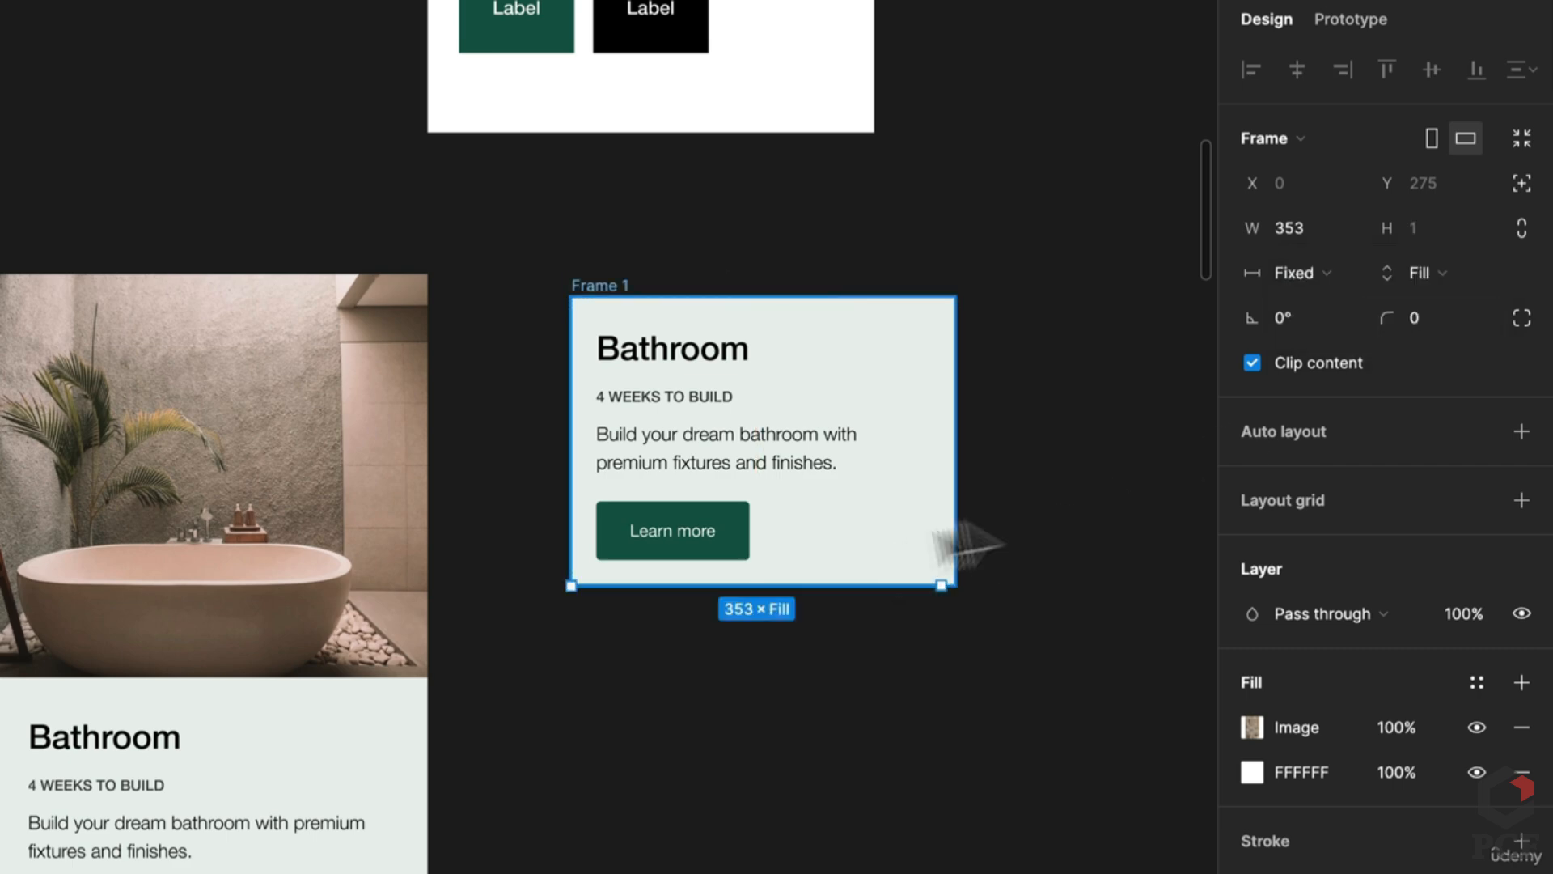
pyautogui.click(1299, 275)
pyautogui.click(1315, 304)
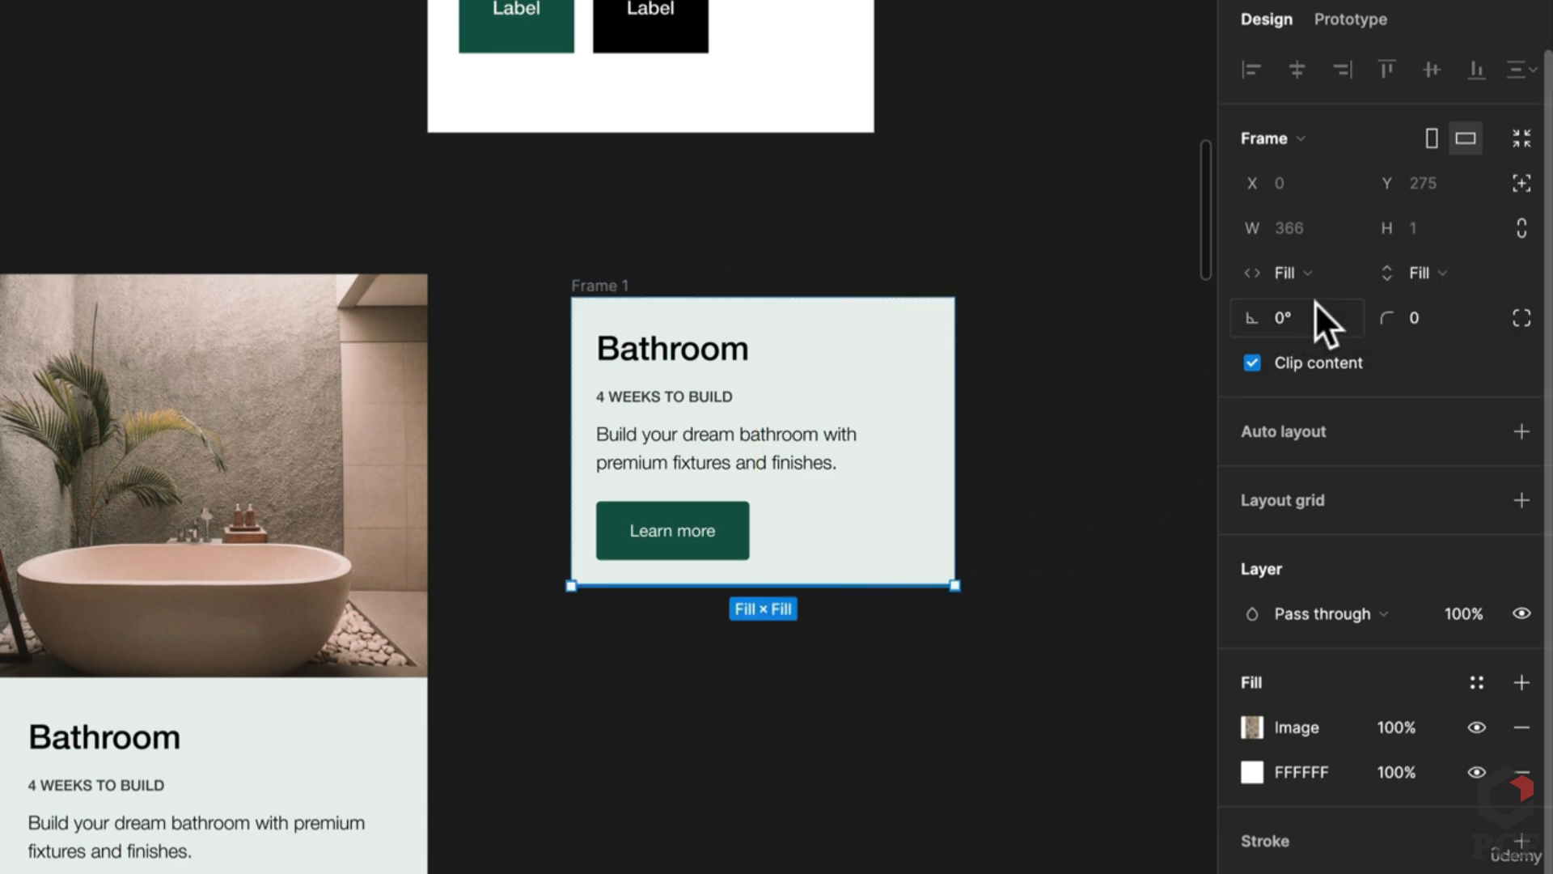
# Step: Move the image above the Bathroom text block in the card
pyautogui.click(988, 707)
pyautogui.click(615, 282)
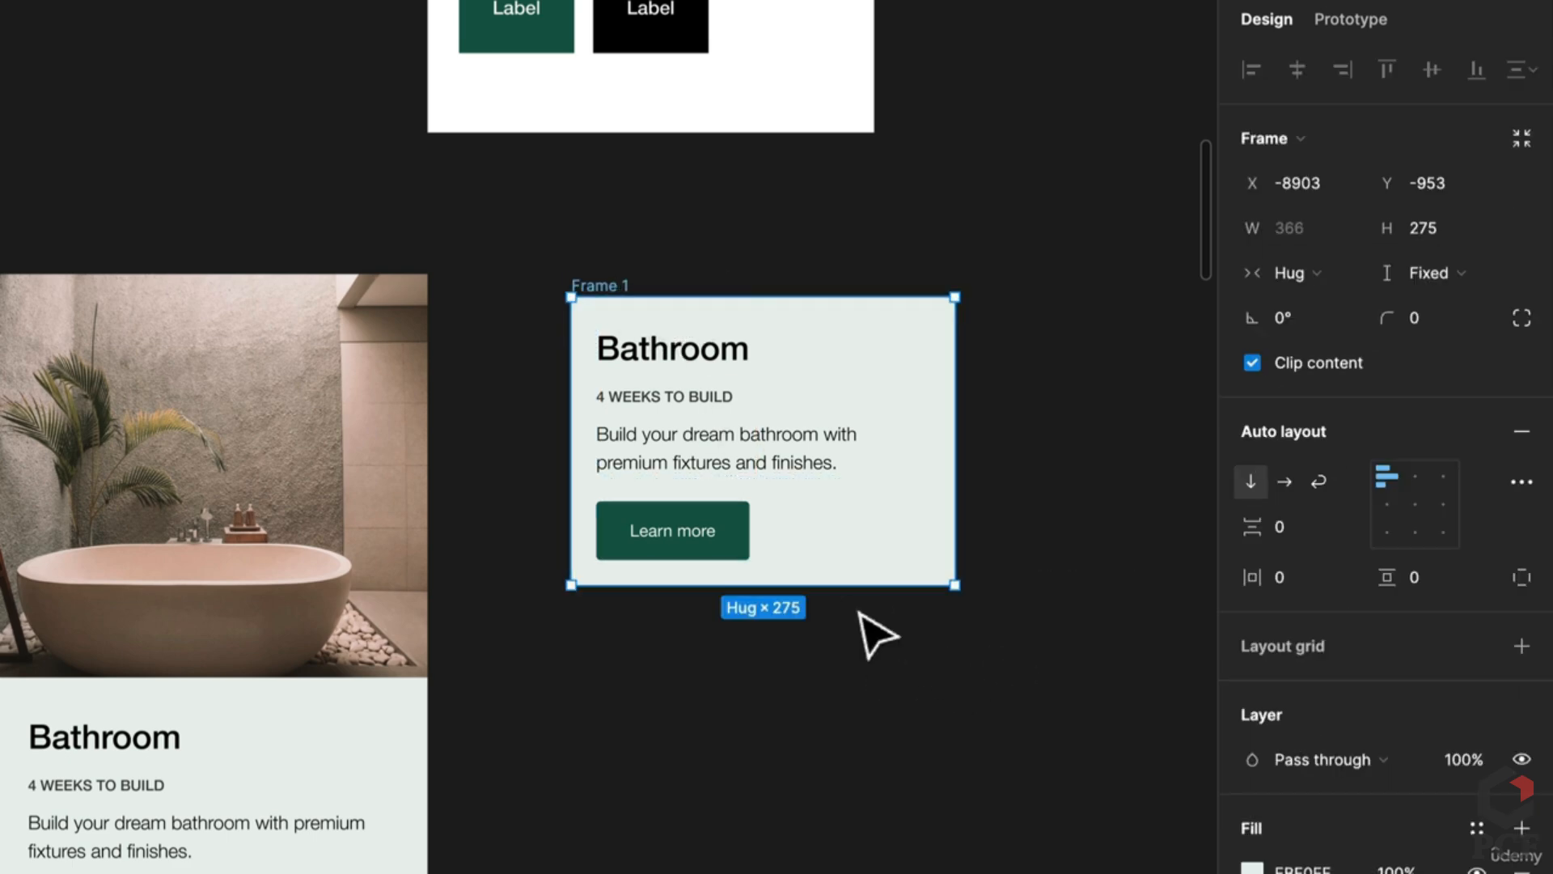
pyautogui.moveTo(862, 595); pyautogui.dragTo(856, 865)
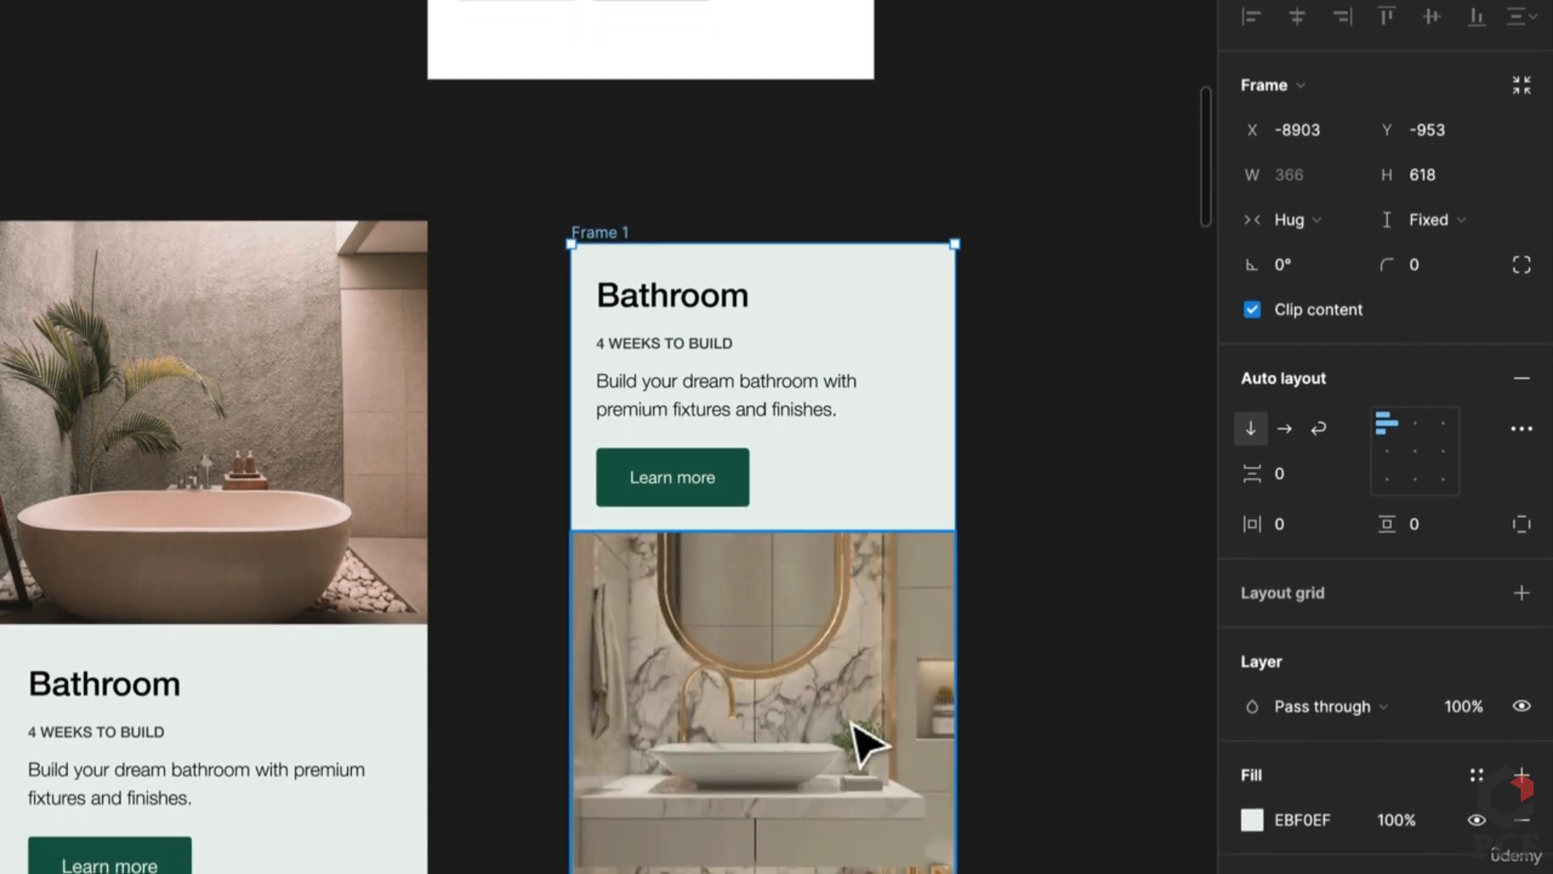
pyautogui.click(861, 743)
pyautogui.press('Up')
pyautogui.press('Escape')
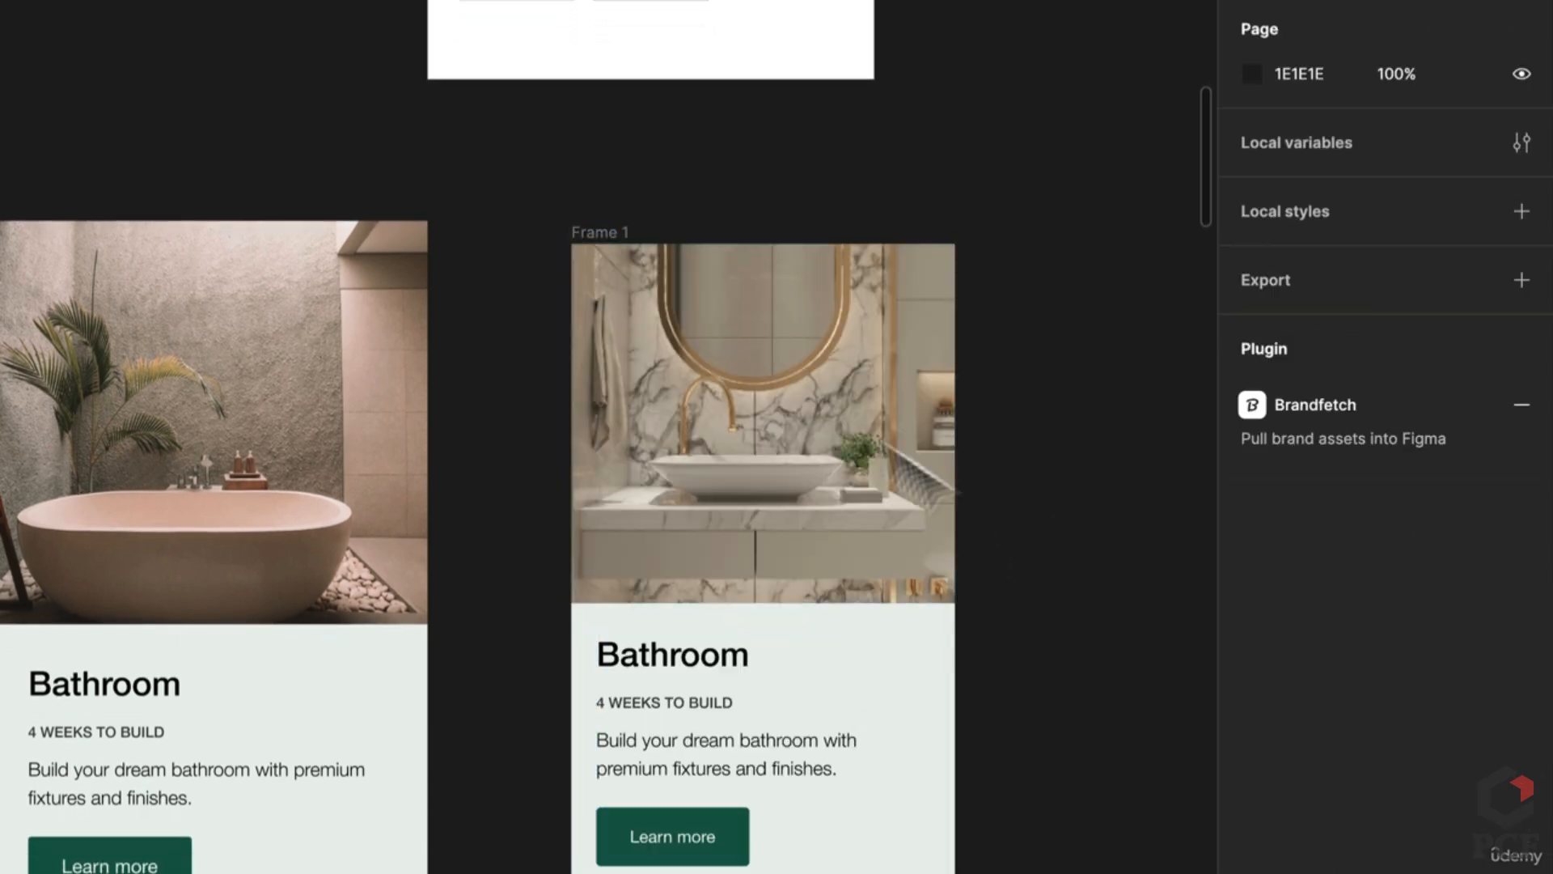
# Step: Resize the card Frame 1 to 435×684
pyautogui.click(603, 239)
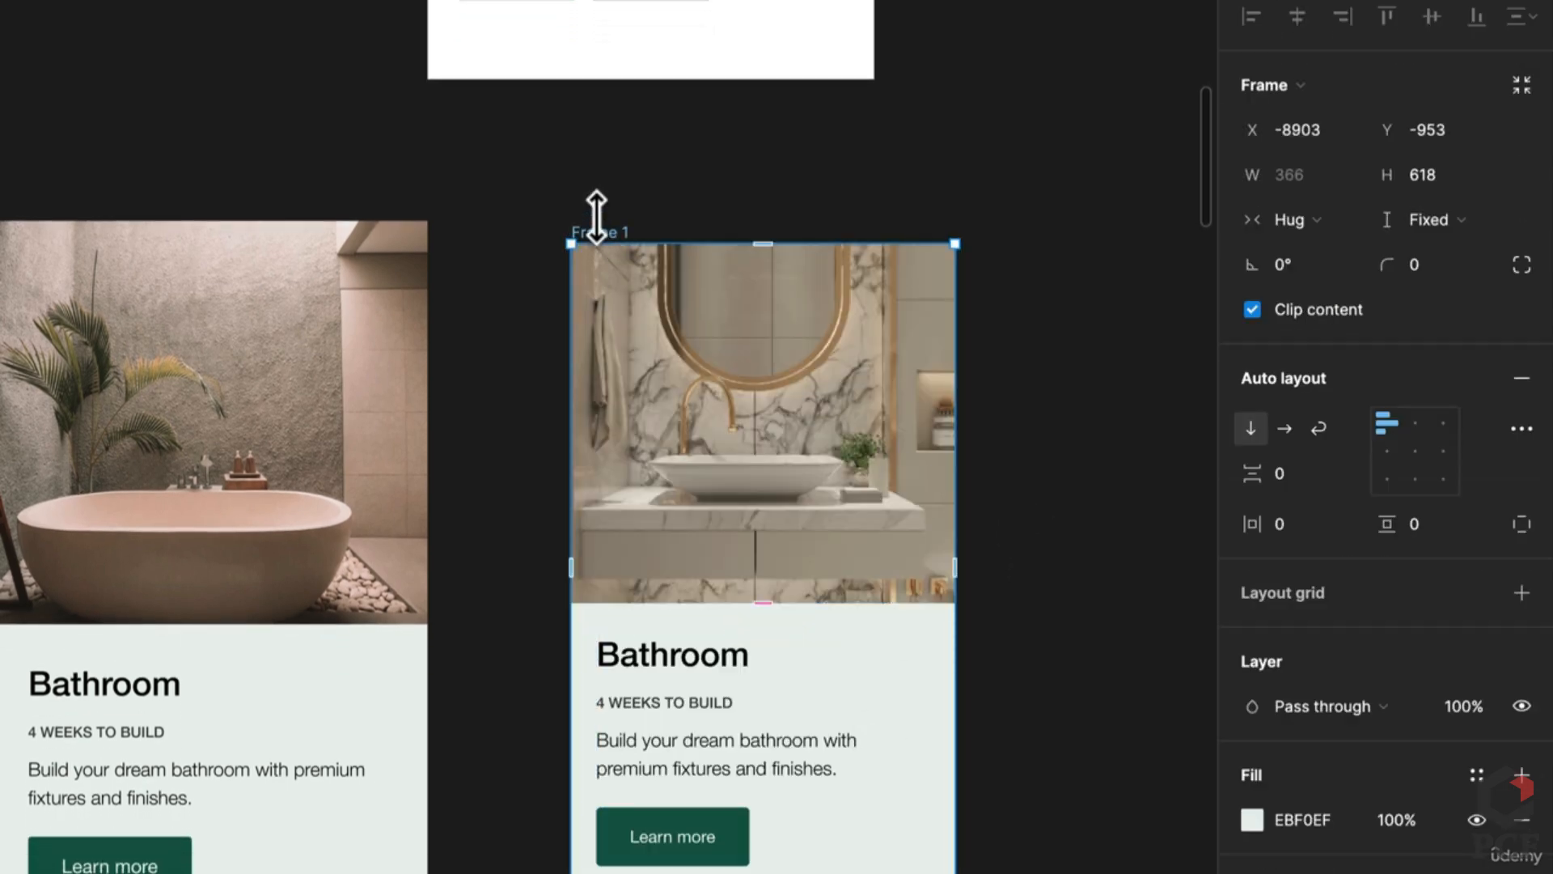
pyautogui.moveTo(596, 216); pyautogui.dragTo(596, 210)
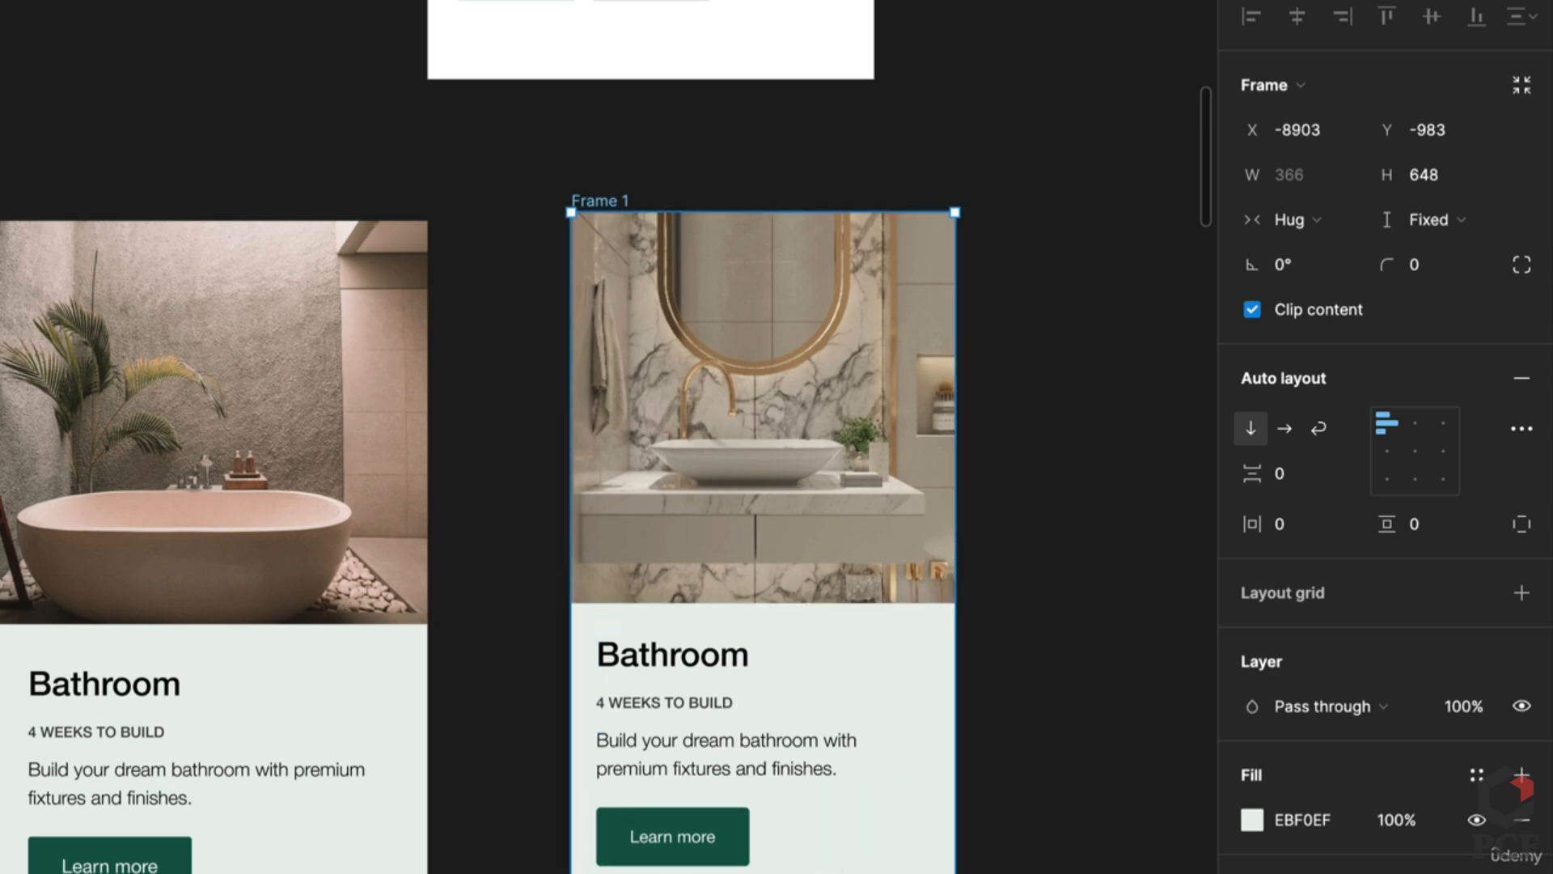
pyautogui.moveTo(760, 873); pyautogui.dragTo(761, 873)
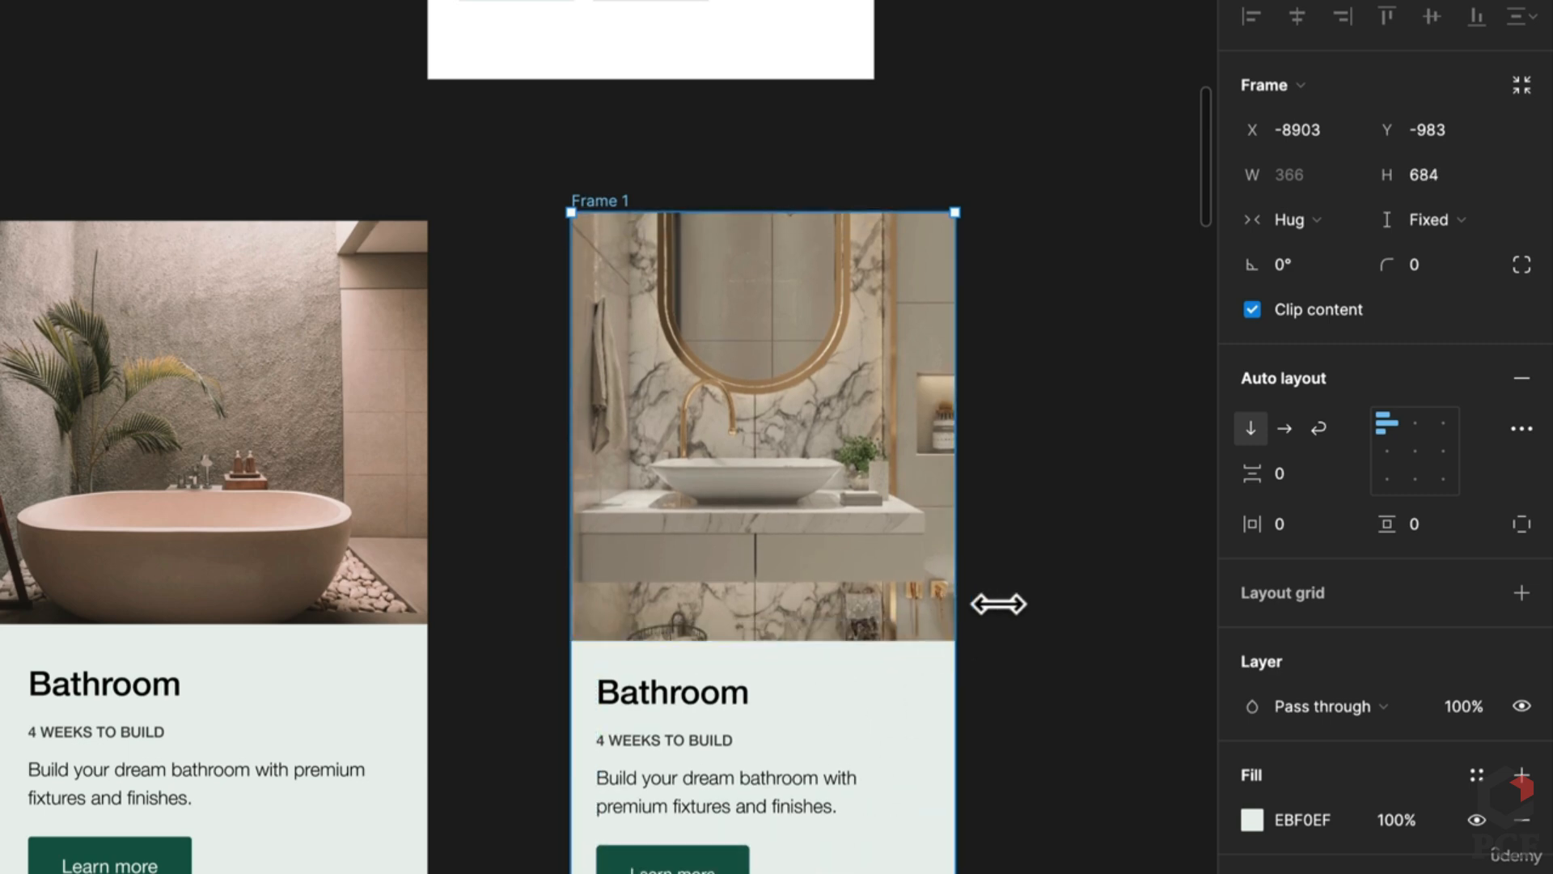
pyautogui.moveTo(998, 603); pyautogui.dragTo(1027, 600)
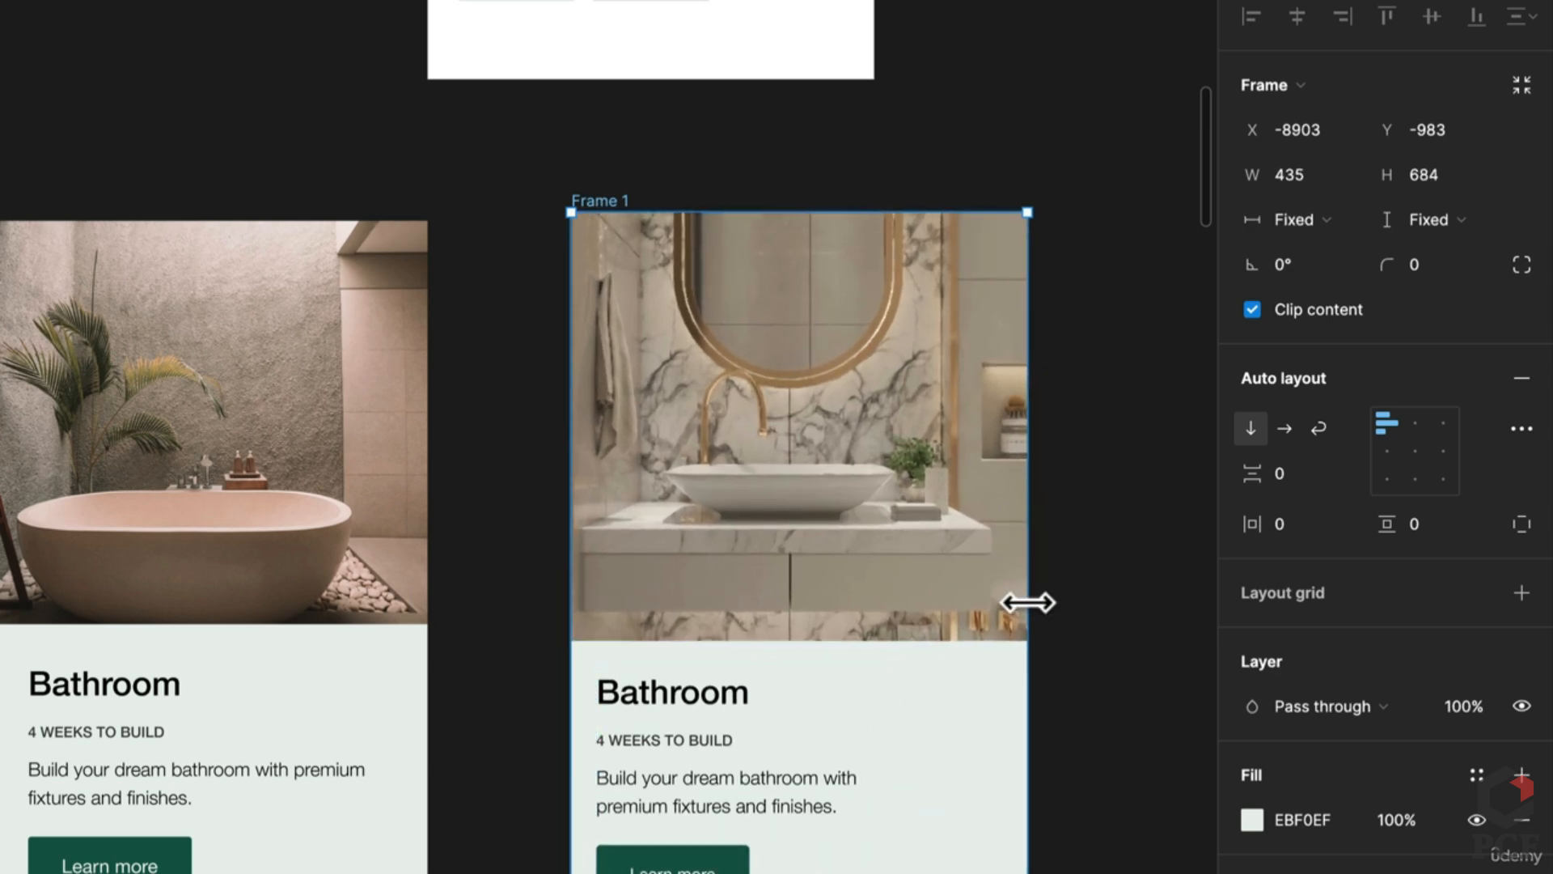
# Step: Rename Frame 1 to 'Card' and make it a component with Ctrl+Alt+K
pyautogui.doubleClick(614, 200)
pyautogui.write('Room Ca')
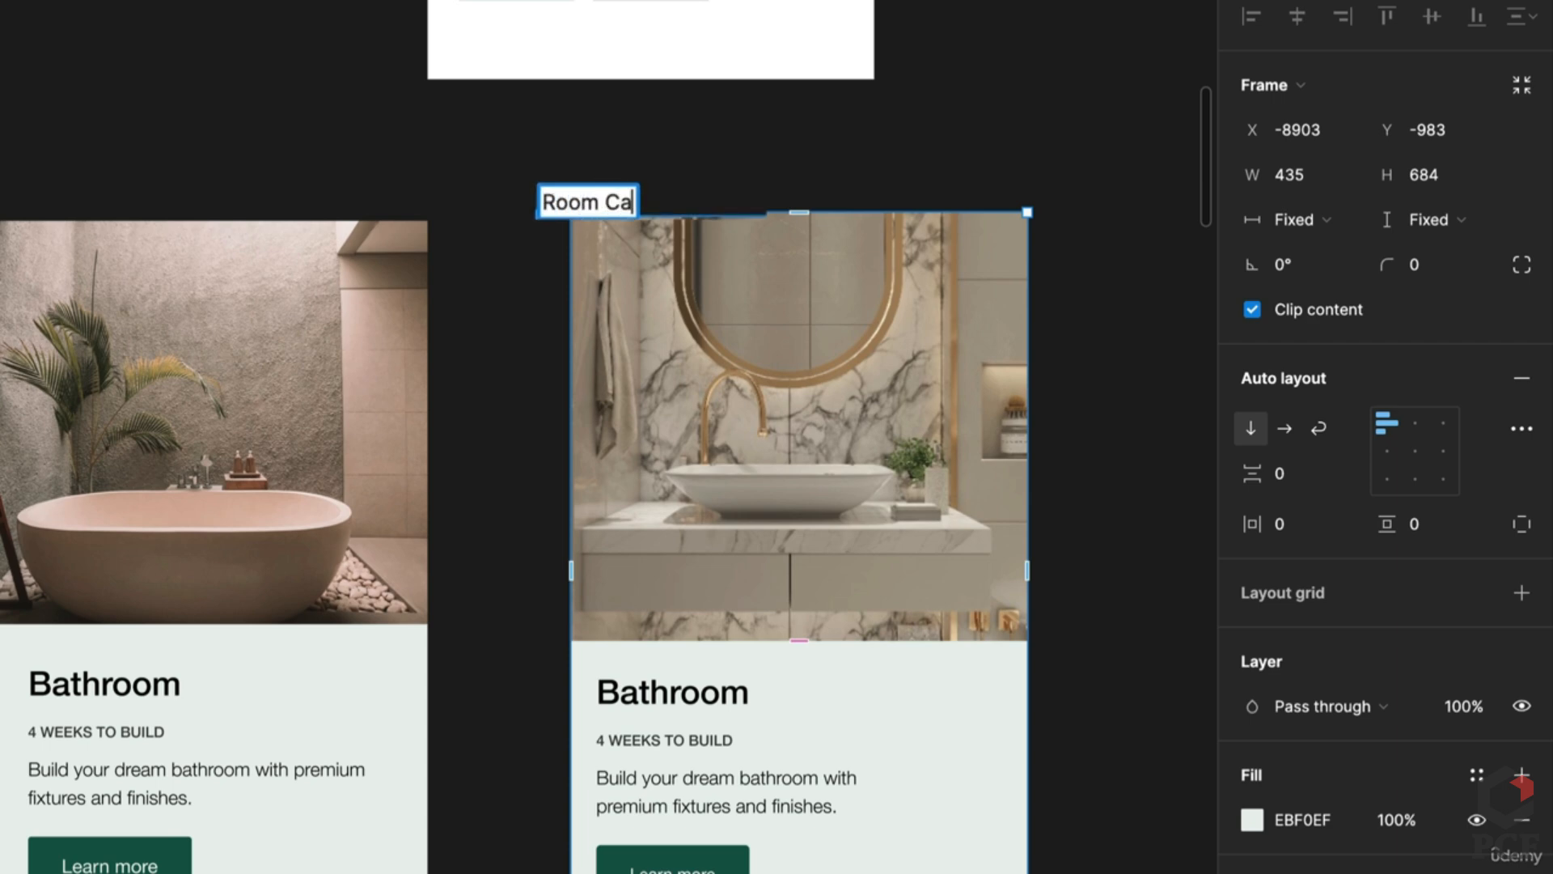
pyautogui.write('rd')
pyautogui.press('Return')
pyautogui.doubleClick(602, 200)
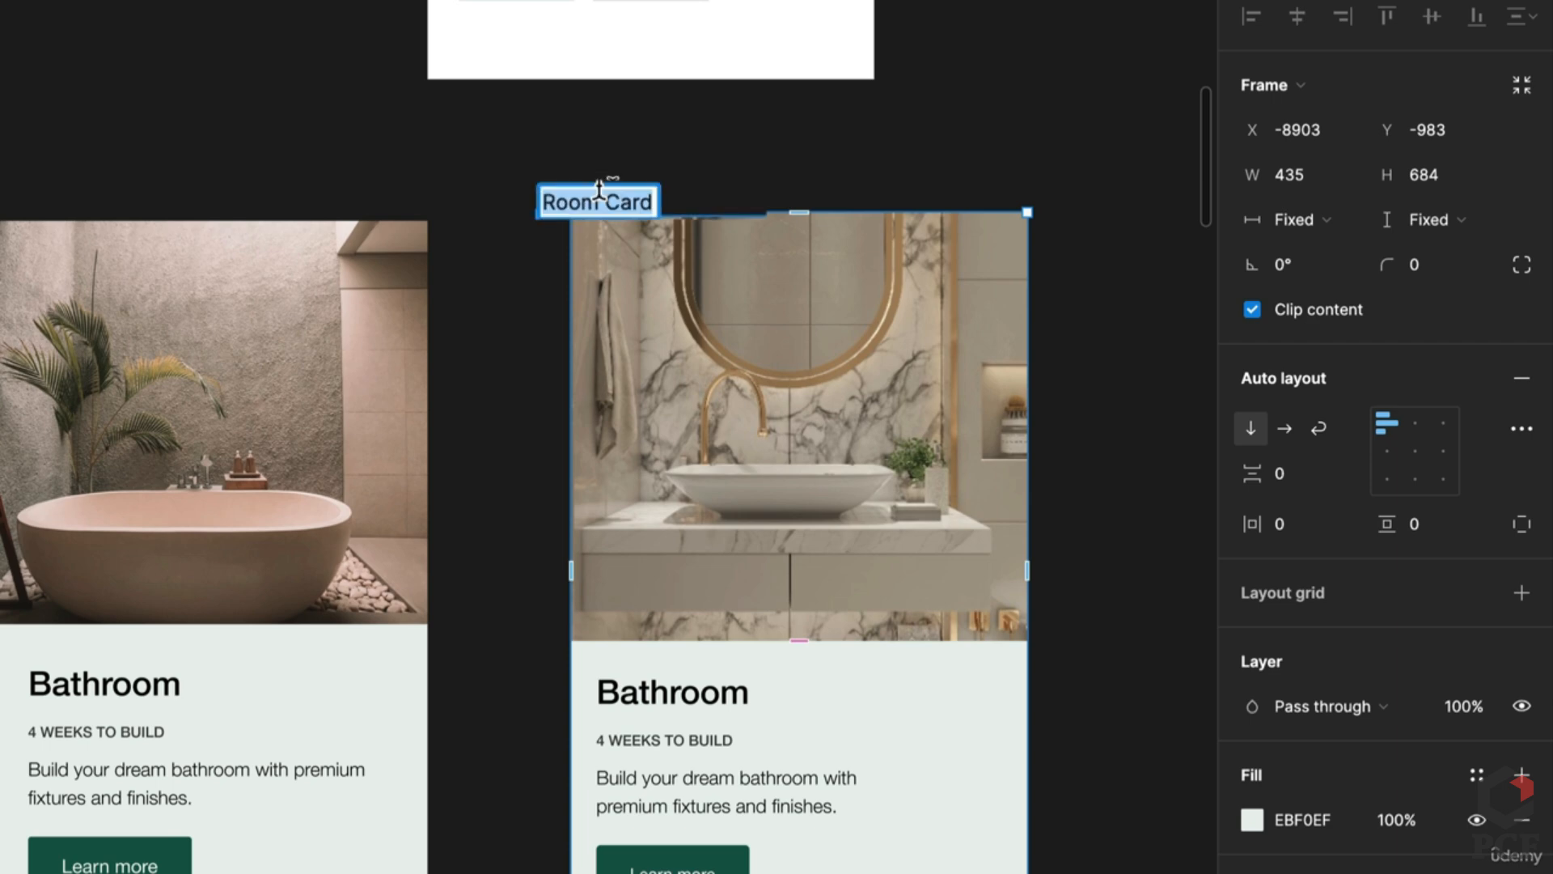
pyautogui.write('Card')
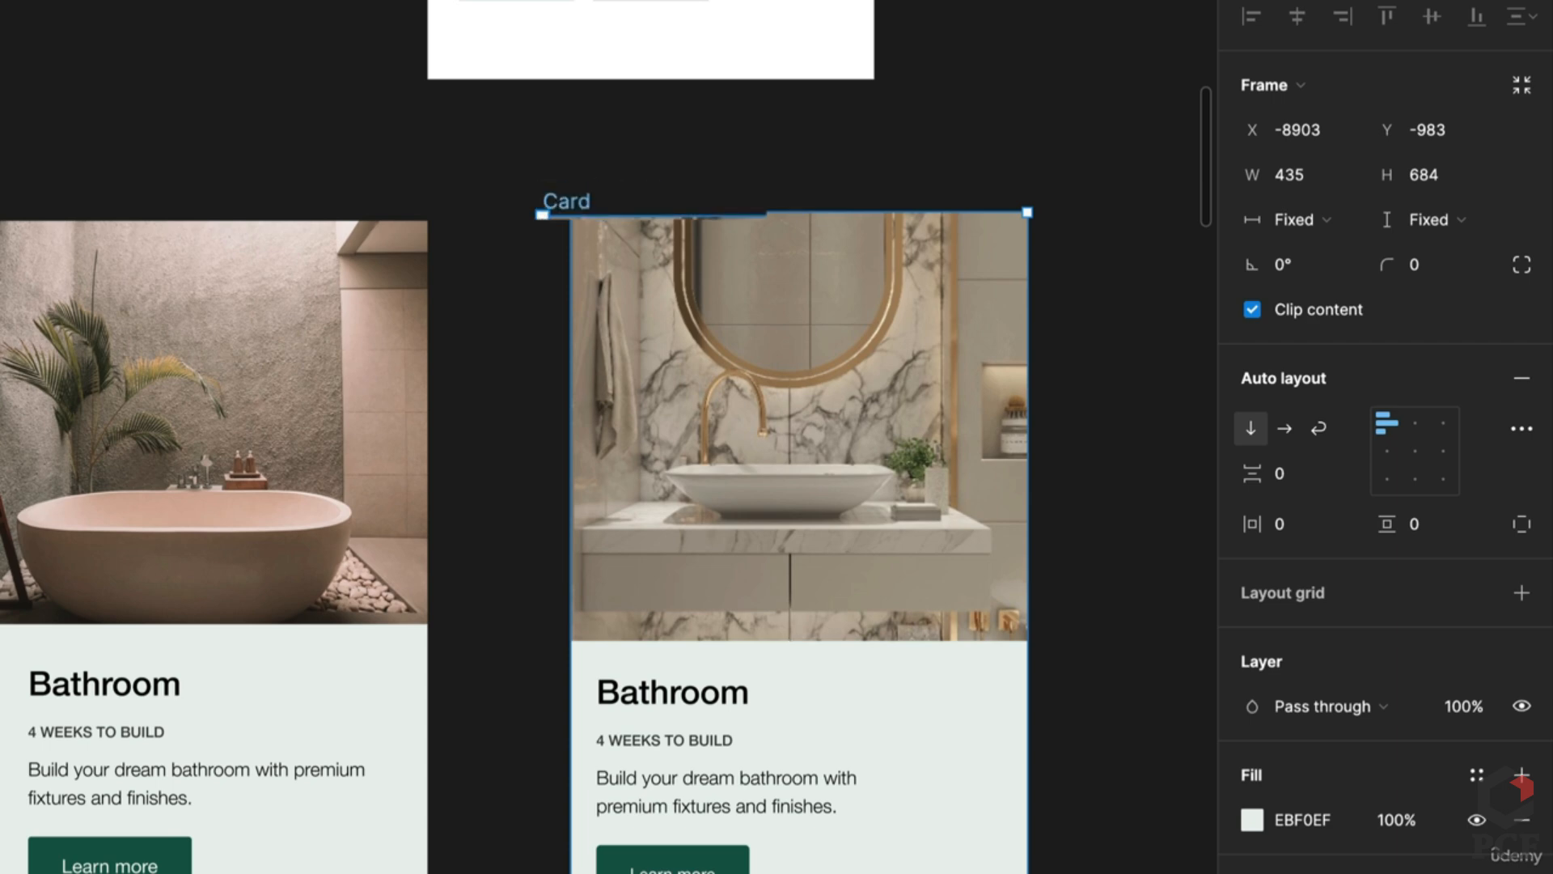
pyautogui.press('Return')
pyautogui.hotkey('ctrl', 'alt', 'k')
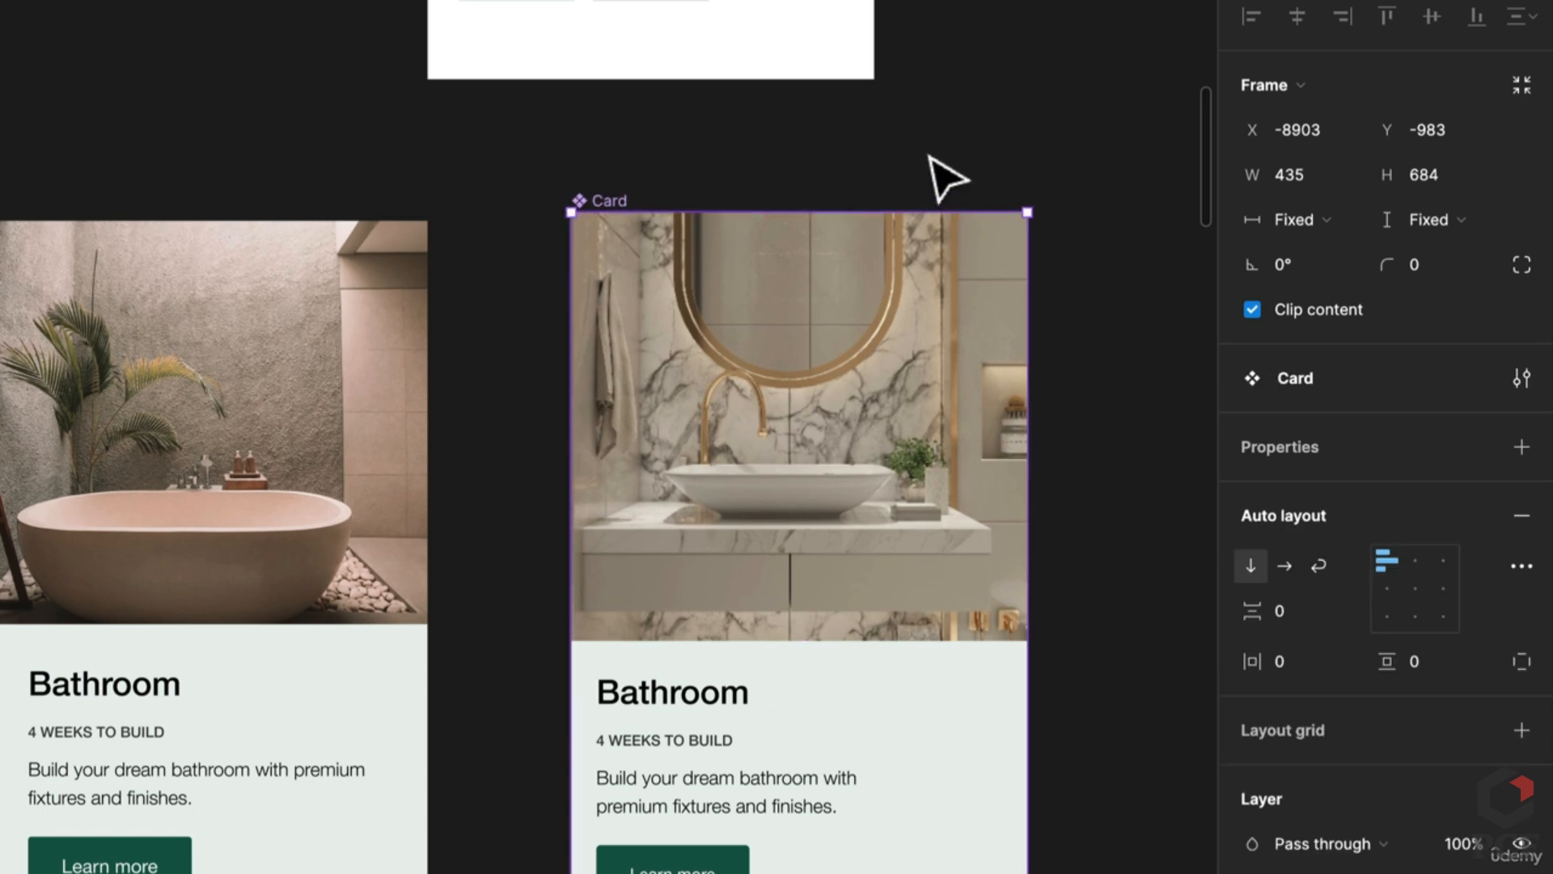
# Step: Move the Card beside the button components and enlarge the Element frame
pyautogui.scroll(-5, 930, 210)
pyautogui.scroll(6, 755, 659)
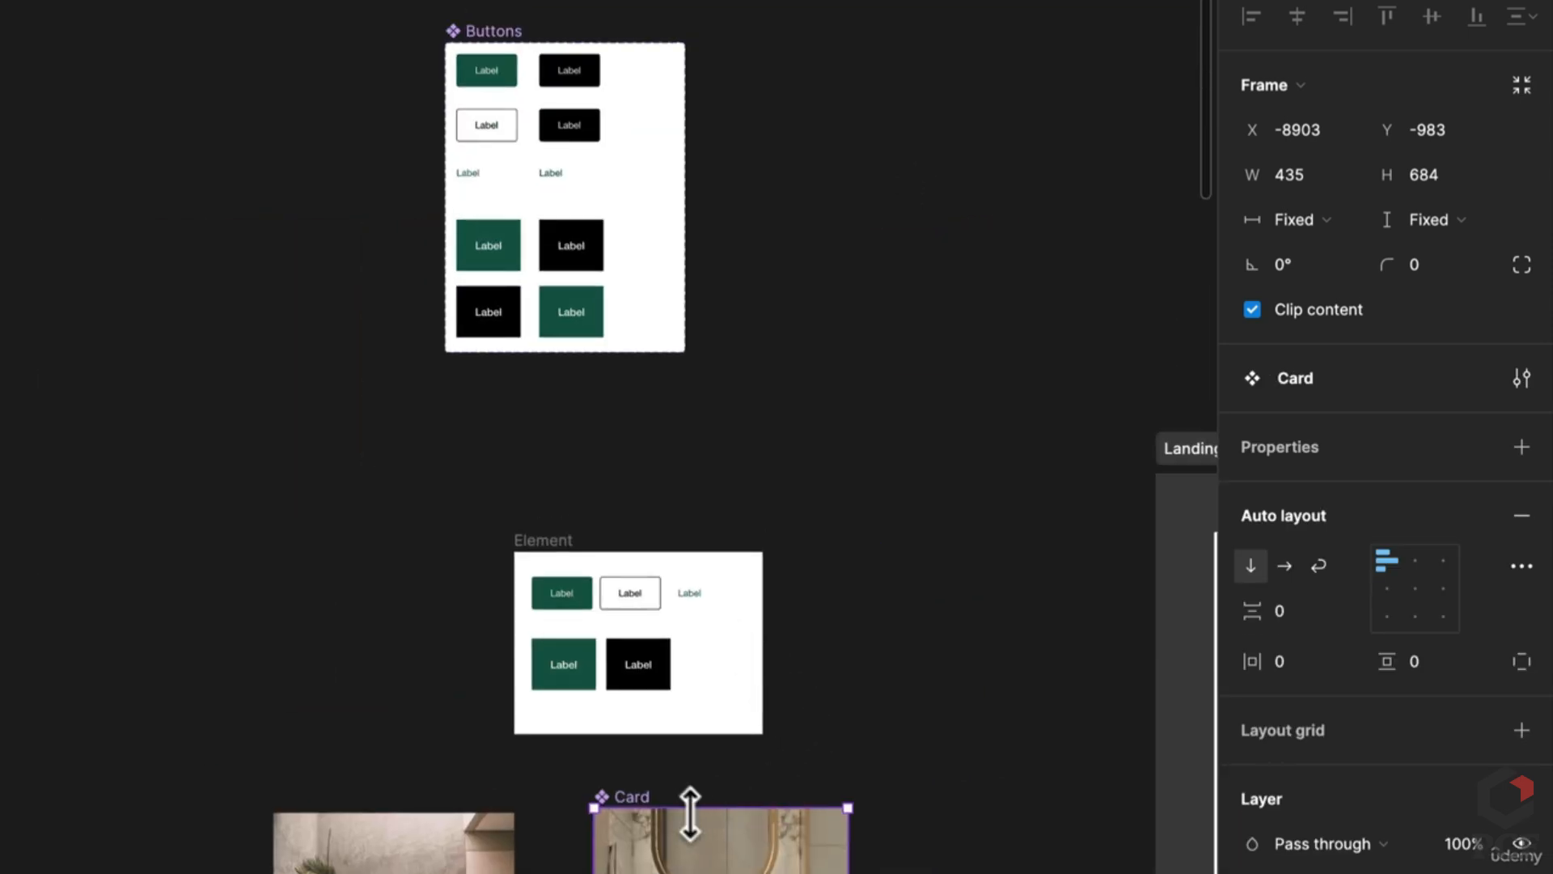
pyautogui.moveTo(637, 799); pyautogui.dragTo(833, 29)
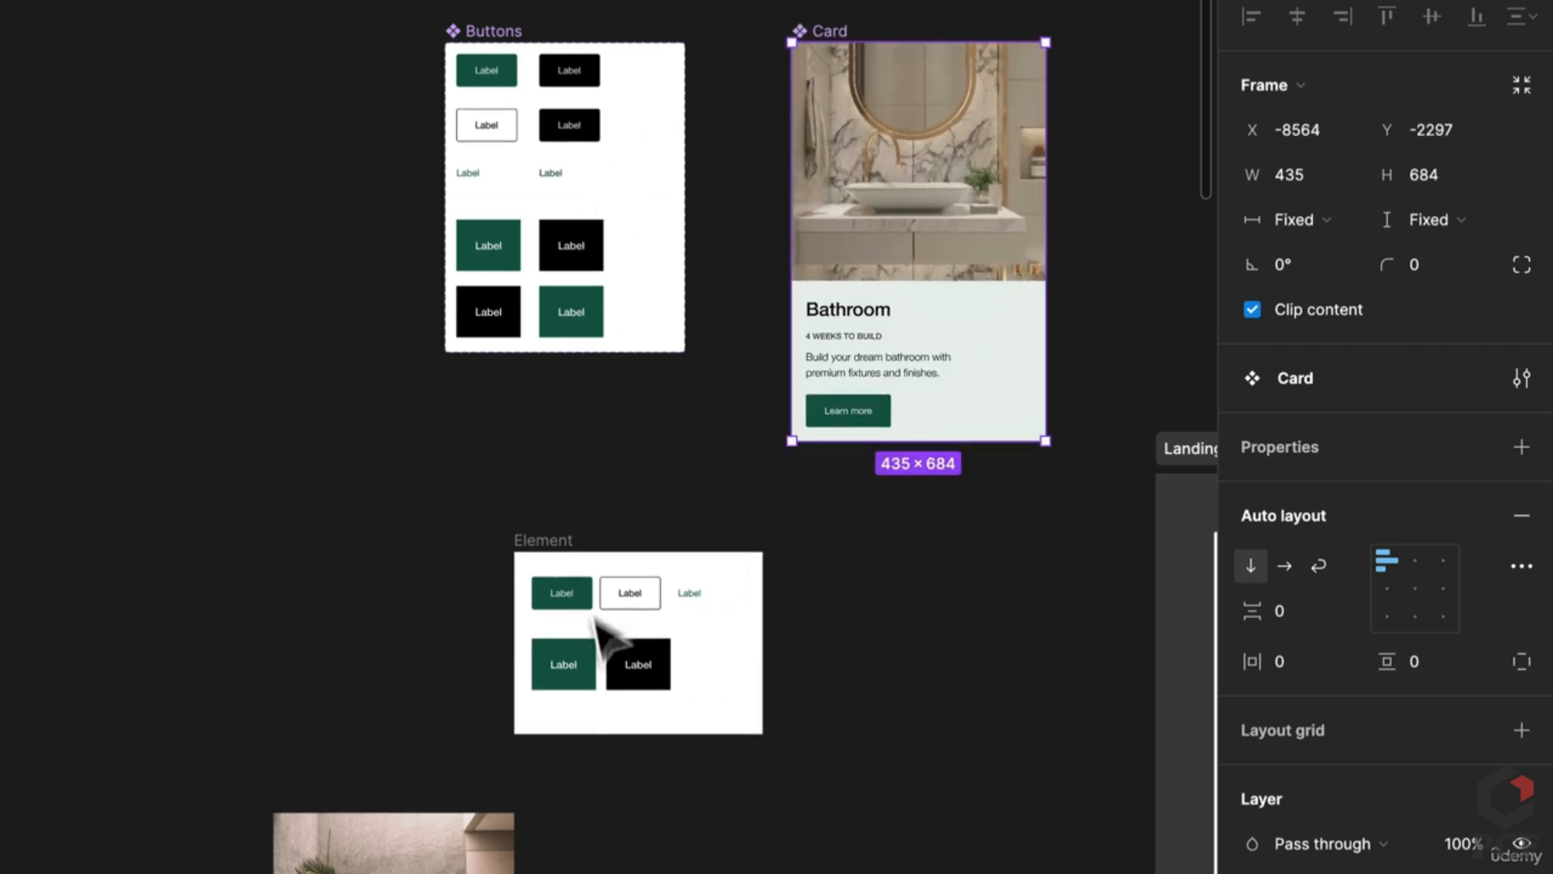
pyautogui.rightClick(749, 711)
pyautogui.press('Escape')
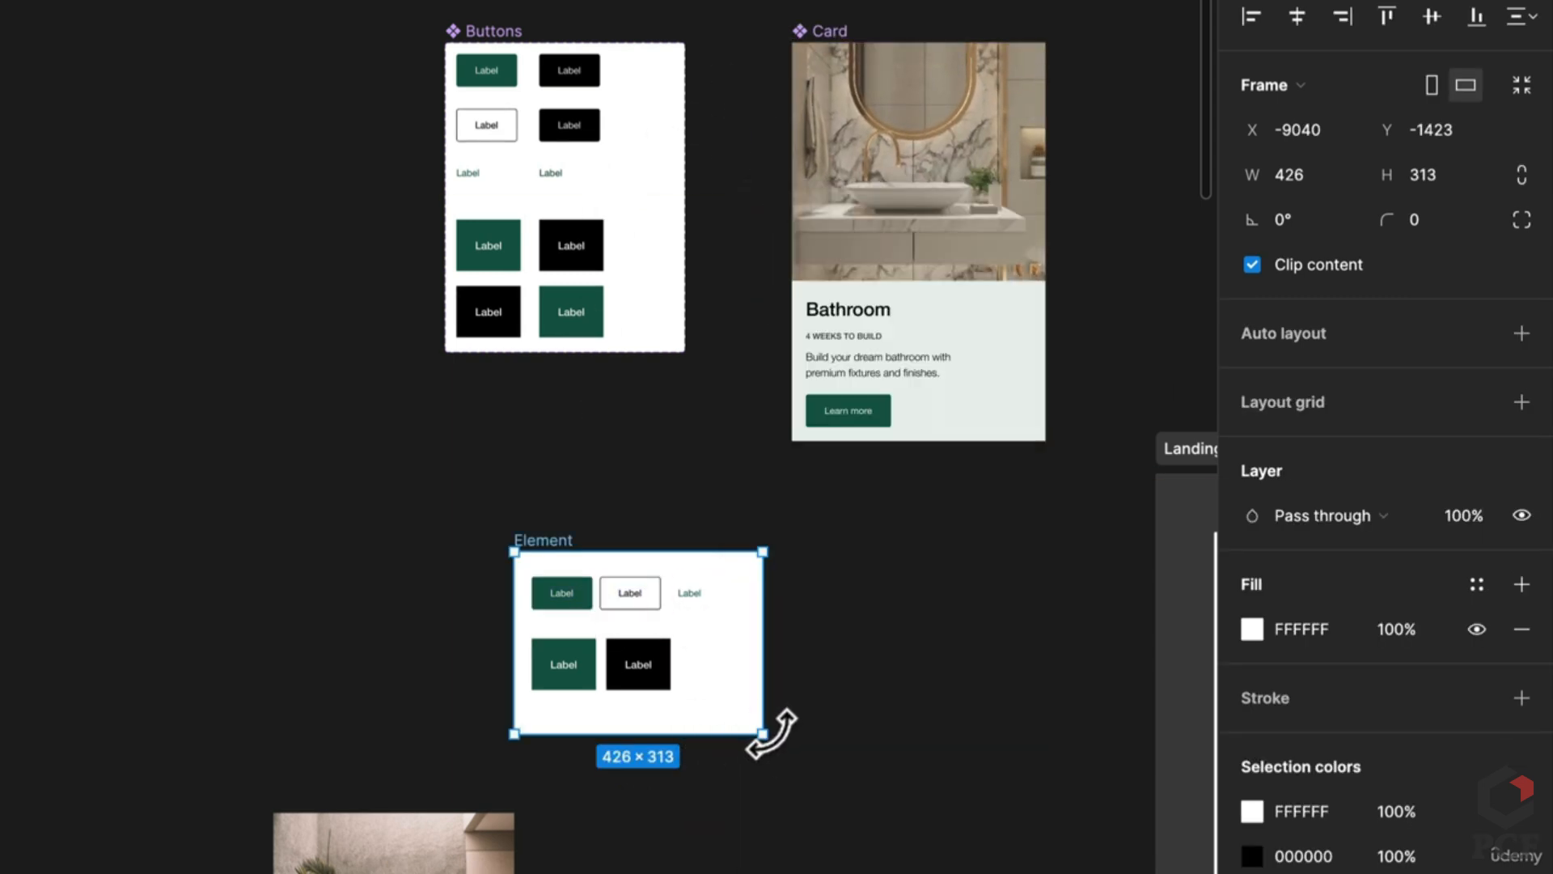
pyautogui.moveTo(763, 734); pyautogui.dragTo(859, 787)
pyautogui.moveTo(927, 838); pyautogui.dragTo(1011, 872)
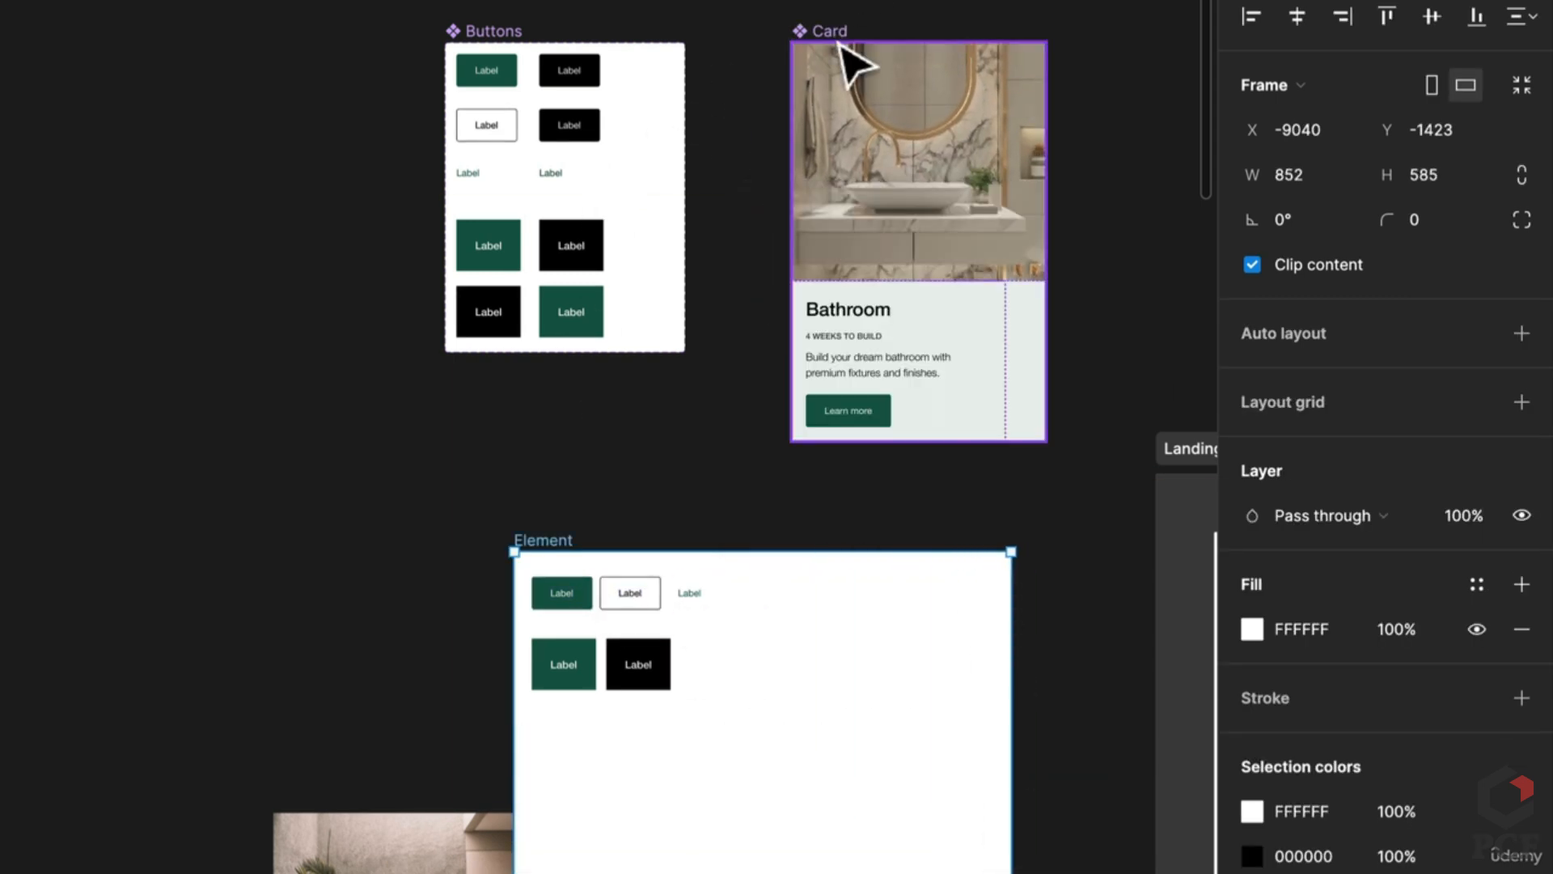
# Step: Place the Card inside the Element frame and reduce its height
pyautogui.moveTo(843, 56); pyautogui.dragTo(784, 579)
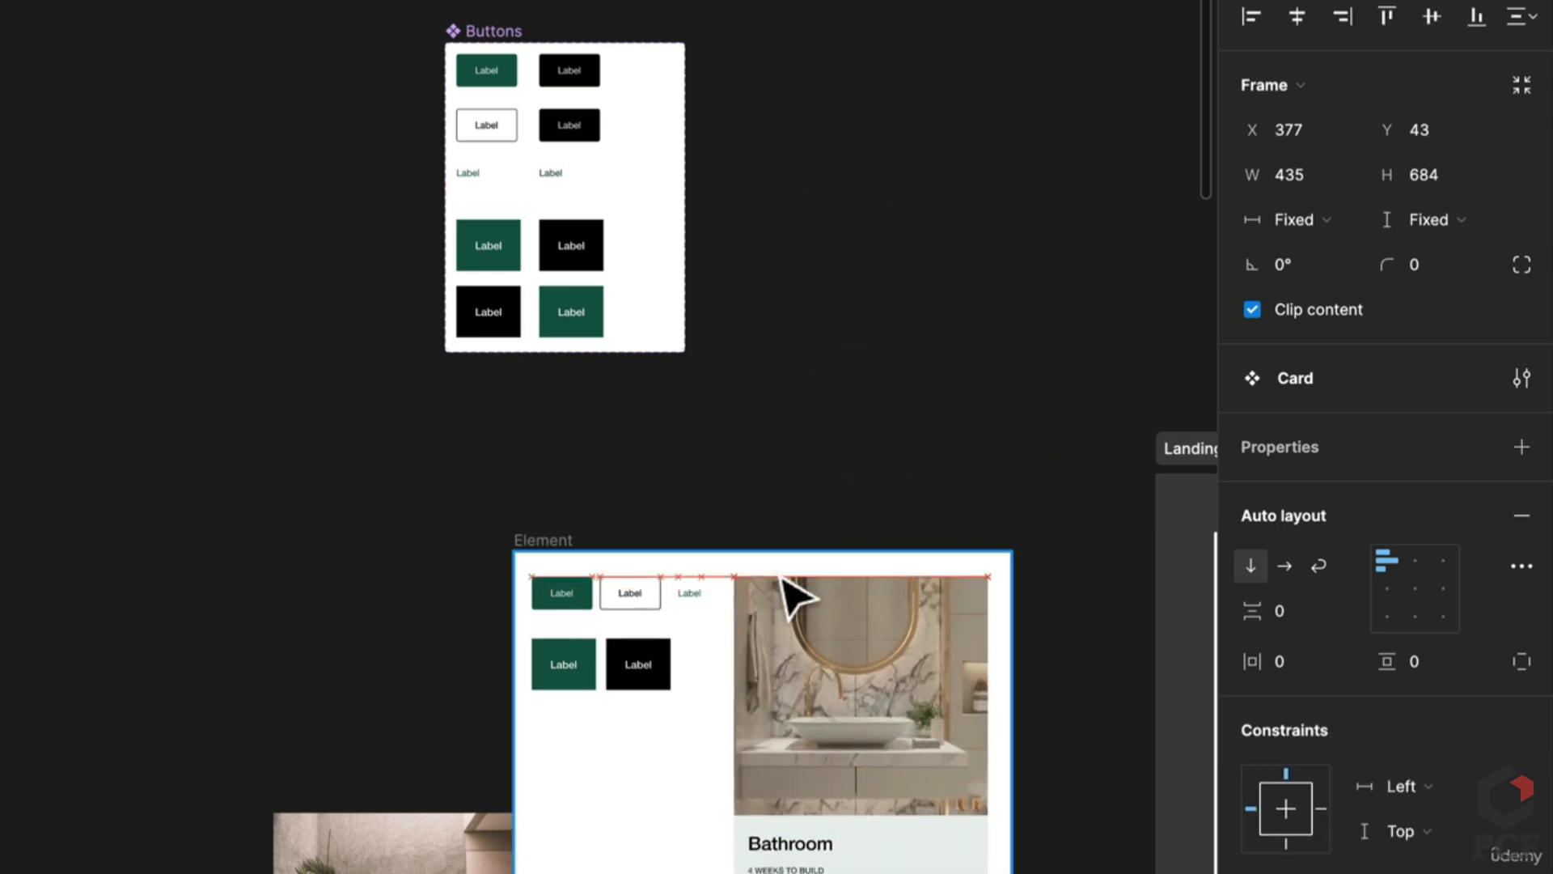
pyautogui.scroll(-5, 801, 680)
pyautogui.moveTo(988, 323); pyautogui.dragTo(947, 323)
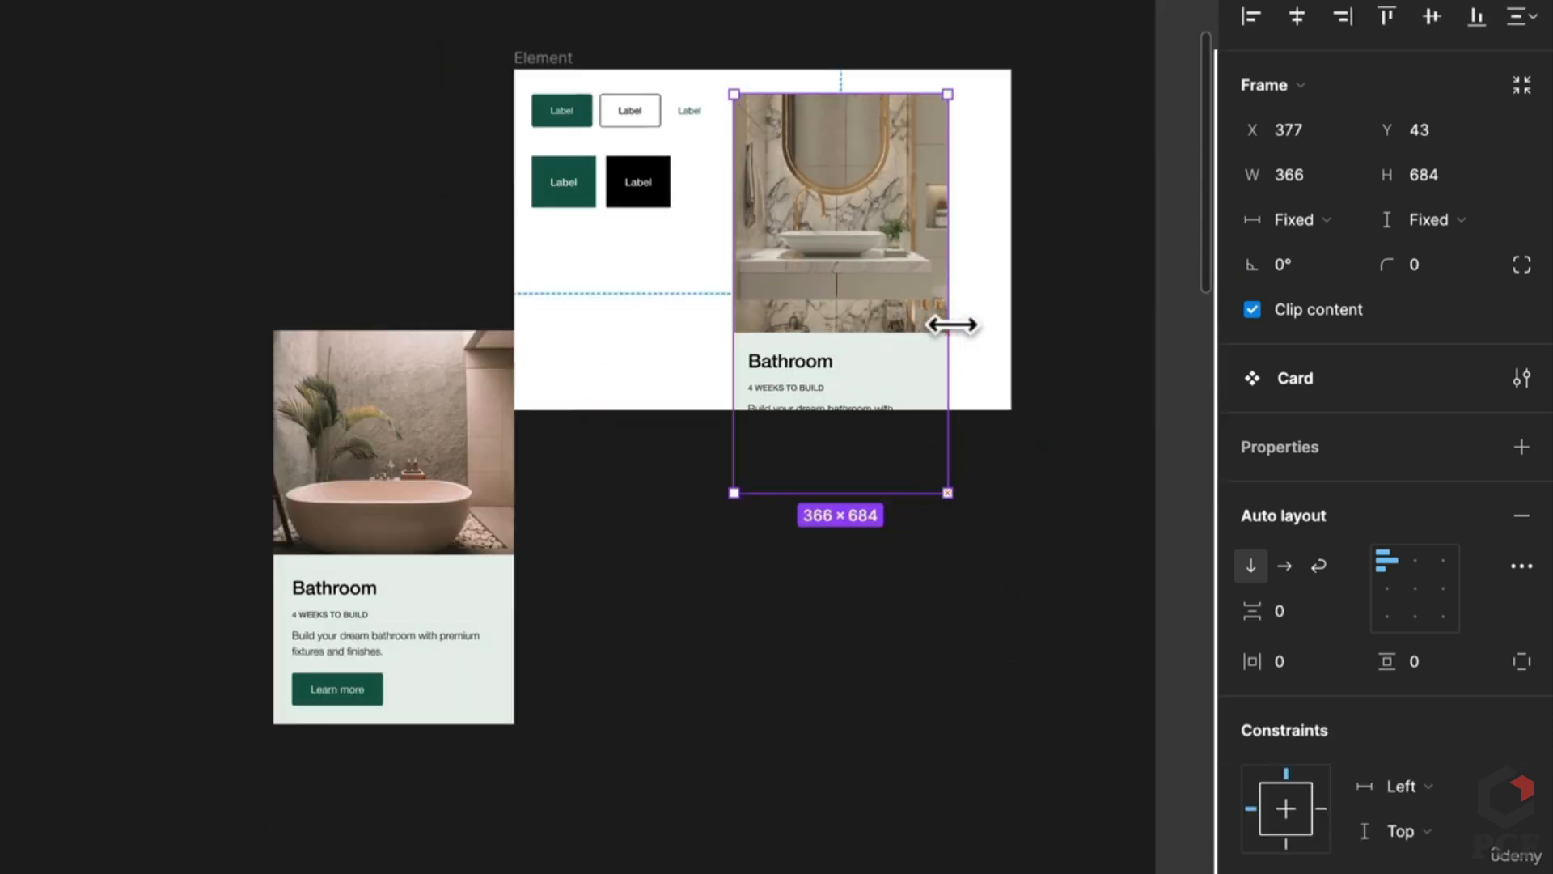
pyautogui.moveTo(870, 492); pyautogui.dragTo(865, 377)
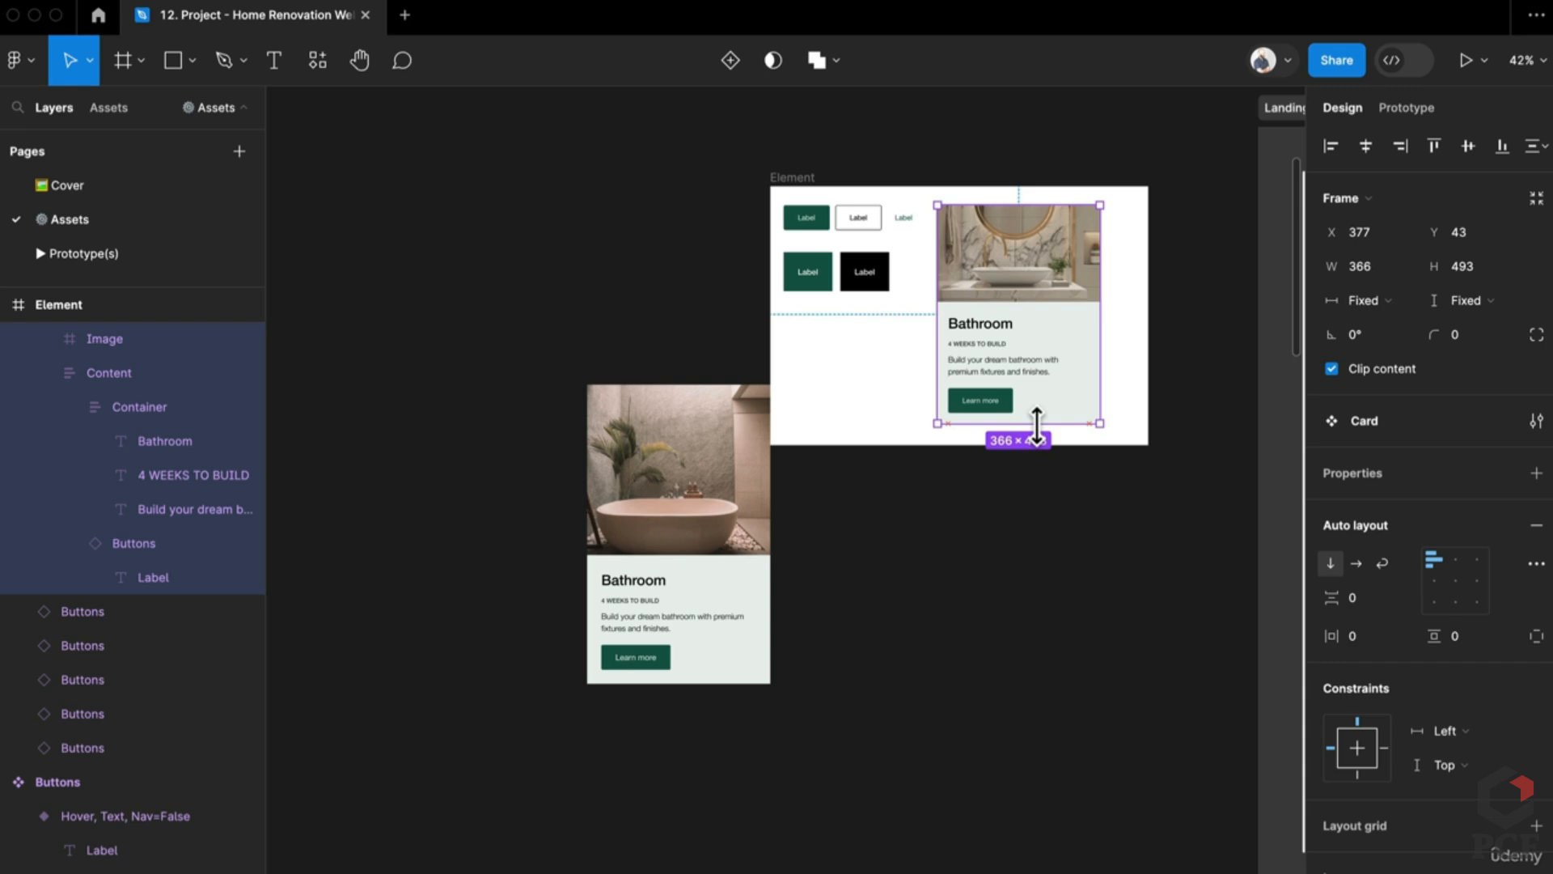
pyautogui.click(1036, 526)
pyautogui.scroll(2, 926, 259)
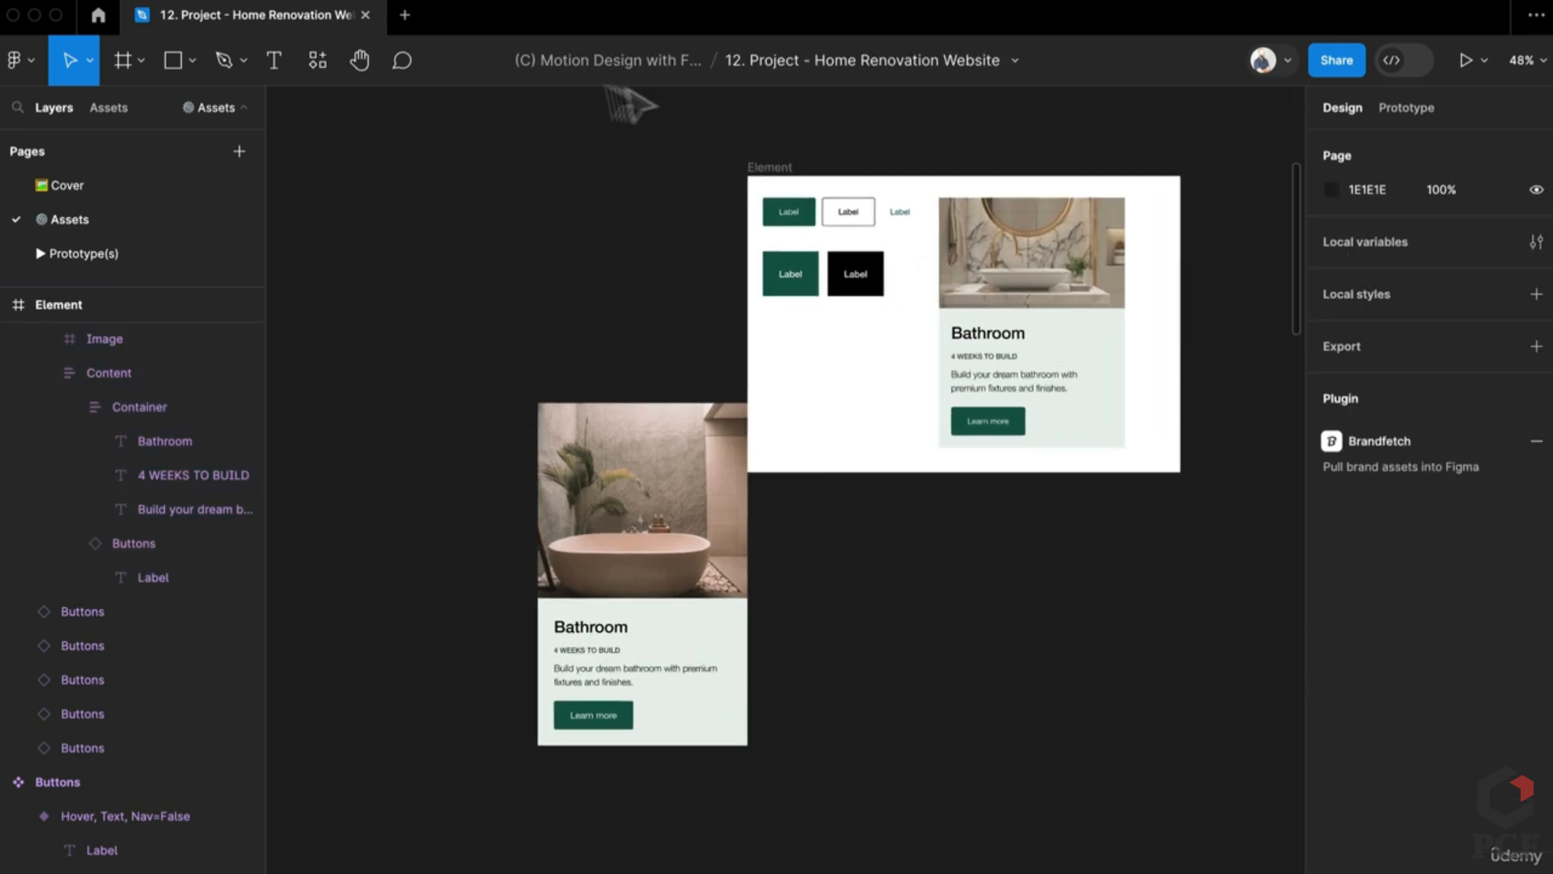
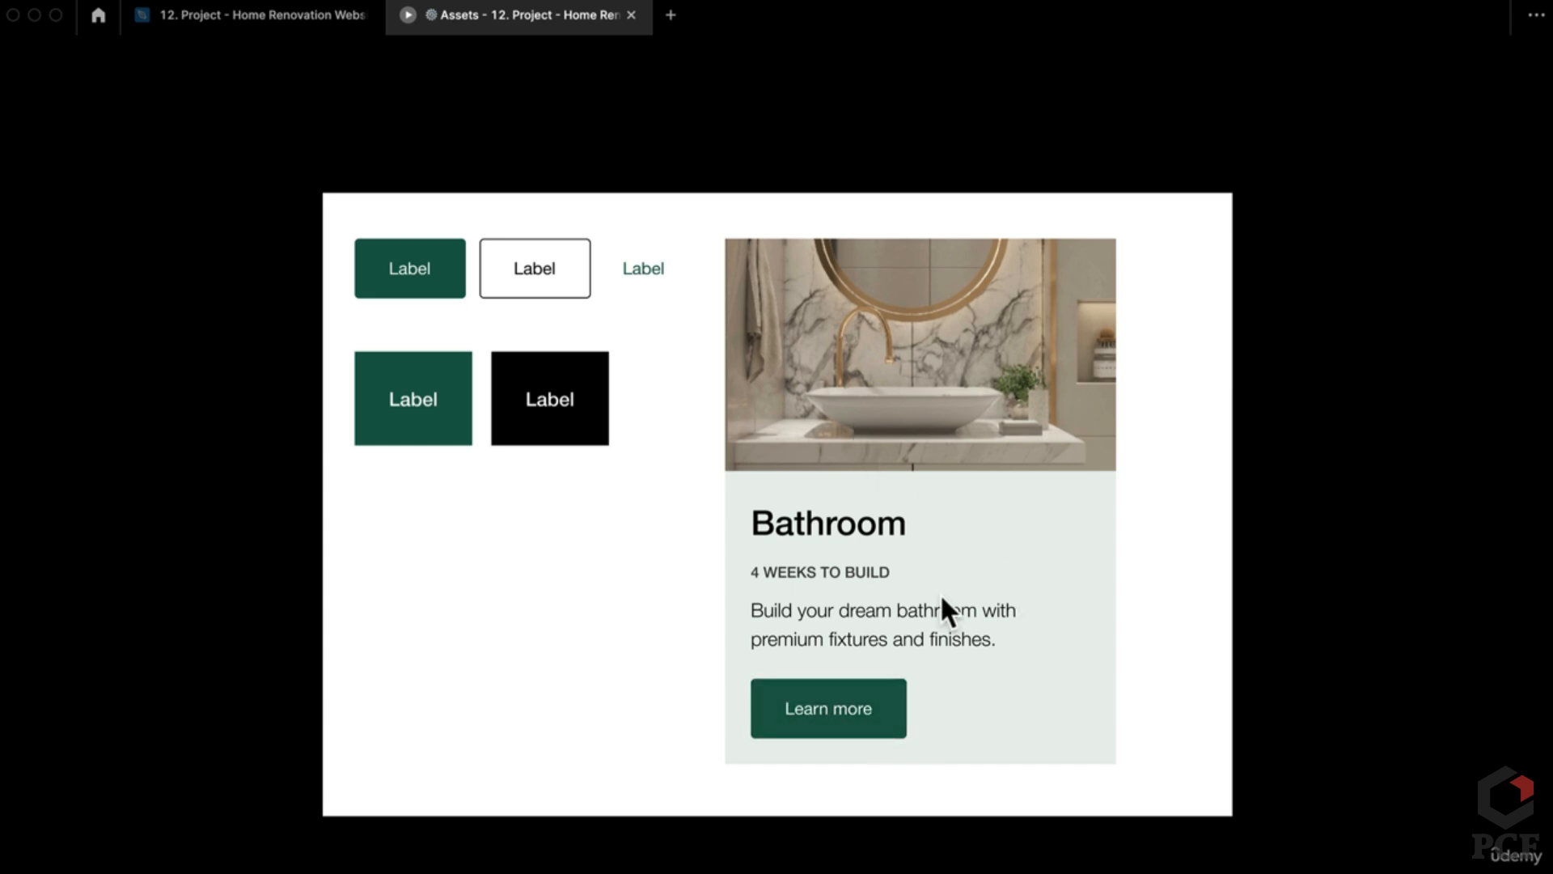
# Step: Close the prototype preview and move the Bathroom card out beside the Element frame
pyautogui.click(631, 15)
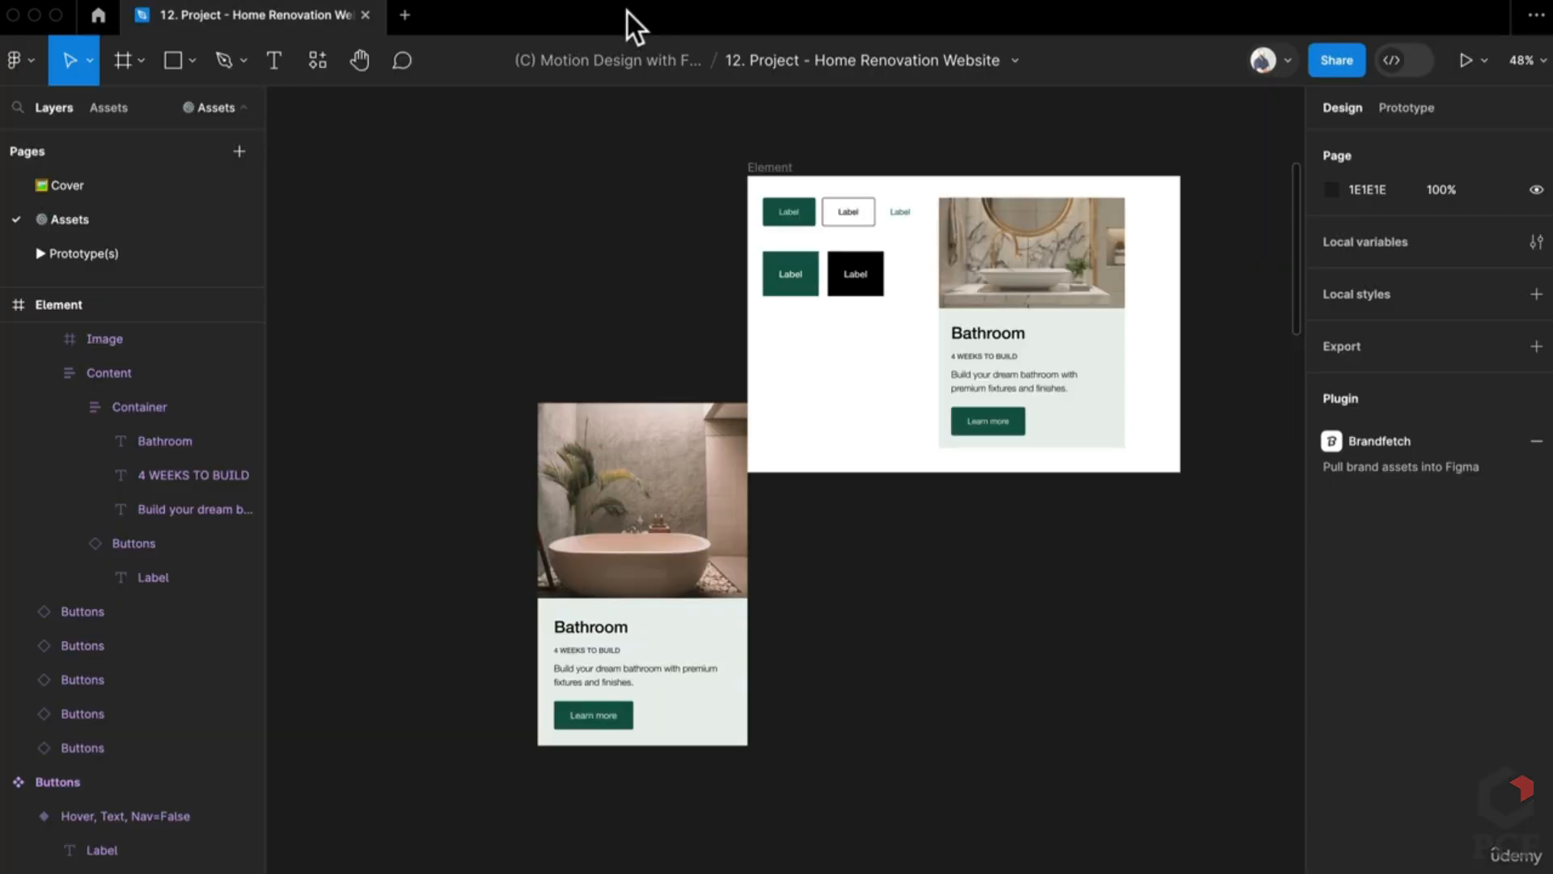
pyautogui.moveTo(1023, 339); pyautogui.dragTo(1105, 651)
pyautogui.scroll(10, 929, 166)
pyautogui.click(1224, 657)
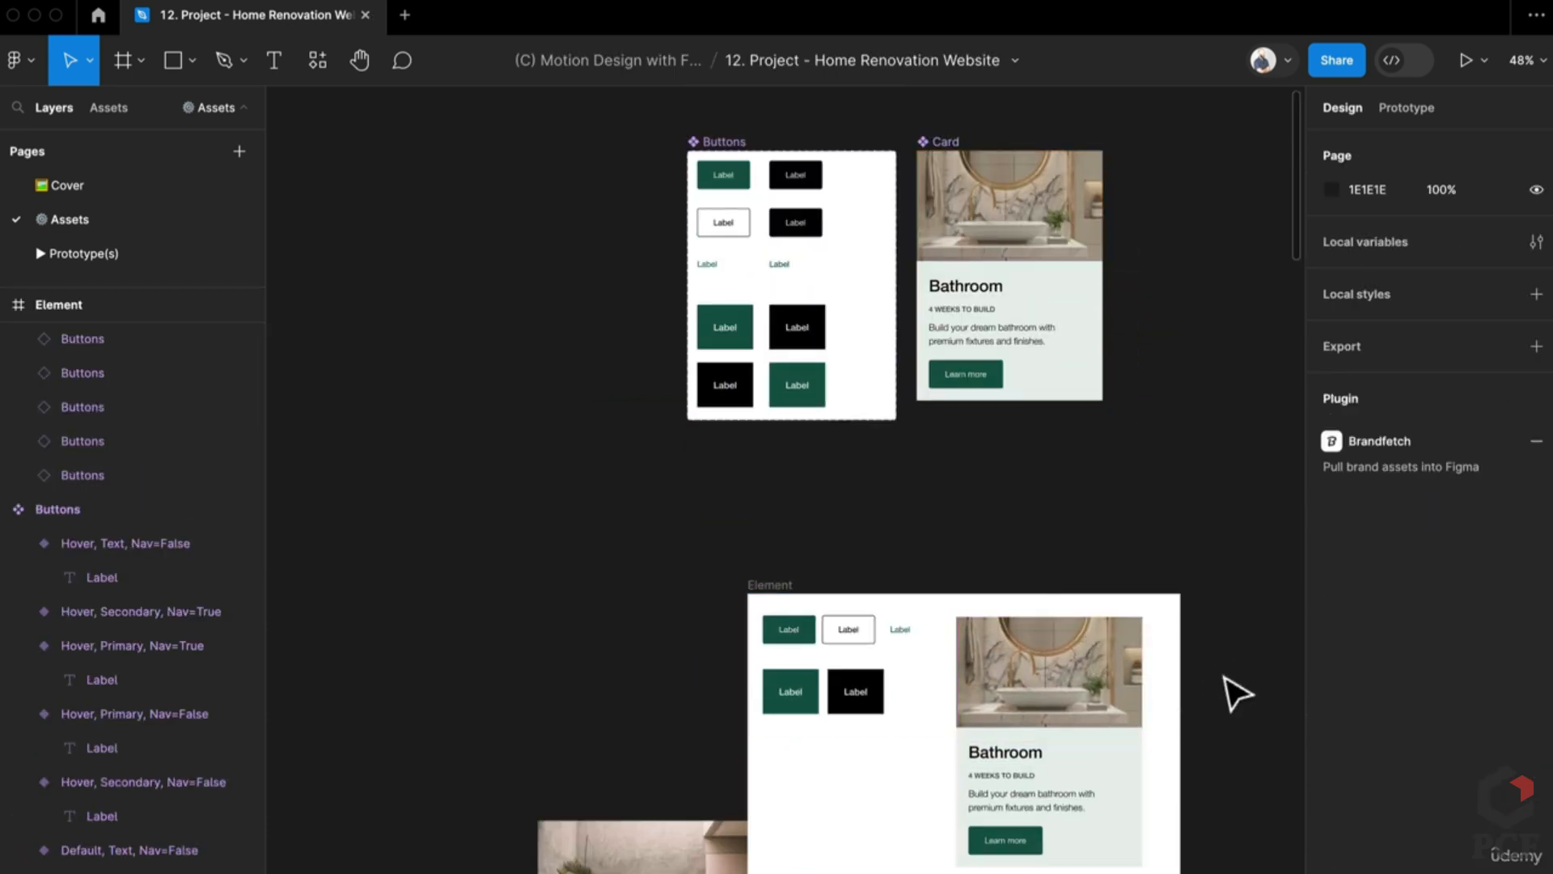
pyautogui.scroll(-4, 1238, 694)
# Step: Restack the five buttons into one vertical column and give the Element frame auto layout
pyautogui.rightClick(813, 720)
pyautogui.click(780, 738)
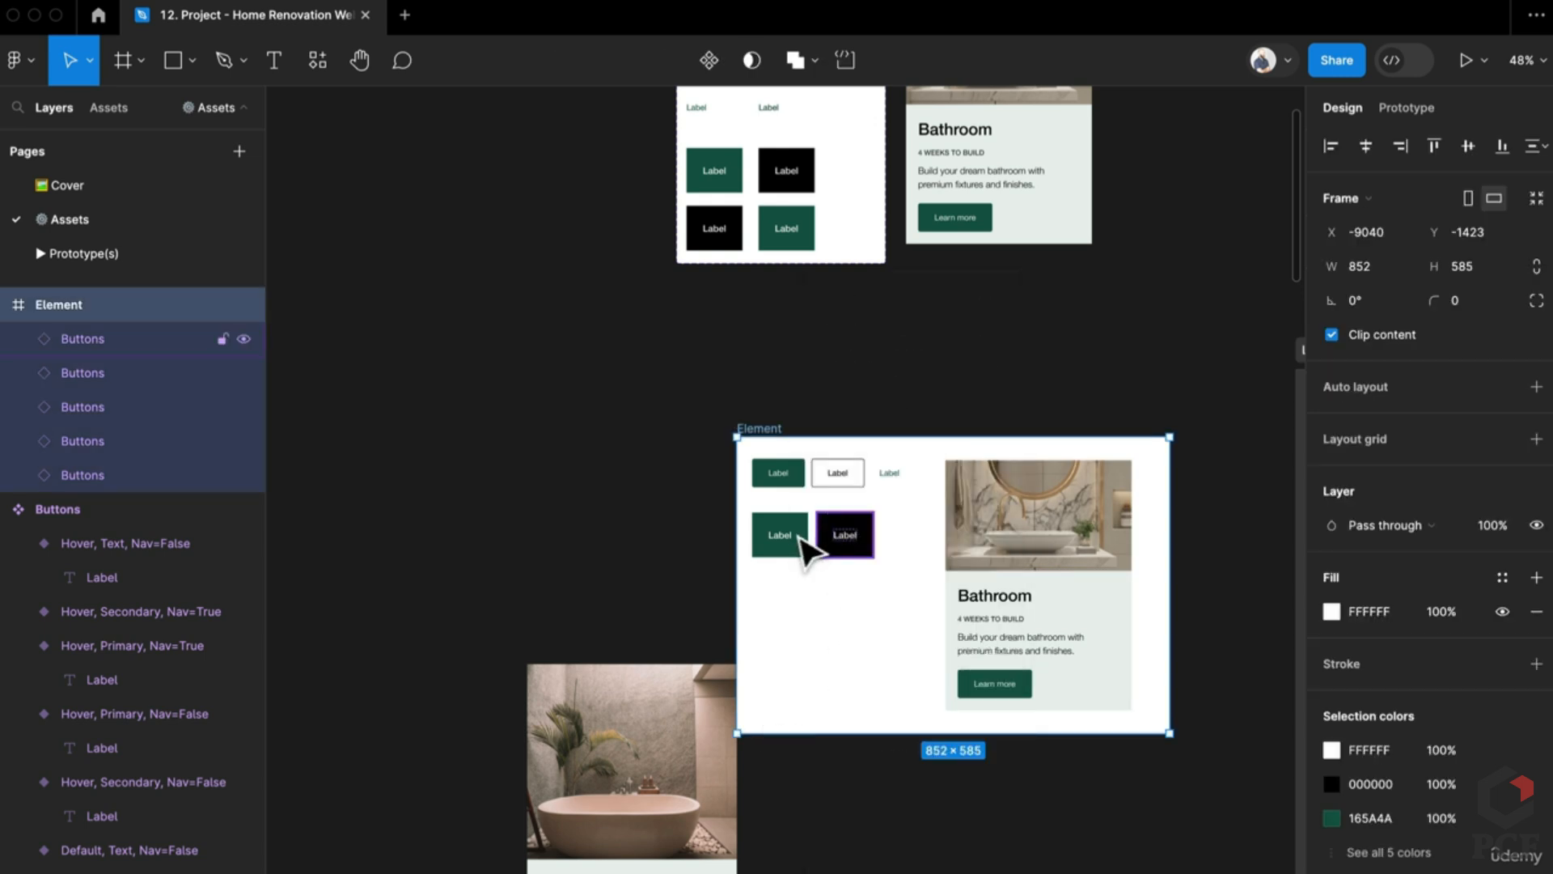
pyautogui.scroll(3, 803, 542)
pyautogui.click(851, 466)
pyautogui.click(775, 537)
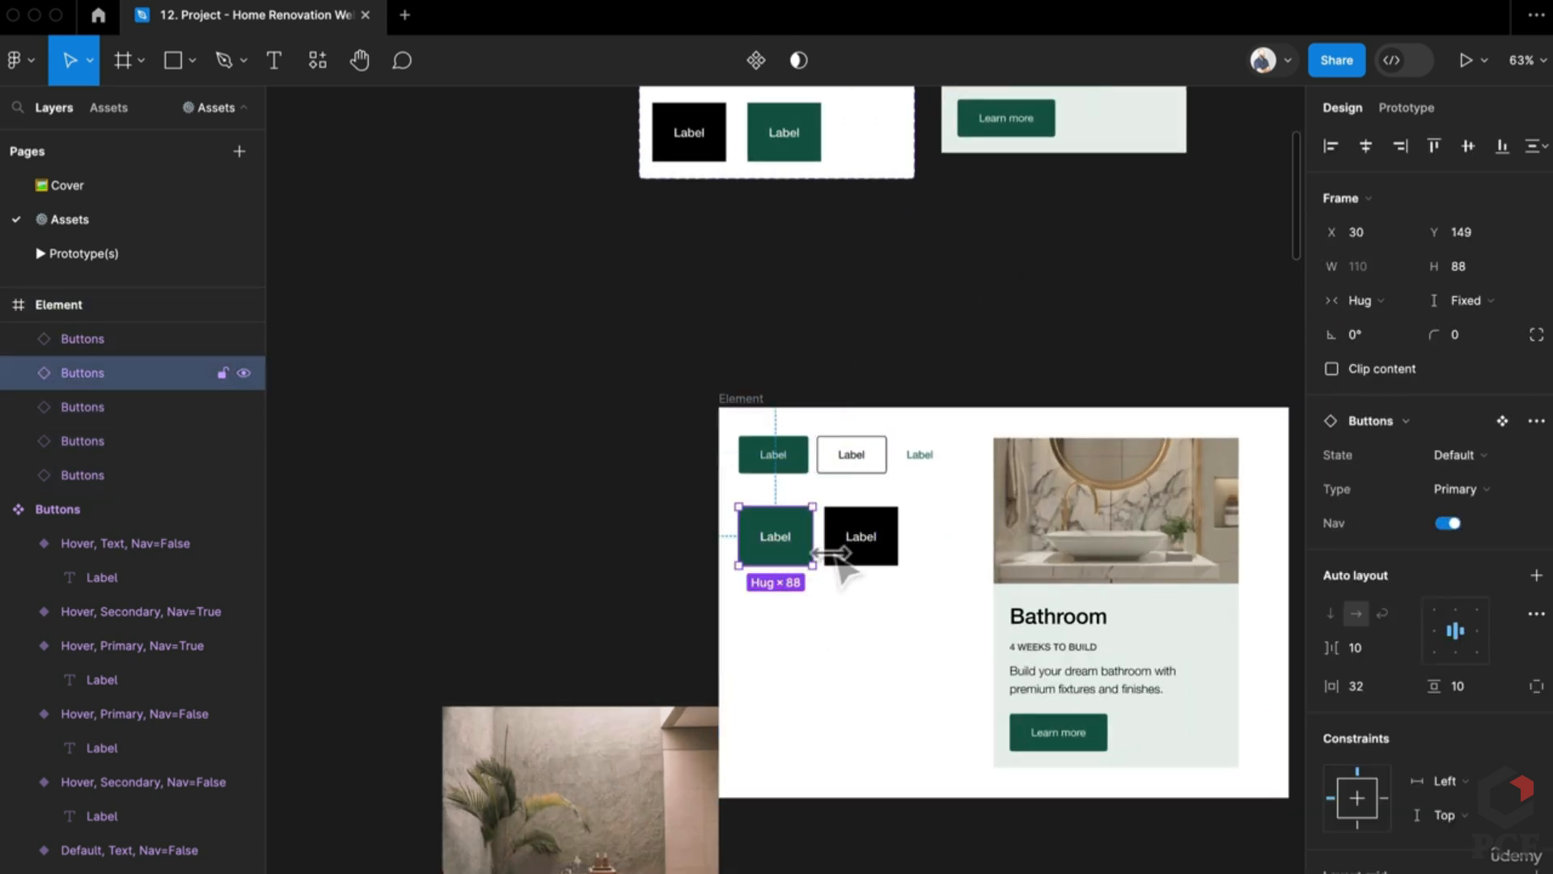
pyautogui.moveTo(856, 557); pyautogui.dragTo(774, 624)
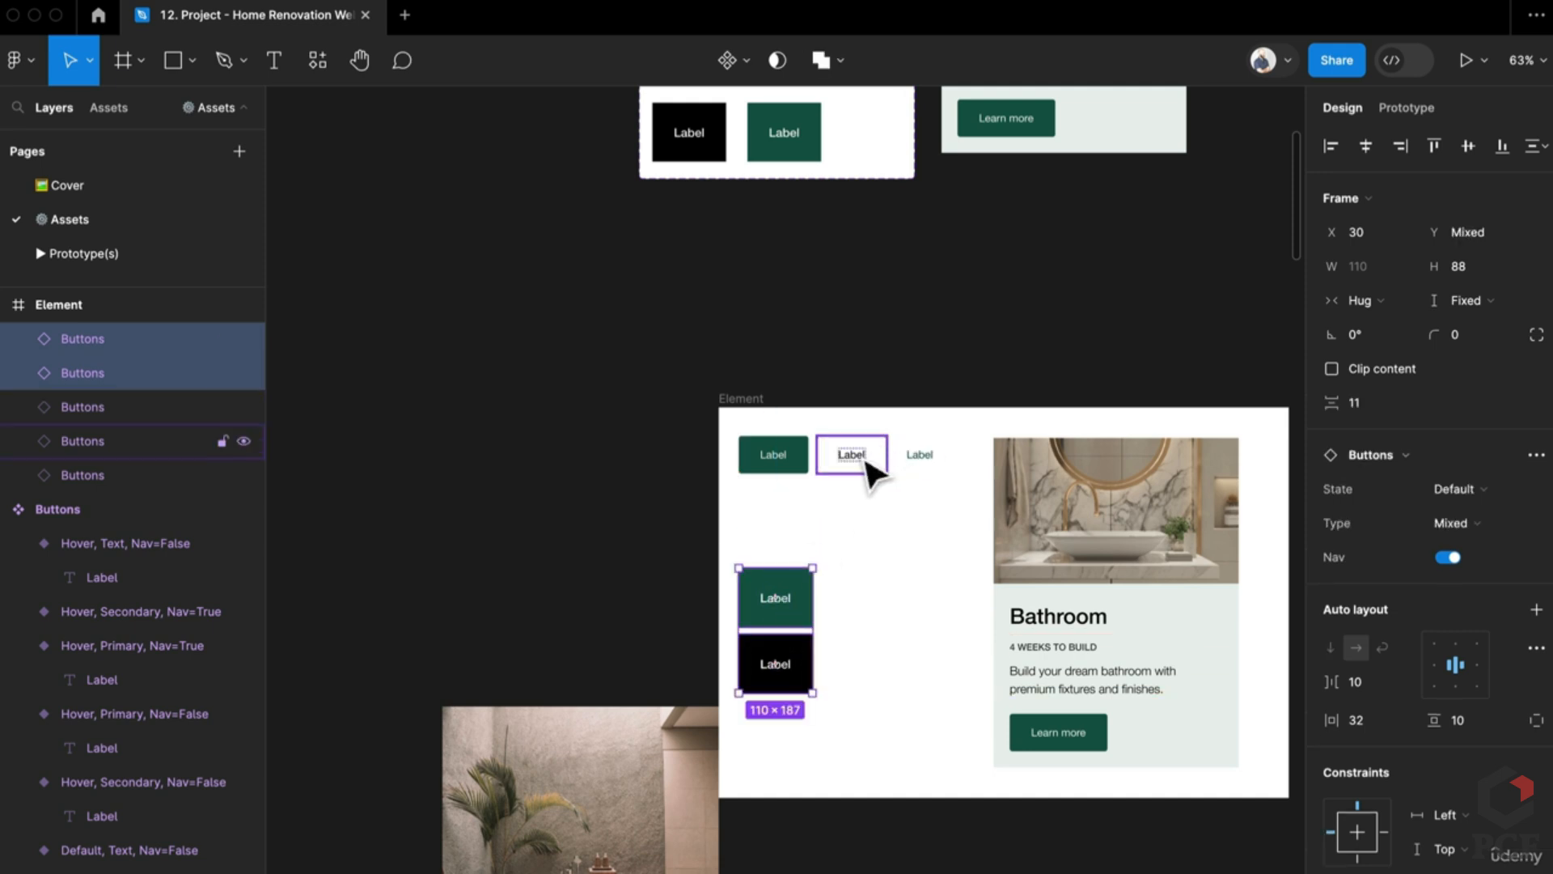
pyautogui.moveTo(873, 468); pyautogui.dragTo(787, 512)
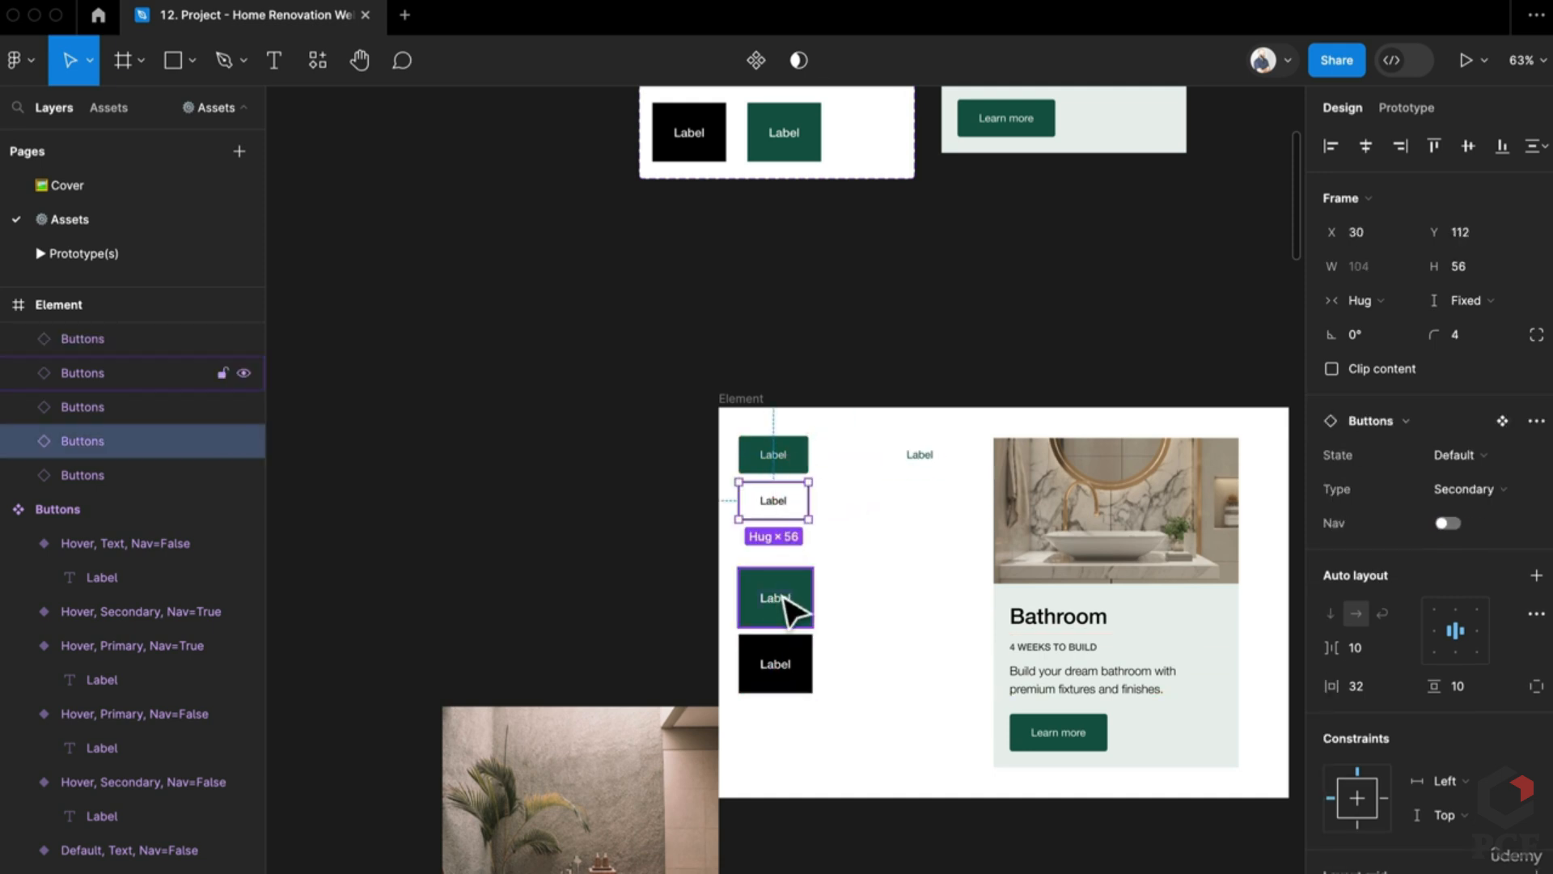
pyautogui.click(783, 600)
pyautogui.moveTo(920, 454); pyautogui.dragTo(775, 548)
pyautogui.click(871, 614)
pyautogui.hotkey('shift', 'a')
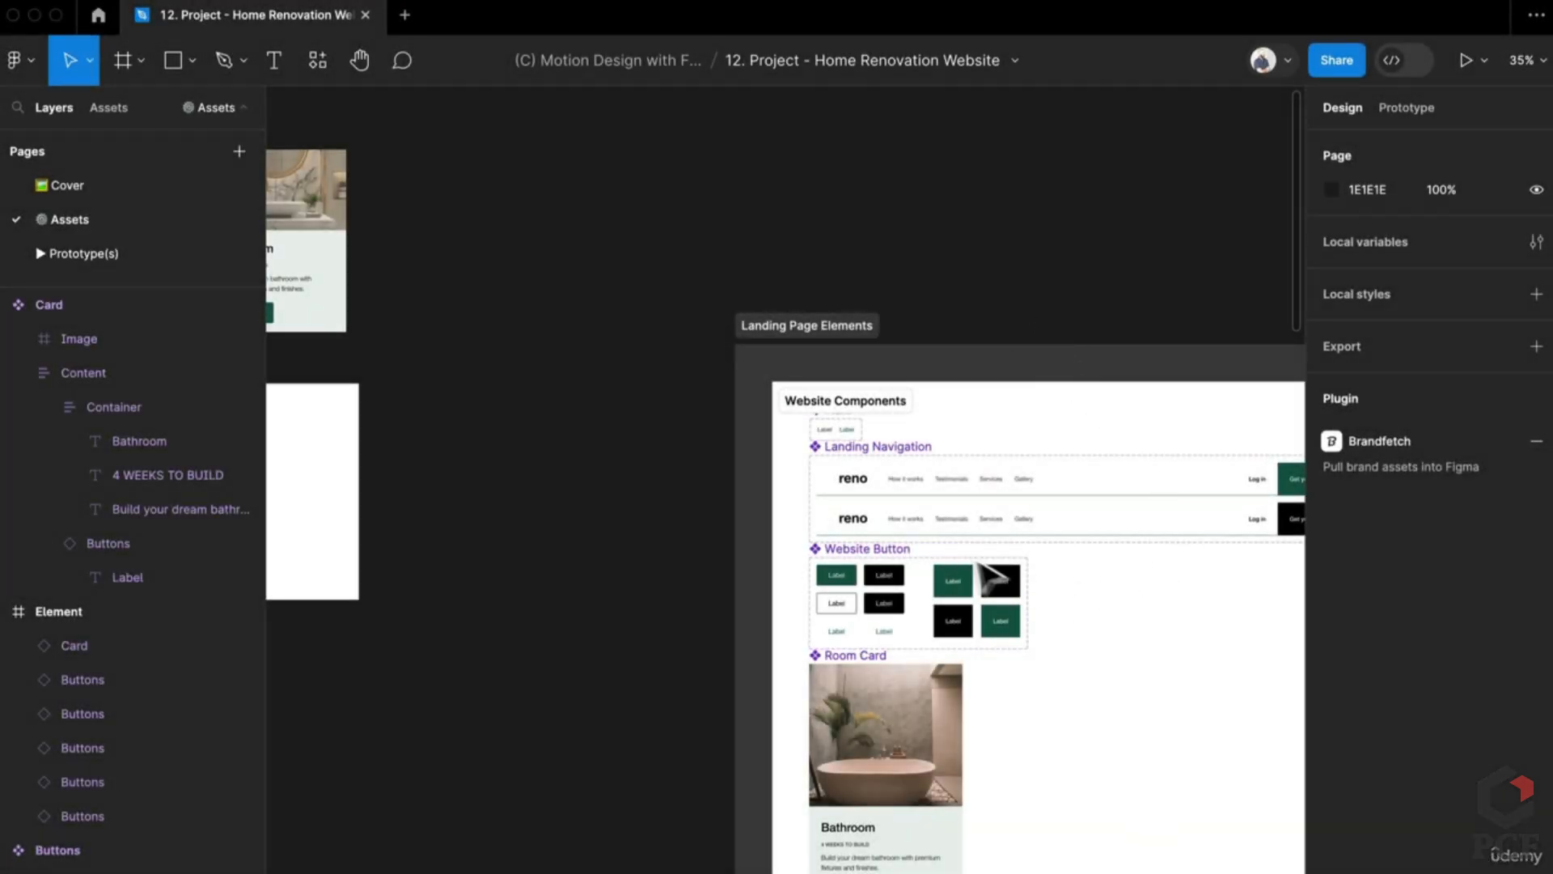
# Step: Inspect the Default Label inside the Nav Item component, then return to the Website Components area
pyautogui.scroll(5, 1095, 485)
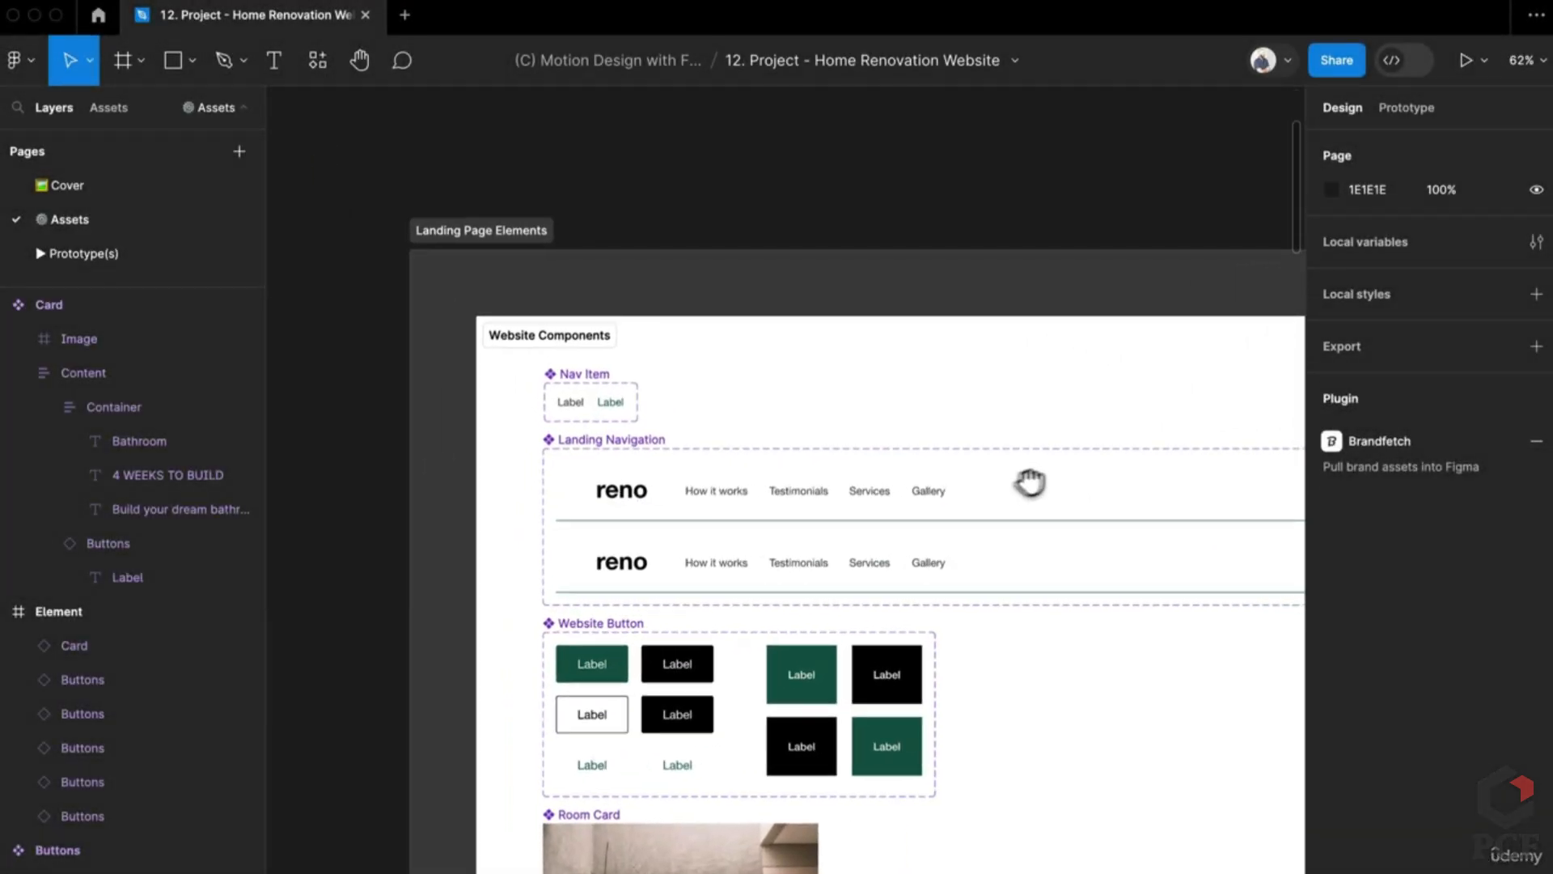
pyautogui.hscroll(3, 603, 432)
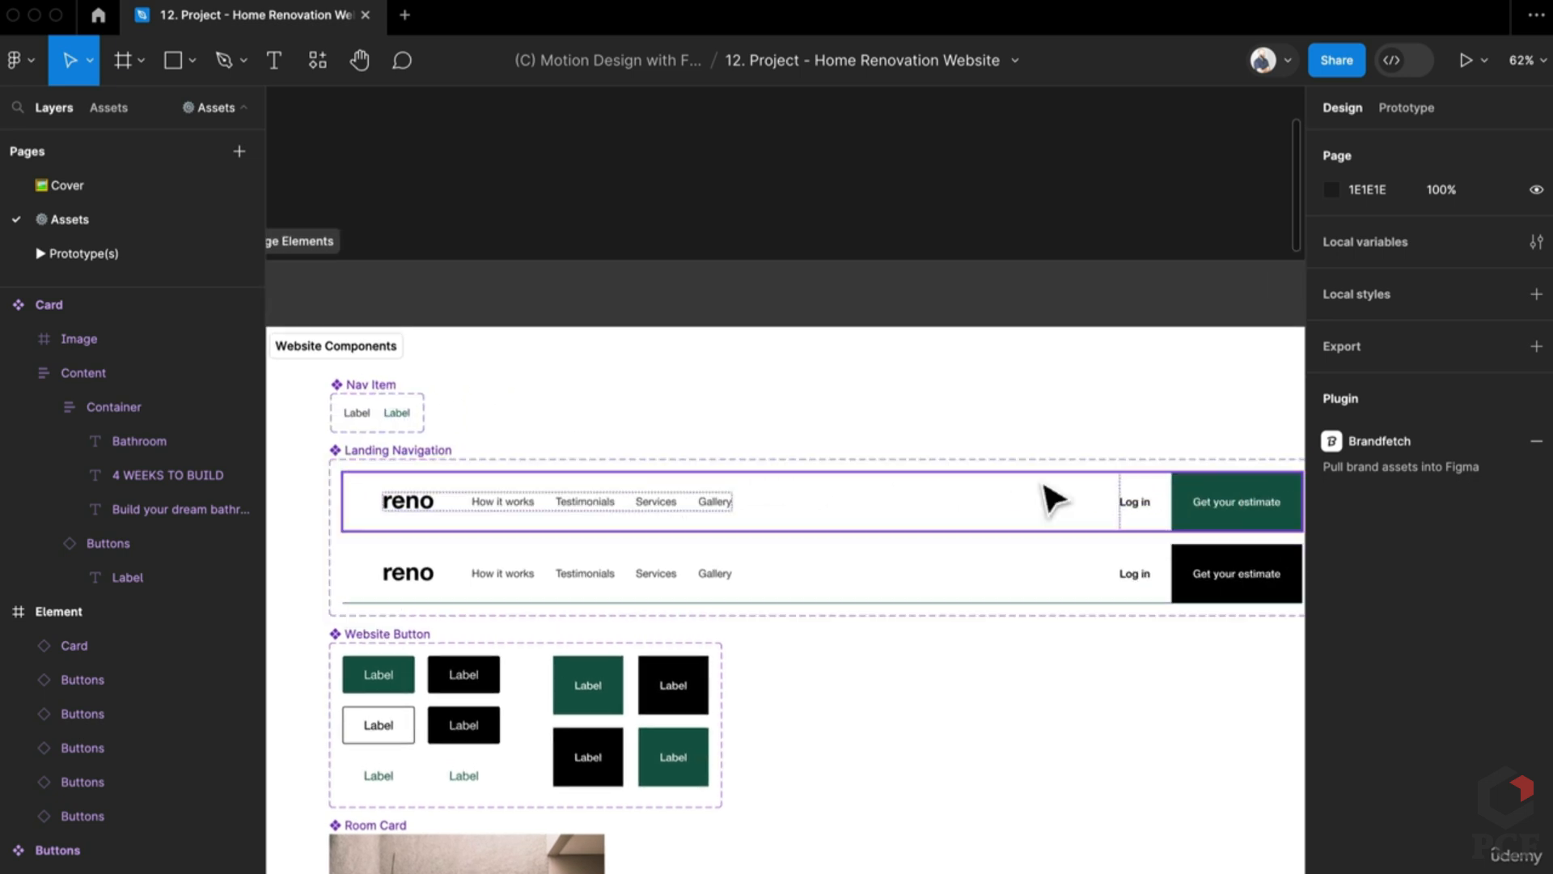
pyautogui.scroll(-5, 545, 561)
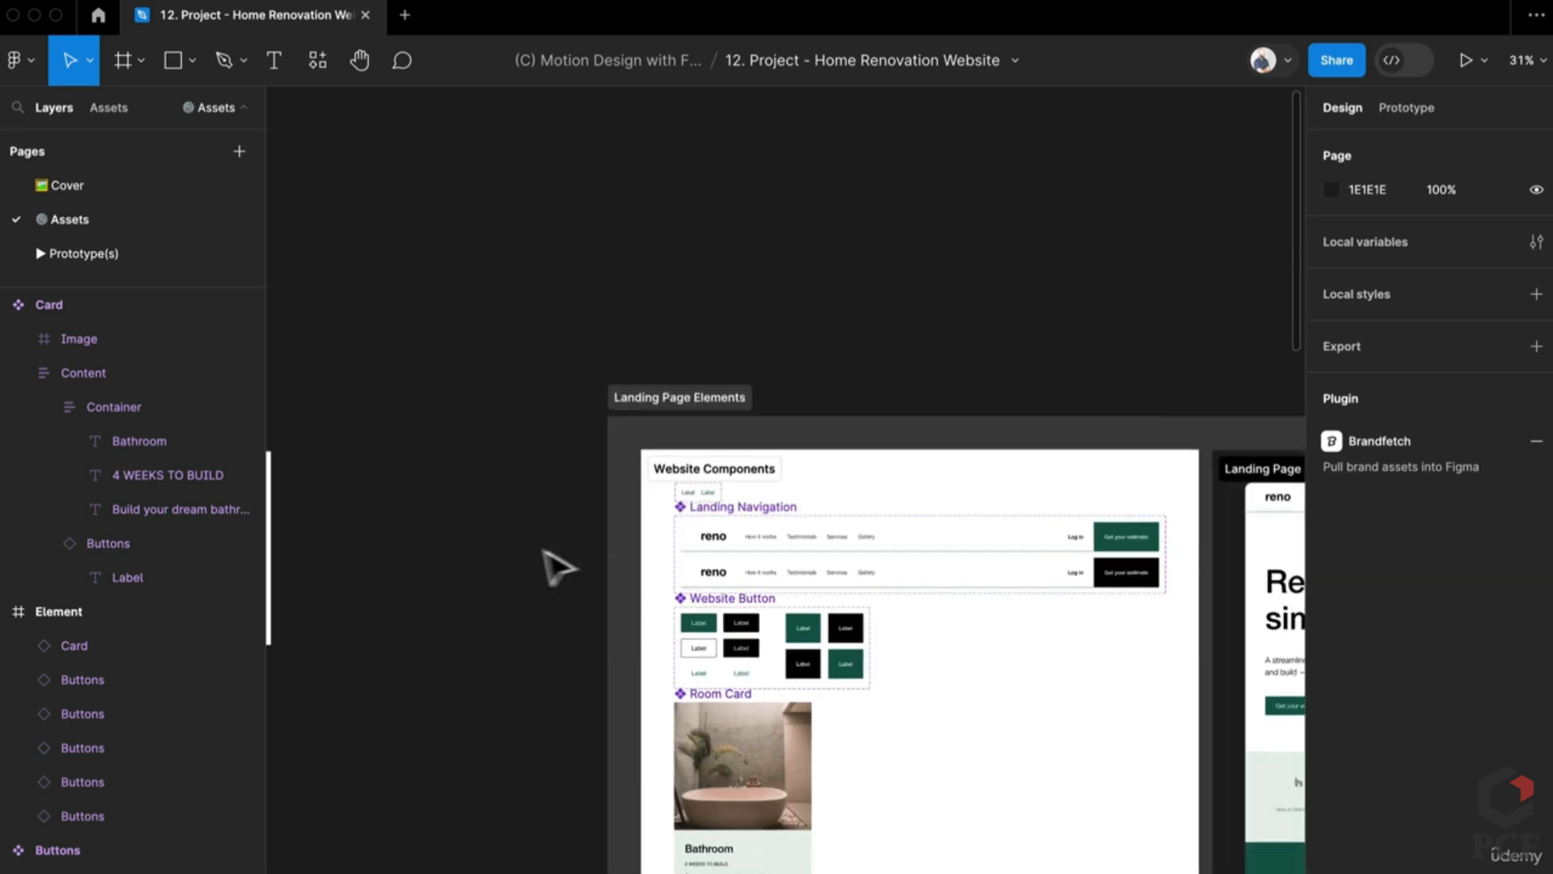
pyautogui.hscroll(-5, 998, 520)
pyautogui.click(1153, 477)
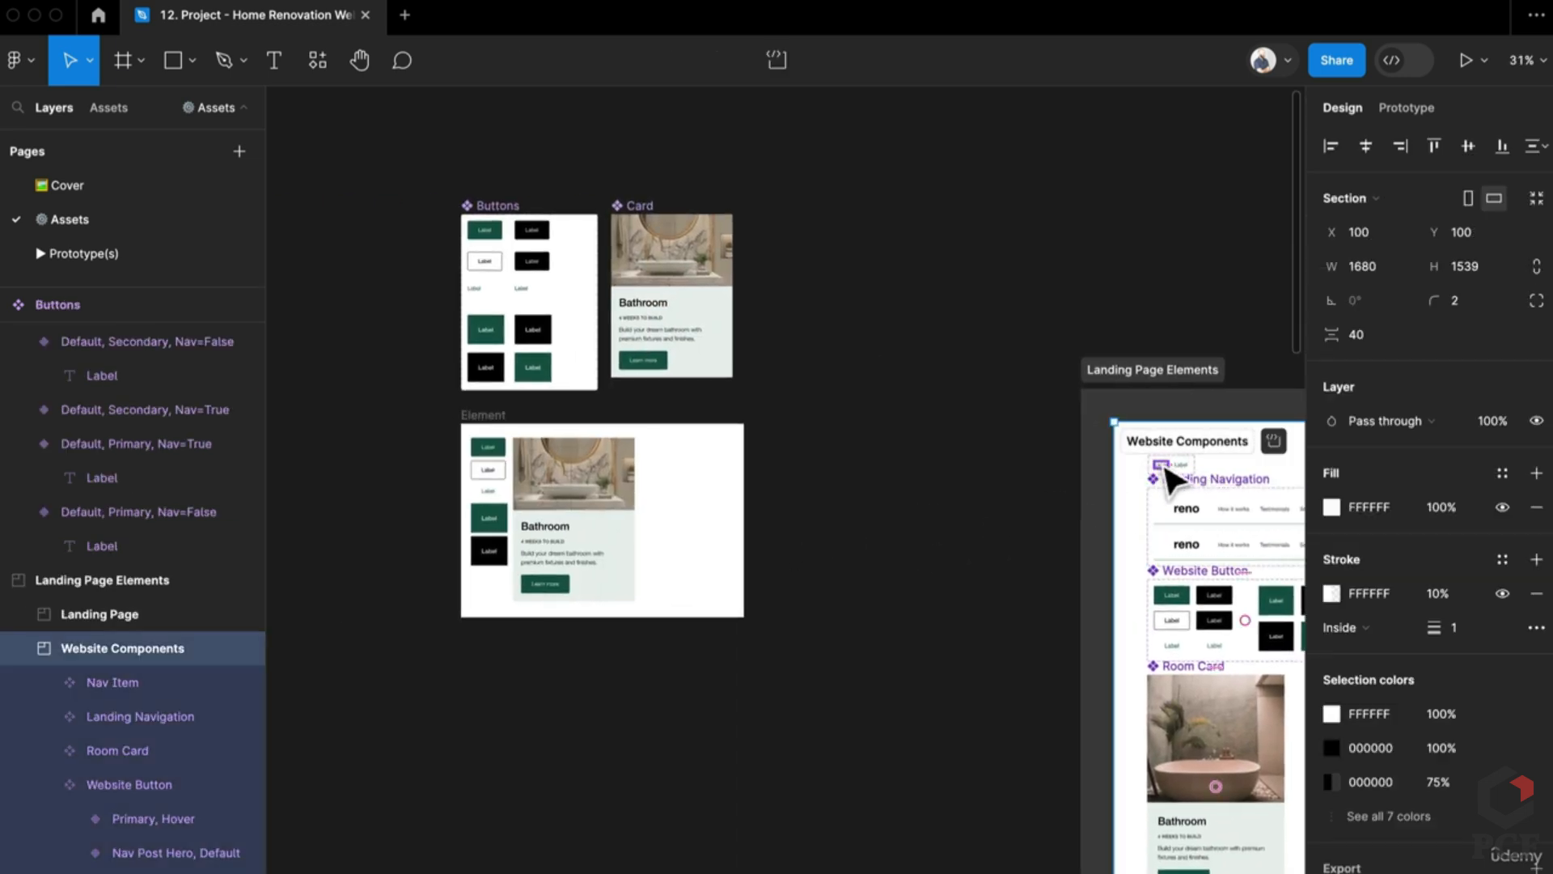
pyautogui.doubleClick(1172, 482)
pyautogui.scroll(5, 769, 530)
pyautogui.moveTo(776, 530); pyautogui.dragTo(760, 789)
pyautogui.scroll(3, 763, 735)
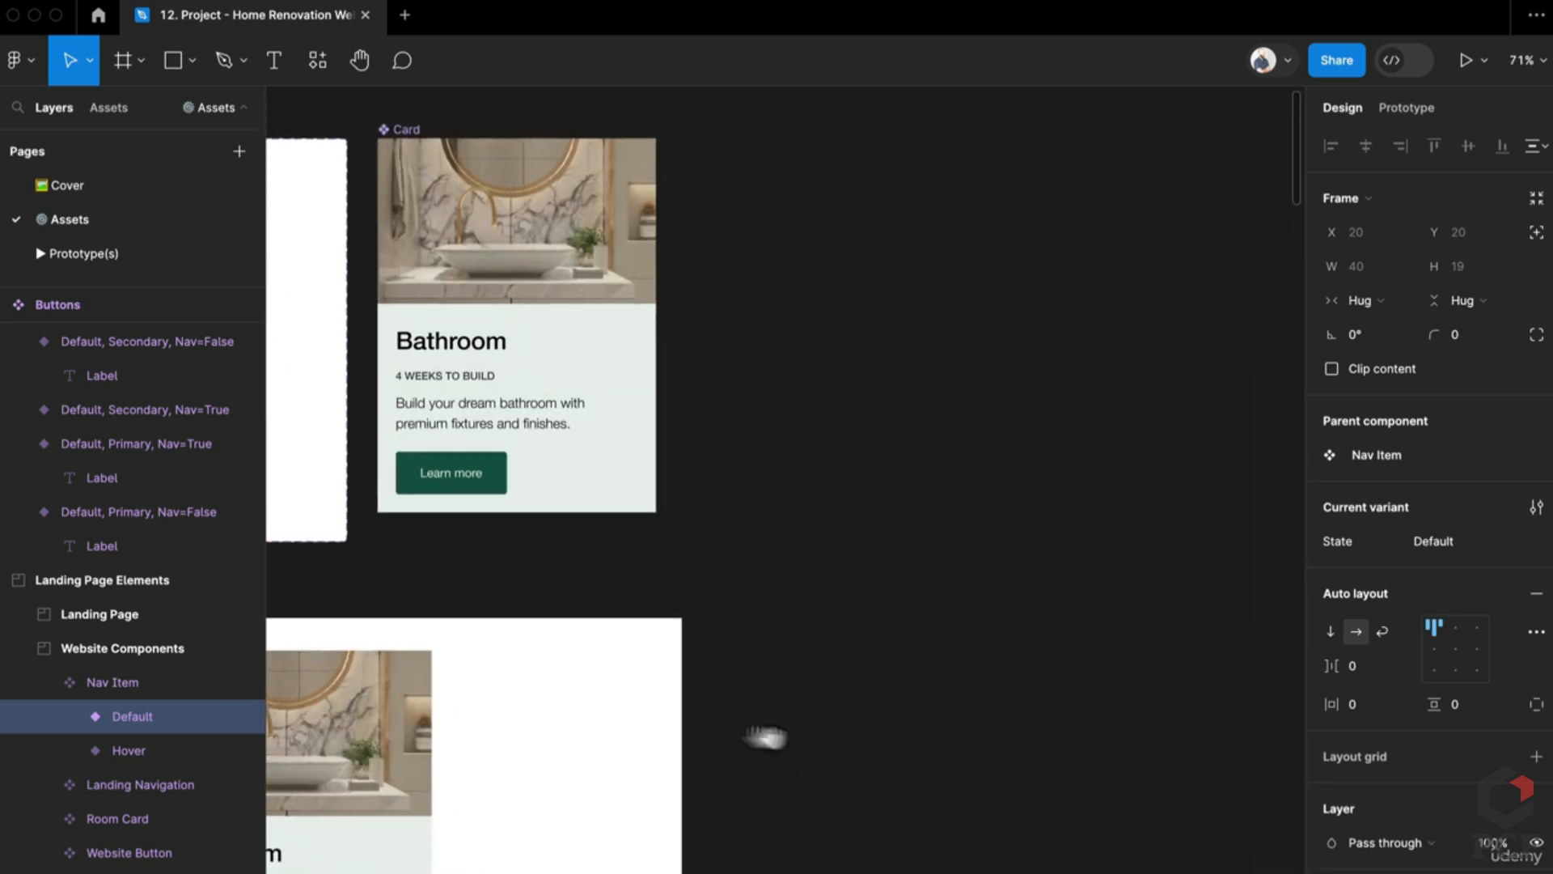
pyautogui.scroll(-5, 479, 669)
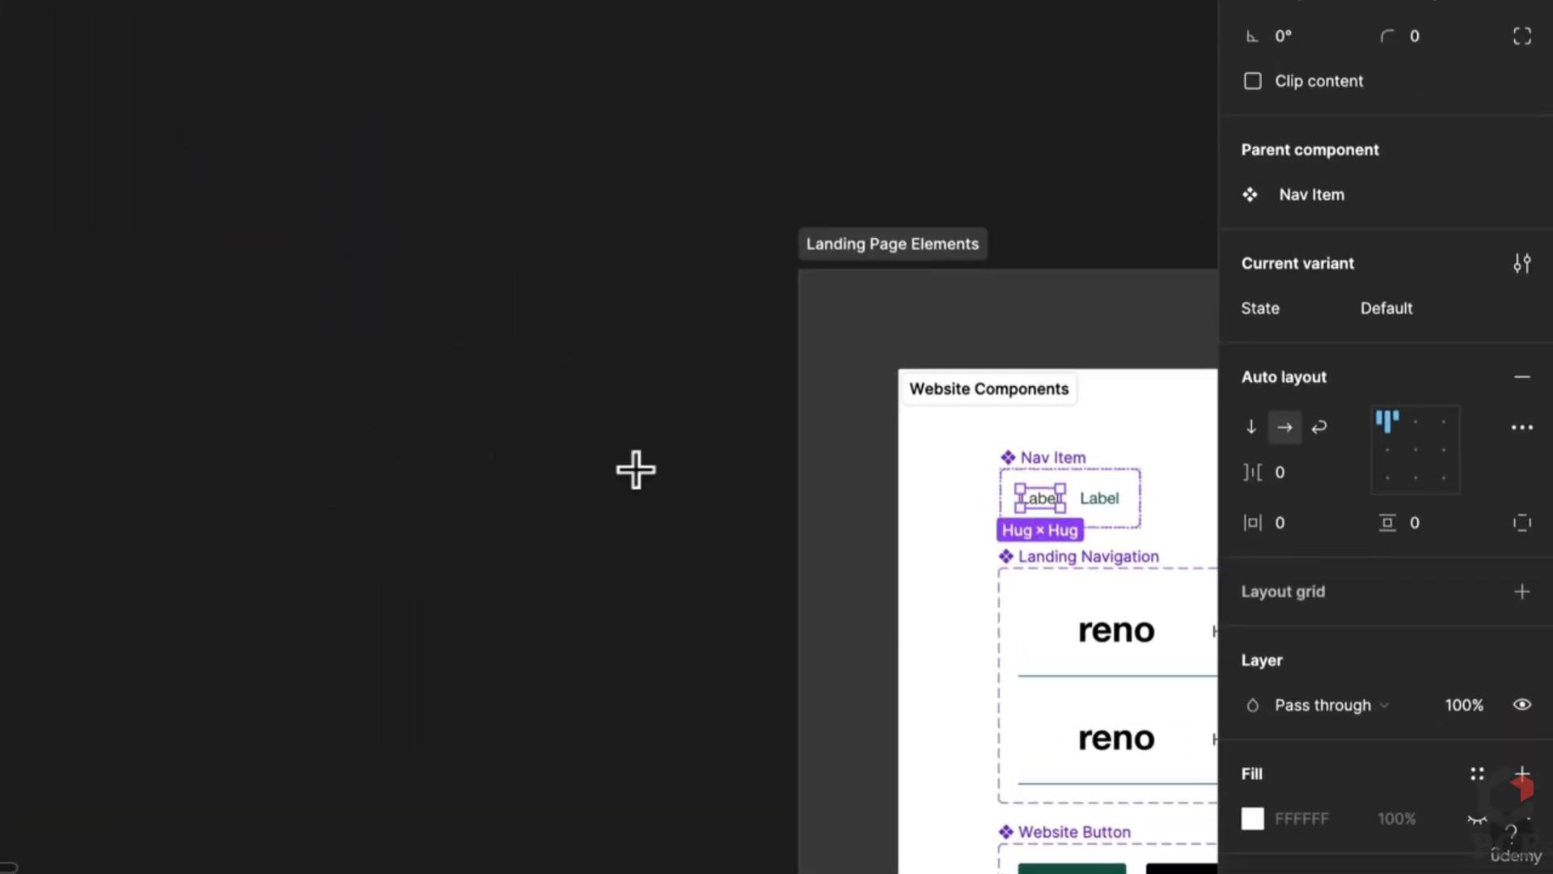
# Step: Add a 'Nav item' text label on empty canvas and duplicate it beside the first
pyautogui.click(636, 469)
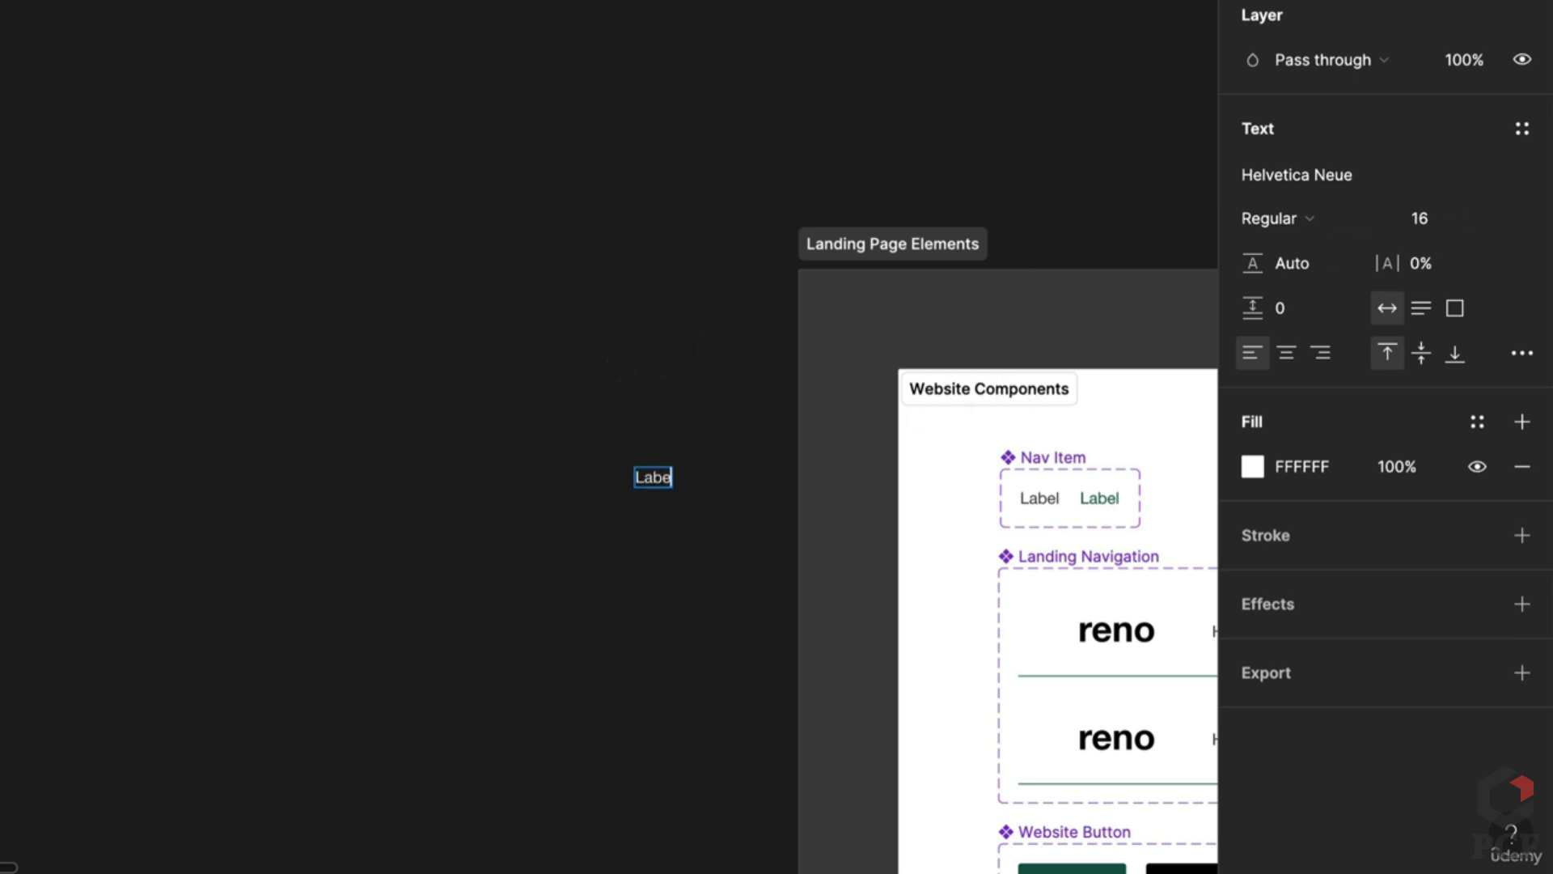
pyautogui.write('Nav item')
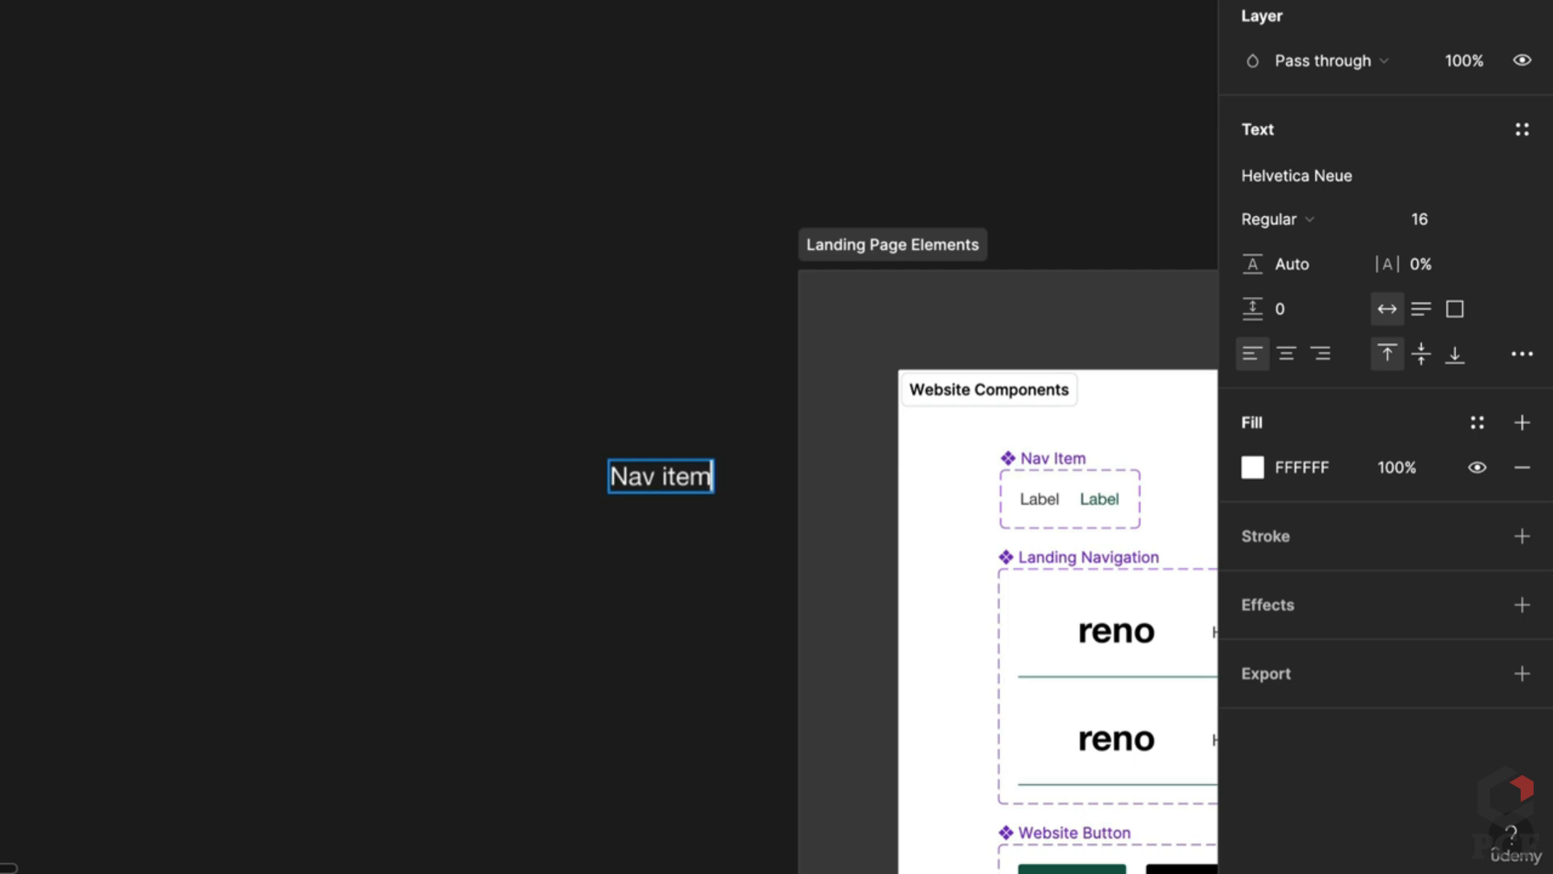
pyautogui.press('Escape')
pyautogui.moveTo(647, 479); pyautogui.dragTo(490, 467)
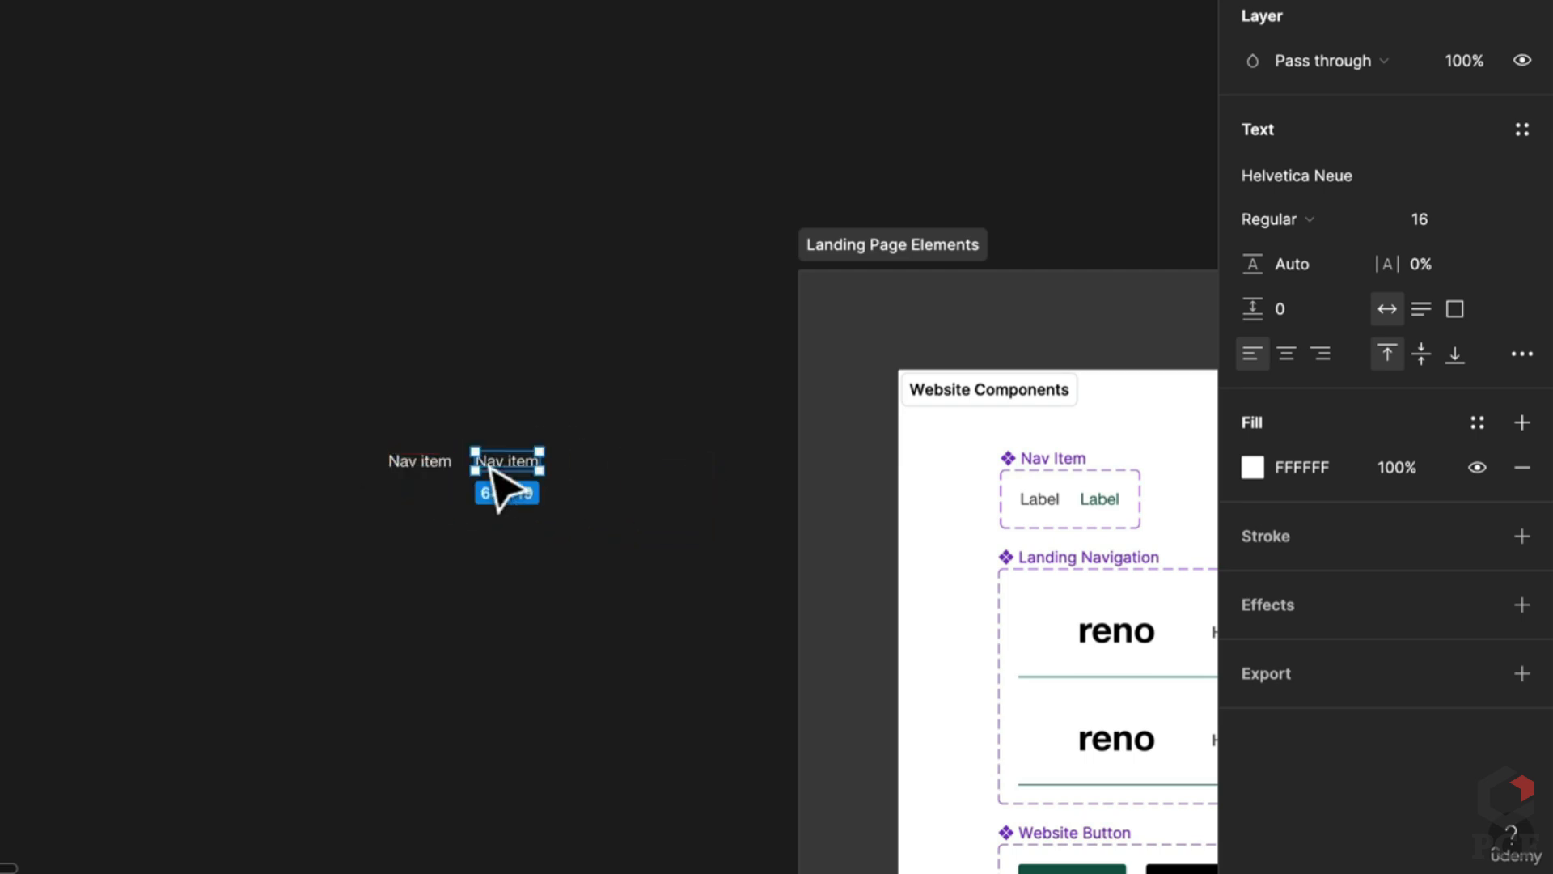
# Step: Colour one Nav item text green 165A4A with the eyedropper
pyautogui.press('i')
pyautogui.scroll(5, 1116, 444)
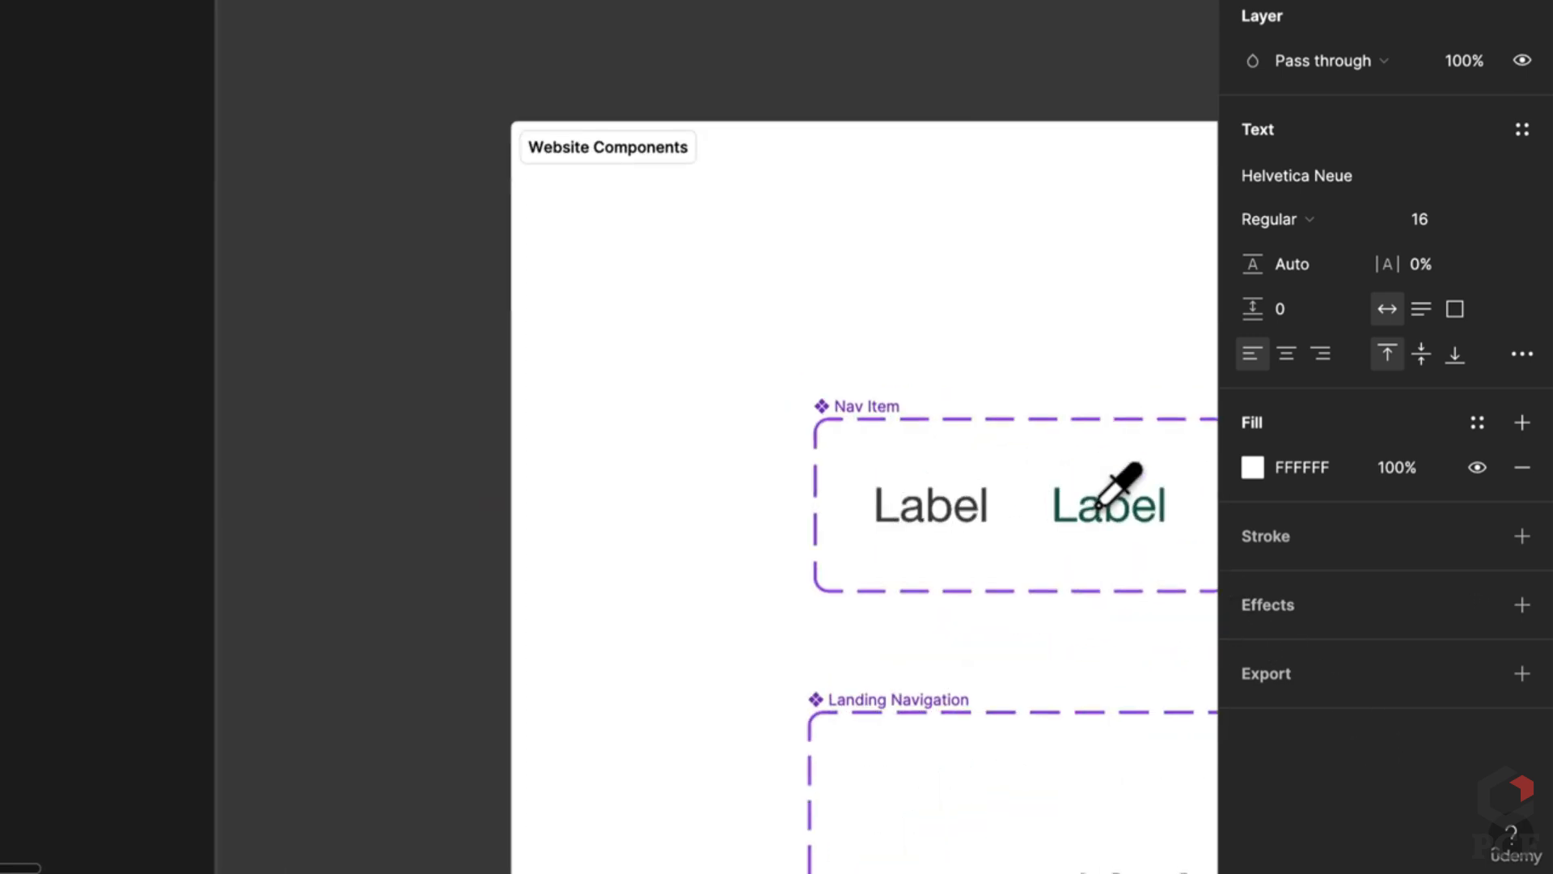
pyautogui.scroll(-10, 1120, 534)
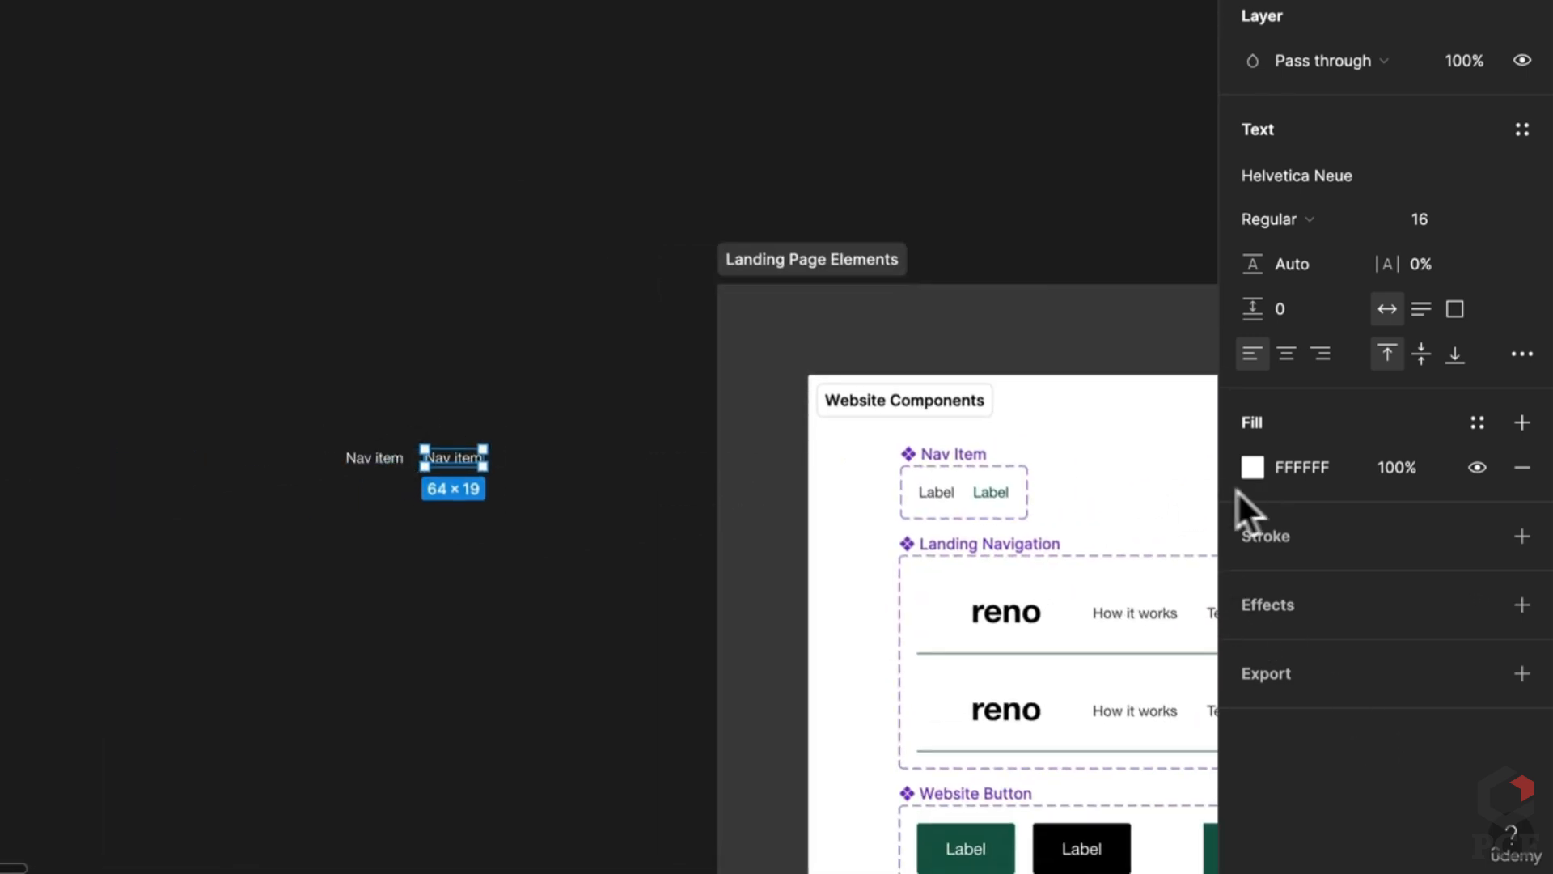
pyautogui.scroll(10, 1007, 476)
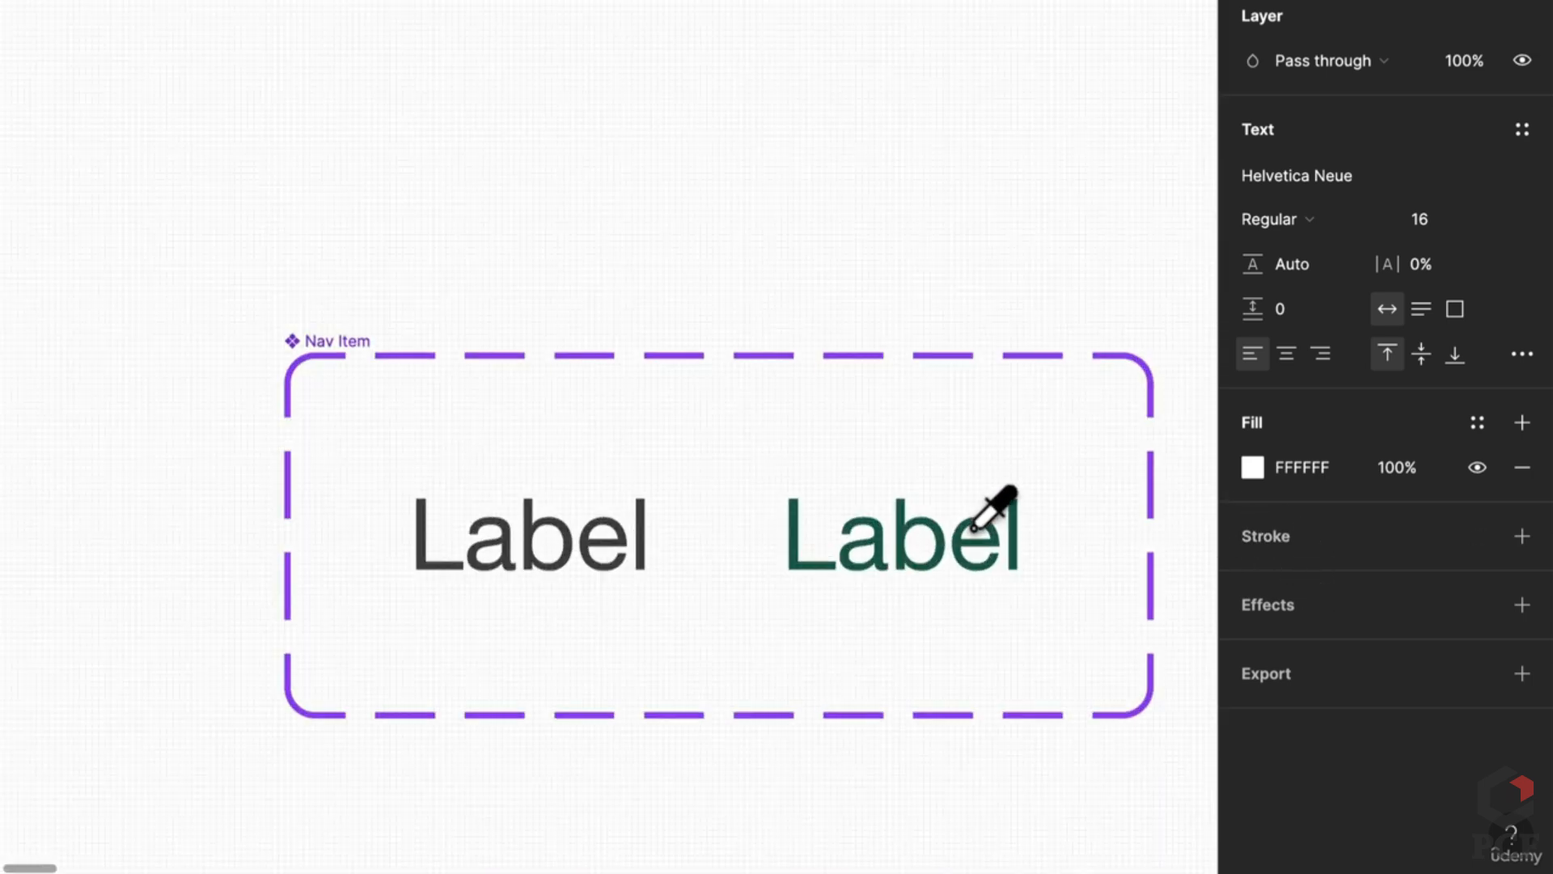
pyautogui.click(994, 534)
pyautogui.scroll(-10, 1003, 550)
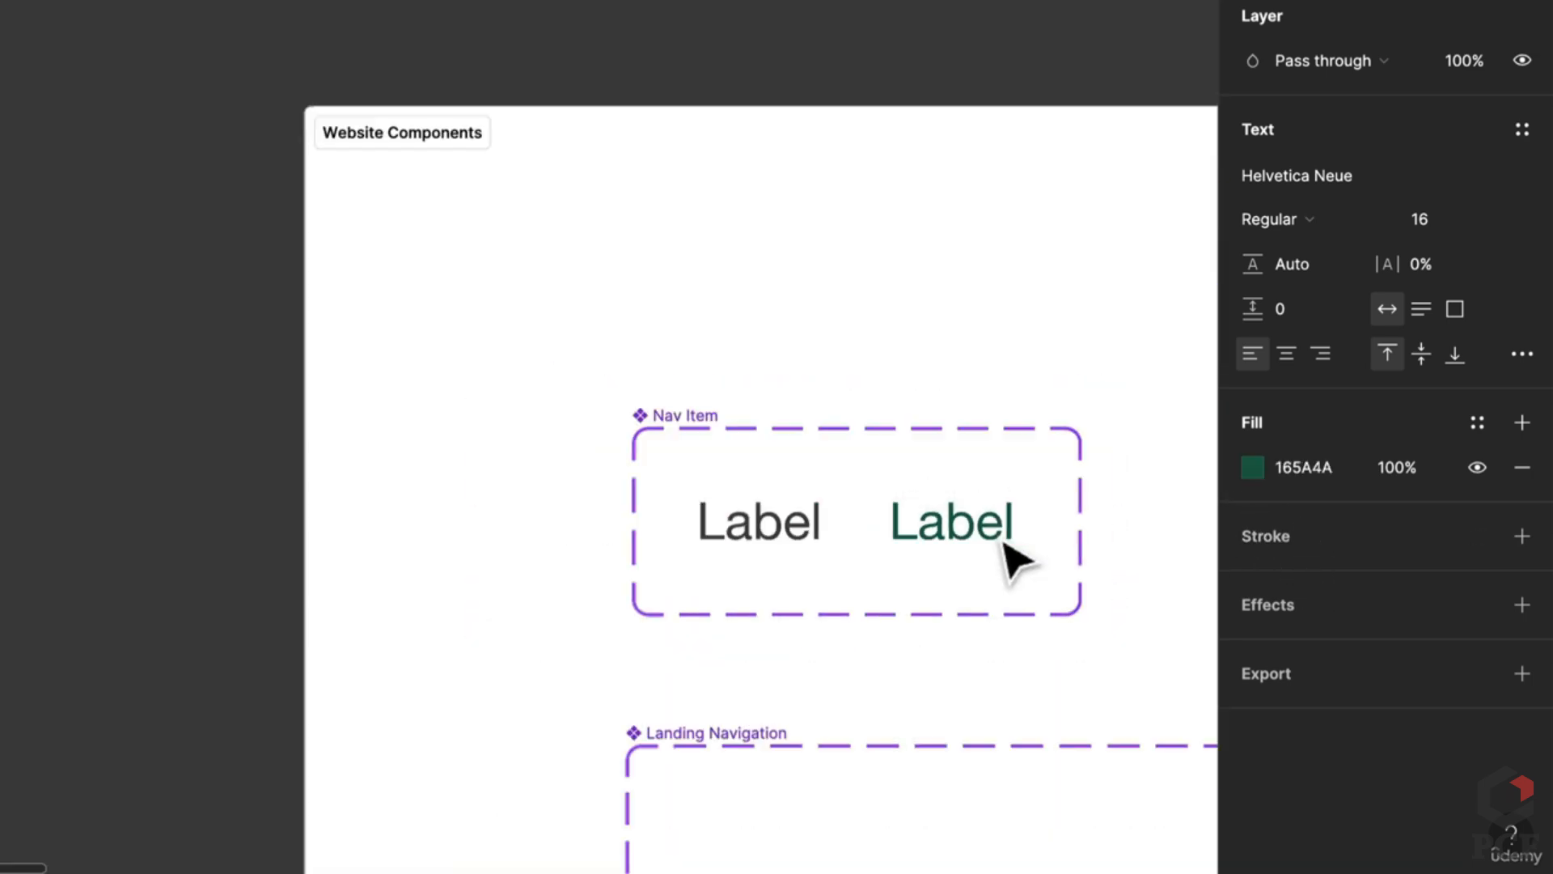
pyautogui.hscroll(-6, 258, 502)
# Step: Colour the other Nav item text dark grey 404040 and select both texts
pyautogui.click(275, 395)
pyautogui.hscroll(3, 652, 472)
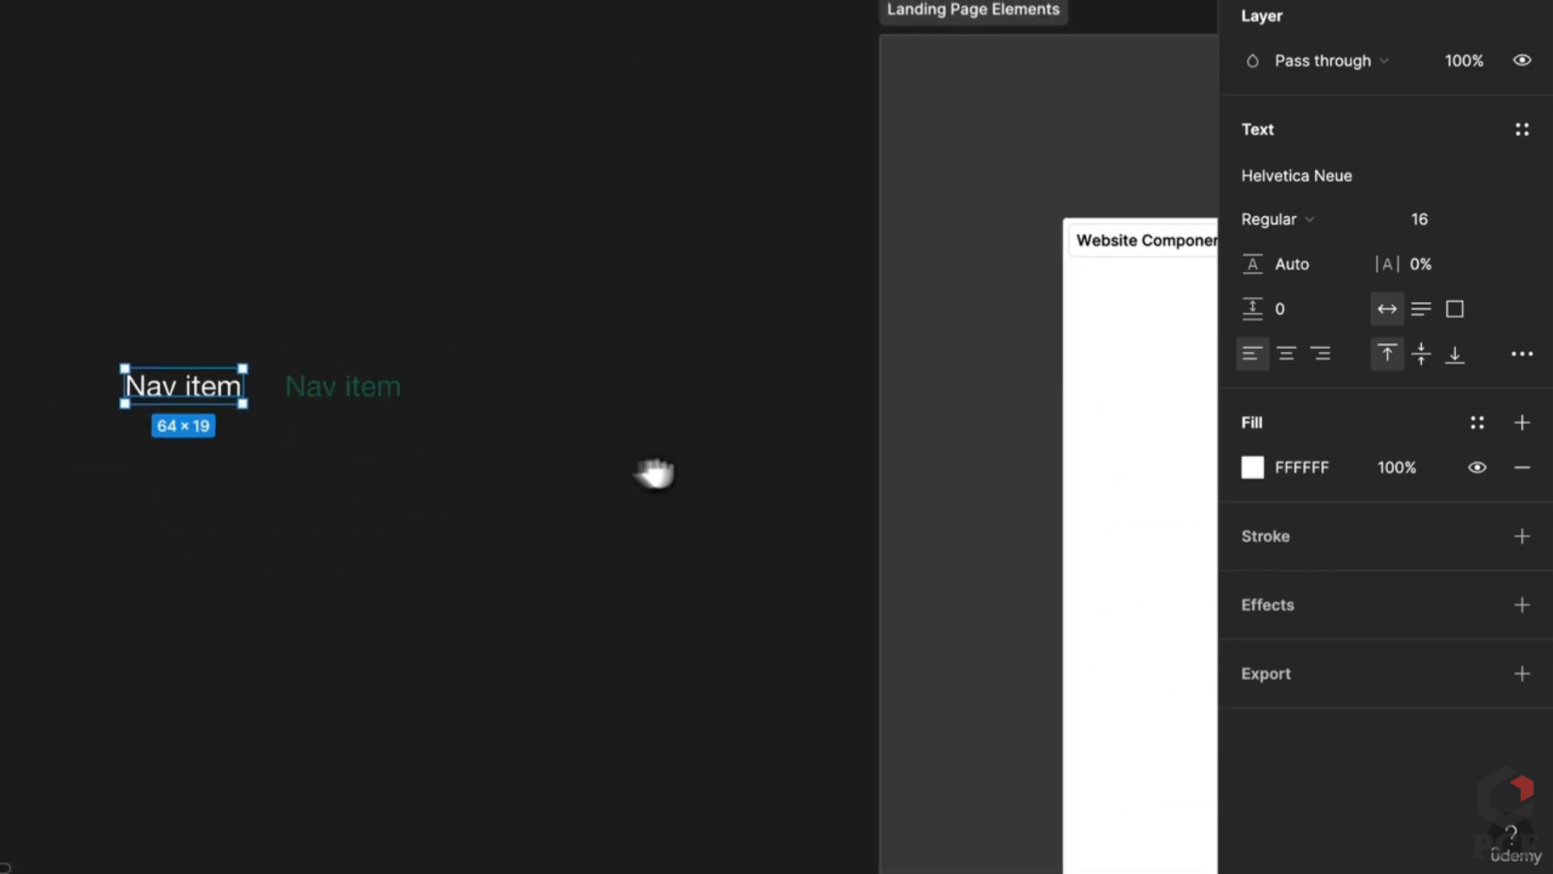
pyautogui.scroll(10, 1195, 461)
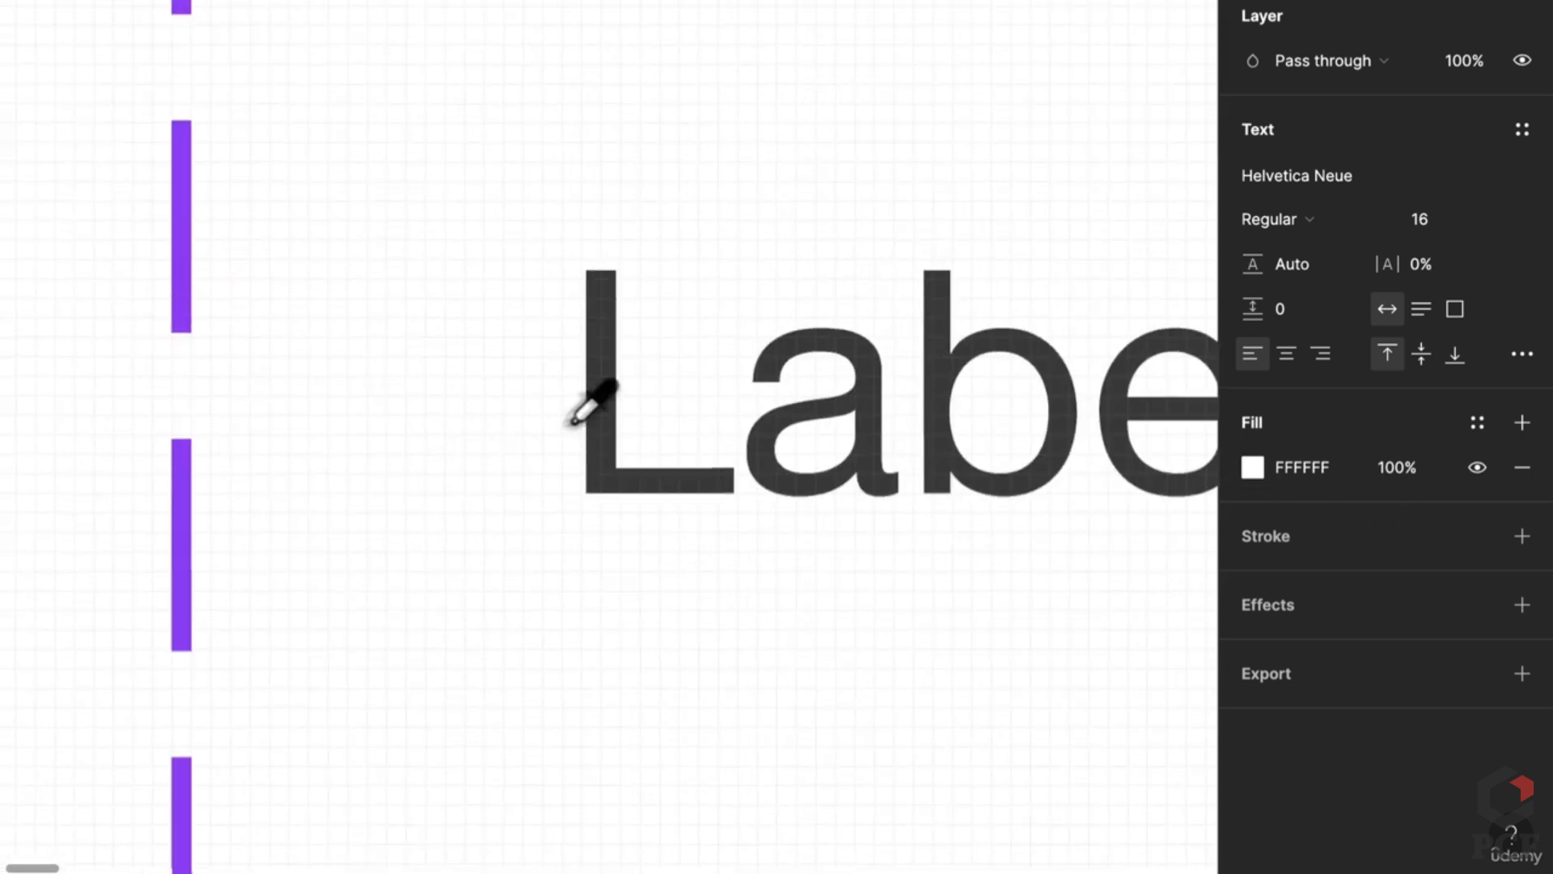
pyautogui.click(606, 441)
pyautogui.scroll(-10, 295, 475)
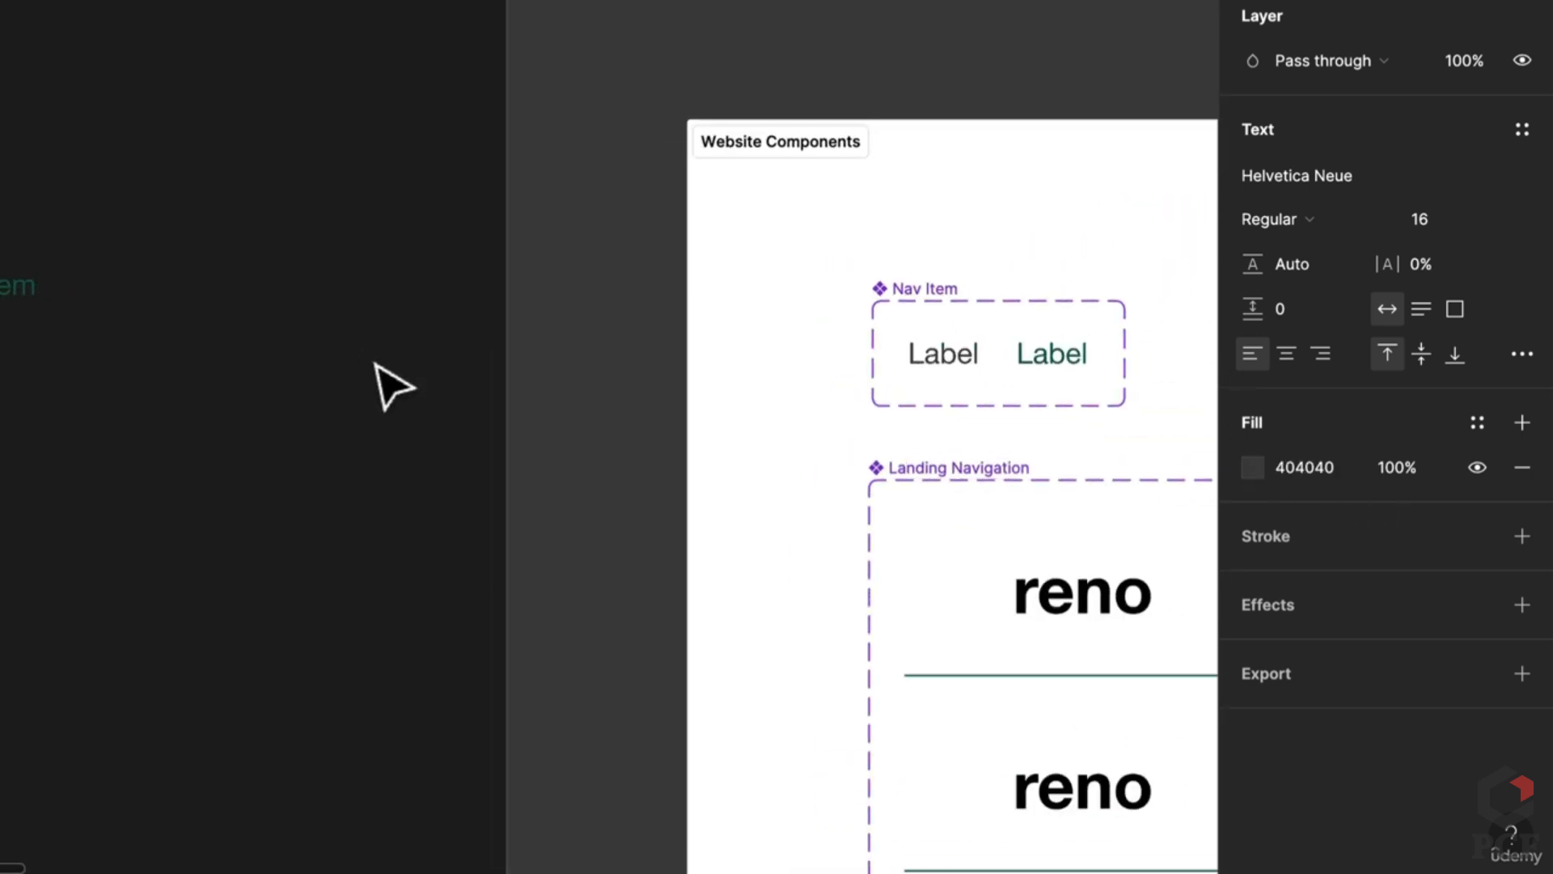
pyautogui.hscroll(-8, 392, 387)
pyautogui.moveTo(846, 377); pyautogui.dragTo(247, 218)
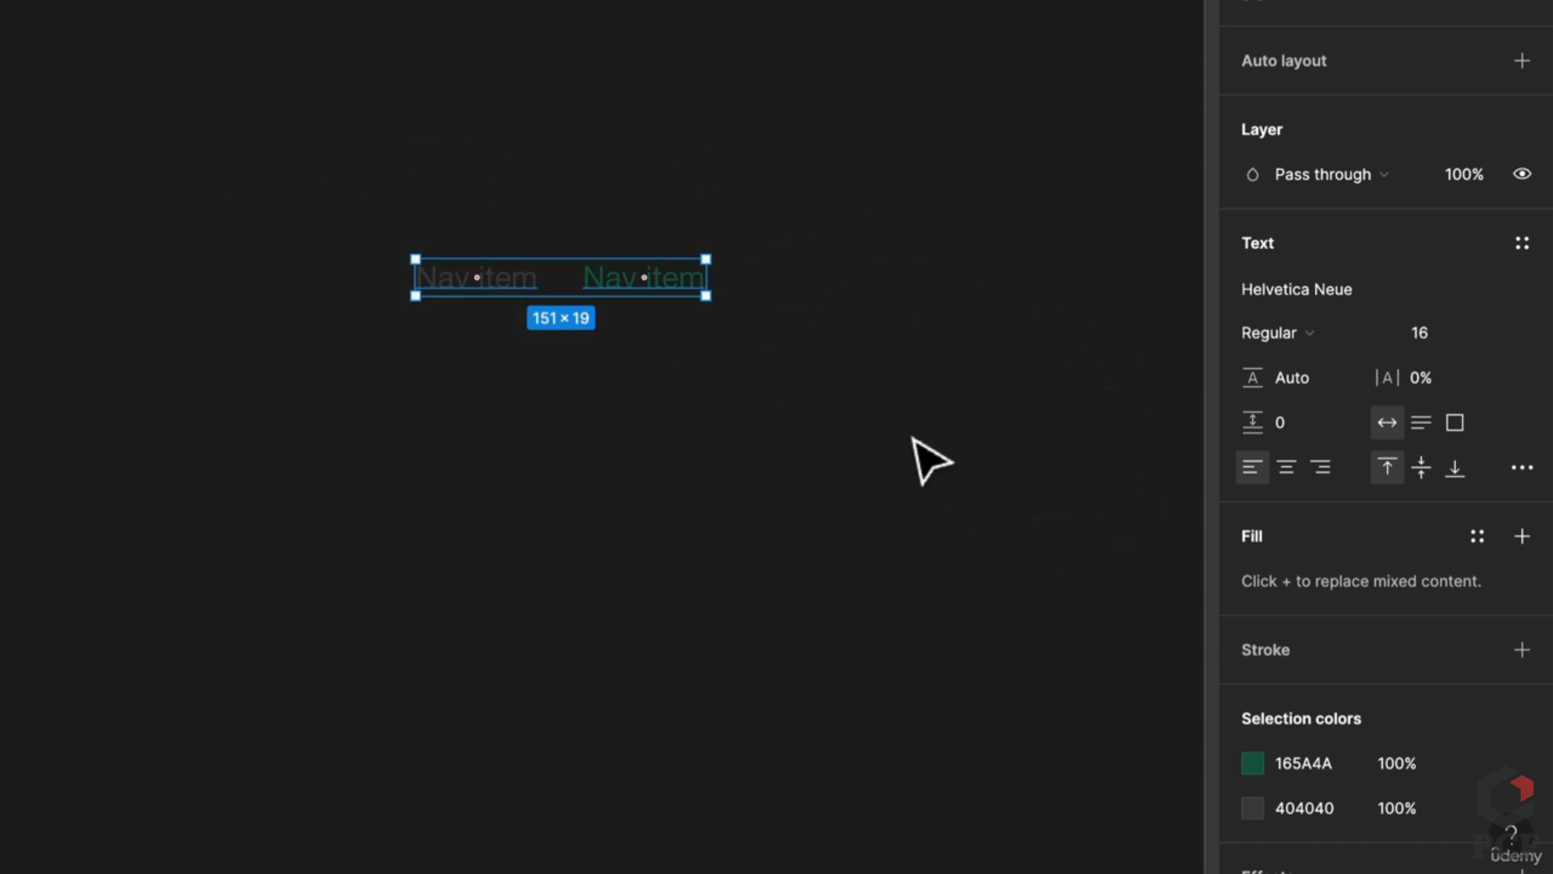
# Step: Combine the two texts into a white-filled 'Nav items' component set with a State property
pyautogui.click(515, 31)
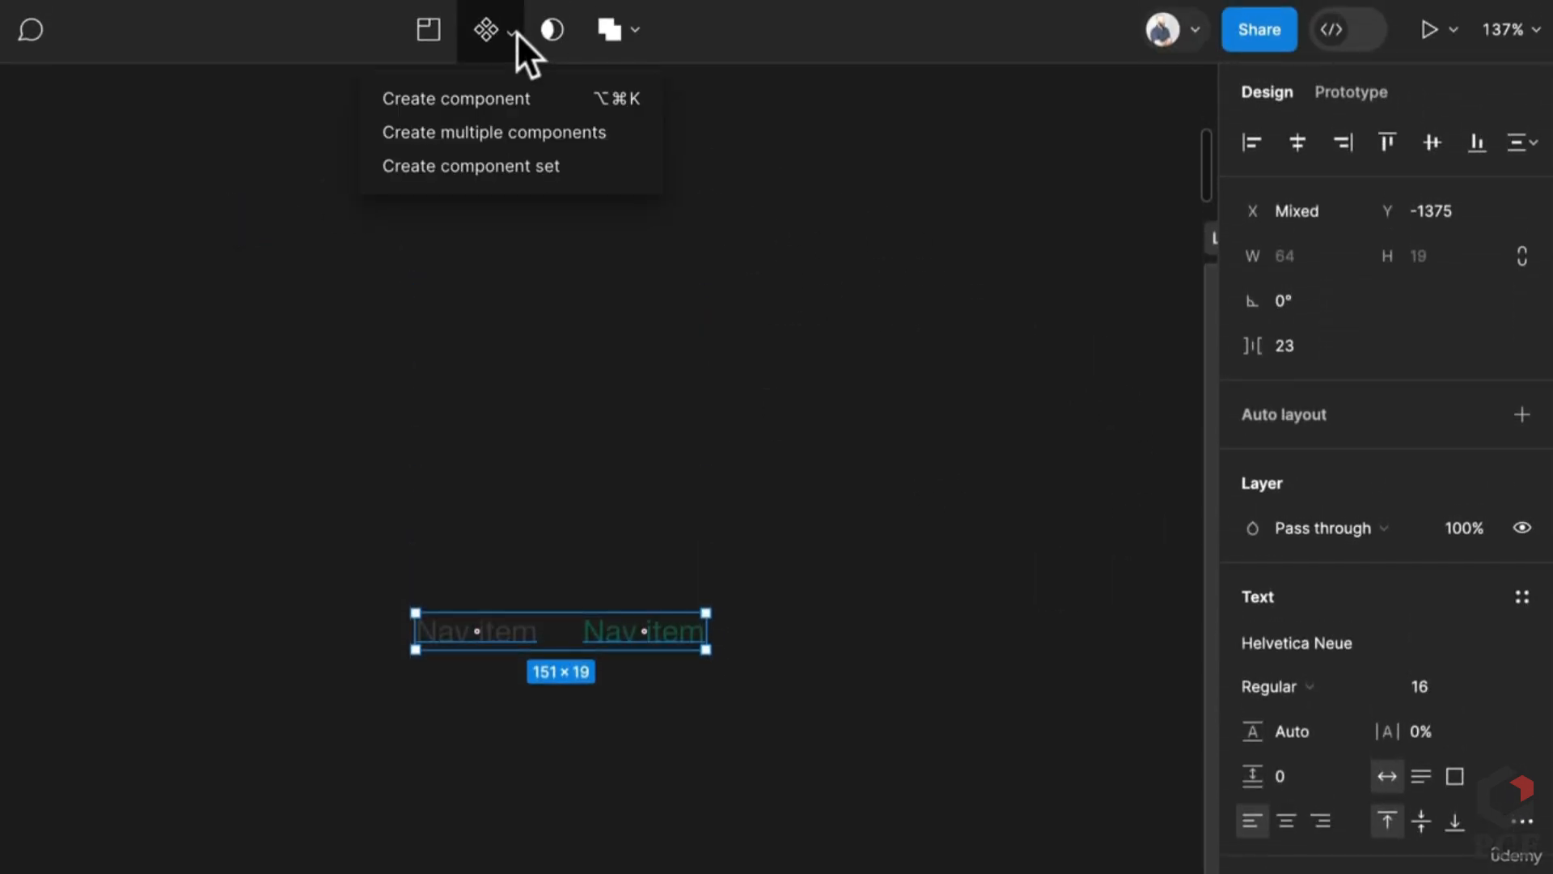
pyautogui.click(512, 163)
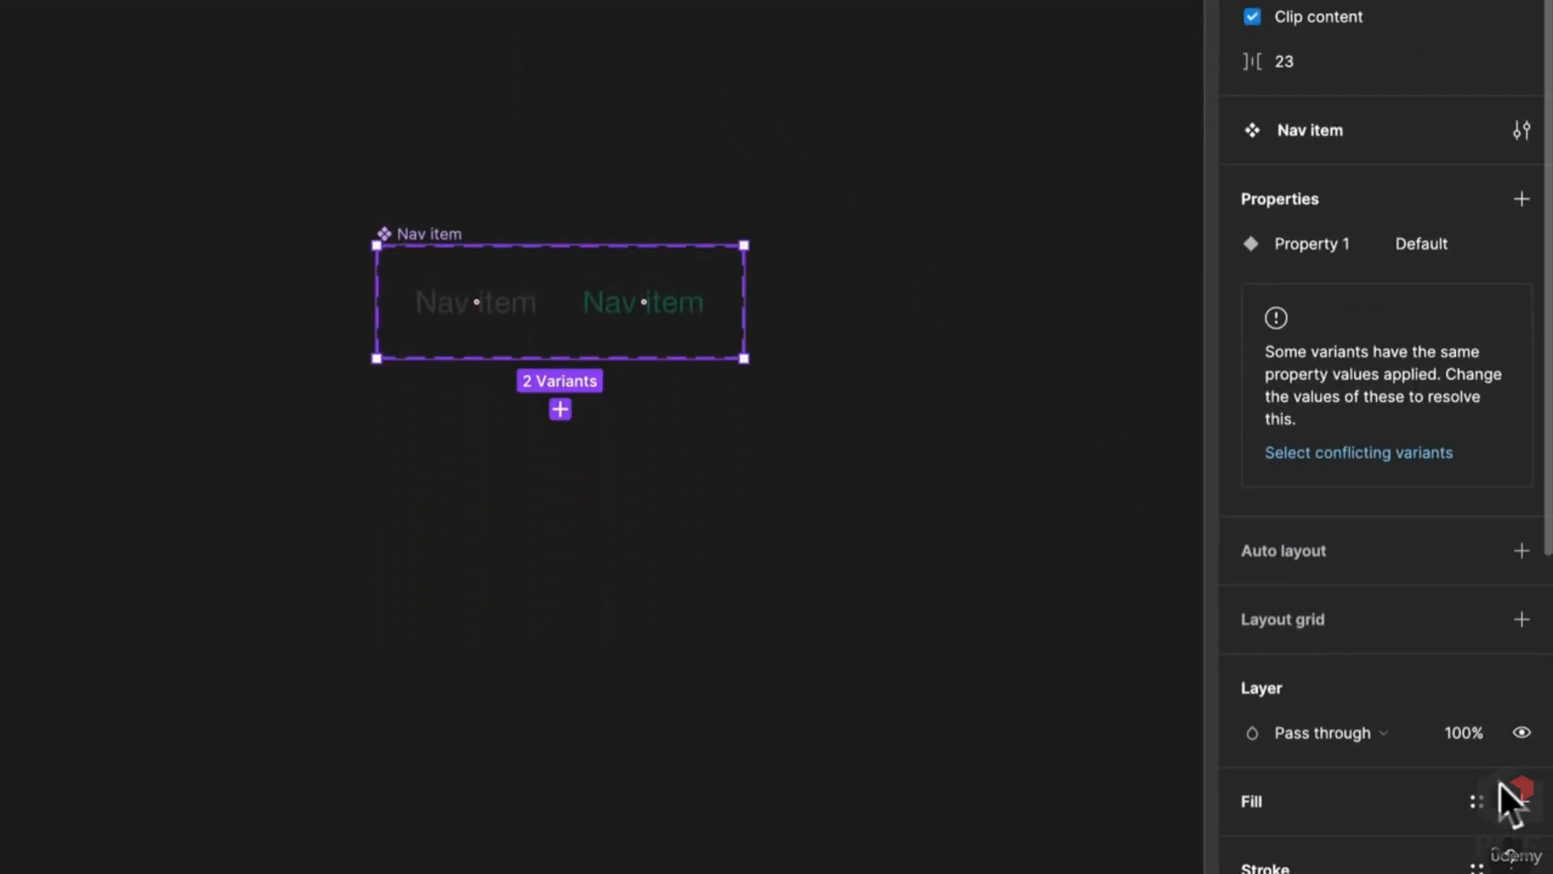
pyautogui.click(1516, 800)
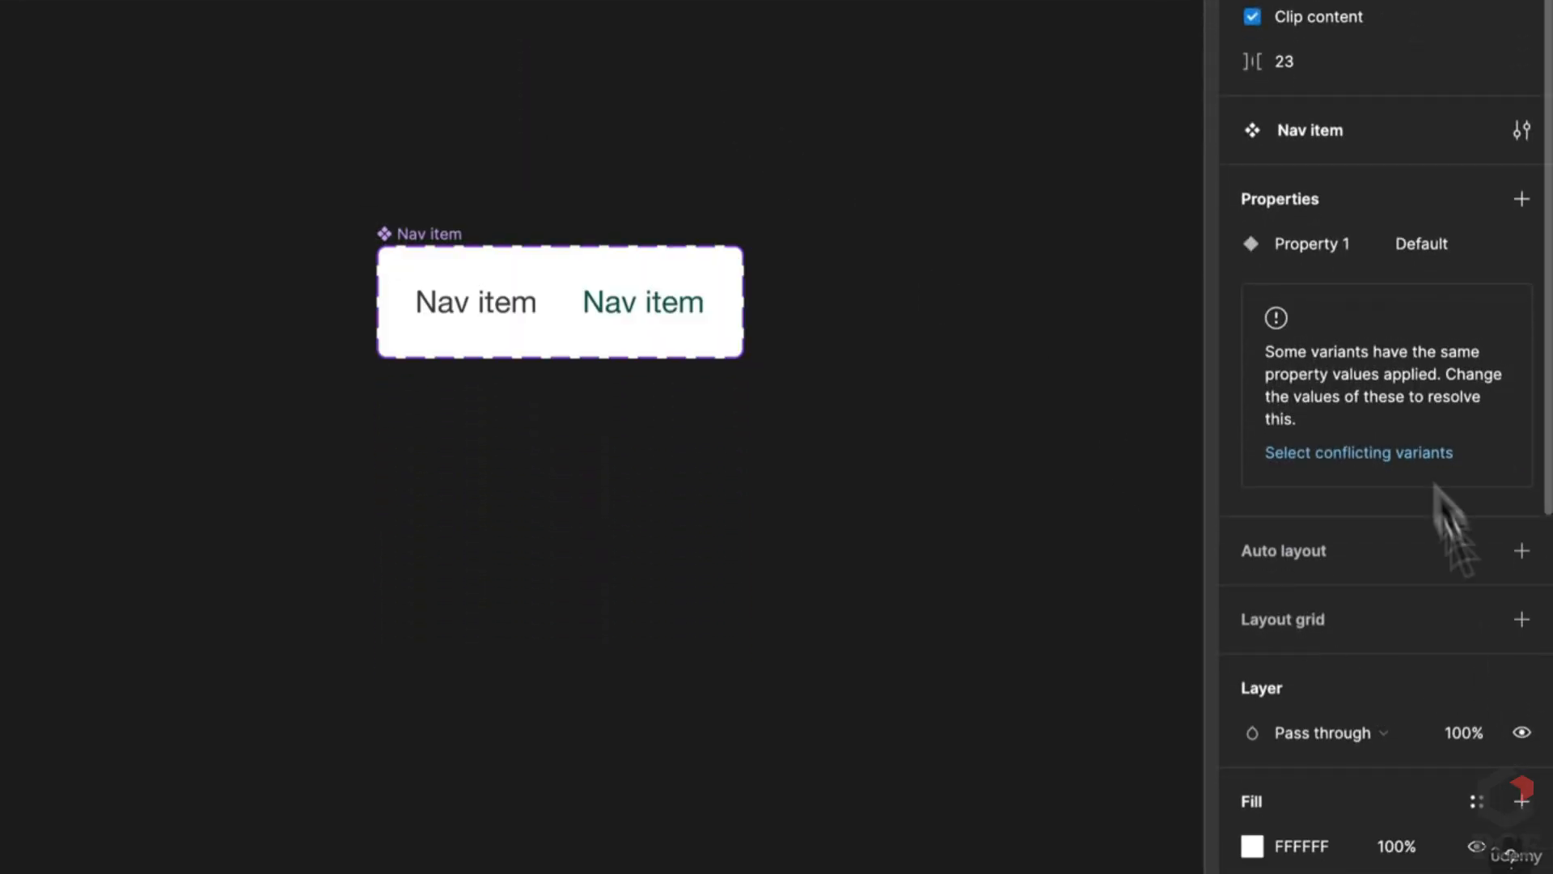
pyautogui.click(1304, 129)
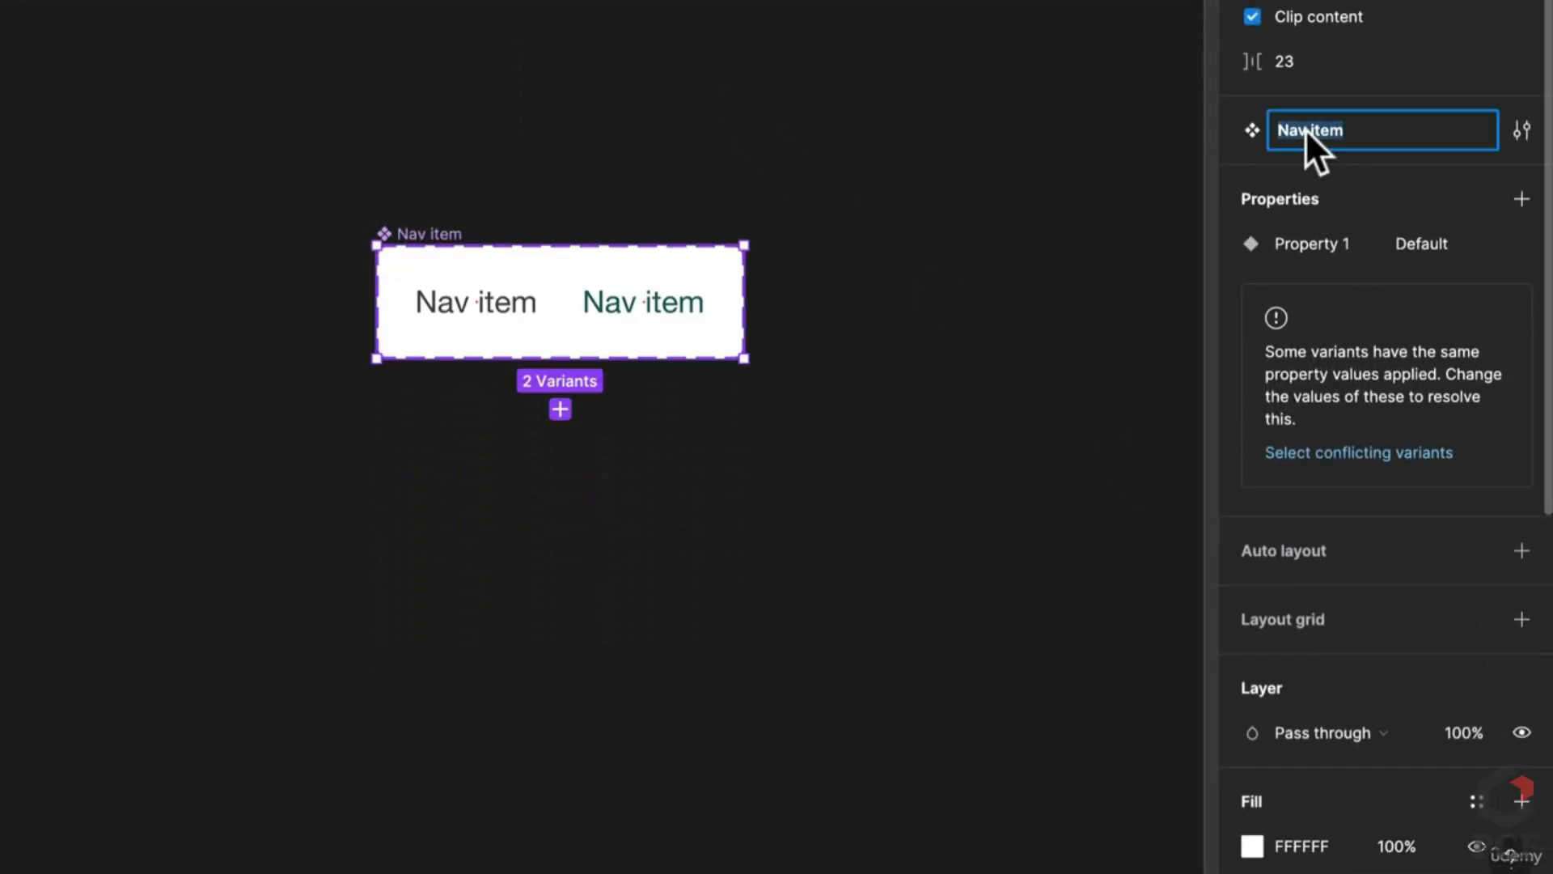
pyautogui.doubleClick(1352, 245)
pyautogui.write('State')
pyautogui.press('Return')
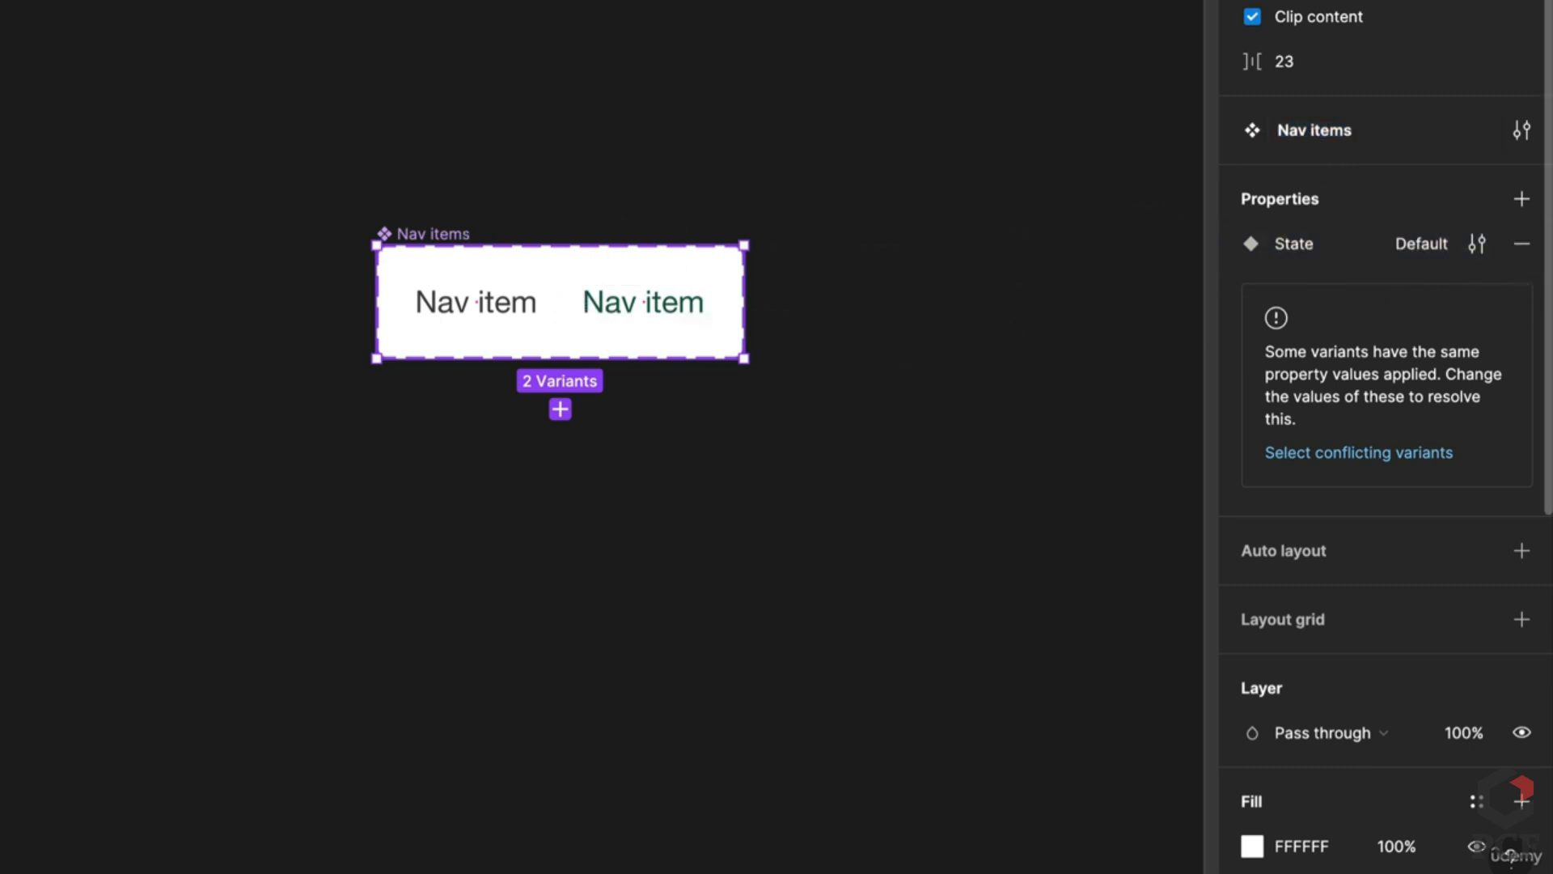
# Step: Link the first Nav item variant to the second with a While hovering interaction
pyautogui.doubleClick(529, 304)
pyautogui.moveTo(537, 304); pyautogui.dragTo(647, 315)
pyautogui.click(466, 374)
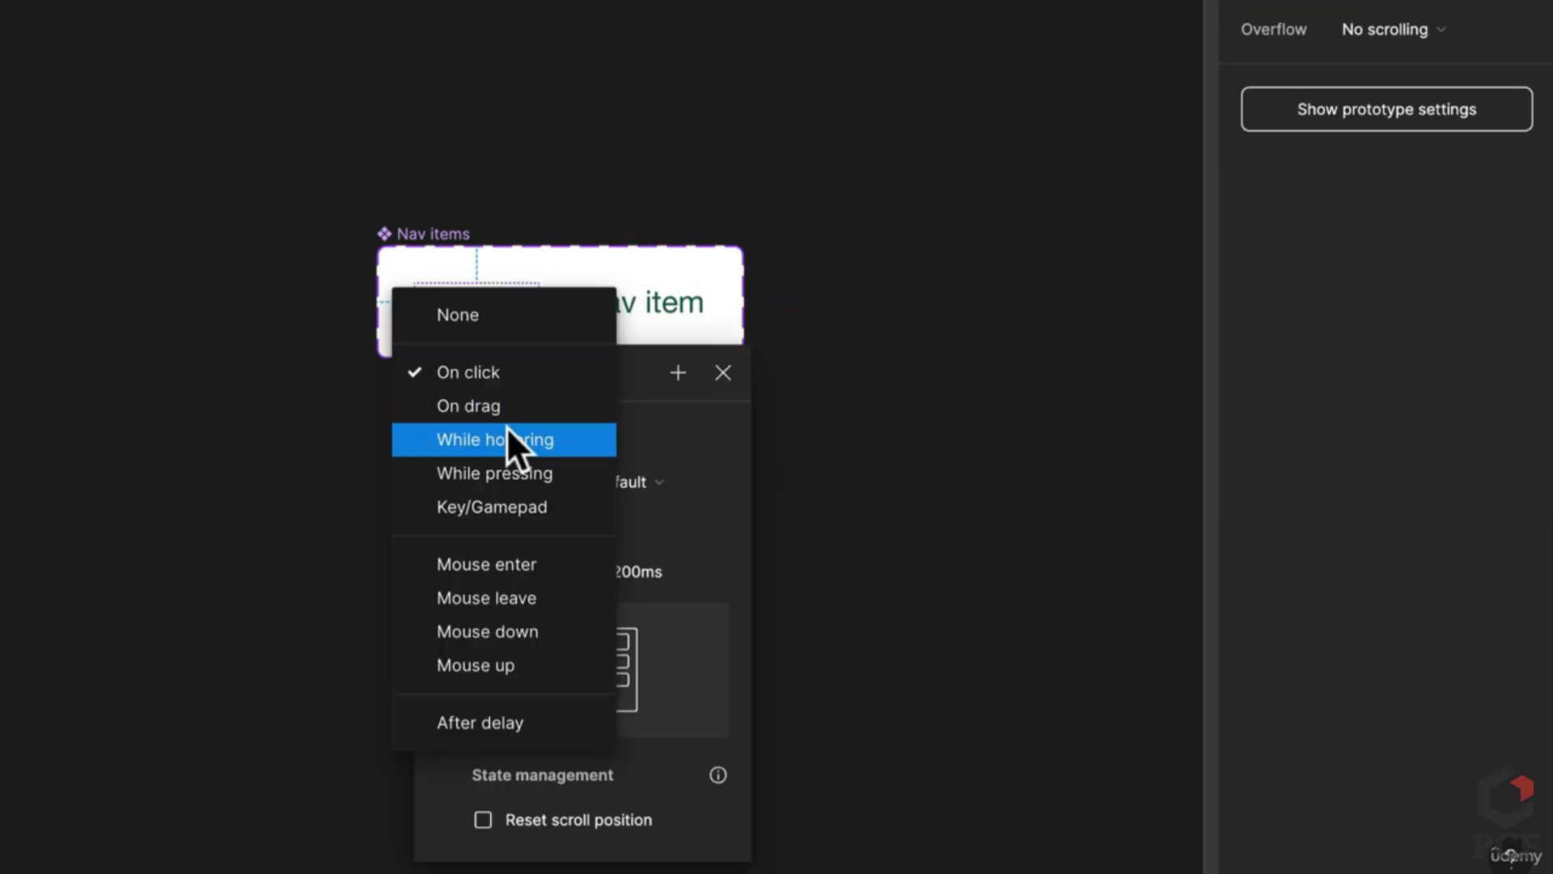
pyautogui.click(508, 429)
pyautogui.click(890, 498)
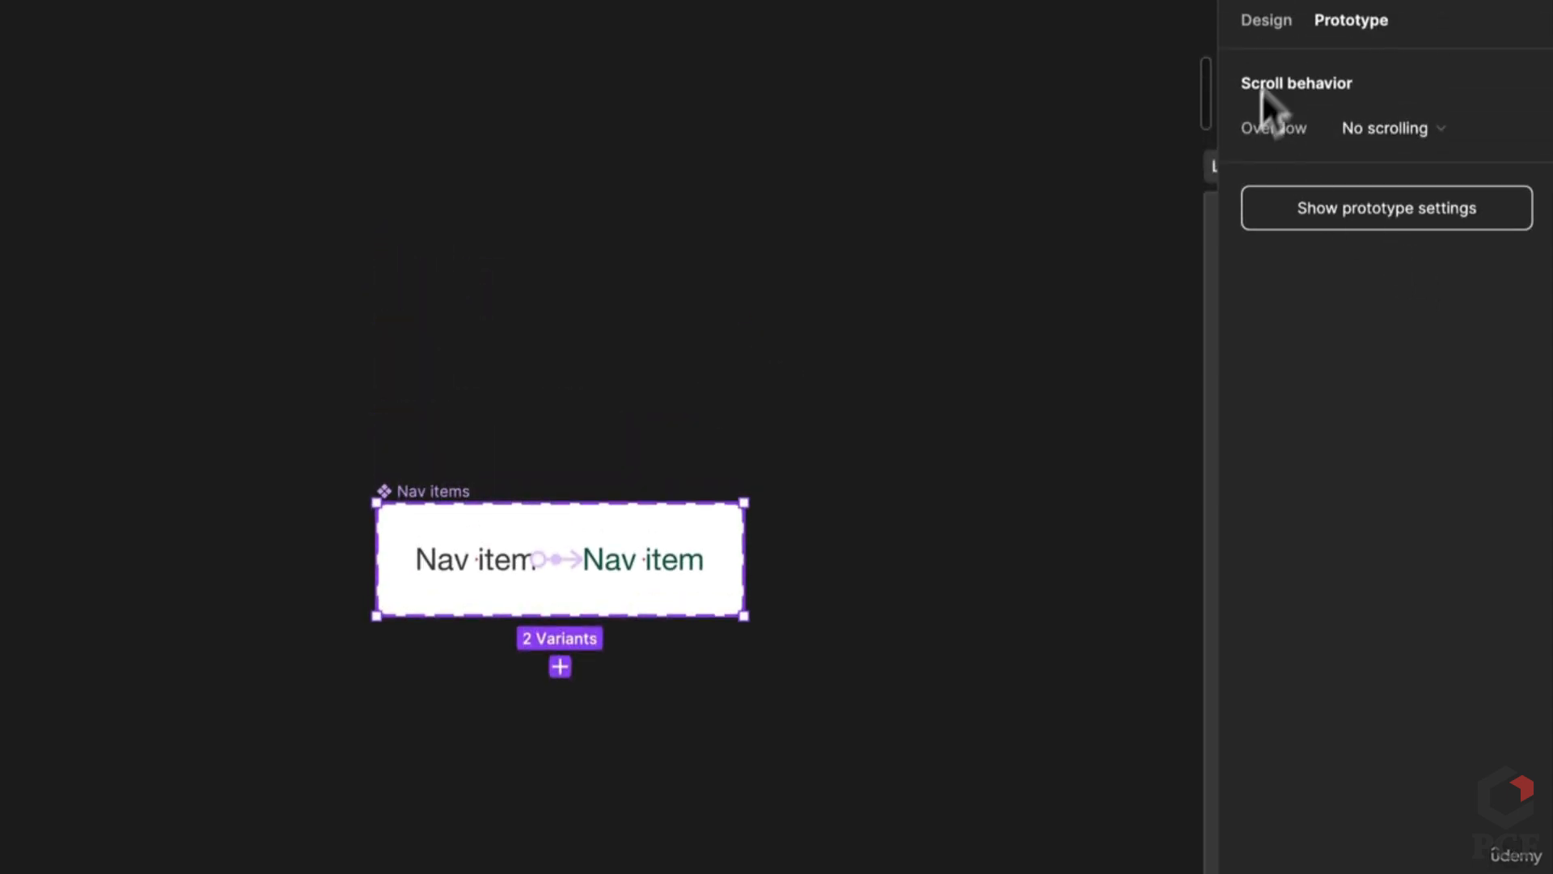
# Step: Give the right Nav item variant auto layout with 0 item spacing
pyautogui.click(1284, 22)
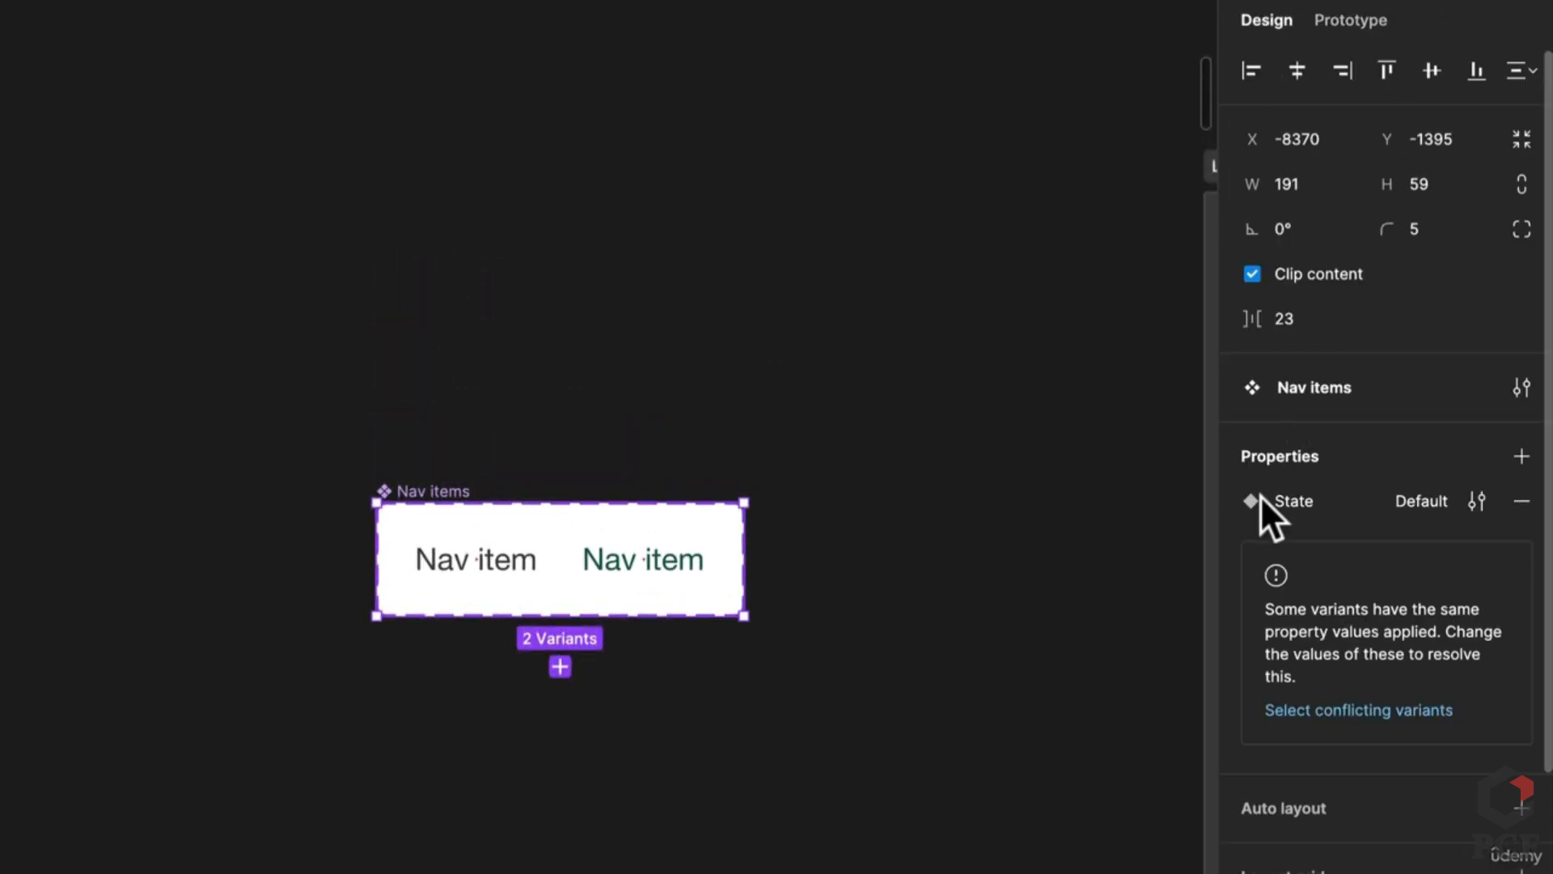
pyautogui.click(450, 584)
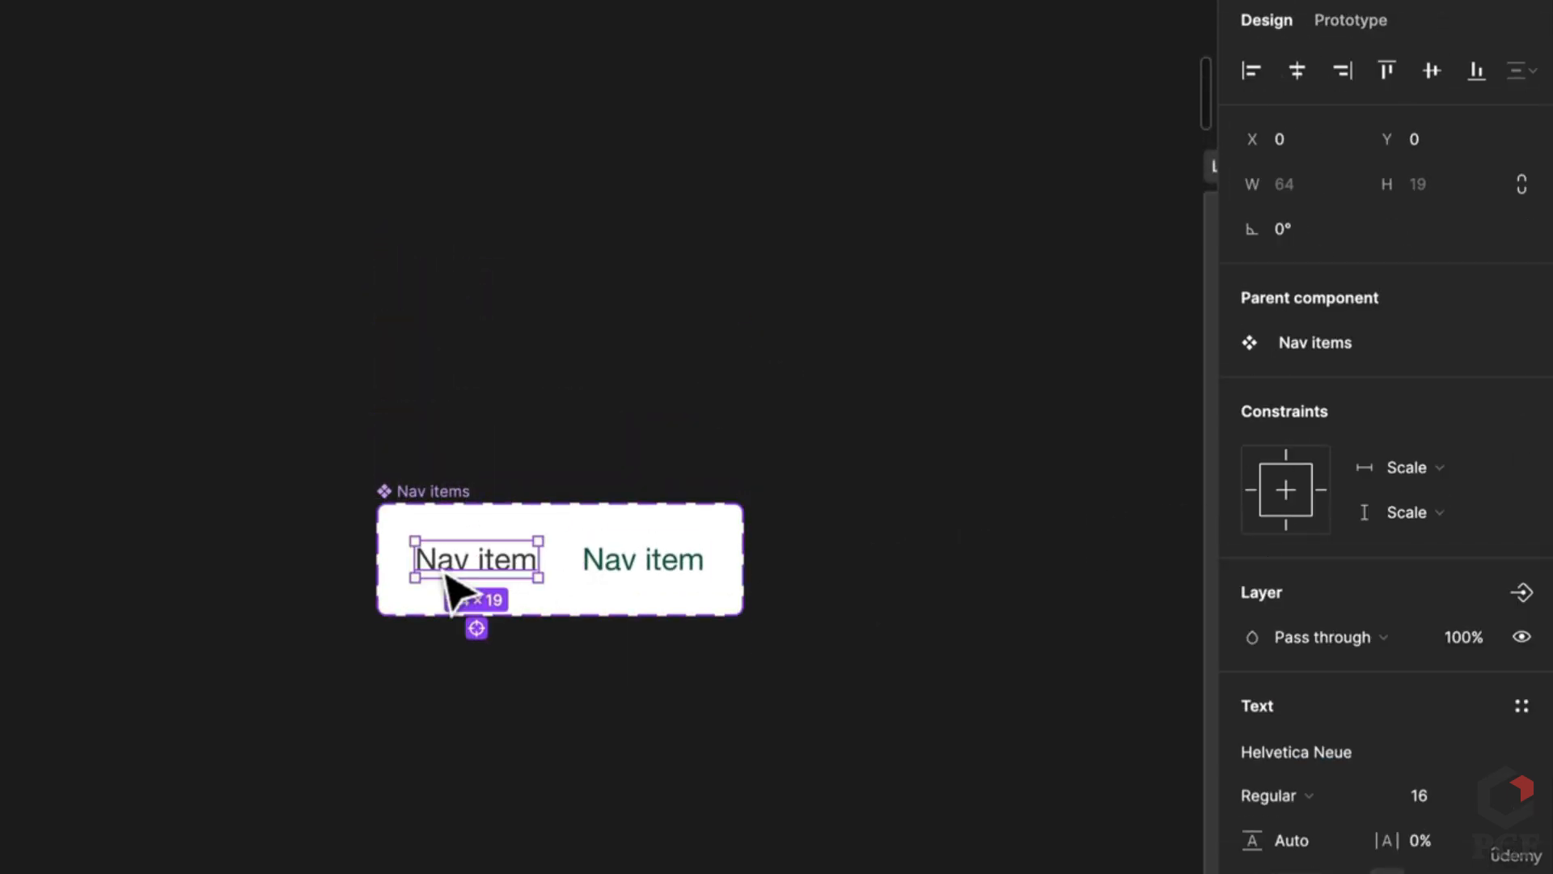
pyautogui.click(815, 639)
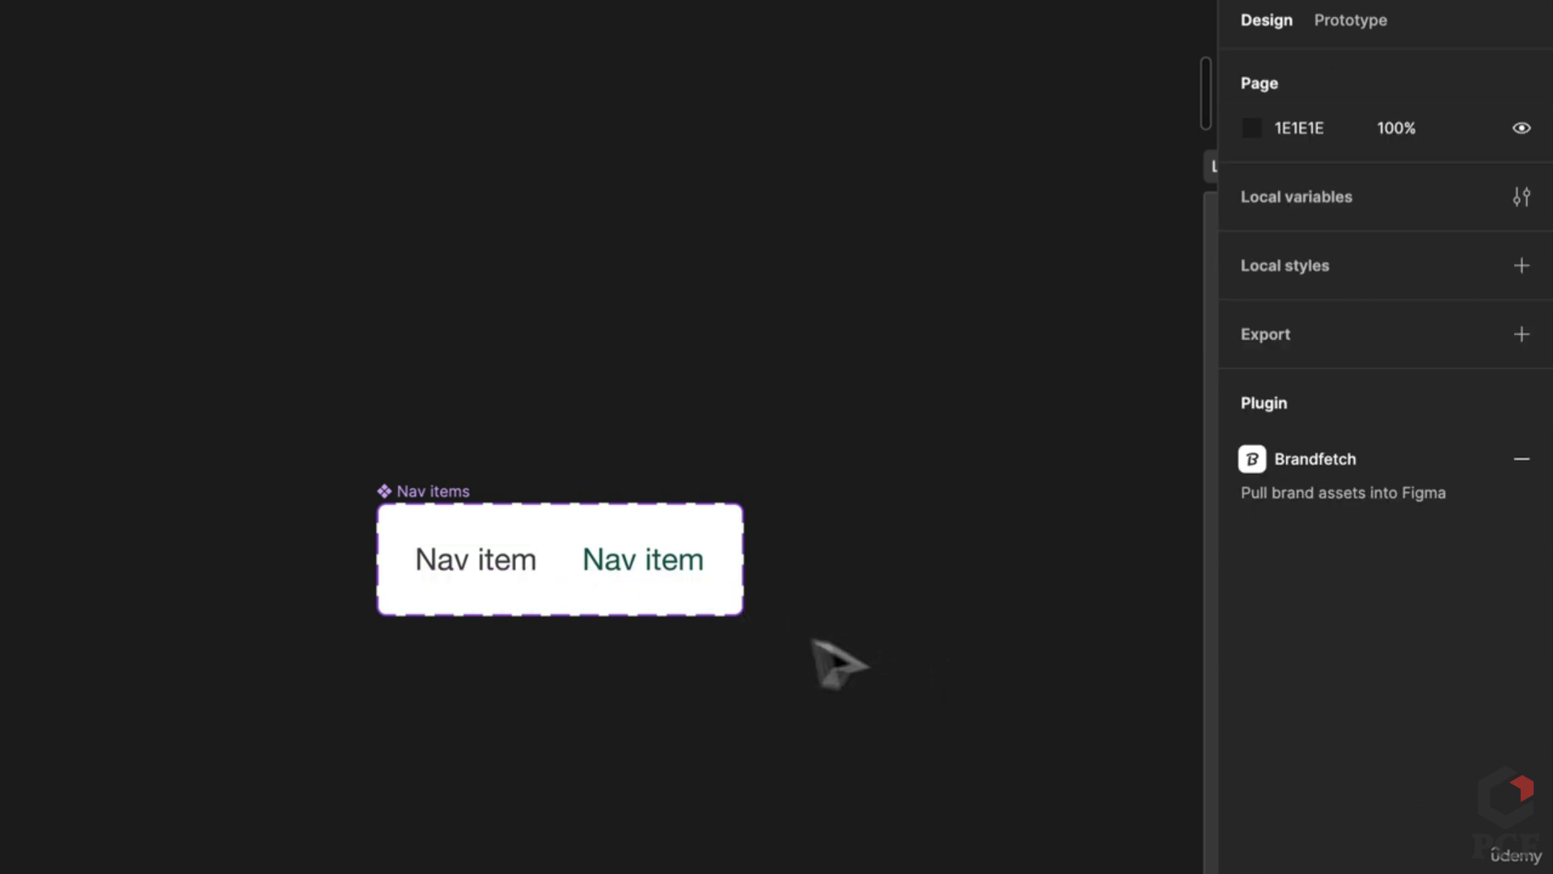
pyautogui.click(688, 576)
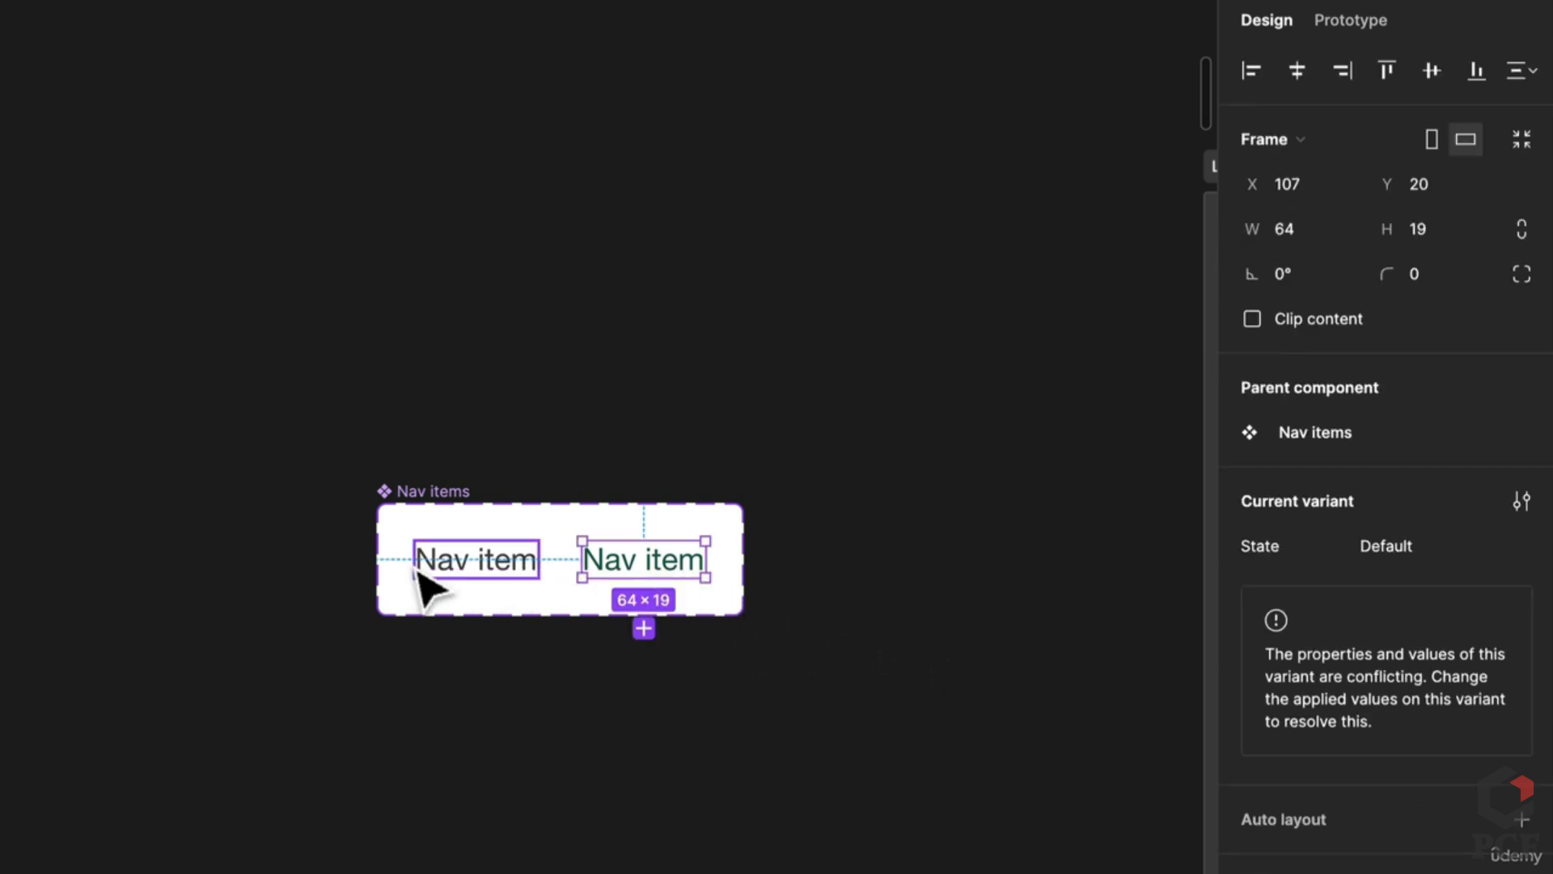
pyautogui.keyDown('shift'); pyautogui.click(434, 576); pyautogui.keyUp('shift')
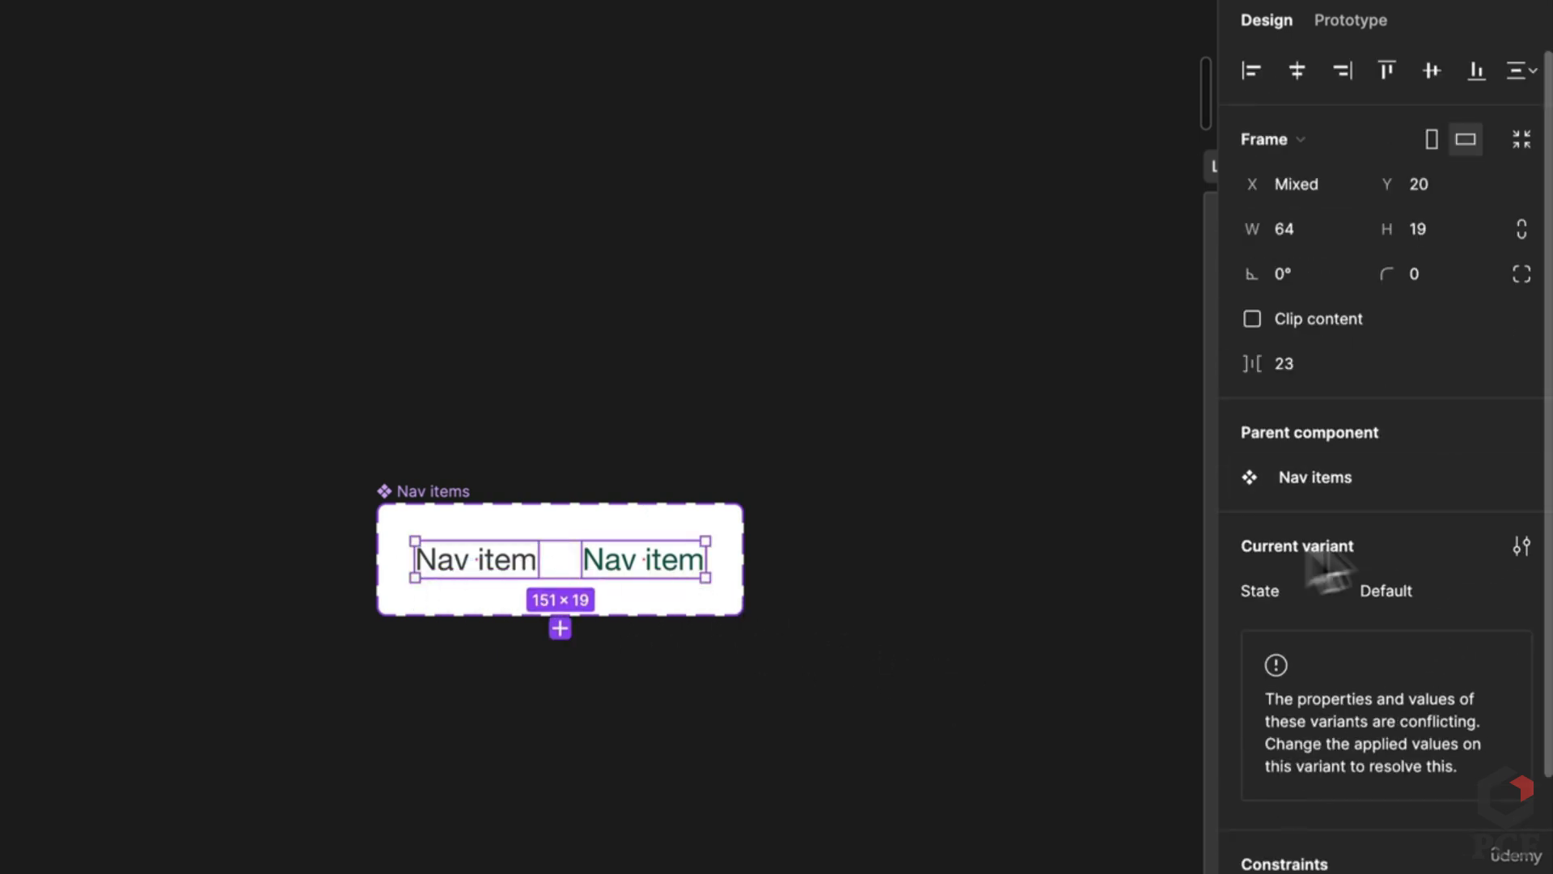
pyautogui.click(657, 568)
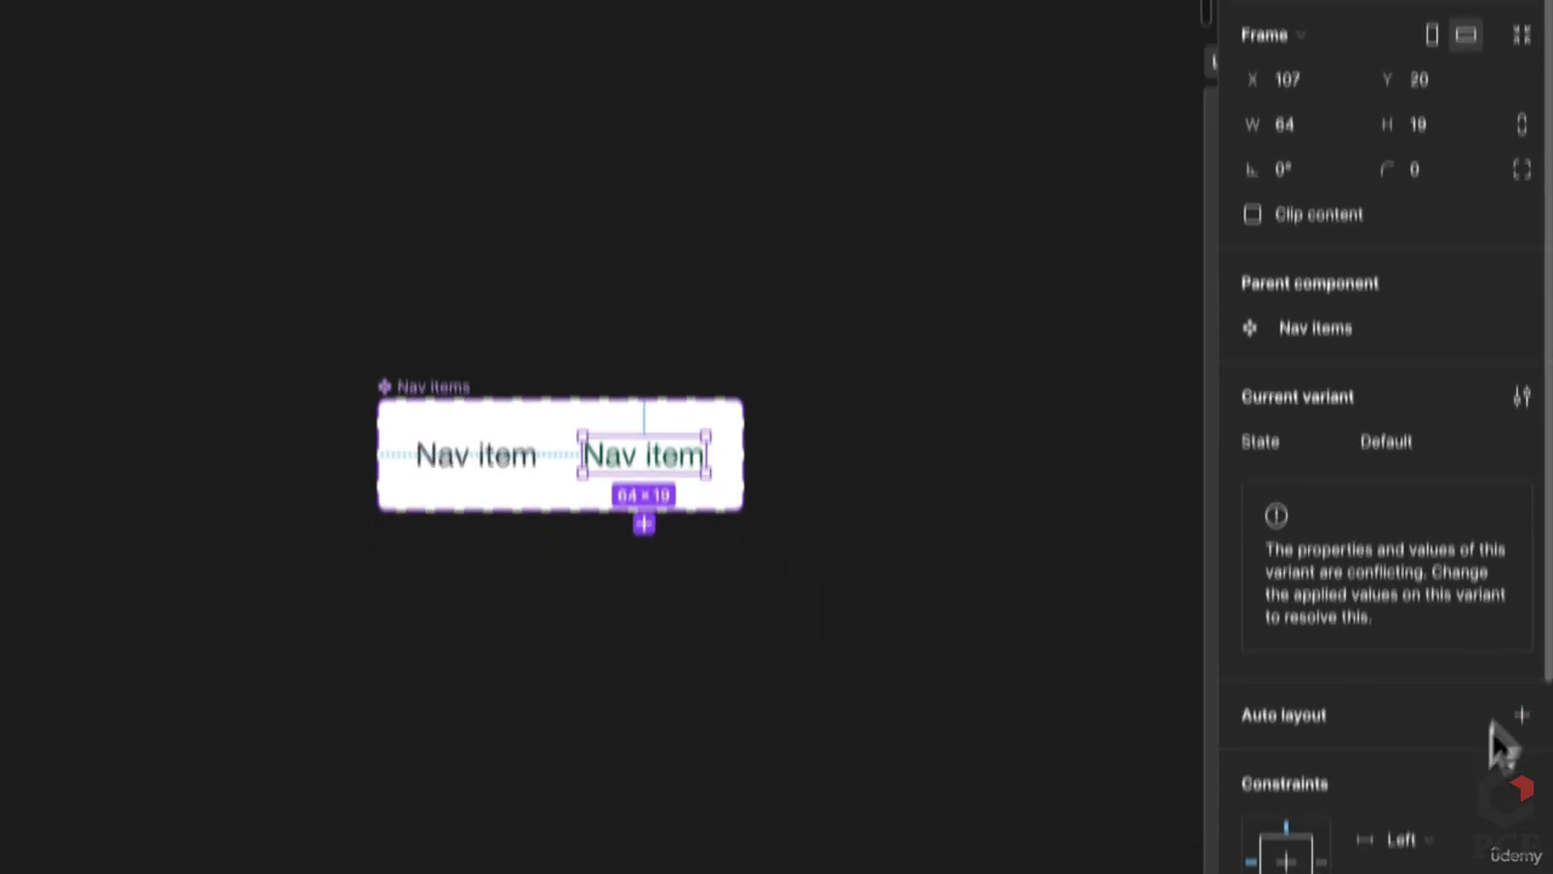
pyautogui.click(1534, 639)
pyautogui.click(1293, 788)
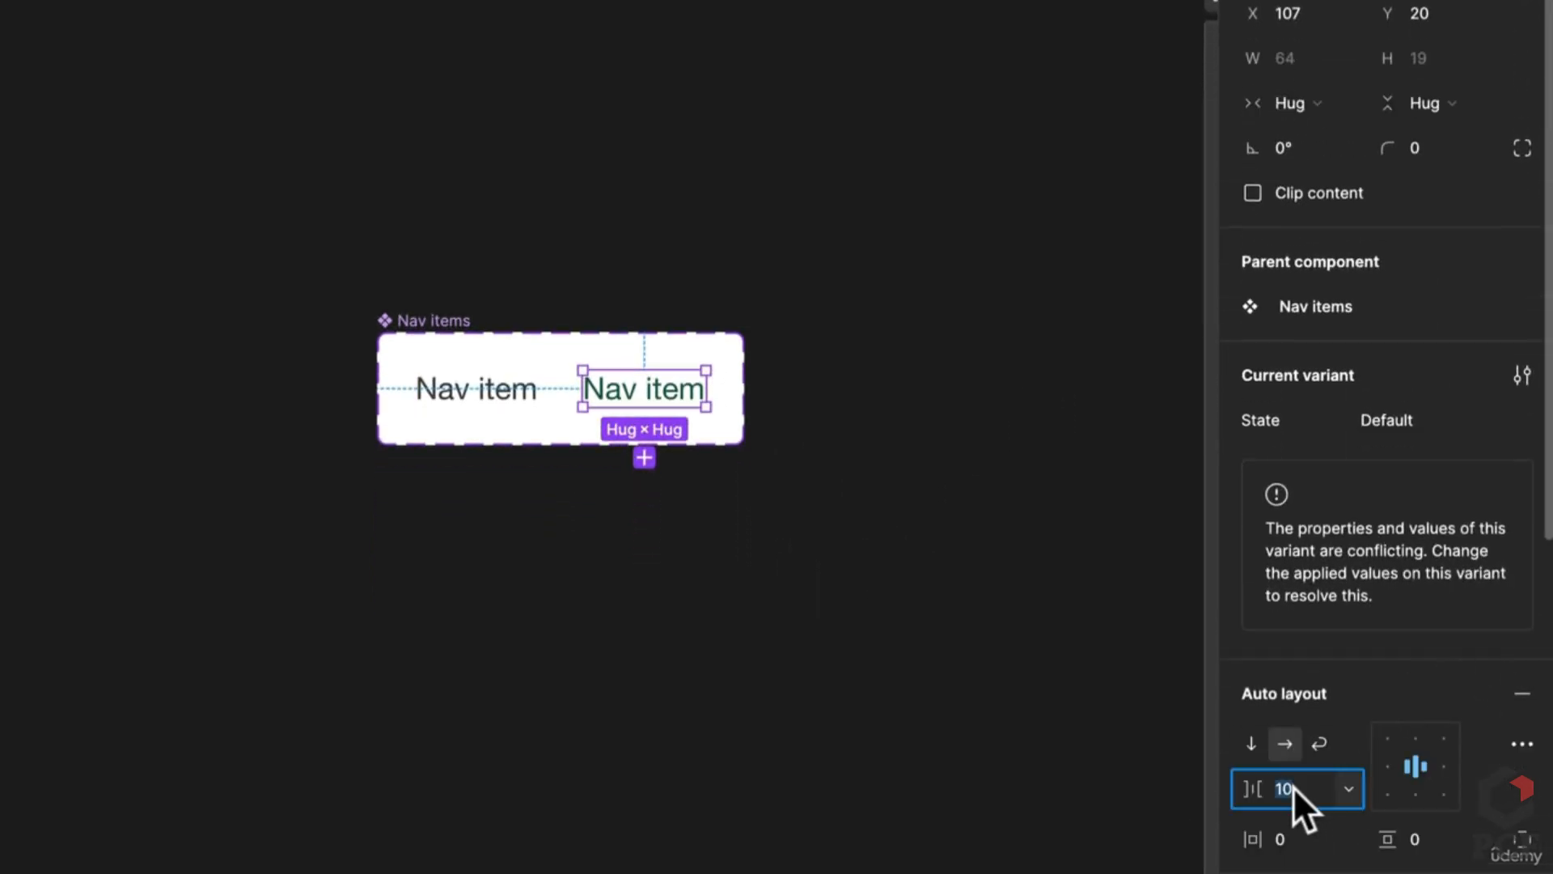
pyautogui.write('0')
pyautogui.press('Return')
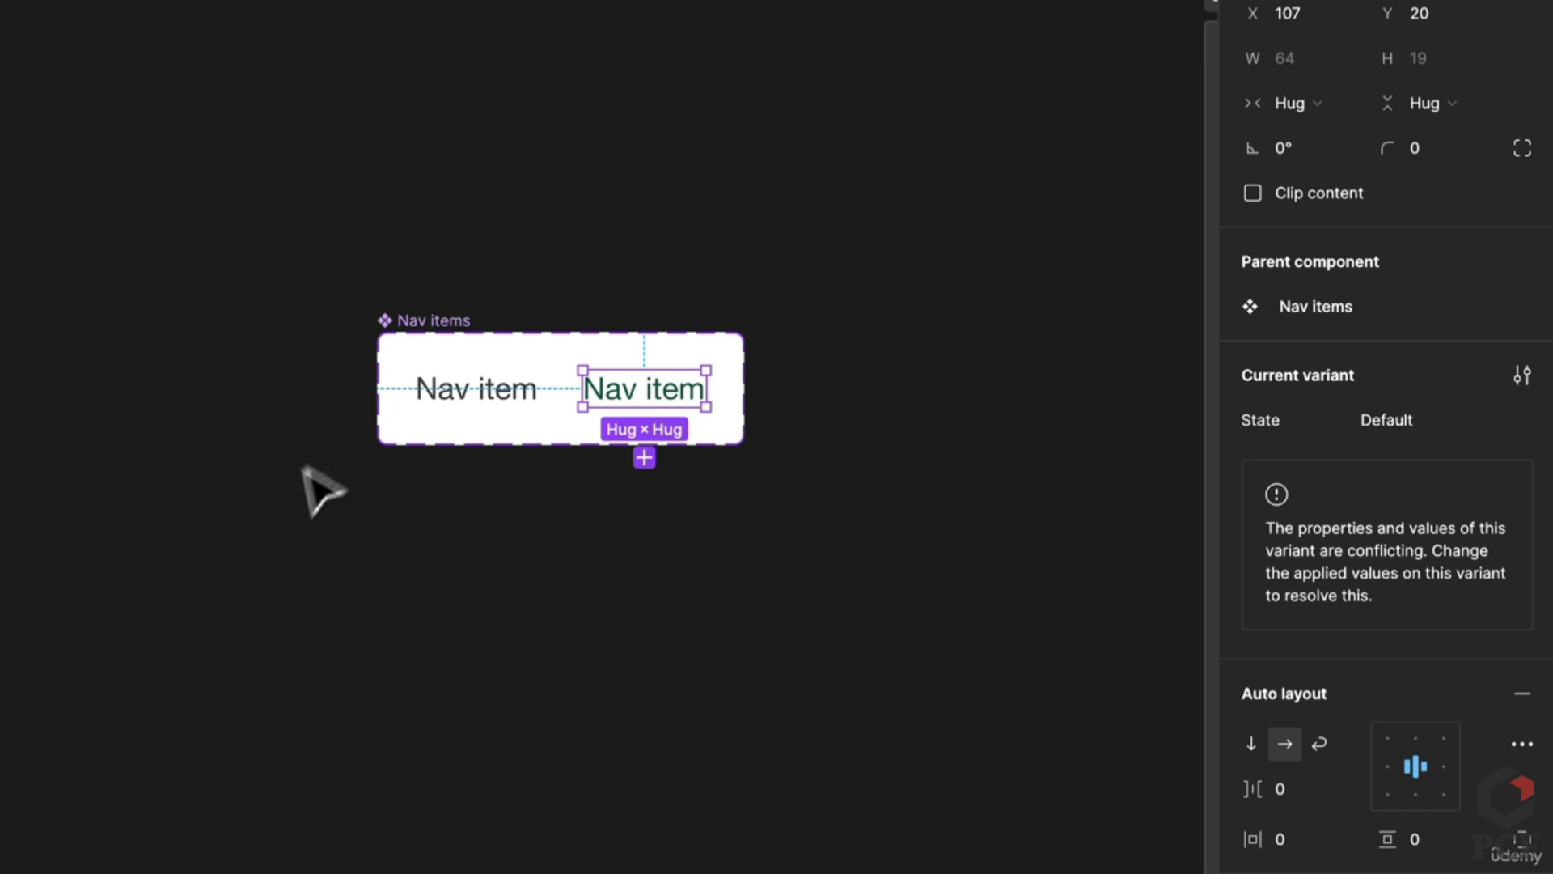
# Step: Add auto layout to the left variant and set the right variant's State to Hover
pyautogui.click(436, 393)
pyautogui.click(1521, 649)
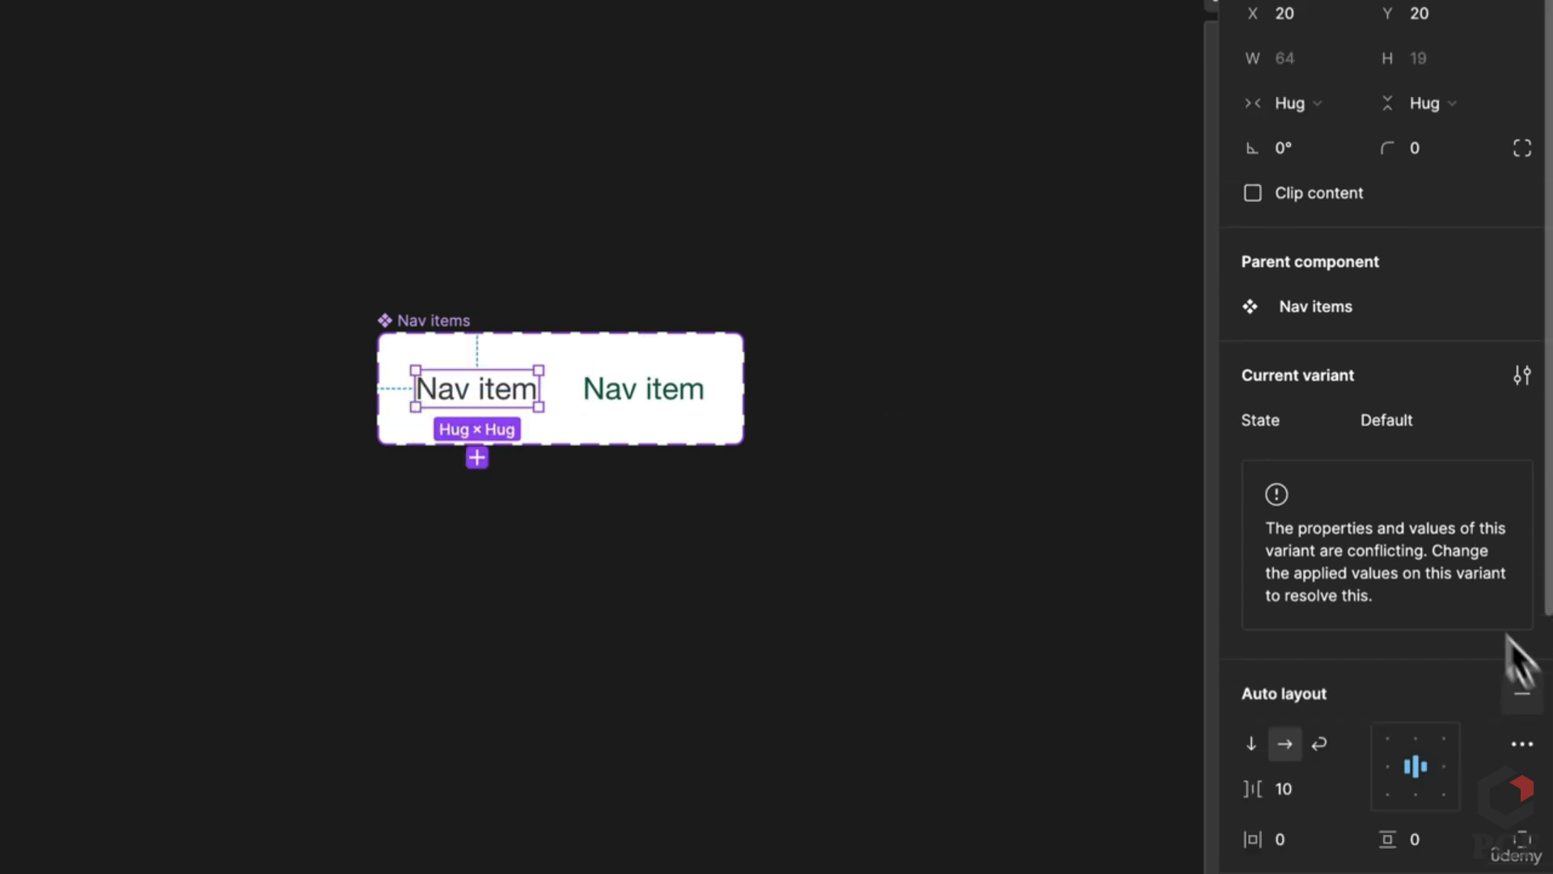
pyautogui.click(598, 397)
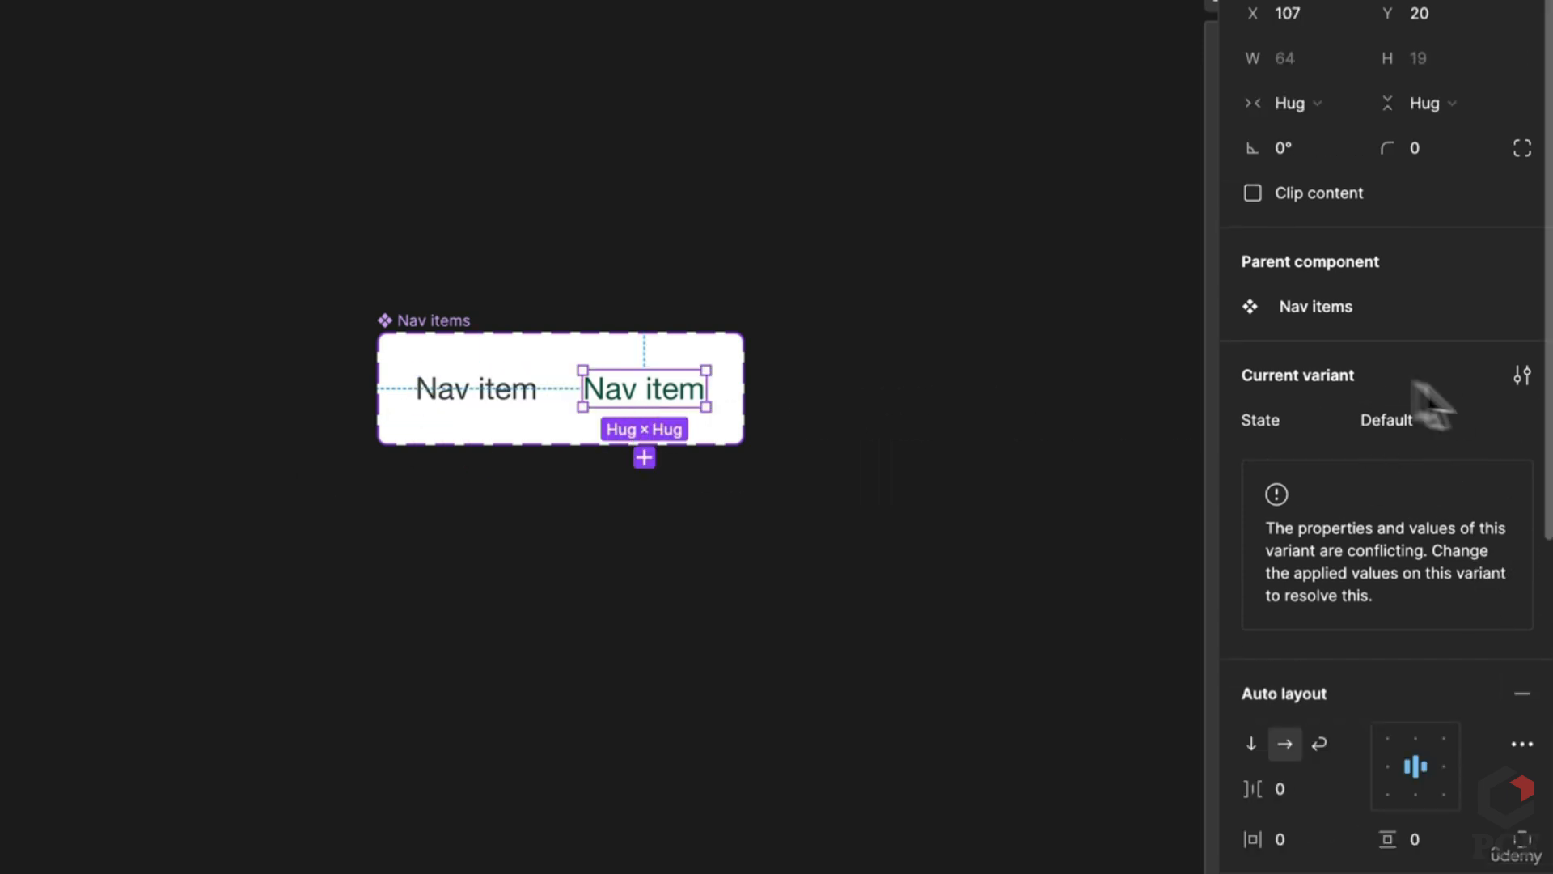
pyautogui.click(1439, 421)
pyautogui.write('Hover')
pyautogui.press('Return')
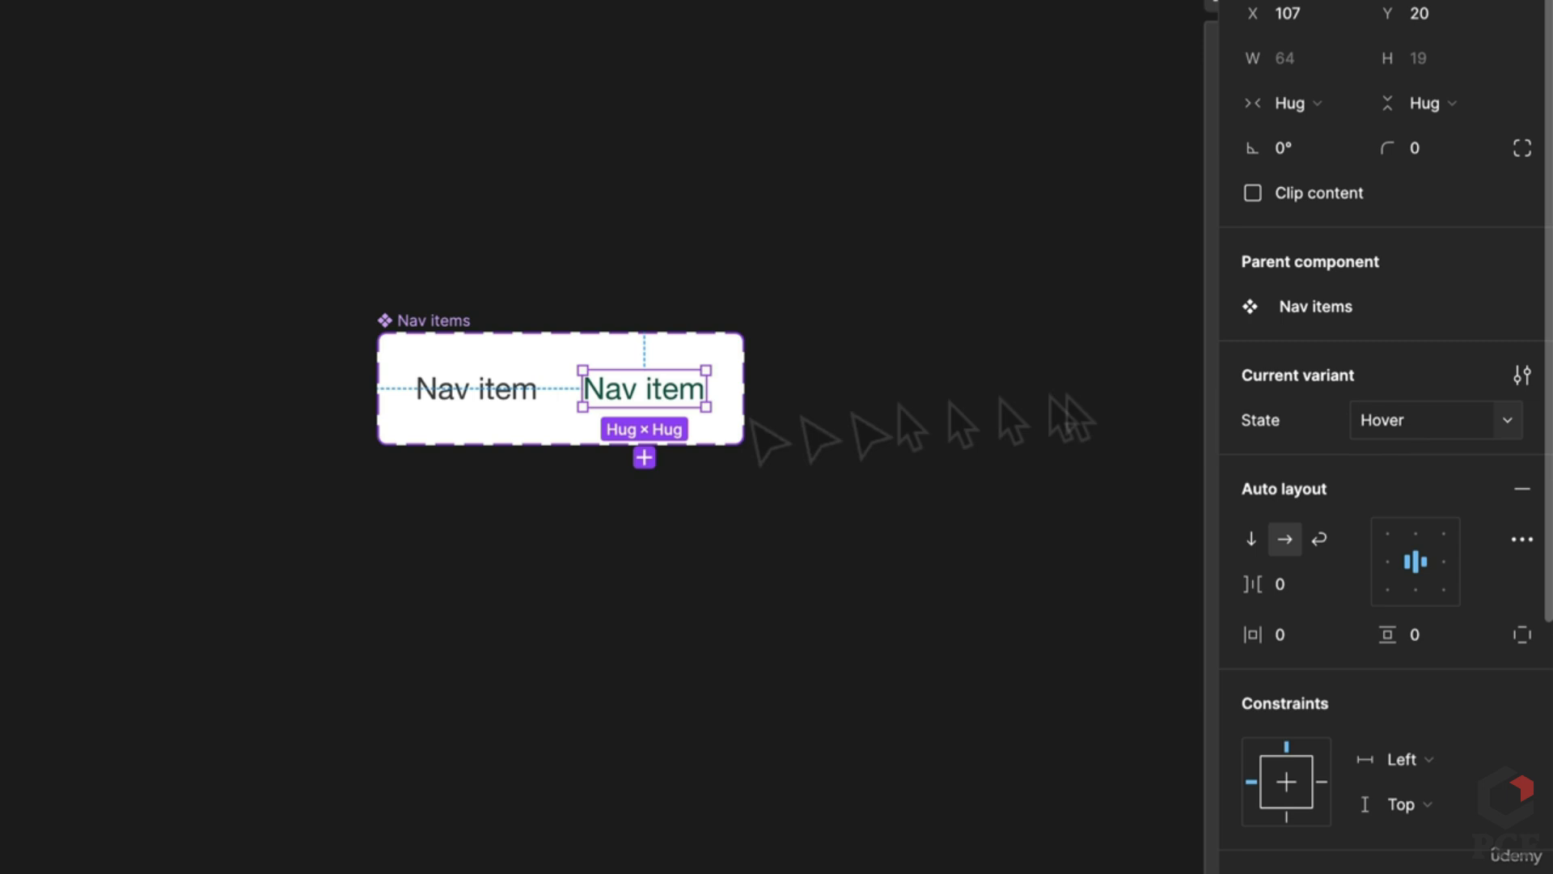
# Step: Move the Nav items set beside the Card component, undoing an accidental copy
pyautogui.scroll(-2, 555, 582)
pyautogui.click(566, 603)
pyautogui.scroll(-5, 930, 541)
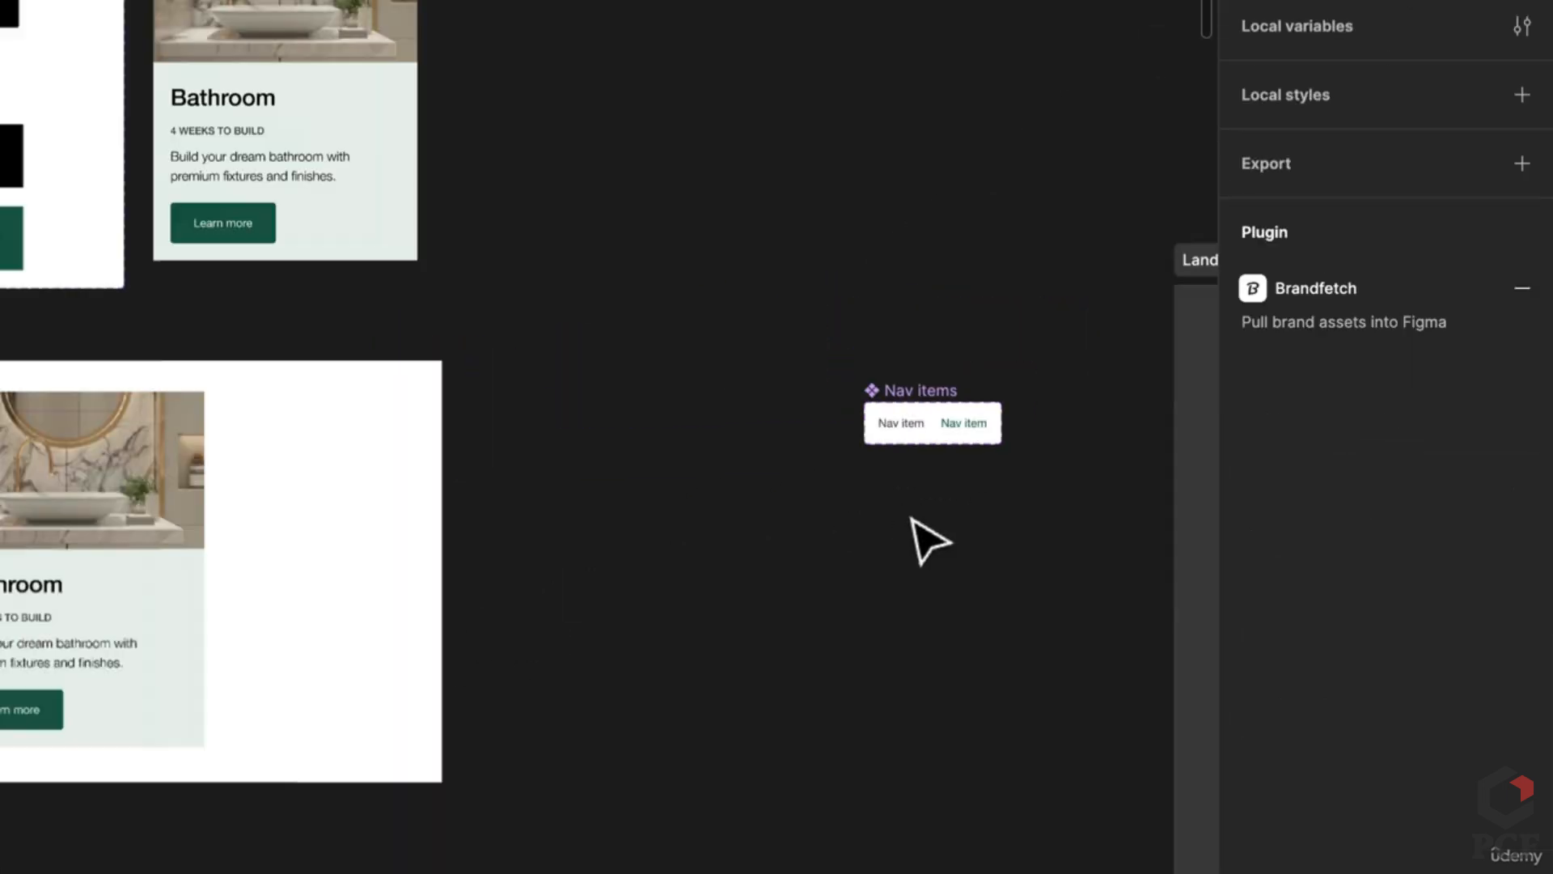
pyautogui.moveTo(908, 451); pyautogui.dragTo(736, 555)
pyautogui.hotkey('ctrl', 'z')
pyautogui.scroll(3, 603, 121)
pyautogui.scroll(2, 605, 105)
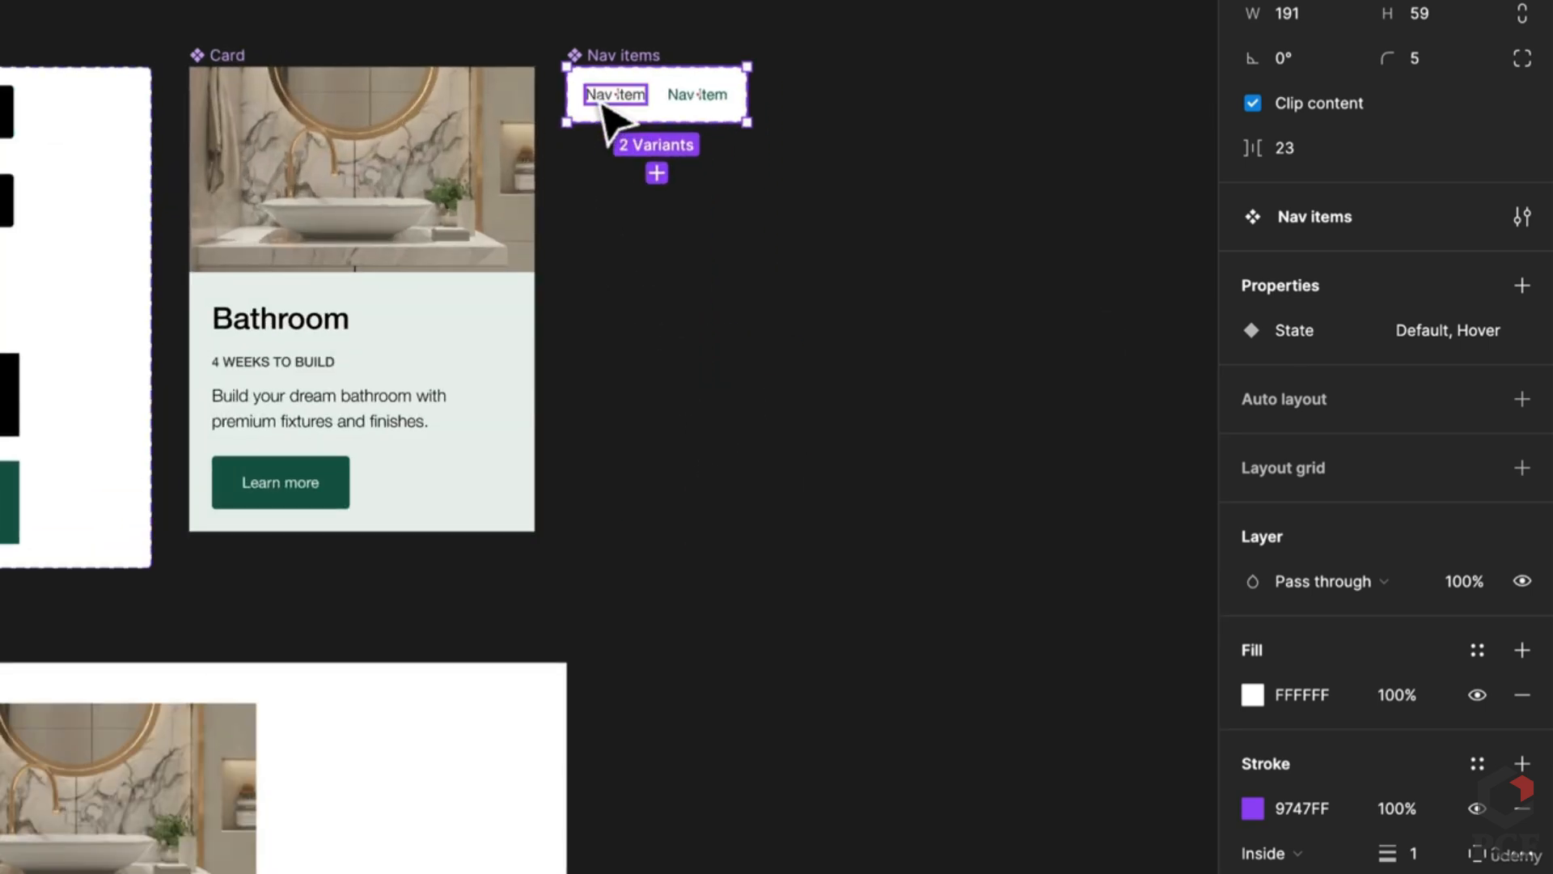
# Step: Place a Nav item instance on the canvas and copy the reno logo out of Landing Navigation
pyautogui.moveTo(610, 97); pyautogui.dragTo(728, 715)
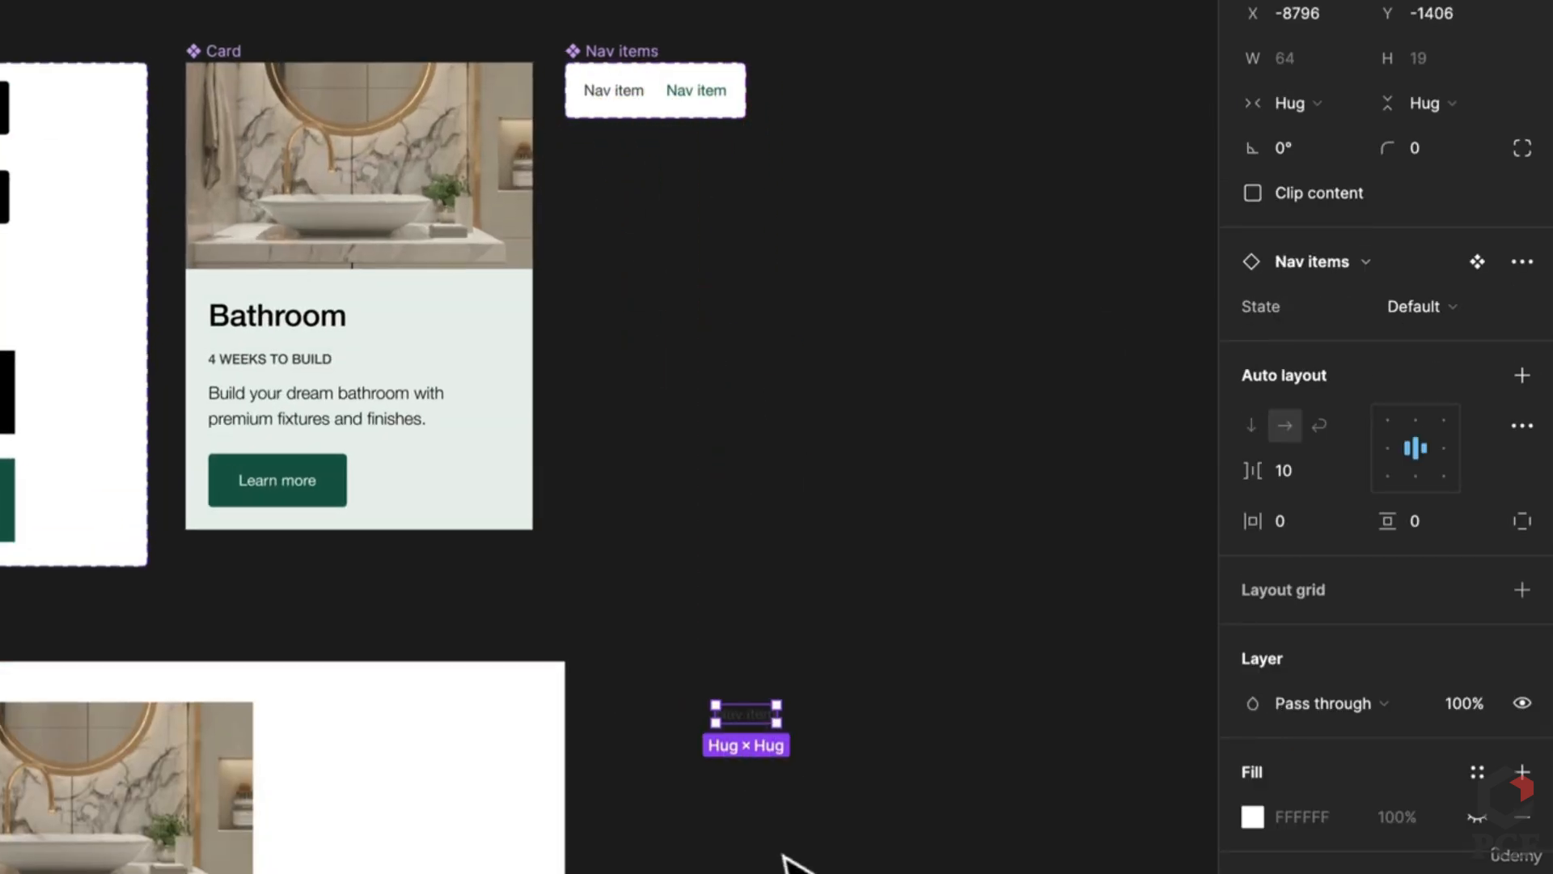
pyautogui.scroll(-1, 790, 866)
pyautogui.moveTo(790, 866); pyautogui.dragTo(250, 606)
pyautogui.scroll(-2, 251, 607)
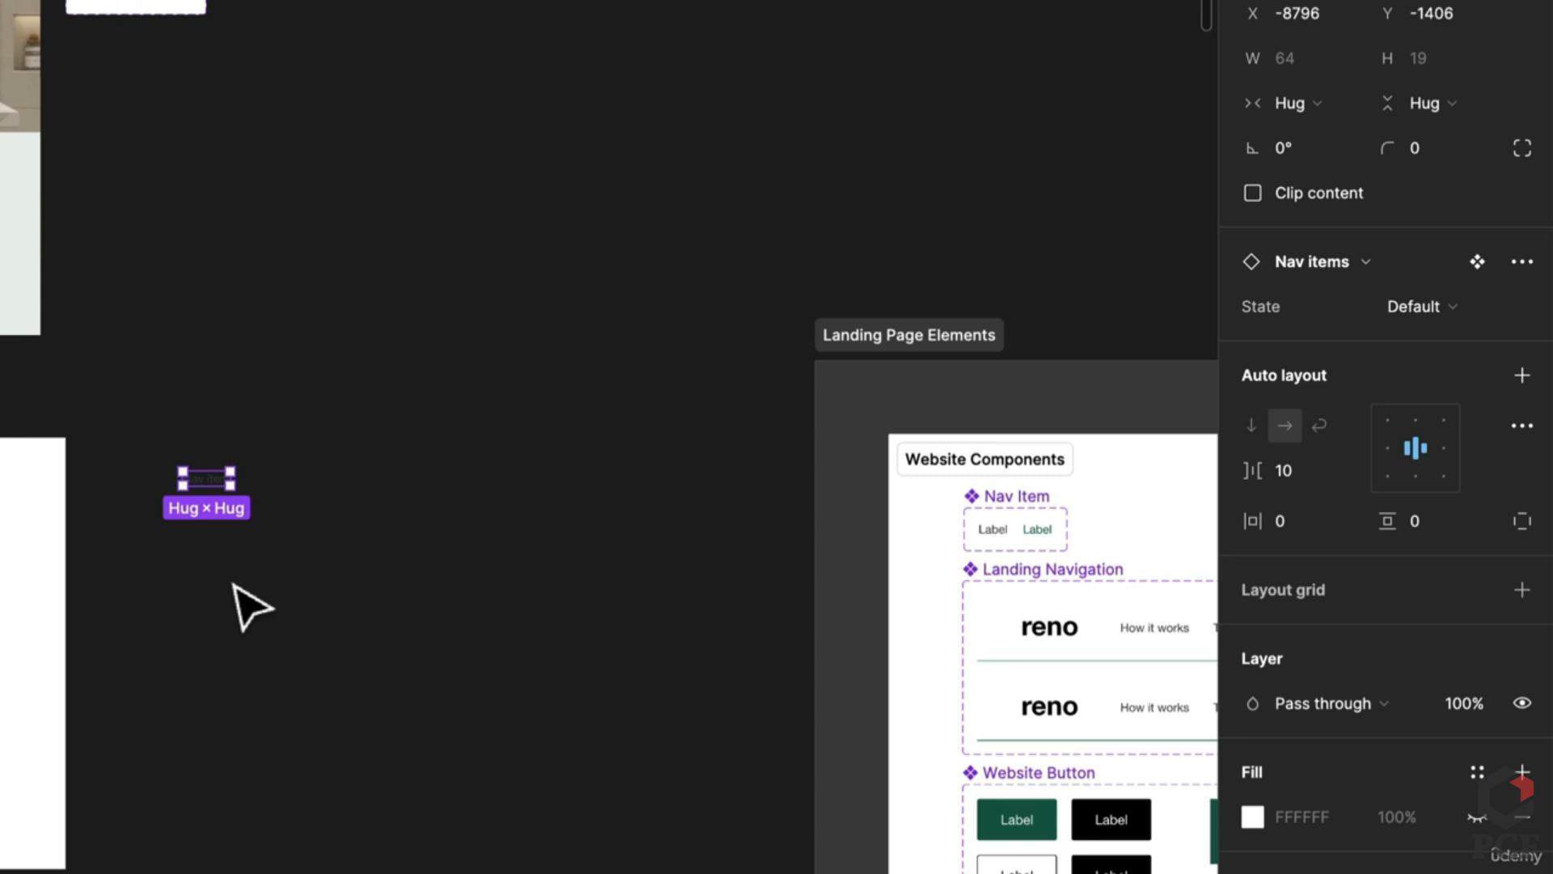
pyautogui.click(1063, 646)
pyautogui.click(1061, 644)
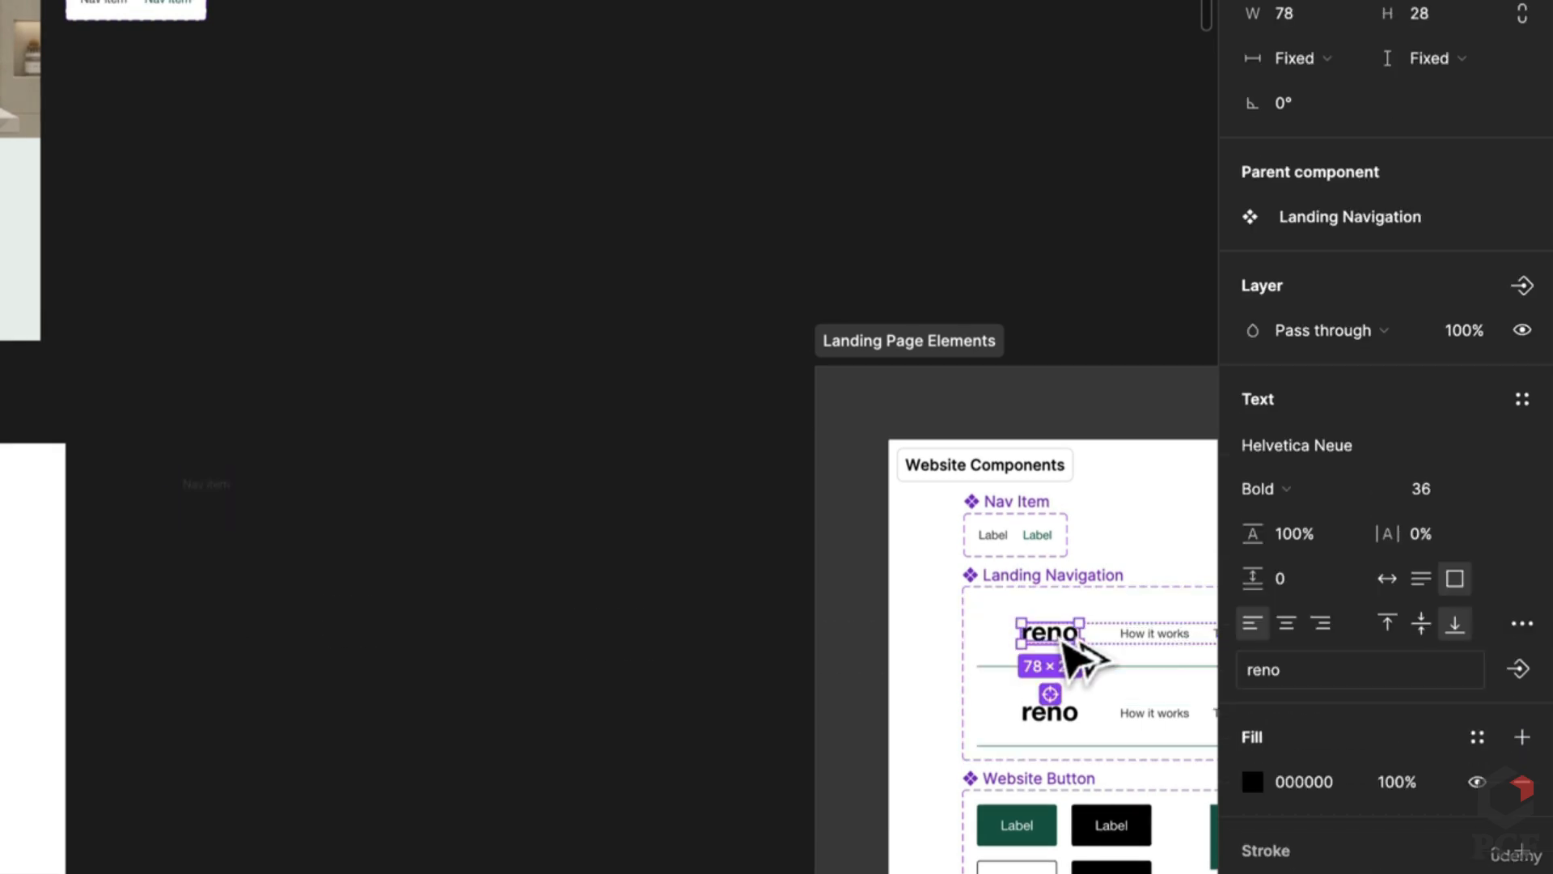
pyautogui.moveTo(1066, 643); pyautogui.dragTo(207, 425)
# Step: Place three Nav items in a row beside reno and wrap them as a 'Nav Items' auto-layout frame
pyautogui.scroll(2, 173, 492)
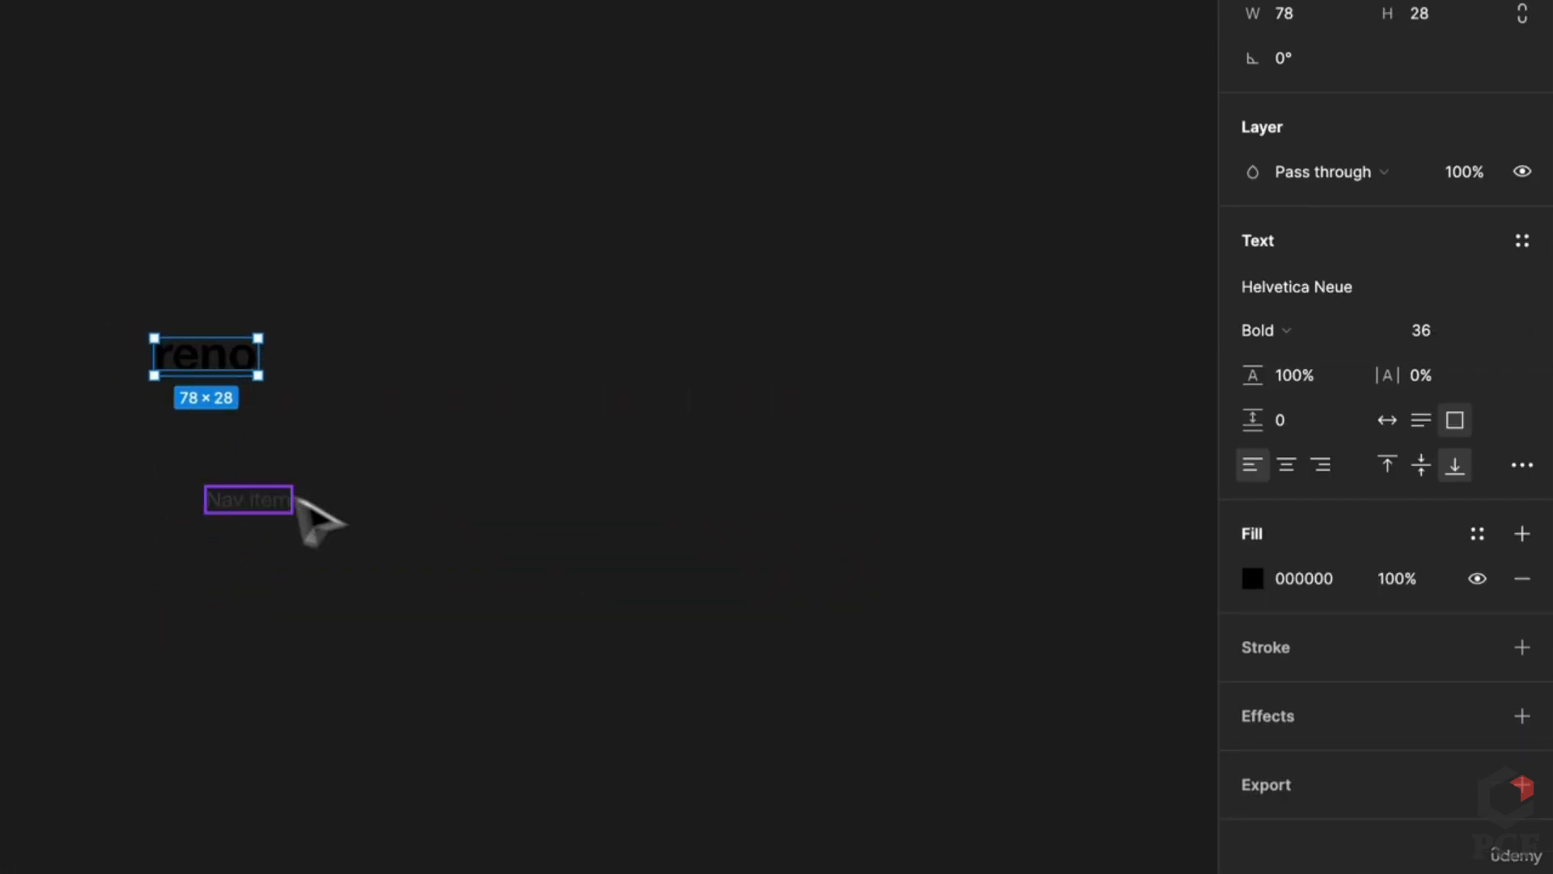
pyautogui.moveTo(269, 499); pyautogui.dragTo(562, 370)
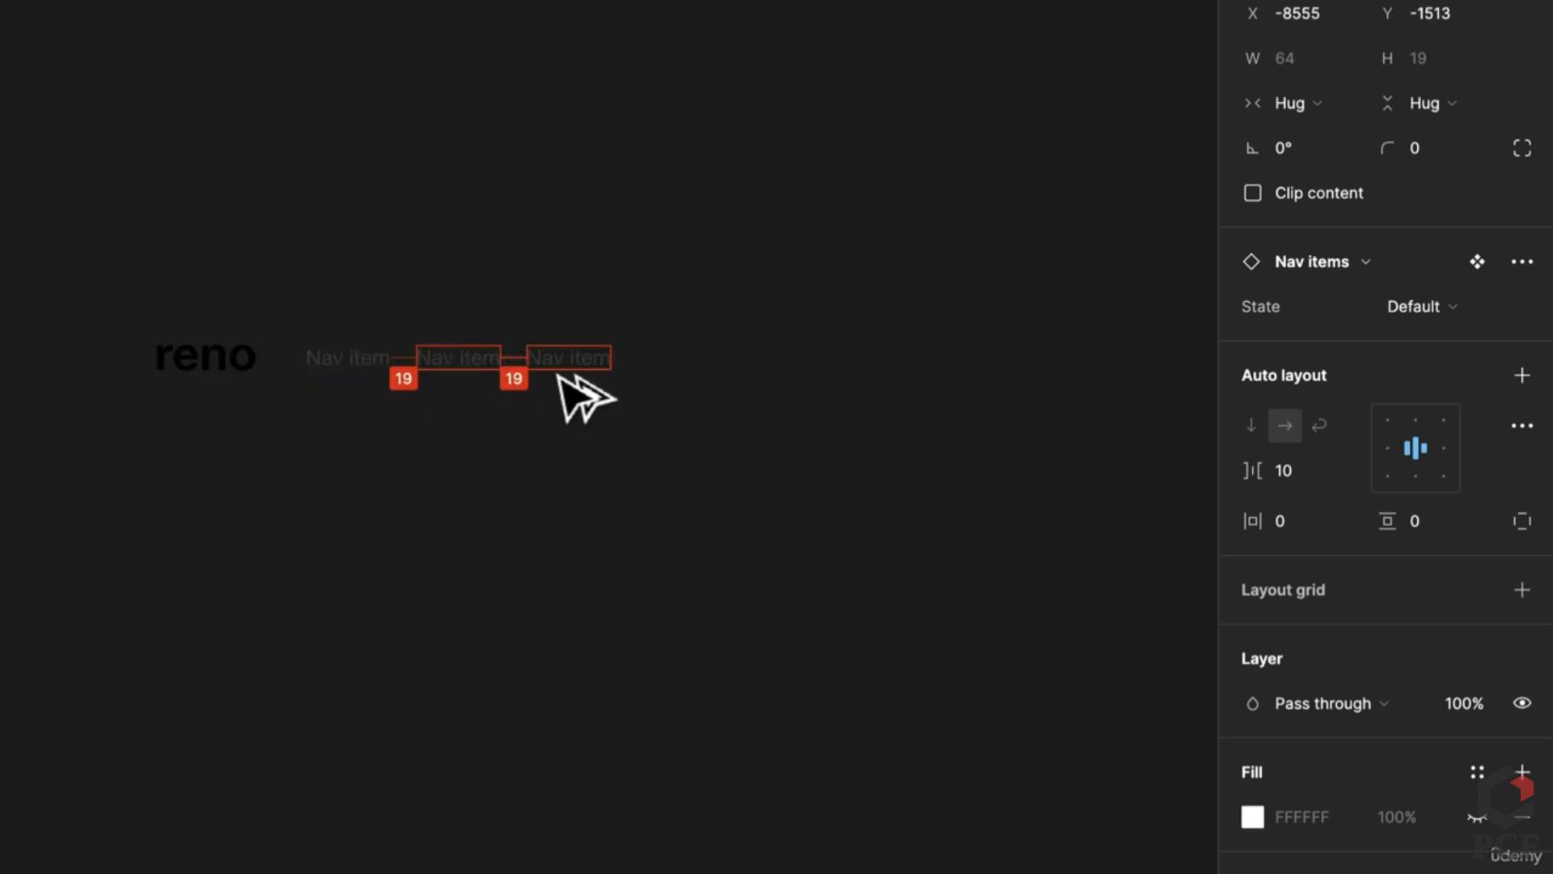
pyautogui.moveTo(693, 434); pyautogui.dragTo(323, 331)
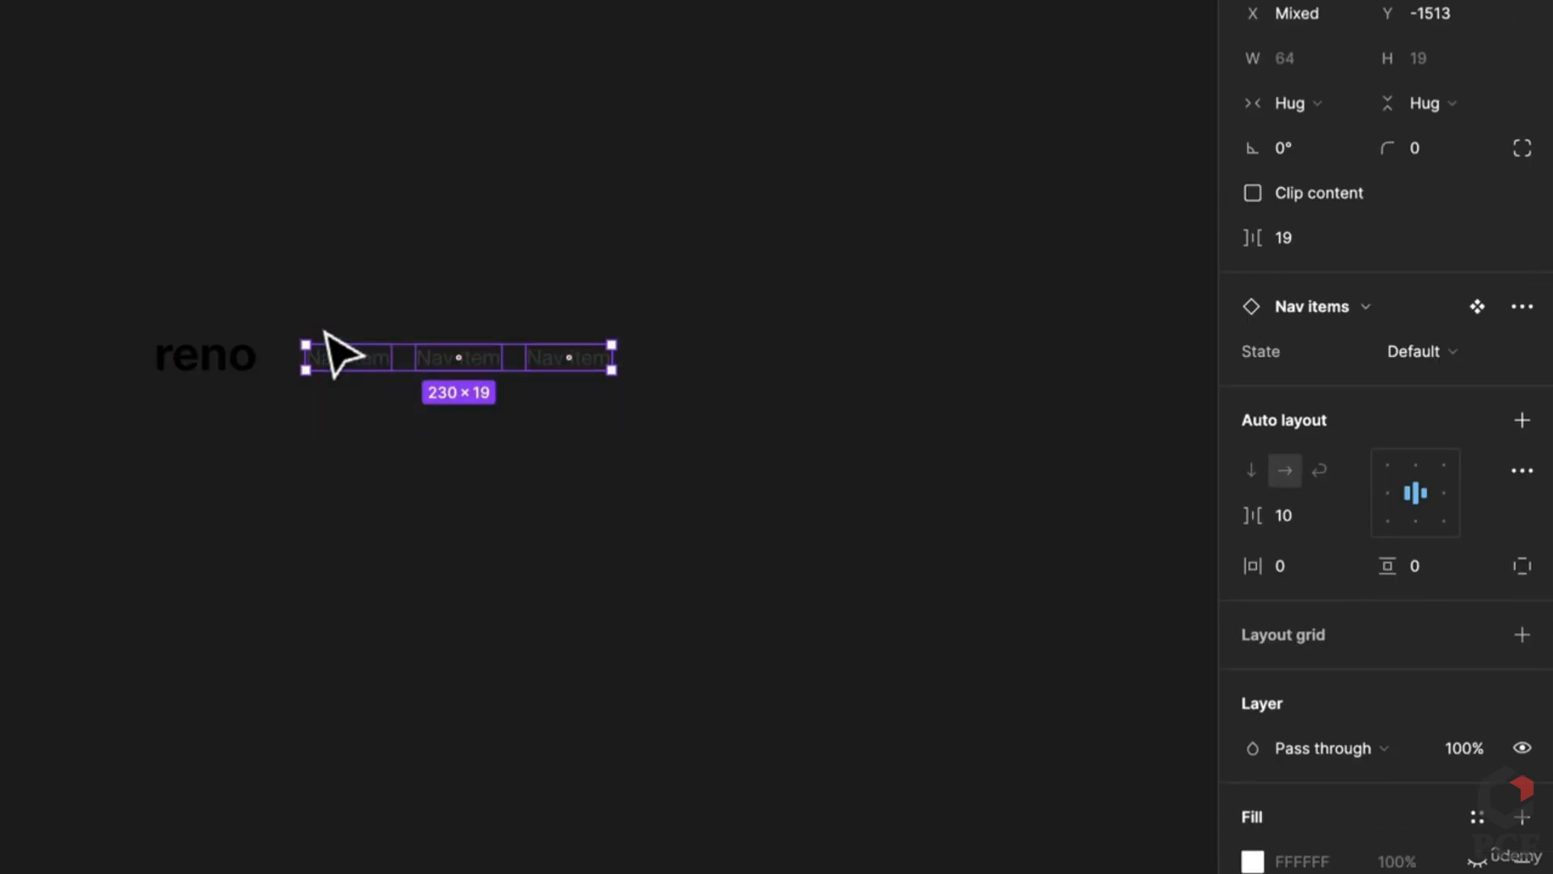
pyautogui.hotkey('shift', 'a')
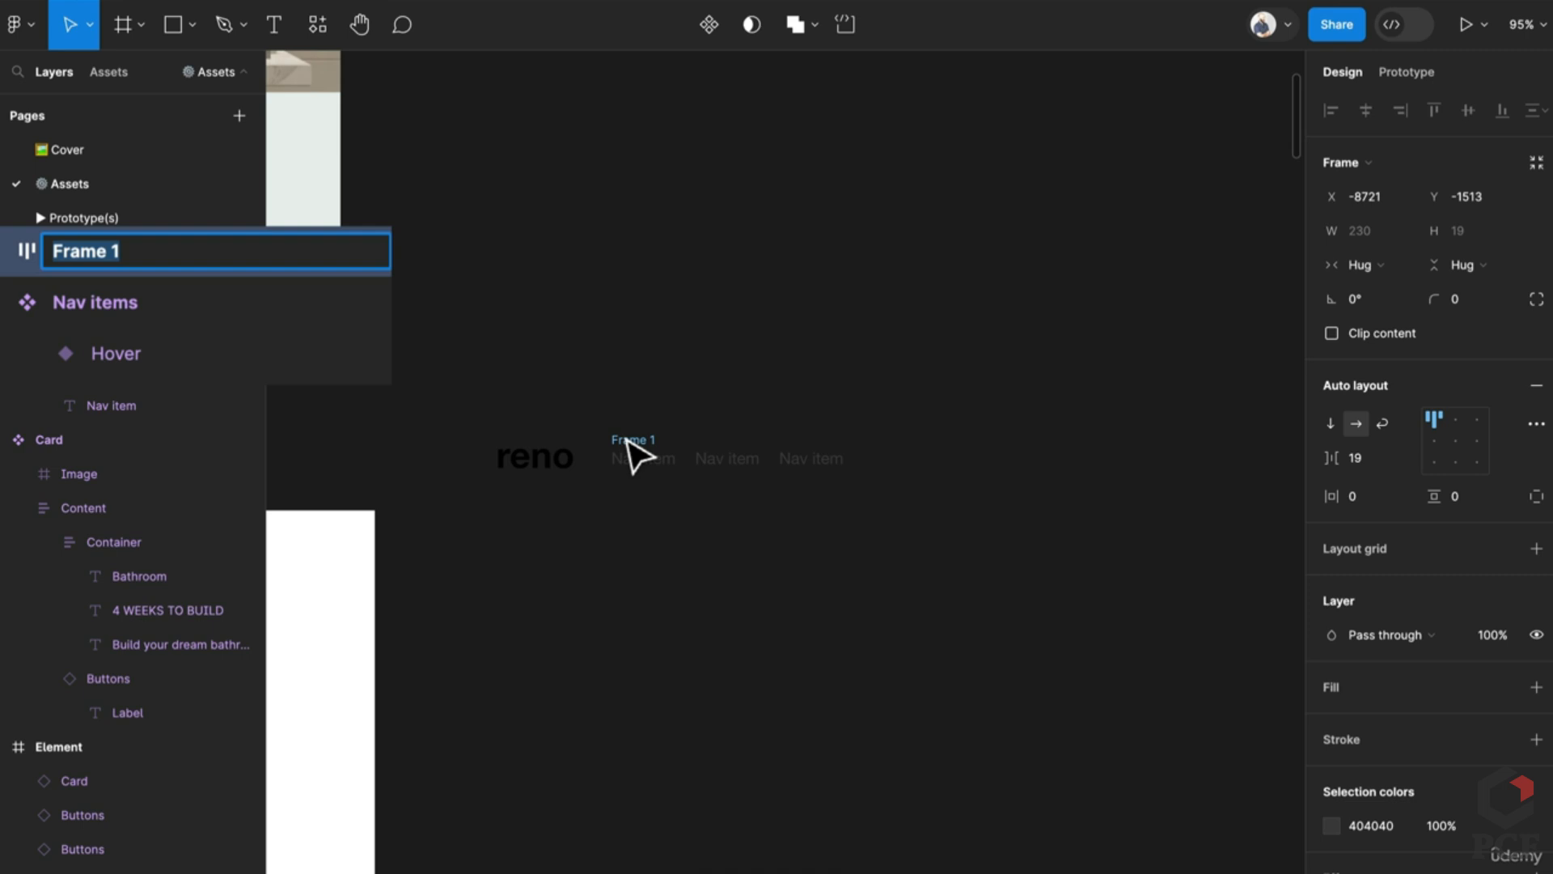
pyautogui.write('Nav Item')
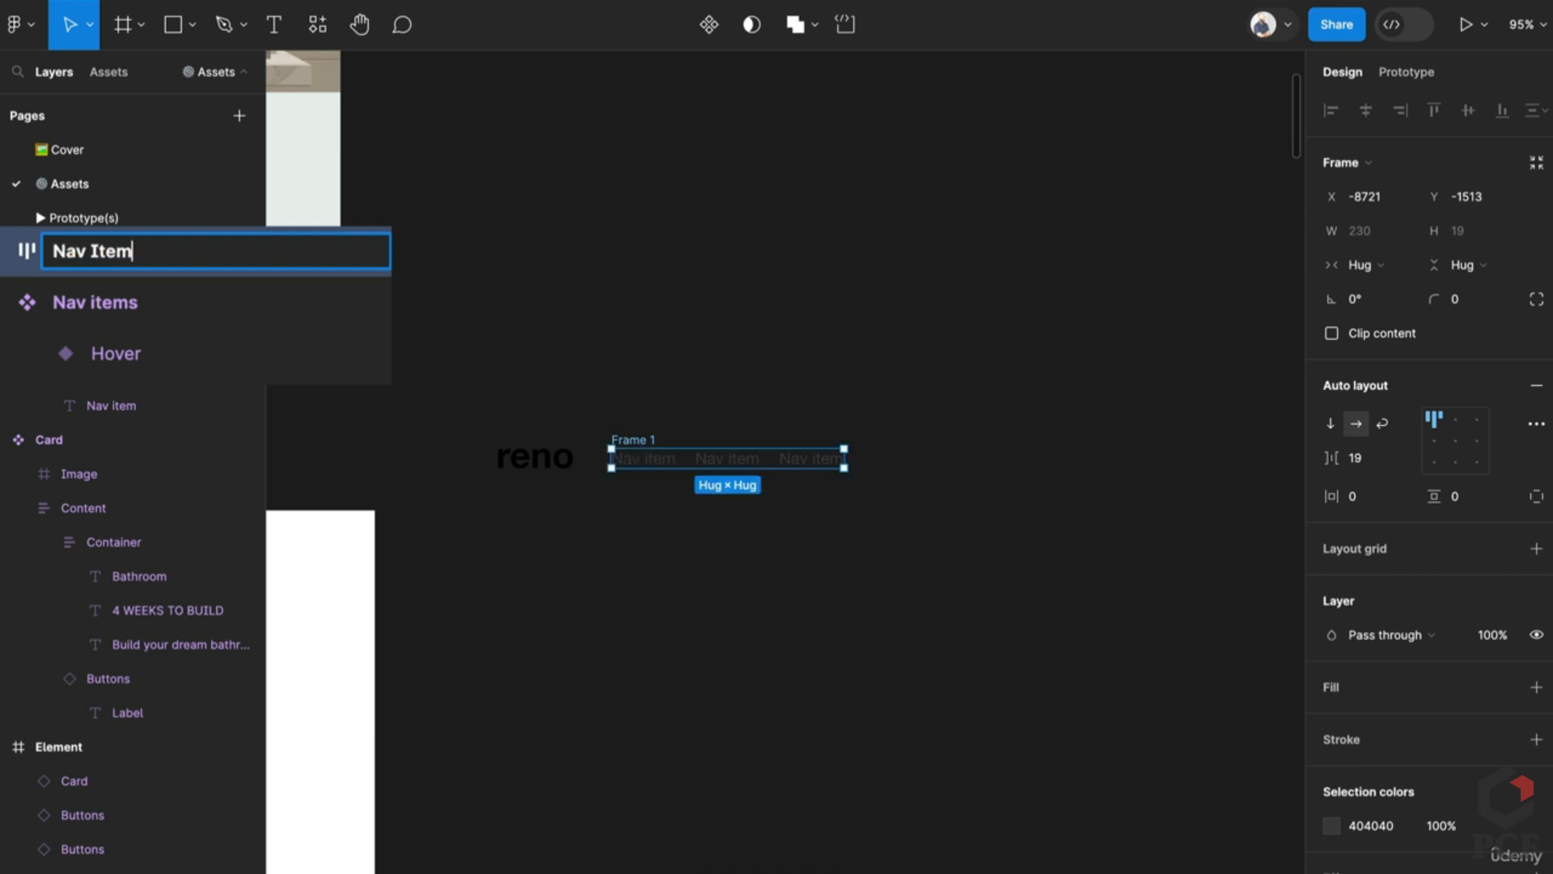
pyautogui.write('s')
pyautogui.press('Return')
# Step: Wrap the reno logo and Nav Items together in an auto-layout frame named 'Navigation'
pyautogui.keyDown('shift'); pyautogui.click(538, 479); pyautogui.keyUp('shift')
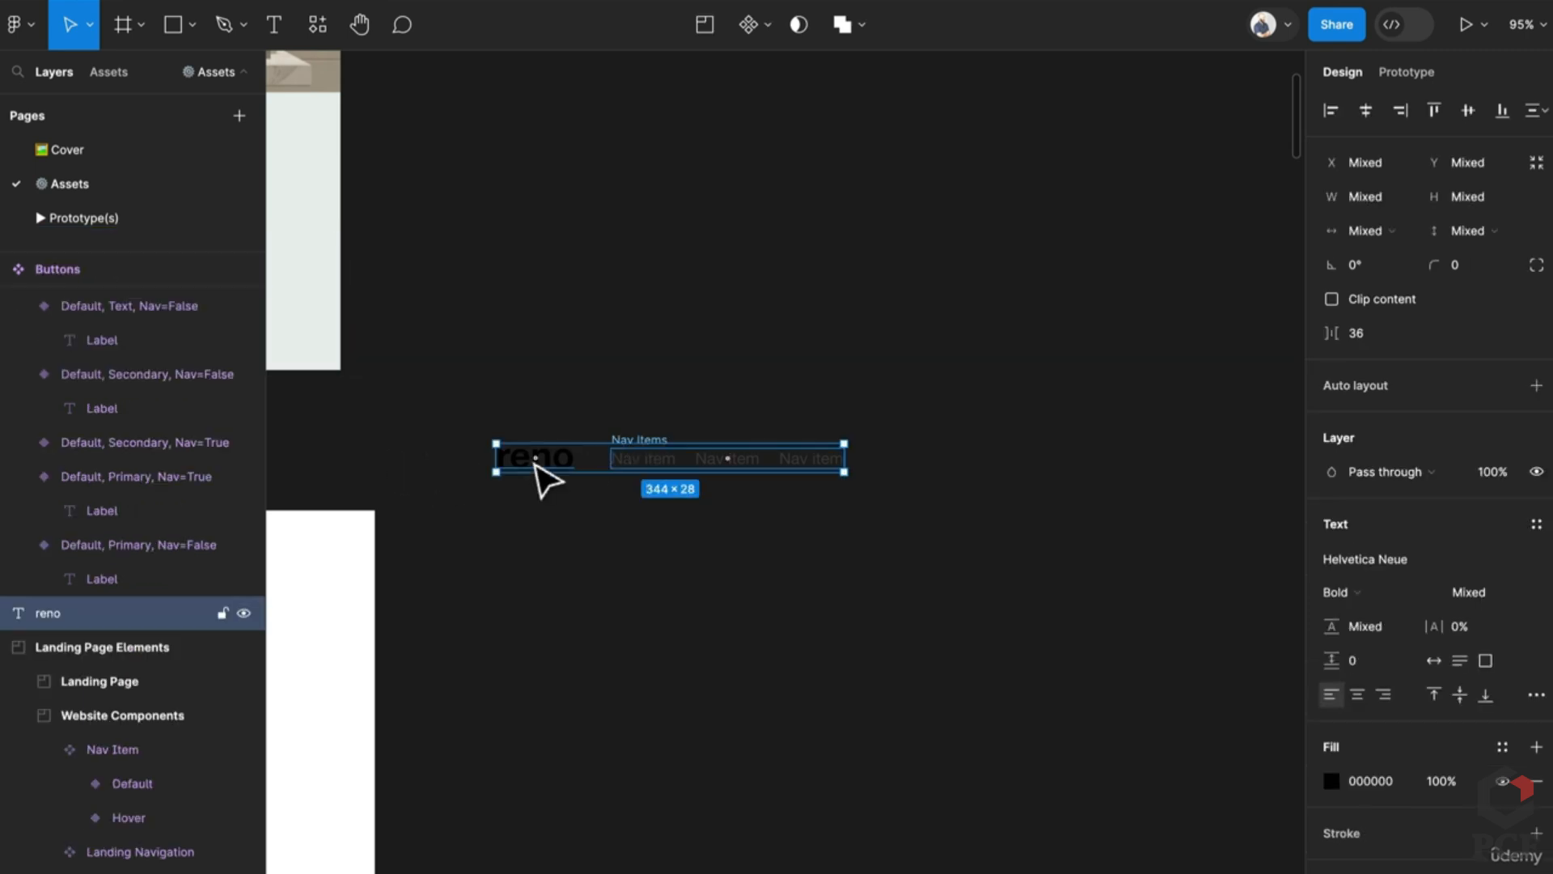
pyautogui.hotkey('shift', 'a')
pyautogui.hotkey('ctrl', 'r')
pyautogui.write('Navi')
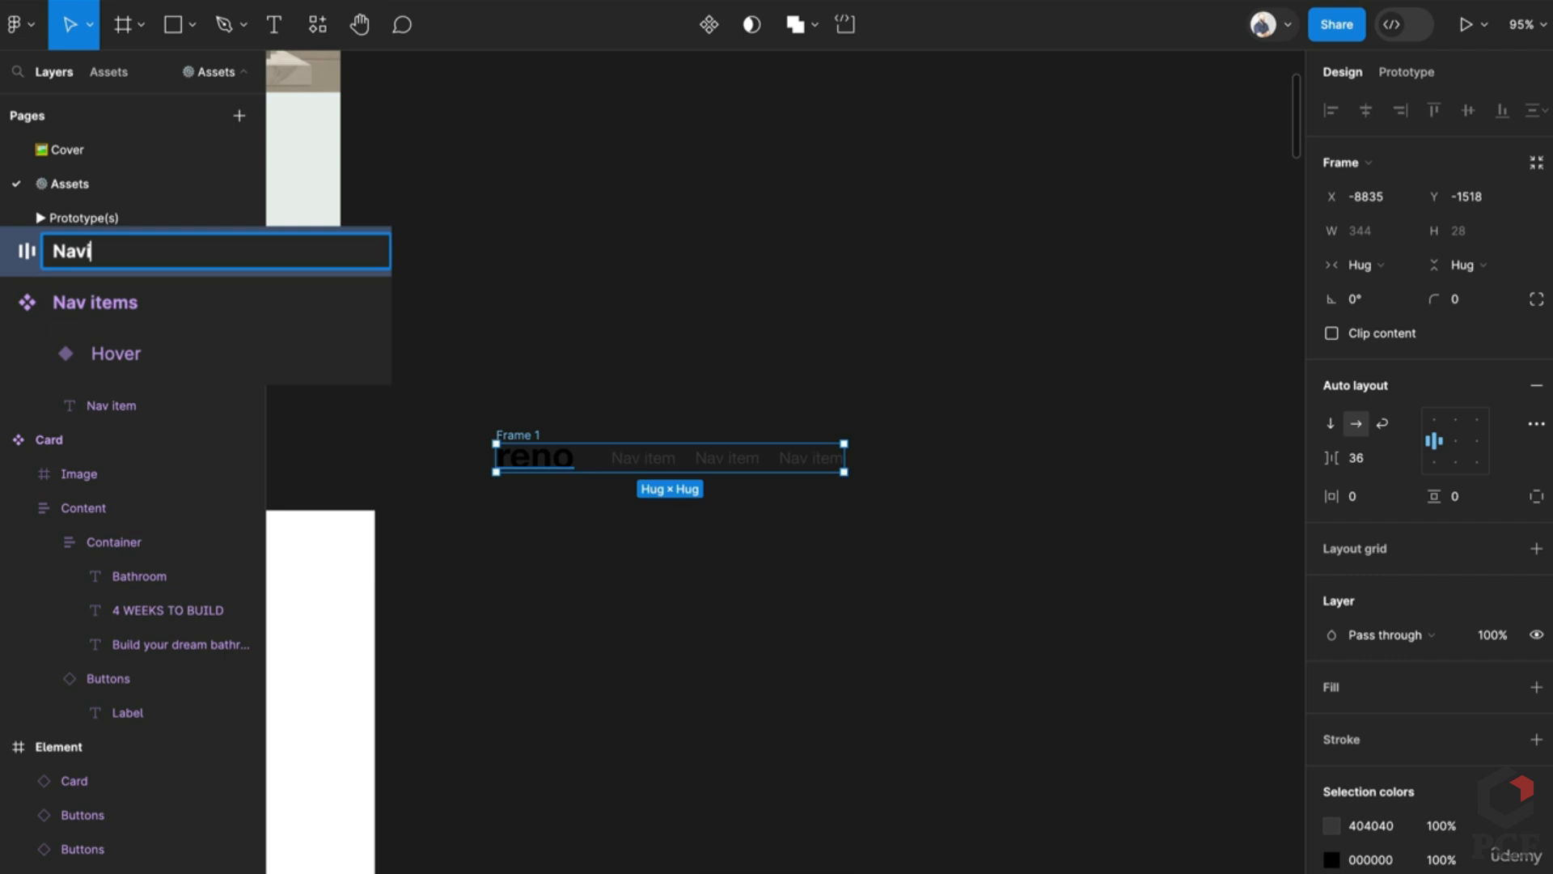
pyautogui.write('gation')
pyautogui.press('Return')
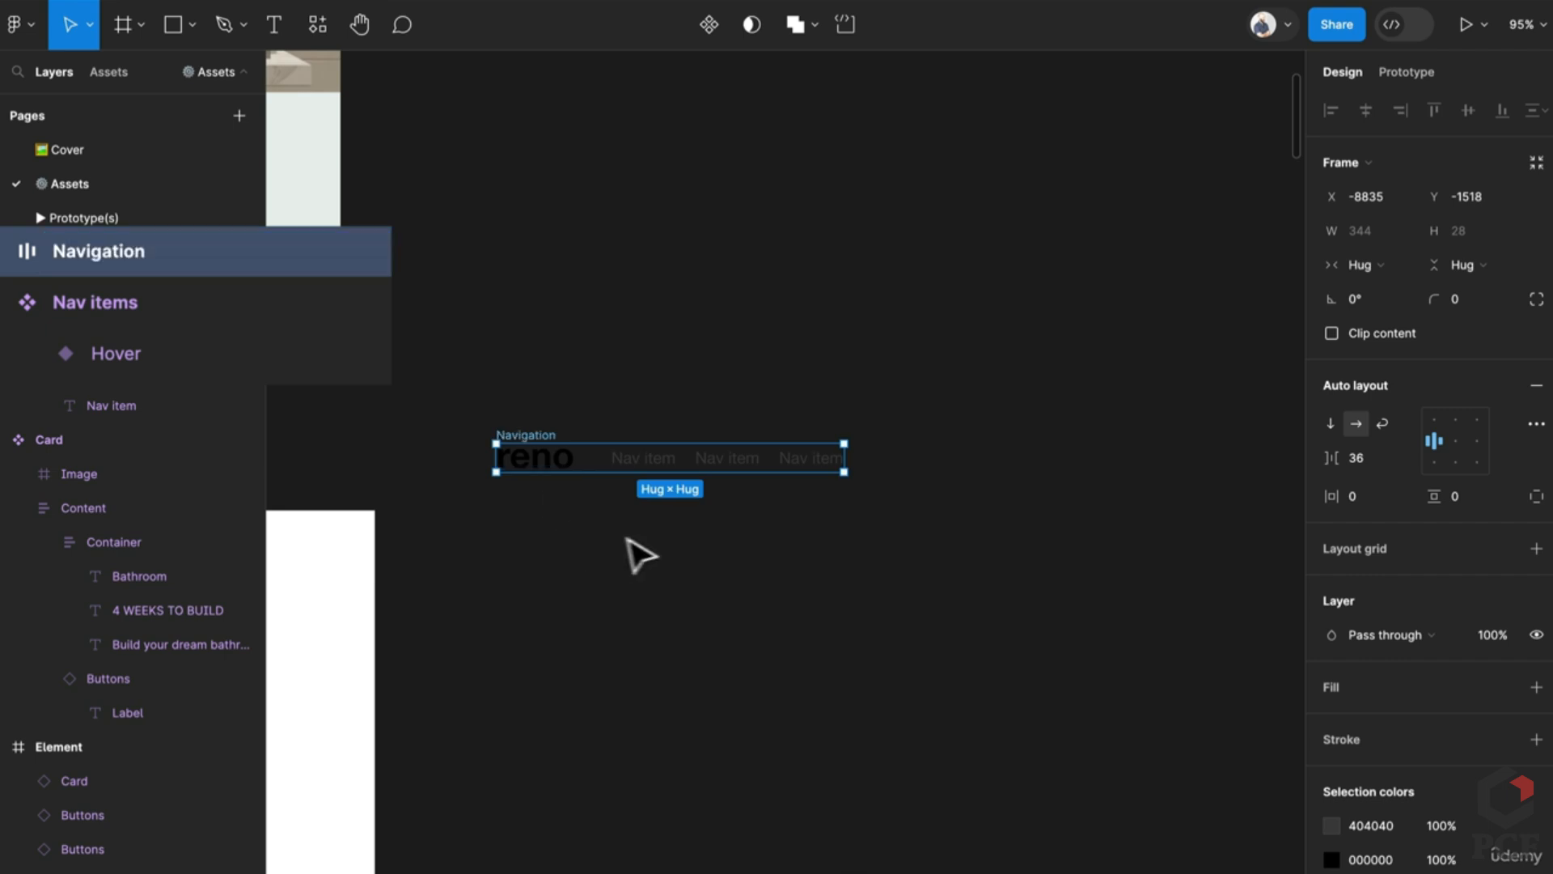
pyautogui.scroll(-5, 707, 626)
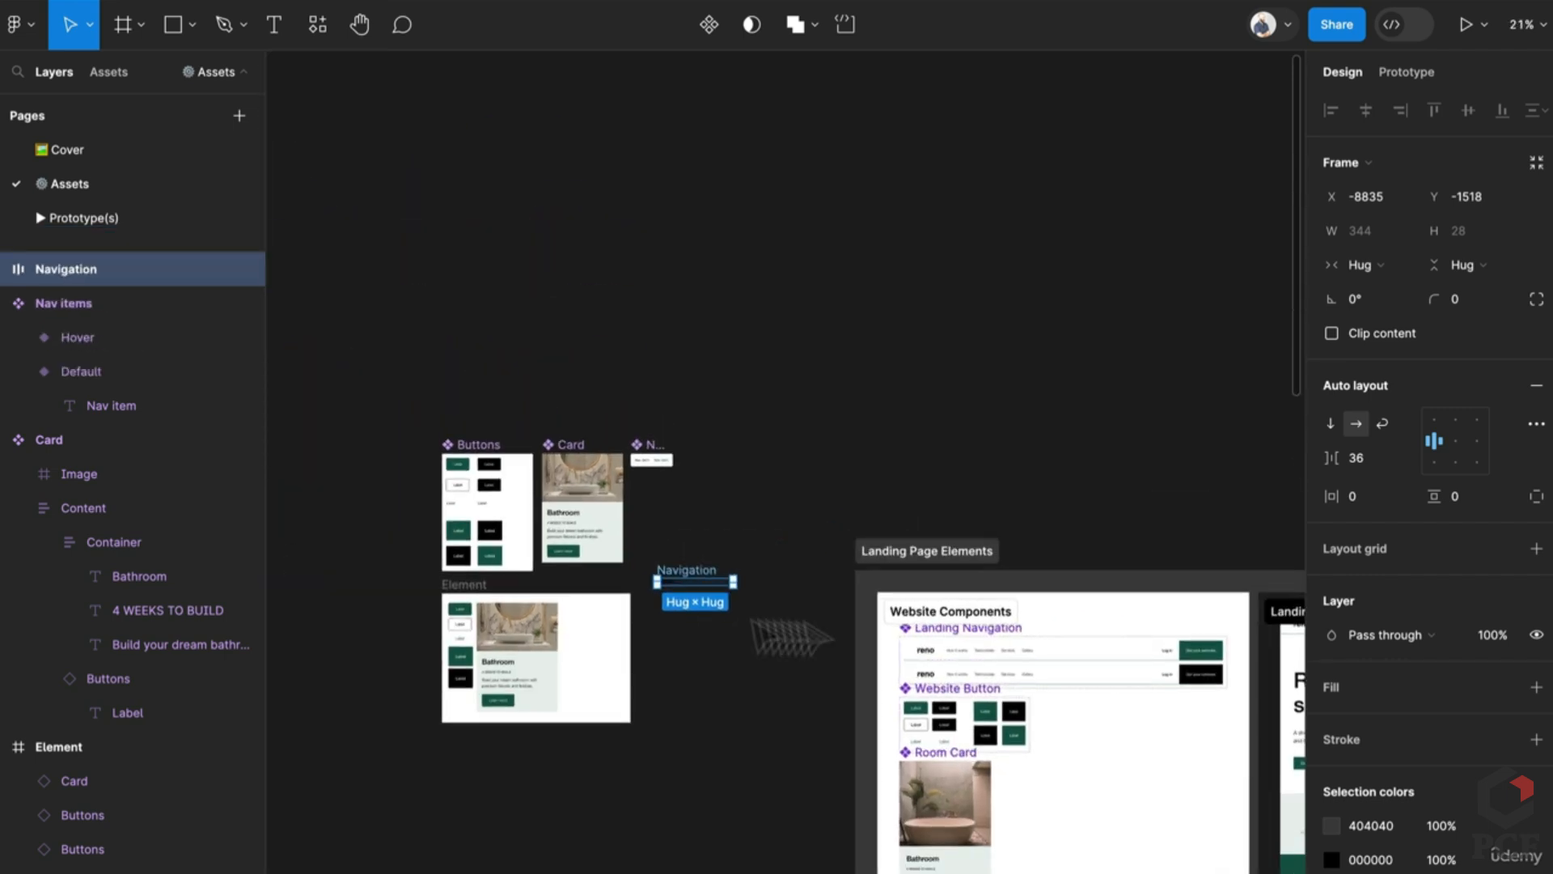
pyautogui.scroll(4, 1238, 645)
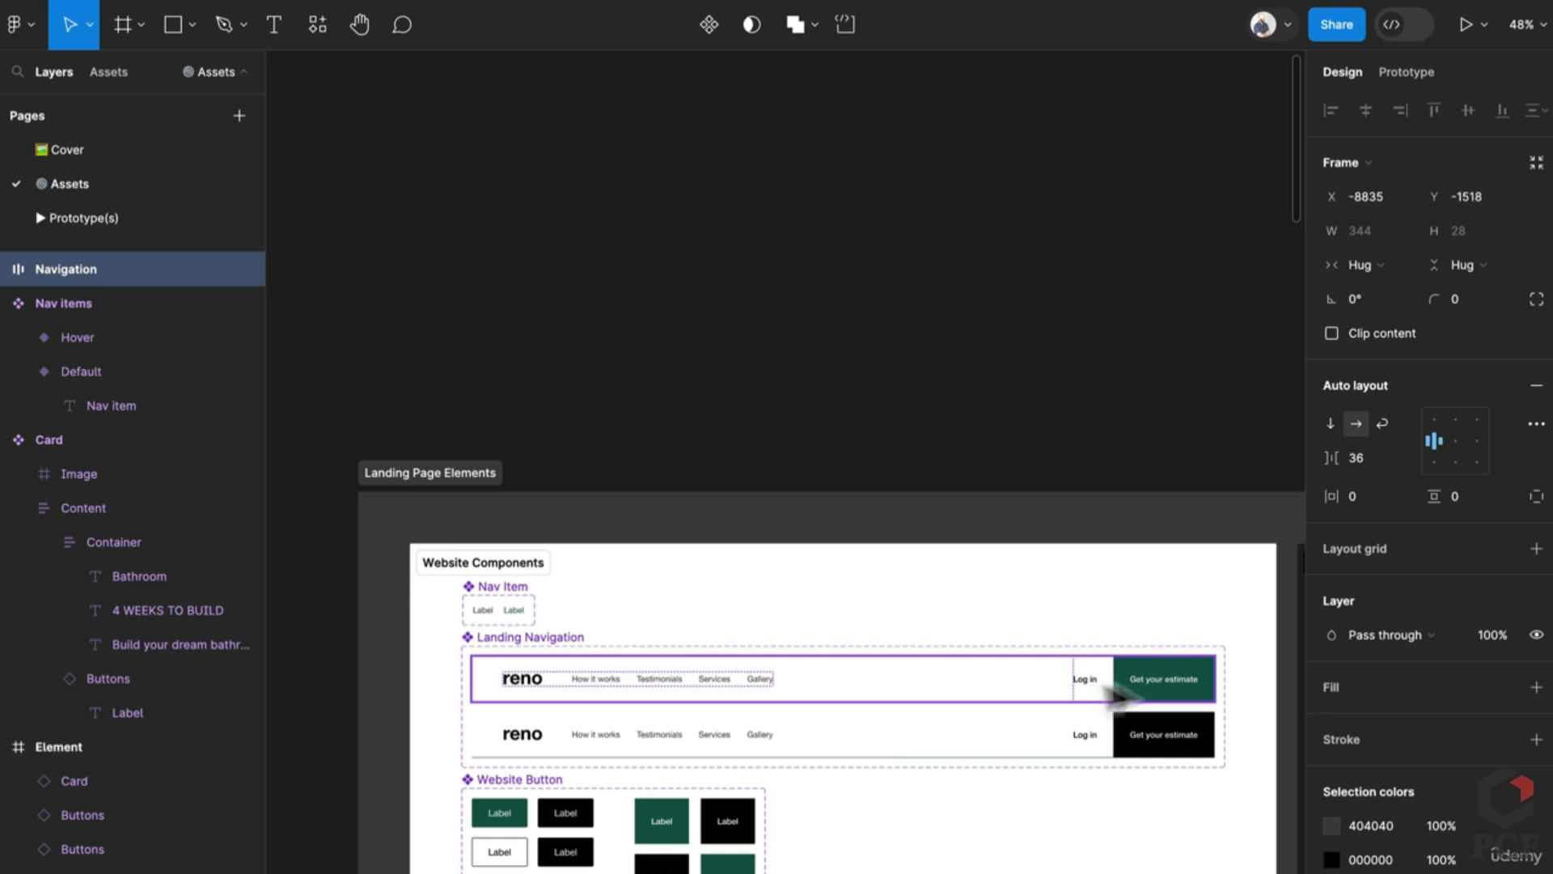
pyautogui.hscroll(-10, 543, 651)
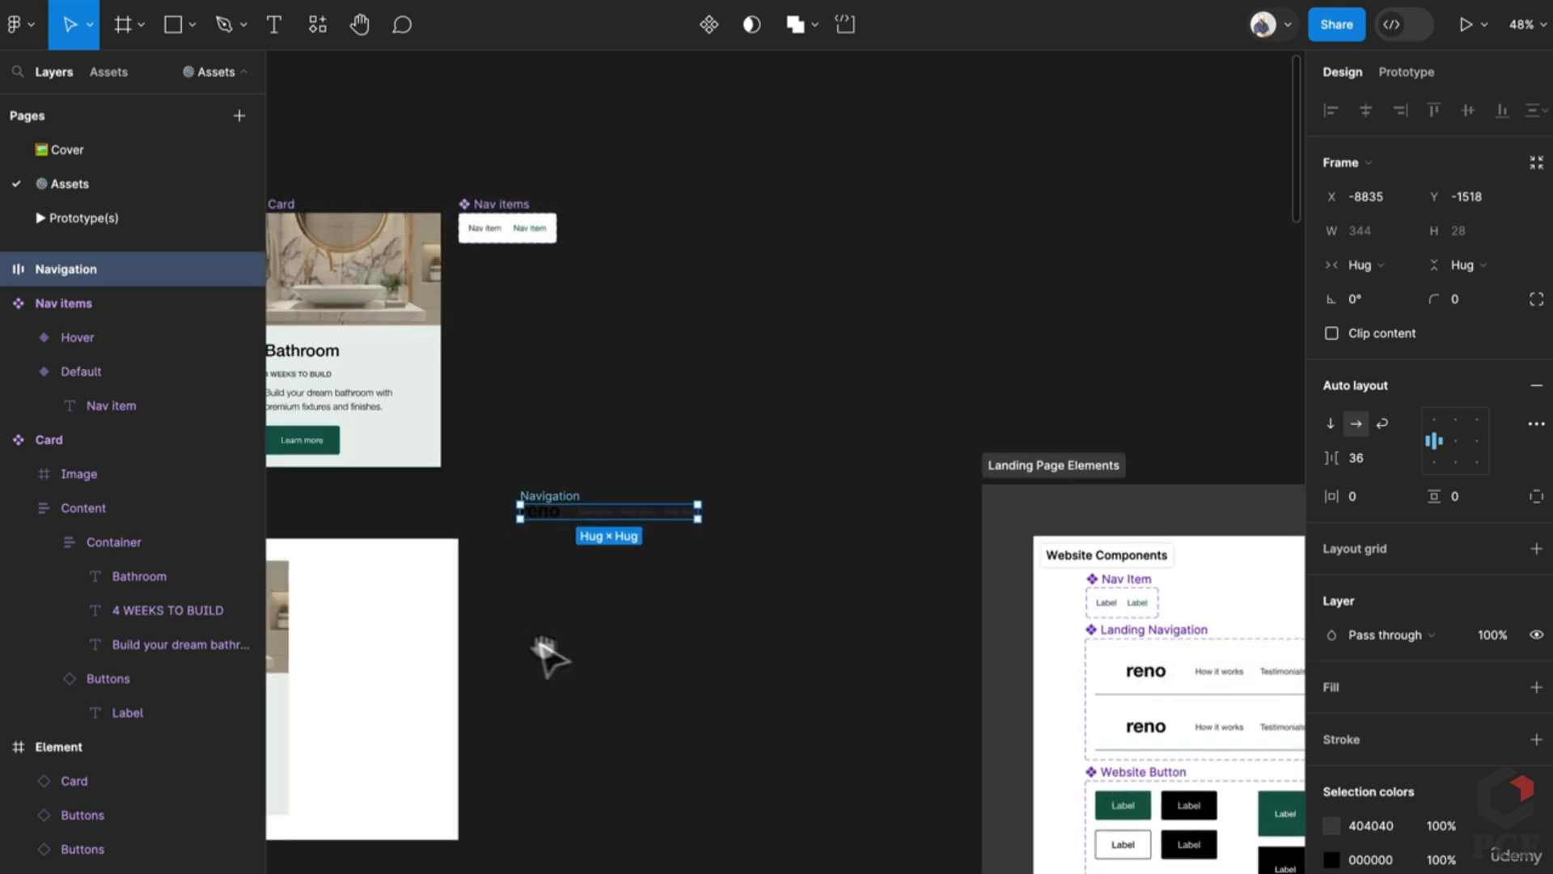
# Step: Copy the green and text Label buttons side by side into an auto-layout frame named Right Column
pyautogui.moveTo(309, 396); pyautogui.dragTo(1056, 619)
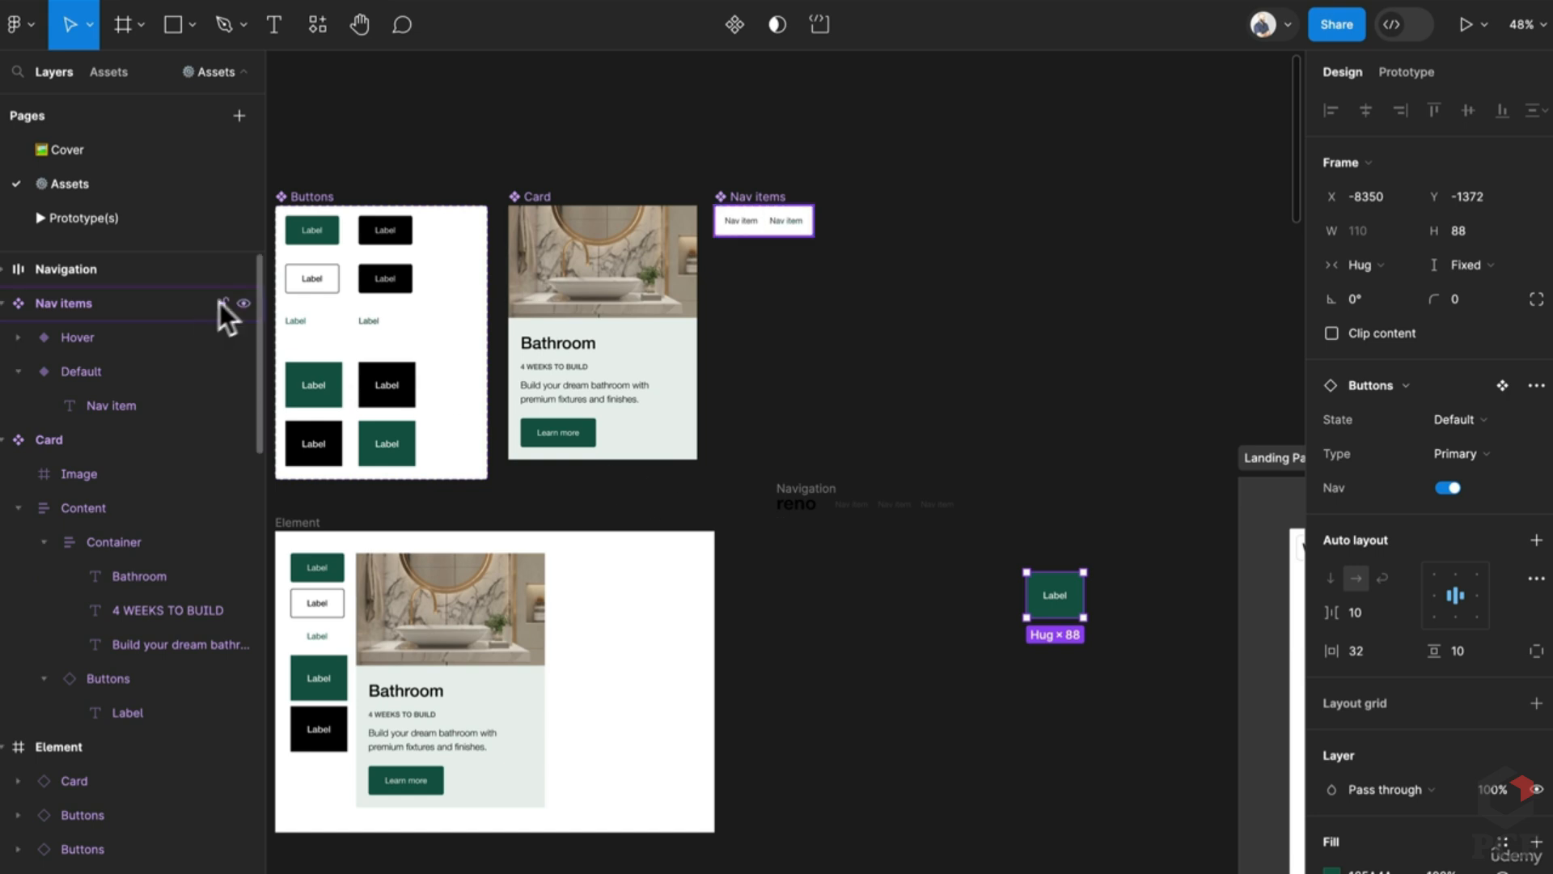
pyautogui.click(300, 324)
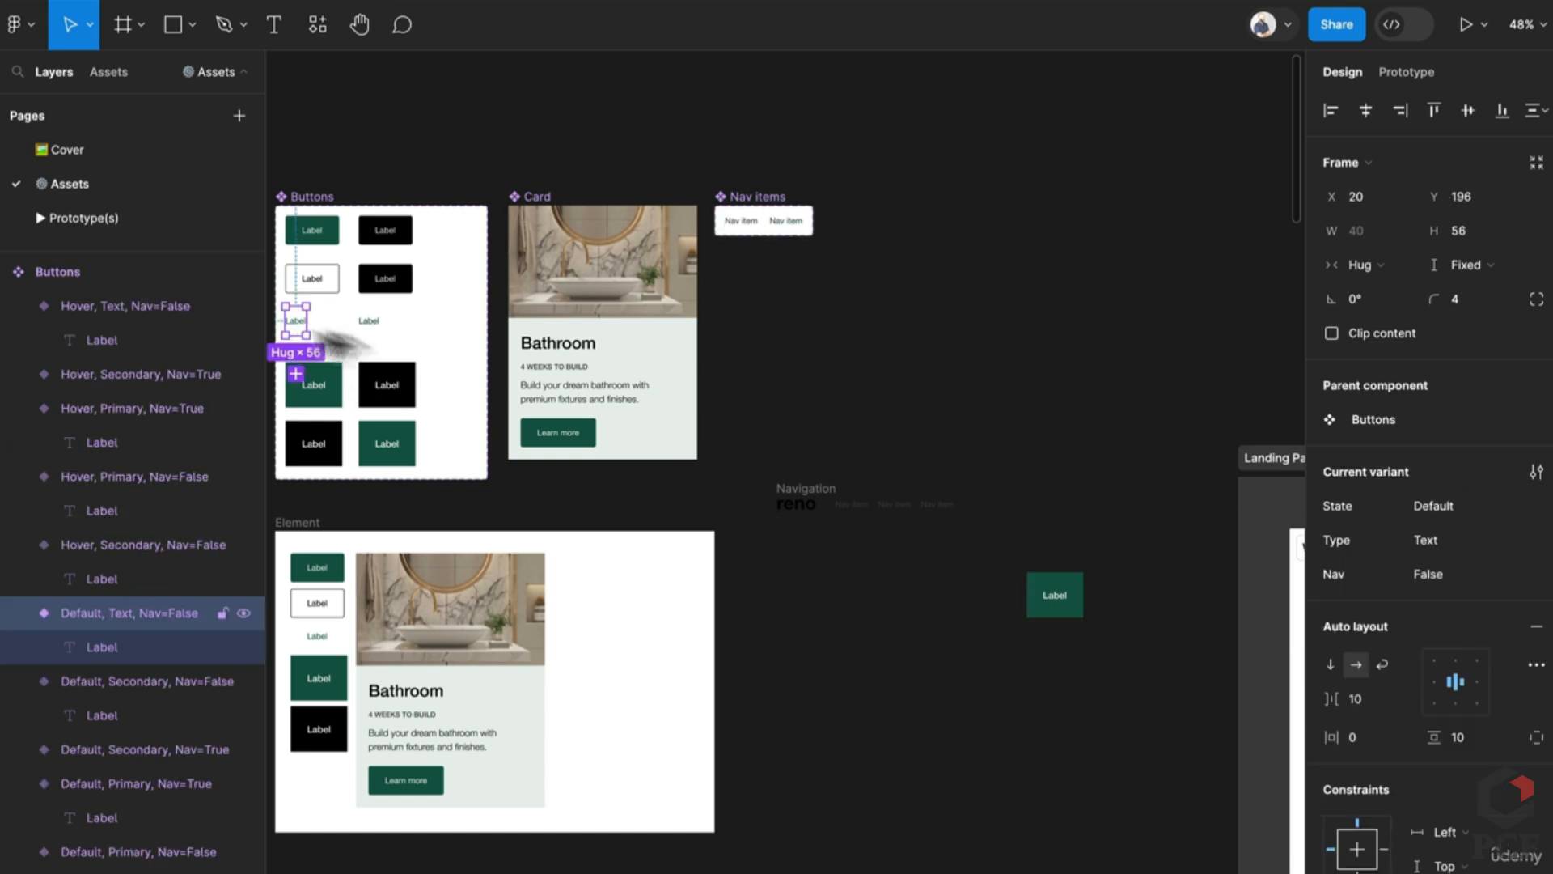
pyautogui.moveTo(338, 344); pyautogui.dragTo(1116, 641)
pyautogui.hotkey('shift', 'a')
pyautogui.hotkey('ctrl', 'r')
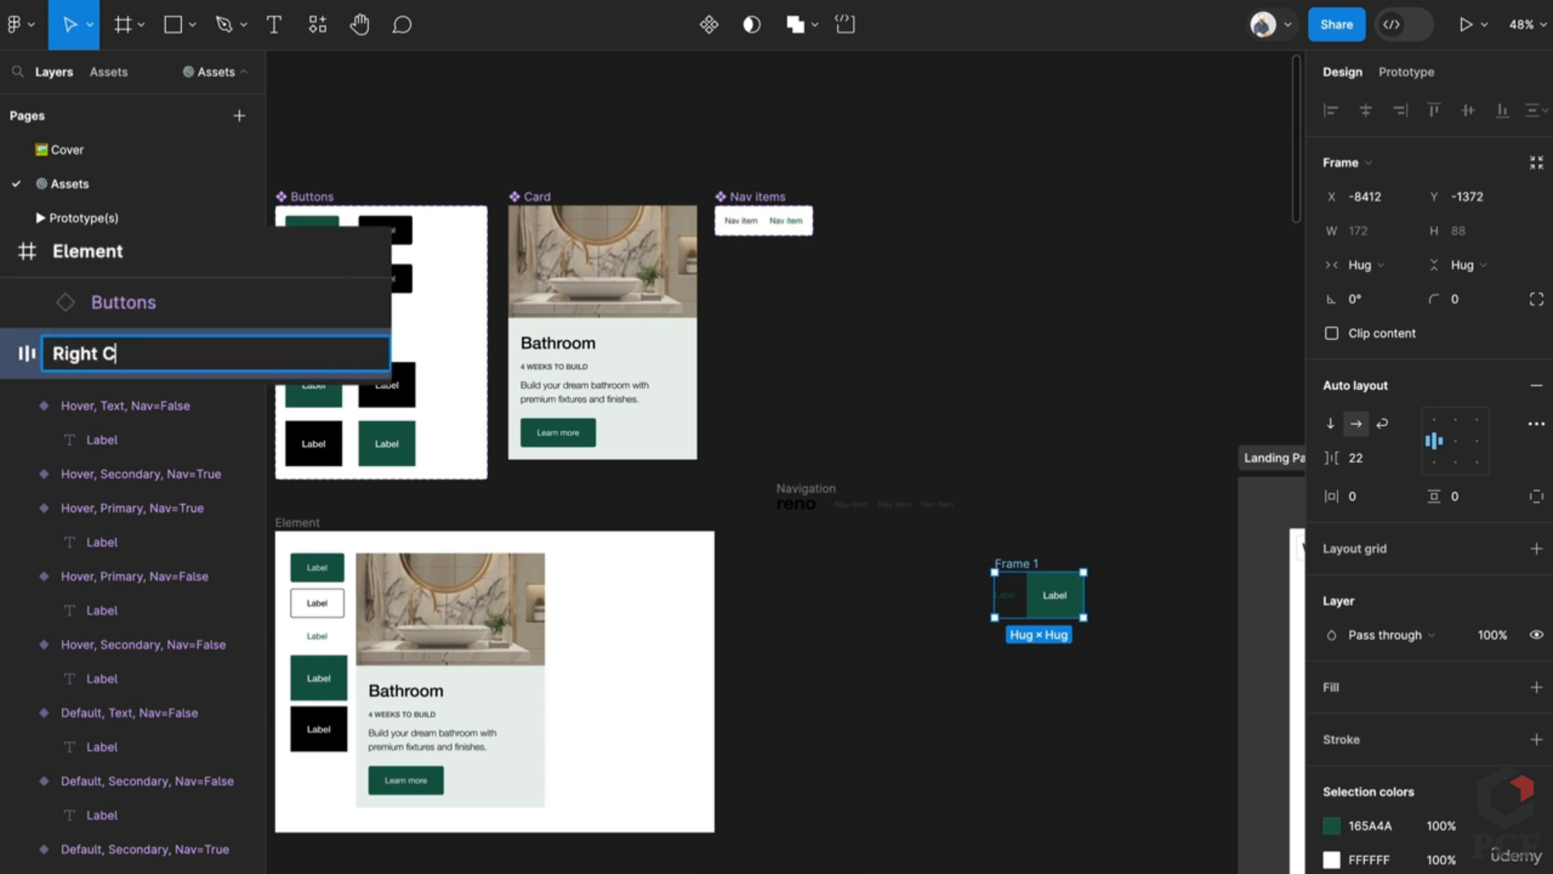
pyautogui.press('Return')
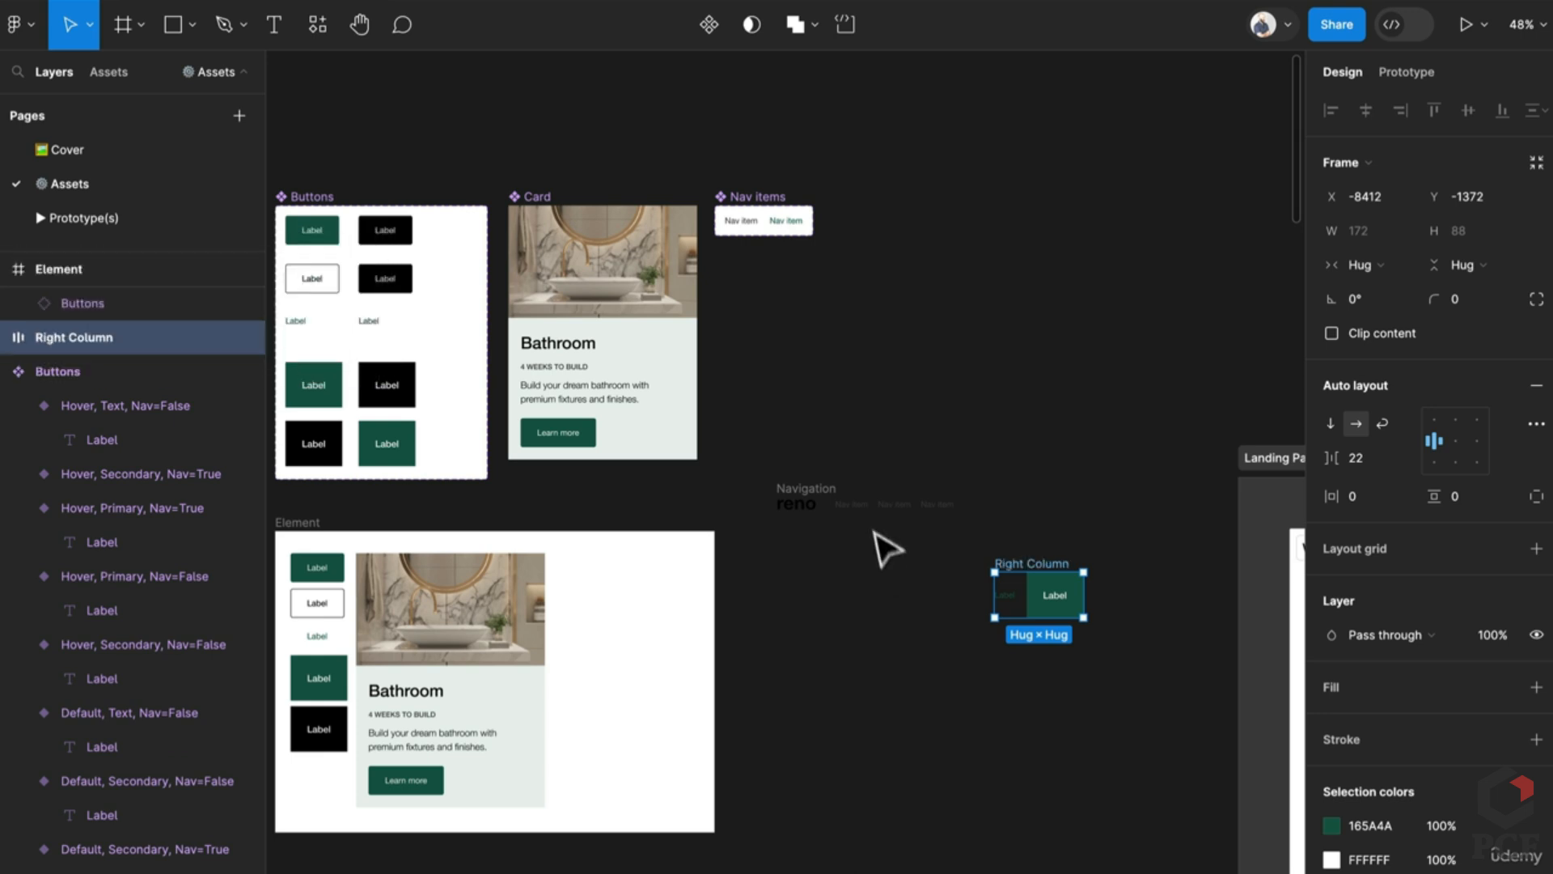
# Step: Wrap the reno logo and Nav Items row in an auto-layout frame named 'Left Column'
pyautogui.click(850, 508)
pyautogui.keyDown('shift'); pyautogui.click(811, 510); pyautogui.keyUp('shift')
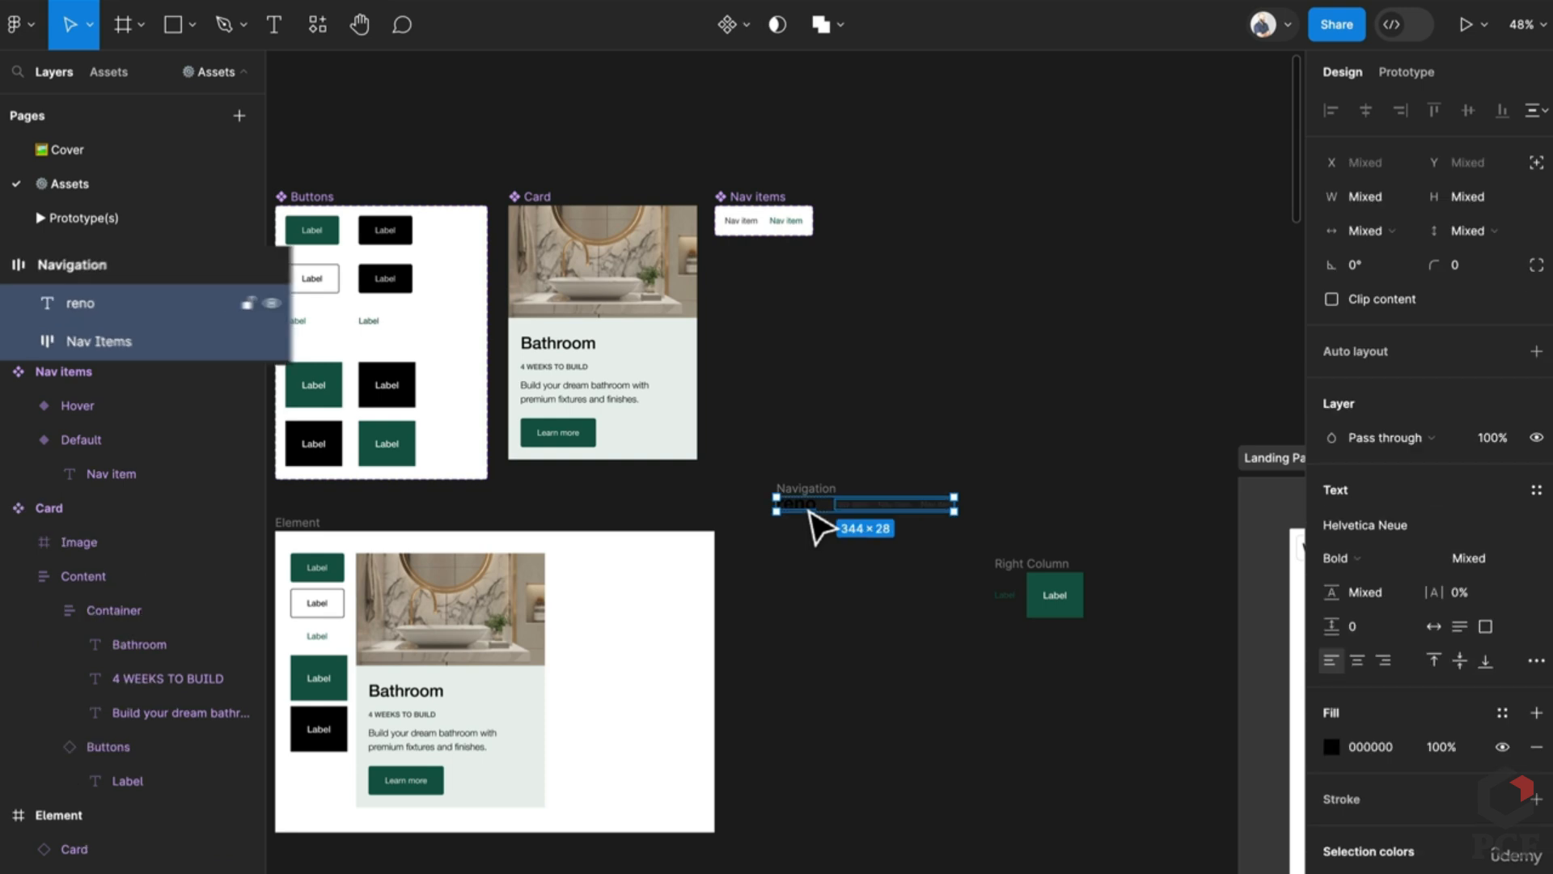
pyautogui.hotkey('shift', 'a')
pyautogui.hotkey('ctrl', 'r')
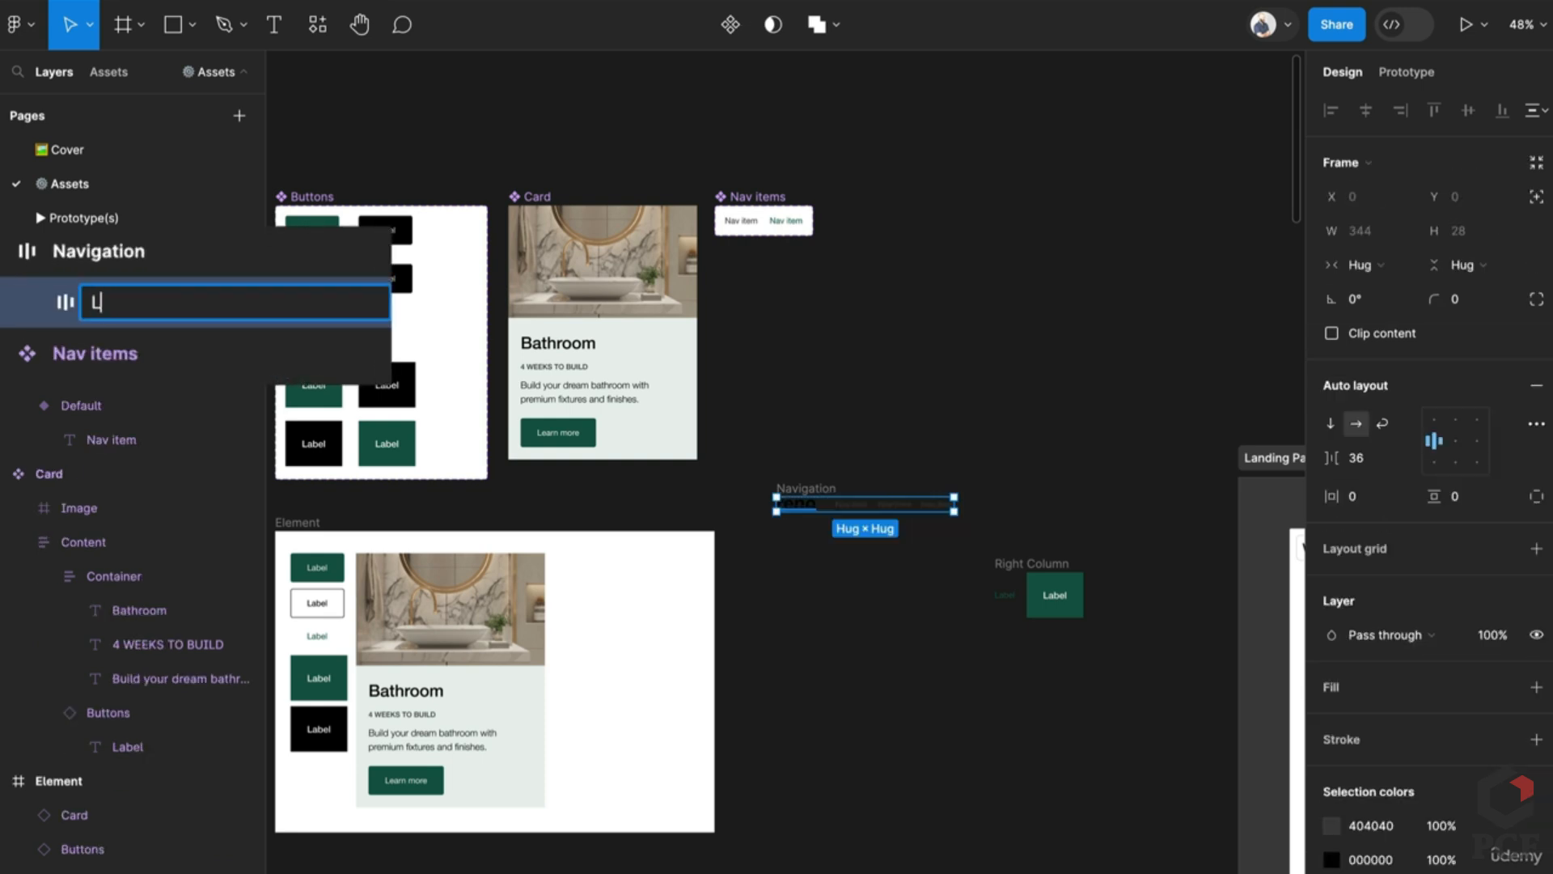
pyautogui.write('Left Column')
pyautogui.press('Return')
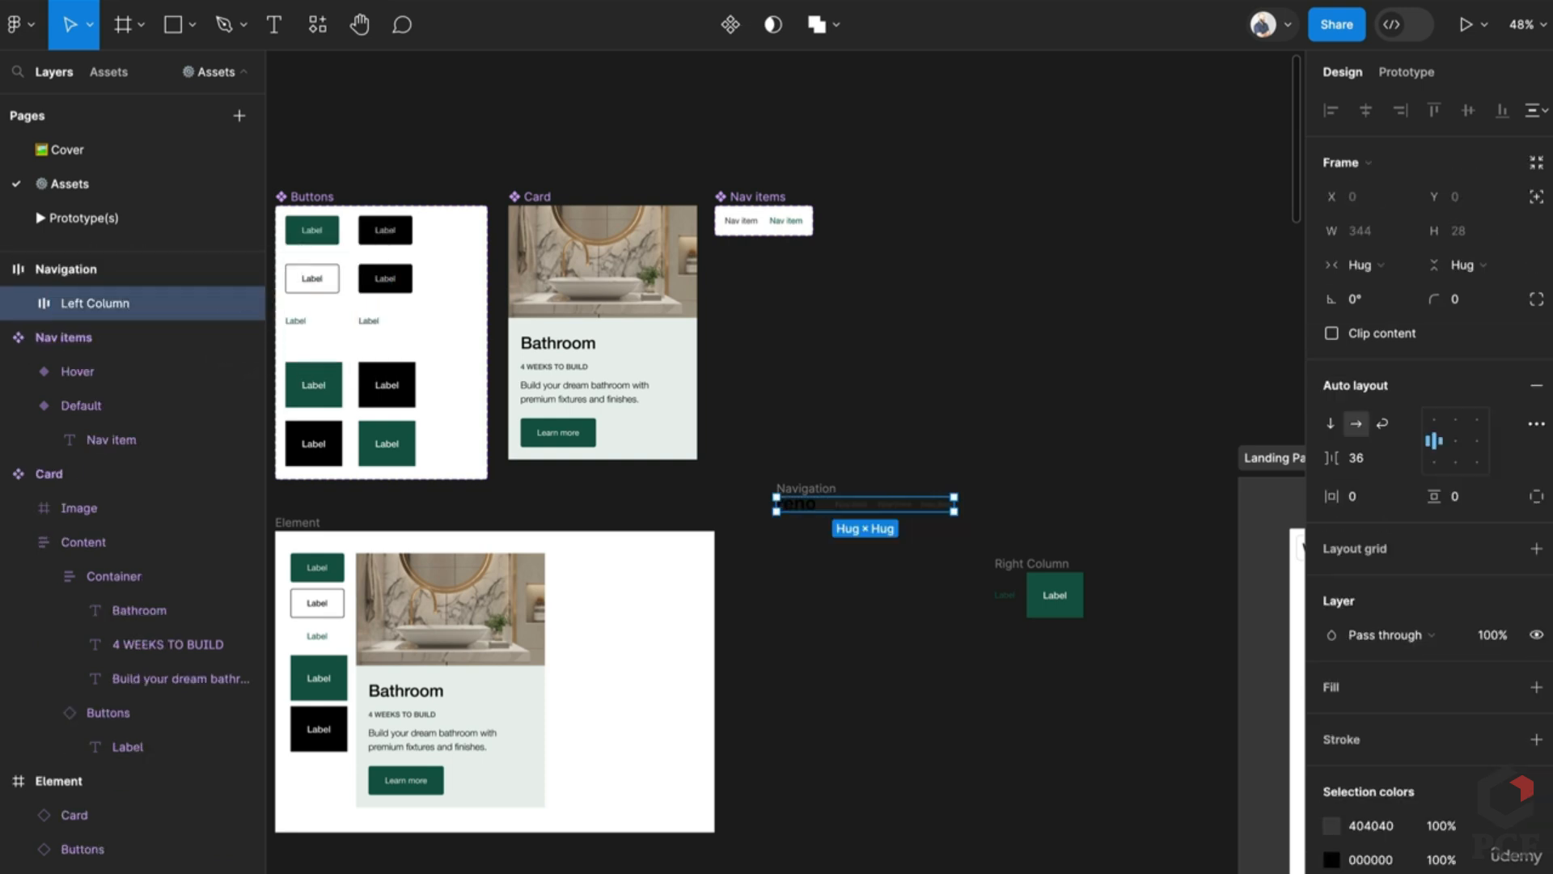
# Step: Move the Right Column frame into the Navigation frame after Left Column
pyautogui.click(1020, 562)
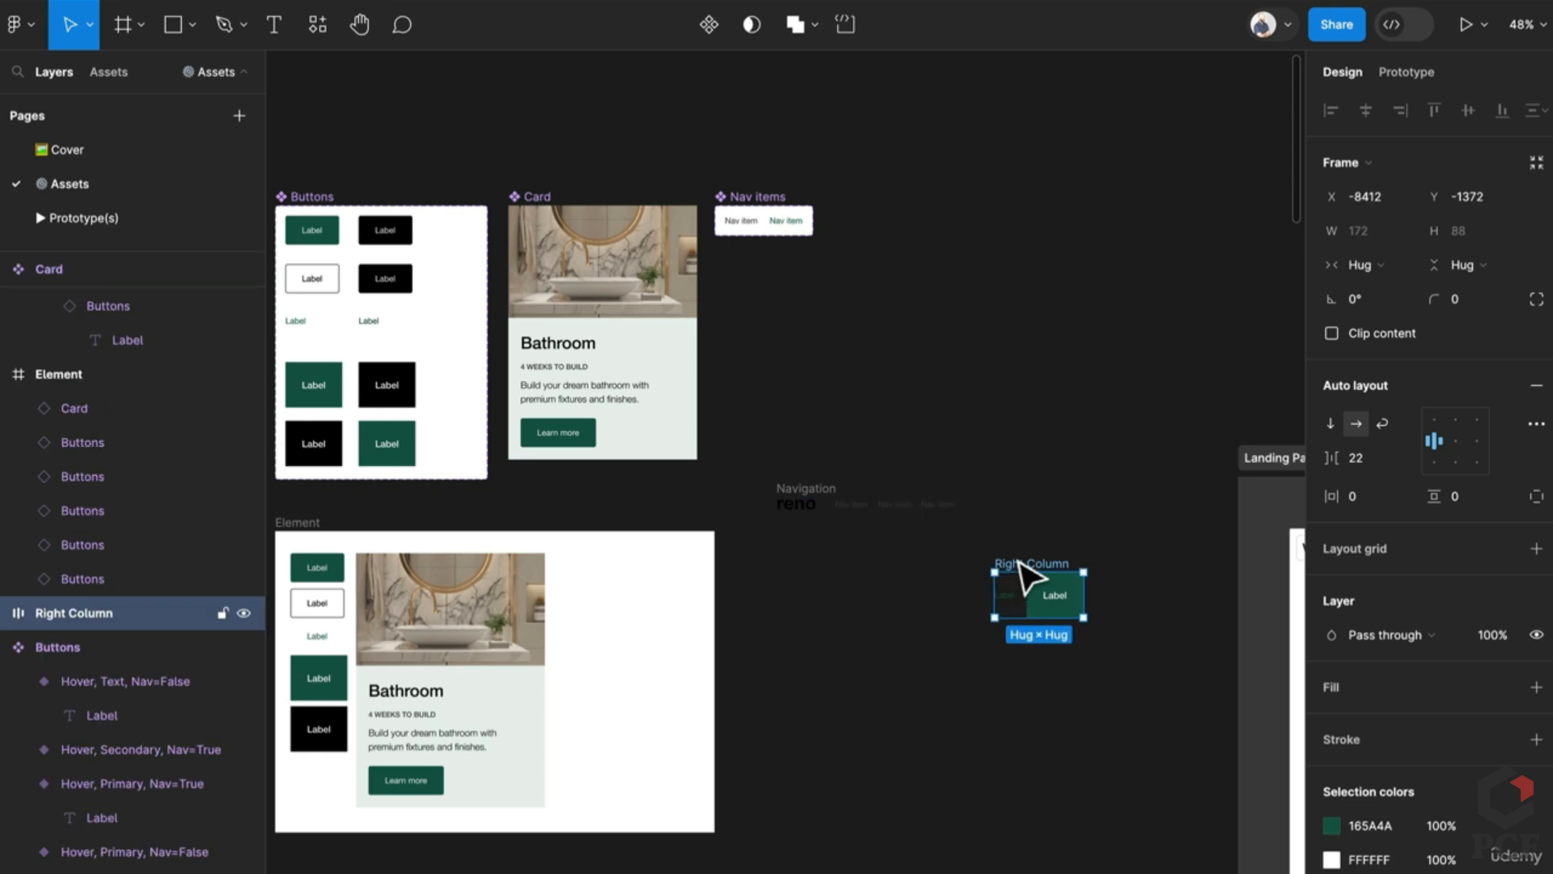
pyautogui.press('Delete')
pyautogui.click(784, 495)
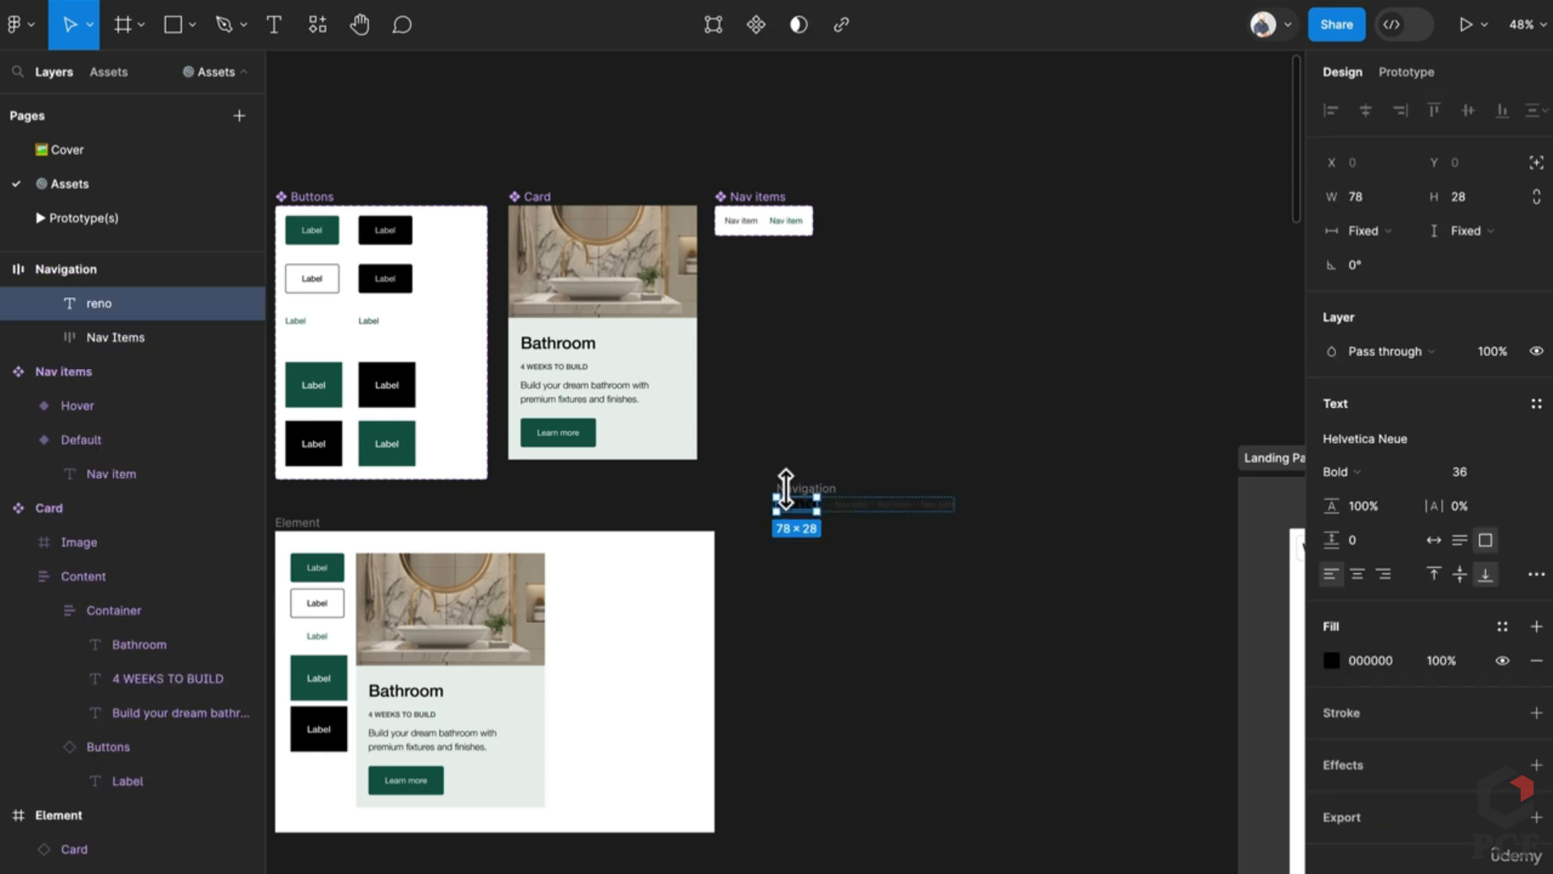
pyautogui.hotkey('ctrl', 'z')
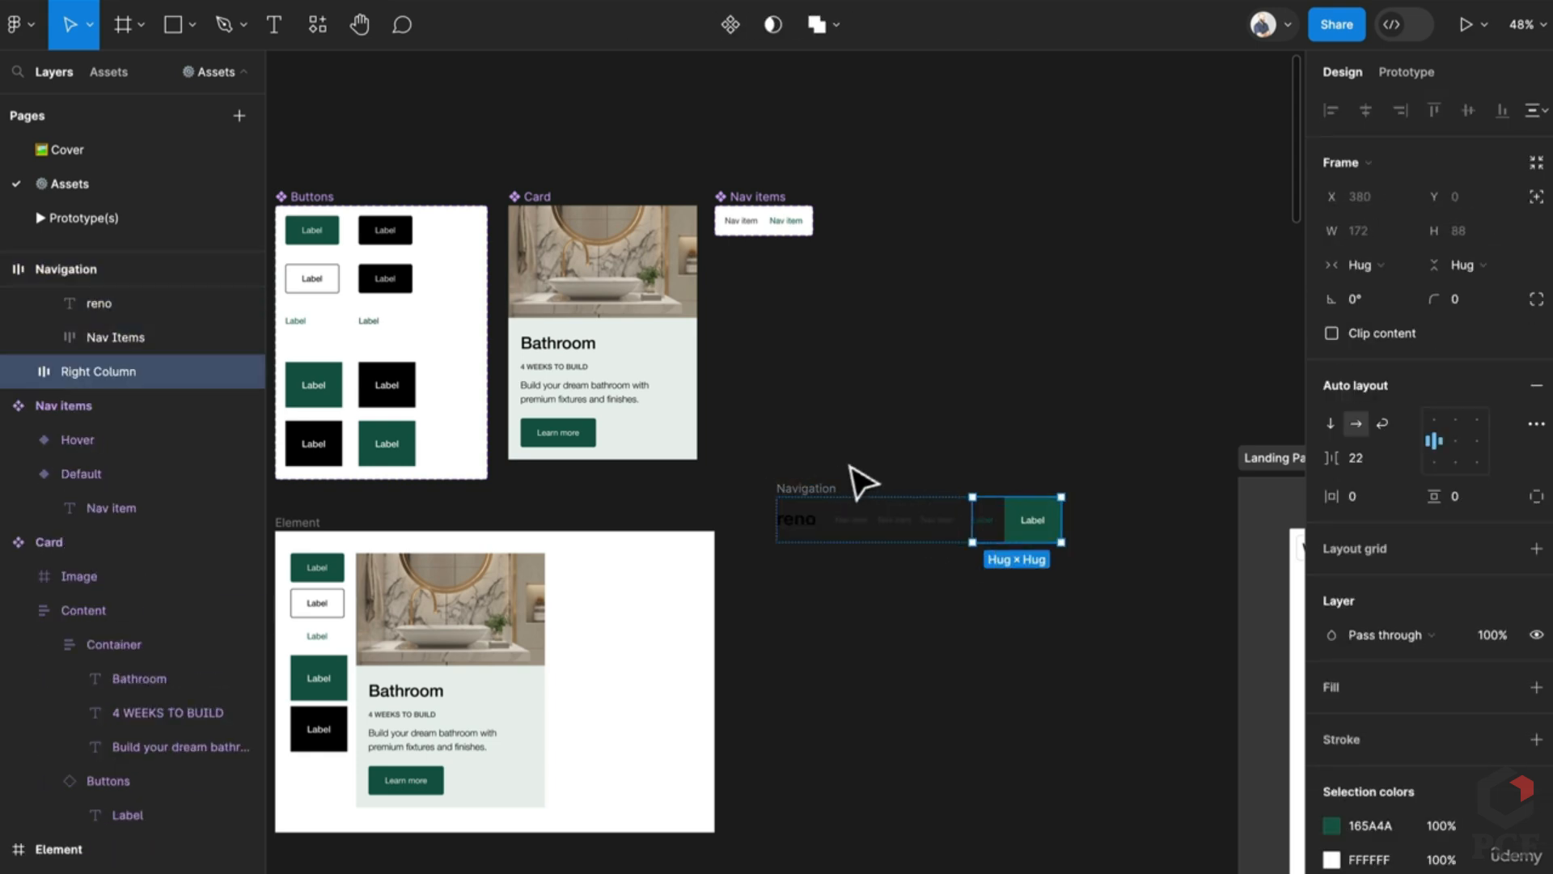
pyautogui.click(813, 489)
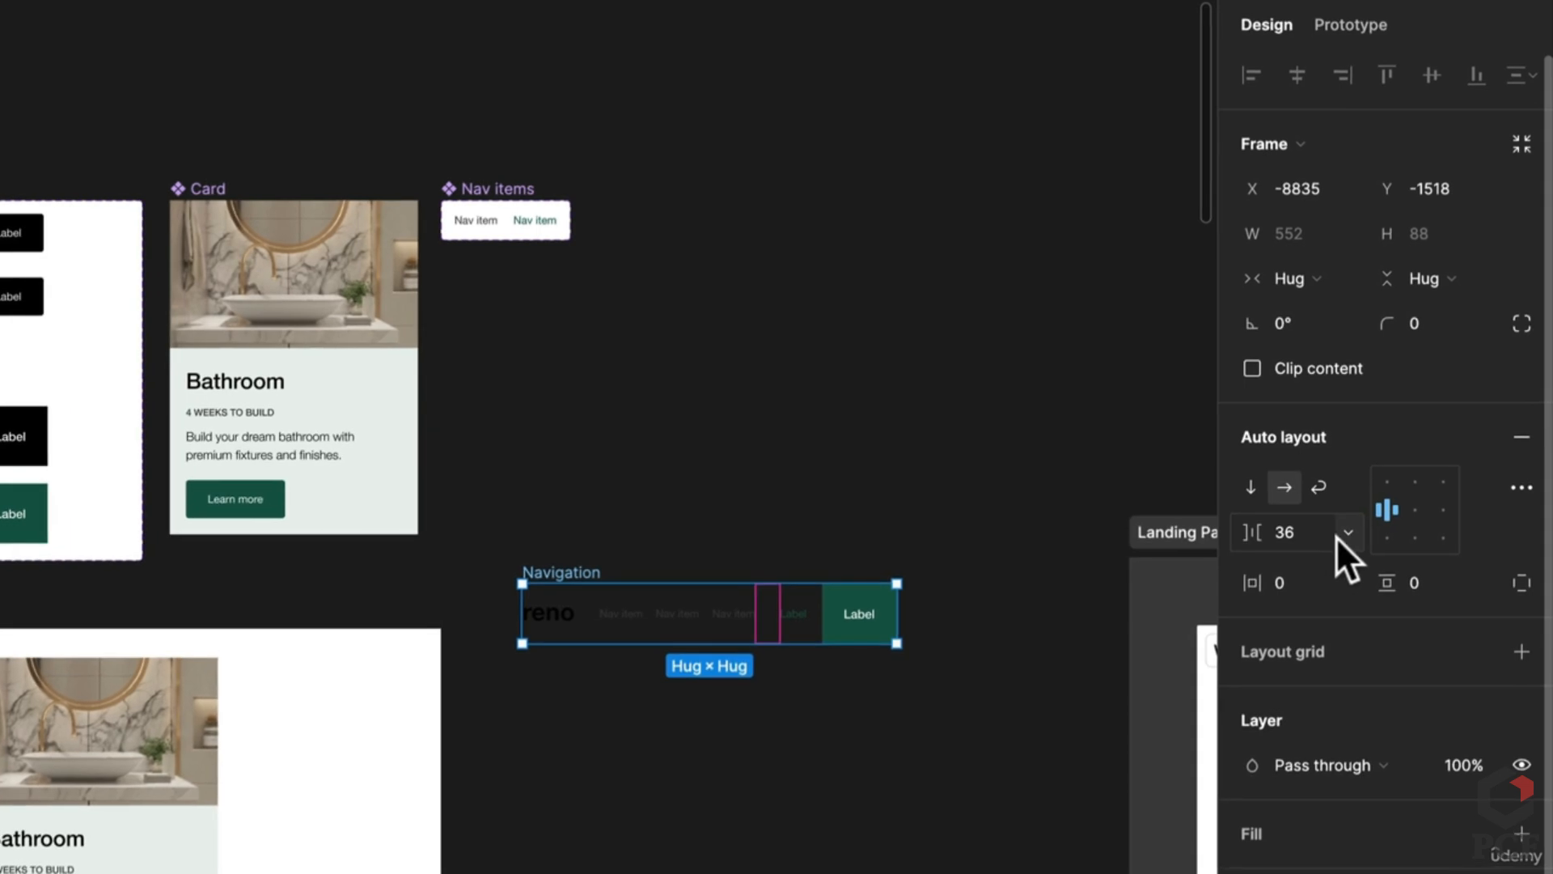
# Step: Set the Navigation bar's item spacing to Auto and widen it to 828
pyautogui.click(1347, 533)
pyautogui.click(1324, 567)
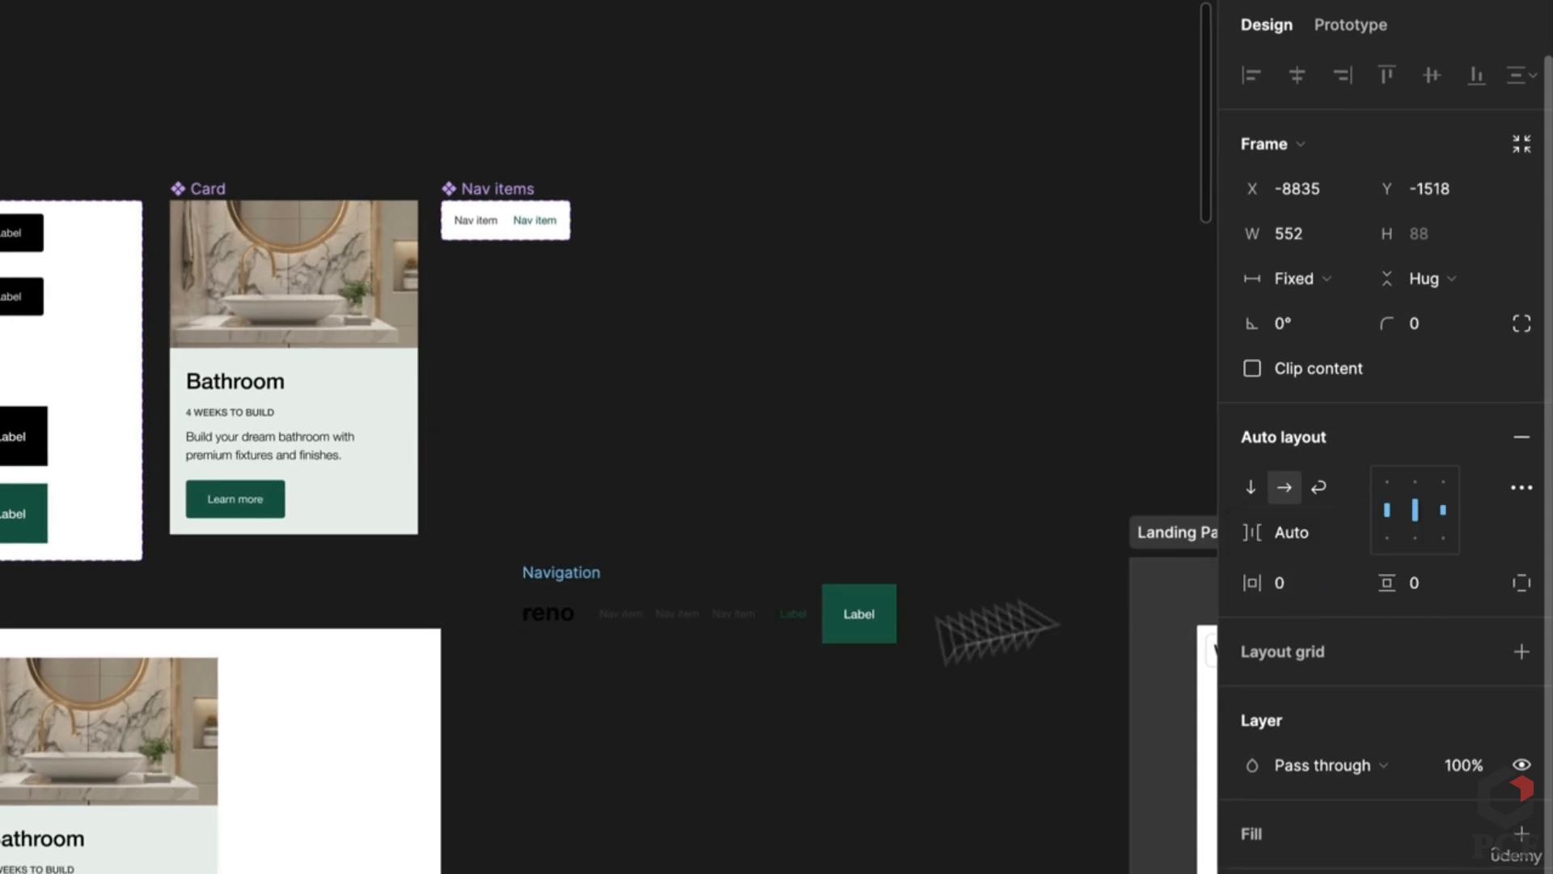
pyautogui.moveTo(898, 615); pyautogui.dragTo(1084, 616)
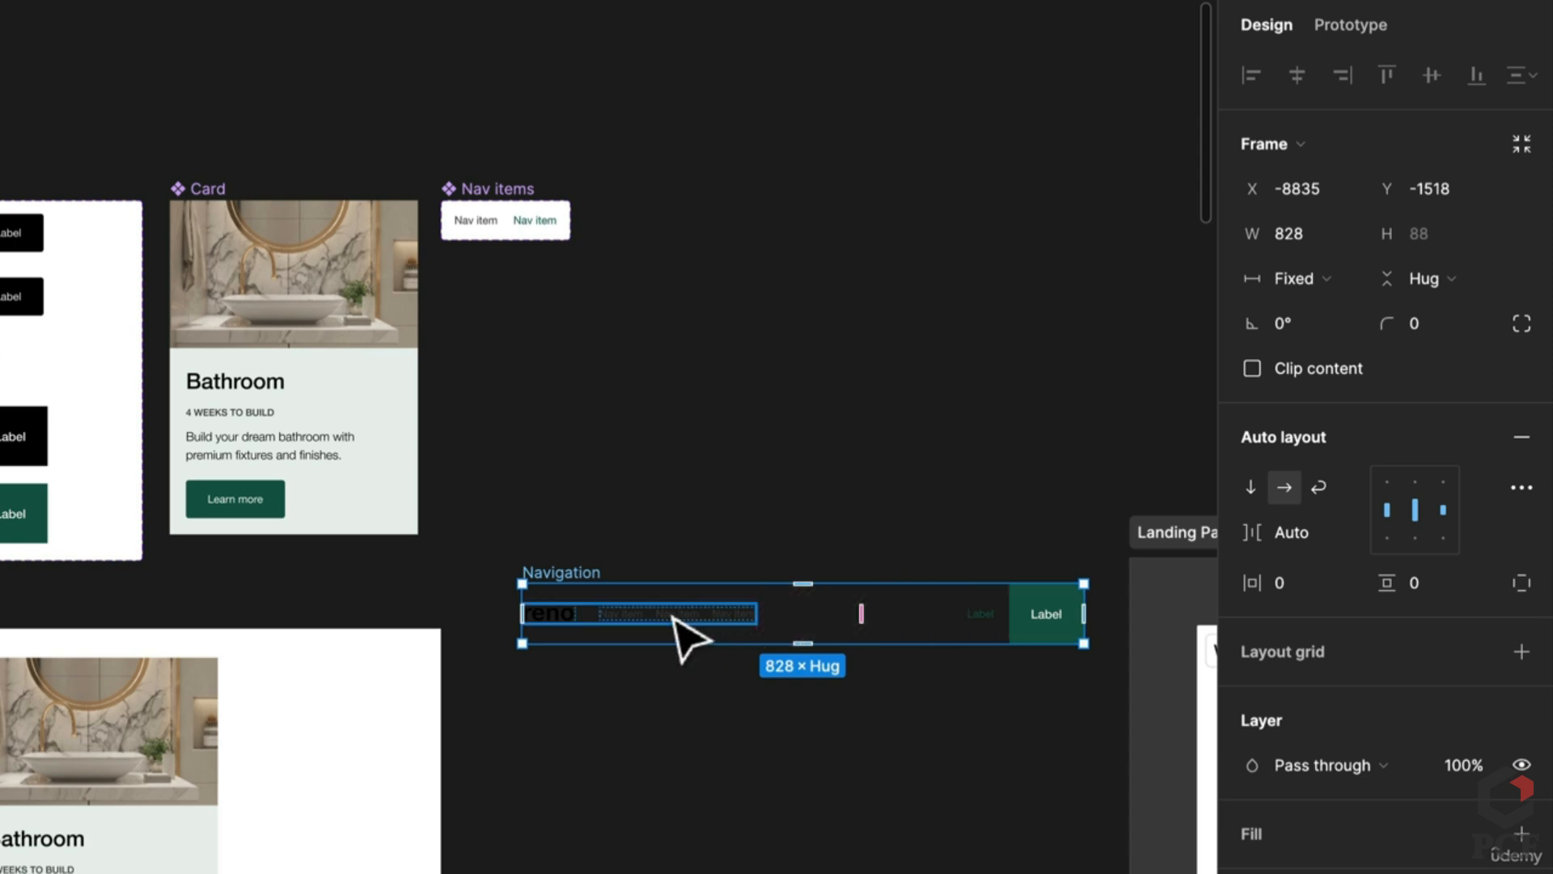
# Step: Widen the large white frame to 1651 and drop the Navigation bar in at X 622, Y 88
pyautogui.moveTo(890, 656); pyautogui.dragTo(555, 634)
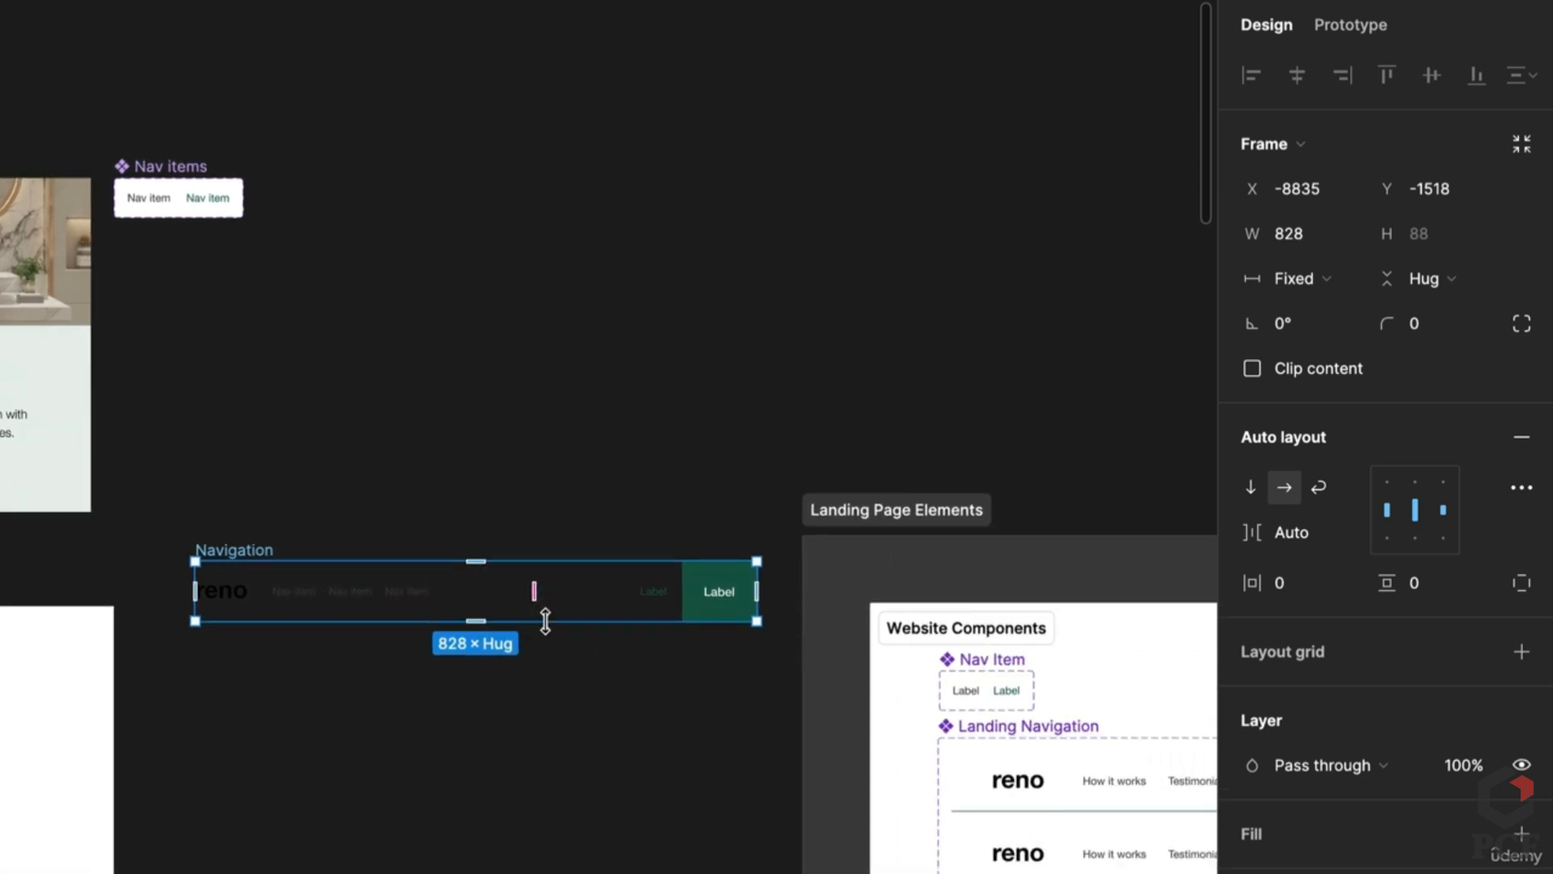
pyautogui.hscroll(-5, 546, 621)
pyautogui.rightClick(340, 732)
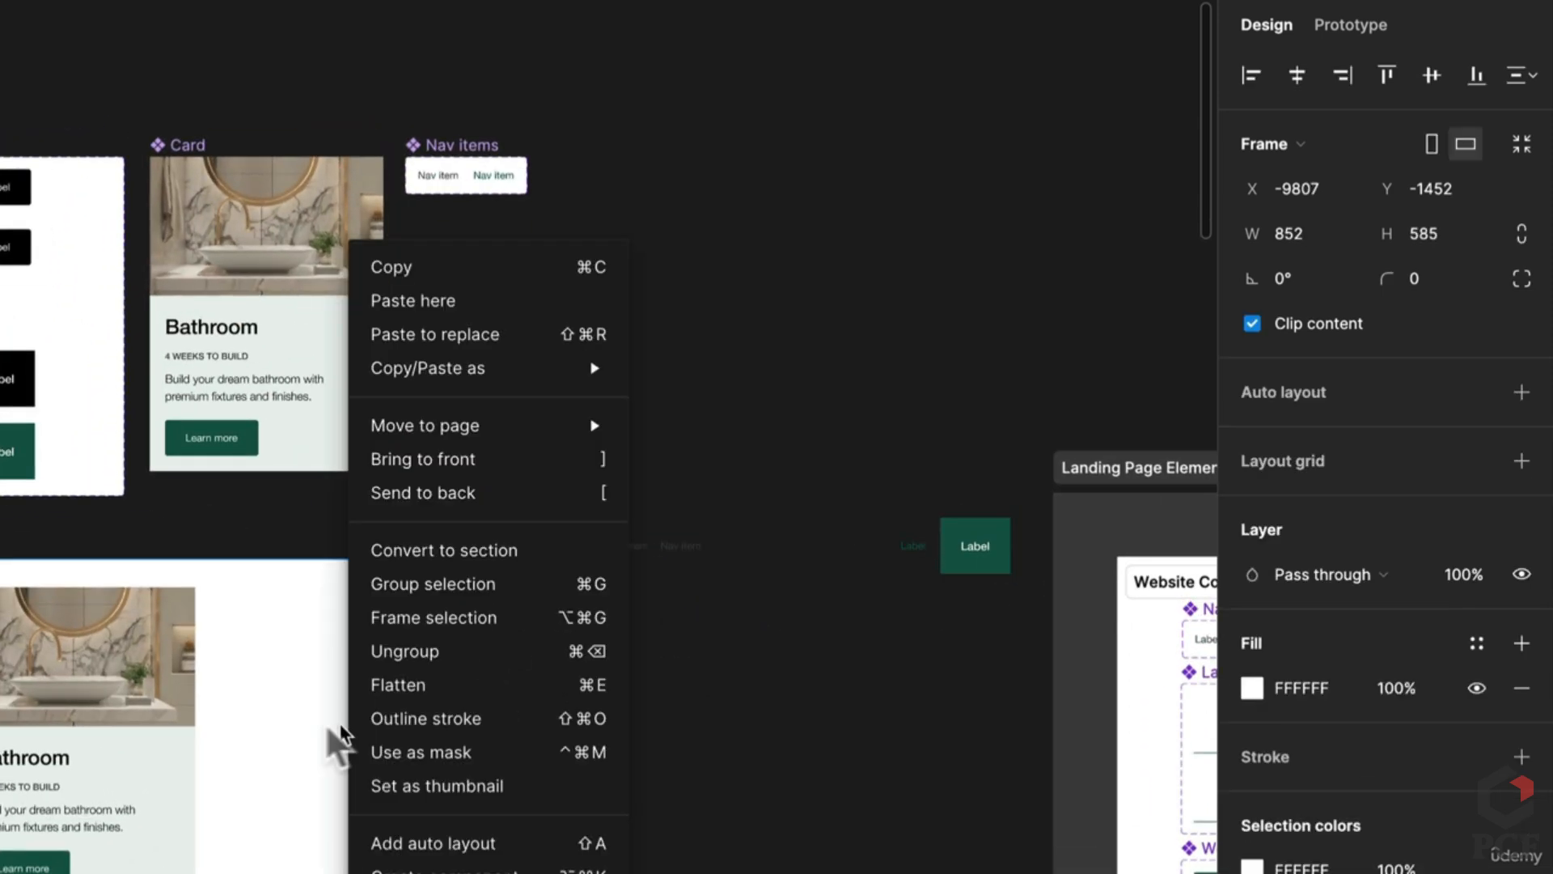
pyautogui.click(365, 734)
pyautogui.moveTo(410, 723); pyautogui.dragTo(917, 740)
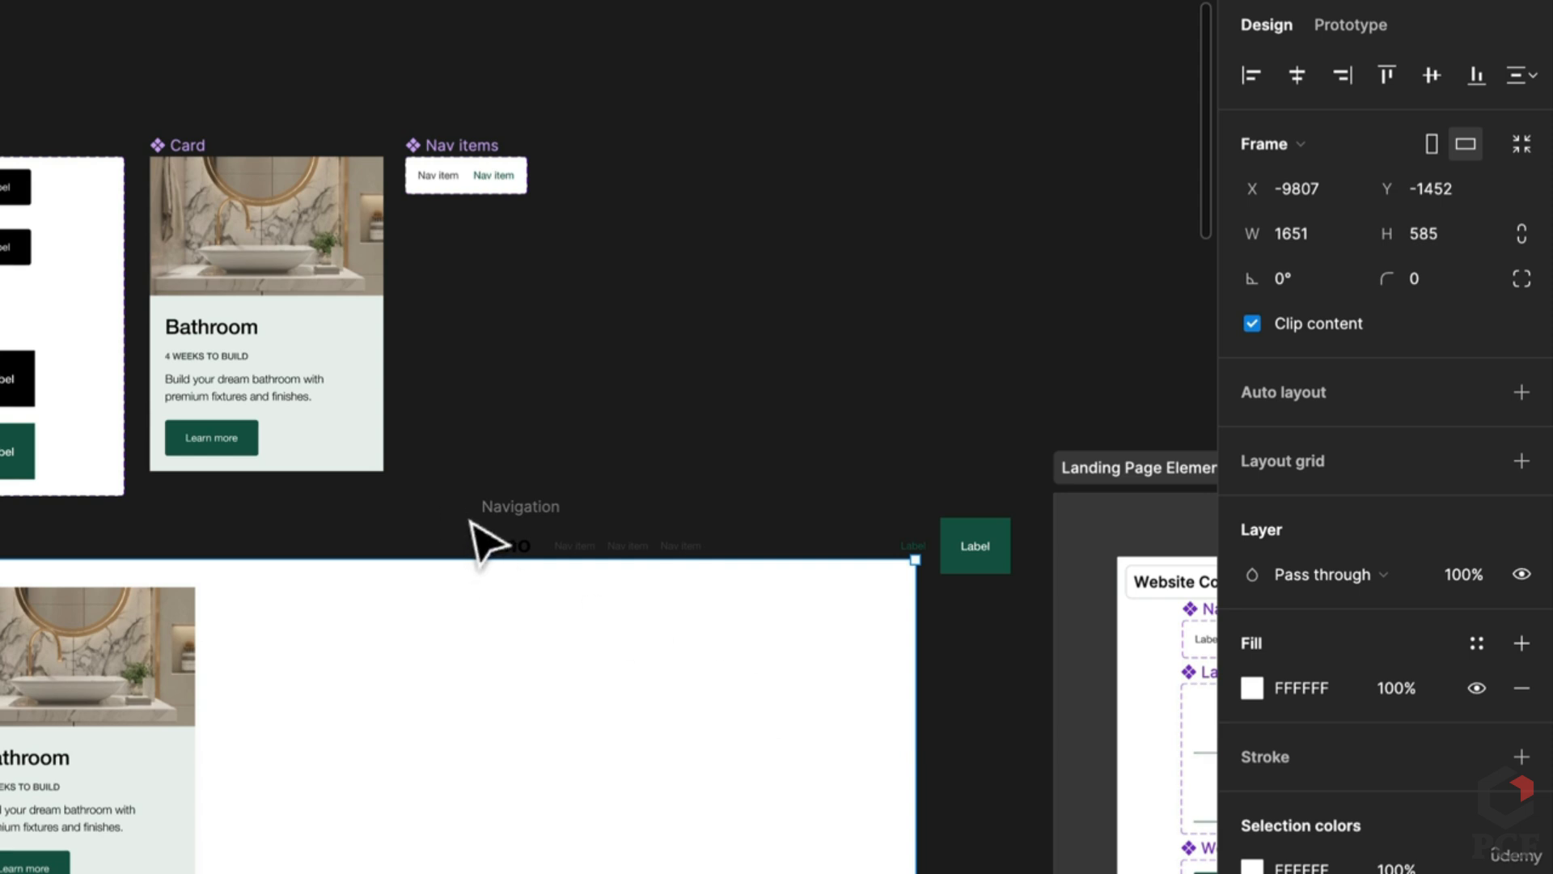
pyautogui.moveTo(481, 544); pyautogui.dragTo(278, 631)
pyautogui.scroll(2, 509, 676)
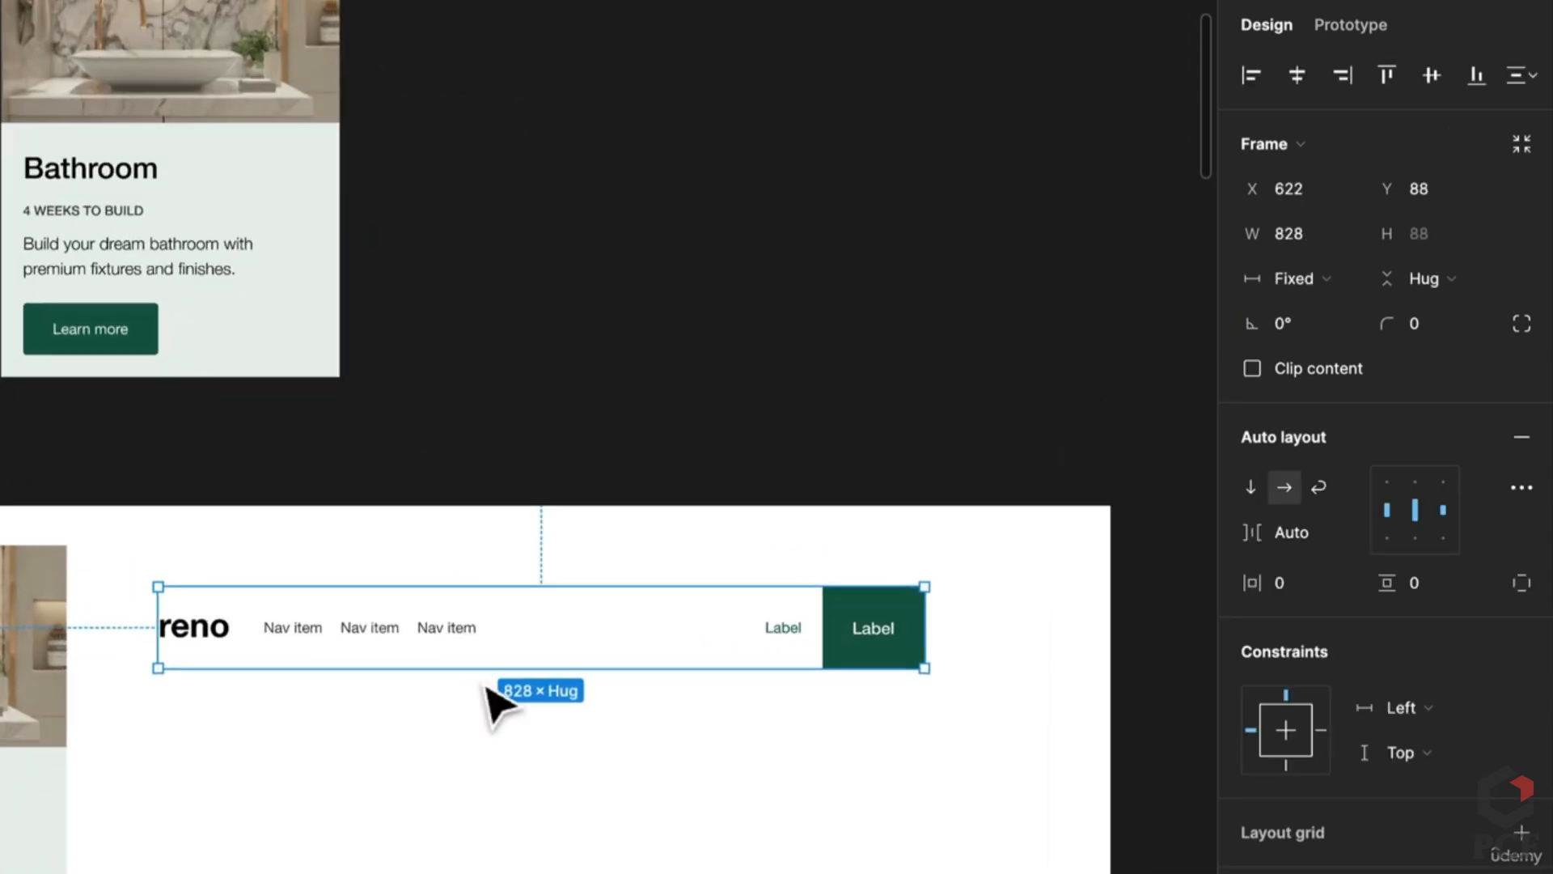
pyautogui.hscroll(10, 490, 687)
pyautogui.moveTo(14, 669); pyautogui.dragTo(197, 655)
pyautogui.hscroll(-15, 70, 548)
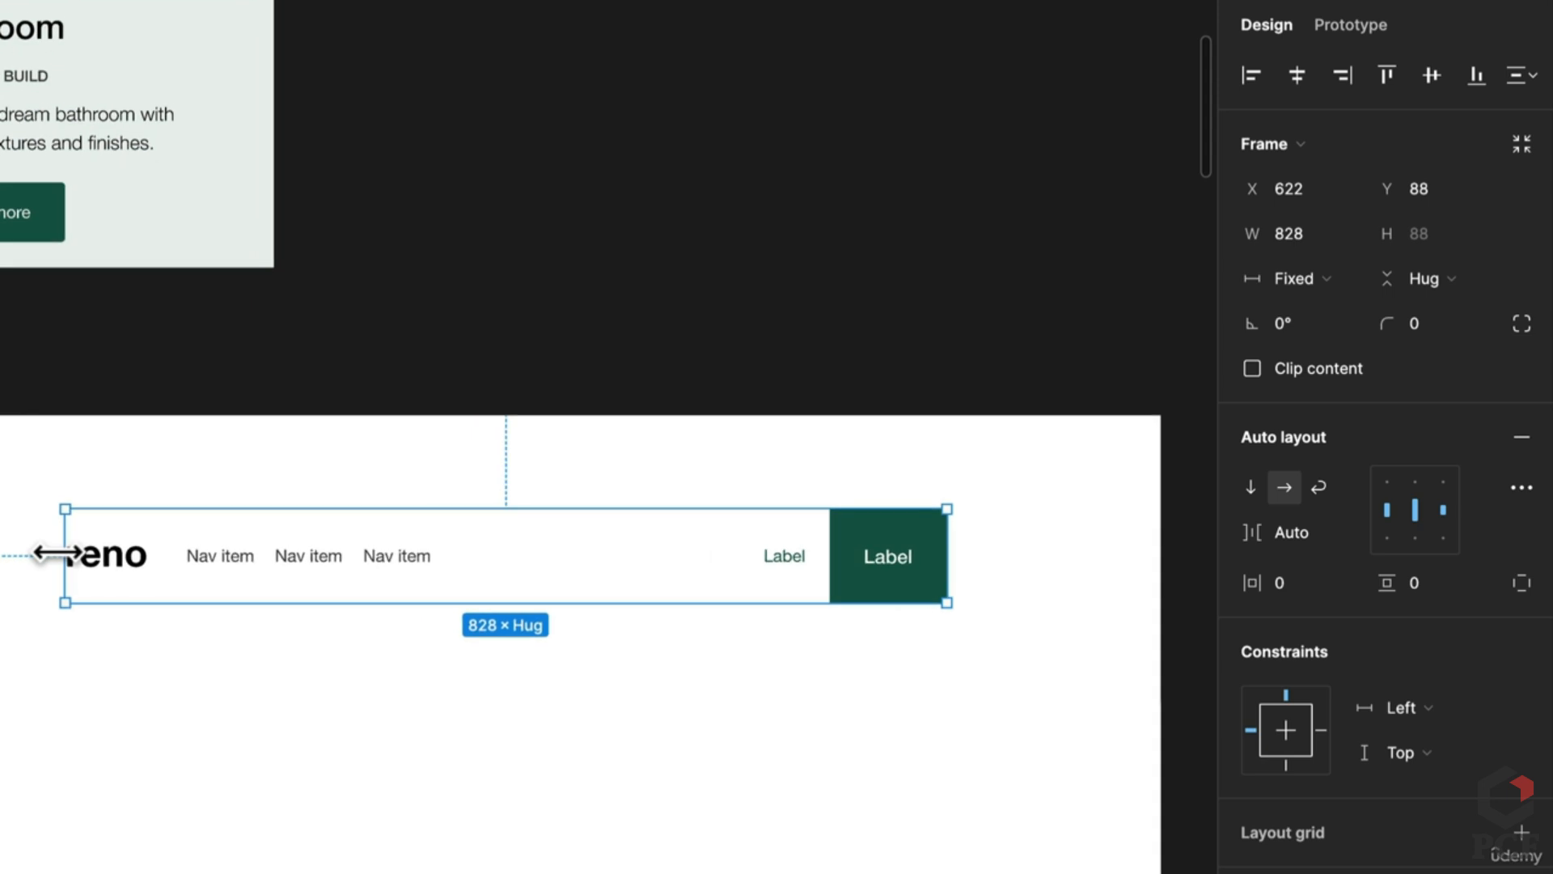
# Step: Edit the first nav link and duplicate the second link to create a Services link
pyautogui.hscroll(10, 1044, 850)
pyautogui.scroll(3, 955, 757)
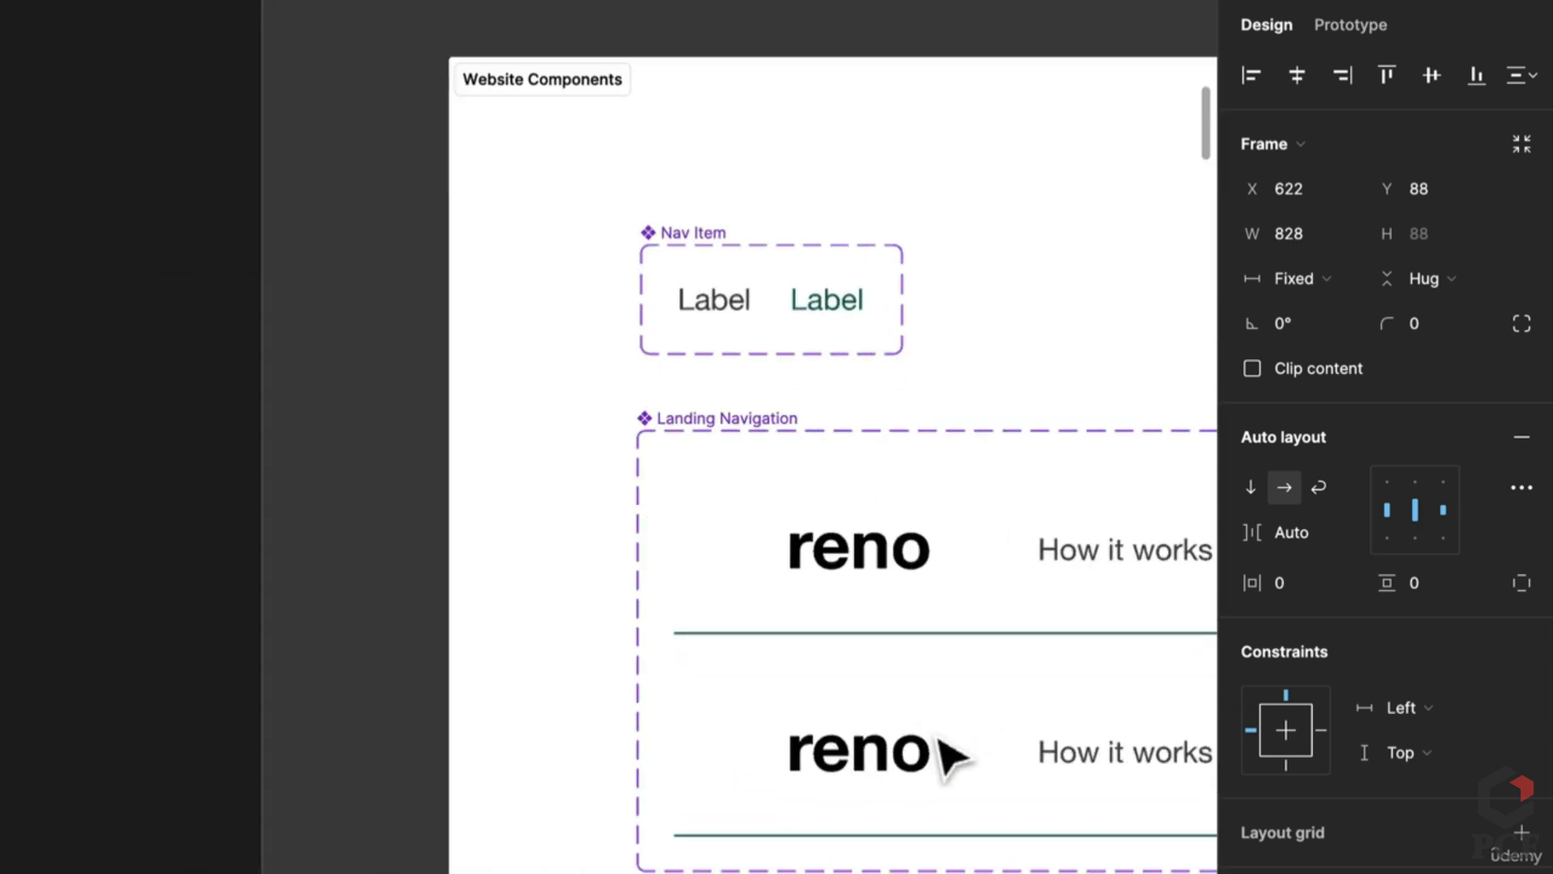
pyautogui.scroll(-5, 954, 756)
pyautogui.scroll(-5, 944, 752)
pyautogui.hscroll(10, 166, 735)
pyautogui.scroll(3, 166, 735)
pyautogui.hscroll(5, 607, 566)
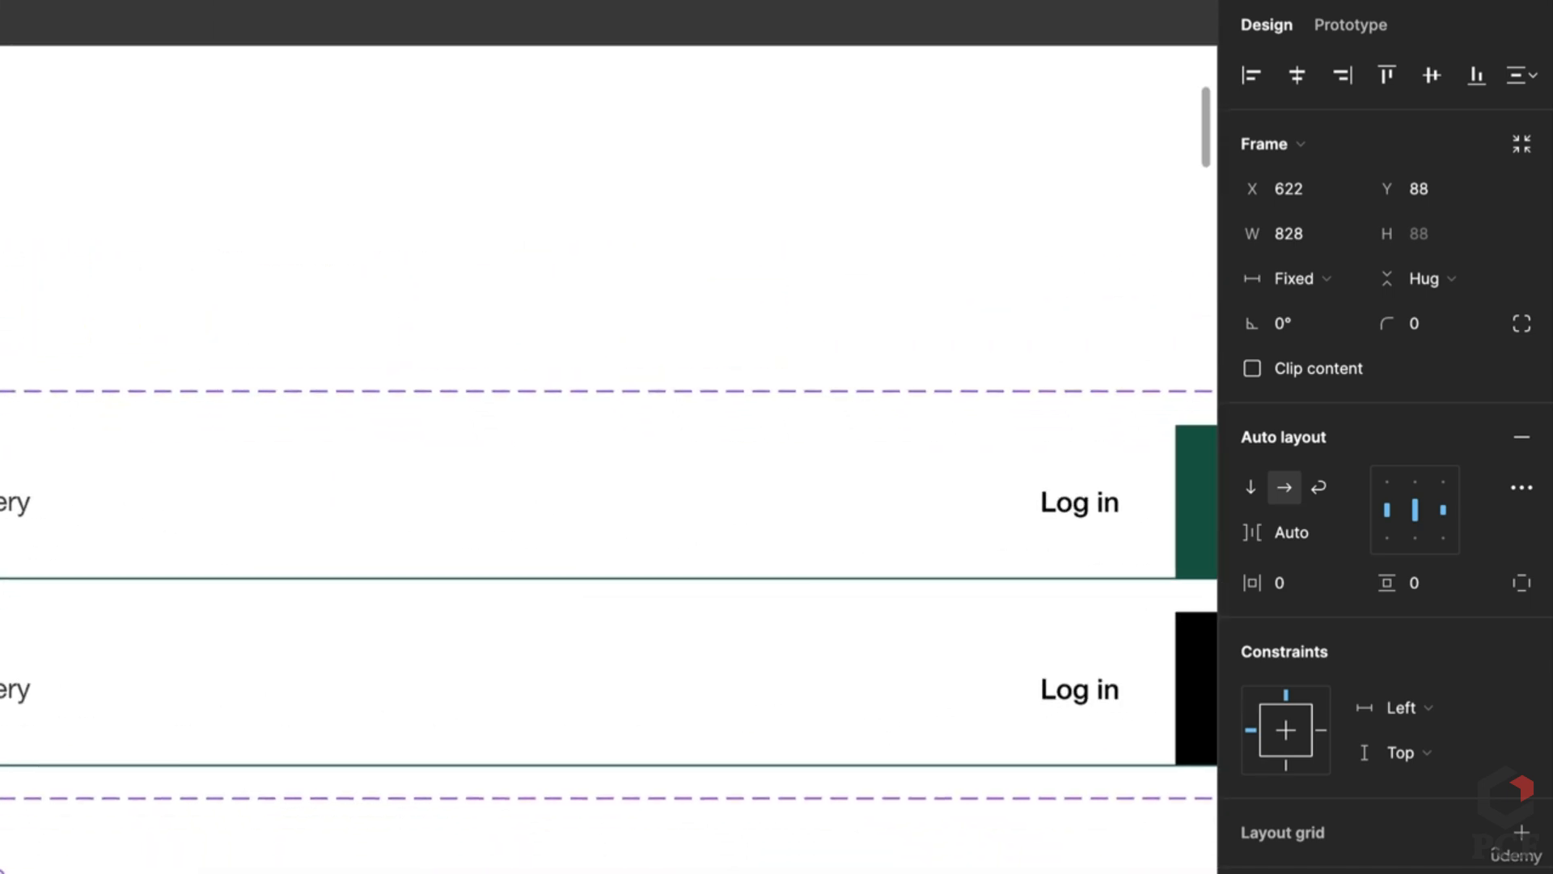
pyautogui.hscroll(-10, 589, 790)
pyautogui.scroll(-3, 756, 808)
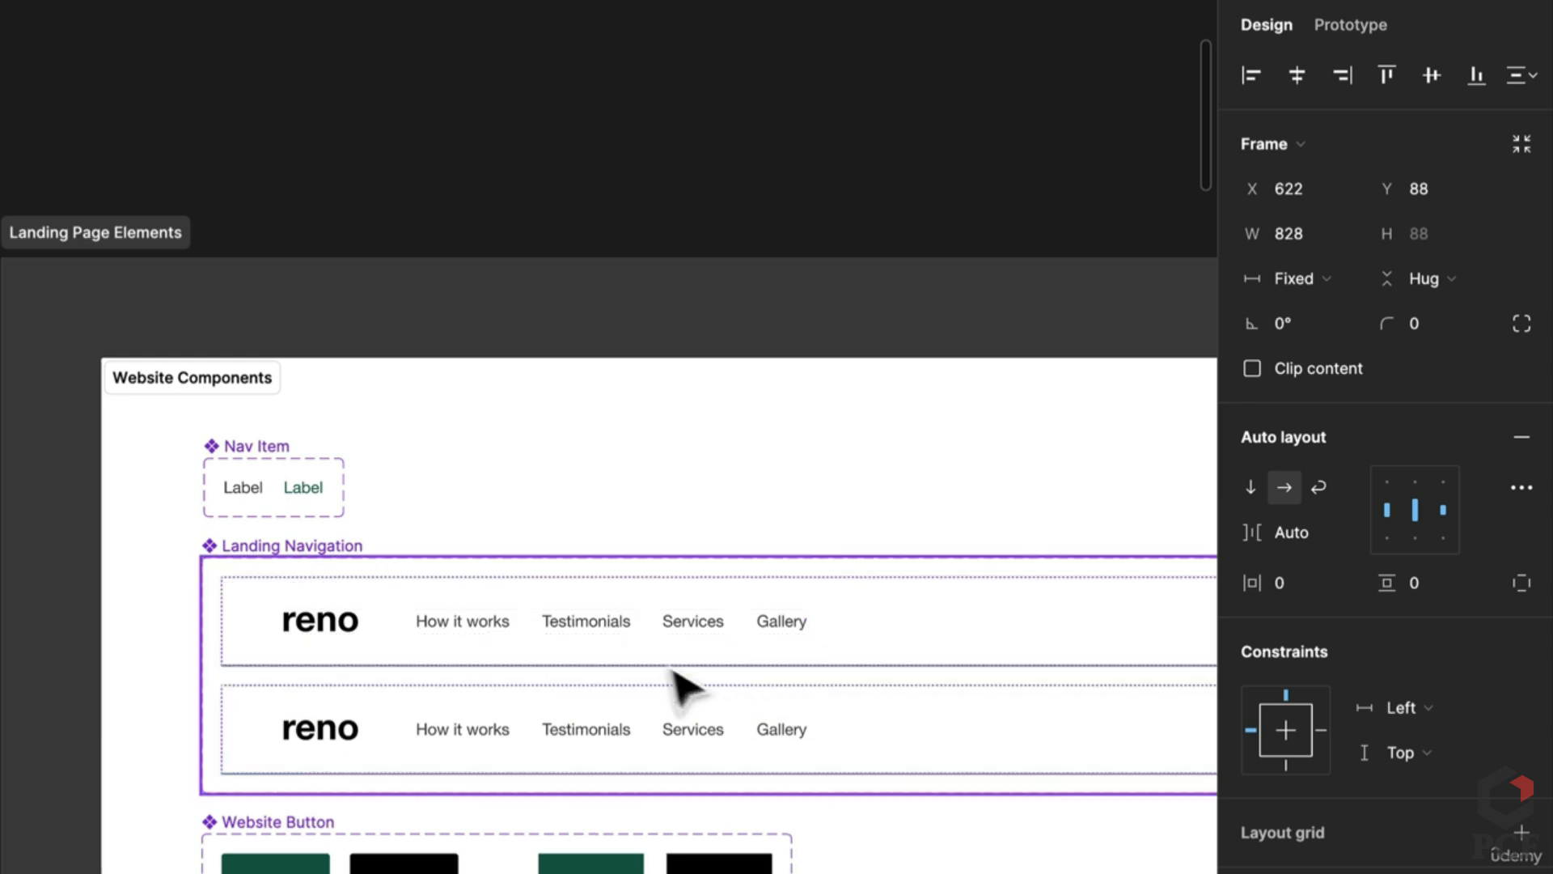
pyautogui.scroll(-5, 163, 693)
pyautogui.hscroll(-10, 555, 649)
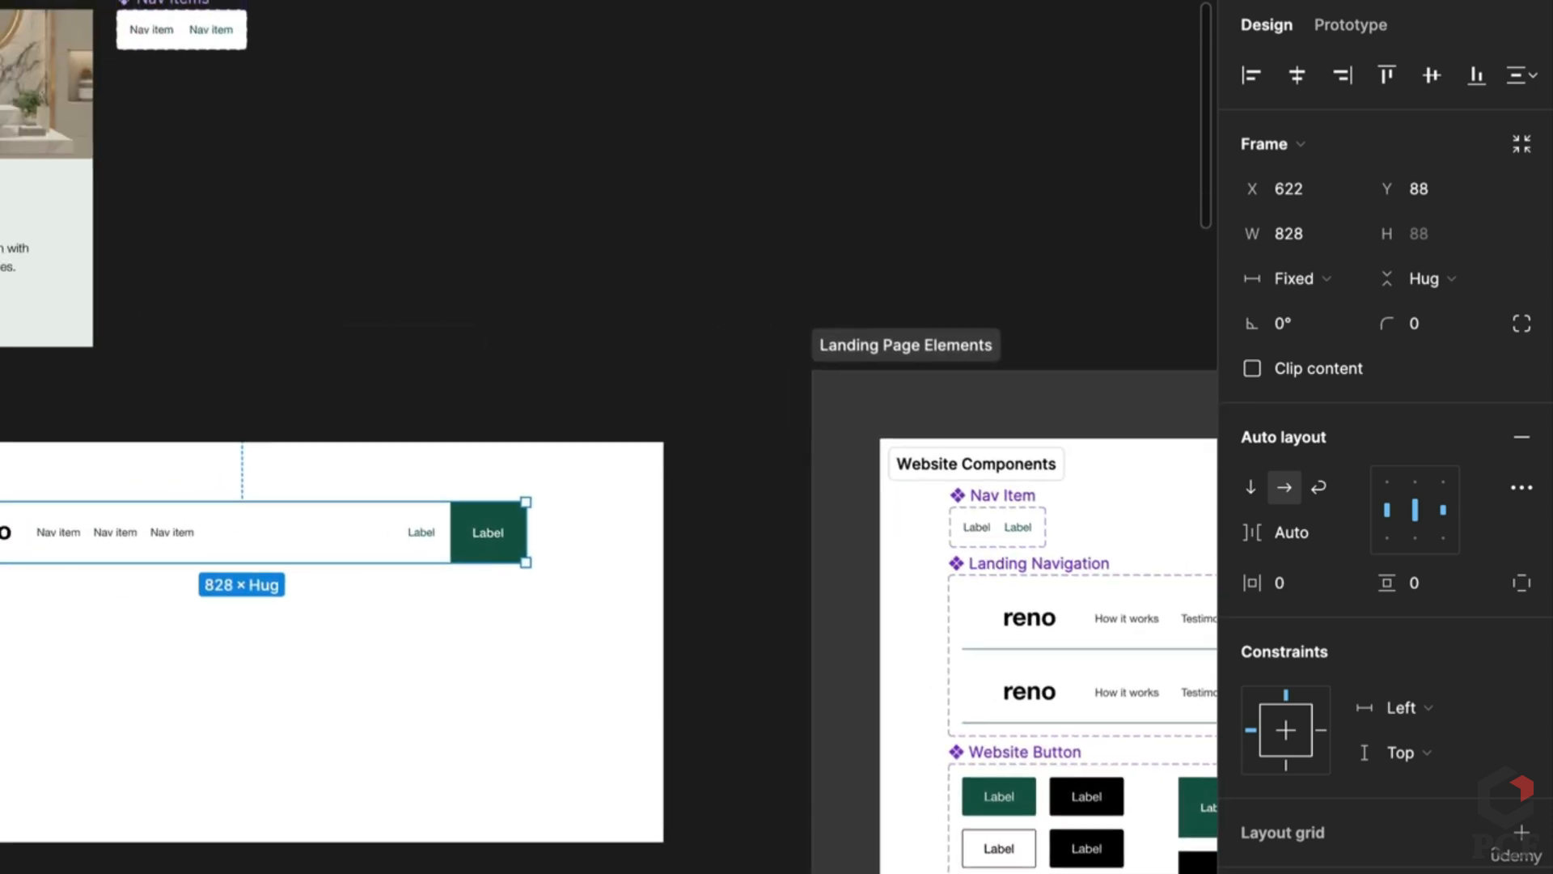
pyautogui.doubleClick(49, 533)
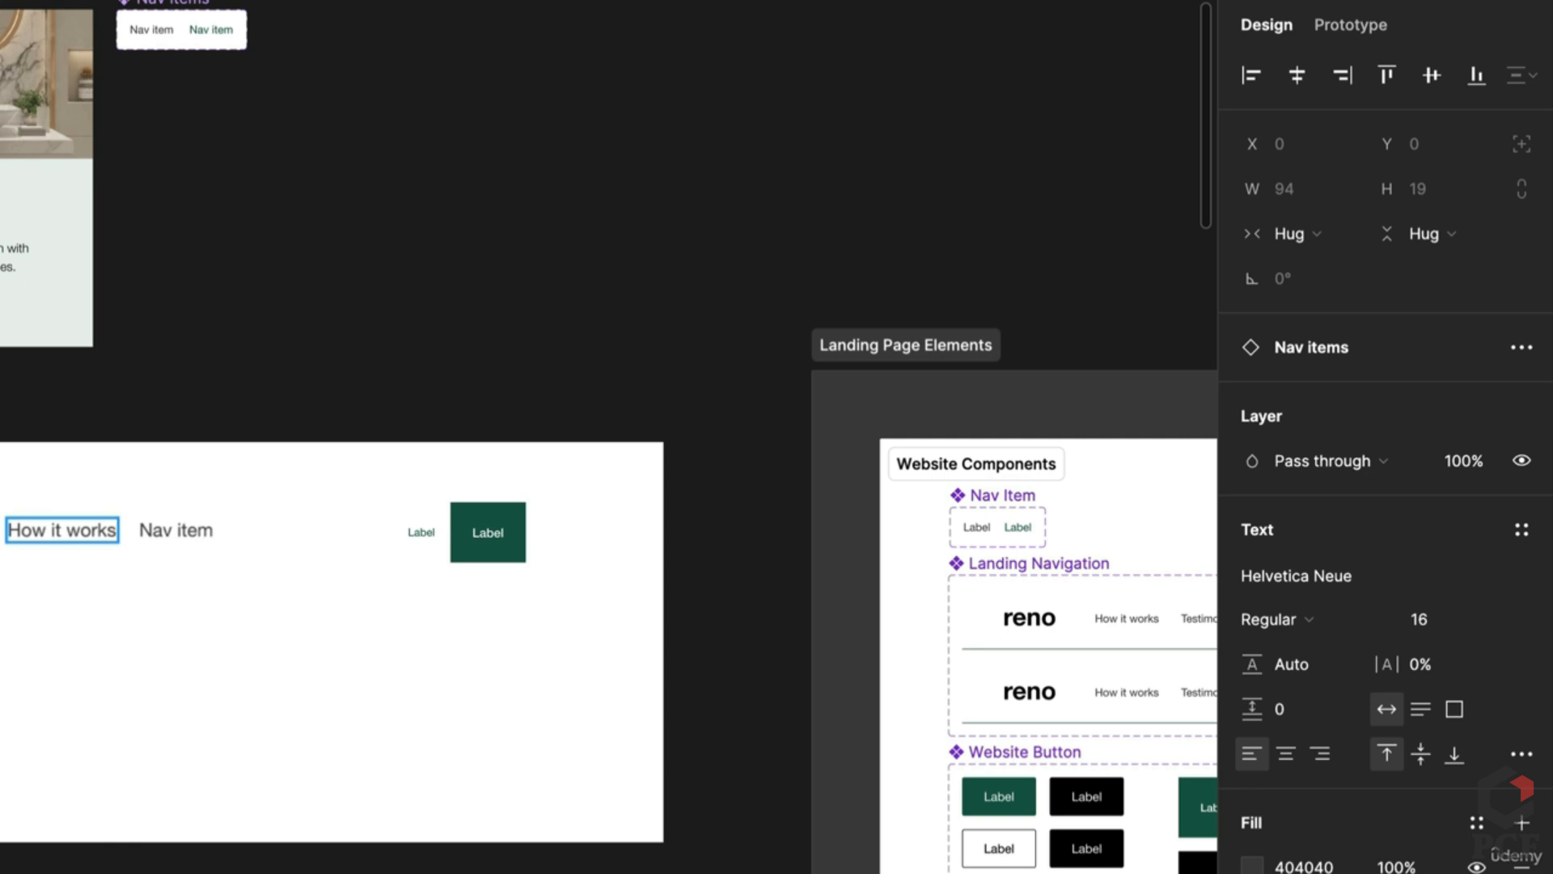
pyautogui.click(170, 530)
pyautogui.hotkey('ctrl', 'd')
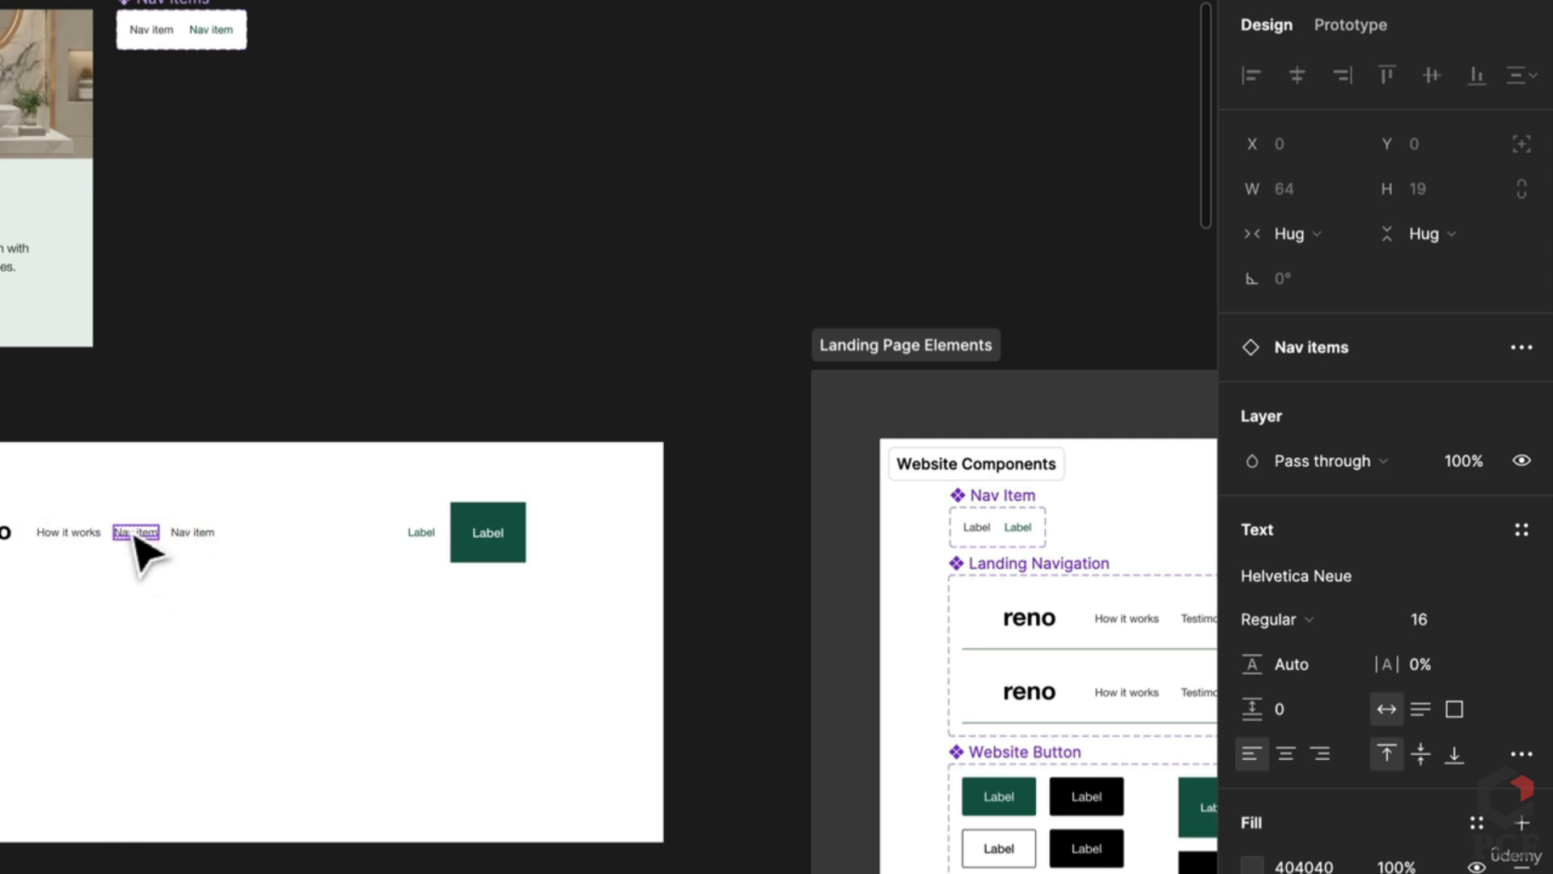
pyautogui.doubleClick(129, 526)
pyautogui.write('Testimonials')
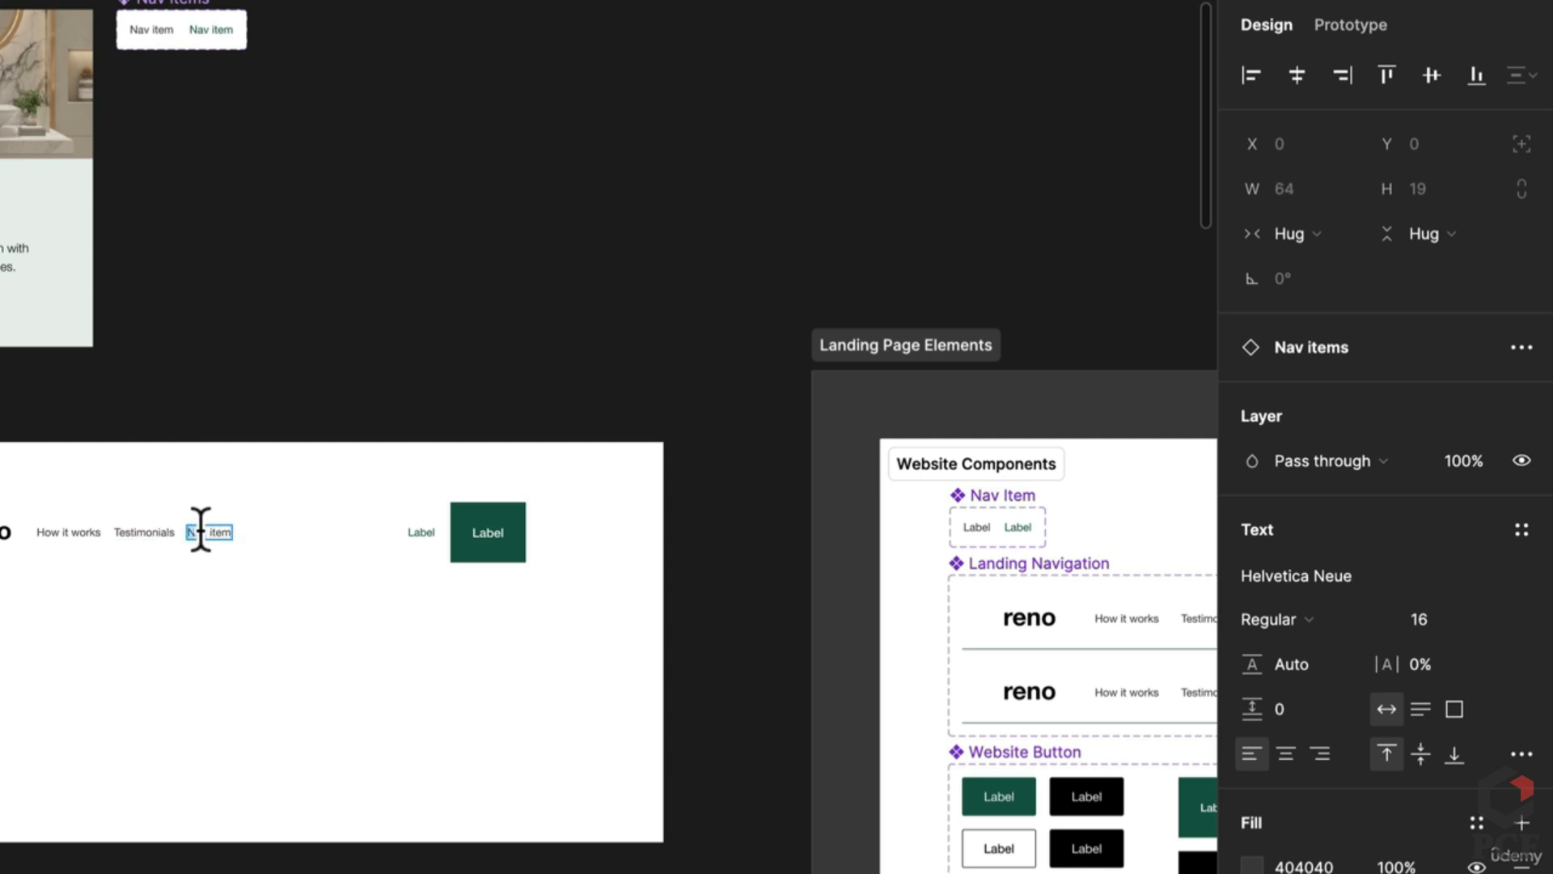
pyautogui.hscroll(5, 836, 773)
pyautogui.hscroll(-10, 908, 777)
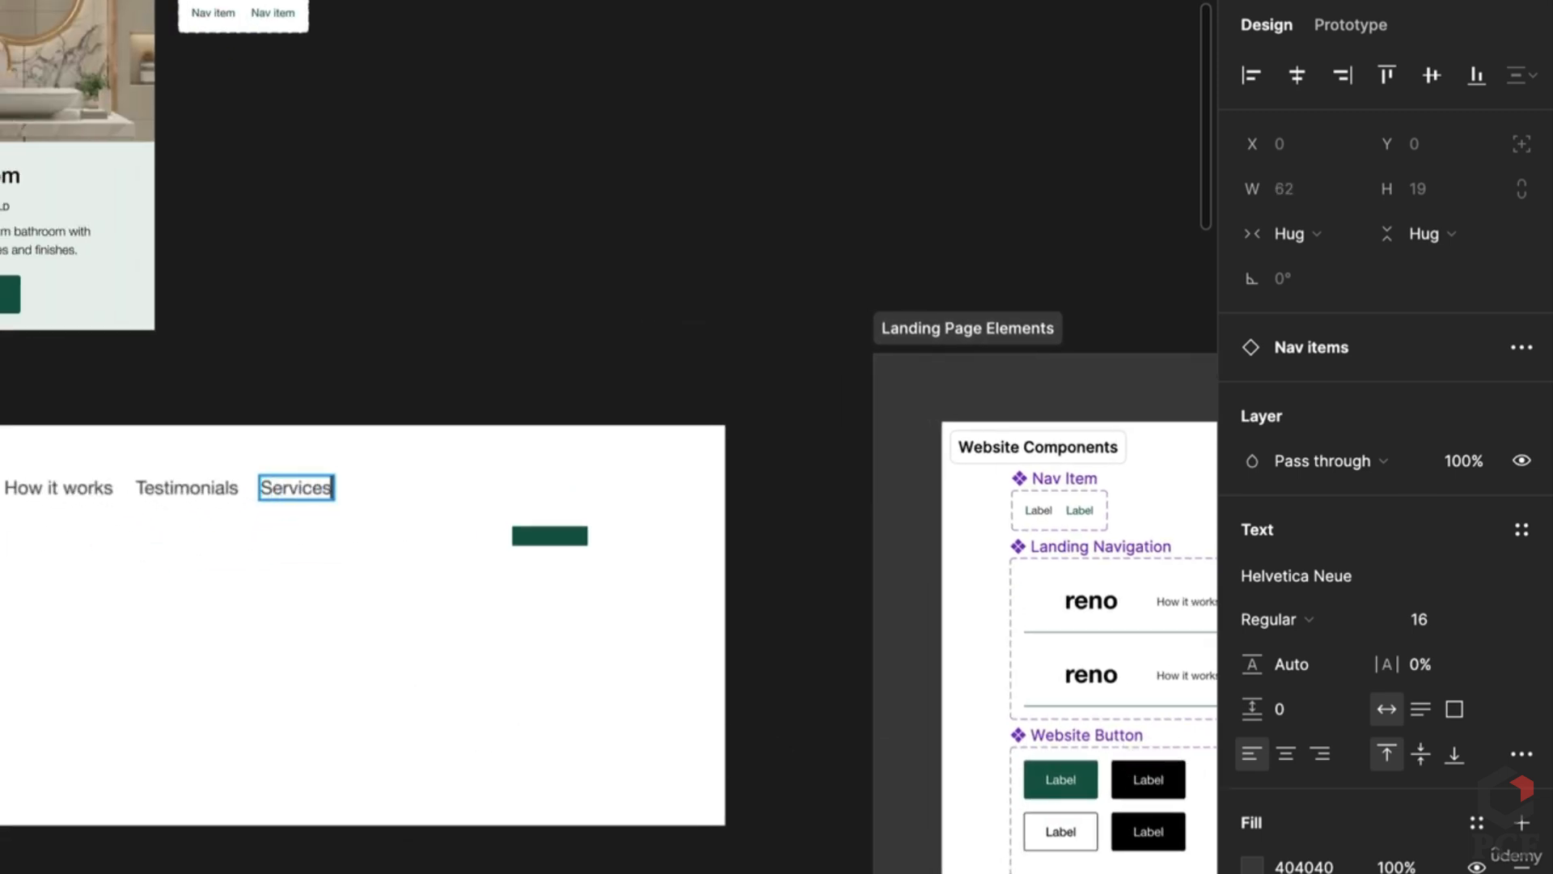
pyautogui.click(358, 688)
# Step: Duplicate the Services nav item and rename the copy to Gallery
pyautogui.click(307, 518)
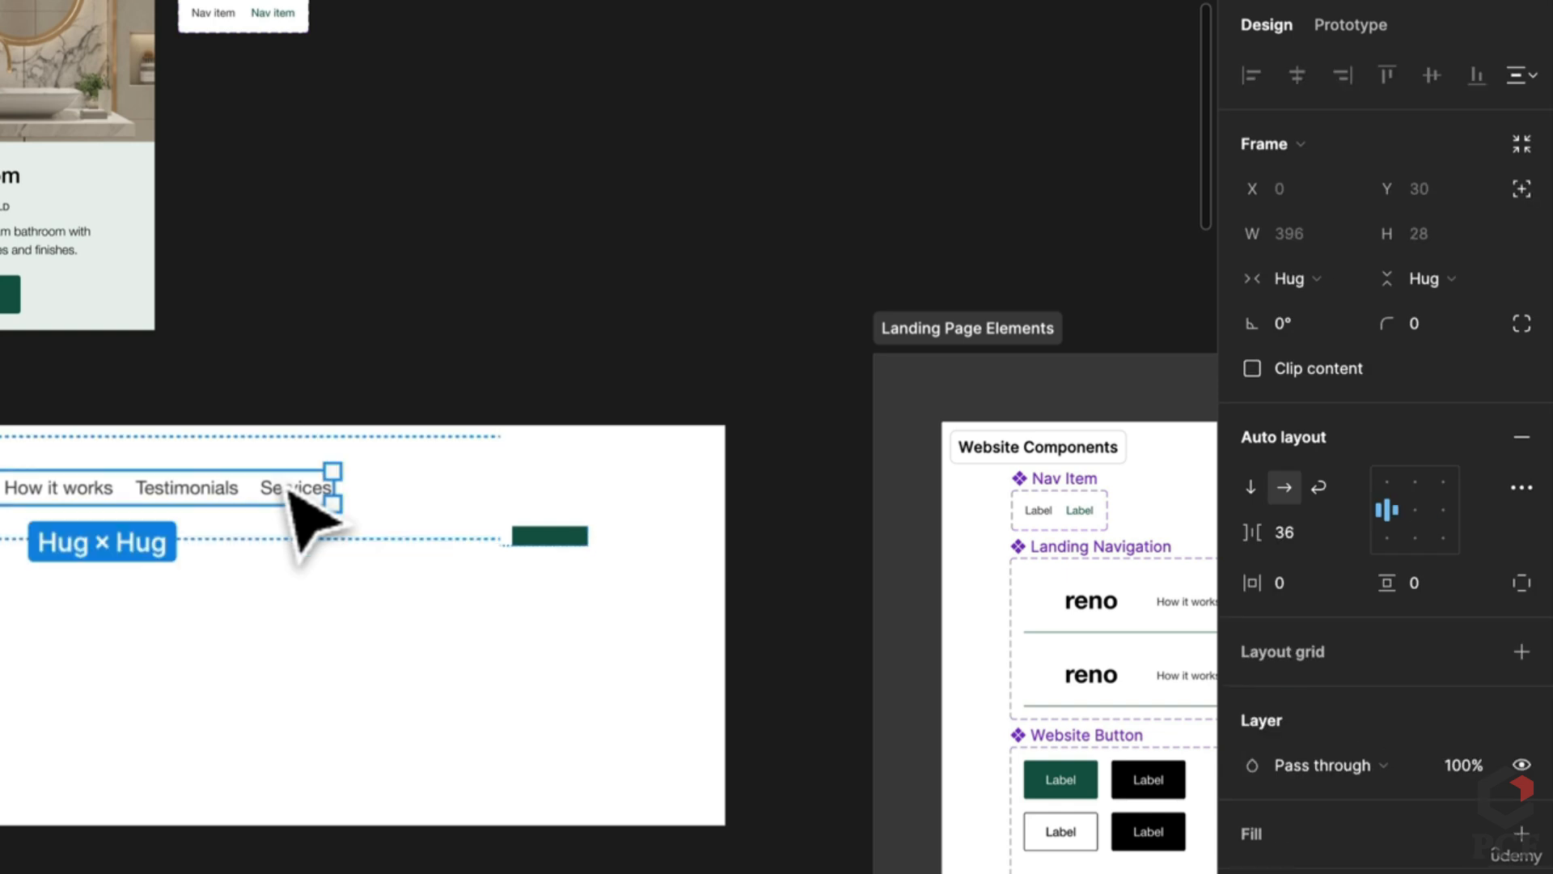
pyautogui.click(290, 490)
pyautogui.hotkey('ctrl', 'd')
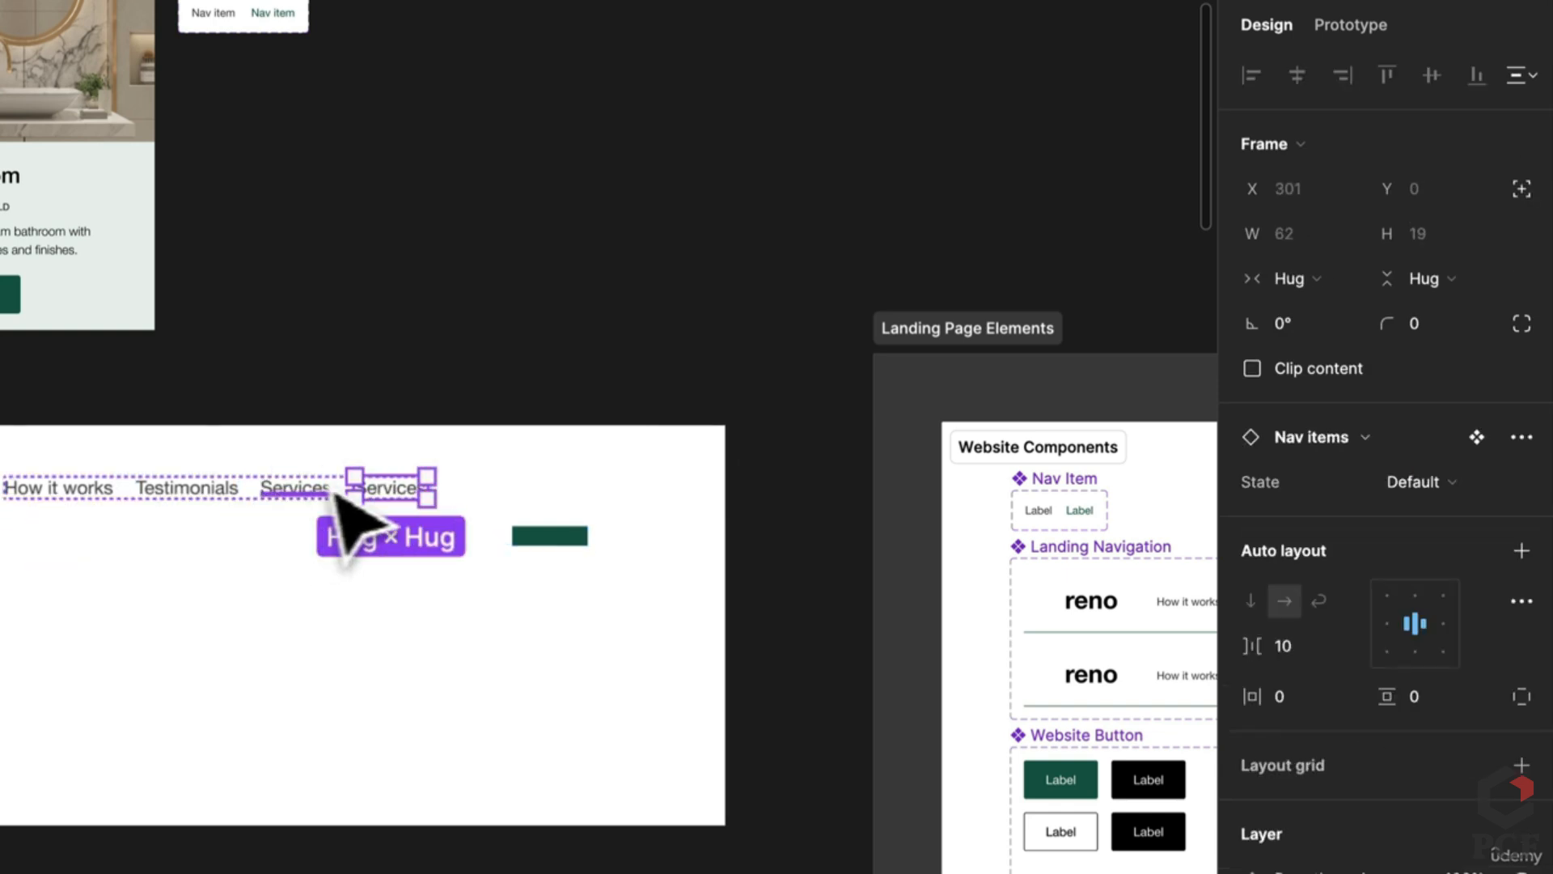
pyautogui.doubleClick(378, 485)
pyautogui.write('Galle')
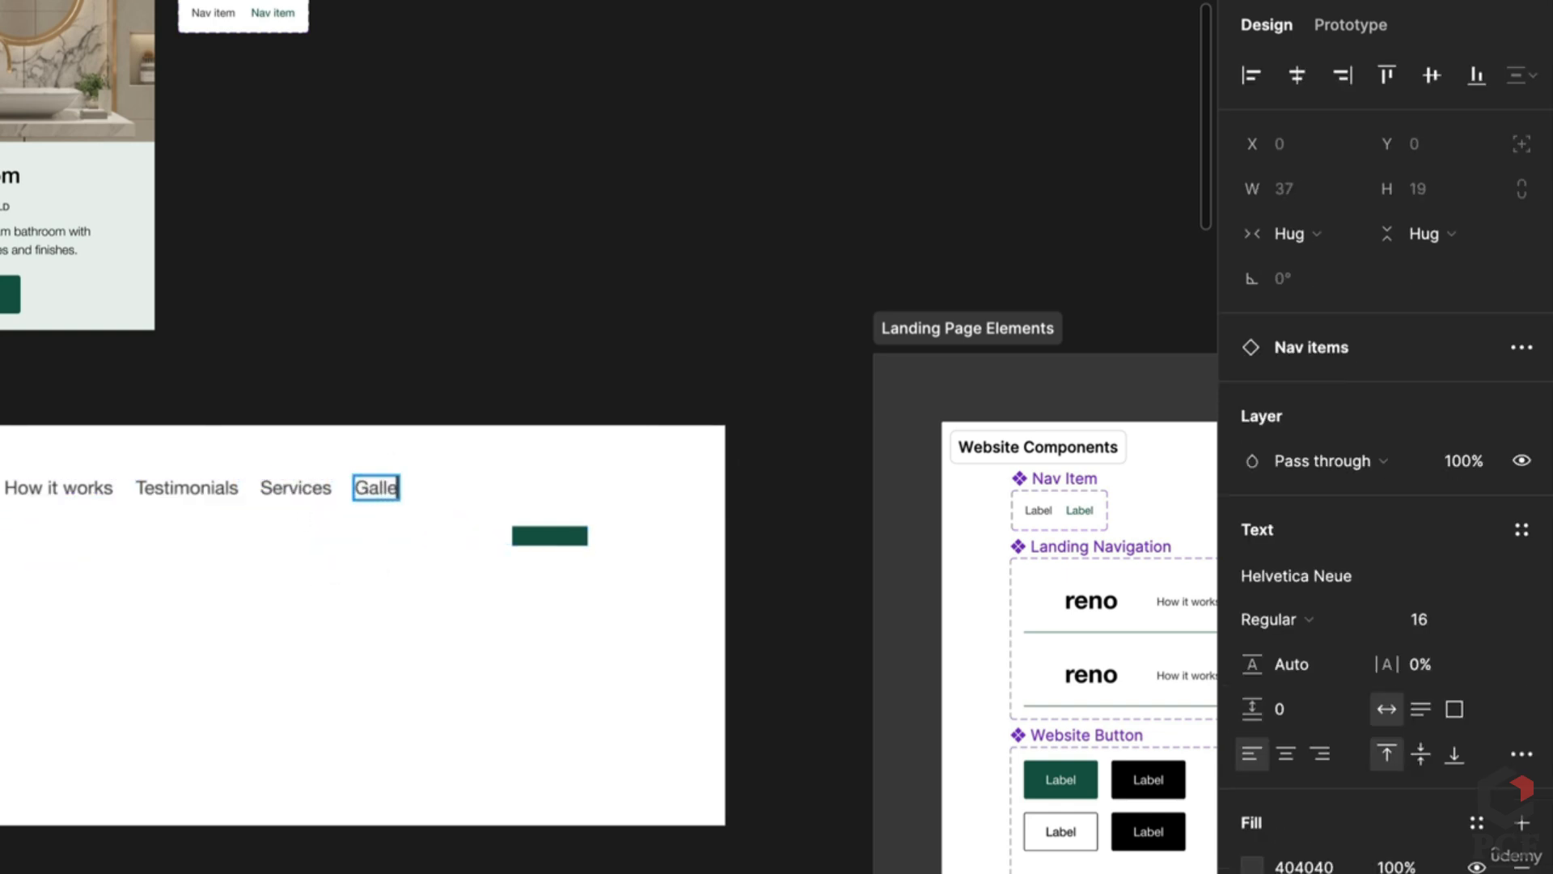
pyautogui.write('ry')
pyautogui.press('Return')
pyautogui.press('BackSpace')
pyautogui.scroll(-3, 232, 566)
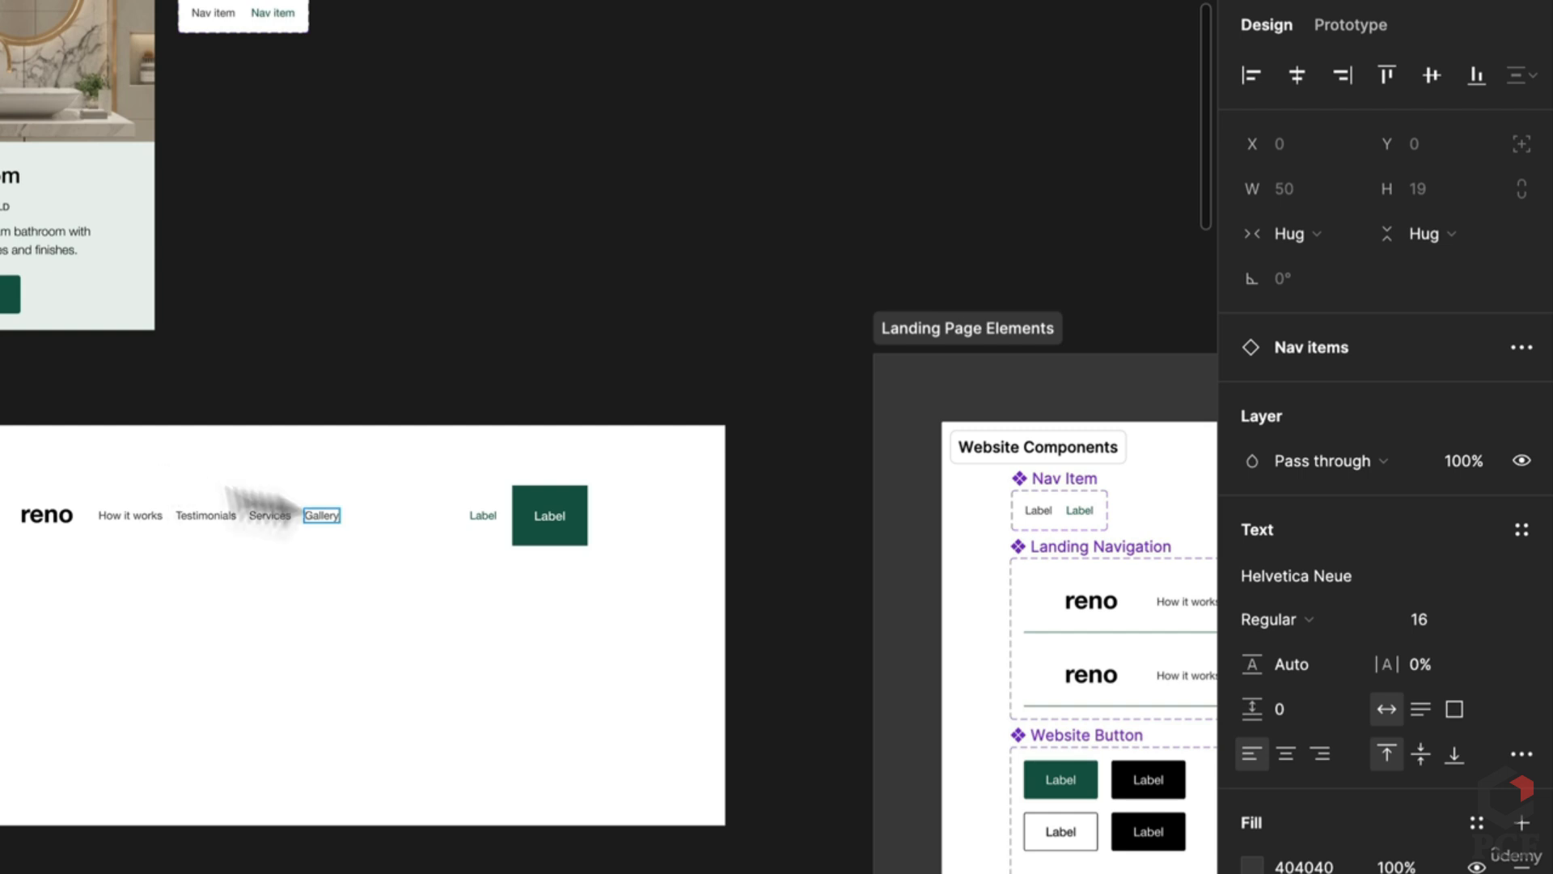
# Step: Label the plain text button 'Log in' and the green button 'Get an estimate'
pyautogui.click(485, 518)
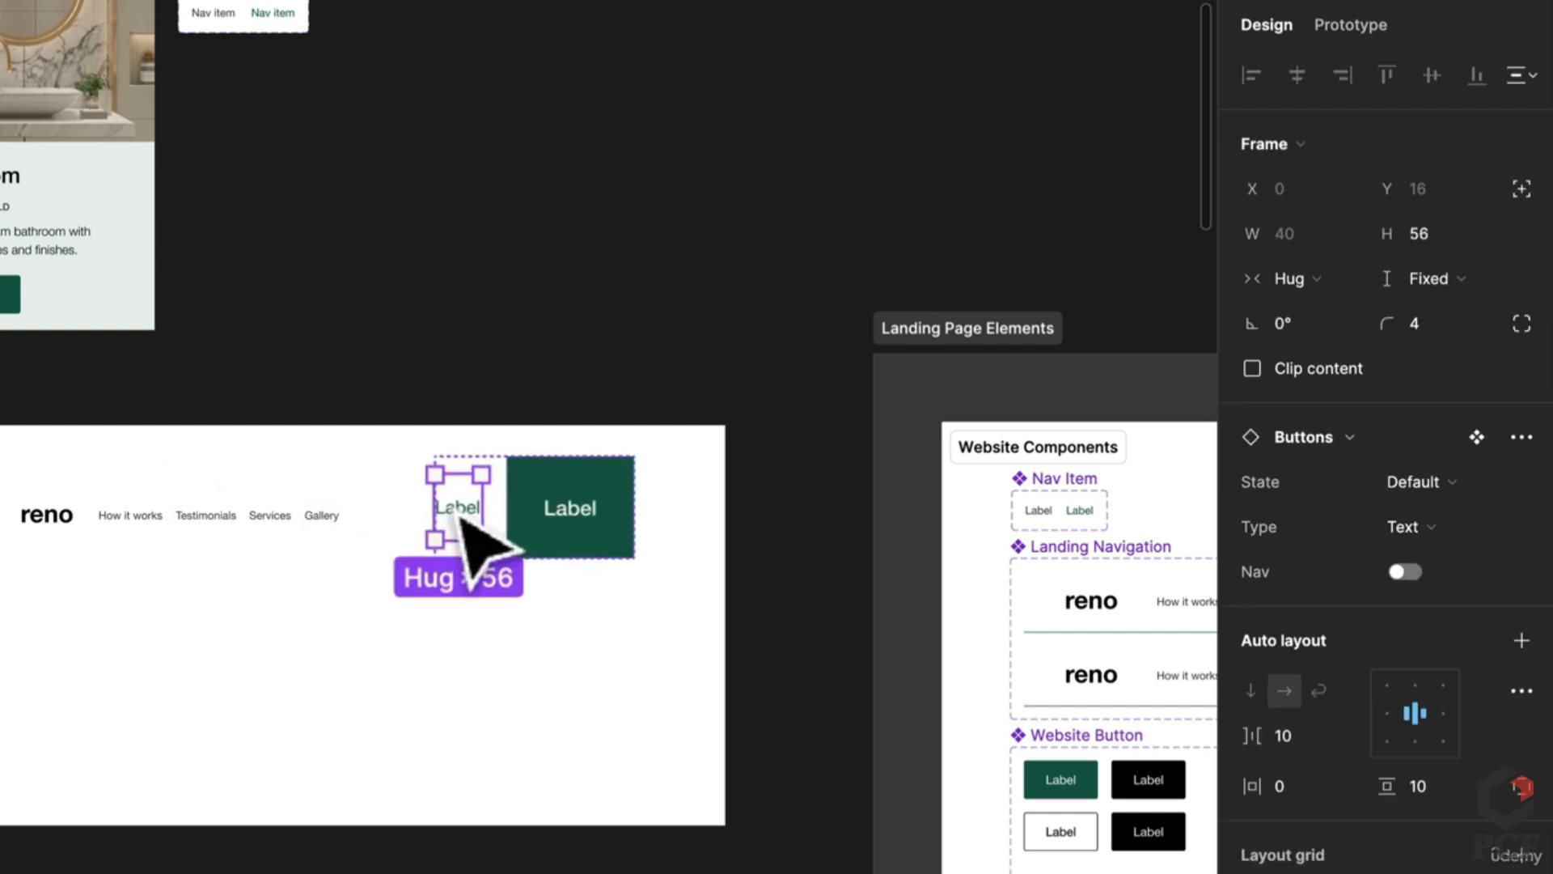
pyautogui.doubleClick(454, 513)
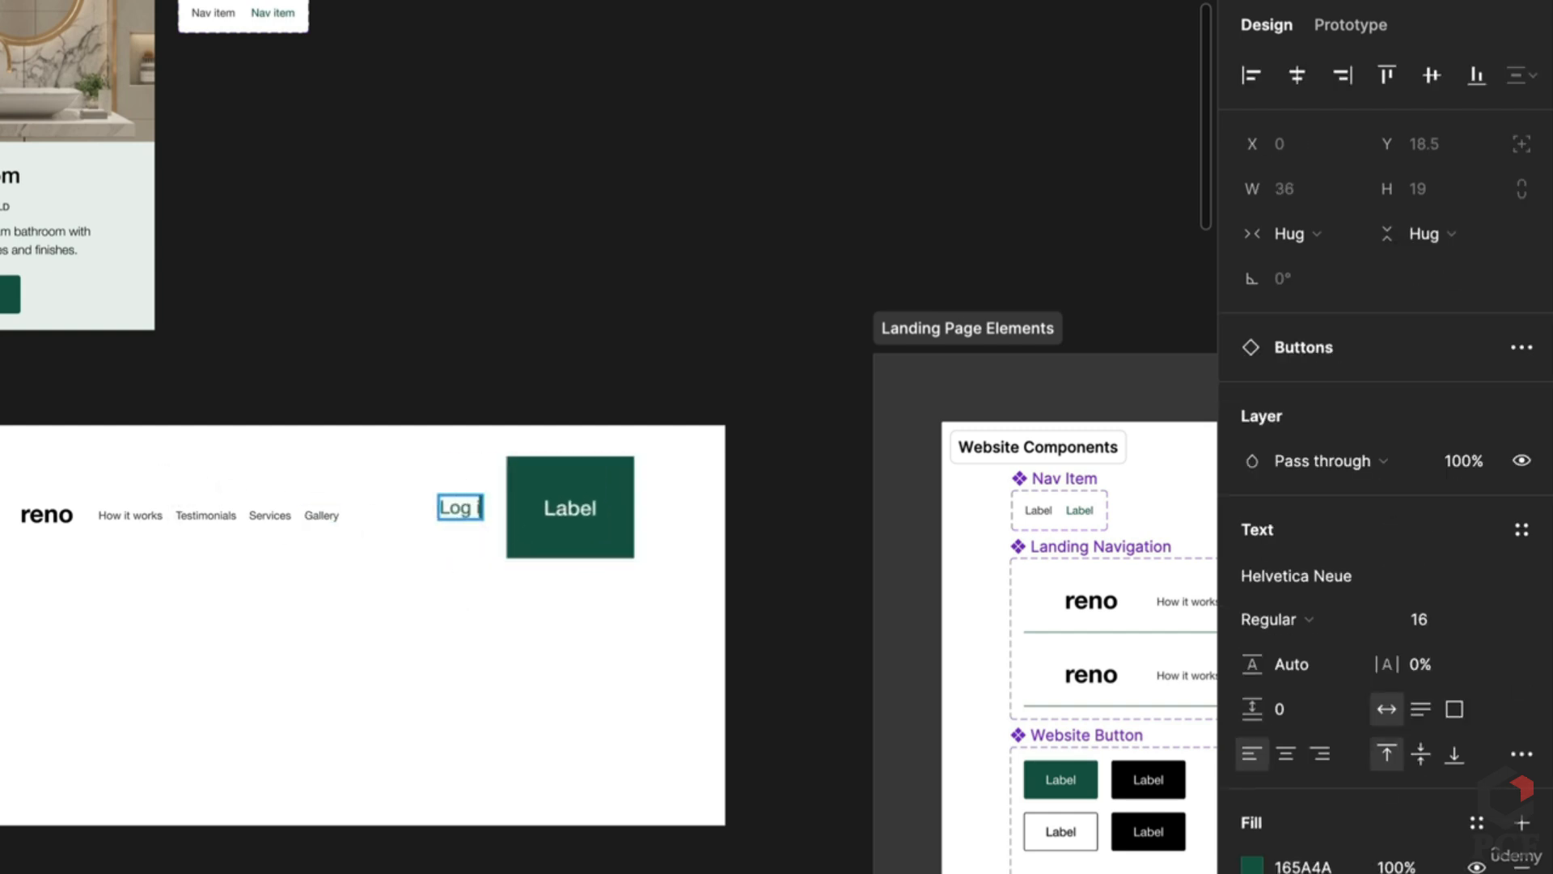
pyautogui.click(570, 508)
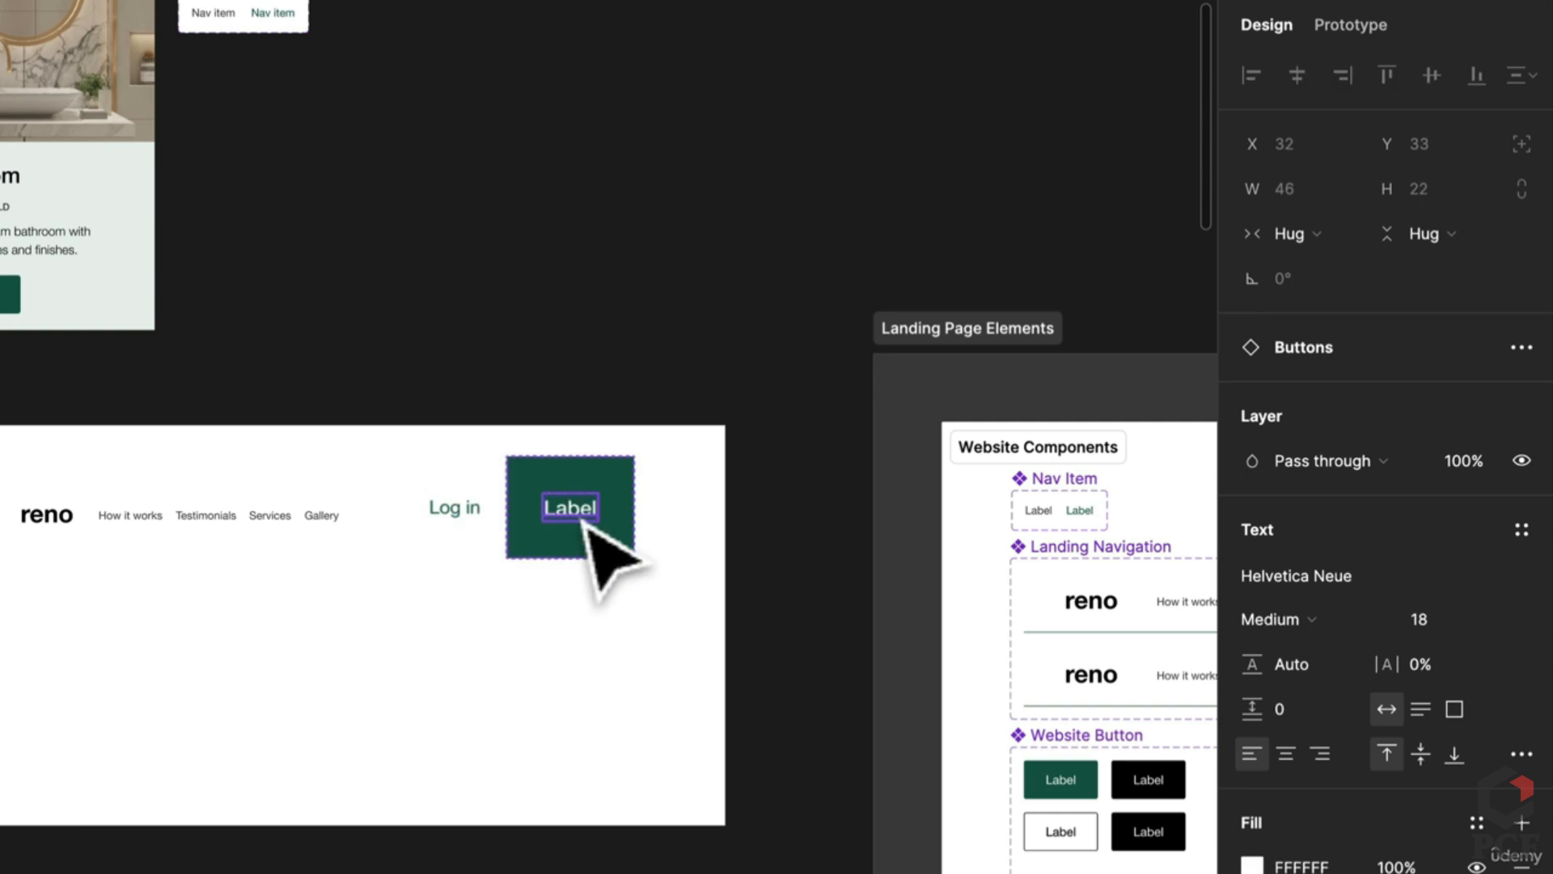
pyautogui.doubleClick(570, 508)
pyautogui.write('Get')
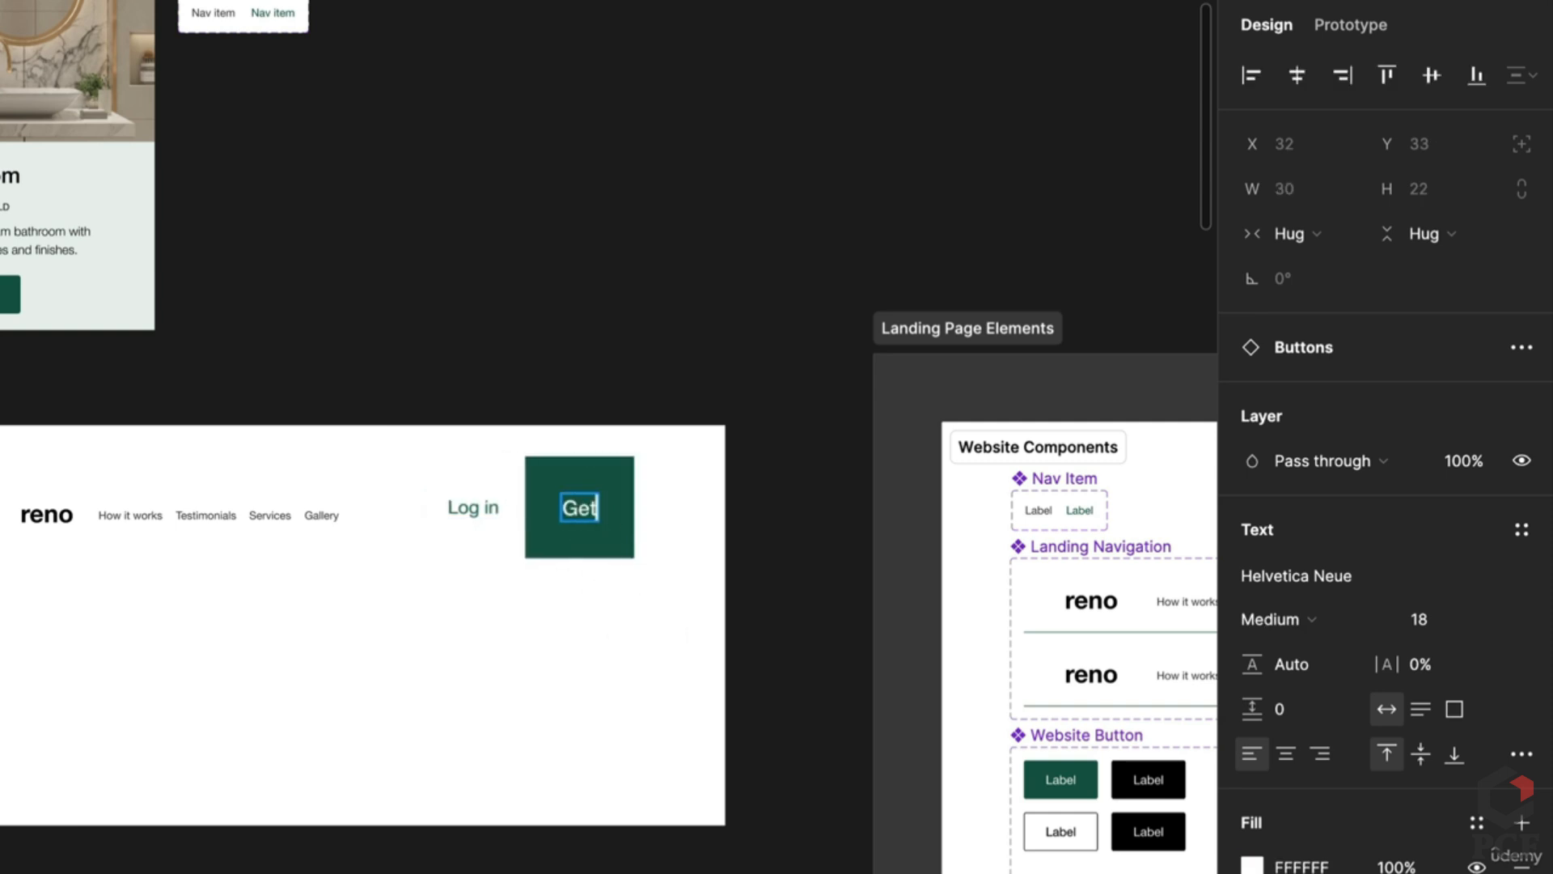
pyautogui.write(' an estimate')
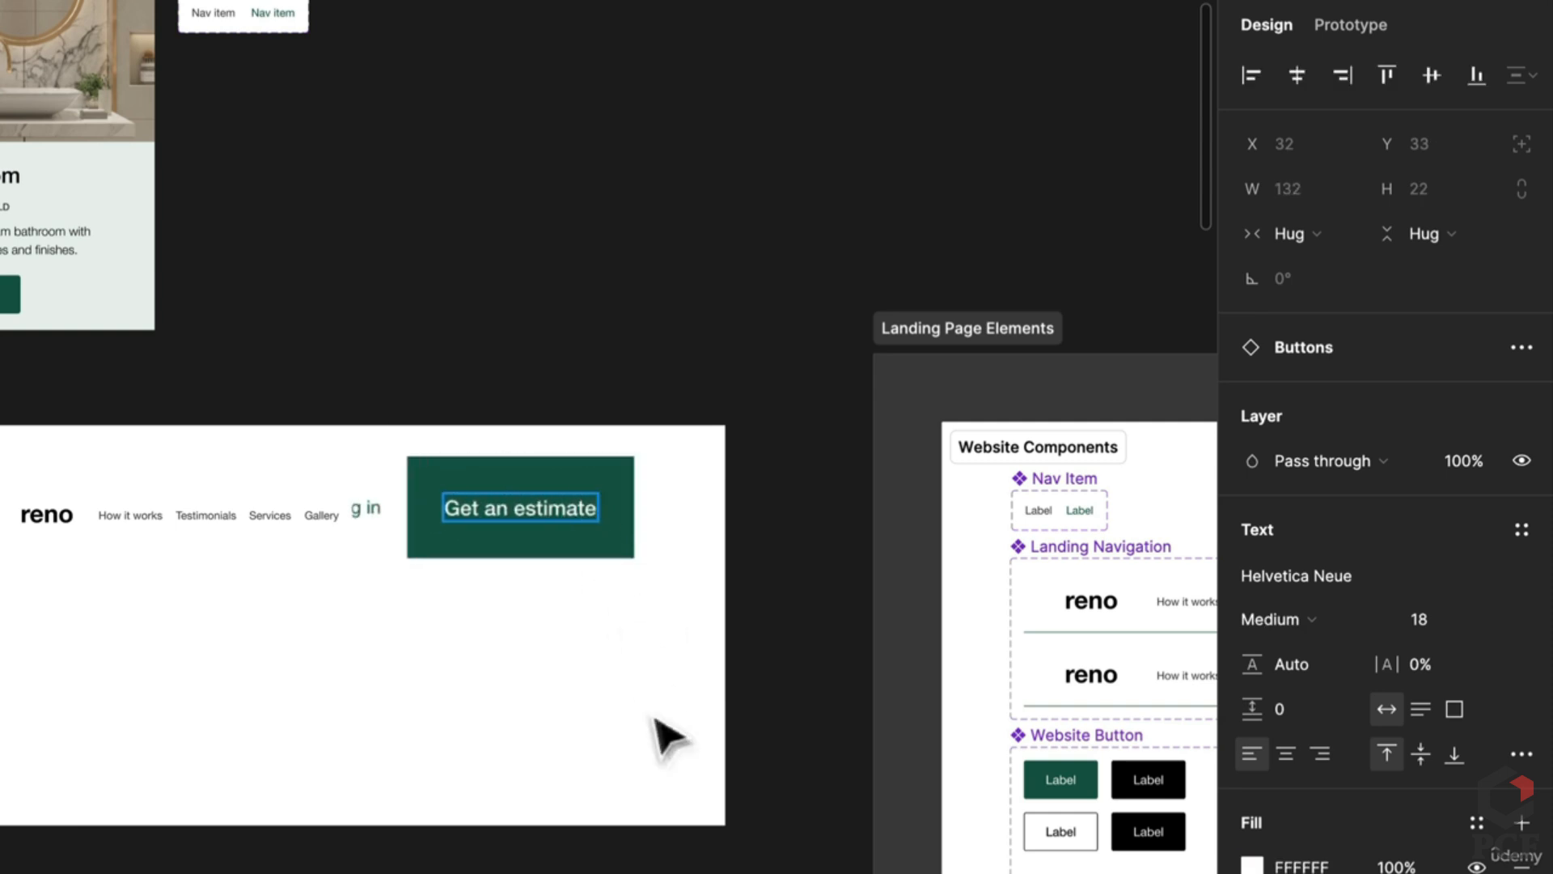
pyautogui.press('Escape')
pyautogui.click(728, 791)
pyautogui.hscroll(10, 728, 791)
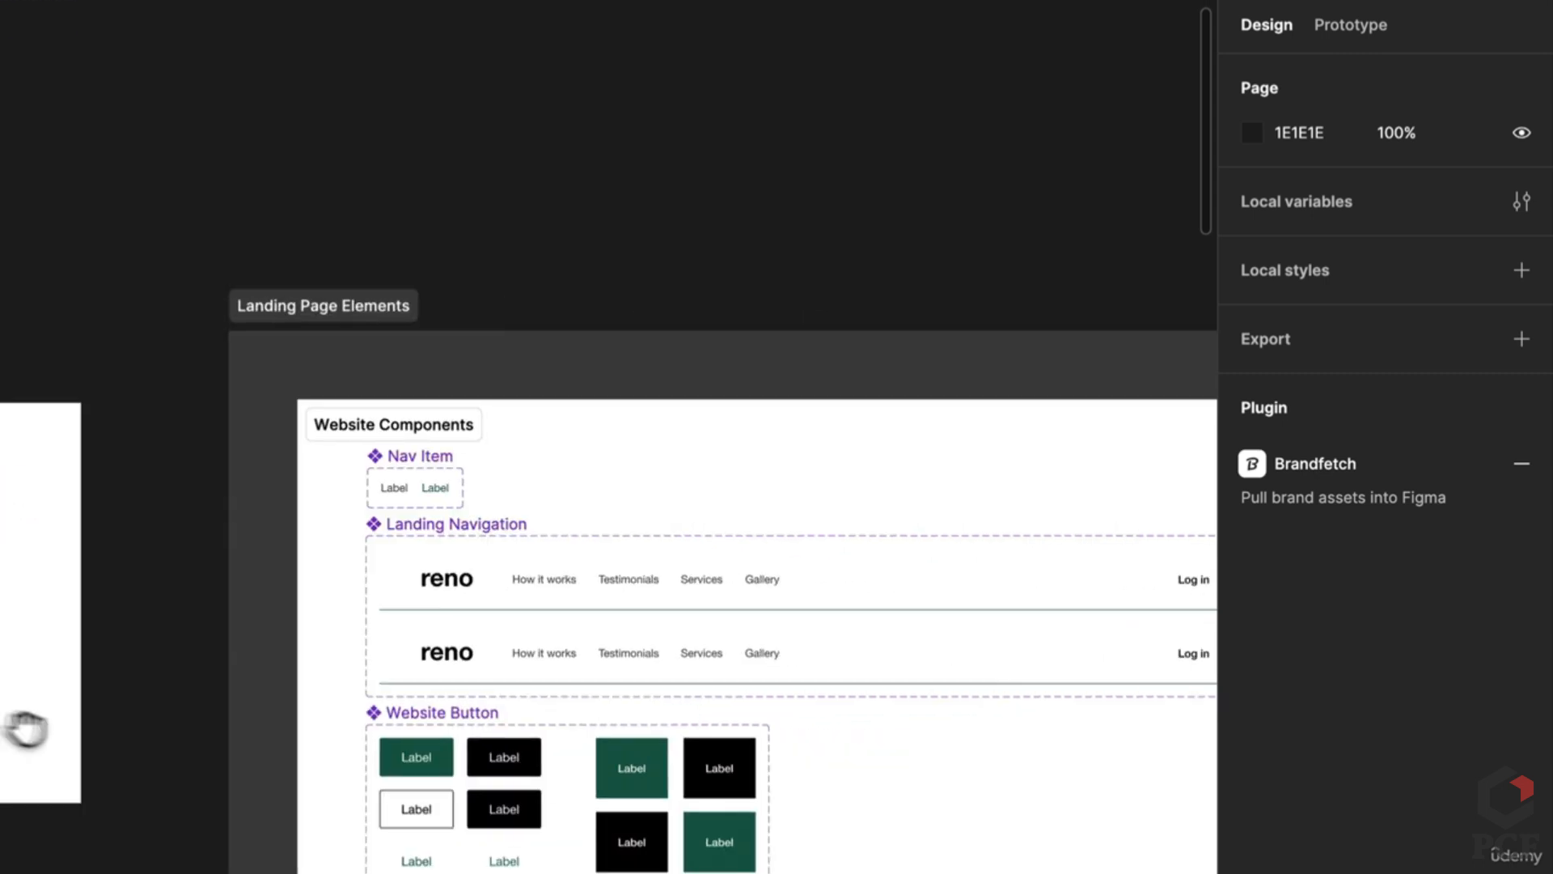
pyautogui.hscroll(-8, 728, 769)
pyautogui.scroll(5, 489, 524)
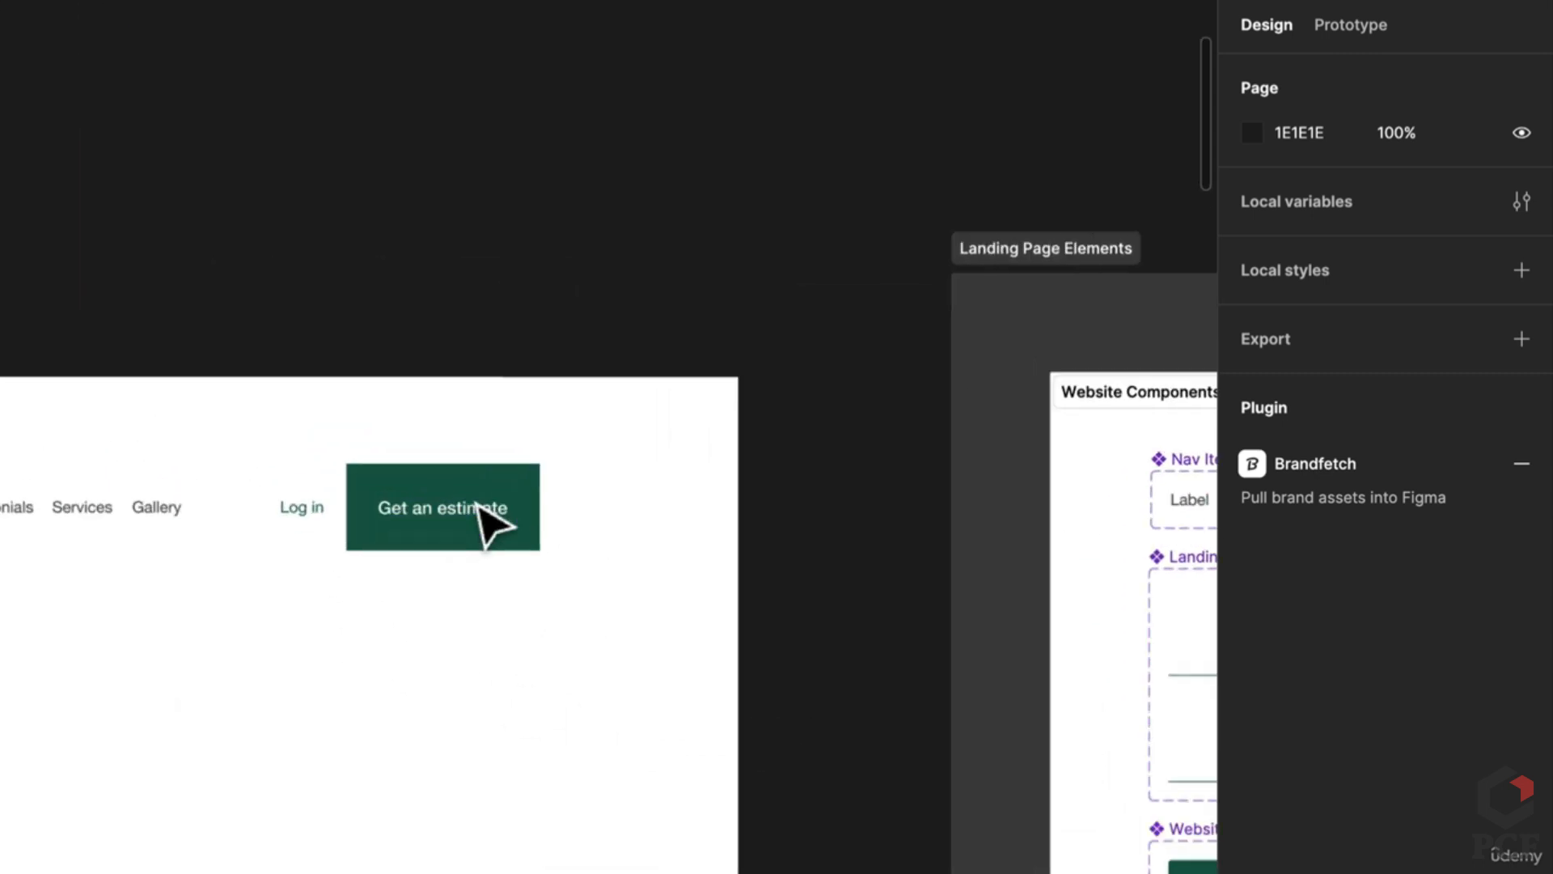
# Step: Replace the word 'an' with 'your' so the button reads 'Get your estimate'
pyautogui.doubleClick(358, 521)
pyautogui.doubleClick(384, 518)
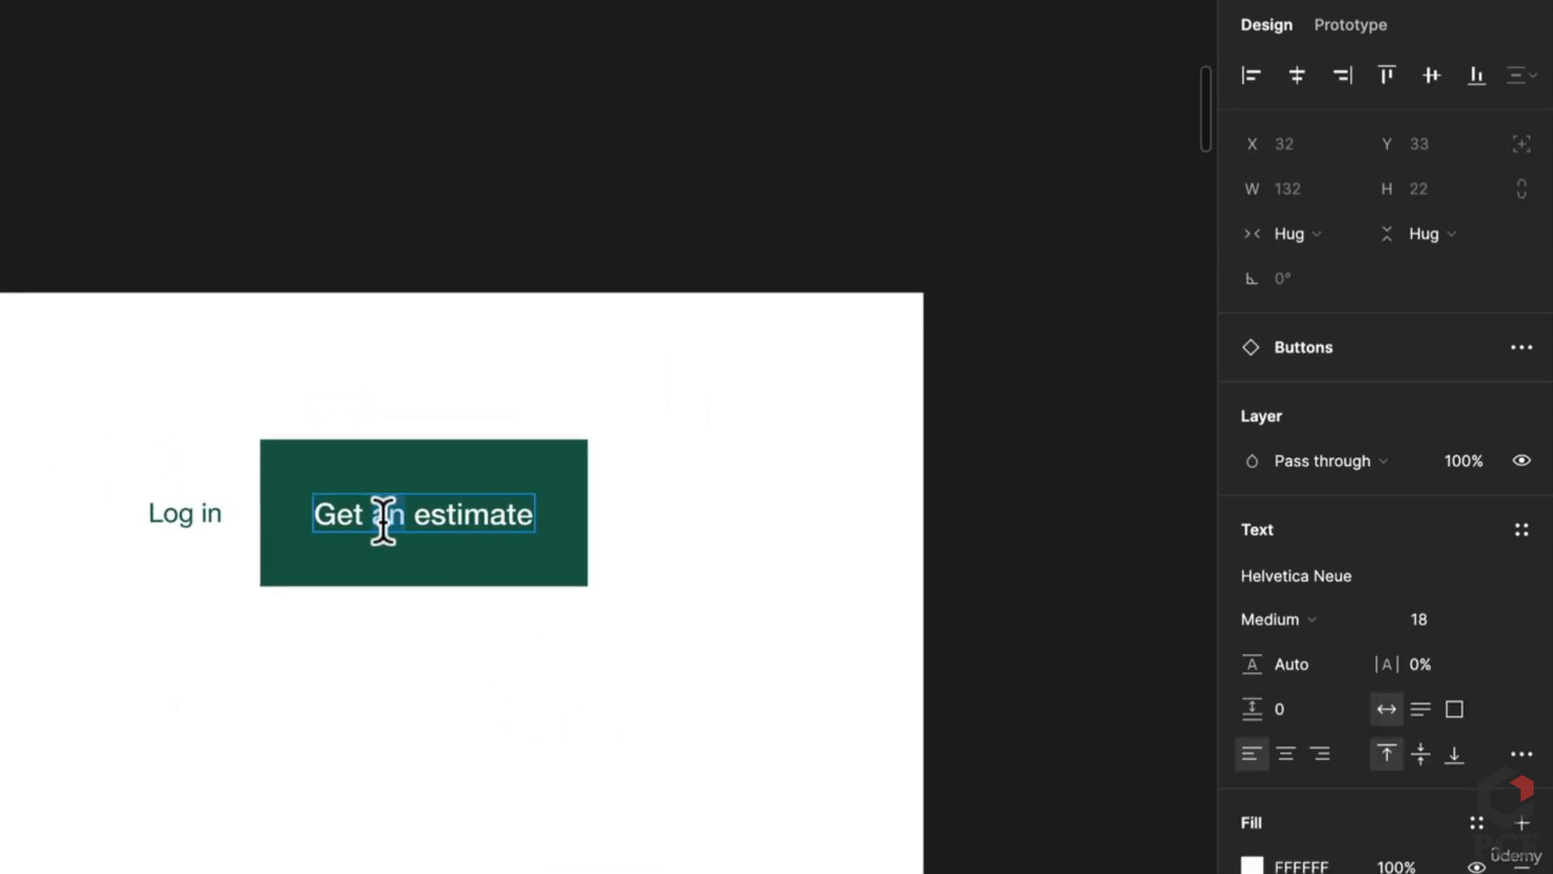
pyautogui.write('your')
pyautogui.press('Escape')
pyautogui.press('Escape')
pyautogui.scroll(-3, 305, 729)
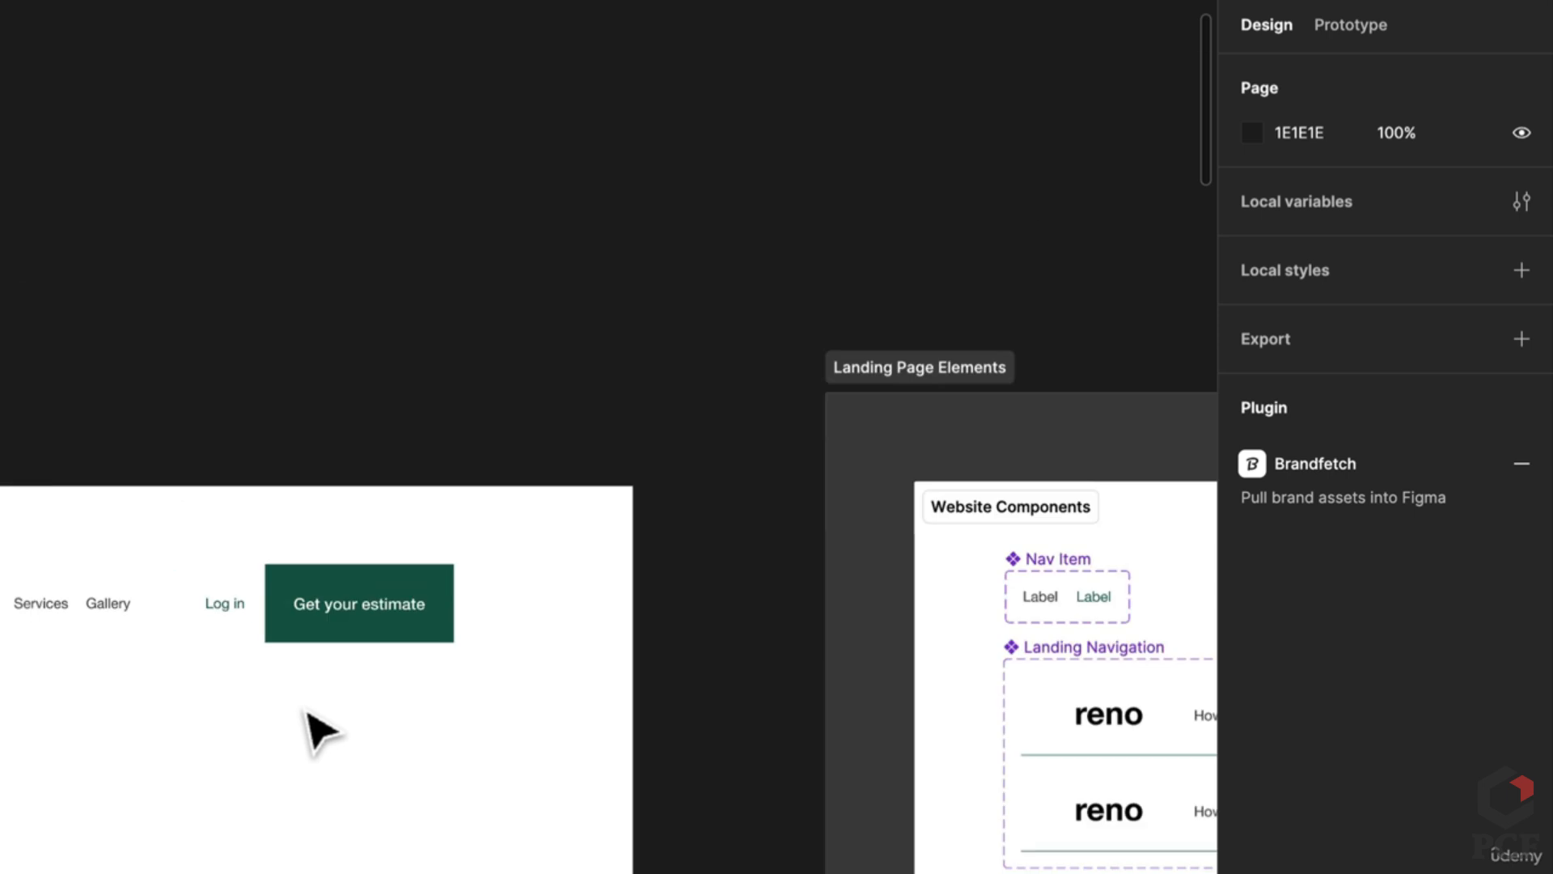
pyautogui.scroll(-5, 708, 551)
# Step: Add a bottom-only stroke to the nav bar, sampled from the estimate button's green
pyautogui.click(708, 550)
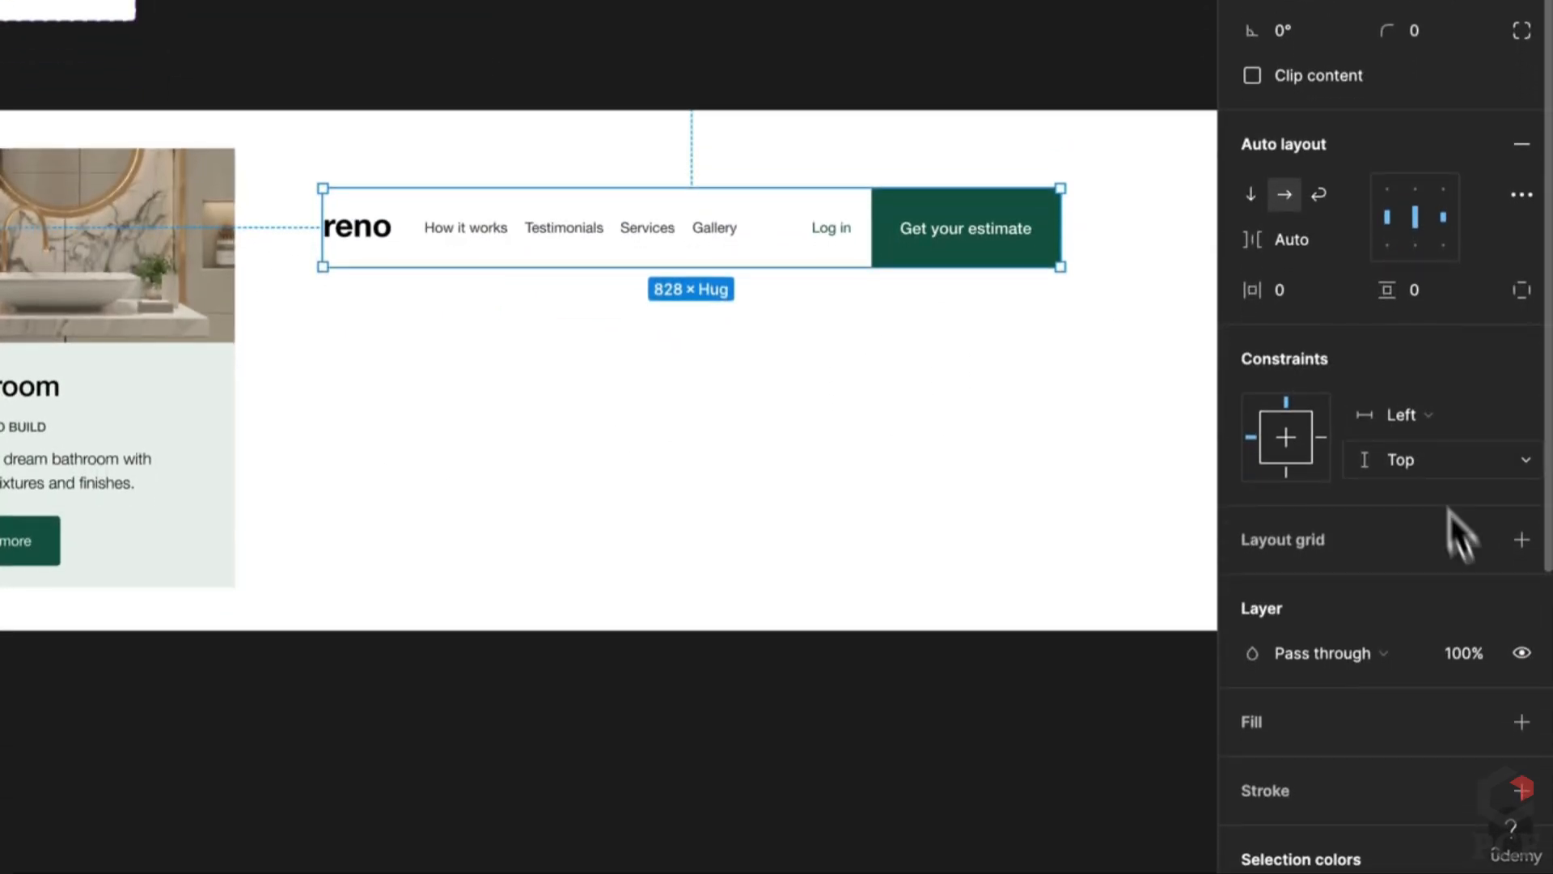
pyautogui.click(1521, 789)
pyautogui.scroll(-3, 1488, 761)
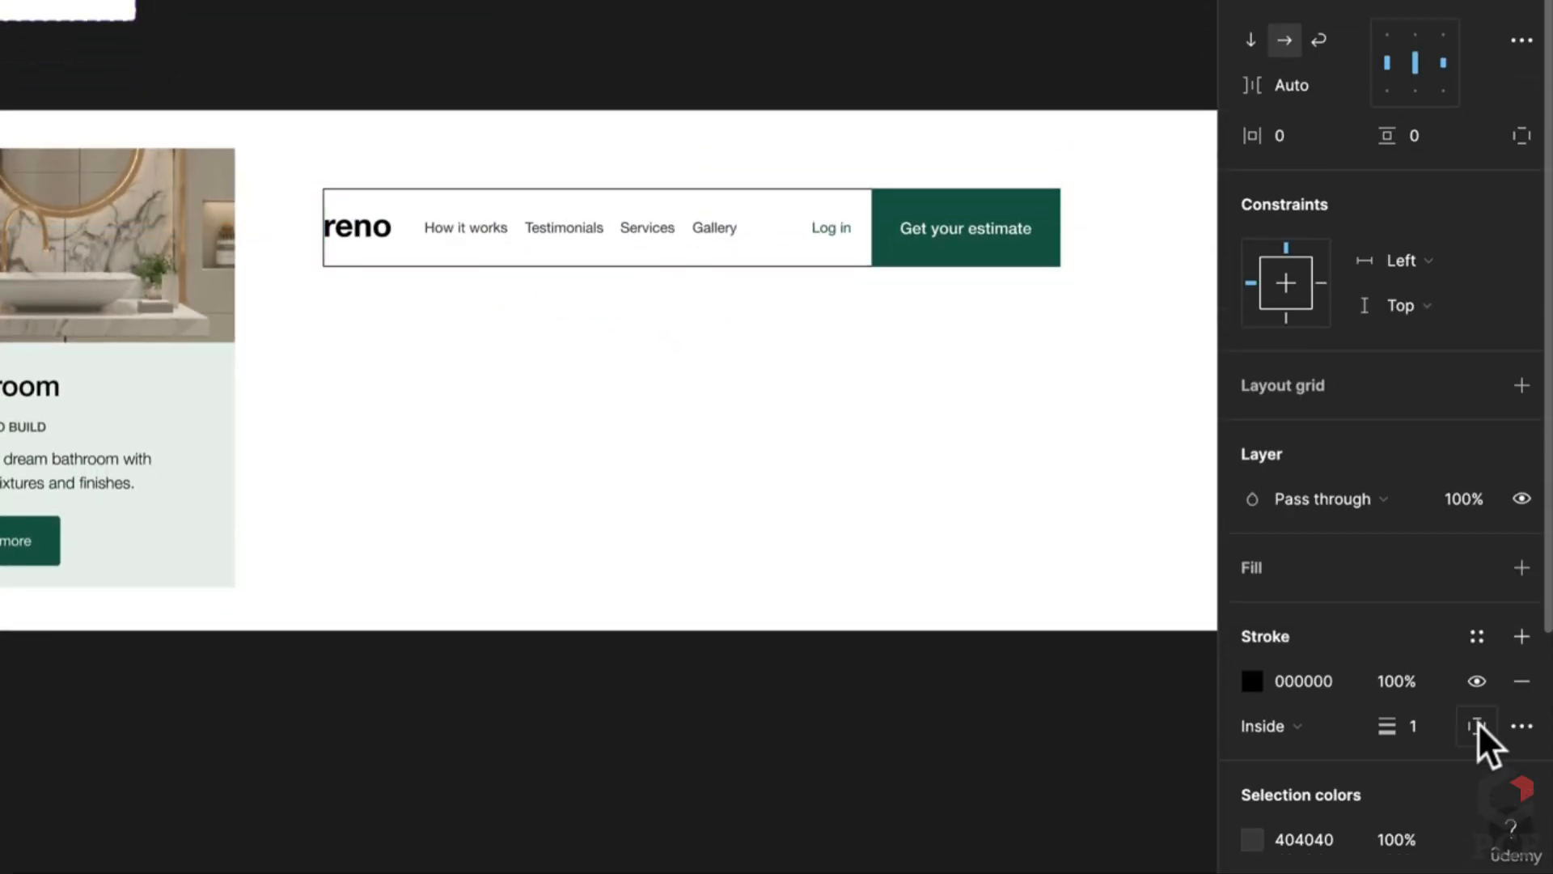
pyautogui.click(1479, 724)
pyautogui.click(1481, 706)
pyautogui.click(1251, 681)
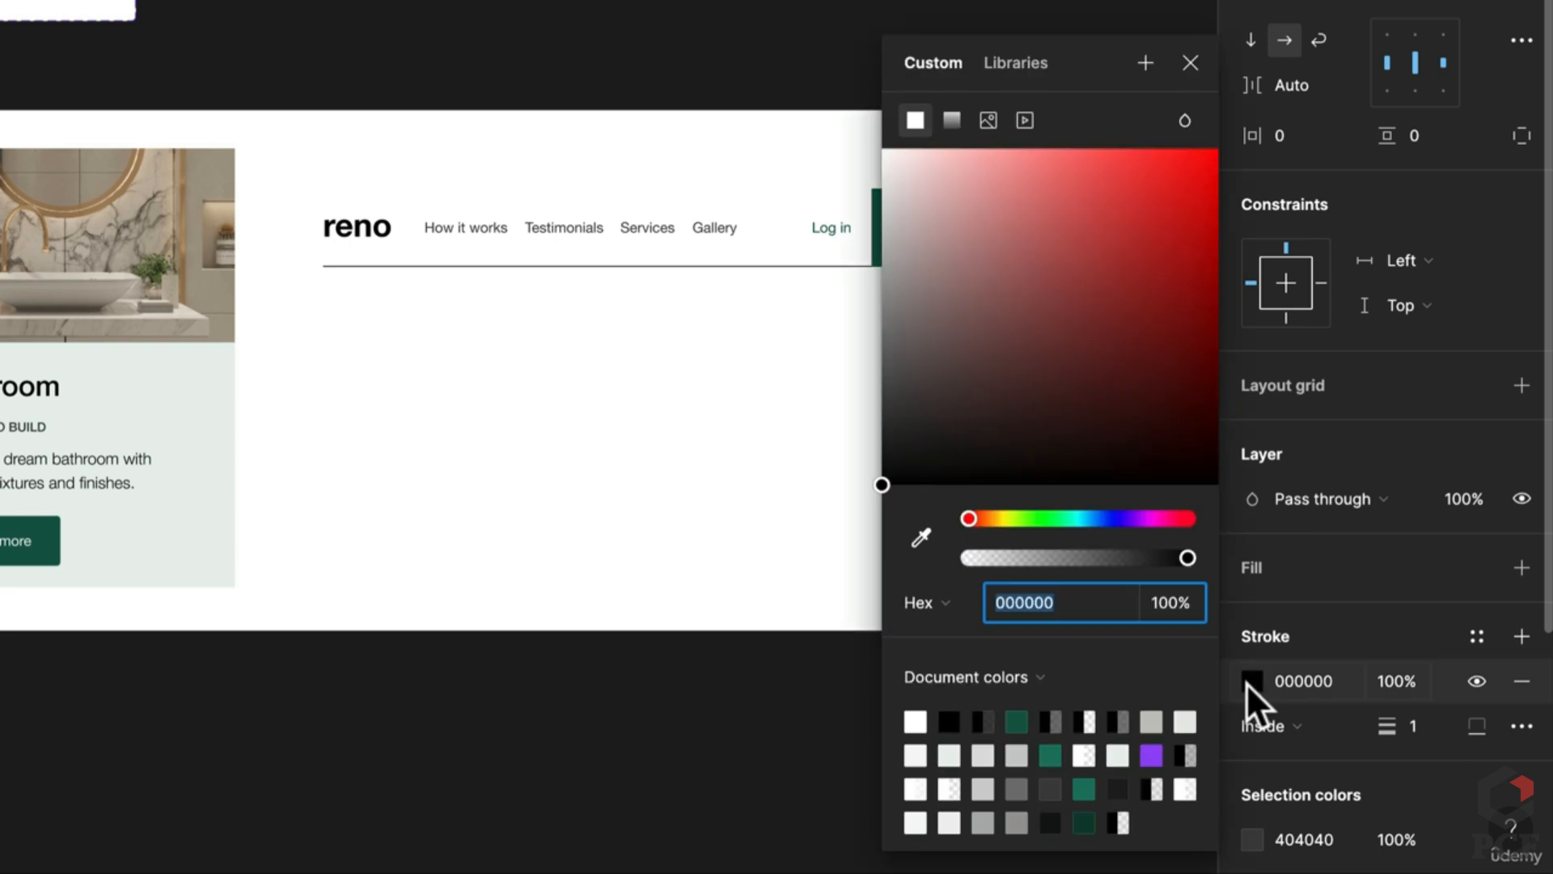
pyautogui.click(921, 538)
pyautogui.scroll(5, 769, 229)
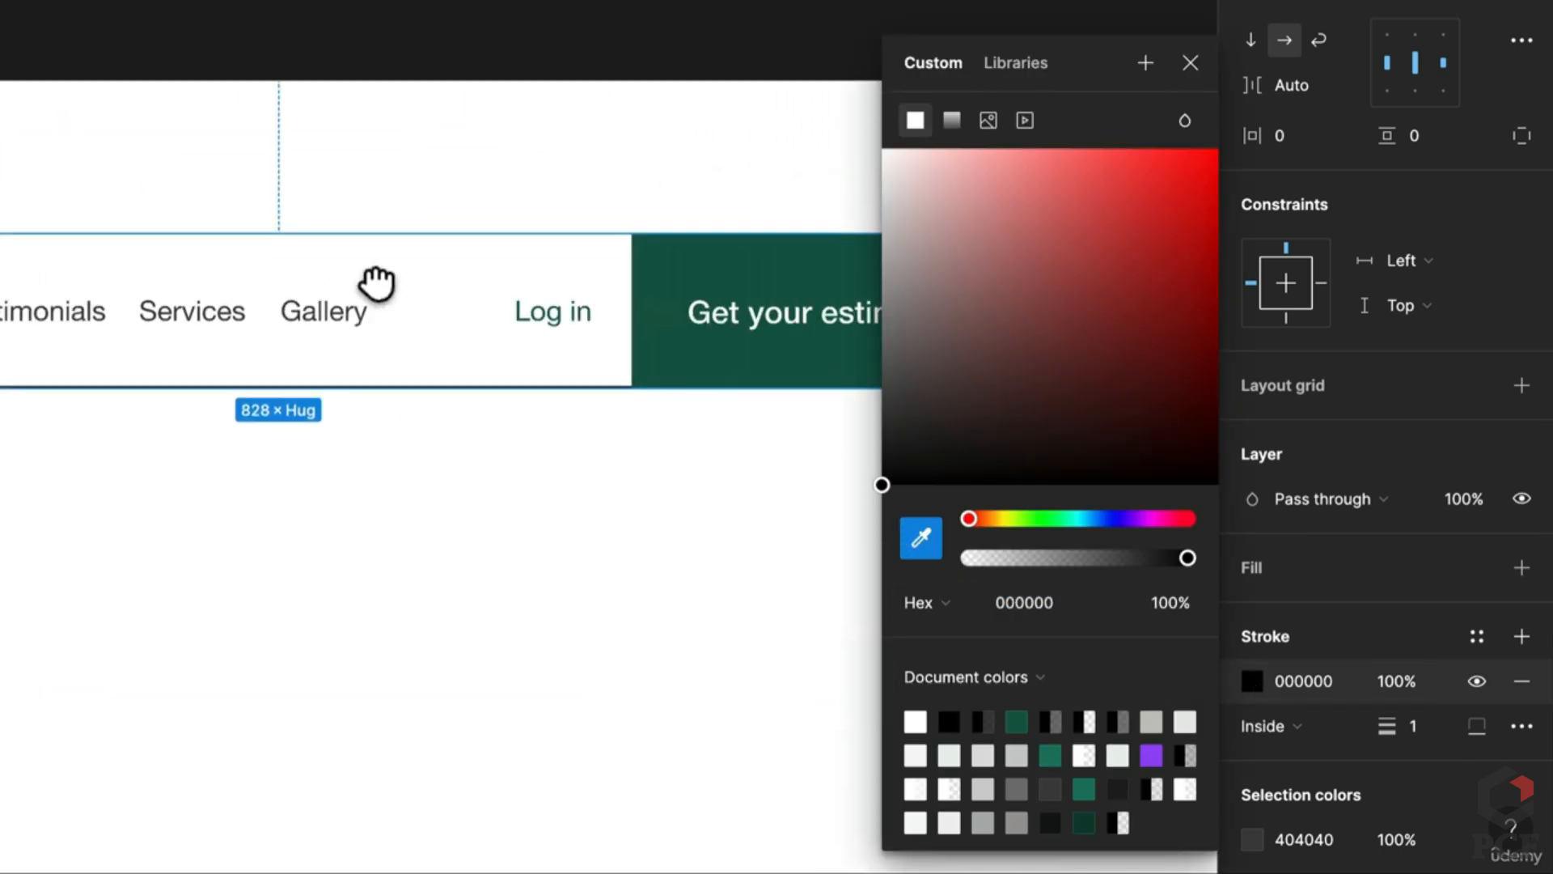
pyautogui.click(683, 364)
pyautogui.press('Escape')
pyautogui.scroll(-5, 708, 541)
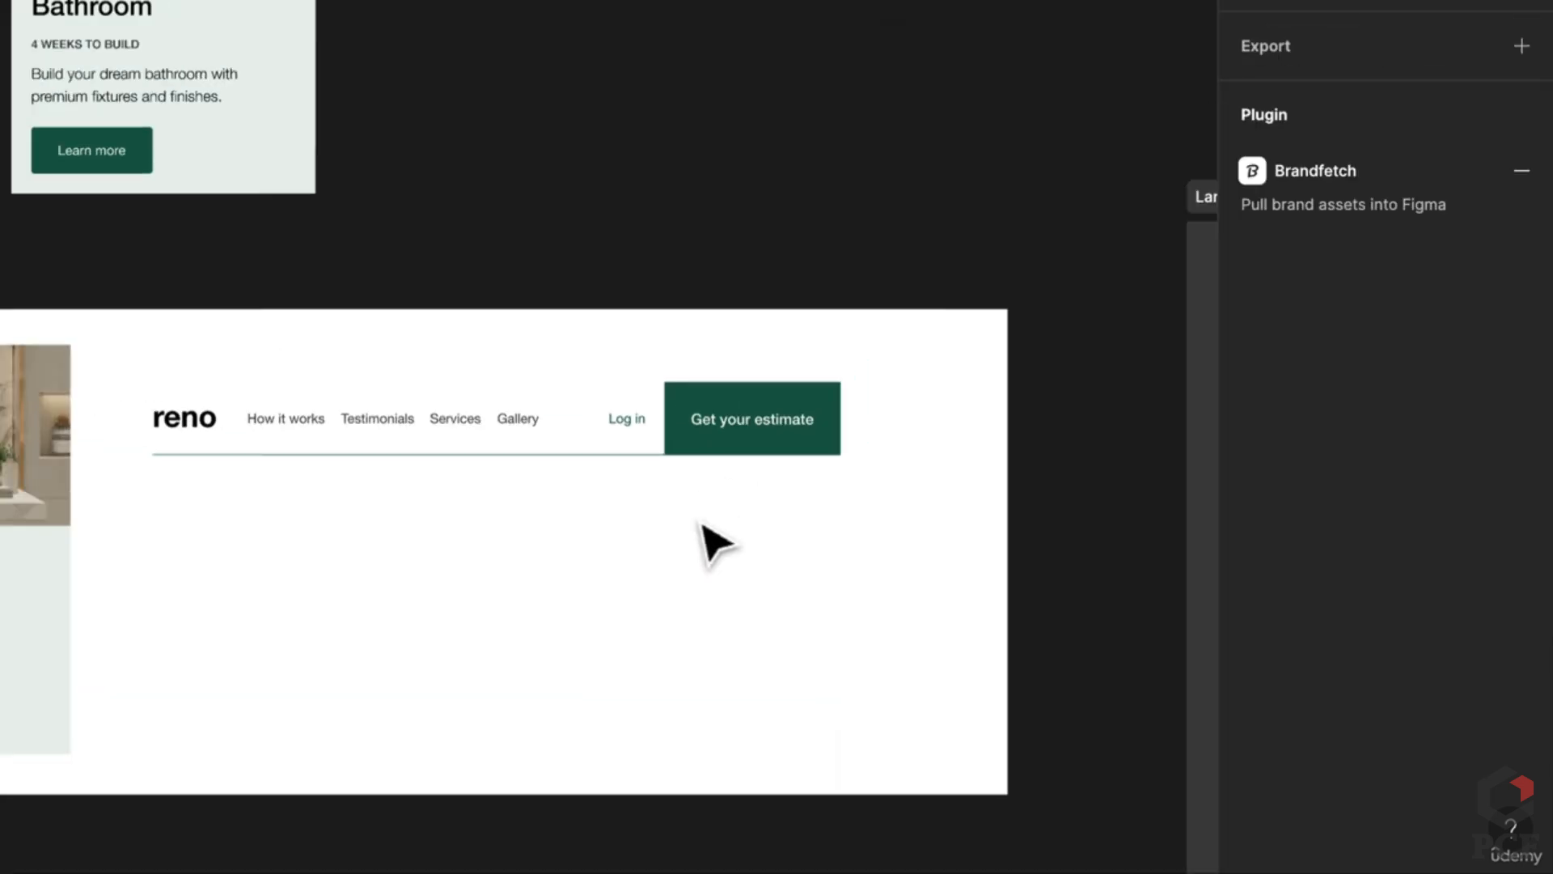
# Step: Widen the nav bar to 969 and set the button and link gaps to 24
pyautogui.click(753, 441)
pyautogui.moveTo(835, 427); pyautogui.dragTo(943, 427)
pyautogui.click(763, 436)
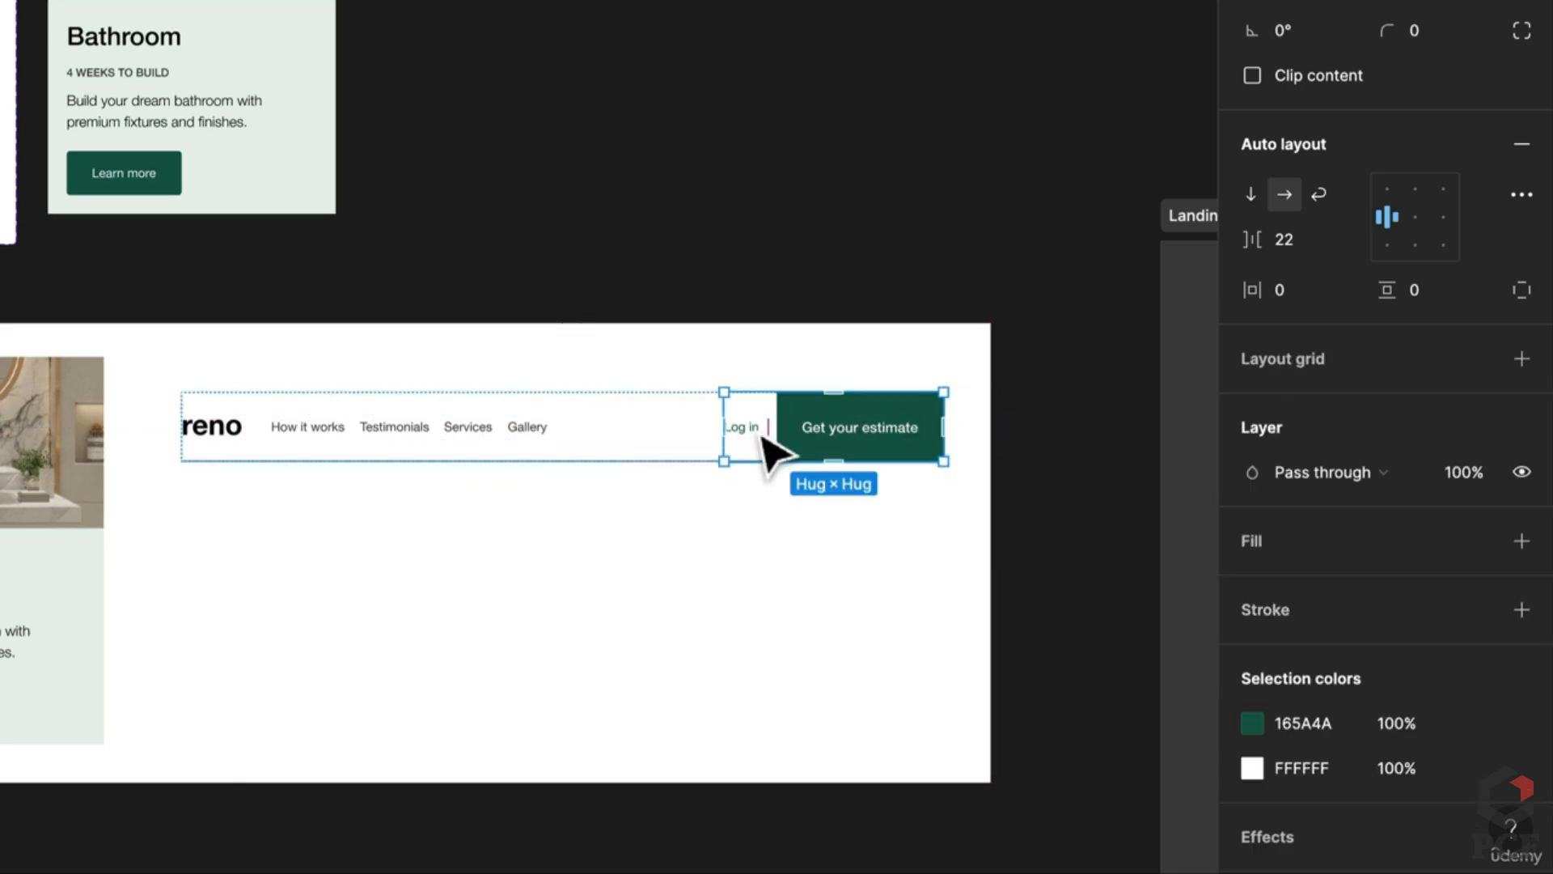
pyautogui.click(1298, 241)
pyautogui.write('24')
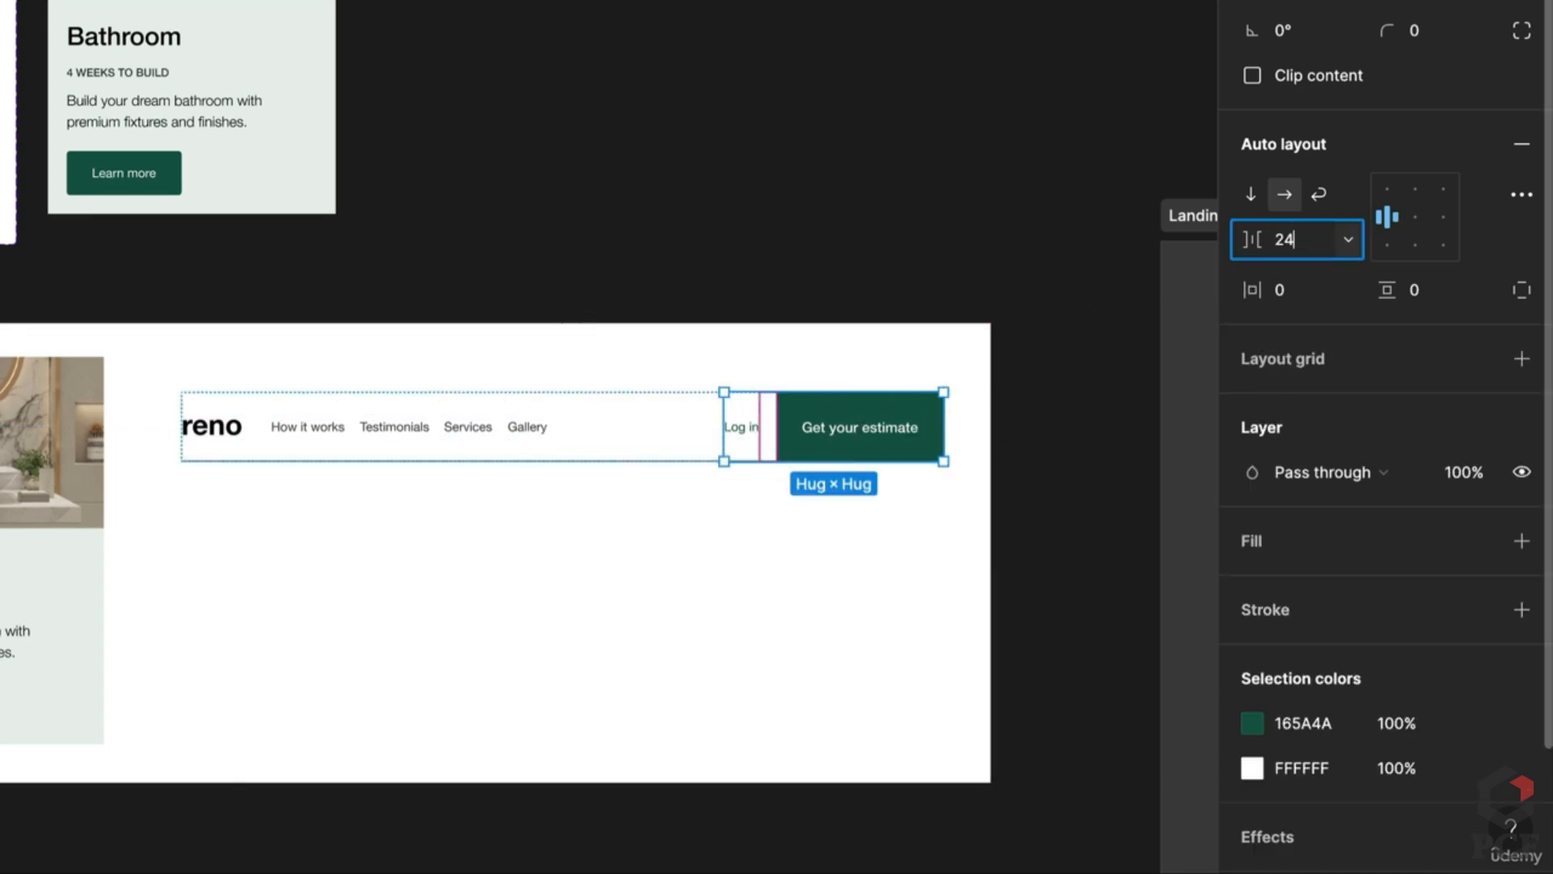
pyautogui.click(230, 442)
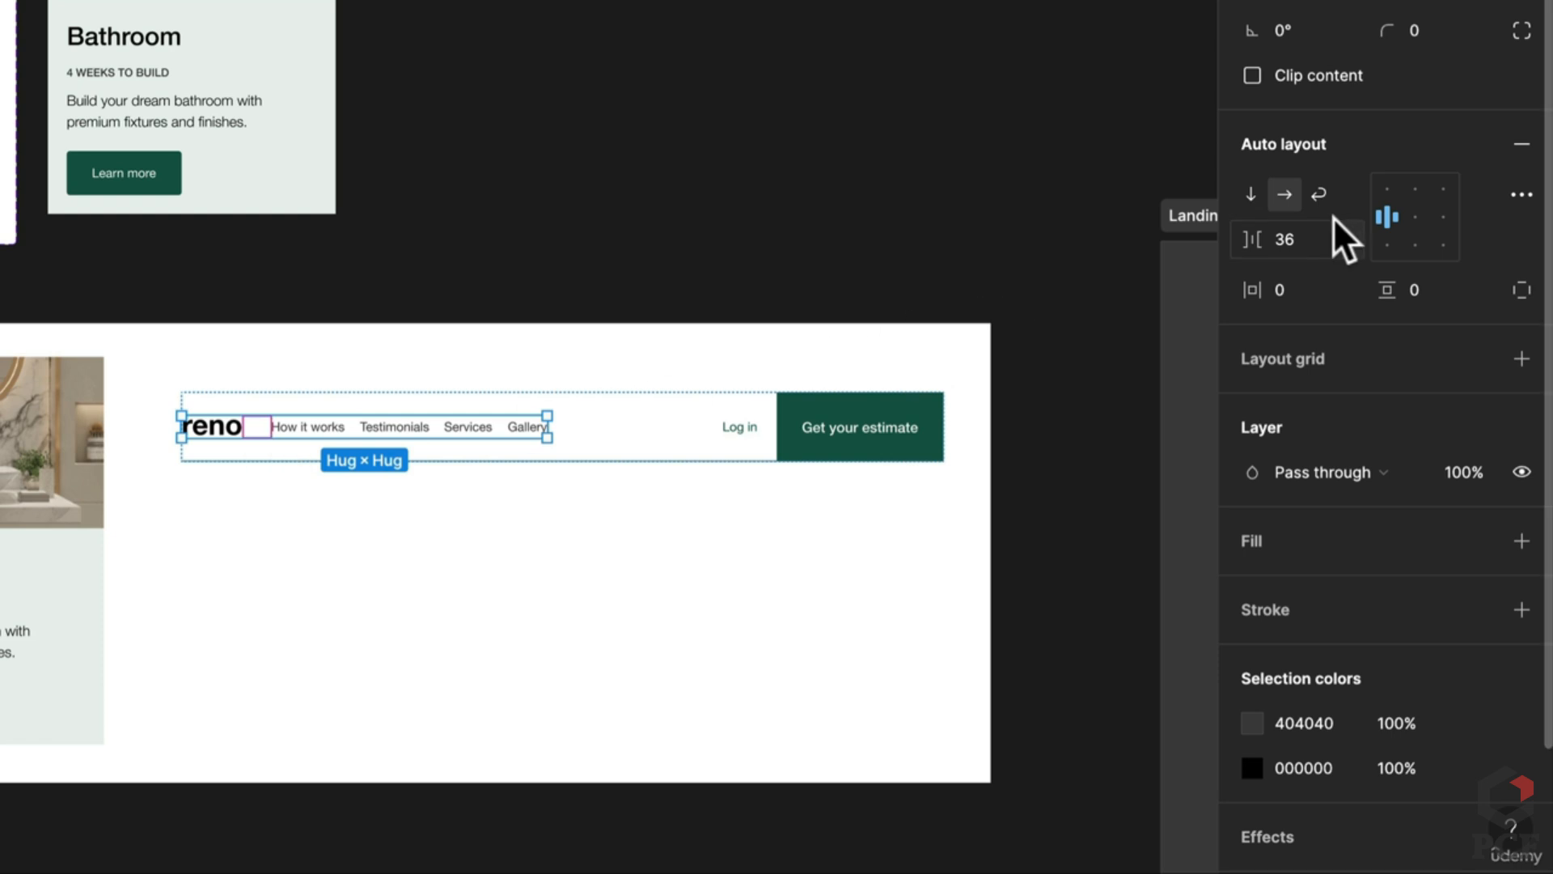
pyautogui.click(1302, 241)
pyautogui.write('24')
pyautogui.click(303, 679)
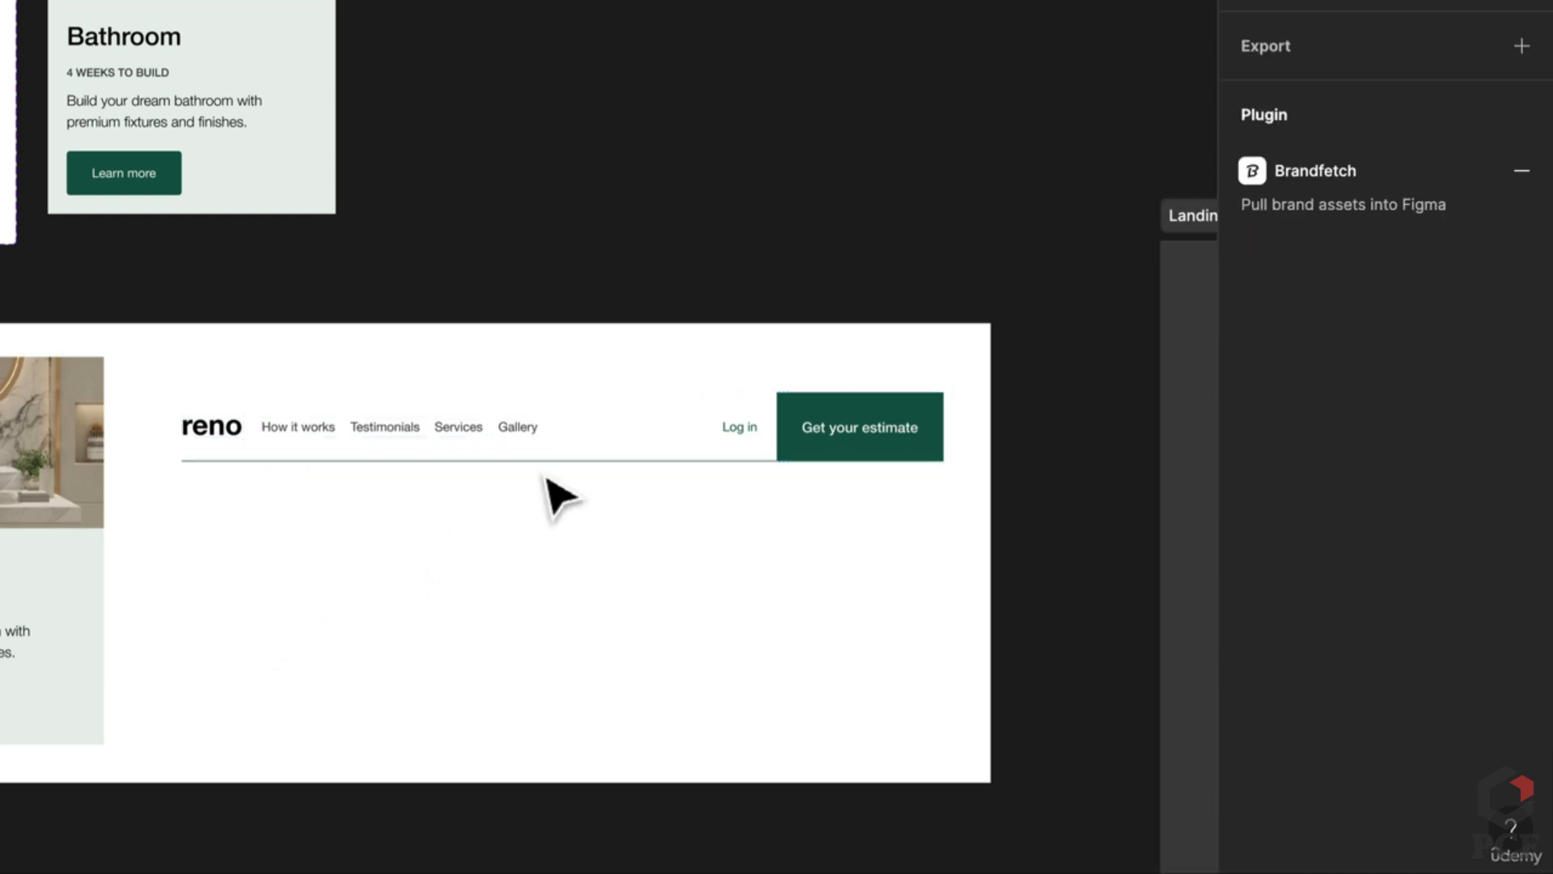
pyautogui.scroll(3, 520, 545)
# Step: Make the nav bar a component with a variant property and auto layout spacing of 20
pyautogui.click(576, 223)
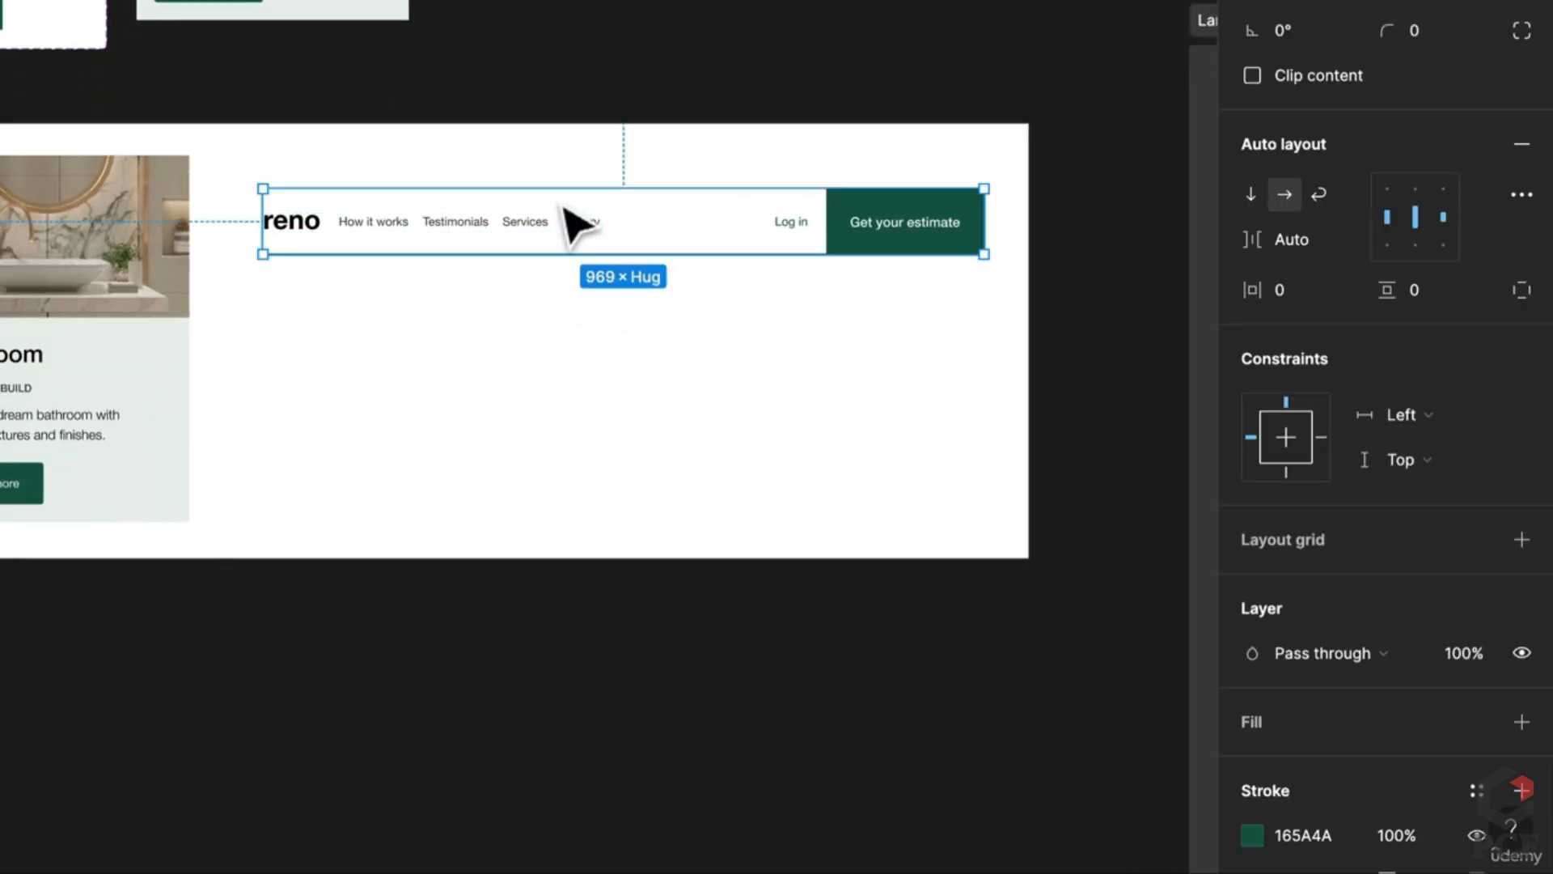
pyautogui.doubleClick(559, 243)
pyautogui.click(597, 319)
pyautogui.click(718, 235)
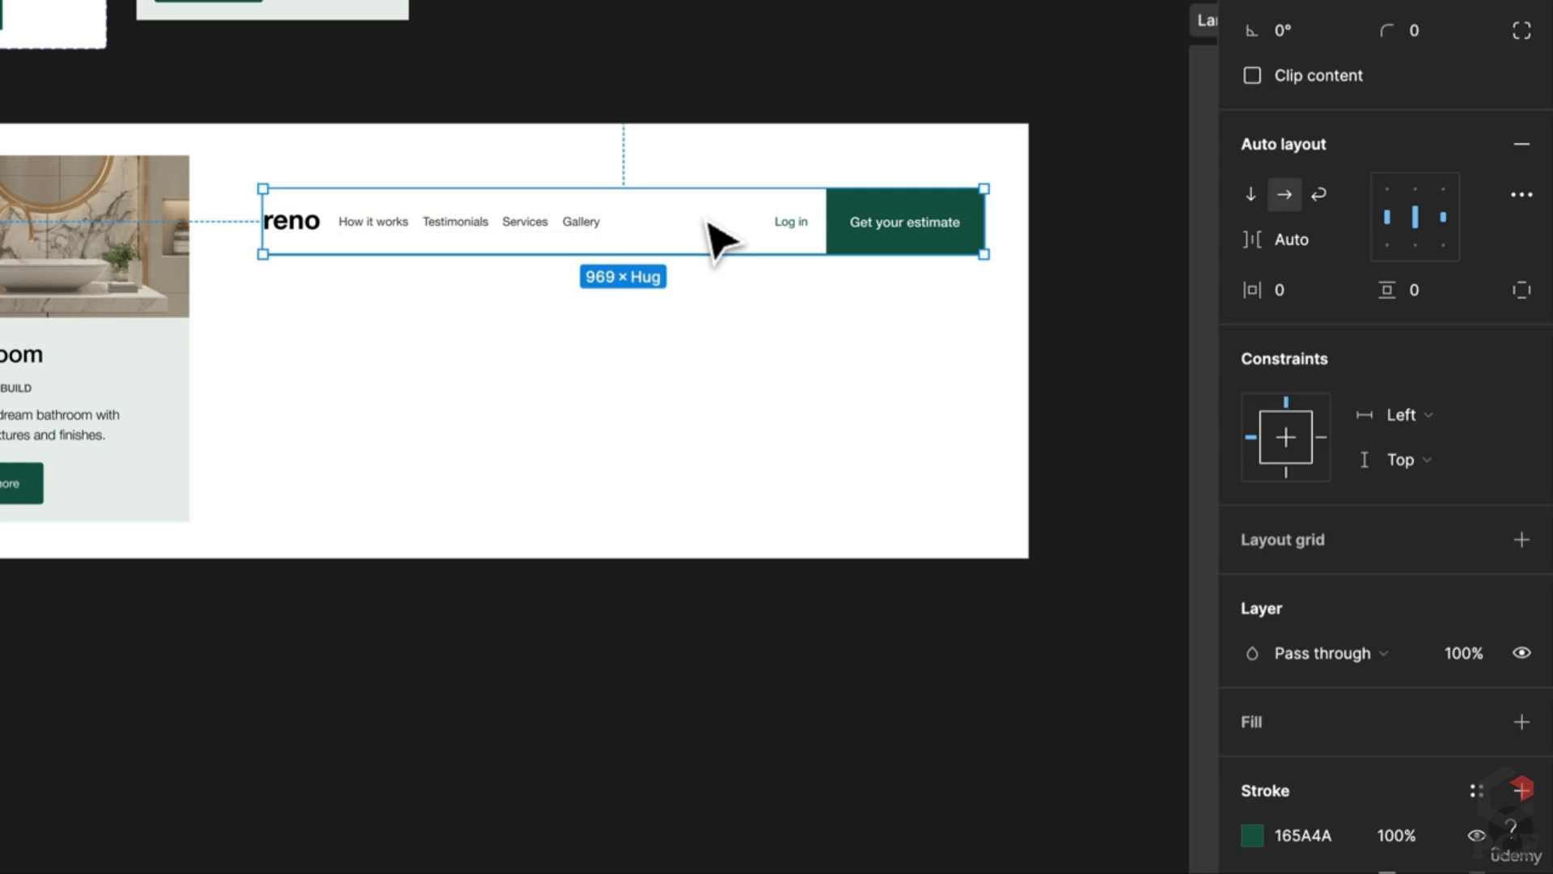
pyautogui.hotkey('ctrl', 'alt', 'k')
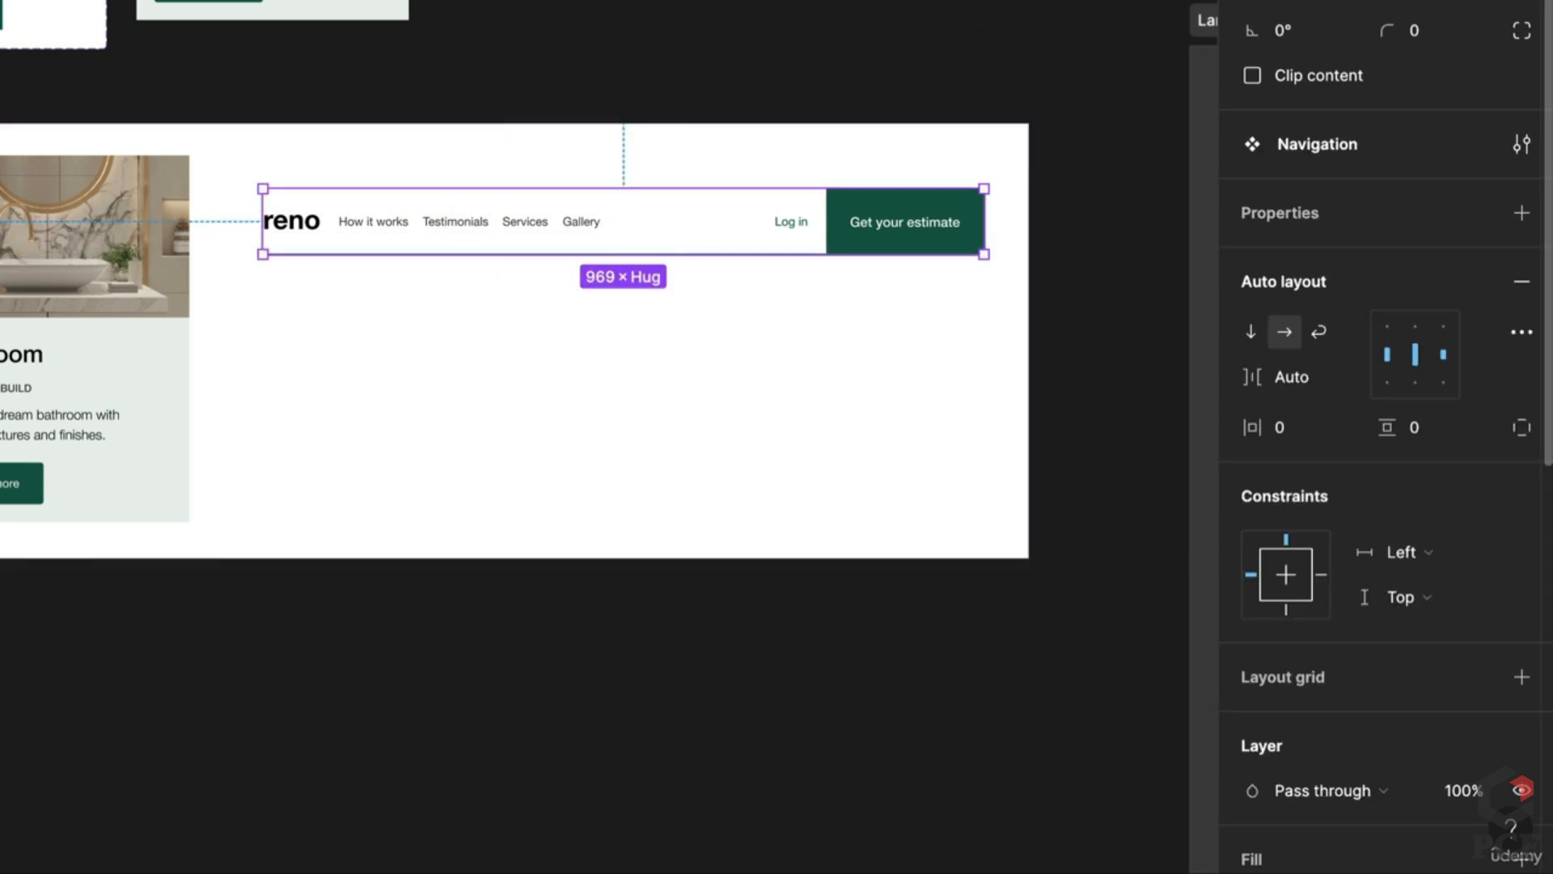
pyautogui.click(1522, 214)
pyautogui.click(1406, 293)
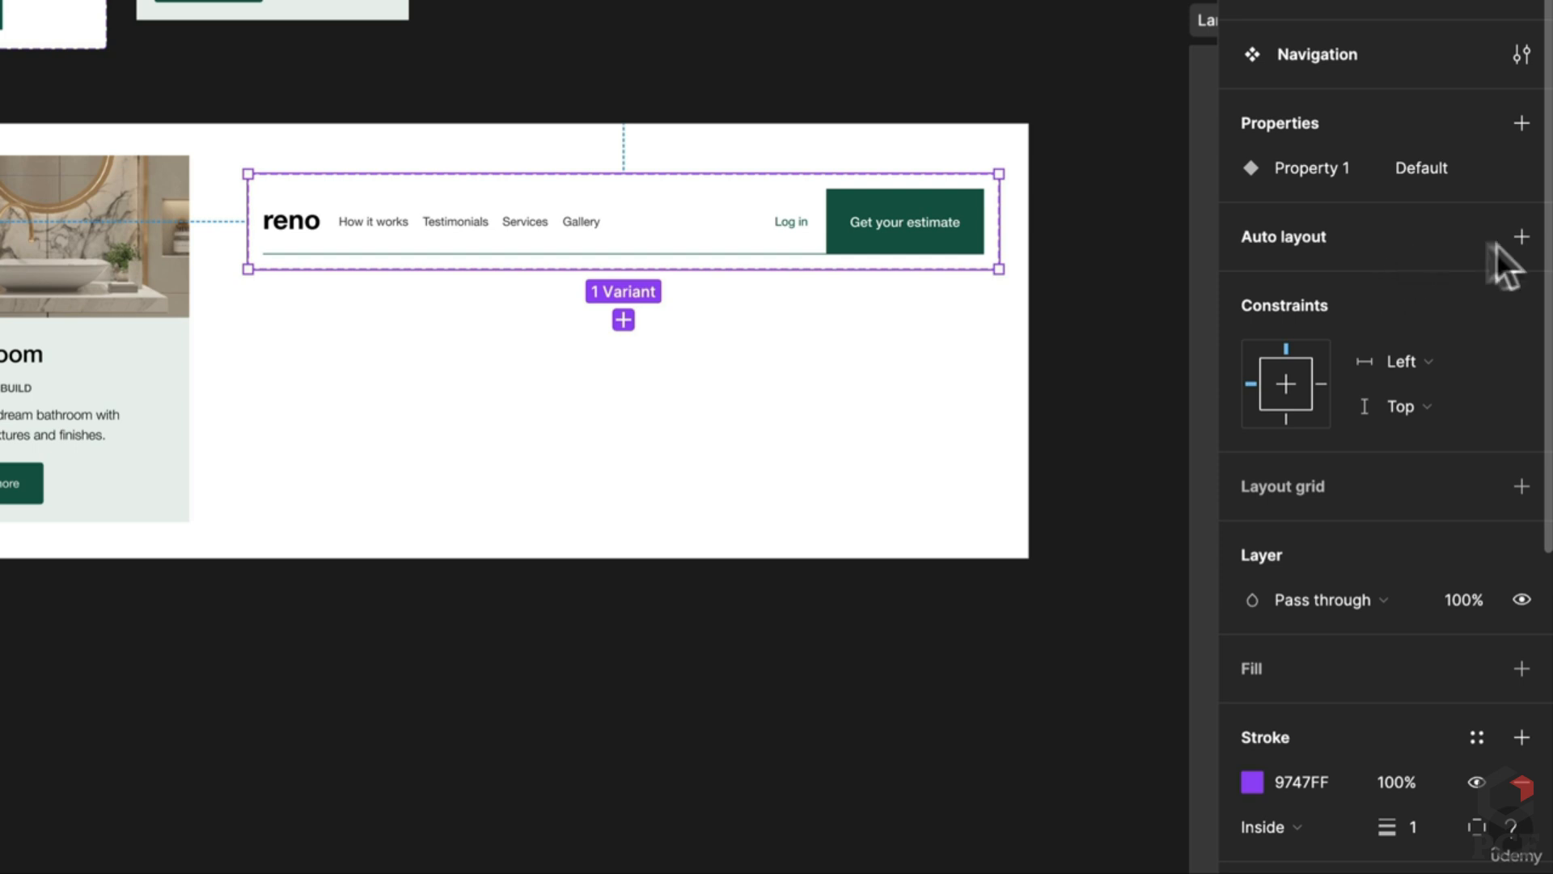
pyautogui.click(1522, 236)
pyautogui.click(1288, 390)
pyautogui.write('20')
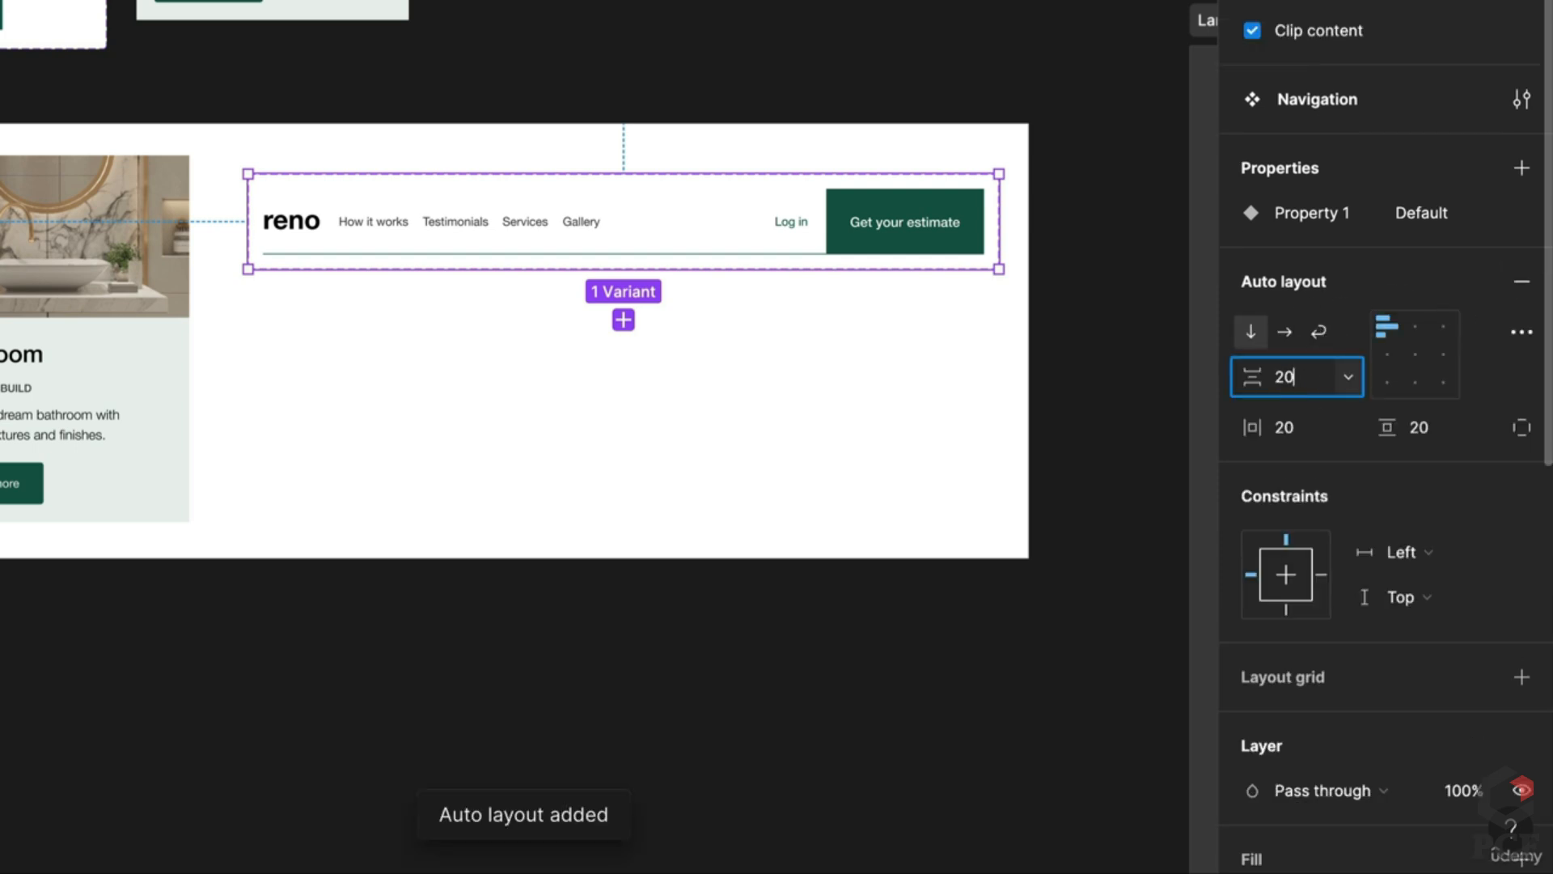
pyautogui.press('Return')
# Step: Rename Property 1 to Type, name the variant Green, and duplicate it as Black
pyautogui.doubleClick(1303, 212)
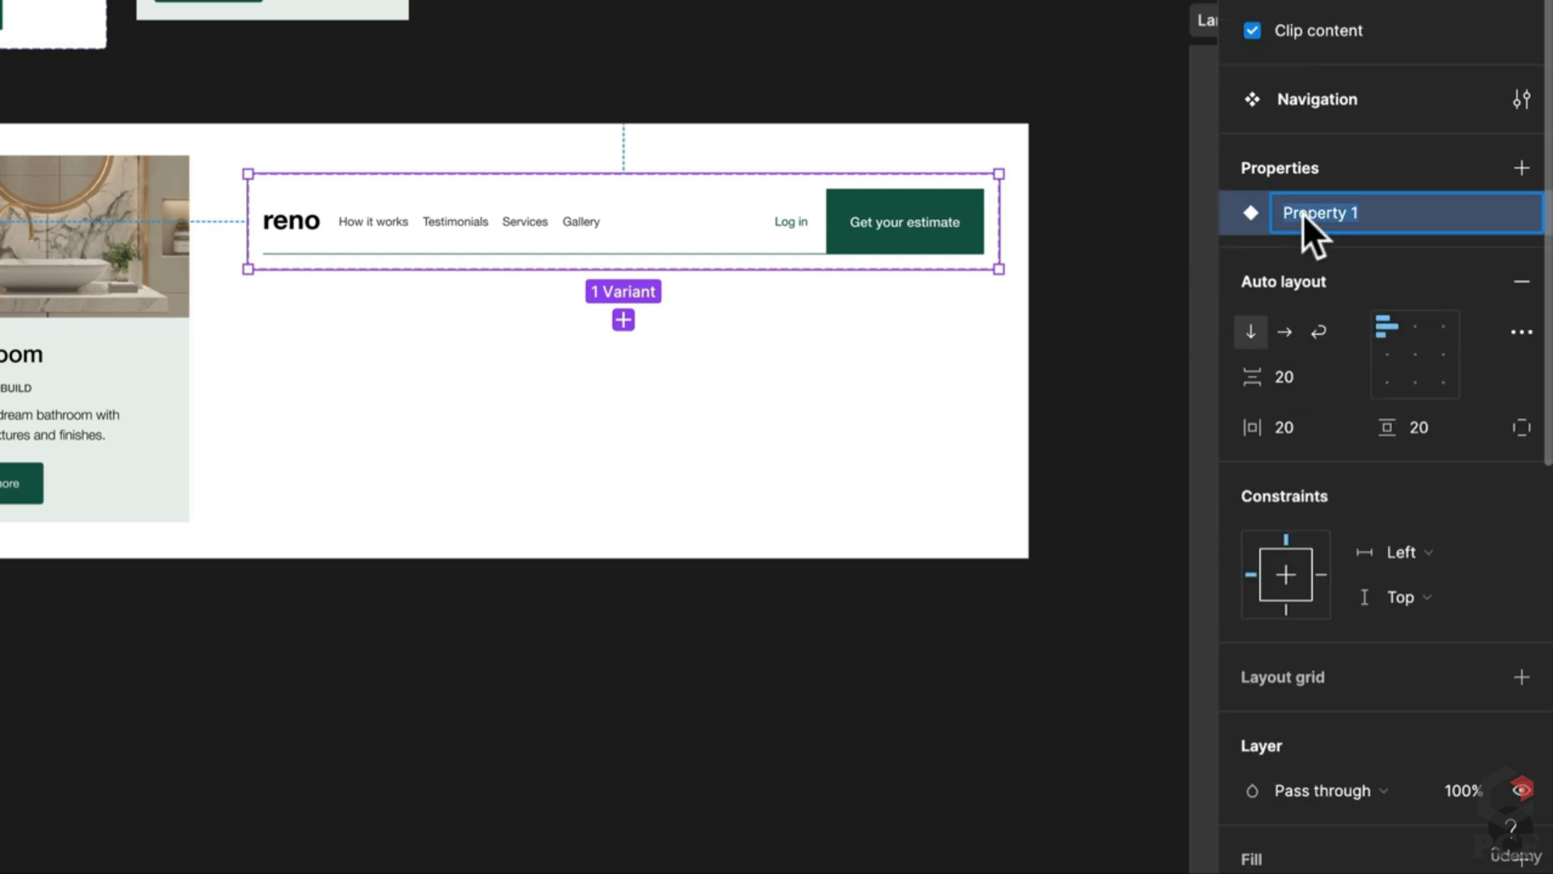
pyautogui.write('Type')
pyautogui.press('Return')
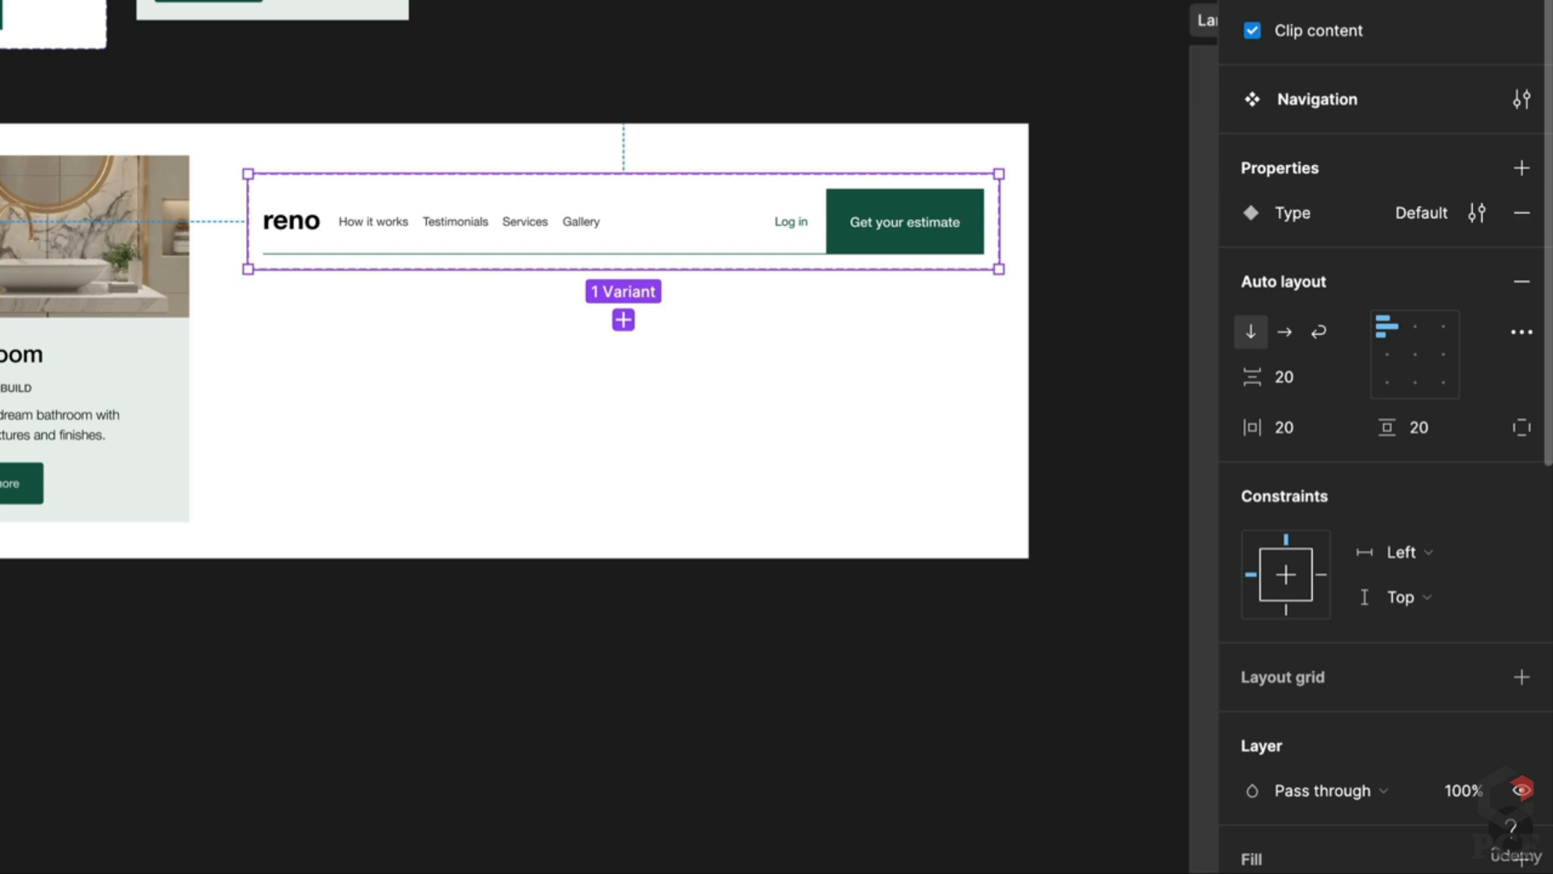
pyautogui.click(847, 241)
pyautogui.click(1421, 295)
pyautogui.doubleClick(1384, 303)
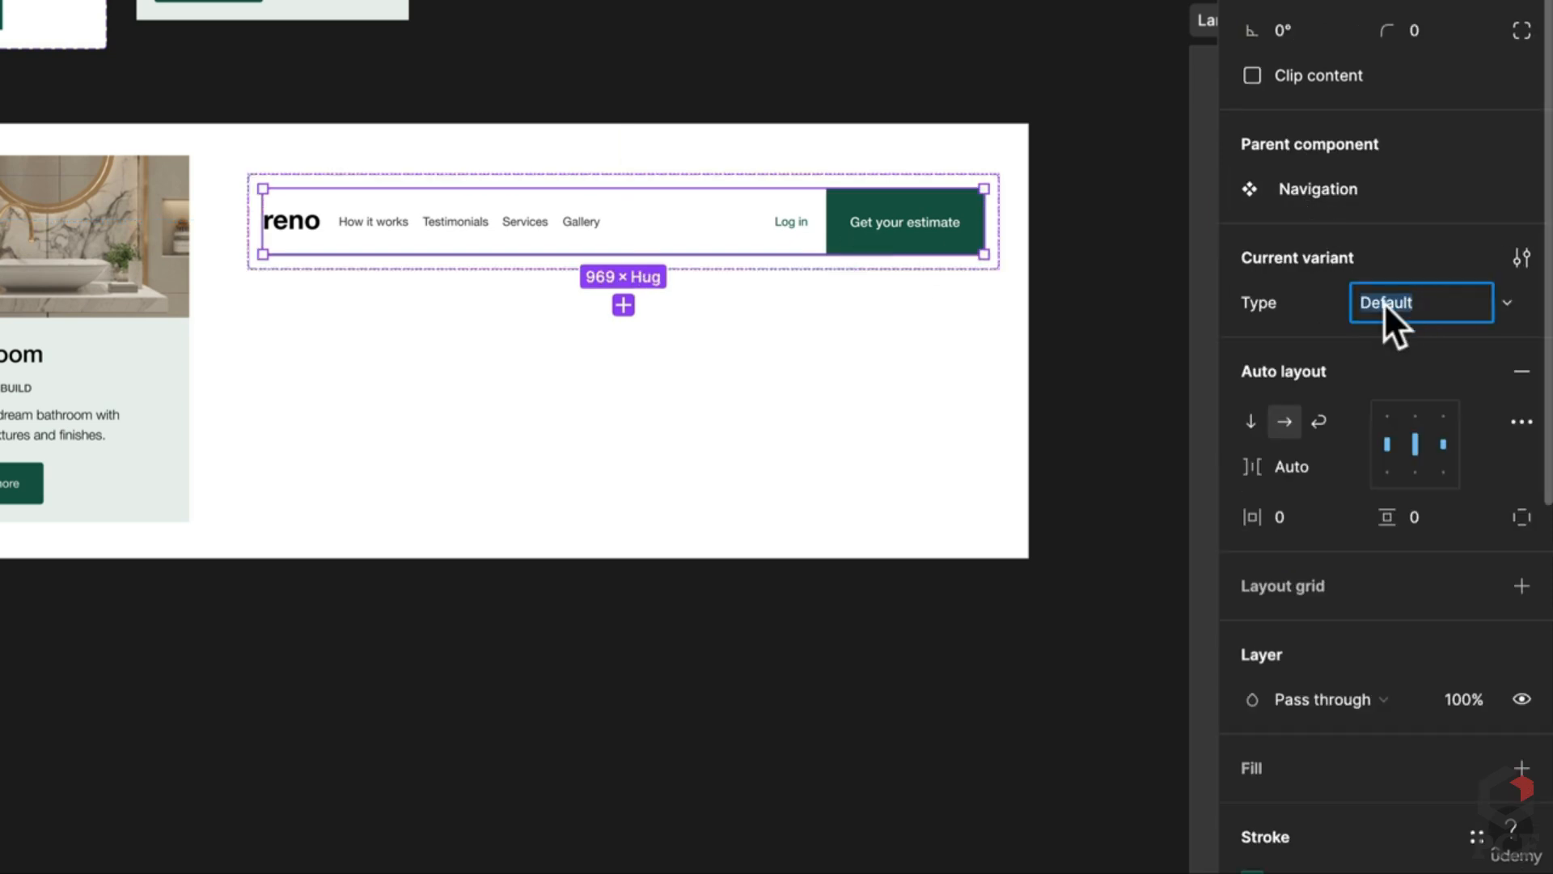
pyautogui.write('Green')
pyautogui.press('Return')
pyautogui.hotkey('ctrl', 'd')
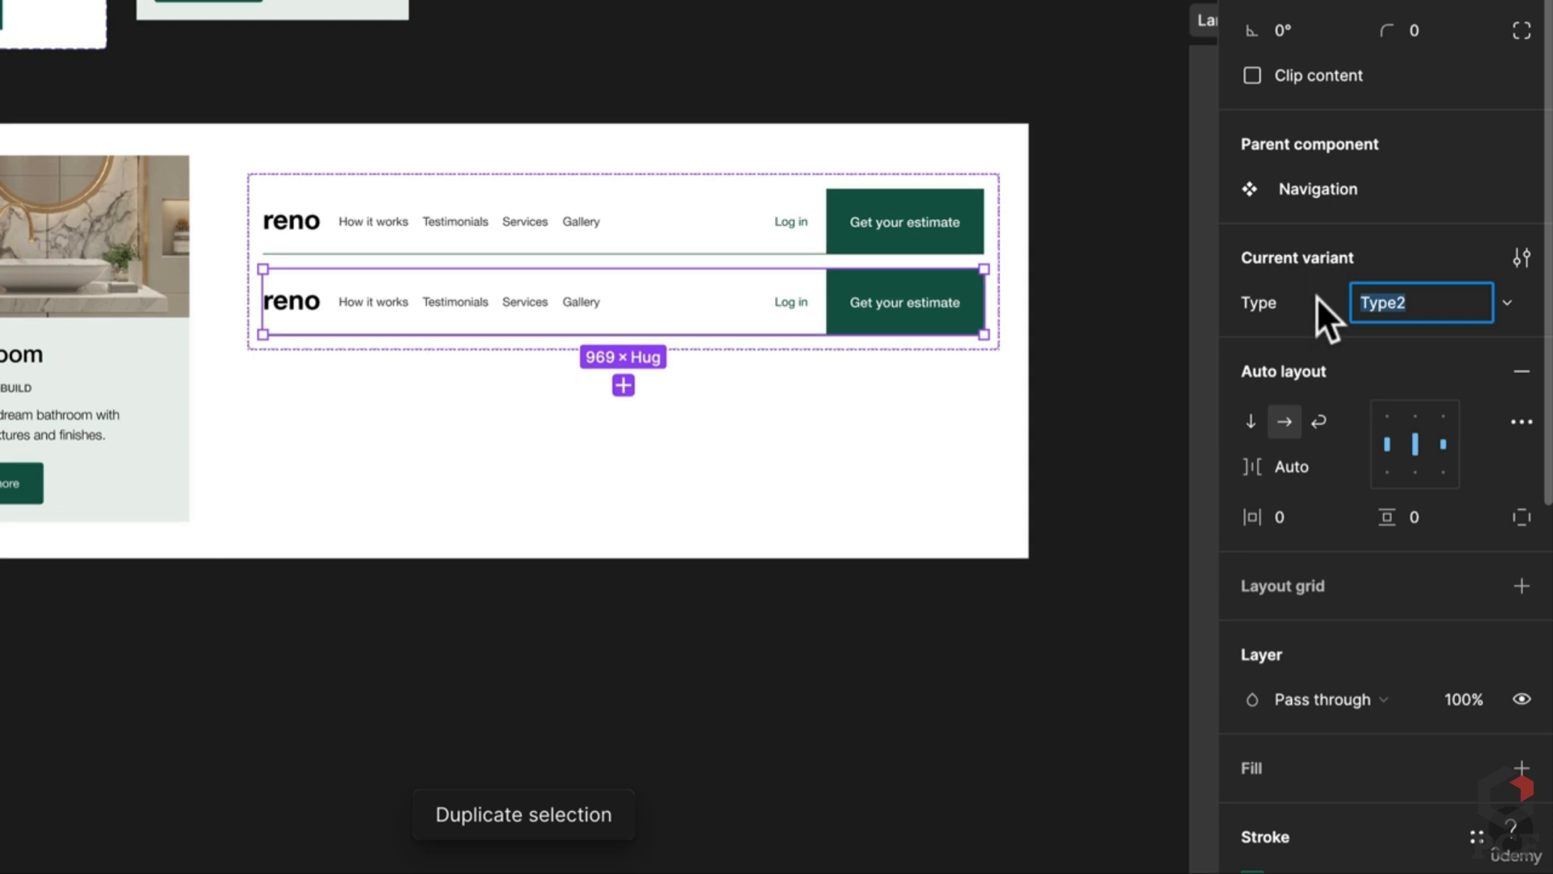
pyautogui.write('blac')
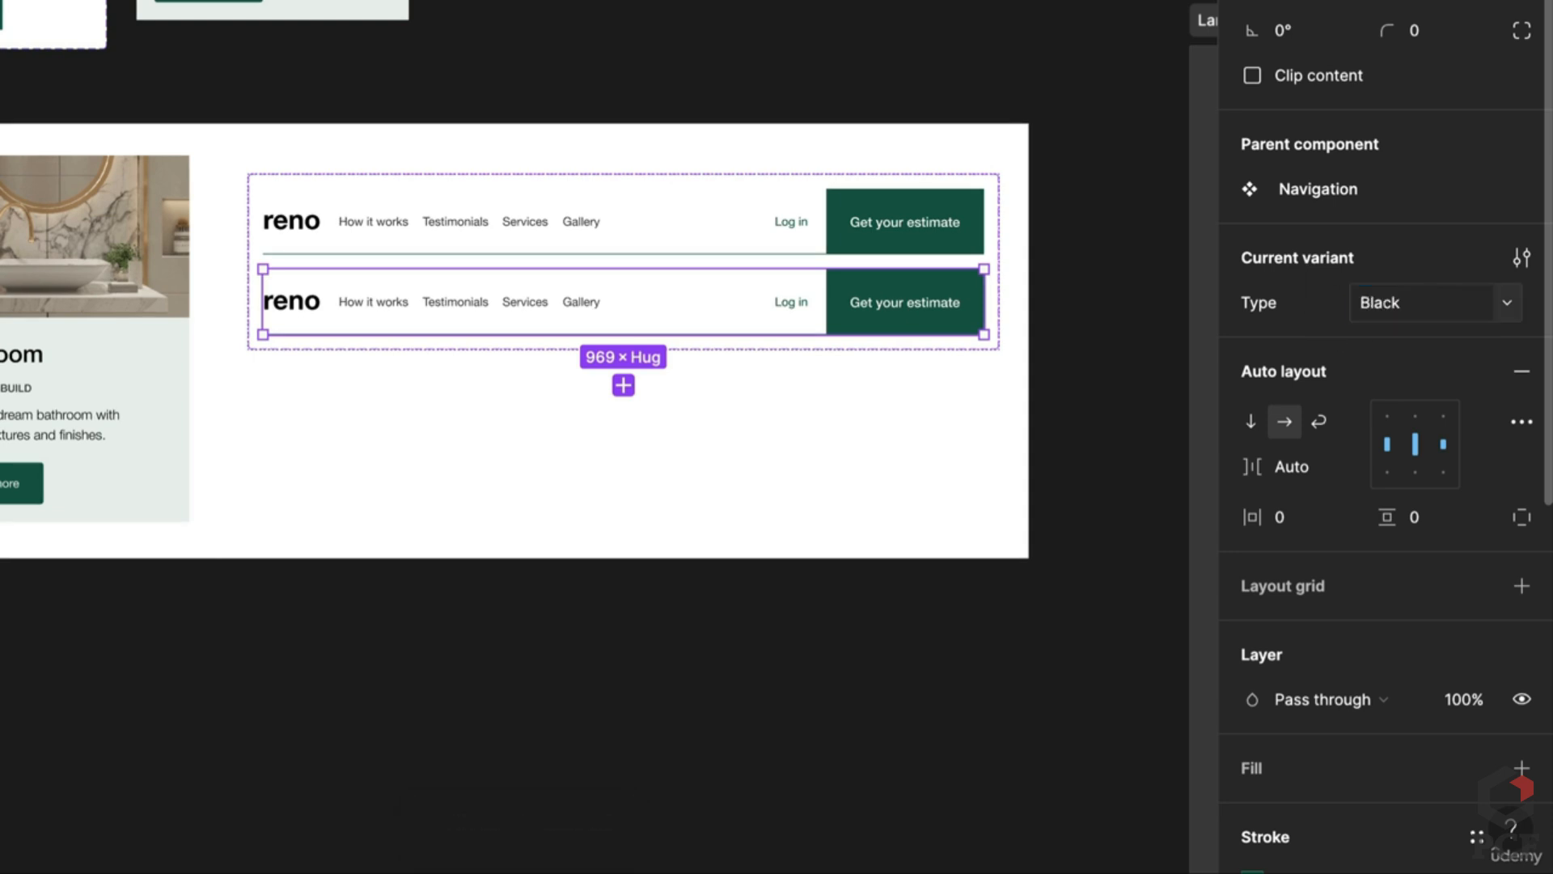
# Step: Switch the second variant's estimate button to the black Secondary type
pyautogui.doubleClick(893, 309)
pyautogui.doubleClick(893, 309)
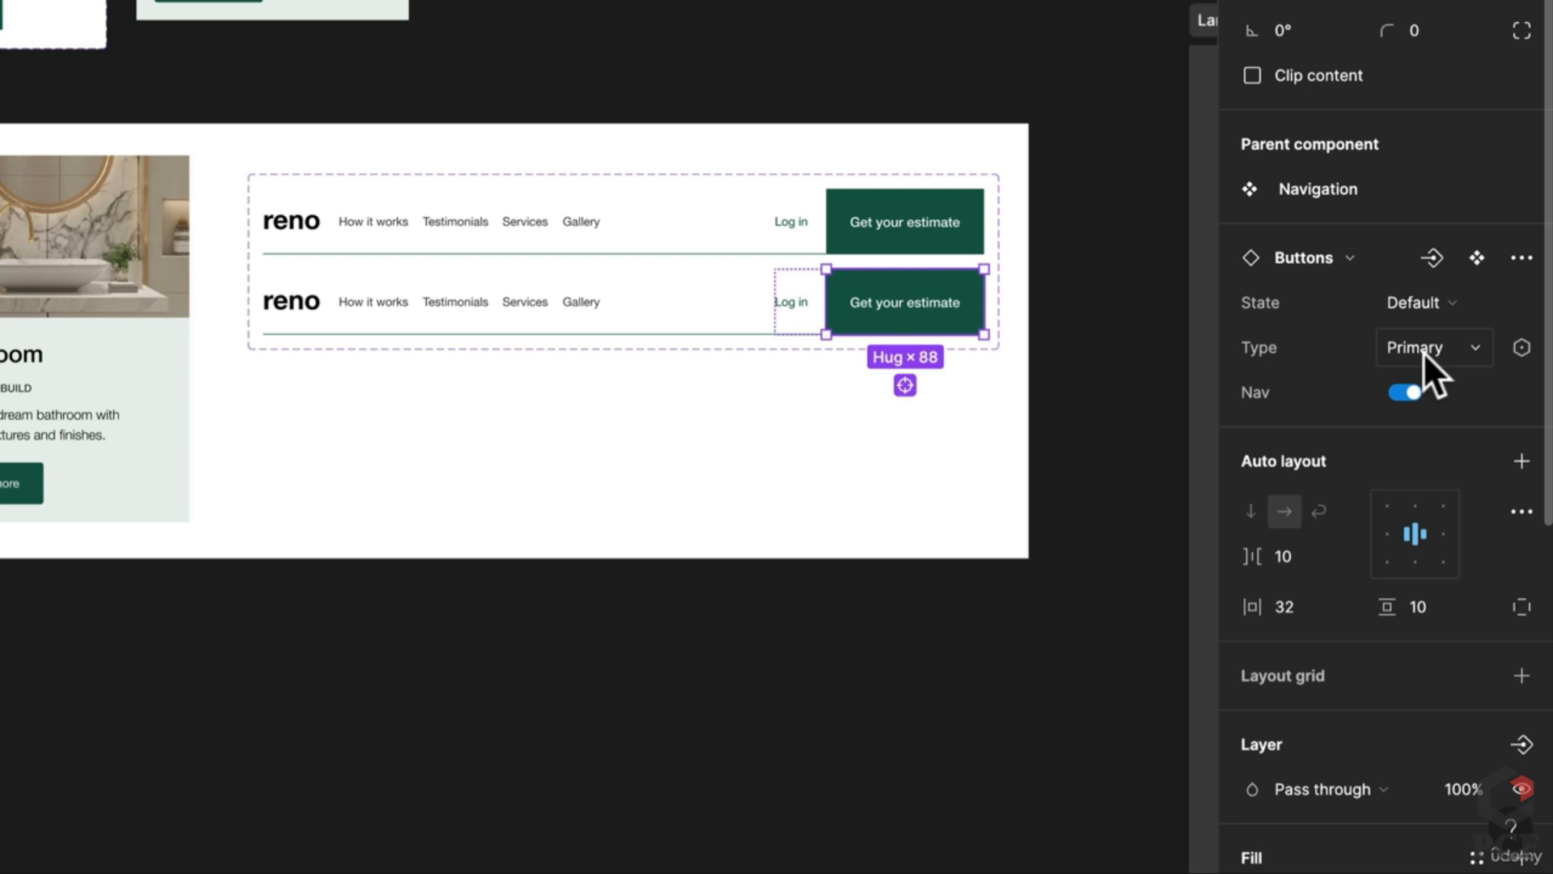
pyautogui.click(1424, 347)
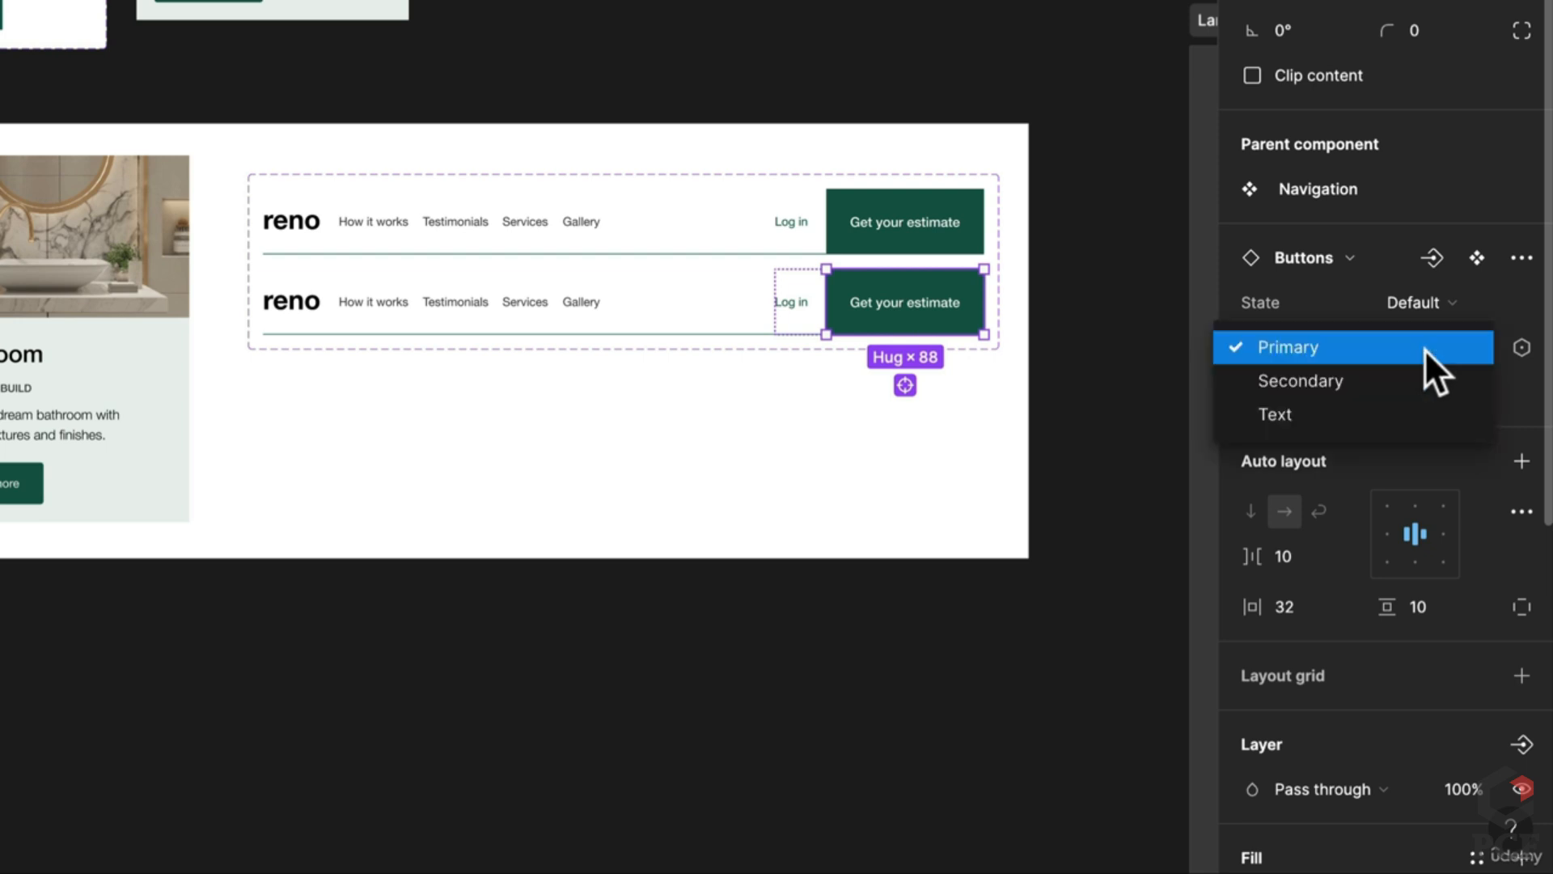
pyautogui.click(1379, 374)
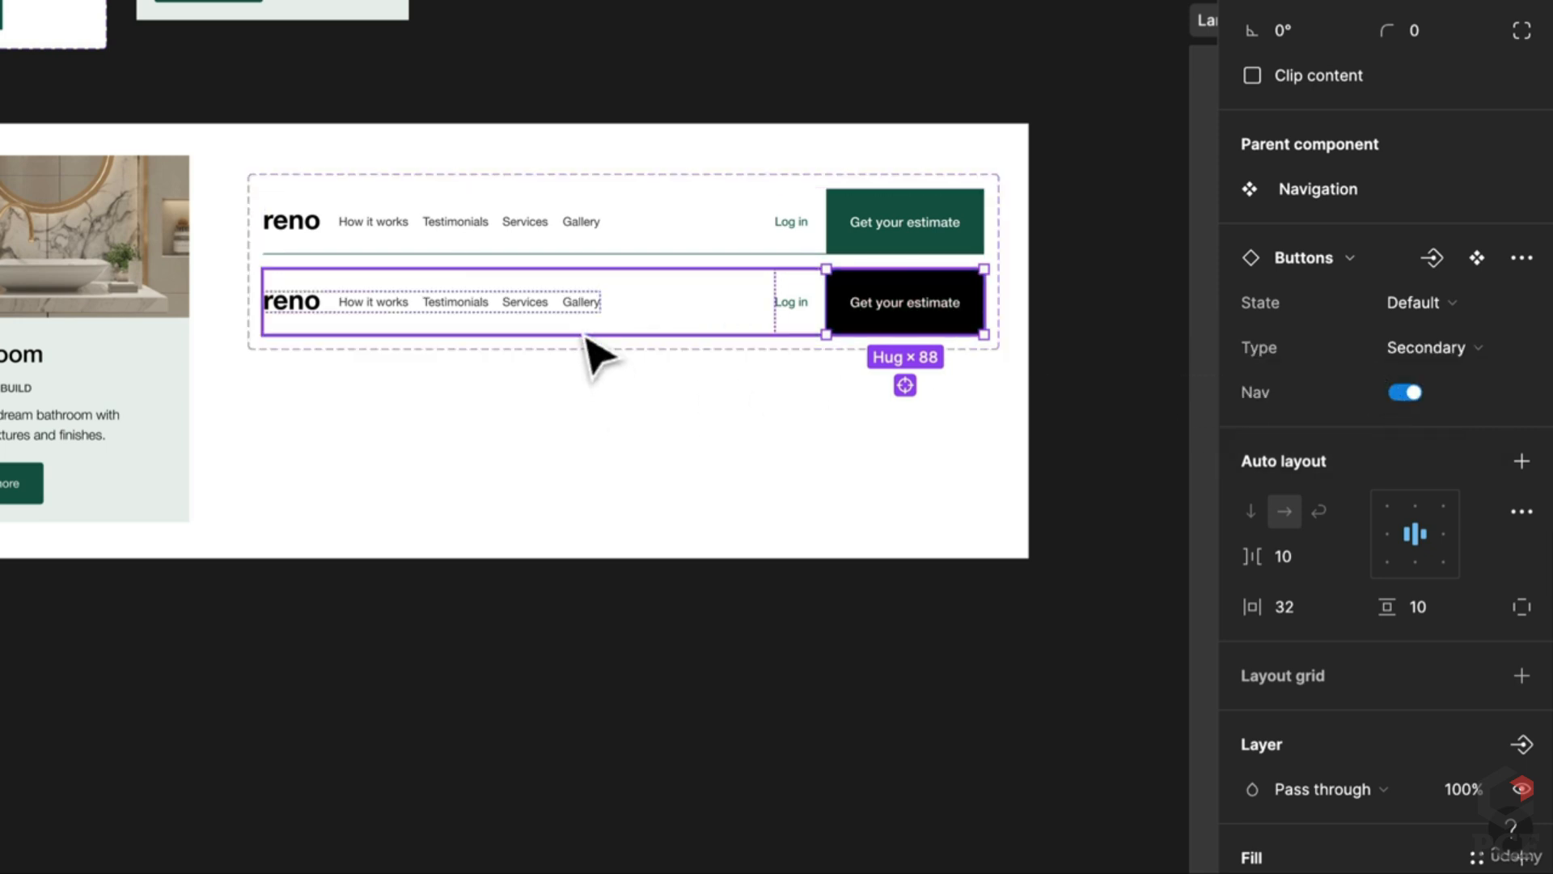
# Step: Set the Black variant's bottom border colour to 000000
pyautogui.click(631, 330)
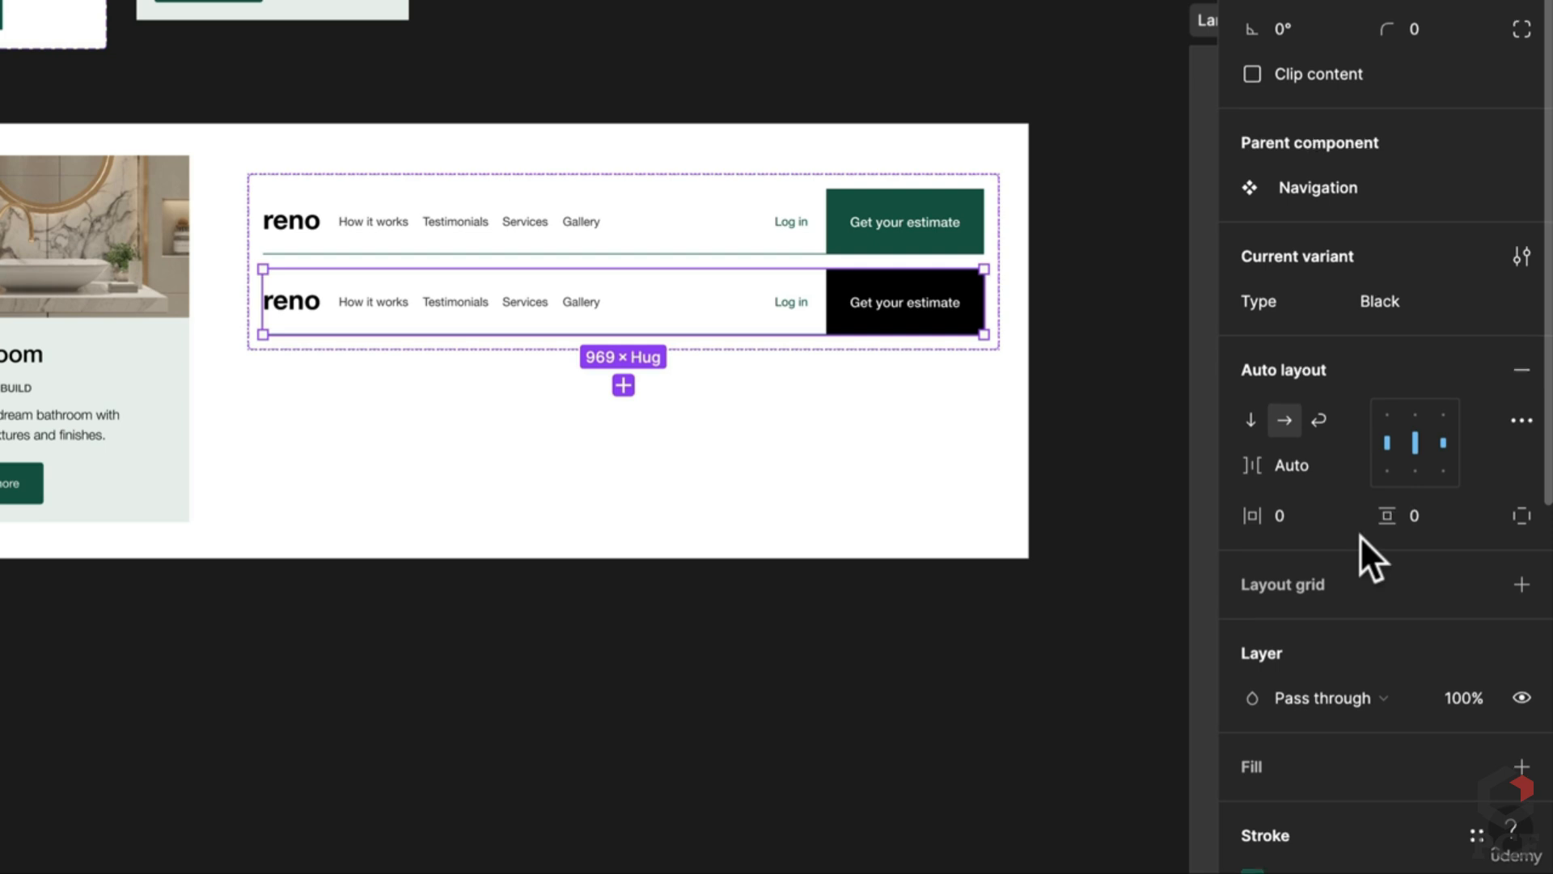
pyautogui.scroll(-4, 1361, 535)
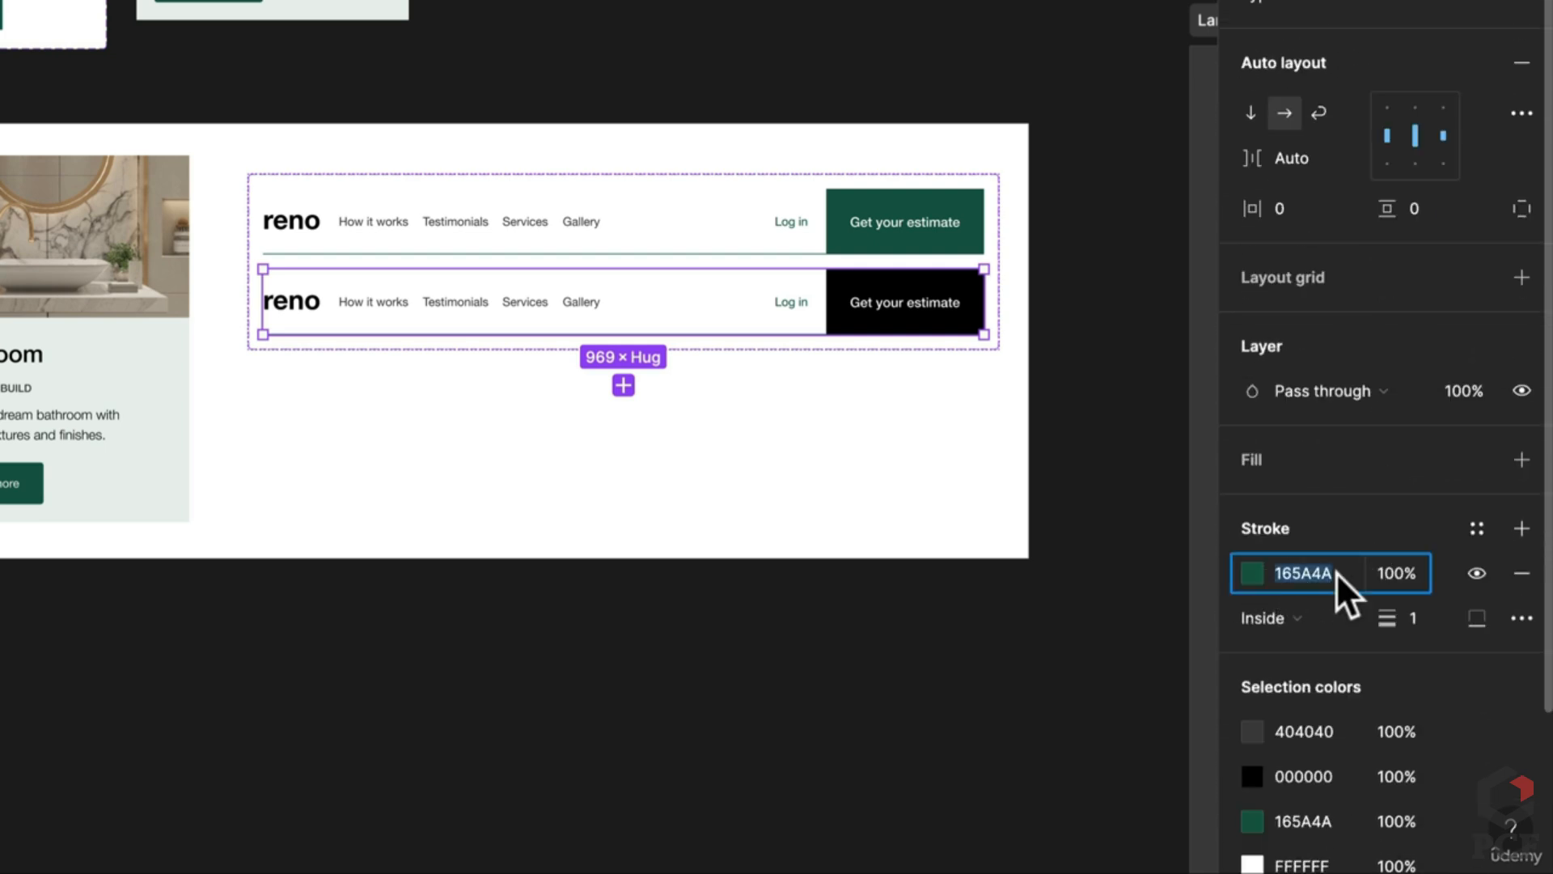
pyautogui.write('000000')
pyautogui.press('Return')
# Step: Give the Navigation component set a white fill and move it beside the other components
pyautogui.click(403, 548)
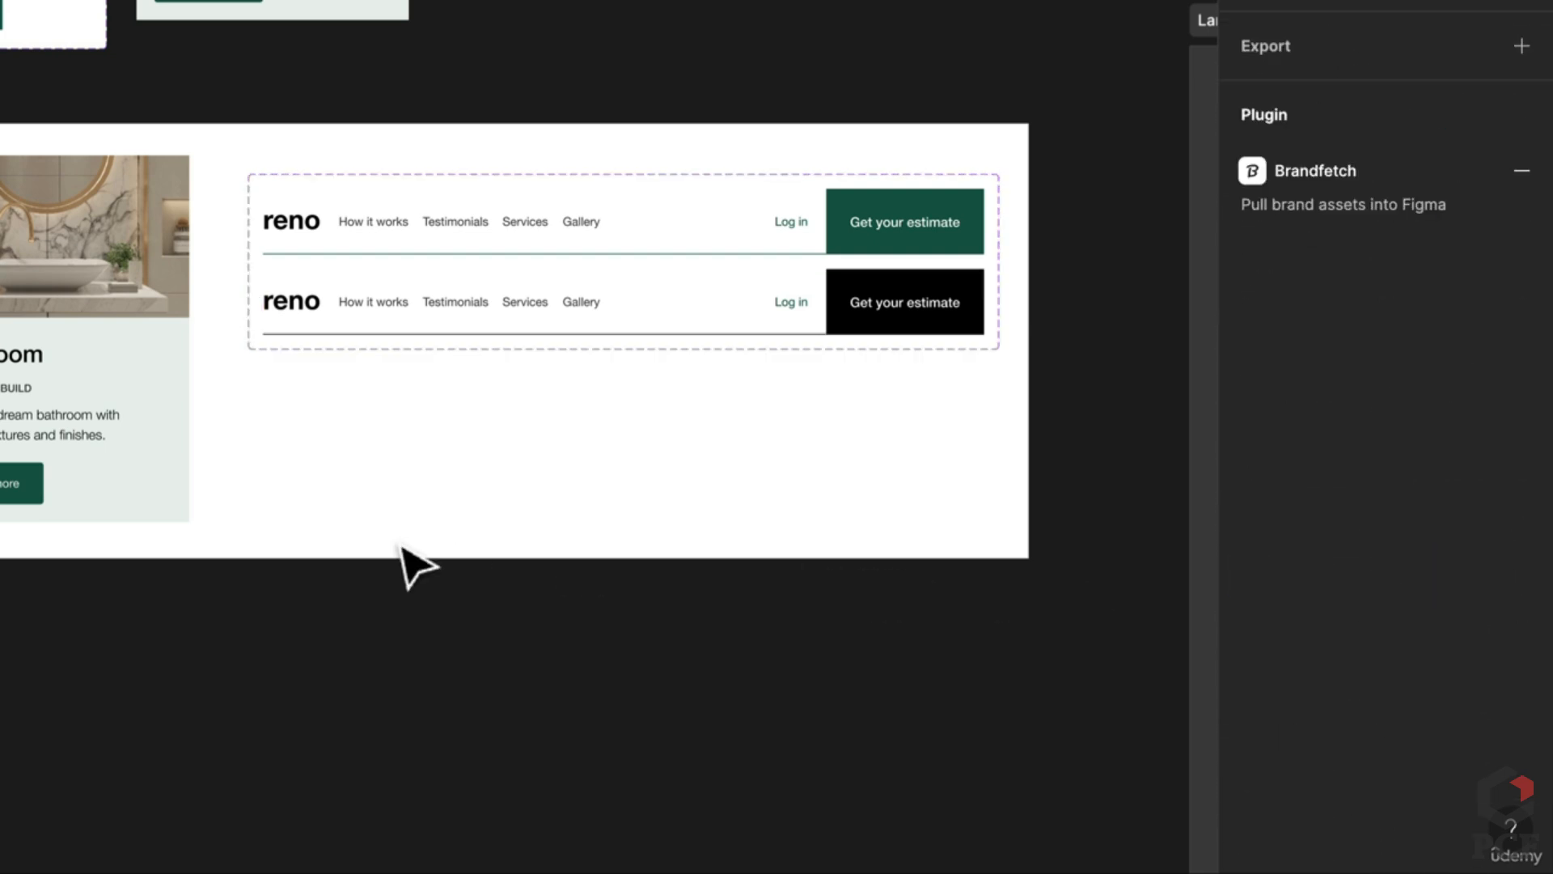
pyautogui.scroll(-2, 463, 463)
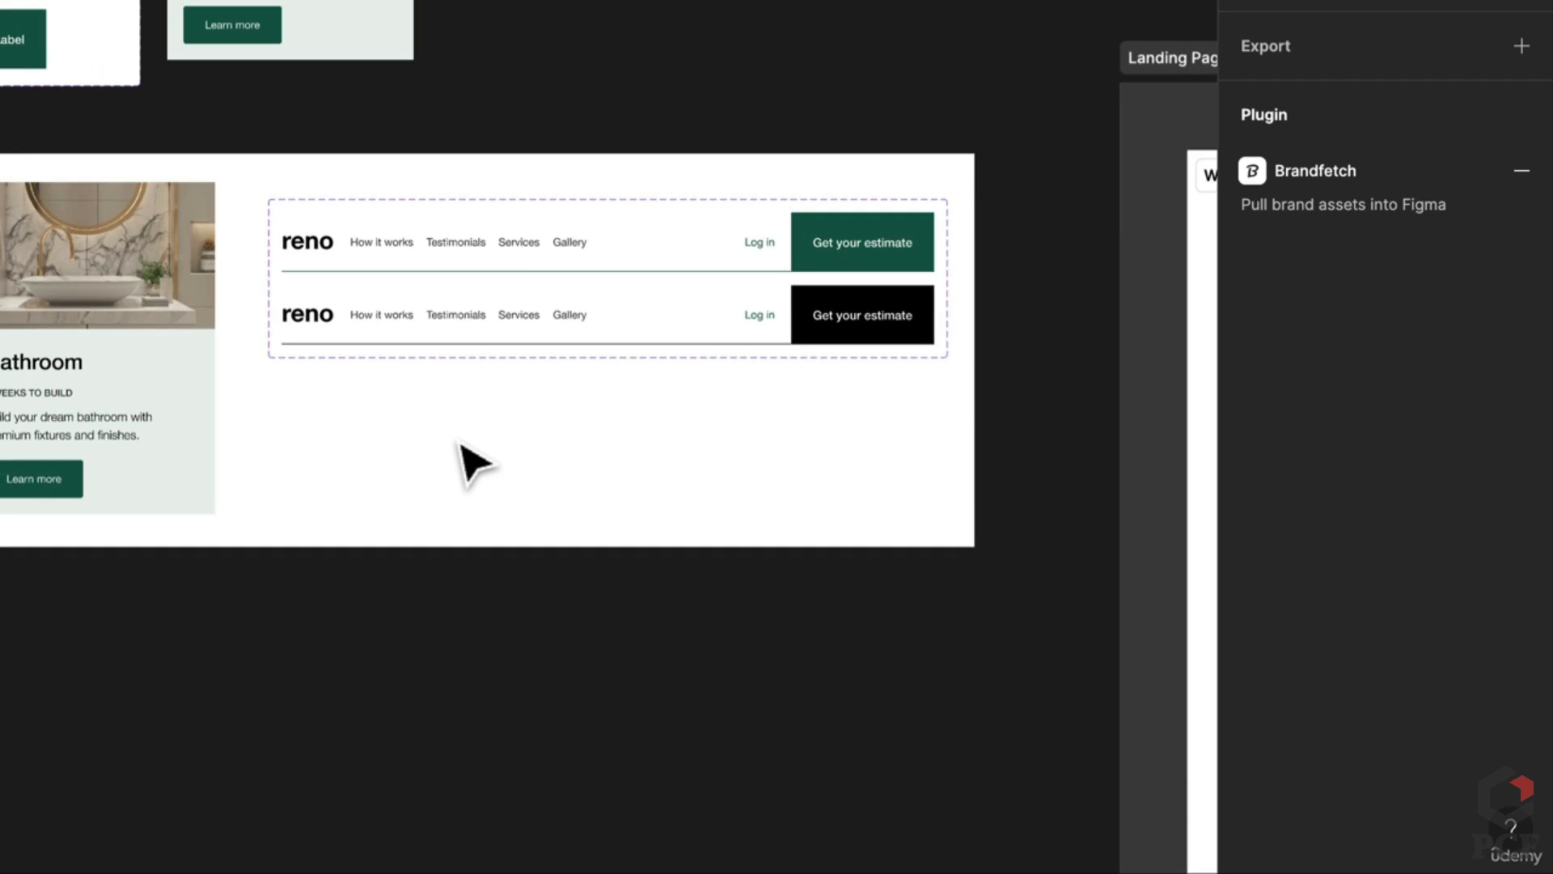
pyautogui.click(328, 230)
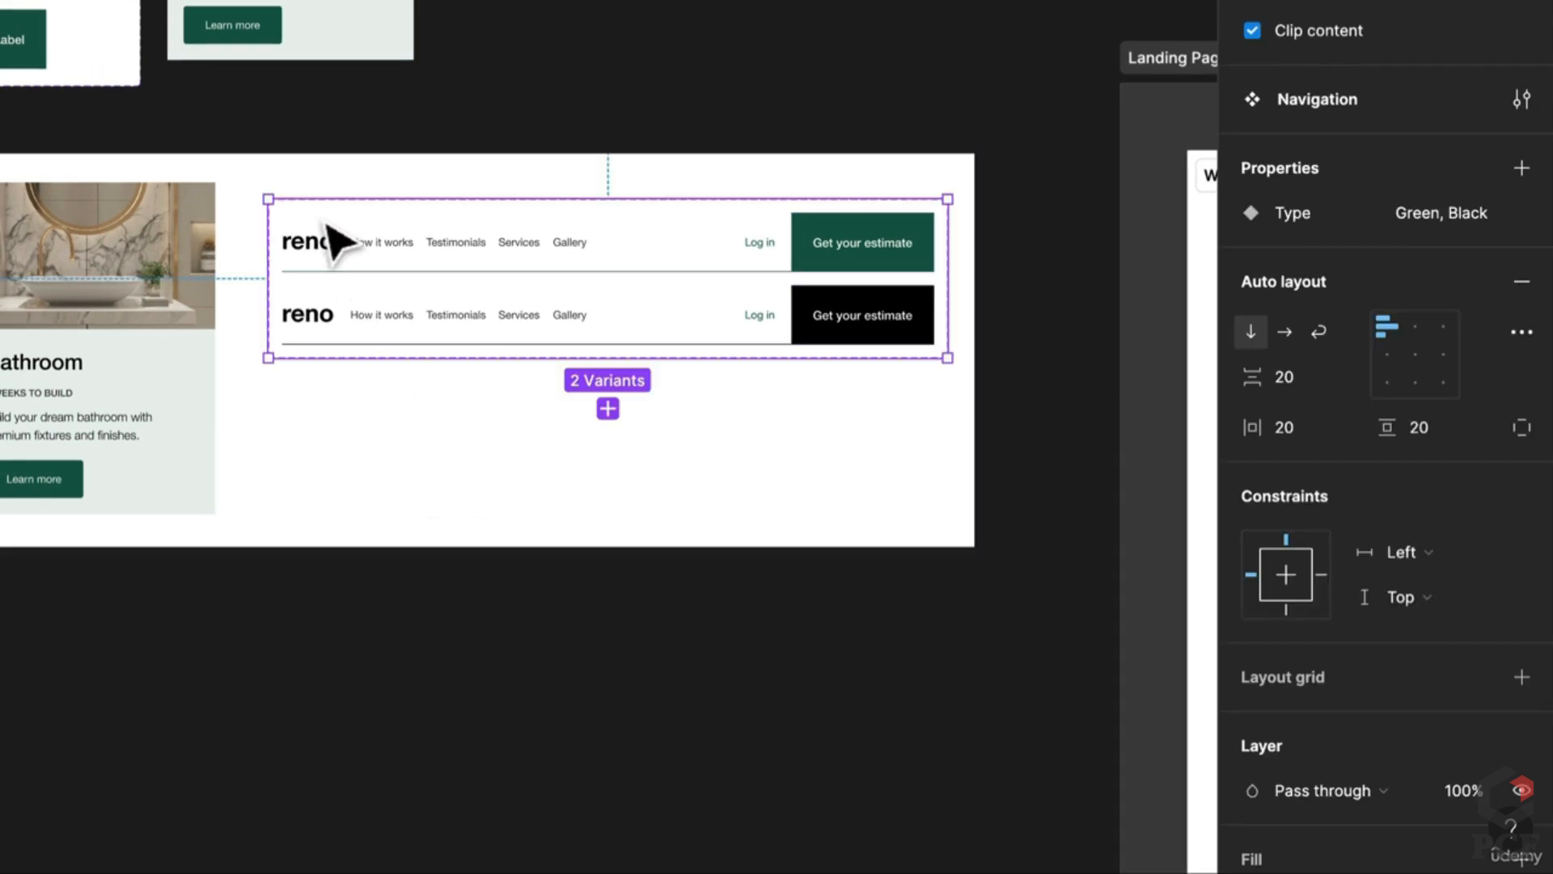
pyautogui.scroll(-2, 1504, 785)
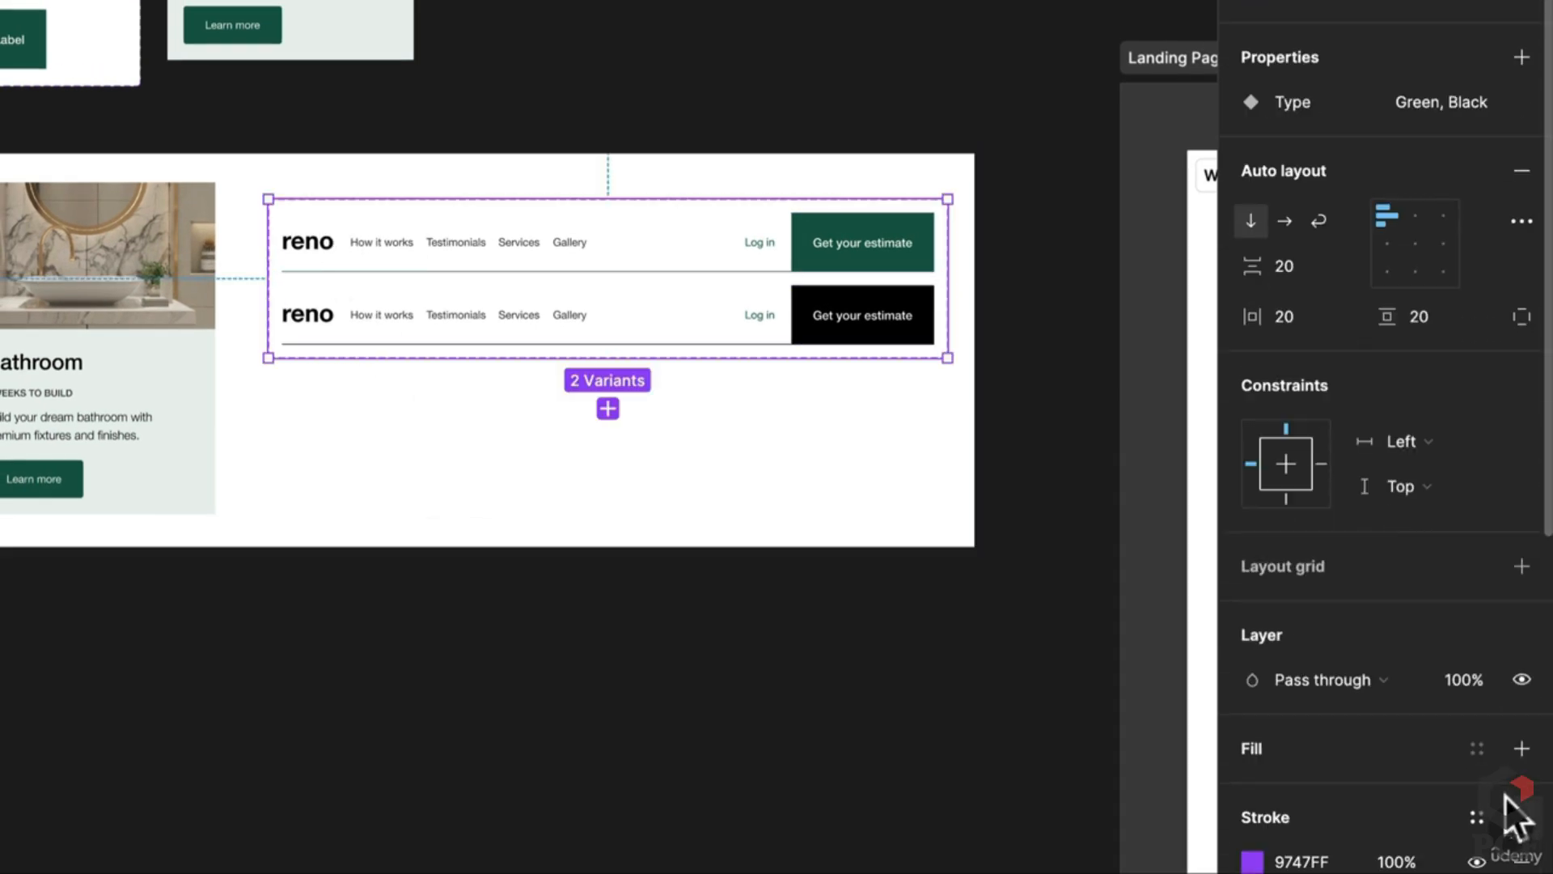
pyautogui.click(1521, 772)
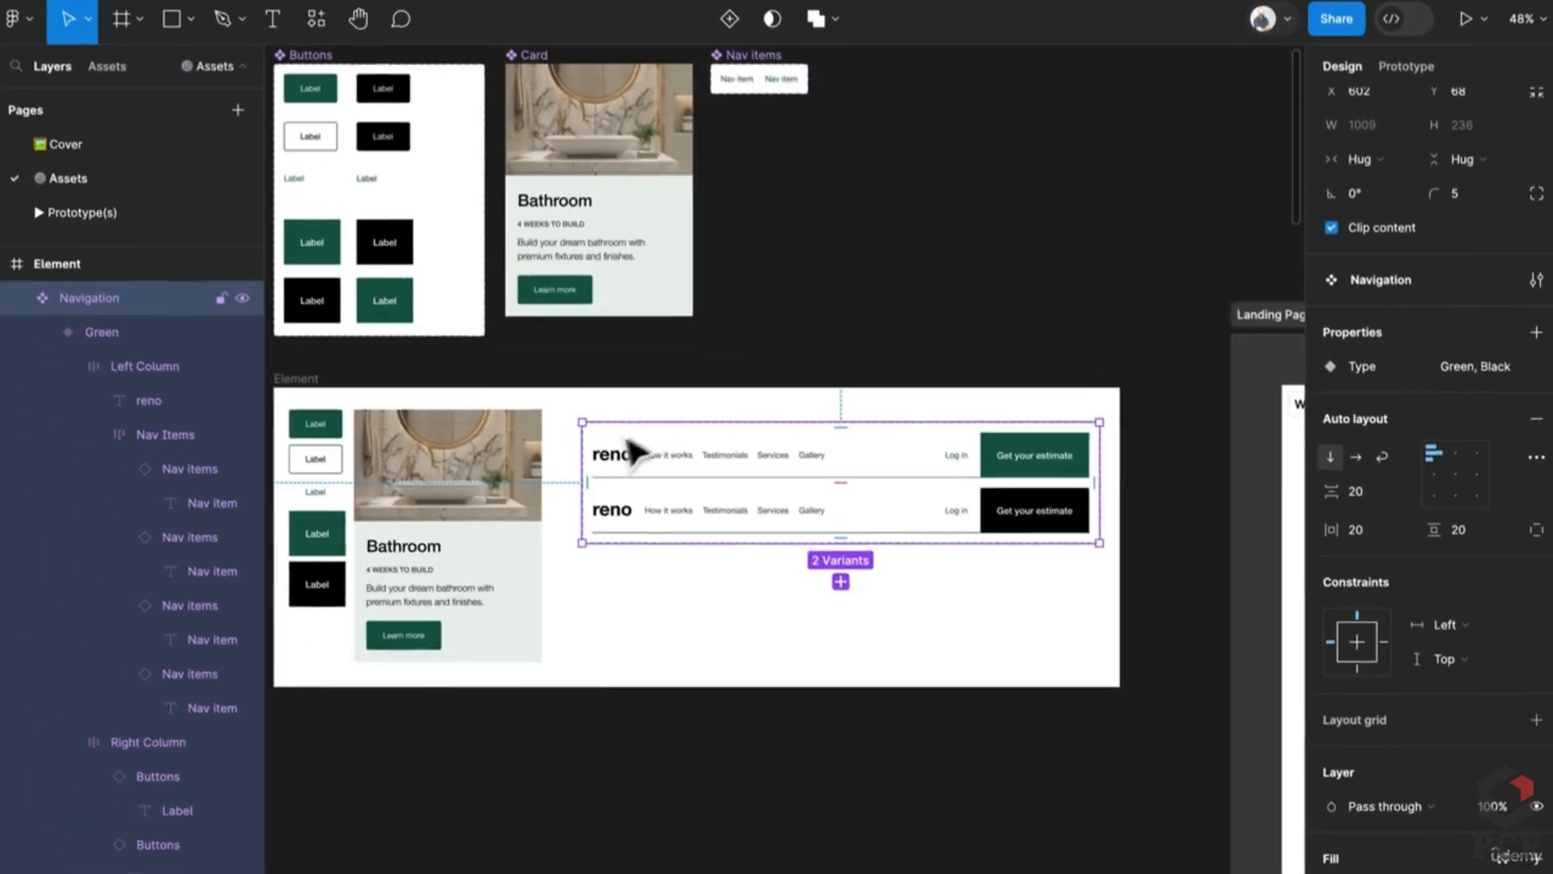
pyautogui.moveTo(337, 226); pyautogui.dragTo(641, 0)
pyautogui.moveTo(874, 130); pyautogui.dragTo(757, 296)
pyautogui.scroll(4, 809, 453)
pyautogui.moveTo(838, 559); pyautogui.dragTo(805, 476)
pyautogui.click(851, 486)
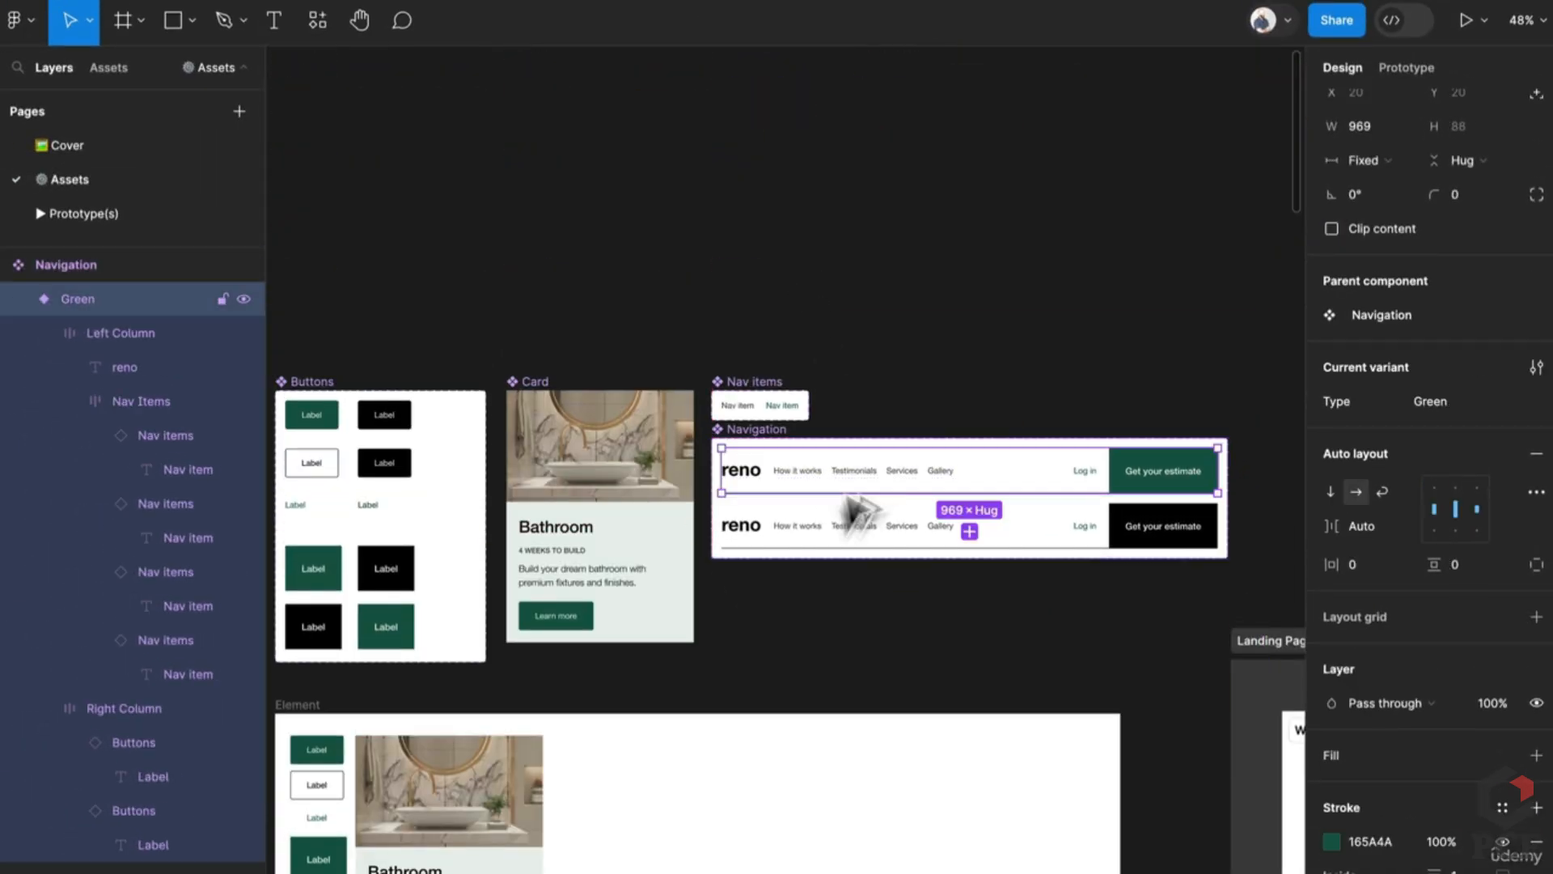
pyautogui.scroll(-4, 841, 486)
pyautogui.hscroll(-3, 842, 485)
pyautogui.hscroll(3, 881, 728)
# Step: Make the Element frame narrower and taller, placing a width-fitted navigation bar below the Bathroom card
pyautogui.click(818, 683)
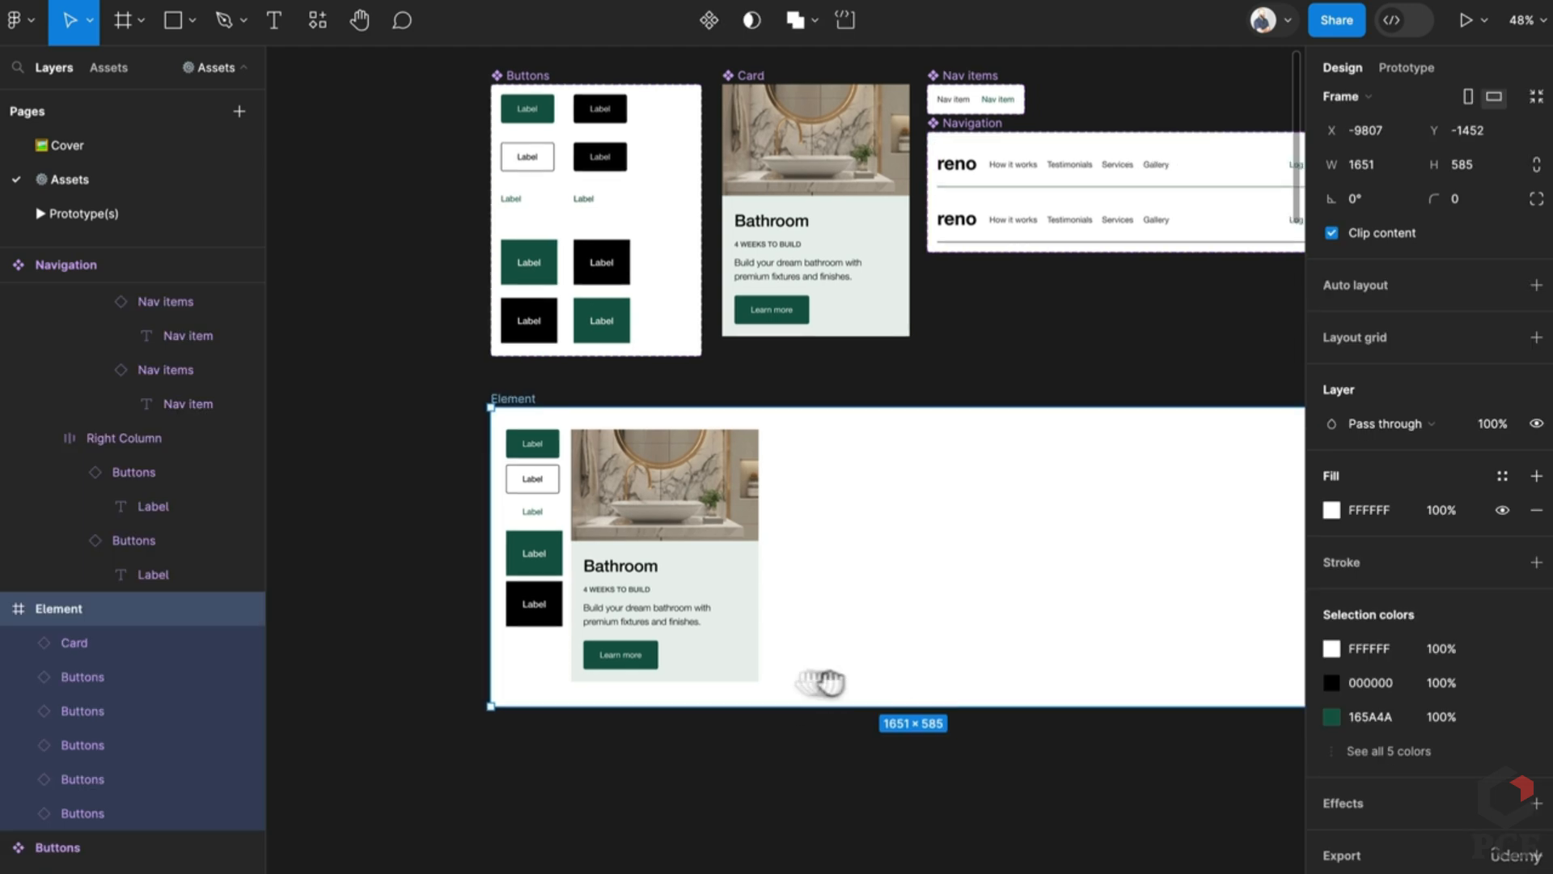
pyautogui.moveTo(1162, 696); pyautogui.dragTo(699, 873)
pyautogui.click(1000, 168)
pyautogui.moveTo(1003, 172); pyautogui.dragTo(565, 743)
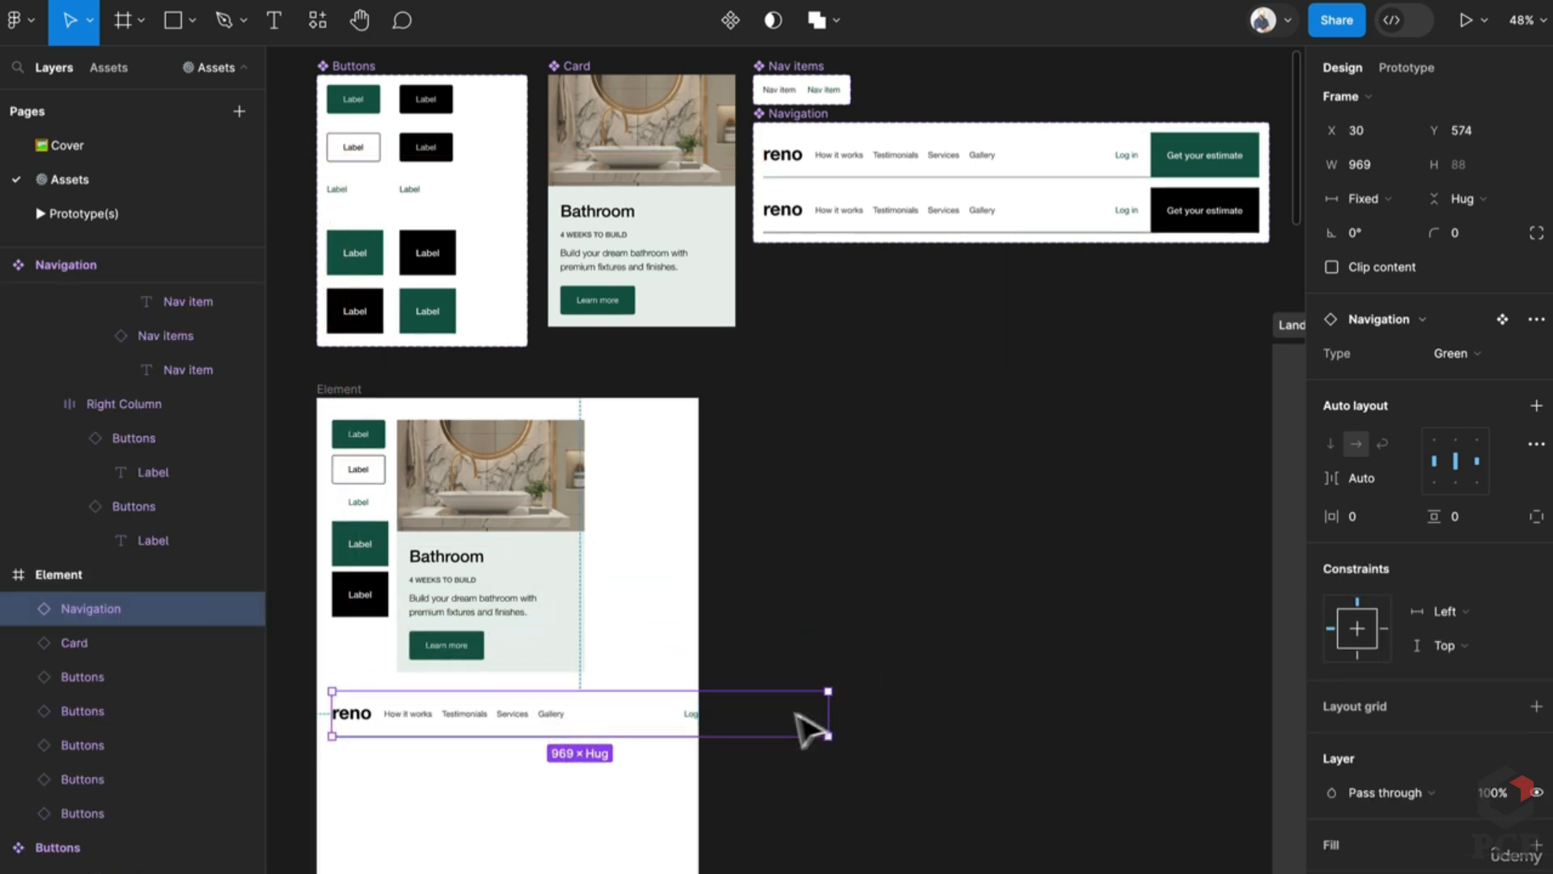
pyautogui.moveTo(831, 714); pyautogui.dragTo(740, 714)
pyautogui.click(701, 770)
# Step: Widen the Element frame and add a second navigation bar 885 px wide
pyautogui.moveTo(701, 770); pyautogui.dragTo(777, 769)
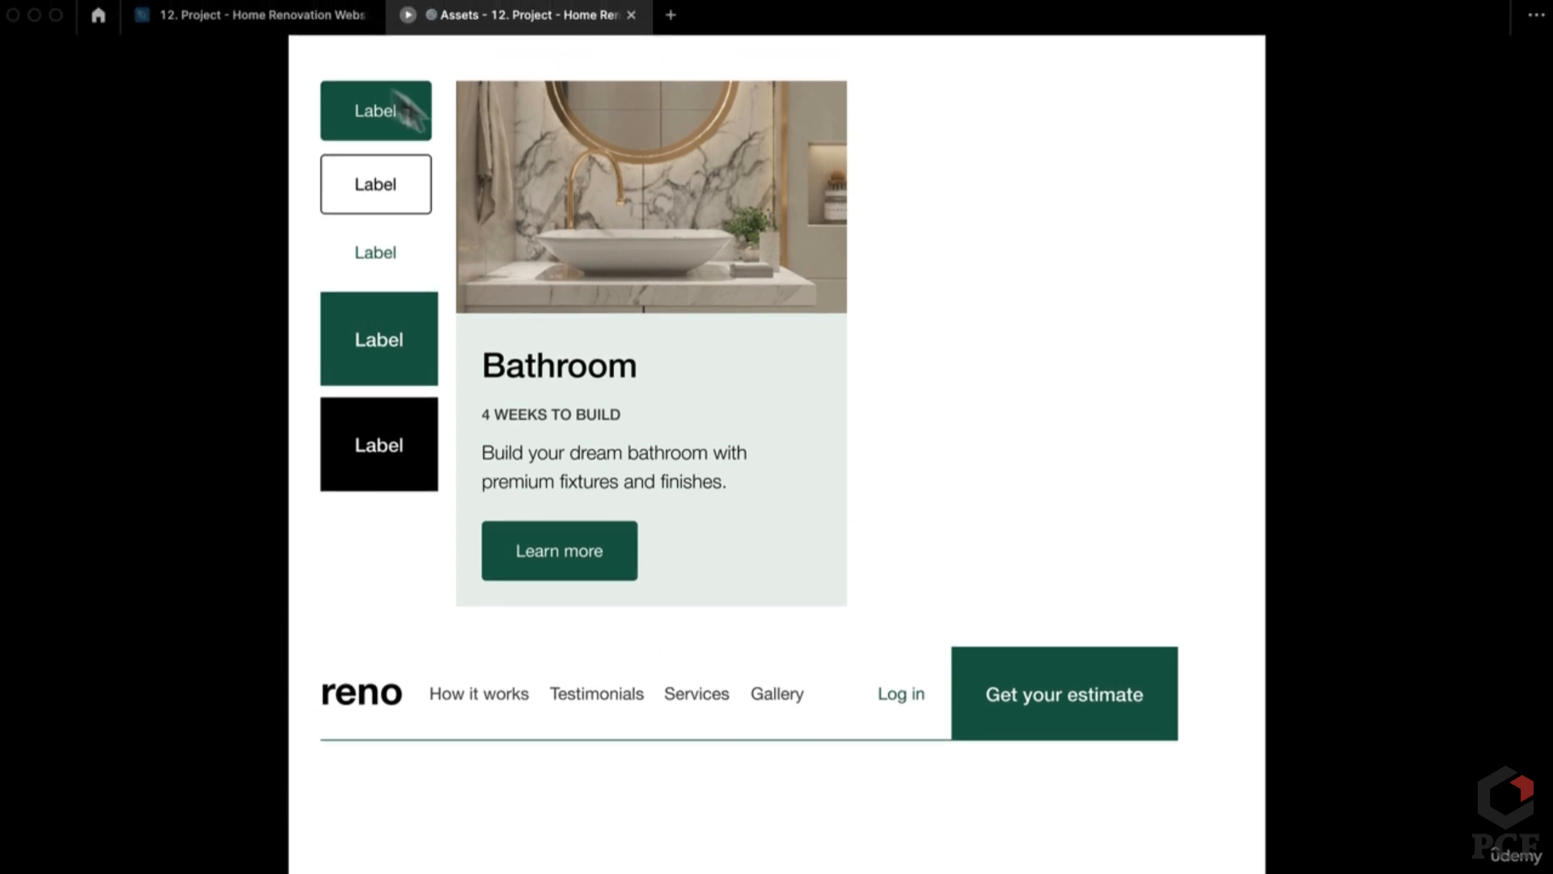
pyautogui.click(361, 23)
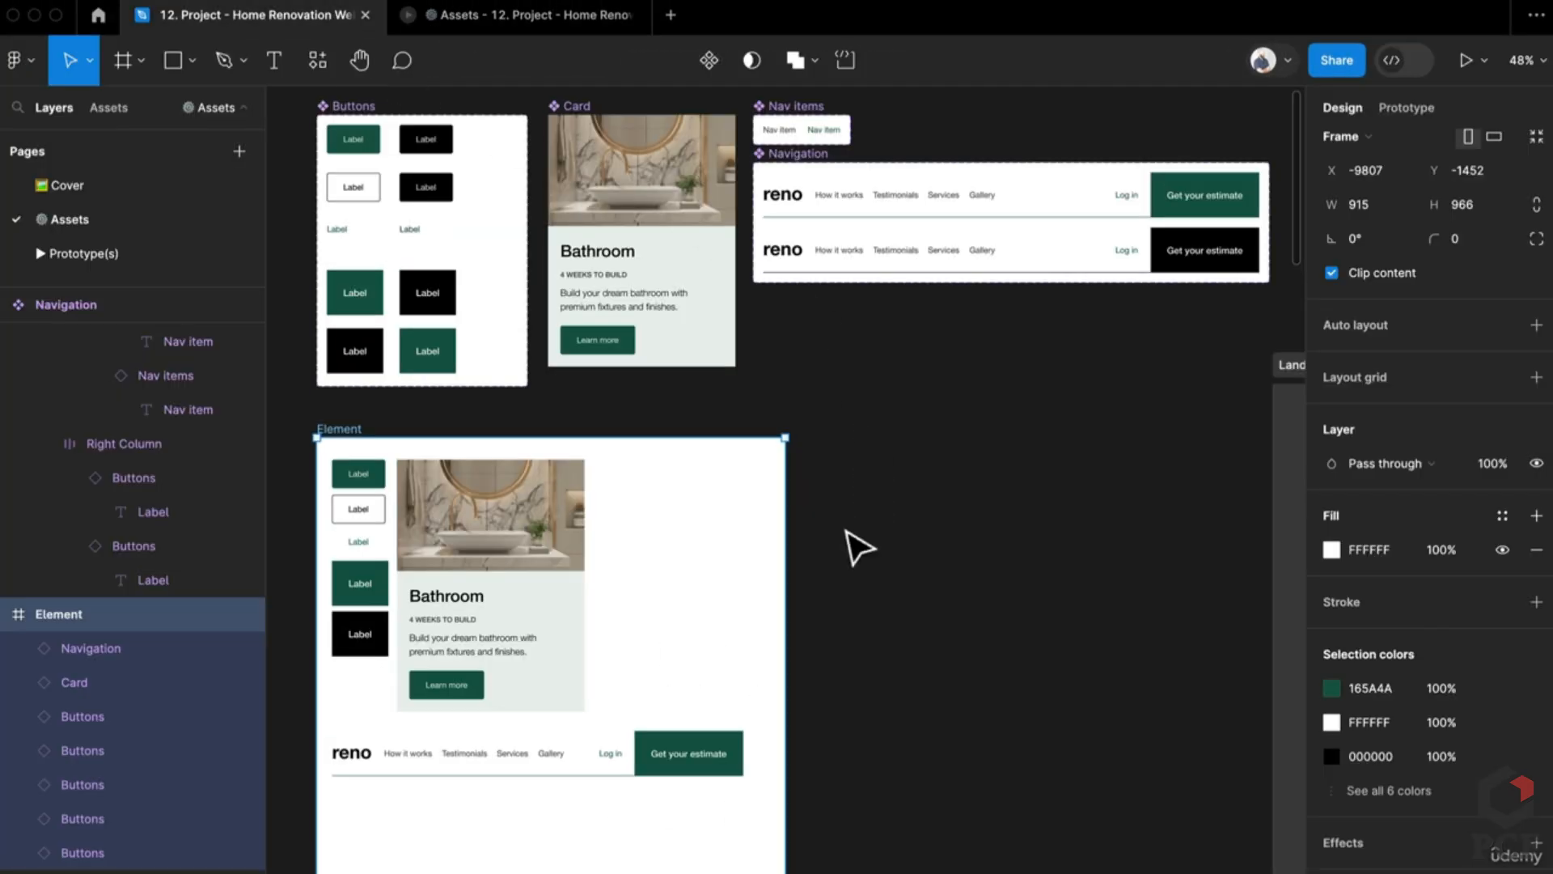
pyautogui.click(684, 740)
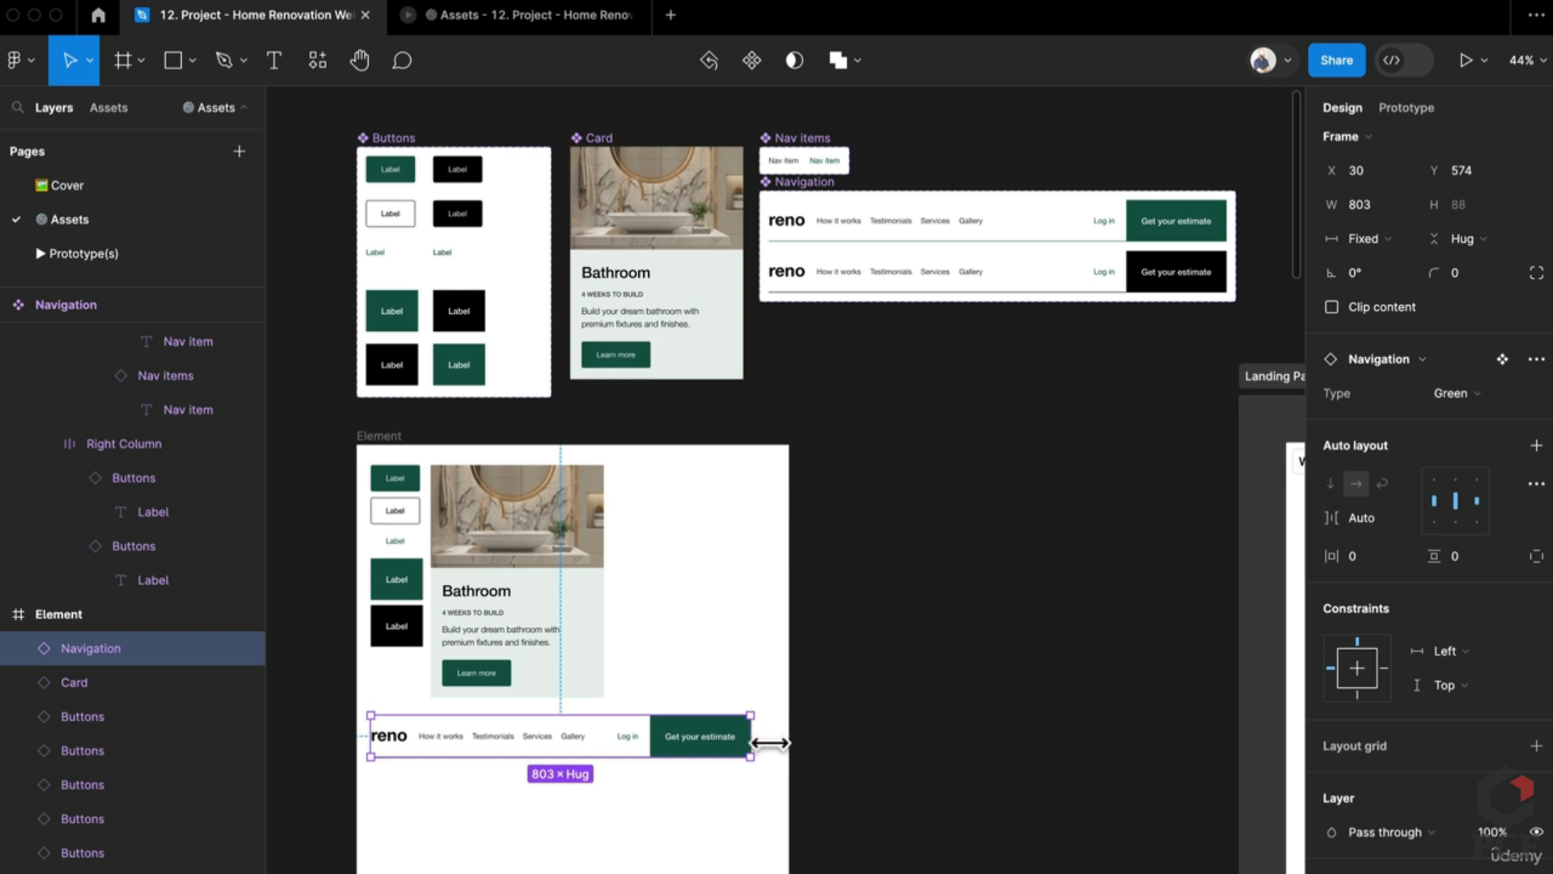
pyautogui.moveTo(770, 743); pyautogui.dragTo(775, 790)
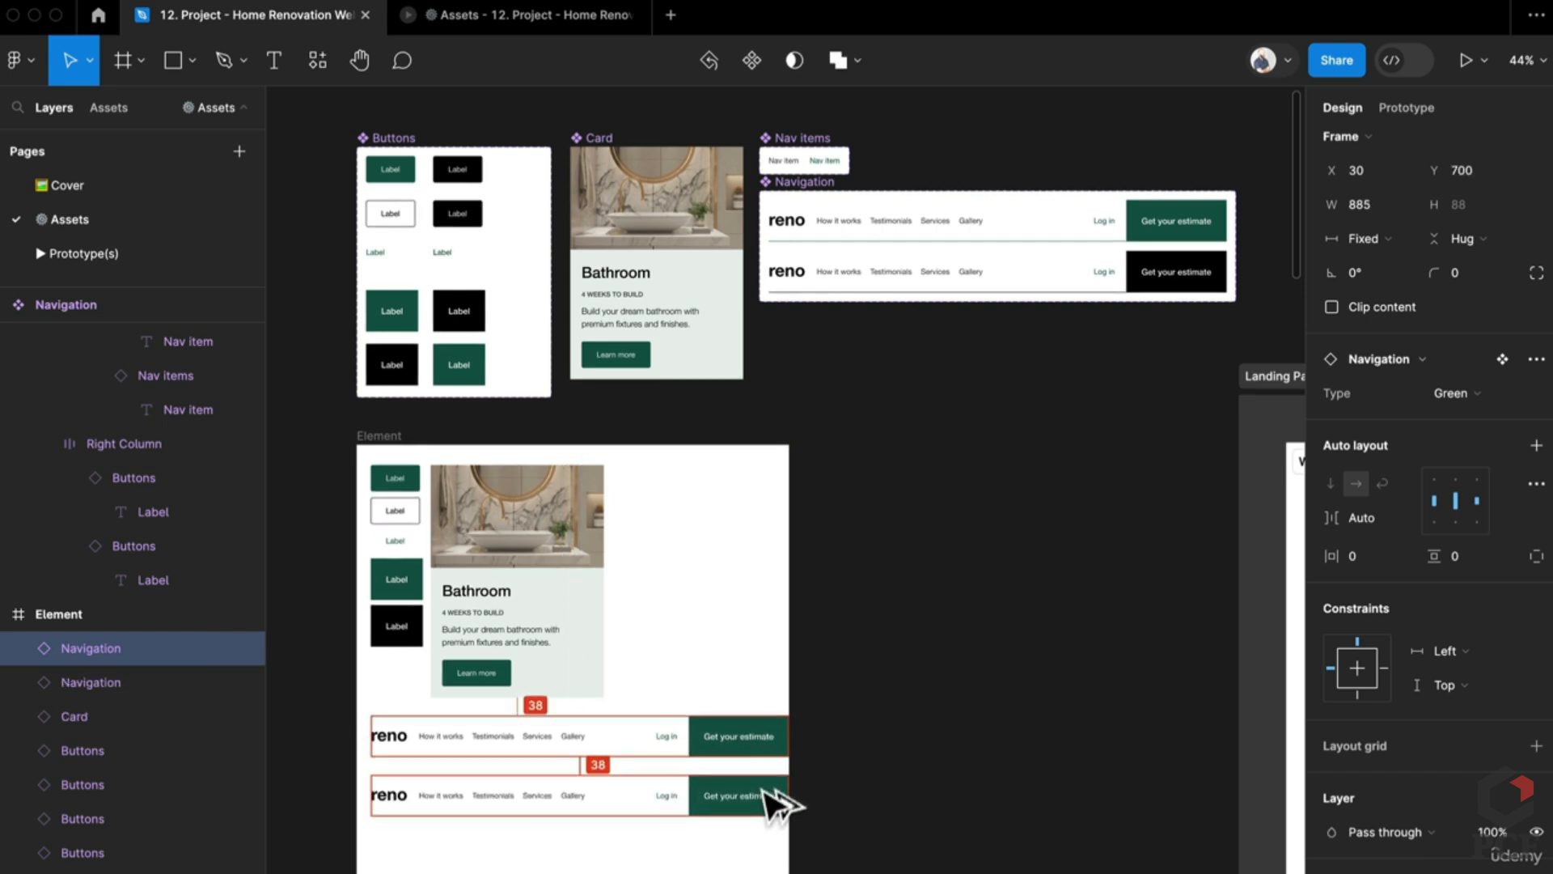
# Step: Switch the copied bar to the Black variant and preview the Element frame in the prototype
pyautogui.click(1461, 397)
pyautogui.click(1463, 429)
pyautogui.click(527, 23)
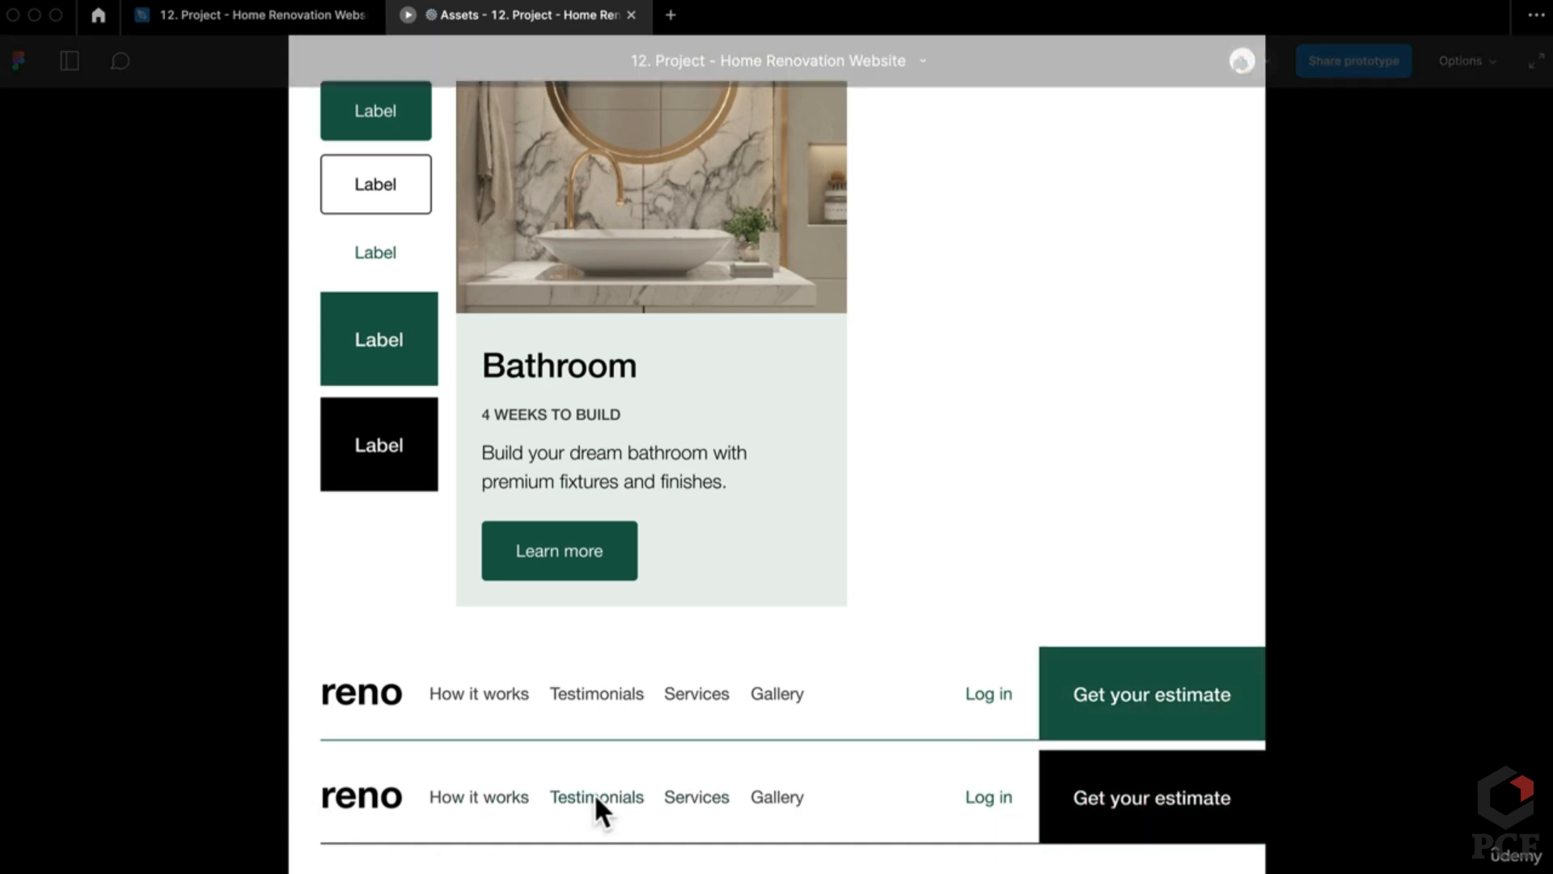
pyautogui.click(268, 13)
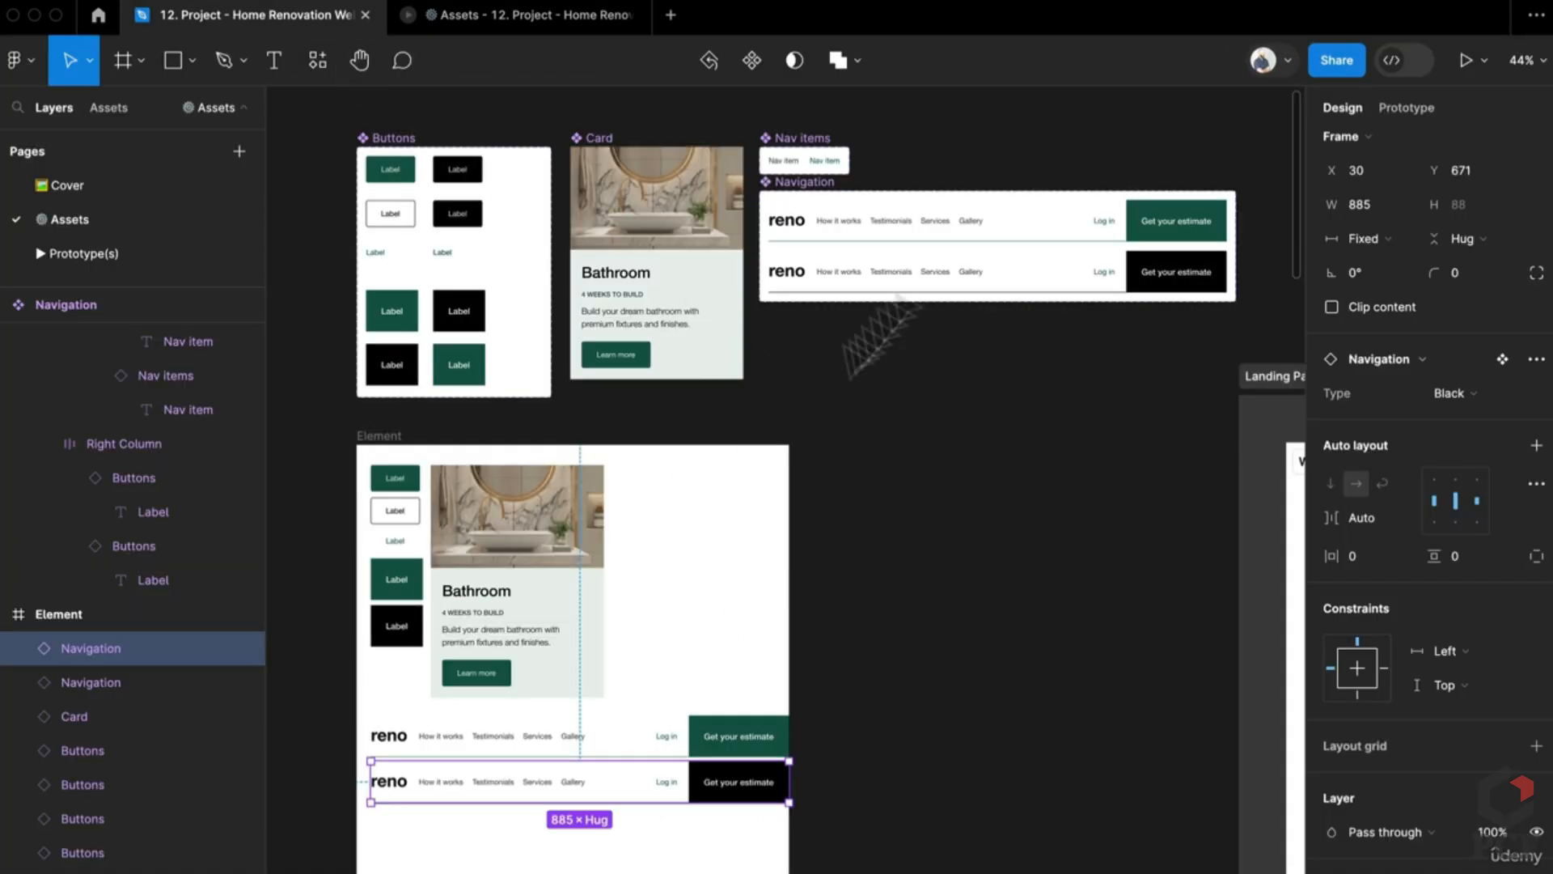
# Step: Set a 24 px gap between nav links in both the Green and Black variants
pyautogui.scroll(8, 935, 243)
pyautogui.keyDown('super'); pyautogui.click(930, 261); pyautogui.keyUp('super')
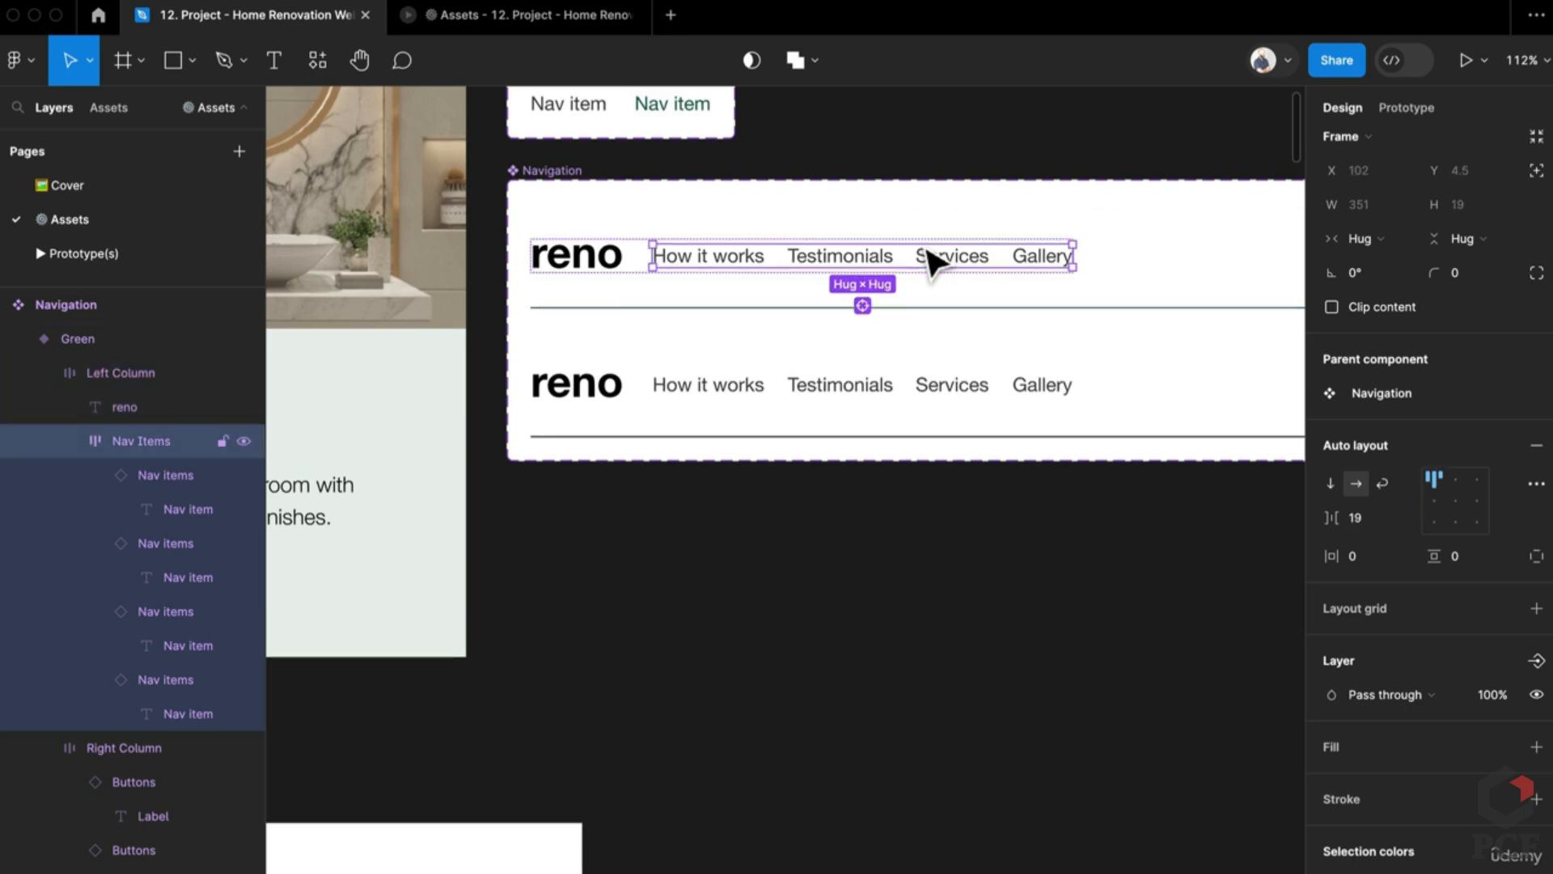
pyautogui.keyDown('shift'); pyautogui.keyDown('super'); pyautogui.click(993, 387); pyautogui.keyUp('super'); pyautogui.keyUp('shift')
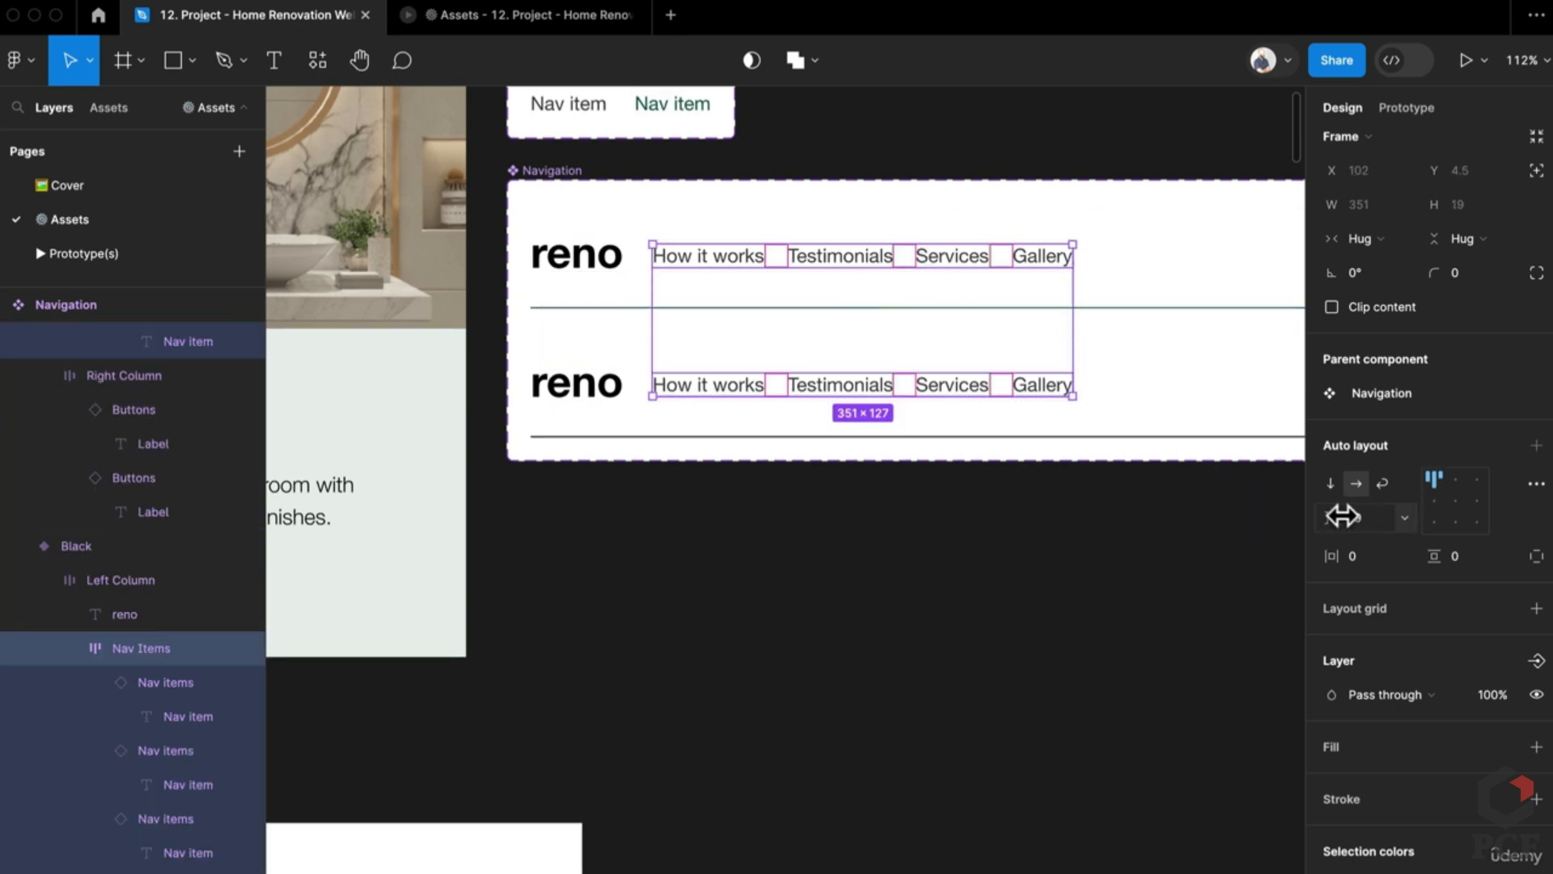
pyautogui.write('4')
pyautogui.press('Return')
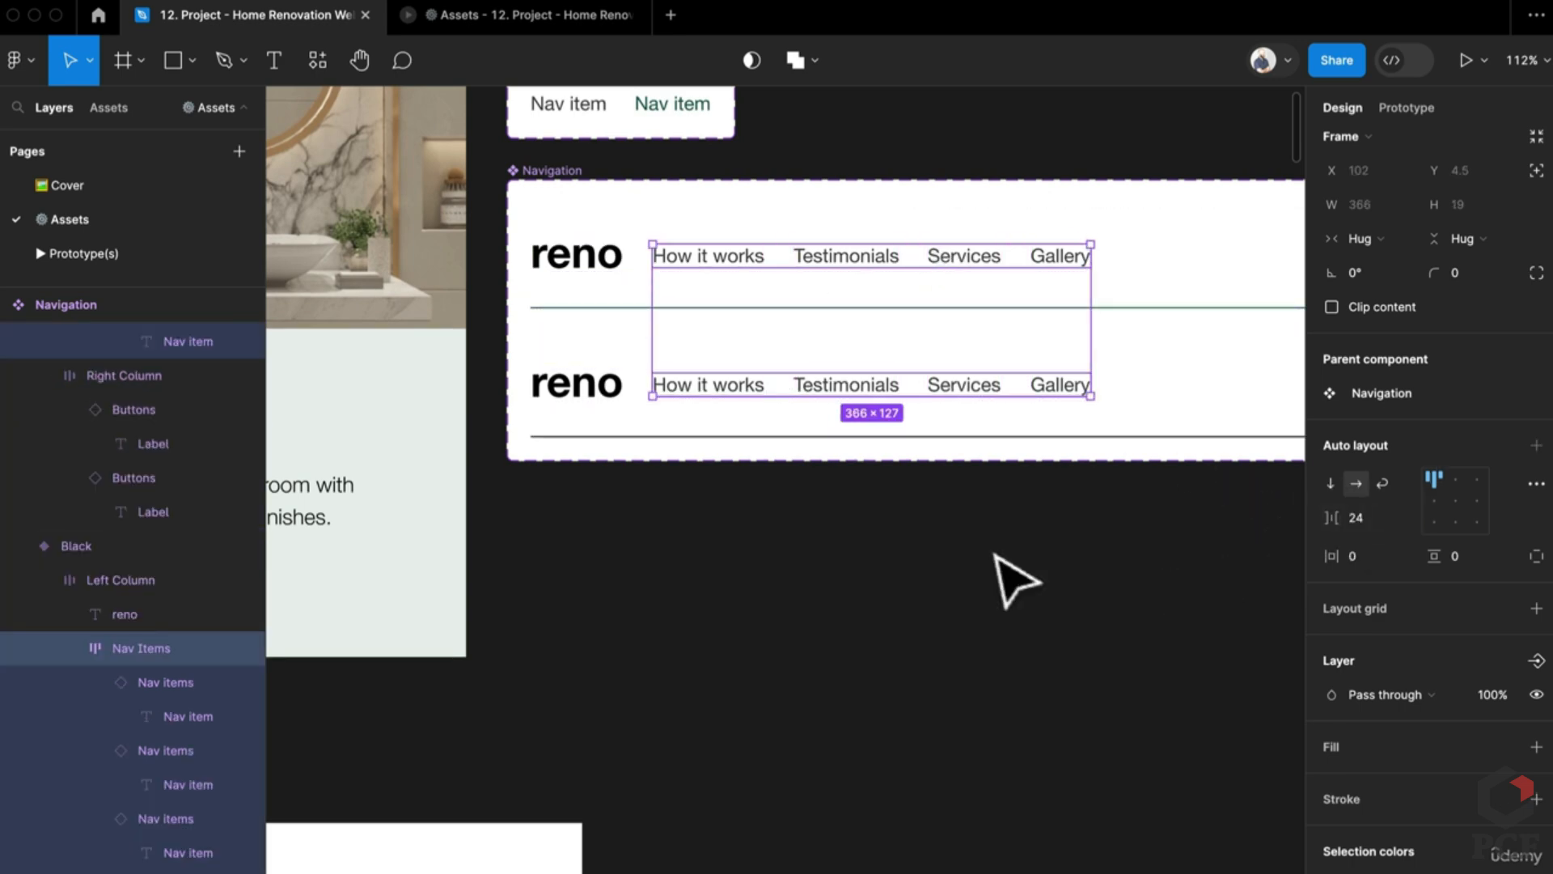
pyautogui.click(999, 569)
# Step: Bring the Landing Page Elements frame into view and check the Element frame's context menu
pyautogui.scroll(-3, 1003, 571)
pyautogui.scroll(-1, 769, 555)
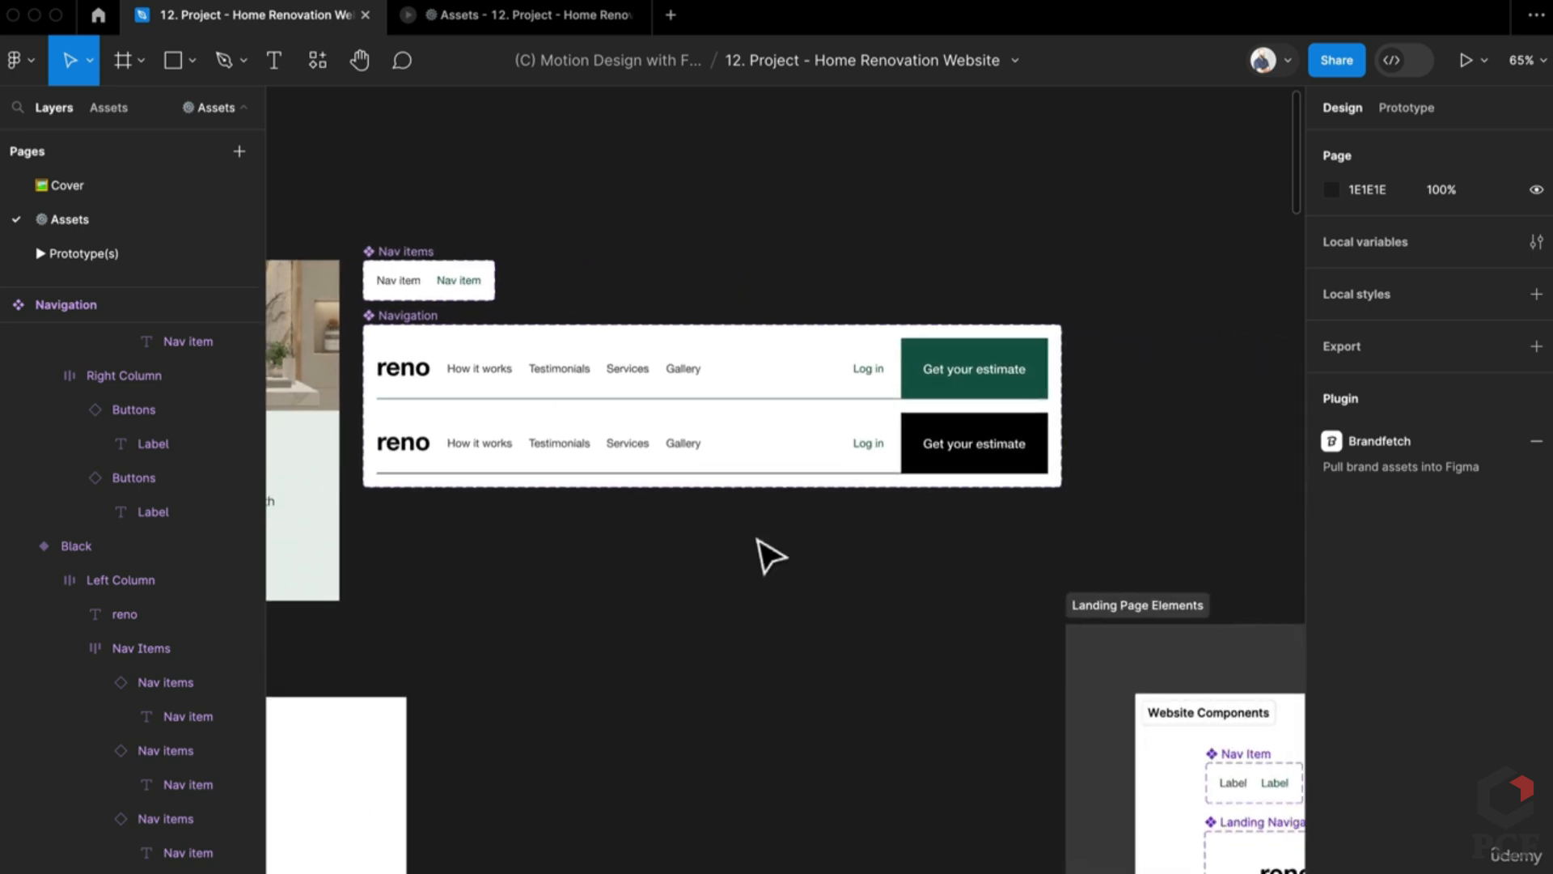
pyautogui.hscroll(-1, 769, 555)
pyautogui.moveTo(770, 555); pyautogui.dragTo(791, 401)
pyautogui.hscroll(2, 444, 513)
pyautogui.scroll(-3, 444, 513)
pyautogui.scroll(-1, 776, 405)
pyautogui.hscroll(-2, 818, 489)
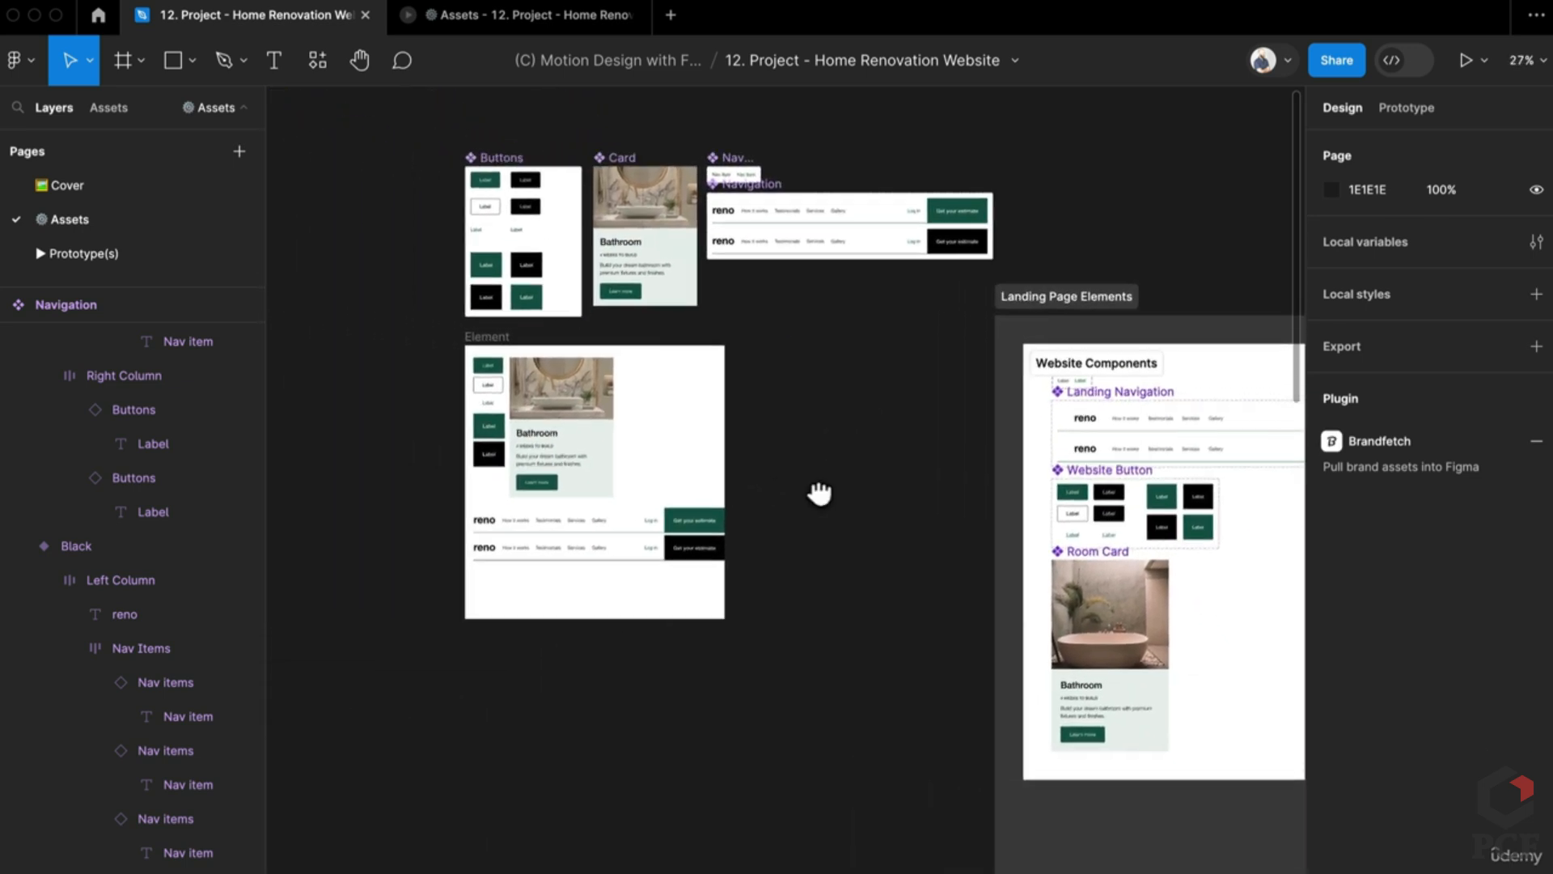
pyautogui.scroll(3, 548, 440)
pyautogui.rightClick(780, 469)
pyautogui.press('Escape')
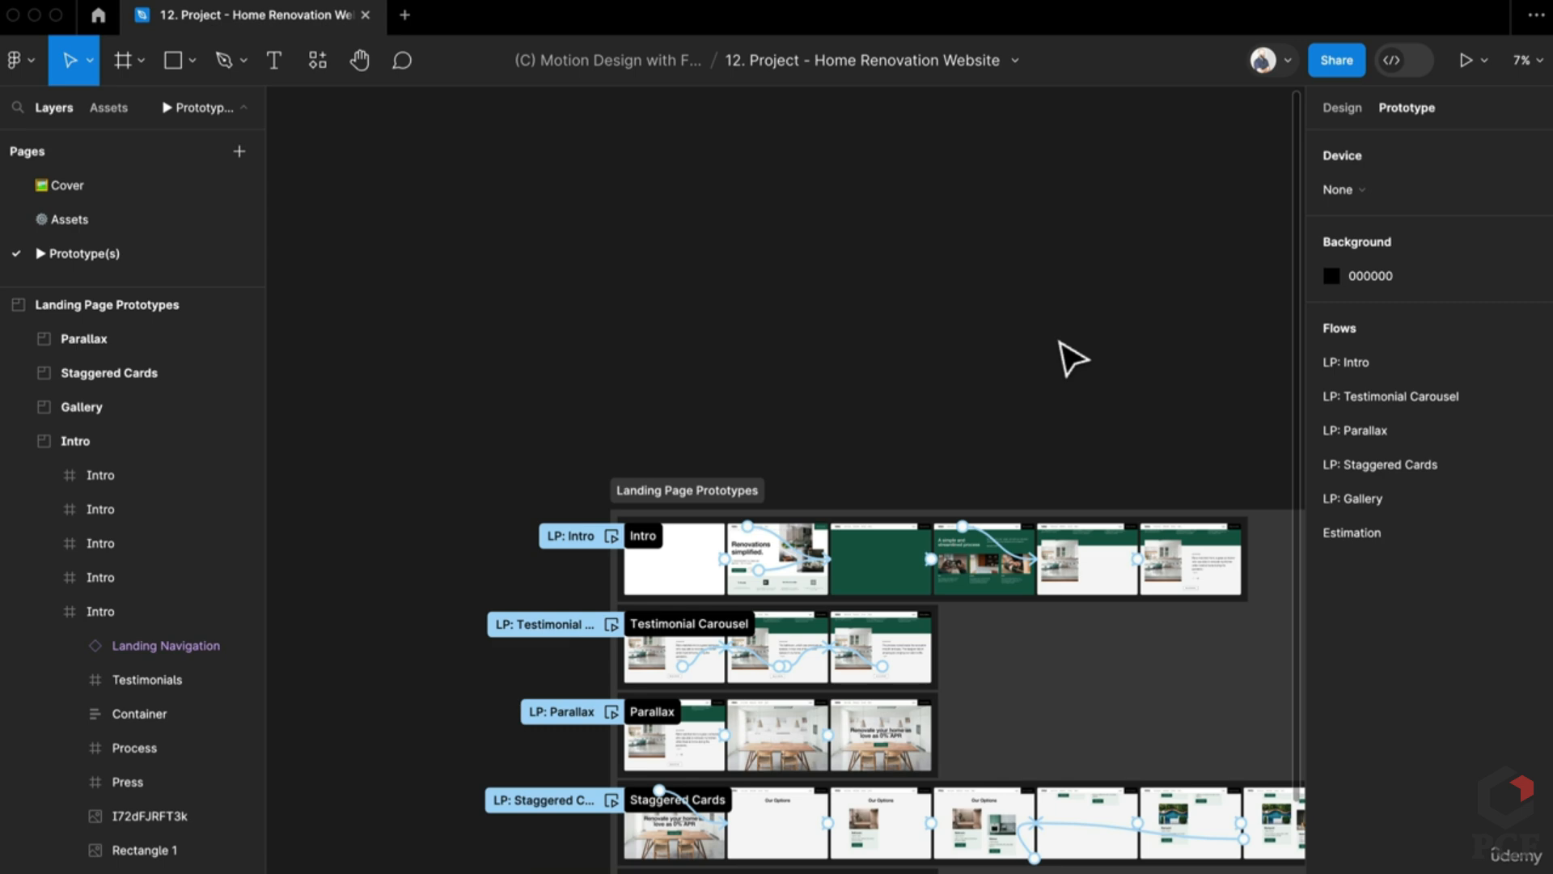
# Step: Present the LP: Intro prototype with the Fill screen option
pyautogui.scroll(3, 745, 557)
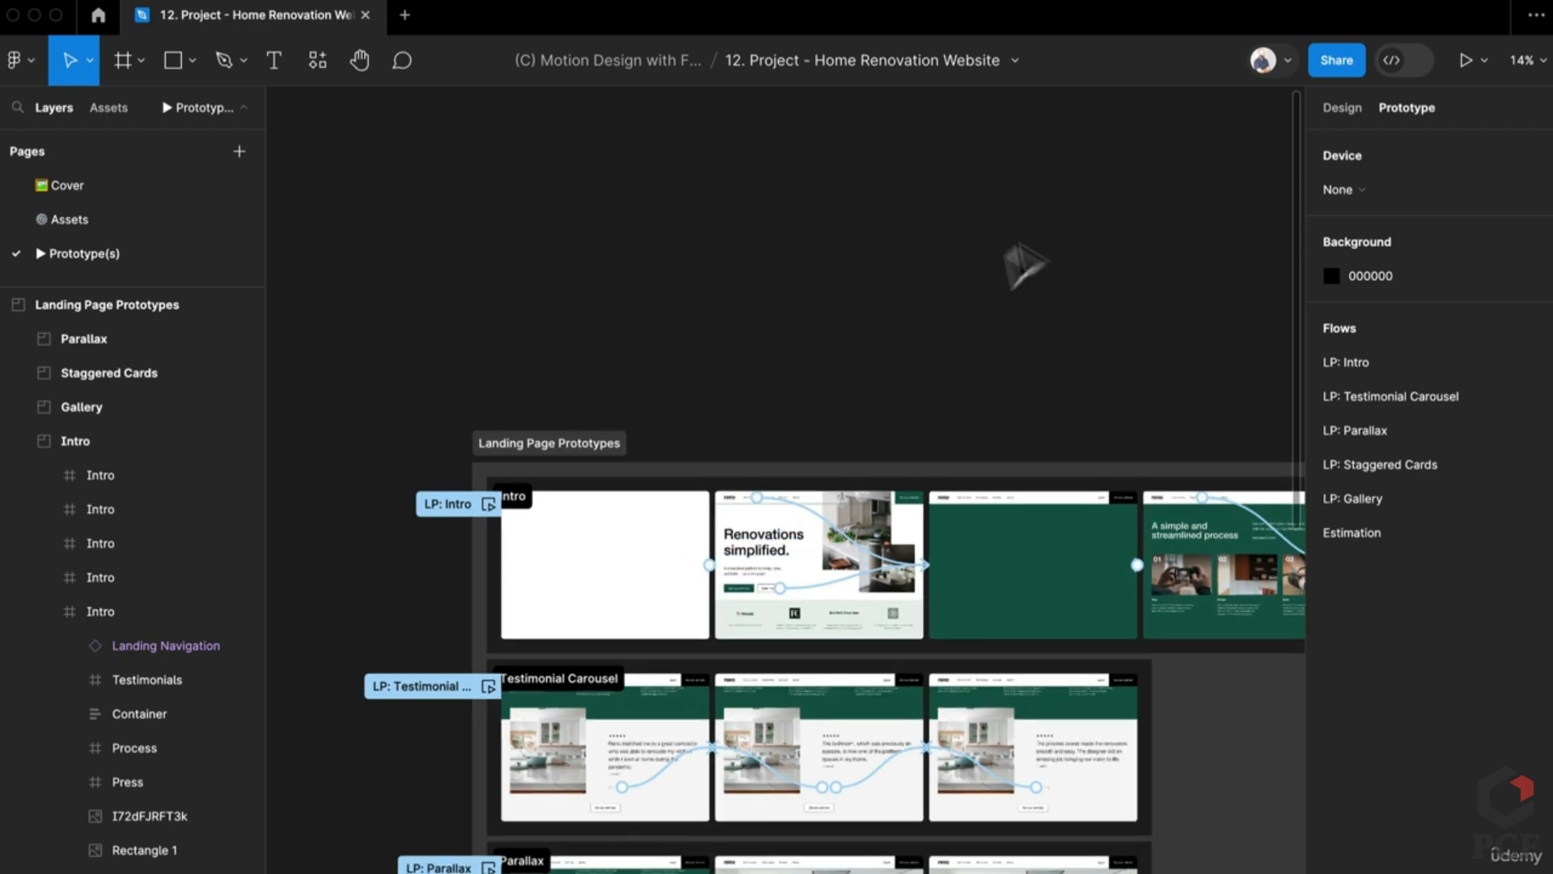
pyautogui.click(1460, 58)
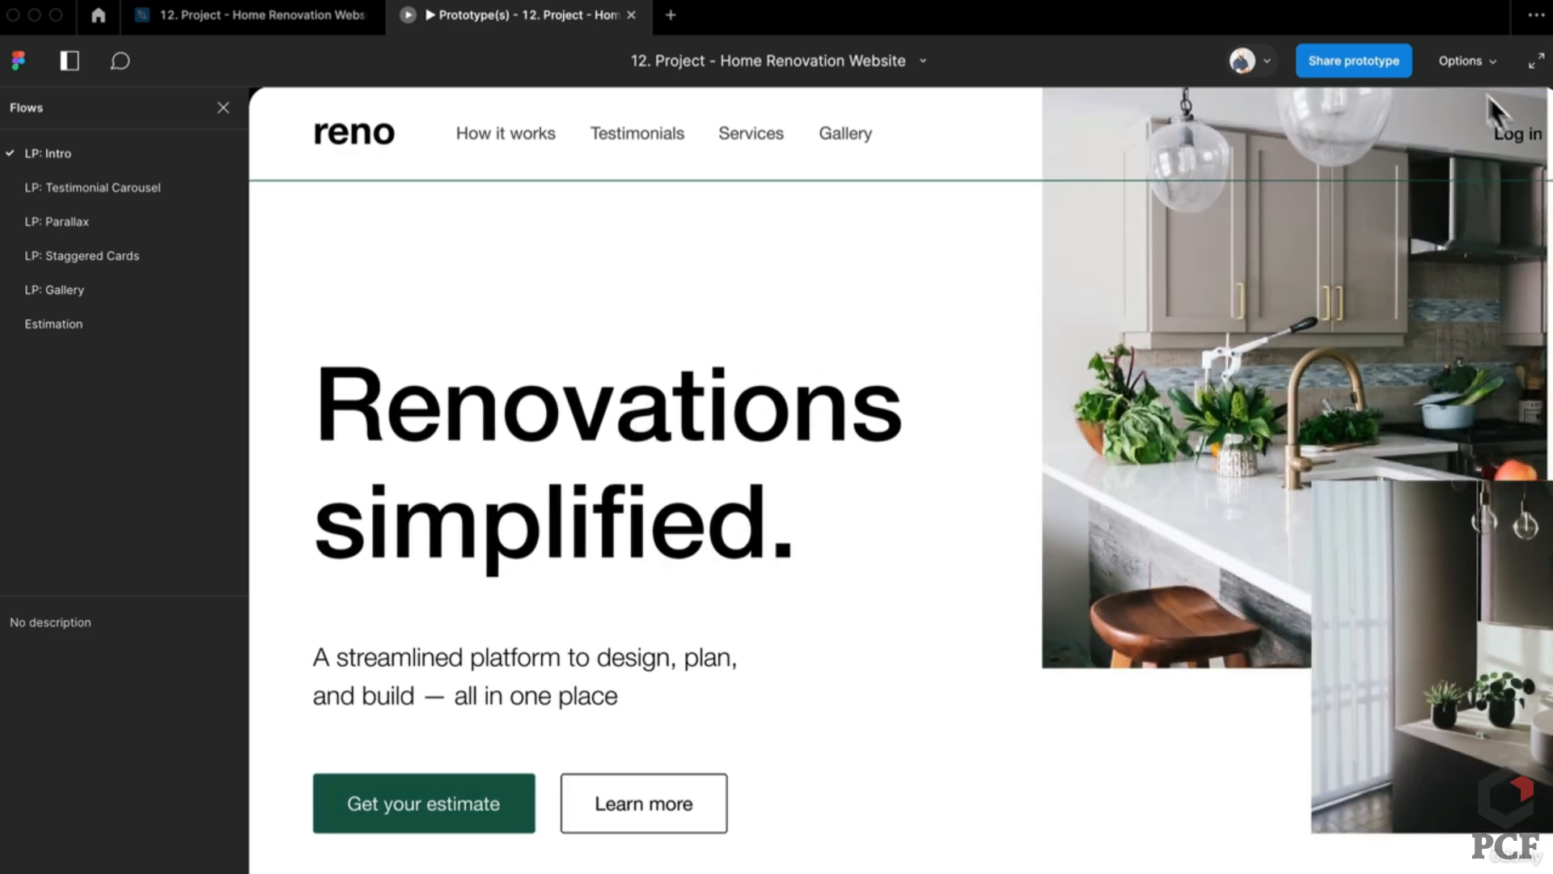
pyautogui.click(1468, 63)
pyautogui.click(1334, 169)
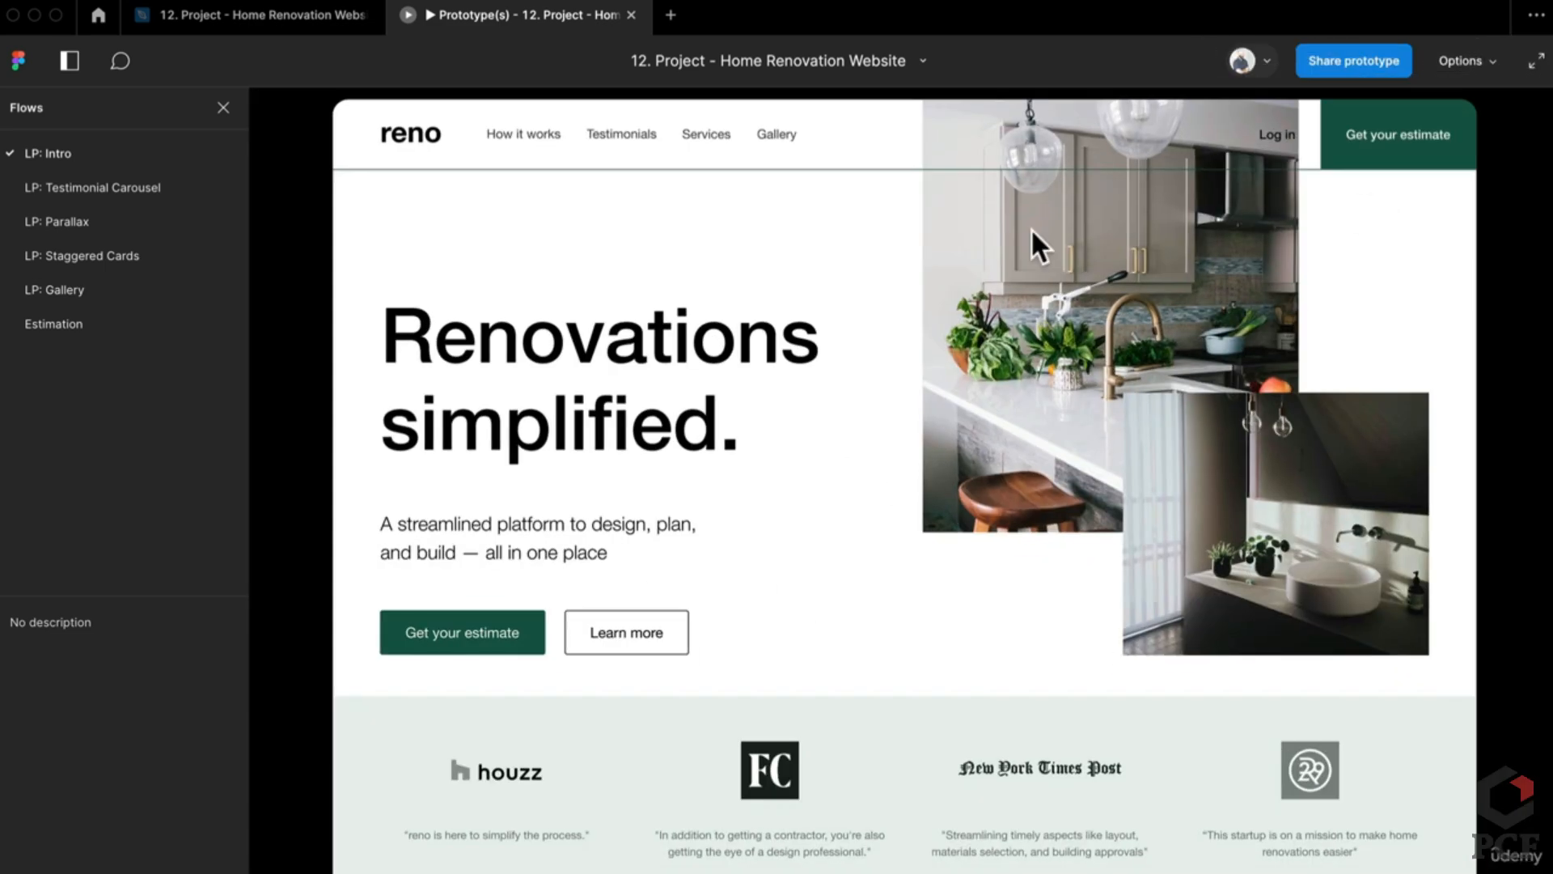
# Step: Restart the prototype, try the How it works and Testimonials links, then restart at the intro
pyautogui.press('r')
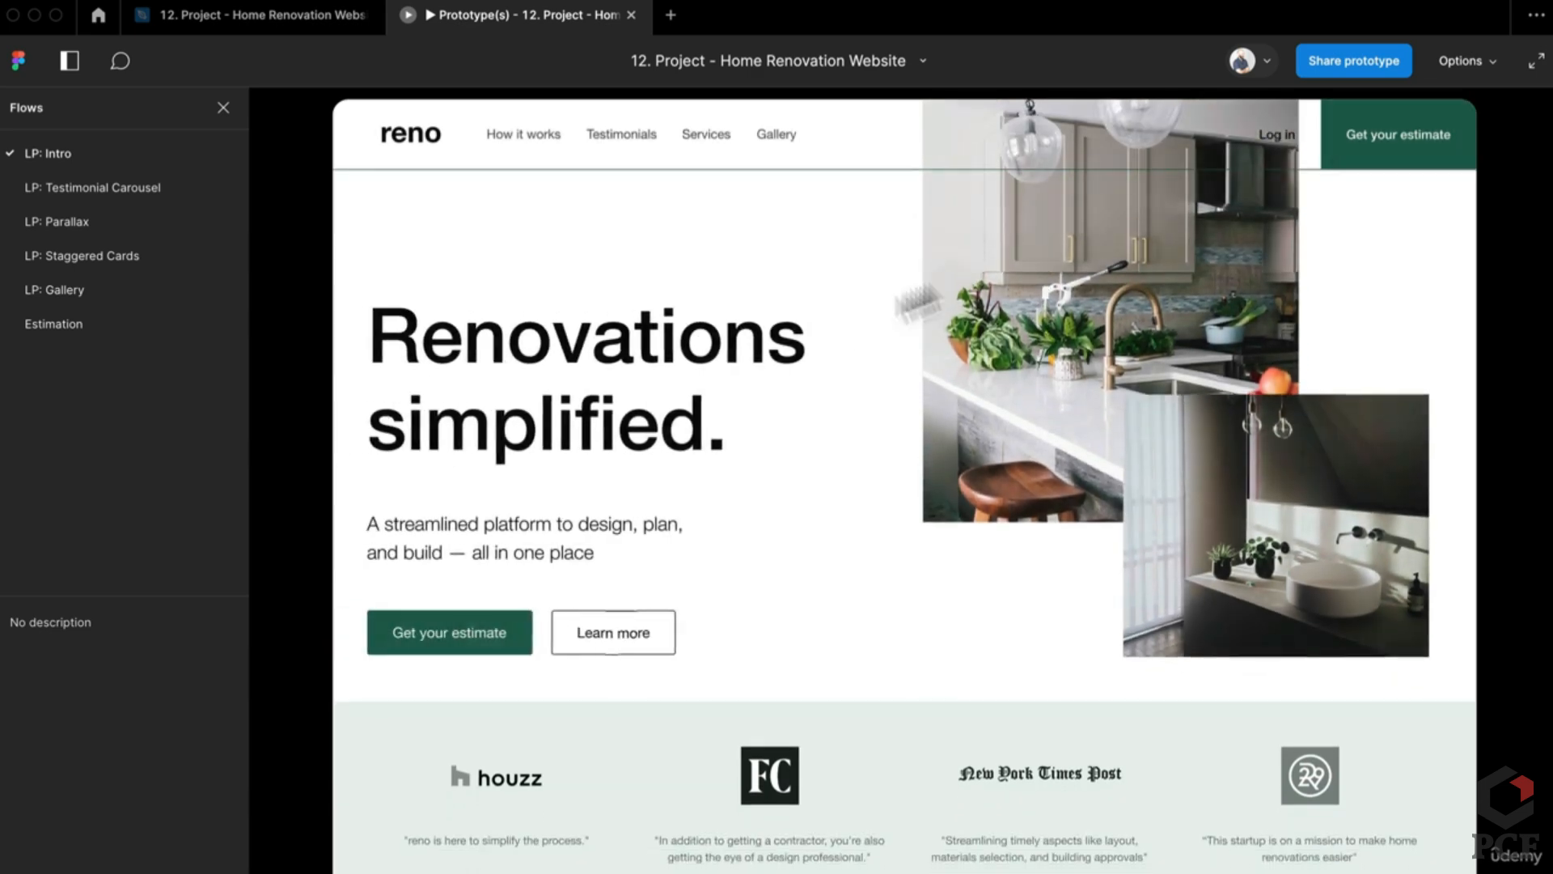
pyautogui.click(530, 136)
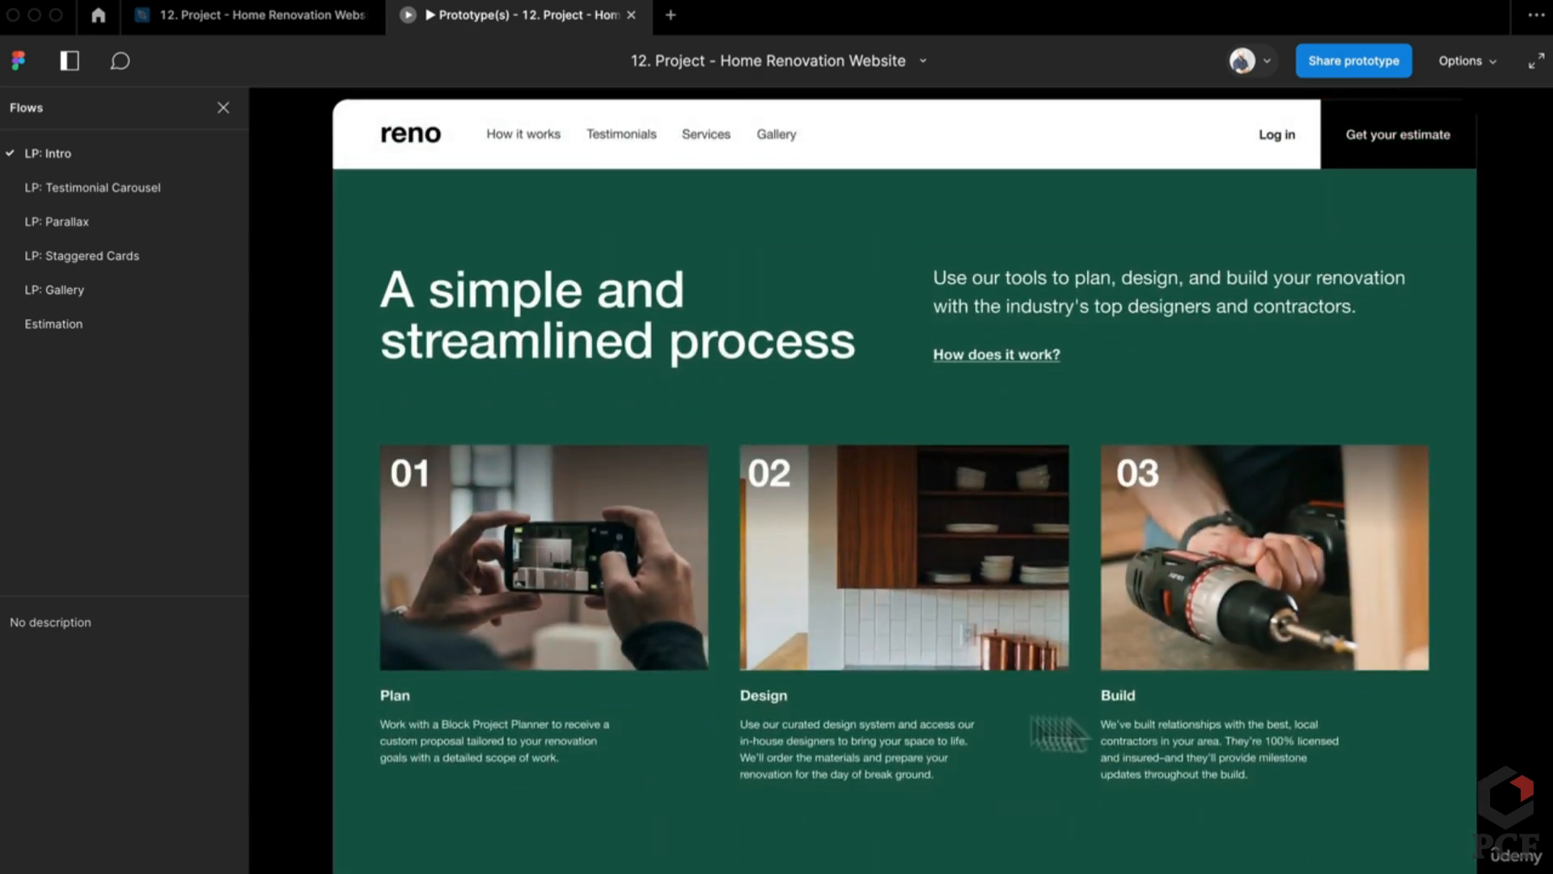
pyautogui.click(648, 135)
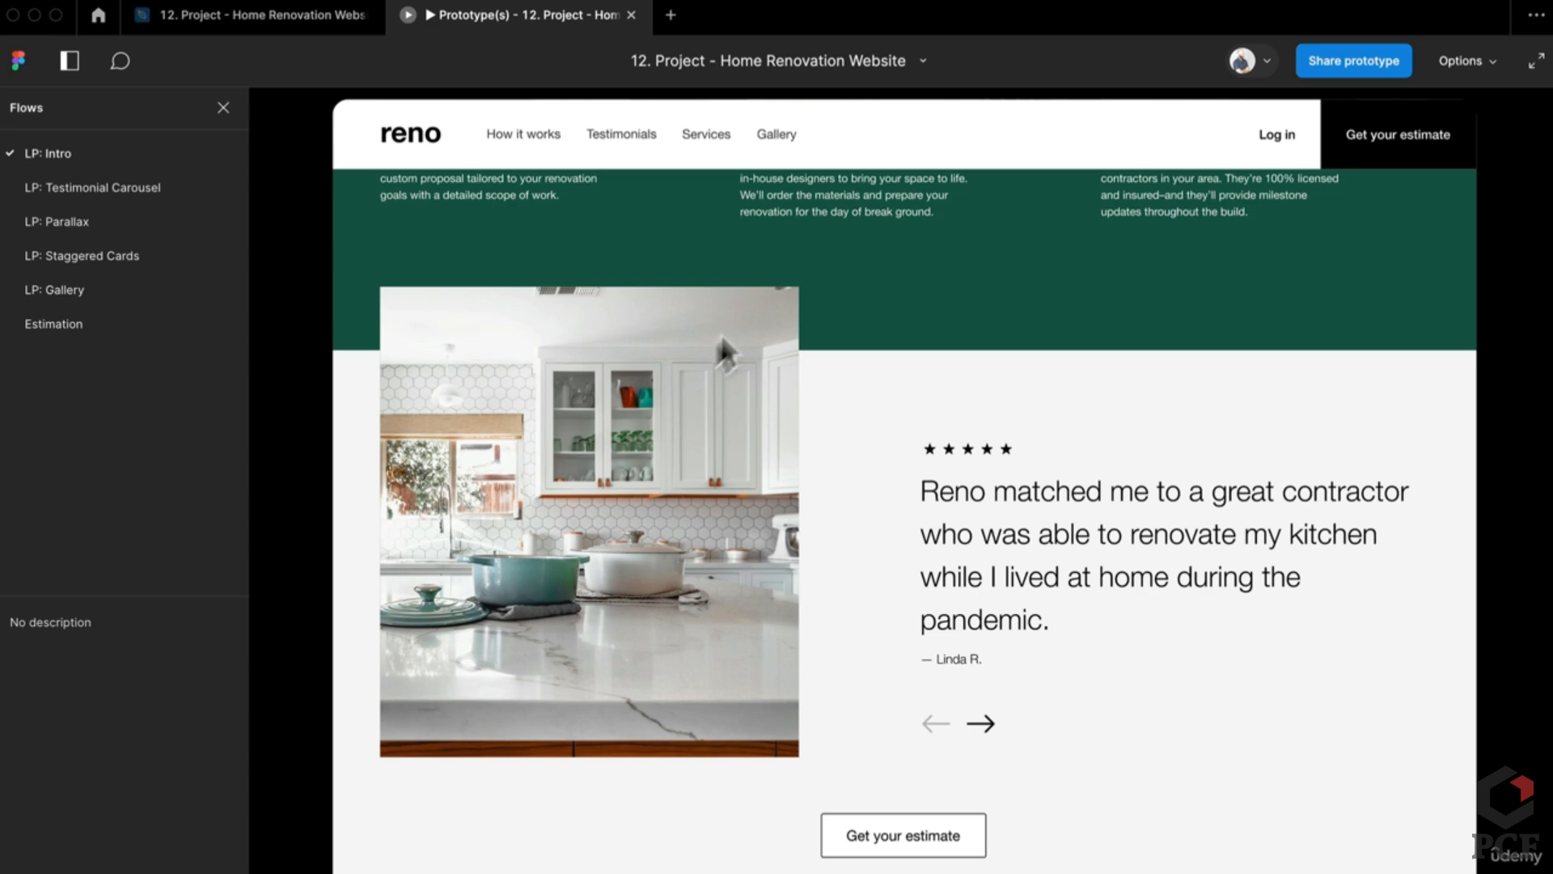
pyautogui.press('r')
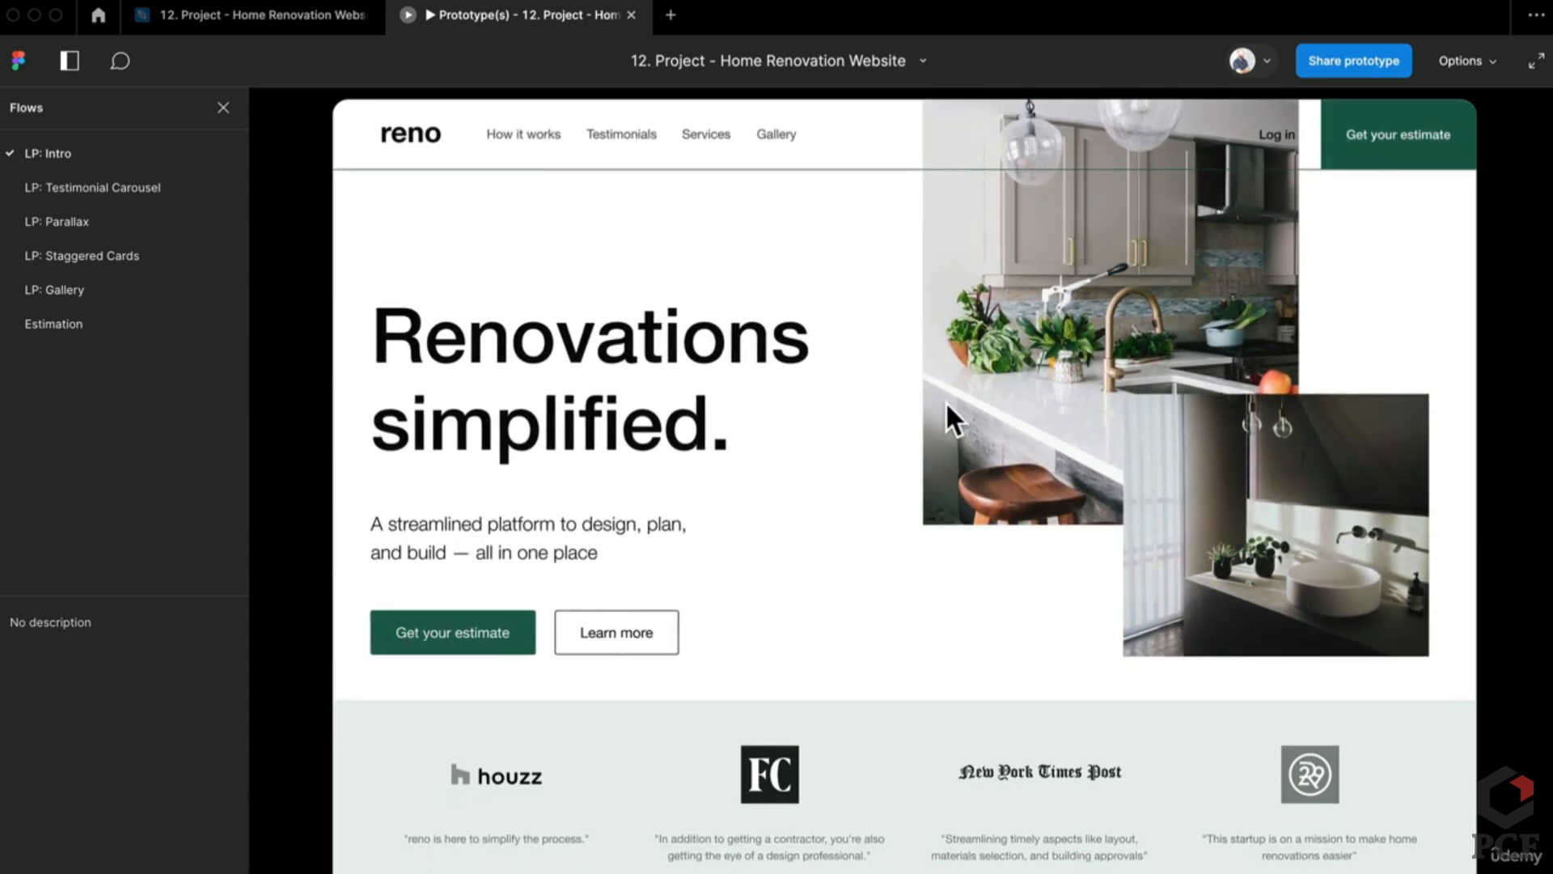
# Step: Back in the design file, inspect the kitchen image, Landing Navigation bar, Testimonials and Rectangle 1 layers
pyautogui.click(269, 16)
pyautogui.scroll(5, 591, 611)
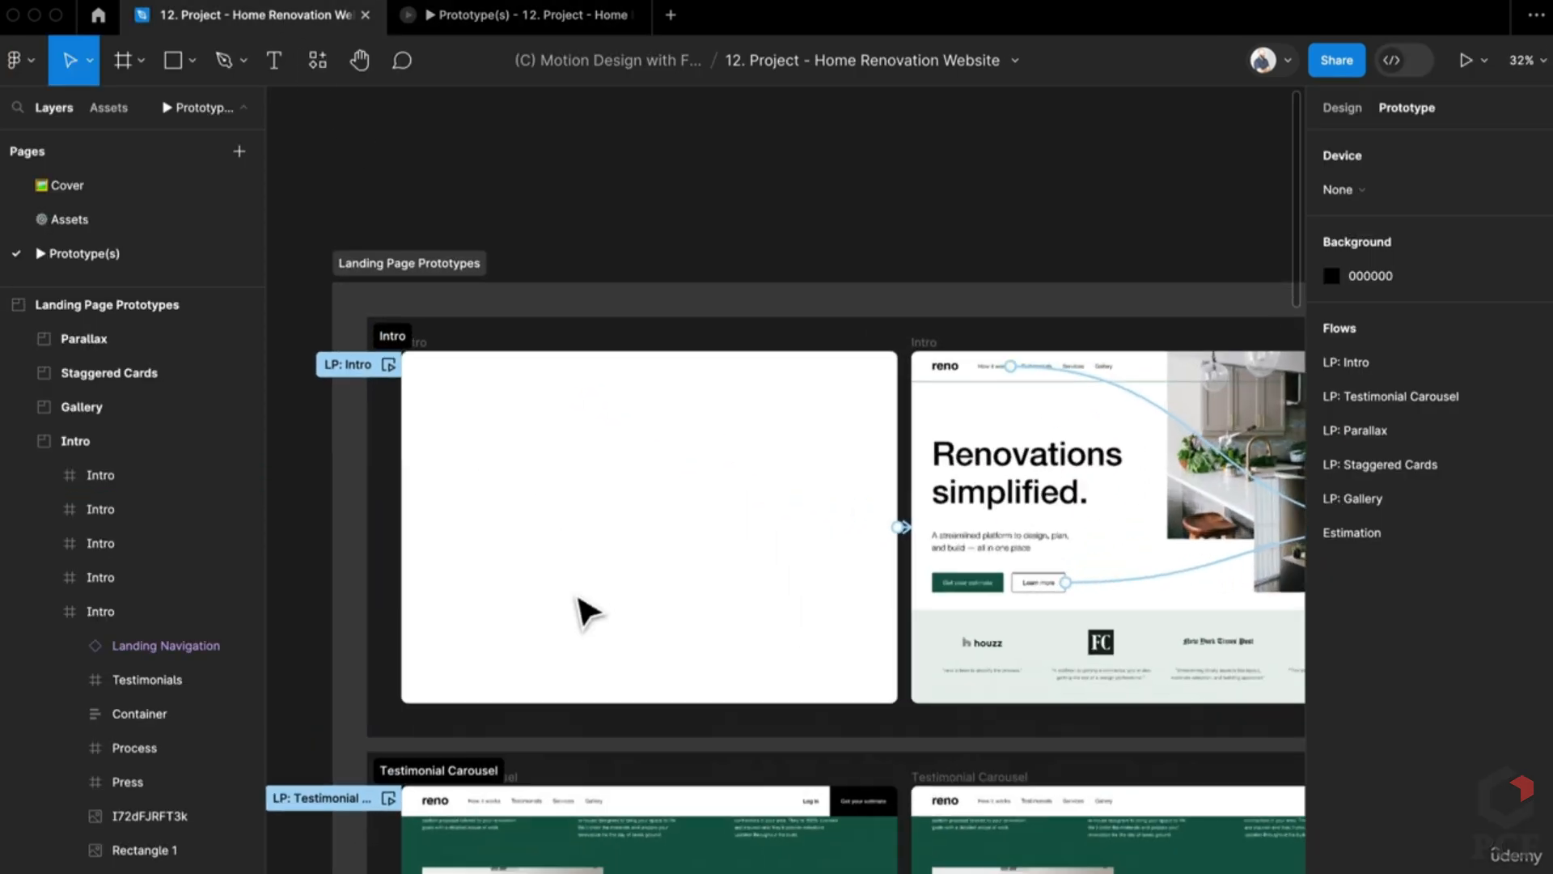
pyautogui.click(1215, 481)
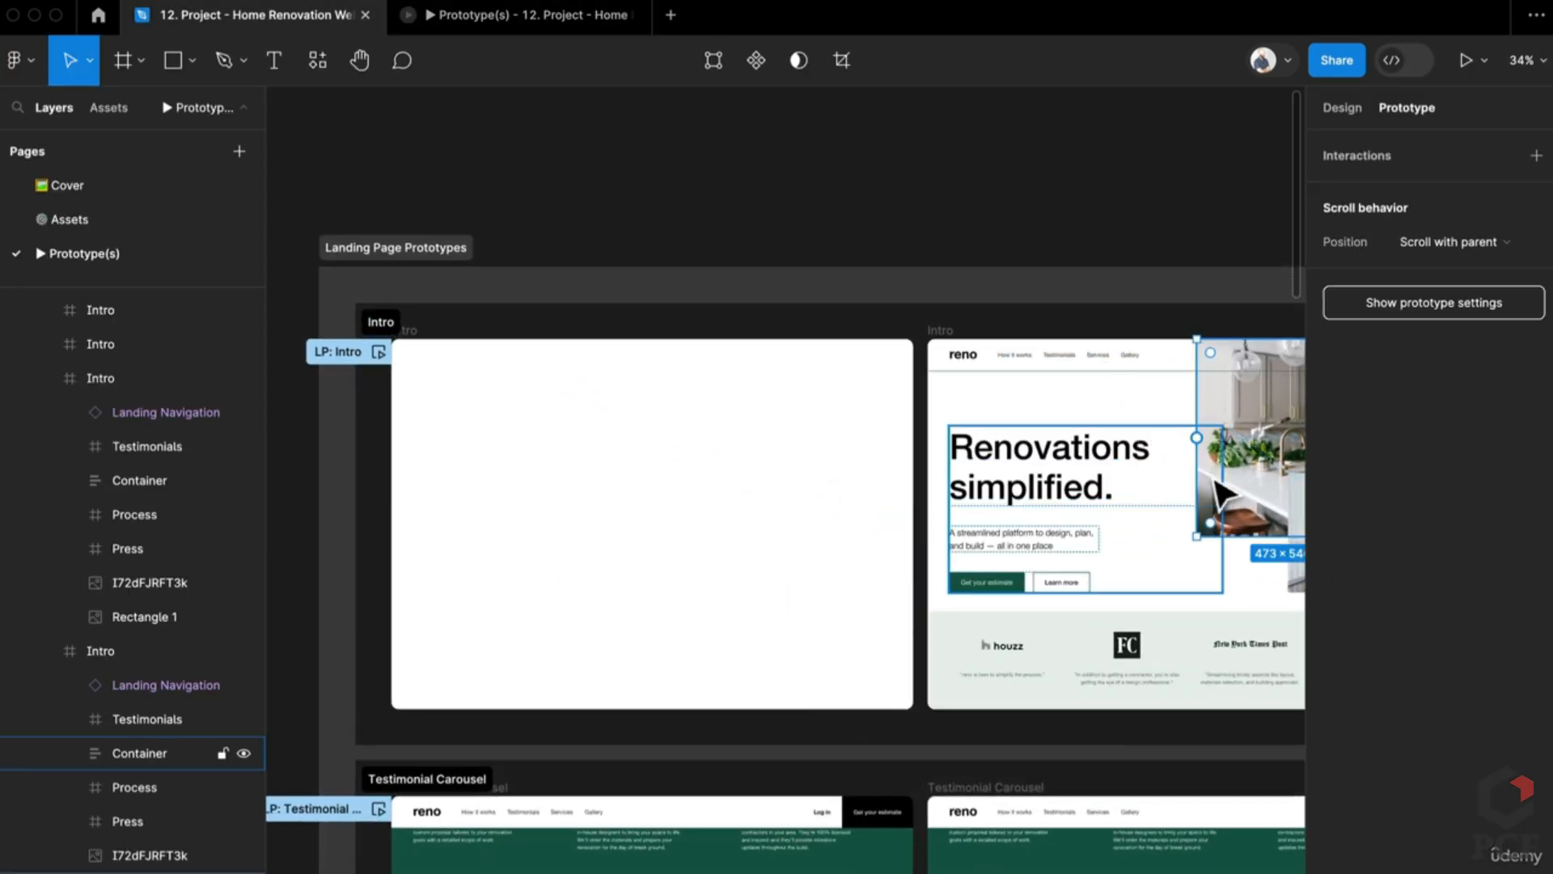
pyautogui.hscroll(3, 611, 425)
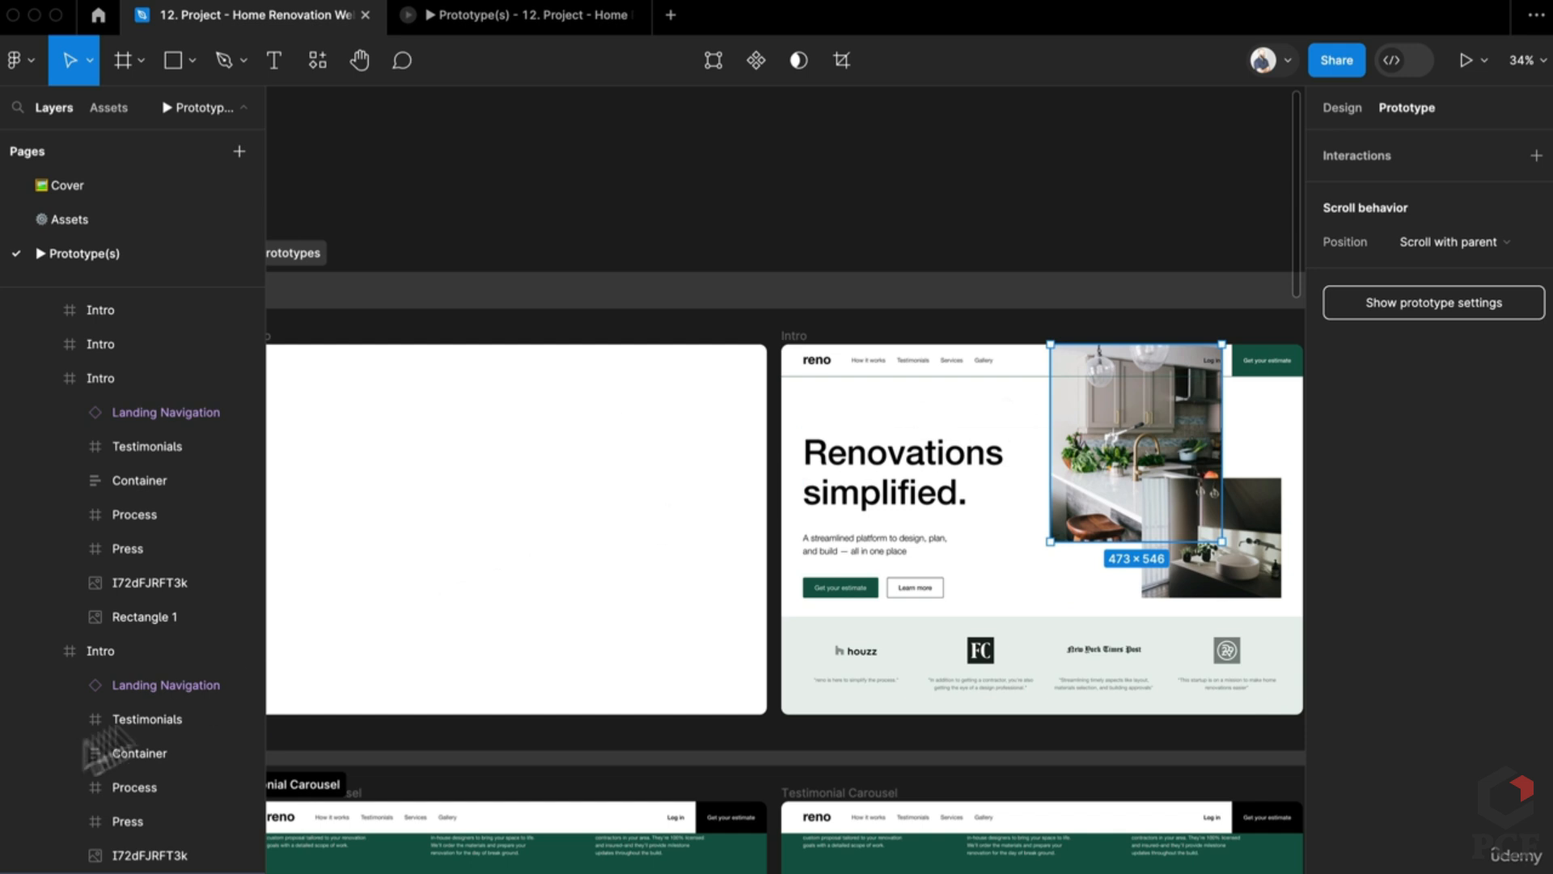
pyautogui.click(675, 563)
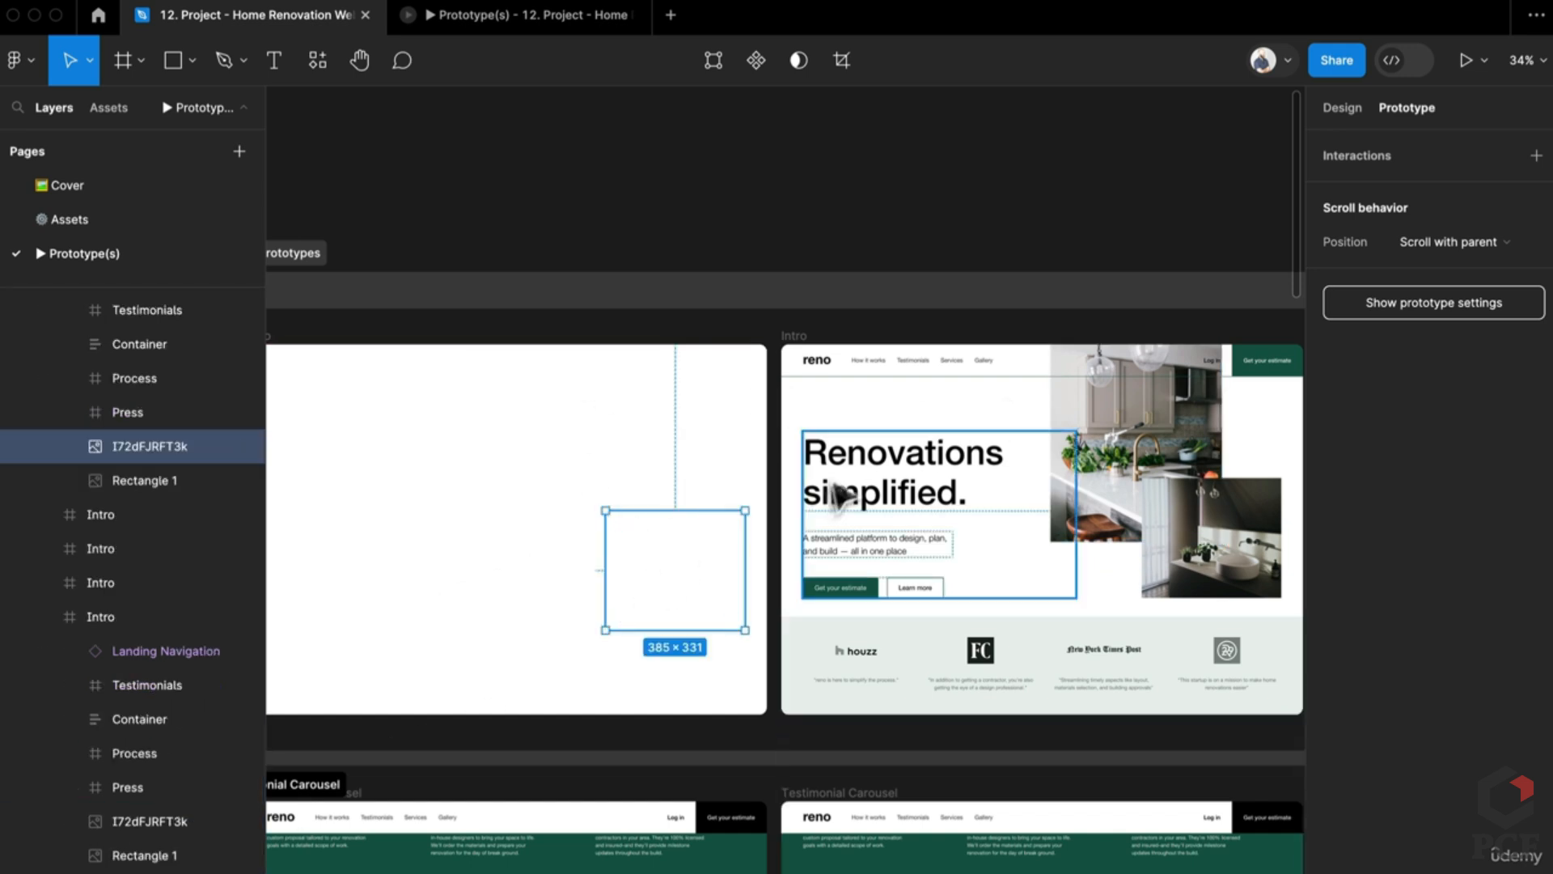
pyautogui.click(575, 368)
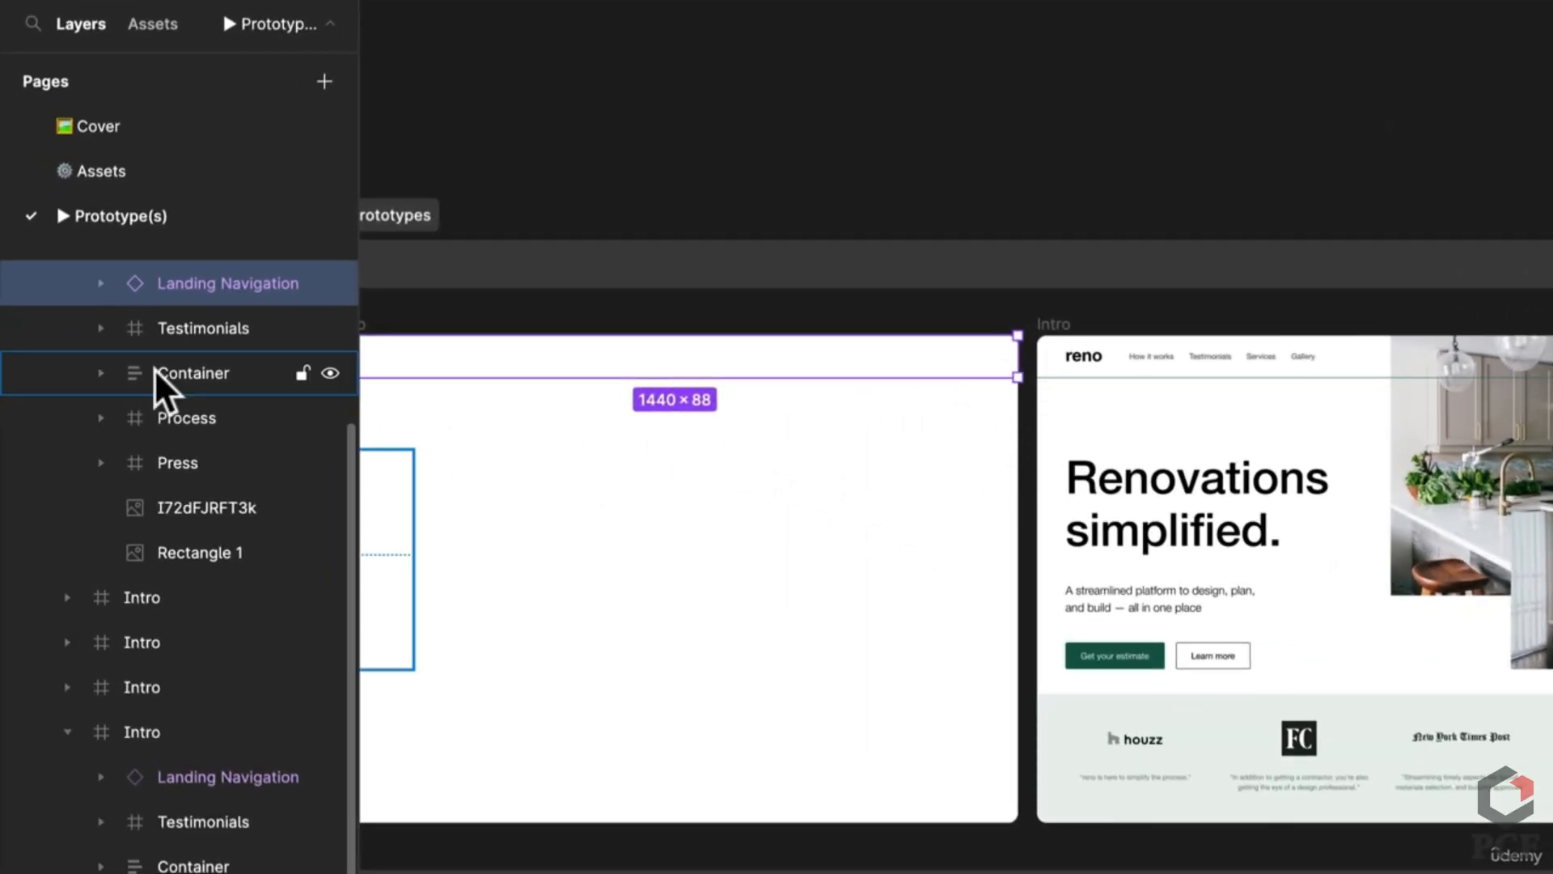
pyautogui.click(237, 326)
pyautogui.click(219, 547)
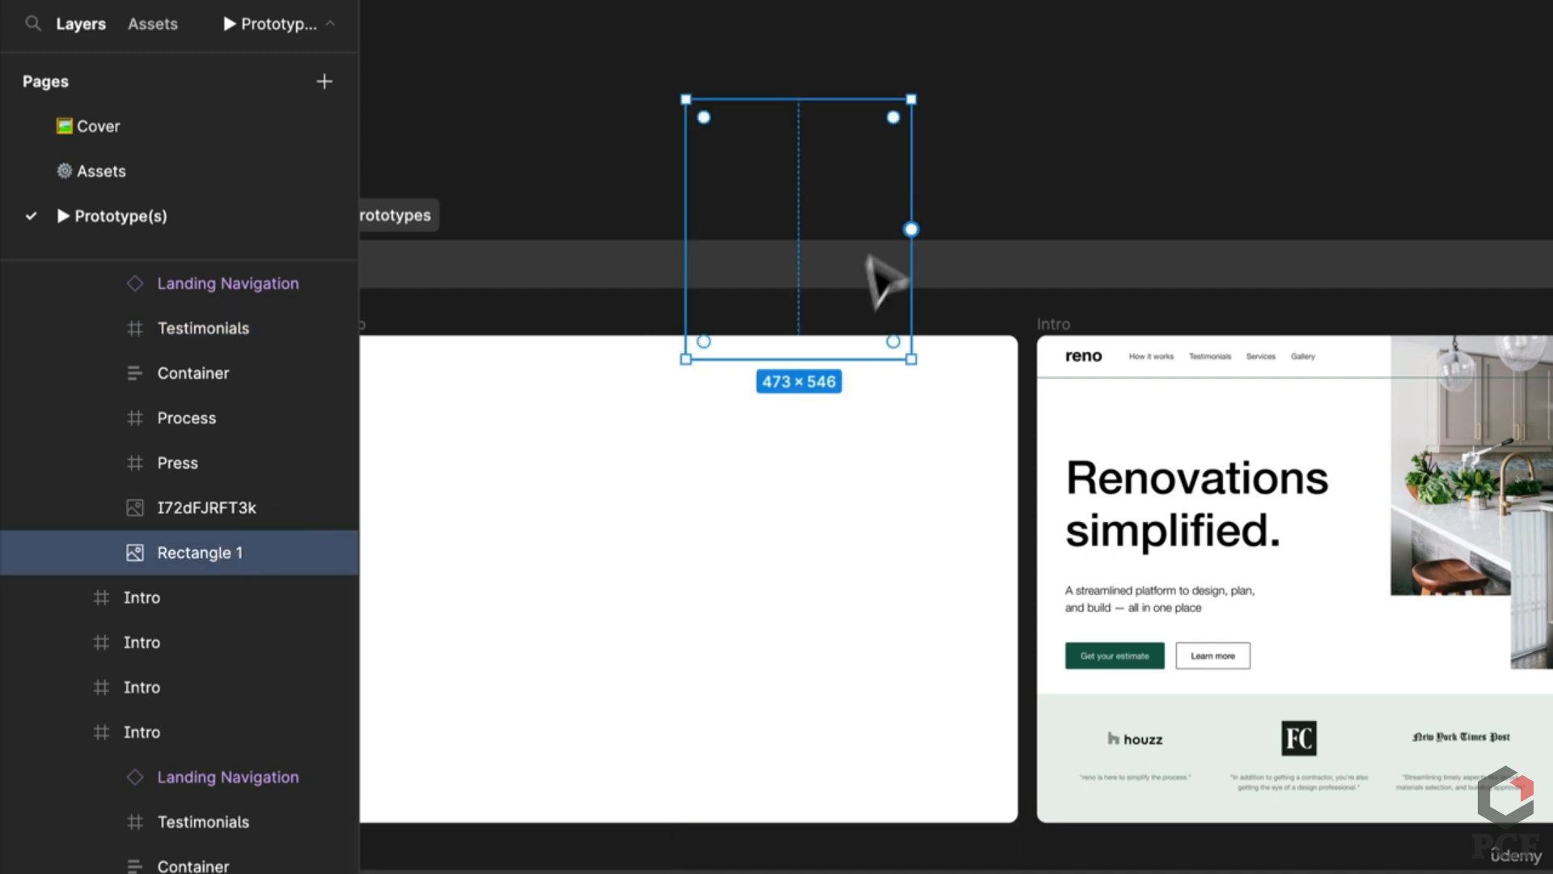
# Step: Select the green Intro frame and expand its Process layer in the Layers panel
pyautogui.moveTo(829, 530); pyautogui.dragTo(1033, 496)
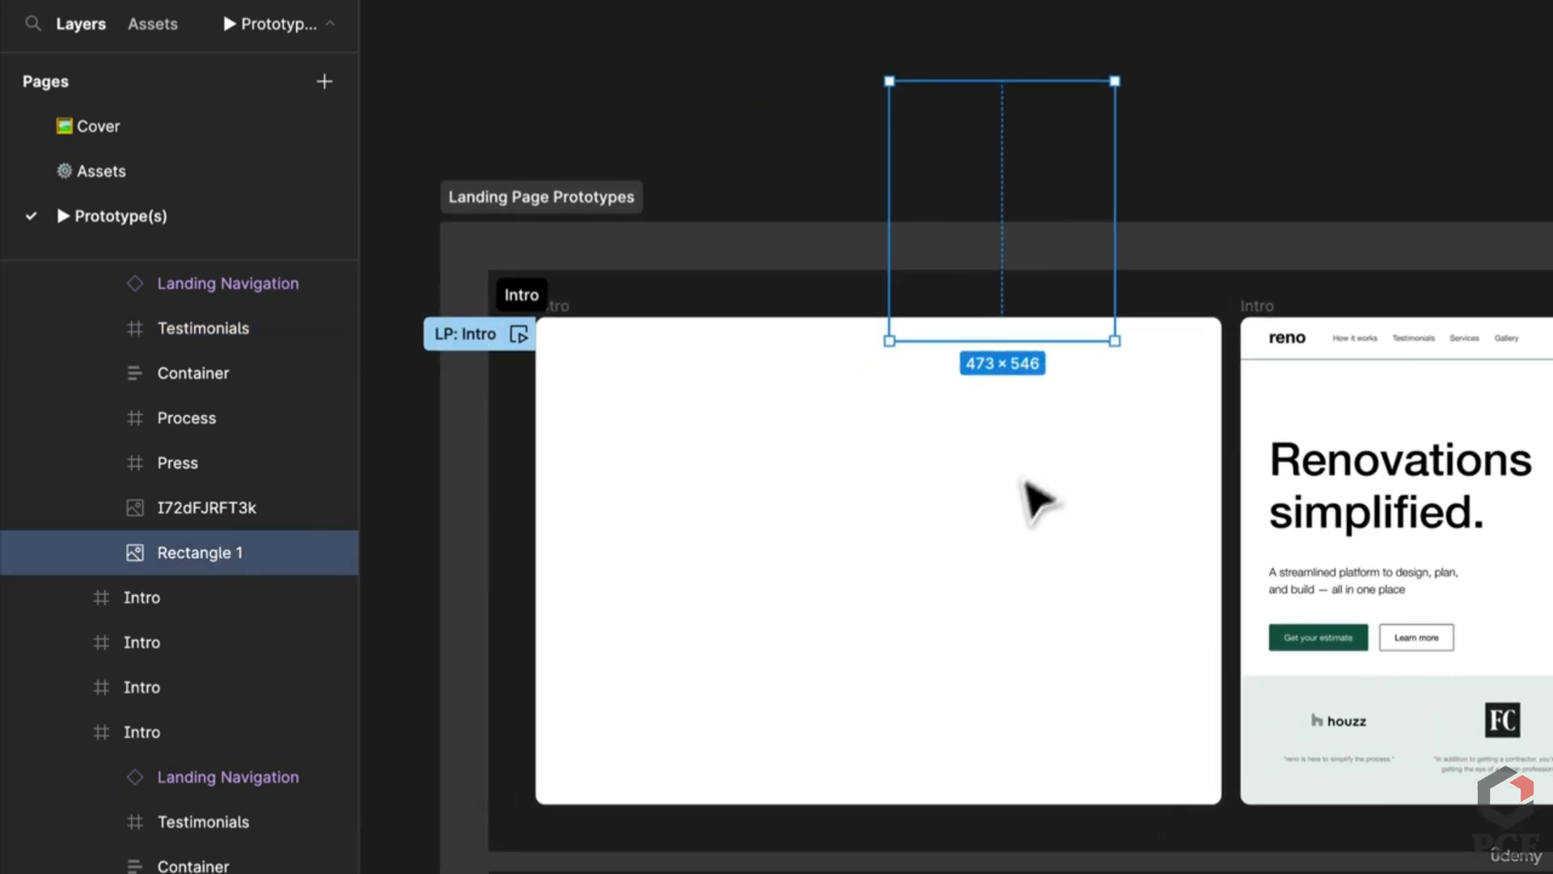
pyautogui.click(1276, 288)
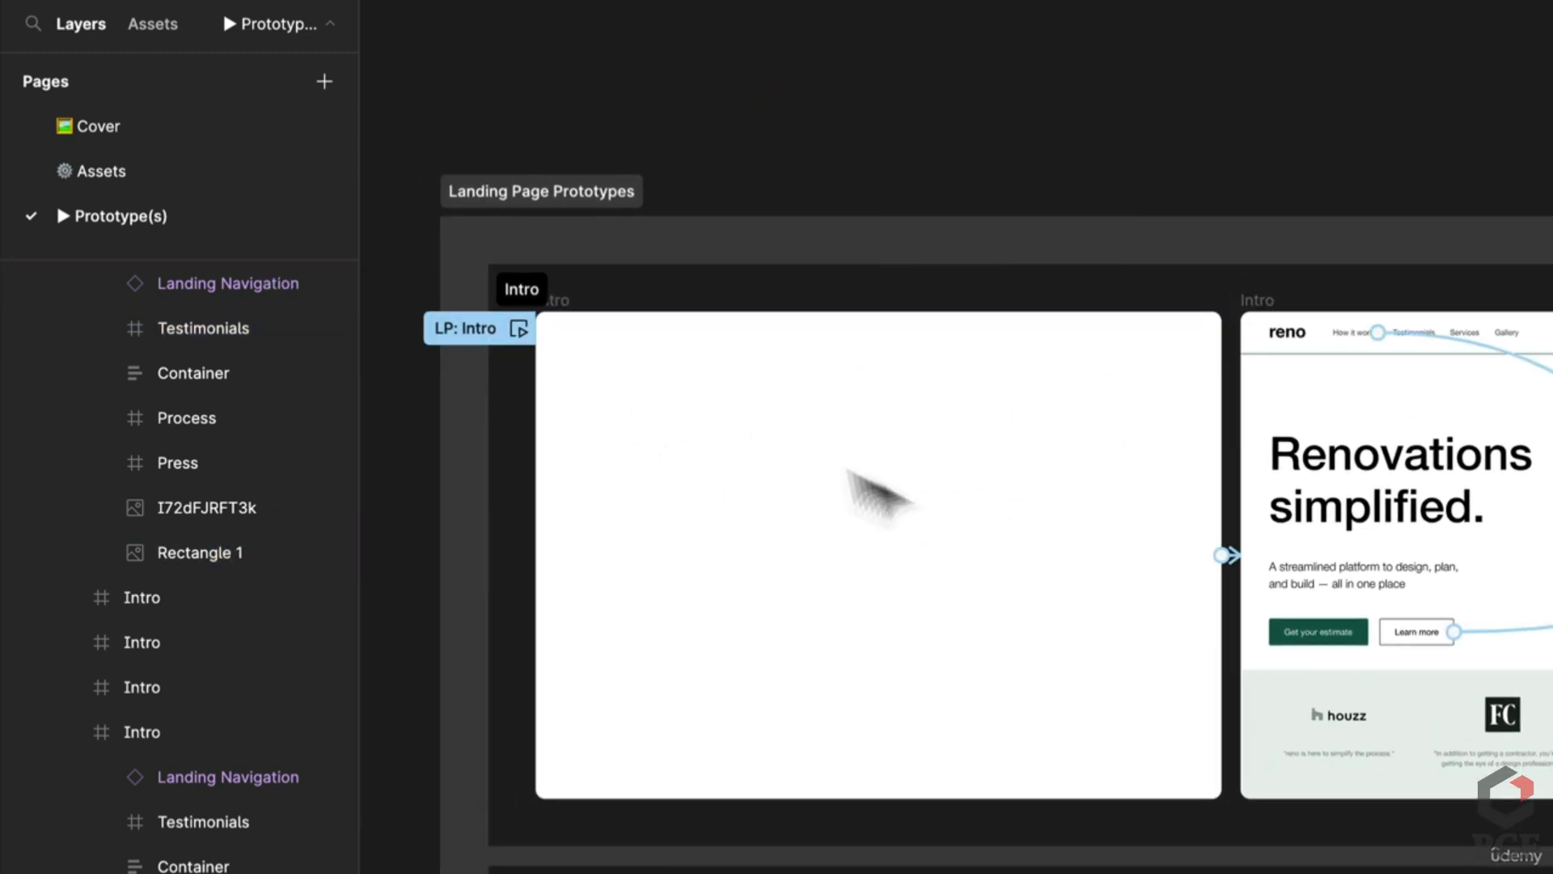
pyautogui.moveTo(1502, 565); pyautogui.dragTo(925, 399)
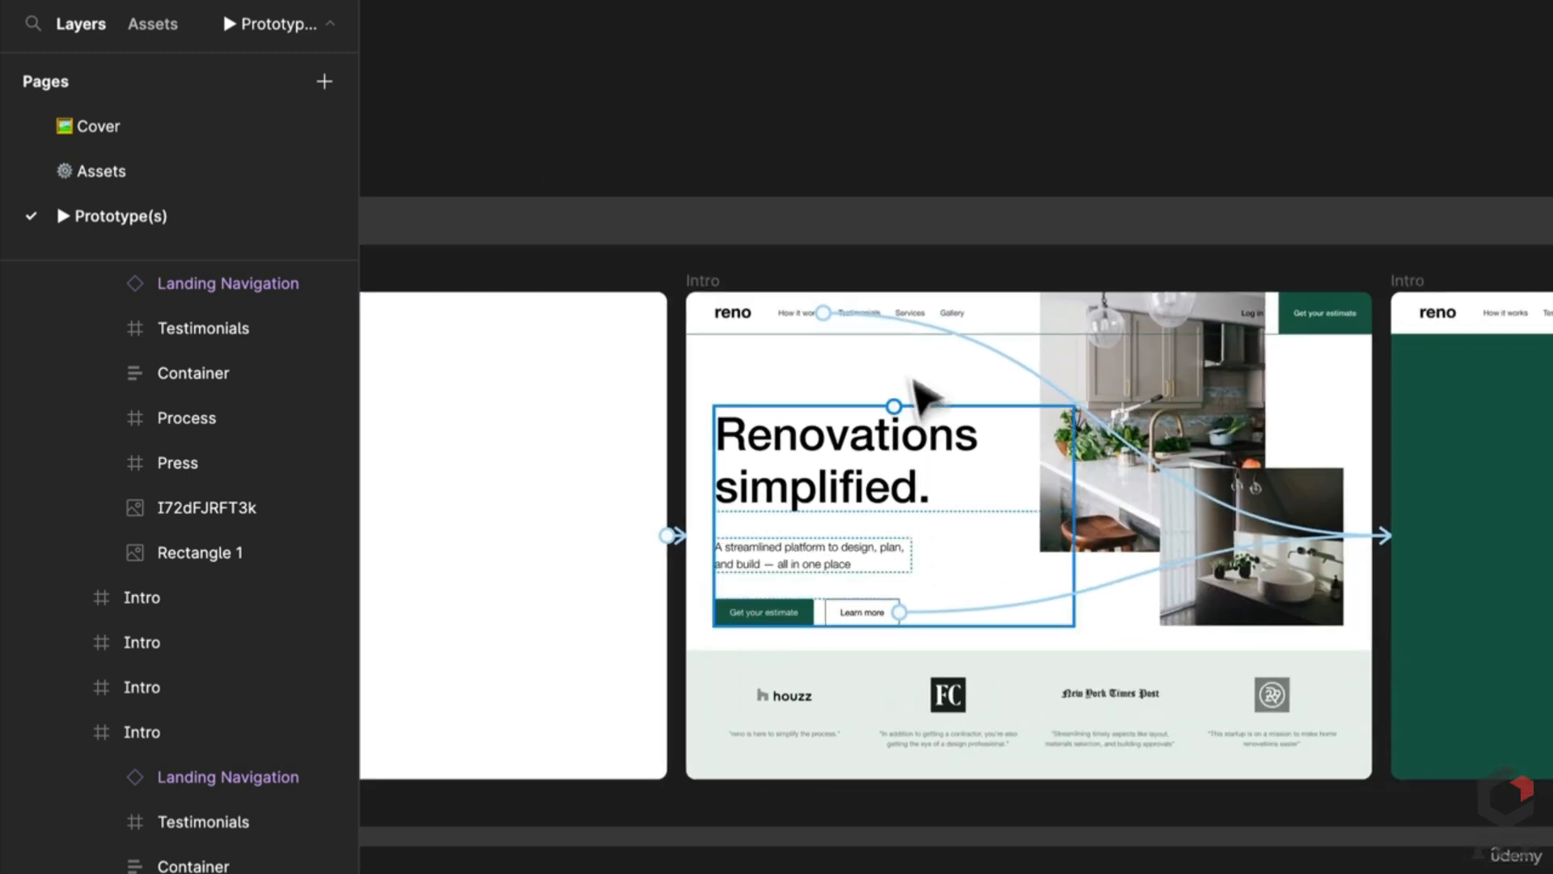
pyautogui.moveTo(1102, 610); pyautogui.dragTo(920, 564)
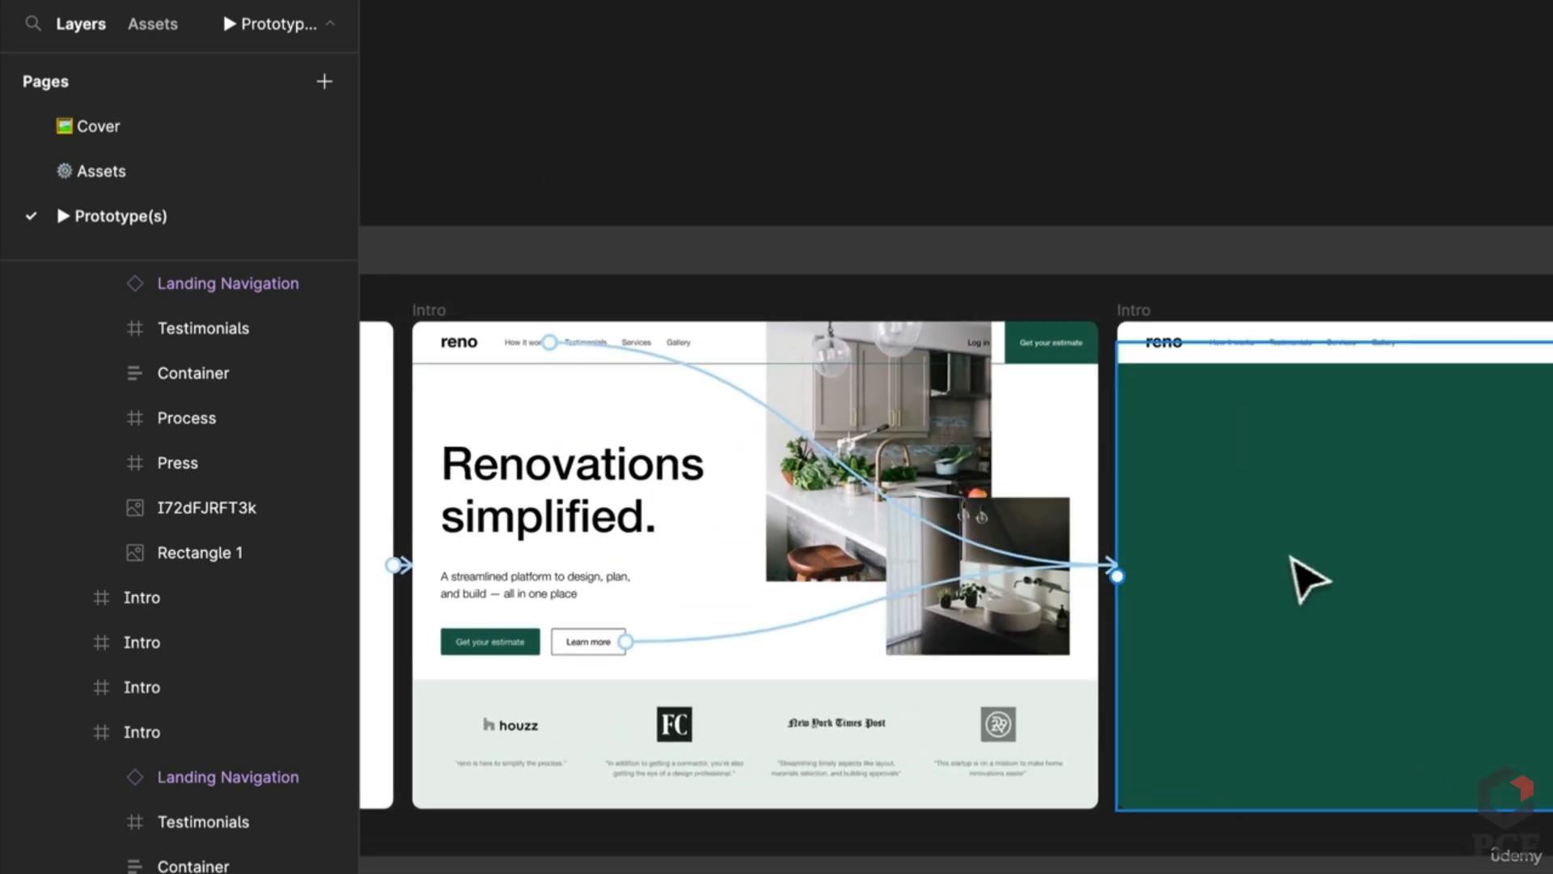
pyautogui.moveTo(1308, 579); pyautogui.dragTo(1078, 555)
pyautogui.click(1096, 618)
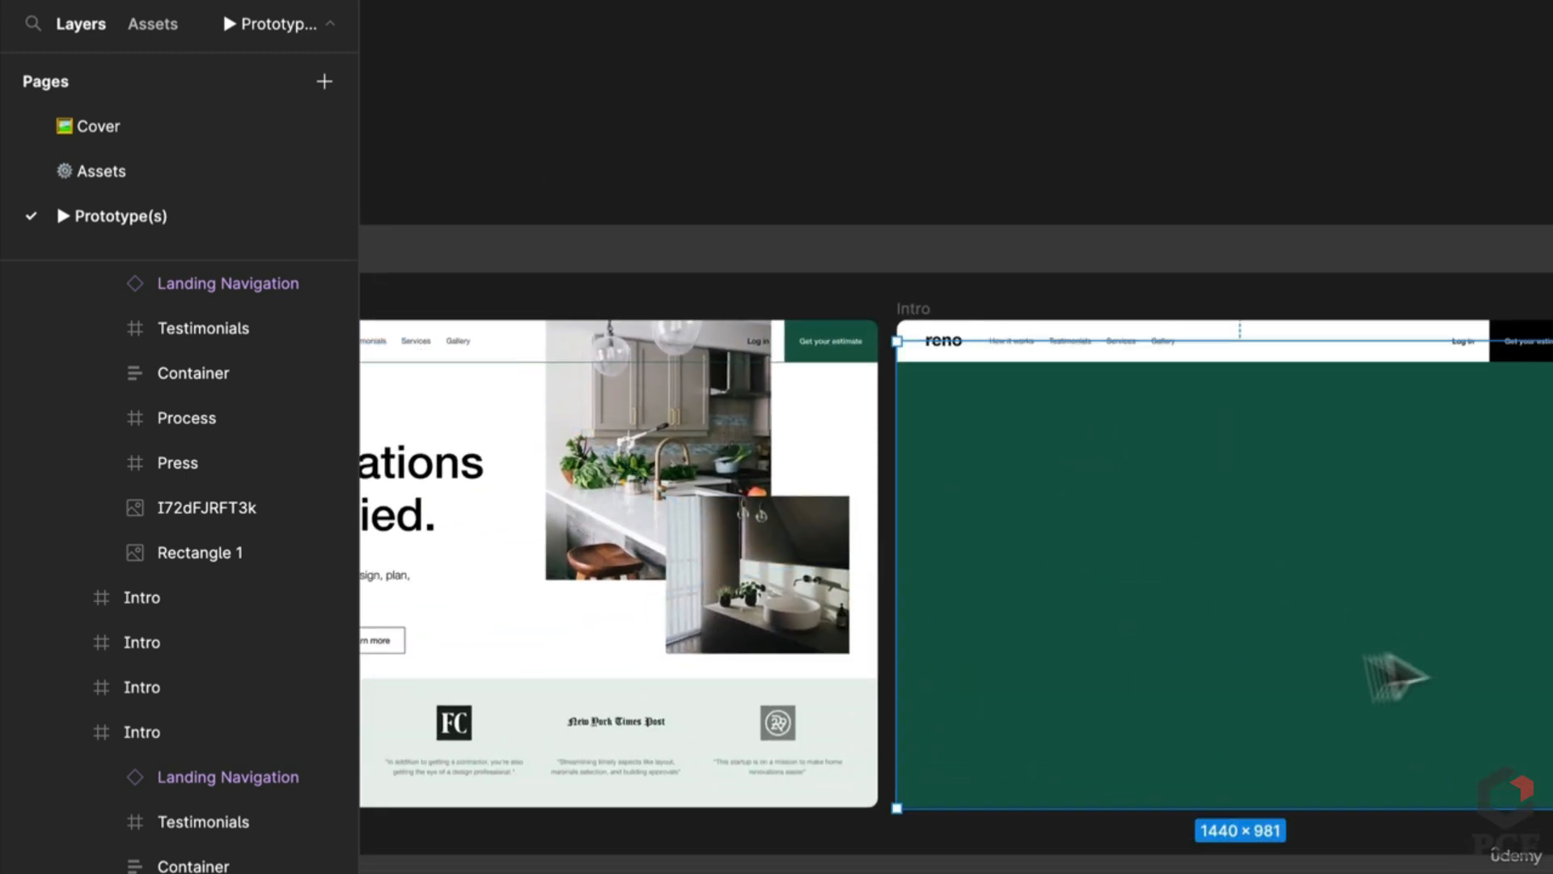
pyautogui.moveTo(1397, 666); pyautogui.dragTo(1052, 653)
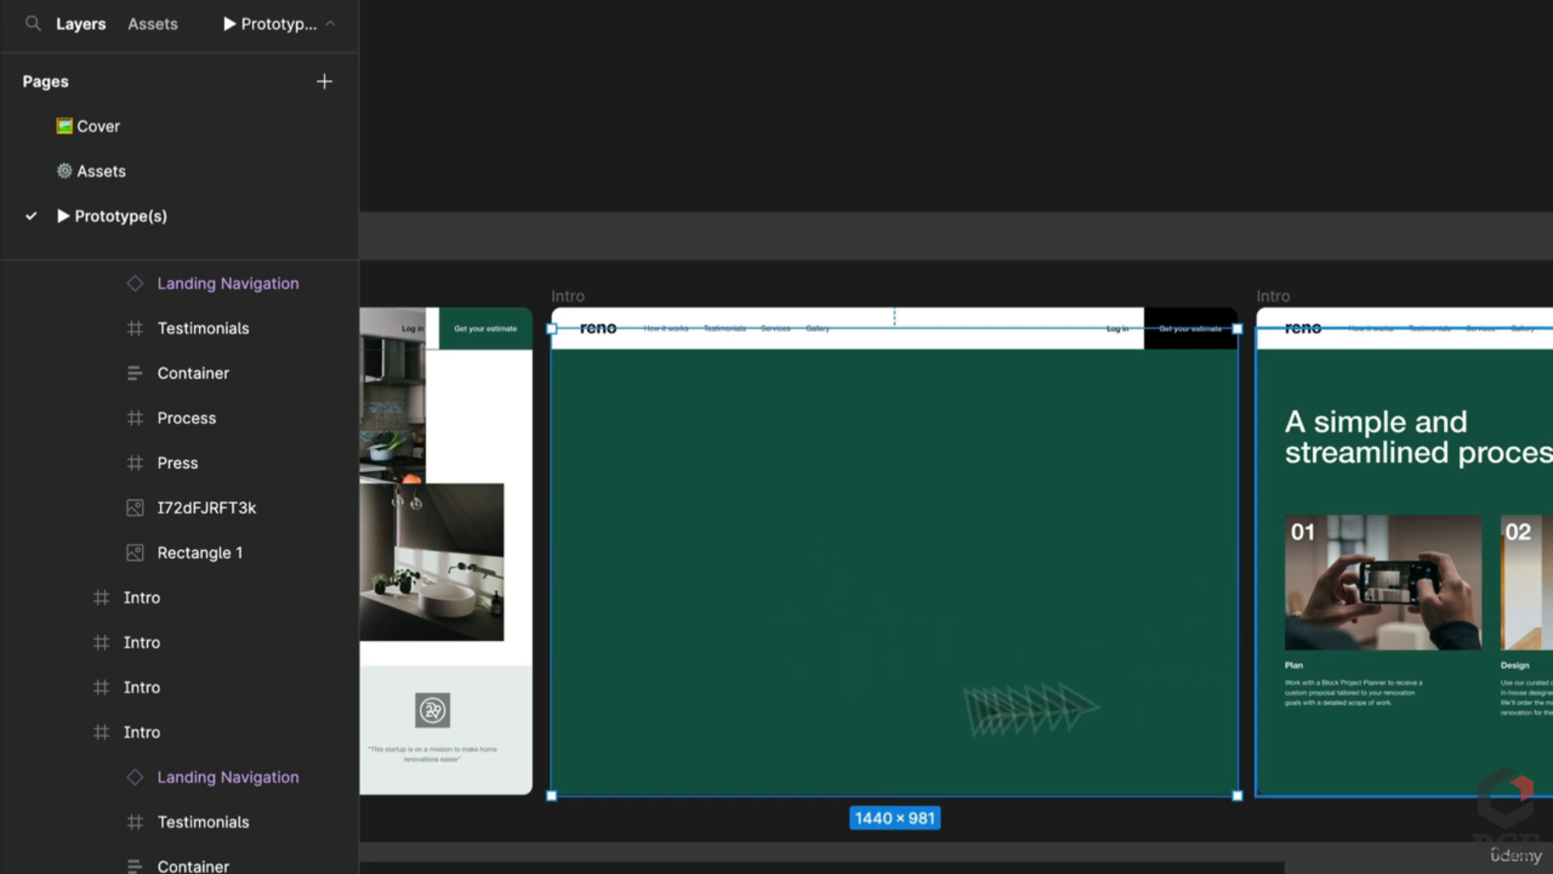
pyautogui.hscroll(-6, 967, 652)
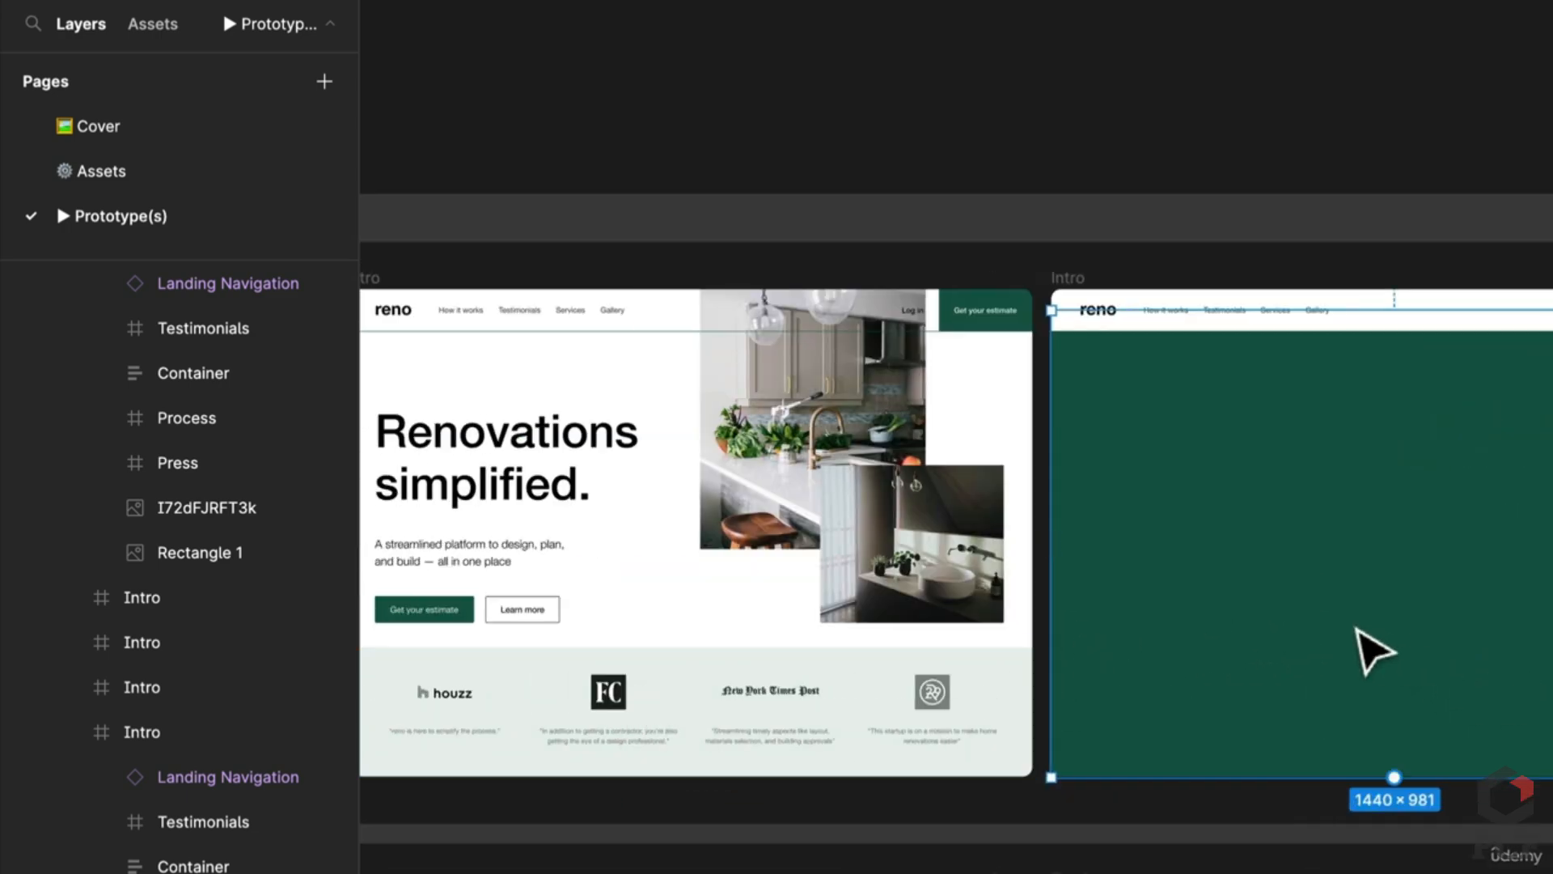
pyautogui.hscroll(5, 1373, 648)
pyautogui.click(100, 619)
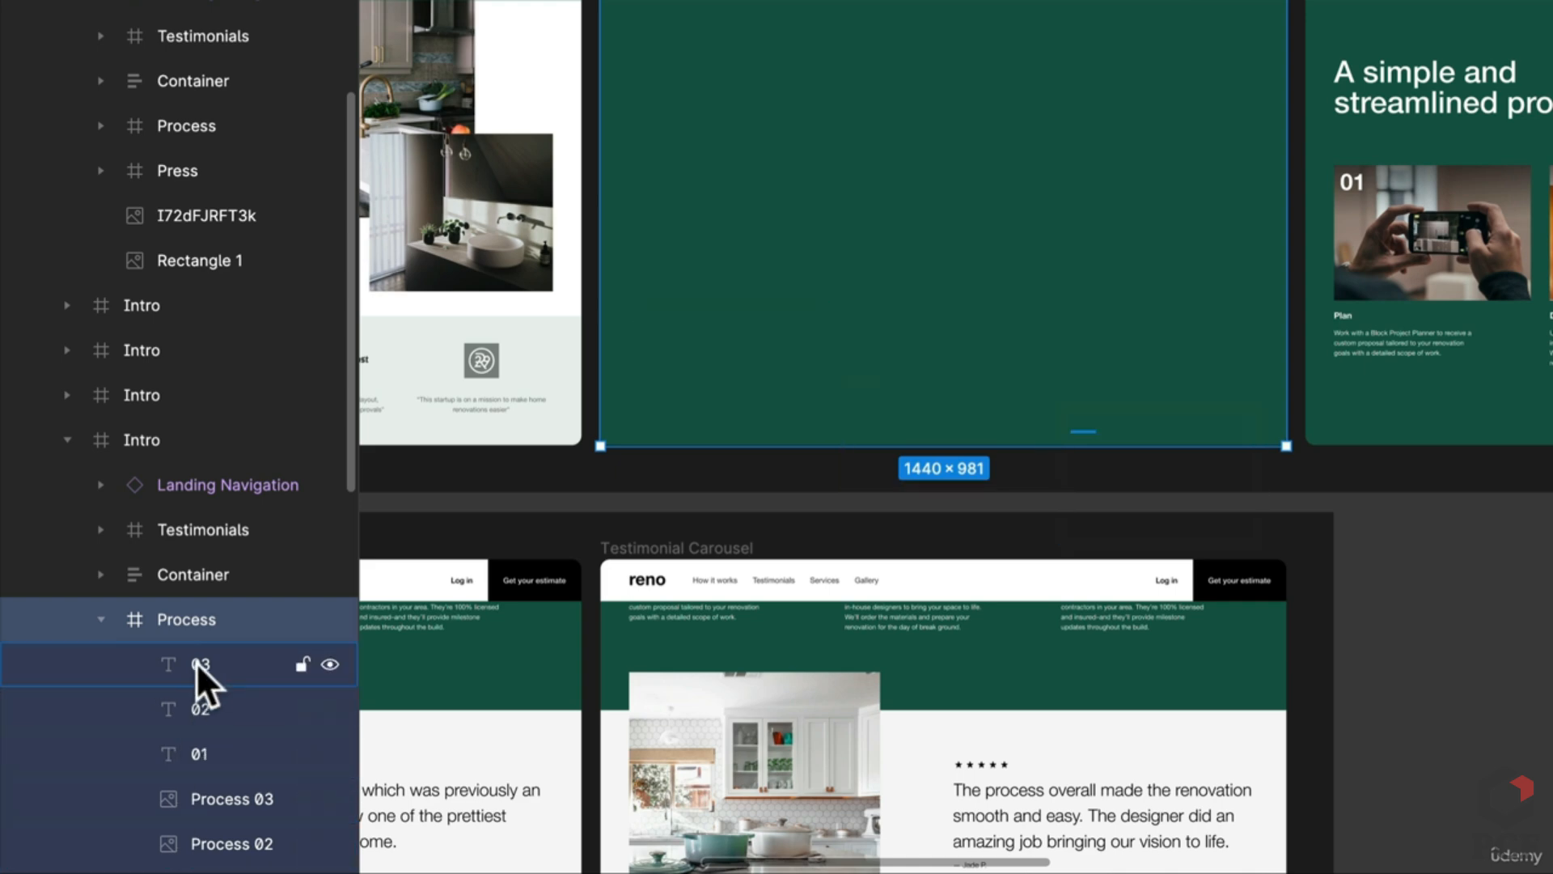
# Step: Set the Process frame's layer opacity to 100%, then undo to restore its fade
pyautogui.click(202, 635)
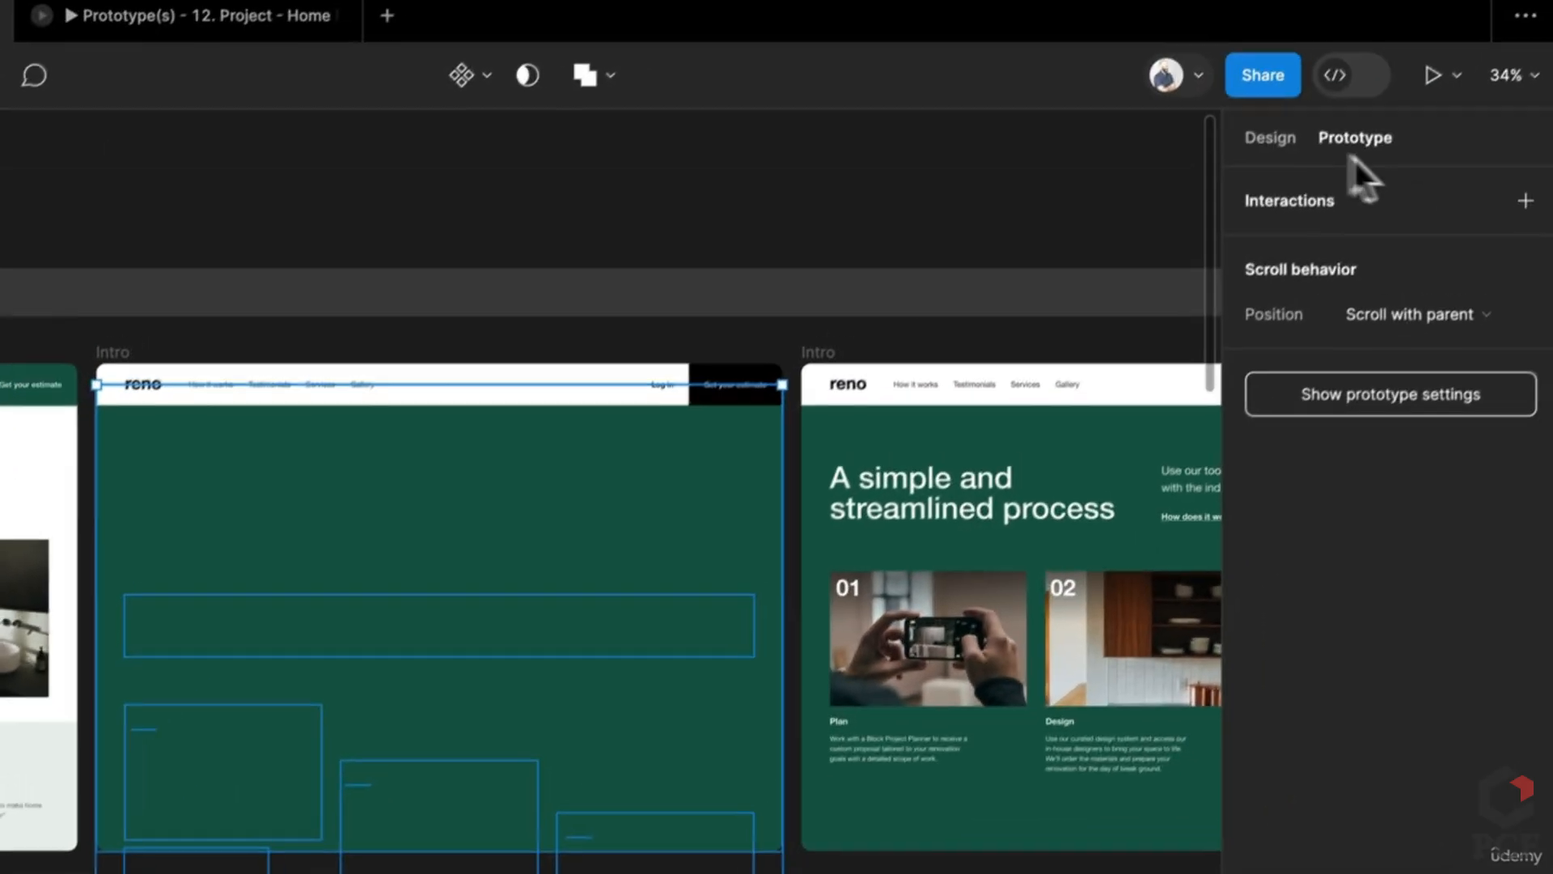
pyautogui.click(1267, 141)
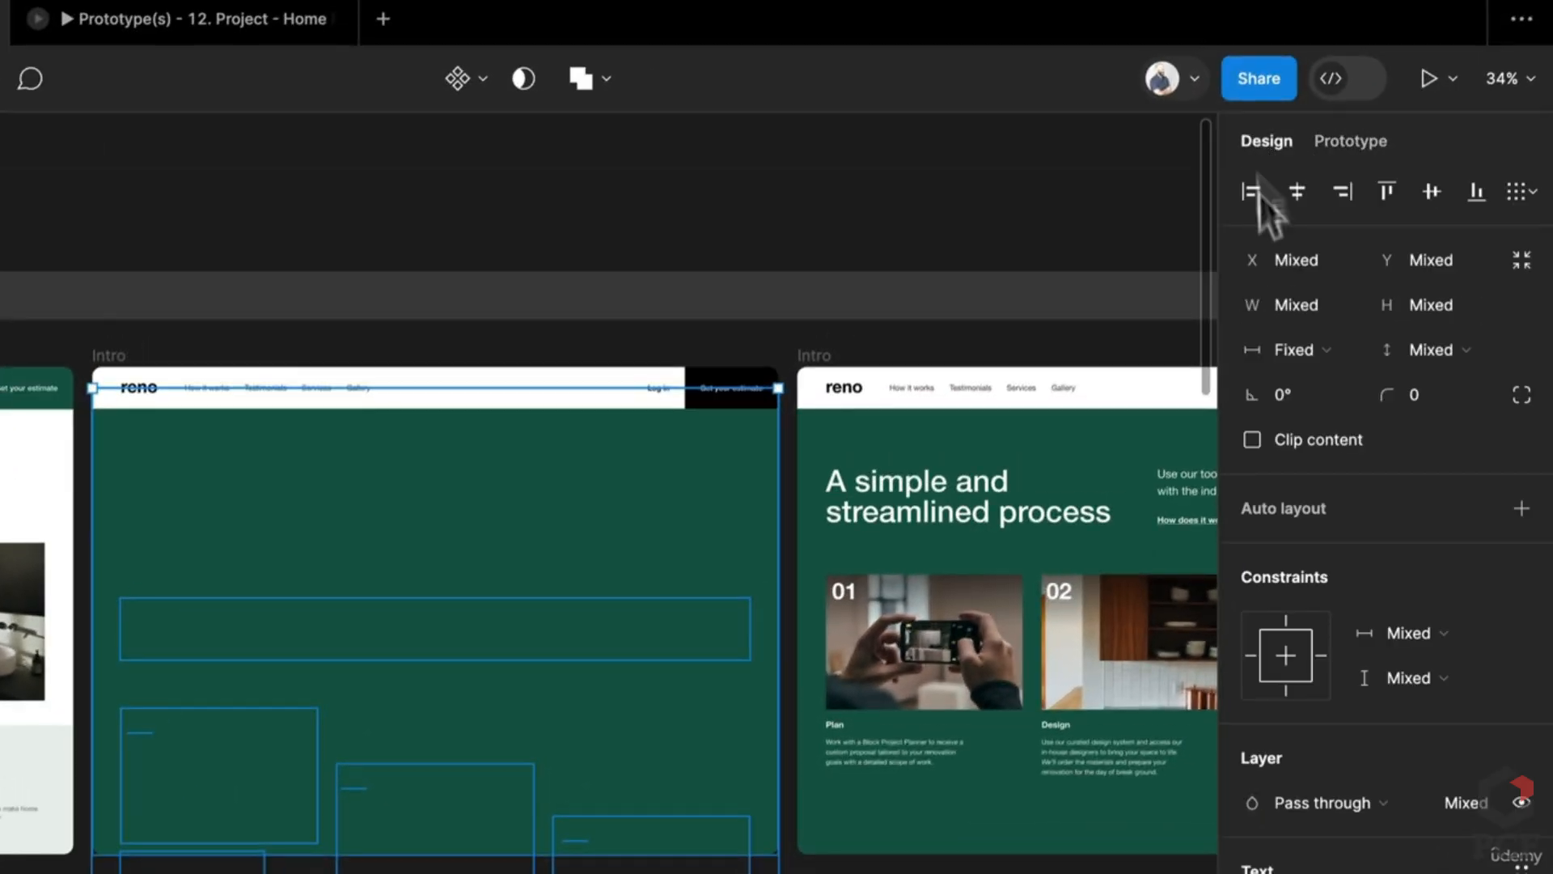
pyautogui.click(1466, 803)
pyautogui.write('100')
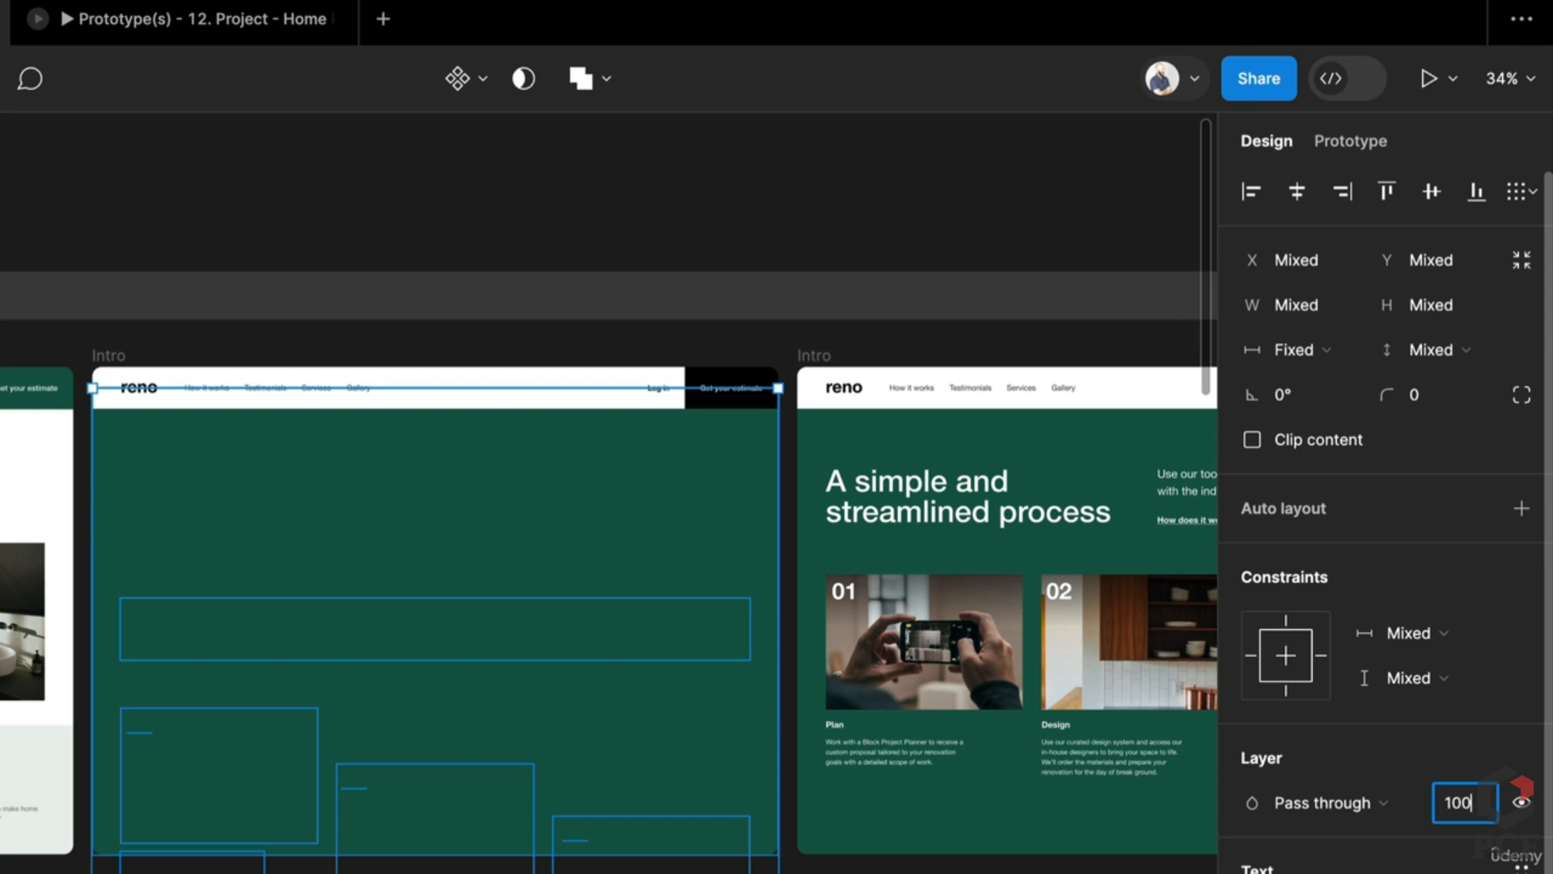
pyautogui.press('Return')
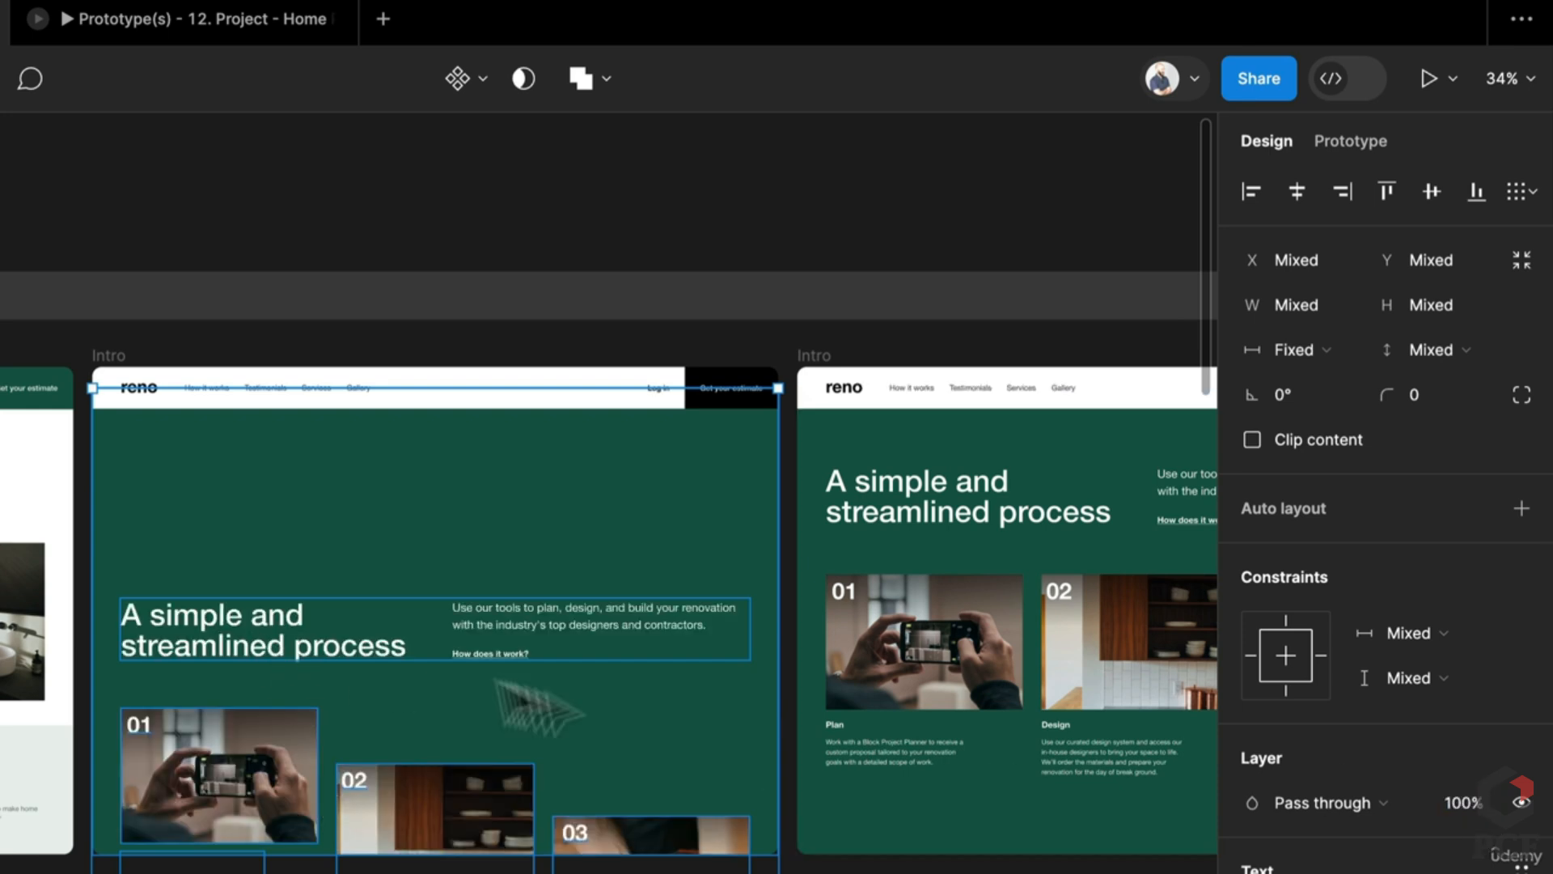
pyautogui.moveTo(941, 714); pyautogui.dragTo(845, 720)
pyautogui.hscroll(2, 845, 721)
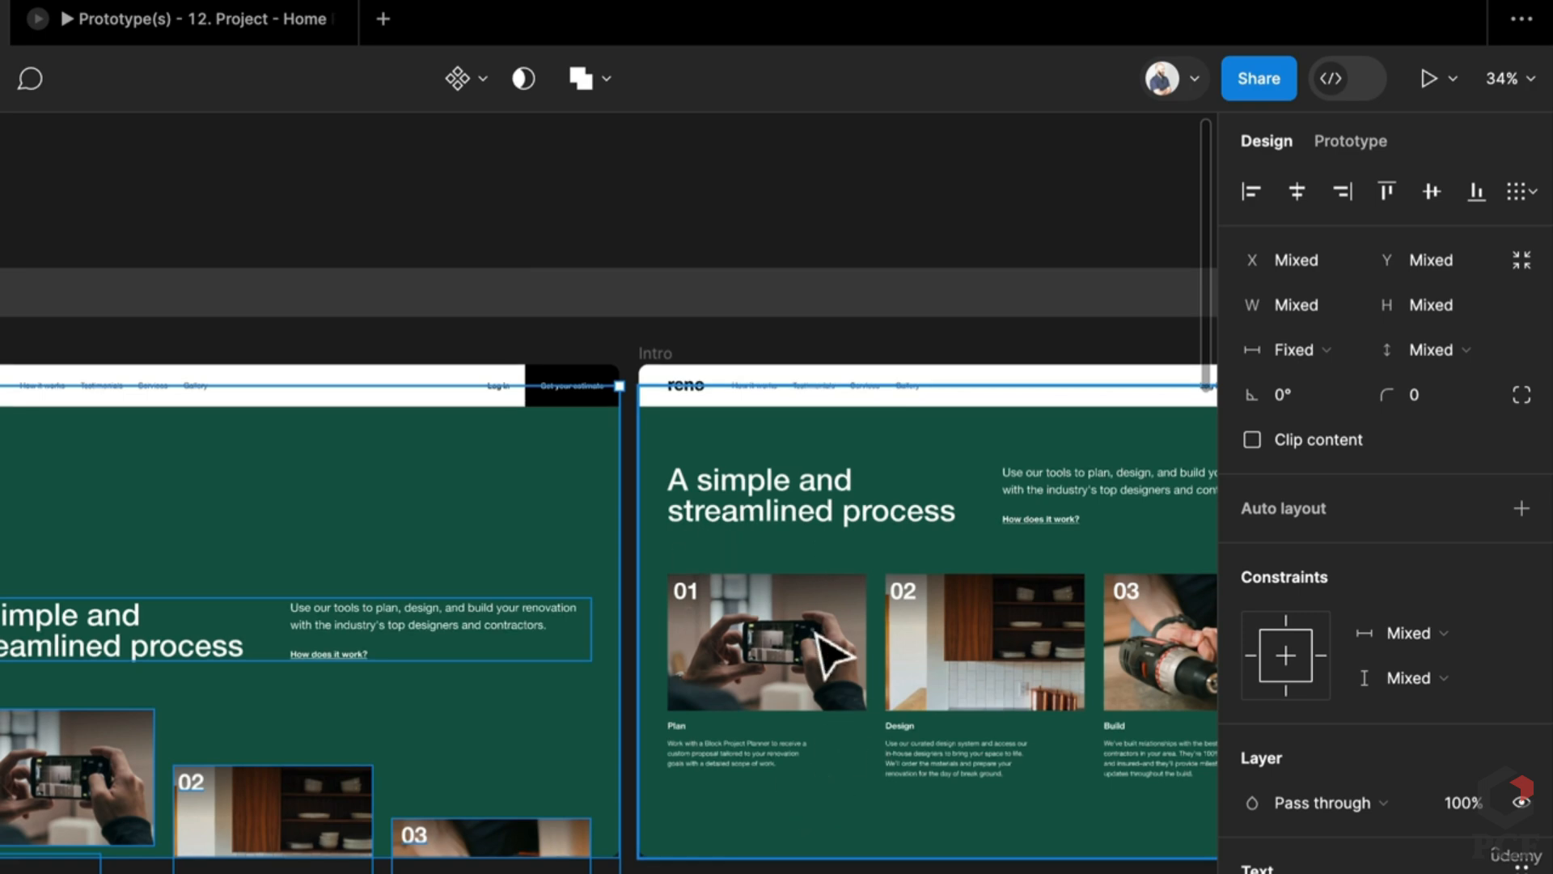
pyautogui.hotkey('ctrl', 'z')
# Step: Inspect the kitchen testimonial frame, selecting its kitchen image and quote text
pyautogui.hscroll(10, 445, 683)
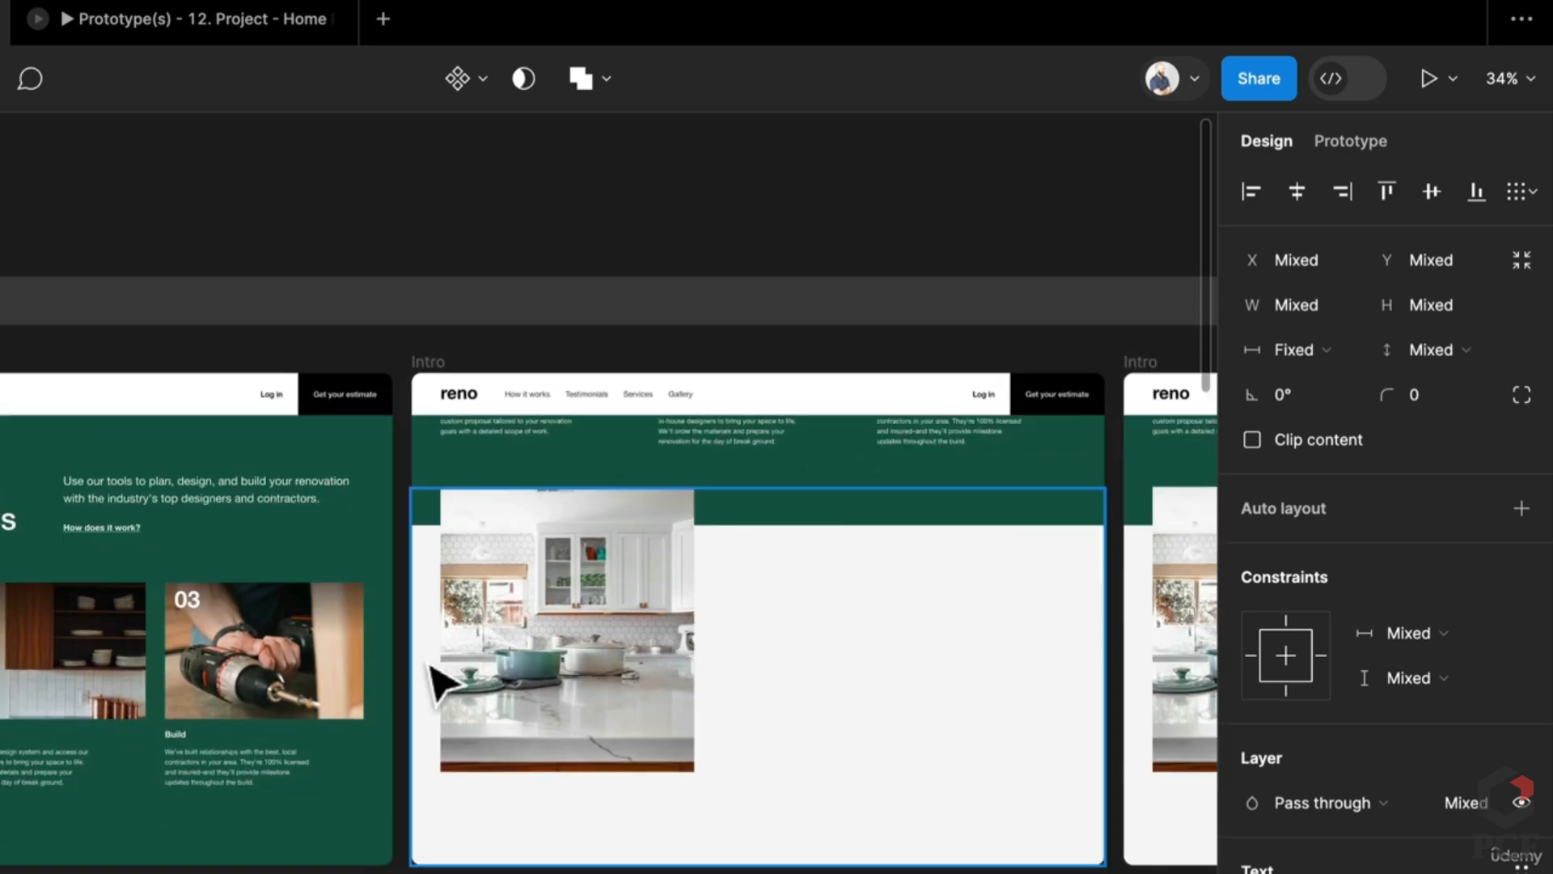
pyautogui.moveTo(444, 683); pyautogui.dragTo(580, 640)
pyautogui.click(752, 647)
pyautogui.doubleClick(752, 647)
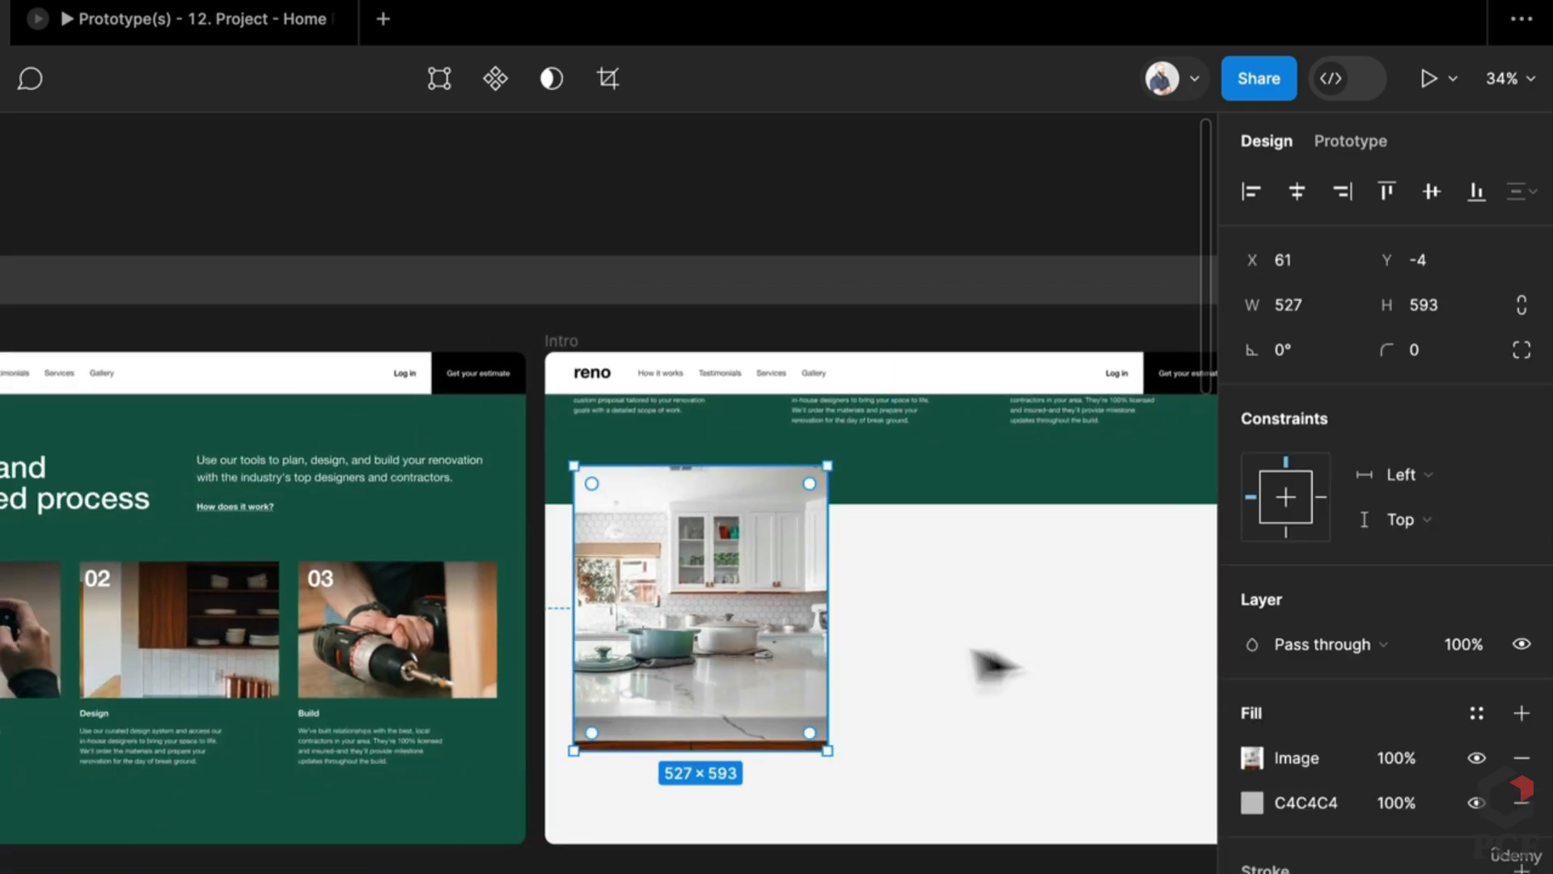
pyautogui.hscroll(8, 763, 649)
pyautogui.click(1127, 631)
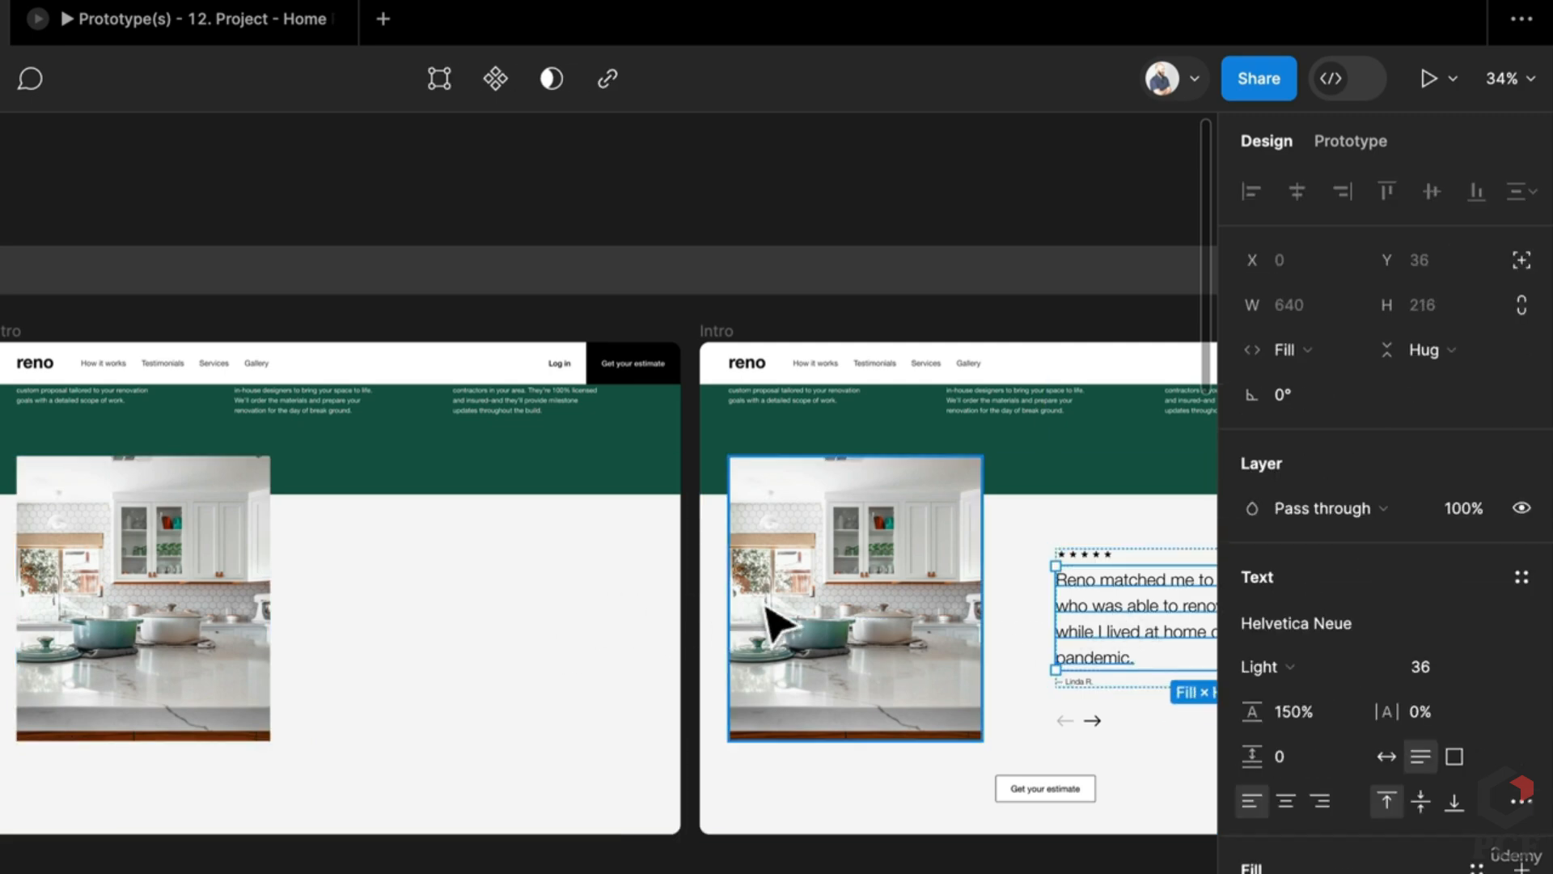
# Step: Pan across the canvas frames, then return to the prototype presentation
pyautogui.hscroll(-5, 701, 596)
pyautogui.scroll(-5, 701, 596)
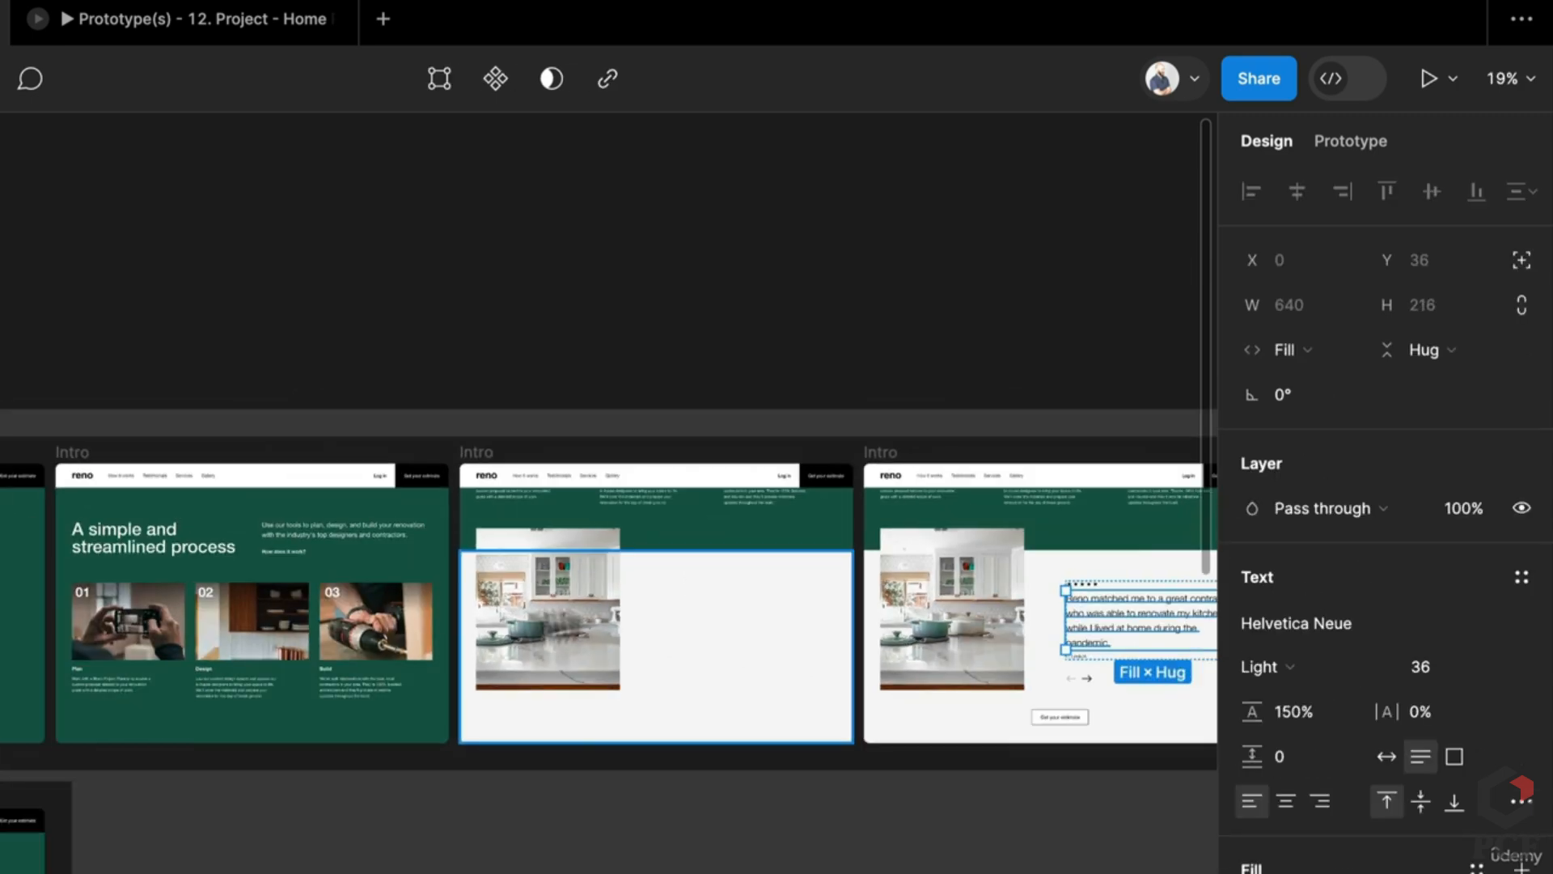
pyautogui.hscroll(-6, 914, 619)
pyautogui.hscroll(-8, 915, 619)
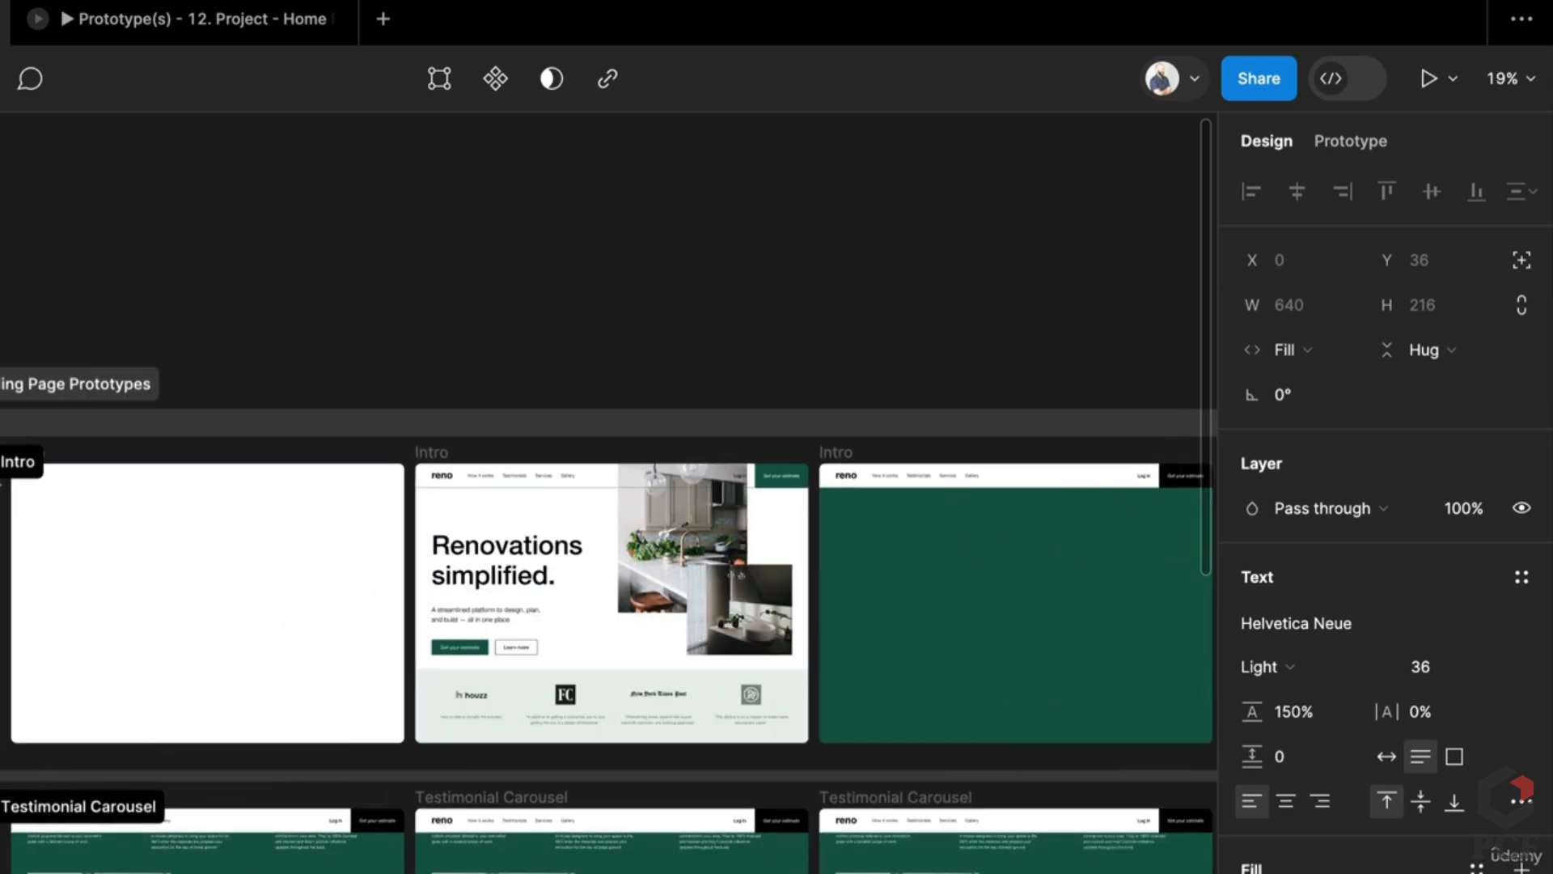
pyautogui.hscroll(4, 294, 580)
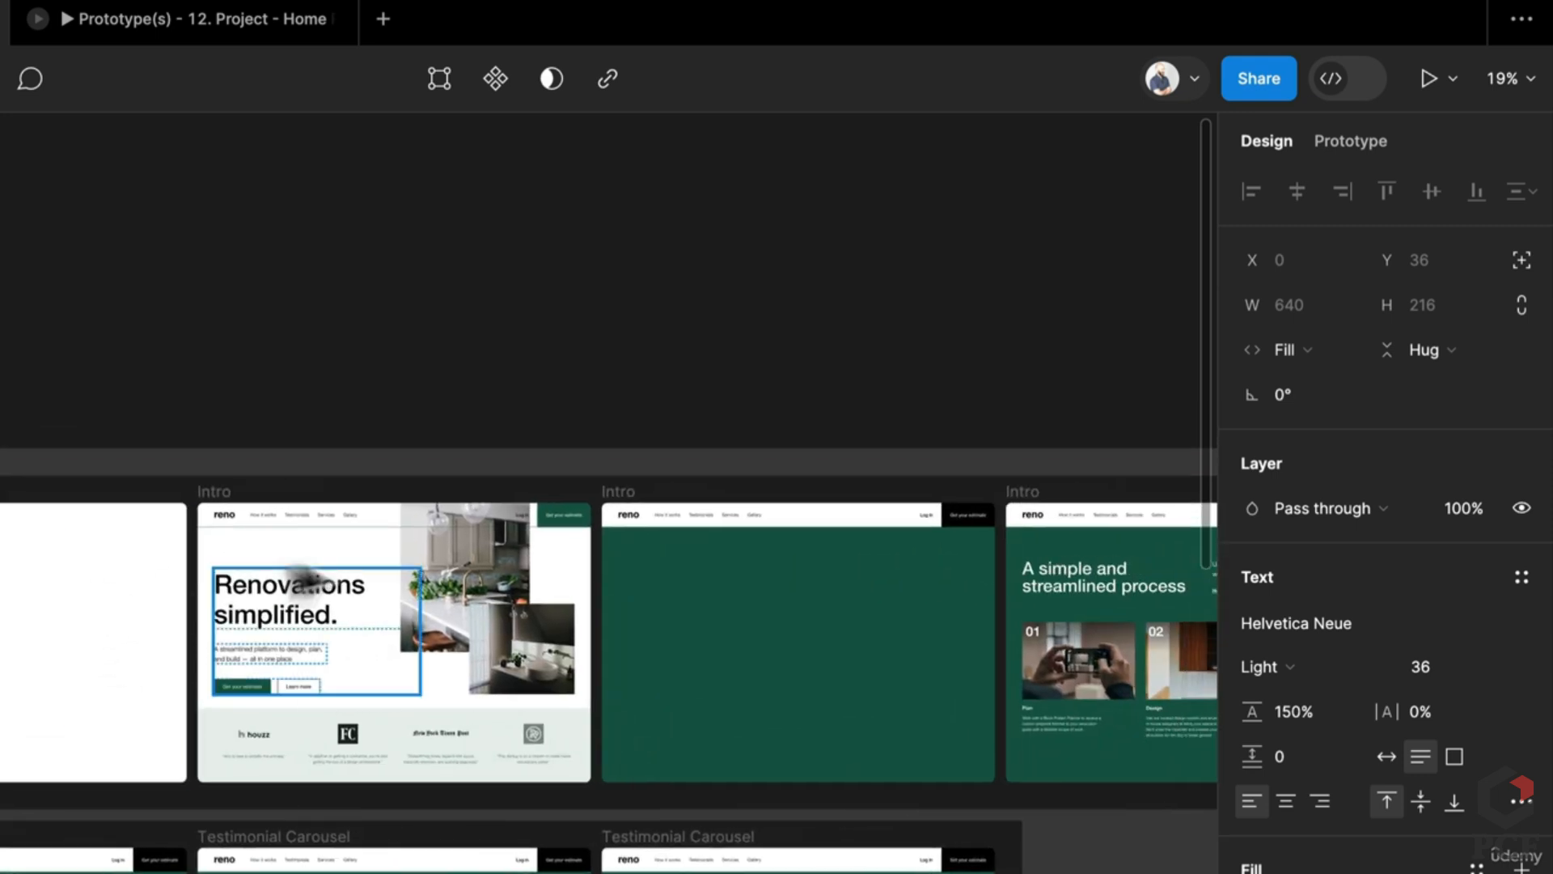
pyautogui.scroll(3, 832, 645)
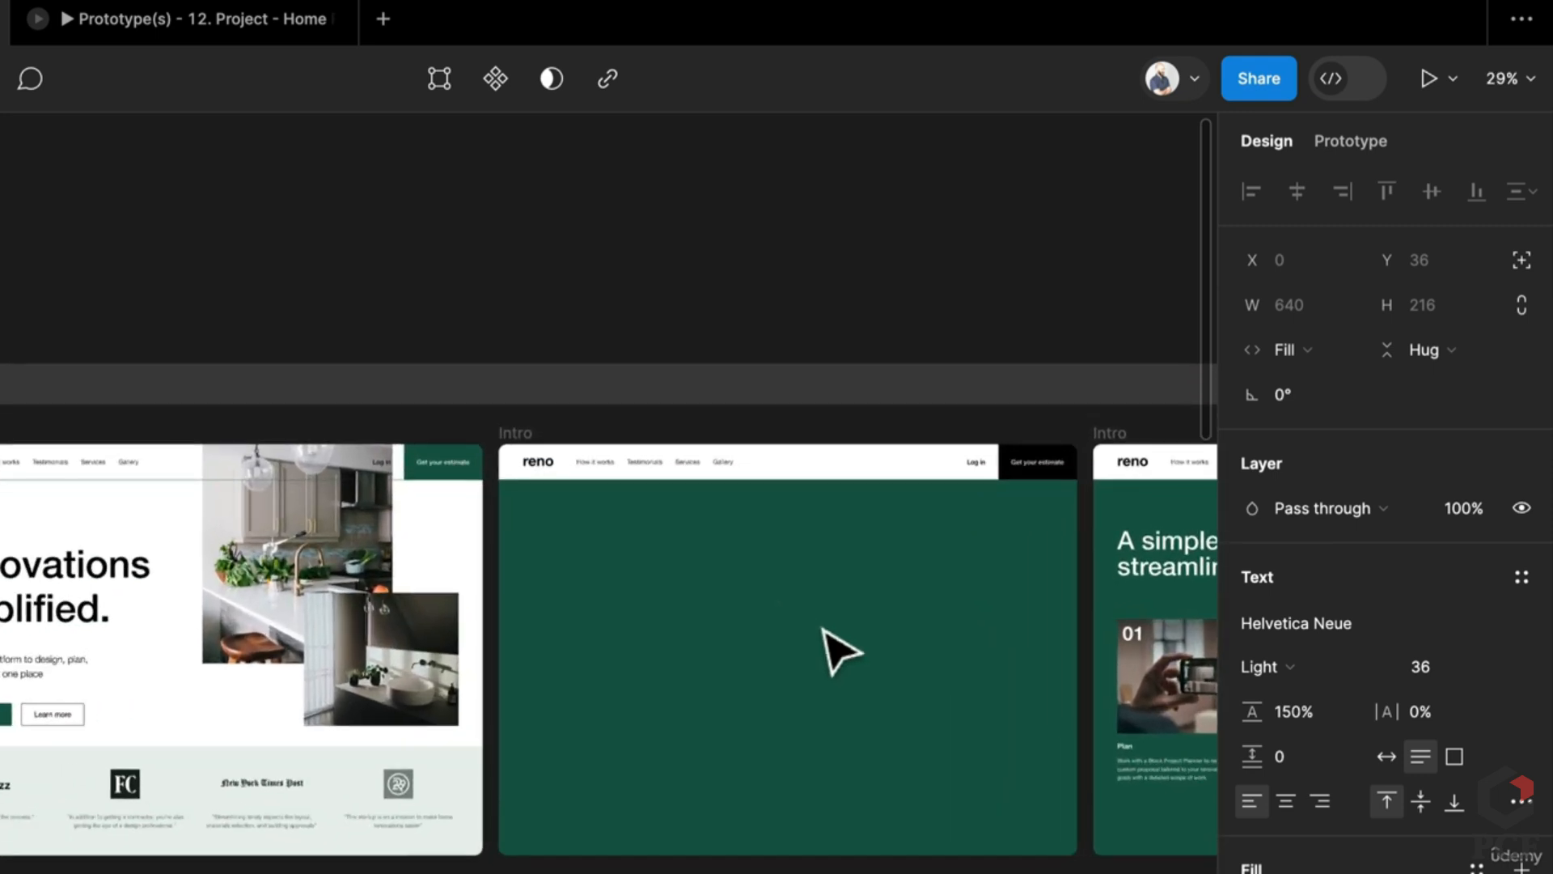
pyautogui.hscroll(4, 833, 645)
pyautogui.hscroll(5, 768, 603)
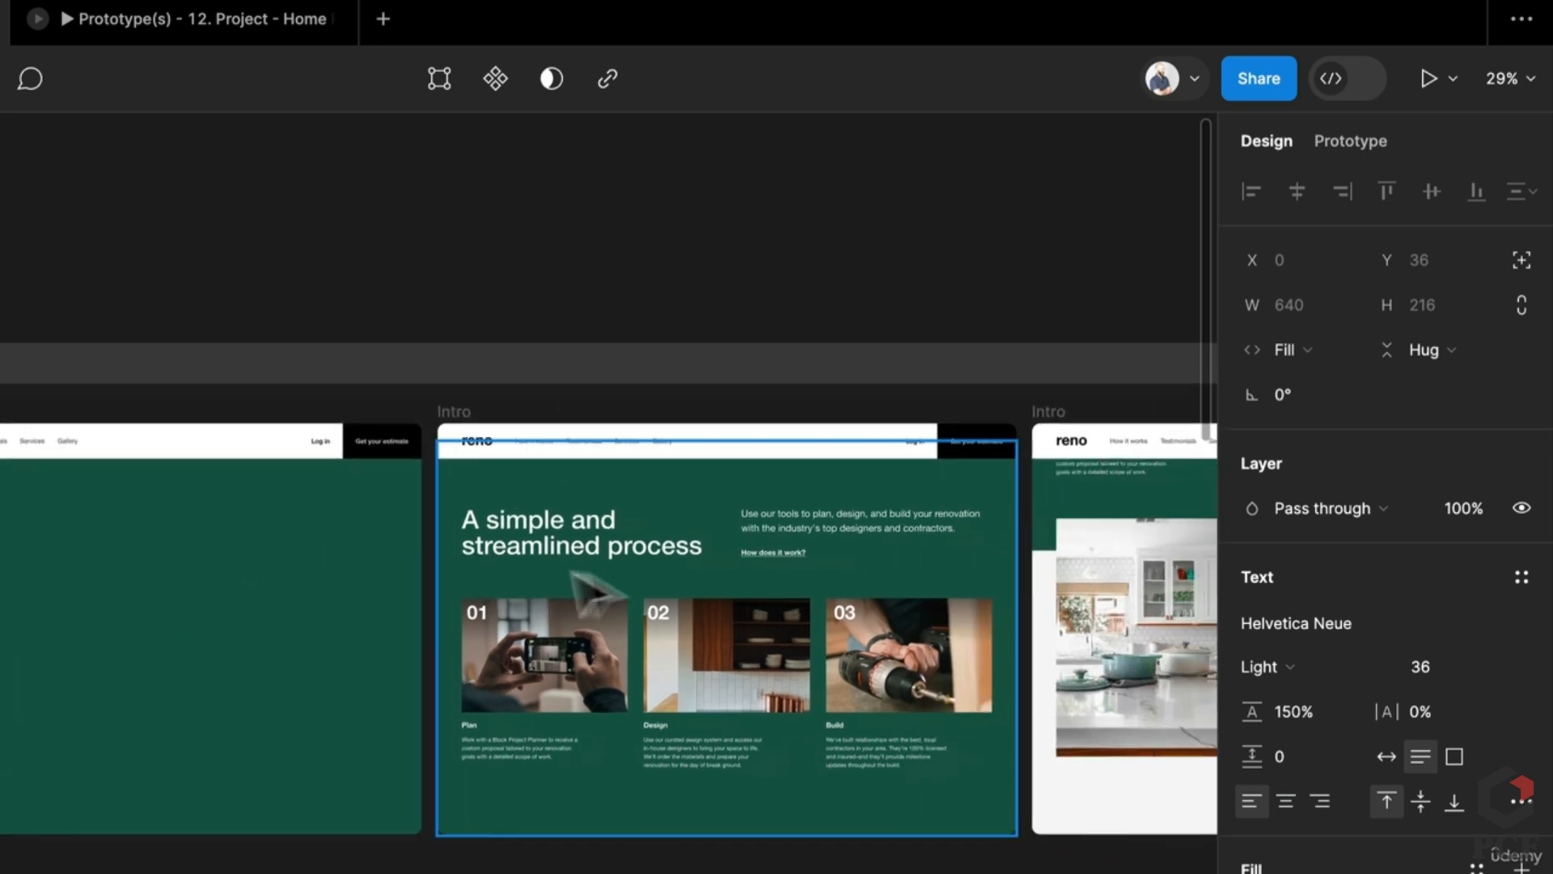
pyautogui.hscroll(10, 902, 566)
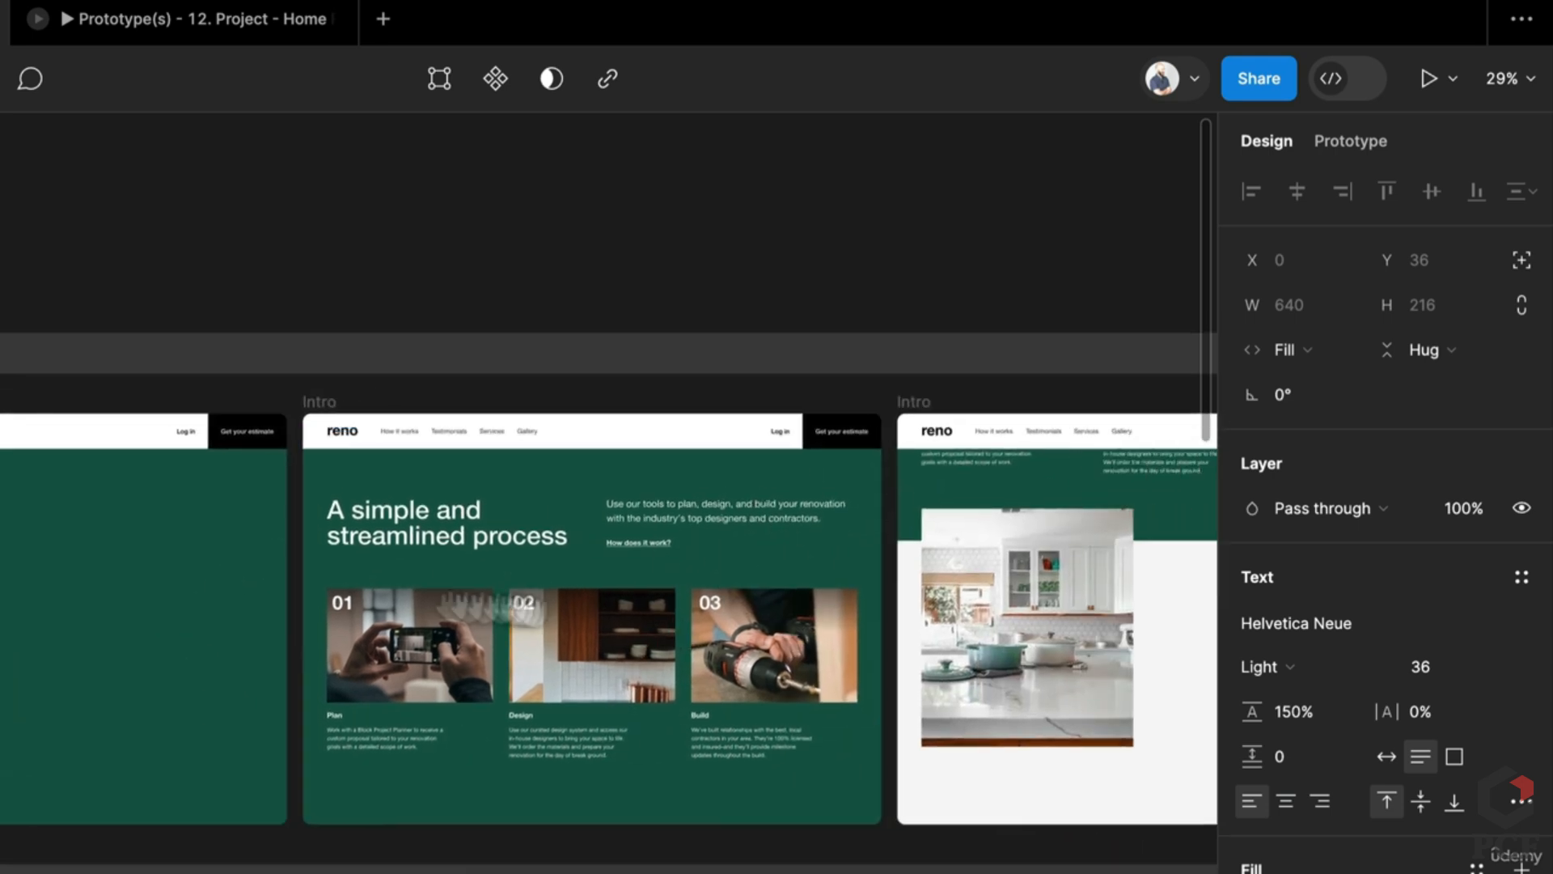
pyautogui.hscroll(-5, 324, 527)
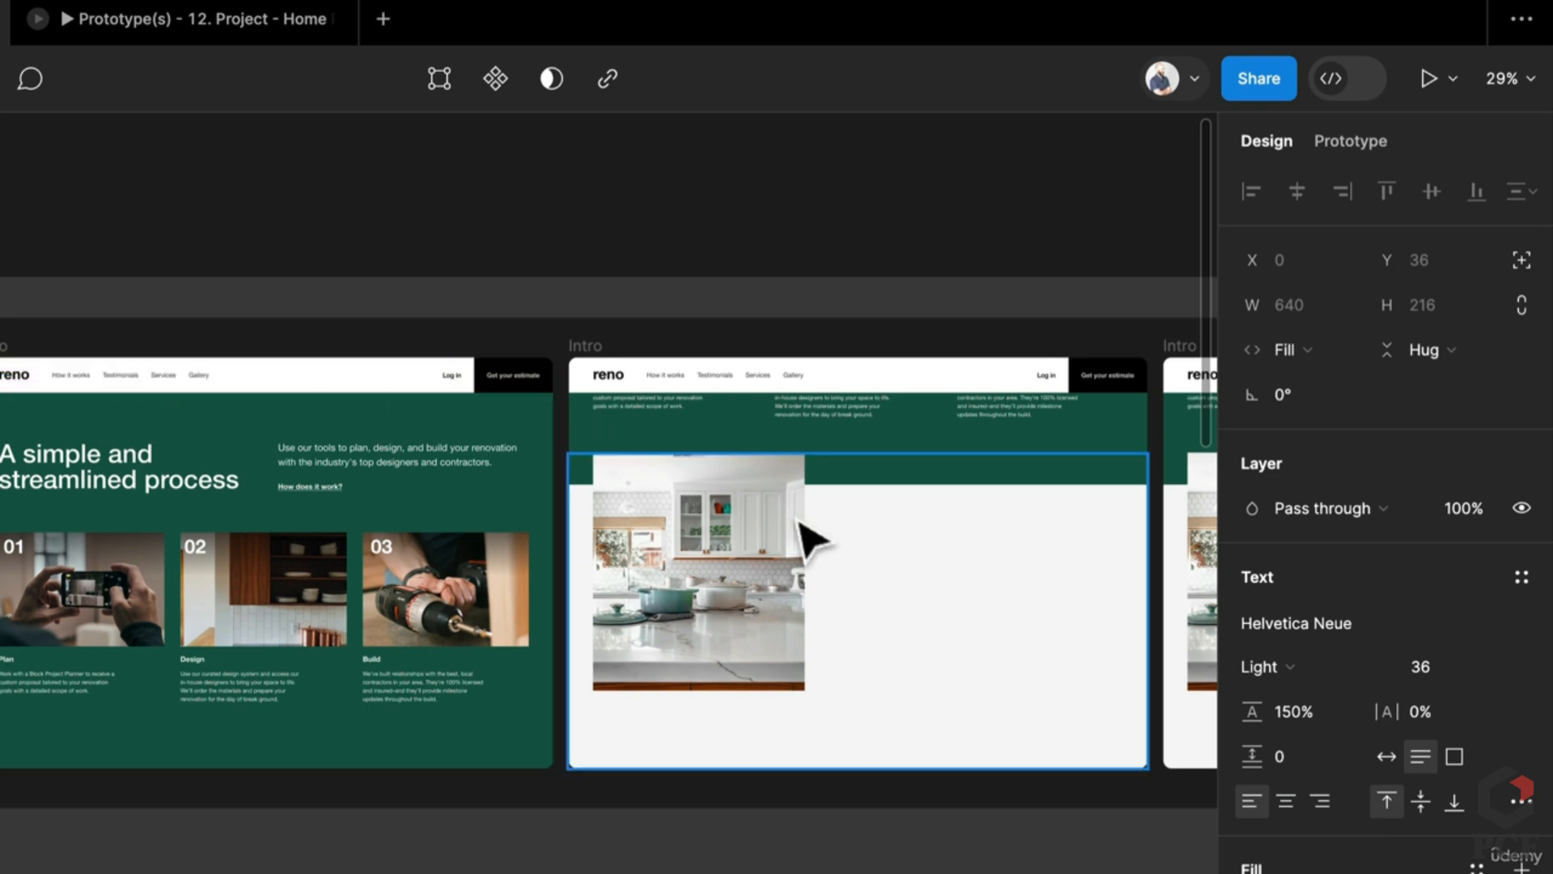
pyautogui.hscroll(3, 809, 538)
pyautogui.hscroll(4, 647, 599)
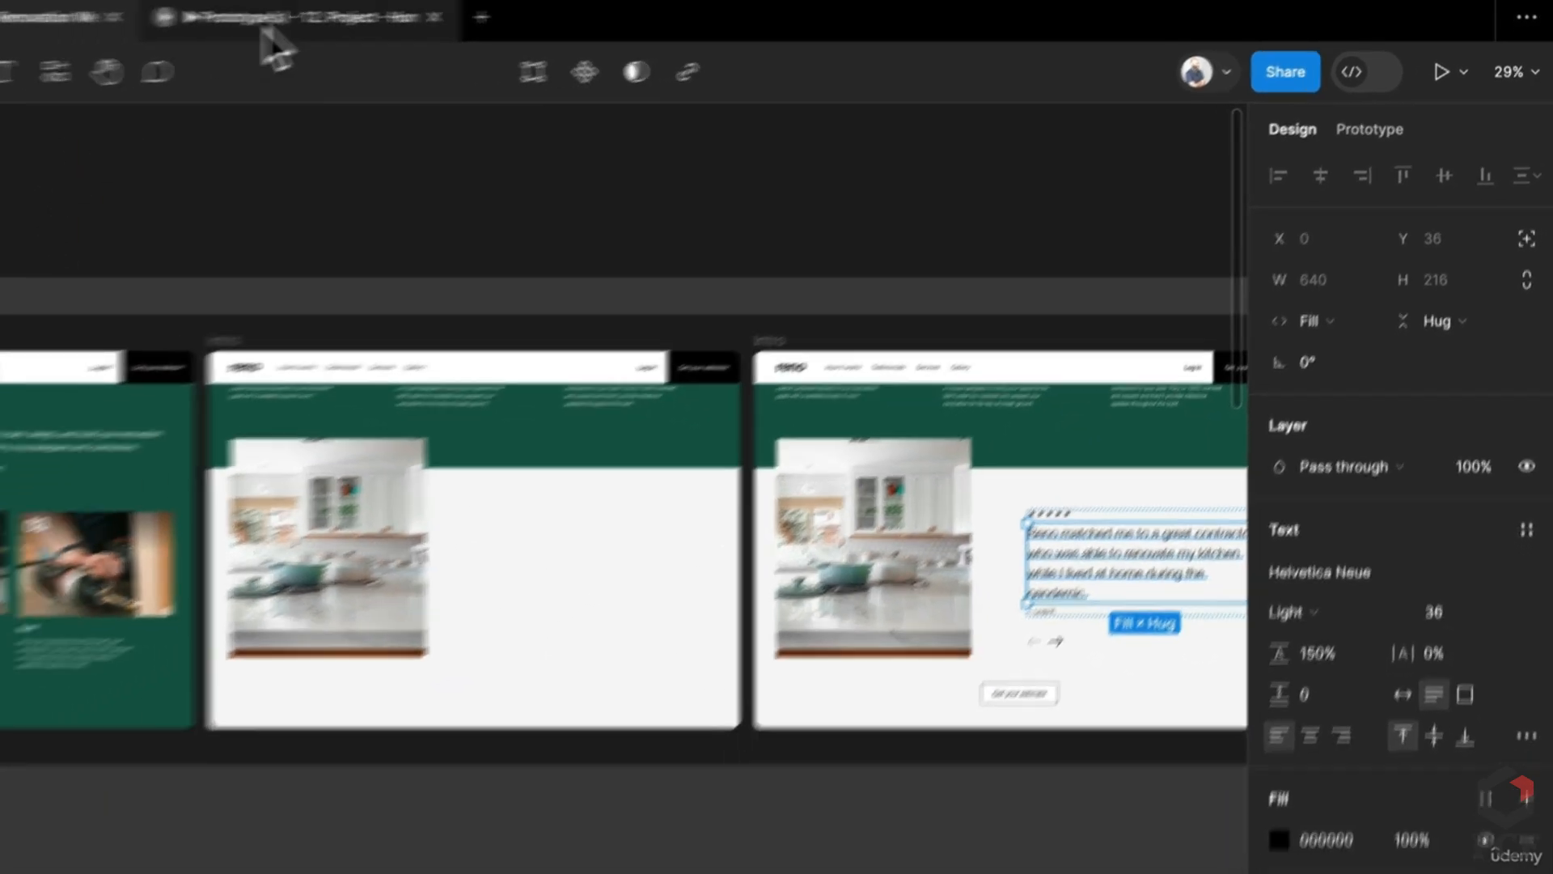
pyautogui.click(146, 18)
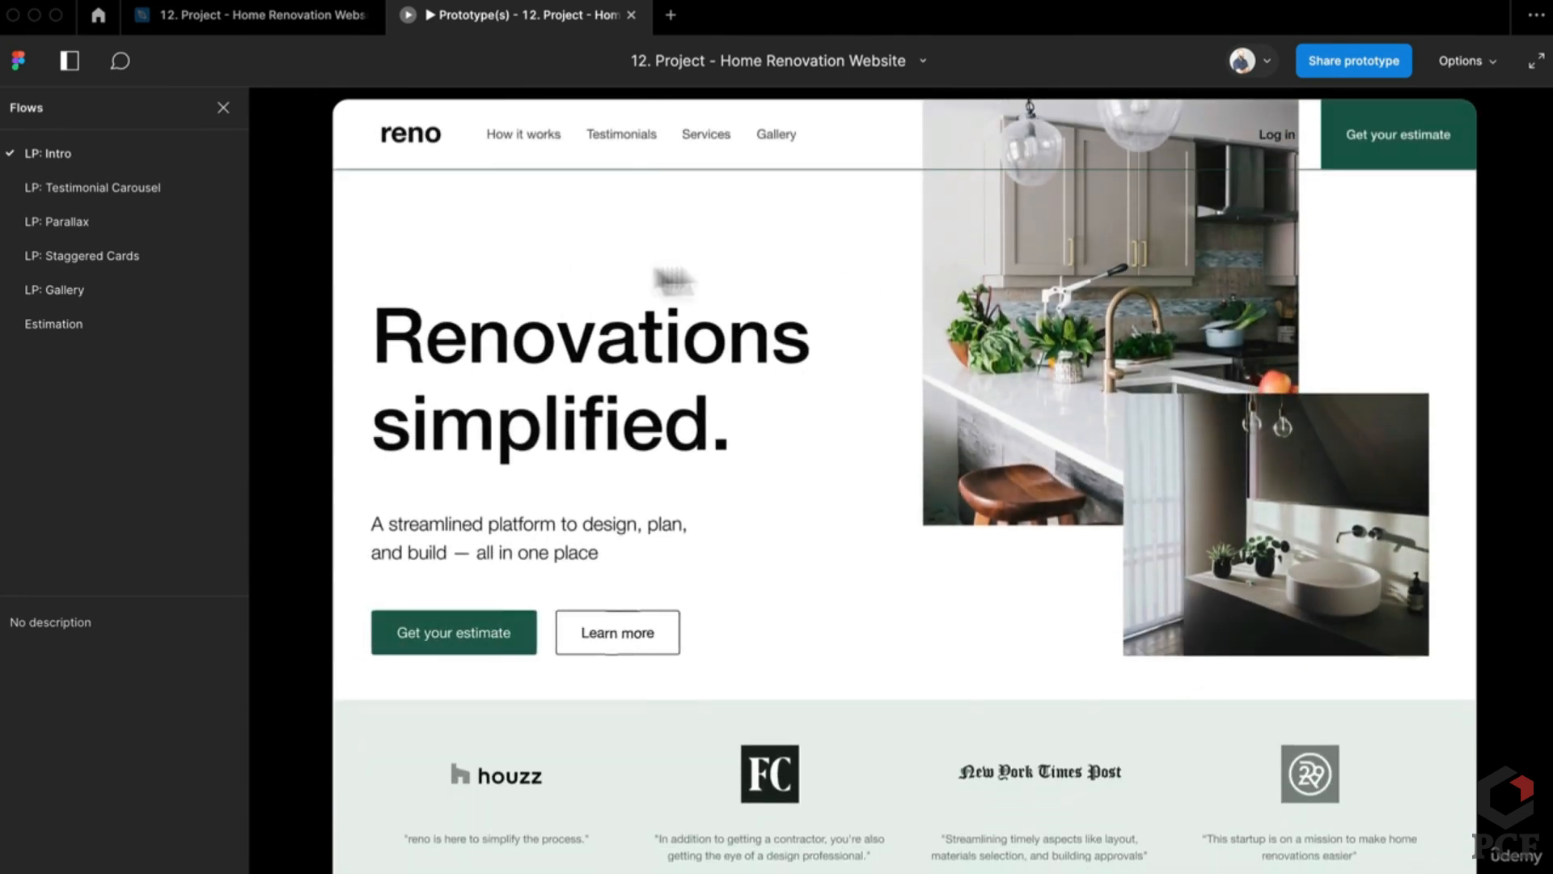
# Step: Test Learn more twice, restarting with R in between, then the Testimonials nav link
pyautogui.click(642, 635)
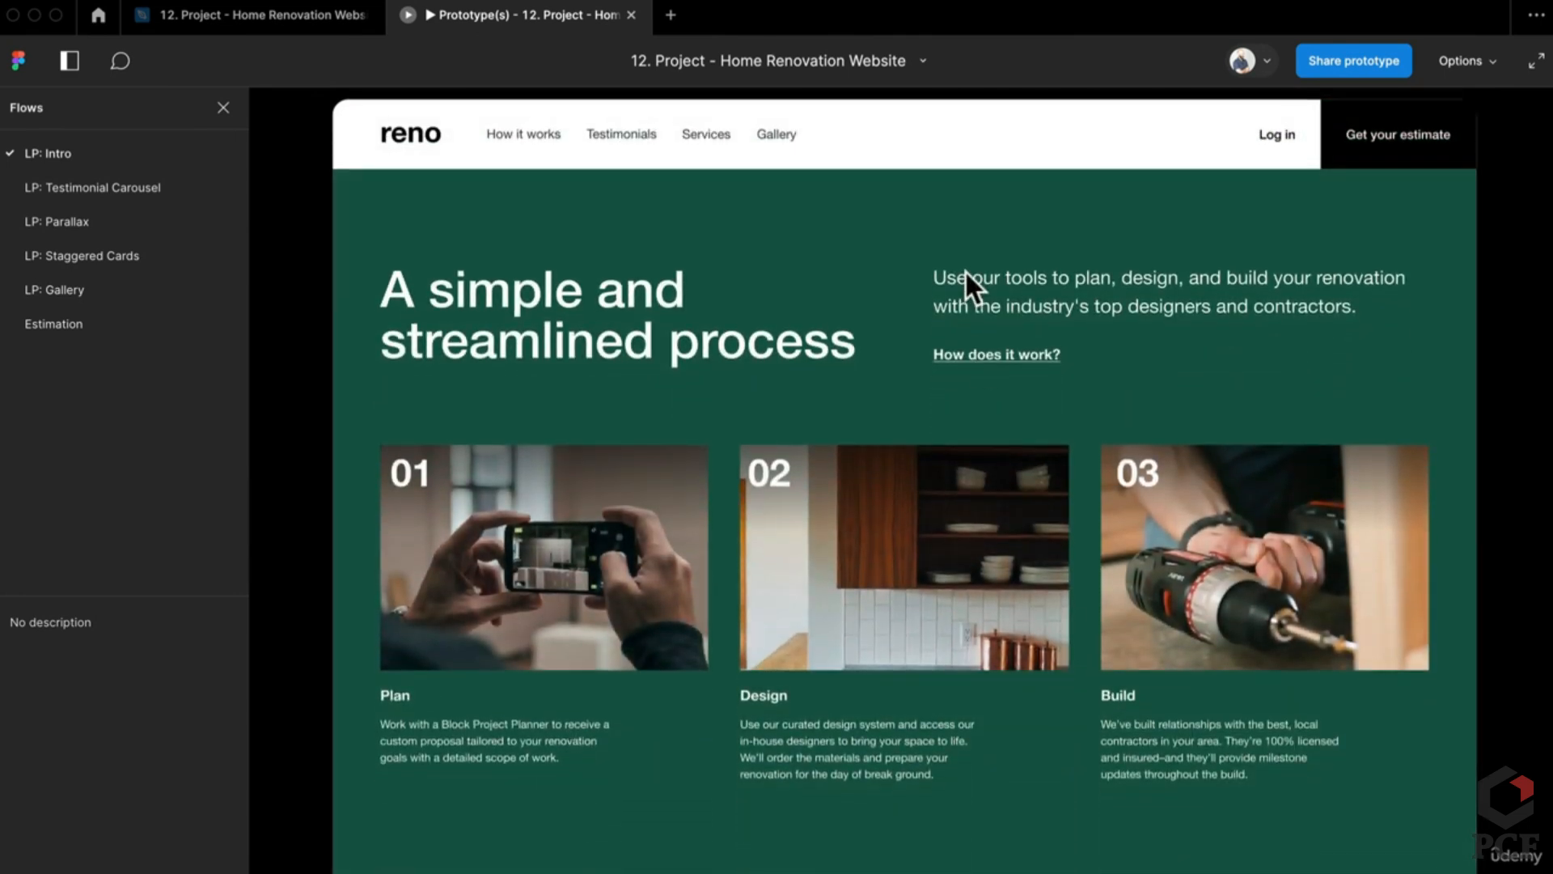
pyautogui.press('r')
pyautogui.click(617, 646)
pyautogui.click(615, 136)
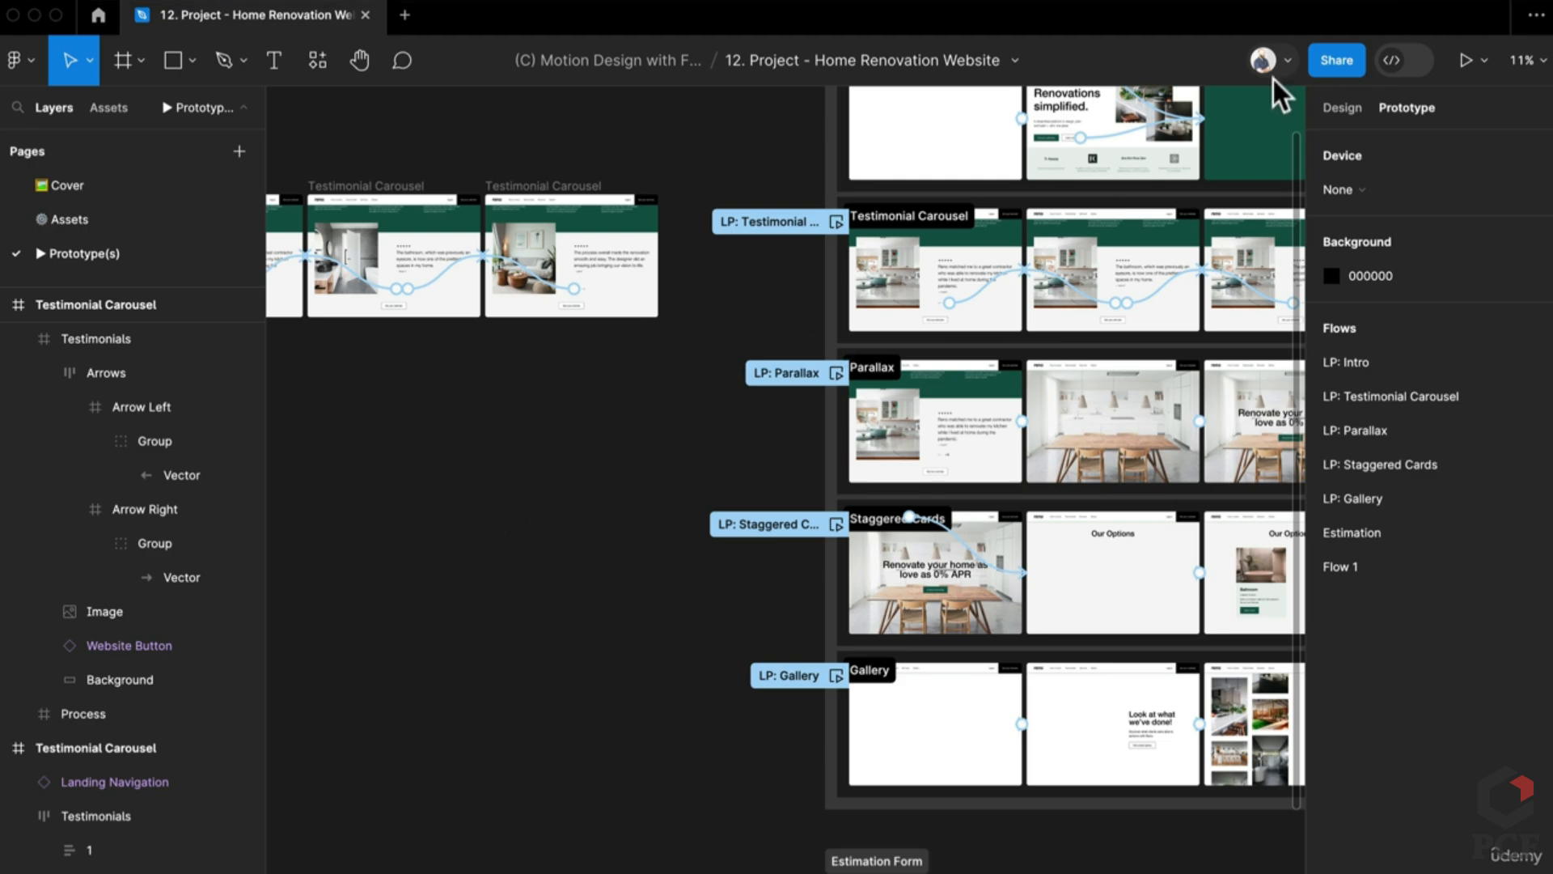
# Step: Present the LP: Parallax flow with the Fill screen option
pyautogui.click(1463, 62)
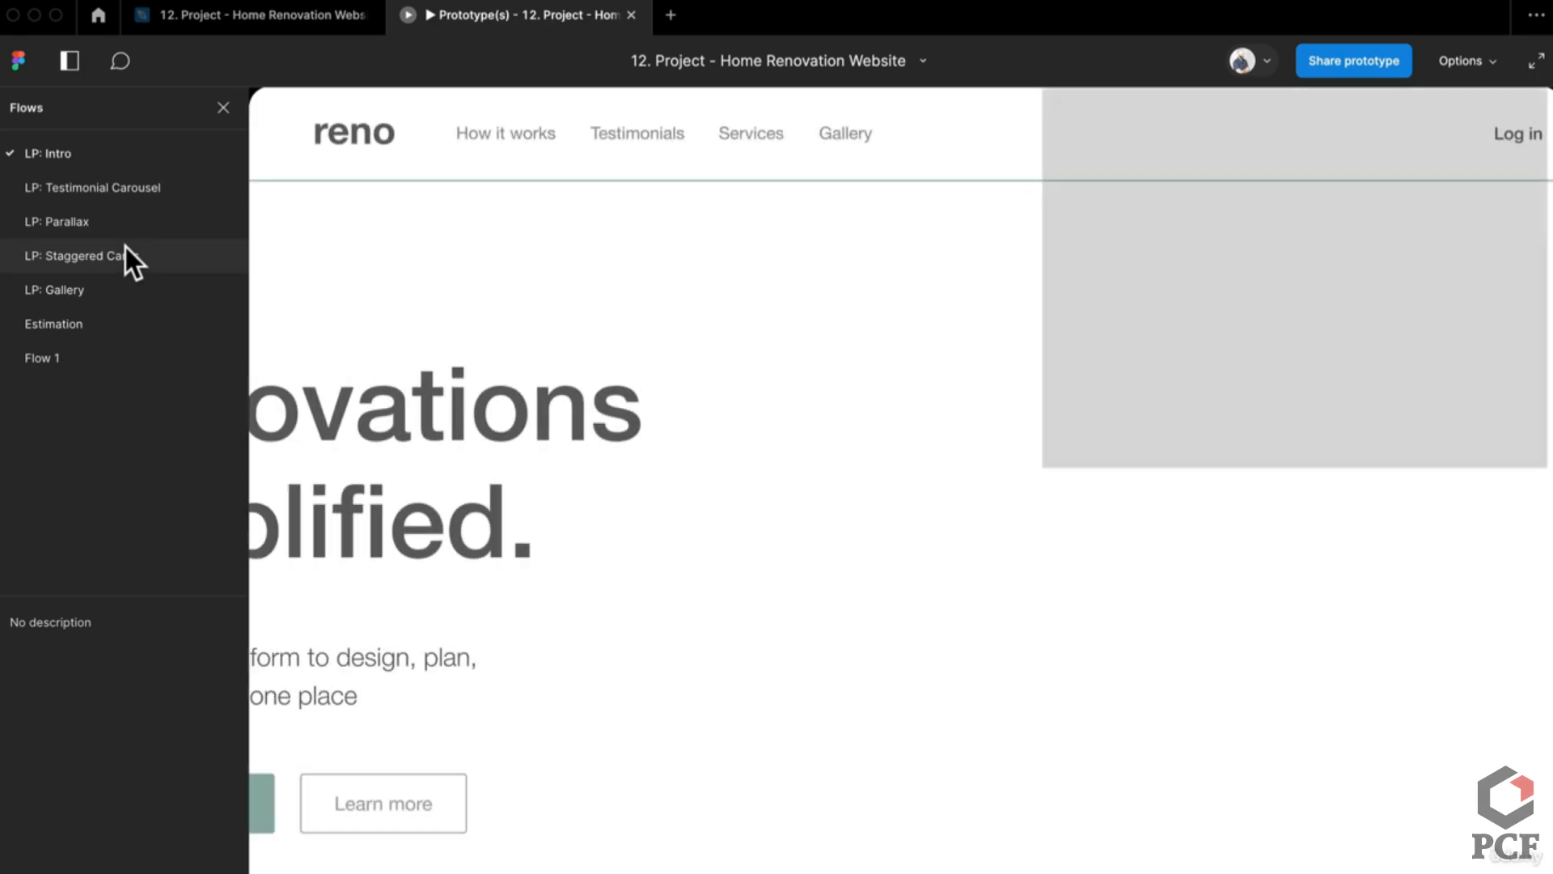
pyautogui.click(123, 220)
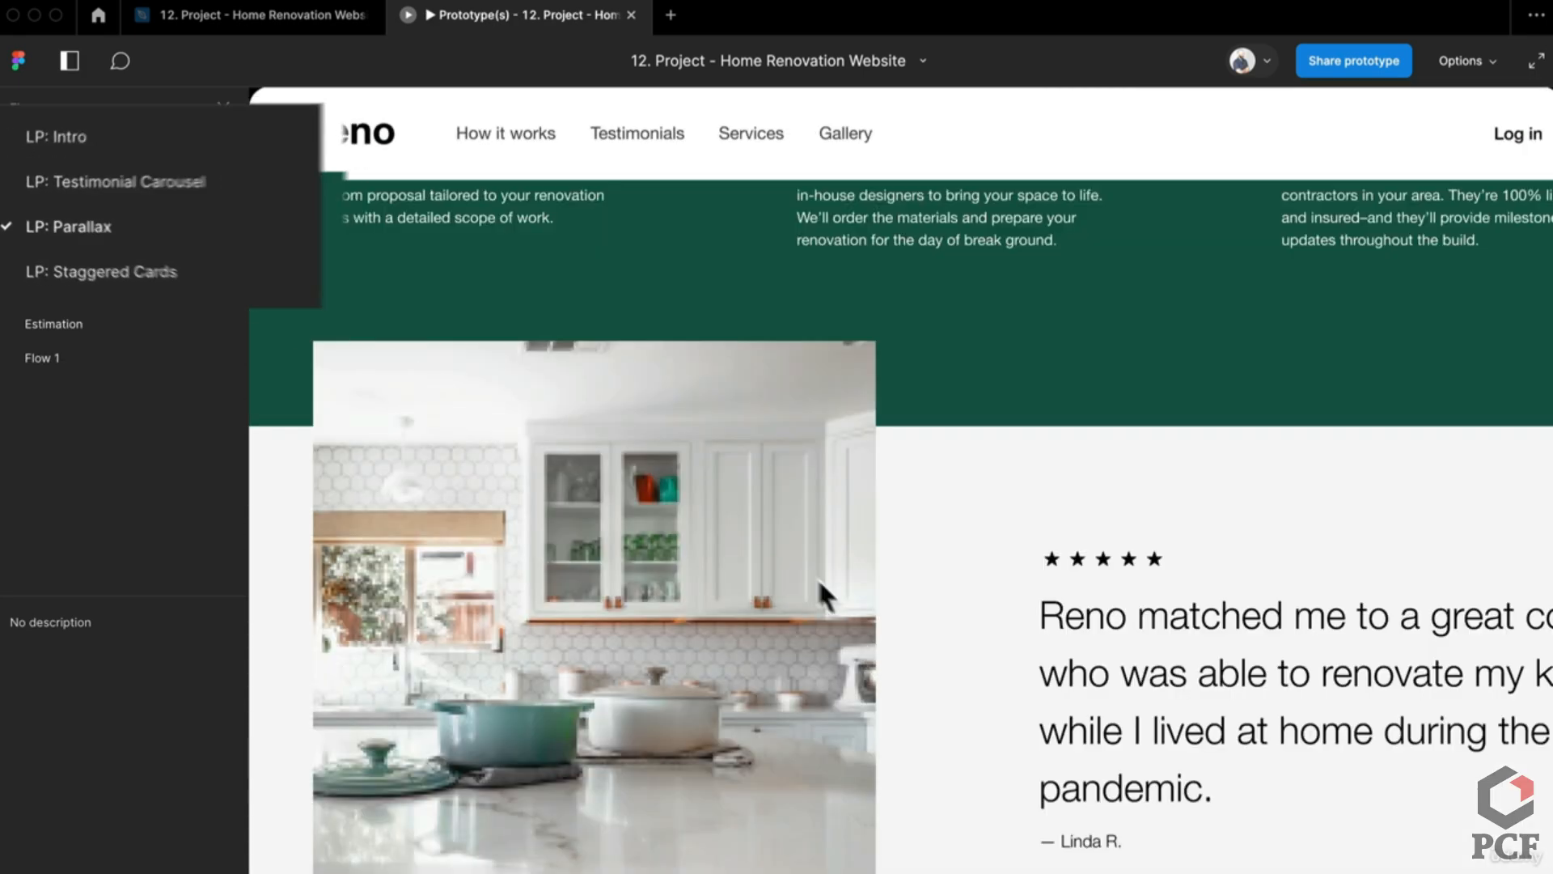
pyautogui.click(1464, 73)
pyautogui.click(1345, 199)
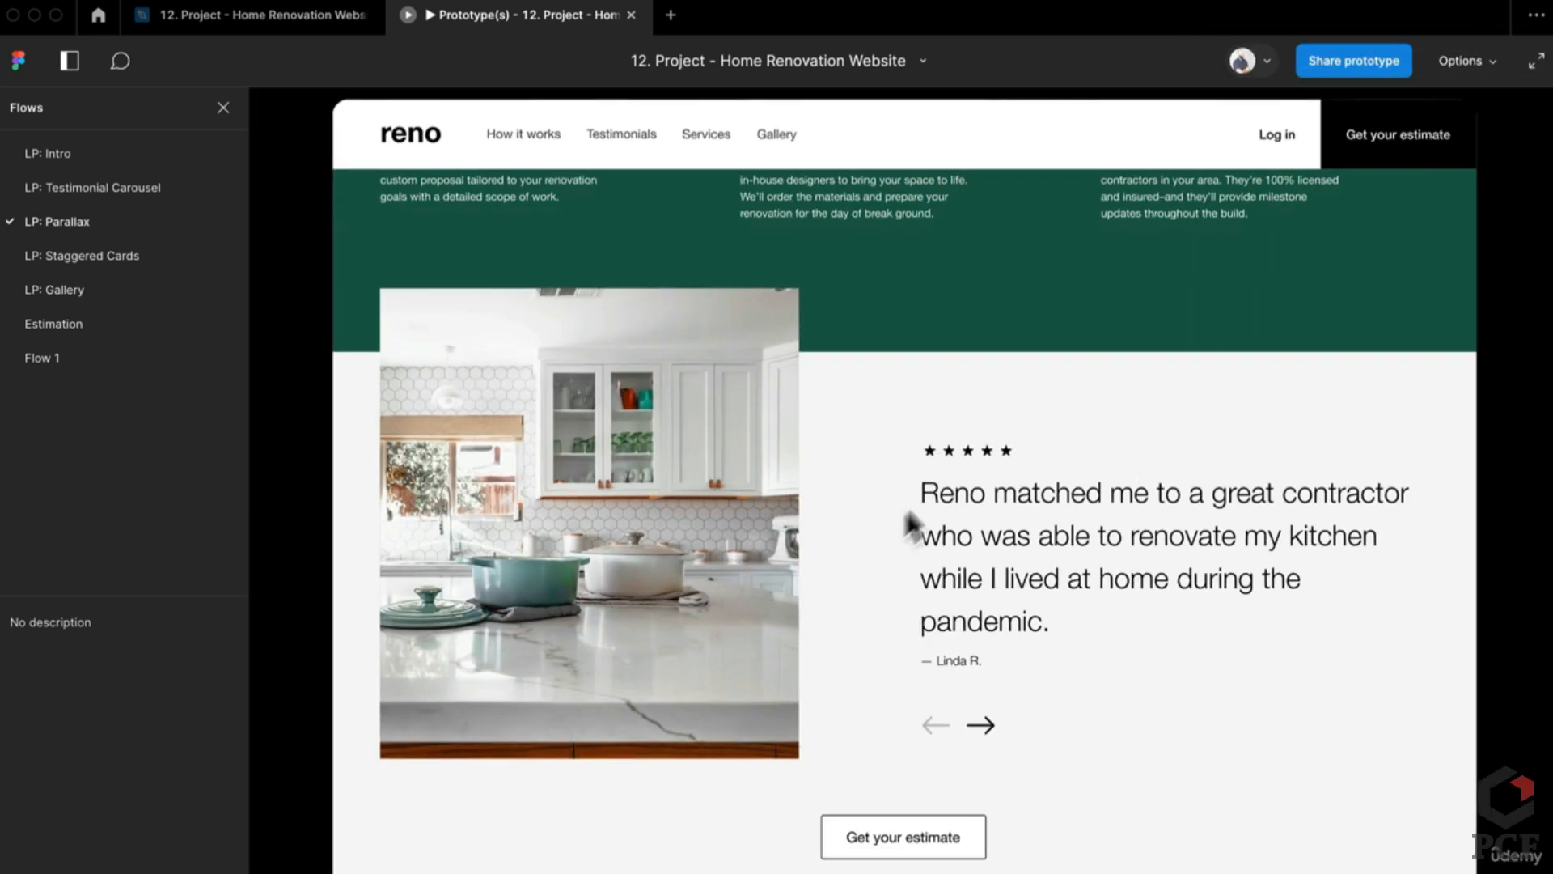
# Step: Scroll through the Parallax testimonial and financing hero, then return to the design file
pyautogui.scroll(-10, 1194, 731)
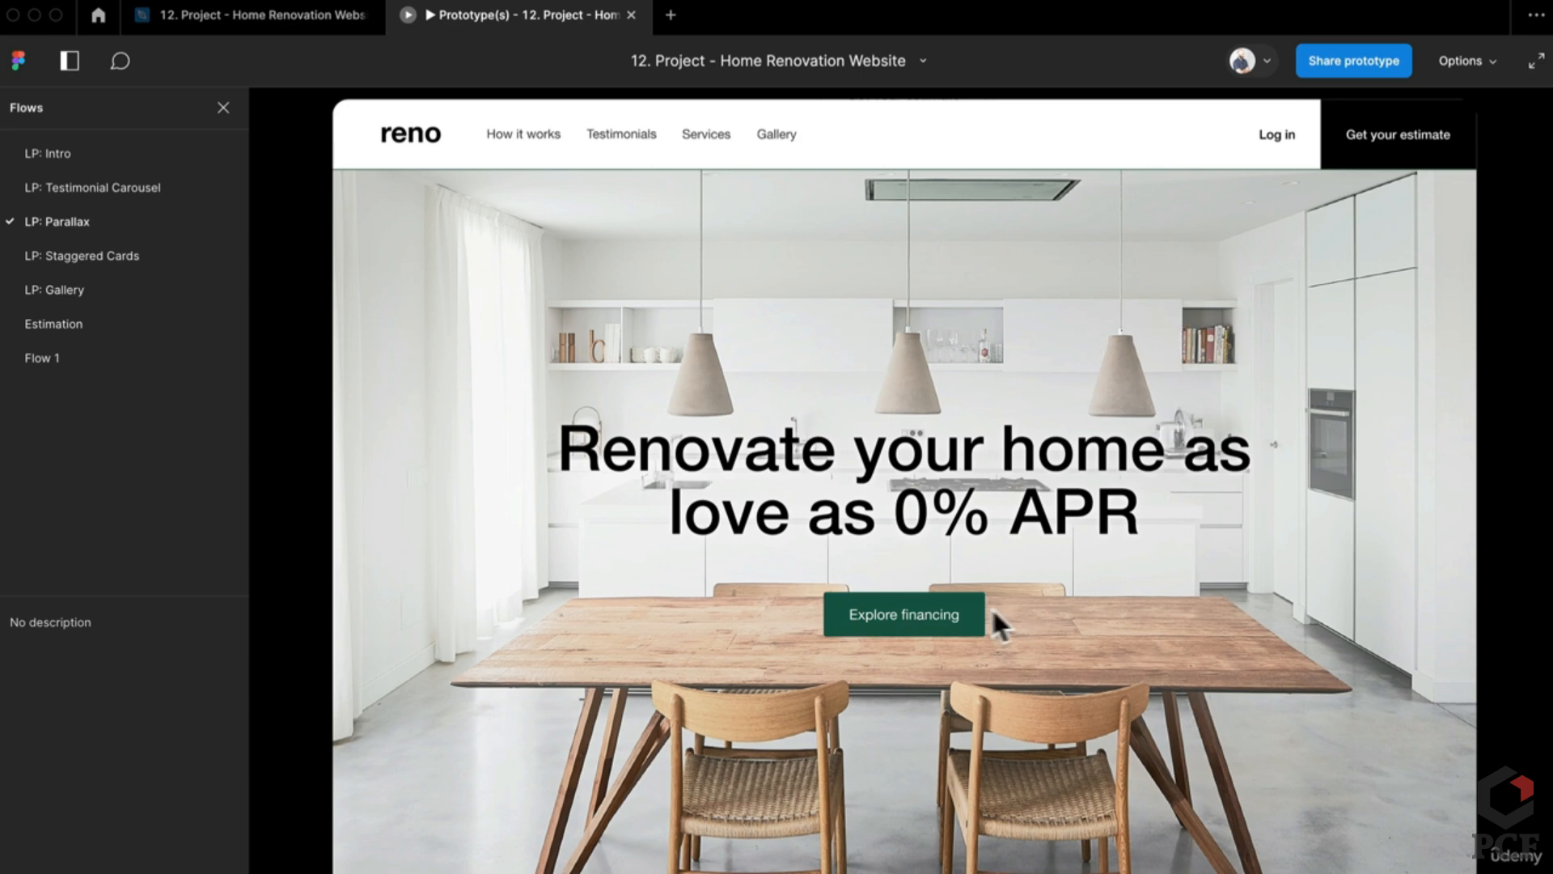
pyautogui.scroll(-10, 1161, 590)
pyautogui.click(283, 22)
pyautogui.scroll(5, 1036, 598)
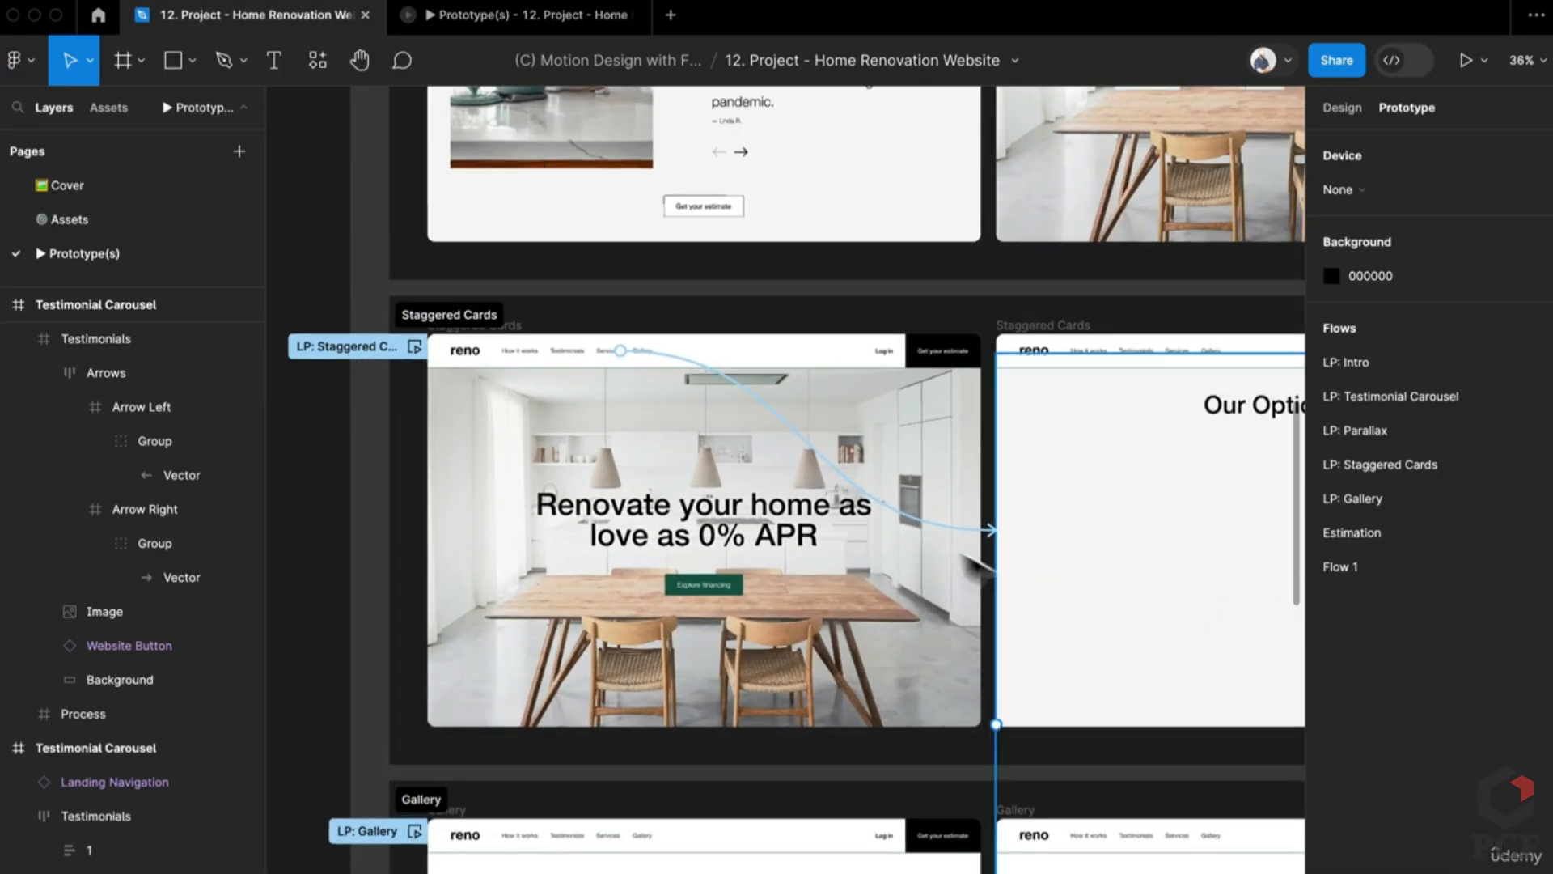
pyautogui.scroll(8, 870, 505)
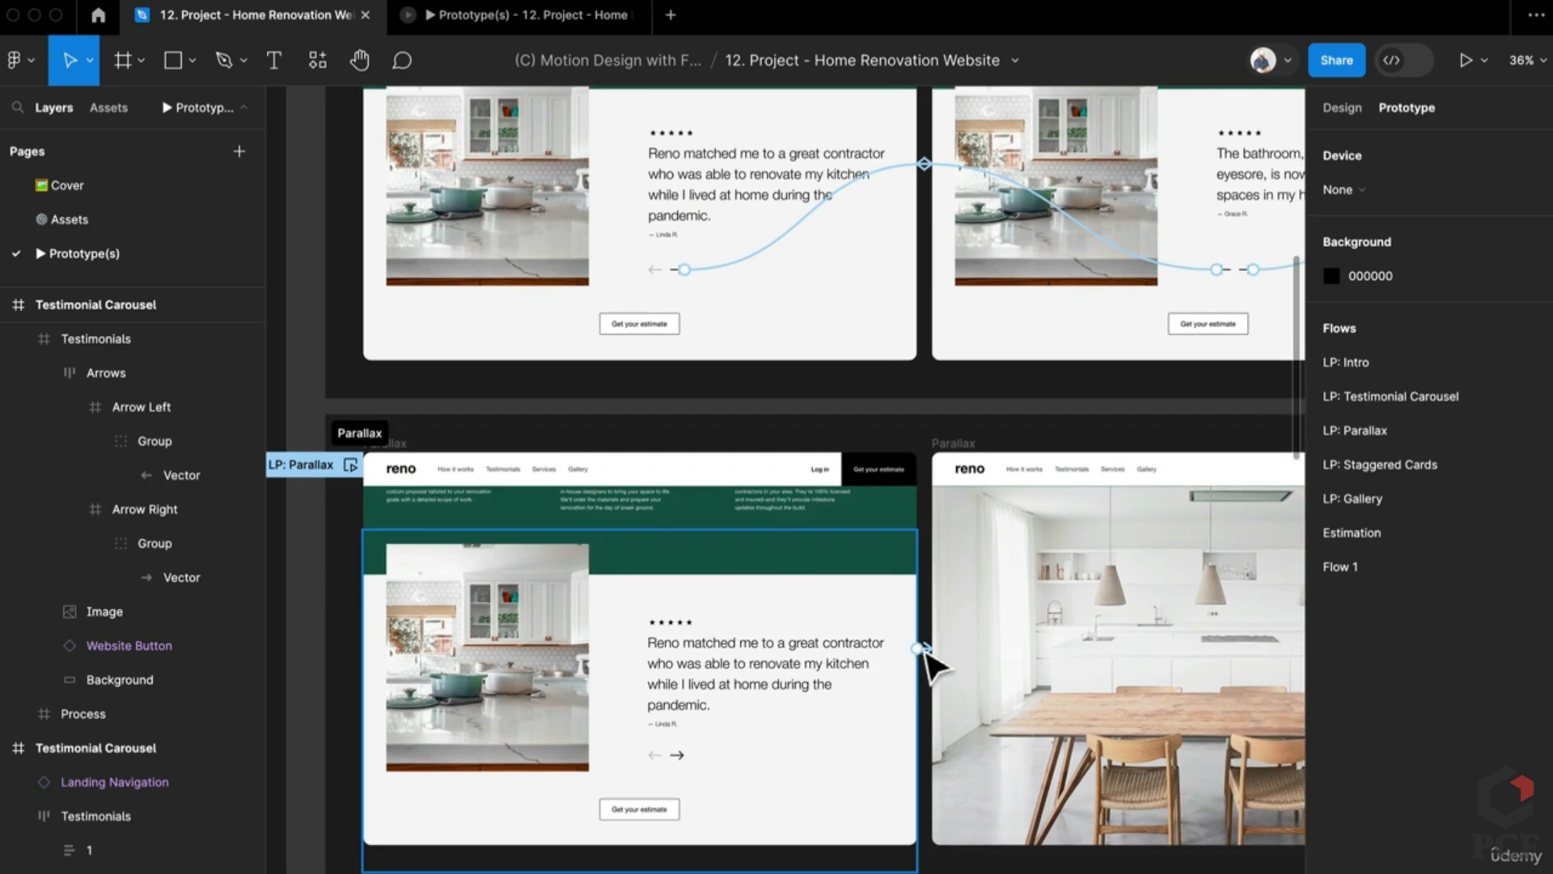
pyautogui.click(921, 649)
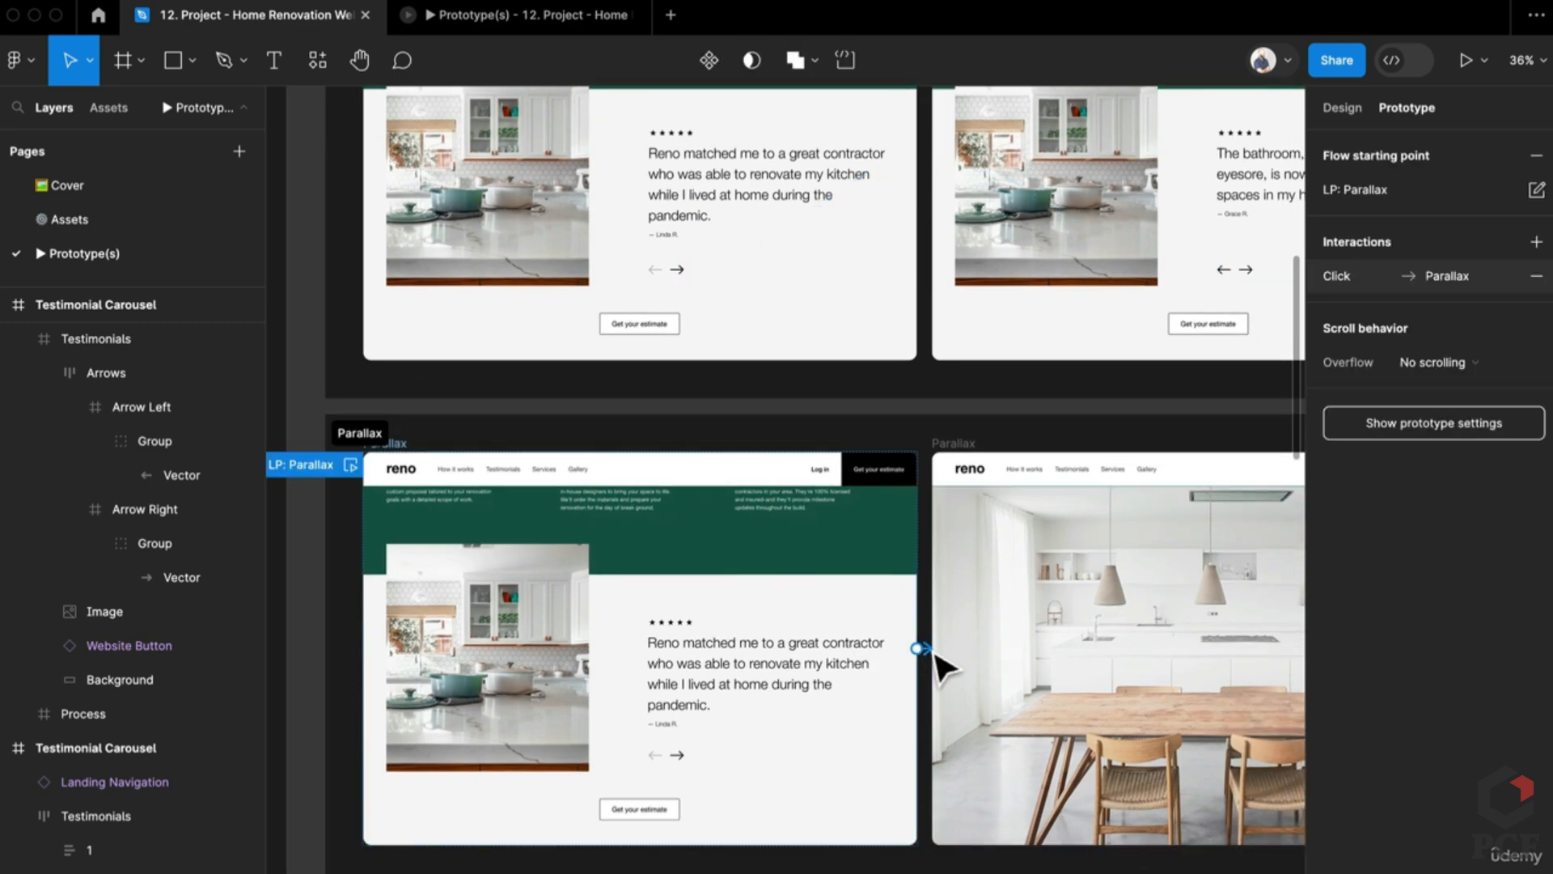
pyautogui.hscroll(6, 1023, 695)
pyautogui.scroll(-2, 1023, 696)
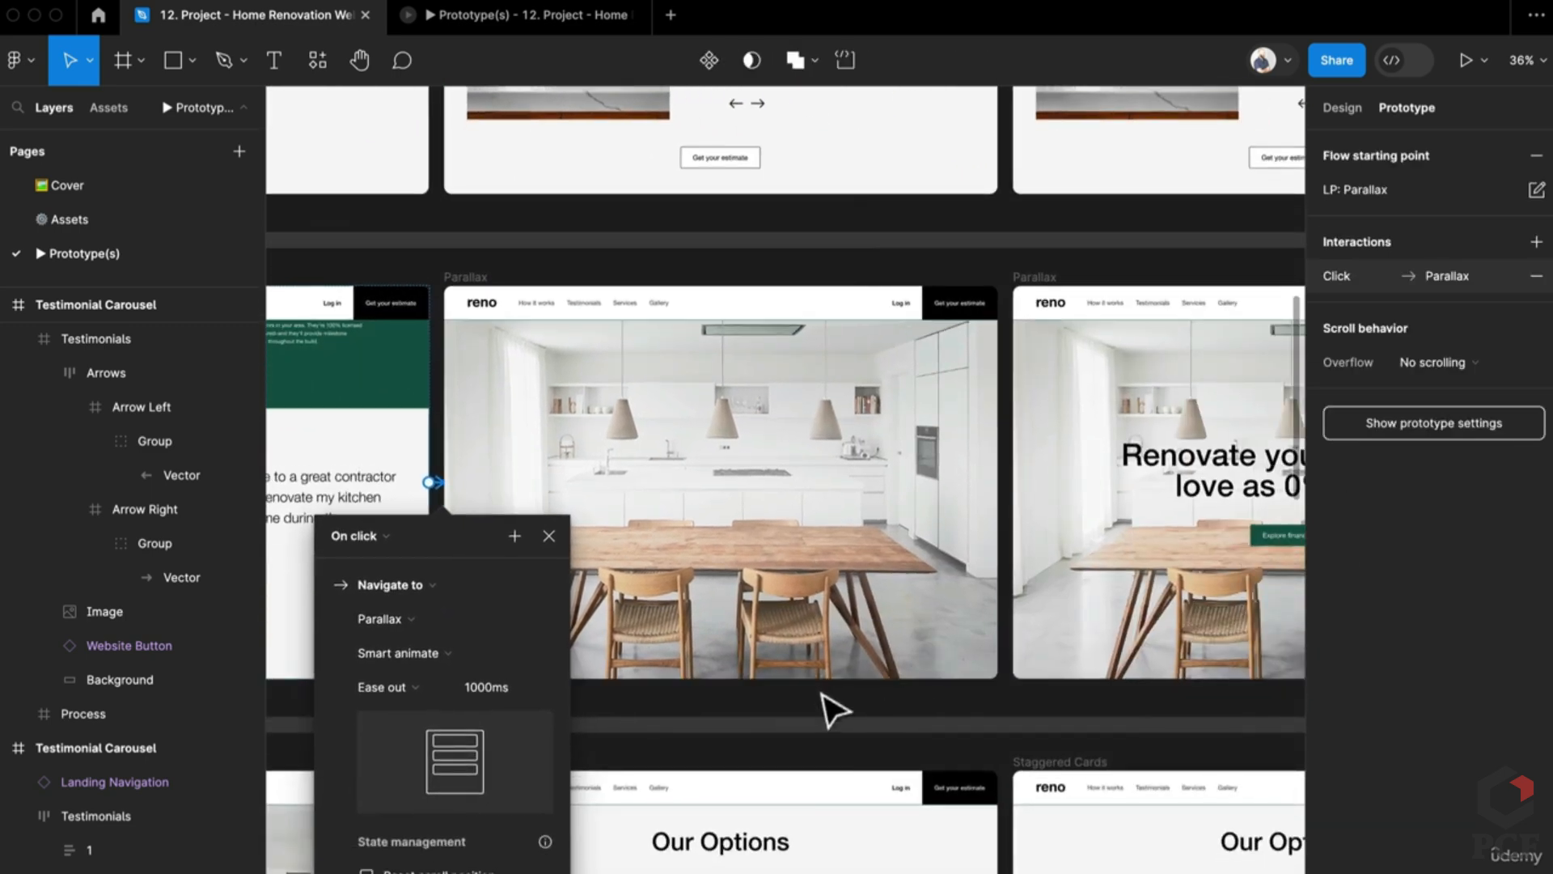
pyautogui.click(833, 711)
pyautogui.click(969, 468)
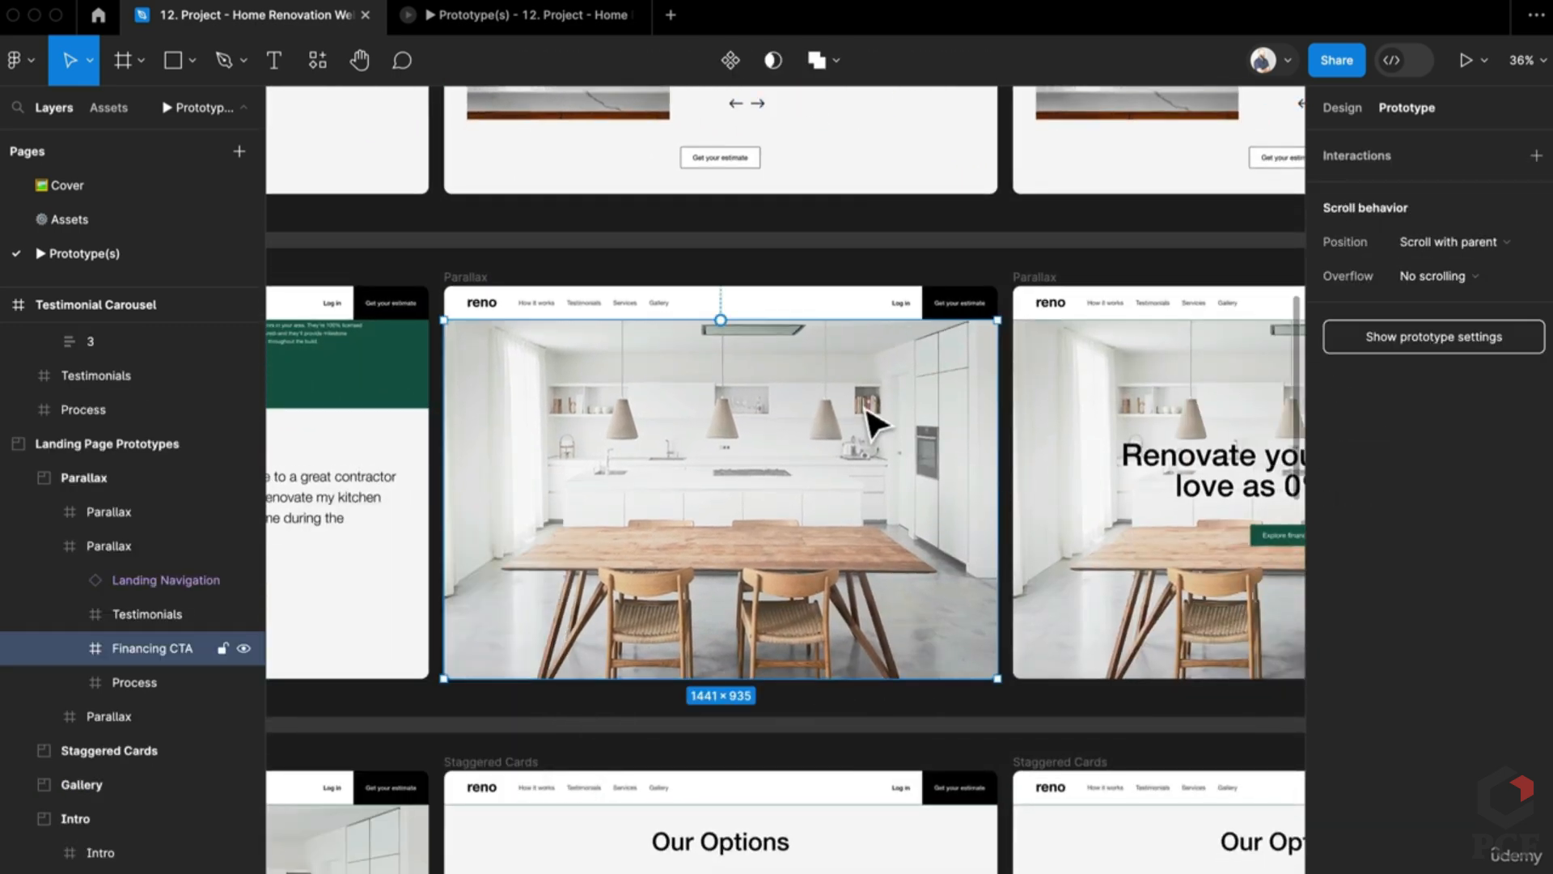
pyautogui.hscroll(5, 974, 526)
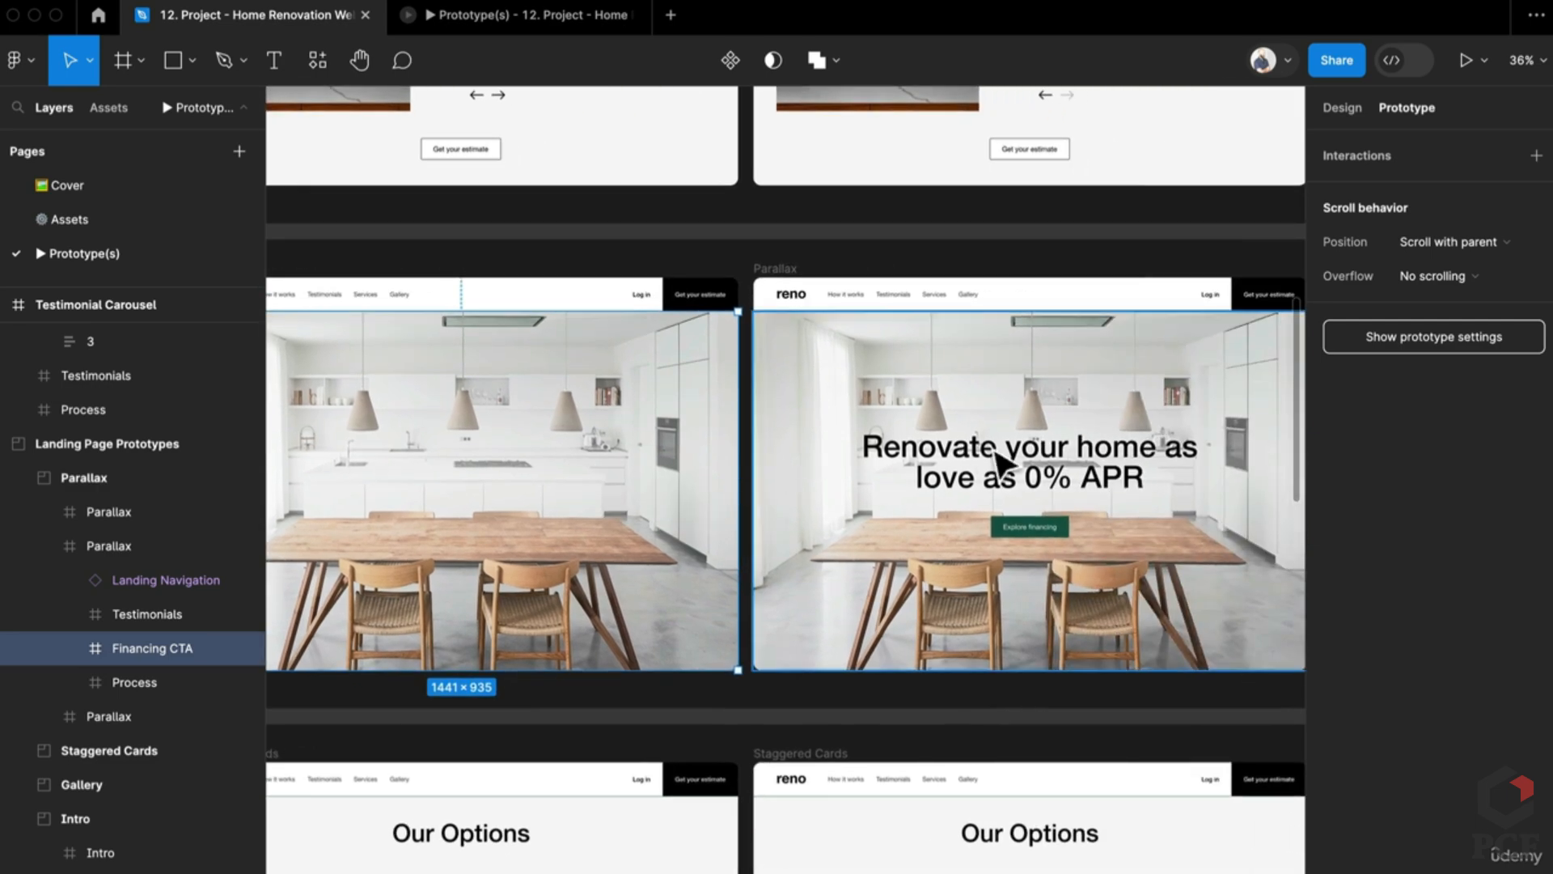
pyautogui.click(1007, 478)
pyautogui.keyDown('shift'); pyautogui.click(1021, 530); pyautogui.keyUp('shift')
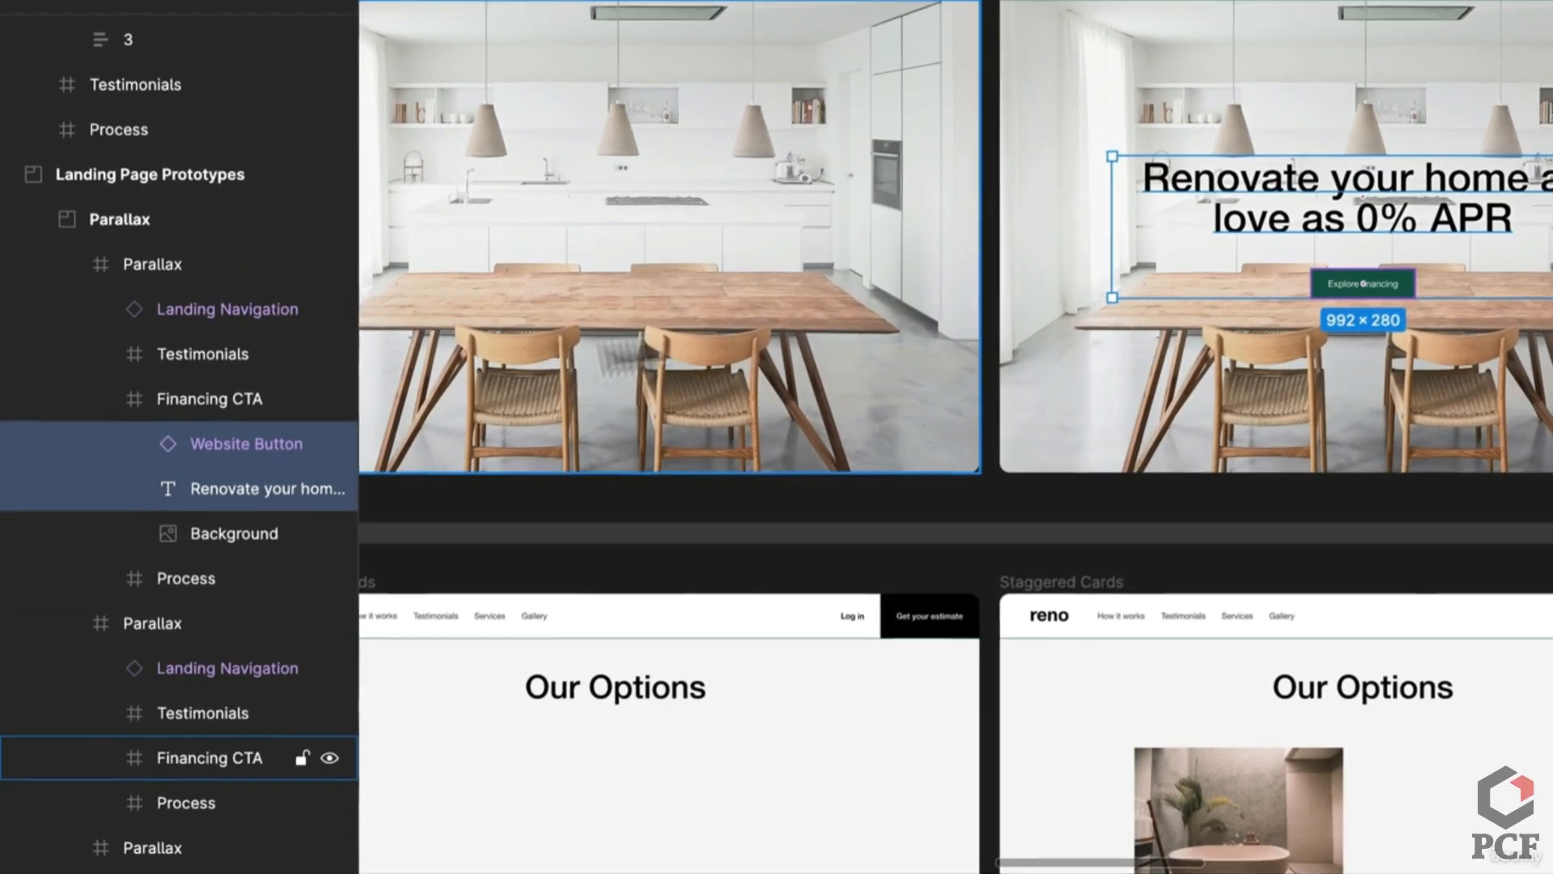
pyautogui.click(542, 570)
pyautogui.click(100, 758)
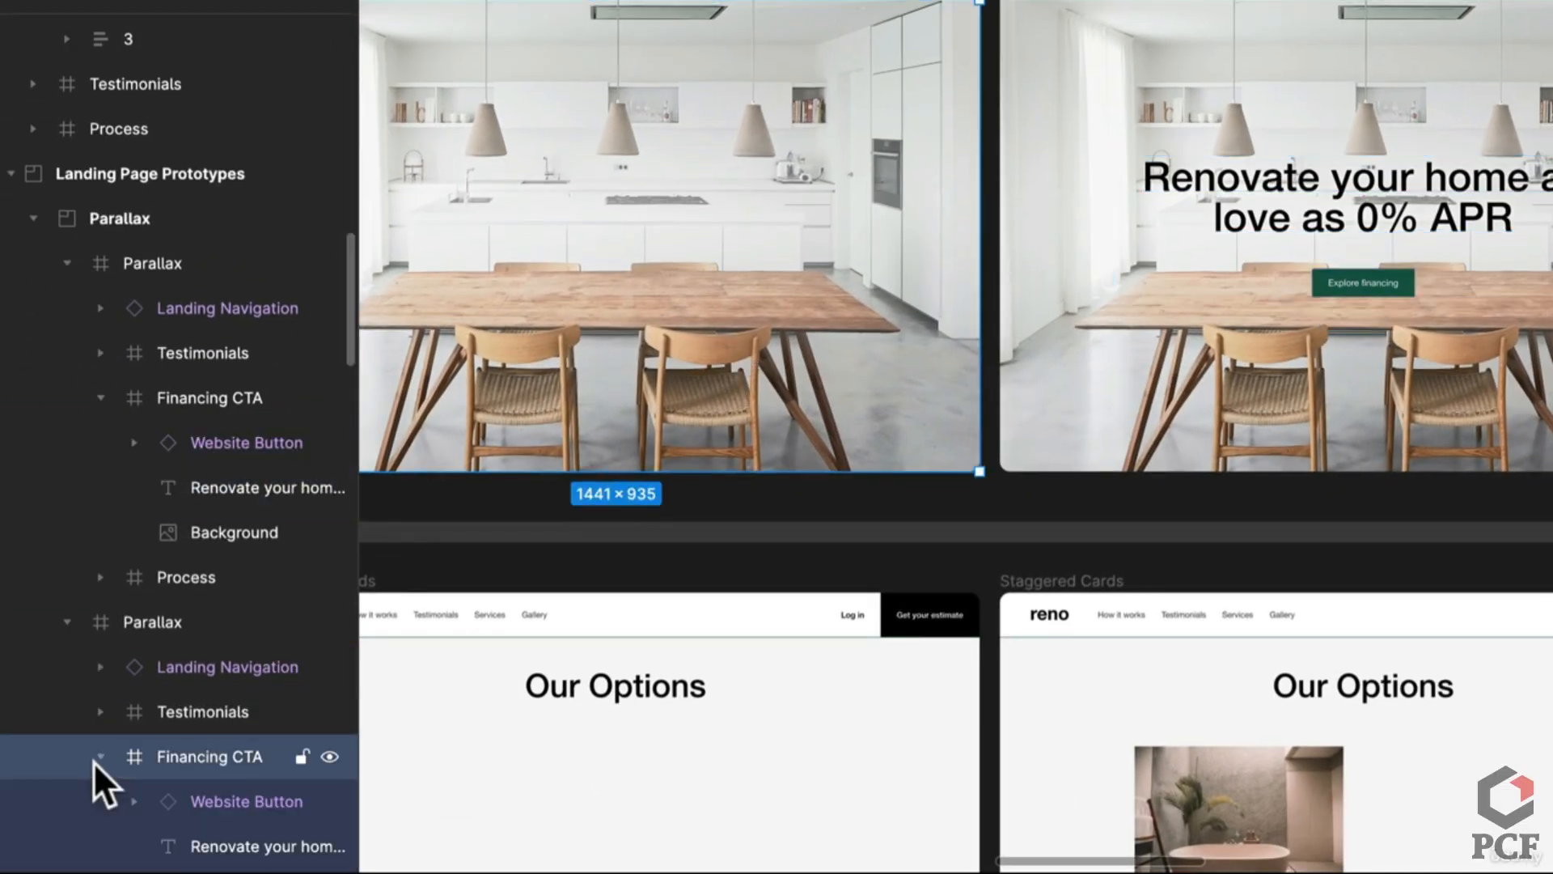
pyautogui.click(235, 802)
pyautogui.hscroll(-5, 693, 451)
pyautogui.scroll(-3, 694, 451)
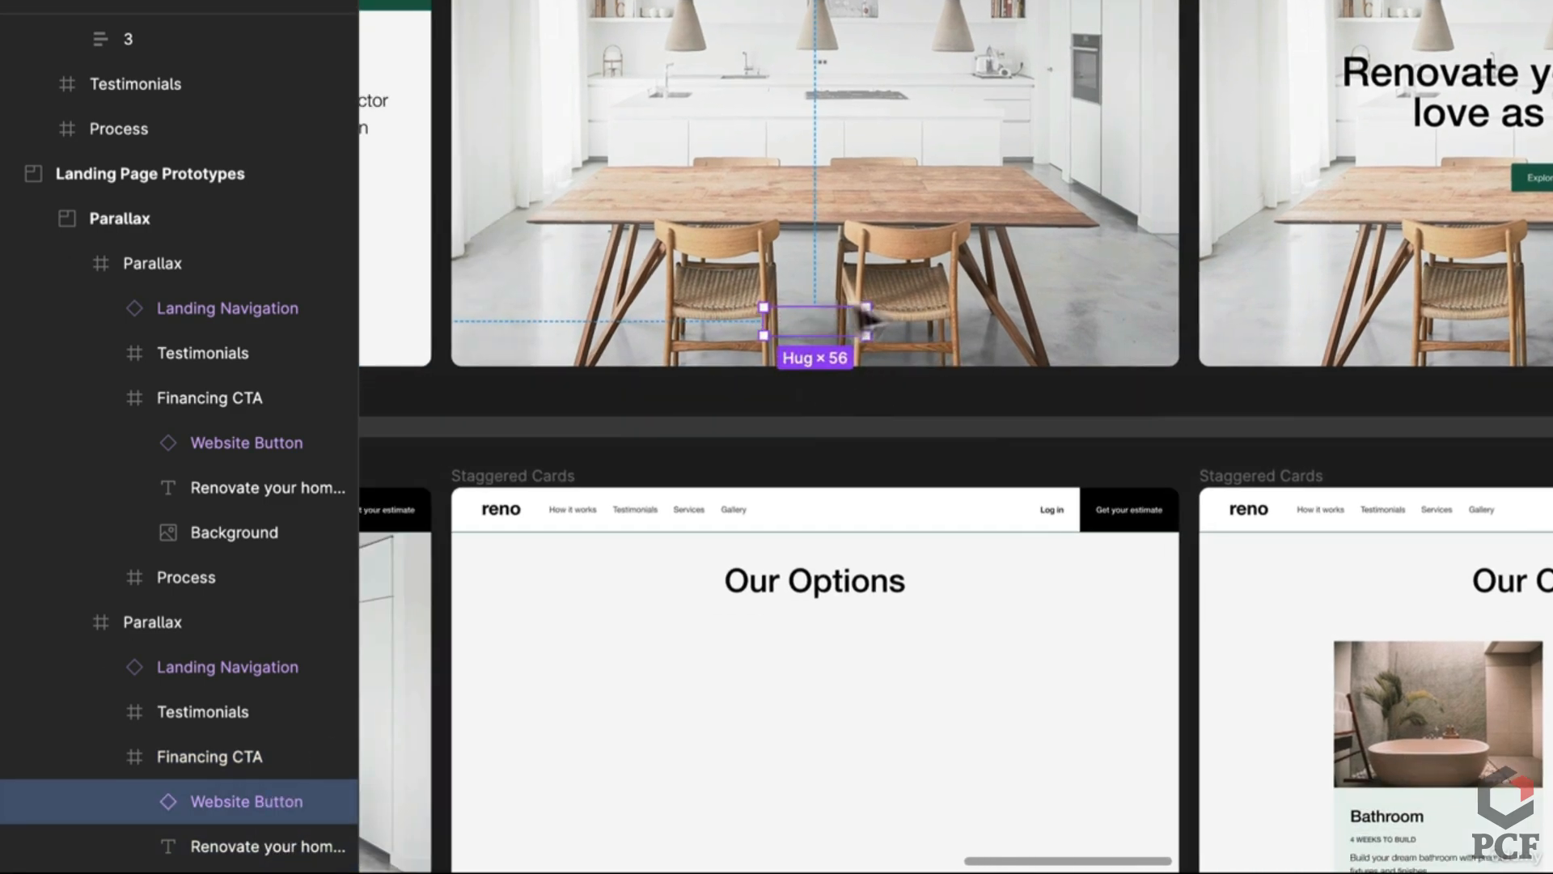
pyautogui.click(225, 846)
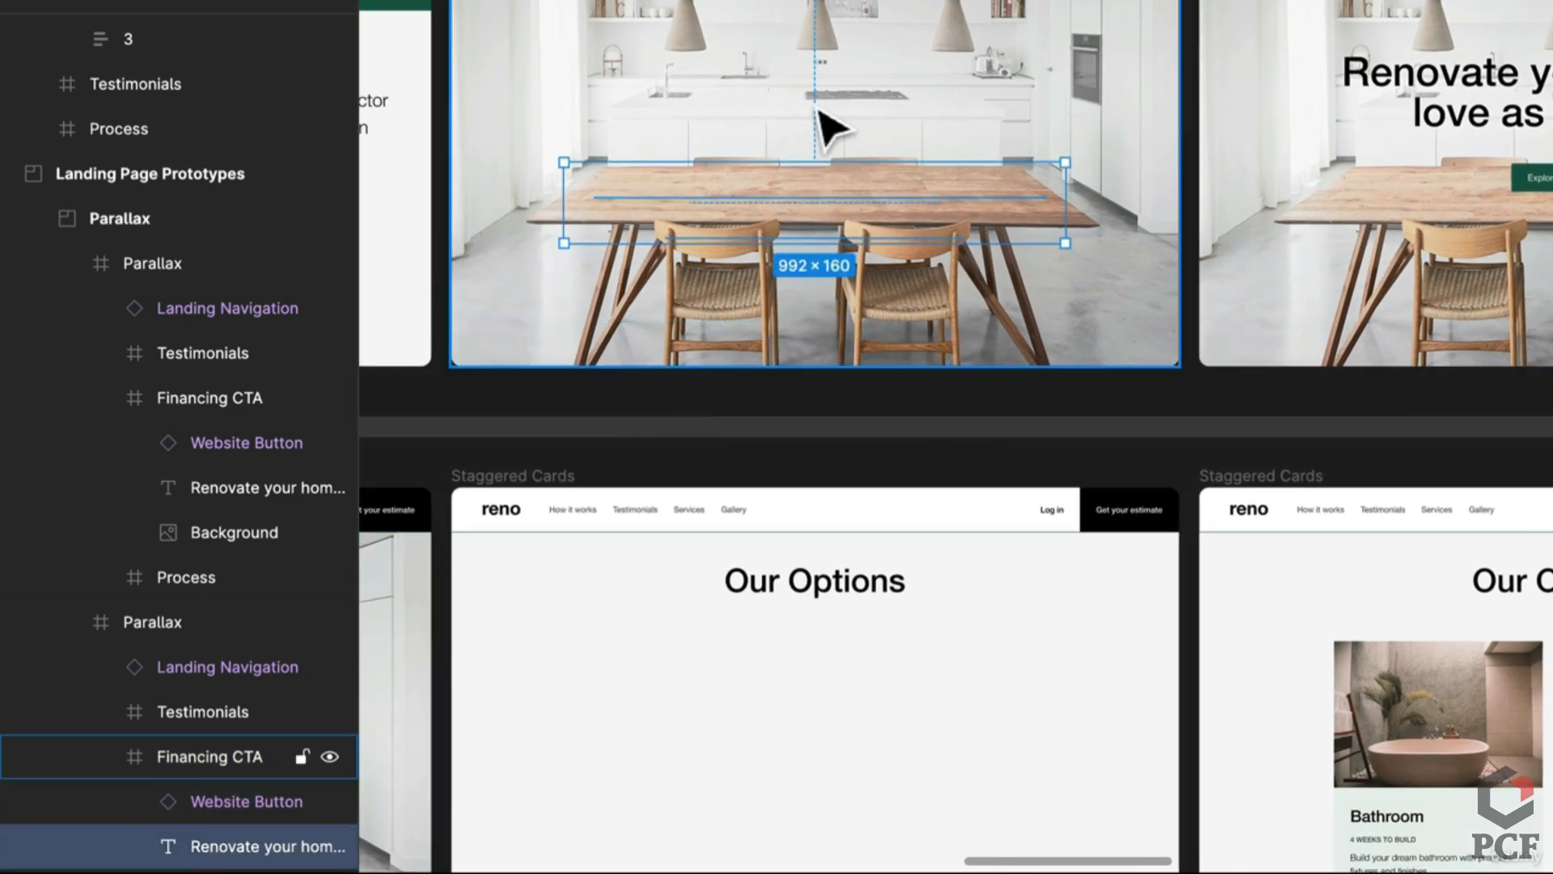
pyautogui.keyDown('ctrl'); pyautogui.scroll(5, 890, 257); pyautogui.keyUp('ctrl')
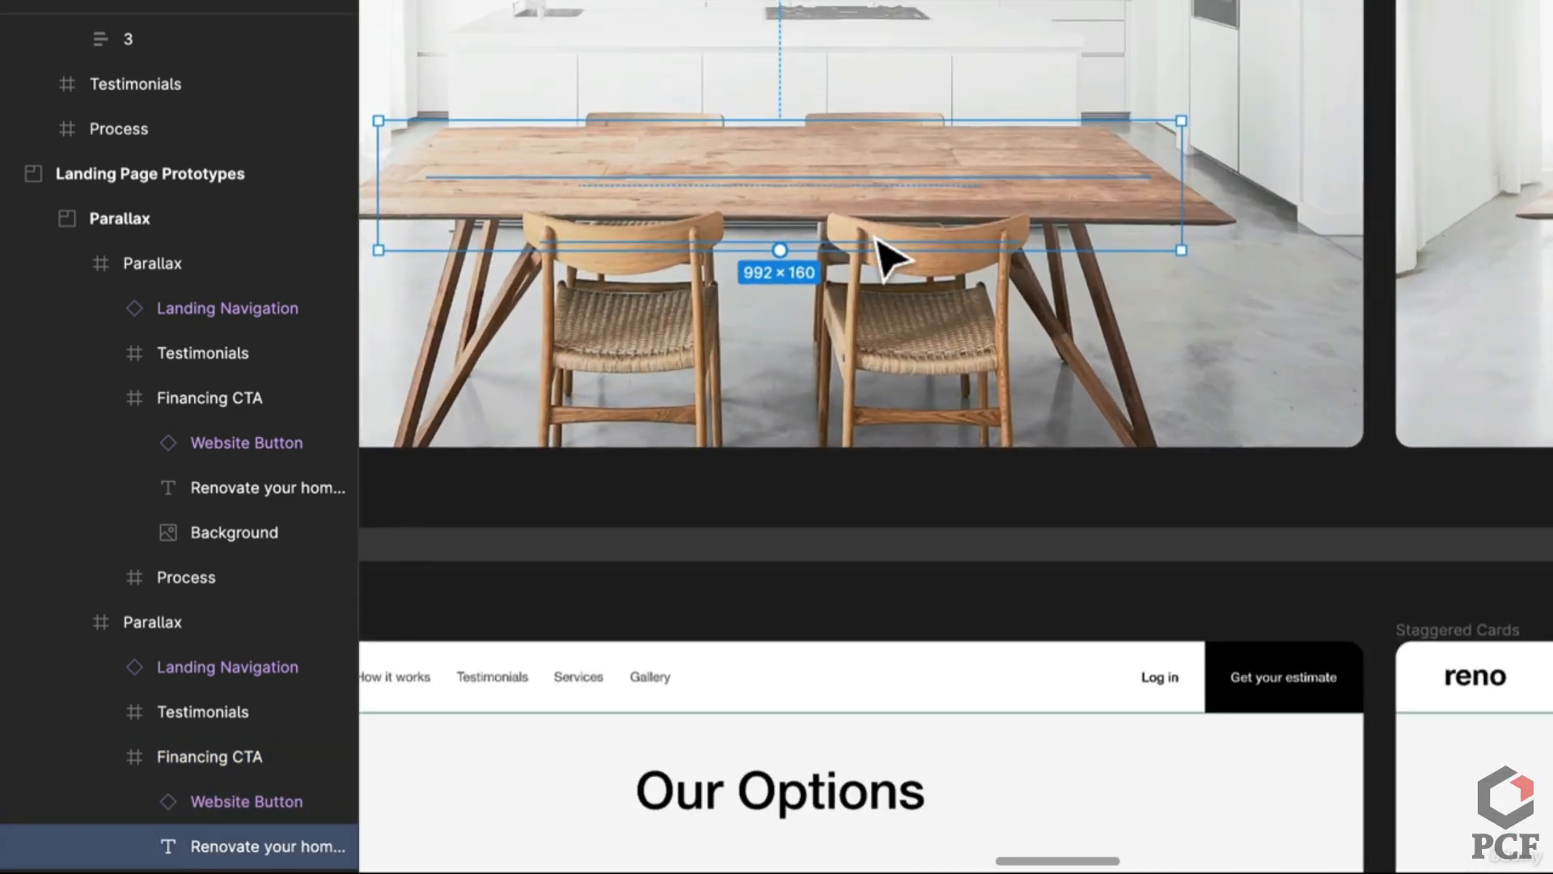
pyautogui.scroll(-2, 250, 713)
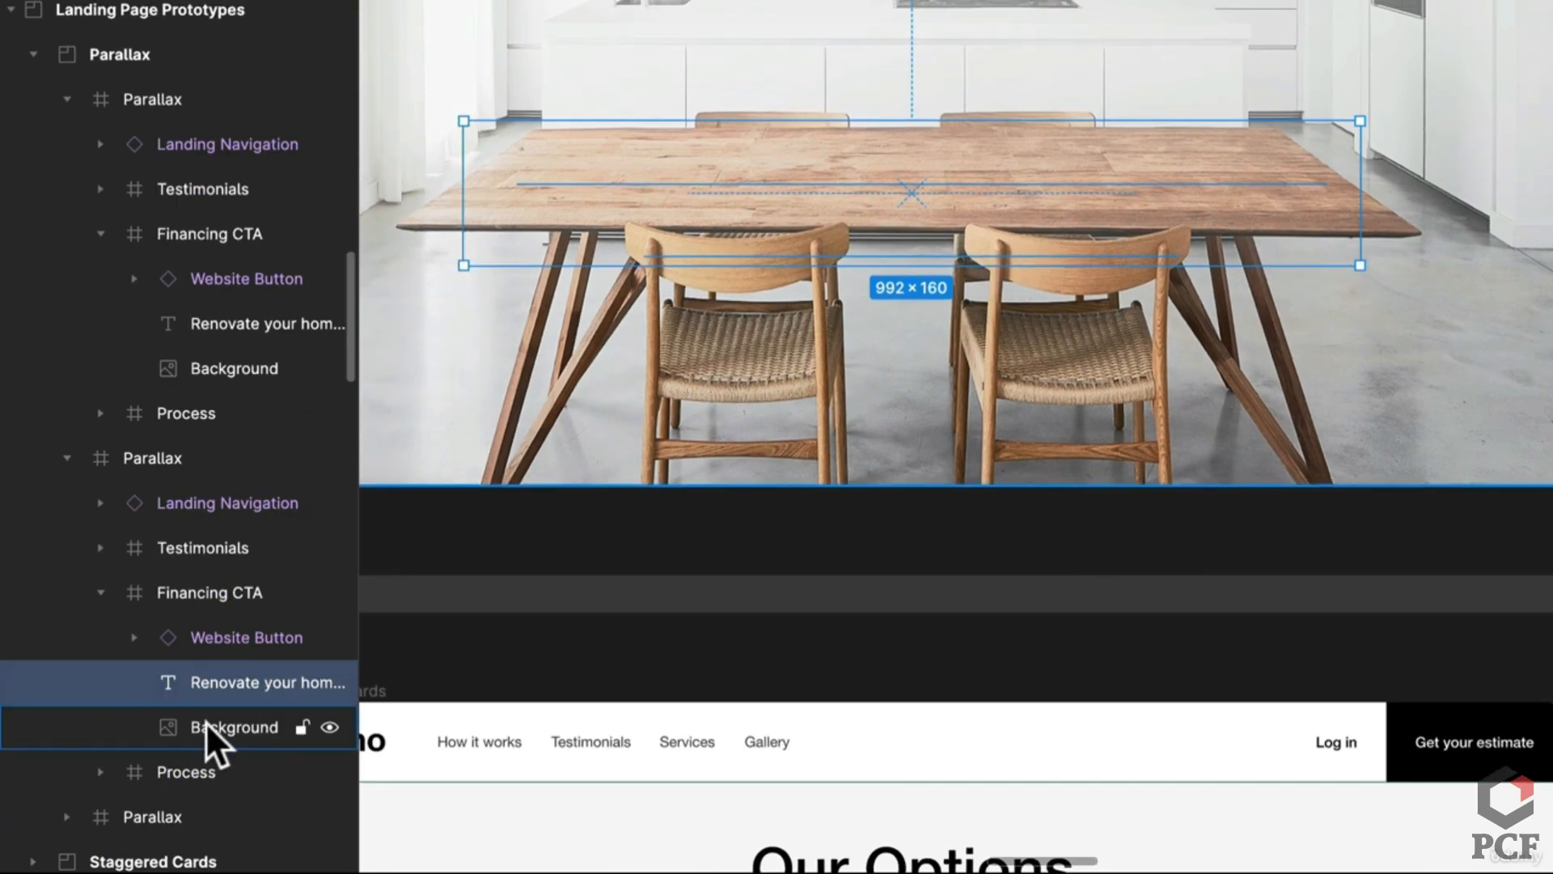
pyautogui.click(206, 726)
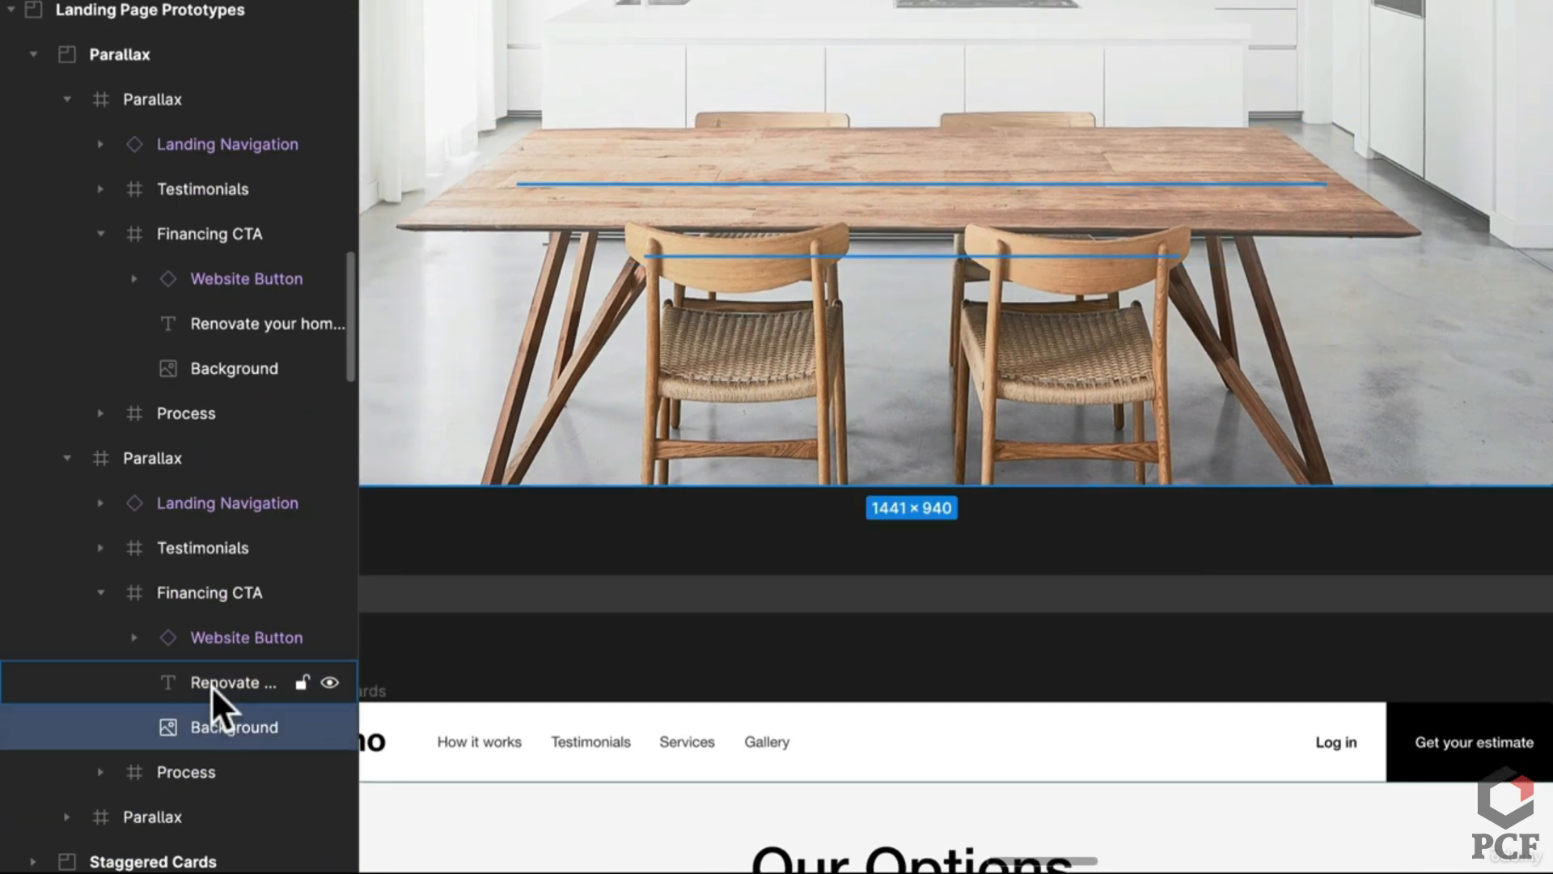
pyautogui.click(211, 683)
pyautogui.keyDown('ctrl'); pyautogui.scroll(-3, 590, 424); pyautogui.keyUp('ctrl')
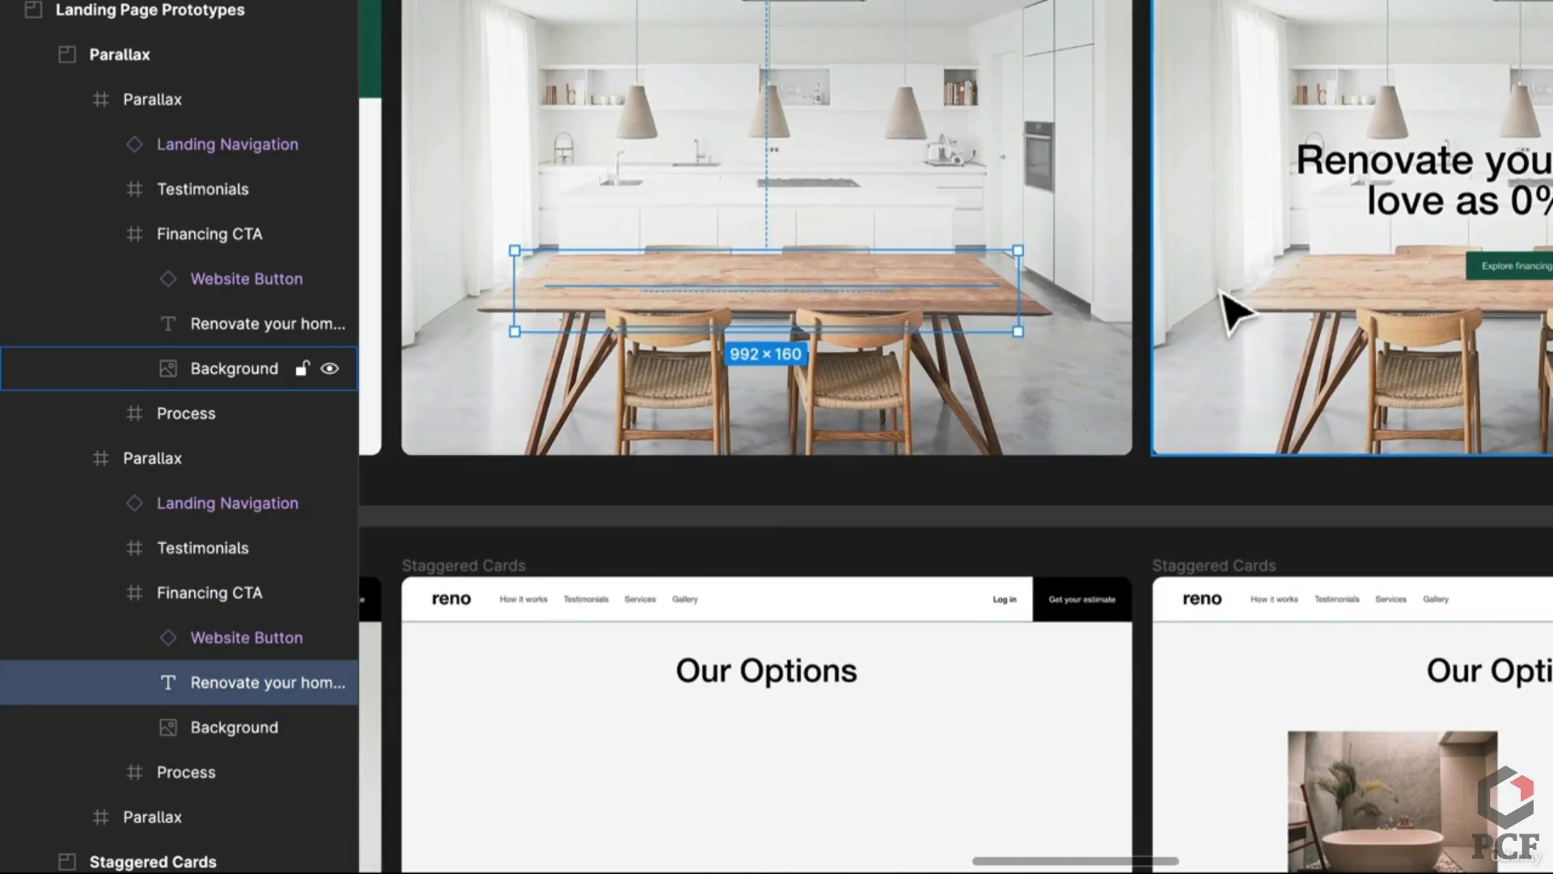
pyautogui.keyDown('ctrl'); pyautogui.scroll(-3, 1231, 305); pyautogui.keyUp('ctrl')
pyautogui.scroll(10, 1230, 305)
pyautogui.scroll(-4, 538, 405)
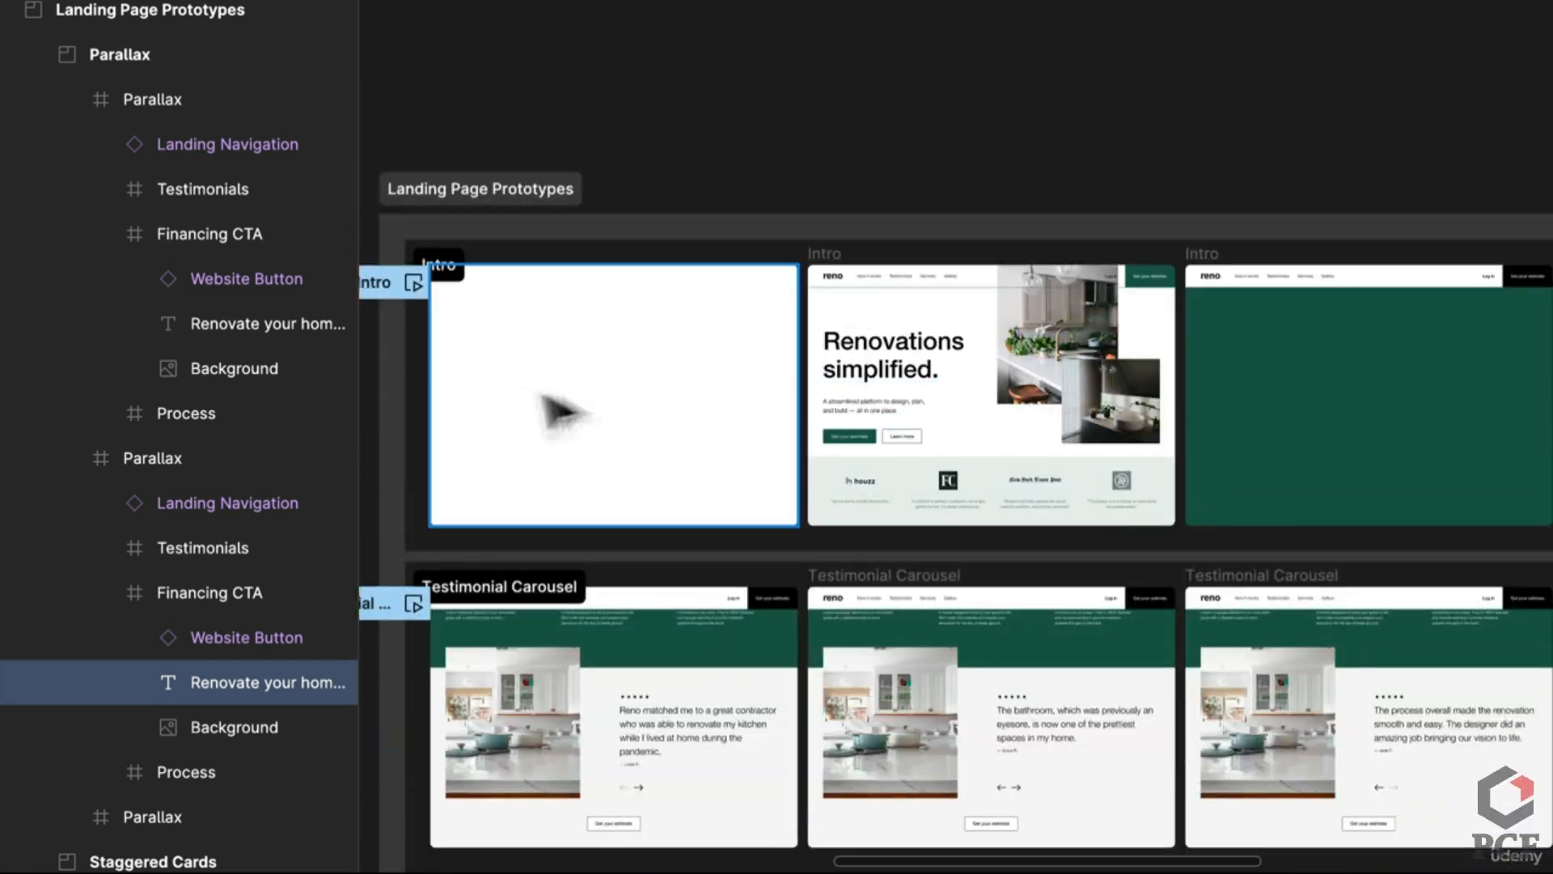
pyautogui.keyDown('ctrl'); pyautogui.scroll(3, 919, 440); pyautogui.keyUp('ctrl')
pyautogui.scroll(-10, 982, 570)
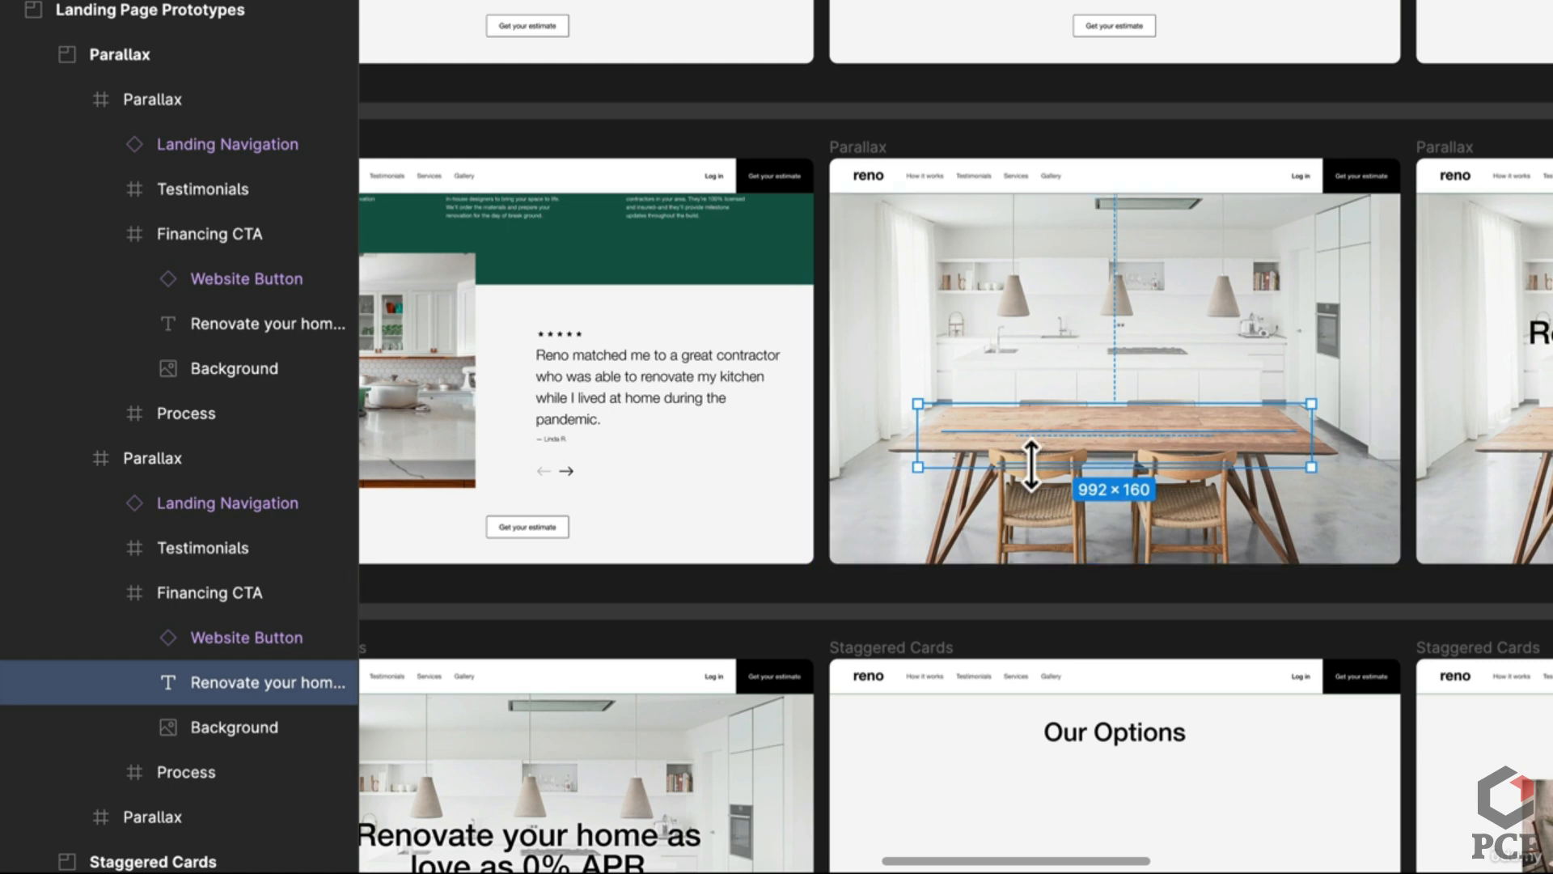
pyautogui.moveTo(1227, 392); pyautogui.dragTo(931, 408)
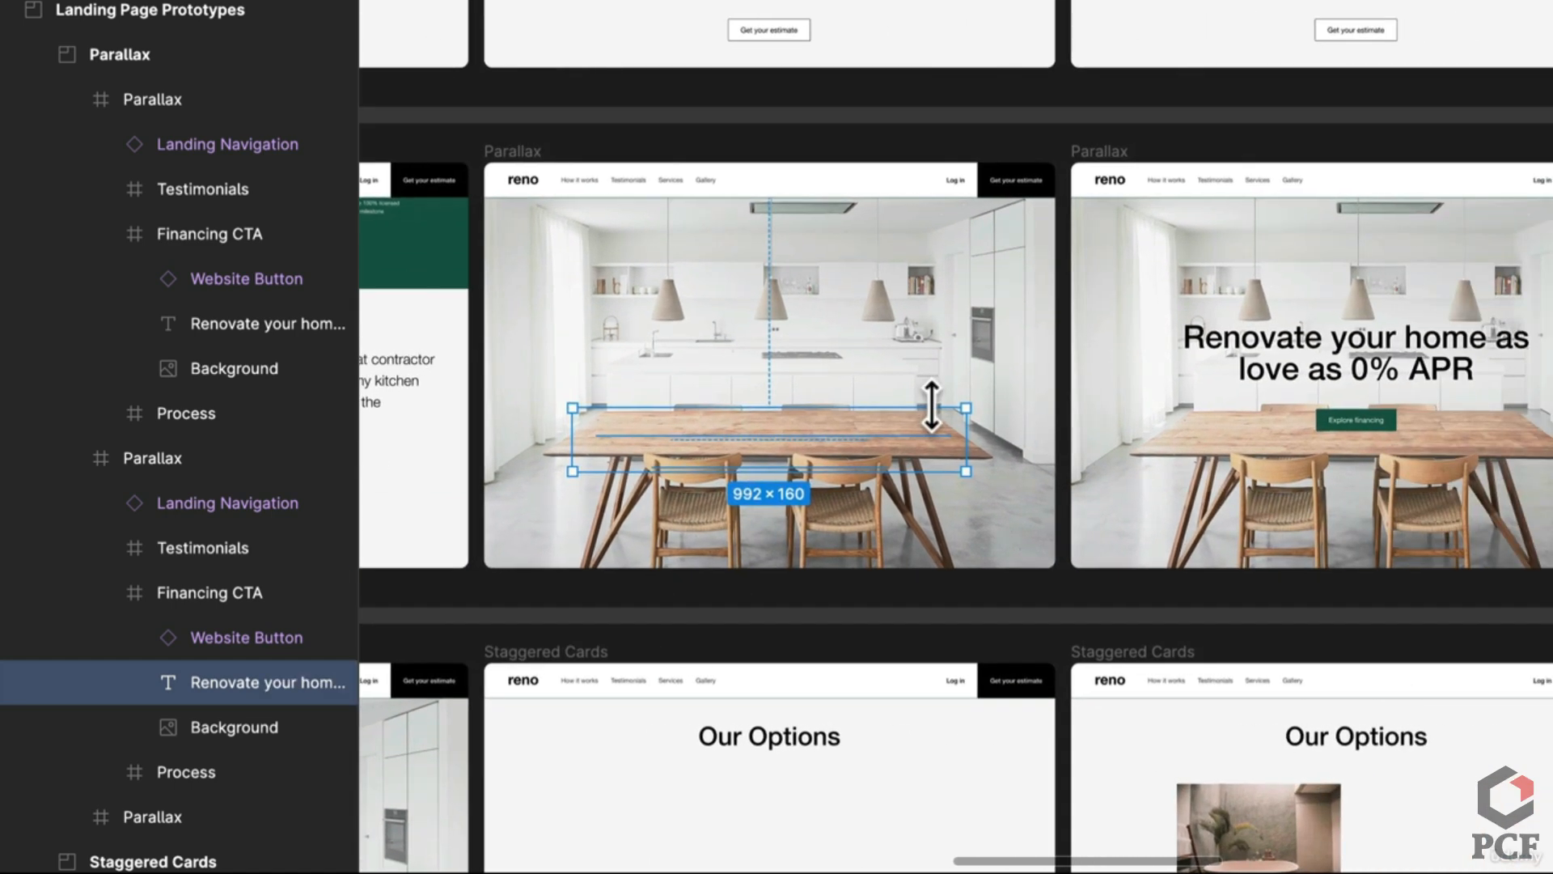
pyautogui.hscroll(-5, 558, 347)
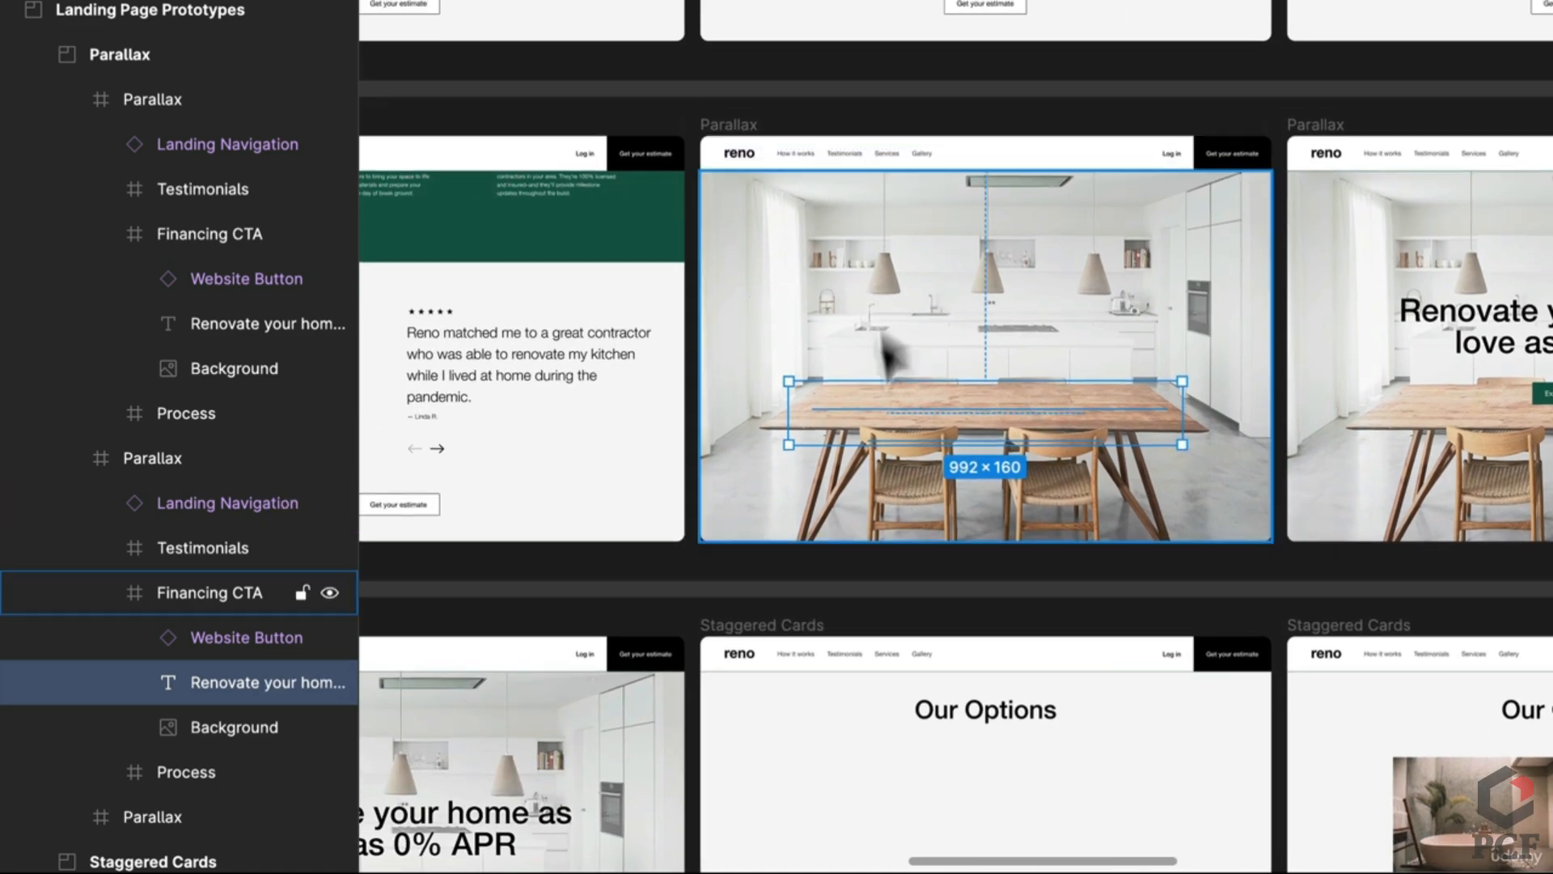
pyautogui.hscroll(-5, 1040, 347)
pyautogui.scroll(2, 1041, 348)
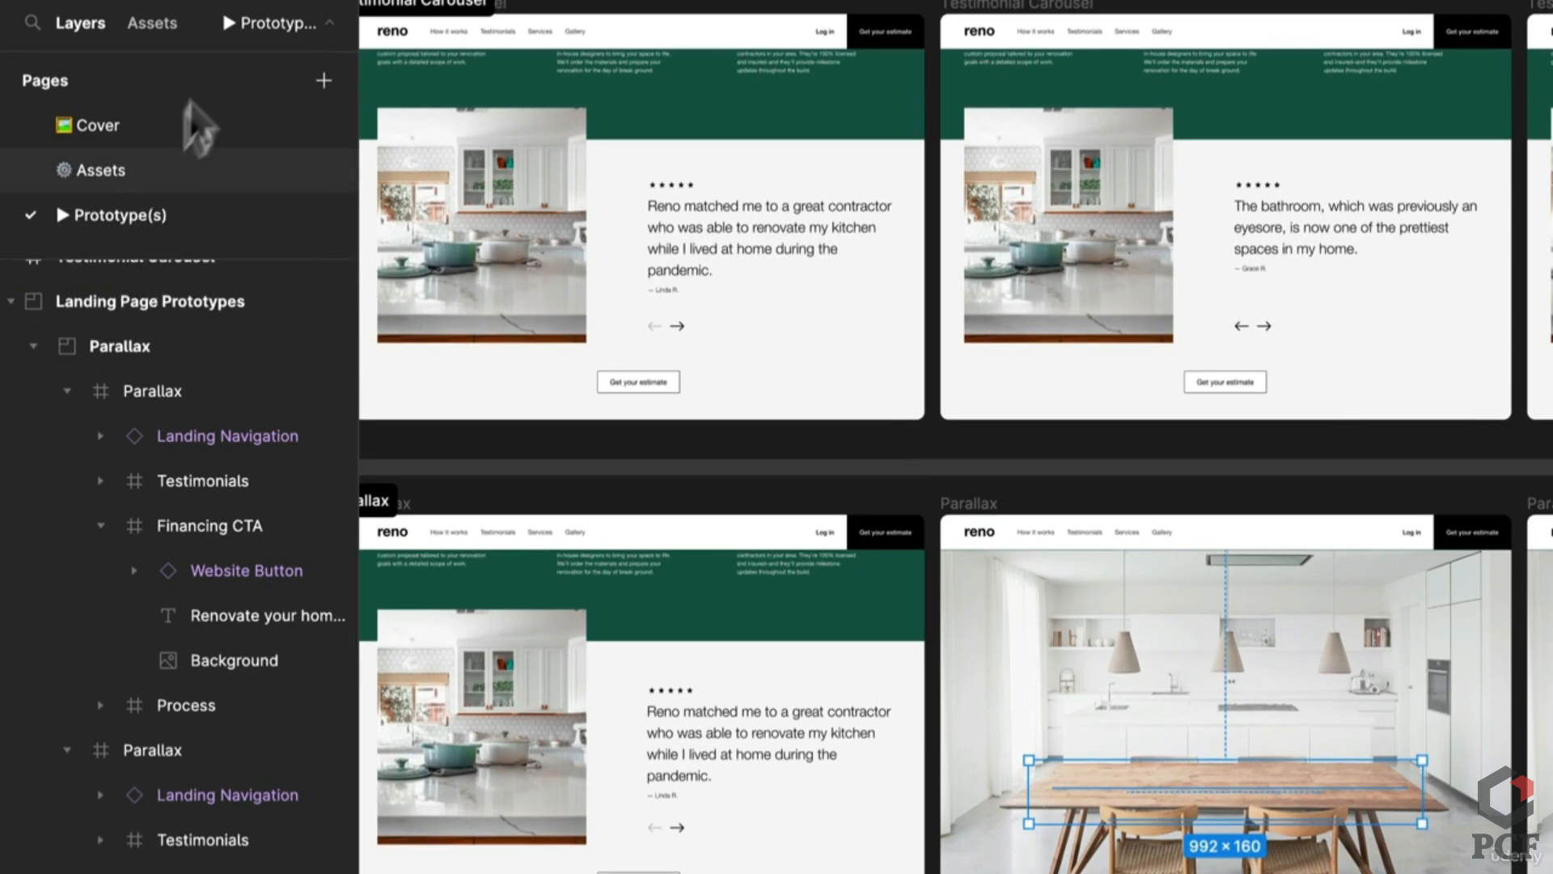
pyautogui.click(121, 168)
pyautogui.scroll(-3, 1327, 761)
pyautogui.scroll(5, 1315, 773)
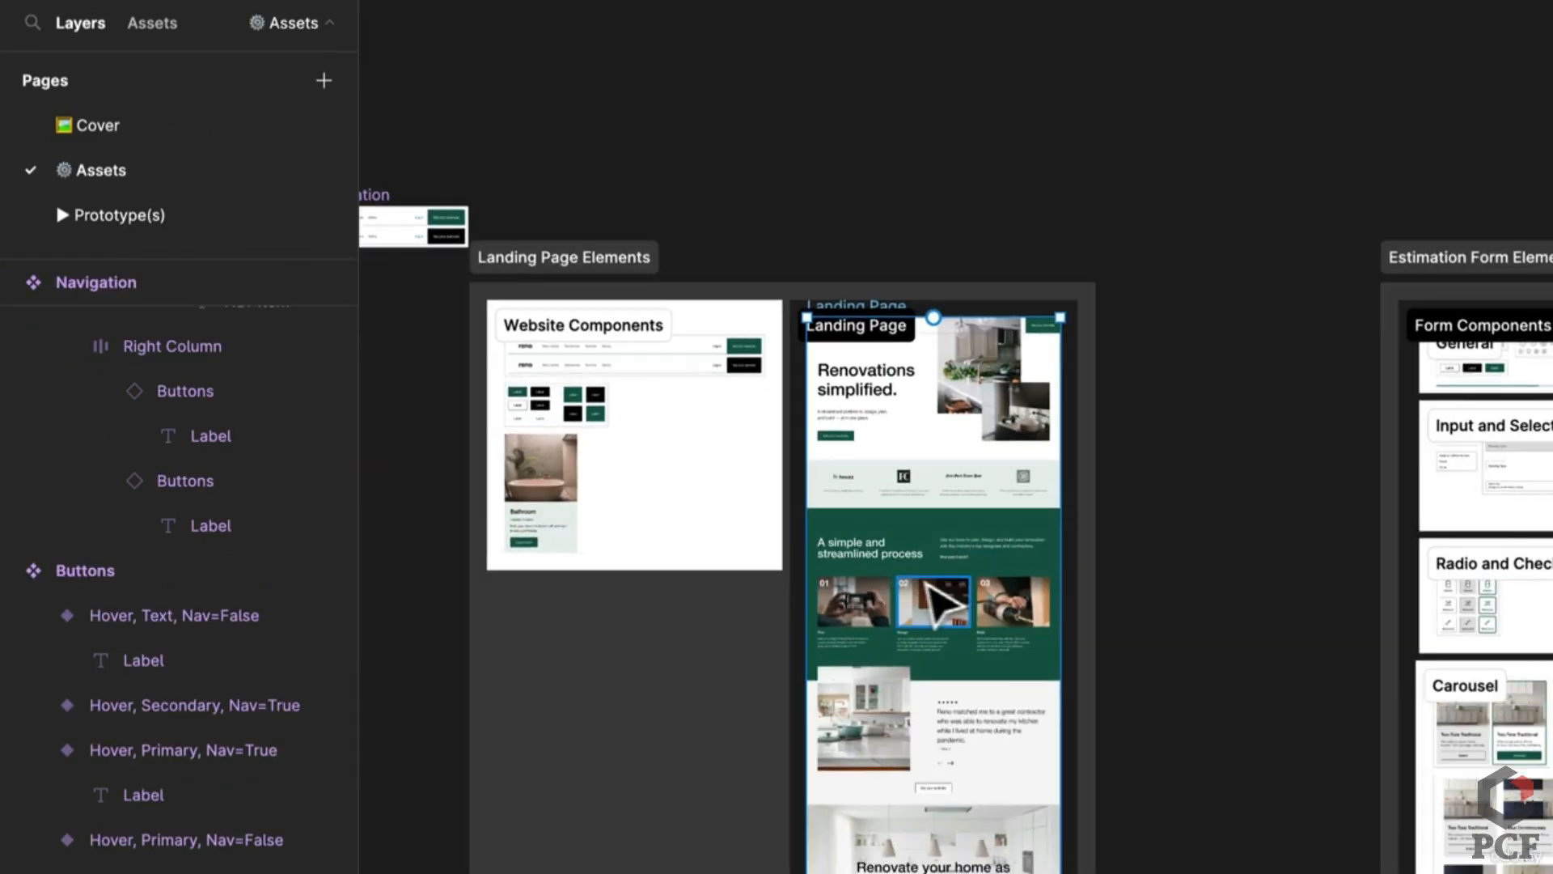
pyautogui.scroll(3, 927, 589)
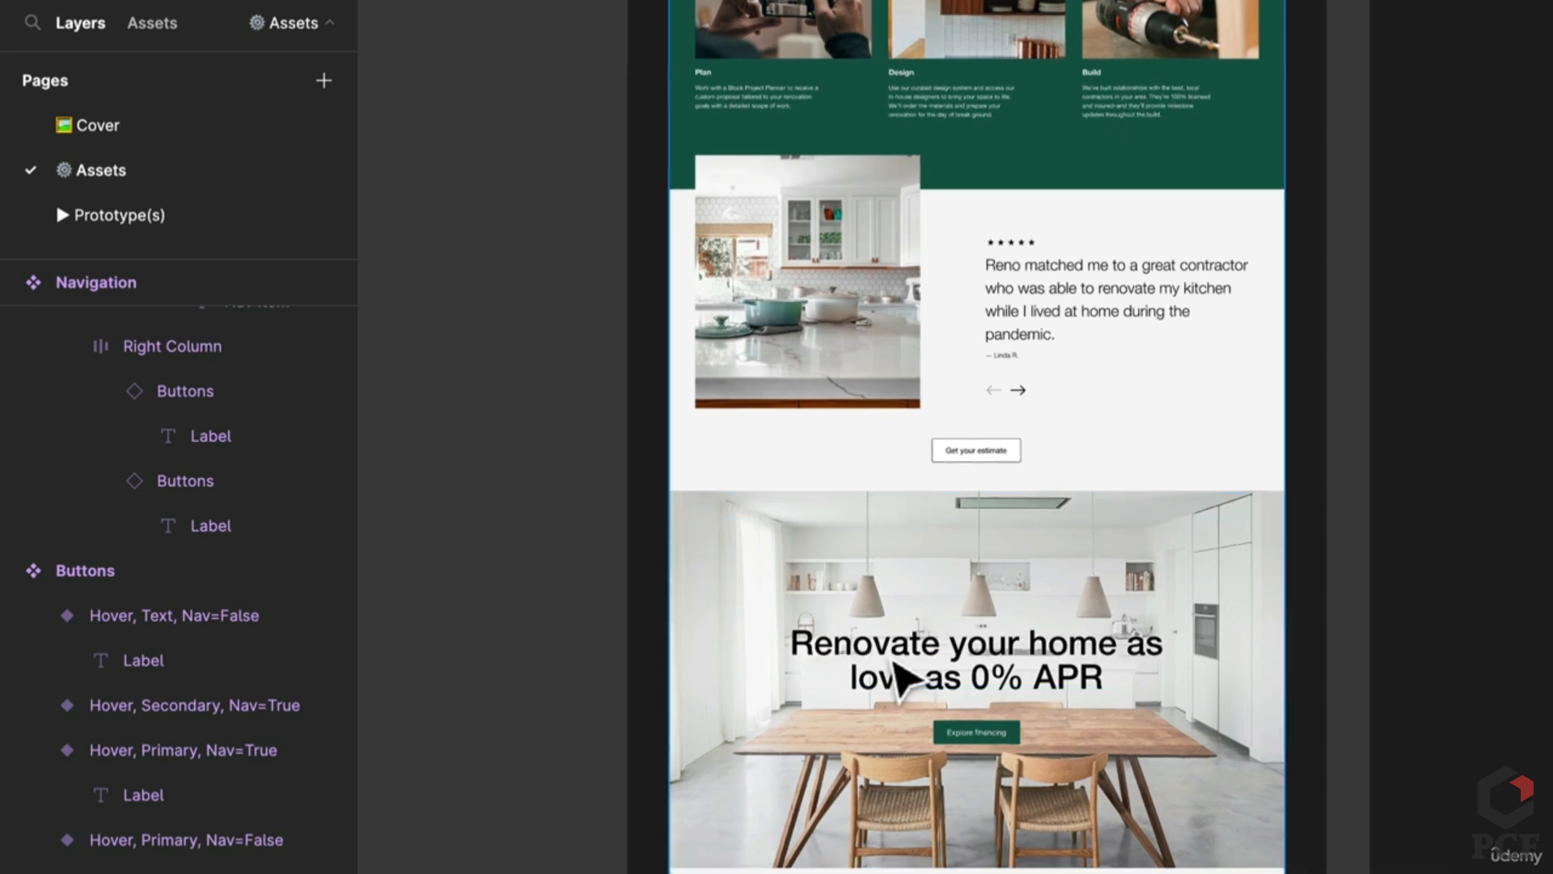
pyautogui.scroll(2, 898, 676)
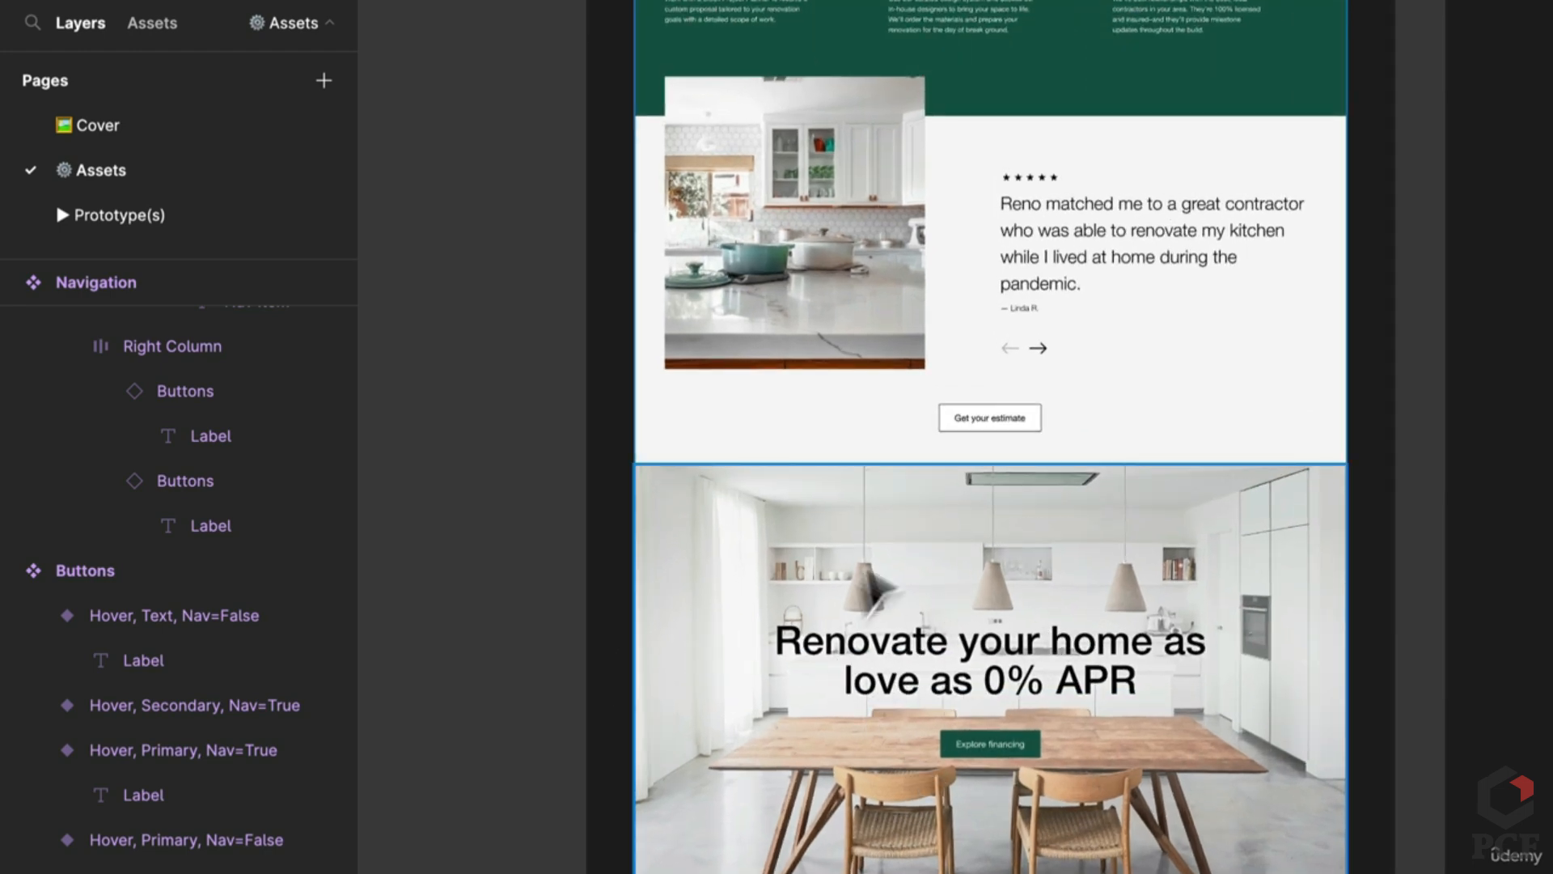
pyautogui.scroll(2, 947, 741)
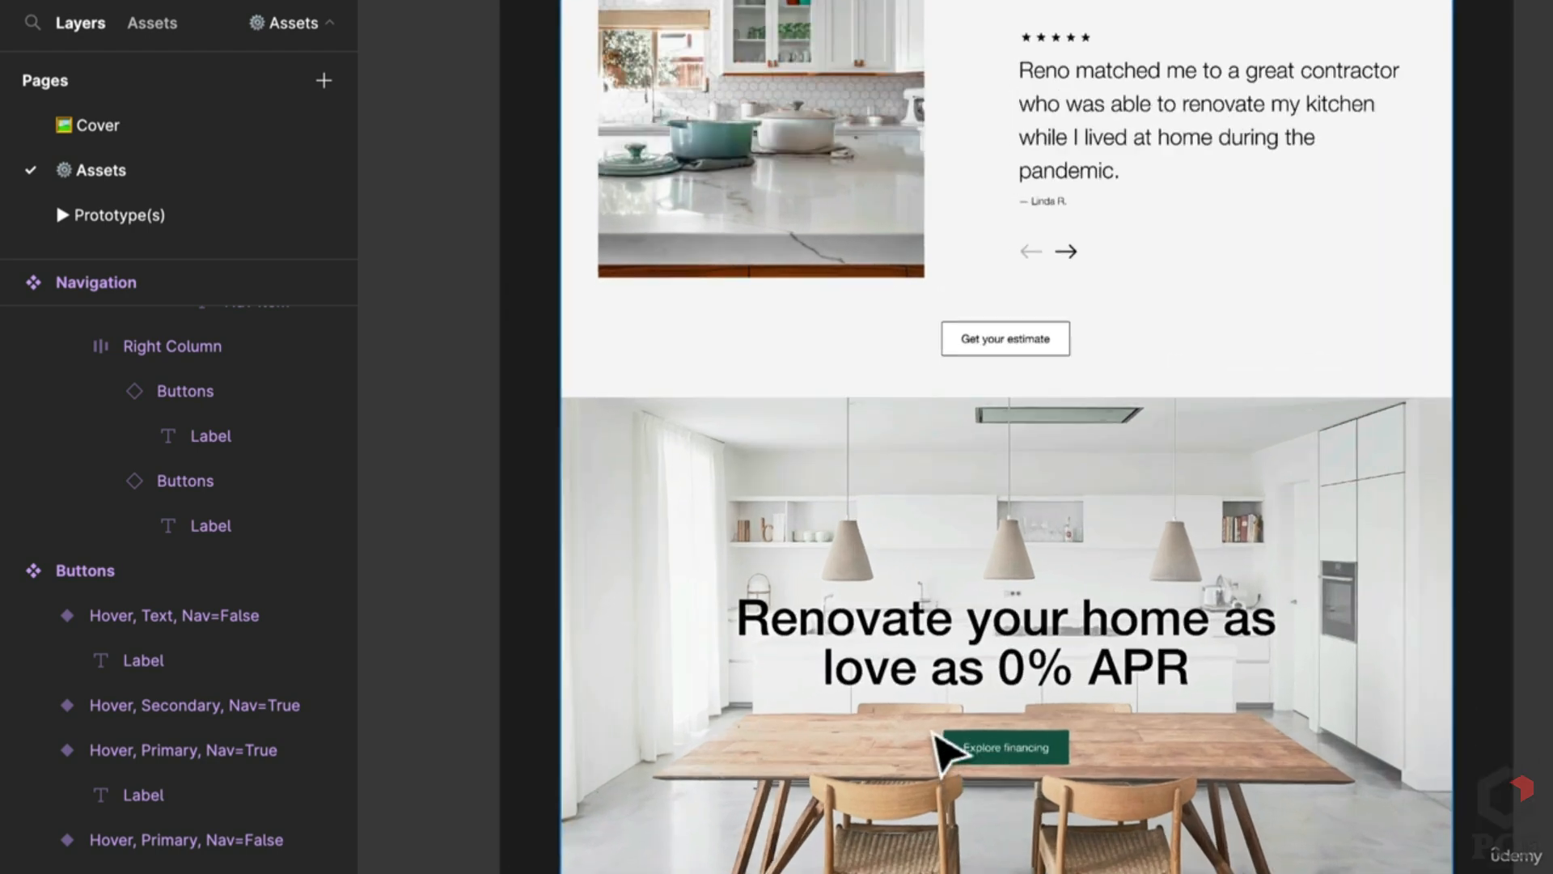
pyautogui.scroll(2, 937, 736)
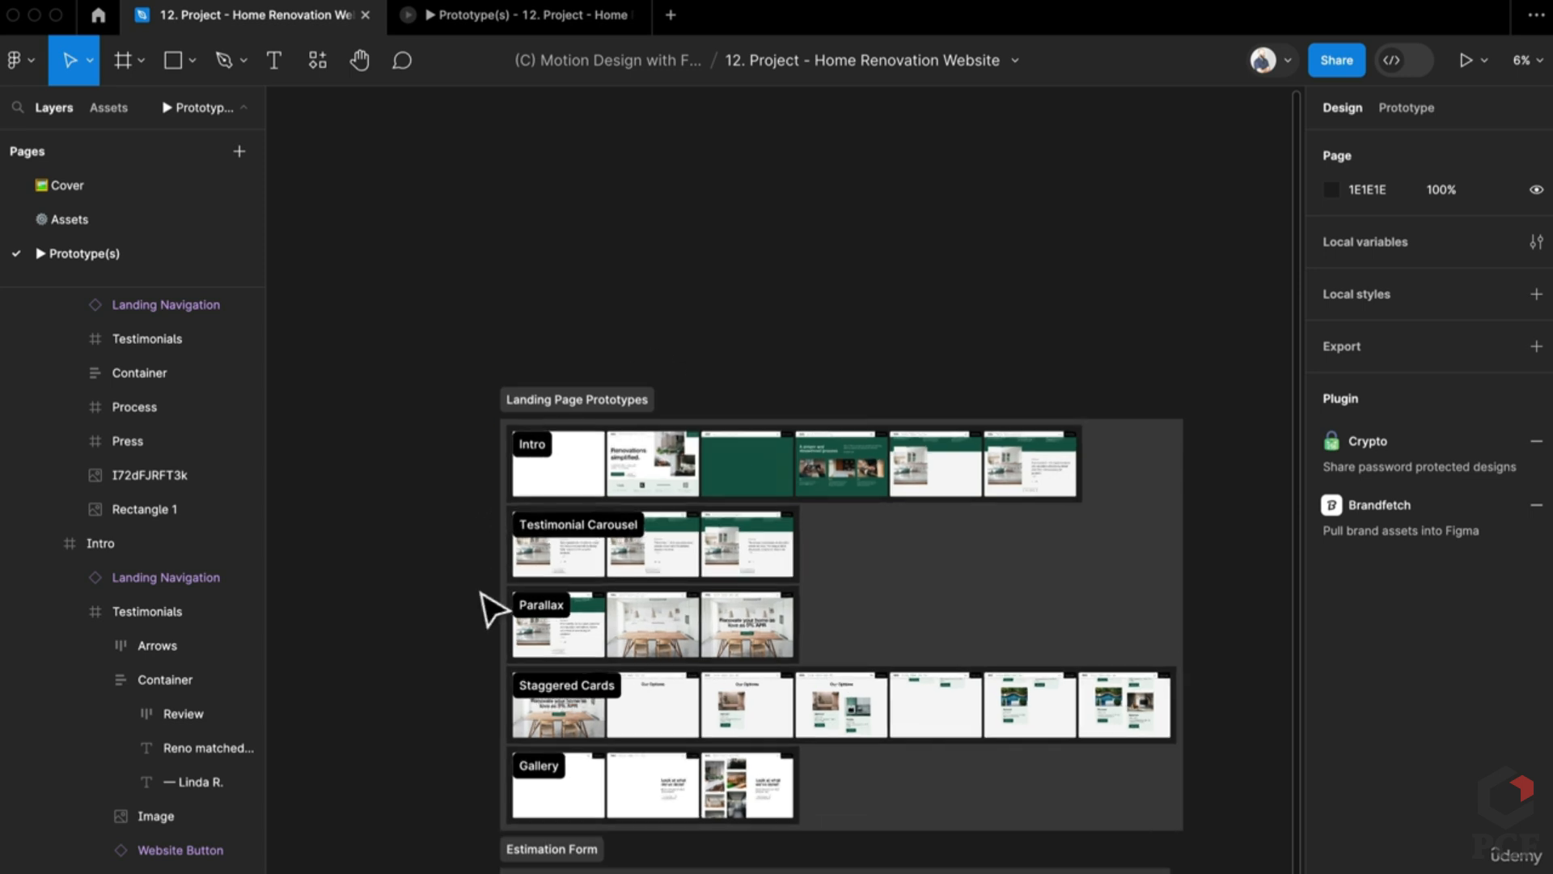
pyautogui.scroll(5, 485, 607)
pyautogui.click(554, 22)
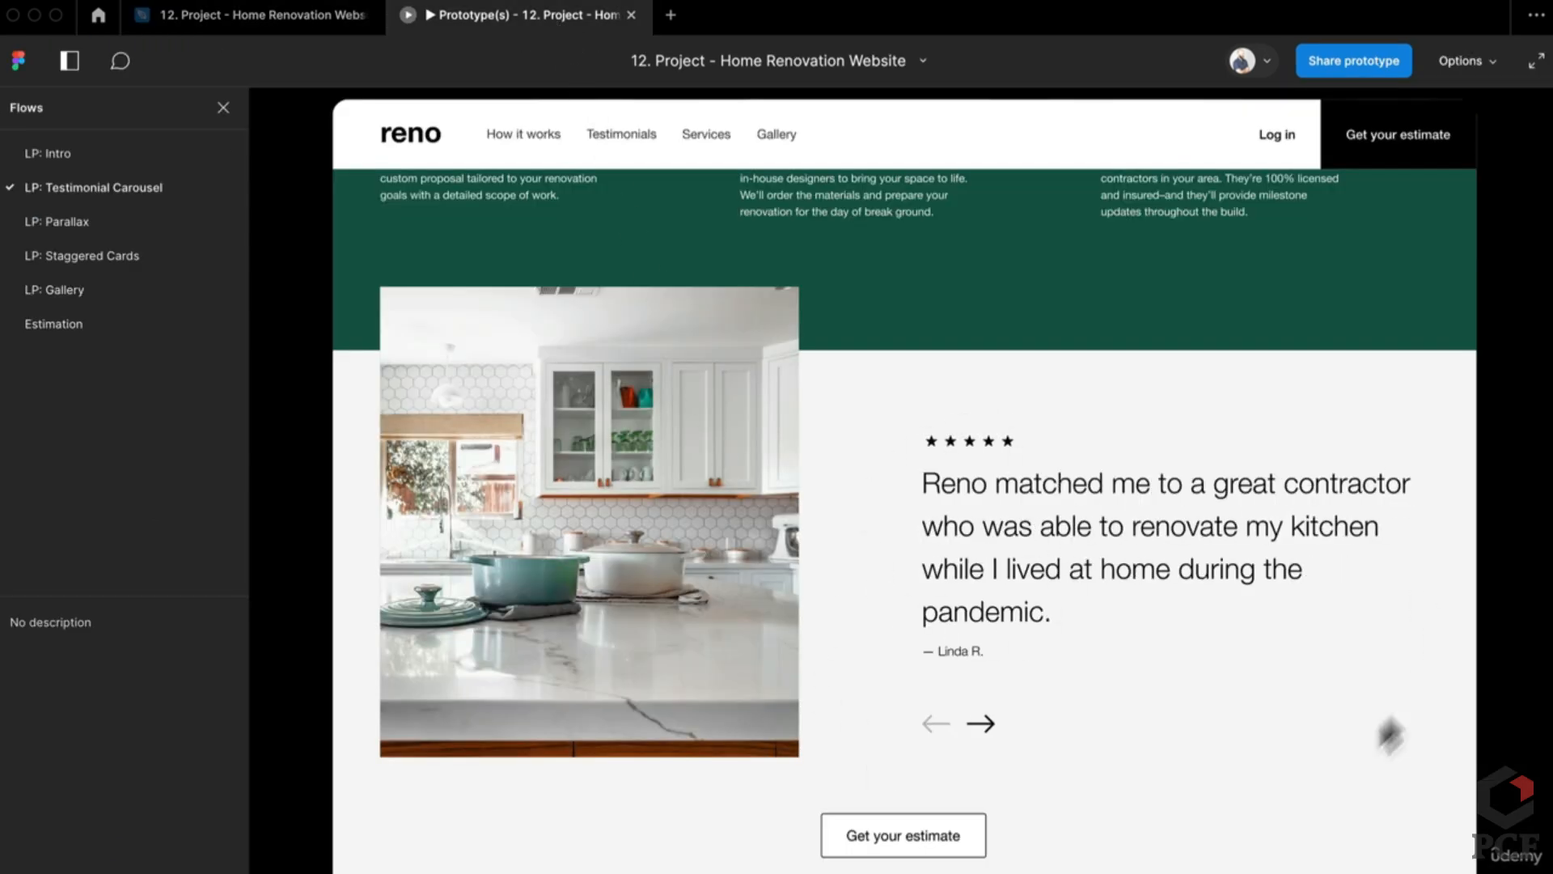
pyautogui.click(982, 728)
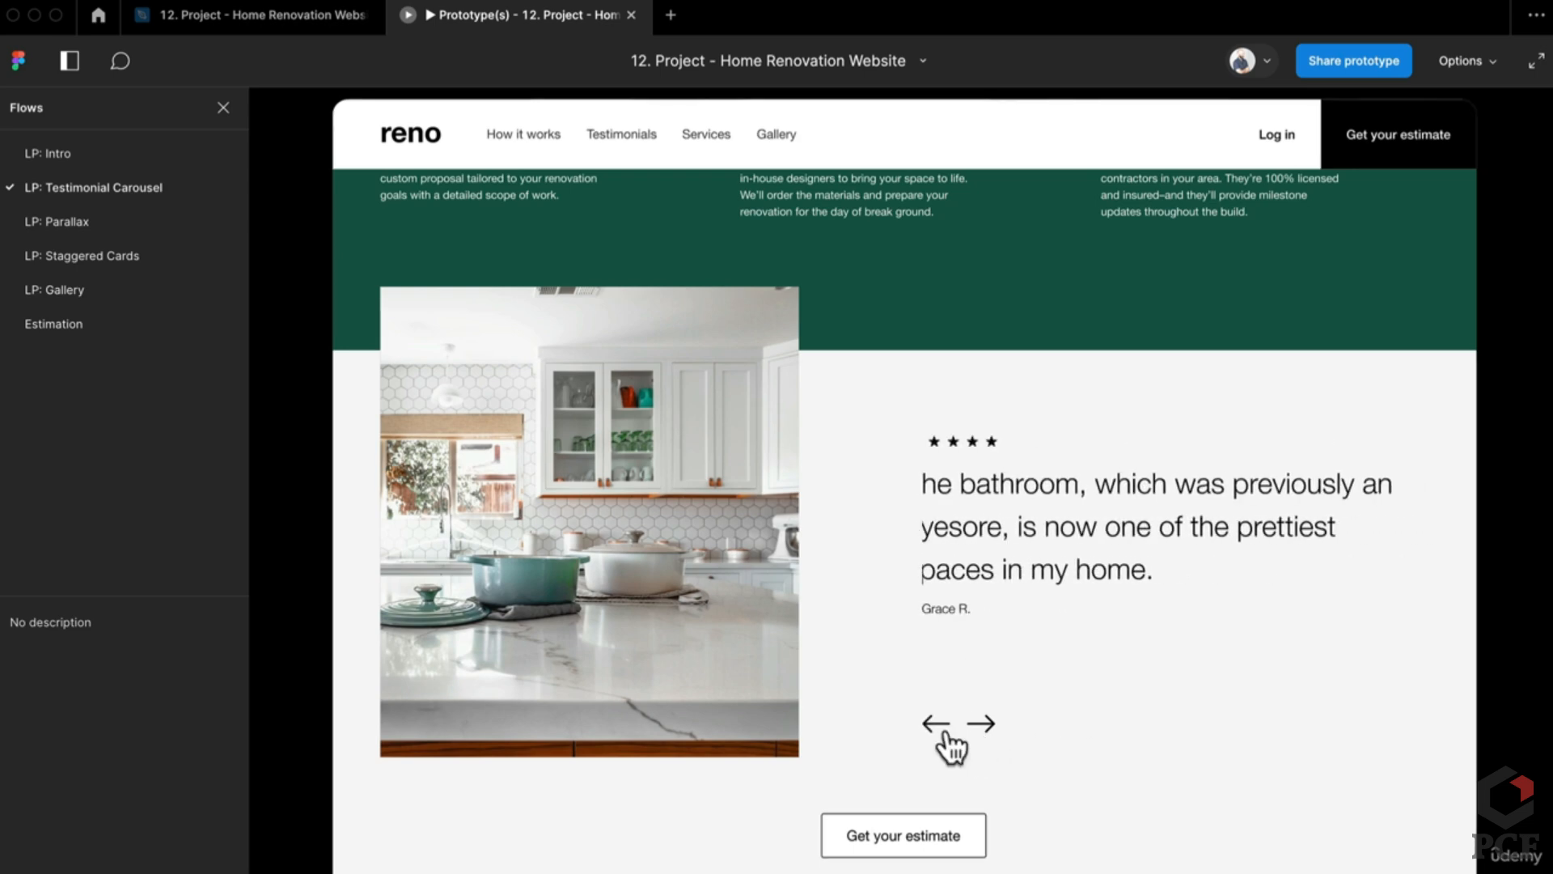
pyautogui.click(940, 728)
pyautogui.click(984, 728)
pyautogui.click(985, 730)
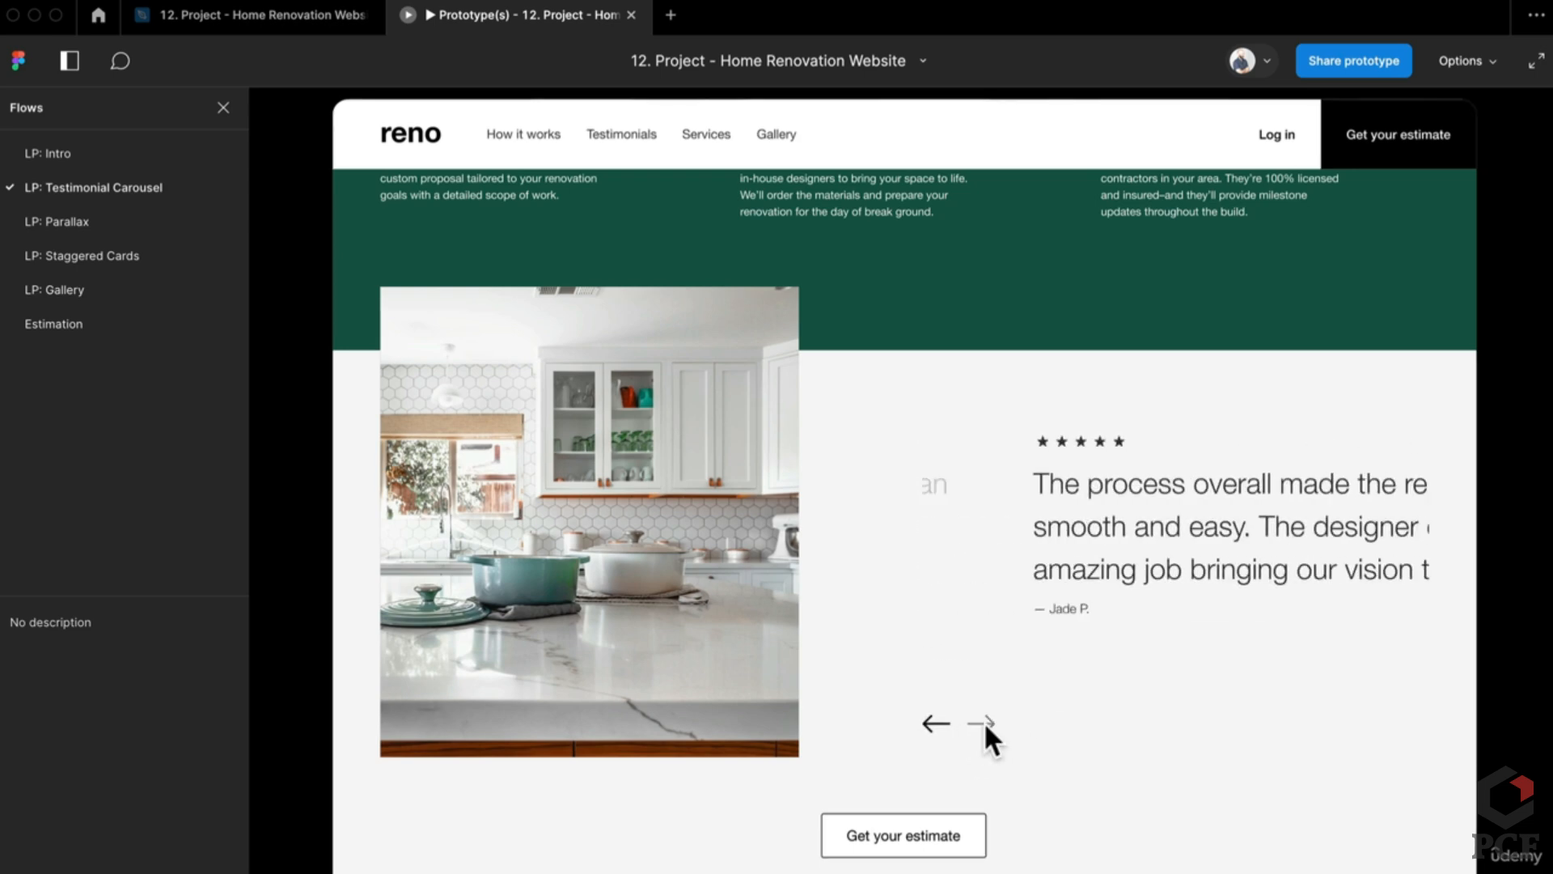
pyautogui.click(936, 726)
pyautogui.click(936, 726)
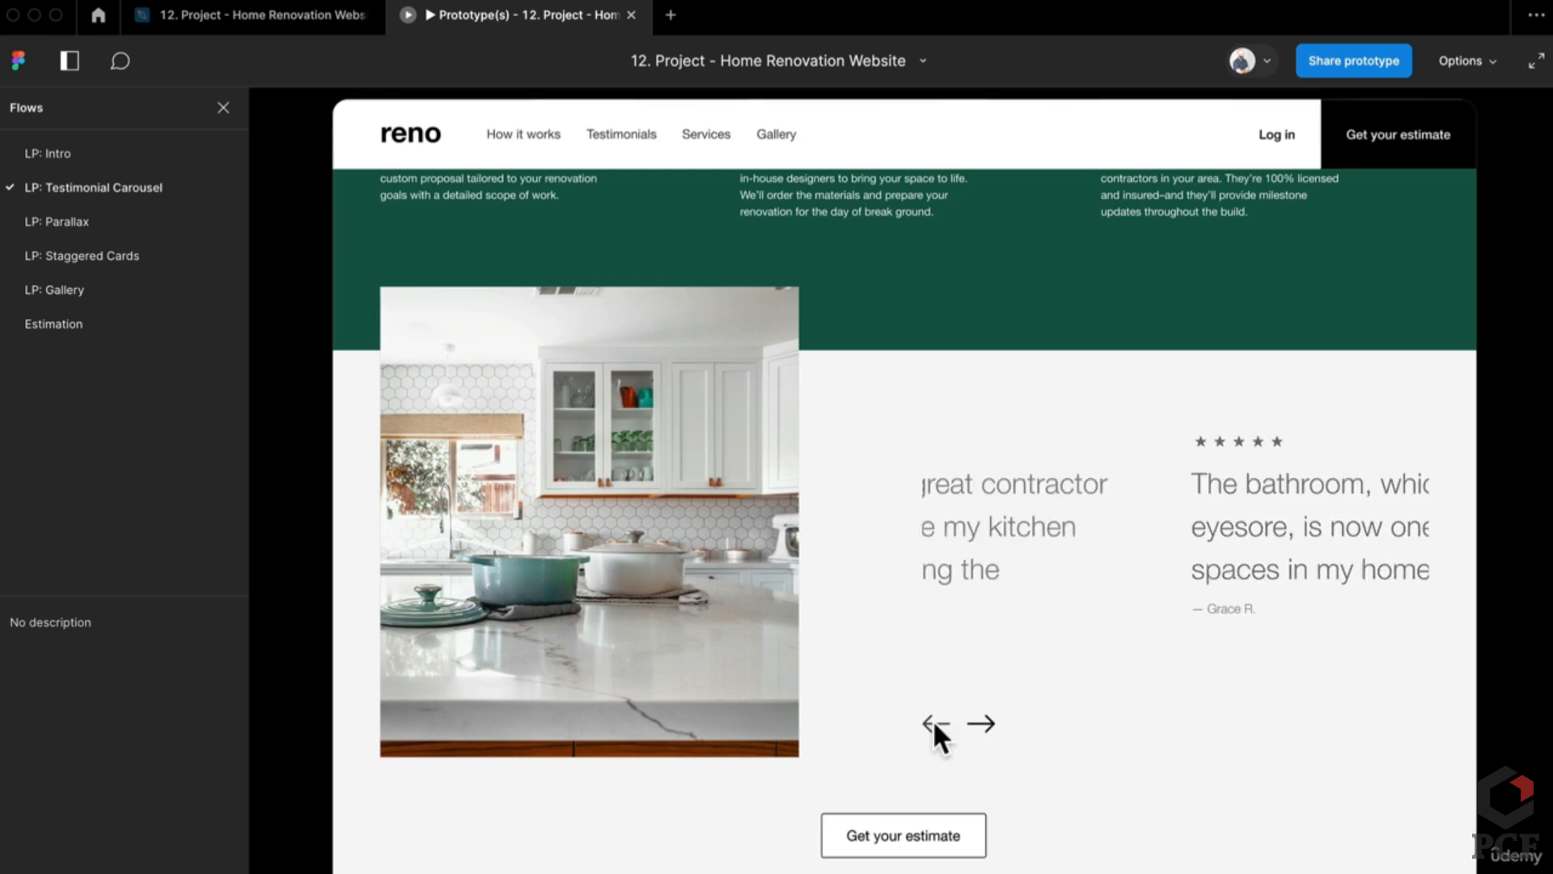
pyautogui.click(982, 726)
pyautogui.click(985, 728)
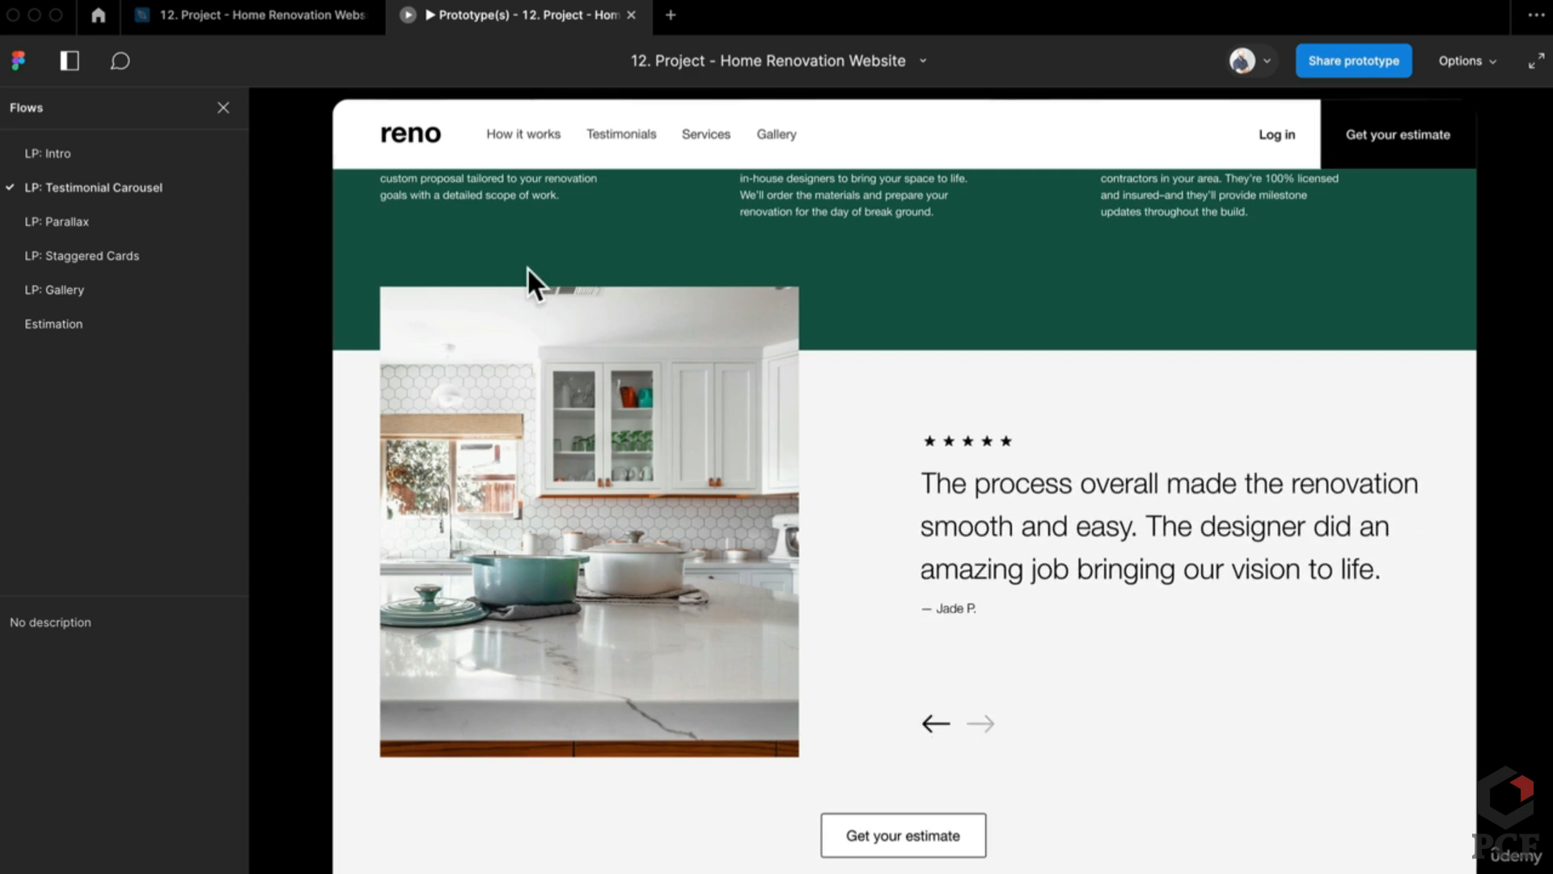
# Step: Back in the design file, bring the Testimonial Carousel section into view and select it
pyautogui.click(319, 9)
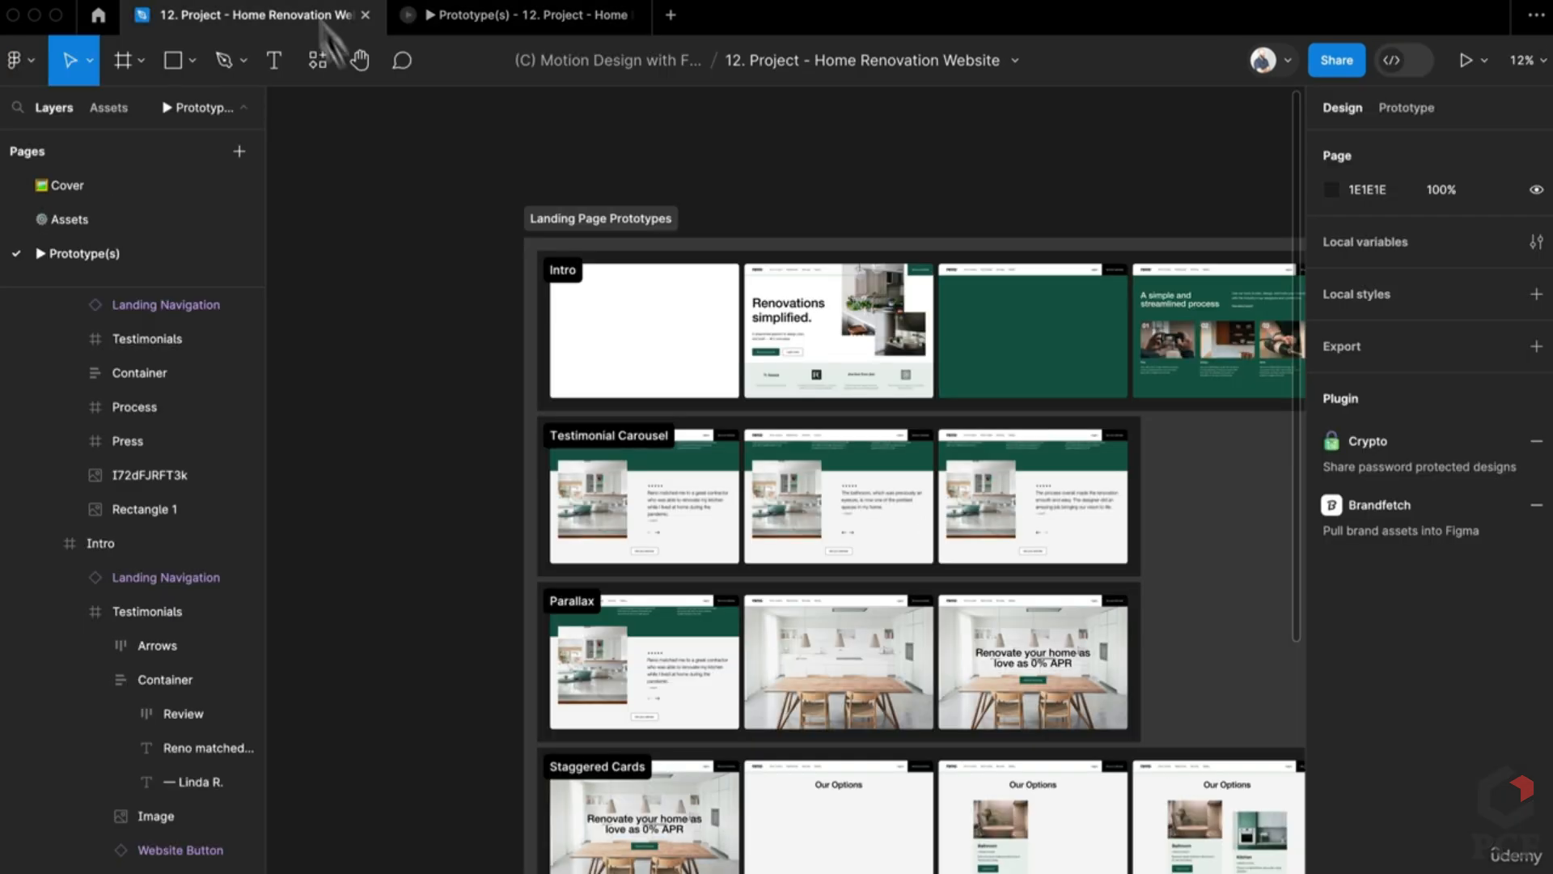
pyautogui.scroll(5, 655, 576)
pyautogui.scroll(-2, 642, 572)
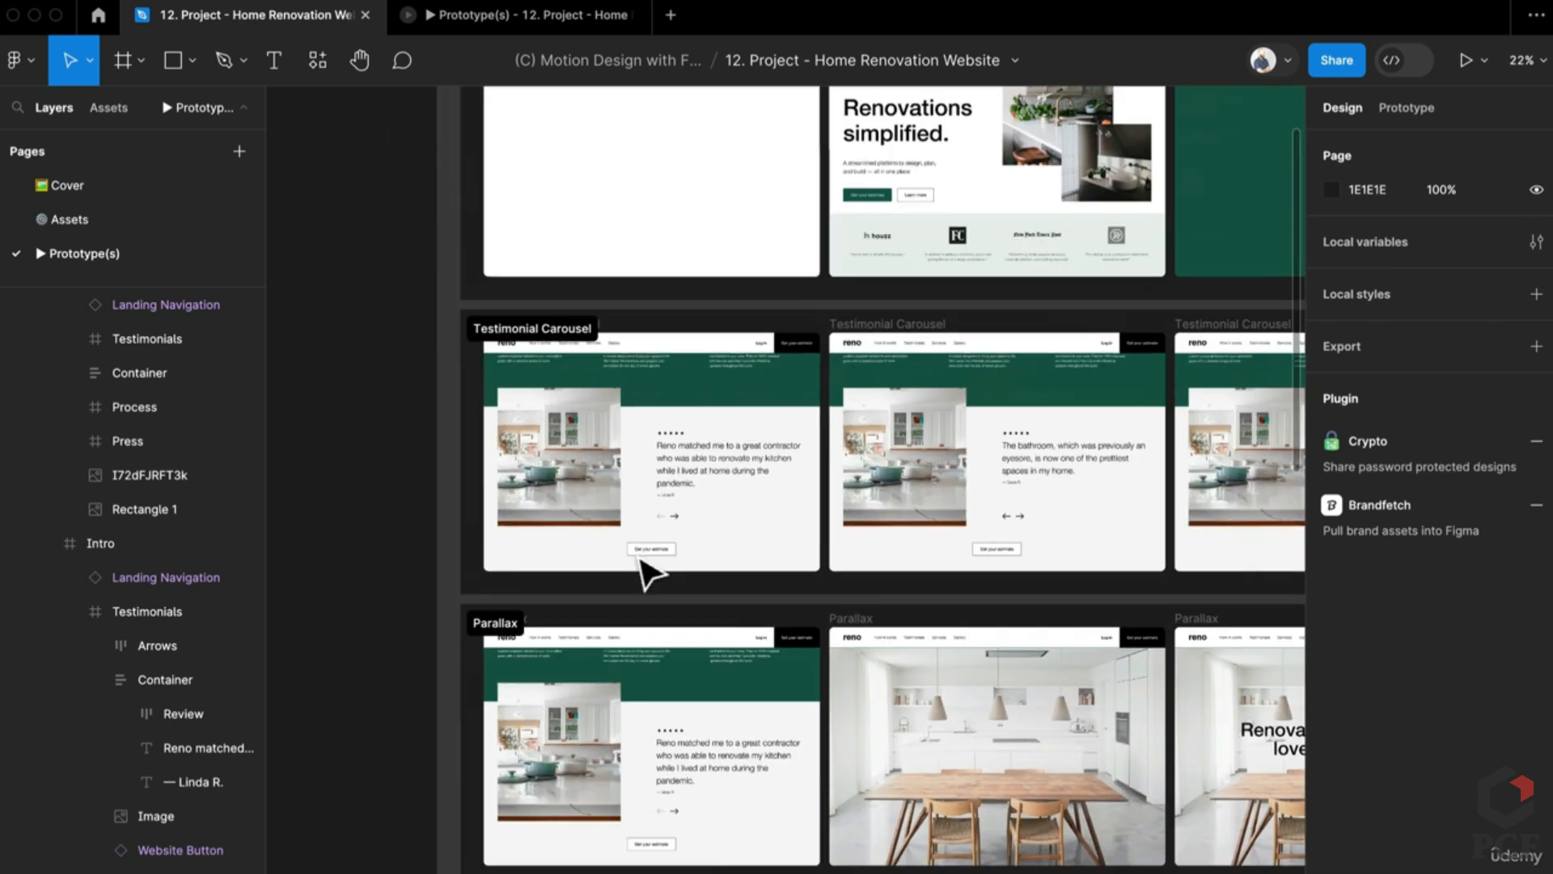
pyautogui.moveTo(641, 572); pyautogui.dragTo(963, 572)
pyautogui.click(906, 338)
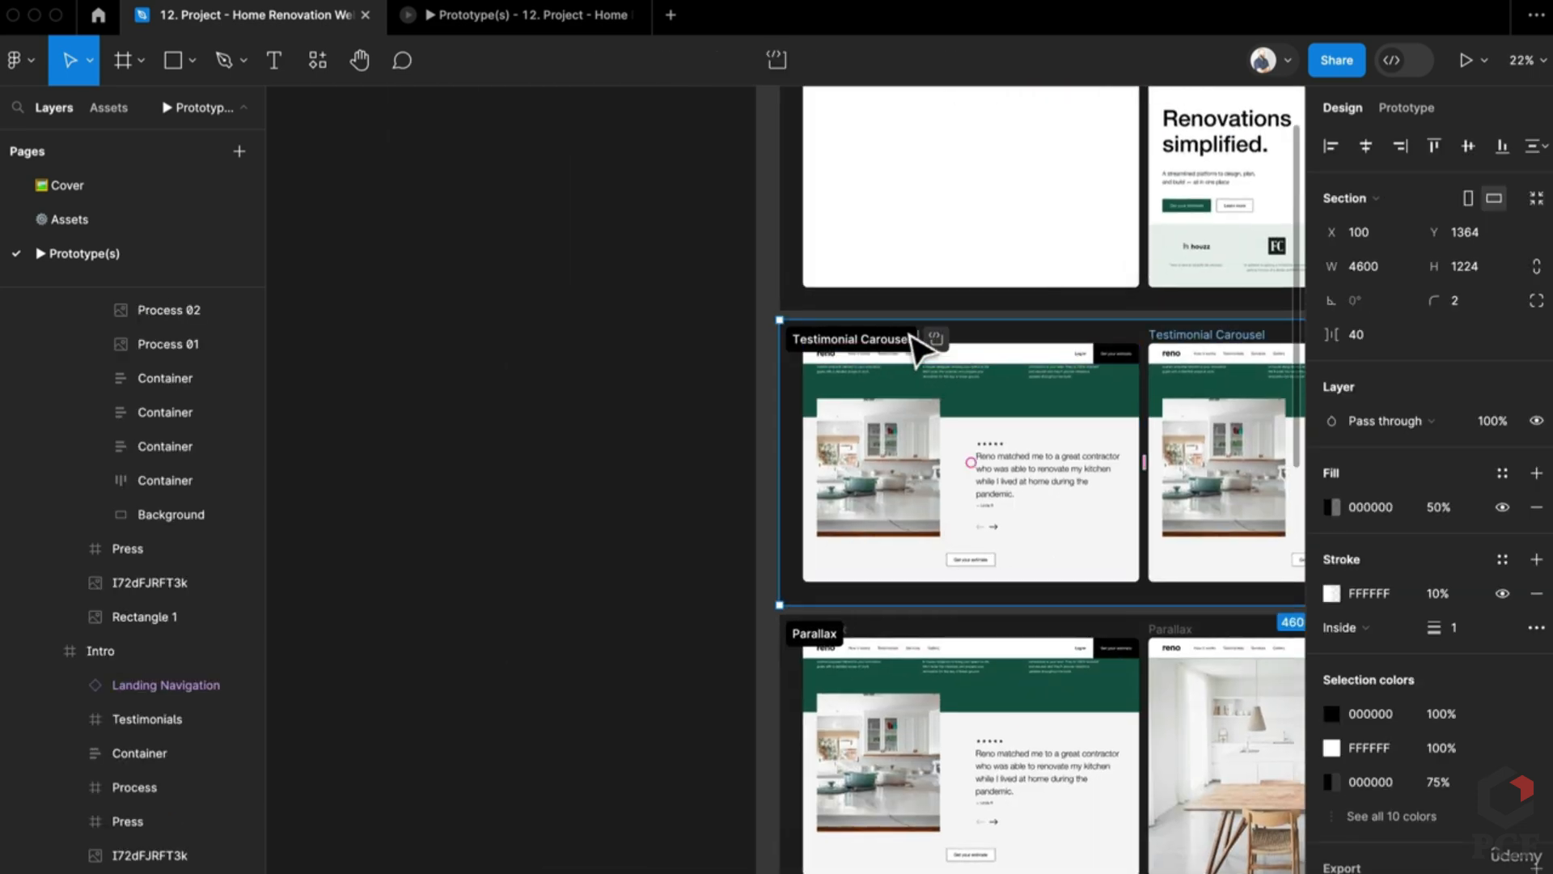
pyautogui.scroll(5, 766, 489)
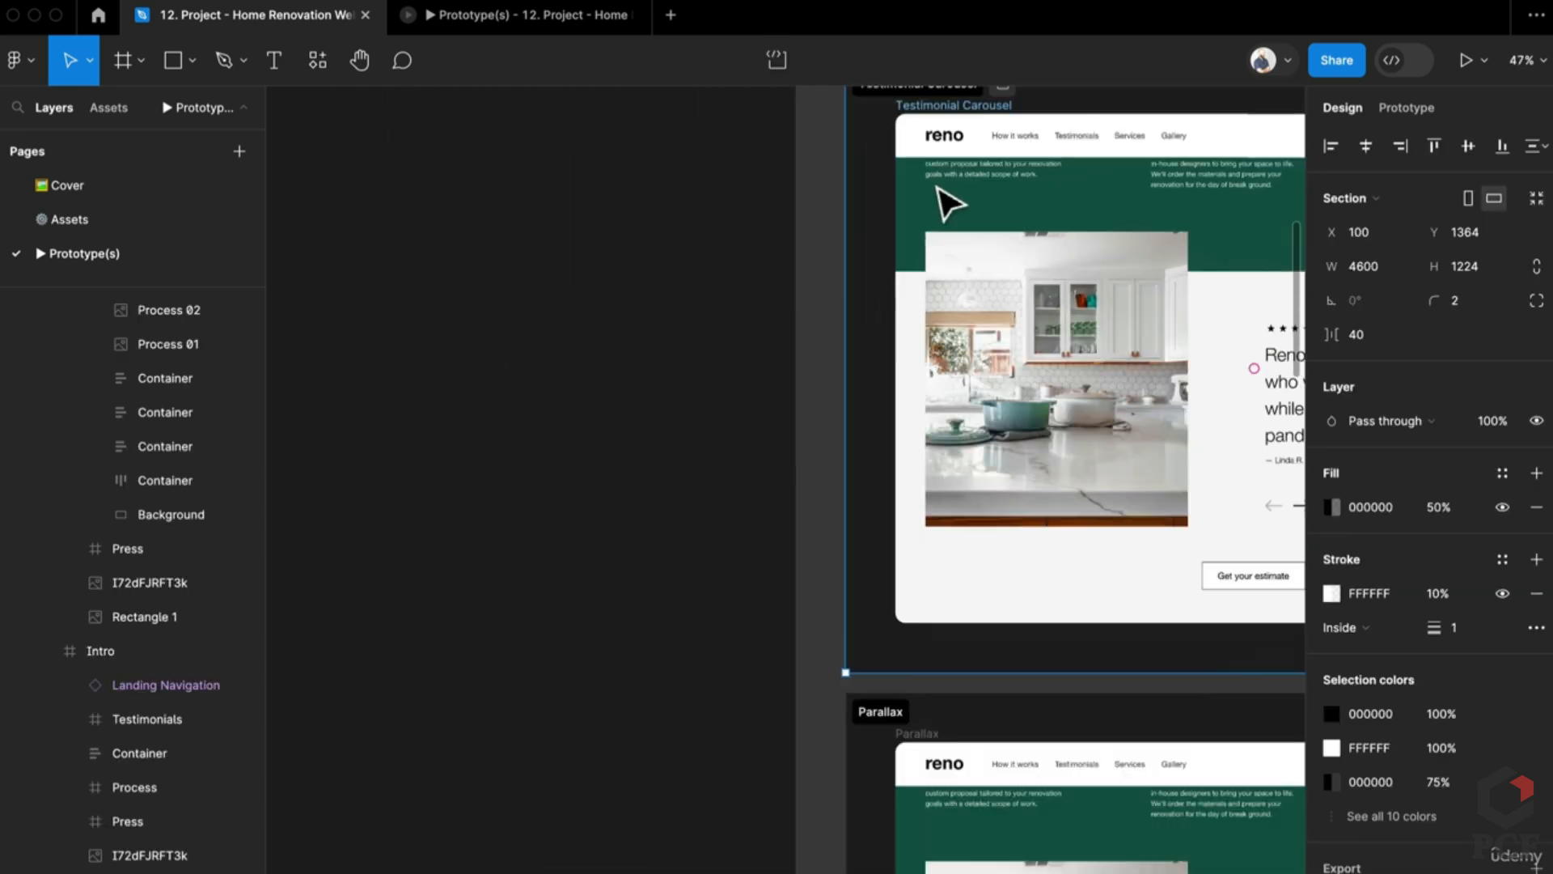
pyautogui.scroll(3, 939, 189)
pyautogui.moveTo(960, 229); pyautogui.dragTo(389, 158)
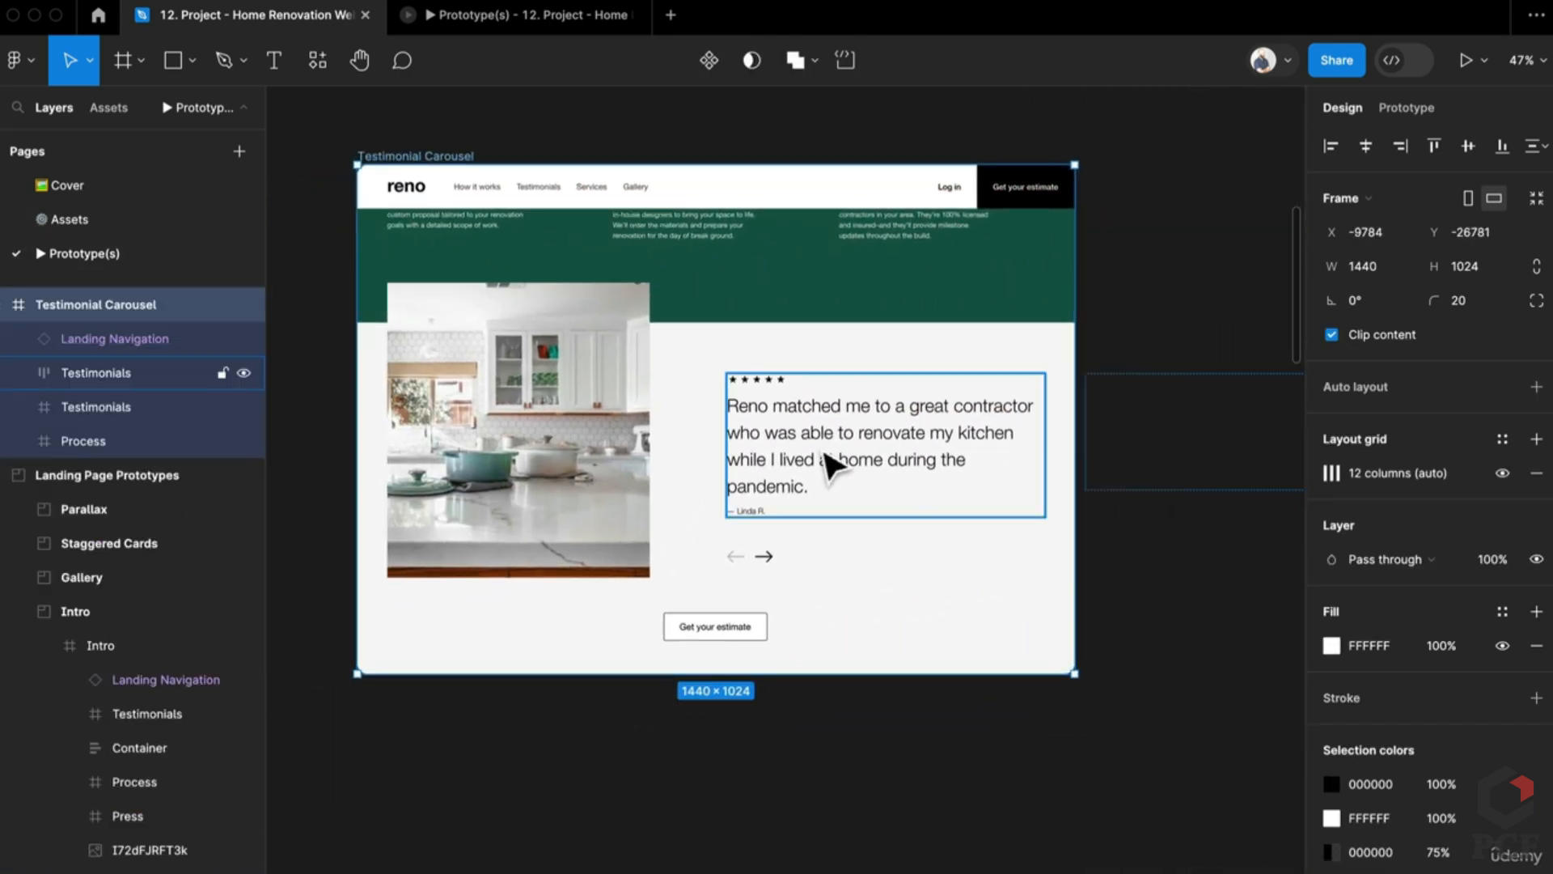
# Step: Align the Testimonials slider's slides 1–3 to top centre and reselect the parent slider
pyautogui.click(834, 465)
pyautogui.hscroll(3, 898, 492)
pyautogui.click(894, 492)
pyautogui.click(635, 458)
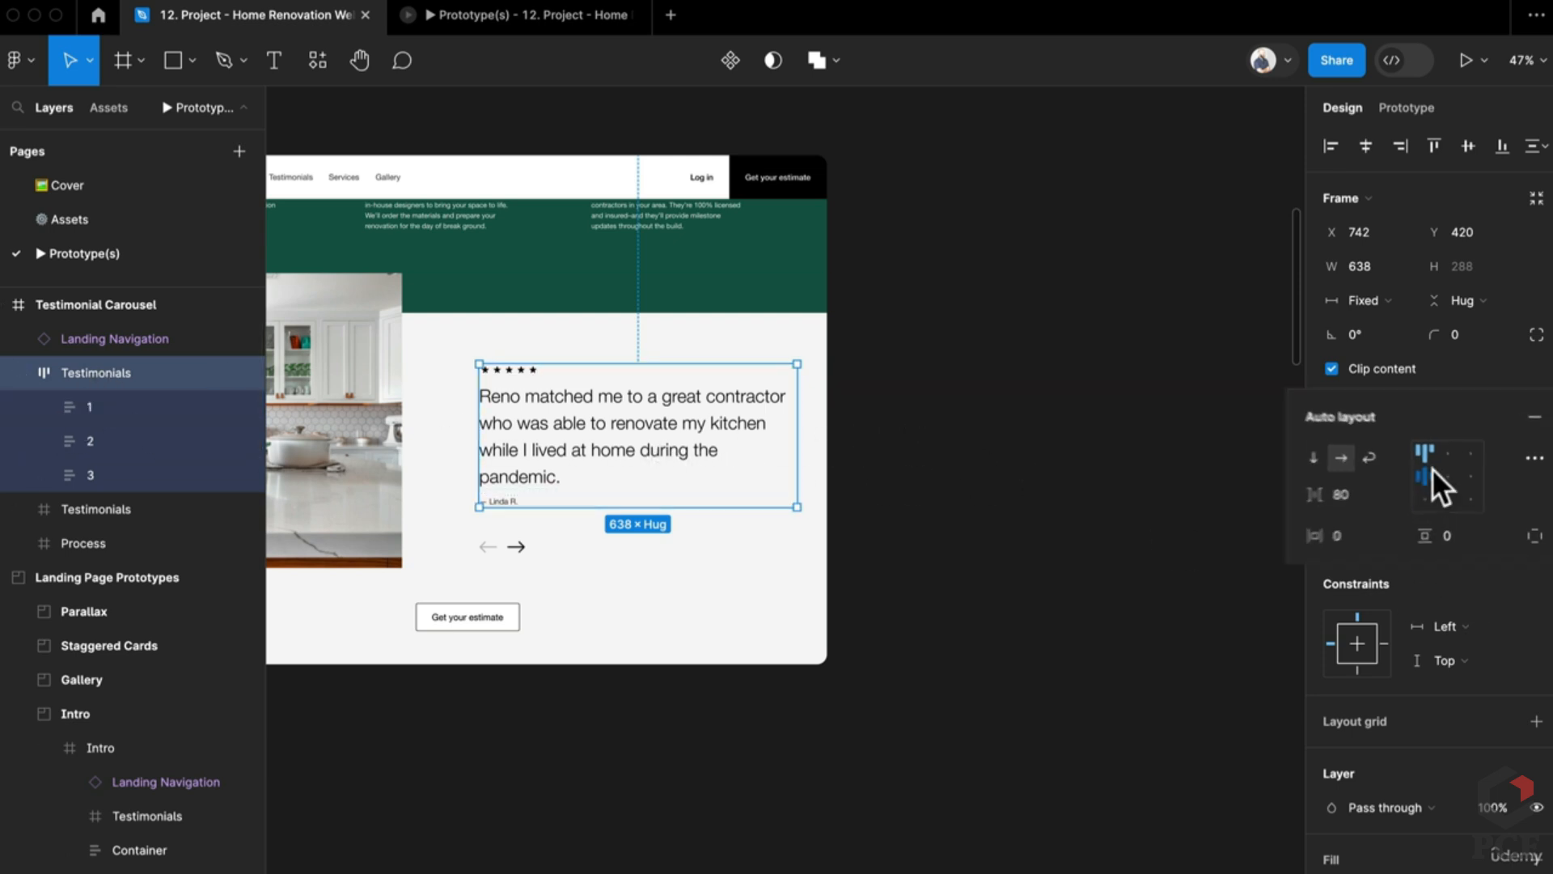
pyautogui.click(1418, 450)
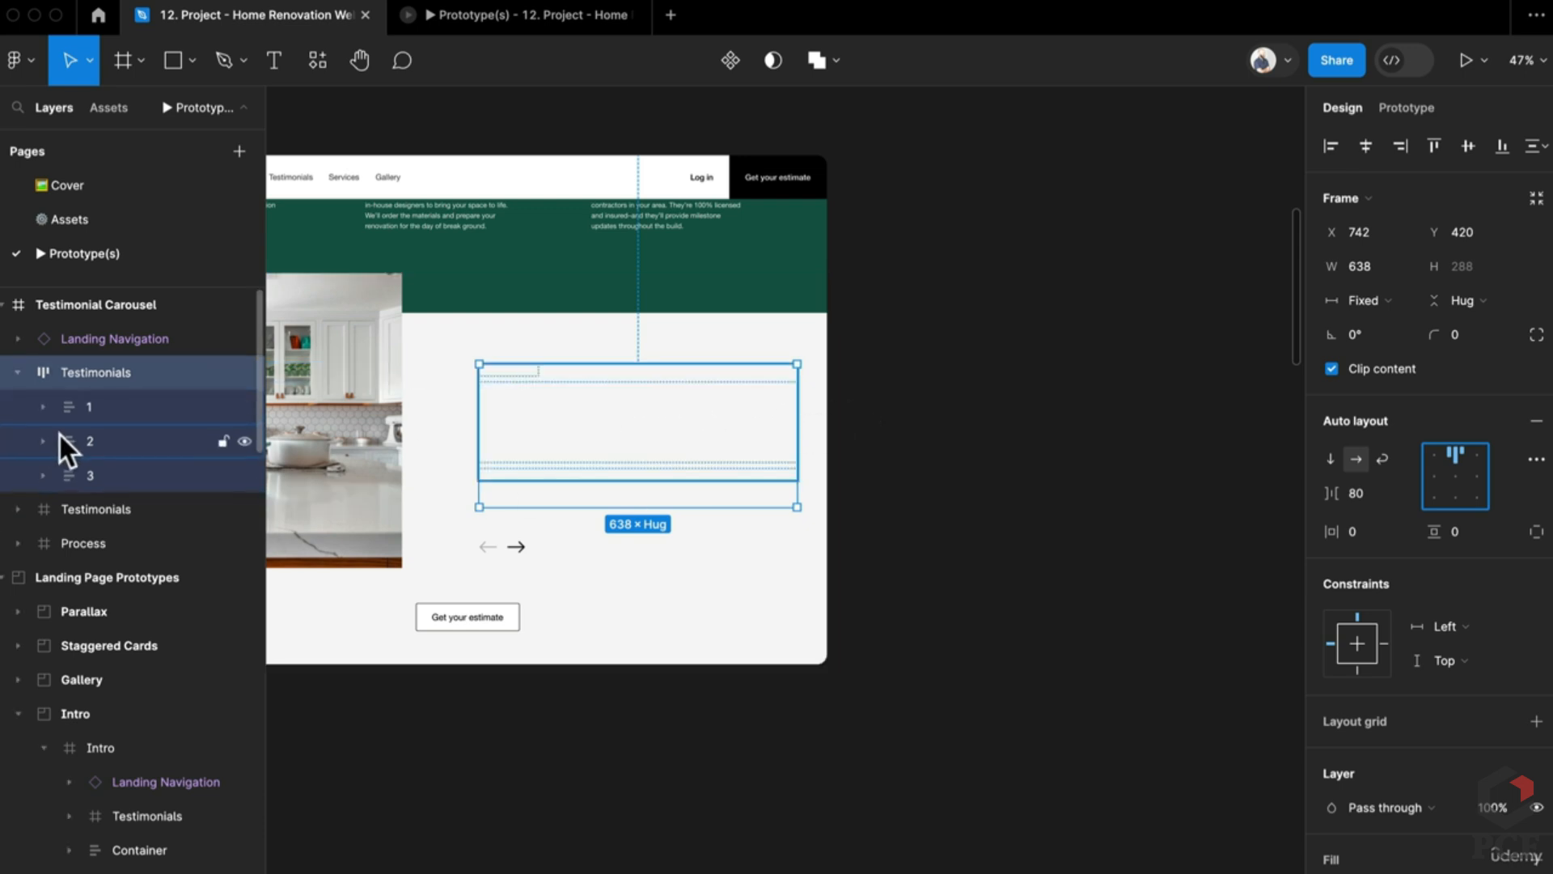
pyautogui.click(109, 411)
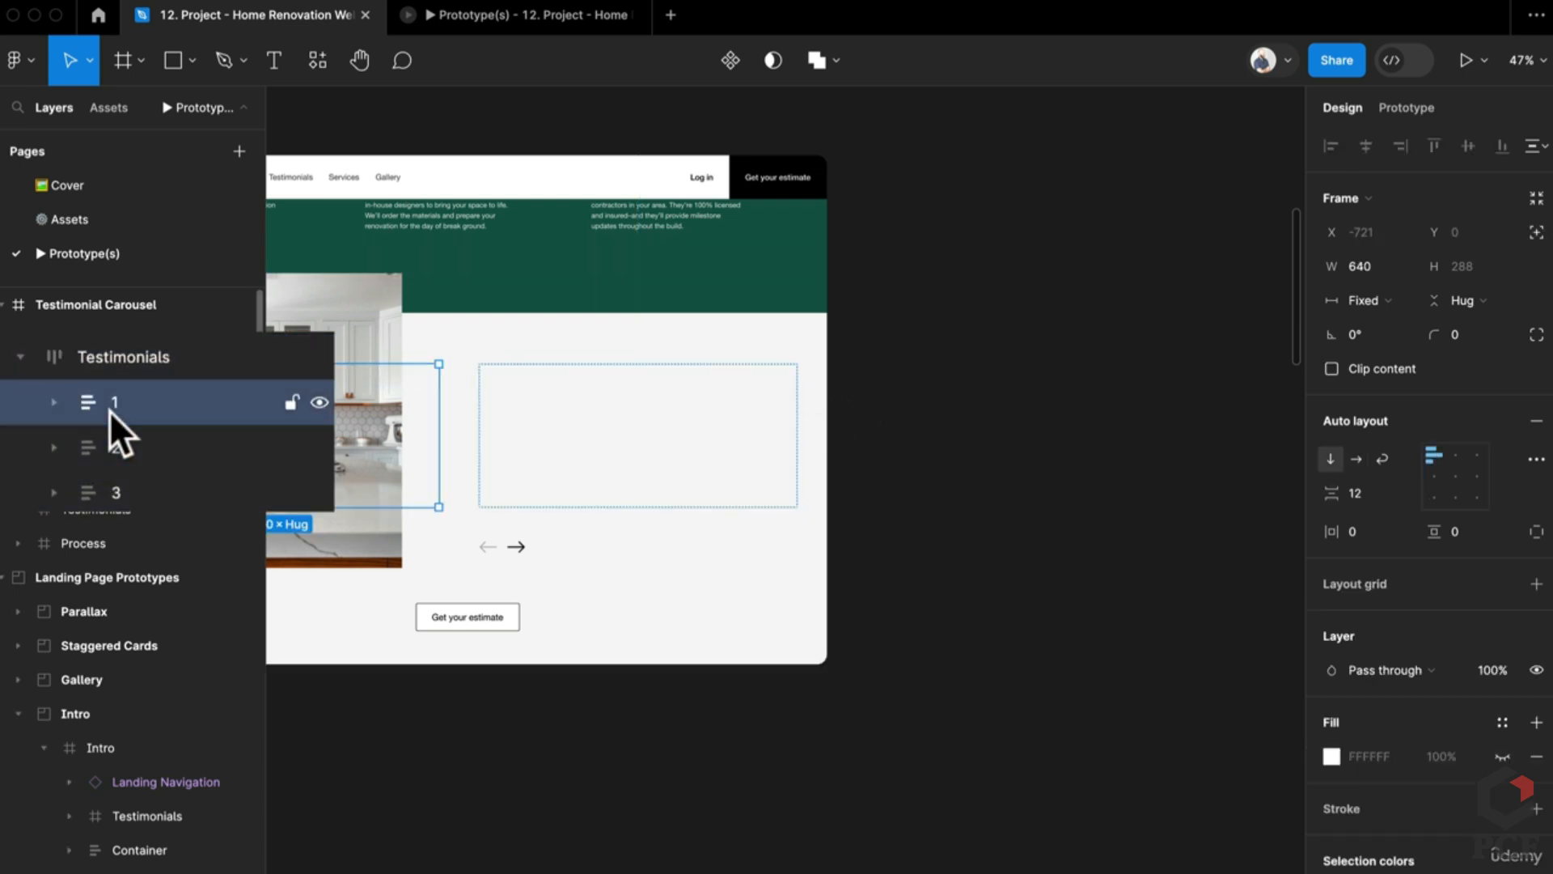
pyautogui.hotkey('shift', 'Return')
pyautogui.scroll(-5, 930, 595)
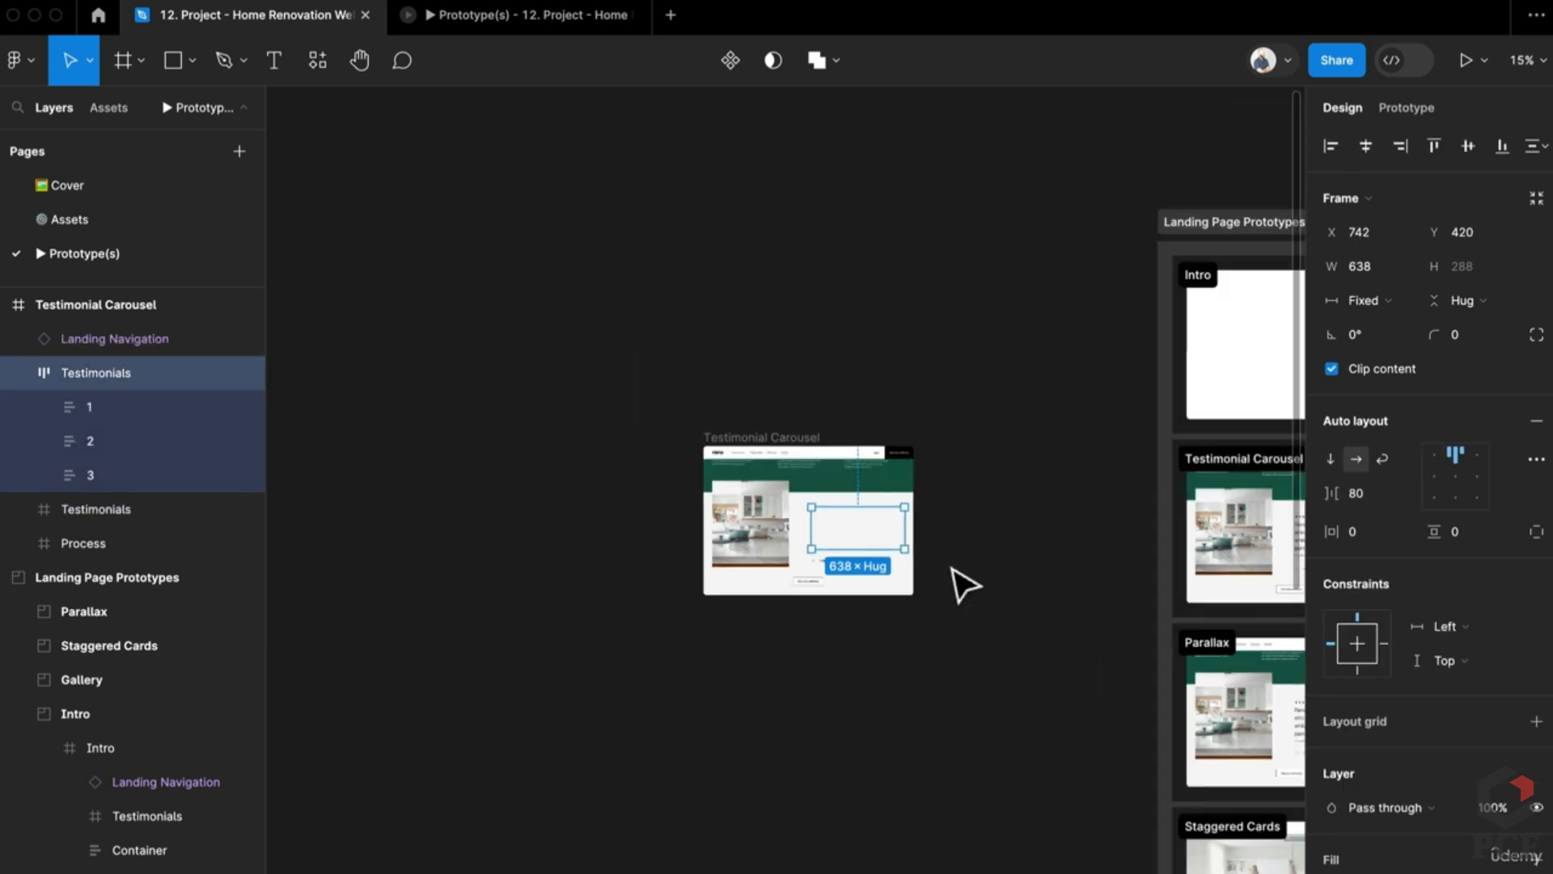
pyautogui.scroll(3, 768, 567)
pyautogui.scroll(3, 1043, 495)
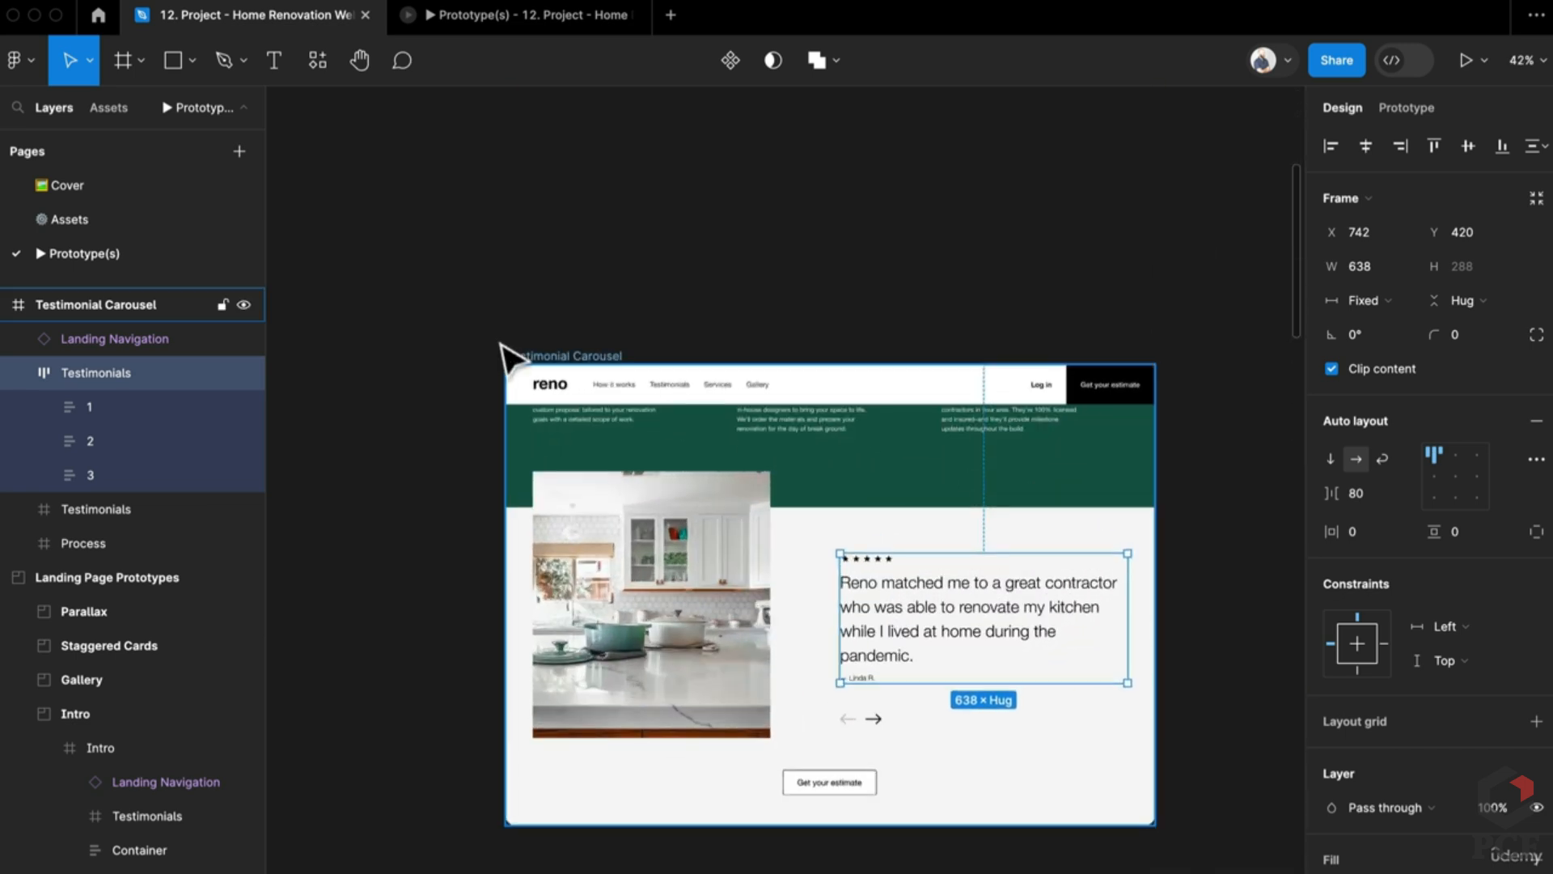
pyautogui.scroll(-3, 566, 360)
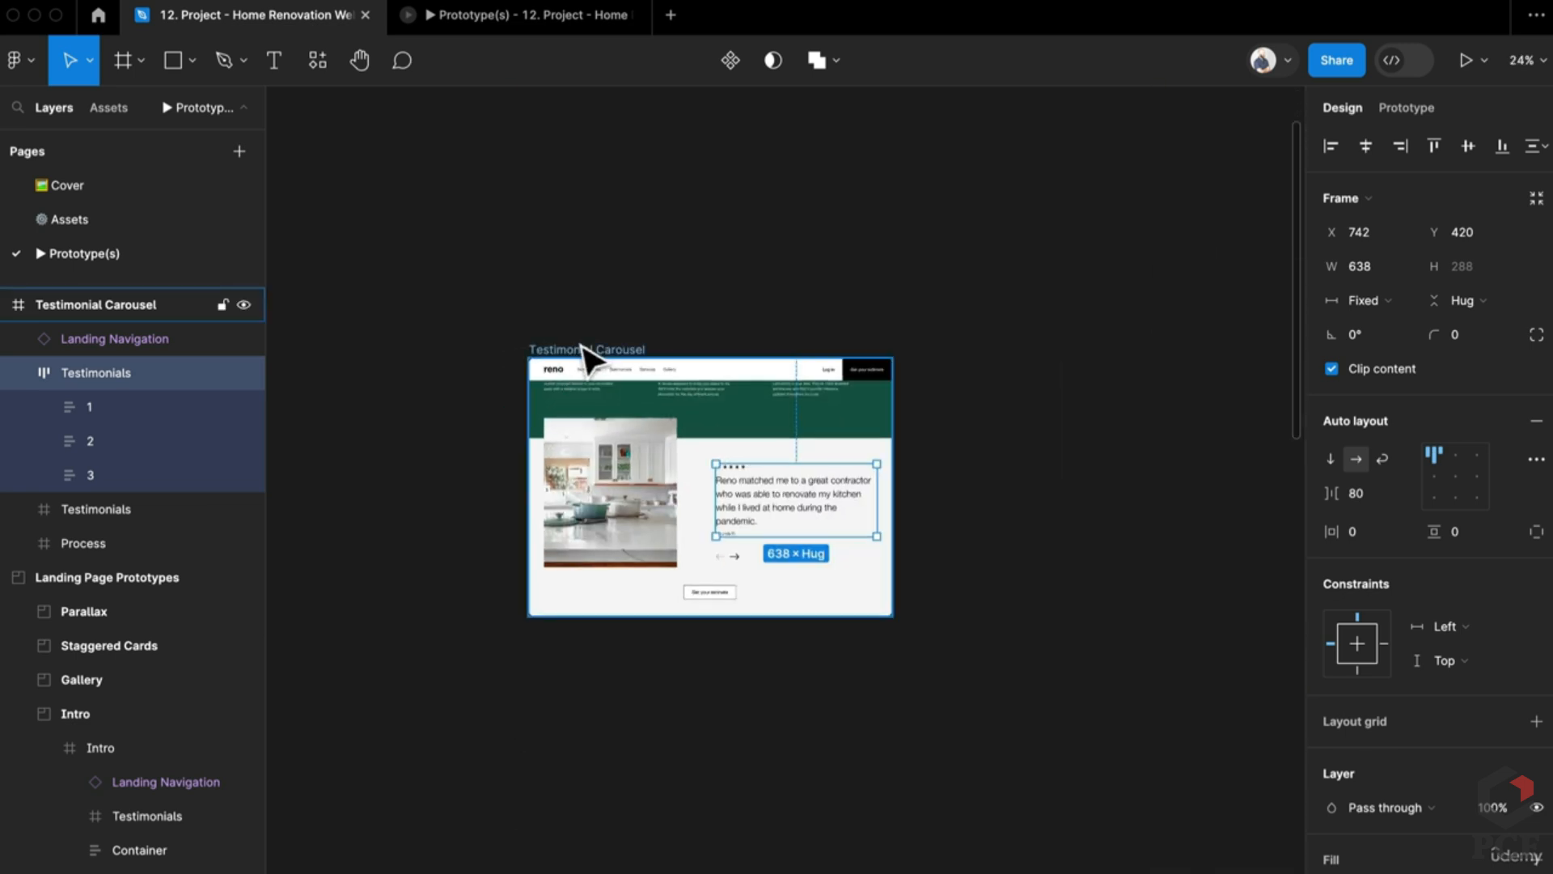
# Step: Nudge the Testimonial Carousel frame and duplicate it twice into three side-by-side slides
pyautogui.moveTo(582, 346); pyautogui.dragTo(760, 370)
pyautogui.hotkey('ctrl', 'd')
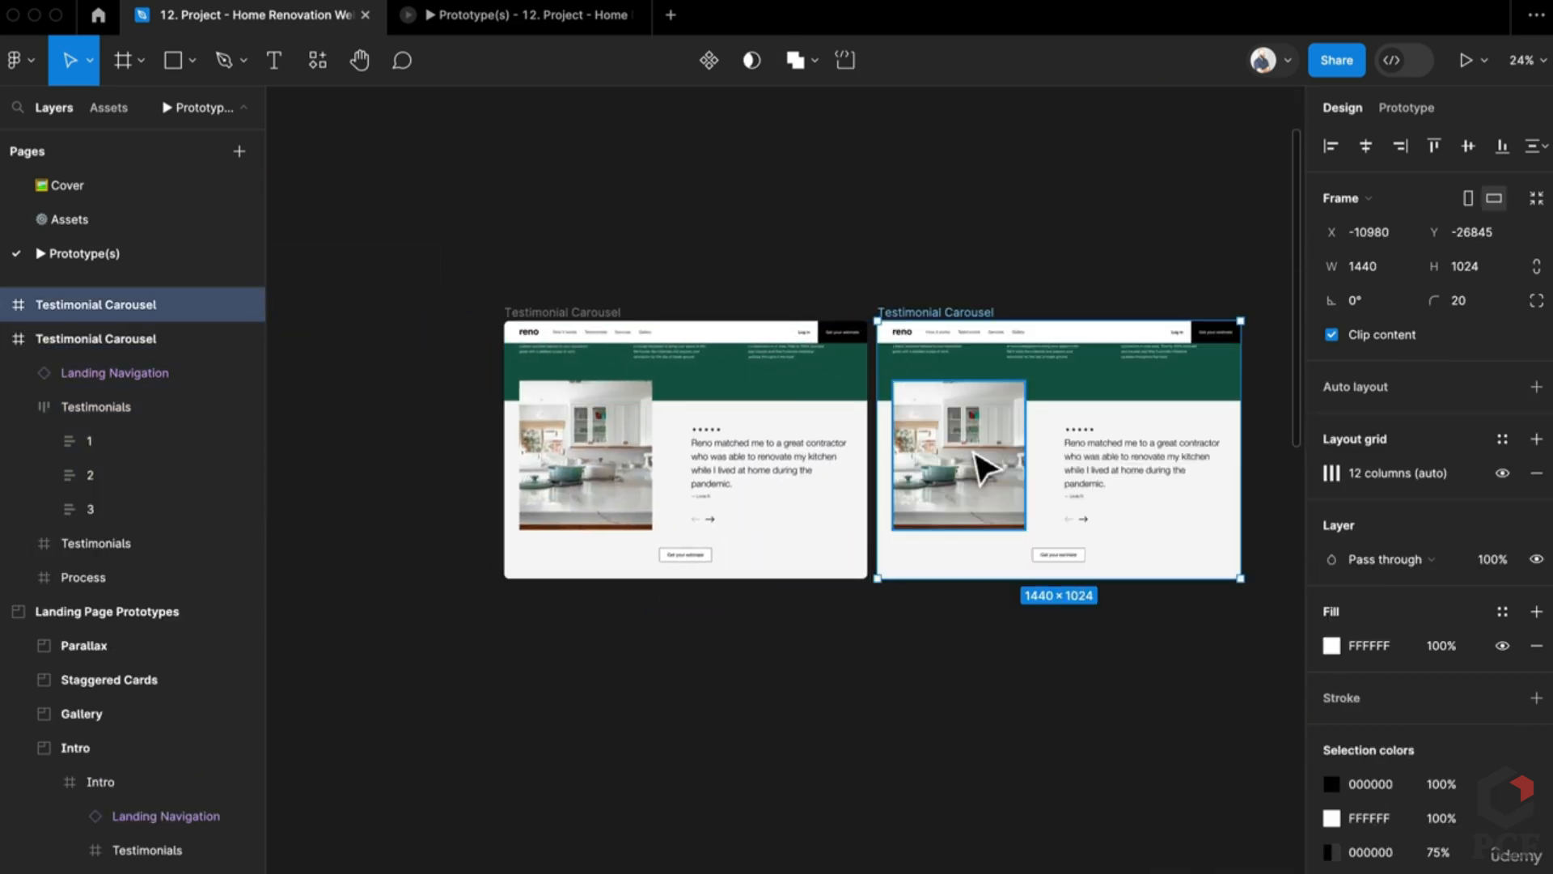
pyautogui.hotkey('ctrl', 'd')
pyautogui.hscroll(-3, 1028, 445)
pyautogui.click(1027, 439)
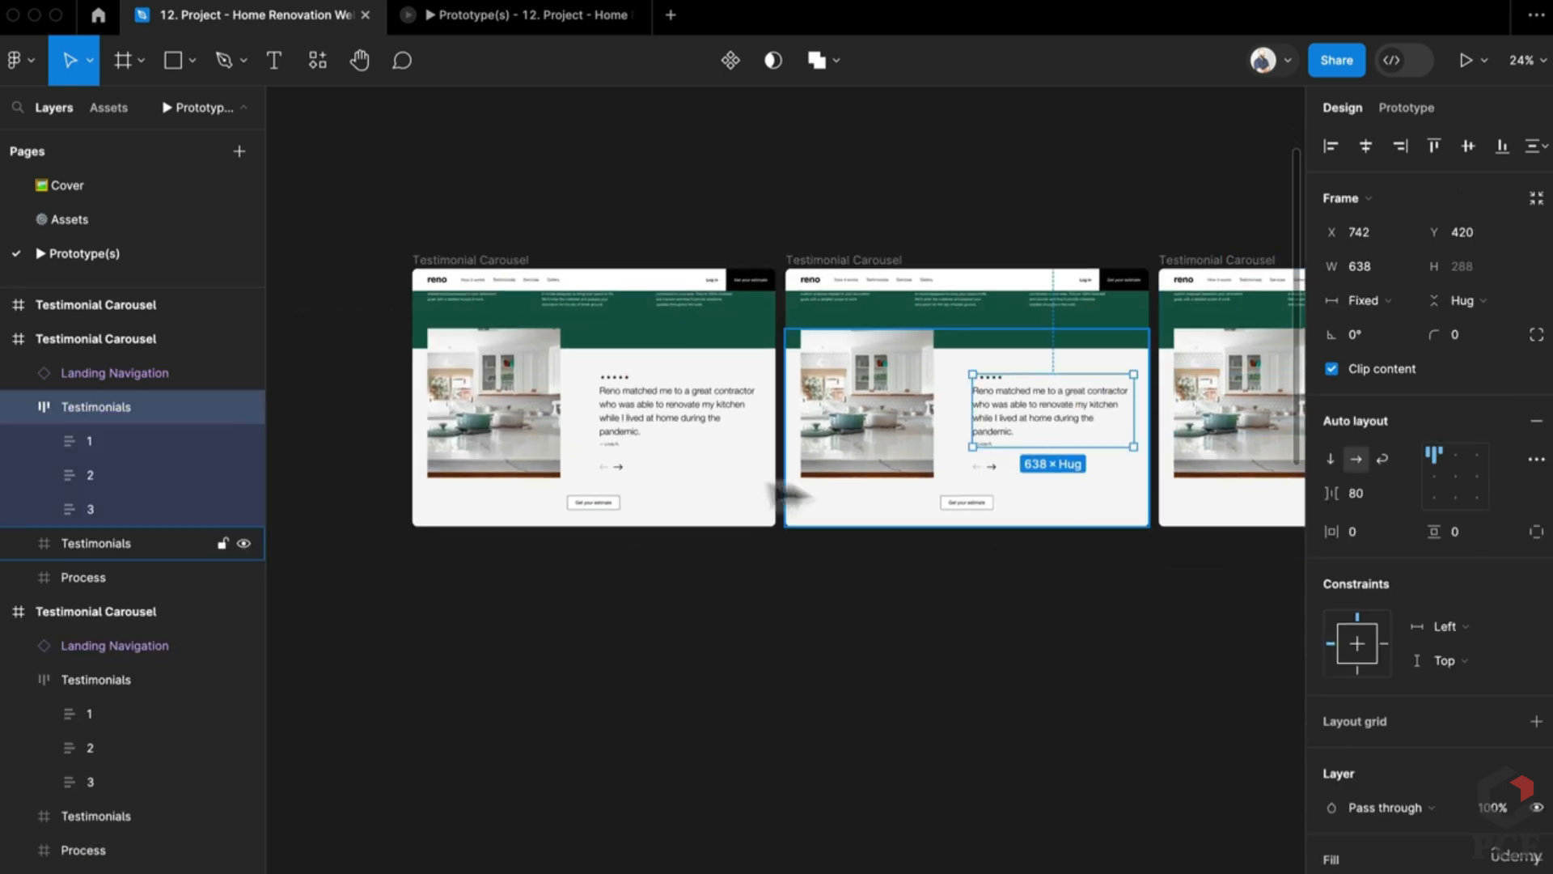
pyautogui.scroll(5, 566, 482)
pyautogui.hscroll(5, 706, 485)
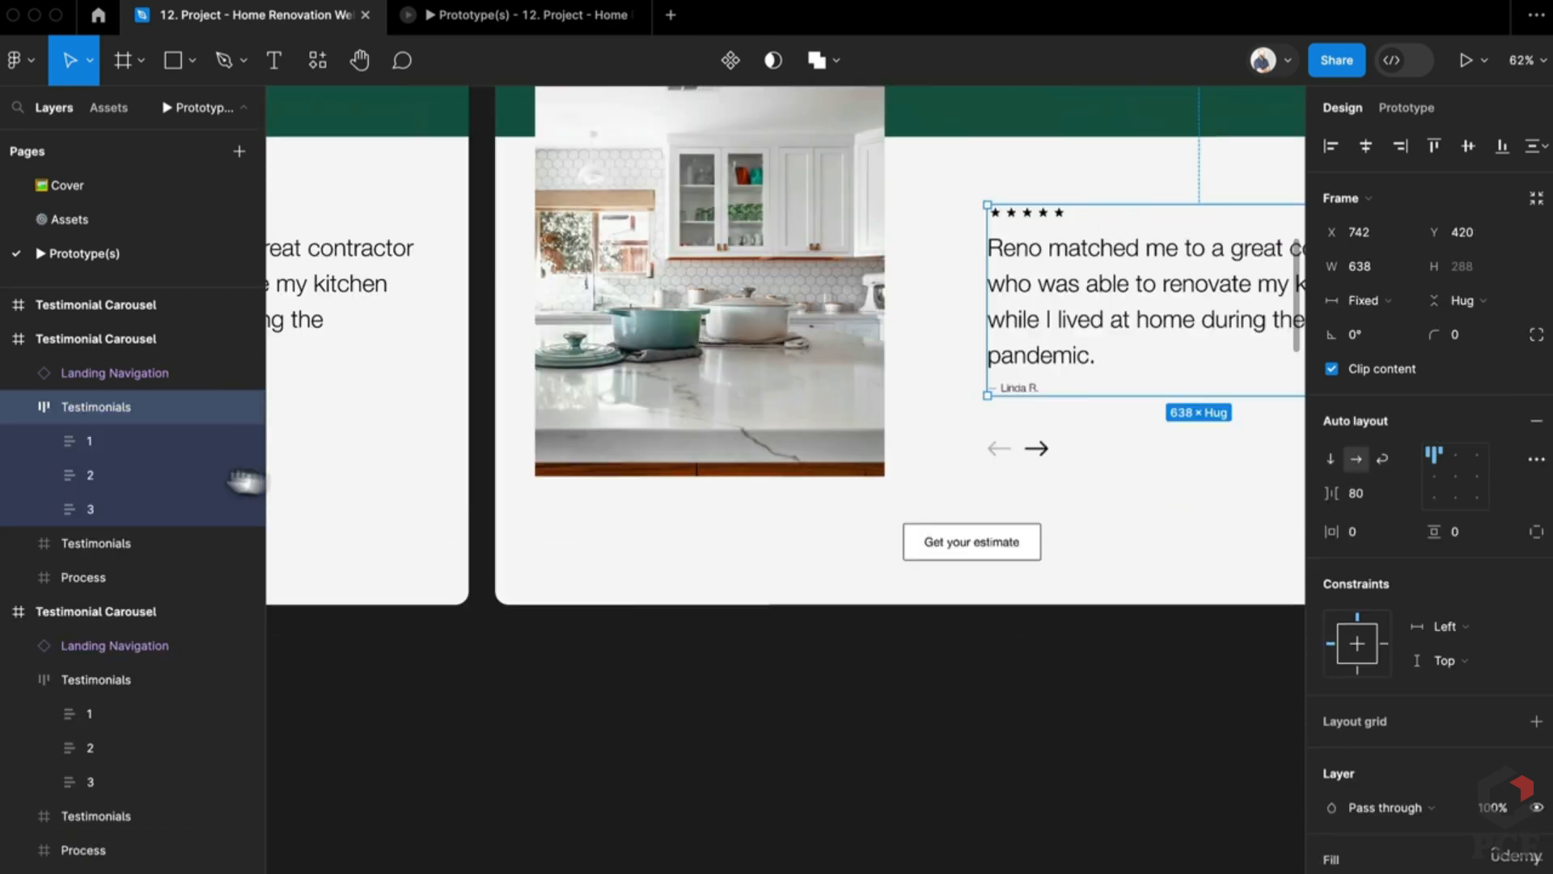
pyautogui.hscroll(-5, 704, 420)
# Step: Adjust the left arrow's fill opacity, entering 100, undoing, then entering 20
pyautogui.hscroll(1, 680, 430)
pyautogui.keyDown('ctrl'); pyautogui.click(652, 439); pyautogui.keyUp('ctrl')
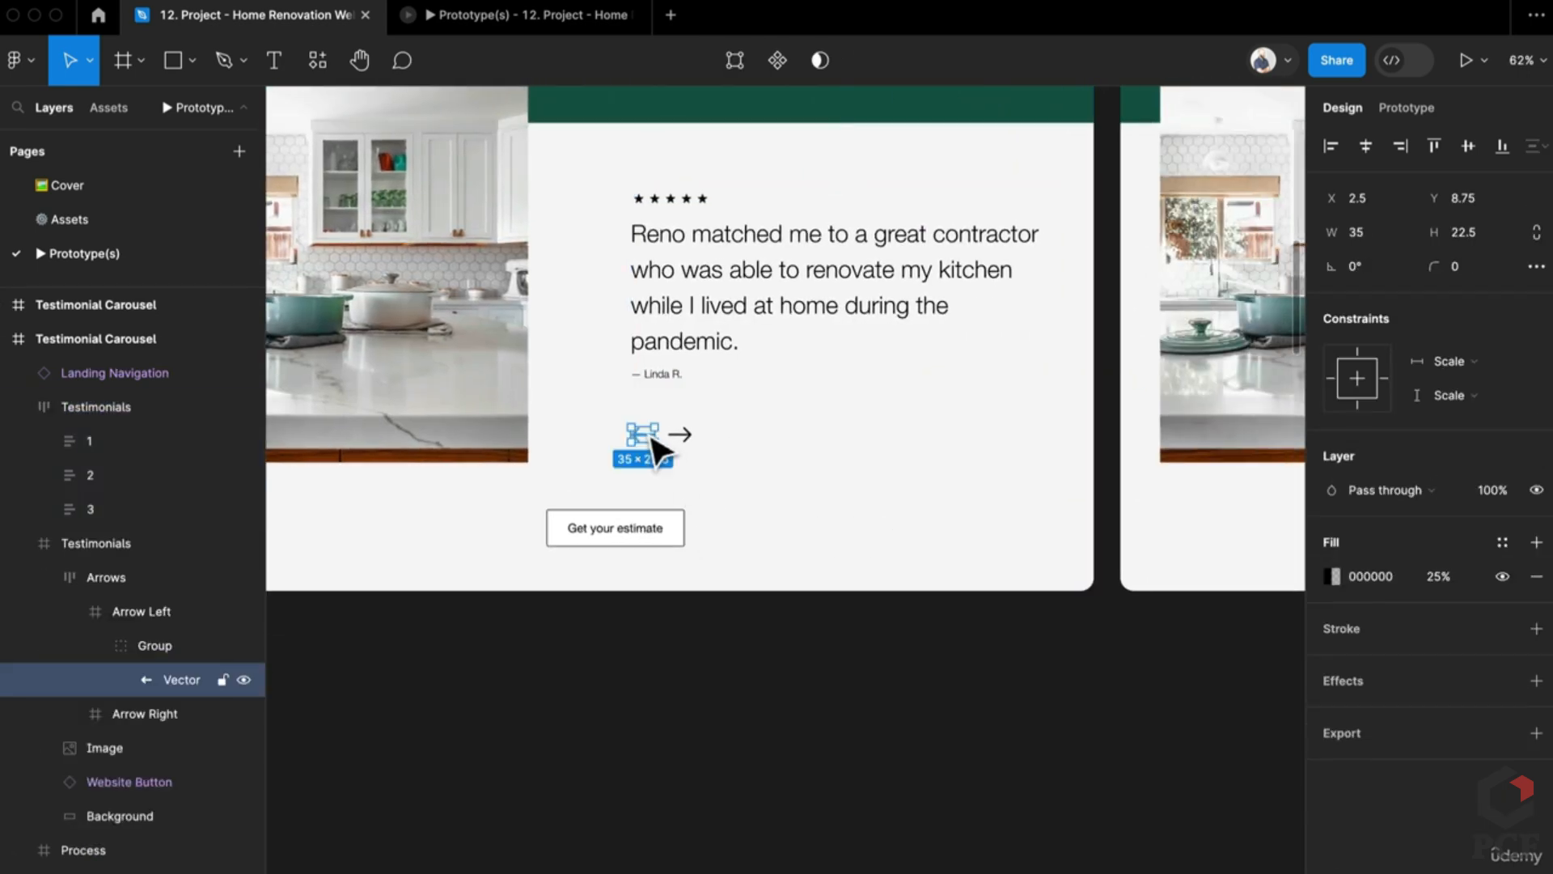
pyautogui.click(1437, 576)
pyautogui.write('100')
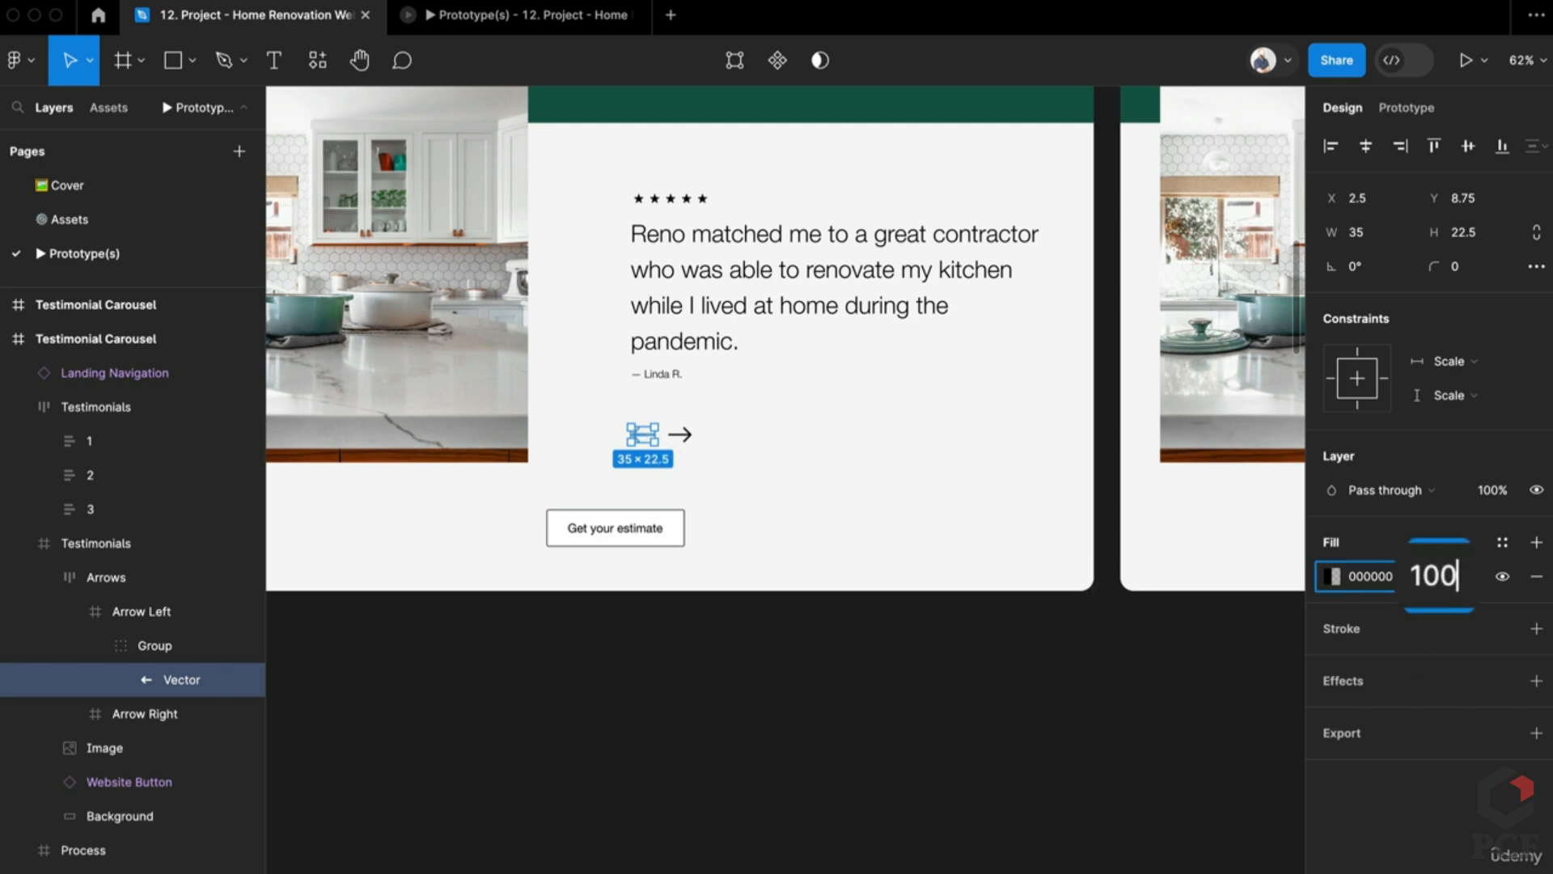
pyautogui.press('Return')
pyautogui.hscroll(-5, 1060, 627)
pyautogui.scroll(-1, 1060, 627)
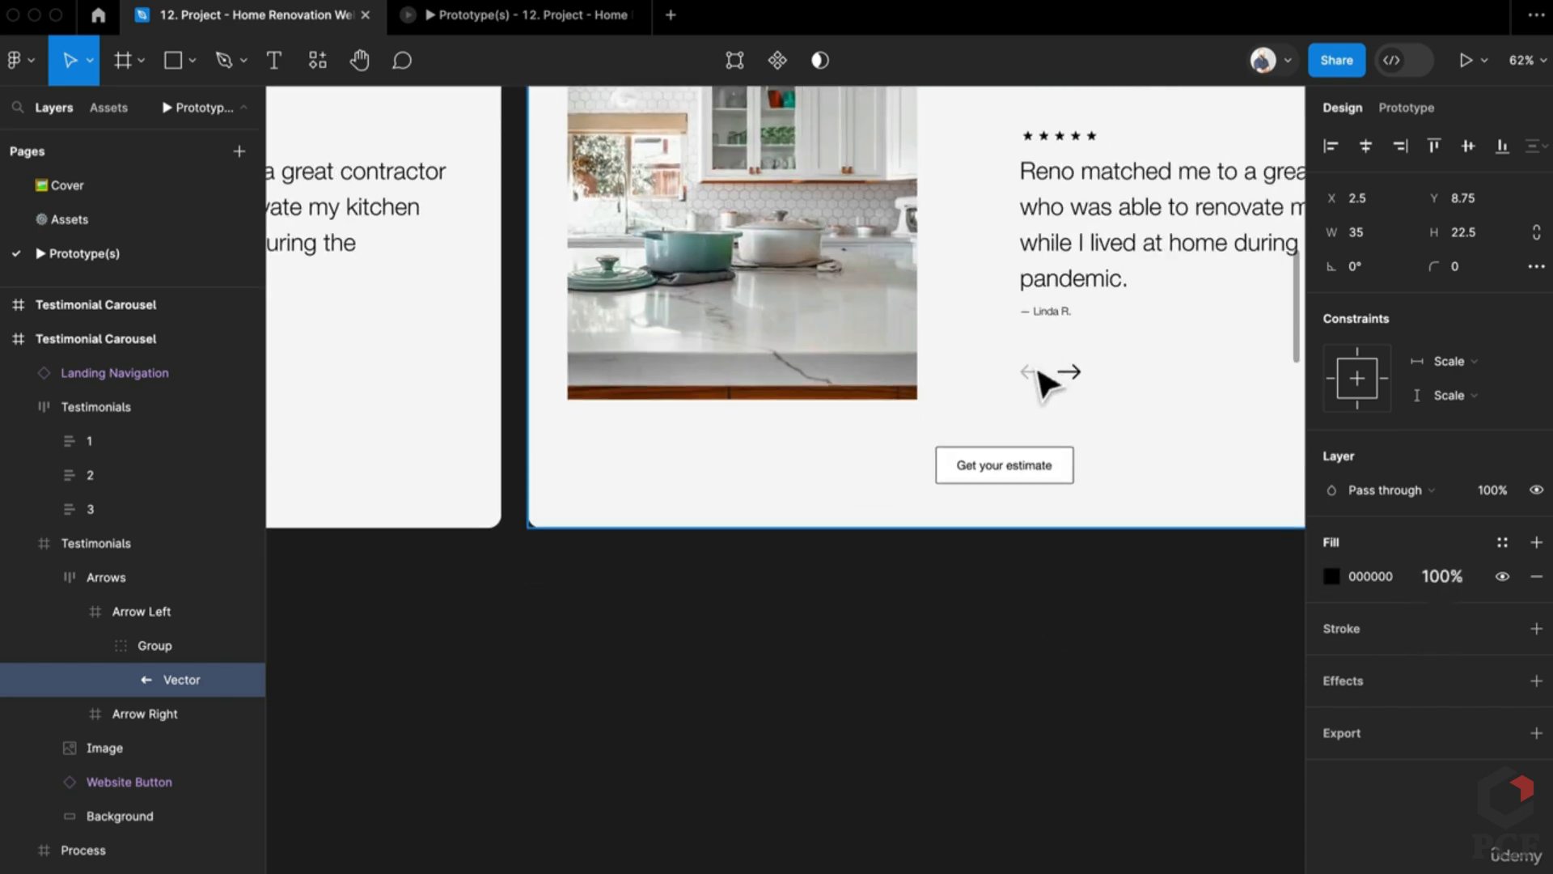
pyautogui.hotkey('ctrl', 'z')
pyautogui.click(1445, 578)
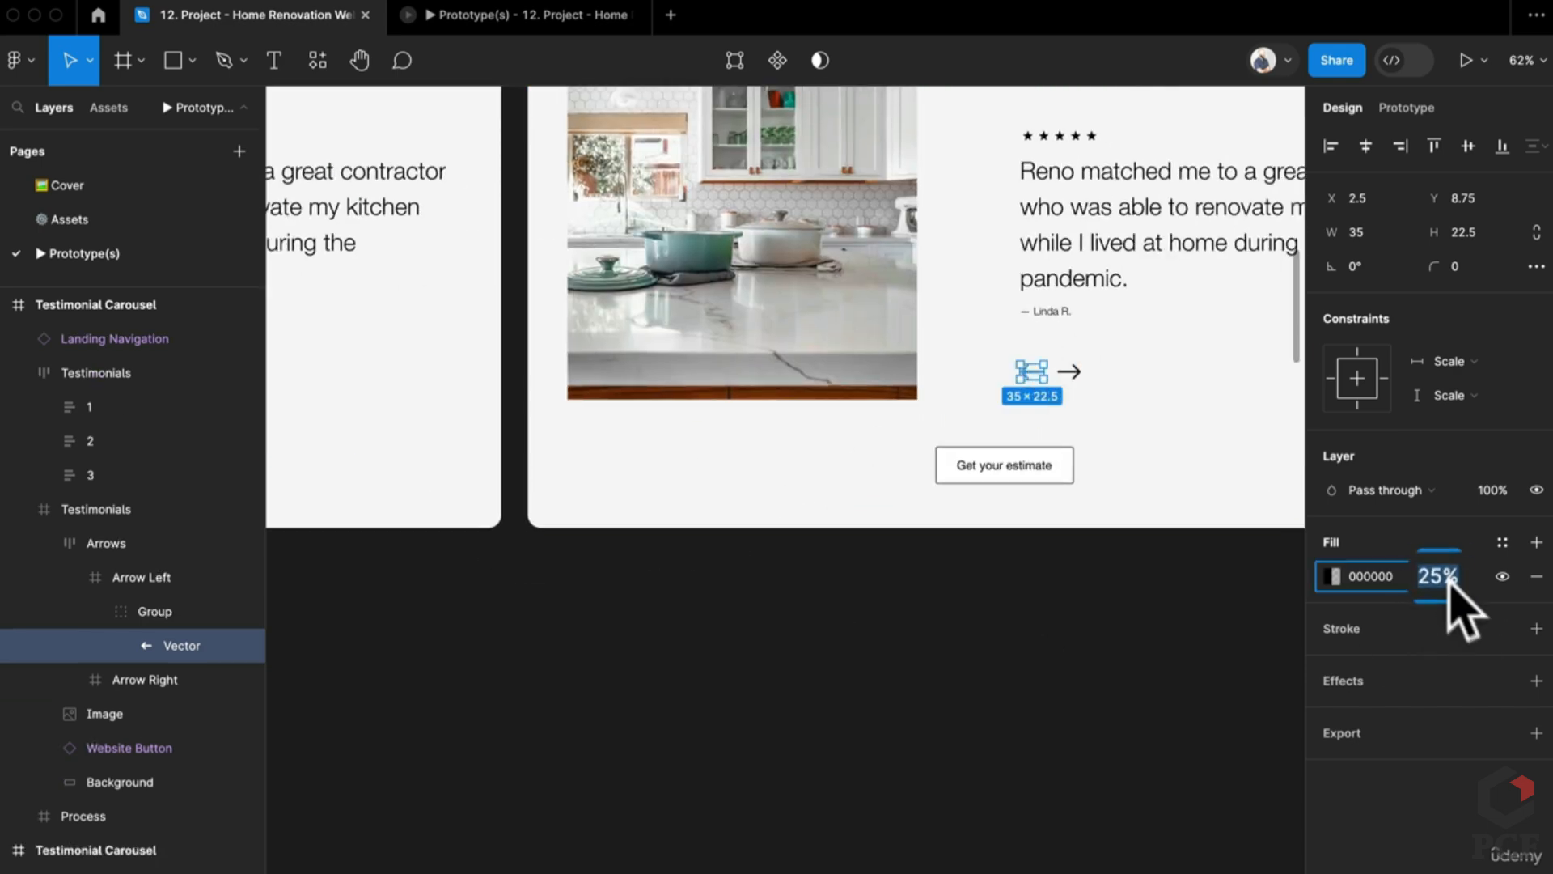
pyautogui.write('20')
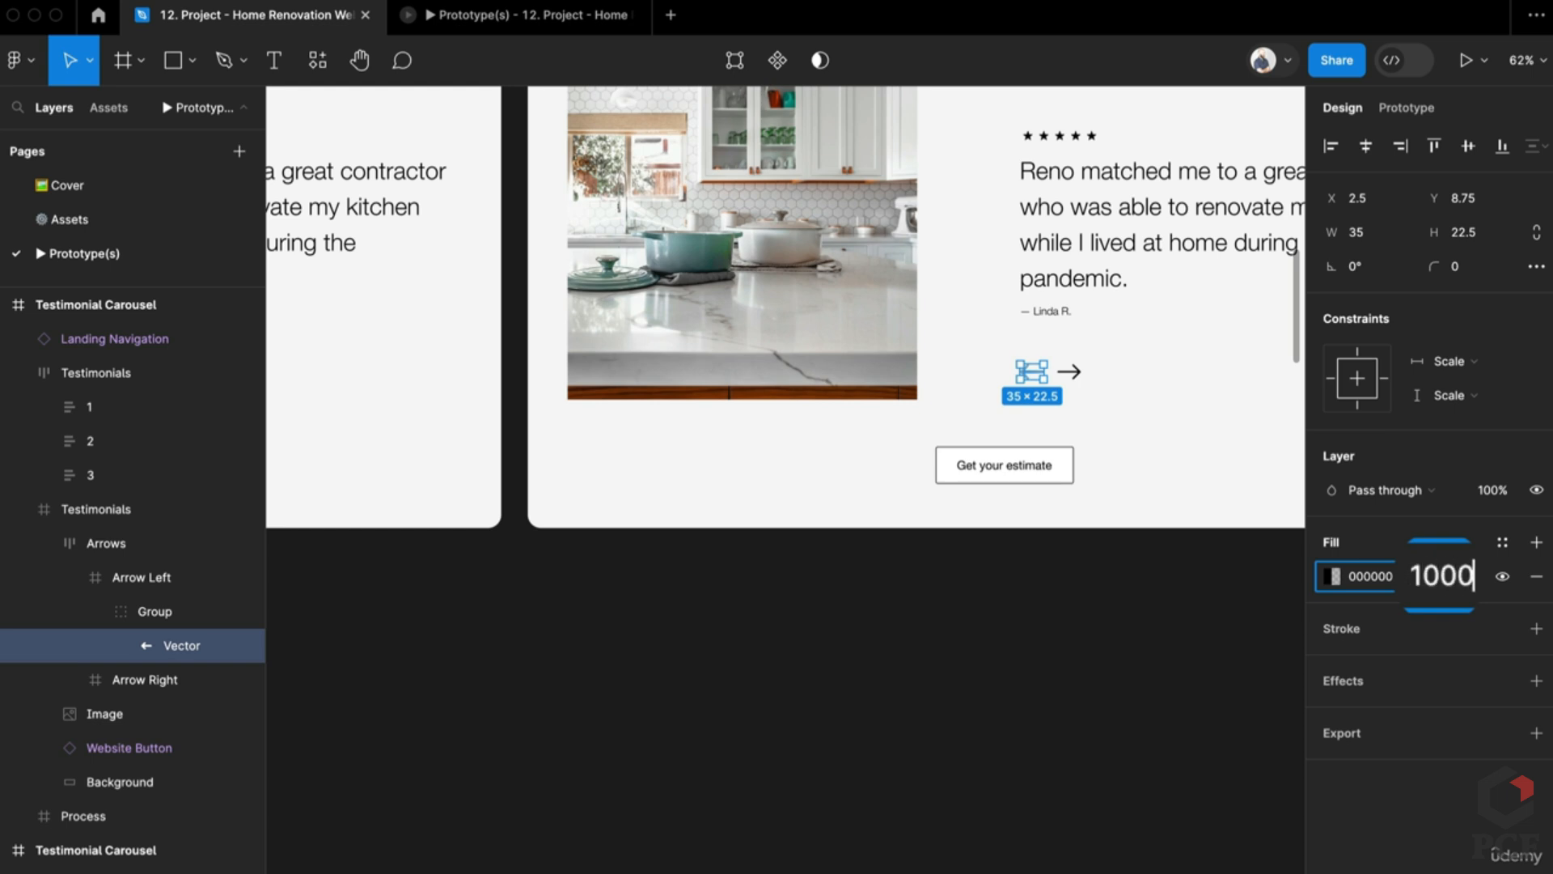
pyautogui.press('Return')
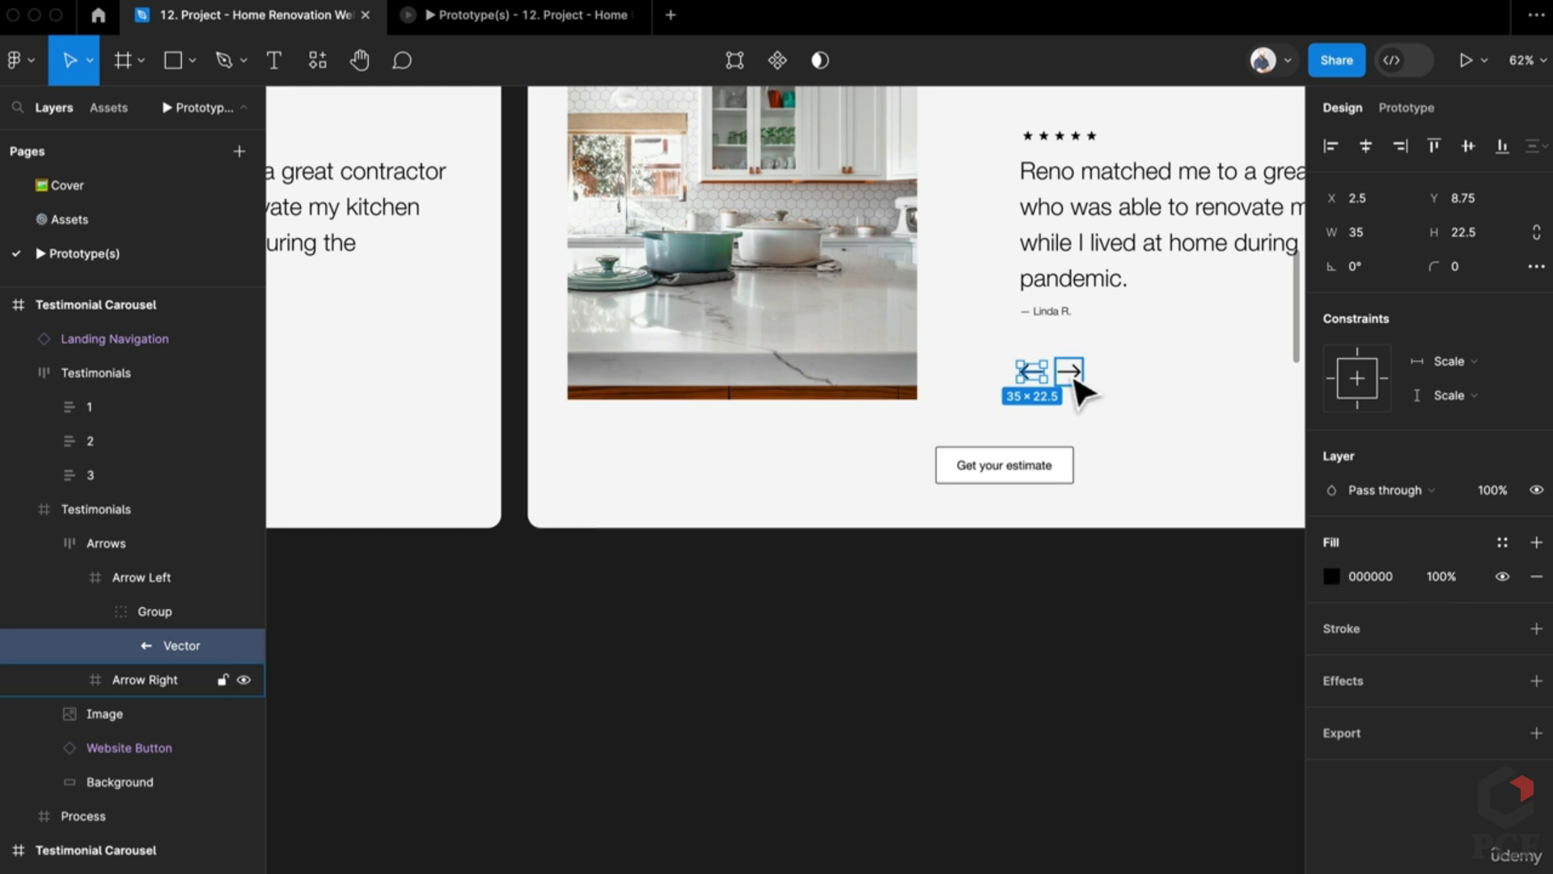
# Step: Select the right arrow's vector shape and edit its fill opacity
pyautogui.click(1072, 374)
pyautogui.doubleClick(1071, 374)
pyautogui.click(1425, 576)
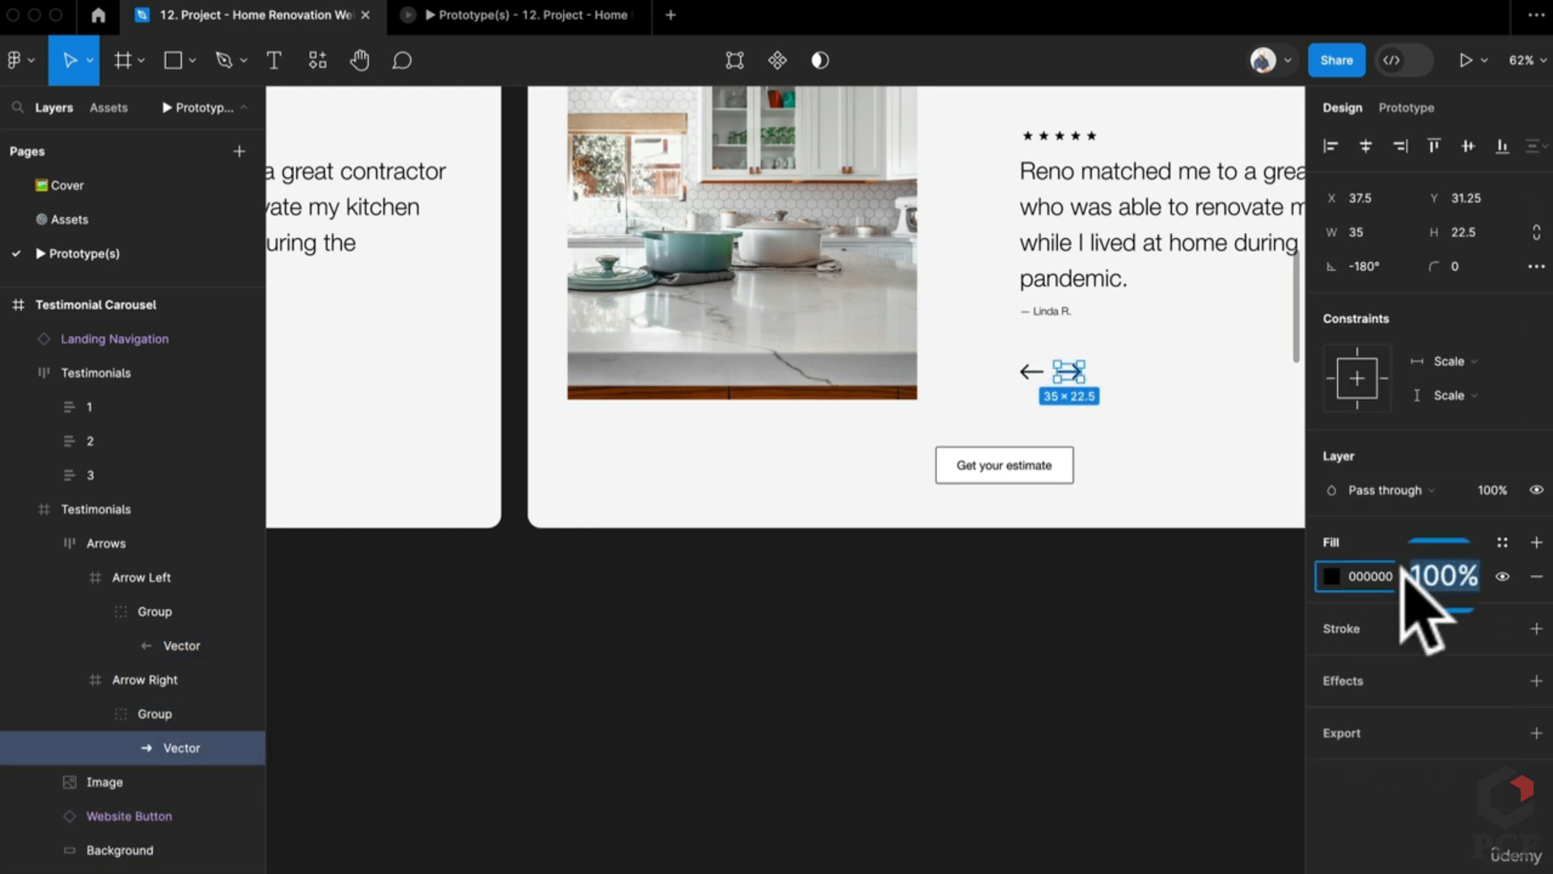
pyautogui.click(943, 659)
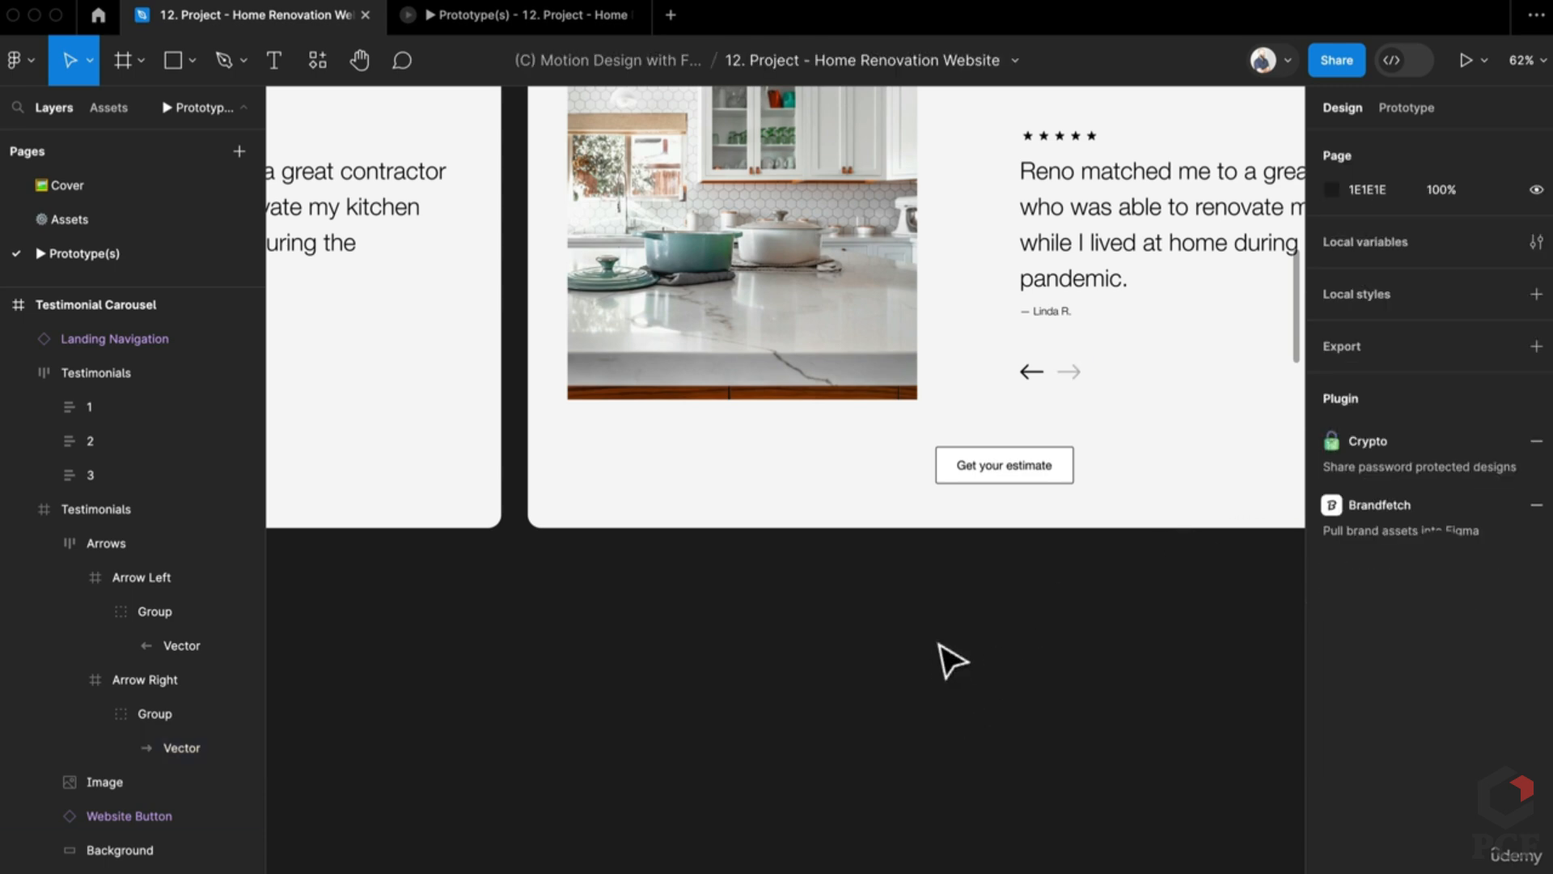
pyautogui.scroll(-5, 944, 659)
# Step: Right-align one slide's Testimonials row, fade testimonials 1–3 to 0%, and restore testimonial 3 to 100%
pyautogui.click(1067, 434)
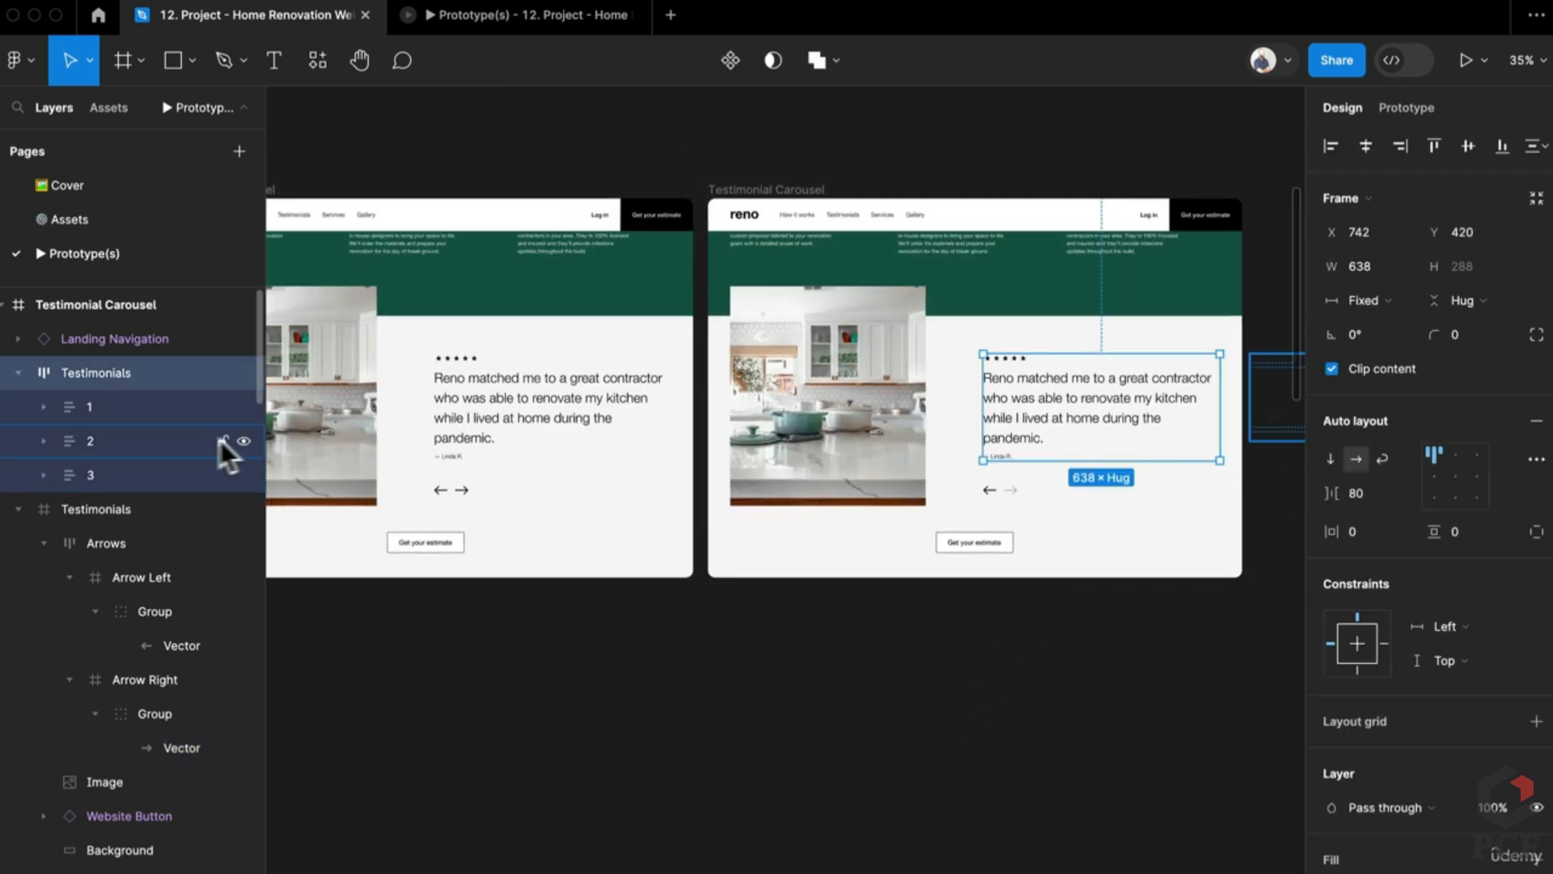
pyautogui.click(1454, 447)
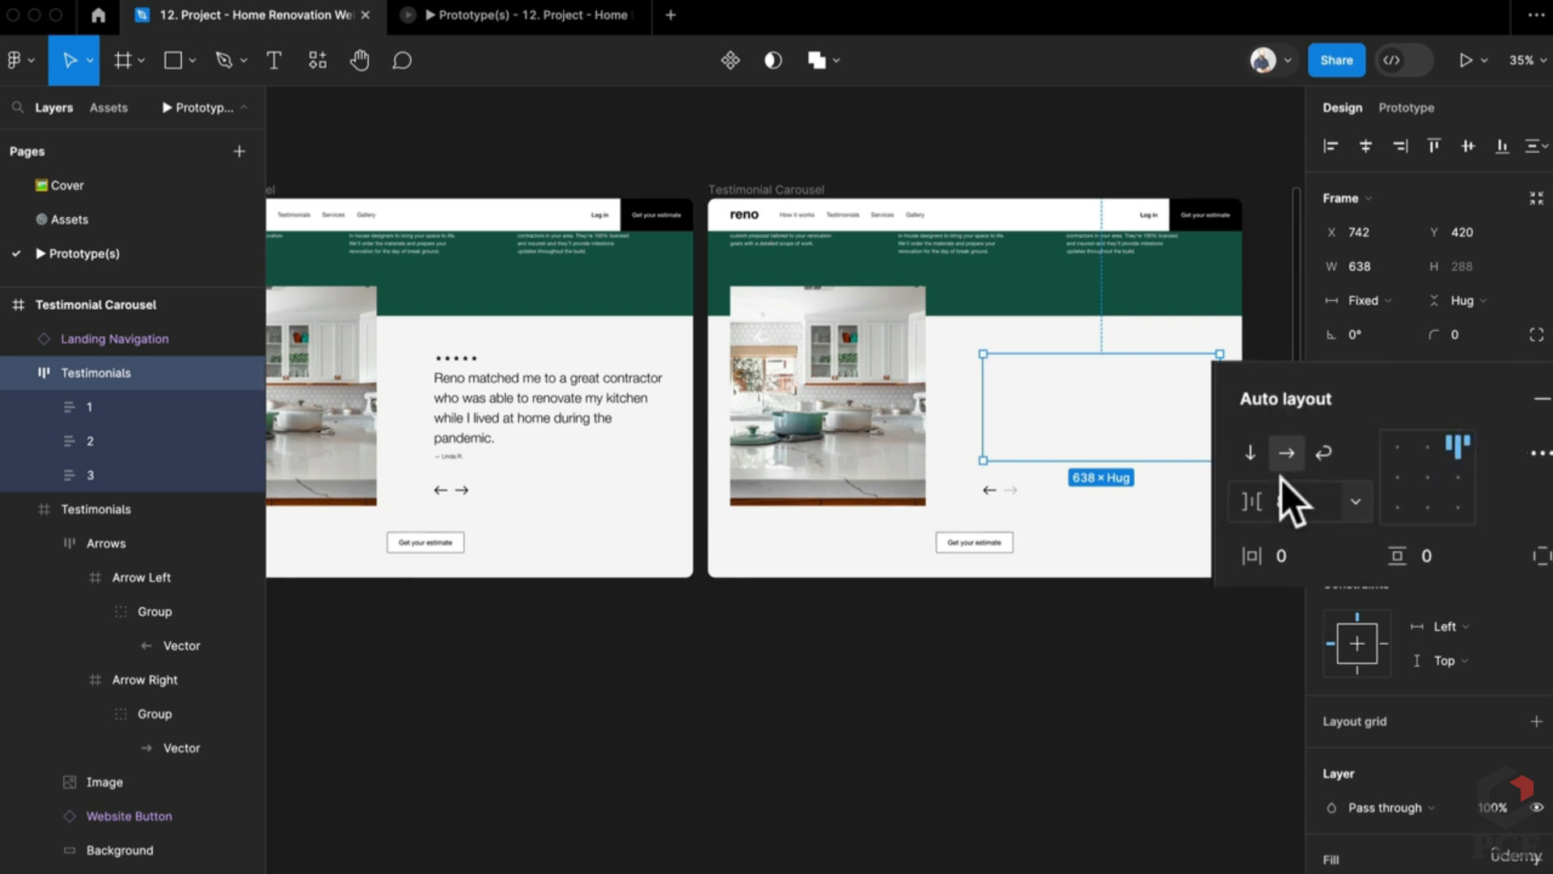
pyautogui.press('Return')
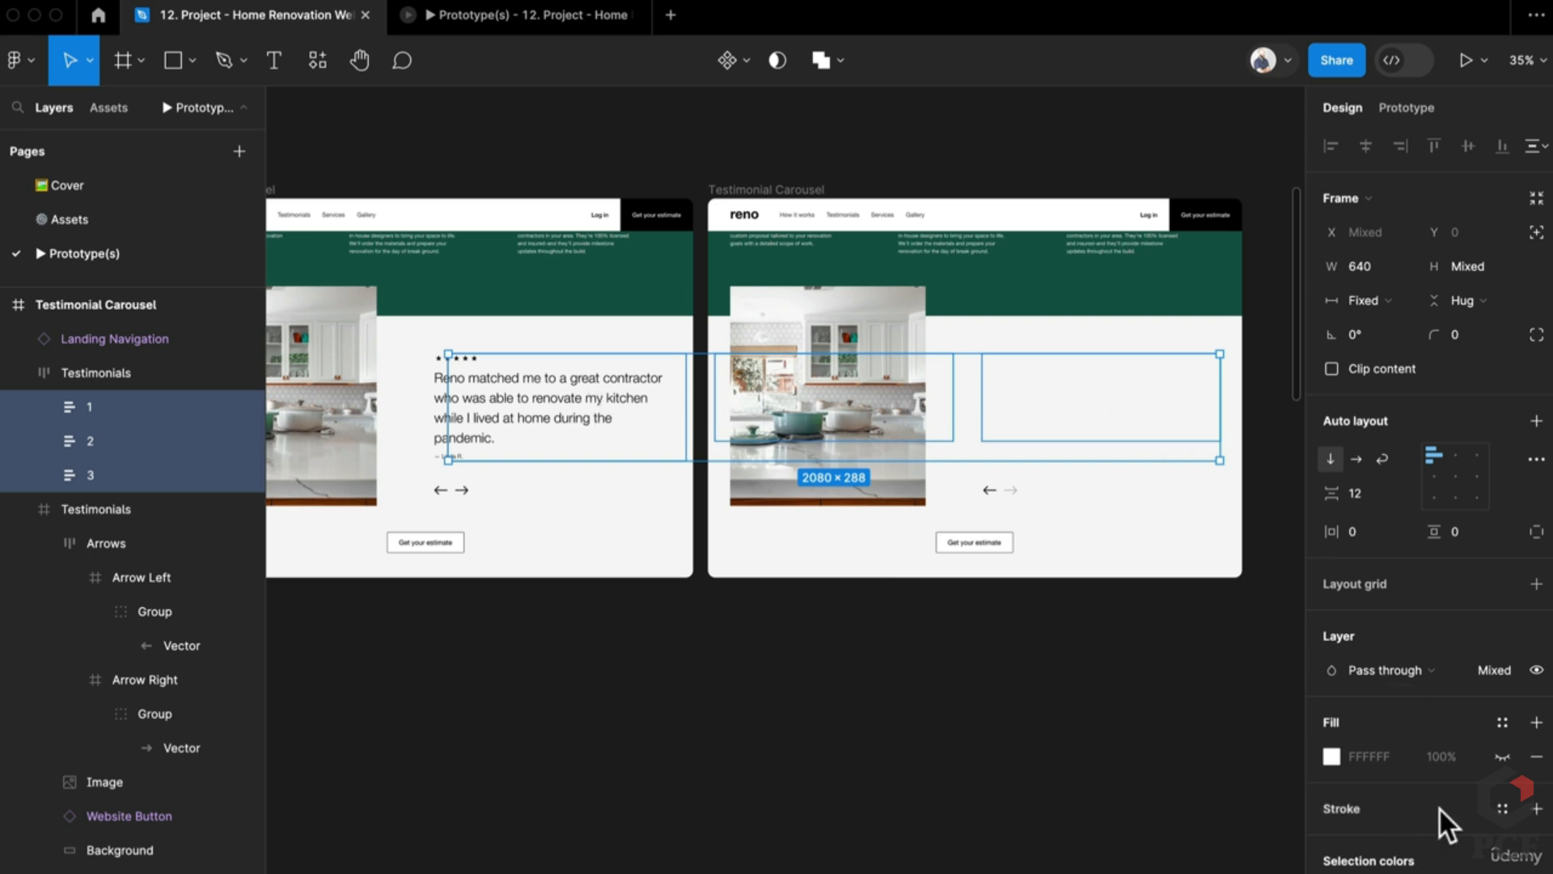
pyautogui.click(1499, 675)
pyautogui.write('1')
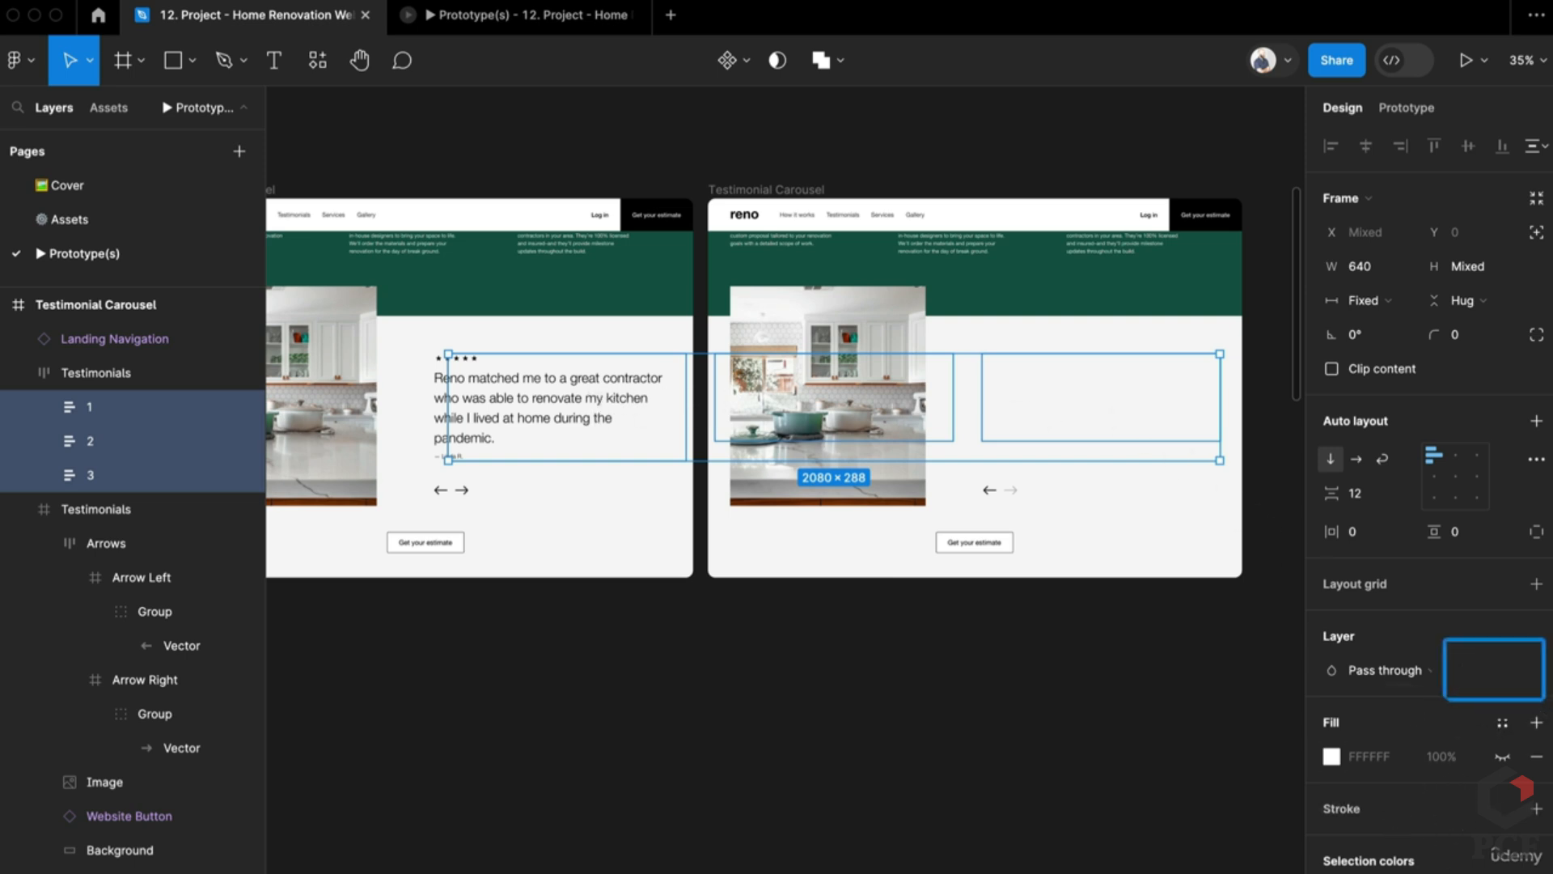
pyautogui.press('Return')
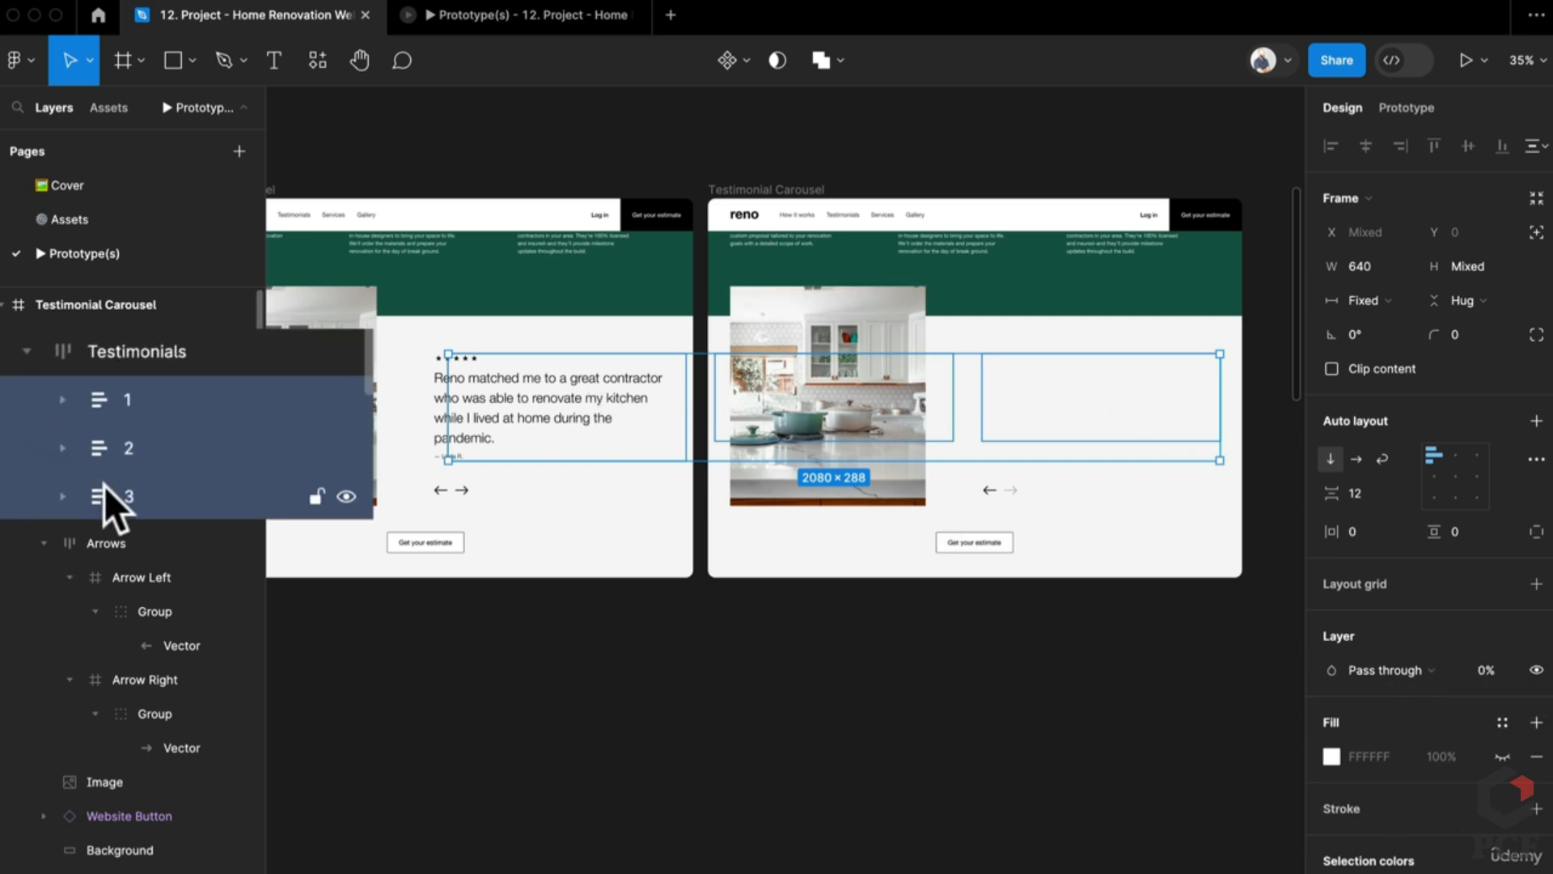
pyautogui.click(132, 476)
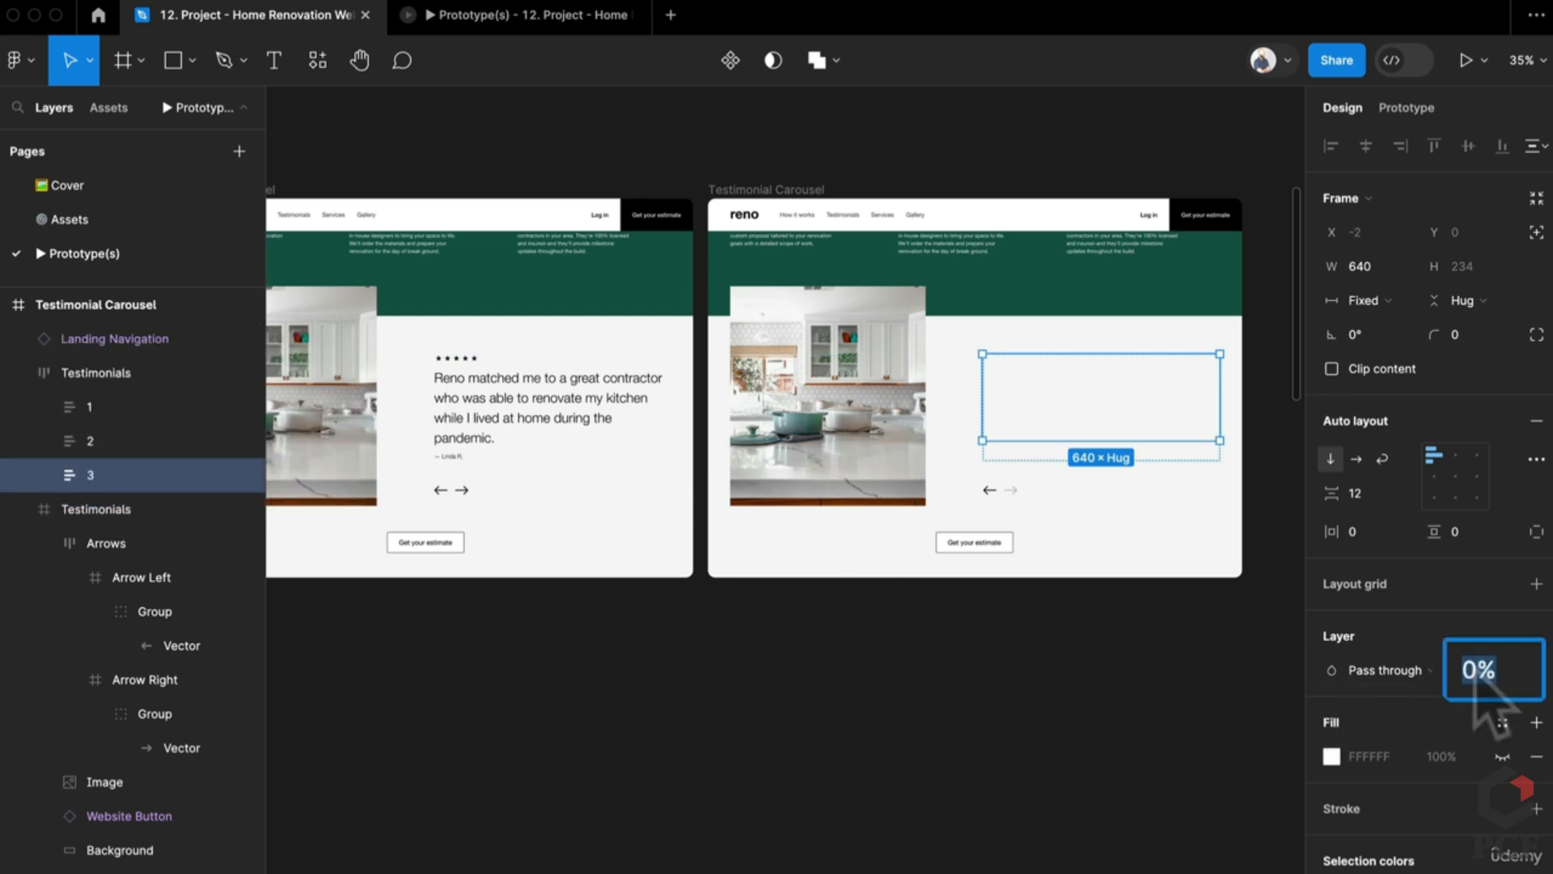
pyautogui.press('Return')
pyautogui.hscroll(-5, 331, 647)
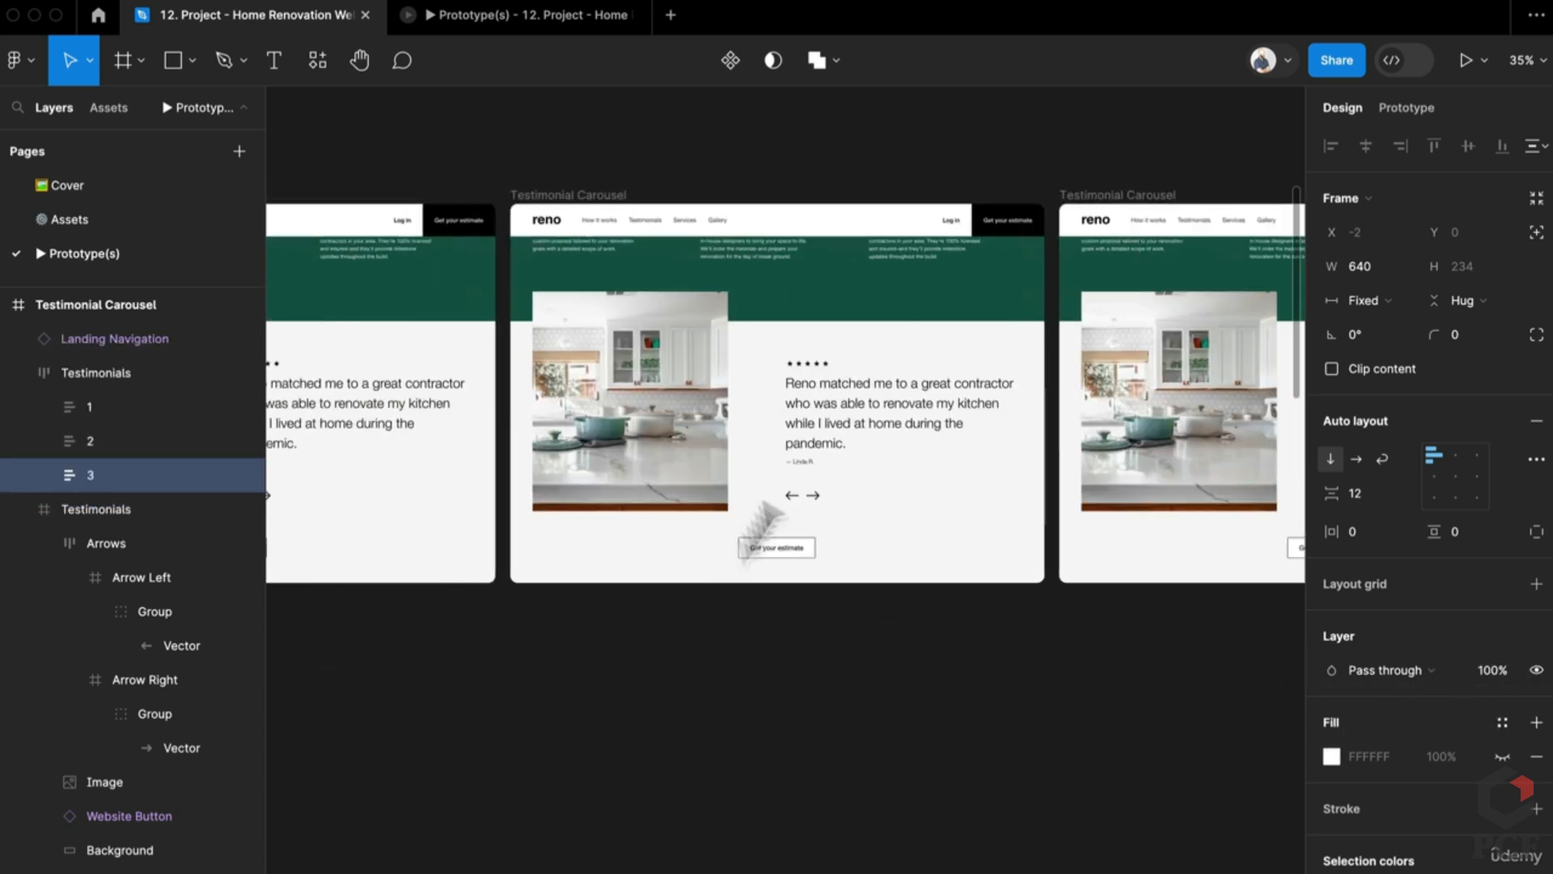
# Step: On the middle slide, center the row, fade all testimonials to 0%, restore testimonial 2 to 100%
pyautogui.click(836, 381)
pyautogui.click(1428, 445)
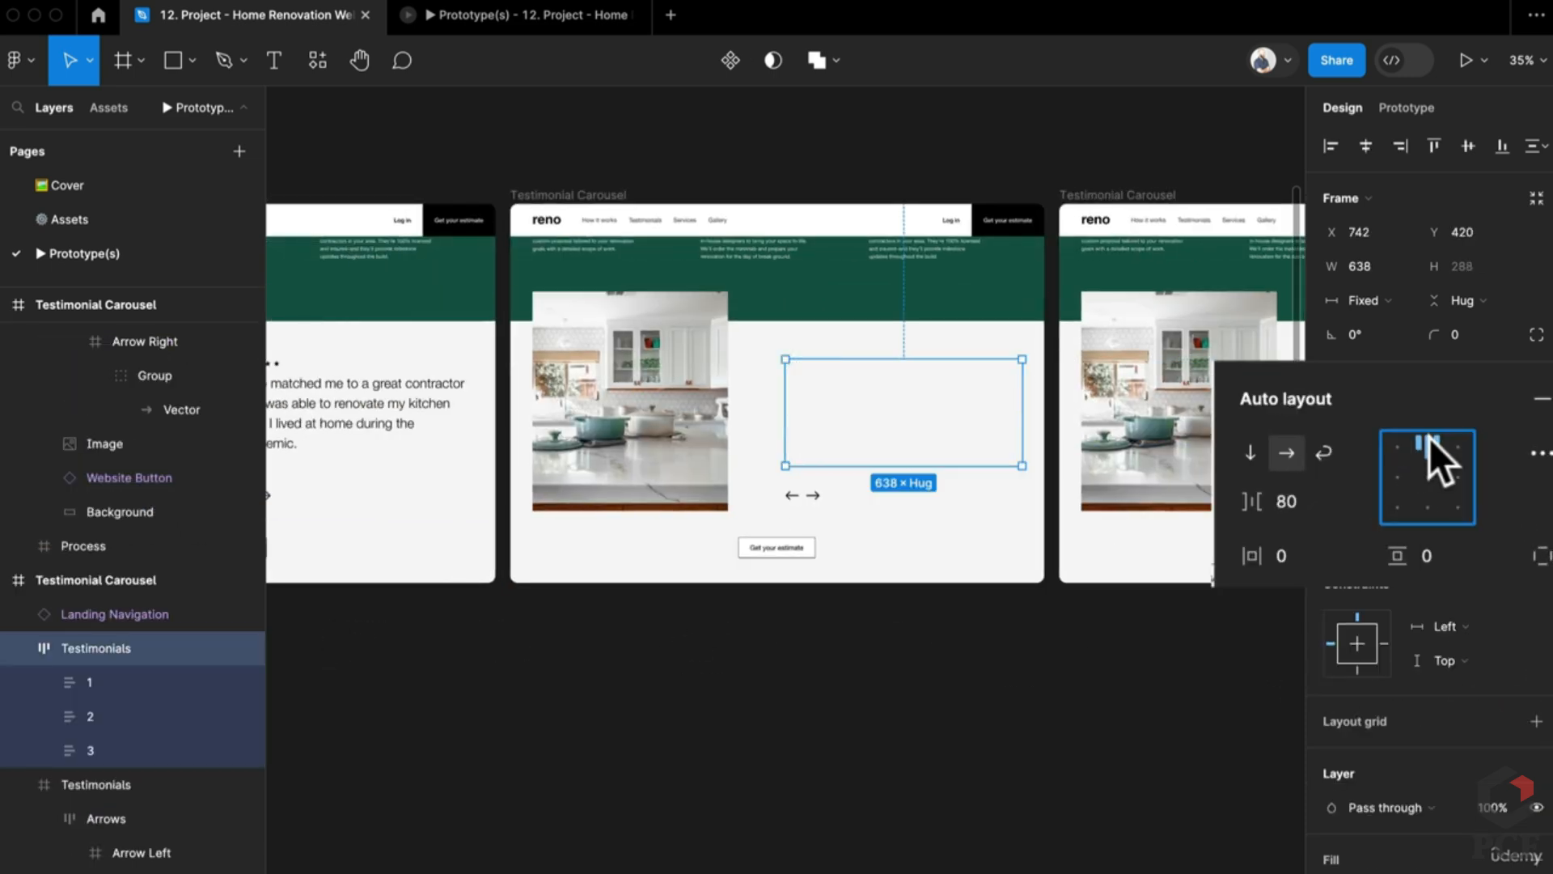
pyautogui.click(135, 684)
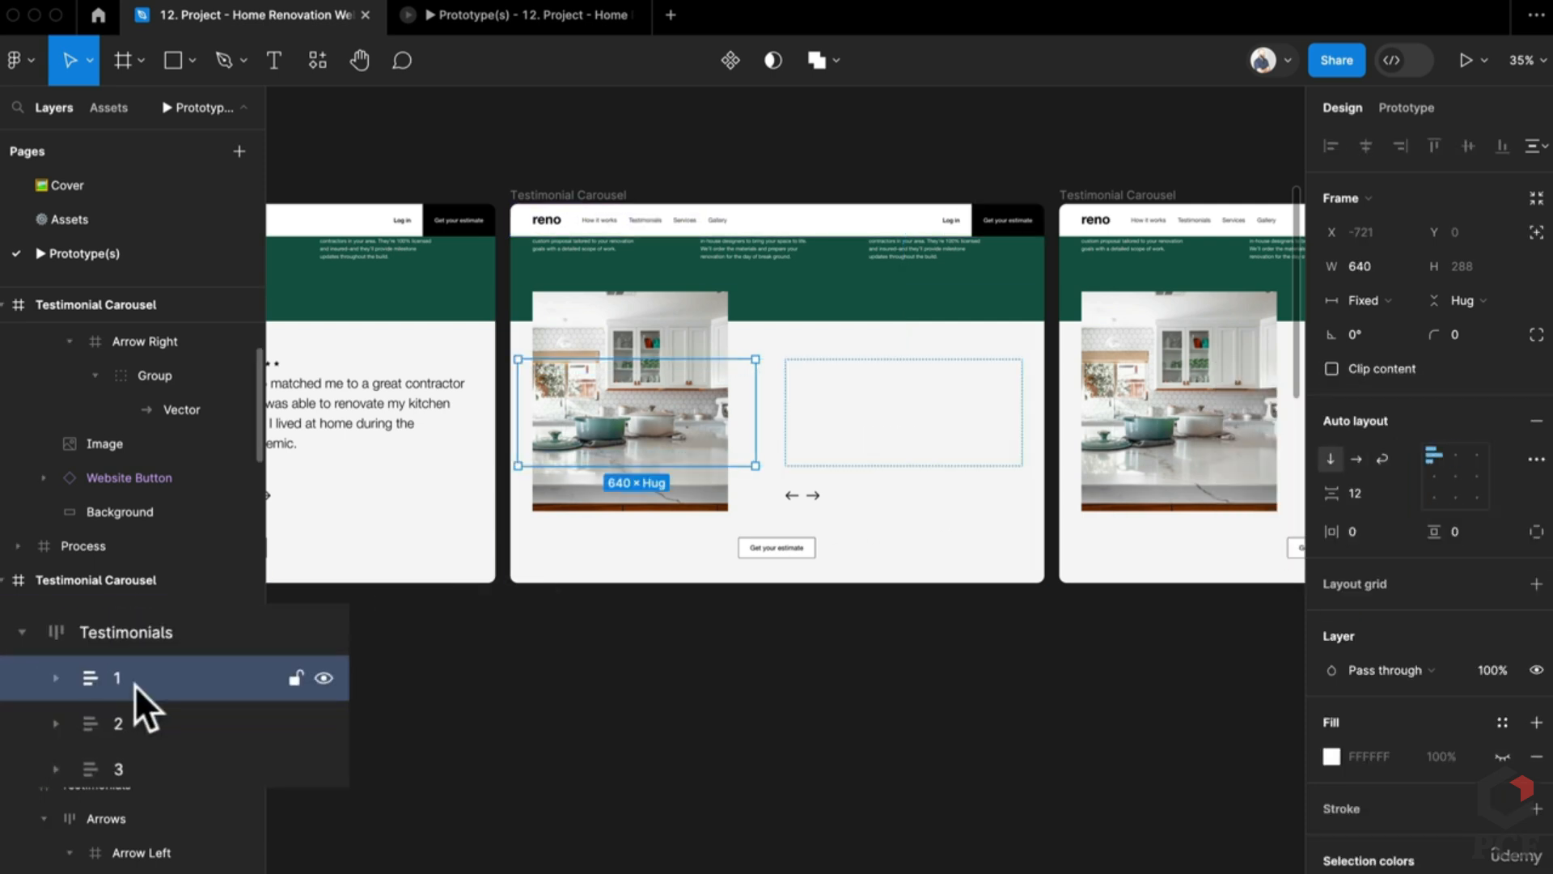
pyautogui.press('super+a')
pyautogui.click(1495, 670)
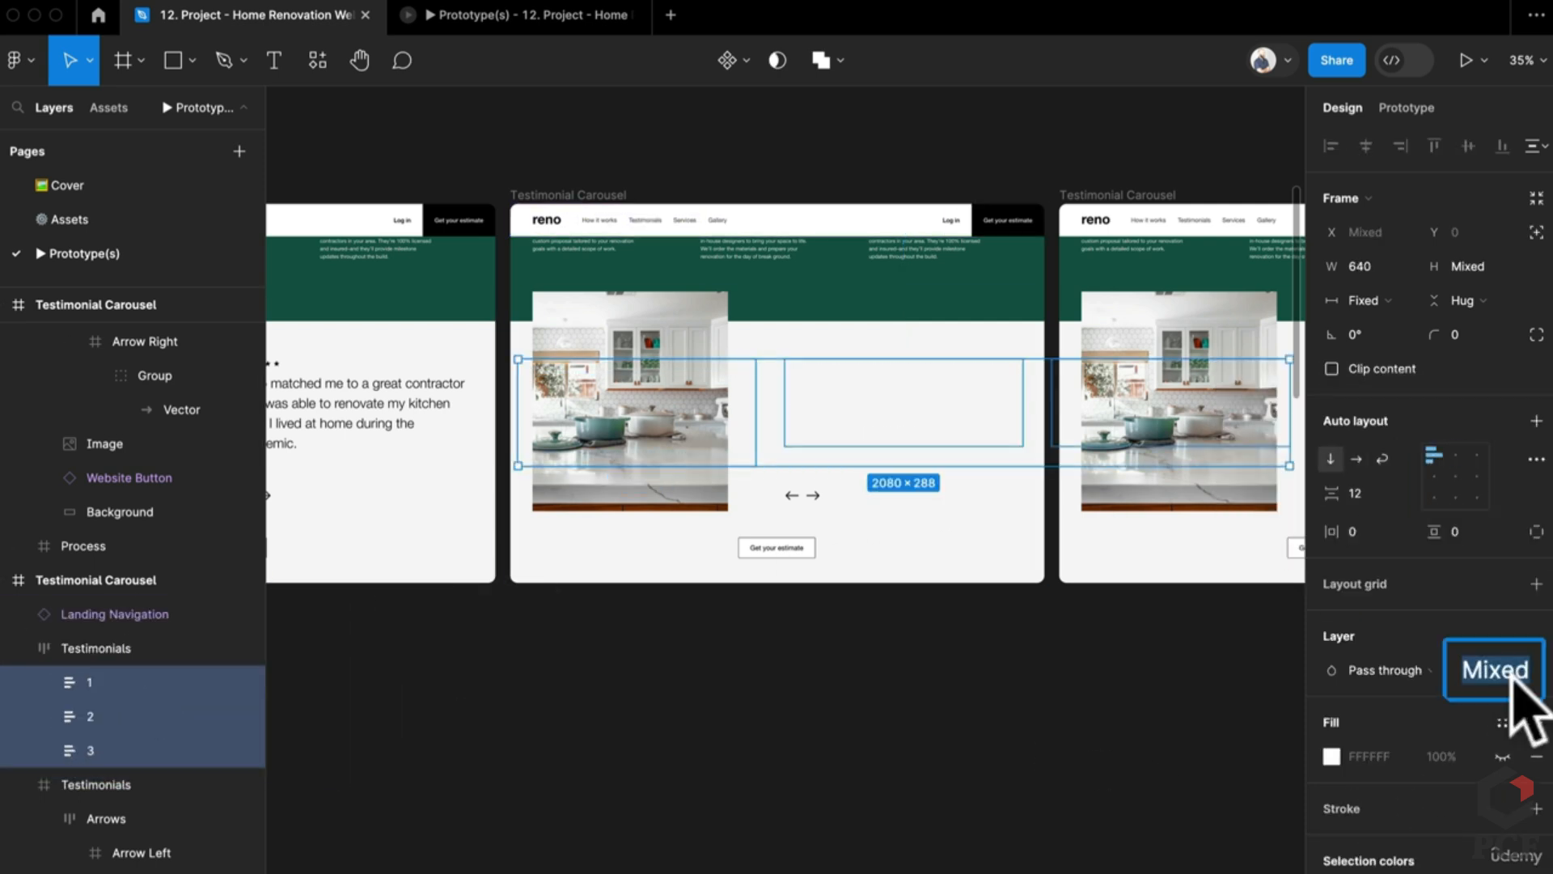
pyautogui.write('0')
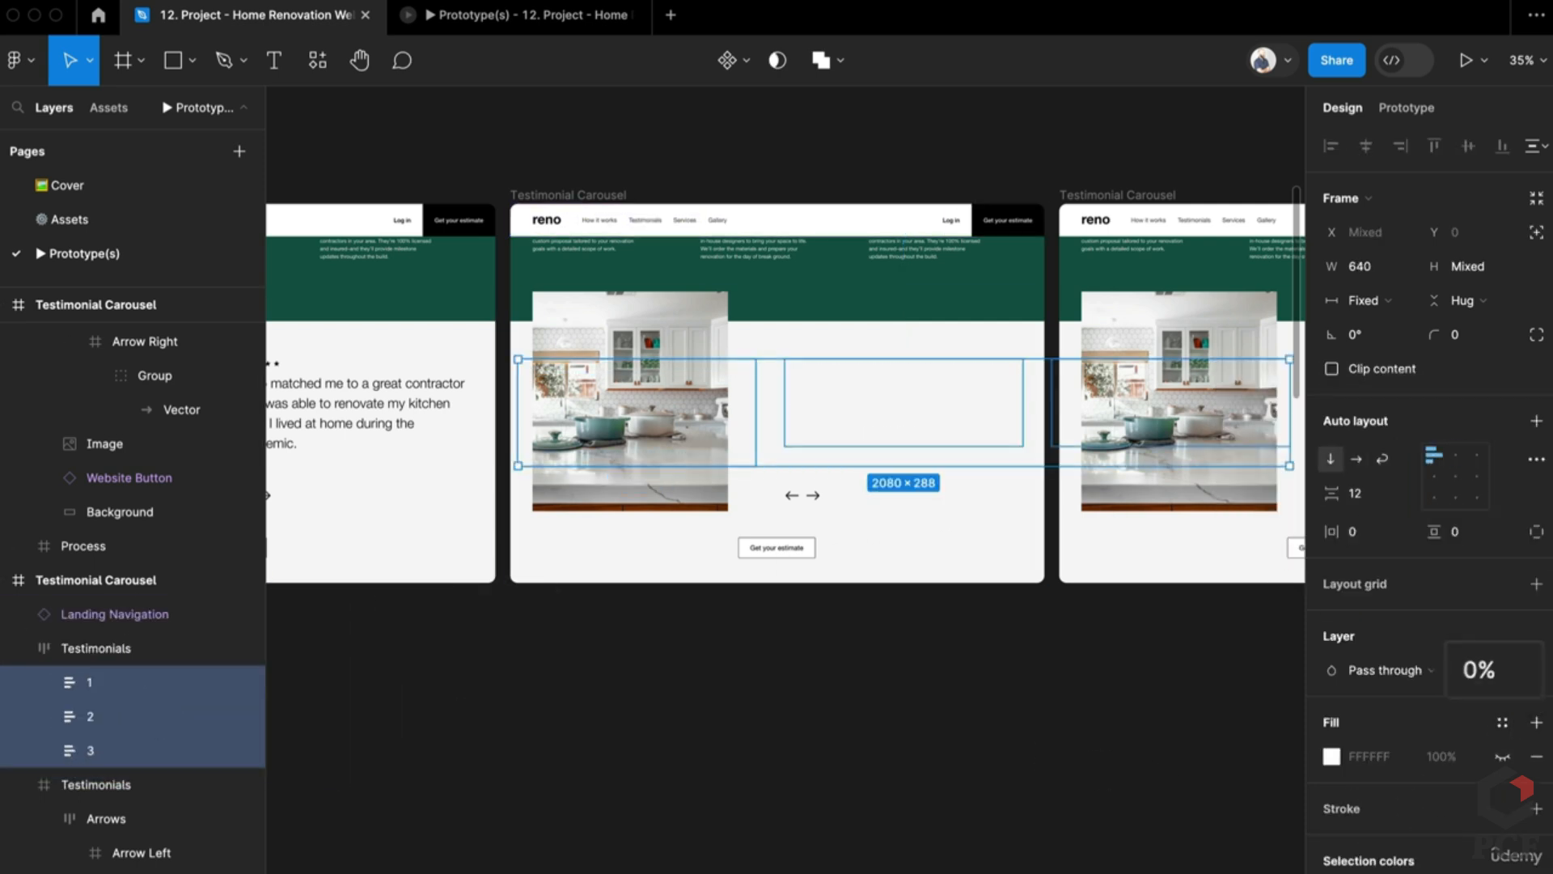
pyautogui.click(104, 717)
pyautogui.write('100')
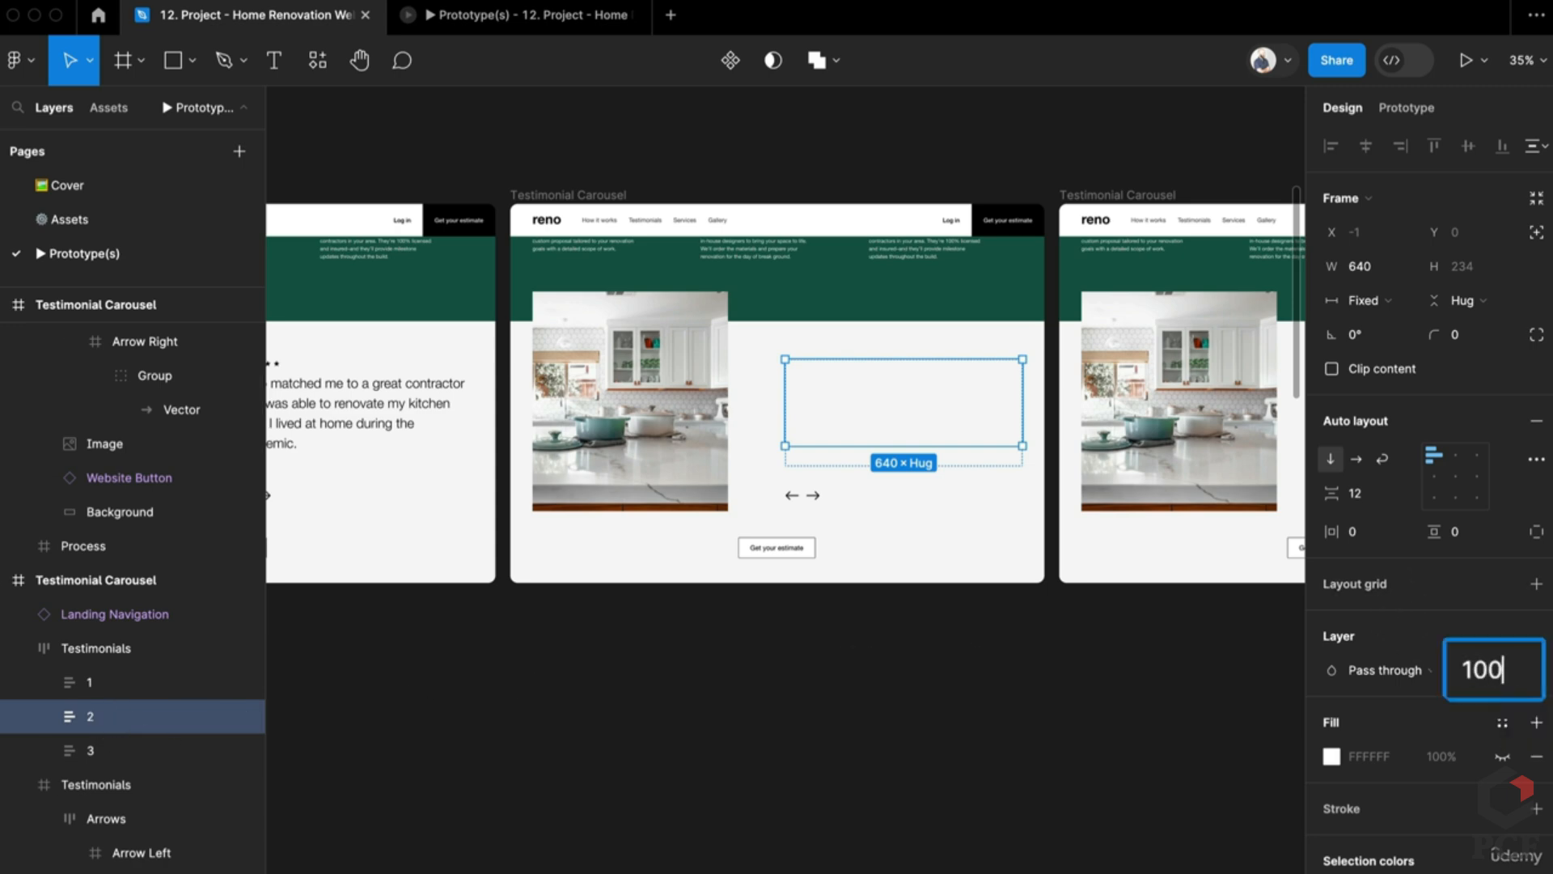
pyautogui.press('Return')
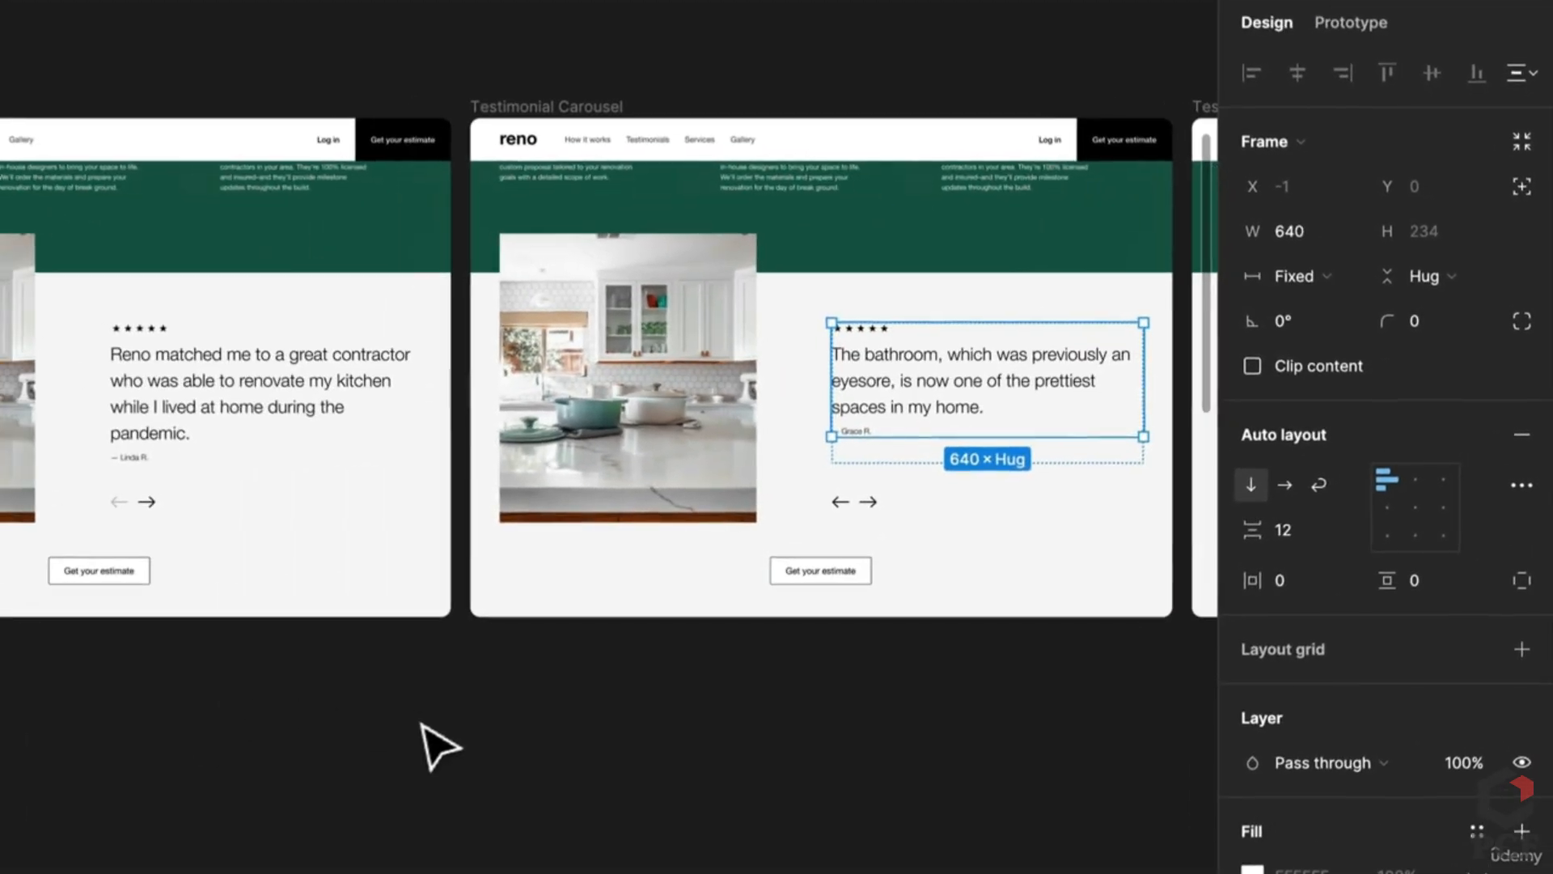
# Step: In Prototype mode, link the right arrows to the next slides and the third slide's left arrow back
pyautogui.click(1376, 21)
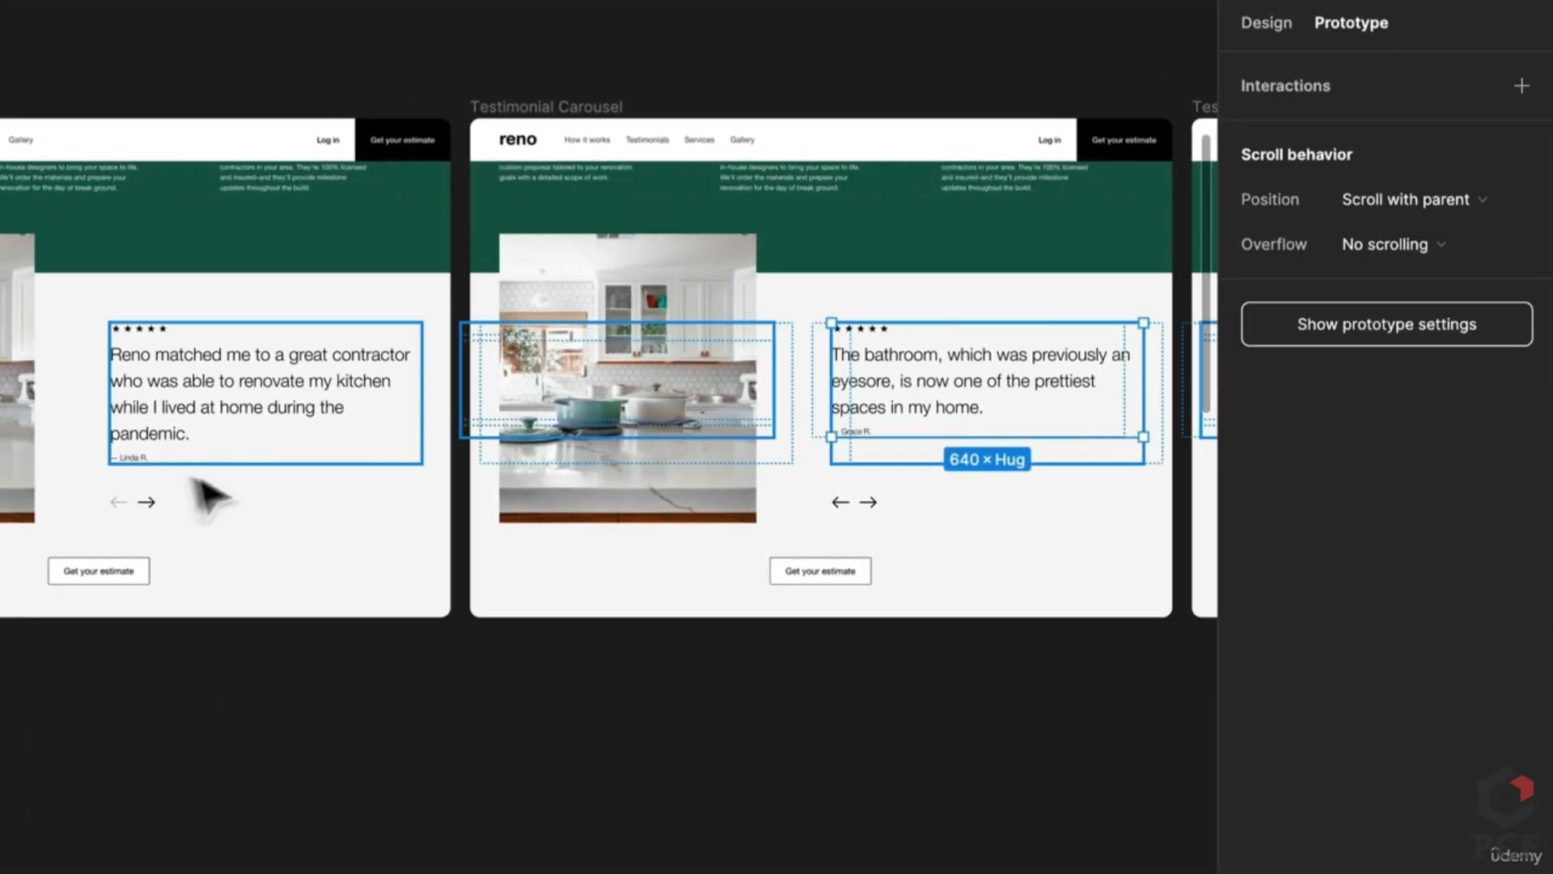
pyautogui.click(158, 503)
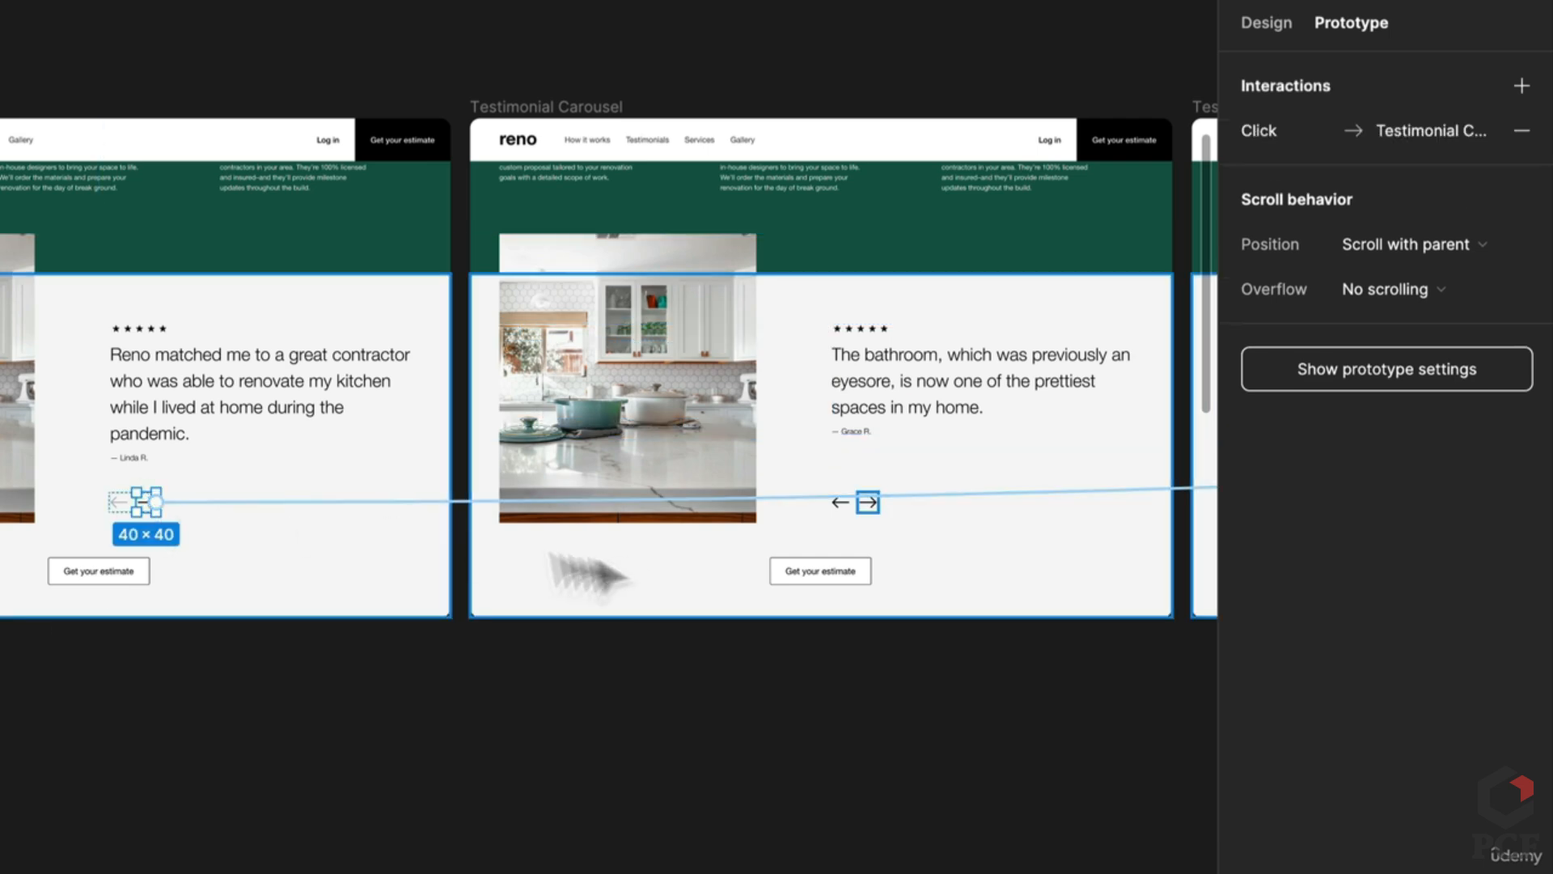
pyautogui.click(633, 499)
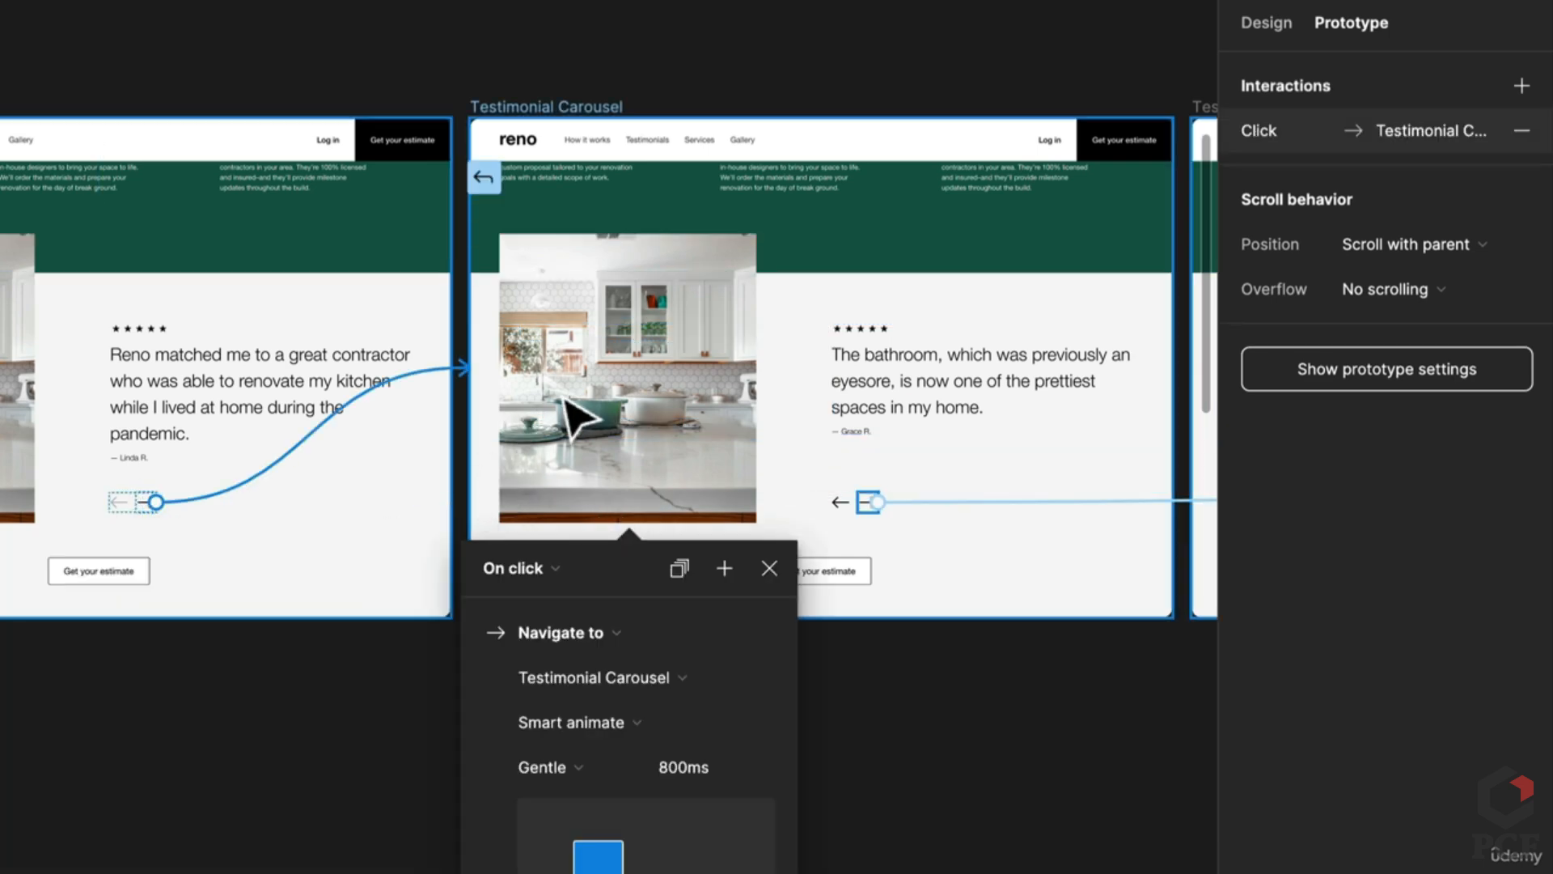
pyautogui.hscroll(3, 693, 433)
pyautogui.click(638, 534)
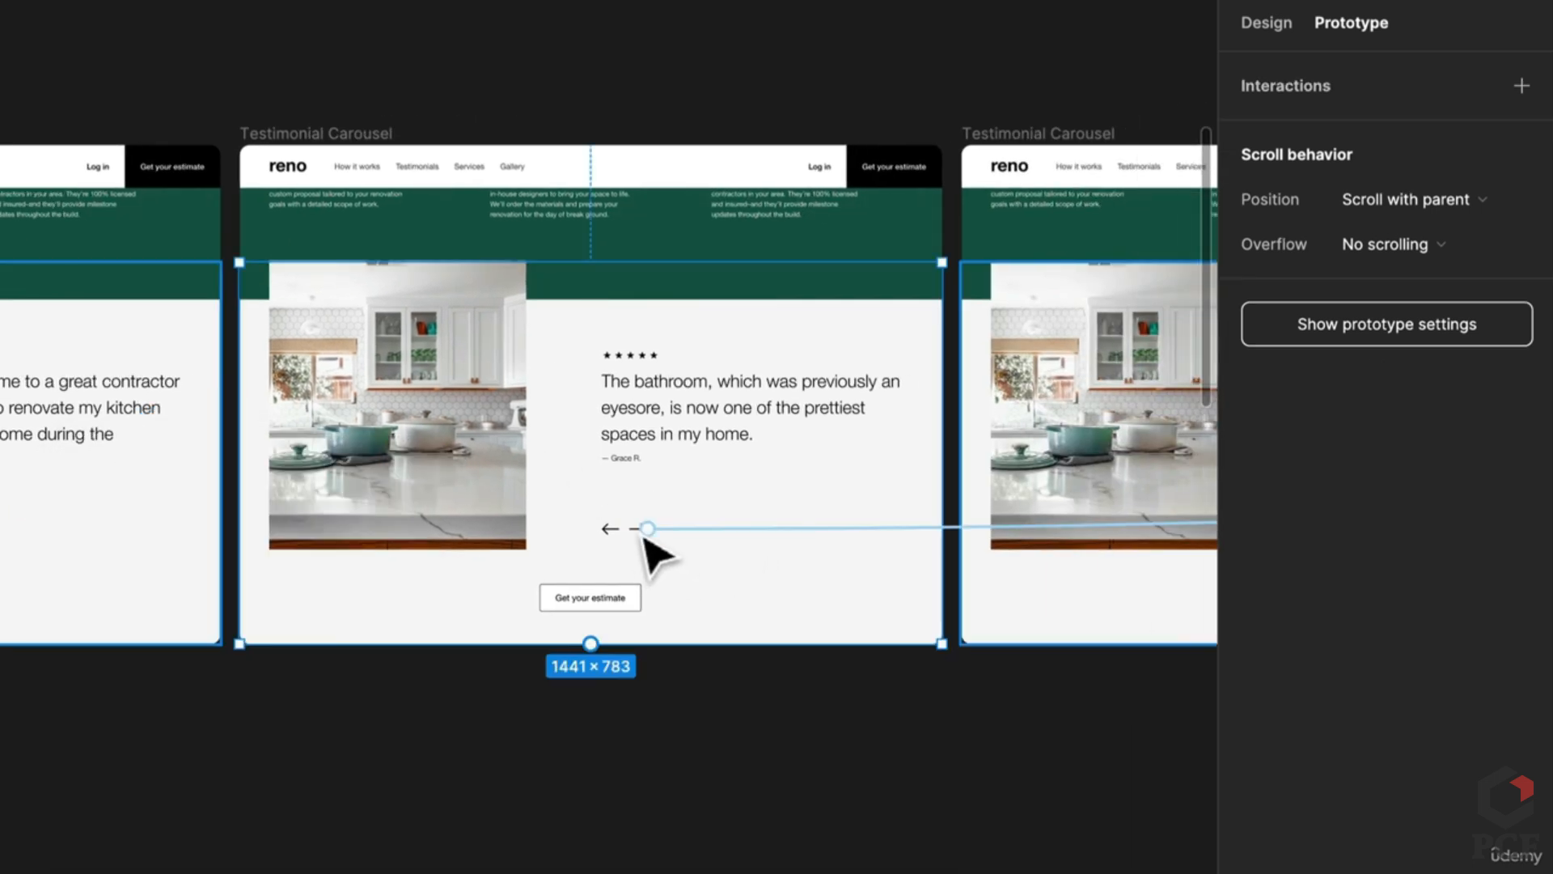
pyautogui.moveTo(647, 528); pyautogui.dragTo(1003, 420)
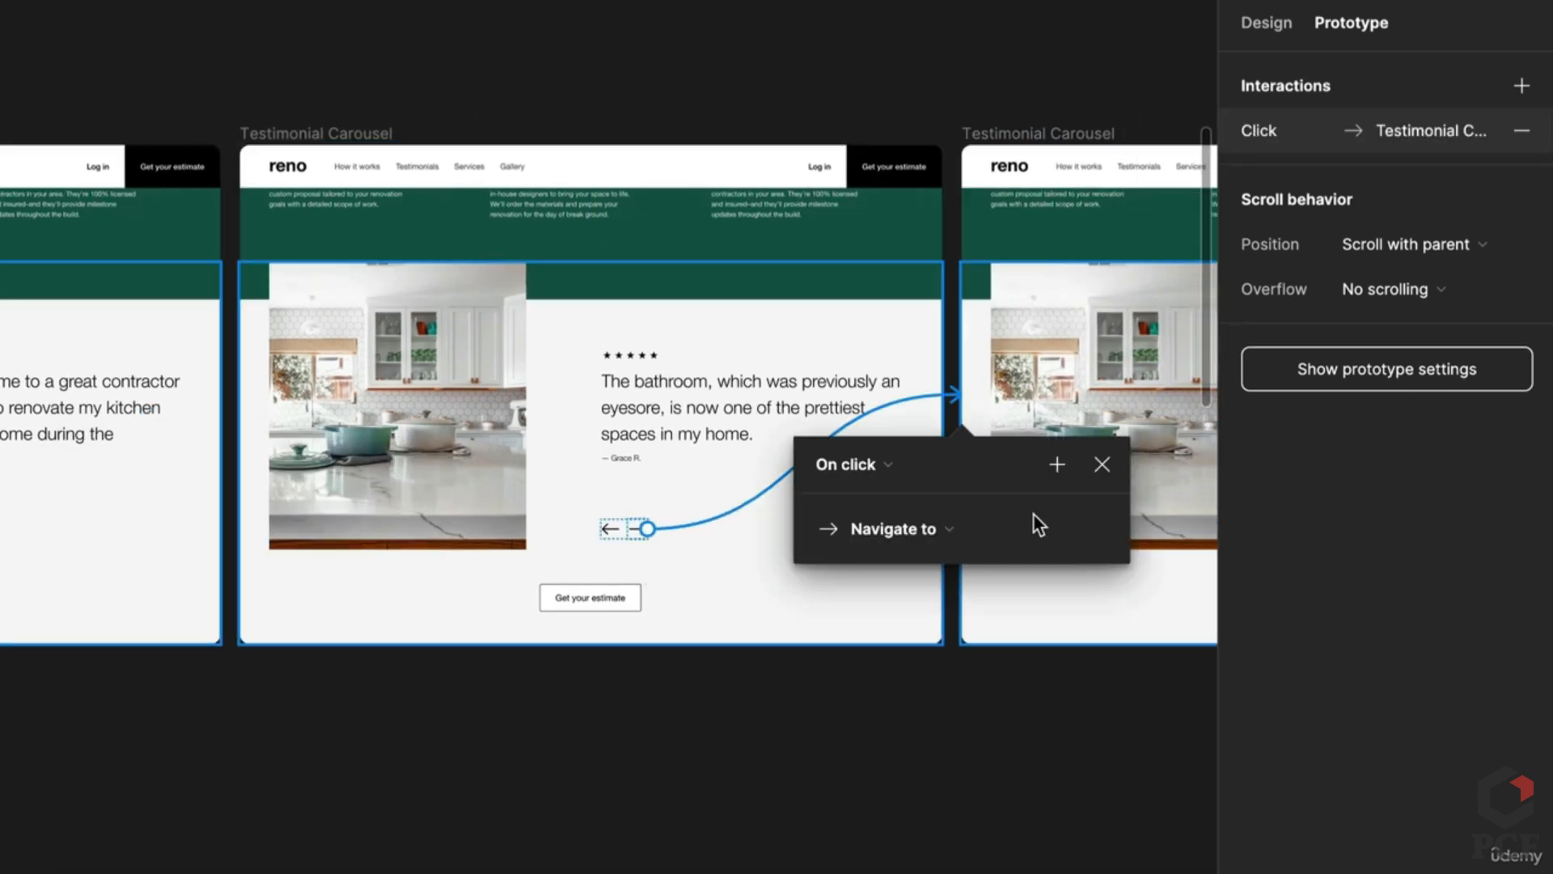
pyautogui.click(693, 753)
pyautogui.hscroll(4, 647, 712)
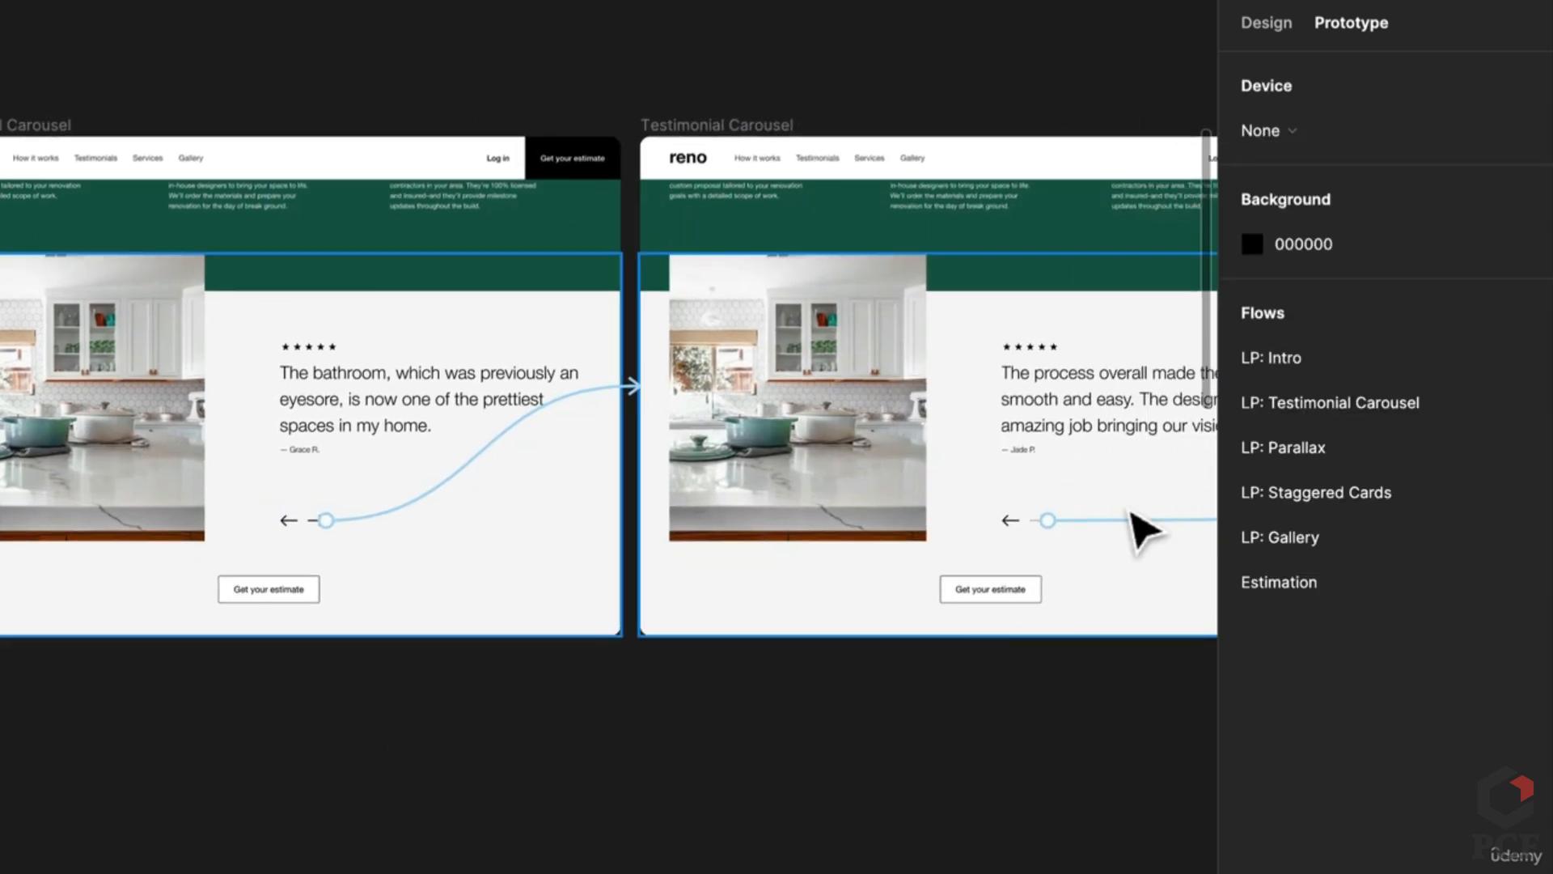
pyautogui.moveTo(1133, 526); pyautogui.dragTo(1132, 526)
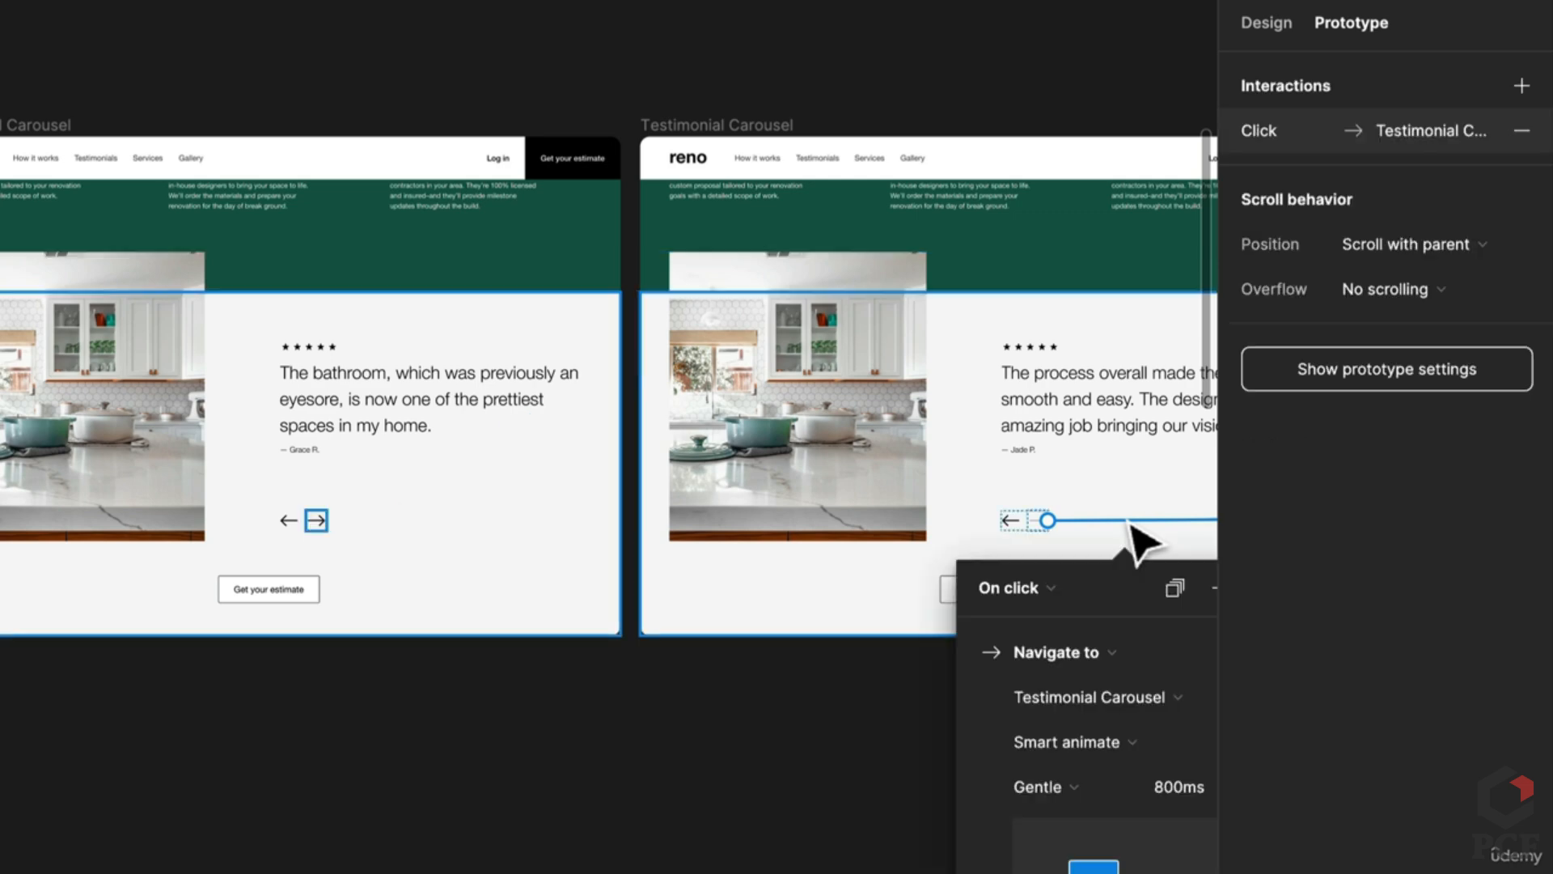
pyautogui.keyDown('shift'); pyautogui.click(1007, 522); pyautogui.keyUp('shift')
pyautogui.moveTo(1004, 521); pyautogui.dragTo(492, 488)
pyautogui.click(208, 756)
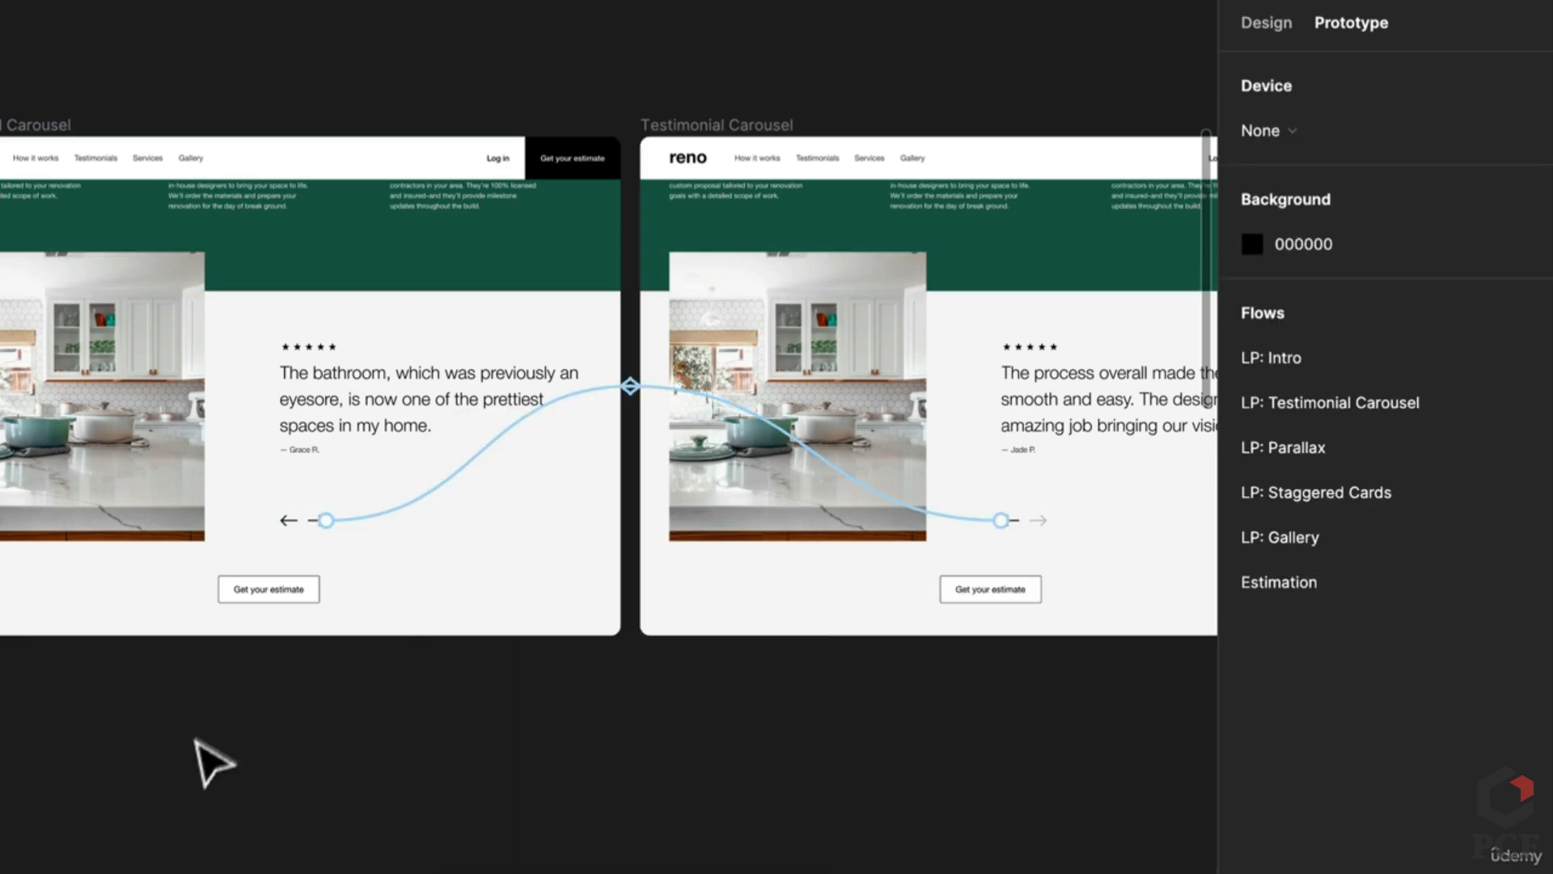
# Step: Link the second slide's left arrow back to the first slide with Smart animate, Gentle 800ms
pyautogui.click(293, 526)
pyautogui.hscroll(-6, 822, 572)
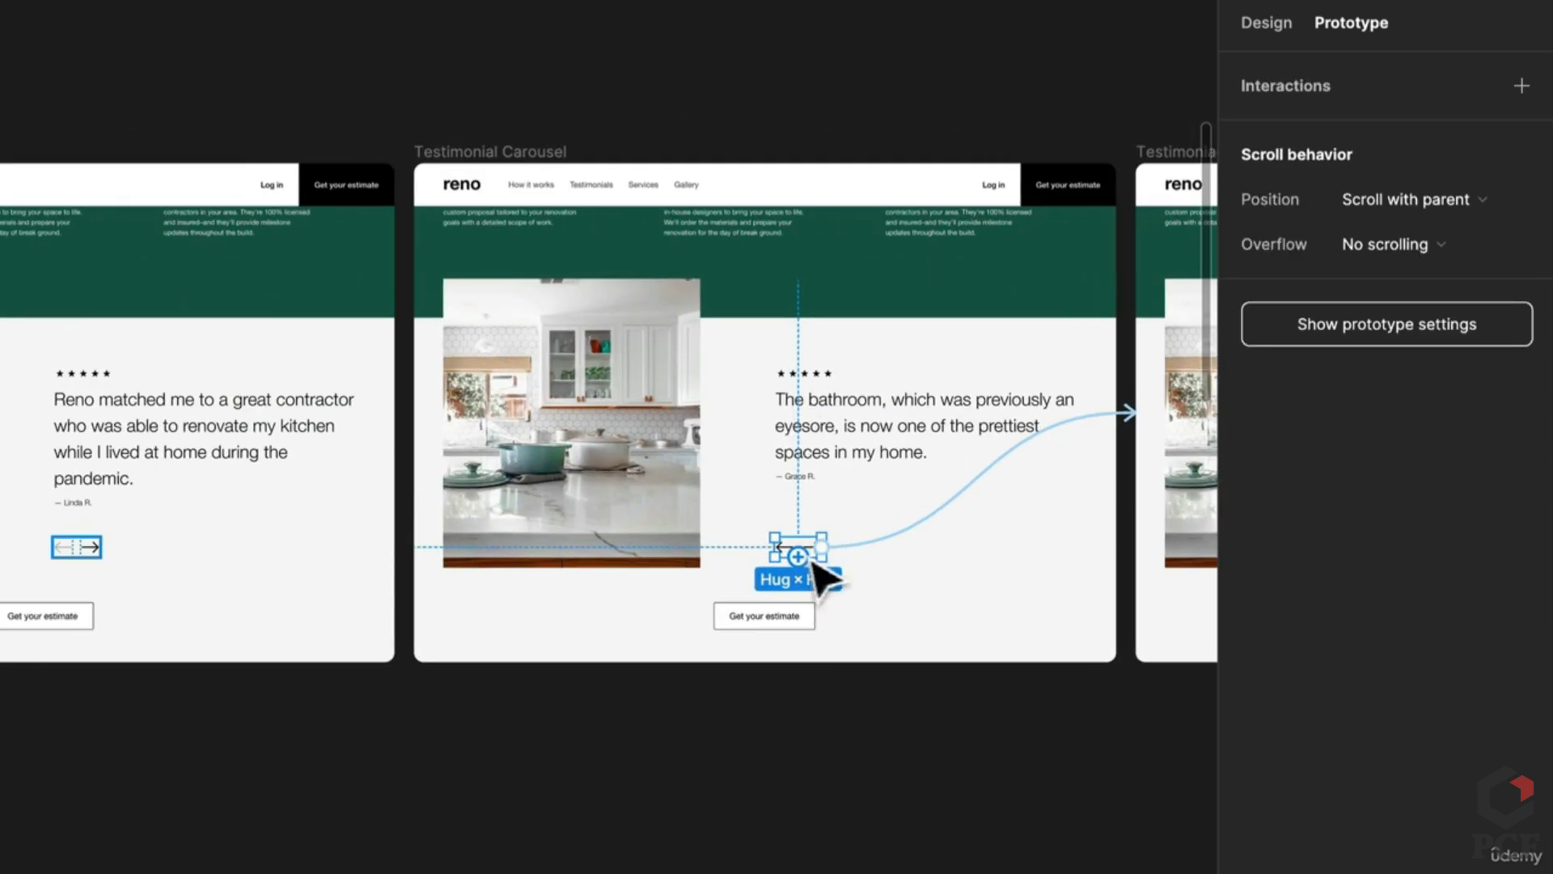
pyautogui.scroll(5, 755, 562)
pyautogui.doubleClick(927, 570)
pyautogui.scroll(-5, 927, 576)
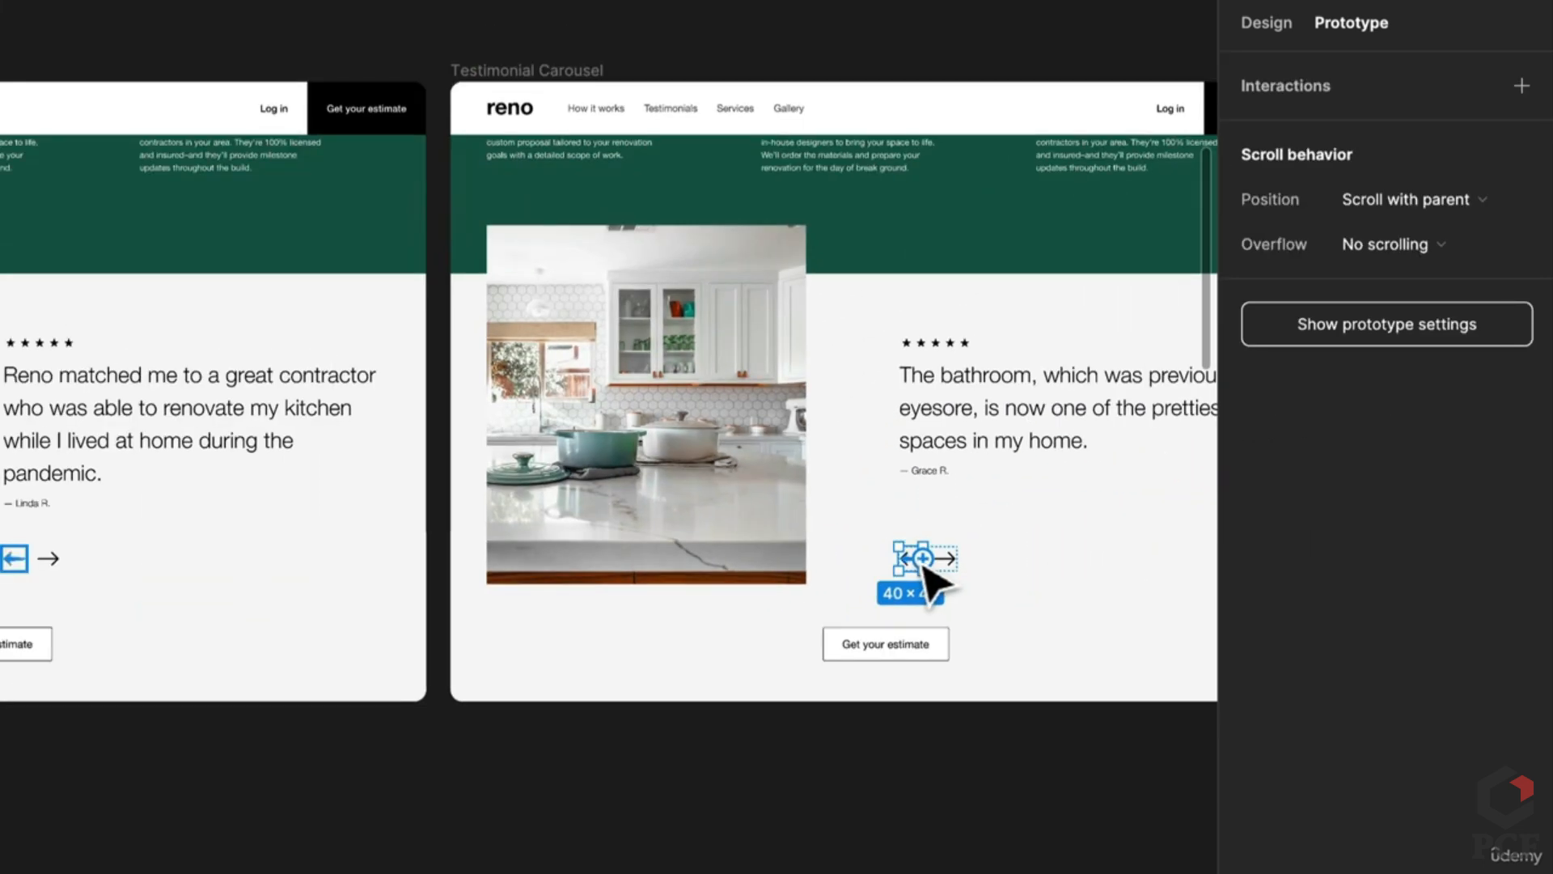
pyautogui.moveTo(922, 564); pyautogui.dragTo(208, 548)
pyautogui.click(203, 526)
pyautogui.click(822, 791)
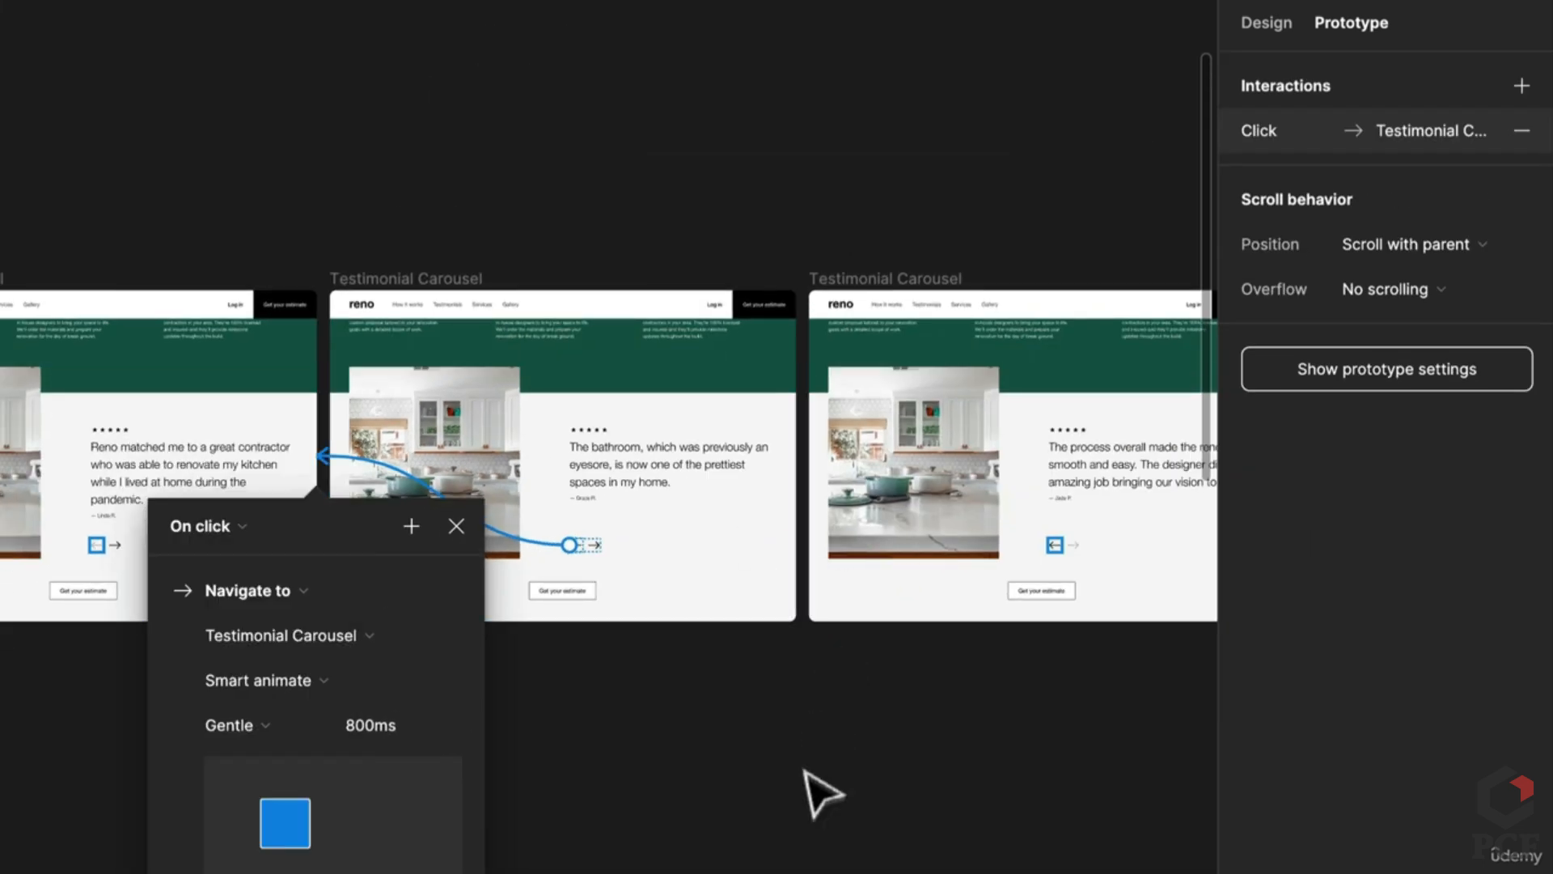
pyautogui.click(610, 784)
# Step: Set the first carousel slide as Flow 1's starting point
pyautogui.hscroll(-5, 610, 784)
pyautogui.click(246, 274)
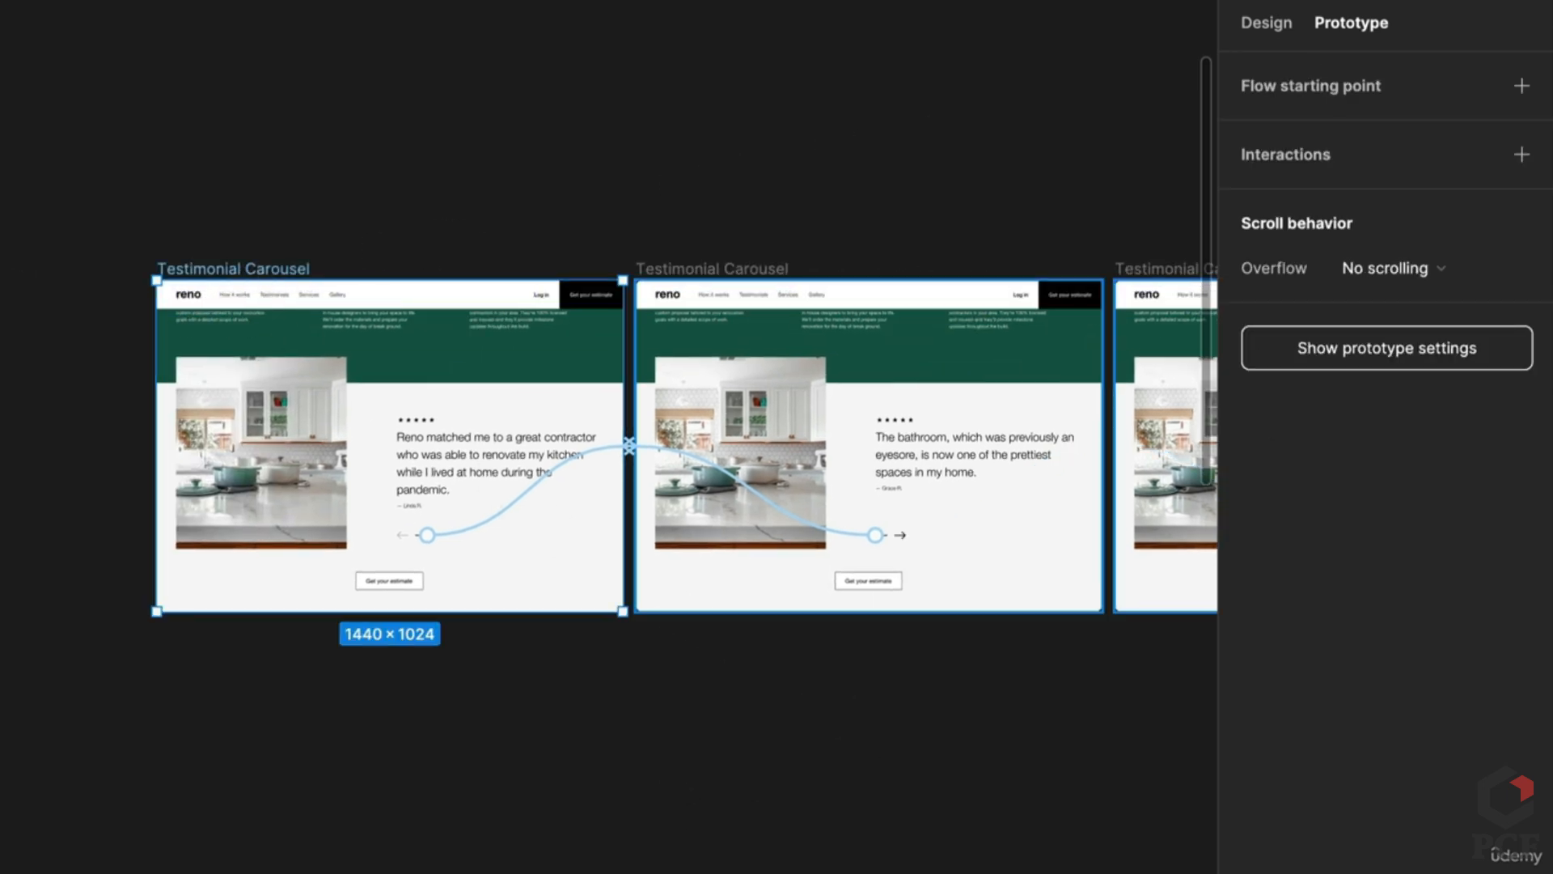
pyautogui.click(1516, 68)
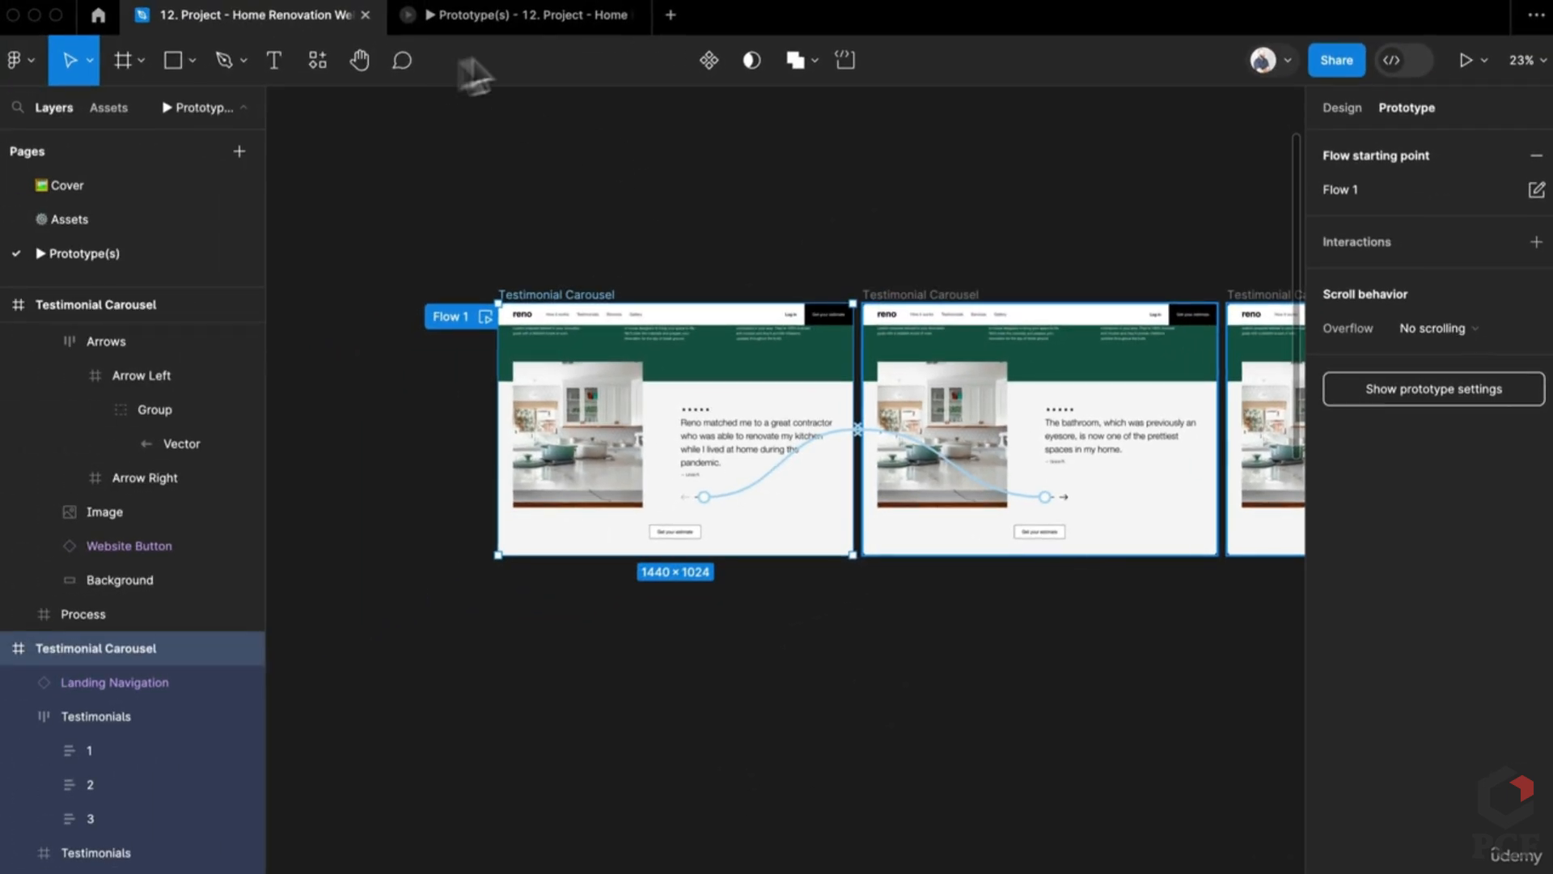
# Step: Play Flow 1 and click the arrows forward and back through all three testimonials
pyautogui.click(598, 20)
pyautogui.click(163, 352)
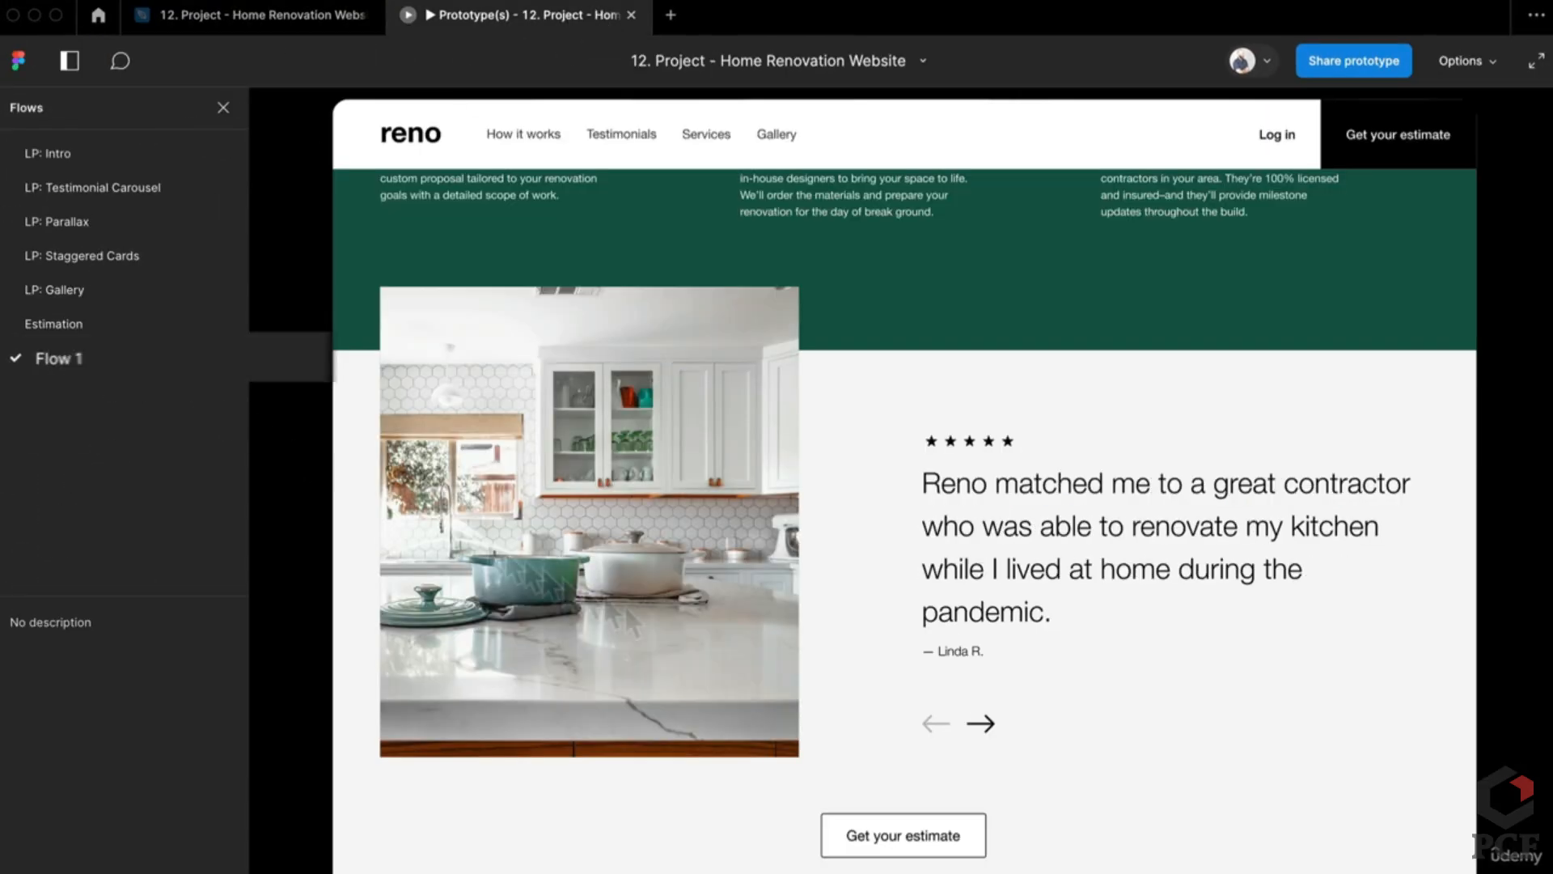
pyautogui.click(981, 728)
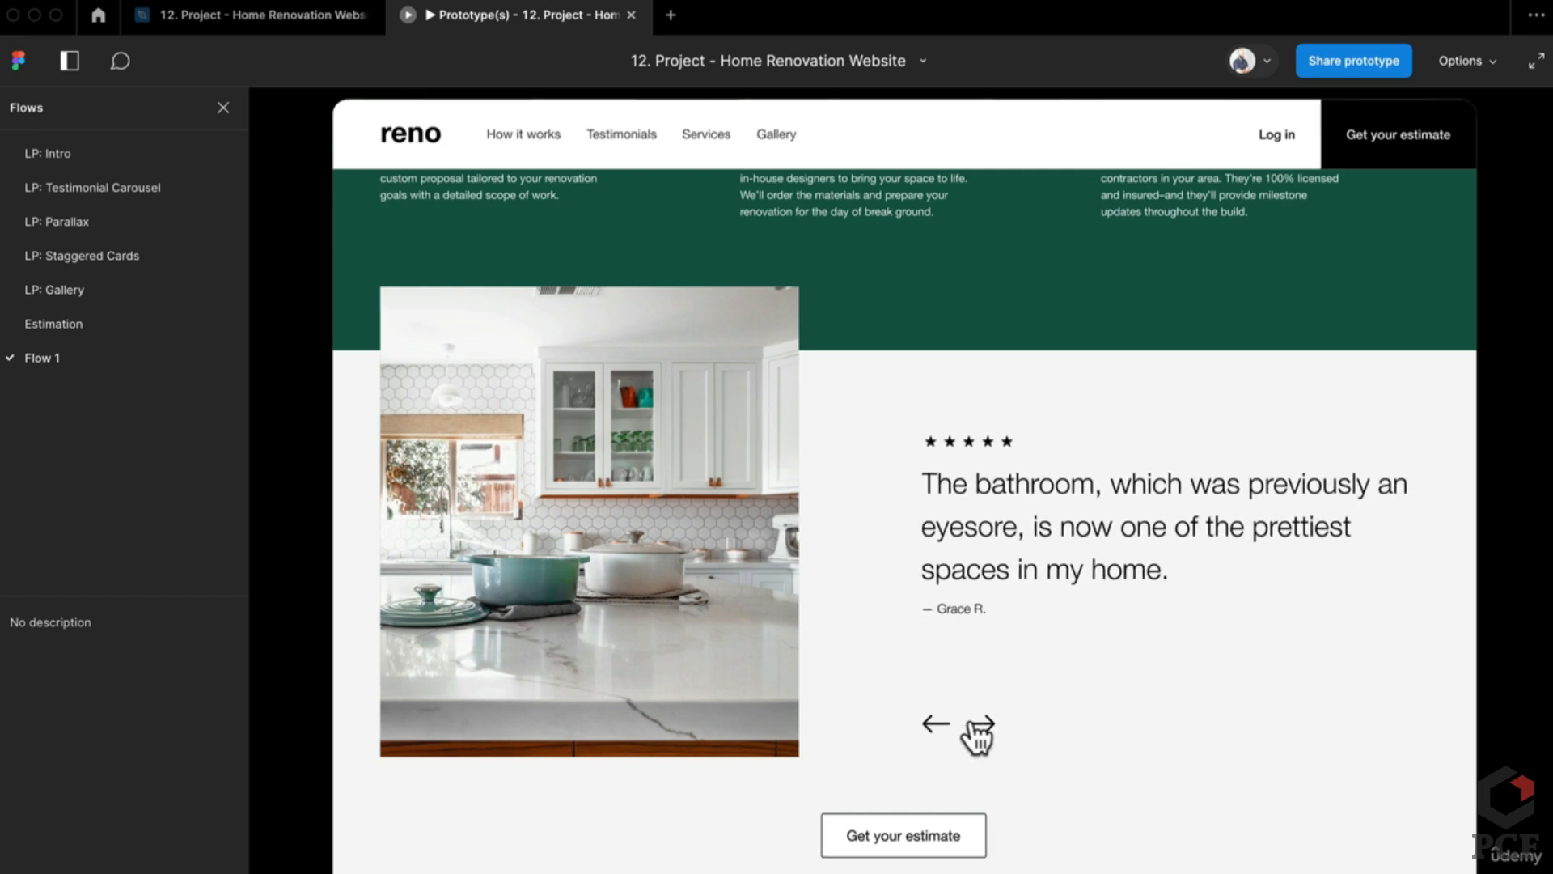
pyautogui.click(981, 730)
pyautogui.click(936, 725)
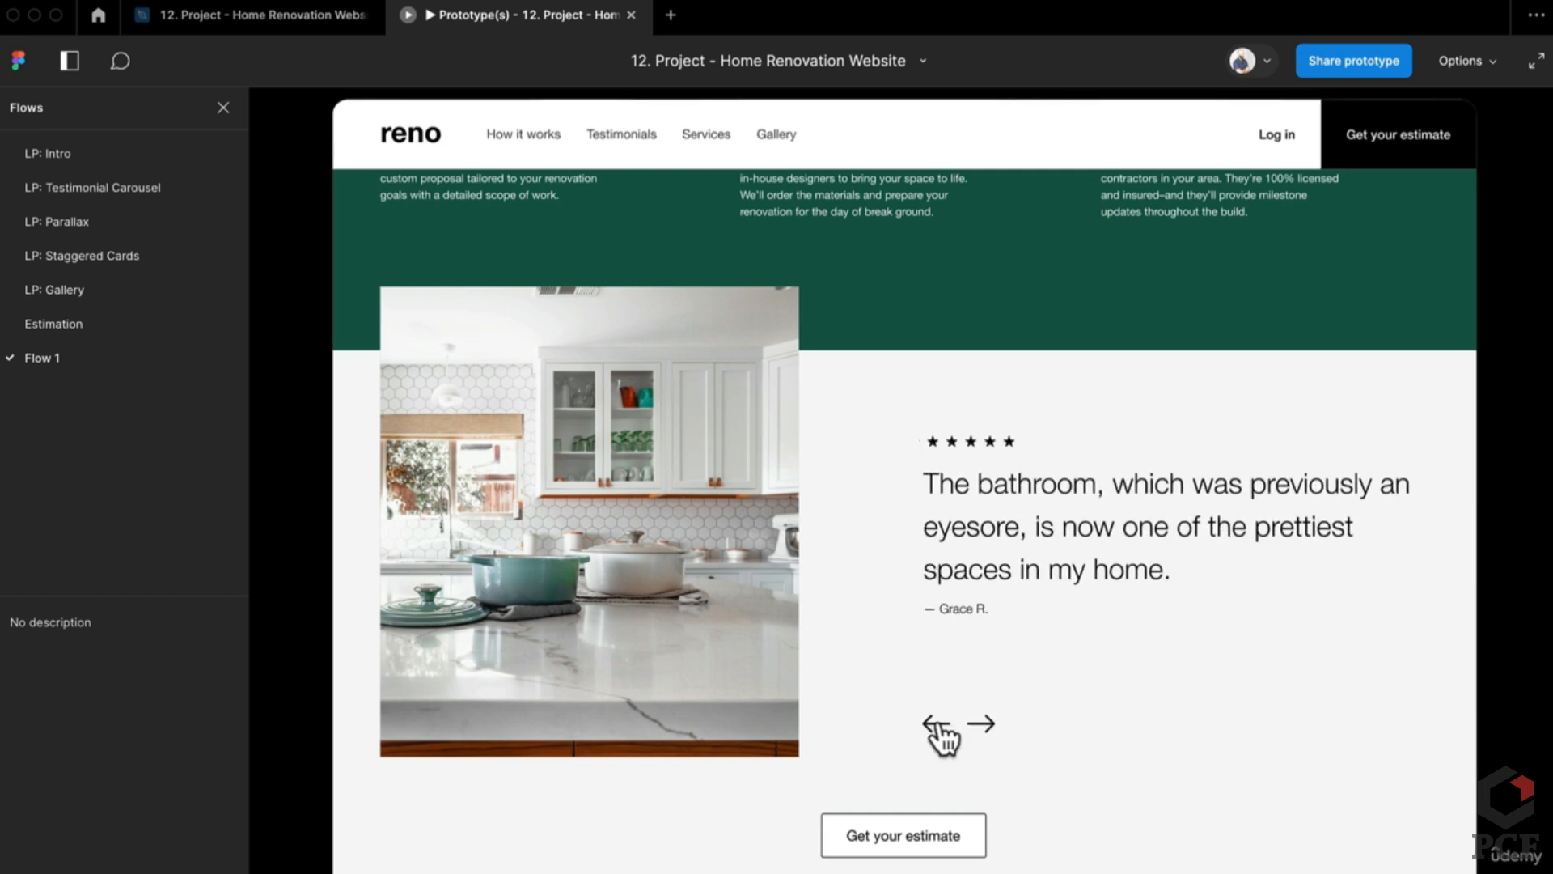
pyautogui.click(939, 724)
pyautogui.click(975, 729)
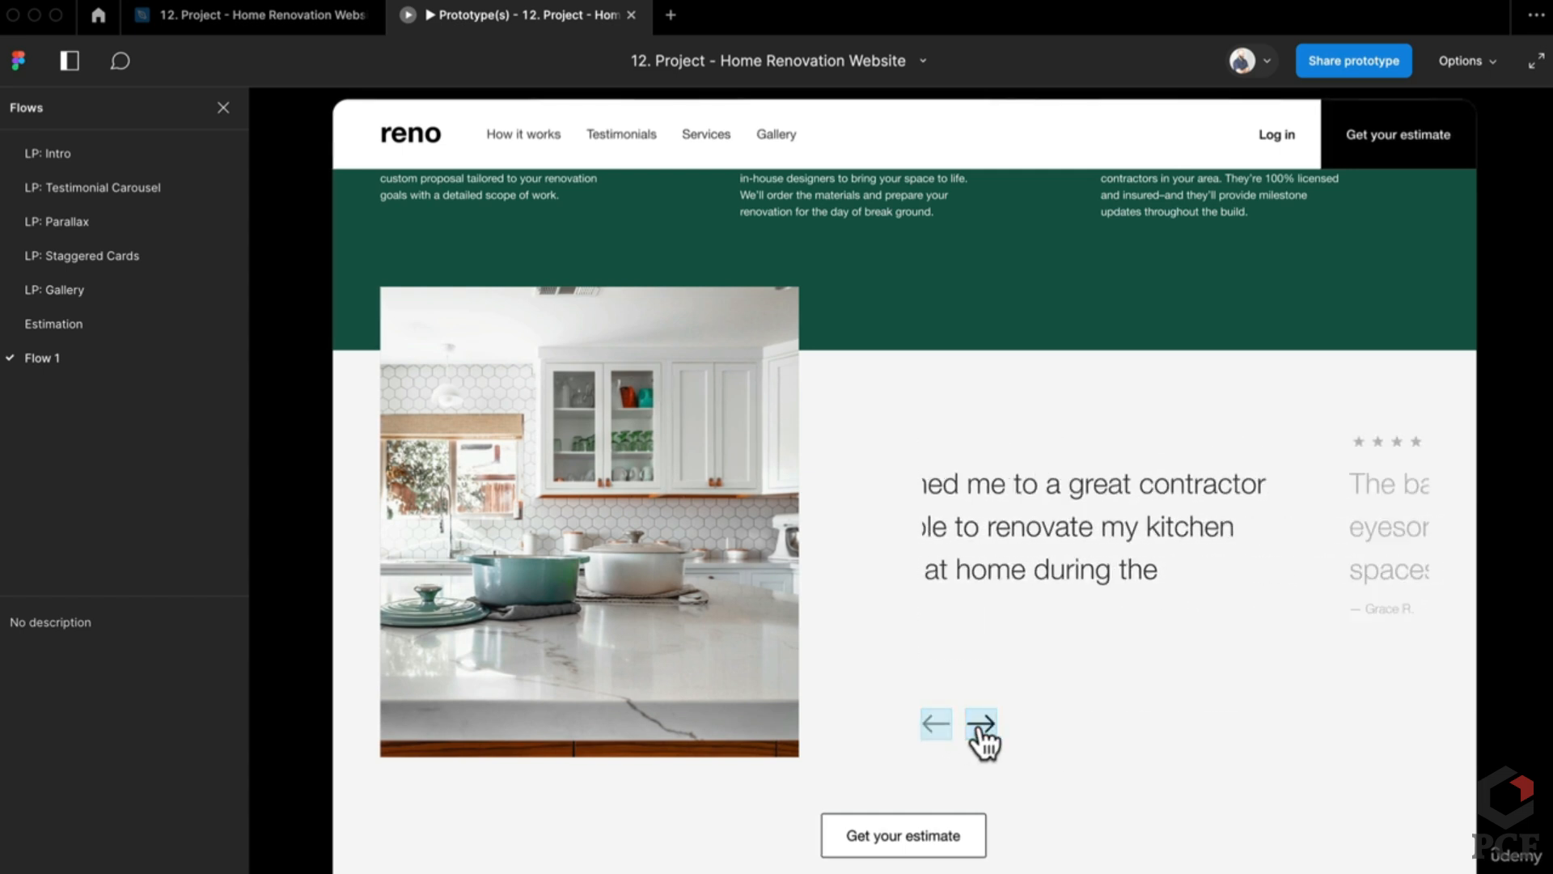
pyautogui.click(981, 732)
# Step: Back in the design editor, launch the Unsplash plugin from Quick Actions
pyautogui.click(281, 16)
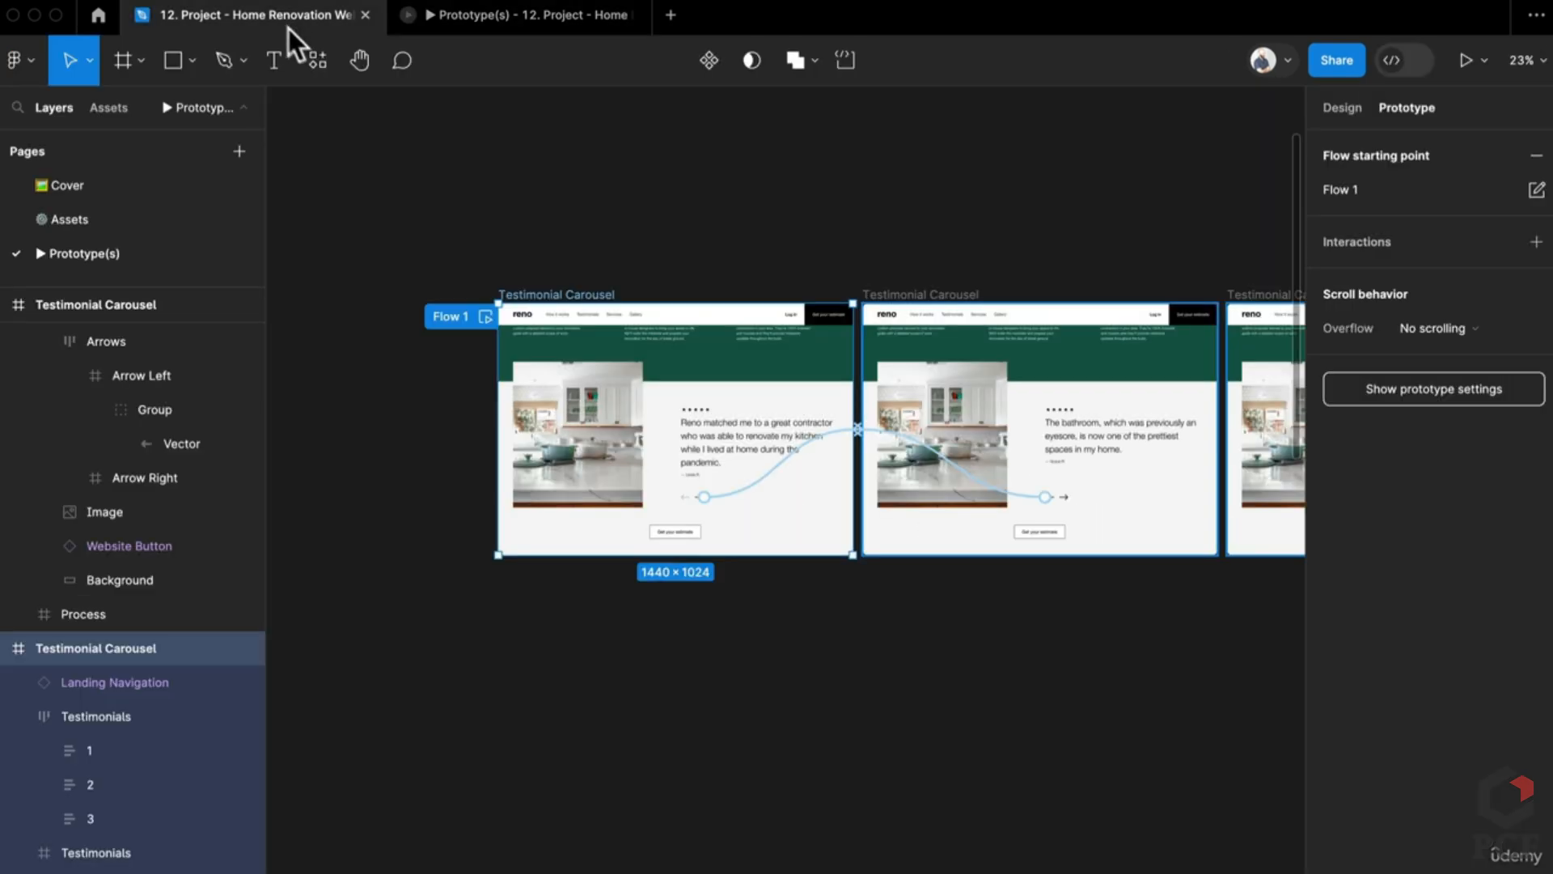
pyautogui.scroll(5, 1141, 599)
pyautogui.hscroll(-5, 688, 629)
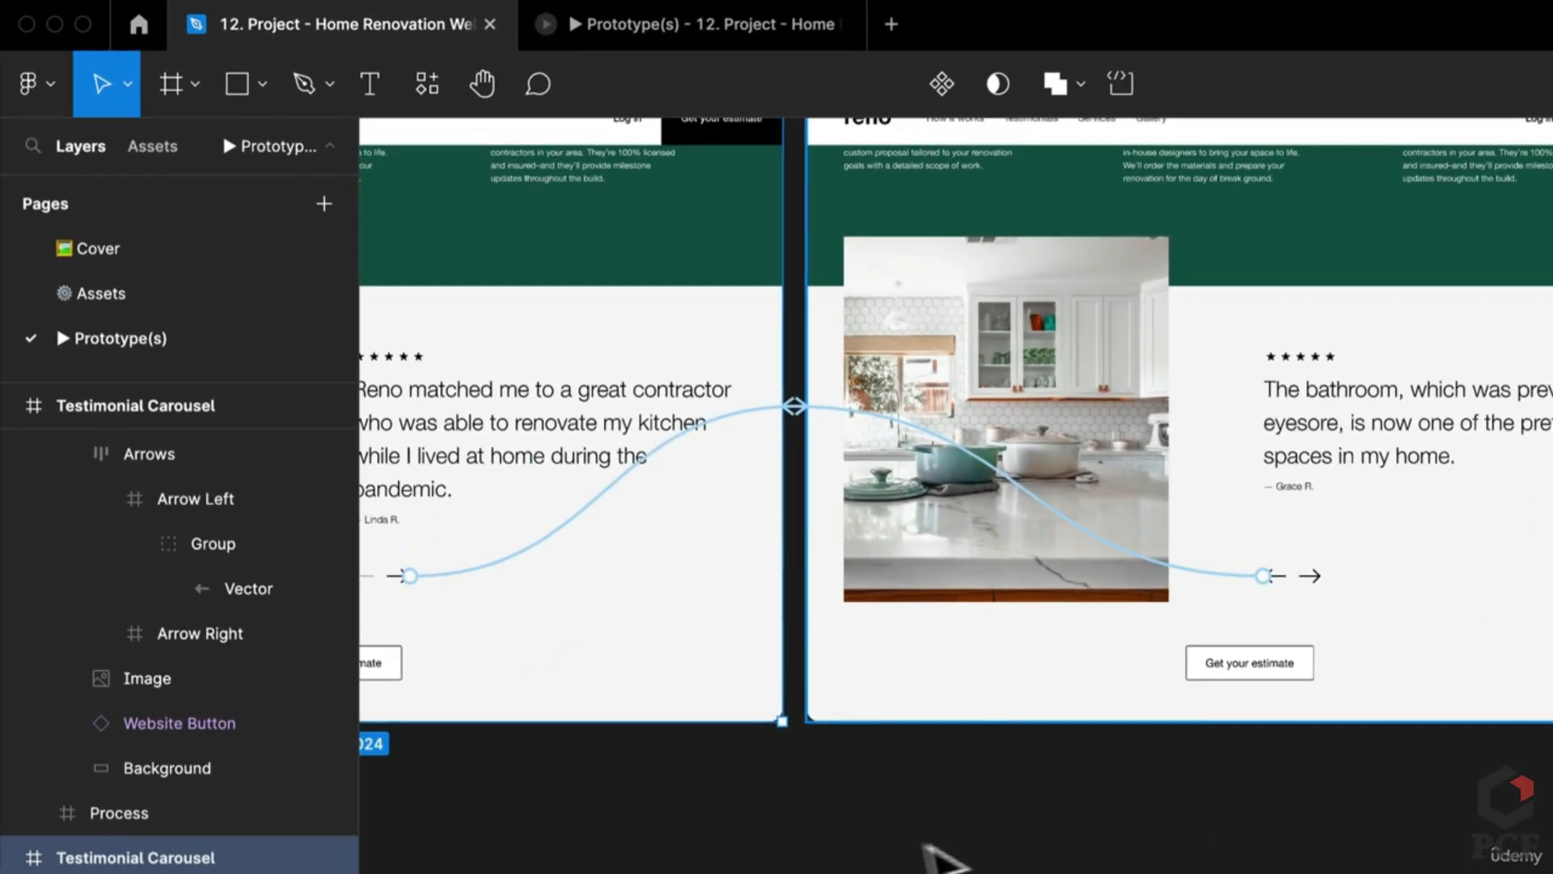
pyautogui.press('Escape')
pyautogui.press('super+slash')
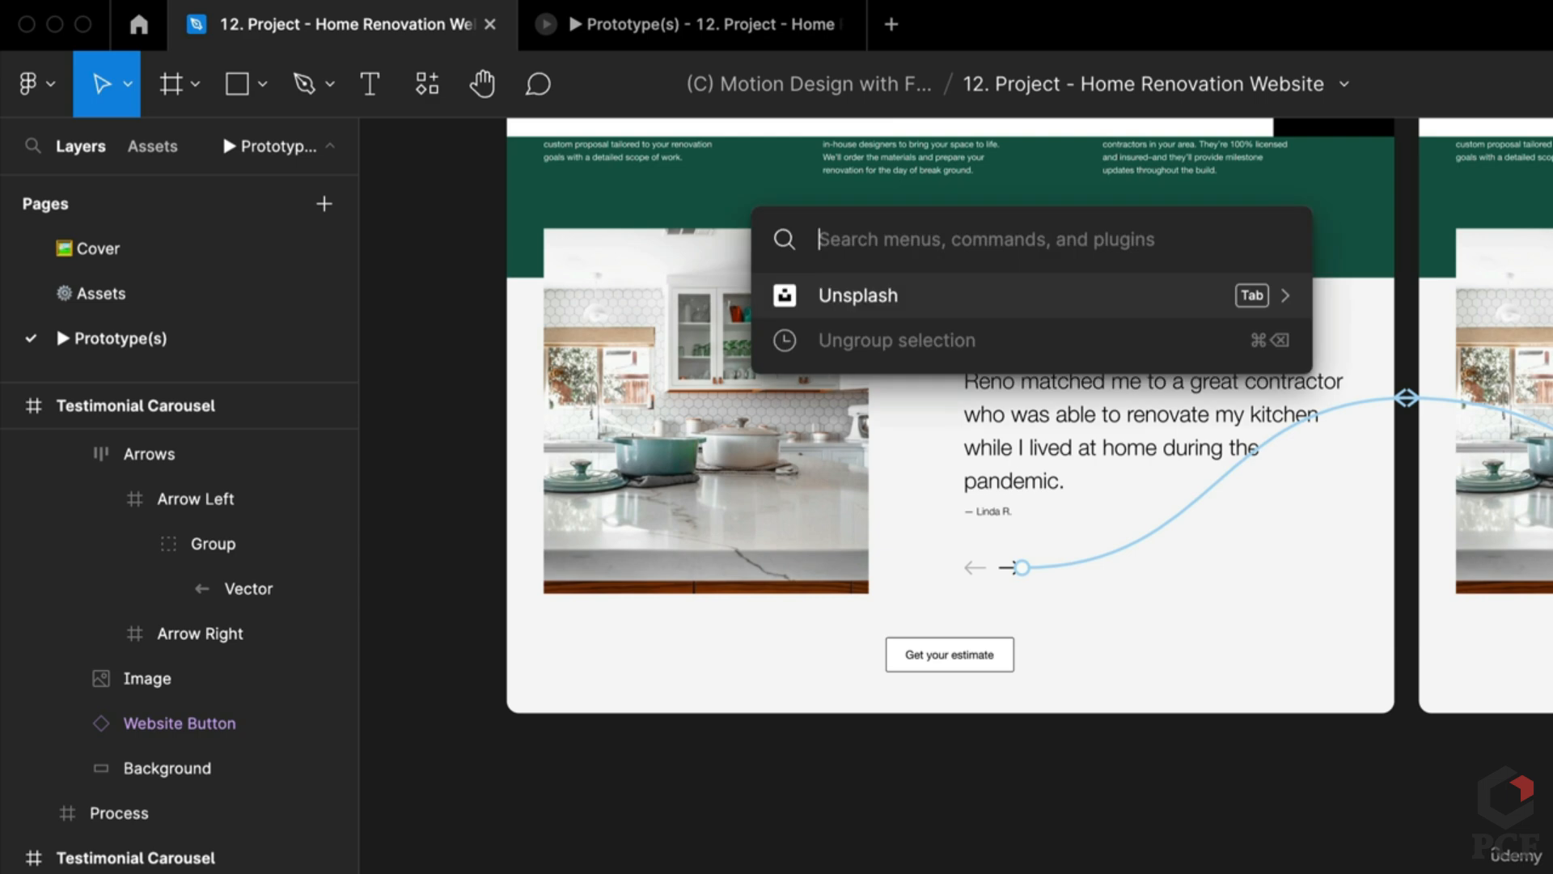
pyautogui.write('uns')
pyautogui.press('Escape')
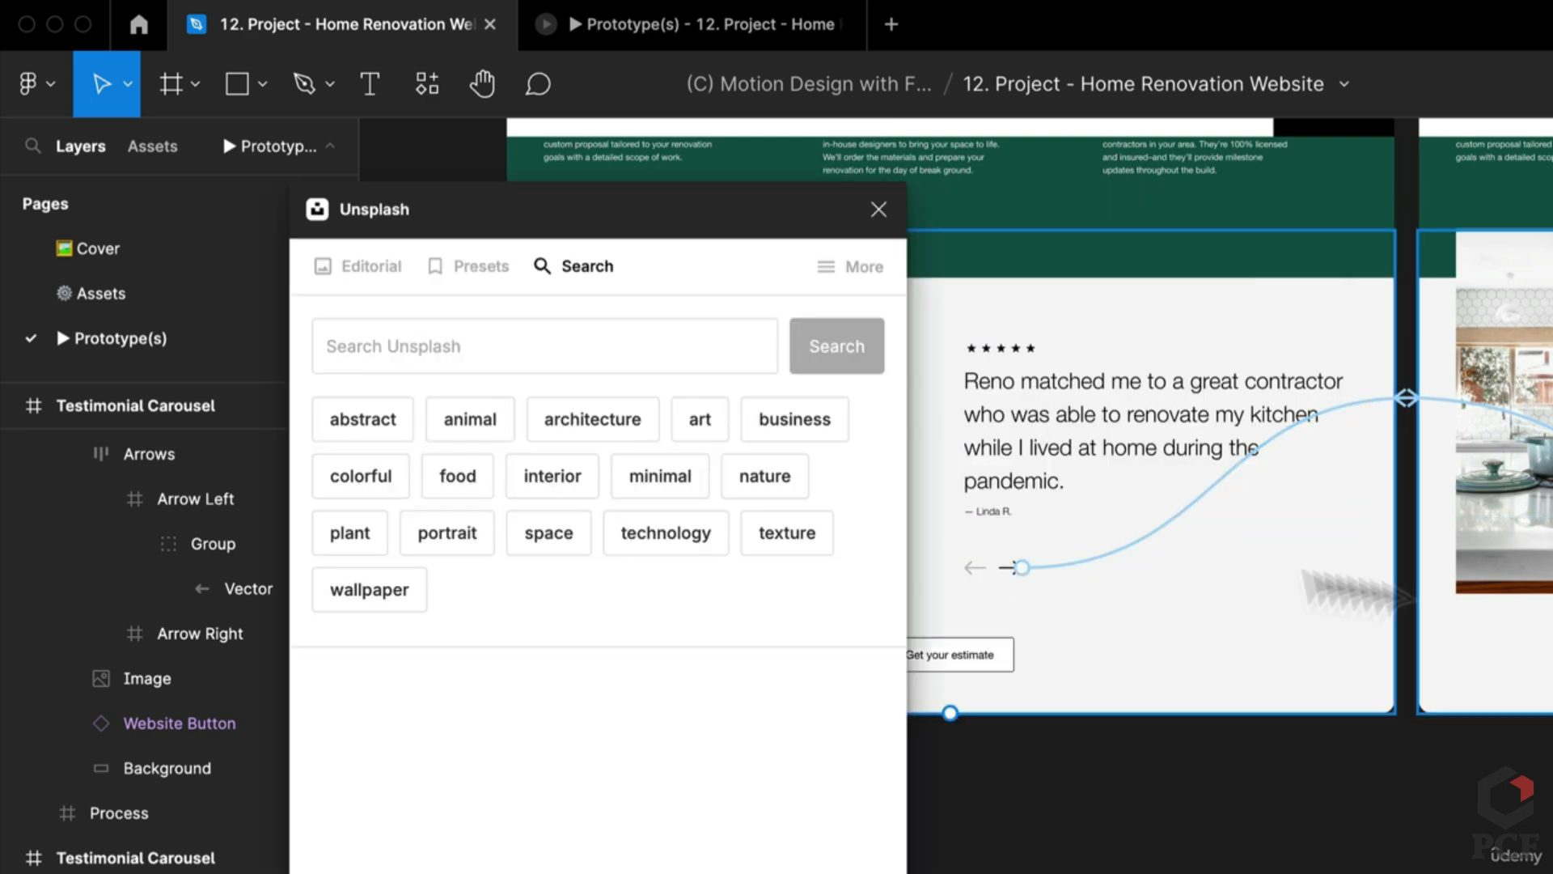
# Step: Replace the second slide's kitchen photo with an Unsplash 'bathroom' photo
pyautogui.hscroll(5, 1362, 572)
pyautogui.hscroll(5, 1121, 682)
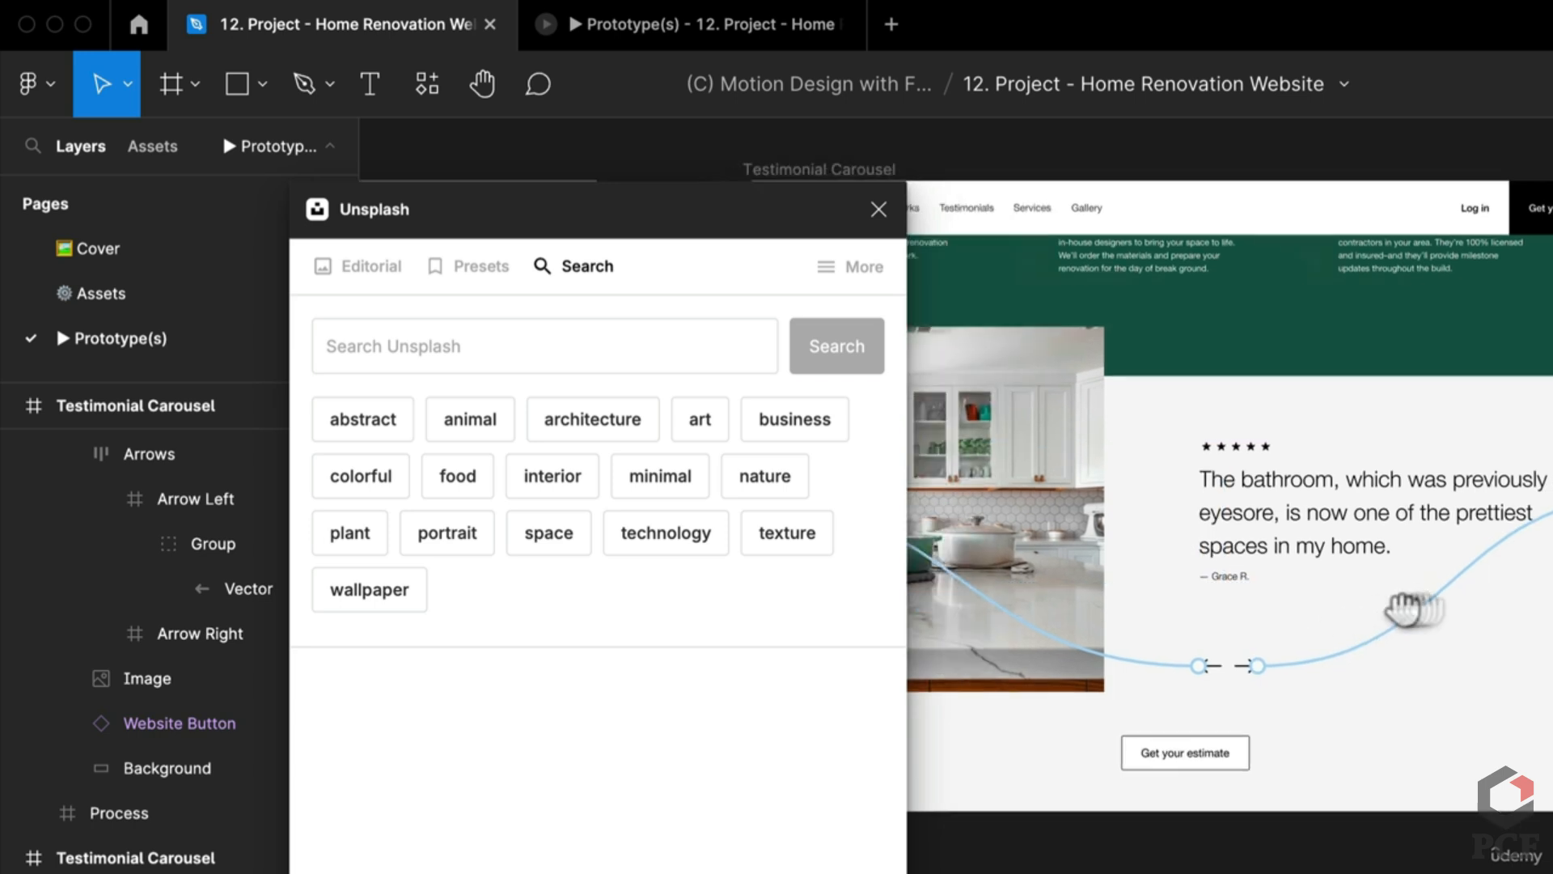
pyautogui.click(1218, 484)
pyautogui.click(572, 340)
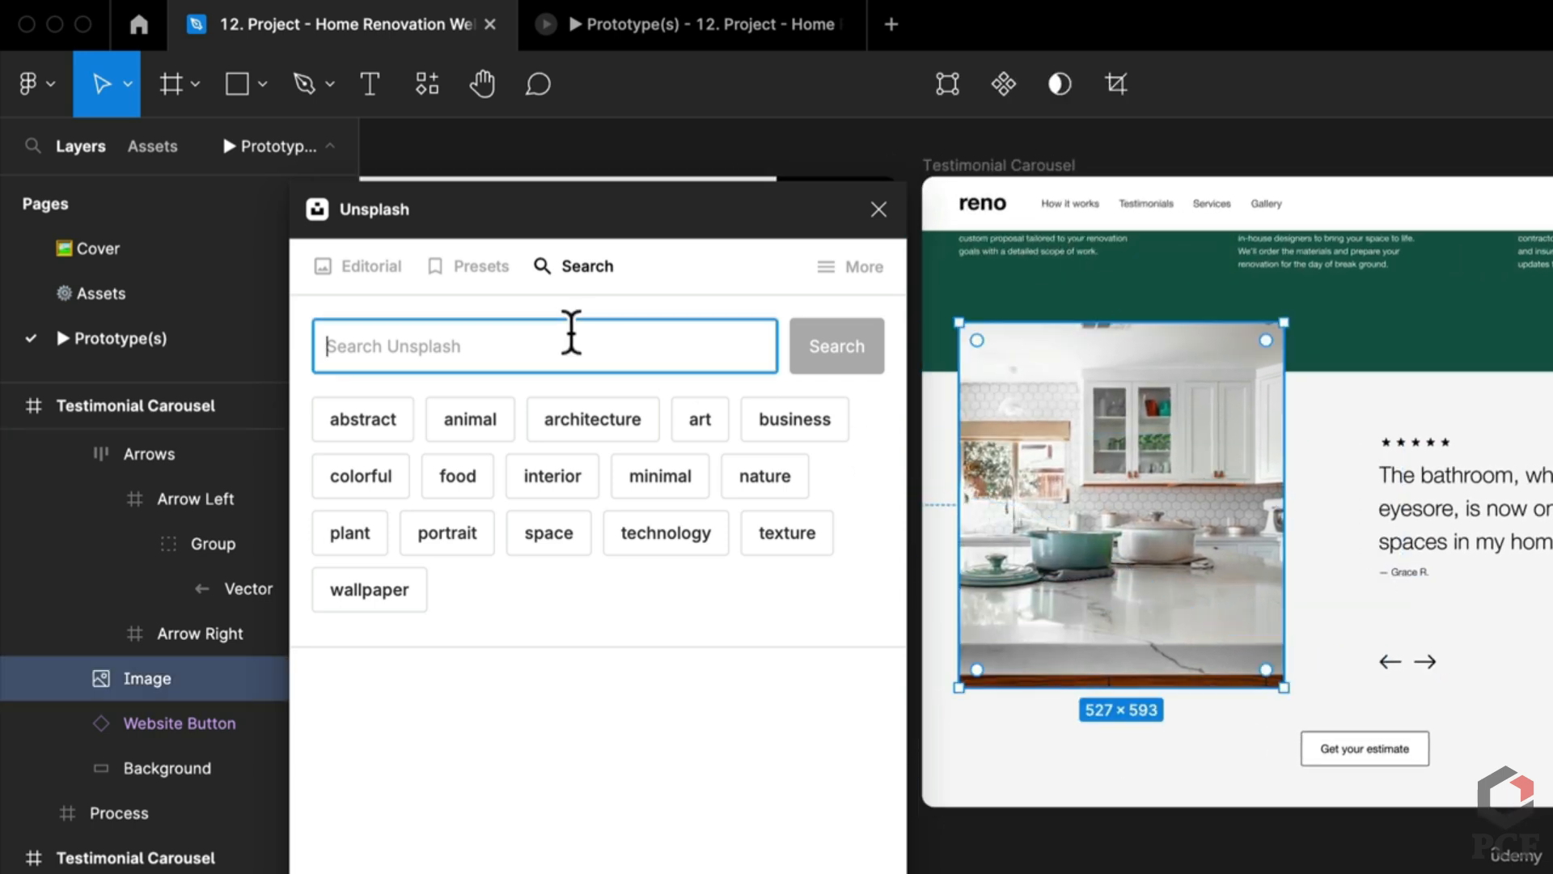
pyautogui.write('bathroom')
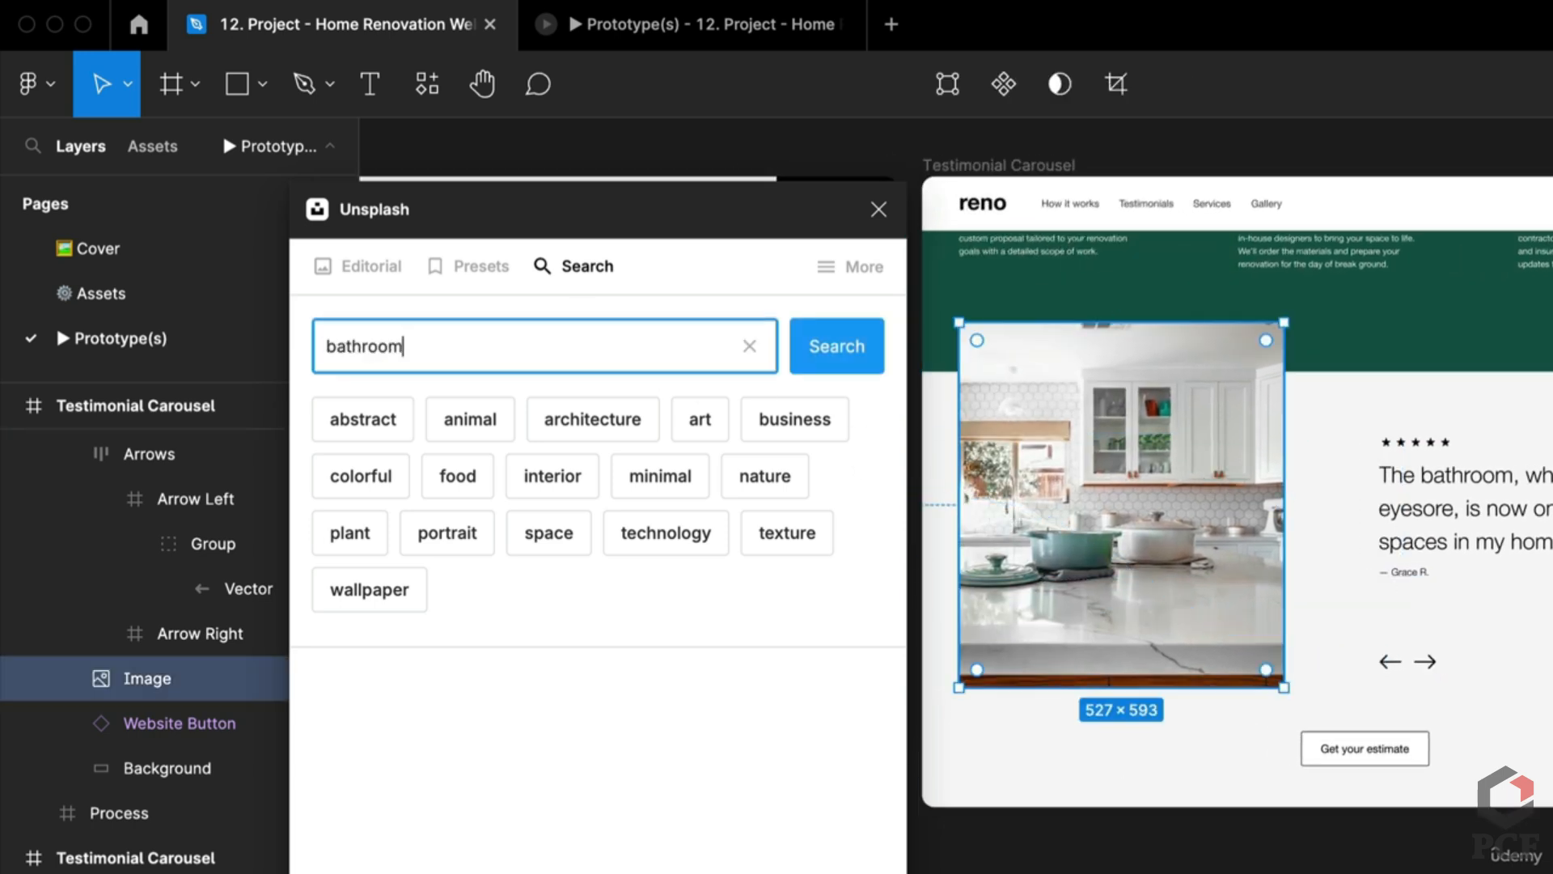
pyautogui.press('Return')
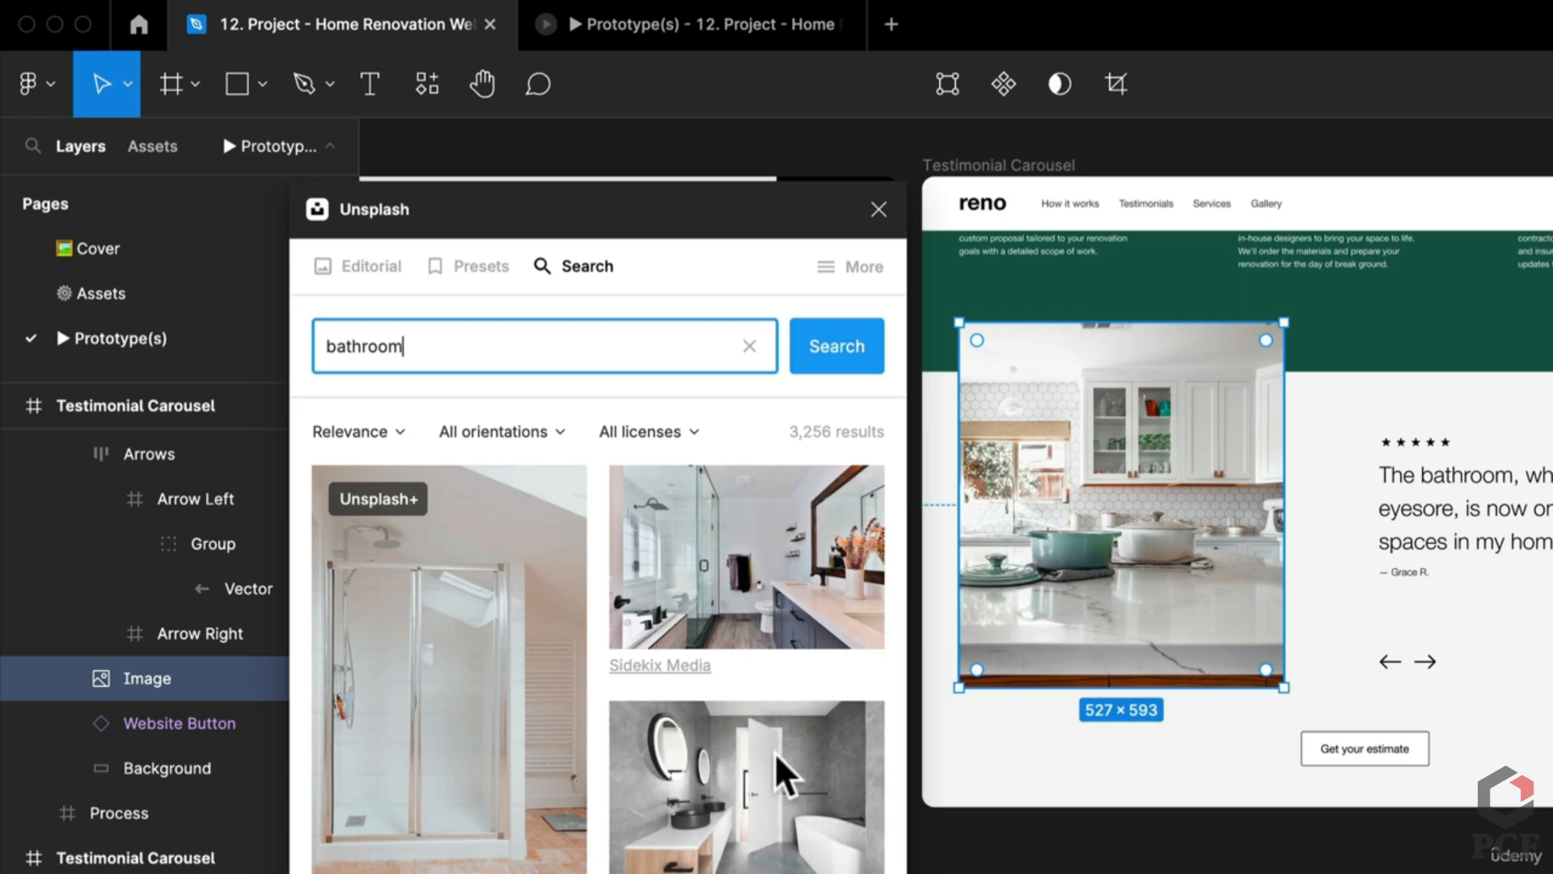
pyautogui.click(776, 759)
# Step: Replace the third slide's kitchen photo with an Unsplash 'living room' photo and close the plugin
pyautogui.hscroll(5, 1068, 518)
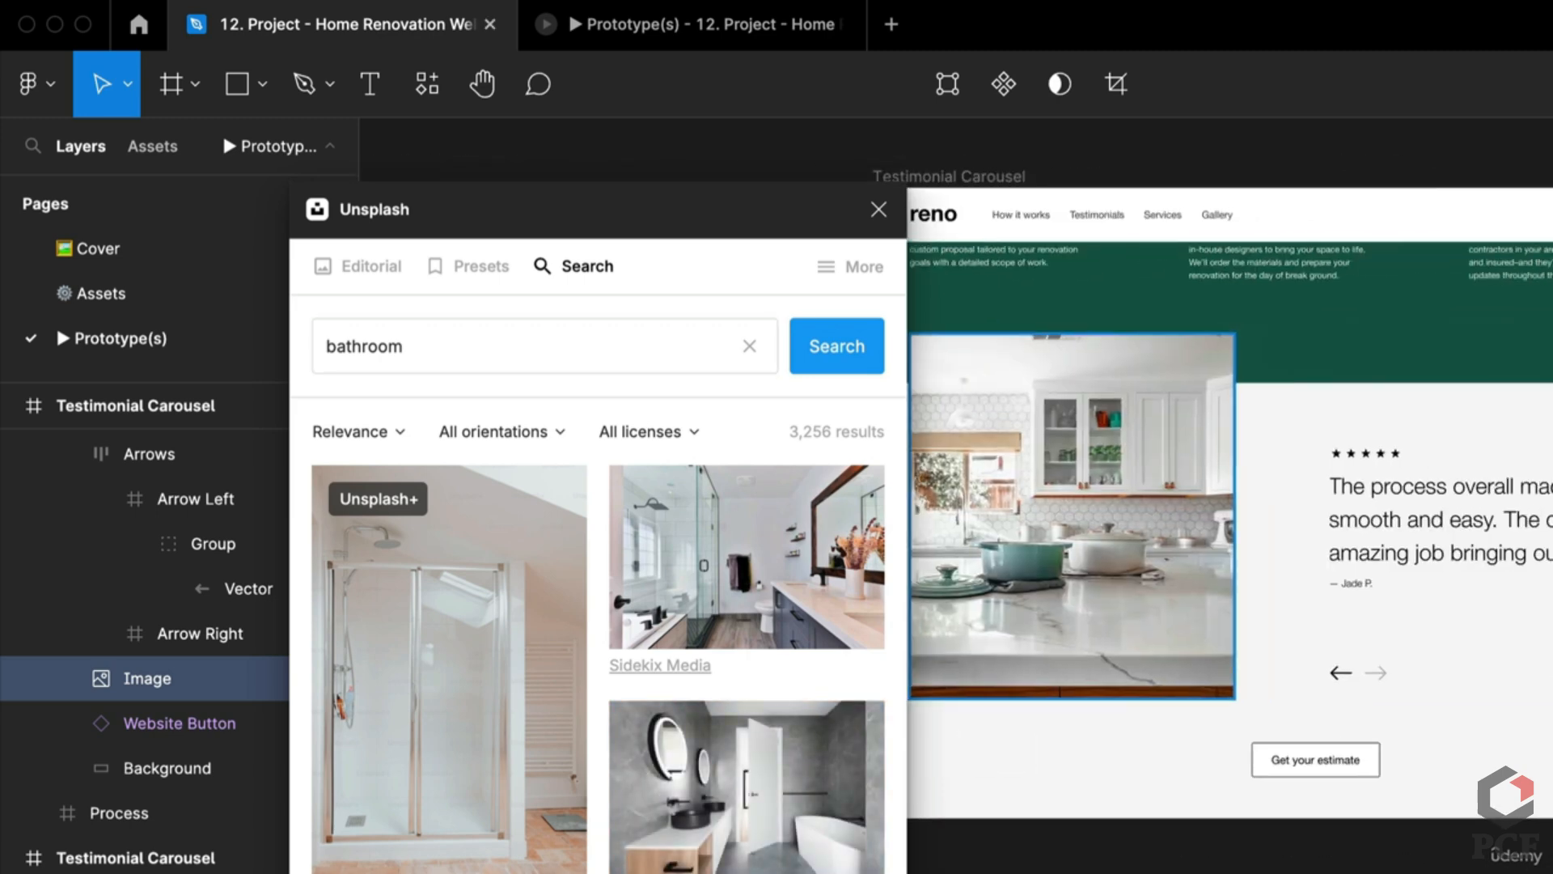
pyautogui.click(1094, 540)
pyautogui.doubleClick(1094, 538)
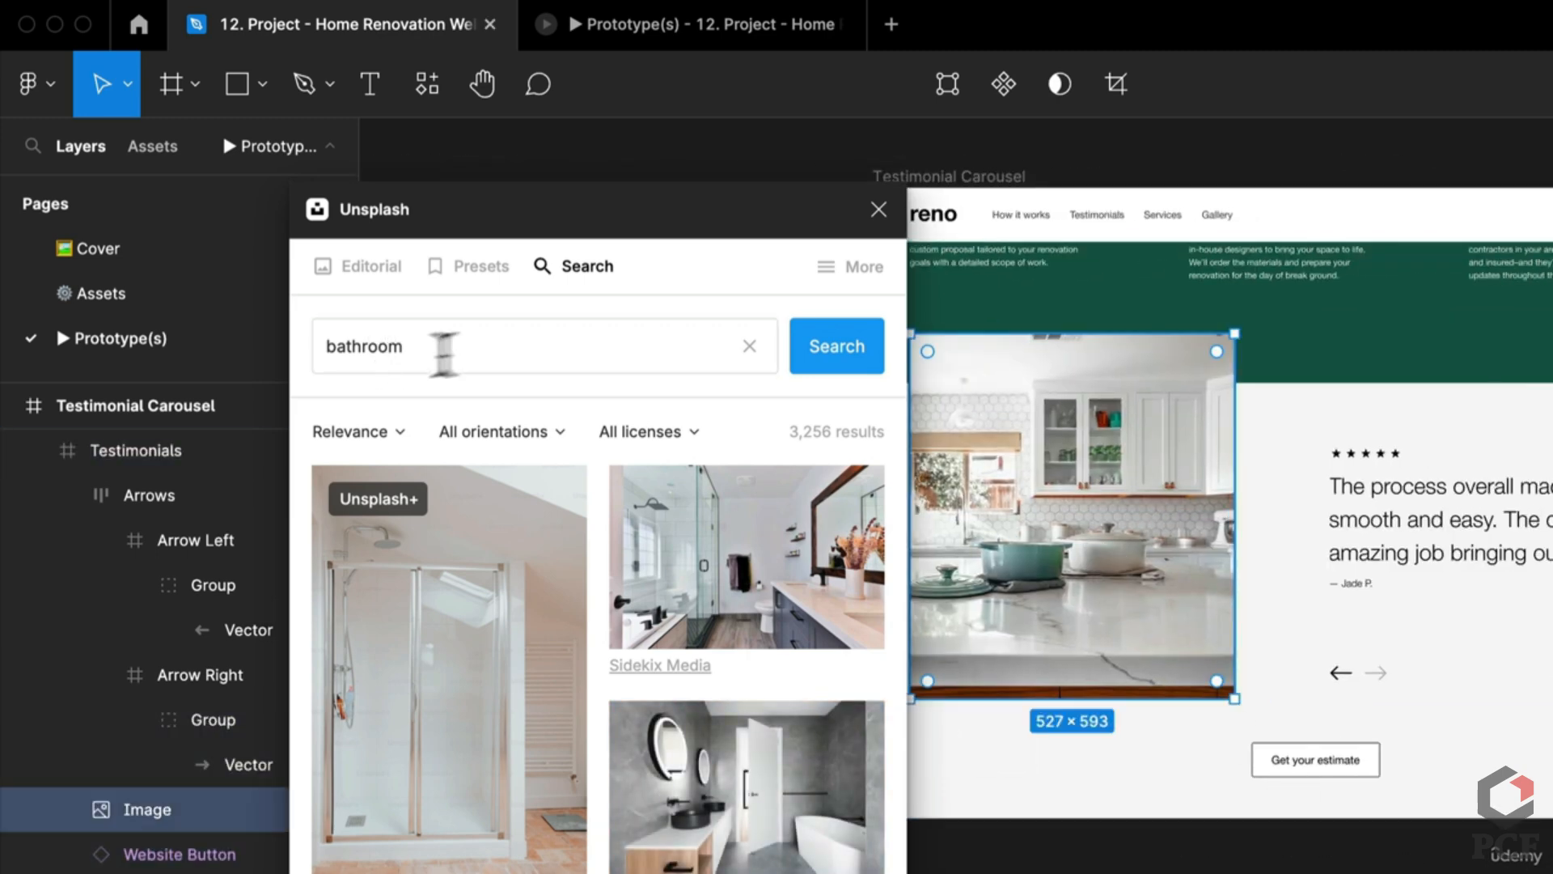
pyautogui.click(468, 340)
pyautogui.doubleClick(468, 339)
pyautogui.press('BackSpace')
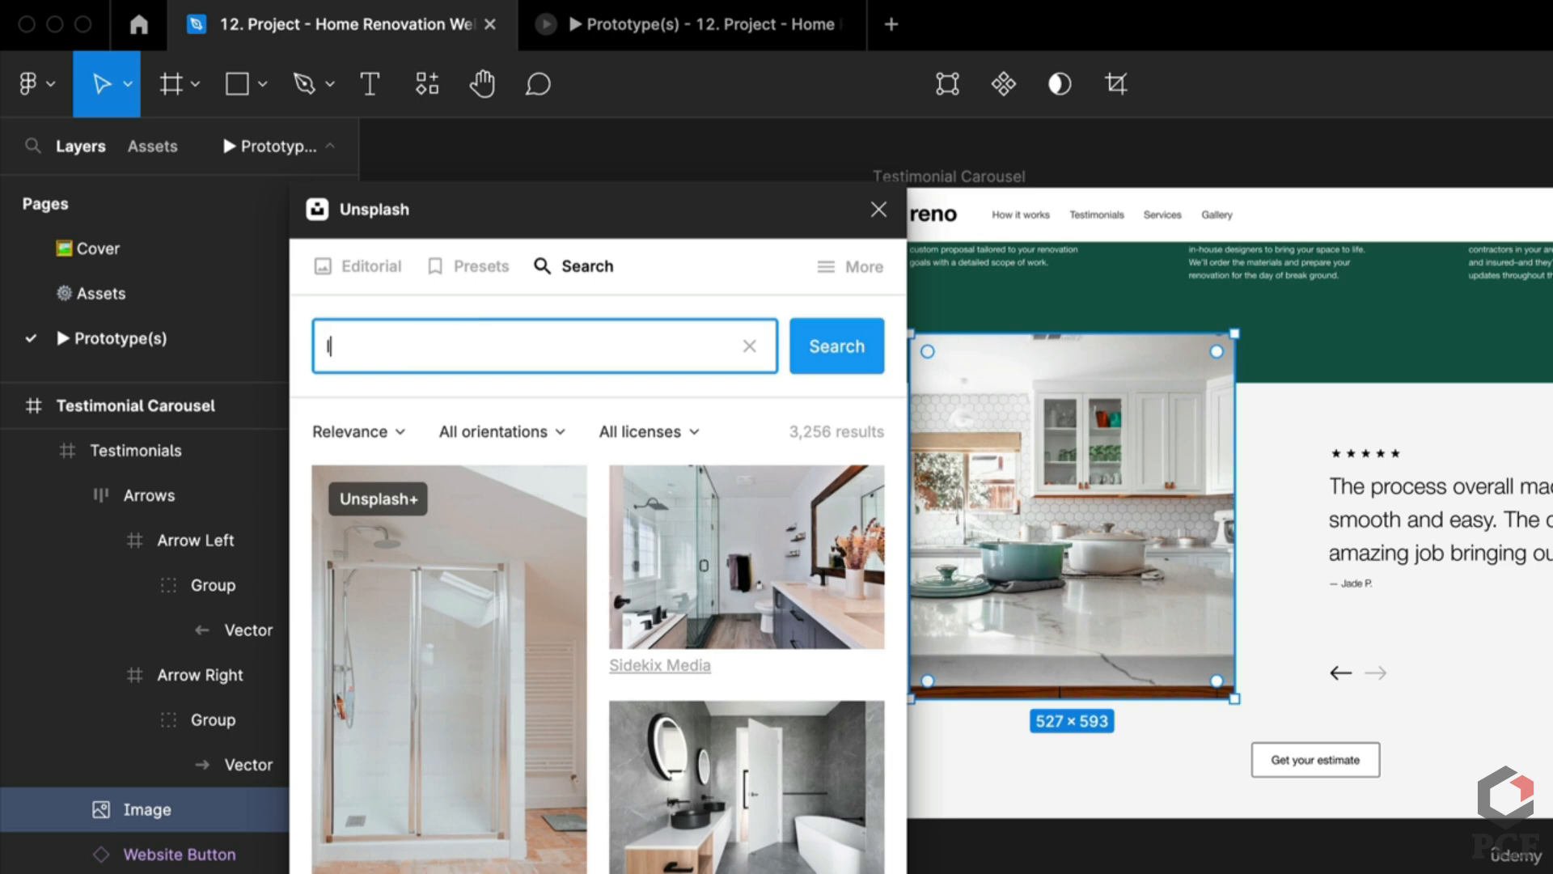
pyautogui.write('living room')
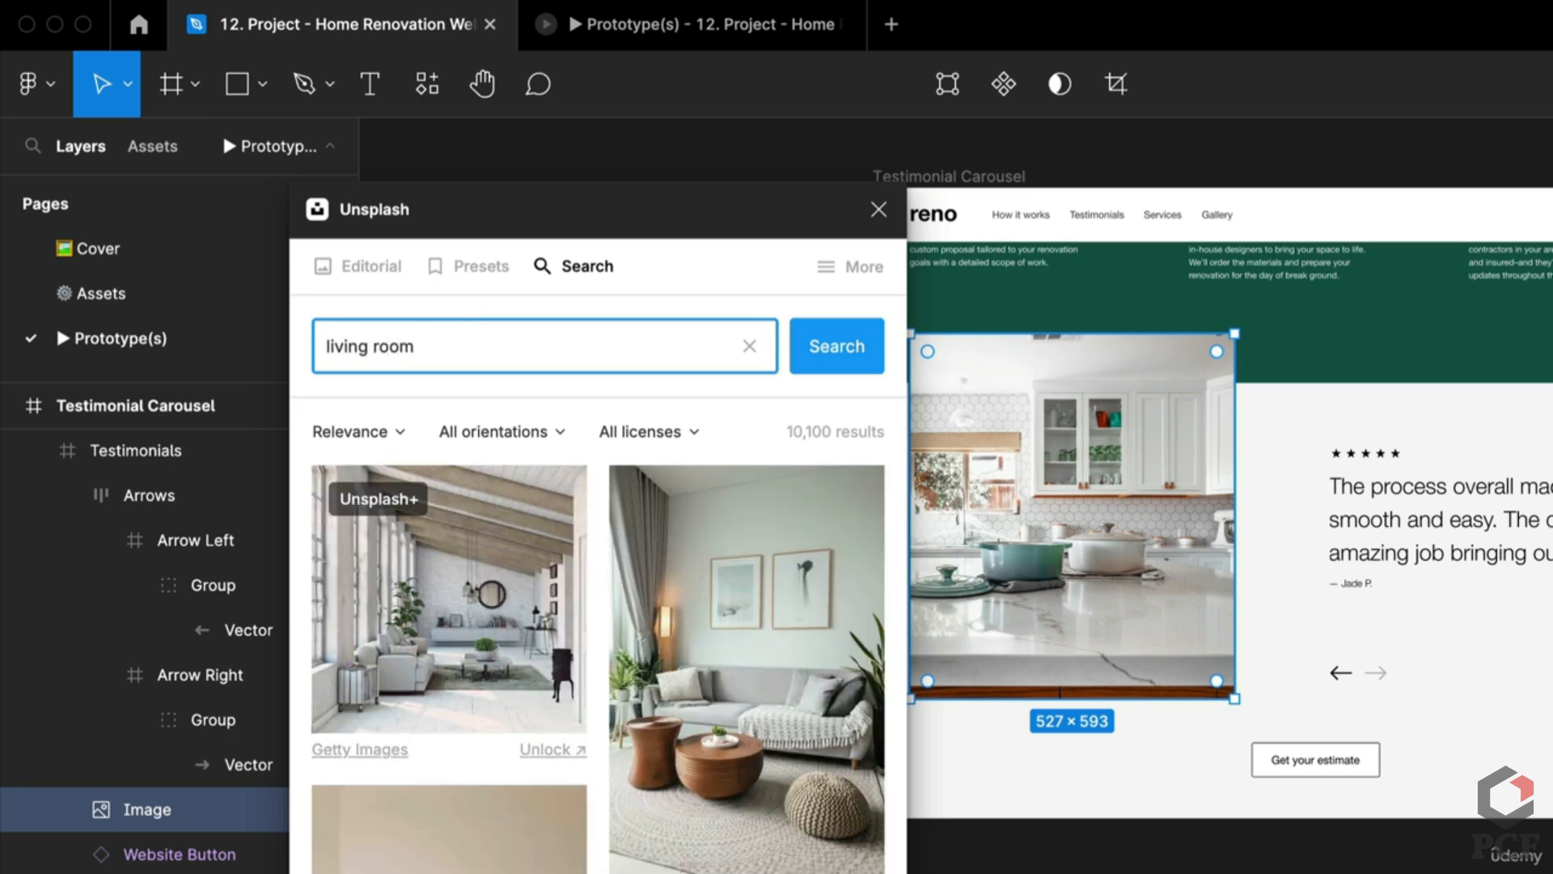
pyautogui.press('Return')
pyautogui.click(680, 648)
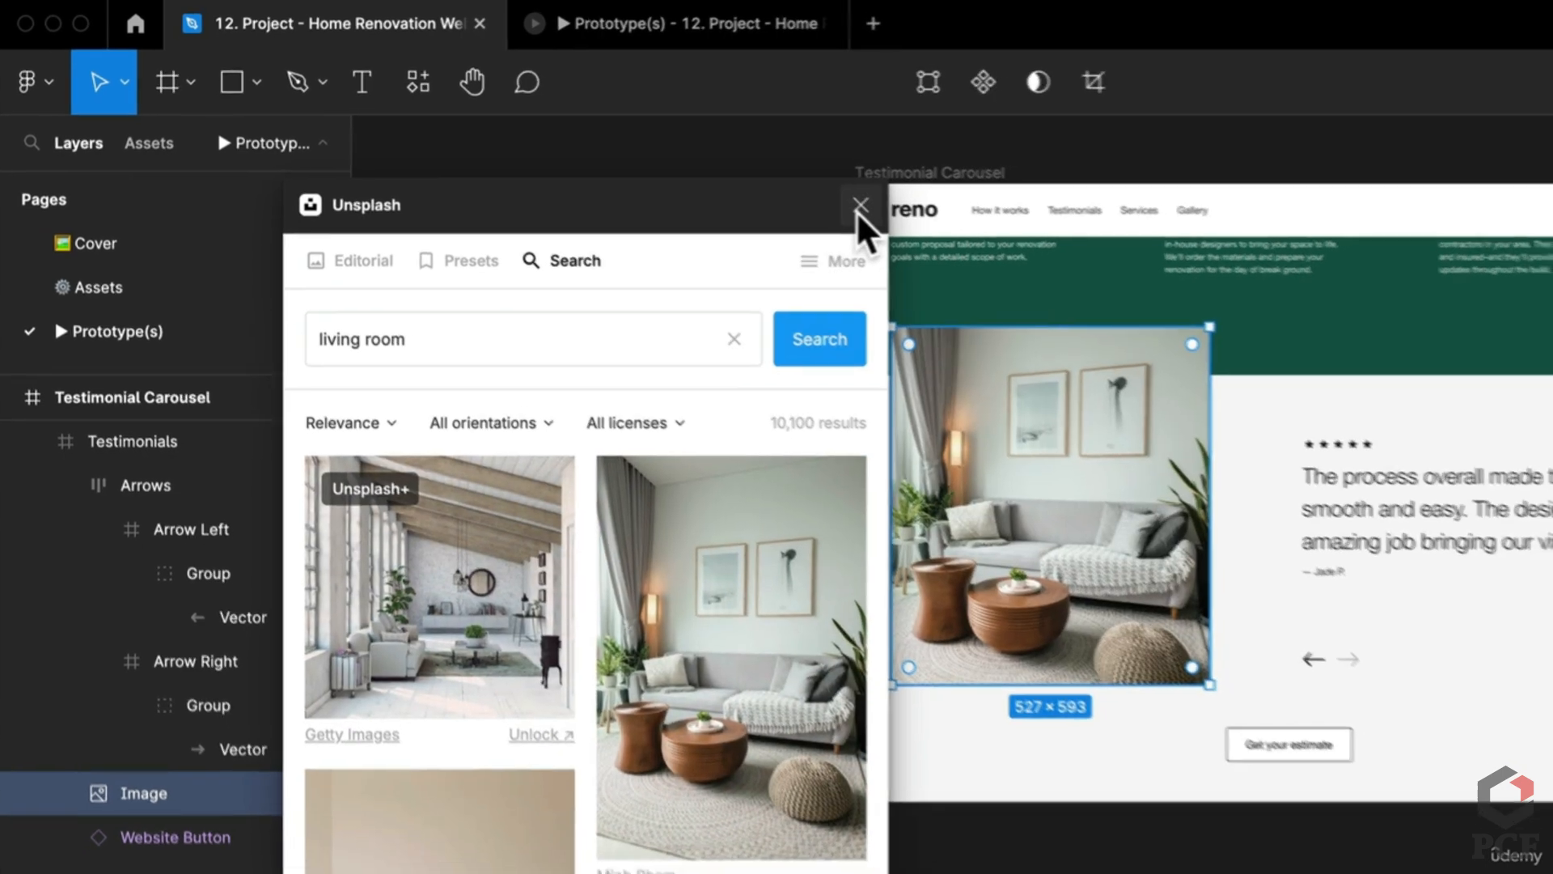
pyautogui.click(860, 206)
# Step: Cycle the prototype between the kitchen, bathroom and living-room testimonials using the arrows
pyautogui.click(660, 34)
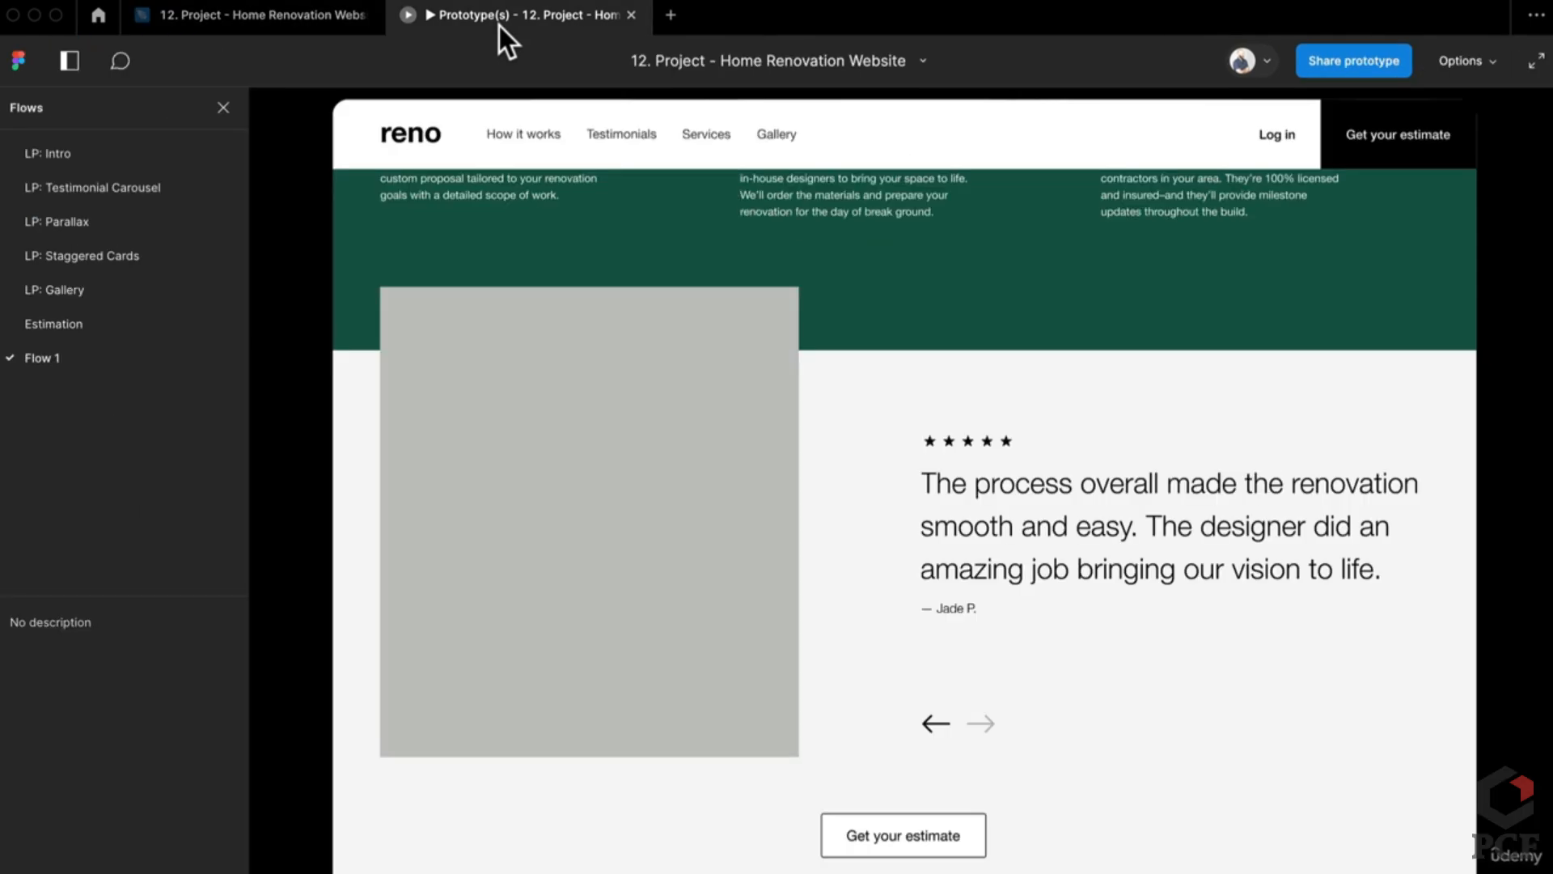
pyautogui.click(979, 720)
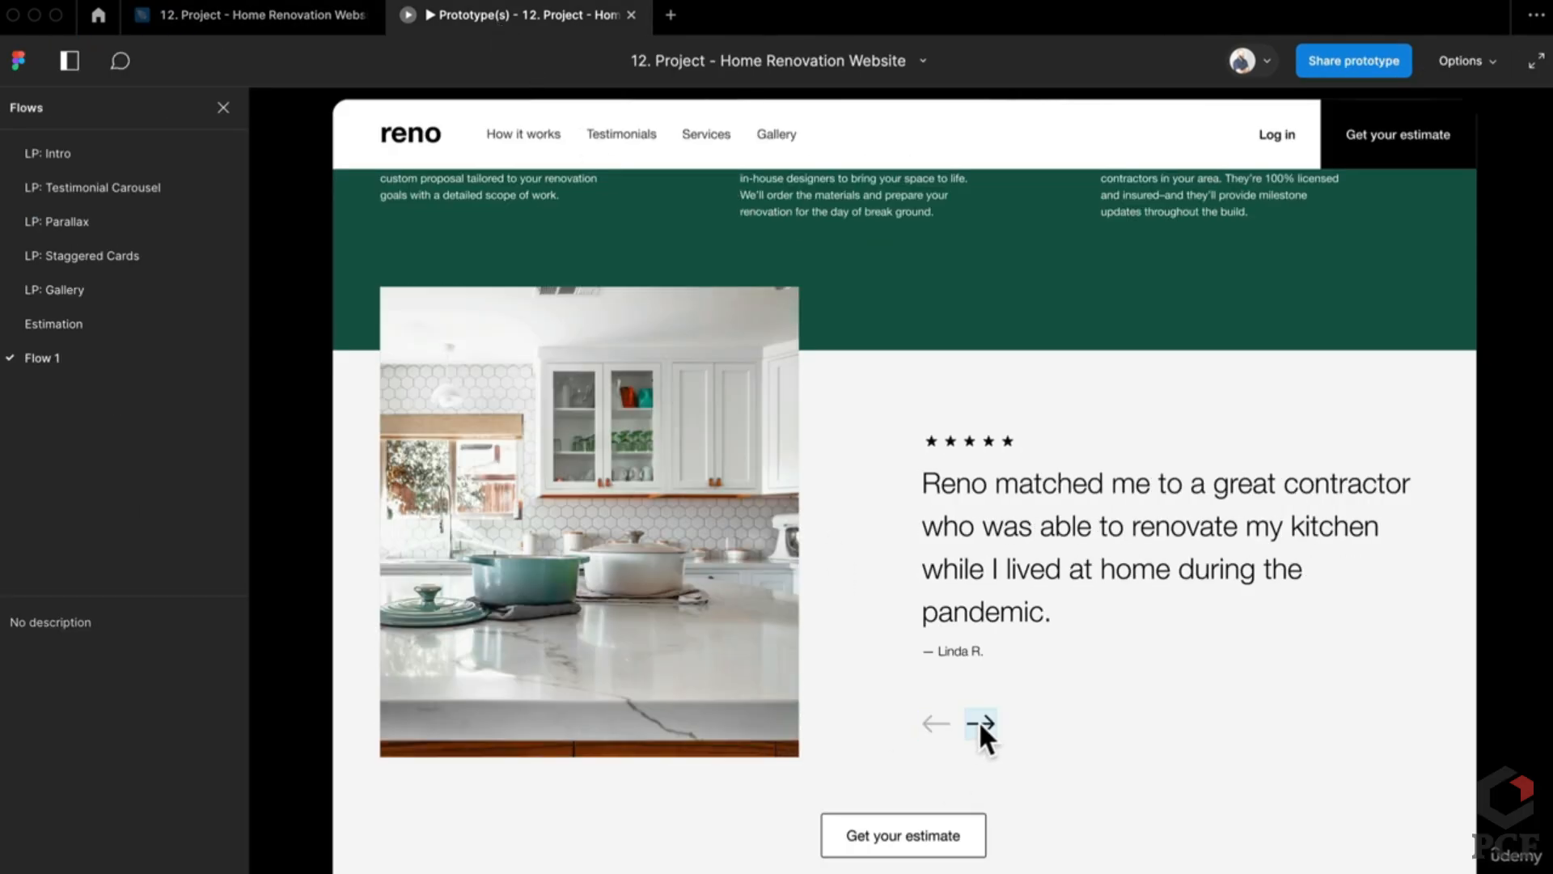
pyautogui.click(987, 737)
pyautogui.click(982, 725)
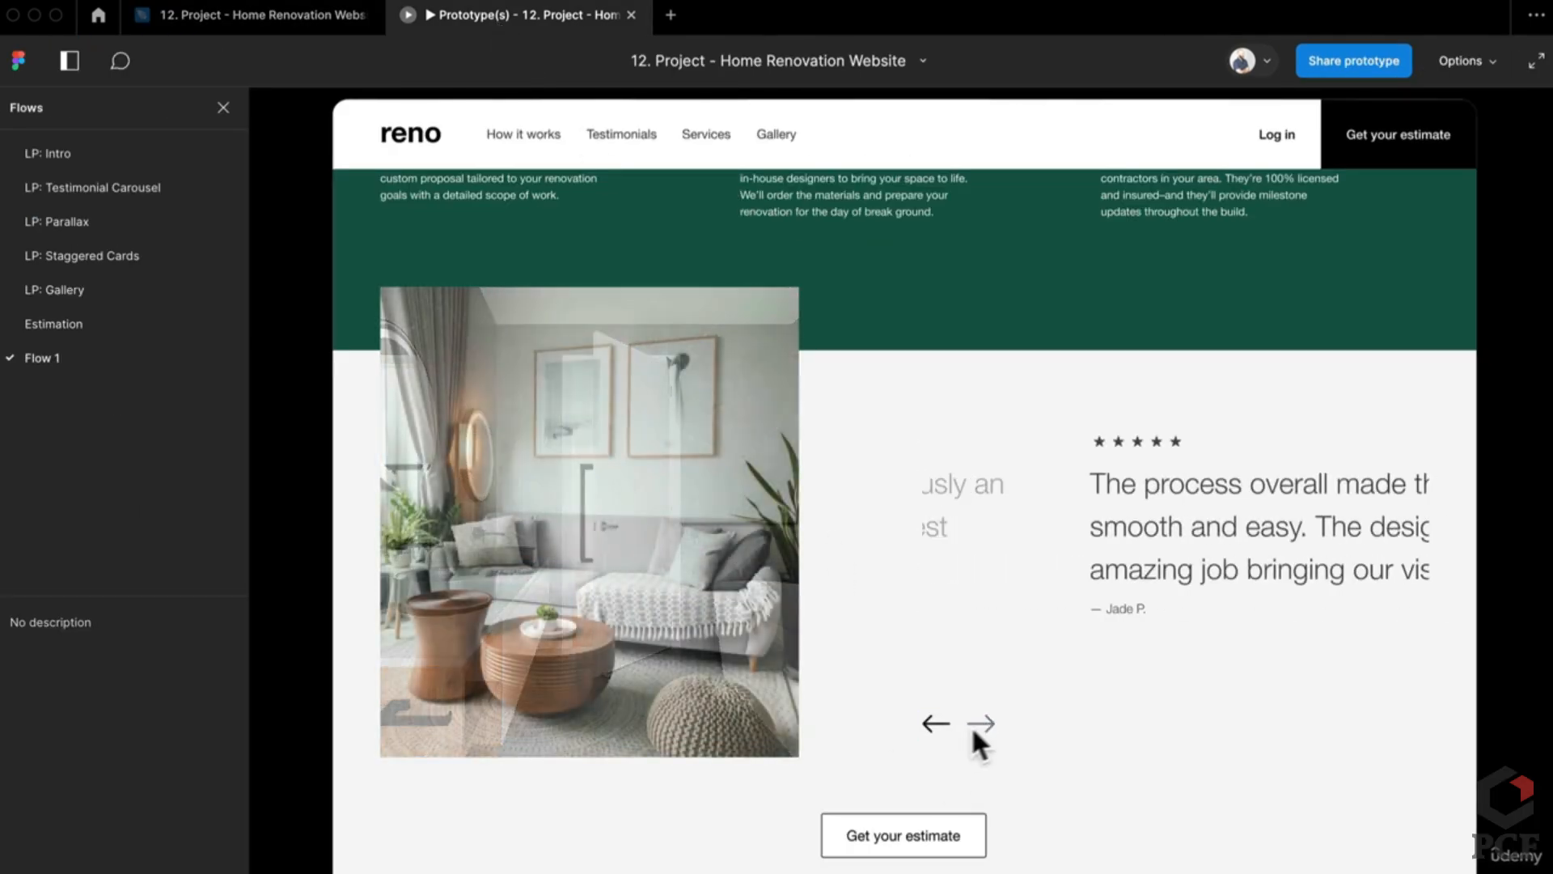
pyautogui.click(939, 727)
pyautogui.click(940, 725)
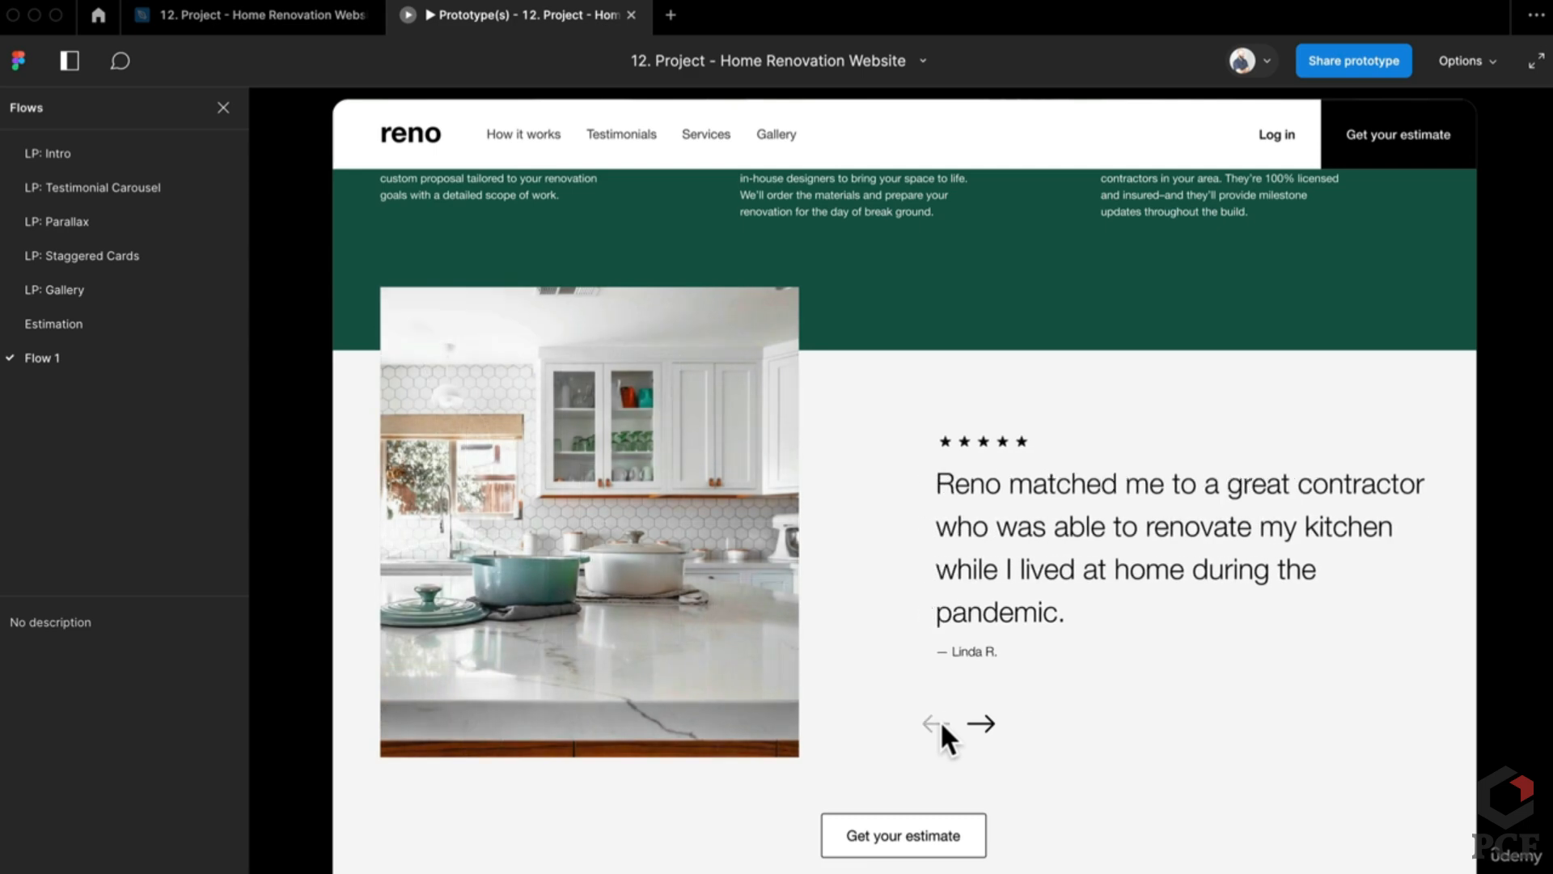
pyautogui.click(982, 725)
pyautogui.click(992, 728)
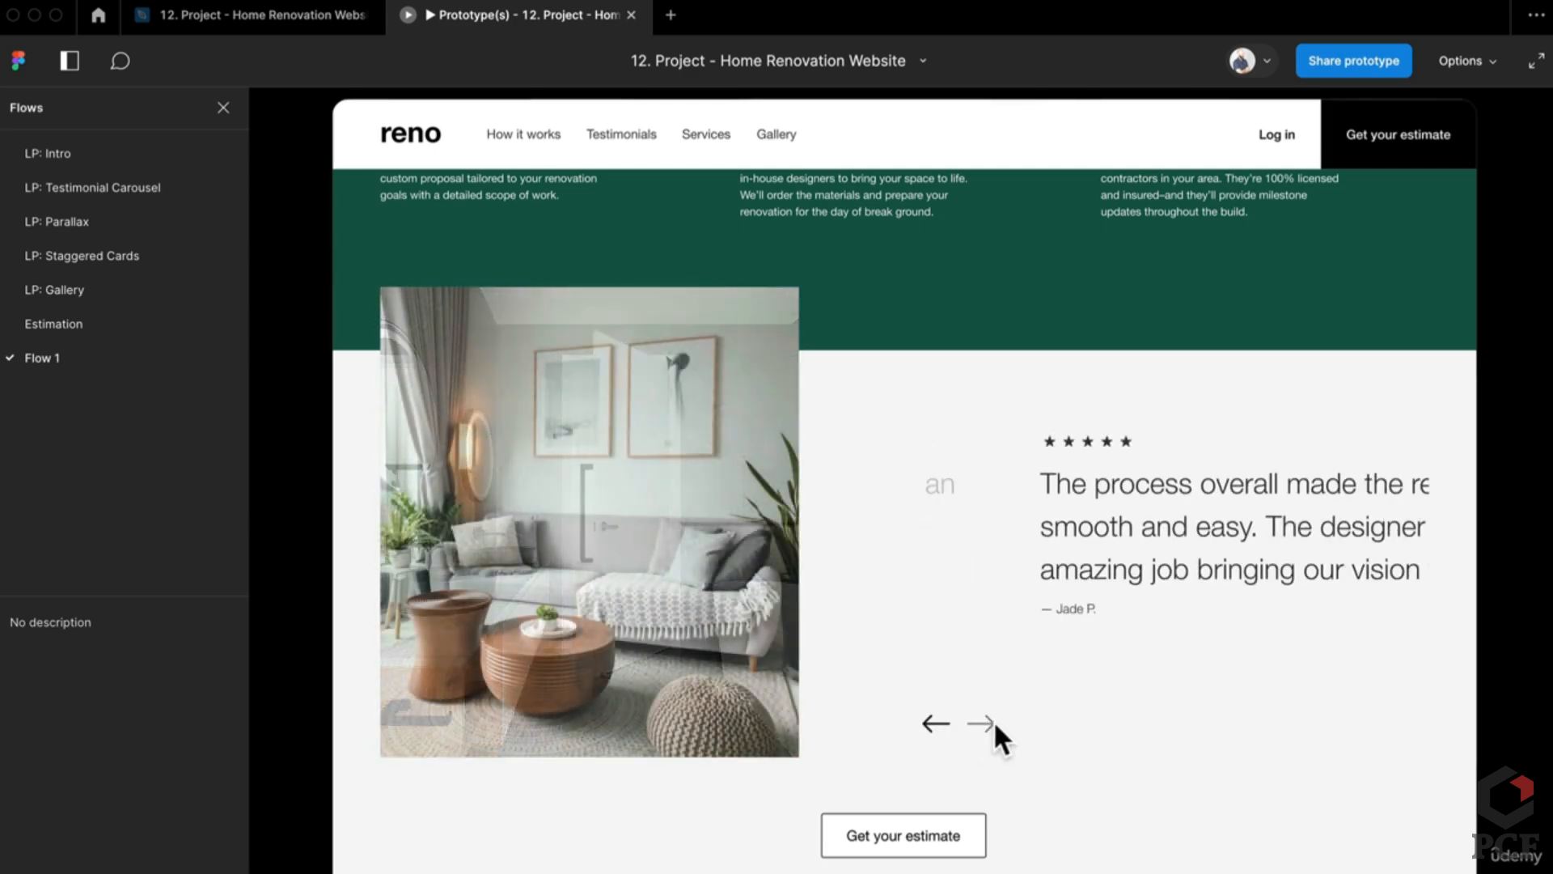
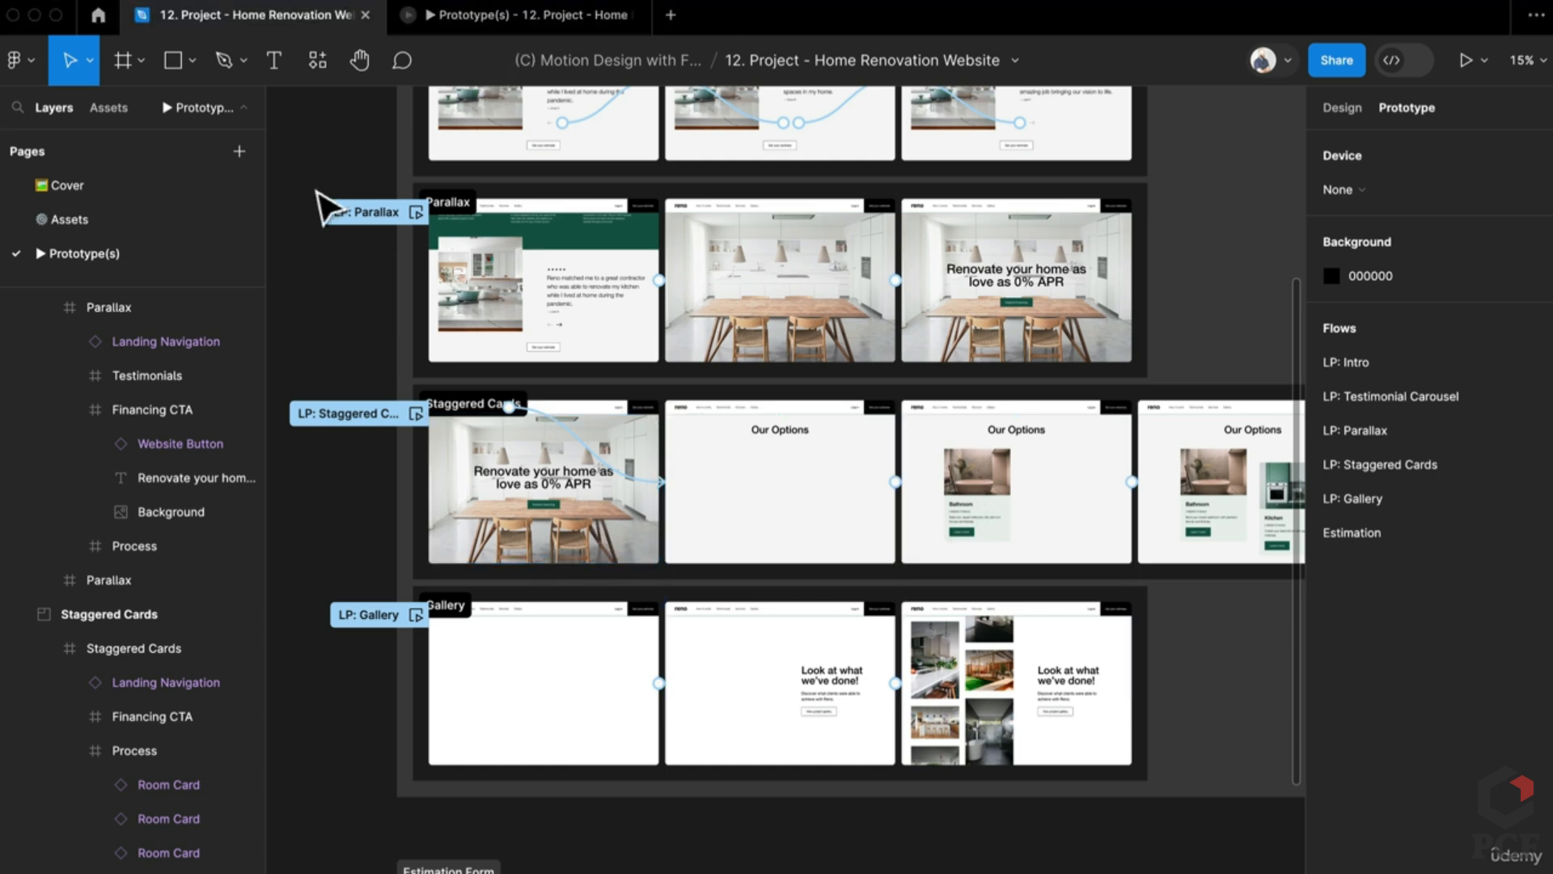
# Step: Present the prototype fitted to the screen and switch to the LP: Staggered Cards flow
pyautogui.click(1466, 60)
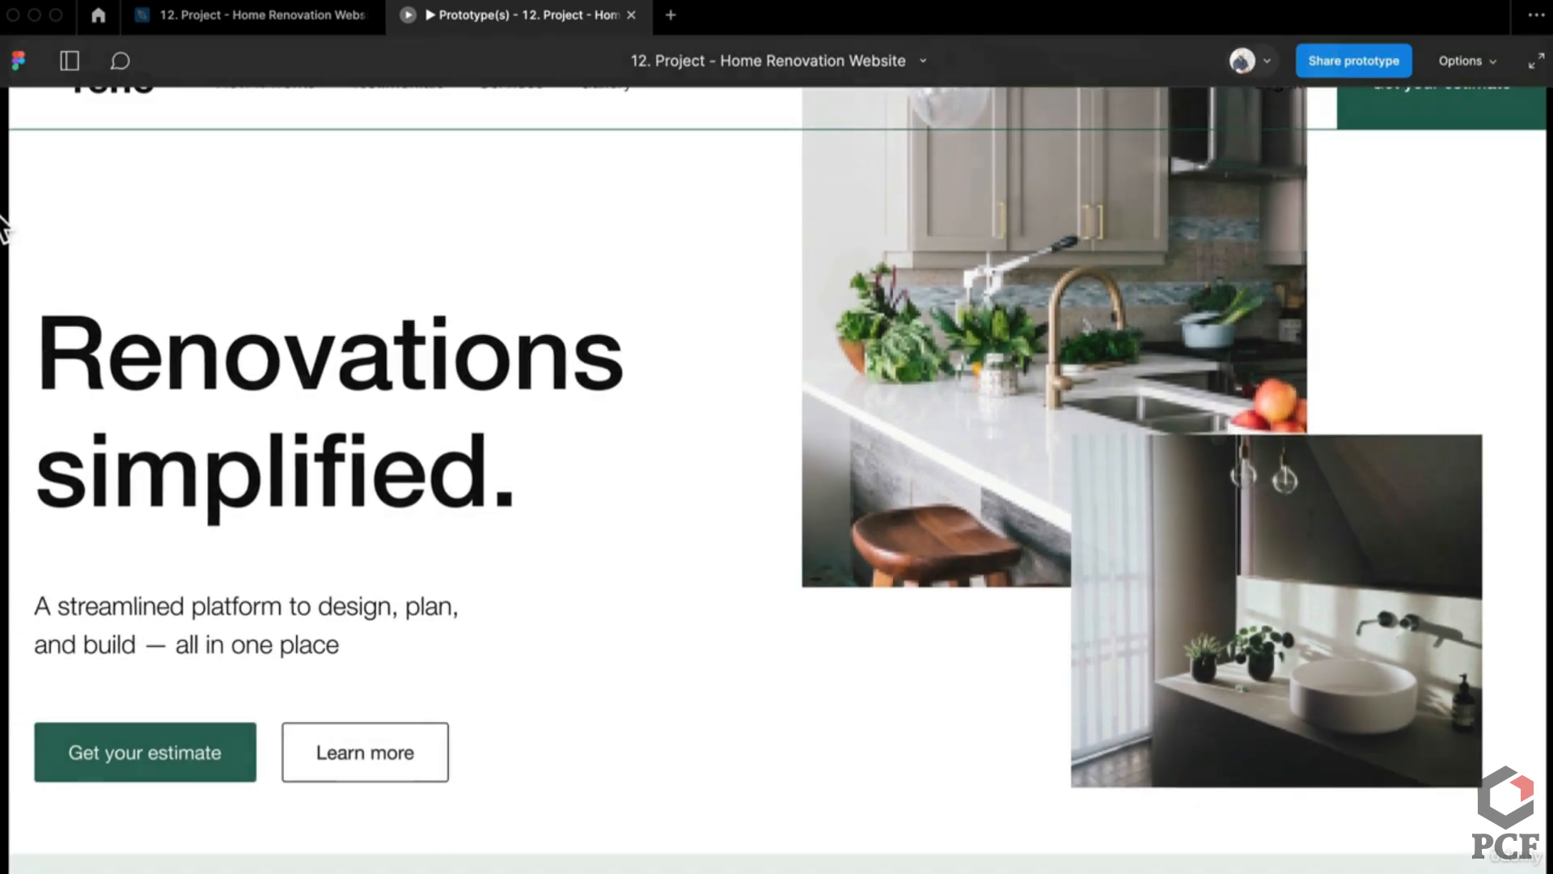
pyautogui.click(69, 60)
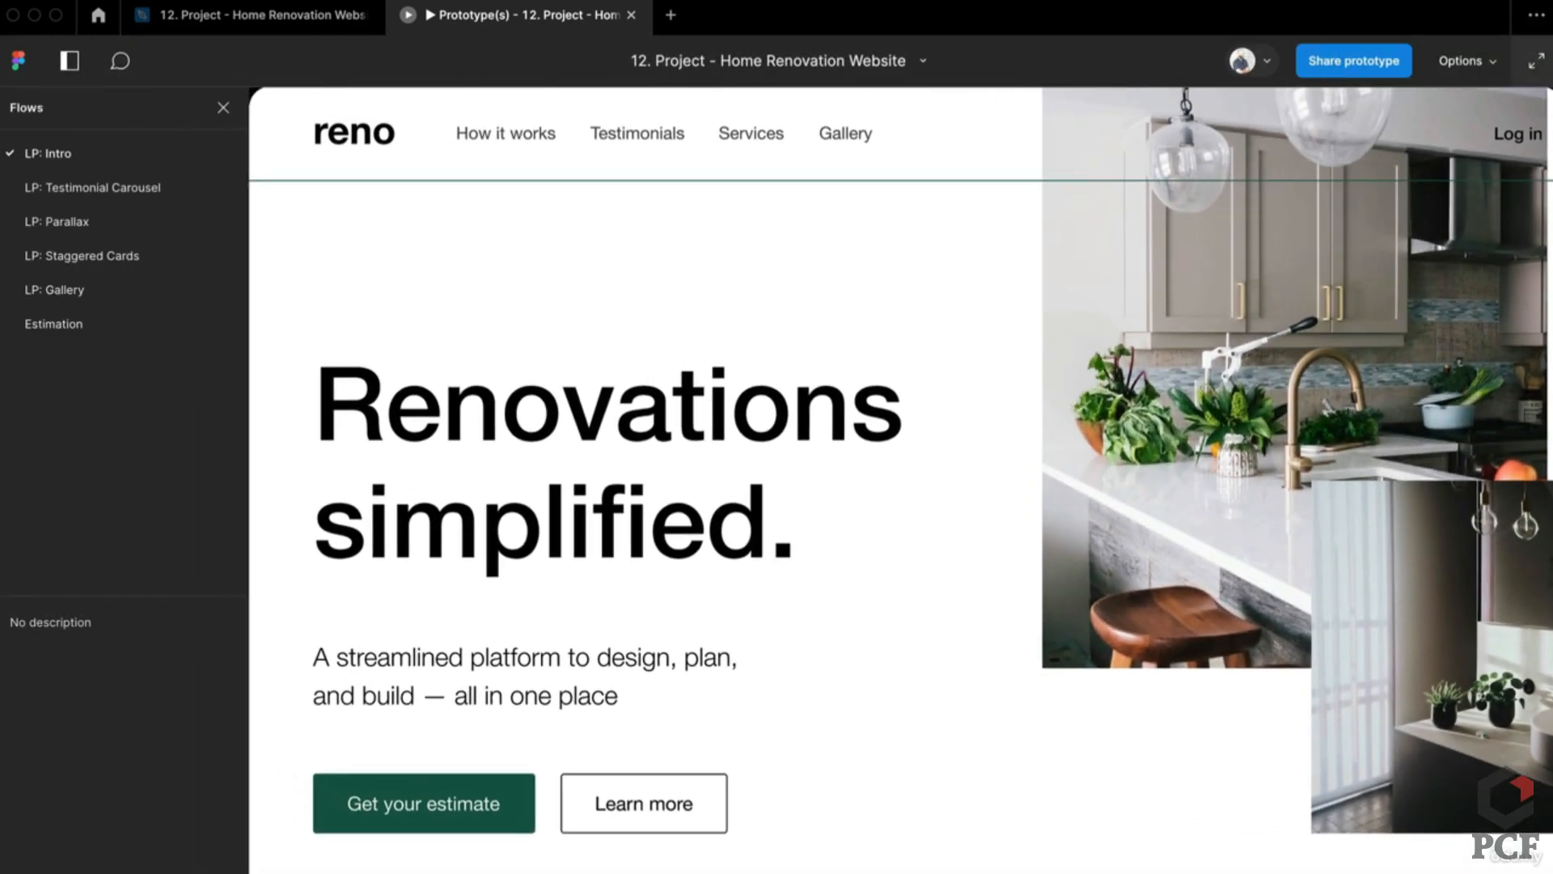
pyautogui.click(1469, 66)
pyautogui.click(1295, 162)
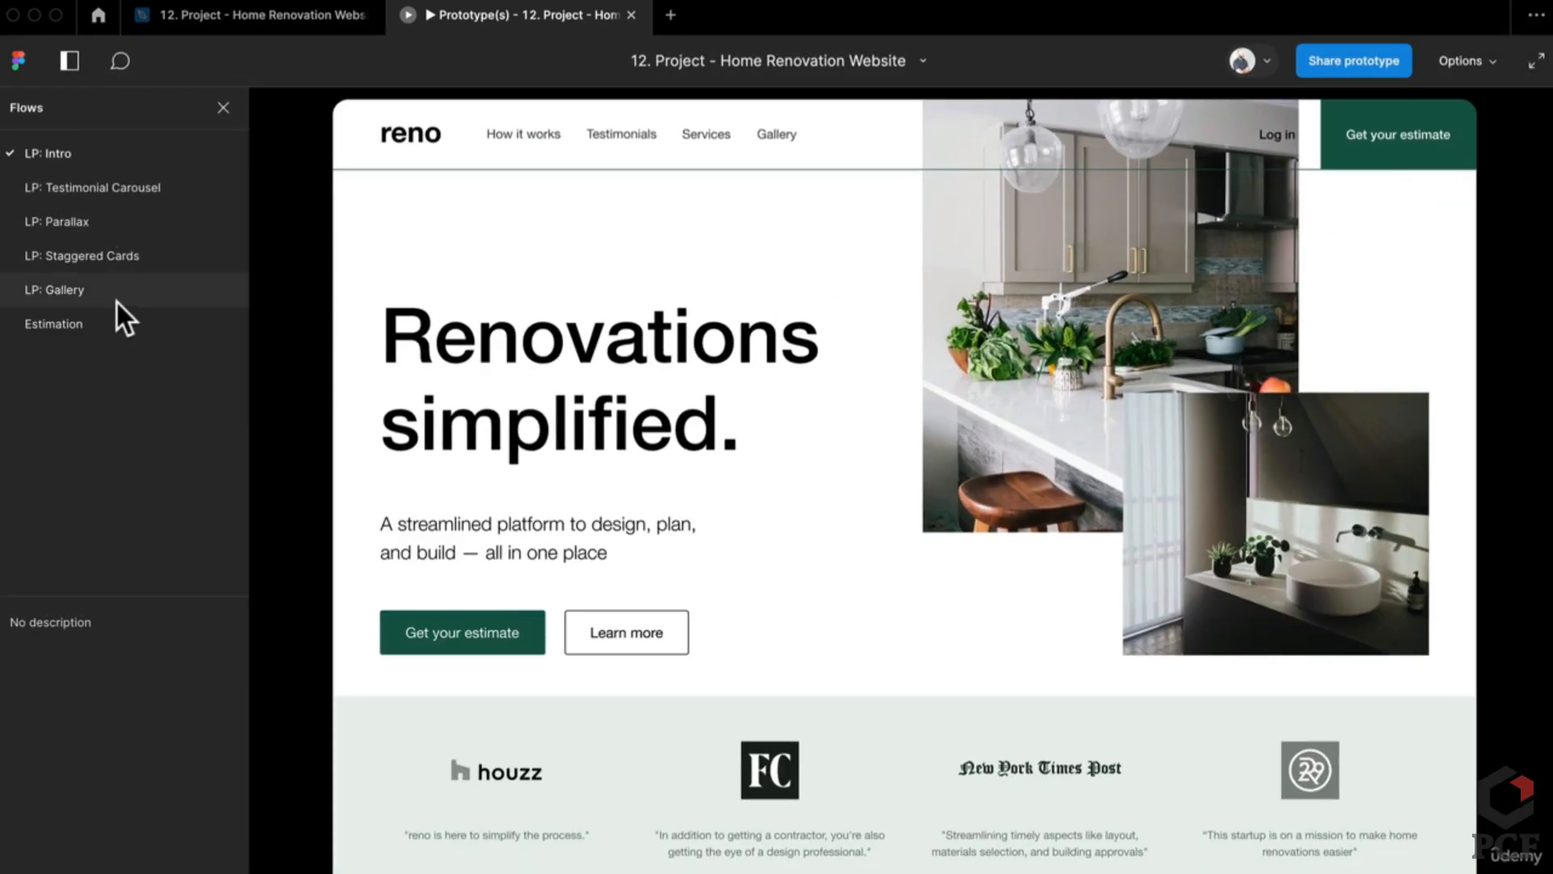
pyautogui.click(172, 276)
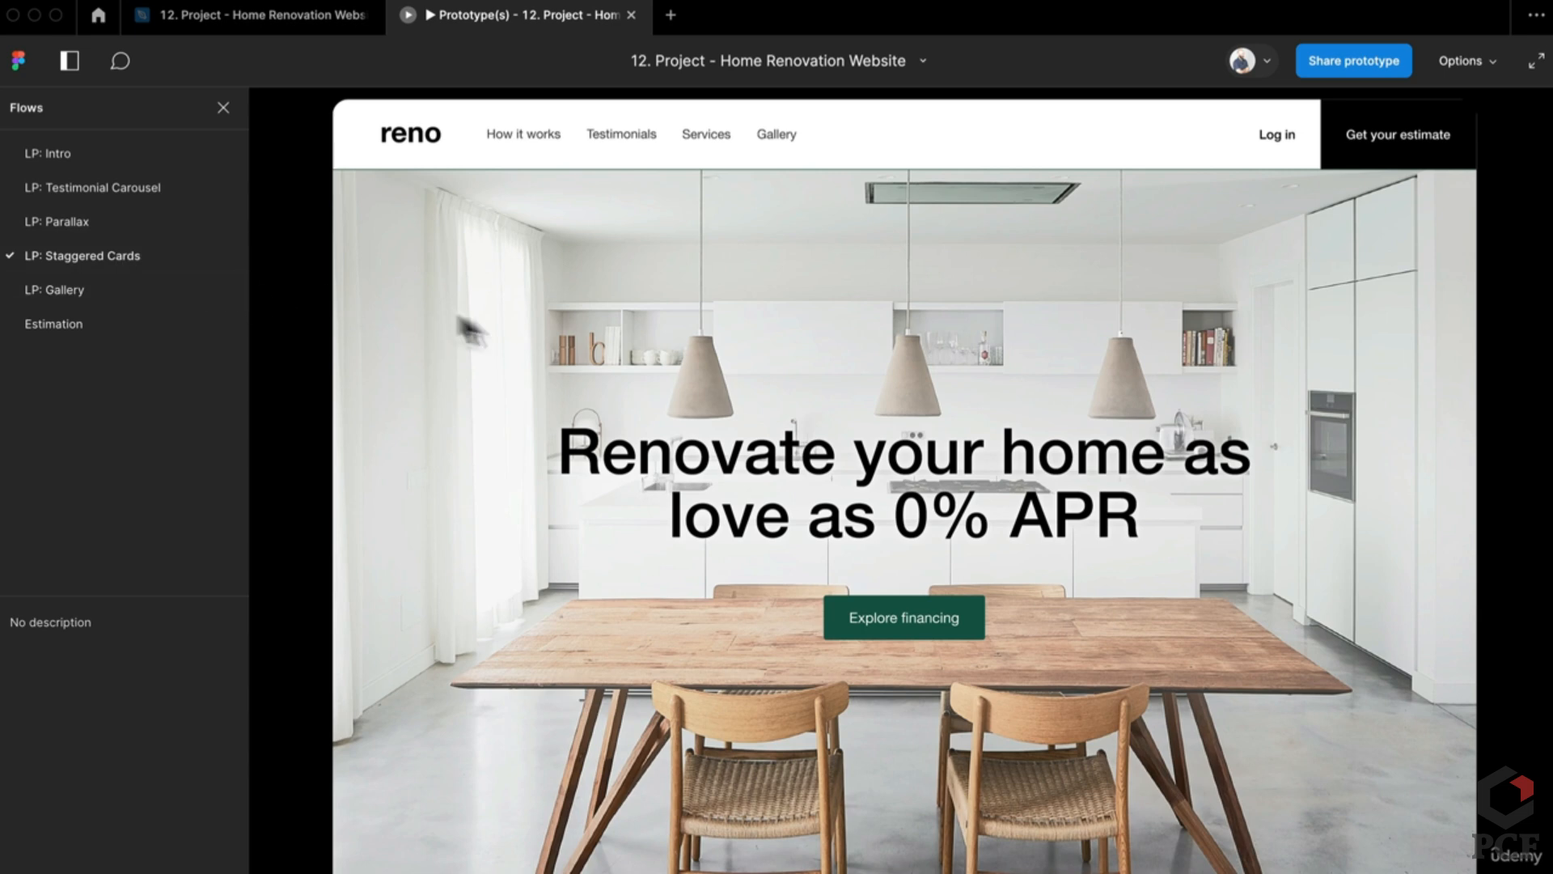
# Step: Follow the Services link, scroll through the animated option cards, then return to the design file
pyautogui.click(709, 136)
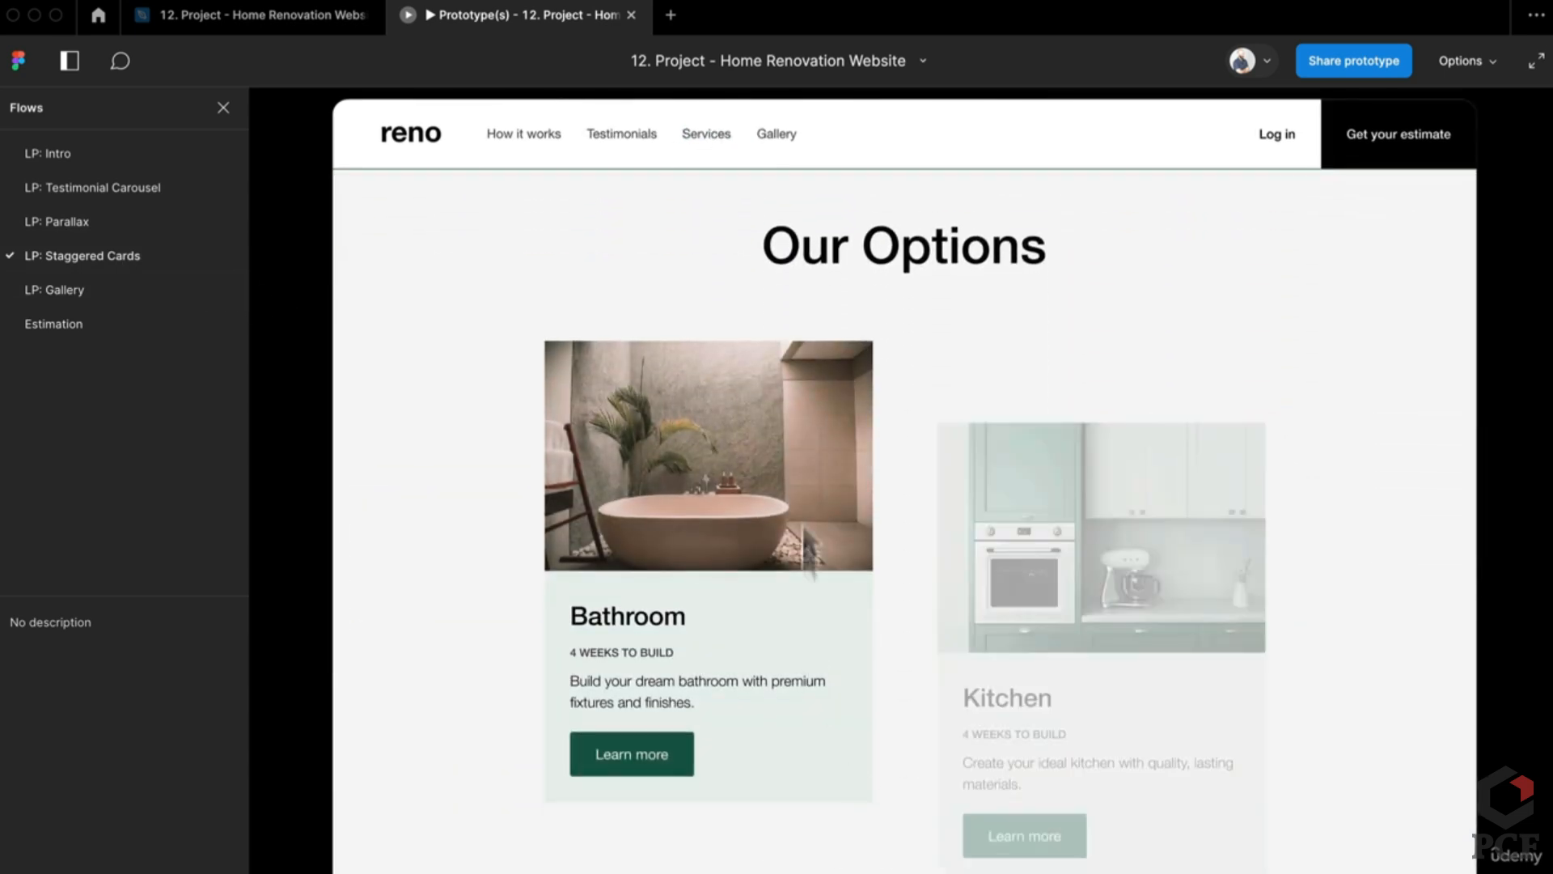
pyautogui.scroll(-7, 1254, 441)
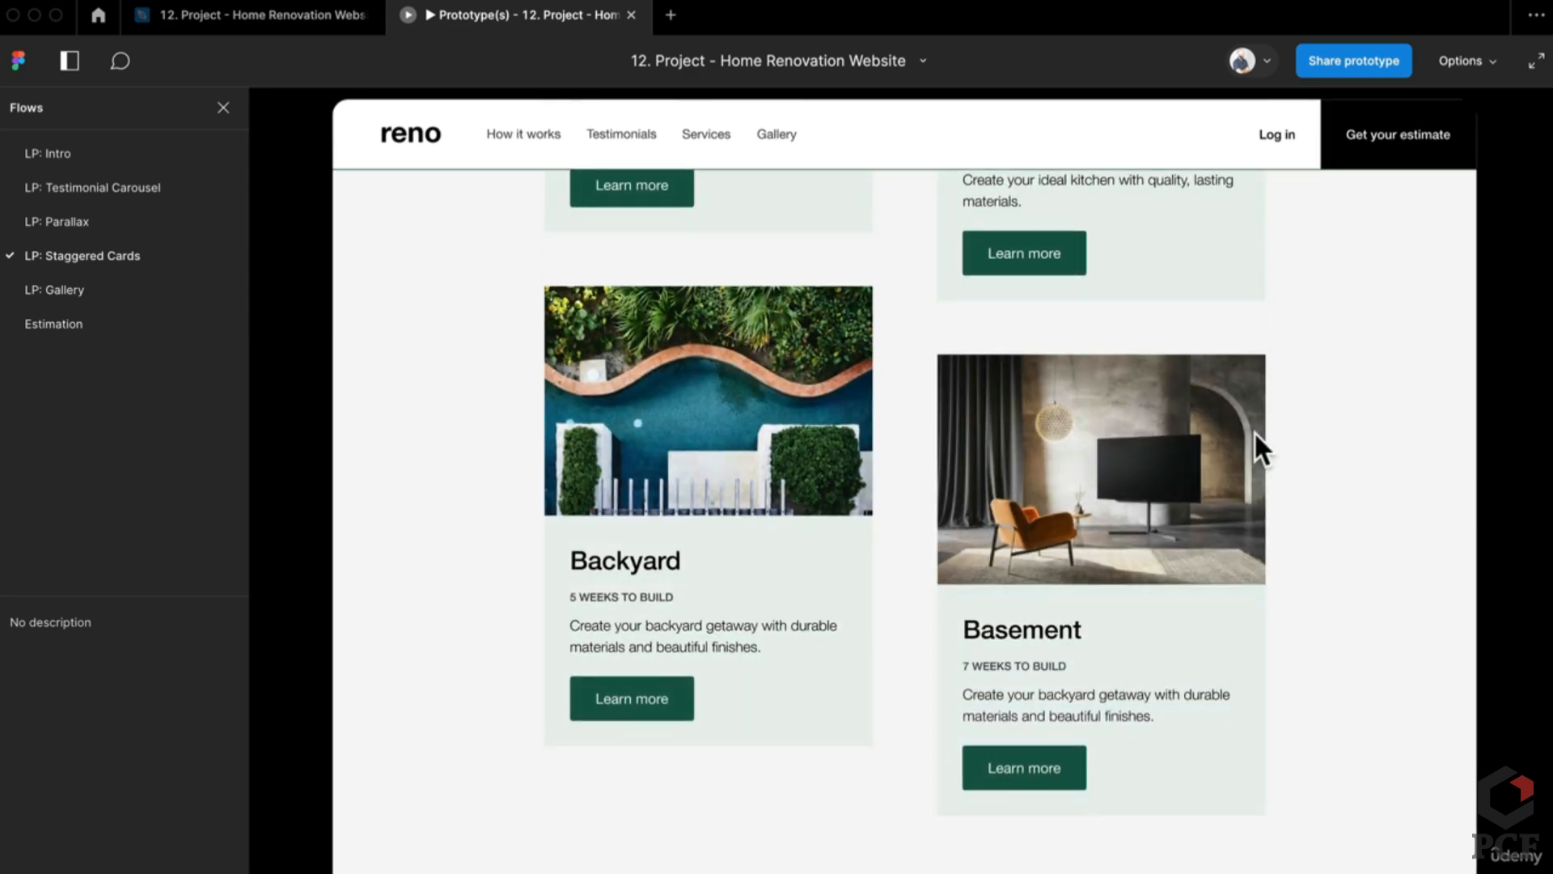
pyautogui.scroll(7, 876, 745)
pyautogui.scroll(1, 935, 623)
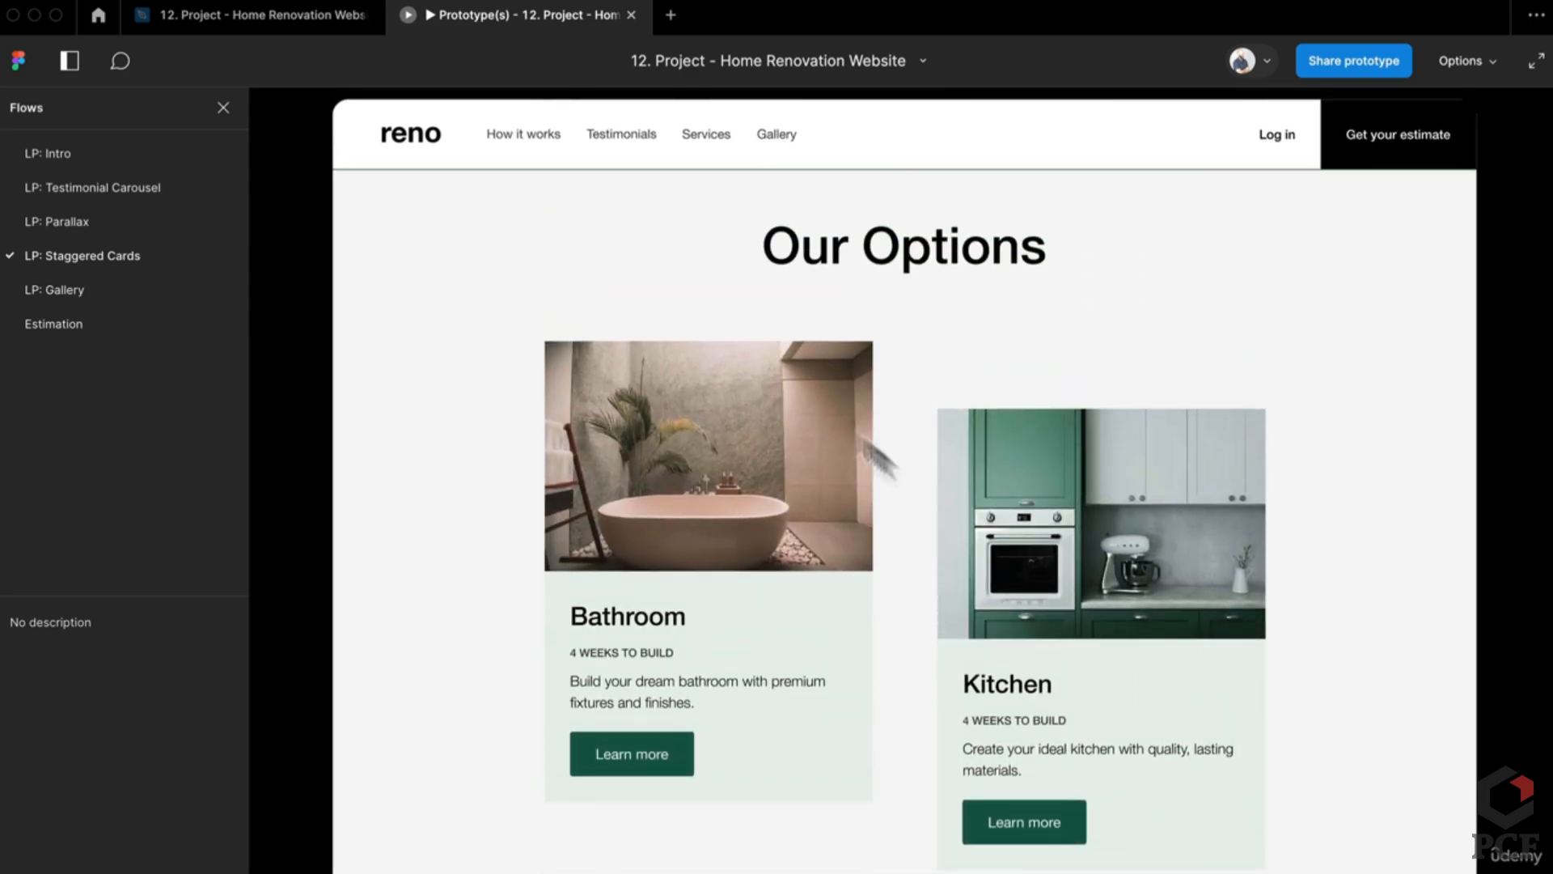
pyautogui.click(240, 11)
# Step: Alt-drag the Staggered Cards frame into two side-by-side copies
pyautogui.scroll(-3, 841, 615)
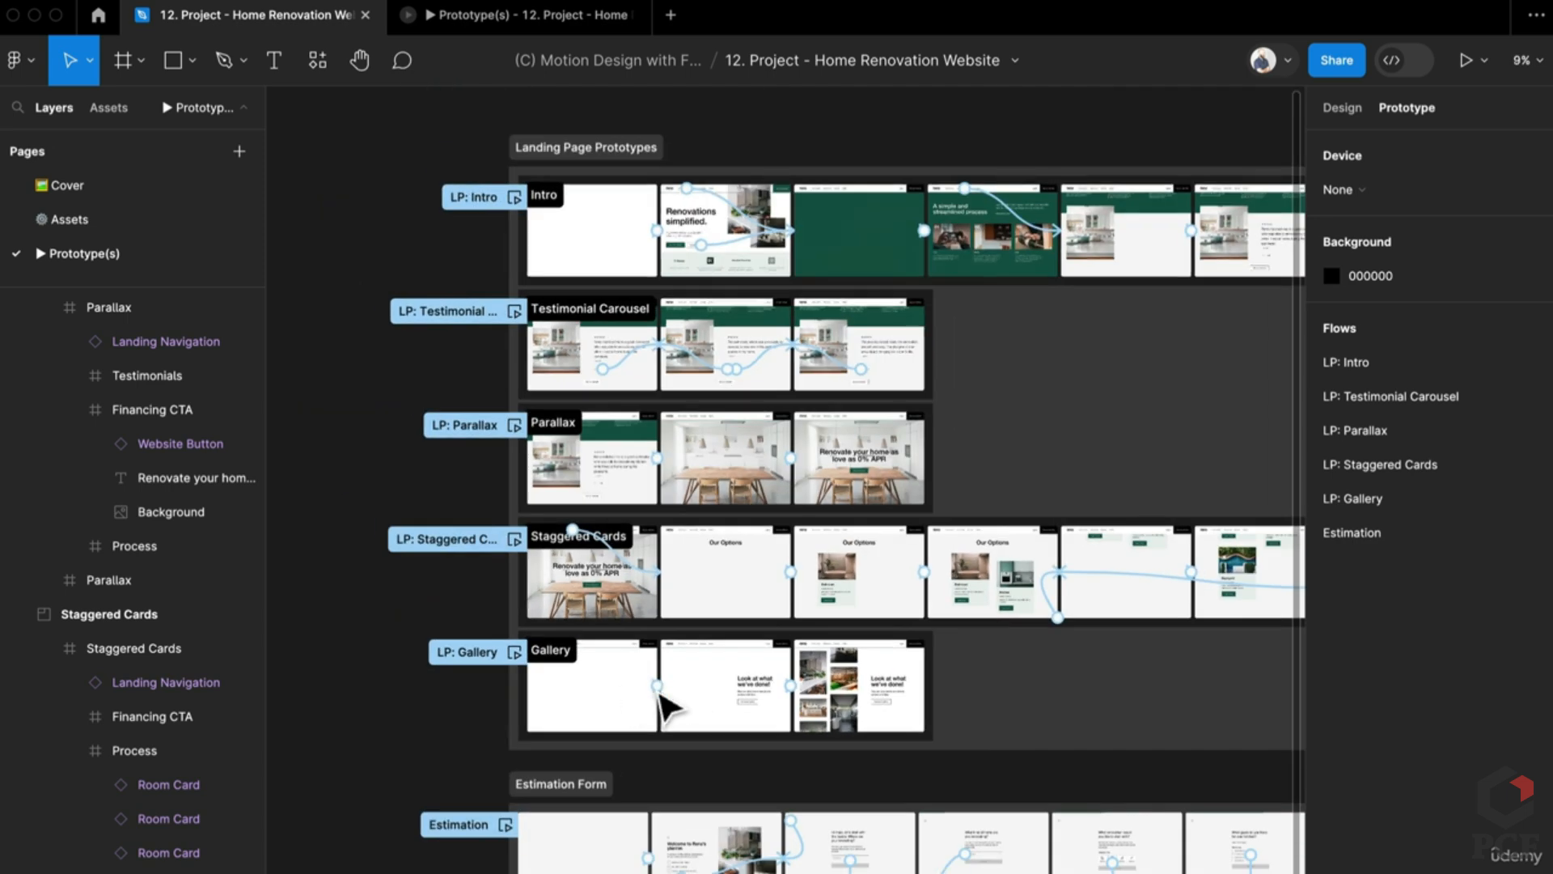
pyautogui.hscroll(-5, 701, 734)
pyautogui.scroll(6, 1084, 534)
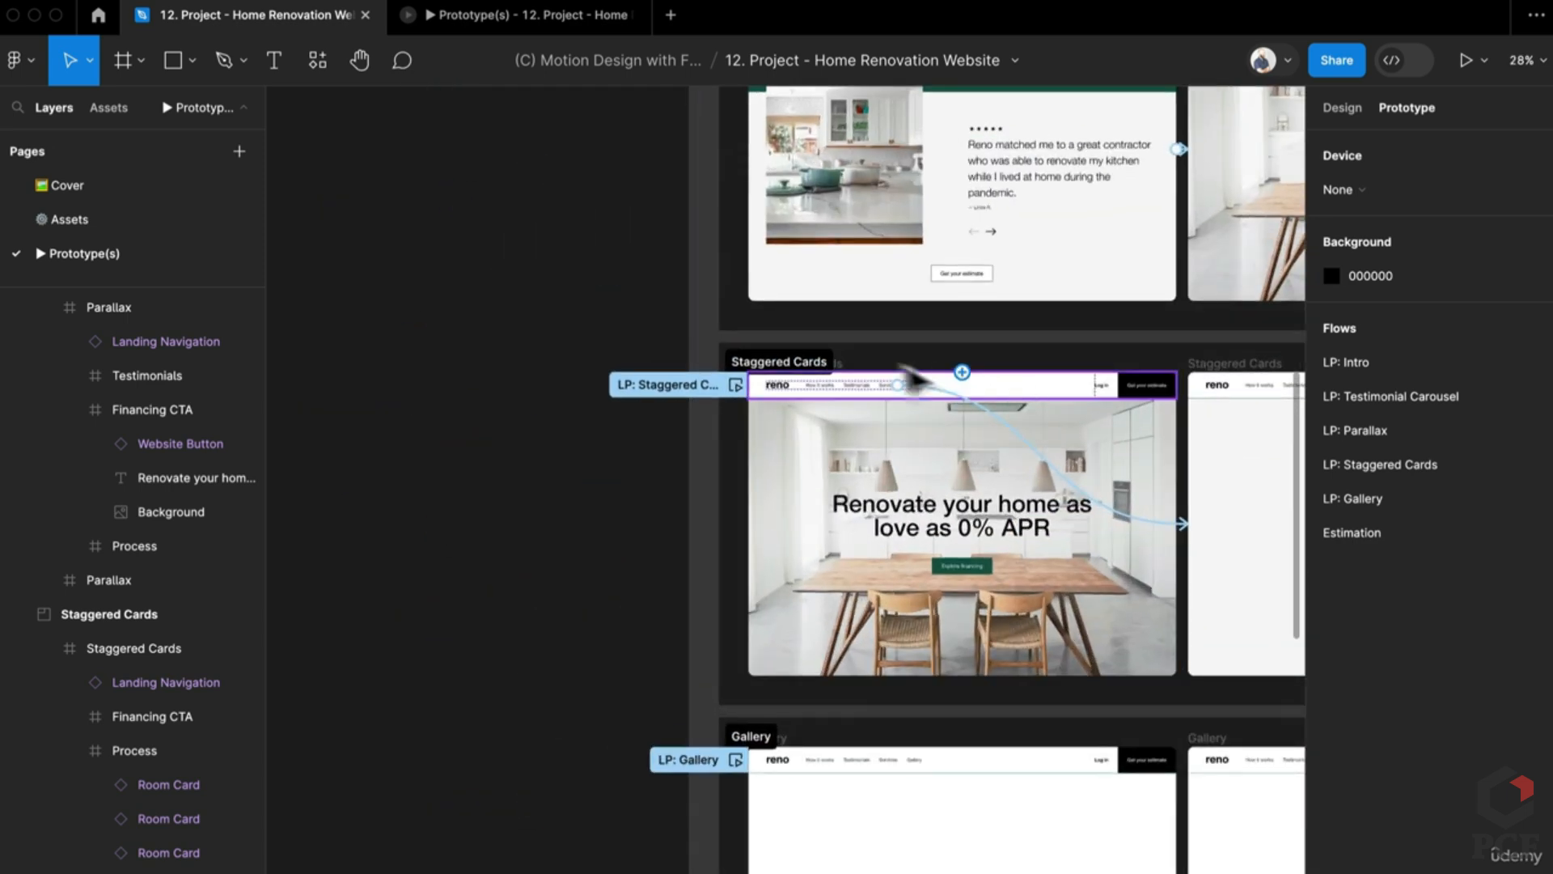
pyautogui.keyDown('alt'); pyautogui.moveTo(849, 376); pyautogui.dragTo(264, 361); pyautogui.keyUp('alt')
pyautogui.scroll(-3, 544, 613)
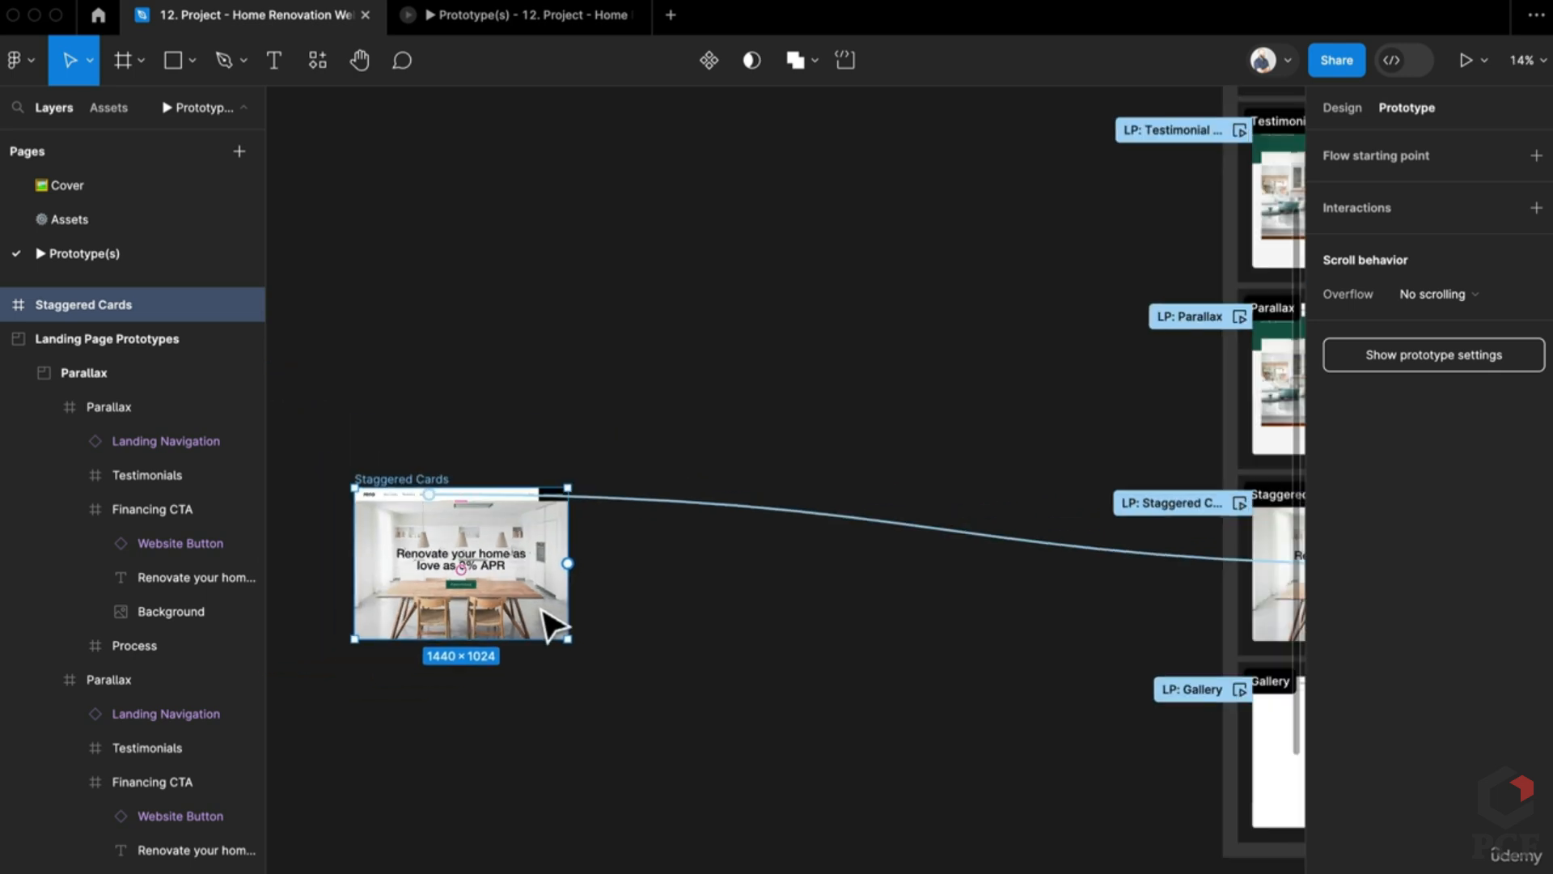
pyautogui.scroll(1, 895, 582)
pyautogui.click(967, 556)
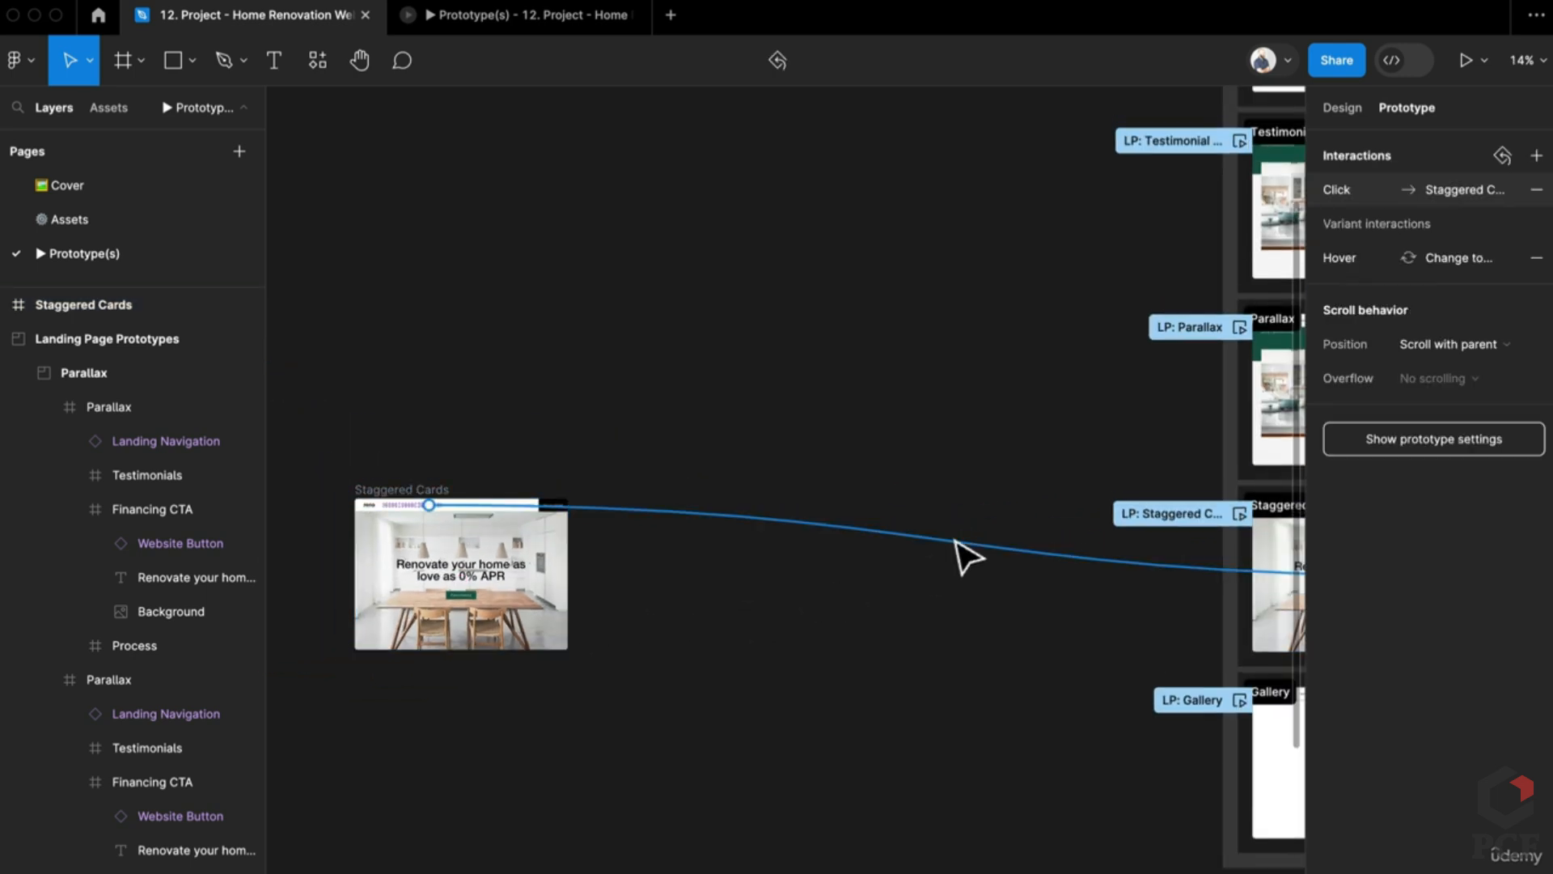
pyautogui.click(769, 718)
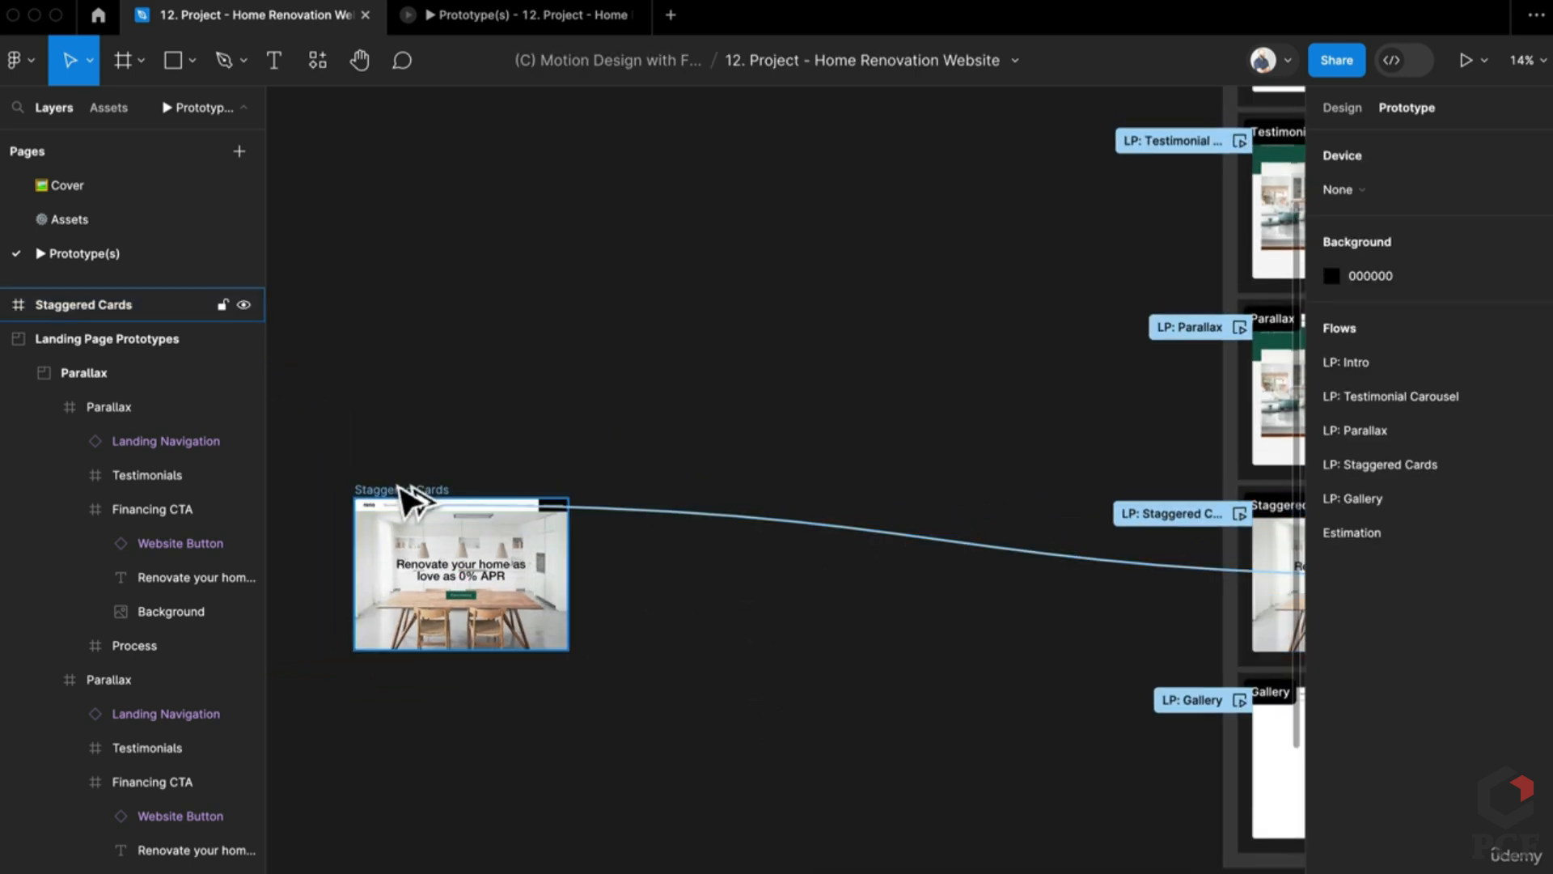
pyautogui.keyDown('alt'); pyautogui.moveTo(408, 495); pyautogui.dragTo(631, 527); pyautogui.keyUp('alt')
pyautogui.scroll(1, 701, 632)
# Step: Move the copy's Financing CTA and Process sections up past the kitchen hero
pyautogui.click(707, 622)
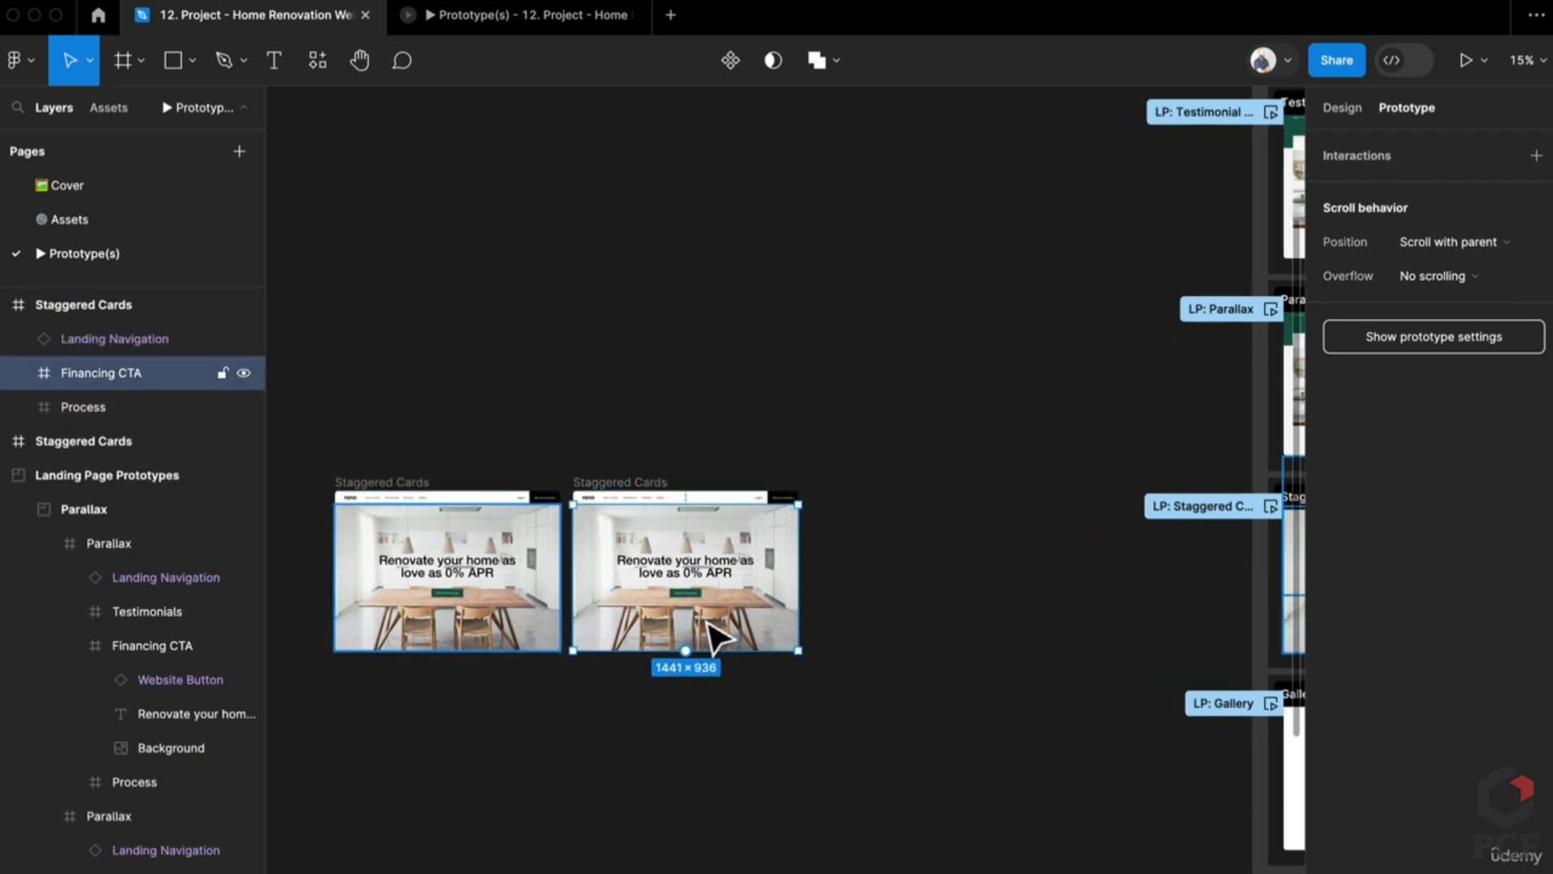
pyautogui.keyDown('shift'); pyautogui.click(83, 406); pyautogui.keyUp('shift')
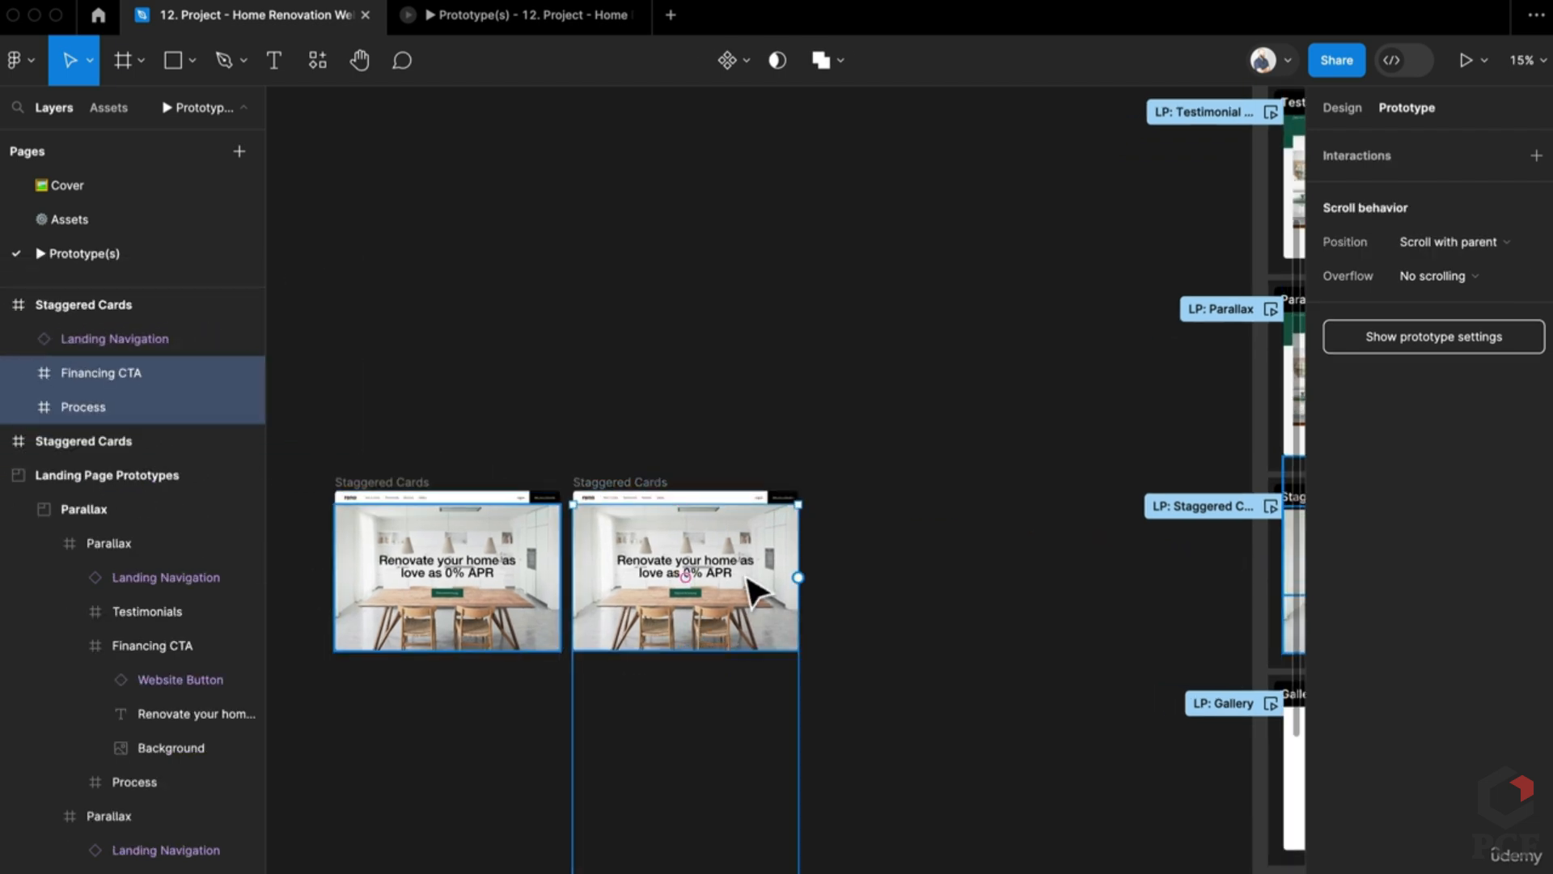
pyautogui.moveTo(752, 537); pyautogui.dragTo(741, 603)
pyautogui.scroll(3, 642, 545)
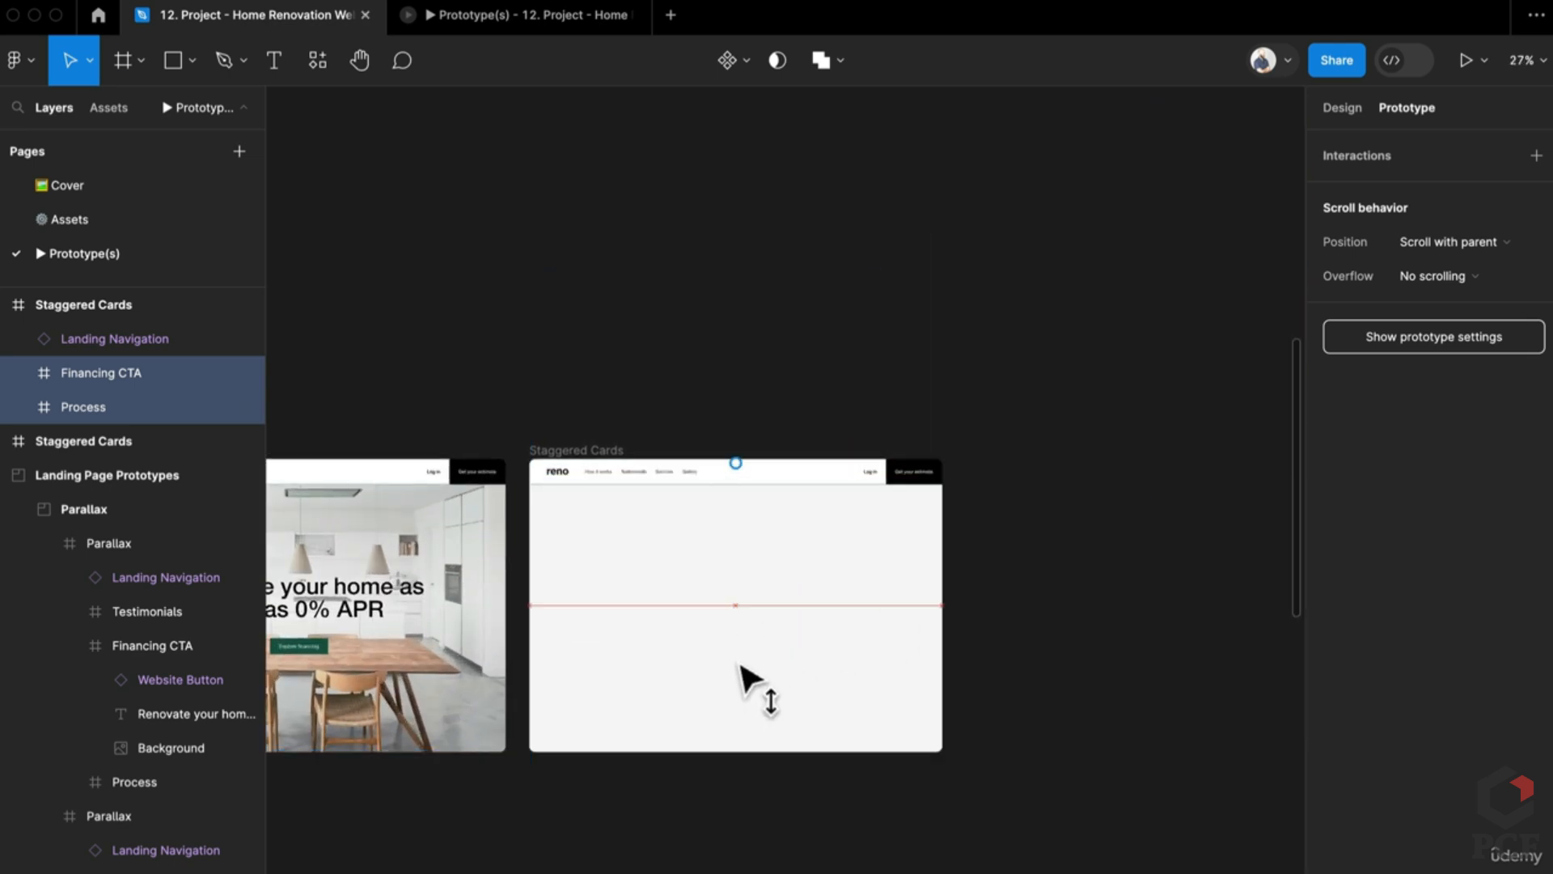
pyautogui.click(1132, 661)
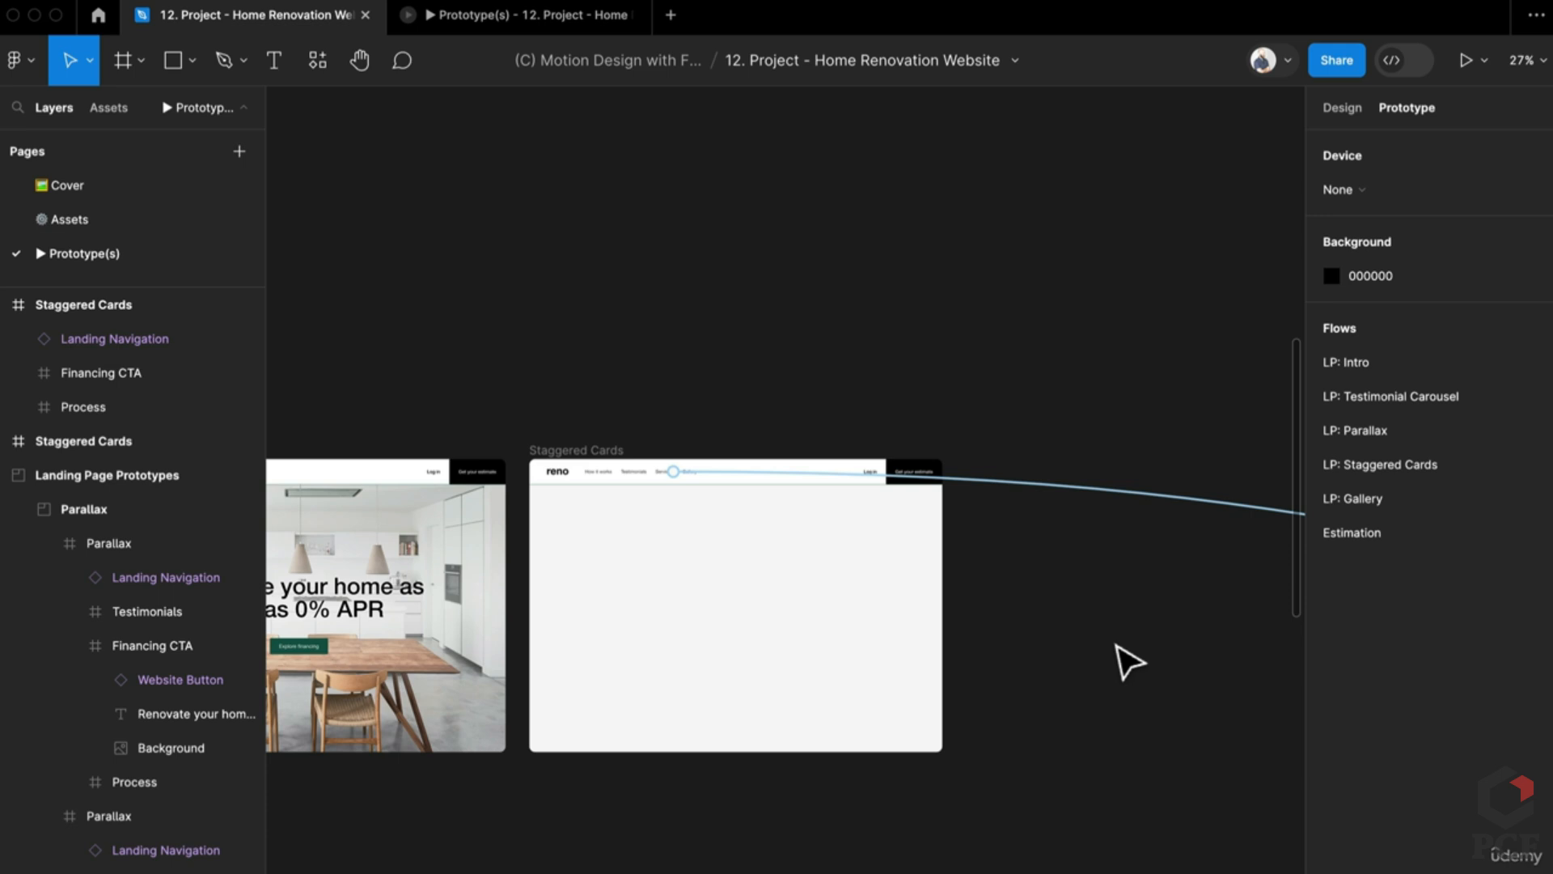
pyautogui.scroll(-3, 1108, 639)
# Step: Delete the nav link's Click interaction from the second Staggered Cards frame
pyautogui.click(936, 645)
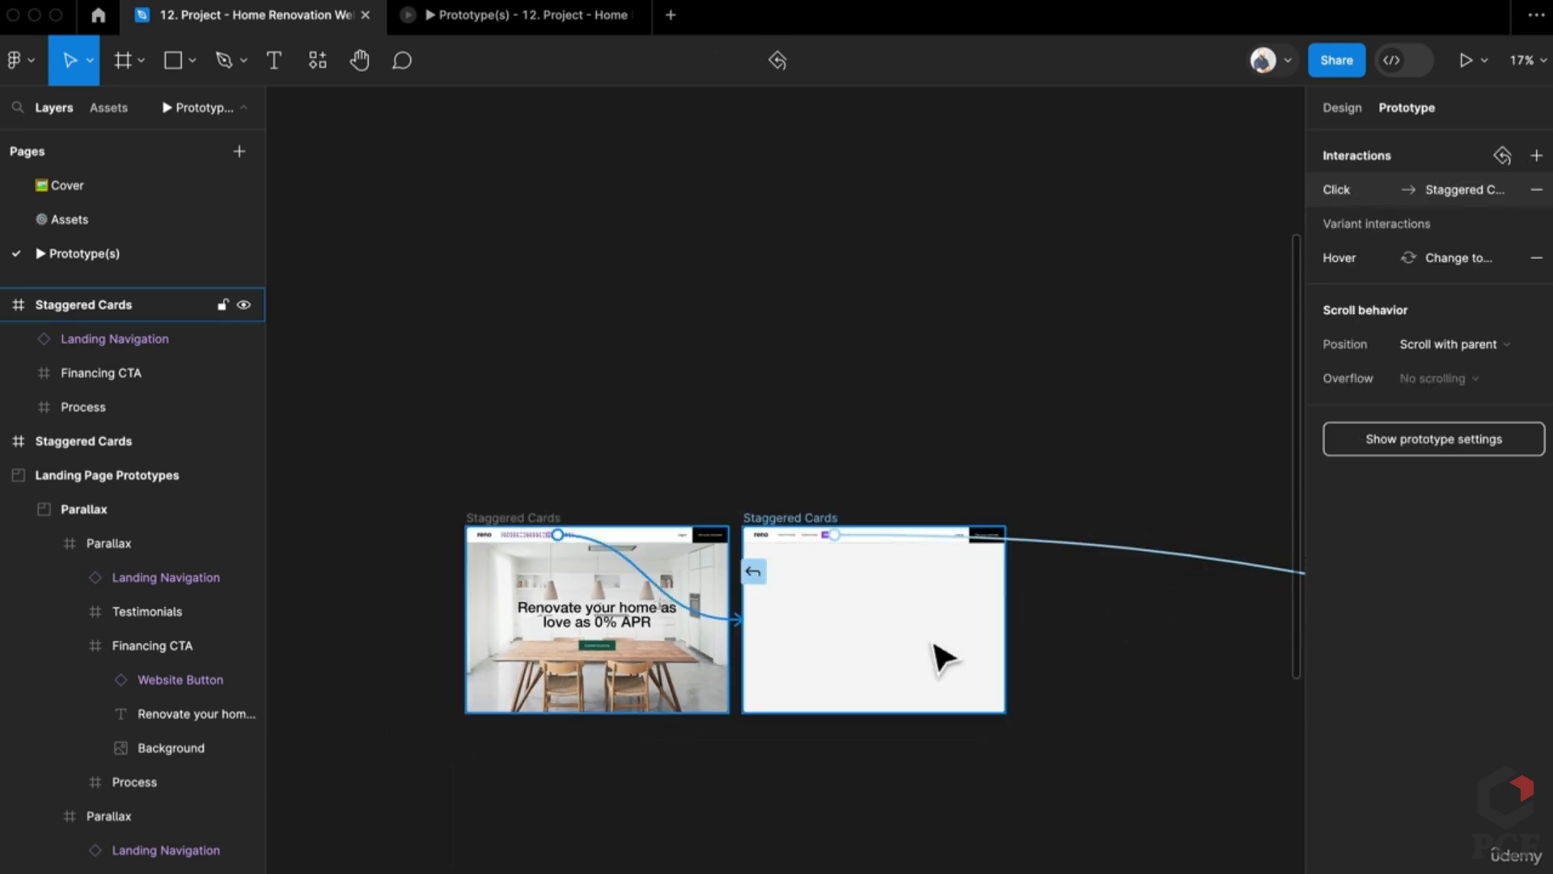
pyautogui.click(1140, 558)
pyautogui.press('Escape')
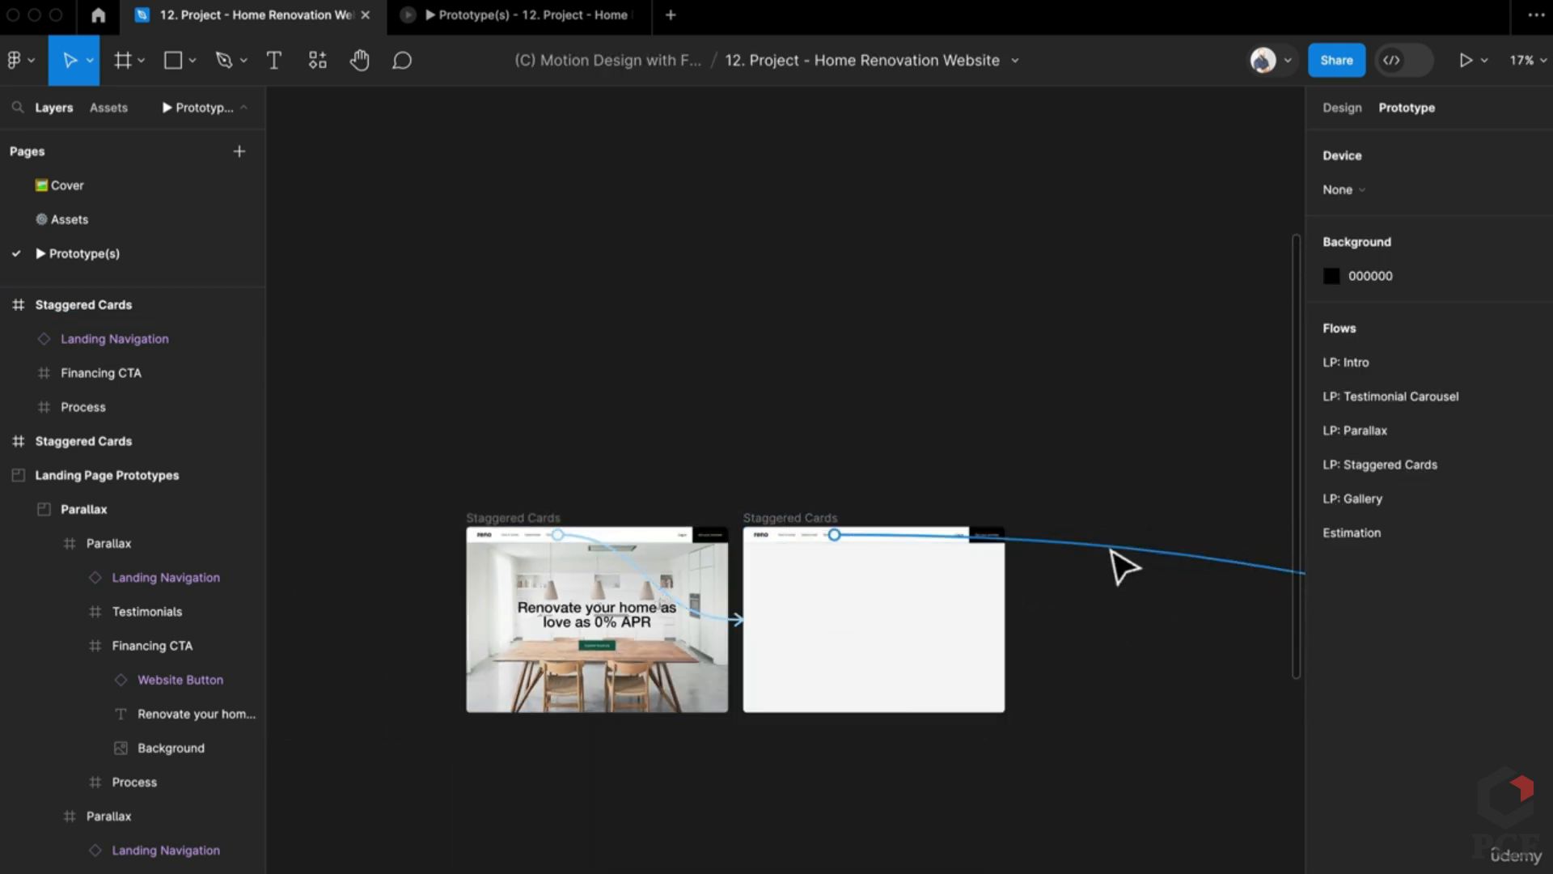
pyautogui.click(1123, 566)
pyautogui.hotkey('ctrl', '=')
pyautogui.press('Escape')
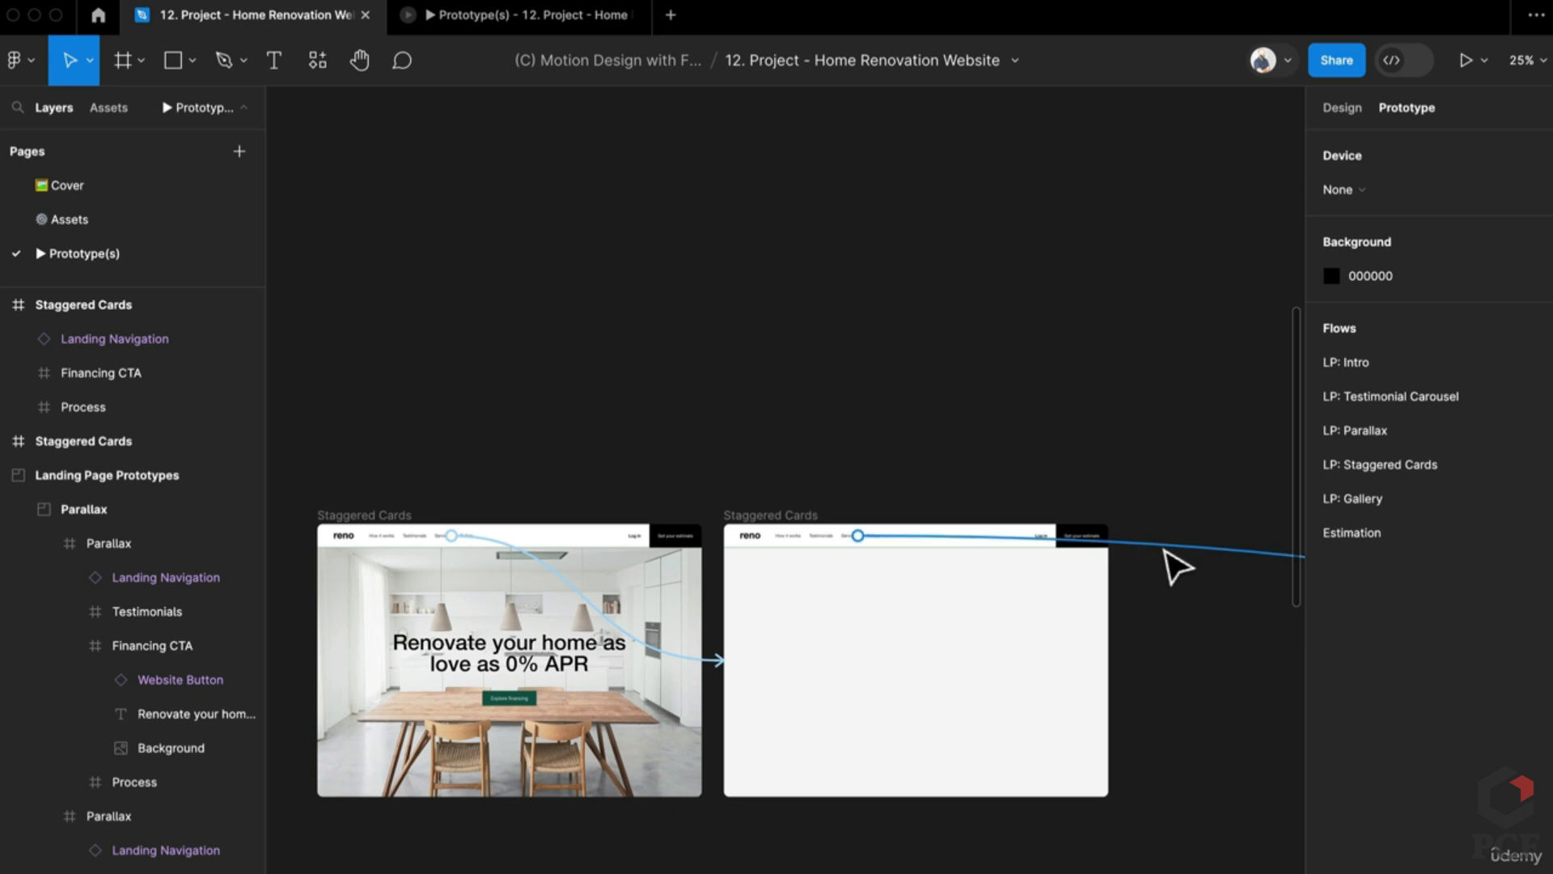
pyautogui.click(1164, 550)
pyautogui.press('Delete')
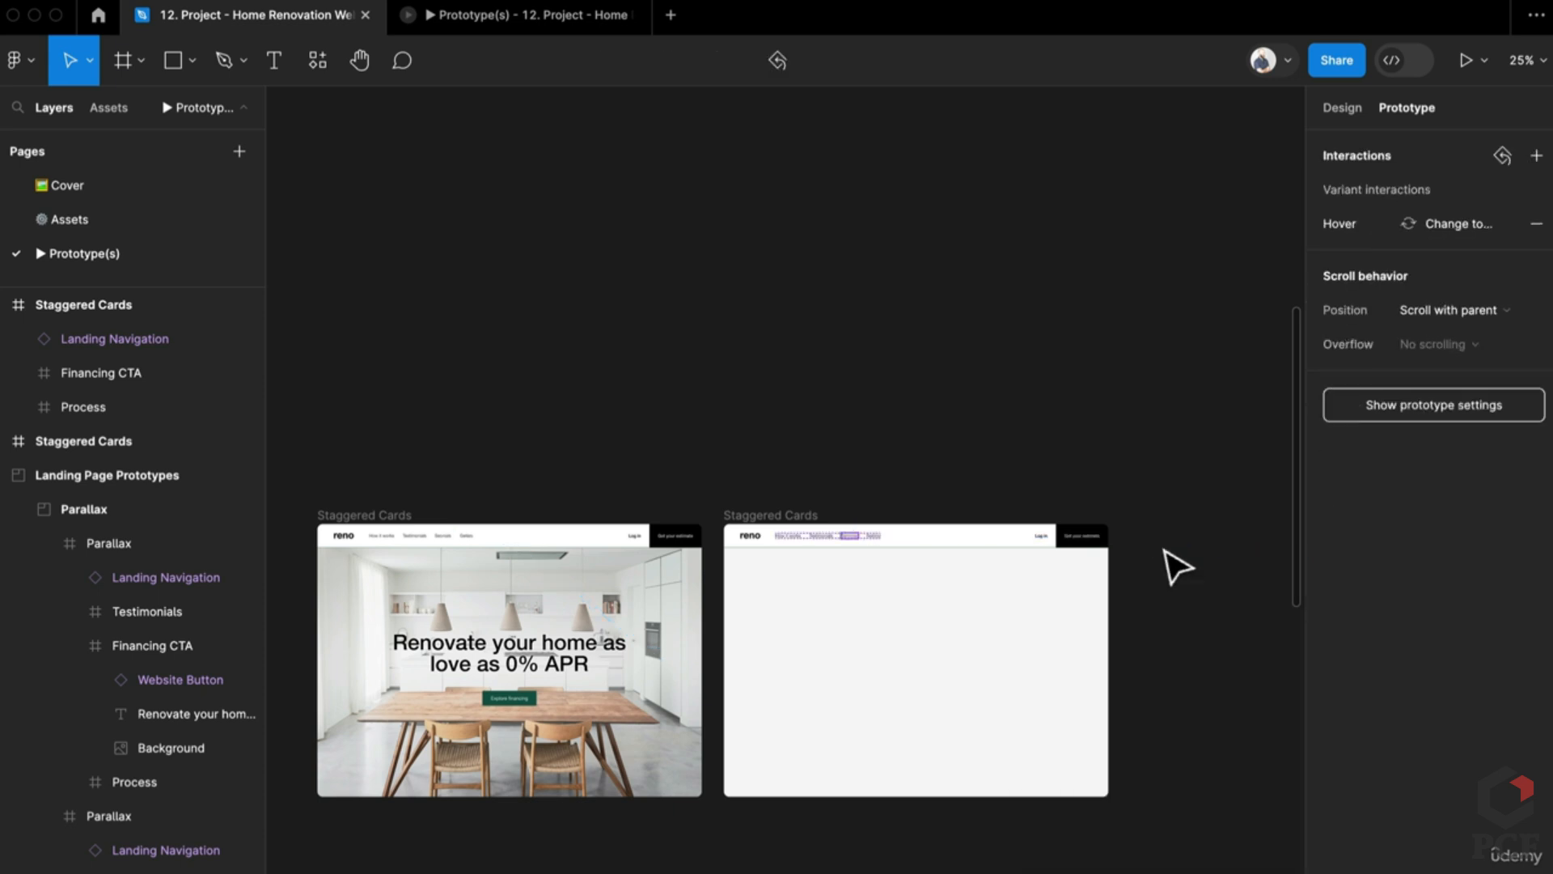
# Step: Duplicate the right Staggered Cards frame with Ctrl+D to make a third copy
pyautogui.click(1196, 649)
pyautogui.hscroll(3, 1052, 639)
pyautogui.keyDown('ctrl'); pyautogui.scroll(-1, 1052, 640); pyautogui.keyUp('ctrl')
pyautogui.click(620, 468)
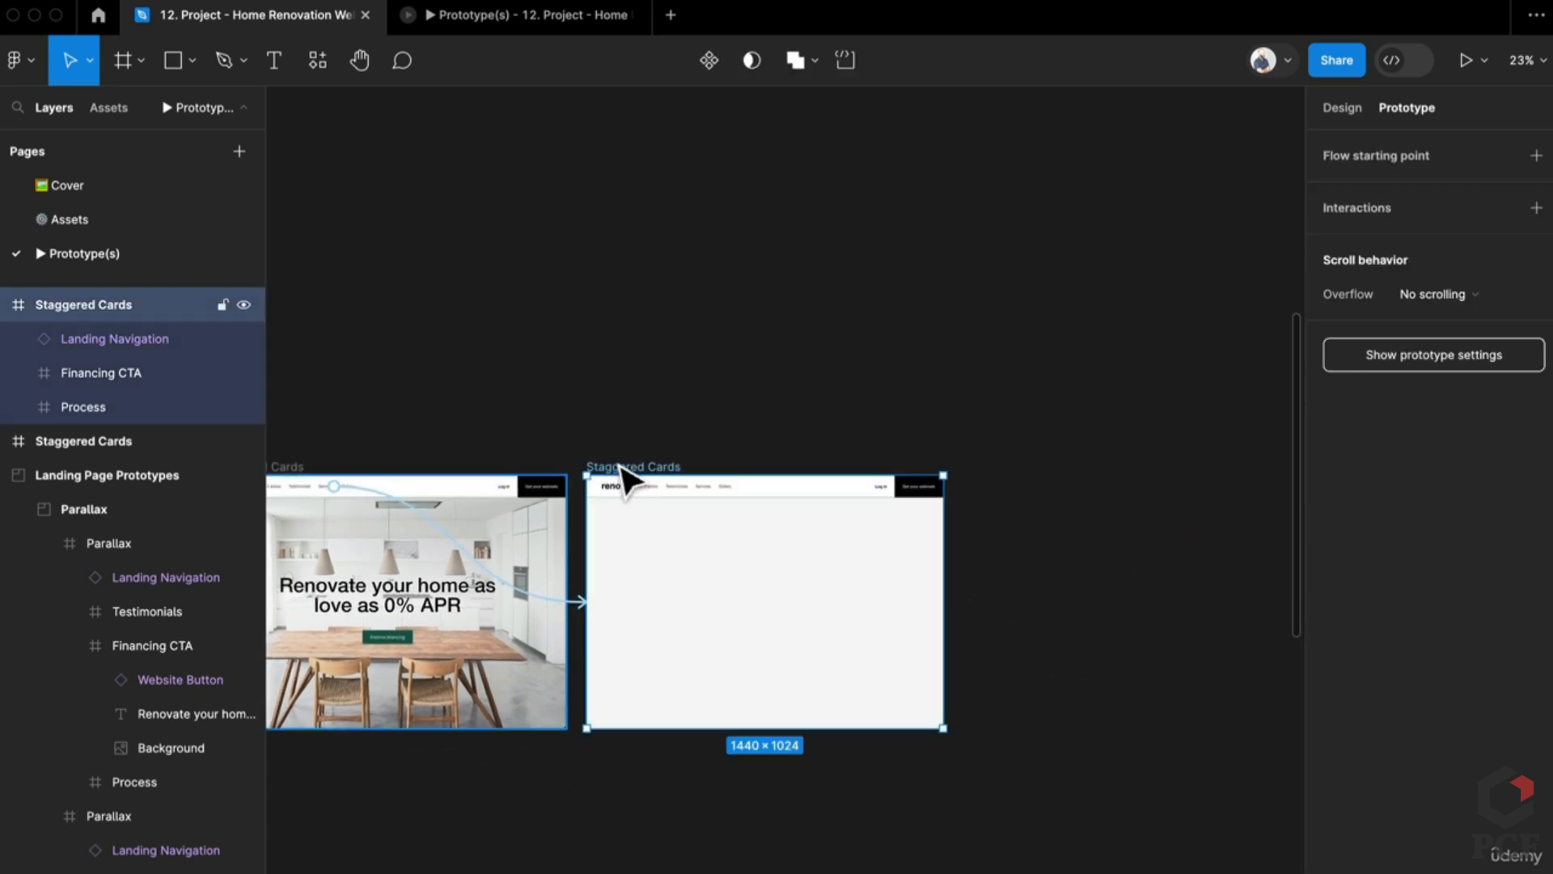
pyautogui.press('Escape')
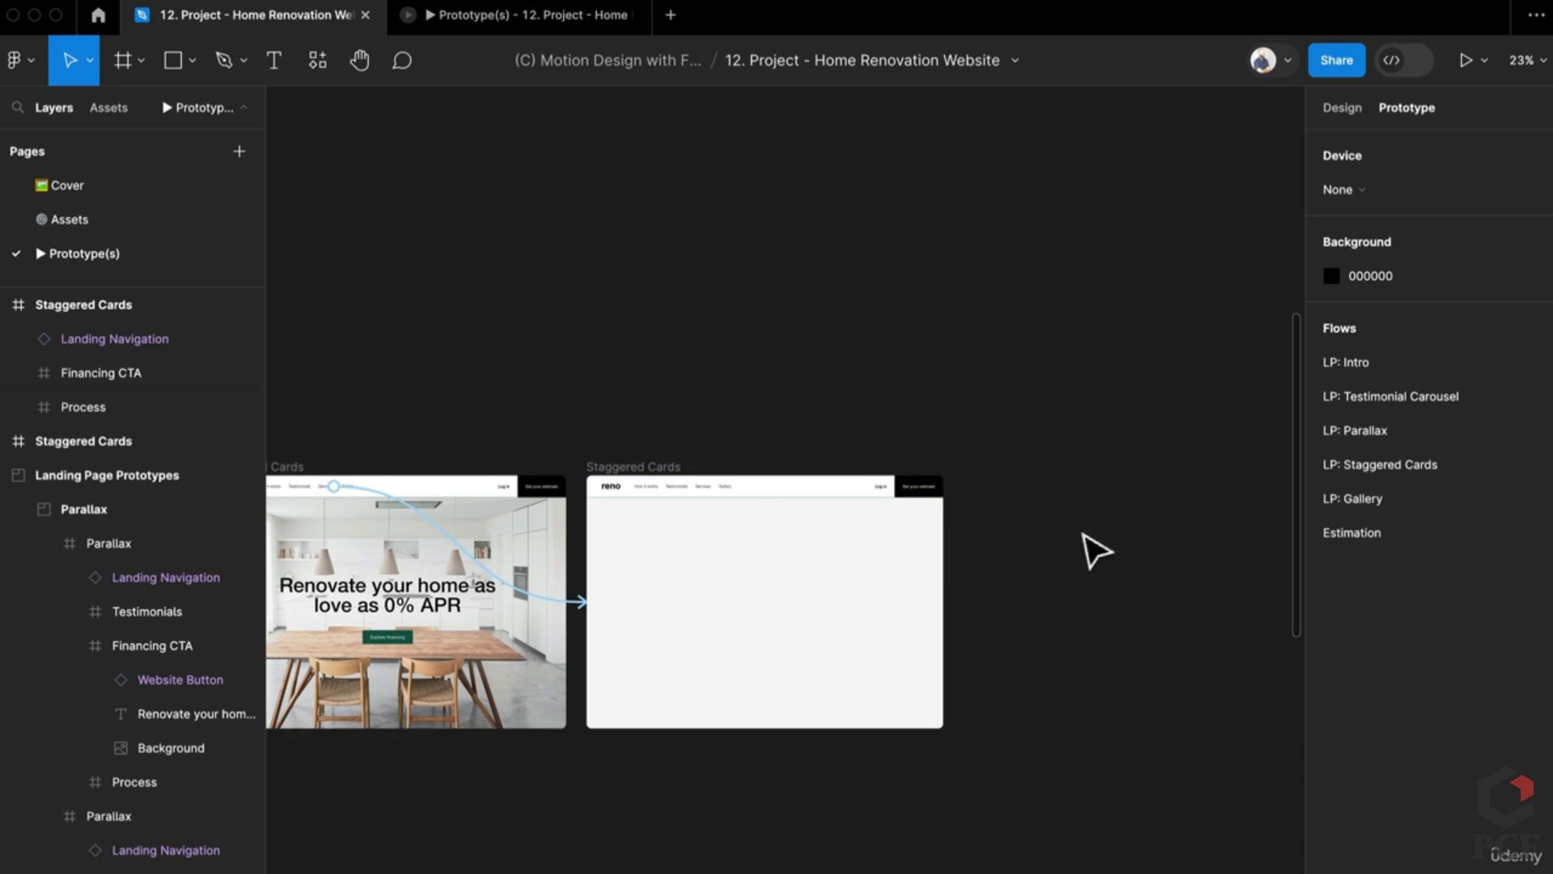
pyautogui.moveTo(665, 468); pyautogui.dragTo(817, 469)
pyautogui.hotkey('ctrl', 'z')
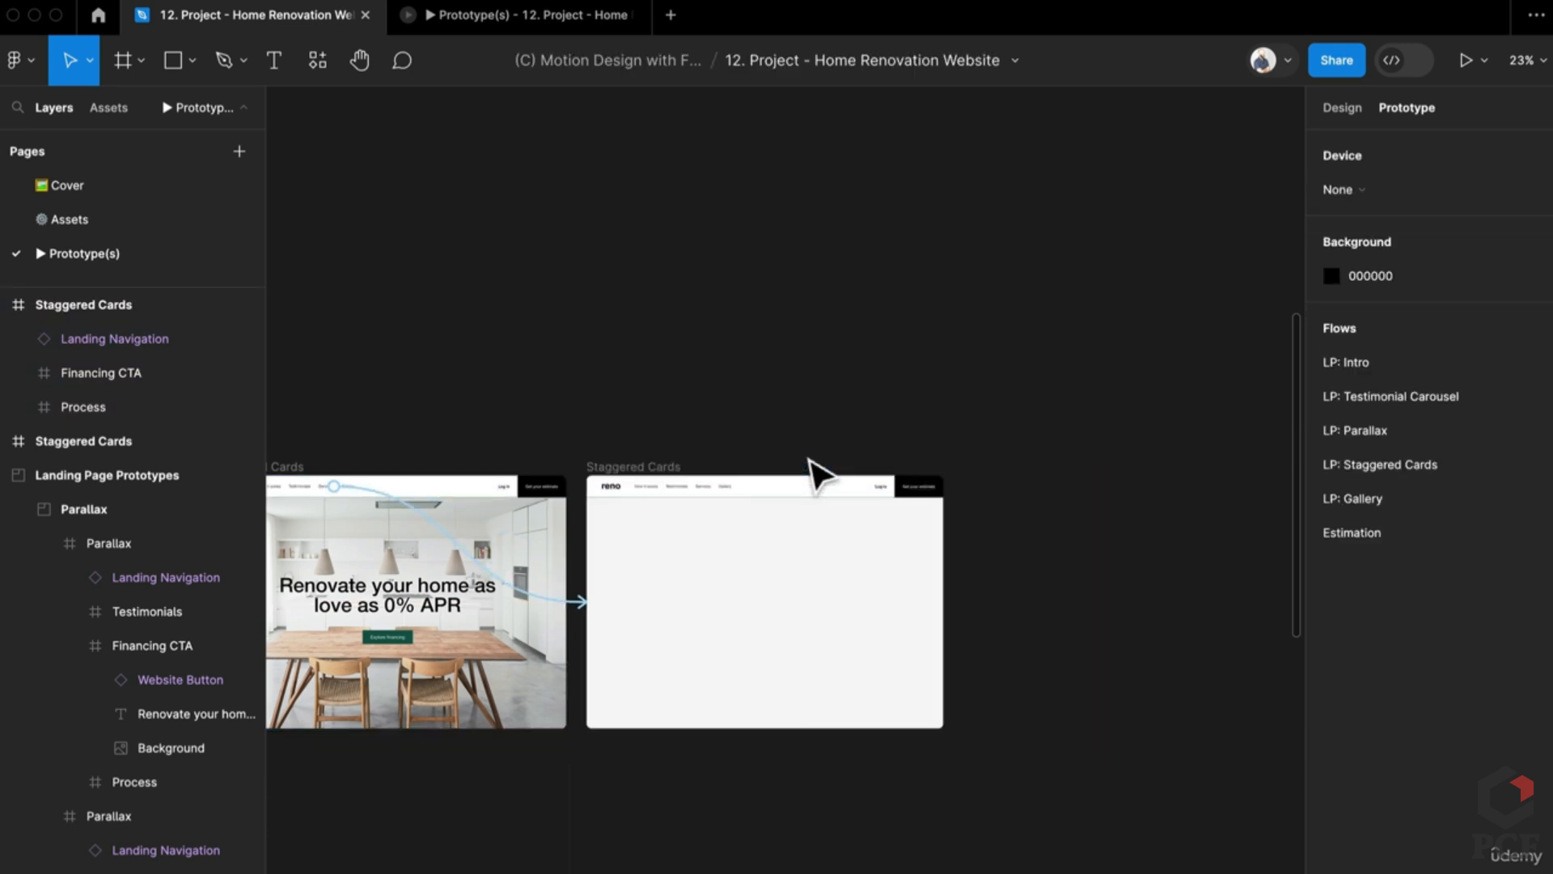
pyautogui.click(638, 466)
pyautogui.hotkey('ctrl', 'd')
pyautogui.hscroll(5, 970, 547)
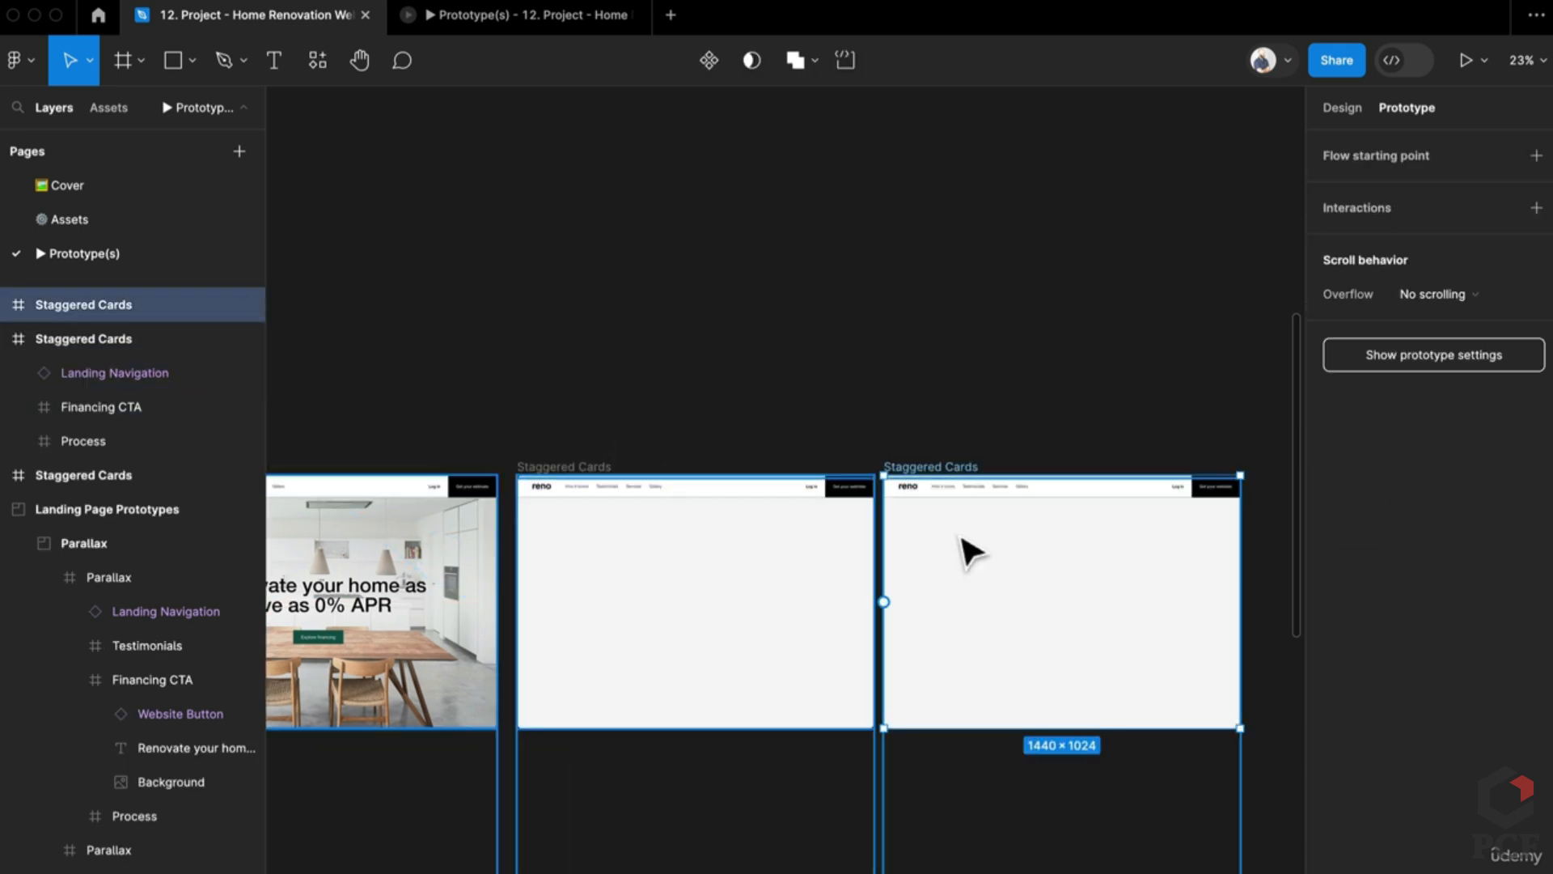
# Step: Set the new frame's two Room Cards to 100% opacity and move them about 40 px up
pyautogui.doubleClick(833, 567)
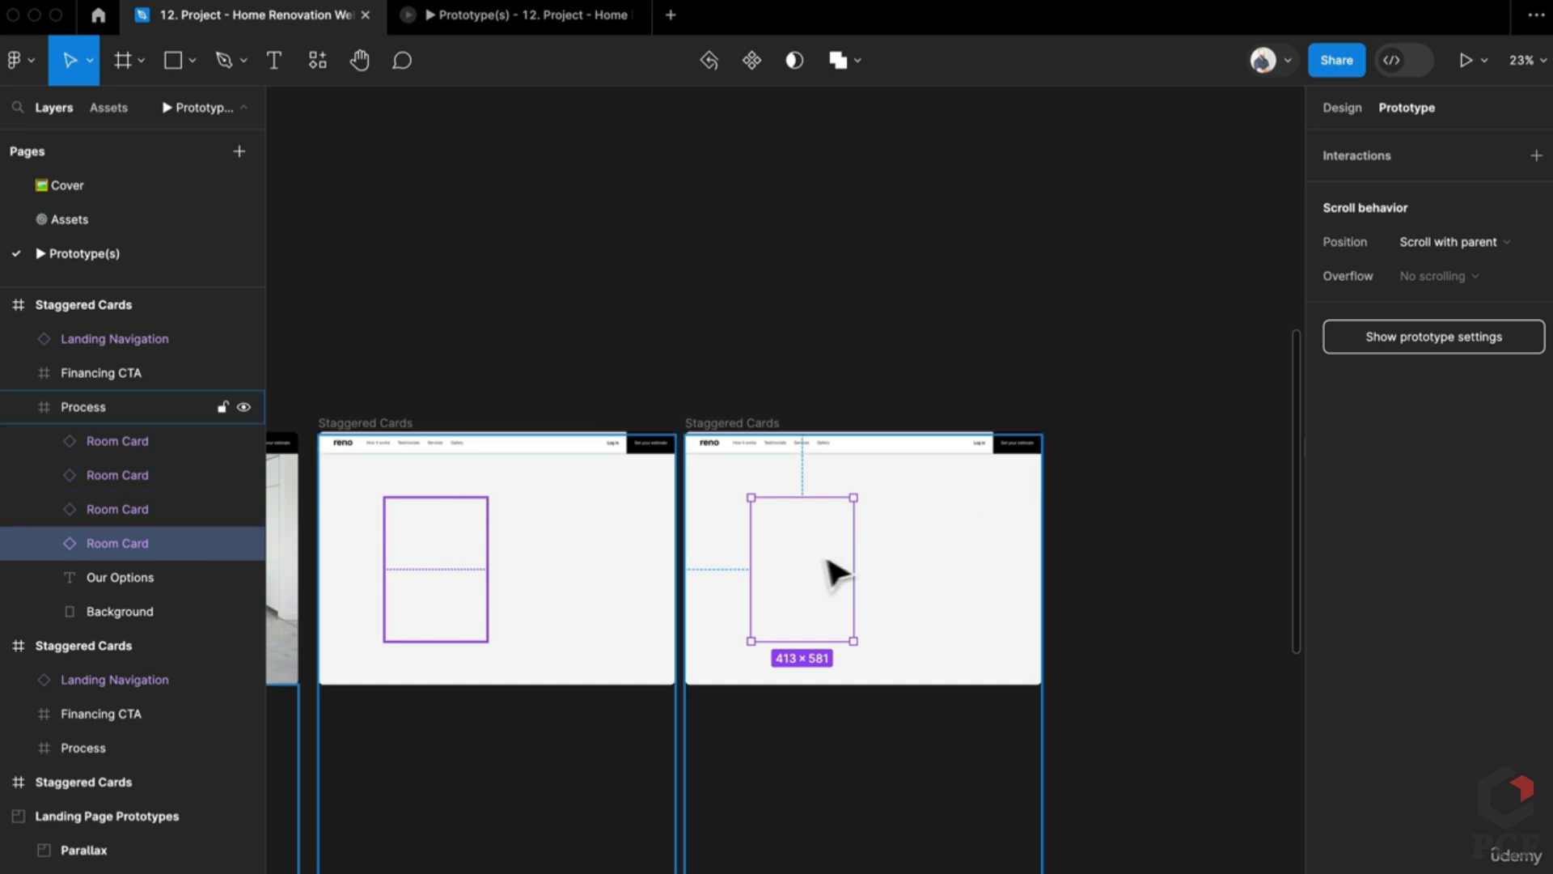
pyautogui.keyDown('shift'); pyautogui.click(959, 586); pyautogui.keyUp('shift')
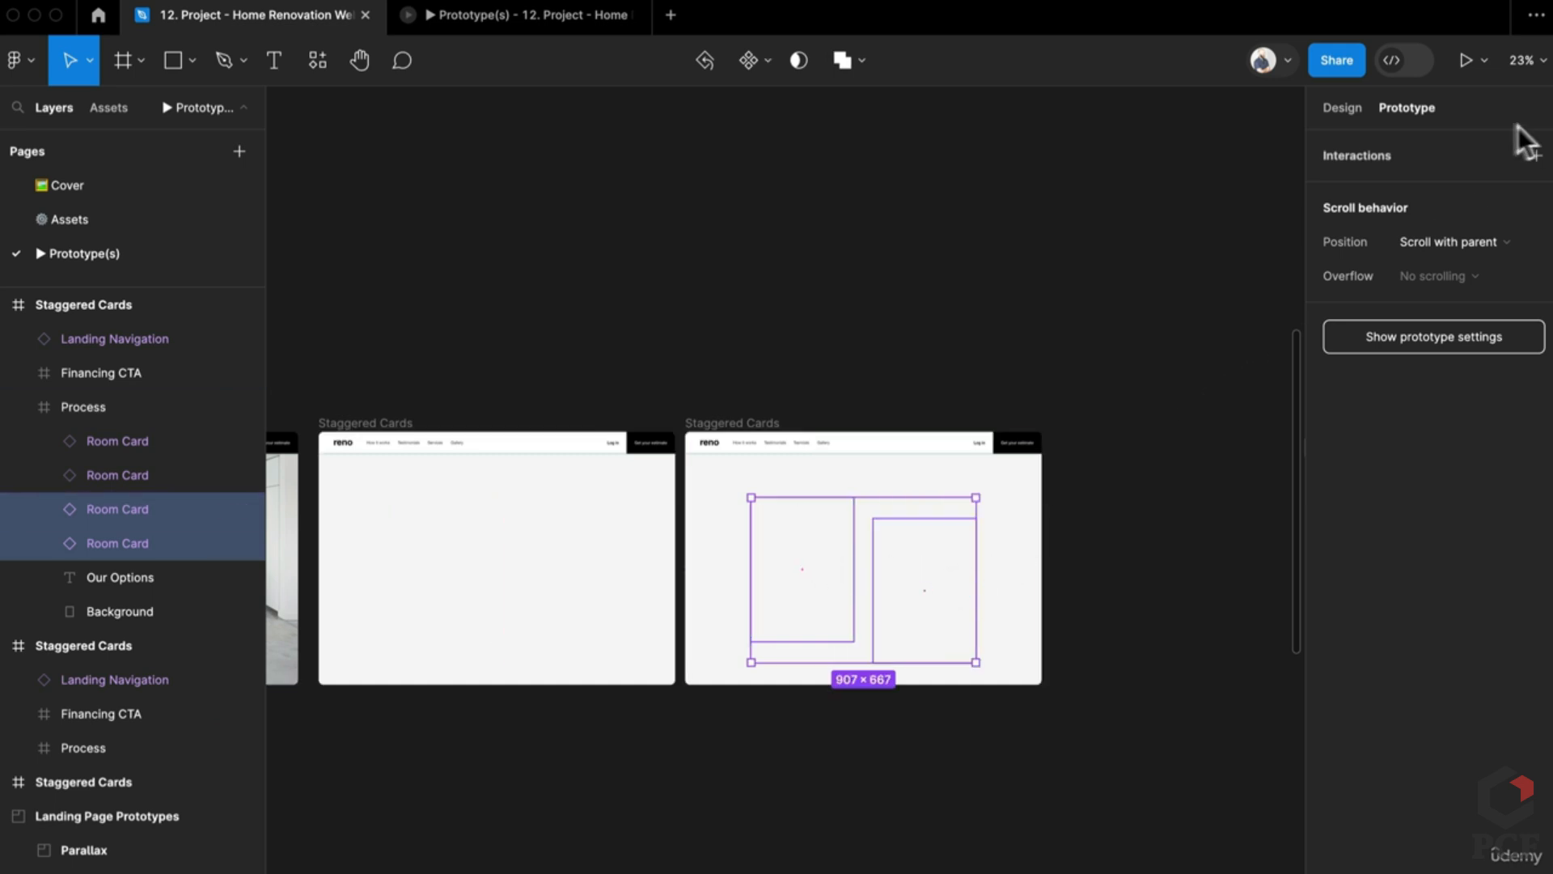
pyautogui.click(1324, 108)
pyautogui.click(1476, 793)
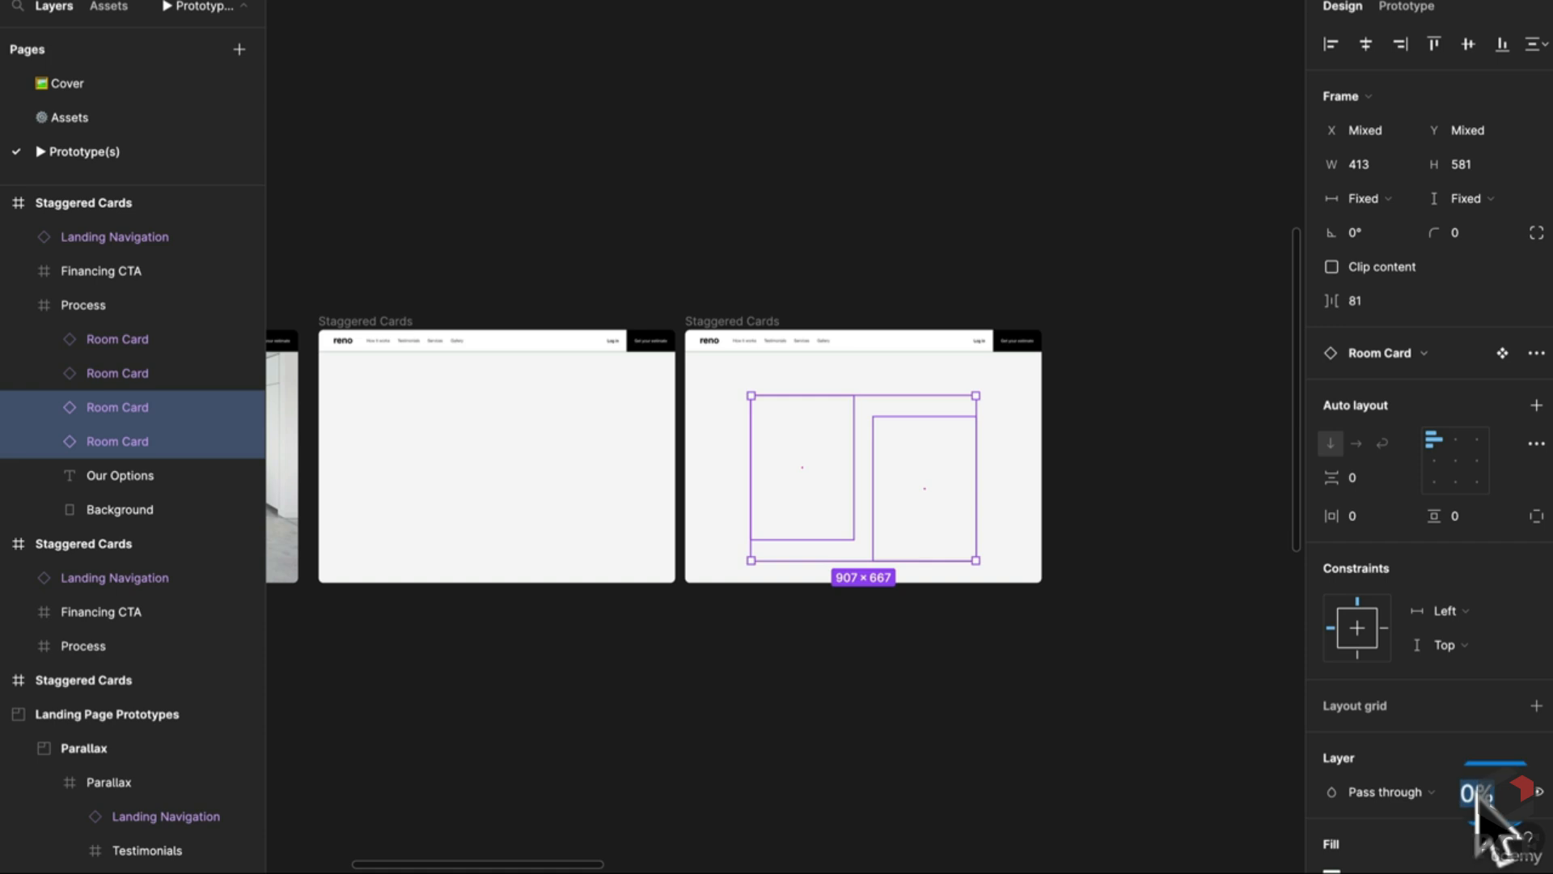
pyautogui.write('100')
pyautogui.press('Return')
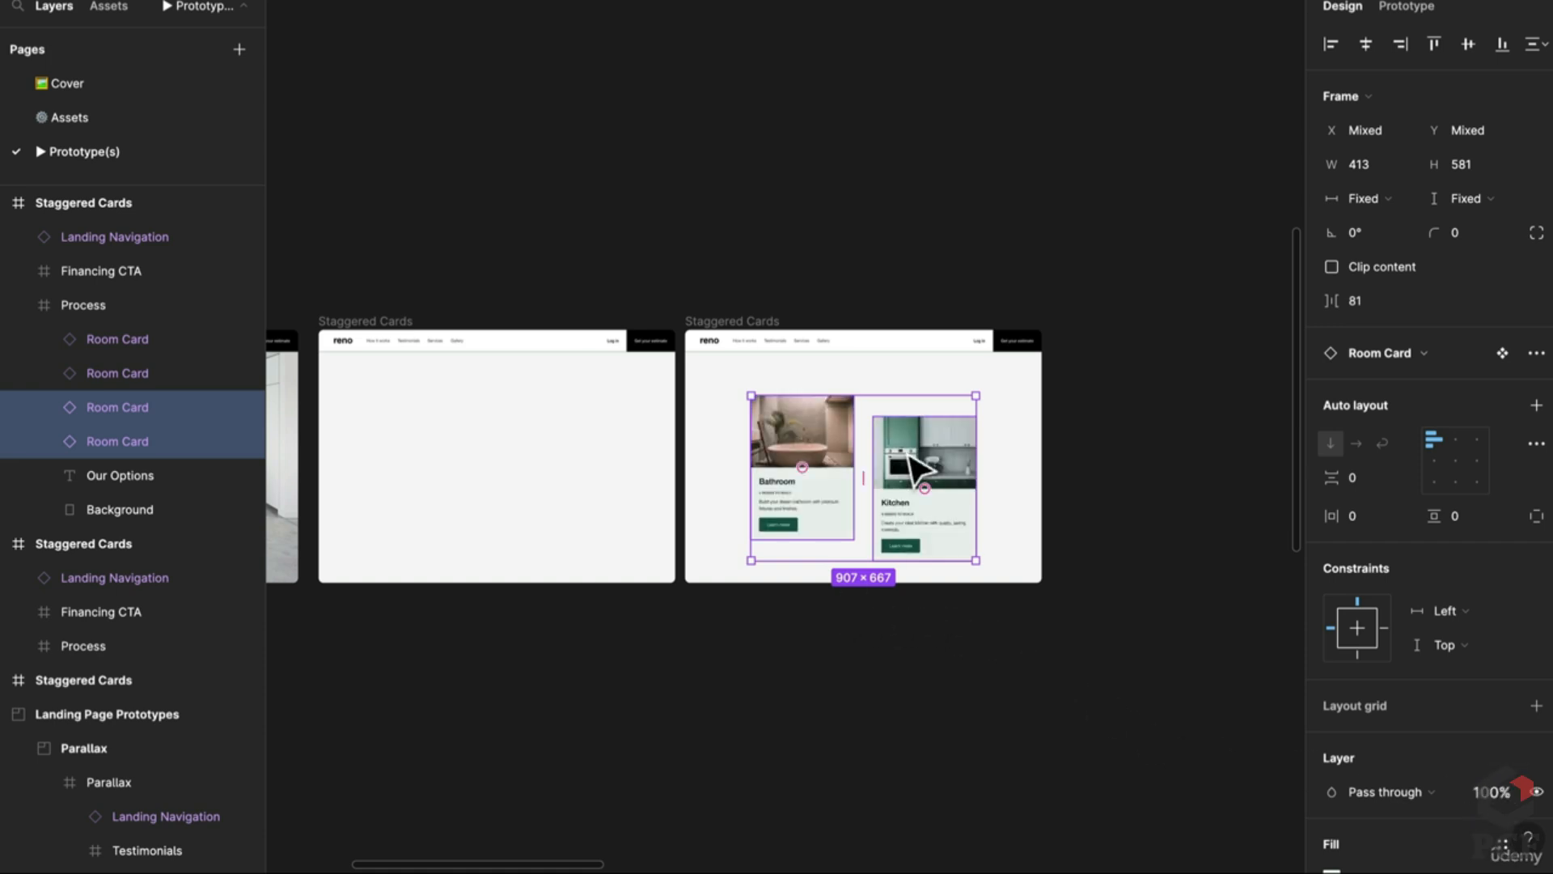
pyautogui.moveTo(922, 469); pyautogui.dragTo(927, 441)
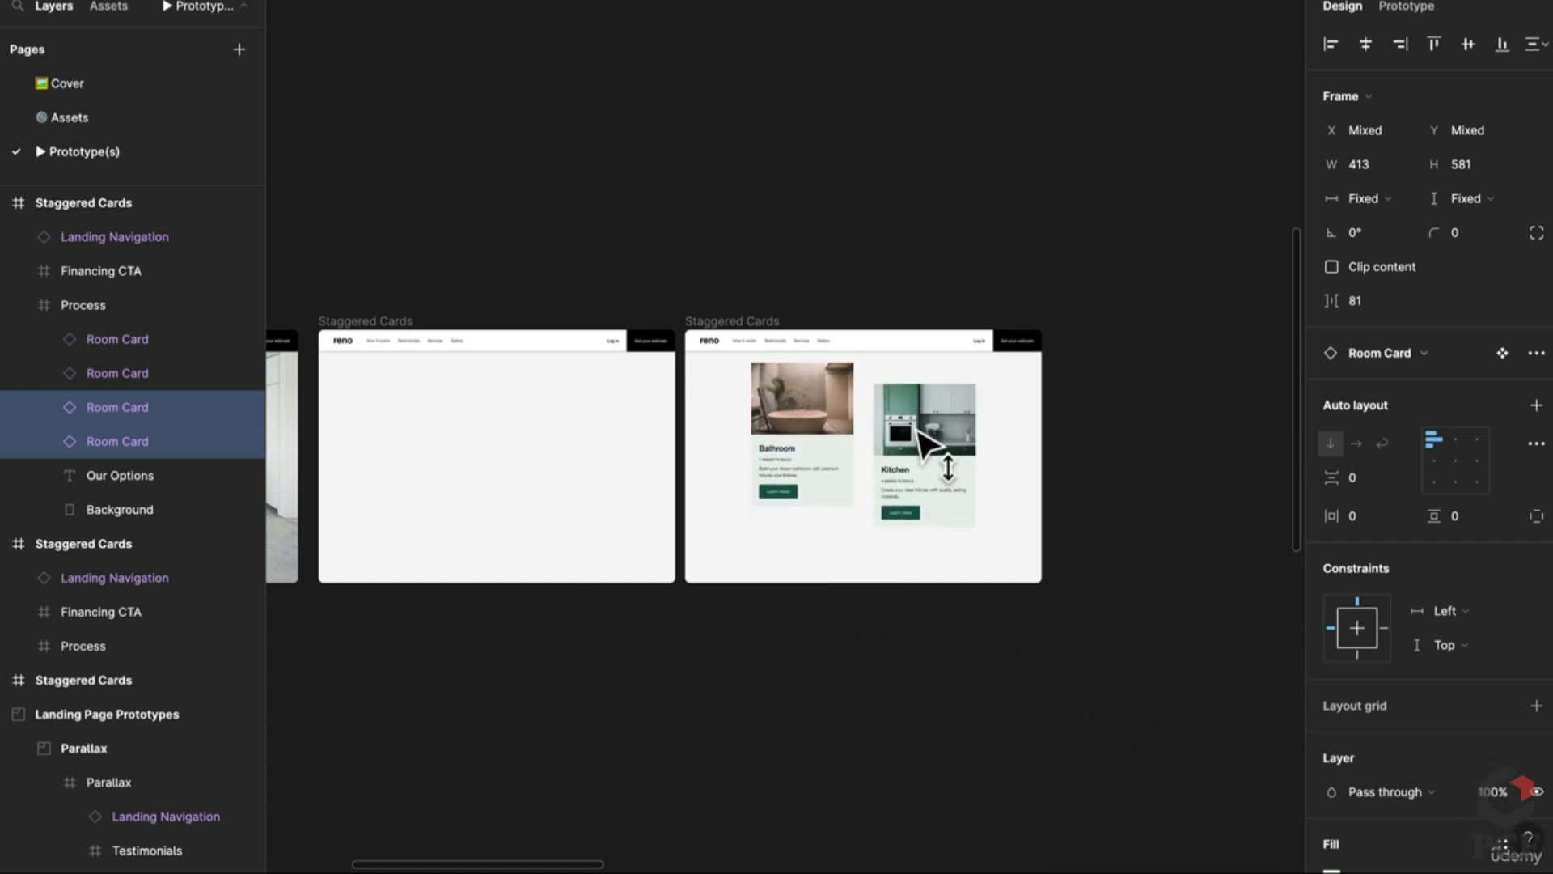
# Step: Move the hidden room card higher in the empty frame
pyautogui.click(426, 447)
pyautogui.click(424, 445)
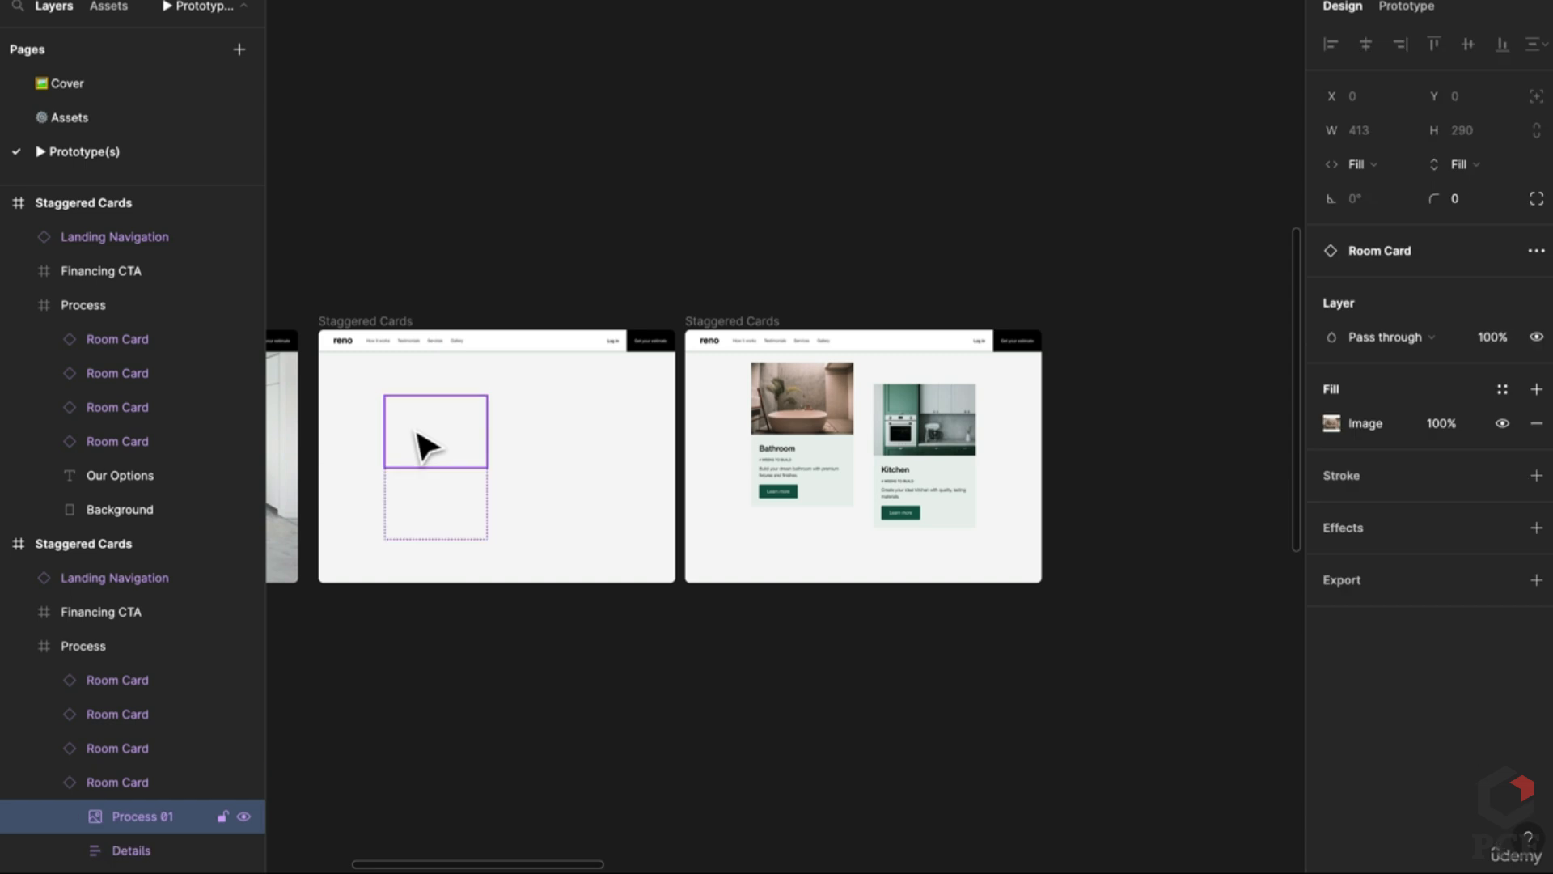
pyautogui.click(580, 462)
pyautogui.click(455, 459)
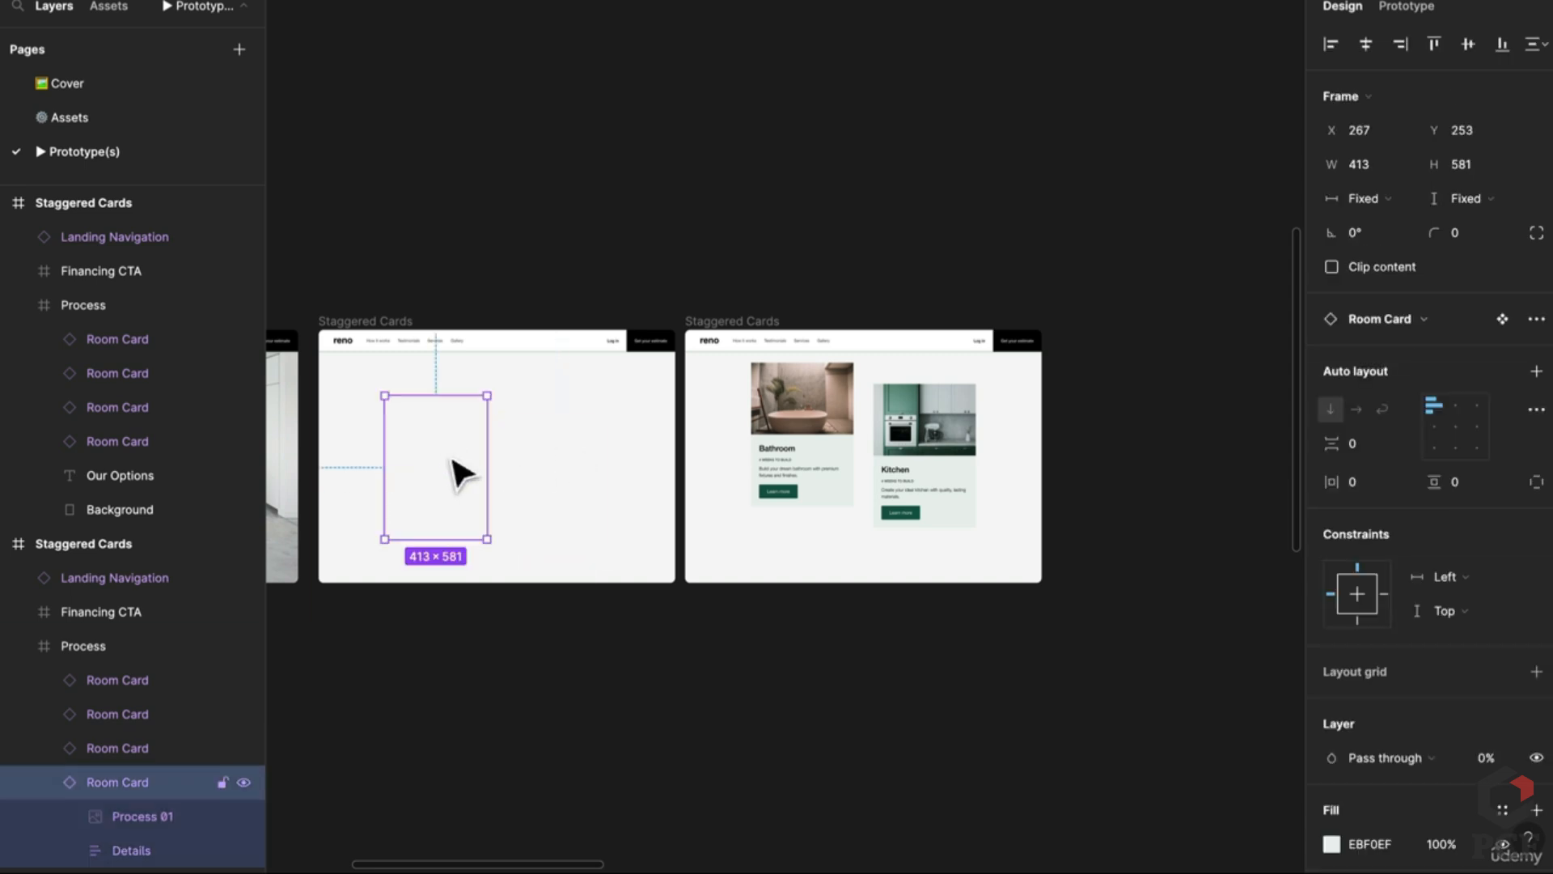
pyautogui.moveTo(434, 465); pyautogui.dragTo(433, 443)
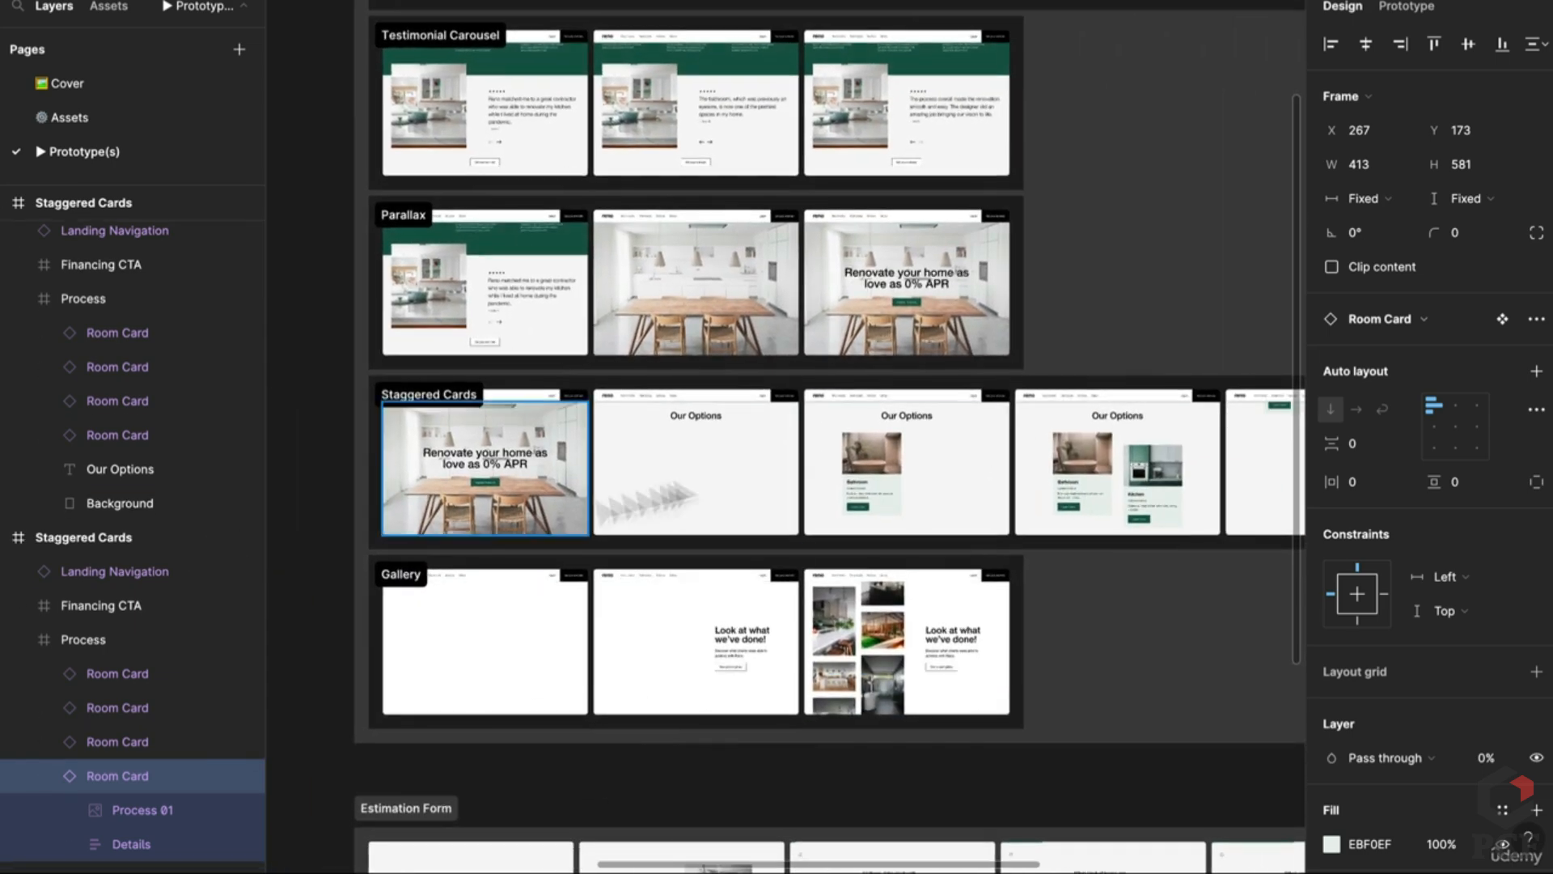
# Step: Select the hidden Kitchen and room cards in the neighbouring frames
pyautogui.scroll(3, 1137, 495)
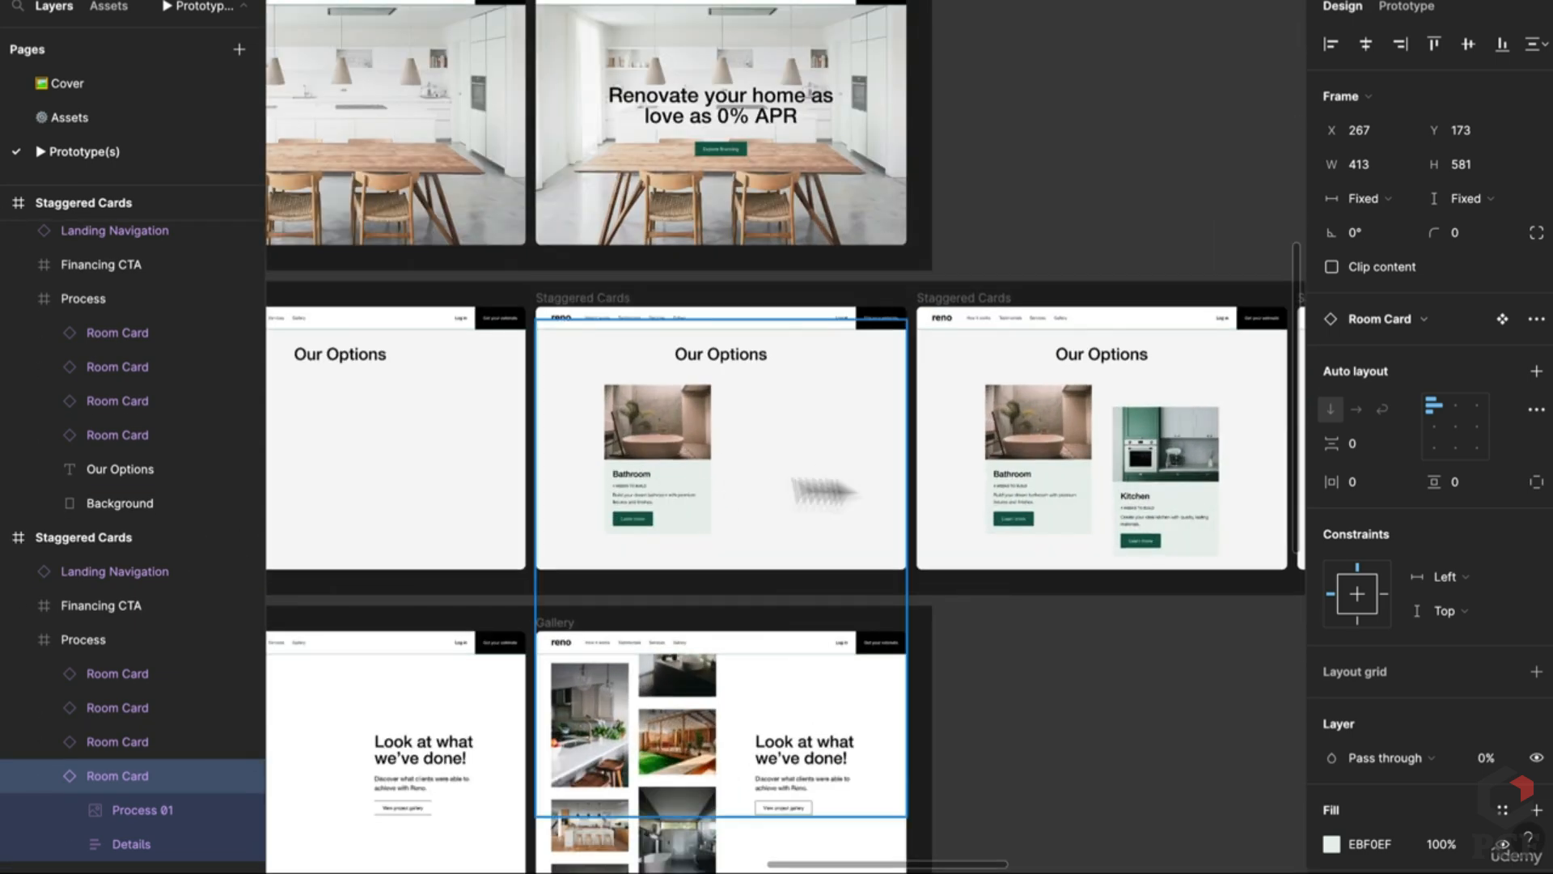
pyautogui.scroll(-5, 825, 490)
pyautogui.hscroll(5, 784, 437)
pyautogui.scroll(5, 995, 461)
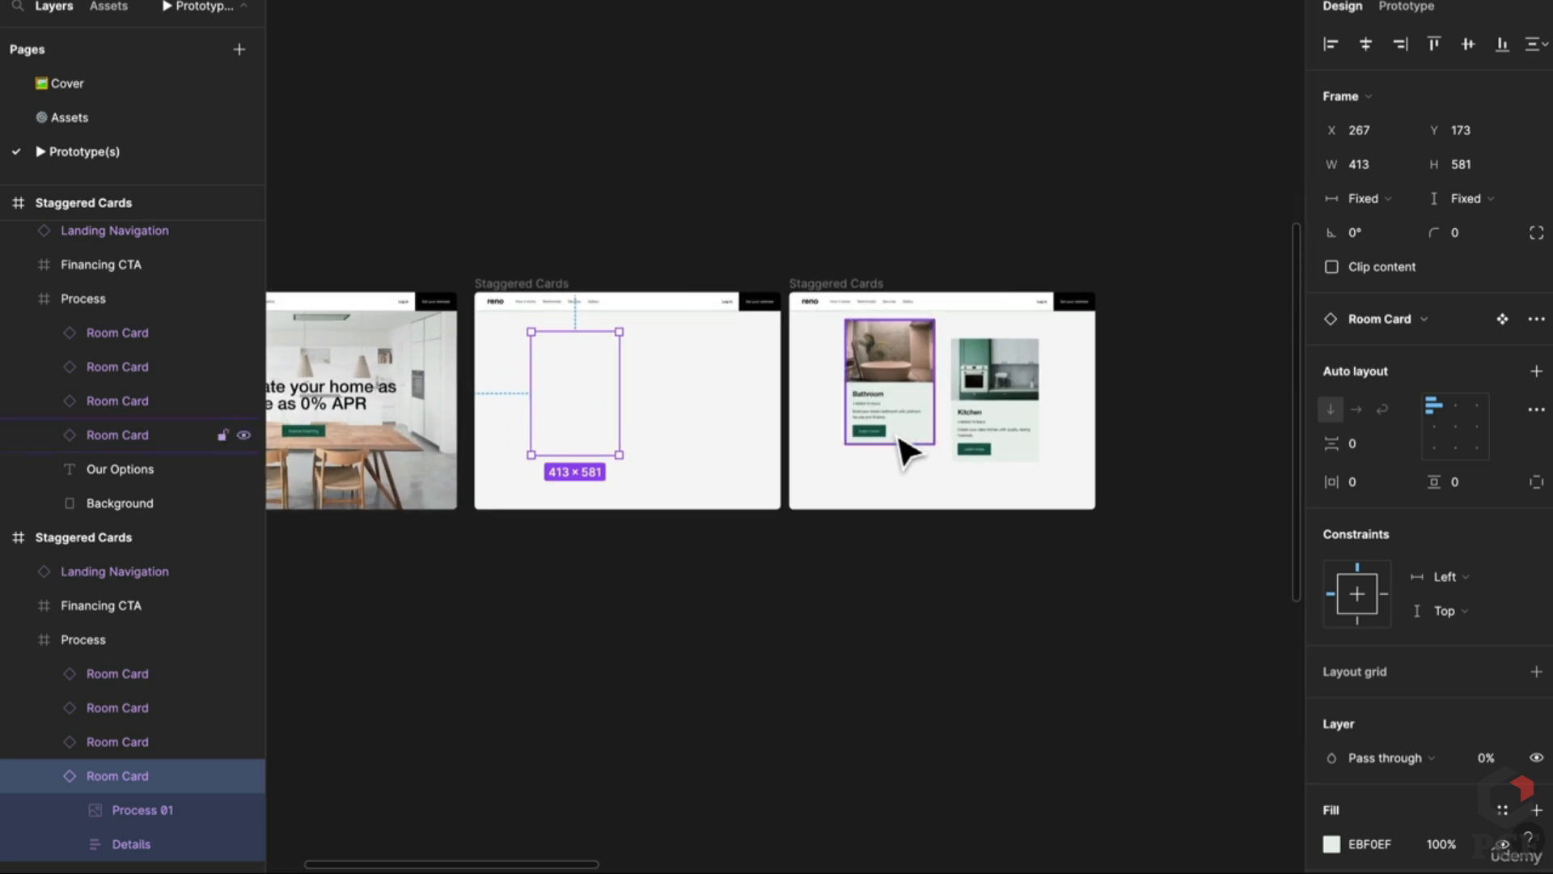
pyautogui.scroll(1, 906, 450)
pyautogui.click(1143, 426)
pyautogui.hscroll(5, 1155, 423)
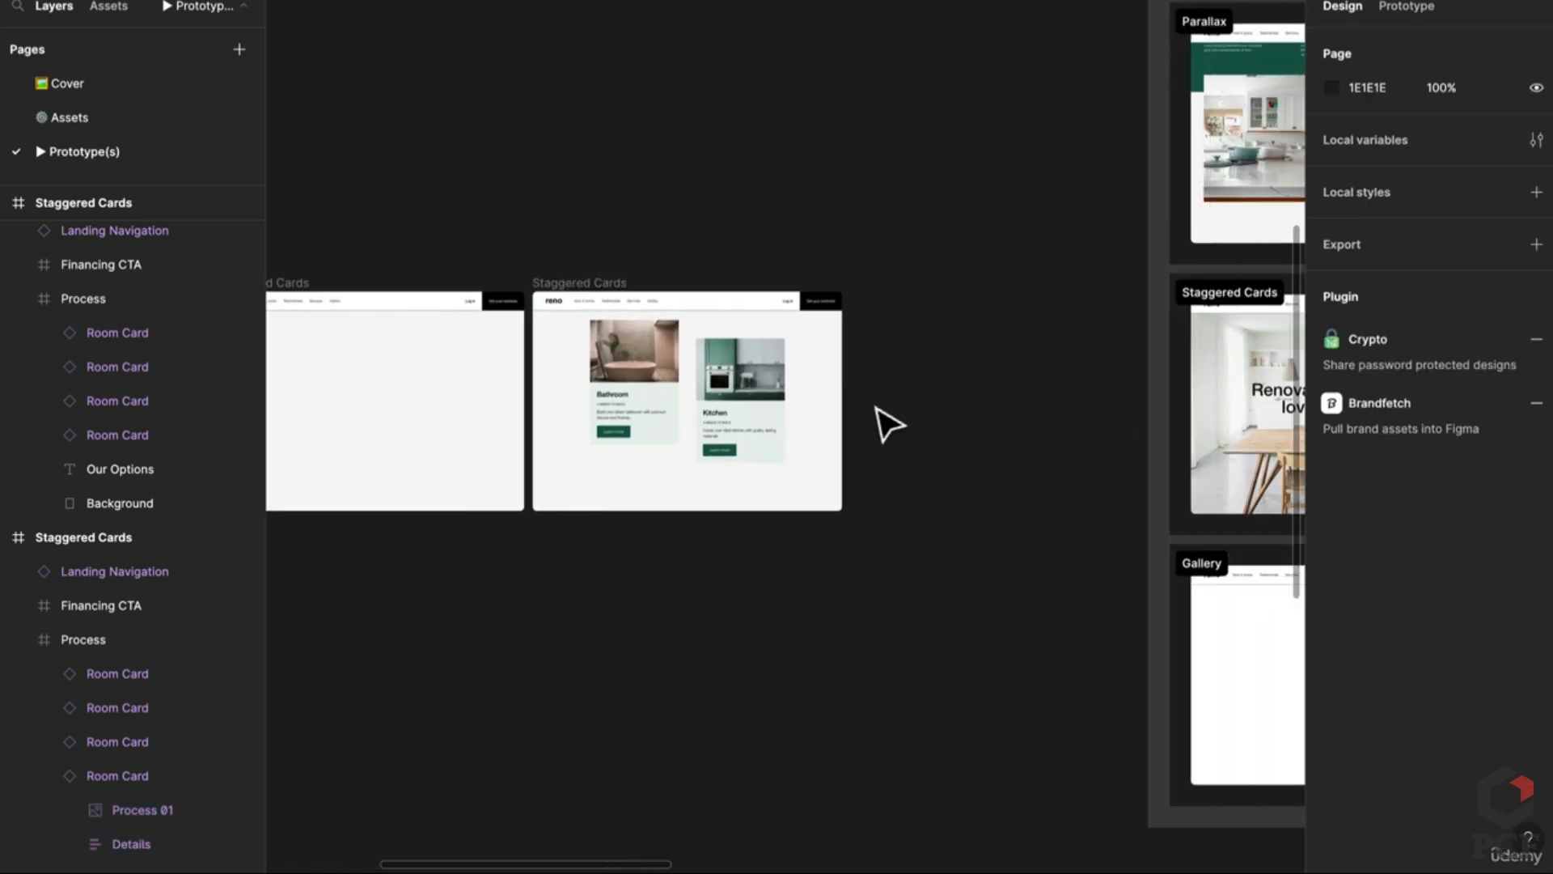
pyautogui.doubleClick(717, 420)
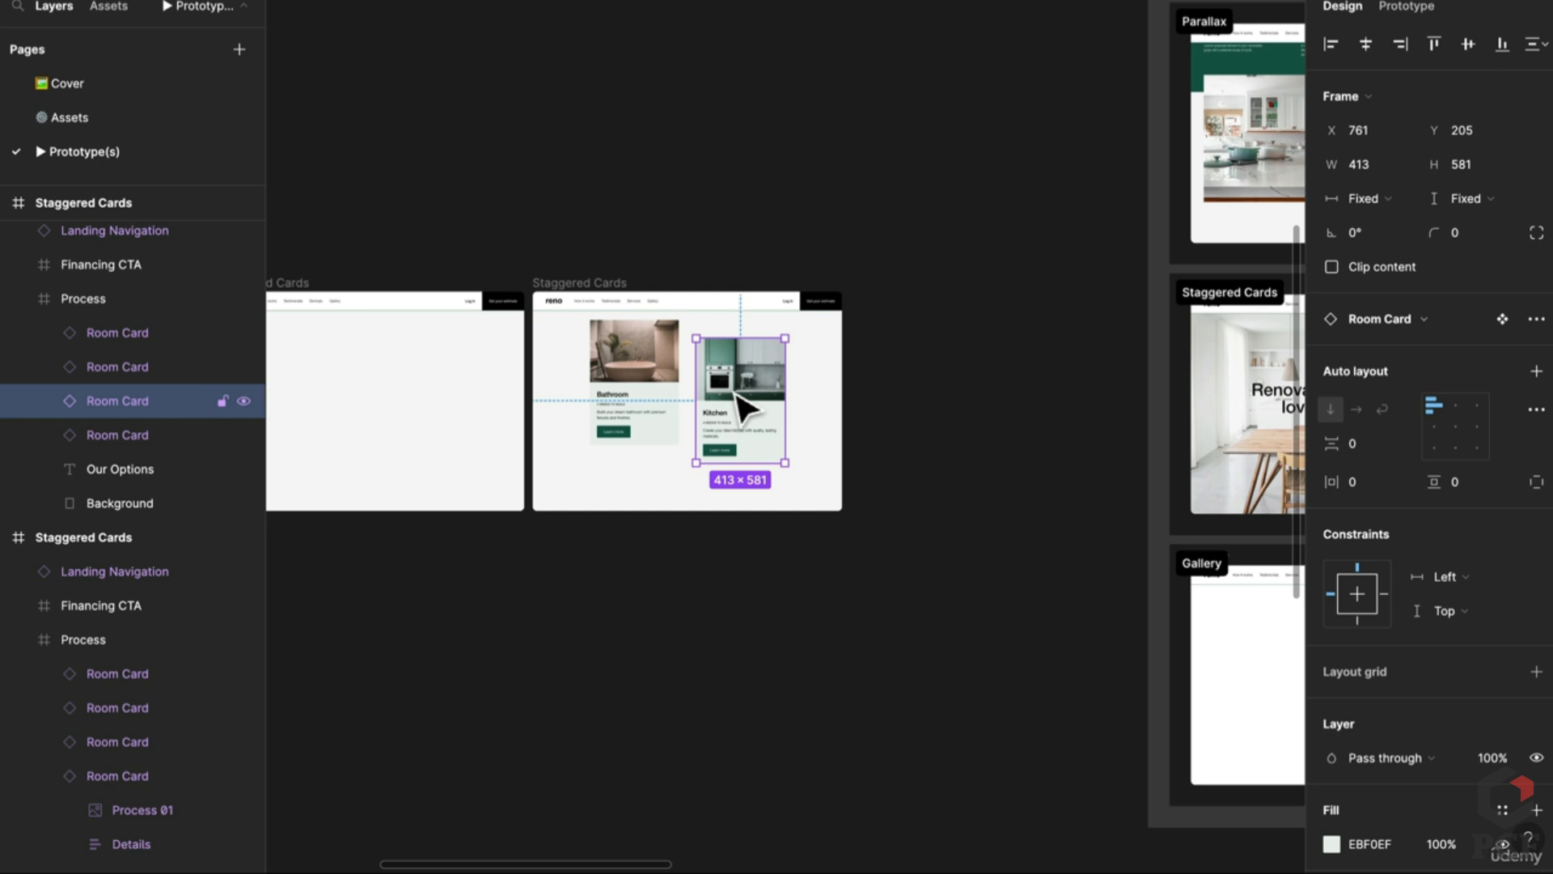
pyautogui.moveTo(700, 404); pyautogui.dragTo(939, 402)
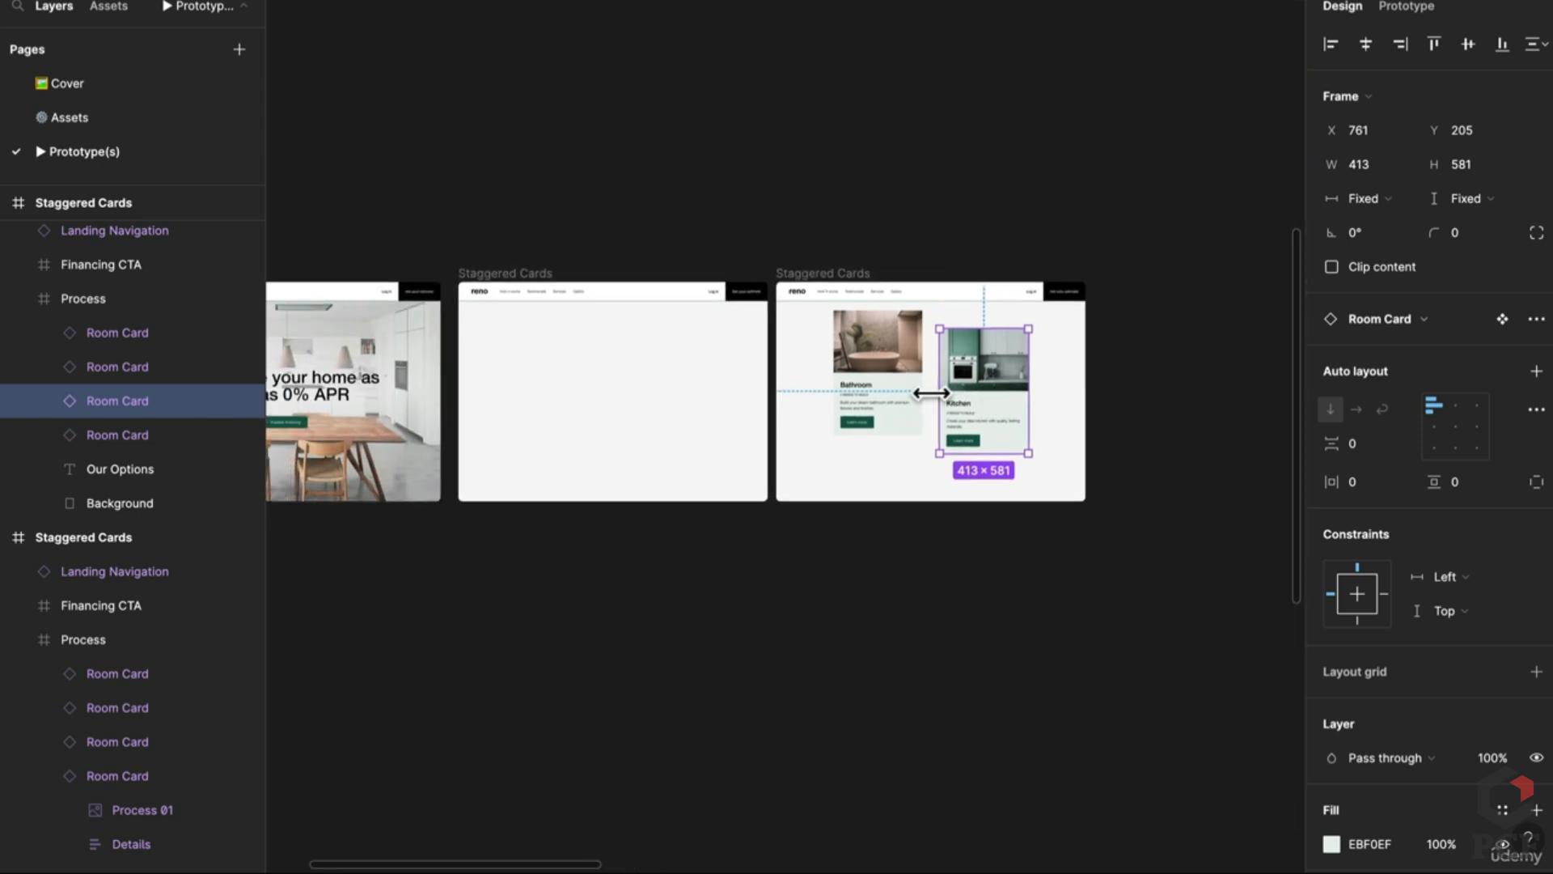
pyautogui.doubleClick(545, 423)
pyautogui.click(702, 410)
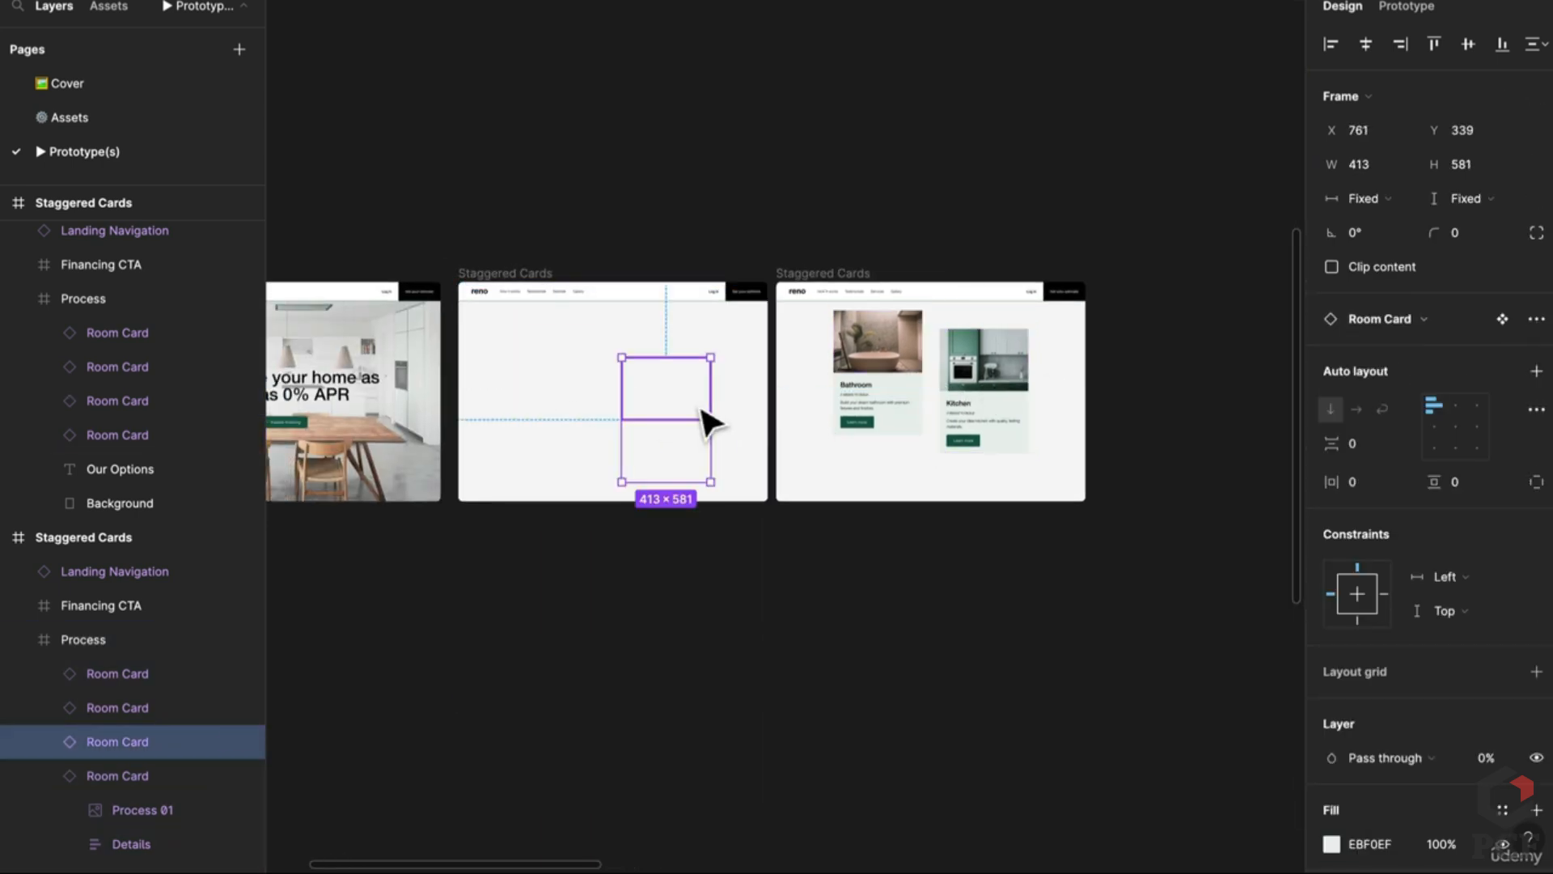
# Step: Delete the rightmost frame, duplicate the empty frame, and make the copy's Bathroom card fully visible
pyautogui.click(827, 272)
pyautogui.press('Delete')
pyautogui.click(461, 274)
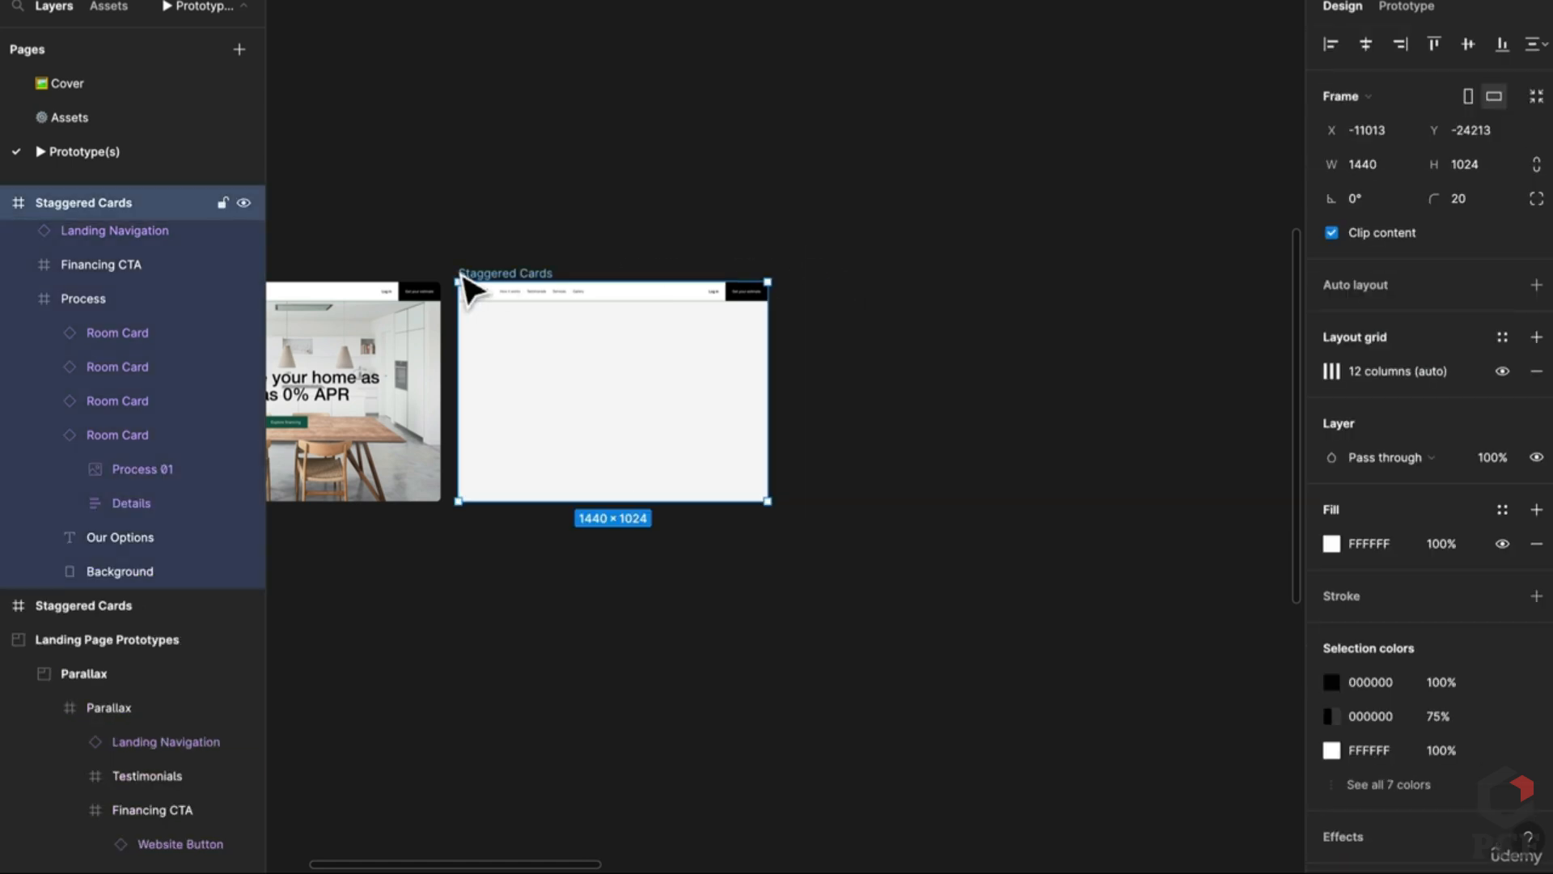
pyautogui.hotkey('ctrl', 'd')
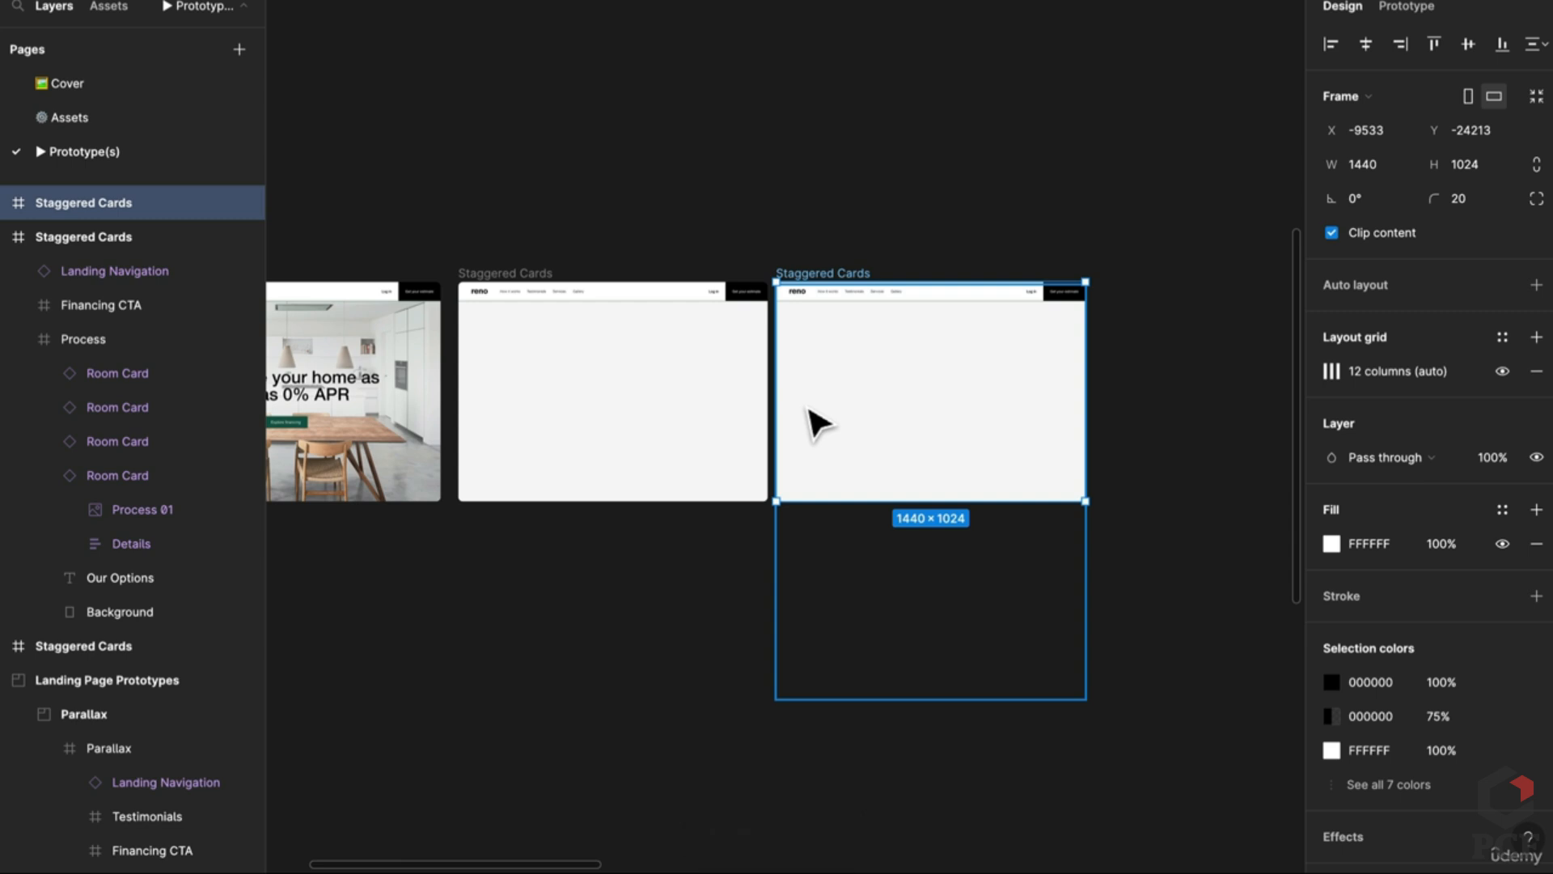
pyautogui.keyDown('ctrl'); pyautogui.click(918, 350); pyautogui.keyUp('ctrl')
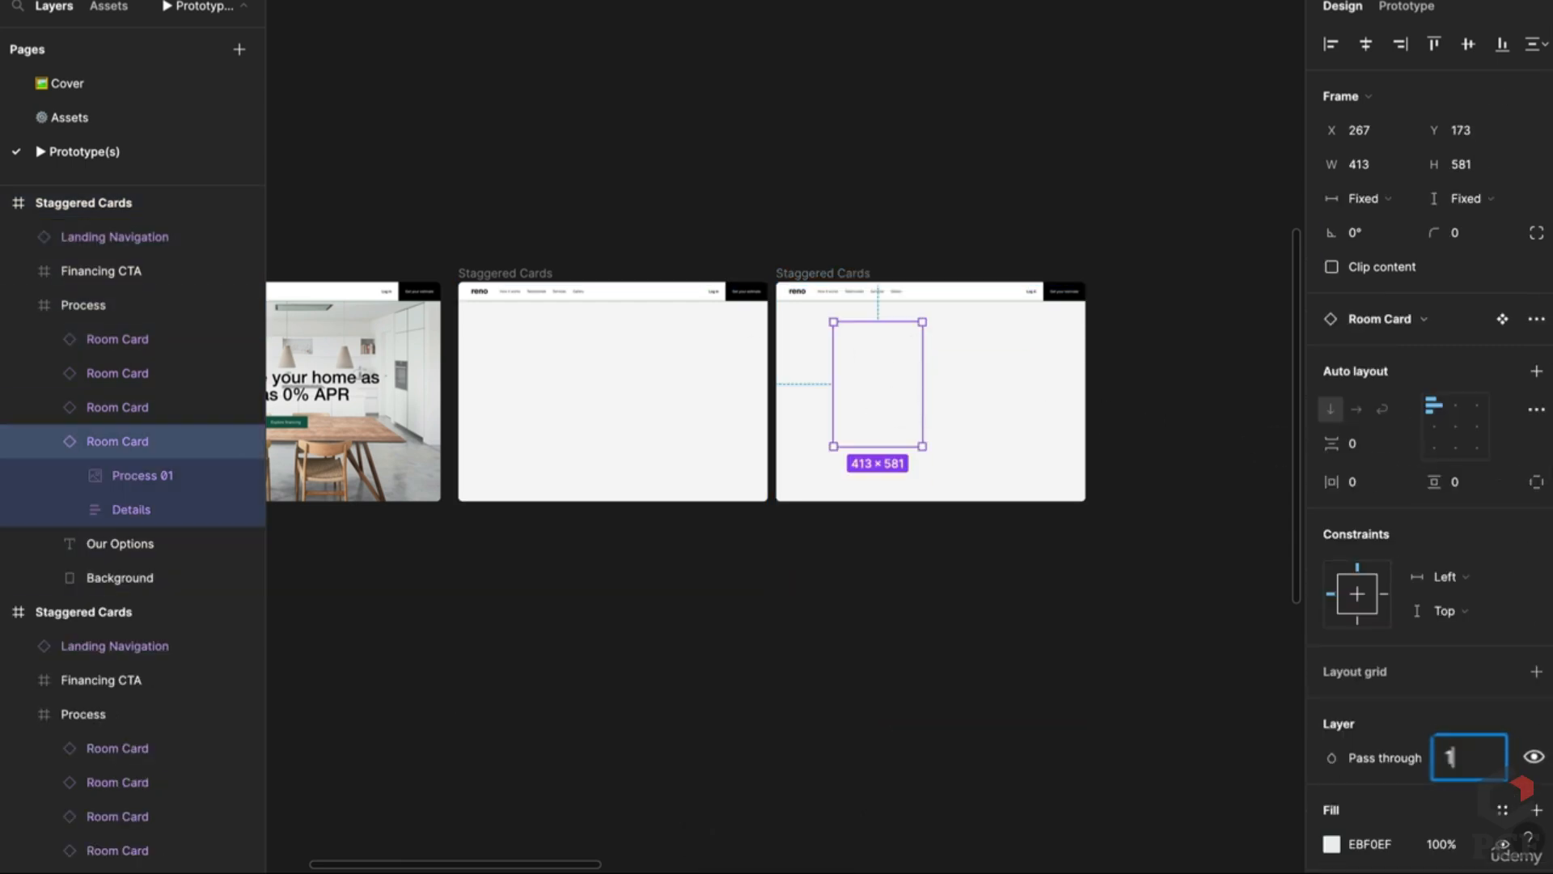
pyautogui.press('Return')
pyautogui.click(1151, 652)
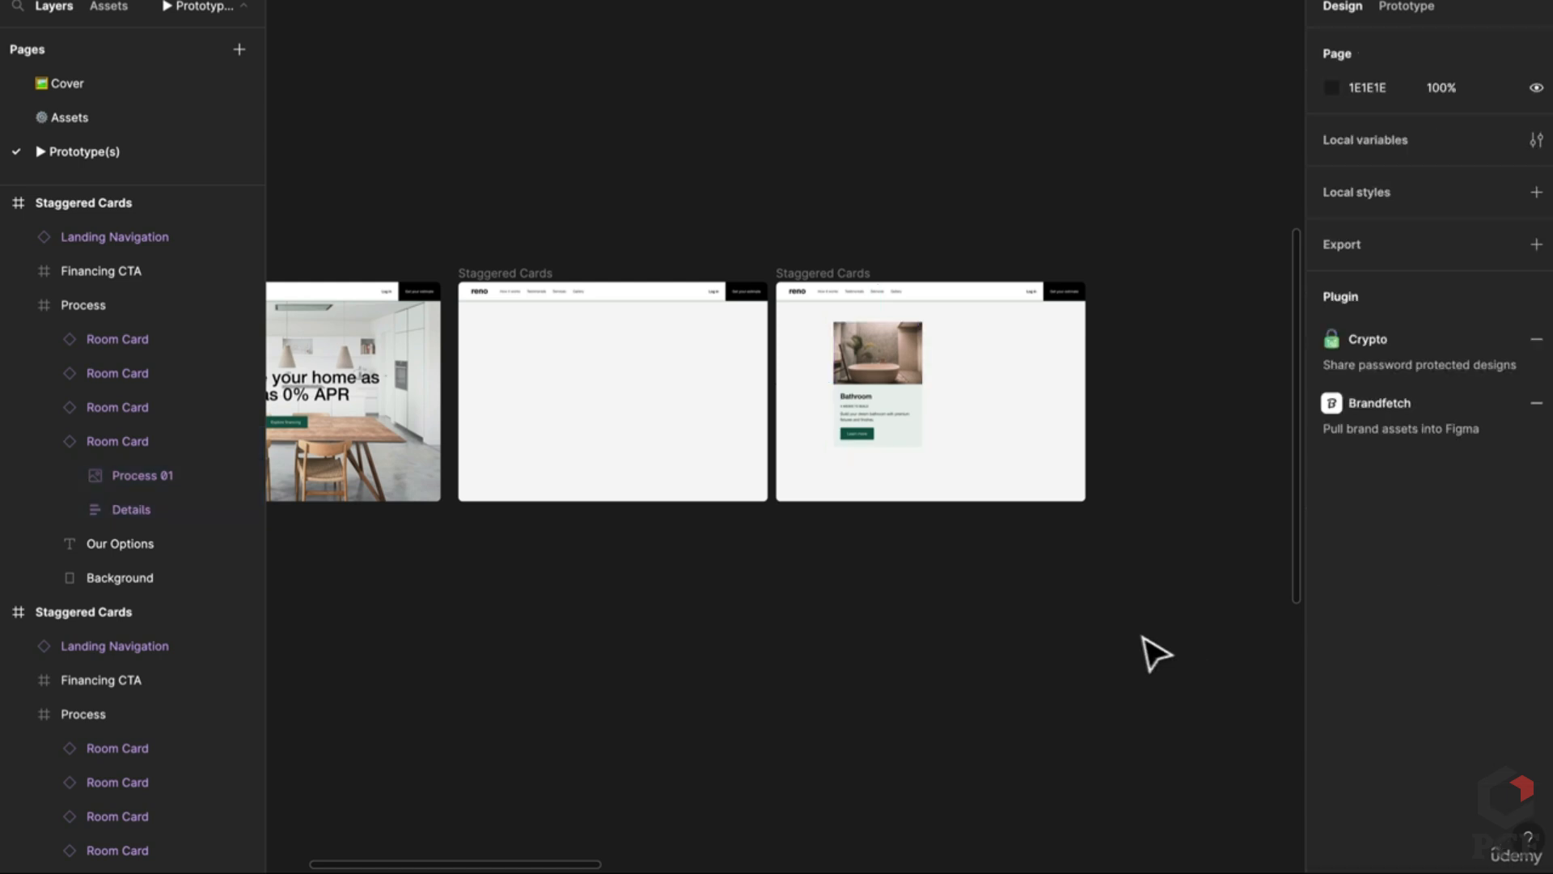
# Step: Shift the three Staggered Cards frames to the left
pyautogui.scroll(-3, 959, 569)
pyautogui.hscroll(2, 1011, 552)
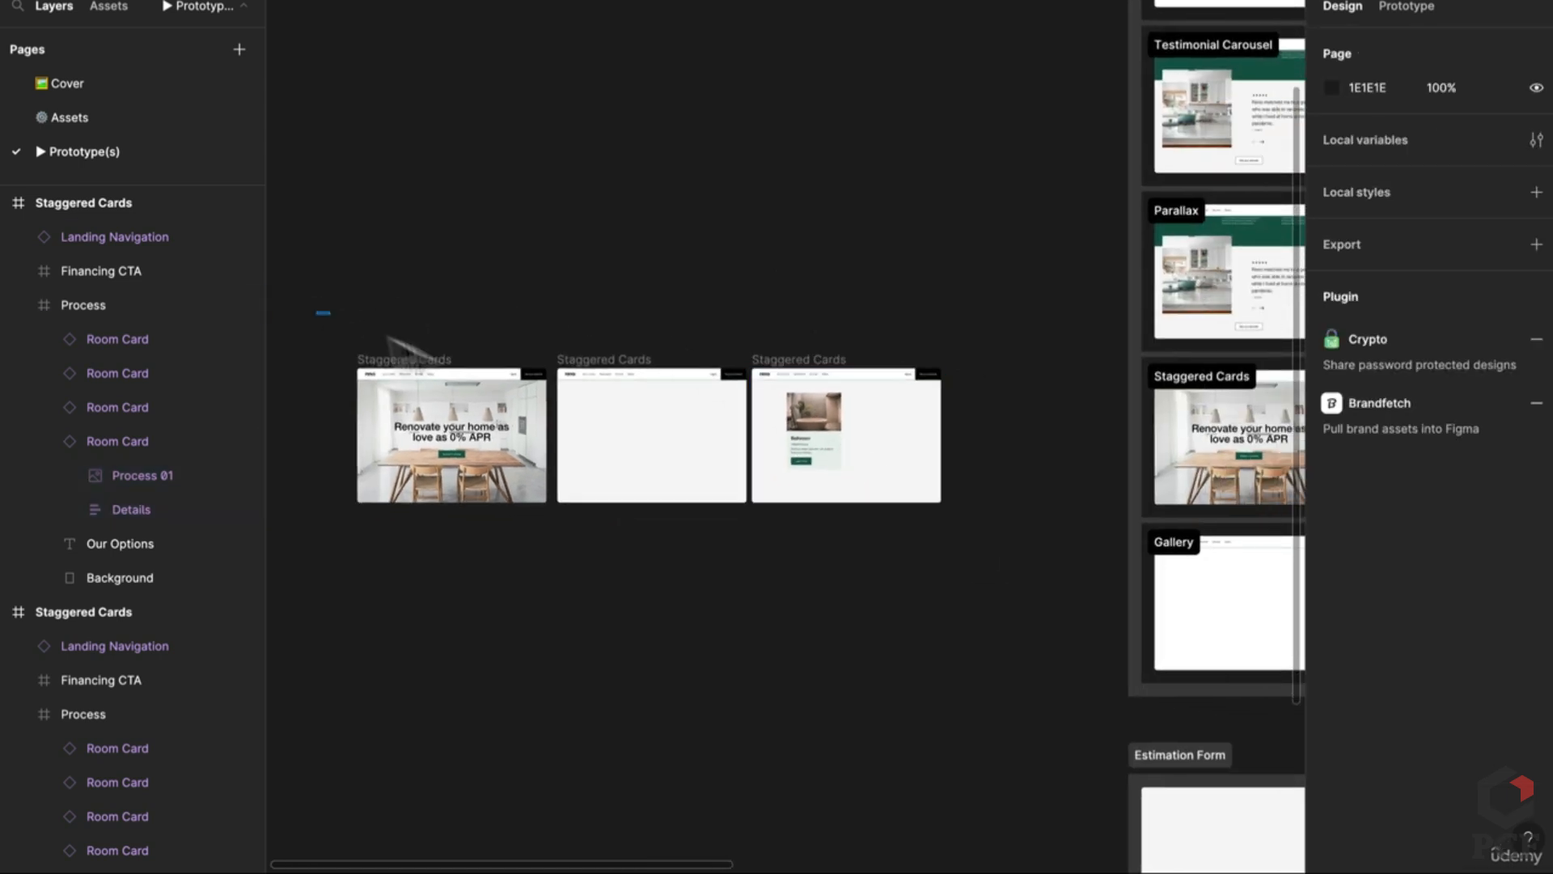
pyautogui.moveTo(317, 313); pyautogui.dragTo(1026, 576)
pyautogui.moveTo(1220, 547); pyautogui.dragTo(405, 337)
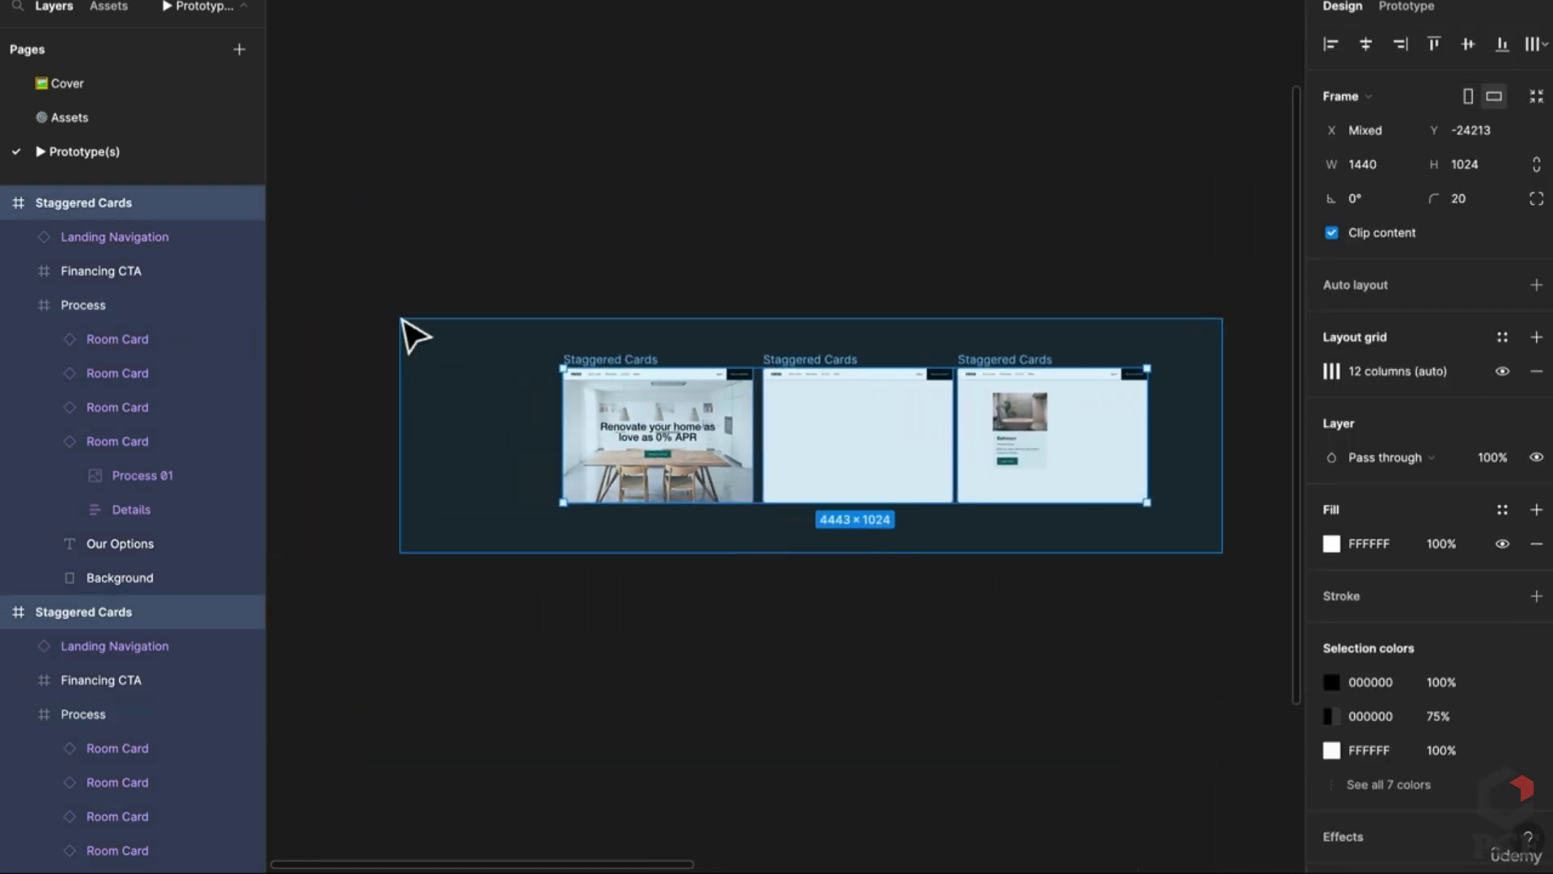
pyautogui.moveTo(885, 461); pyautogui.dragTo(623, 467)
pyautogui.click(795, 330)
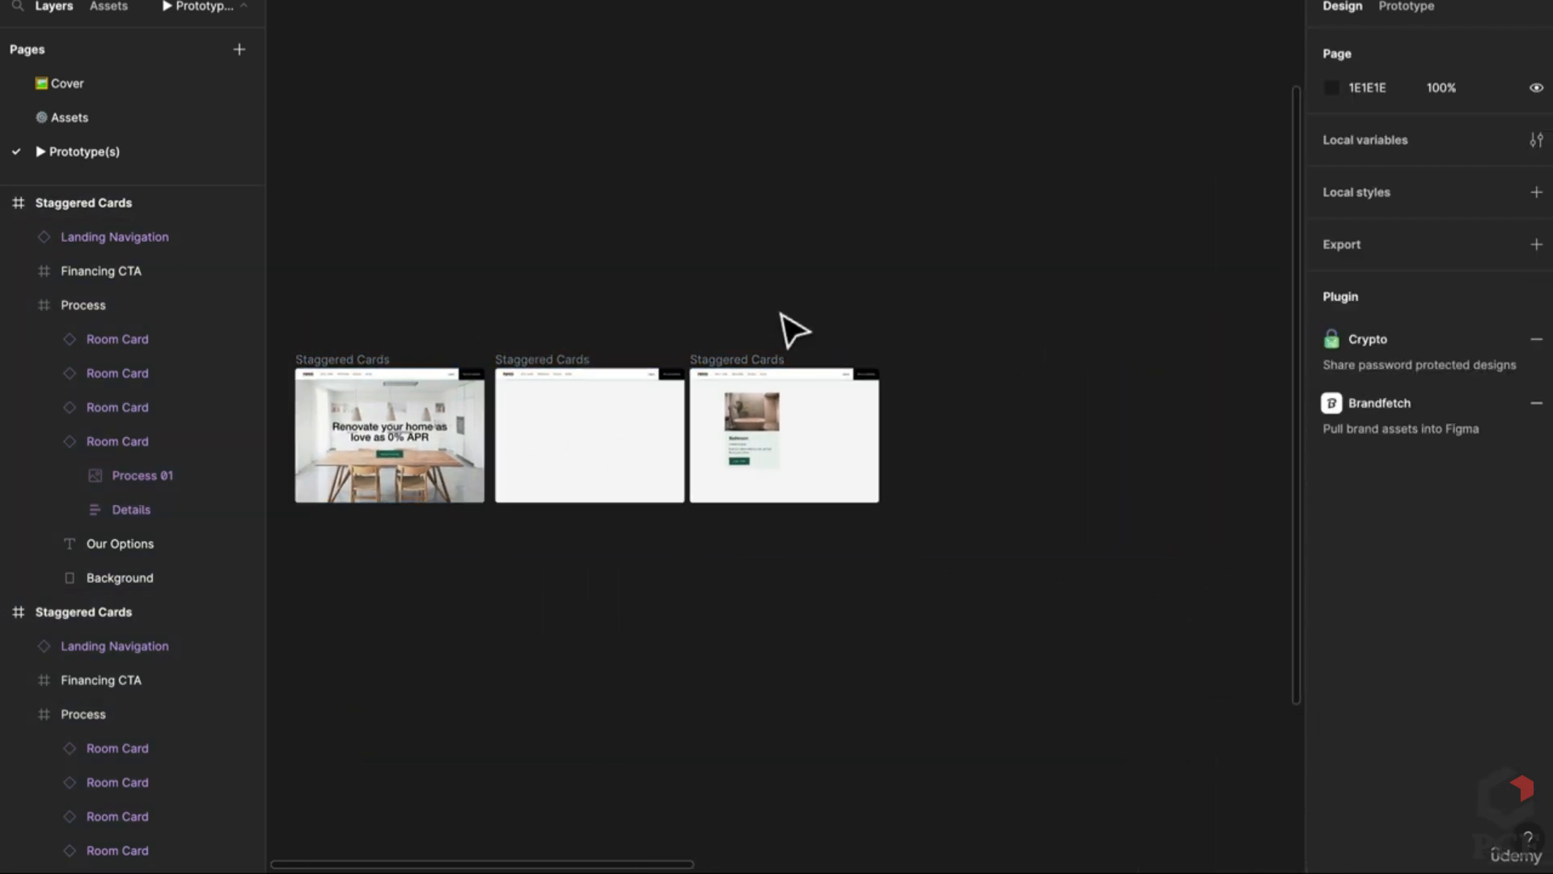
# Step: Duplicate the third frame and set the copy's Kitchen card opacity to 100%
pyautogui.click(753, 356)
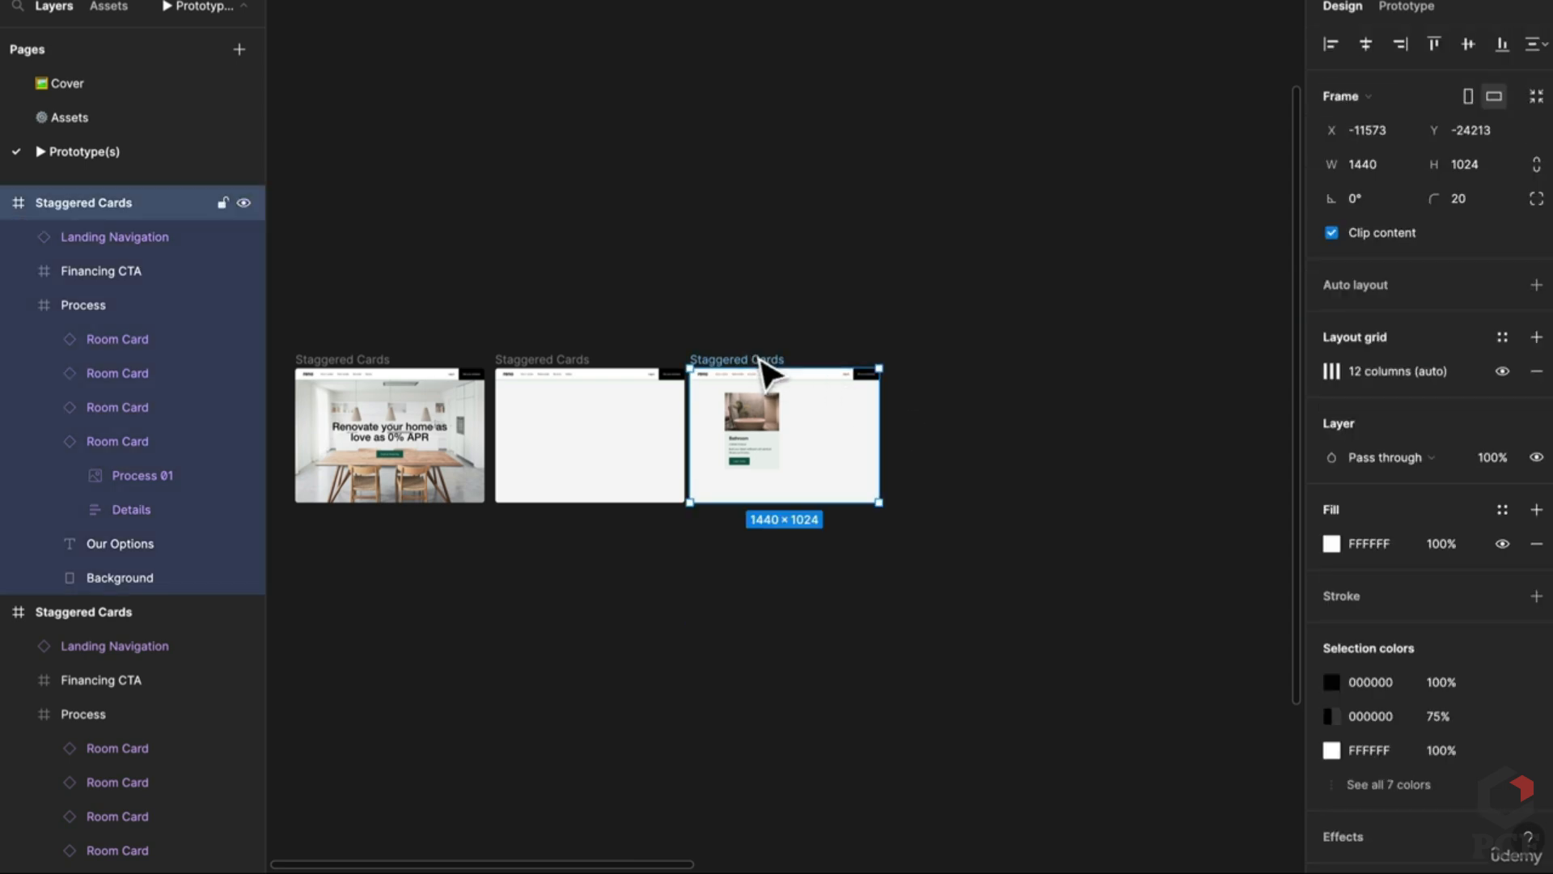
pyautogui.hotkey('ctrl', 'd')
pyautogui.click(1016, 461)
pyautogui.doubleClick(1011, 463)
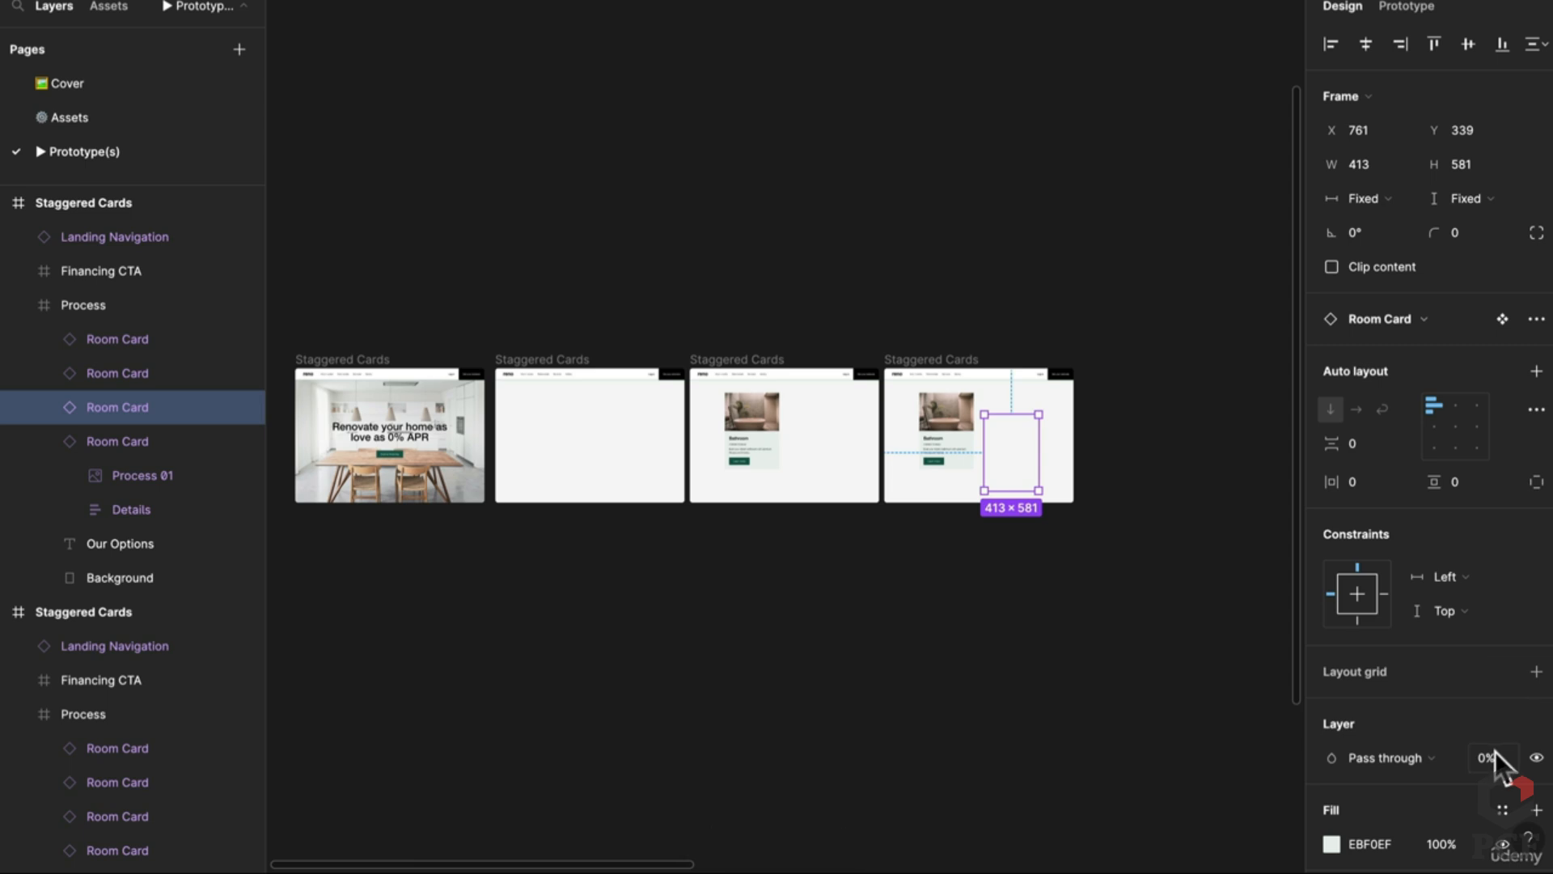
pyautogui.write('10')
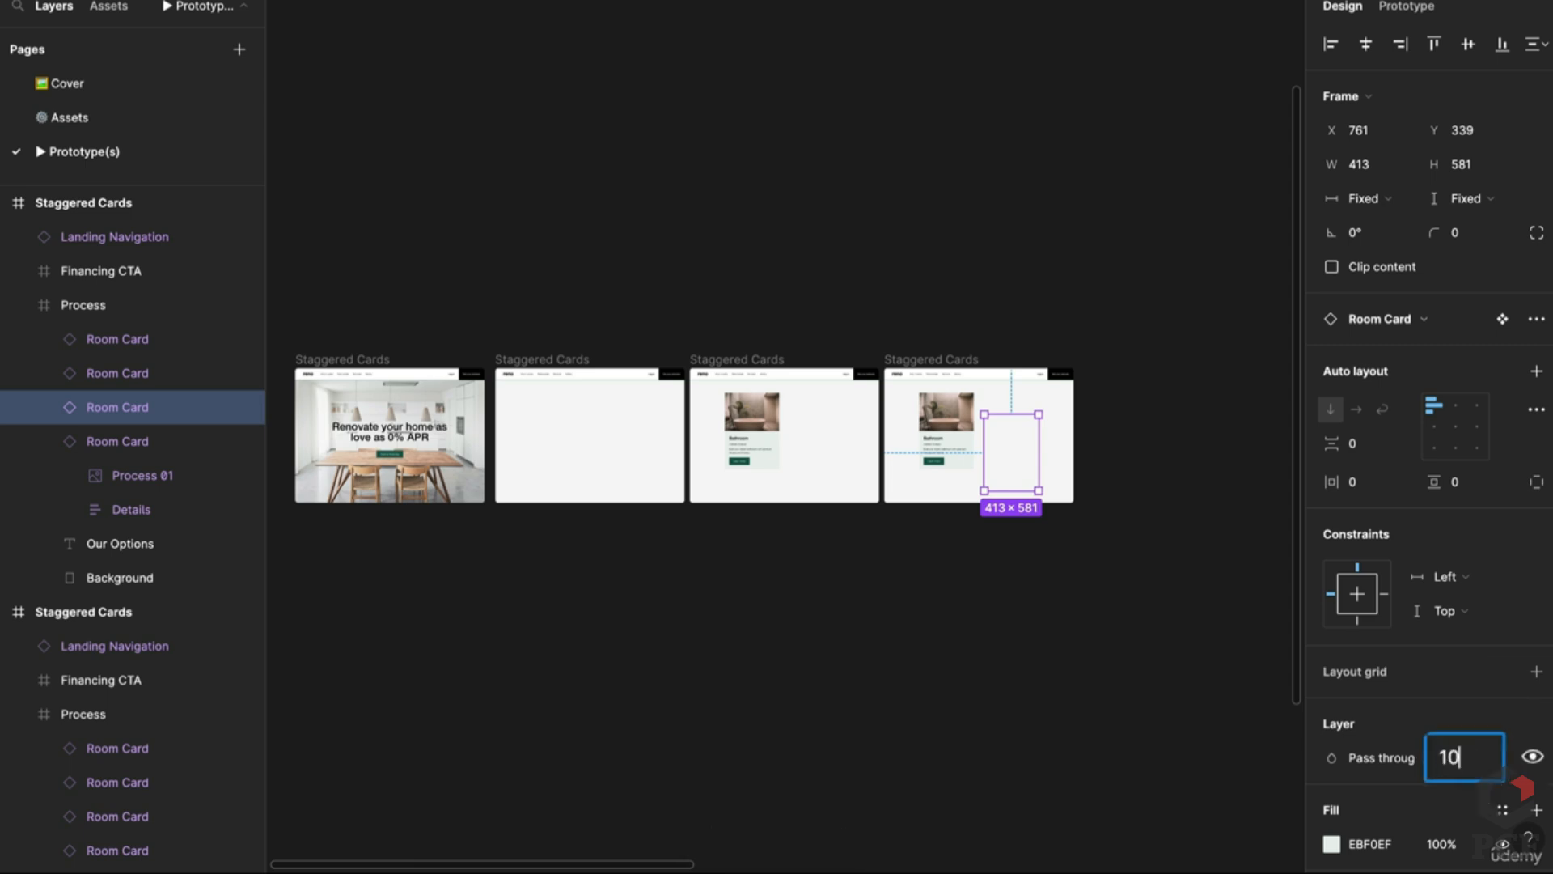
pyautogui.write('0')
pyautogui.press('Return')
pyautogui.click(922, 550)
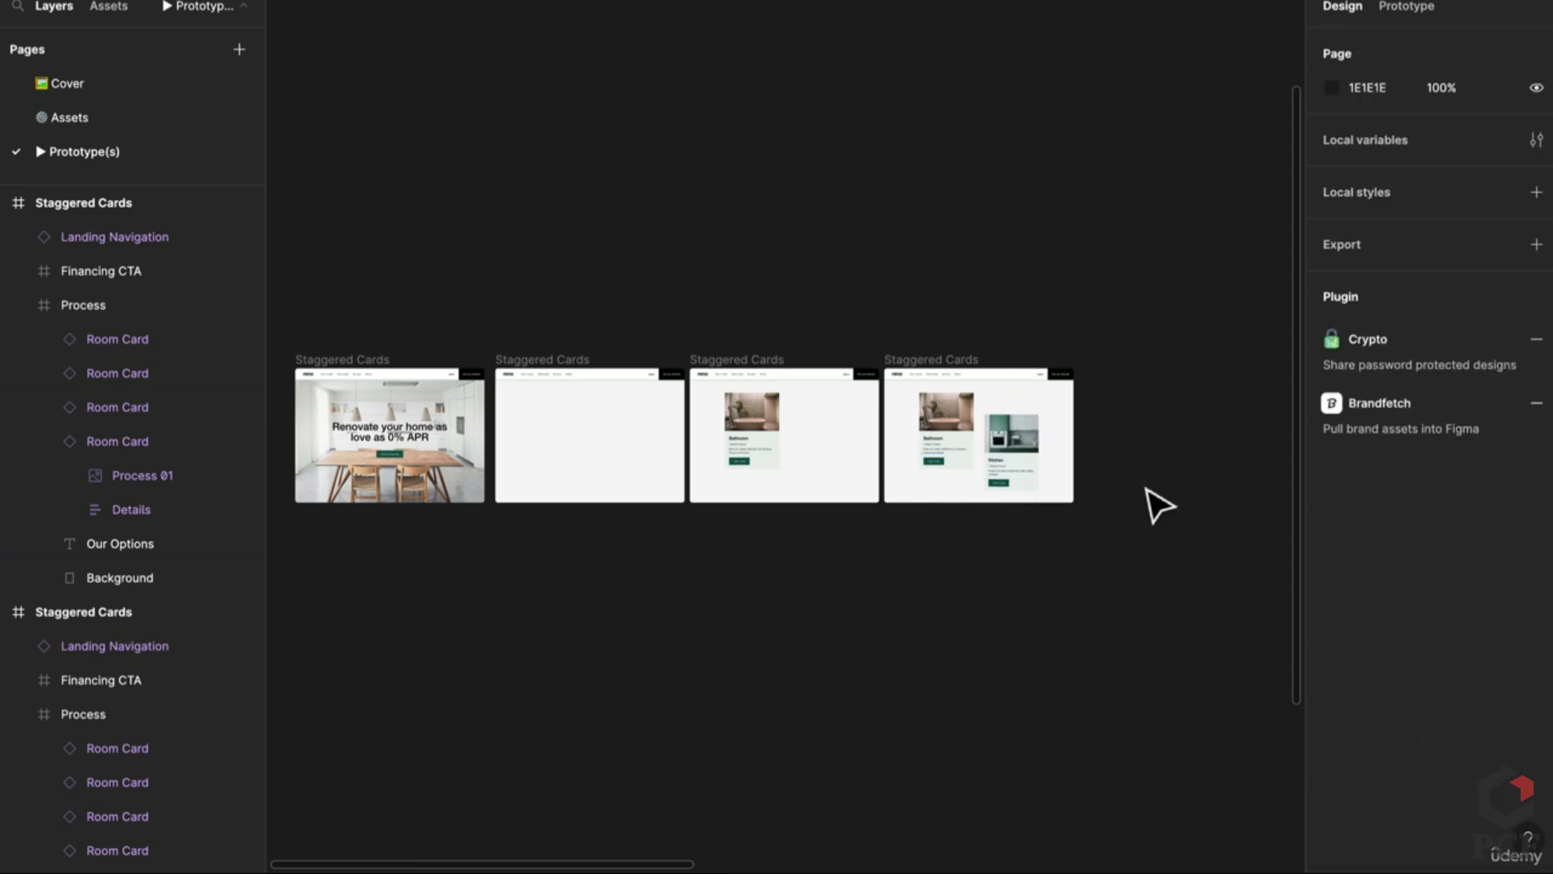
pyautogui.scroll(-5, 1158, 505)
pyautogui.moveTo(1159, 505); pyautogui.dragTo(839, 482)
pyautogui.scroll(2, 839, 482)
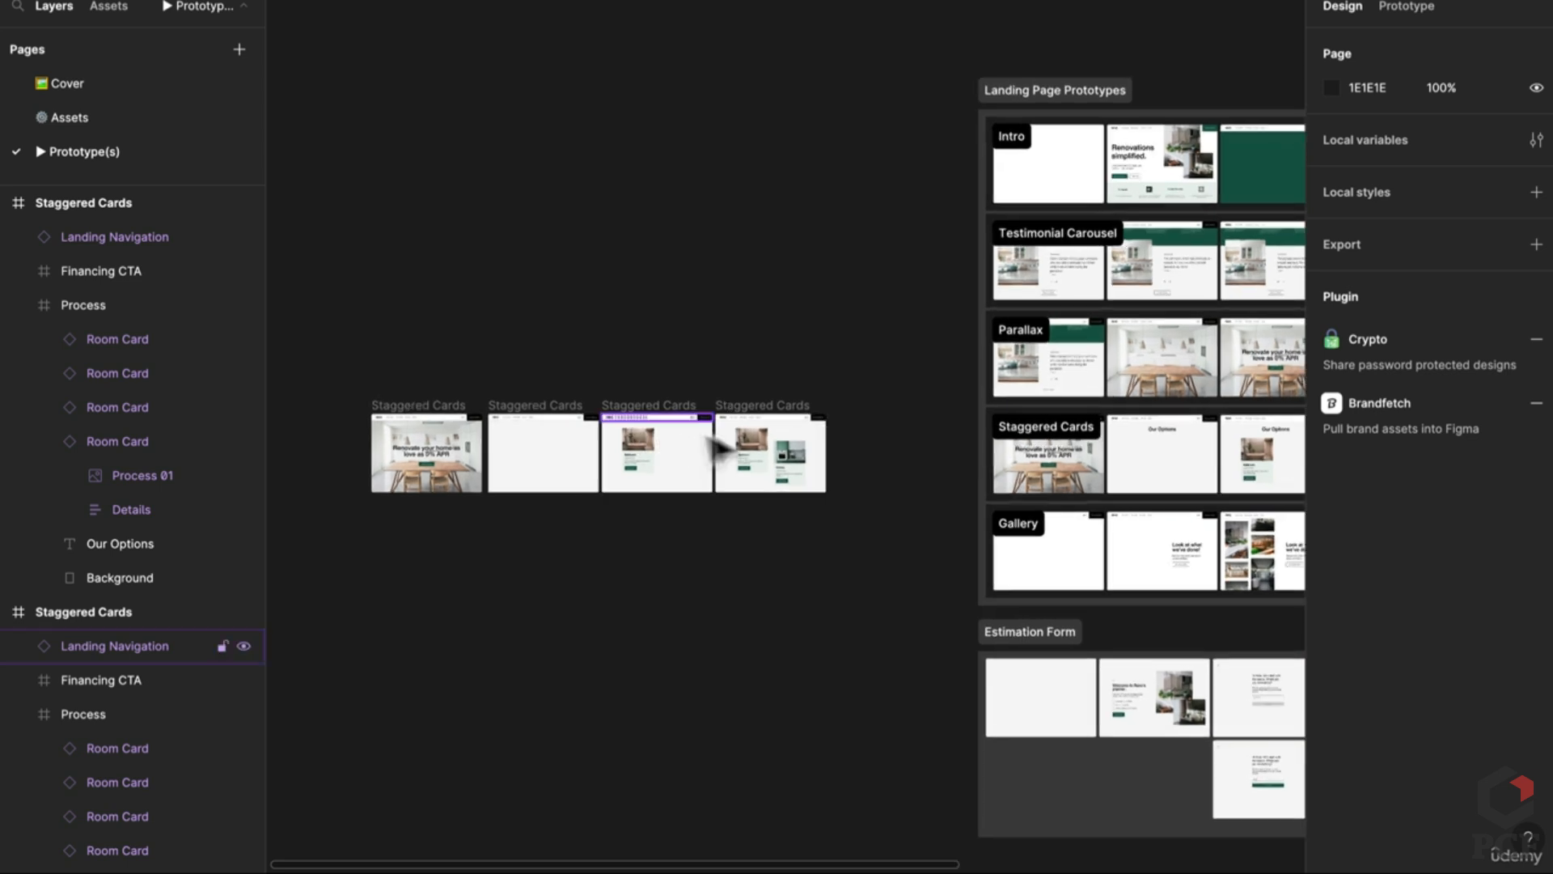
# Step: Set the Our Options heading layer's opacity to 100% in the second Staggered Cards frame
pyautogui.scroll(3, 720, 447)
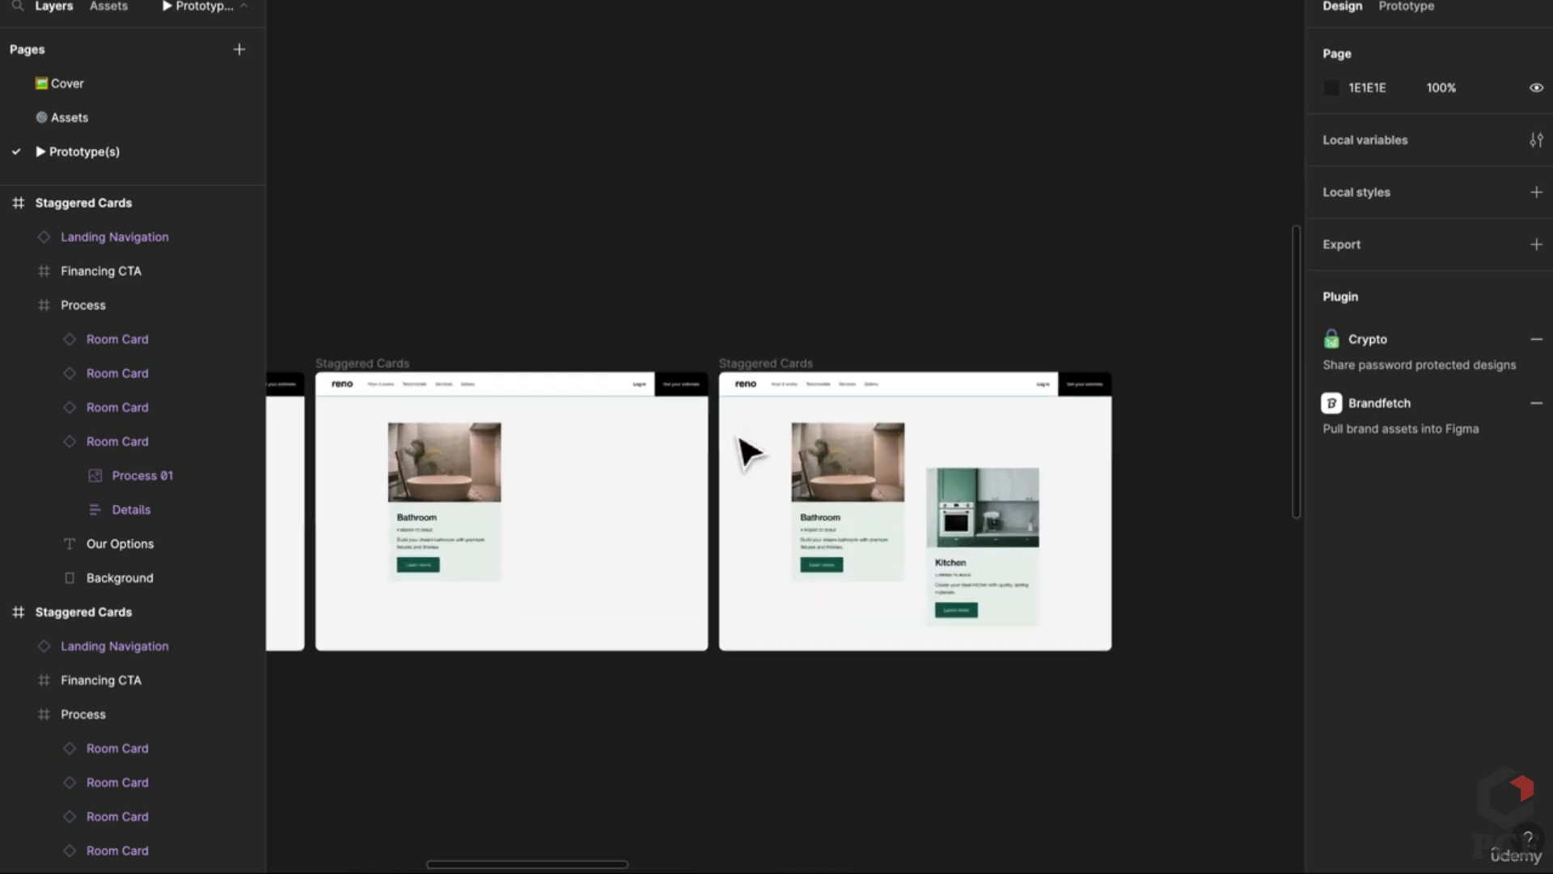
pyautogui.click(503, 413)
pyautogui.hscroll(-5, 512, 410)
pyautogui.click(534, 388)
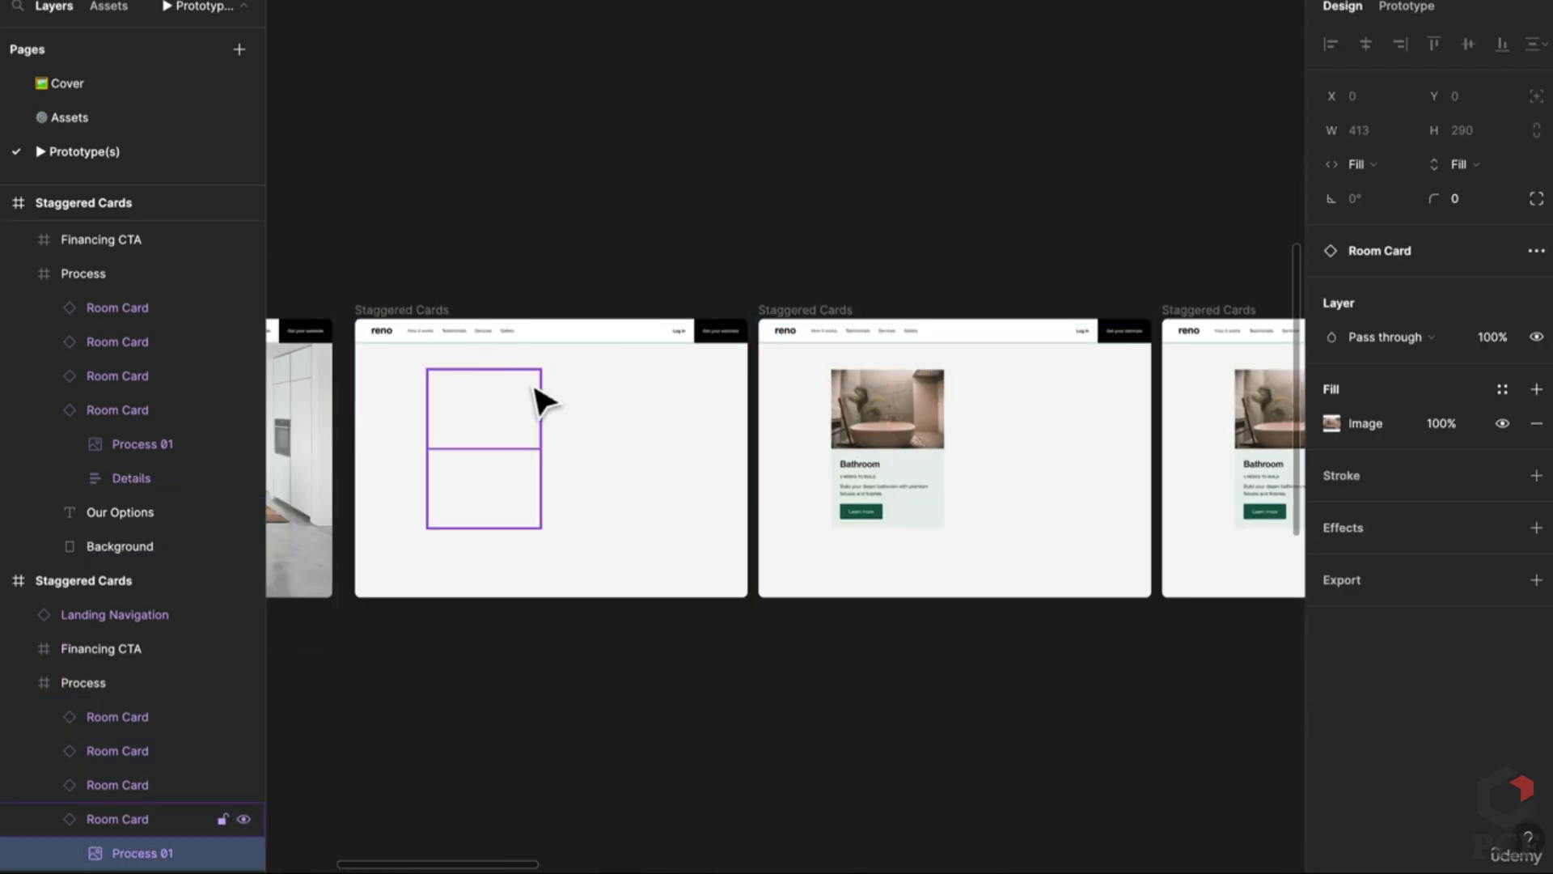
pyautogui.click(567, 372)
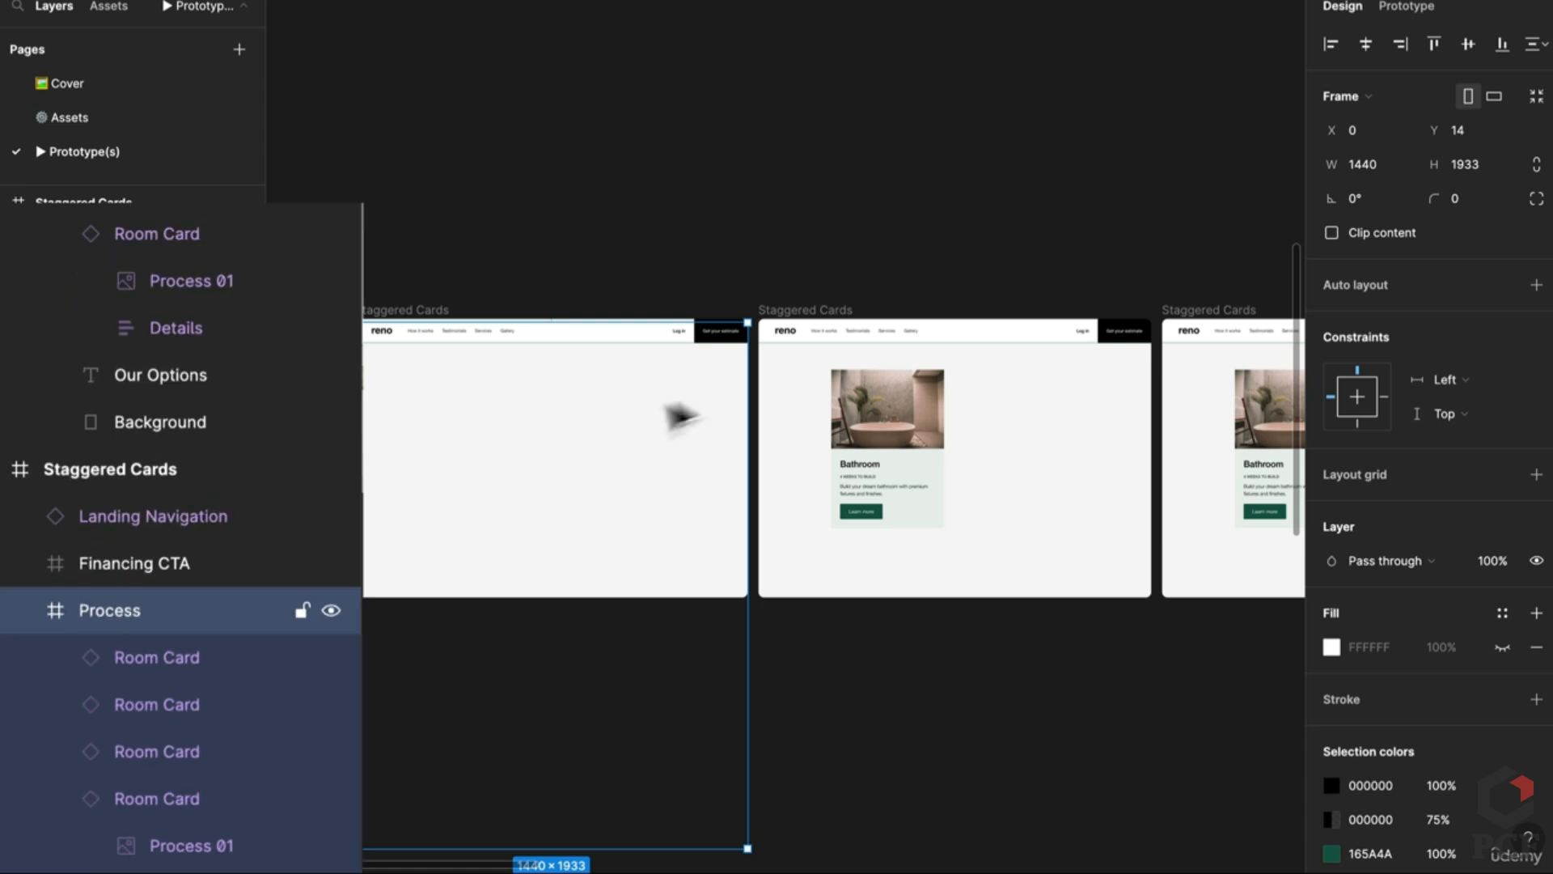
pyautogui.scroll(-3, 144, 723)
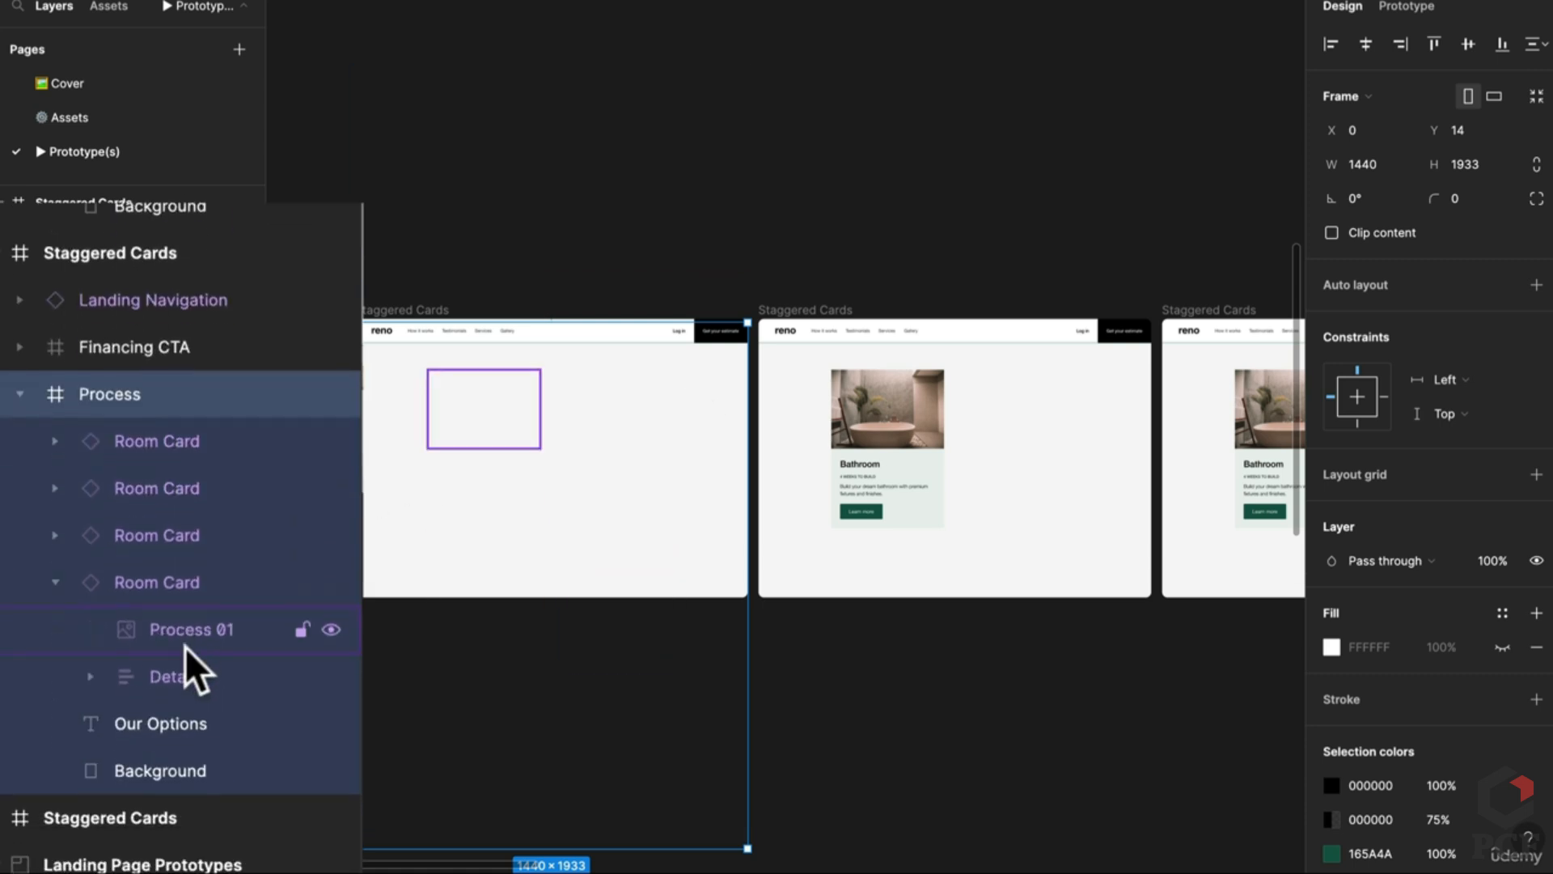
pyautogui.click(174, 728)
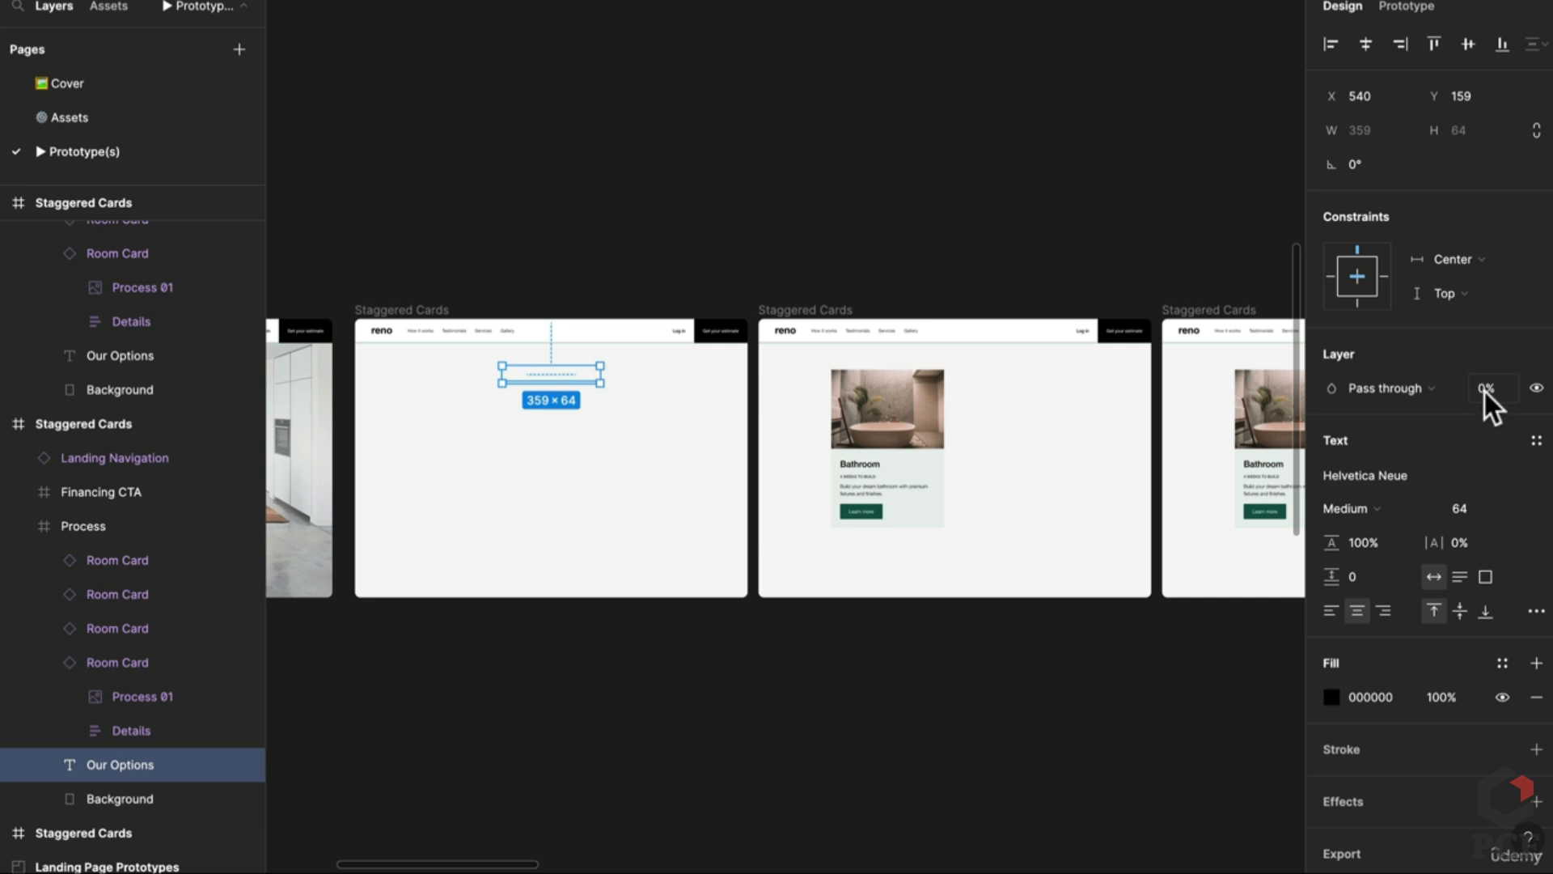
pyautogui.write('100')
pyautogui.press('Return')
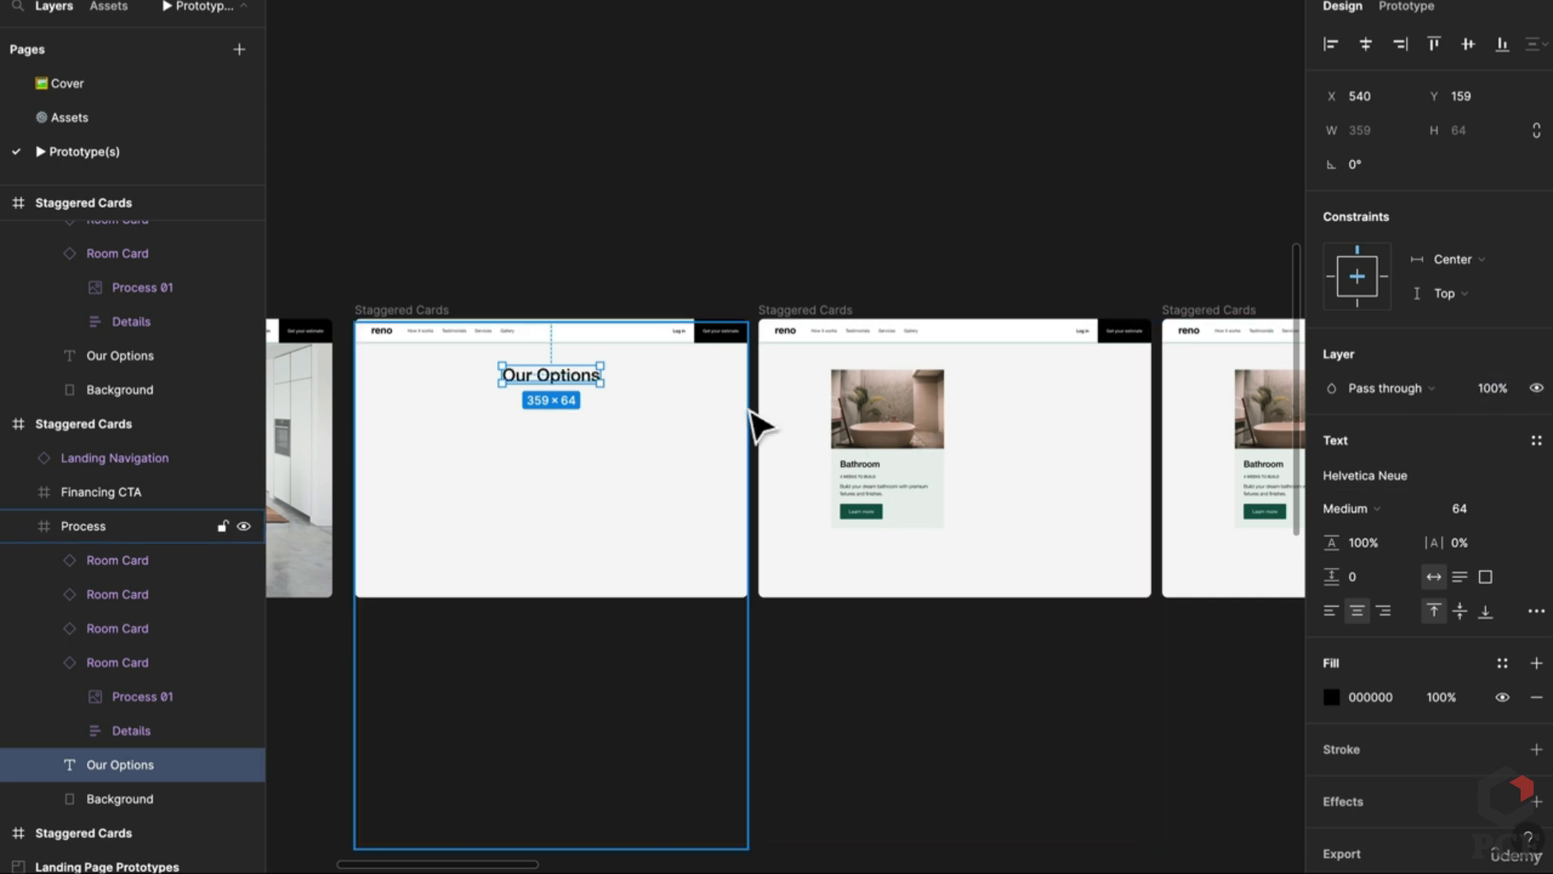
# Step: Move the Our Options heading up from Y 159 to Y 109
pyautogui.click(922, 416)
pyautogui.click(922, 416)
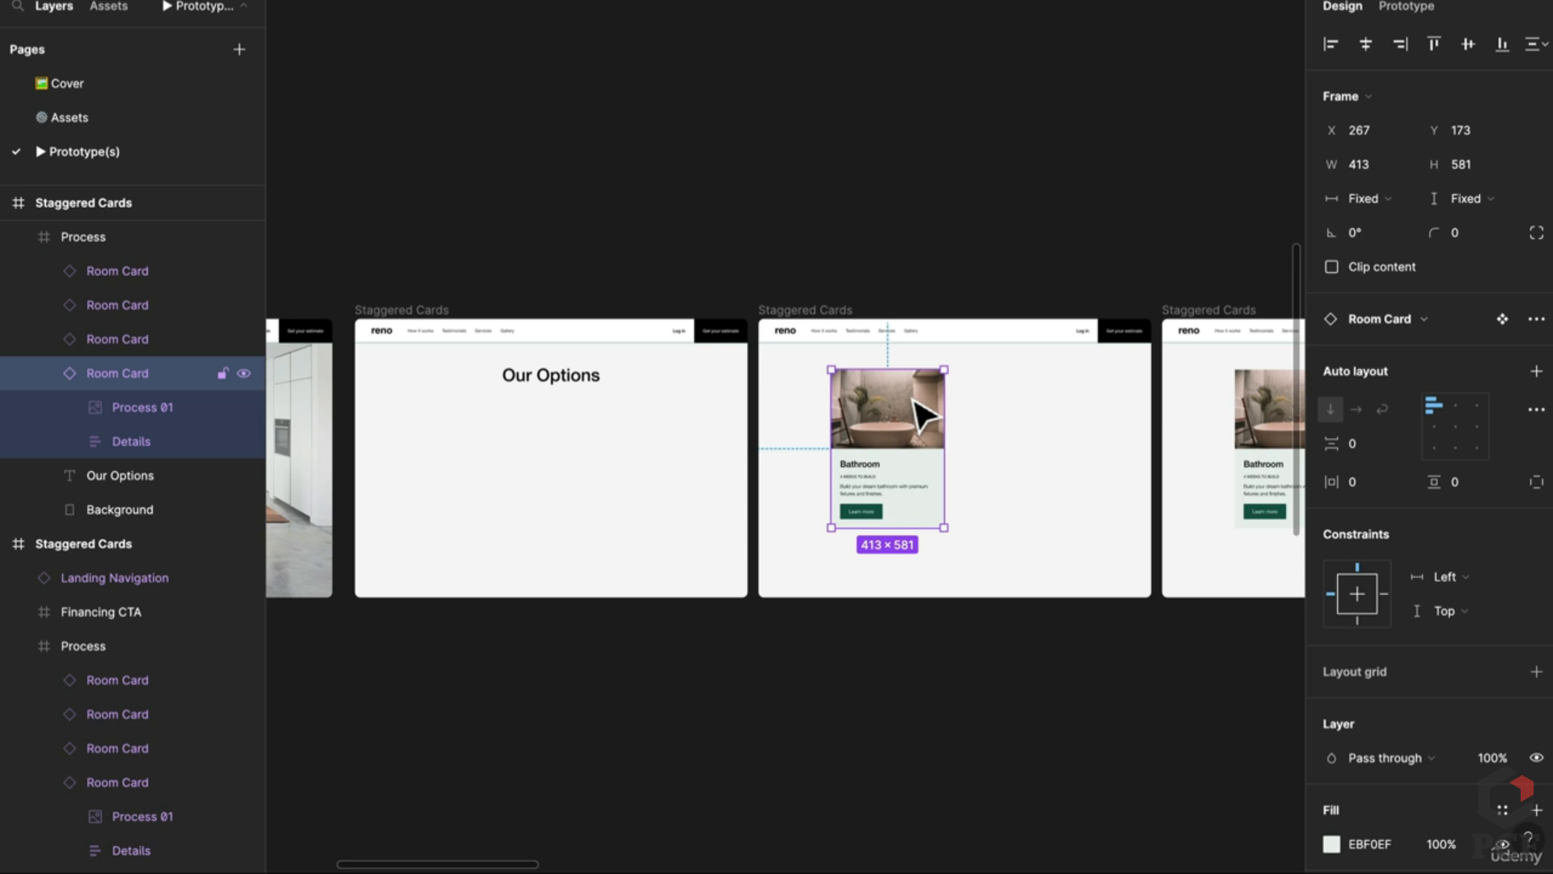
pyautogui.moveTo(1084, 425); pyautogui.dragTo(581, 380)
pyautogui.click(581, 379)
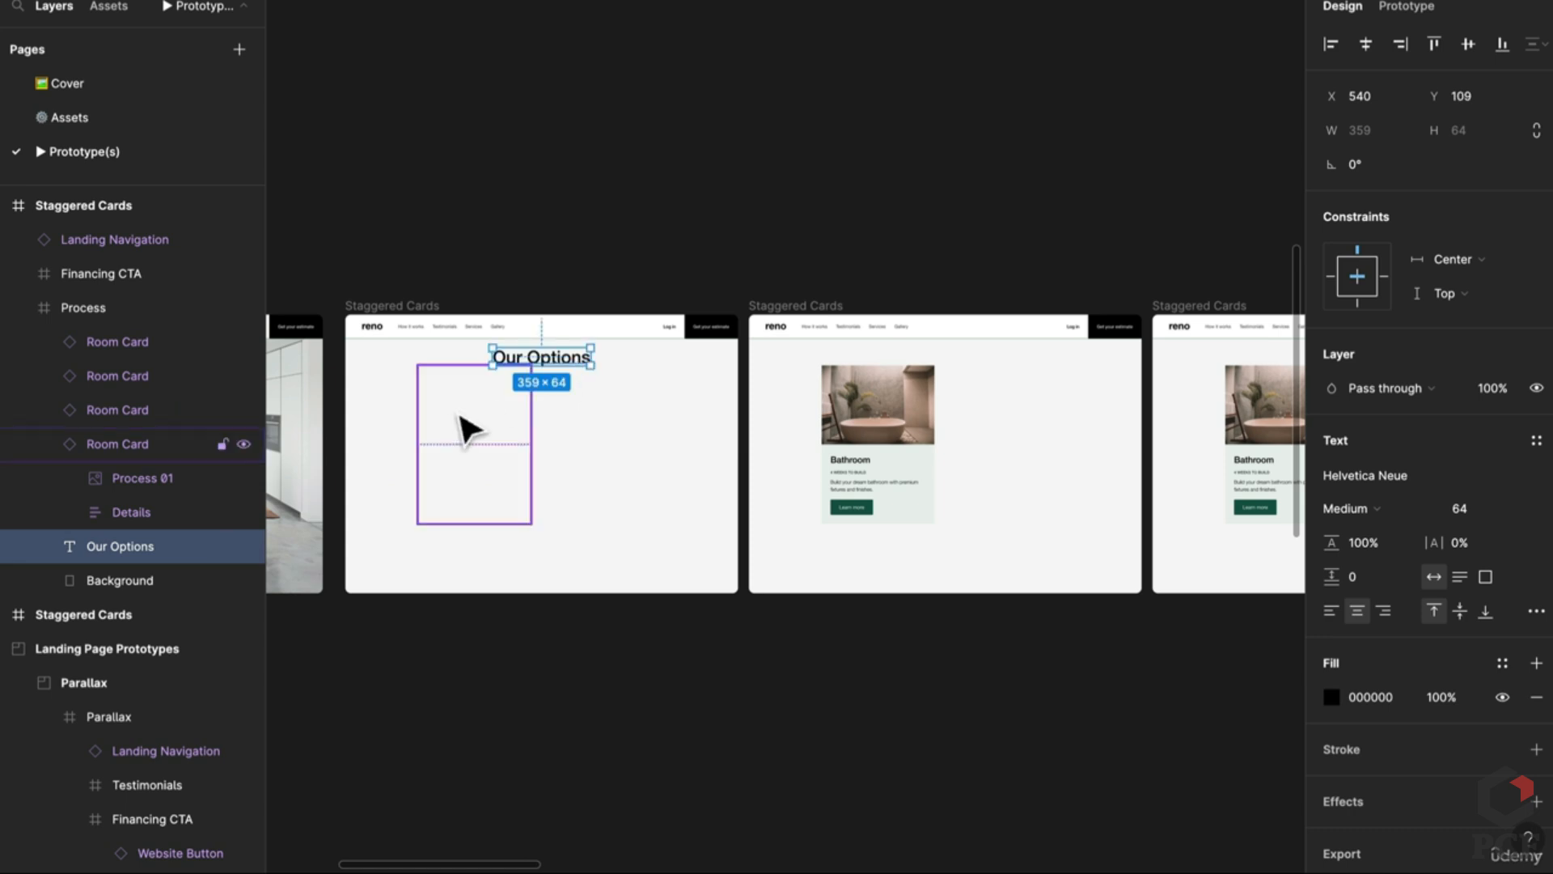
# Step: Select the two hidden room cards, then the middle and right Staggered Cards frames
pyautogui.click(469, 428)
pyautogui.keyDown('shift'); pyautogui.click(643, 433); pyautogui.keyUp('shift')
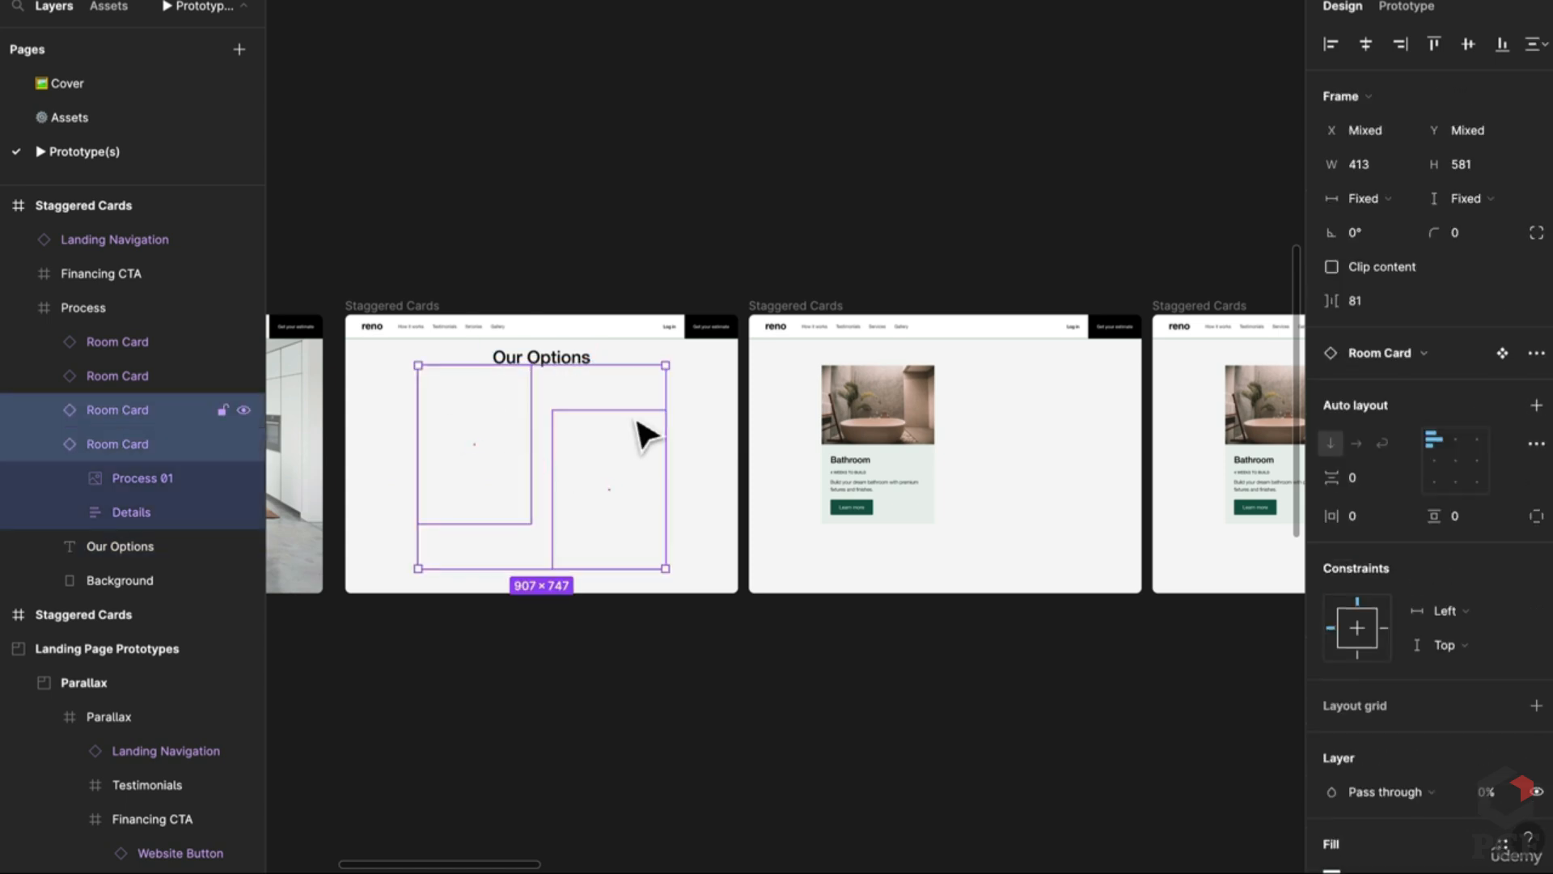
pyautogui.click(820, 290)
pyautogui.click(822, 305)
pyautogui.keyDown('shift'); pyautogui.click(1210, 305); pyautogui.keyUp('shift')
# Step: Delete the two extra frames and reposition the two Room Cards within the frame
pyautogui.press('Delete')
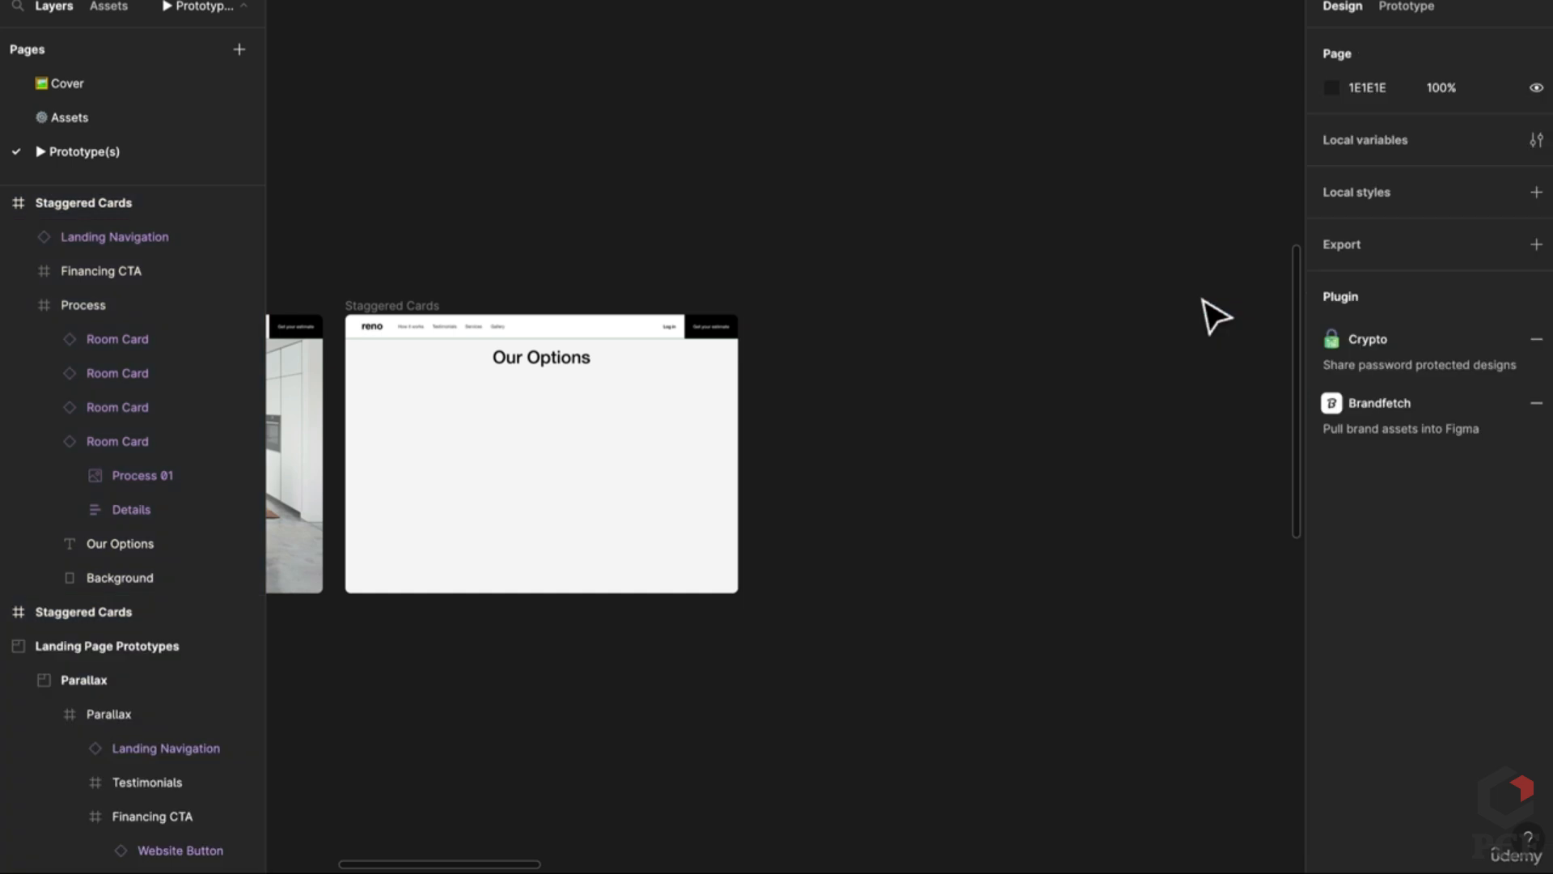
pyautogui.click(510, 479)
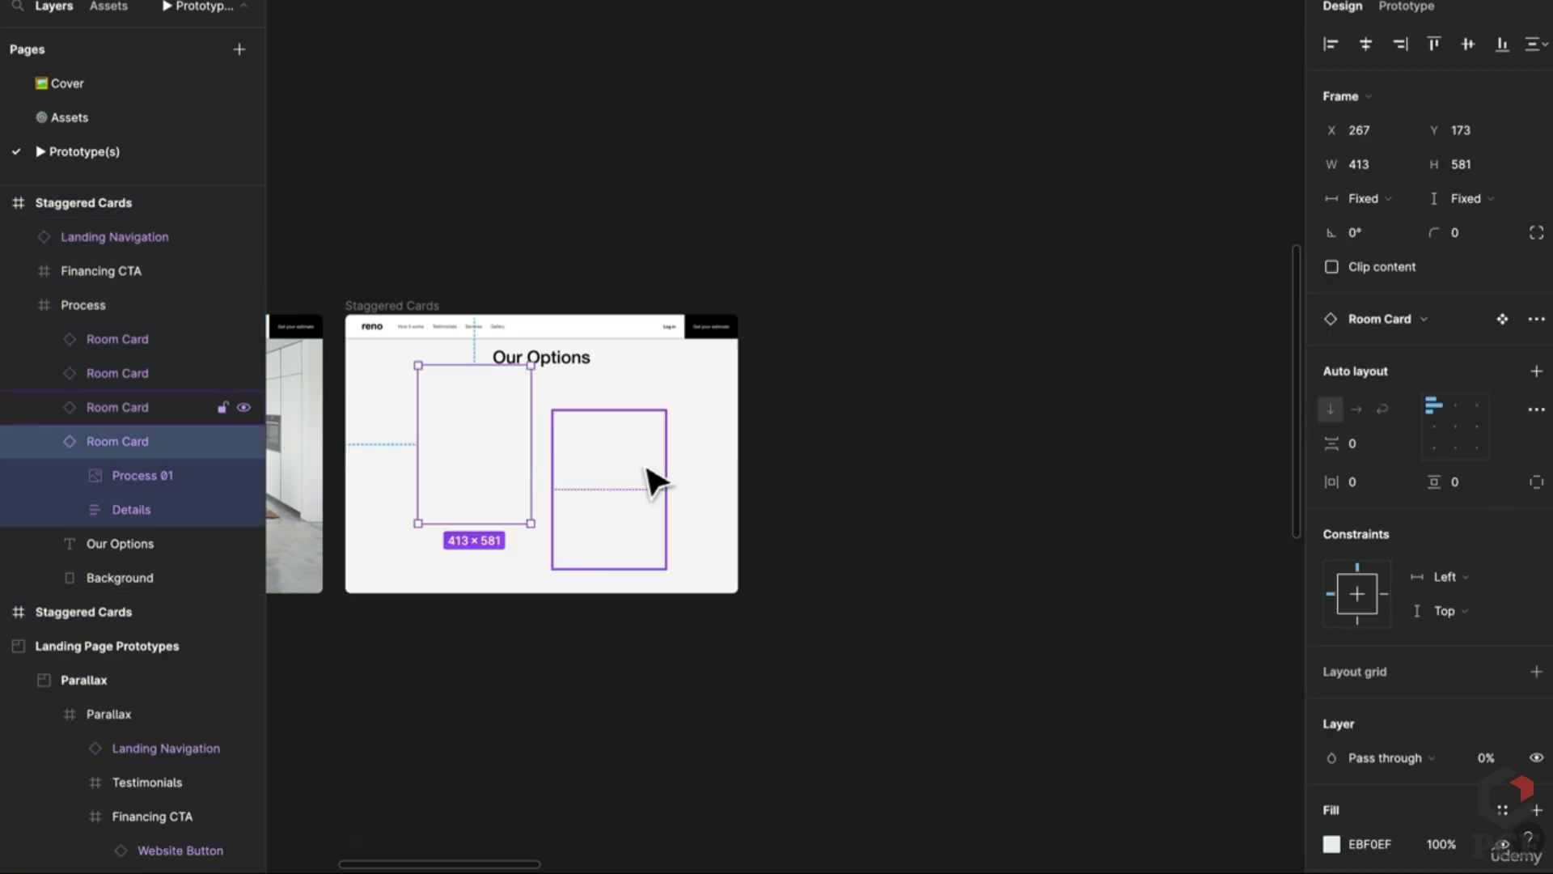
pyautogui.keyDown('shift'); pyautogui.click(654, 481); pyautogui.keyUp('shift')
pyautogui.moveTo(654, 481); pyautogui.dragTo(503, 434)
pyautogui.click(643, 518)
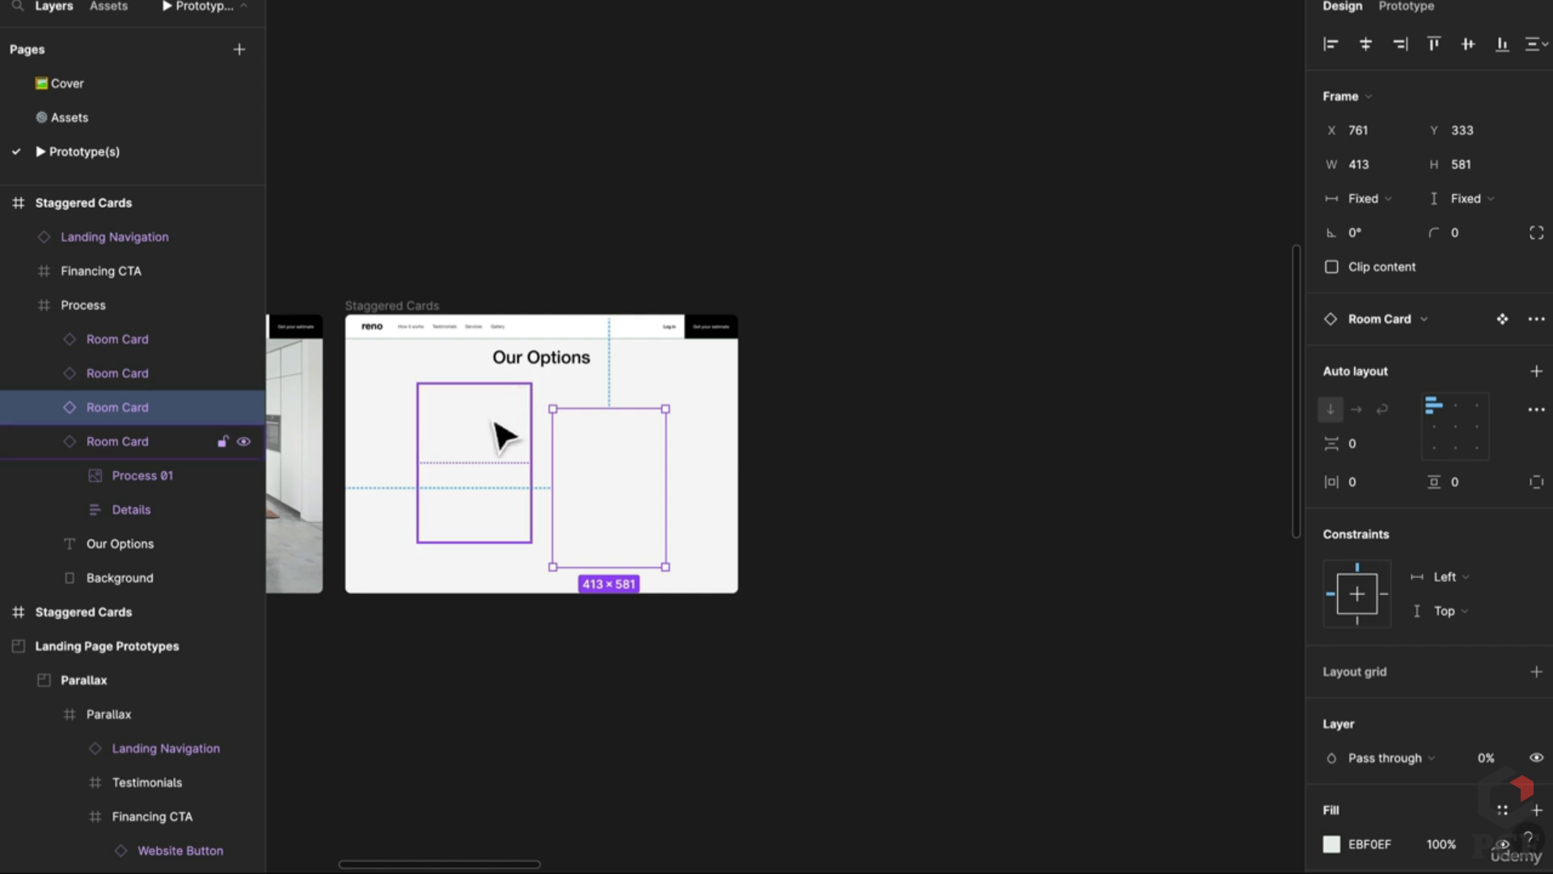
# Step: Duplicate the Staggered Cards frame and set the copy's Bathroom card opacity to 100%
pyautogui.click(391, 306)
pyautogui.hotkey('ctrl', 'd')
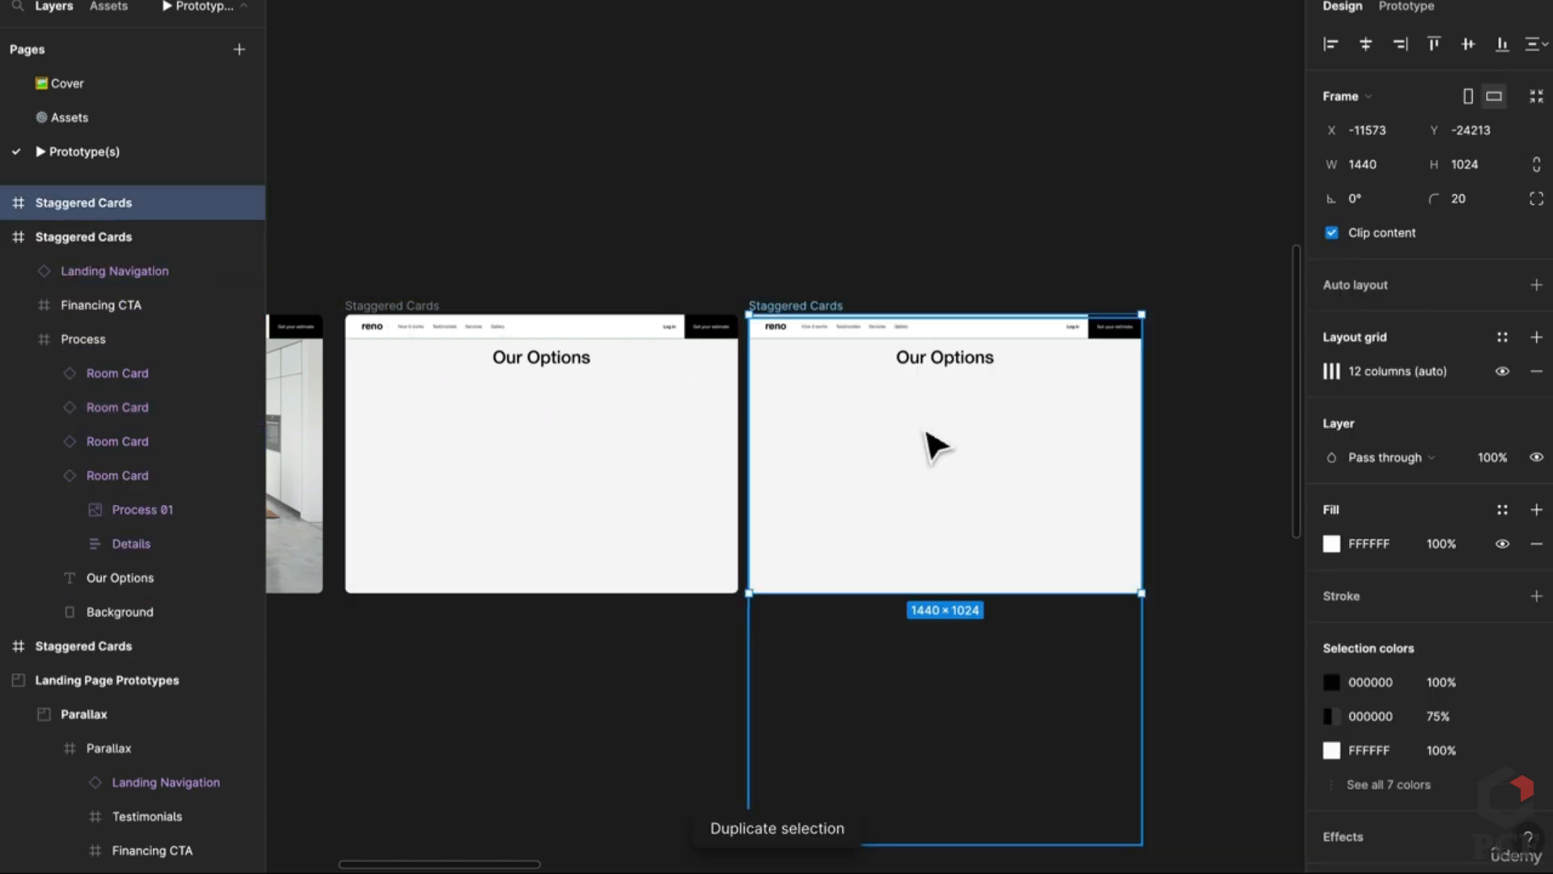
pyautogui.doubleClick(929, 444)
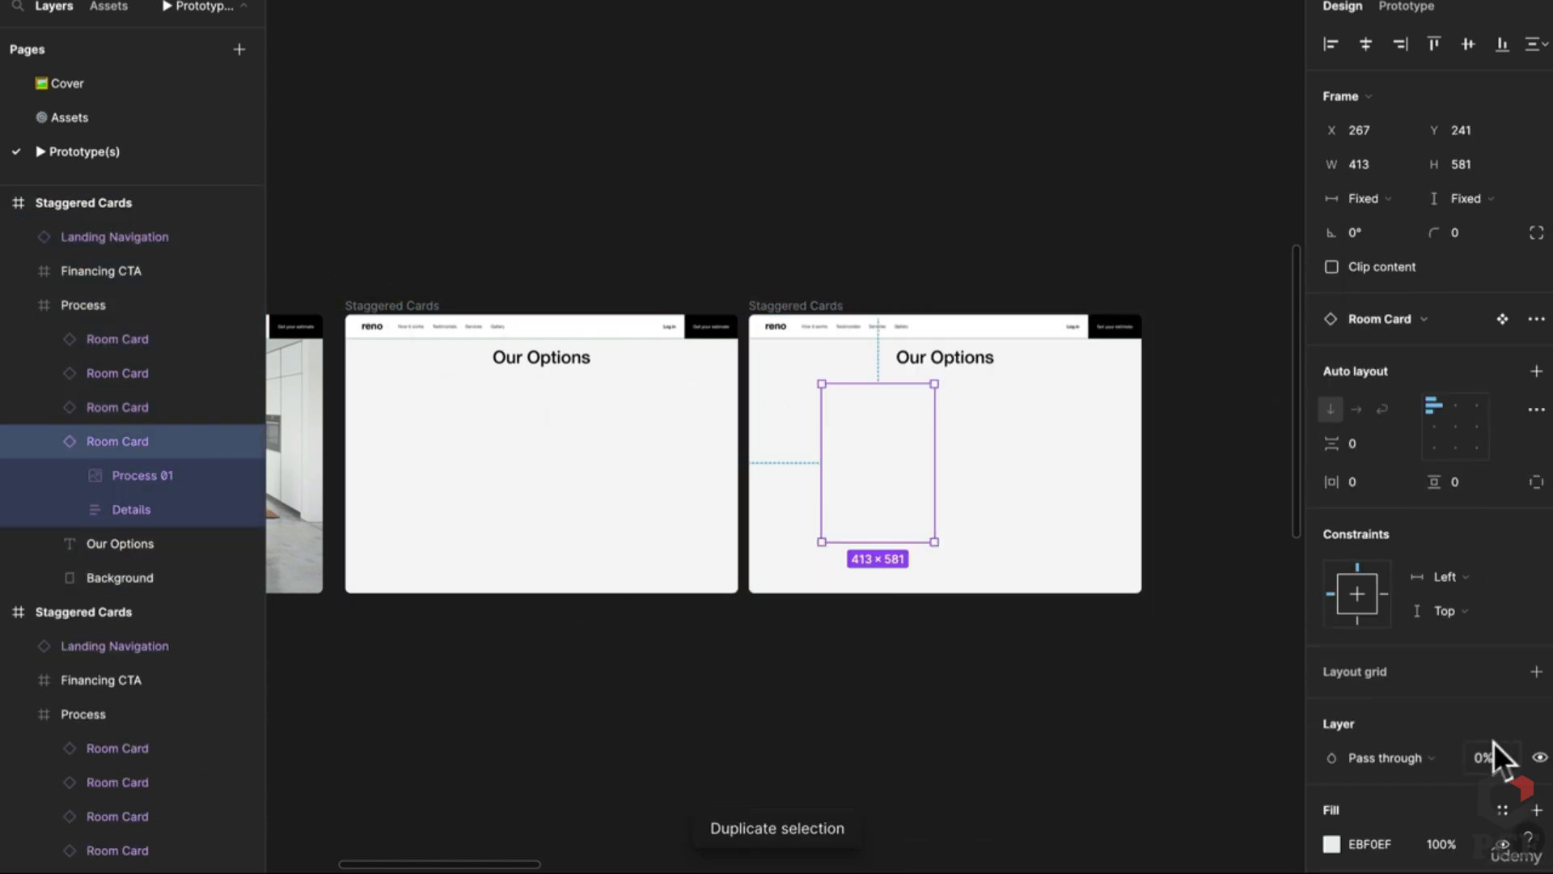
pyautogui.write('100')
pyautogui.press('Return')
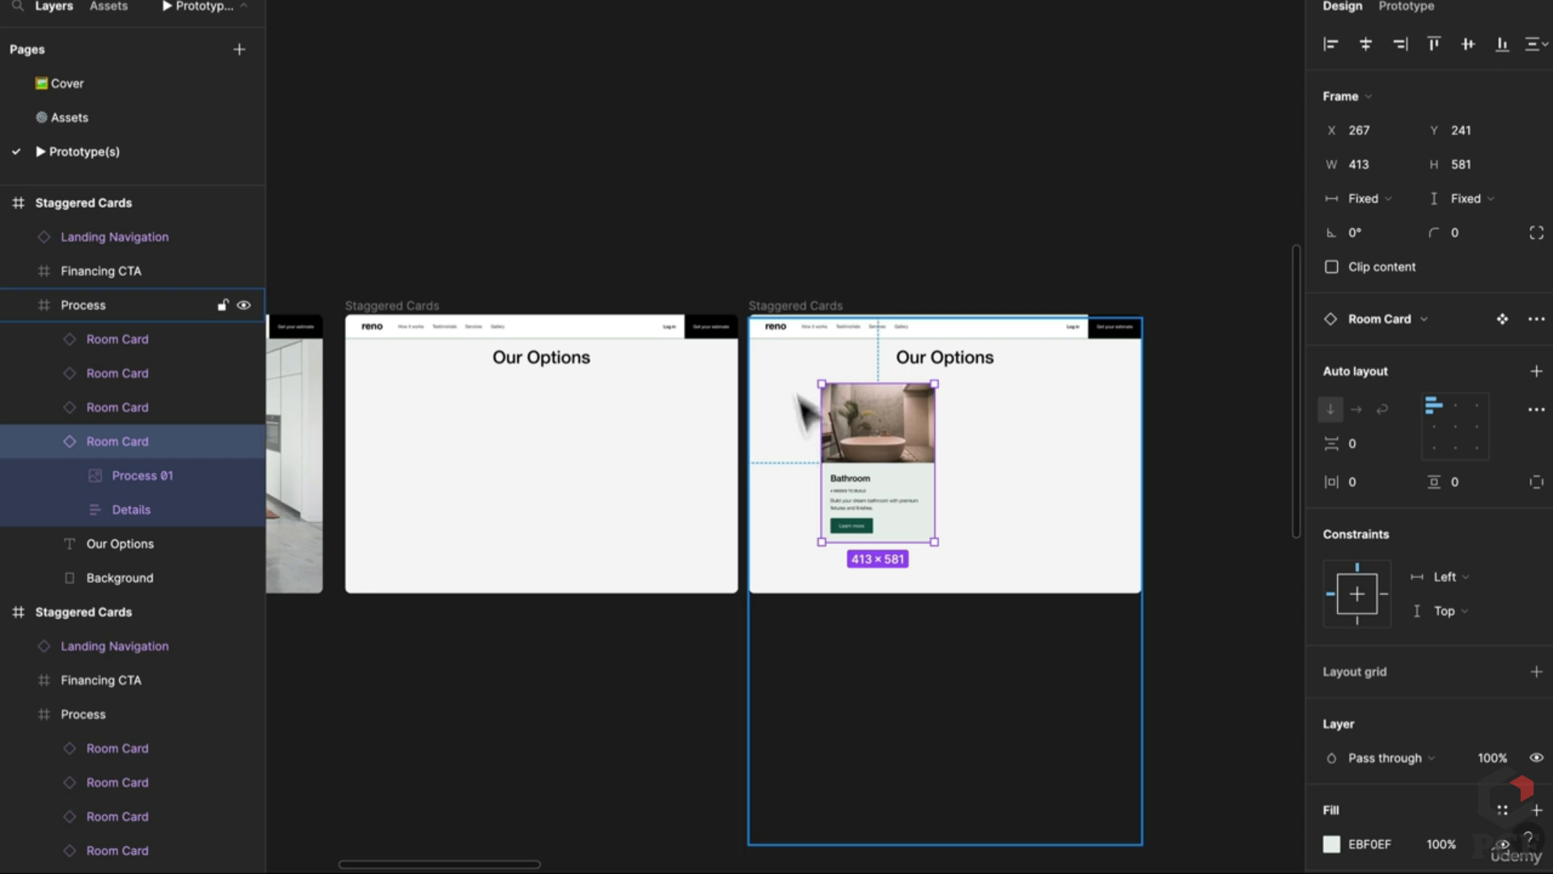
# Step: Duplicate the Bathroom frame and set the copy's Kitchen card opacity to 100%
pyautogui.click(797, 306)
pyautogui.hotkey('ctrl', 'd')
pyautogui.hscroll(5, 1210, 434)
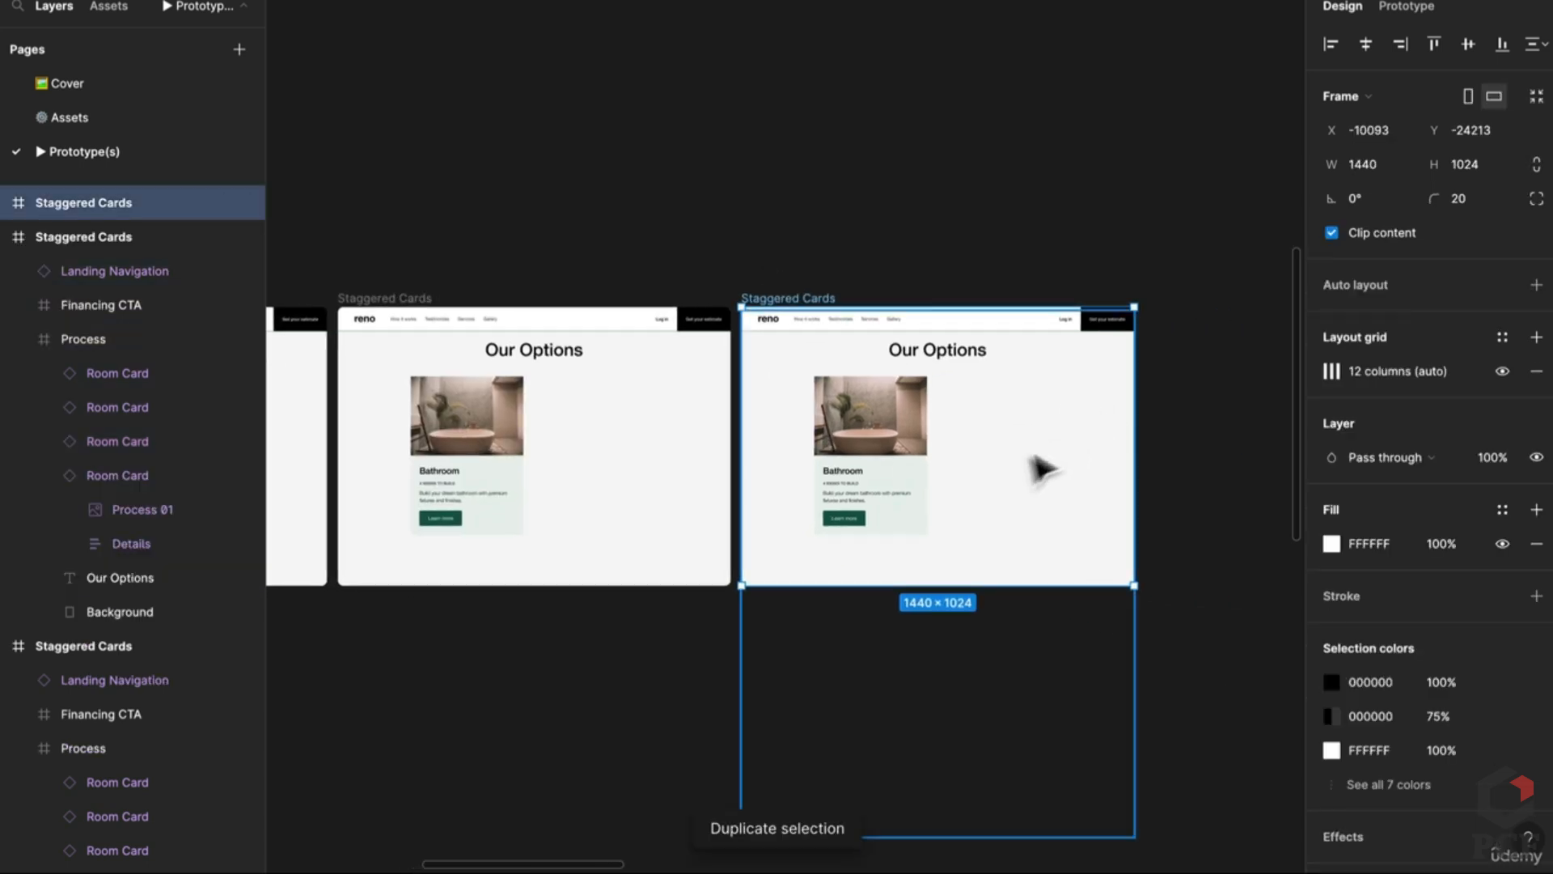
pyautogui.doubleClick(1023, 486)
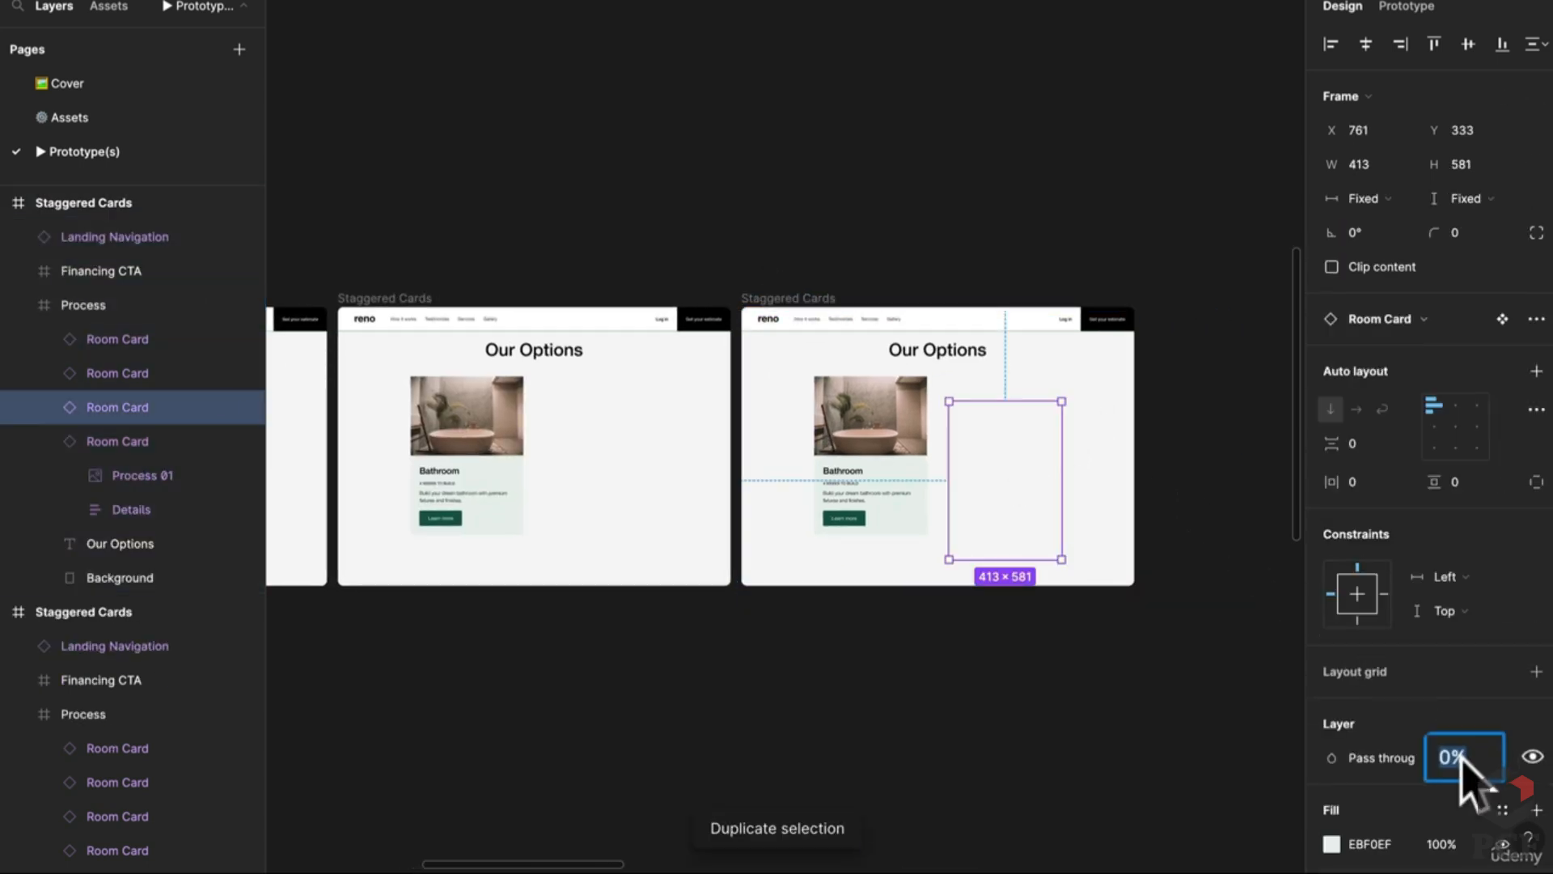
pyautogui.write('100')
pyautogui.press('Return')
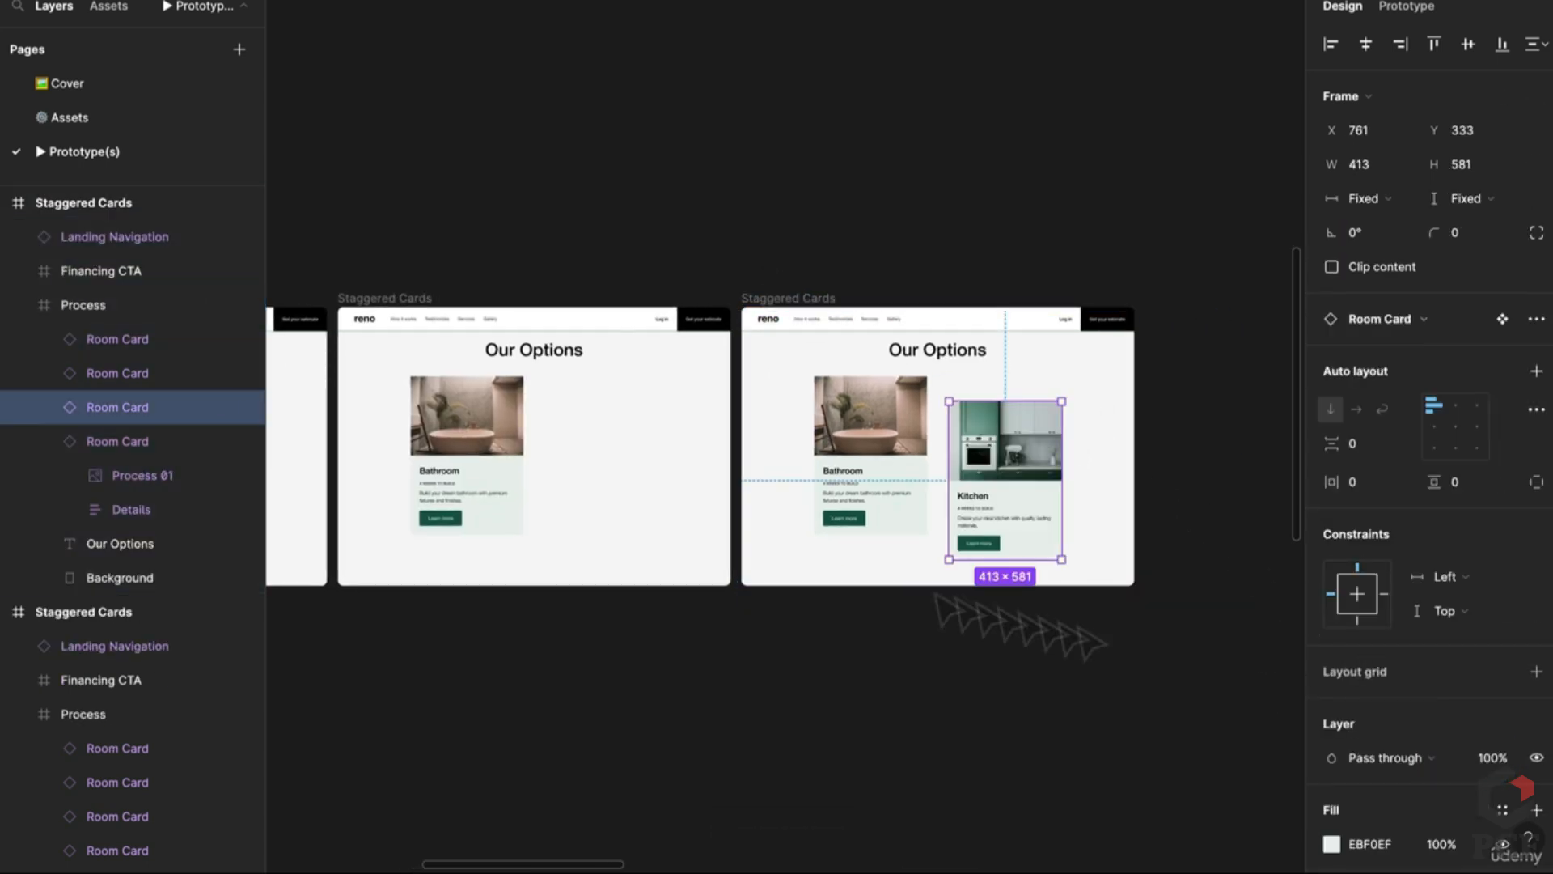
pyautogui.click(784, 732)
pyautogui.scroll(-3, 785, 728)
pyautogui.moveTo(784, 725); pyautogui.dragTo(1072, 540)
pyautogui.hscroll(8, 1016, 607)
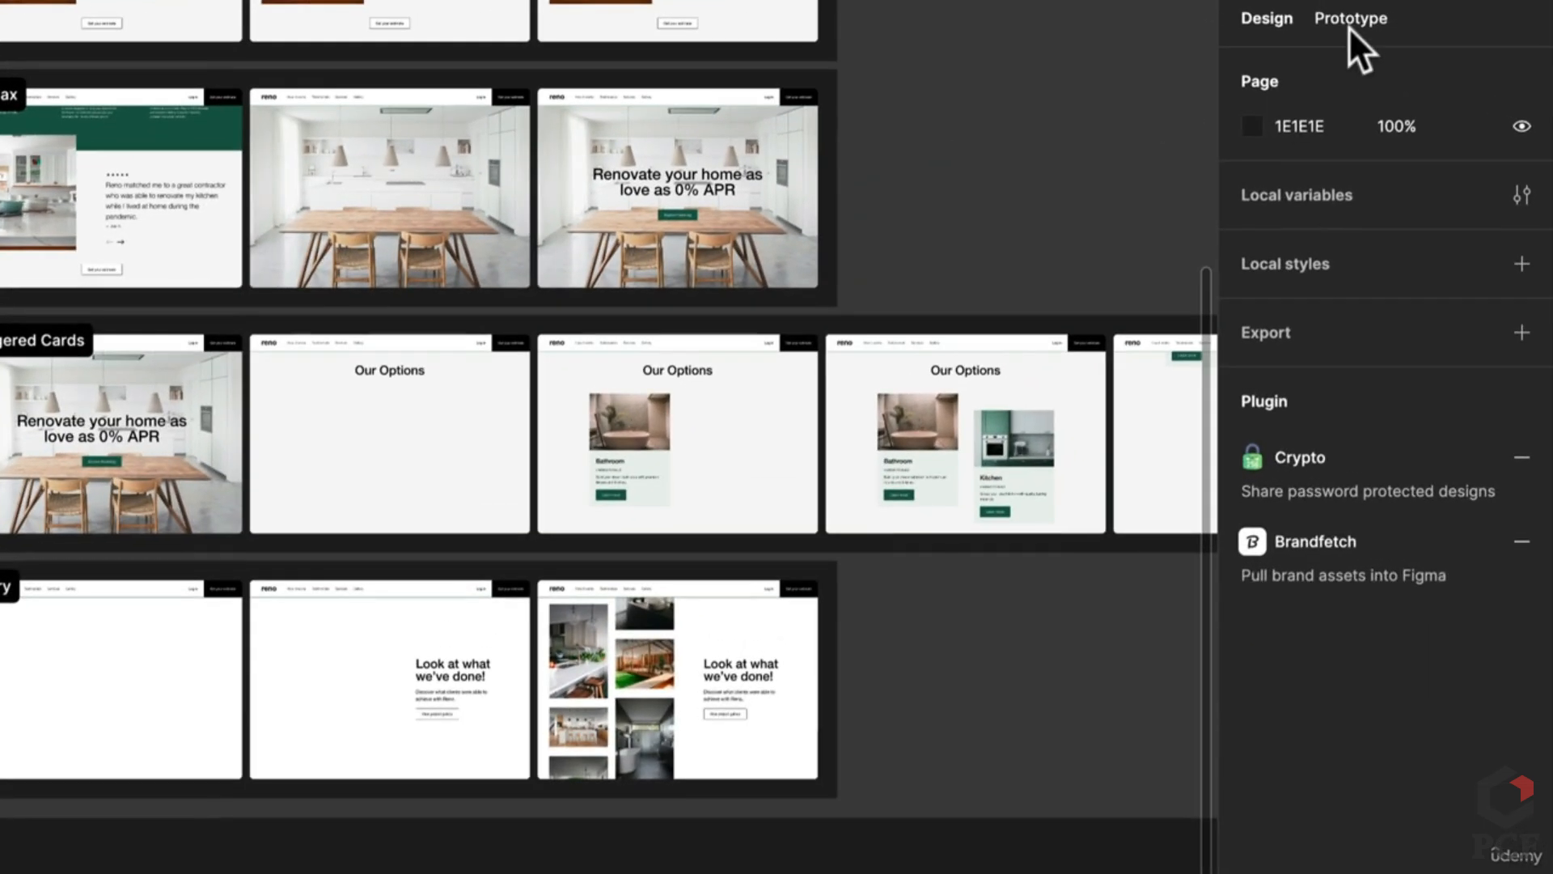
# Step: Switch to prototyping and inspect the existing after-delay Smart animate connection
pyautogui.click(1349, 24)
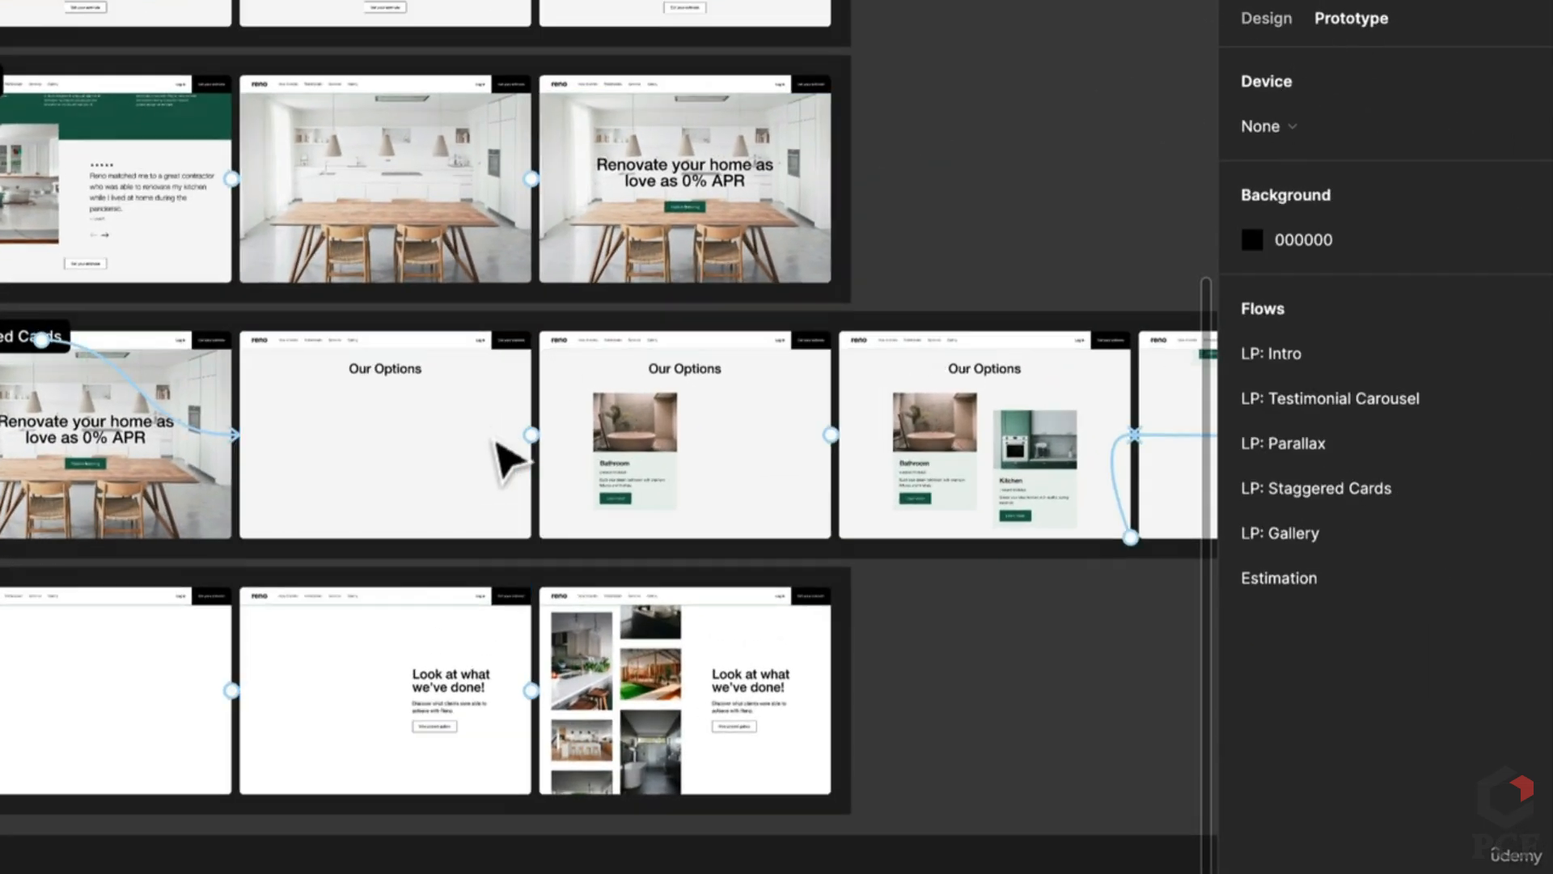
pyautogui.scroll(10, 518, 453)
pyautogui.click(723, 450)
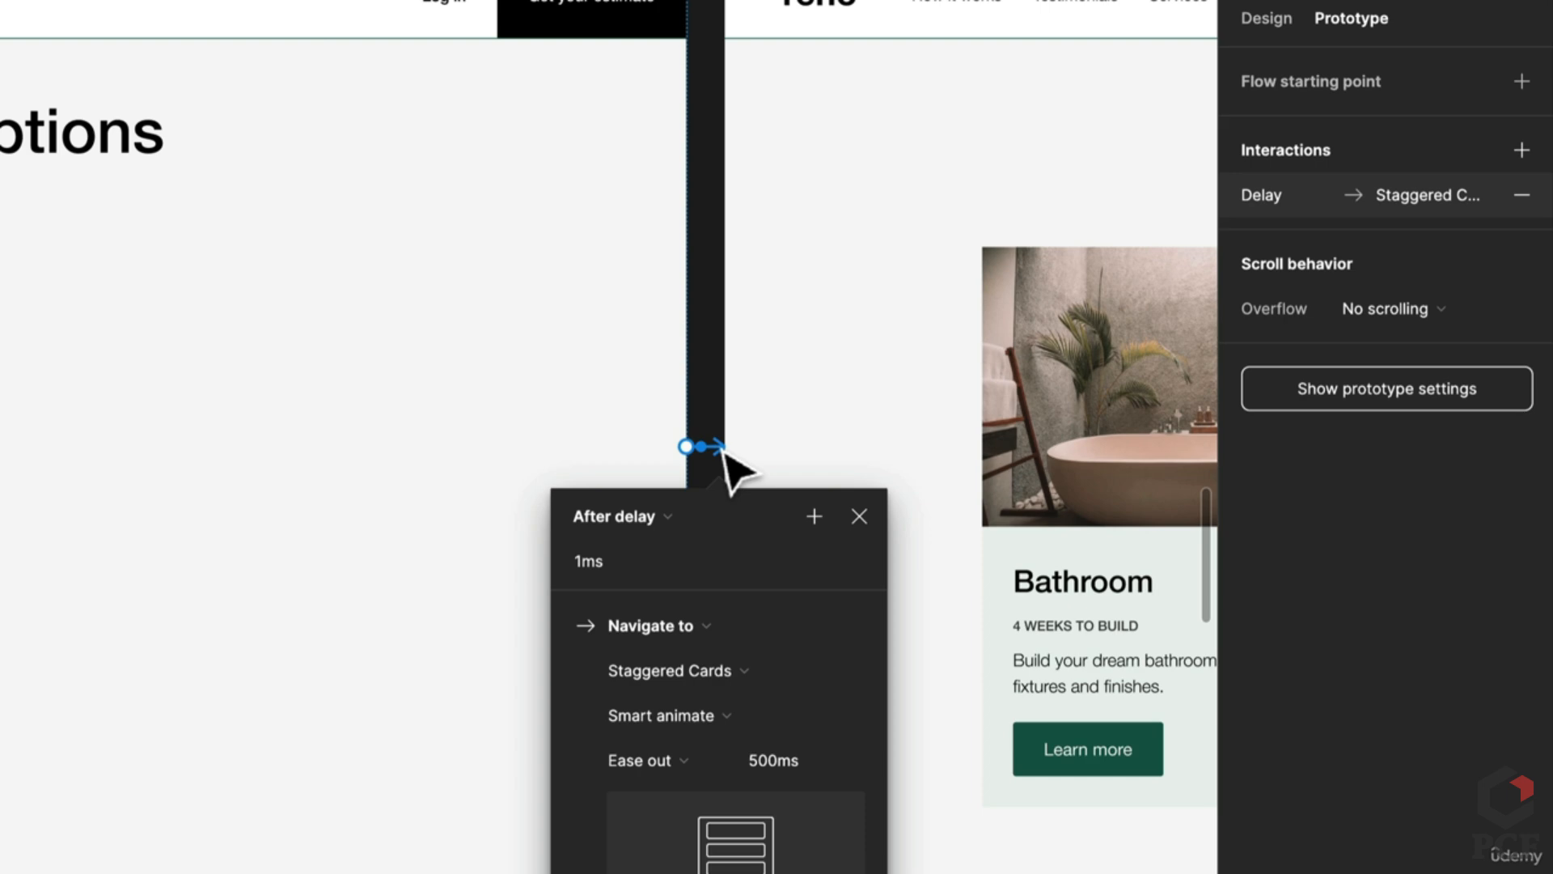
pyautogui.scroll(-5, 724, 453)
pyautogui.hscroll(6, 566, 453)
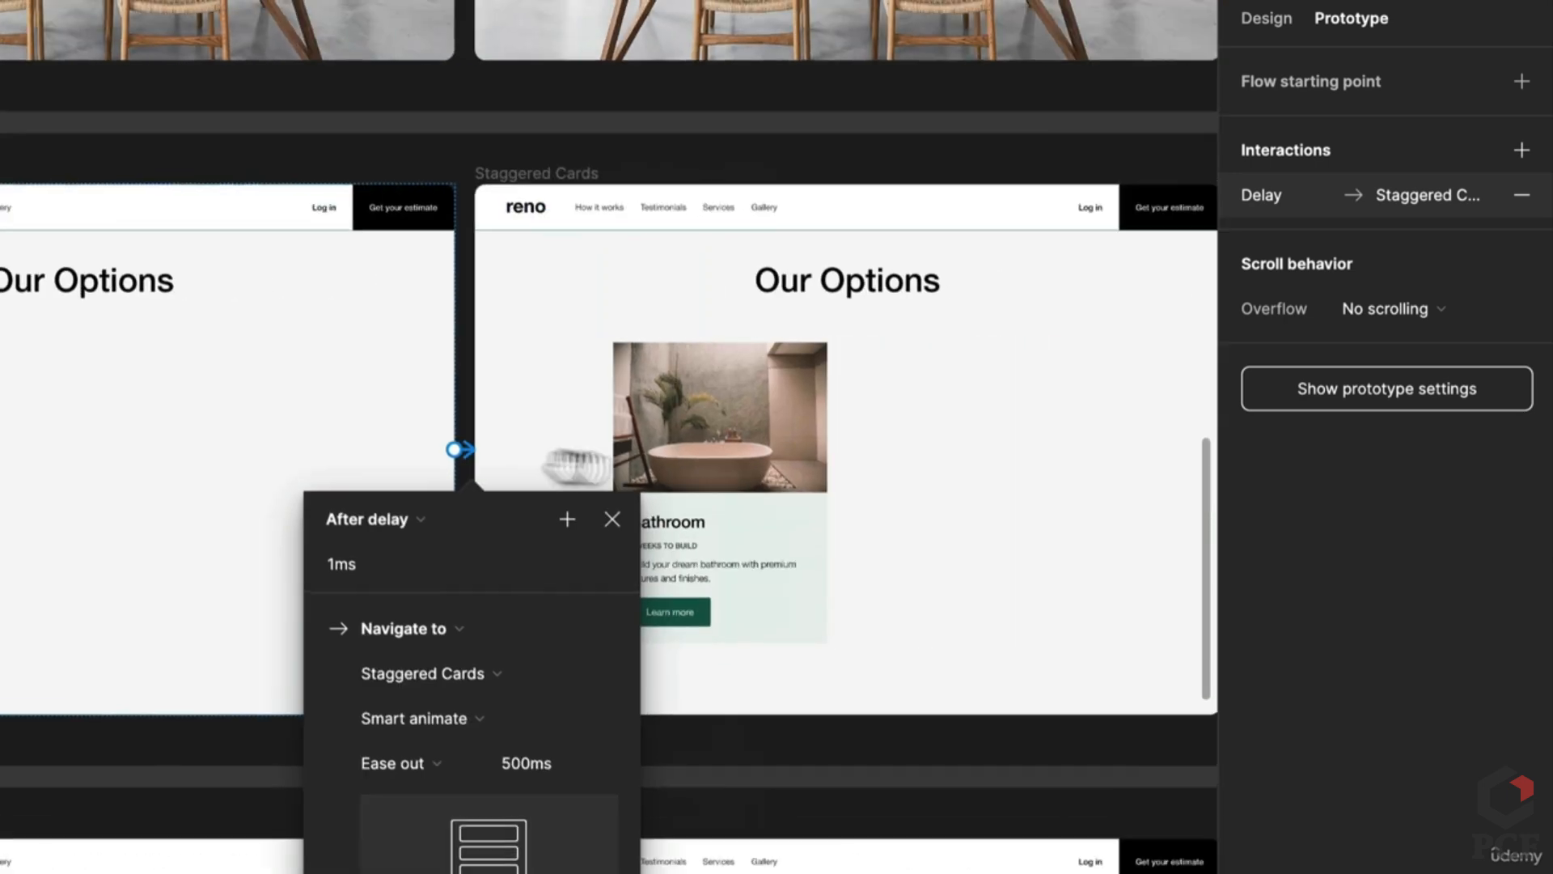
# Step: Check the next Staggered Cards connection: 1ms after delay, Smart animate, ease out 500ms
pyautogui.click(1022, 473)
pyautogui.click(994, 486)
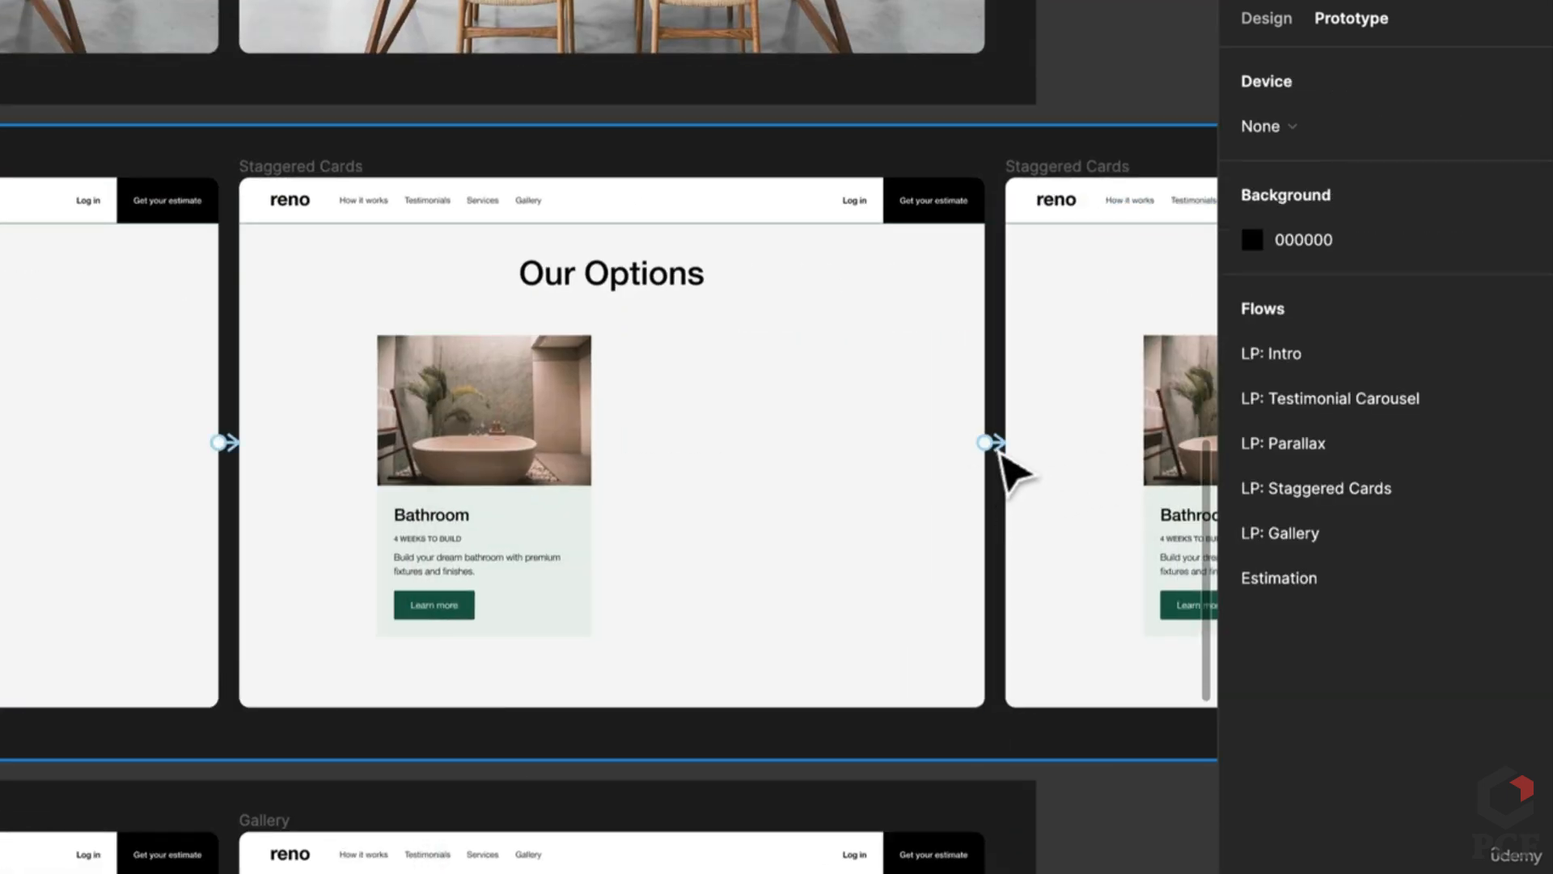
pyautogui.click(1005, 451)
pyautogui.click(1005, 453)
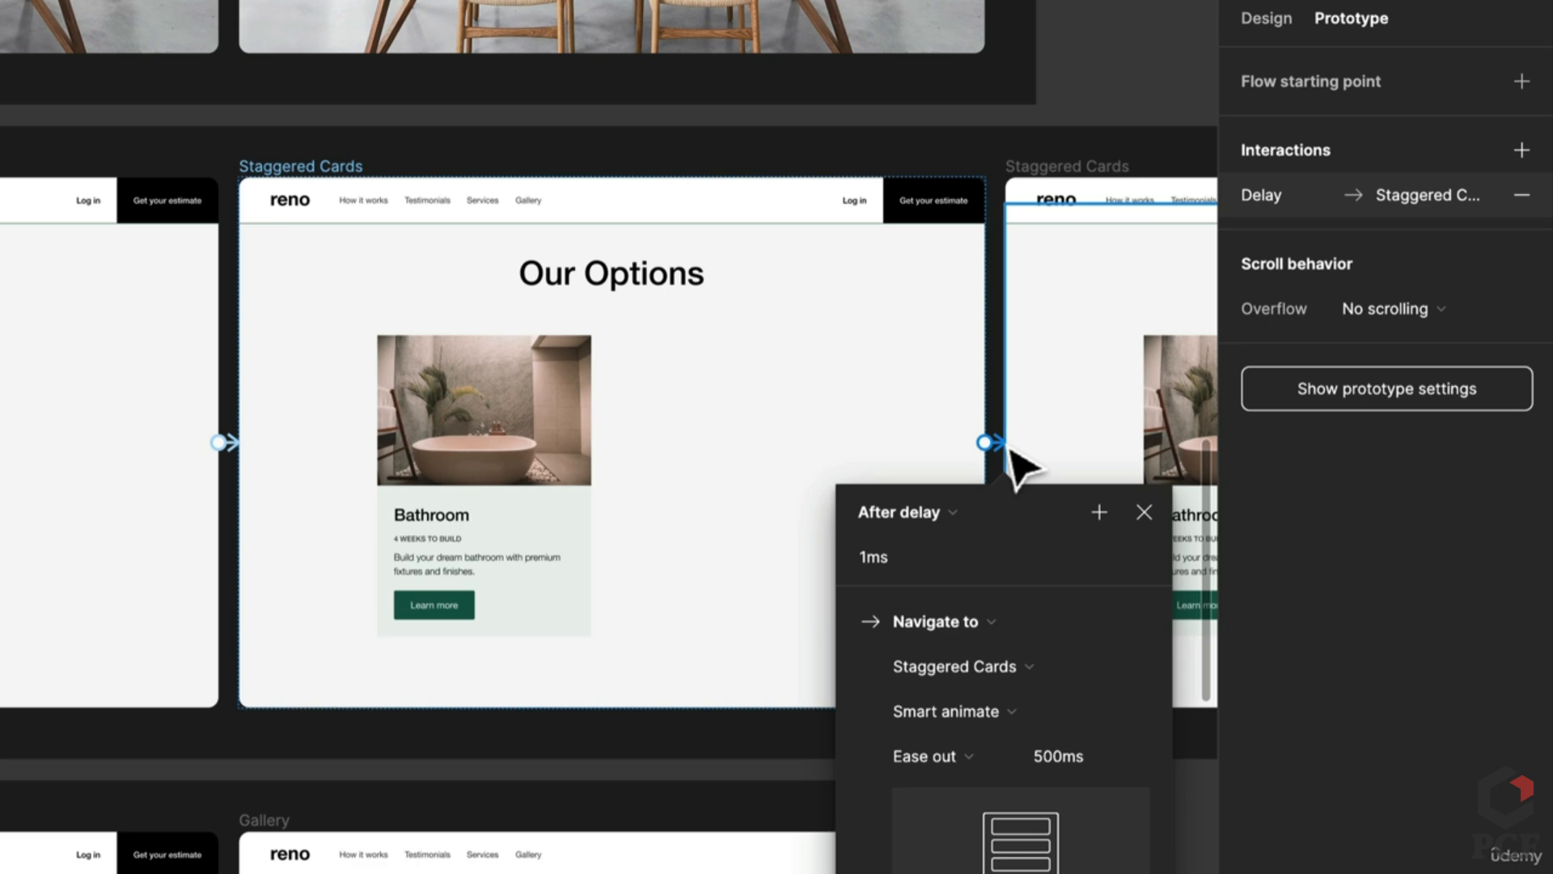
pyautogui.scroll(-6, 769, 676)
pyautogui.hscroll(-6, 566, 453)
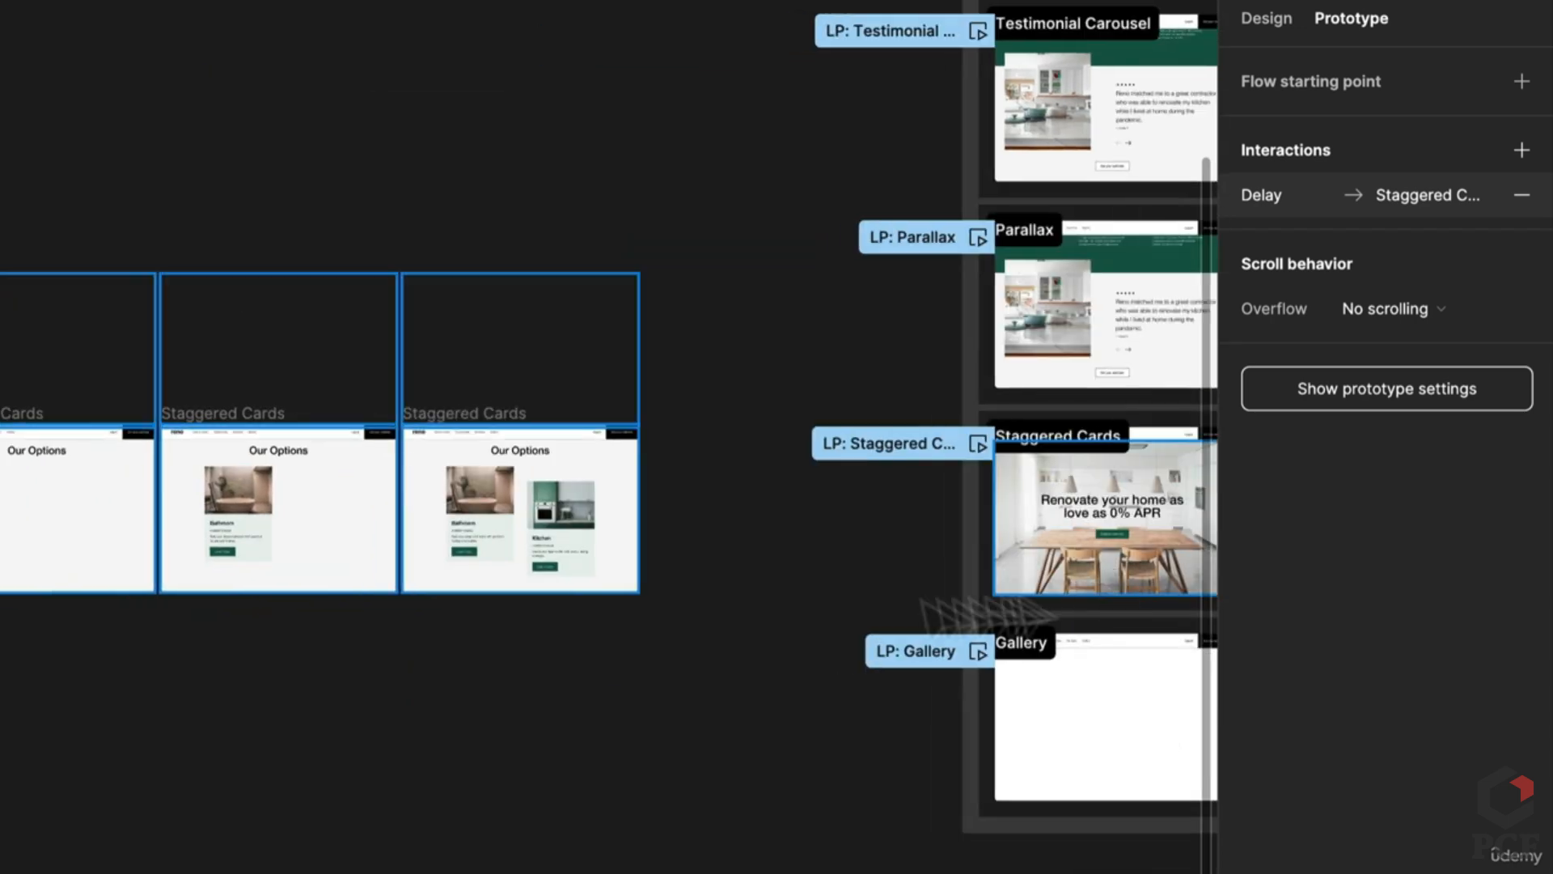
pyautogui.scroll(5, 299, 555)
pyautogui.hscroll(8, 485, 336)
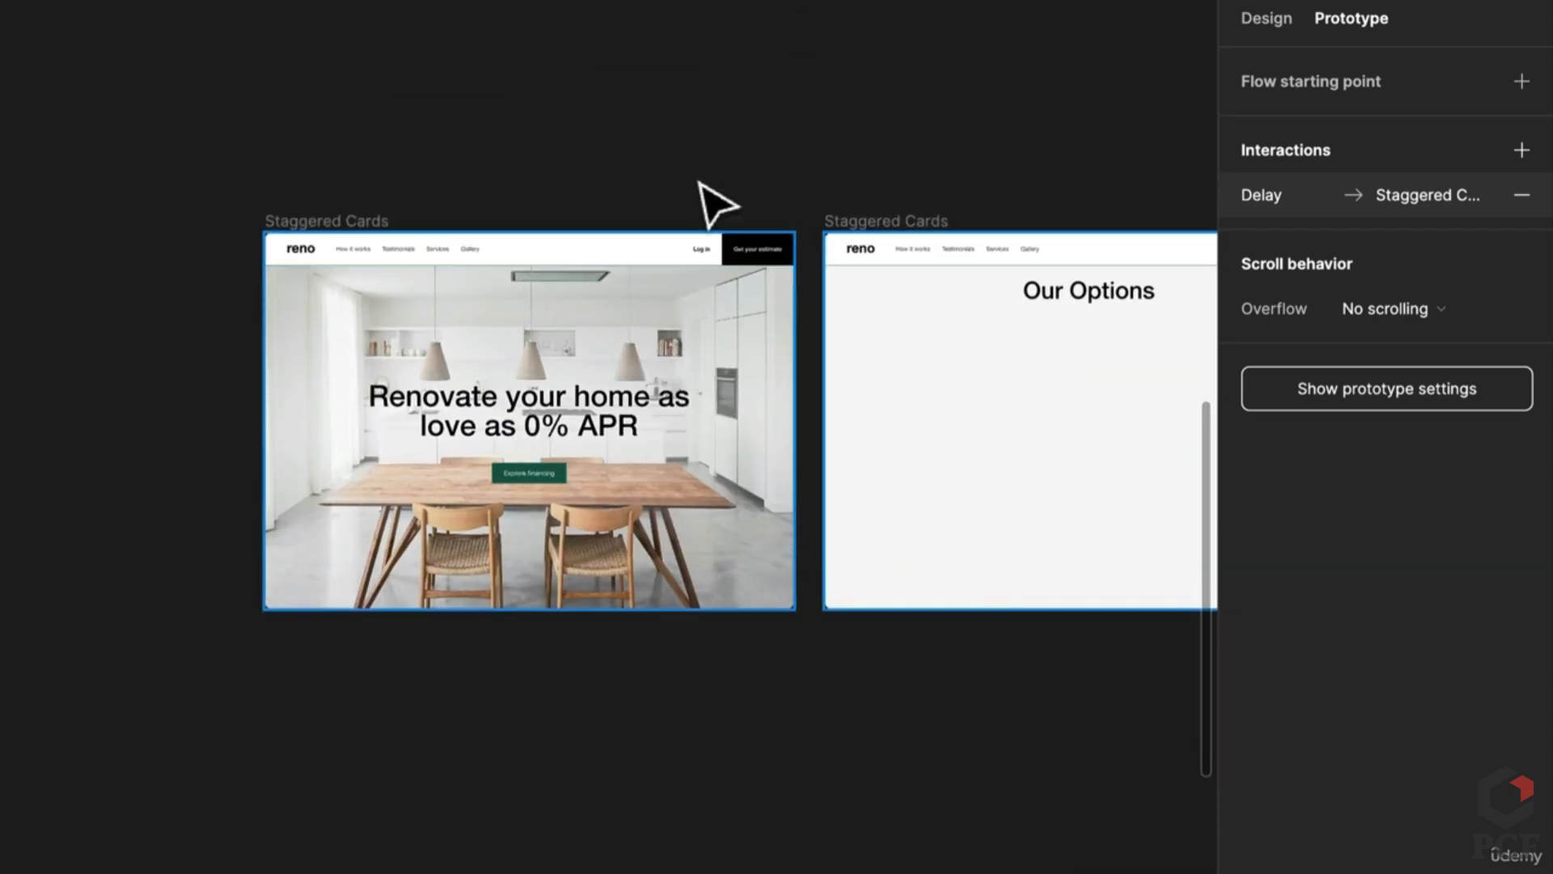
pyautogui.click(716, 203)
pyautogui.hscroll(7, 711, 206)
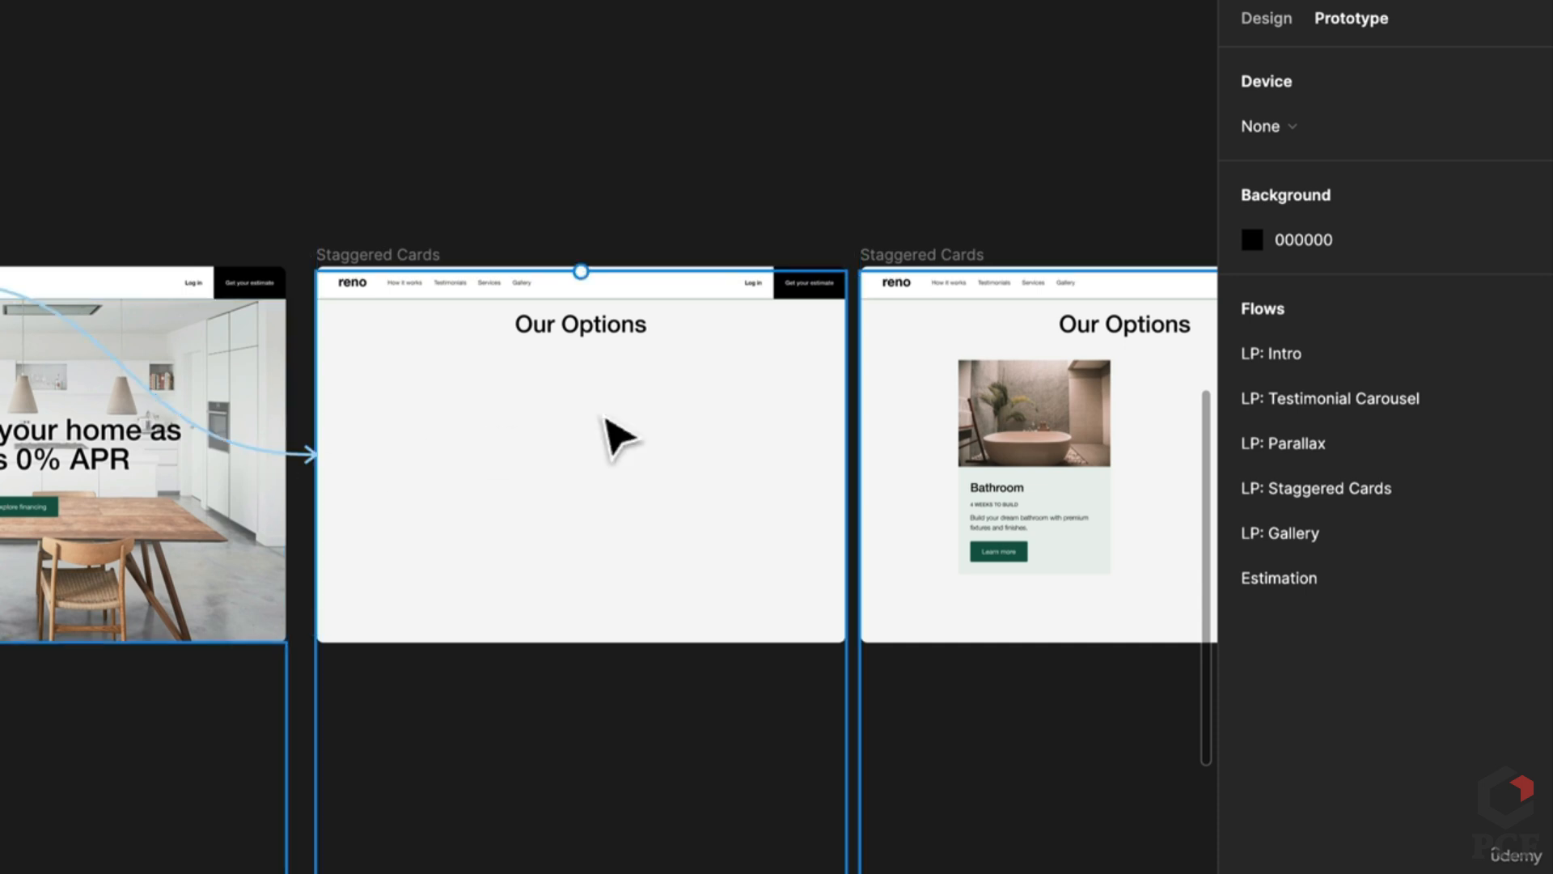
# Step: Link the empty Our Options frame to Bathroom: after delay, Smart animate, ease out, 500ms
pyautogui.hscroll(3, 618, 434)
pyautogui.click(257, 249)
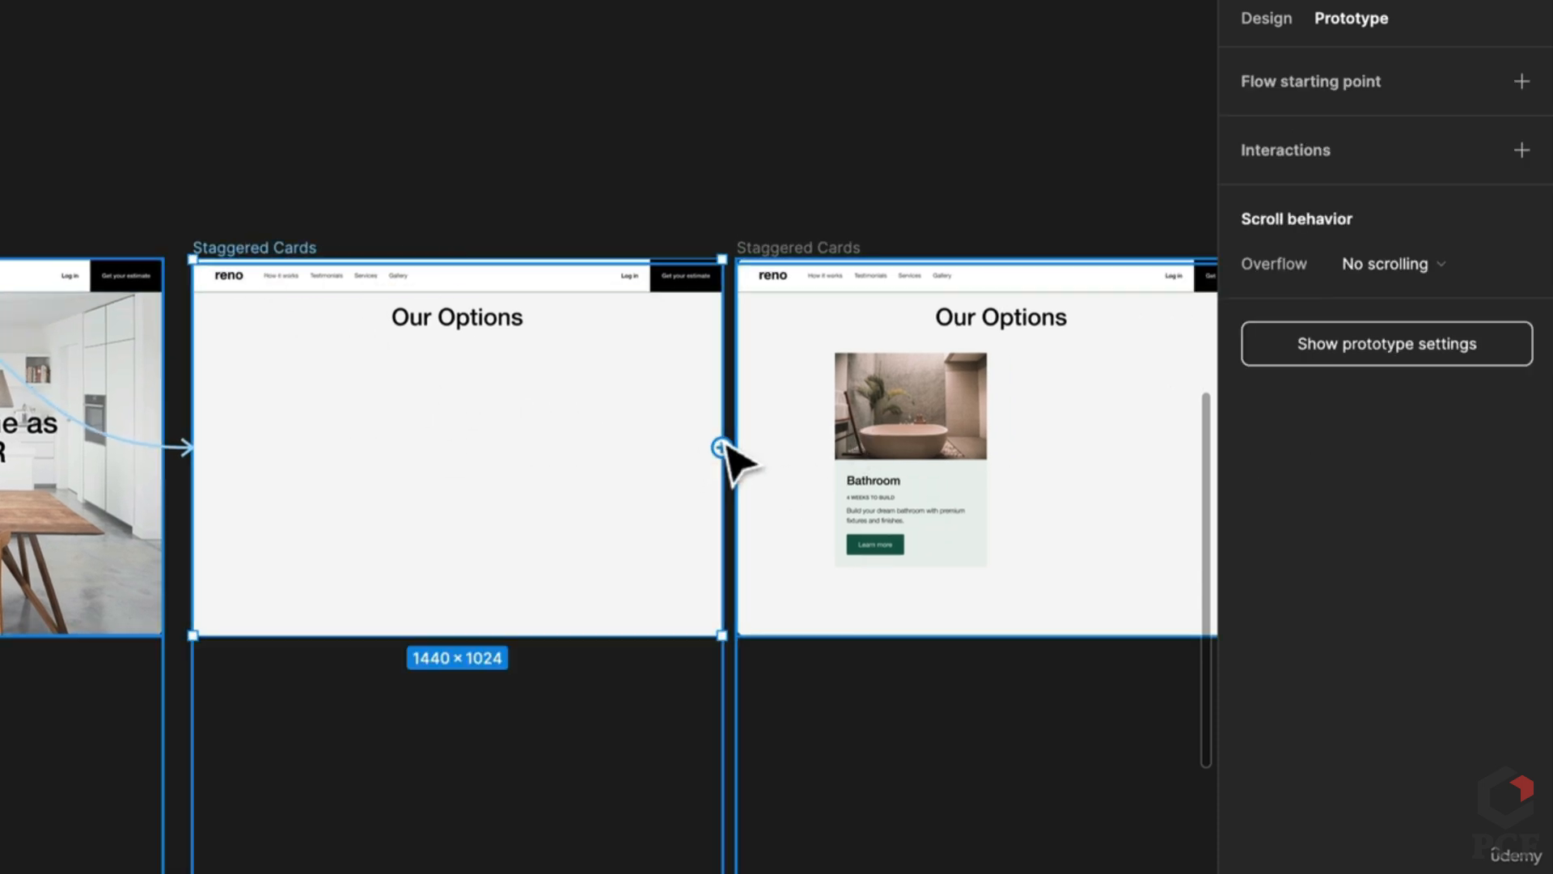
pyautogui.moveTo(721, 448); pyautogui.dragTo(767, 477)
pyautogui.click(624, 514)
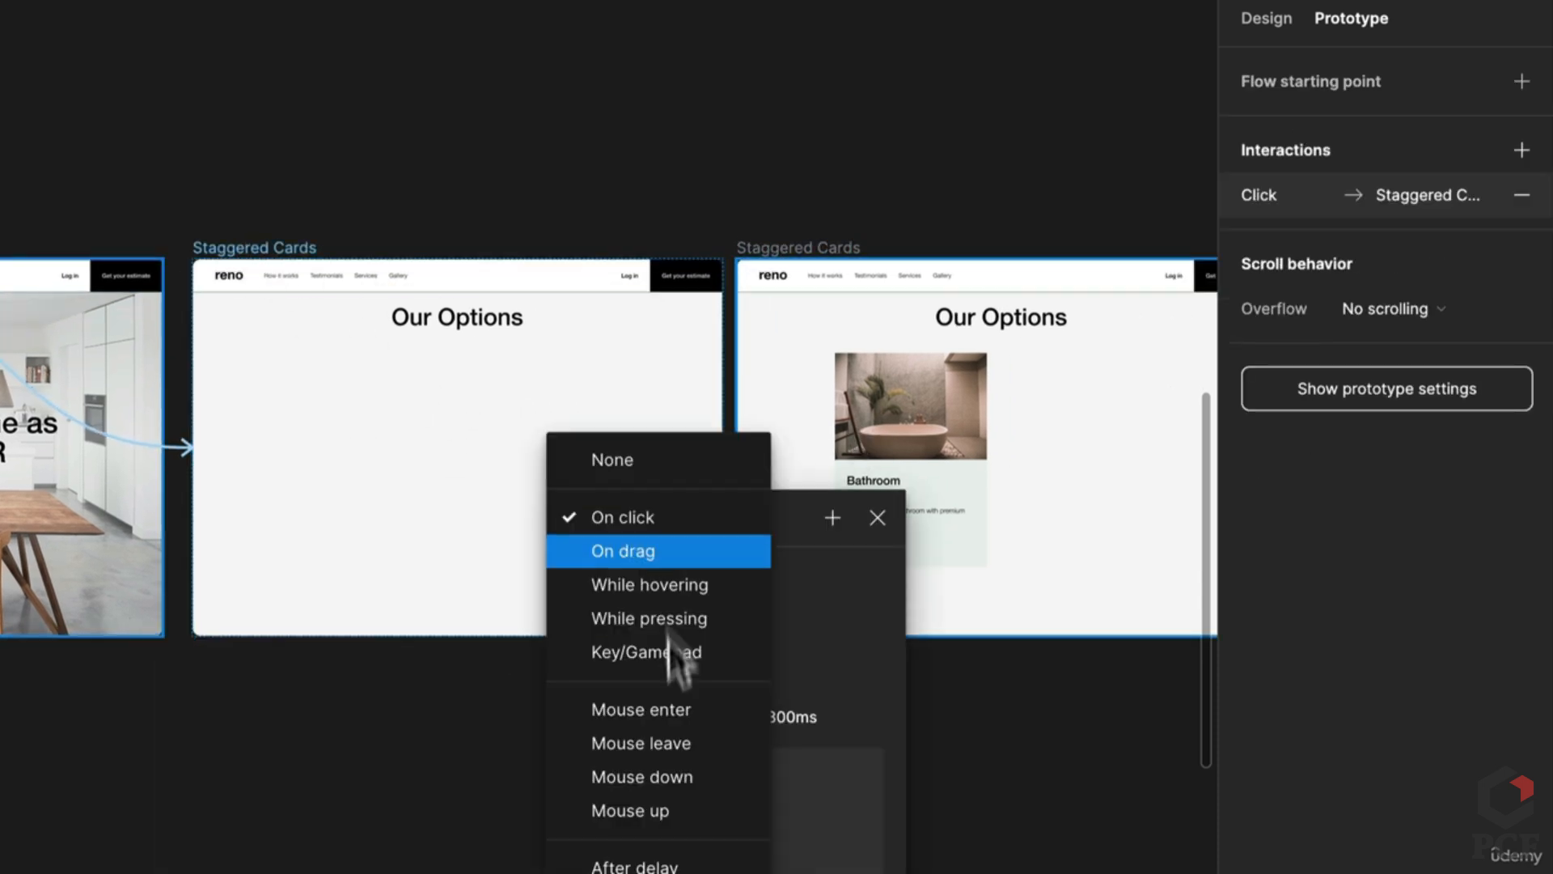
pyautogui.click(680, 865)
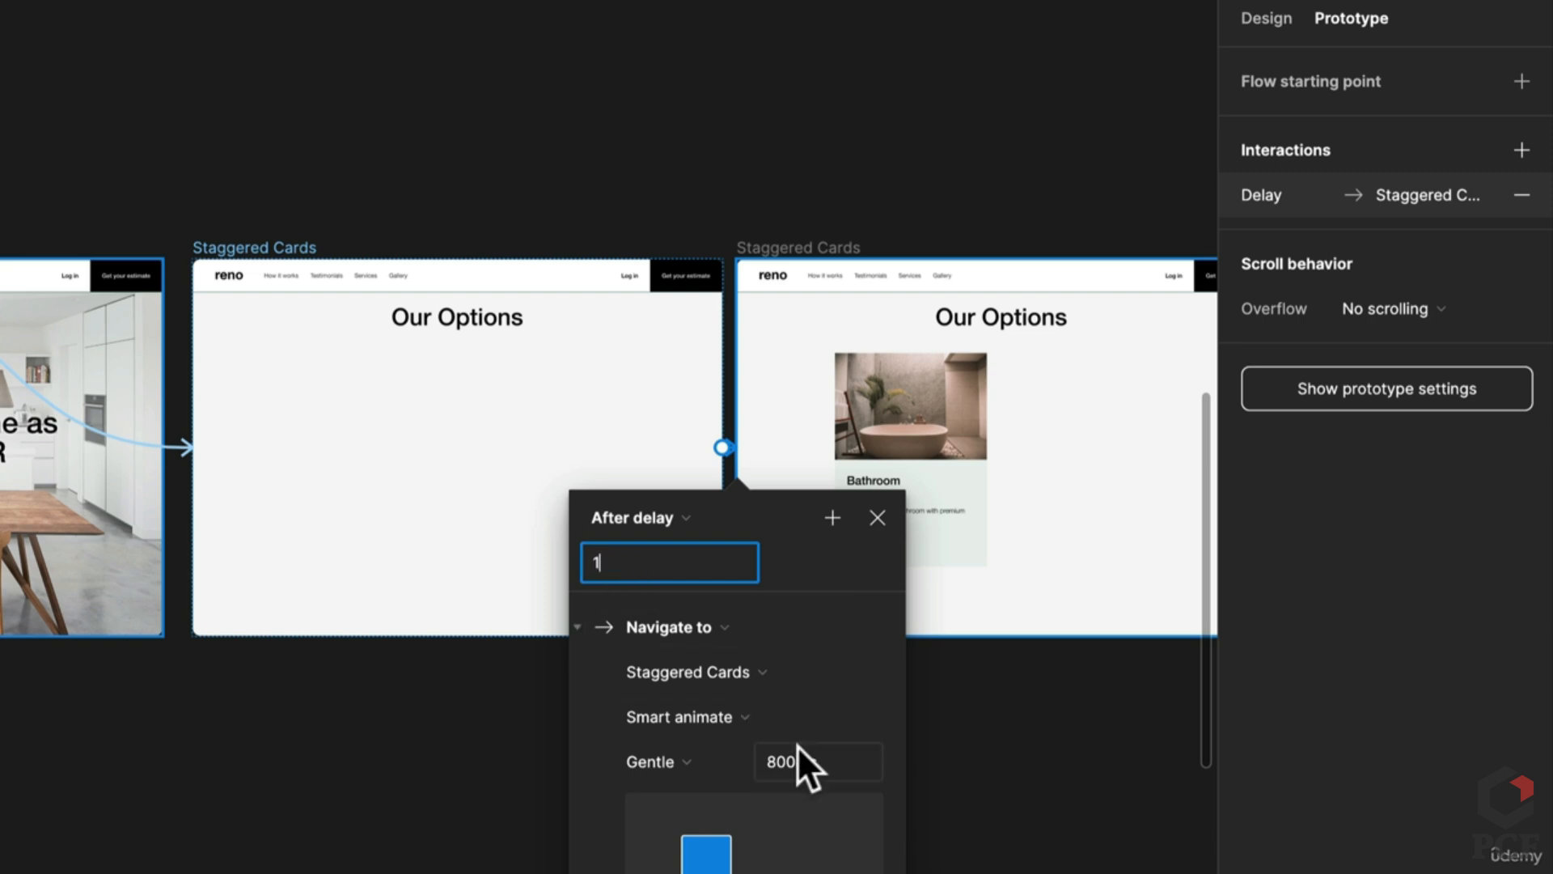
pyautogui.write('500')
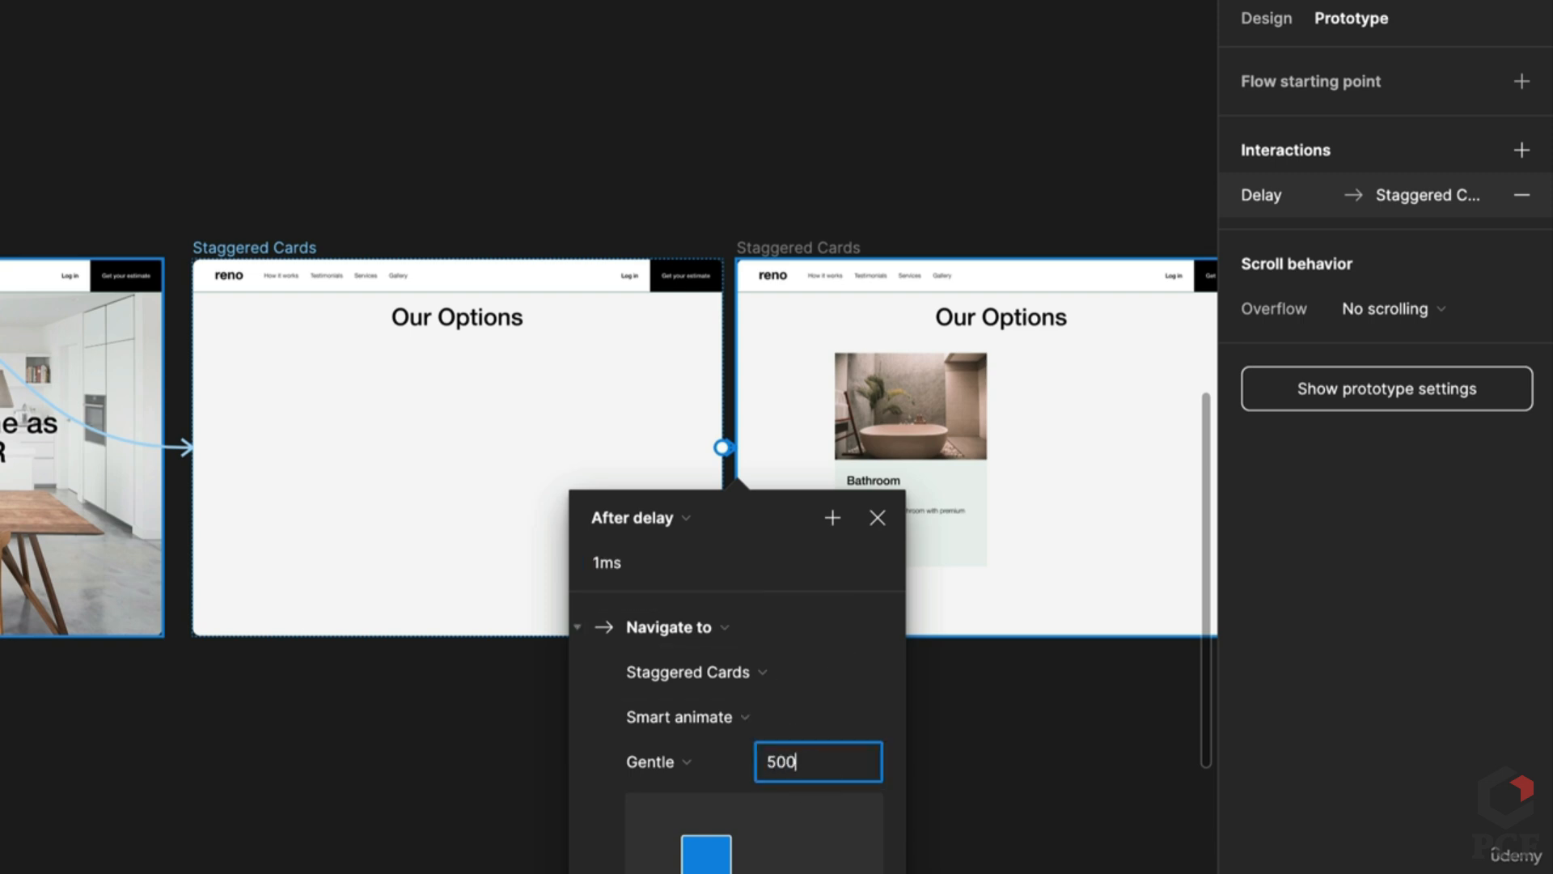
pyautogui.press('Return')
pyautogui.click(675, 749)
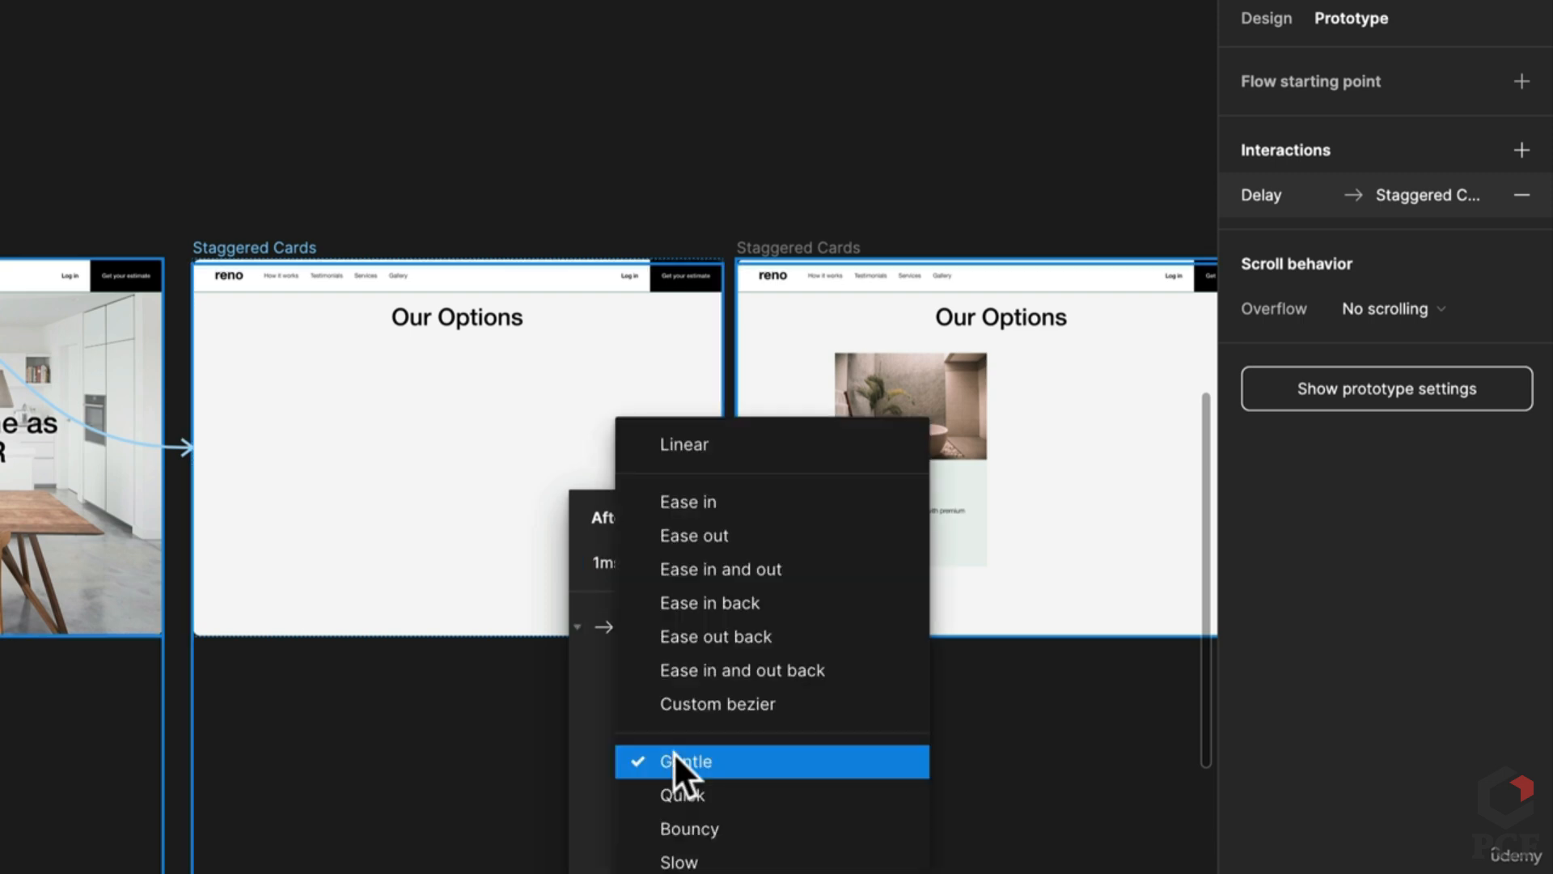
pyautogui.click(772, 534)
pyautogui.click(902, 718)
pyautogui.hscroll(3, 902, 719)
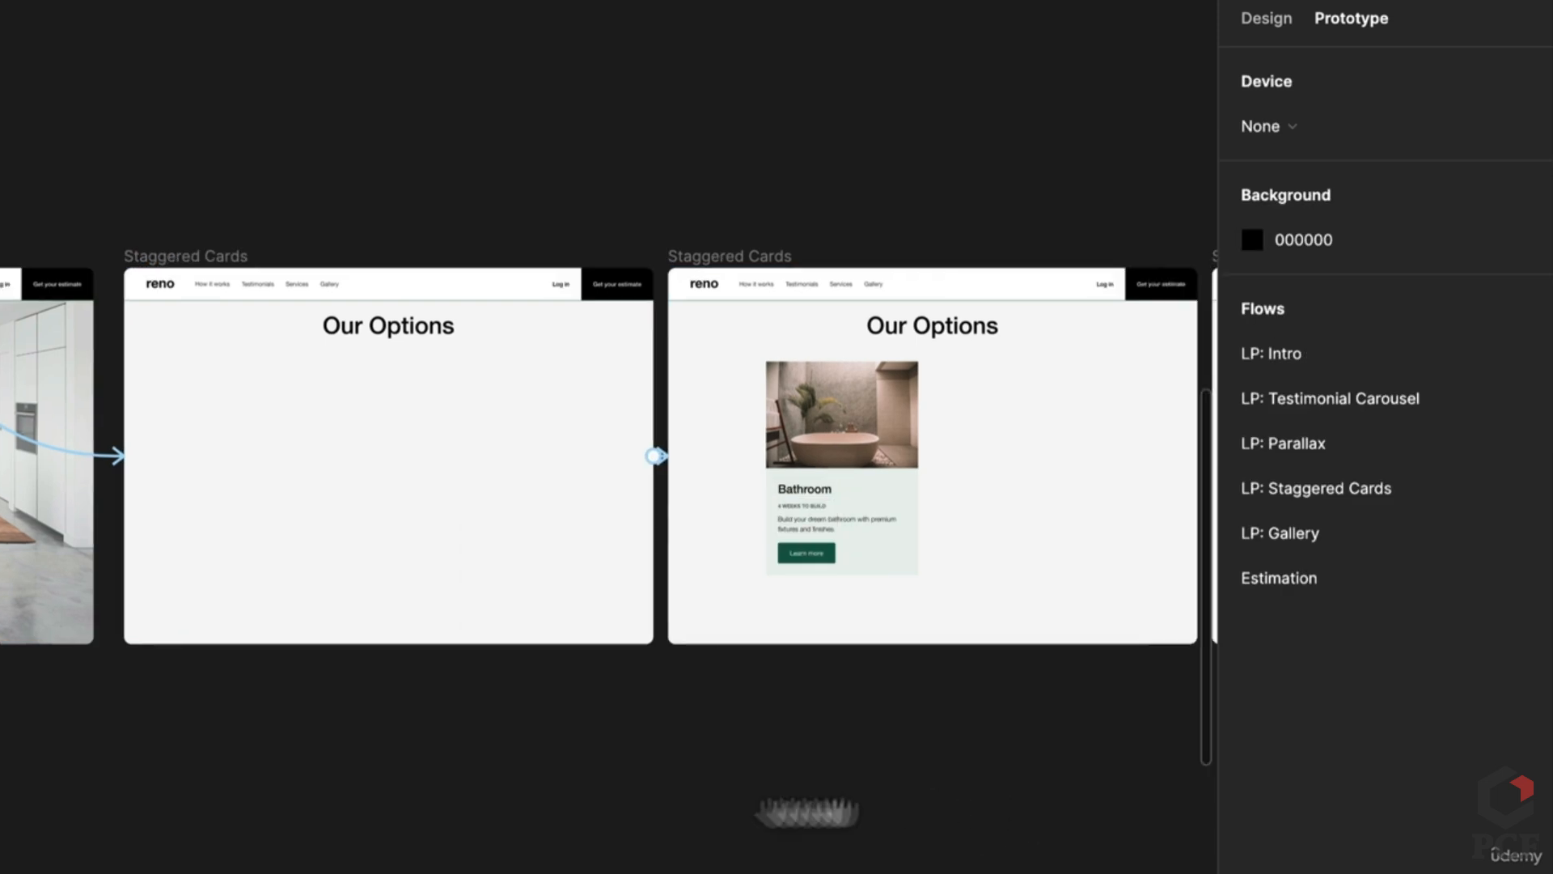
# Step: Link the Bathroom frame to Kitchen with a 1ms after-delay, 500ms transition
pyautogui.click(115, 228)
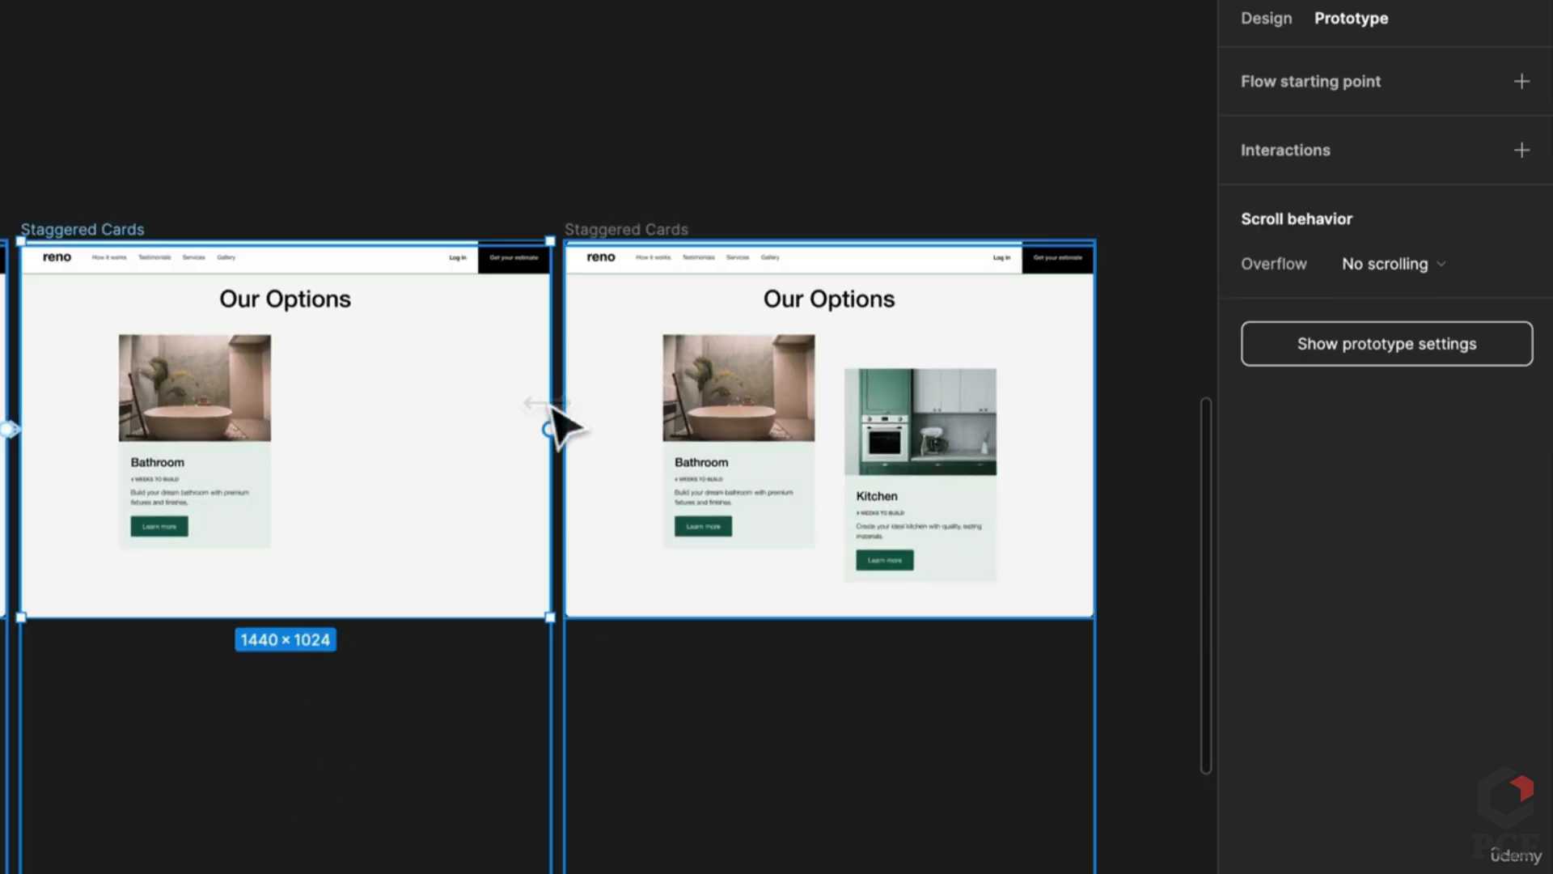
pyautogui.moveTo(549, 428); pyautogui.dragTo(577, 442)
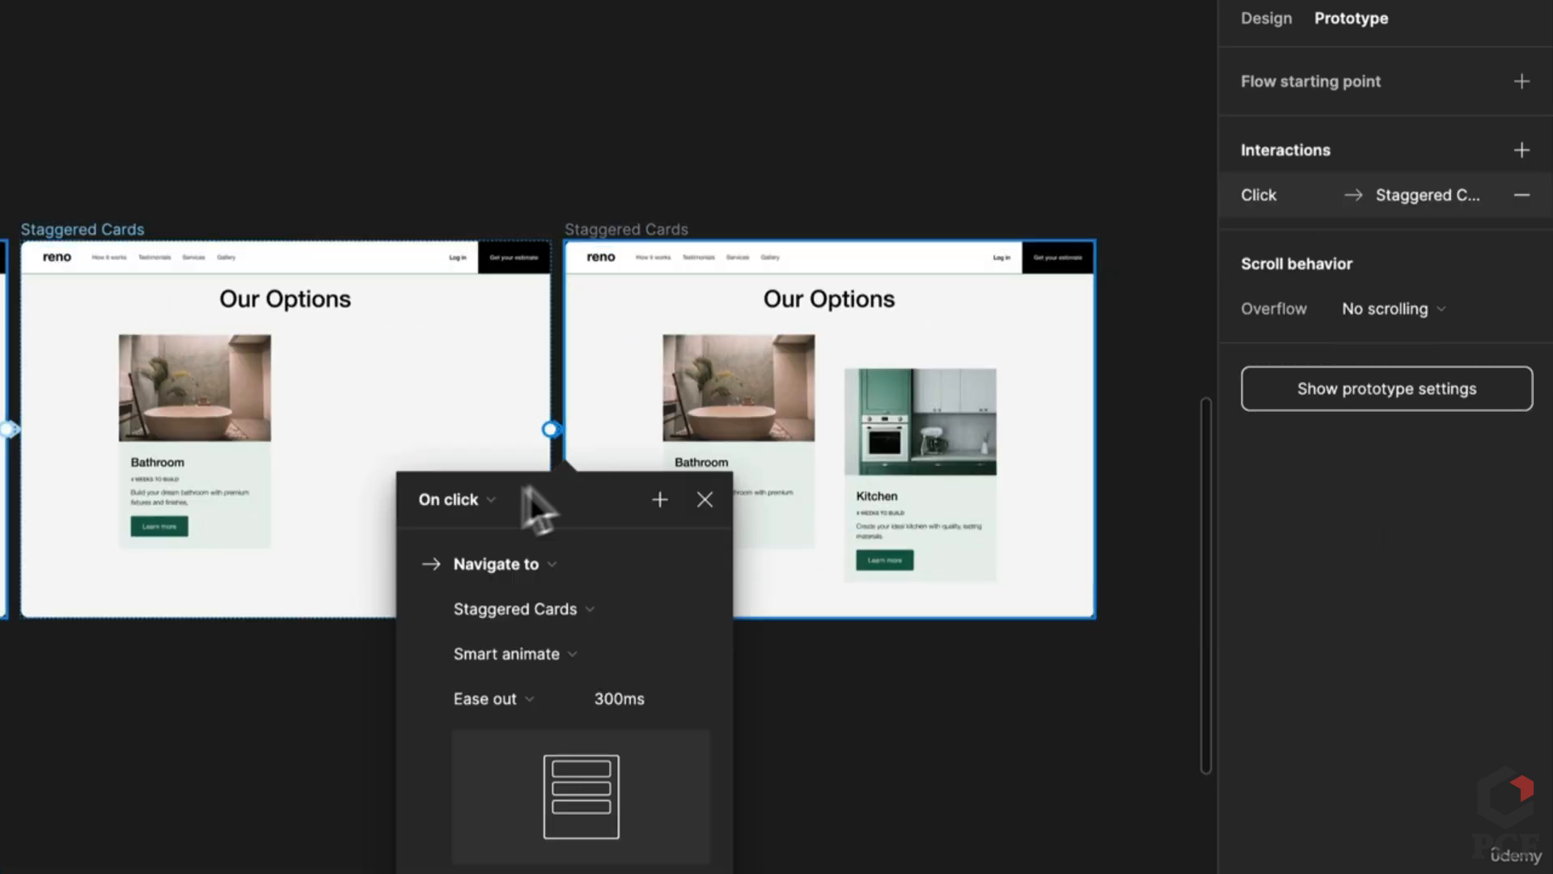
pyautogui.click(457, 499)
pyautogui.click(555, 848)
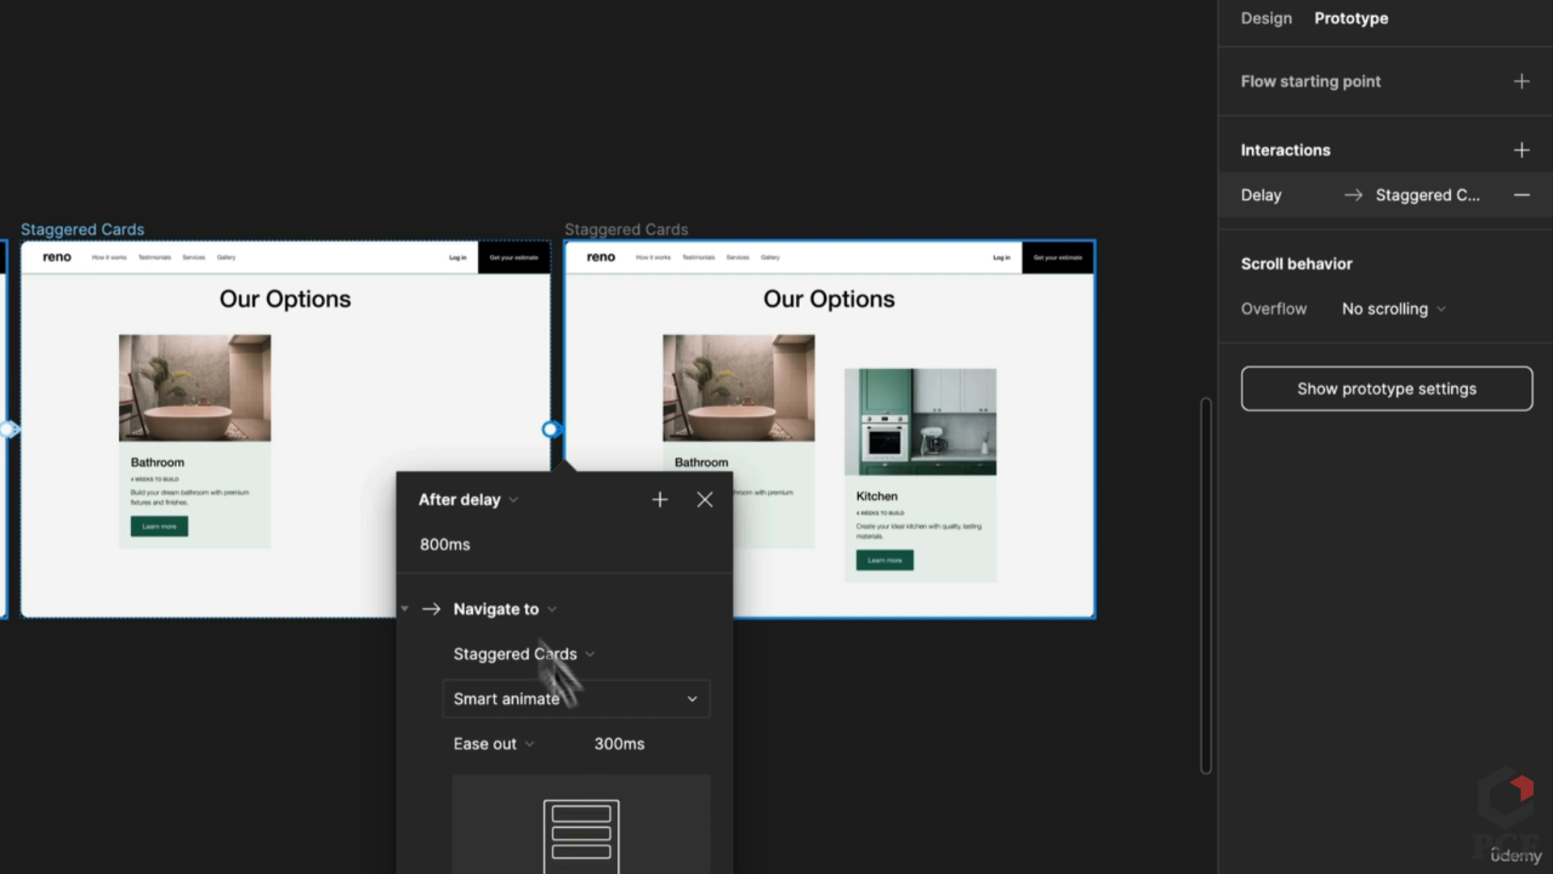
pyautogui.click(489, 538)
pyautogui.write('1')
pyautogui.click(614, 739)
pyautogui.write('5')
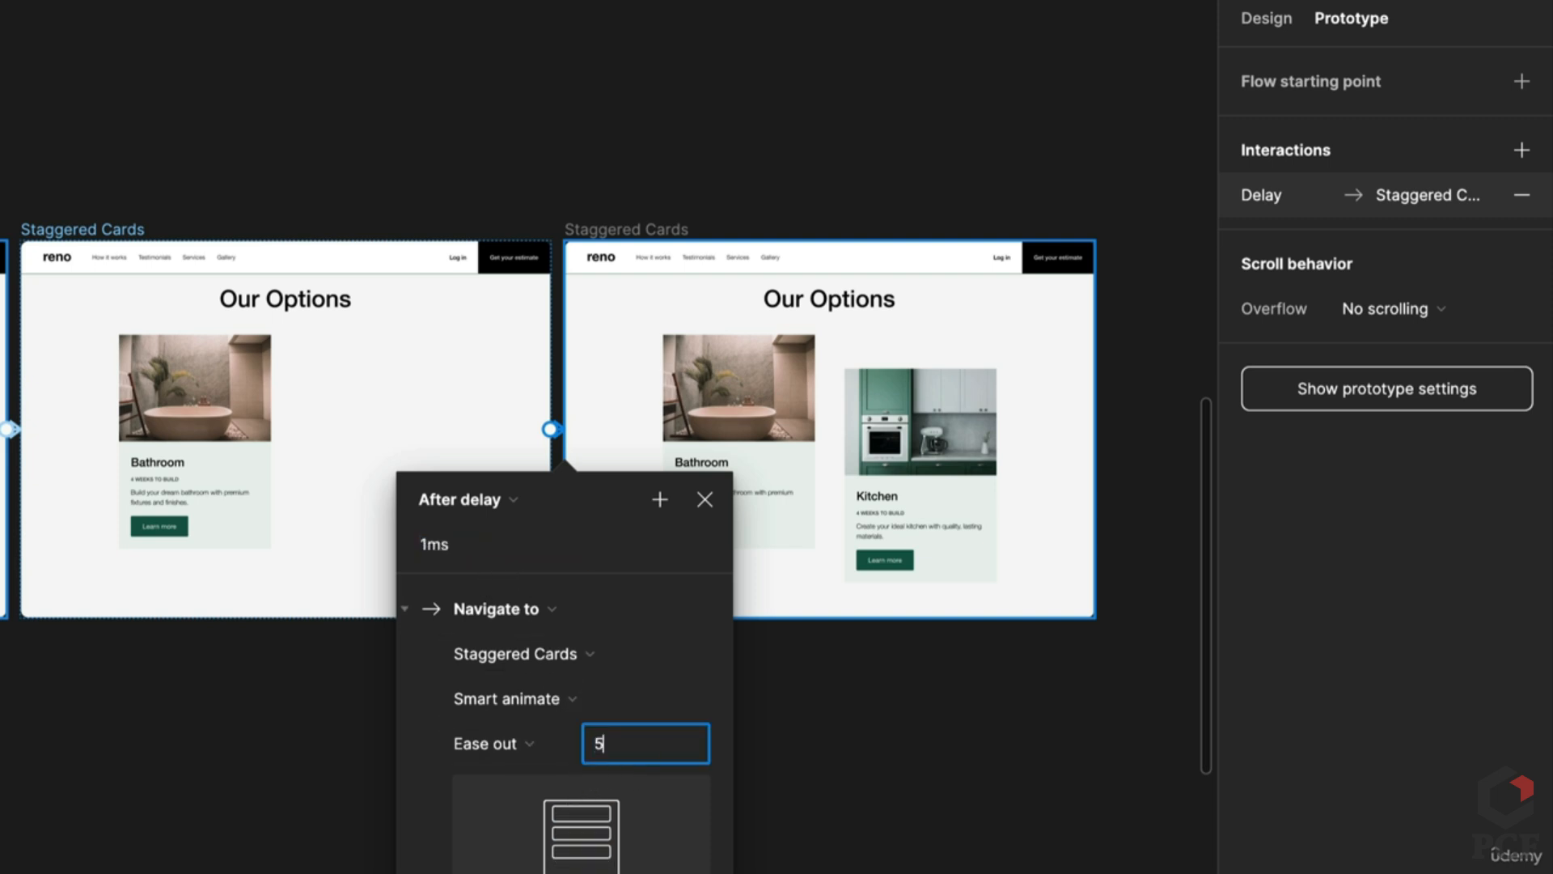
pyautogui.write('00')
pyautogui.press('Return')
pyautogui.click(882, 751)
pyautogui.scroll(-3, 882, 751)
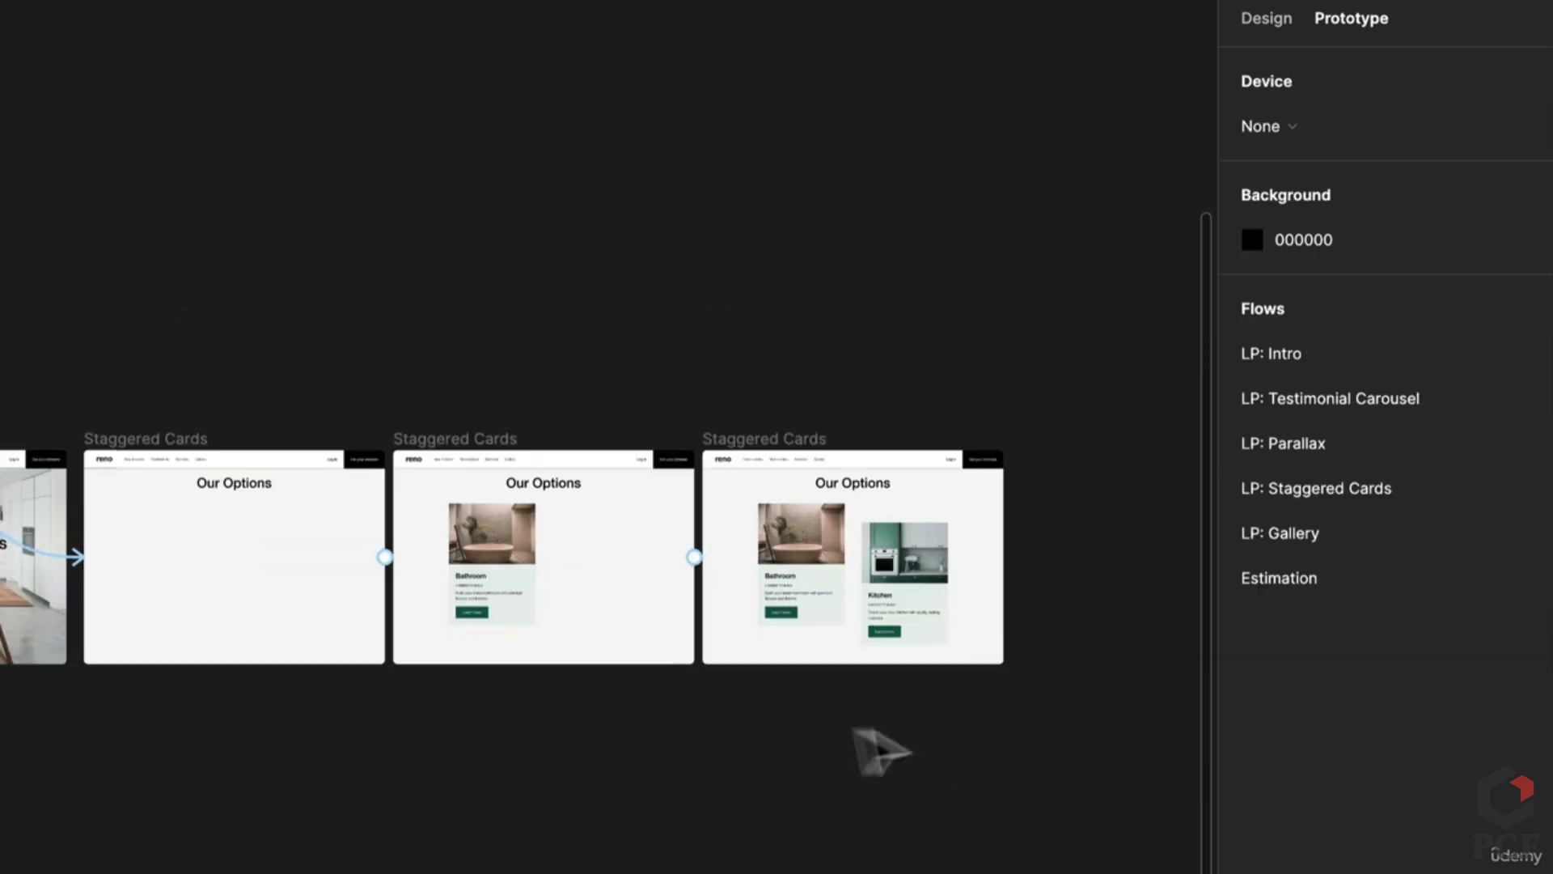
pyautogui.moveTo(380, 752); pyautogui.dragTo(1016, 648)
pyautogui.click(537, 356)
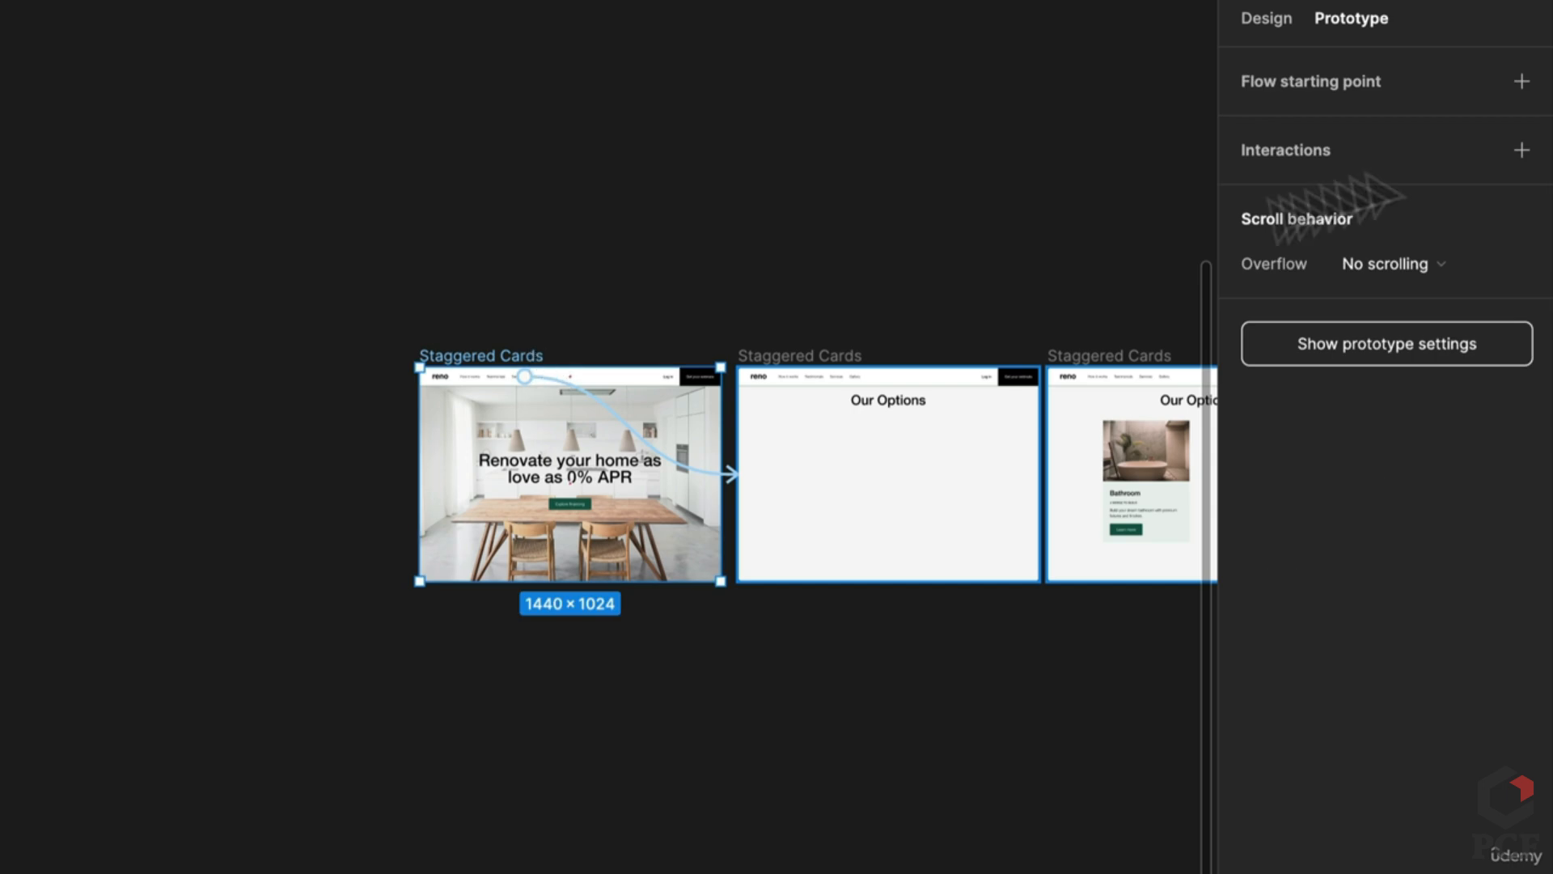
pyautogui.click(1522, 81)
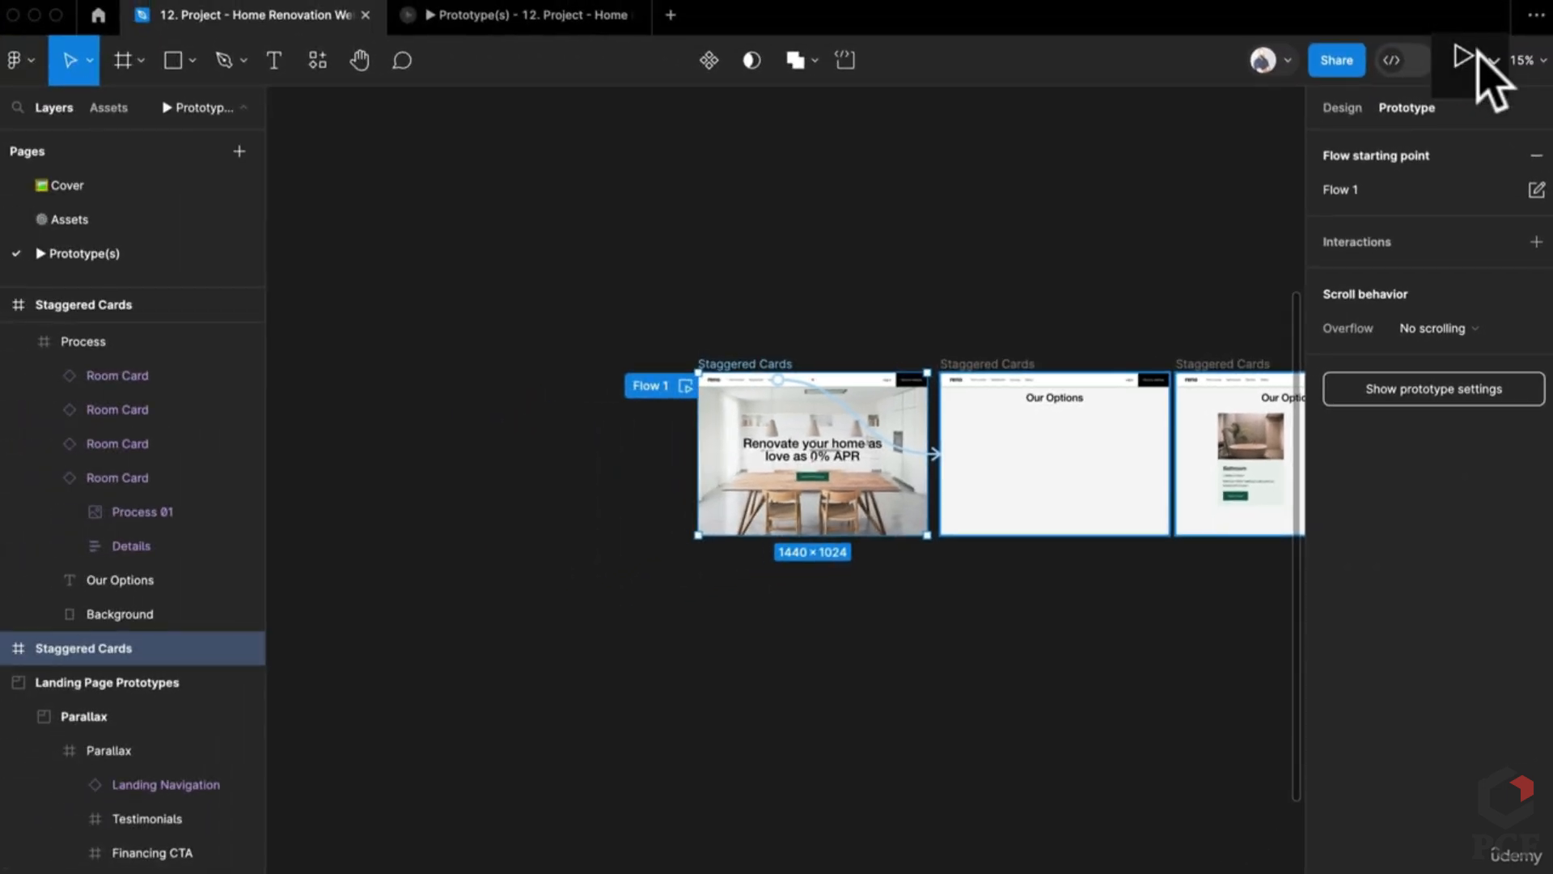
pyautogui.click(1477, 60)
pyautogui.click(1463, 56)
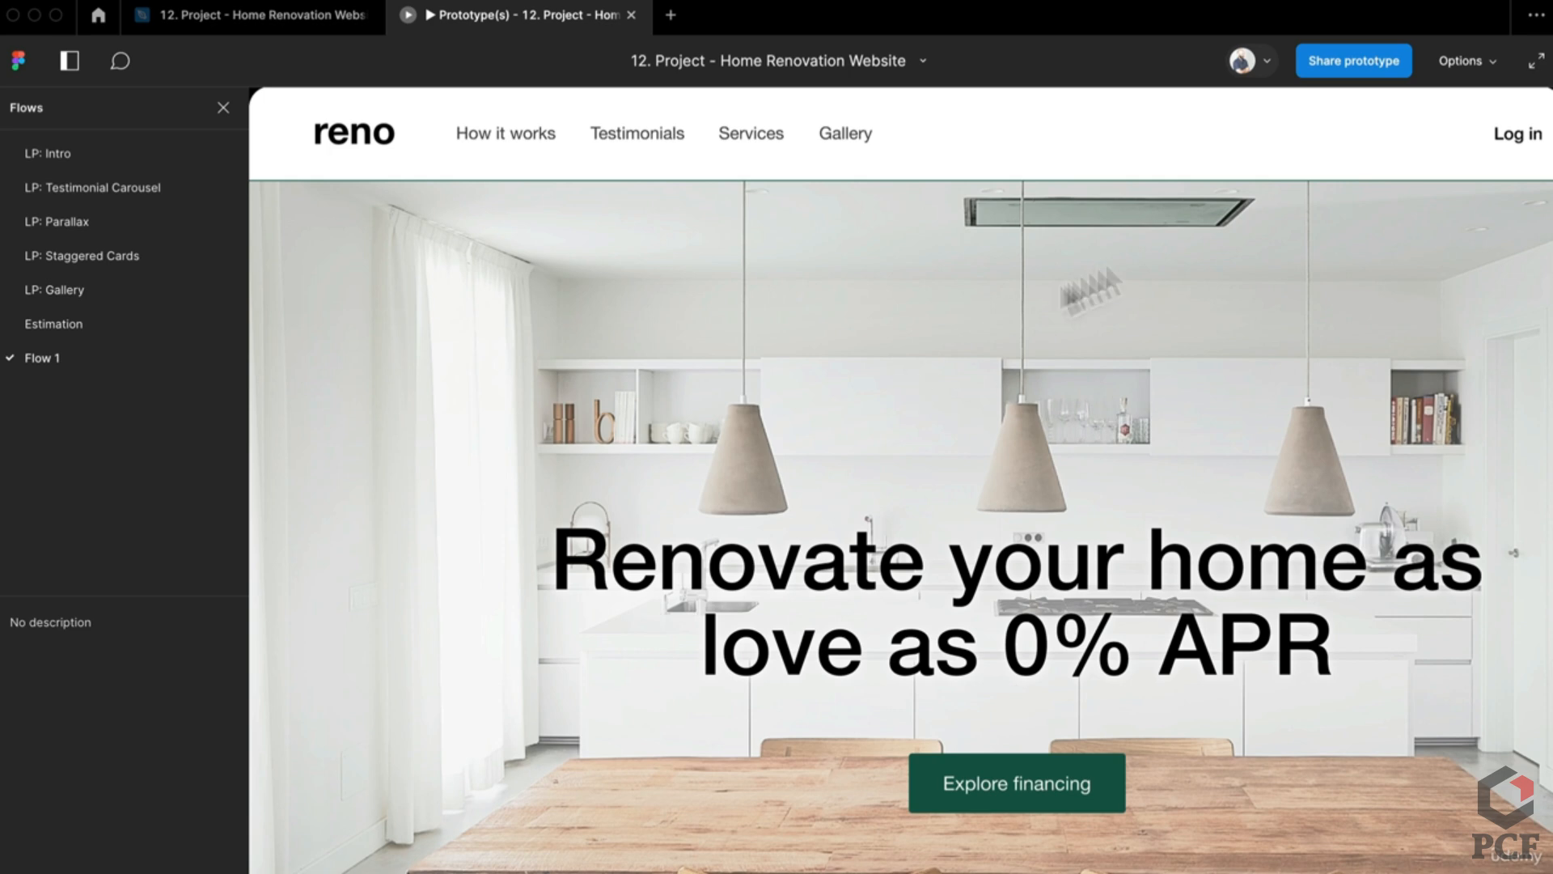
pyautogui.click(1466, 61)
pyautogui.click(1395, 190)
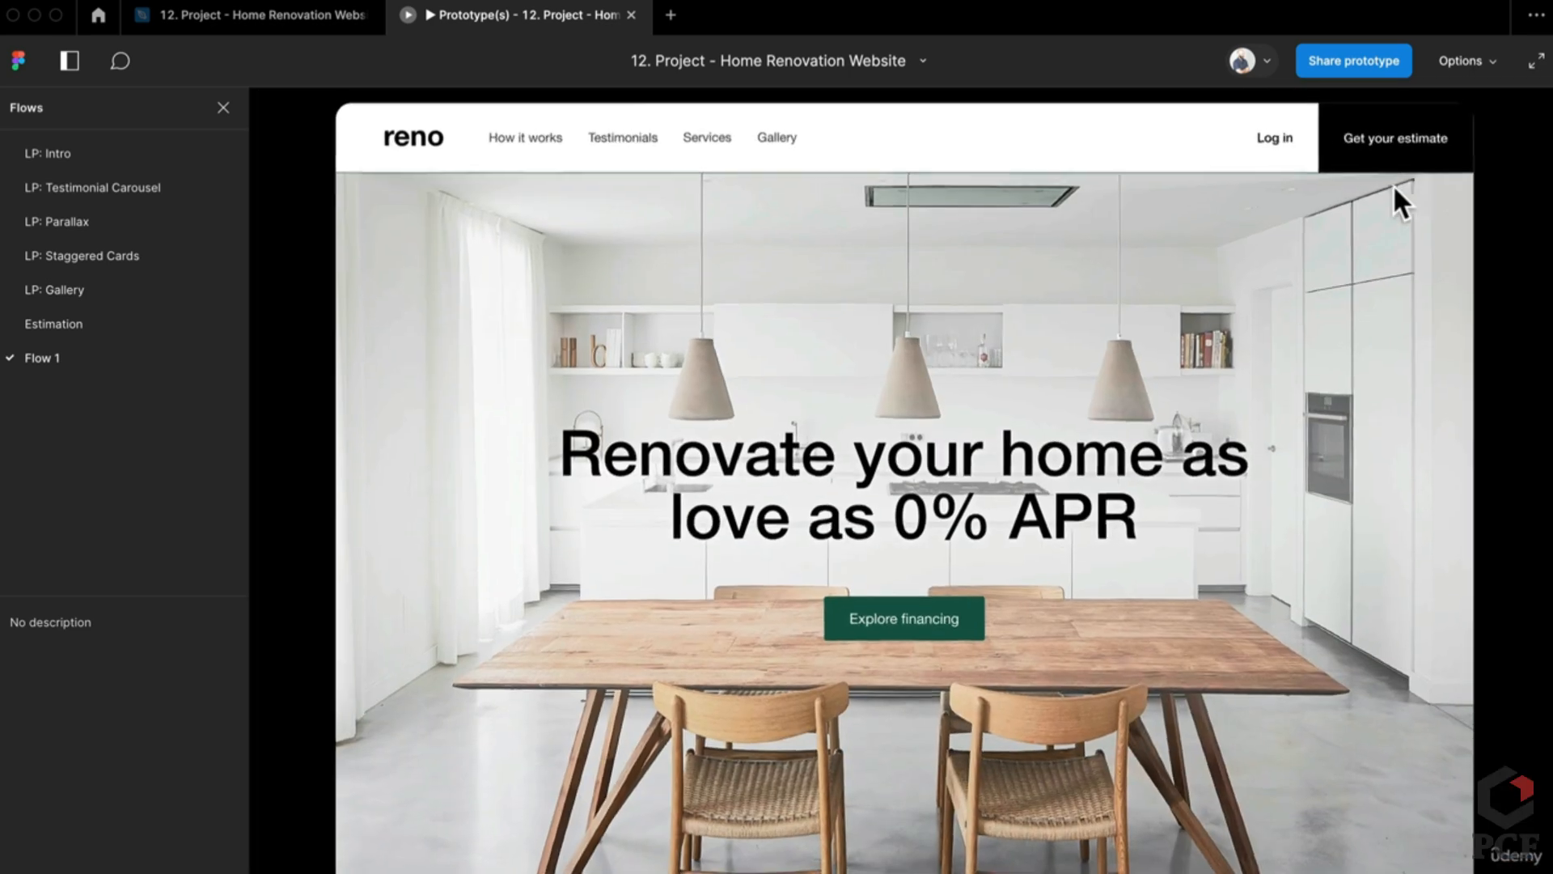
pyautogui.click(705, 139)
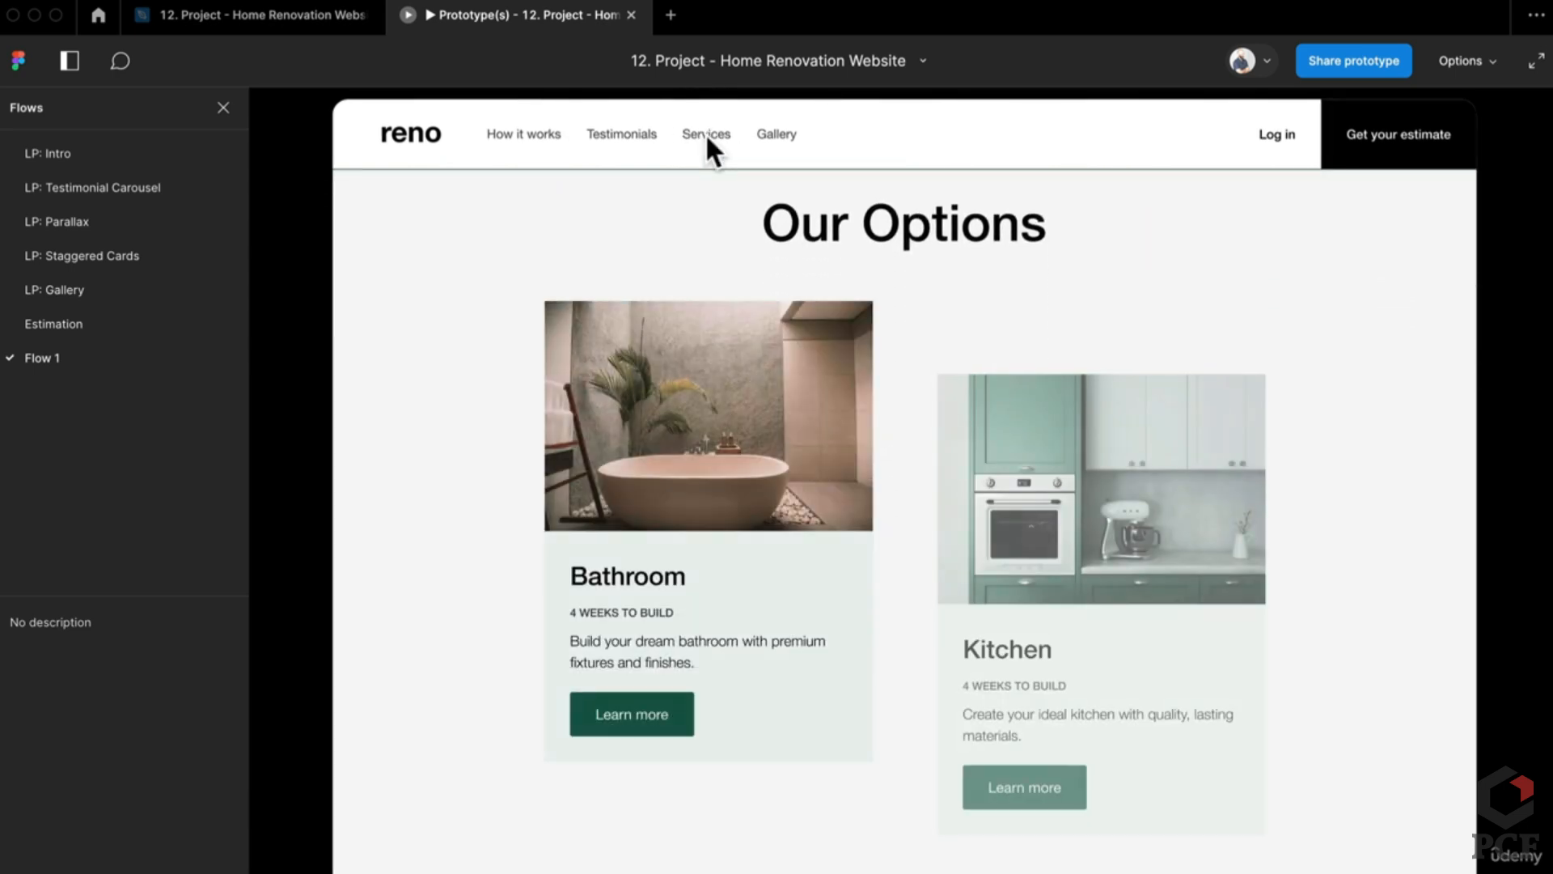
# Step: Back in the design file, select the Room Cards in the Process frame
pyautogui.click(308, 29)
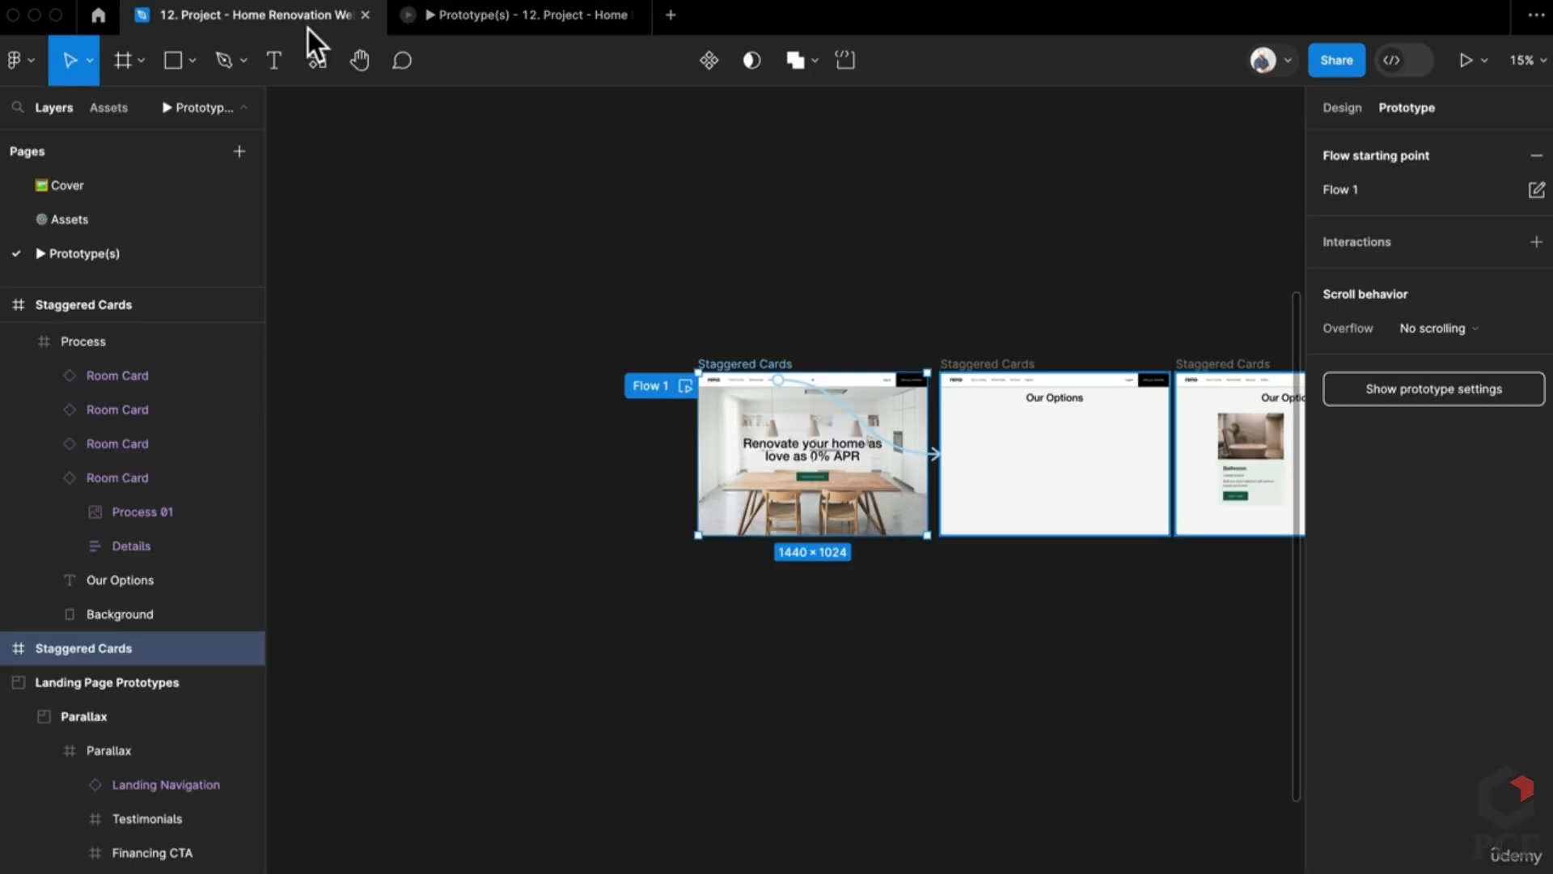
pyautogui.scroll(5, 1065, 618)
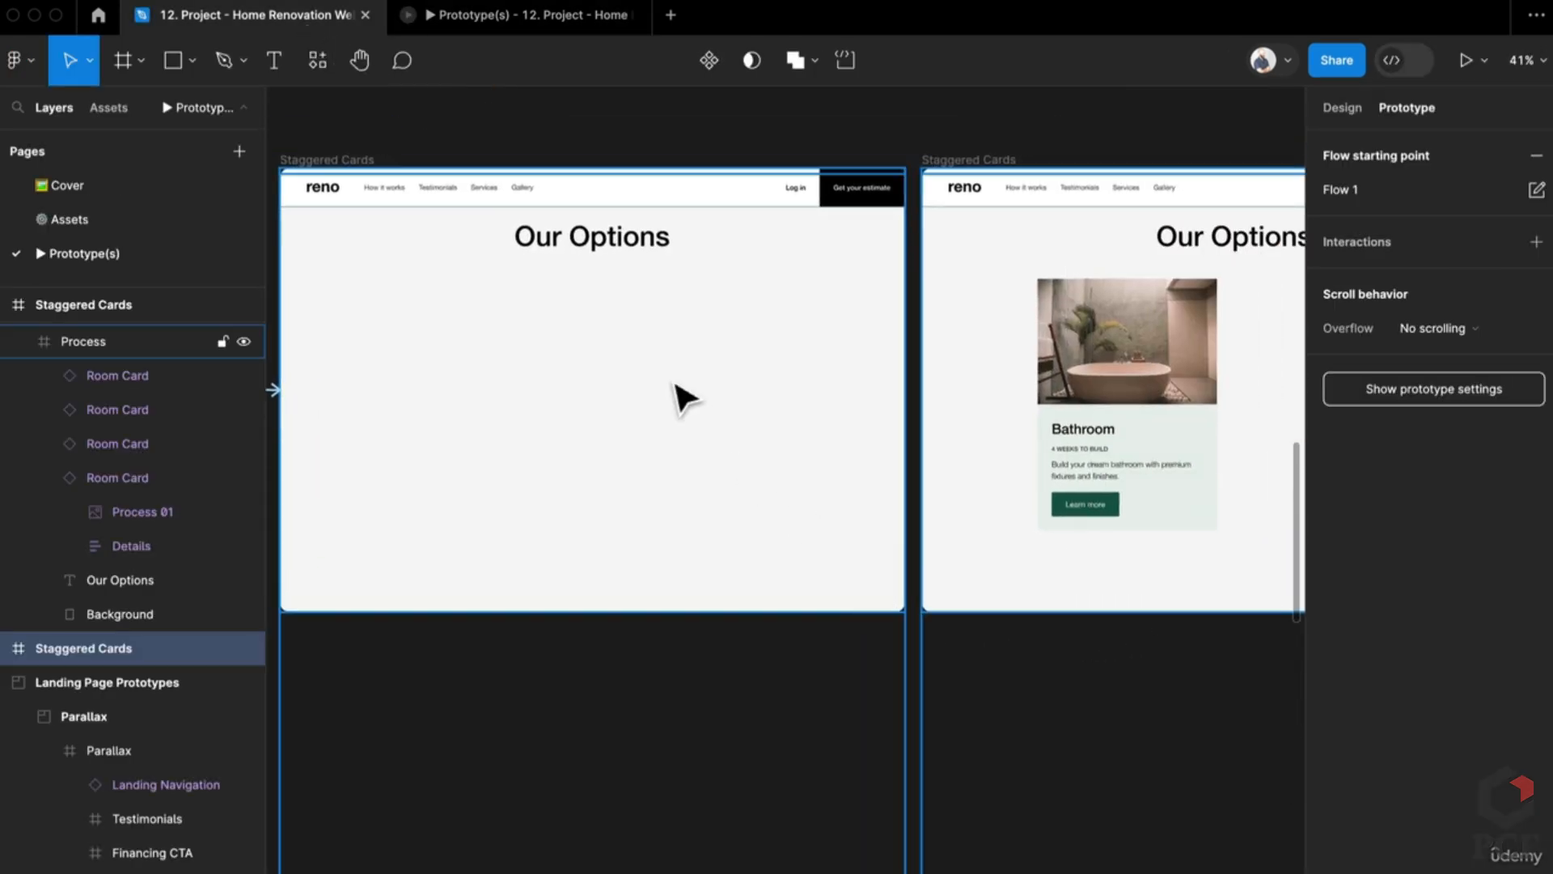
pyautogui.click(680, 399)
pyautogui.click(489, 371)
pyautogui.keyDown('shift'); pyautogui.click(654, 404); pyautogui.keyUp('shift')
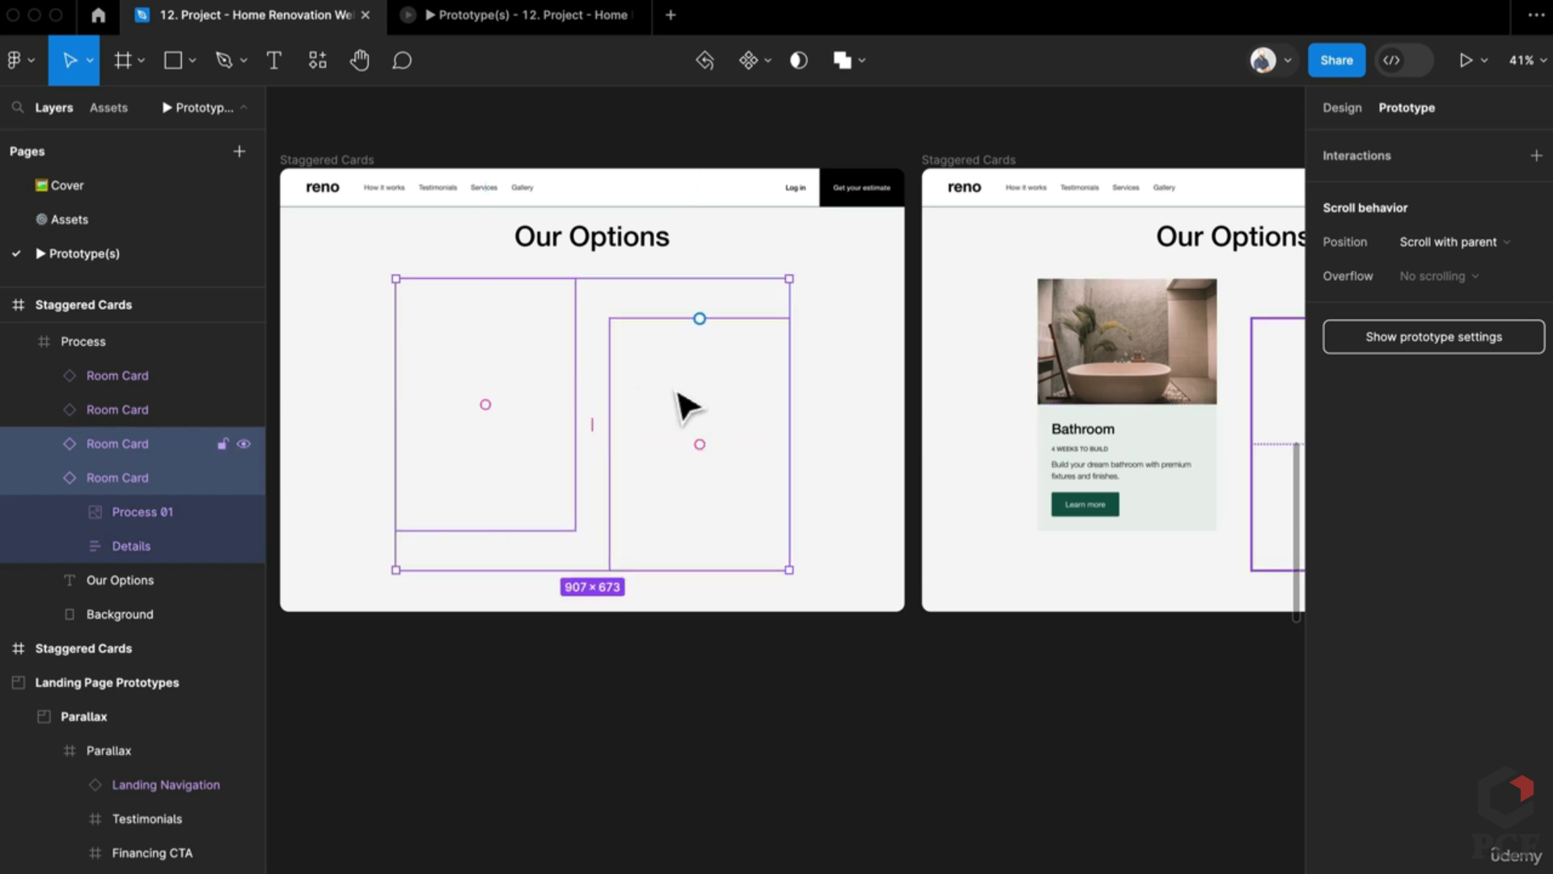
# Step: Inspect the hidden Room Card in the next Staggered Cards frame, then reopen the Flow 1 preview
pyautogui.moveTo(738, 429); pyautogui.dragTo(503, 410)
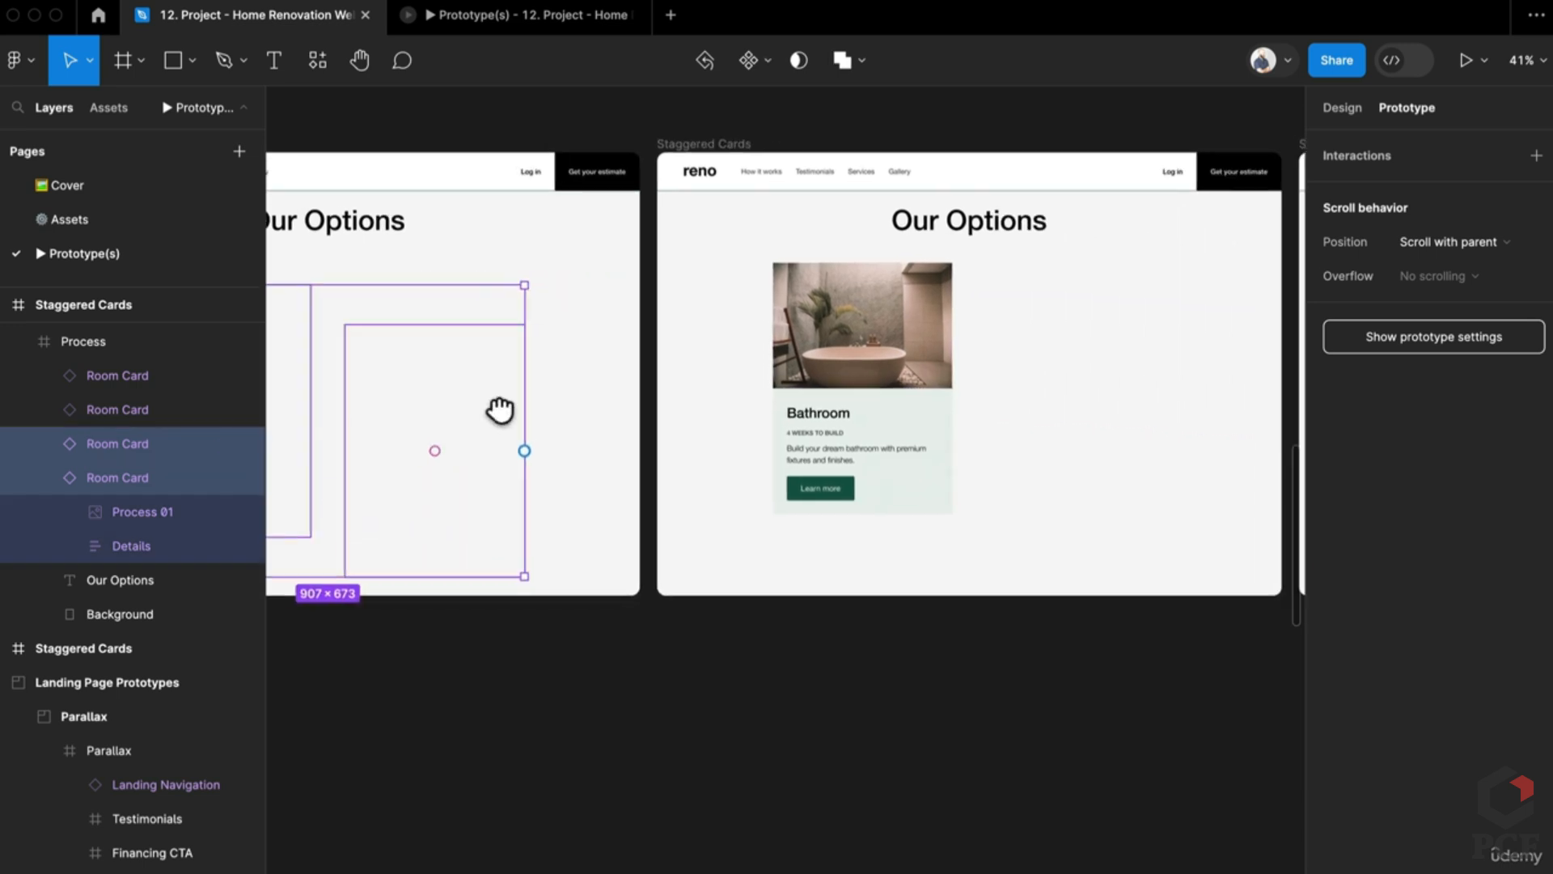
pyautogui.click(1088, 412)
pyautogui.click(1080, 400)
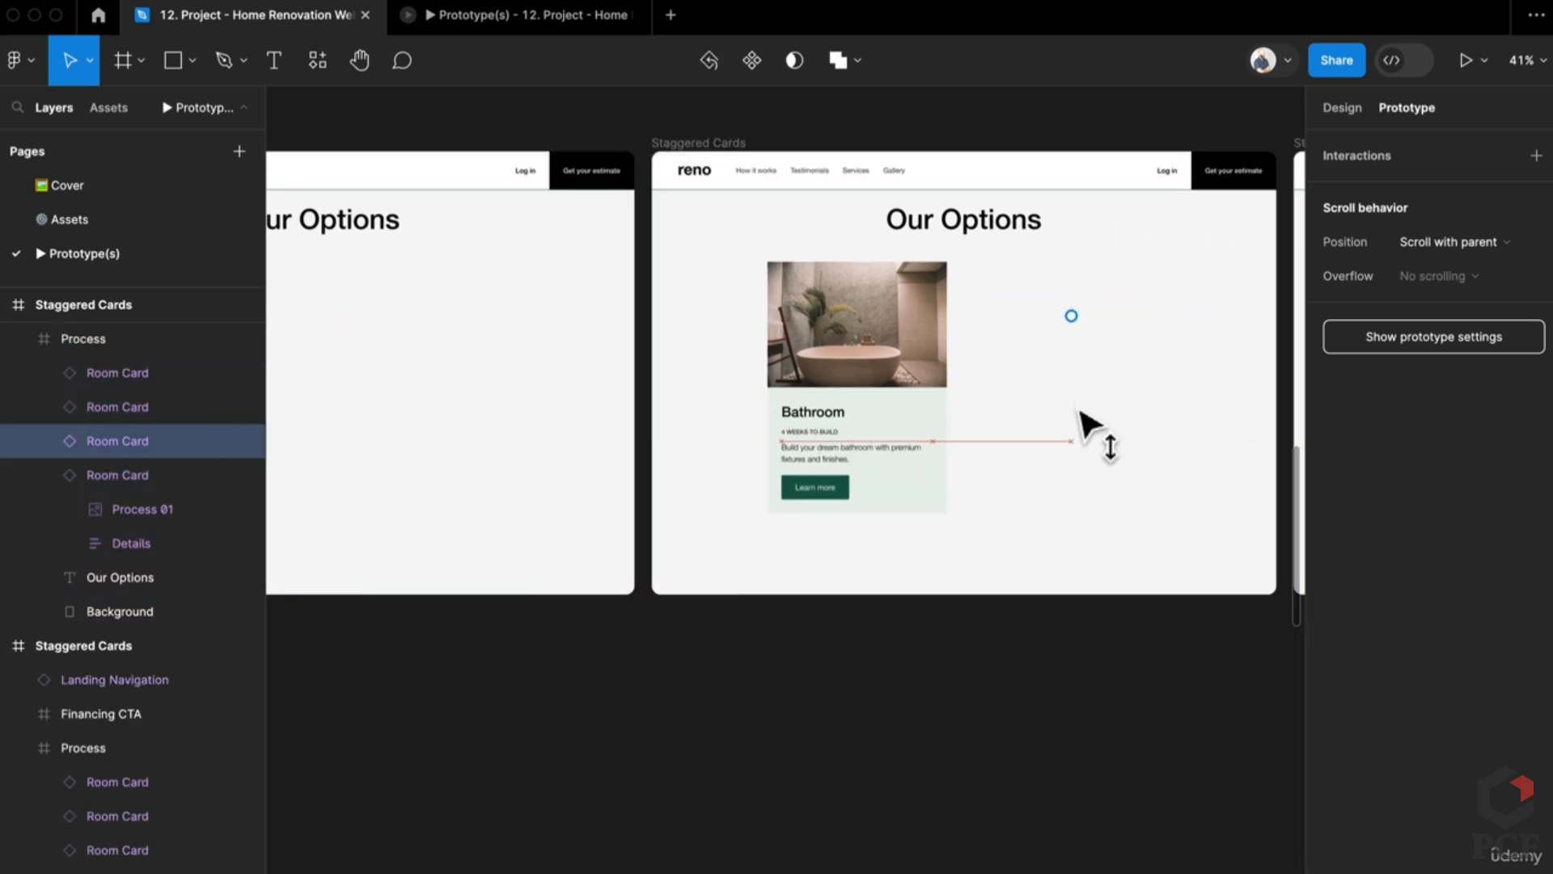
pyautogui.scroll(-2, 1078, 420)
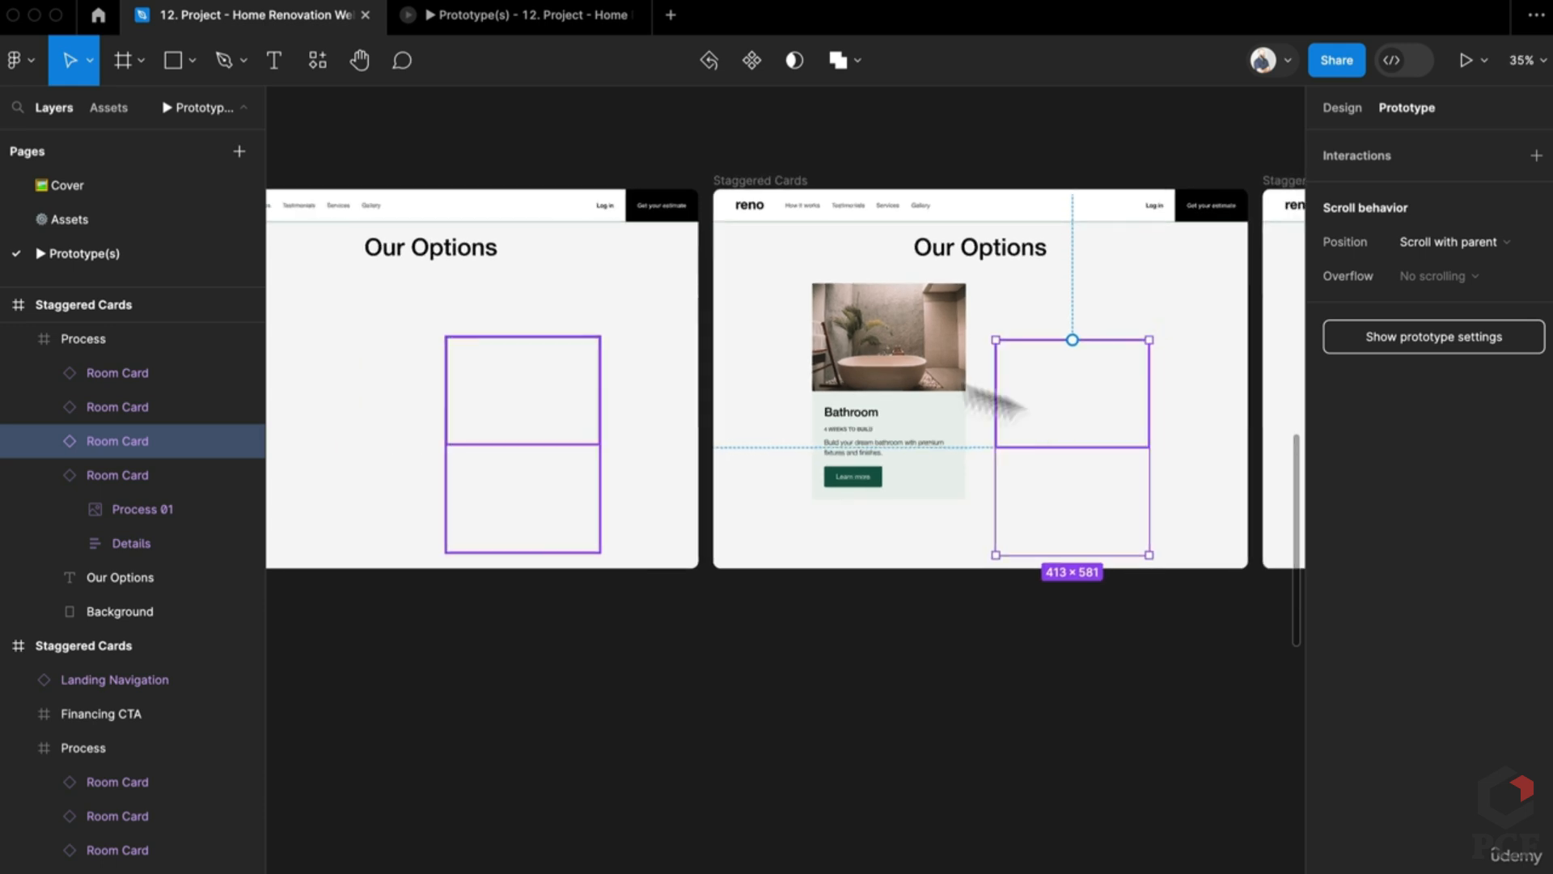
pyautogui.click(489, 24)
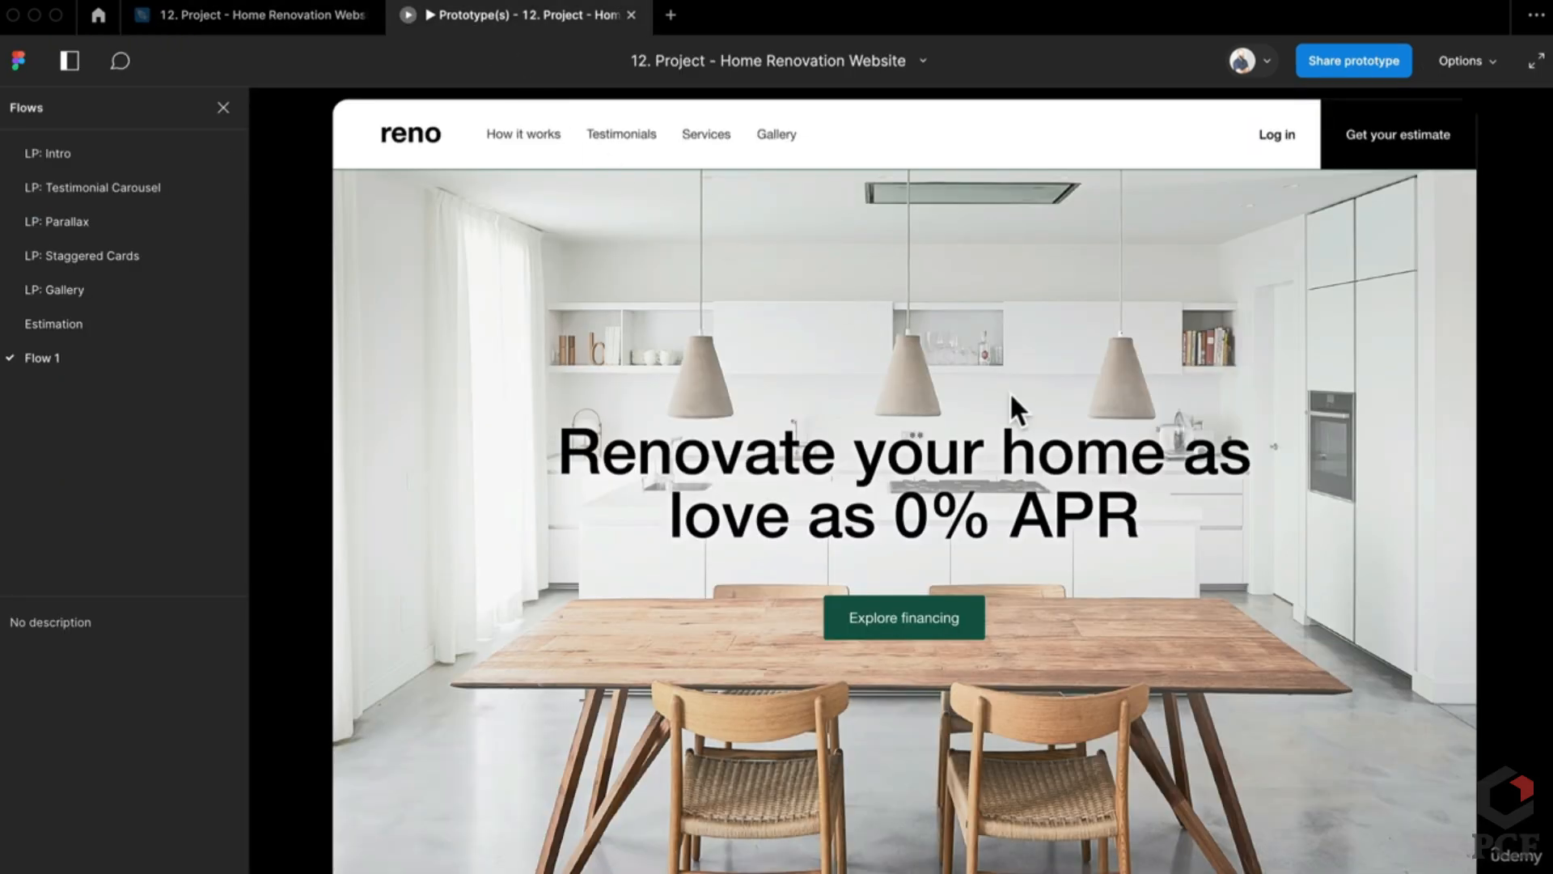
# Step: Play the Services scroll to the Our Options cards, then pan around the design file
pyautogui.click(689, 137)
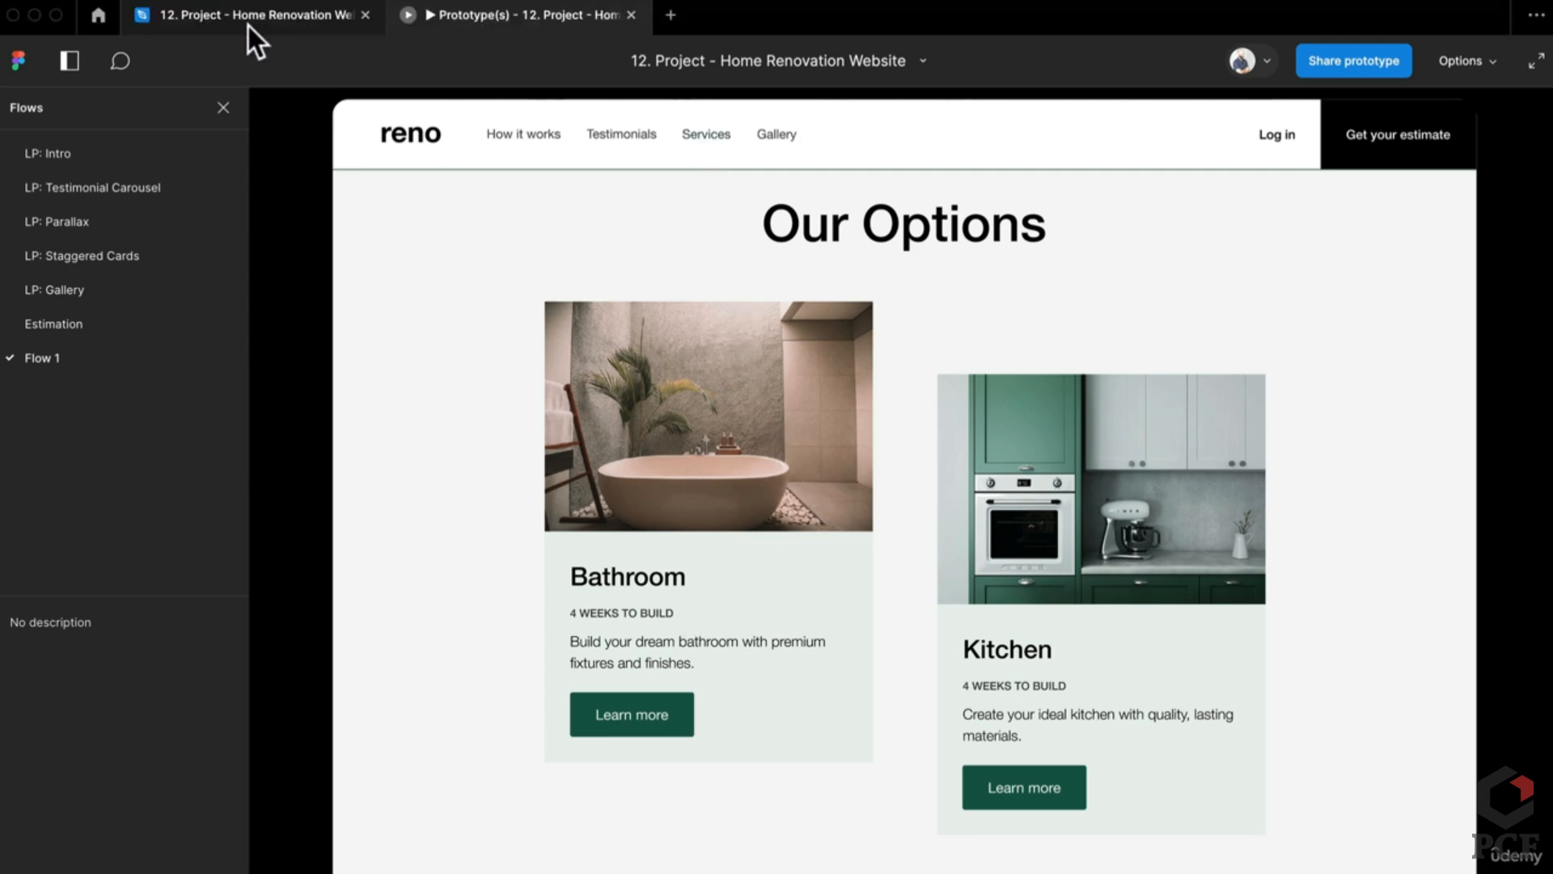
pyautogui.click(275, 16)
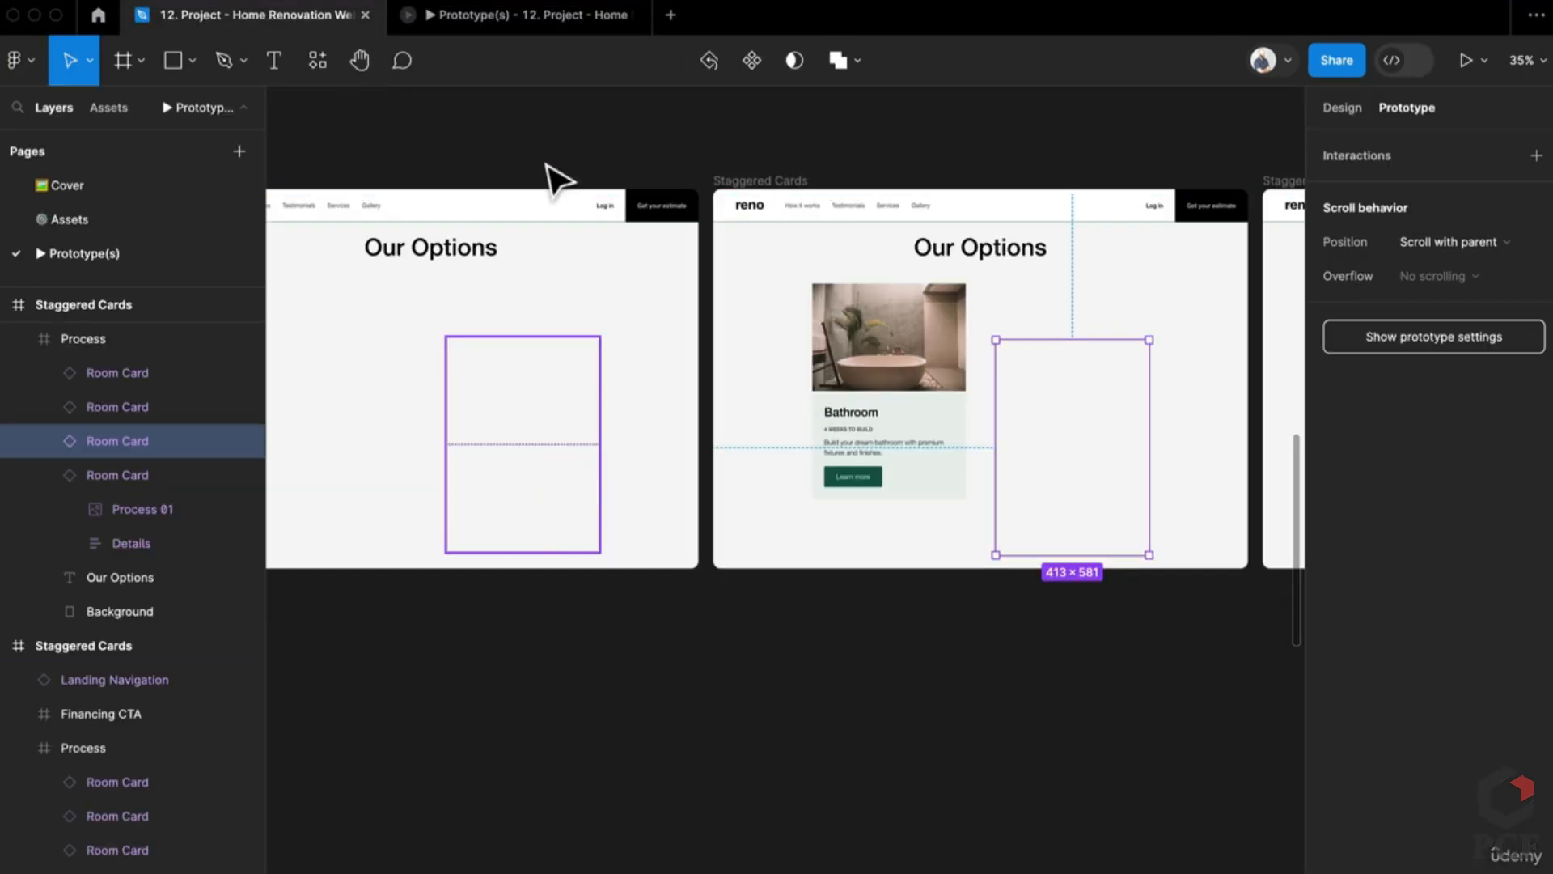
pyautogui.hscroll(-5, 648, 190)
pyautogui.hscroll(-9, 738, 200)
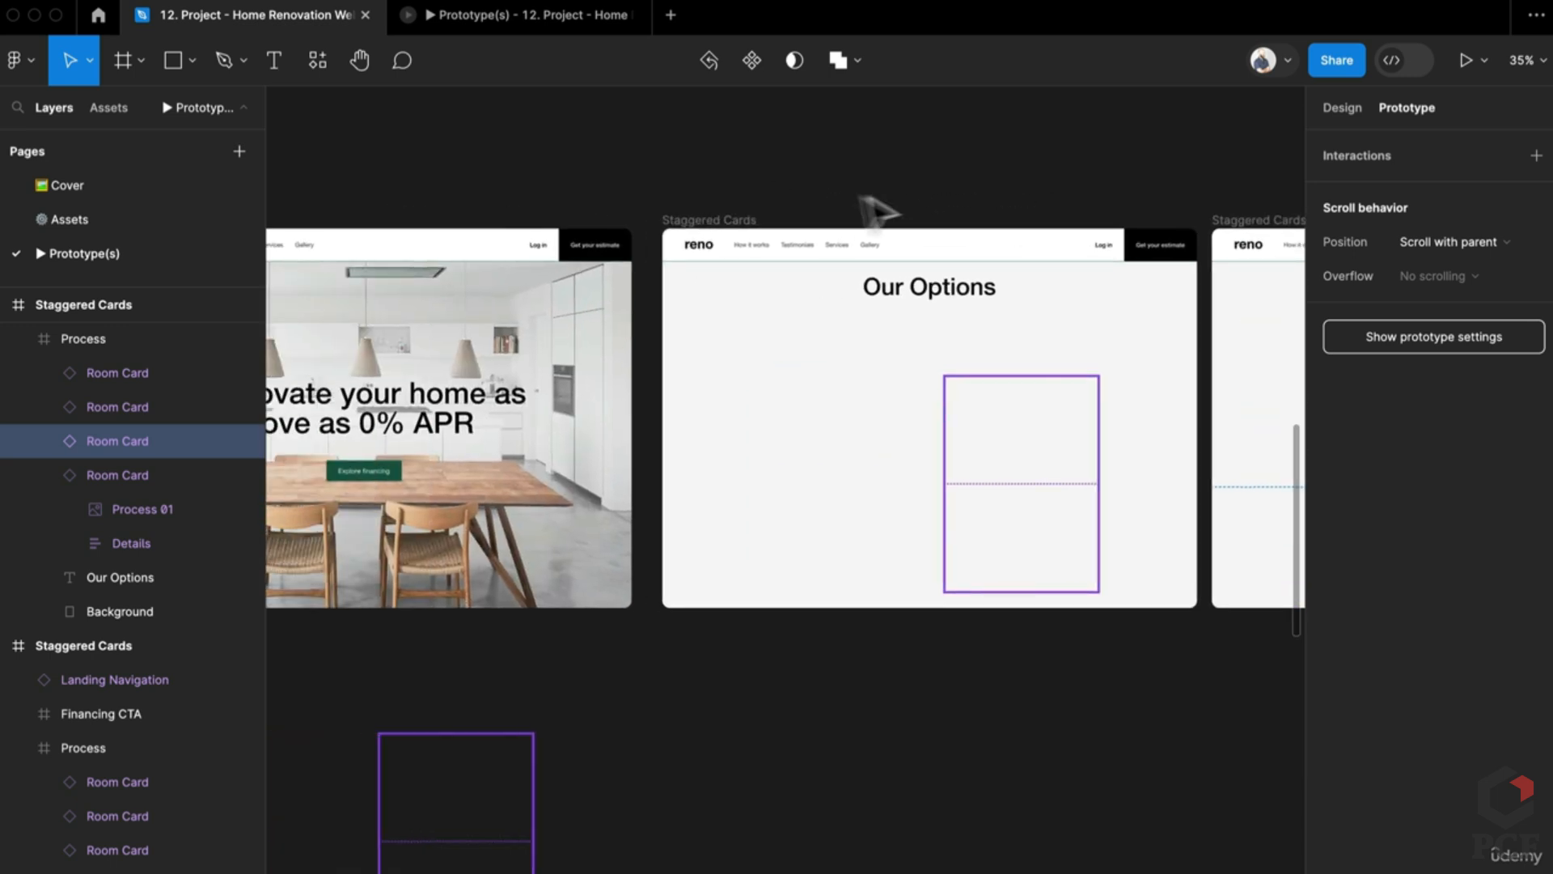
pyautogui.hscroll(4, 930, 222)
pyautogui.scroll(1, 1026, 241)
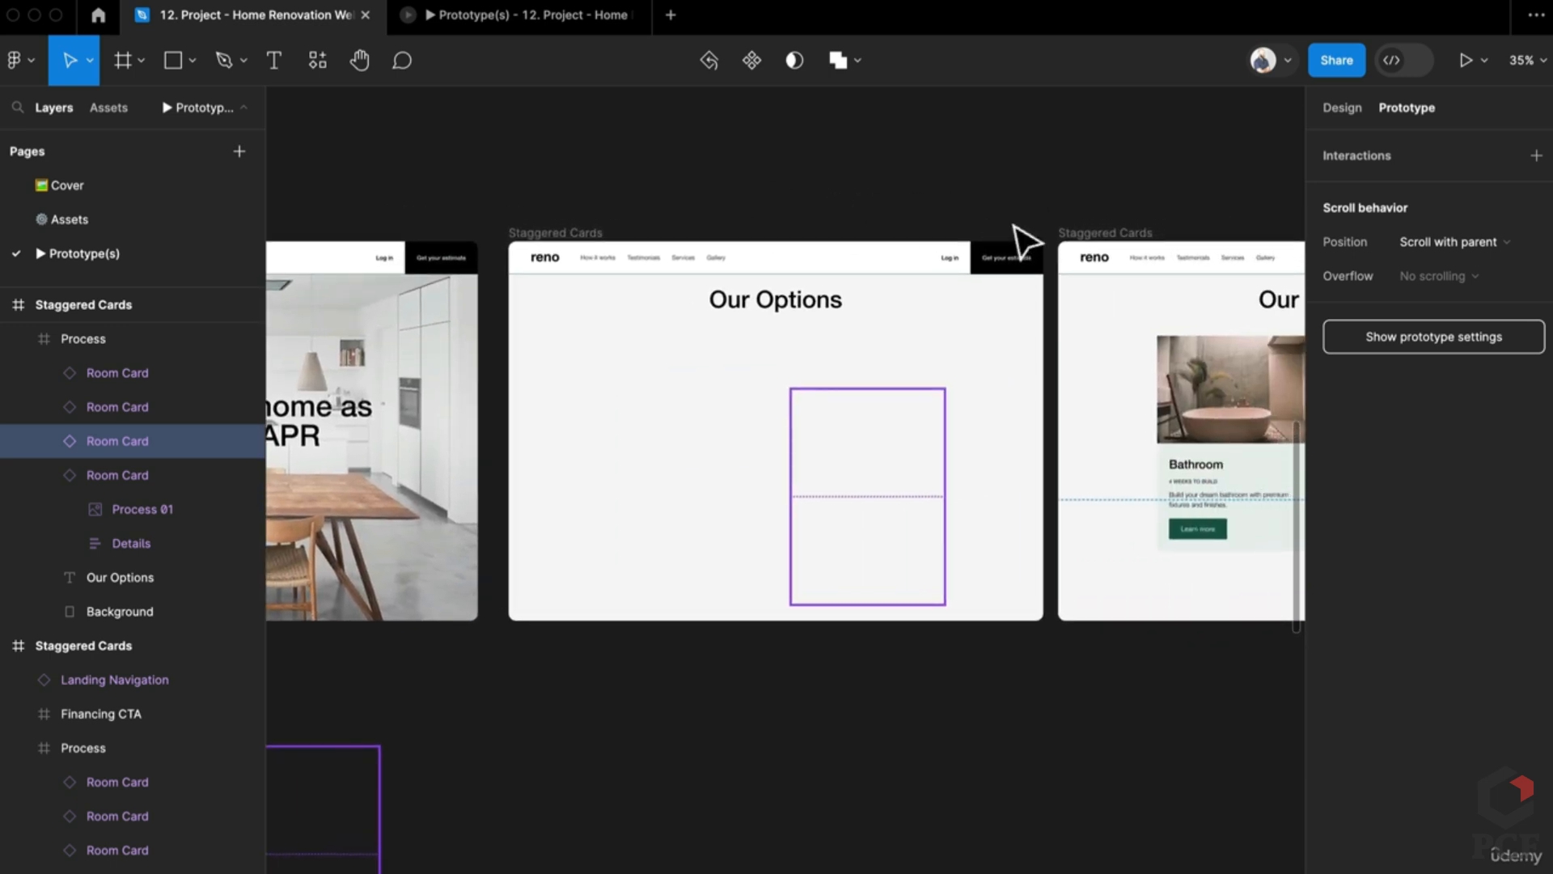
pyautogui.hscroll(3, 1007, 218)
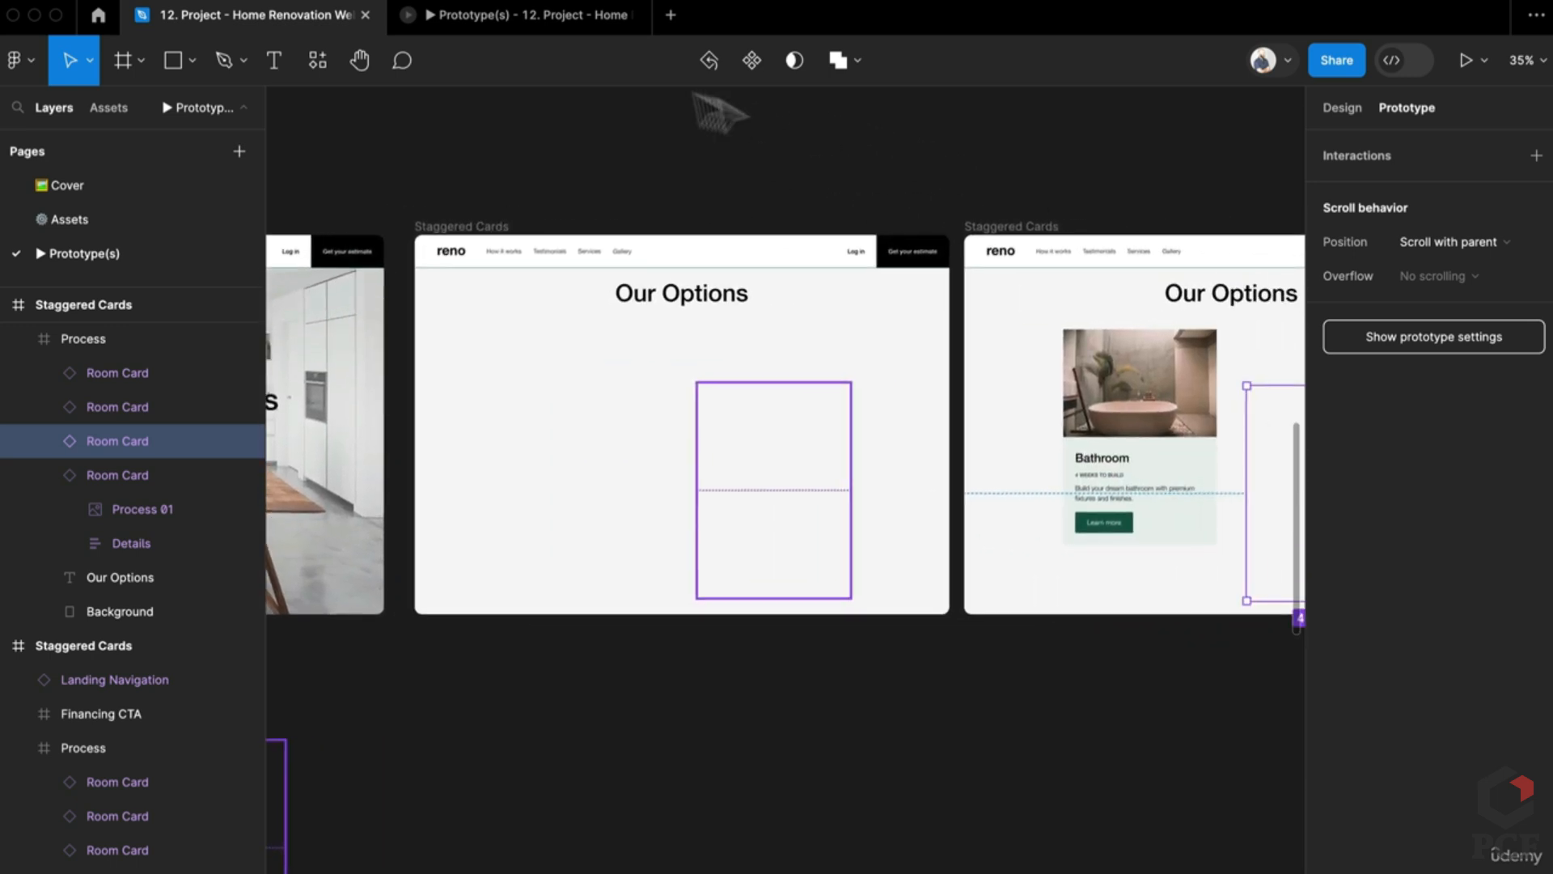
# Step: Replay the Services scroll to watch the Bathroom and Kitchen cards stagger in
pyautogui.click(593, 24)
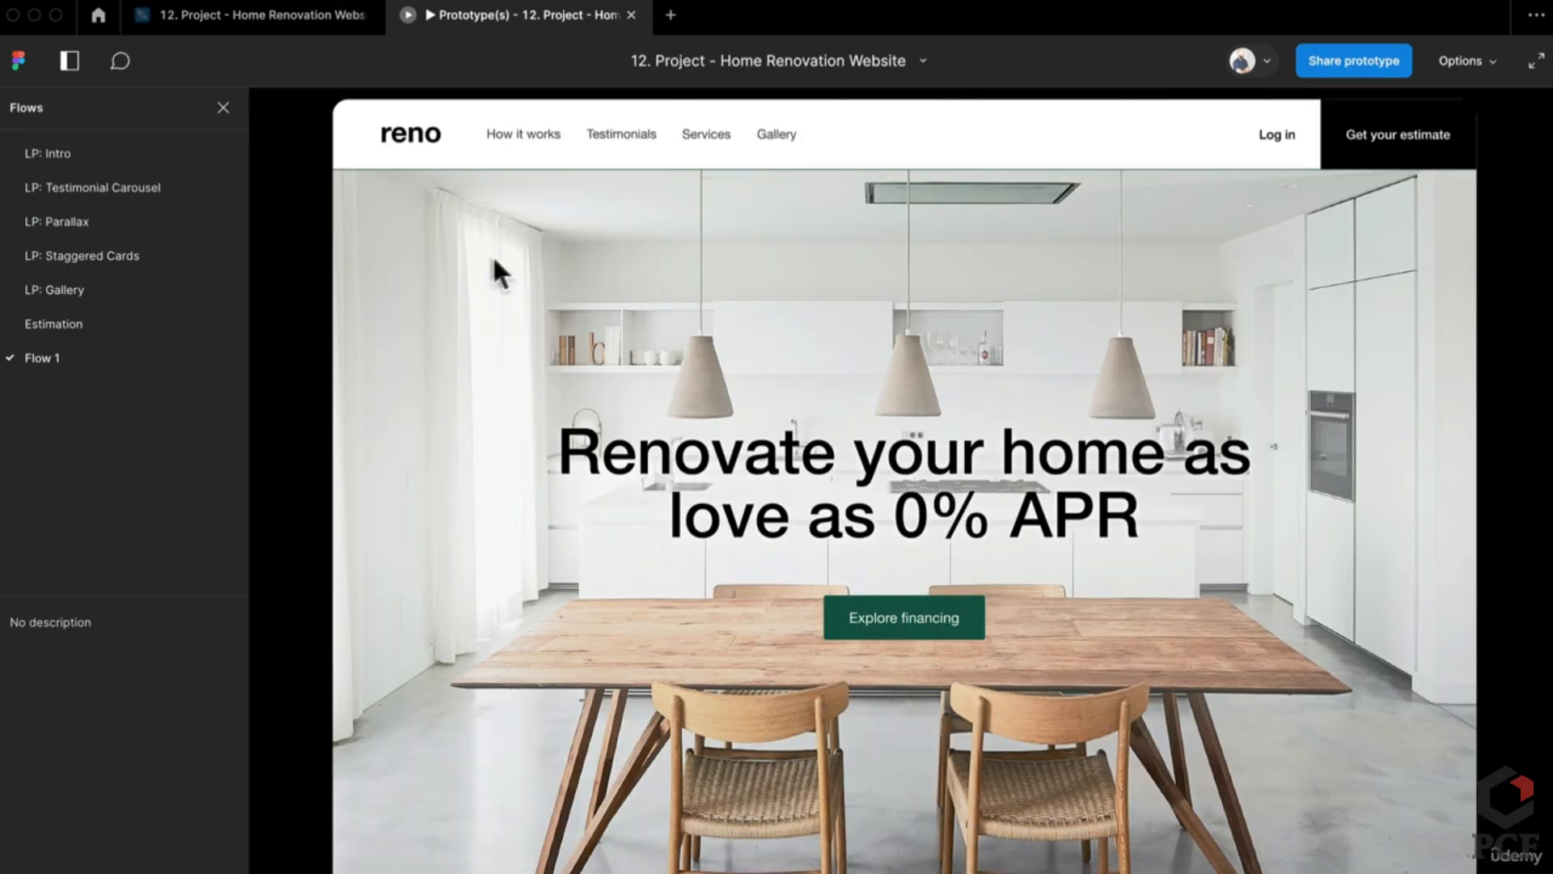
pyautogui.click(705, 134)
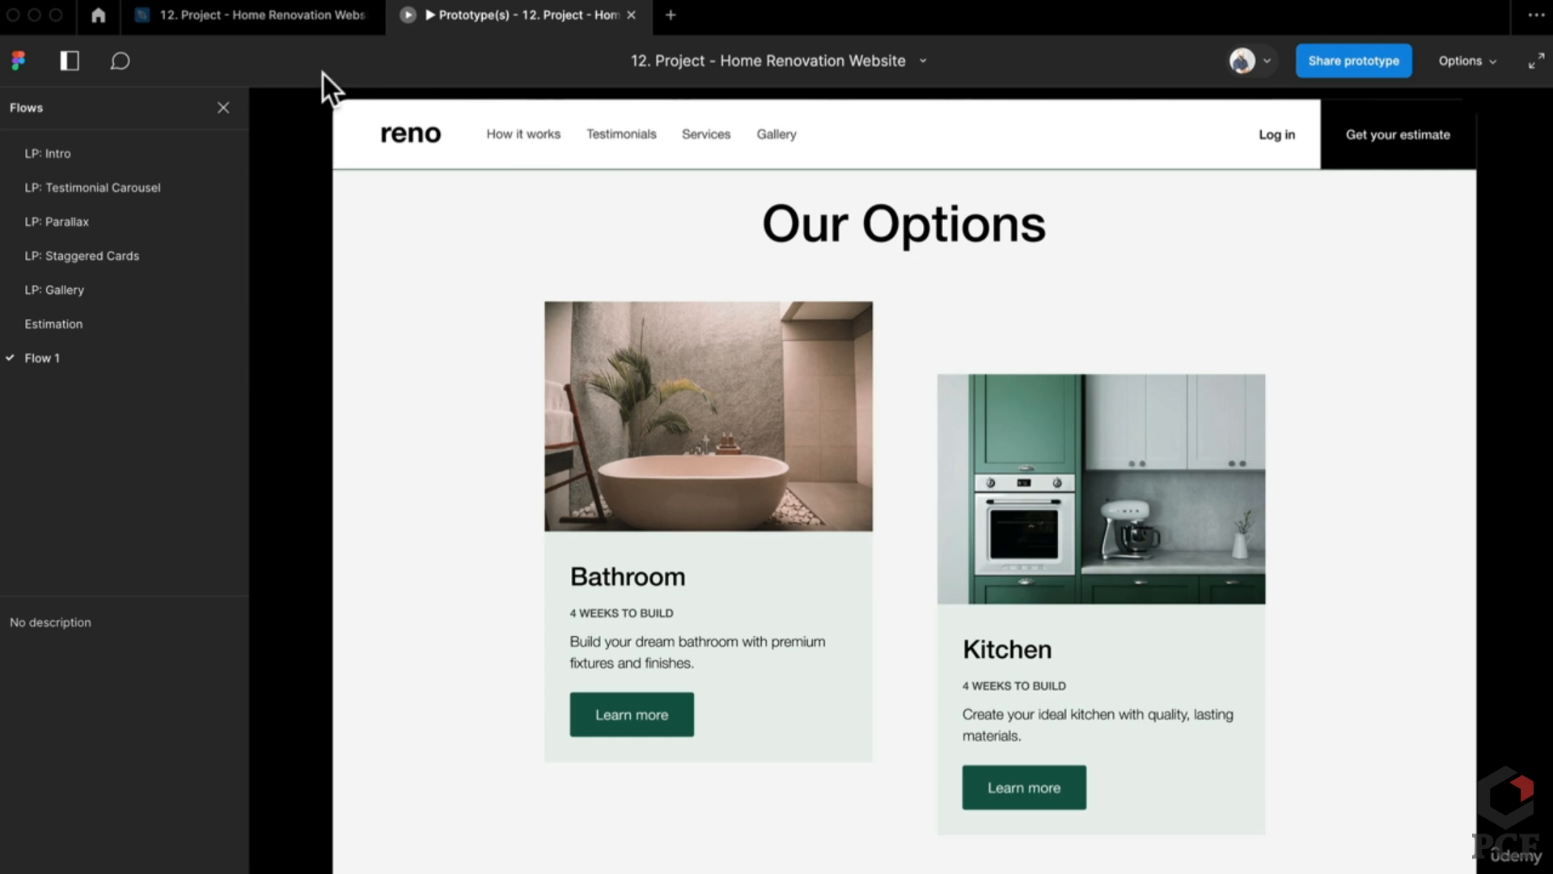
pyautogui.moveTo(293, 30)
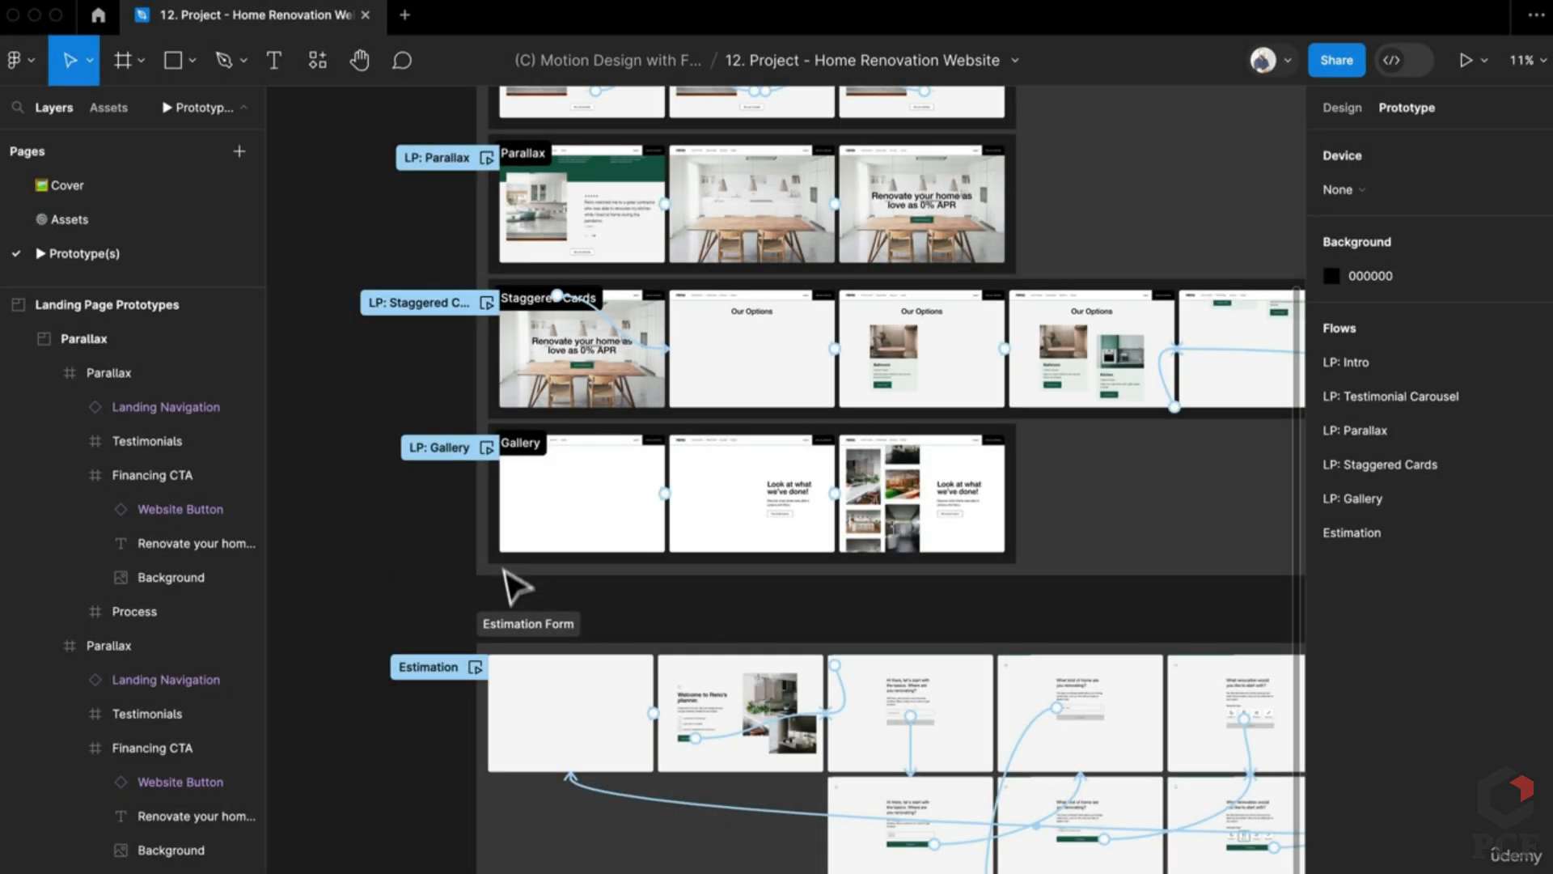
# Step: Present the LP: Gallery flow fitted to window width, then return to the editor
pyautogui.click(505, 576)
pyautogui.click(423, 610)
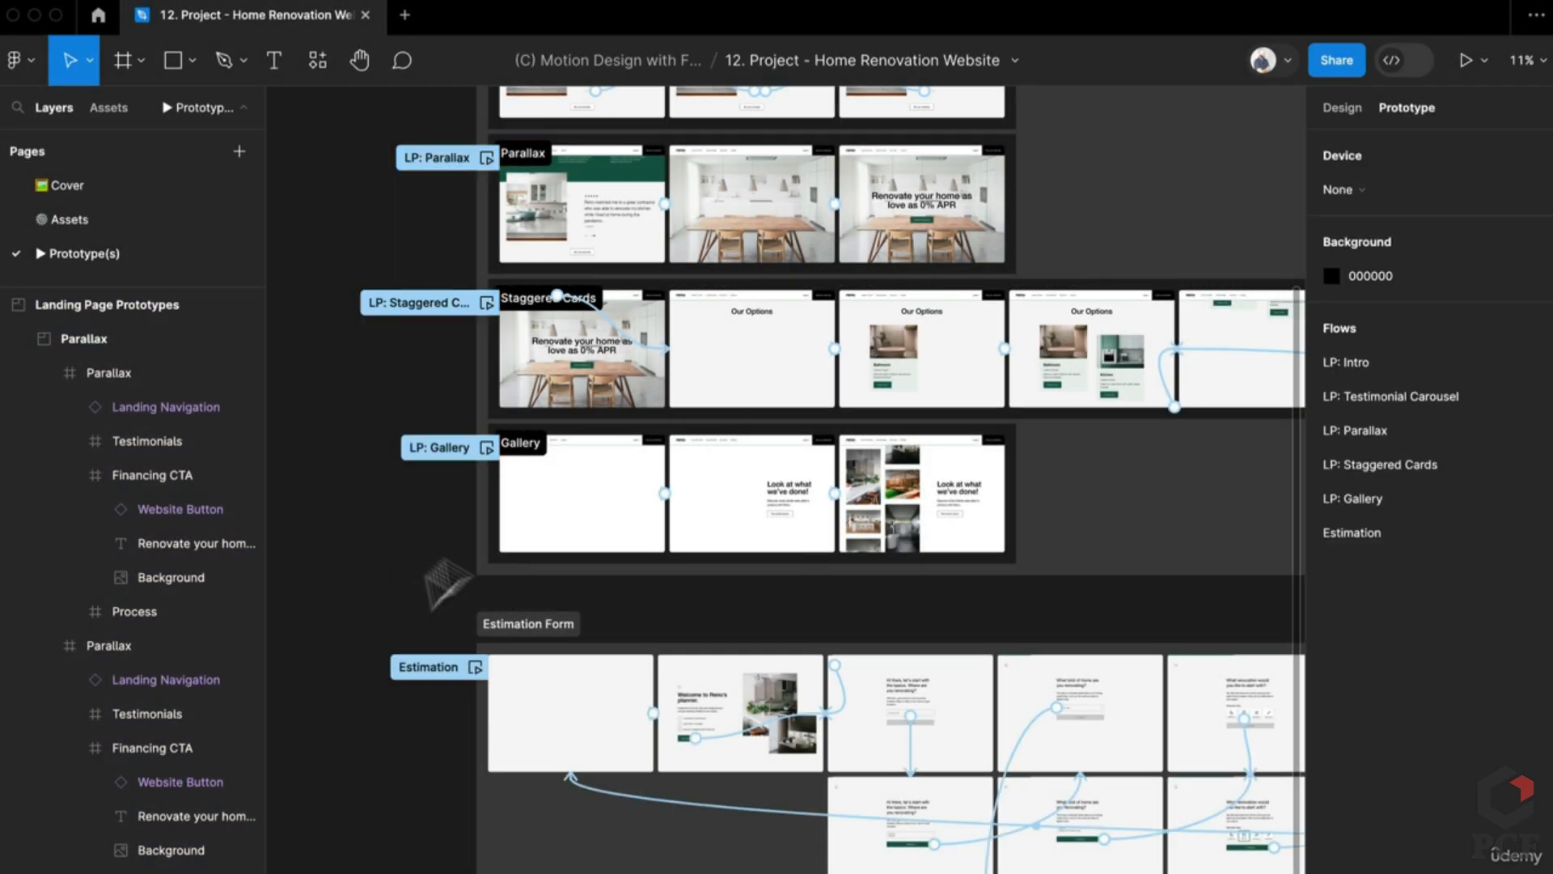
pyautogui.click(1460, 58)
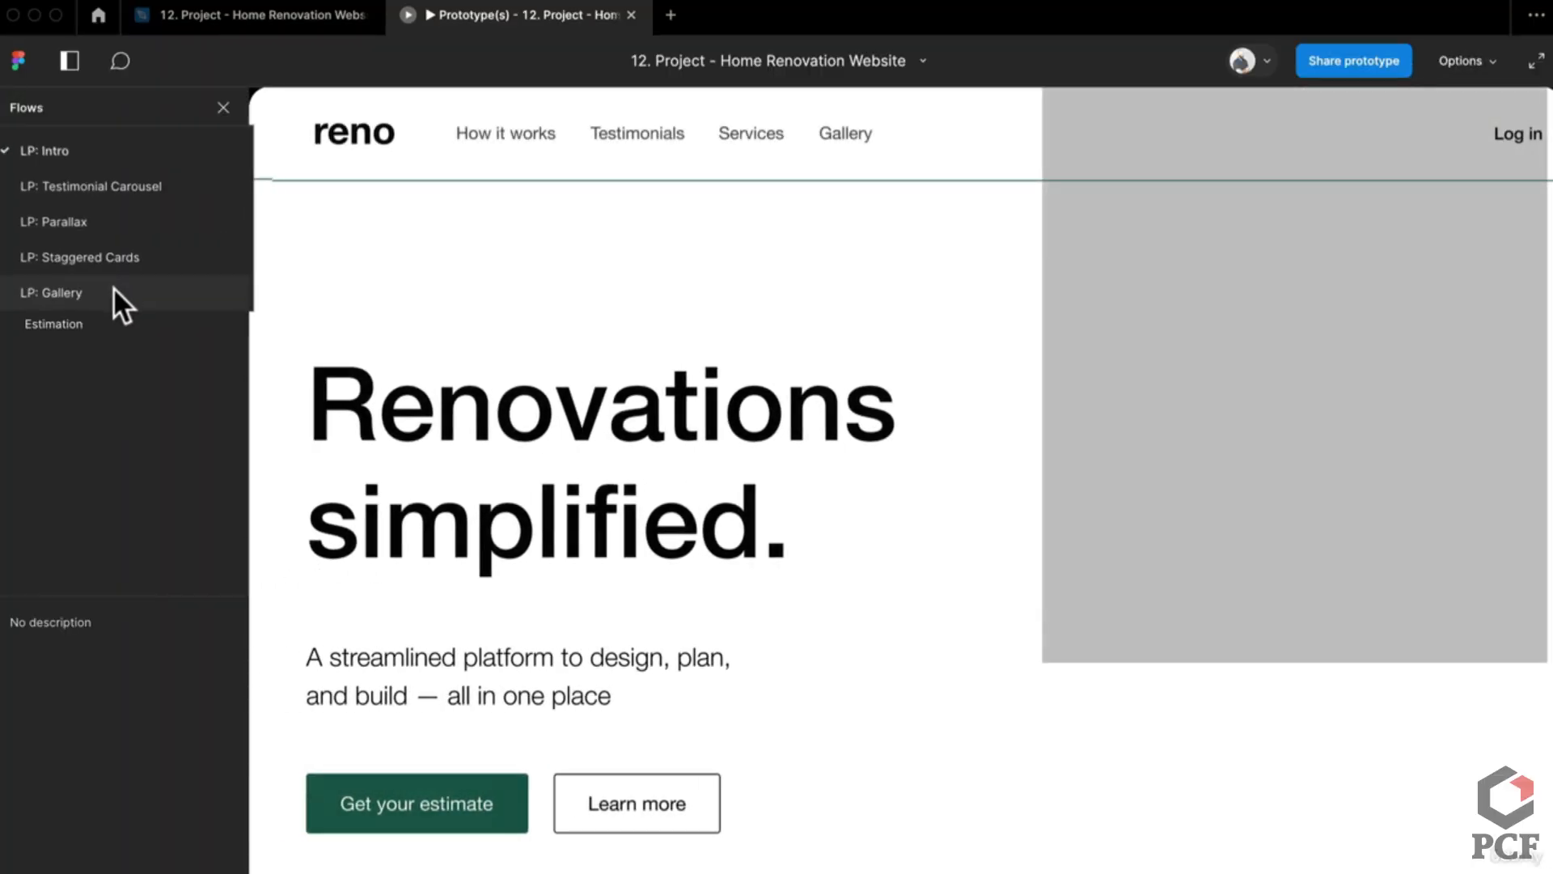
pyautogui.click(114, 289)
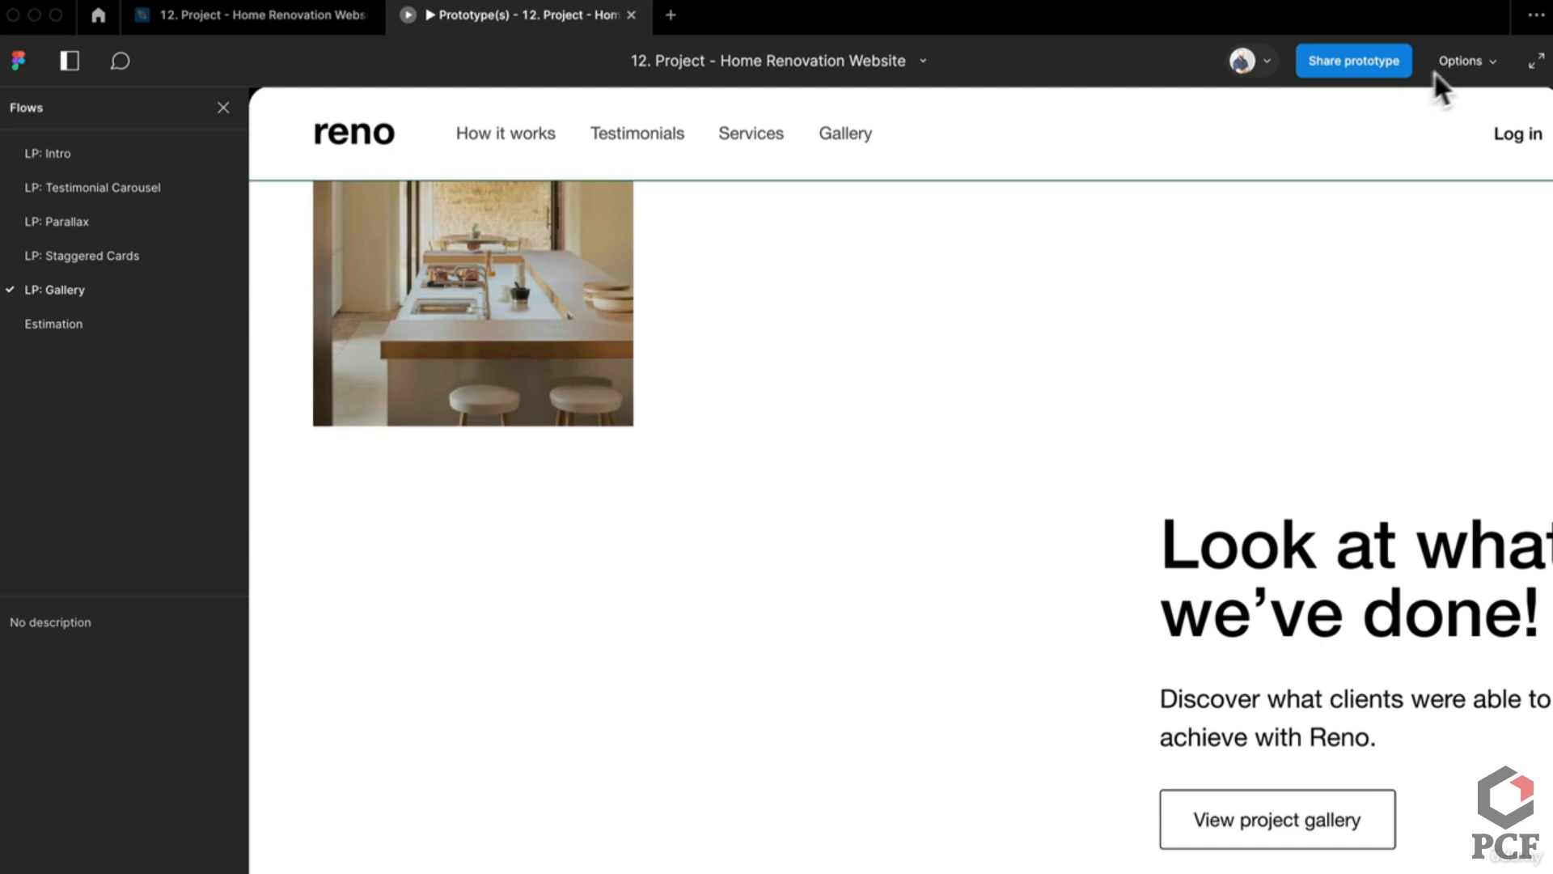
pyautogui.click(1461, 61)
pyautogui.click(1386, 163)
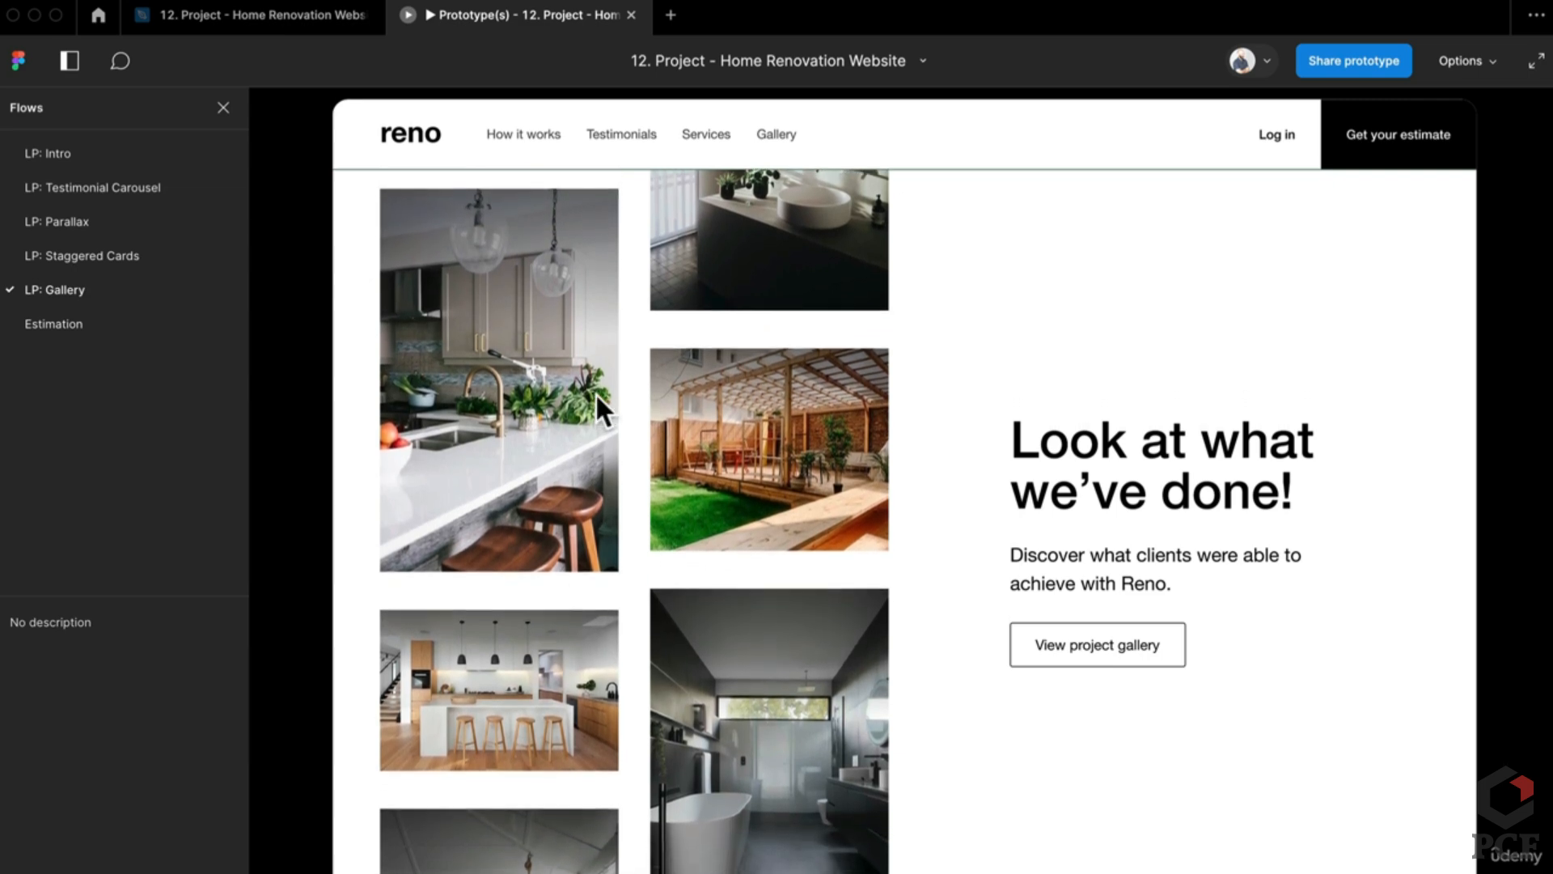
pyautogui.click(322, 22)
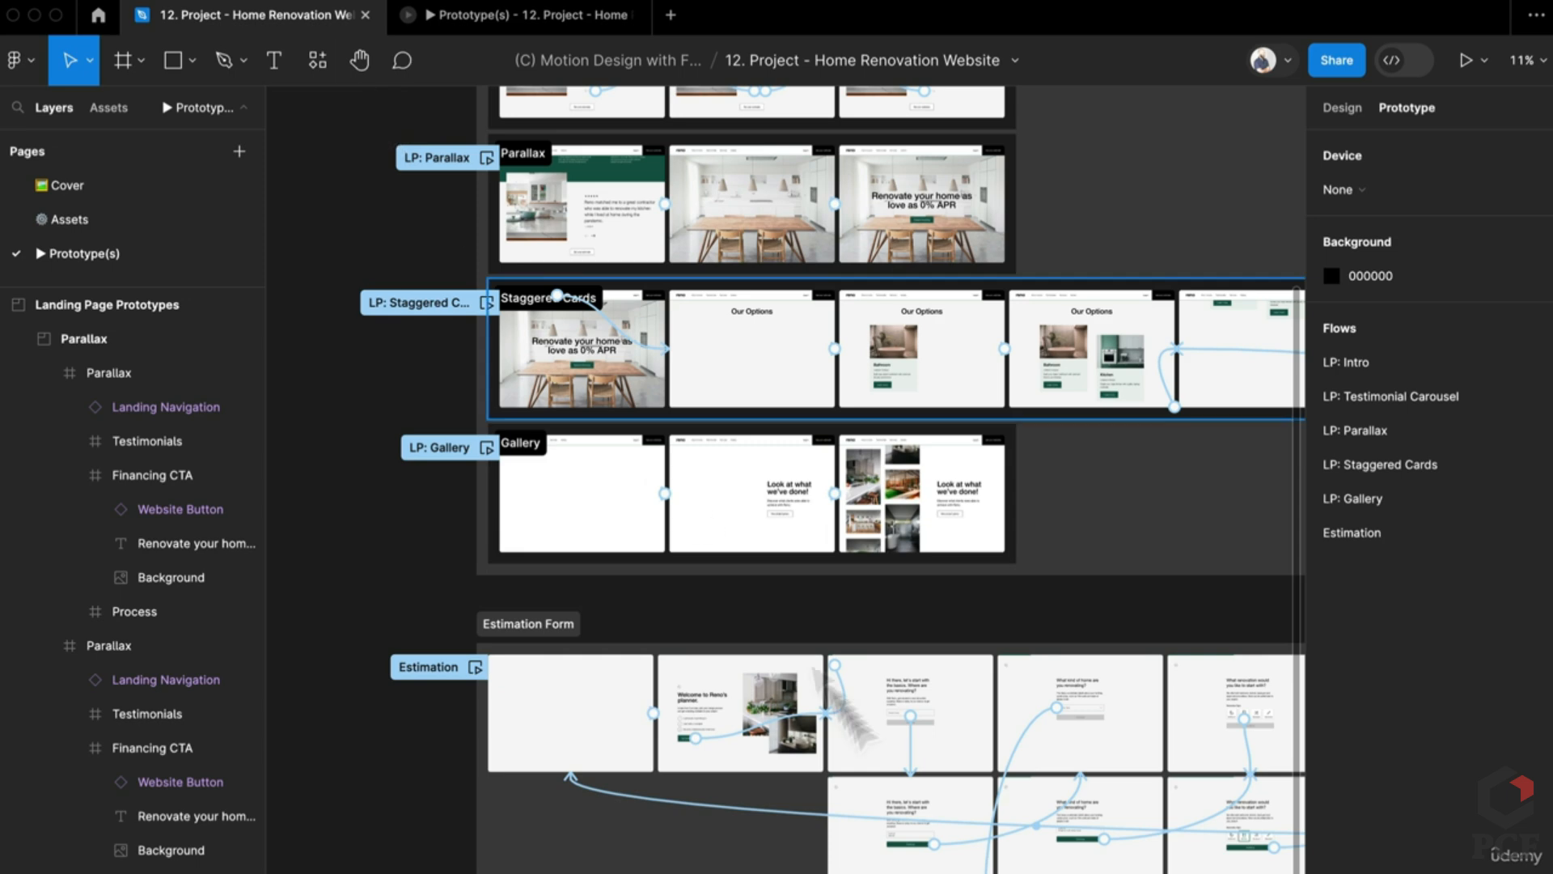
# Step: Move the first Gallery frame out of its section onto empty canvas
pyautogui.scroll(3, 547, 510)
pyautogui.click(660, 525)
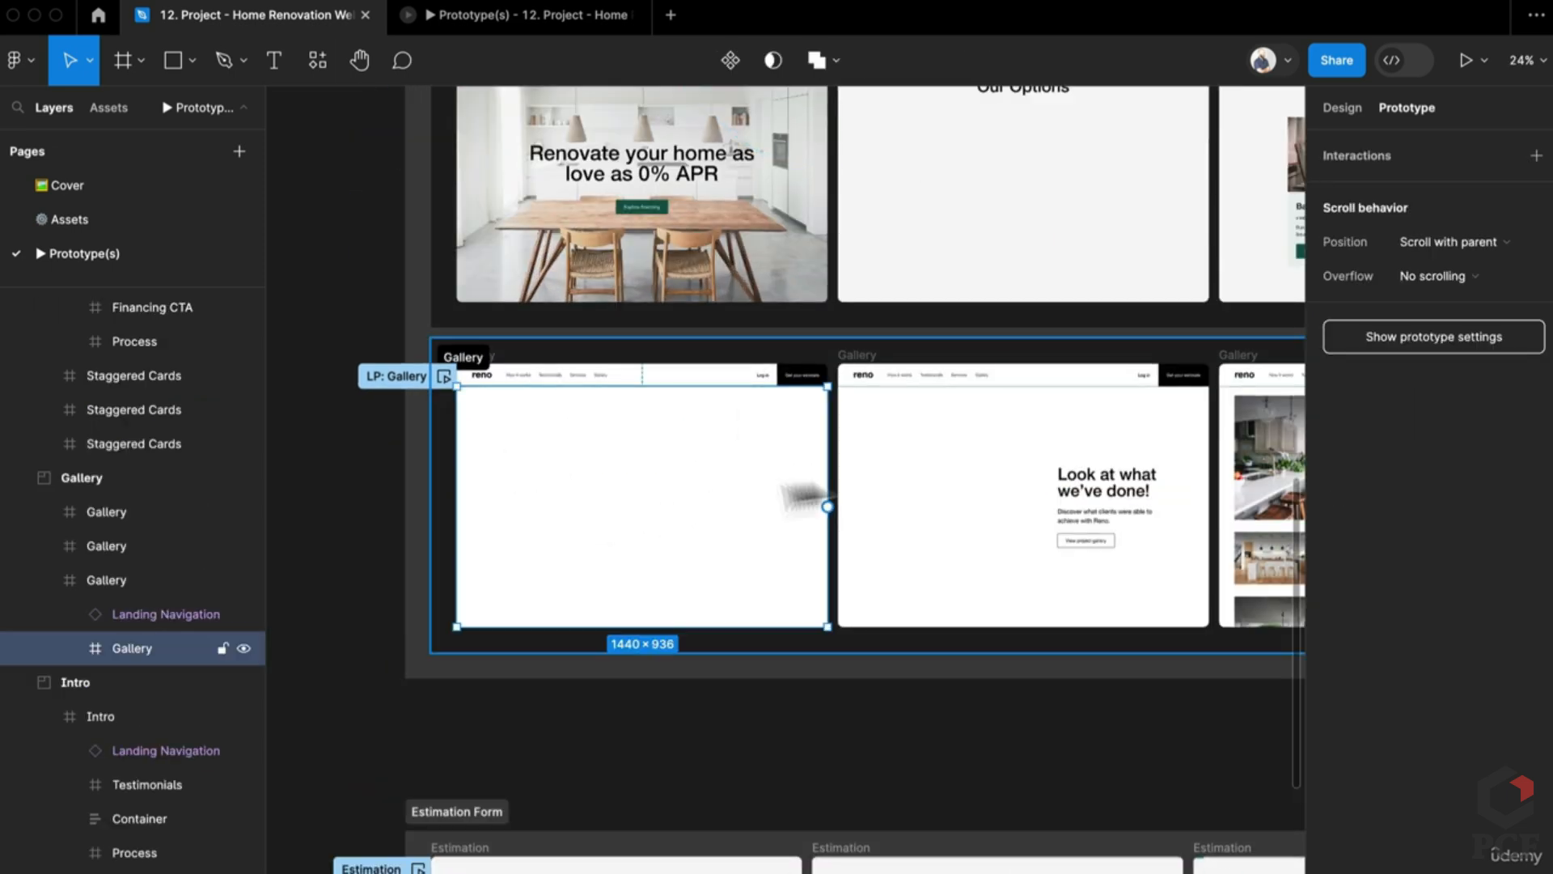
pyautogui.scroll(-3, 664, 412)
pyautogui.click(389, 496)
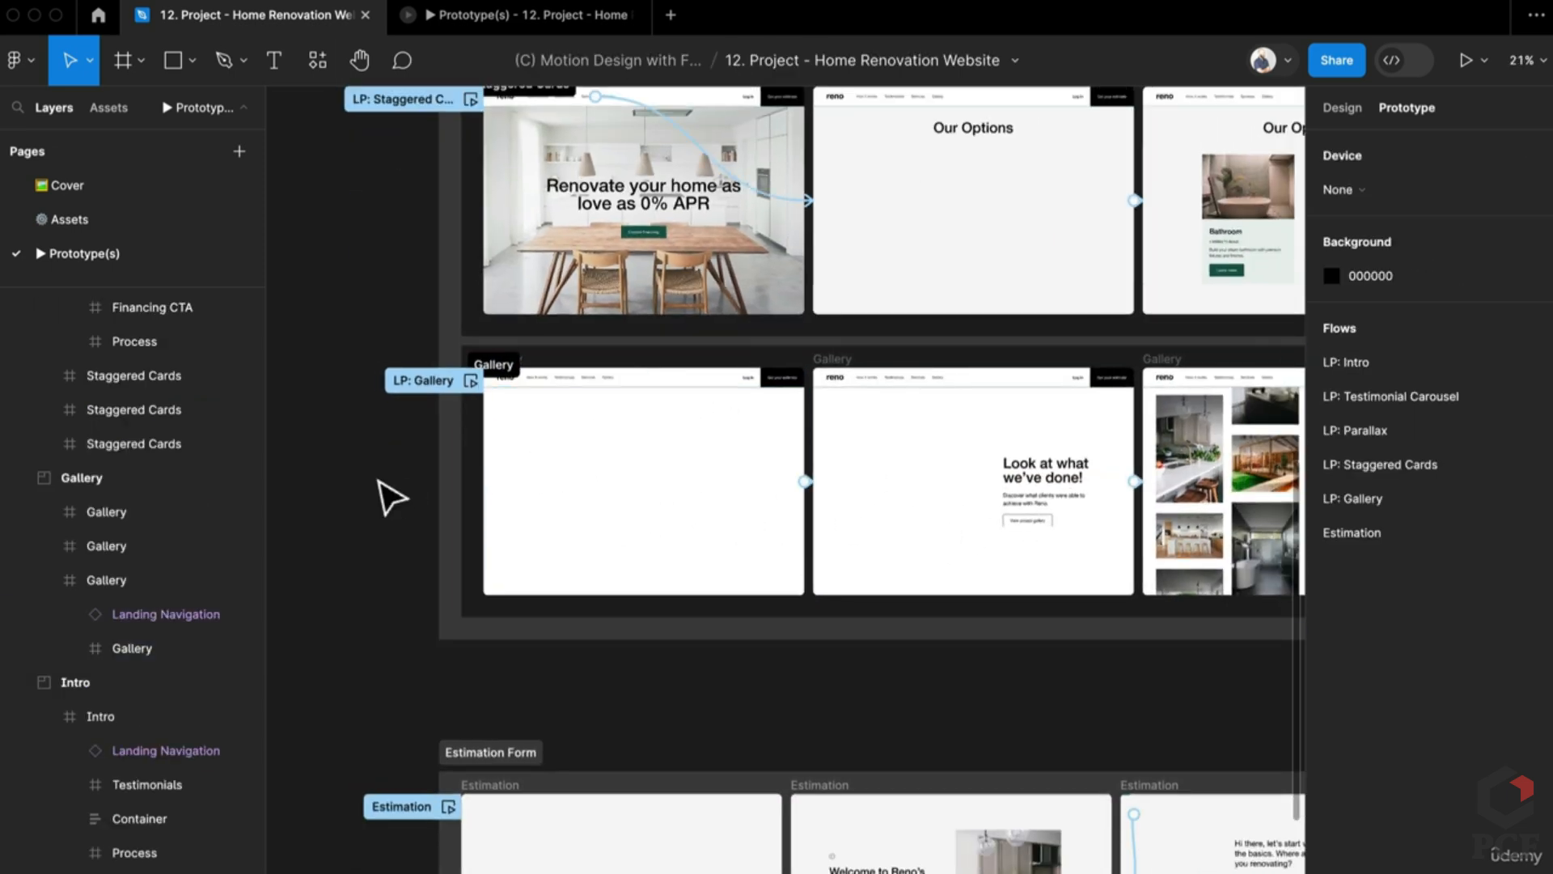
pyautogui.moveTo(388, 496); pyautogui.dragTo(902, 475)
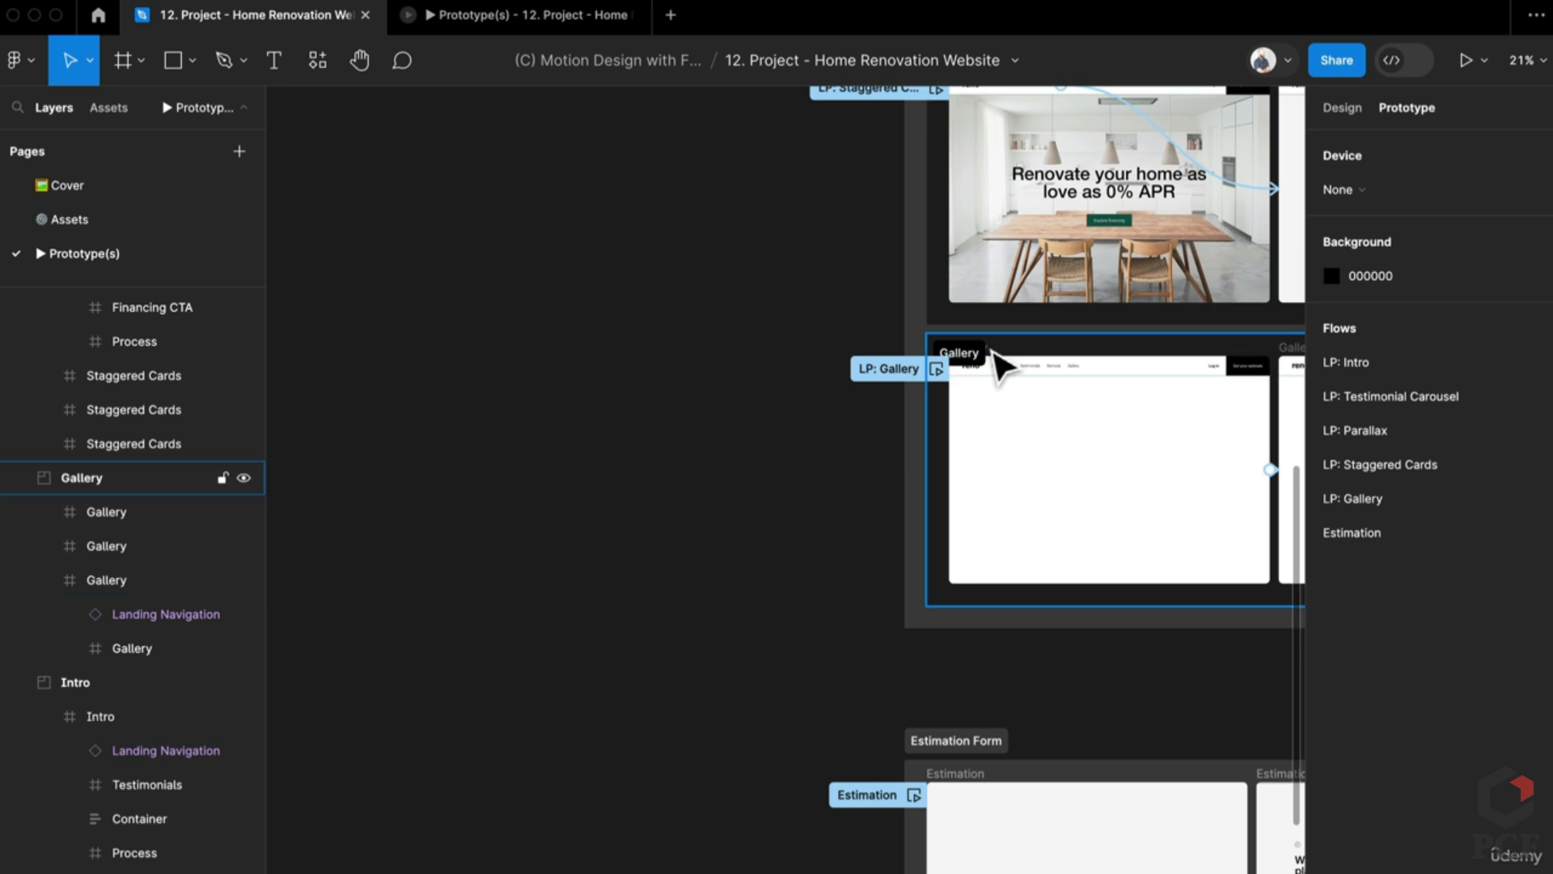
pyautogui.click(1002, 364)
pyautogui.scroll(3, 967, 364)
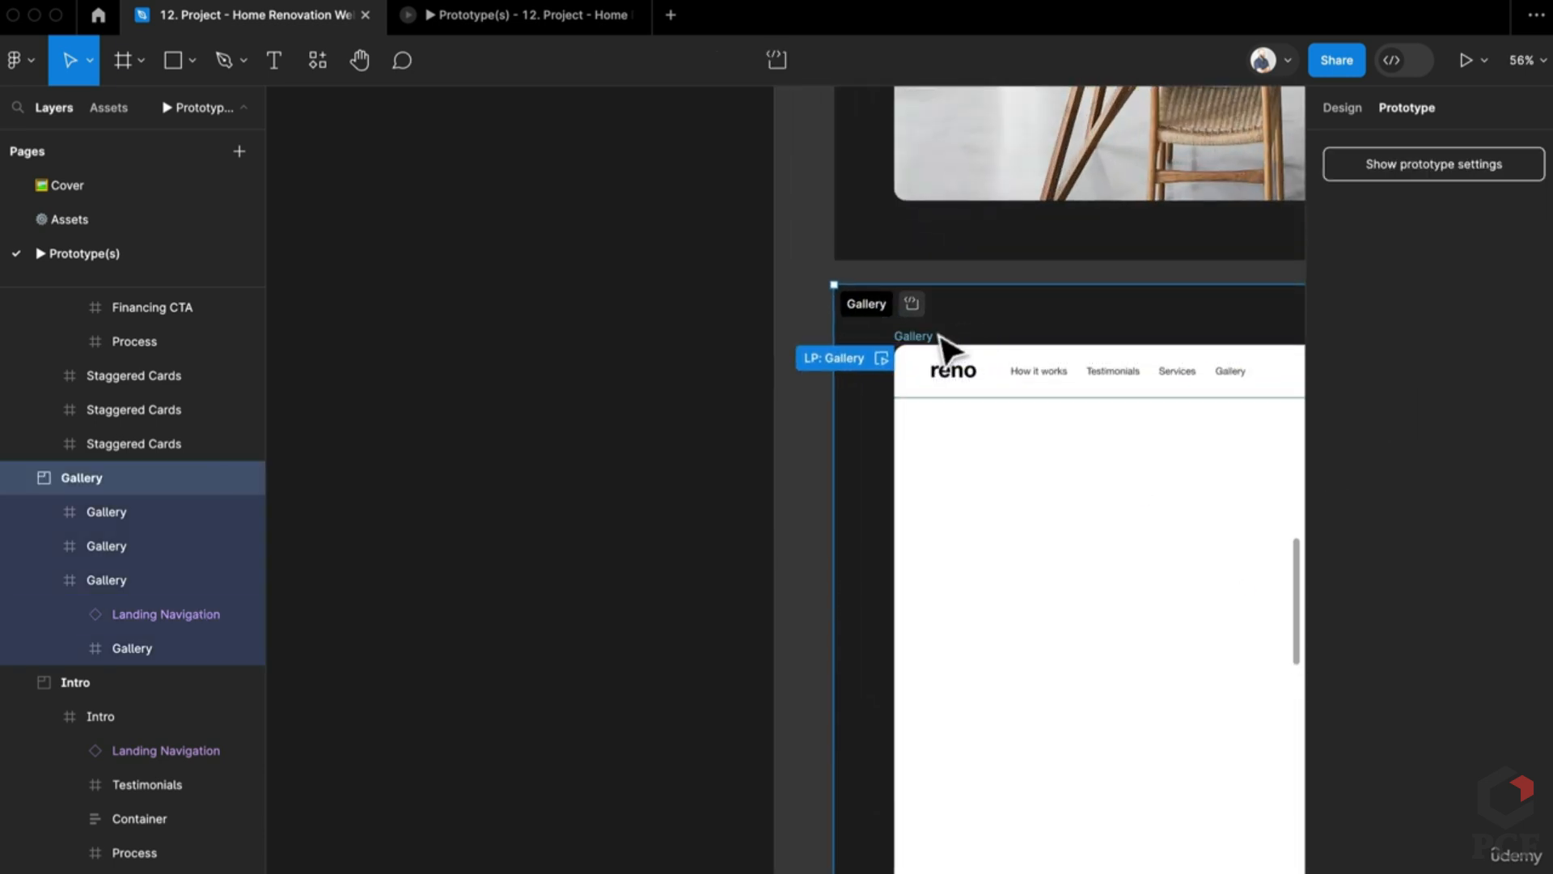
pyautogui.click(940, 349)
pyautogui.scroll(-2, 1112, 498)
pyautogui.moveTo(1113, 498); pyautogui.dragTo(340, 497)
pyautogui.scroll(-3, 756, 614)
pyautogui.moveTo(518, 533); pyautogui.dragTo(898, 517)
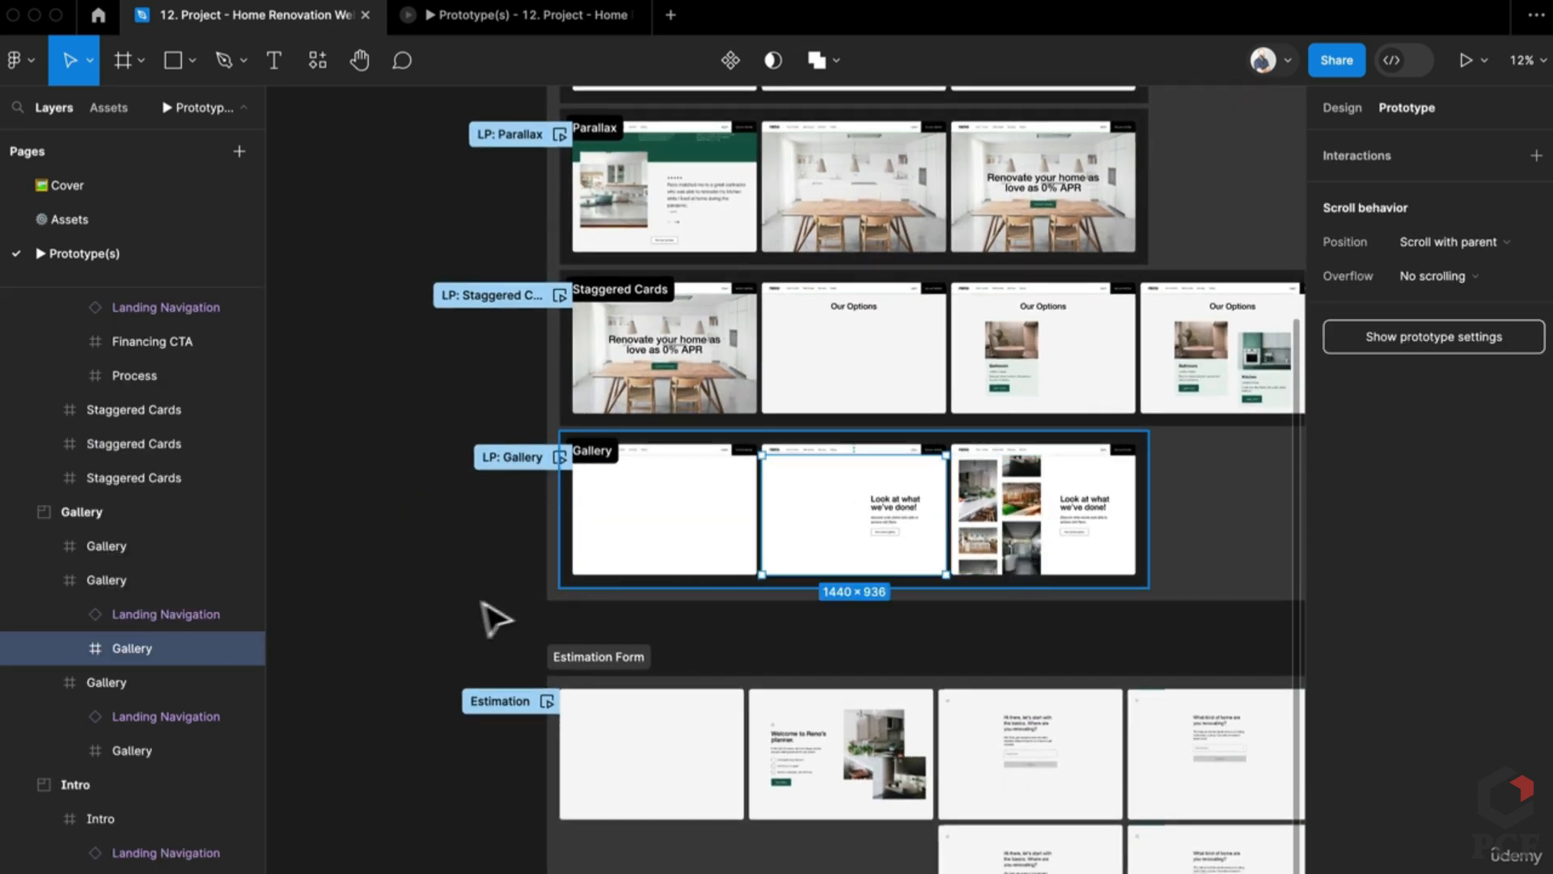
pyautogui.hscroll(-10, 495, 619)
# Step: Duplicate the Gallery frame, then delete and restore its after-delay interaction to Gallery
pyautogui.click(610, 397)
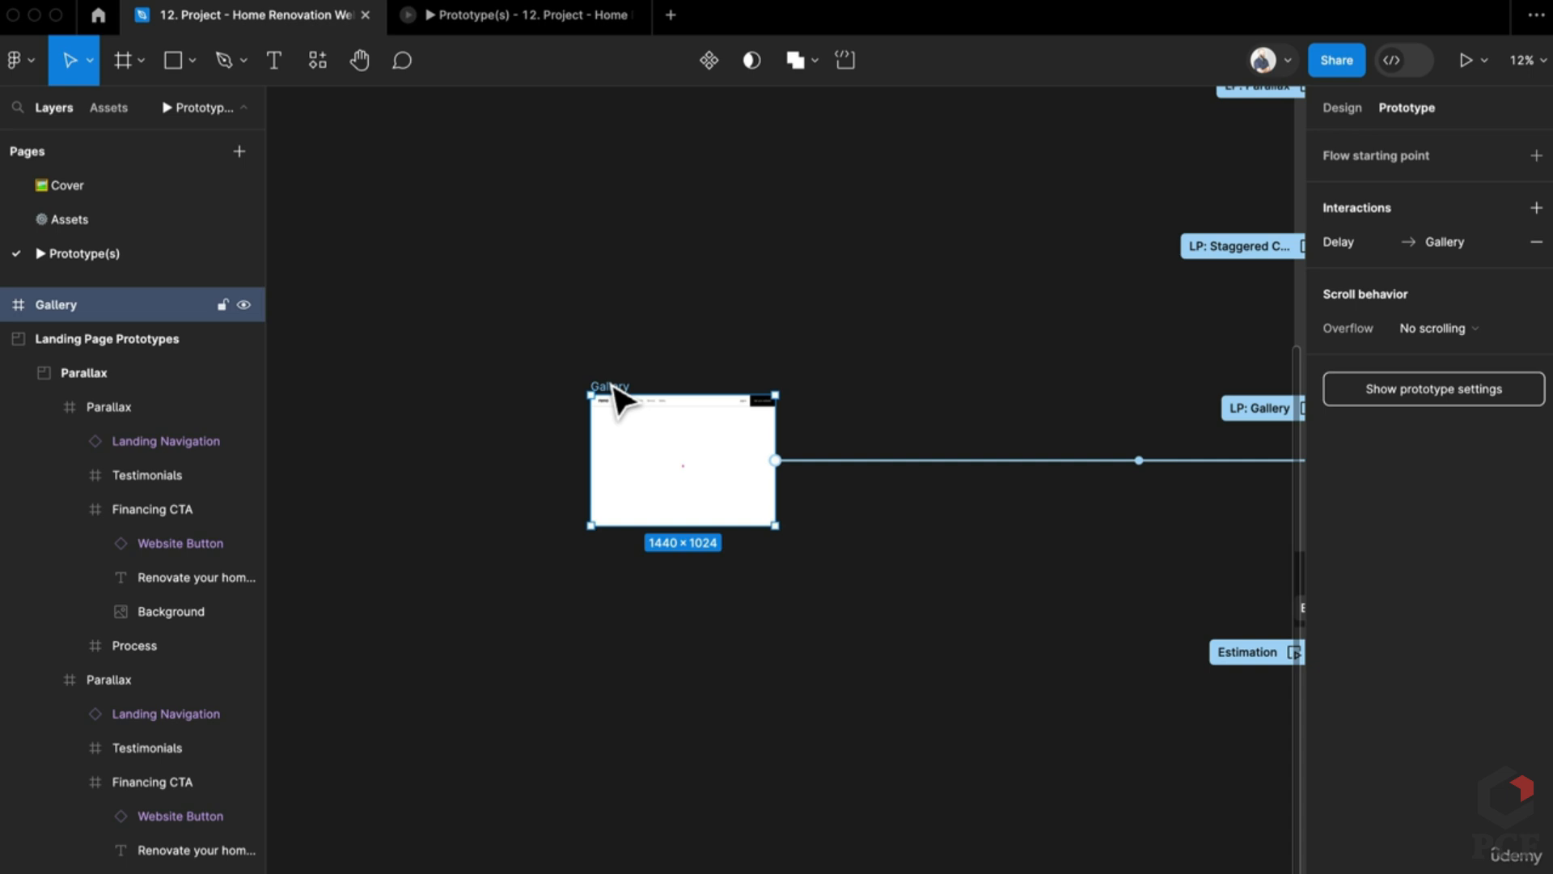
pyautogui.hotkey('ctrl', 'd')
pyautogui.scroll(2, 976, 461)
pyautogui.scroll(3, 983, 465)
pyautogui.click(1072, 455)
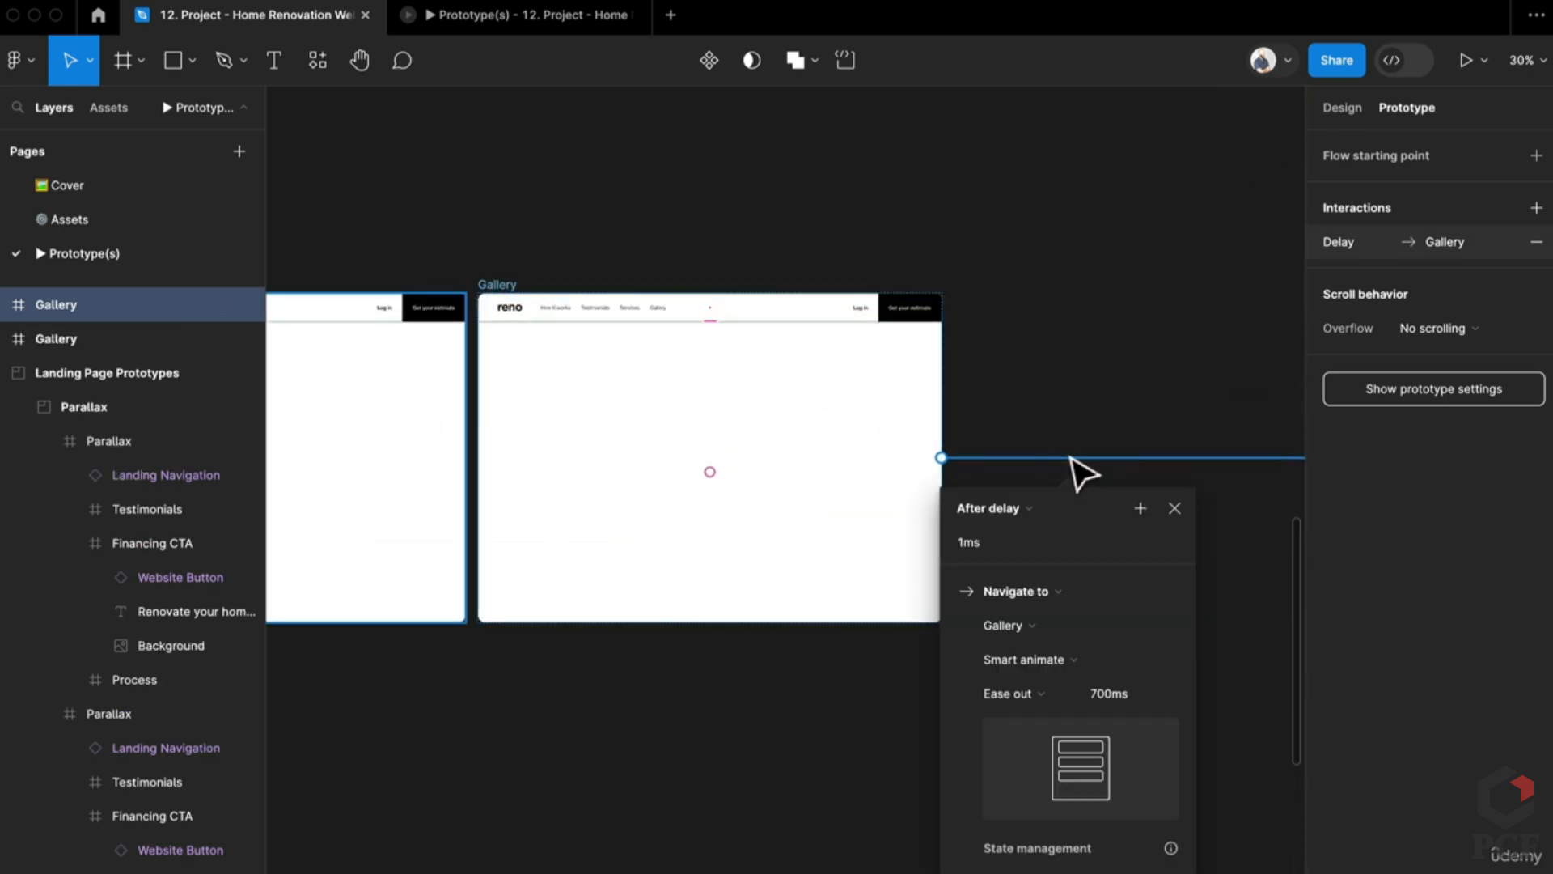
pyautogui.press('Delete')
pyautogui.hscroll(-6, 1181, 458)
pyautogui.hotkey('ctrl', 'z')
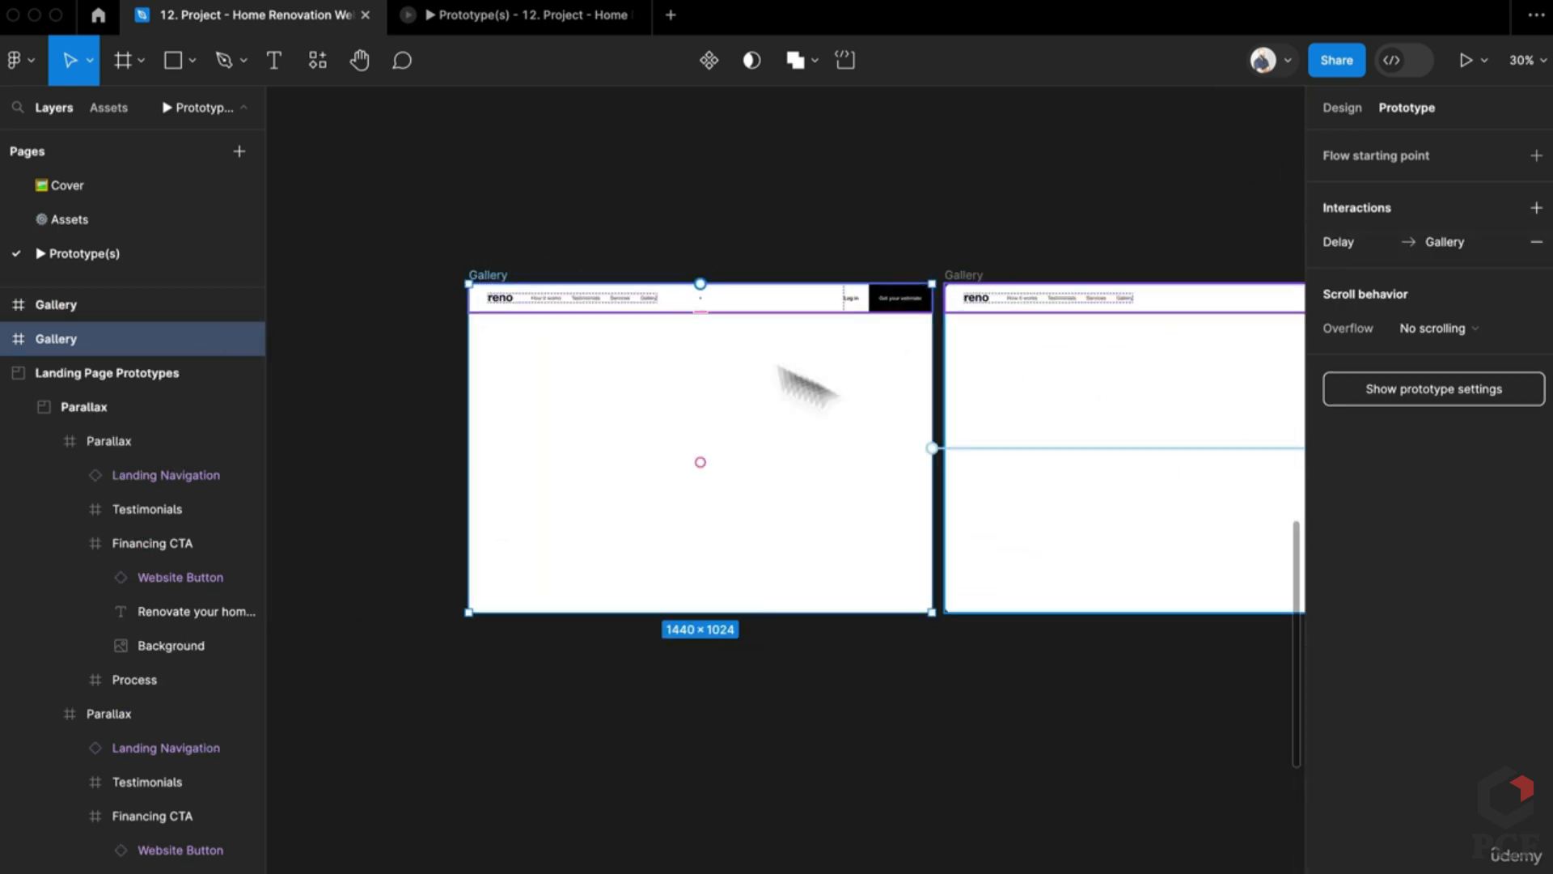
pyautogui.click(932, 447)
pyautogui.hscroll(8, 890, 486)
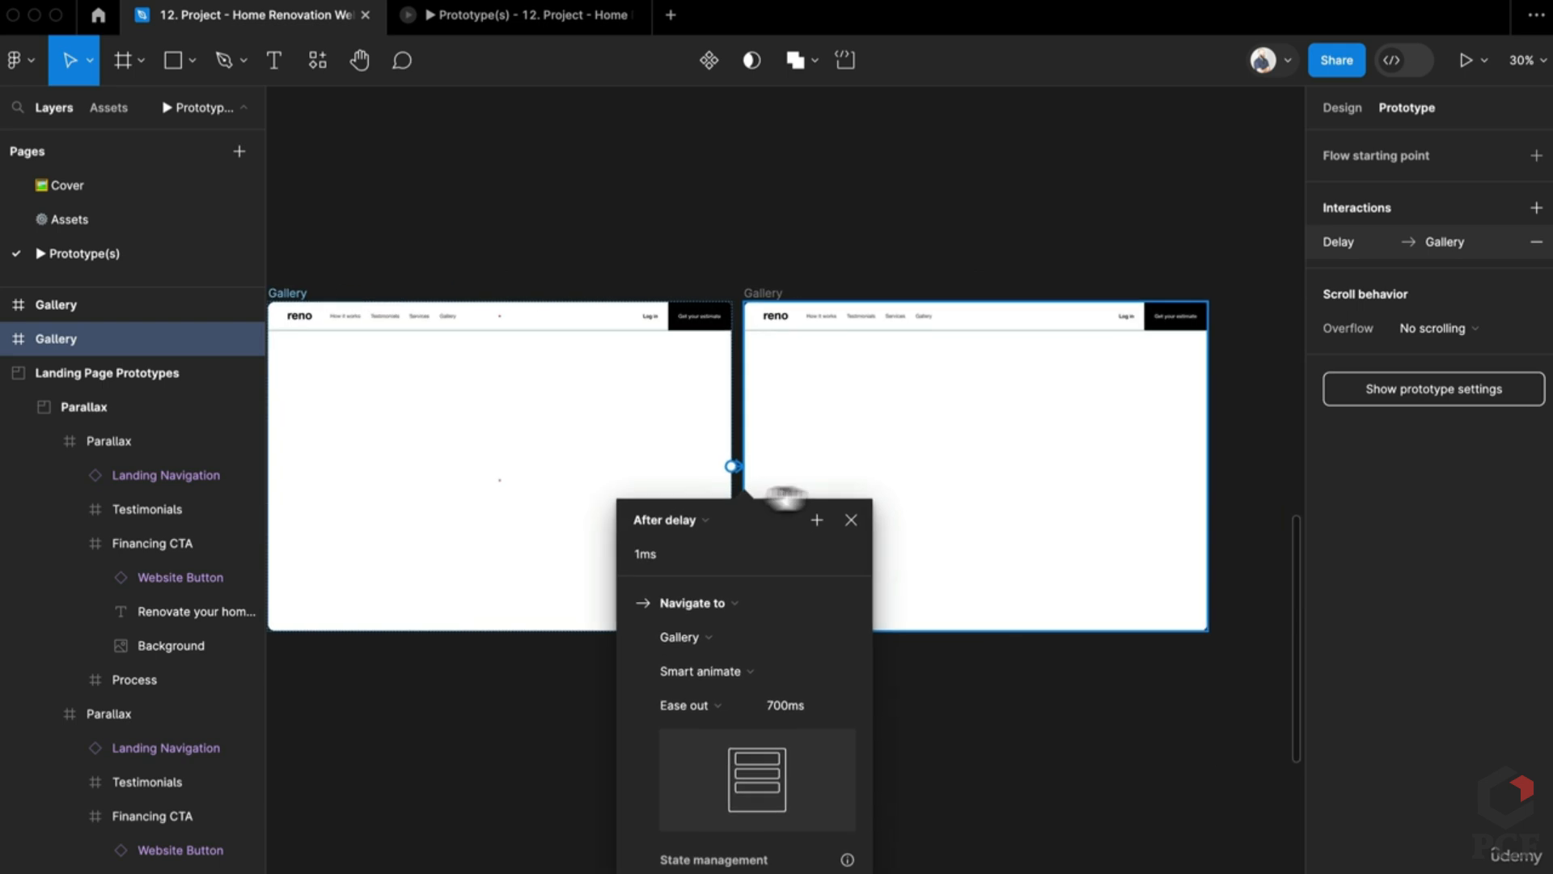
pyautogui.click(858, 469)
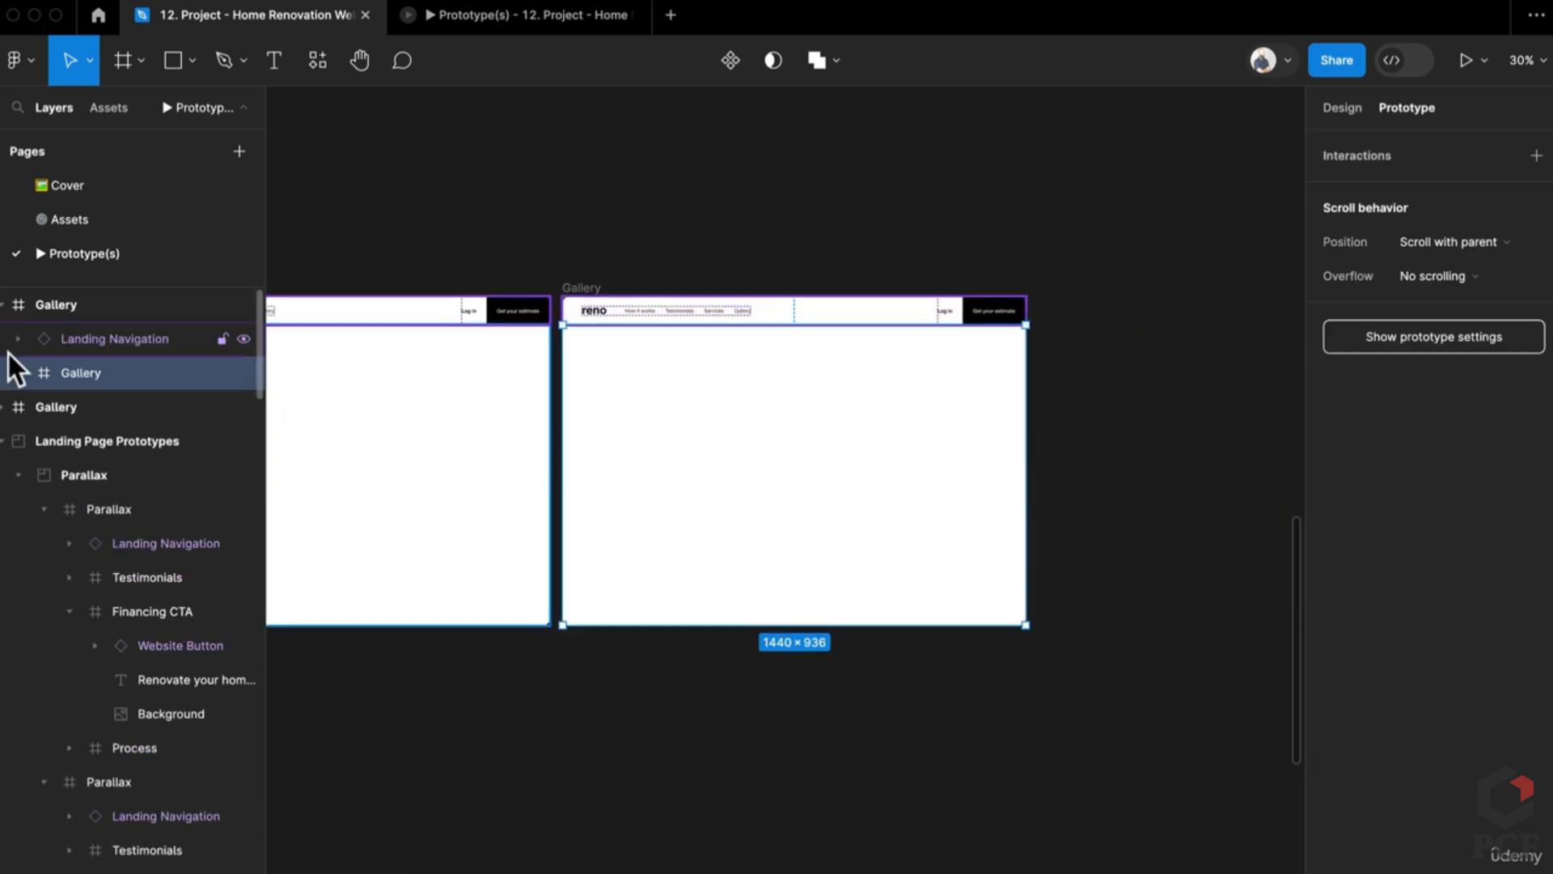
# Step: Shift the Container's 'Look at what we've done!' text block left in the Gallery frame
pyautogui.click(18, 372)
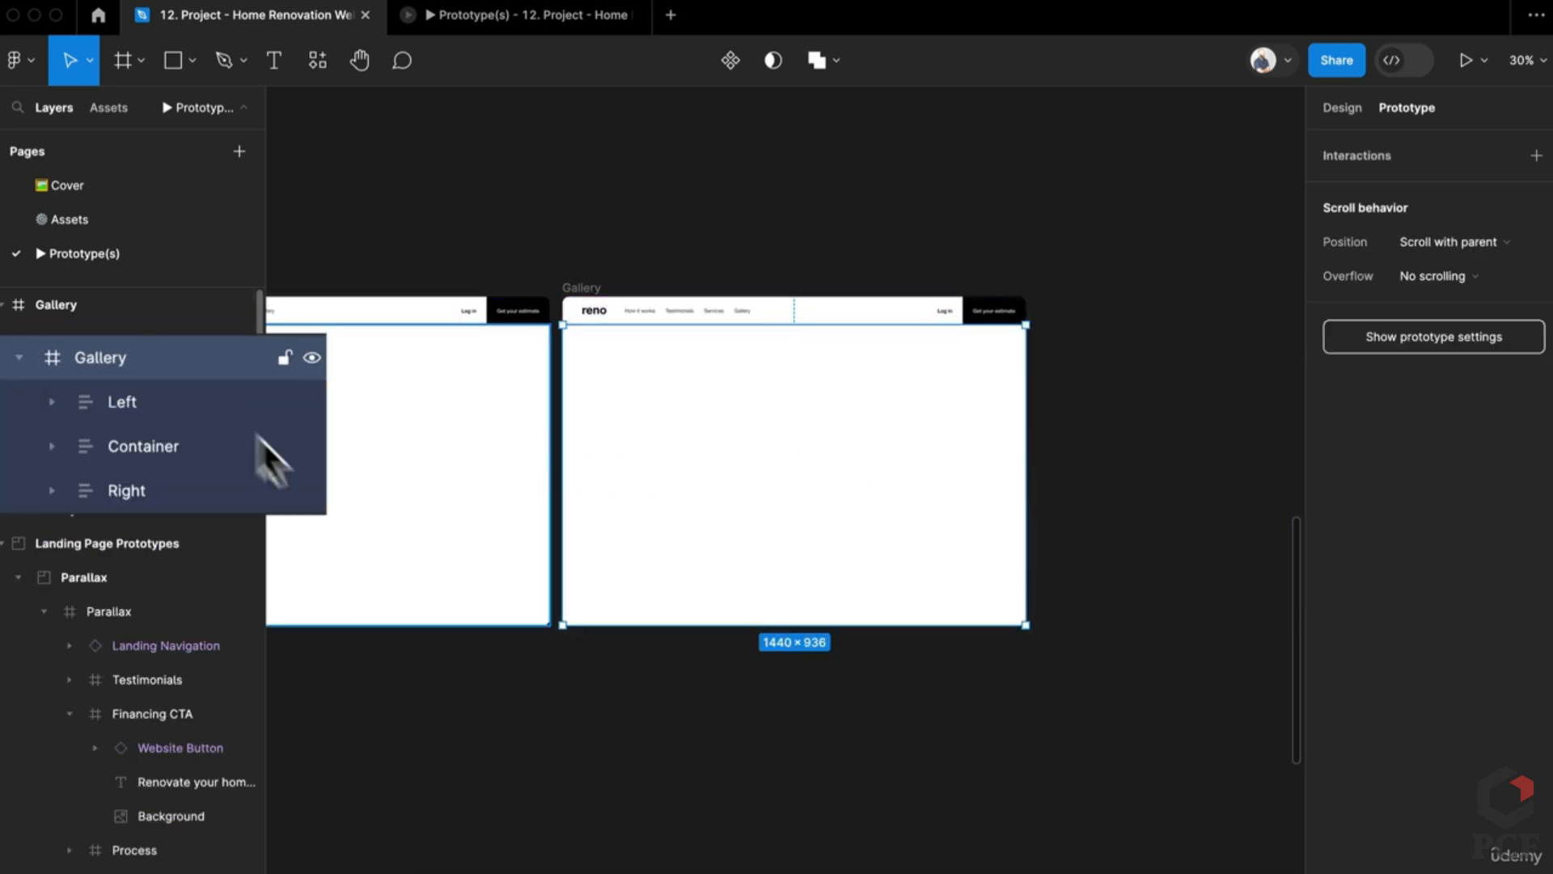
pyautogui.click(180, 437)
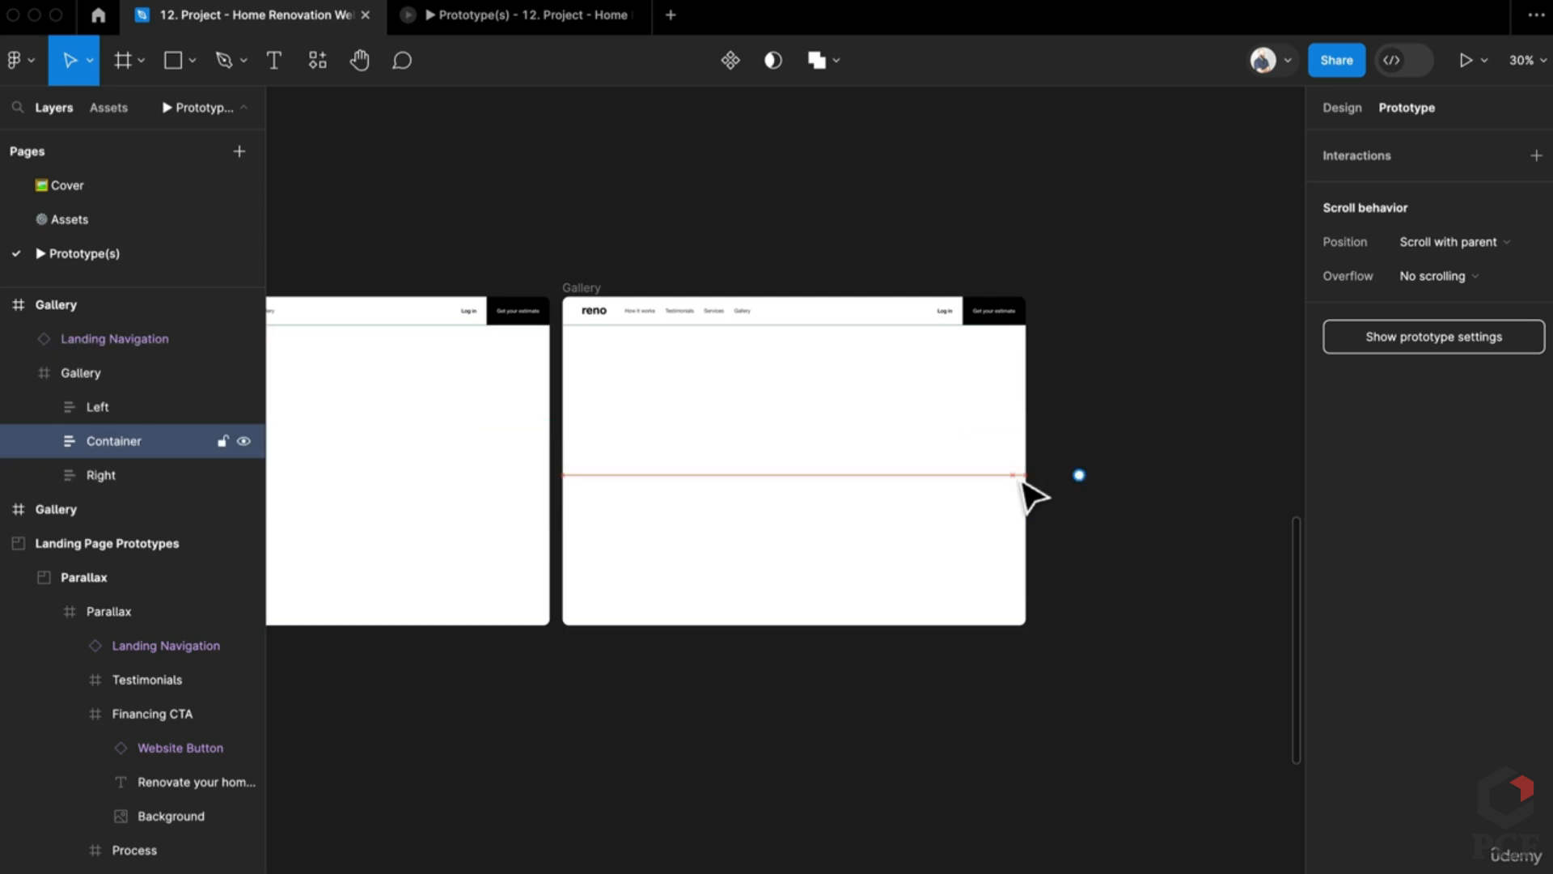
pyautogui.moveTo(1027, 493); pyautogui.dragTo(1021, 510)
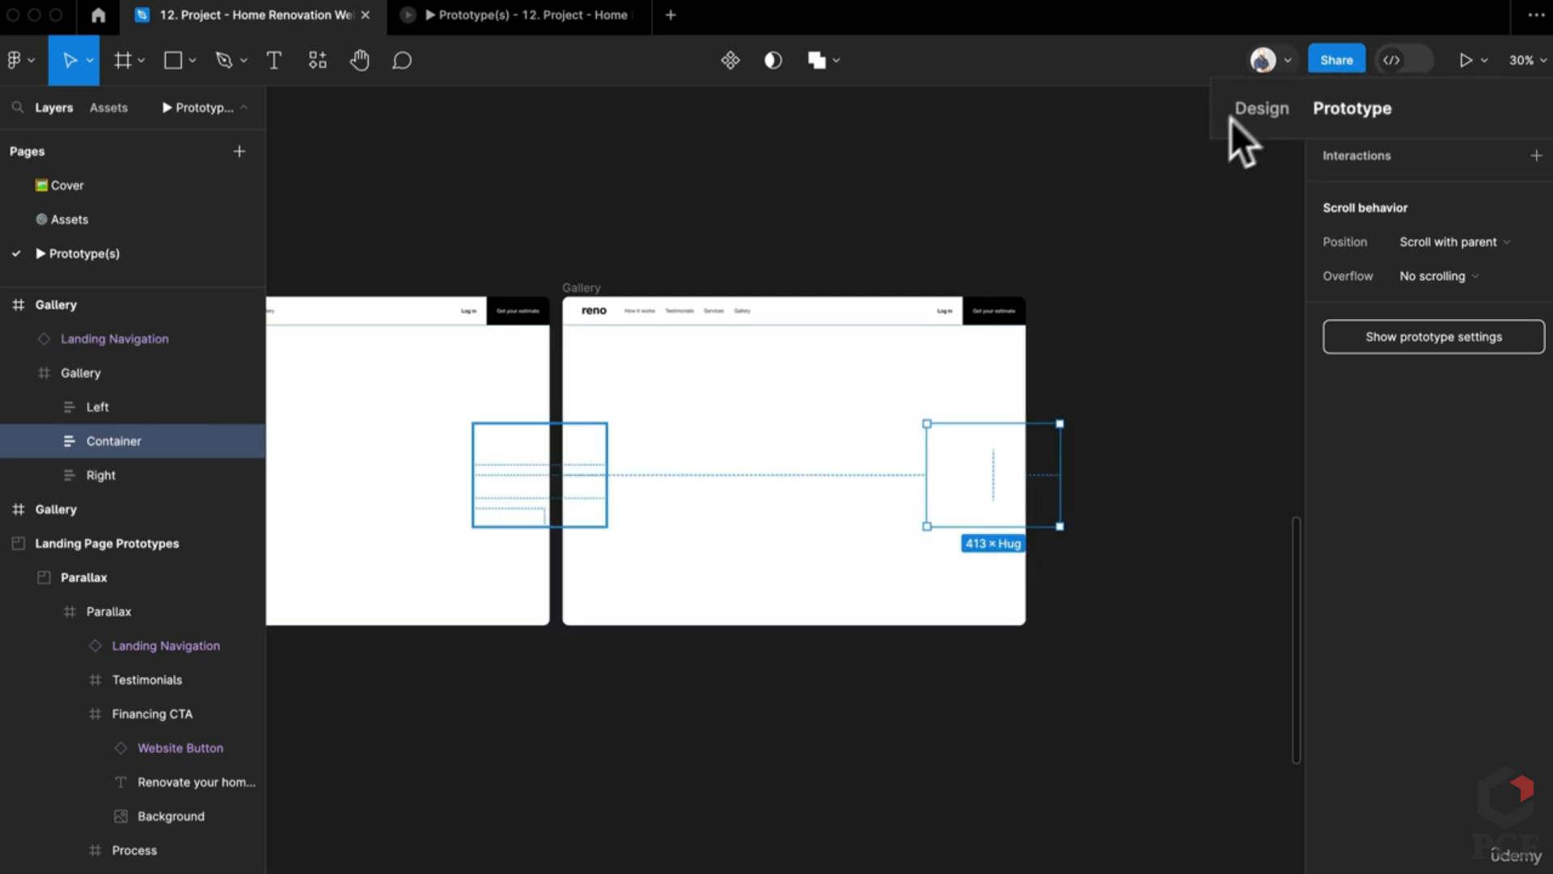
pyautogui.click(1335, 109)
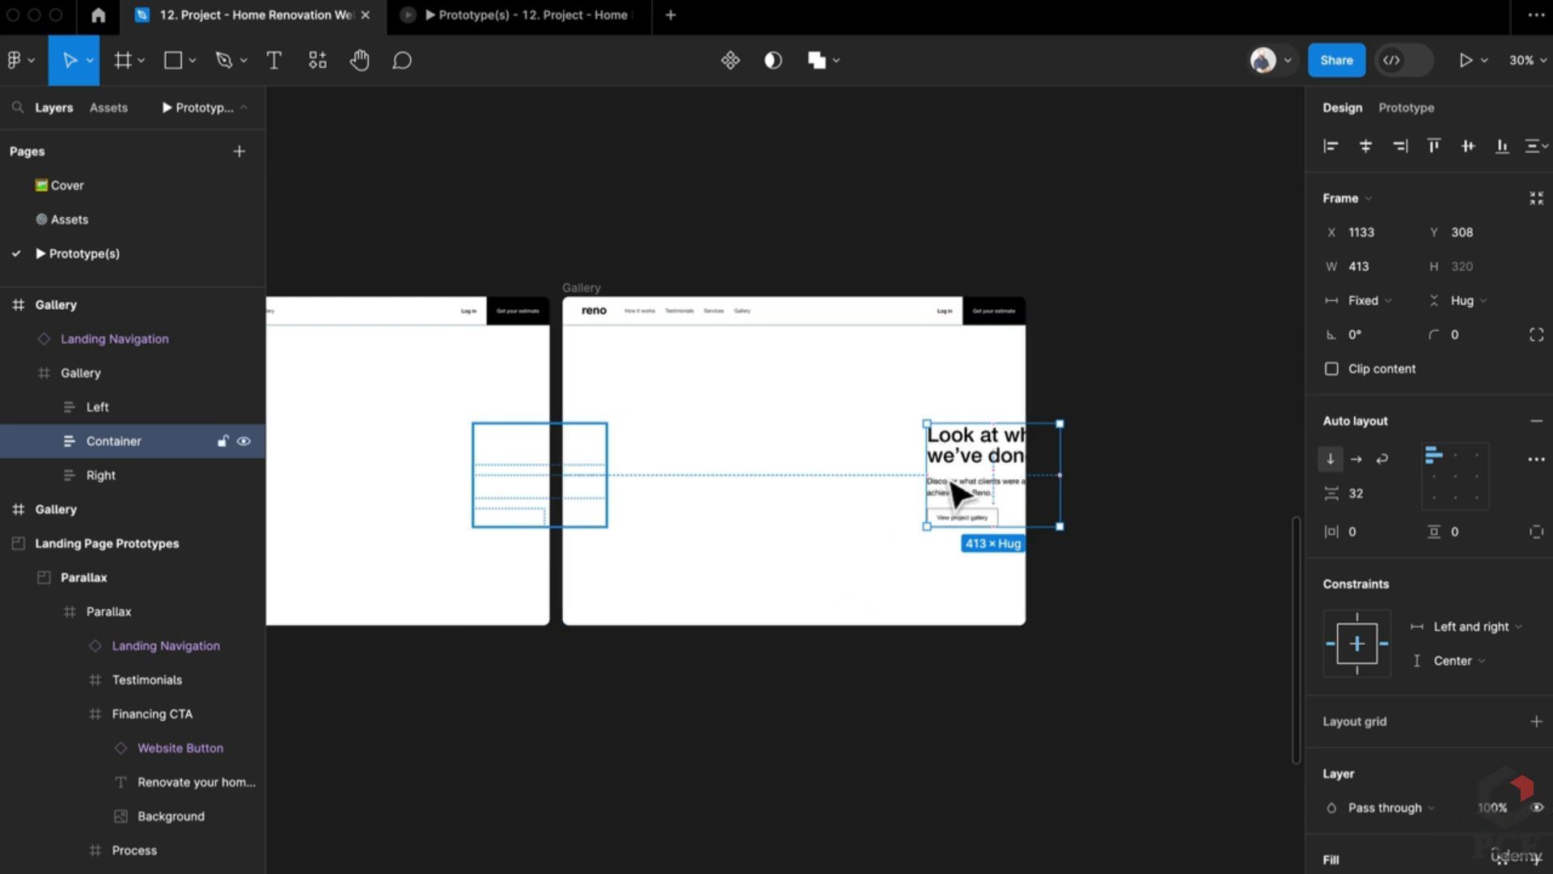
pyautogui.moveTo(952, 483); pyautogui.dragTo(869, 477)
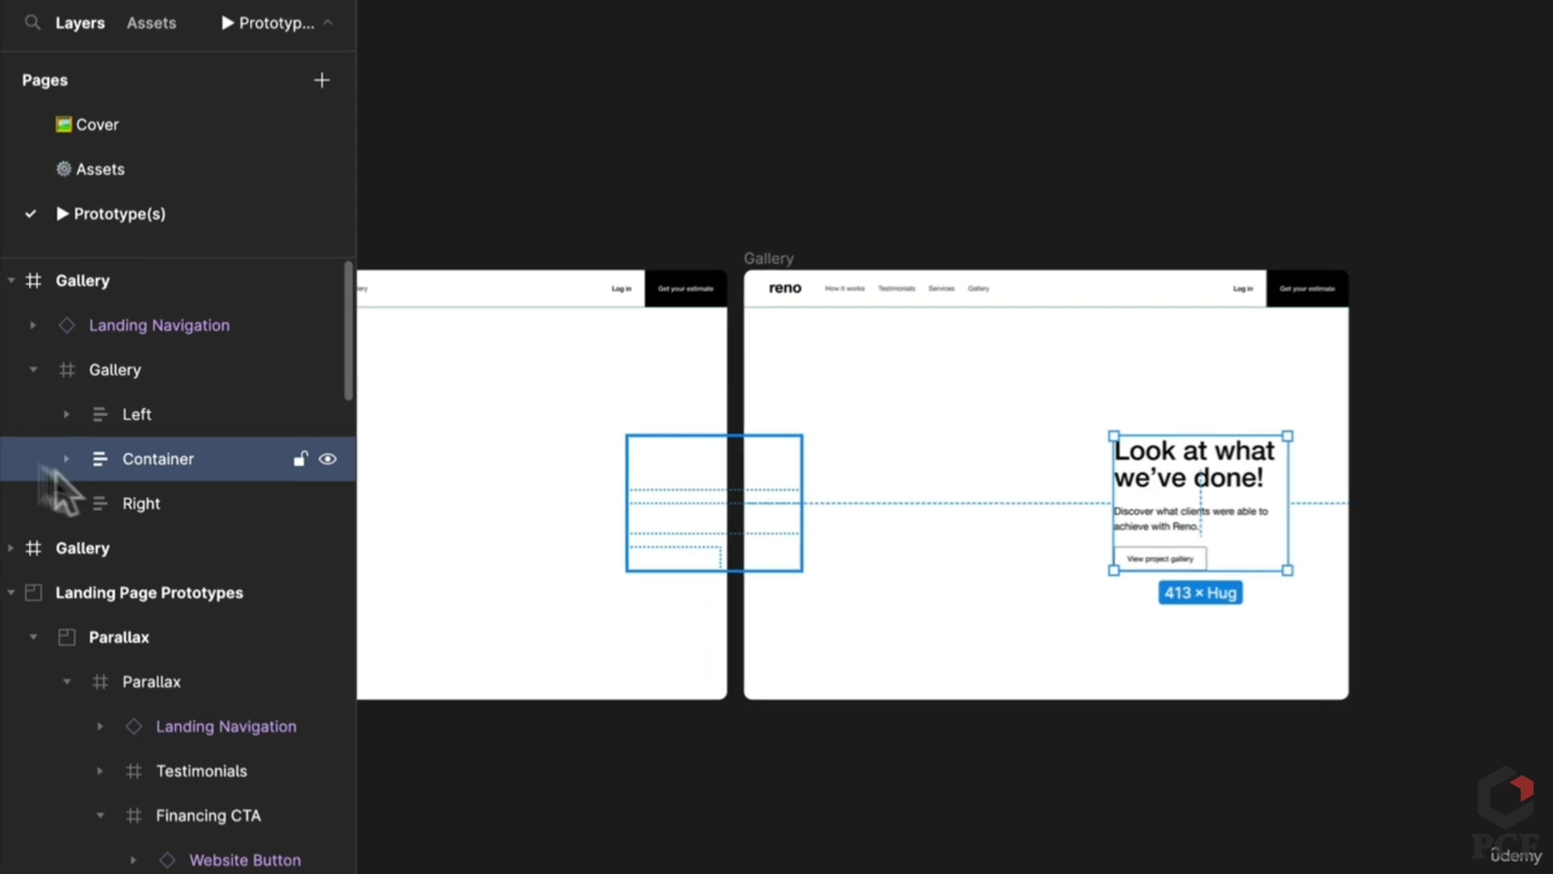
# Step: Duplicate the second Gallery frame to create a third
pyautogui.click(72, 475)
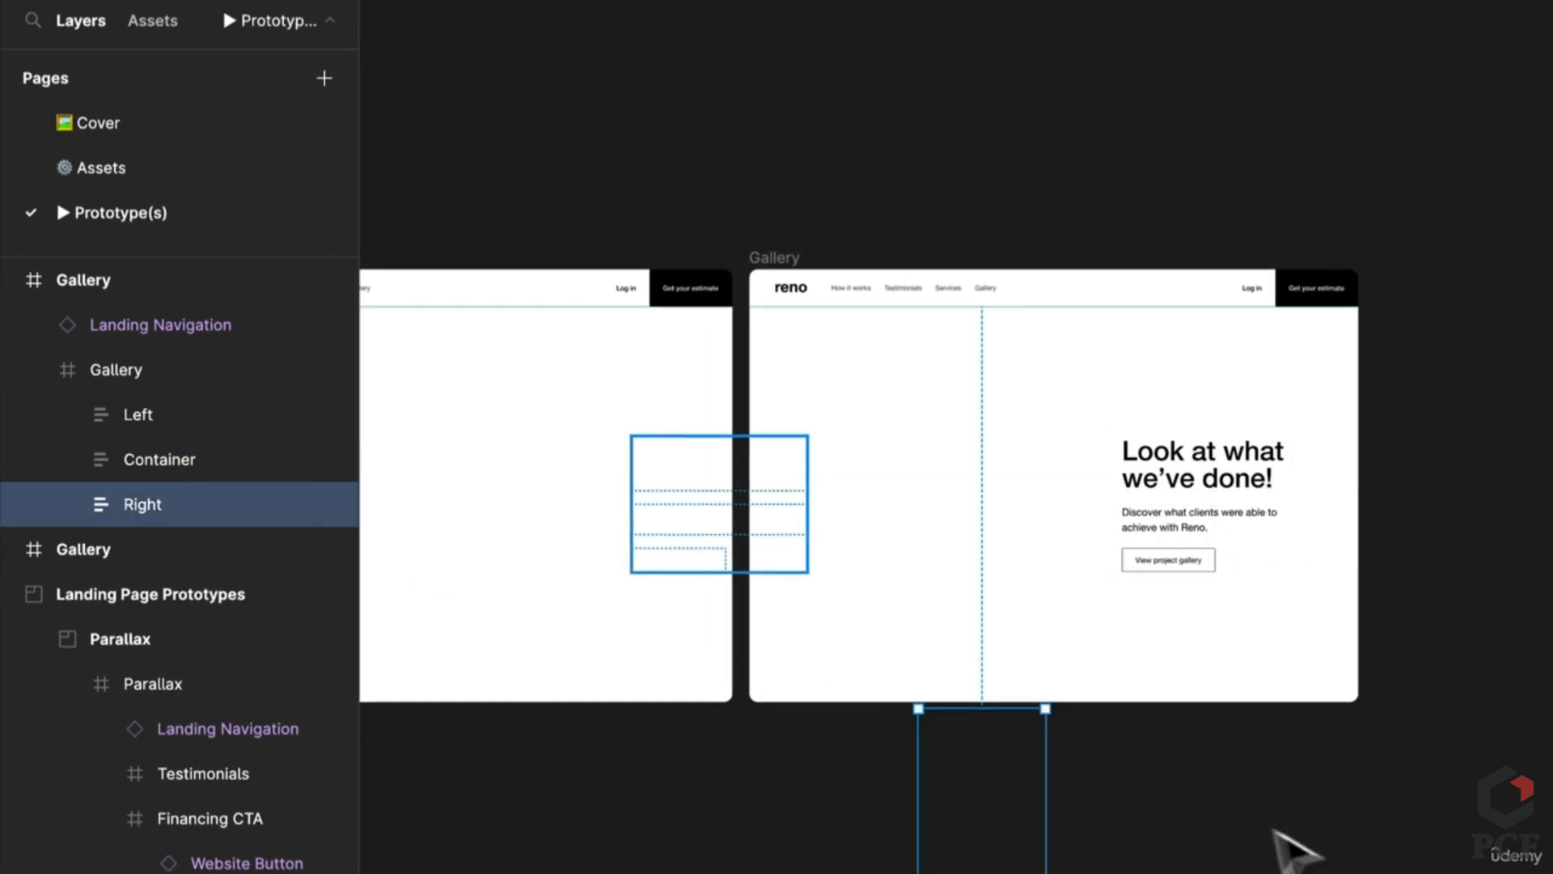
pyautogui.scroll(-5, 1289, 842)
pyautogui.moveTo(1294, 846); pyautogui.dragTo(975, 845)
pyautogui.hscroll(-7, 975, 846)
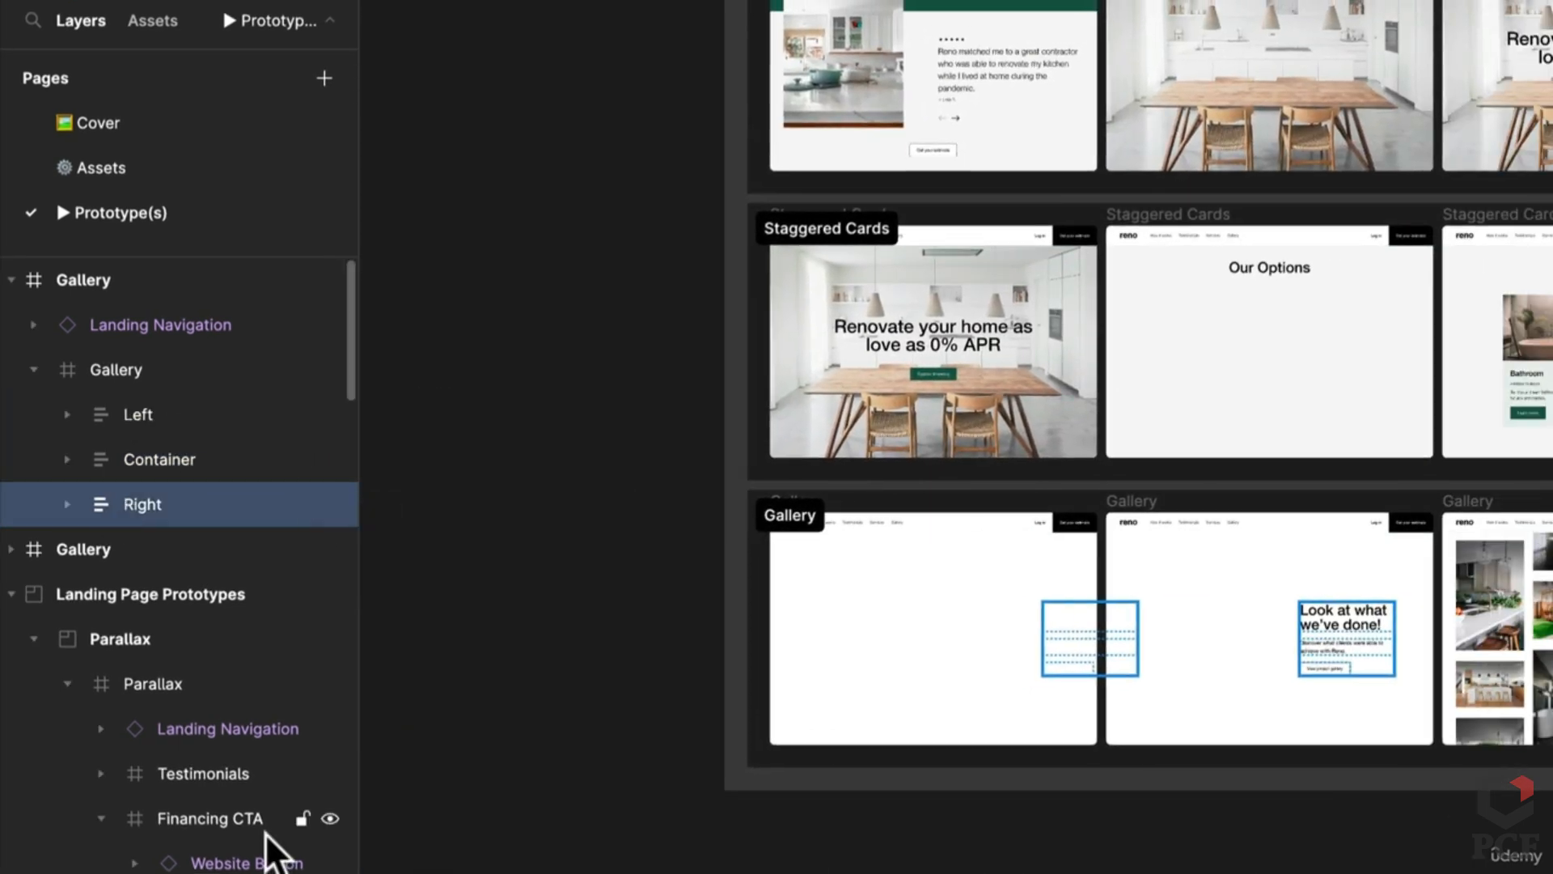
pyautogui.hscroll(6, 1172, 825)
pyautogui.click(757, 487)
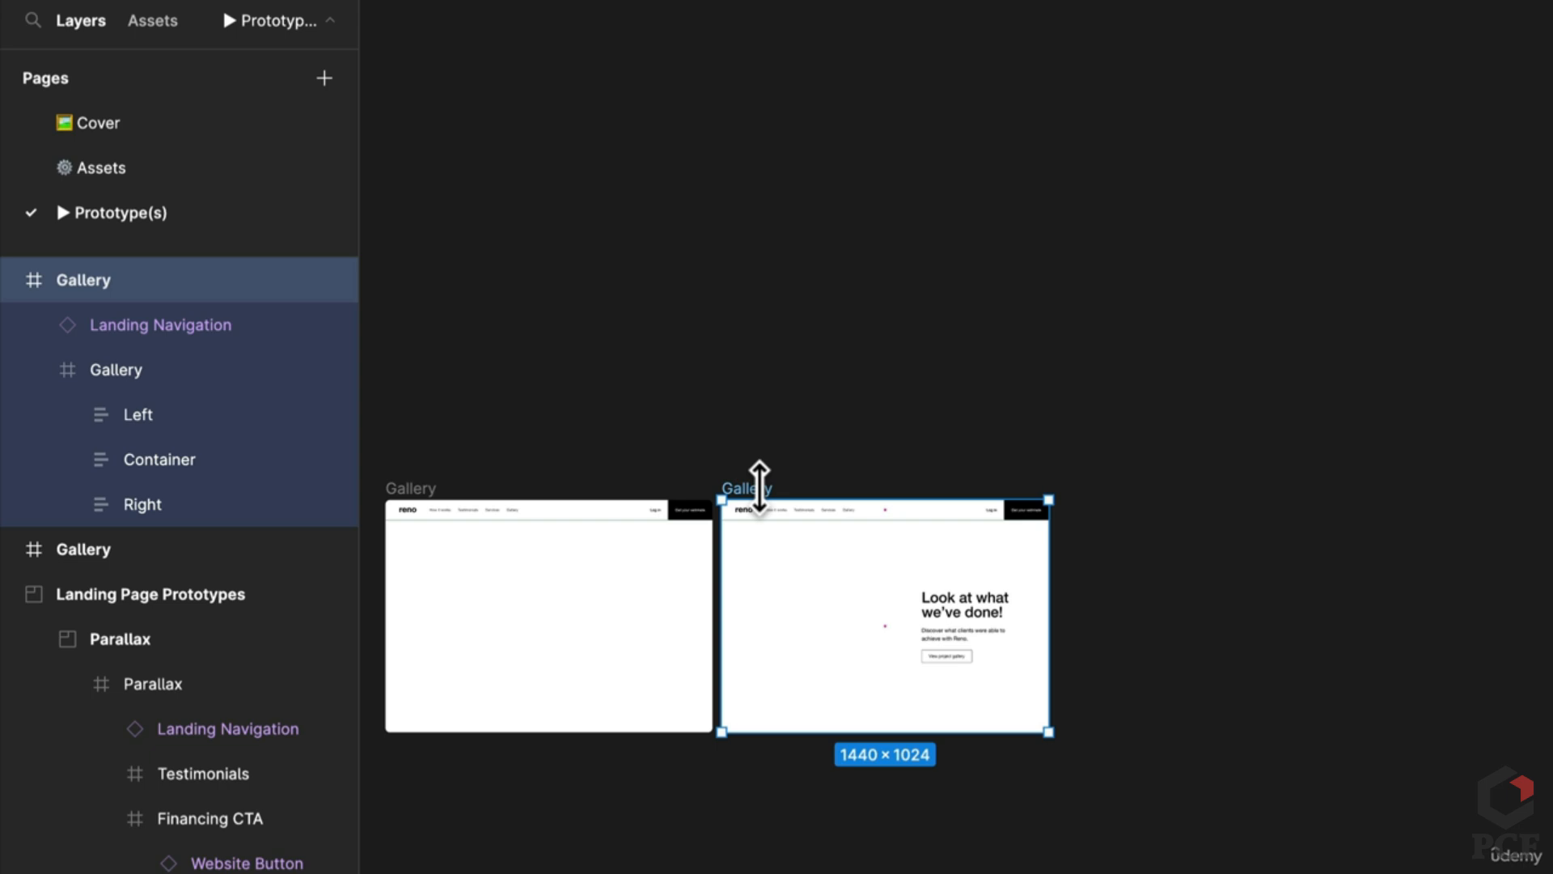
pyautogui.hotkey('ctrl', 'd')
# Step: Expand the inner Gallery layers to reach the Left image column
pyautogui.scroll(5, 1531, 723)
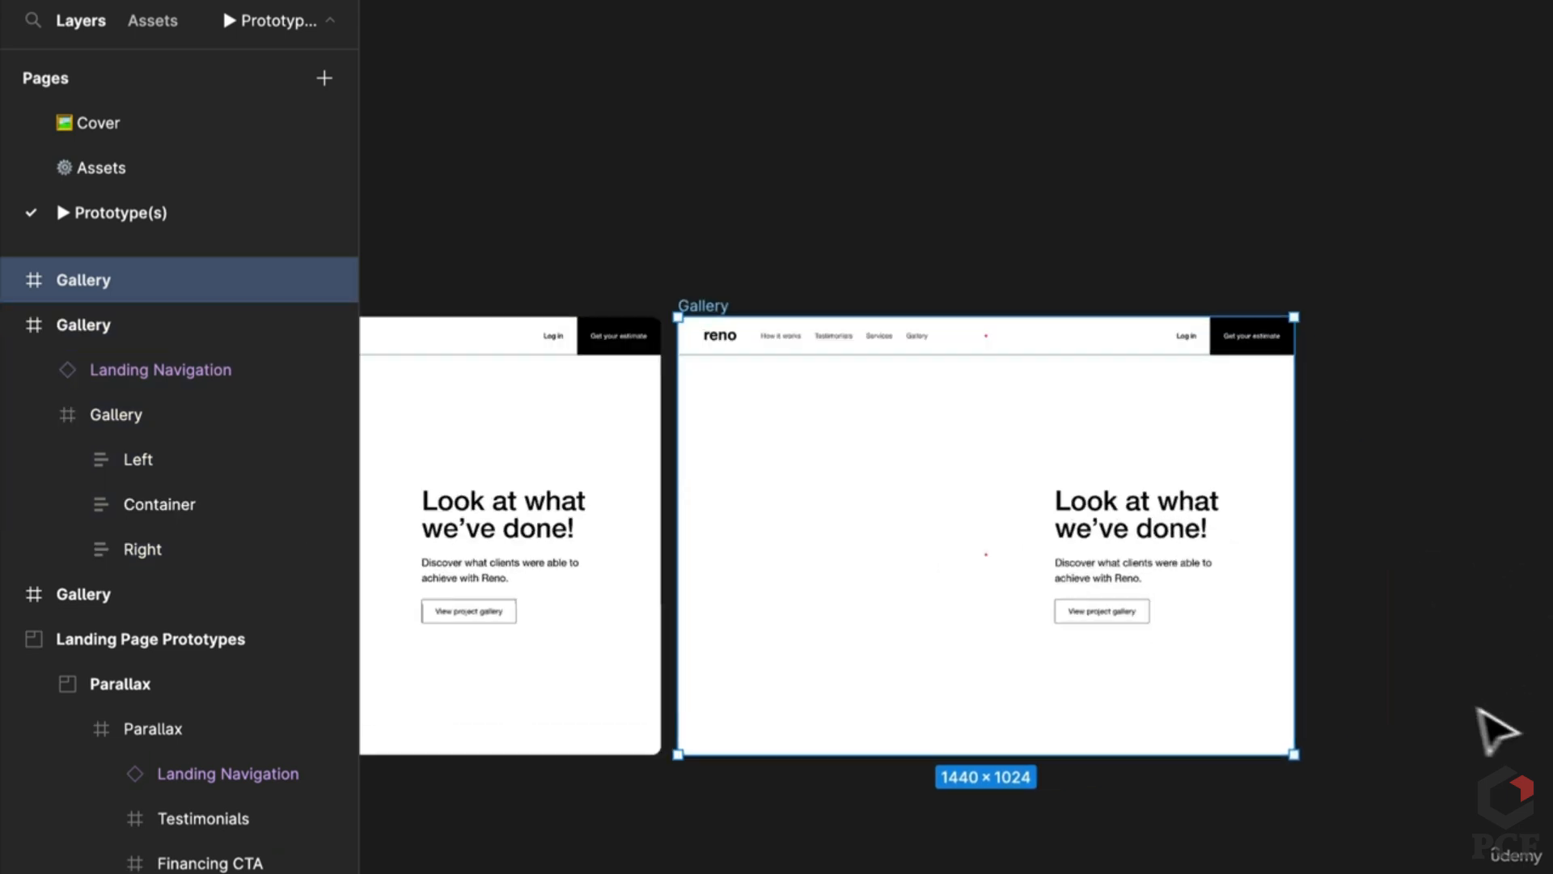
pyautogui.click(898, 586)
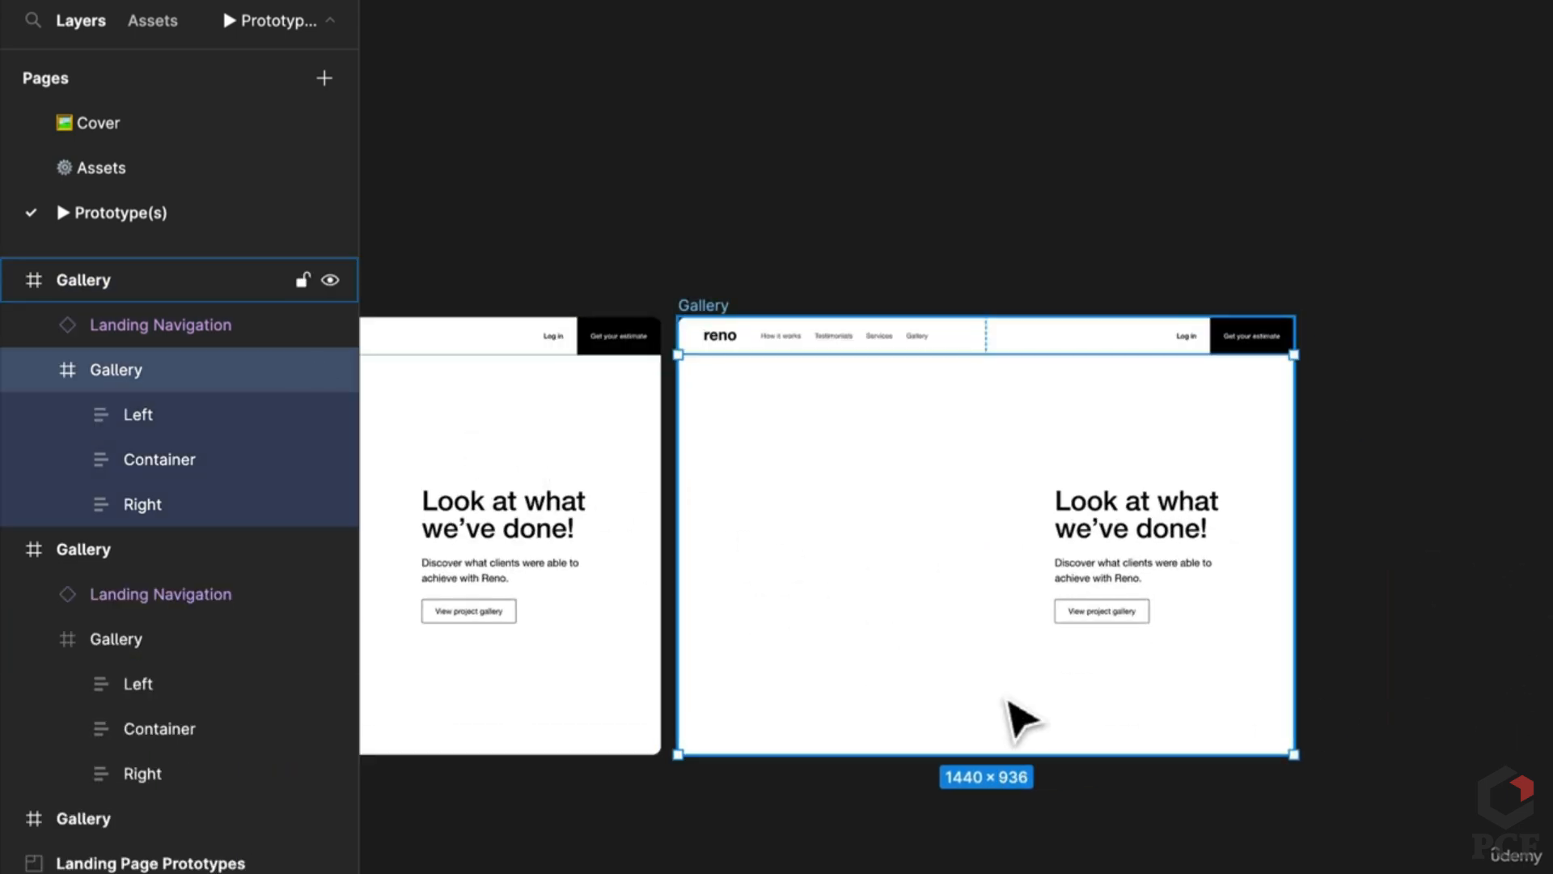
pyautogui.scroll(-3, 1023, 718)
pyautogui.moveTo(1196, 769); pyautogui.dragTo(364, 713)
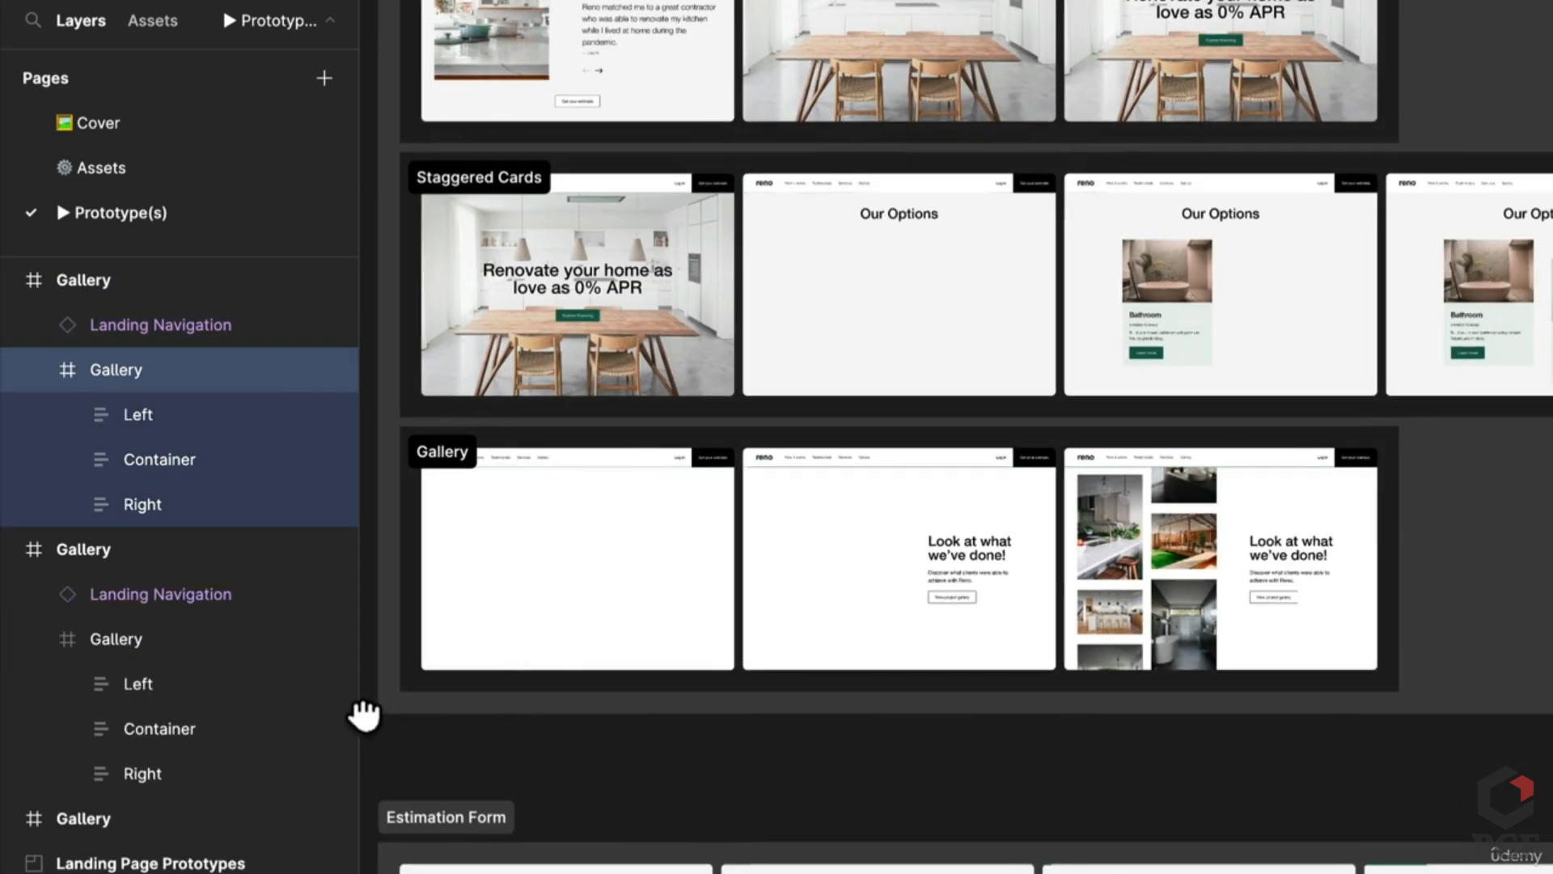
pyautogui.click(808, 566)
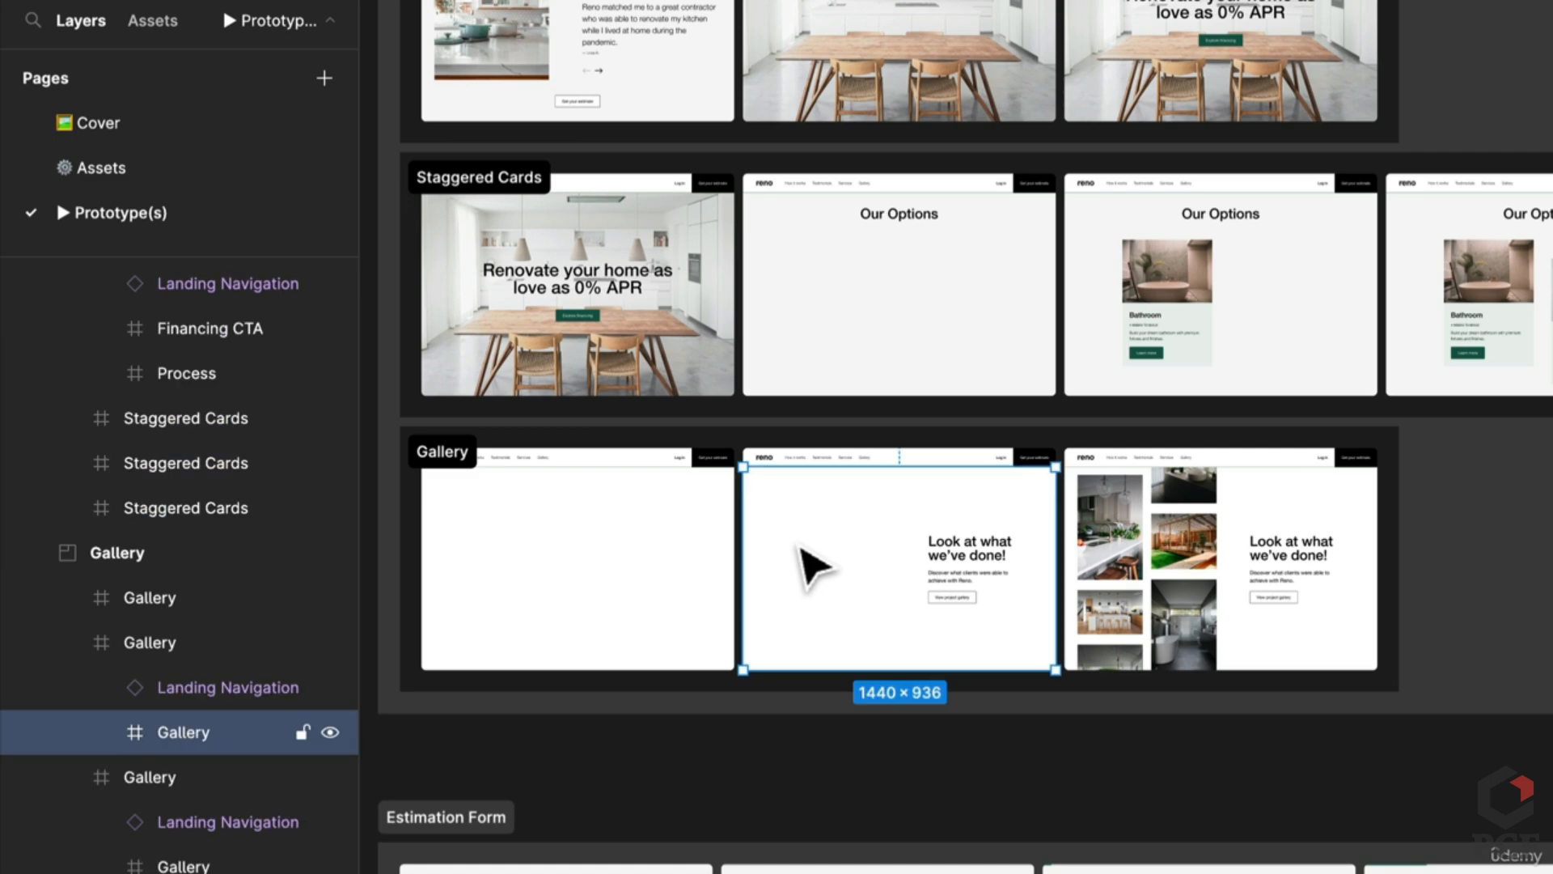
pyautogui.click(101, 731)
pyautogui.click(231, 780)
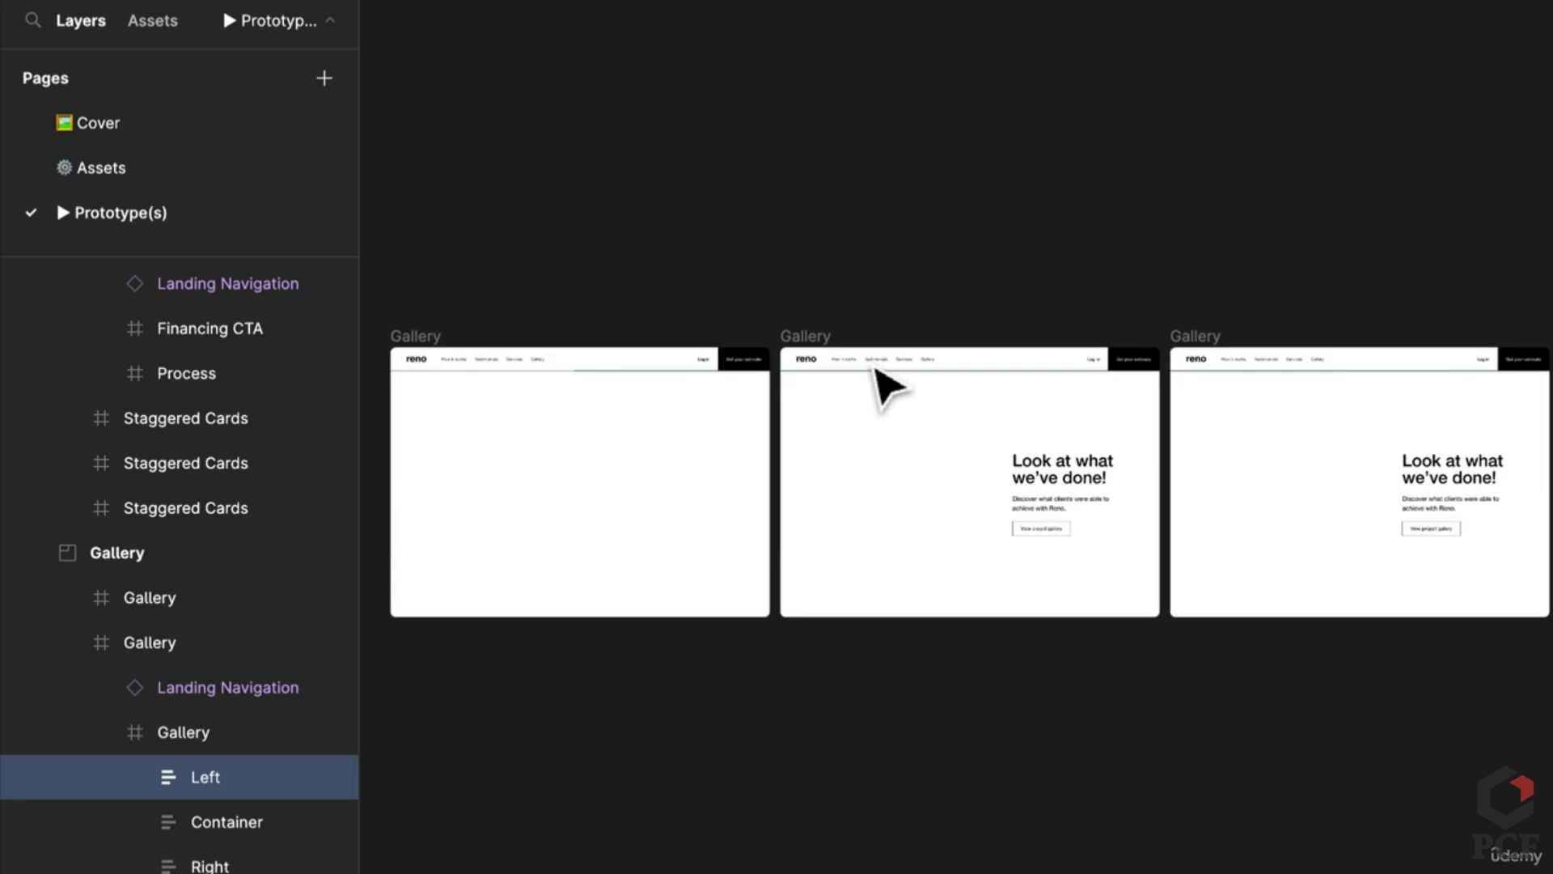
pyautogui.scroll(5, 888, 388)
pyautogui.click(815, 613)
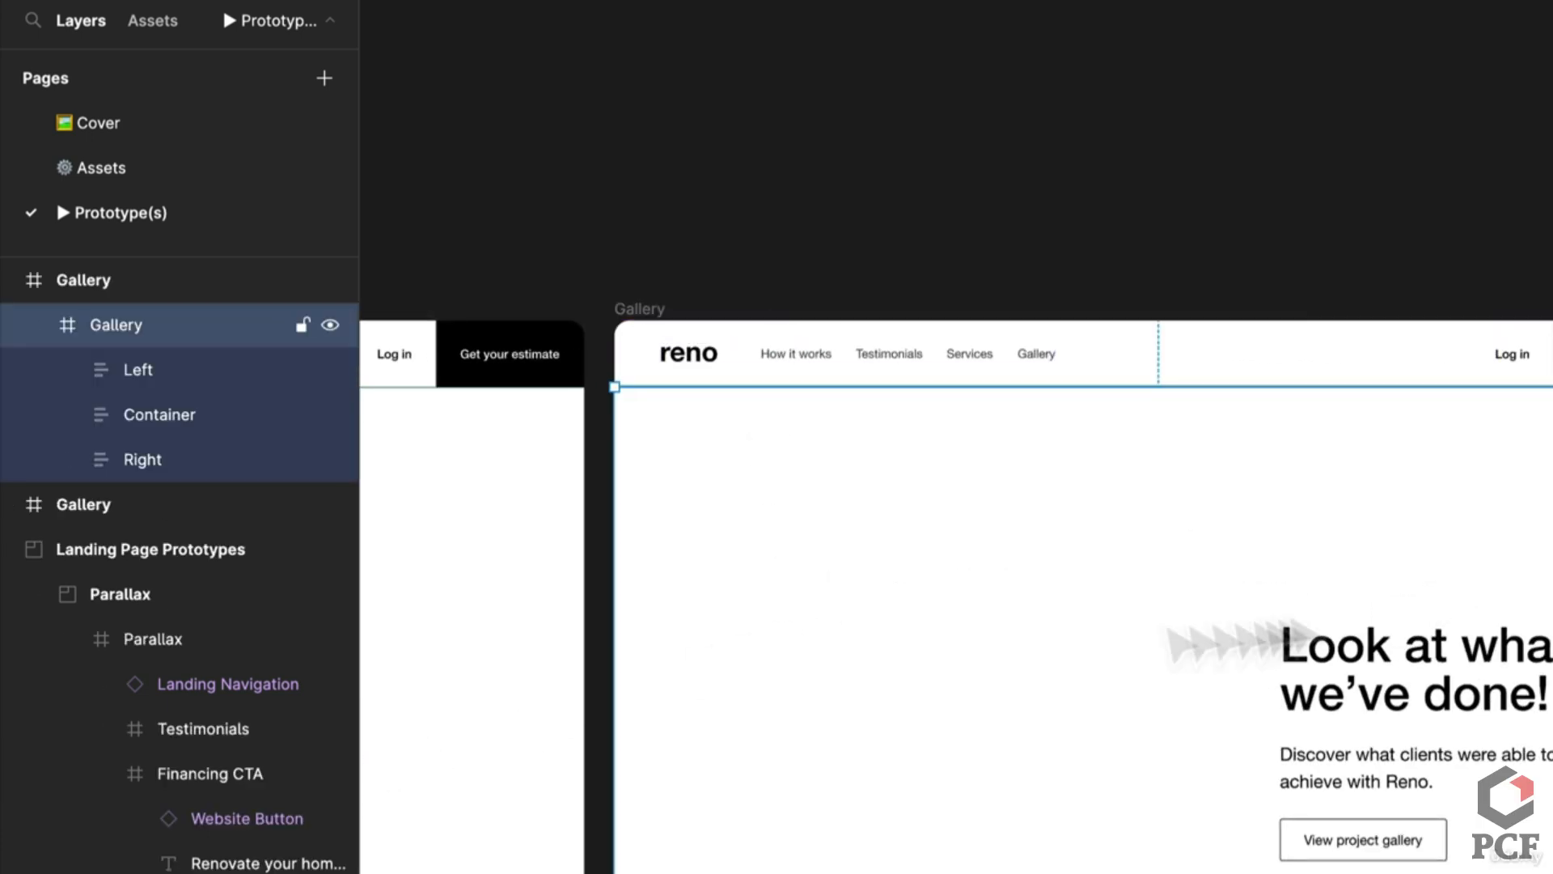
pyautogui.click(149, 369)
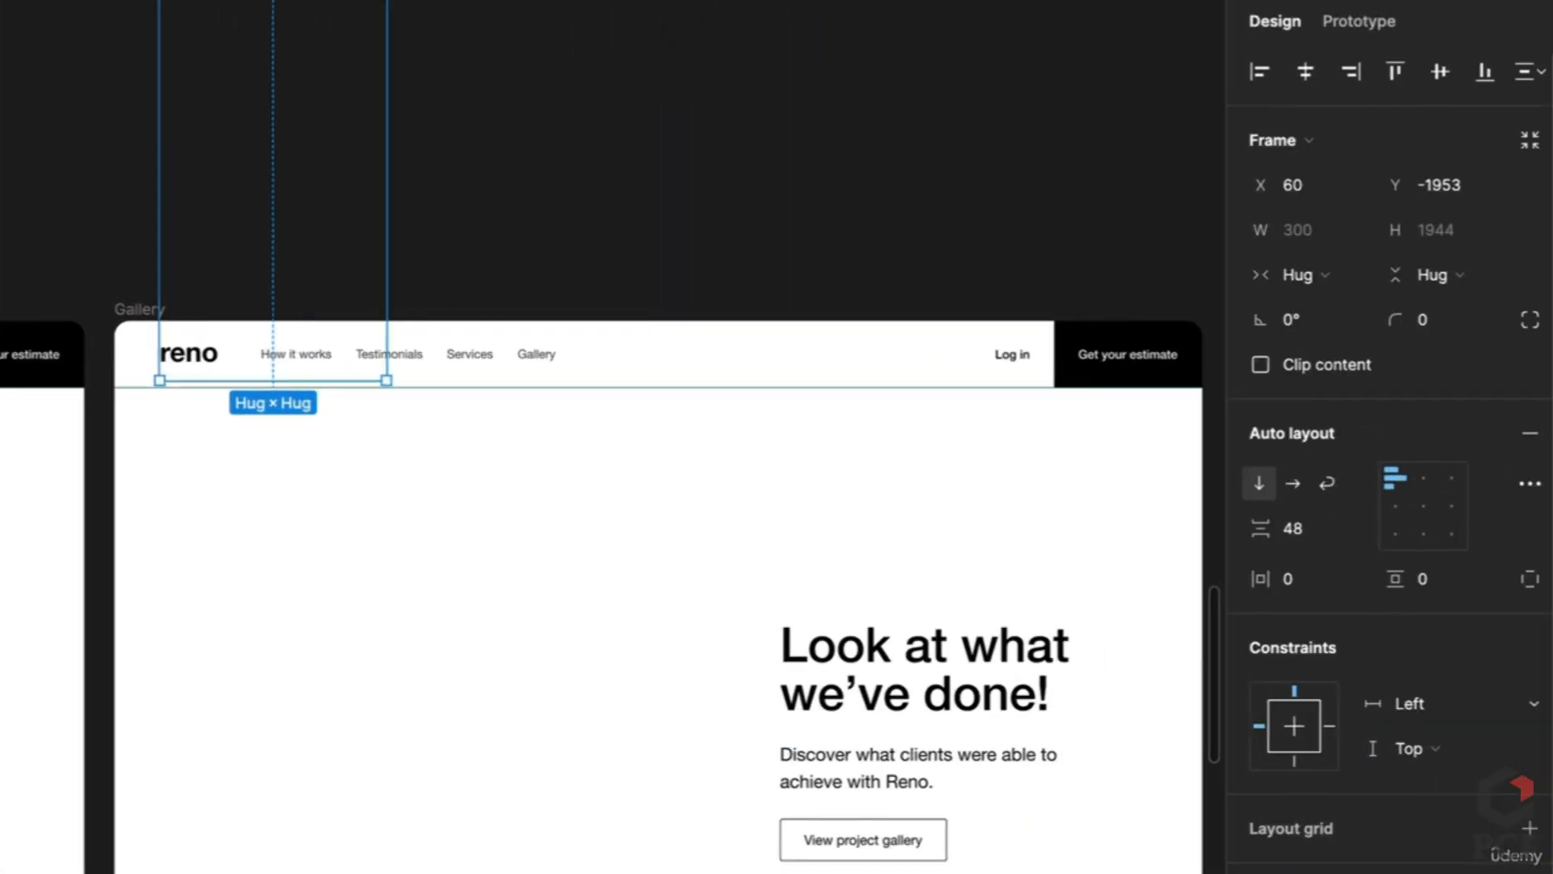
# Step: Try moving and lengthening the Left image column, undoing the misplaced moves
pyautogui.scroll(-5, 538, 513)
pyautogui.hscroll(5, 832, 572)
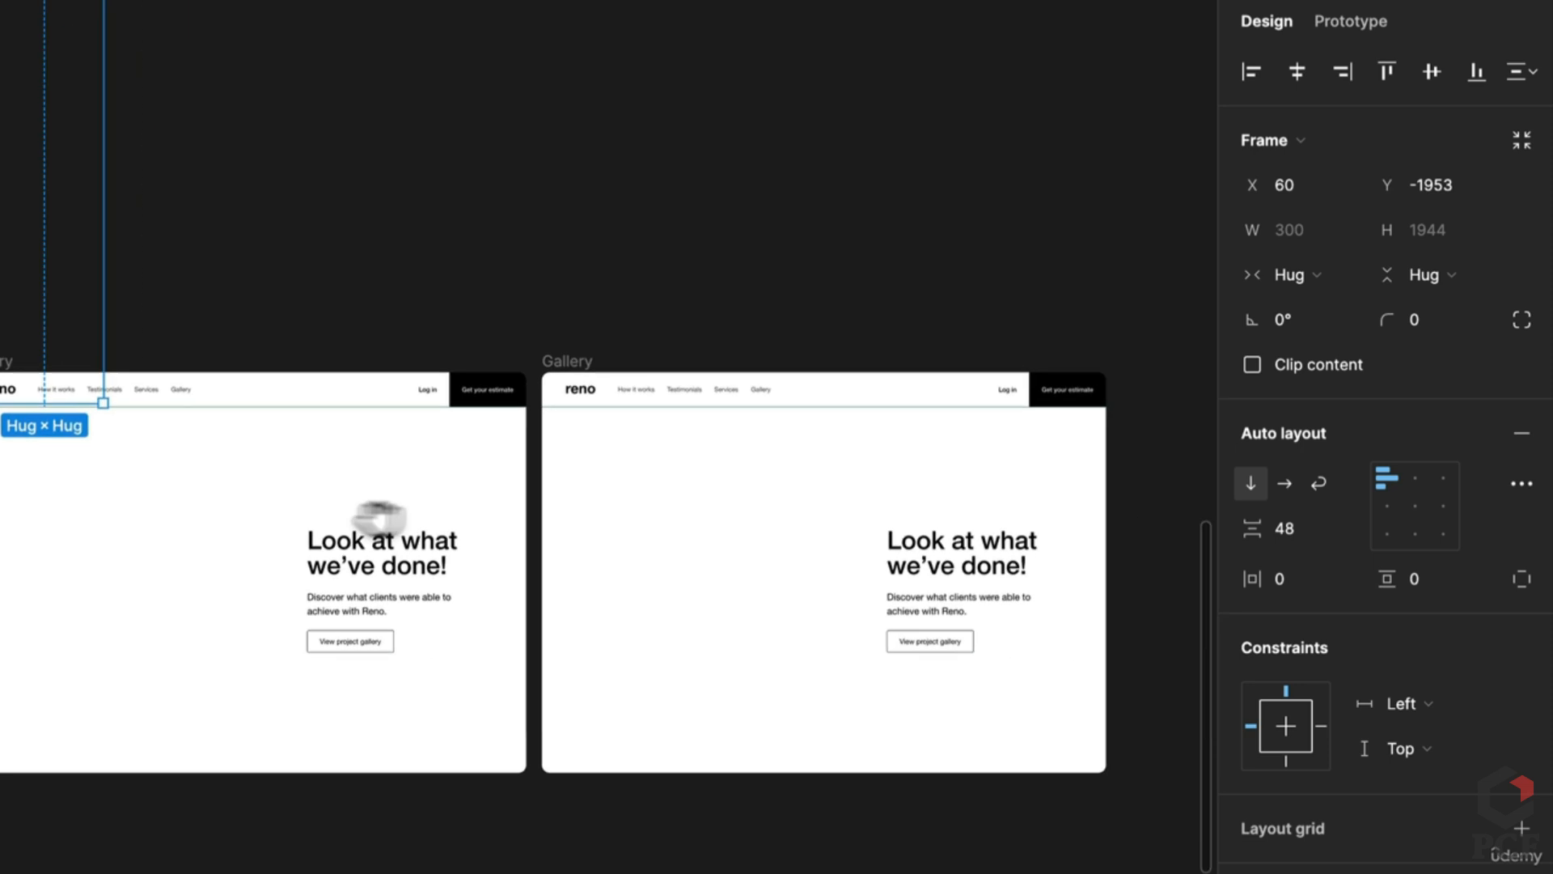
pyautogui.hscroll(3, 368, 514)
pyautogui.click(760, 560)
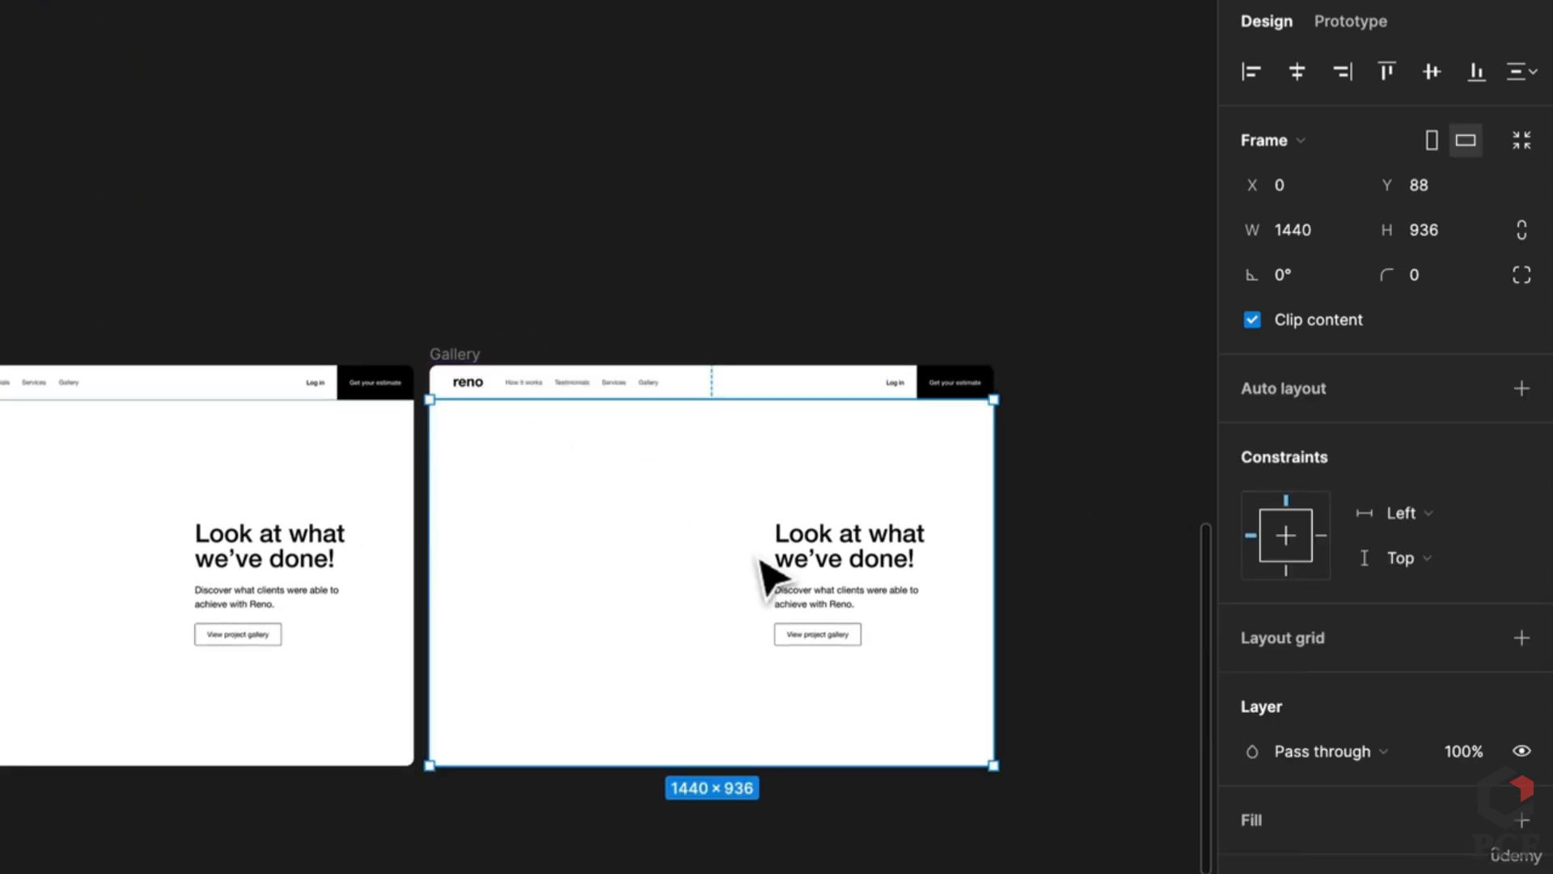
pyautogui.click(154, 374)
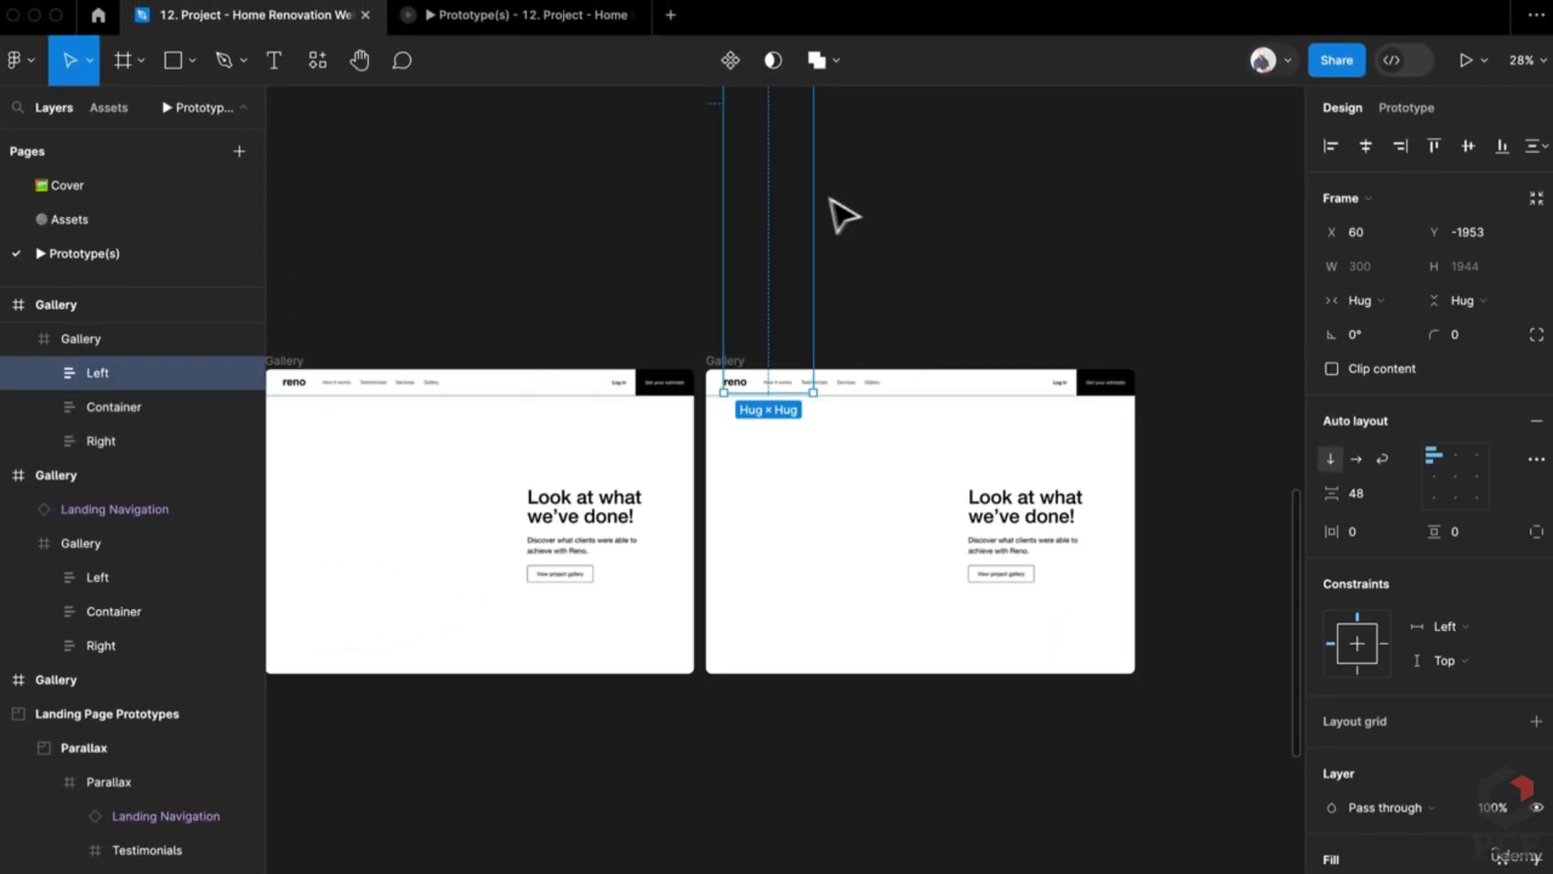
pyautogui.moveTo(809, 259); pyautogui.dragTo(752, 581)
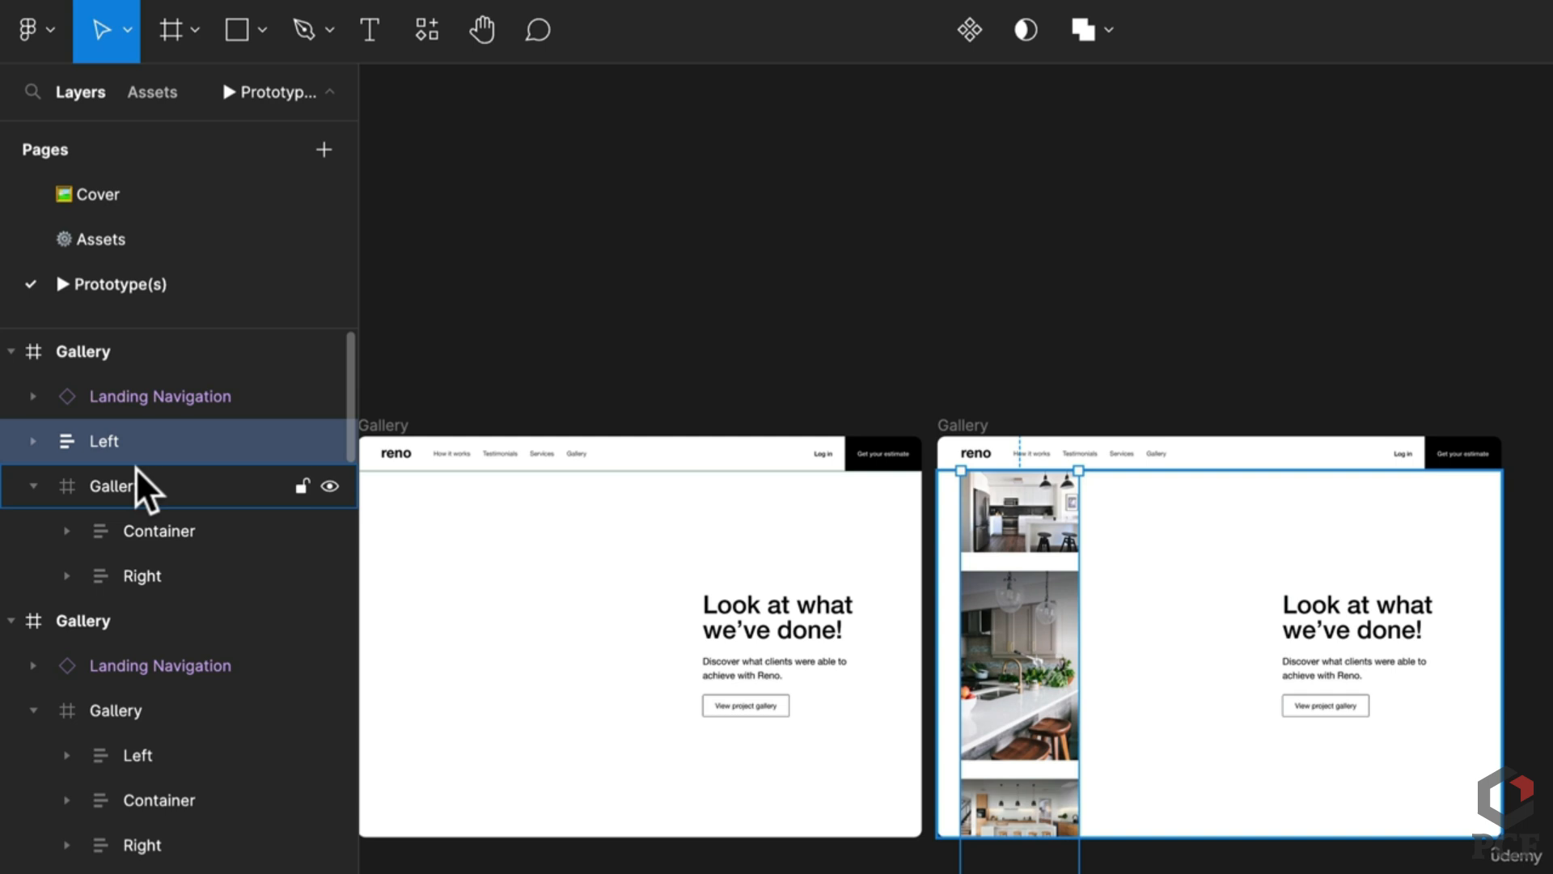
pyautogui.click(104, 487)
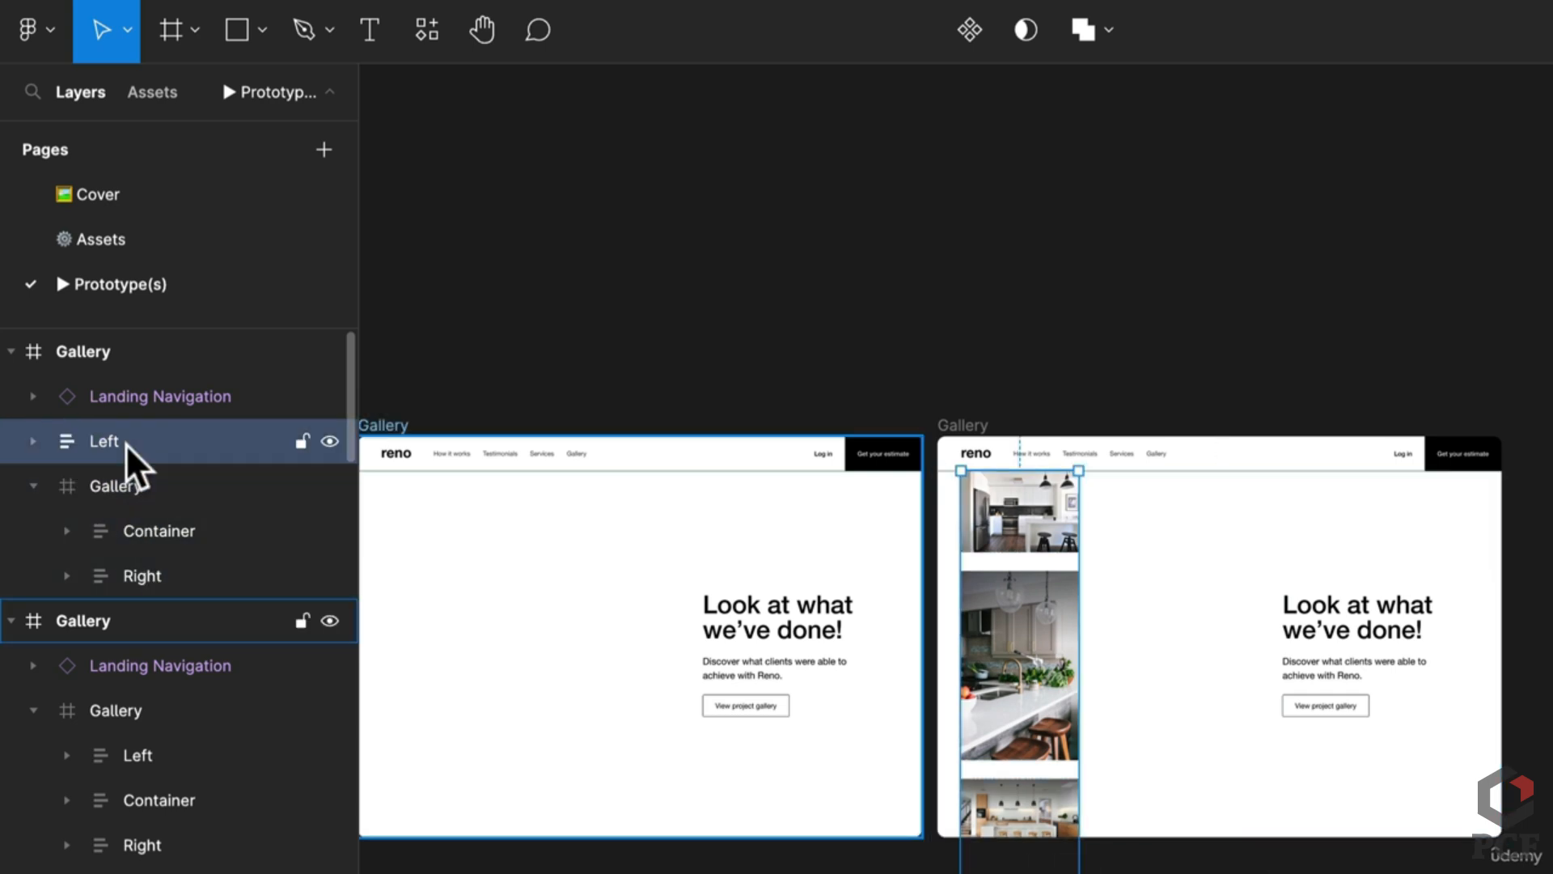
pyautogui.click(127, 447)
pyautogui.hotkey('ctrl', 'z')
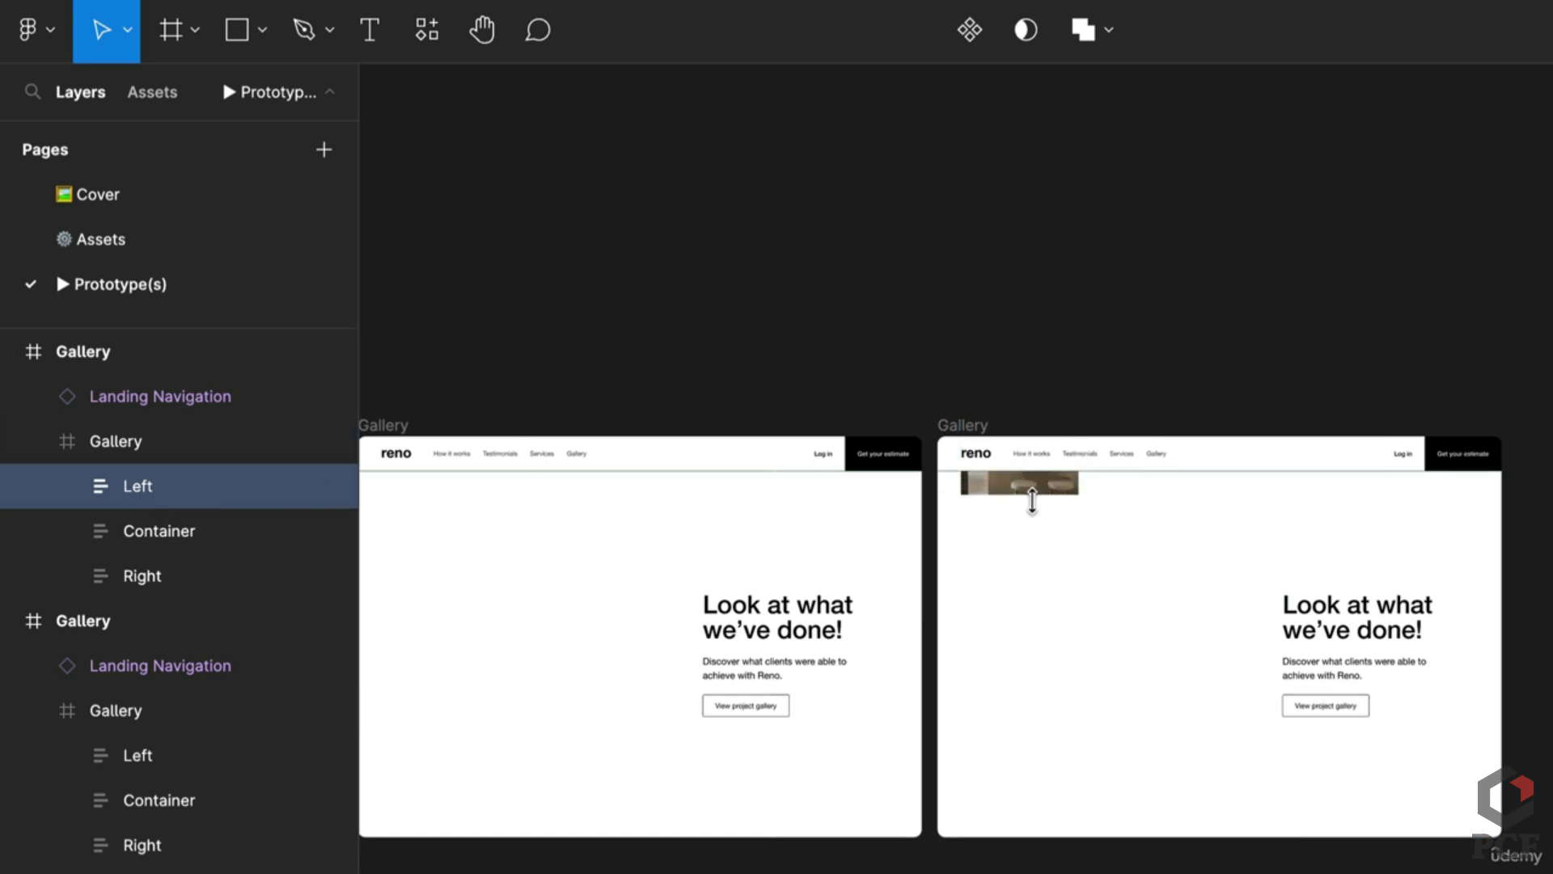
pyautogui.moveTo(1039, 485); pyautogui.dragTo(1026, 567)
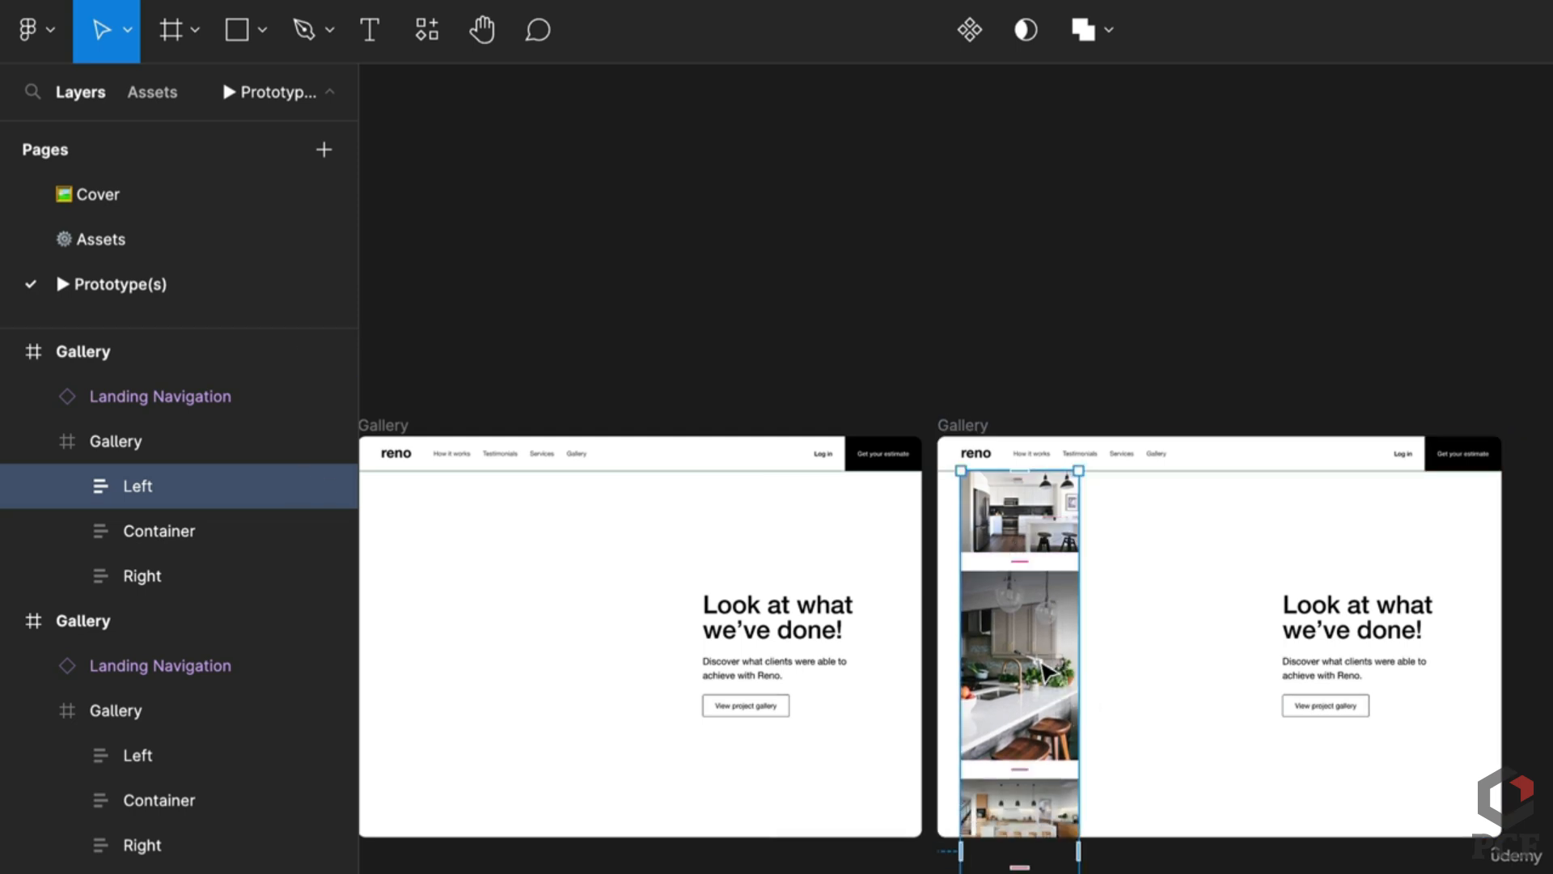
pyautogui.hotkey('ctrl', 'z')
pyautogui.hotkey('ctrl', 'z')
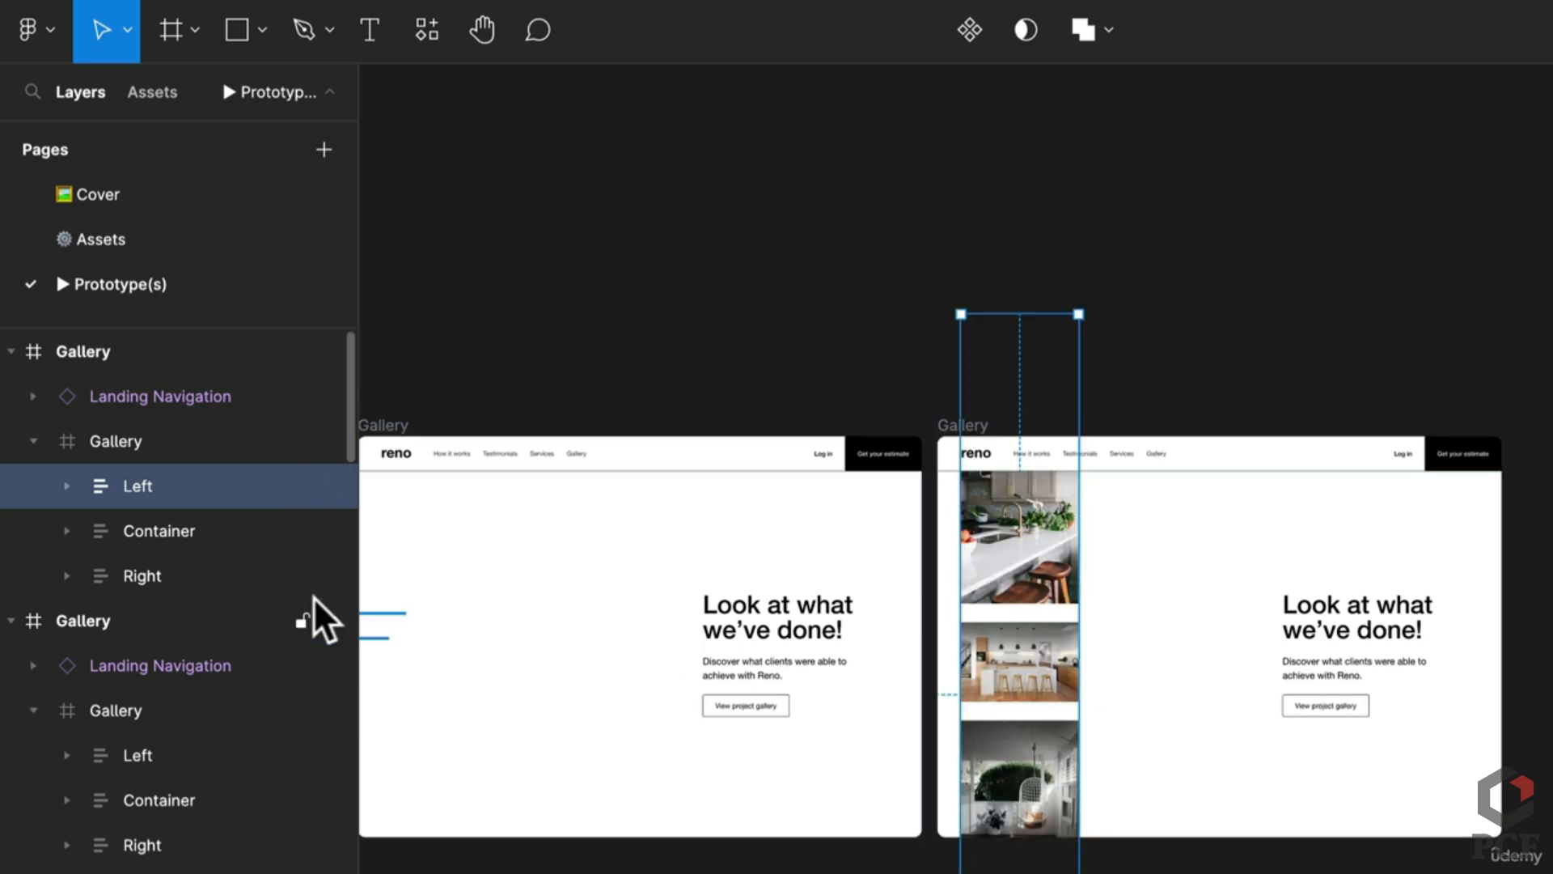
pyautogui.moveTo(1069, 571); pyautogui.dragTo(1075, 755)
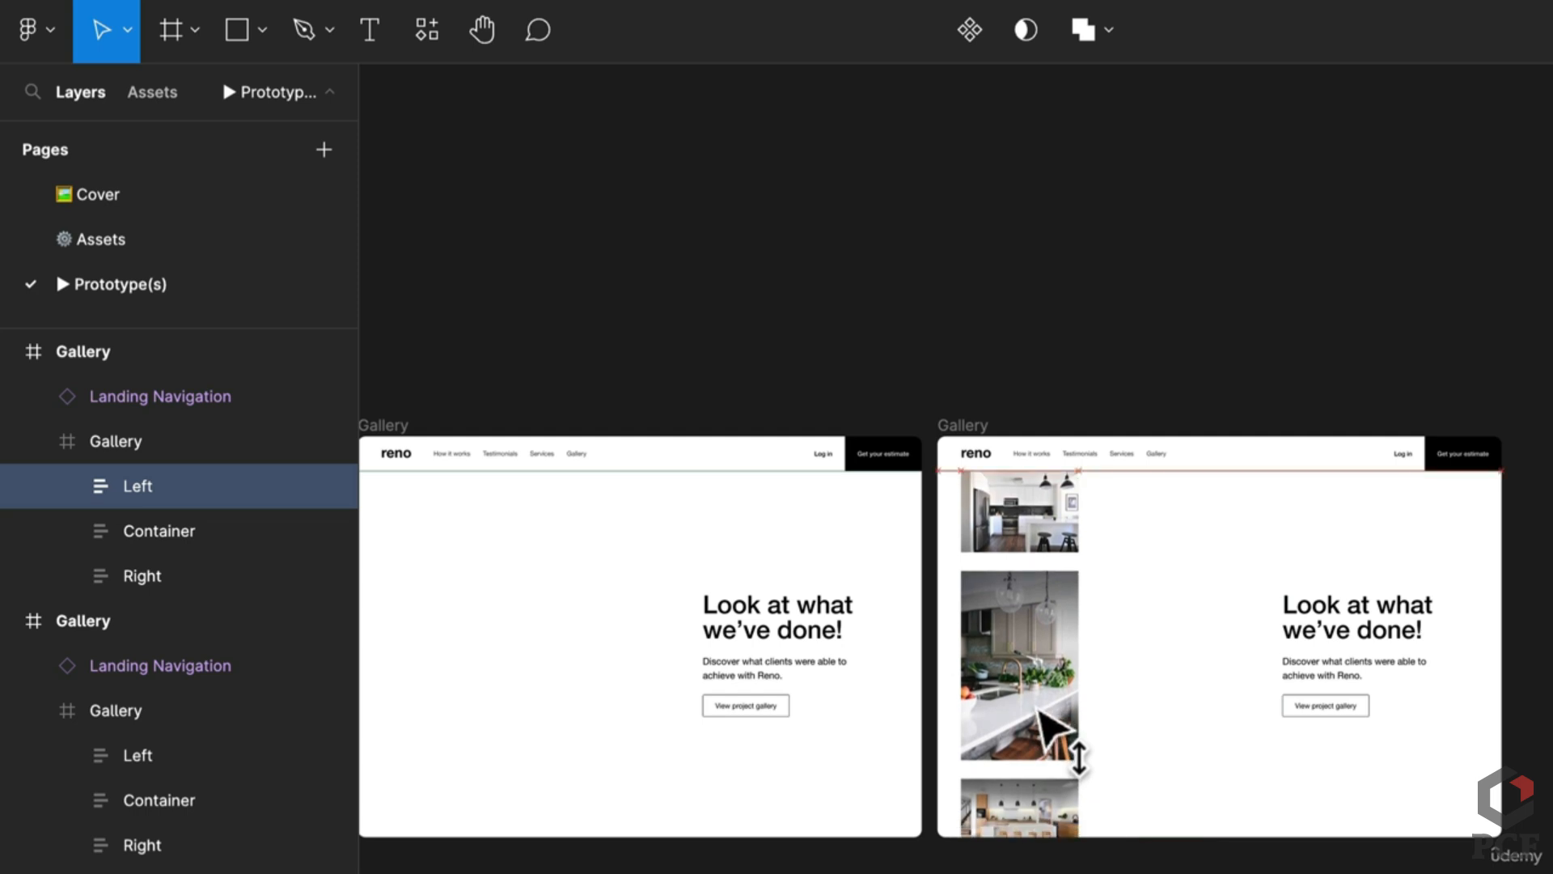
# Step: Offset the Right, middle and Left image columns to staggered heights, then zoom out
pyautogui.click(113, 578)
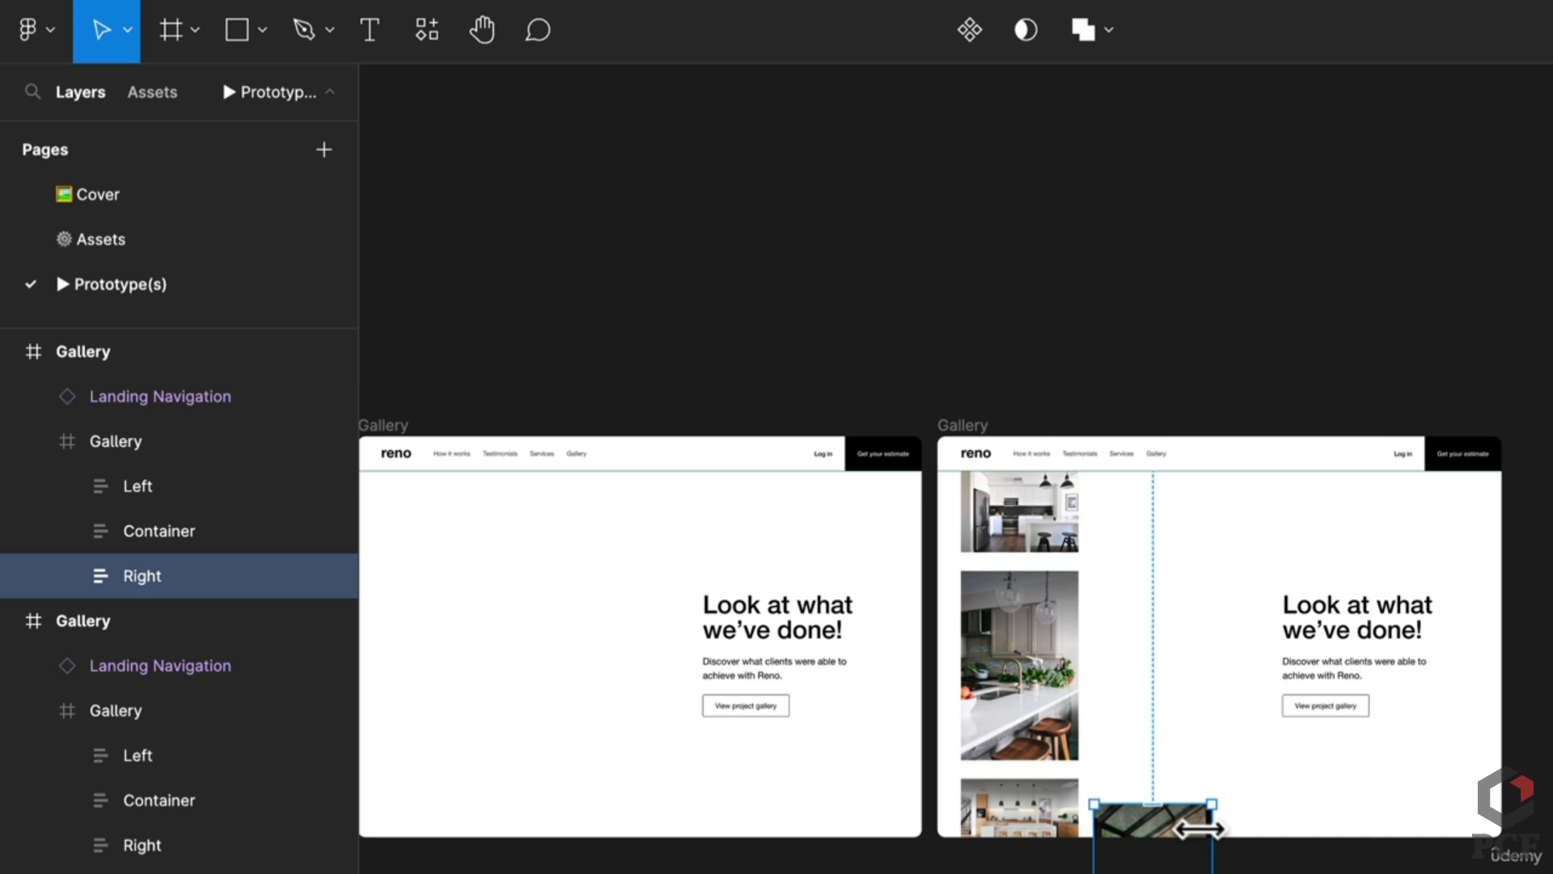
pyautogui.moveTo(1180, 826); pyautogui.dragTo(1214, 599)
pyautogui.moveTo(1189, 809)
pyautogui.mouseDown()
pyautogui.moveTo(1205, 704)
pyautogui.moveTo(1182, 738)
pyautogui.moveTo(1186, 803)
pyautogui.mouseUp()
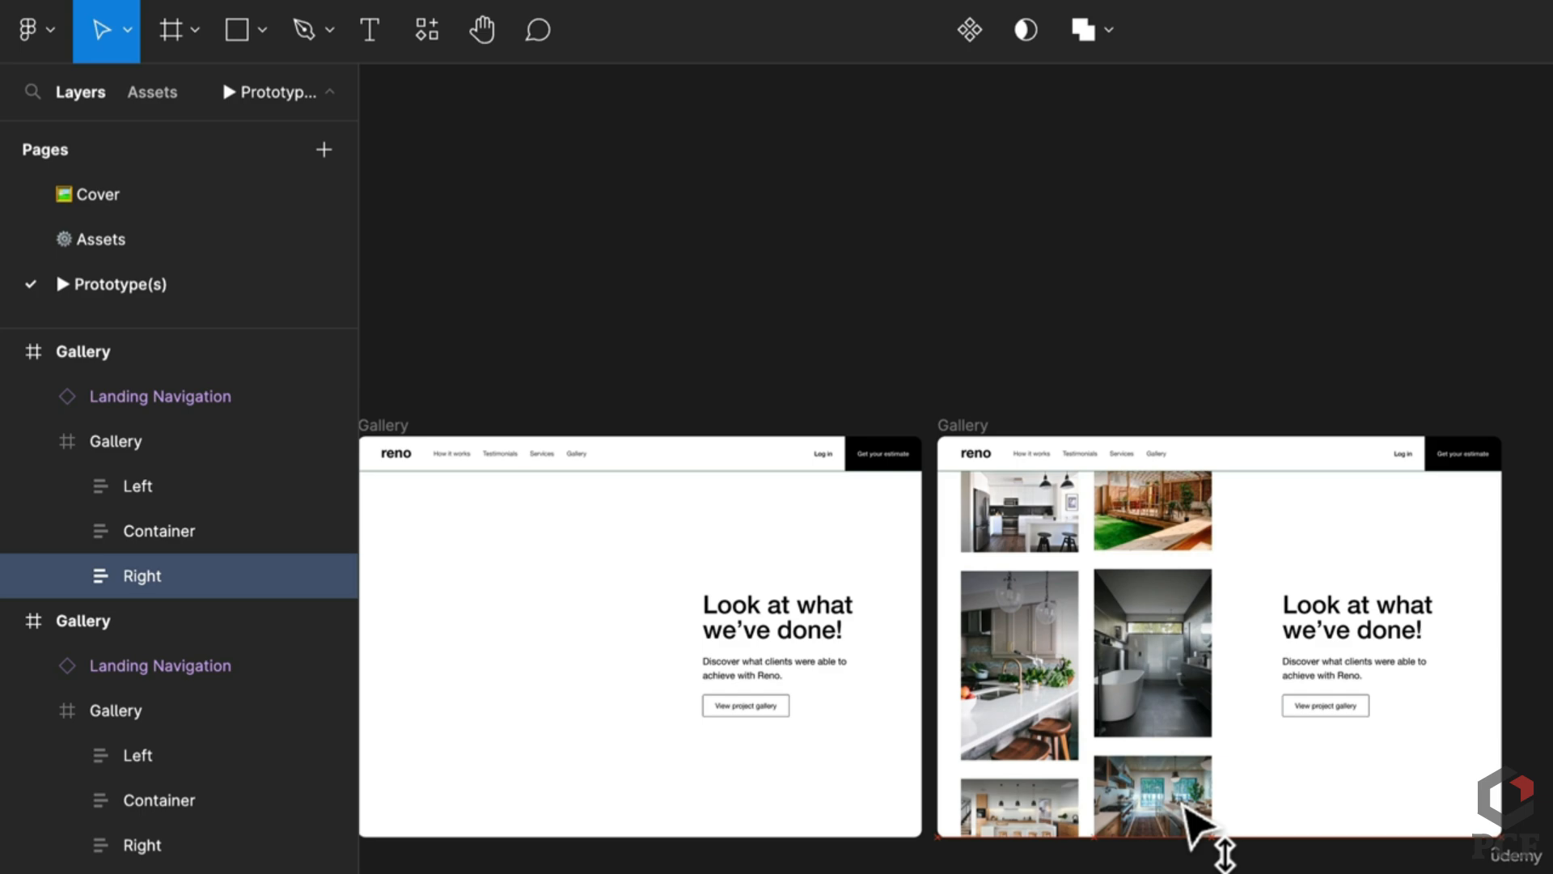
pyautogui.click(1185, 805)
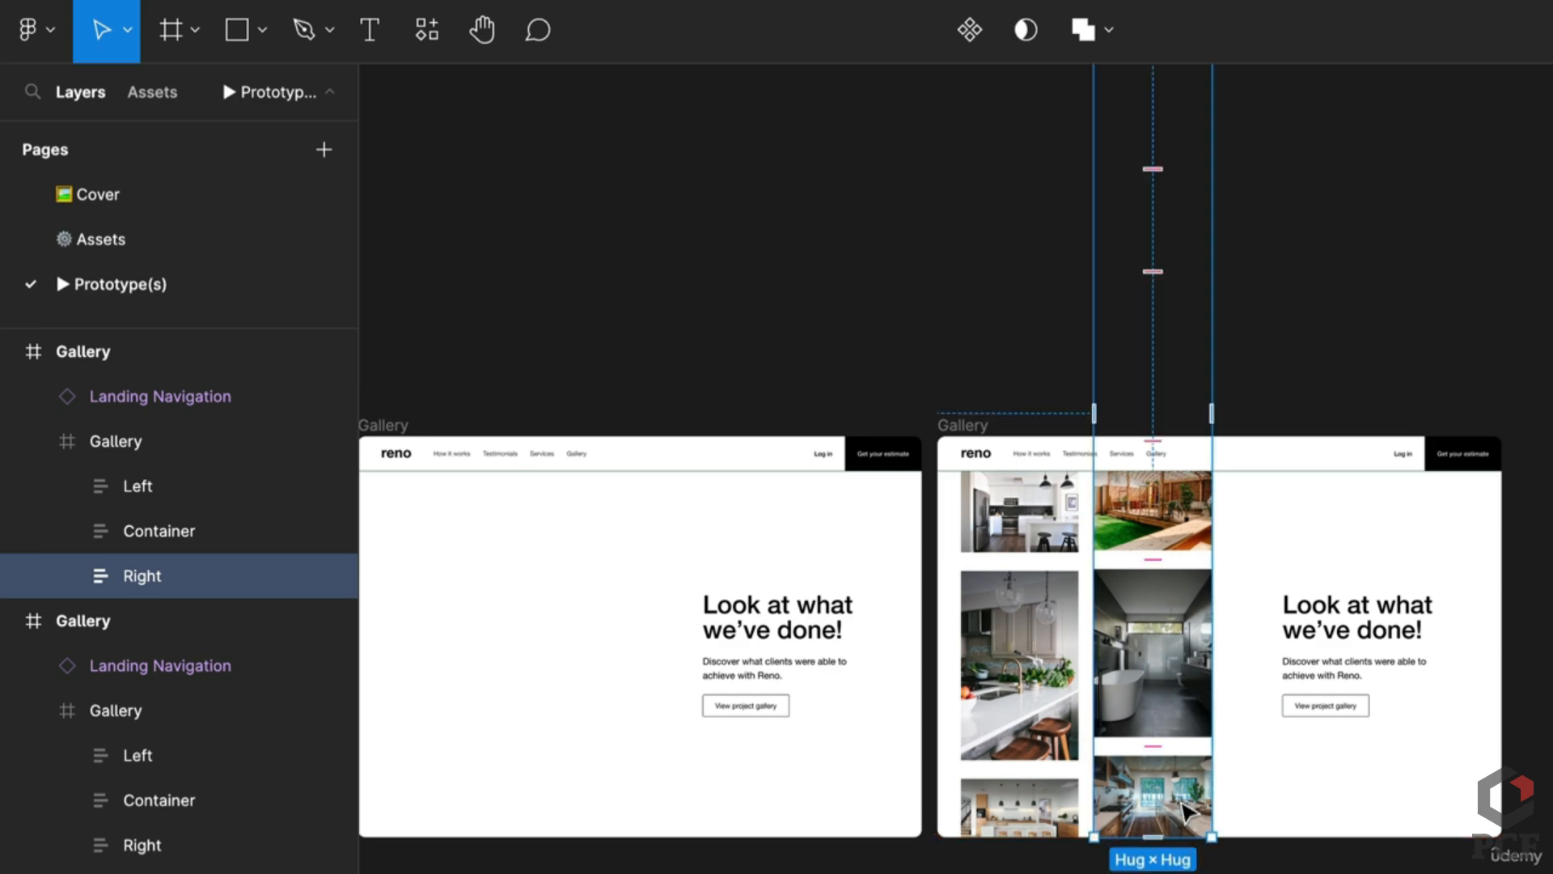
pyautogui.moveTo(1186, 801); pyautogui.dragTo(1184, 781)
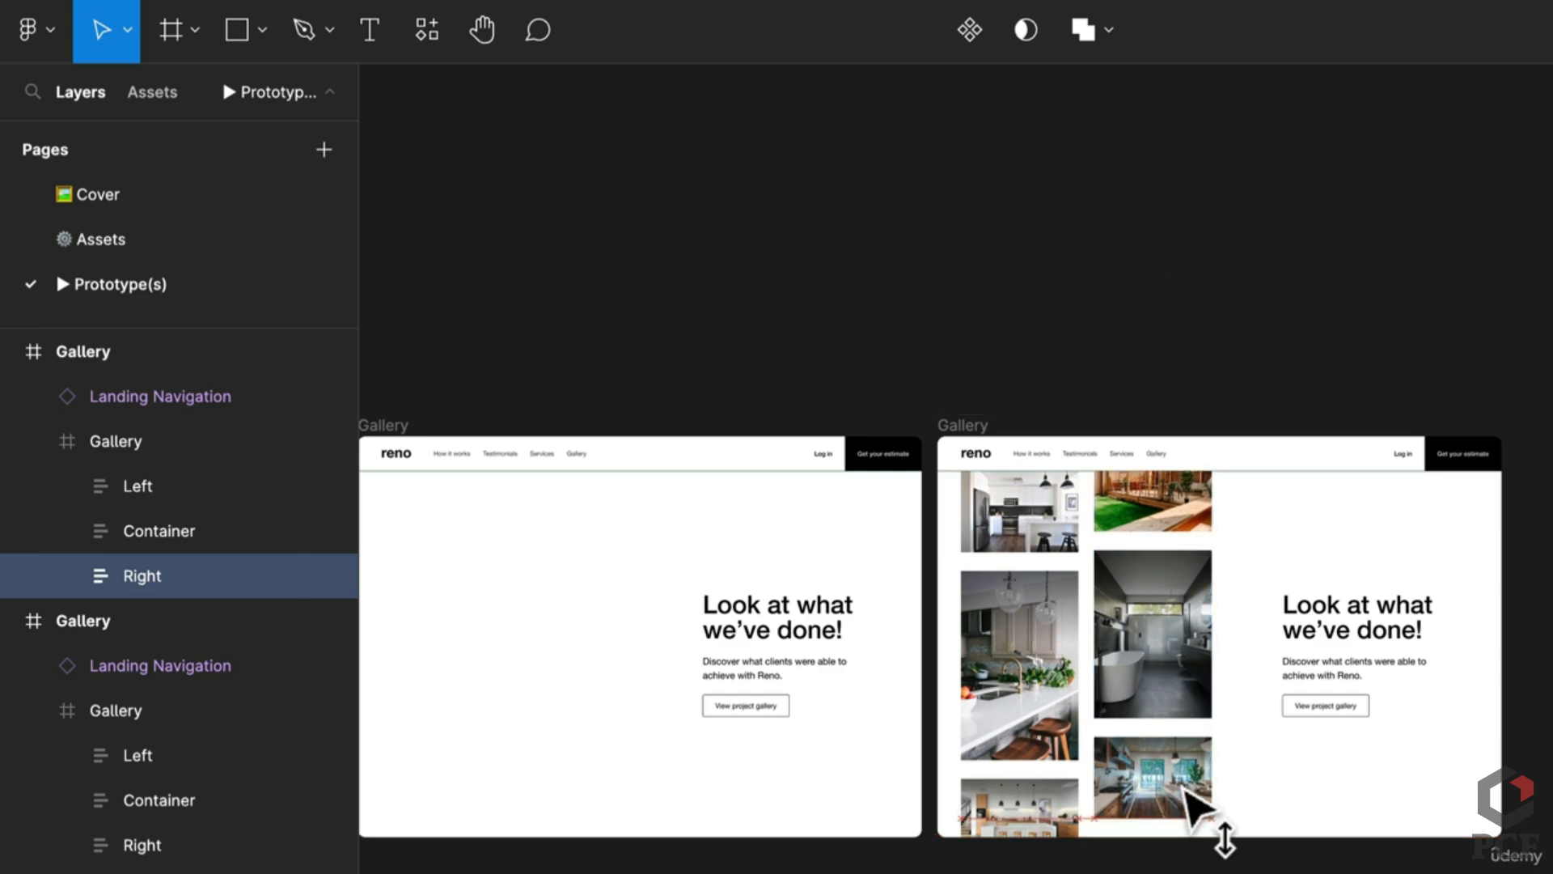
pyautogui.click(1185, 791)
pyautogui.click(1015, 626)
pyautogui.moveTo(1015, 626); pyautogui.dragTo(1015, 651)
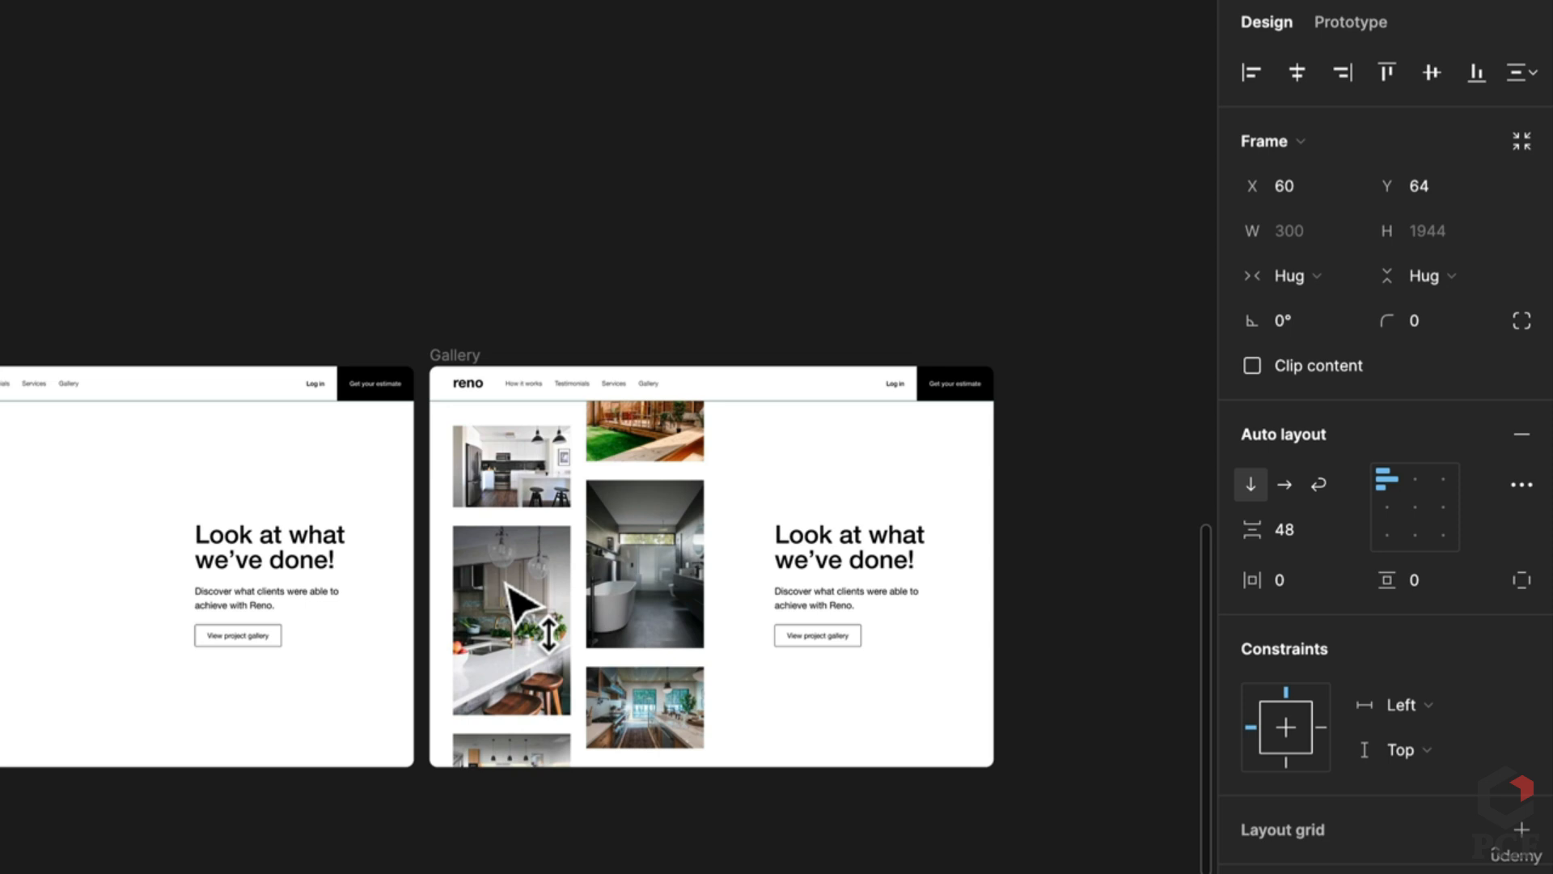
pyautogui.moveTo(505, 583); pyautogui.dragTo(509, 588)
pyautogui.press('Escape')
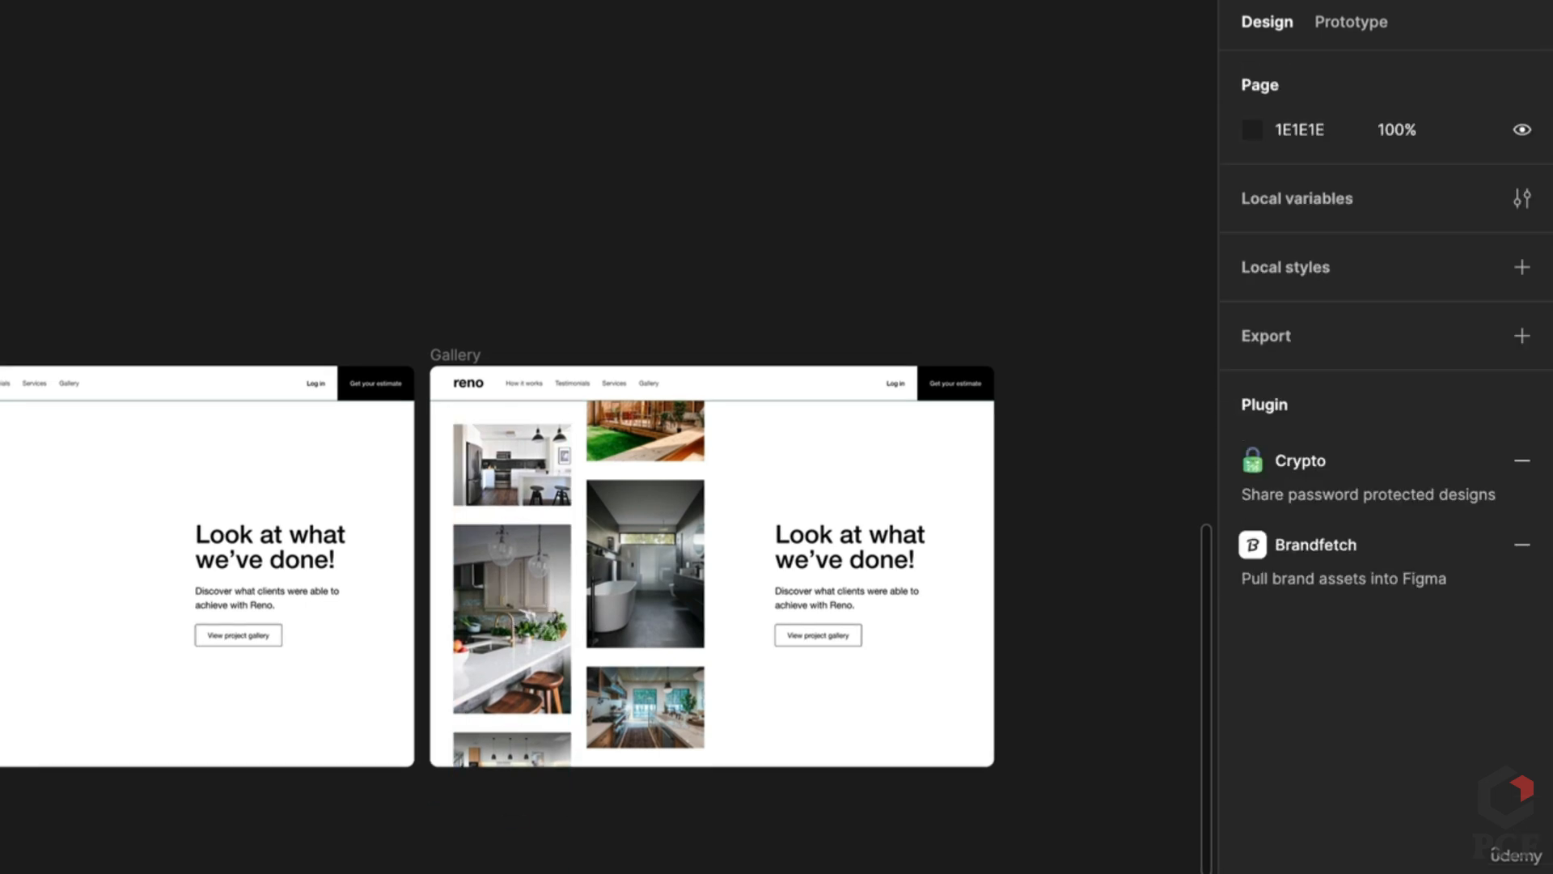
pyautogui.scroll(-5, 509, 589)
pyautogui.hscroll(8, 607, 437)
pyautogui.hscroll(3, 607, 437)
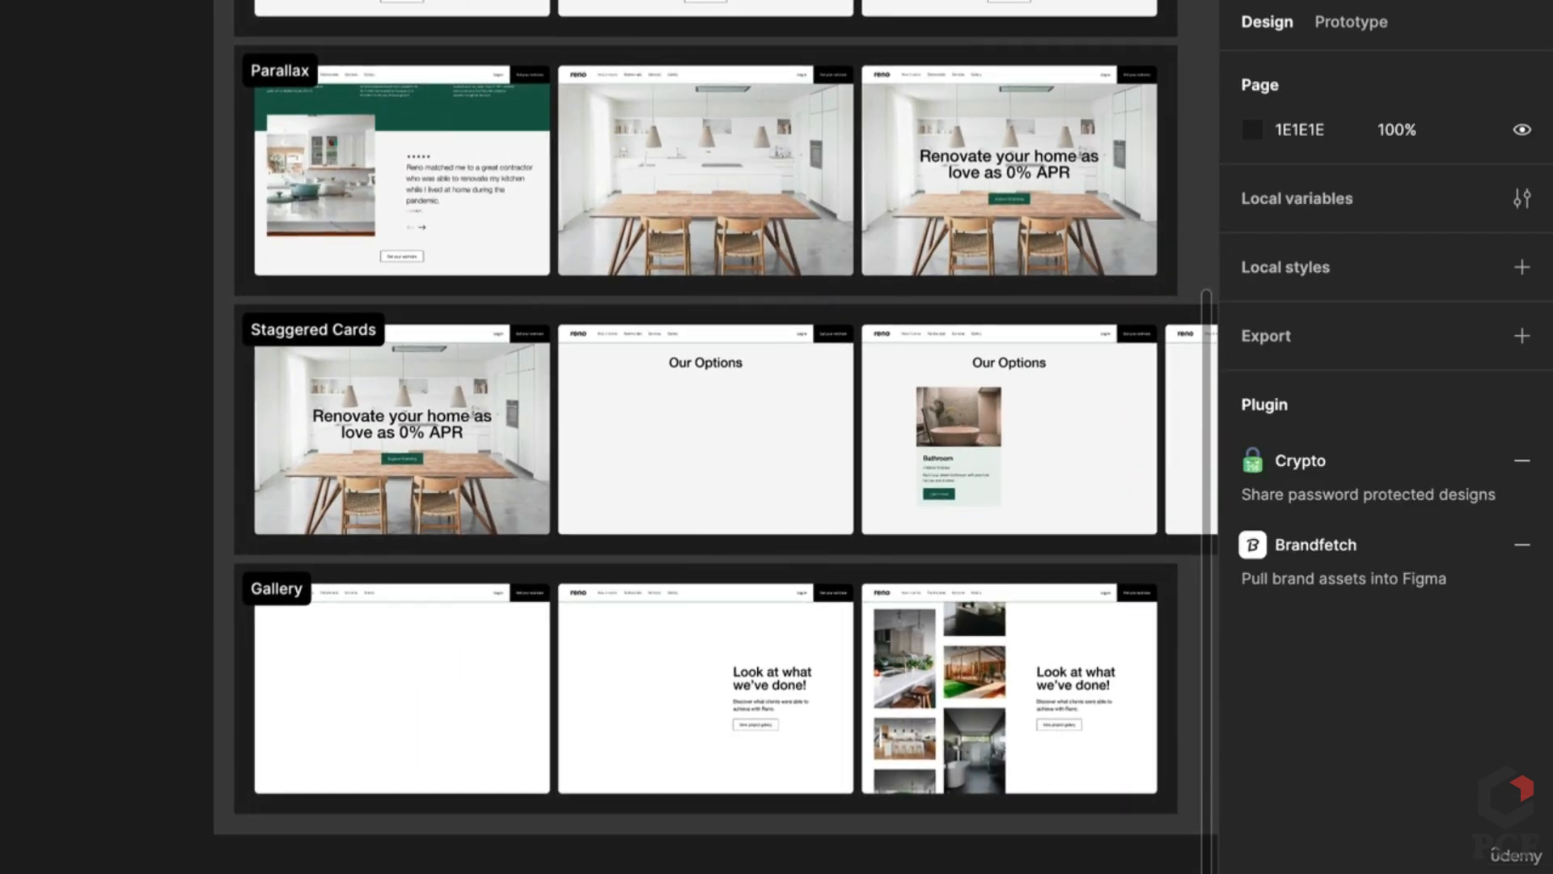
pyautogui.hscroll(-6, 607, 437)
pyautogui.hscroll(3, 607, 437)
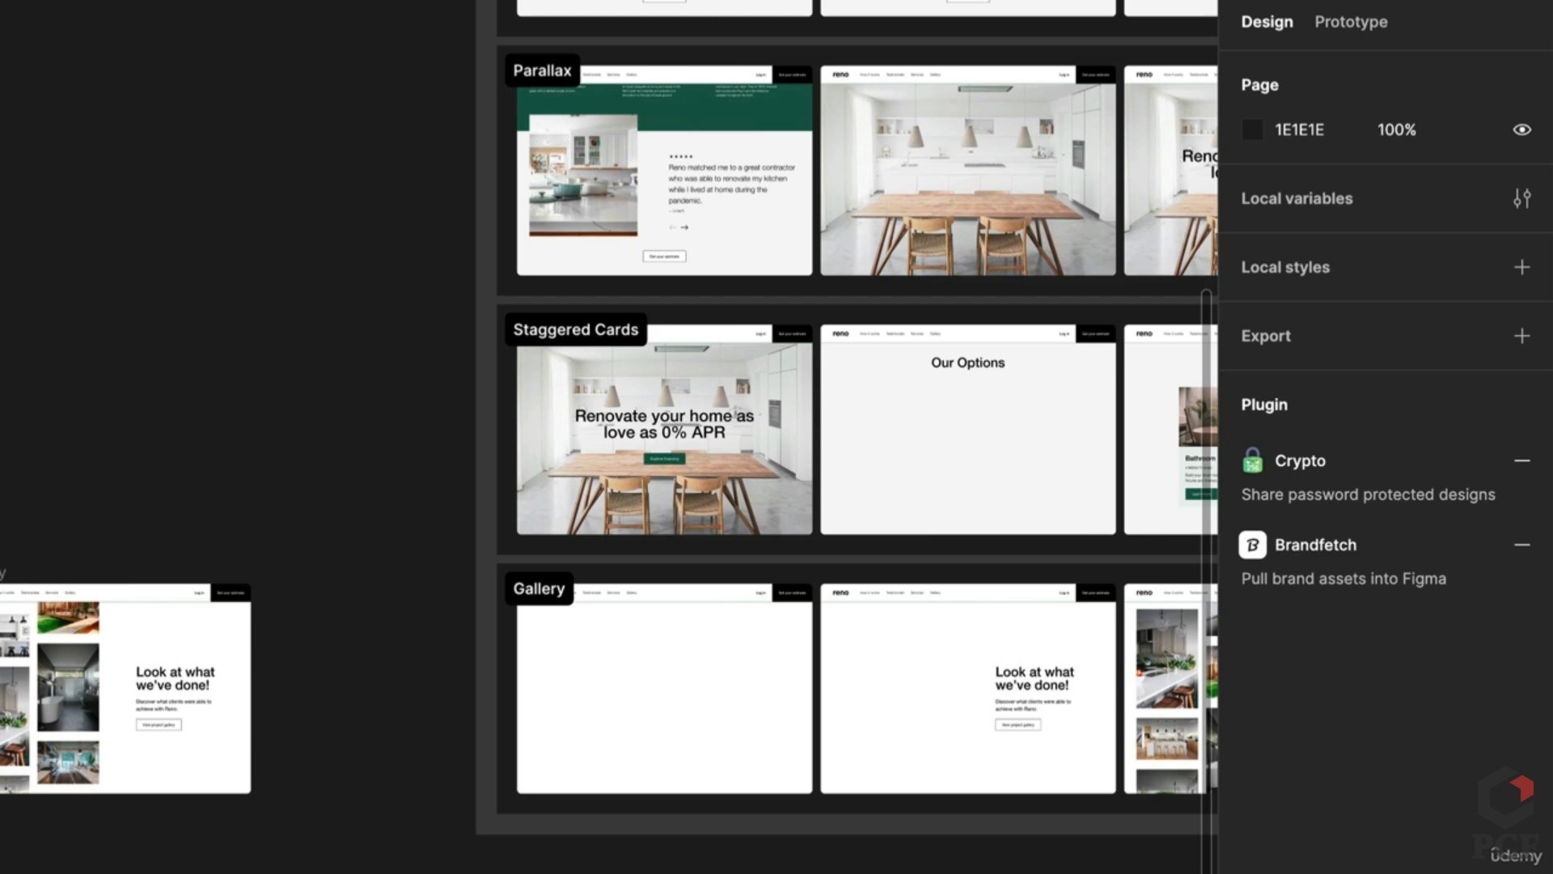
pyautogui.hscroll(-8, 606, 437)
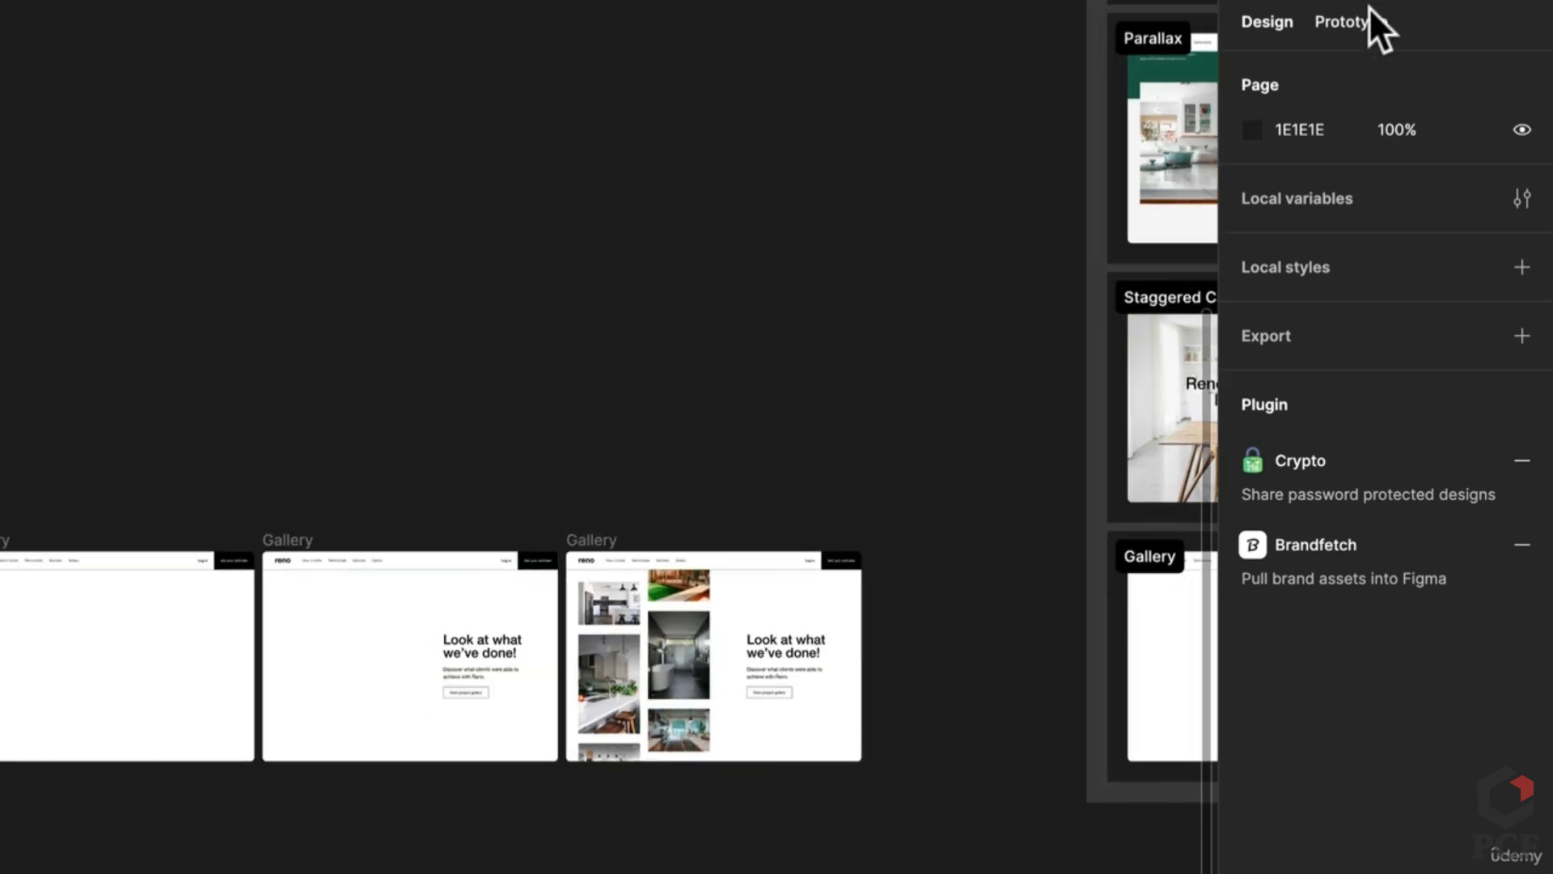
# Step: In Prototype mode, link the middle Gallery frame to the last Gallery frame
pyautogui.click(1369, 10)
pyautogui.scroll(3, 180, 690)
pyautogui.click(370, 455)
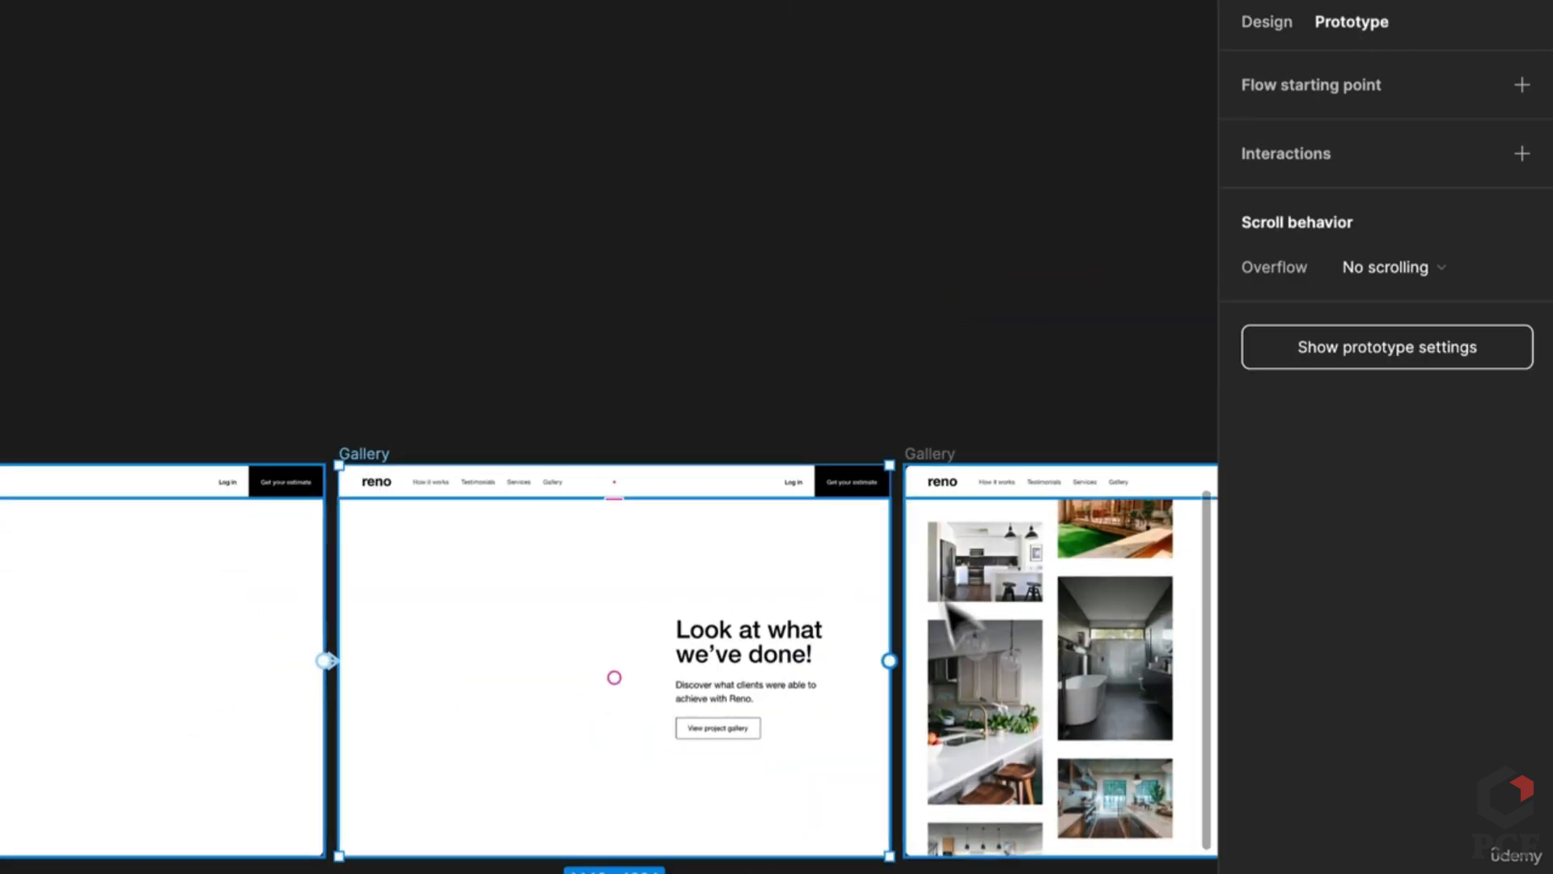
pyautogui.moveTo(889, 661); pyautogui.dragTo(954, 679)
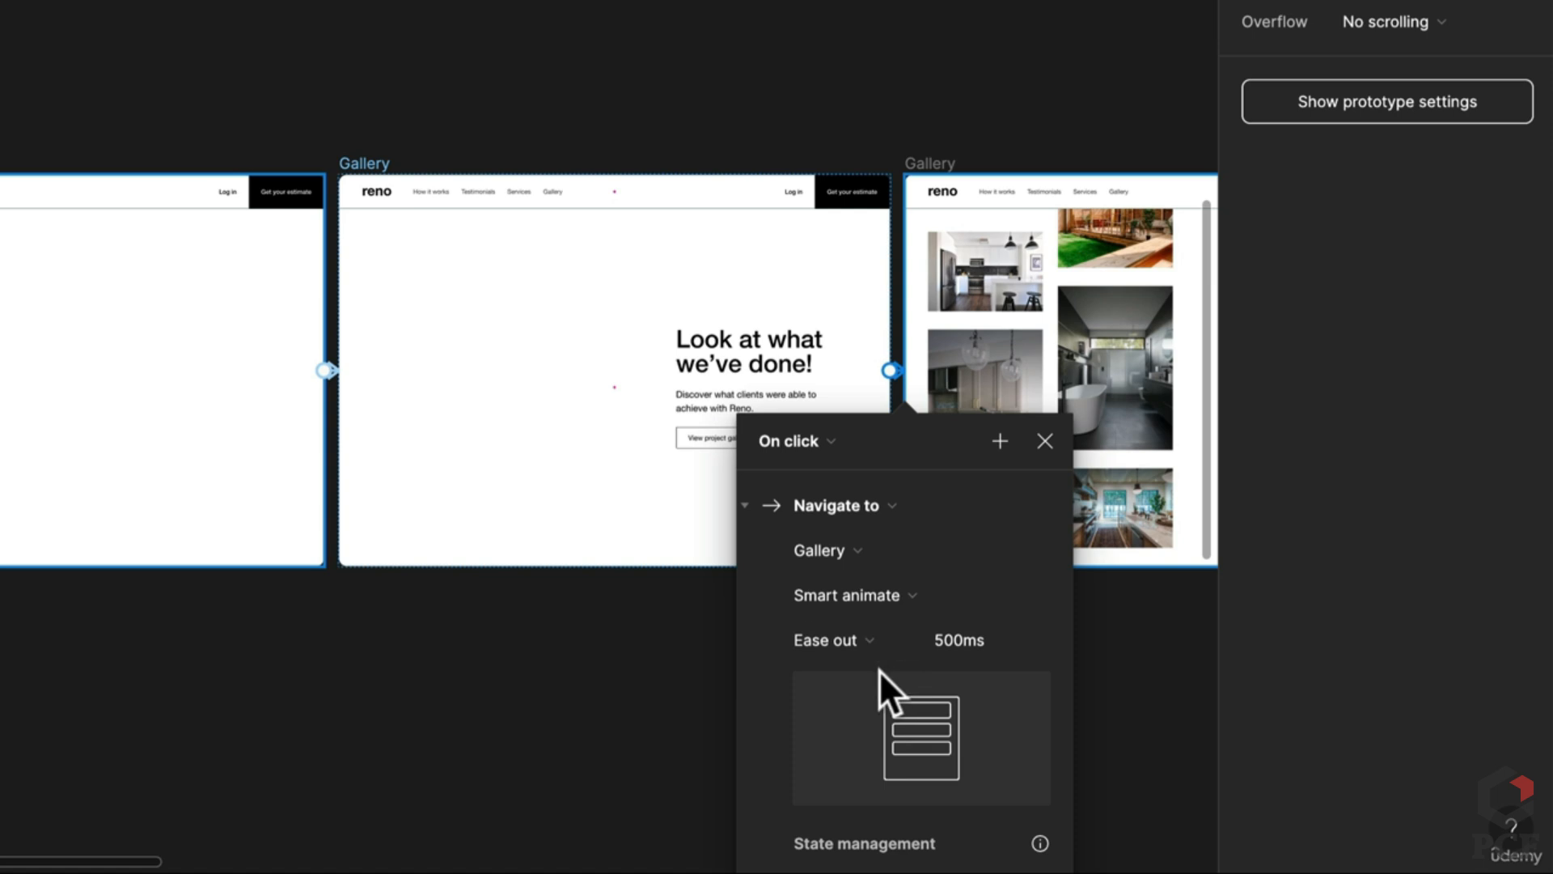
pyautogui.moveTo(627, 665); pyautogui.dragTo(319, 566)
# Step: Set the new connection's trigger to After delay with a 1ms delay
pyautogui.hscroll(4, 728, 489)
pyautogui.scroll(-5, 770, 485)
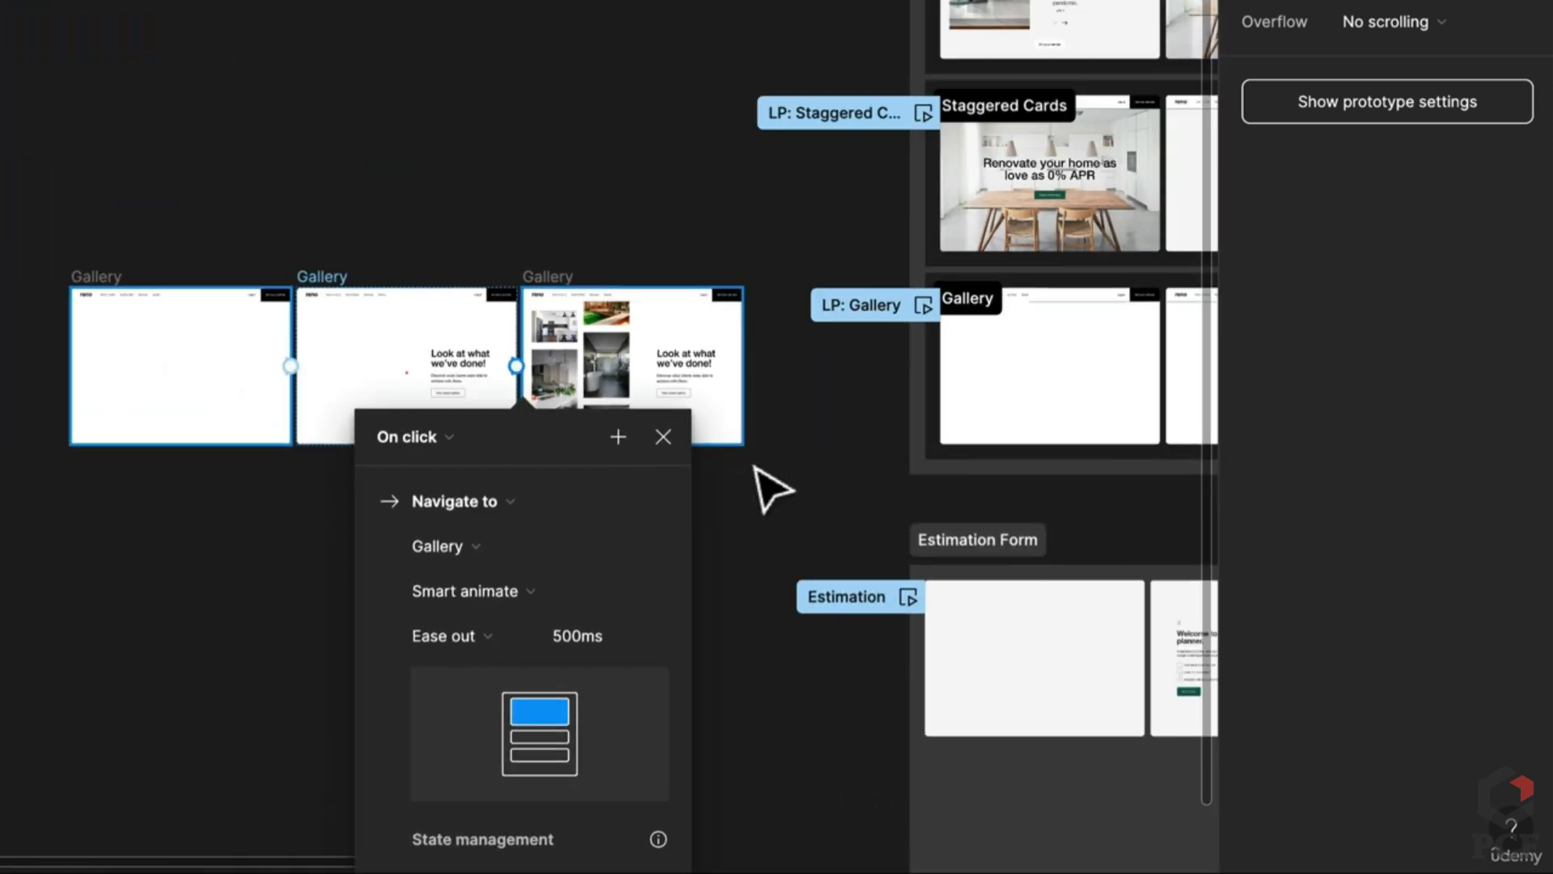
pyautogui.click(453, 437)
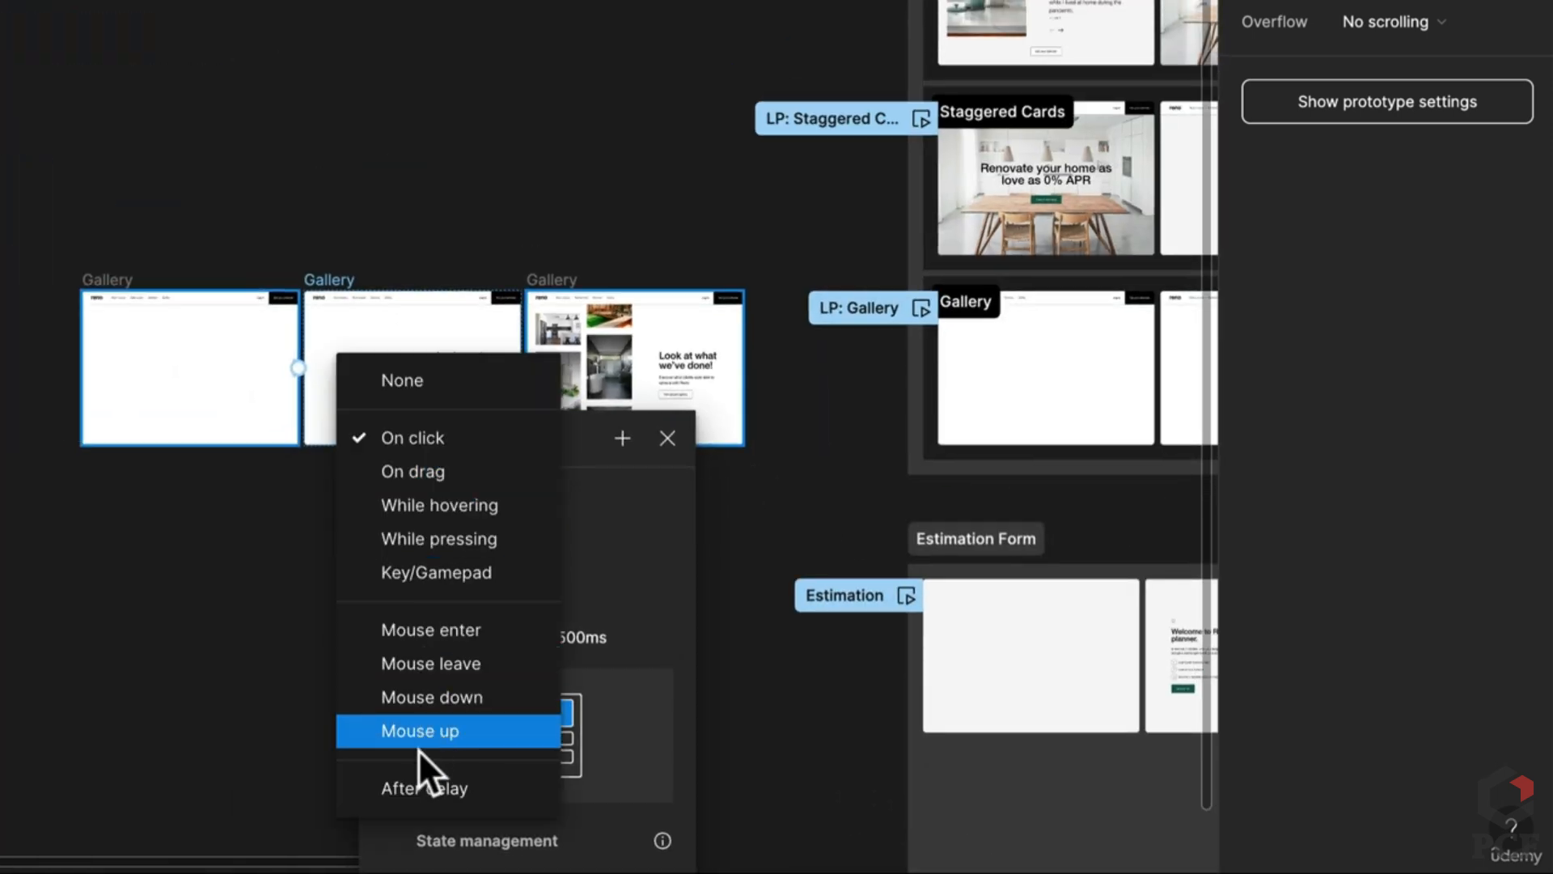
pyautogui.click(430, 791)
pyautogui.click(425, 488)
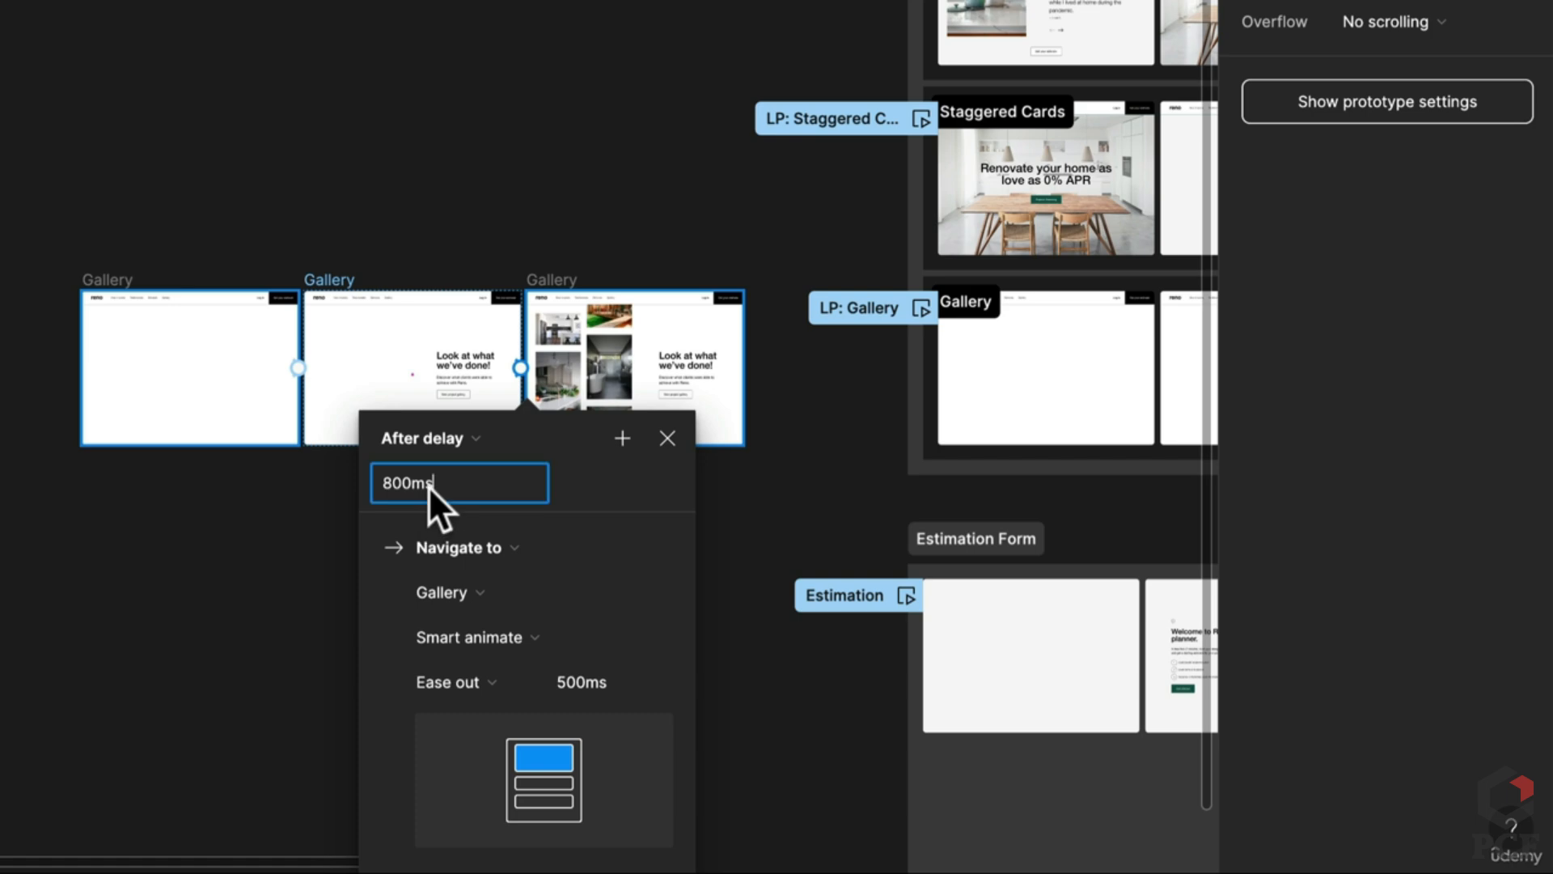
pyautogui.write('1')
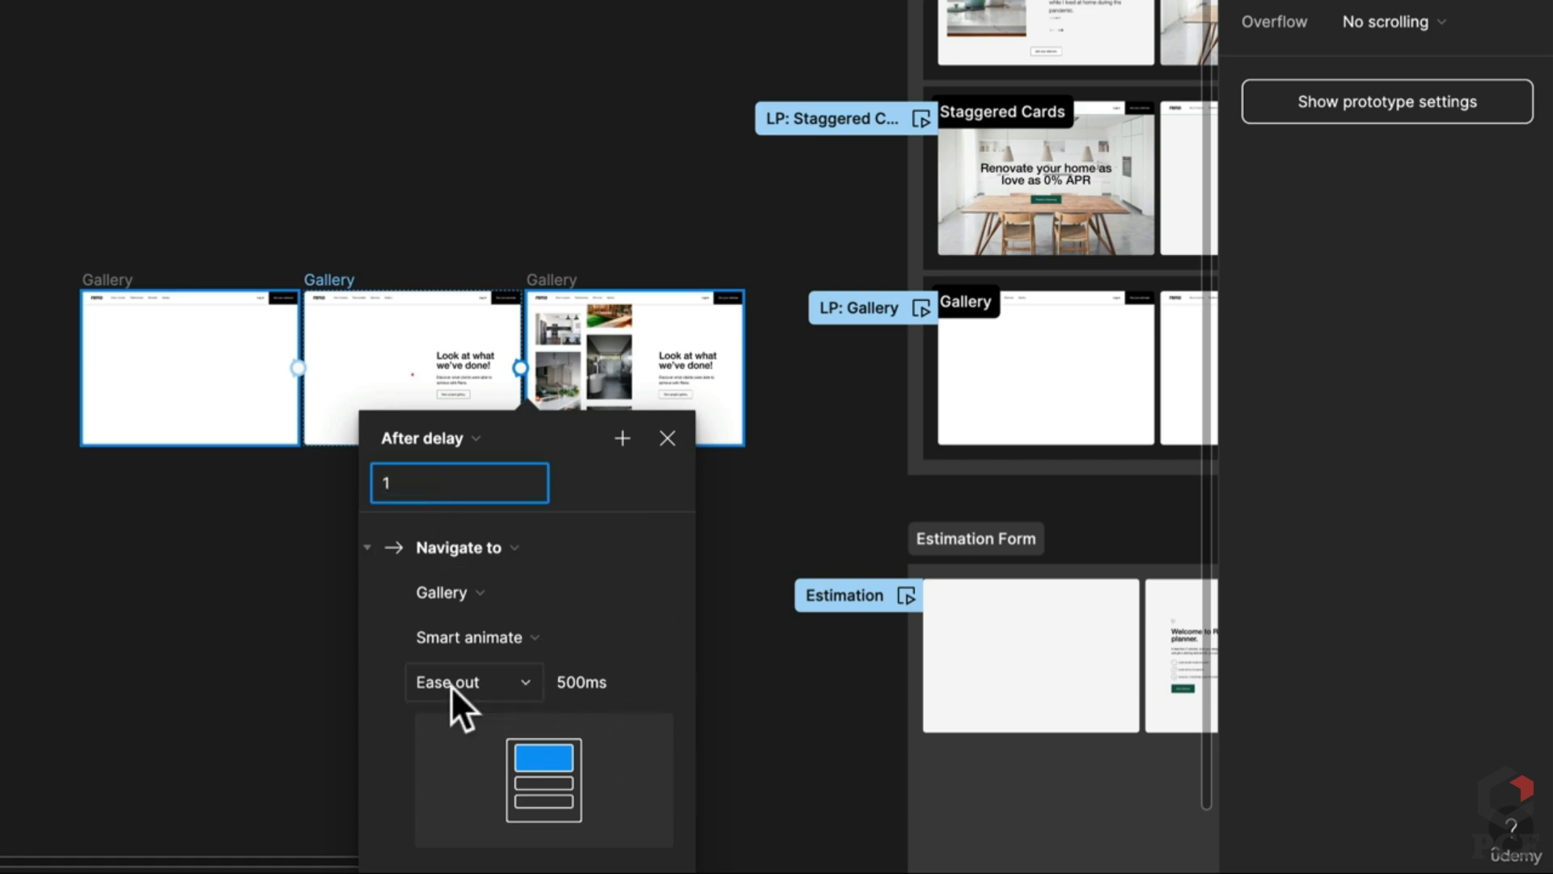
# Step: Inspect the left Gallery frame's frame-to-frame transition settings, then close them
pyautogui.moveTo(943, 530); pyautogui.dragTo(222, 527)
pyautogui.click(720, 392)
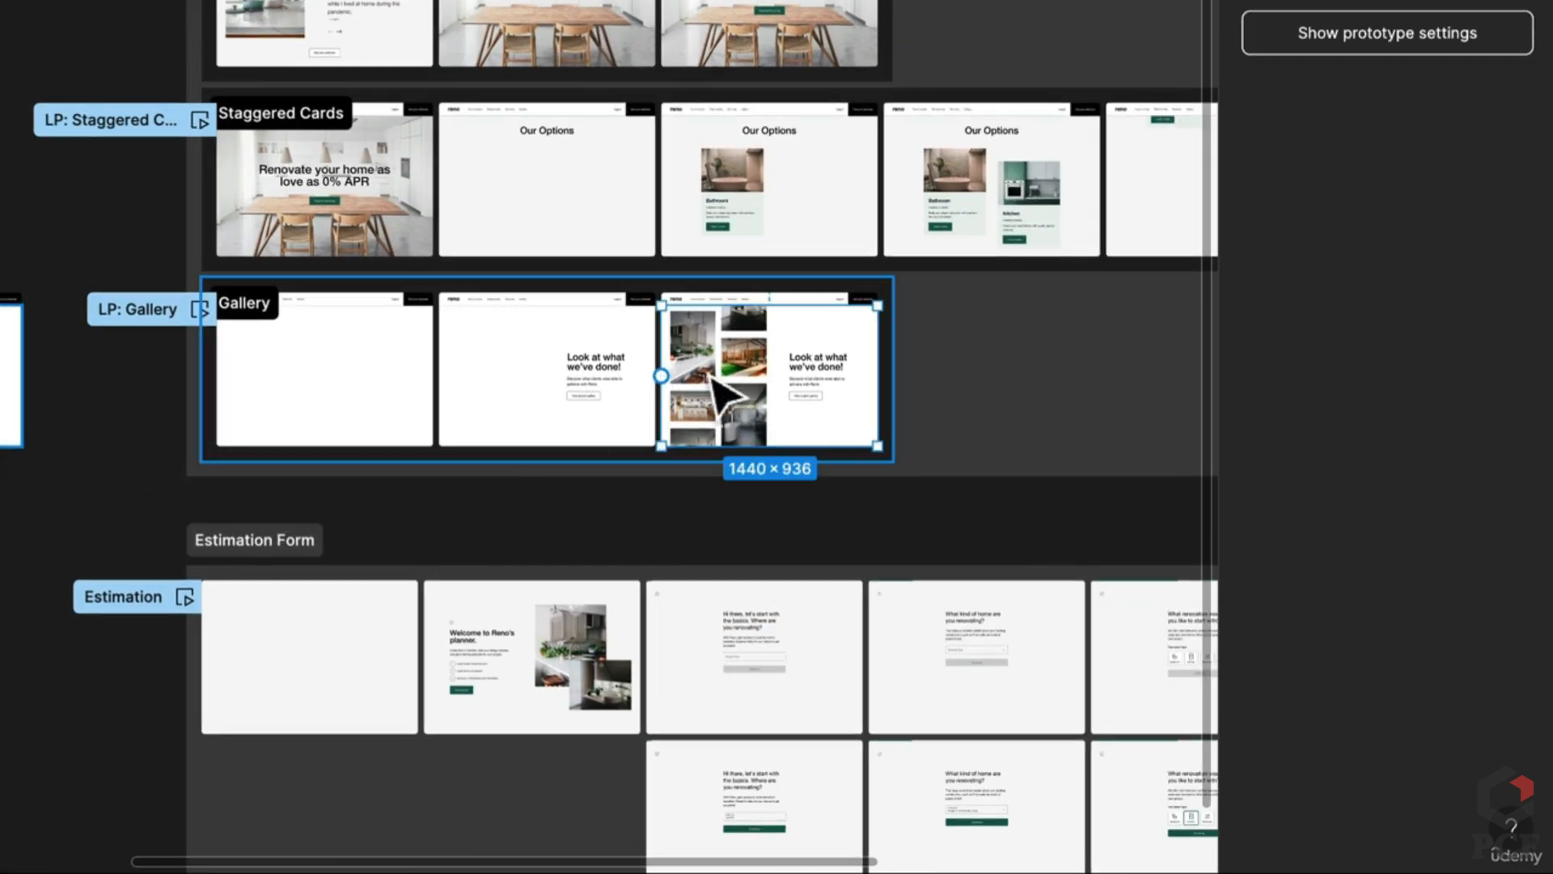
pyautogui.click(643, 534)
pyautogui.scroll(5, 669, 379)
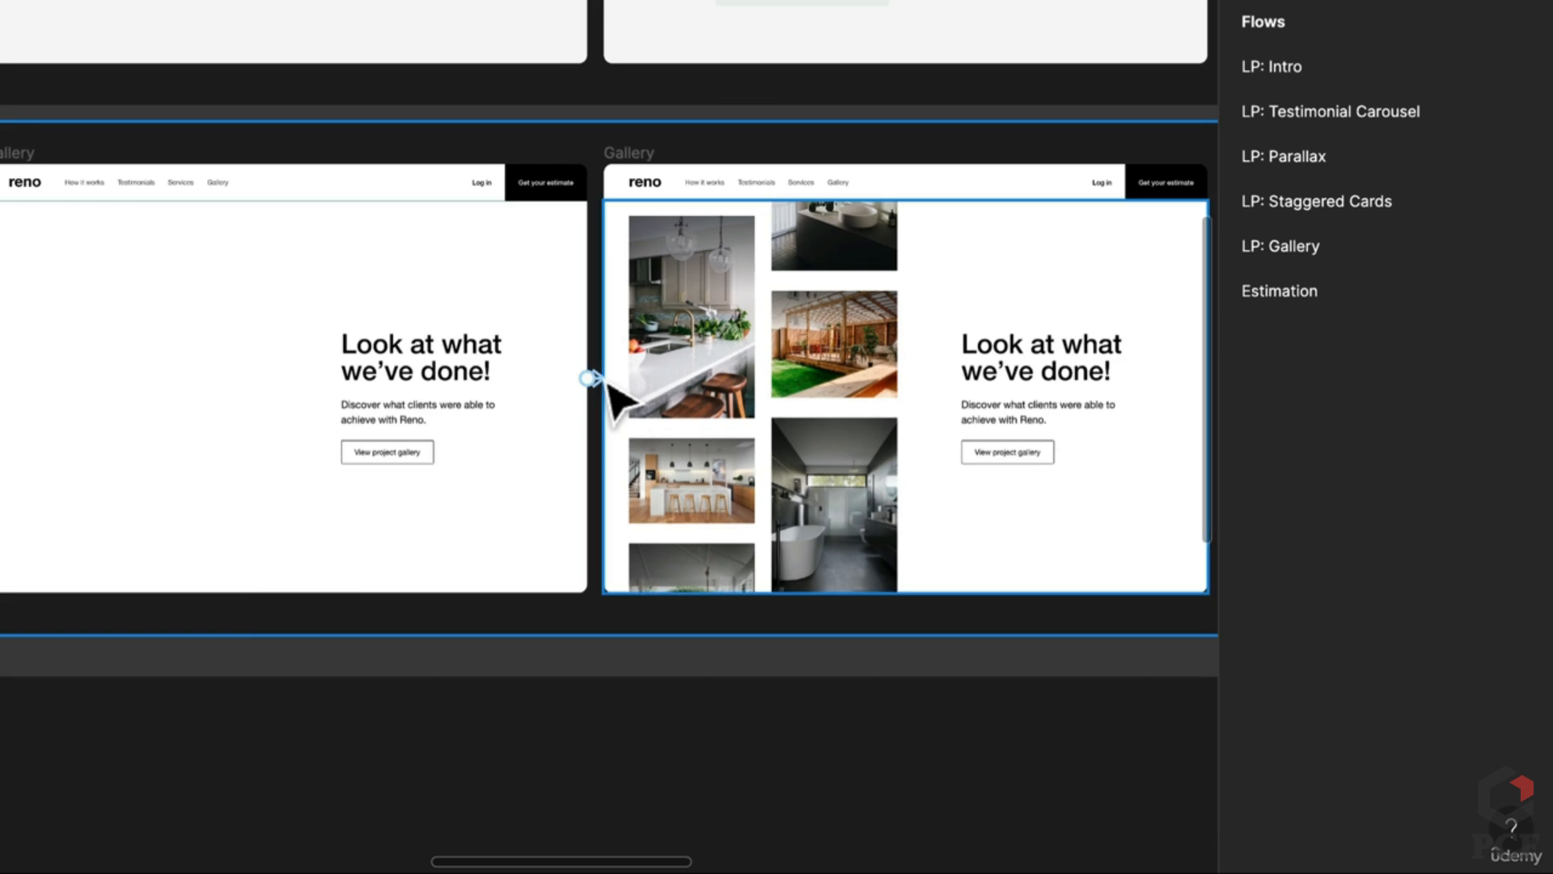
pyautogui.click(607, 387)
pyautogui.scroll(6, 609, 382)
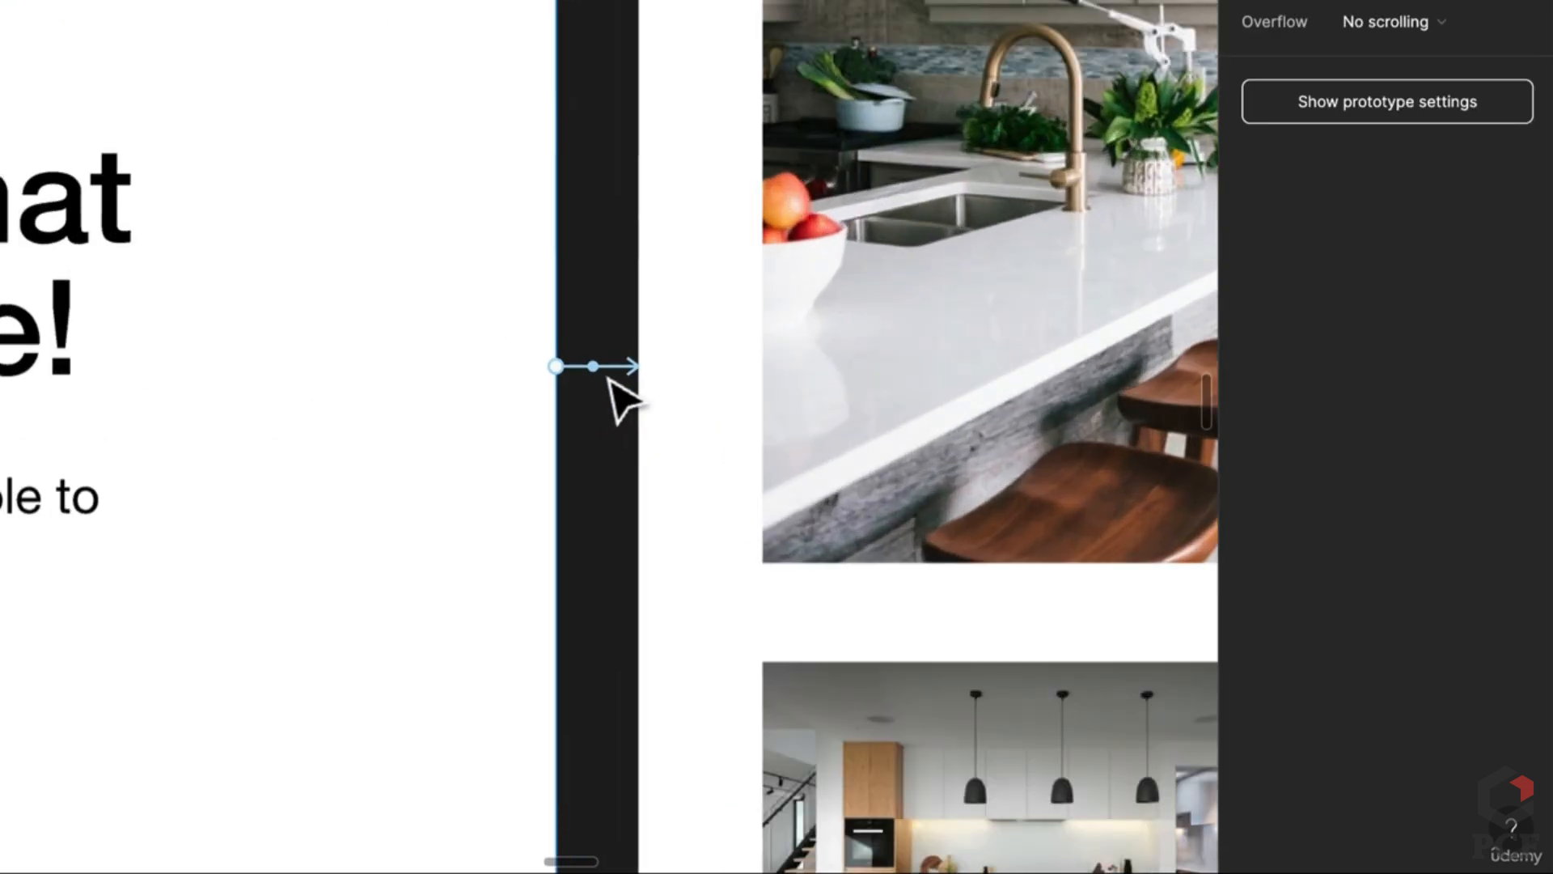
pyautogui.click(612, 370)
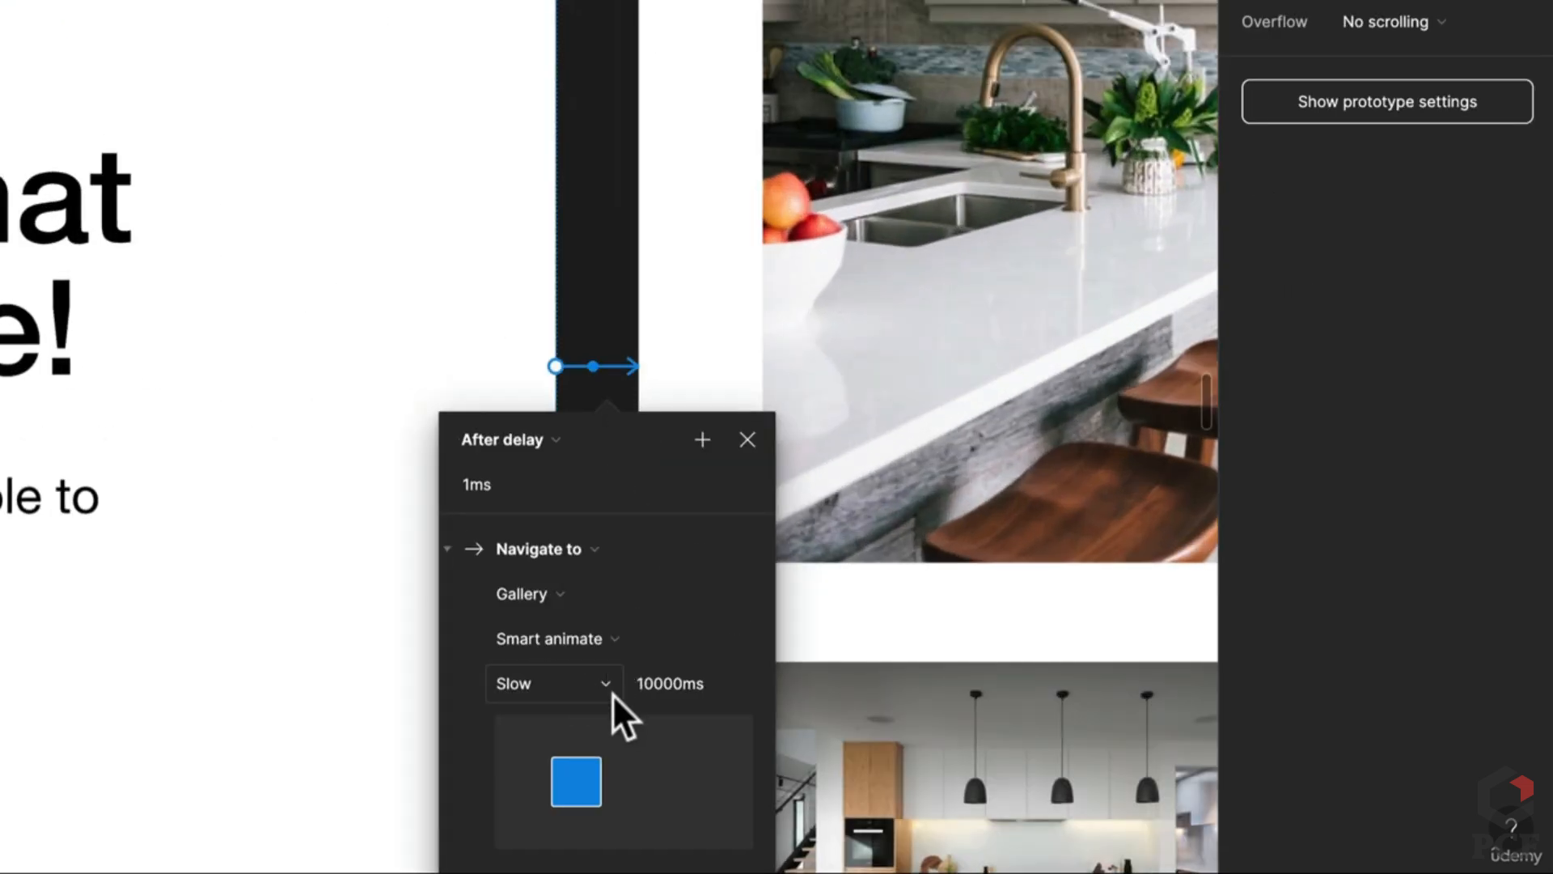
pyautogui.scroll(-8, 613, 694)
pyautogui.moveTo(271, 635); pyautogui.dragTo(878, 336)
pyautogui.press('Escape')
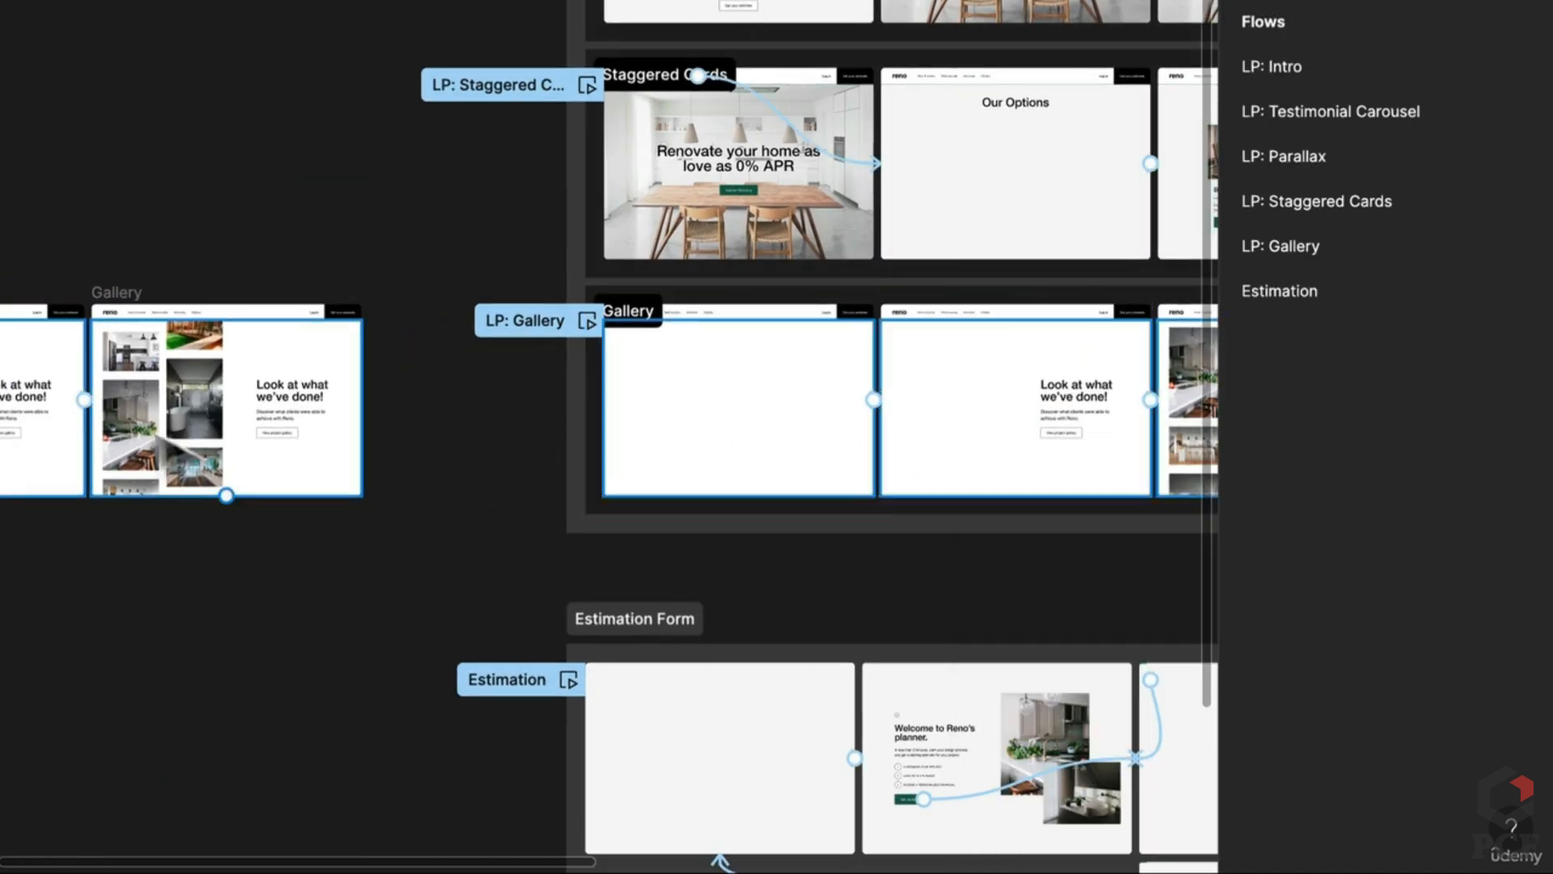
# Step: Give the Gallery frame's transition Slow easing with a 10000ms duration
pyautogui.scroll(5, 135, 428)
pyautogui.hscroll(-4, 295, 287)
pyautogui.click(318, 262)
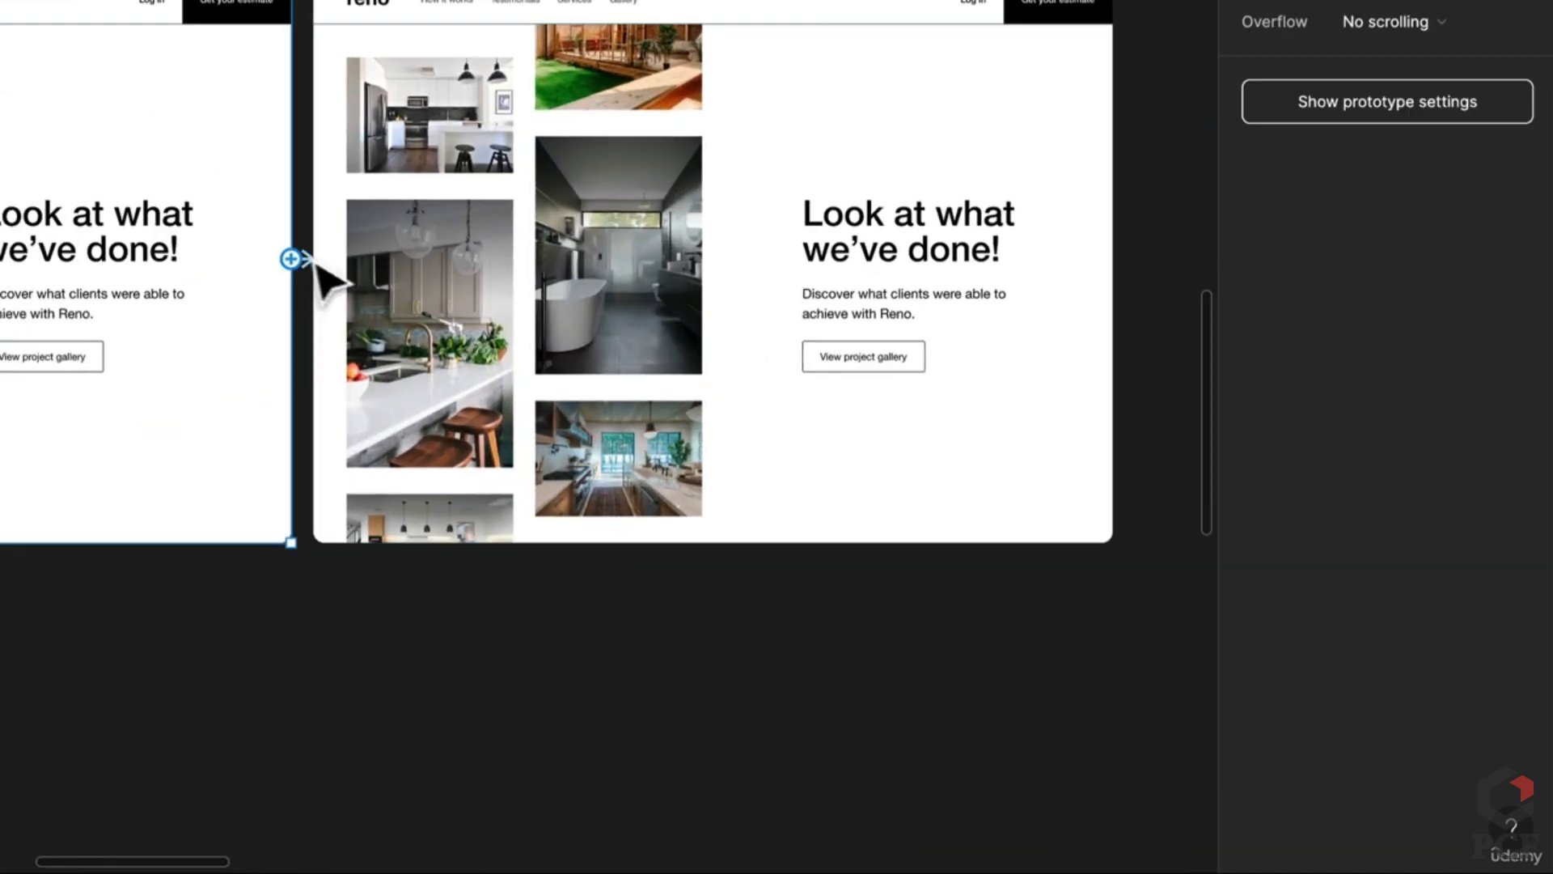
pyautogui.click(320, 269)
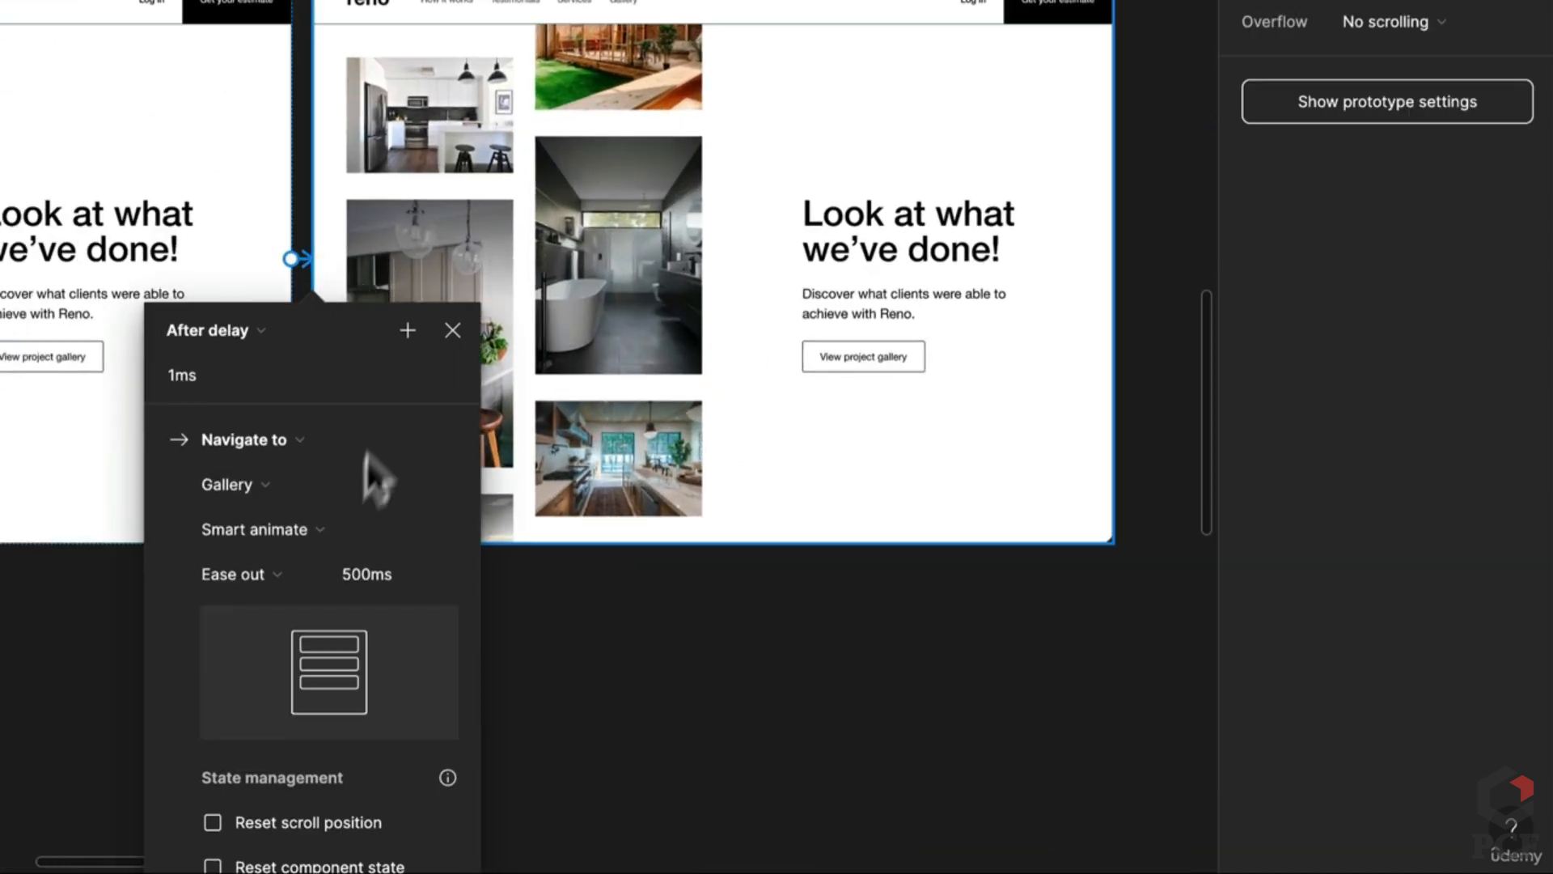
pyautogui.click(283, 585)
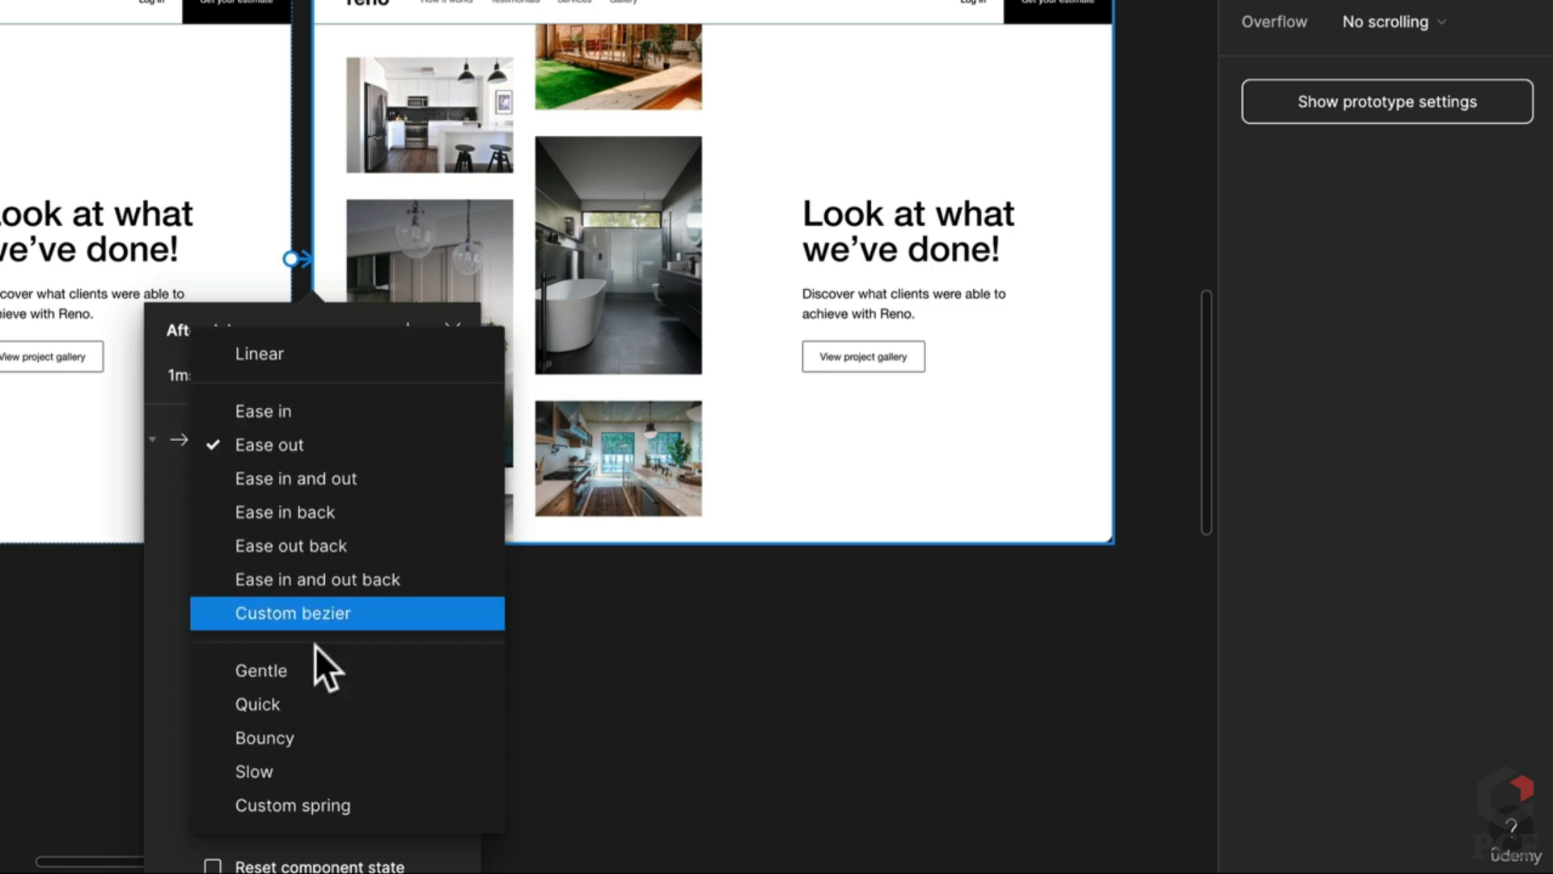
pyautogui.click(295, 771)
pyautogui.click(395, 573)
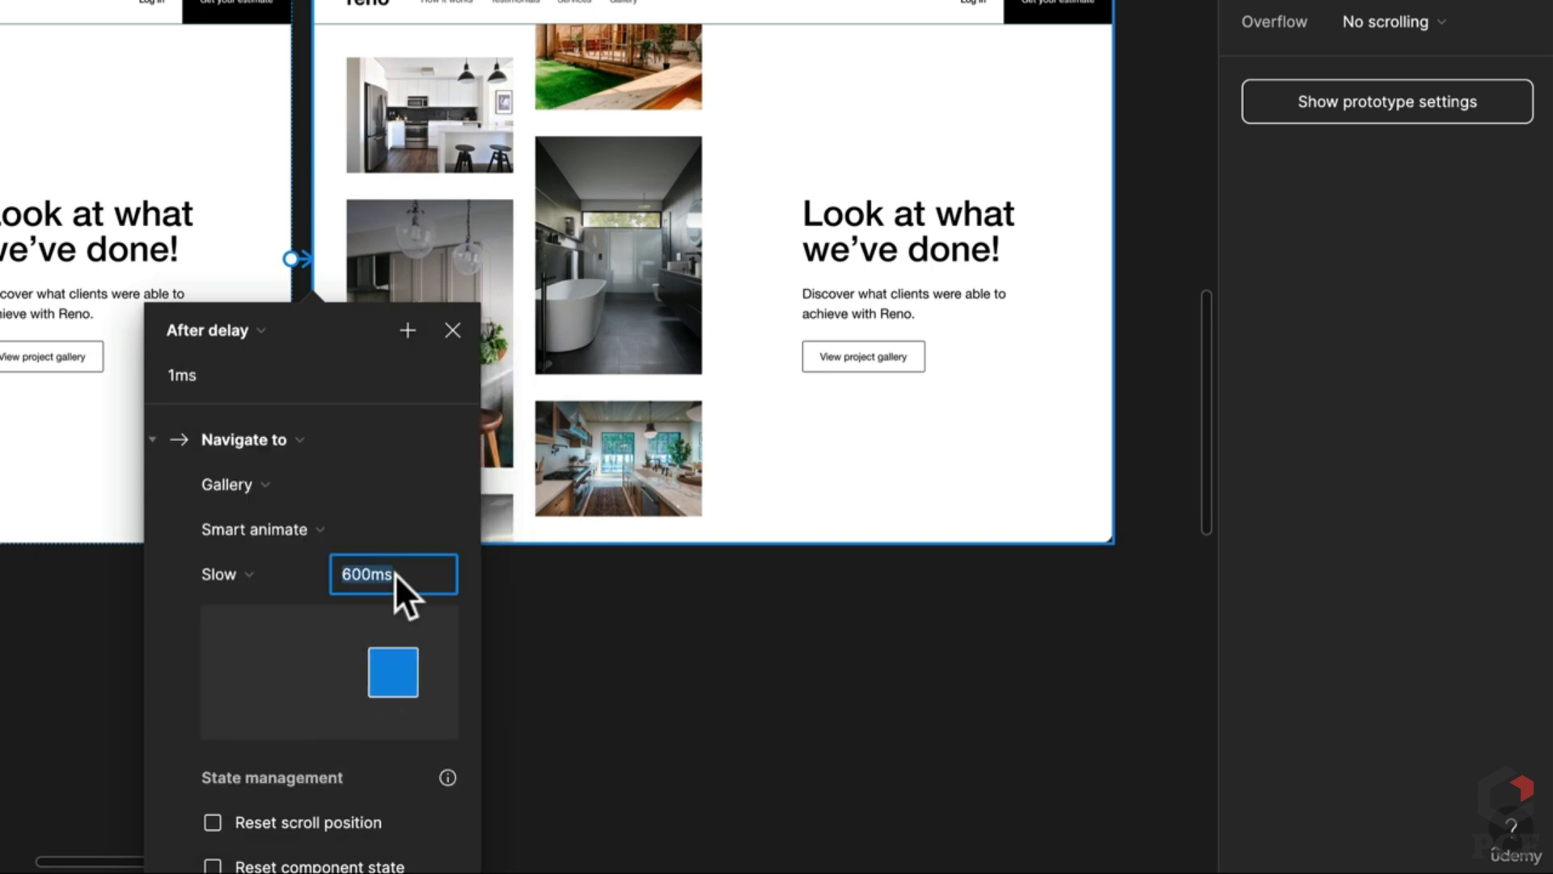
pyautogui.write('10000')
pyautogui.press('Return')
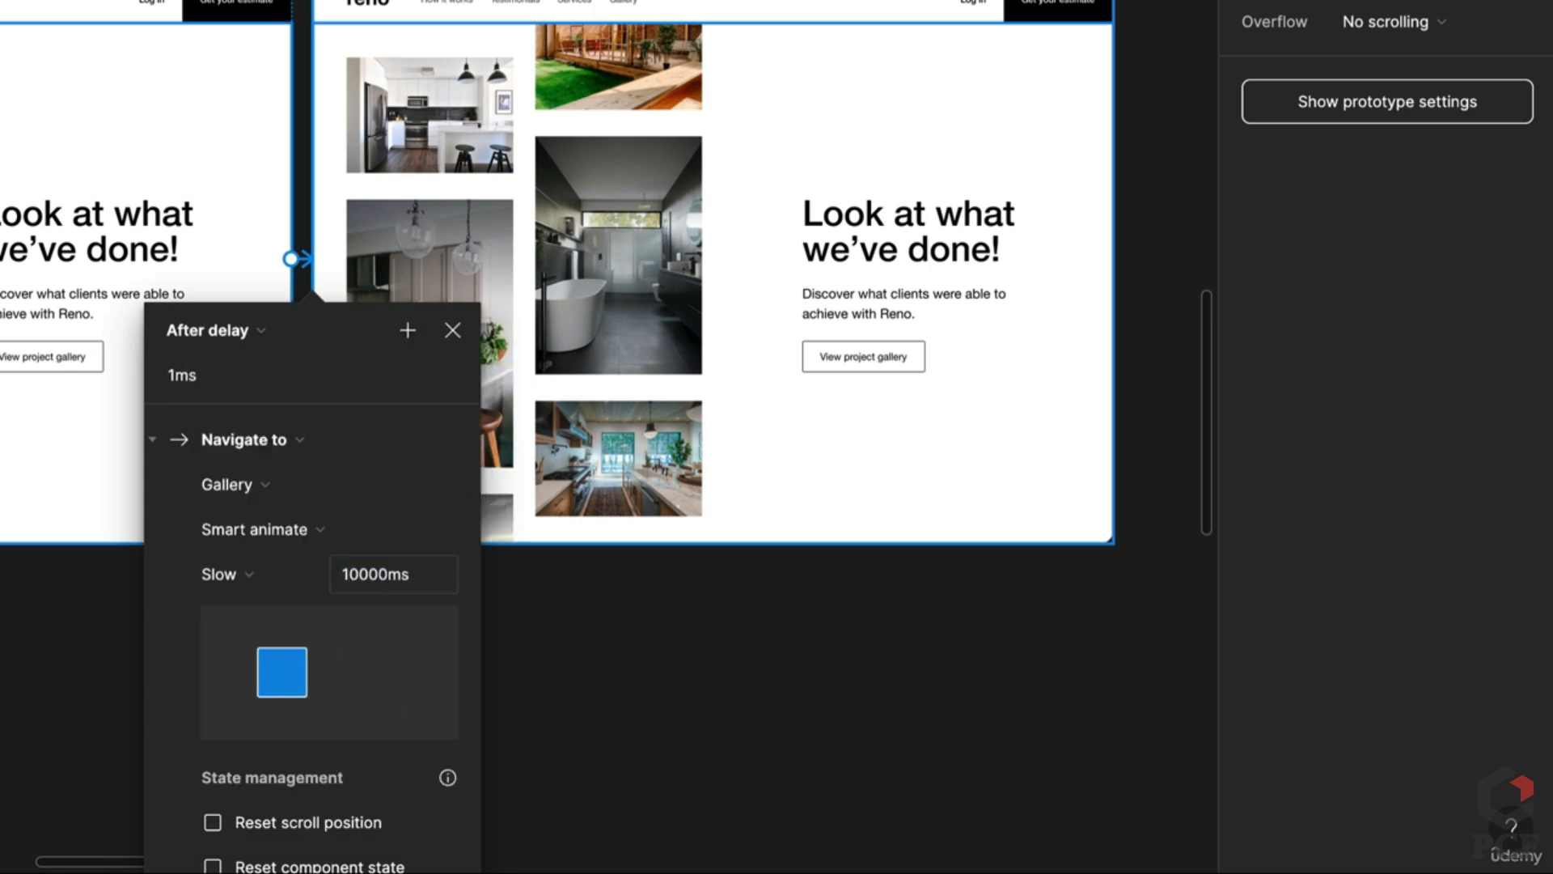
pyautogui.click(720, 647)
# Step: Make the first Gallery frame a flow starting point and play Flow 1 in preview
pyautogui.scroll(-5, 389, 368)
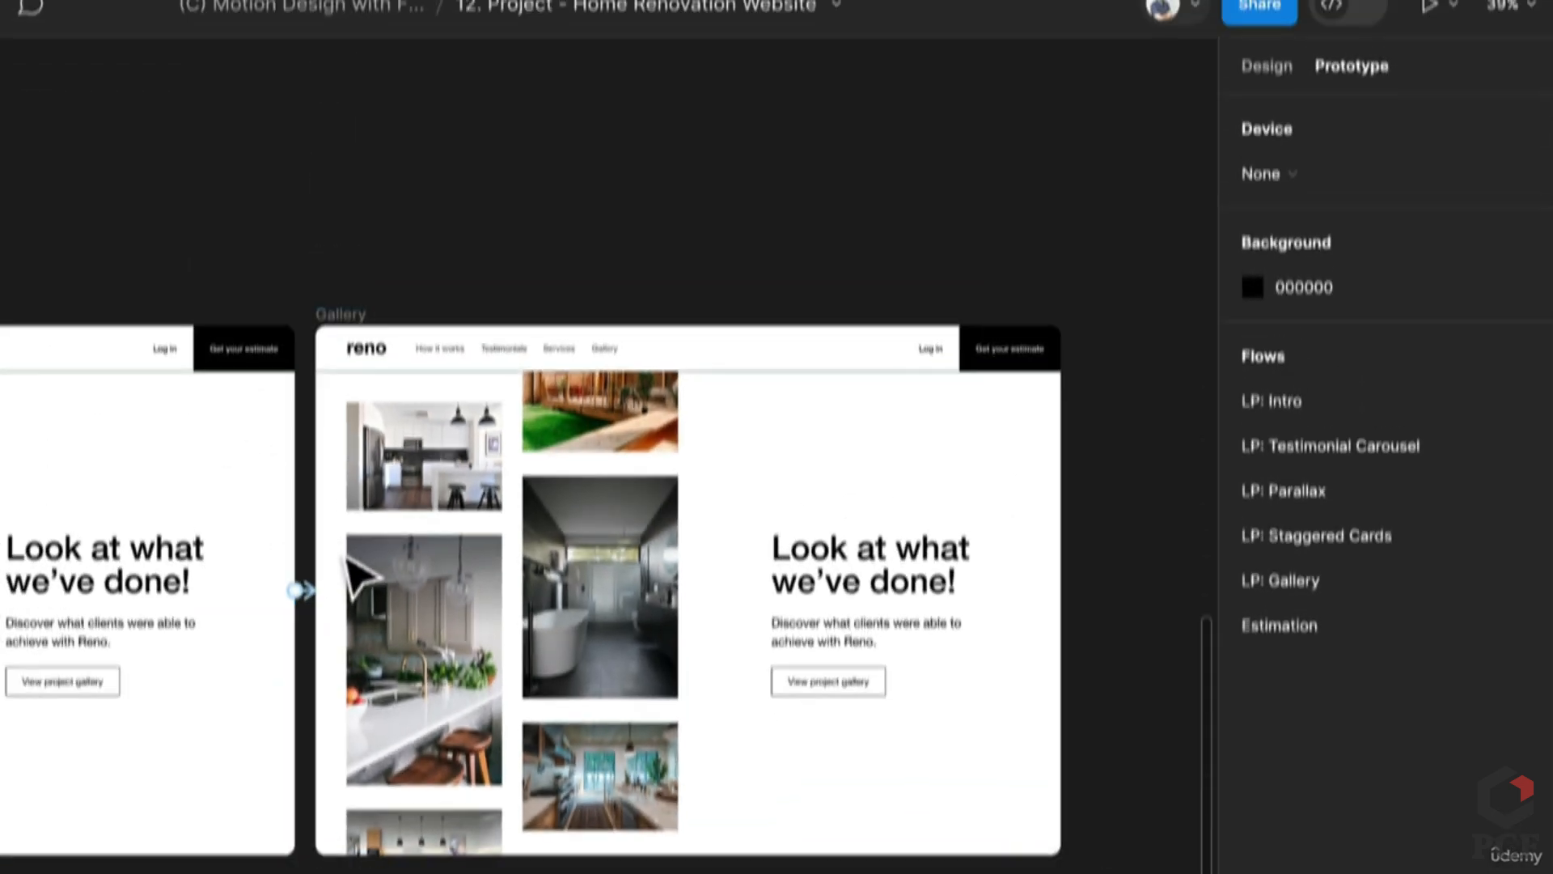
pyautogui.hscroll(-8, 347, 364)
pyautogui.click(147, 425)
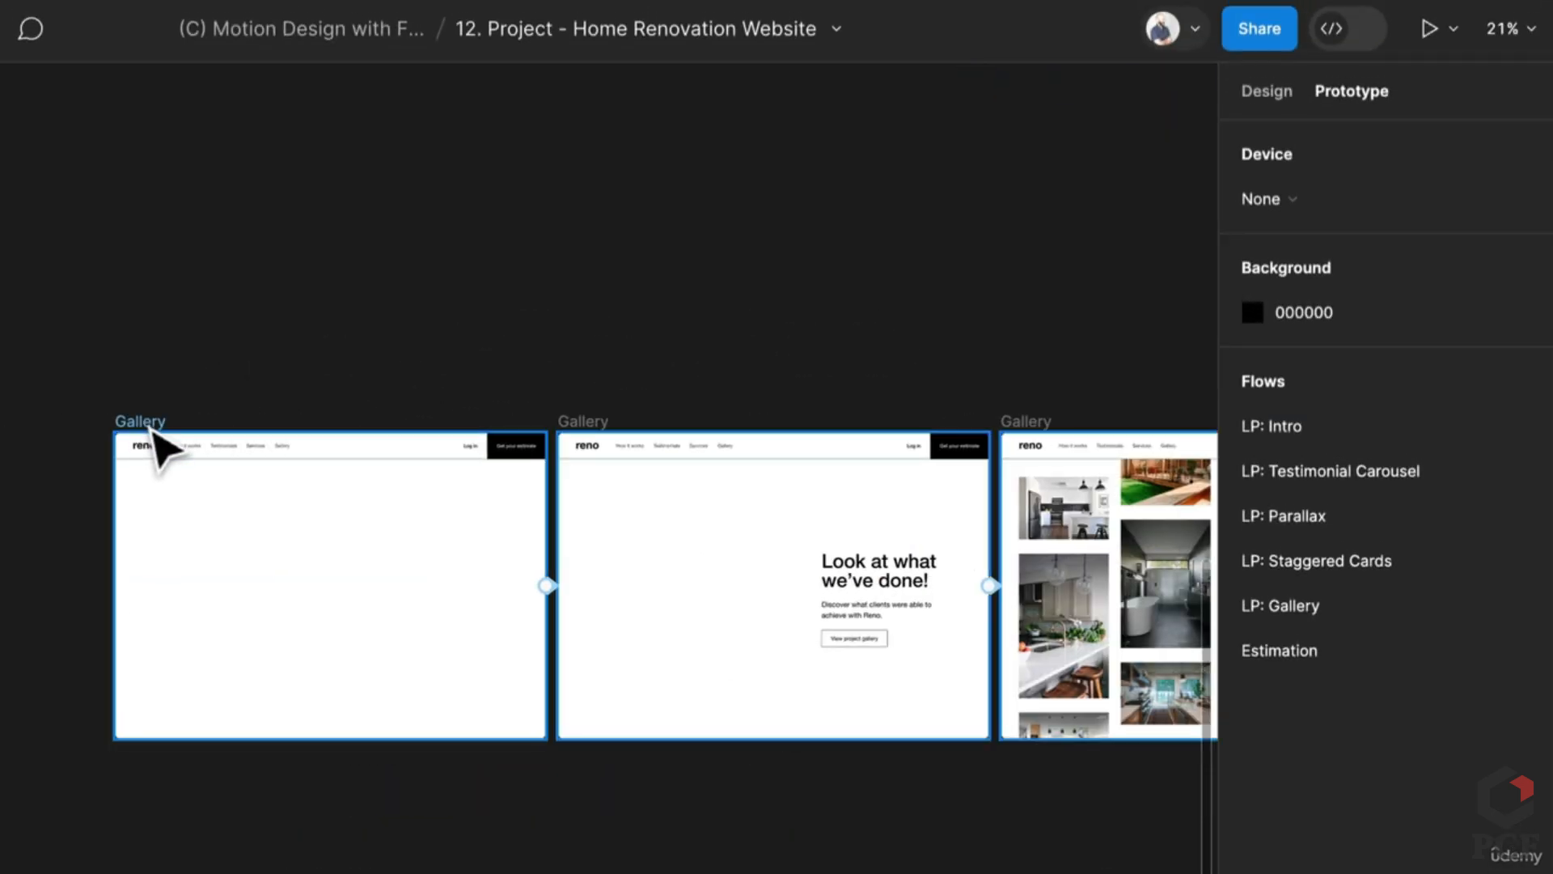
pyautogui.click(1520, 155)
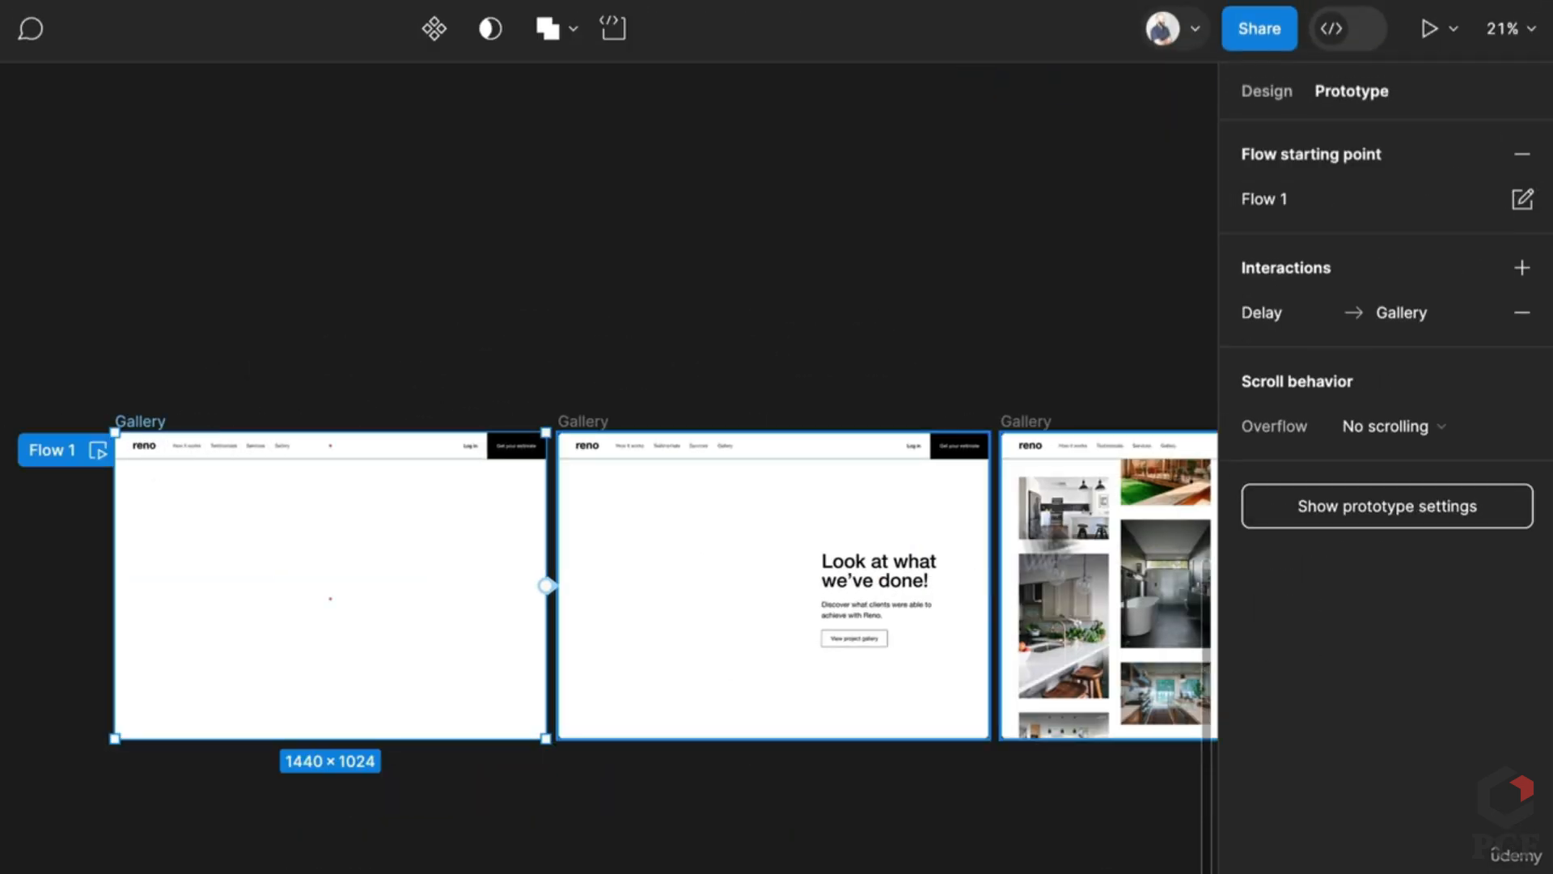
pyautogui.hscroll(5, 607, 583)
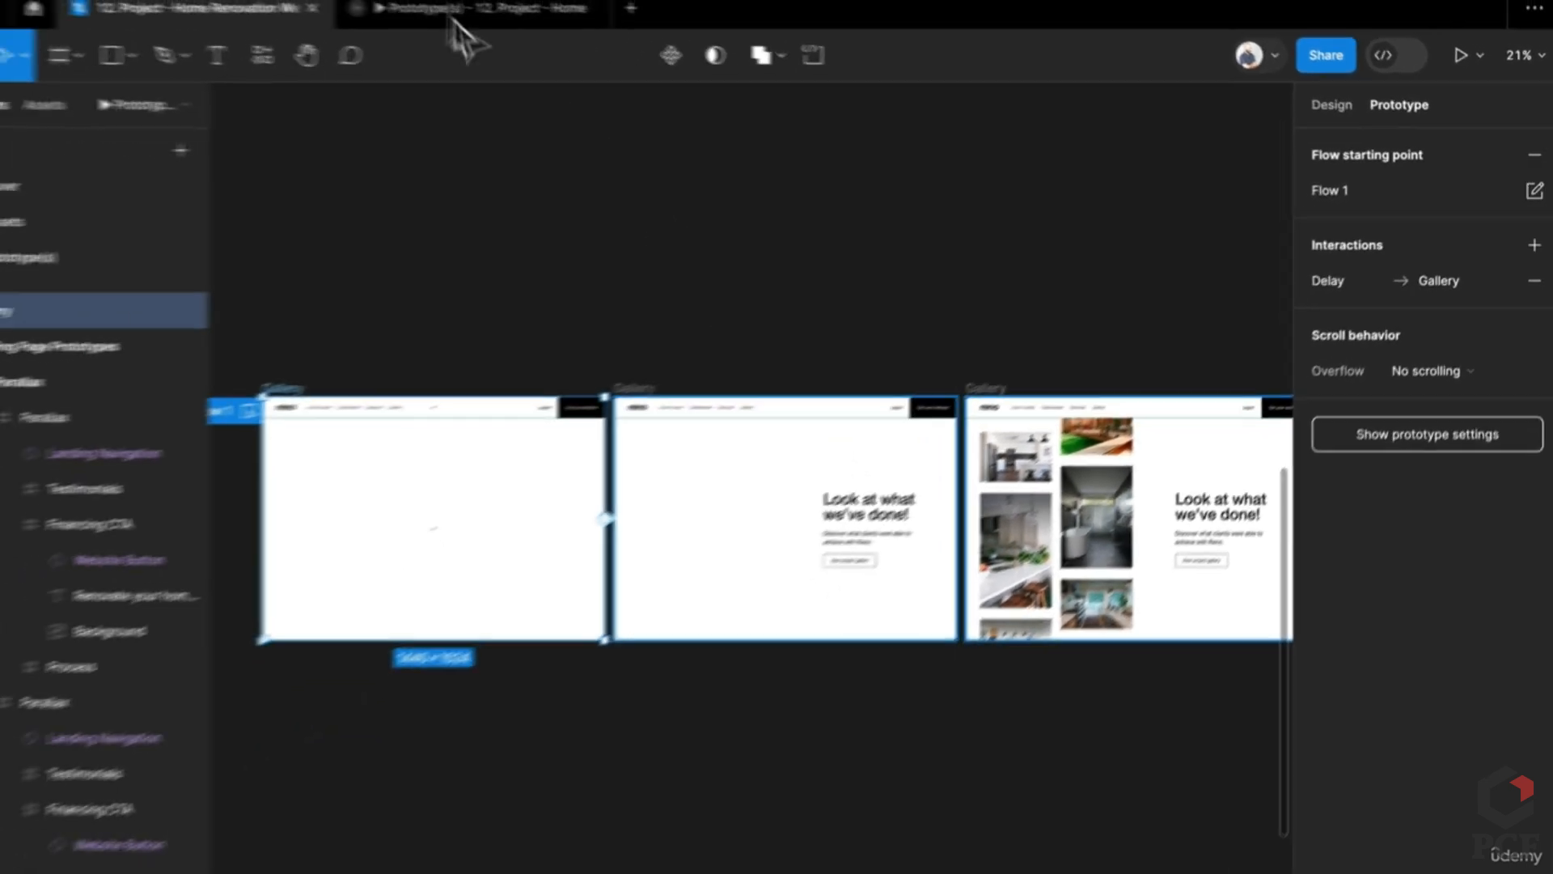
pyautogui.click(485, 14)
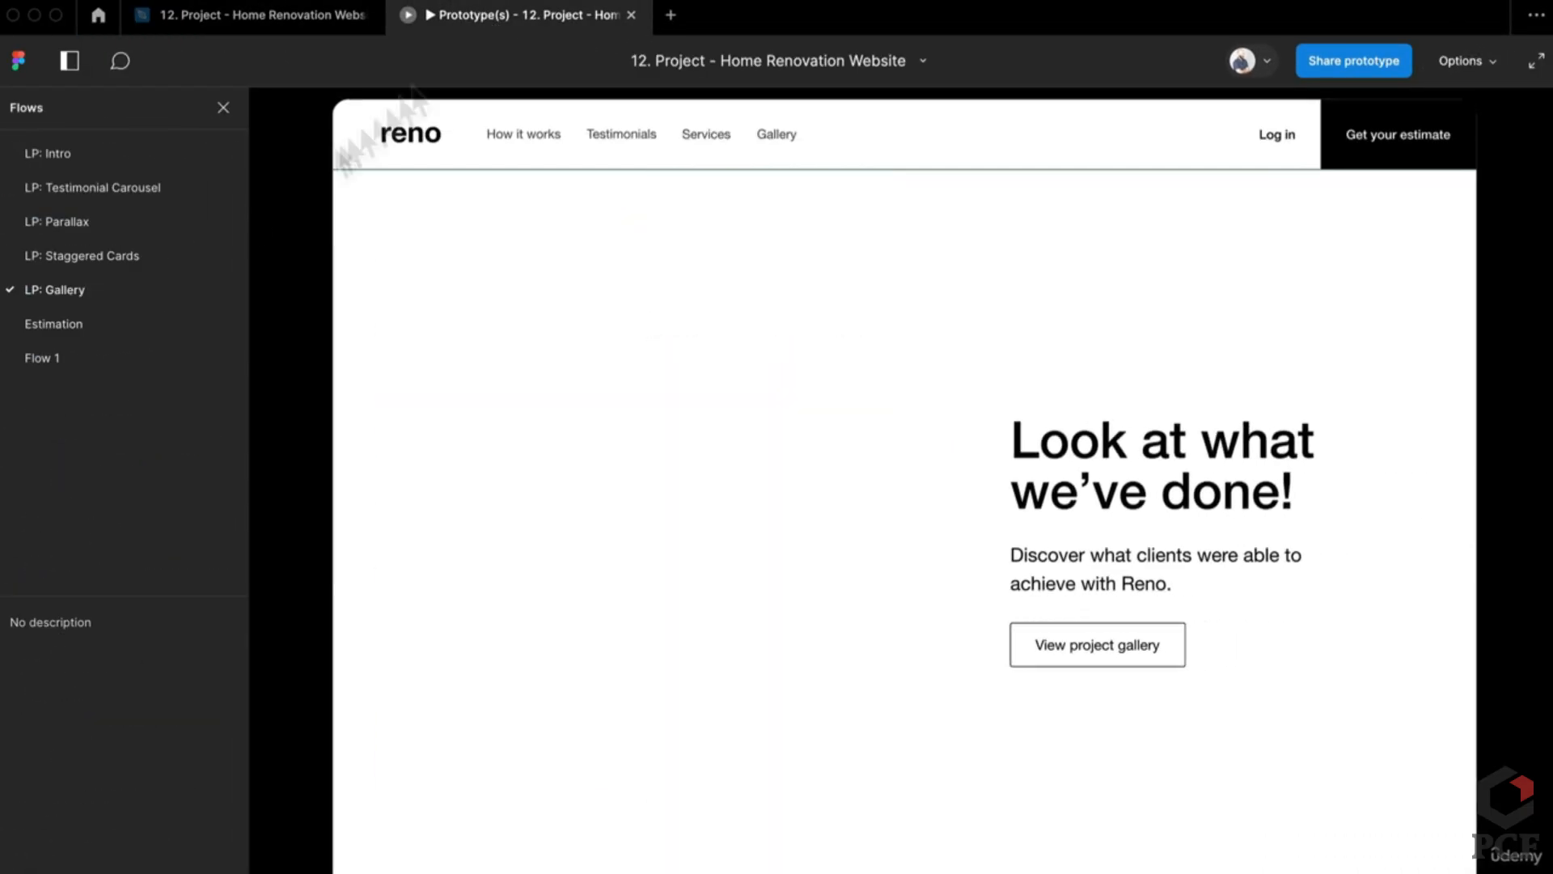
pyautogui.click(173, 357)
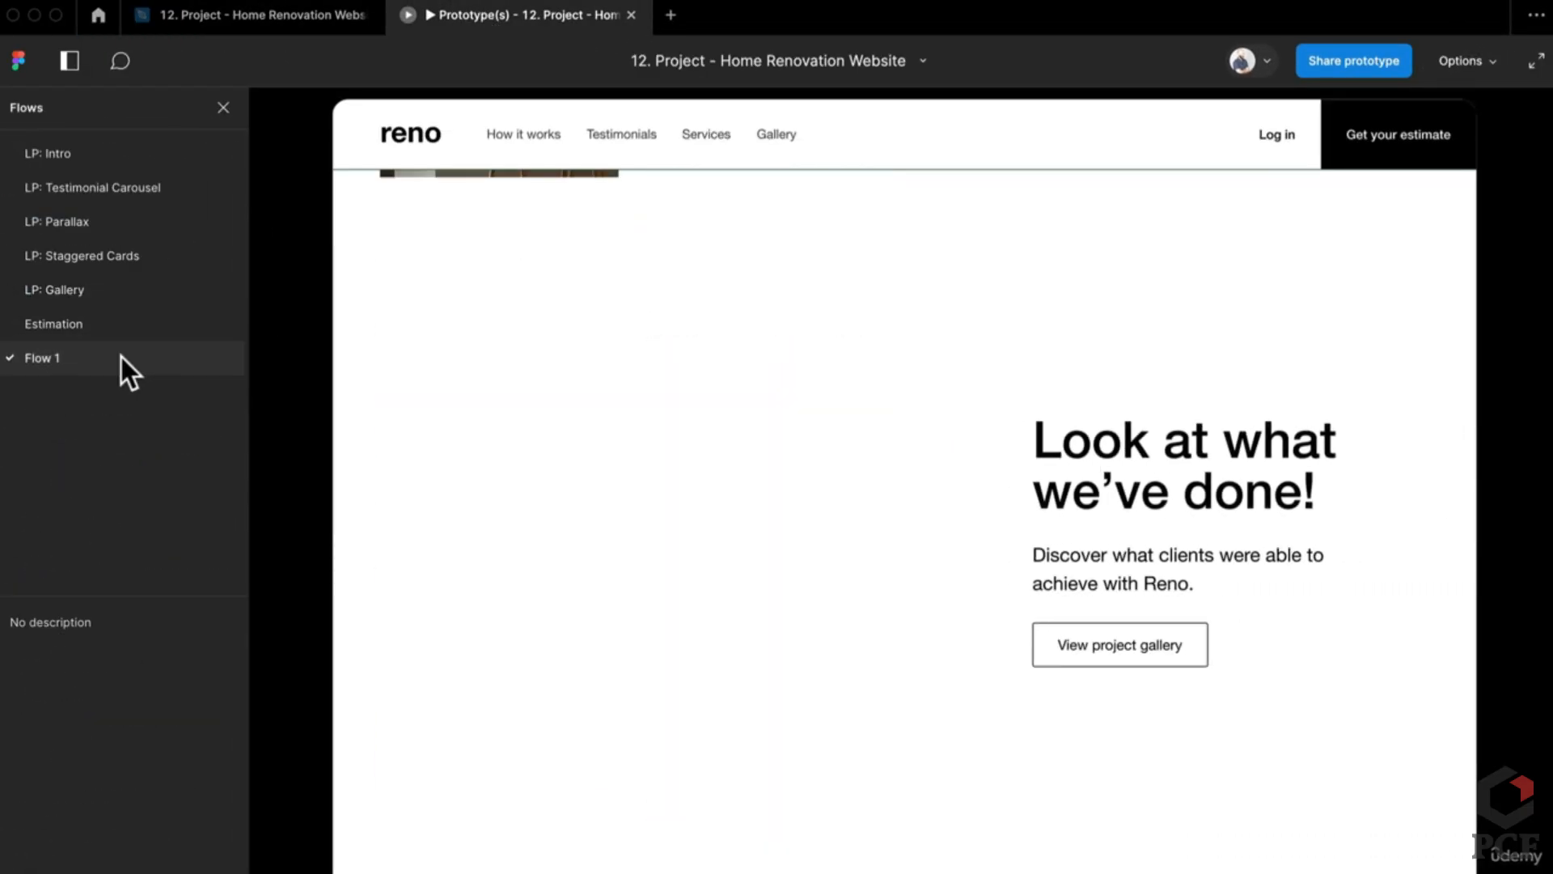
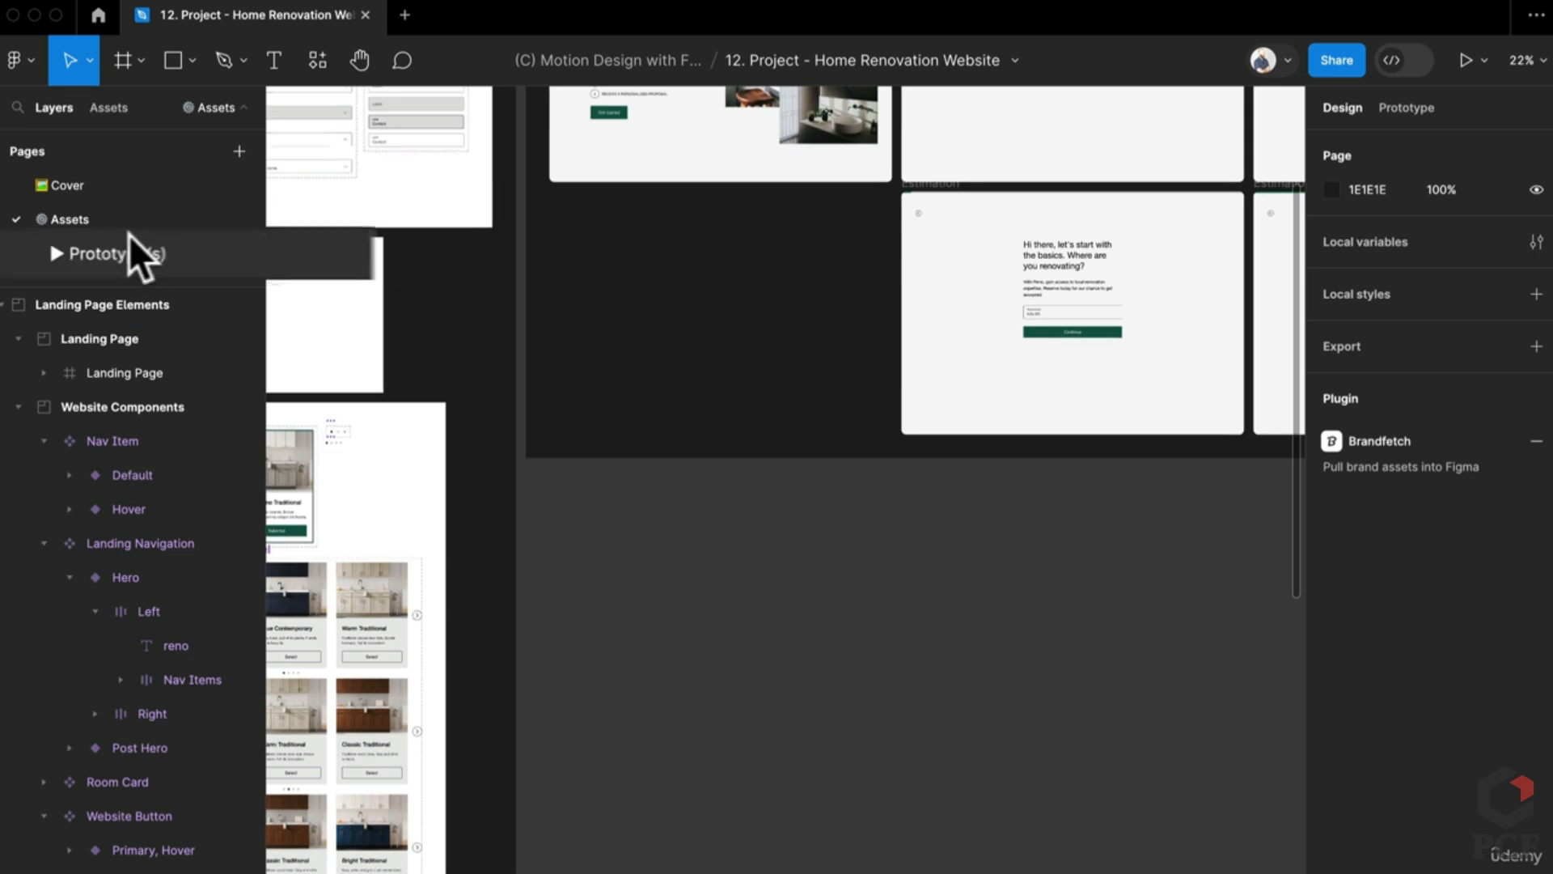
# Step: Browse the Estimation frames on the Prototypes page
pyautogui.click(53, 242)
pyautogui.hscroll(-6, 781, 481)
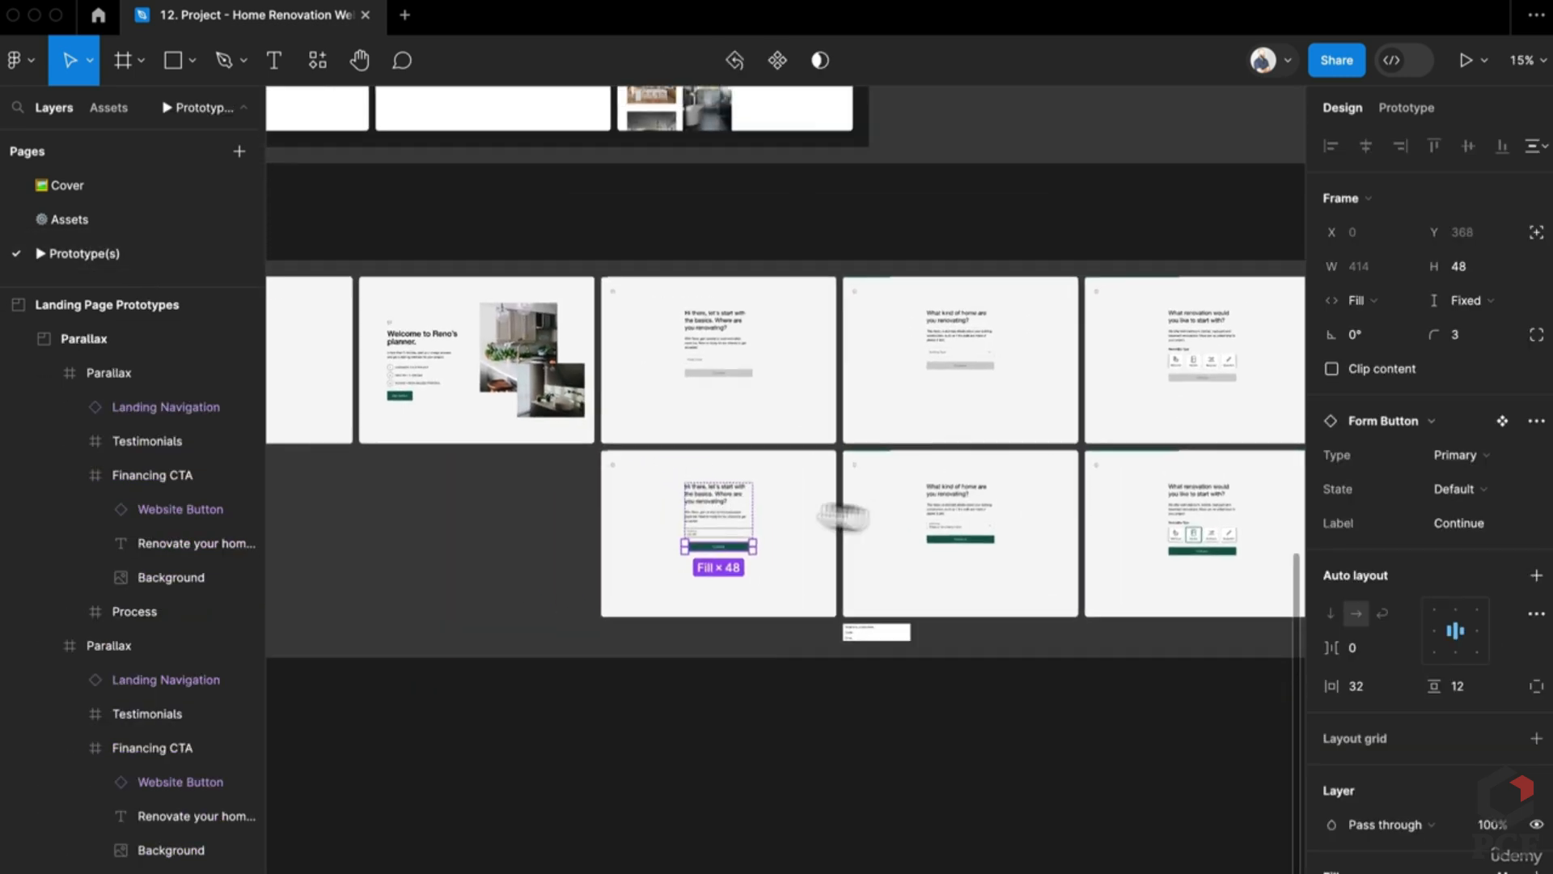
pyautogui.scroll(3, 461, 392)
pyautogui.hscroll(10, 555, 451)
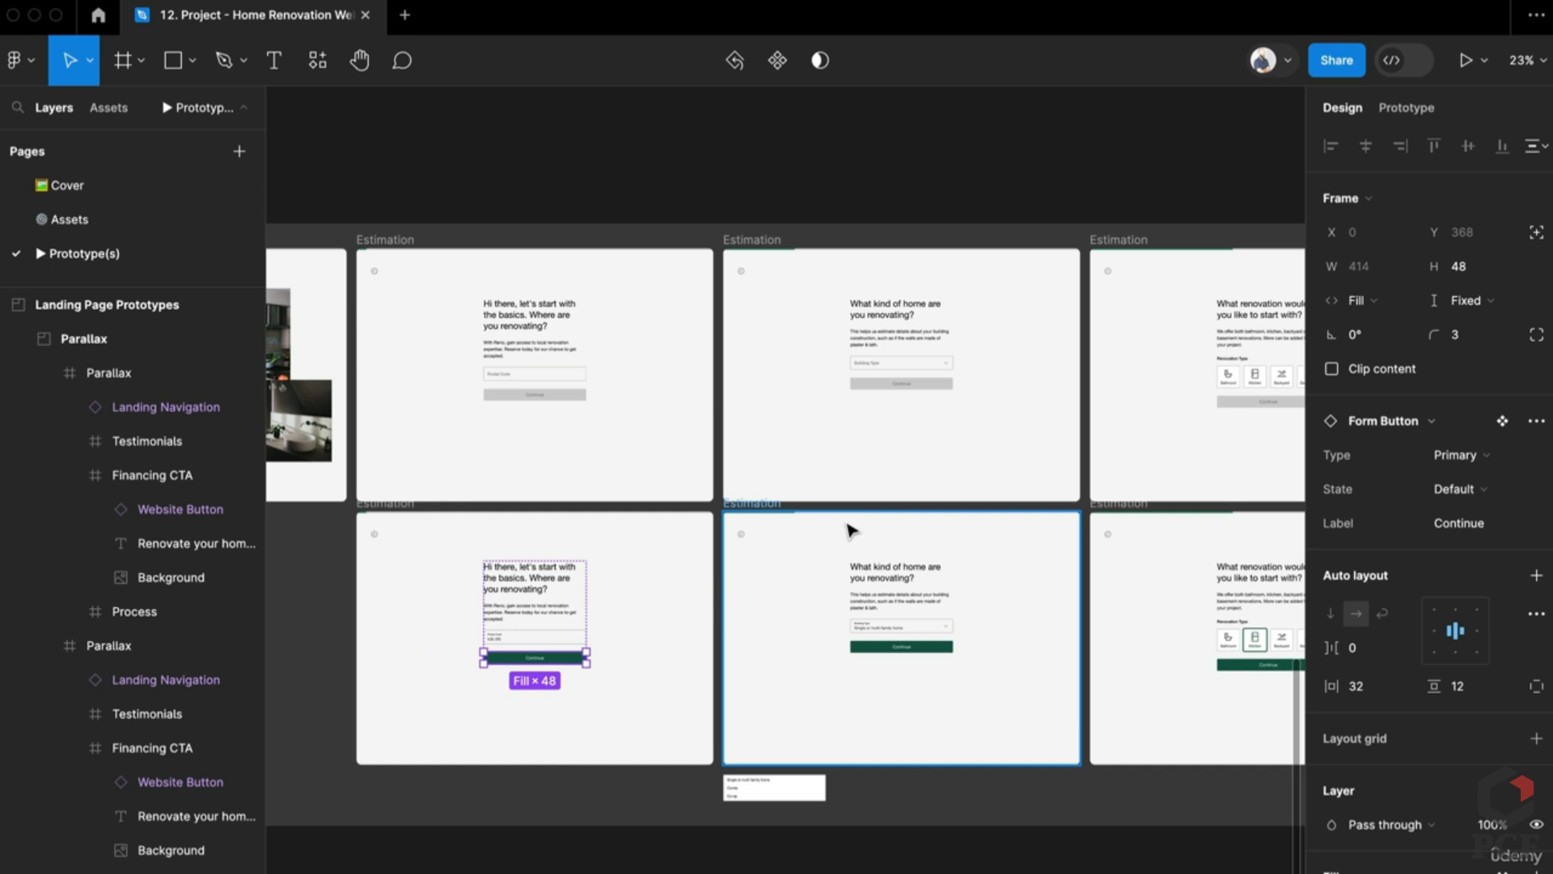
pyautogui.scroll(-1, 671, 411)
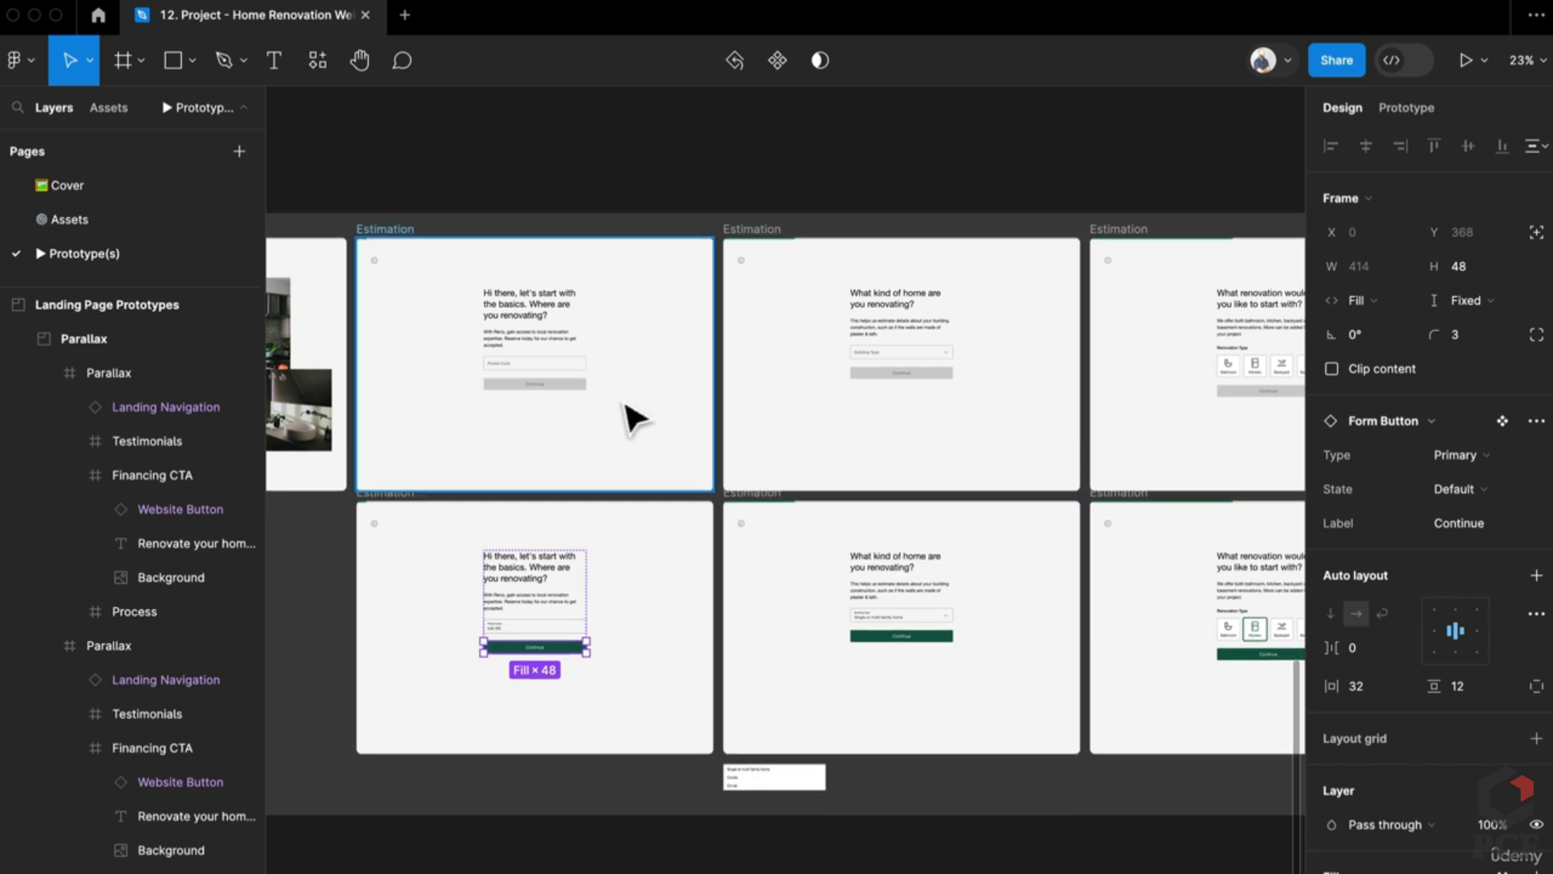
pyautogui.scroll(-1, 1094, 434)
pyautogui.moveTo(1093, 434); pyautogui.dragTo(669, 409)
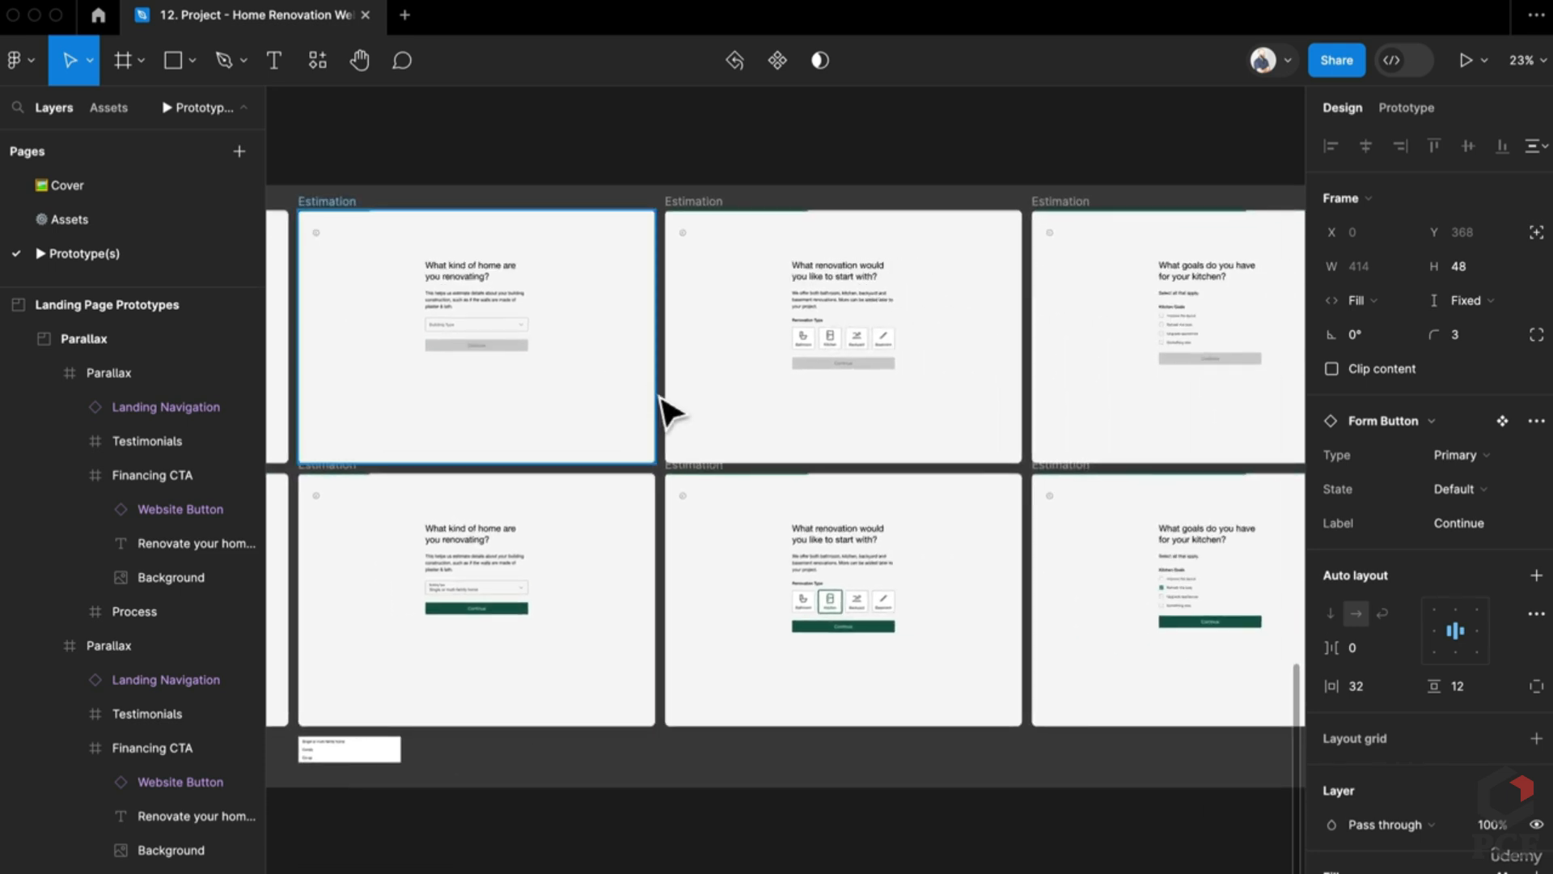
pyautogui.moveTo(1033, 444); pyautogui.dragTo(537, 426)
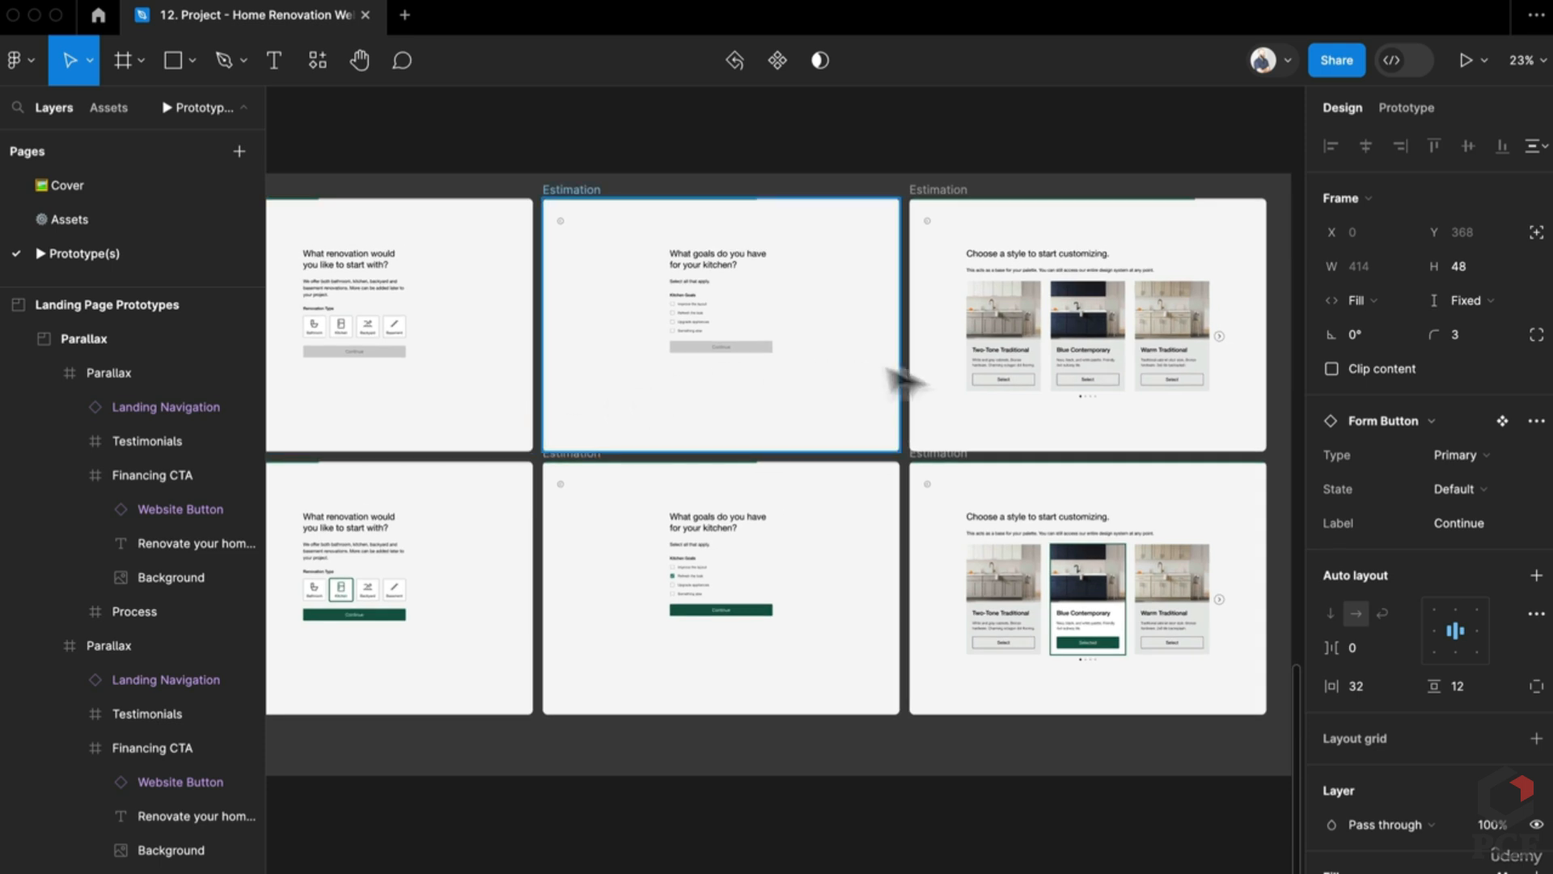
pyautogui.scroll(5, 690, 319)
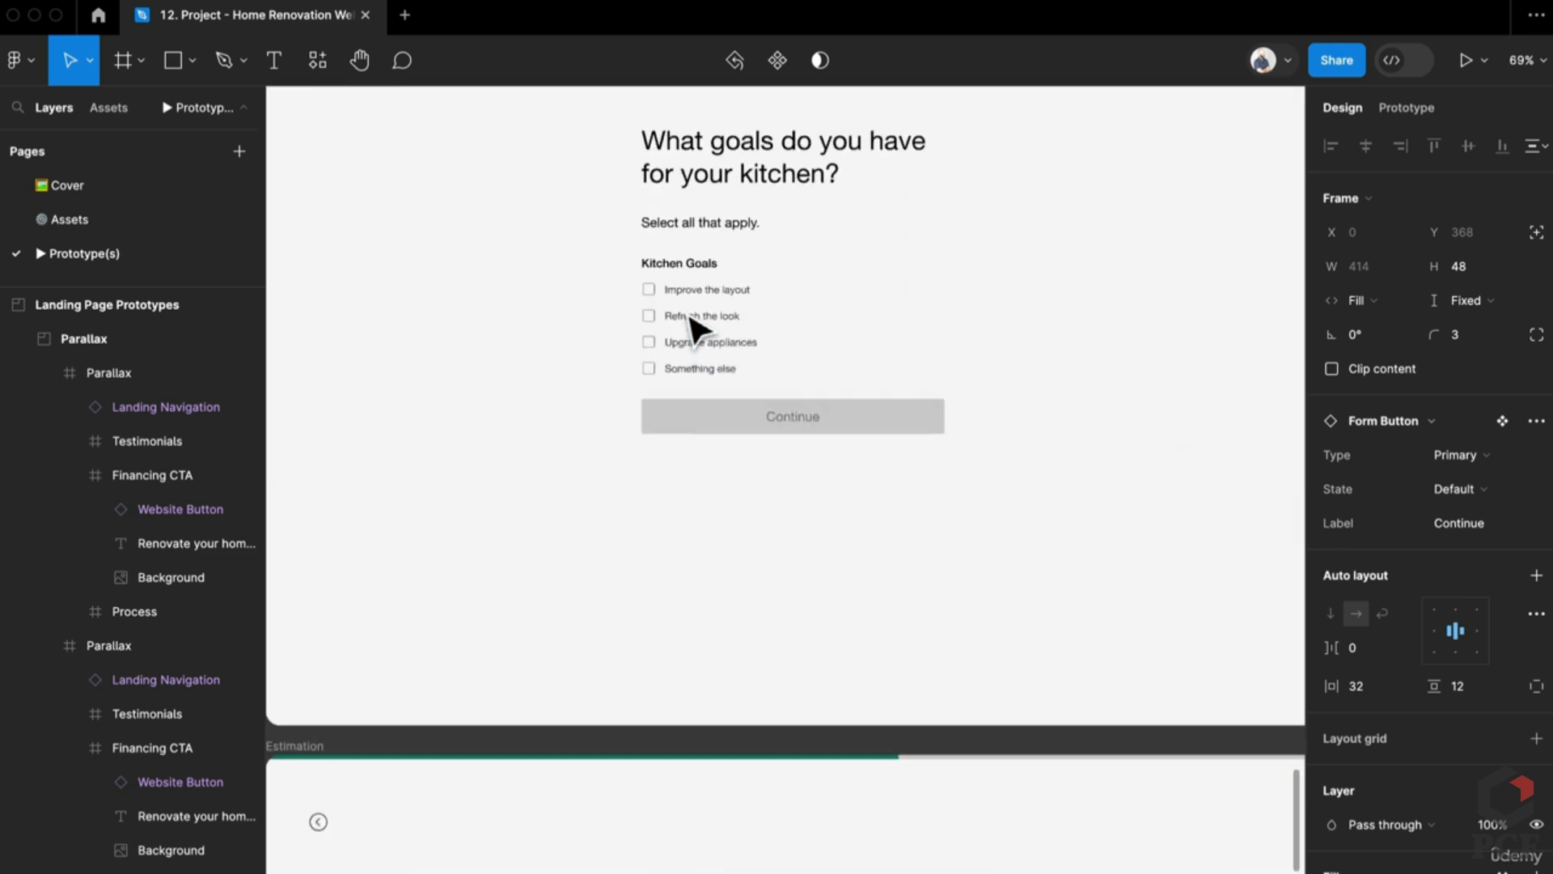
pyautogui.scroll(-6, 718, 573)
pyautogui.moveTo(502, 617); pyautogui.dragTo(1028, 623)
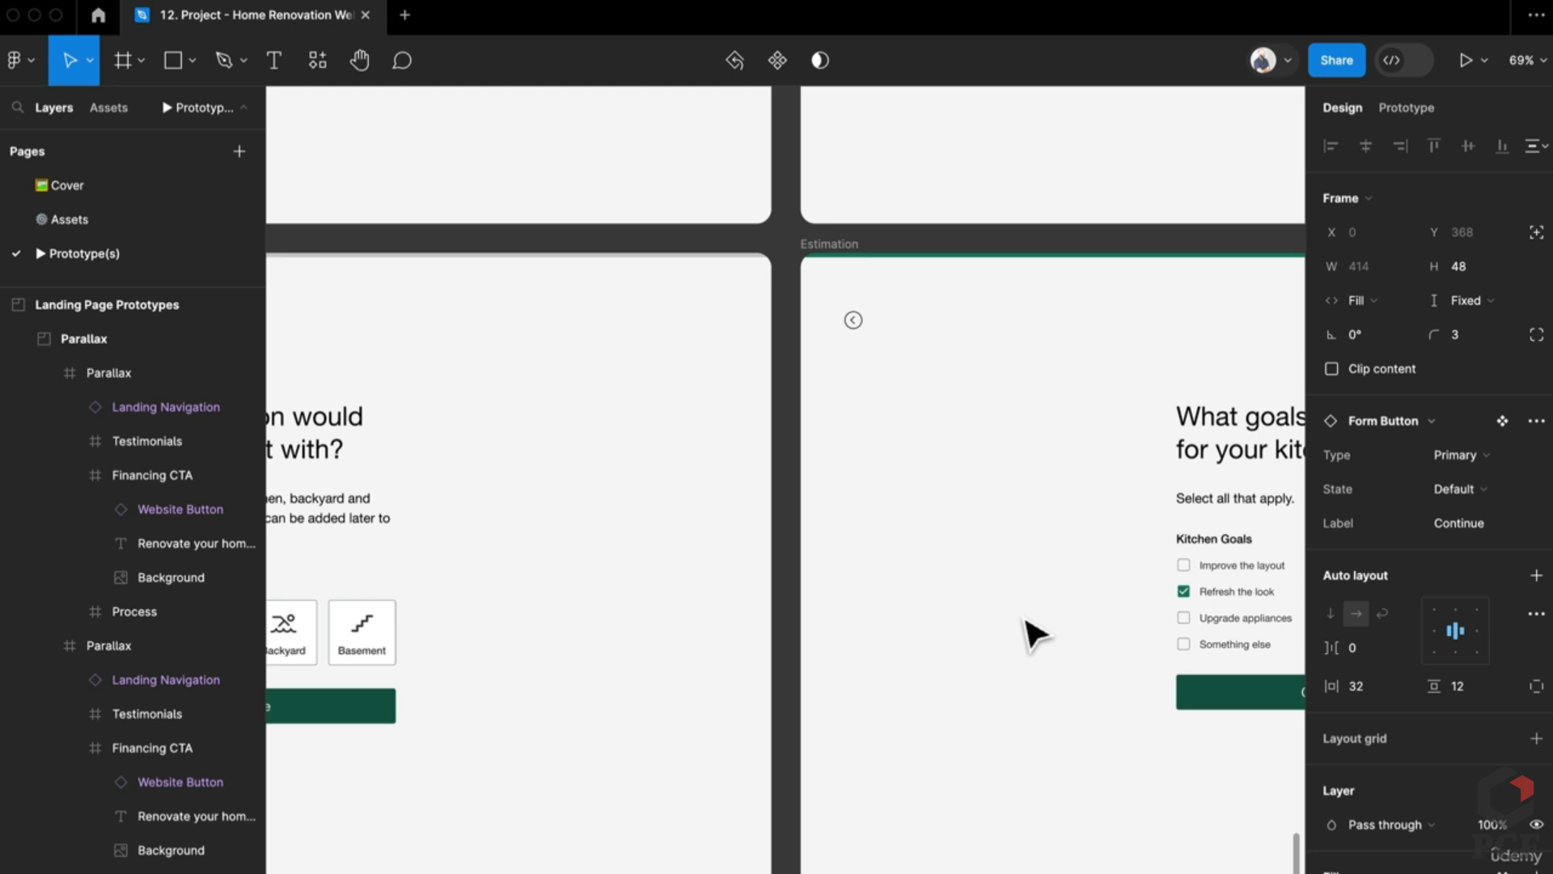
pyautogui.scroll(-5, 1035, 635)
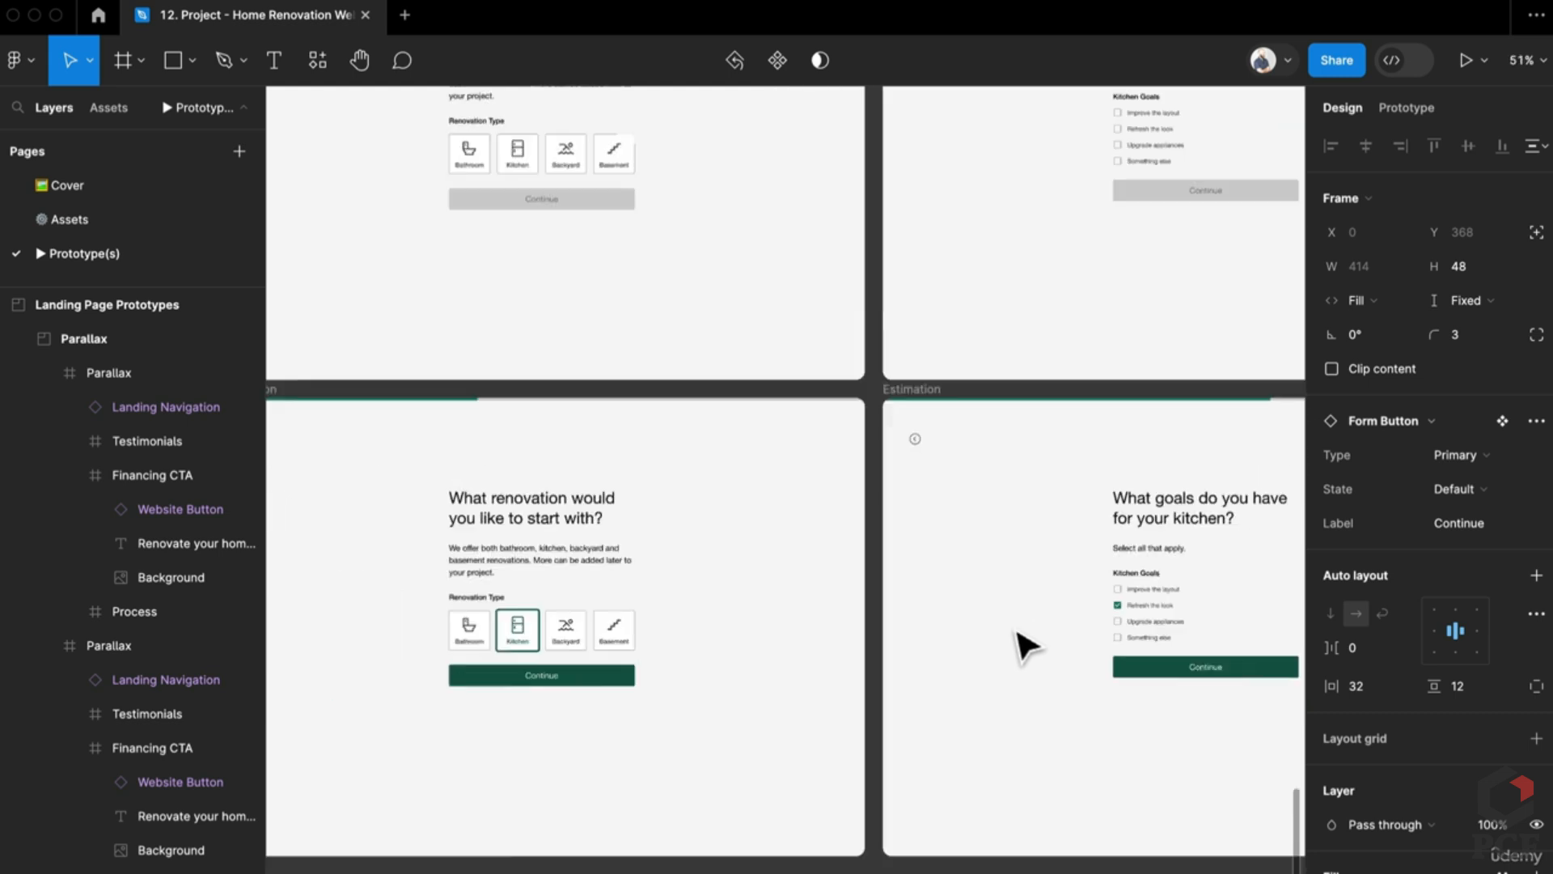
# Step: Back on the Assets page, launch the Material Design Icons plugin and close it
pyautogui.click(90, 222)
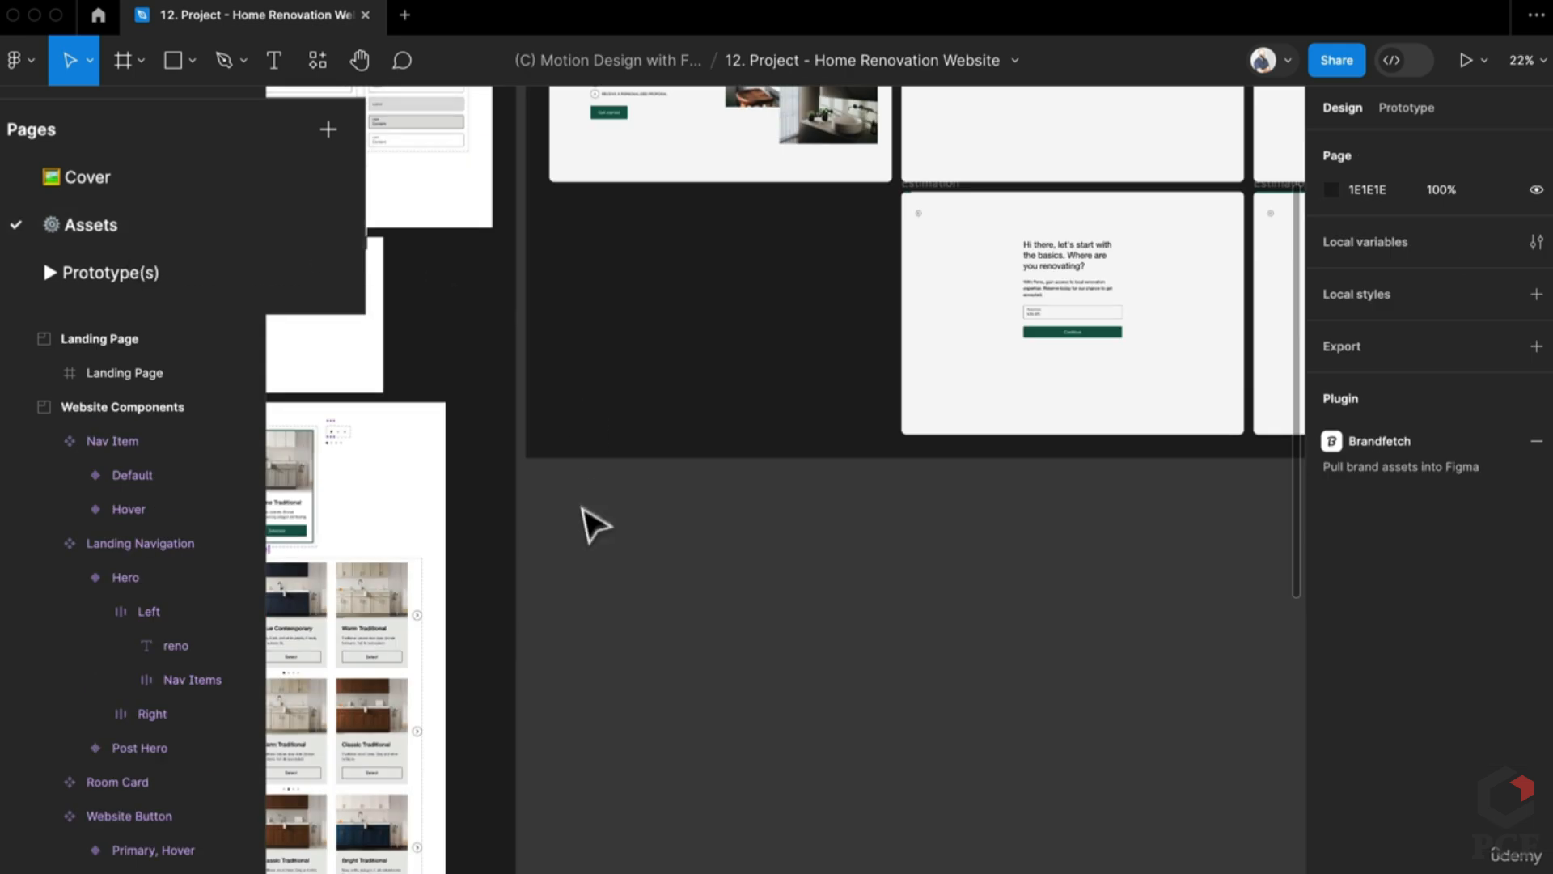
pyautogui.scroll(5, 838, 503)
pyautogui.press('super+slash')
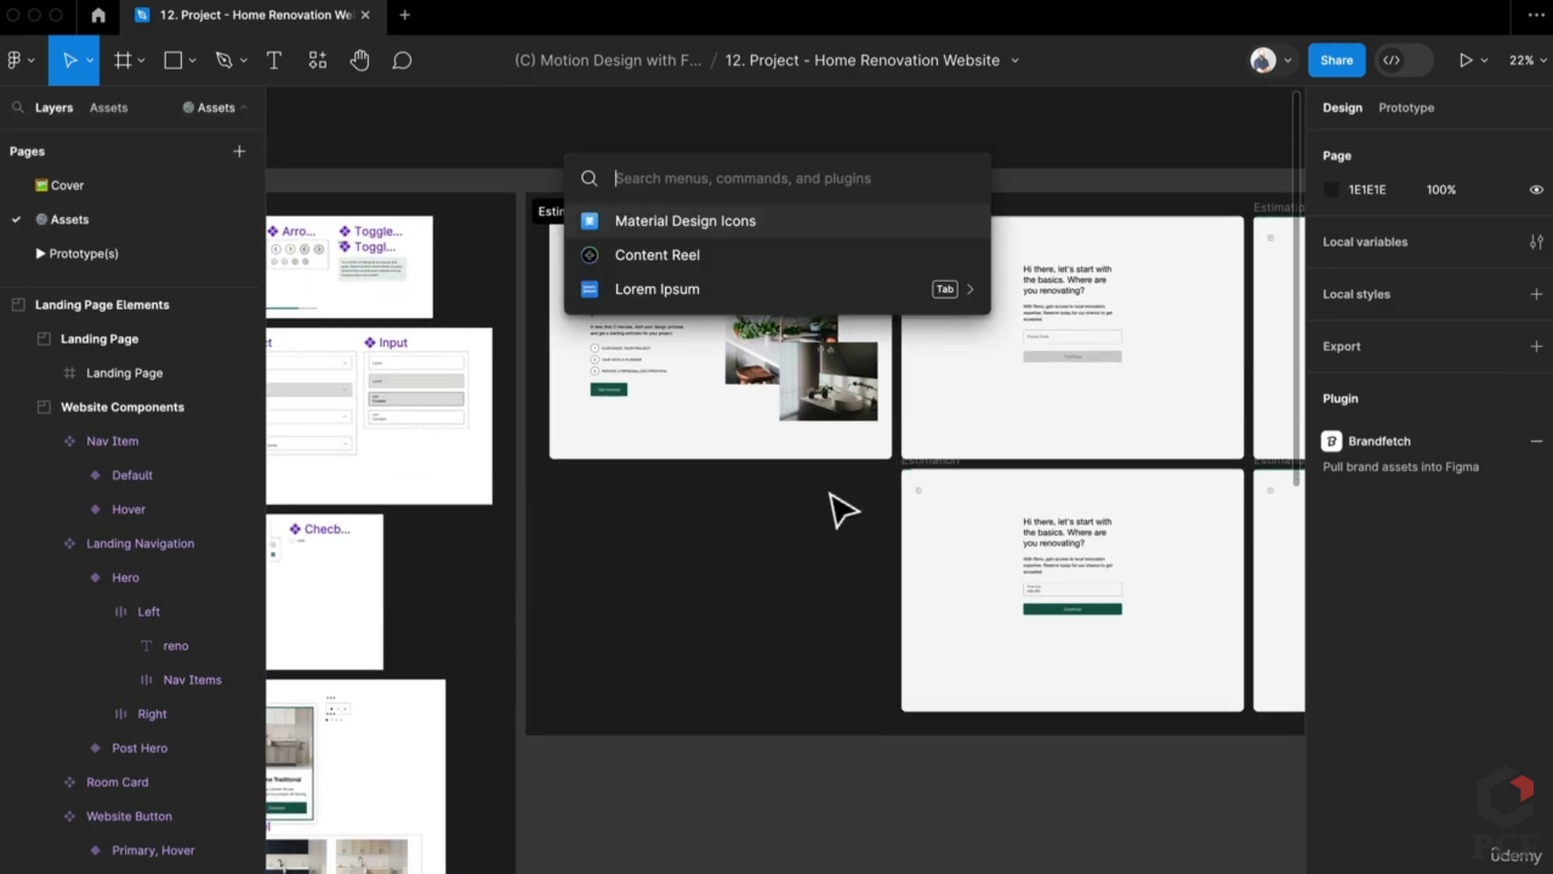
pyautogui.write('mater')
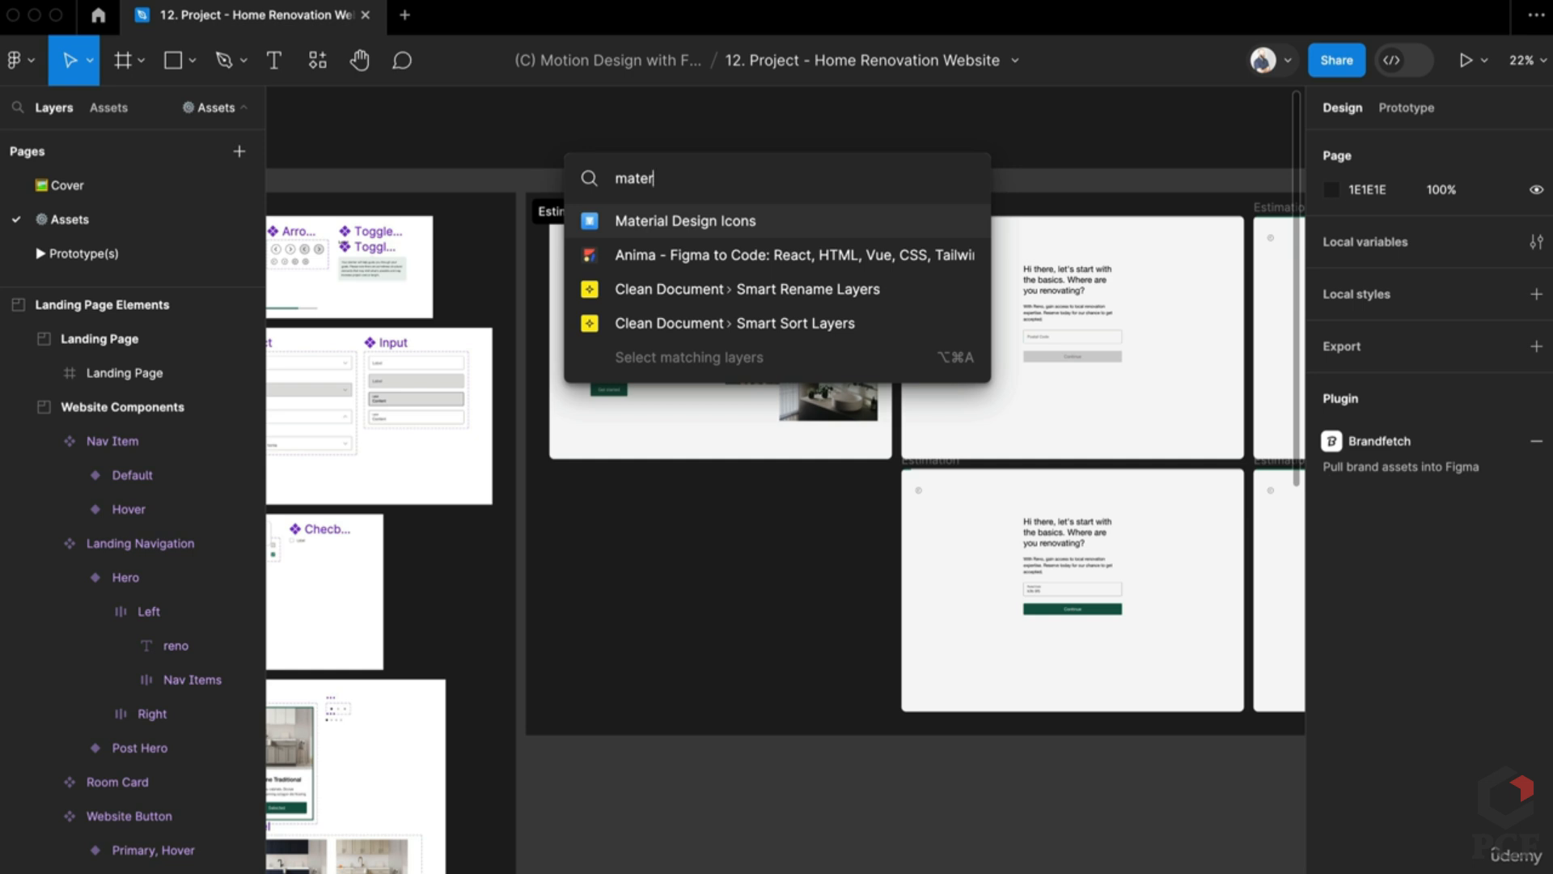
pyautogui.press('Return')
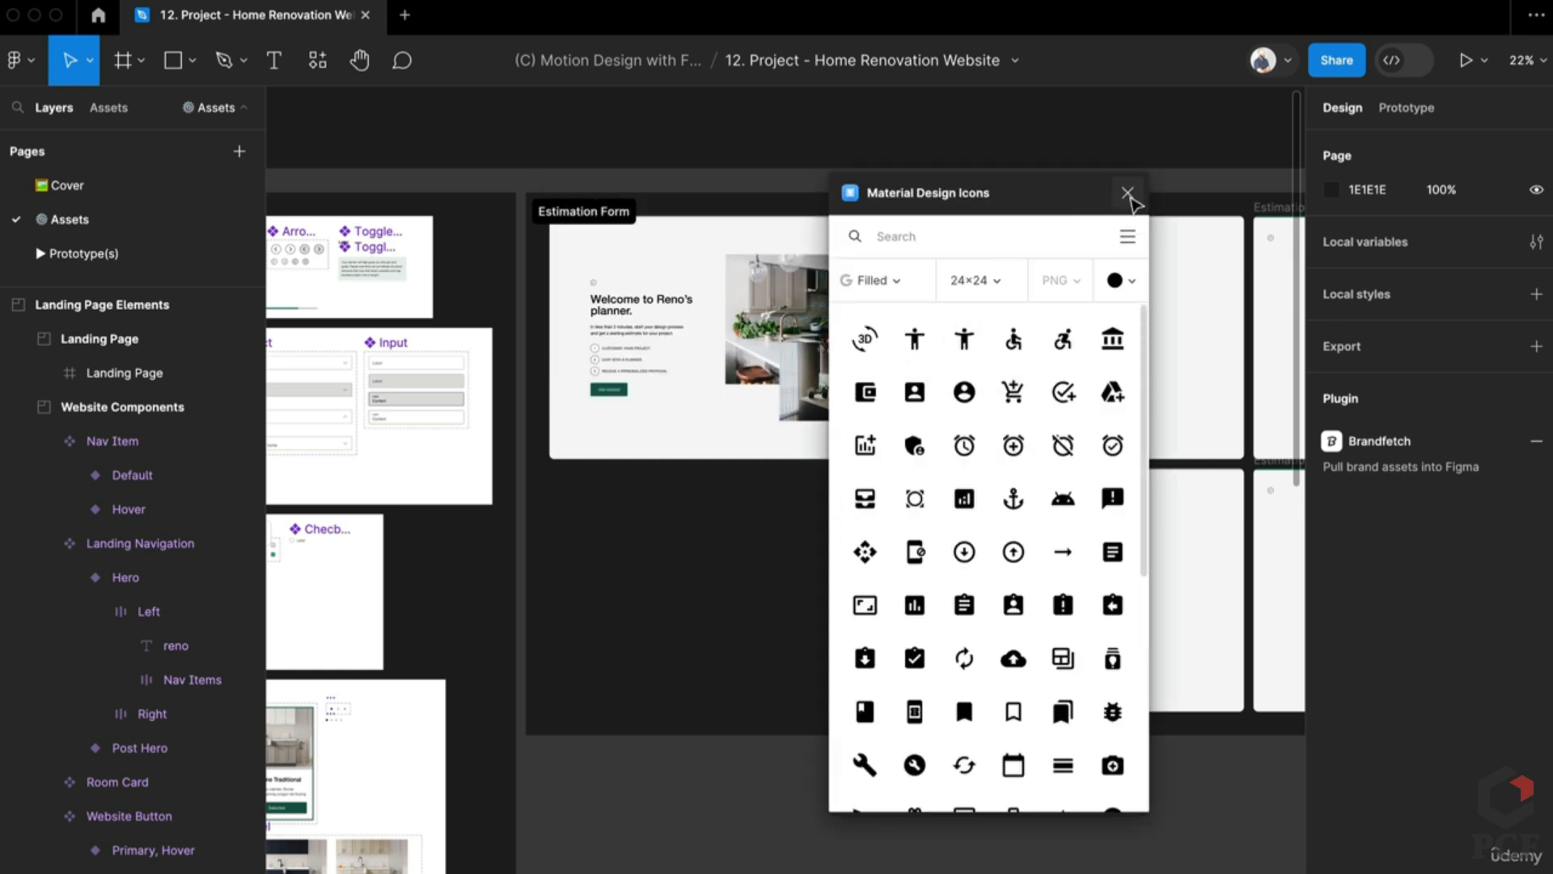
pyautogui.click(1127, 192)
# Step: Run the Iconify plugin, search it for 'swimming' icons, then close it
pyautogui.moveTo(736, 525); pyautogui.dragTo(868, 507)
pyautogui.hscroll(-5, 776, 617)
pyautogui.scroll(5, 610, 593)
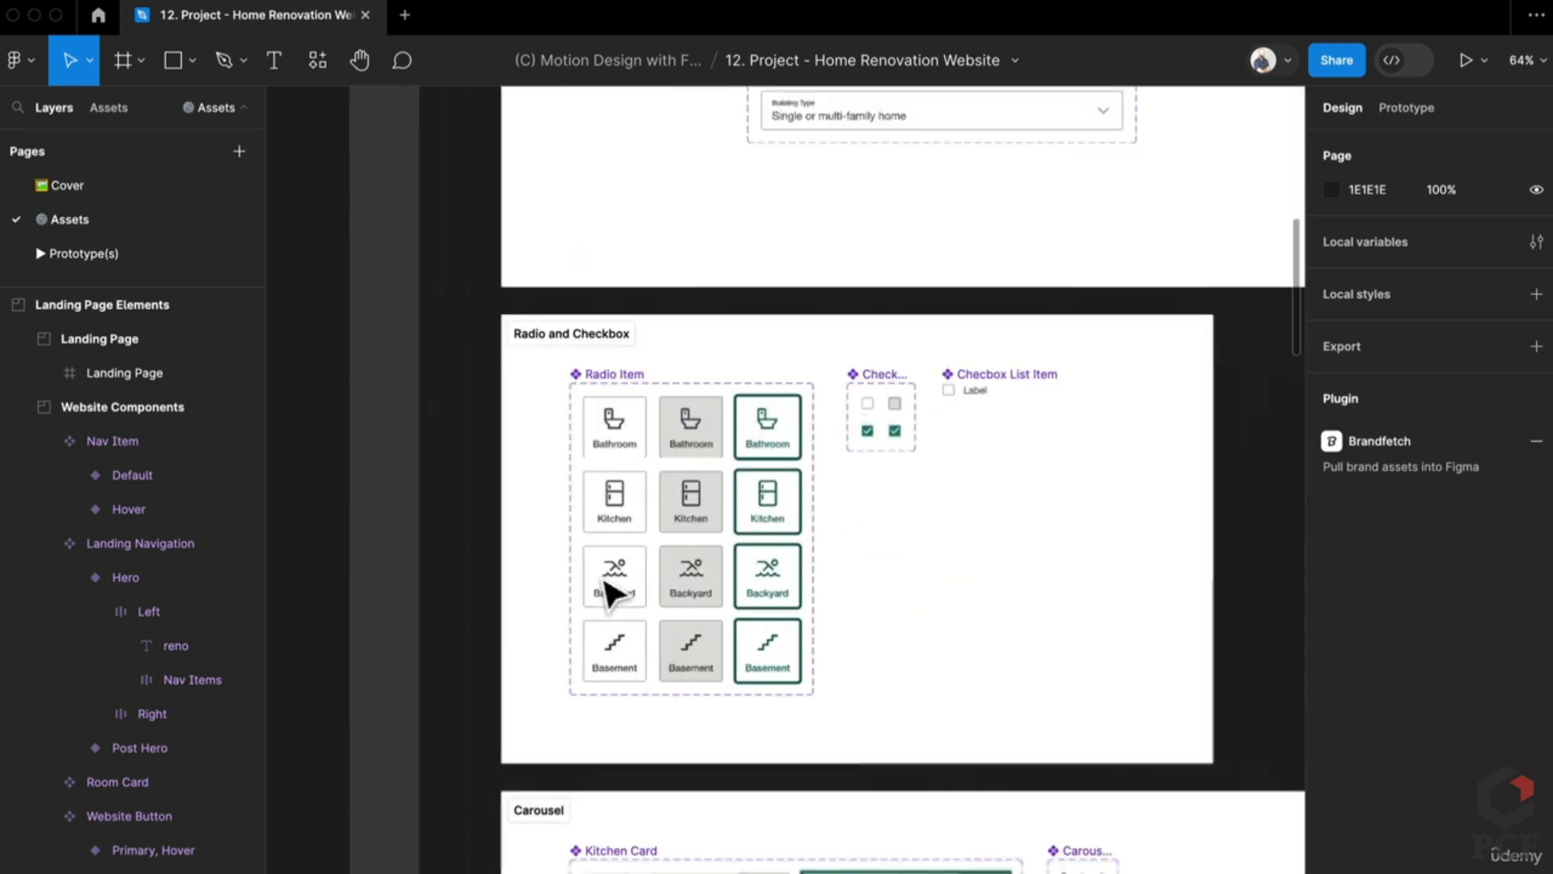
pyautogui.scroll(1, 710, 576)
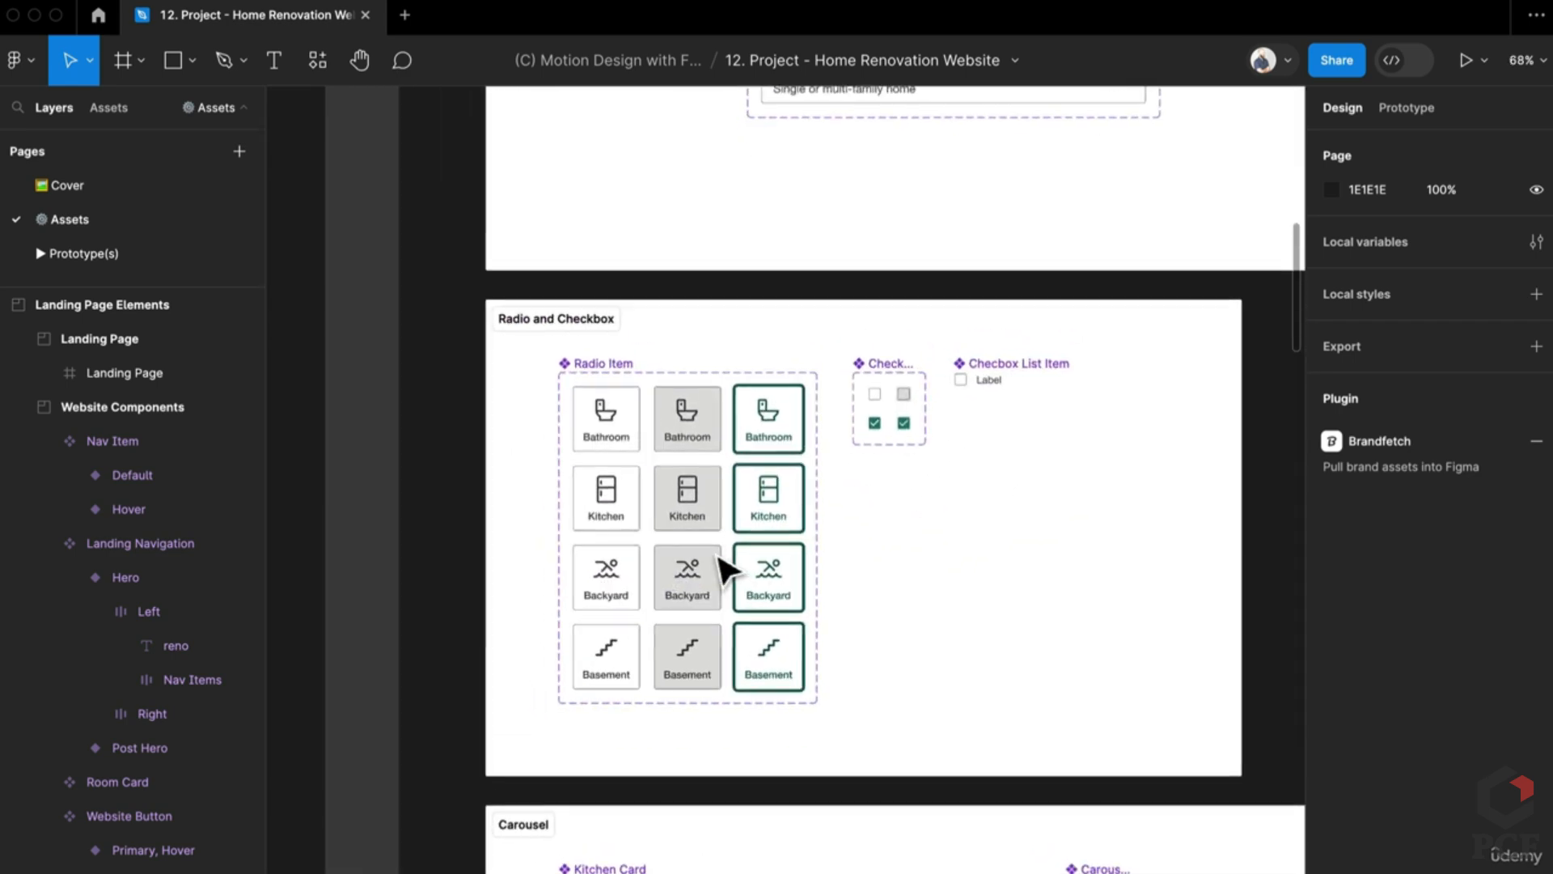
pyautogui.press('super+slash')
pyautogui.write('ico')
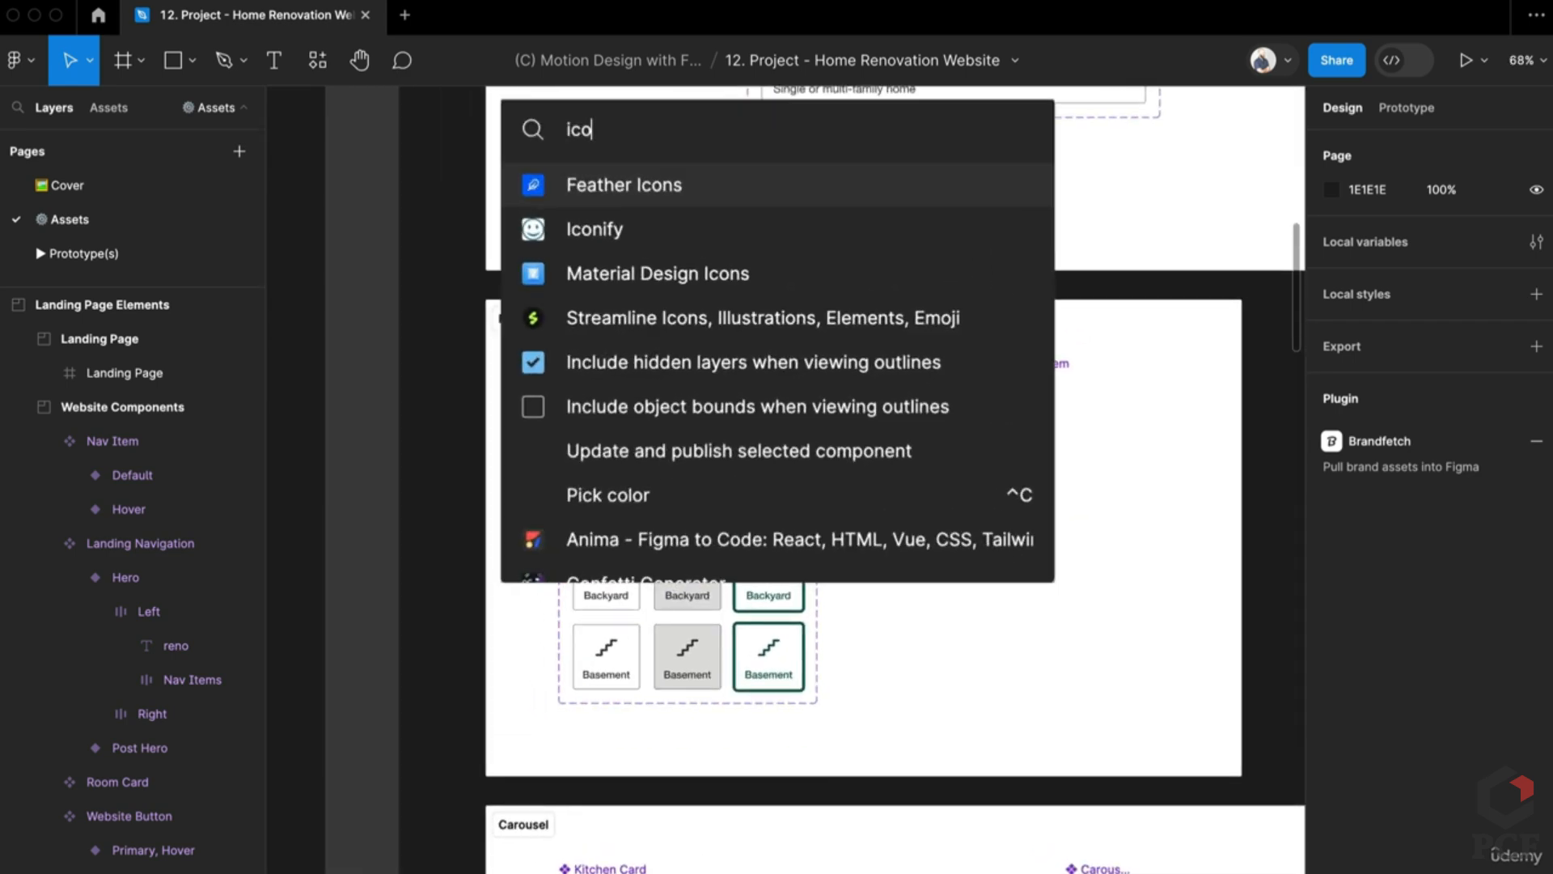
pyautogui.press('Down')
pyautogui.press('Return')
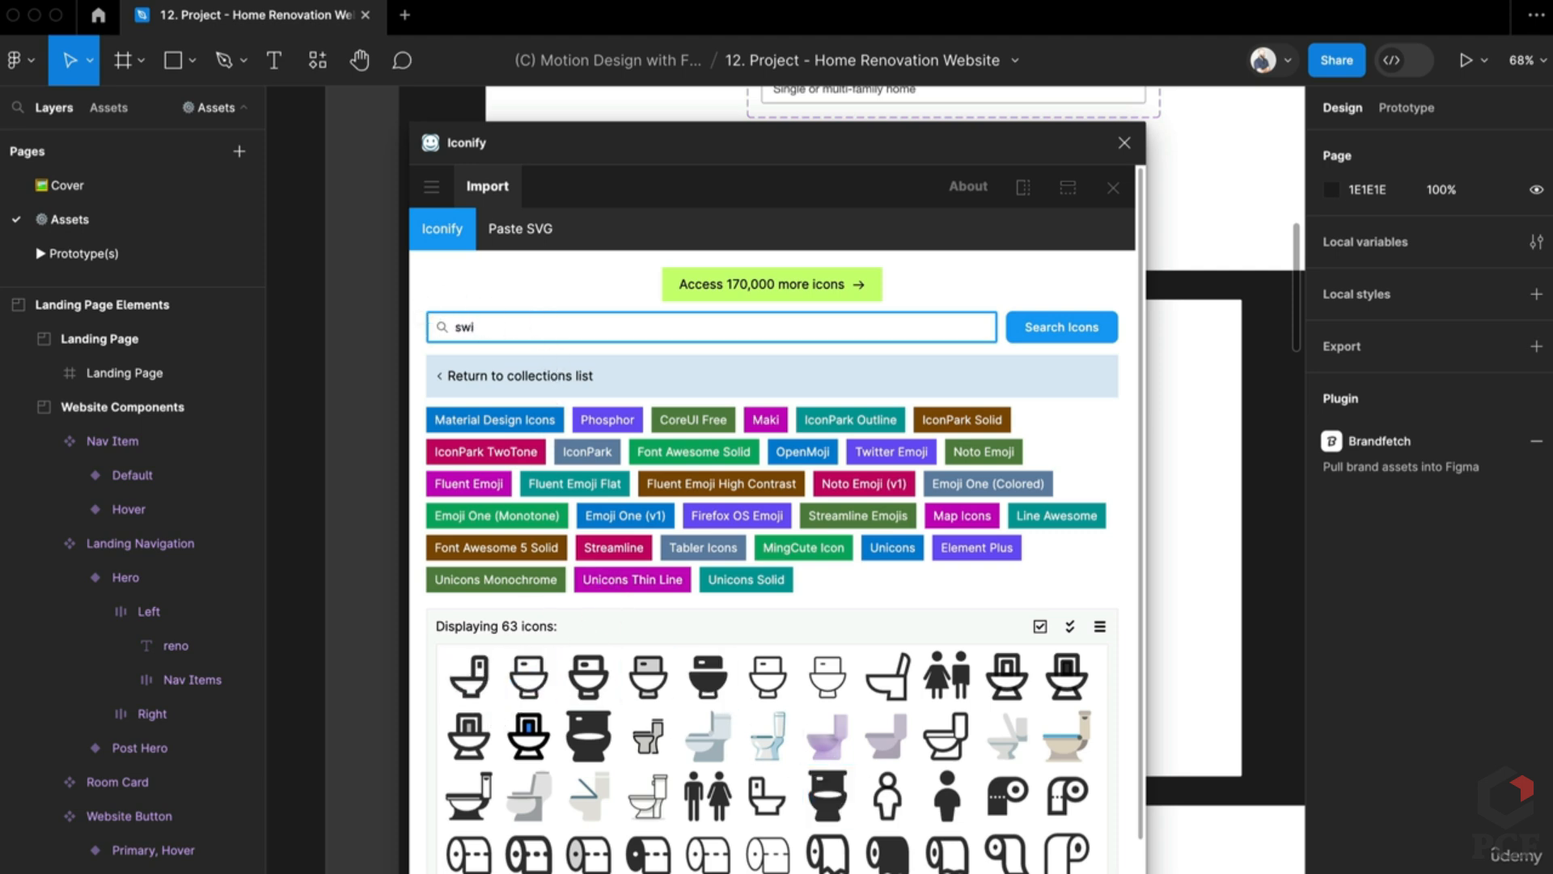
pyautogui.write('swimming')
pyautogui.press('Return')
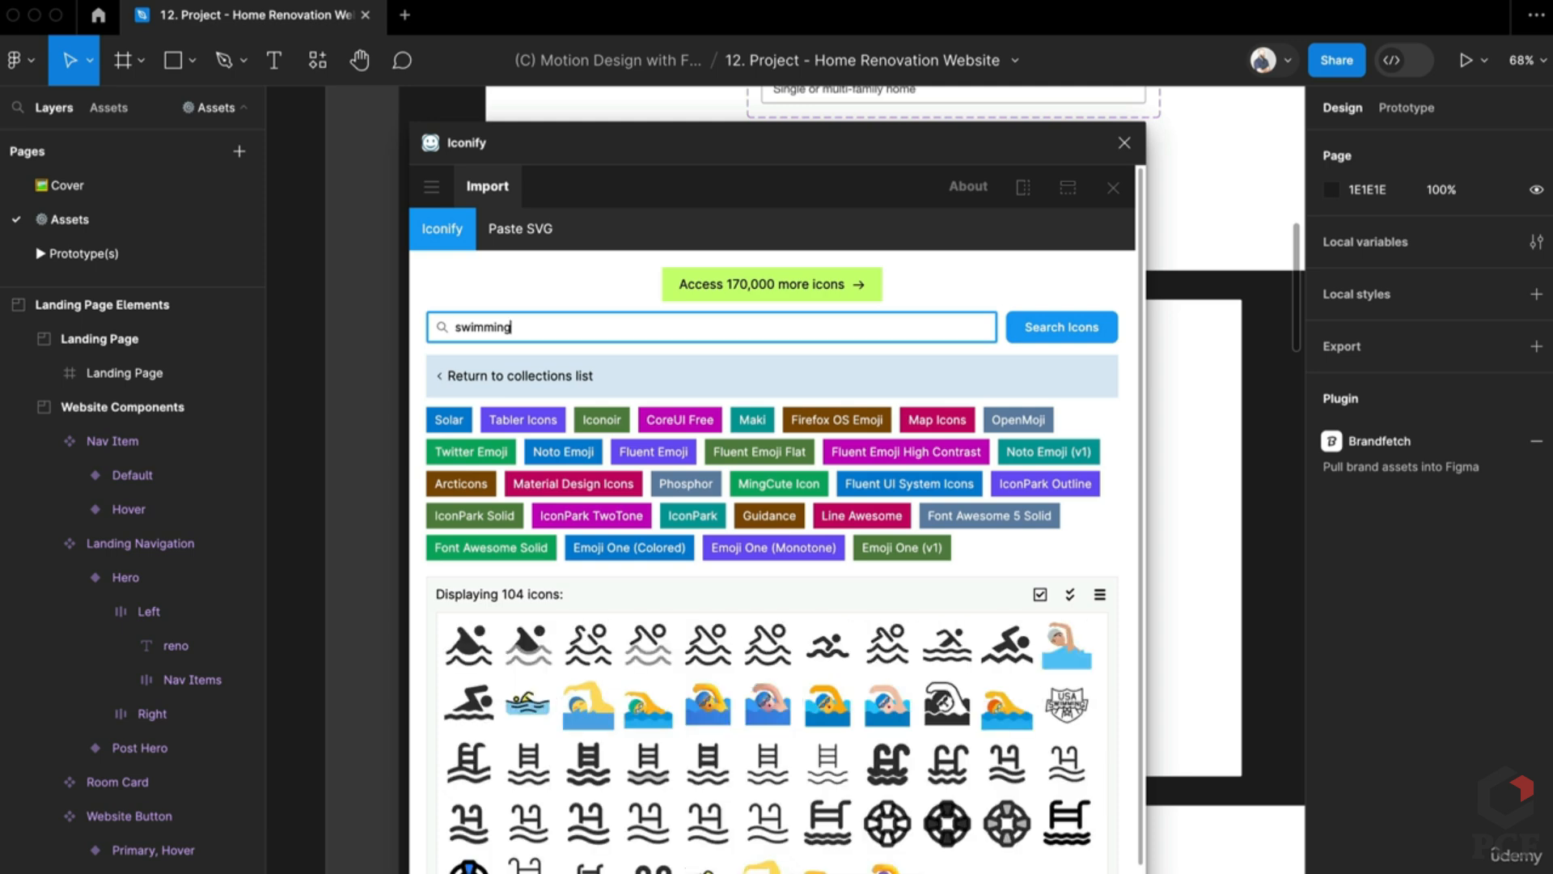
pyautogui.click(1125, 143)
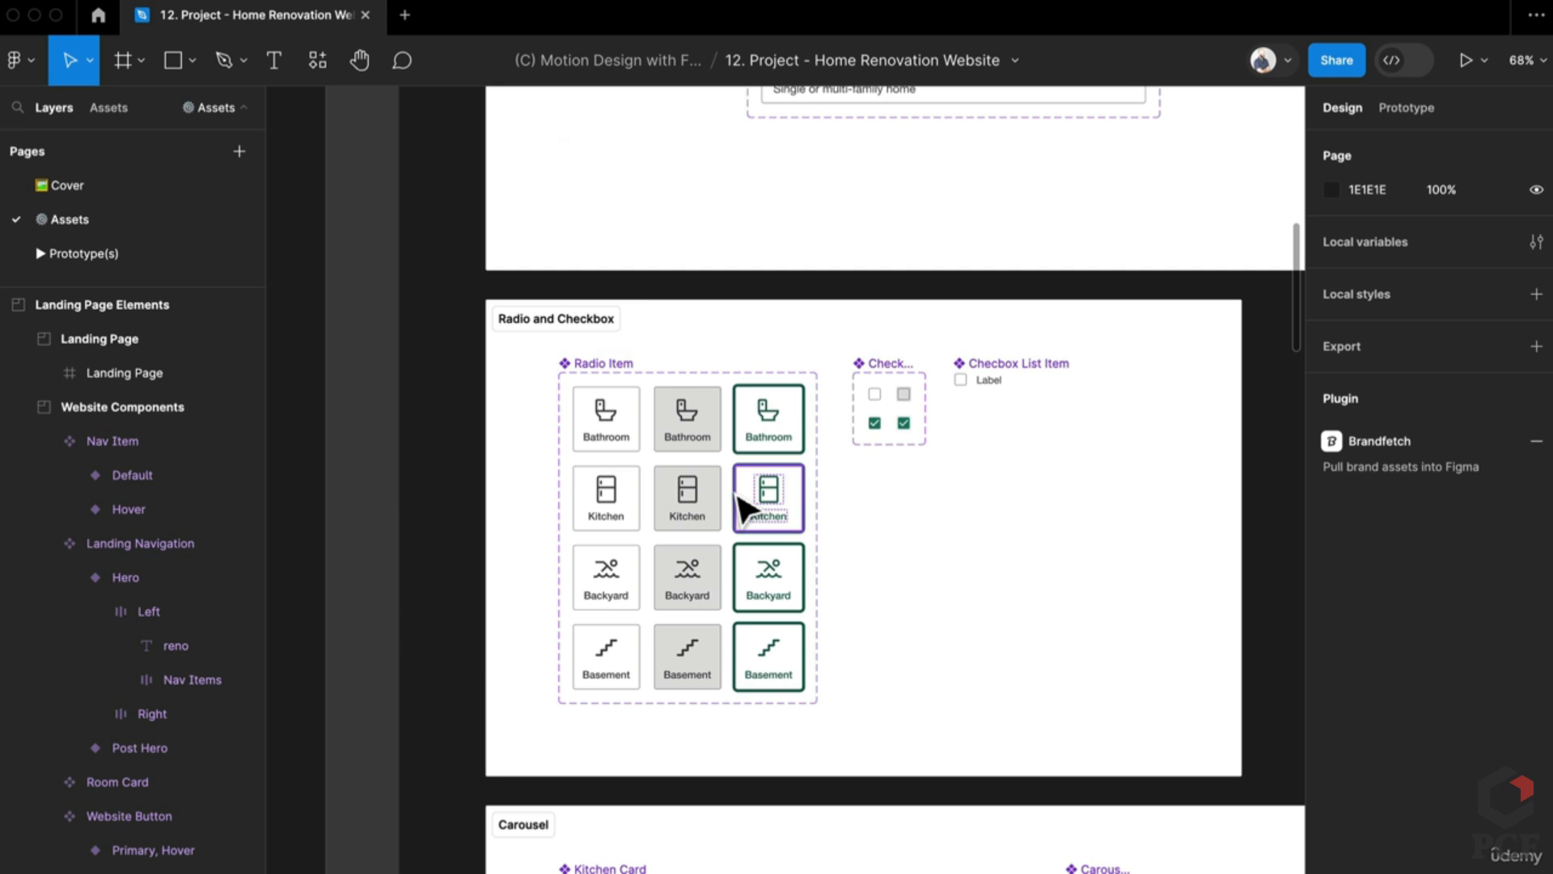
# Step: Try the Unsplash plugin and close it without inserting an image
pyautogui.press('super+slash')
pyautogui.write('uns')
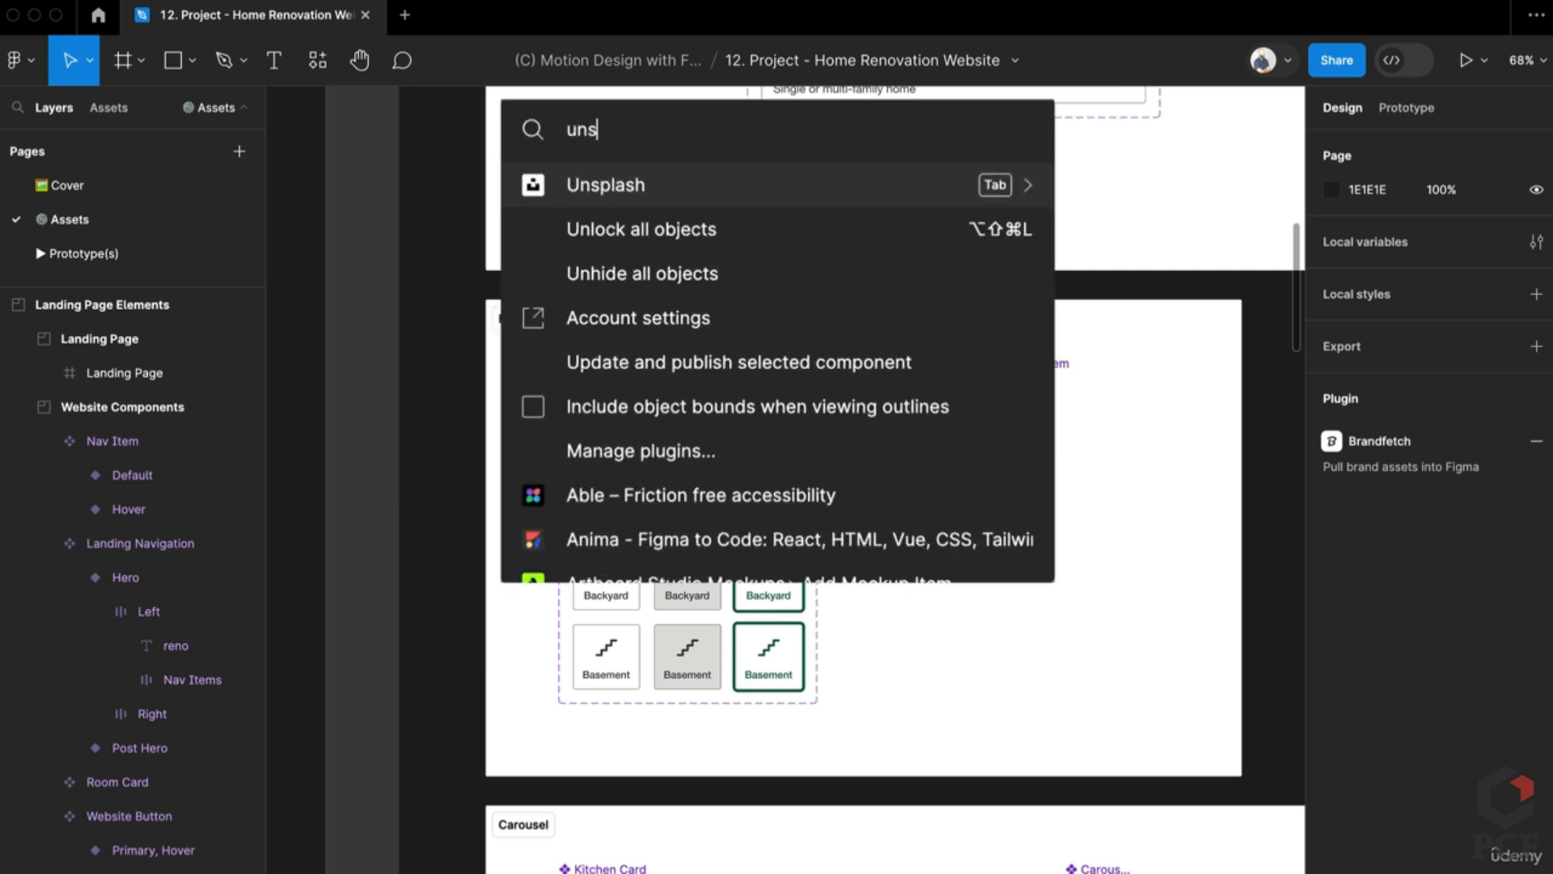
pyautogui.press('Escape')
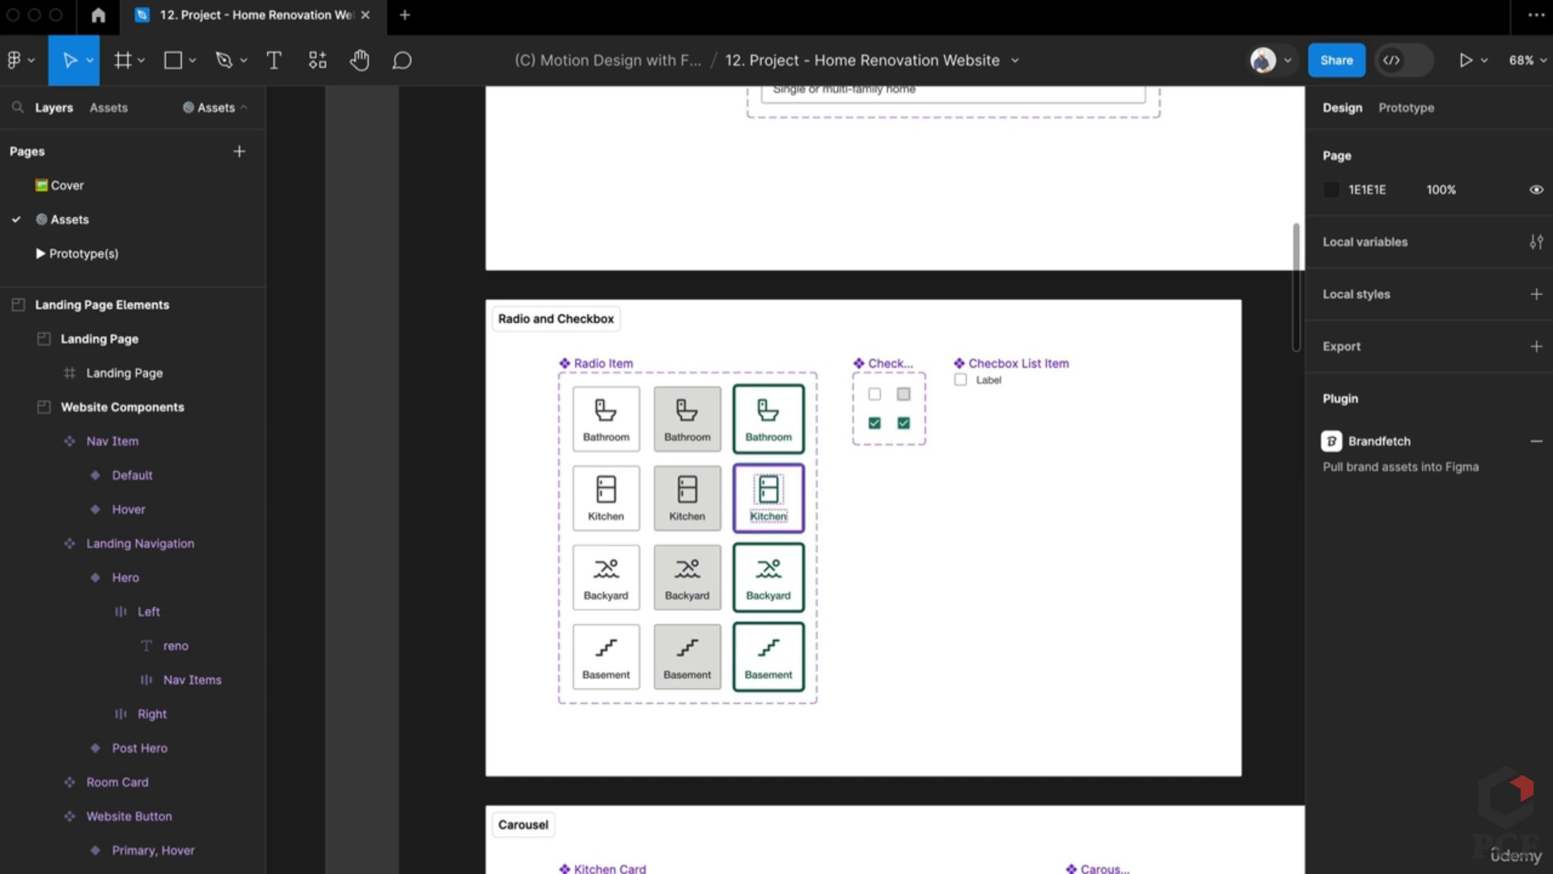
pyautogui.scroll(-5, 908, 739)
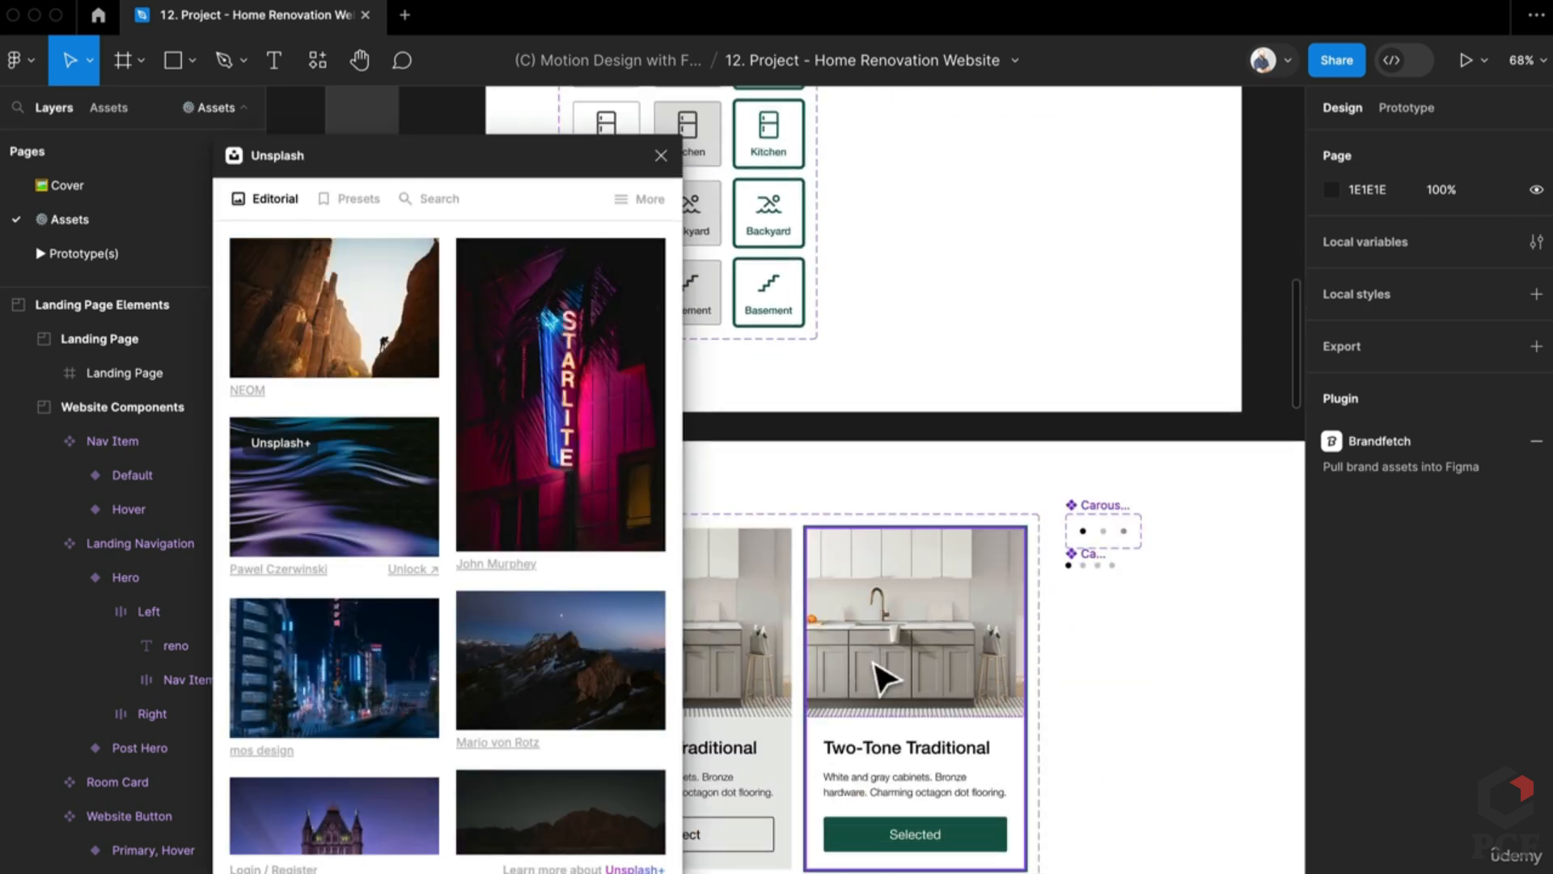
pyautogui.scroll(-5, 929, 735)
pyautogui.hscroll(5, 930, 735)
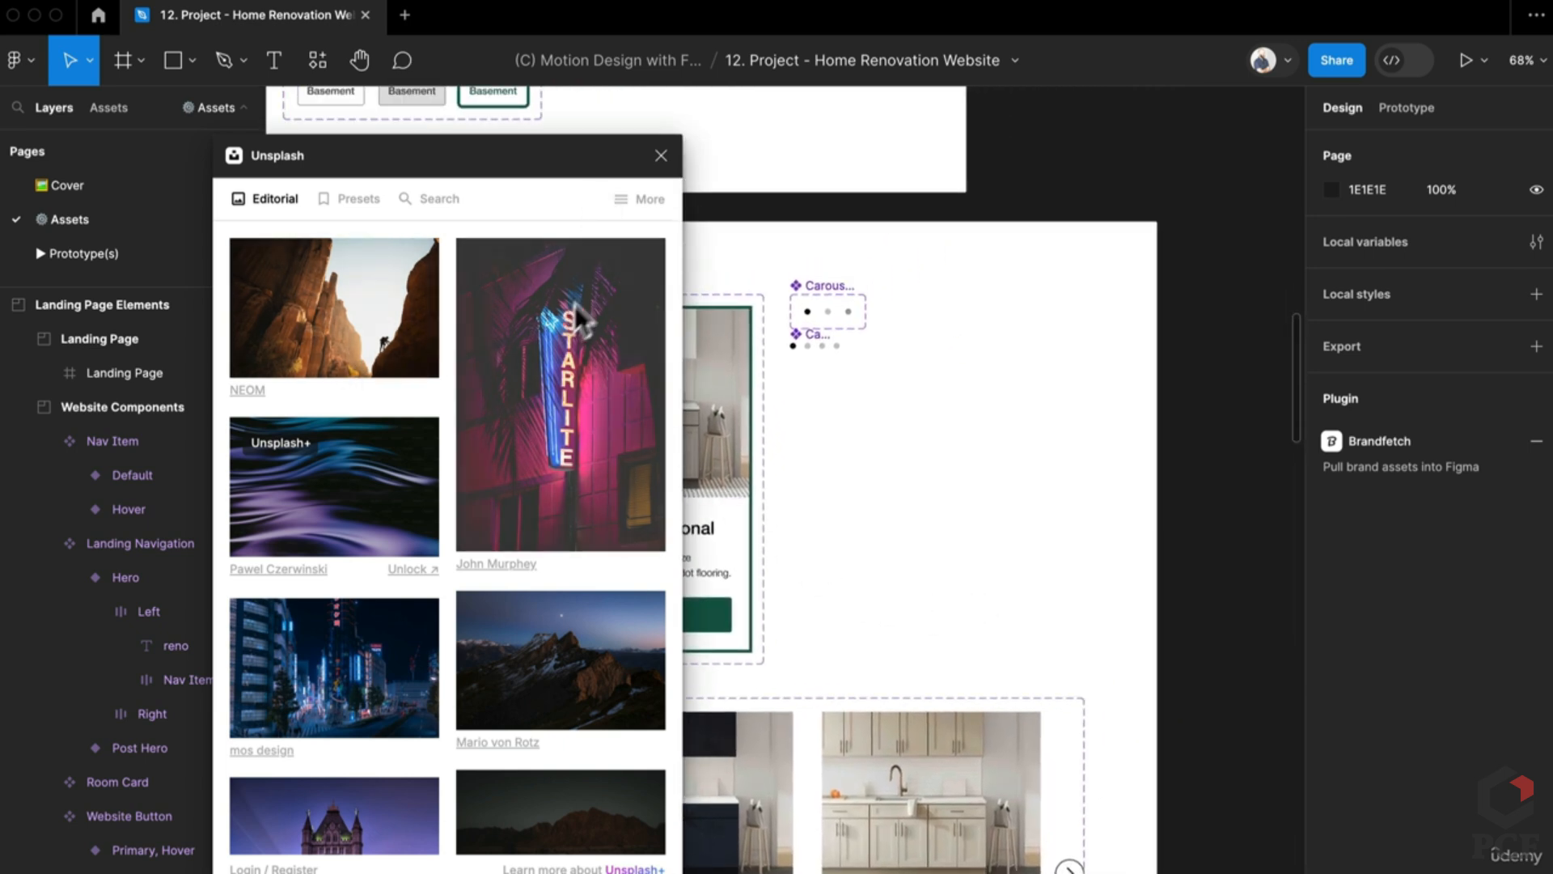
pyautogui.click(662, 156)
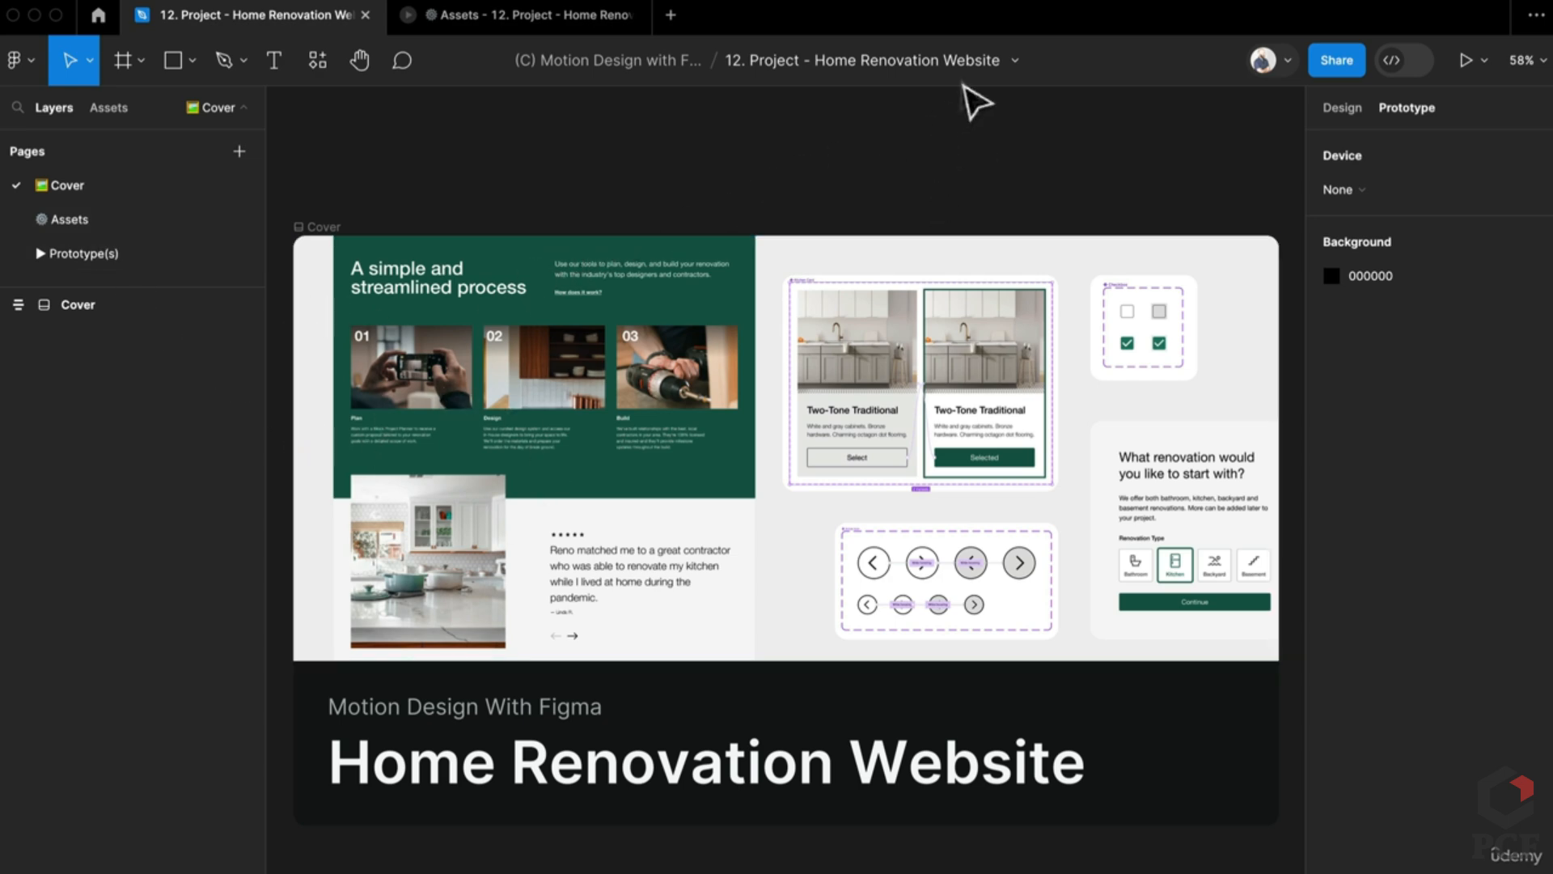
# Step: Return to the Assets page and close the extra Assets browser tab
pyautogui.click(1016, 62)
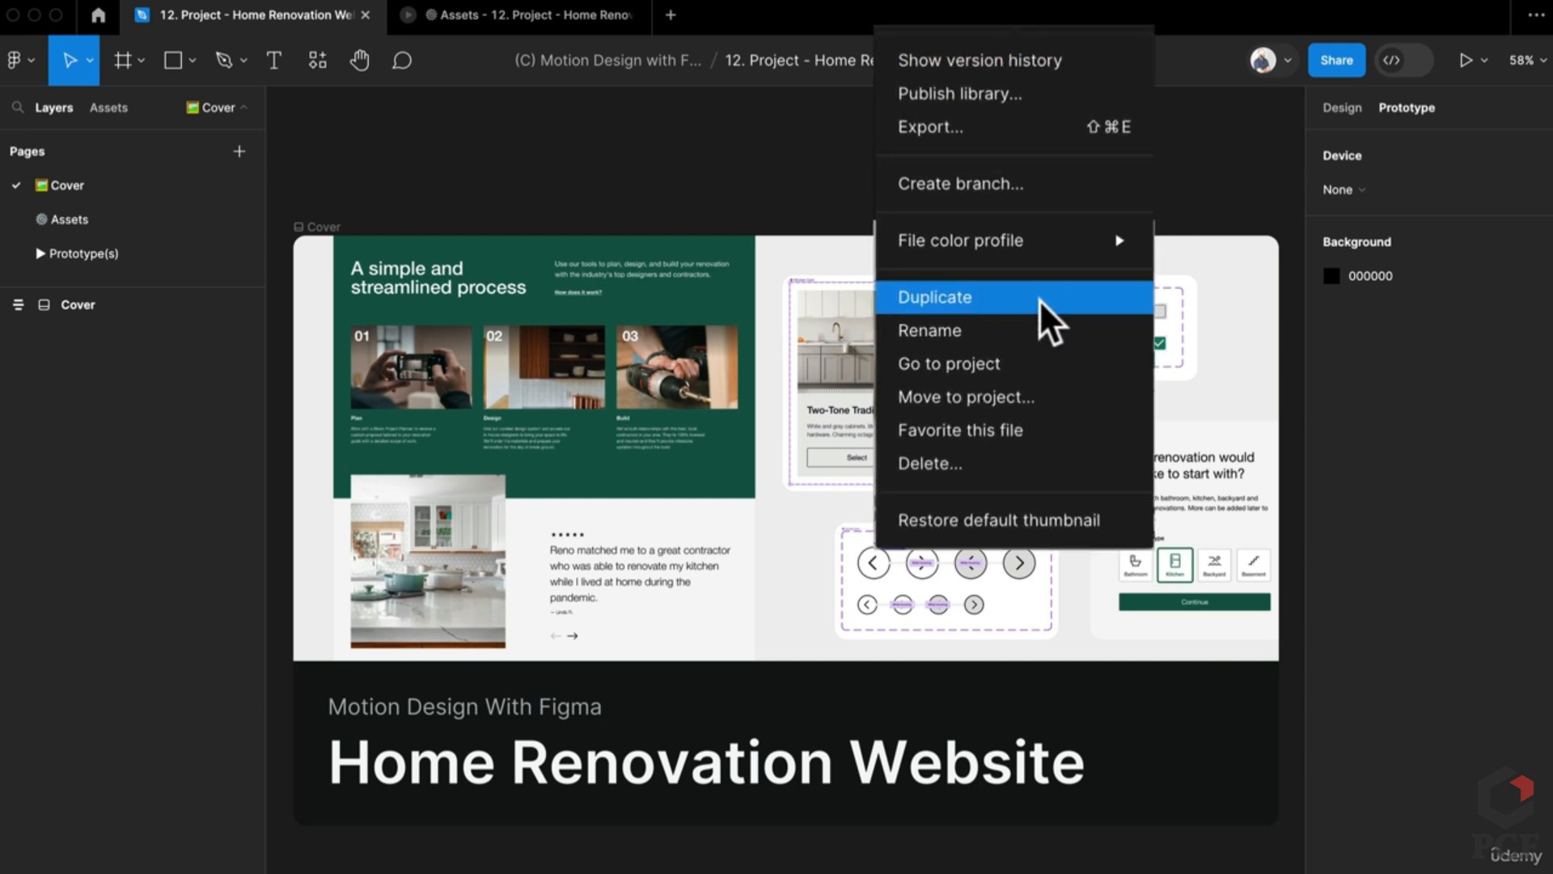
pyautogui.moveTo(1012, 251)
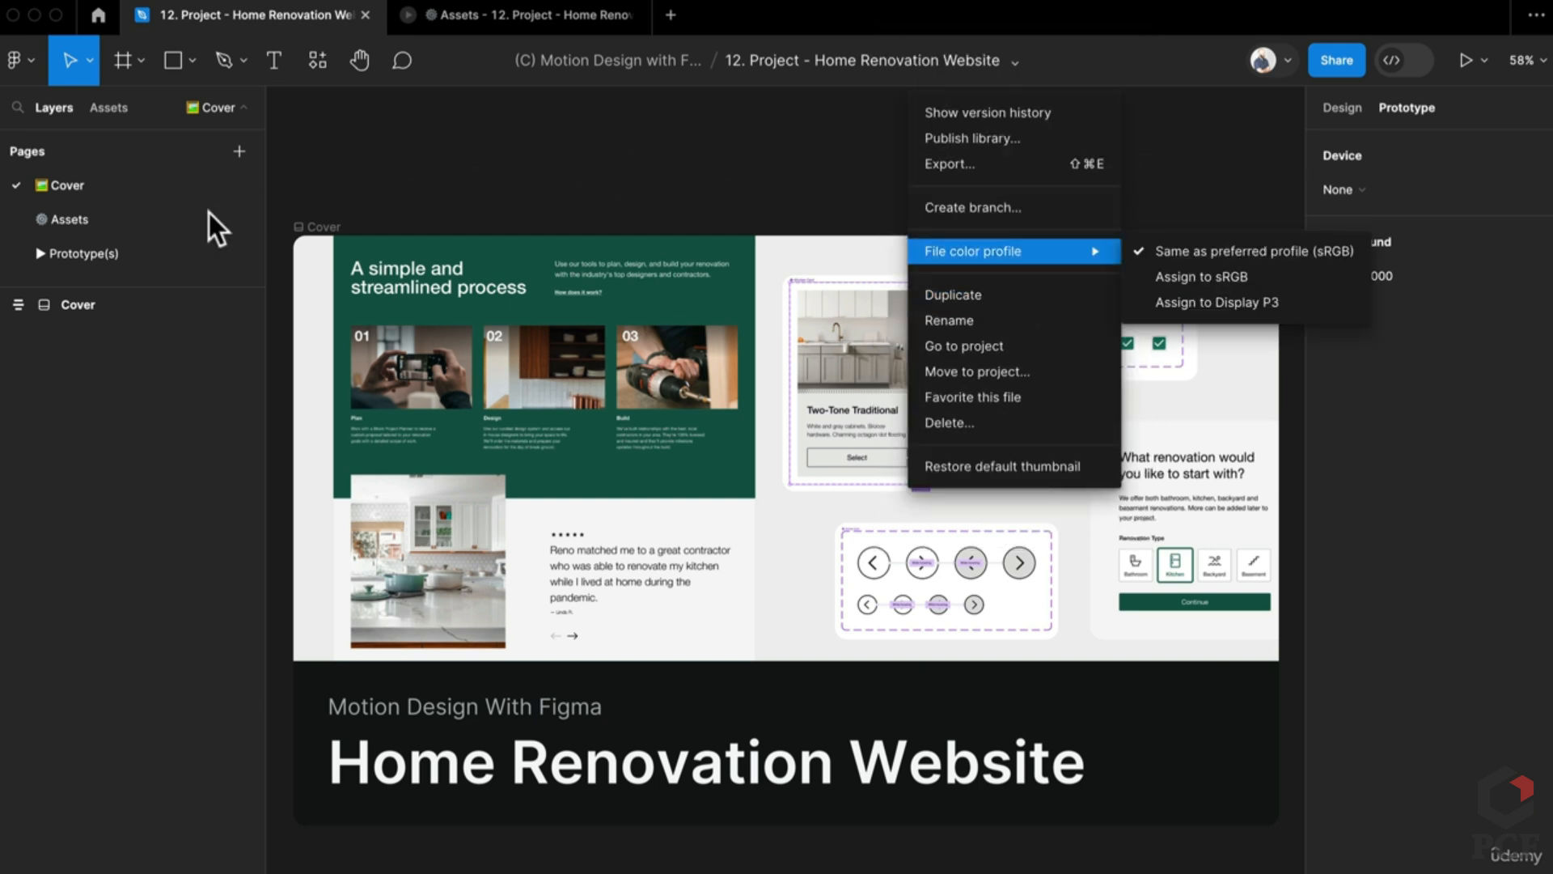
pyautogui.click(80, 223)
pyautogui.click(79, 223)
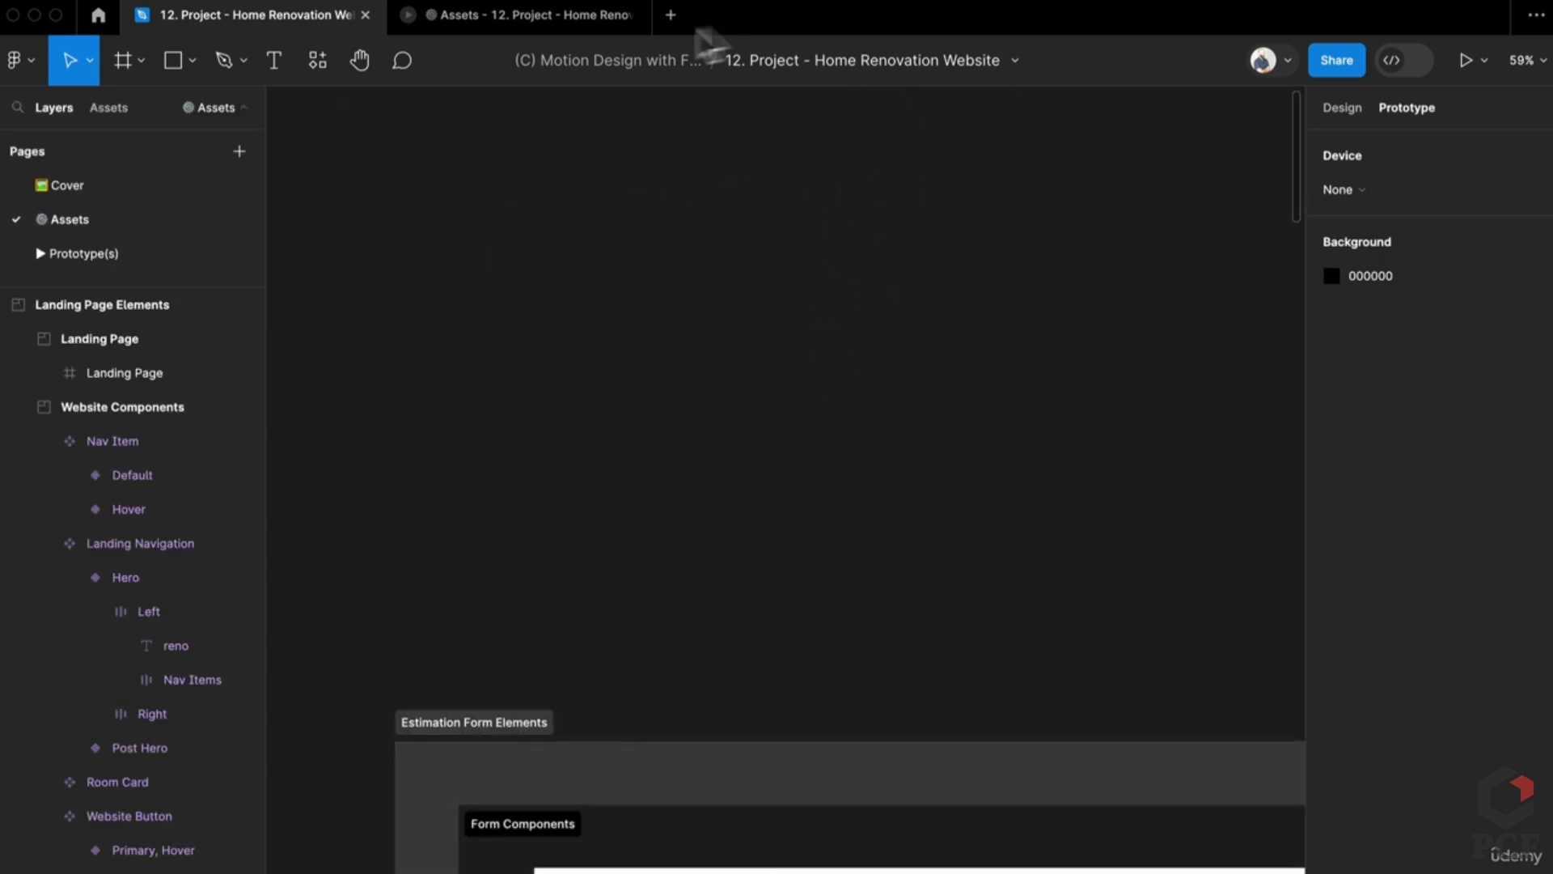
pyautogui.click(639, 15)
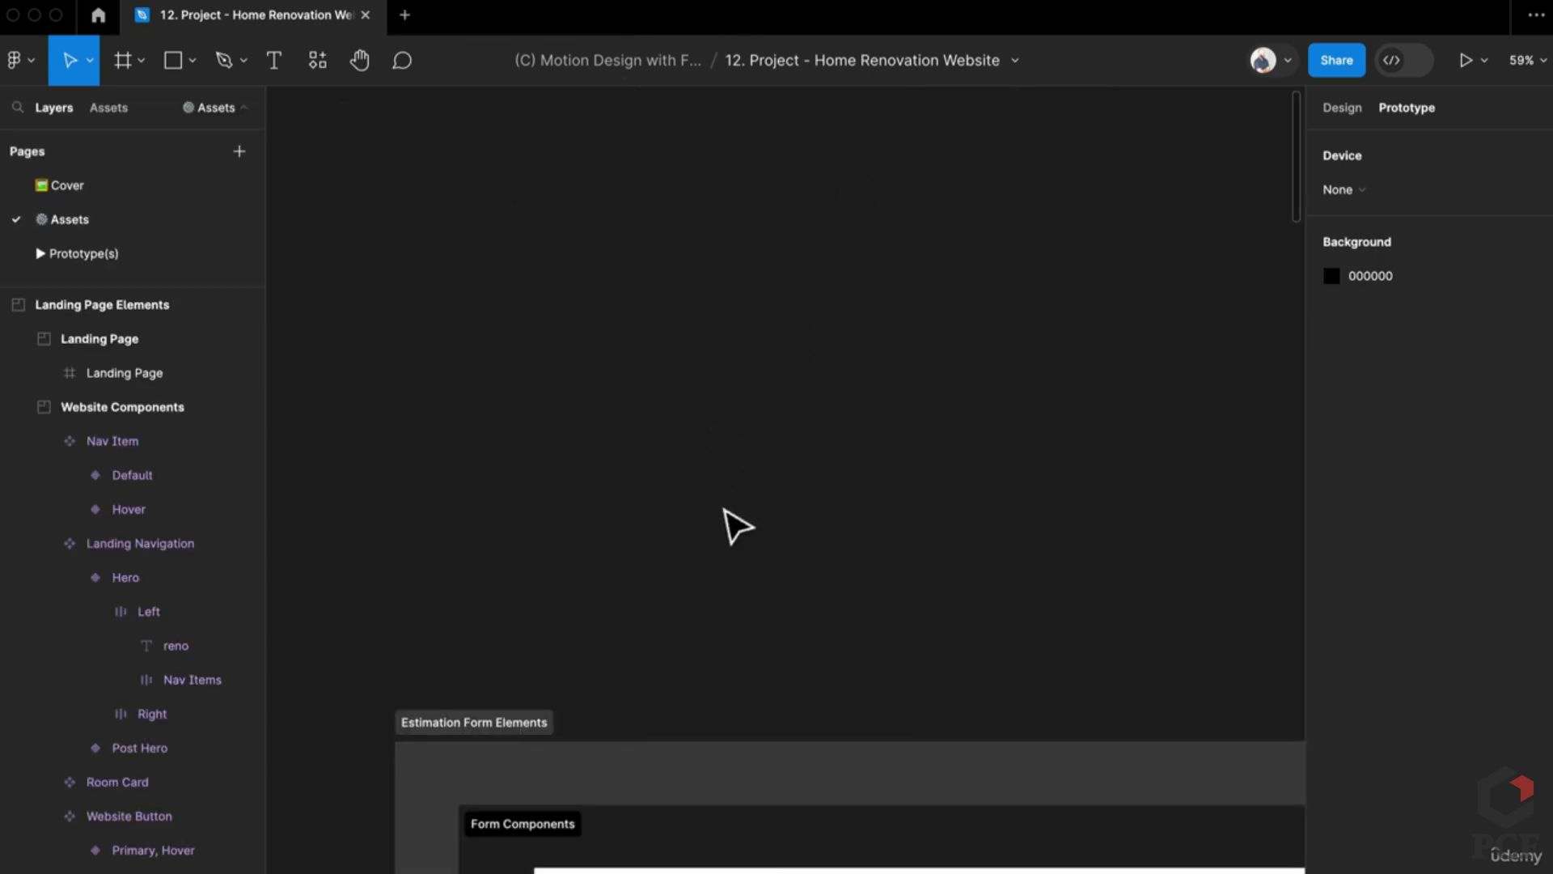
# Step: Pan and zoom to about 68% on the Form Components General section, leaving empty space above
pyautogui.scroll(-5, 737, 528)
pyautogui.scroll(-3, 707, 596)
pyautogui.scroll(1, 548, 292)
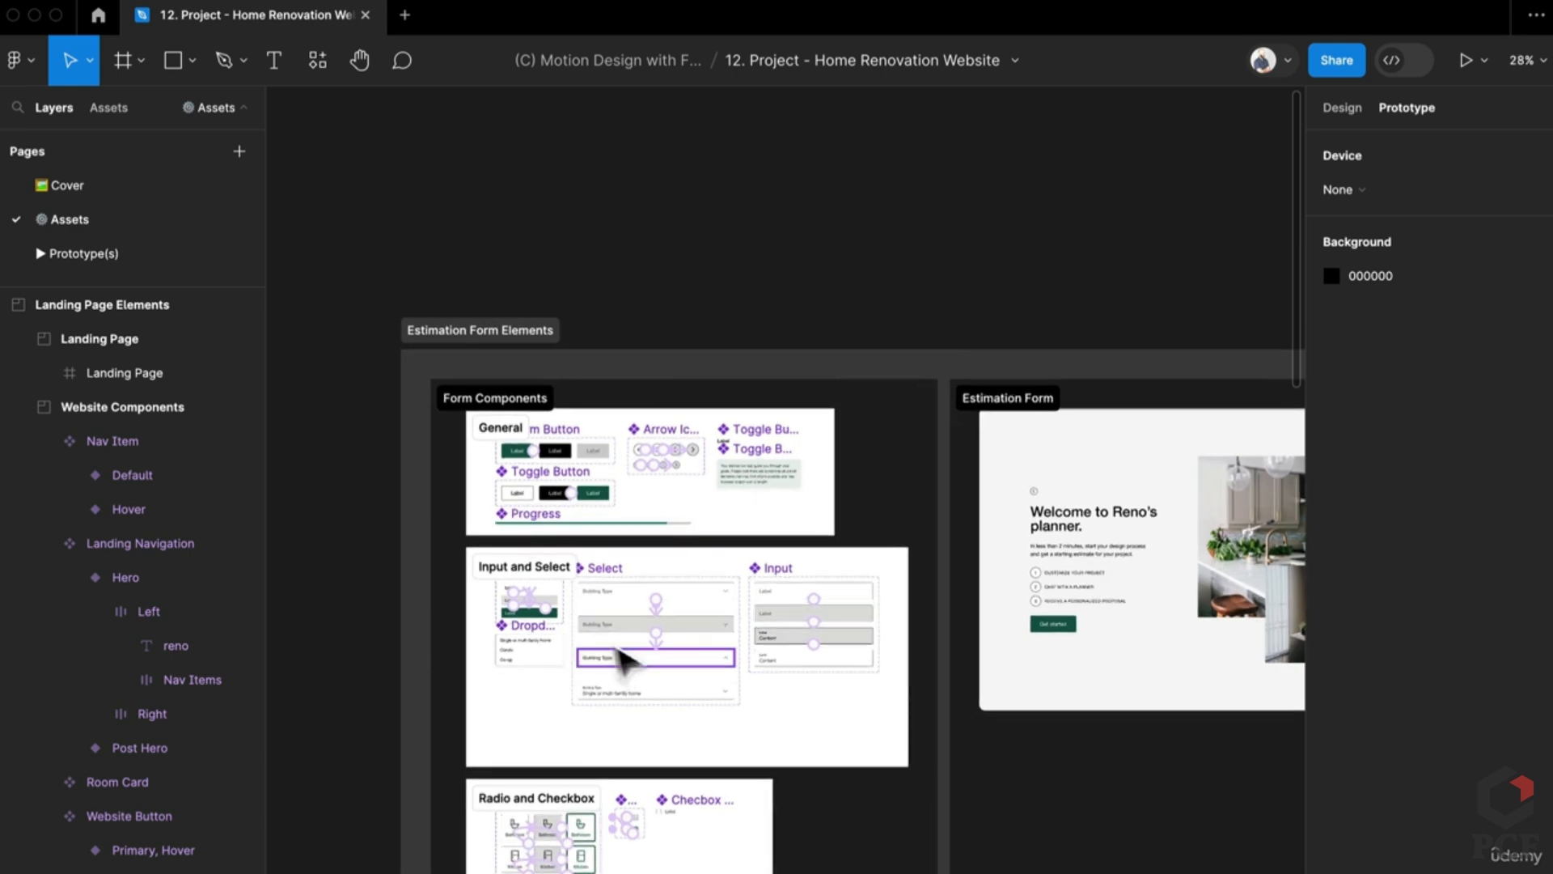
pyautogui.scroll(-3, 450, 305)
pyautogui.scroll(-4, 513, 267)
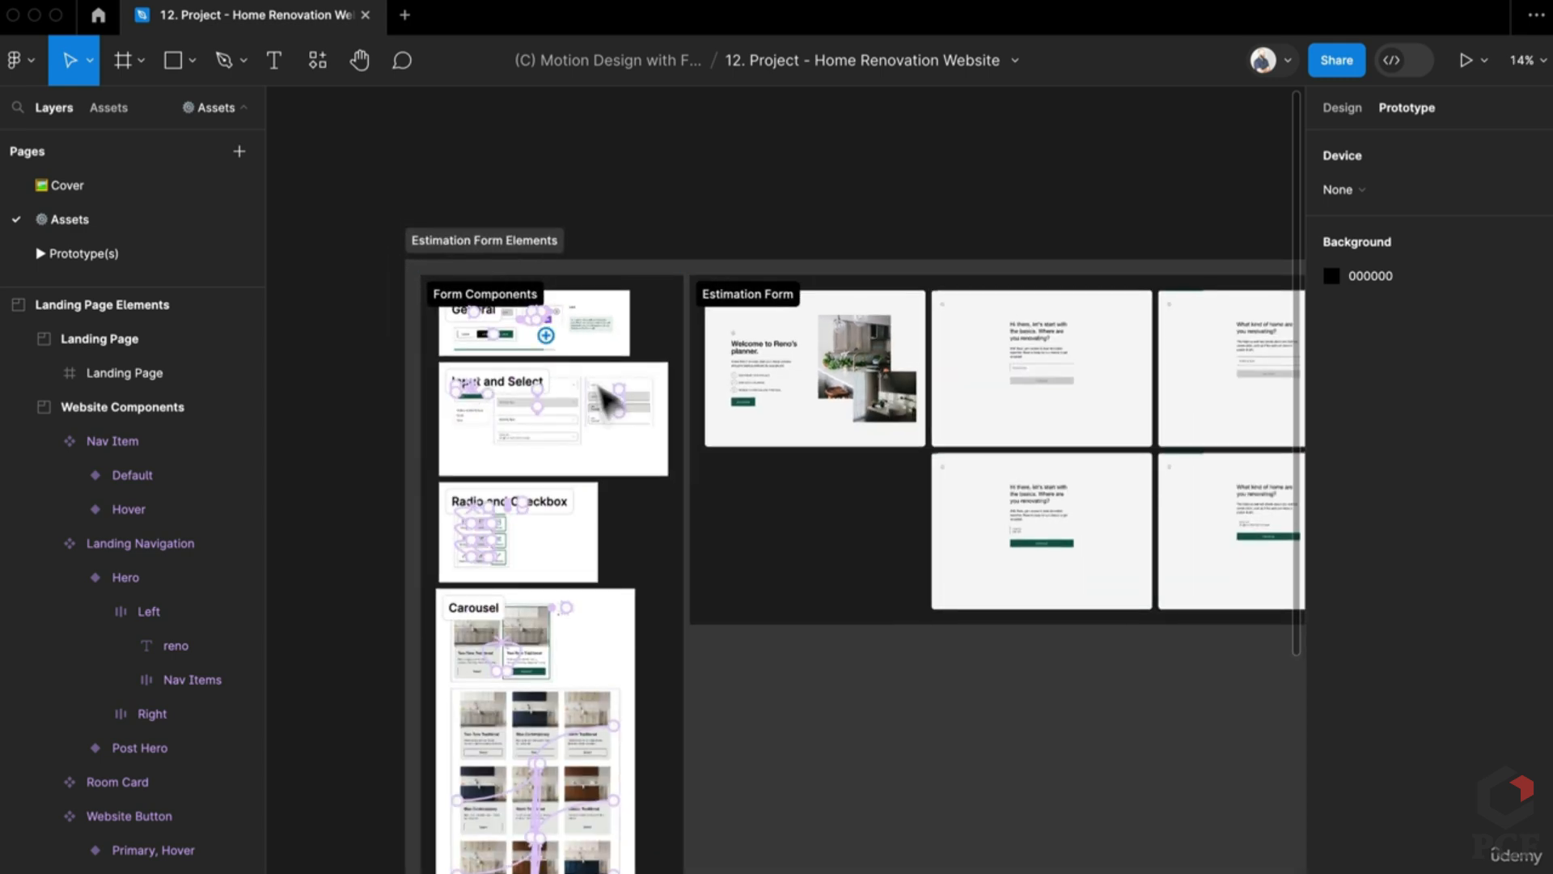
pyautogui.hscroll(1, 562, 475)
pyautogui.scroll(-5, 430, 450)
pyautogui.moveTo(430, 451); pyautogui.dragTo(597, 454)
pyautogui.scroll(8, 734, 420)
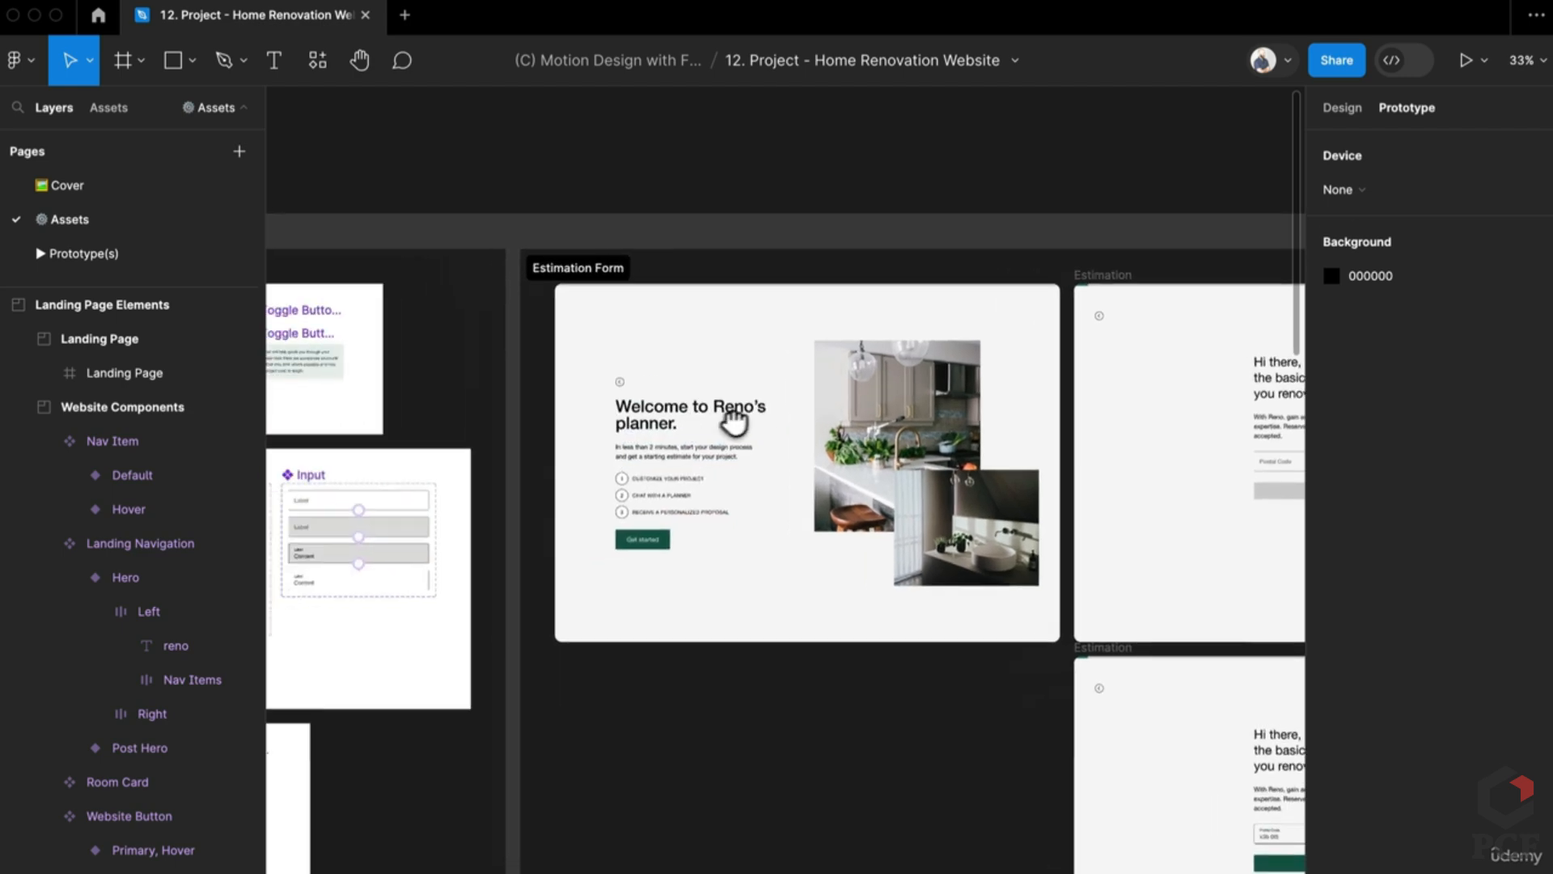
pyautogui.hscroll(-3, 733, 421)
pyautogui.hscroll(-5, 610, 445)
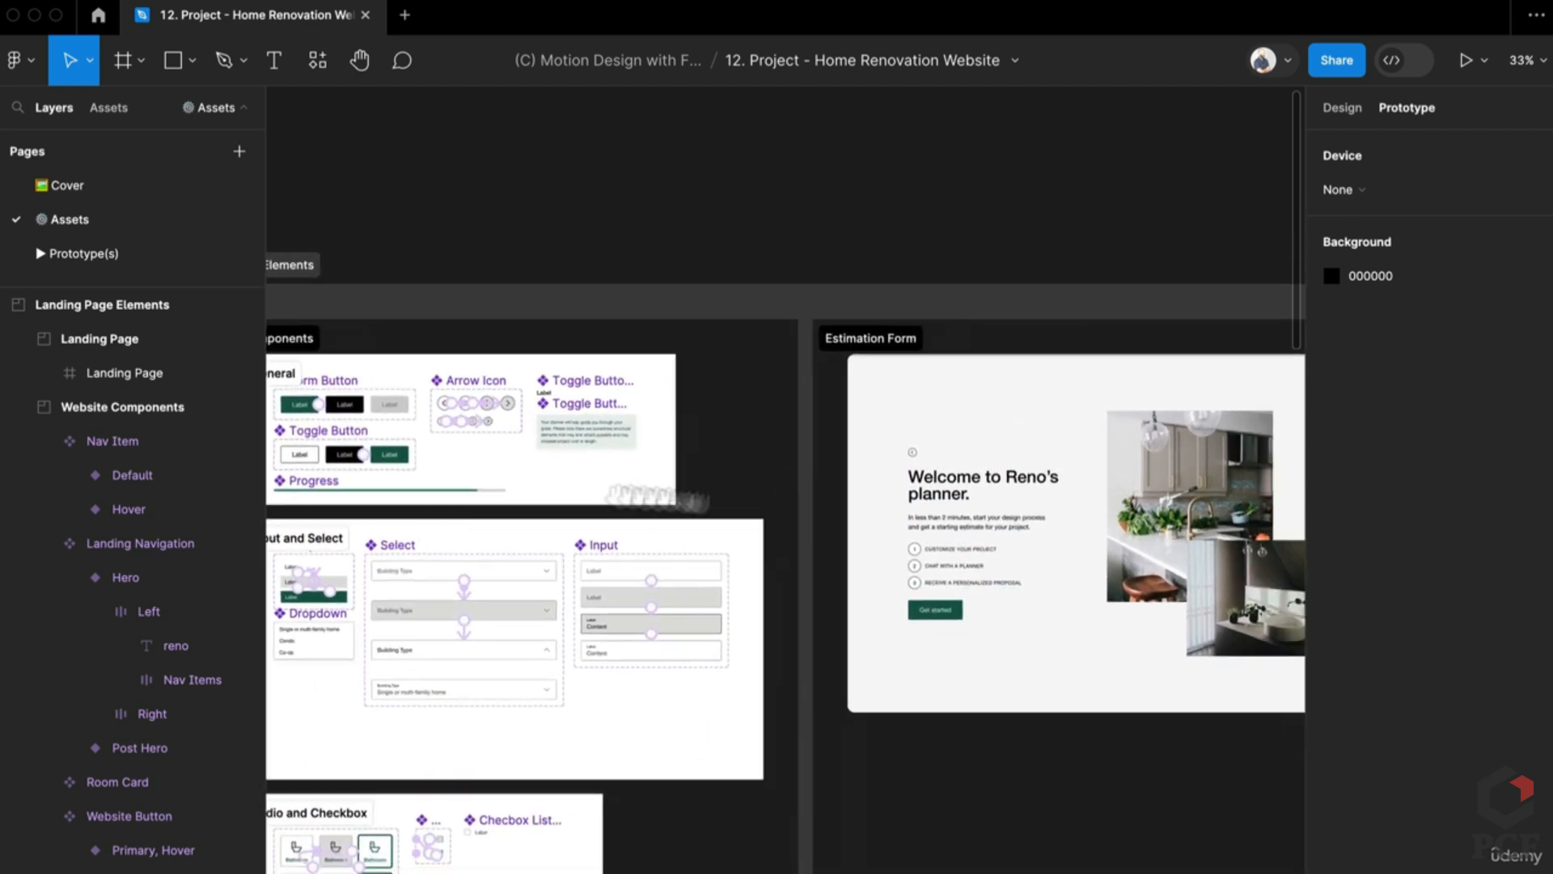
pyautogui.scroll(5, 544, 406)
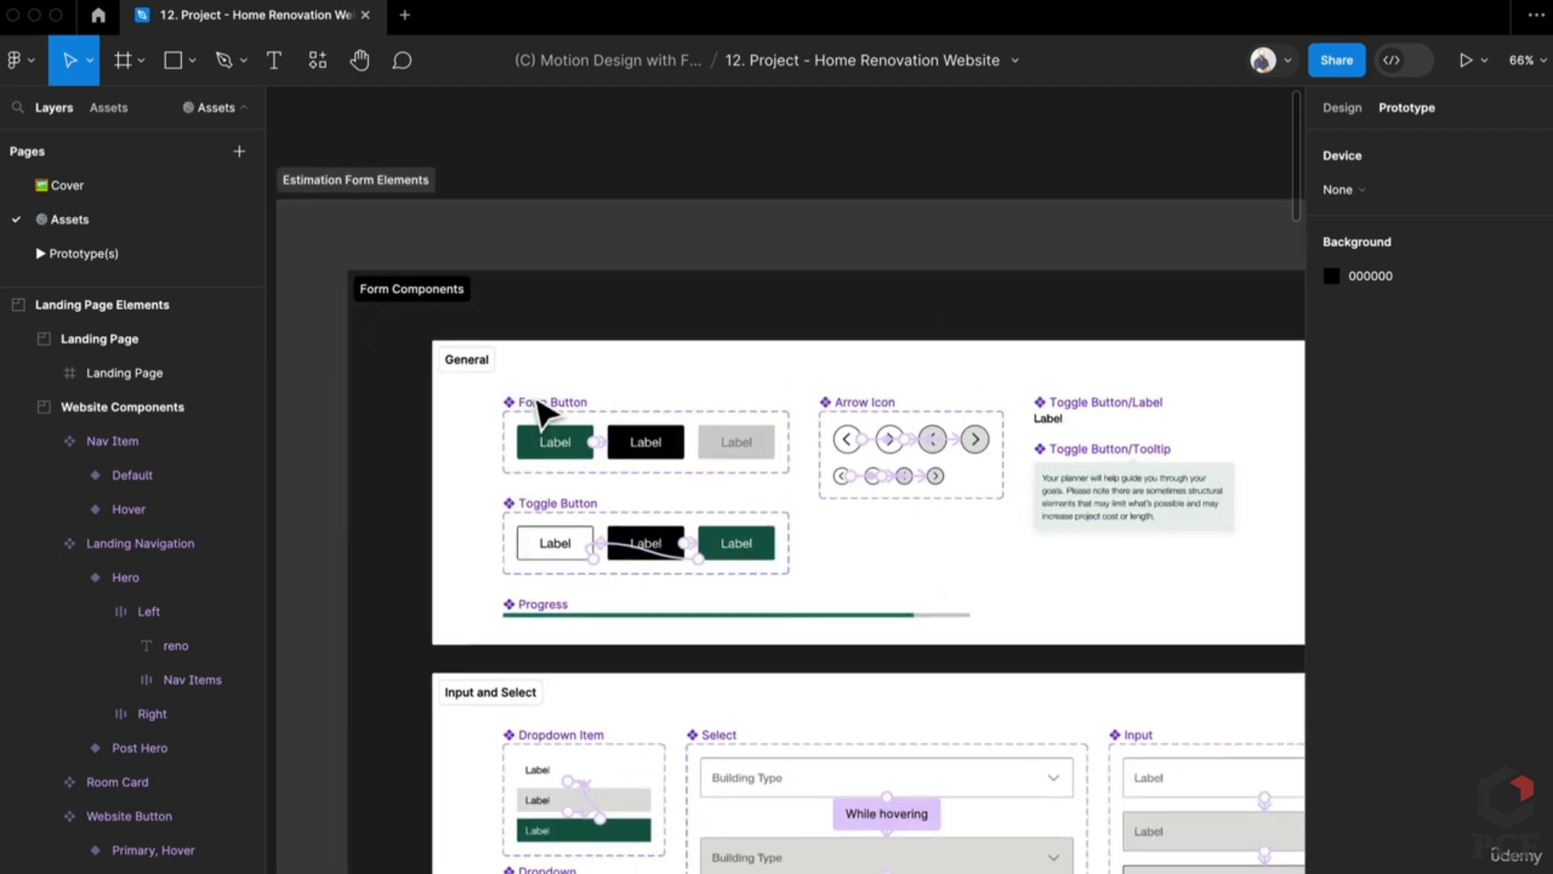
pyautogui.scroll(2, 683, 565)
pyautogui.scroll(3, 506, 537)
pyautogui.scroll(-1, 514, 539)
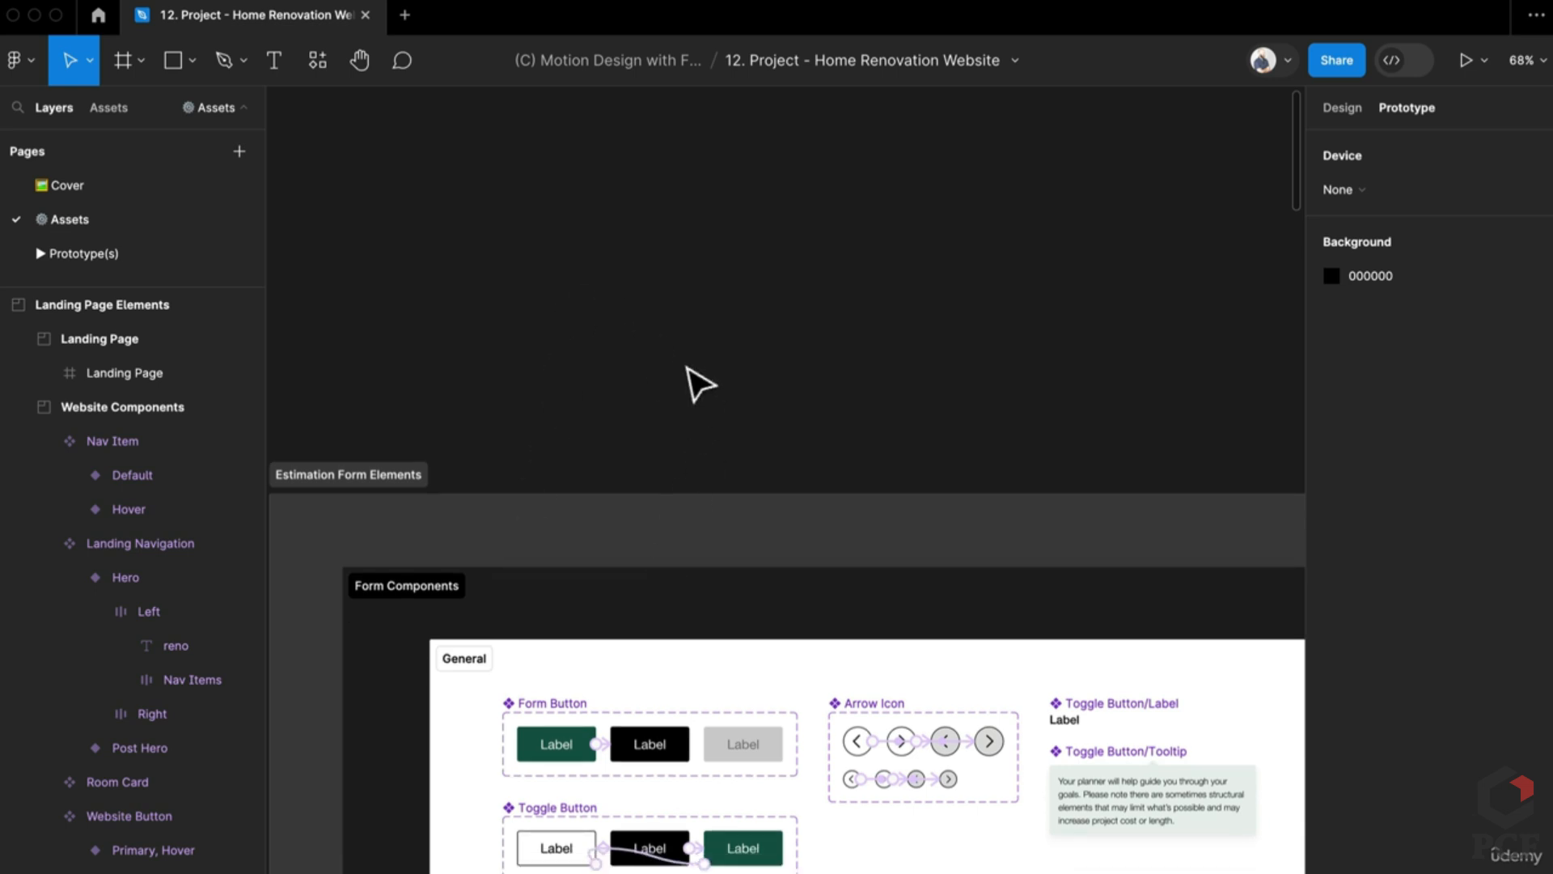
# Step: Create a 'Label' text layer and wrap it in an auto-layout frame
pyautogui.press('t')
pyautogui.click(530, 320)
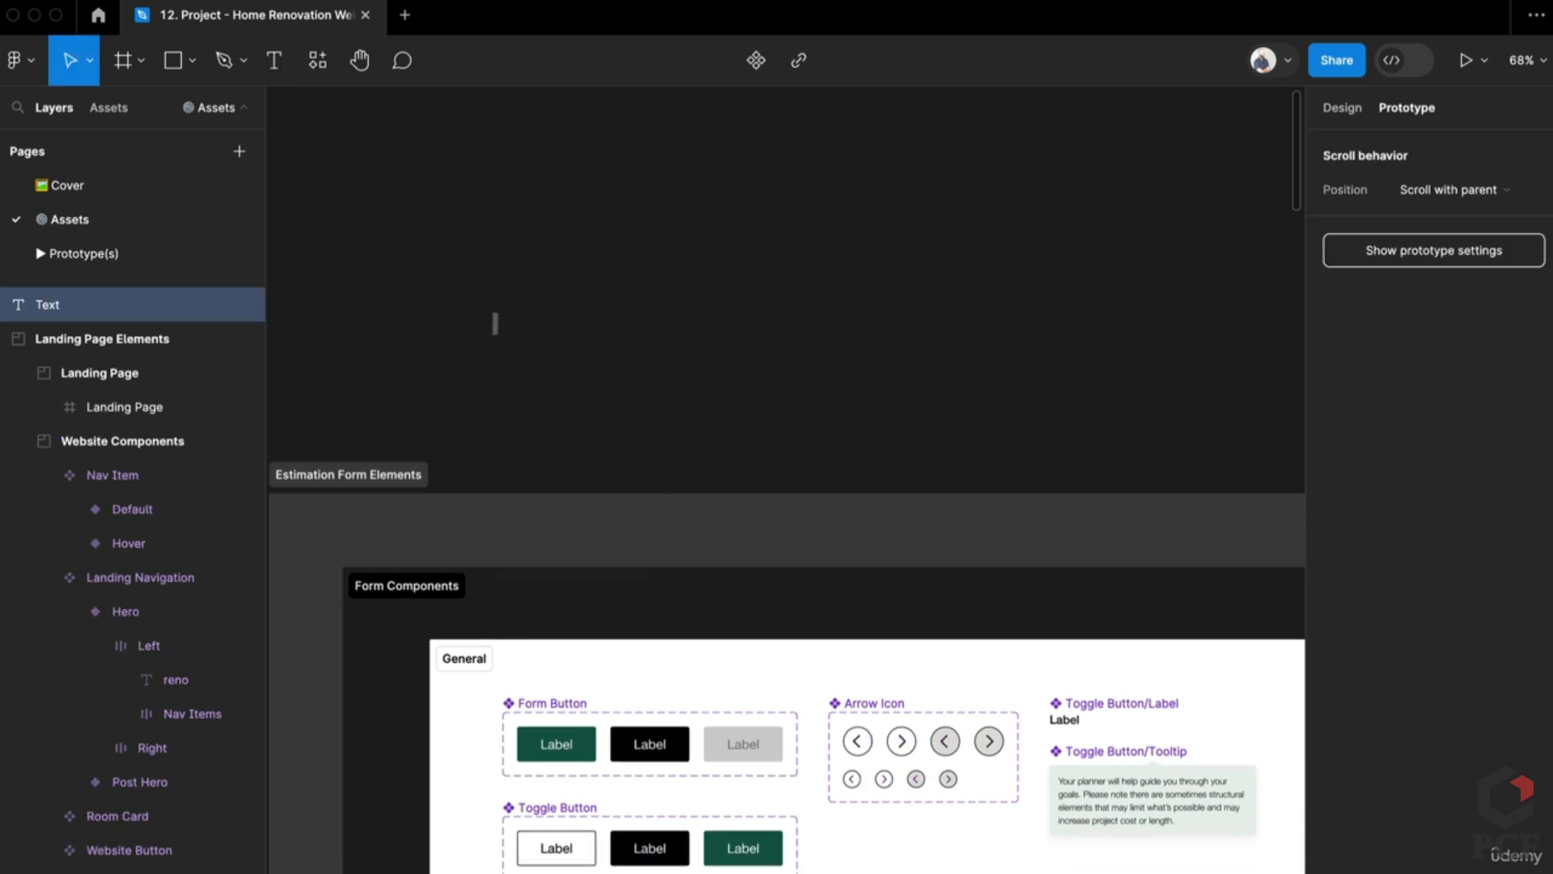
pyautogui.press('Escape')
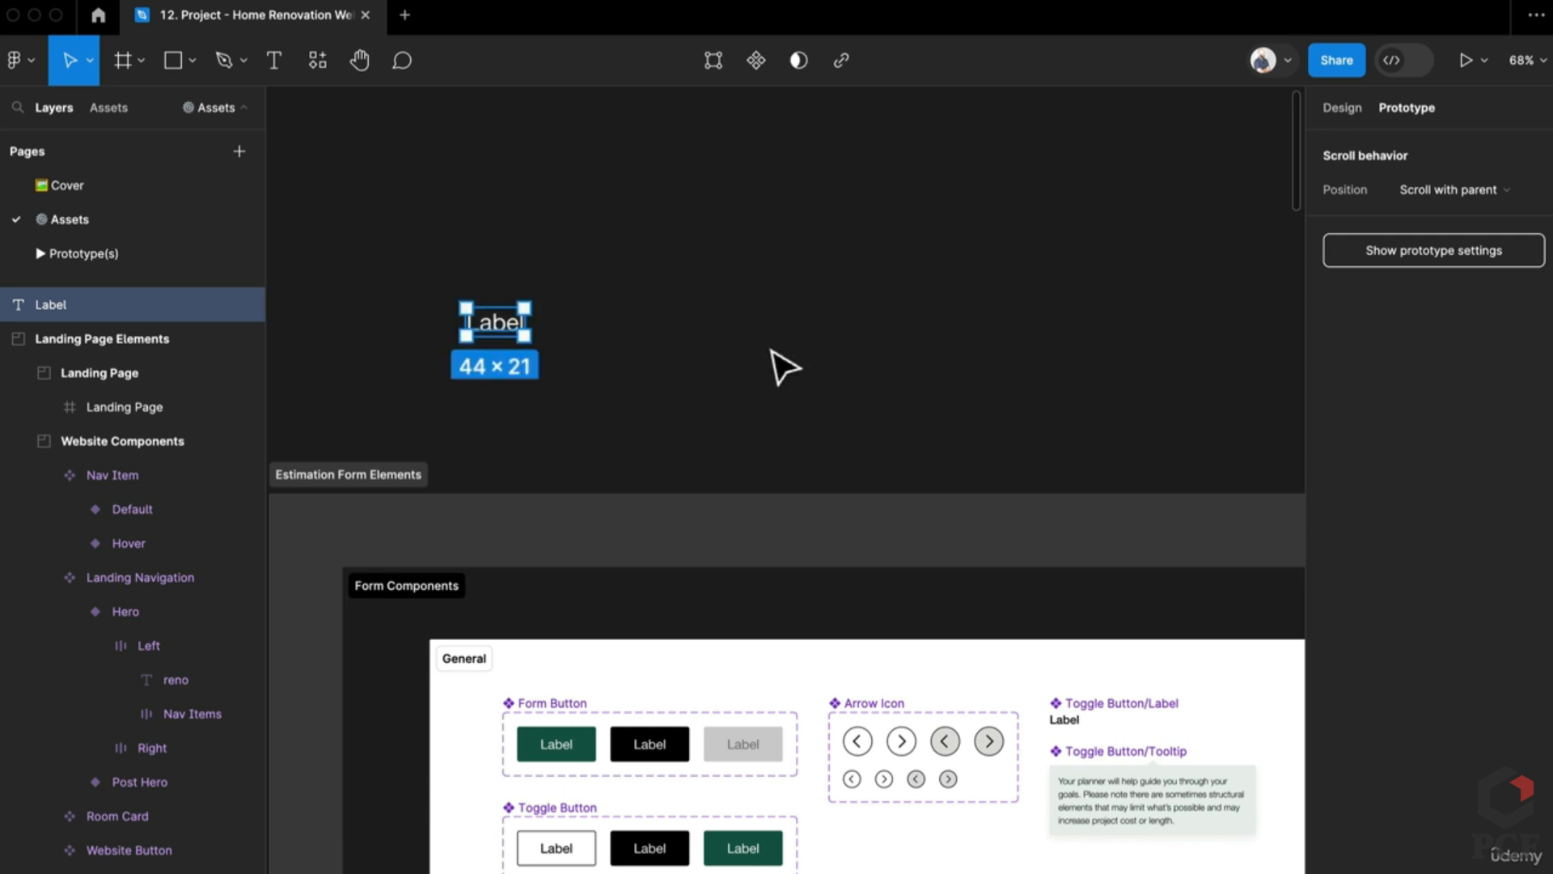
pyautogui.hotkey('shift', 'a')
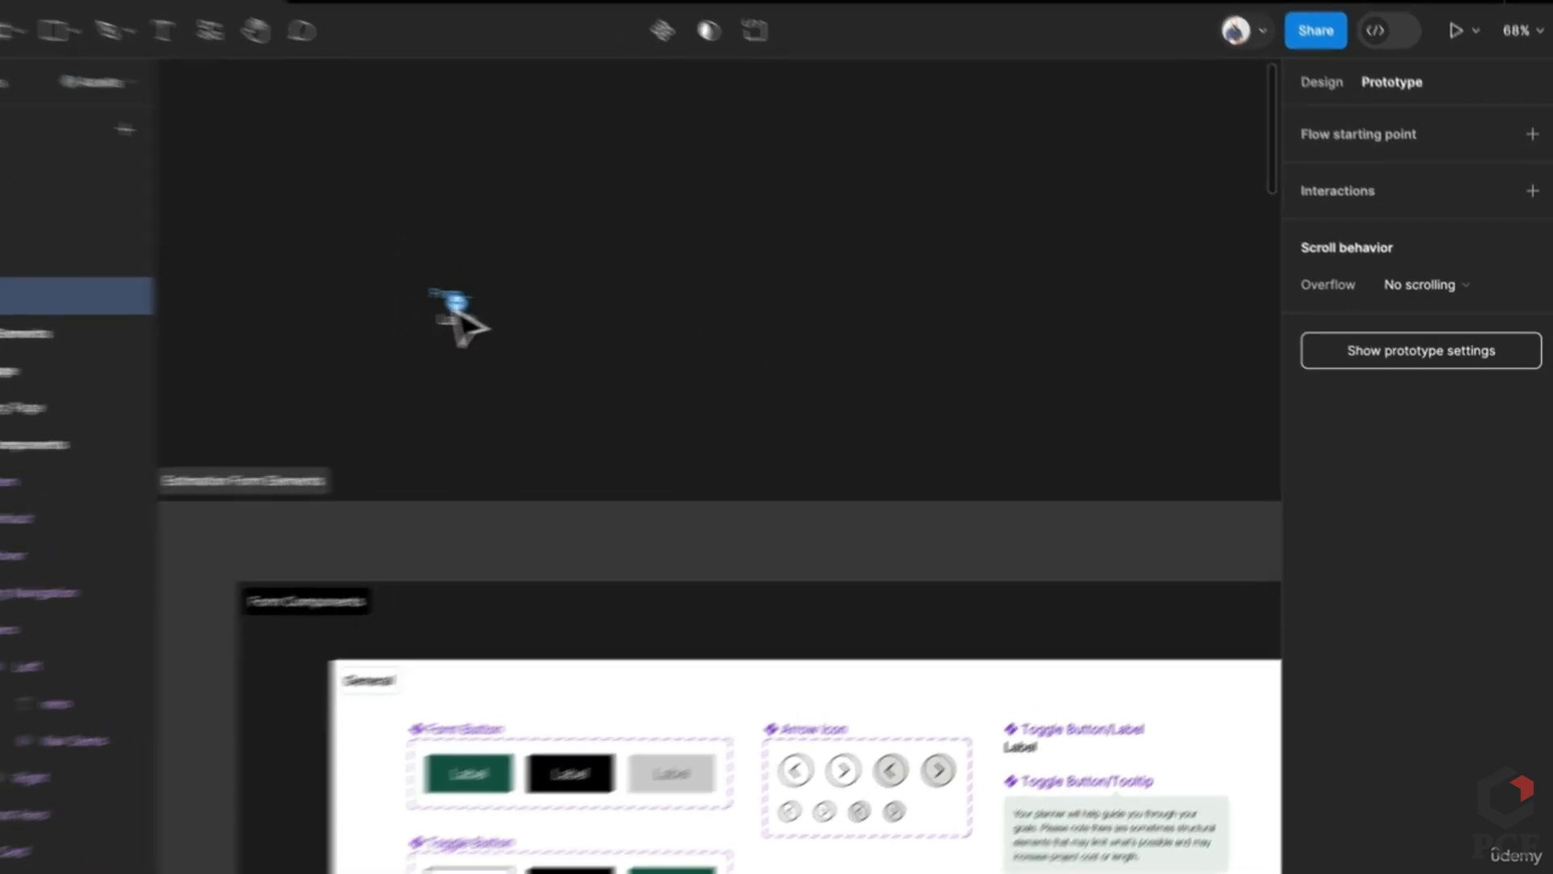
# Step: Give the frame 32 horizontal padding, a fixed 48 height and corner radius 4
pyautogui.click(1342, 108)
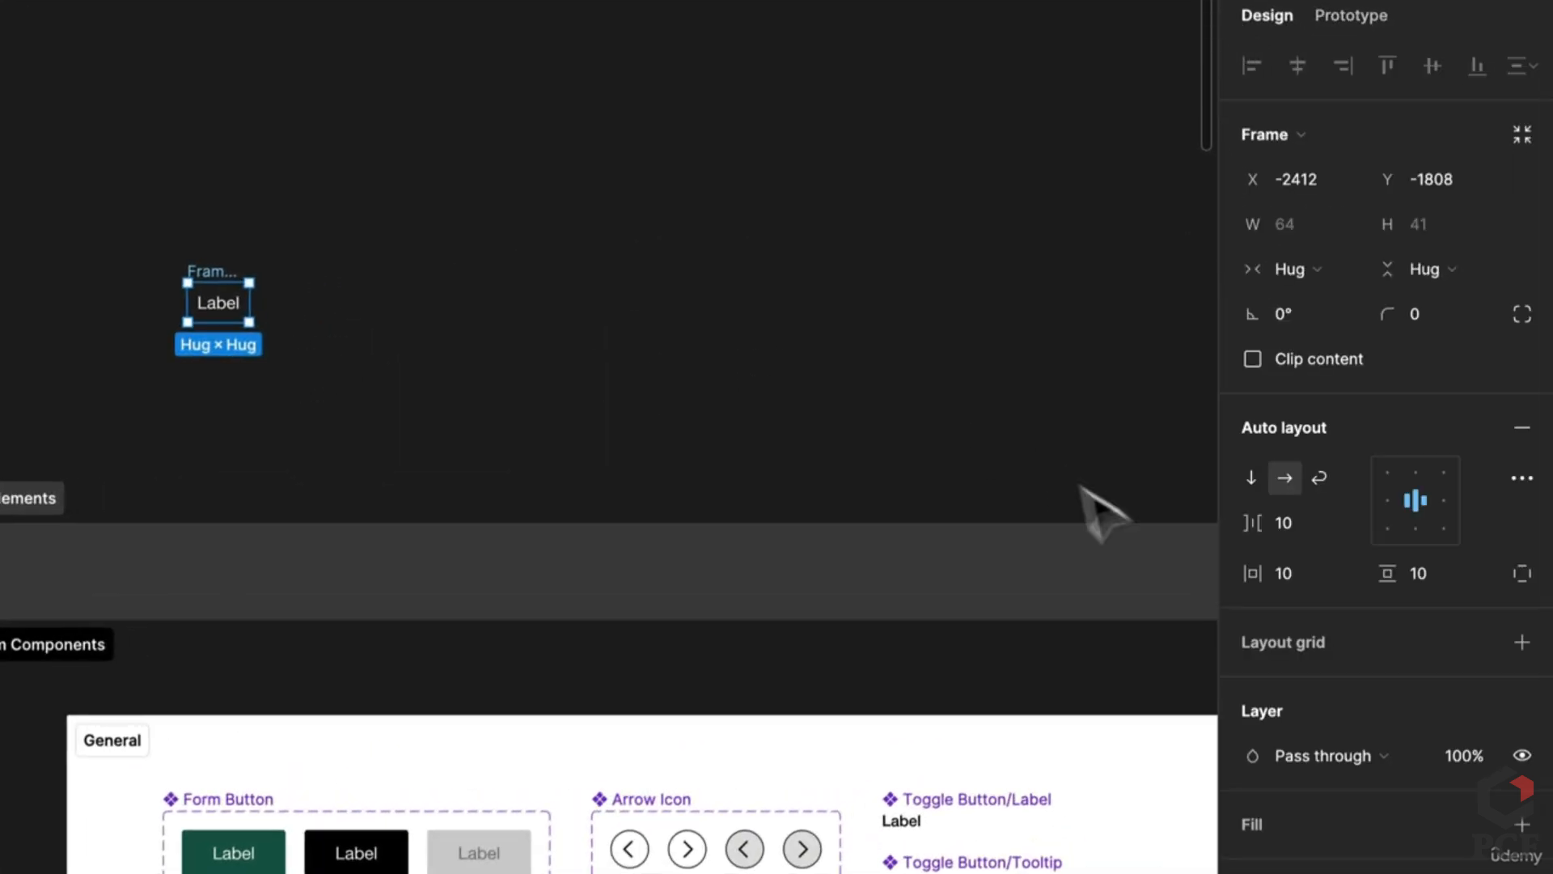
pyautogui.click(1312, 566)
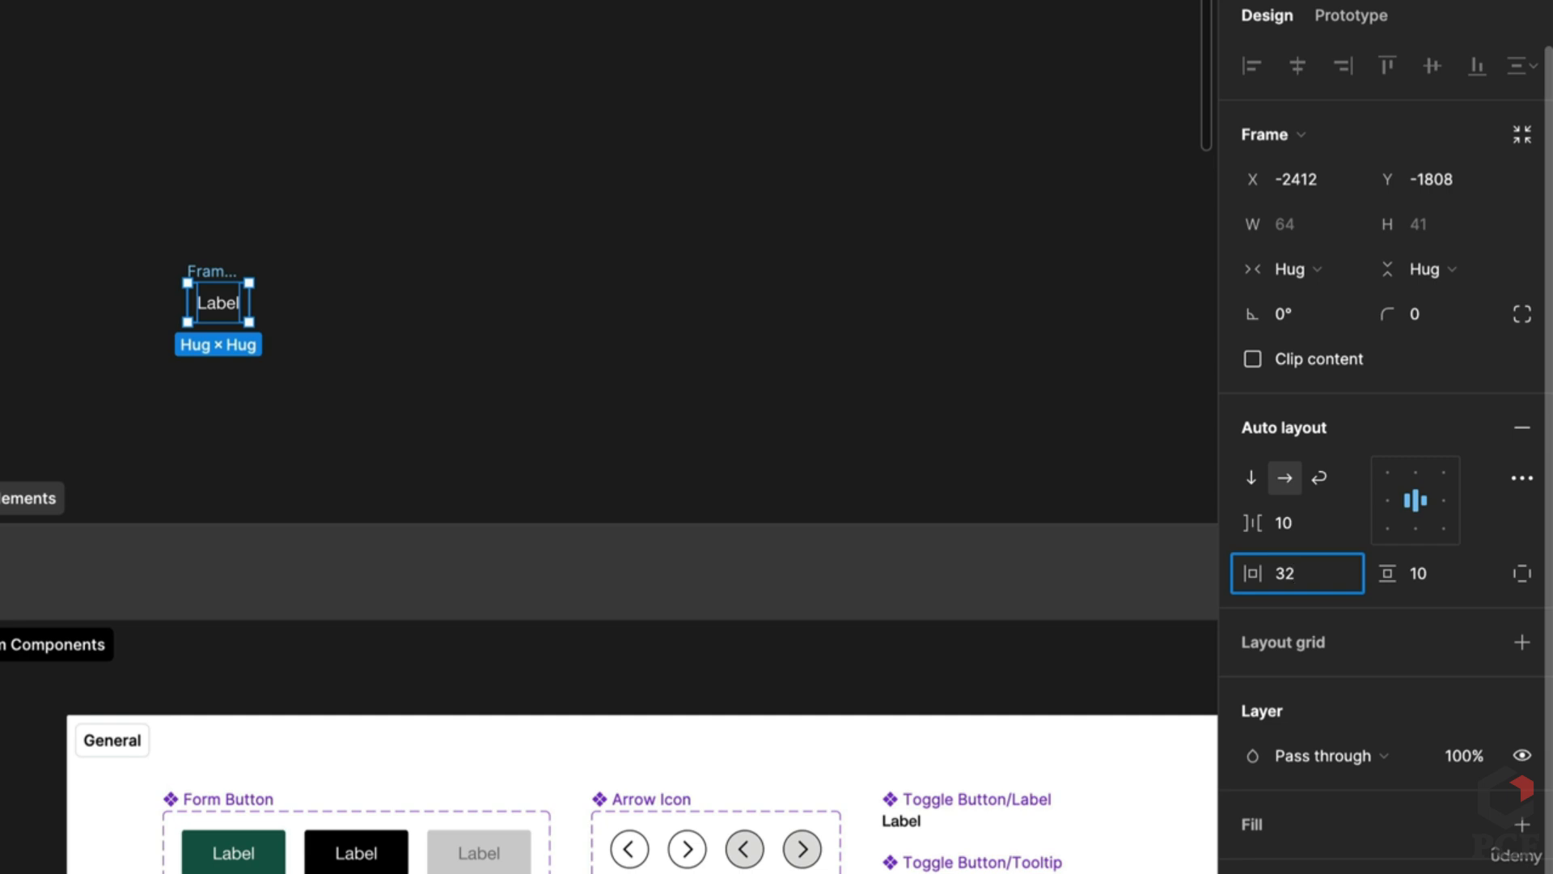
pyautogui.write('32')
pyautogui.click(1439, 263)
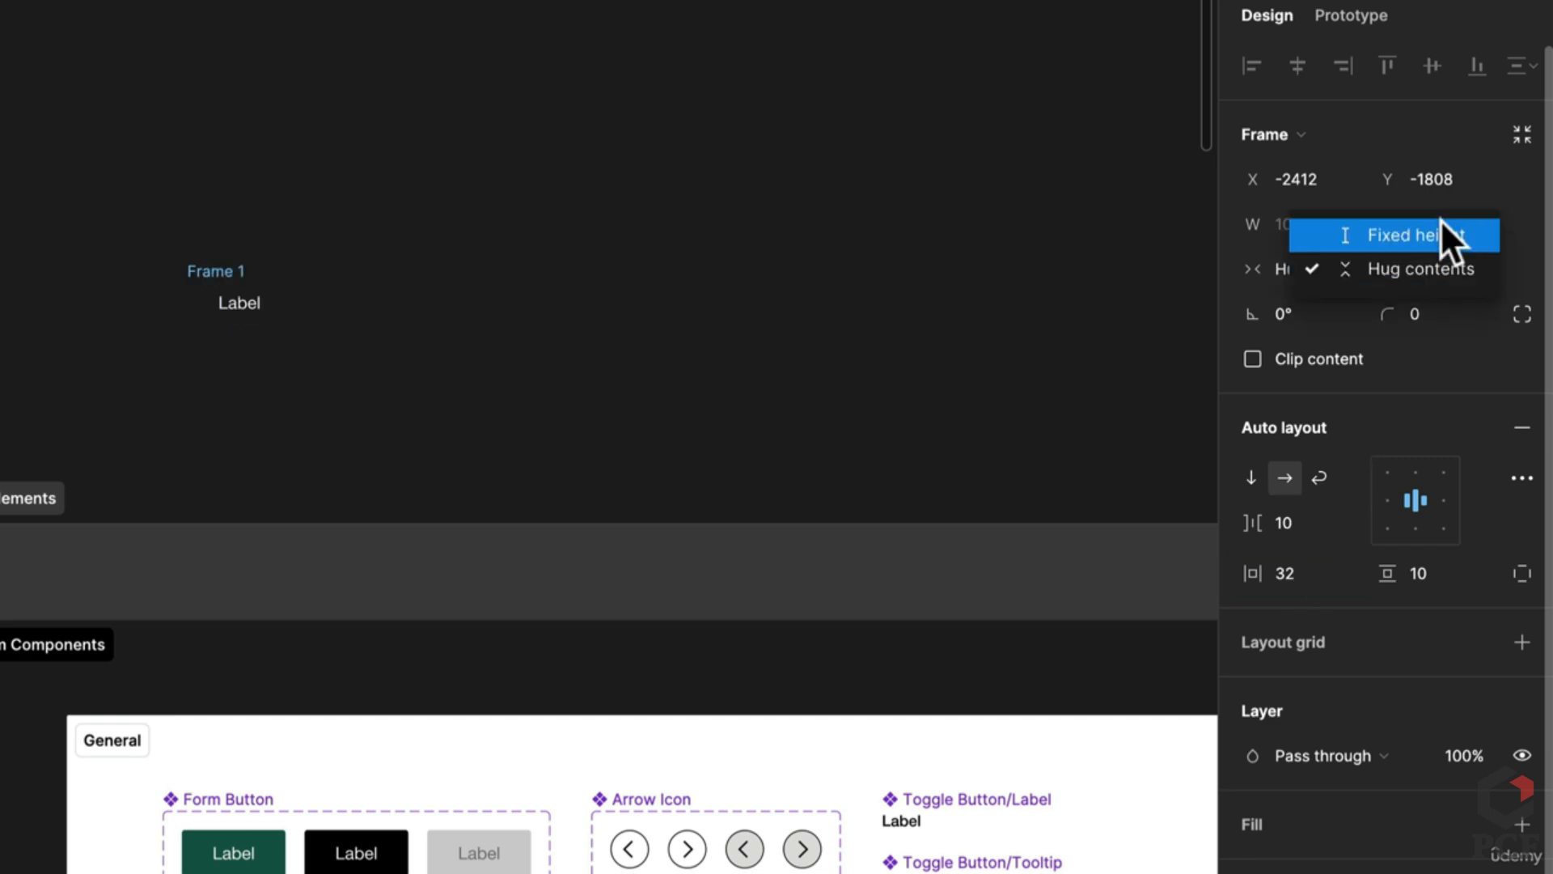
pyautogui.click(1440, 222)
pyautogui.write('48')
pyautogui.press('Return')
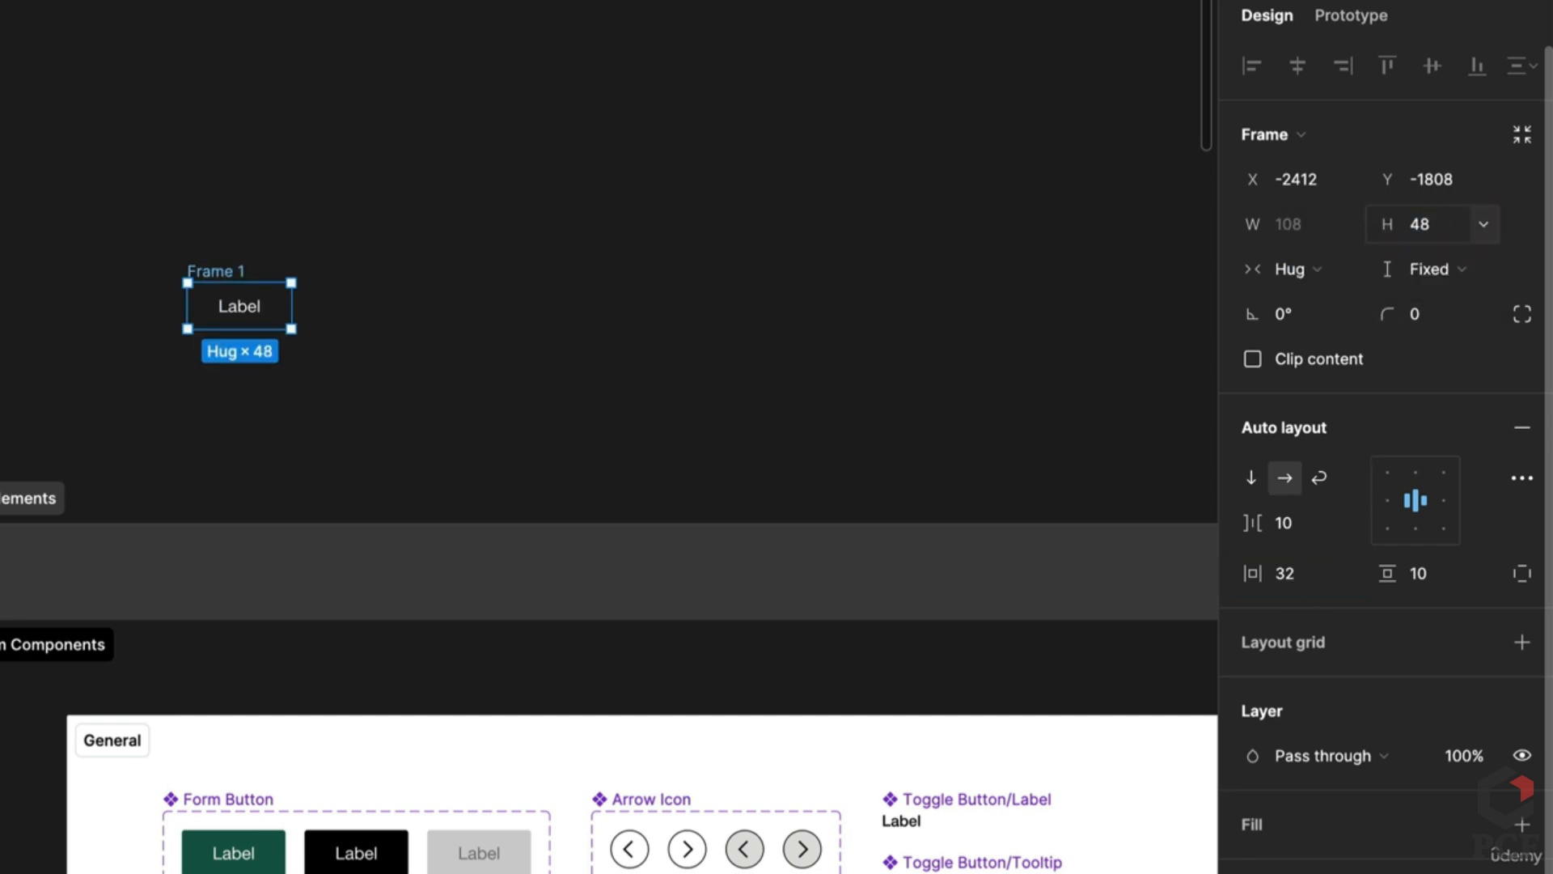
pyautogui.click(1434, 314)
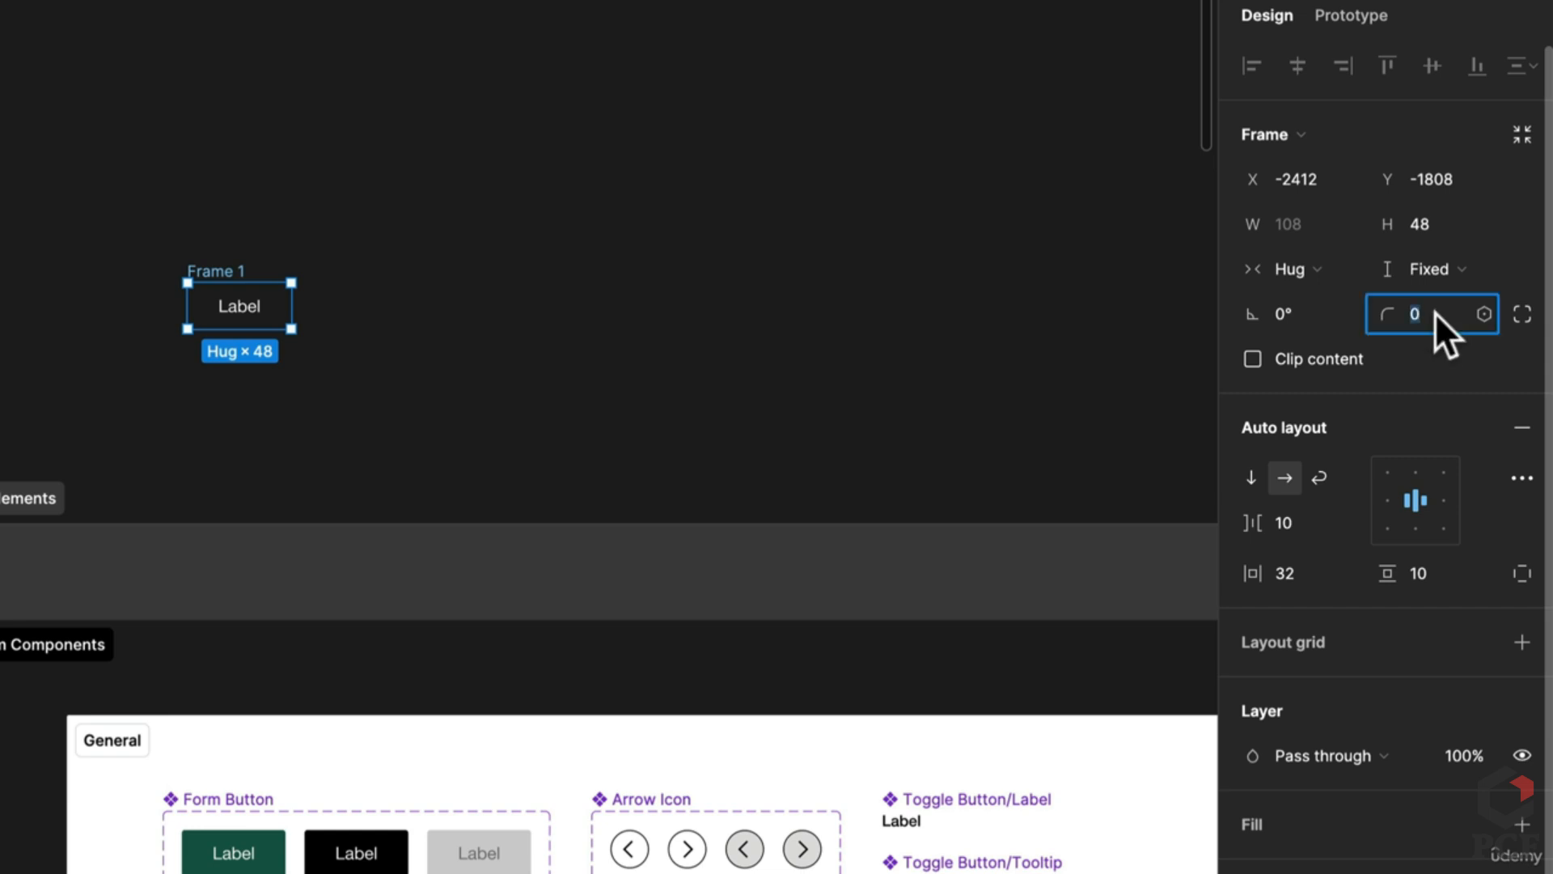
pyautogui.write('4')
pyautogui.press('Return')
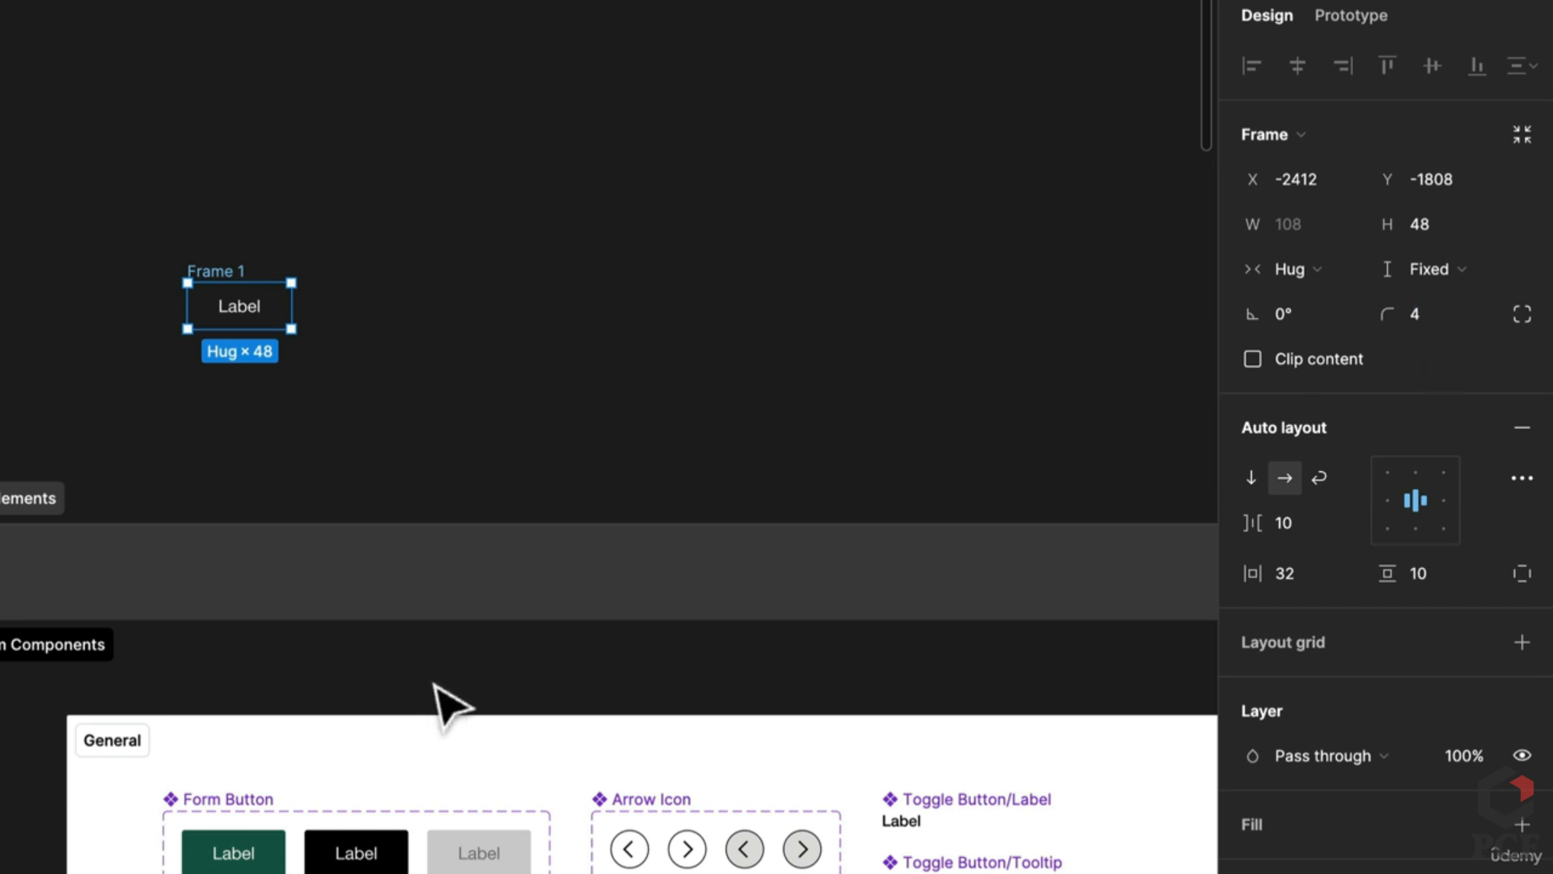
# Step: Fill the frame with the existing #165A4A button green and rename it btn
pyautogui.press('i')
pyautogui.click(279, 841)
pyautogui.click(520, 323)
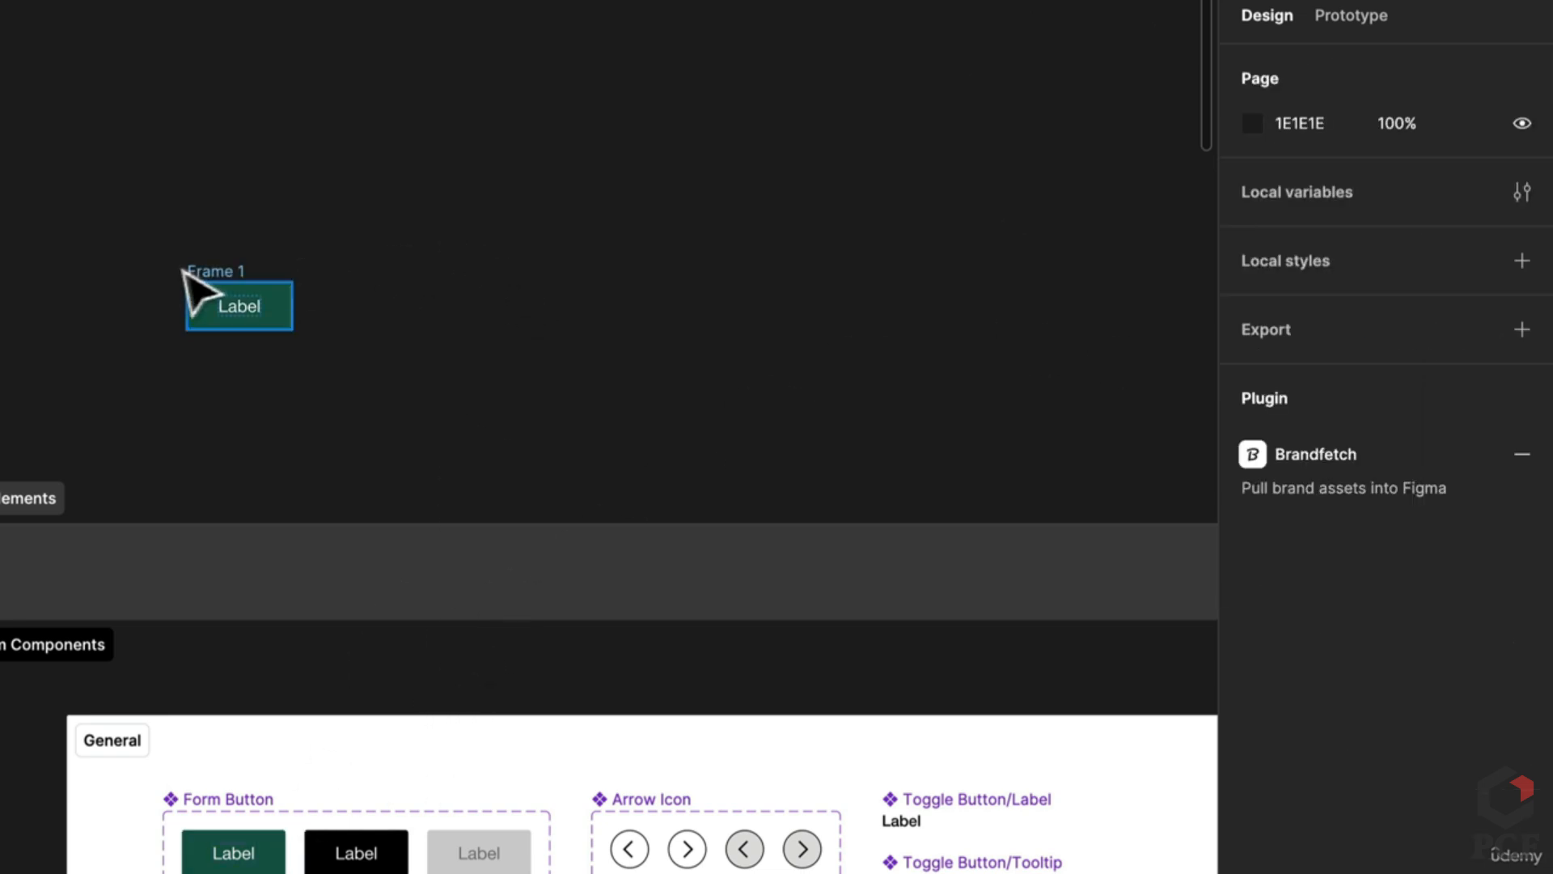
pyautogui.doubleClick(206, 269)
pyautogui.write('b')
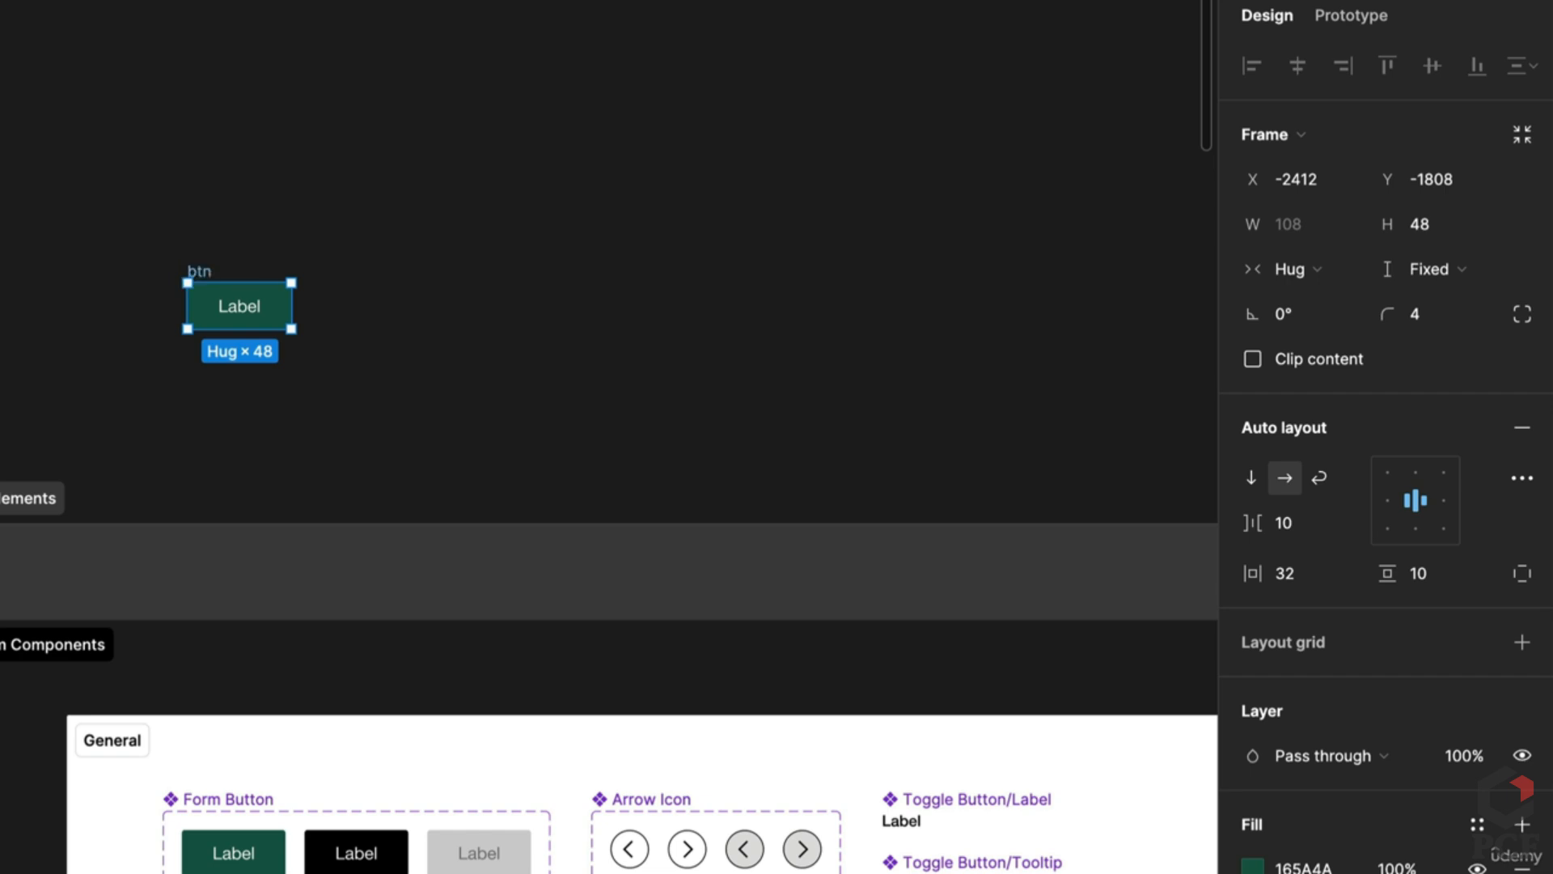
pyautogui.write('tn')
pyautogui.press('Return')
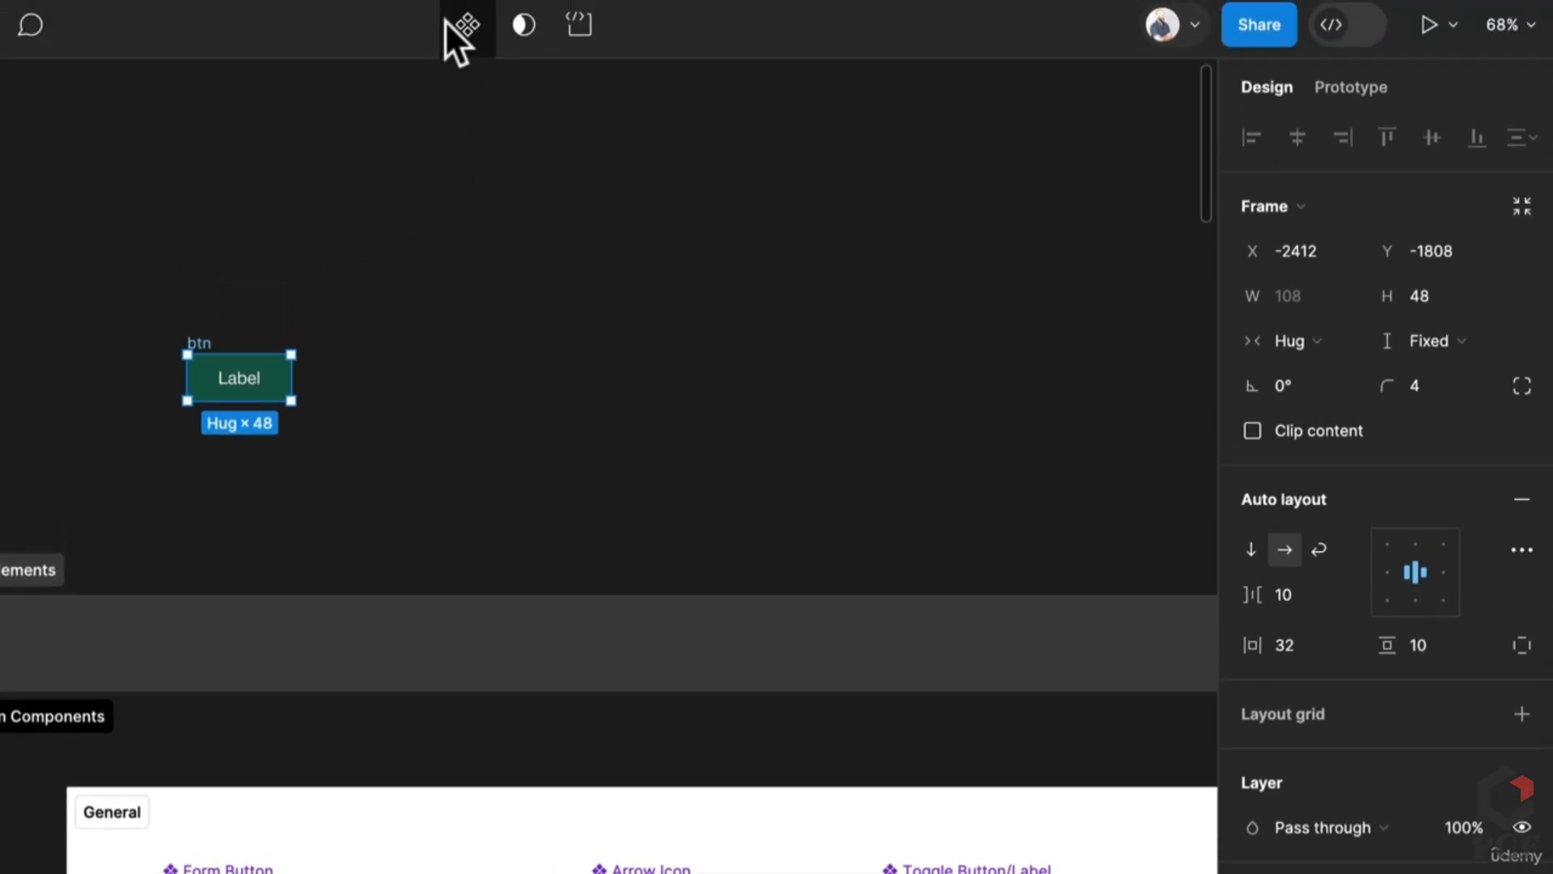
# Step: Make btn a component with a variant property named State
pyautogui.click(465, 24)
pyautogui.click(1522, 568)
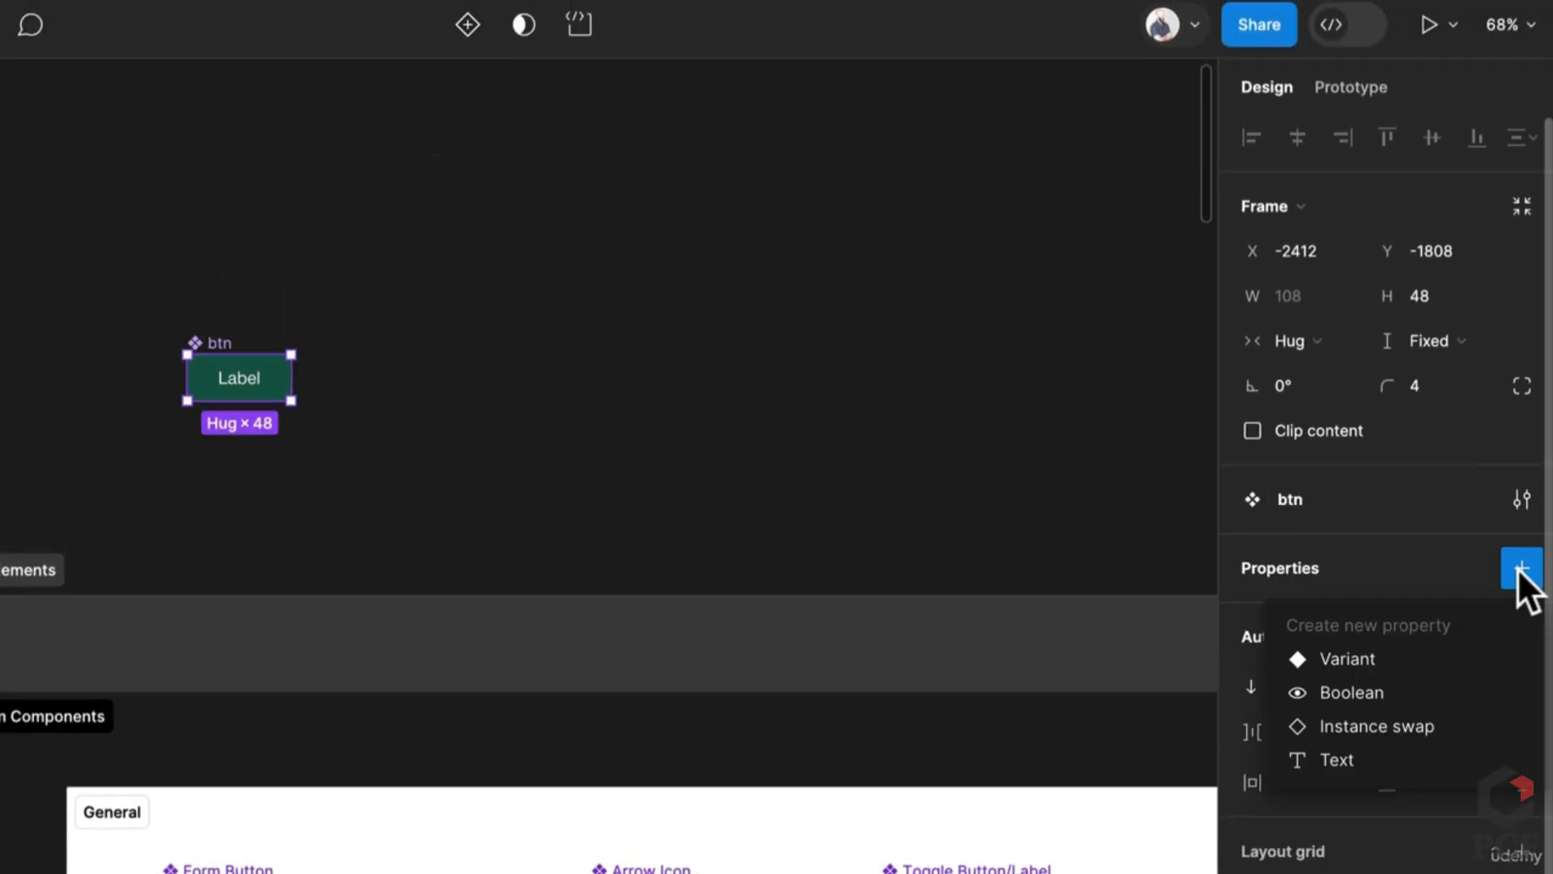
pyautogui.click(1366, 655)
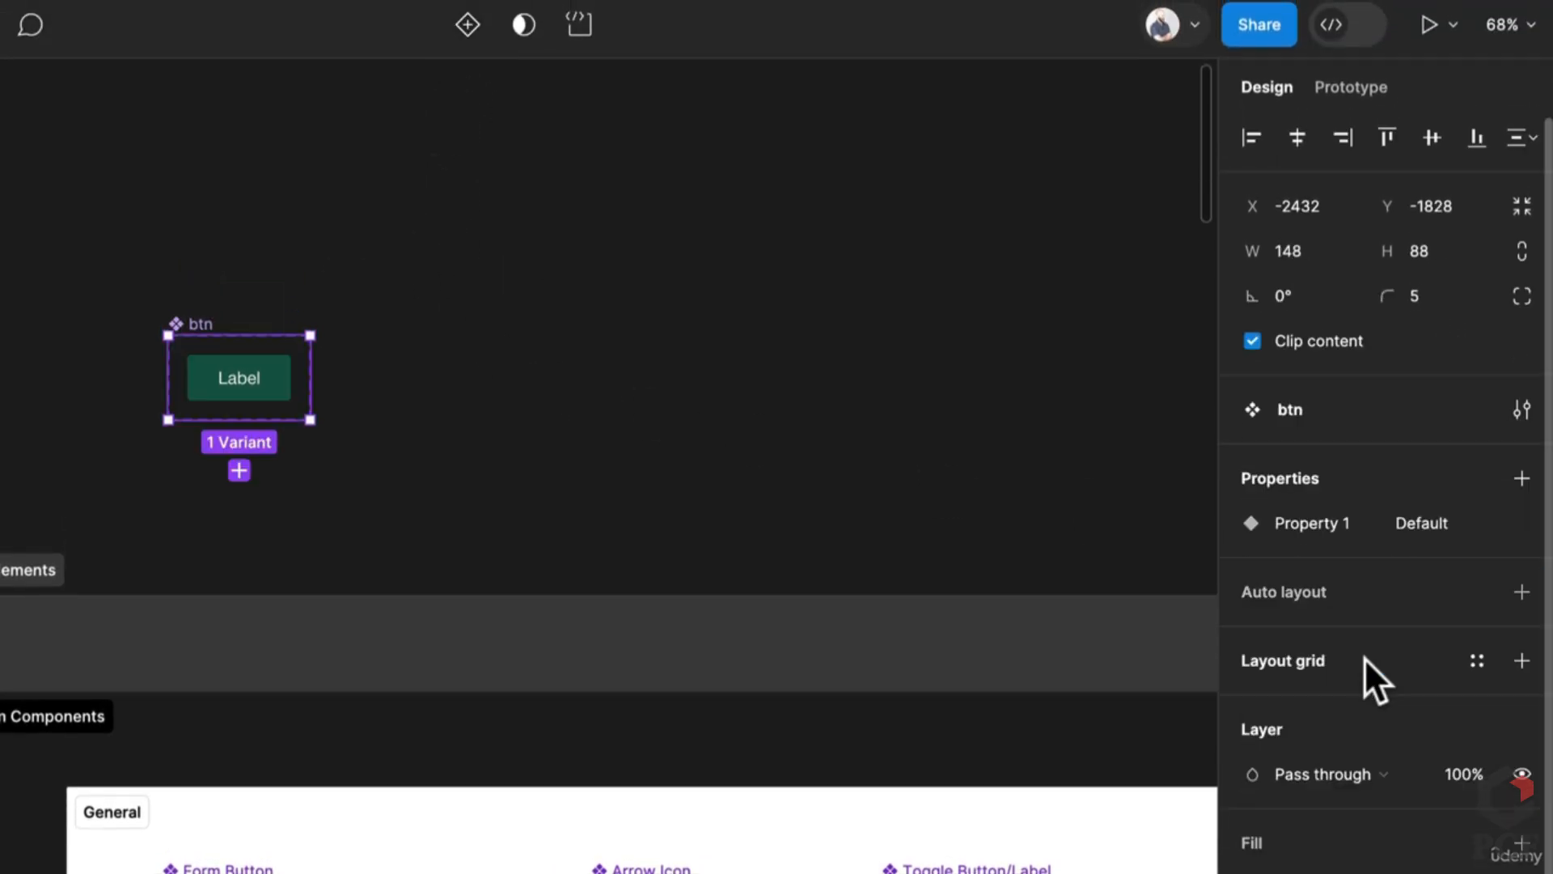
pyautogui.click(1272, 525)
pyautogui.click(1304, 521)
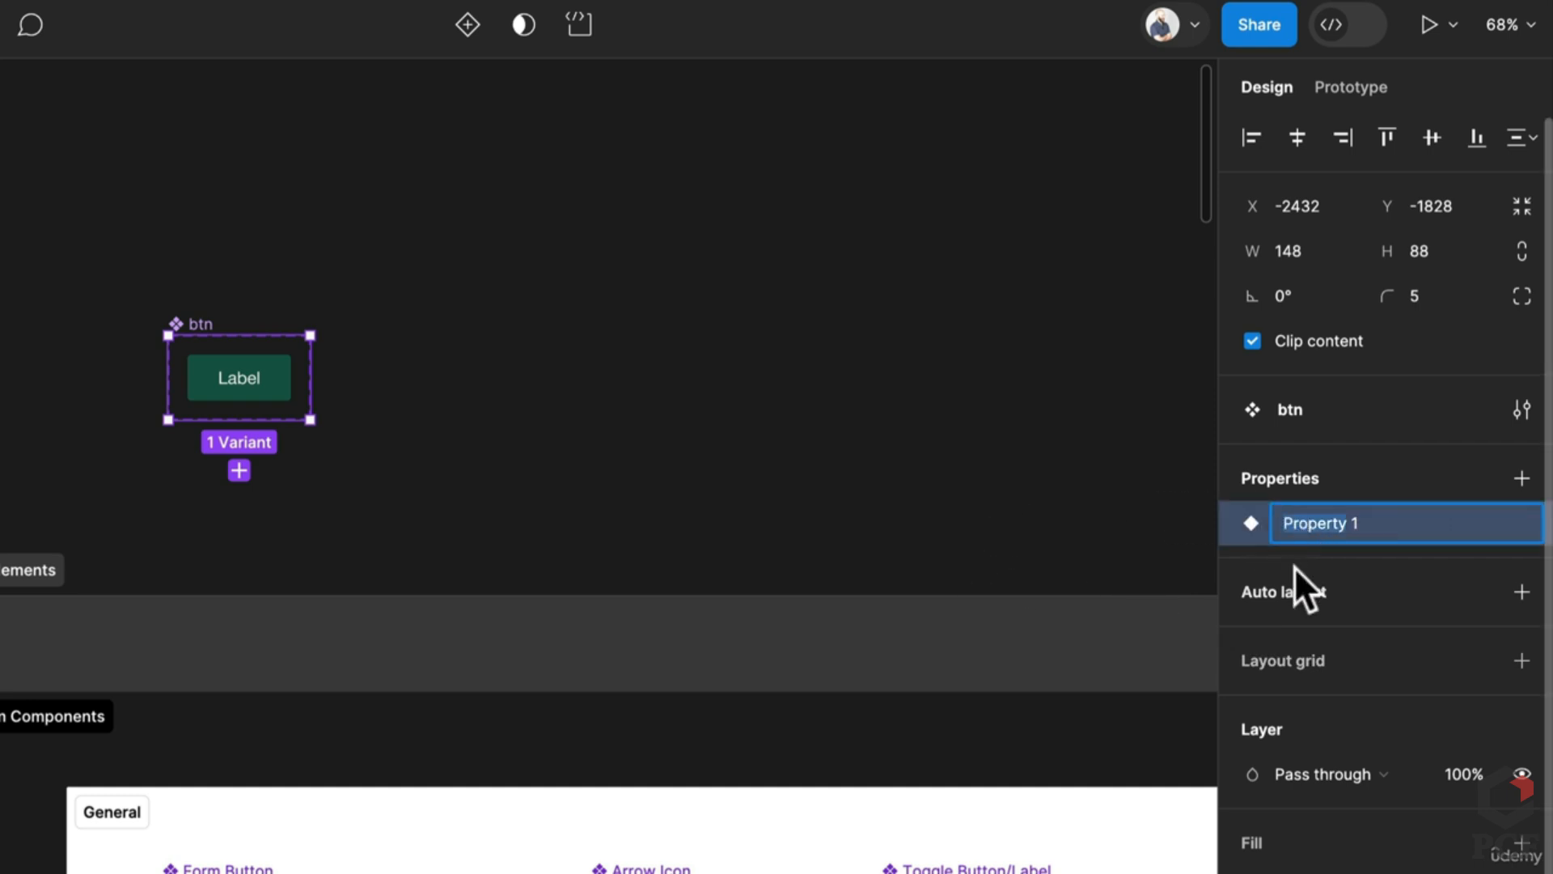
pyautogui.hotkey('ctrl', 'a')
pyautogui.write('s')
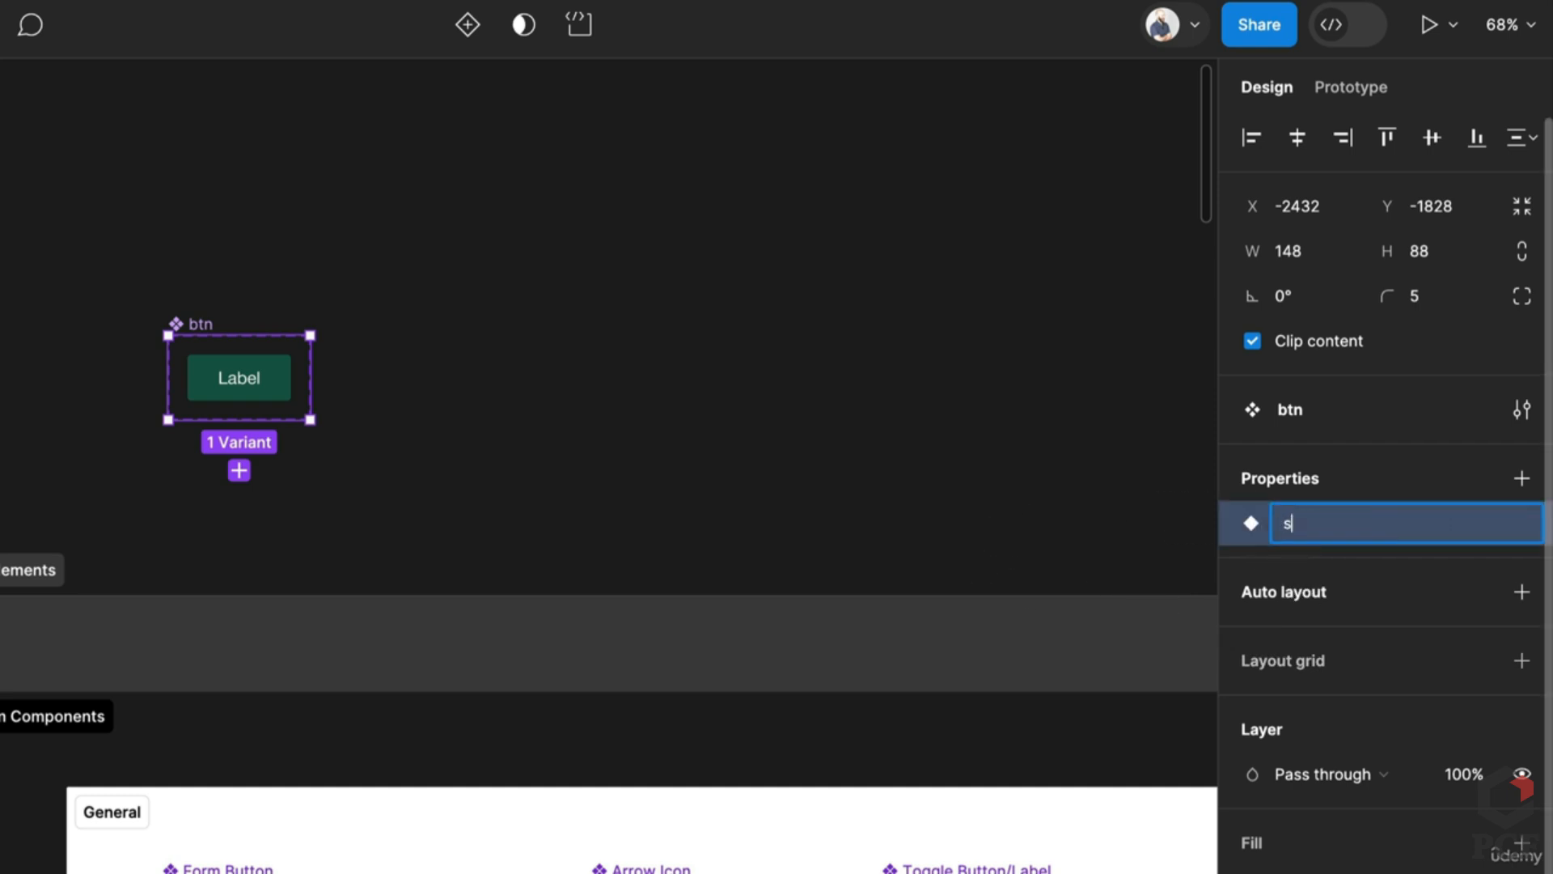
pyautogui.write('tate')
pyautogui.press('Return')
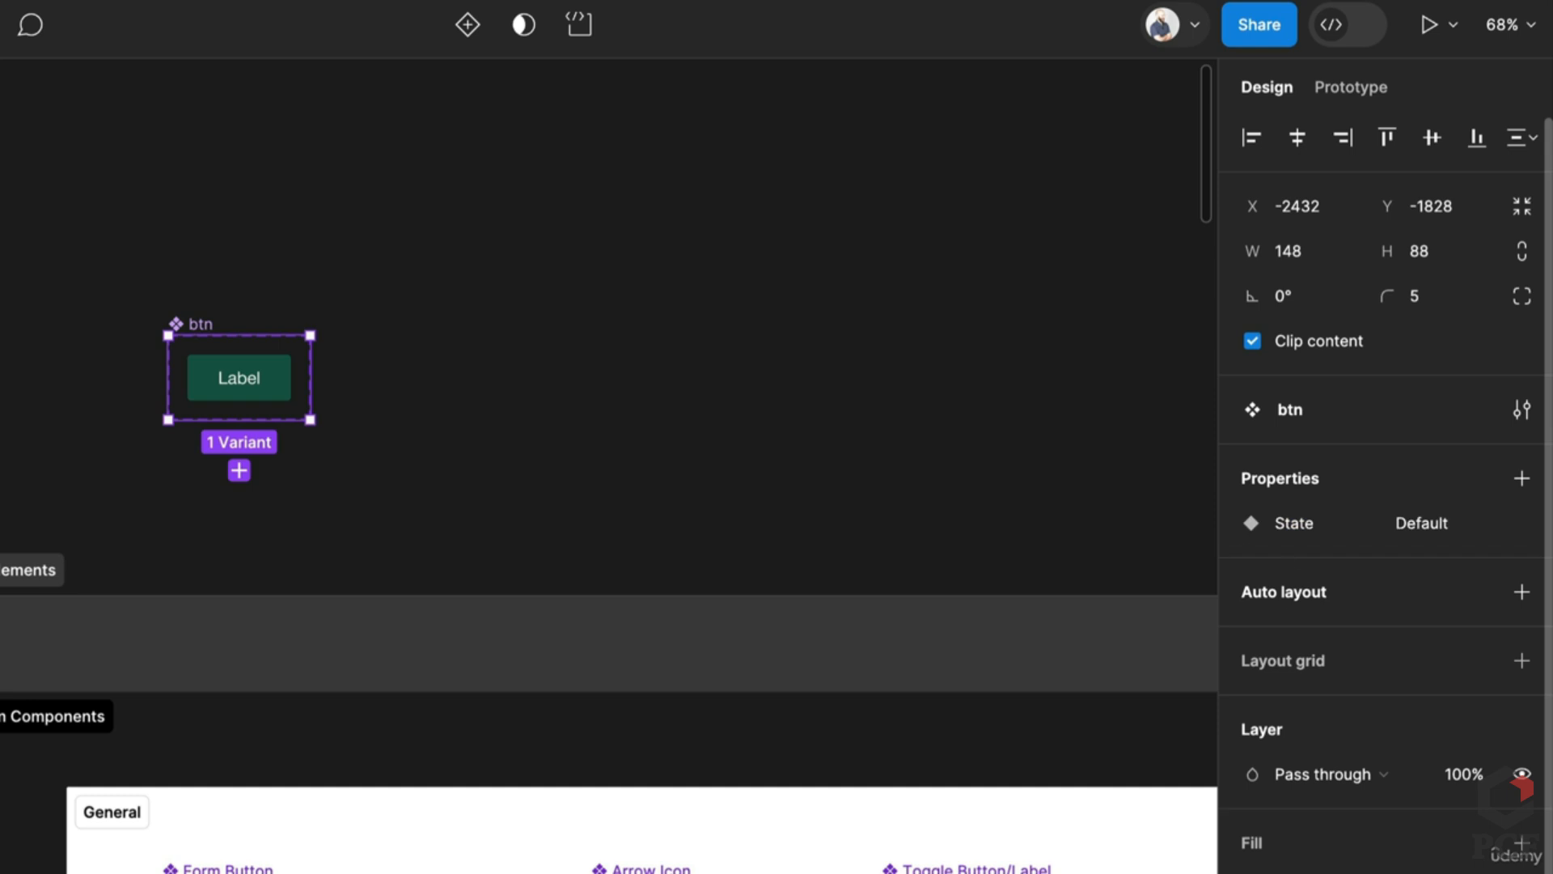
# Step: Lay the component set's variants out horizontally with a 20 gap and white fill
pyautogui.click(1522, 591)
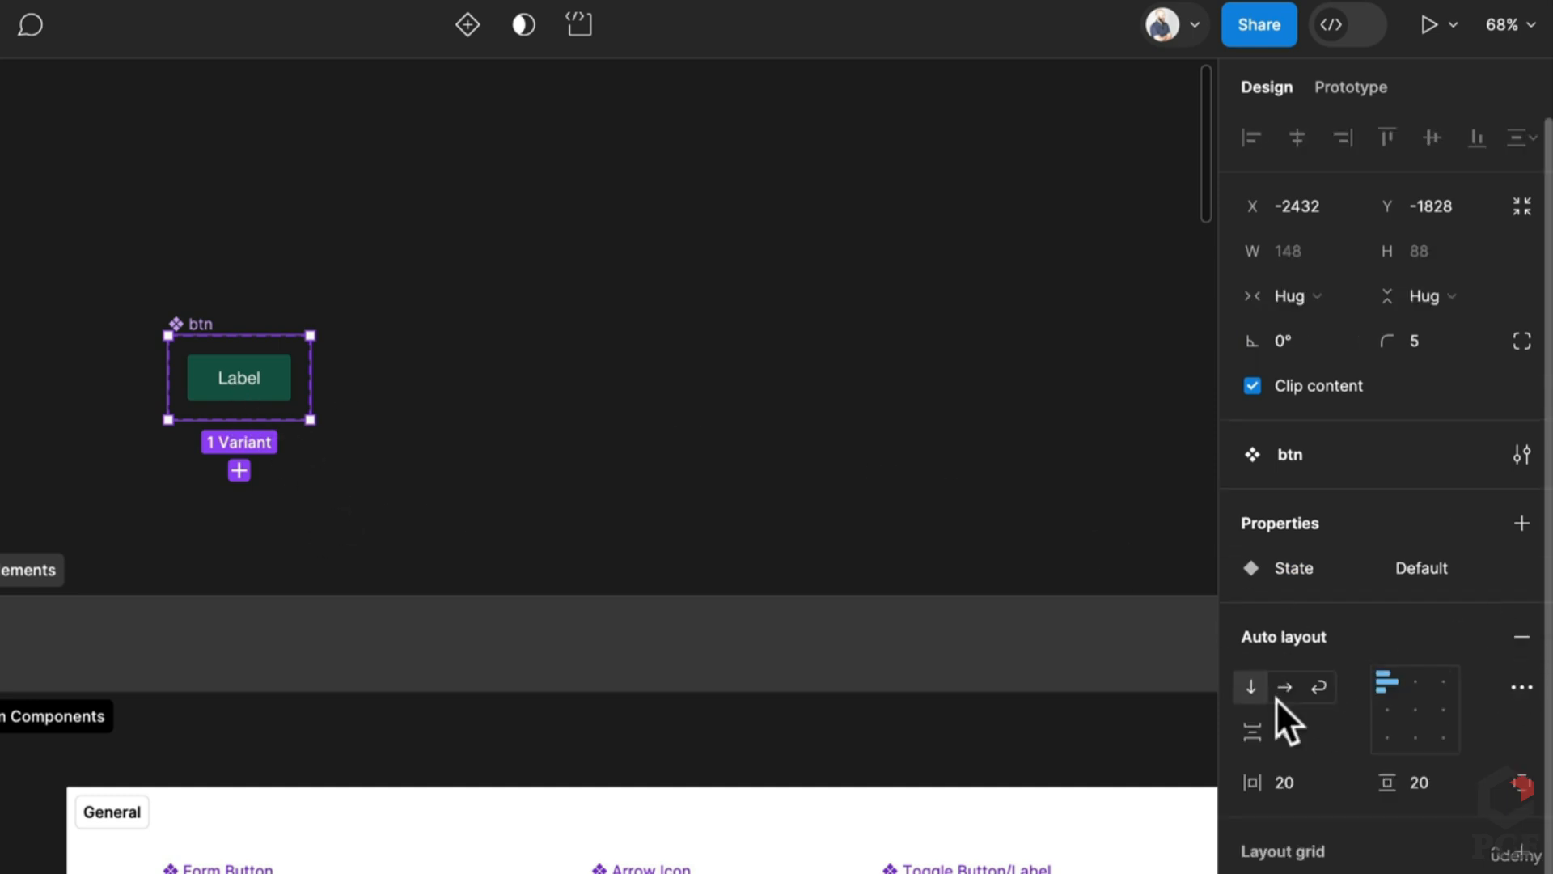
pyautogui.click(1283, 730)
pyautogui.write('20')
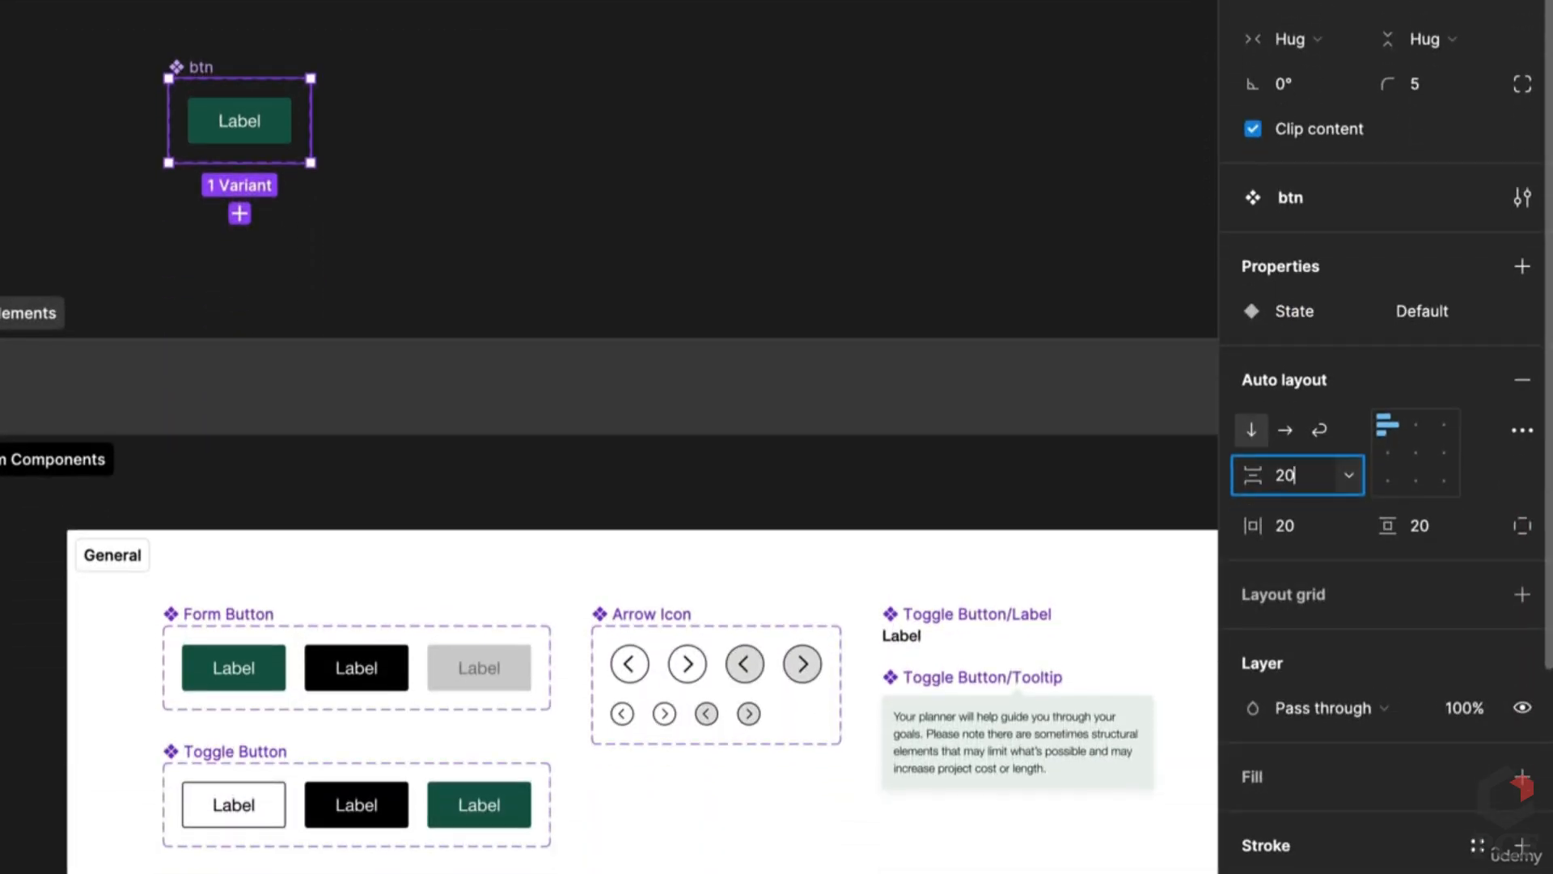
pyautogui.click(1286, 430)
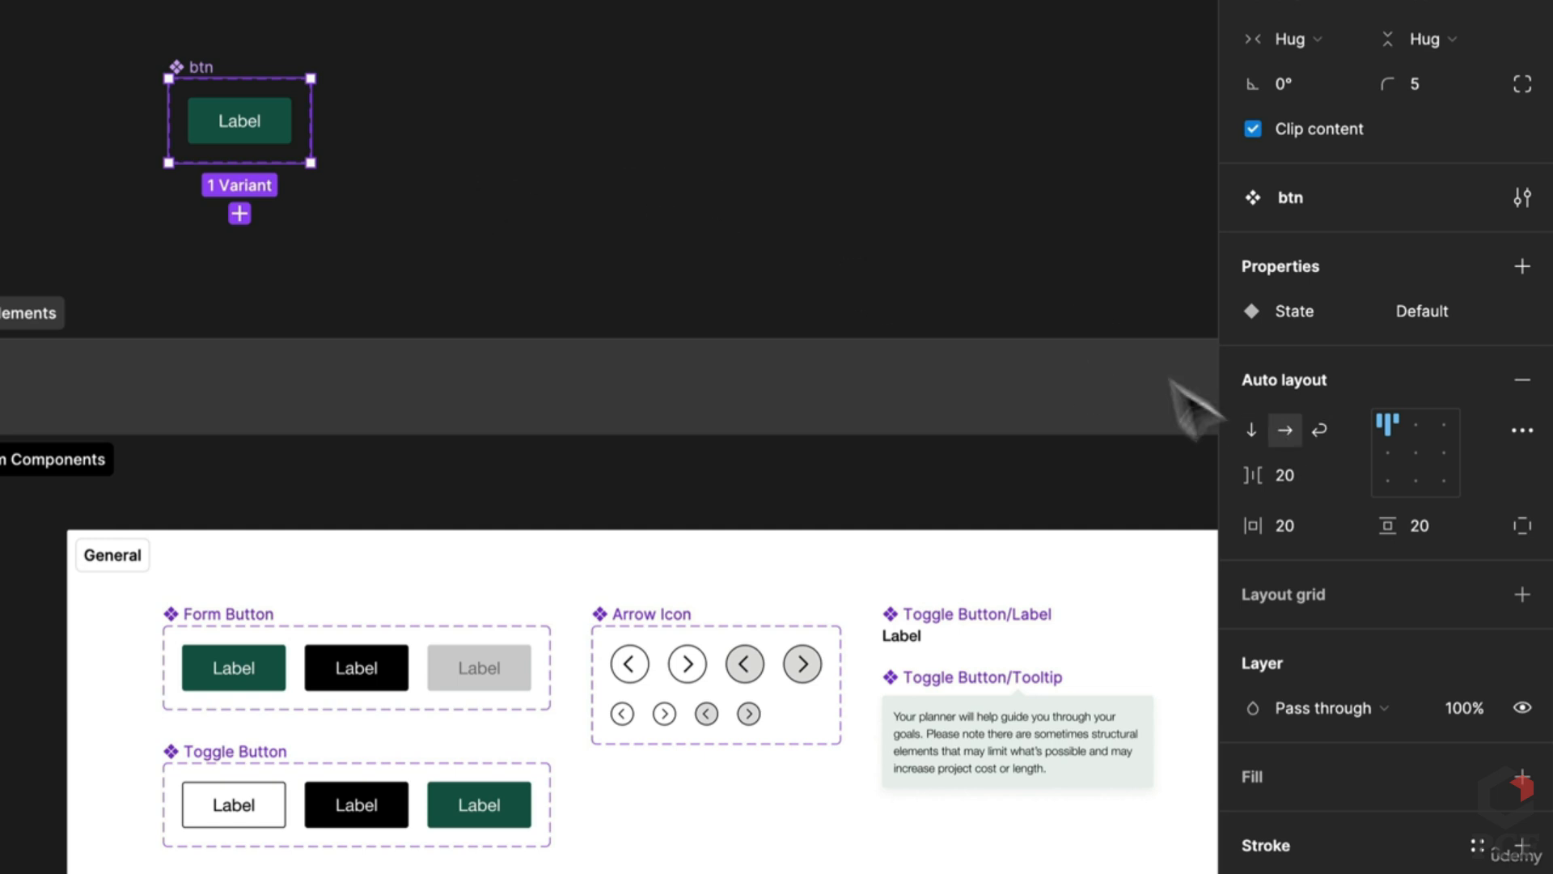
pyautogui.click(1522, 776)
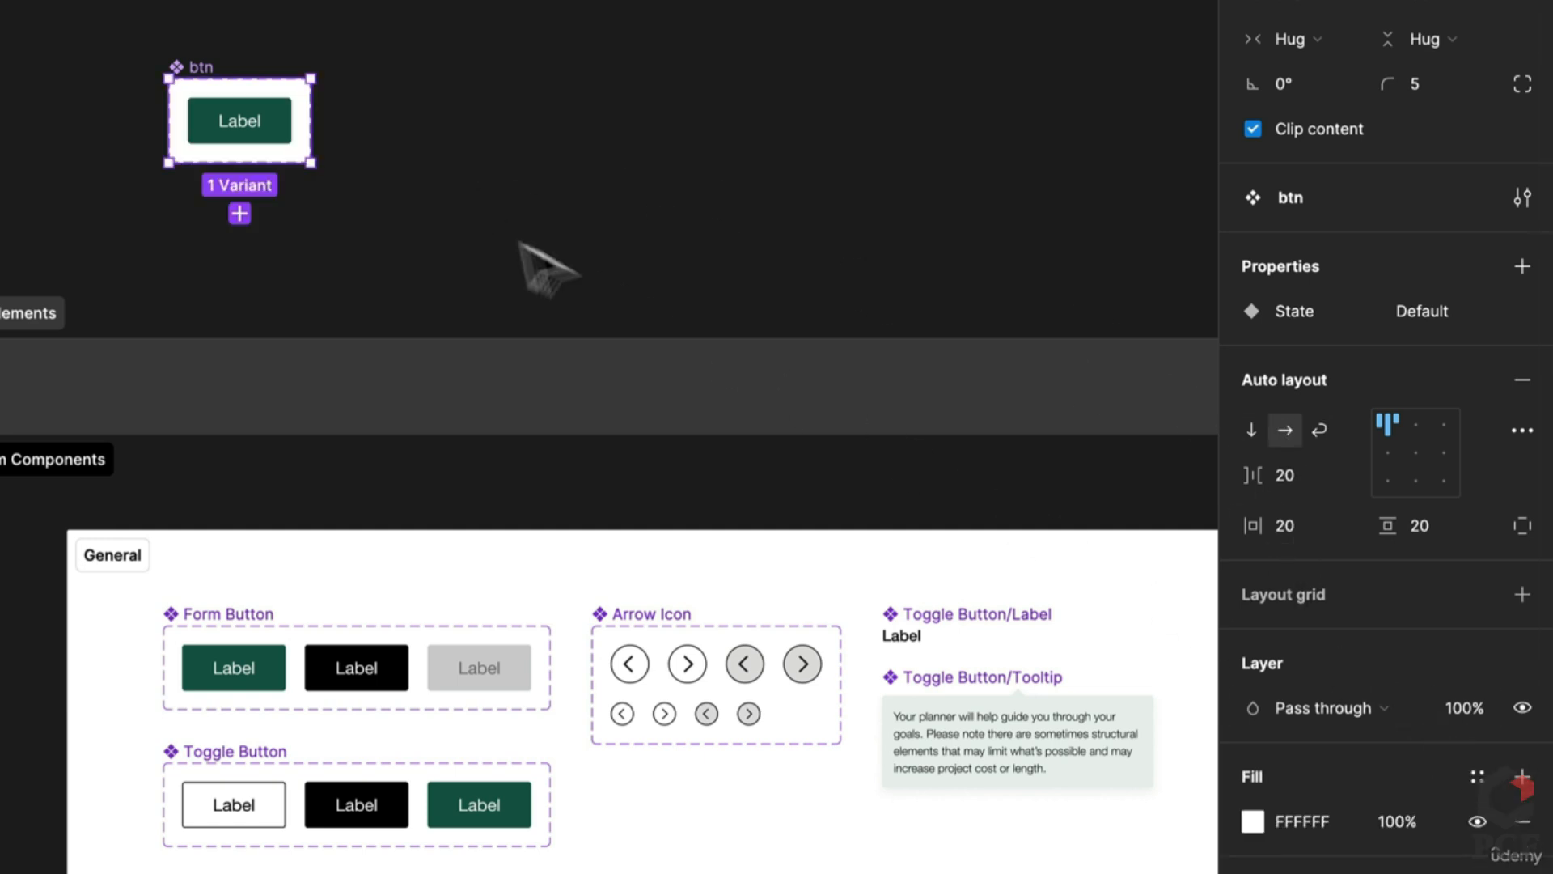
# Step: Add a Hover variant filled with the black button colour
pyautogui.click(267, 149)
pyautogui.click(236, 193)
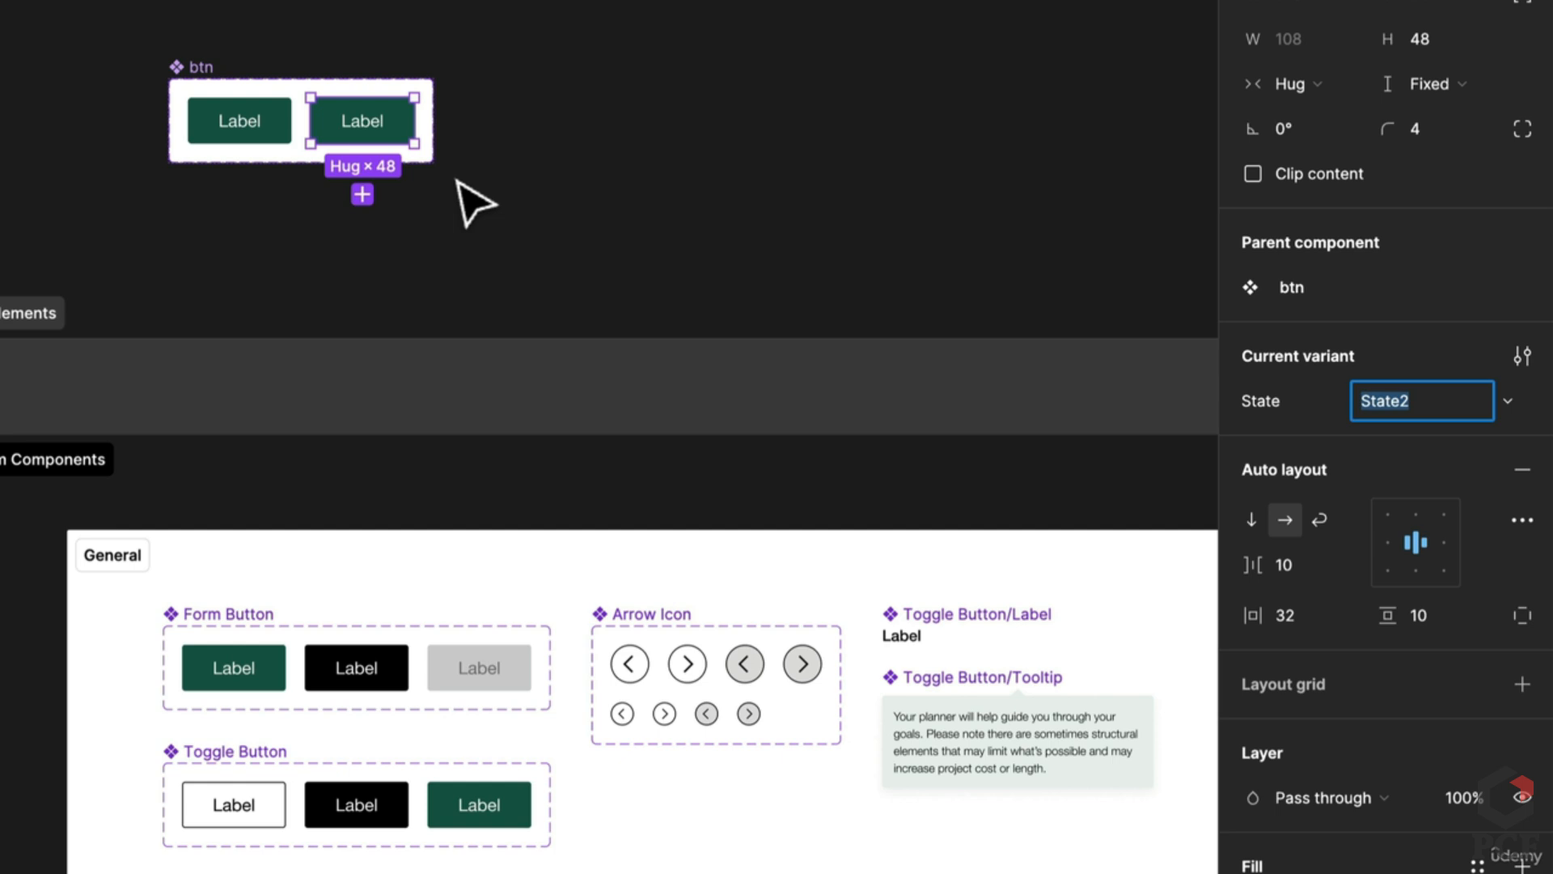
pyautogui.press('BackSpace')
pyautogui.write('Hov')
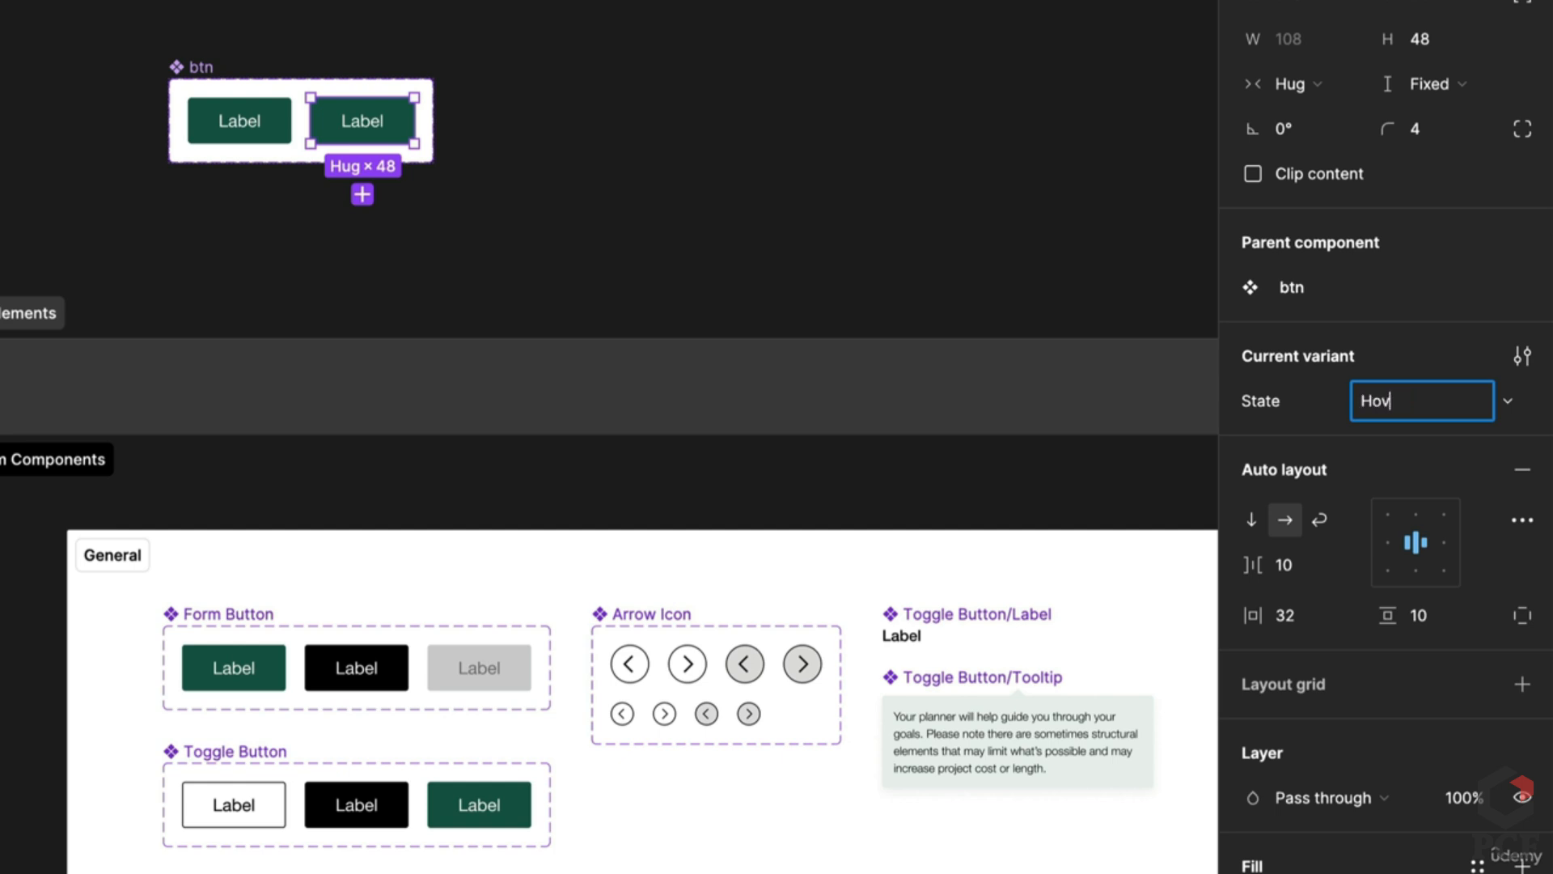
pyautogui.write('er')
pyautogui.press('Return')
pyautogui.press('i')
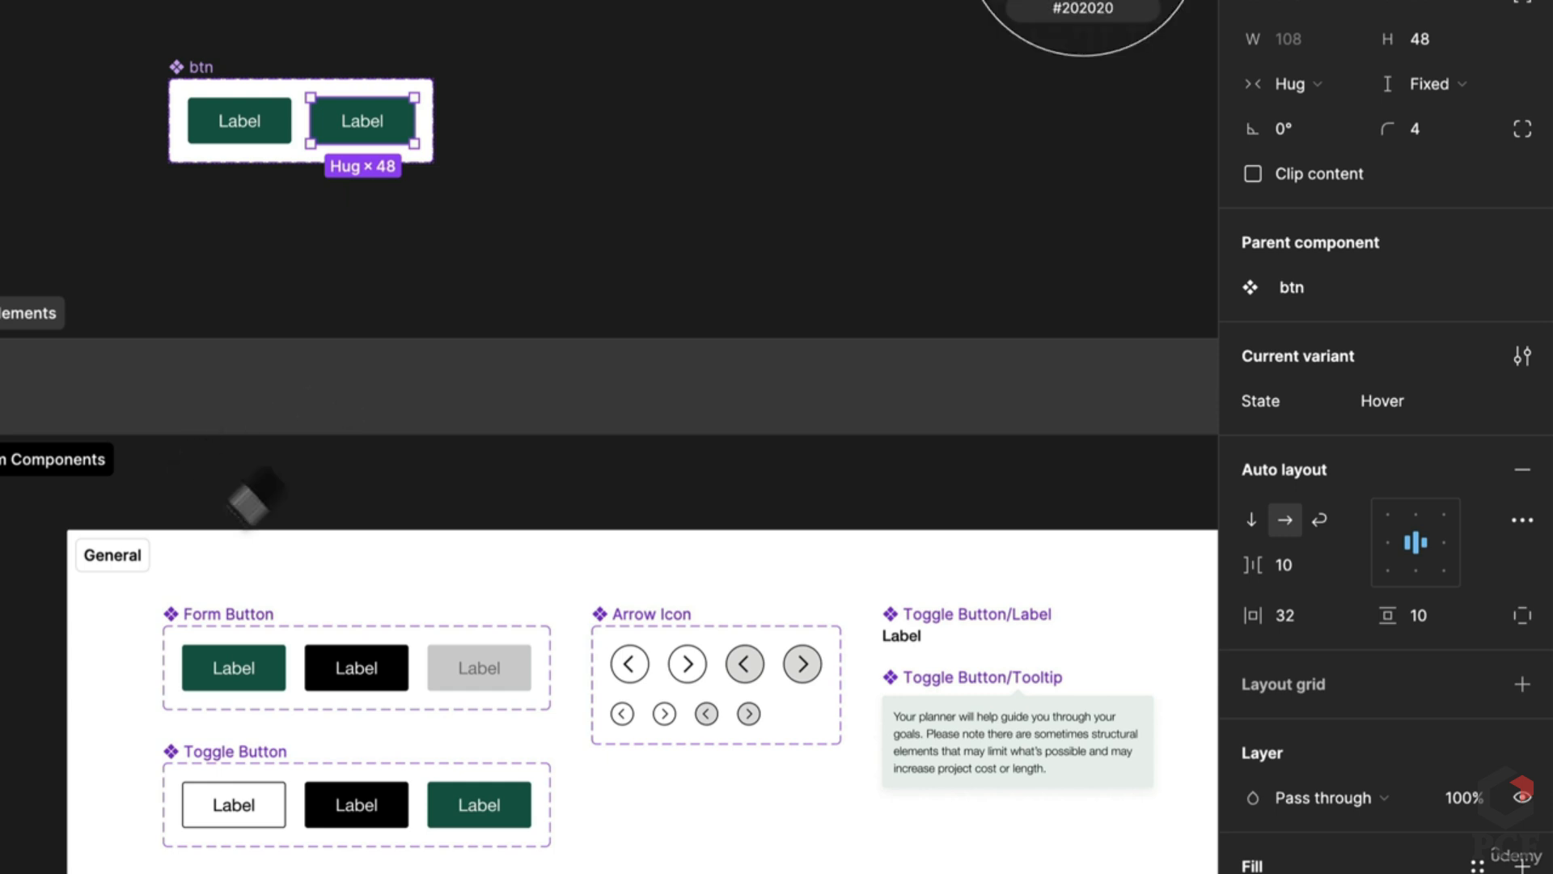
pyautogui.click(356, 662)
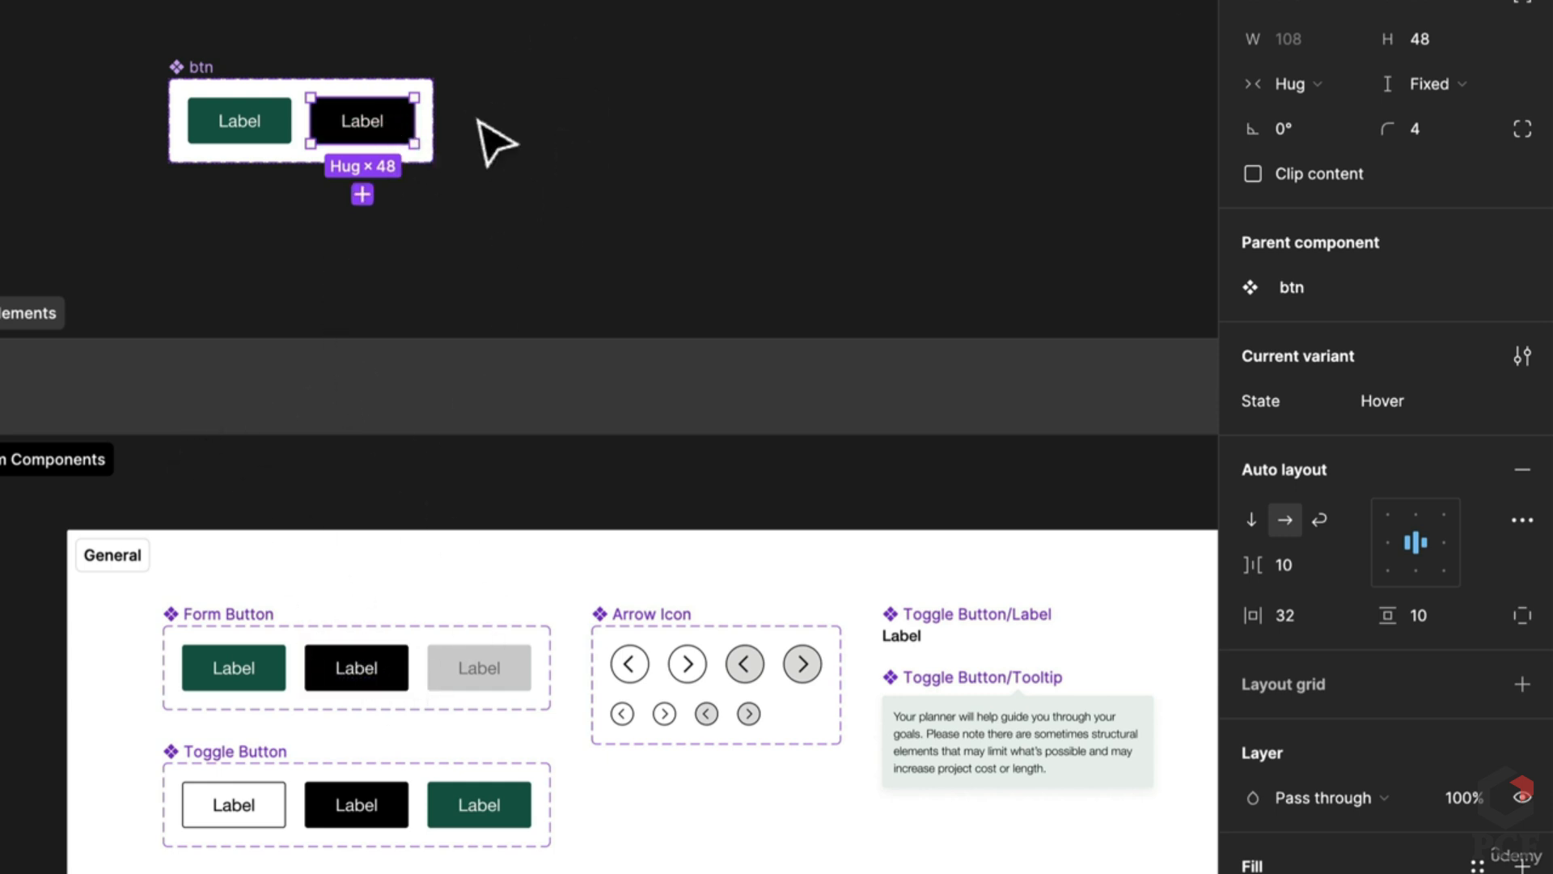
# Step: Add a third variant named Disabled filled with the reference button's light grey
pyautogui.hotkey('ctrl', 'd')
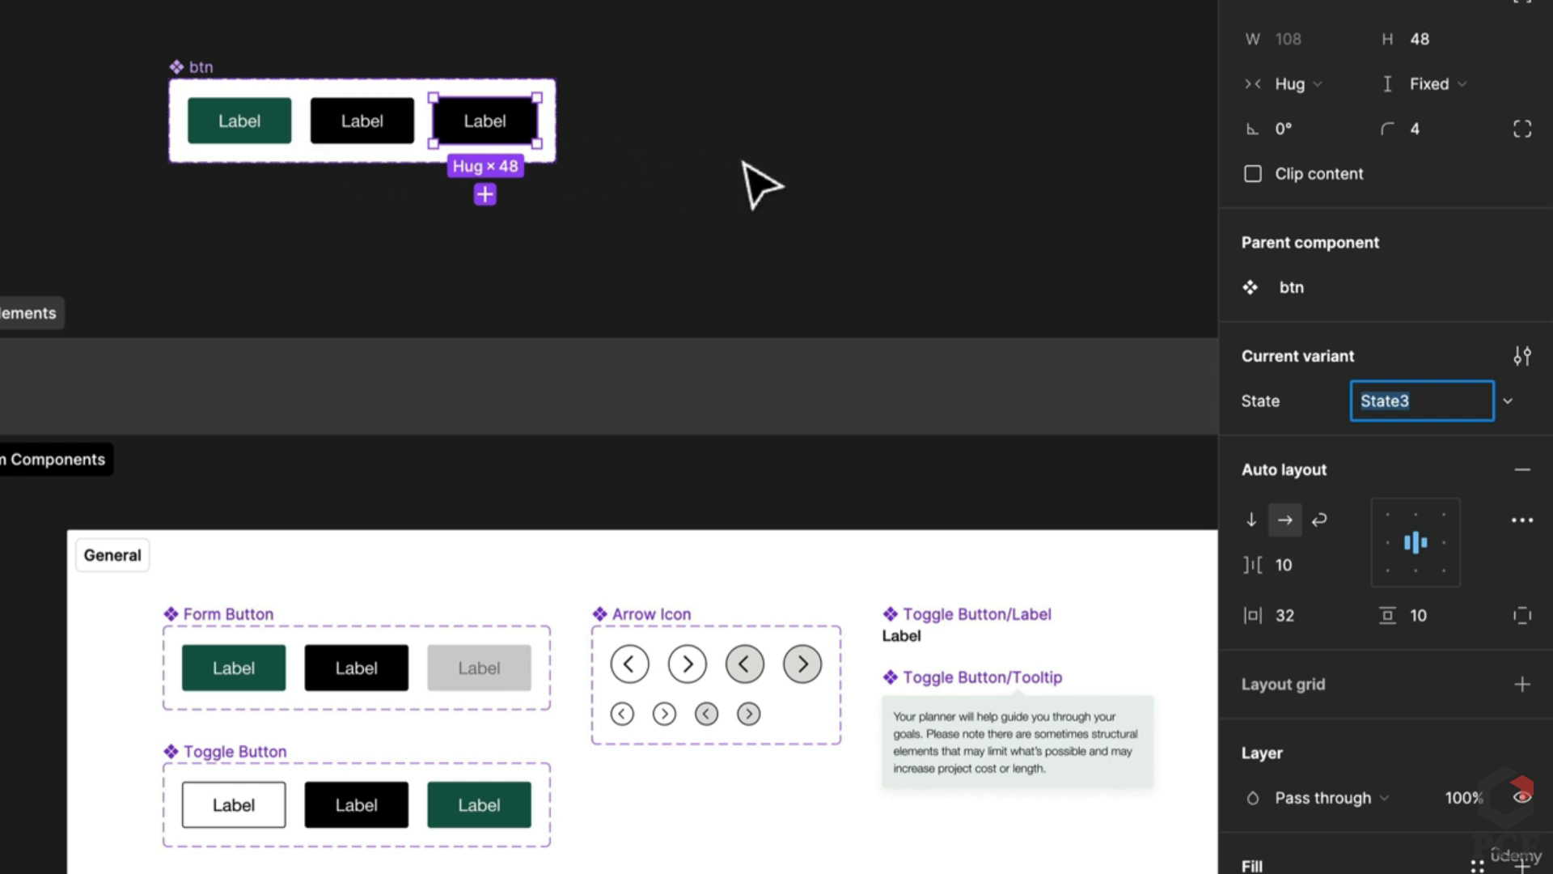
pyautogui.write('Disab')
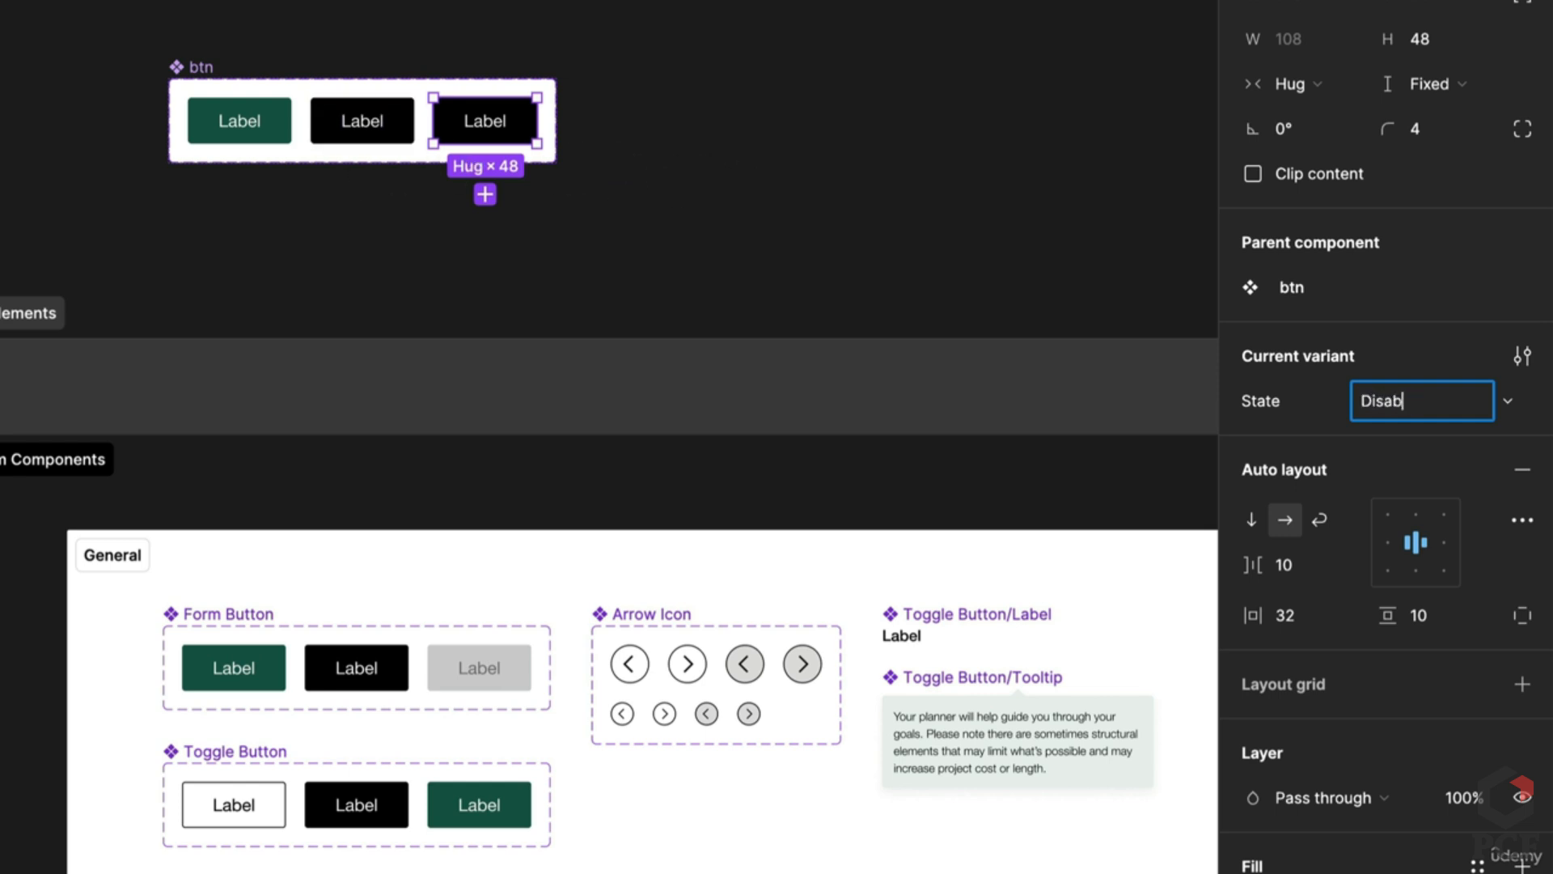
pyautogui.write('le')
pyautogui.press('Return')
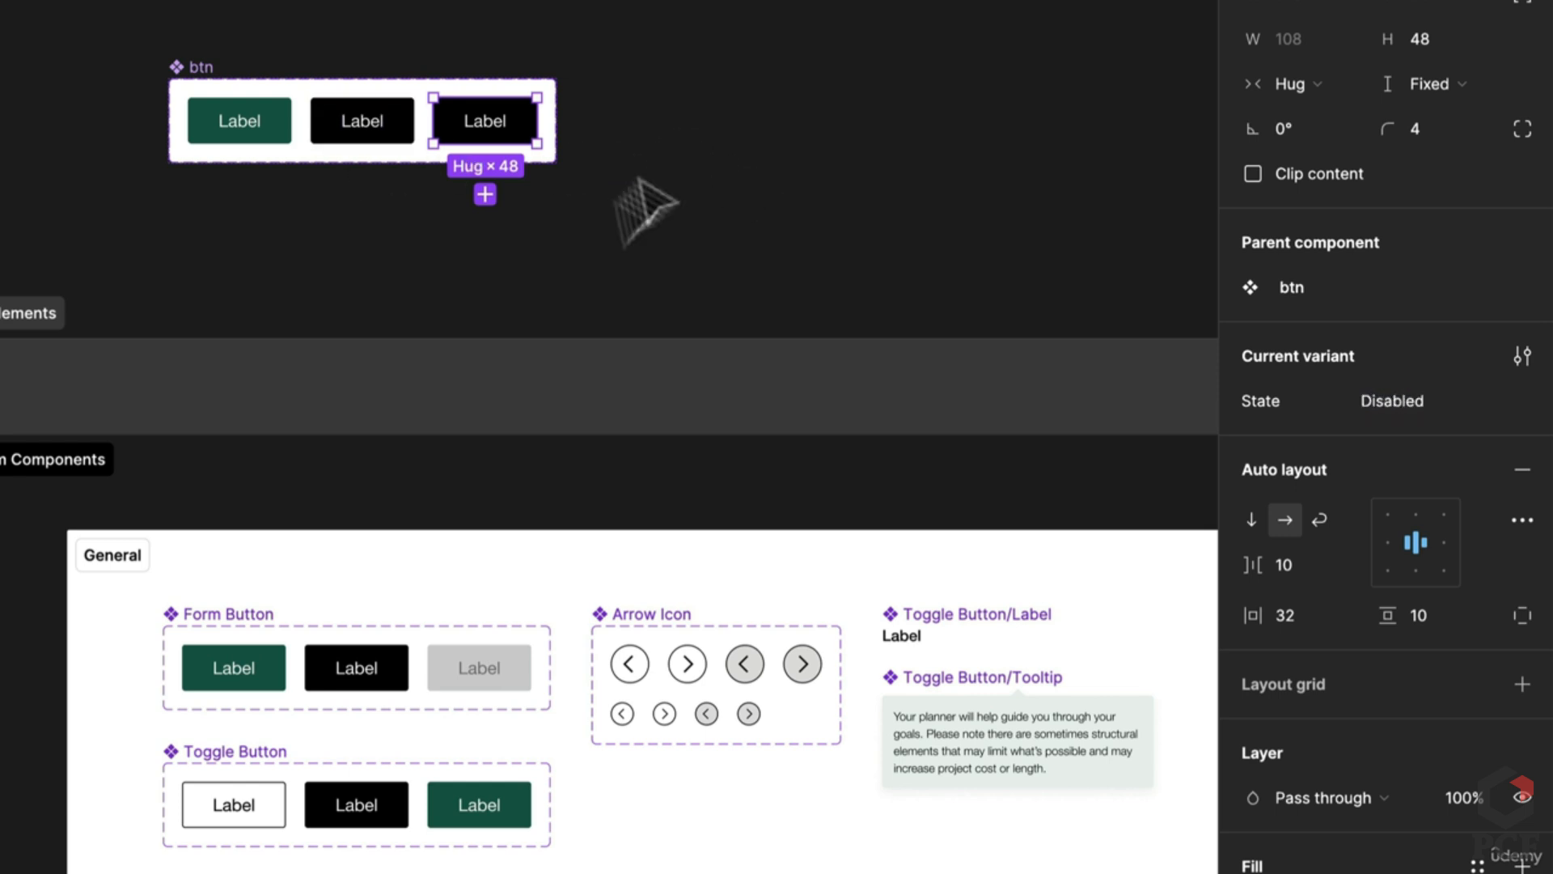
pyautogui.press('i')
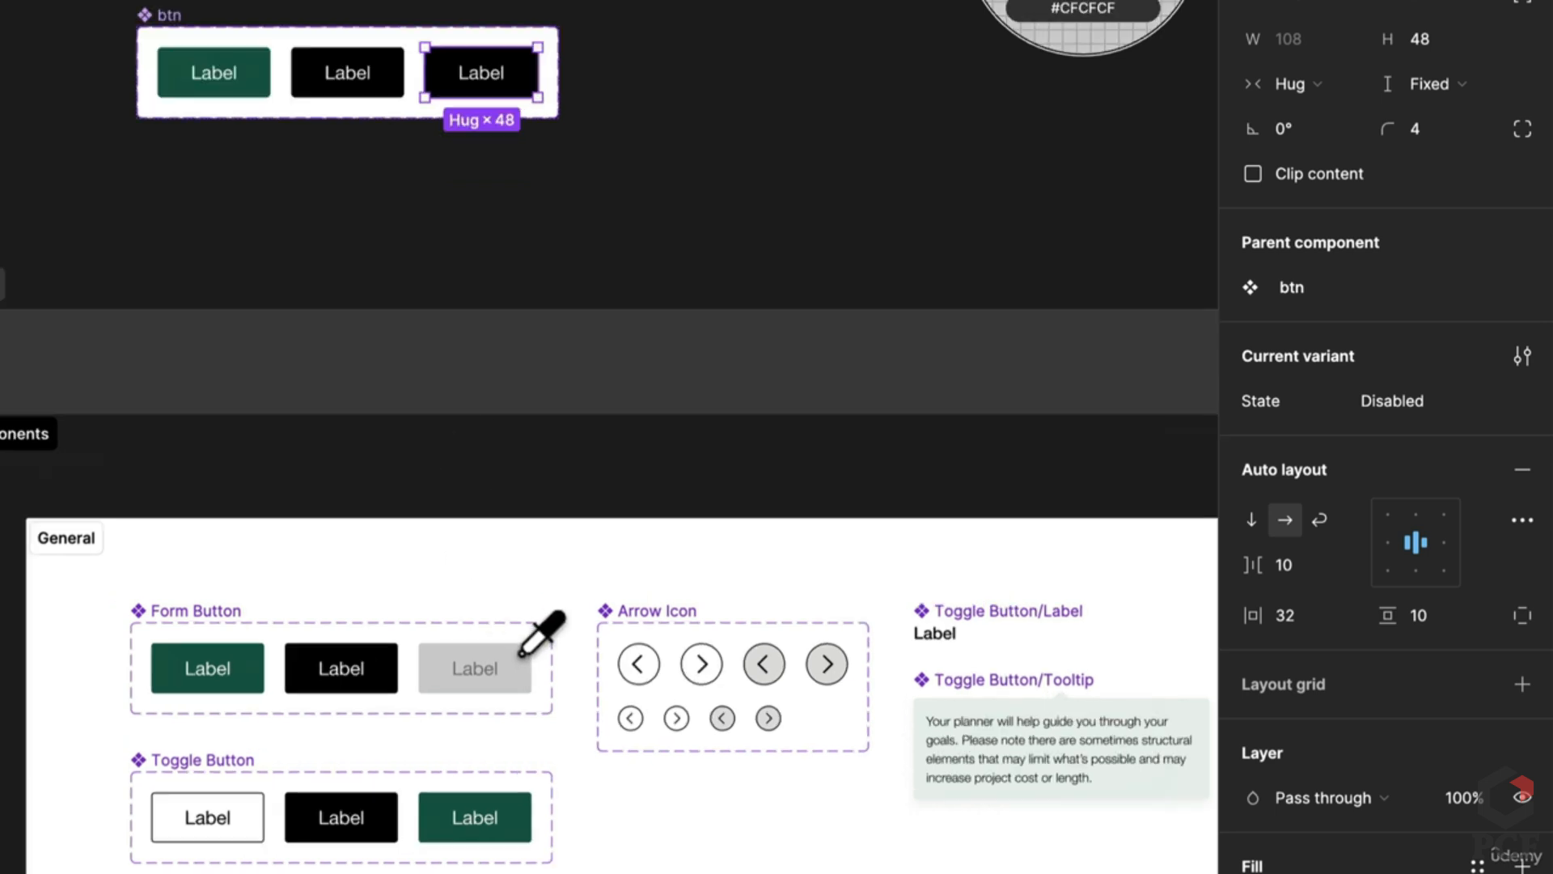
pyautogui.scroll(3, 517, 654)
pyautogui.click(502, 669)
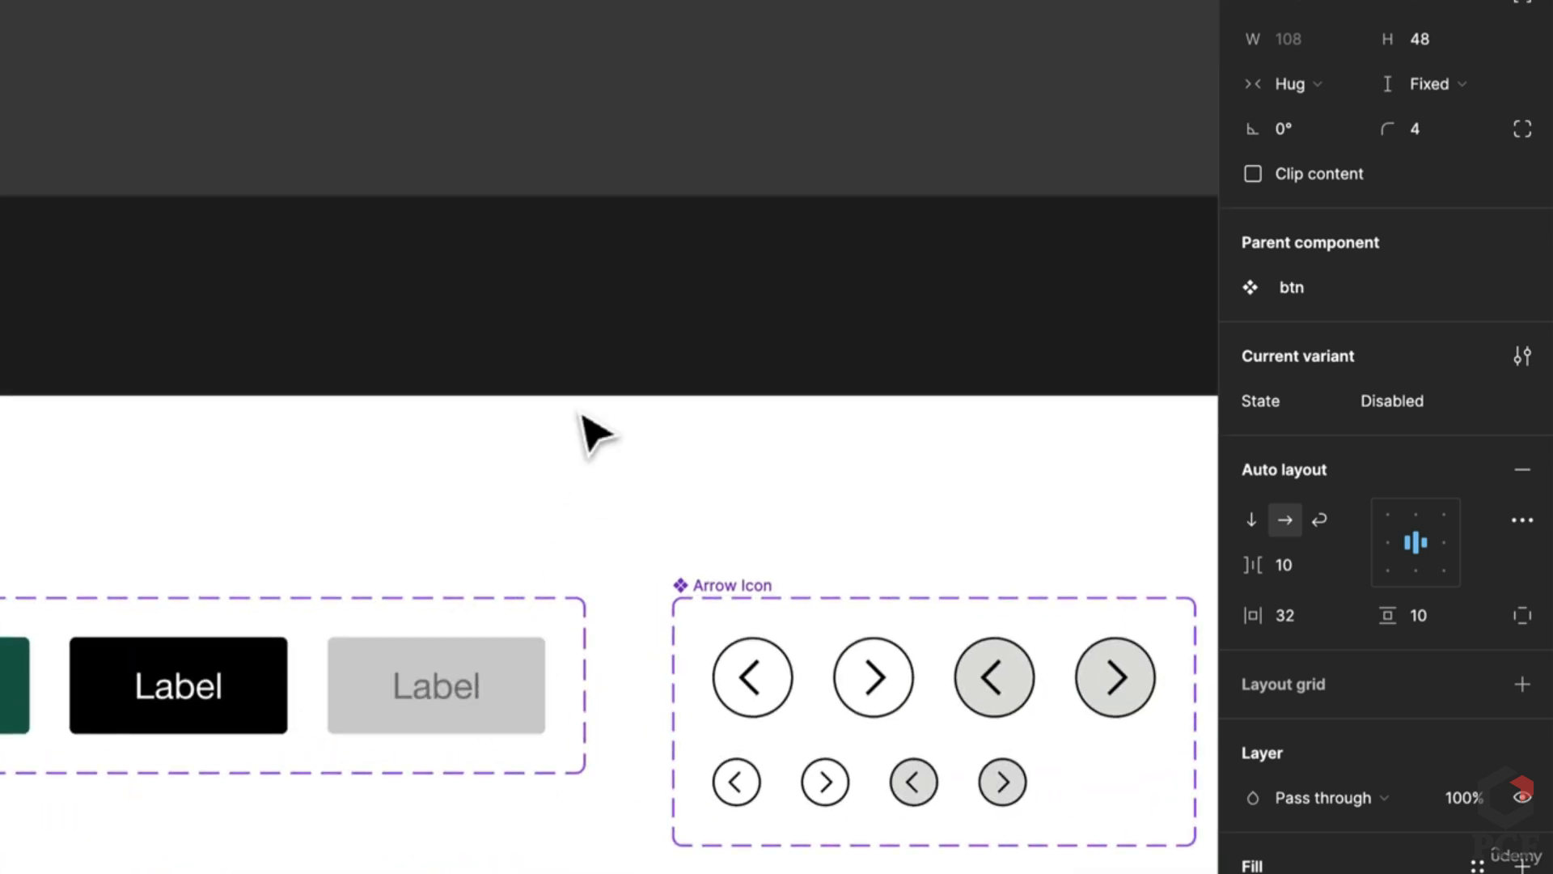
# Step: Colour the Disabled variant's label text grey 757575
pyautogui.click(420, 694)
pyautogui.press('i')
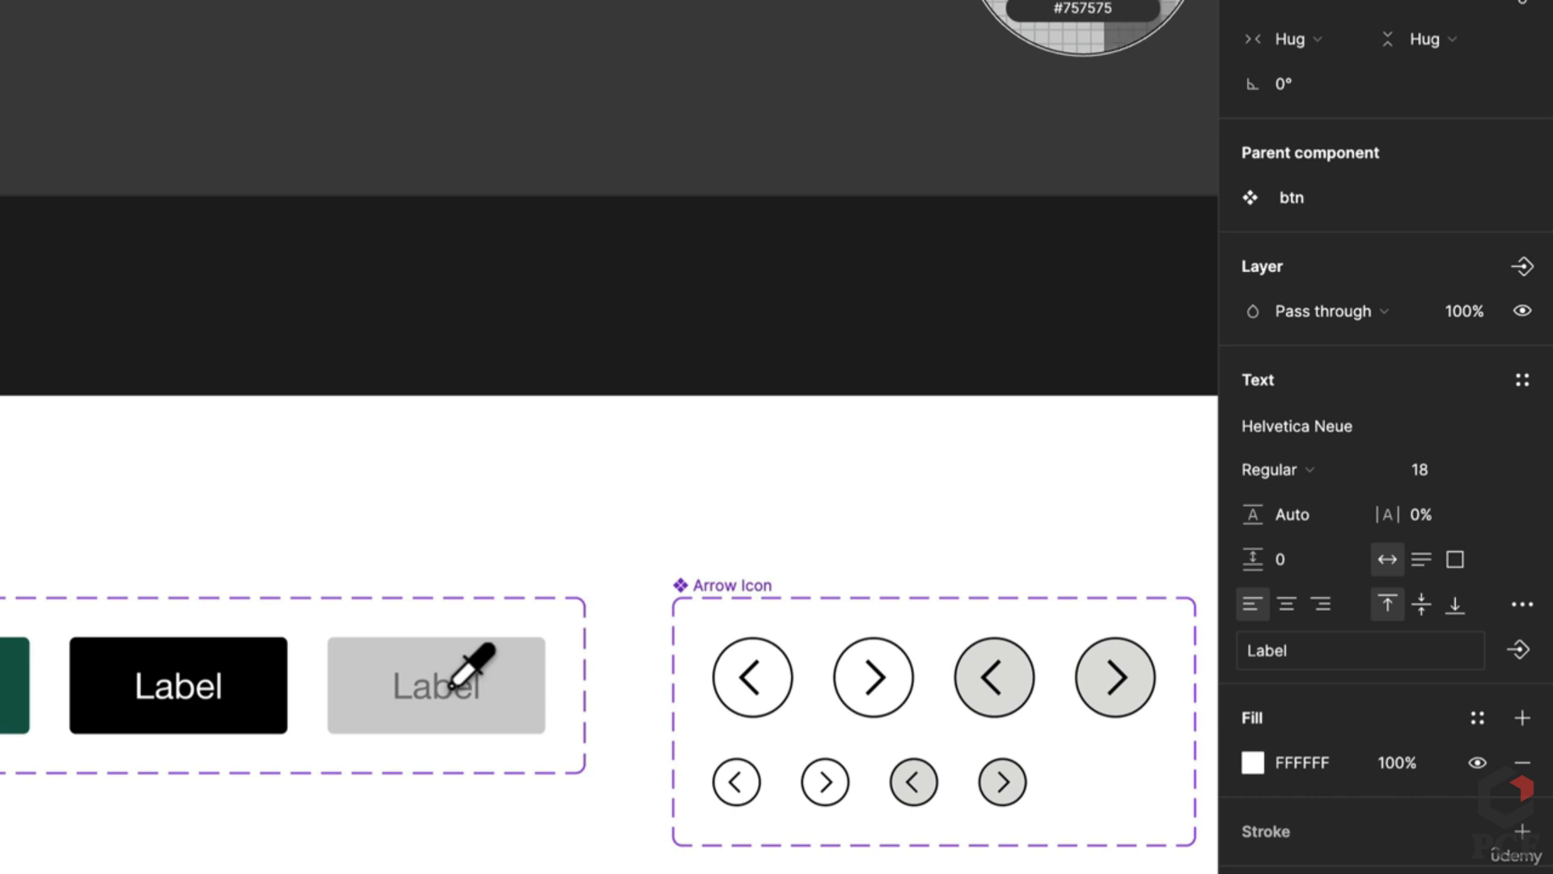
pyautogui.click(449, 689)
pyautogui.scroll(-5, 451, 259)
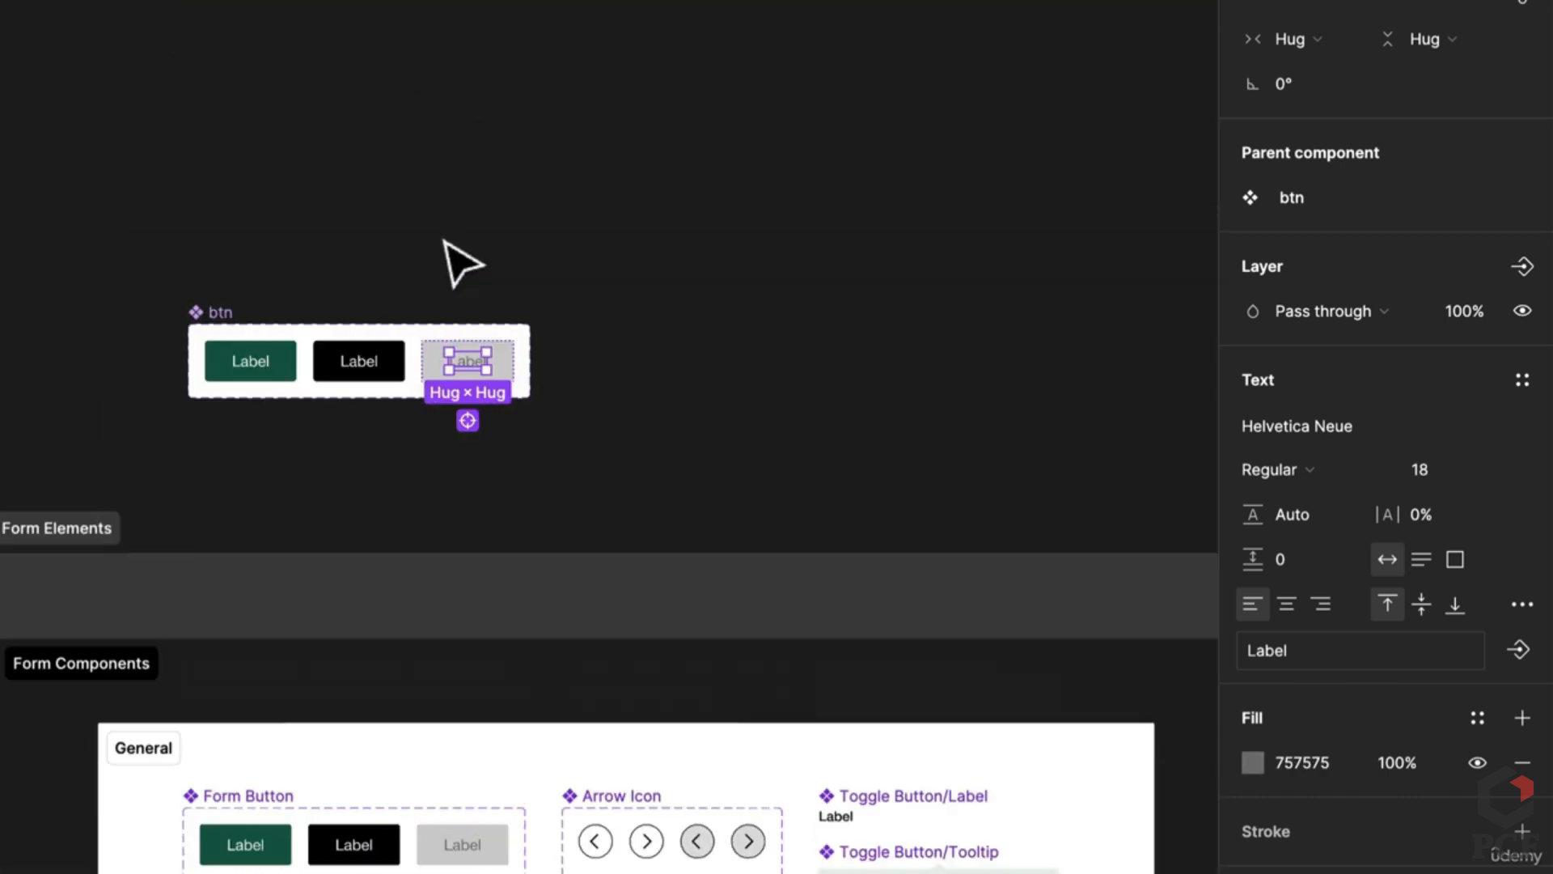
pyautogui.scroll(3, 423, 652)
pyautogui.scroll(5, 437, 695)
pyautogui.click(445, 712)
pyautogui.scroll(-2, 454, 738)
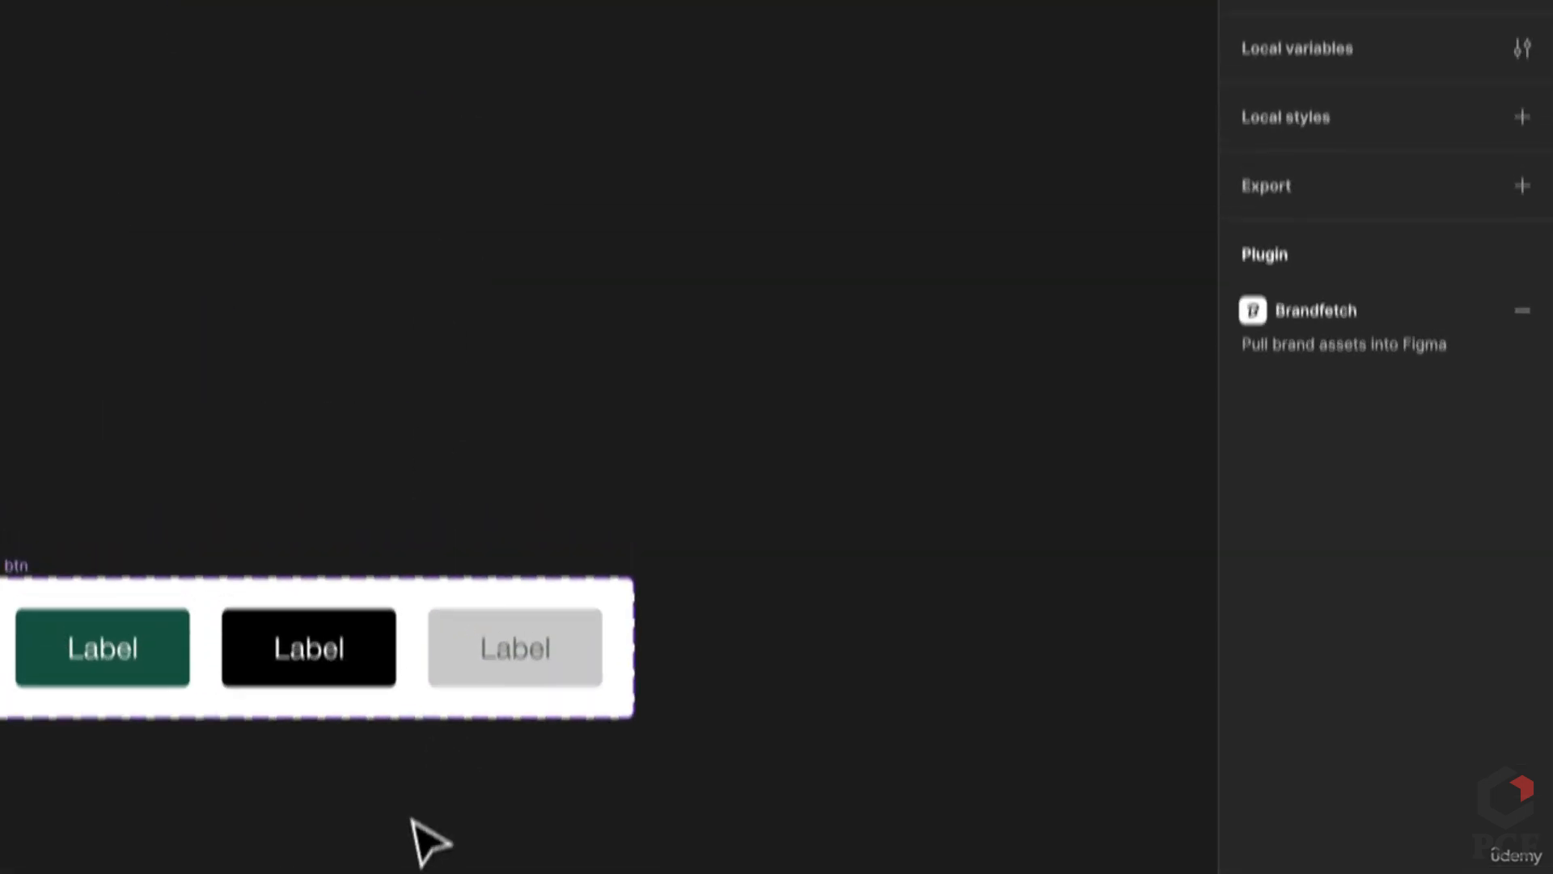
pyautogui.scroll(-5, 454, 566)
# Step: Link the green button to the black Hover variant with a While hovering interaction
pyautogui.click(1355, 93)
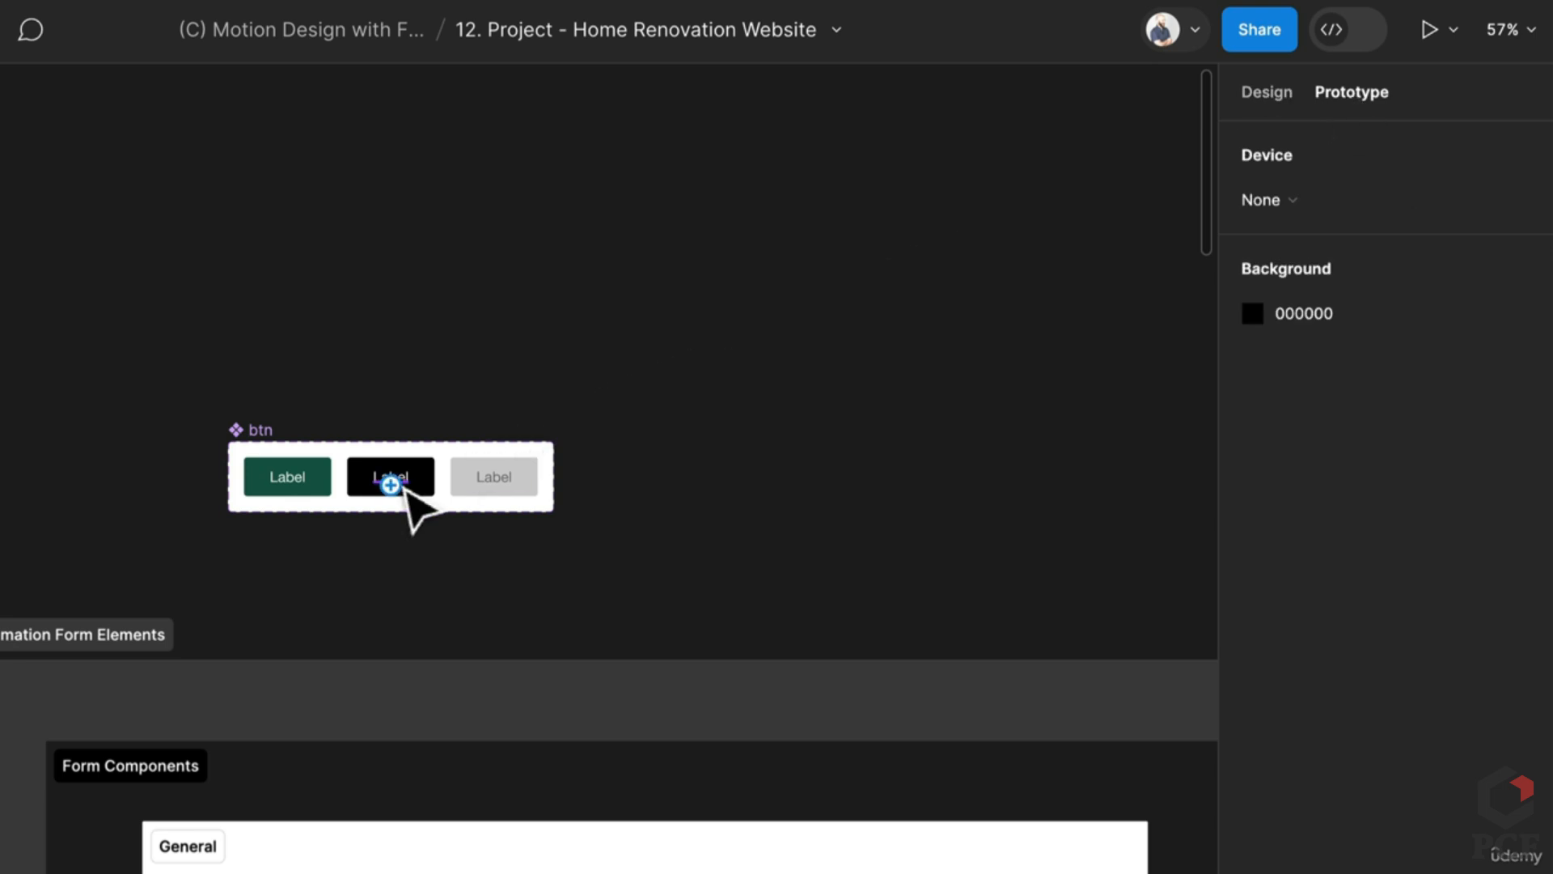
pyautogui.scroll(5, 409, 496)
pyautogui.moveTo(264, 467); pyautogui.dragTo(336, 487)
pyautogui.click(220, 558)
pyautogui.click(226, 600)
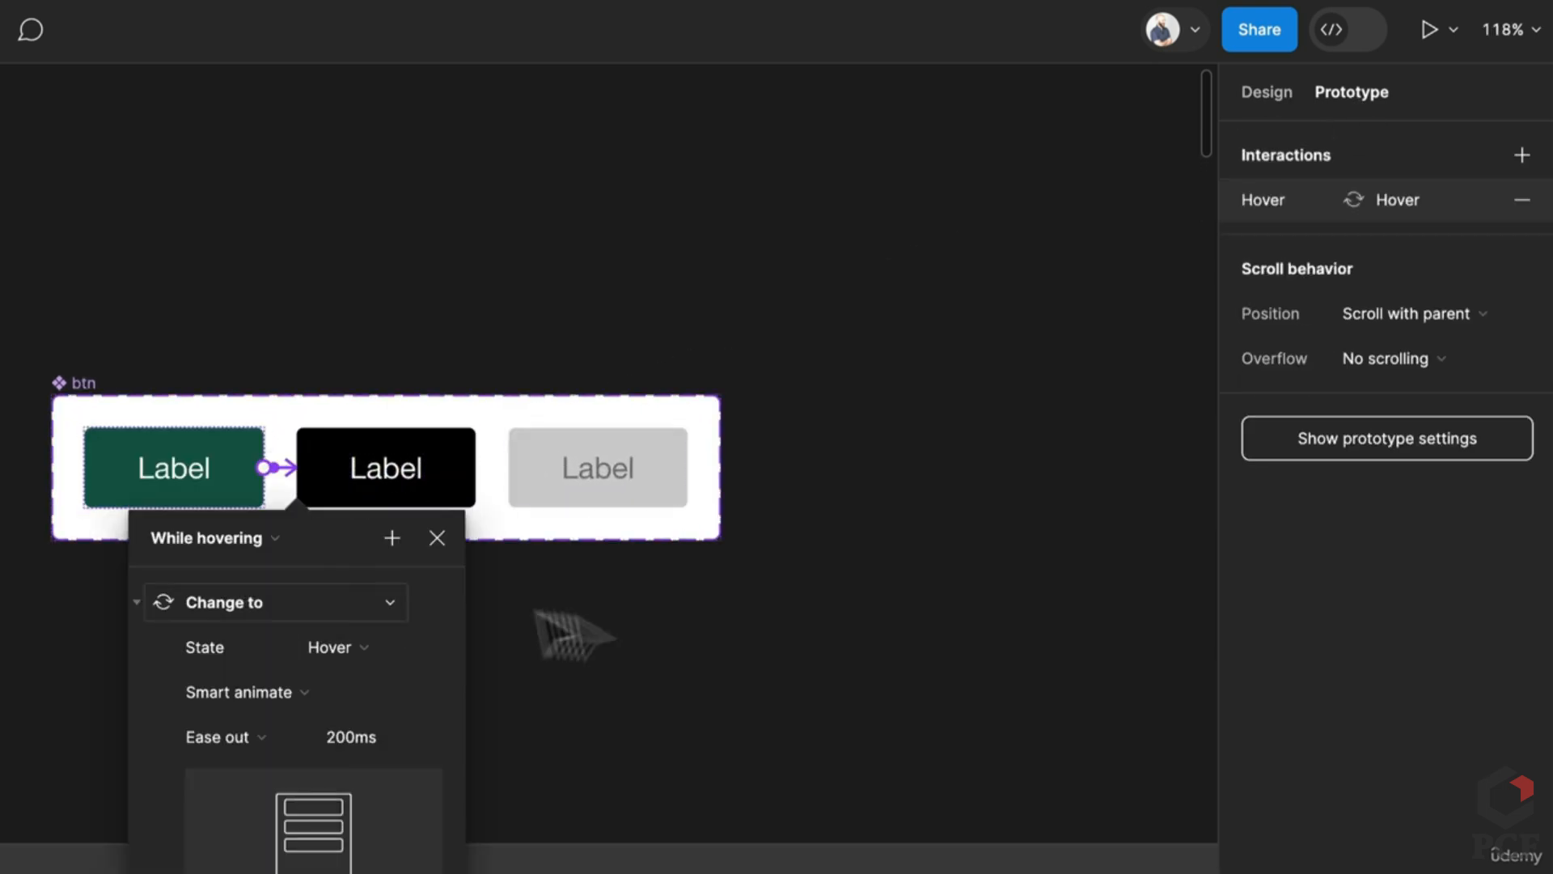
pyautogui.click(693, 712)
pyautogui.scroll(-5, 427, 646)
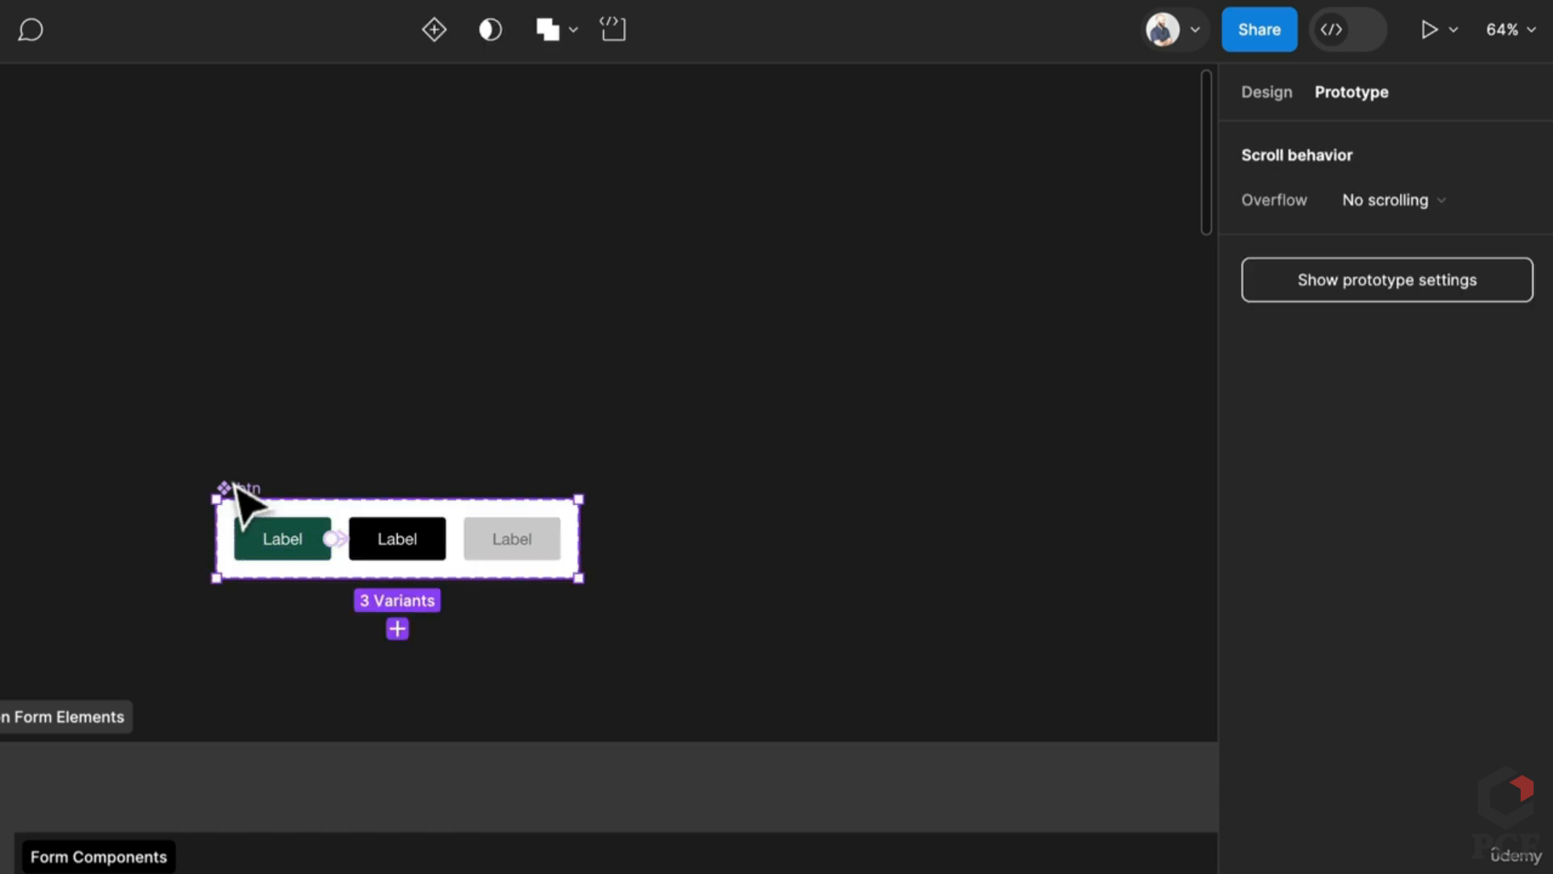
# Step: Duplicate the btn component set and name the copy 'toggle btn'
pyautogui.moveTo(235, 496); pyautogui.dragTo(268, 425)
pyautogui.doubleClick(257, 423)
pyautogui.write('toggl')
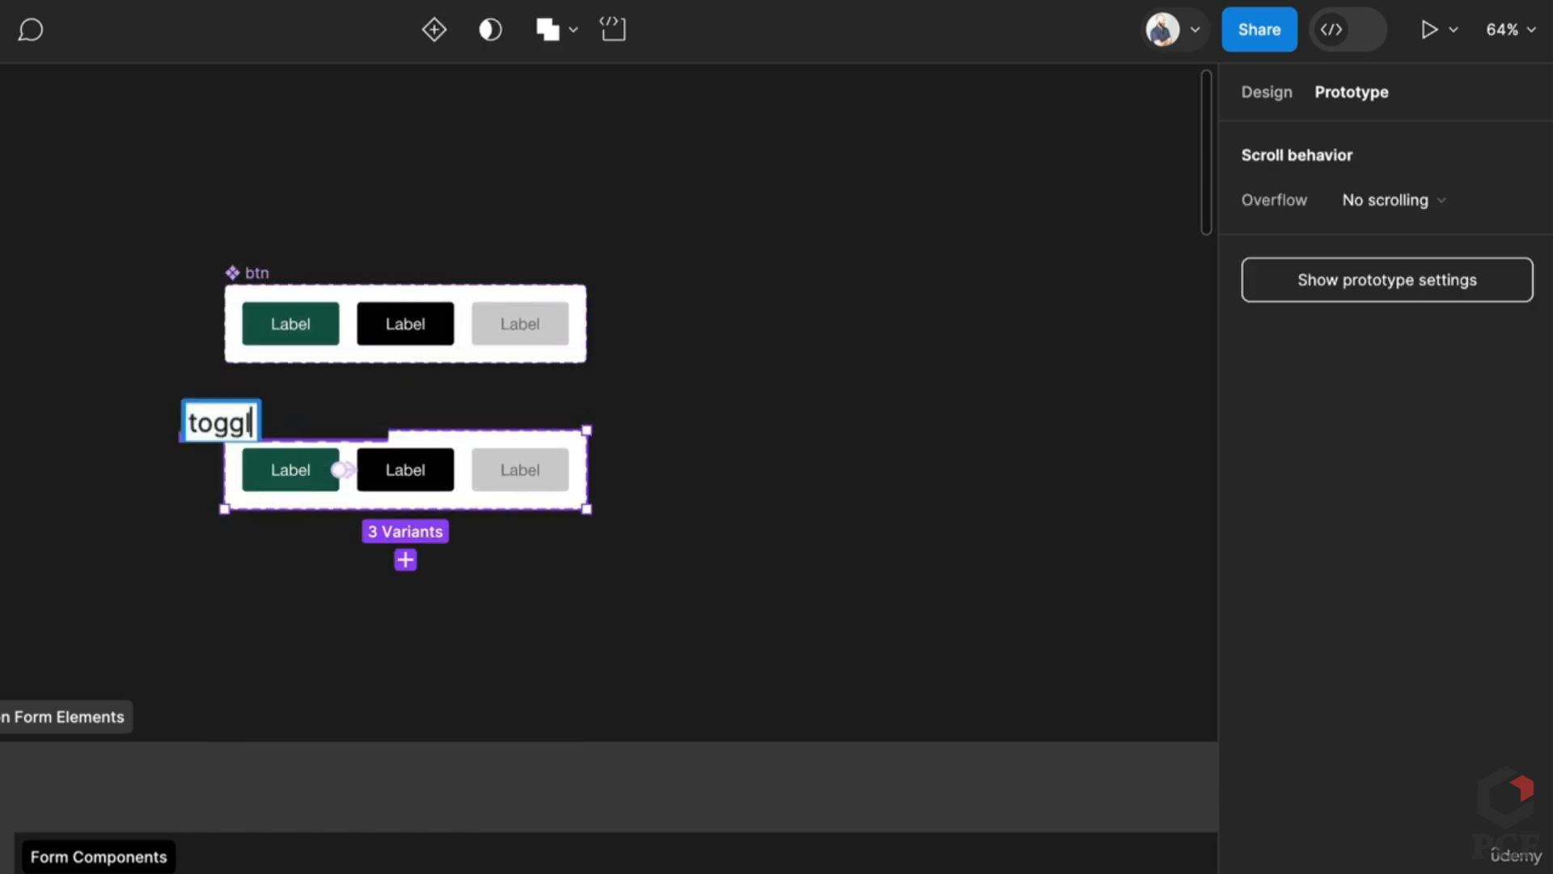
pyautogui.write('e b')
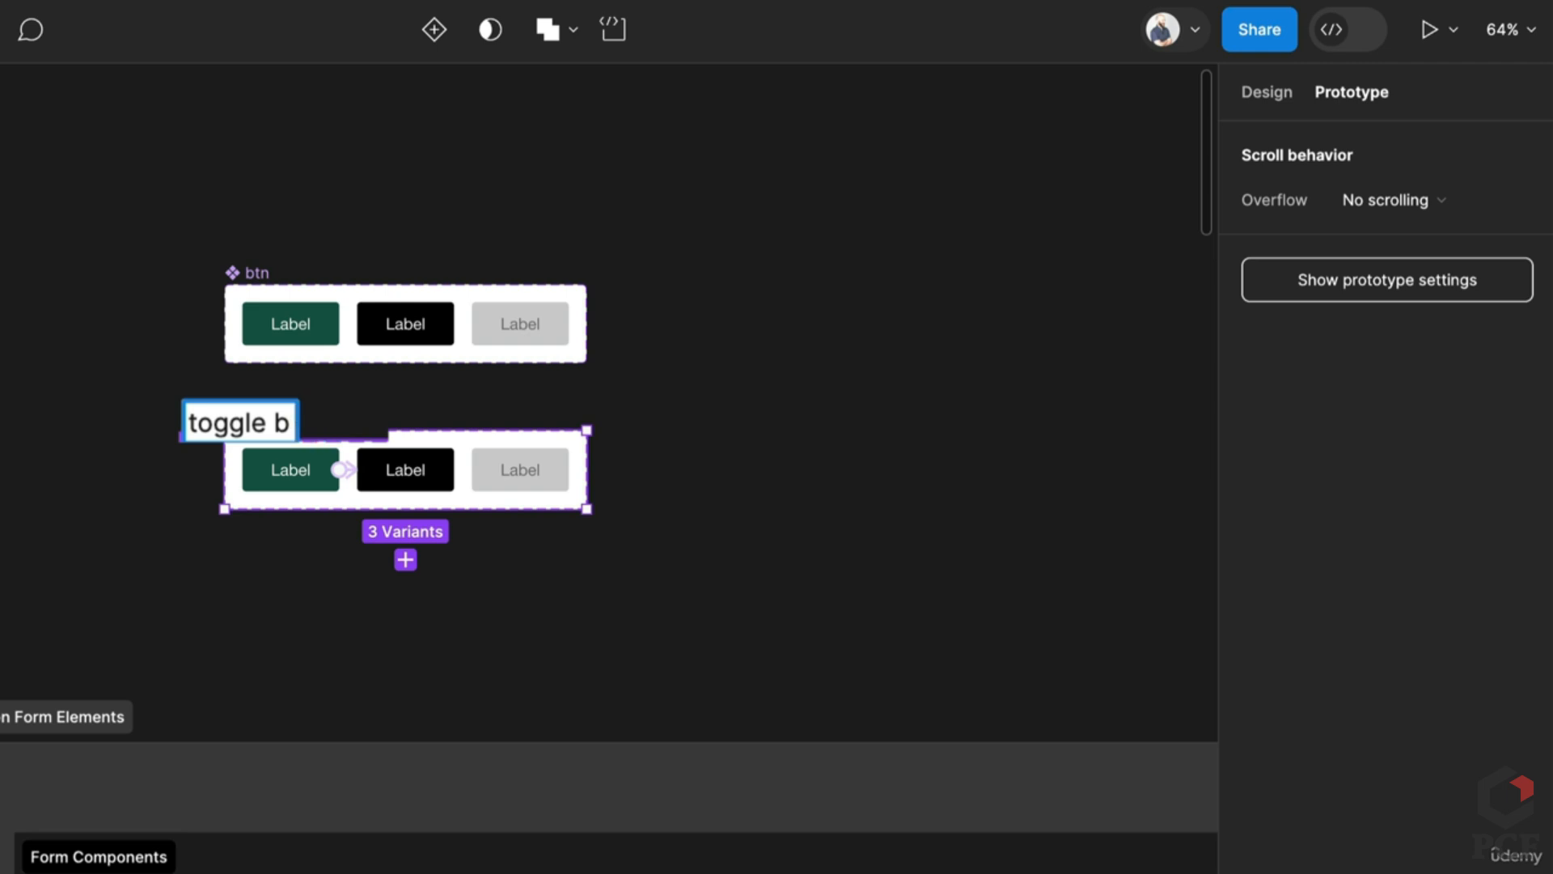
pyautogui.write('tnm')
pyautogui.press('Return')
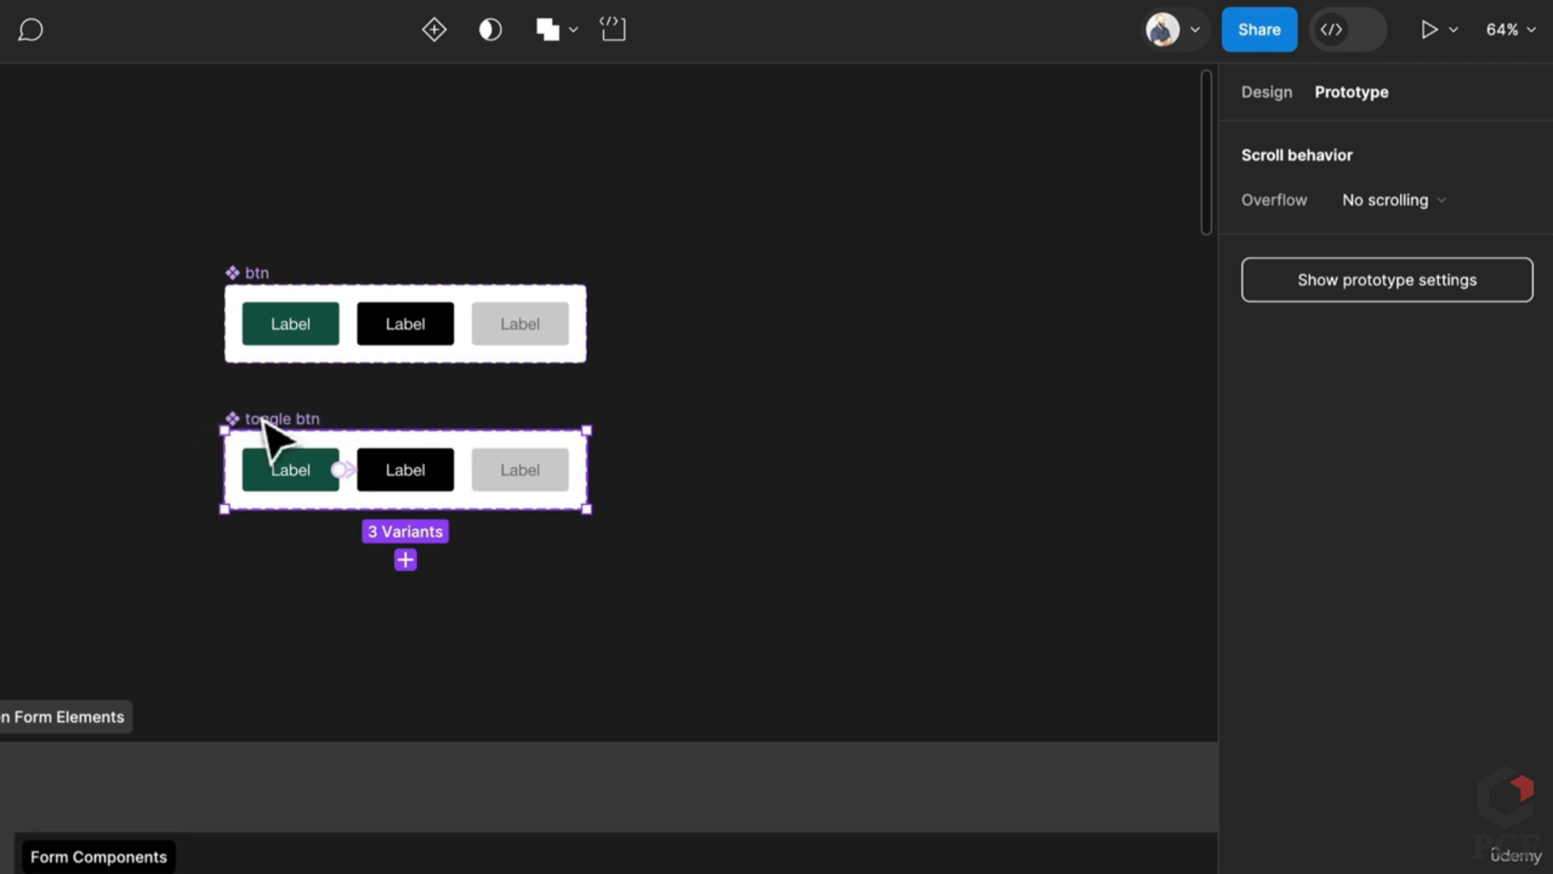
pyautogui.click(386, 617)
# Step: Add a new variant after the first toggle btn variant
pyautogui.scroll(-1, 389, 621)
pyautogui.scroll(-5, 375, 617)
pyautogui.scroll(5, 380, 521)
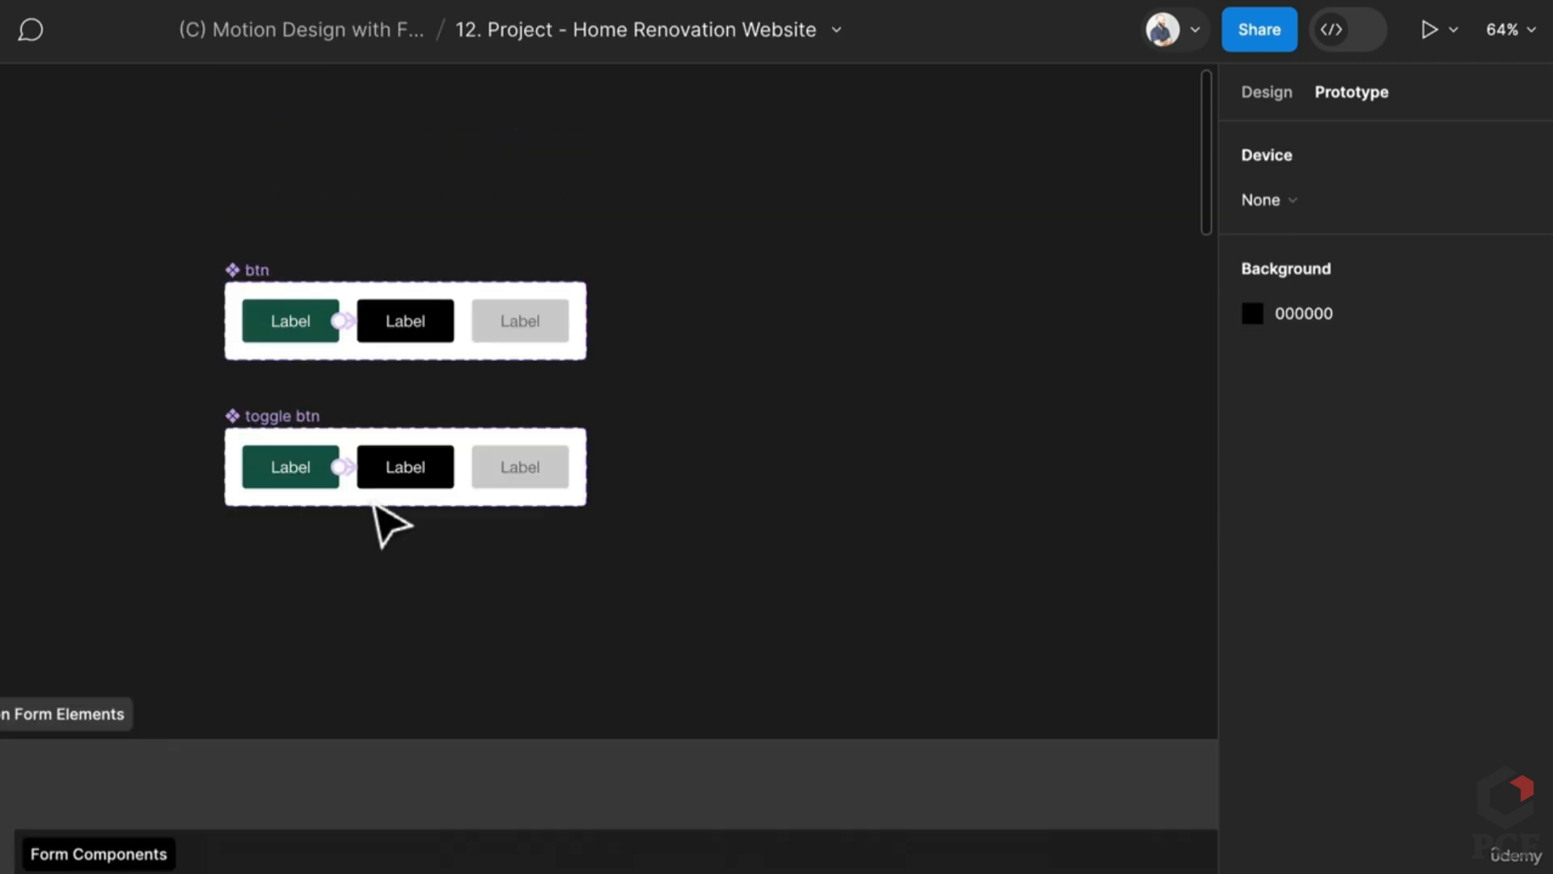
pyautogui.click(267, 474)
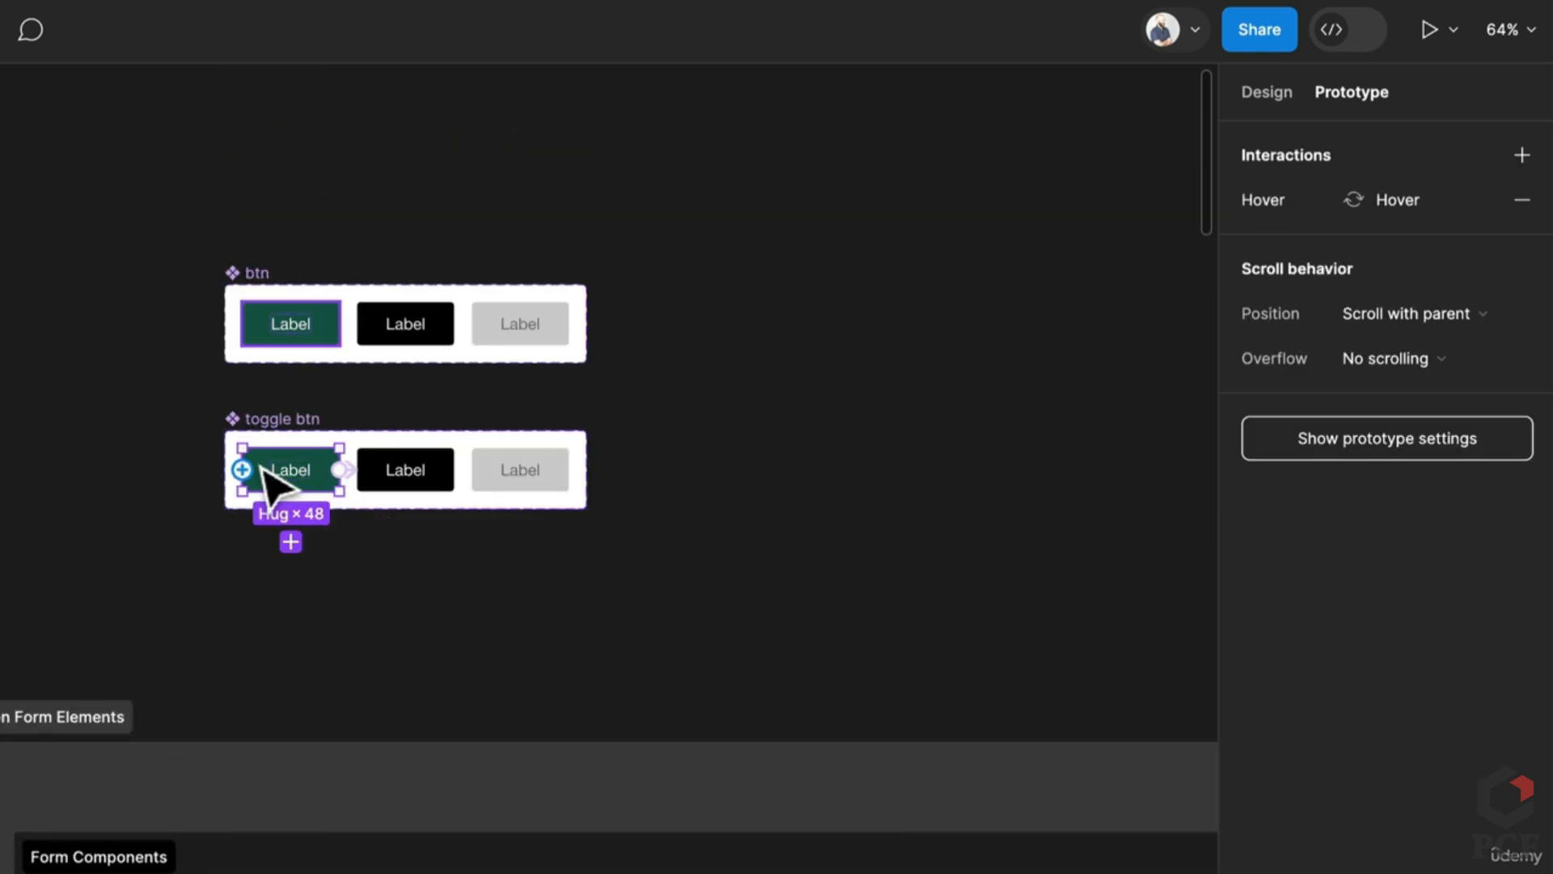
pyautogui.click(1268, 92)
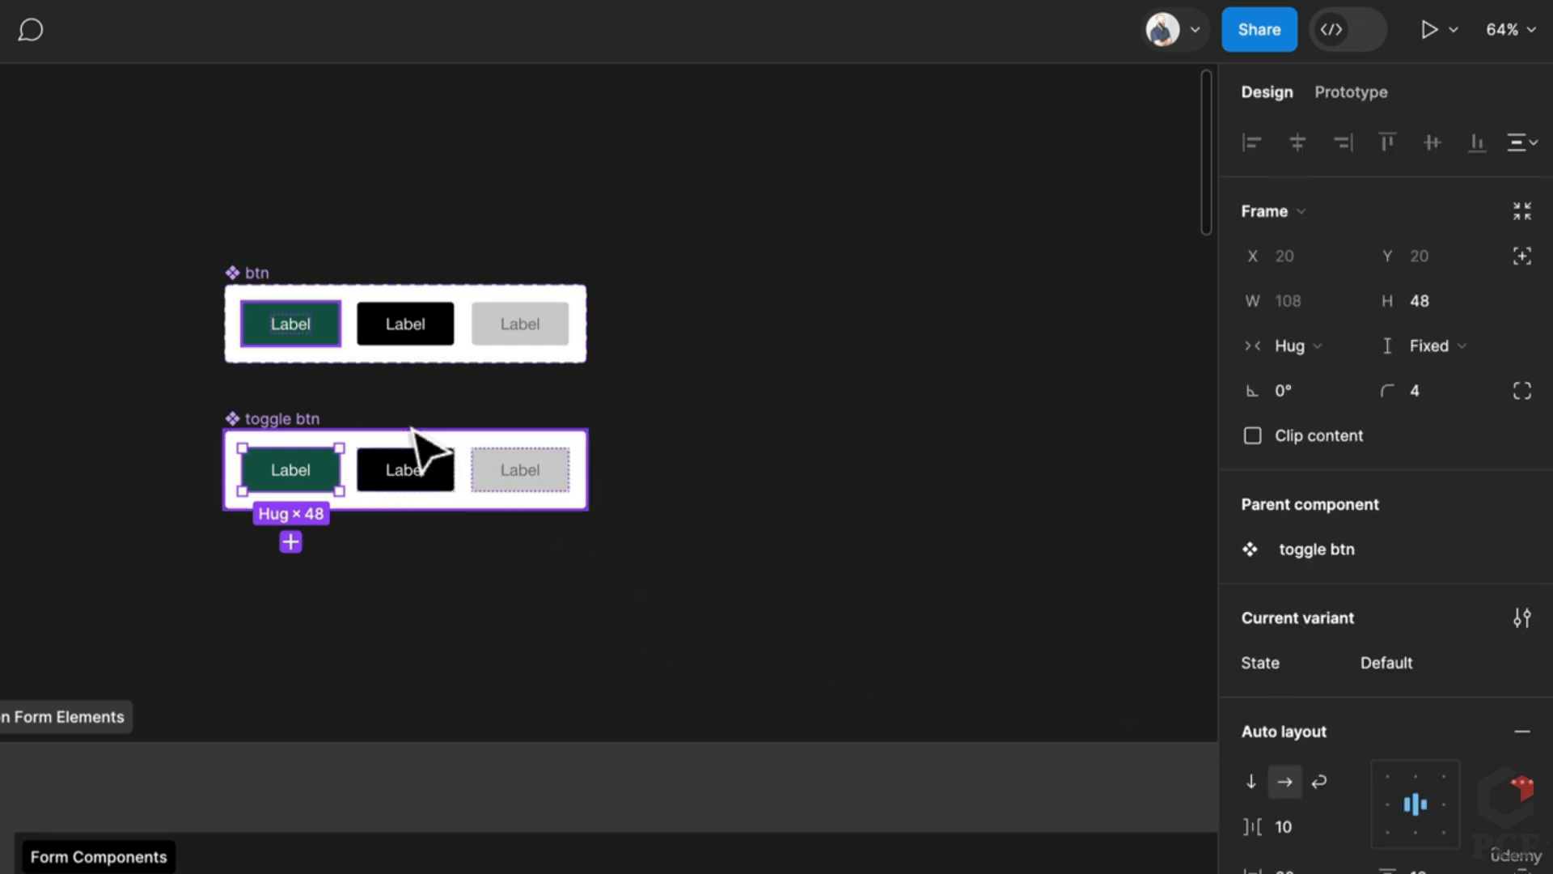
pyautogui.click(290, 541)
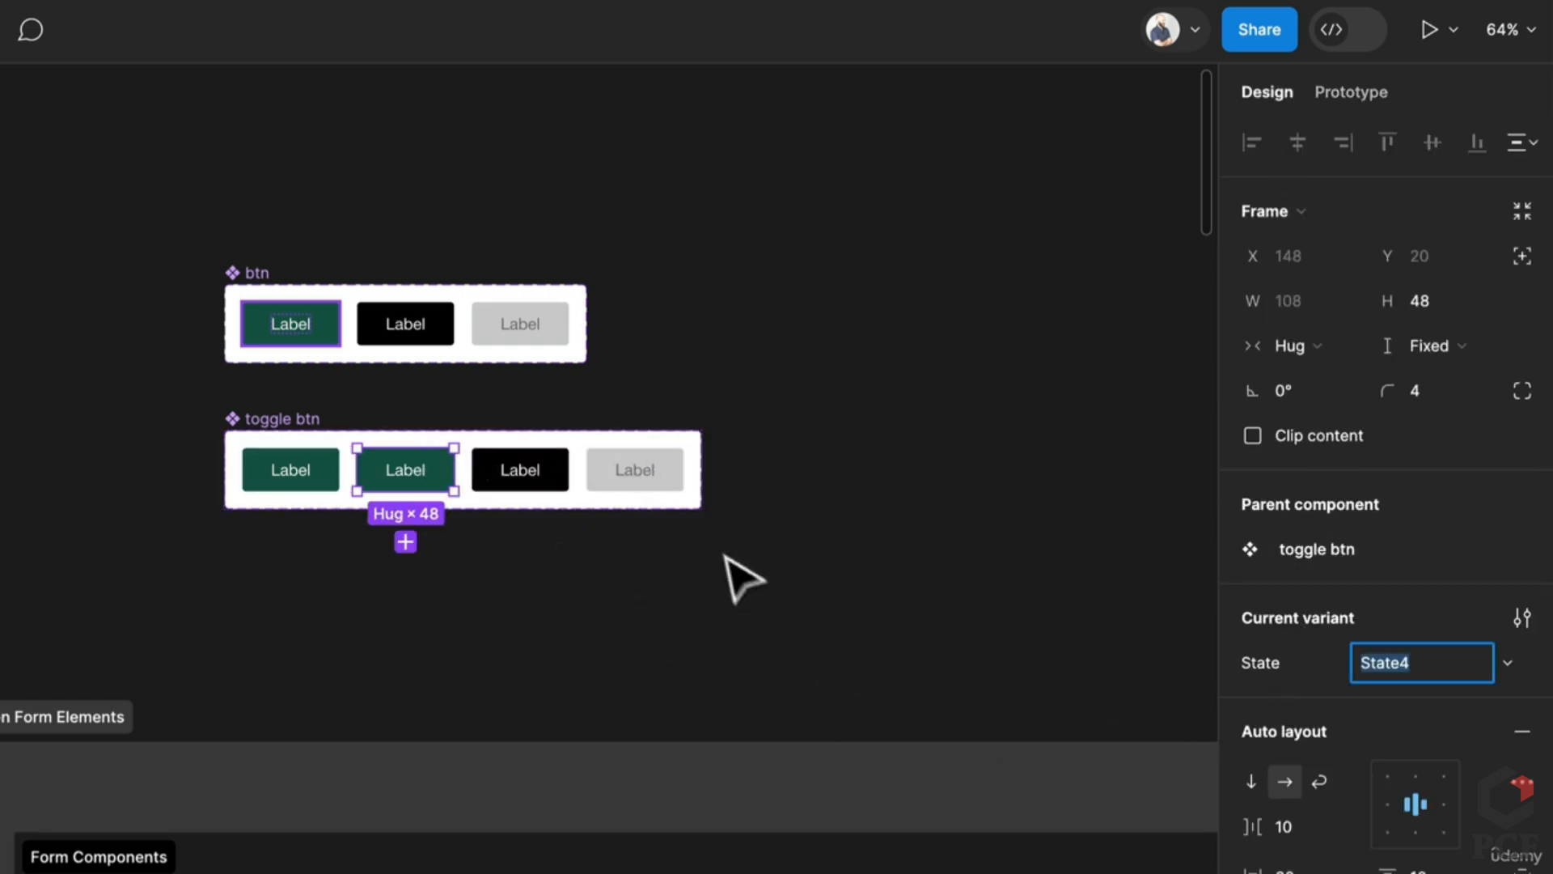
# Step: Delete the grey disabled variant and move the new green variant to the end
pyautogui.click(650, 495)
pyautogui.press('Delete')
pyautogui.hotkey('shift', '0')
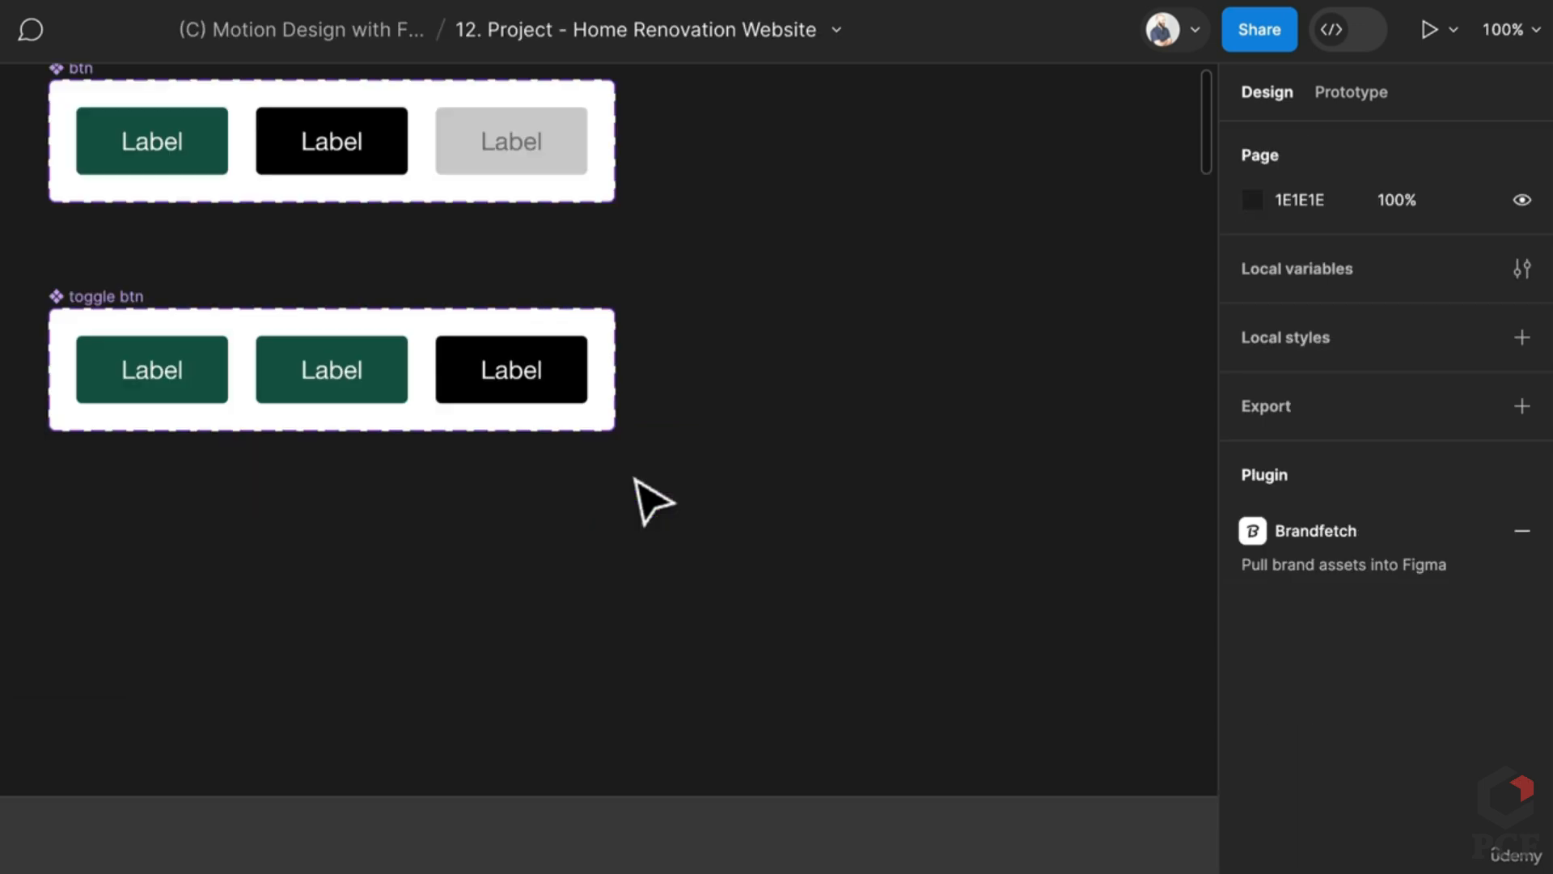
pyautogui.click(348, 388)
pyautogui.press('Right')
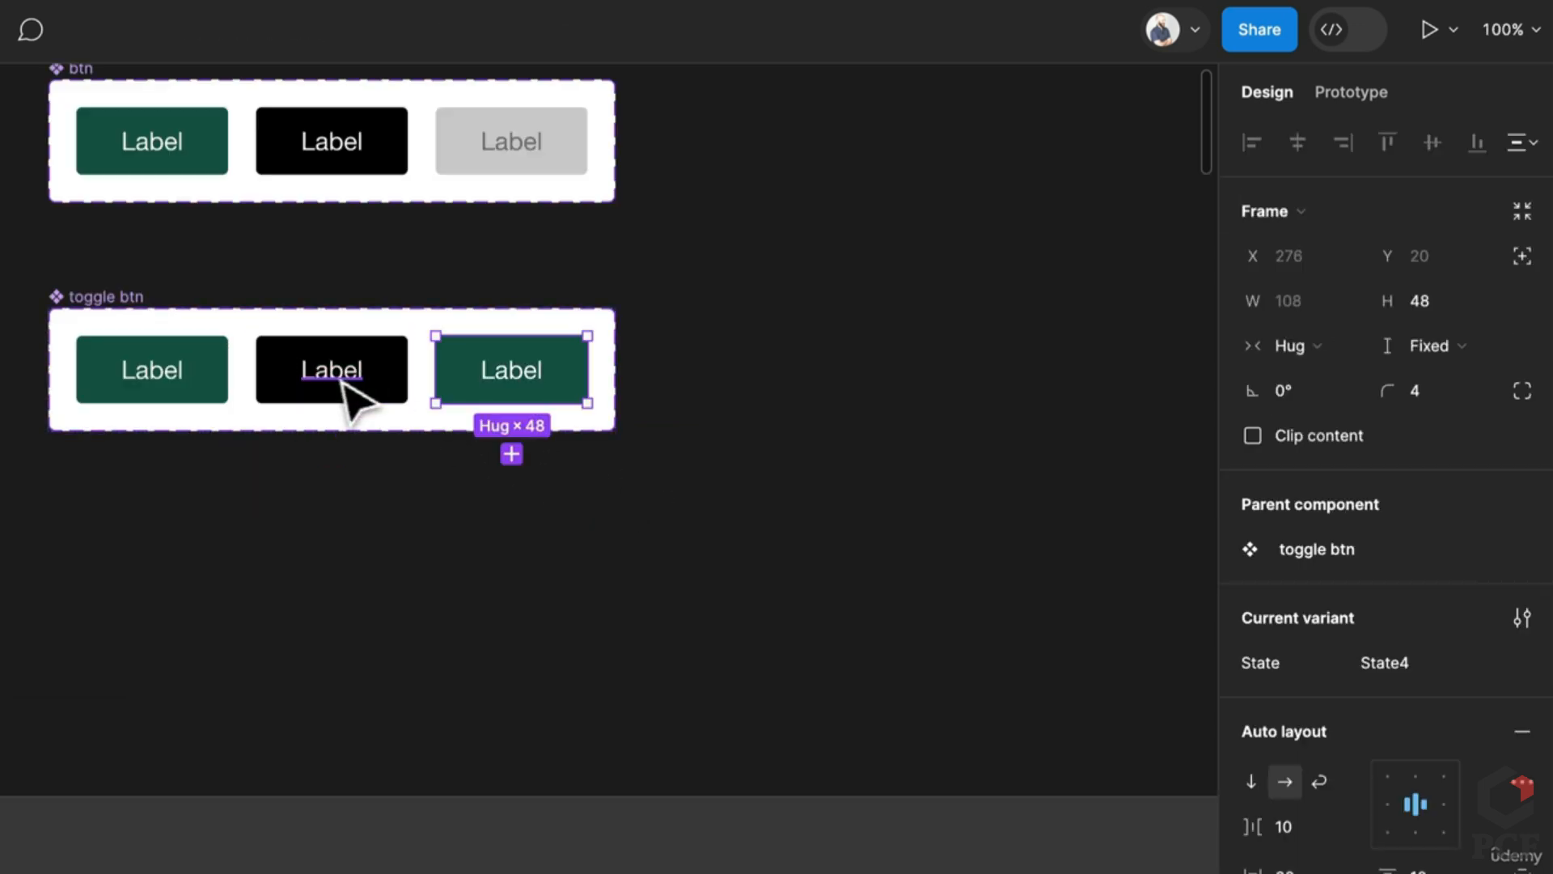
pyautogui.scroll(-1, 385, 398)
pyautogui.scroll(-1, 396, 417)
pyautogui.scroll(2, 518, 450)
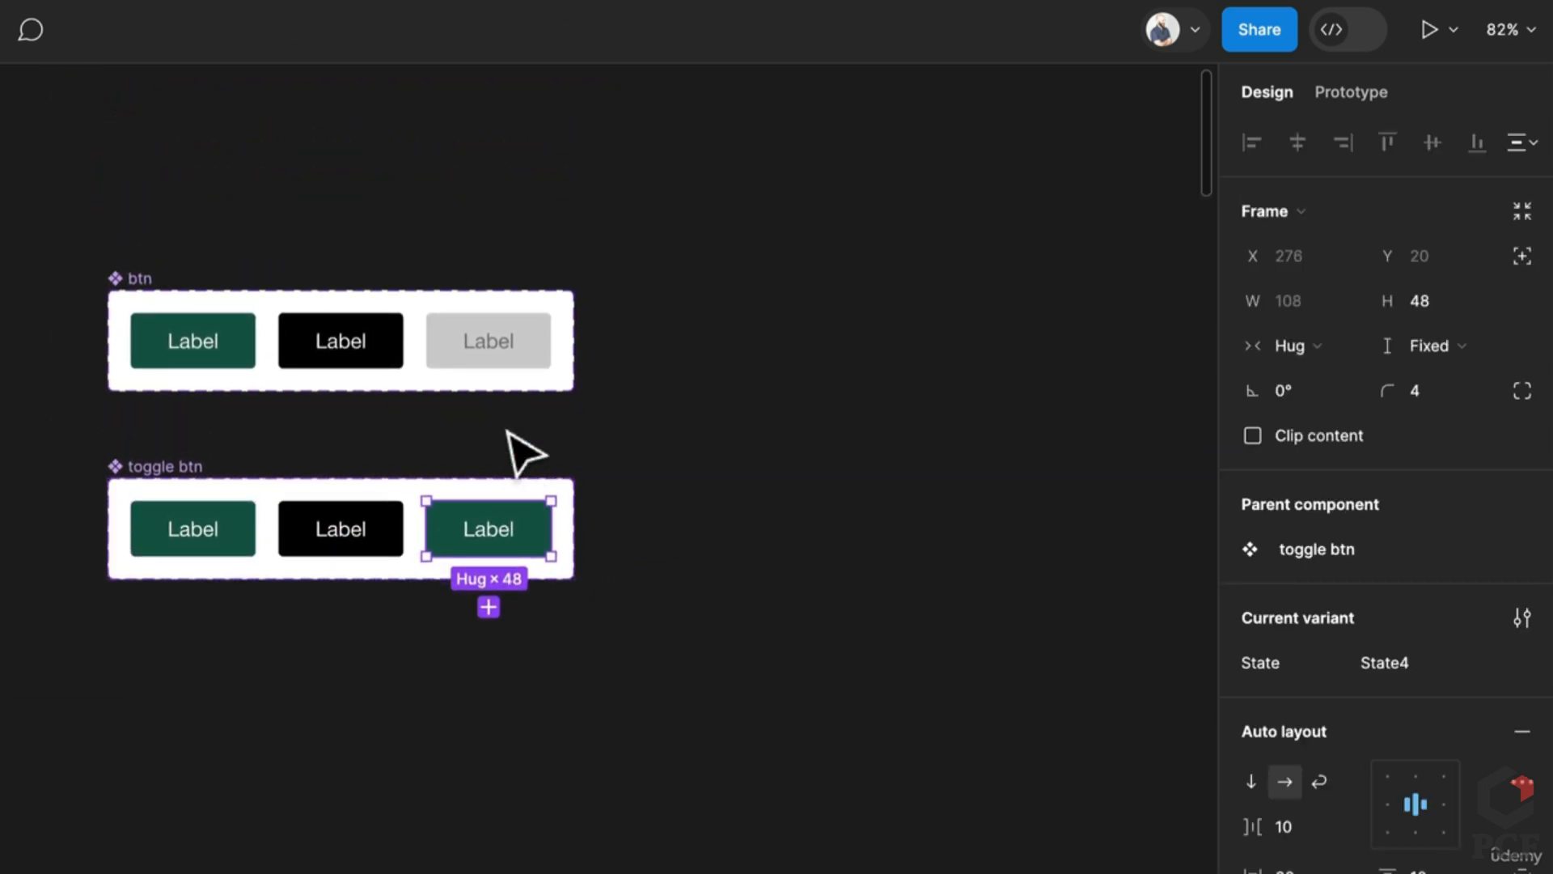
pyautogui.scroll(-1, 526, 445)
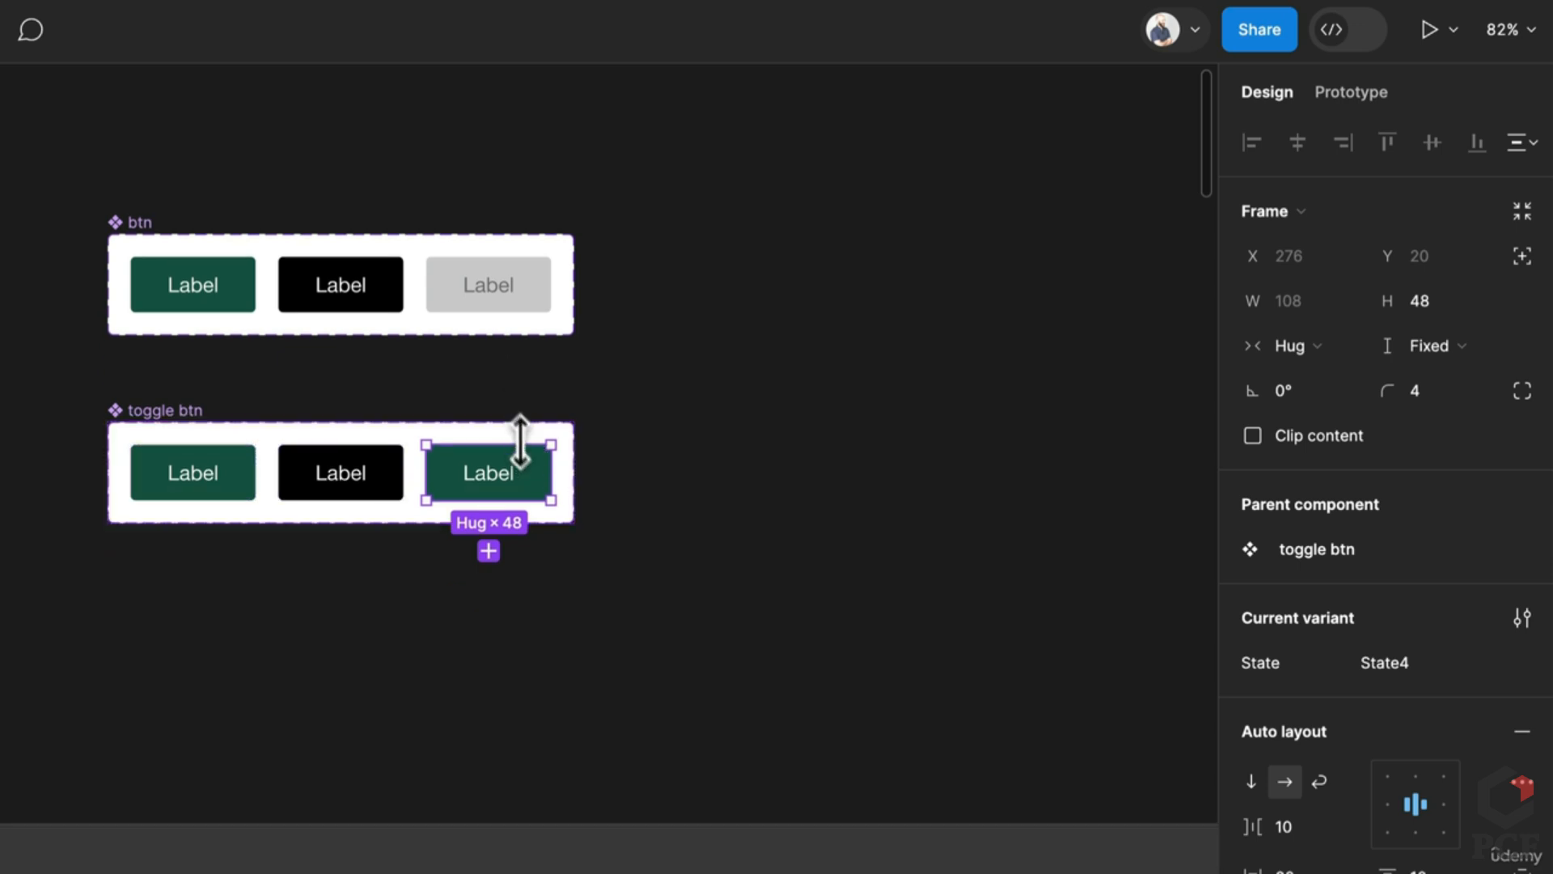
# Step: Add a Current variant property with default value False to the toggle btn component set
pyautogui.click(1522, 618)
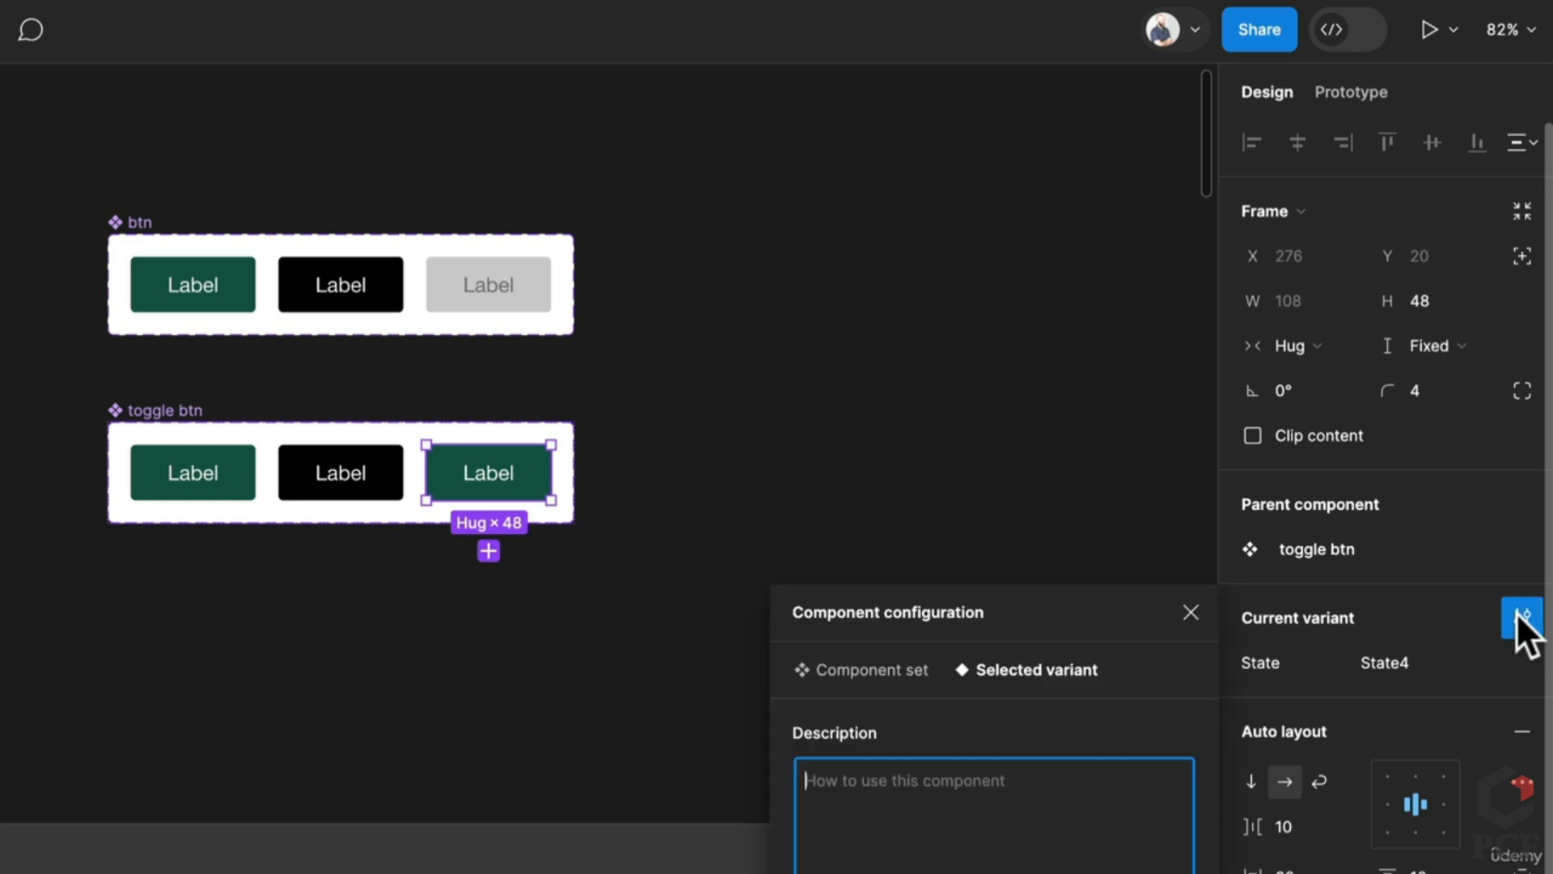
pyautogui.click(111, 417)
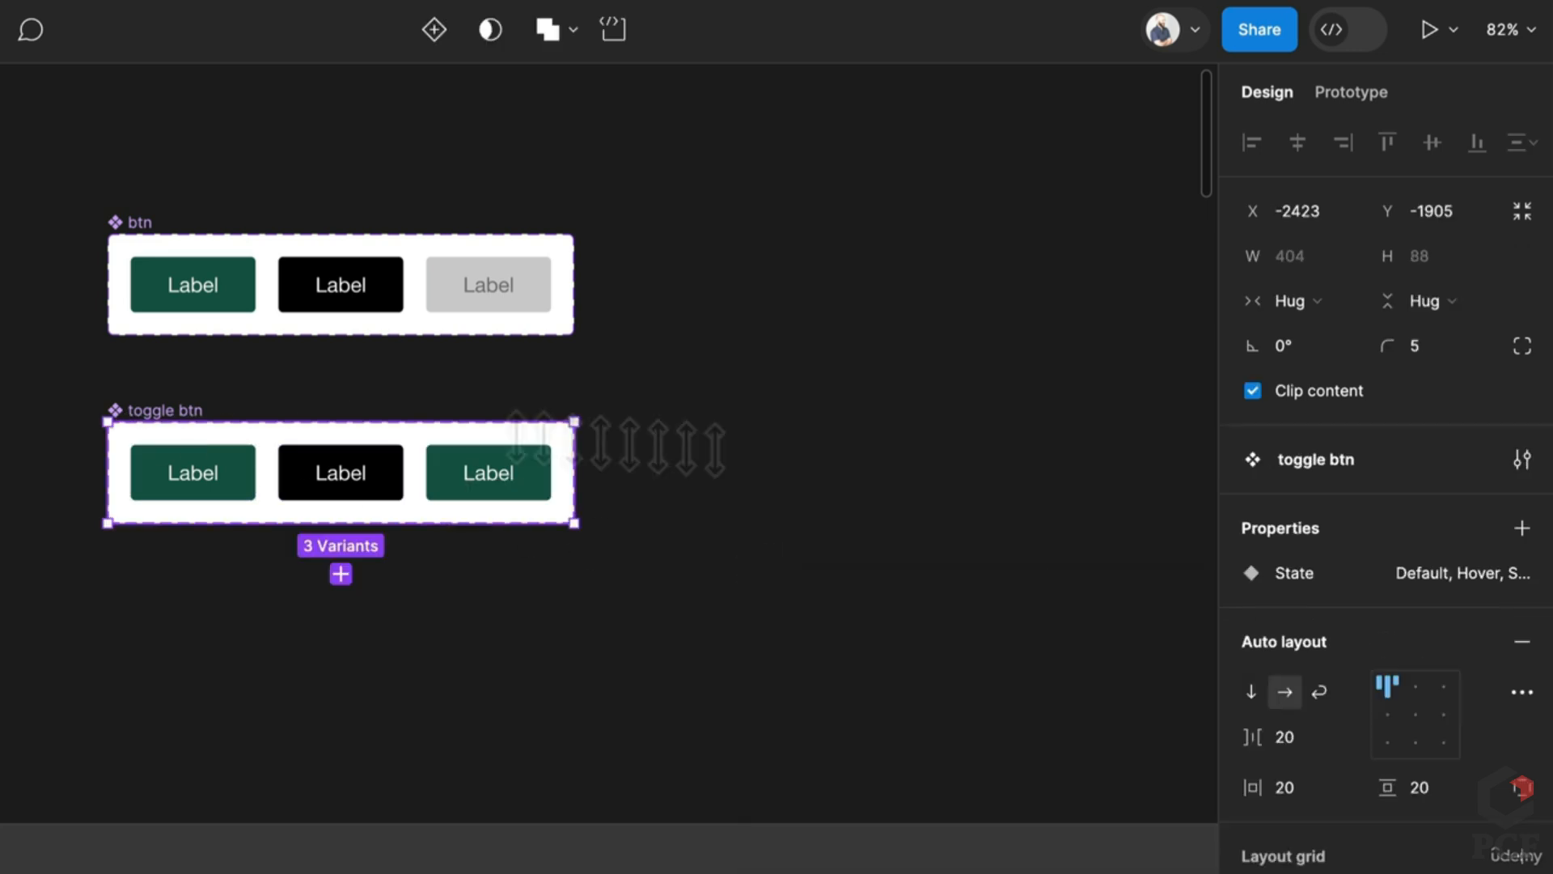
pyautogui.click(1521, 528)
pyautogui.click(1385, 606)
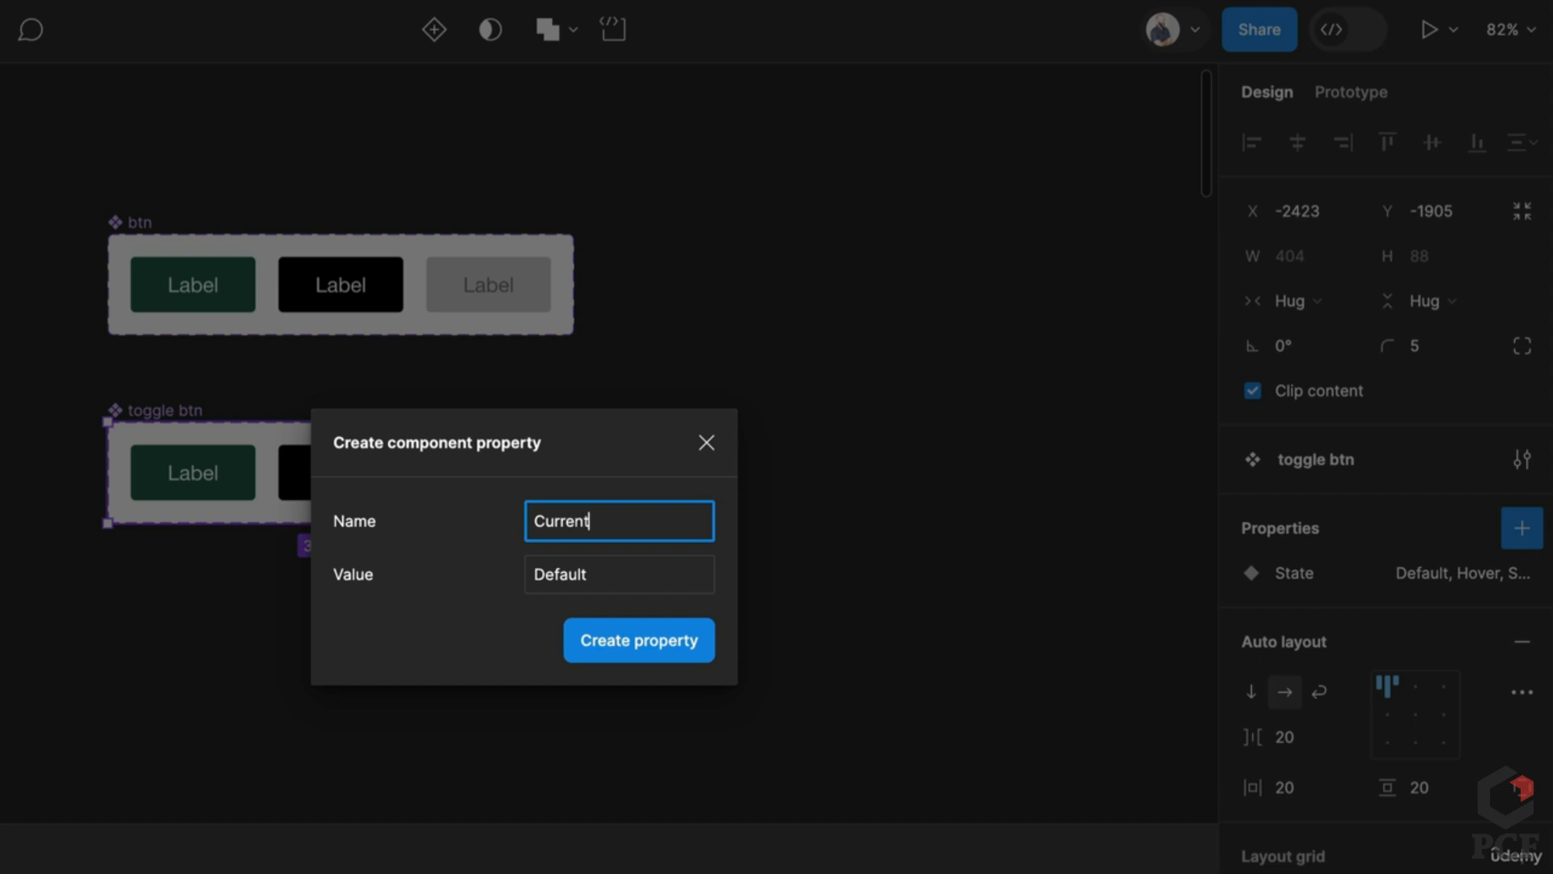
pyautogui.press('Tab')
pyautogui.write('False')
pyautogui.press('Return')
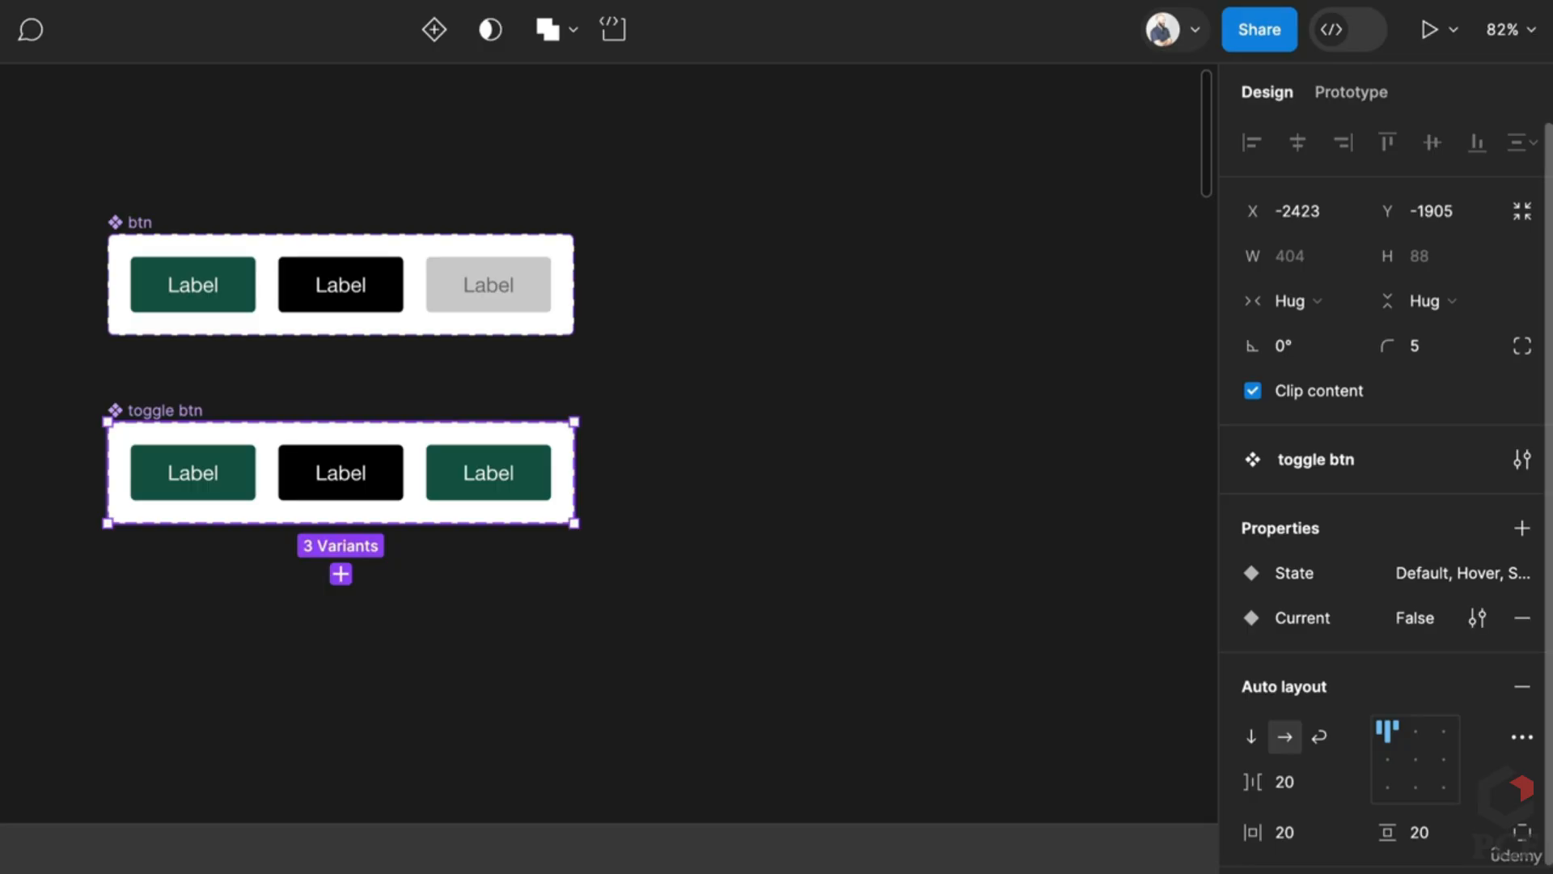
# Step: Set the third toggle variant's Current property to True
pyautogui.click(537, 496)
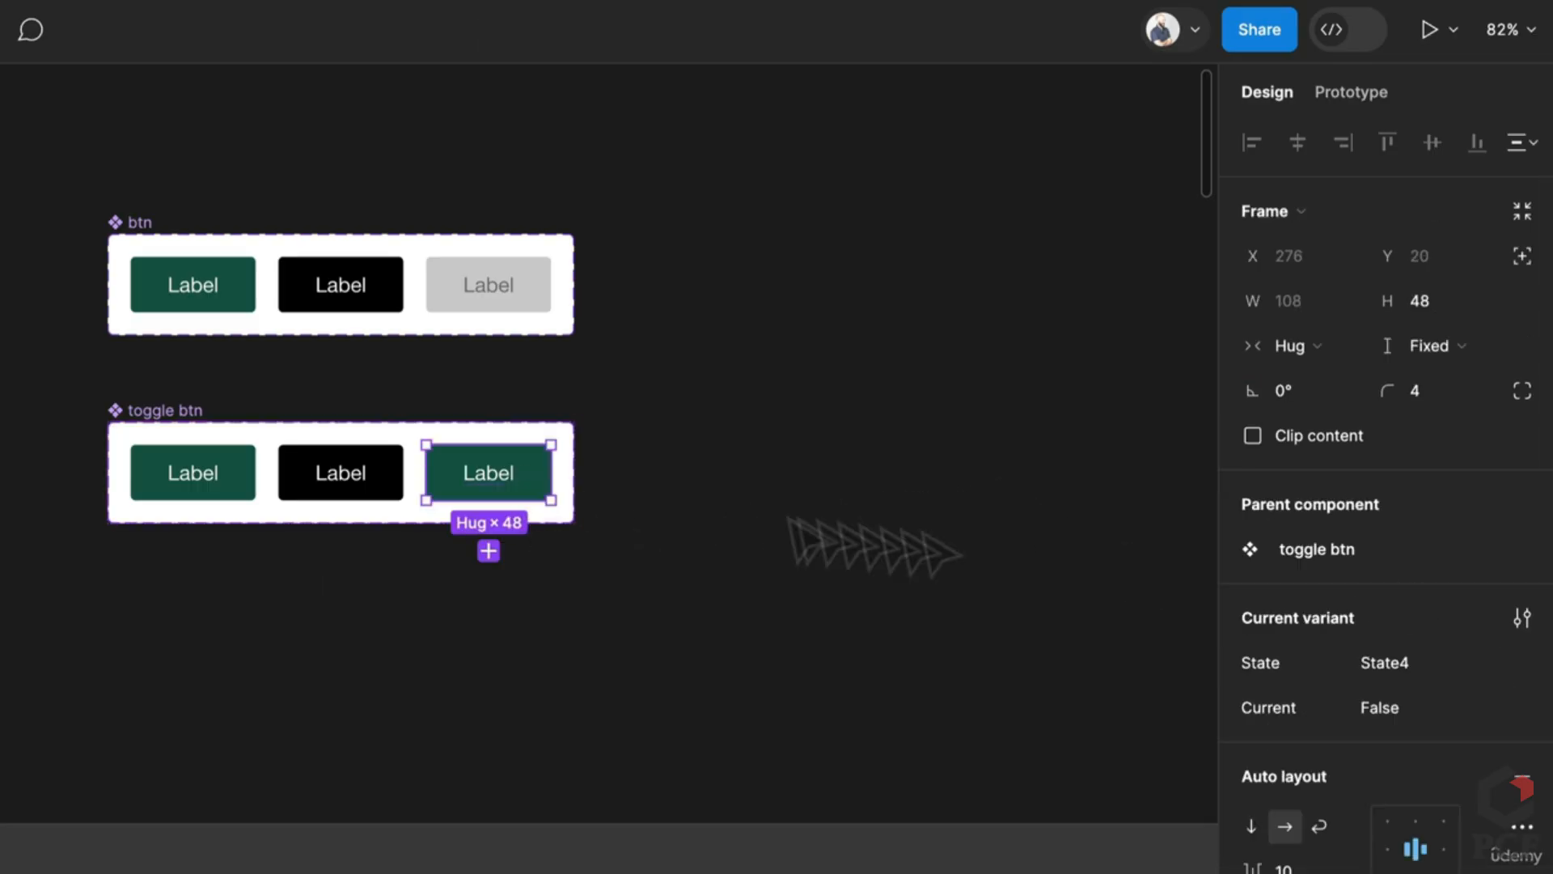
pyautogui.click(1415, 708)
pyautogui.write('True')
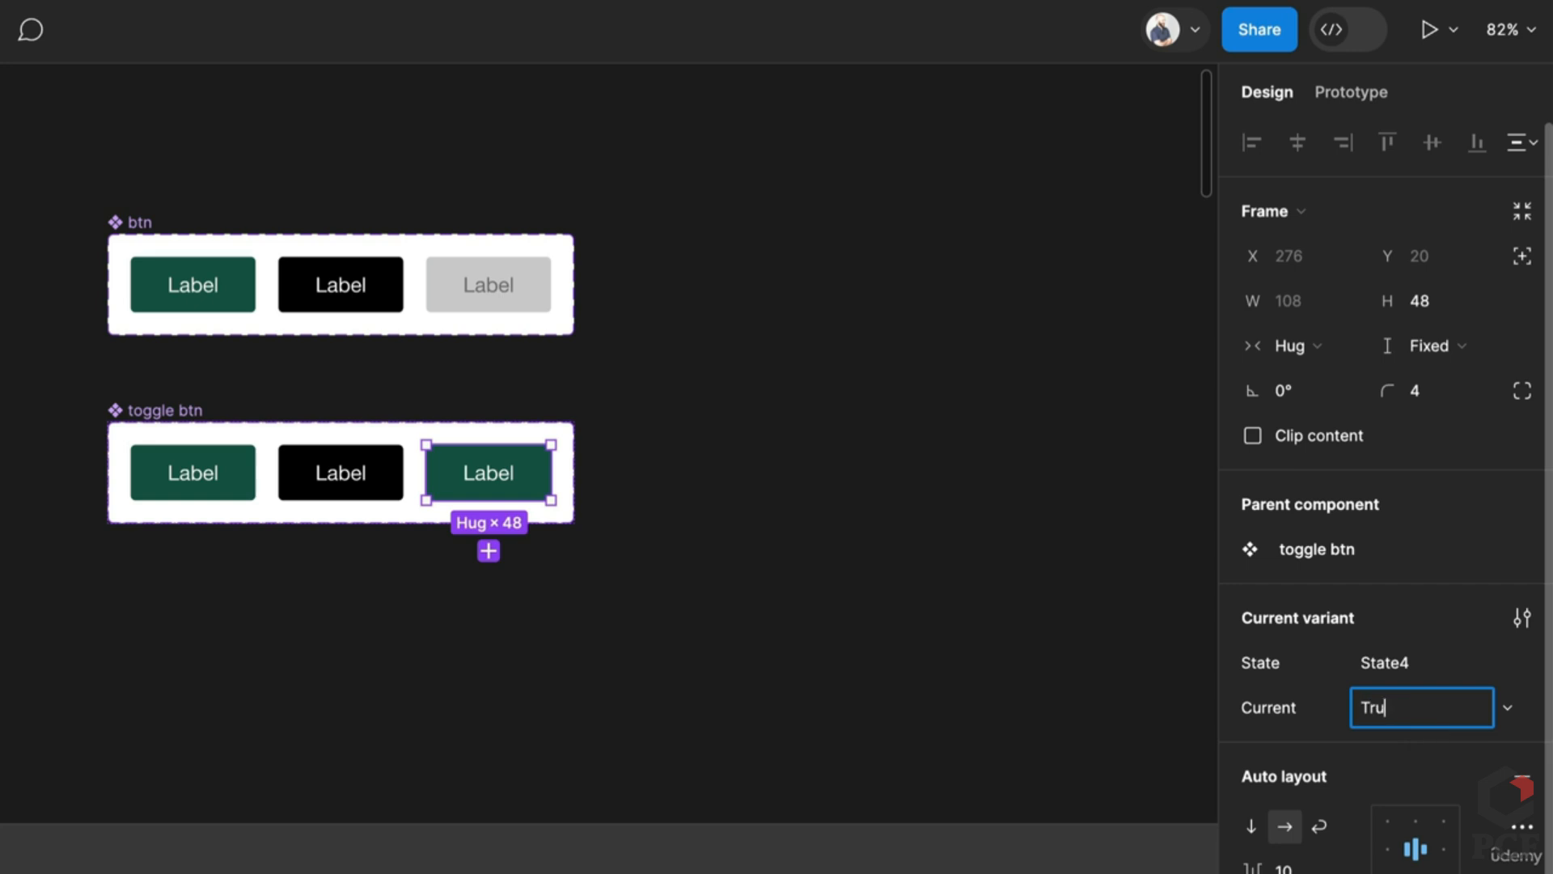
pyautogui.press('Return')
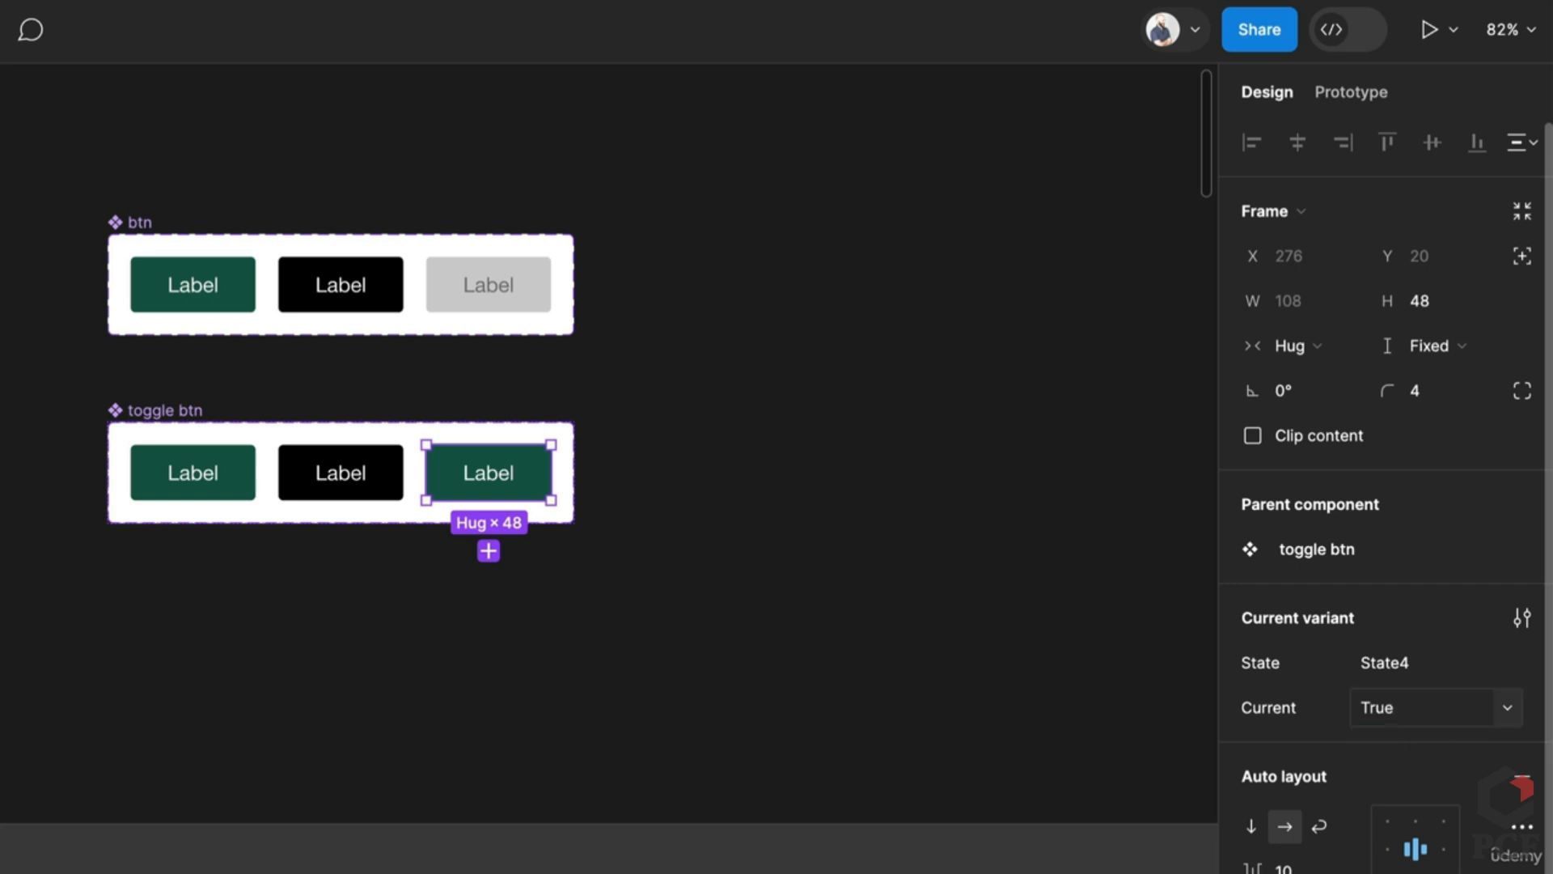
# Step: Restyle the first toggle variant with a black stroke, no green fill and 000000 label text
pyautogui.click(215, 500)
pyautogui.scroll(-5, 1286, 841)
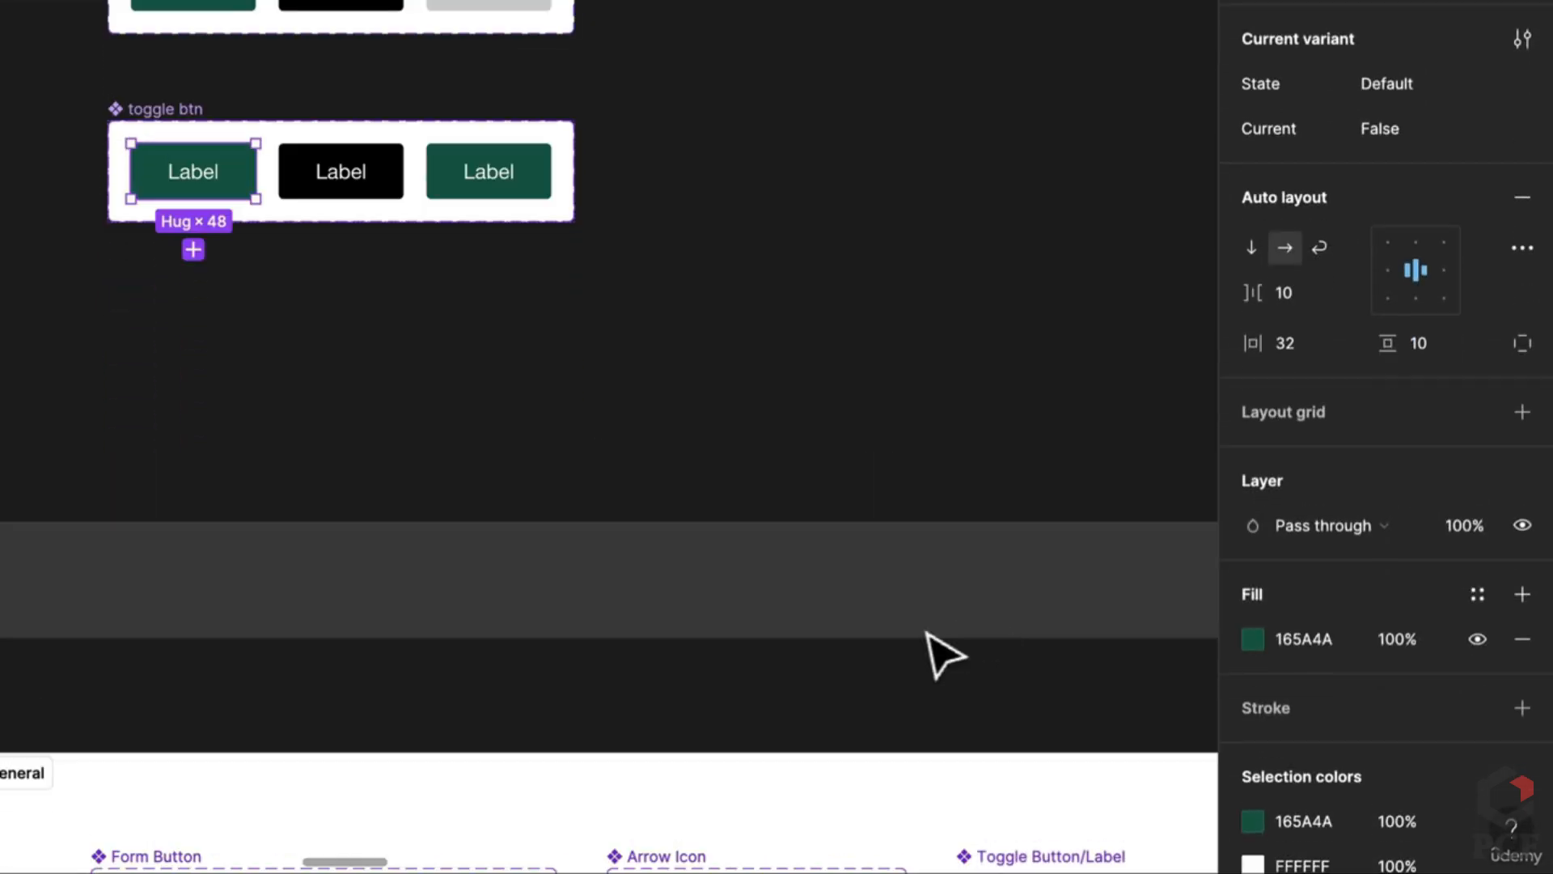
pyautogui.scroll(-1, 1283, 612)
pyautogui.click(1522, 548)
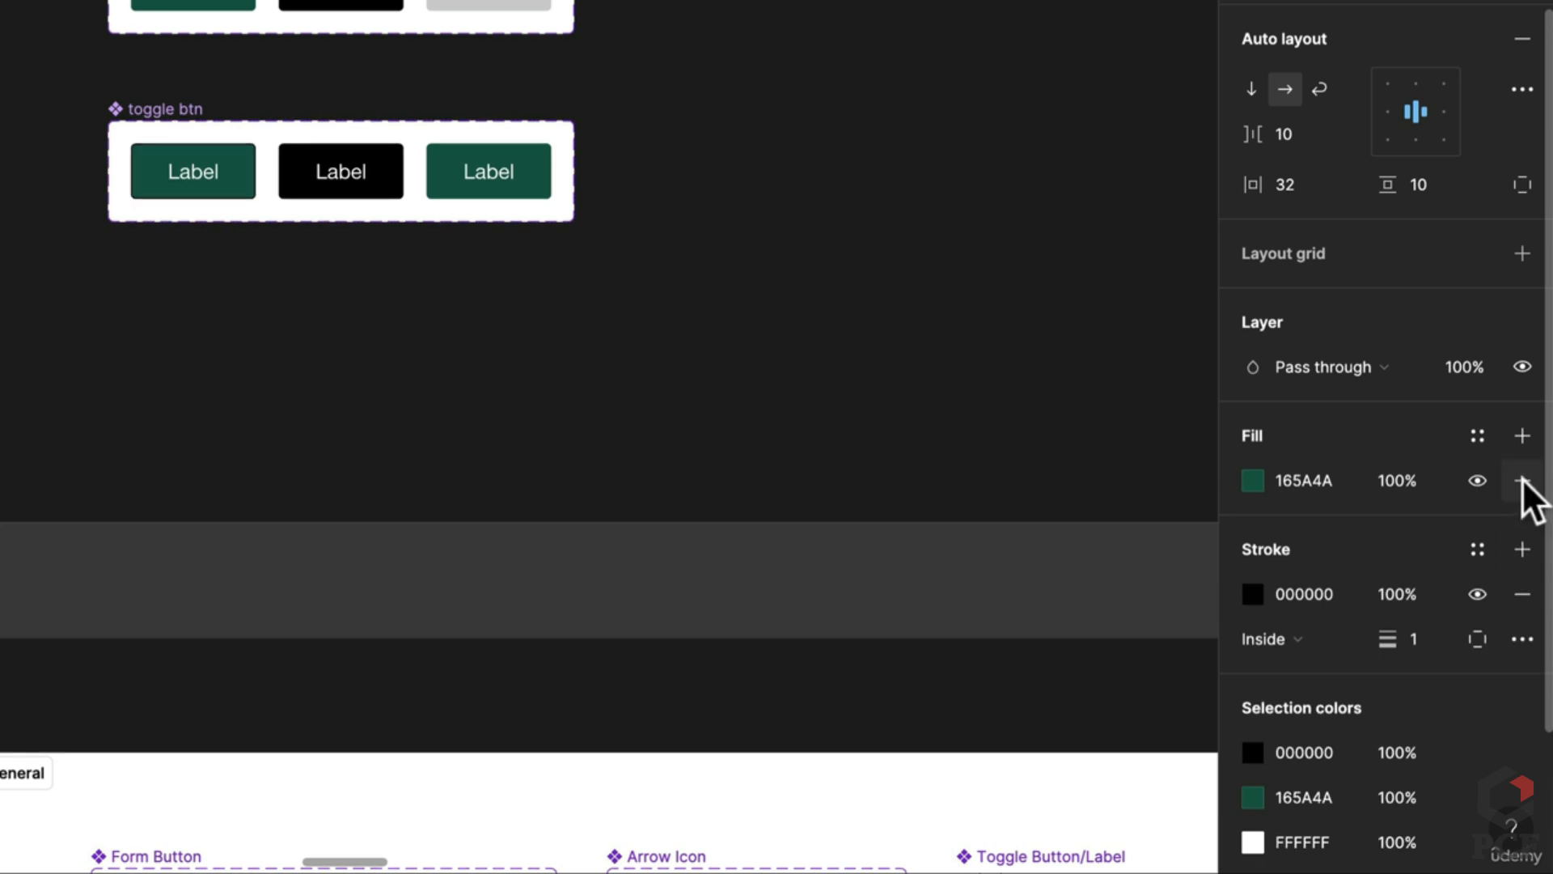
pyautogui.click(1522, 480)
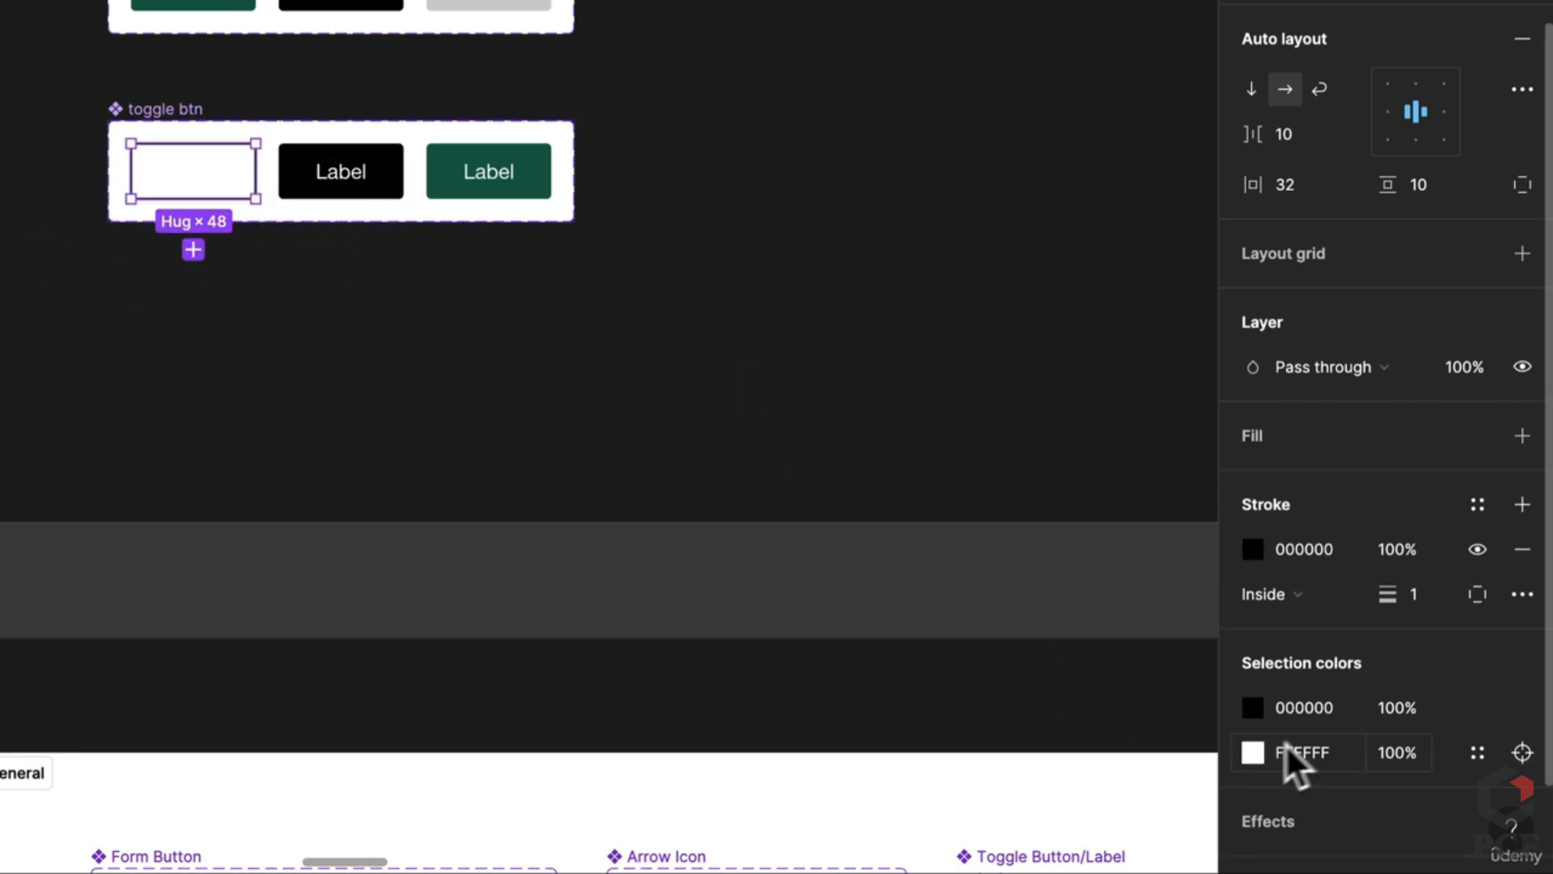
pyautogui.write('000000')
pyautogui.press('Return')
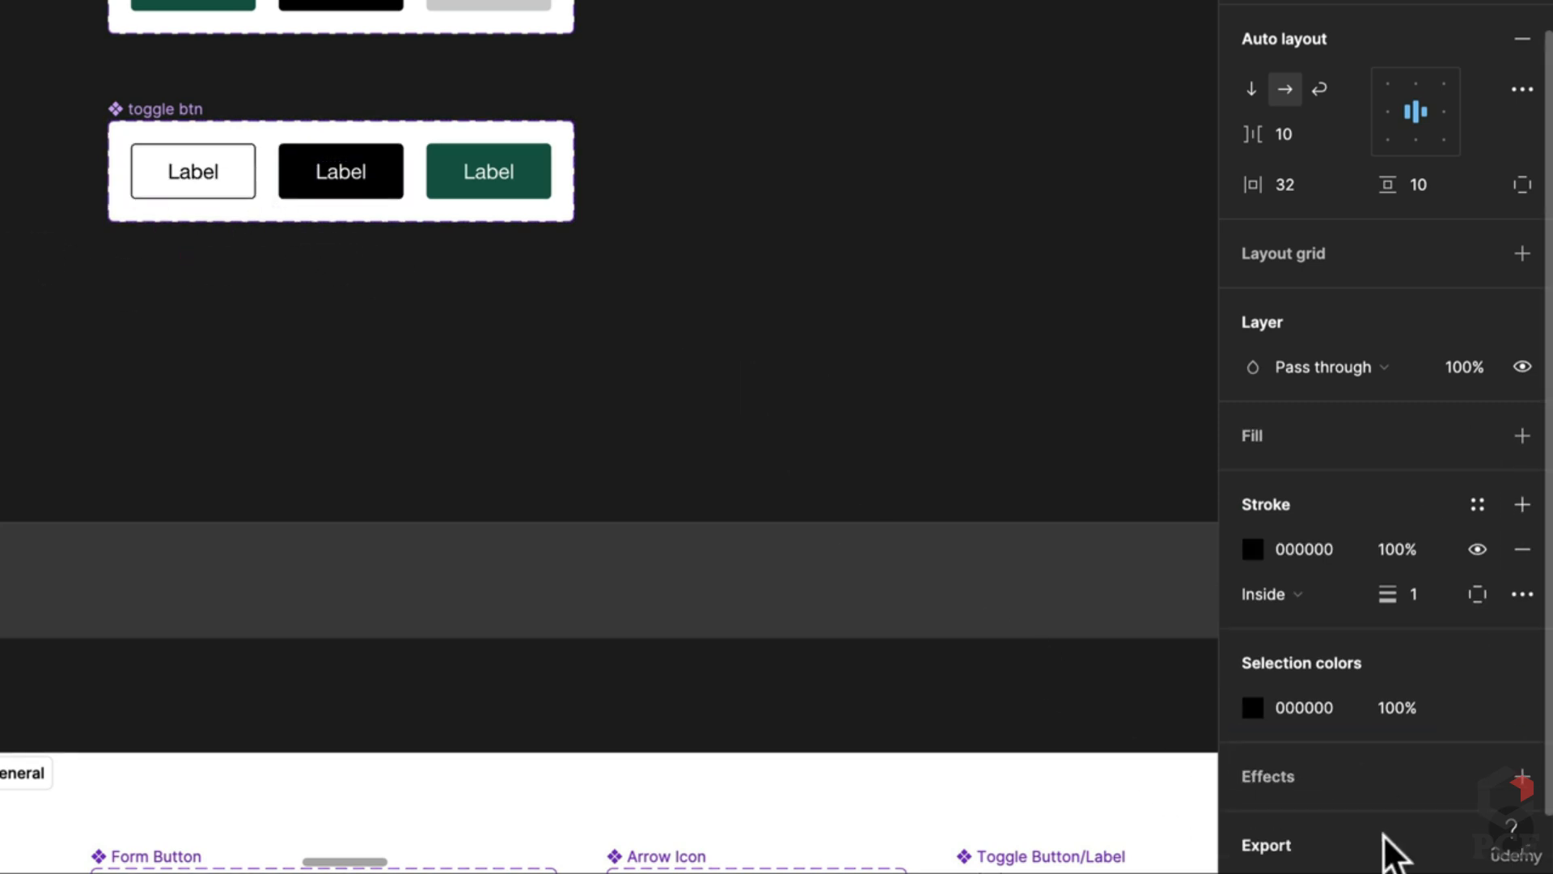
pyautogui.click(711, 469)
# Step: Link the black toggle variant to the green one with an On click Change to interaction
pyautogui.click(1361, 93)
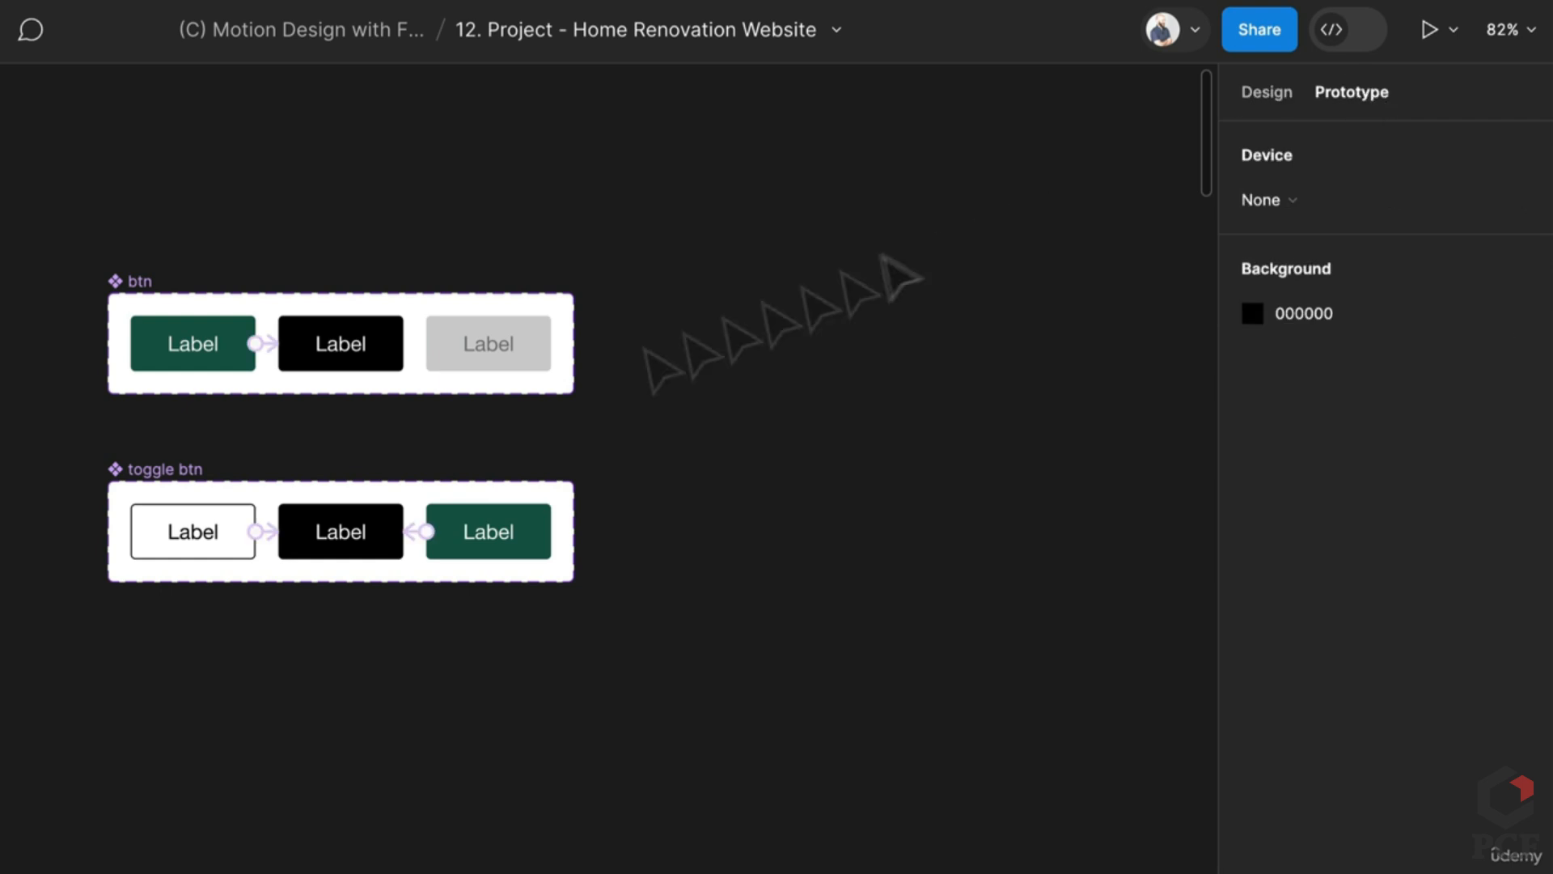
pyautogui.scroll(5, 300, 506)
pyautogui.click(531, 574)
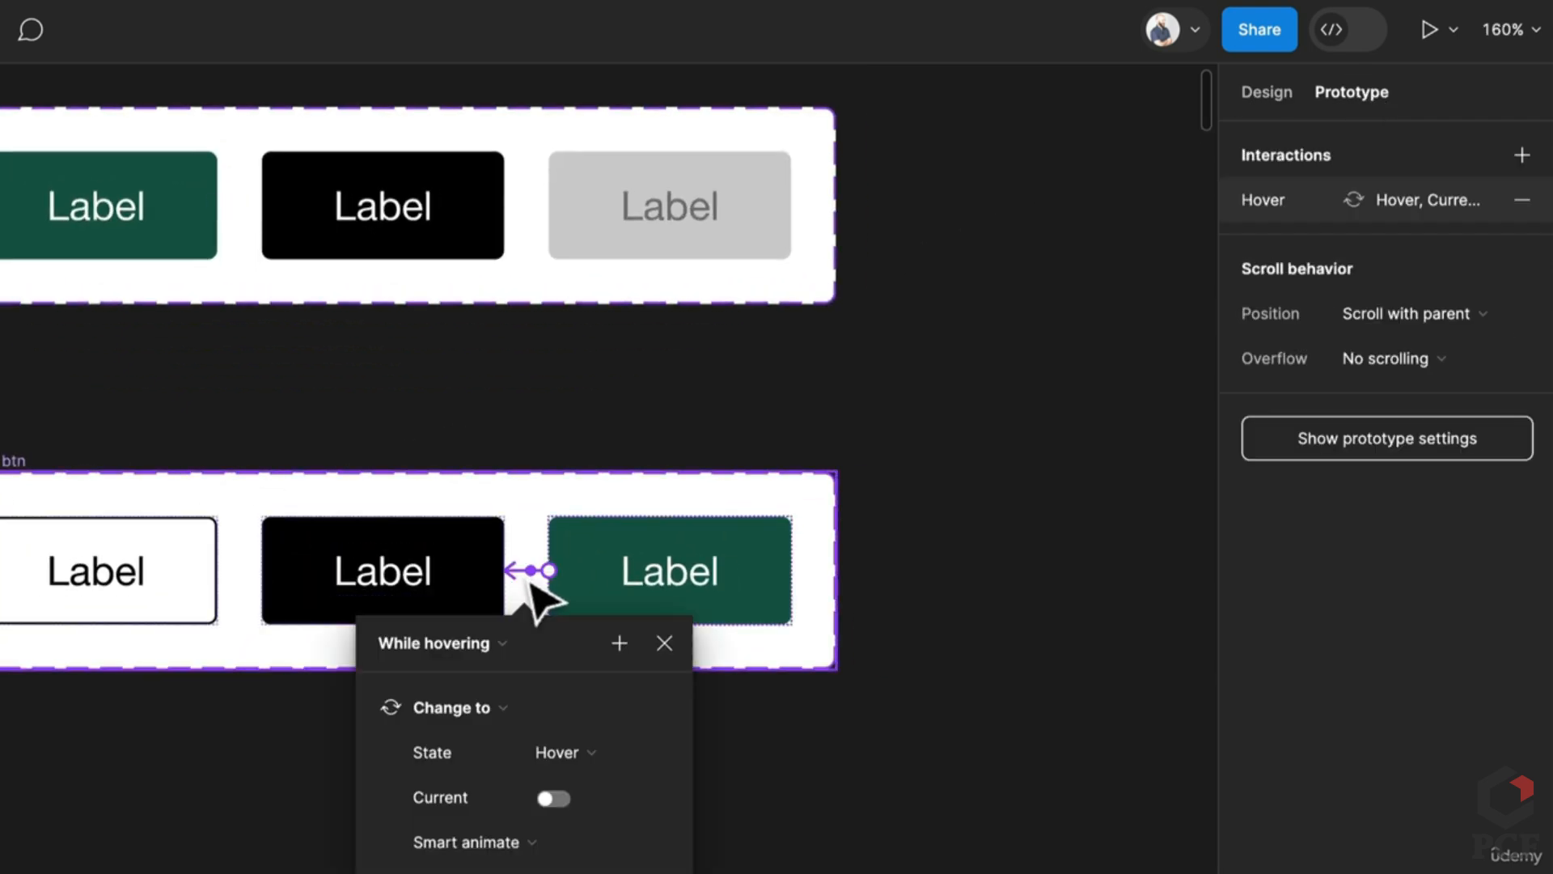
pyautogui.press('Escape')
pyautogui.click(381, 598)
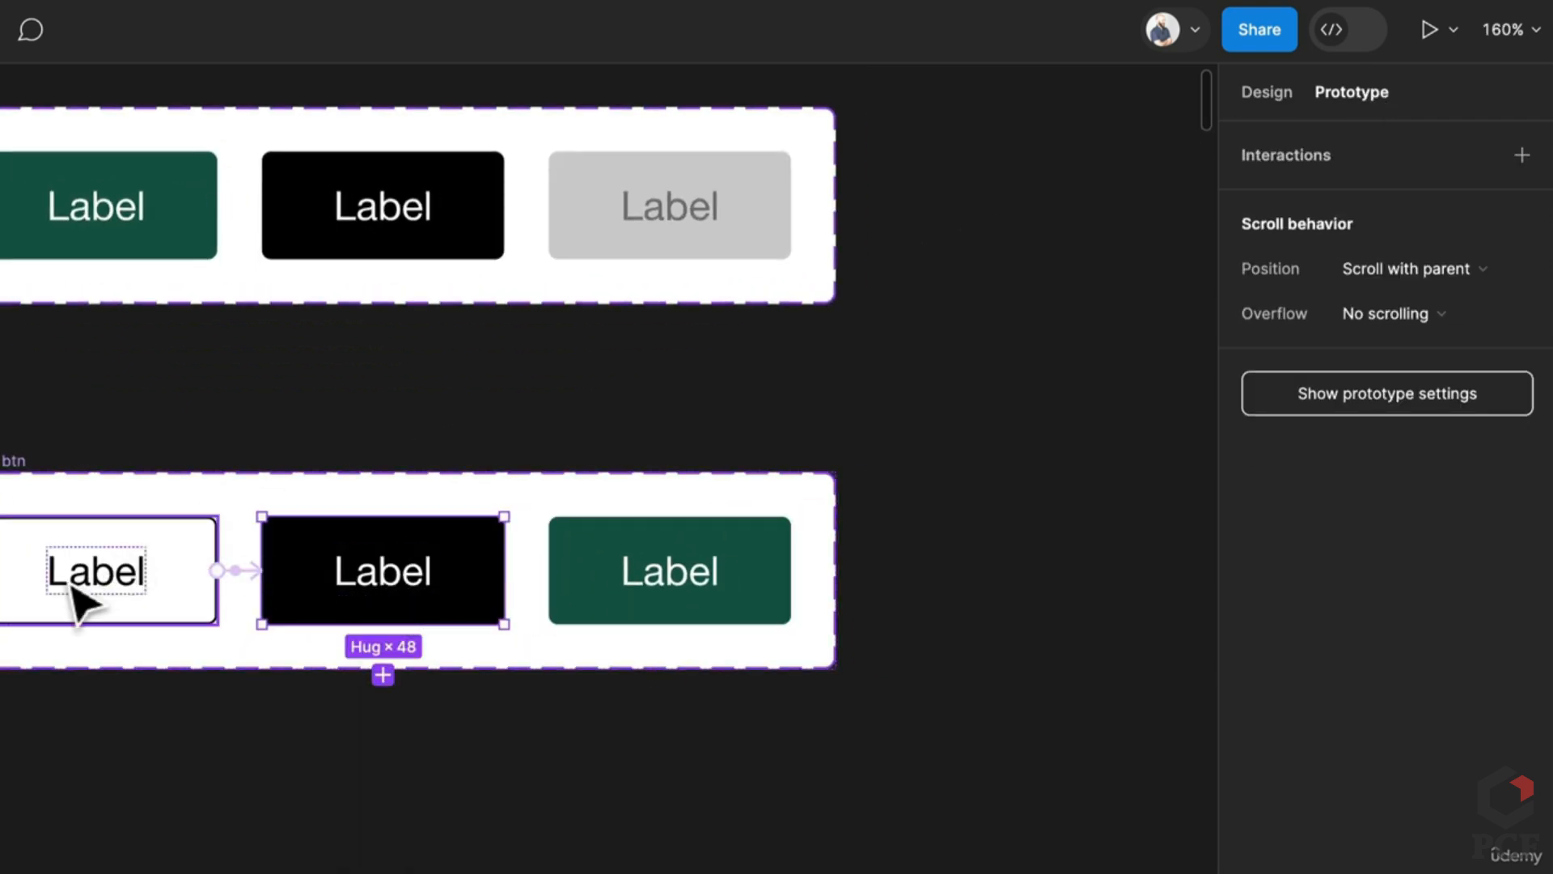
pyautogui.moveTo(504, 570); pyautogui.dragTo(583, 594)
pyautogui.click(890, 752)
# Step: Link the green toggle variant back to the white Default variant on click
pyautogui.scroll(-2, 891, 753)
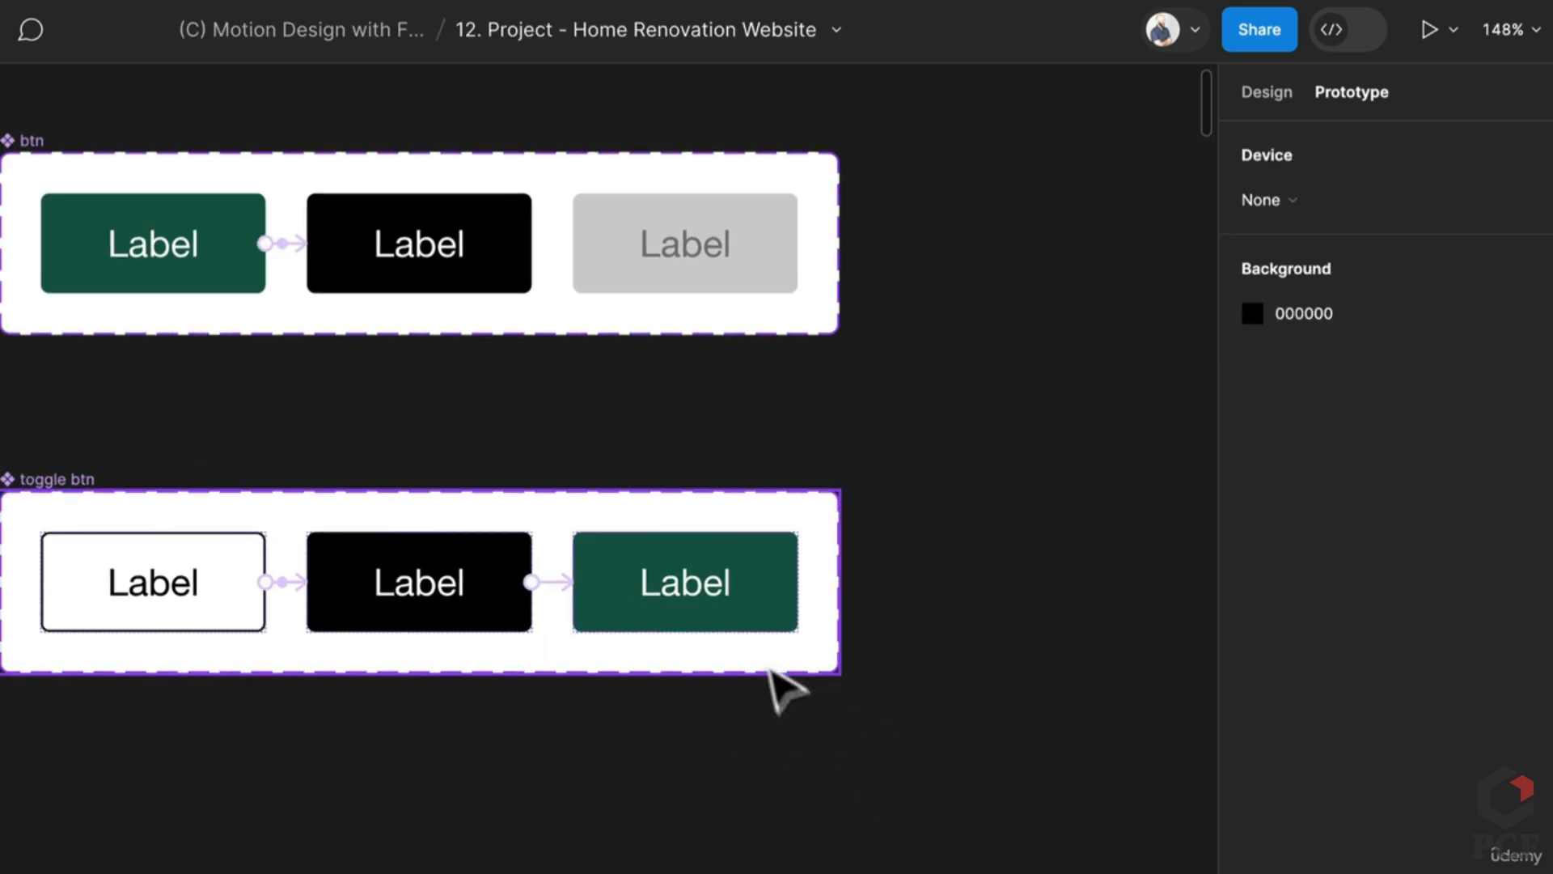
pyautogui.click(780, 625)
pyautogui.moveTo(801, 583); pyautogui.dragTo(226, 618)
pyautogui.click(625, 783)
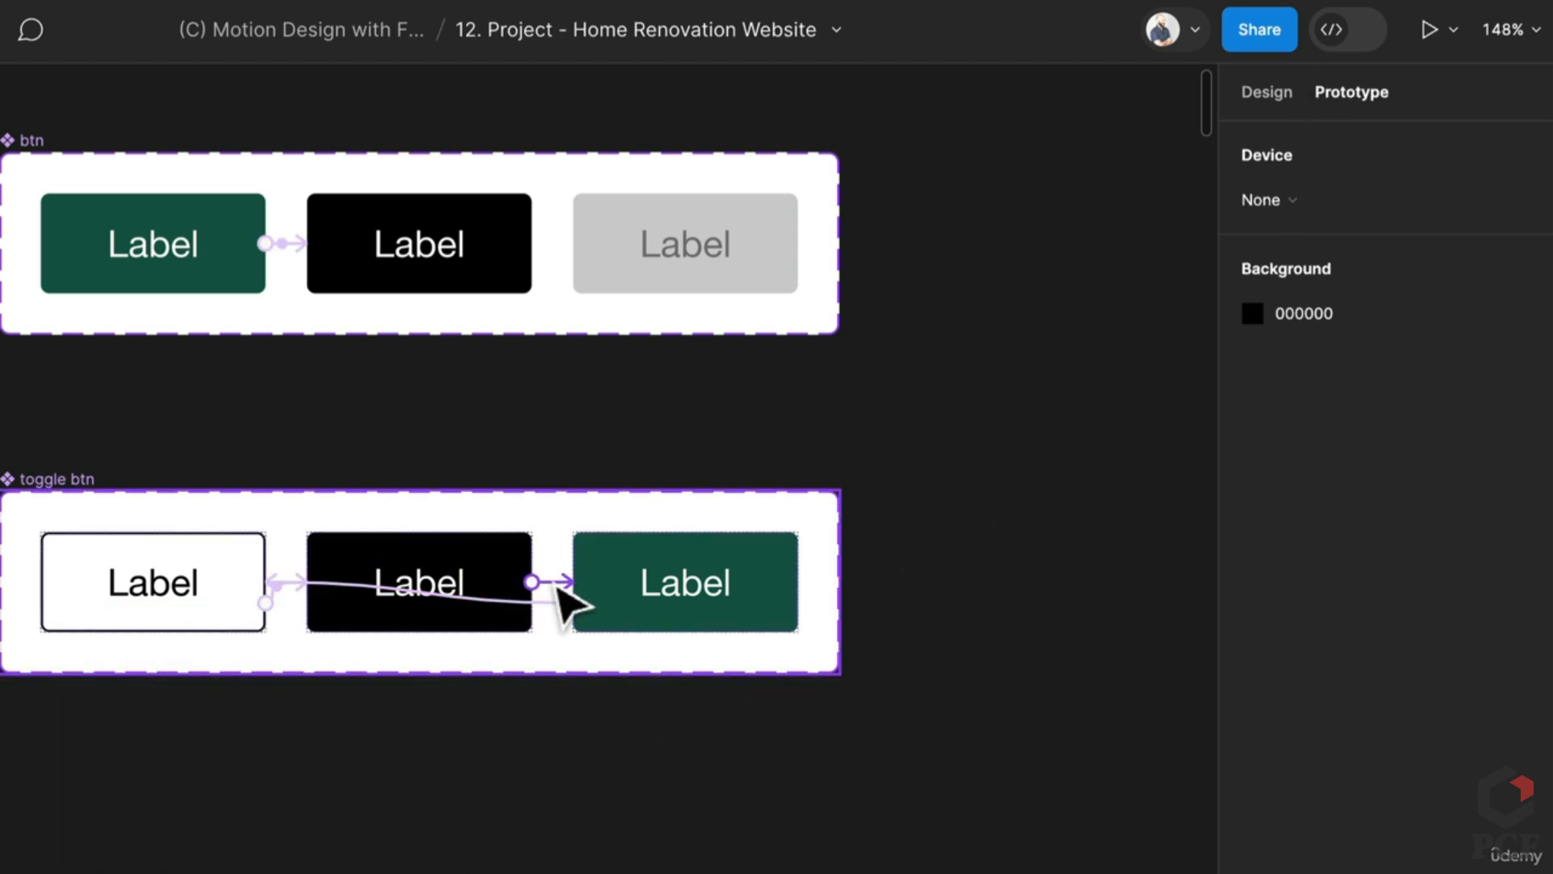
pyautogui.click(1273, 109)
# Step: Change the green toggle variant's State value from State4 to Default
pyautogui.click(690, 627)
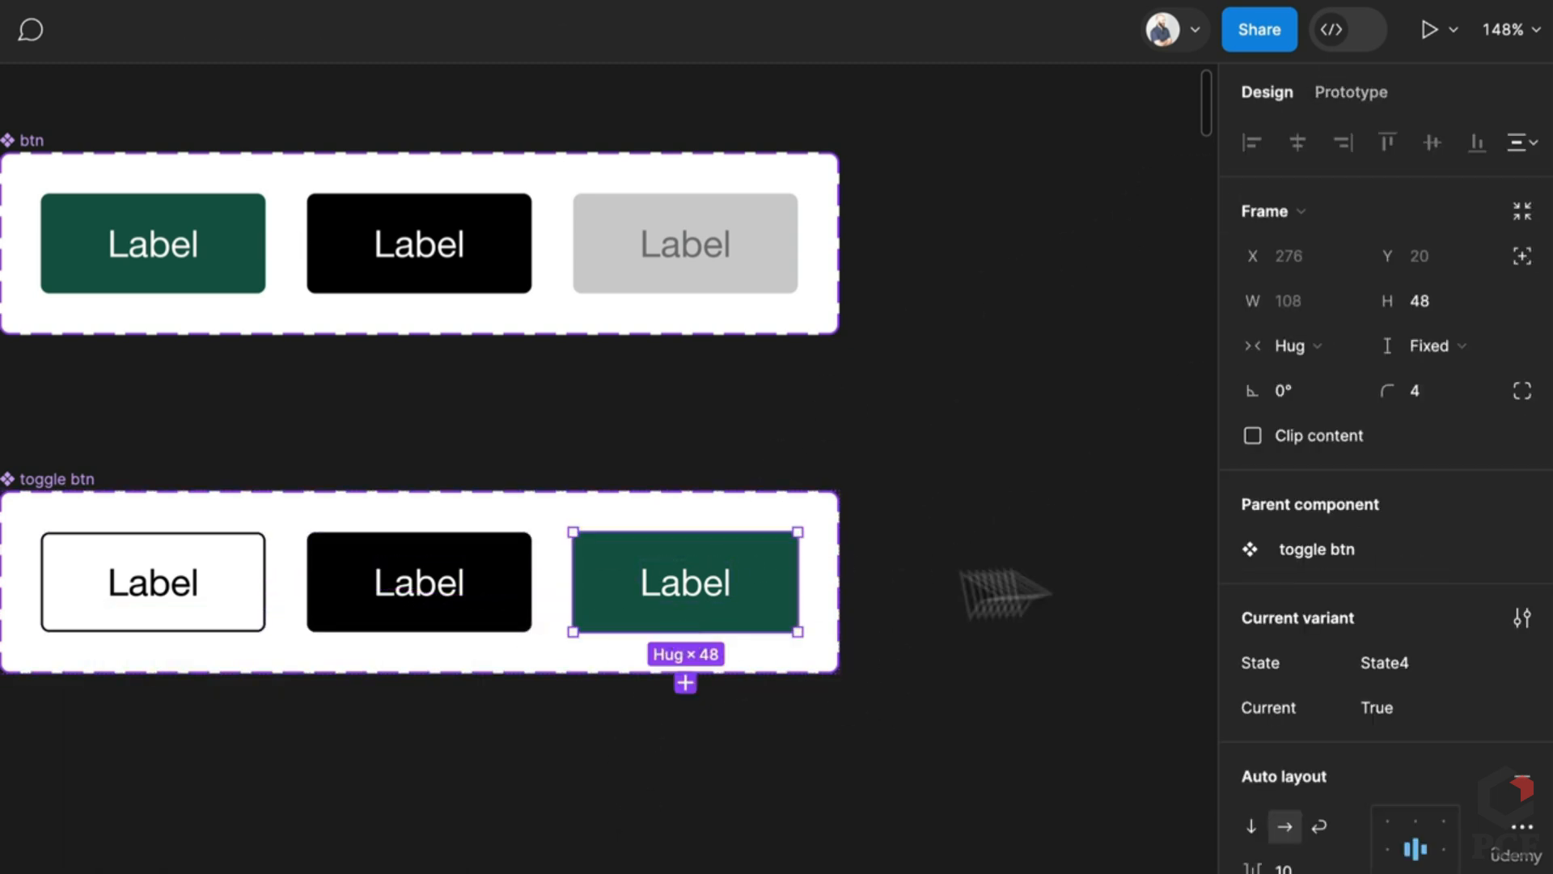
pyautogui.click(1414, 656)
pyautogui.write('Default')
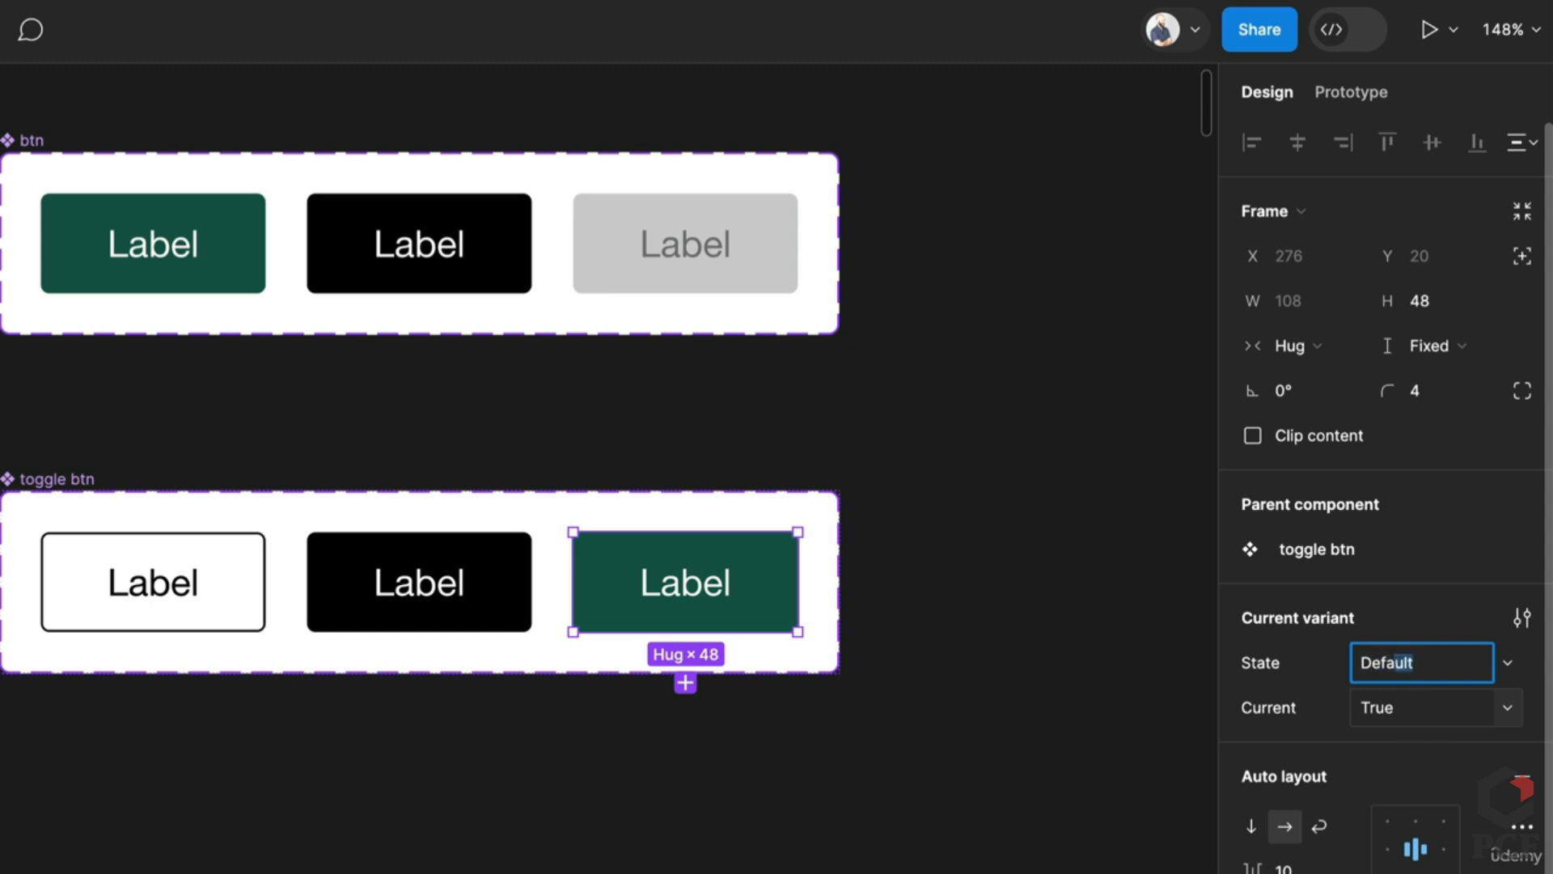
pyautogui.press('Escape')
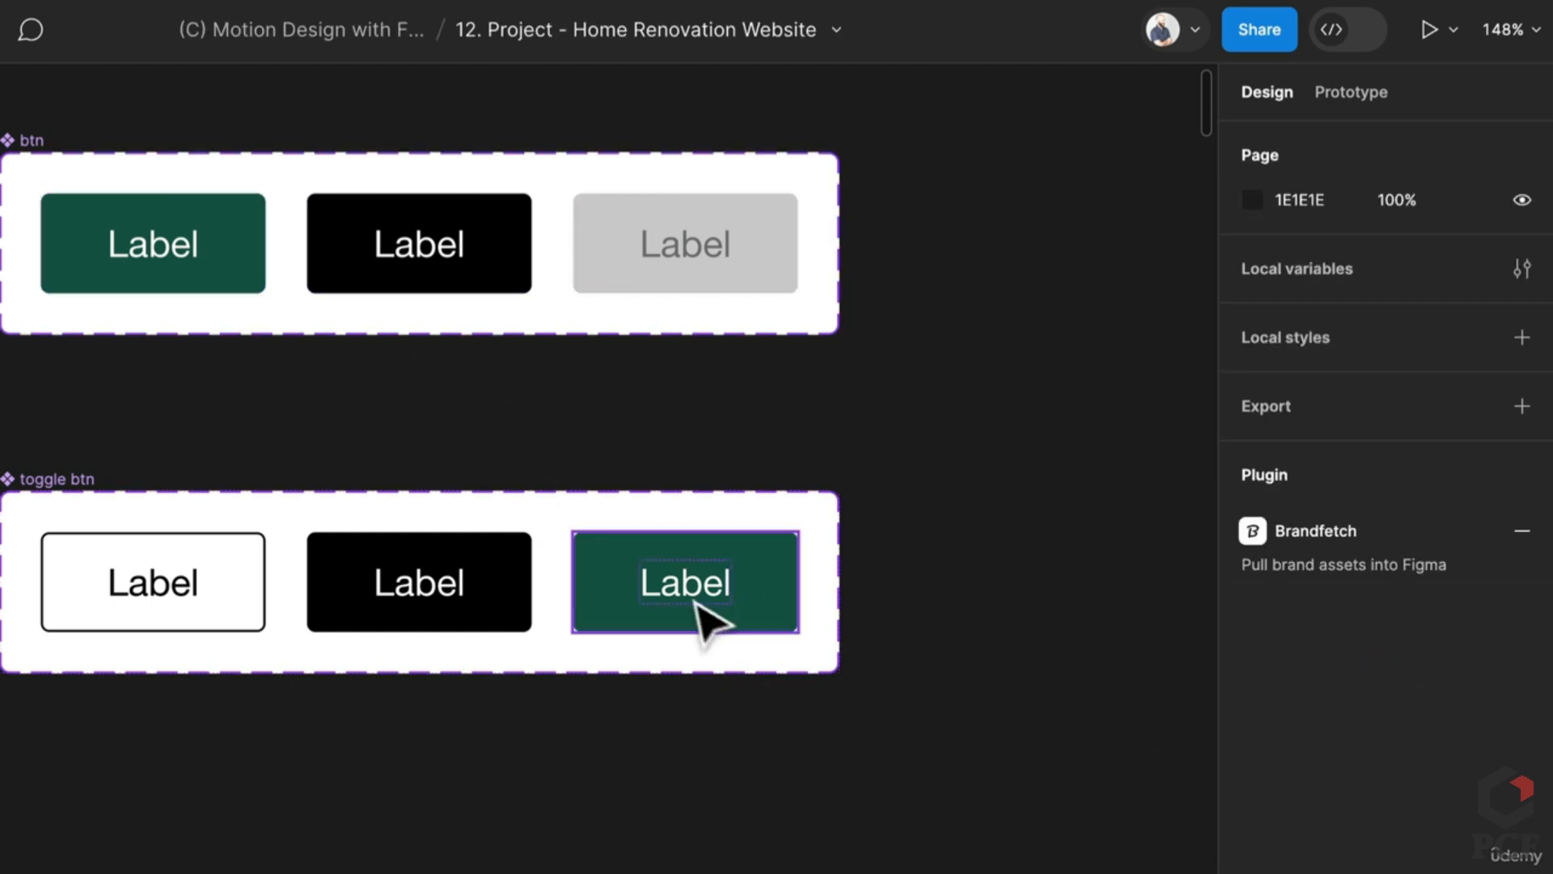
pyautogui.scroll(-5, 763, 683)
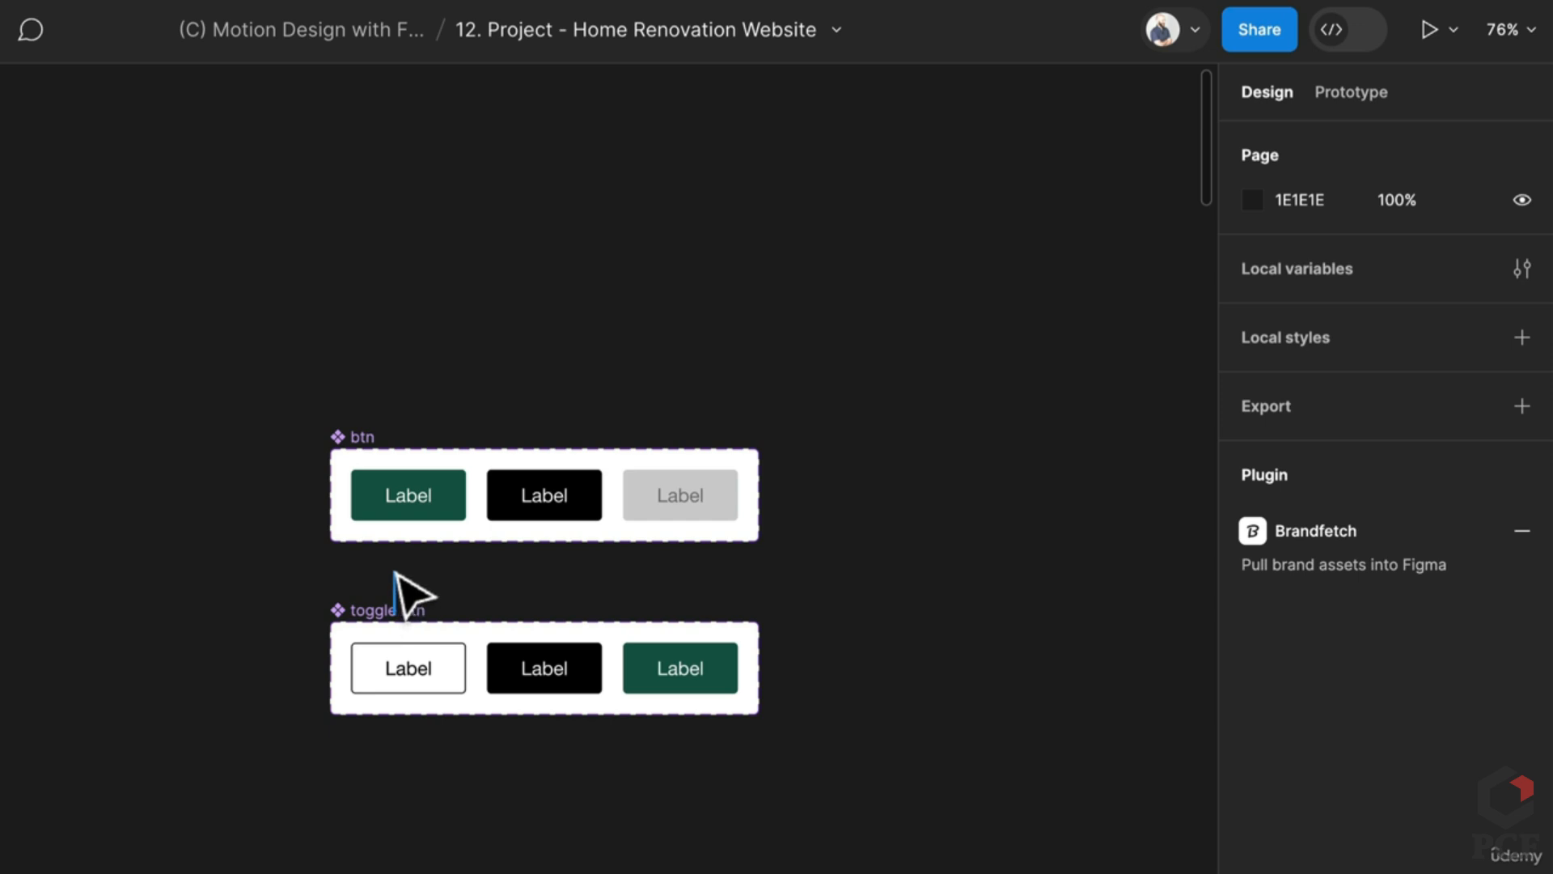
# Step: Draw a new frame beside the components and name it Elements
pyautogui.press('f')
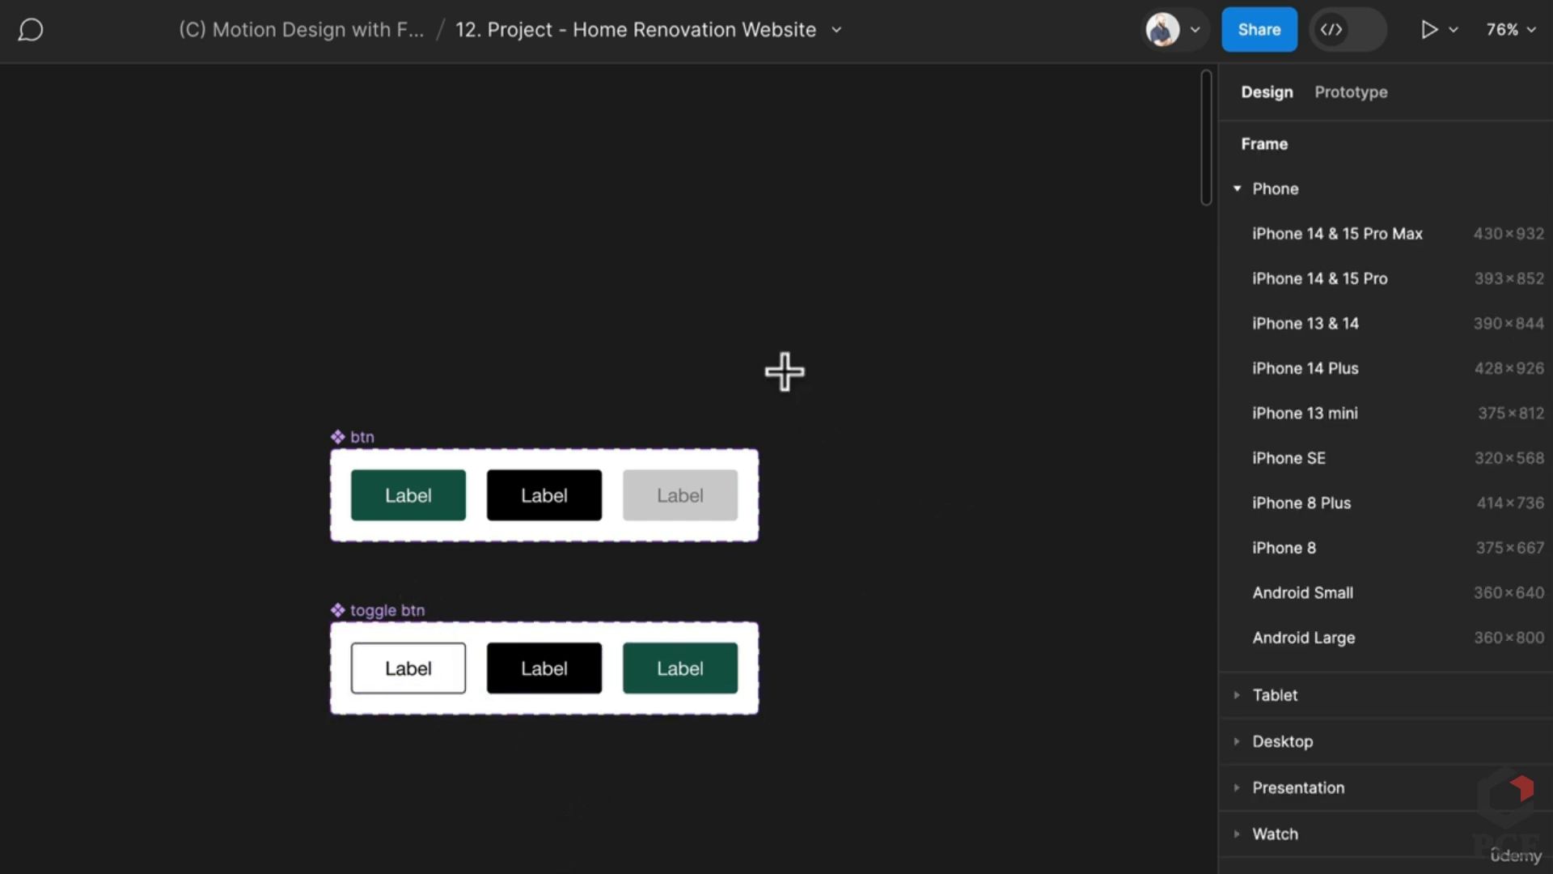
pyautogui.moveTo(784, 365); pyautogui.dragTo(1007, 765)
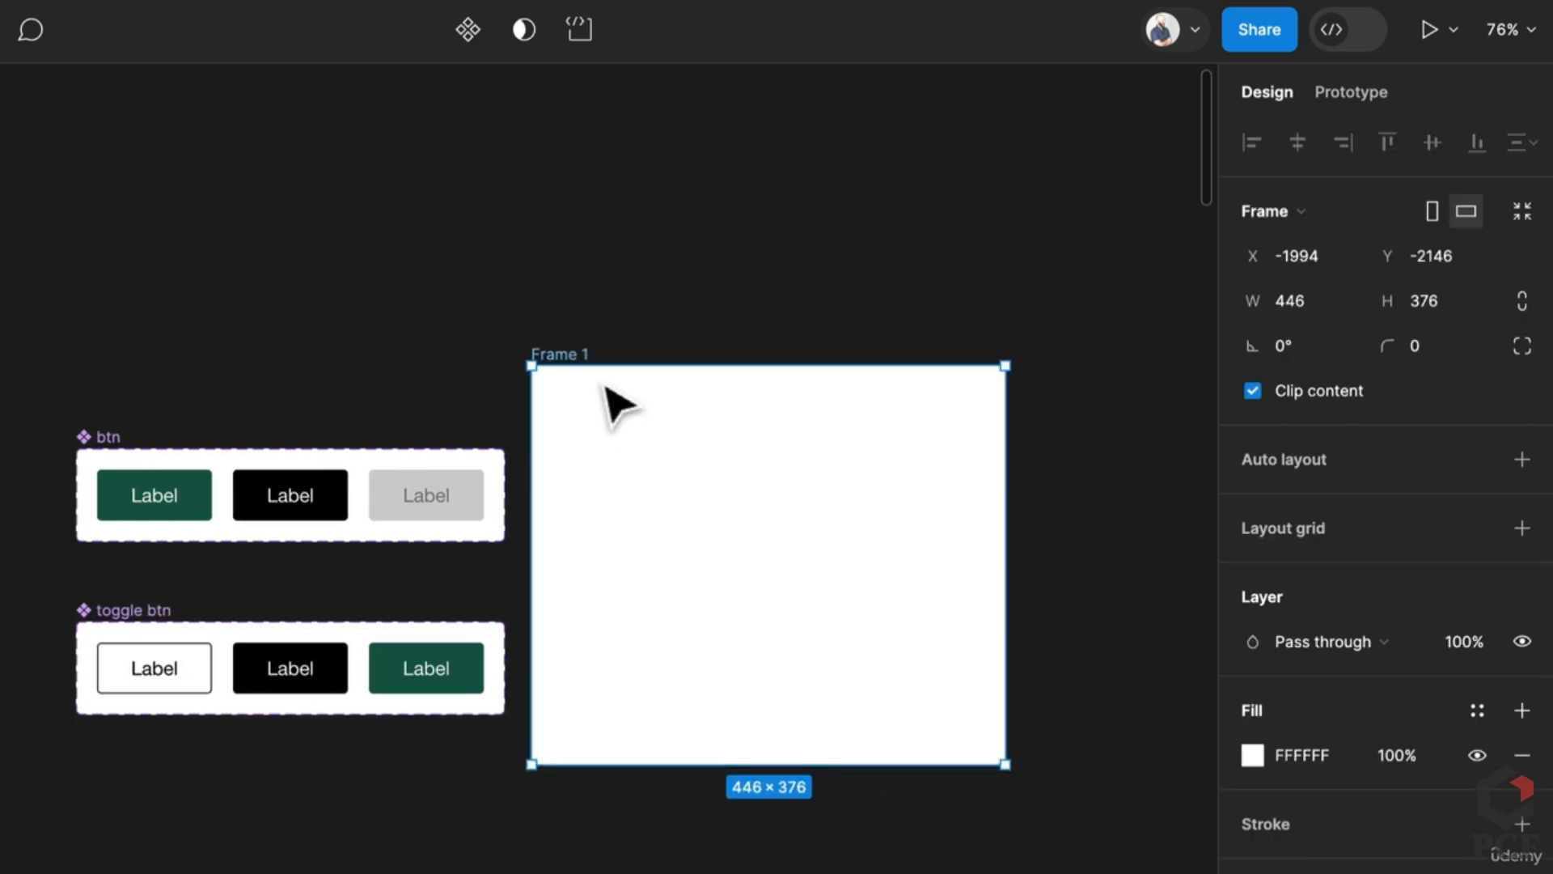
pyautogui.doubleClick(577, 354)
pyautogui.write('Ele')
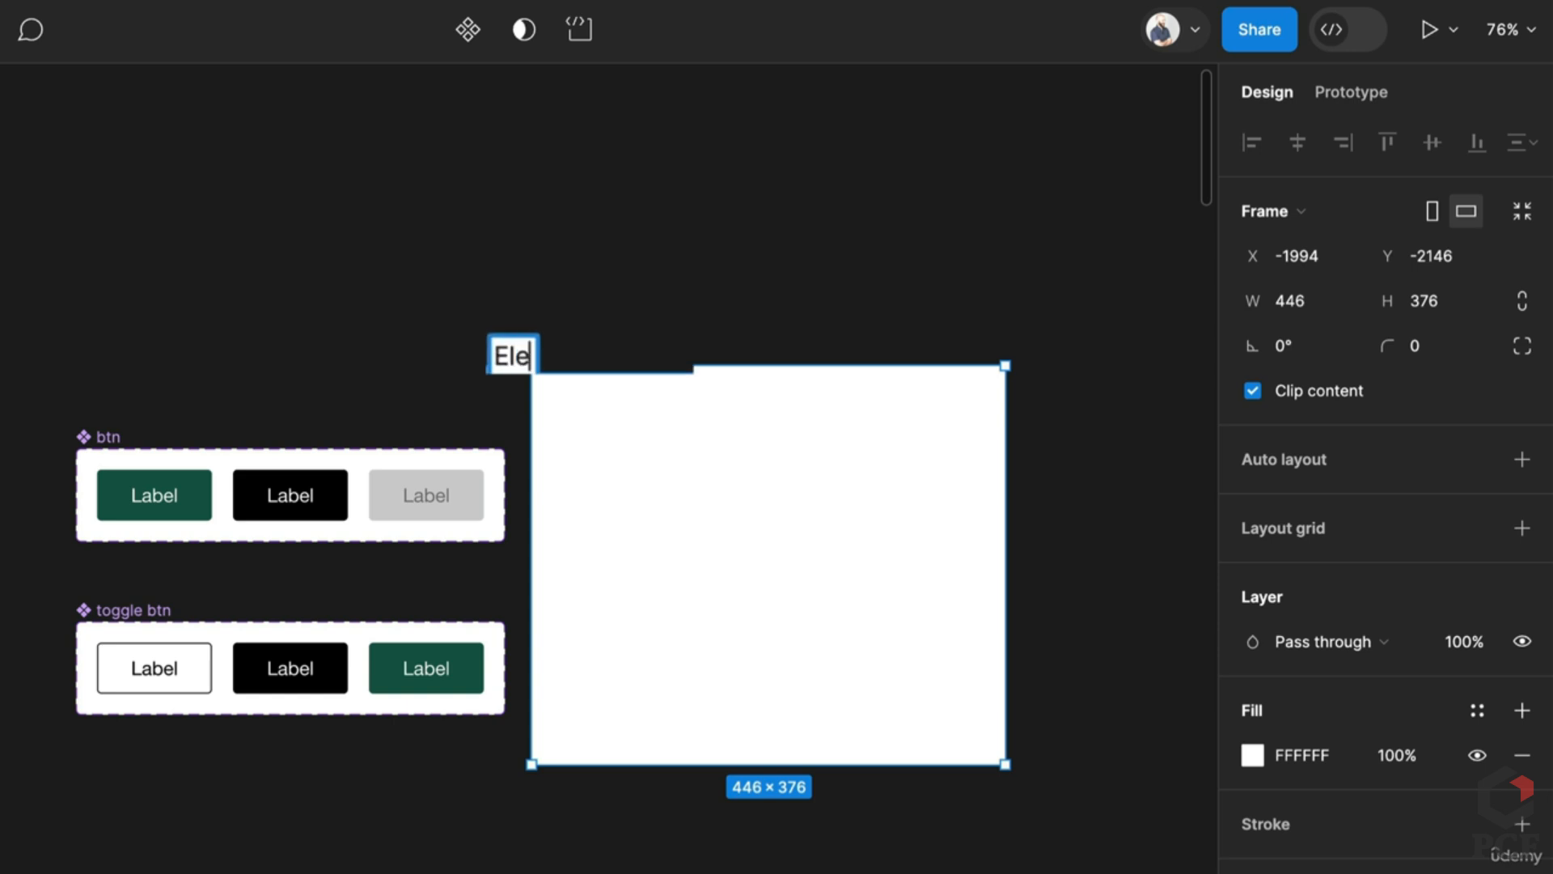
pyautogui.write('ments')
pyautogui.press('Return')
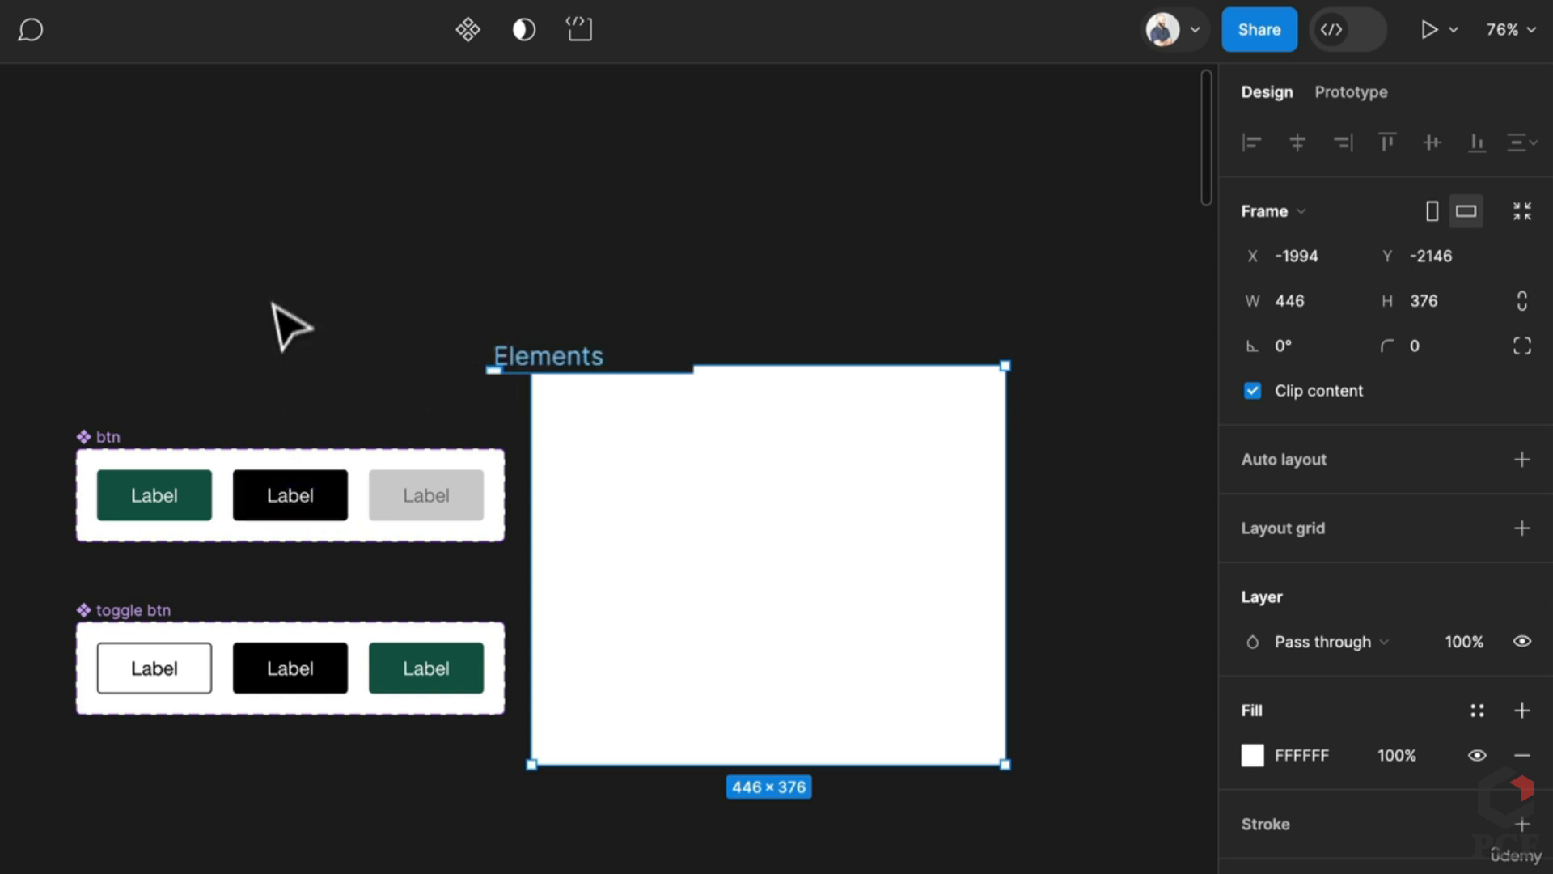
# Step: Place copies of the green btn and the white toggle button inside Elements
pyautogui.click(288, 323)
pyautogui.click(158, 506)
pyautogui.moveTo(194, 510); pyautogui.dragTo(679, 450)
pyautogui.click(180, 680)
pyautogui.moveTo(180, 680); pyautogui.dragTo(809, 446)
pyautogui.click(955, 311)
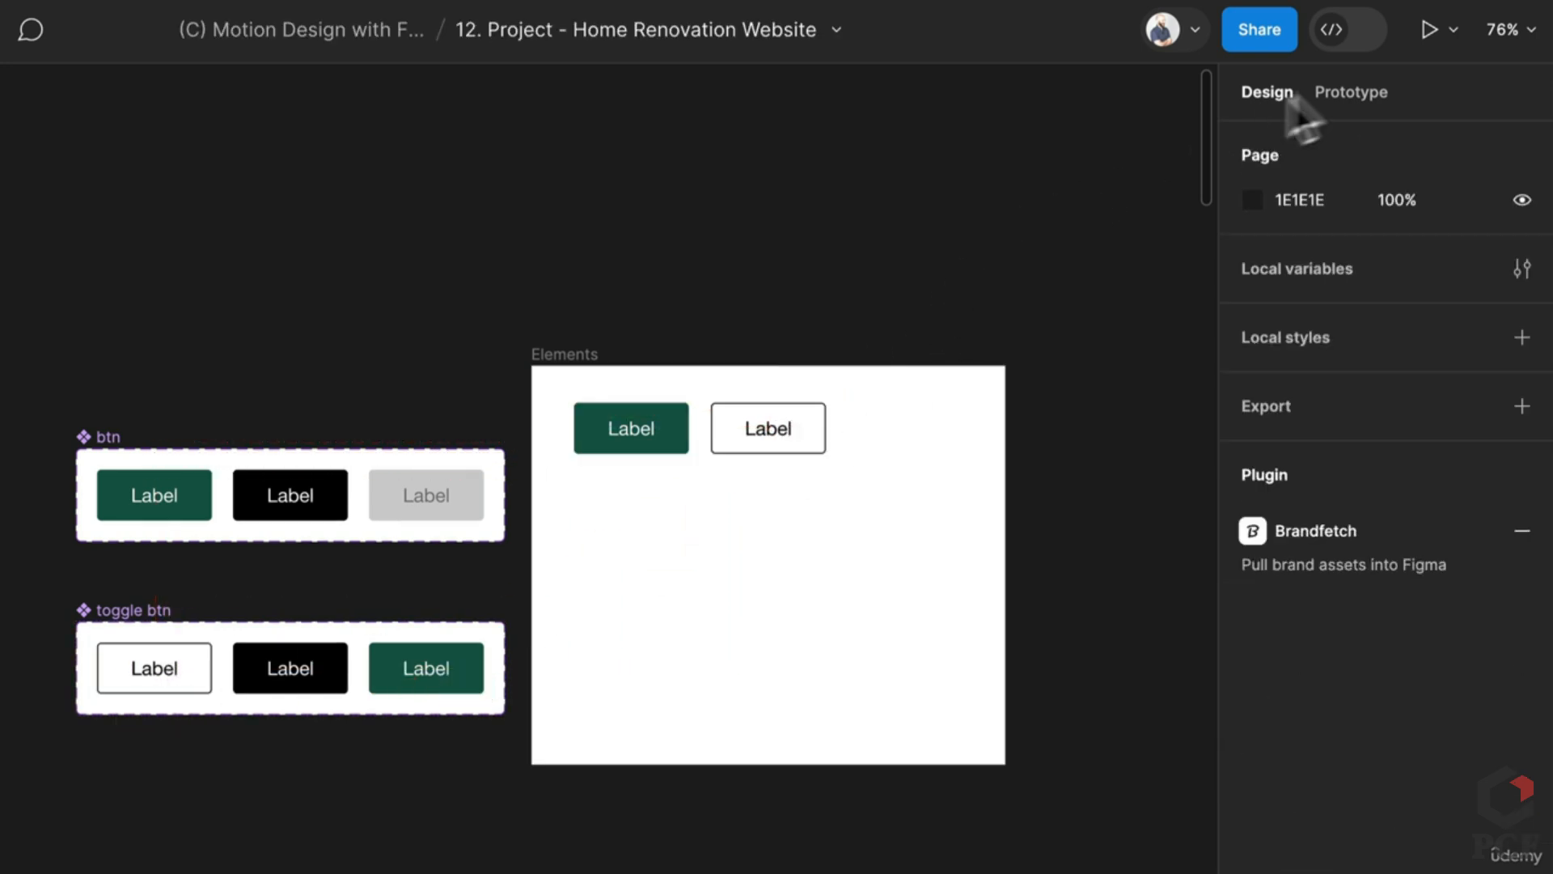
# Step: Make Elements a prototype flow starting point and start presenting it
pyautogui.click(1353, 95)
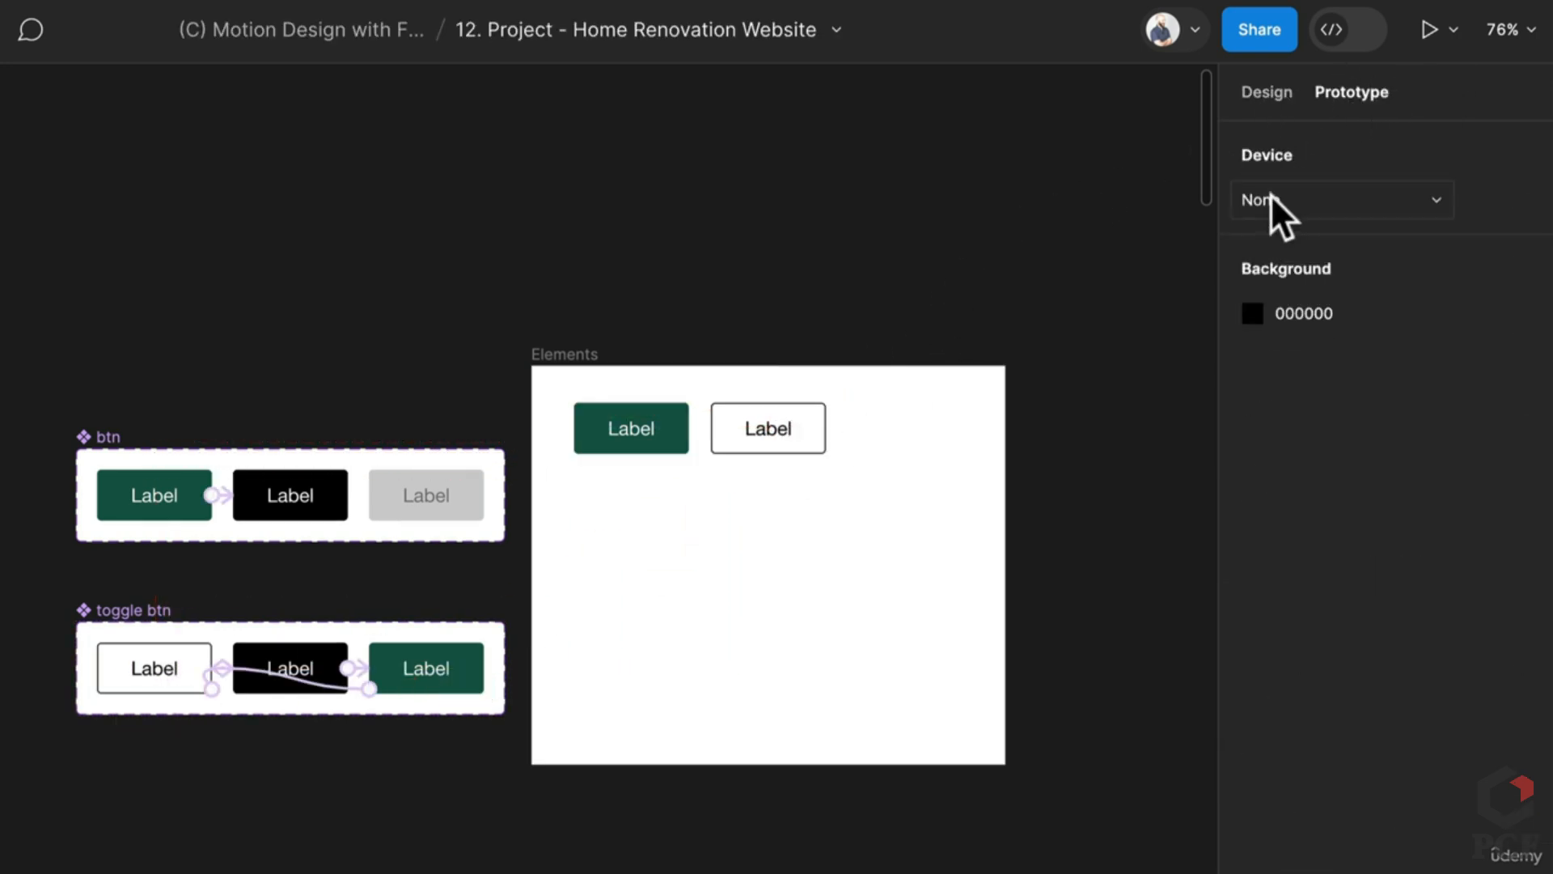
pyautogui.click(576, 355)
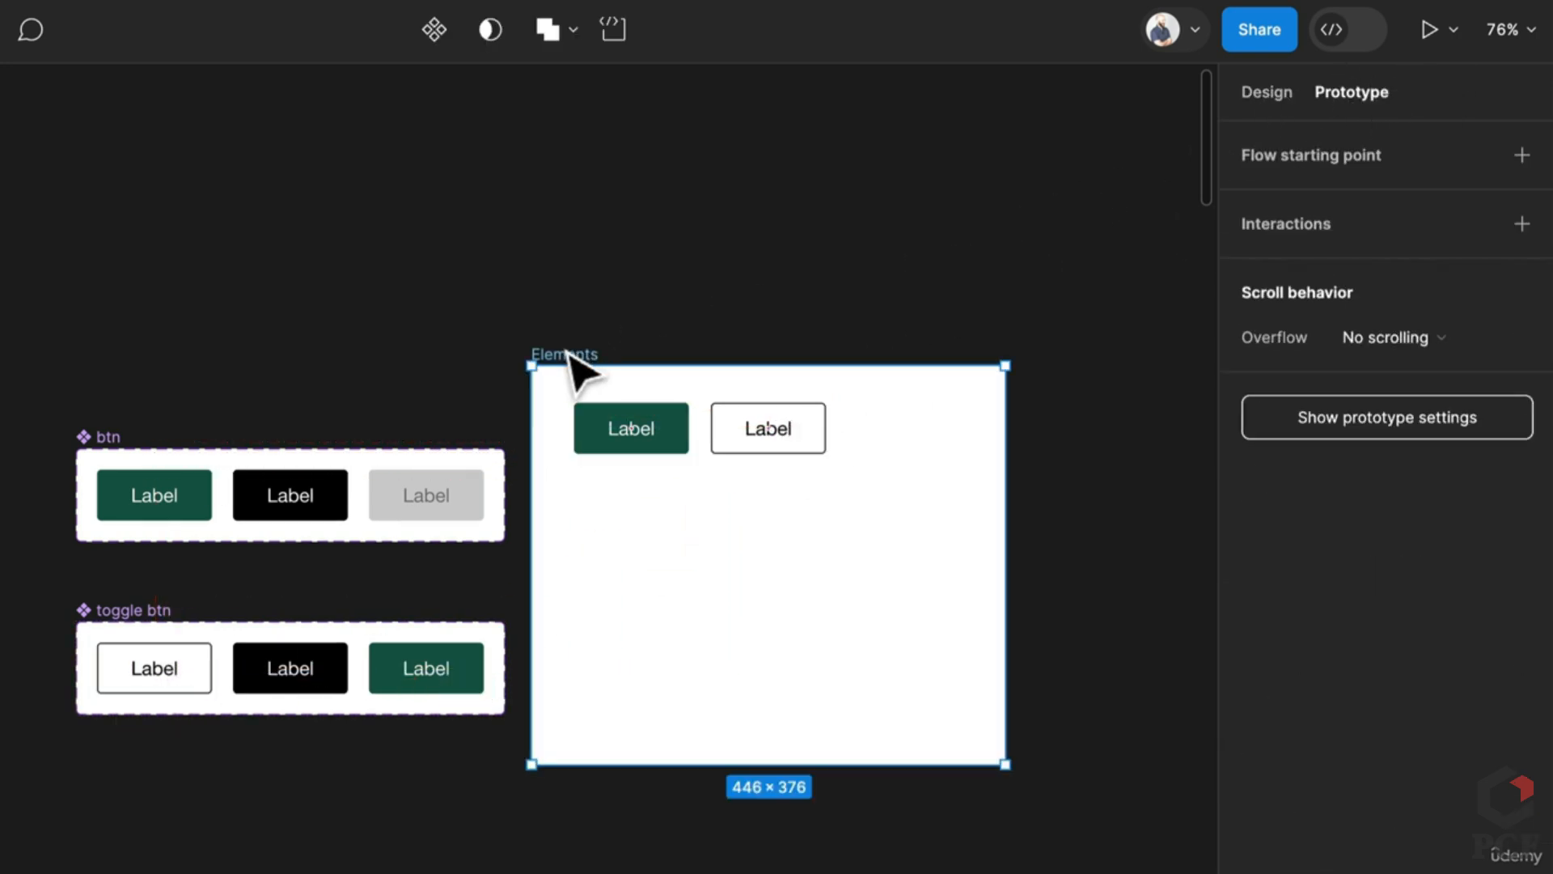
pyautogui.click(1521, 156)
pyautogui.click(1428, 31)
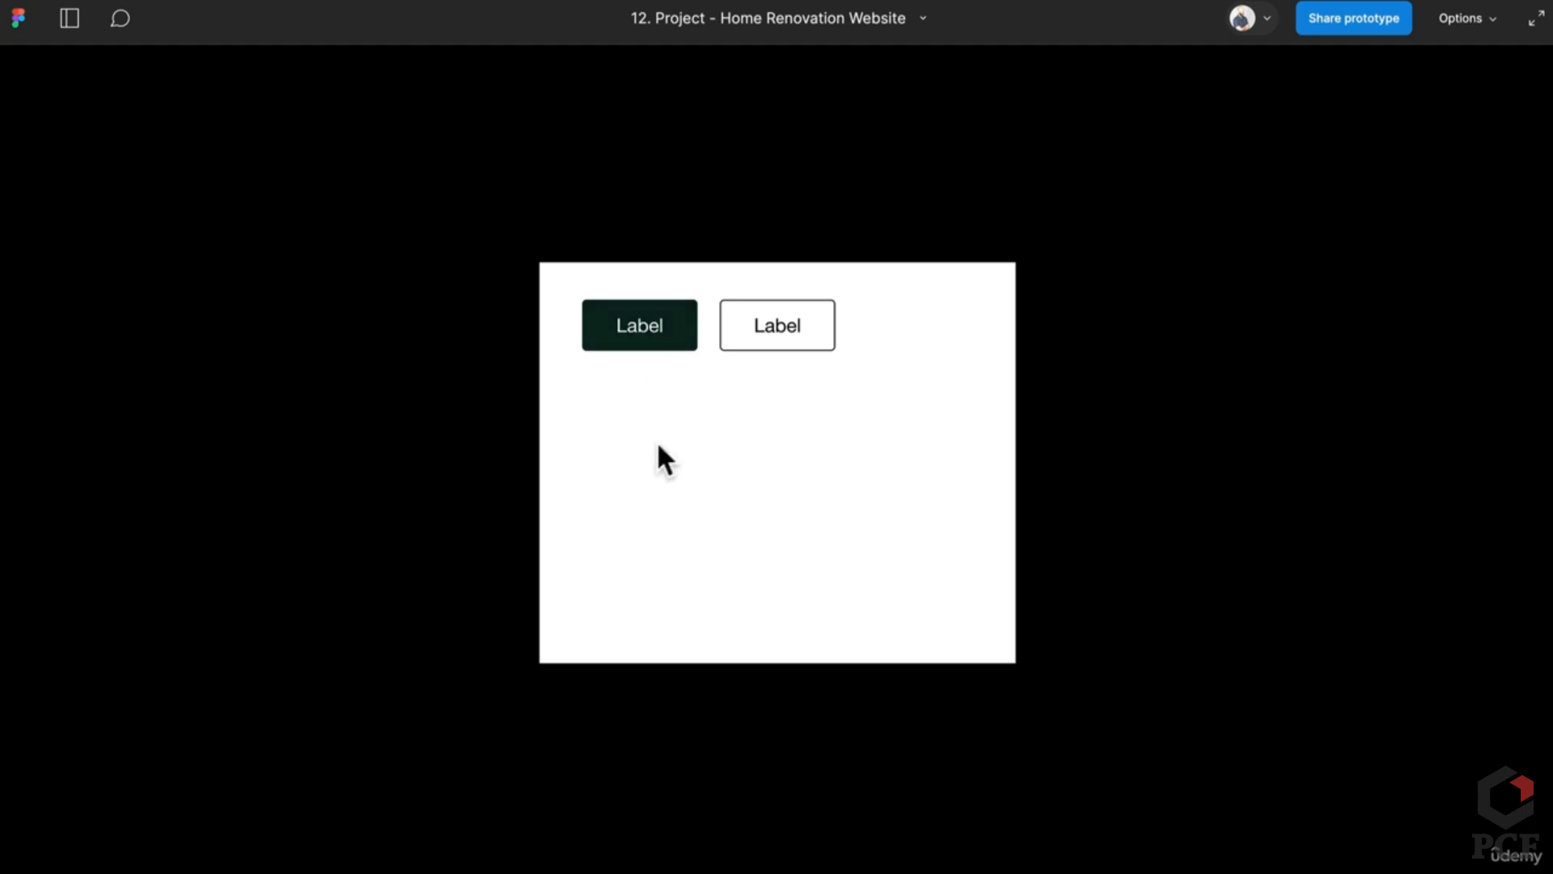
# Step: Test pressing the green and outlined toggle buttons in the preview, then return to the design file
pyautogui.click(661, 341)
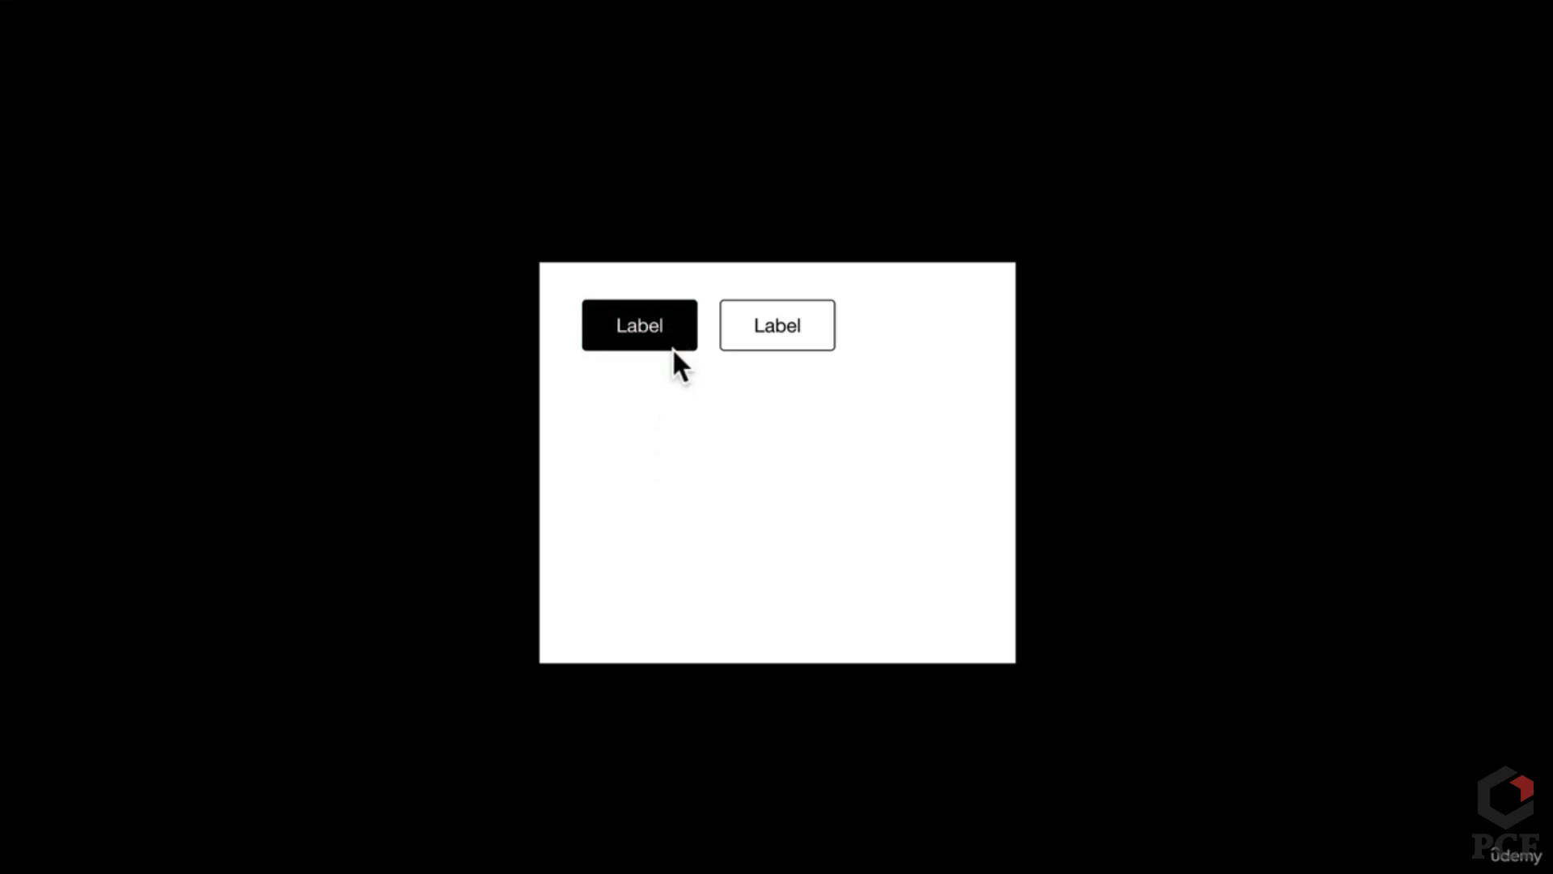
pyautogui.click(689, 342)
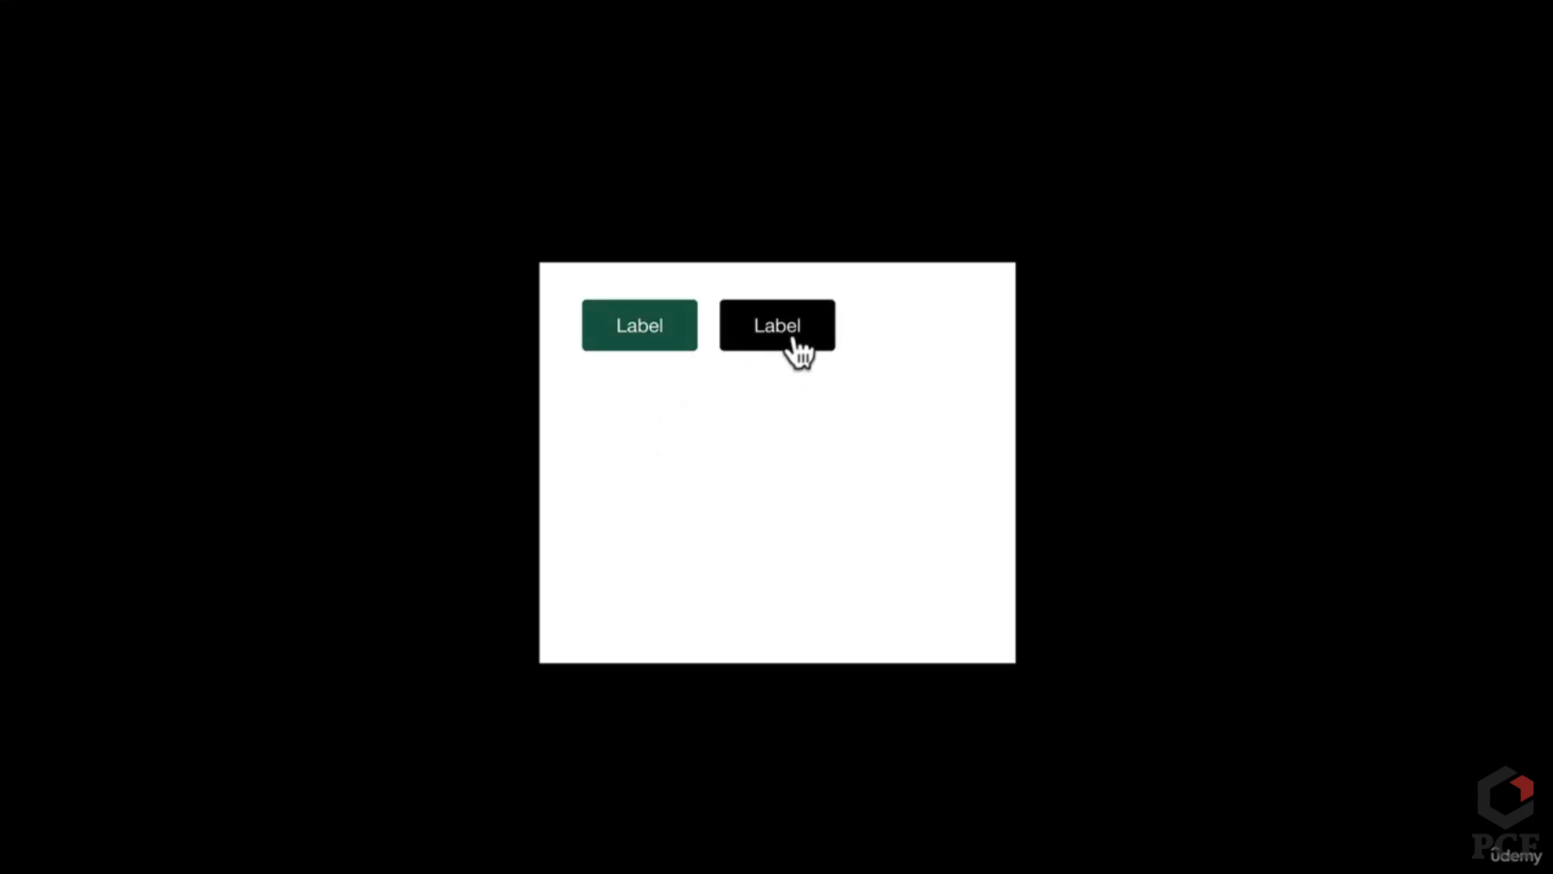
pyautogui.click(797, 349)
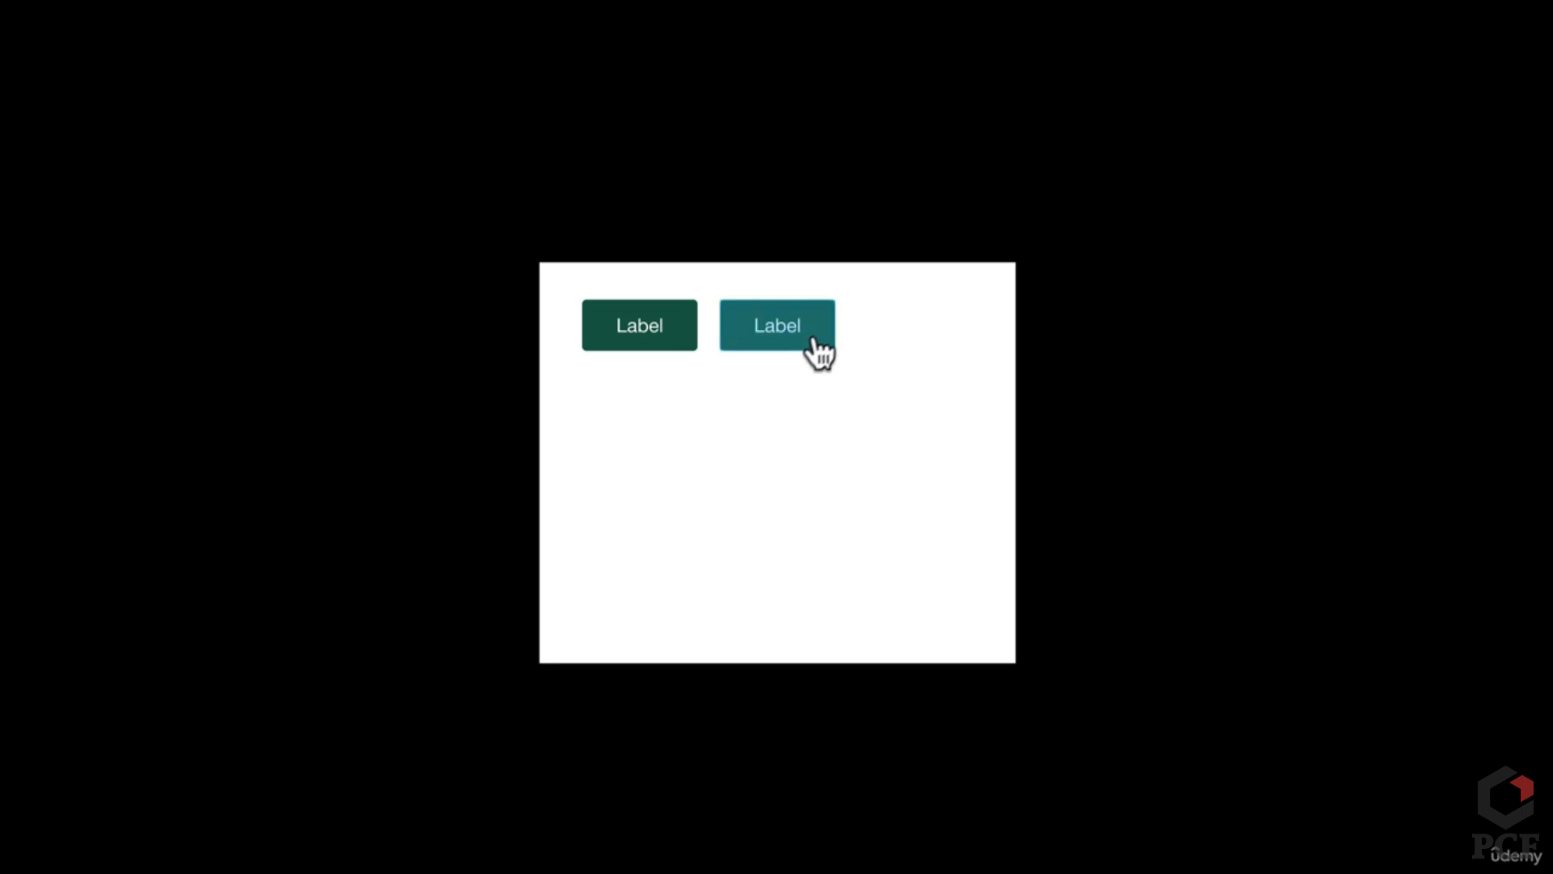
pyautogui.click(814, 348)
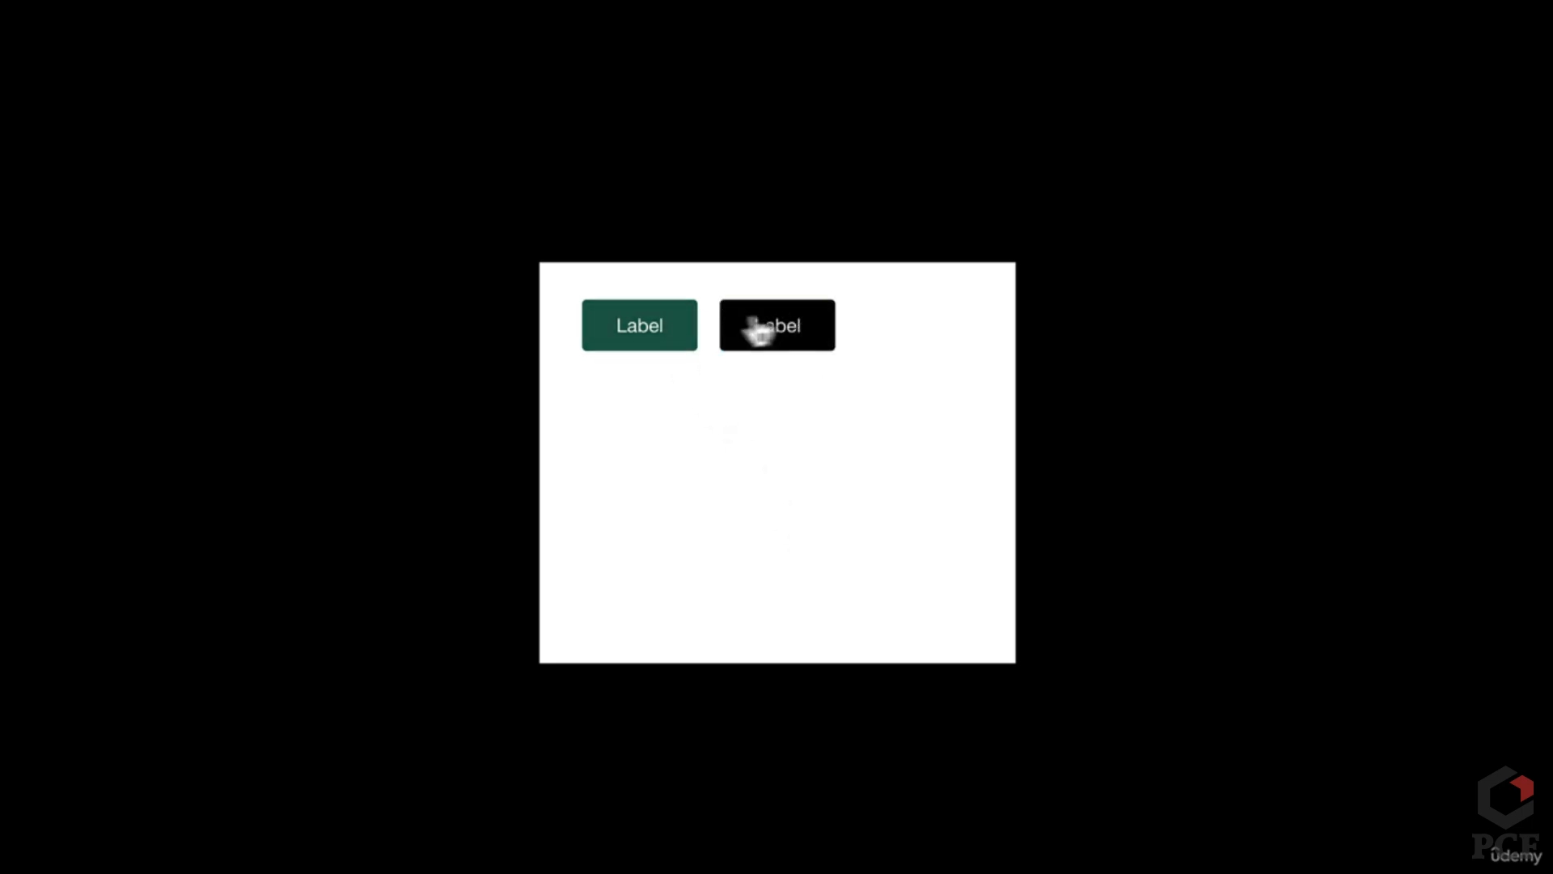
pyautogui.press('Escape')
pyautogui.click(317, 18)
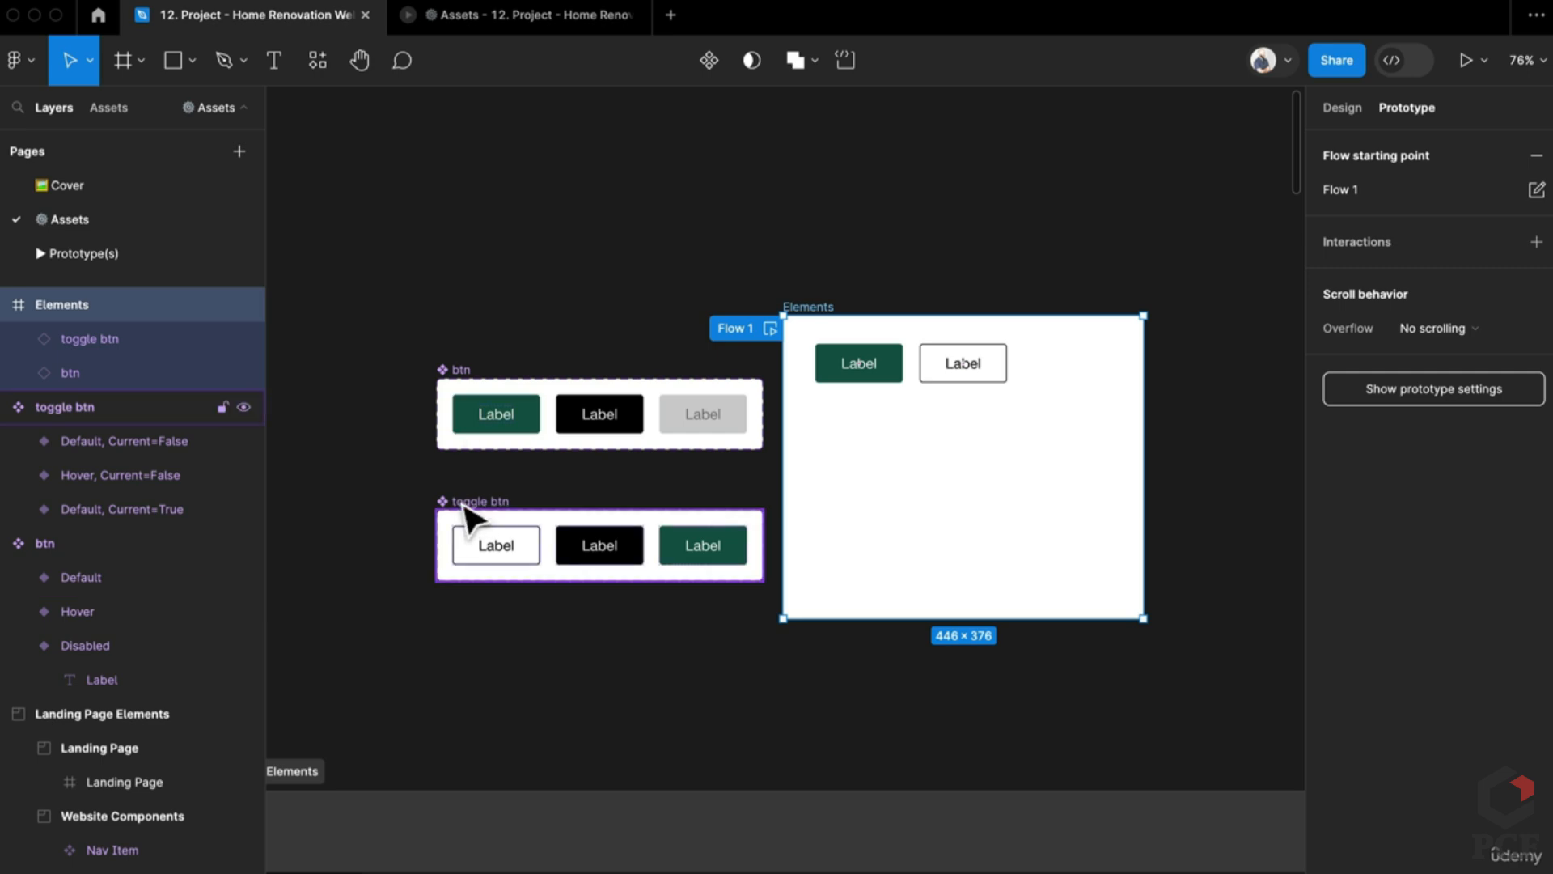
# Step: Move the btn and toggle btn sets above Elements, and shift the Elements frame up and right
pyautogui.click(468, 505)
pyautogui.keyDown('shift'); pyautogui.click(461, 384); pyautogui.keyUp('shift')
pyautogui.moveTo(461, 384); pyautogui.dragTo(490, 142)
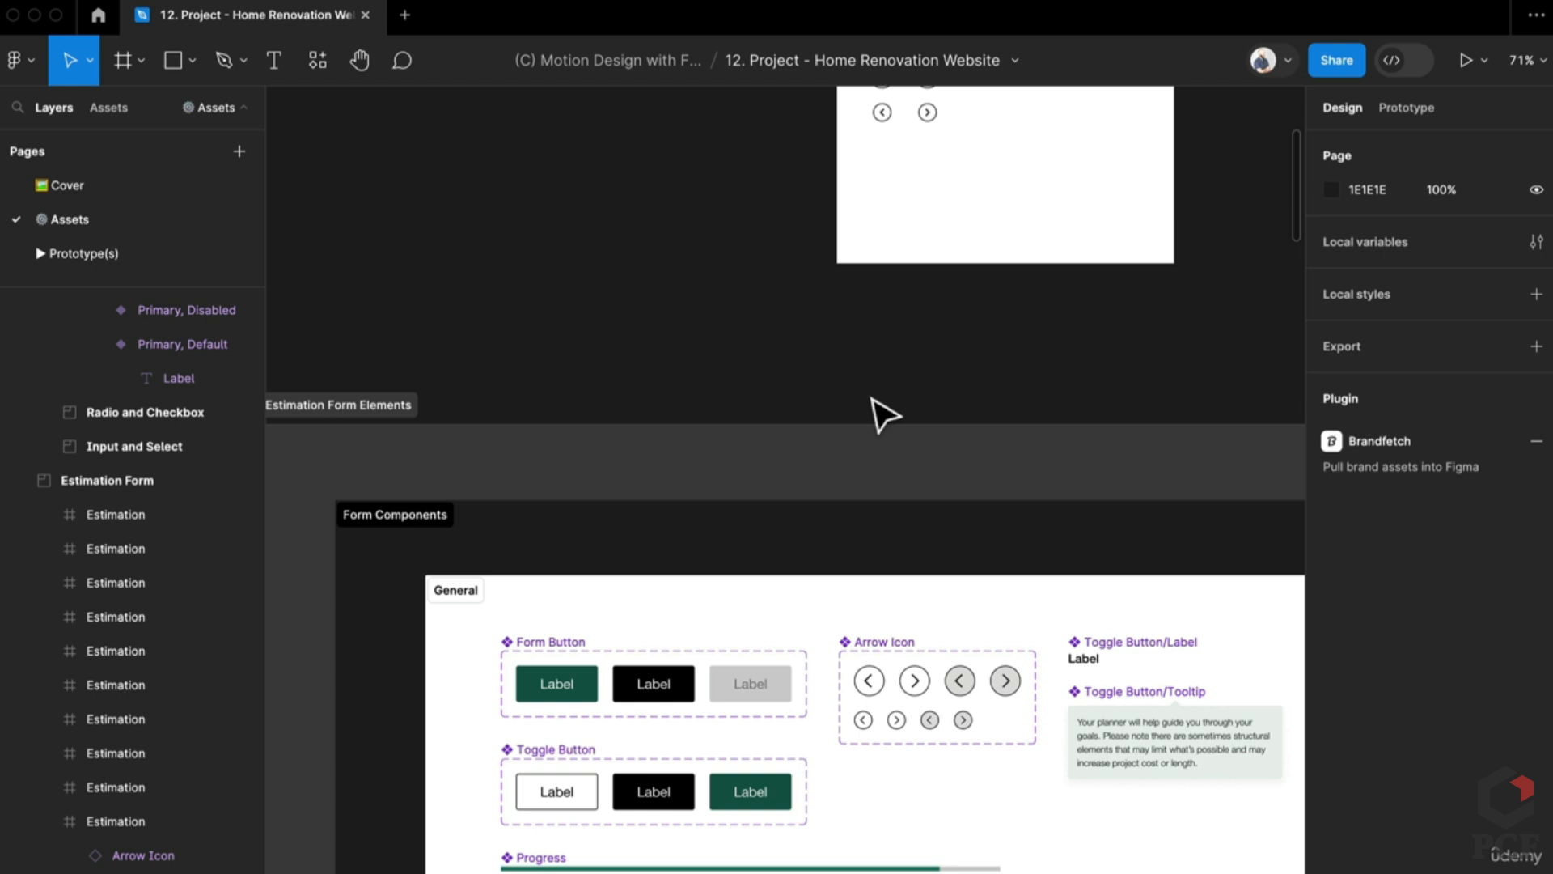
pyautogui.click(536, 857)
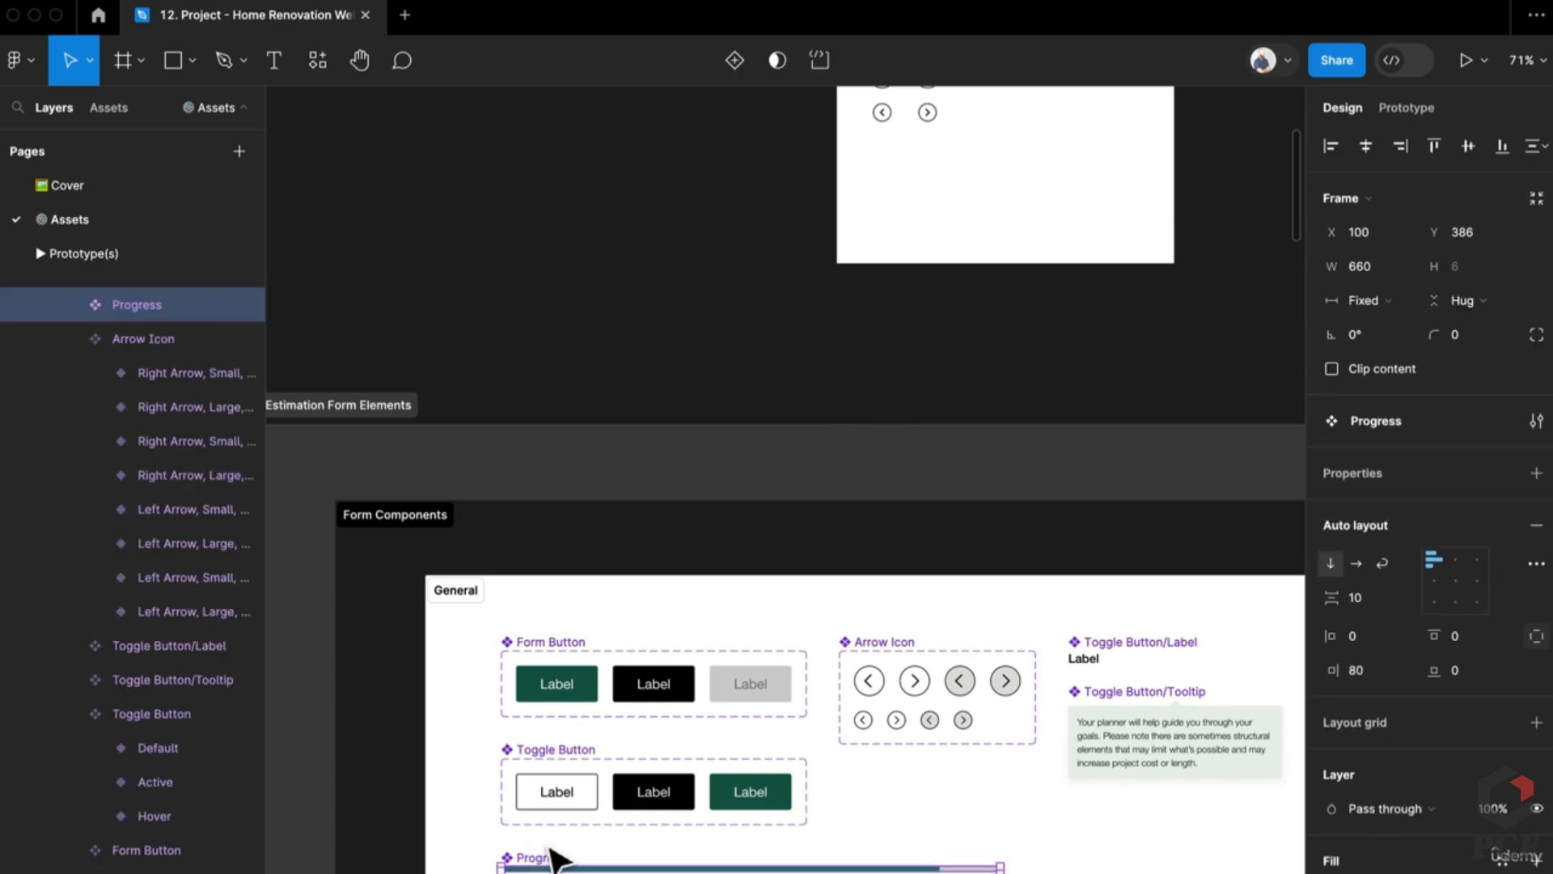
pyautogui.click(72, 303)
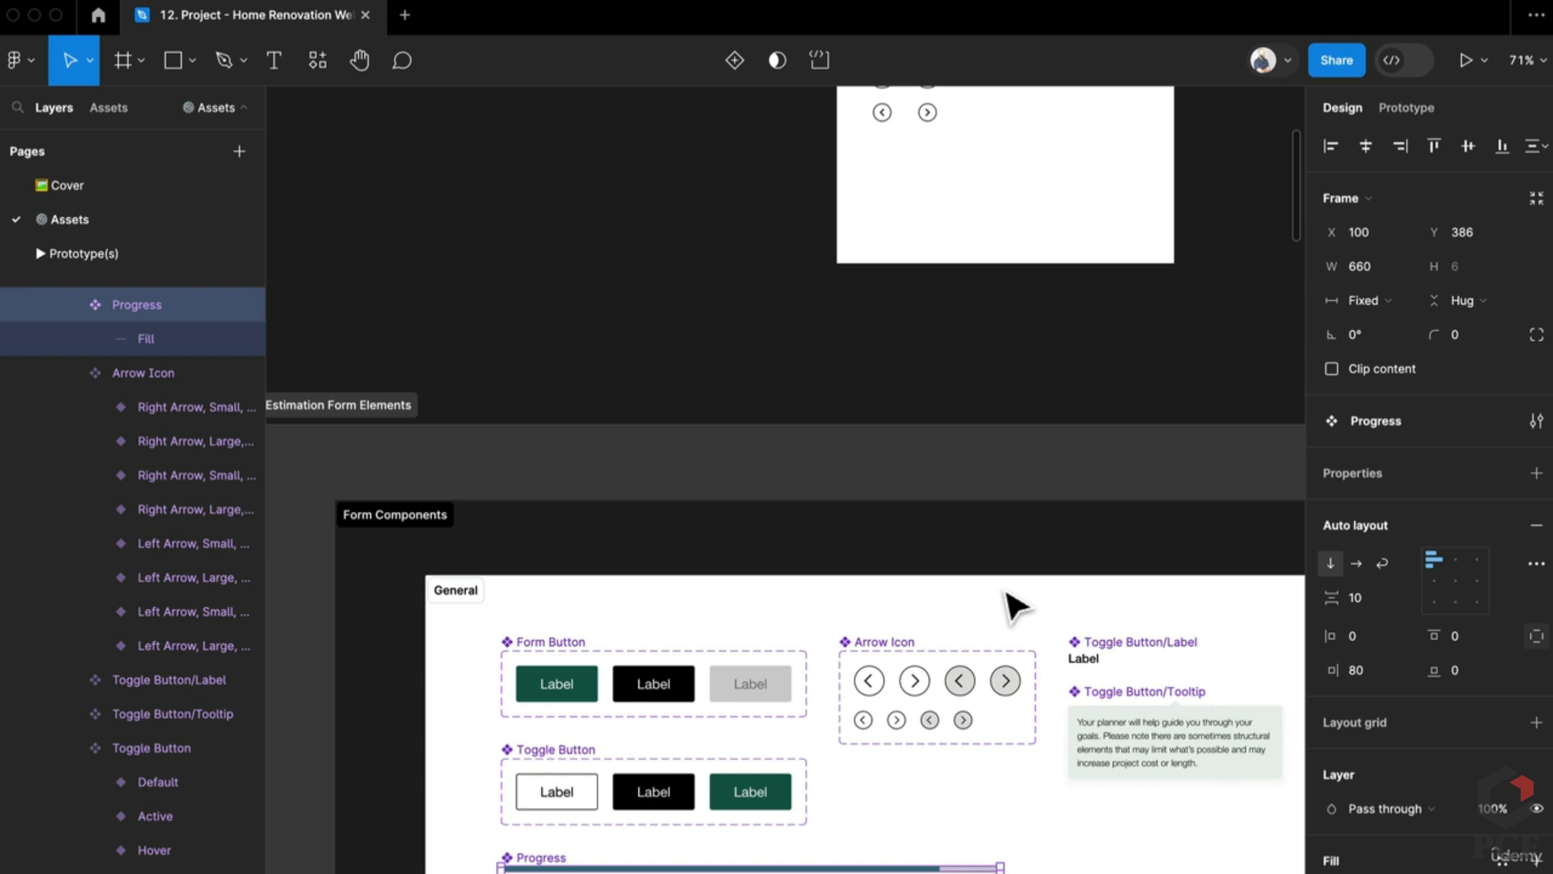
pyautogui.scroll(-3, 906, 463)
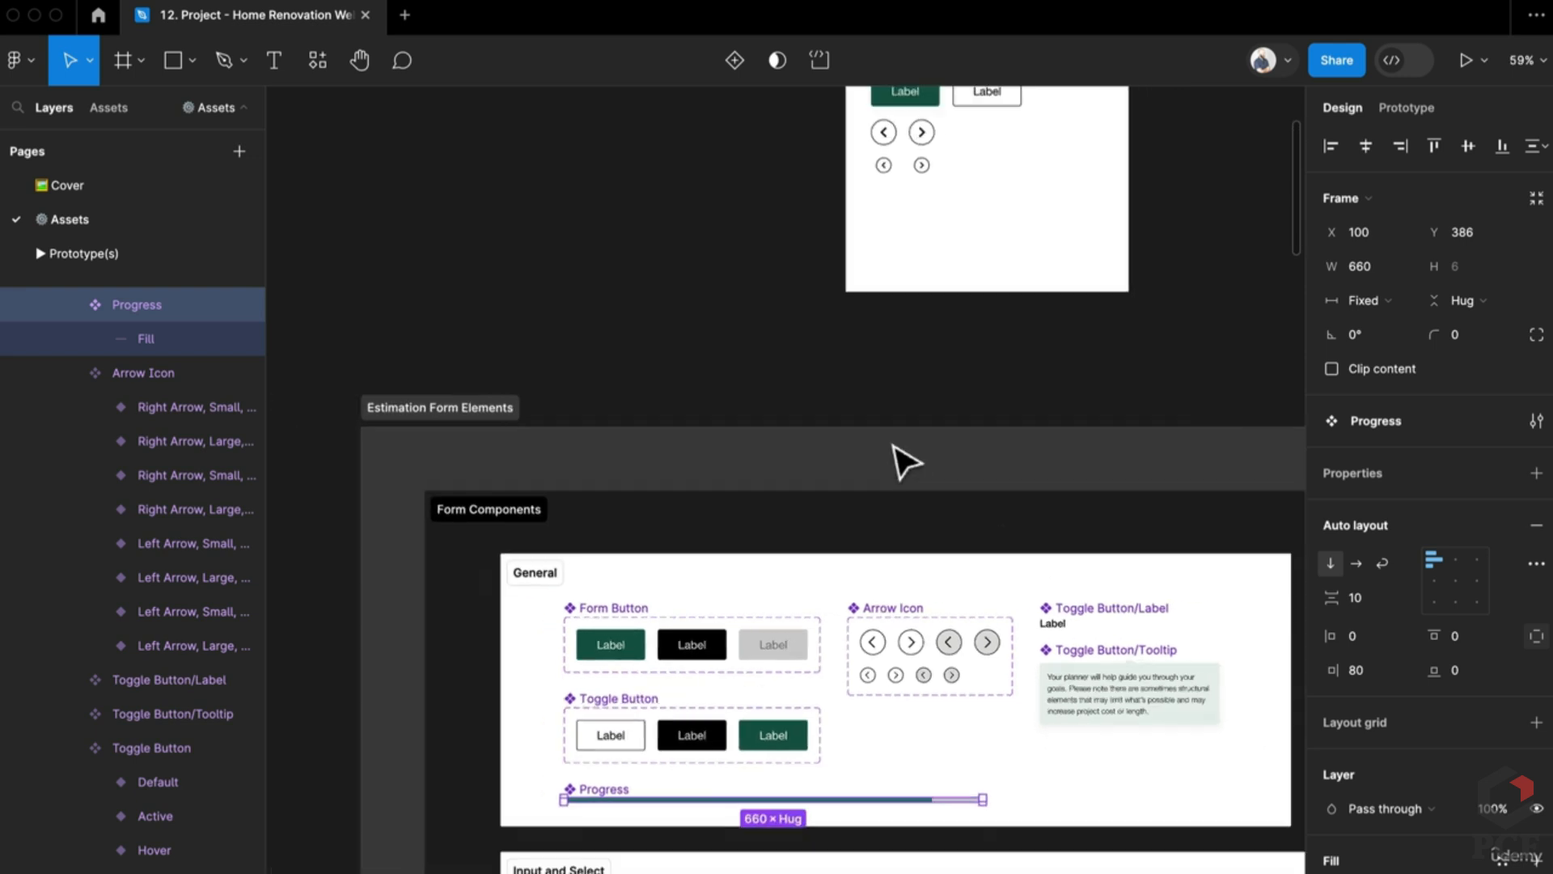
pyautogui.scroll(5, 902, 461)
pyautogui.moveTo(837, 295); pyautogui.dragTo(1103, 153)
# Step: Marquee-select the btn, toggle btn and icon btn component sets together
pyautogui.scroll(-1, 983, 643)
pyautogui.scroll(-5, 983, 644)
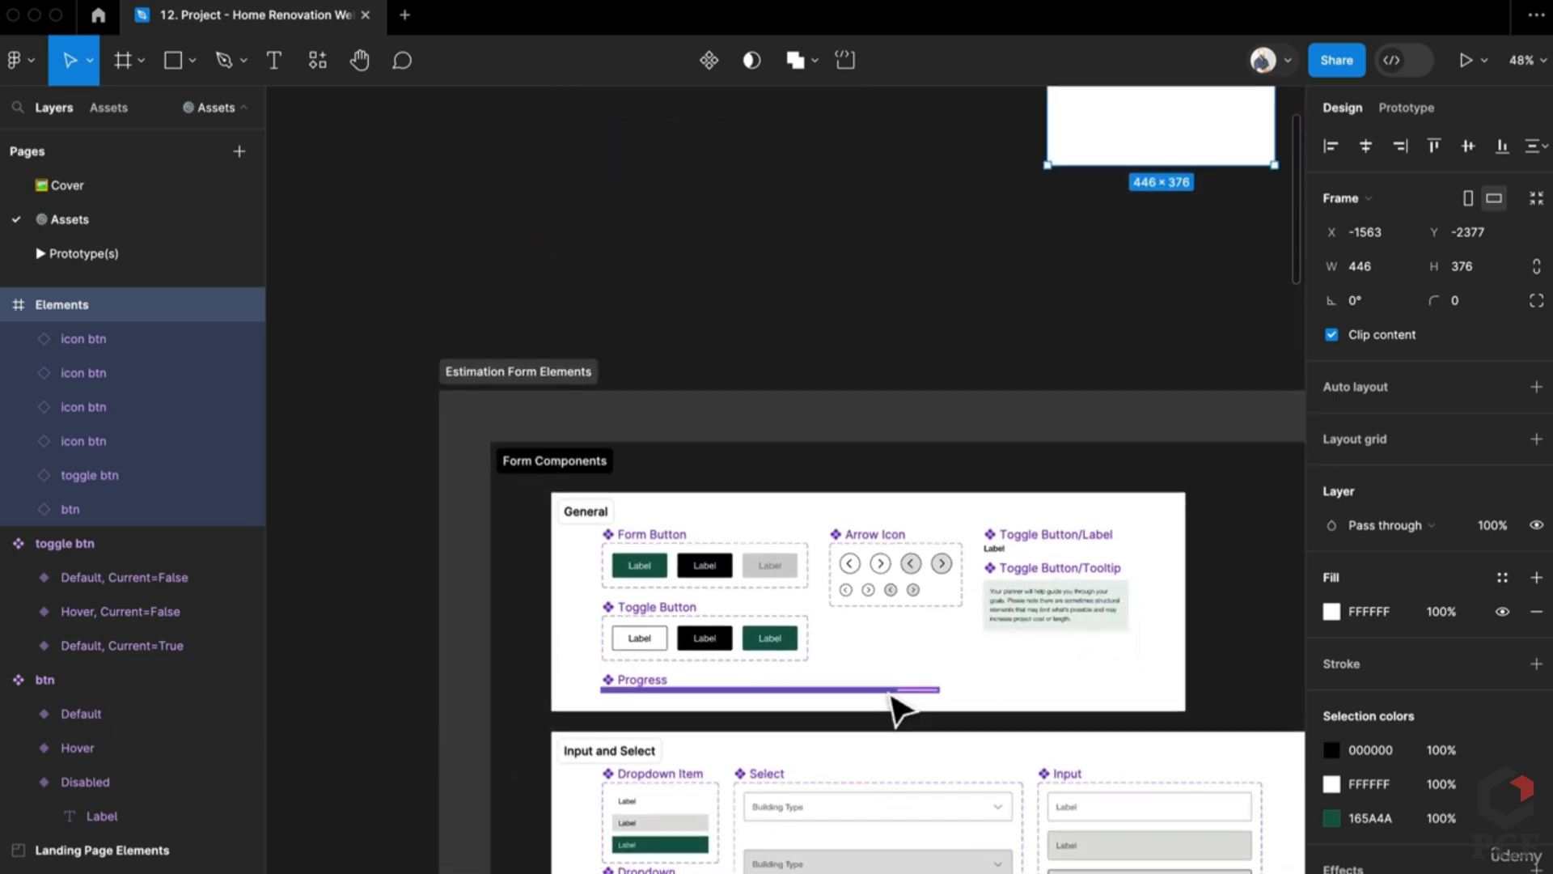
pyautogui.click(902, 696)
pyautogui.hscroll(2, 954, 695)
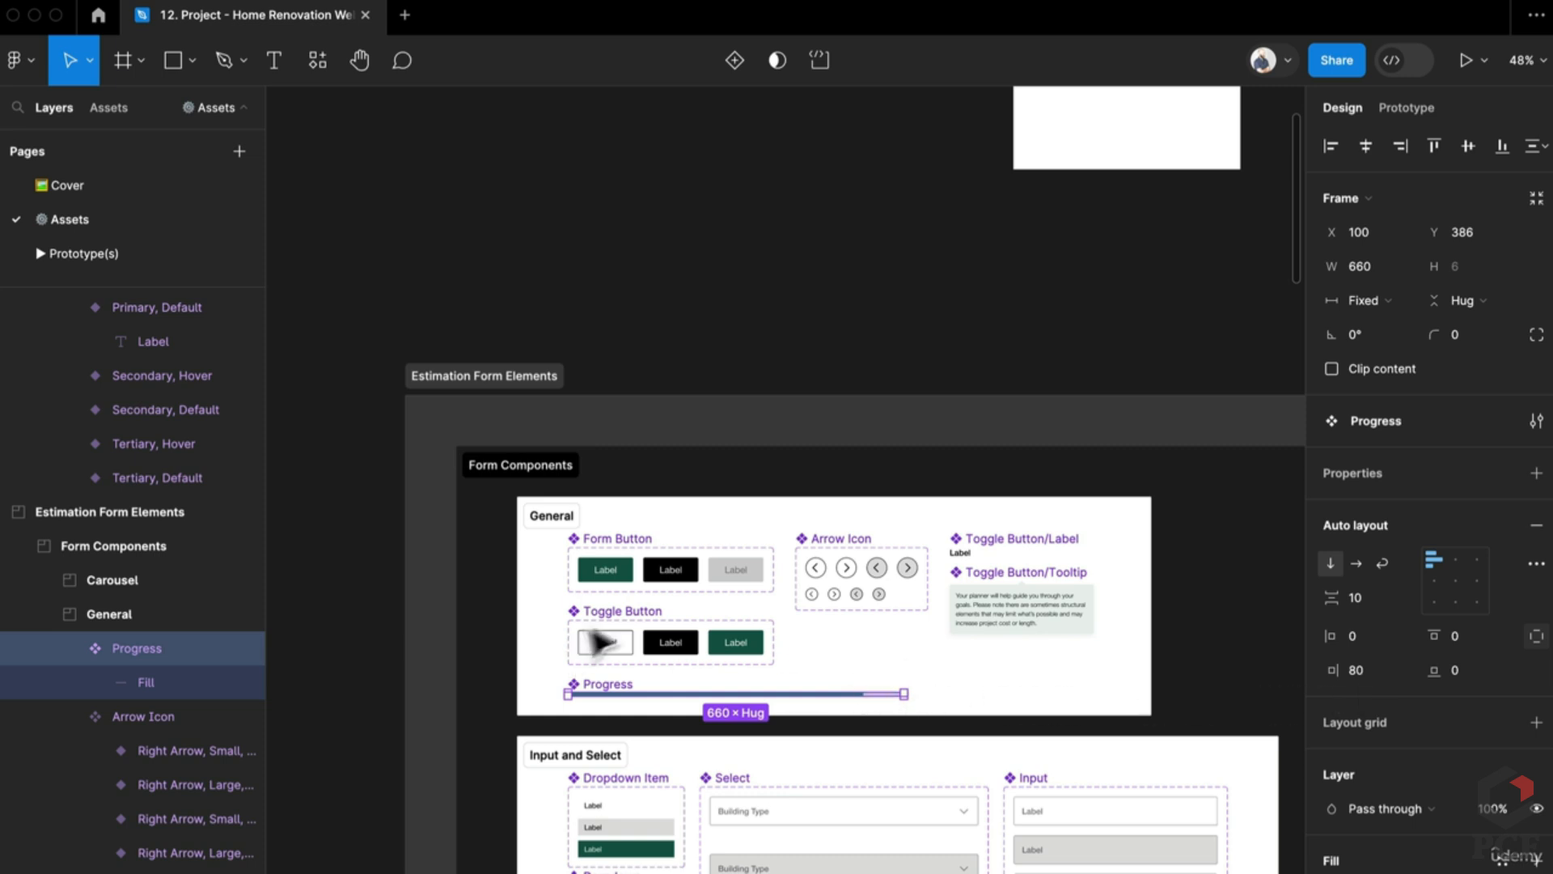
pyautogui.scroll(4, 603, 643)
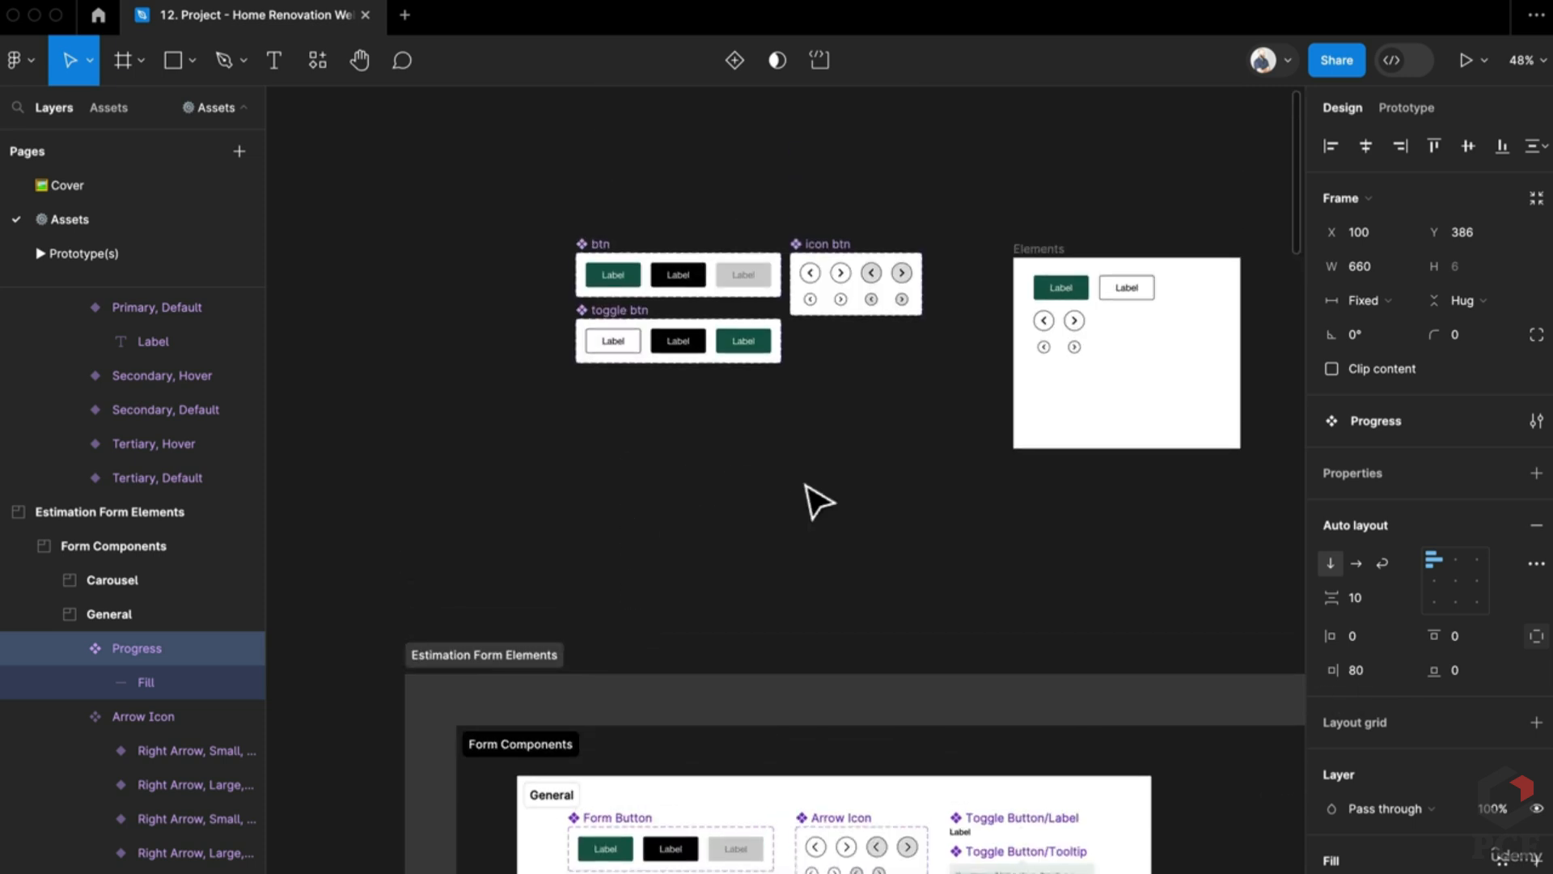
pyautogui.hscroll(1, 809, 502)
pyautogui.moveTo(461, 176); pyautogui.dragTo(972, 450)
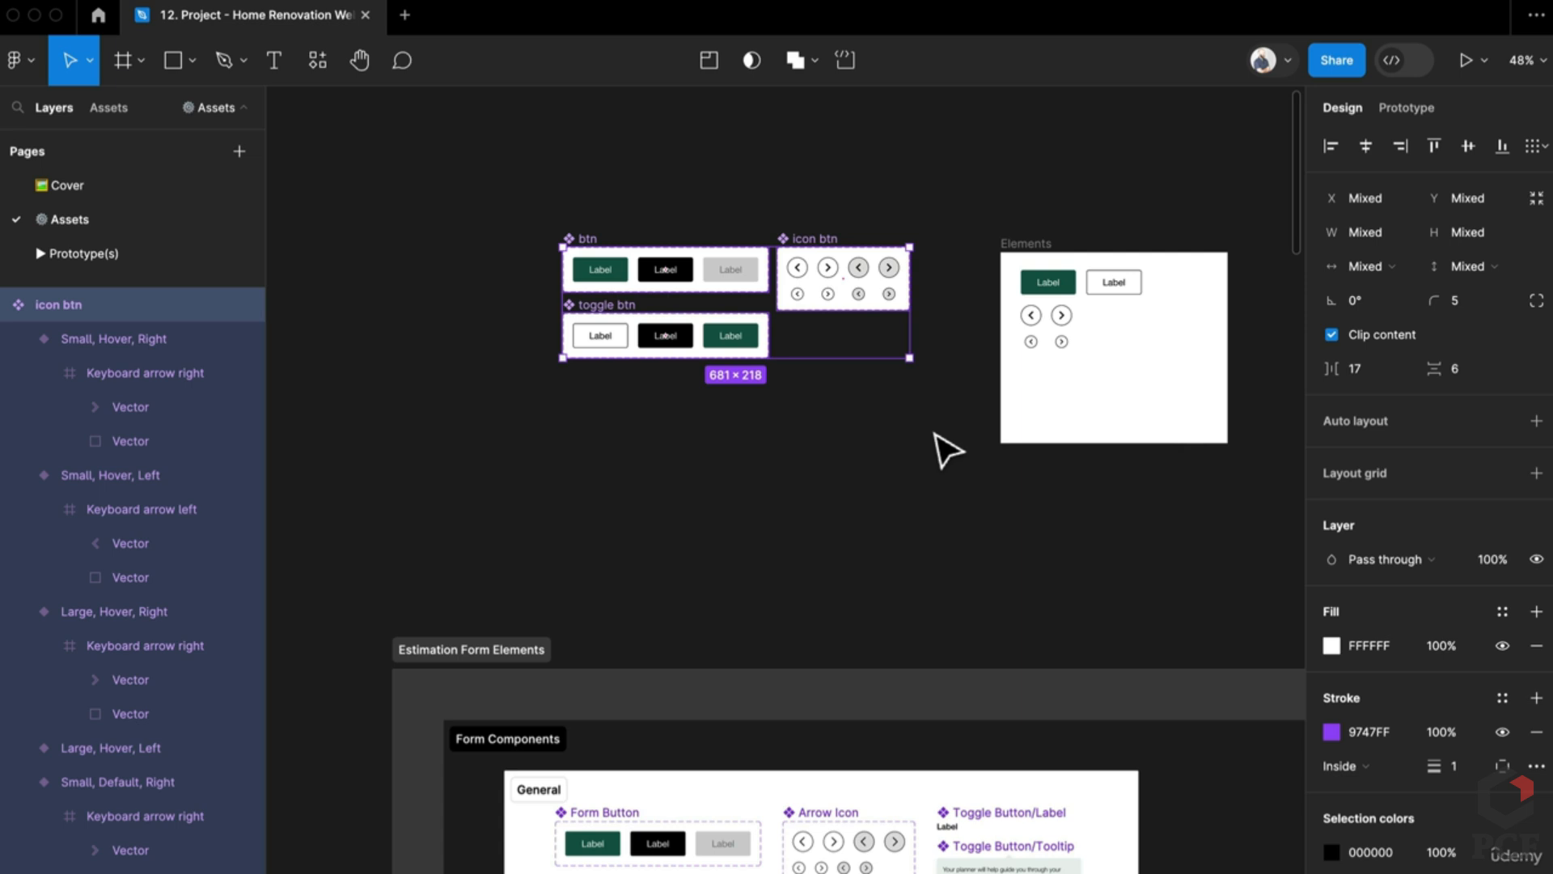
# Step: Wrap the component sets in a section named Components and enlarge it to 1047×743
pyautogui.press('super+alt+s')
pyautogui.doubleClick(549, 180)
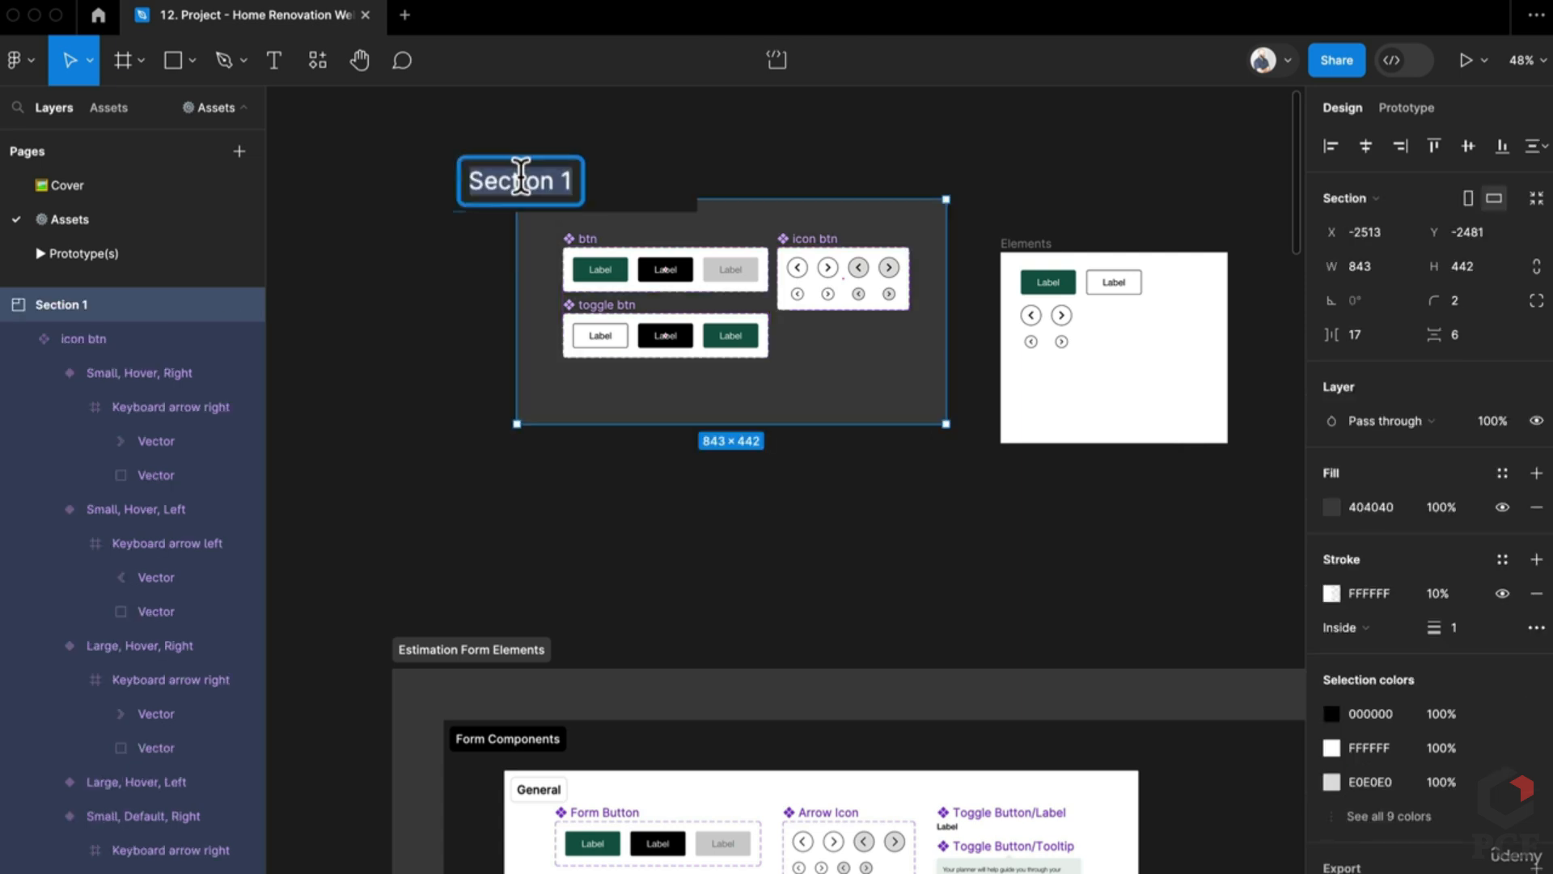
pyautogui.write('Components')
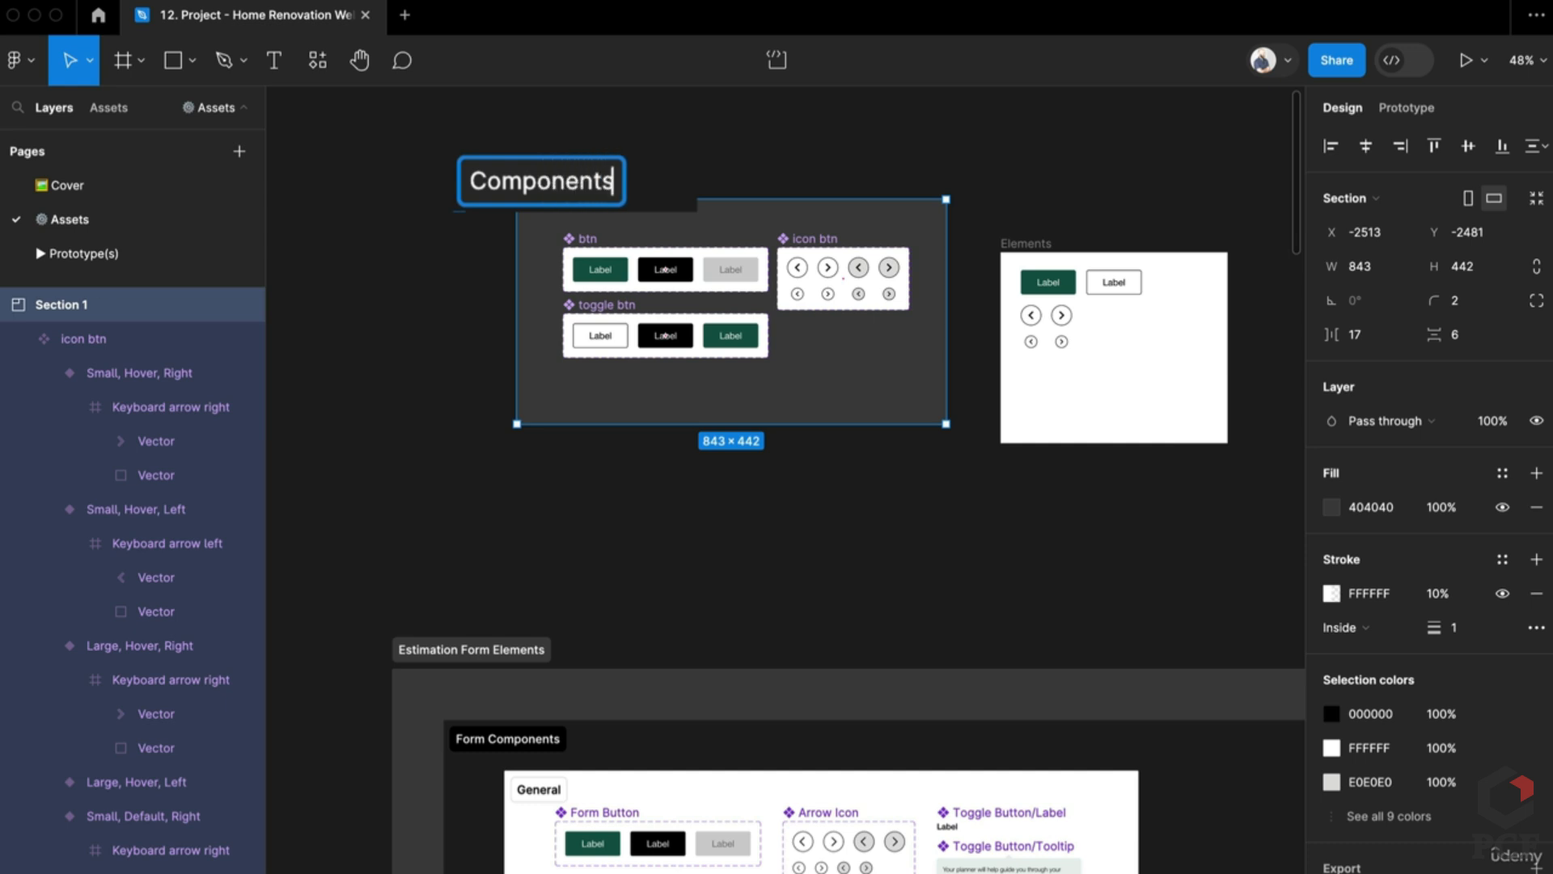
pyautogui.press('Return')
pyautogui.moveTo(580, 182); pyautogui.dragTo(396, 91)
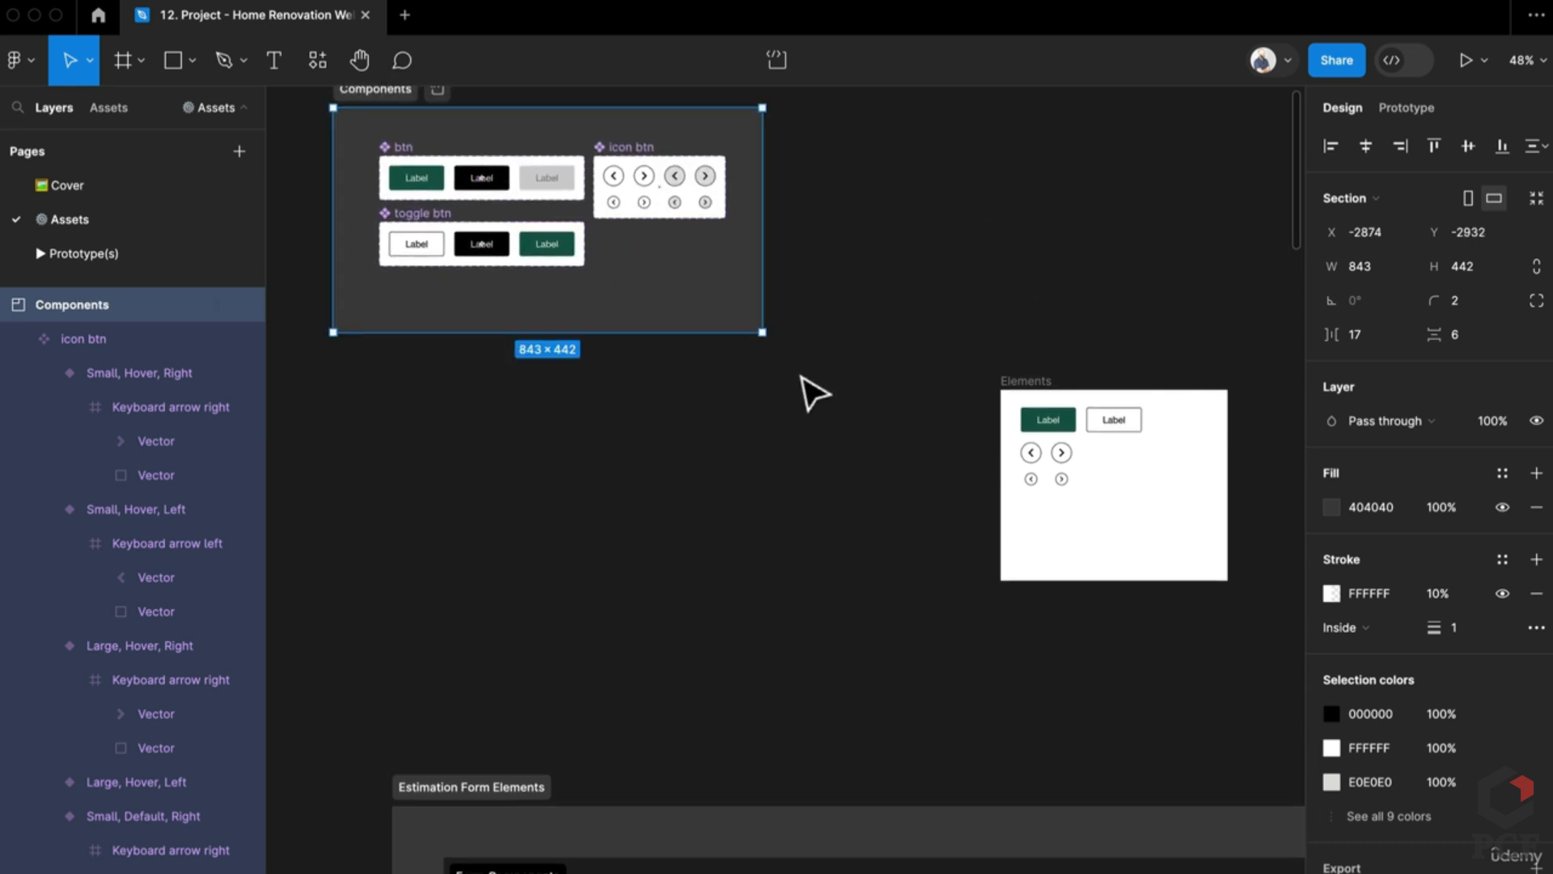
pyautogui.moveTo(762, 331); pyautogui.dragTo(867, 485)
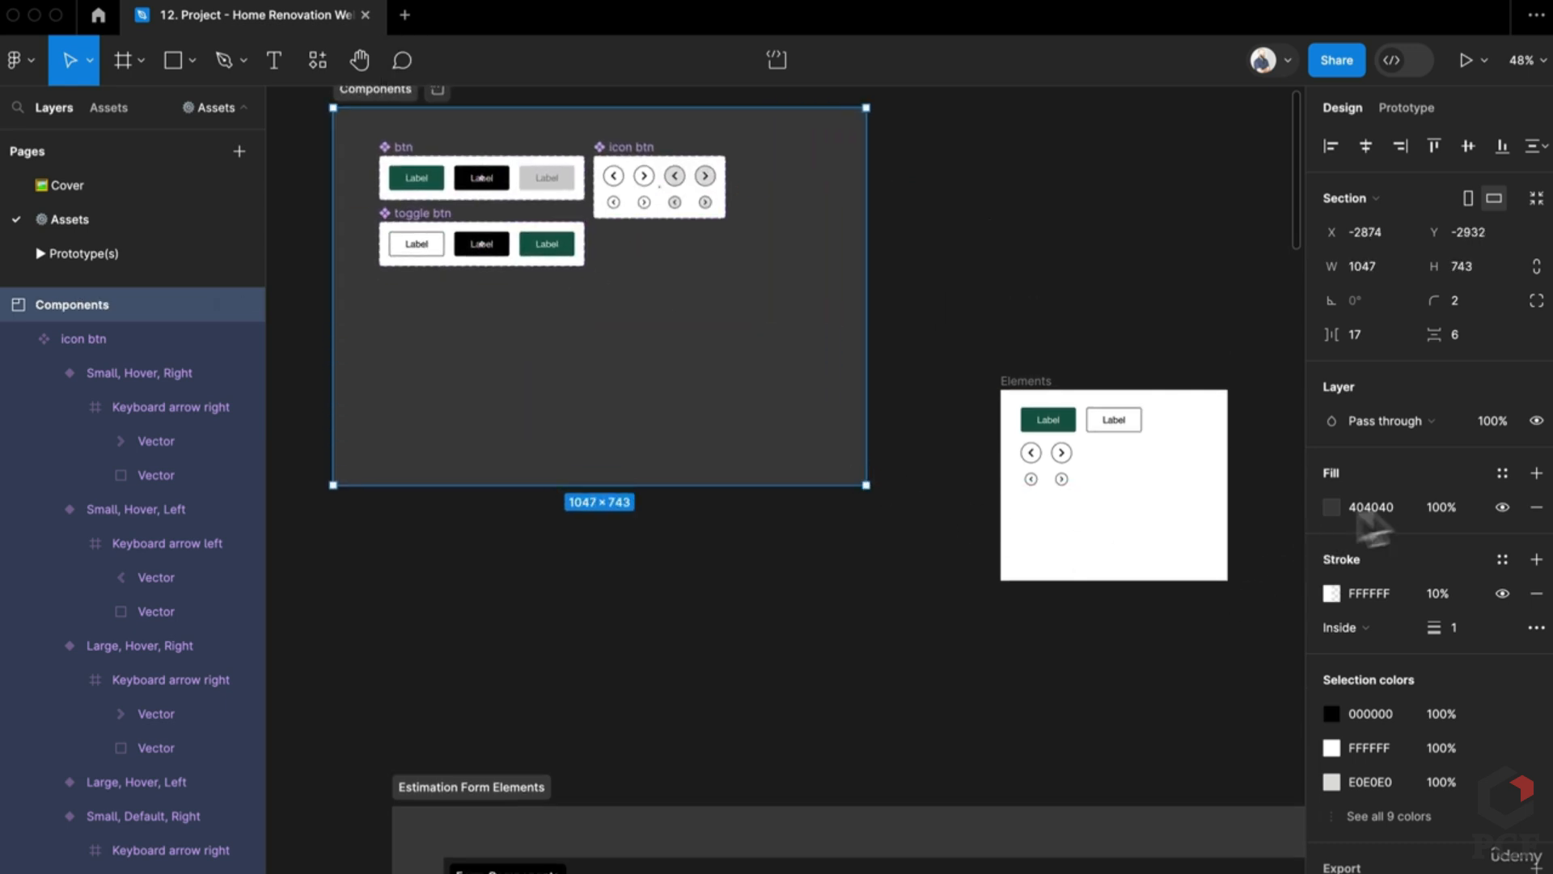
# Step: Give the Components section a white FFFFFF fill and move the Elements frame higher
pyautogui.moveTo(1371, 510); pyautogui.dragTo(1353, 509)
pyautogui.write('FFFFFF')
pyautogui.press('Return')
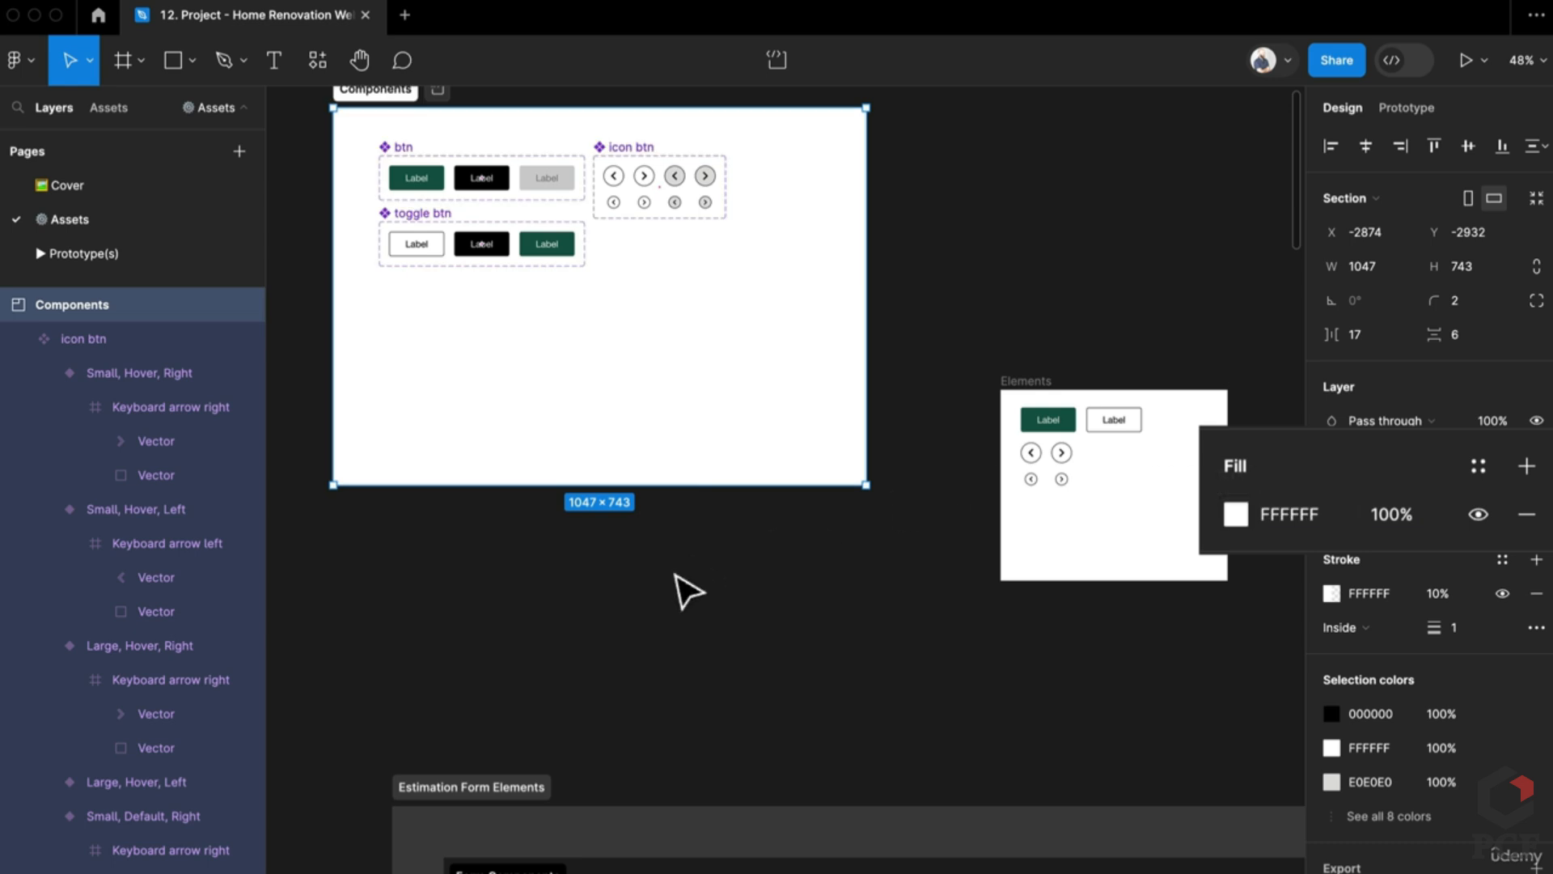
pyautogui.click(688, 590)
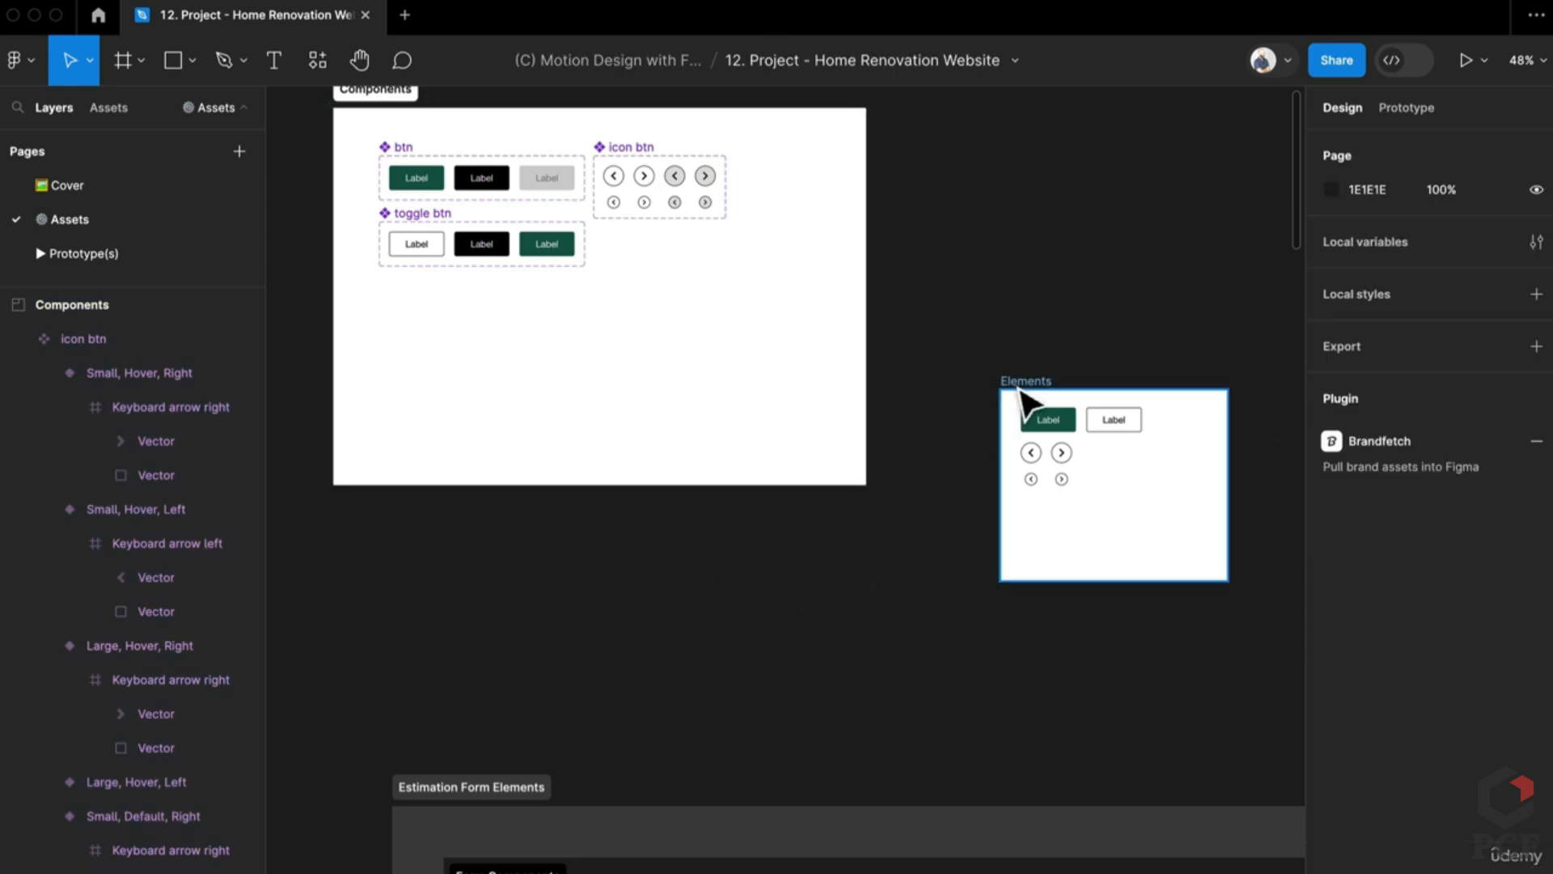
pyautogui.moveTo(996, 424); pyautogui.dragTo(991, 282)
# Step: Move the existing Progress bar into the Components section
pyautogui.scroll(-10, 575, 659)
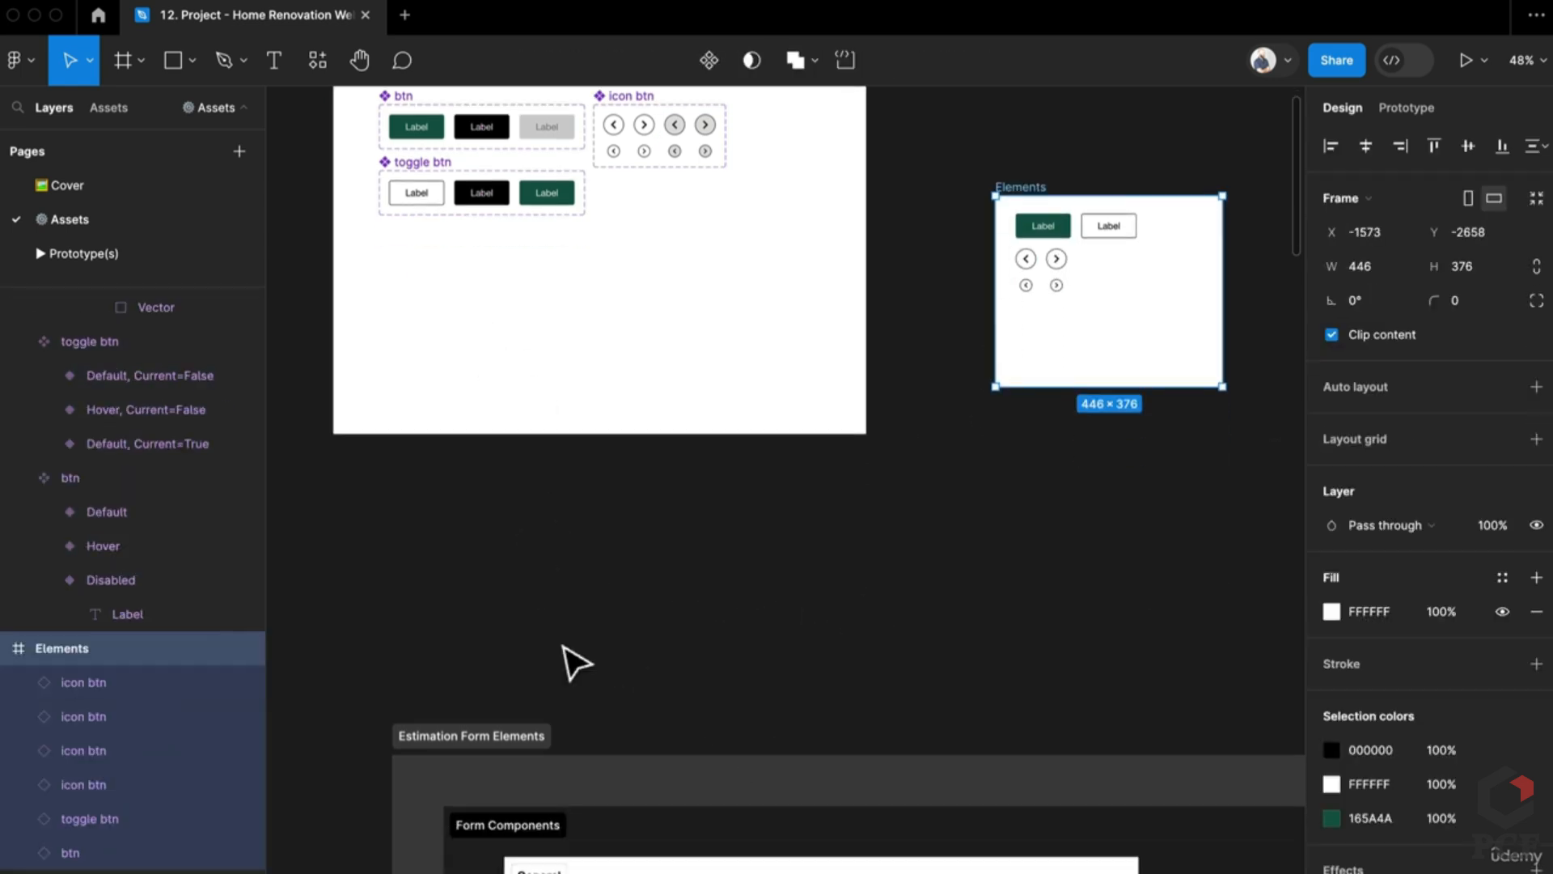
pyautogui.scroll(3, 574, 652)
pyautogui.moveTo(594, 647); pyautogui.dragTo(445, 582)
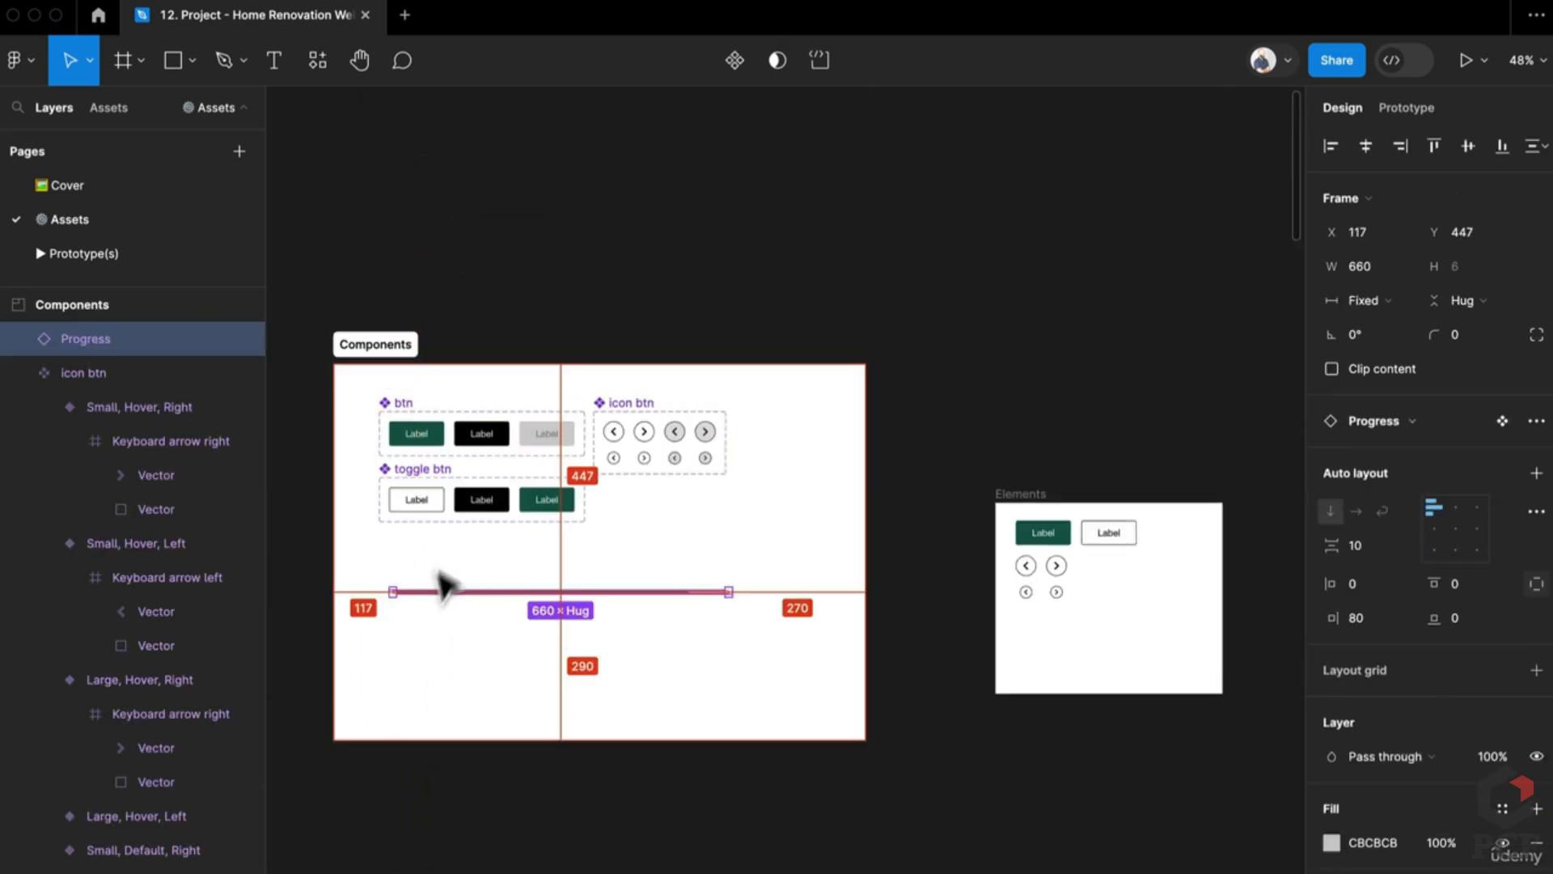
pyautogui.scroll(5, 444, 576)
pyautogui.press('Escape')
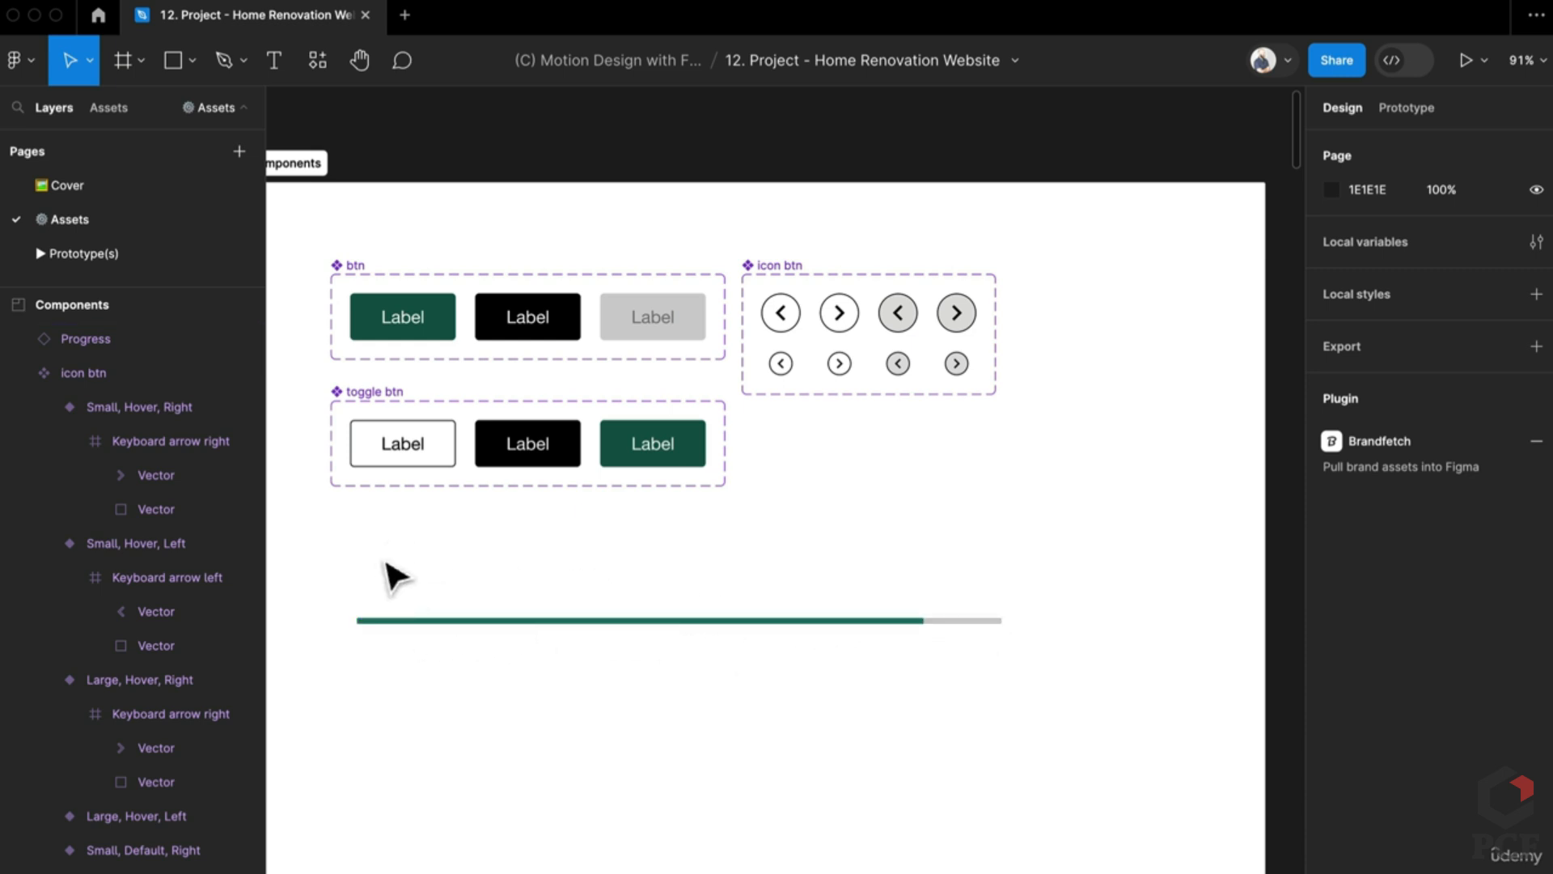
# Step: Draw a long thin frame named Progress, aligned with the bar's left edge
pyautogui.press('f')
pyautogui.moveTo(377, 545); pyautogui.dragTo(991, 557)
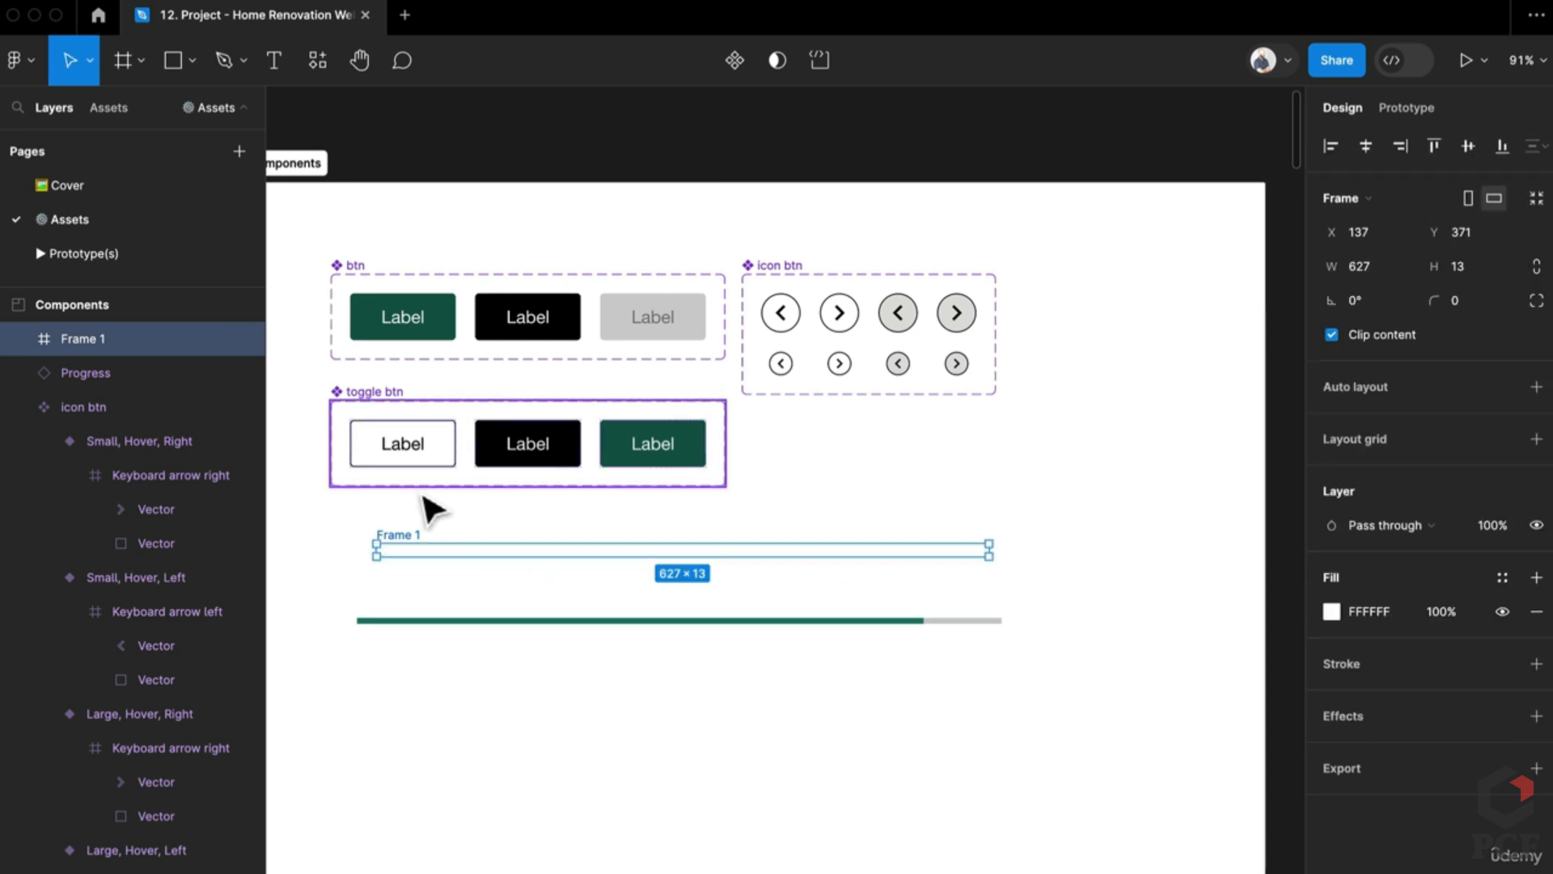
pyautogui.doubleClick(419, 535)
pyautogui.write('Progress')
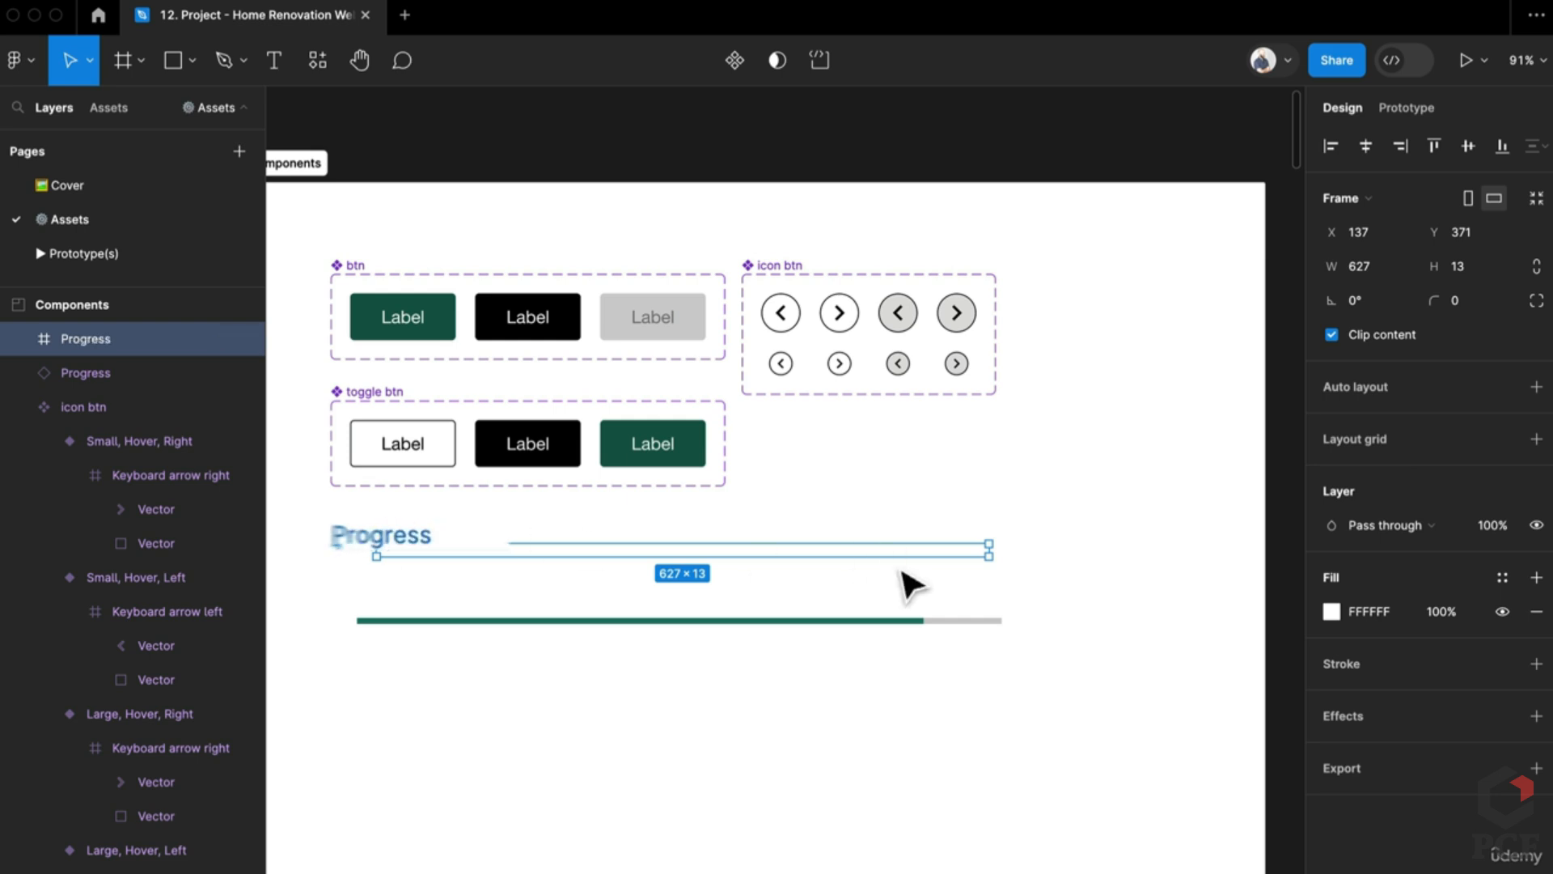
pyautogui.press('Return')
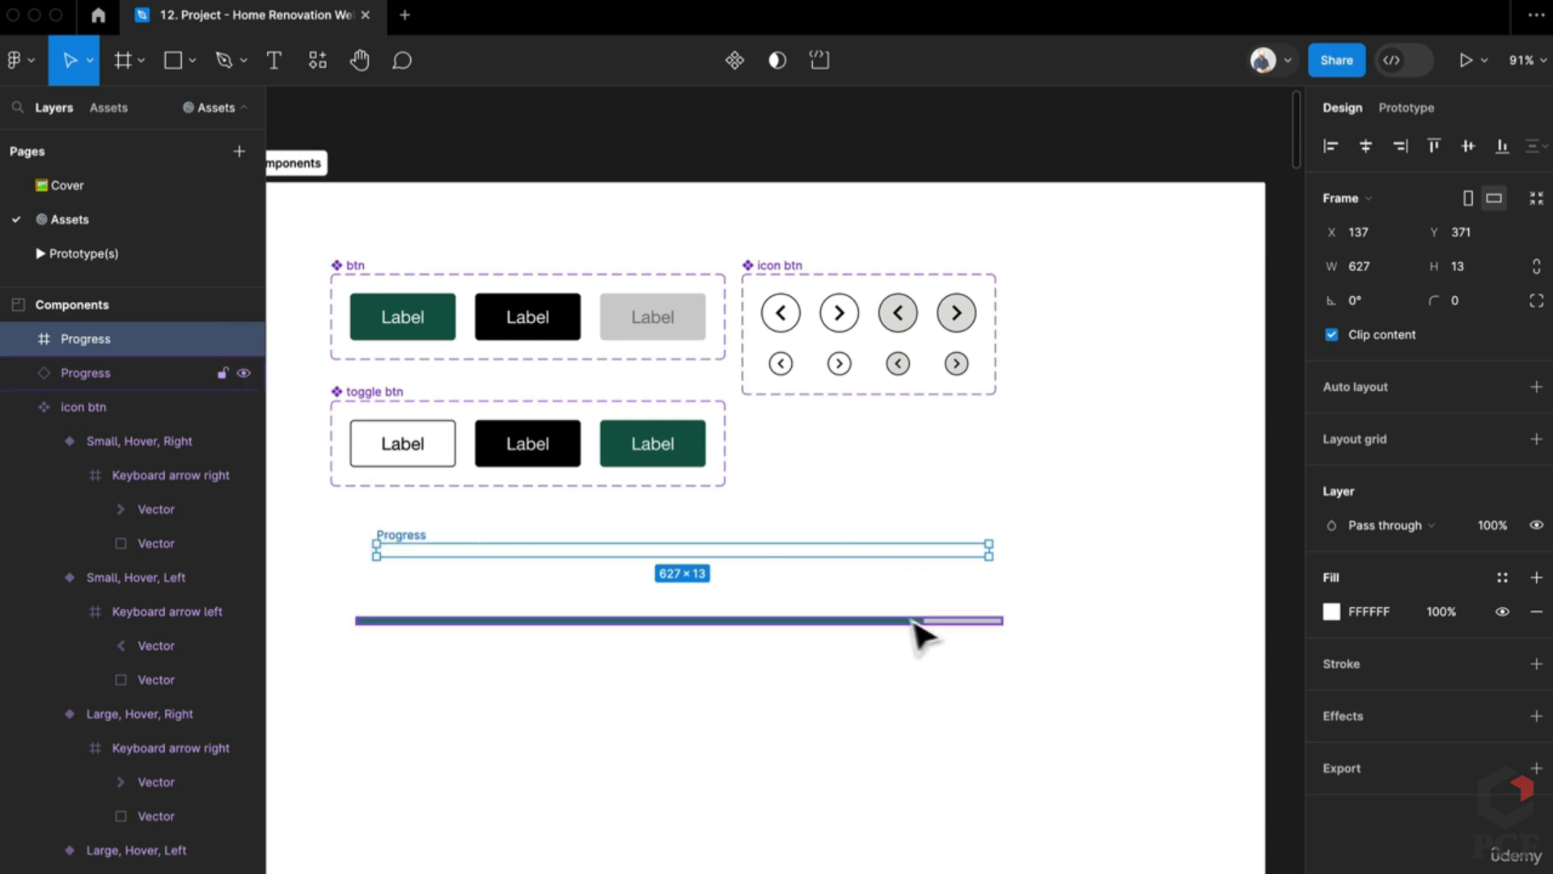
pyautogui.moveTo(397, 538); pyautogui.dragTo(375, 530)
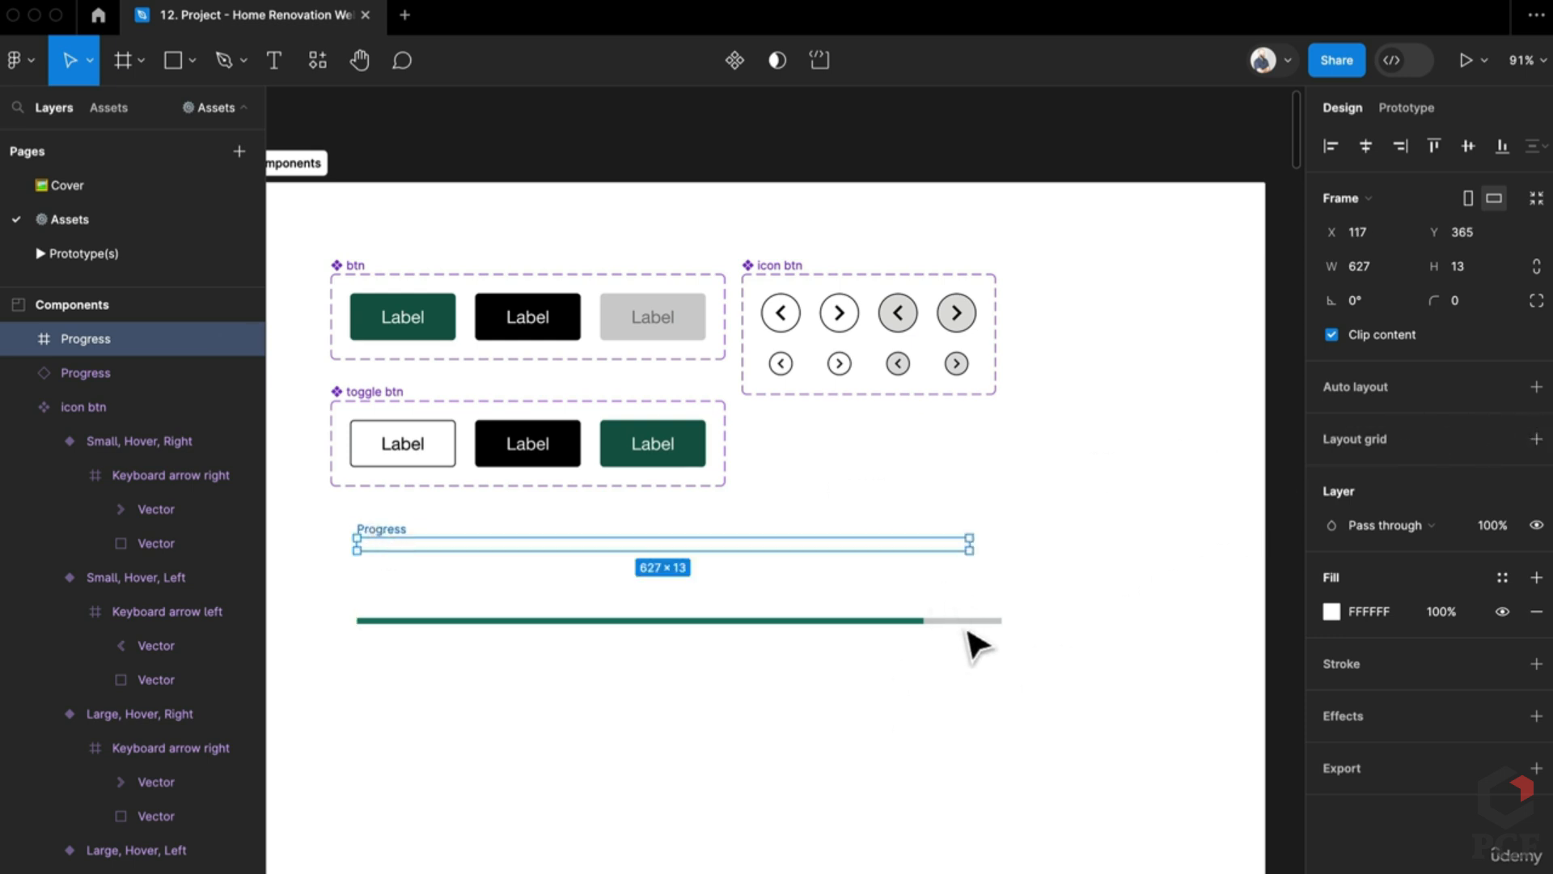
# Step: Set the Progress frame's height to 8 and give it the sampled grey CBCBCB colour
pyautogui.scroll(5, 938, 647)
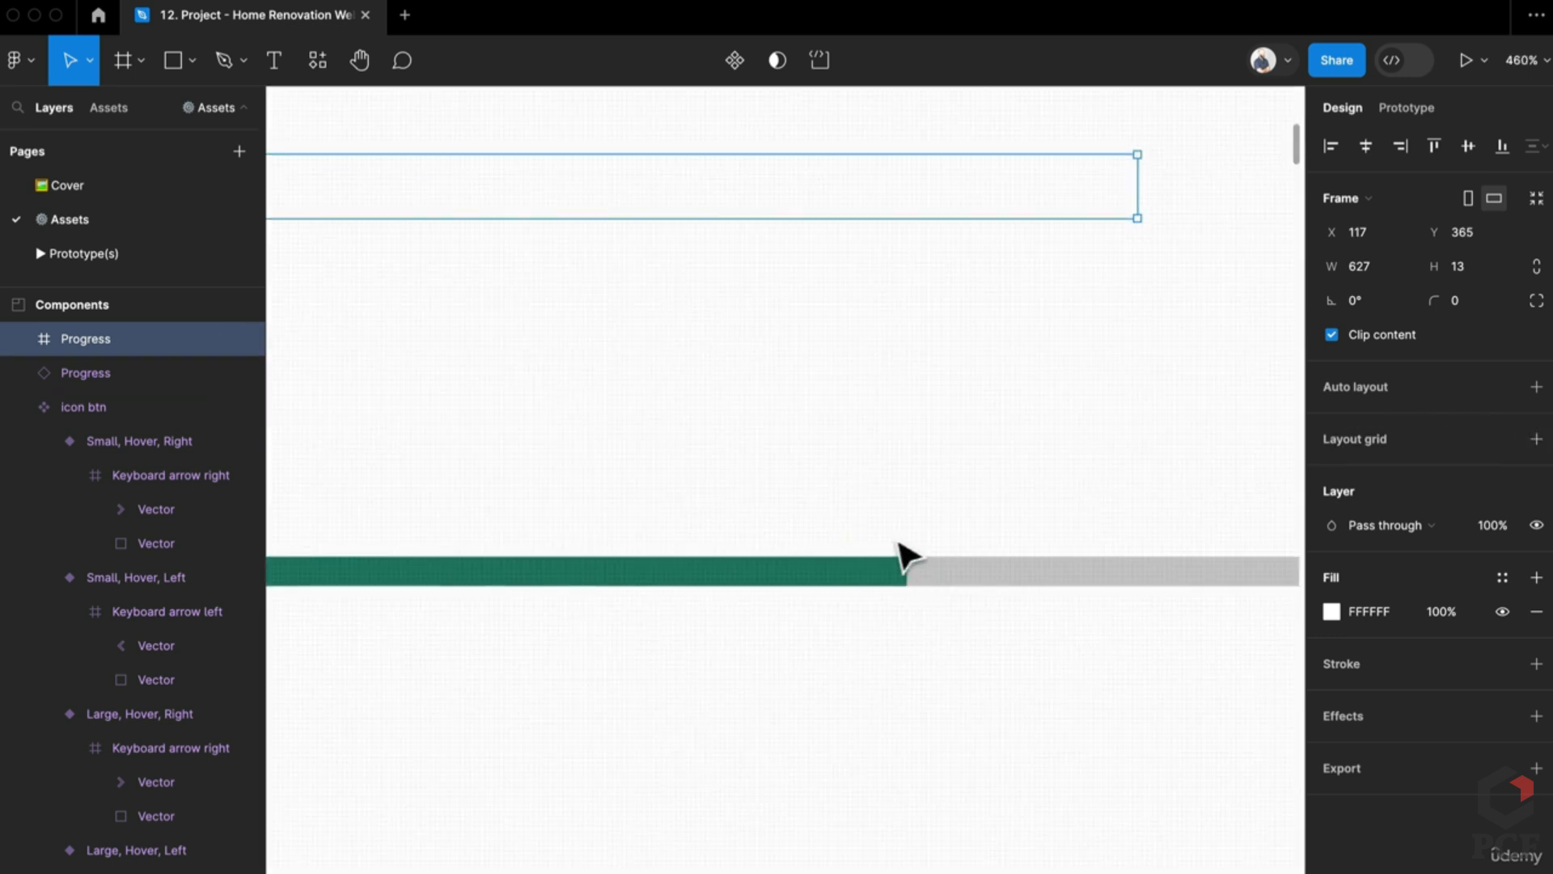
pyautogui.scroll(-5, 926, 574)
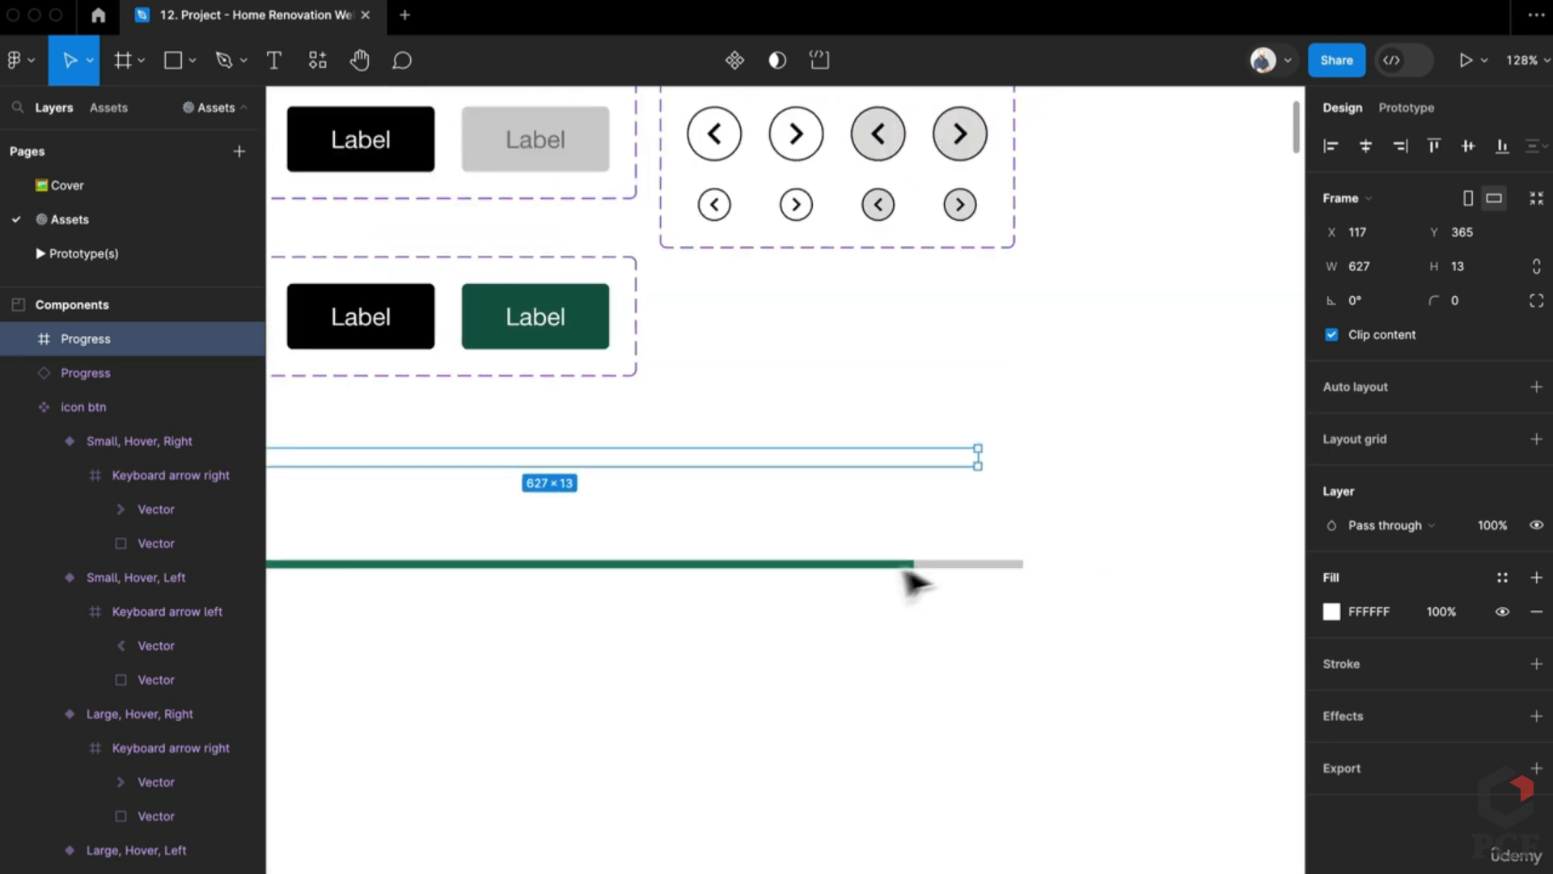
pyautogui.scroll(-1, 813, 488)
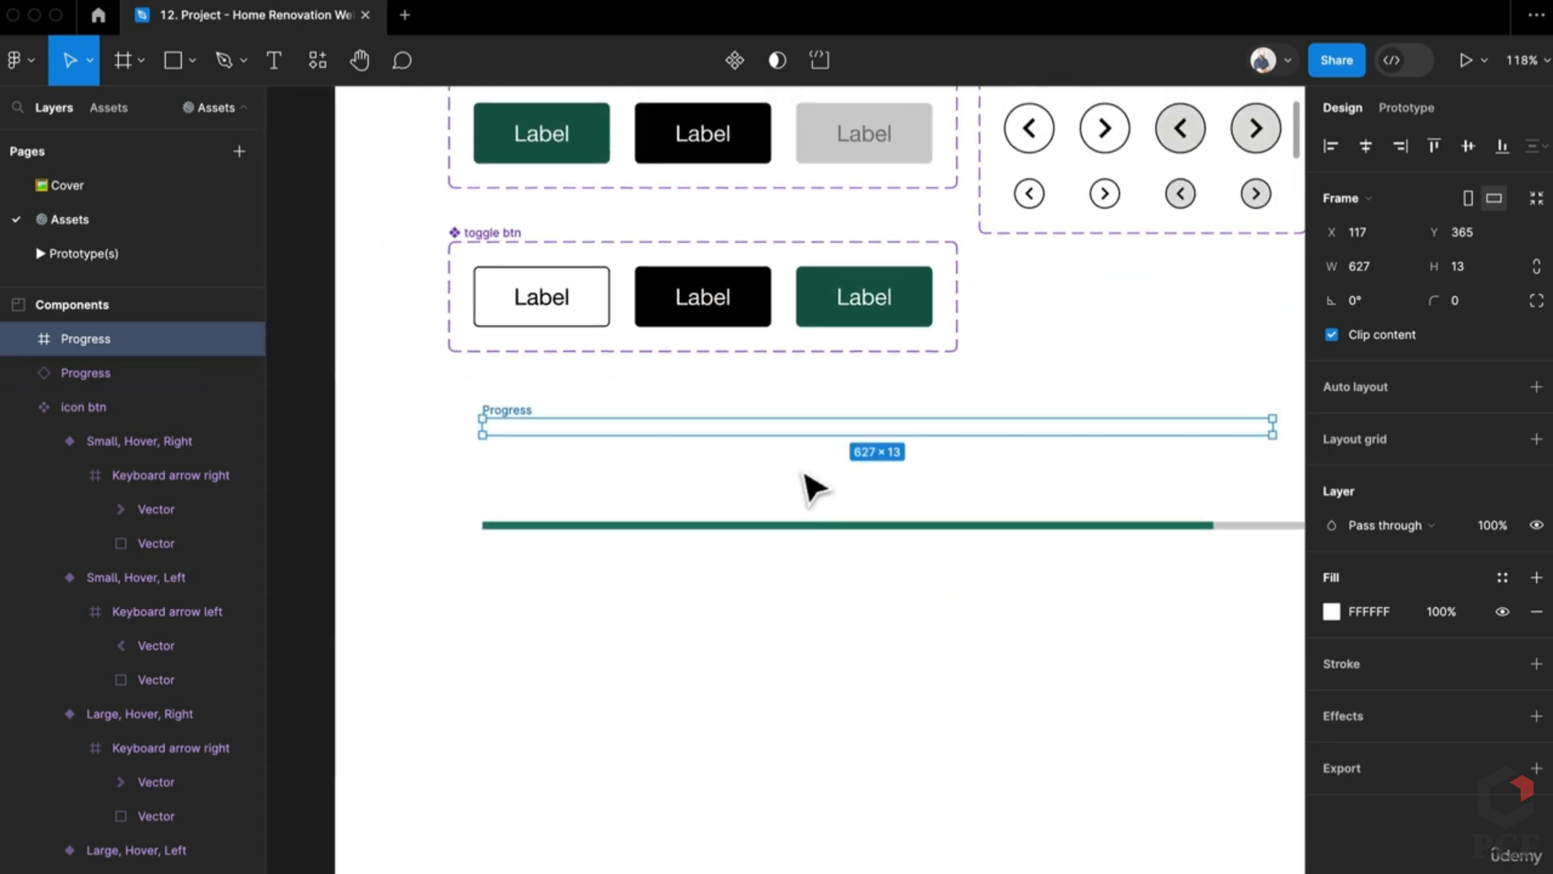
pyautogui.click(840, 528)
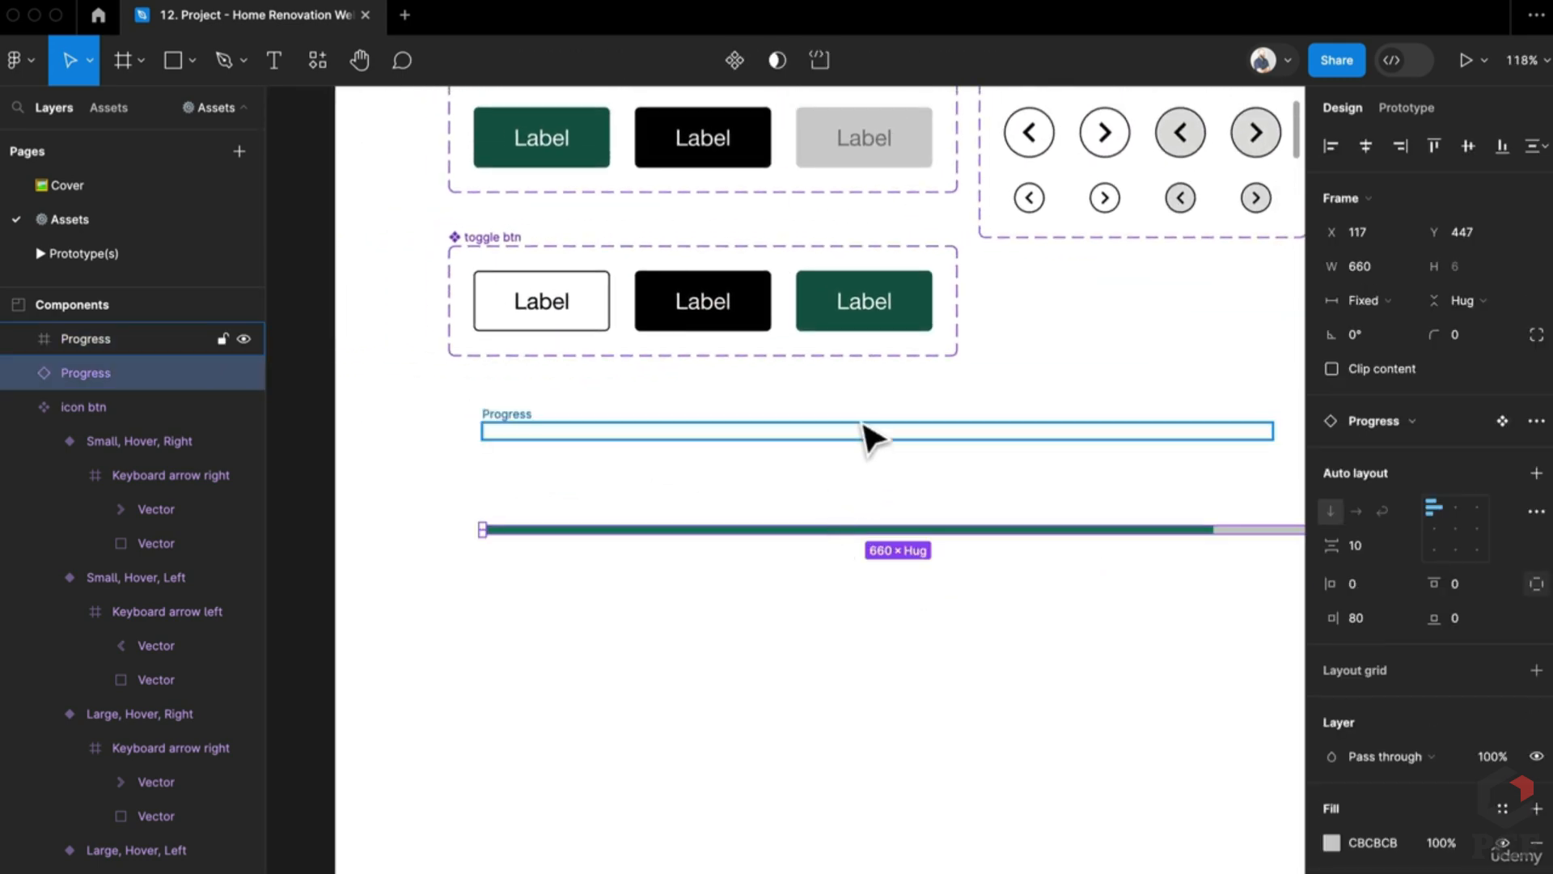
pyautogui.click(866, 435)
pyautogui.click(1463, 274)
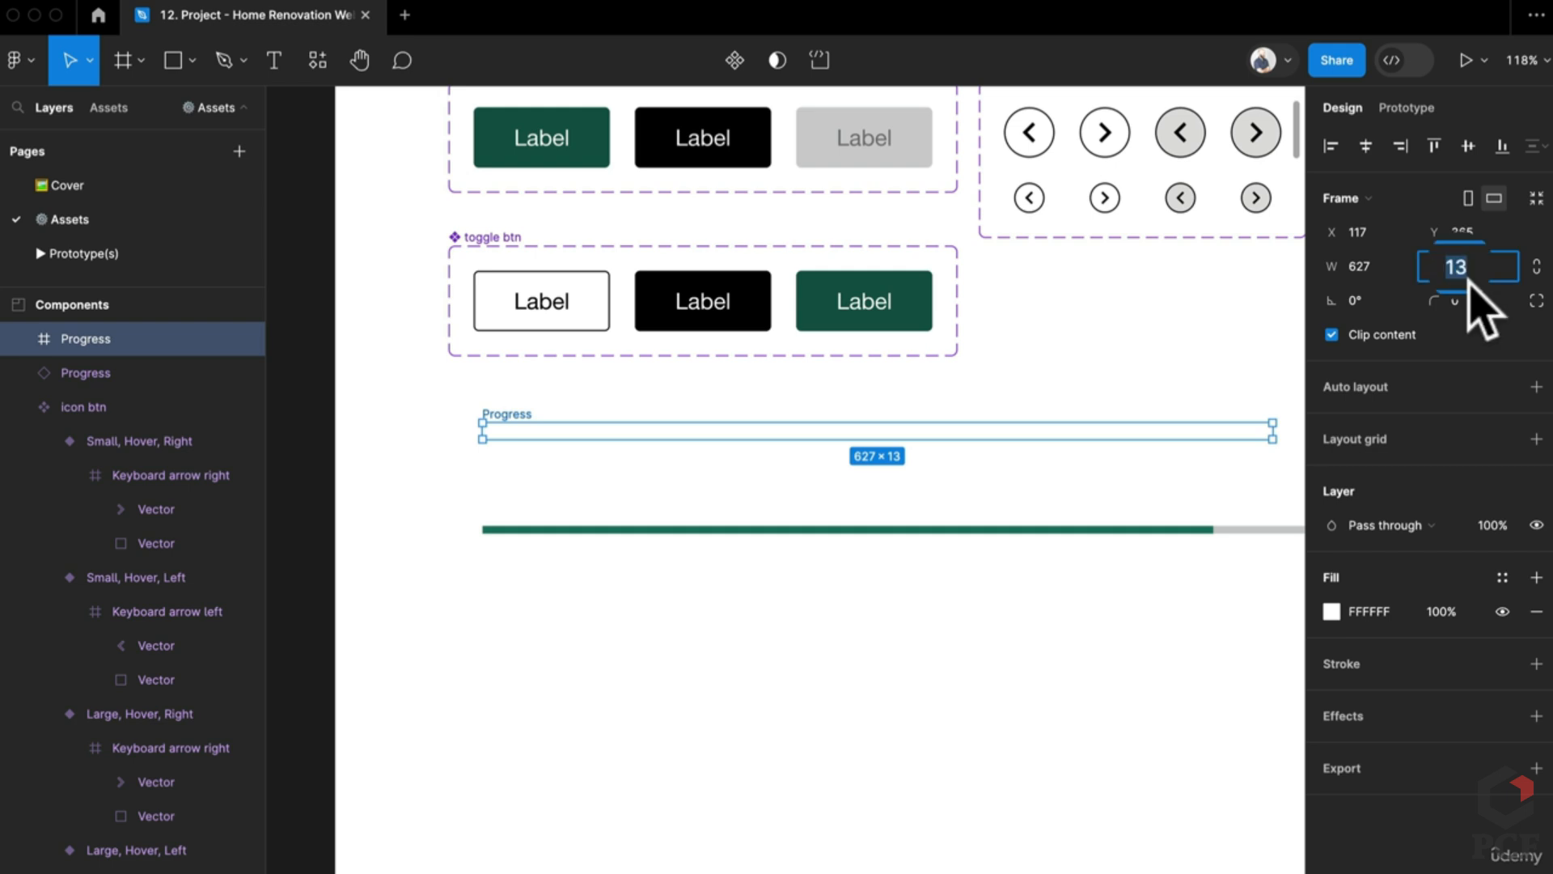
pyautogui.write('8')
pyautogui.press('Return')
pyautogui.moveTo(940, 389); pyautogui.dragTo(872, 428)
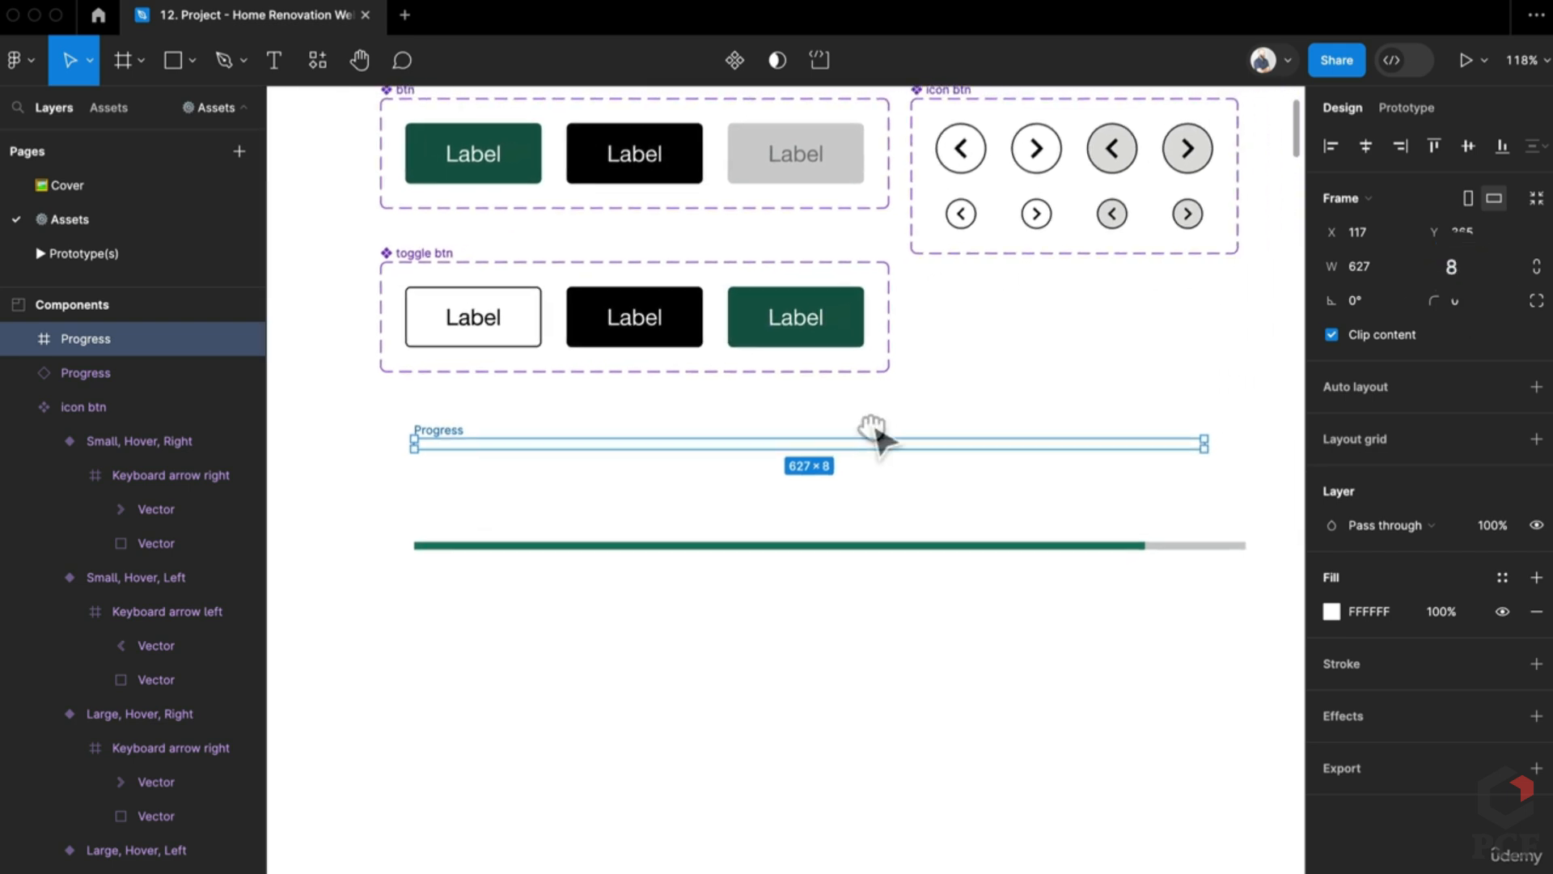
pyautogui.press('i')
pyautogui.click(1170, 545)
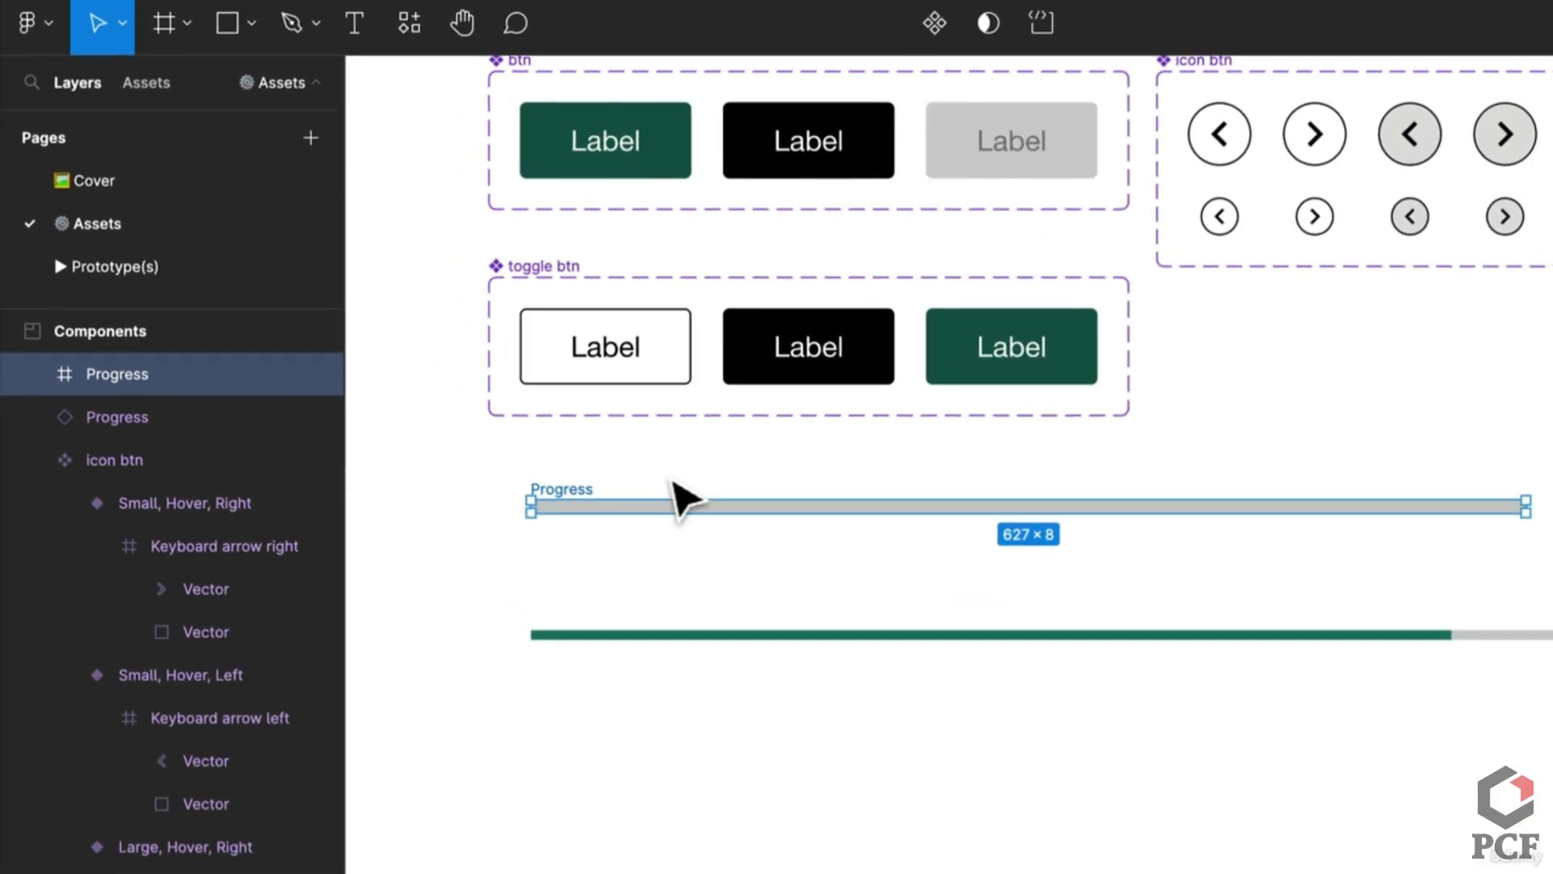
# Step: Draw a rectangle inside the Progress frame and name its layer Fill
pyautogui.press('r')
pyautogui.moveTo(547, 501); pyautogui.dragTo(1276, 534)
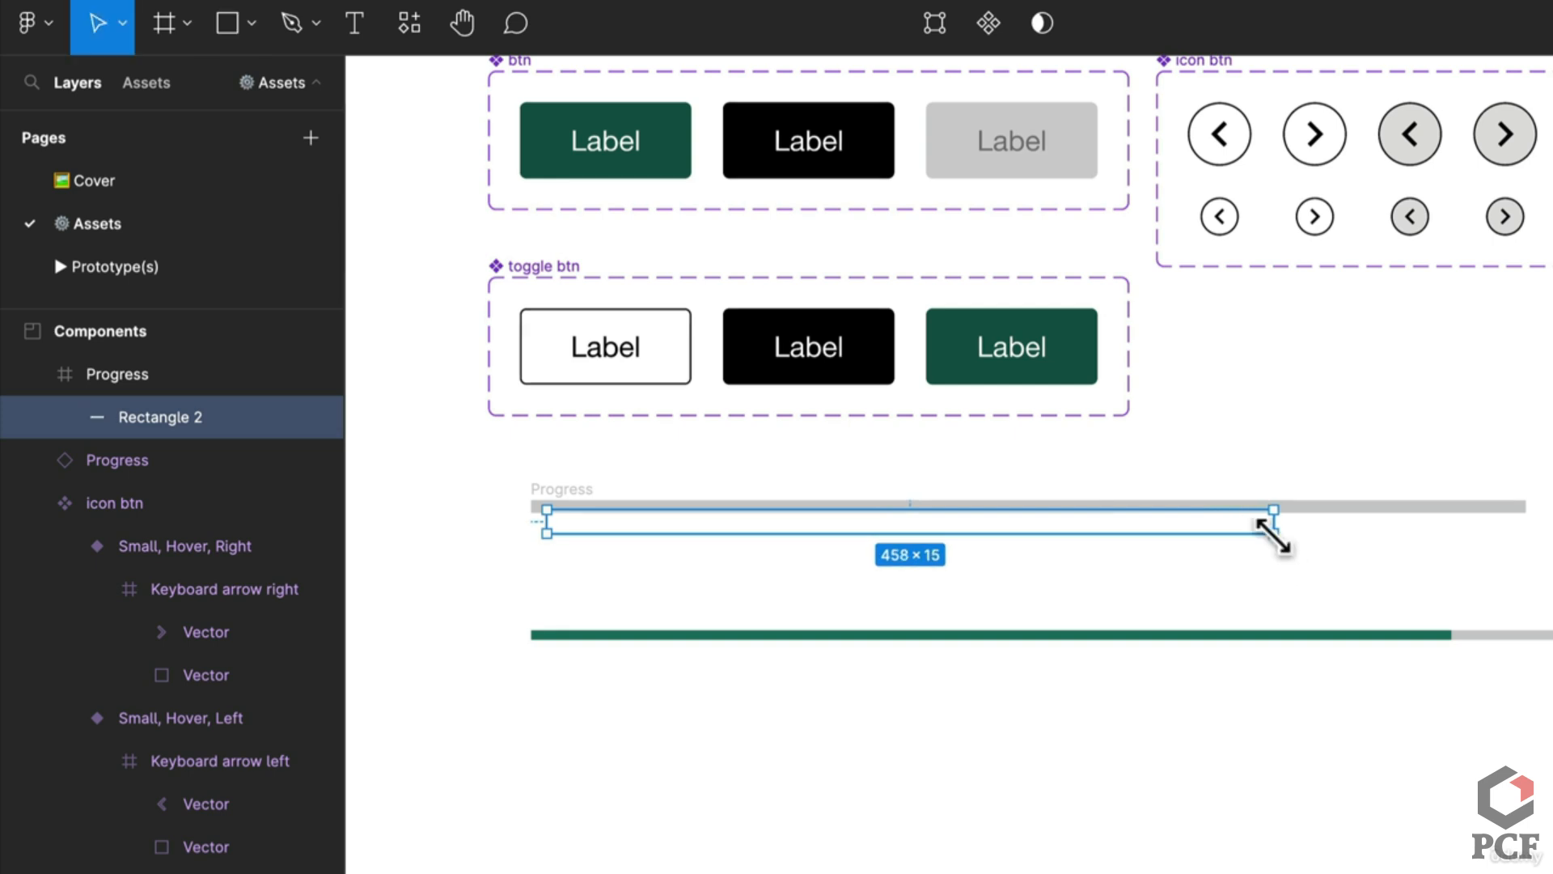
pyautogui.click(558, 489)
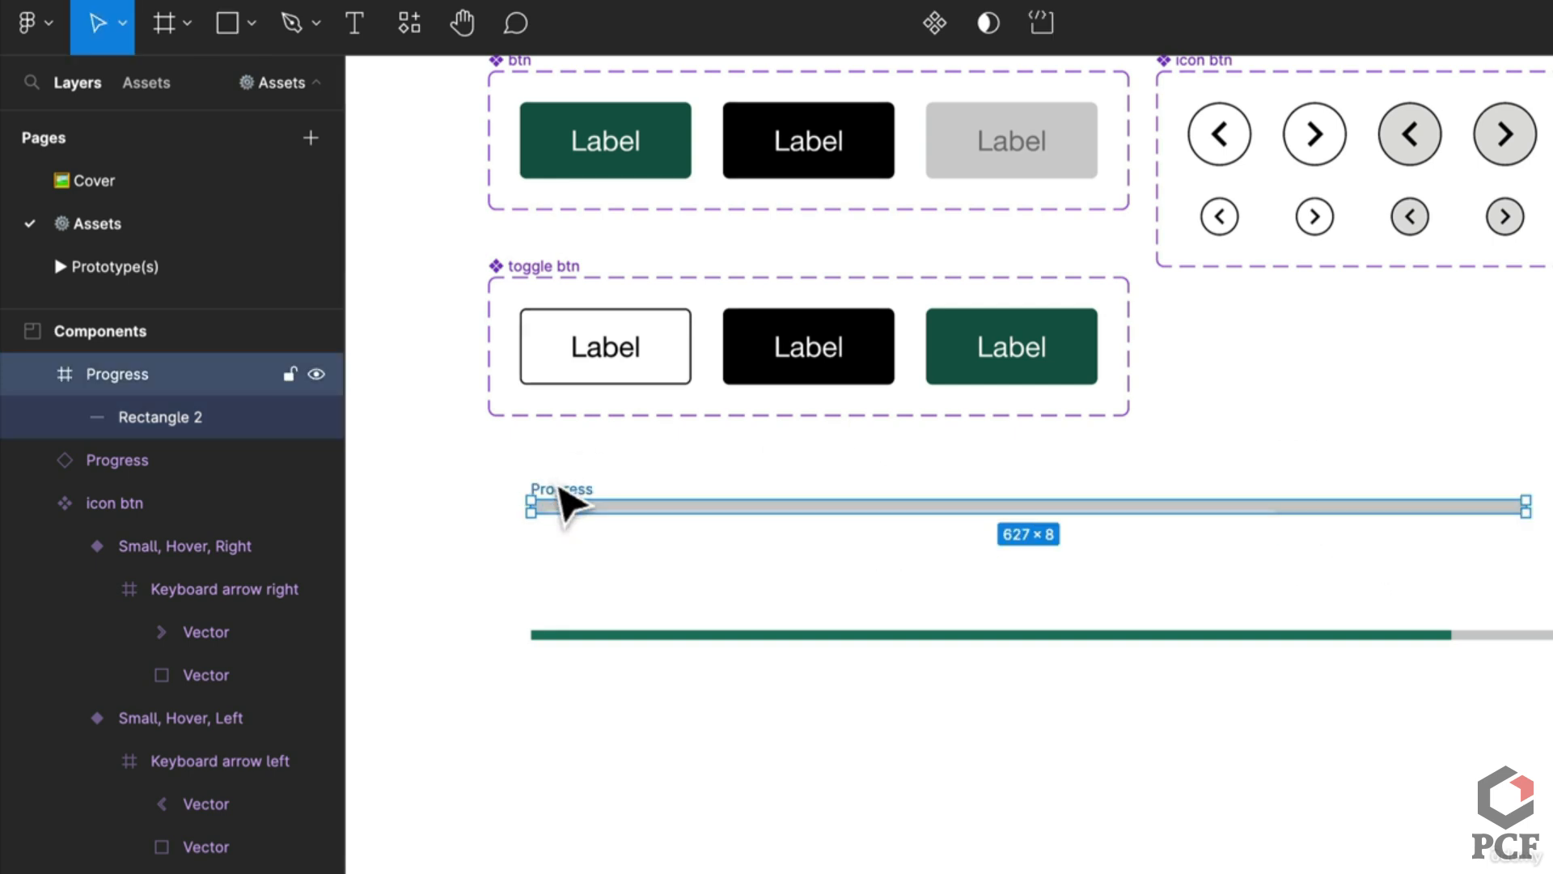
pyautogui.doubleClick(192, 411)
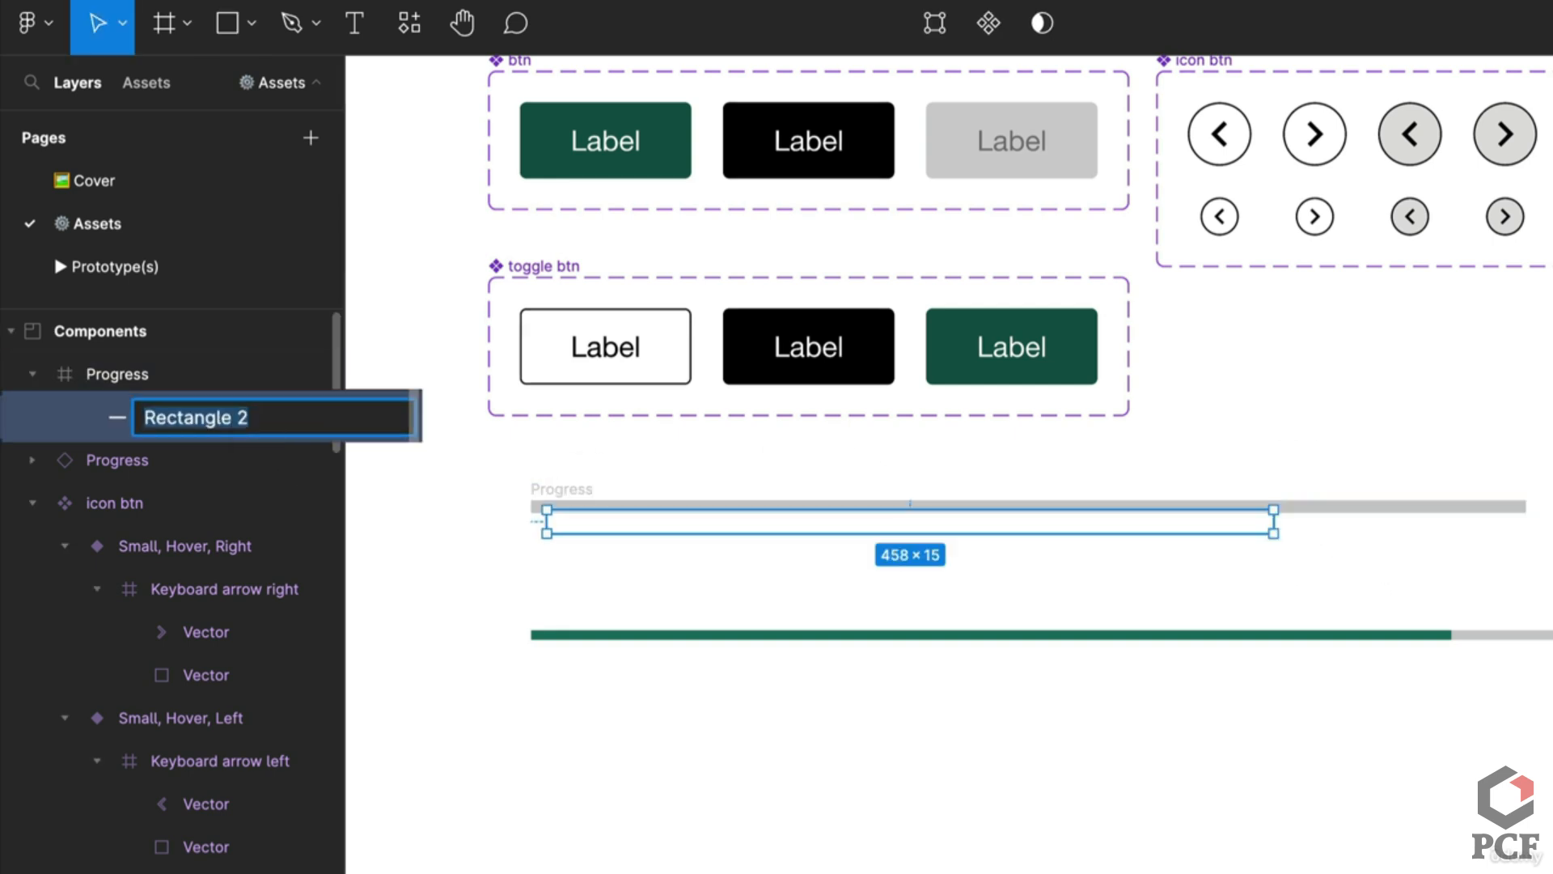
pyautogui.write('Fill')
pyautogui.press('Return')
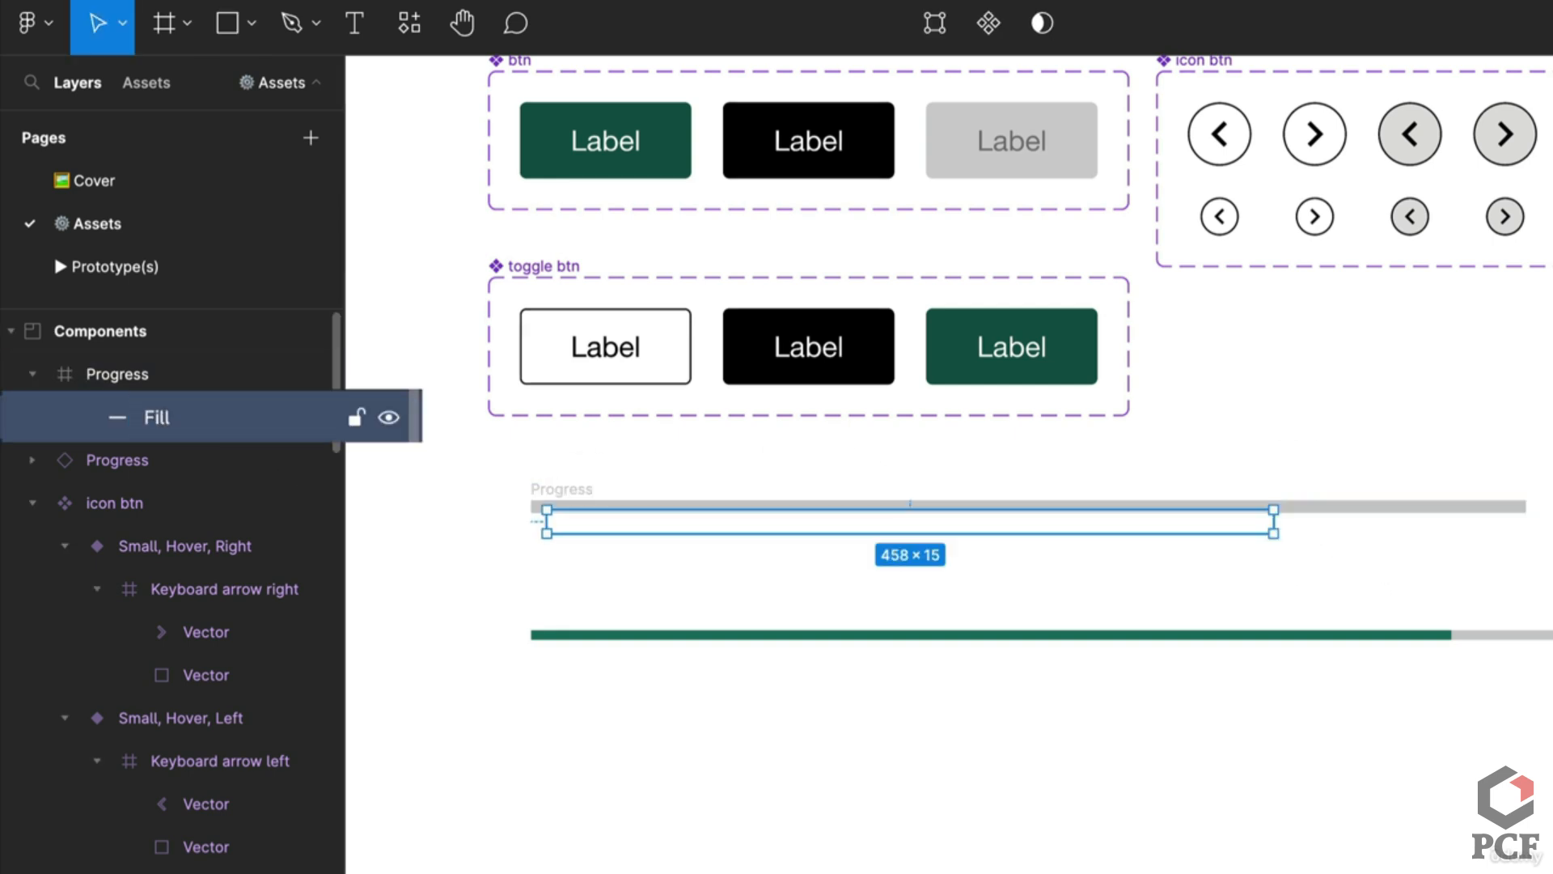
pyautogui.click(105, 364)
# Step: Make Progress a component with auto layout, 80 horizontal padding and 0 left padding
pyautogui.click(922, 36)
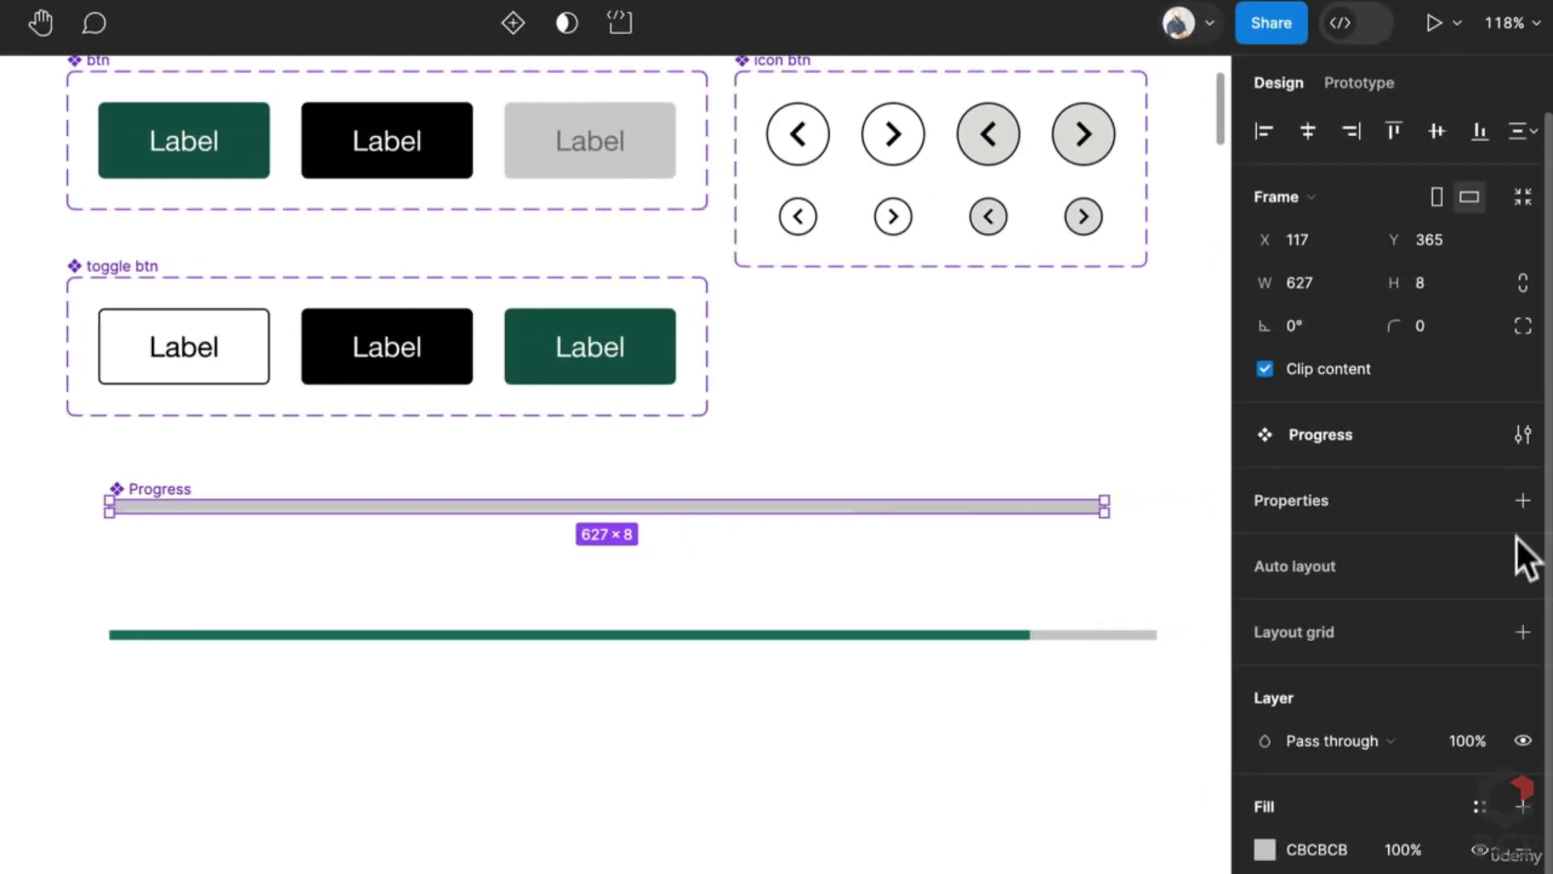
pyautogui.click(1518, 558)
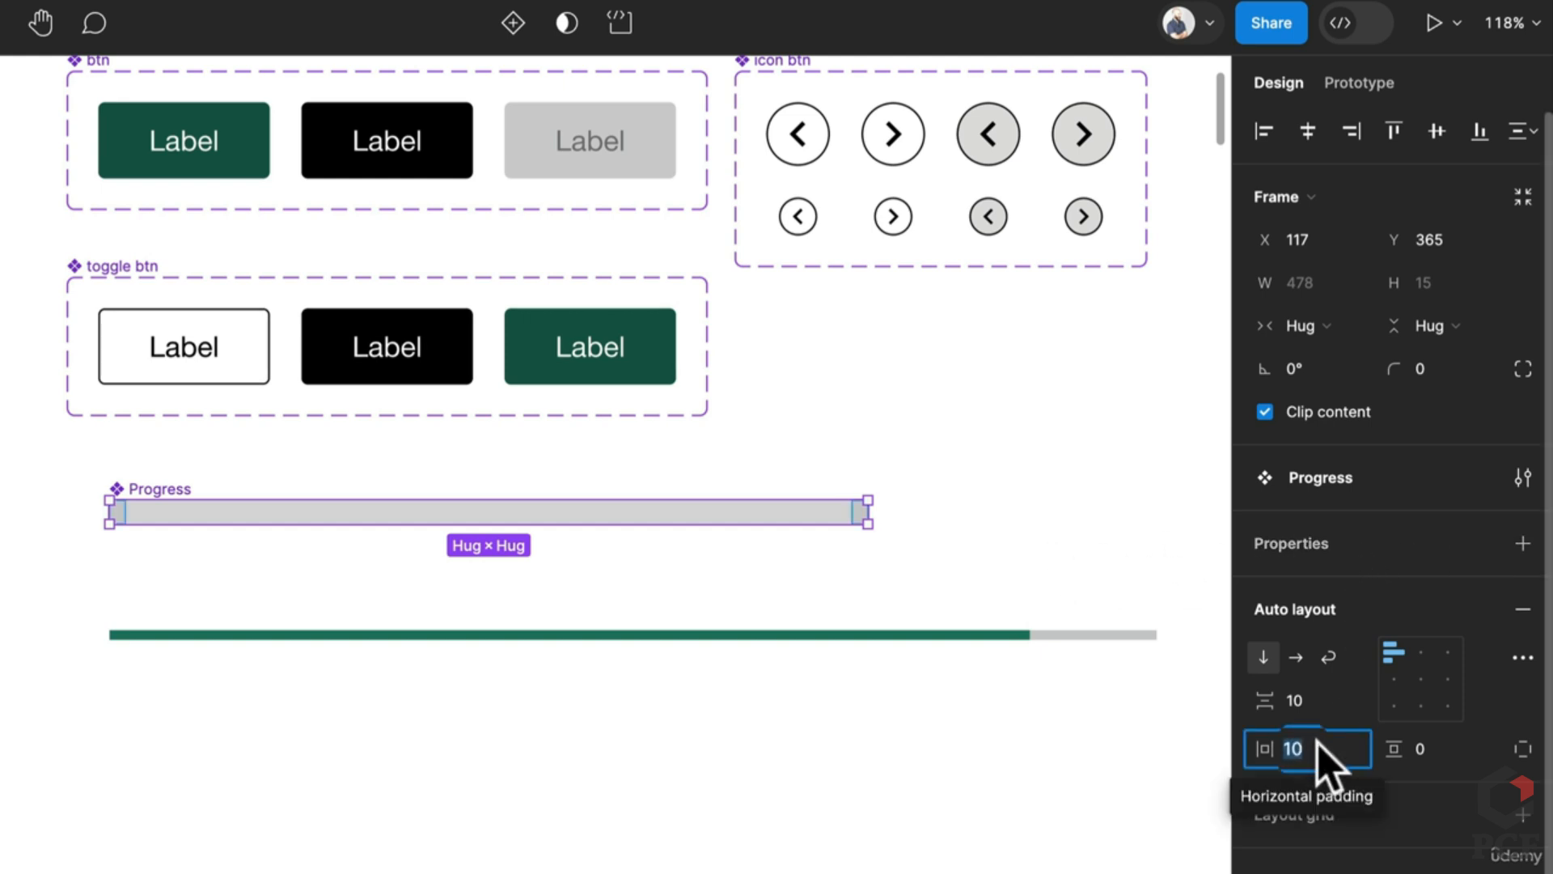
pyautogui.write('80')
pyautogui.press('Return')
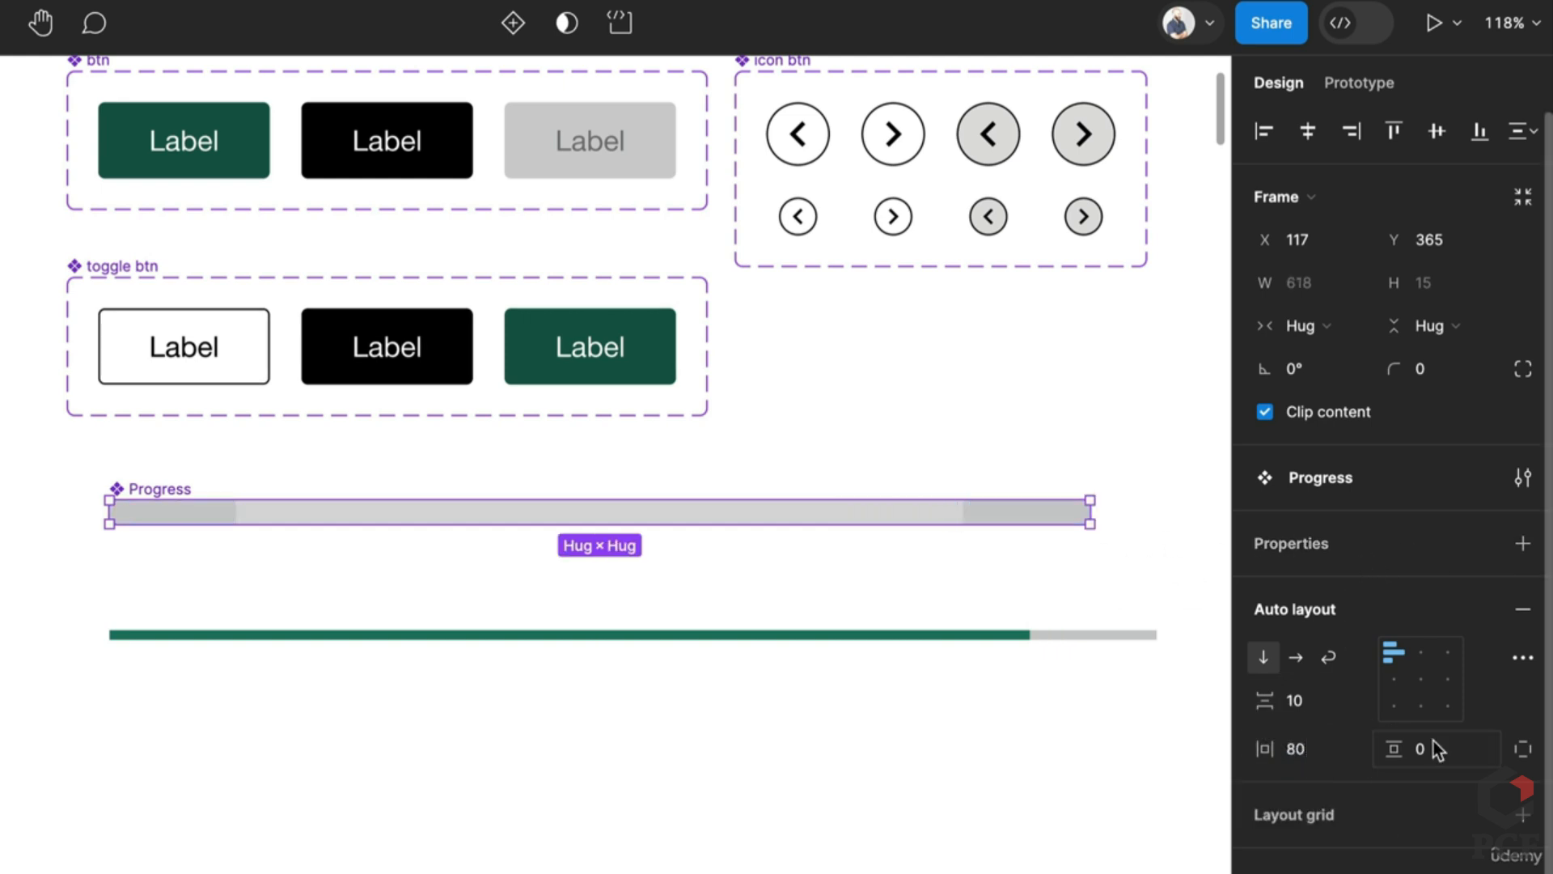
pyautogui.click(1523, 748)
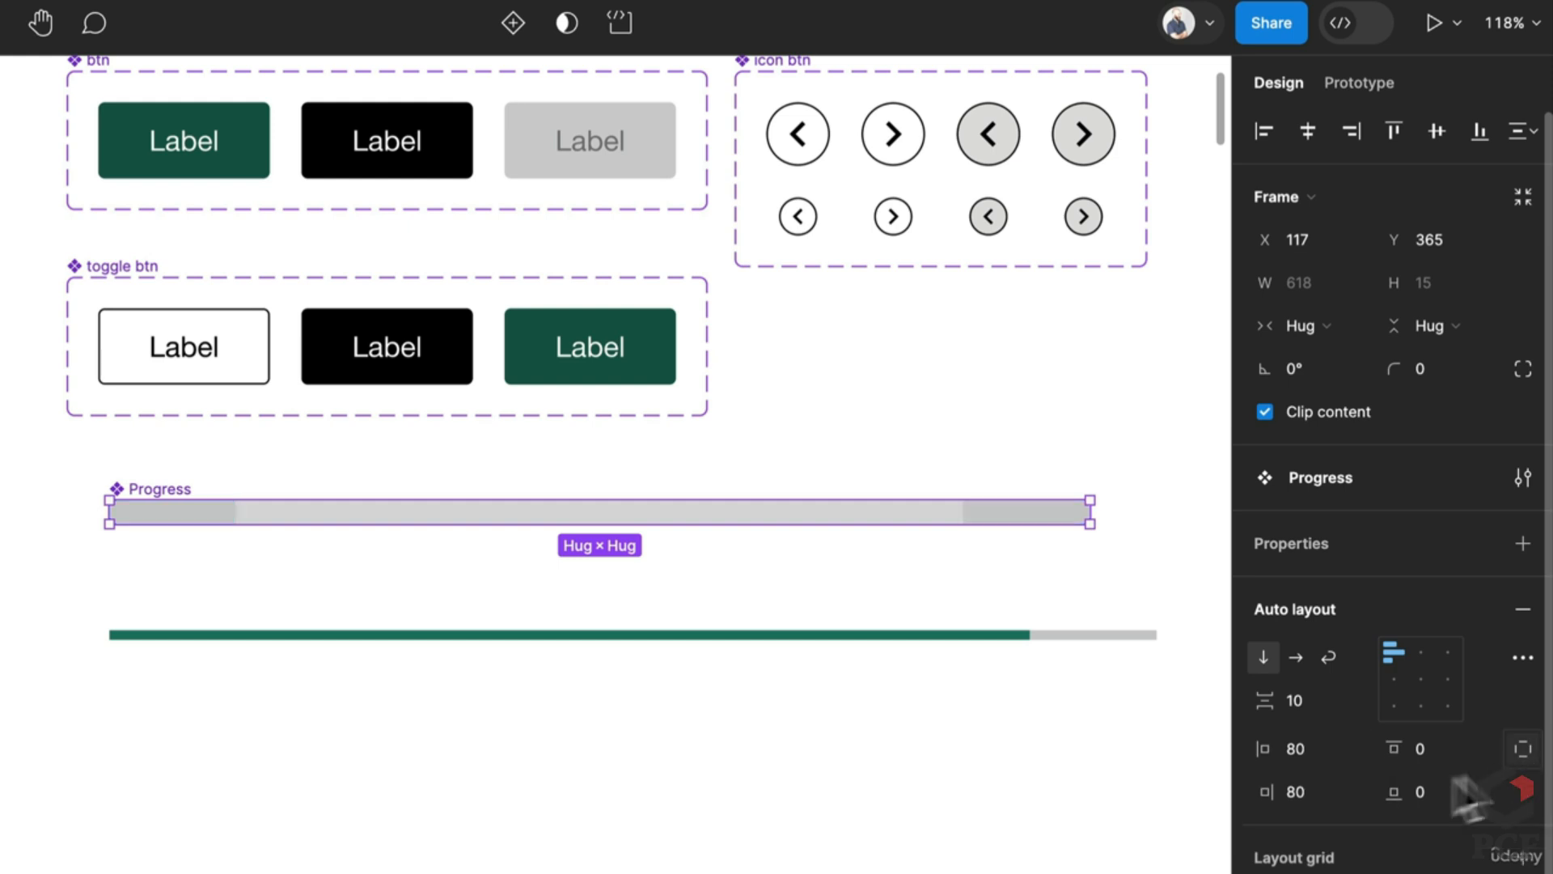
pyautogui.click(1304, 744)
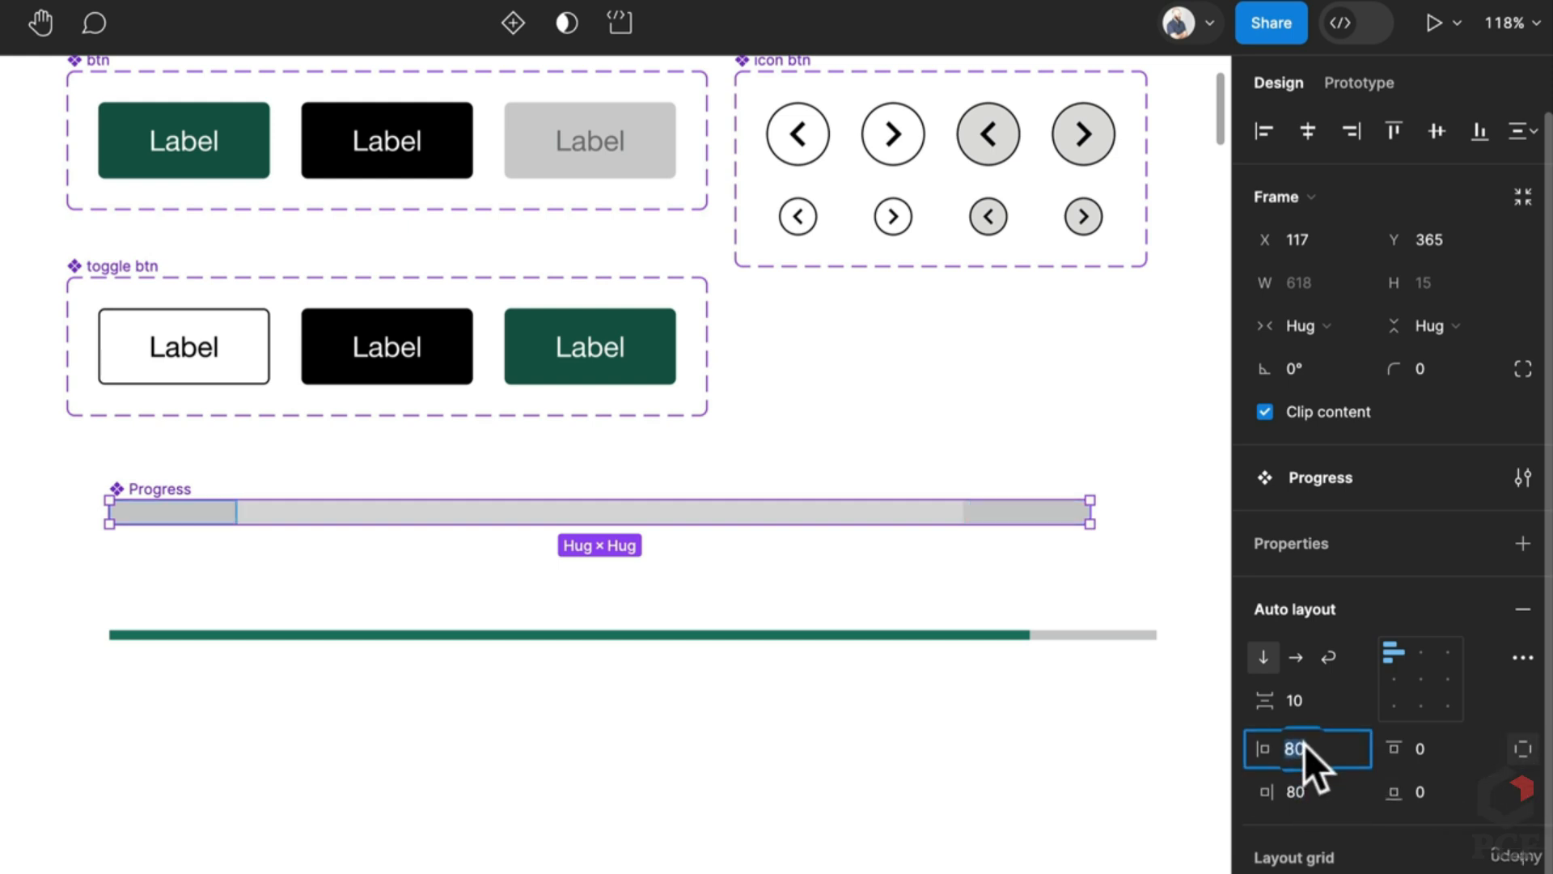
pyautogui.write('0')
pyautogui.press('Return')
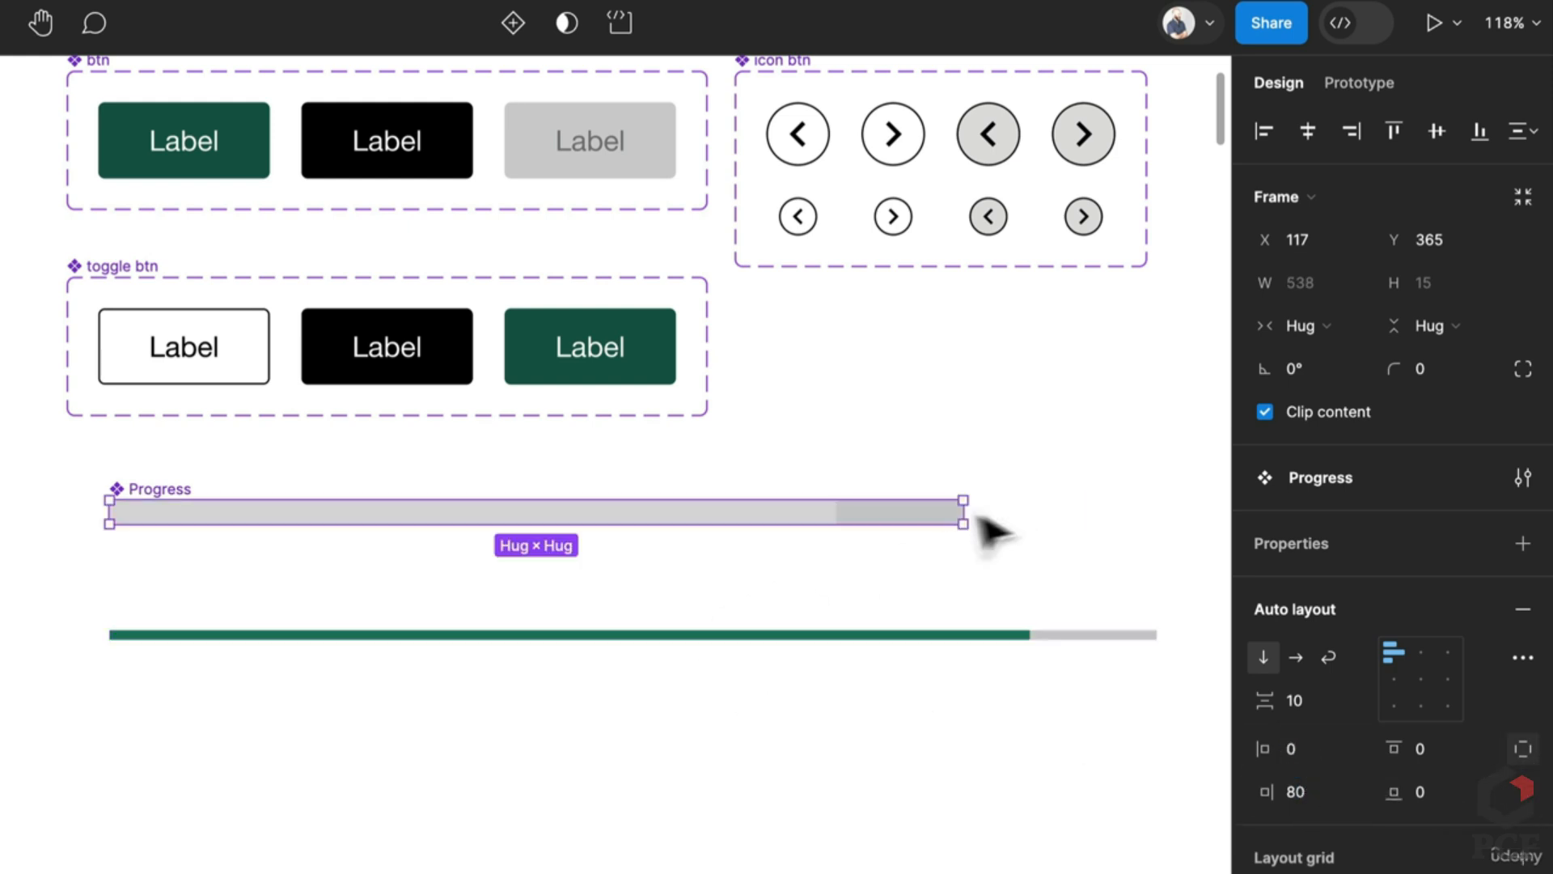
# Step: Recolour the inner bar with the green sampled from the canvas, 1B7A64
pyautogui.click(768, 522)
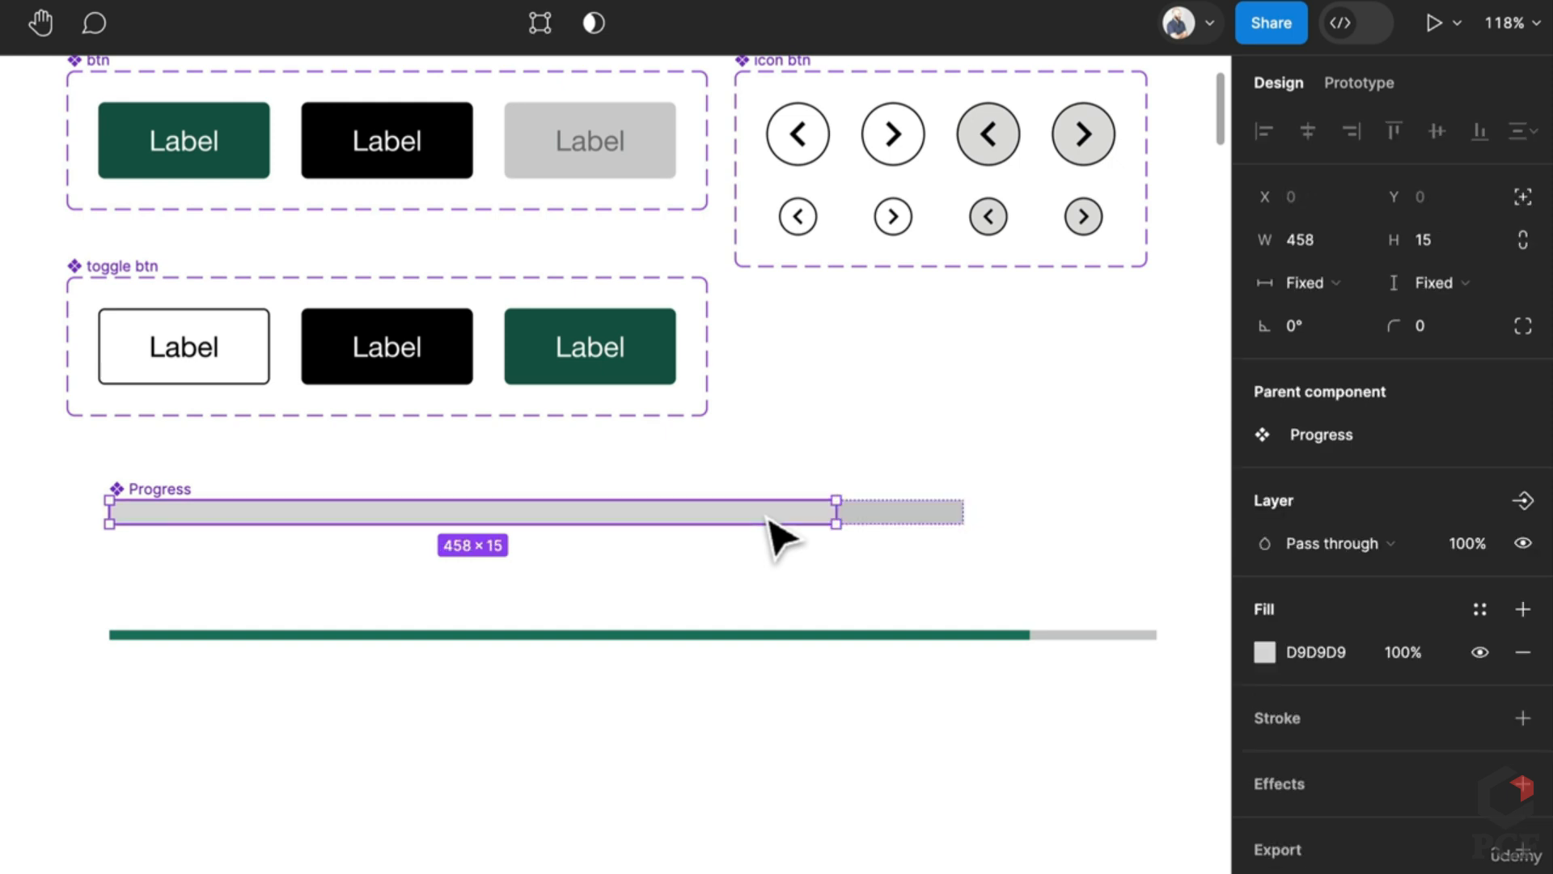
pyautogui.press('i')
pyautogui.click(910, 635)
pyautogui.click(971, 598)
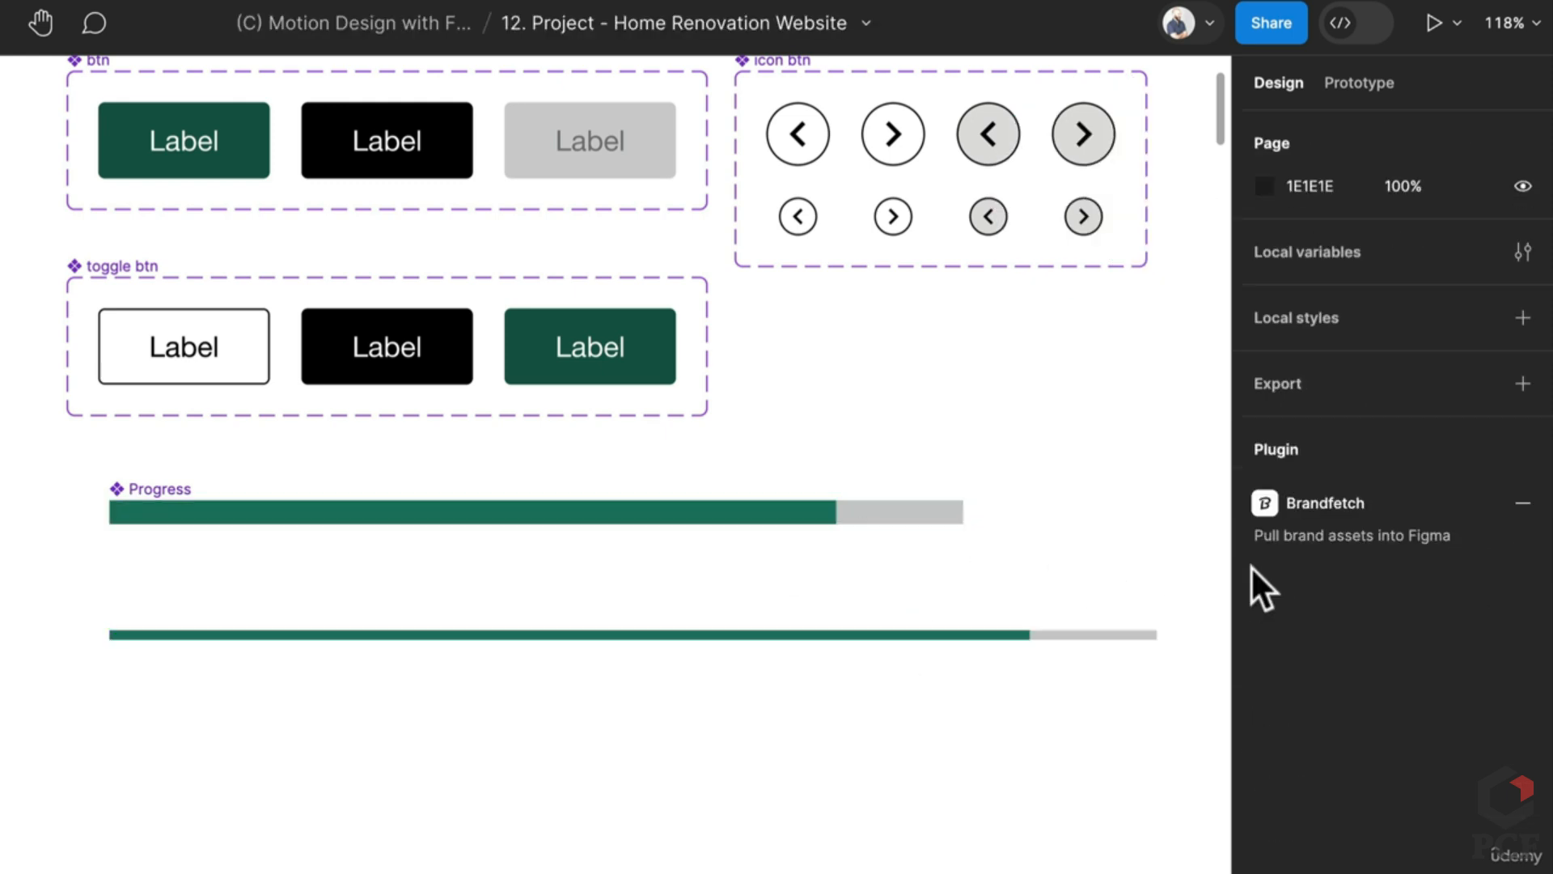
# Step: Give the Progress component a fixed 8 px height
pyautogui.click(243, 512)
pyautogui.click(1423, 326)
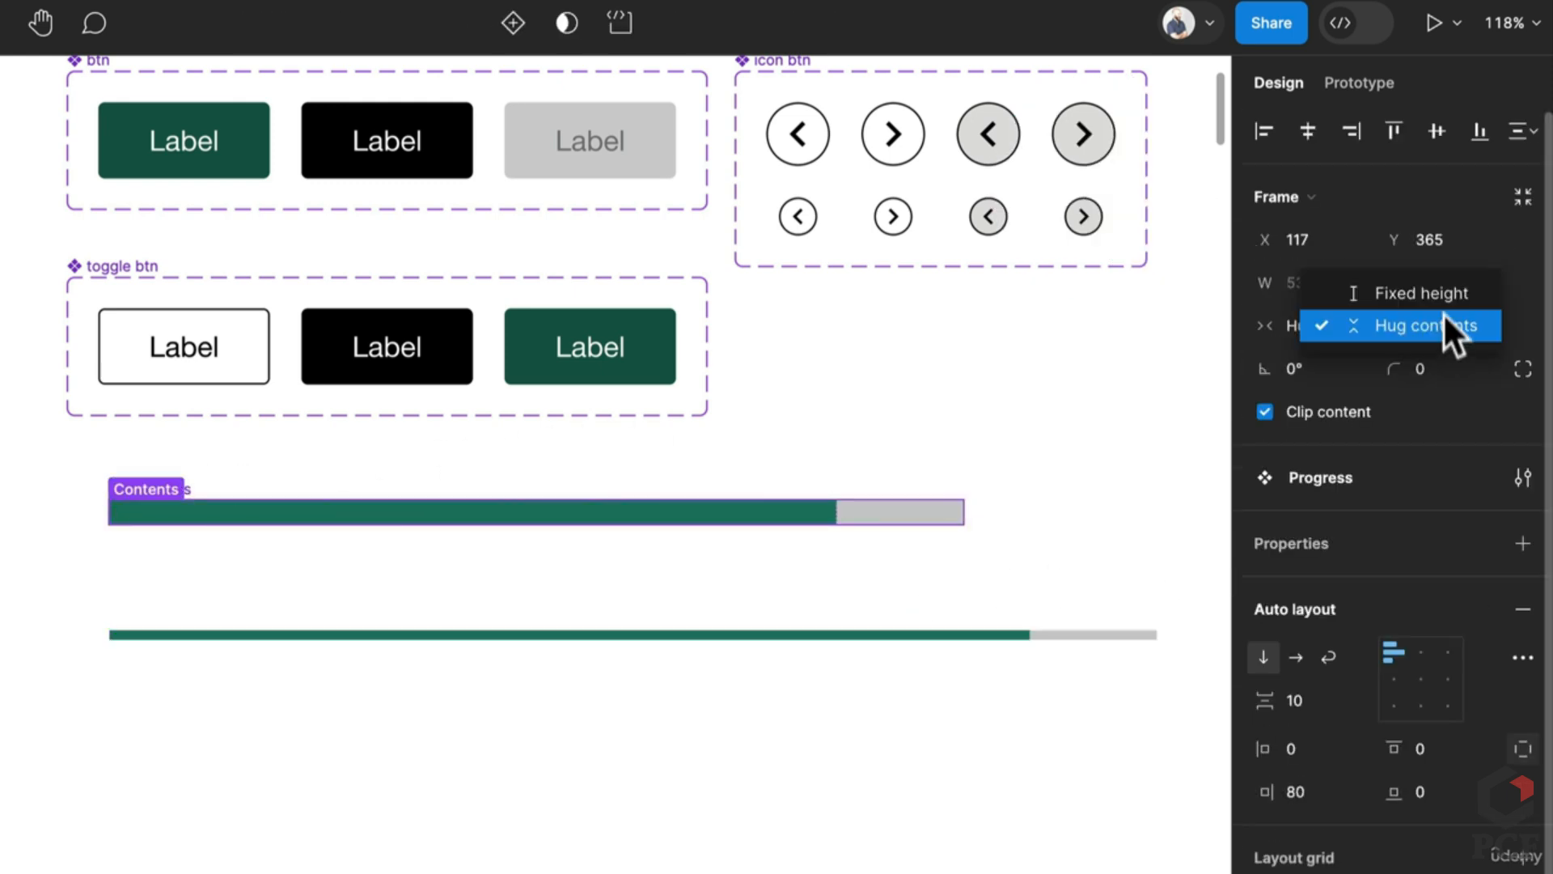
pyautogui.click(1445, 291)
pyautogui.click(1445, 289)
pyautogui.press('Return')
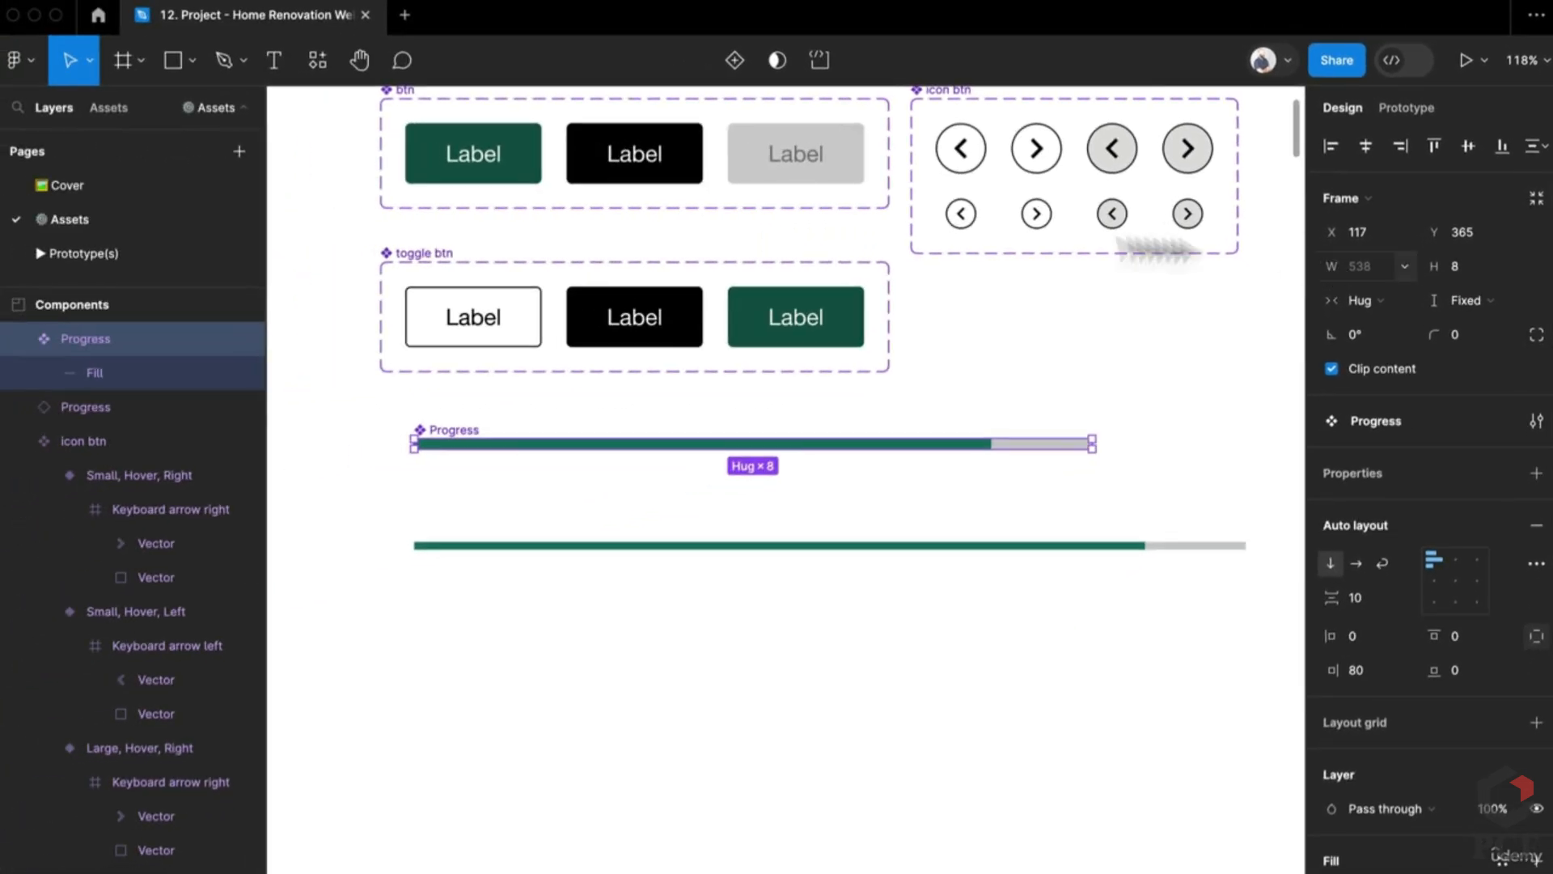
# Step: Set the Fill layer to fill the container both ways and resize the bar to about 493 wide
pyautogui.click(111, 371)
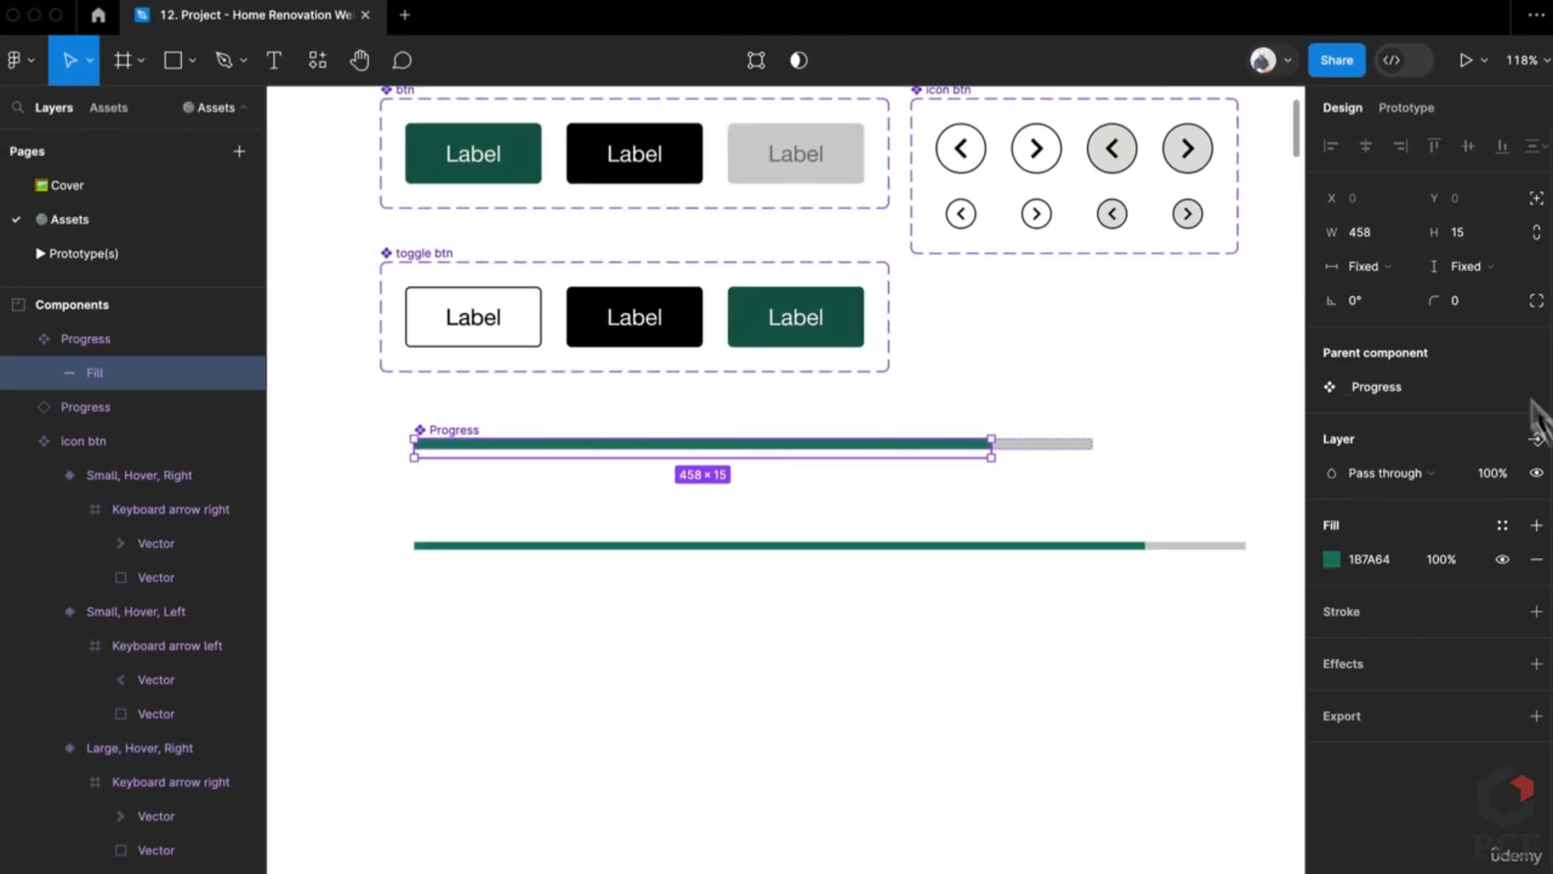
pyautogui.click(1466, 266)
pyautogui.click(1482, 293)
pyautogui.click(1369, 266)
pyautogui.click(1389, 305)
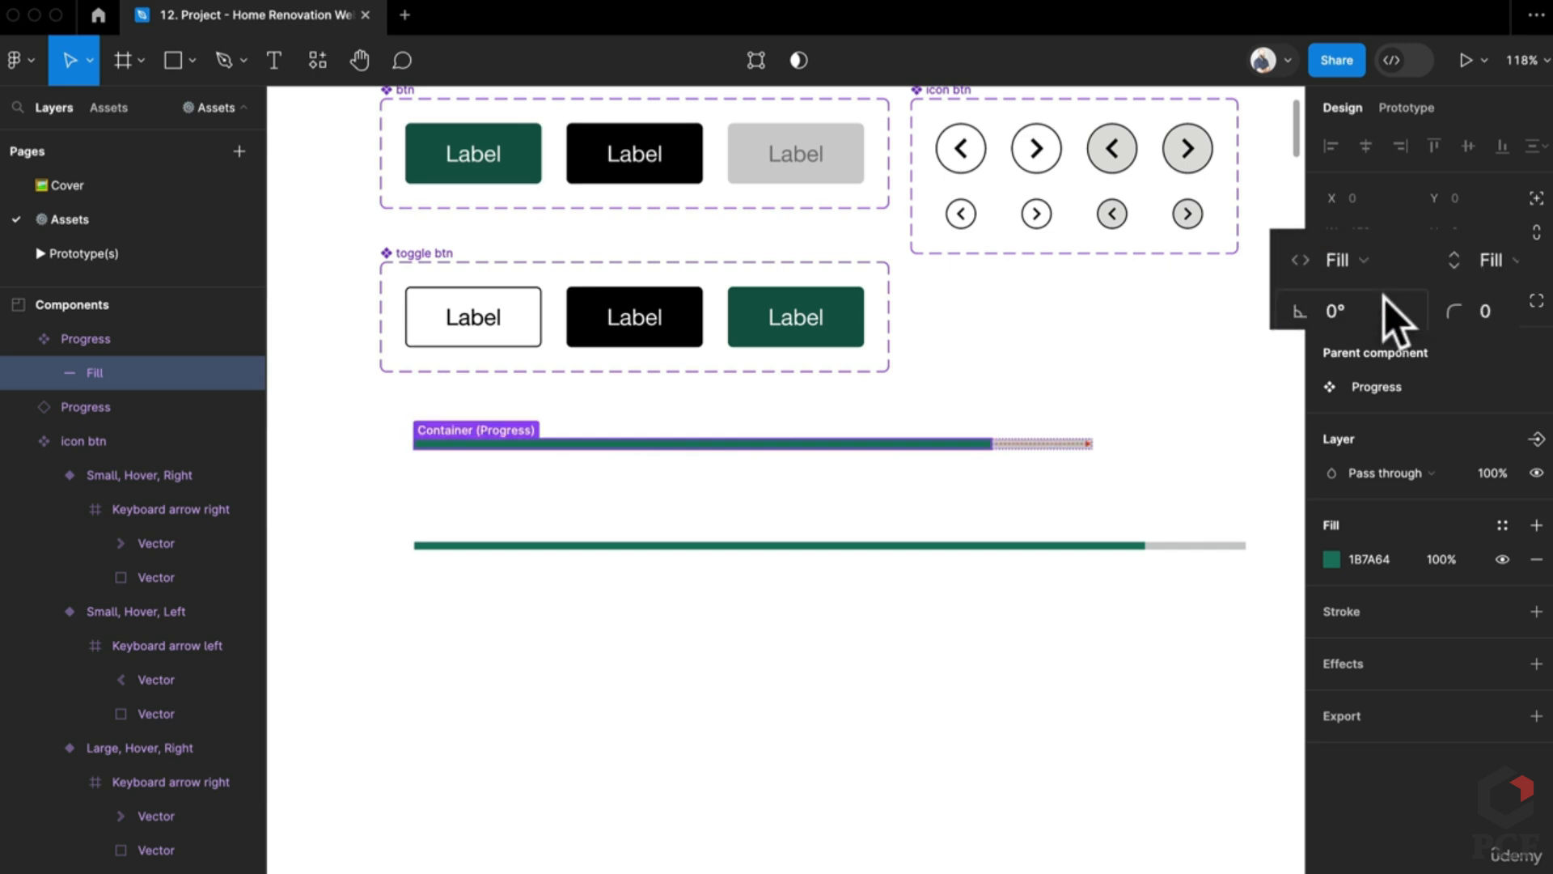
pyautogui.click(936, 509)
pyautogui.click(450, 434)
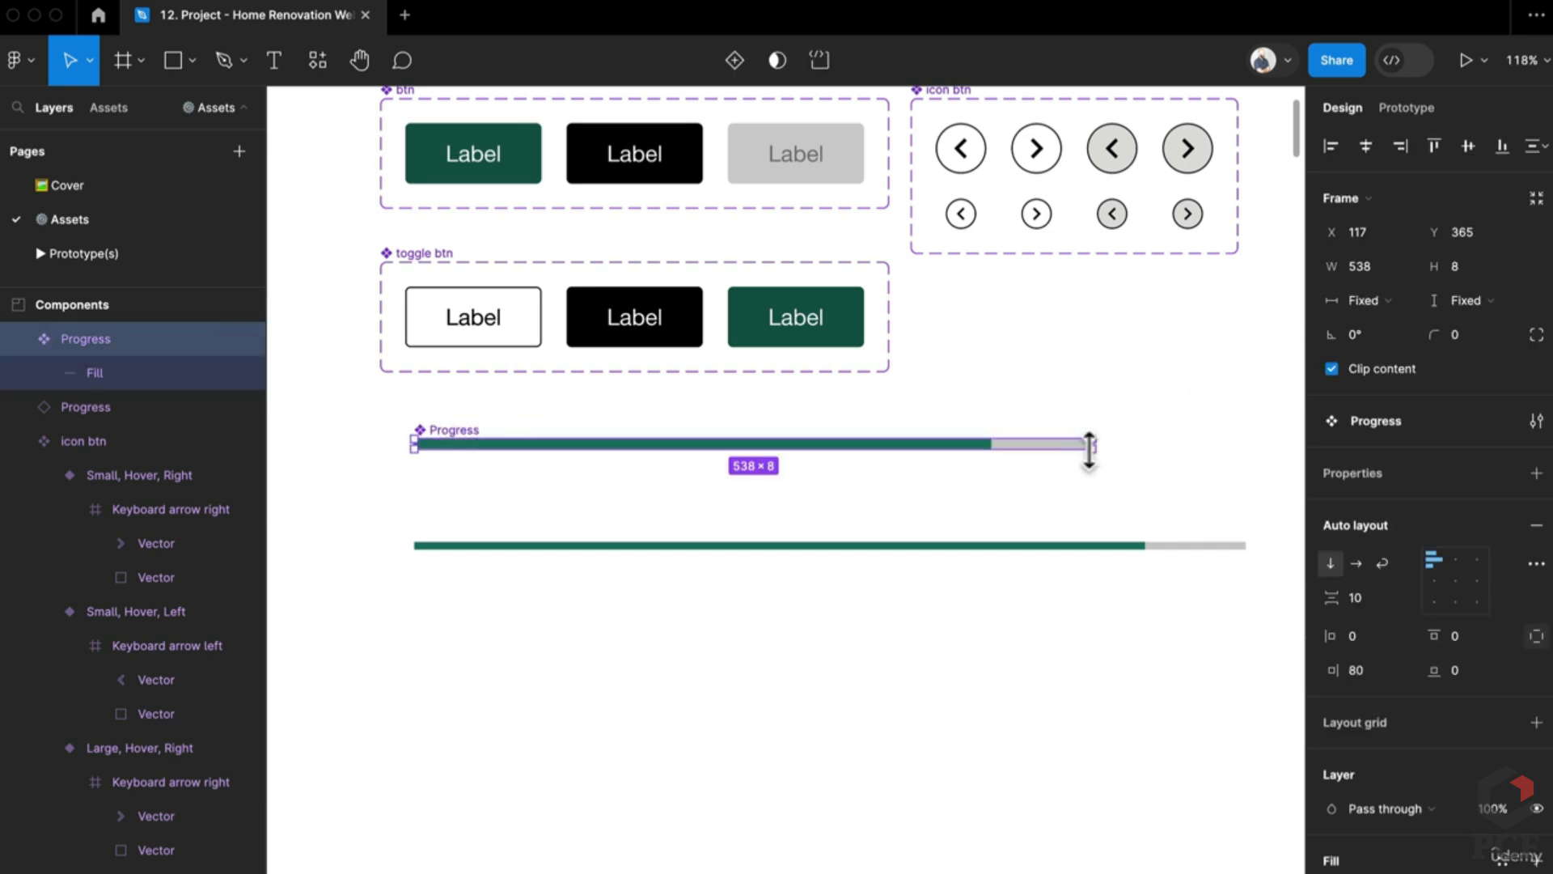
pyautogui.moveTo(1105, 446); pyautogui.dragTo(1036, 451)
pyautogui.click(919, 444)
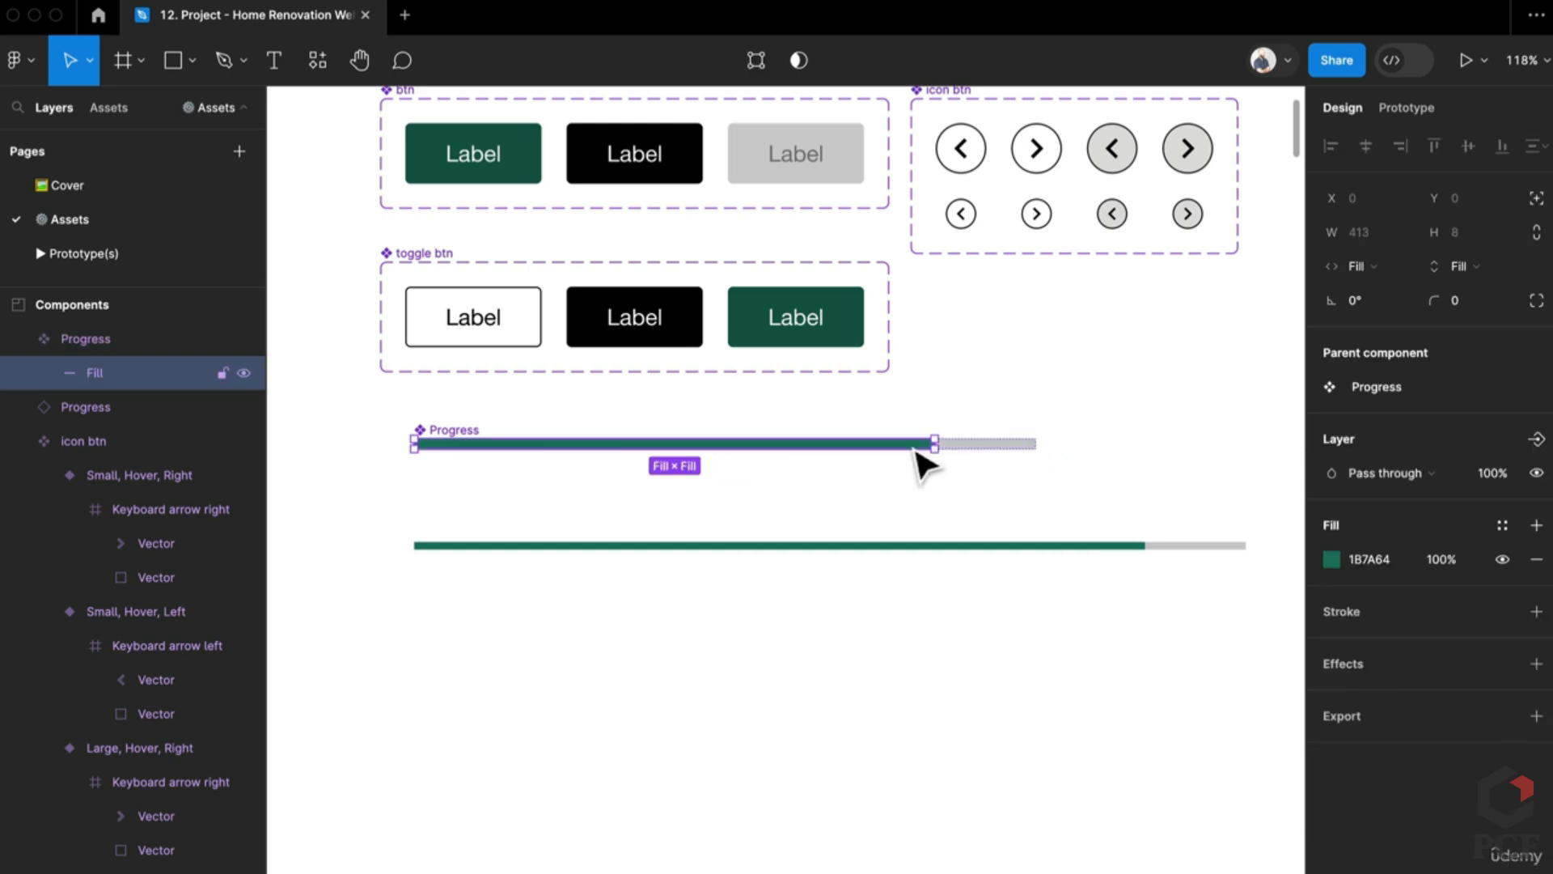
pyautogui.scroll(-5, 923, 463)
pyautogui.scroll(-5, 798, 538)
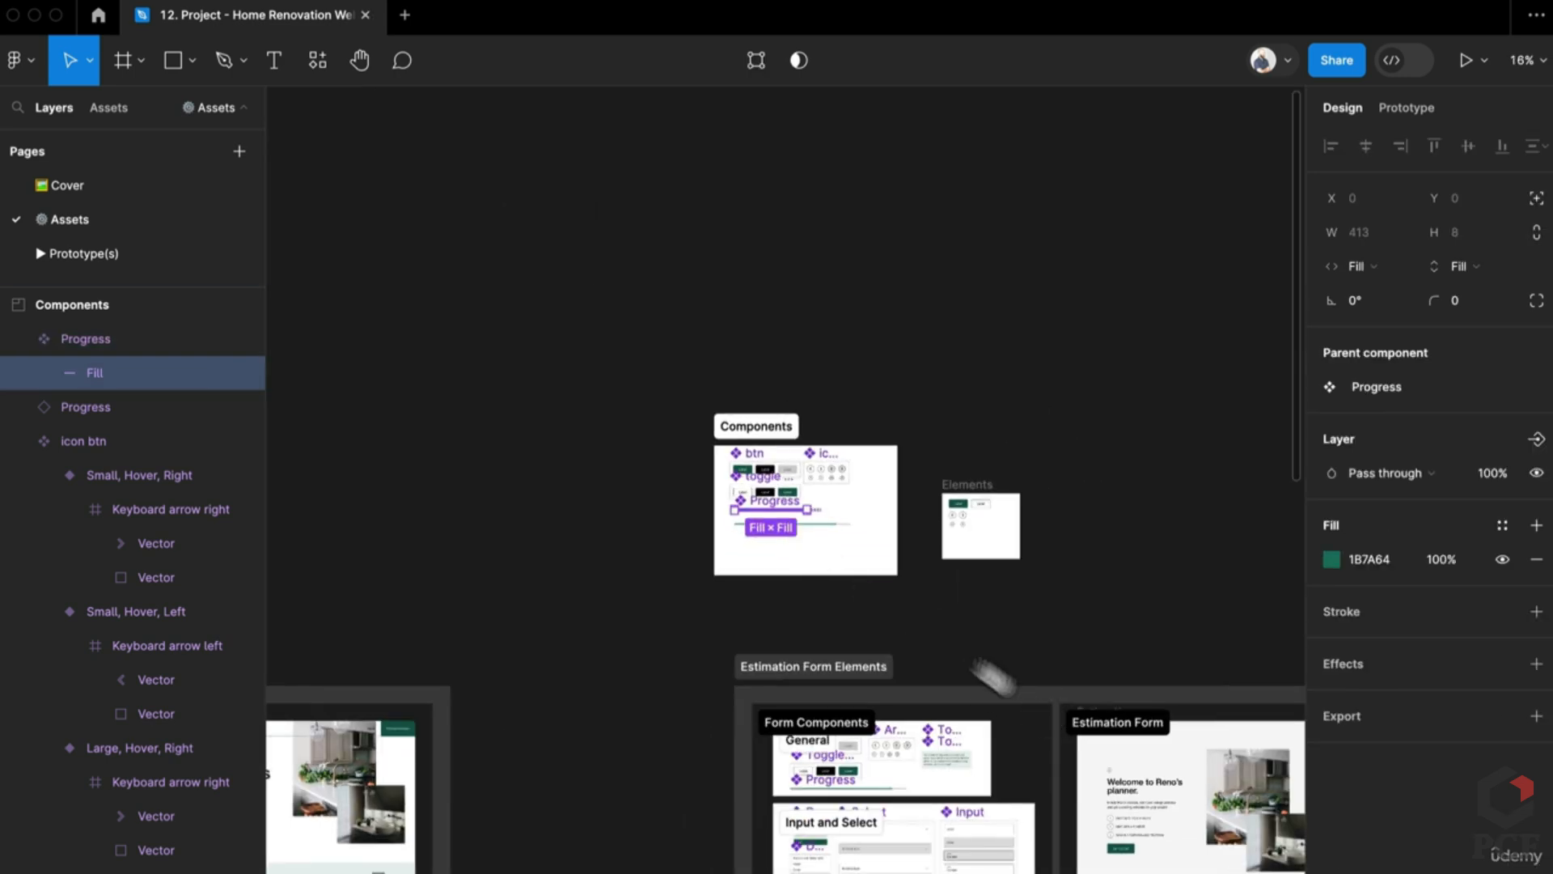
pyautogui.scroll(-5, 988, 676)
pyautogui.scroll(5, 1103, 493)
pyautogui.scroll(2, 1103, 475)
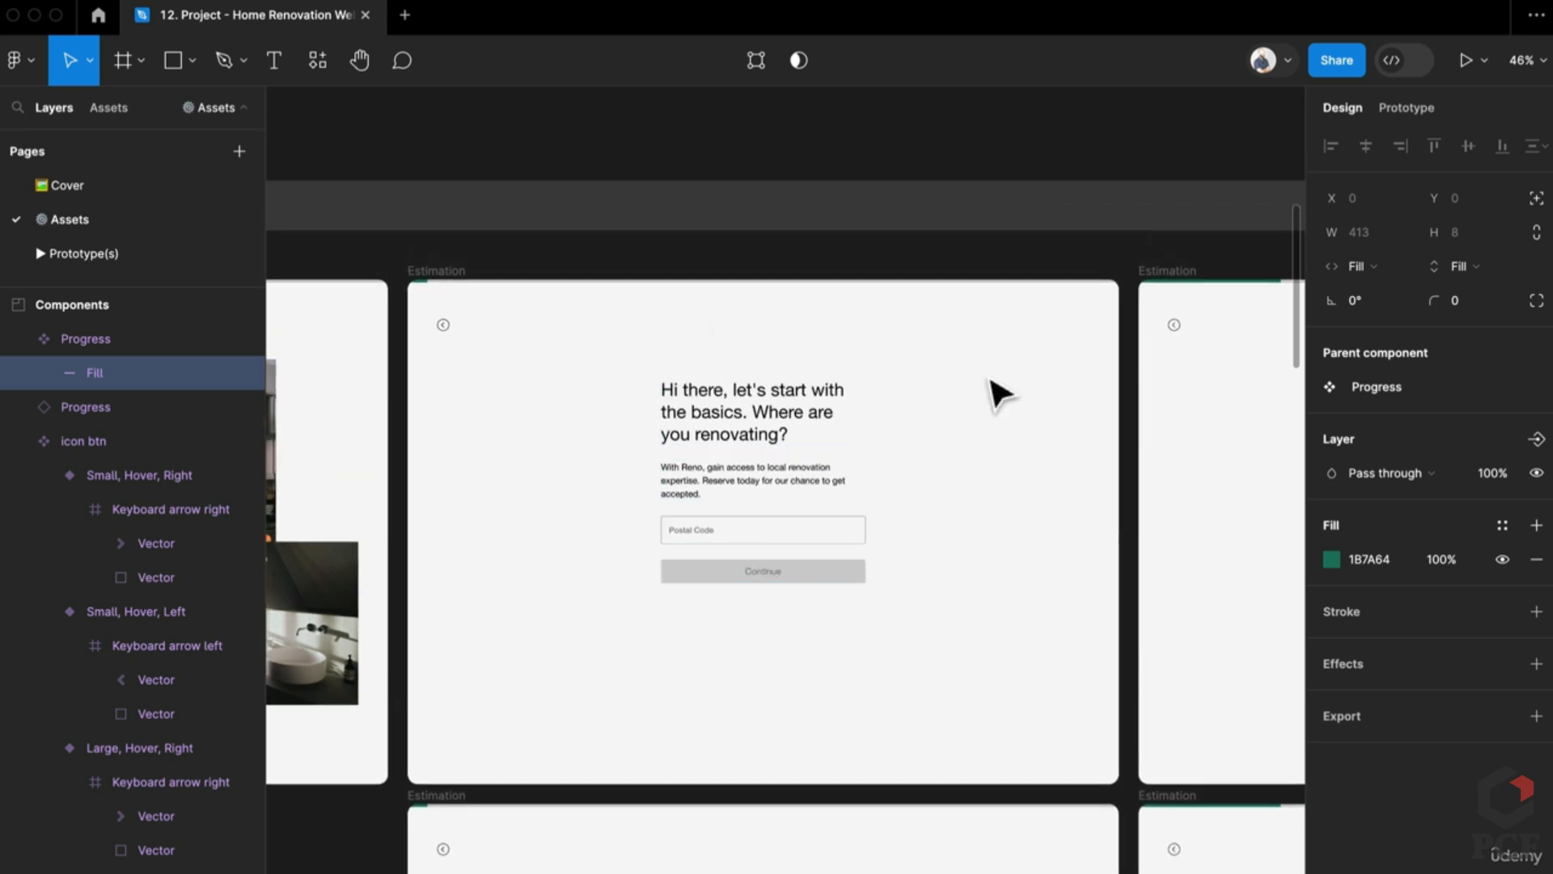
pyautogui.moveTo(1195, 330); pyautogui.dragTo(704, 347)
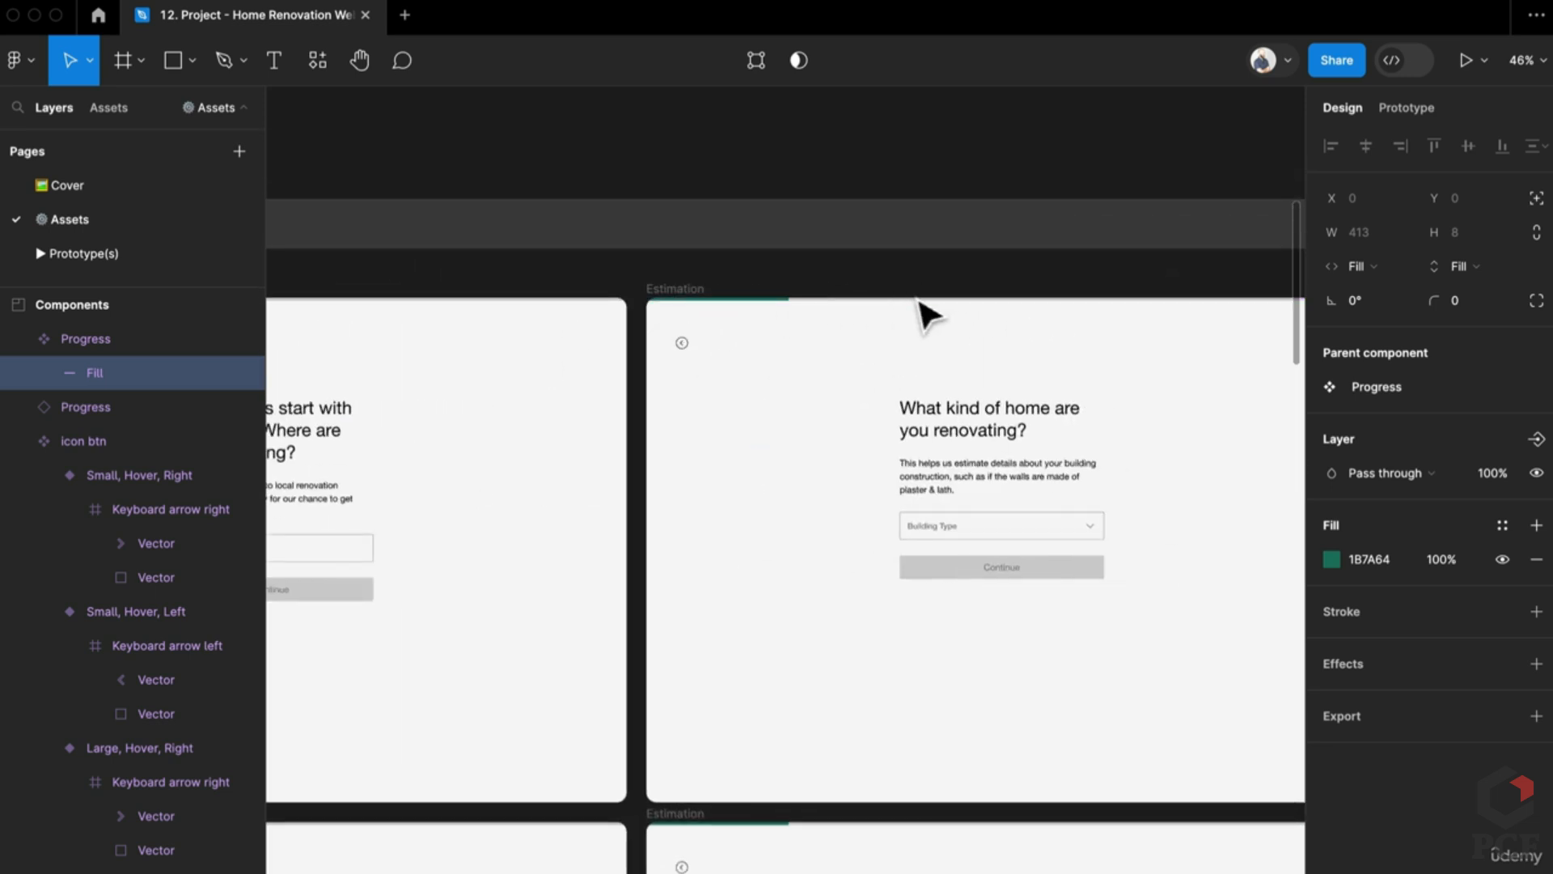
pyautogui.scroll(-3, 929, 313)
pyautogui.scroll(5, 927, 316)
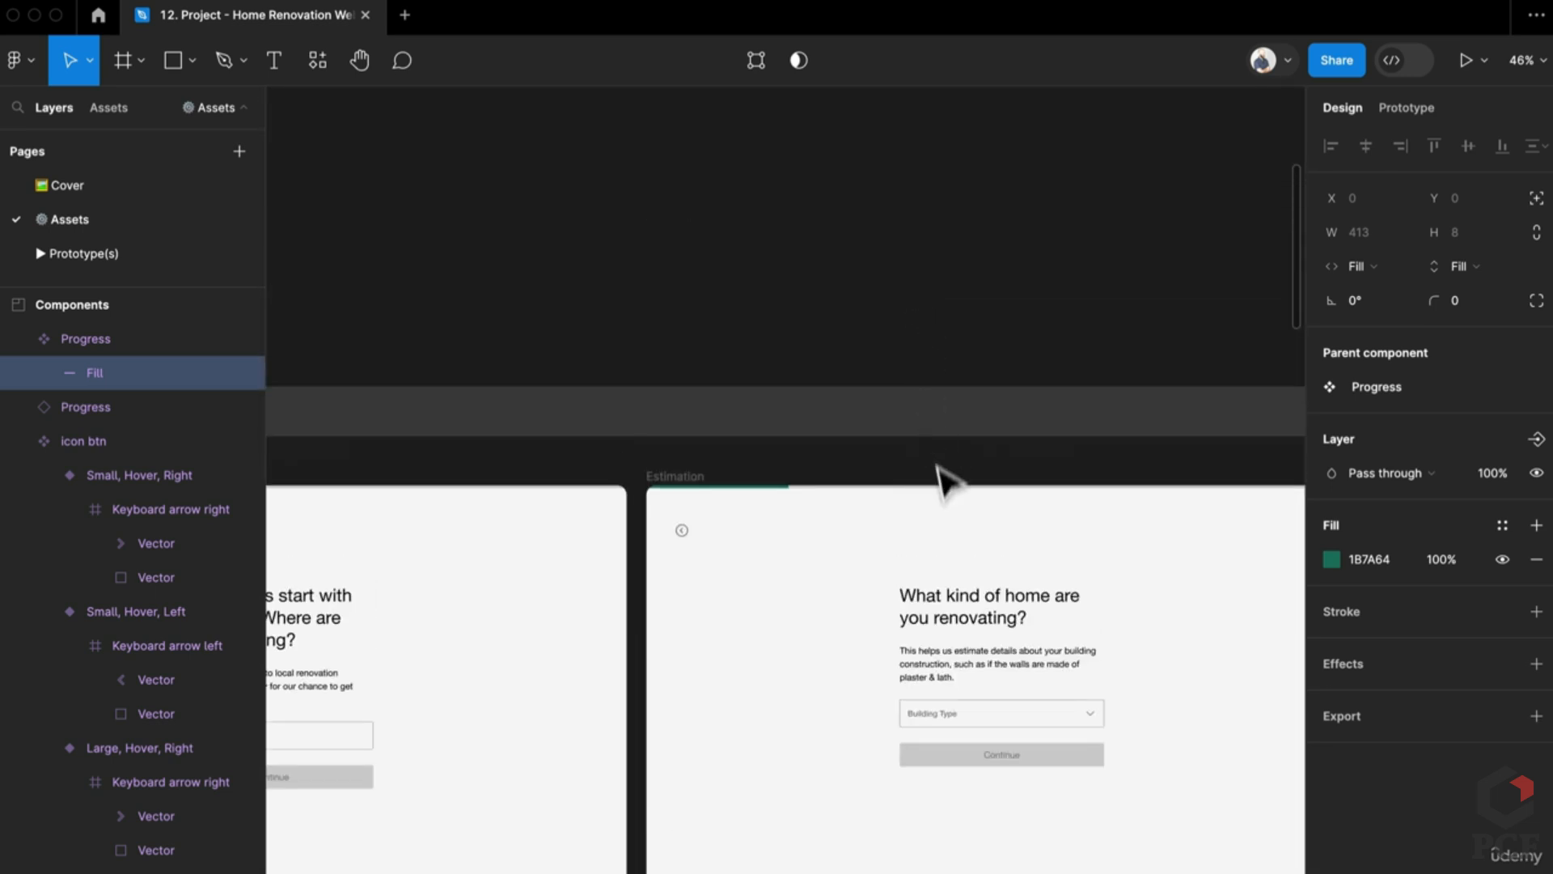
pyautogui.click(778, 488)
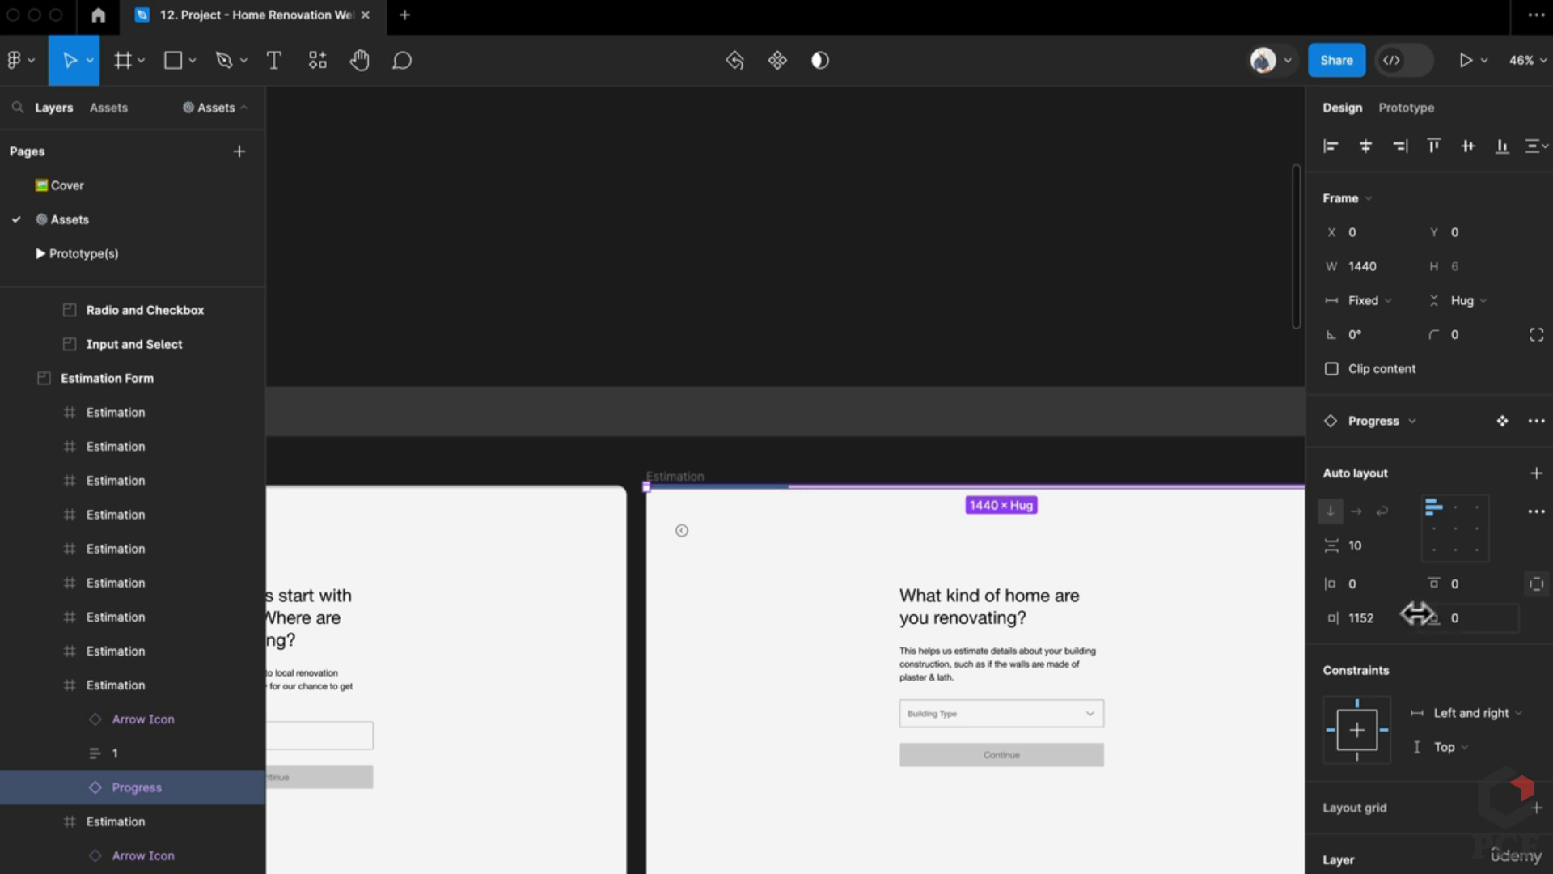
pyautogui.scroll(-3, 839, 515)
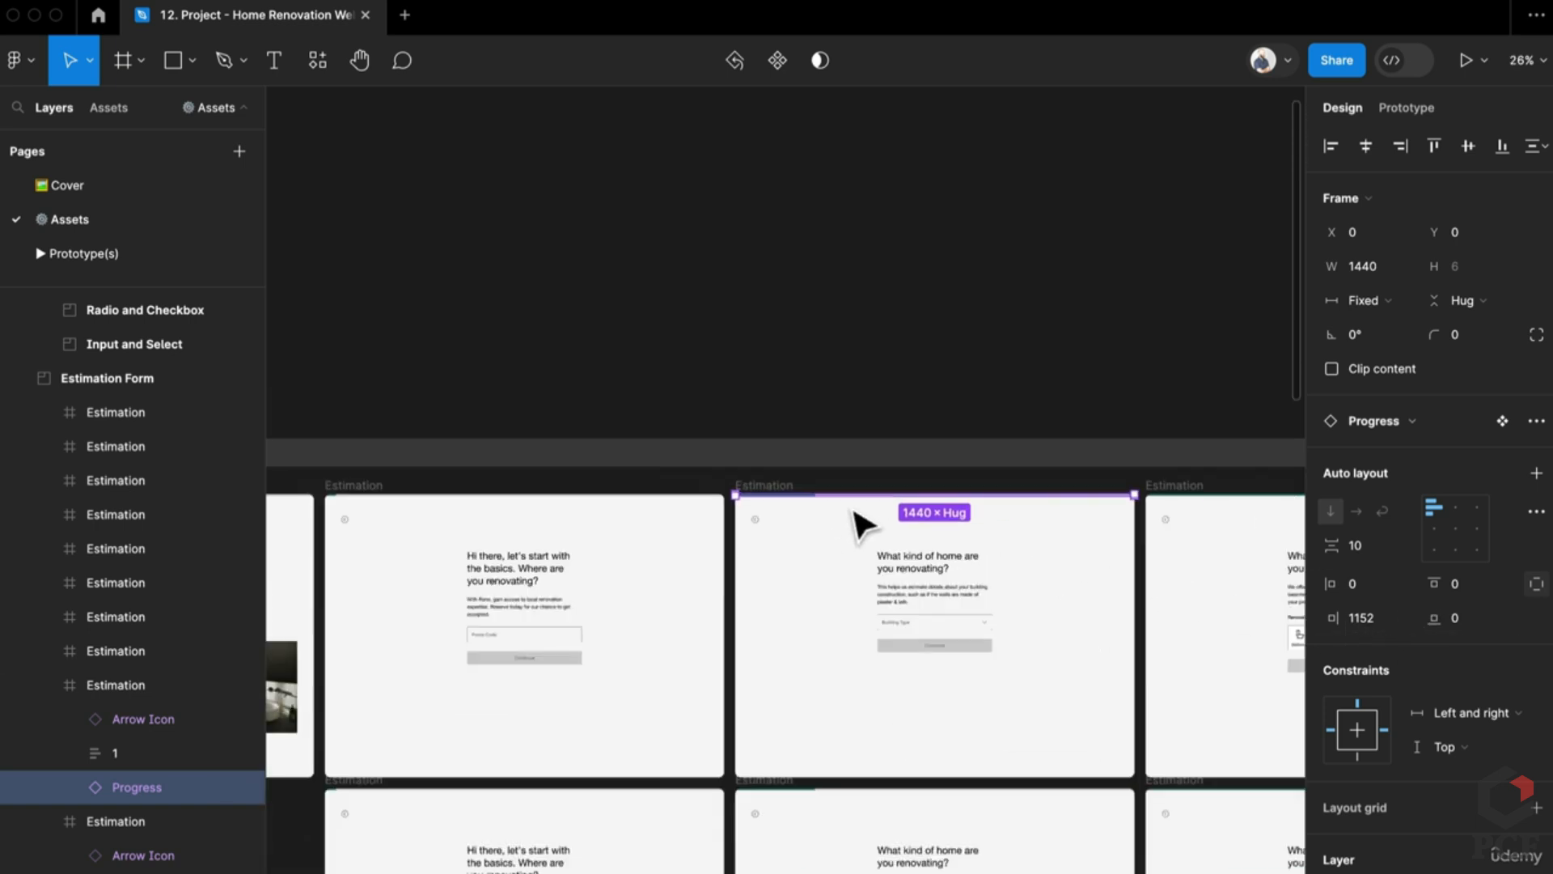
pyautogui.hscroll(3, 580, 409)
pyautogui.click(619, 509)
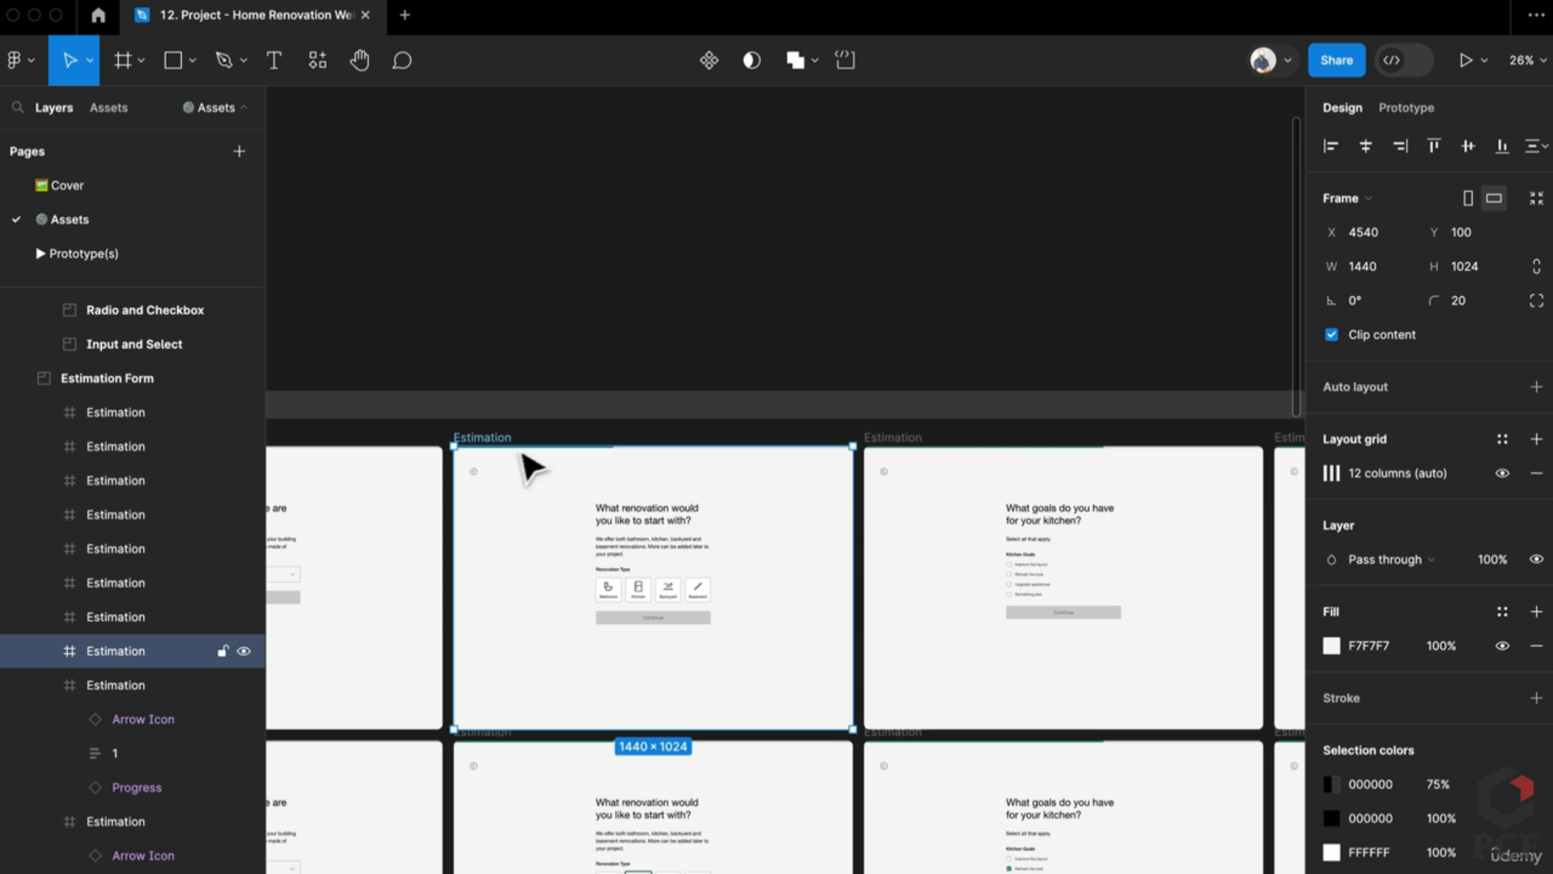
pyautogui.scroll(5, 520, 437)
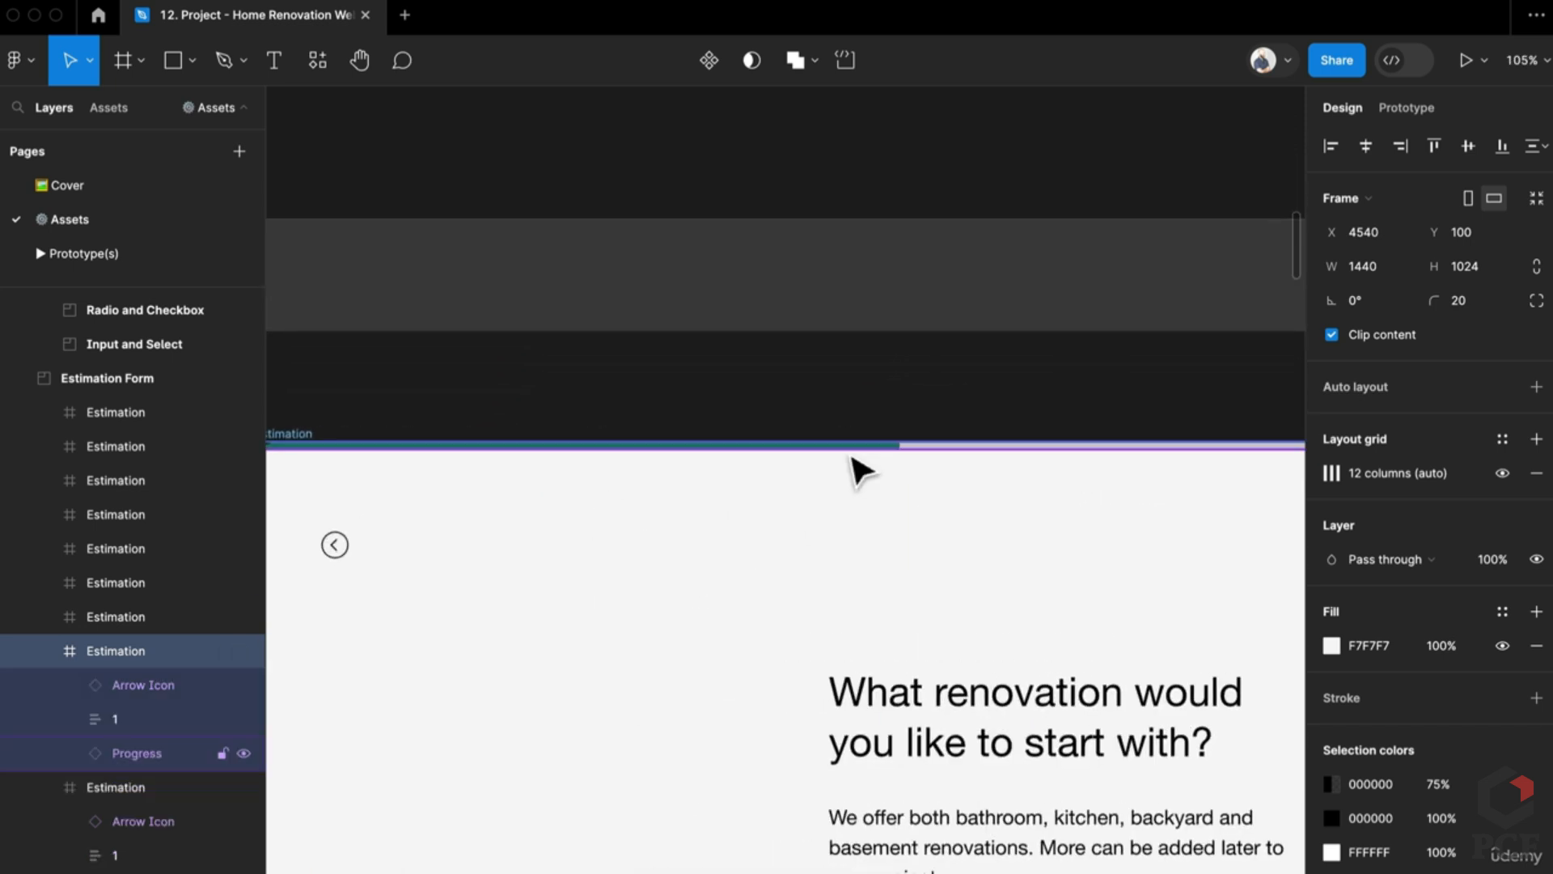
pyautogui.click(845, 446)
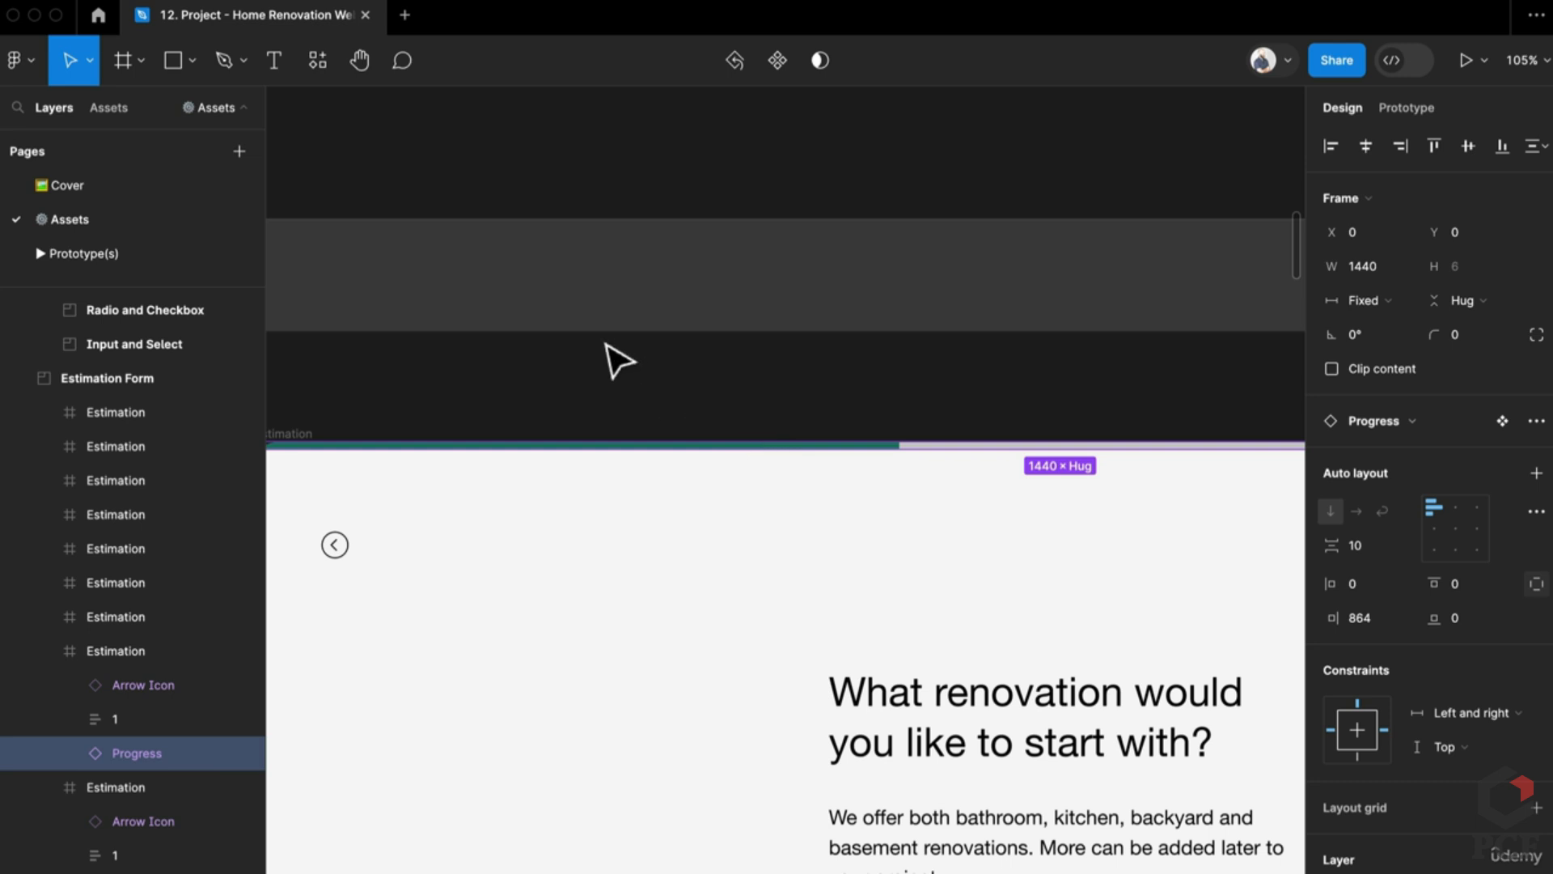
pyautogui.scroll(-10, 619, 360)
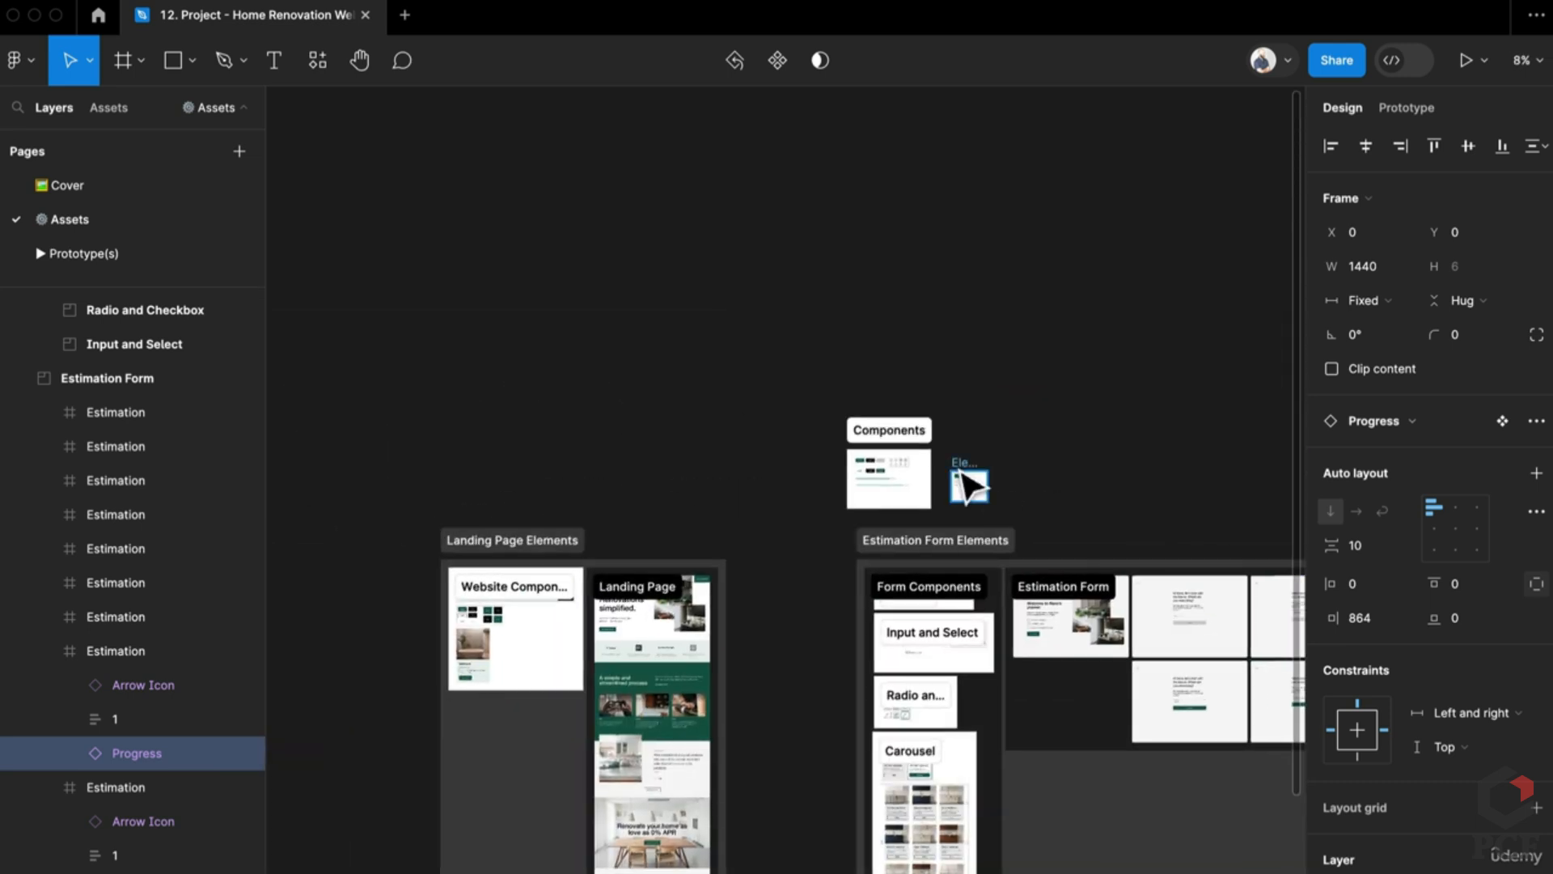
pyautogui.scroll(10, 968, 486)
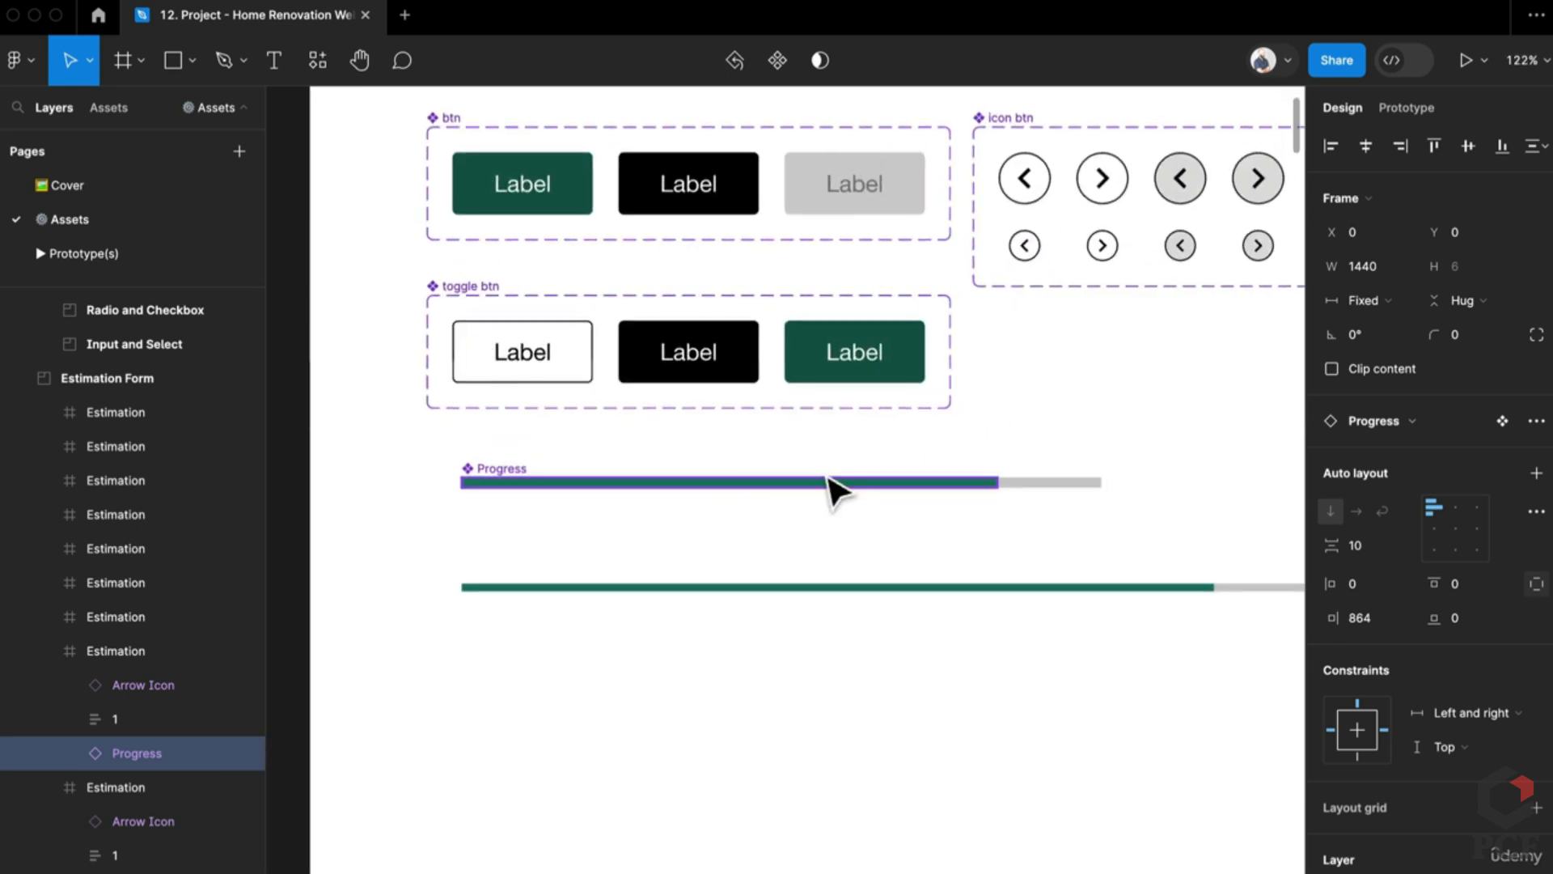
# Step: Round the right corners of the progress bar's inner Fill layer to a 999 radius
pyautogui.doubleClick(834, 490)
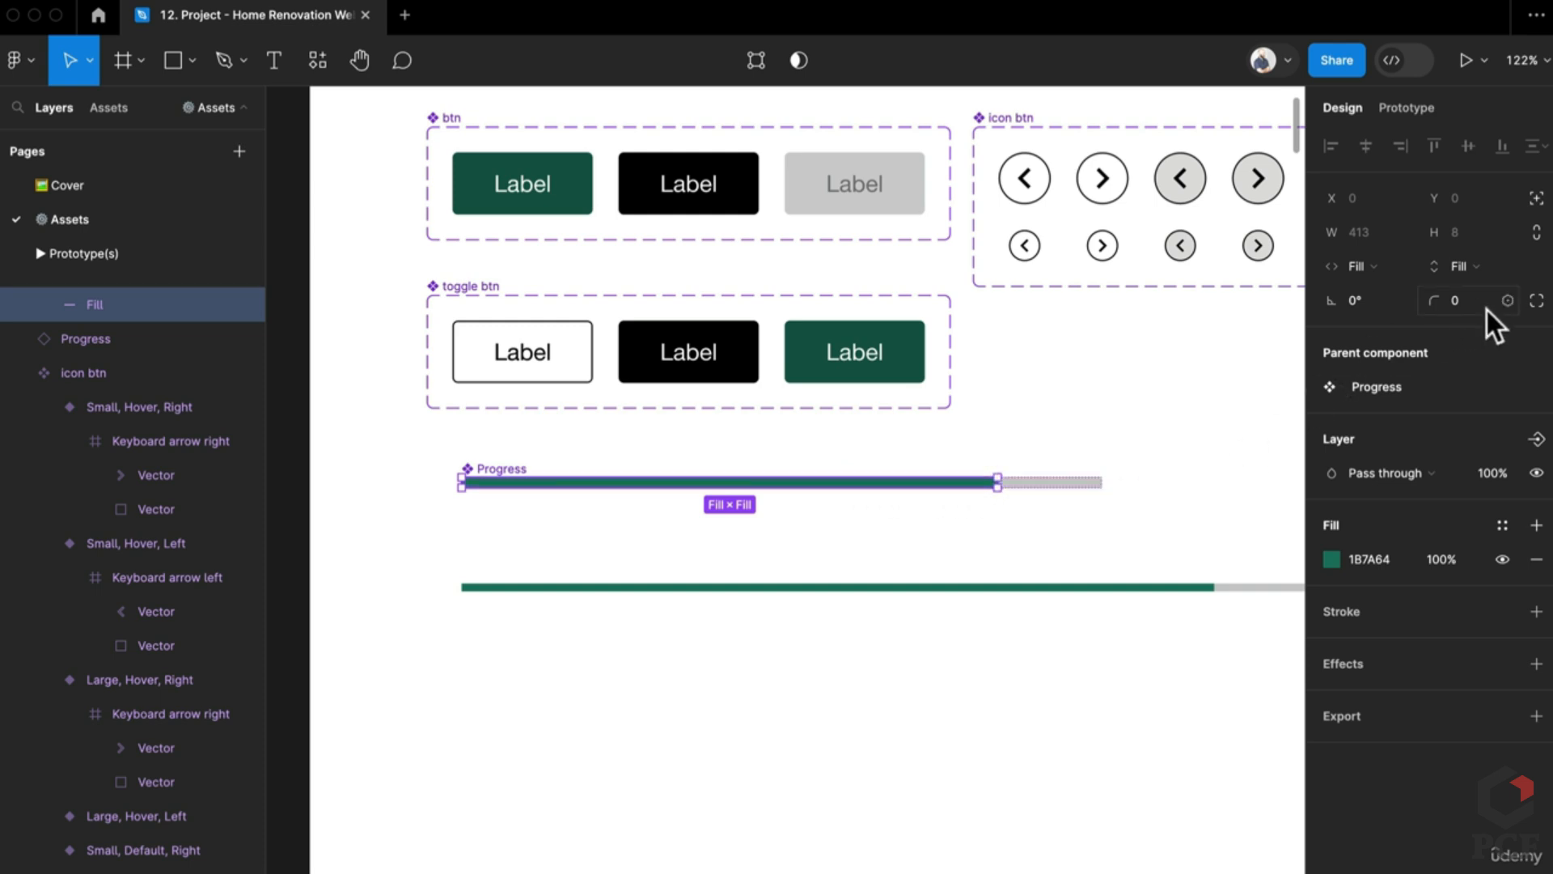
pyautogui.click(1534, 301)
pyautogui.click(1270, 387)
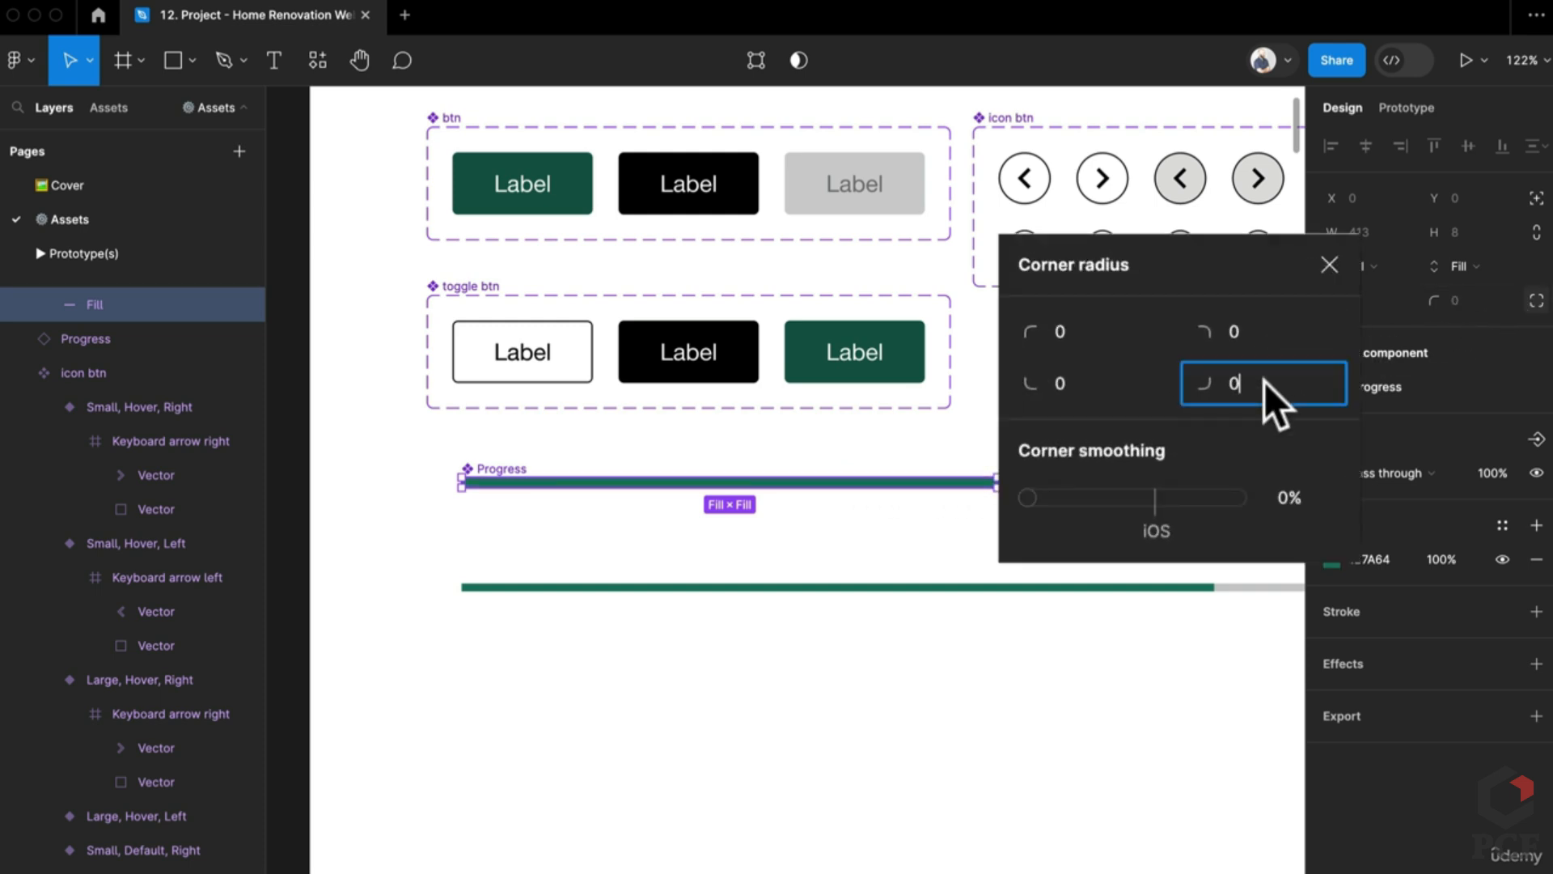
pyautogui.write('999')
pyautogui.press('Tab')
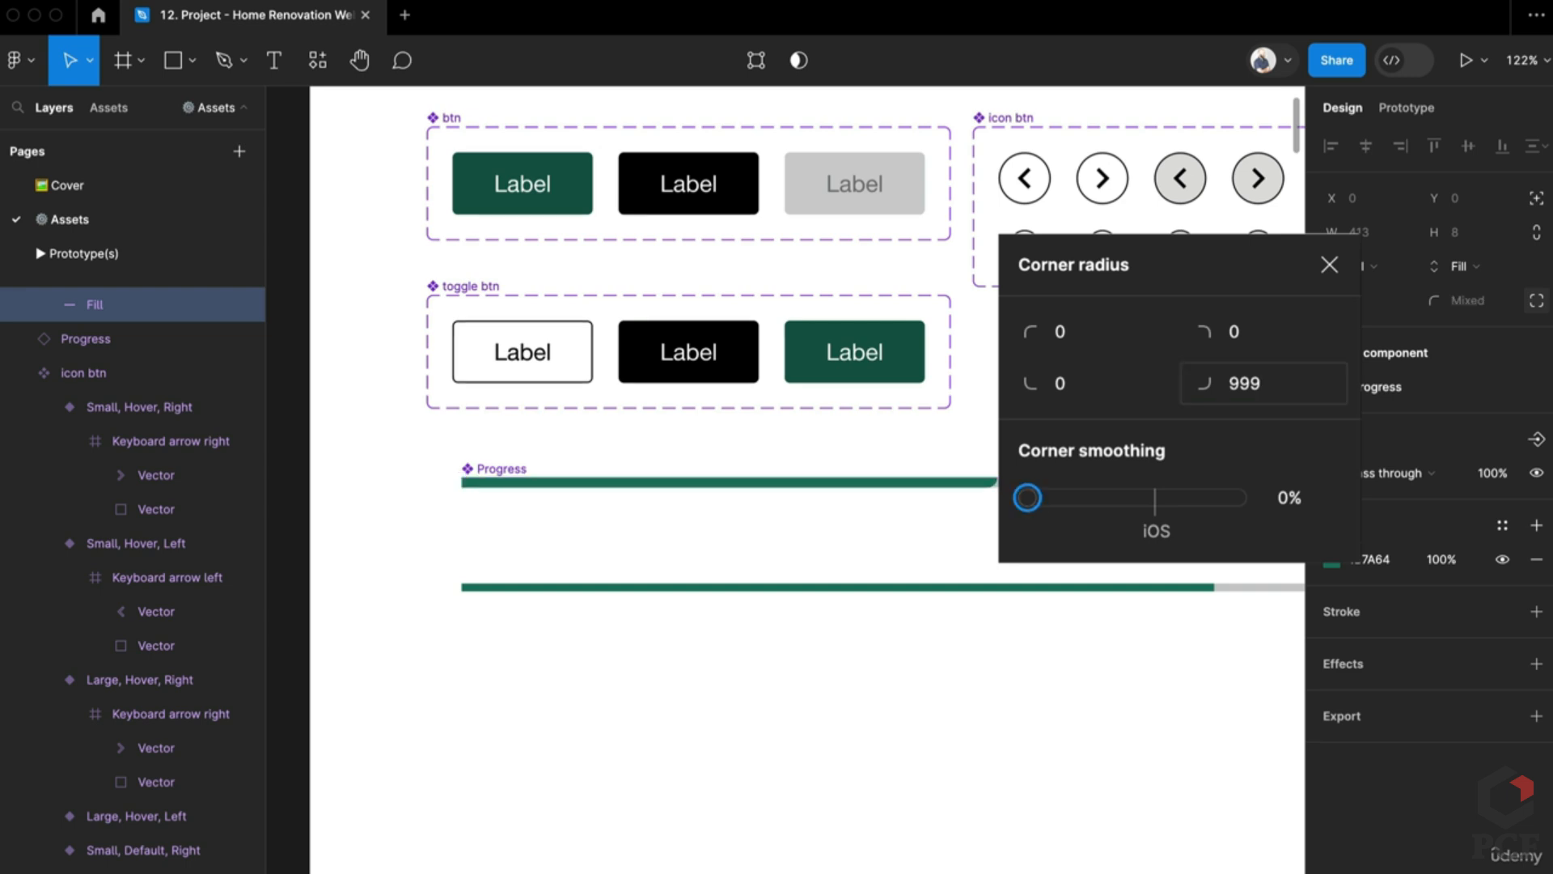
pyautogui.hotkey('shift', 'Tab')
pyautogui.hotkey('shift', 'Tab')
pyautogui.hotkey('shift', 'Tab')
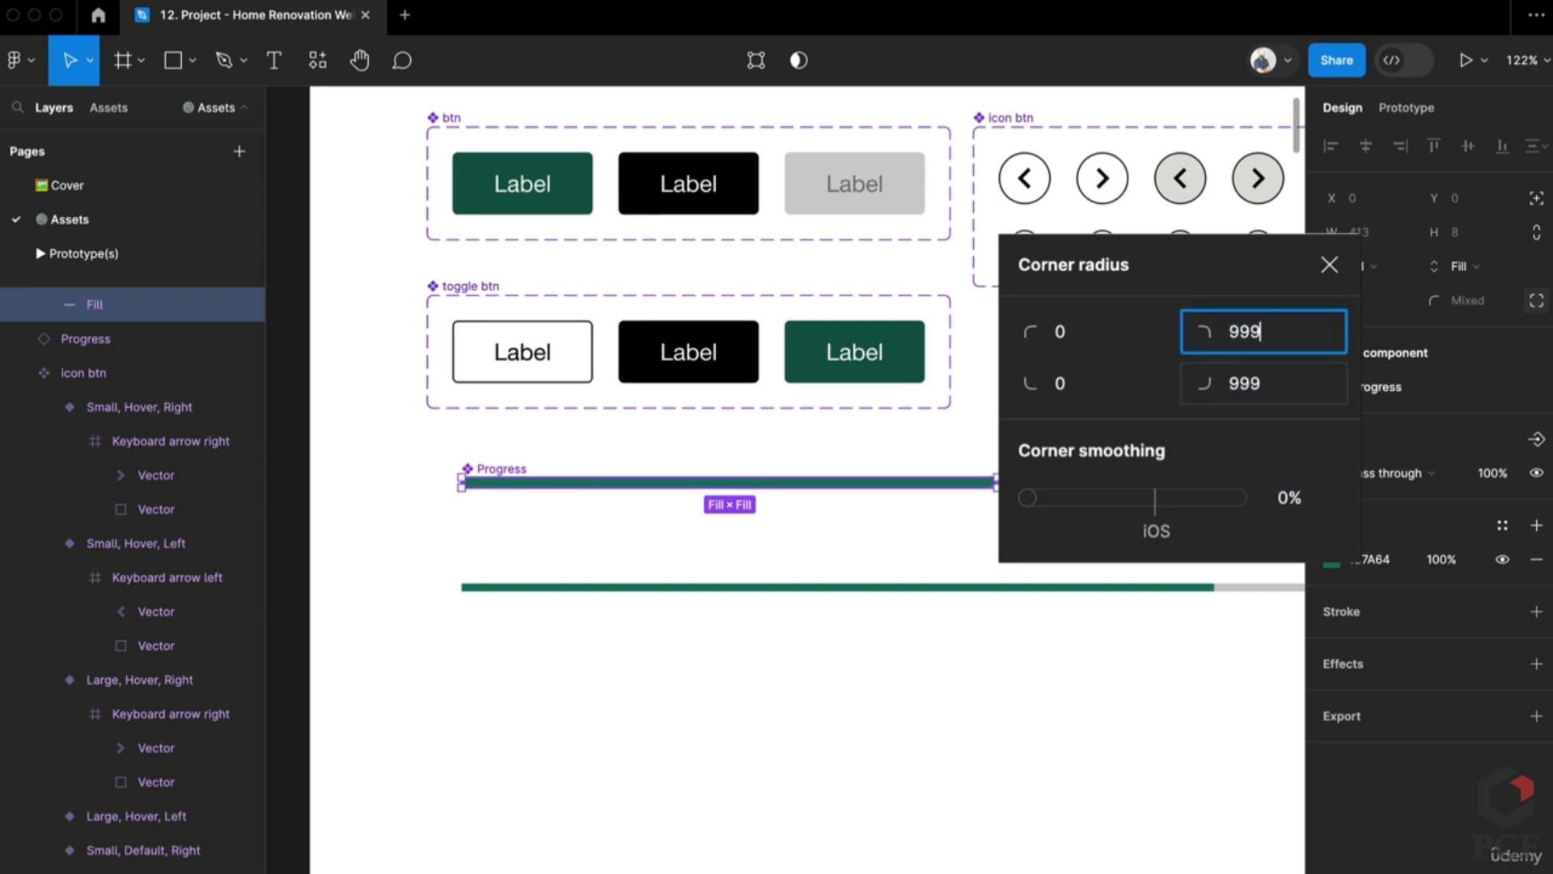
pyautogui.press('Return')
pyautogui.click(994, 516)
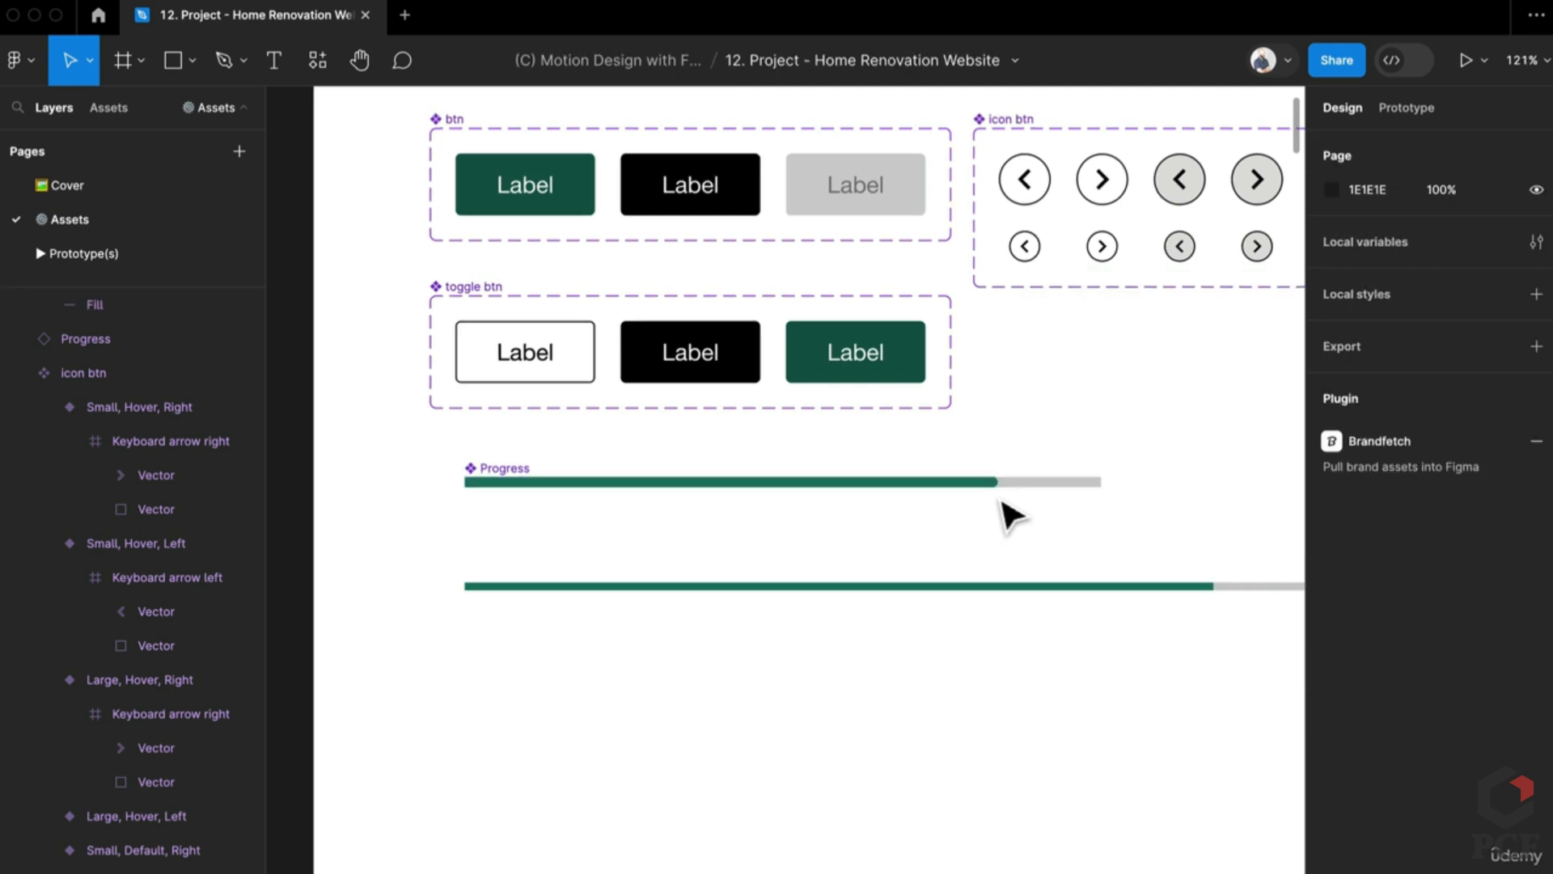
# Step: Delete the lower progress bar copy and align Progress with the btn set's left edge
pyautogui.scroll(5, 1000, 509)
pyautogui.scroll(-5, 938, 529)
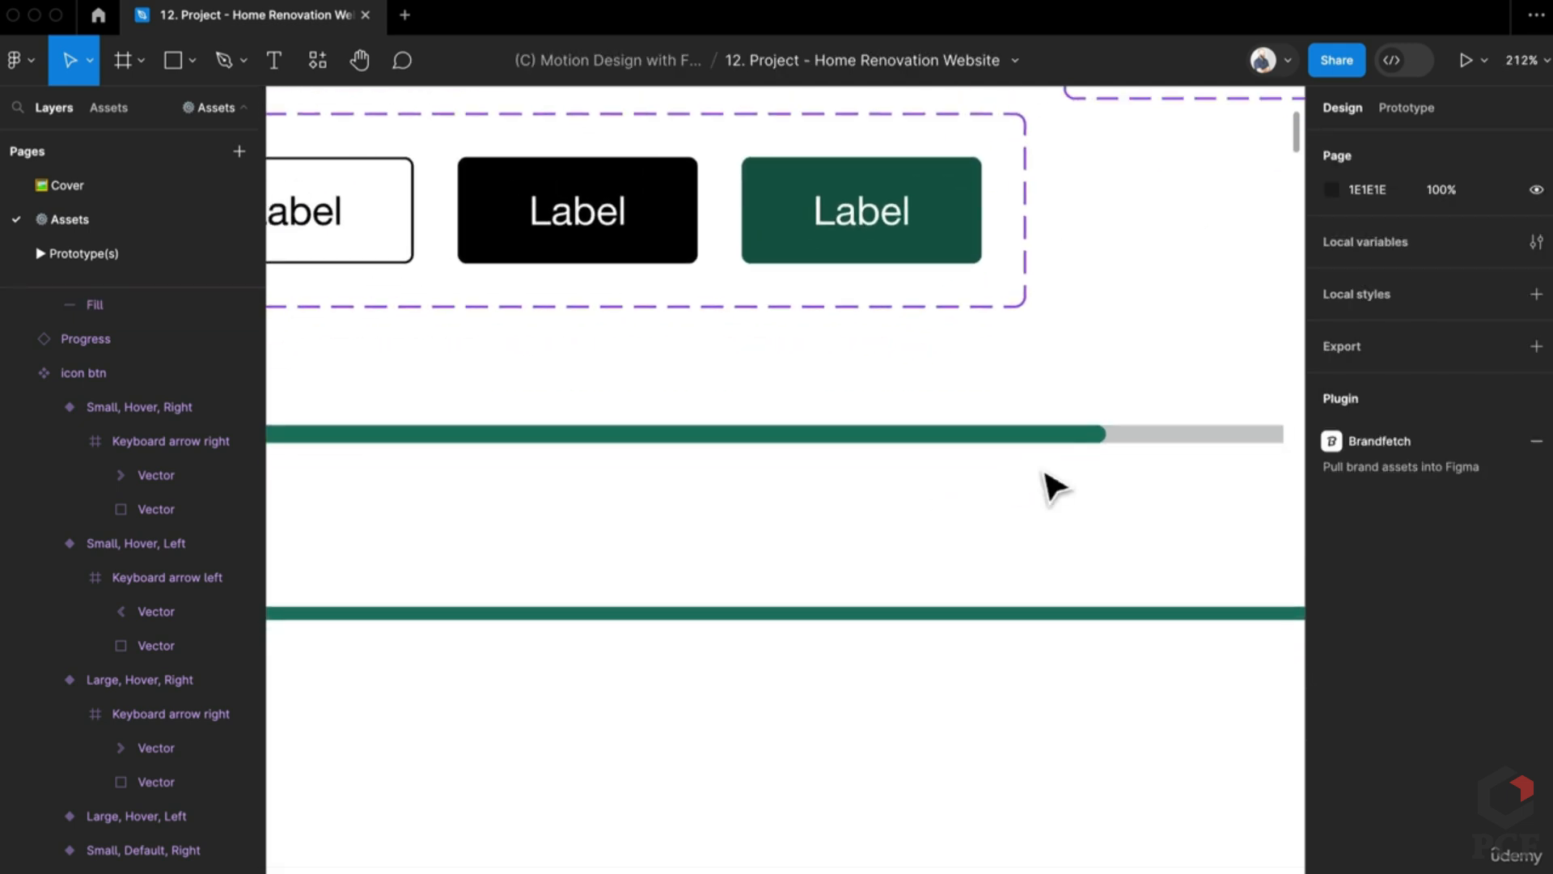
pyautogui.click(696, 449)
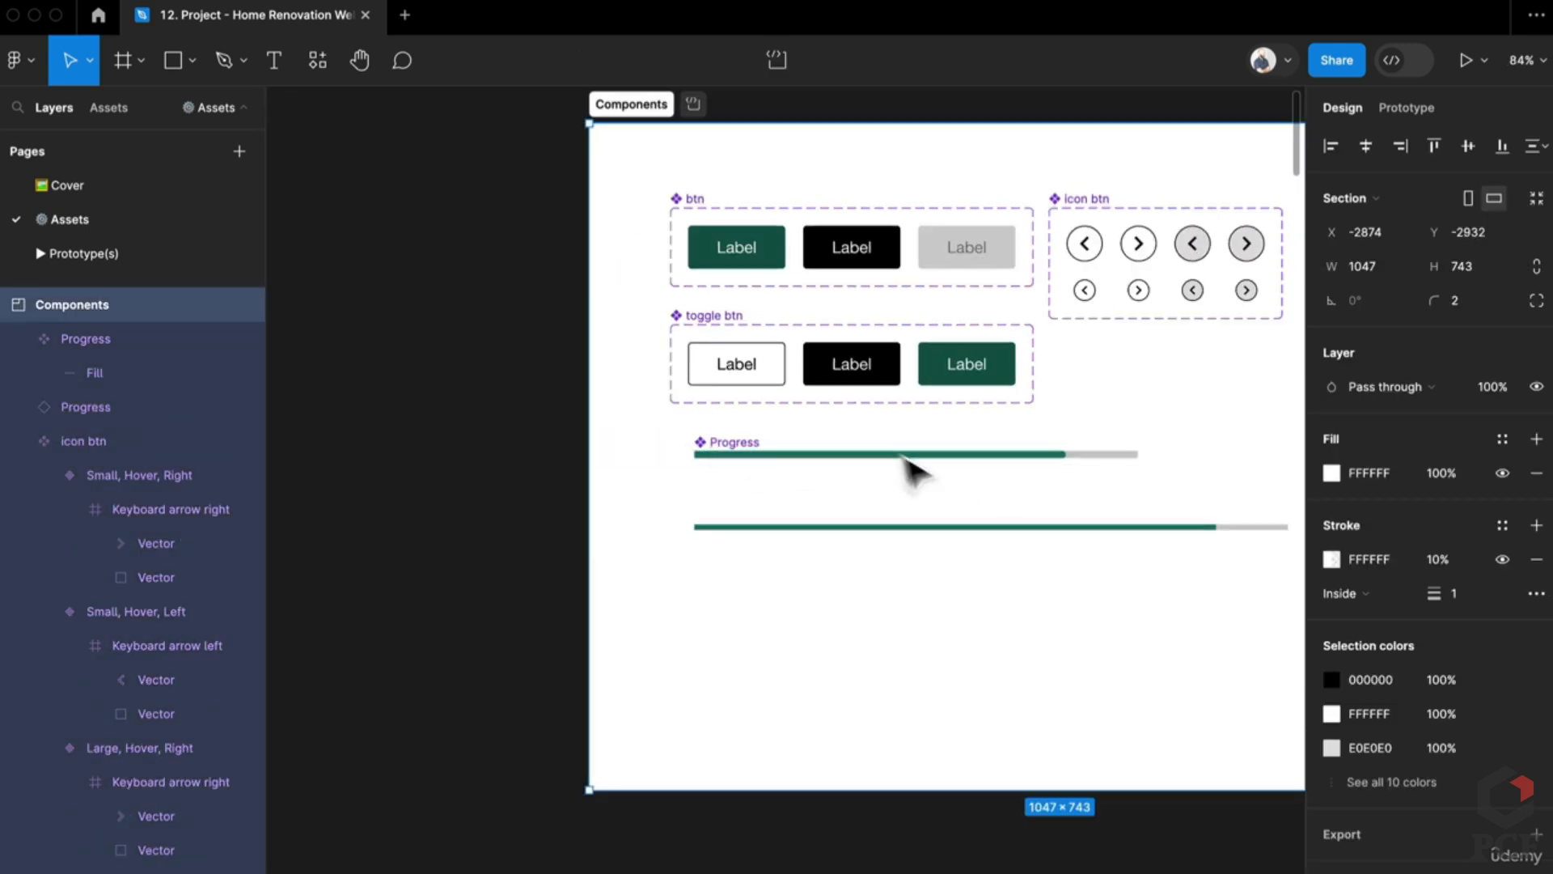
pyautogui.hscroll(4, 843, 496)
pyautogui.click(644, 458)
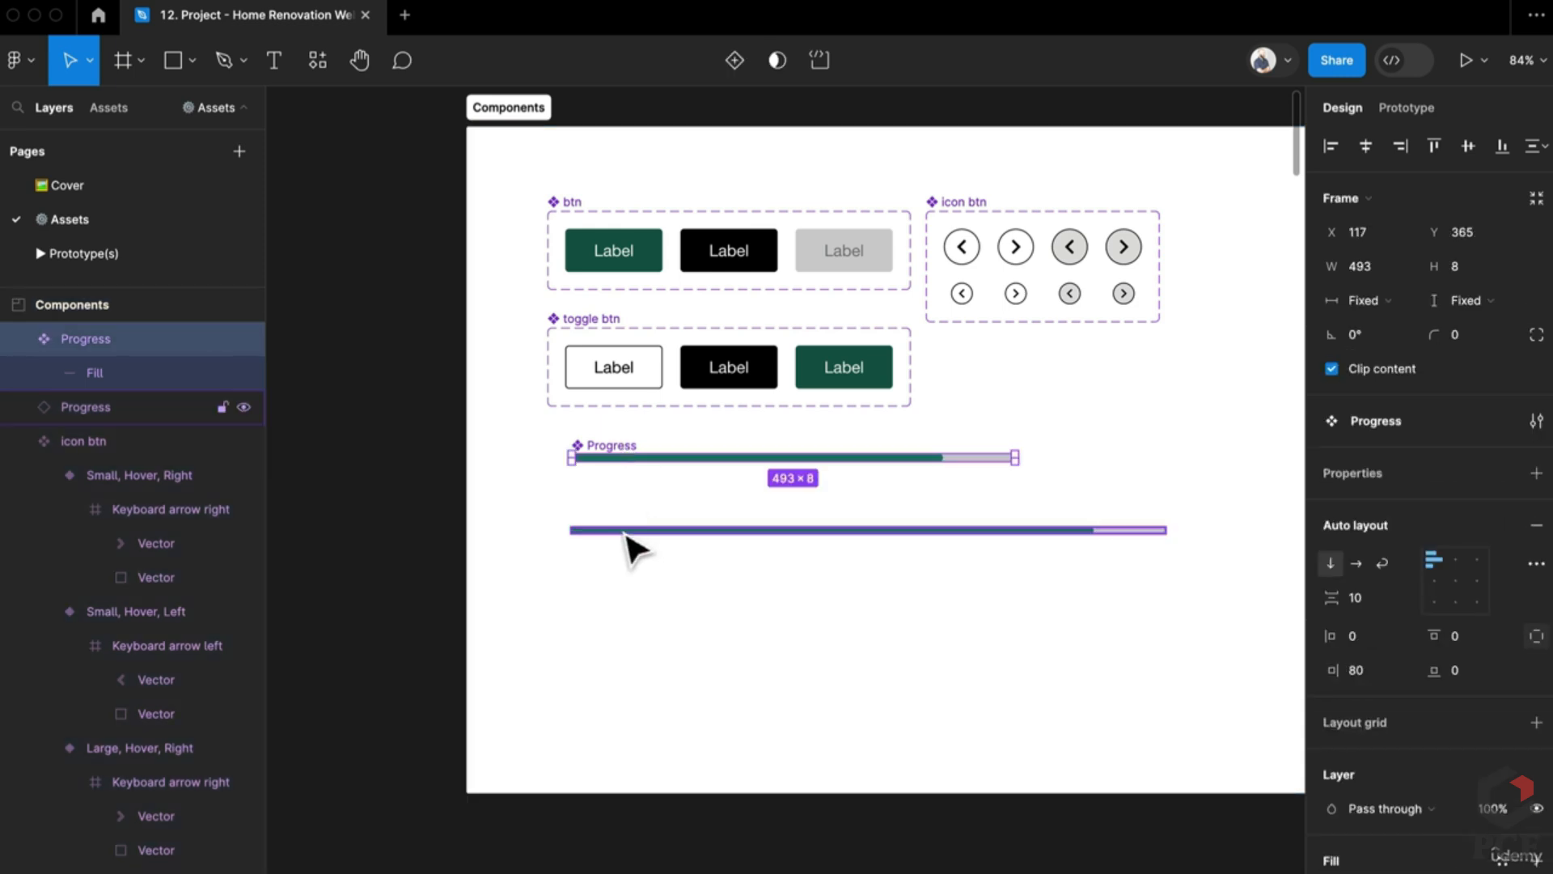
pyautogui.click(625, 530)
pyautogui.press('Delete')
pyautogui.scroll(1, 628, 544)
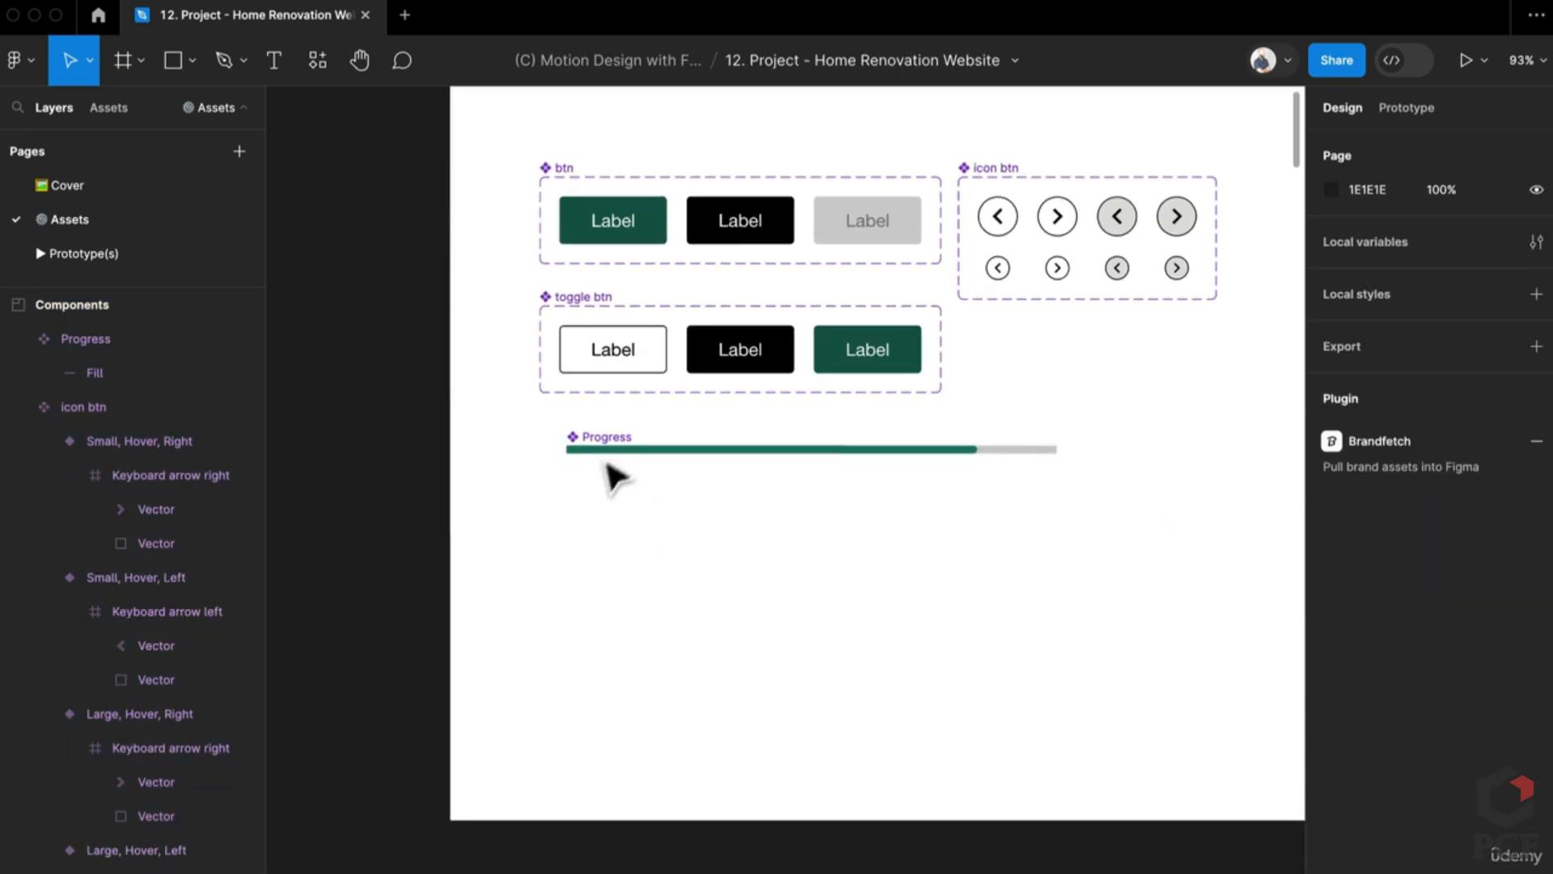
pyautogui.moveTo(602, 438); pyautogui.dragTo(586, 421)
# Step: Scroll the canvas down to the Estimation Form Elements section
pyautogui.scroll(-3, 576, 426)
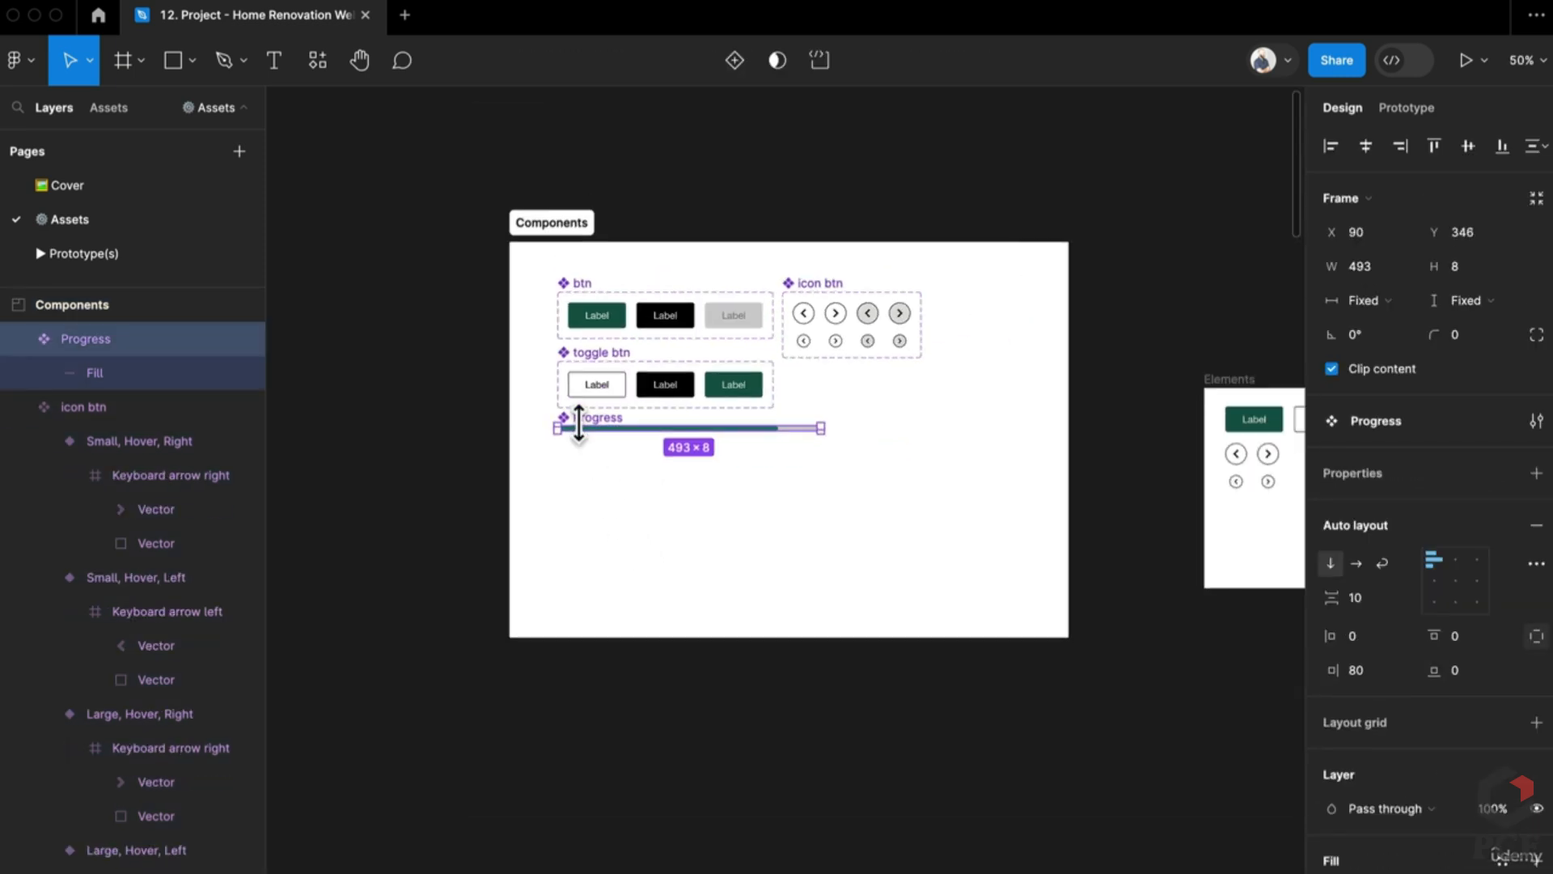
pyautogui.scroll(5, 576, 427)
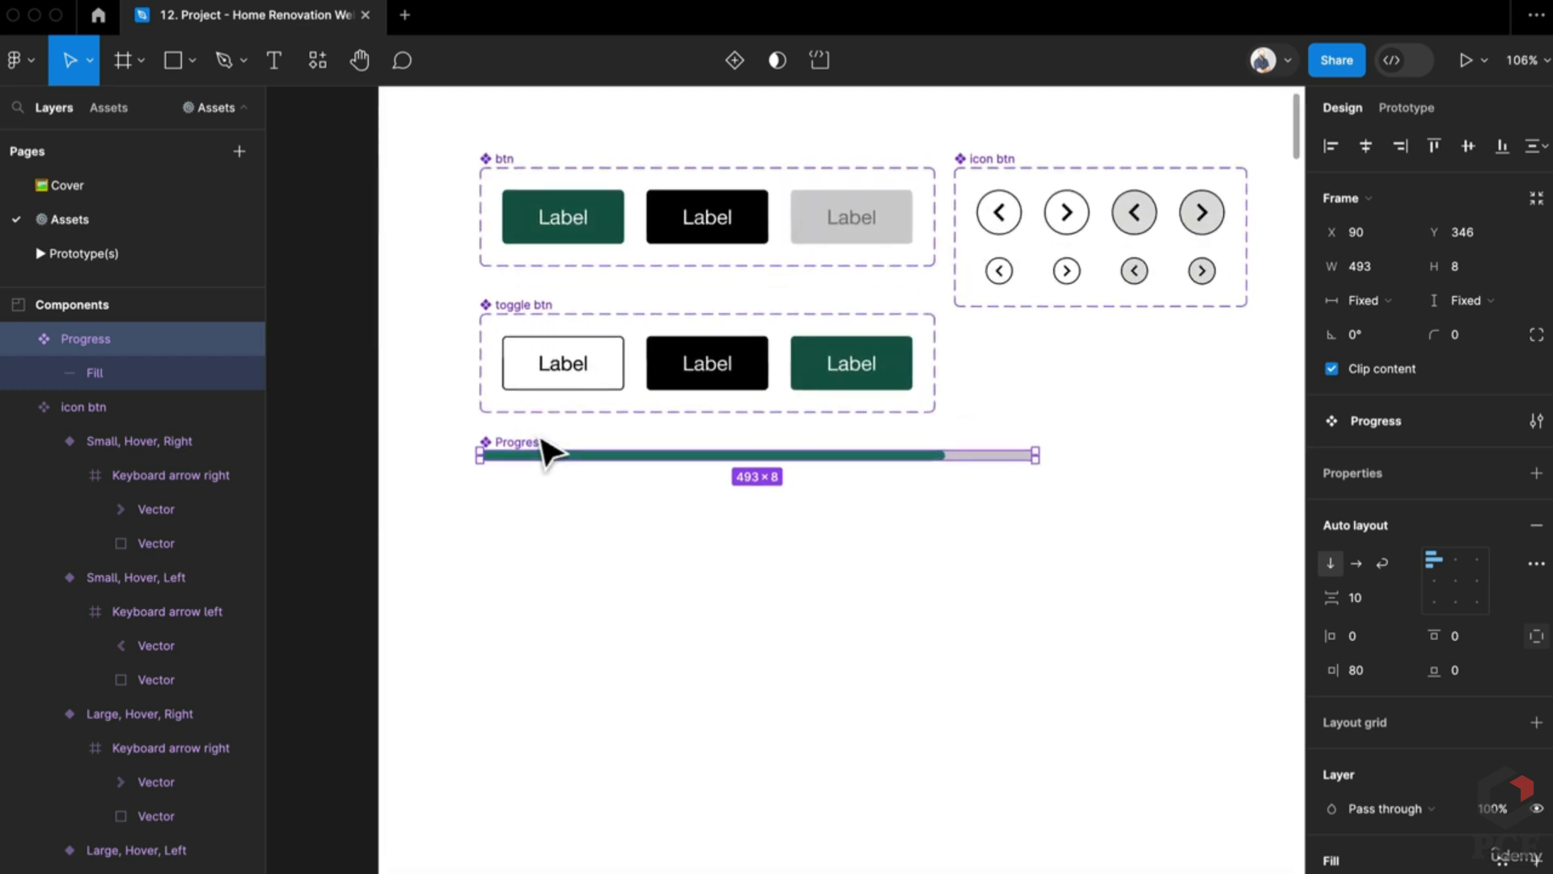
pyautogui.scroll(-1, 525, 445)
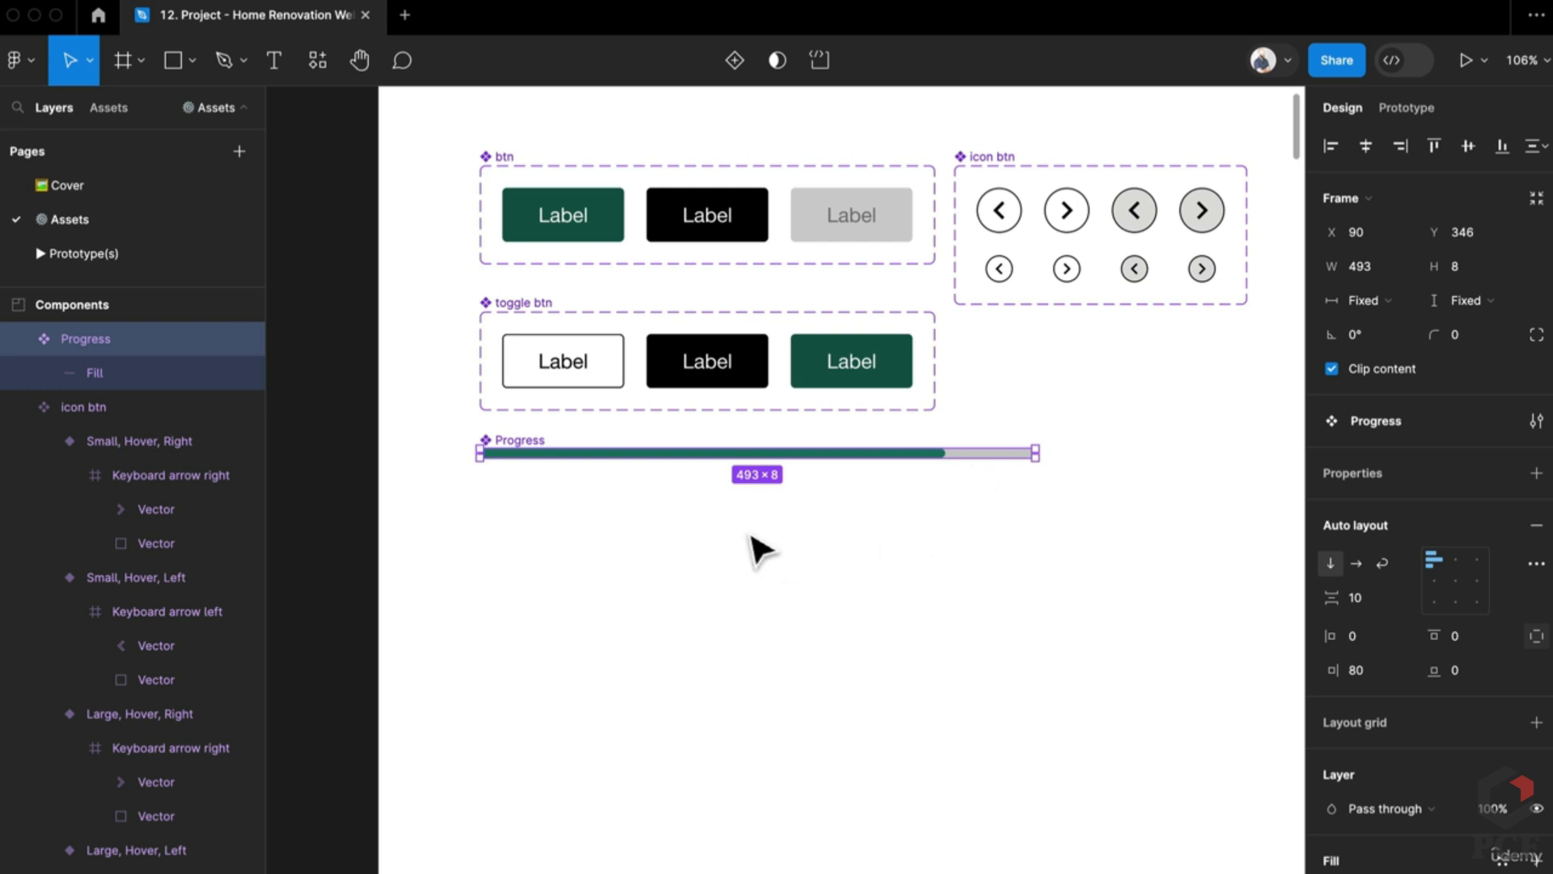
pyautogui.scroll(-1, 939, 546)
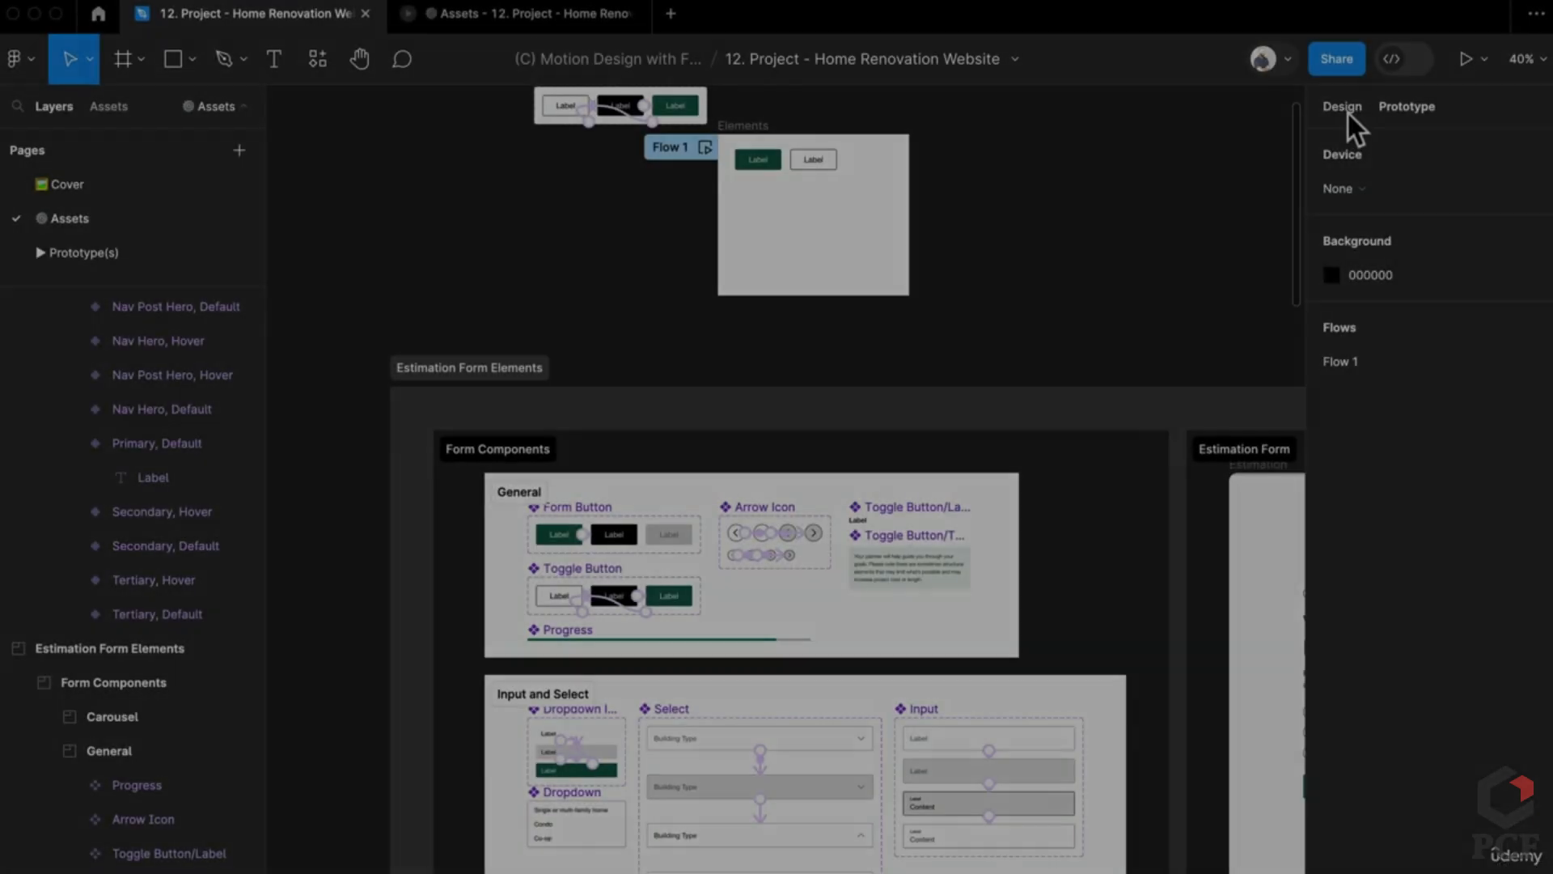
pyautogui.click(1348, 113)
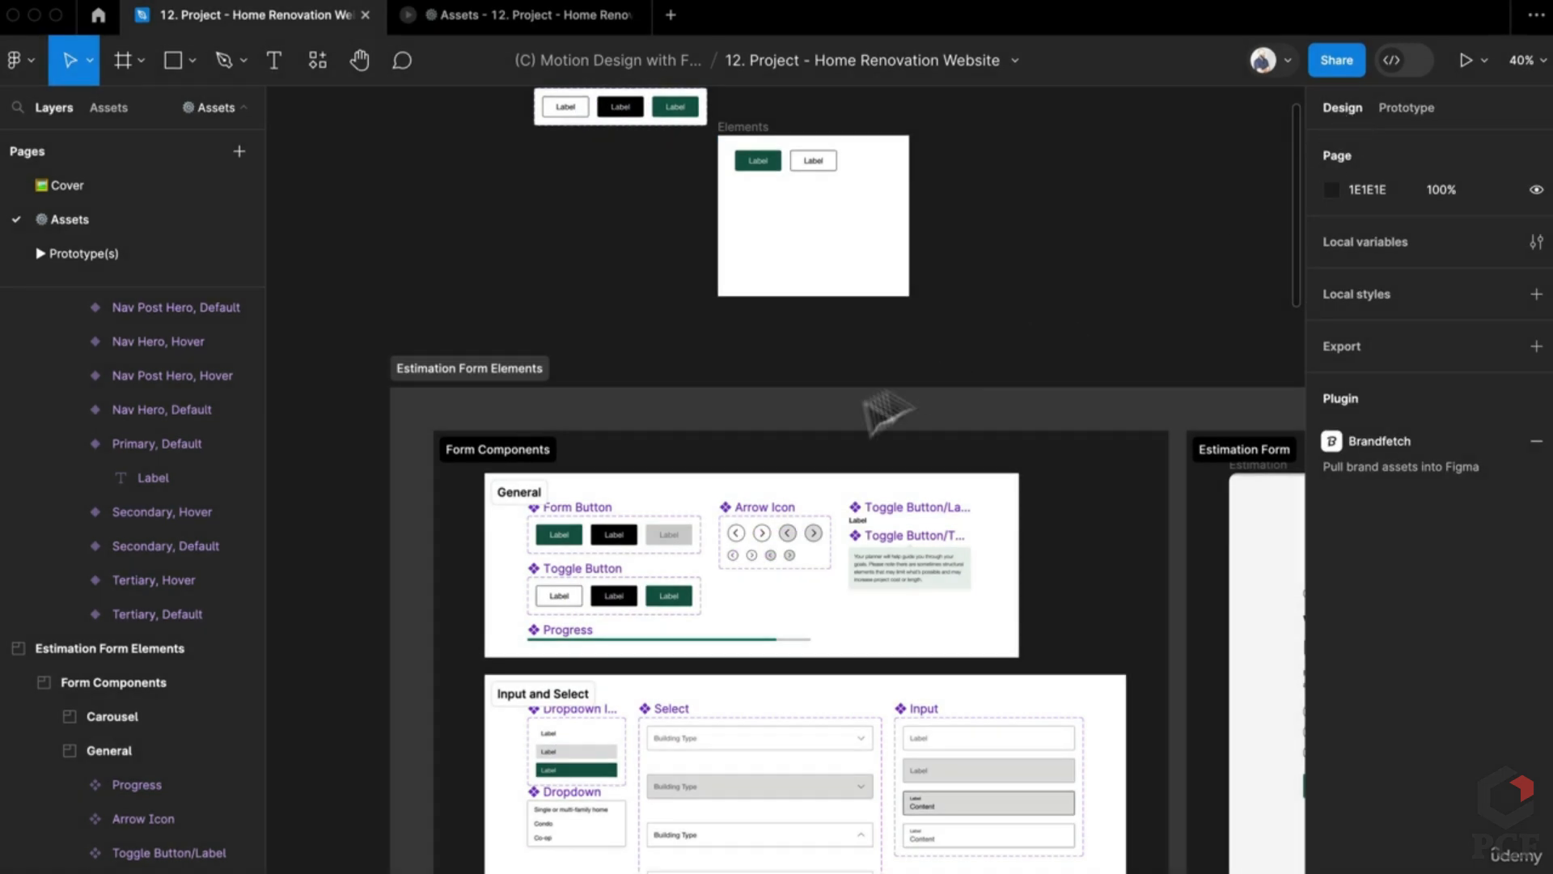
# Step: Inspect Arrow Icon's small Left Arrow Default 24×24 variant, then bring up Quick Actions with Cmd+/
pyautogui.scroll(5, 773, 486)
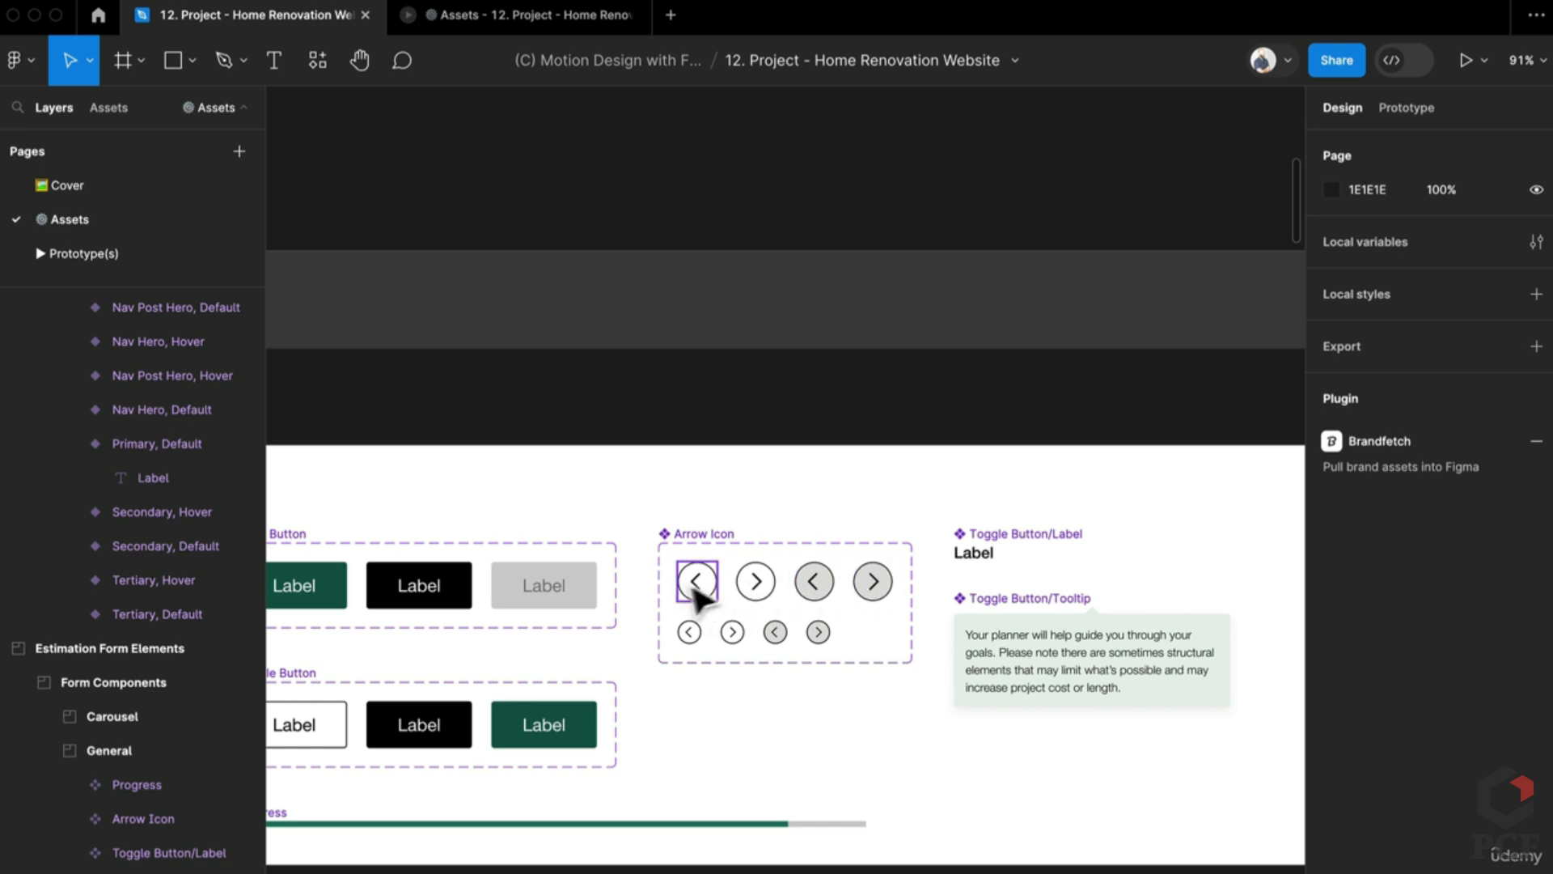
pyautogui.click(691, 627)
pyautogui.press('Escape')
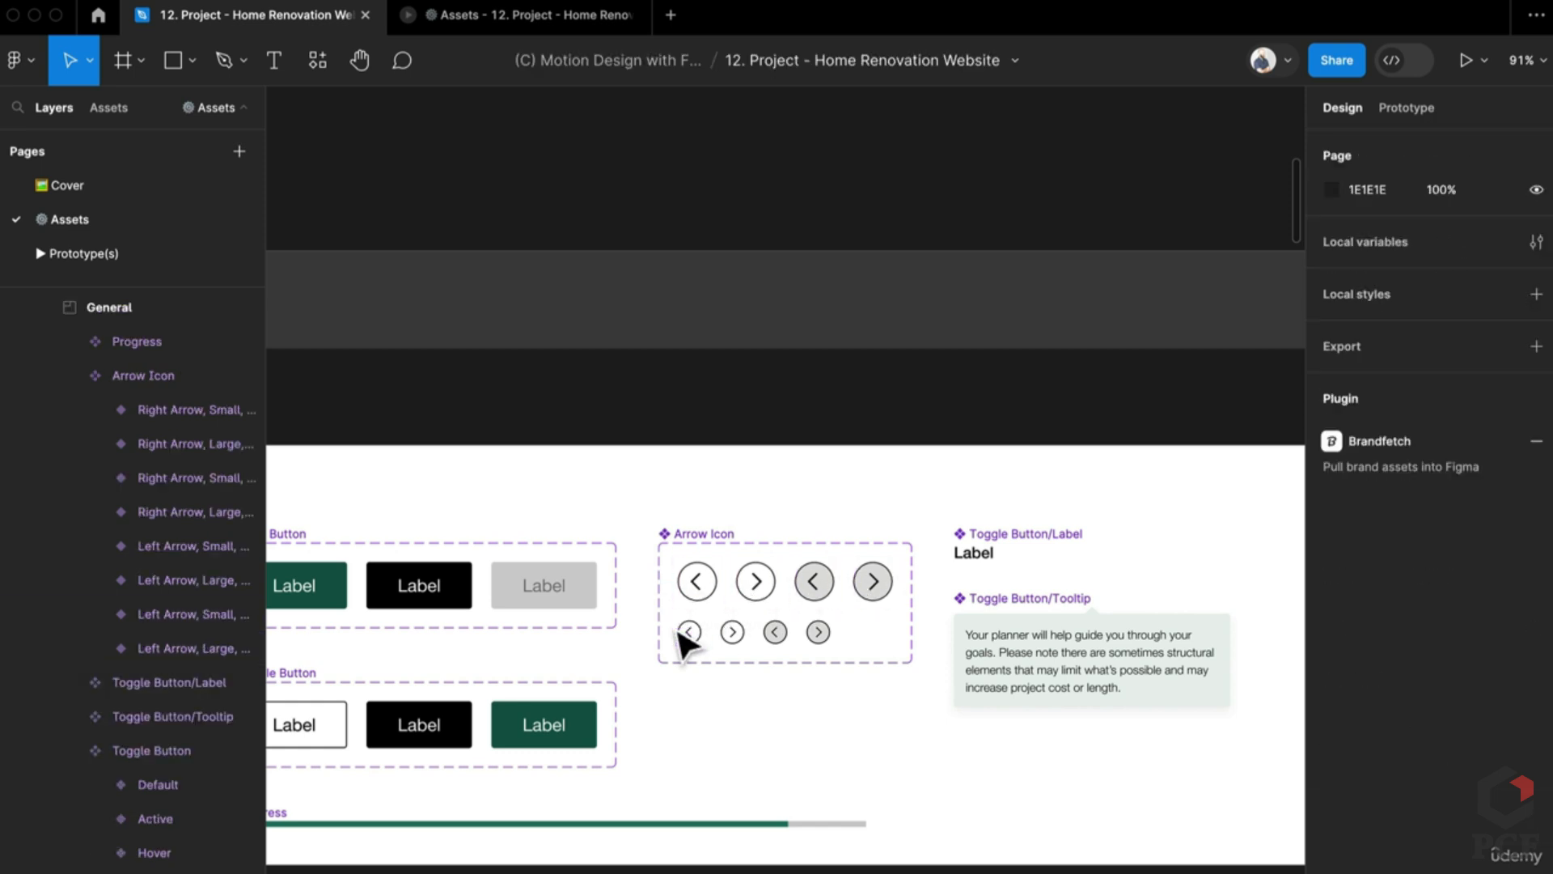
pyautogui.click(687, 632)
pyautogui.scroll(-5, 693, 451)
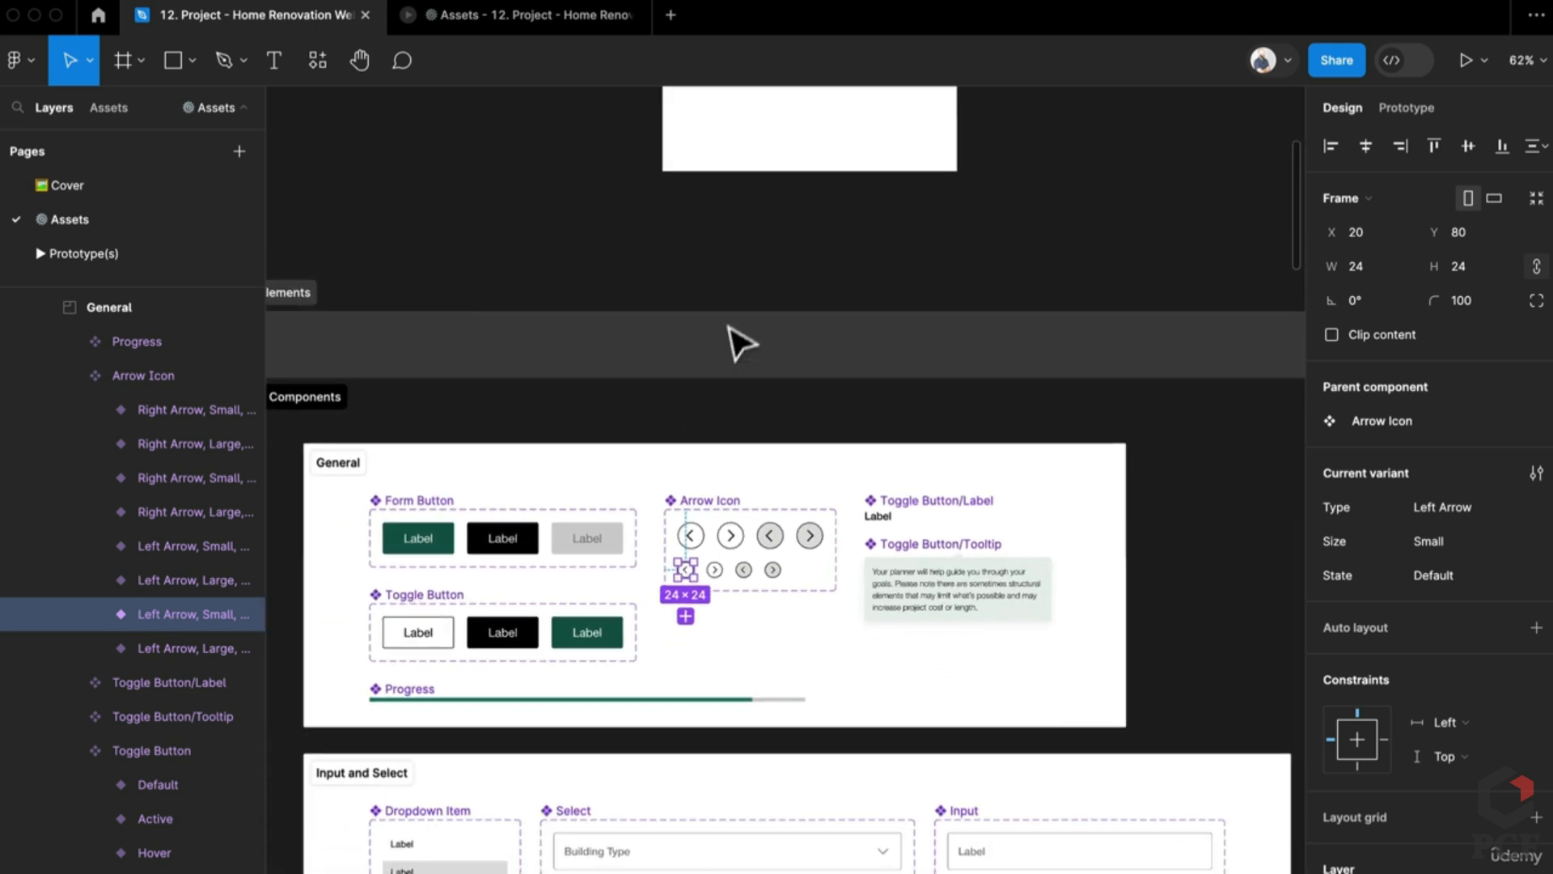
pyautogui.click(764, 275)
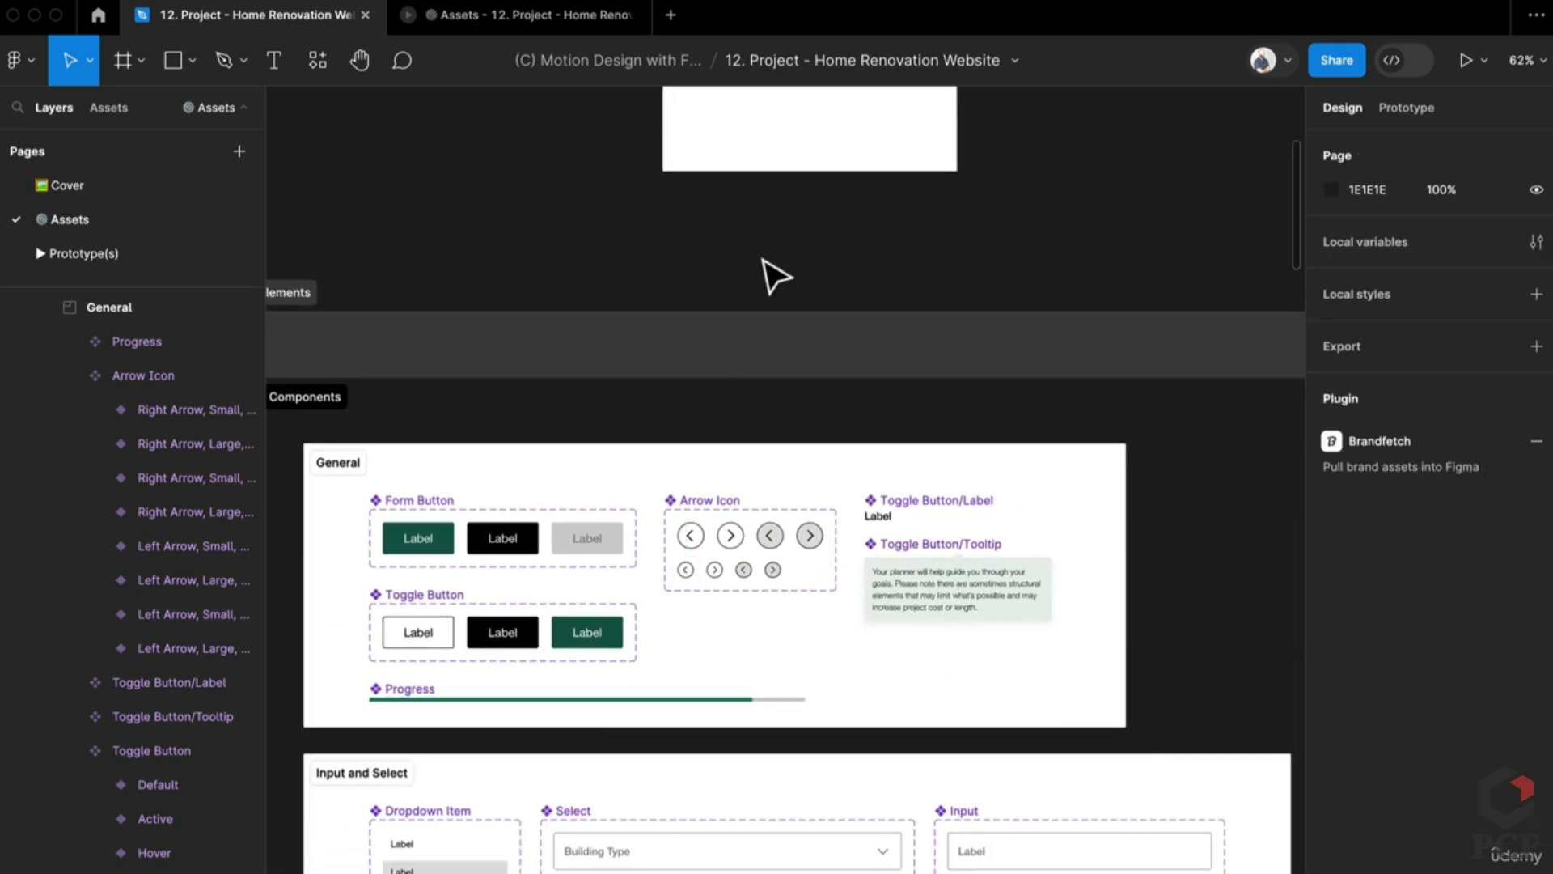
pyautogui.press('super+slash')
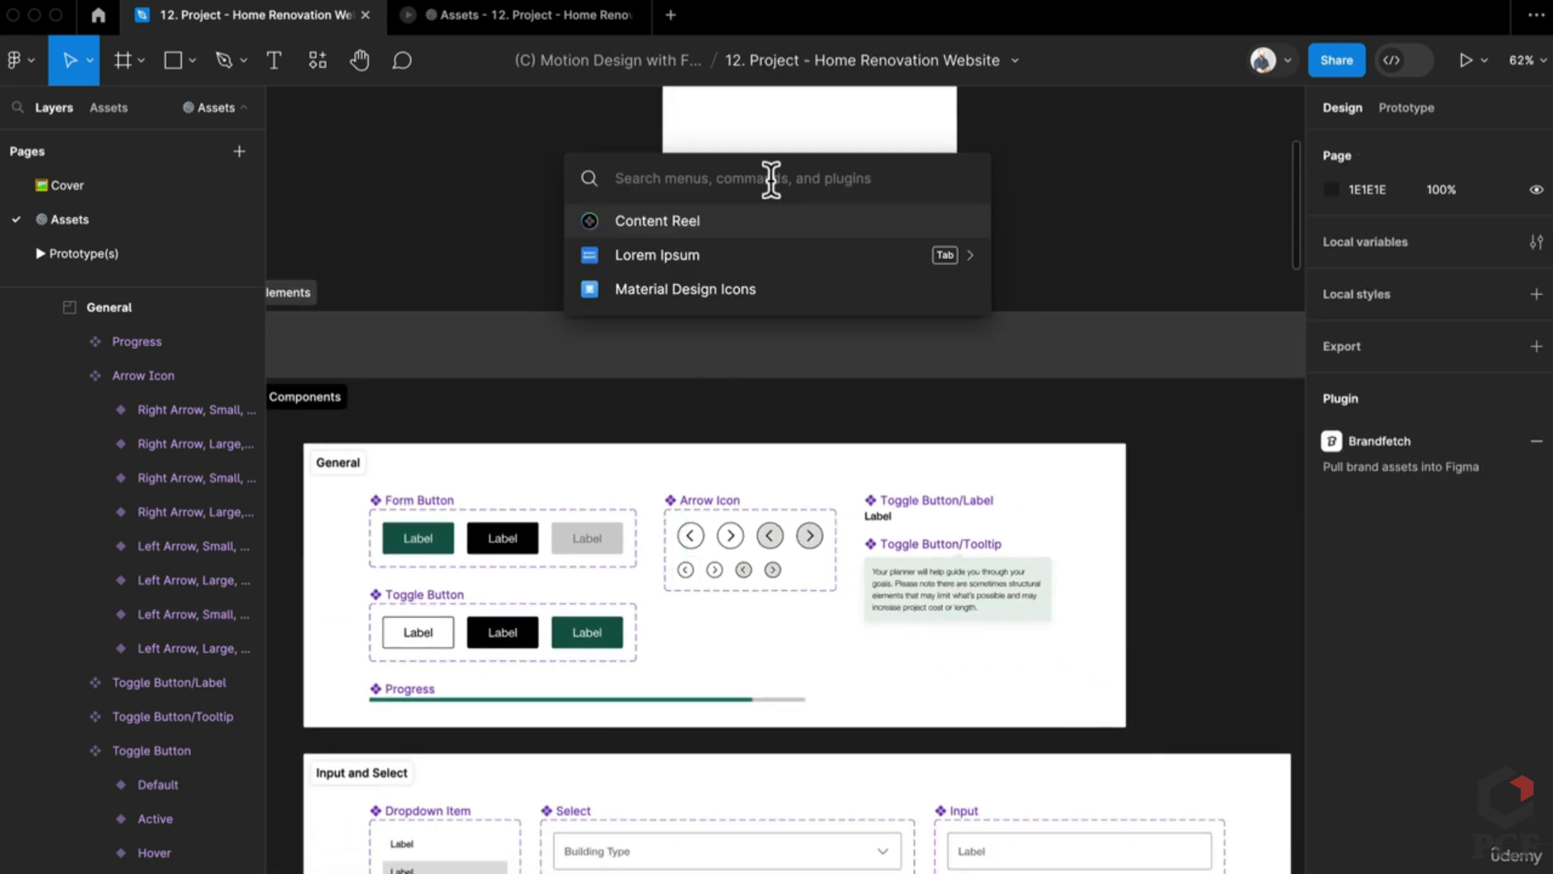
# Step: Launch the Material Design Icons plugin, search 'arrow', and drop arrow icons onto the canvas
pyautogui.write('mat')
pyautogui.press('Return')
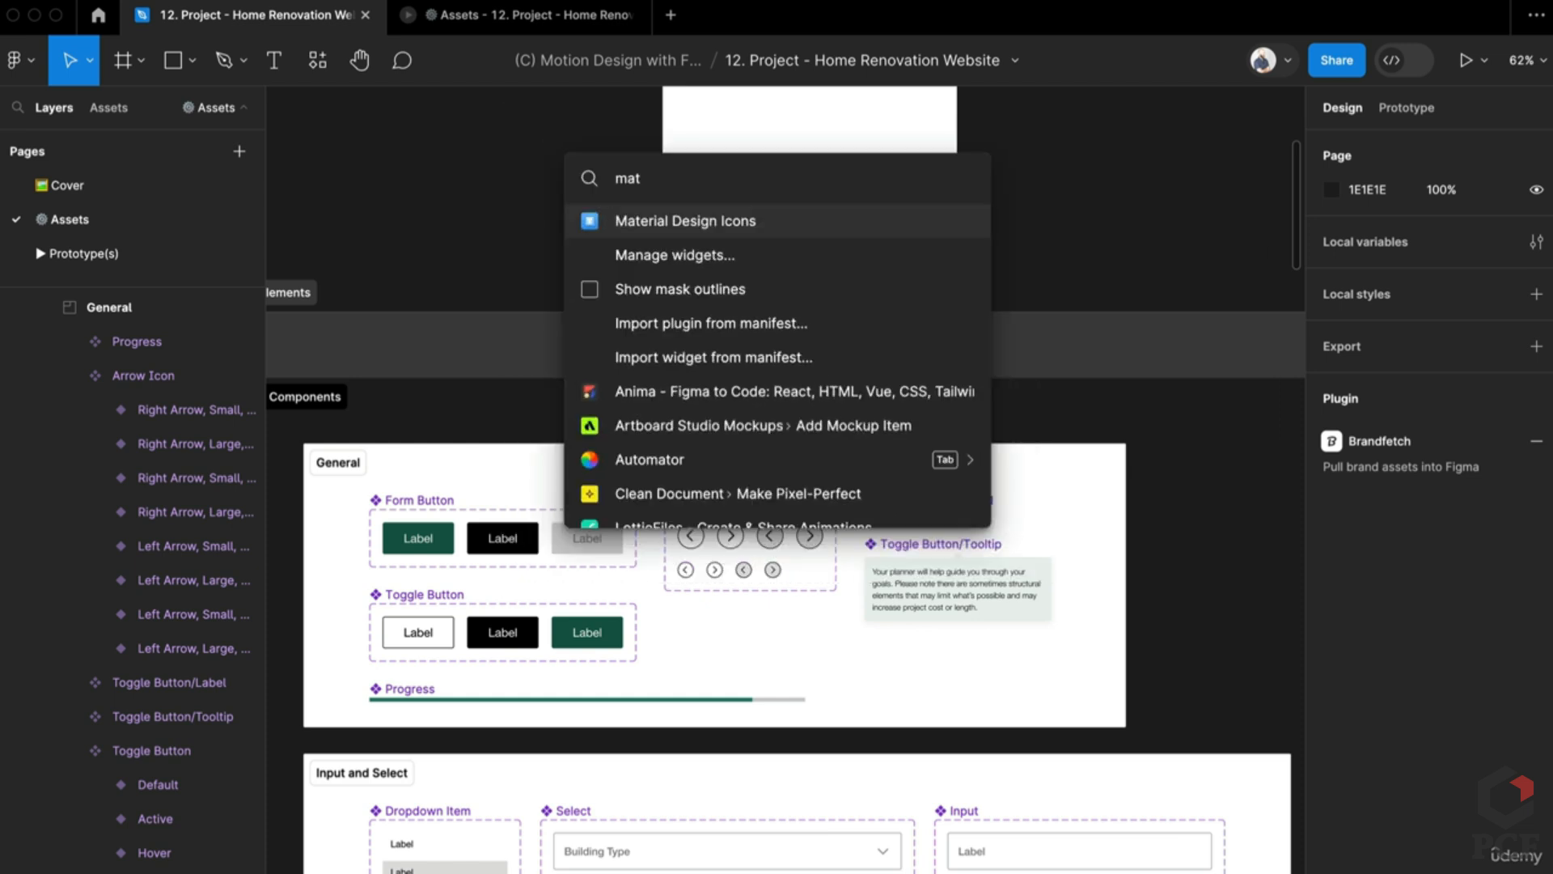
pyautogui.write('a')
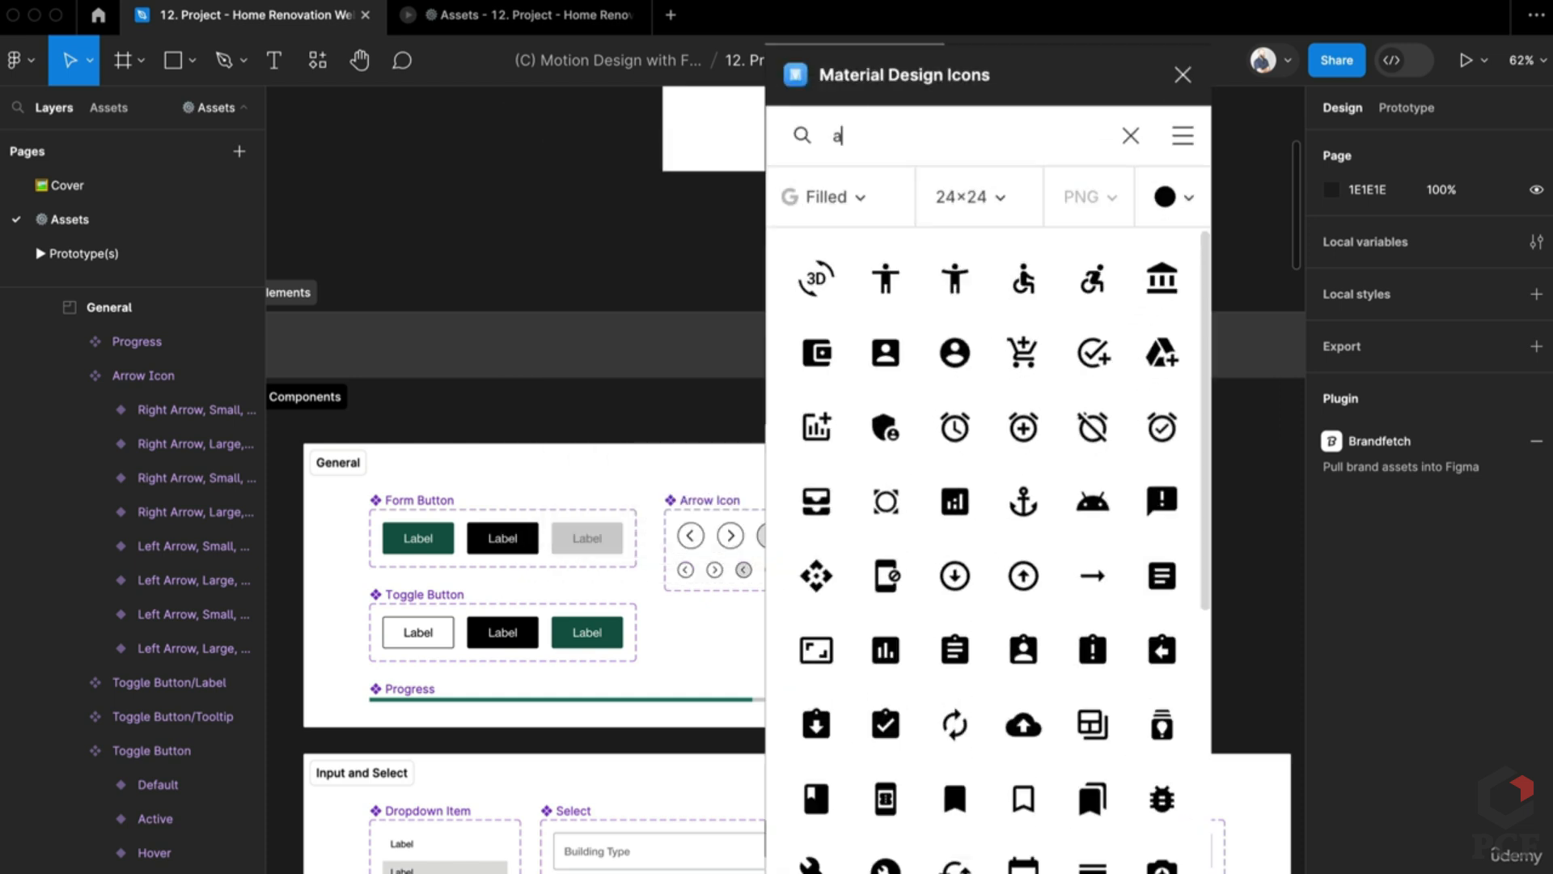
pyautogui.write('rrow')
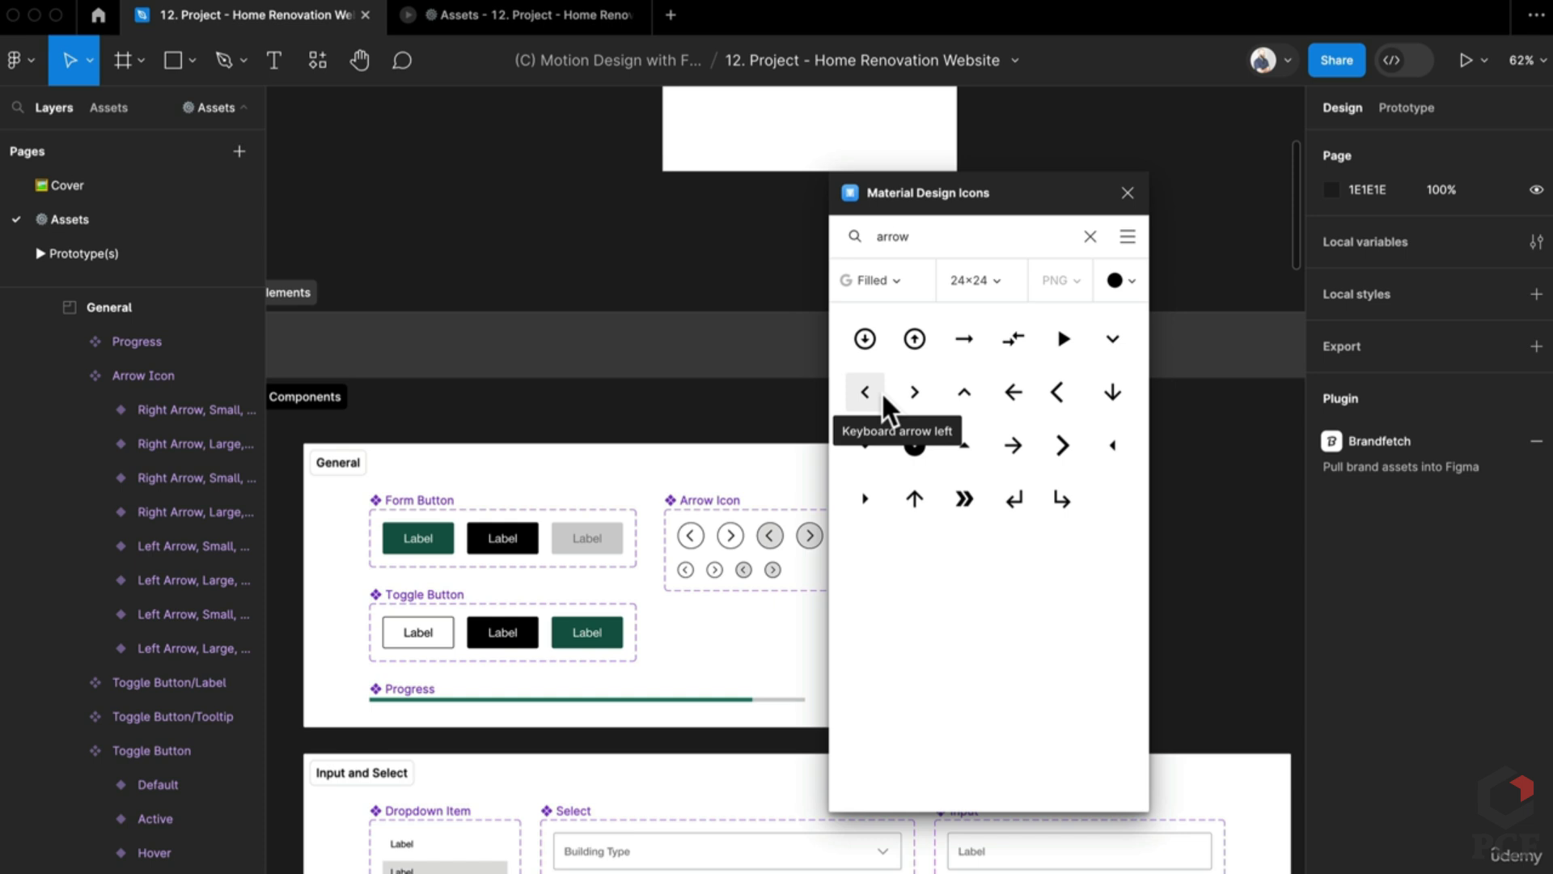
pyautogui.moveTo(595, 220); pyautogui.dragTo(621, 247)
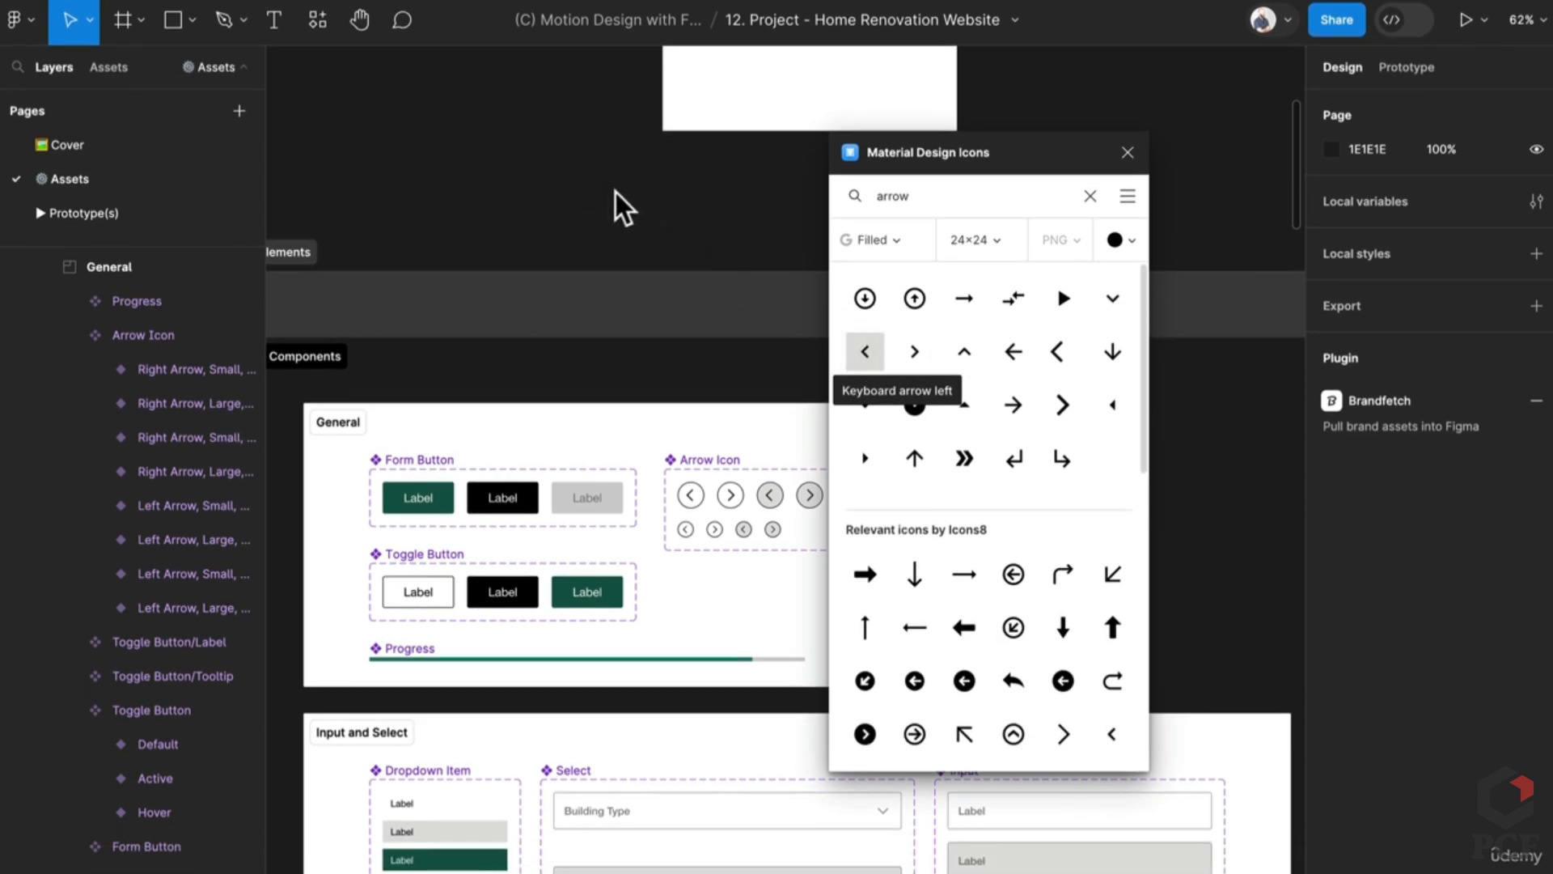
pyautogui.moveTo(1092, 857); pyautogui.dragTo(483, 219)
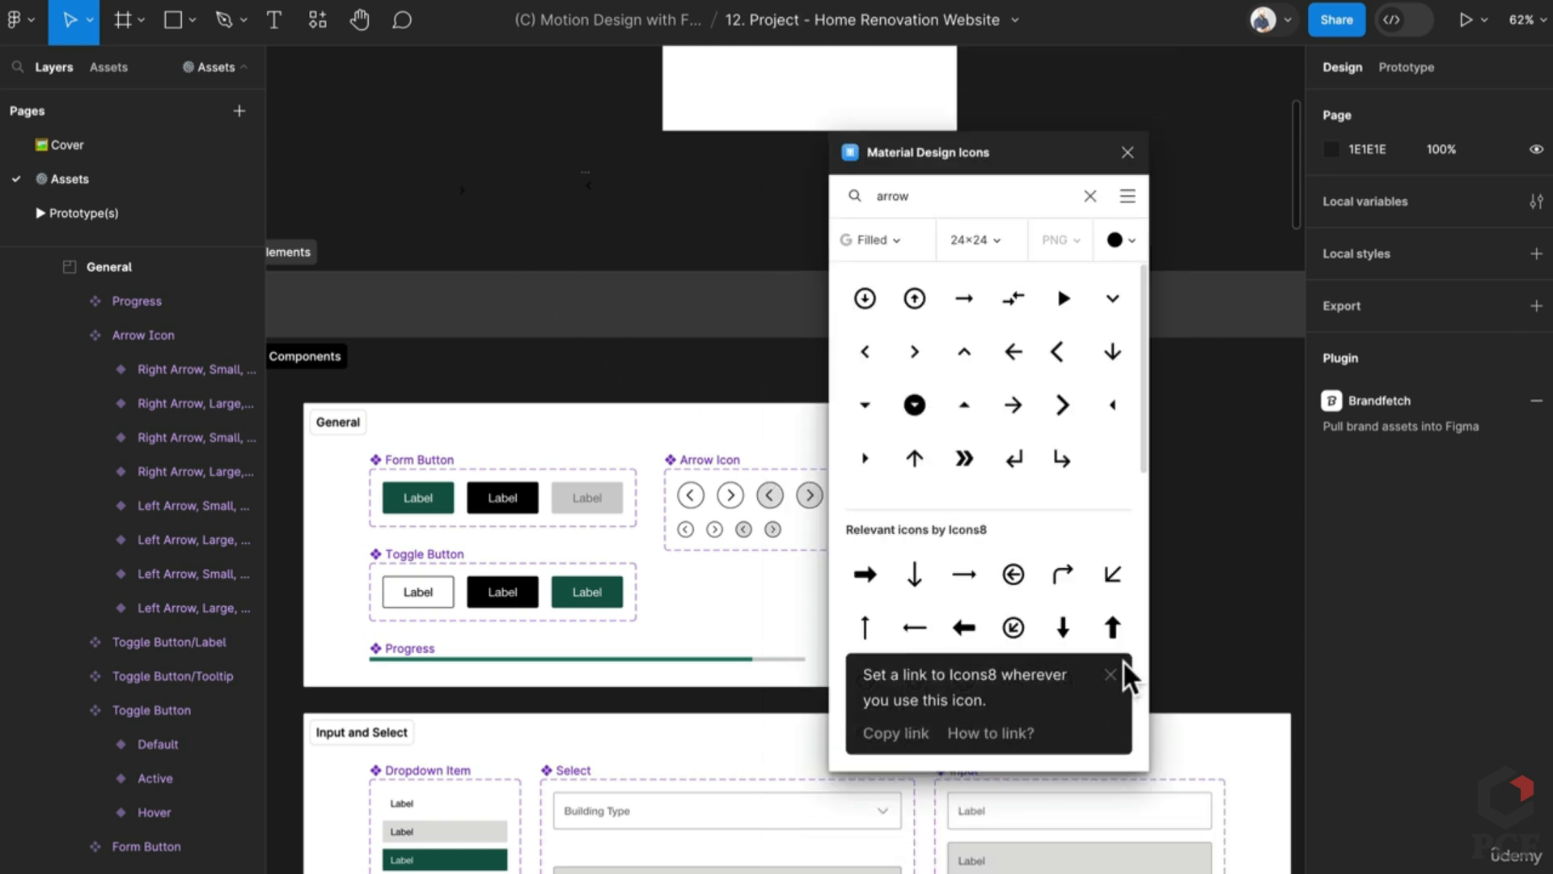
# Step: Dismiss the Icons8 notice and delete the unwanted Forward icon
pyautogui.click(1110, 674)
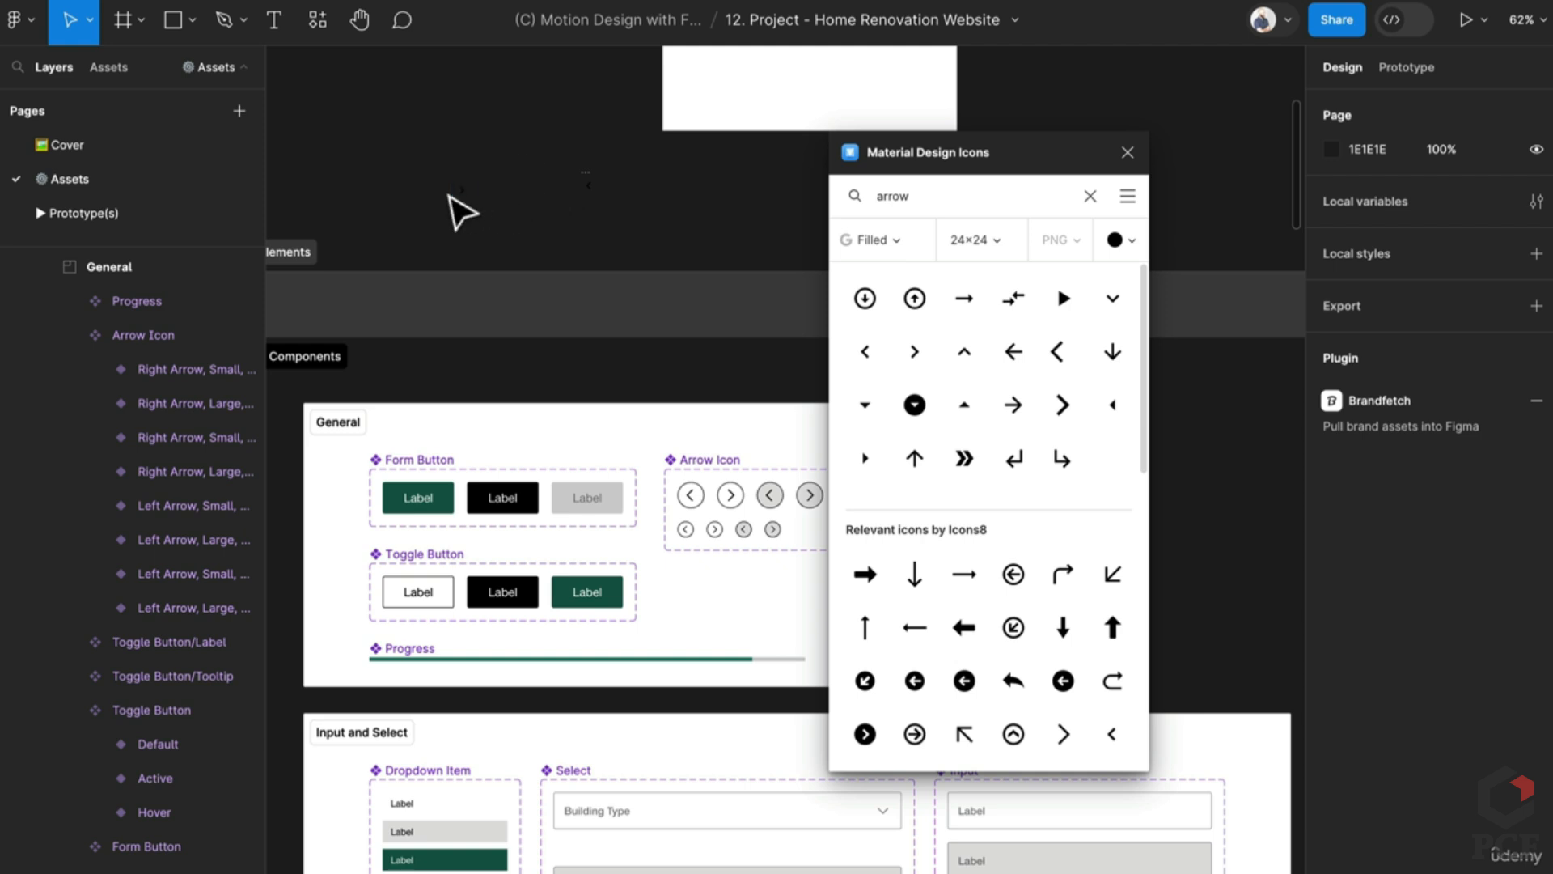
pyautogui.click(461, 193)
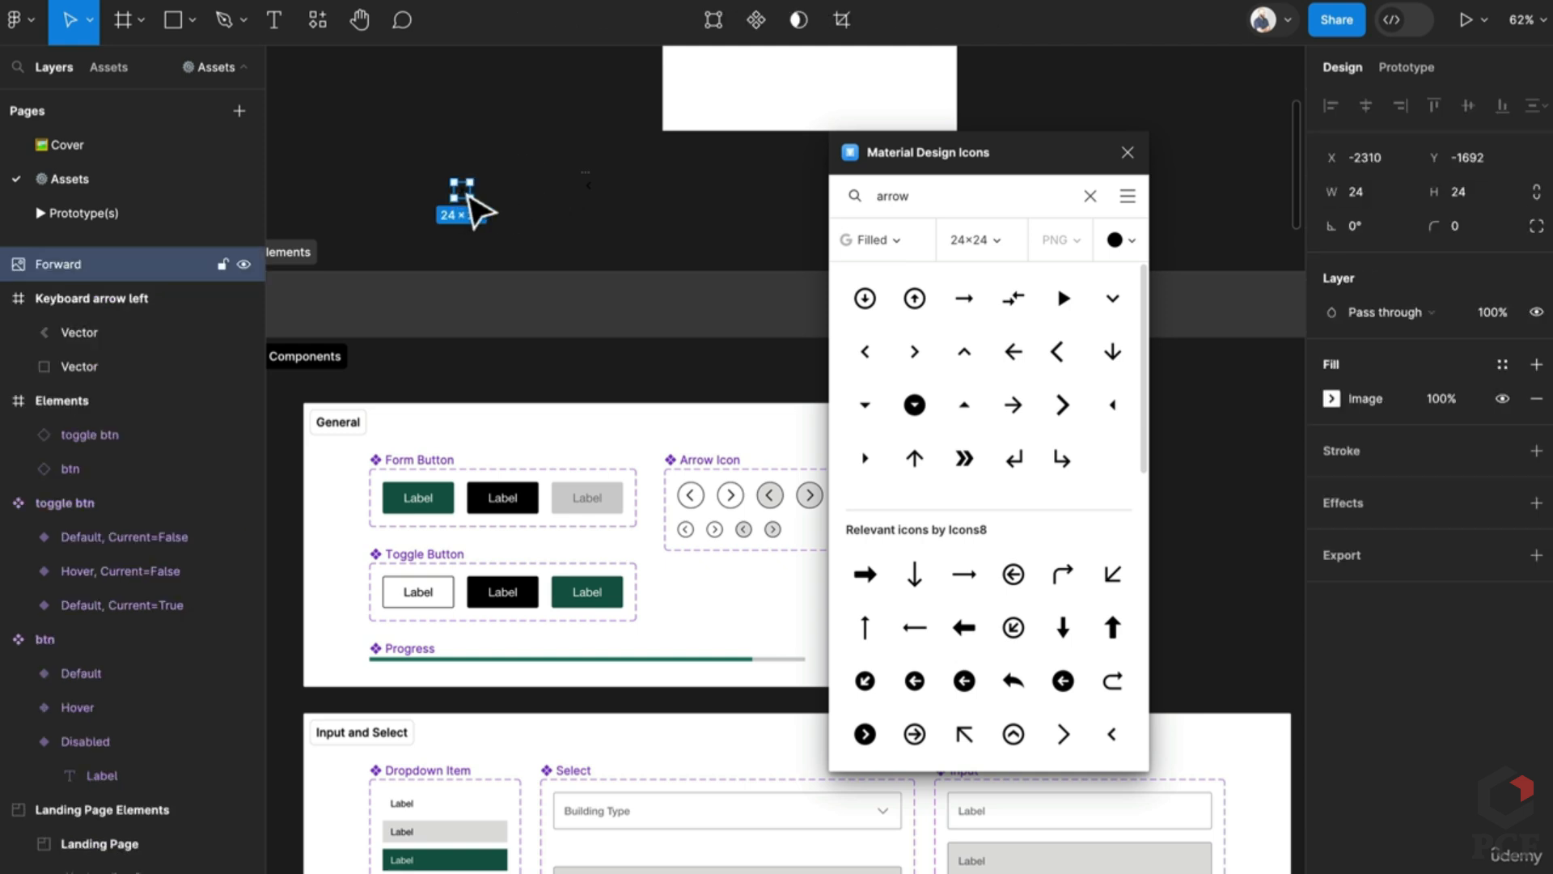
pyautogui.scroll(5, 473, 208)
pyautogui.scroll(-5, 470, 207)
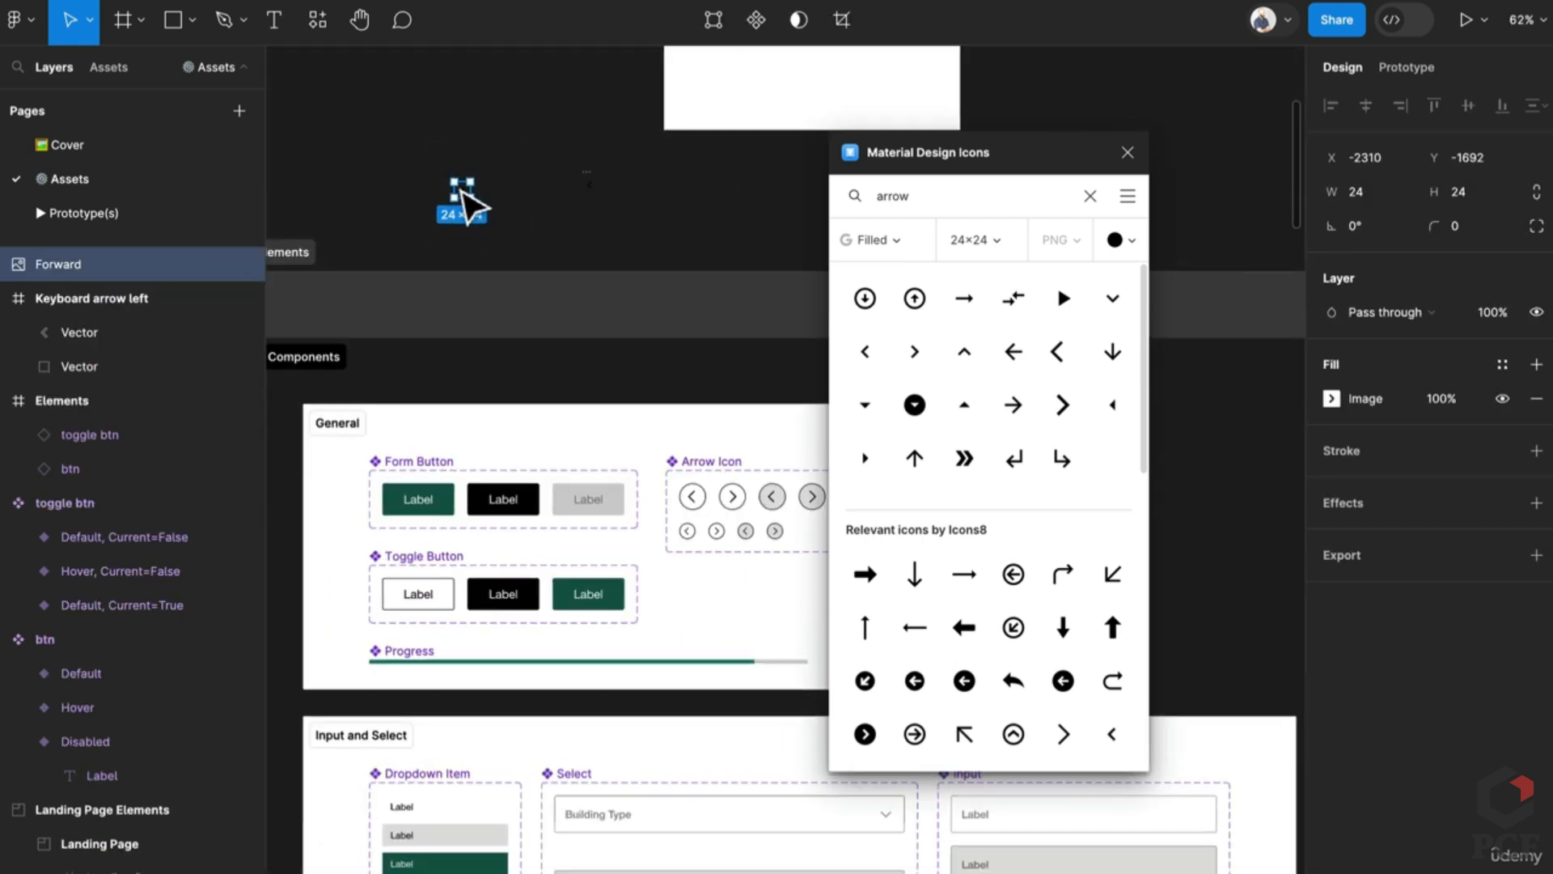
pyautogui.press('Delete')
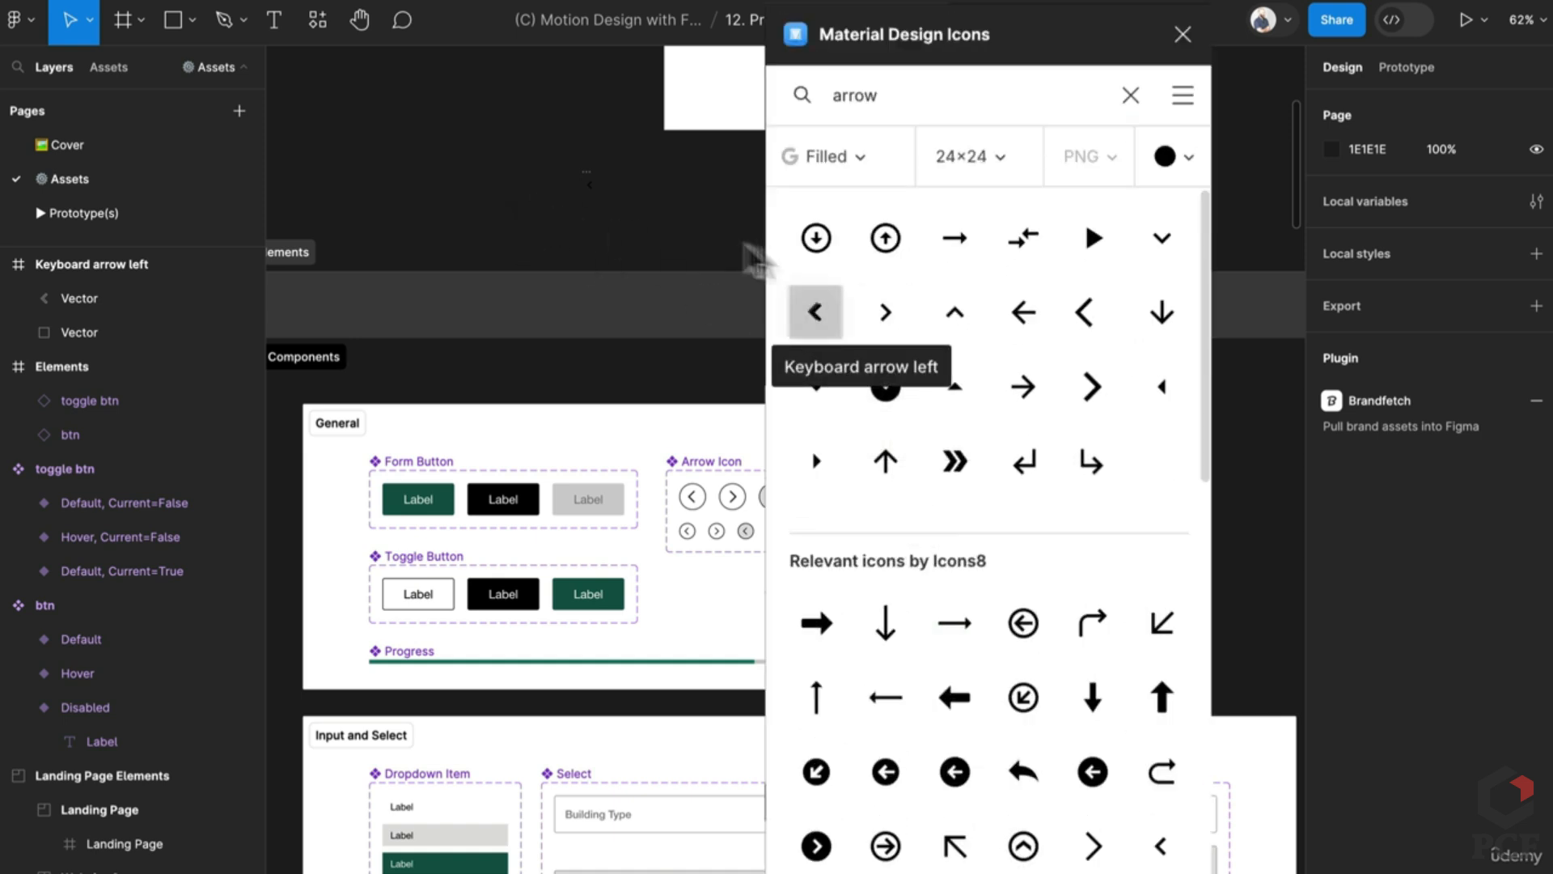
# Step: Add the Keyboard arrow left and right icons to the canvas and close the plugin
pyautogui.click(816, 311)
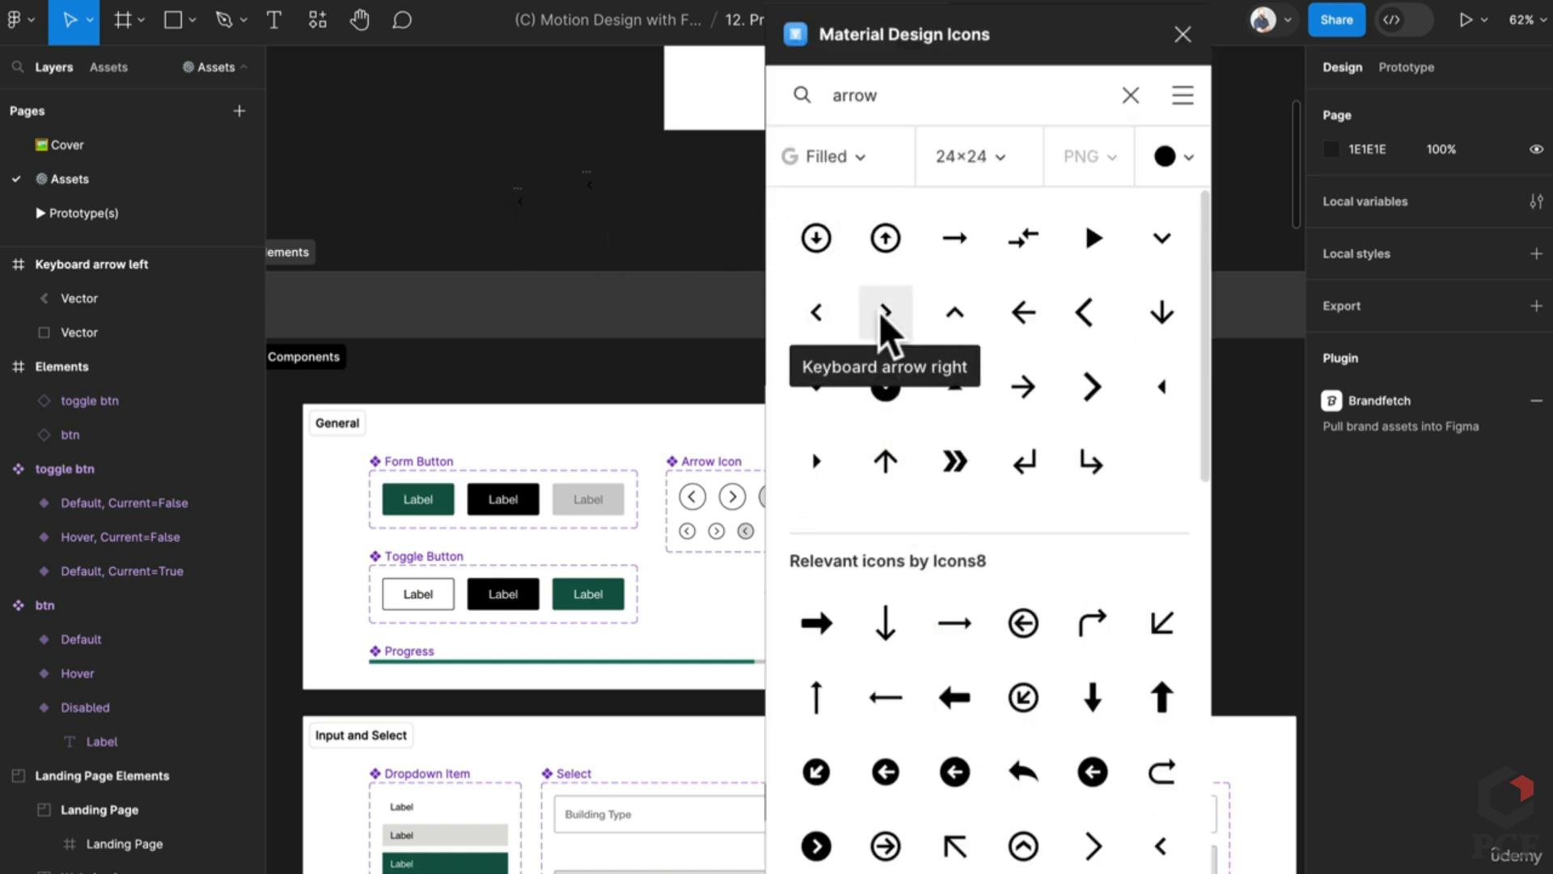
pyautogui.moveTo(882, 319); pyautogui.dragTo(570, 218)
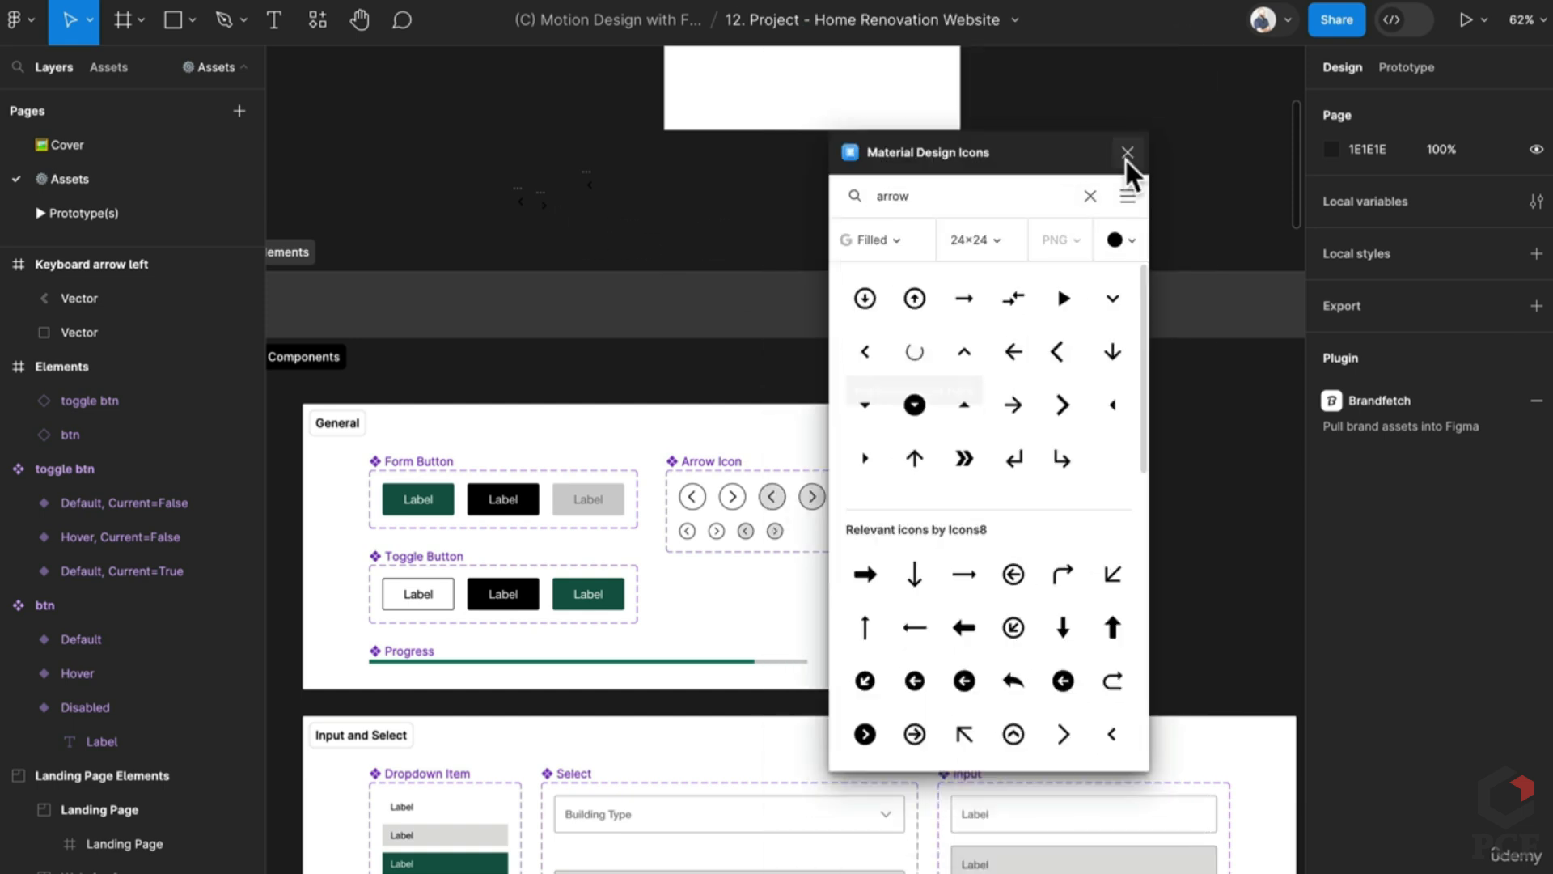
pyautogui.click(1128, 153)
# Step: Restore the Keyboard arrow left frame after an accidental delete, then clear the selection
pyautogui.scroll(5, 537, 167)
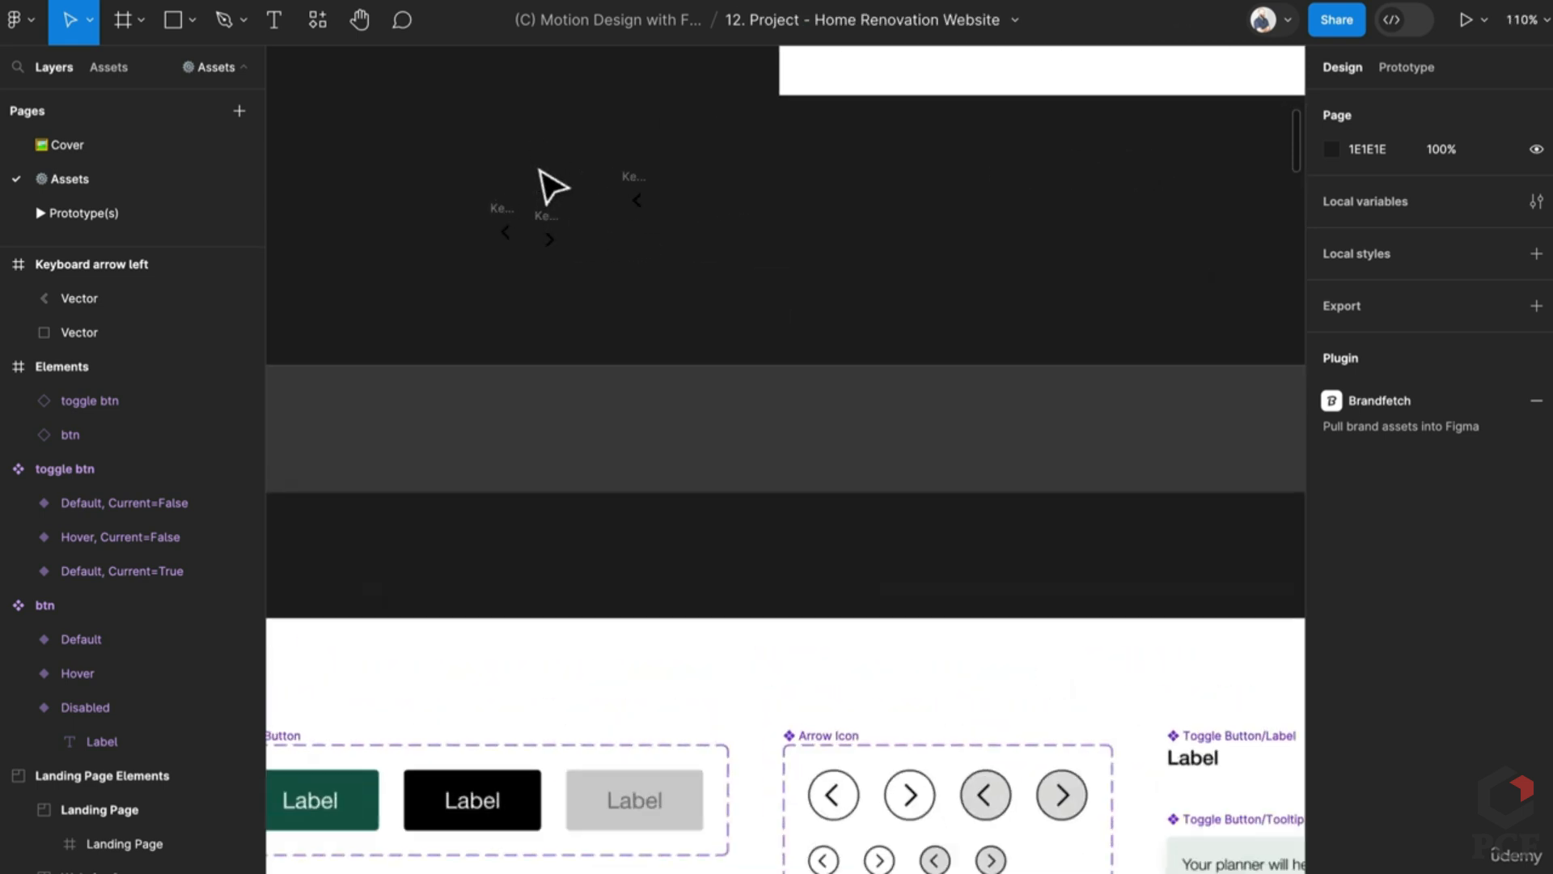
pyautogui.click(632, 173)
pyautogui.press('Delete')
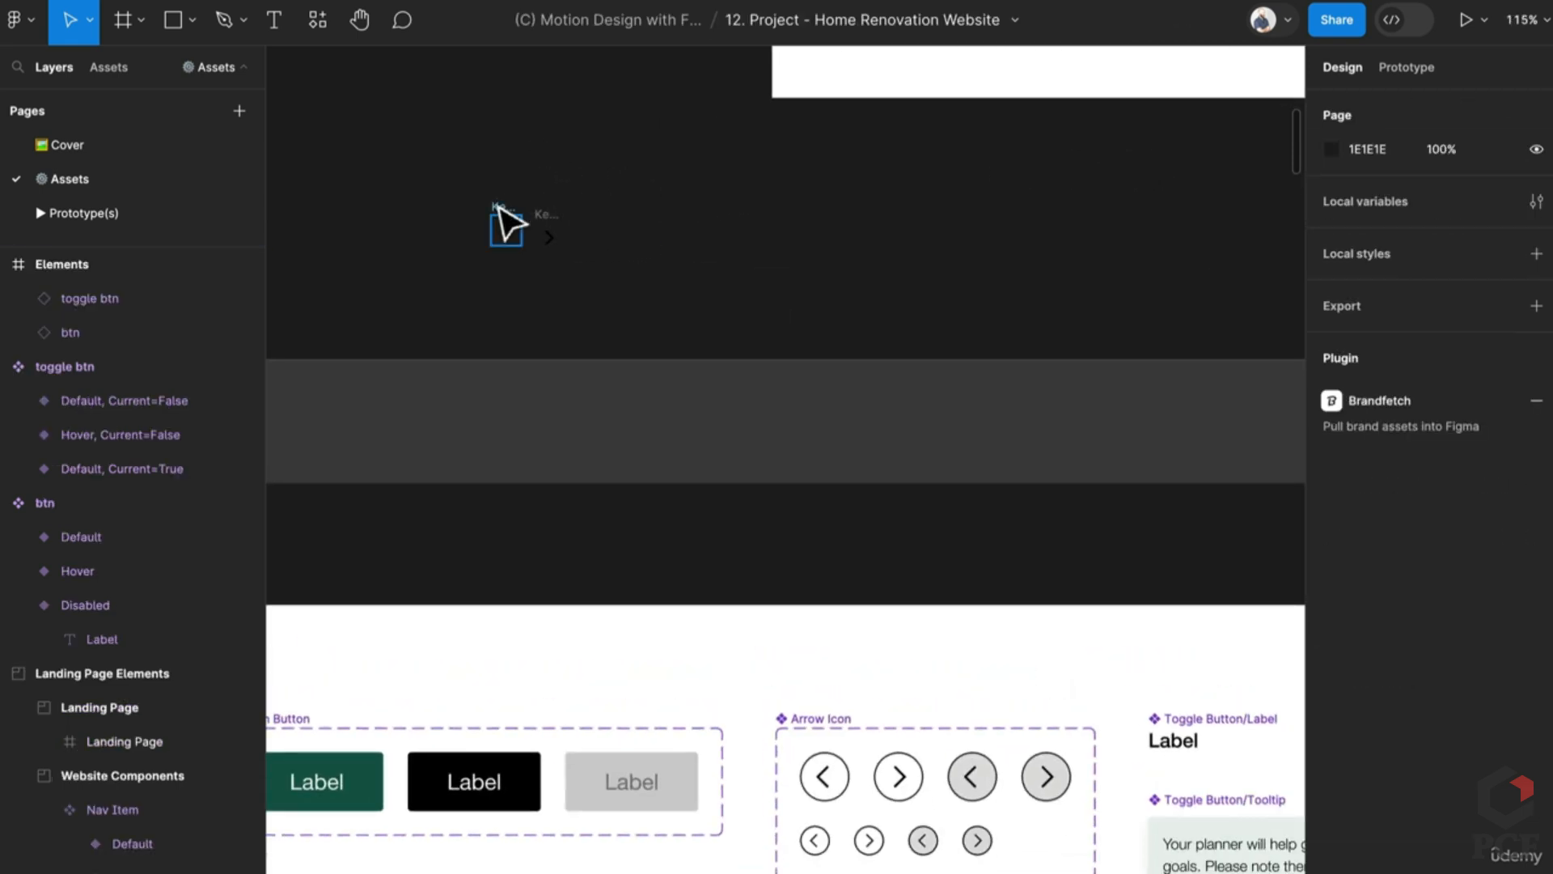
pyautogui.hotkey('ctrl', 'z')
pyautogui.click(721, 222)
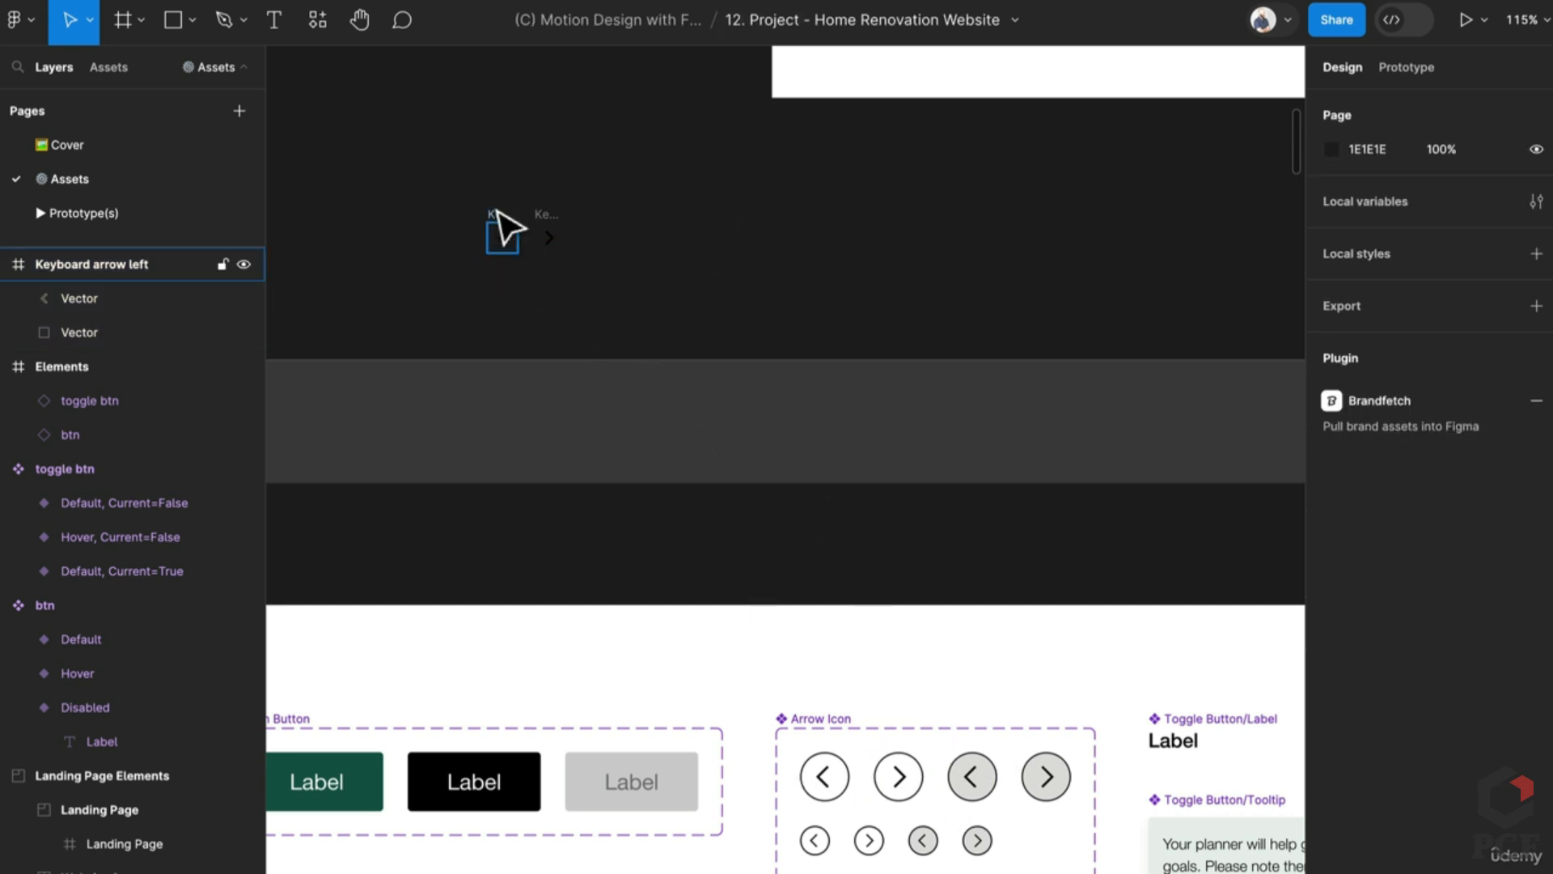
pyautogui.click(506, 229)
pyautogui.click(484, 173)
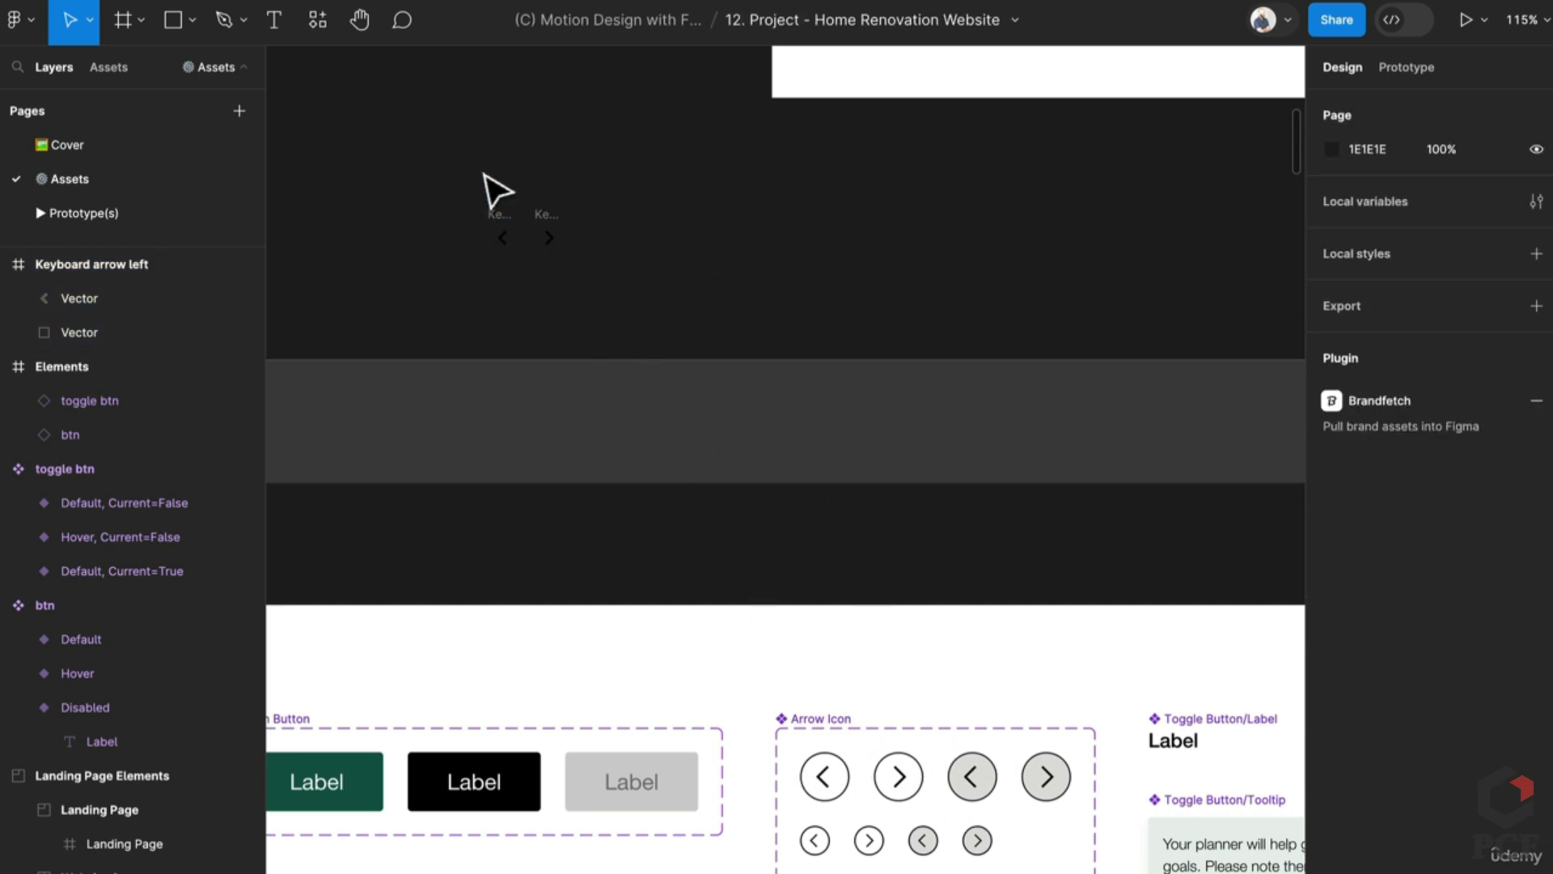
# Step: Draw a frame around the left arrow, add auto layout, and fix it at 40×40
pyautogui.press('f')
pyautogui.moveTo(507, 257); pyautogui.dragTo(522, 268)
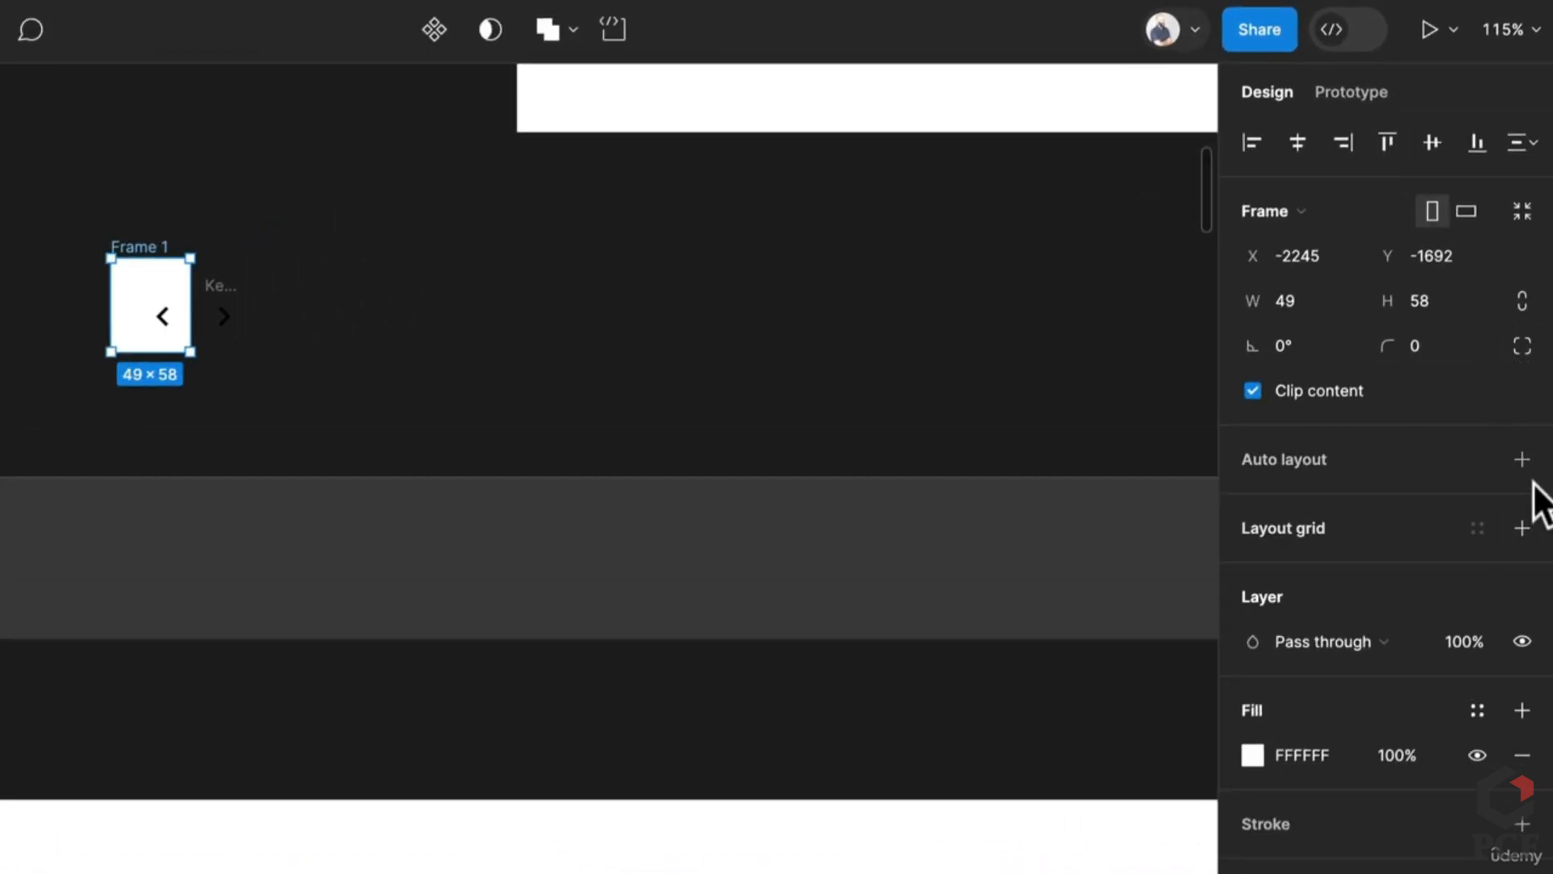
pyautogui.click(1522, 459)
pyautogui.click(1464, 346)
pyautogui.click(1416, 312)
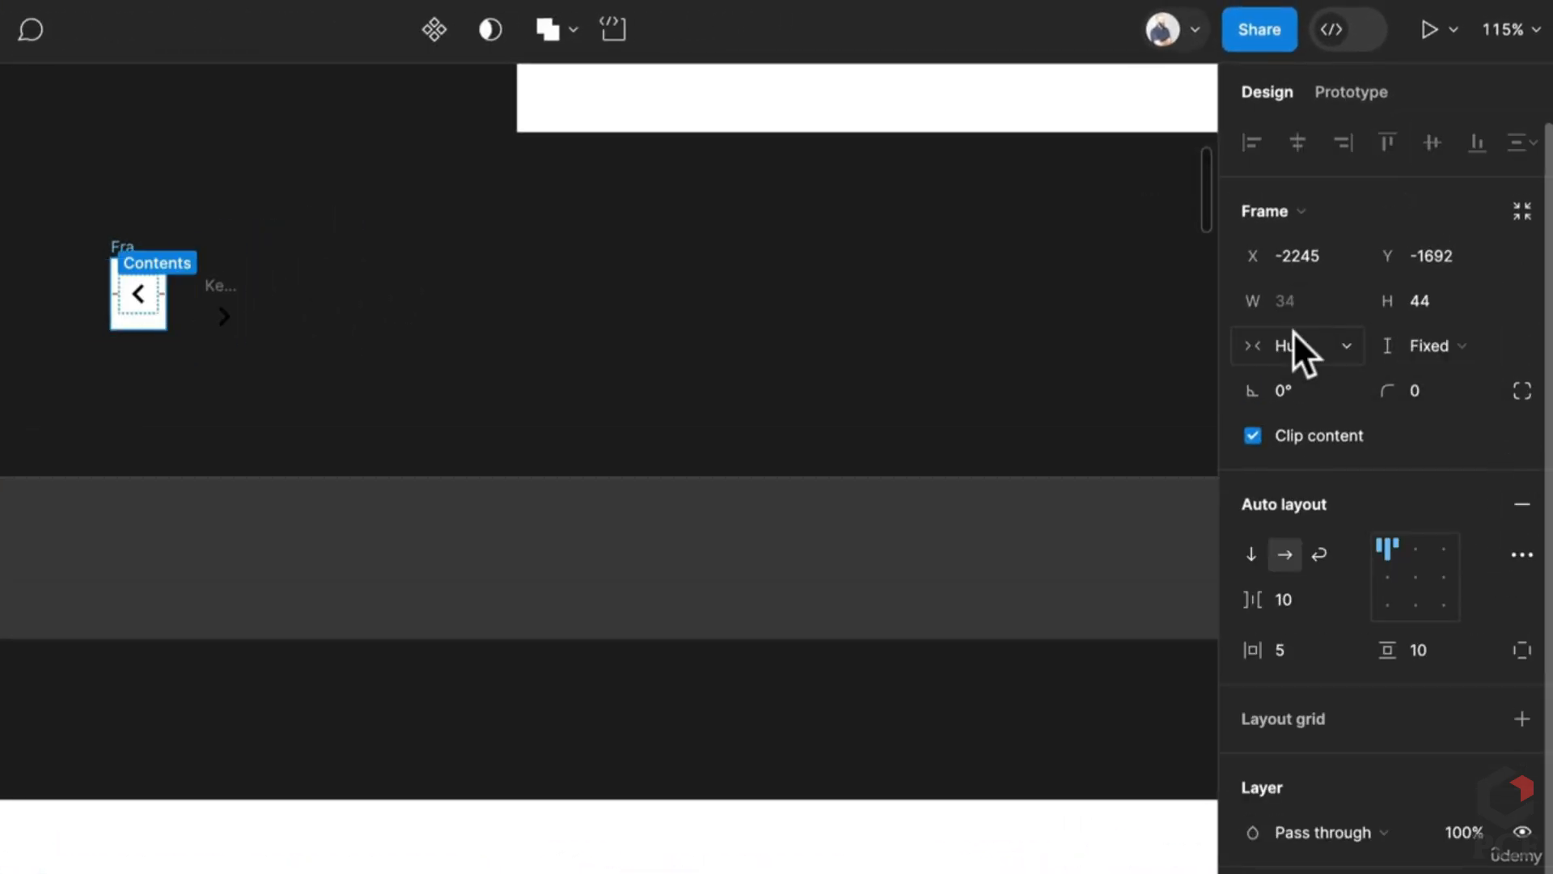
pyautogui.click(1299, 346)
pyautogui.click(1315, 315)
pyautogui.click(1318, 318)
pyautogui.write('4')
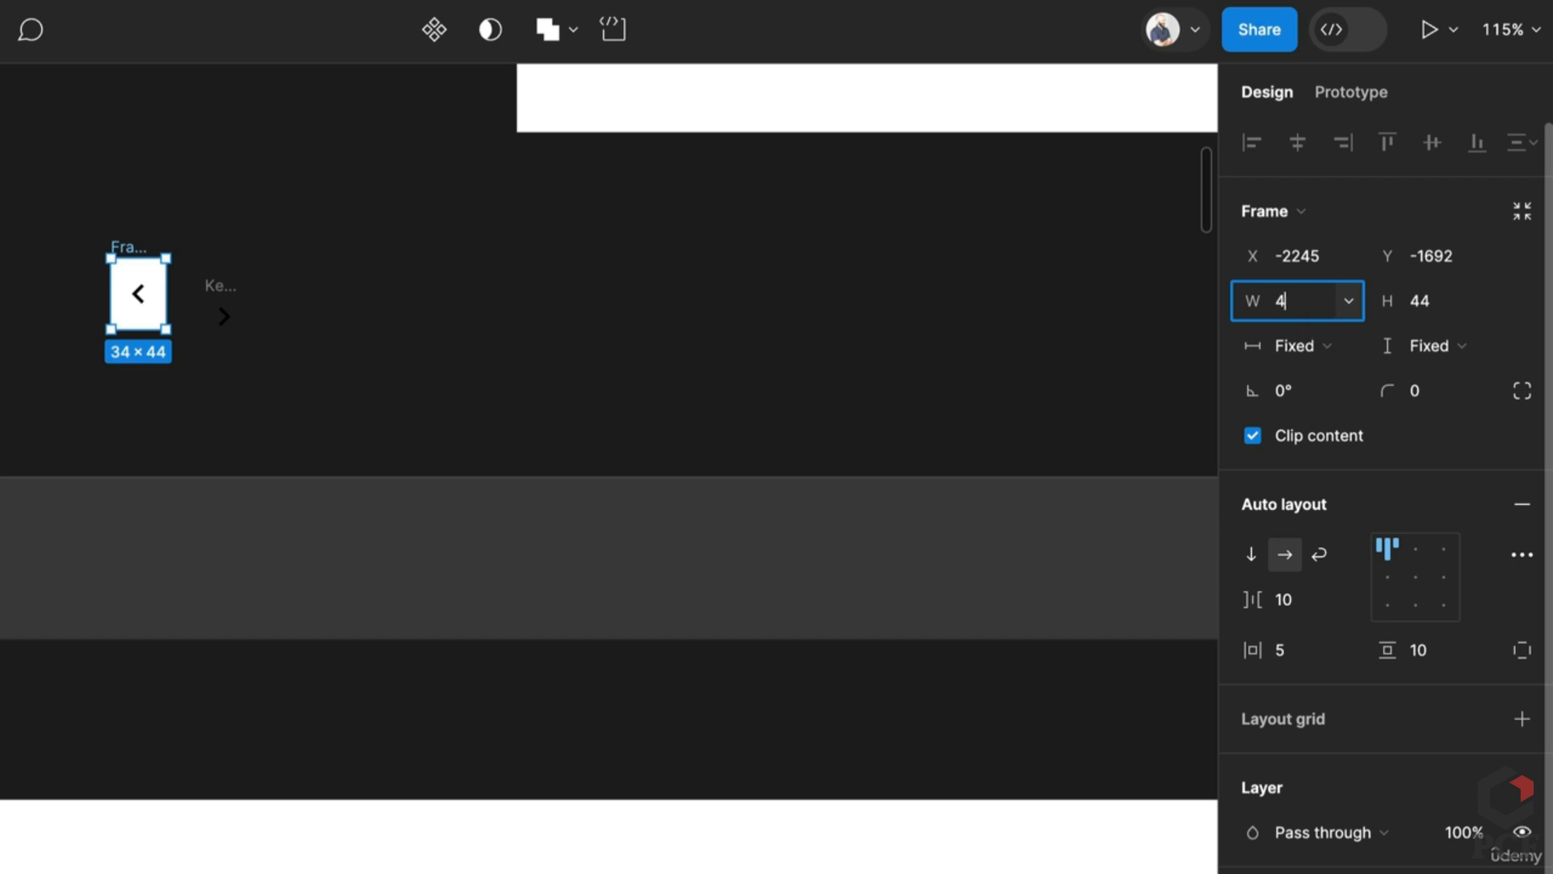
pyautogui.write('0')
pyautogui.press('Tab')
pyautogui.write('40')
pyautogui.press('Return')
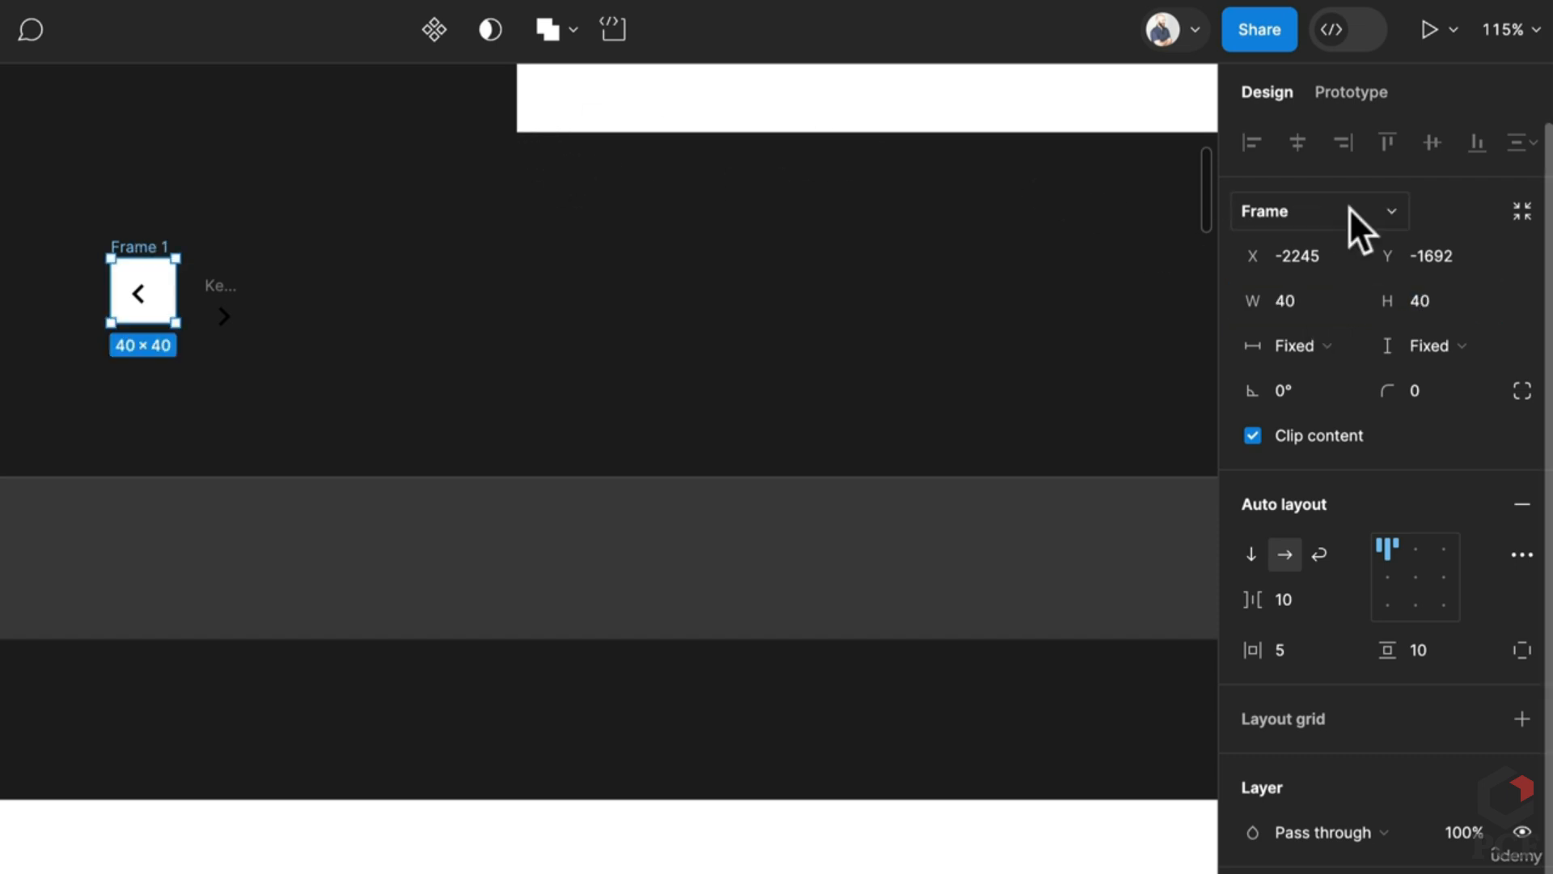
# Step: Make the frame a circle with radius 100, zero padding, no fill and a black stroke
pyautogui.write('100')
pyautogui.press('Return')
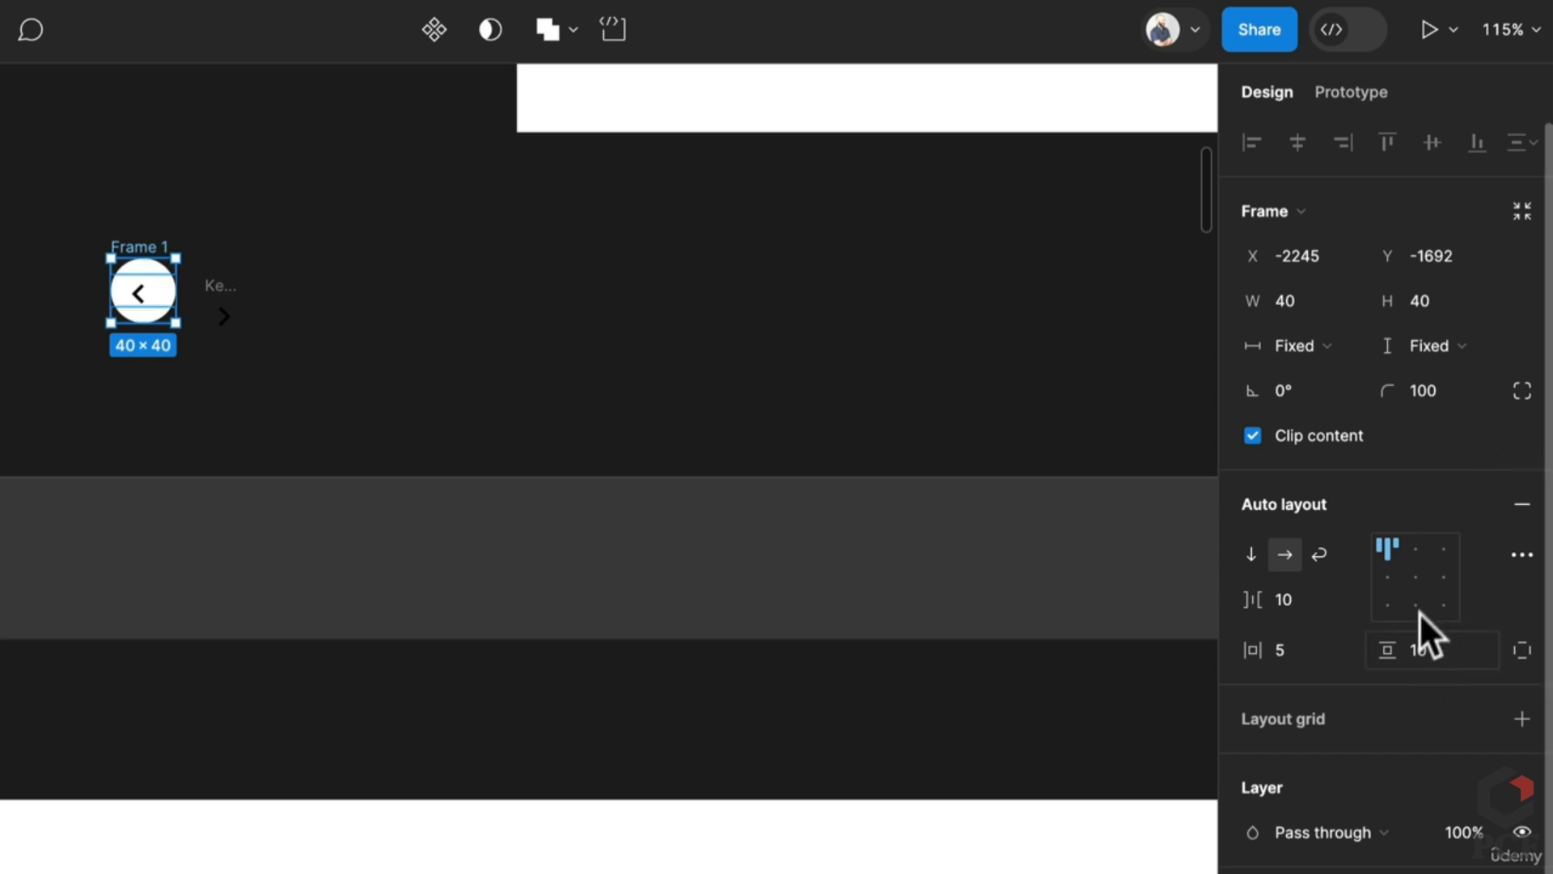
pyautogui.click(1338, 649)
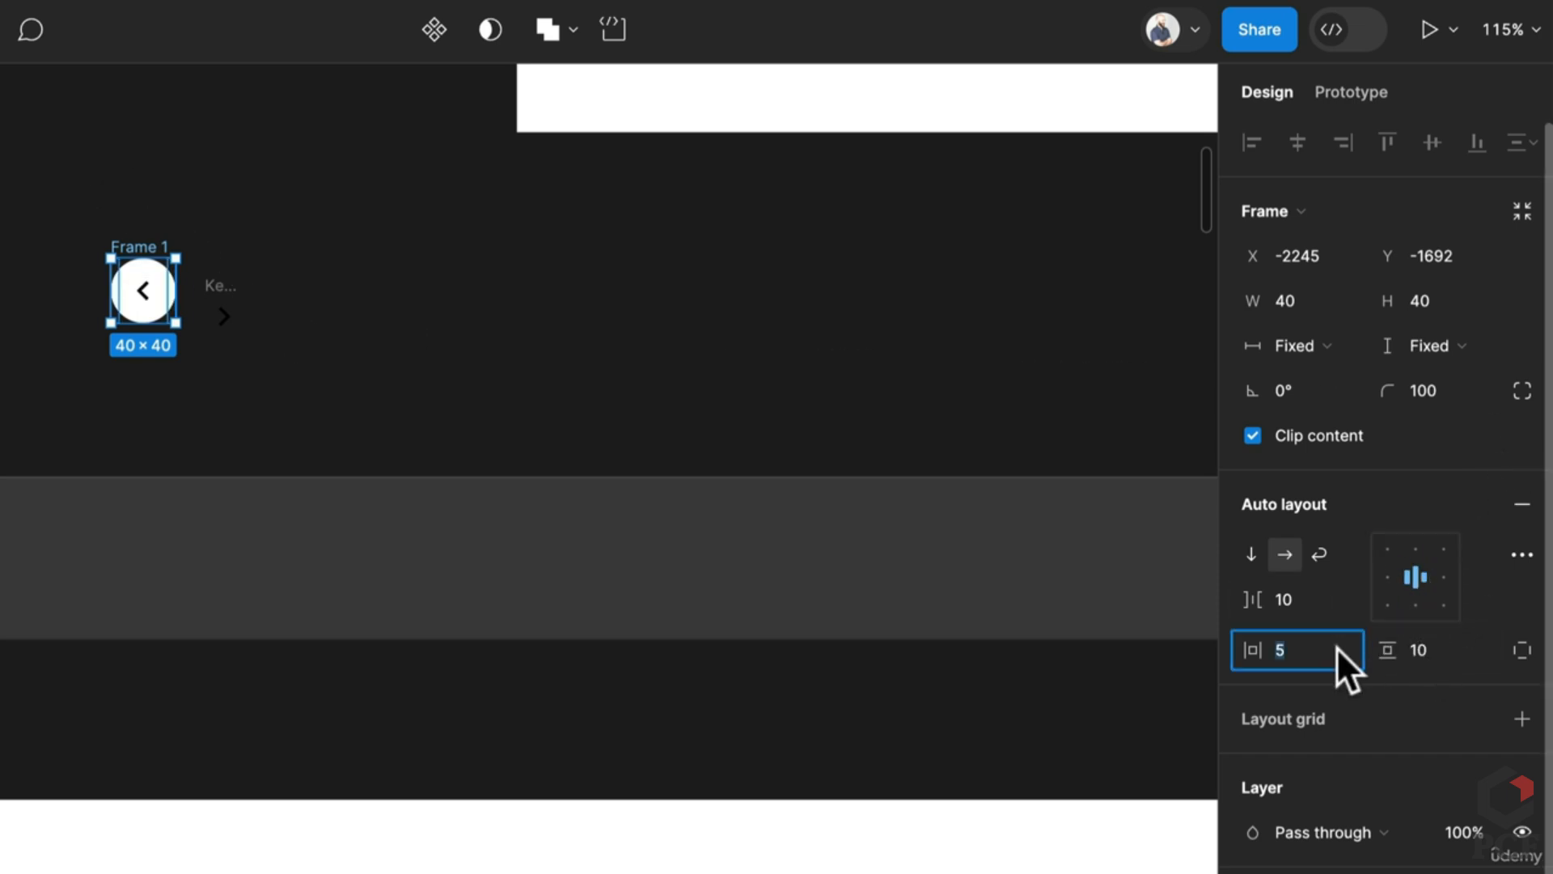
pyautogui.write('0')
pyautogui.press('Tab')
pyautogui.write('0')
pyautogui.press('Return')
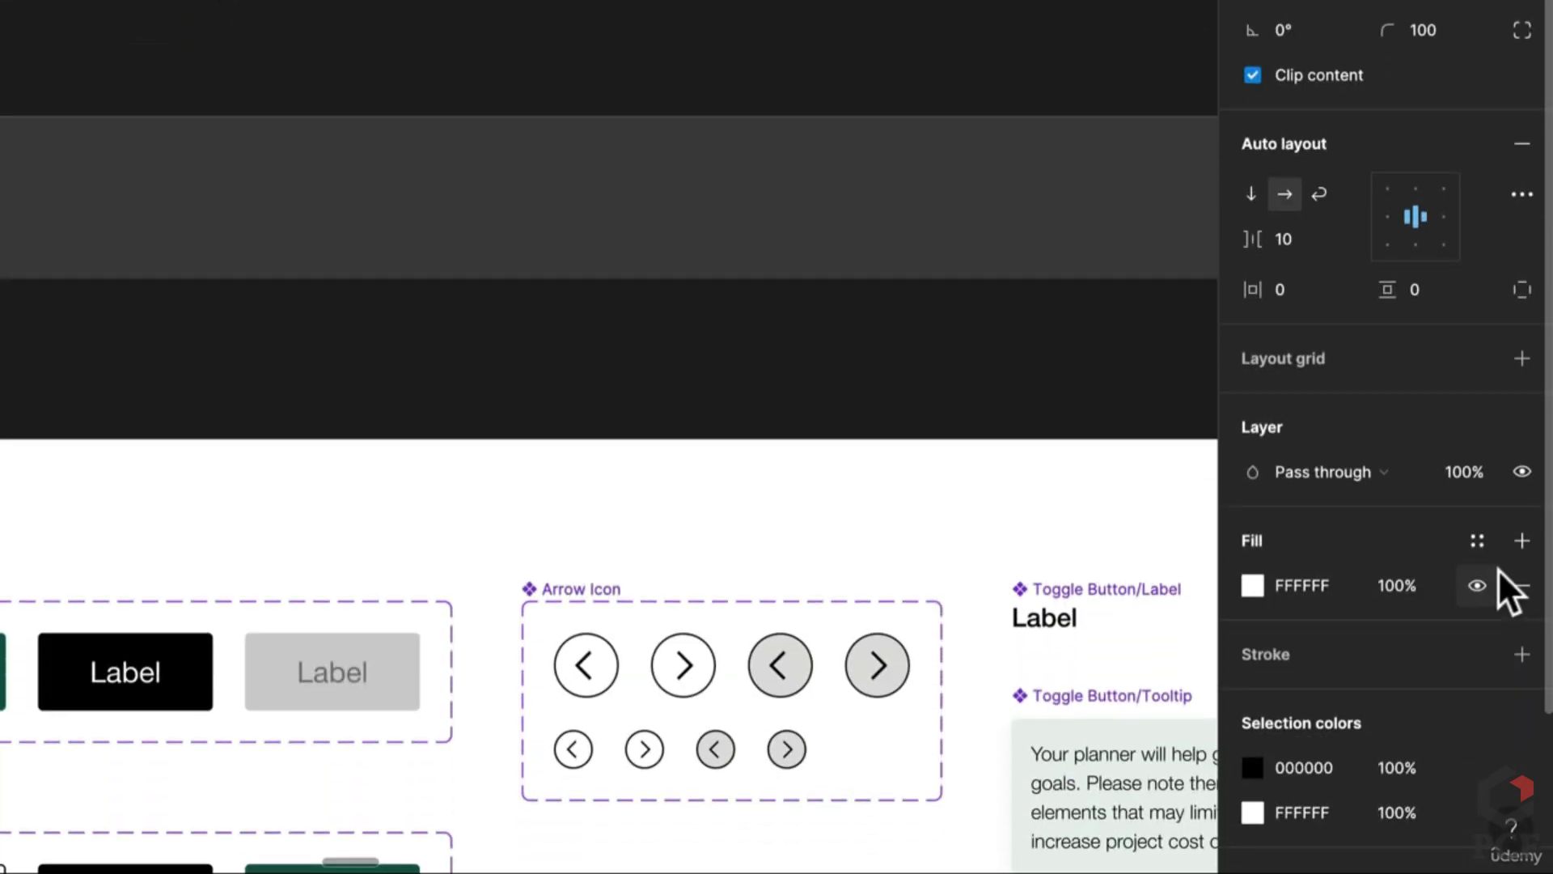
pyautogui.scroll(-2, 1498, 570)
pyautogui.click(1522, 541)
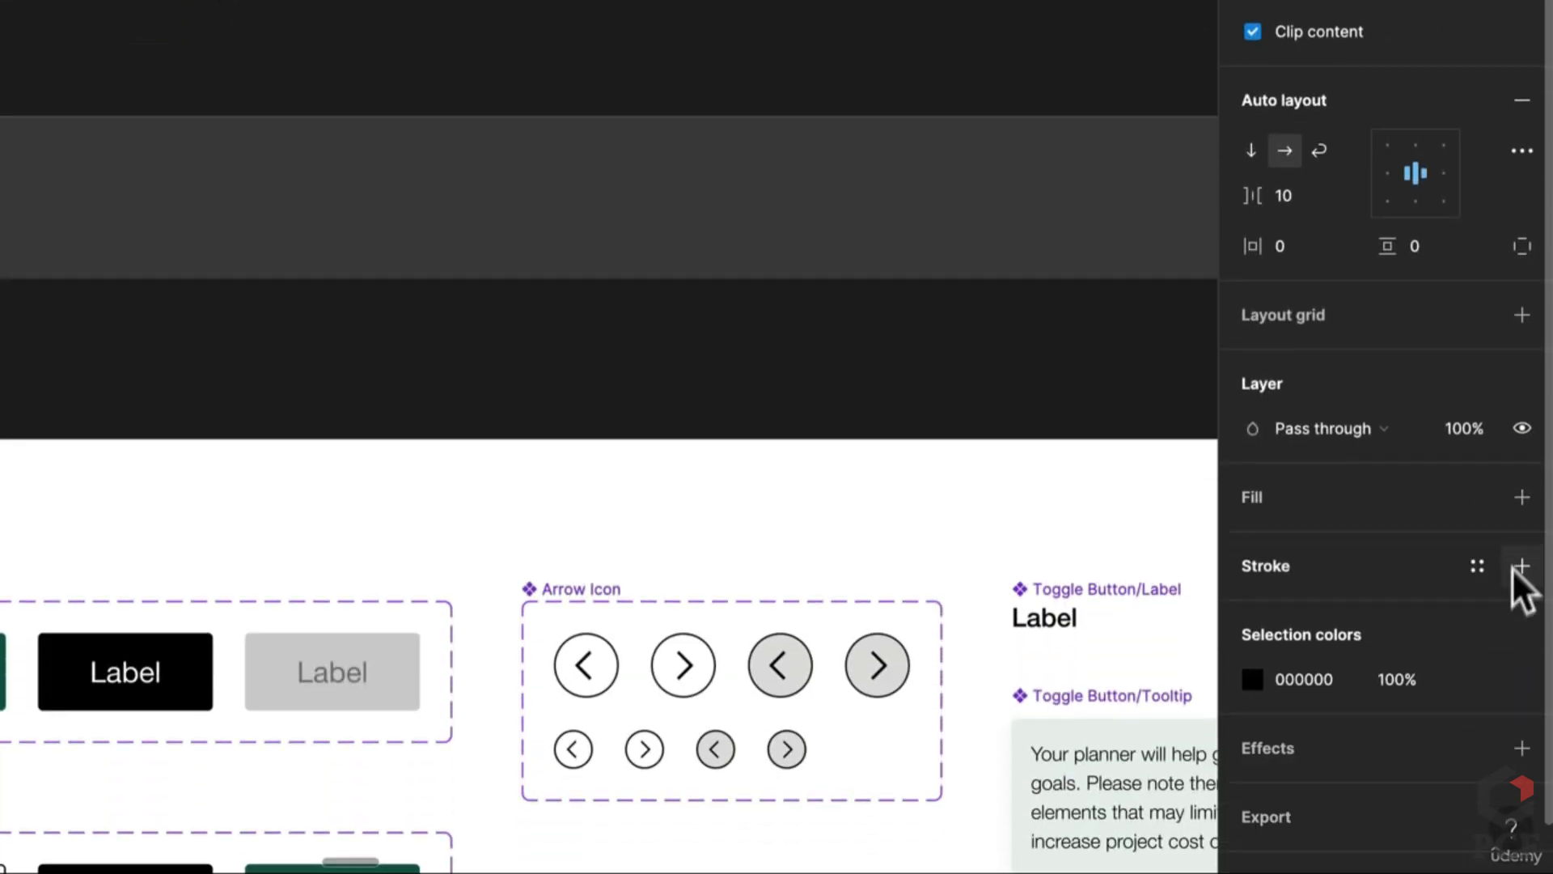
pyautogui.click(1520, 565)
# Step: Name the frame 'icon bttn' and select the arrow inside it
pyautogui.scroll(5, 133, 48)
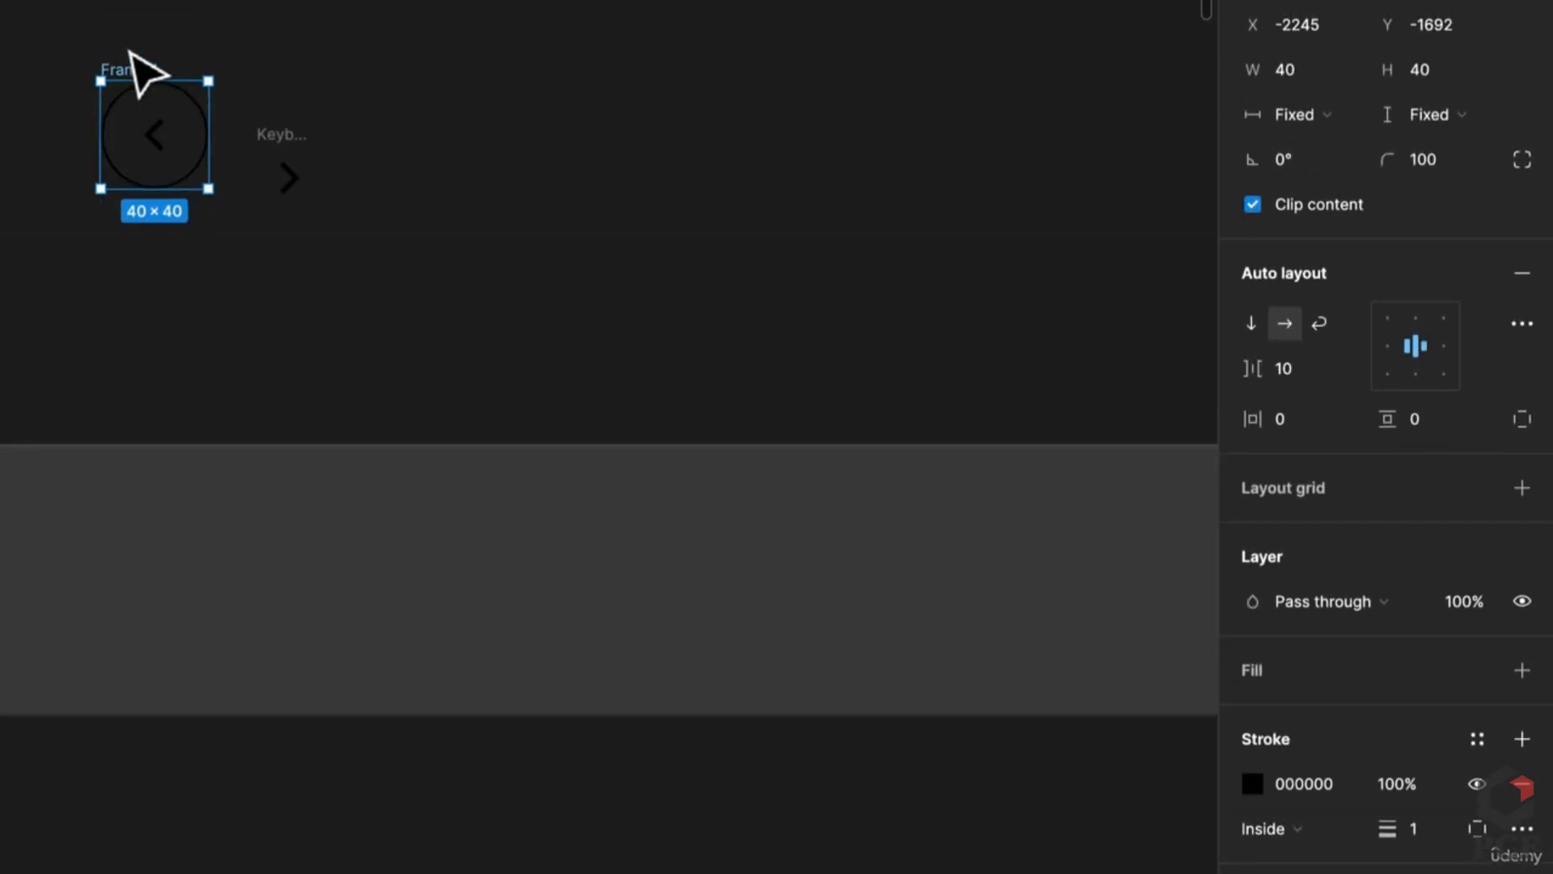
pyautogui.doubleClick(113, 26)
pyautogui.write('ic')
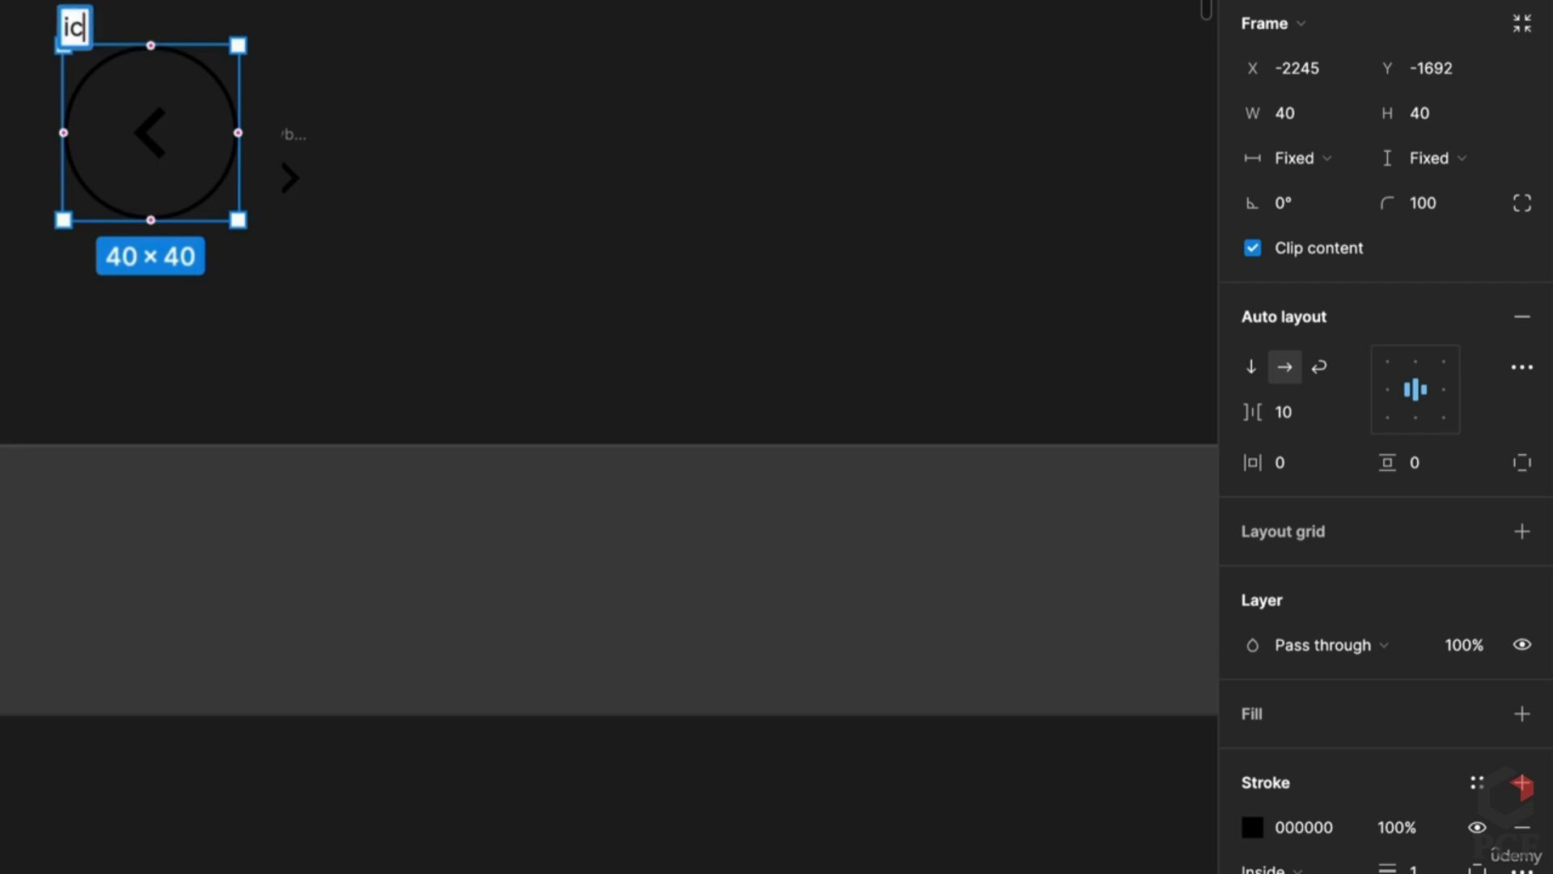
pyautogui.write('on bttn')
pyautogui.press('Return')
pyautogui.scroll(-3, 154, 134)
pyautogui.hscroll(-3, 243, 133)
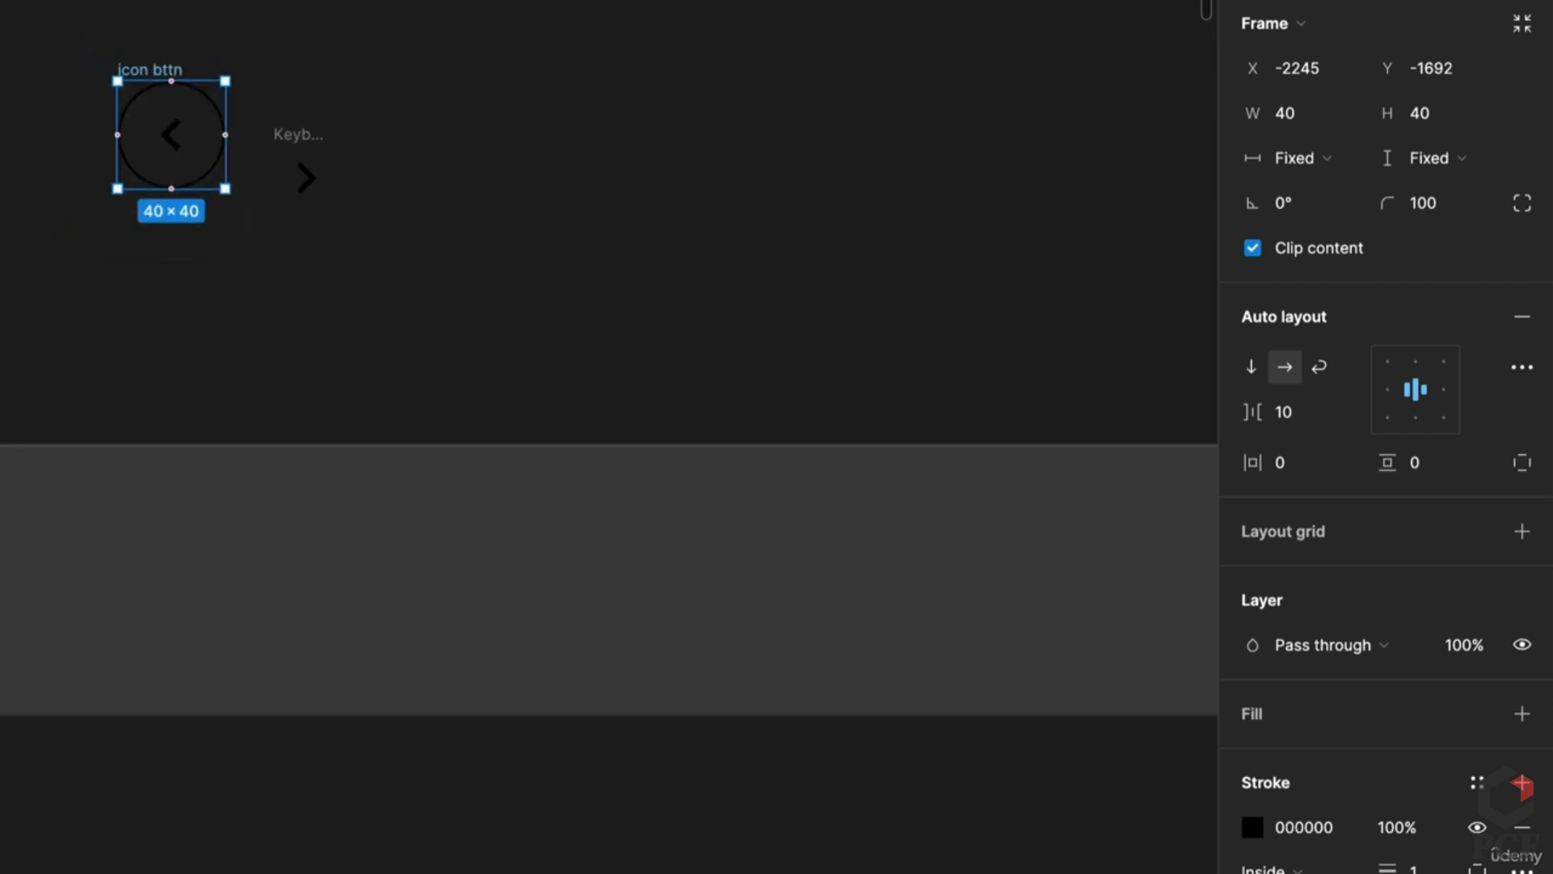
pyautogui.press('Return')
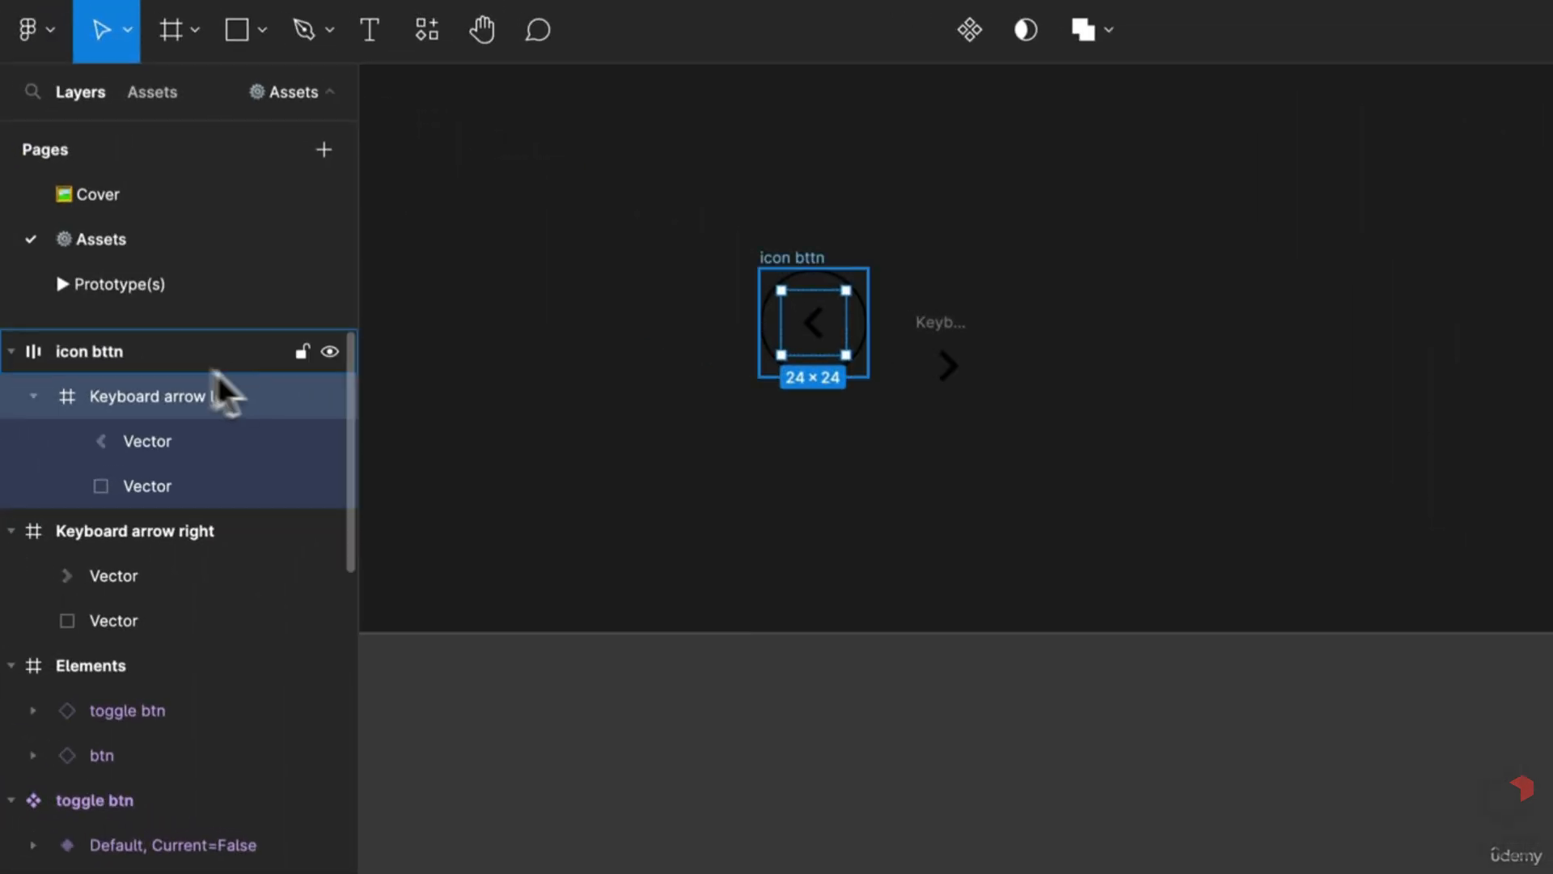
# Step: Rename the layer to 'icon btn' and enlarge its left arrow to about 32×32
pyautogui.doubleClick(111, 356)
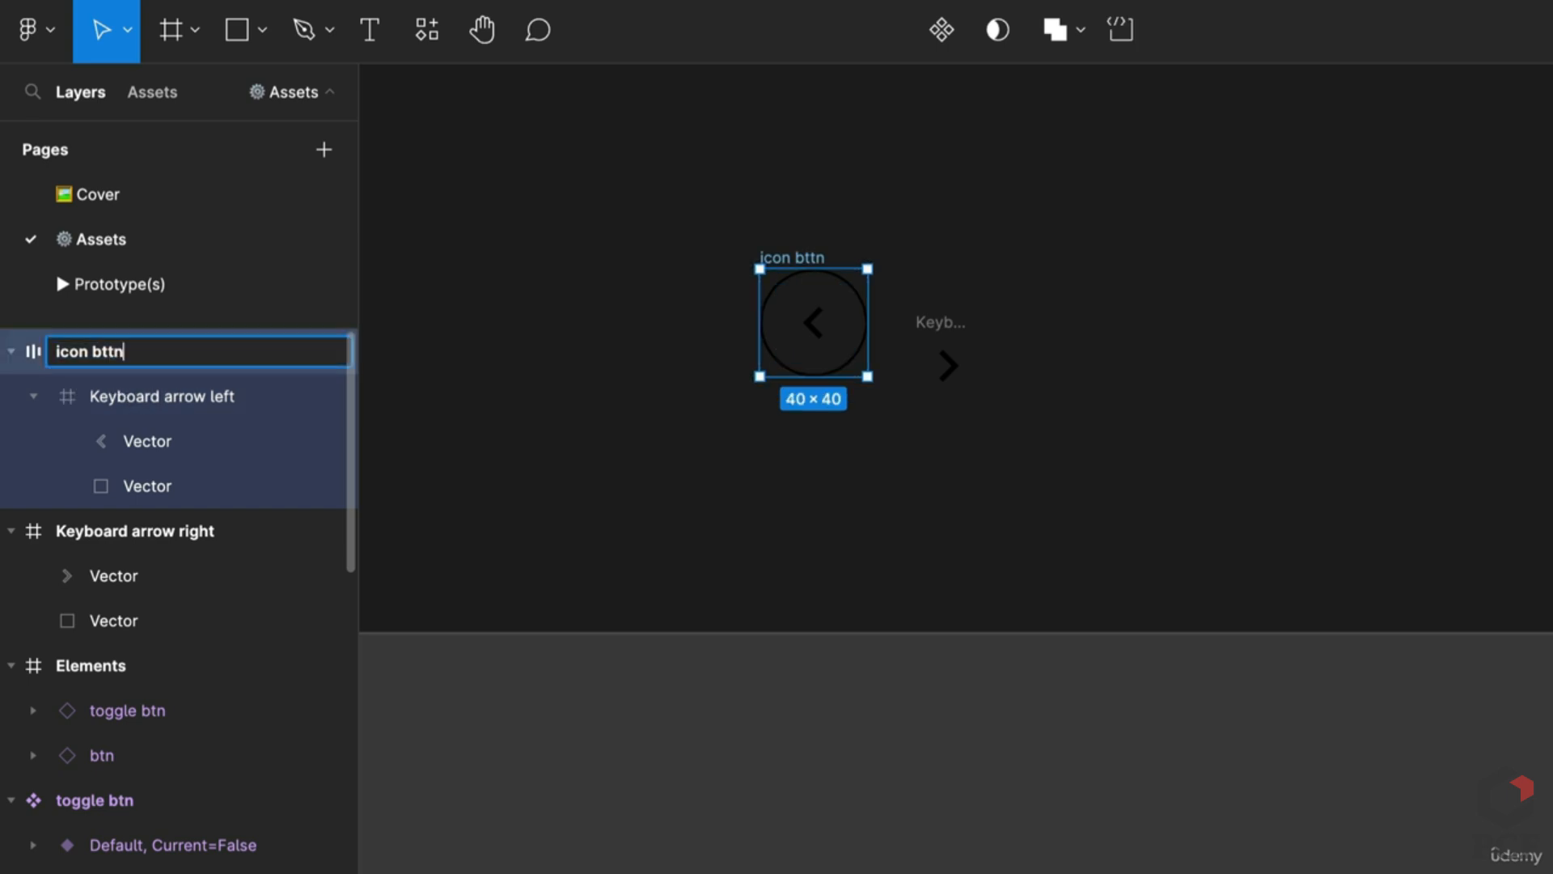
pyautogui.press('BackSpace')
pyautogui.press('Return')
pyautogui.click(732, 571)
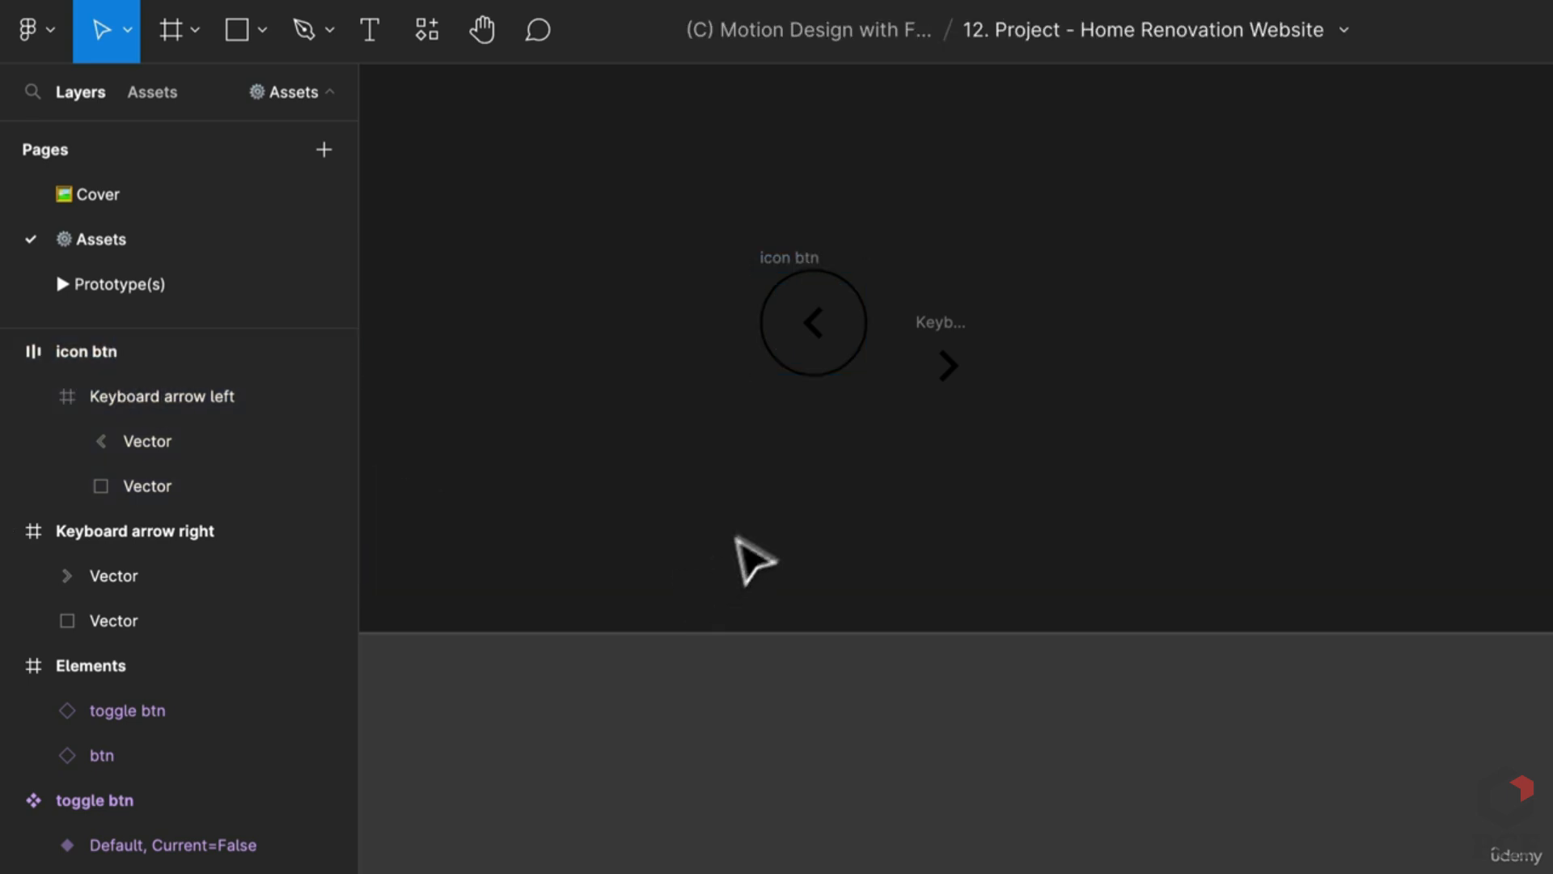
pyautogui.click(819, 334)
pyautogui.scroll(3, 842, 291)
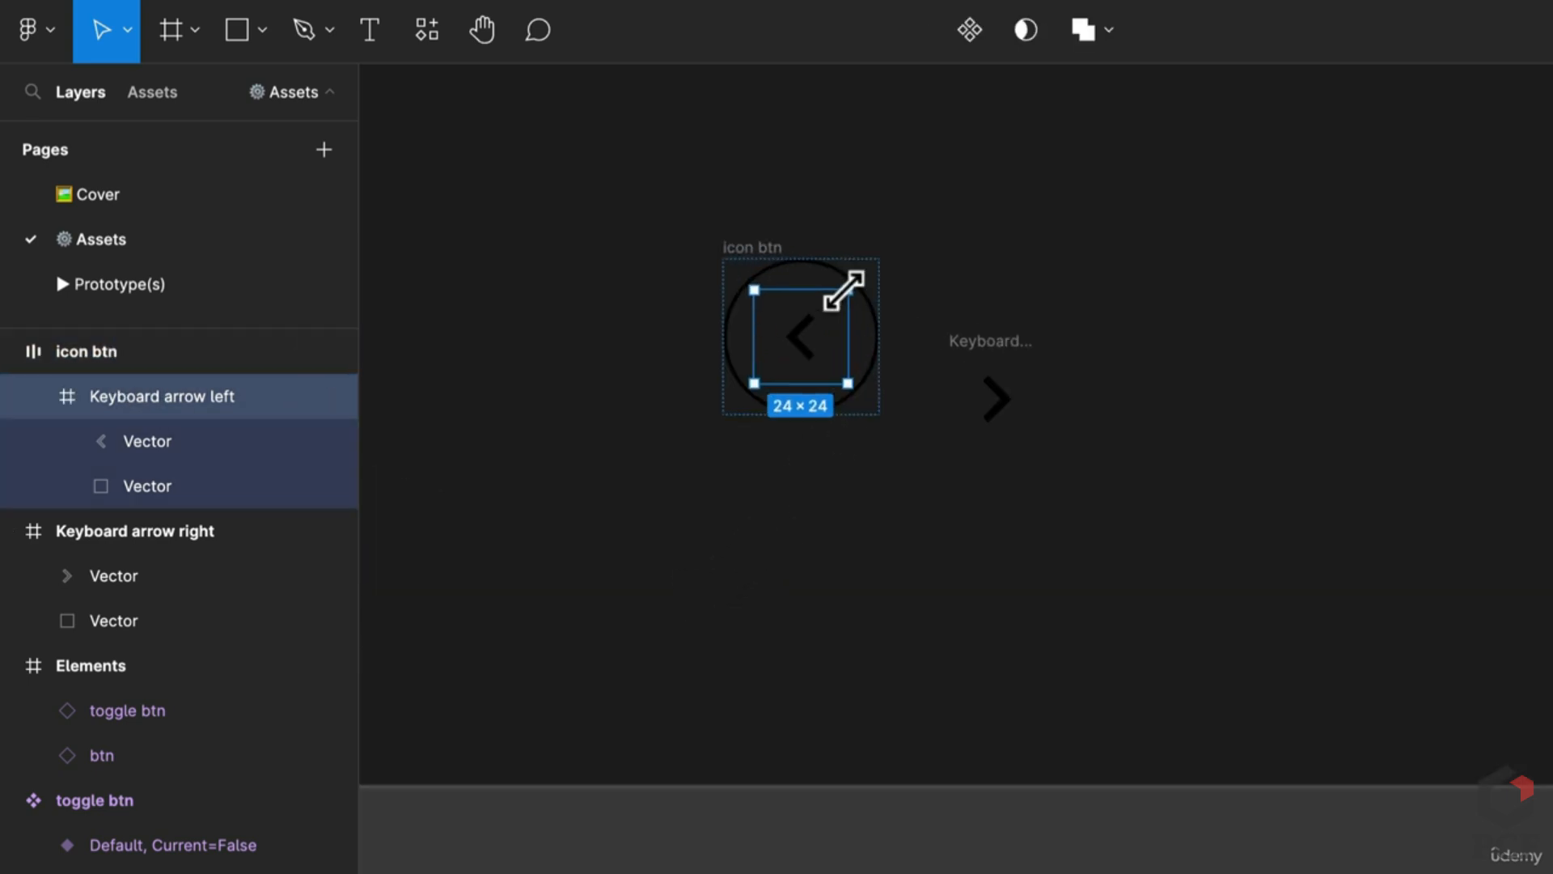
pyautogui.moveTo(856, 283); pyautogui.dragTo(860, 283)
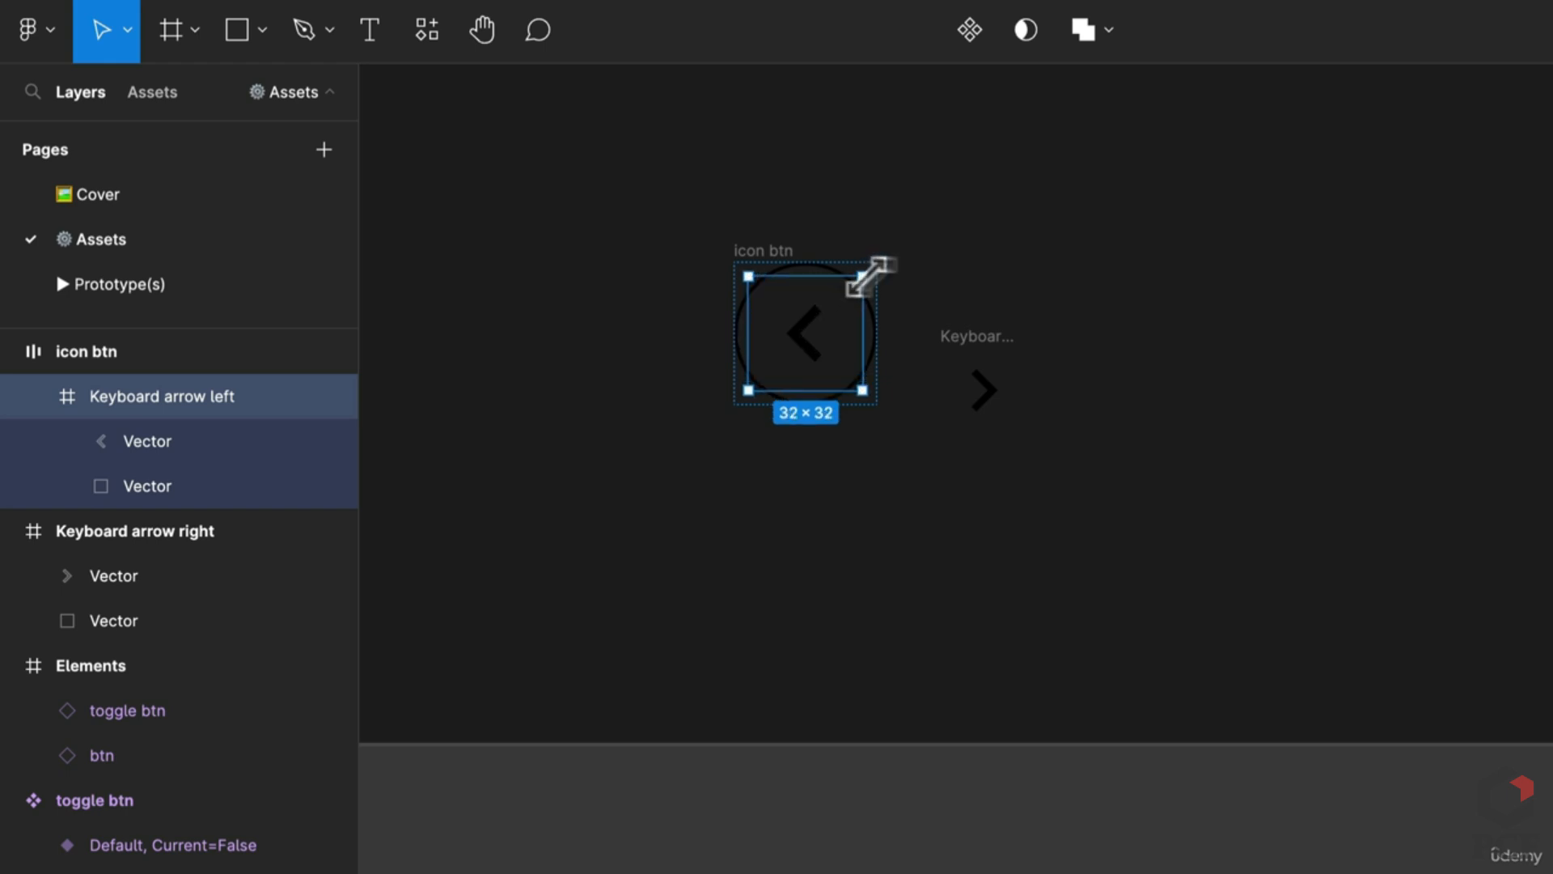
# Step: Move the right arrow down out of the way and turn icon btn into a component
pyautogui.click(1056, 369)
pyautogui.scroll(-2, 1056, 369)
pyautogui.moveTo(997, 342); pyautogui.dragTo(1001, 469)
pyautogui.click(898, 291)
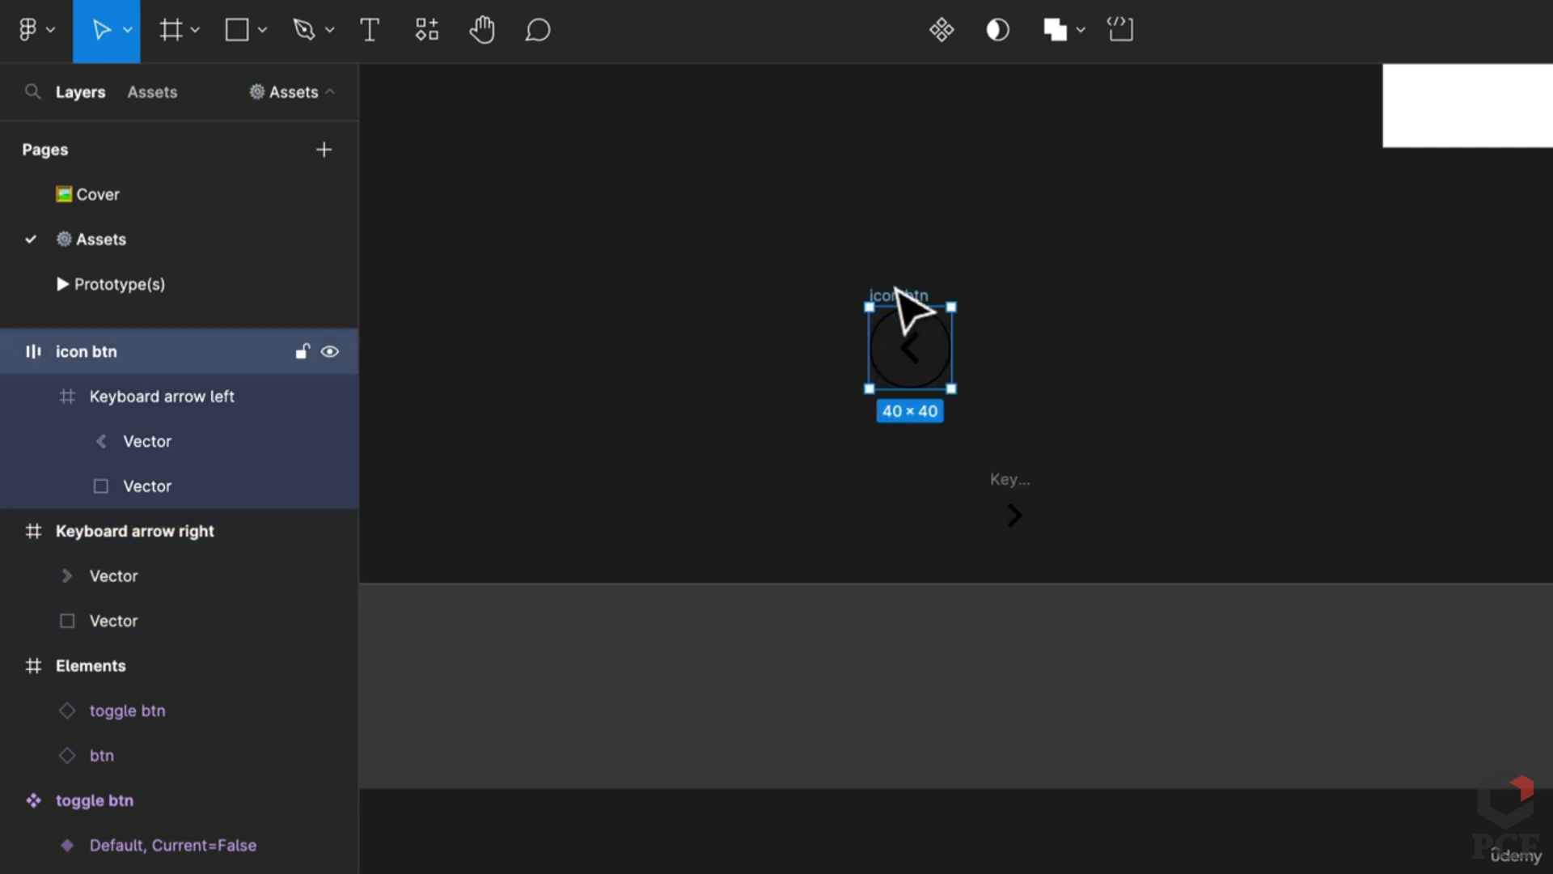
pyautogui.click(942, 30)
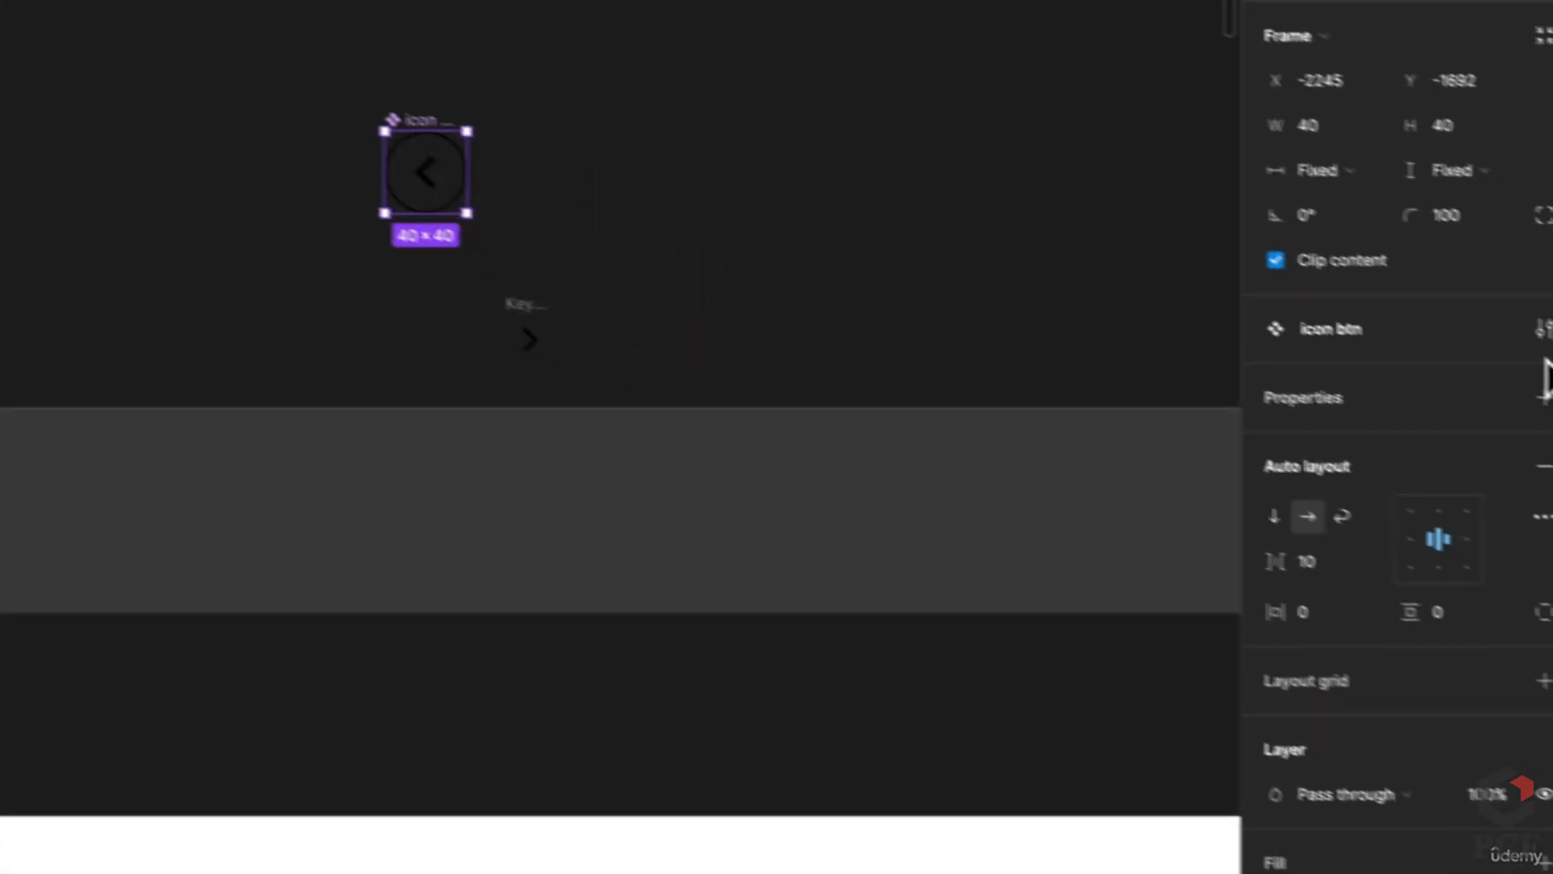
pyautogui.click(1522, 388)
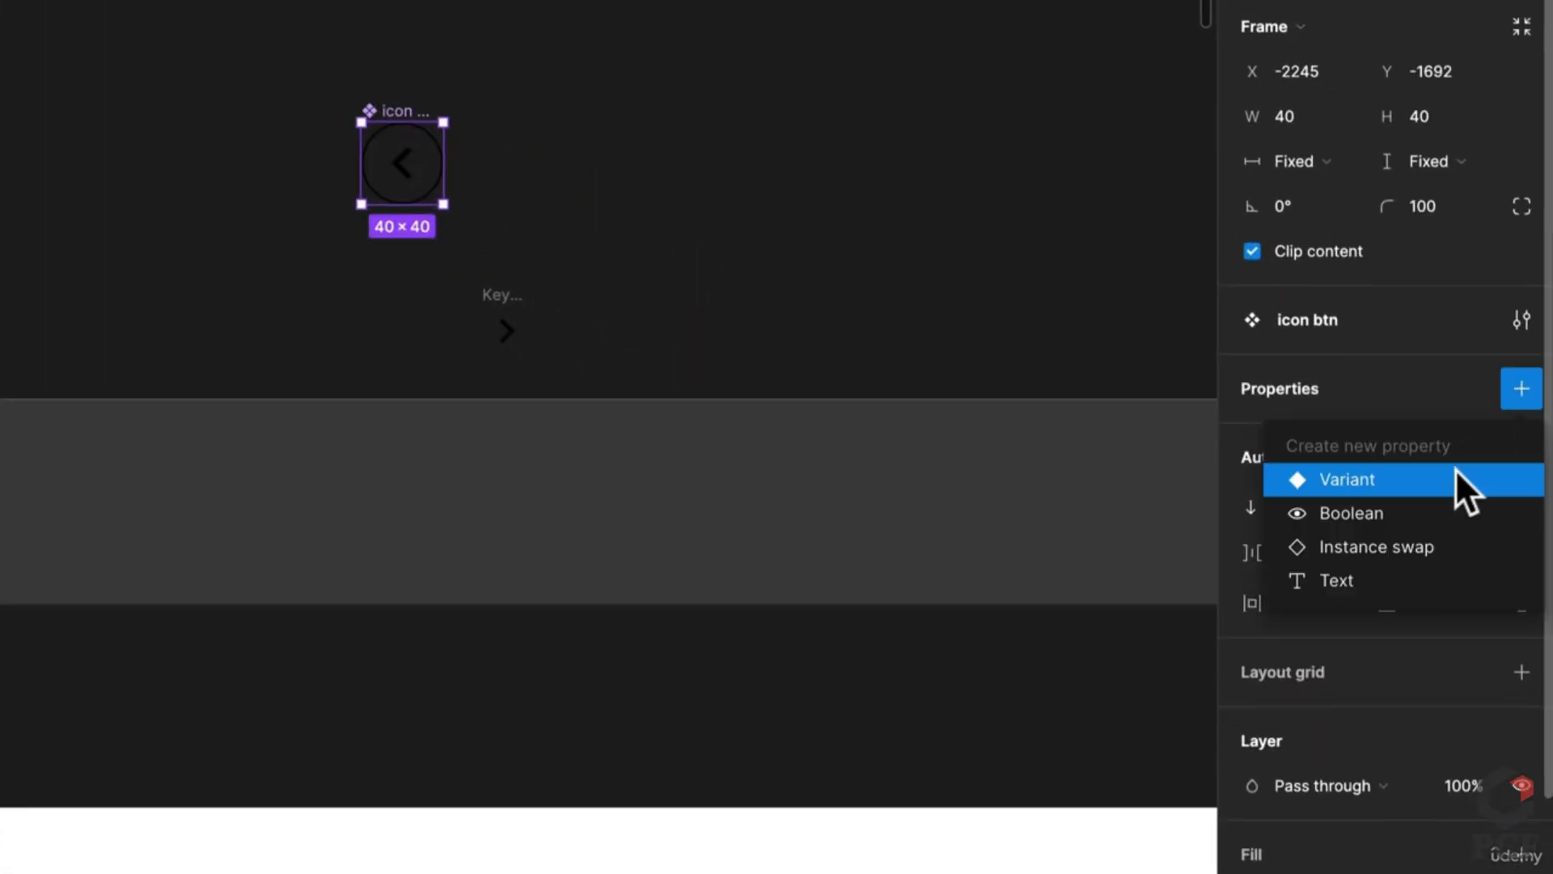
pyautogui.press('Escape')
pyautogui.scroll(-4, 372, 348)
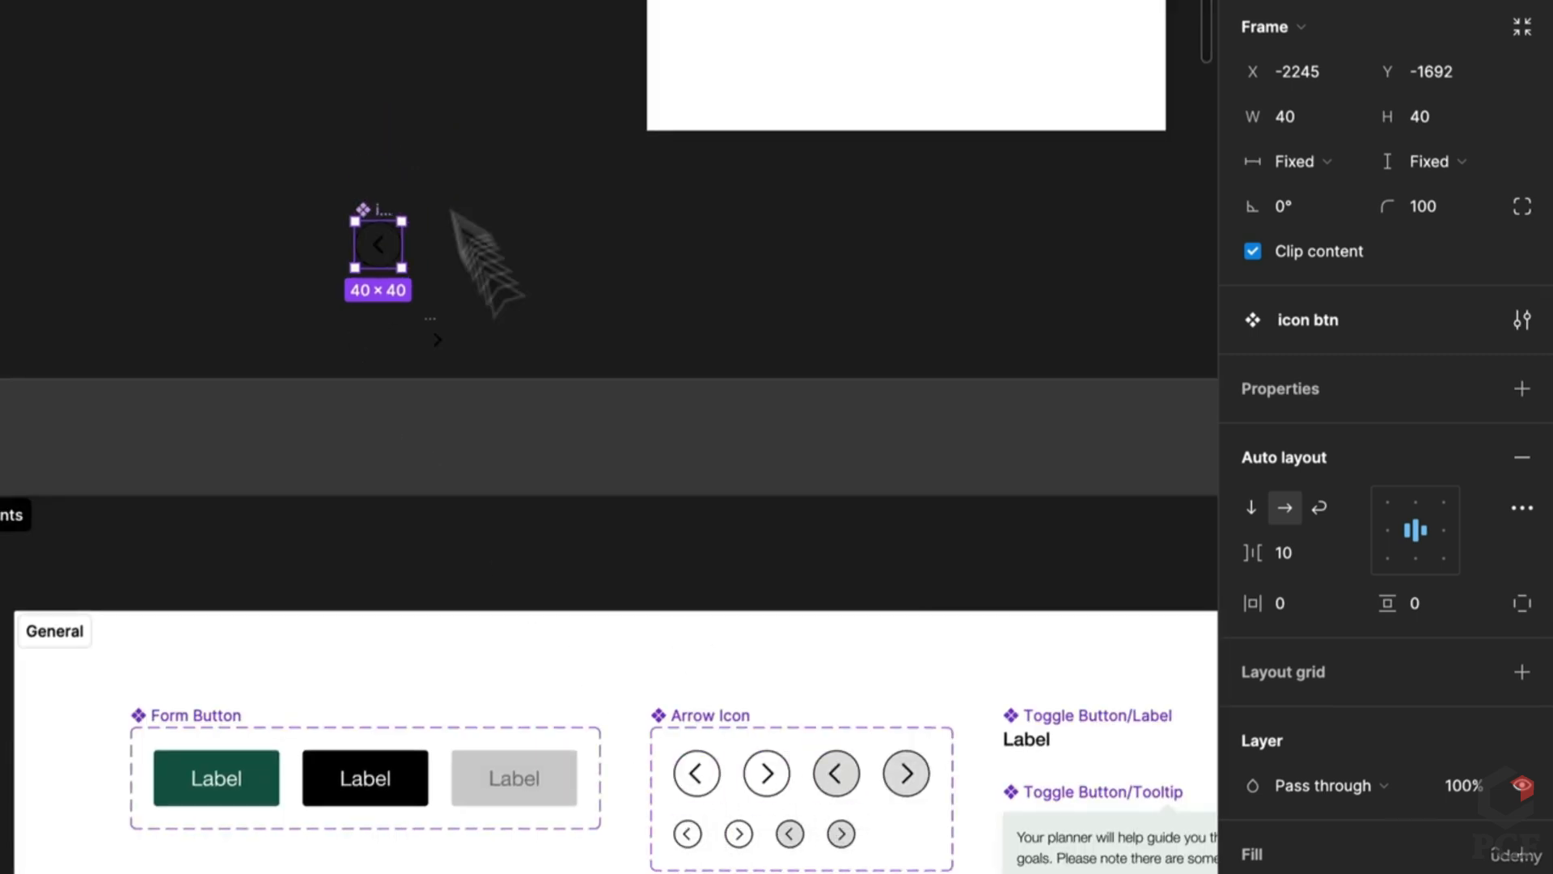
pyautogui.scroll(5, 357, 278)
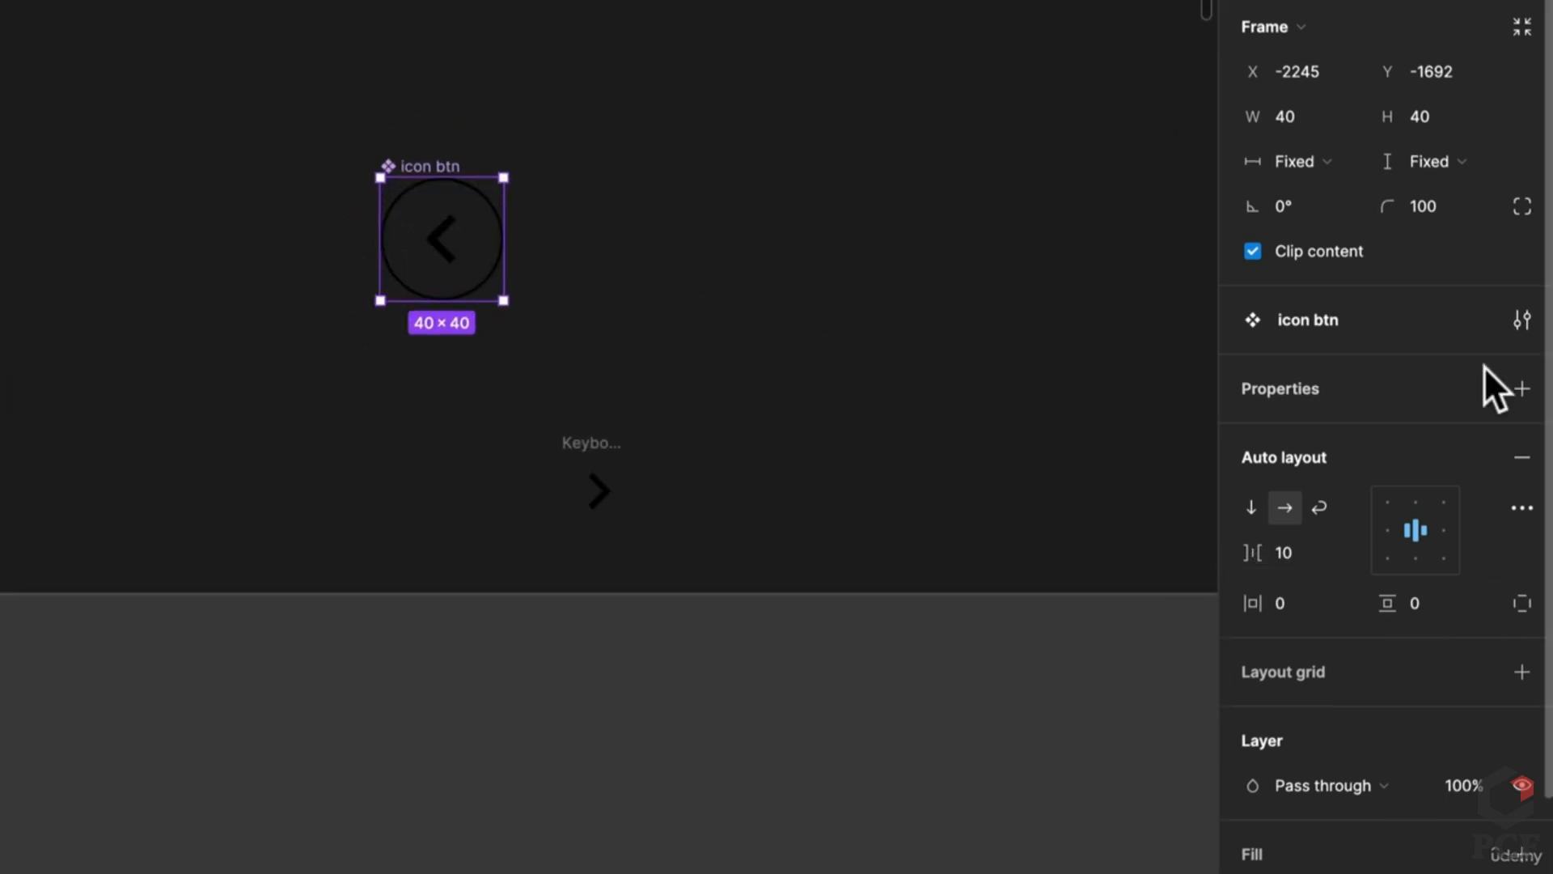
# Step: Add three variant properties, Size, State and Type, each defaulting to Default
pyautogui.click(1522, 389)
pyautogui.click(1434, 479)
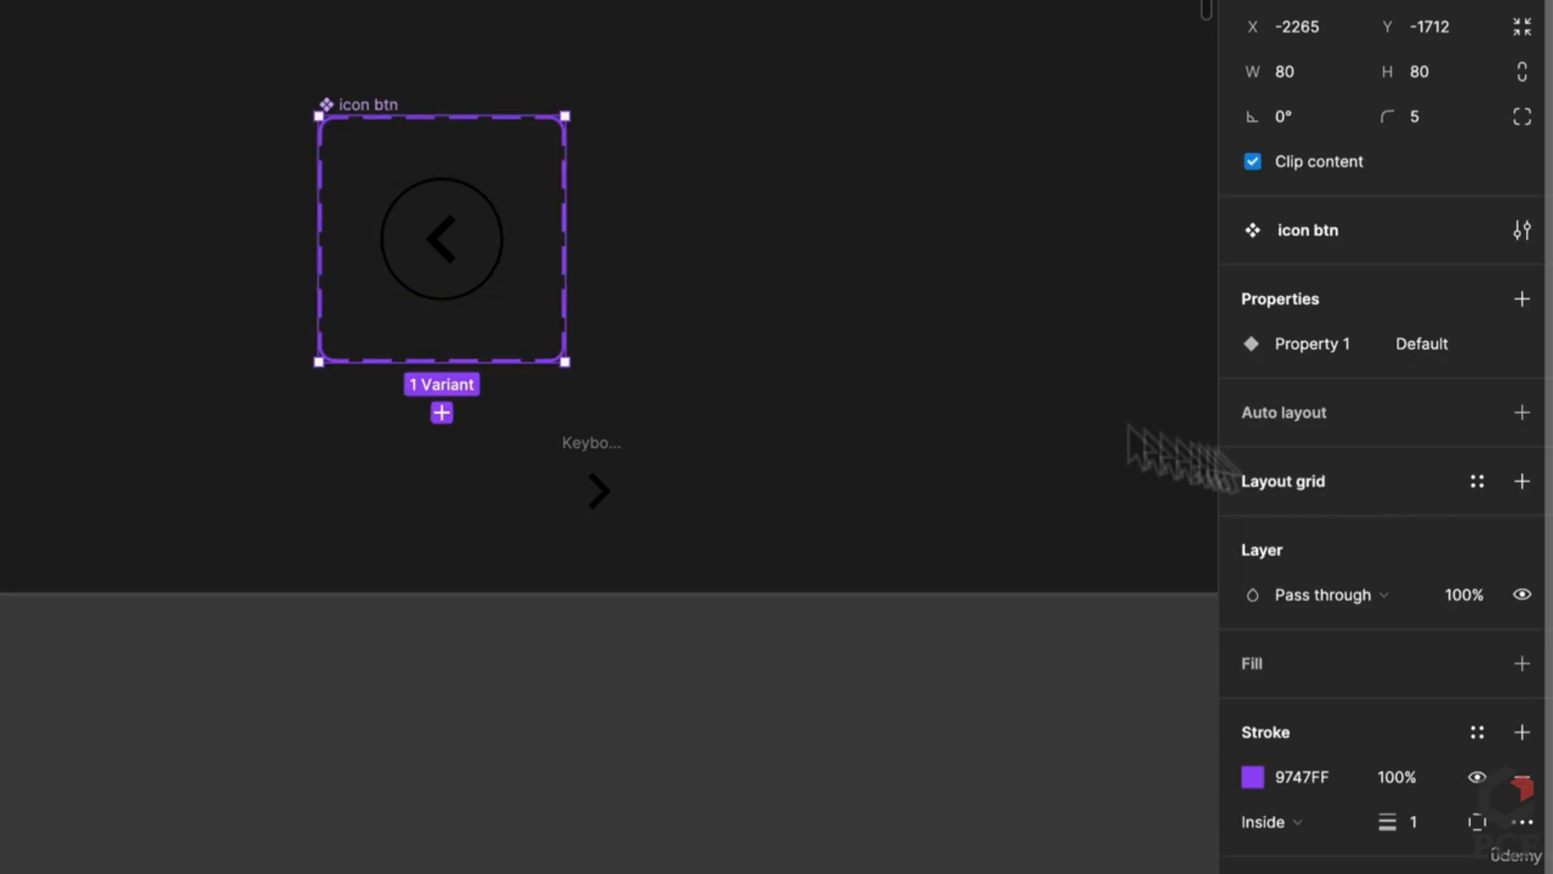
pyautogui.doubleClick(1326, 347)
pyautogui.press('Return')
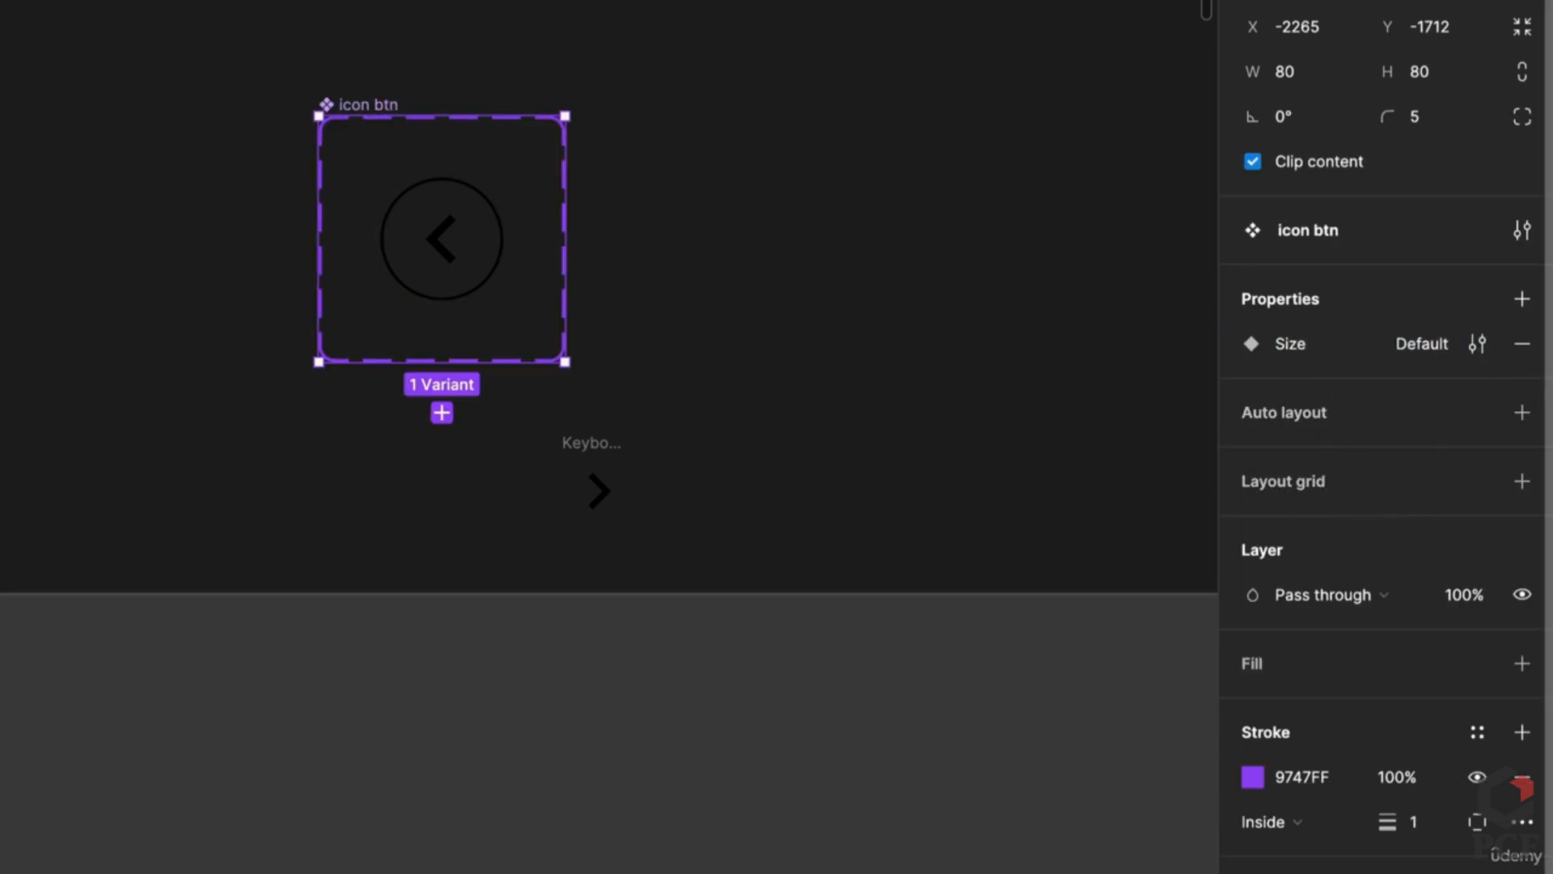
pyautogui.click(1524, 297)
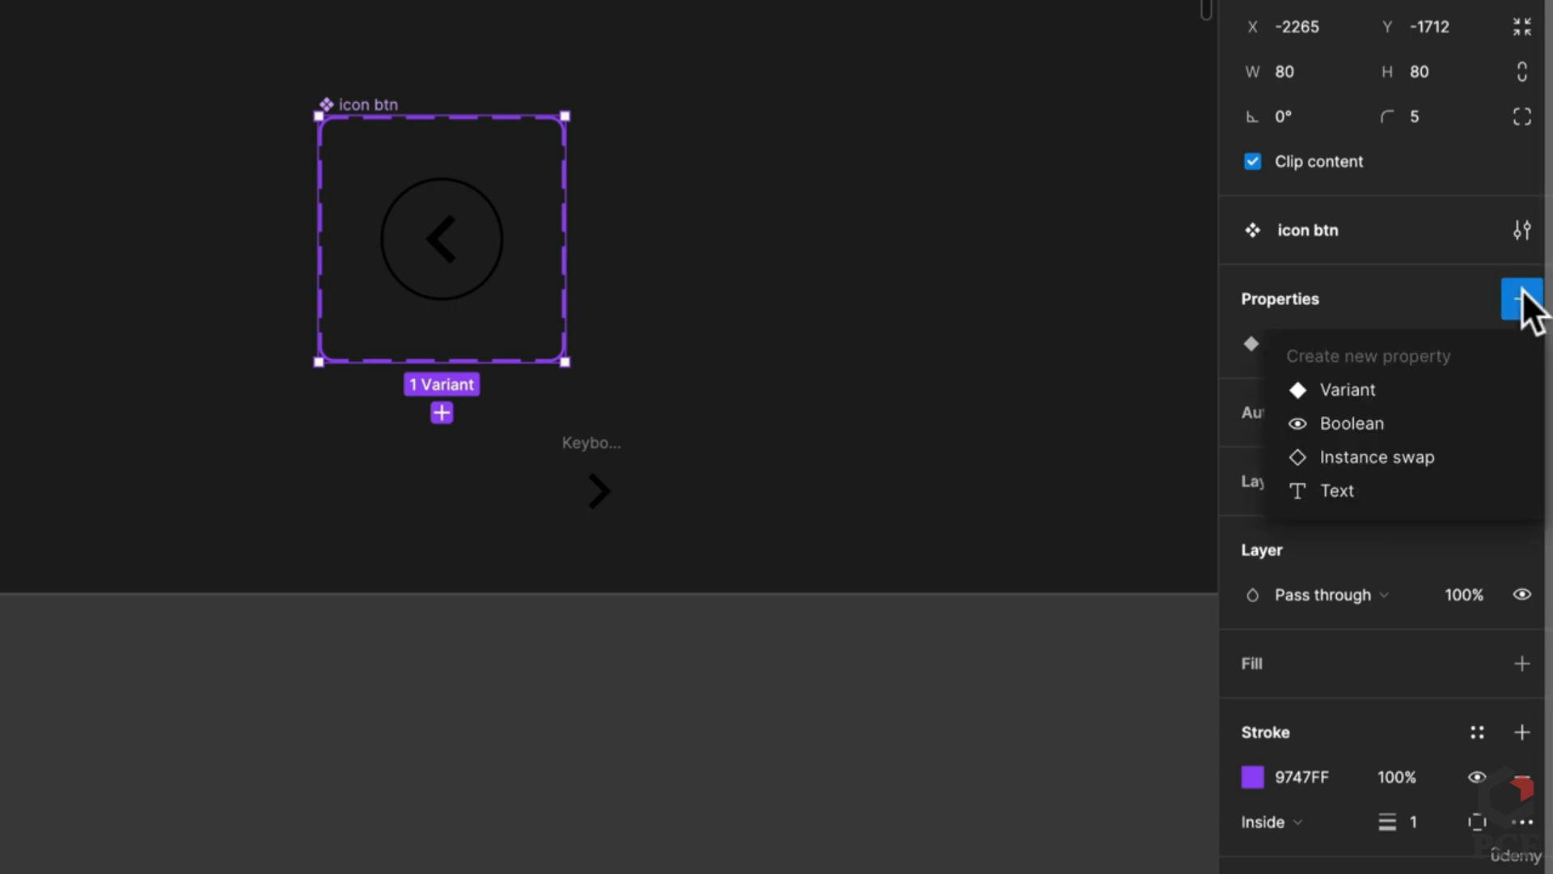
pyautogui.click(1394, 388)
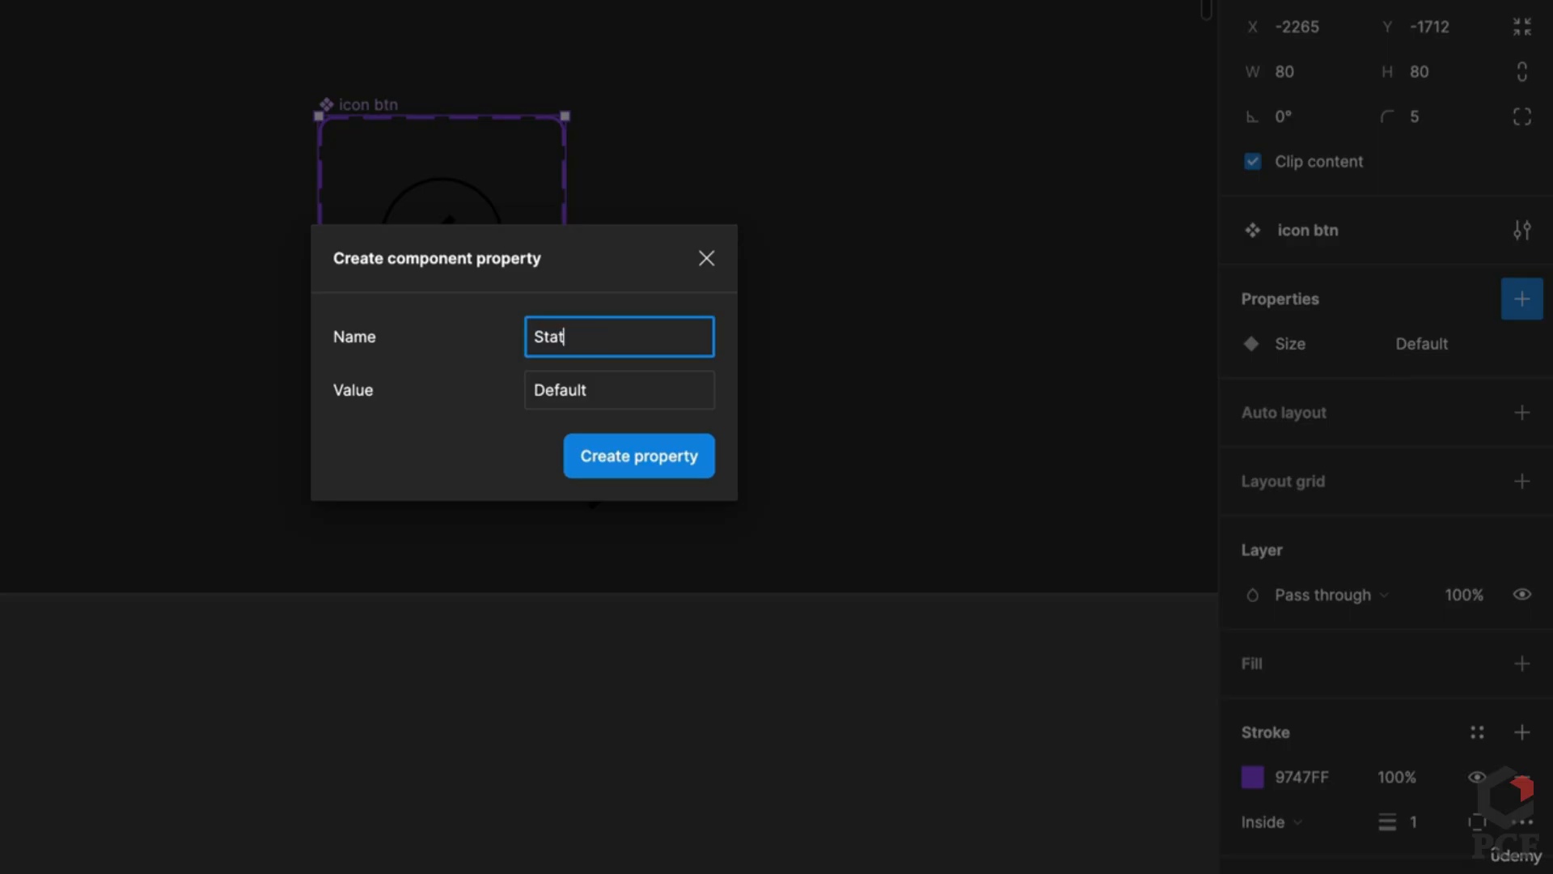
pyautogui.press('Return')
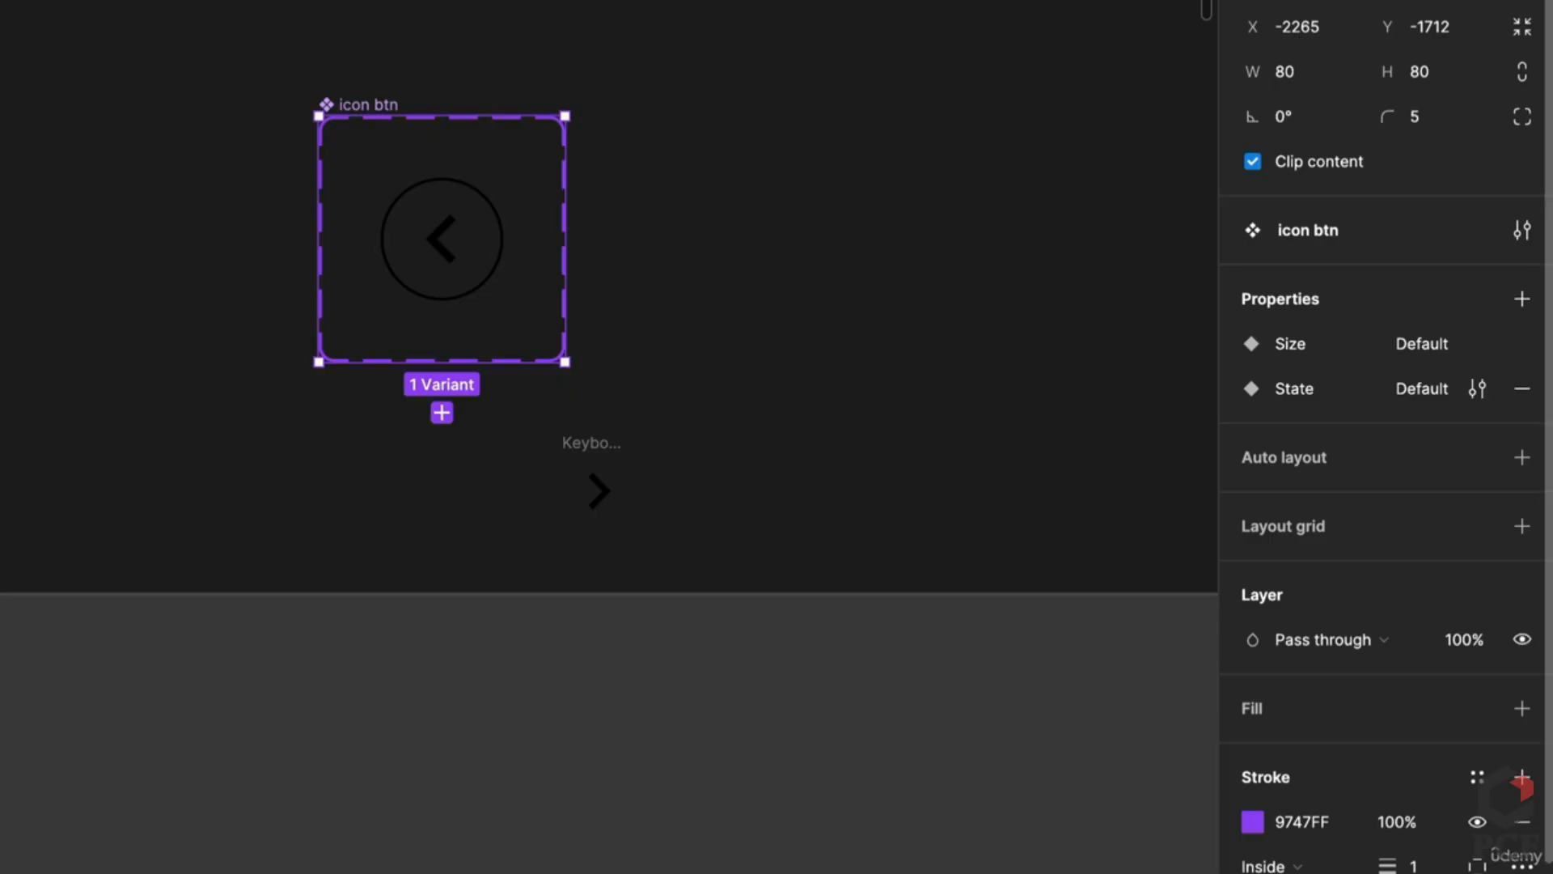
pyautogui.click(1523, 298)
pyautogui.click(1377, 388)
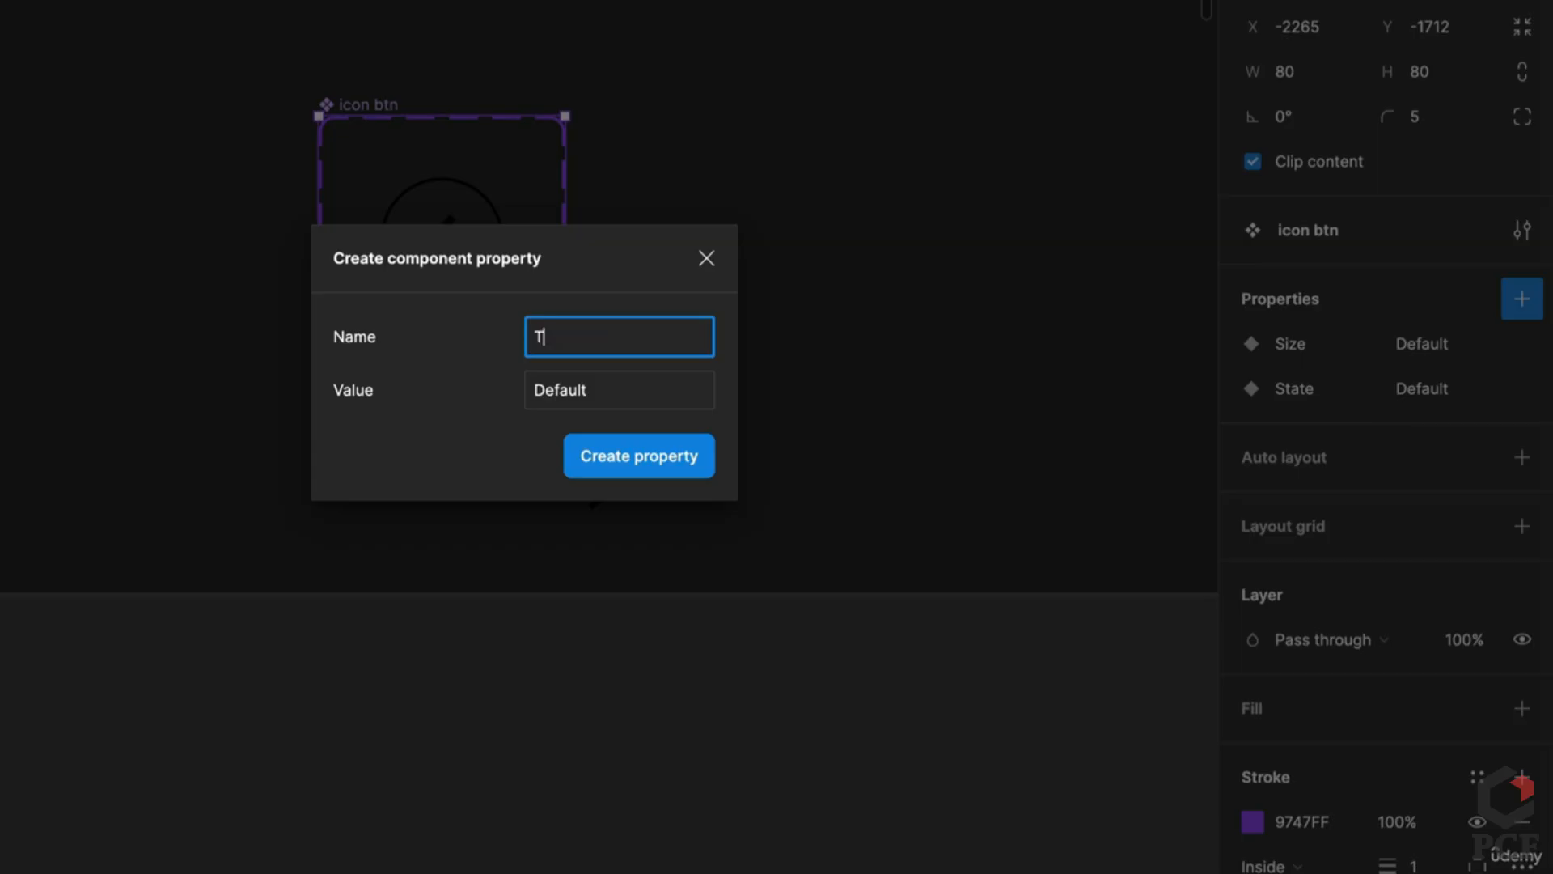
pyautogui.write('Type')
pyautogui.press('Return')
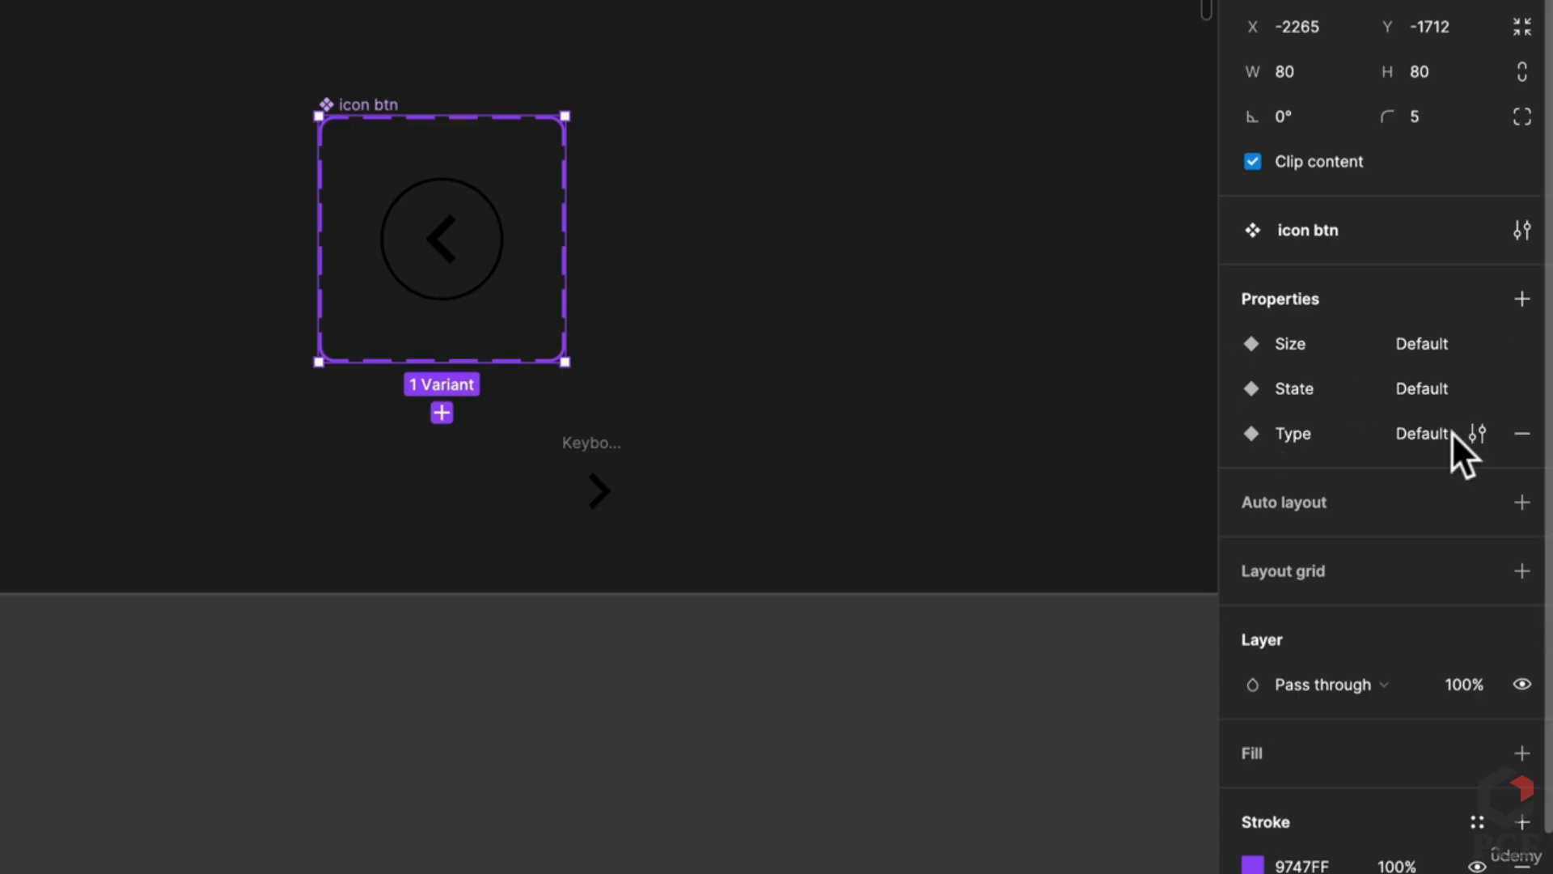
pyautogui.click(388, 261)
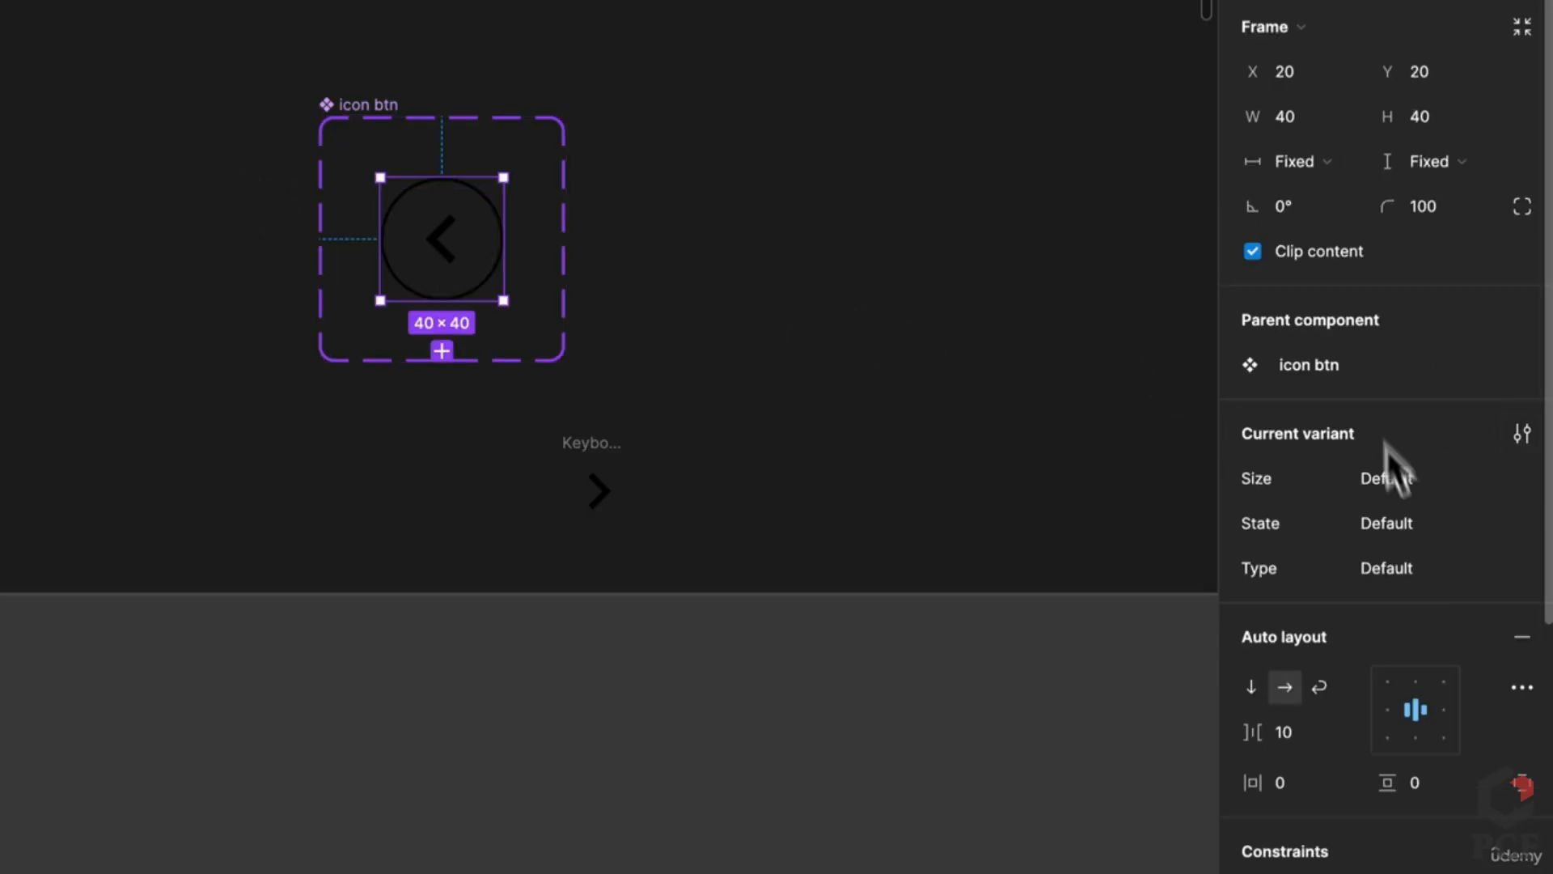
# Step: Set the variant's Type to Left and Size to Large, and move the set up-left
pyautogui.click(1407, 565)
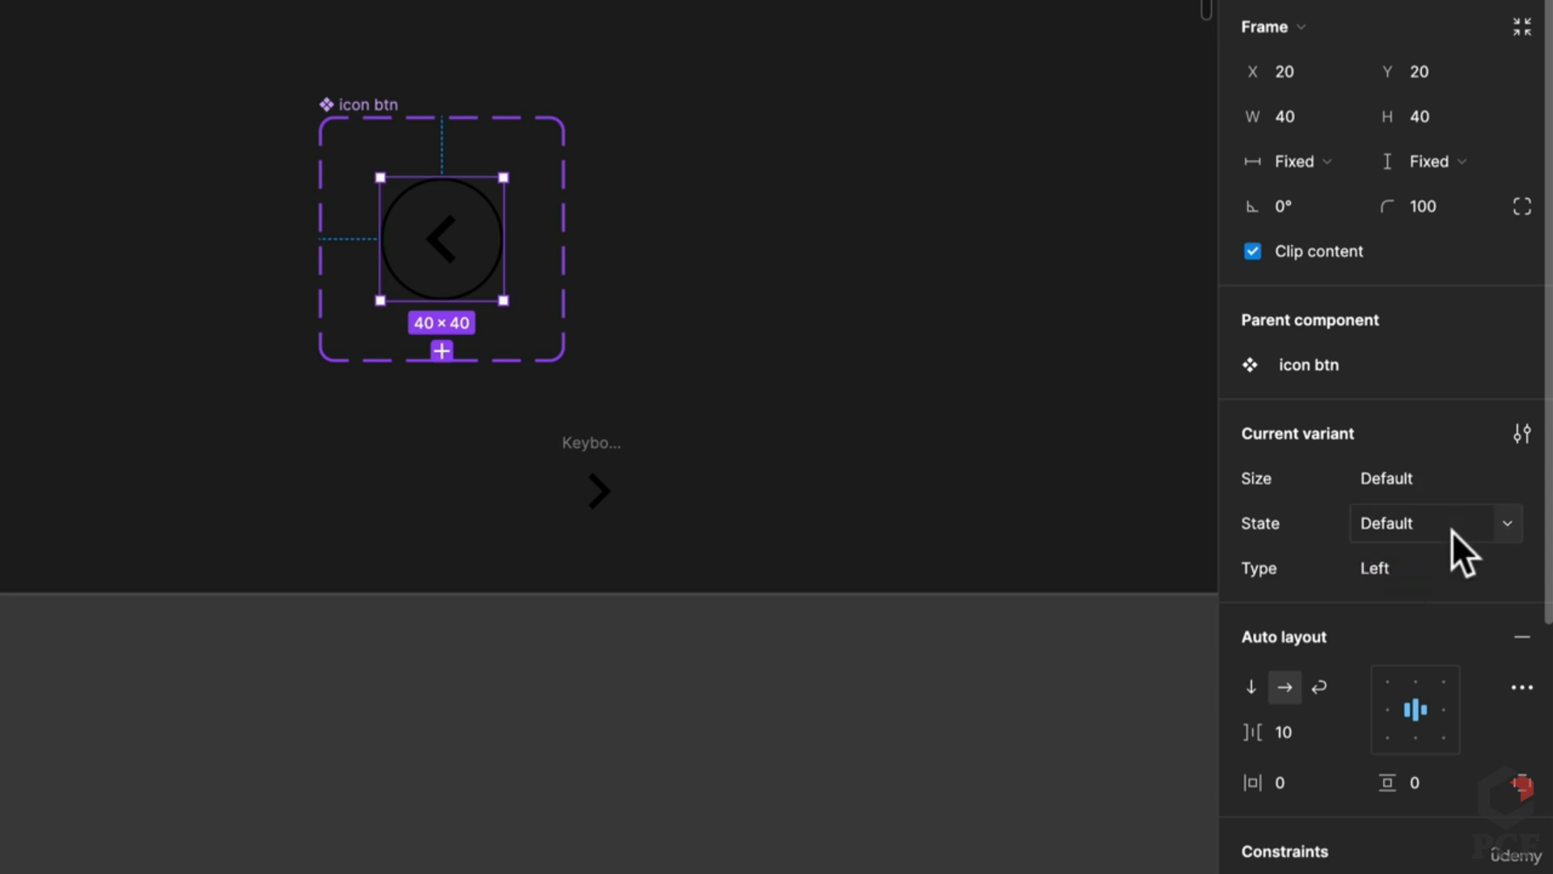
pyautogui.click(1396, 481)
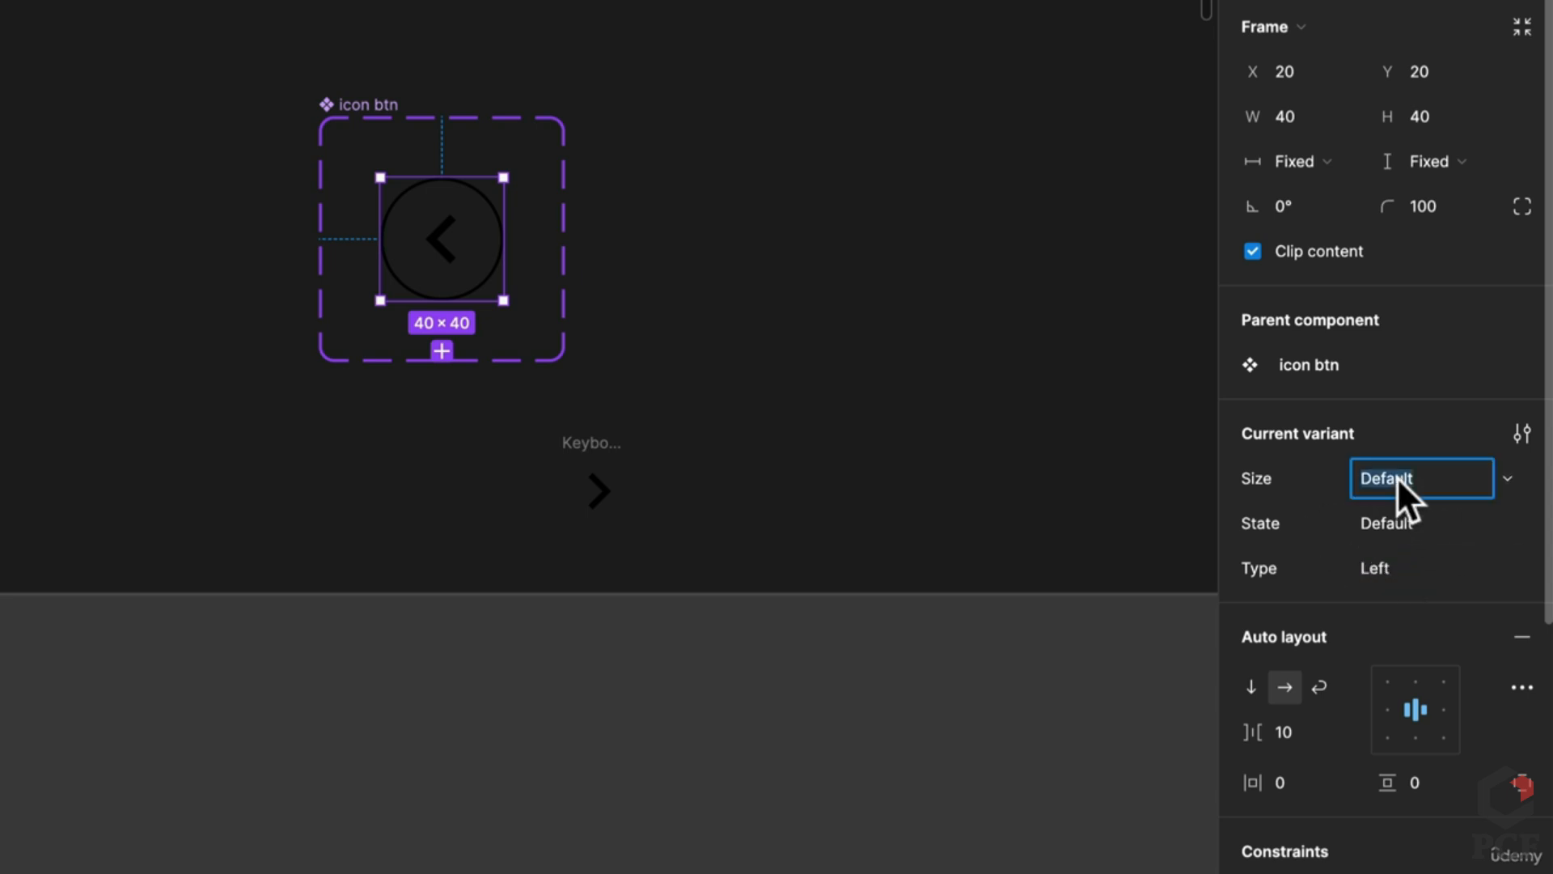
pyautogui.press('Return')
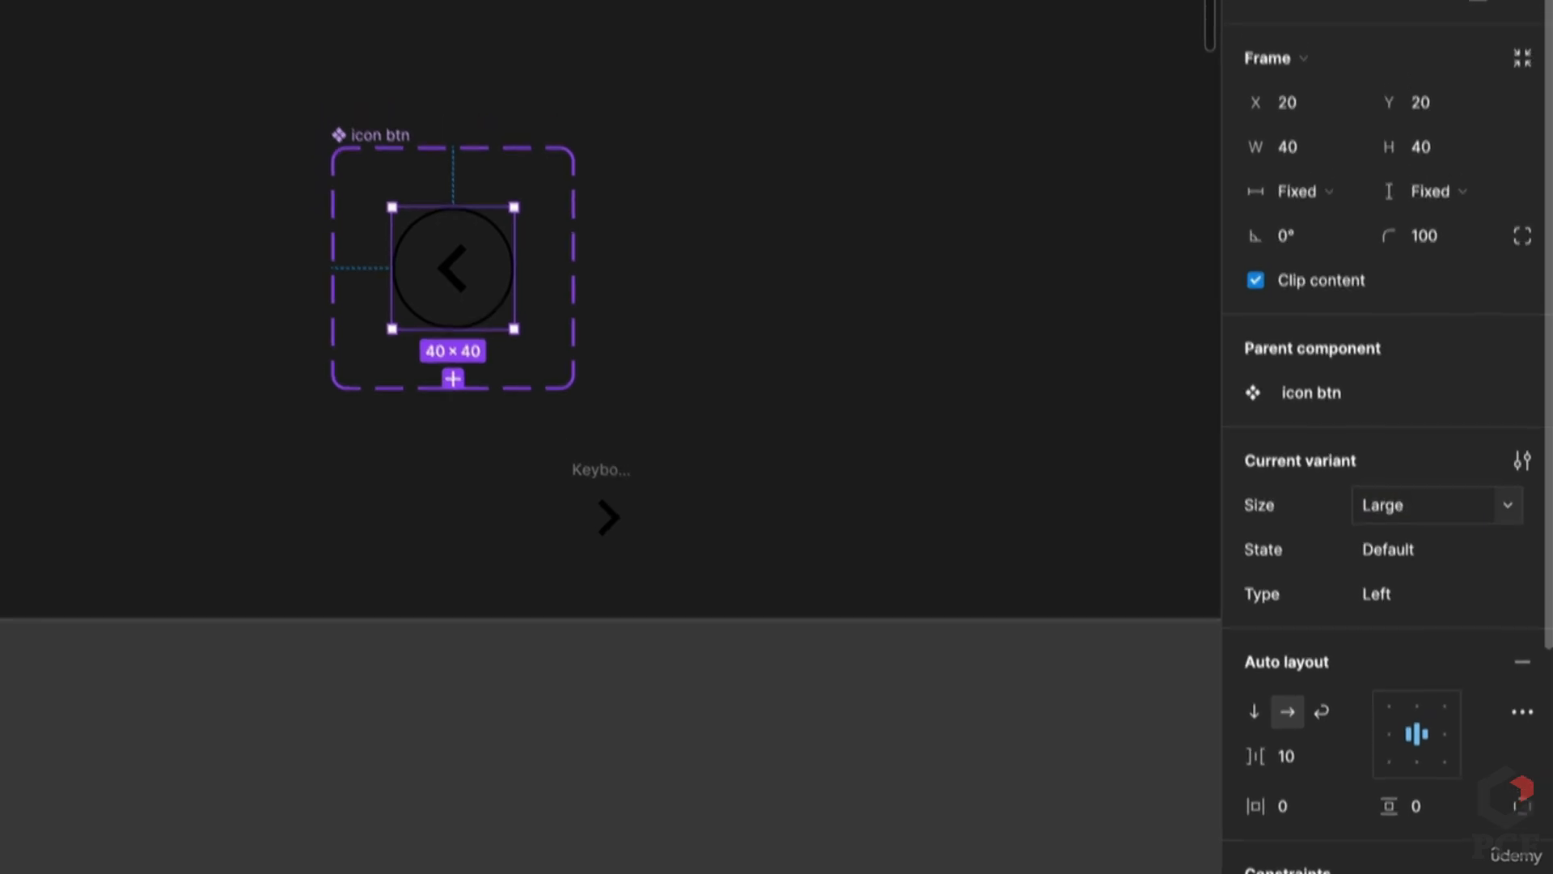
pyautogui.moveTo(368, 99); pyautogui.dragTo(291, 0)
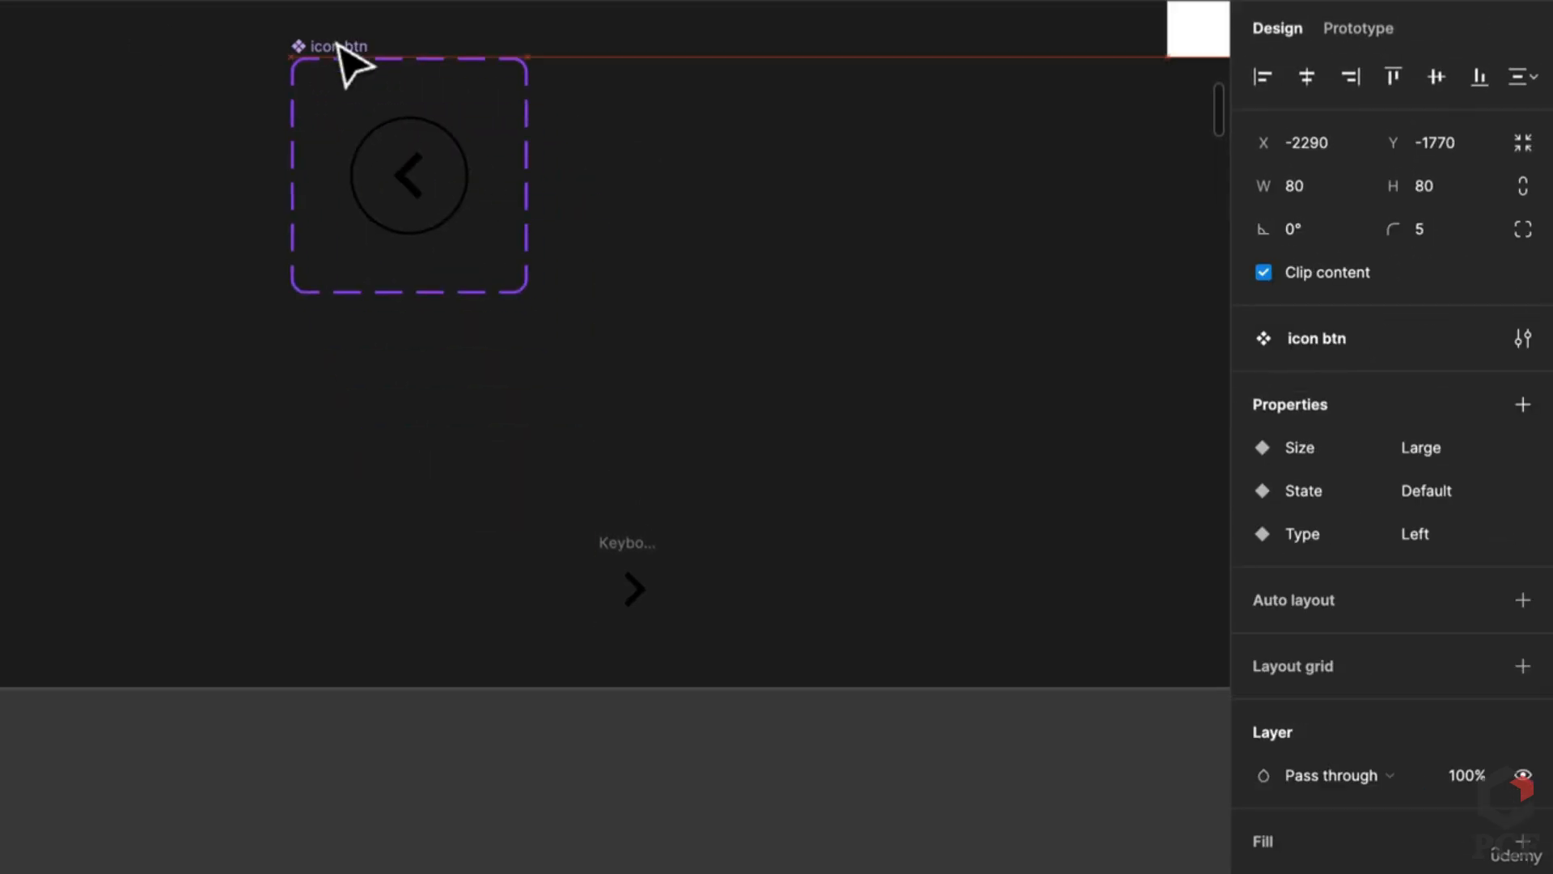
pyautogui.moveTo(339, 46); pyautogui.dragTo(340, 47)
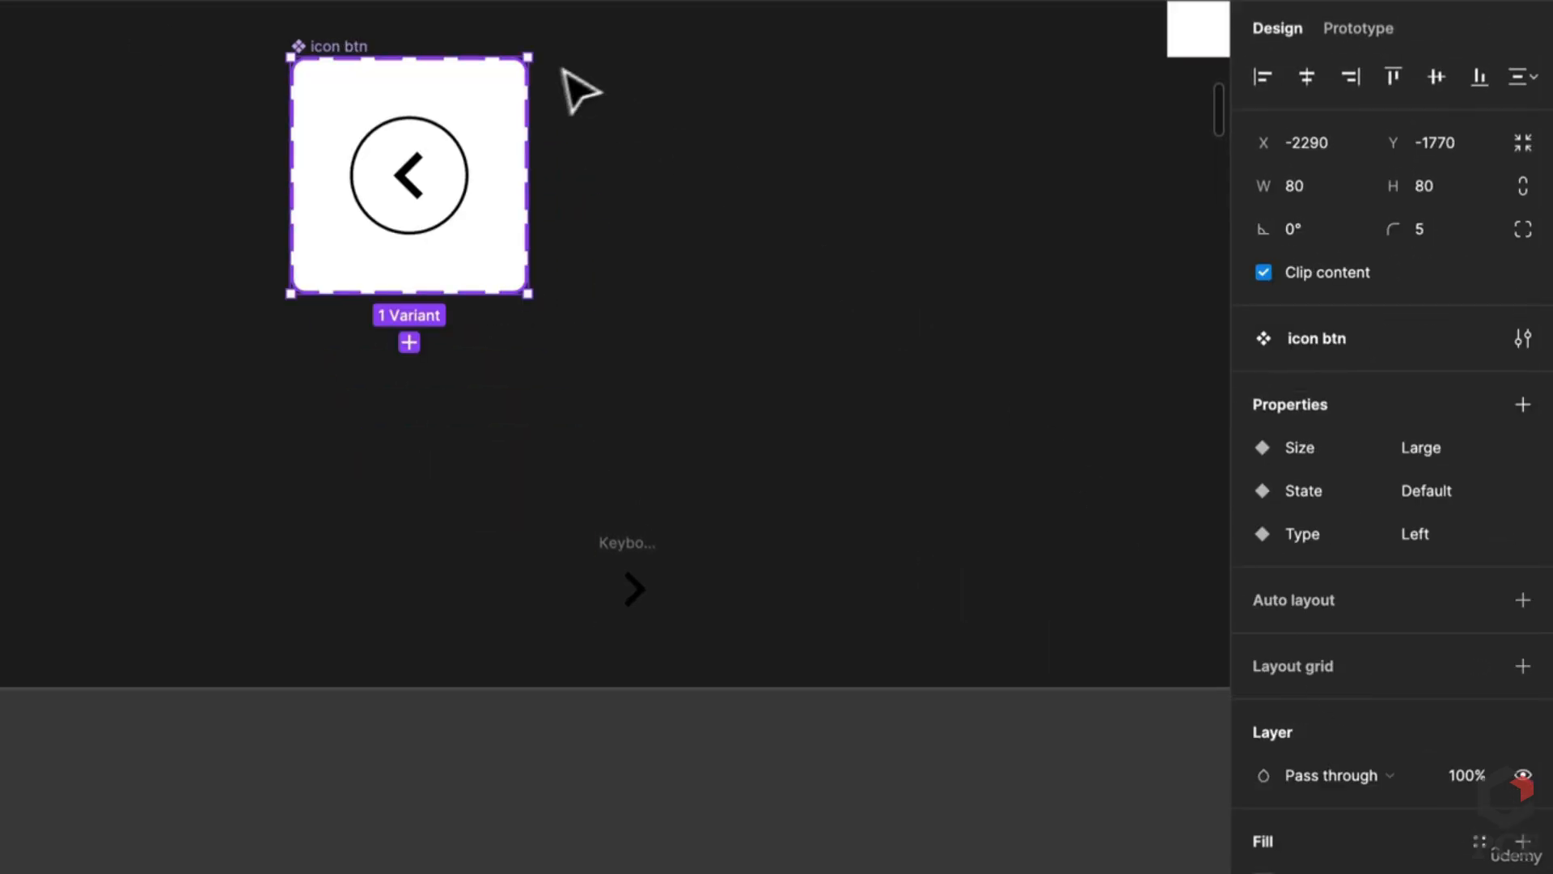
# Step: Enlarge the component set to about 187×213 and duplicate the circle variant below the original
pyautogui.scroll(-5, 502, 211)
pyautogui.scroll(4, 534, 405)
pyautogui.moveTo(565, 557); pyautogui.dragTo(688, 718)
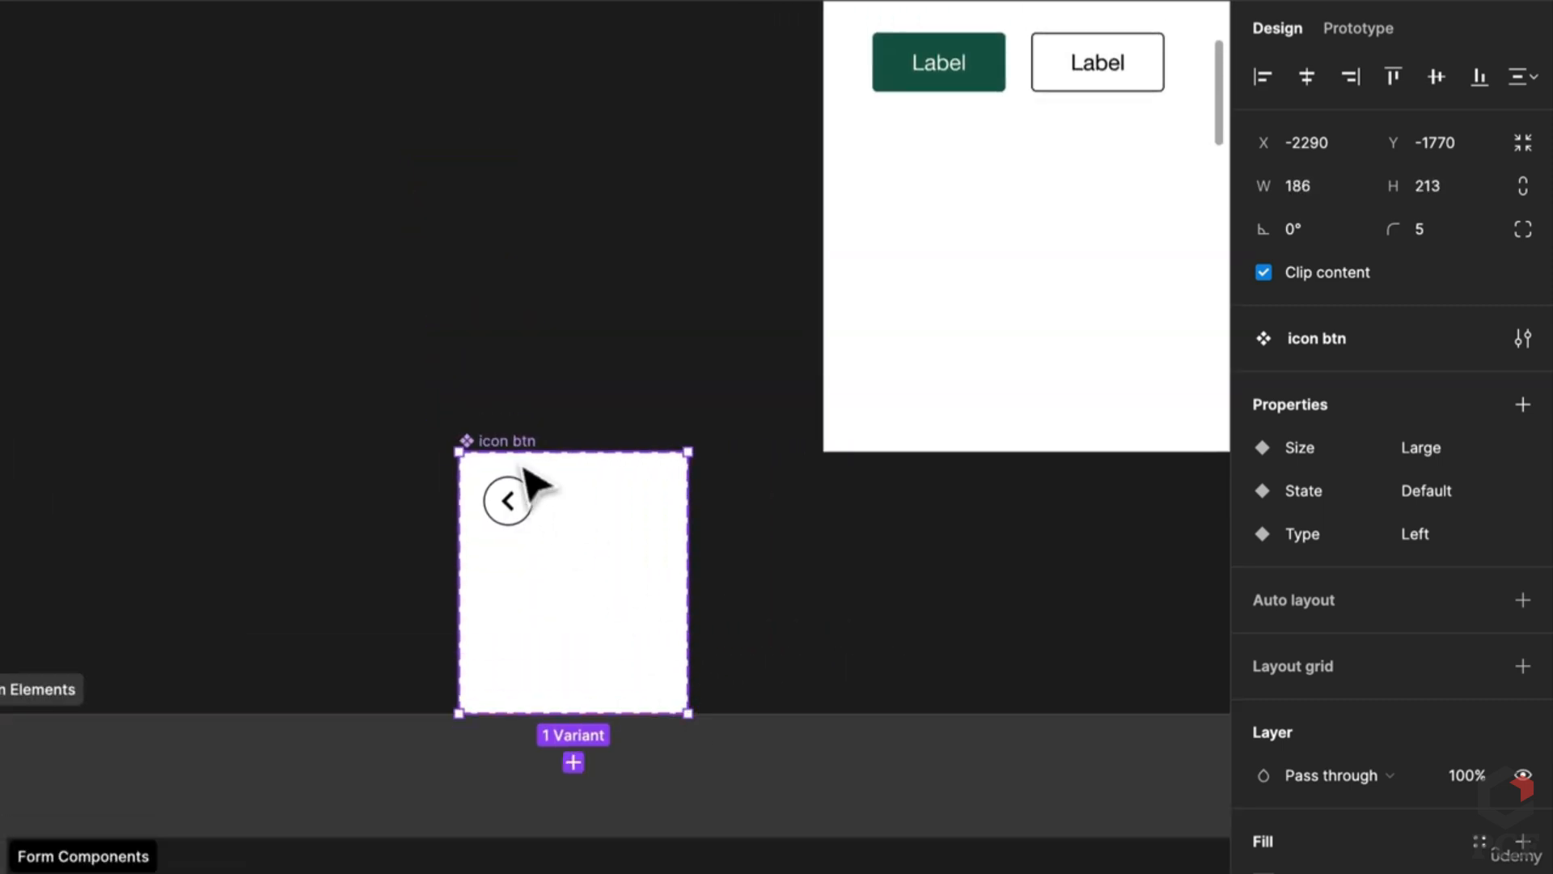
pyautogui.moveTo(537, 478); pyautogui.dragTo(260, 191)
pyautogui.scroll(5, 255, 198)
pyautogui.click(327, 241)
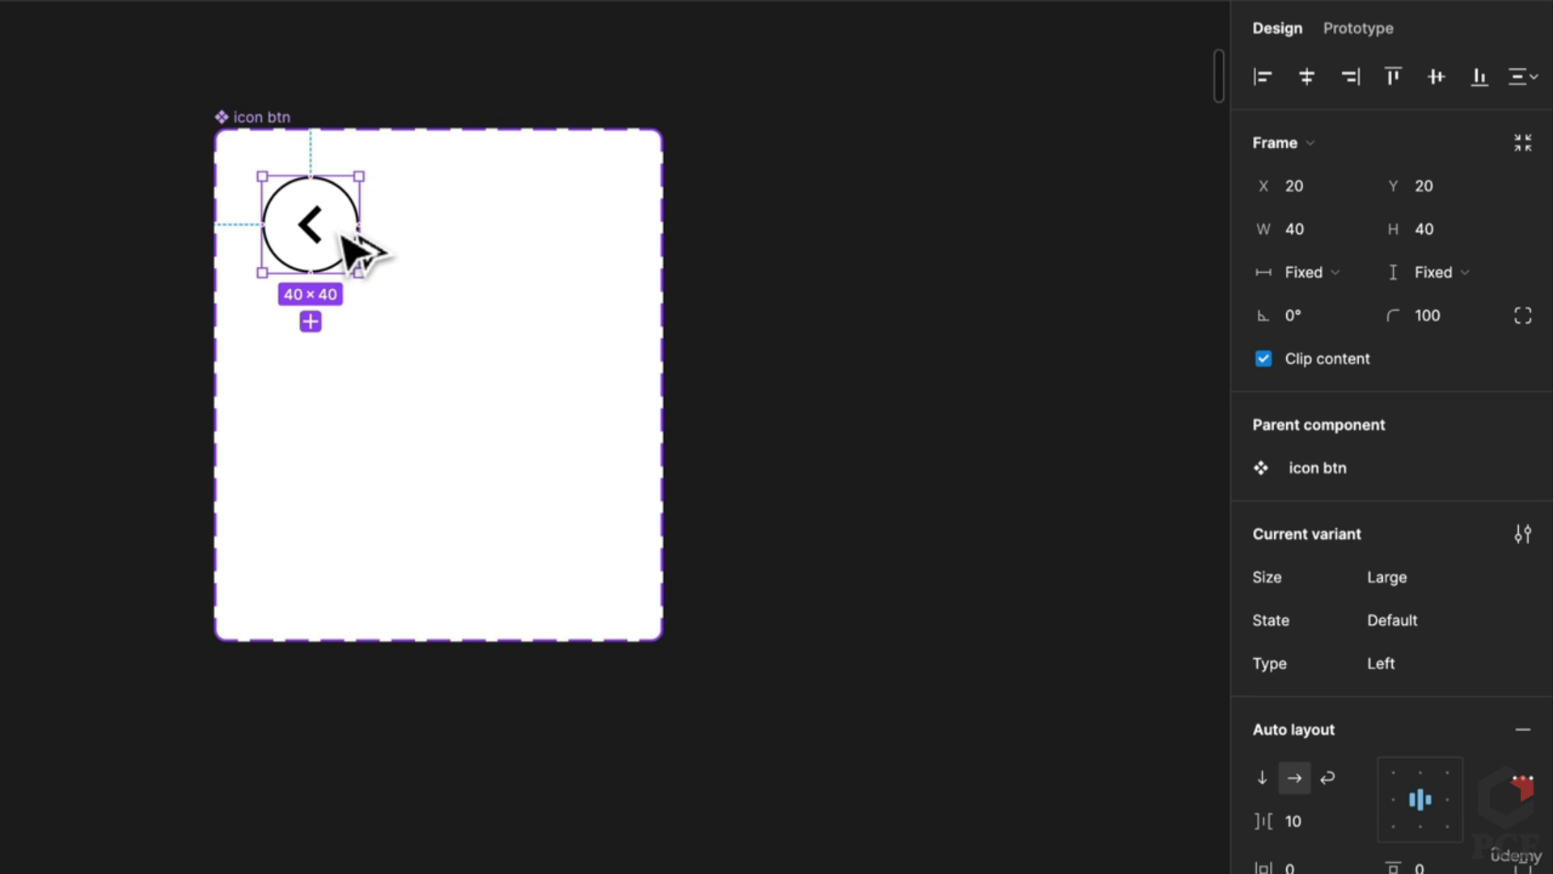
pyautogui.moveTo(356, 251); pyautogui.dragTo(347, 343)
# Step: Delete the lower duplicate variant and duplicate the top circle to its right
pyautogui.scroll(-5, 348, 347)
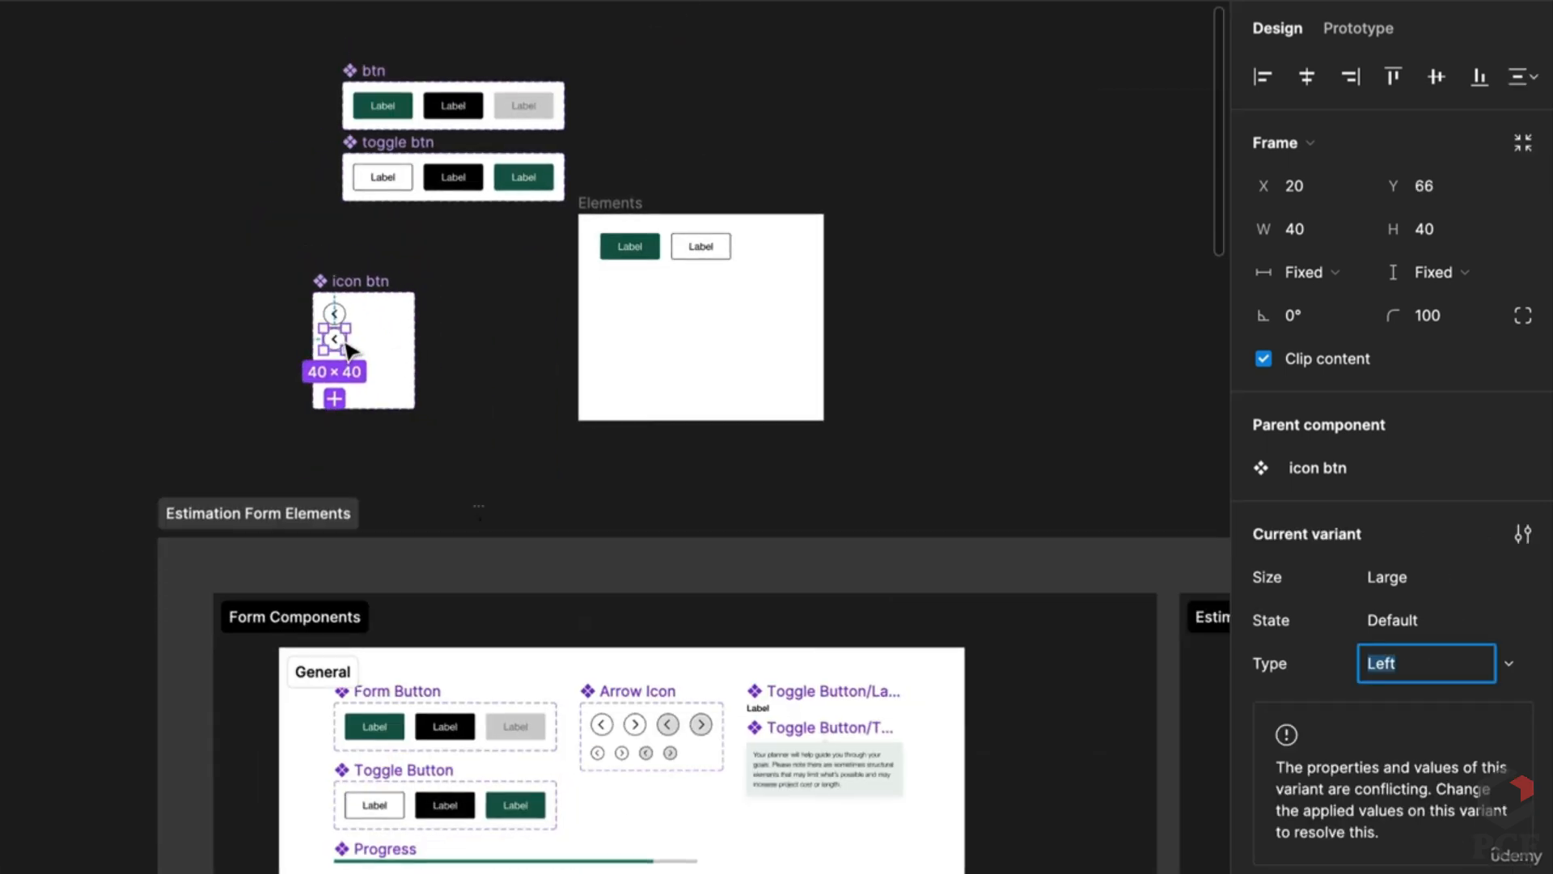
pyautogui.scroll(5, 347, 346)
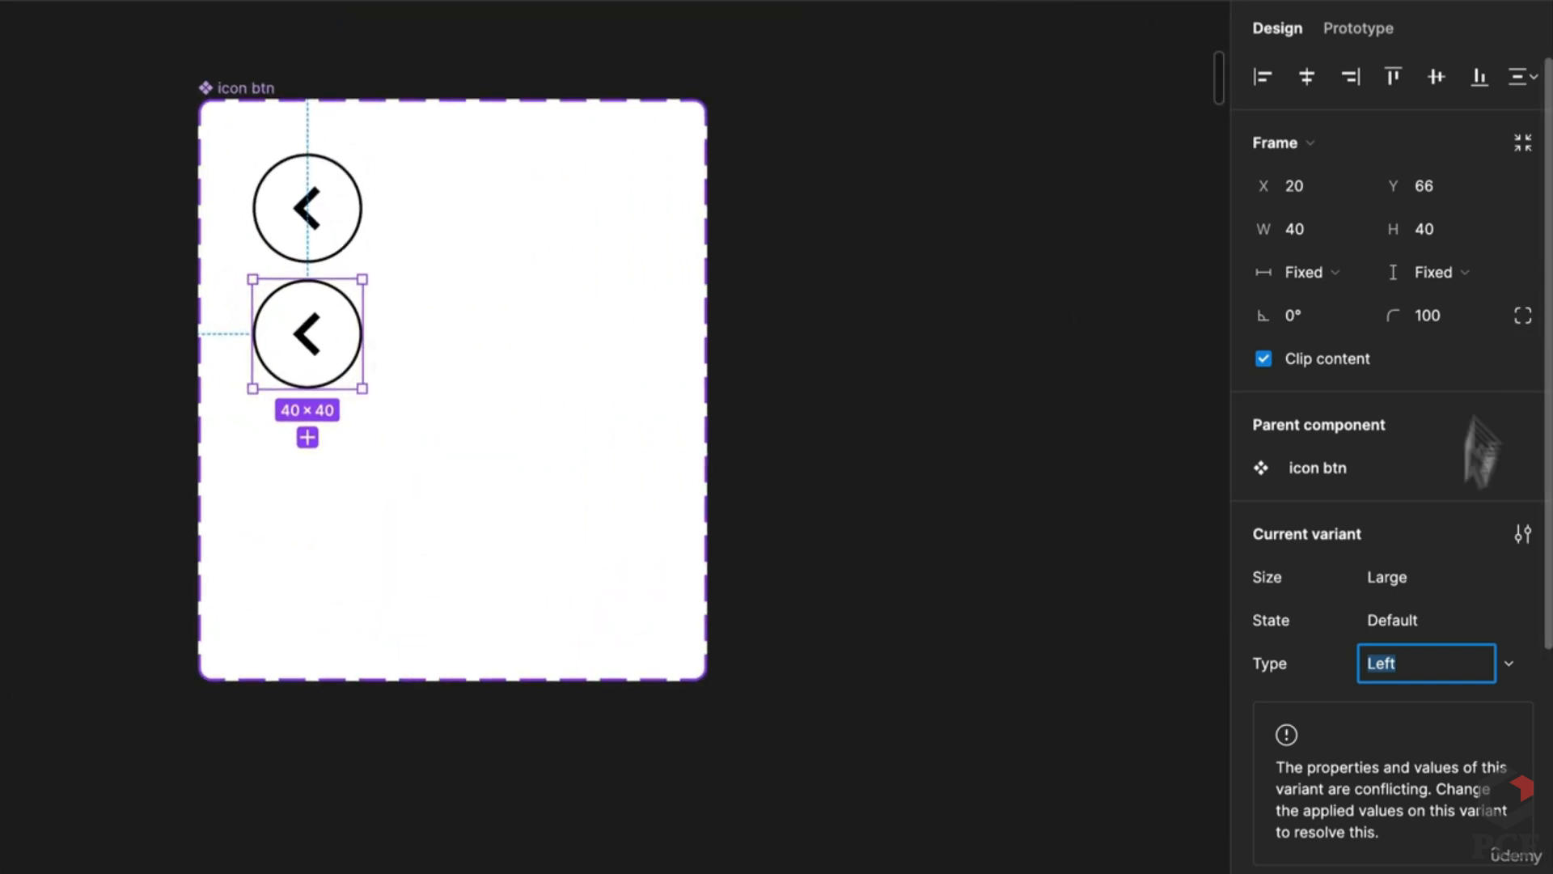
pyautogui.click(1388, 615)
pyautogui.click(1397, 578)
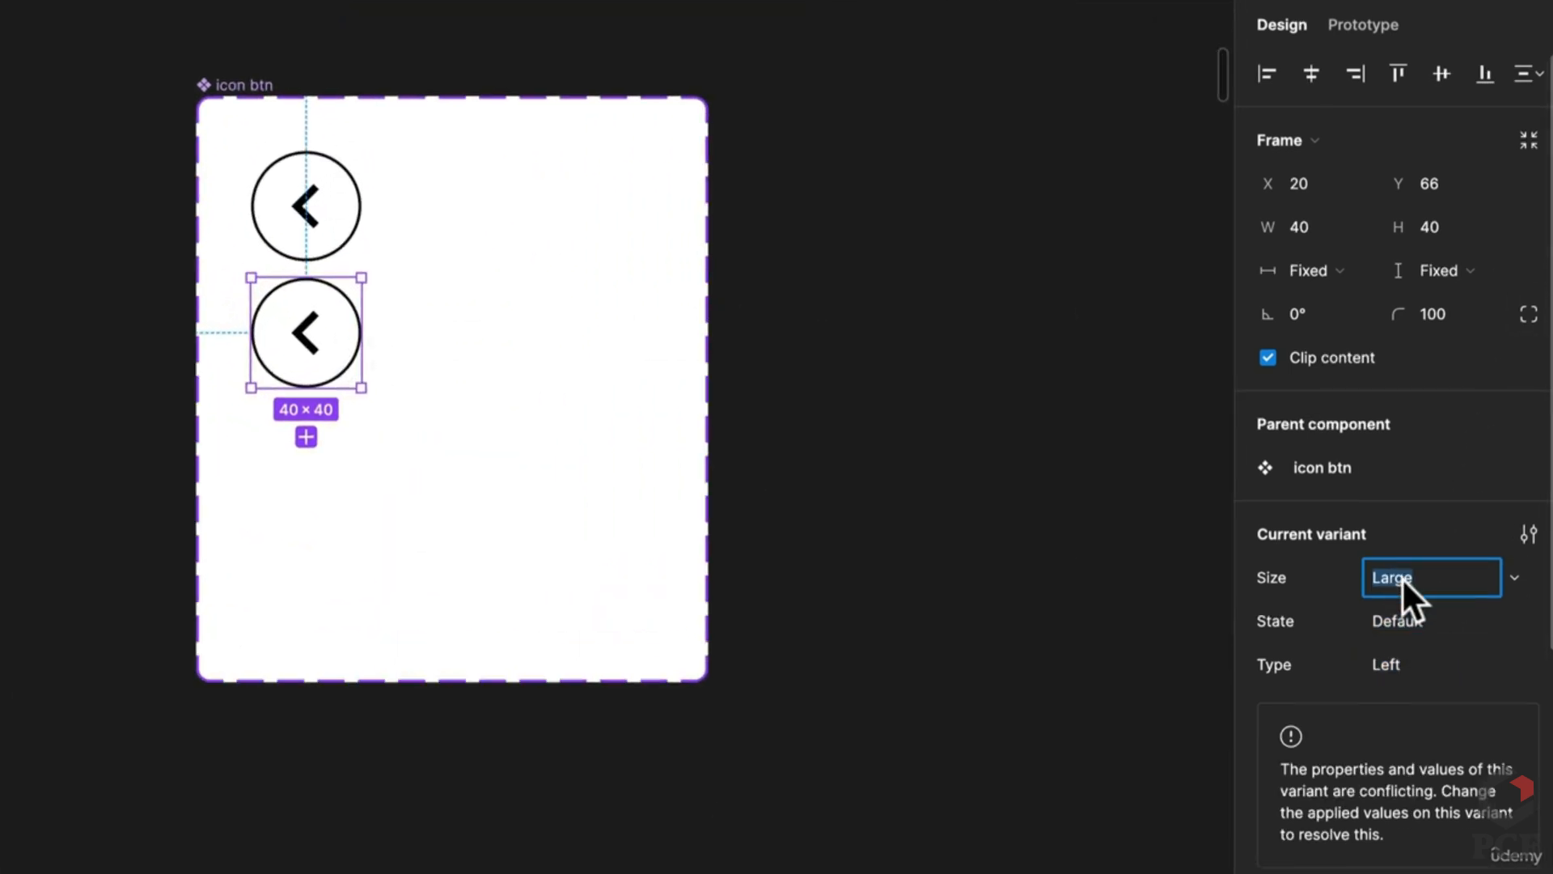
pyautogui.click(711, 628)
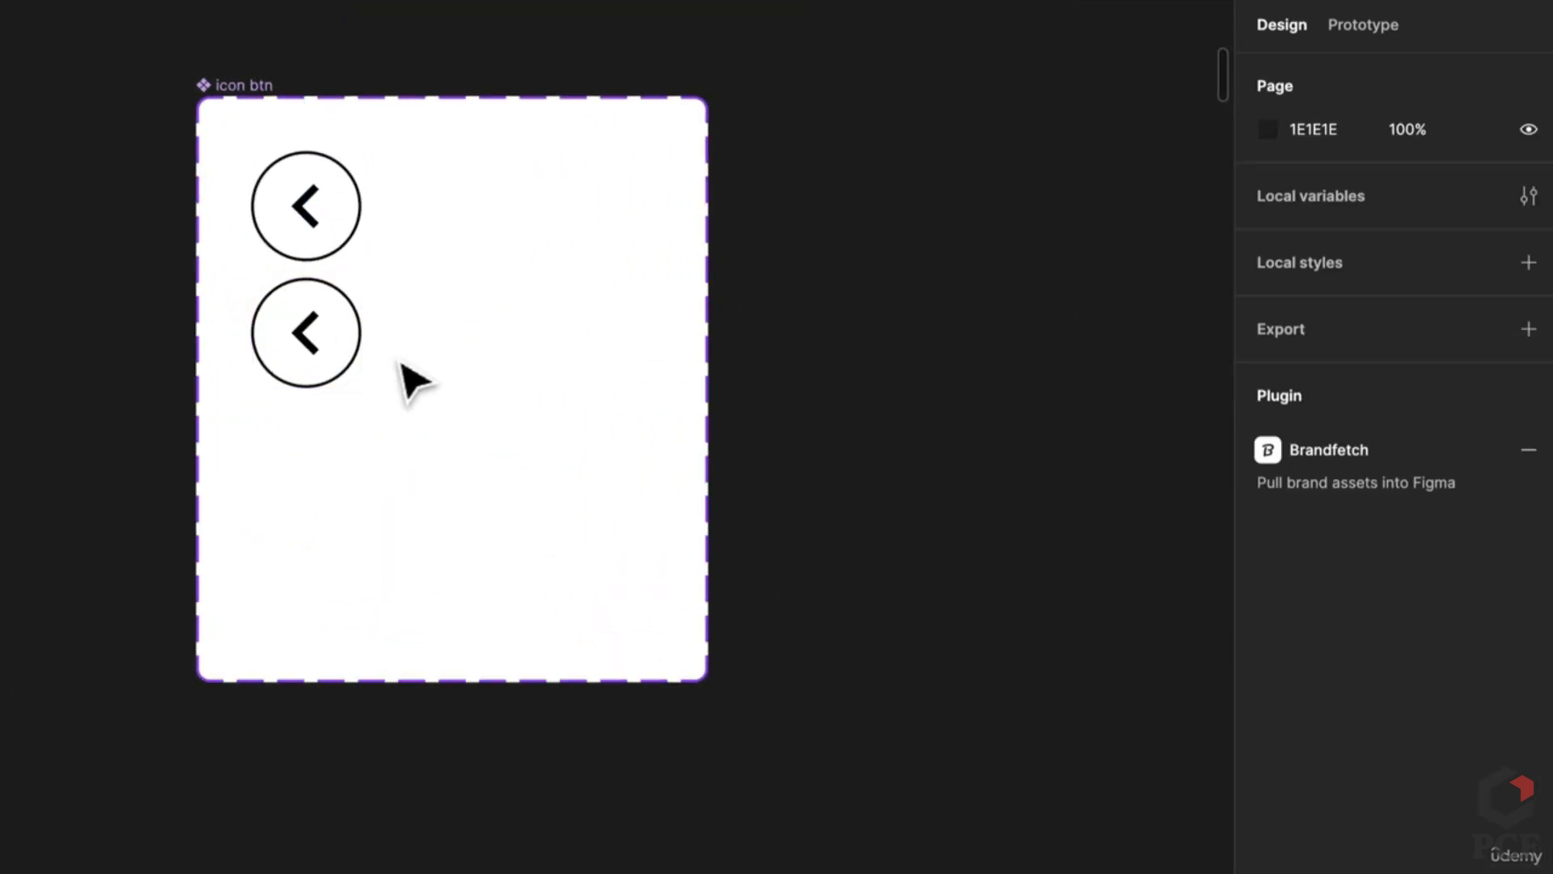
pyautogui.click(328, 371)
pyautogui.press('Delete')
pyautogui.moveTo(319, 229); pyautogui.dragTo(612, 241)
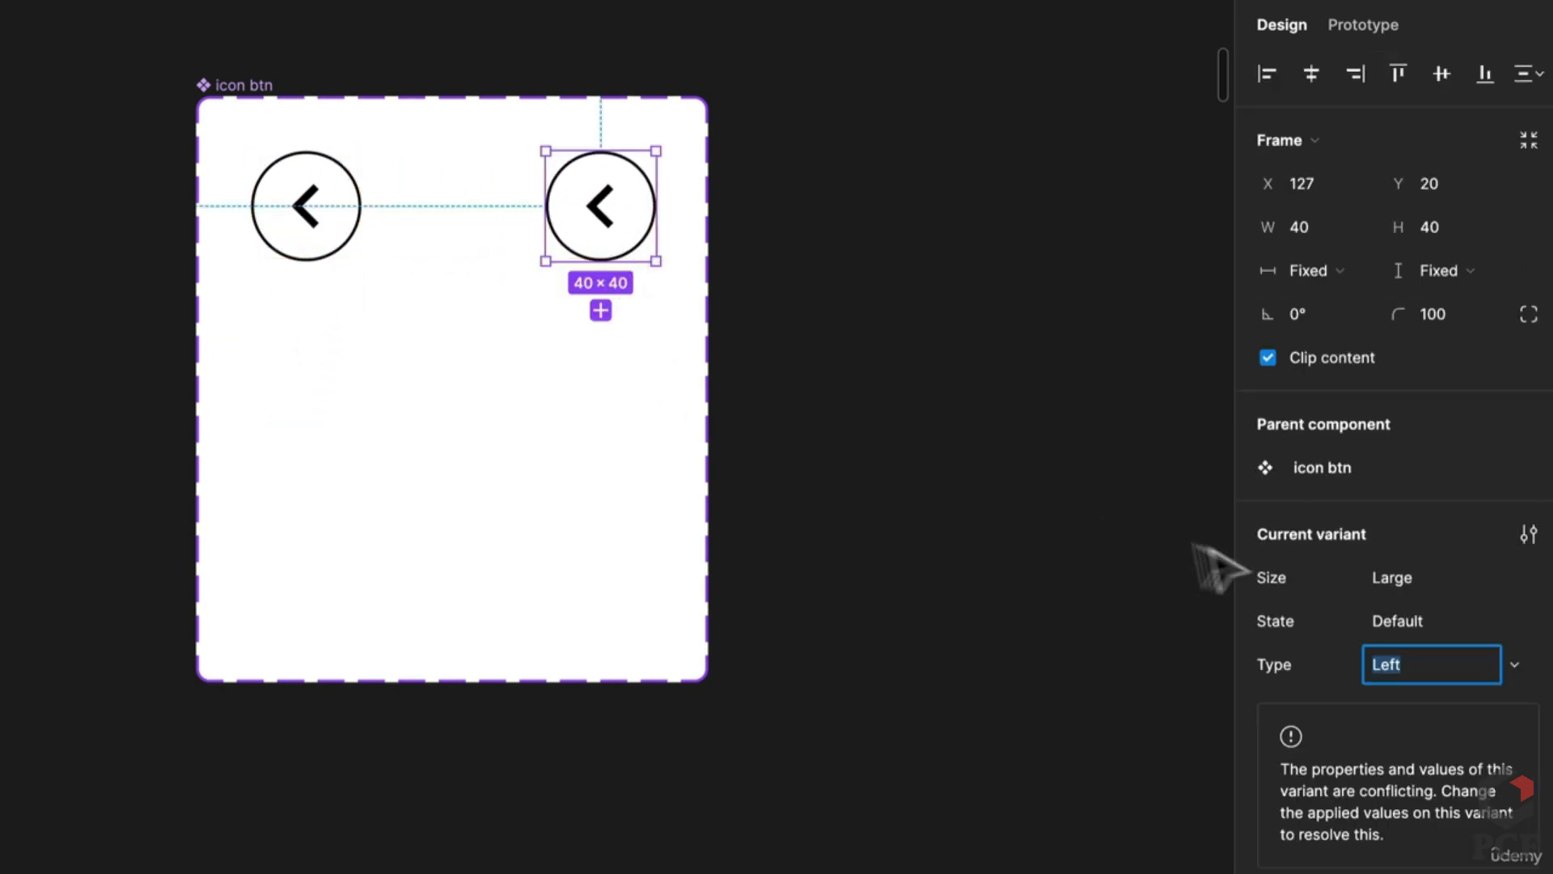
# Step: Set the new variant's State to Hover
pyautogui.click(1430, 619)
pyautogui.write('hOVER')
pyautogui.press('Return')
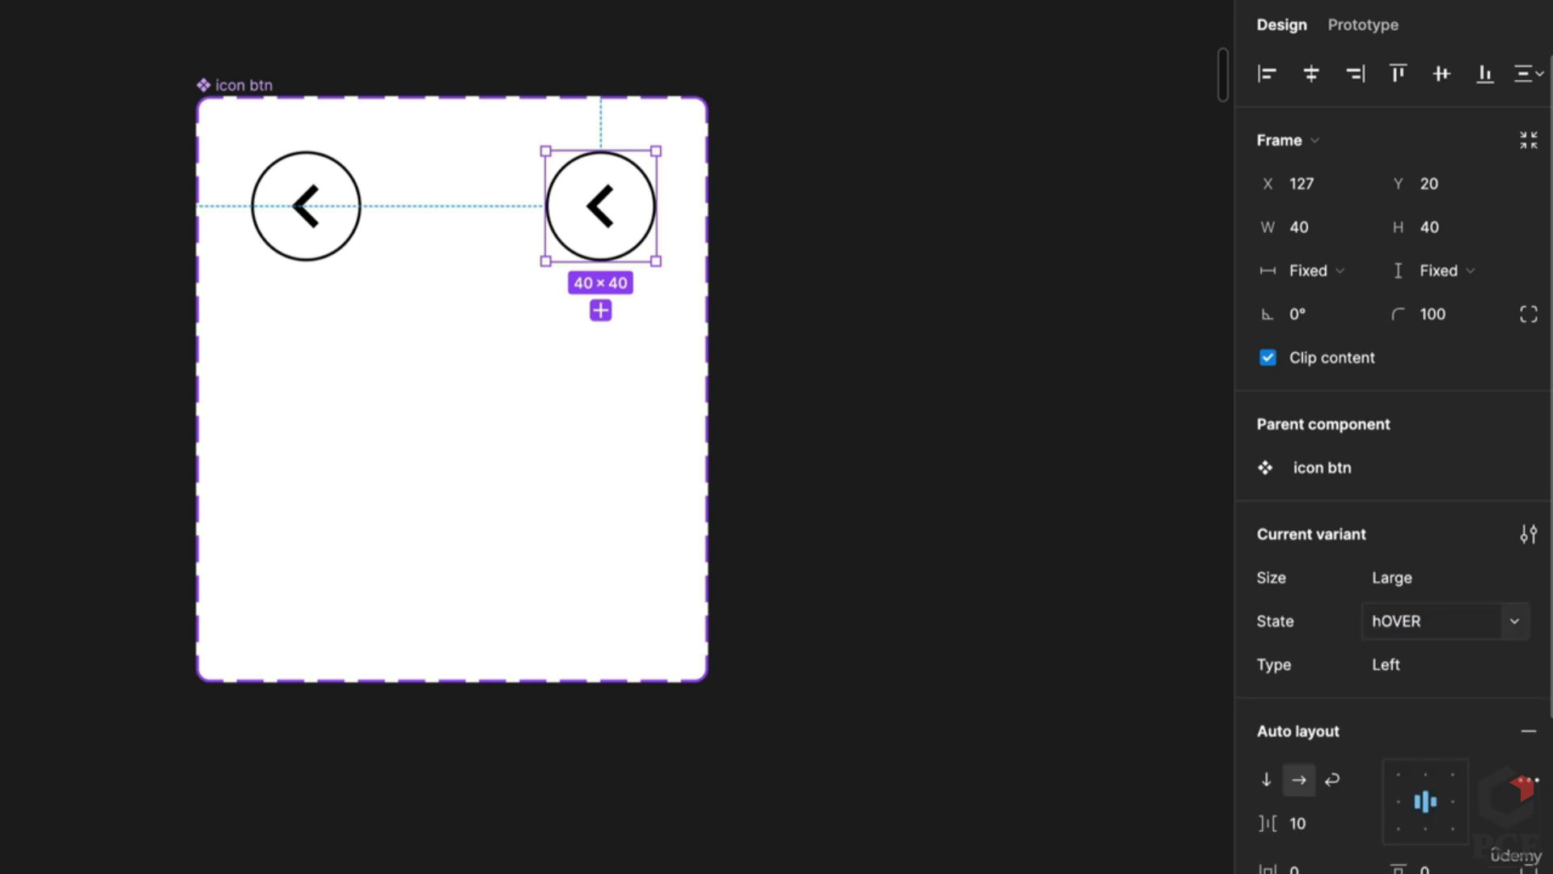
pyautogui.write('Hover')
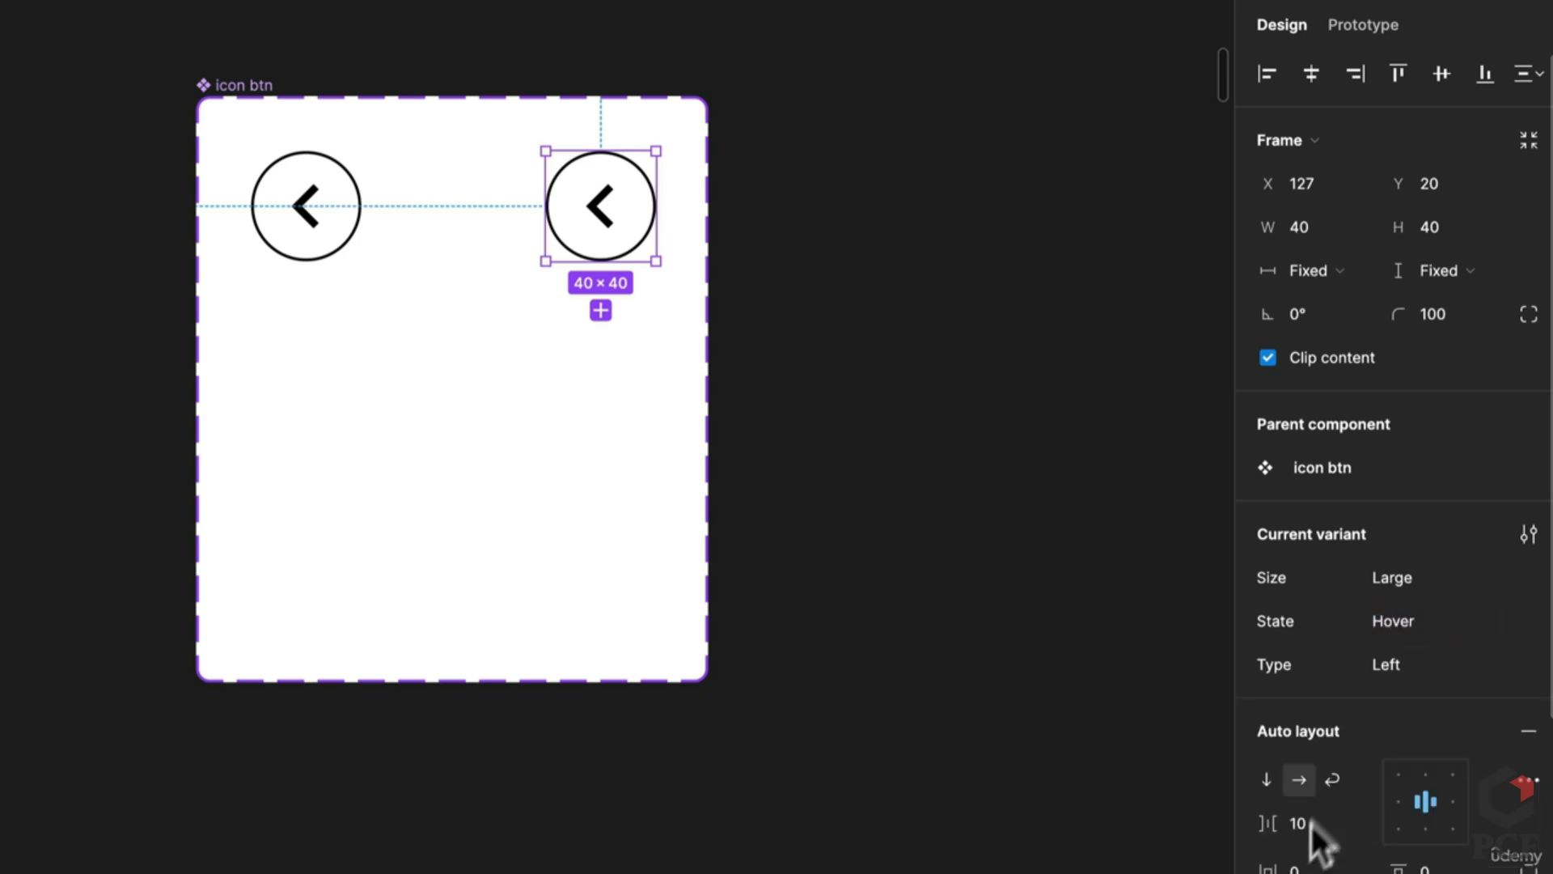
pyautogui.scroll(-8, 1310, 829)
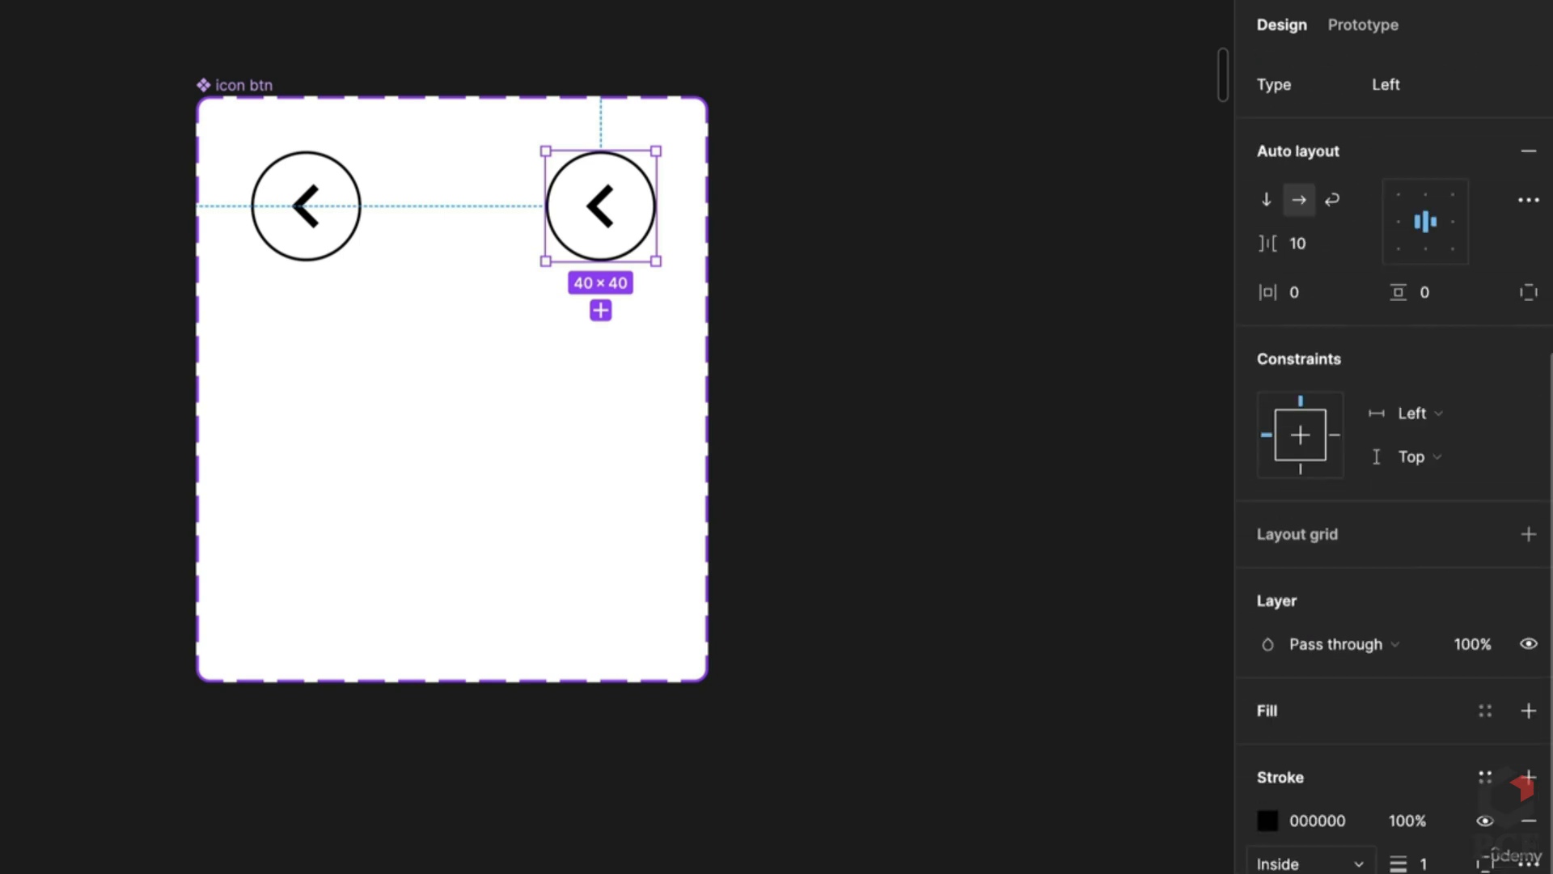
# Step: Fill the hover button with grey #E0E0E0 sampled from the Arrow Icon reference
pyautogui.click(1267, 754)
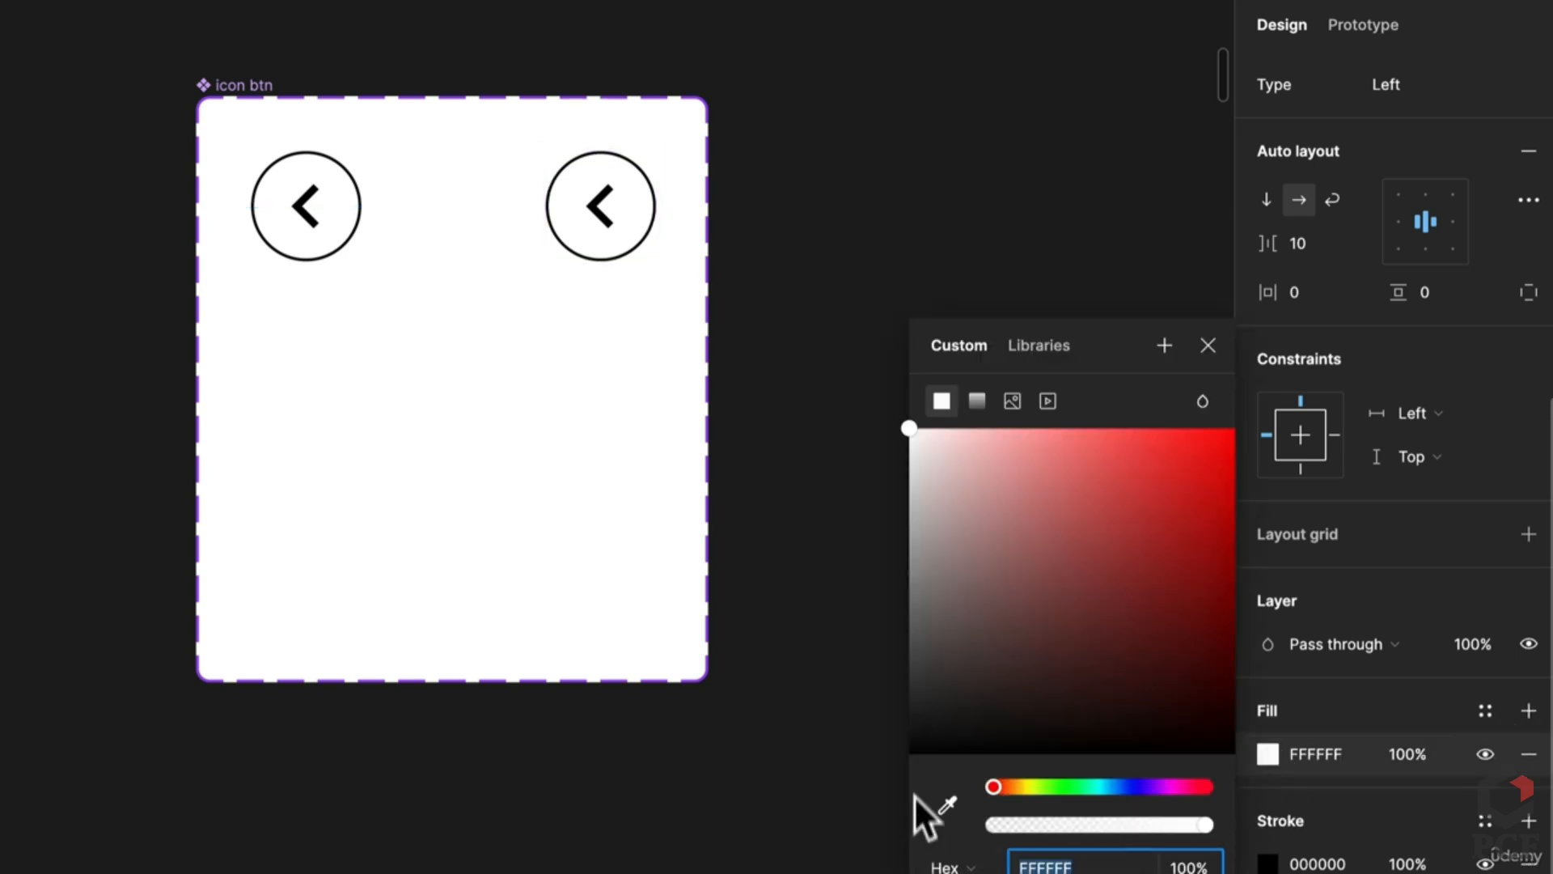
pyautogui.click(946, 805)
pyautogui.scroll(-5, 706, 823)
pyautogui.scroll(-5, 706, 824)
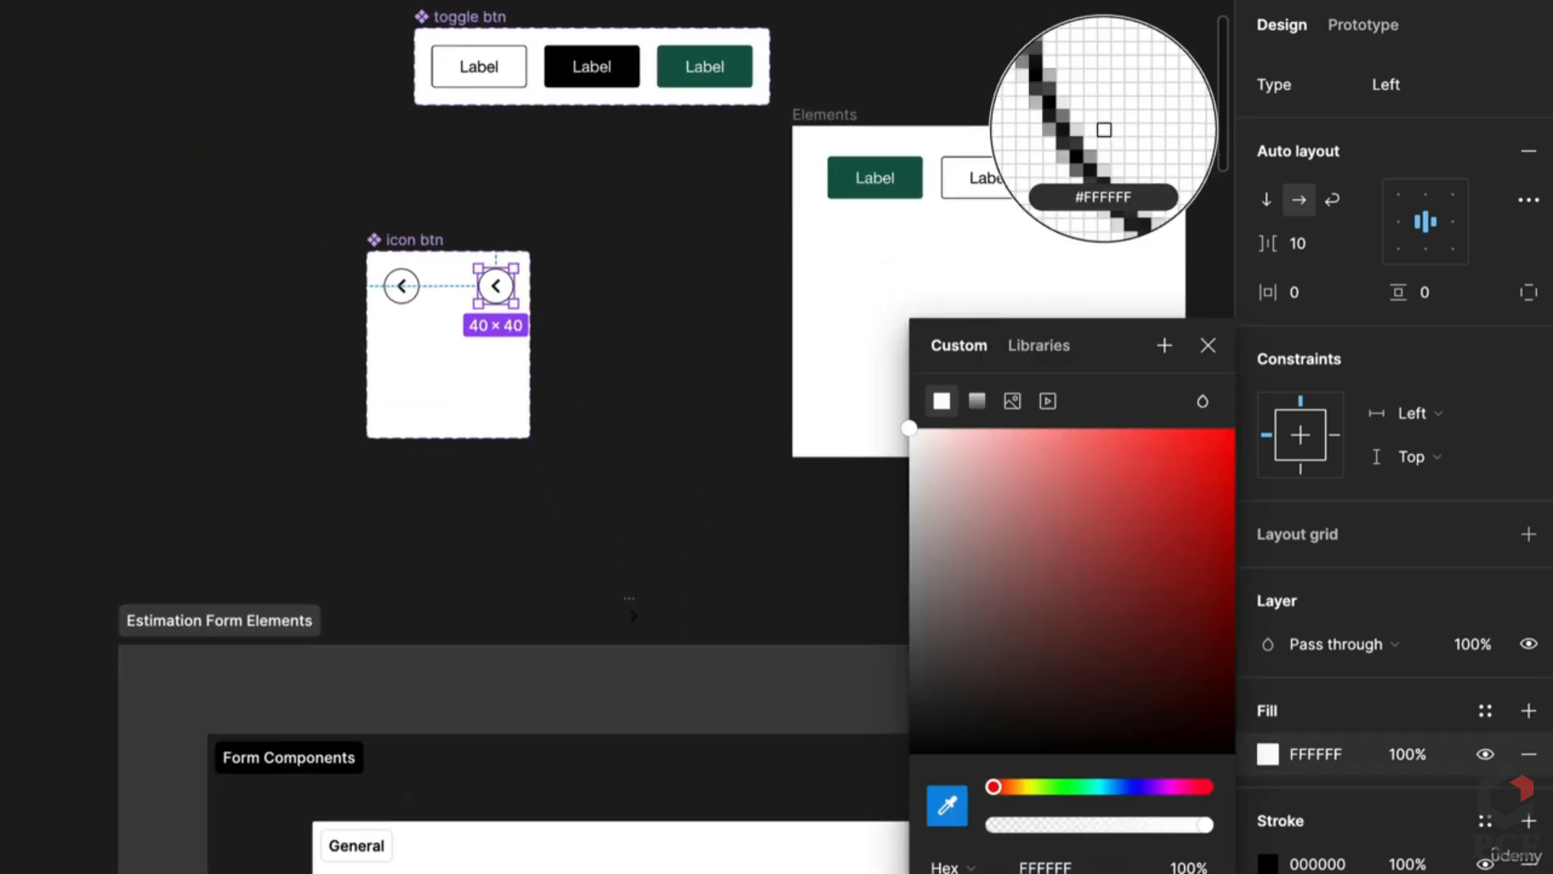
pyautogui.scroll(8, 599, 797)
pyautogui.click(599, 797)
pyautogui.scroll(-5, 615, 729)
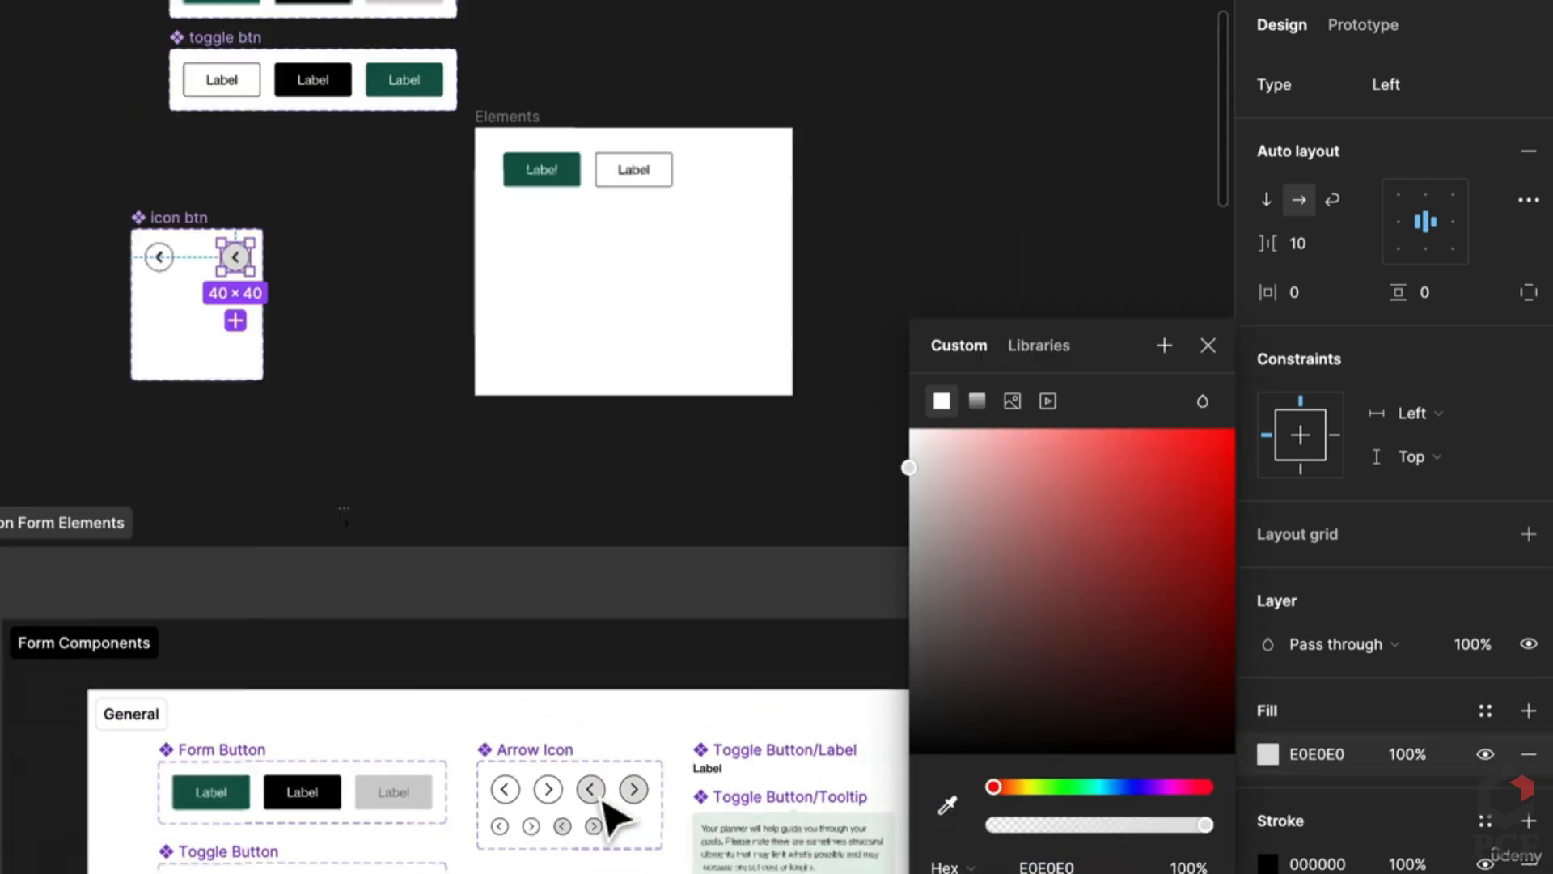
pyautogui.scroll(3, 550, 639)
pyautogui.scroll(6, 486, 526)
pyautogui.click(728, 488)
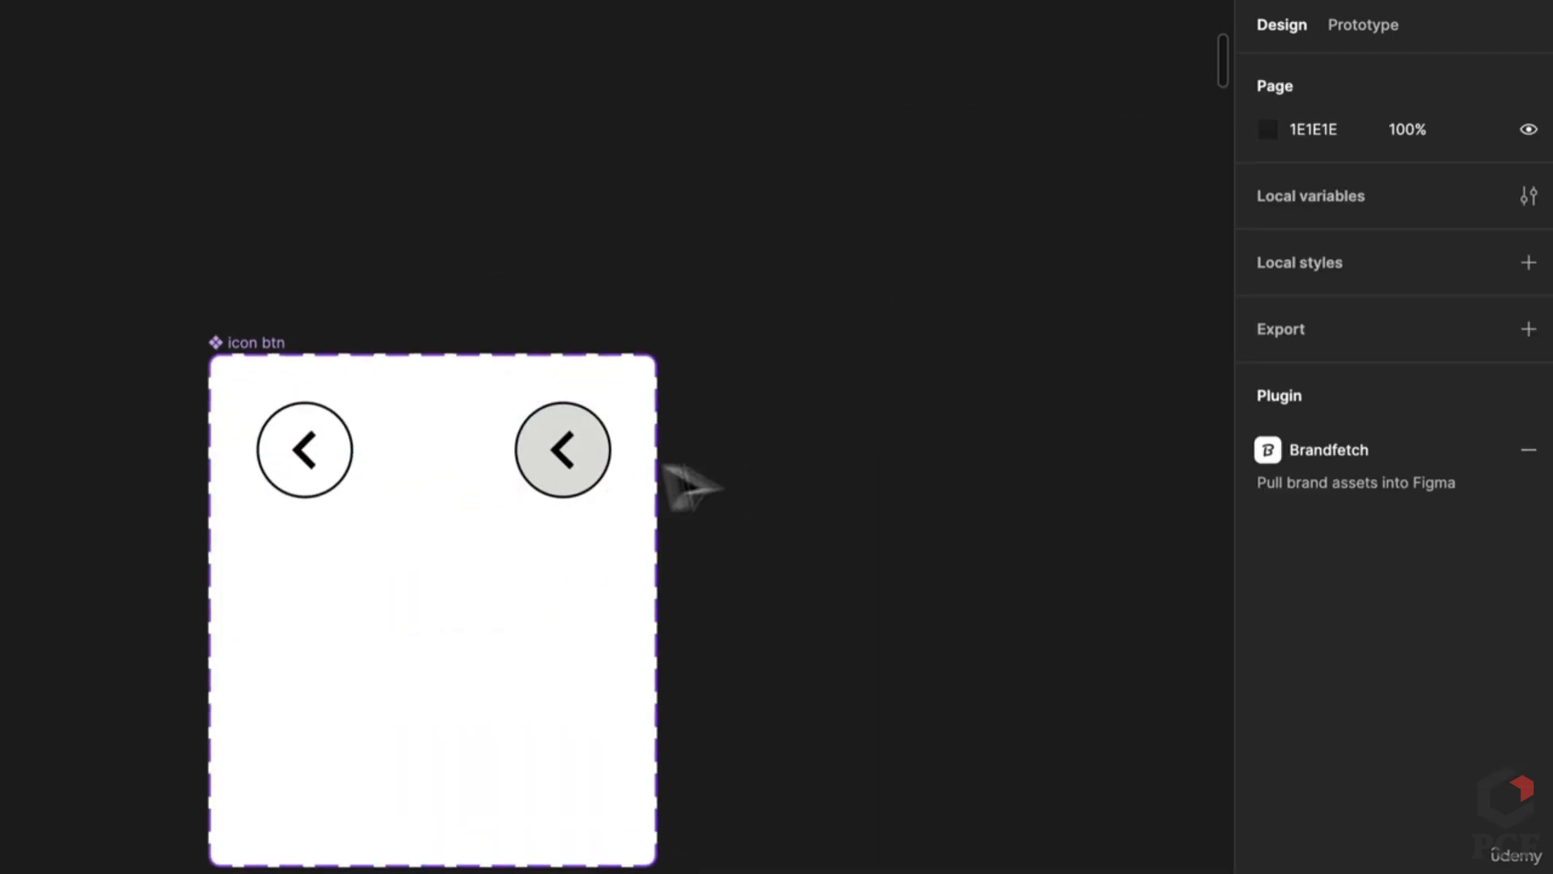
pyautogui.click(597, 484)
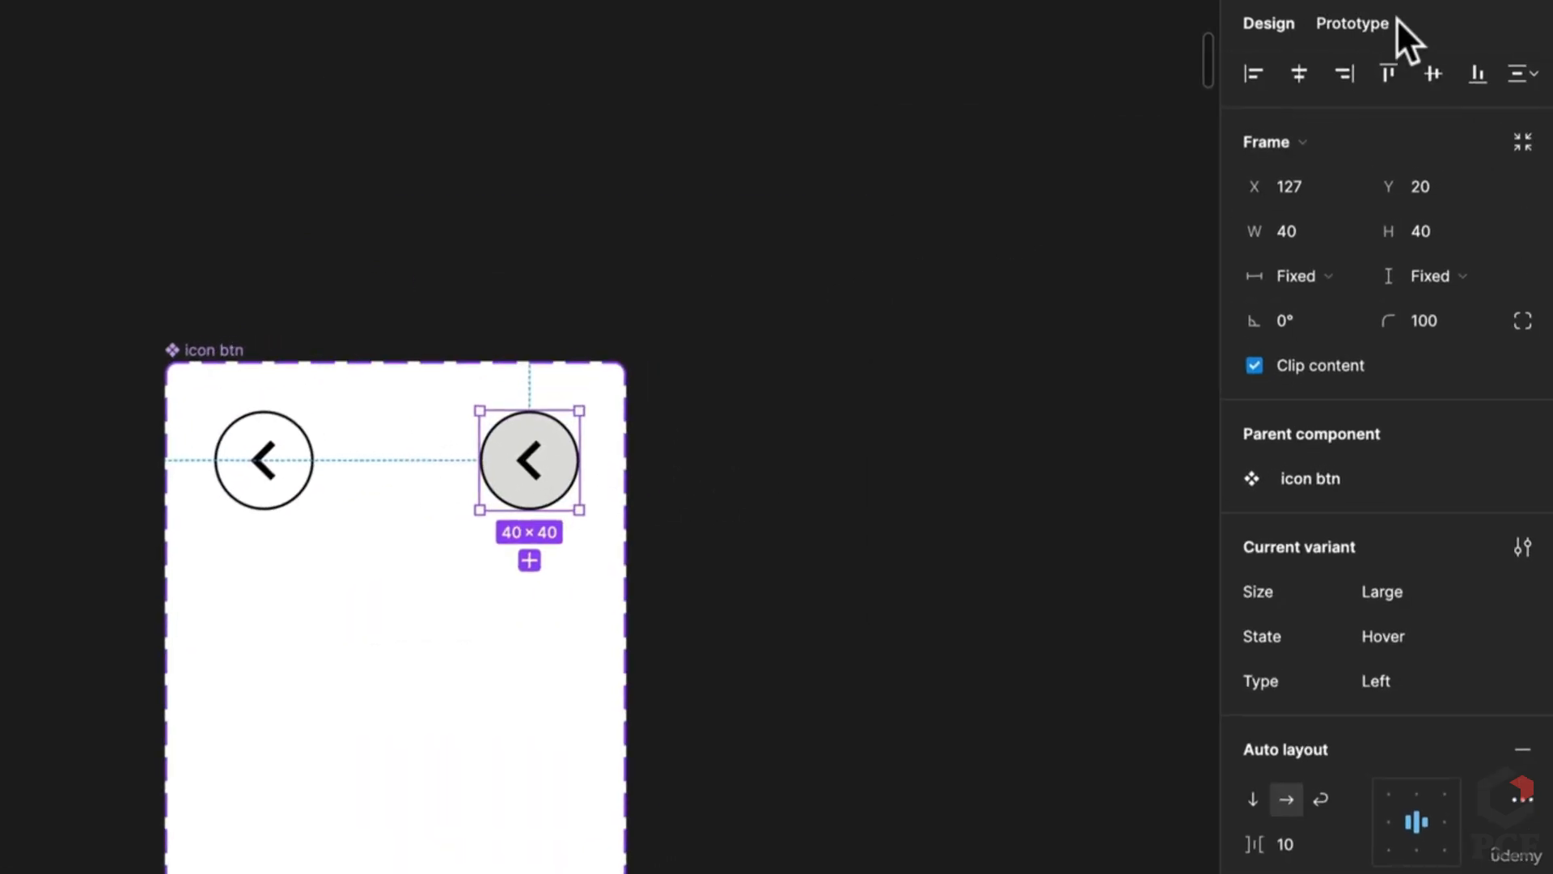
# Step: Link the default arrow button to the grey Hover variant with a While hovering trigger
pyautogui.click(1366, 26)
pyautogui.click(305, 462)
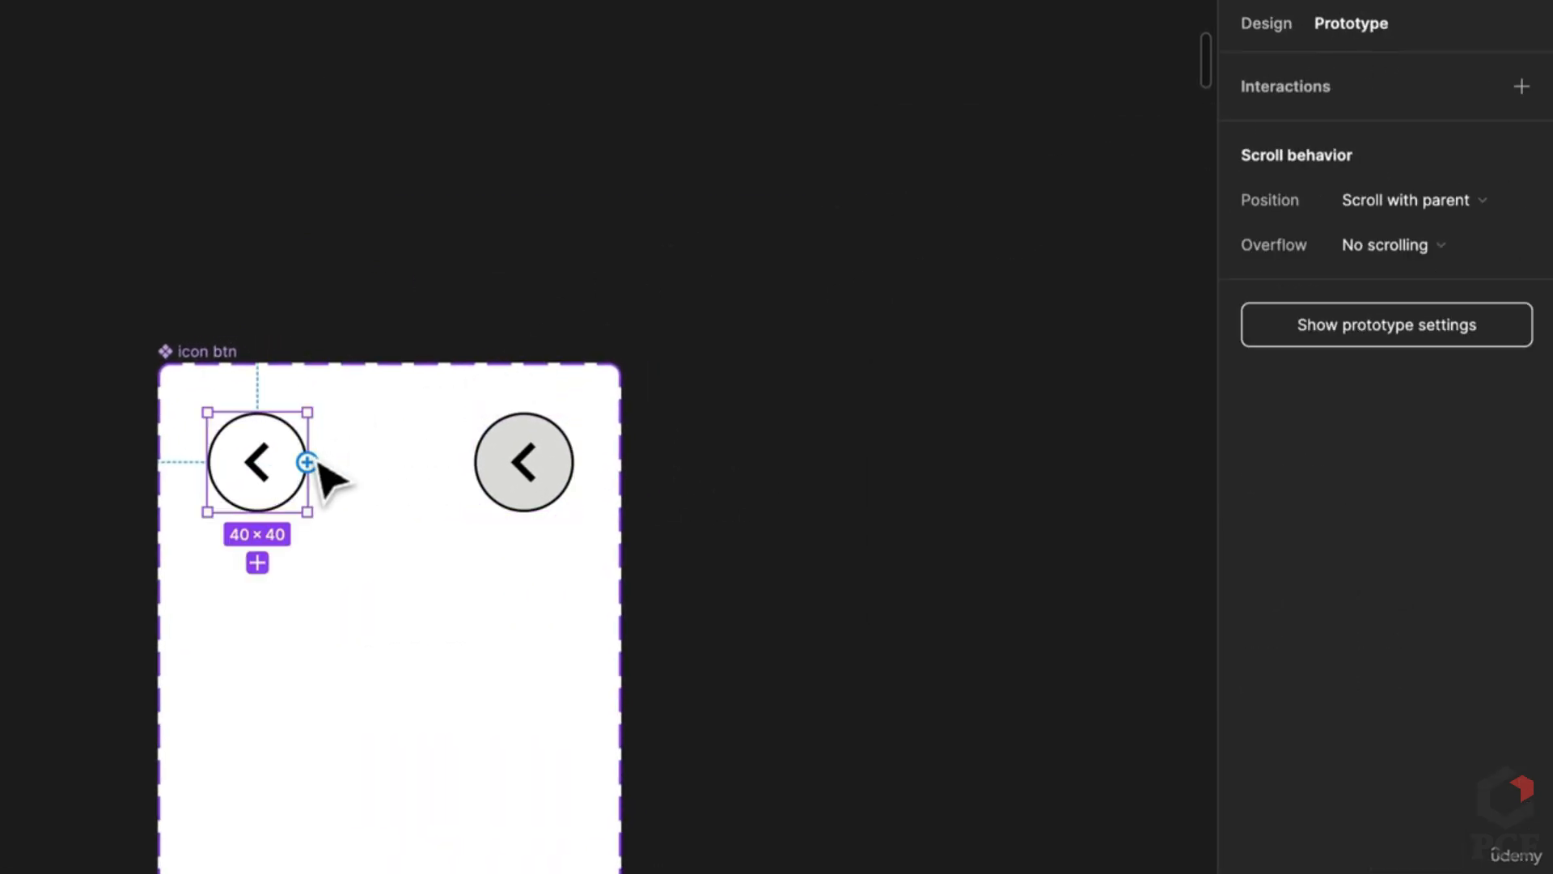
pyautogui.moveTo(316, 464); pyautogui.dragTo(508, 502)
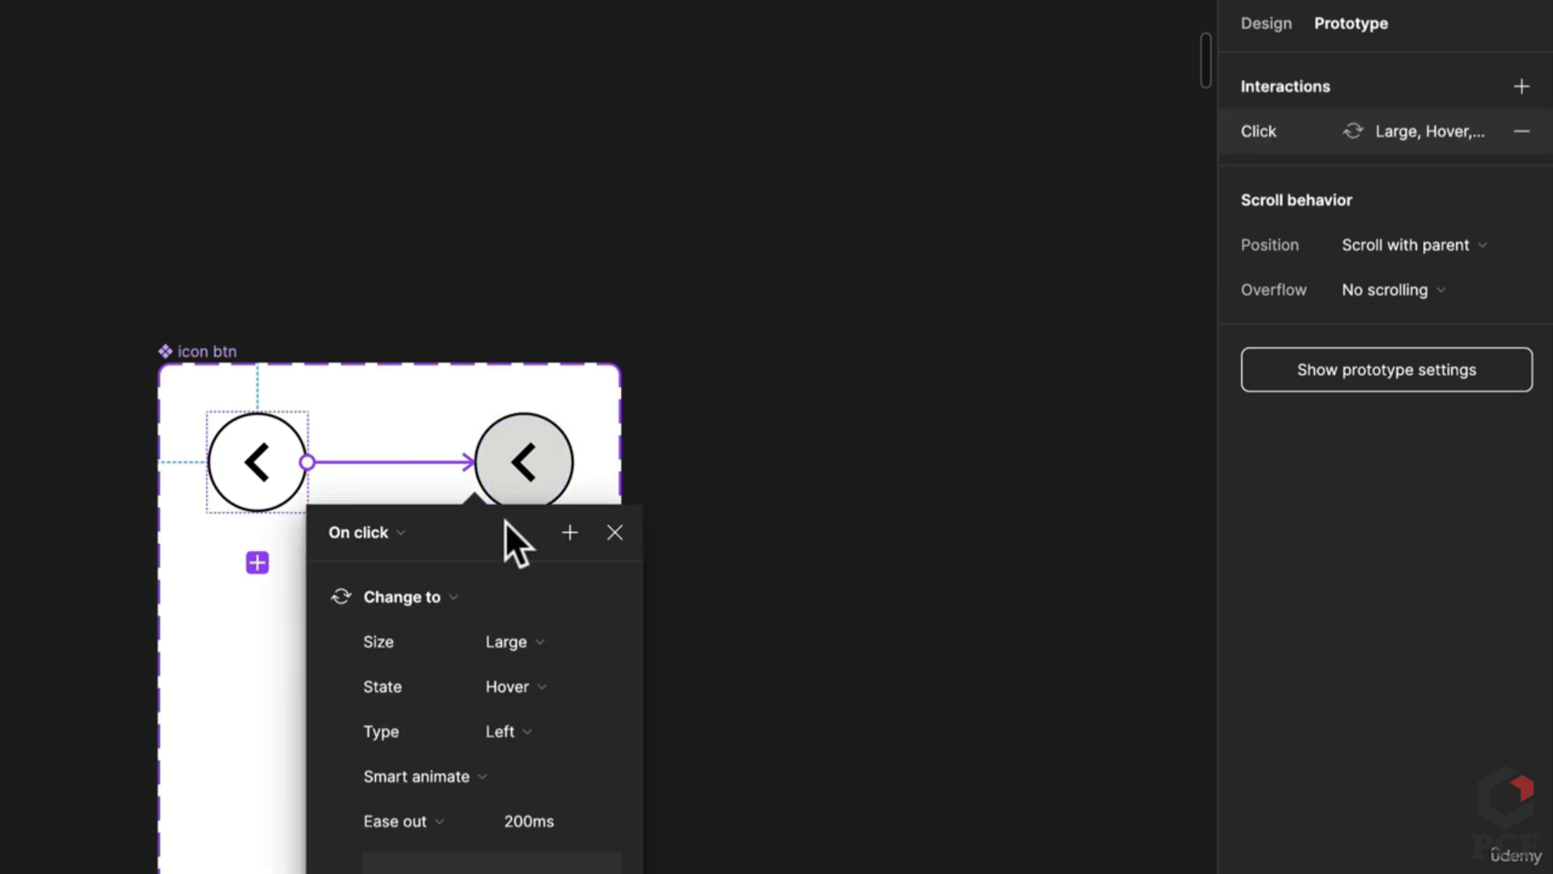
pyautogui.click(377, 532)
pyautogui.click(404, 600)
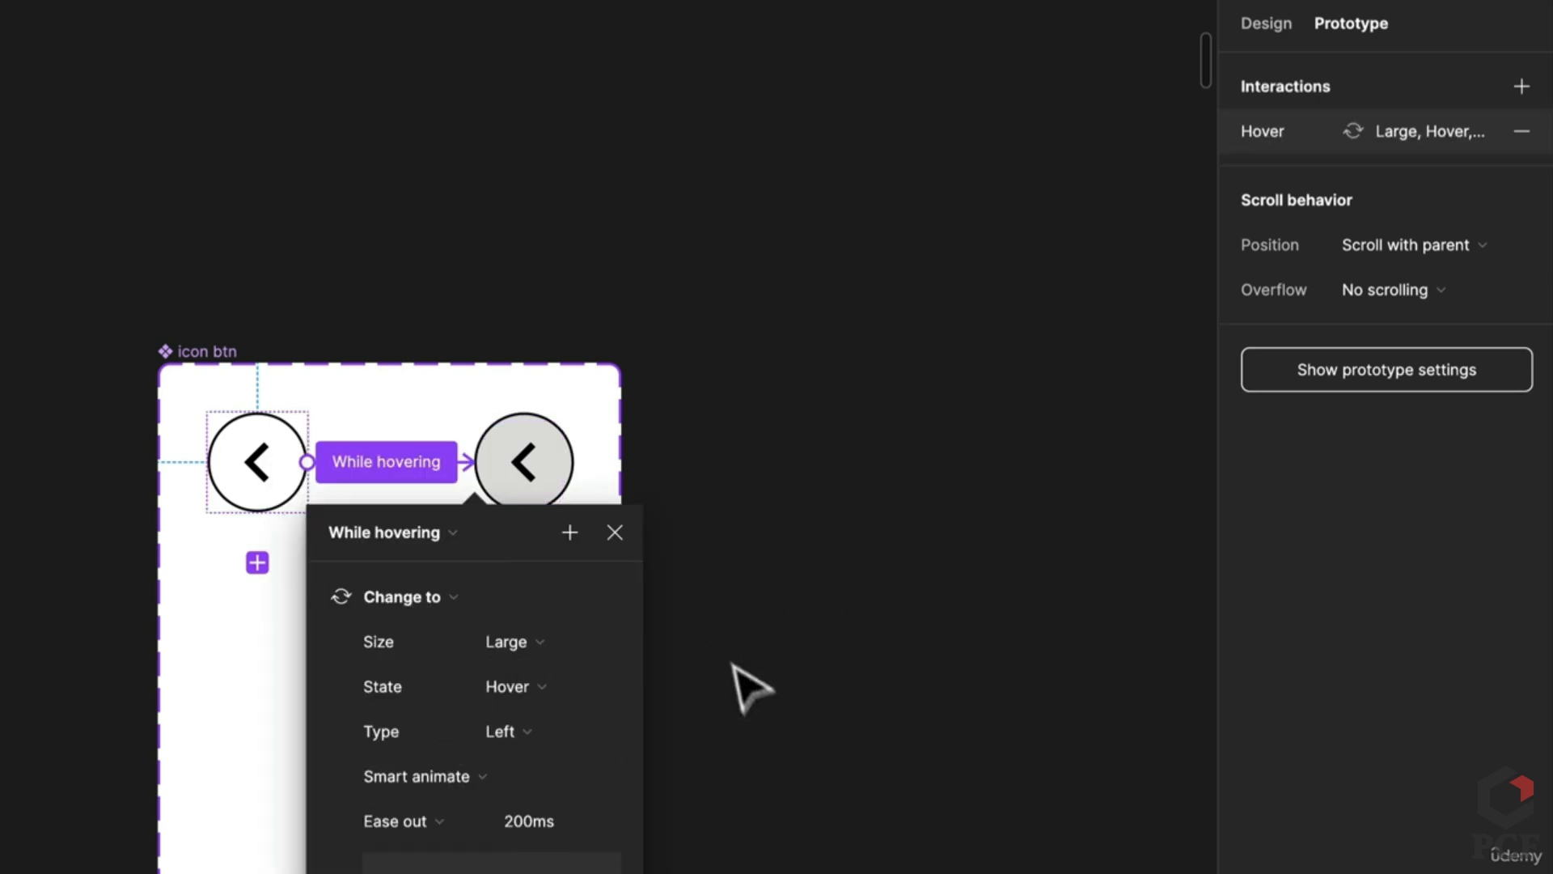
pyautogui.click(738, 617)
# Step: Duplicate both linked buttons as a new row below
pyautogui.click(221, 507)
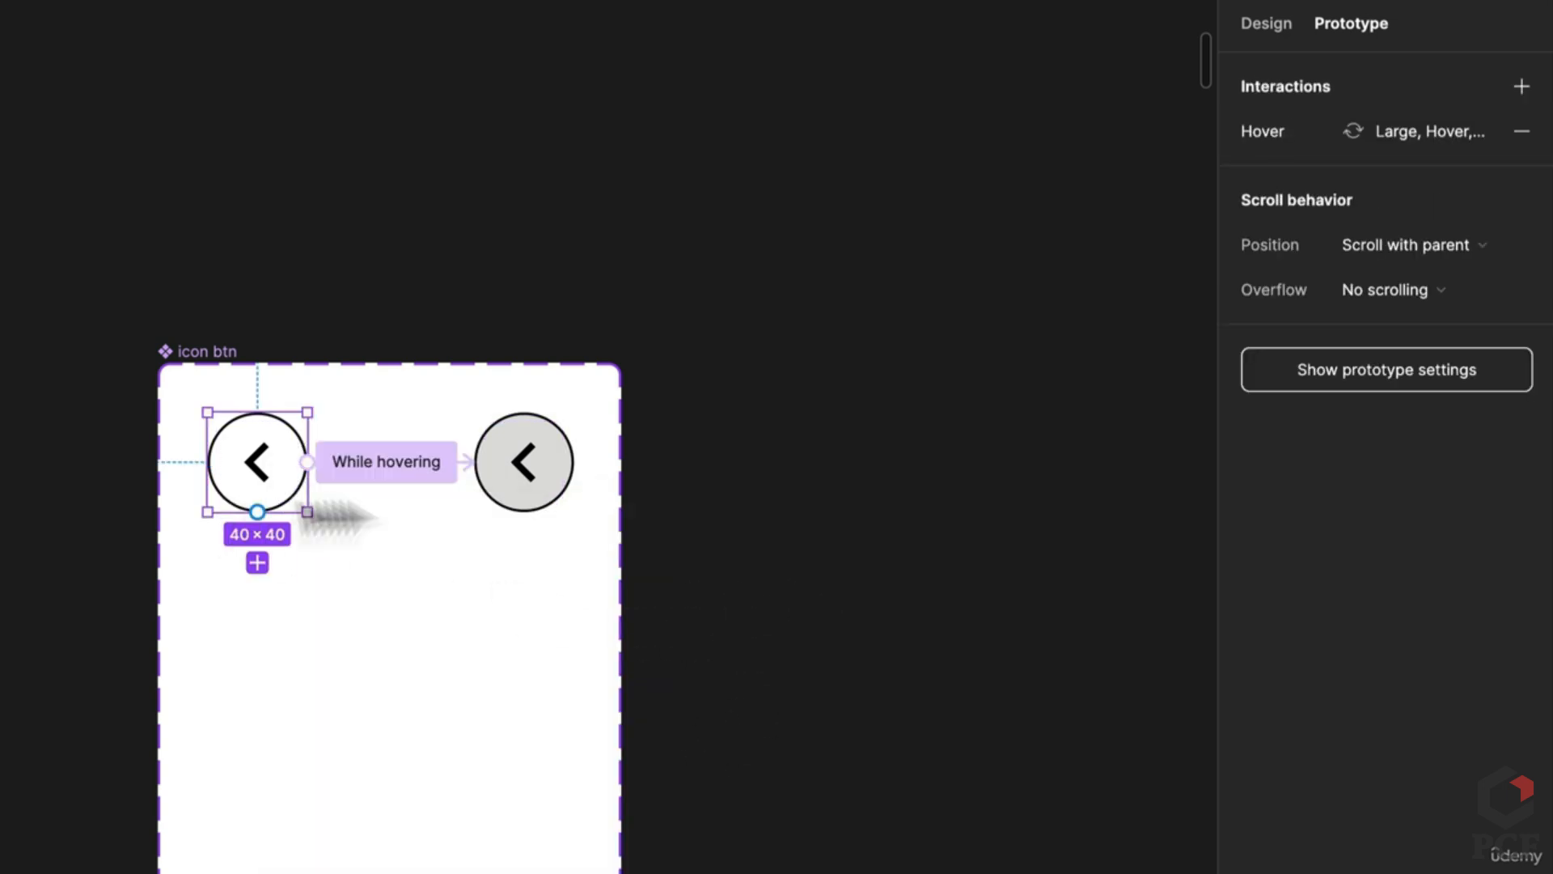
pyautogui.keyDown('shift'); pyautogui.click(510, 495); pyautogui.keyUp('shift')
pyautogui.moveTo(509, 495); pyautogui.dragTo(537, 682)
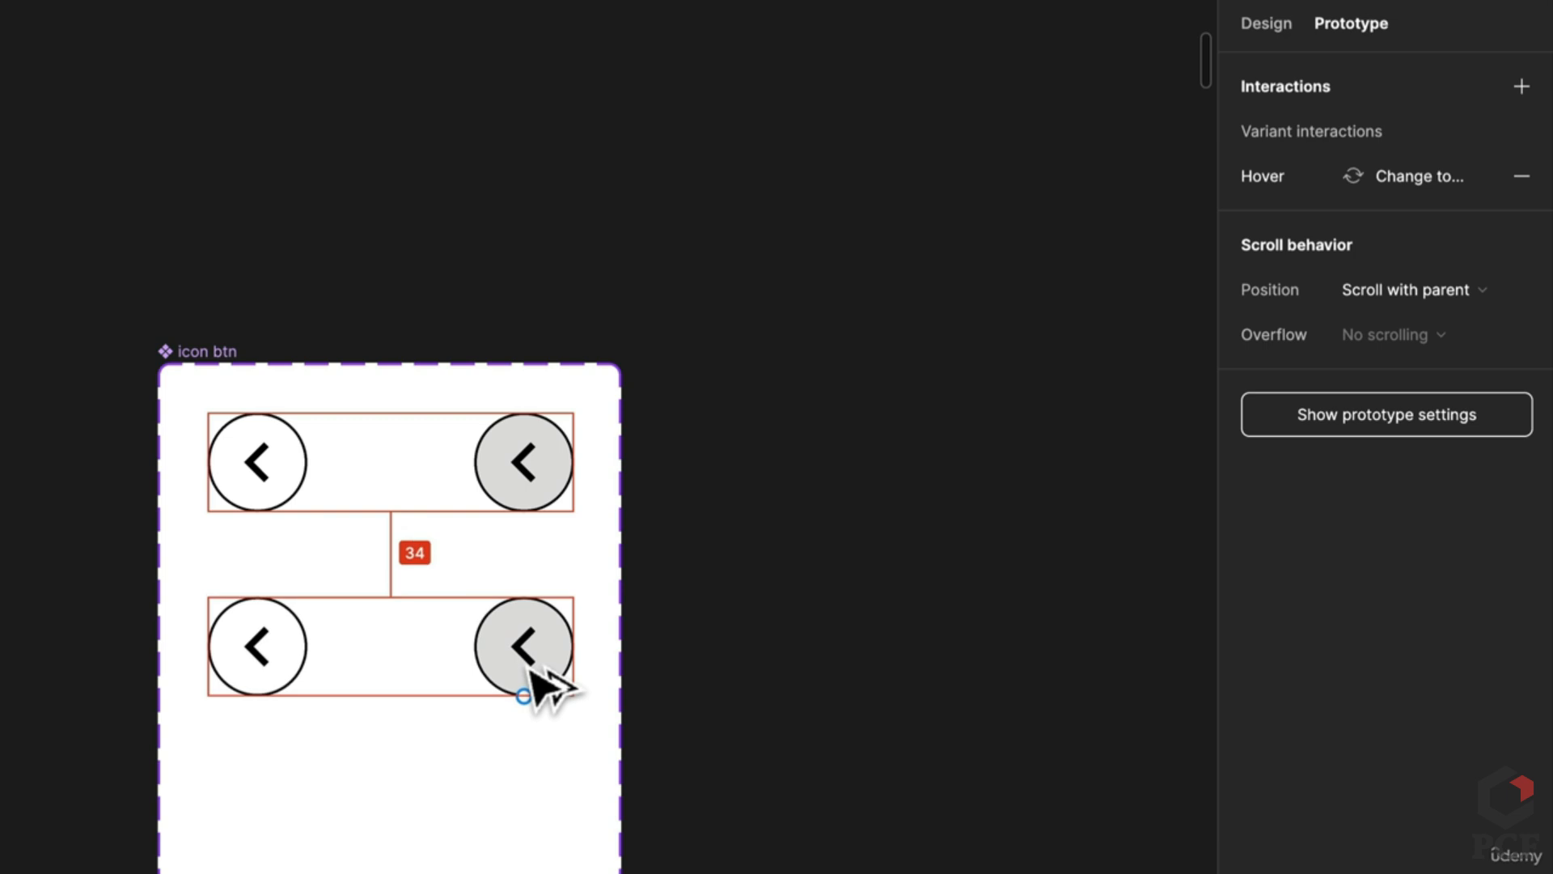
pyautogui.click(1286, 19)
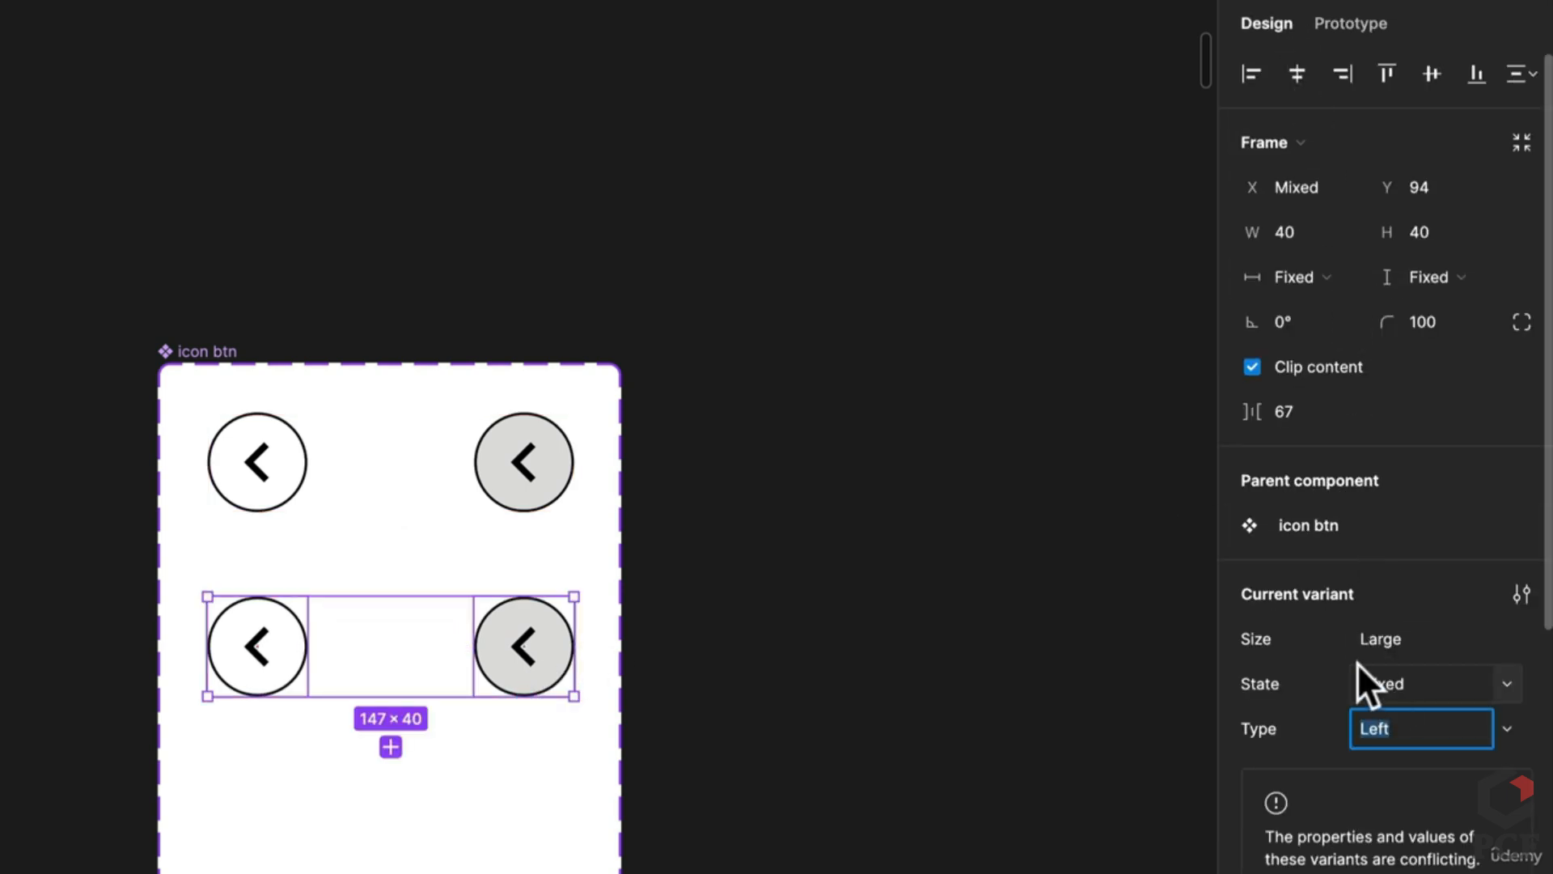
# Step: Set the copied row's Size property to Small
pyautogui.click(1415, 637)
pyautogui.write('S')
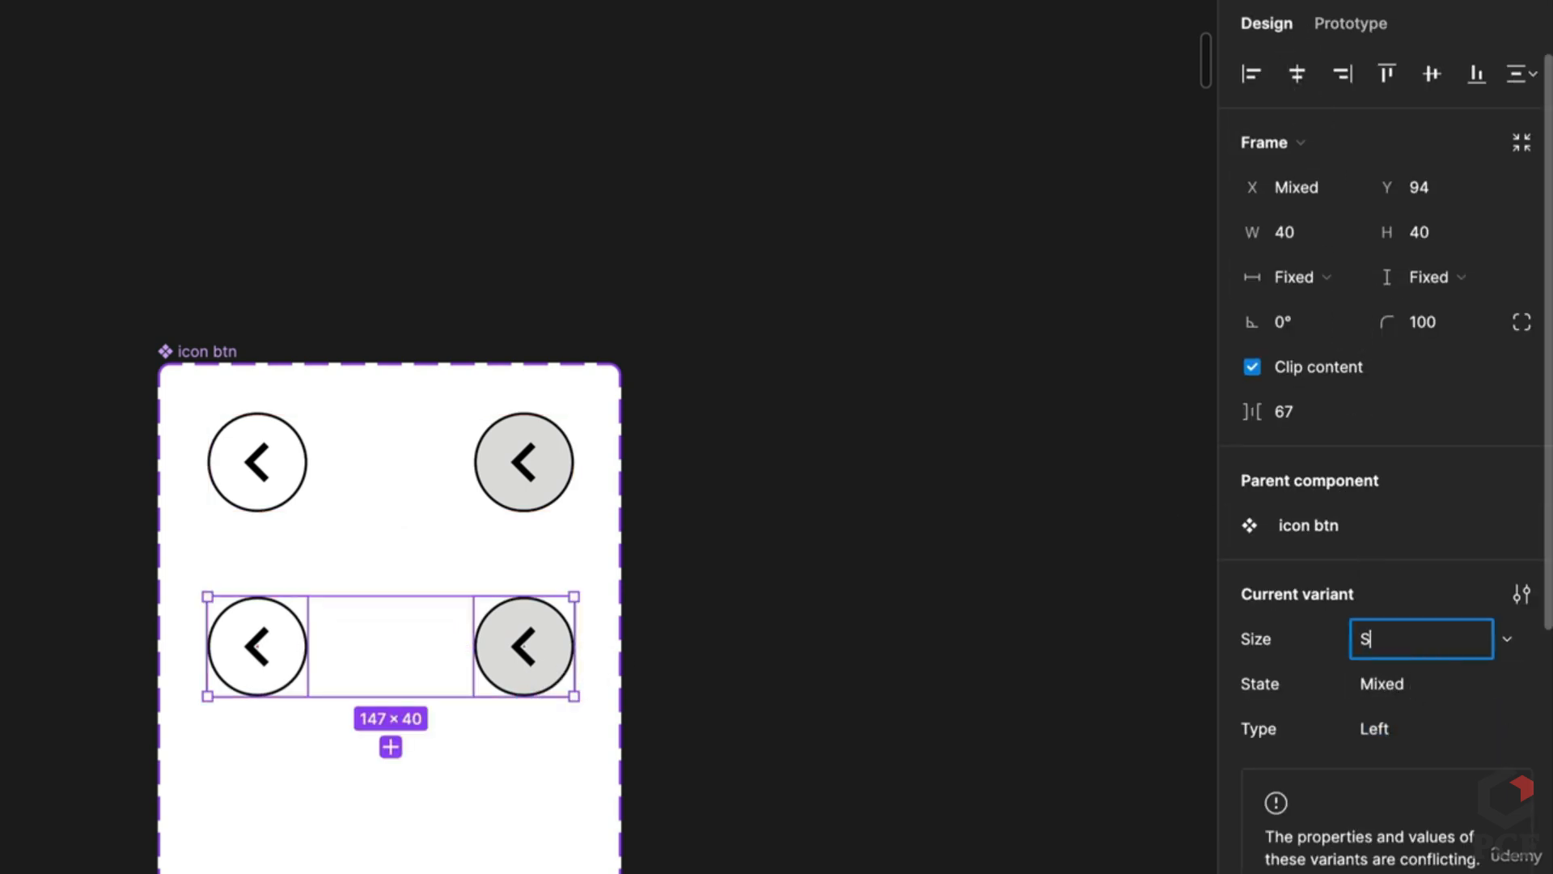
pyautogui.write('mall')
pyautogui.press('Return')
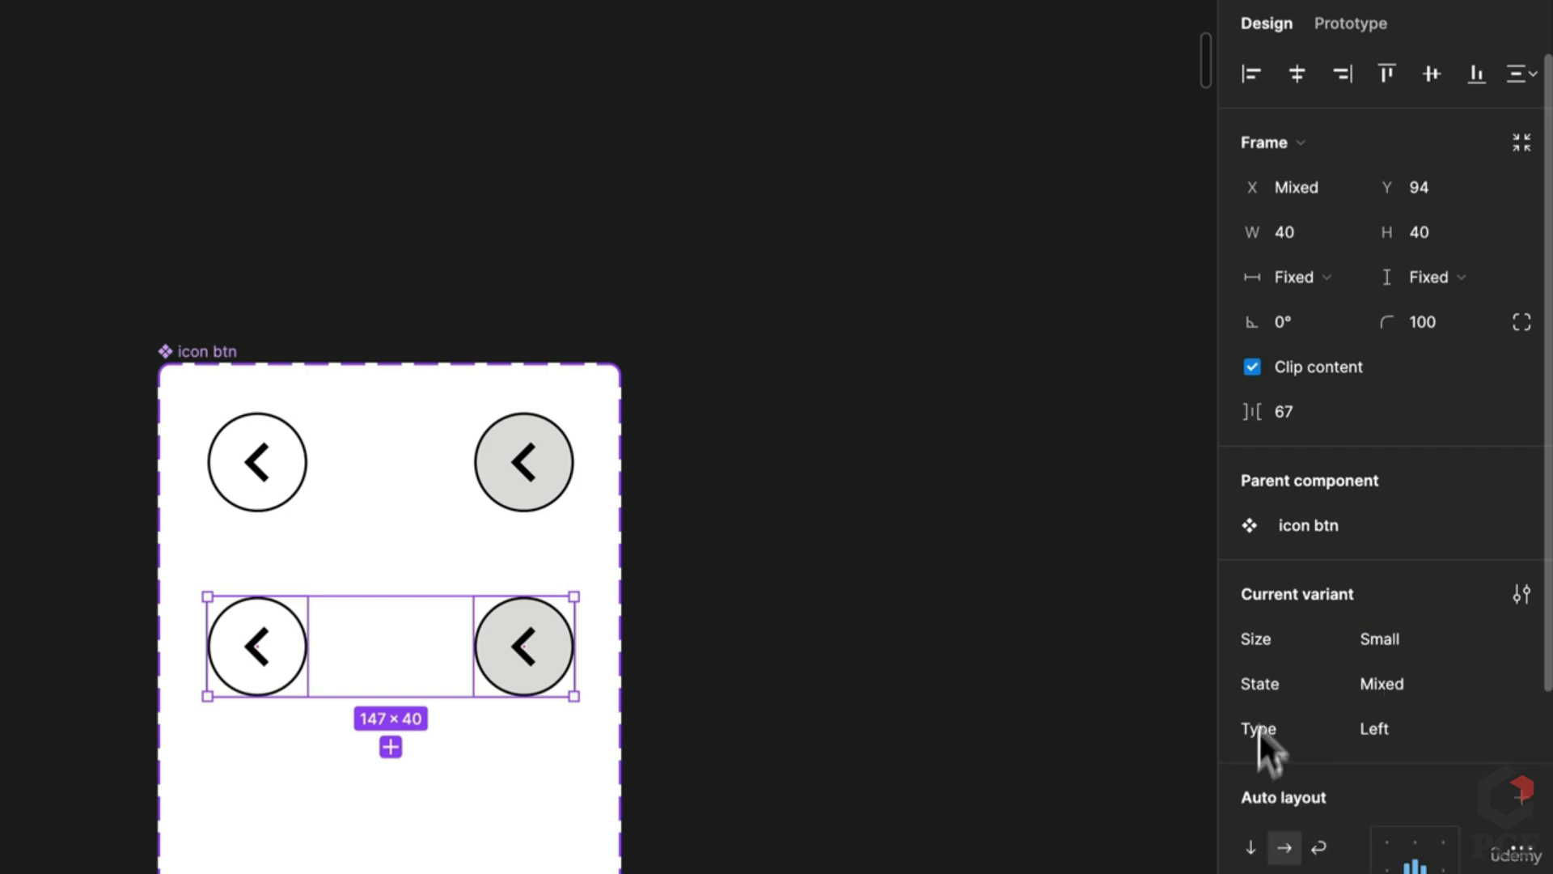
pyautogui.scroll(-5, 1327, 272)
pyautogui.scroll(-3, 634, 711)
pyautogui.scroll(-10, 635, 711)
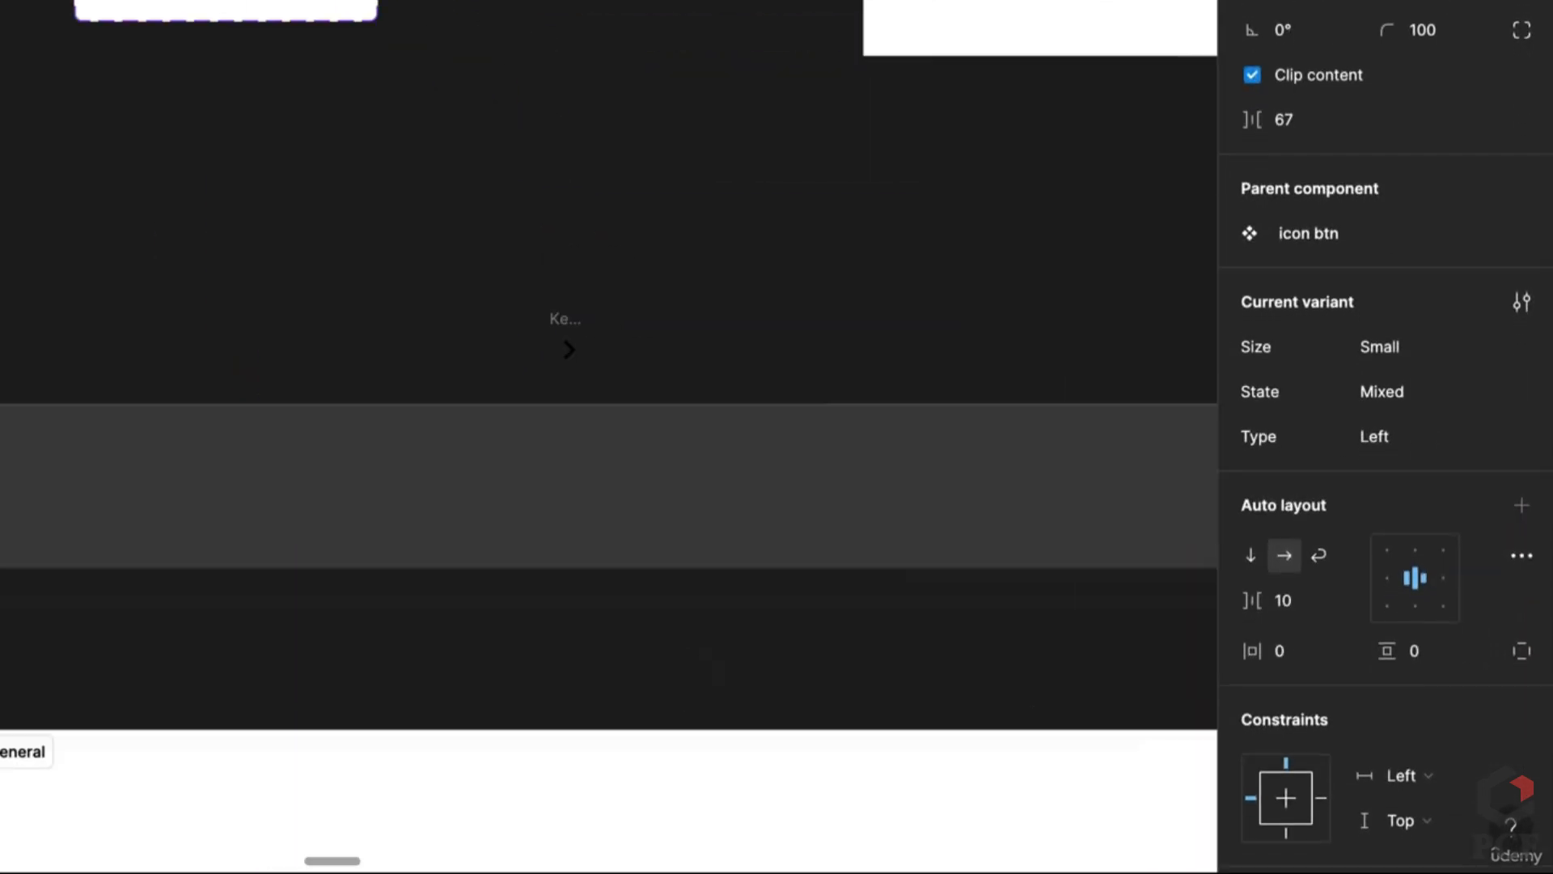
pyautogui.click(761, 773)
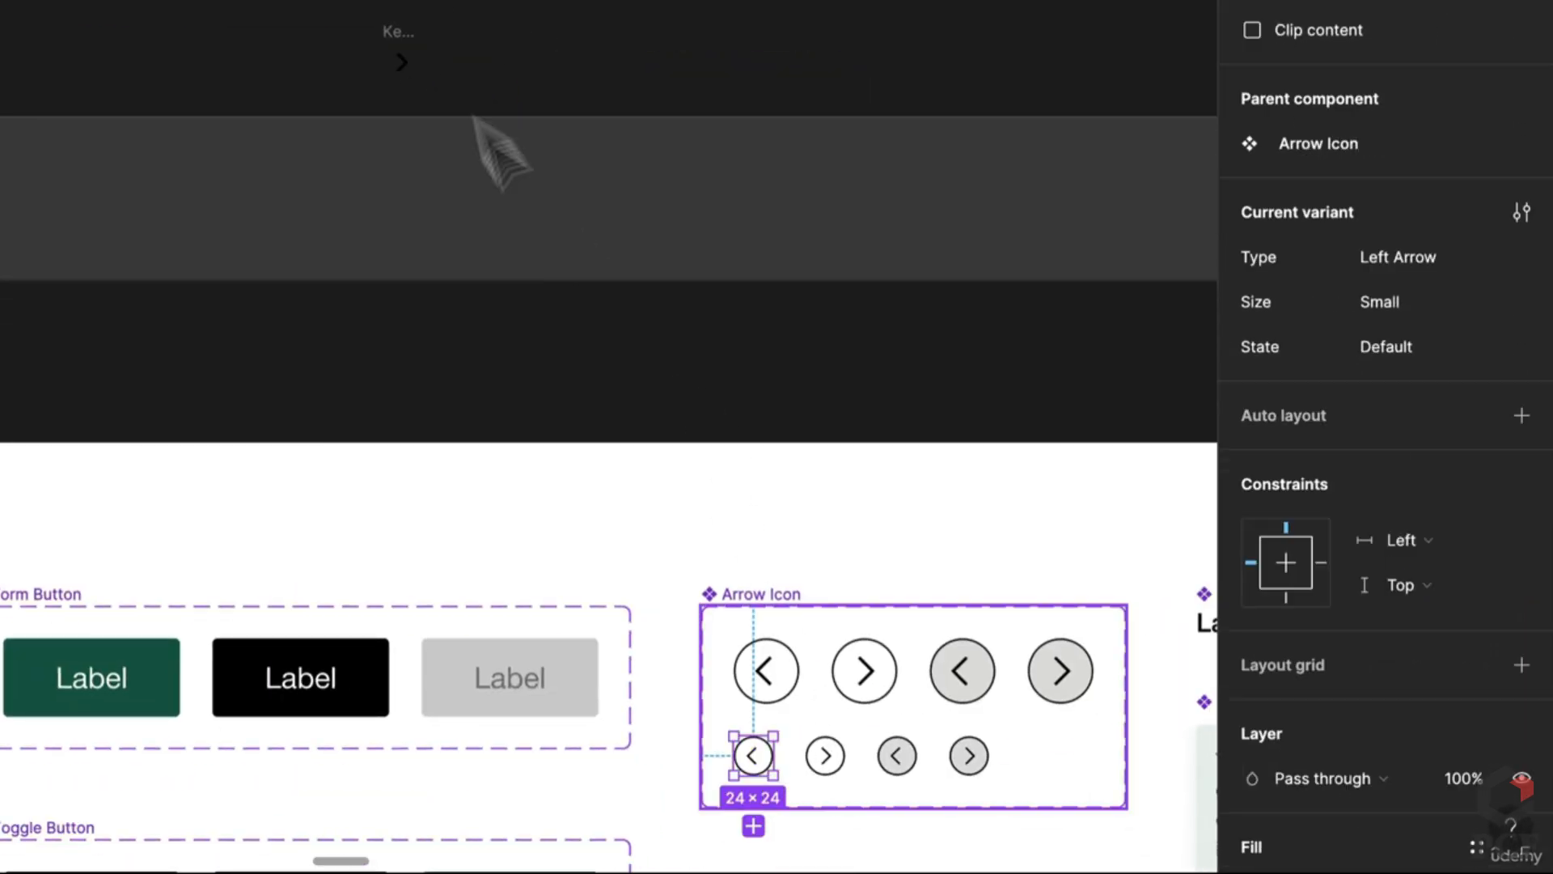
pyautogui.scroll(-5, 582, 319)
pyautogui.scroll(5, 433, 214)
pyautogui.scroll(5, 421, 195)
# Step: Resize both lower-row arrow buttons to W 24 and H 24
pyautogui.click(634, 146)
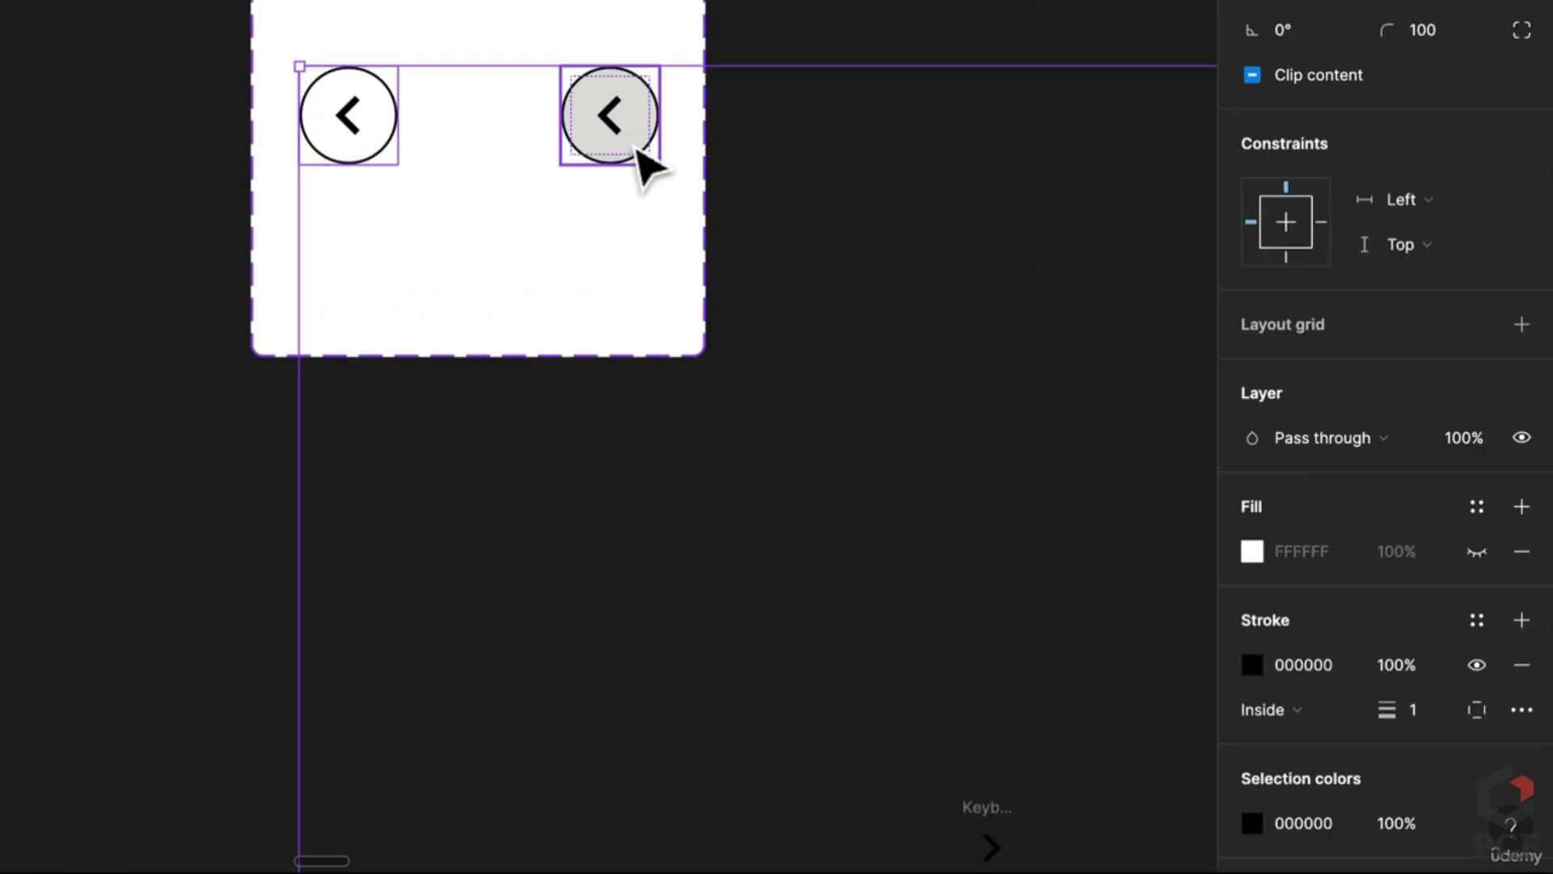
pyautogui.click(659, 119)
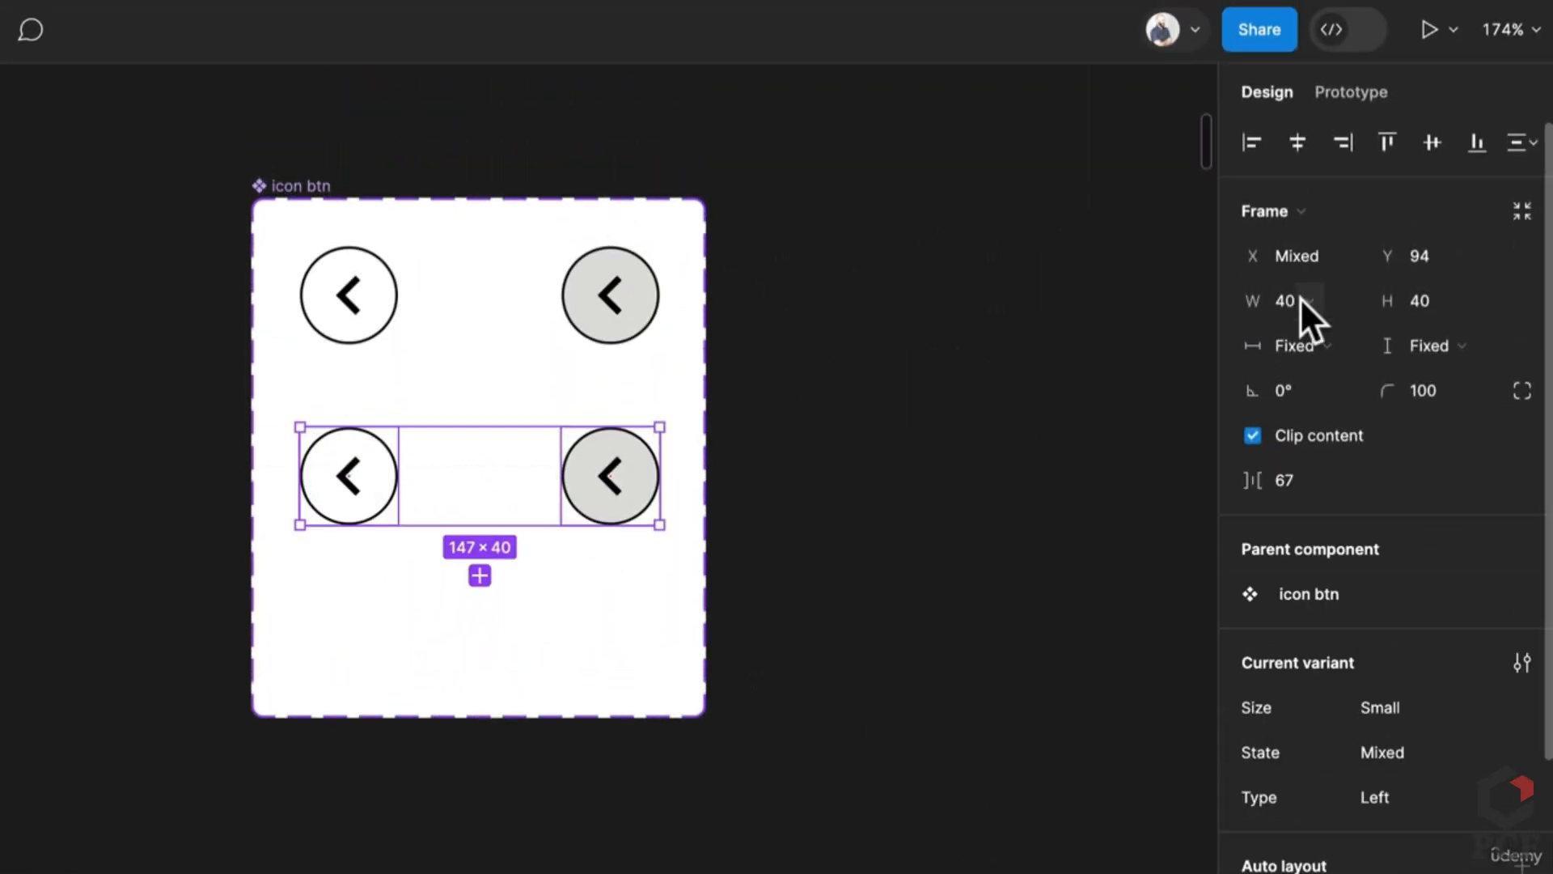
pyautogui.click(1296, 303)
pyautogui.write('23')
pyautogui.press('BackSpace')
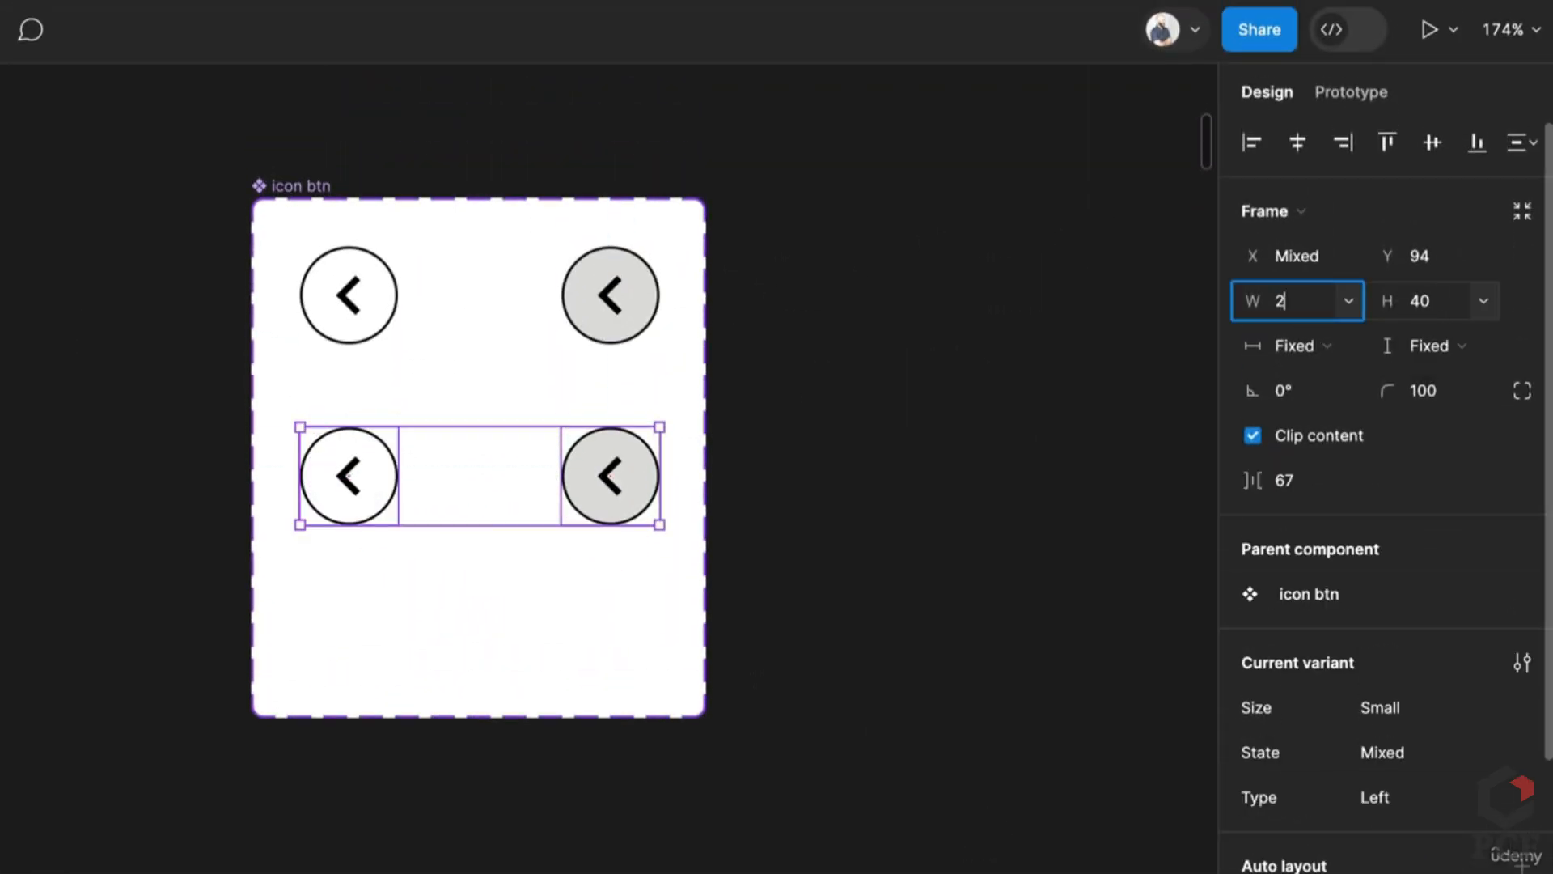
pyautogui.write('4')
pyautogui.press('Tab')
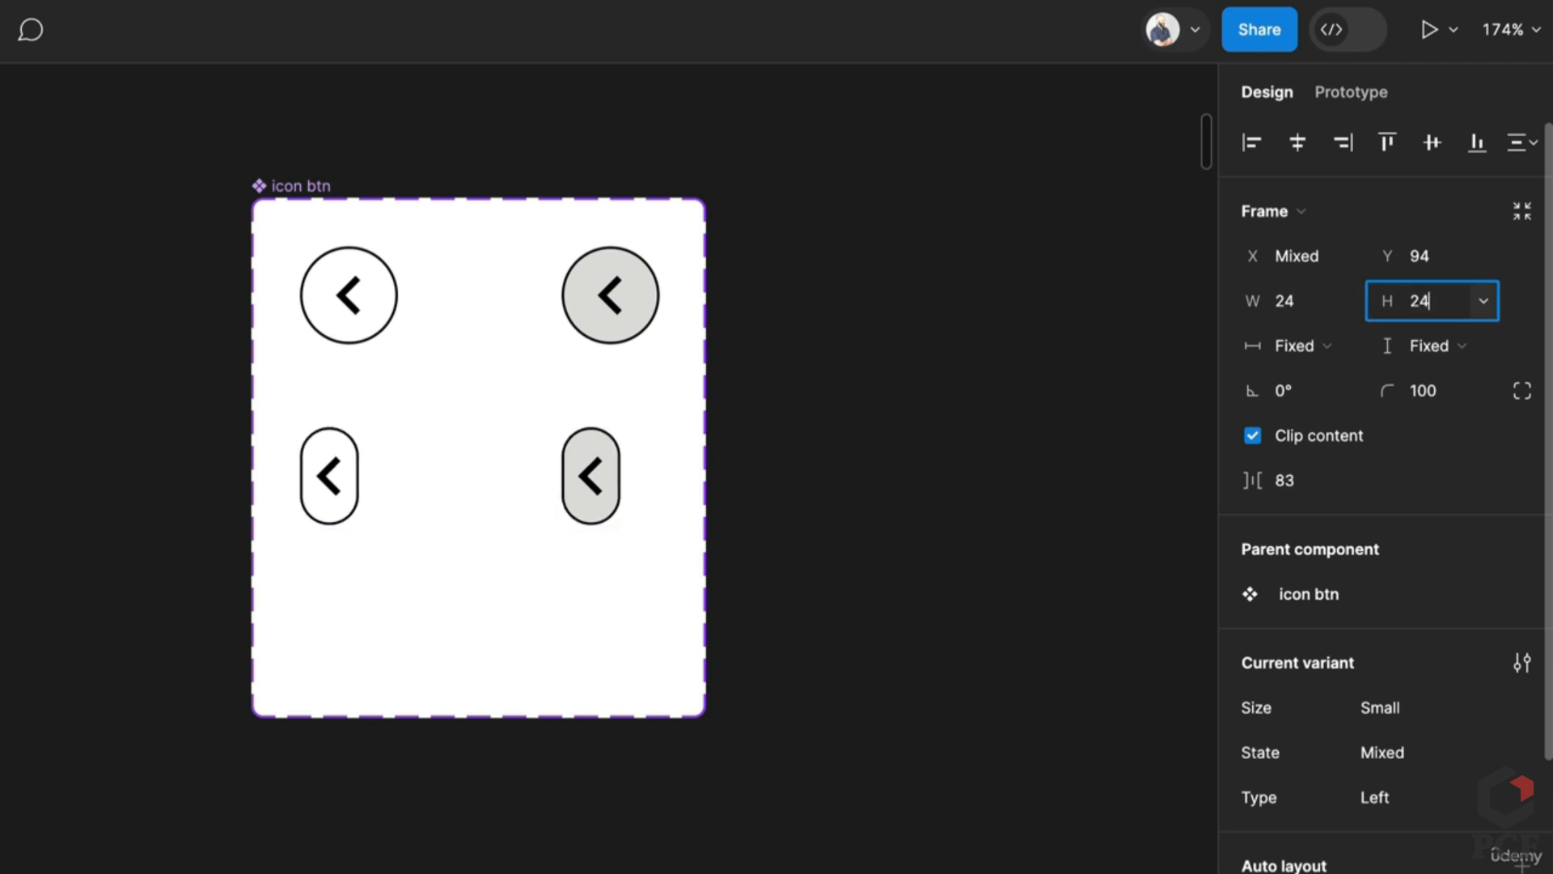
pyautogui.press('Return')
pyautogui.press('Escape')
pyautogui.press('Escape')
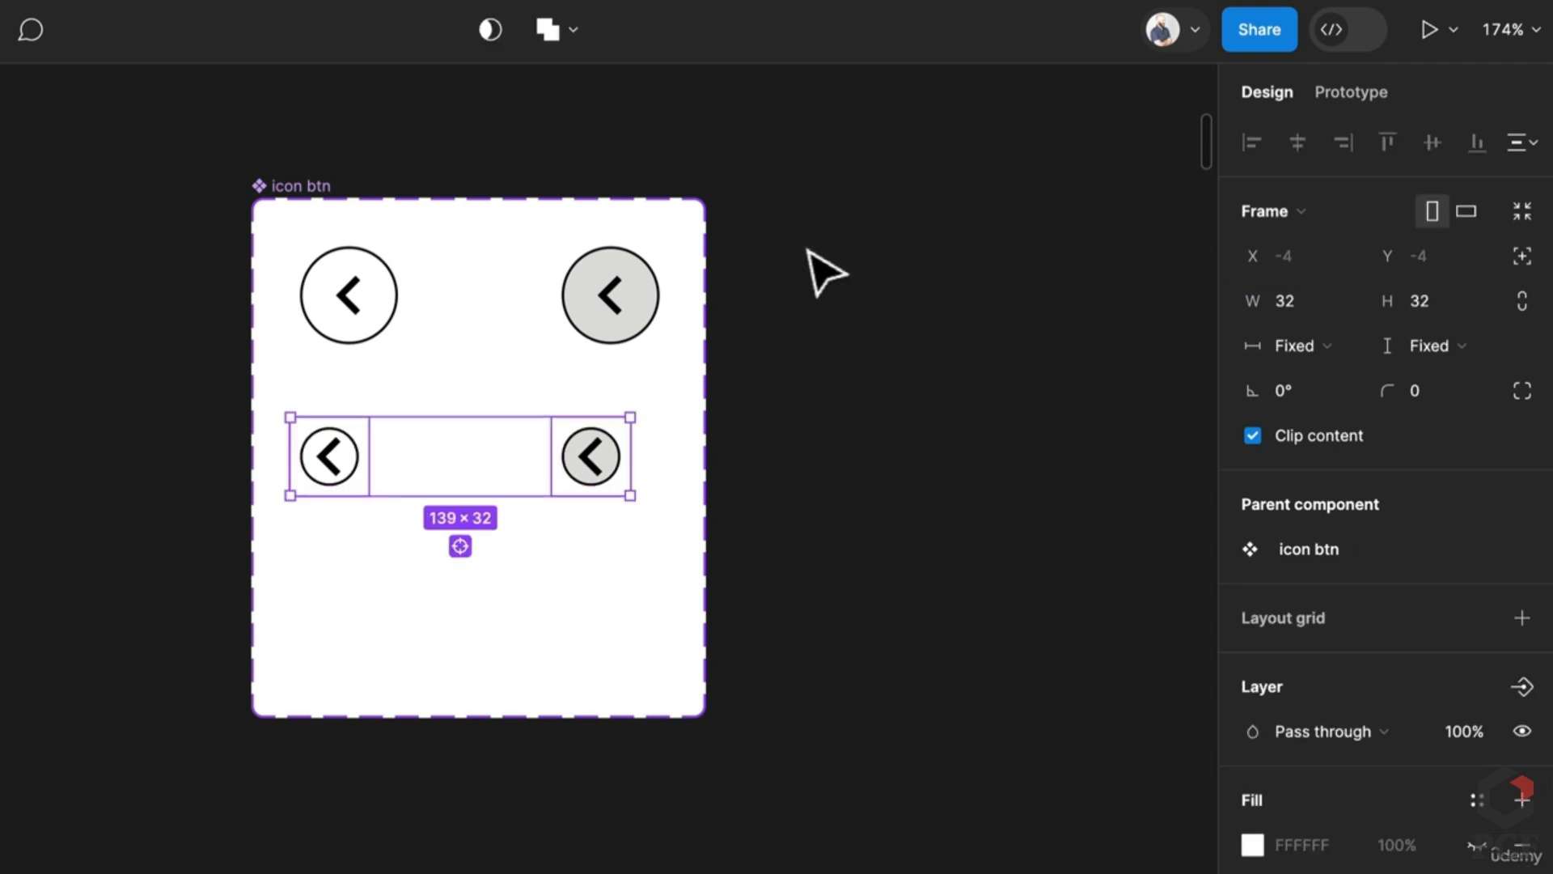
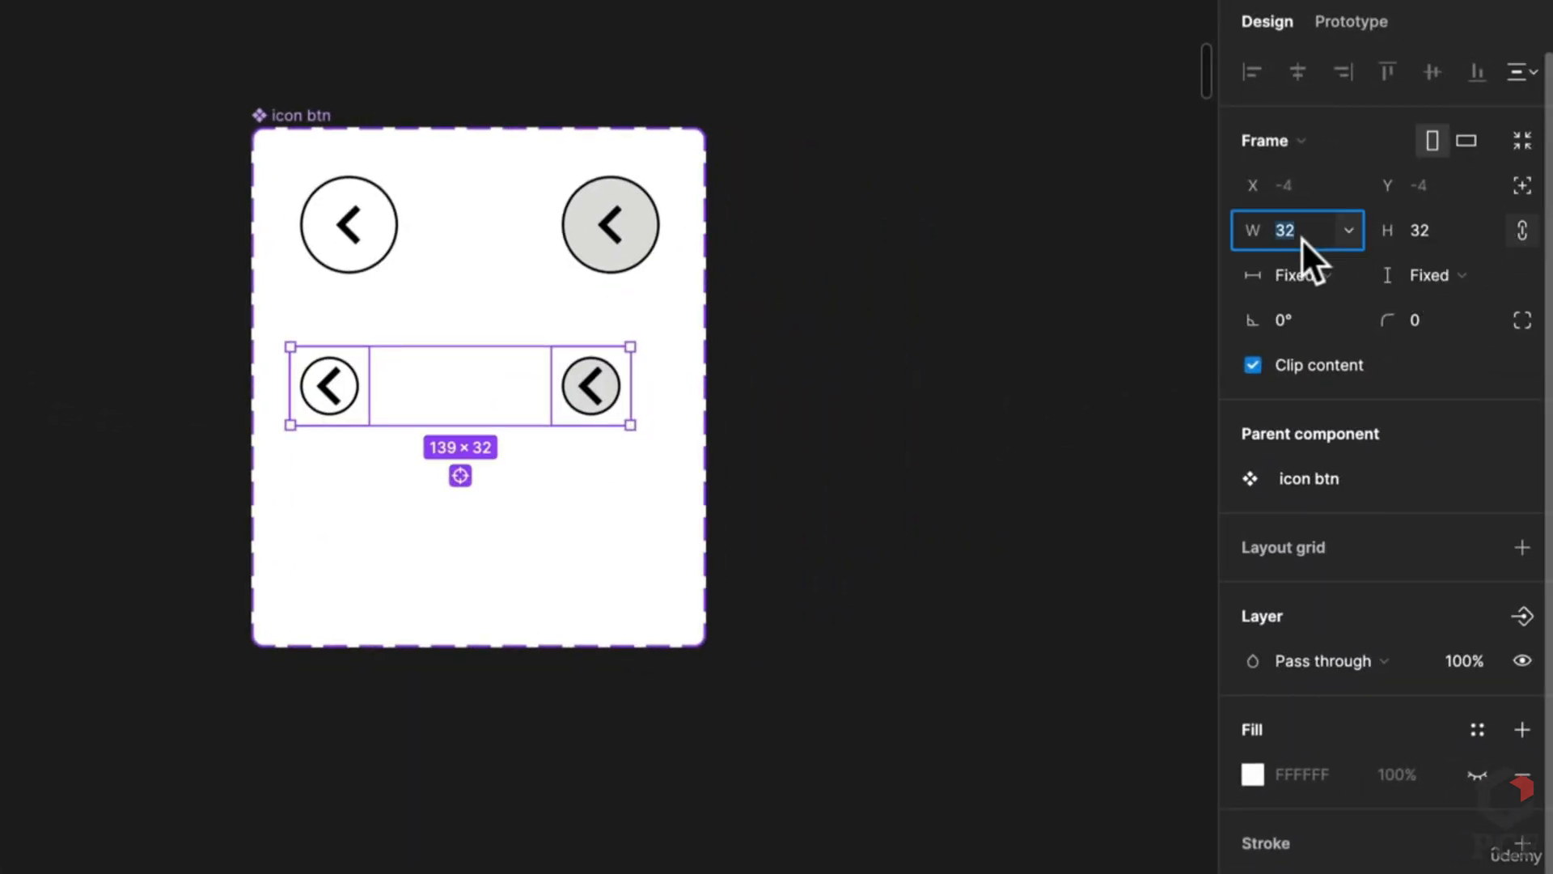
# Step: Resize the small buttons' chevron icons to 20×20
pyautogui.write('165')
pyautogui.press('Return')
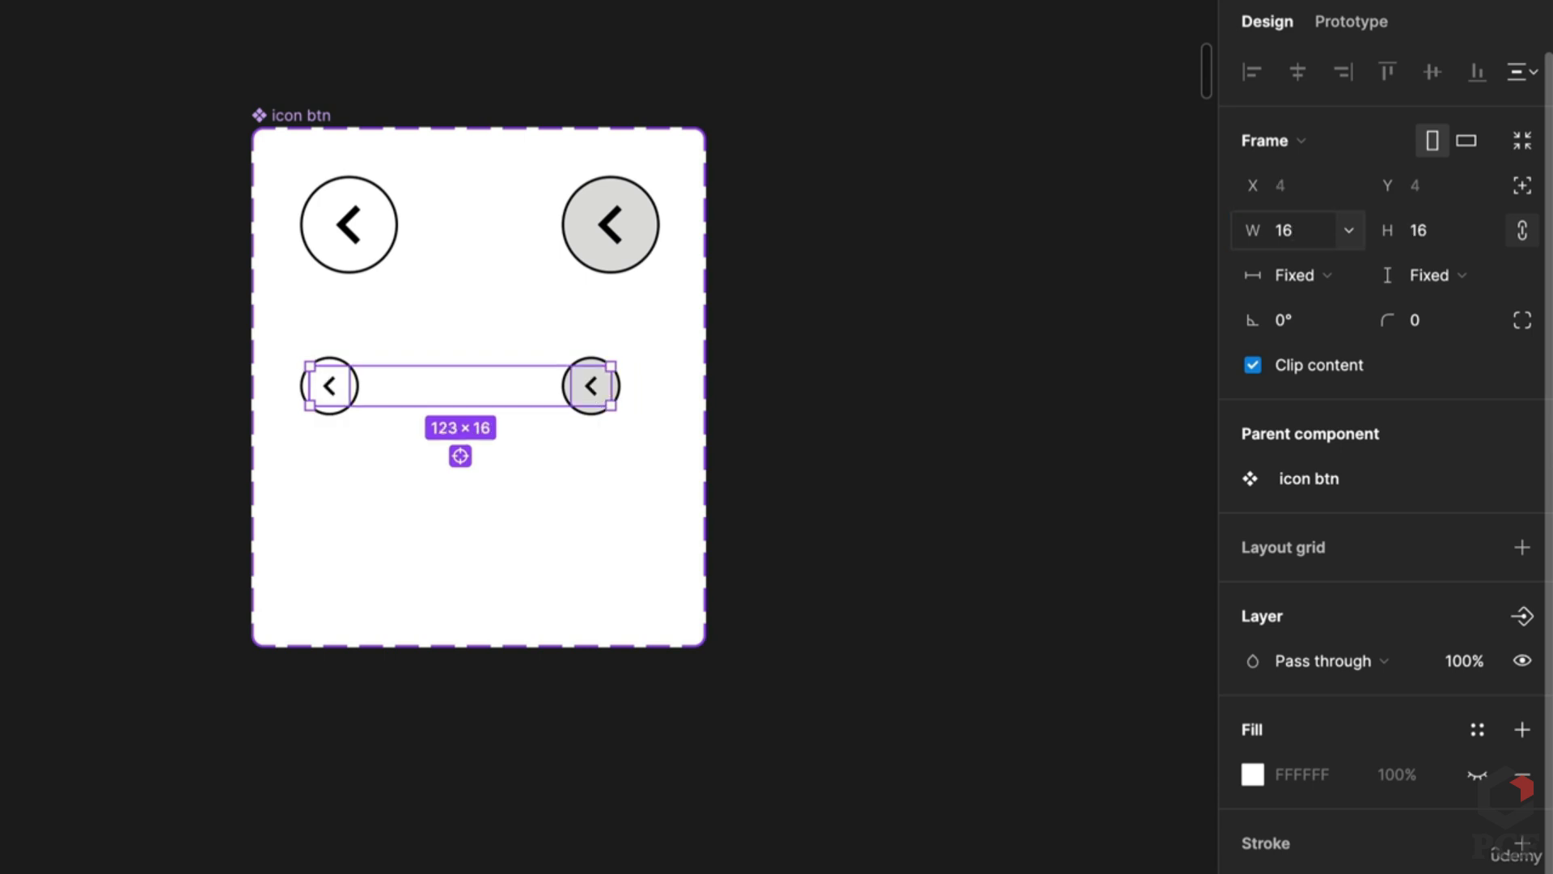
pyautogui.click(1303, 235)
pyautogui.write('20')
pyautogui.press('Return')
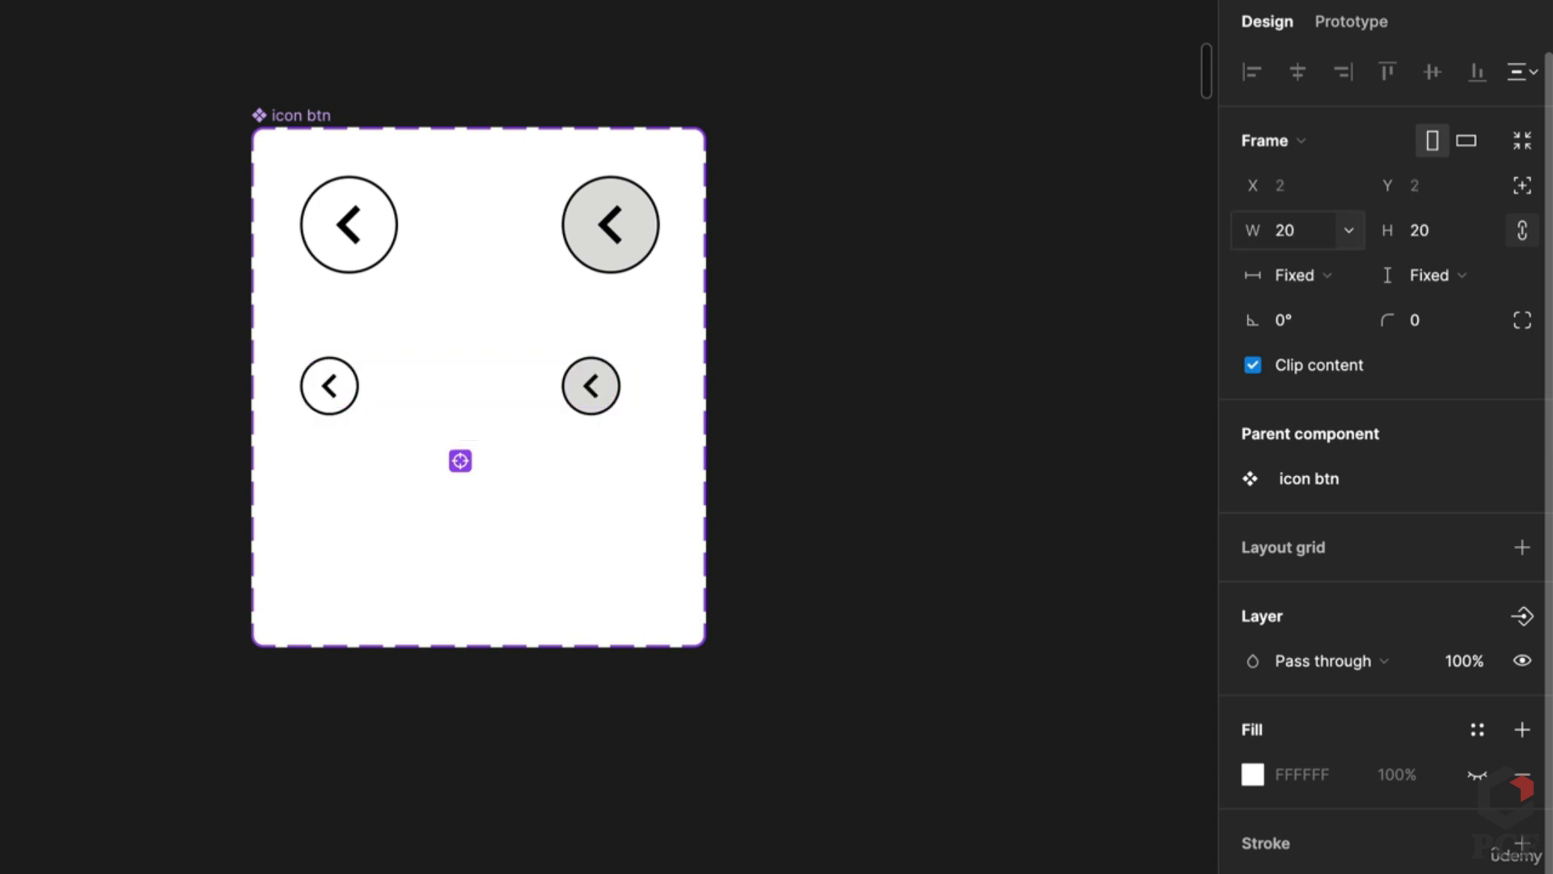
pyautogui.press('Escape')
# Step: Drag the icon btn component set's corner to make it wider and shorter
pyautogui.click(900, 357)
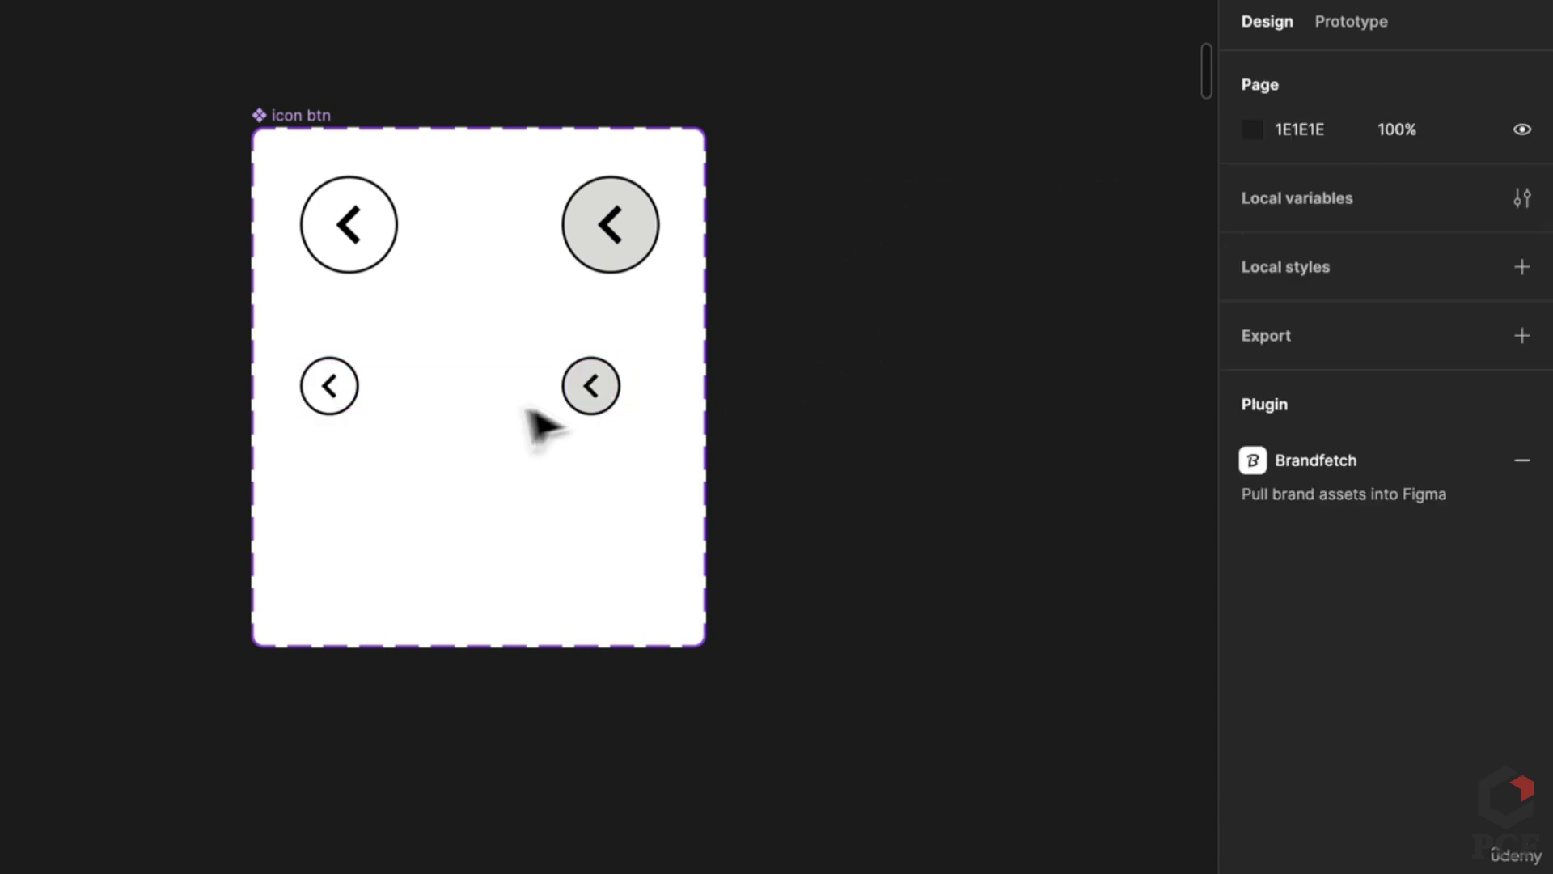
pyautogui.click(623, 603)
pyautogui.moveTo(699, 654); pyautogui.dragTo(883, 544)
# Step: Check the icon buttons' hover links in the Prototype tab
pyautogui.click(377, 244)
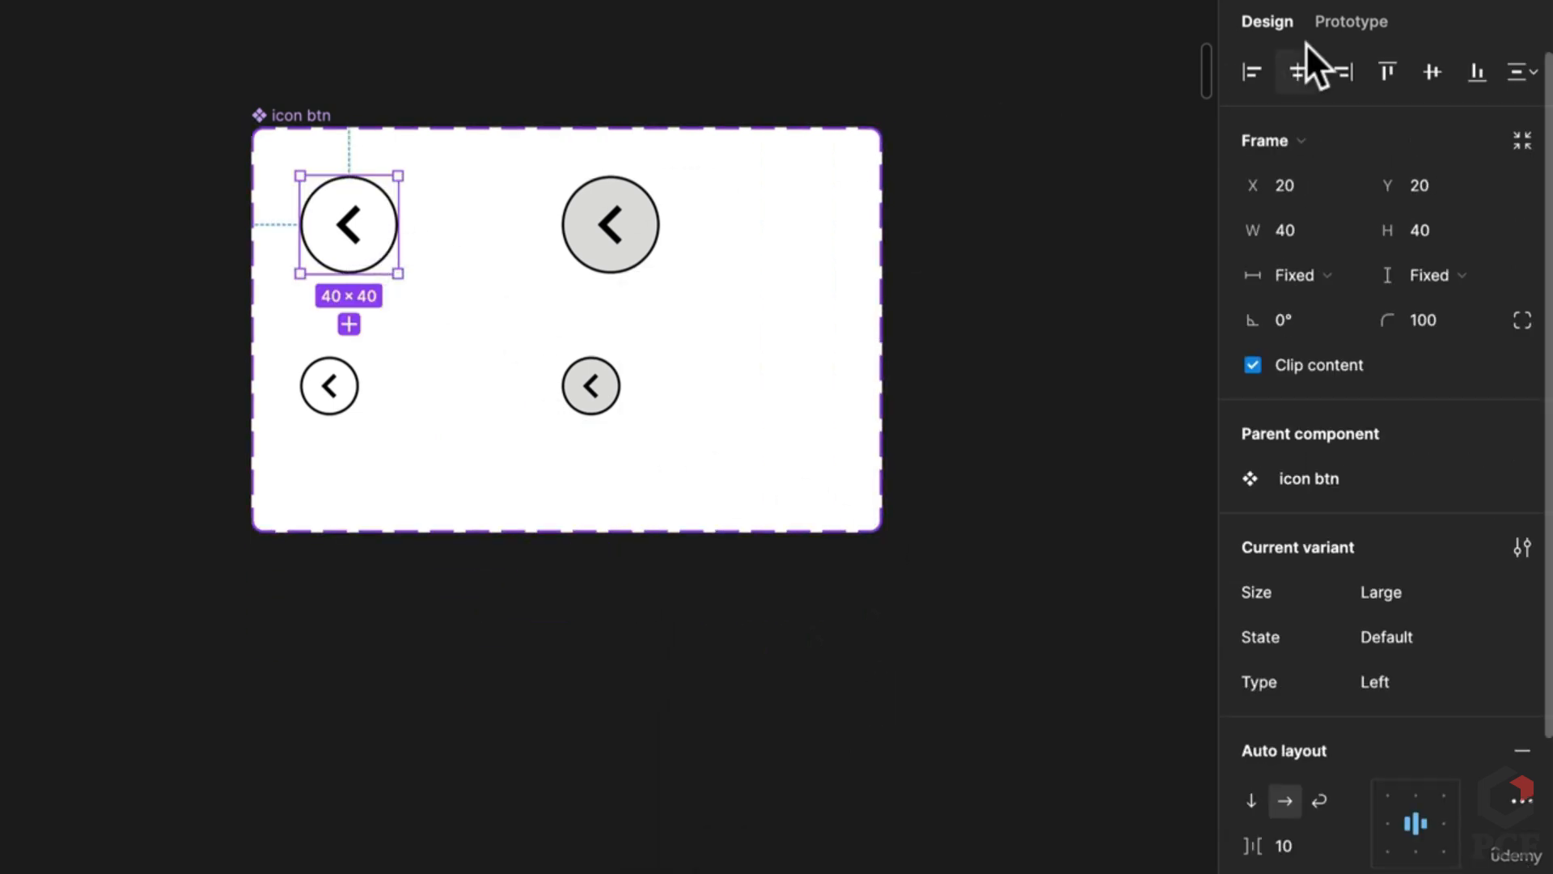
pyautogui.click(1337, 26)
pyautogui.click(380, 408)
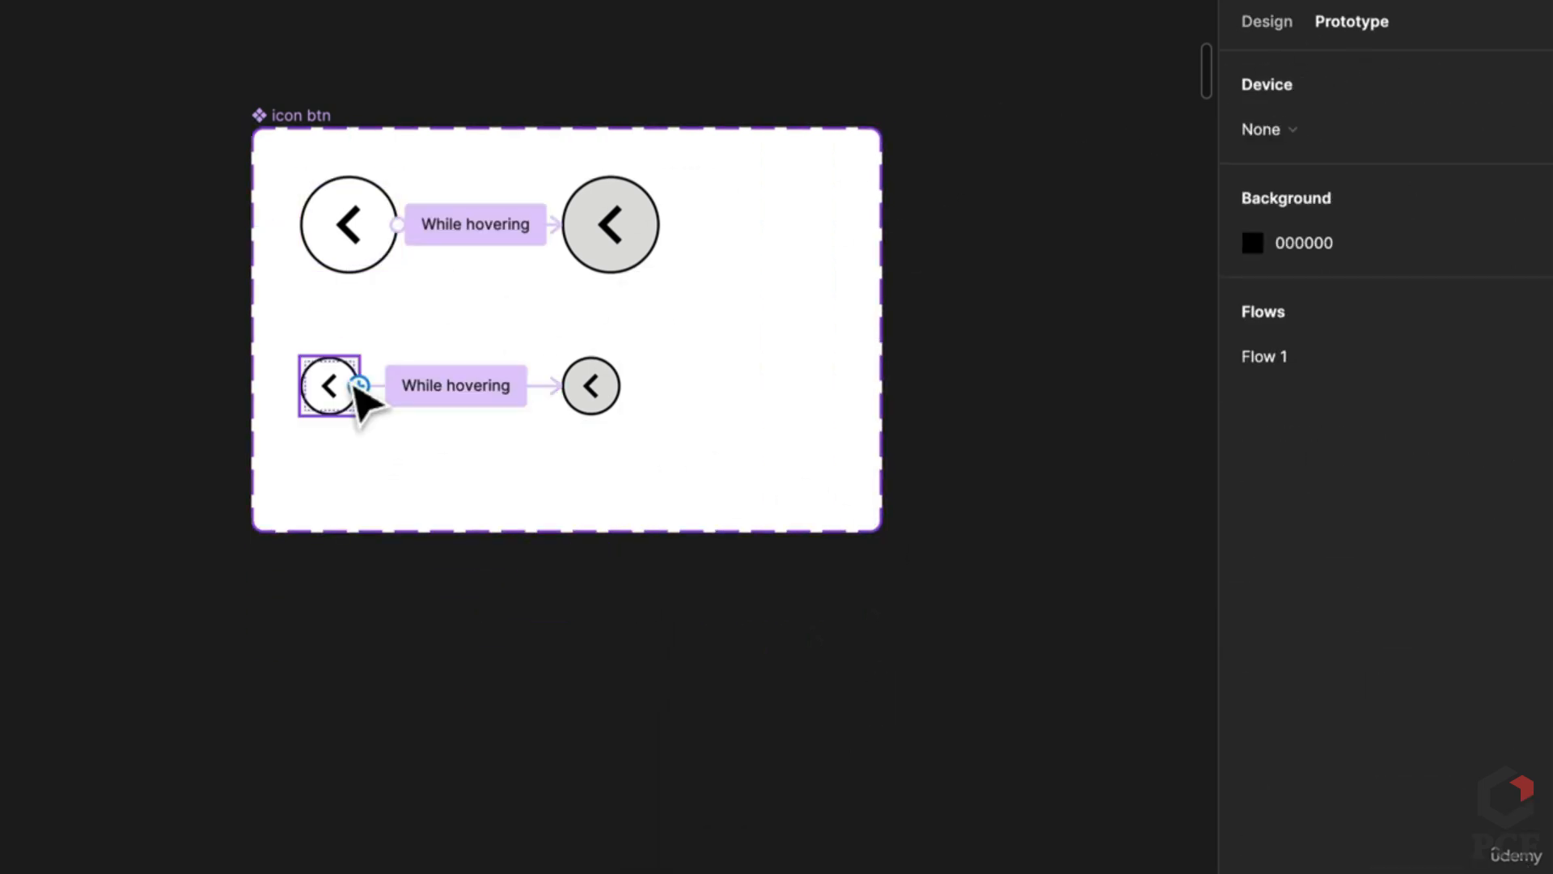
pyautogui.click(1256, 22)
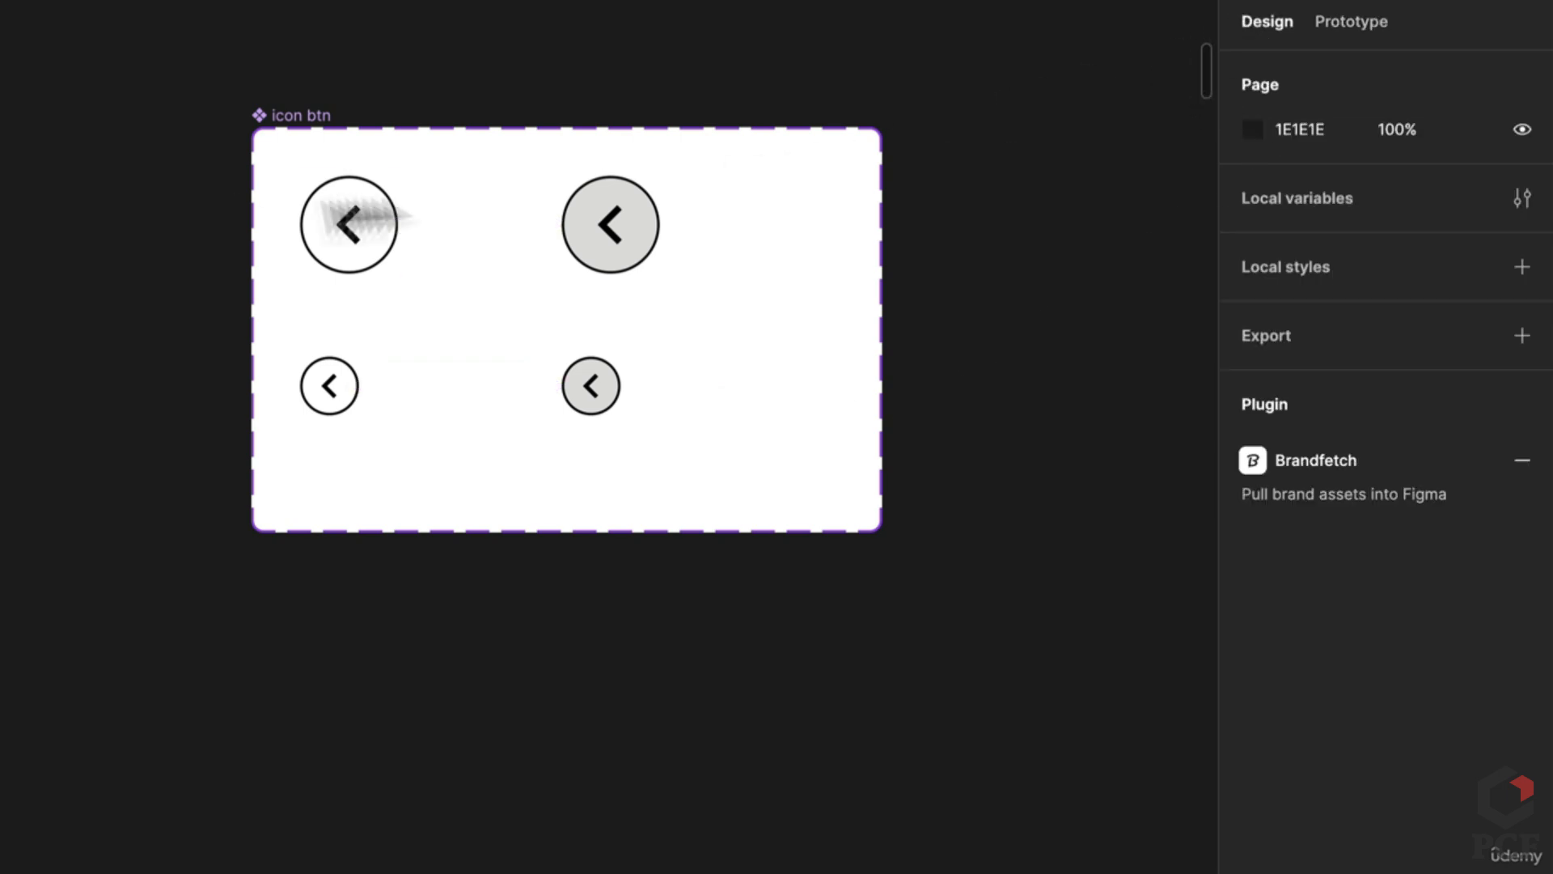
pyautogui.click(386, 261)
pyautogui.keyDown('shift'); pyautogui.click(320, 410); pyautogui.keyUp('shift')
# Step: Duplicate the large and small default buttons to the right and set their Type to Right
pyautogui.moveTo(343, 405); pyautogui.dragTo(445, 402)
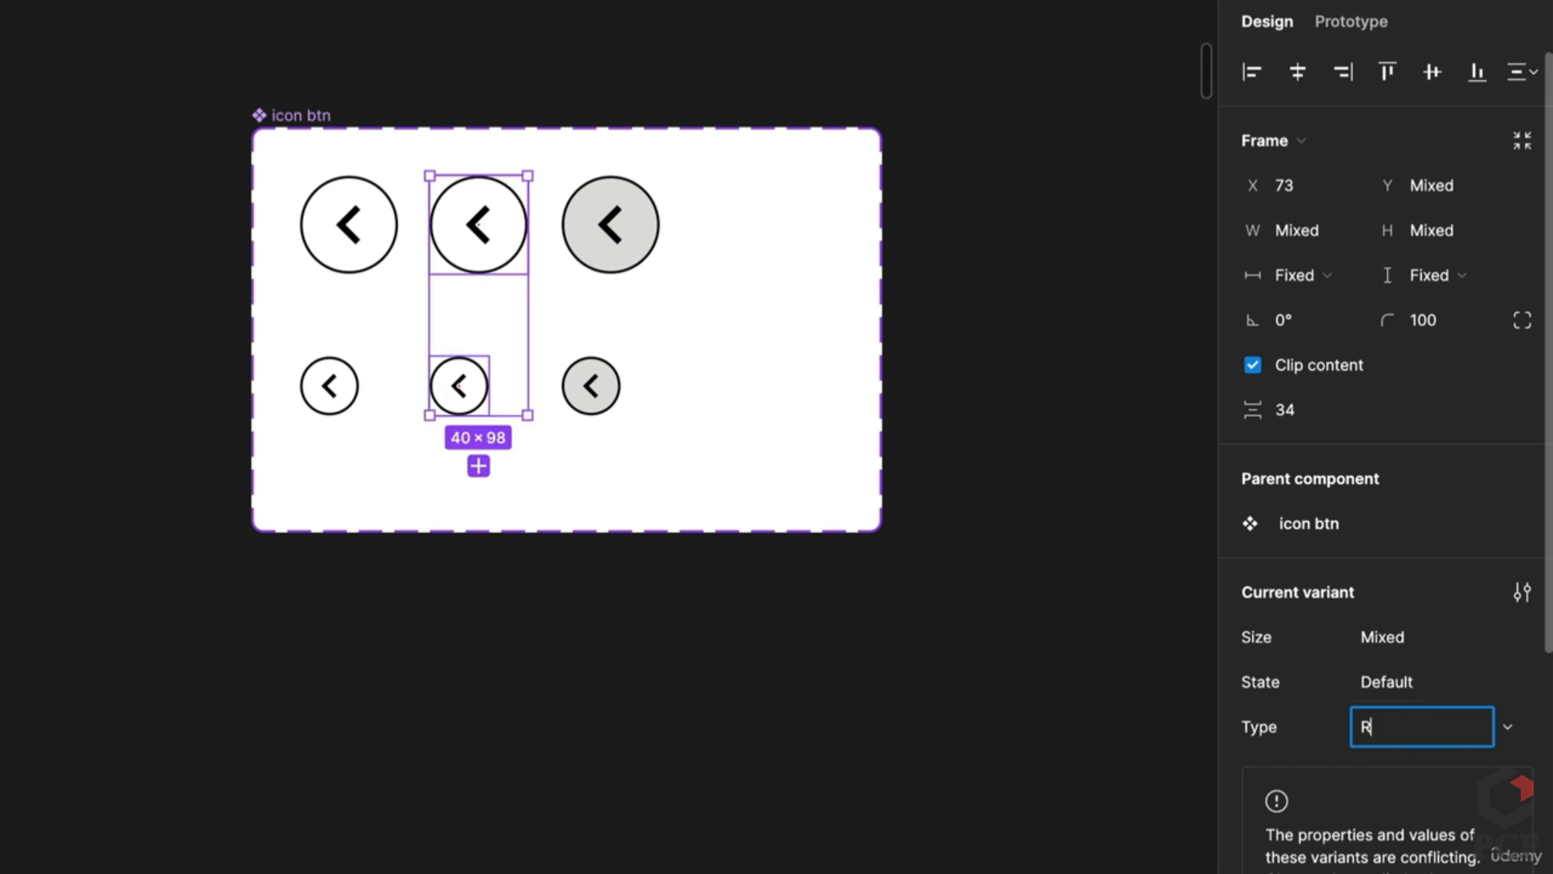
pyautogui.write('ht')
pyautogui.press('Return')
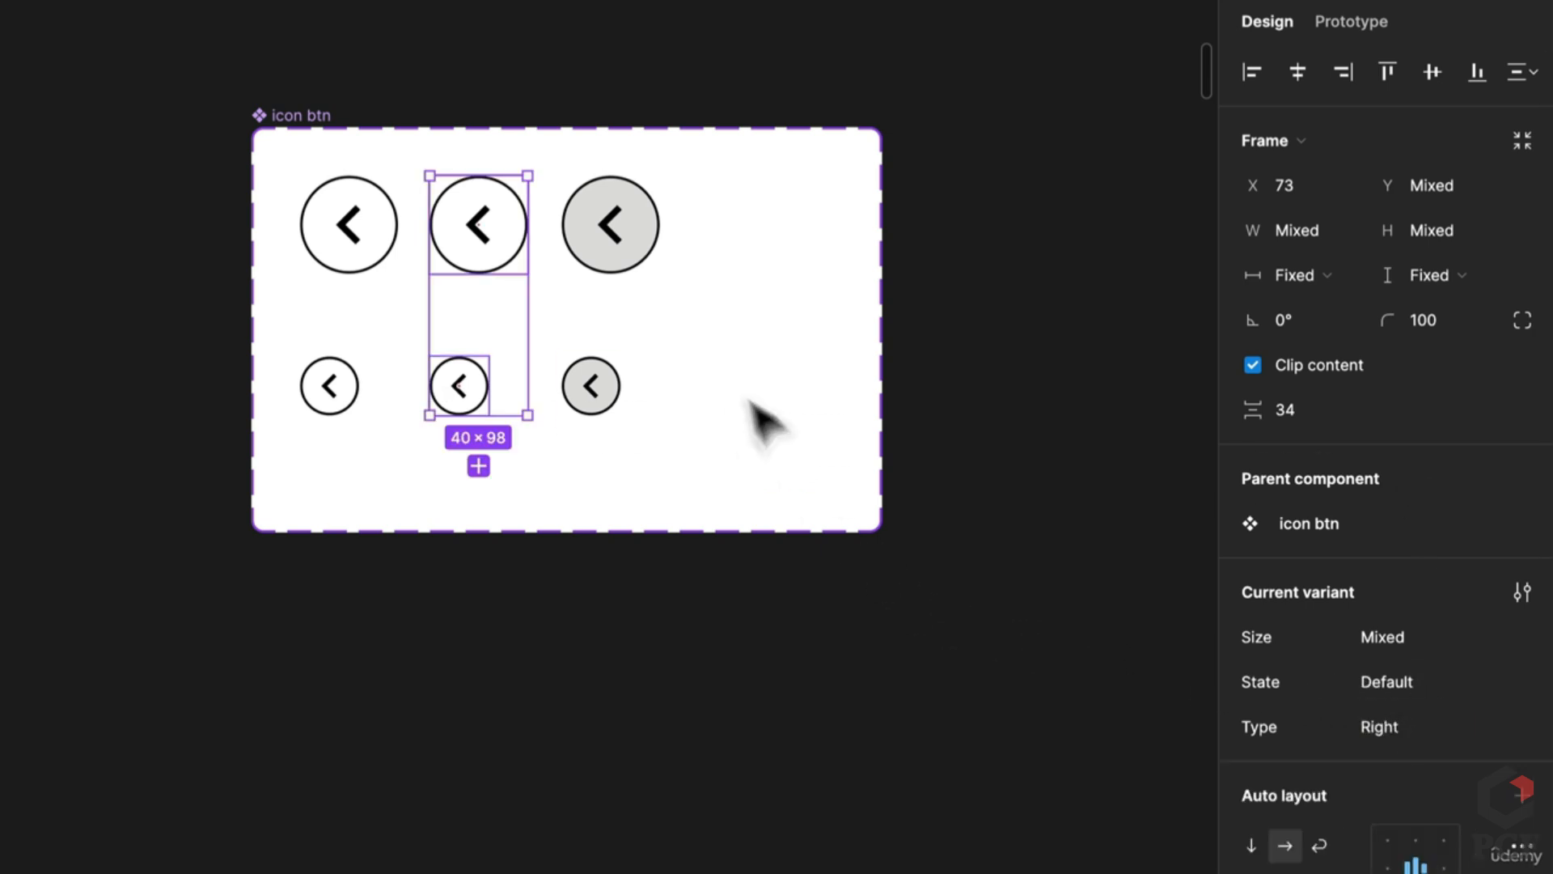
# Step: Duplicate the grey hover button pair to the right with Type set to Right
pyautogui.click(608, 227)
pyautogui.keyDown('shift'); pyautogui.click(600, 407); pyautogui.keyUp('shift')
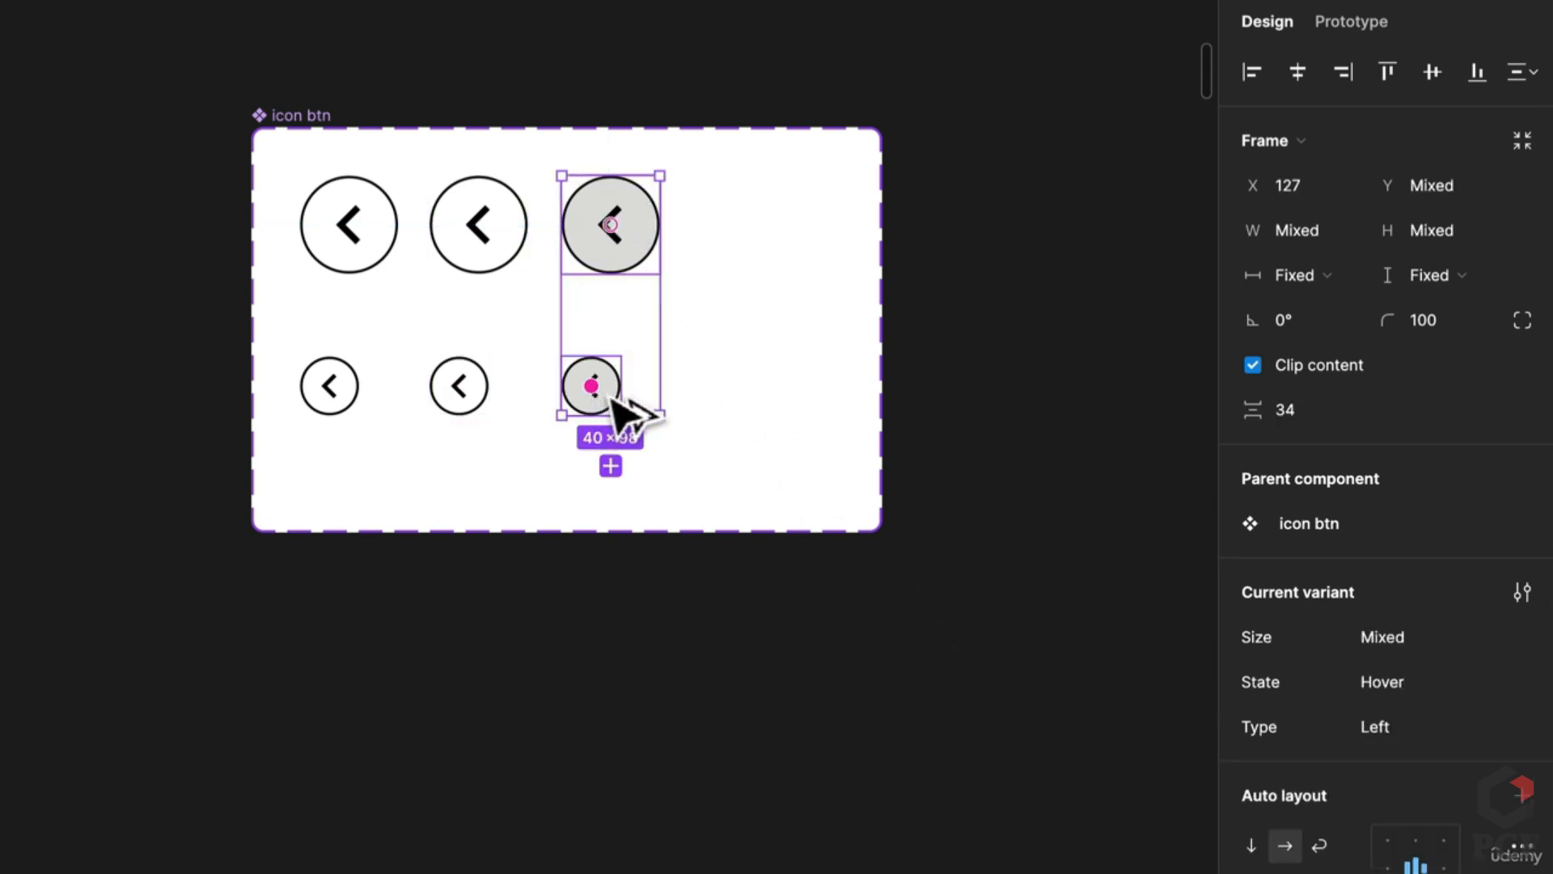
pyautogui.moveTo(610, 397); pyautogui.dragTo(754, 411)
pyautogui.hotkey('ctrl', 'z')
pyautogui.hotkey('ctrl', 'z')
pyautogui.hotkey('ctrl', 'z')
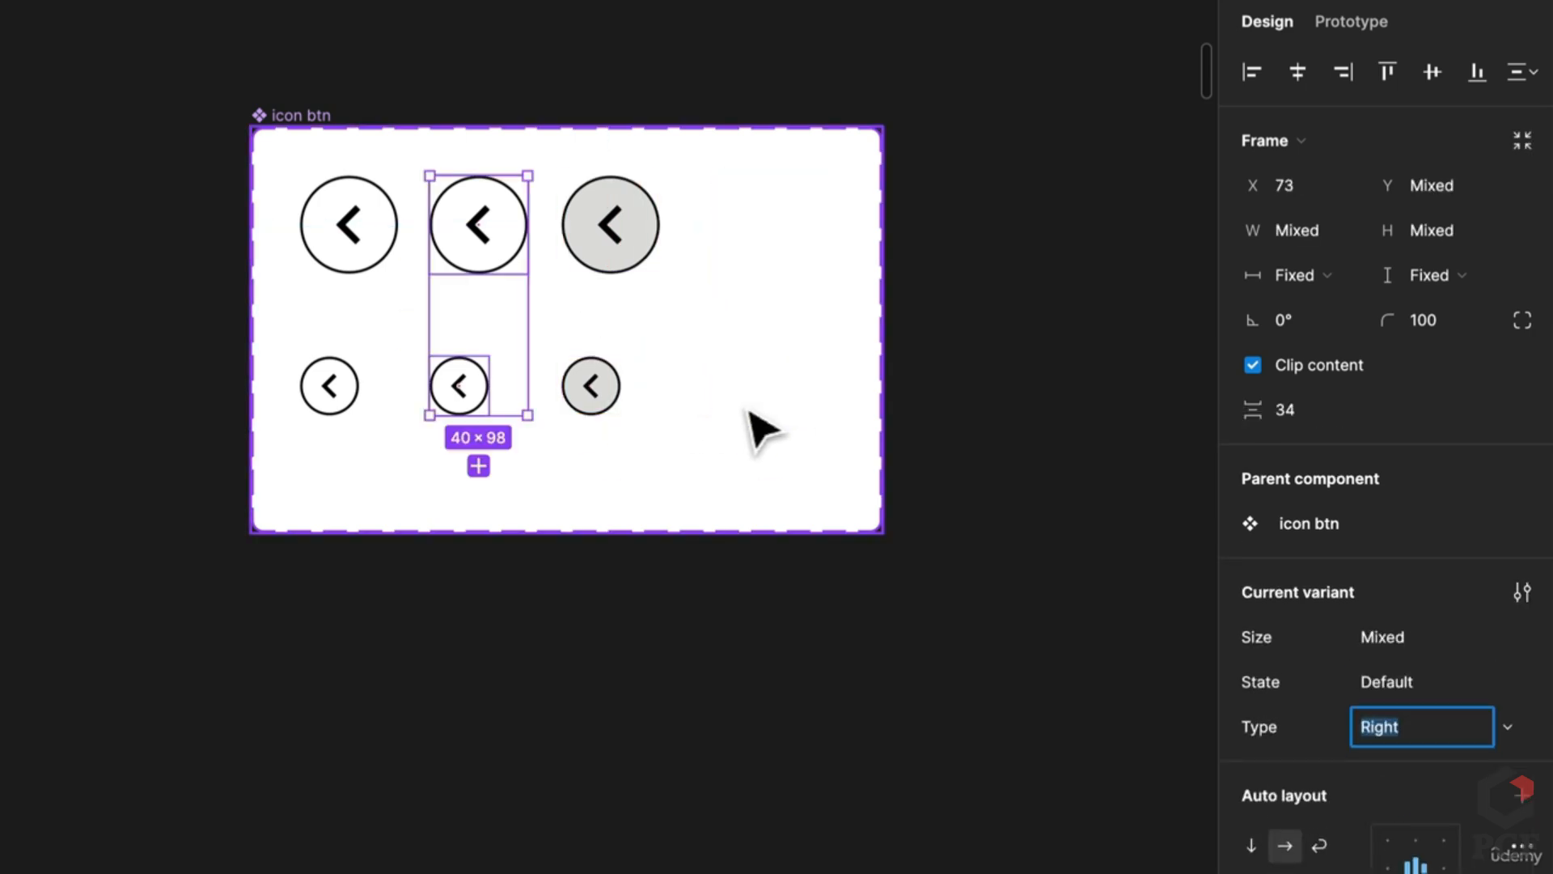
pyautogui.hotkey('ctrl', 'z')
pyautogui.moveTo(1075, 483); pyautogui.dragTo(267, 220)
pyautogui.moveTo(399, 246); pyautogui.dragTo(521, 264)
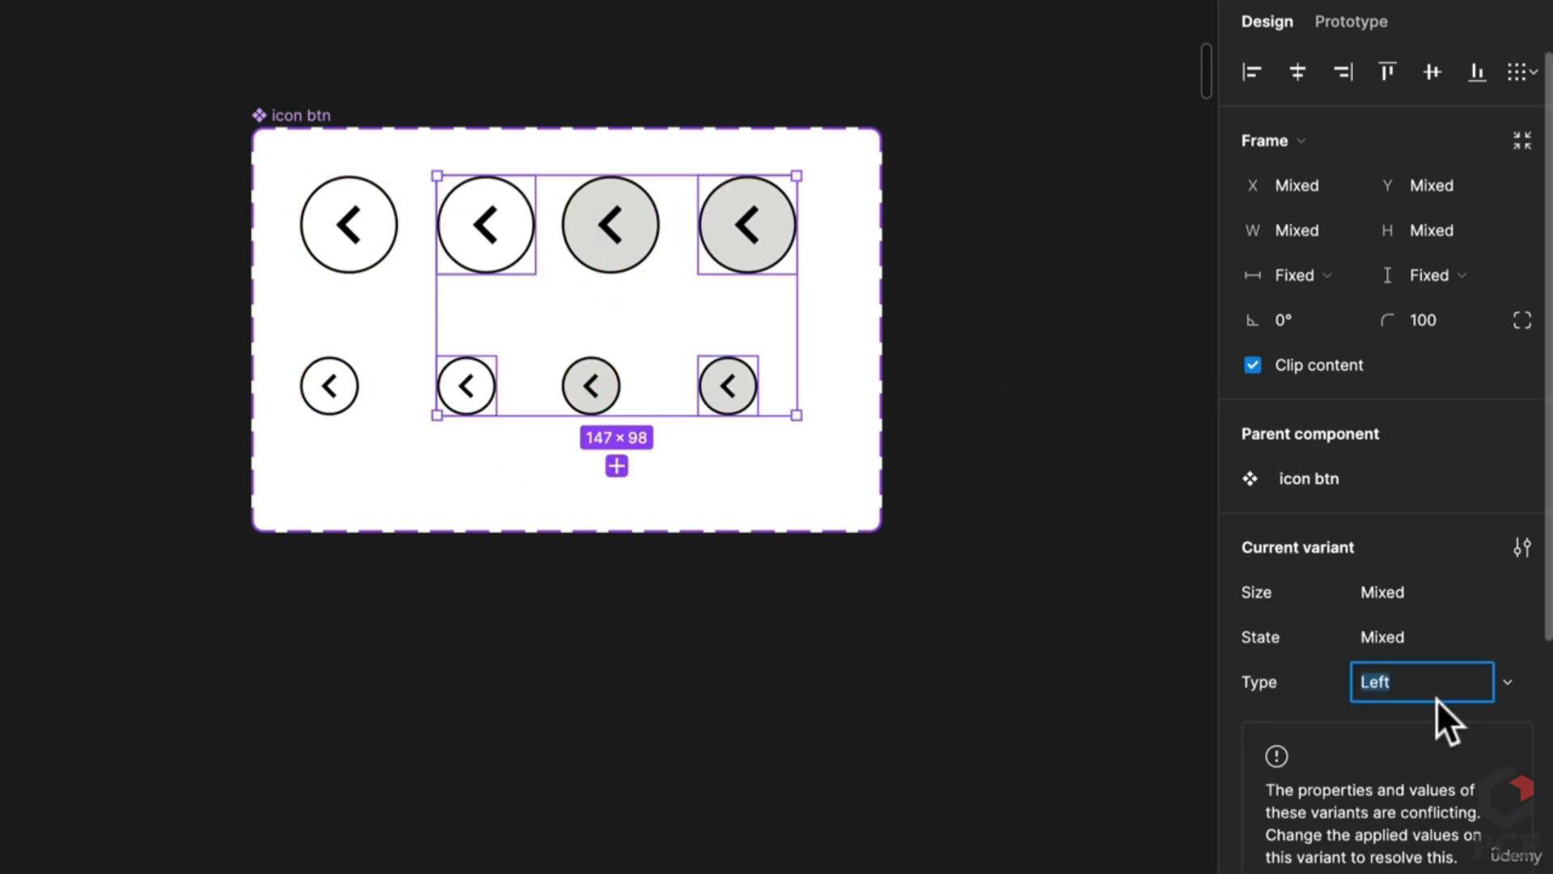
pyautogui.write('Right')
pyautogui.press('Return')
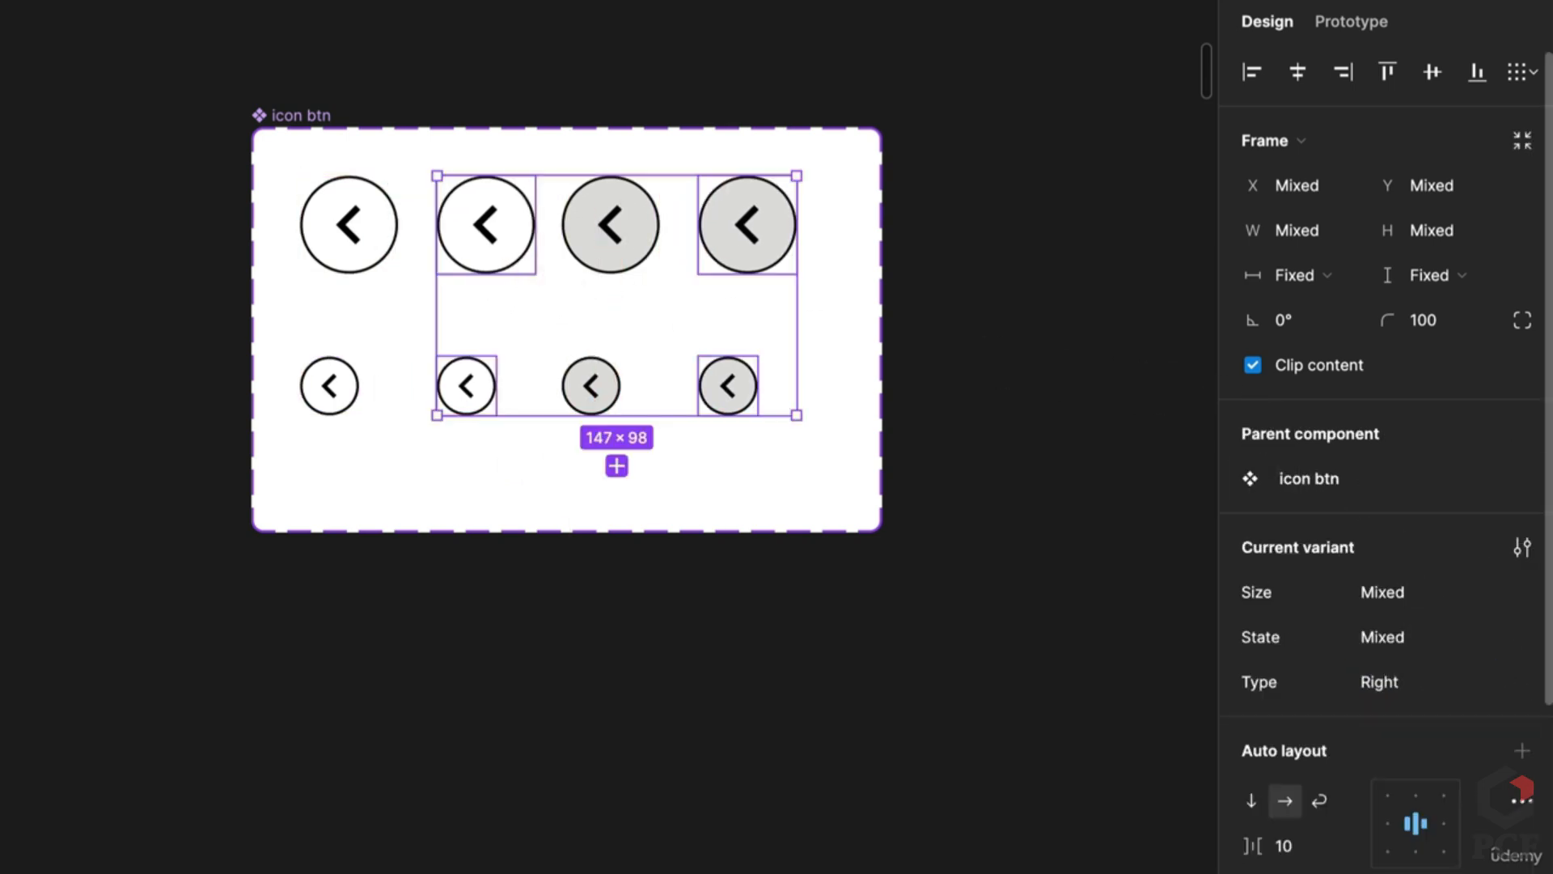
# Step: Place the right-arrow icon inside the large grey Right button at 32 px
pyautogui.scroll(-3, 597, 687)
pyautogui.scroll(-3, 660, 756)
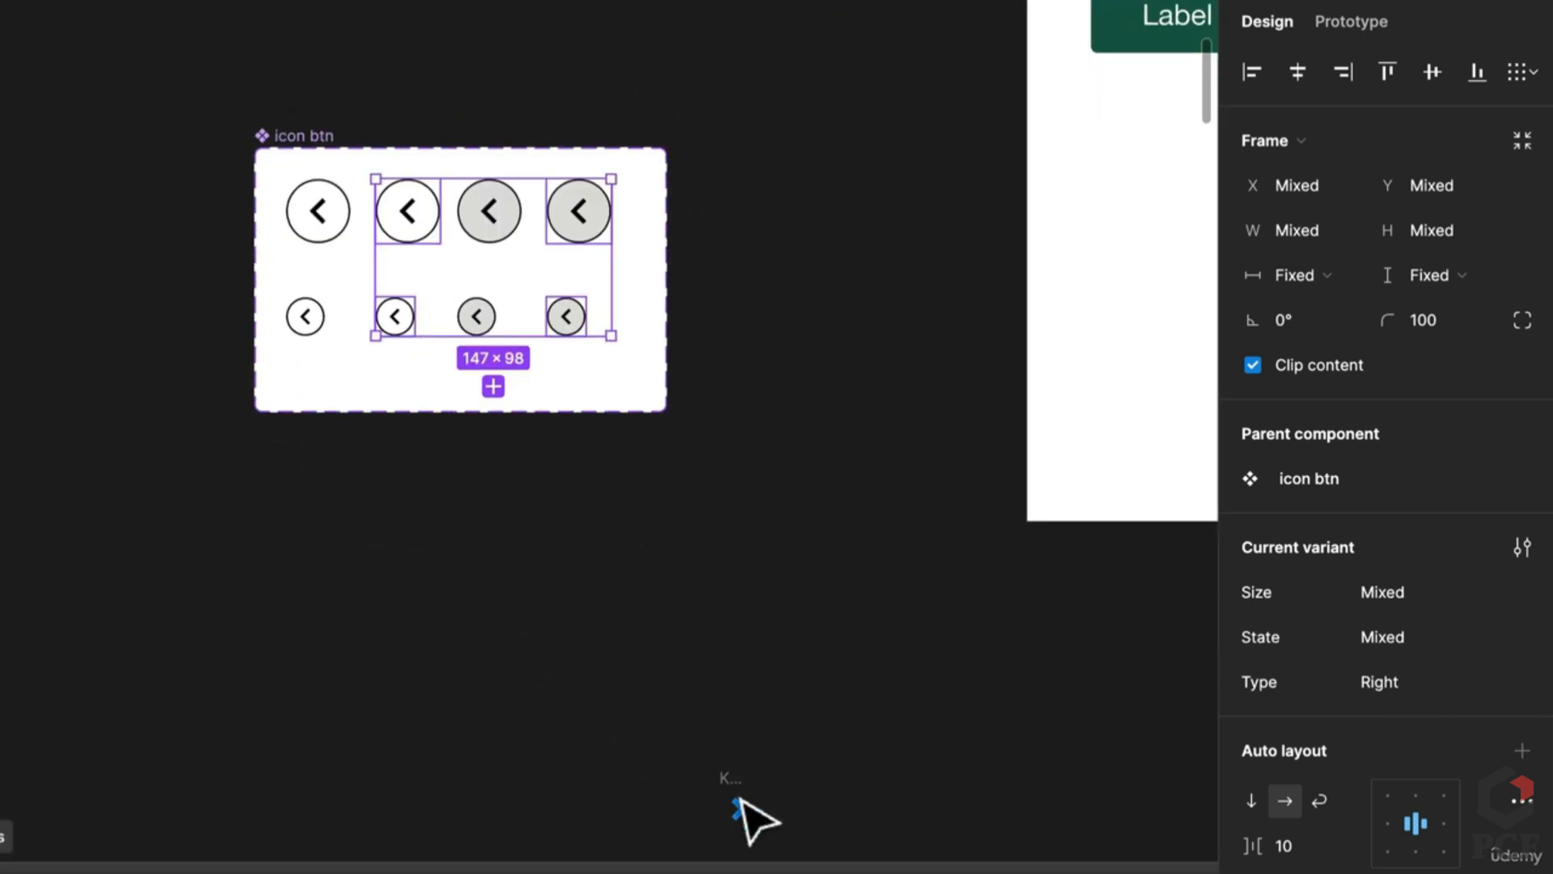
pyautogui.press('Return')
pyautogui.hotkey('shift', 'Return')
pyautogui.moveTo(738, 765); pyautogui.dragTo(692, 216)
pyautogui.scroll(5, 704, 243)
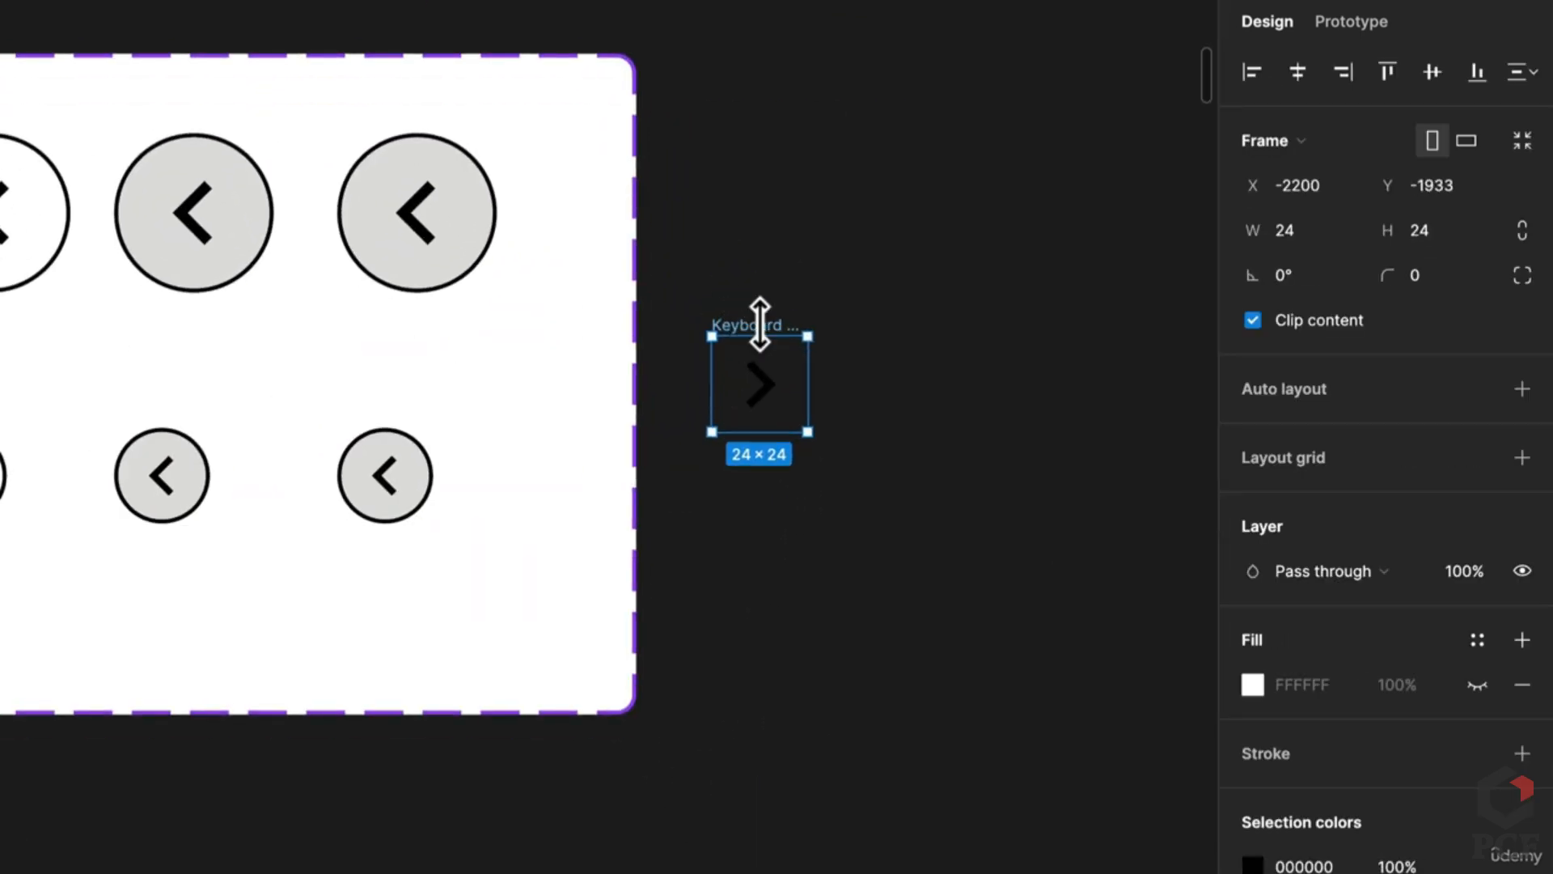
pyautogui.moveTo(775, 340); pyautogui.dragTo(505, 228)
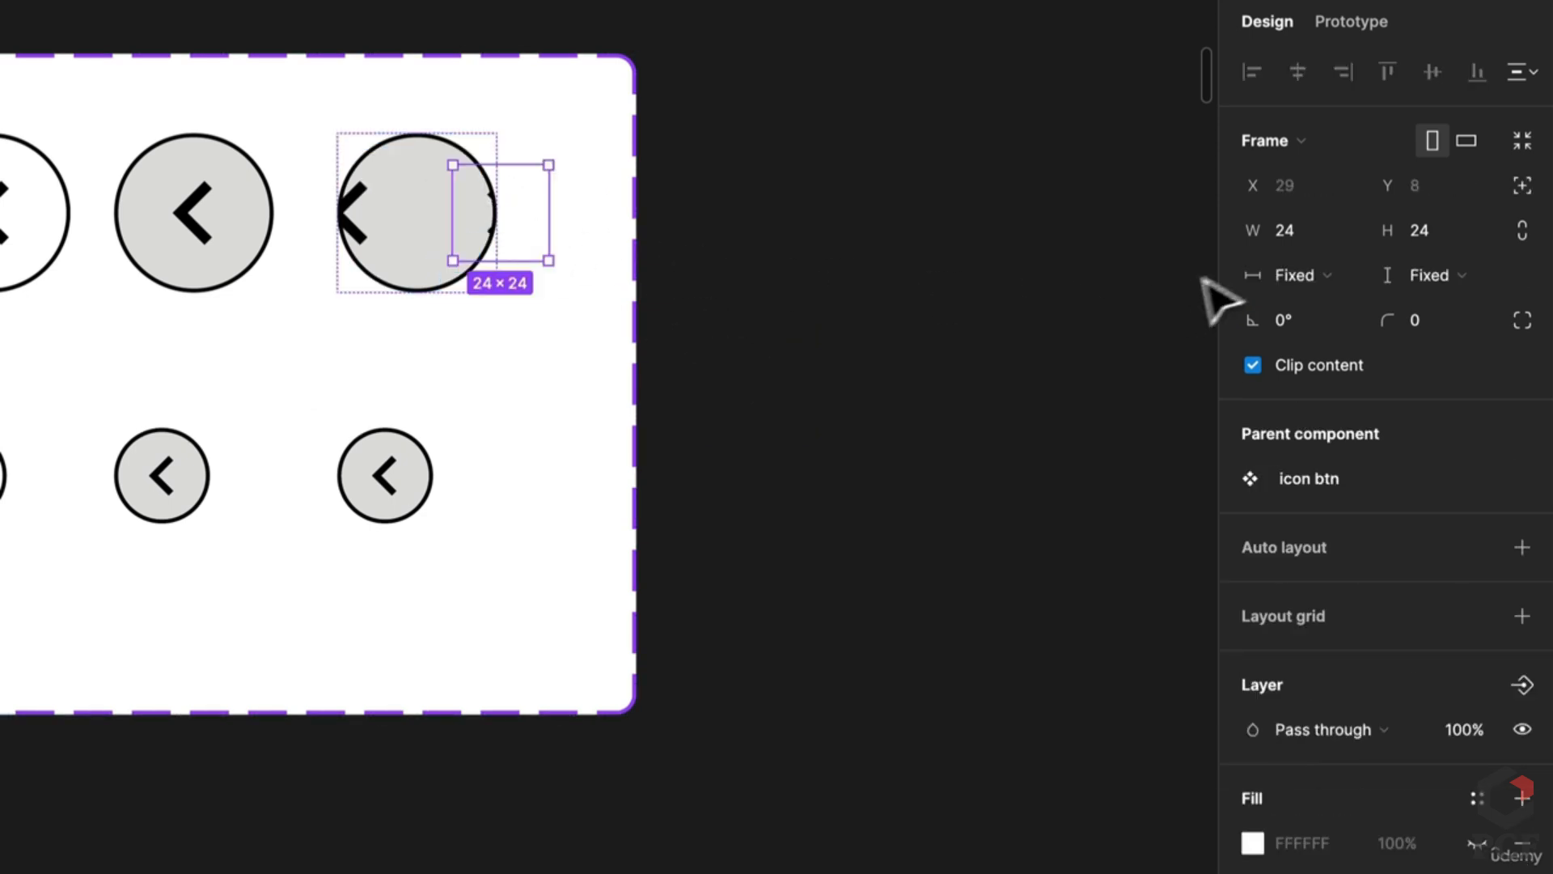
pyautogui.click(1439, 228)
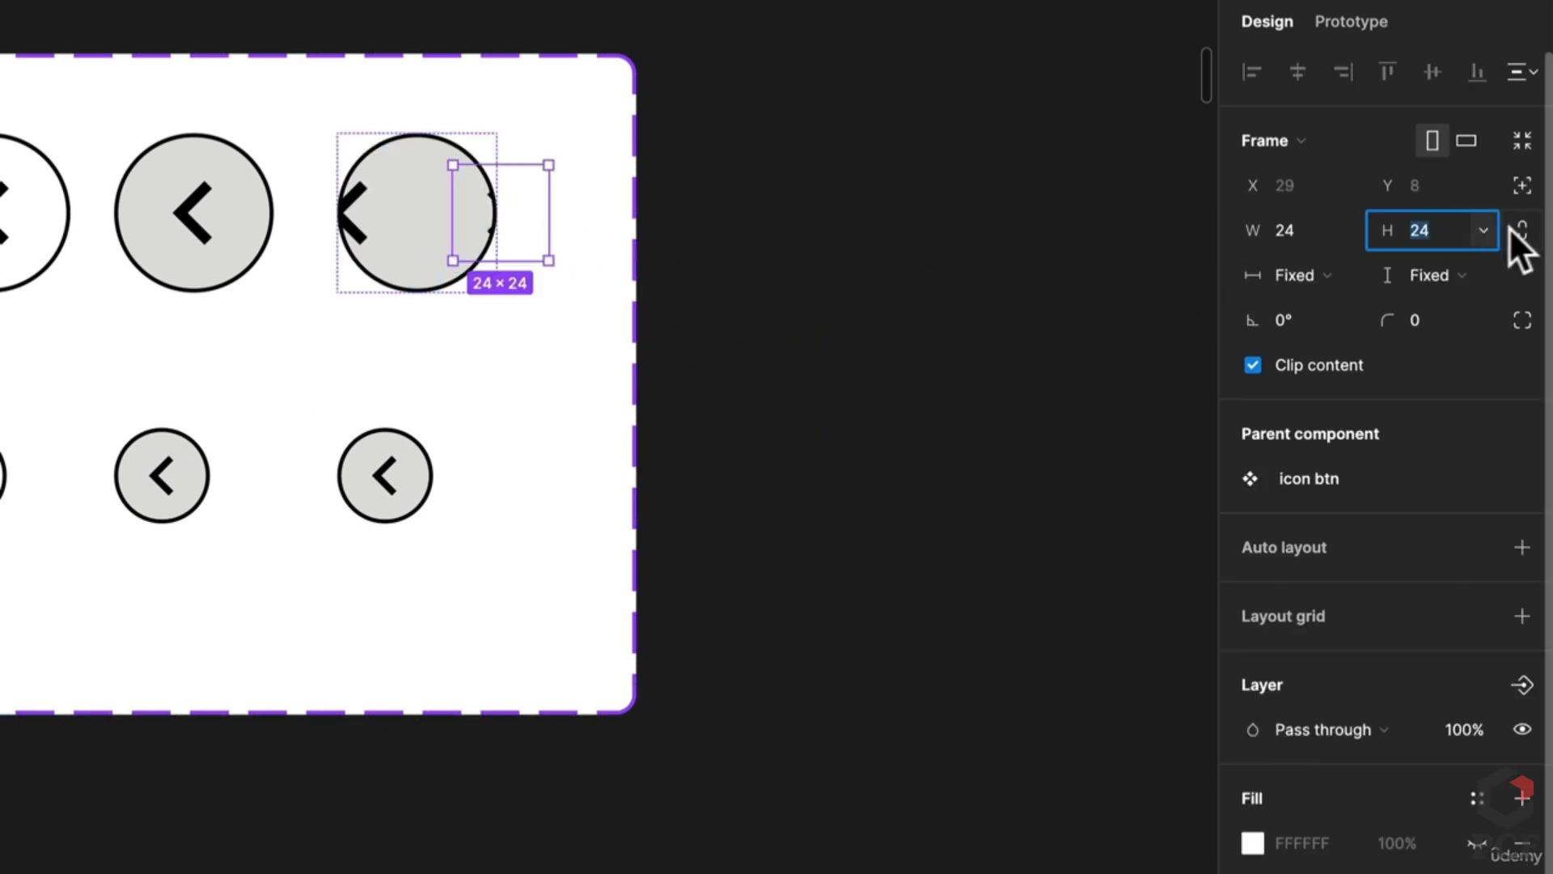
pyautogui.write('32')
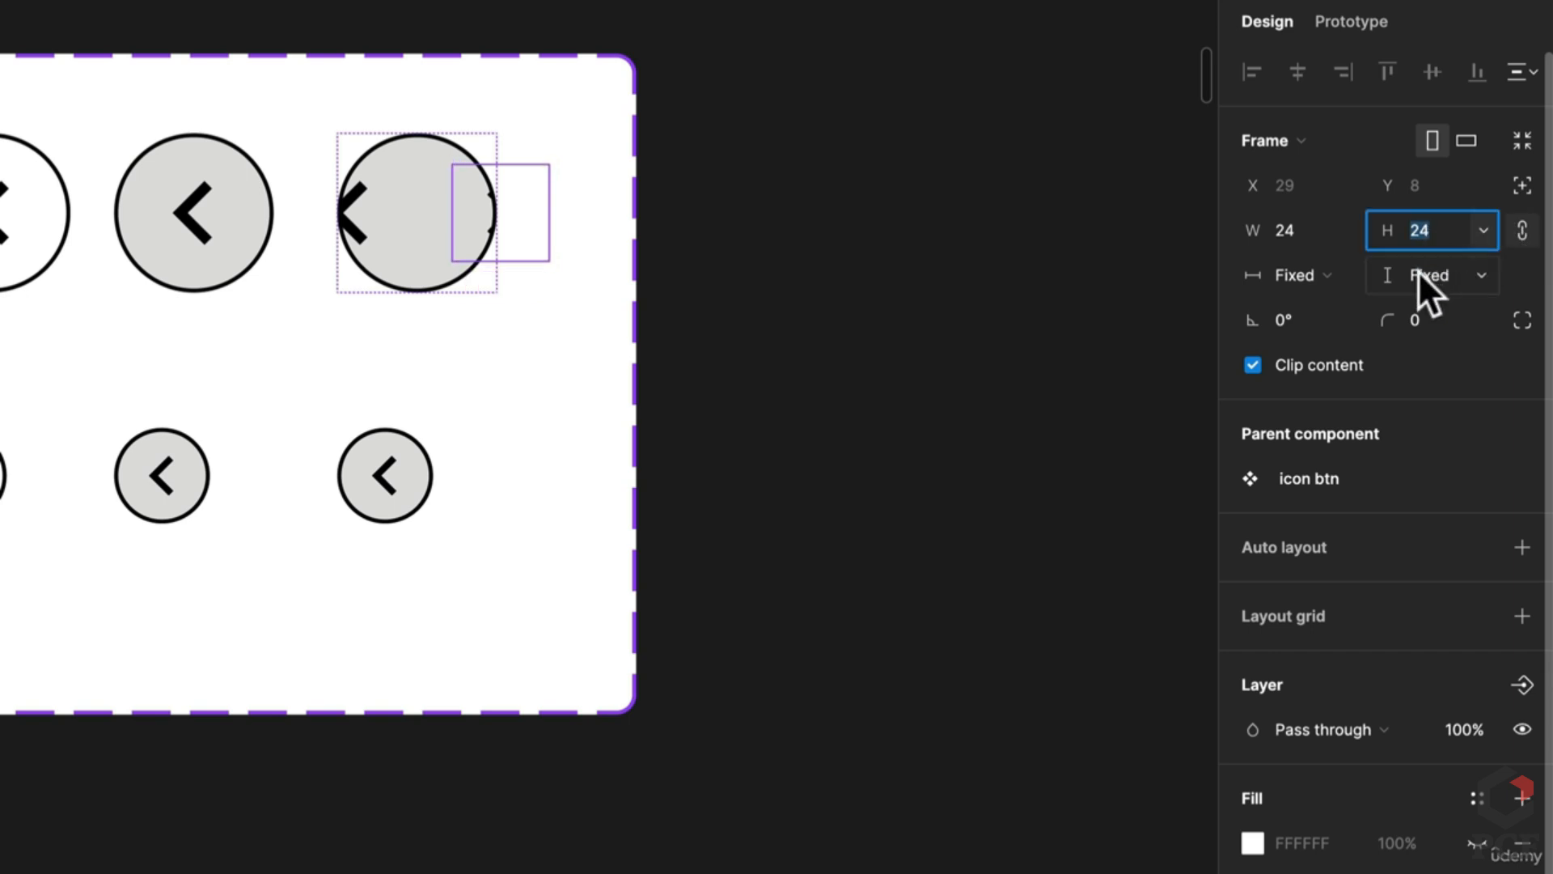
pyautogui.press('Return')
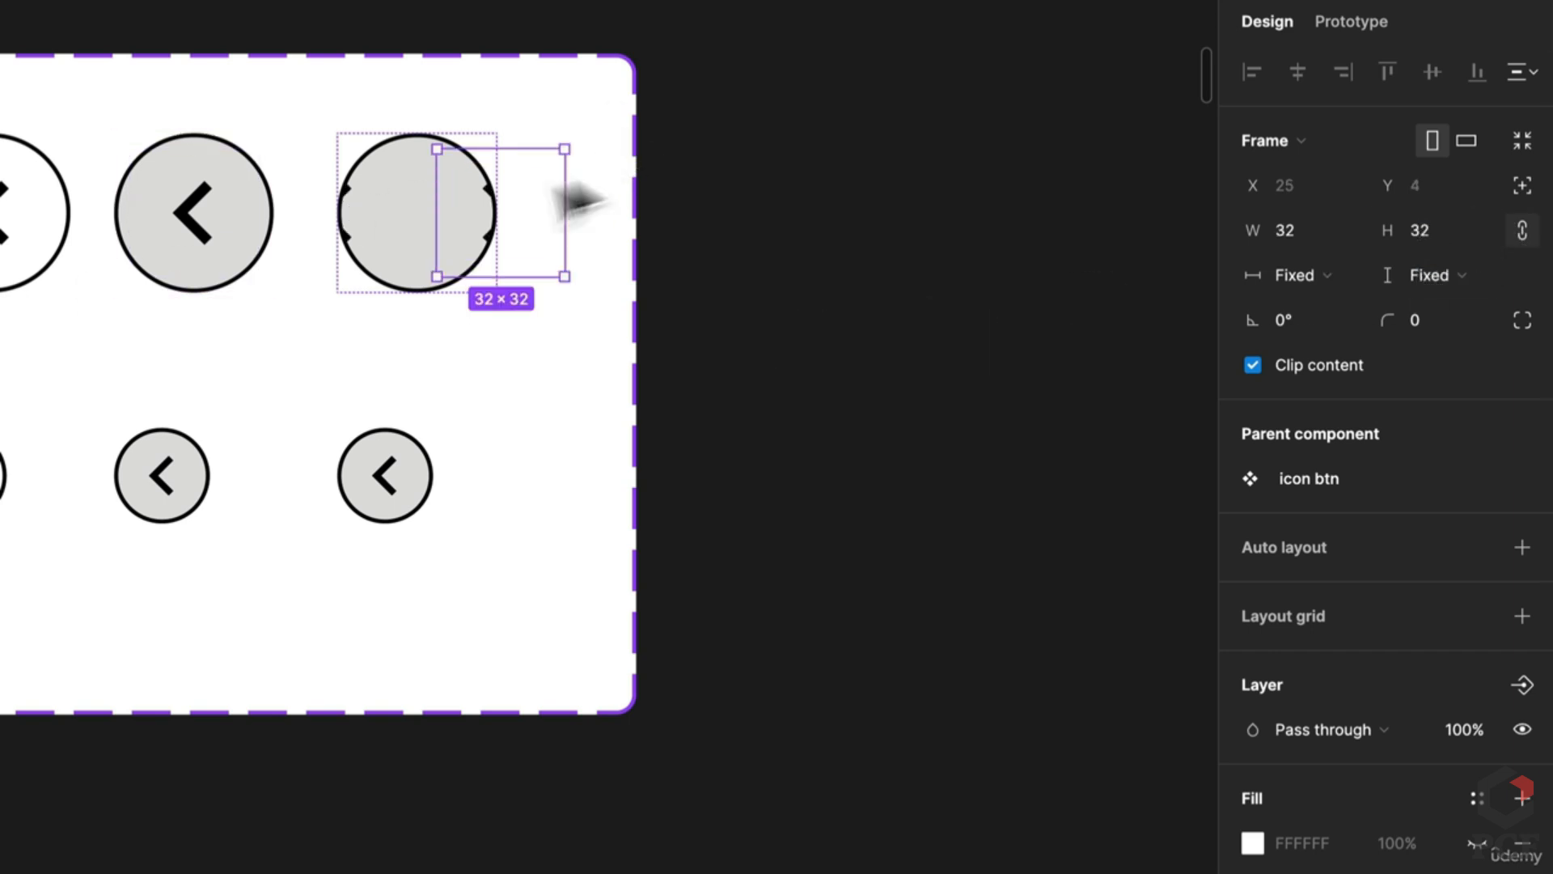
# Step: Swap the large default Right button's chevron for the right arrow
pyautogui.moveTo(569, 199); pyautogui.dragTo(398, 232)
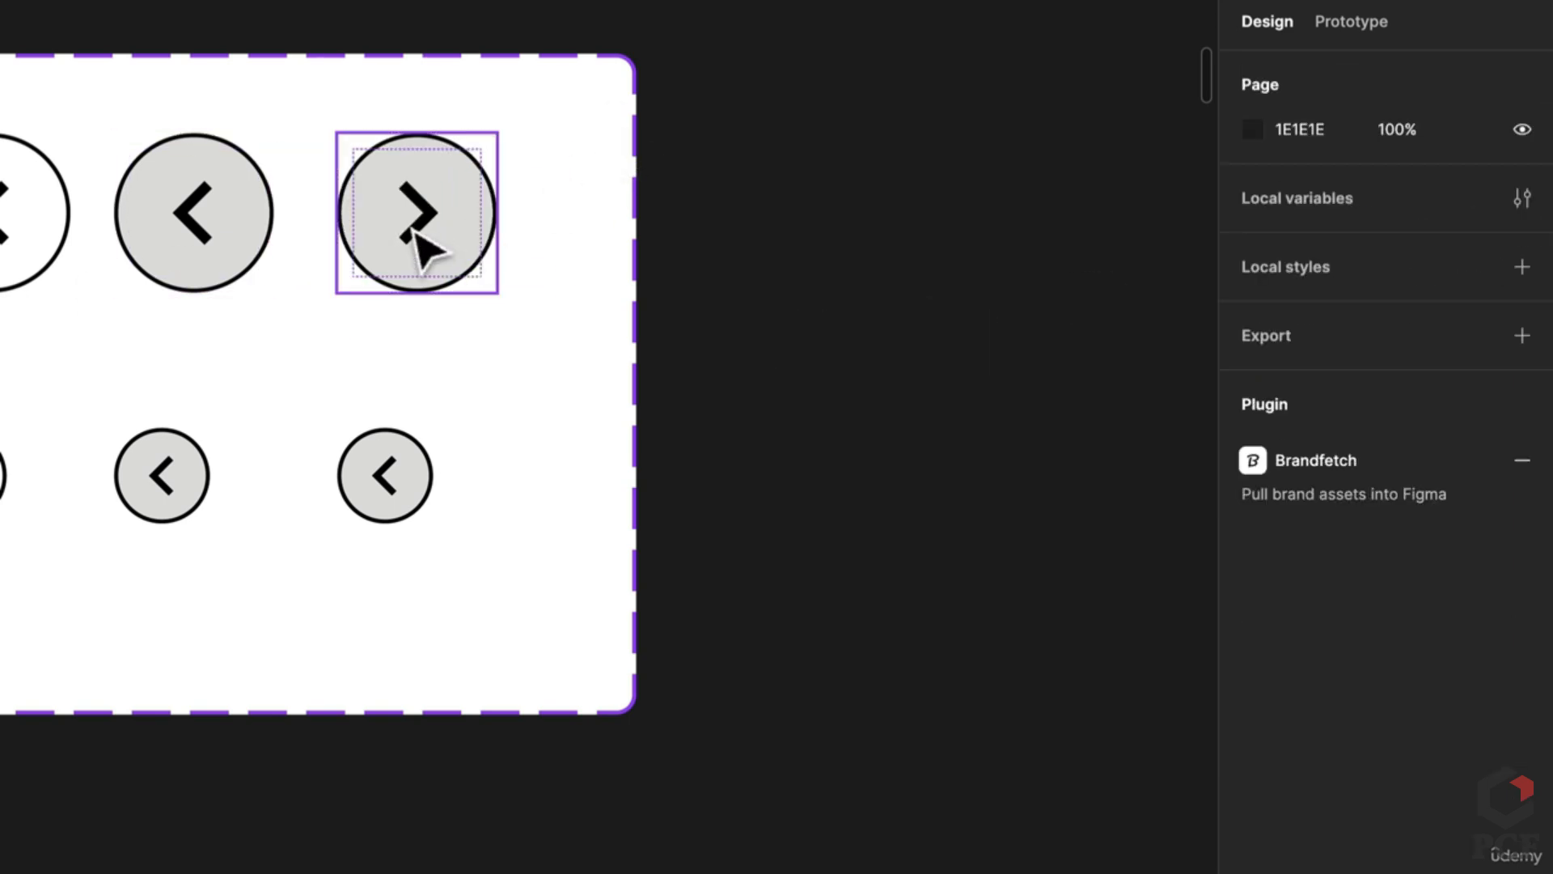
pyautogui.doubleClick(419, 243)
pyautogui.hscroll(-5, 590, 305)
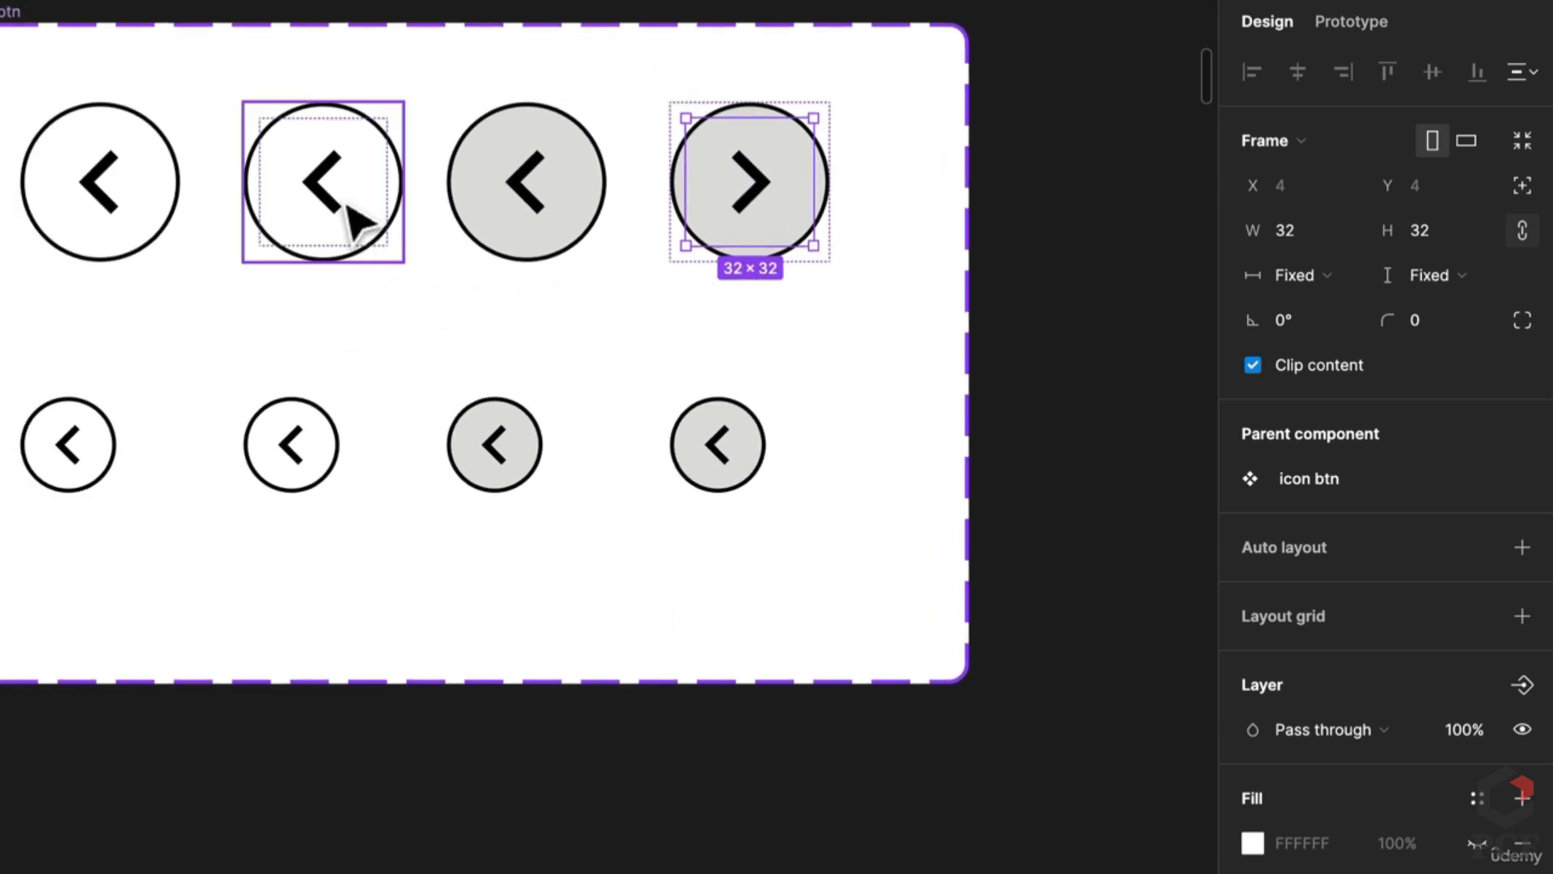
pyautogui.click(356, 223)
pyautogui.doubleClick(356, 222)
pyautogui.moveTo(320, 198); pyautogui.dragTo(295, 219)
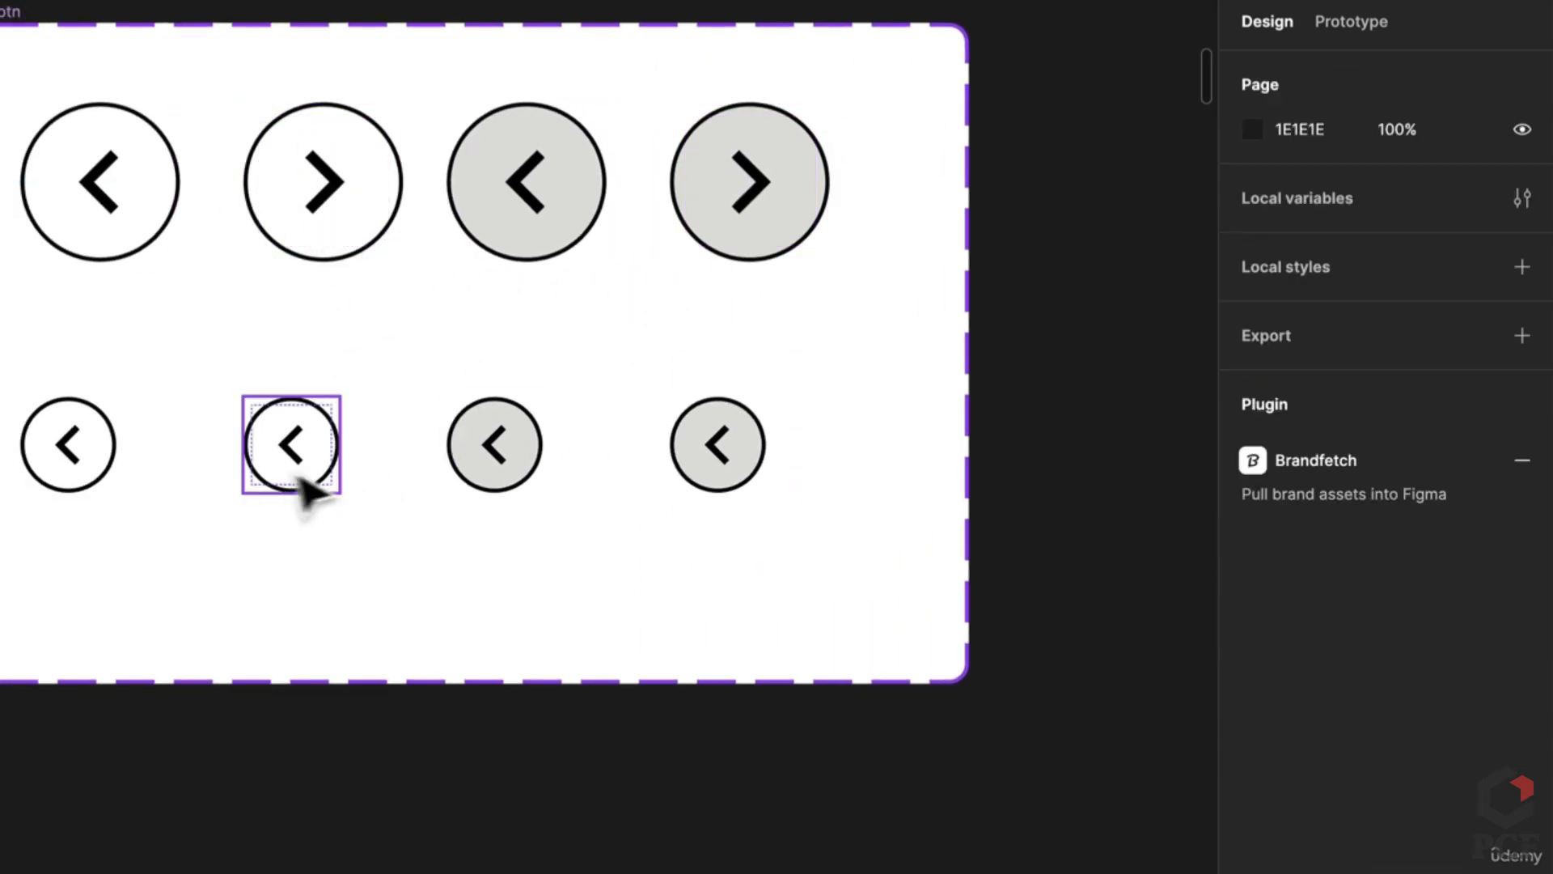
# Step: Give the small default Right button a centred 20 px right arrow
pyautogui.click(298, 486)
pyautogui.doubleClick(301, 485)
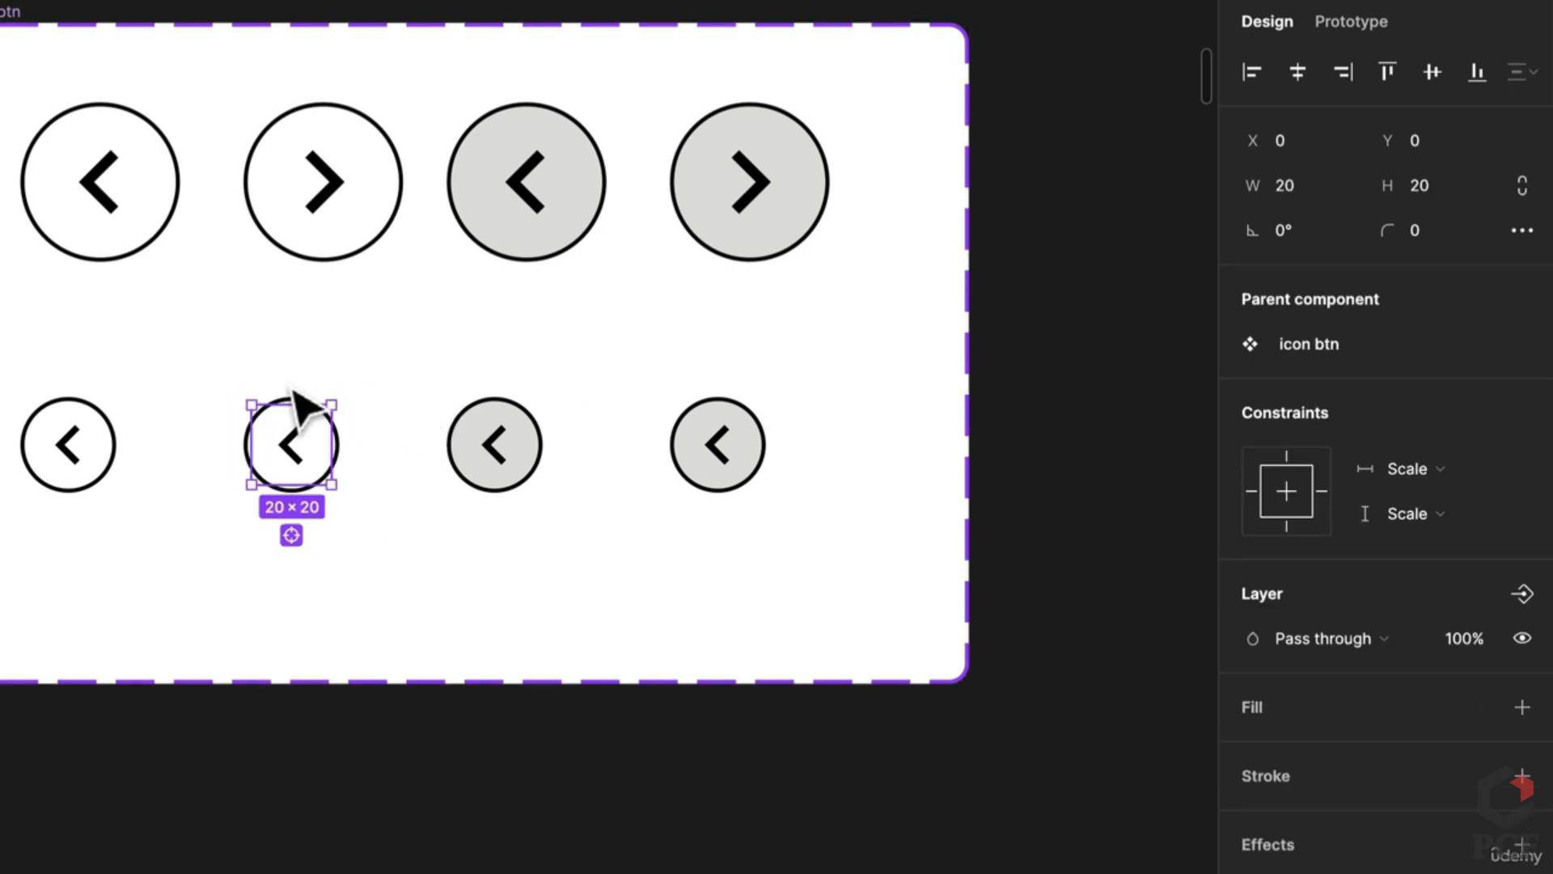
pyautogui.click(294, 395)
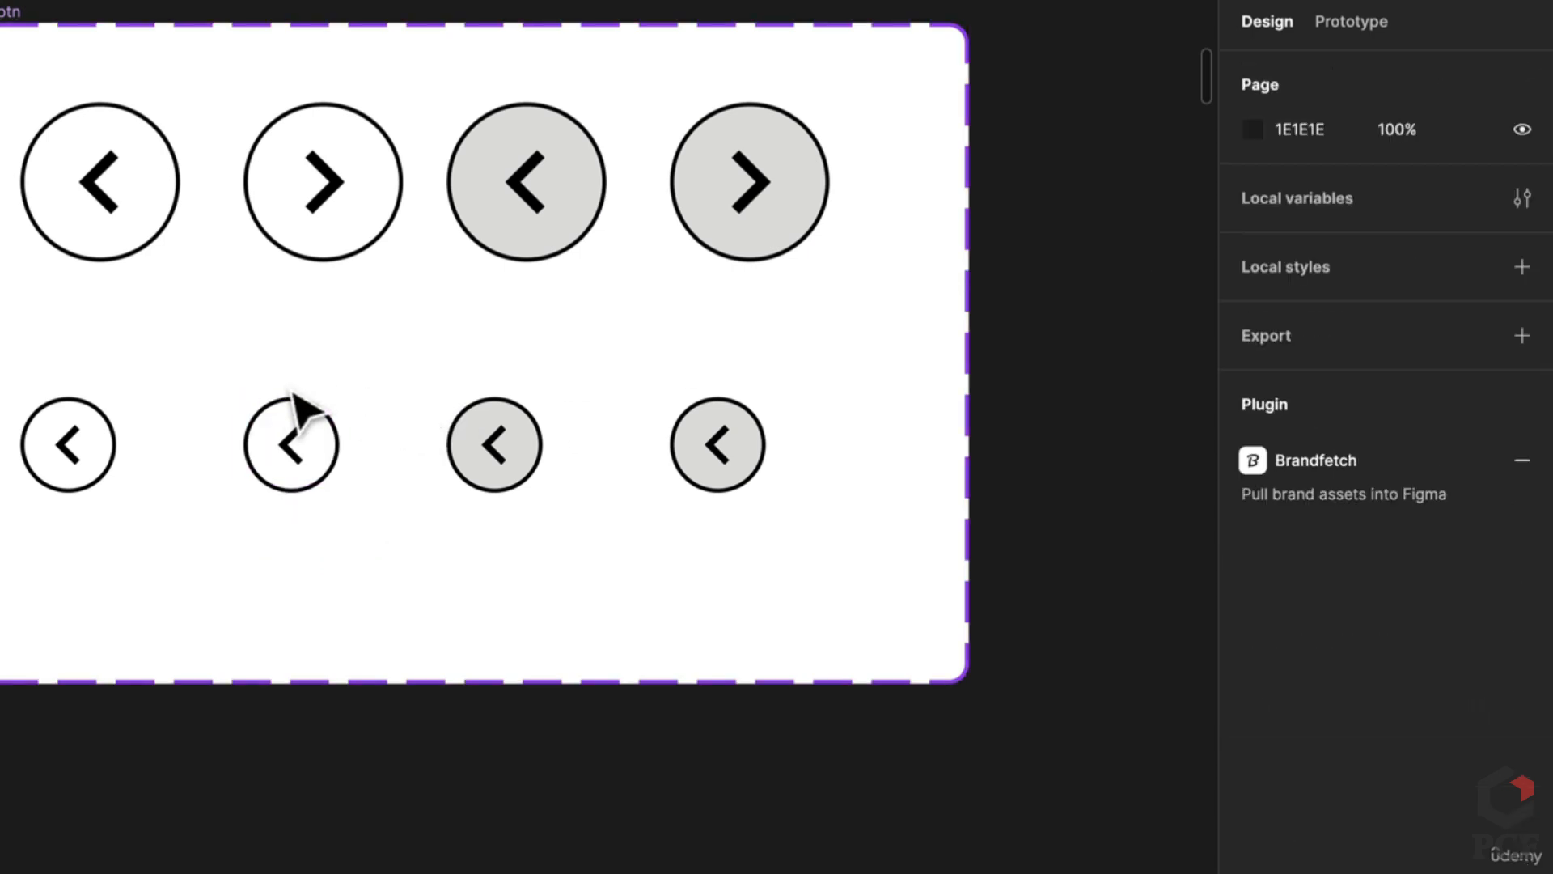
pyautogui.click(295, 396)
pyautogui.doubleClick(292, 392)
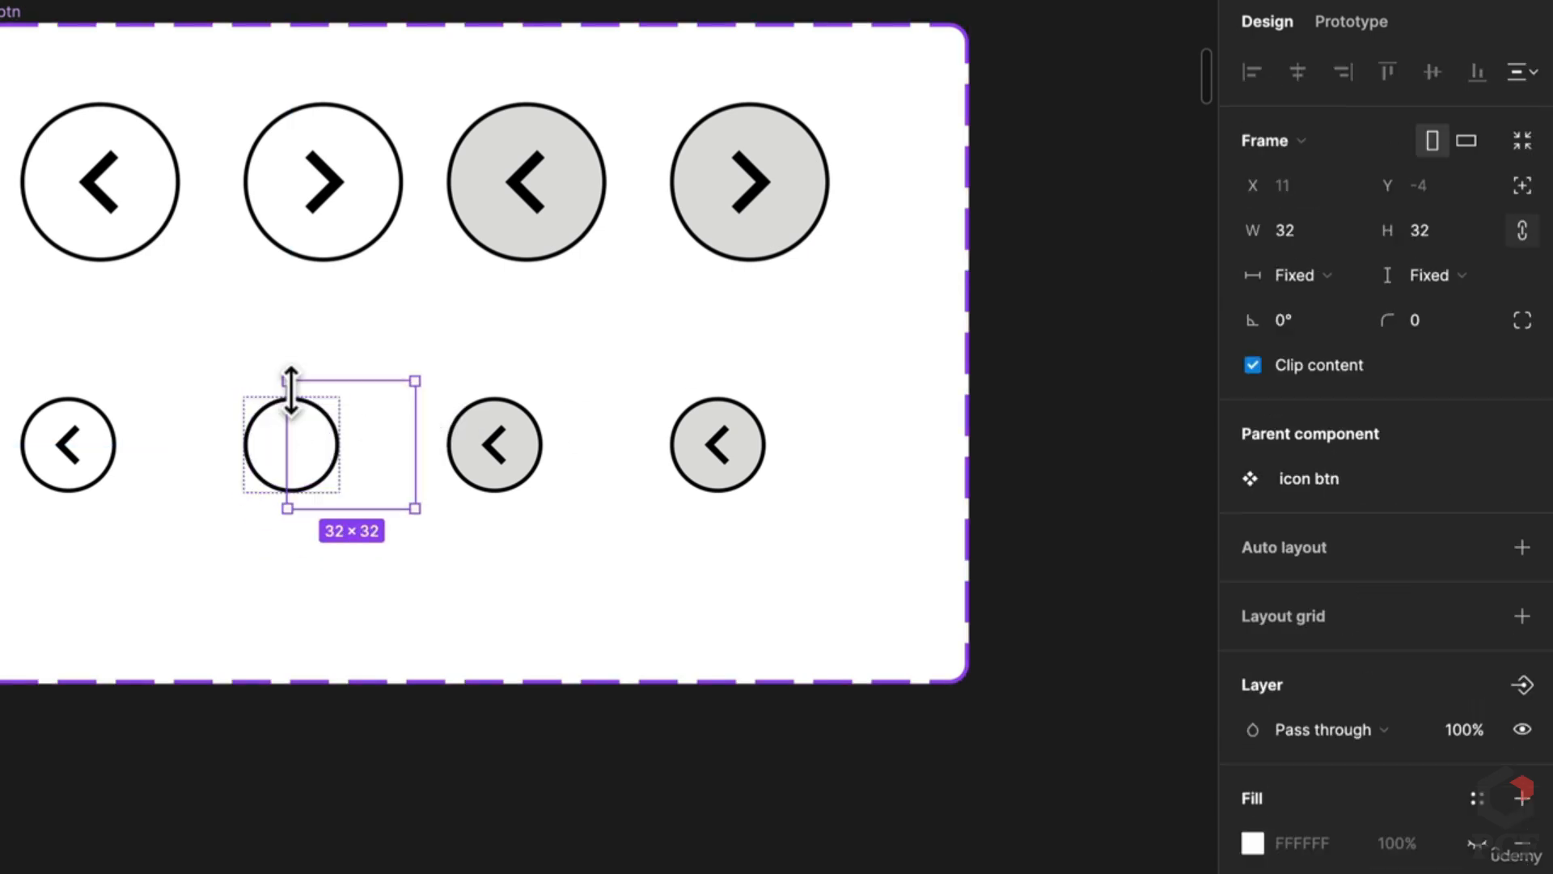
pyautogui.click(1430, 245)
pyautogui.write('20')
pyautogui.press('Return')
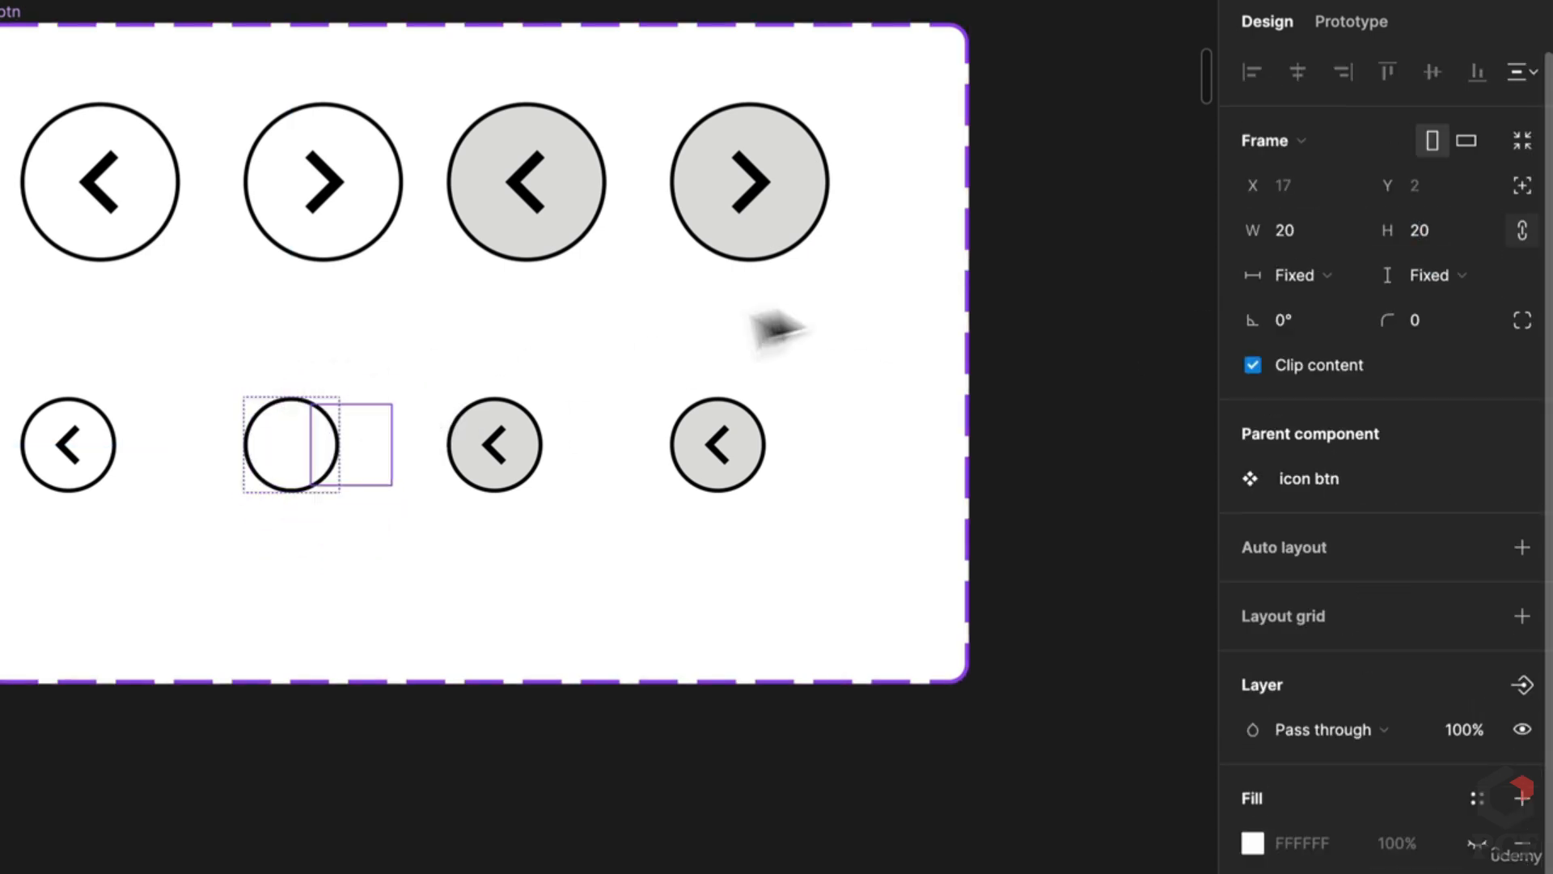
pyautogui.moveTo(294, 451); pyautogui.dragTo(235, 451)
# Step: Swap the small grey hover Right button's chevron to point right
pyautogui.click(449, 498)
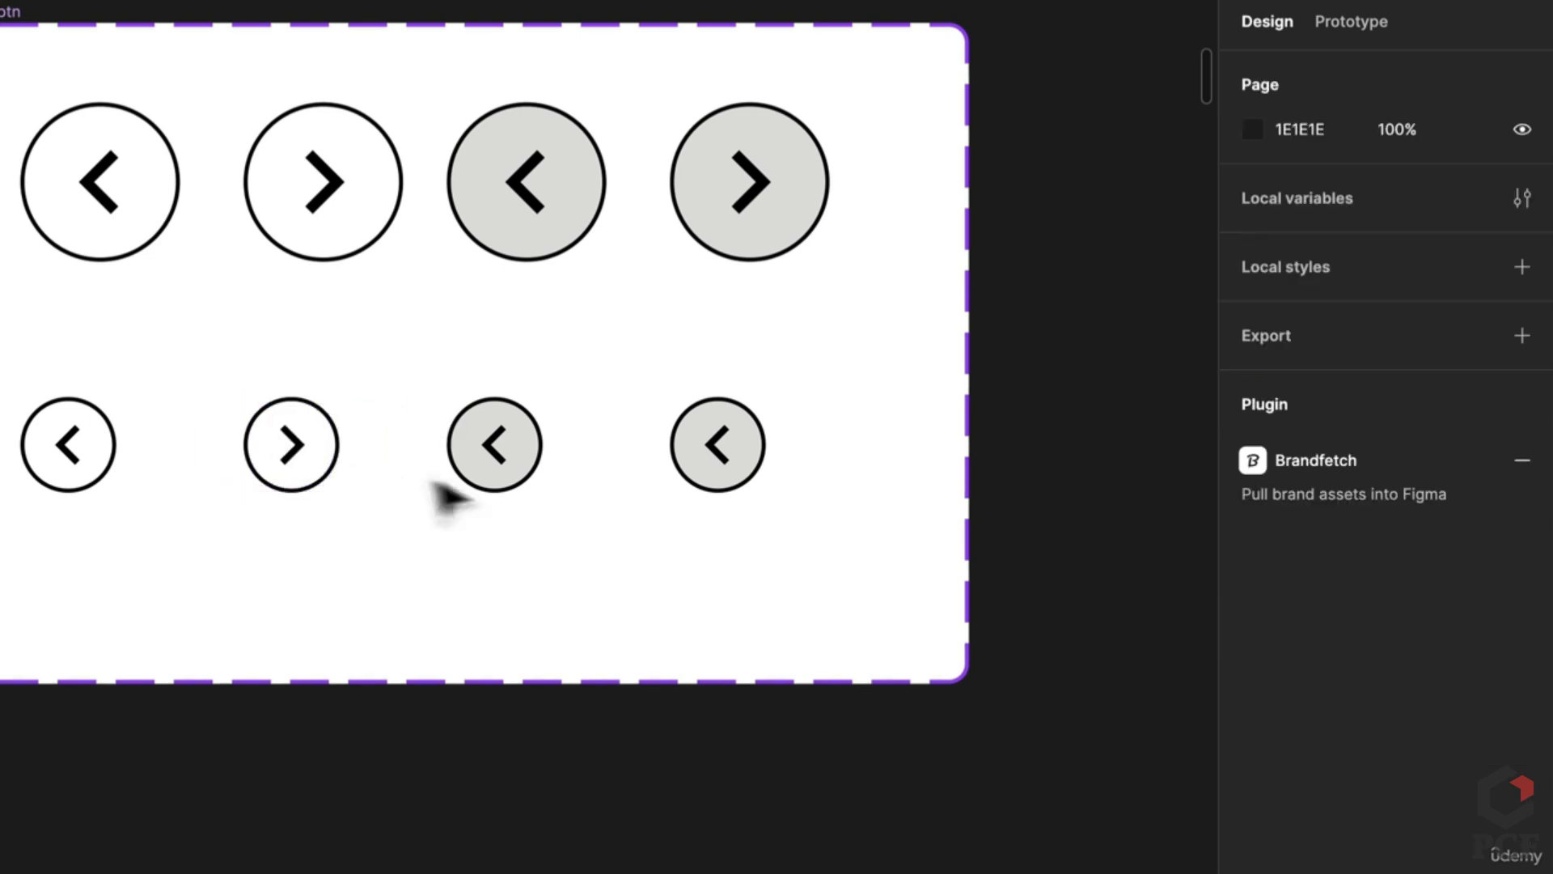
pyautogui.doubleClick(302, 455)
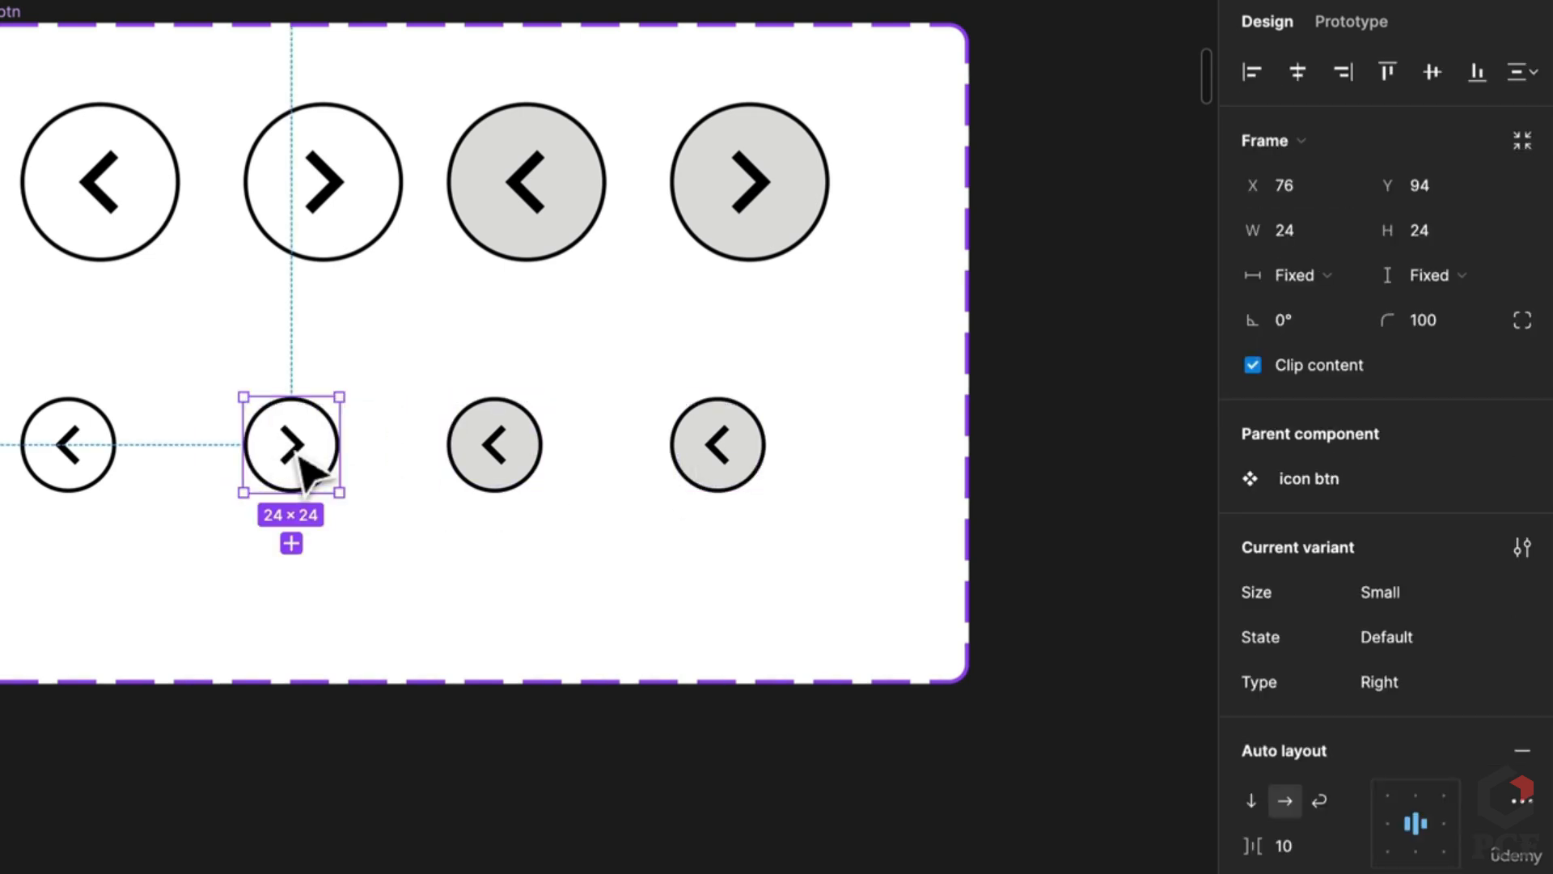
pyautogui.moveTo(757, 444); pyautogui.dragTo(686, 465)
pyautogui.click(668, 441)
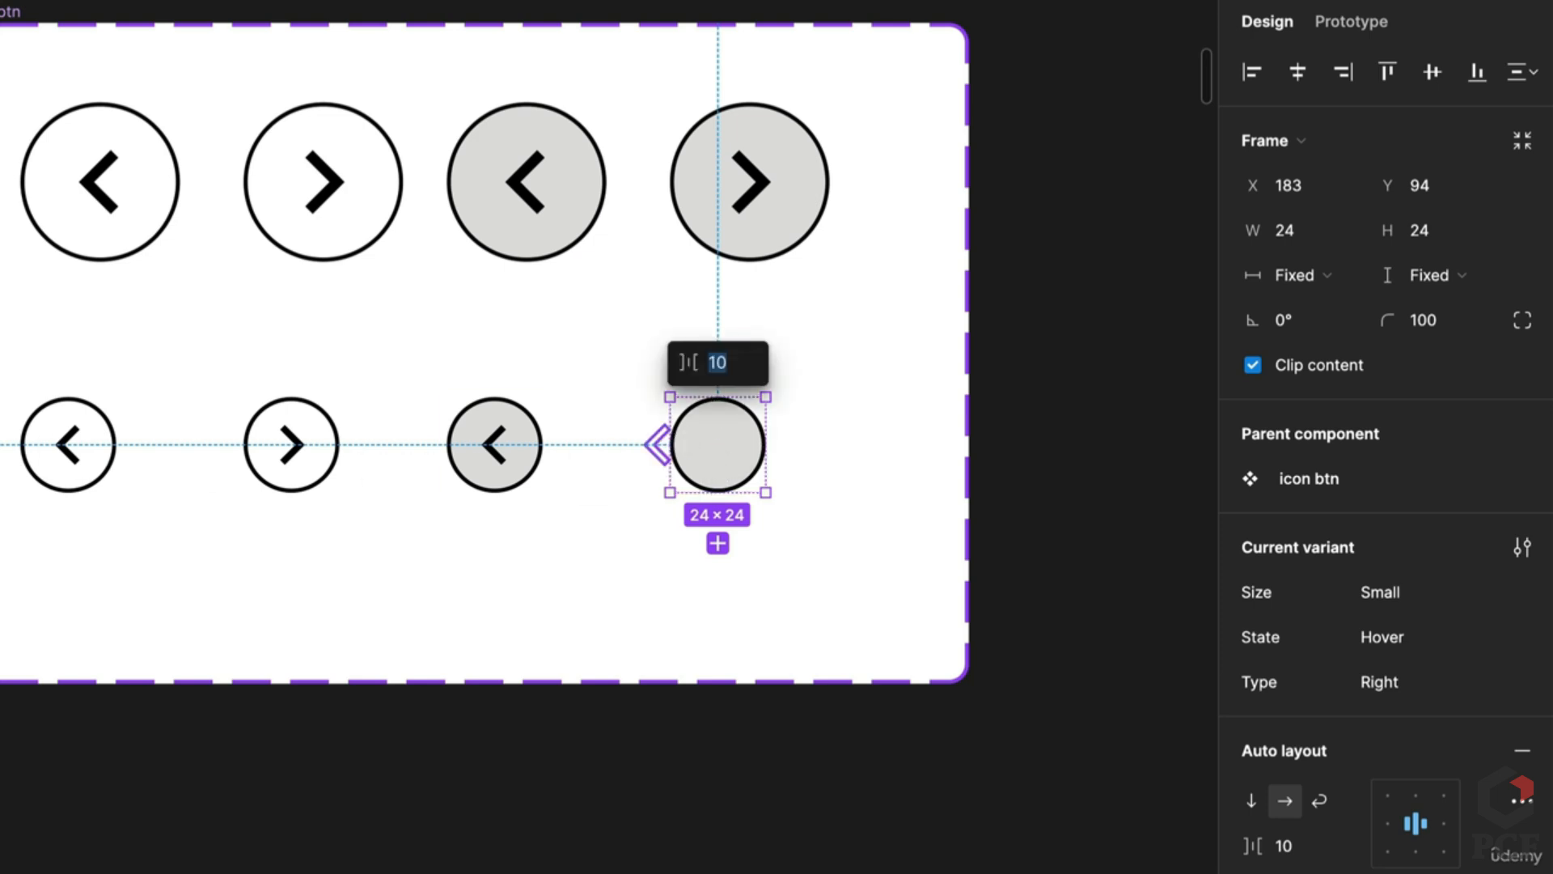
pyautogui.press('Escape')
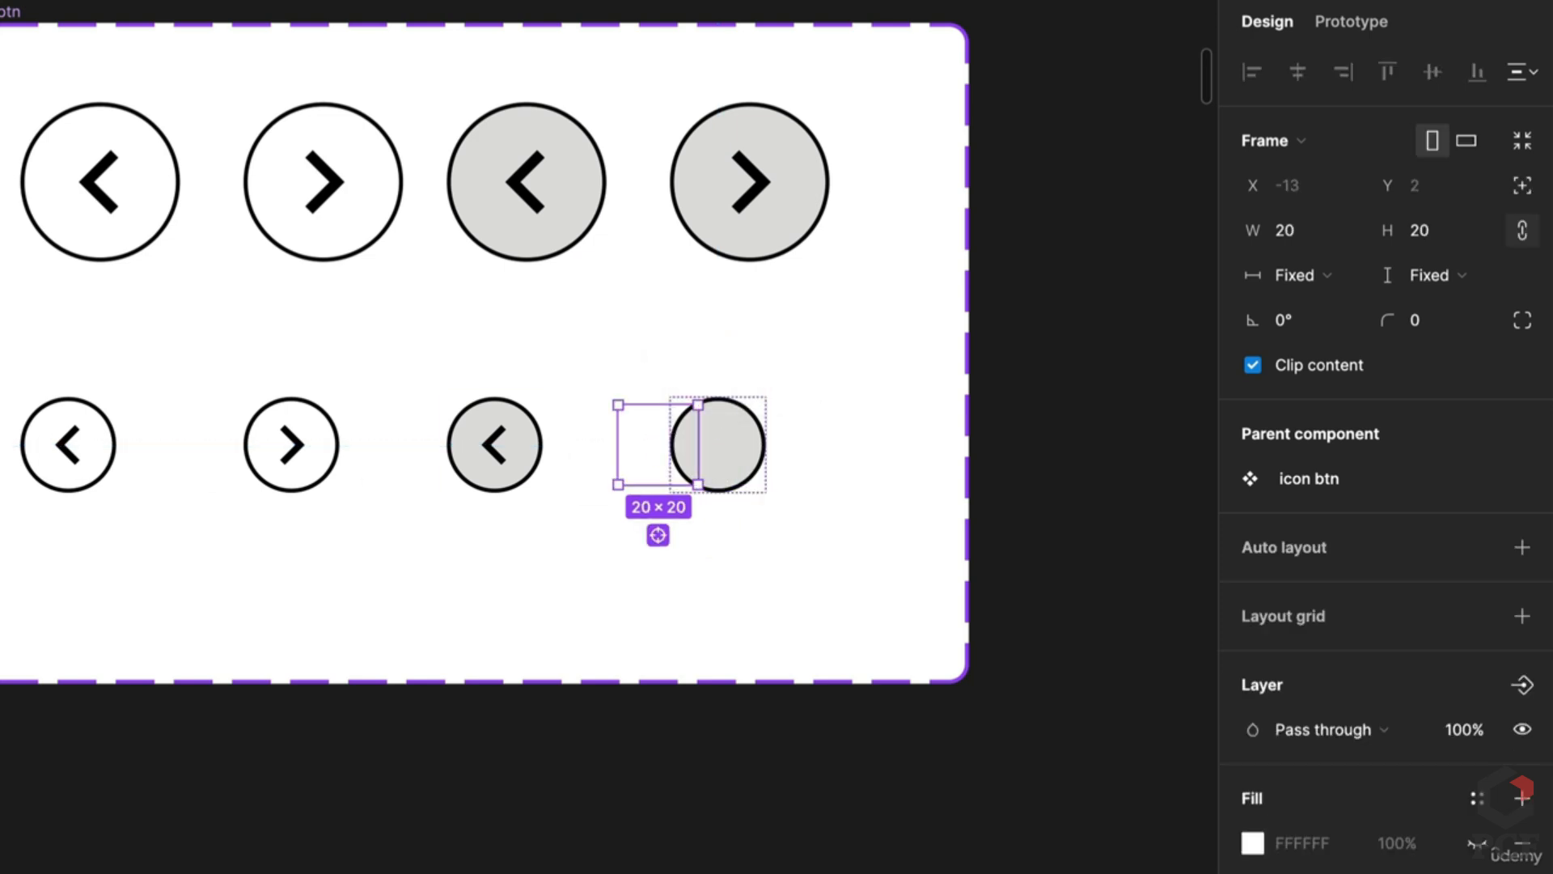
pyautogui.press('Escape')
# Step: Tidy the eight icon variants into a grid with 20 px horizontal and vertical spacing
pyautogui.scroll(-3, 526, 781)
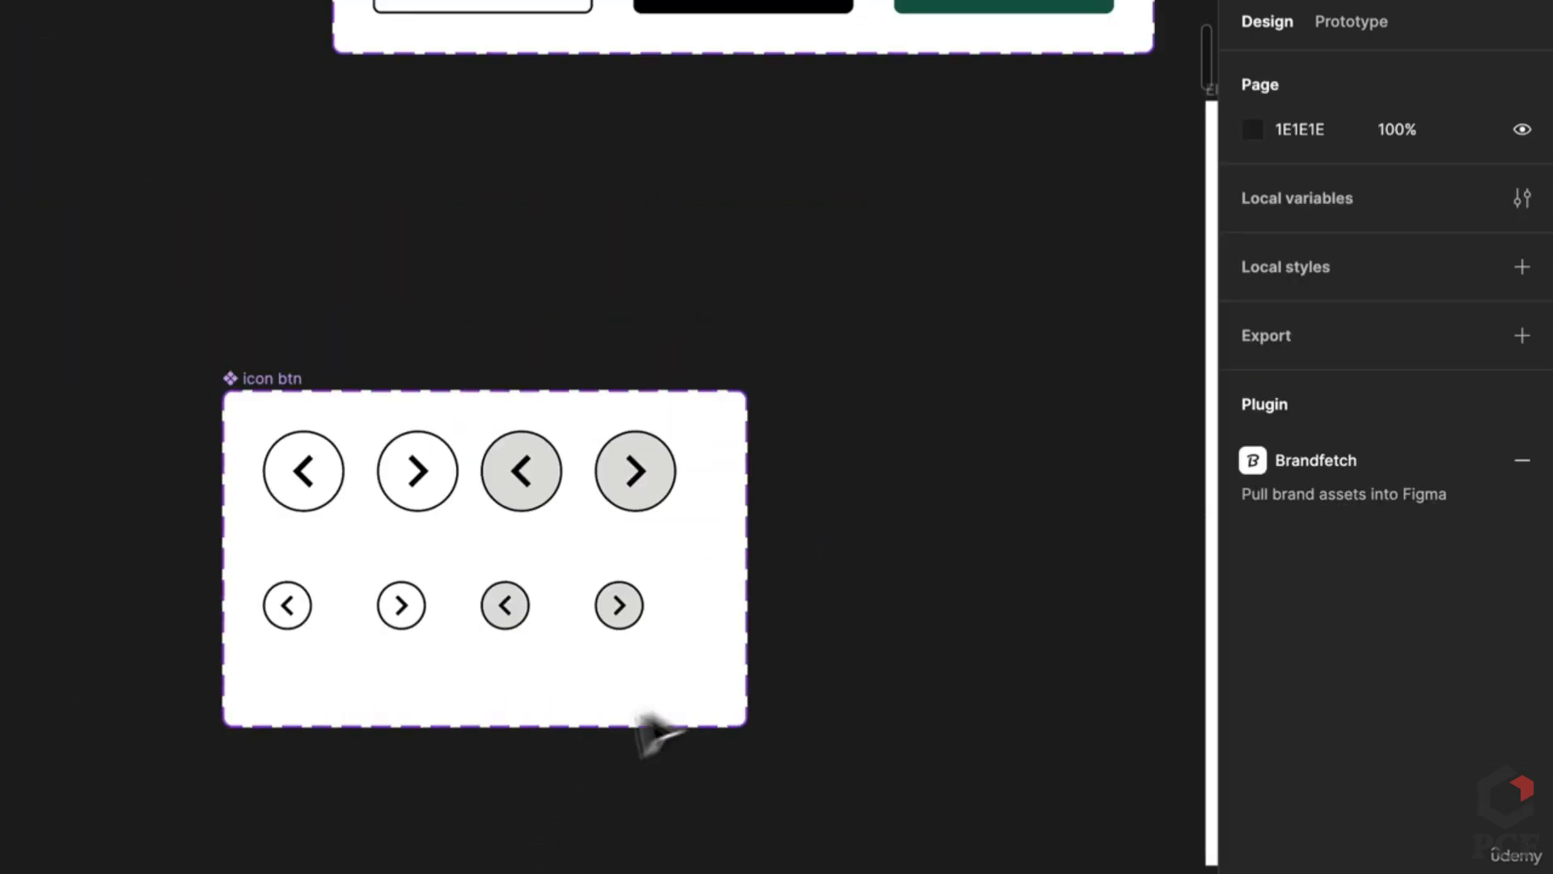
pyautogui.moveTo(854, 652); pyautogui.dragTo(240, 437)
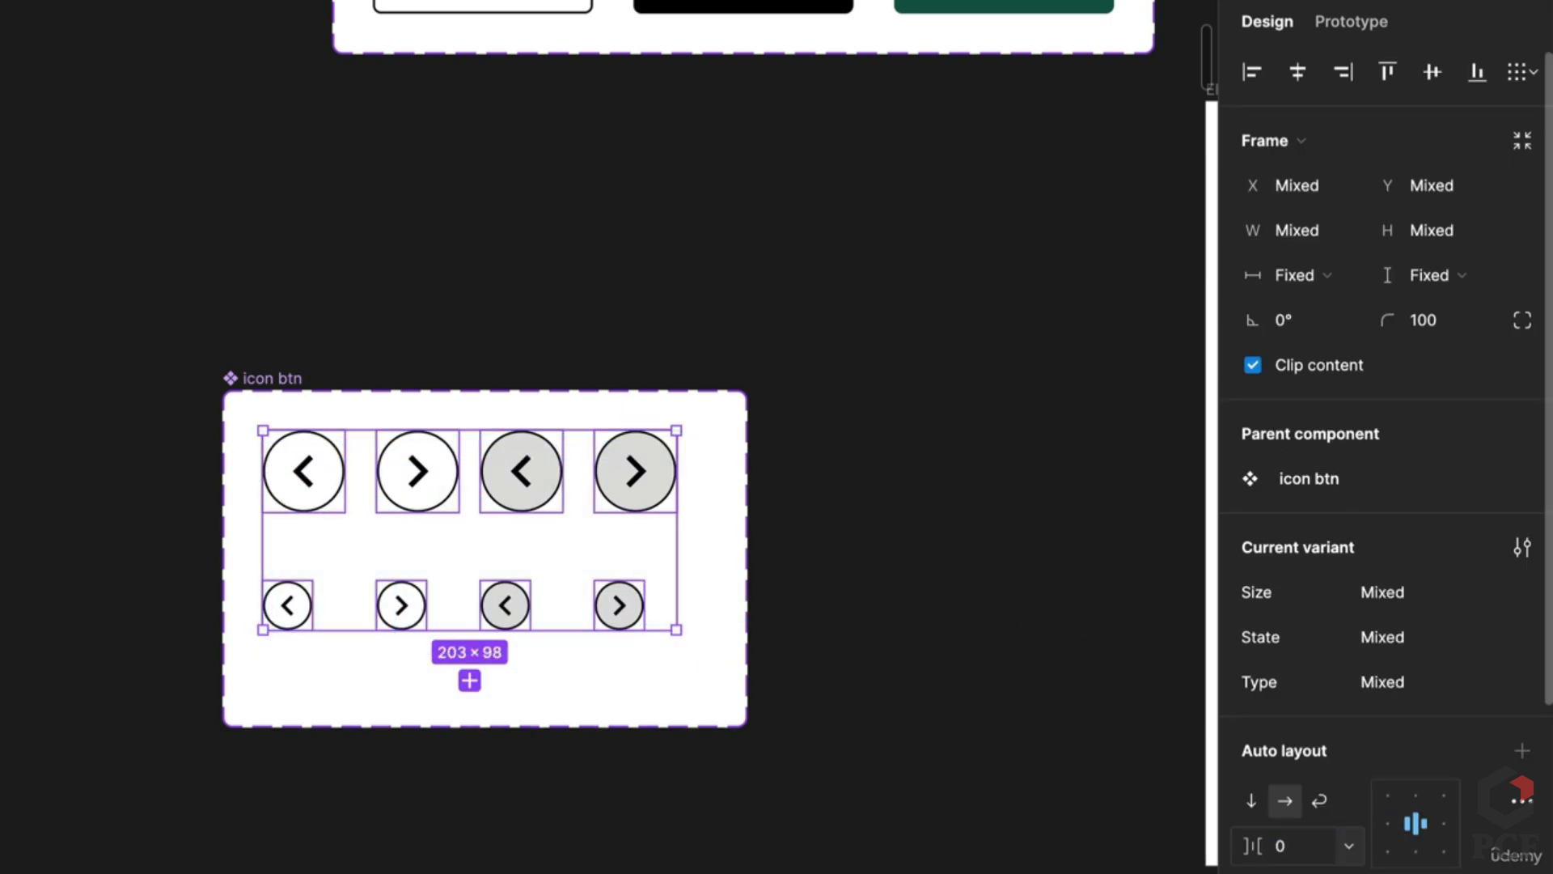
pyautogui.click(849, 850)
pyautogui.moveTo(895, 662); pyautogui.dragTo(81, 385)
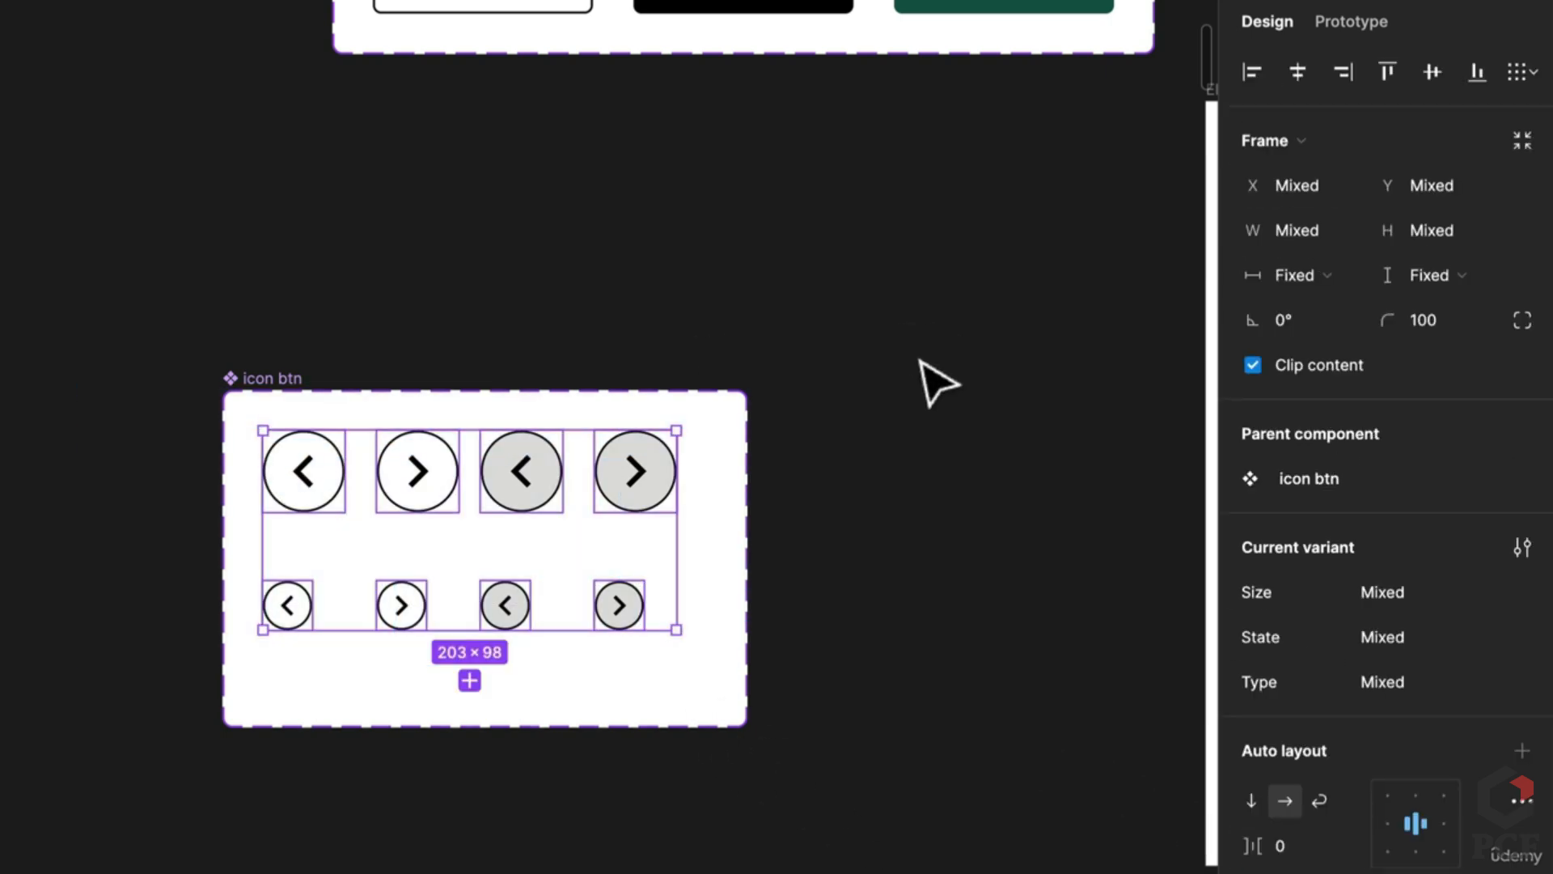
pyautogui.click(655, 607)
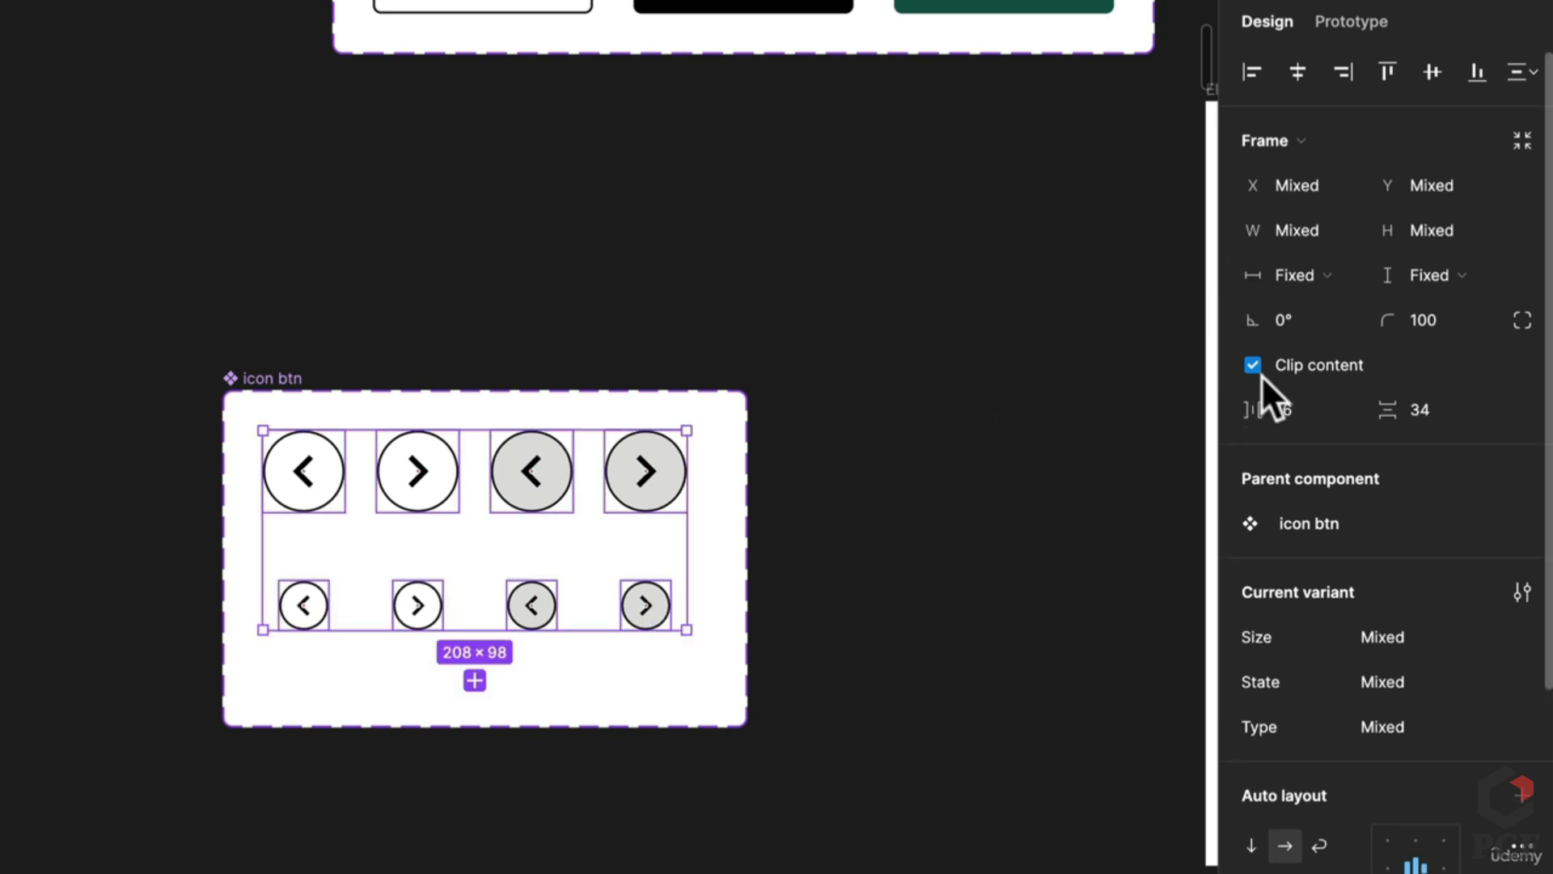
pyautogui.press('BackSpace')
pyautogui.press('BackSpace')
pyautogui.write('20')
pyautogui.press('Tab')
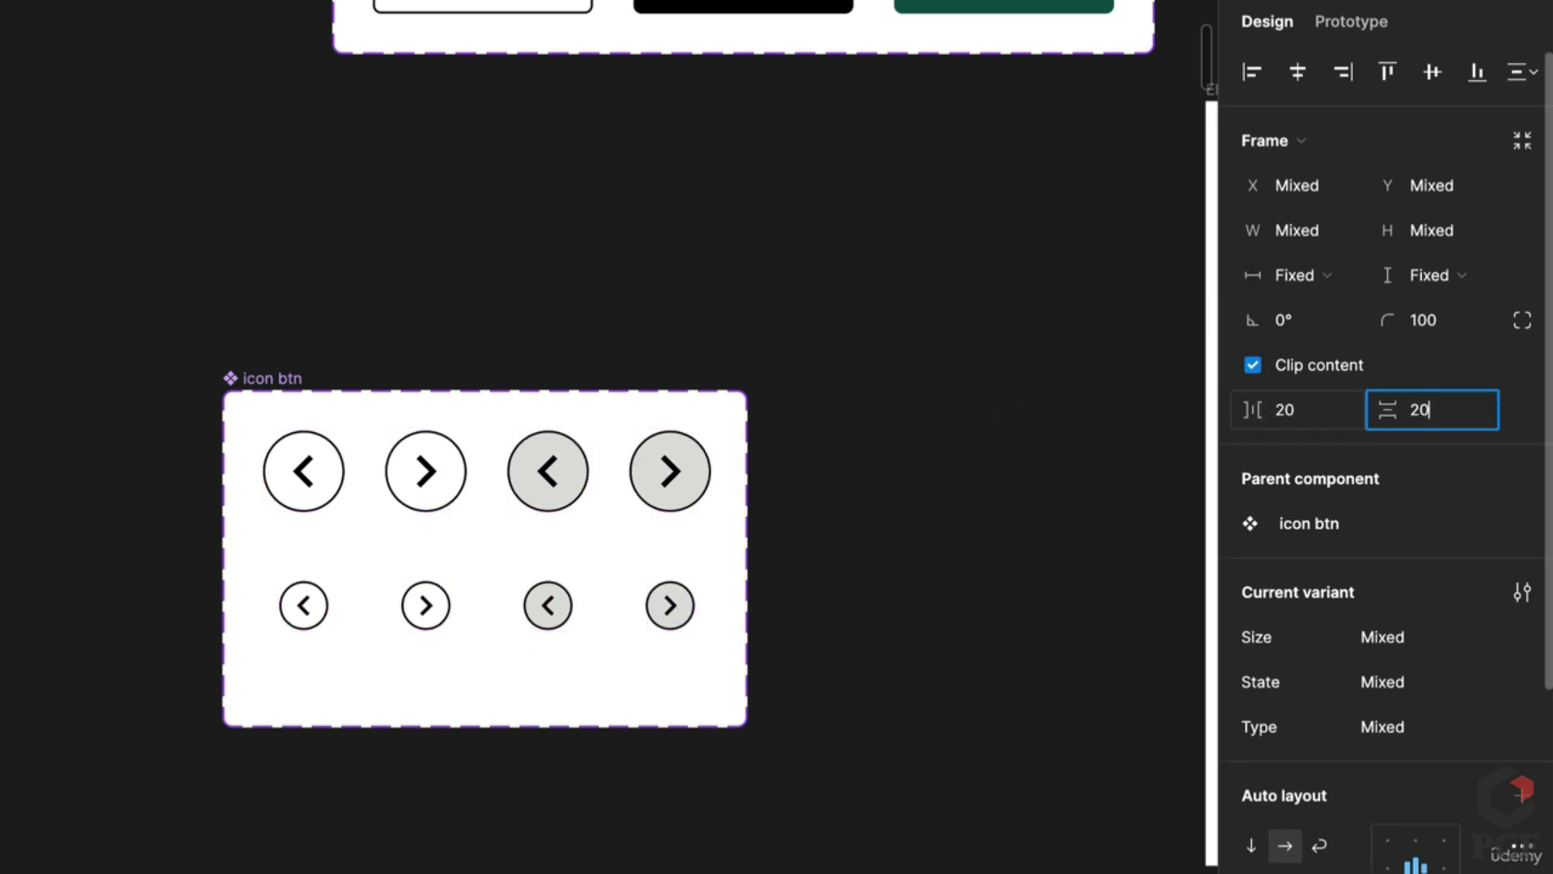
pyautogui.press('Return')
pyautogui.click(811, 638)
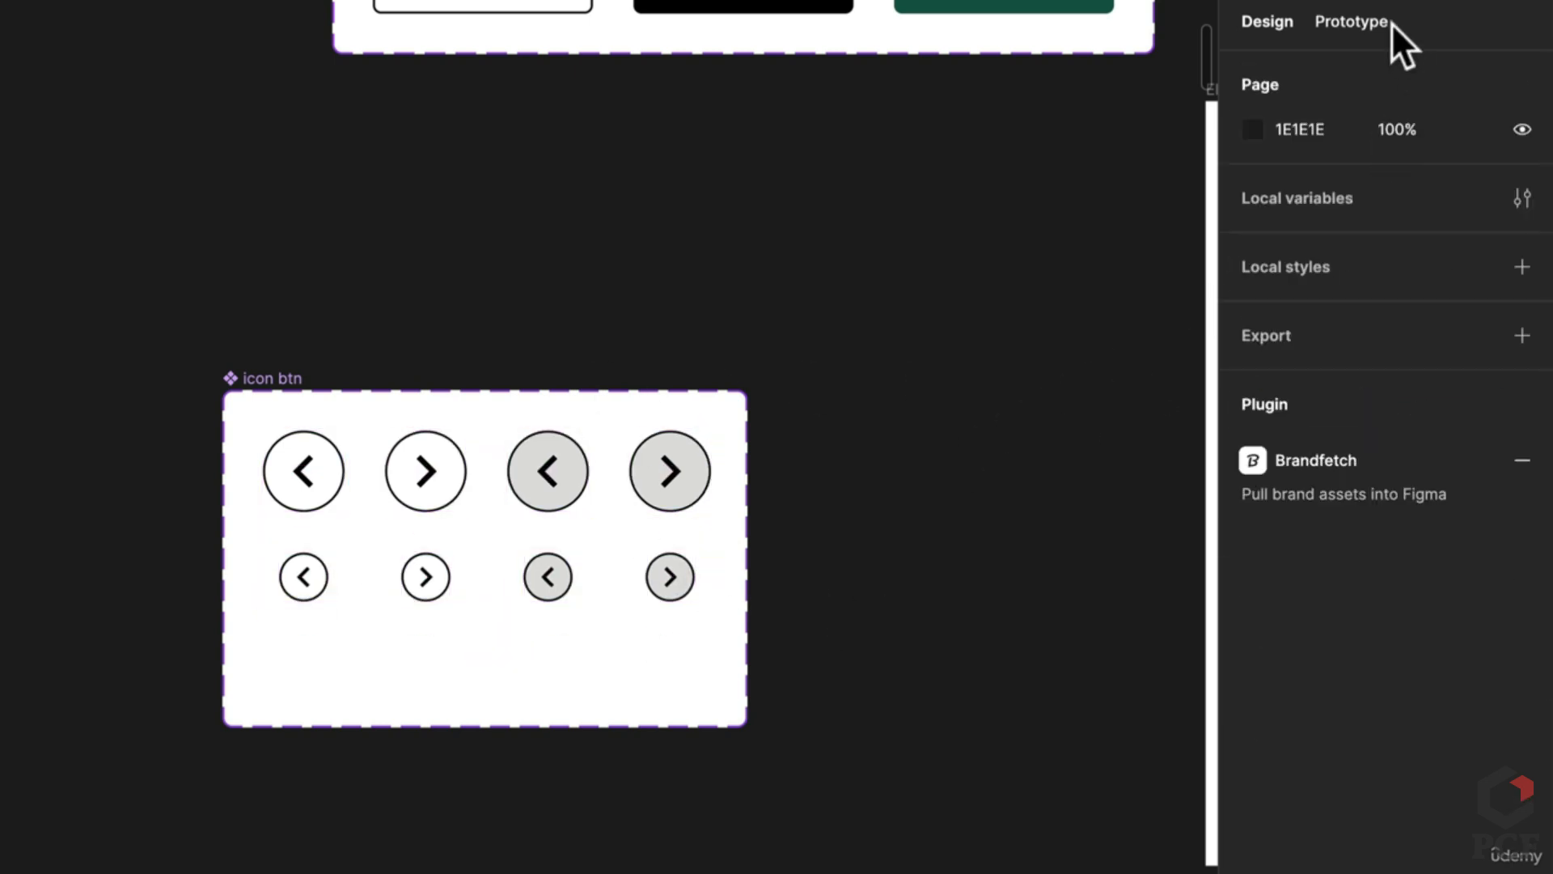
# Step: Review the default variants' While hovering links in the Prototype tab, undoing a stray connection
pyautogui.click(1368, 22)
pyautogui.scroll(5, 687, 496)
pyautogui.click(146, 526)
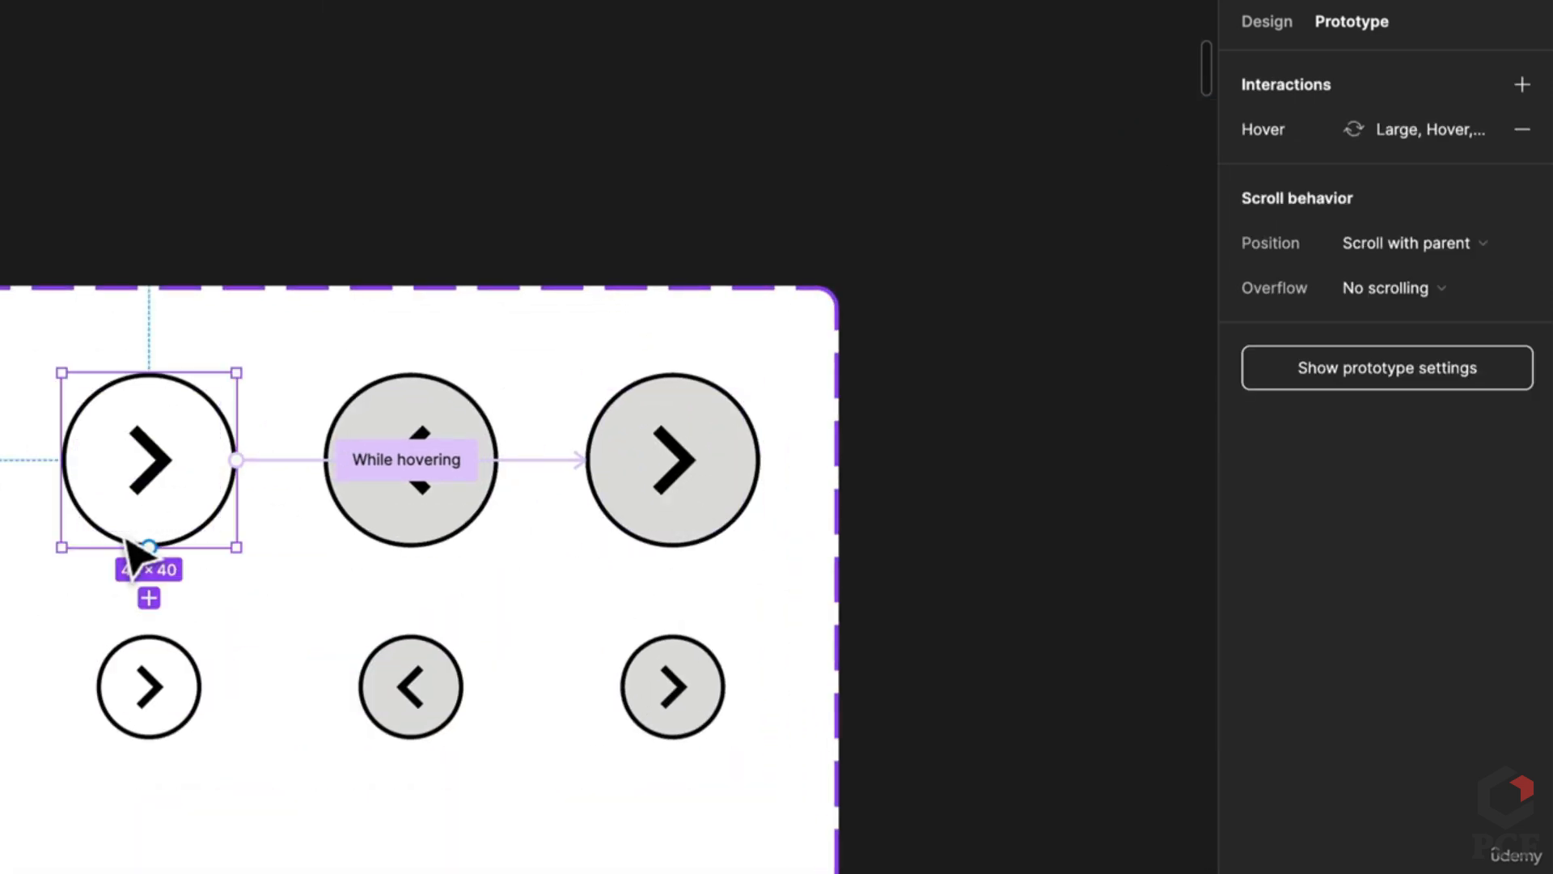
pyautogui.scroll(-5, 1005, 510)
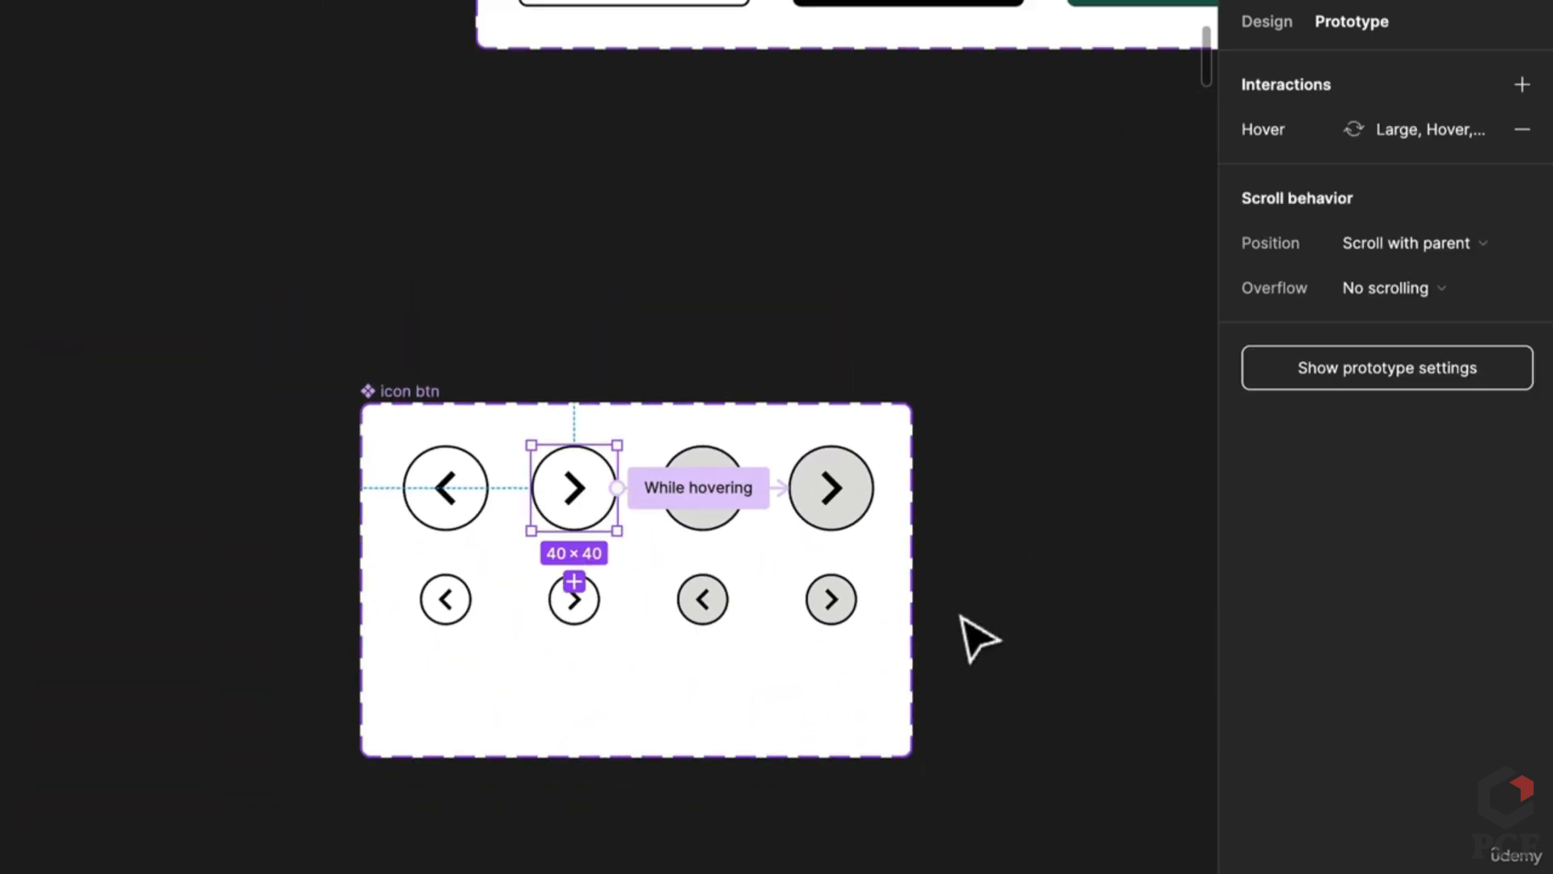
pyautogui.scroll(-5, 979, 639)
pyautogui.click(128, 709)
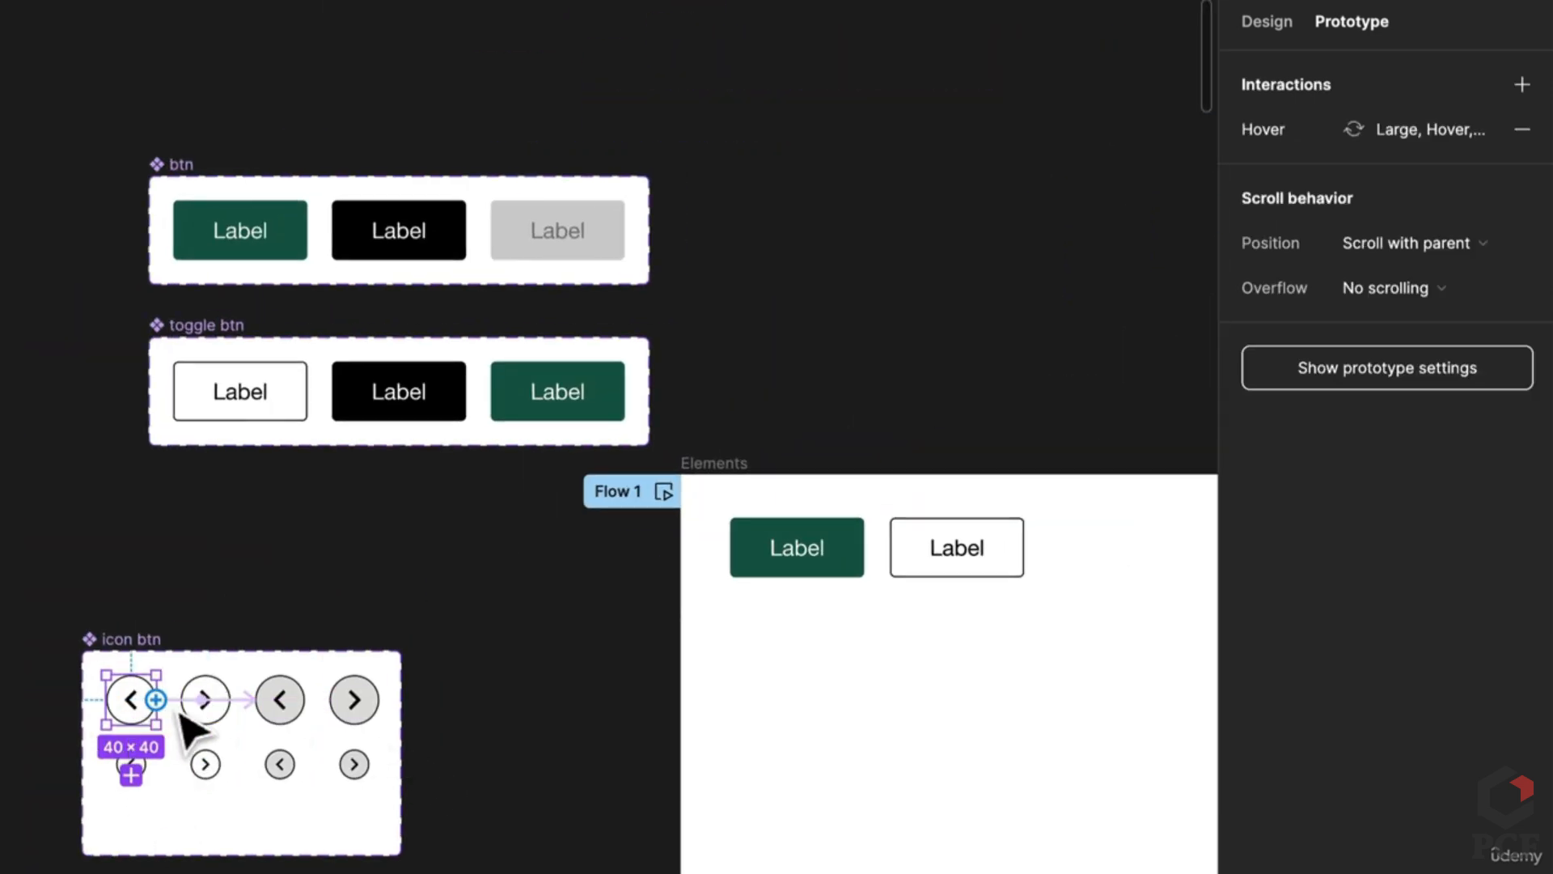
pyautogui.keyDown('shift'); pyautogui.click(200, 719); pyautogui.keyUp('shift')
pyautogui.keyDown('shift'); pyautogui.click(204, 764); pyautogui.keyUp('shift')
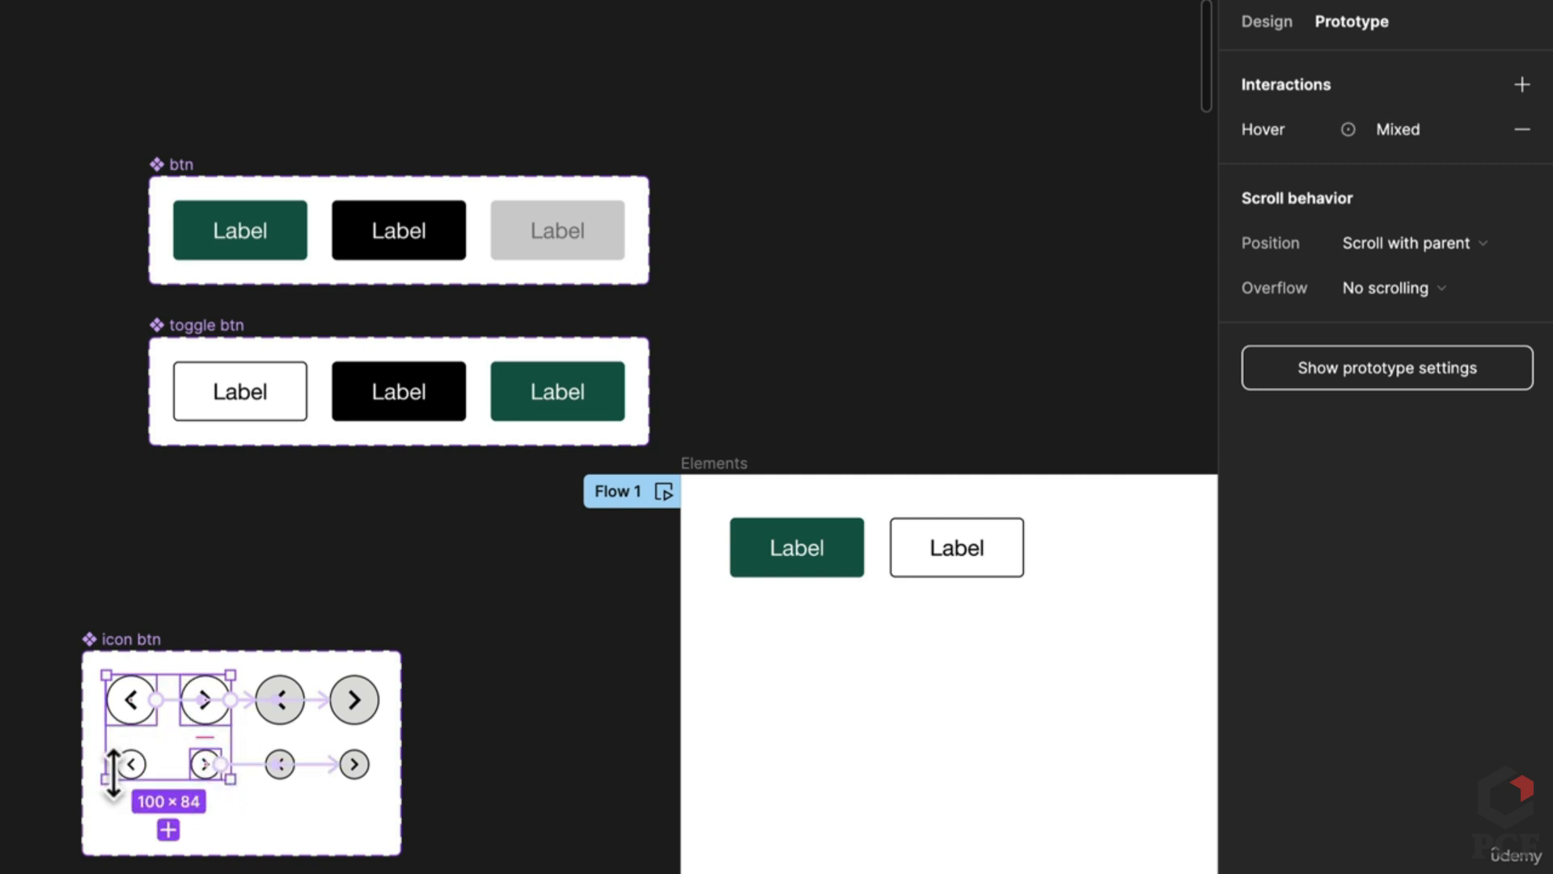
pyautogui.keyDown('shift'); pyautogui.click(136, 769); pyautogui.keyUp('shift')
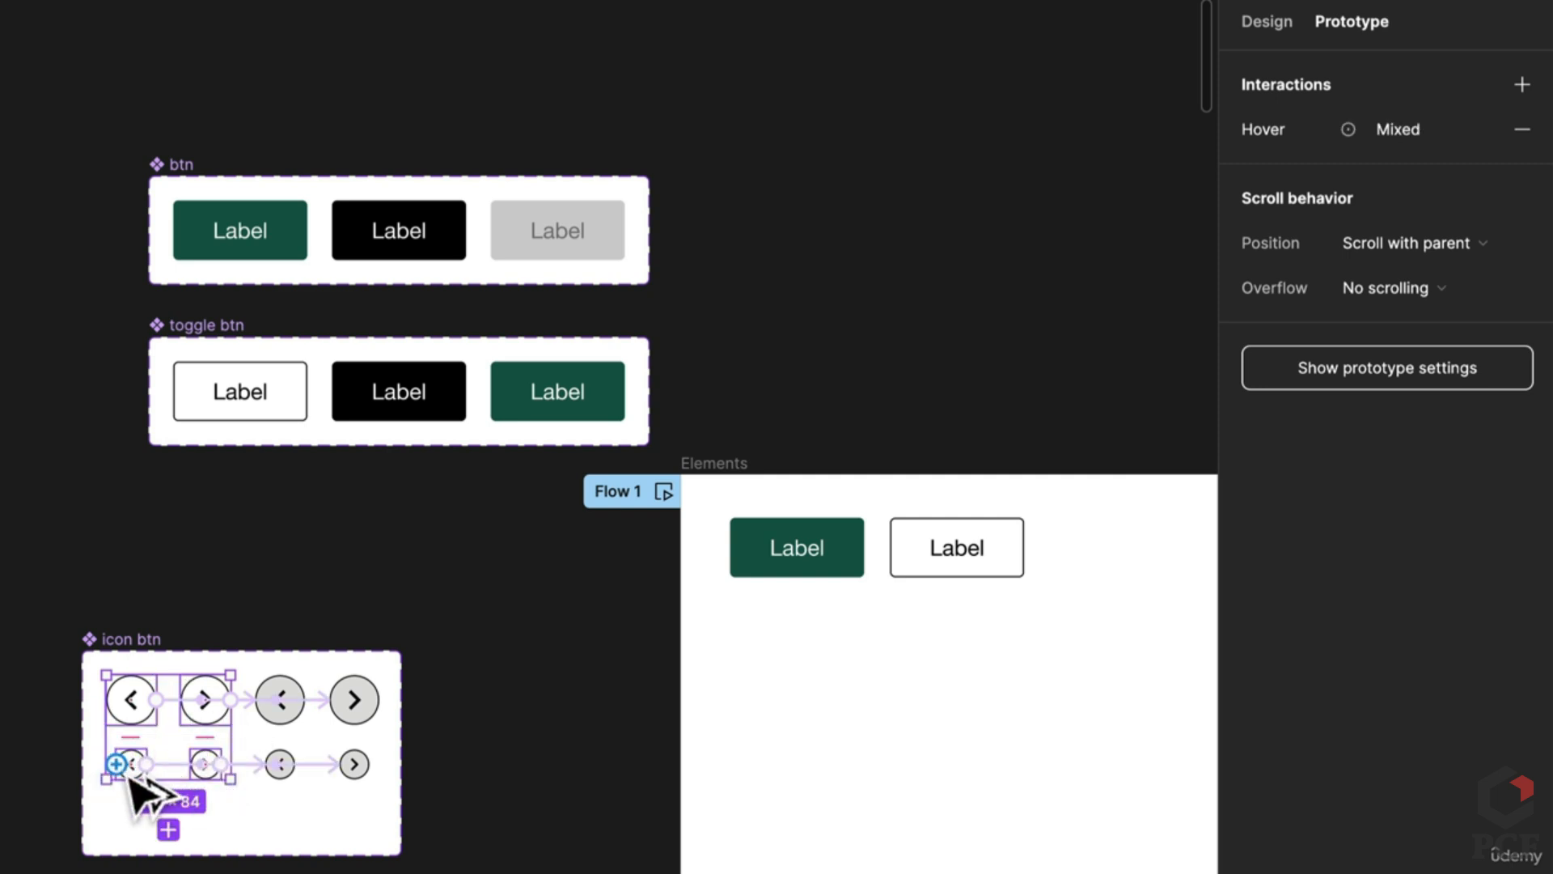
pyautogui.moveTo(117, 765); pyautogui.dragTo(851, 740)
pyautogui.hotkey('ctrl', 'z')
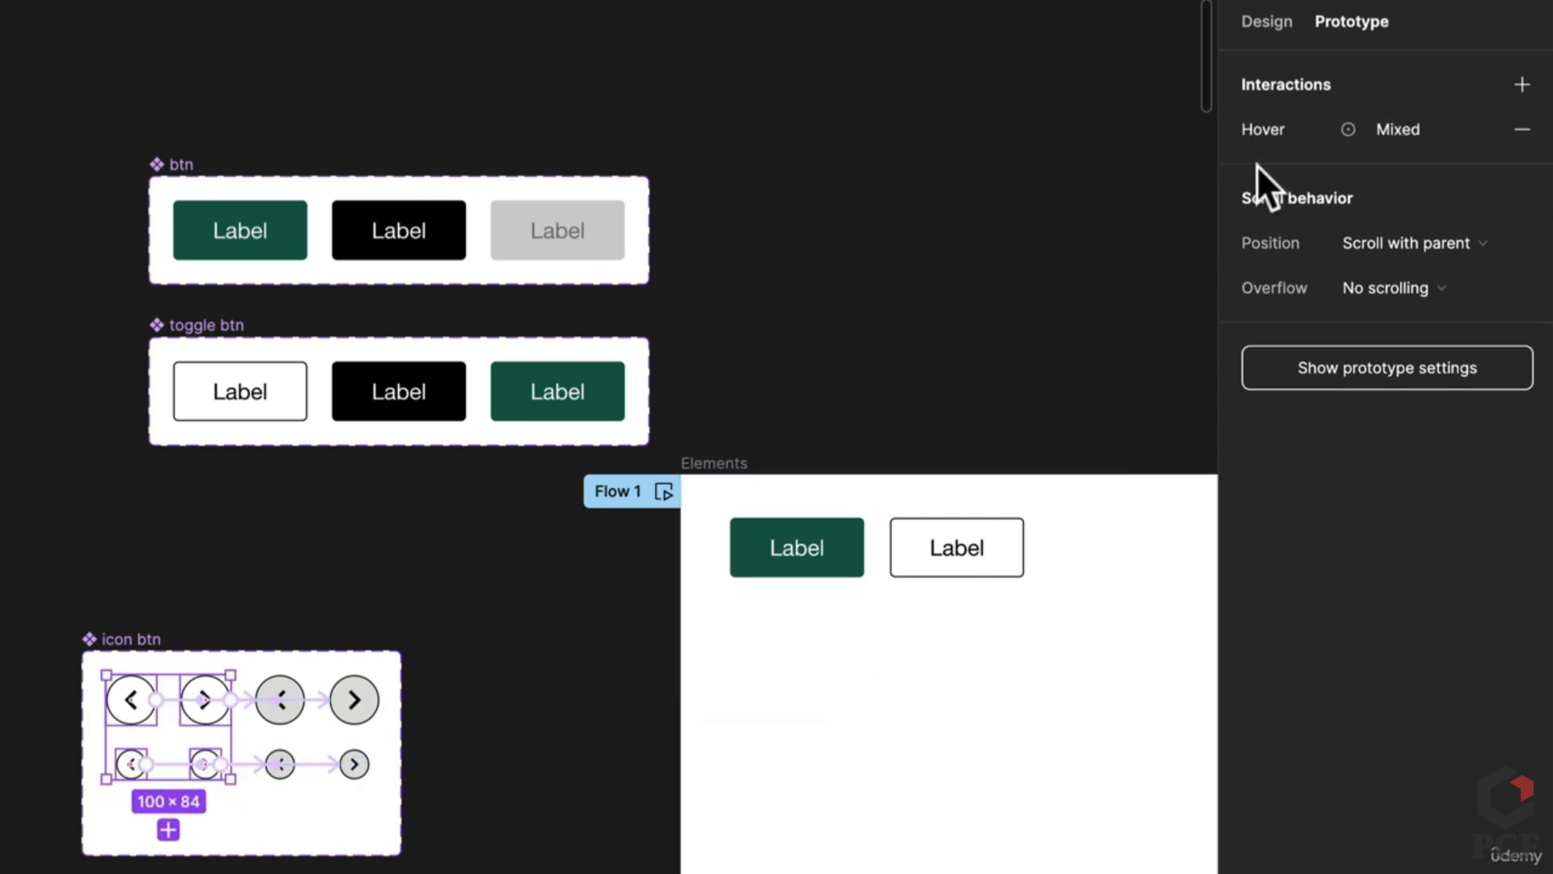
pyautogui.click(1262, 22)
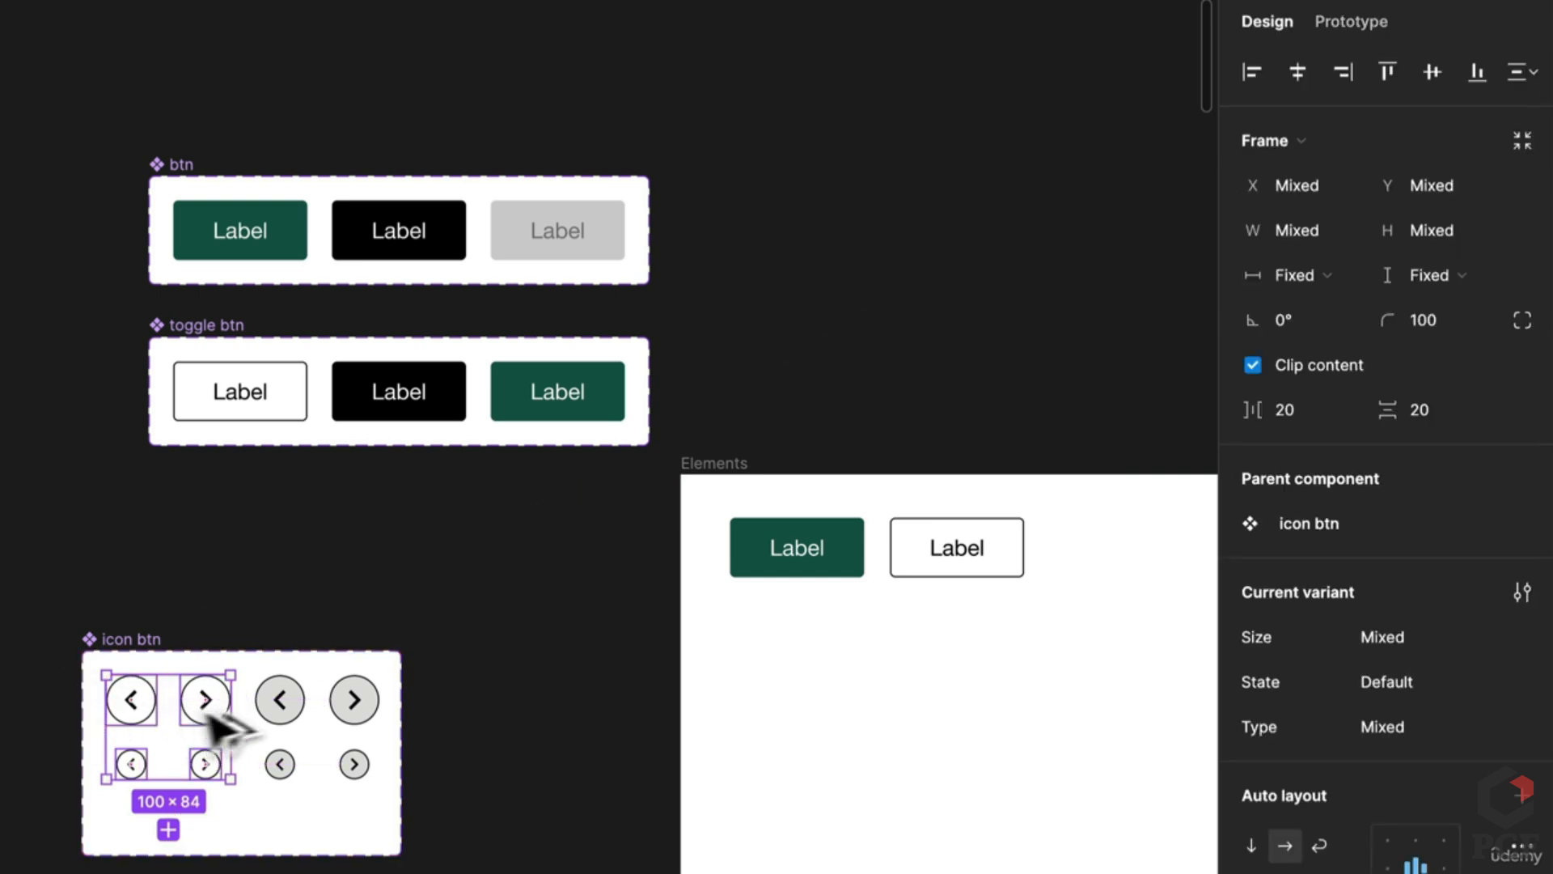
# Step: Copy the default icon buttons into Elements, resize the icon btn set to fit, and move it up
pyautogui.moveTo(209, 710); pyautogui.dragTo(825, 648)
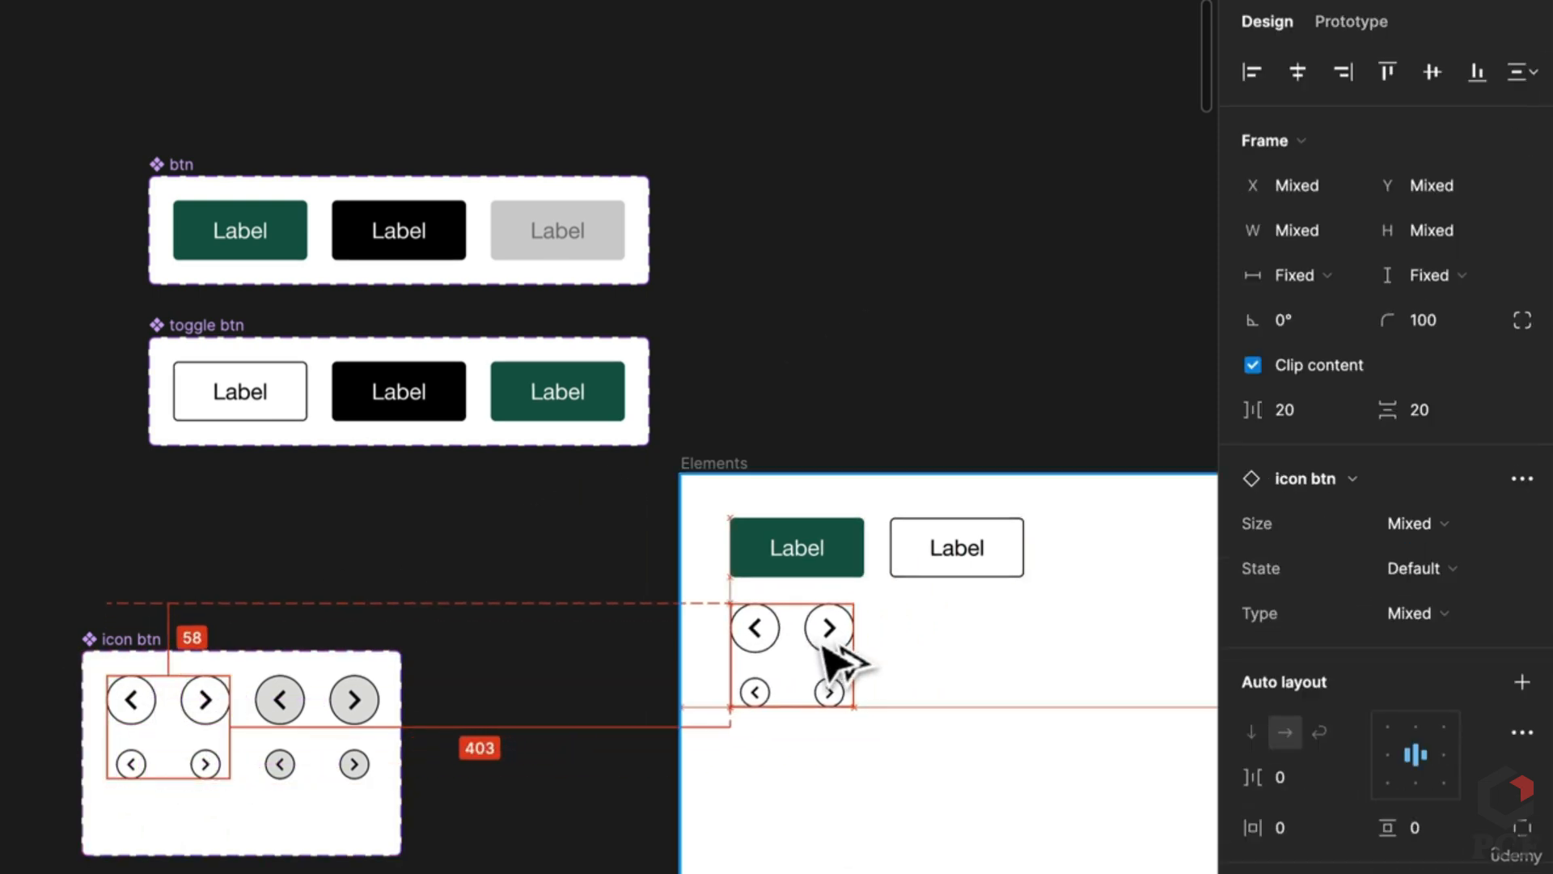
pyautogui.click(901, 728)
pyautogui.click(130, 639)
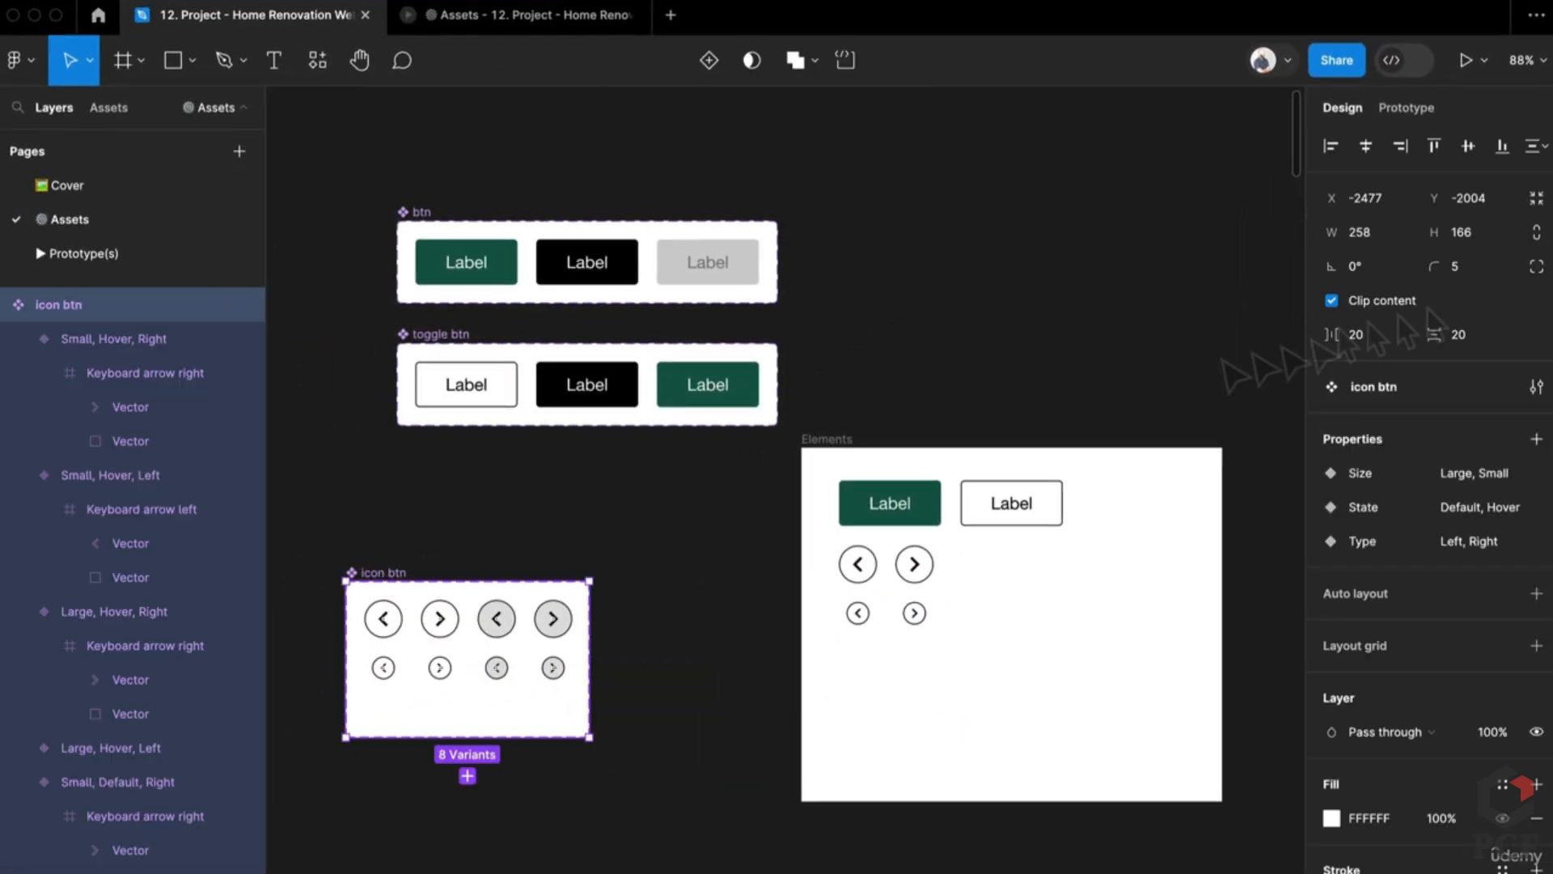
pyautogui.click(1535, 199)
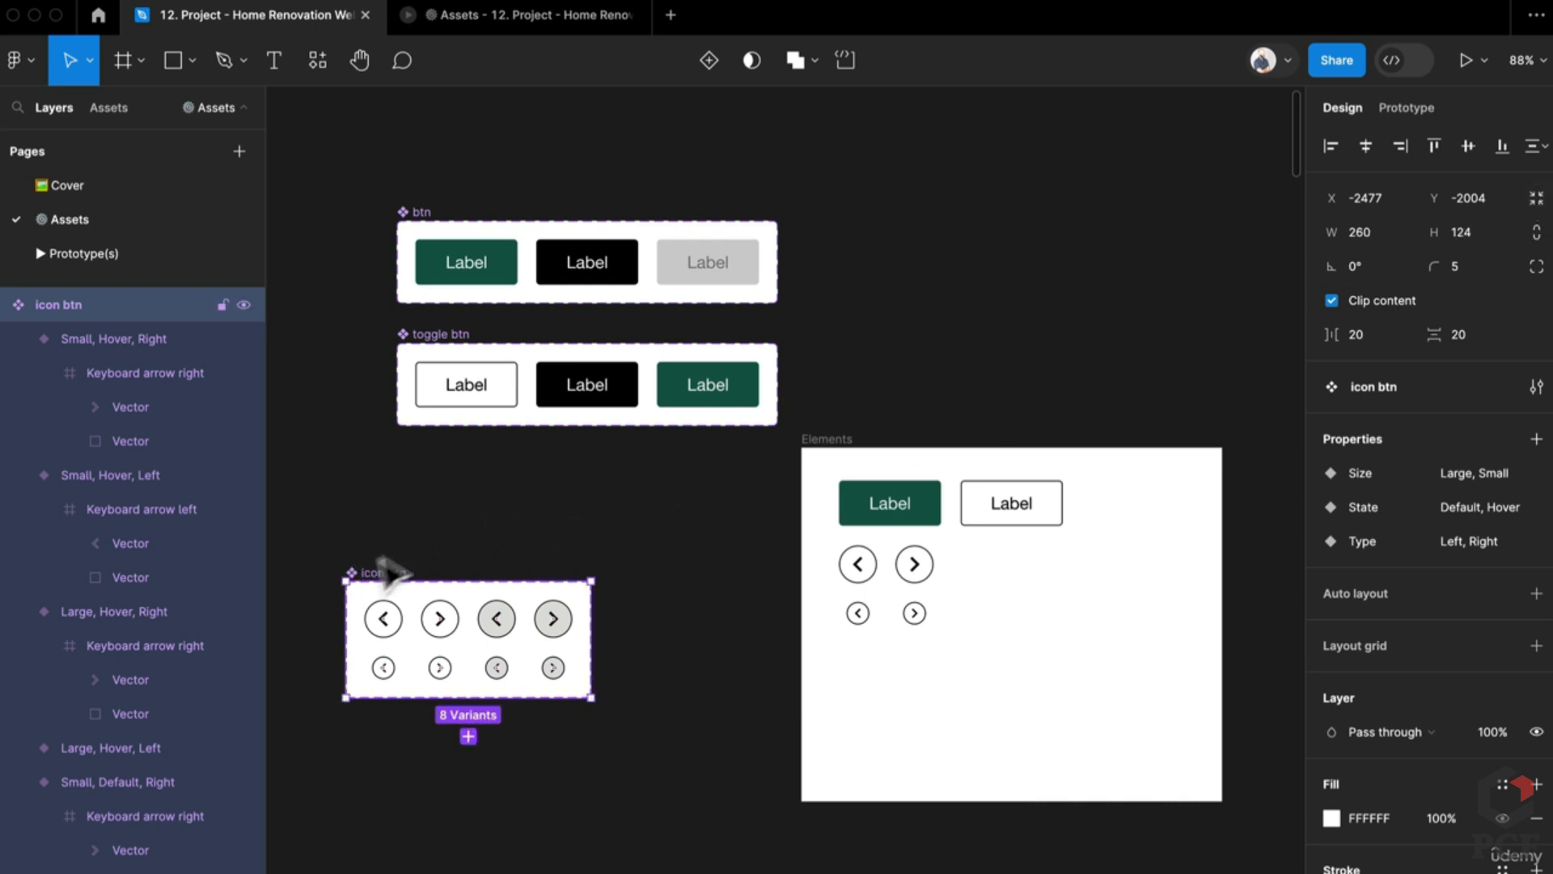
pyautogui.moveTo(384, 563); pyautogui.dragTo(816, 215)
# Step: Go to the Input component set and select its empty default variant
pyautogui.click(479, 16)
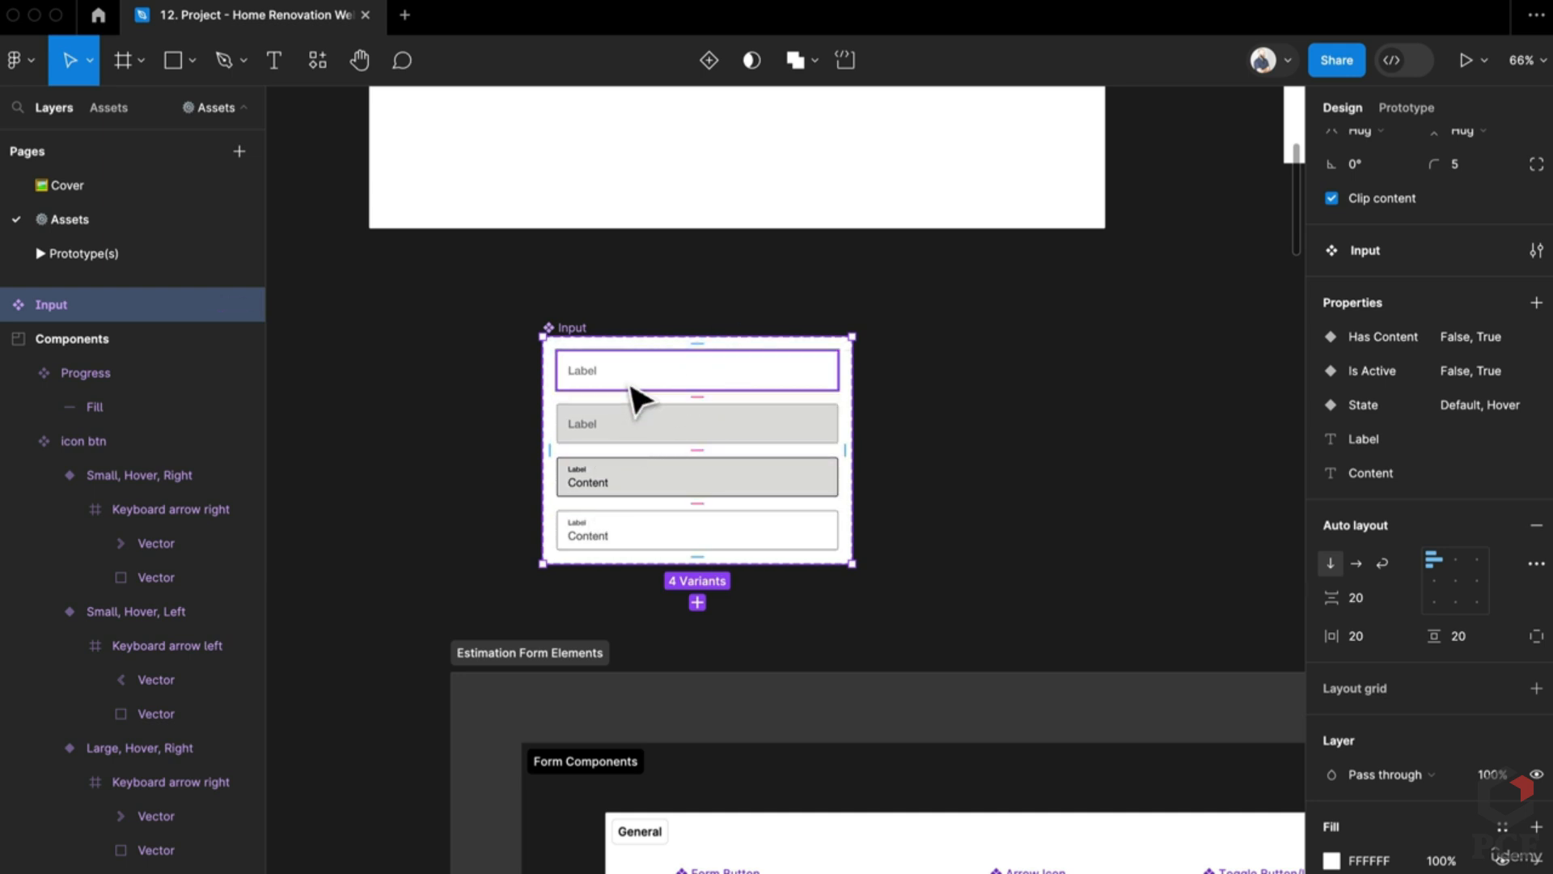
pyautogui.click(640, 396)
pyautogui.scroll(5, 566, 413)
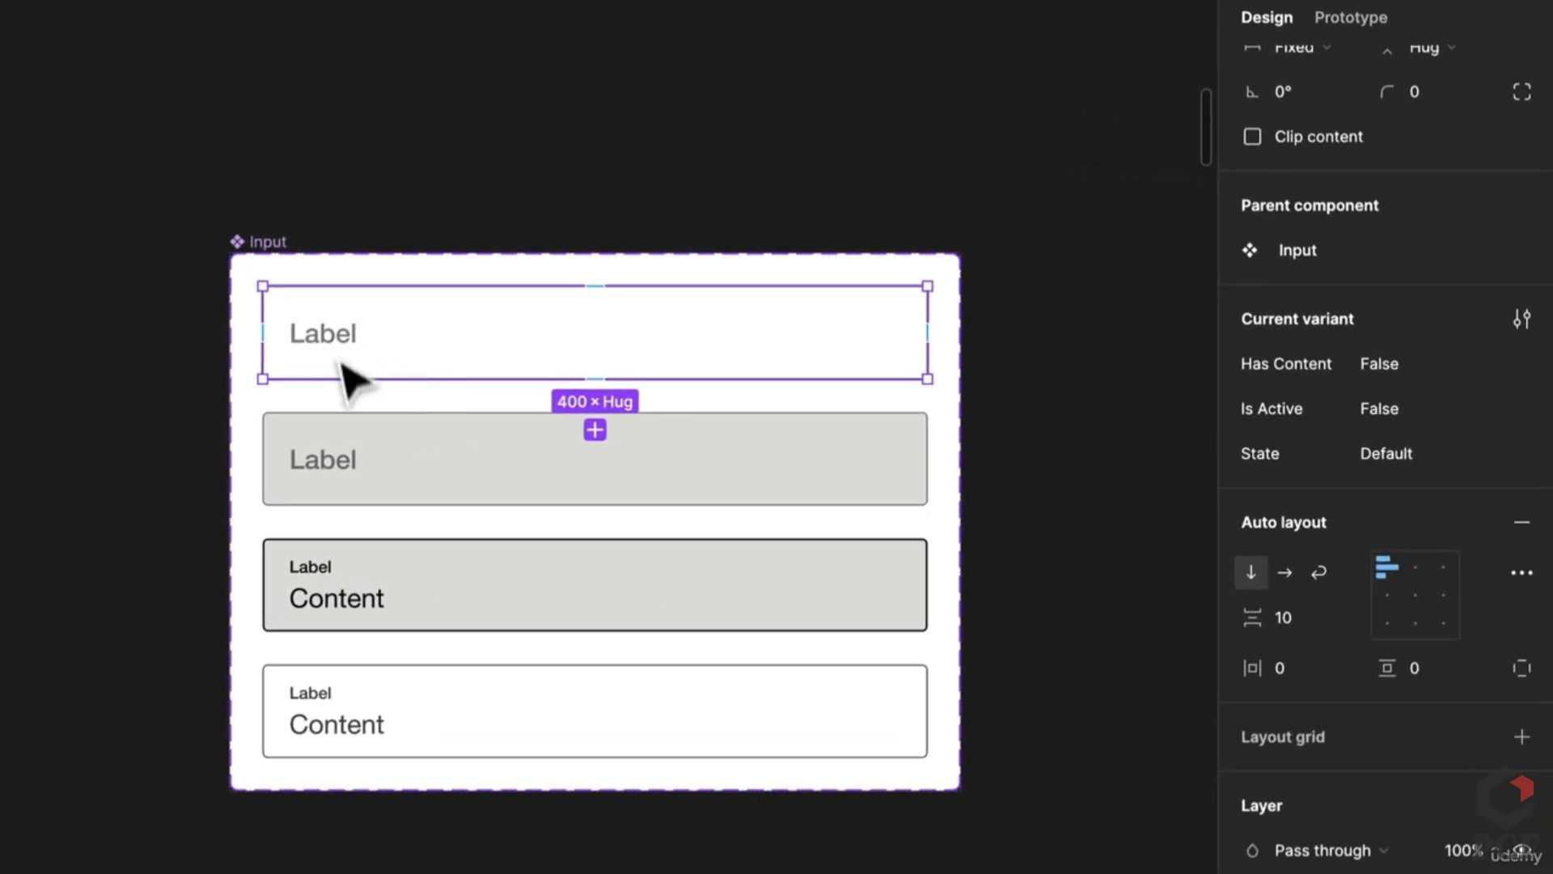
# Step: Inspect the hover, active and filled Input variants' properties
pyautogui.click(340, 482)
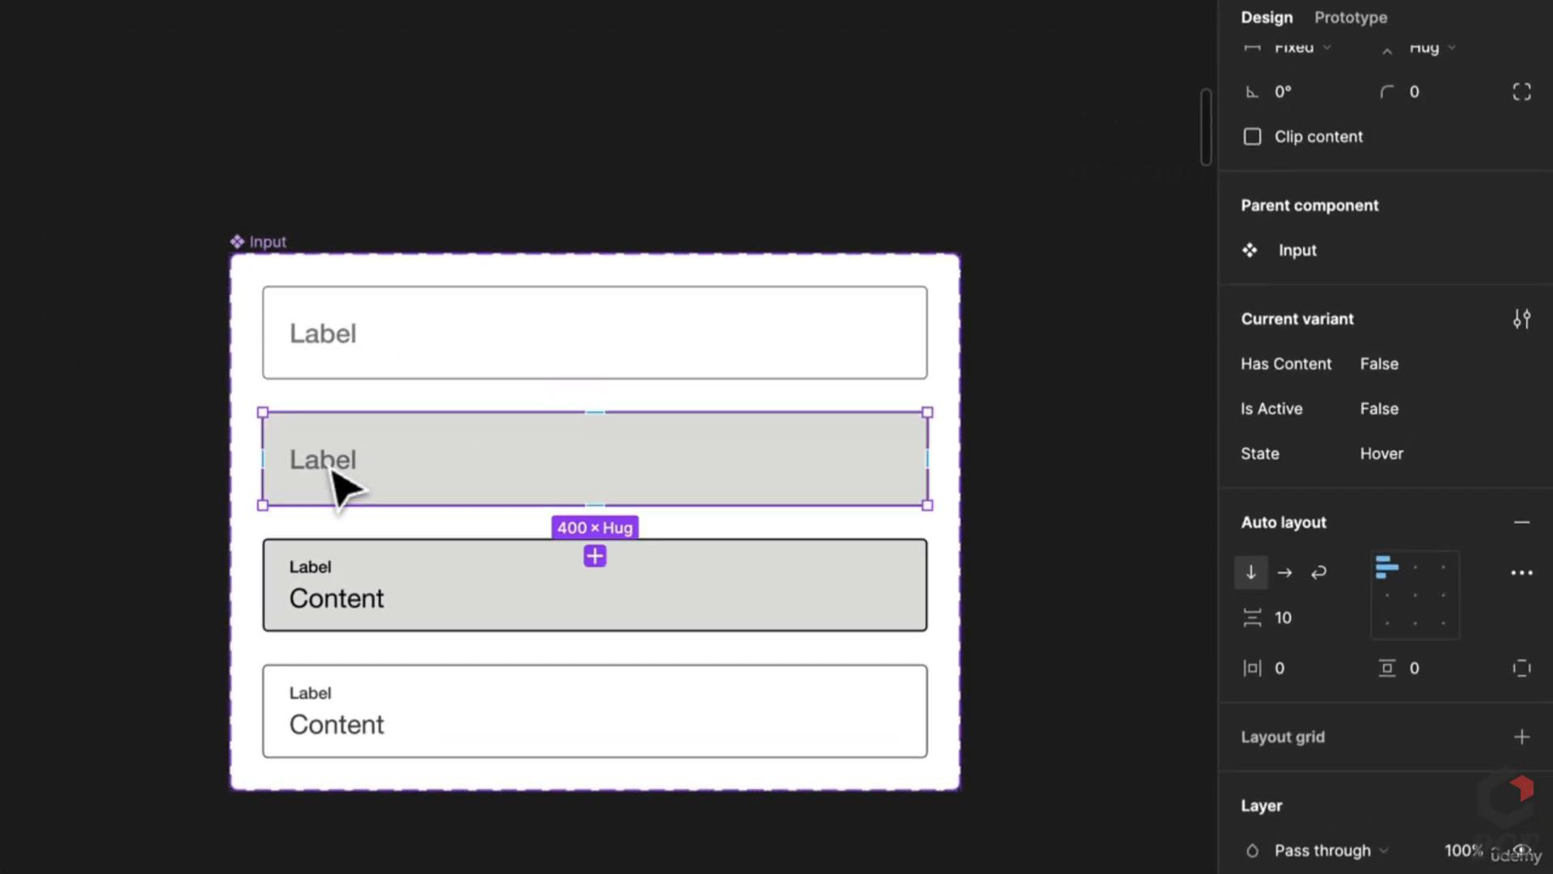
pyautogui.click(437, 627)
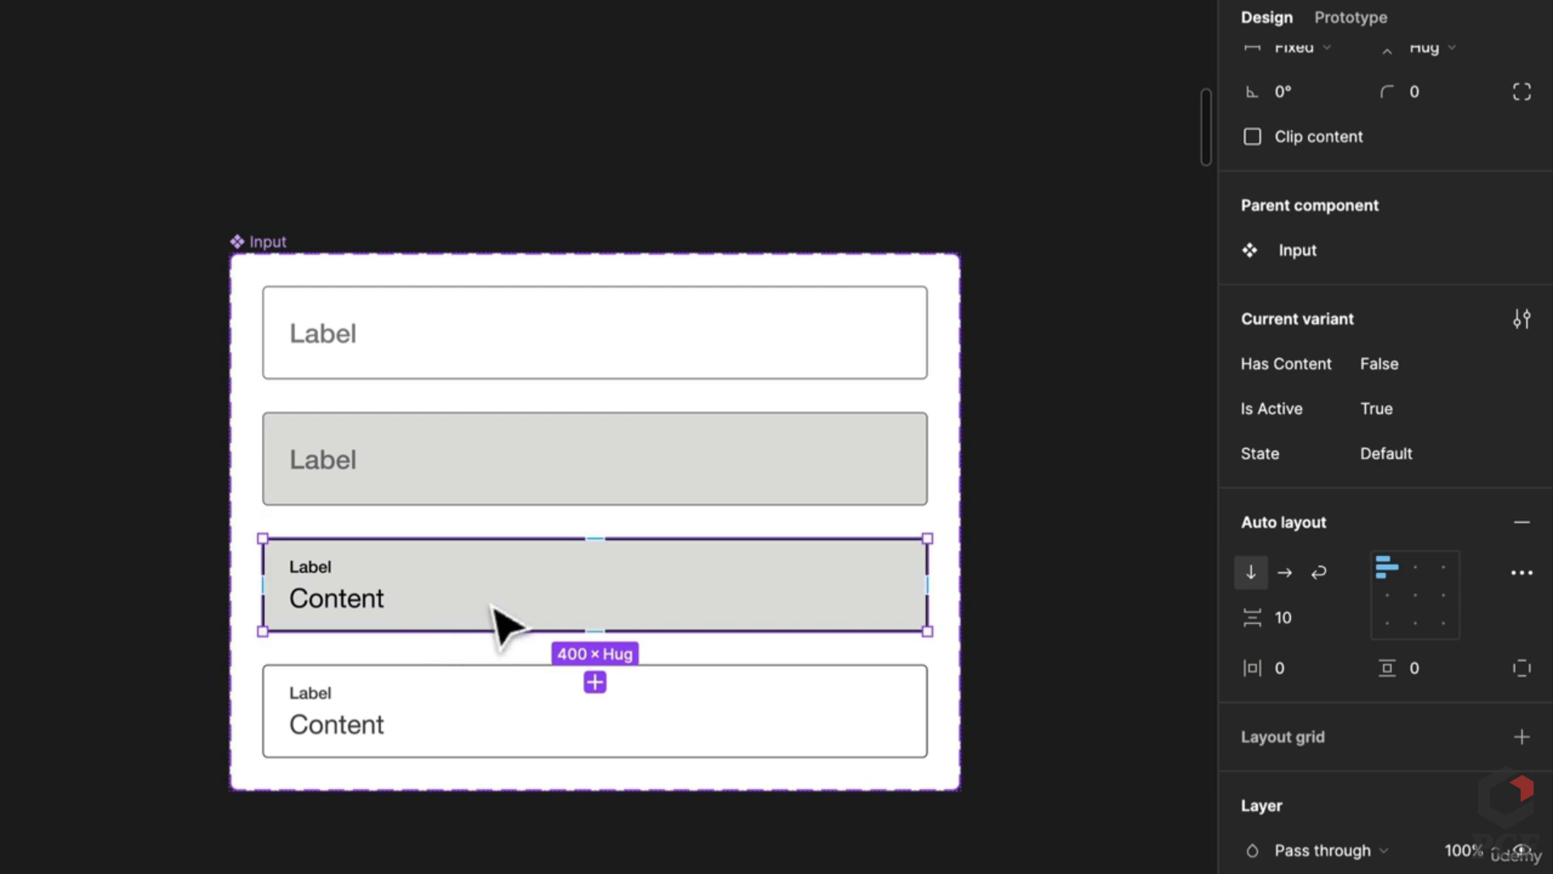
pyautogui.click(1168, 623)
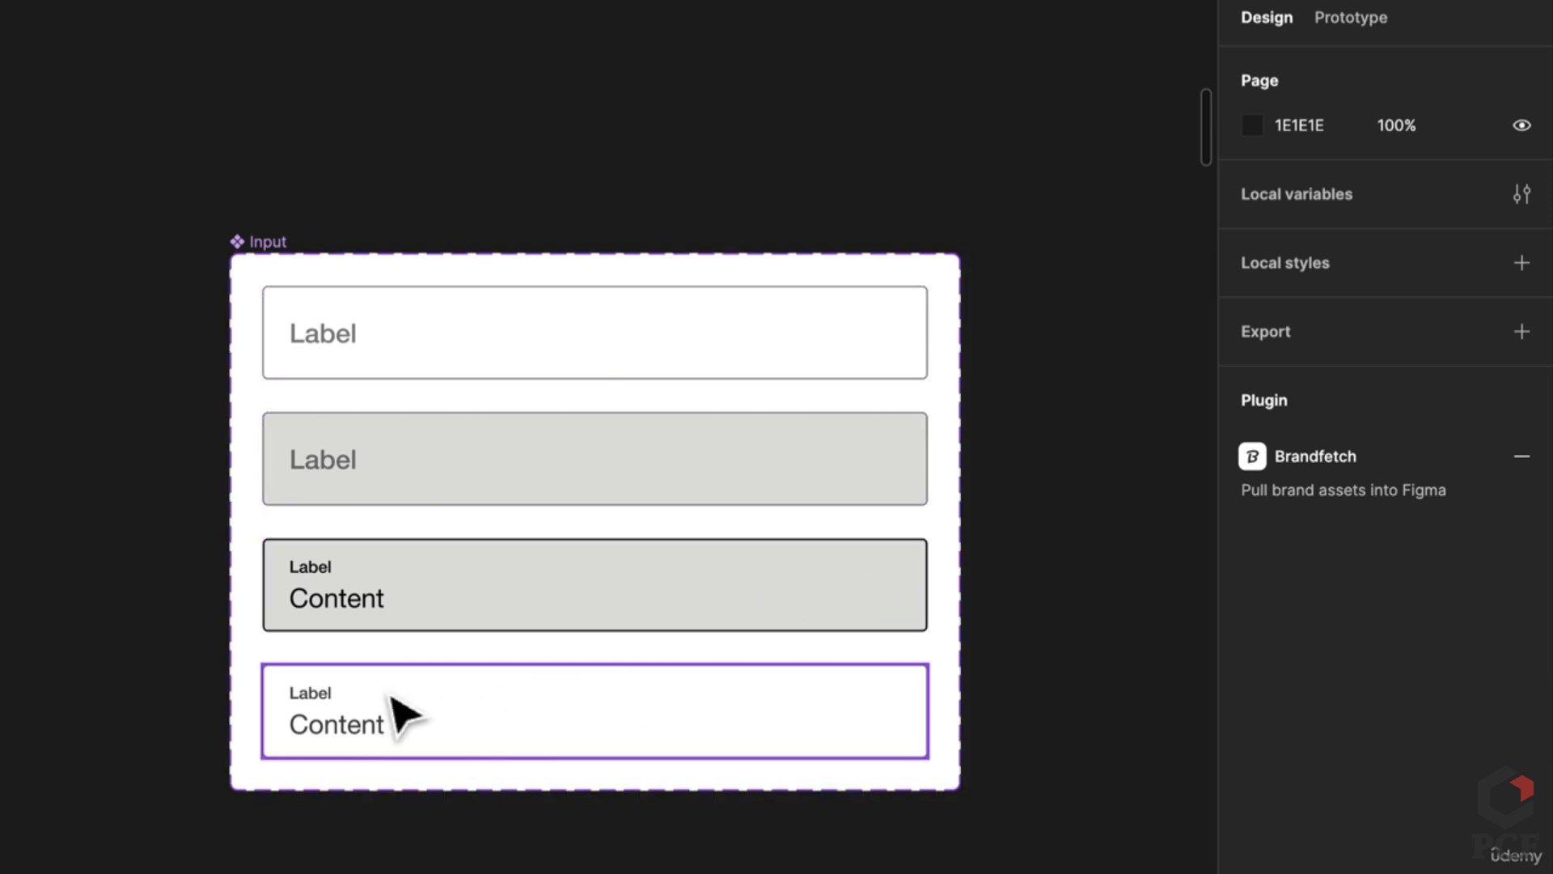
pyautogui.click(408, 718)
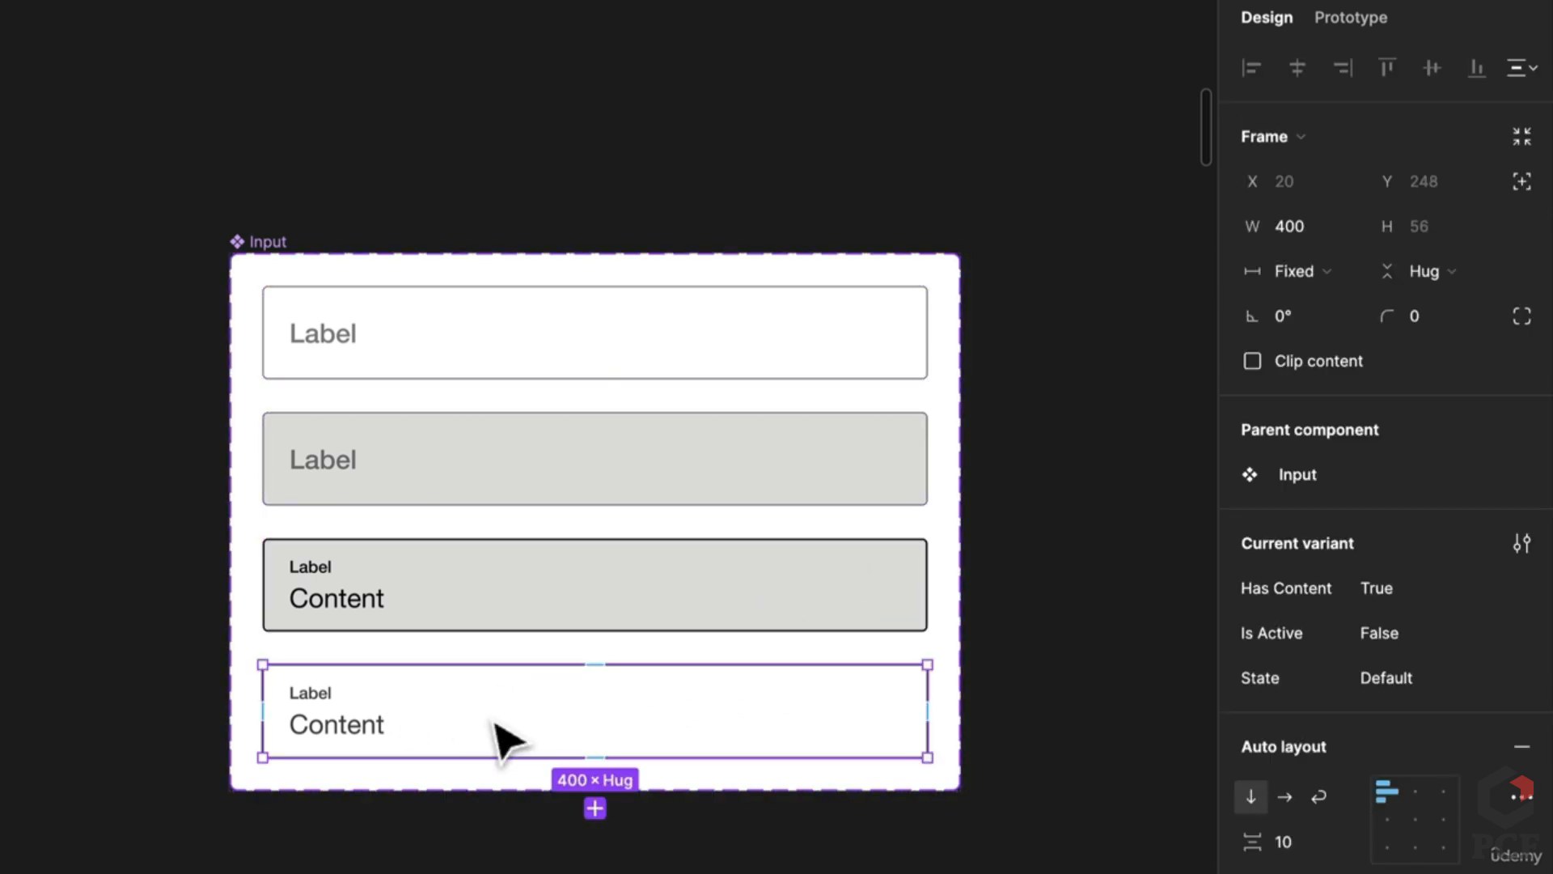
pyautogui.scroll(-2, 673, 436)
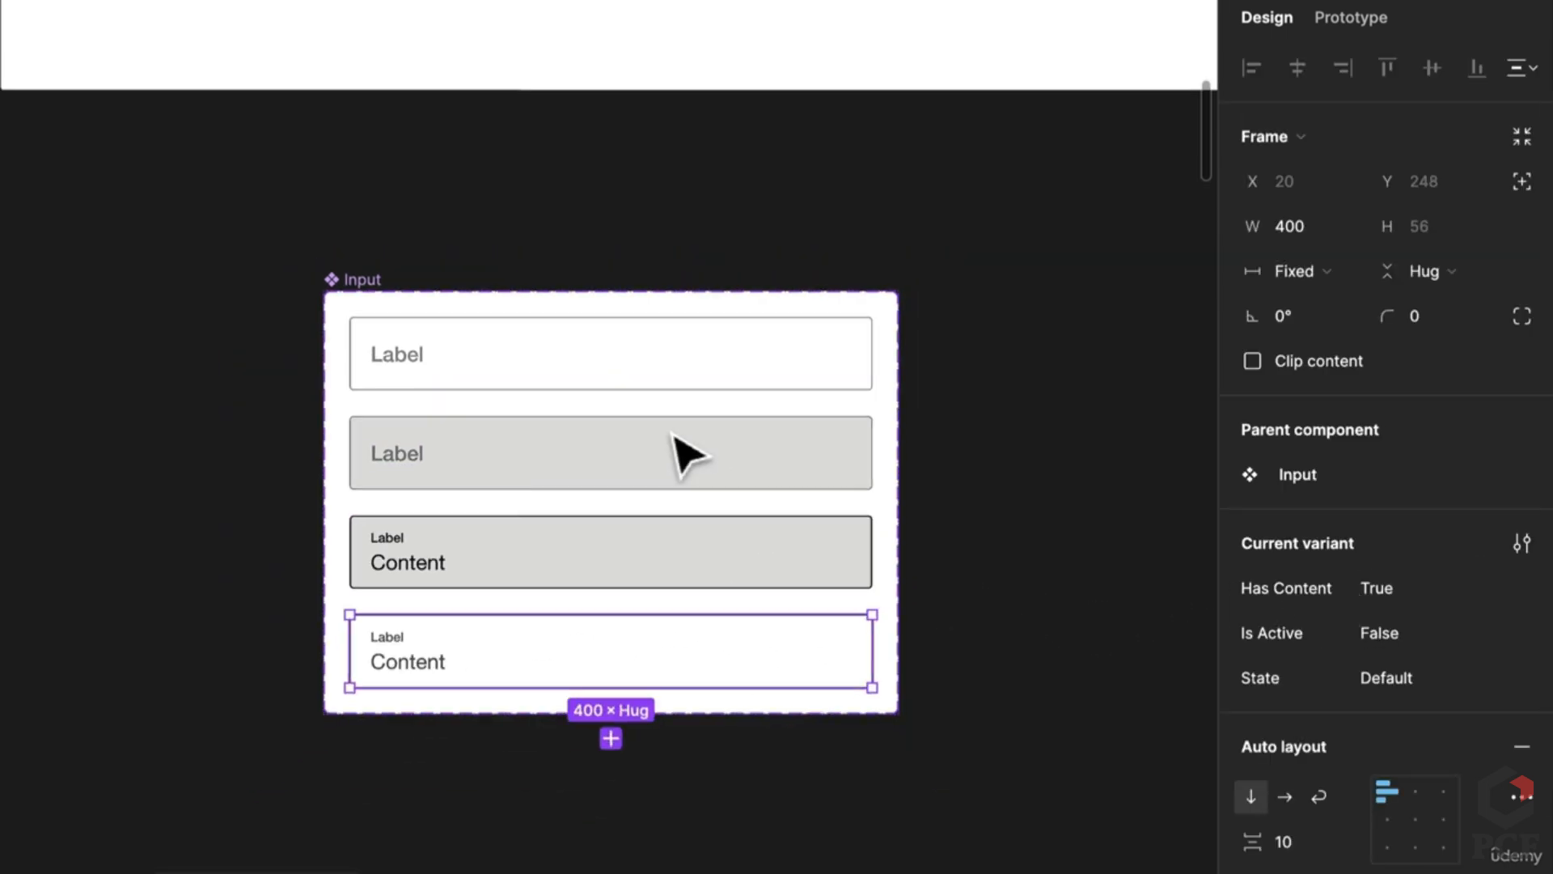
pyautogui.scroll(1, 674, 437)
# Step: Select the white section above the Input set
pyautogui.click(449, 566)
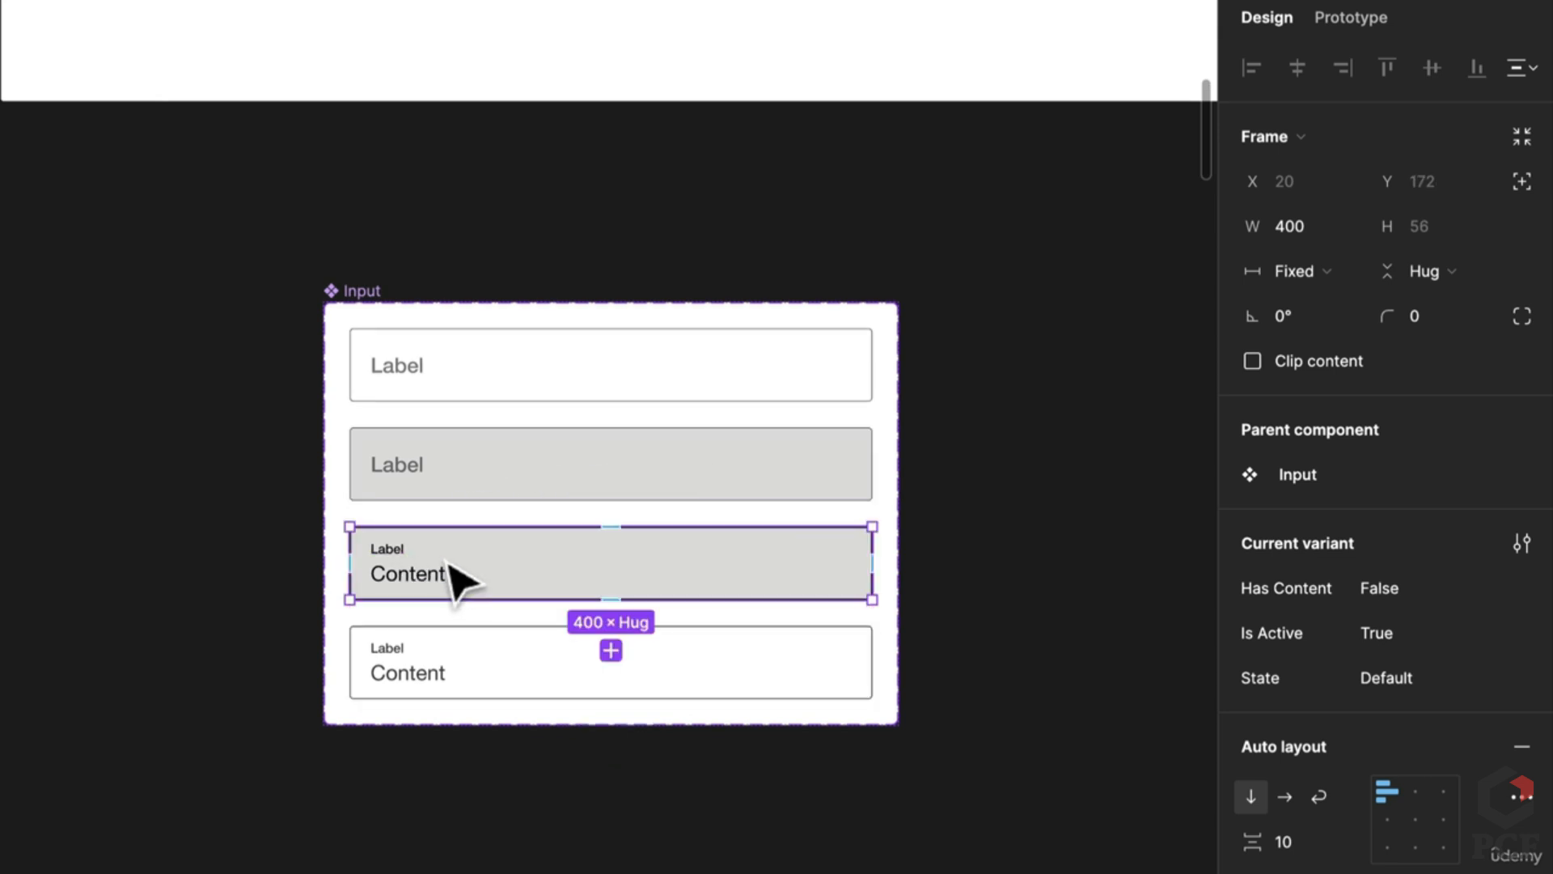
pyautogui.scroll(5, 501, 534)
pyautogui.click(395, 316)
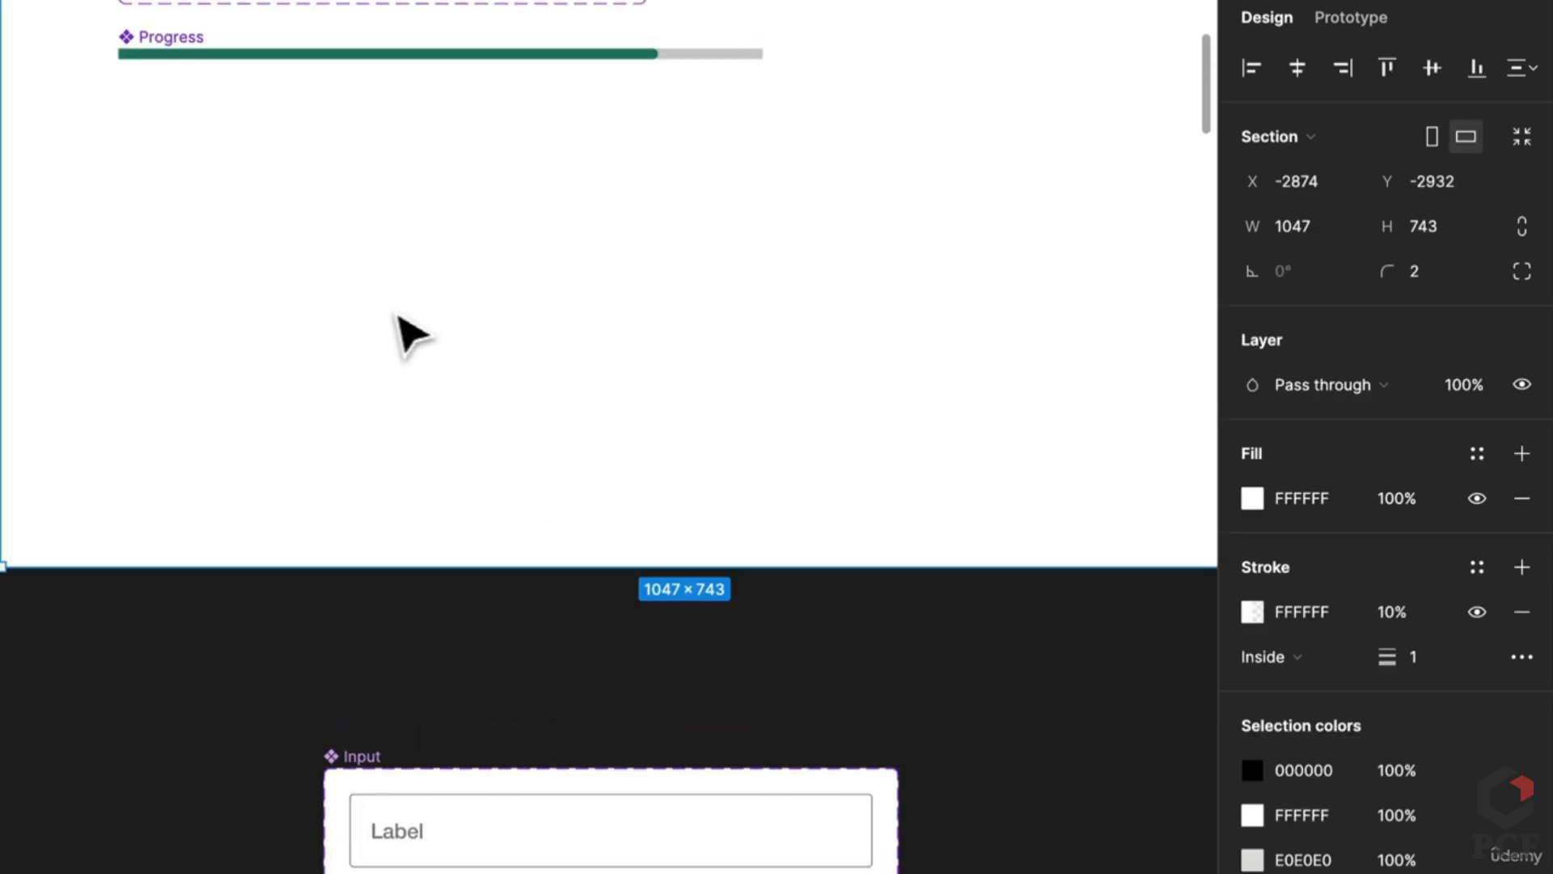
pyautogui.scroll(-4, 409, 331)
pyautogui.click(687, 420)
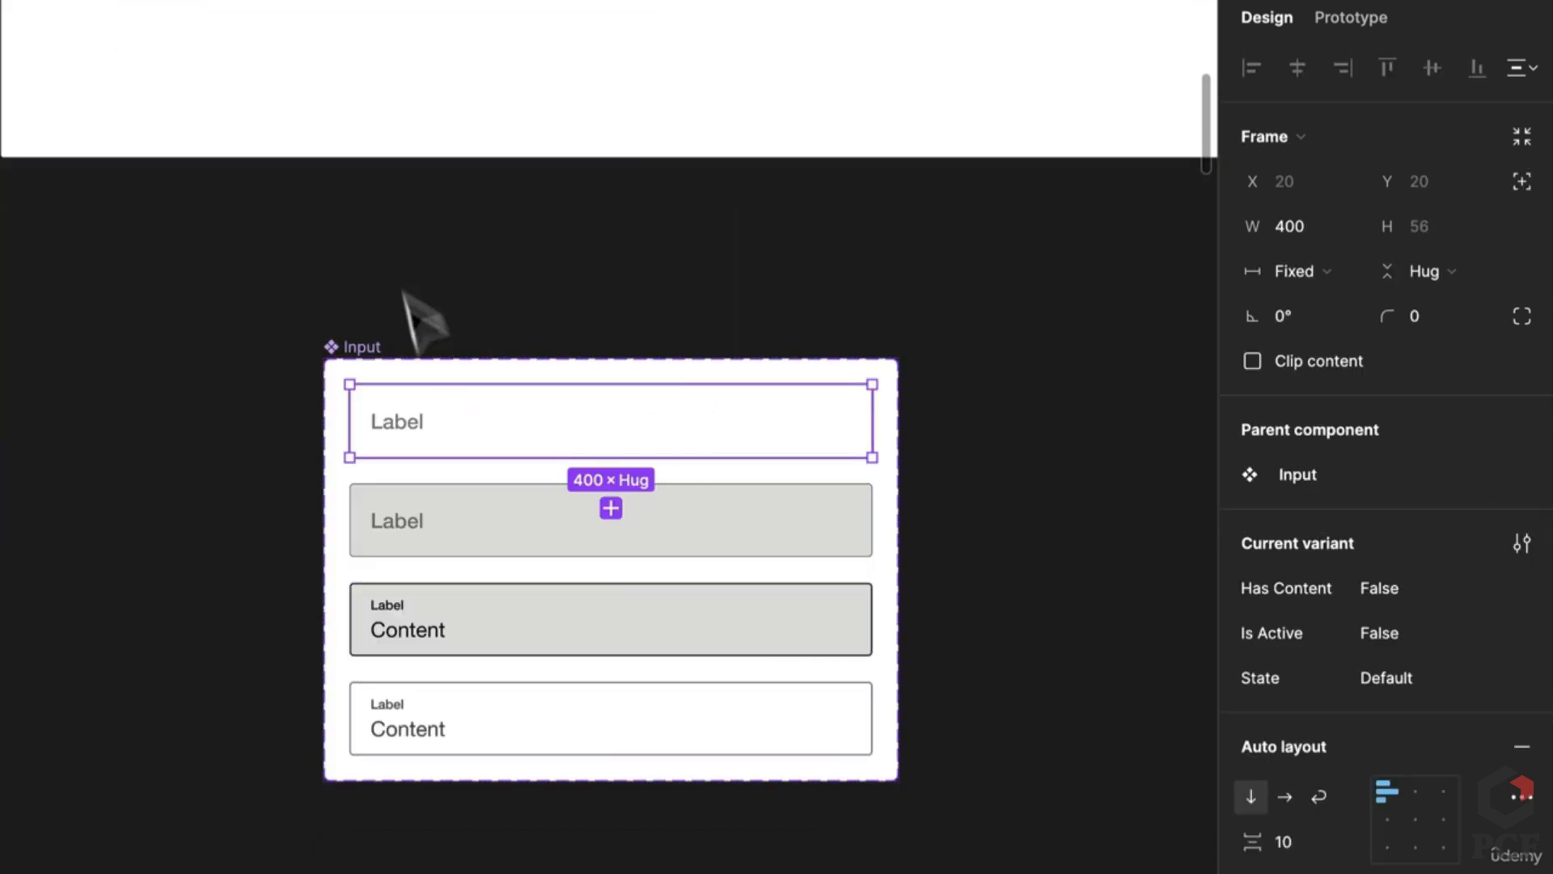
pyautogui.scroll(7, 412, 267)
pyautogui.scroll(-1, 398, 218)
pyautogui.click(243, 320)
# Step: Draw a fixed 537×56 frame with horizontal auto layout
pyautogui.press('f')
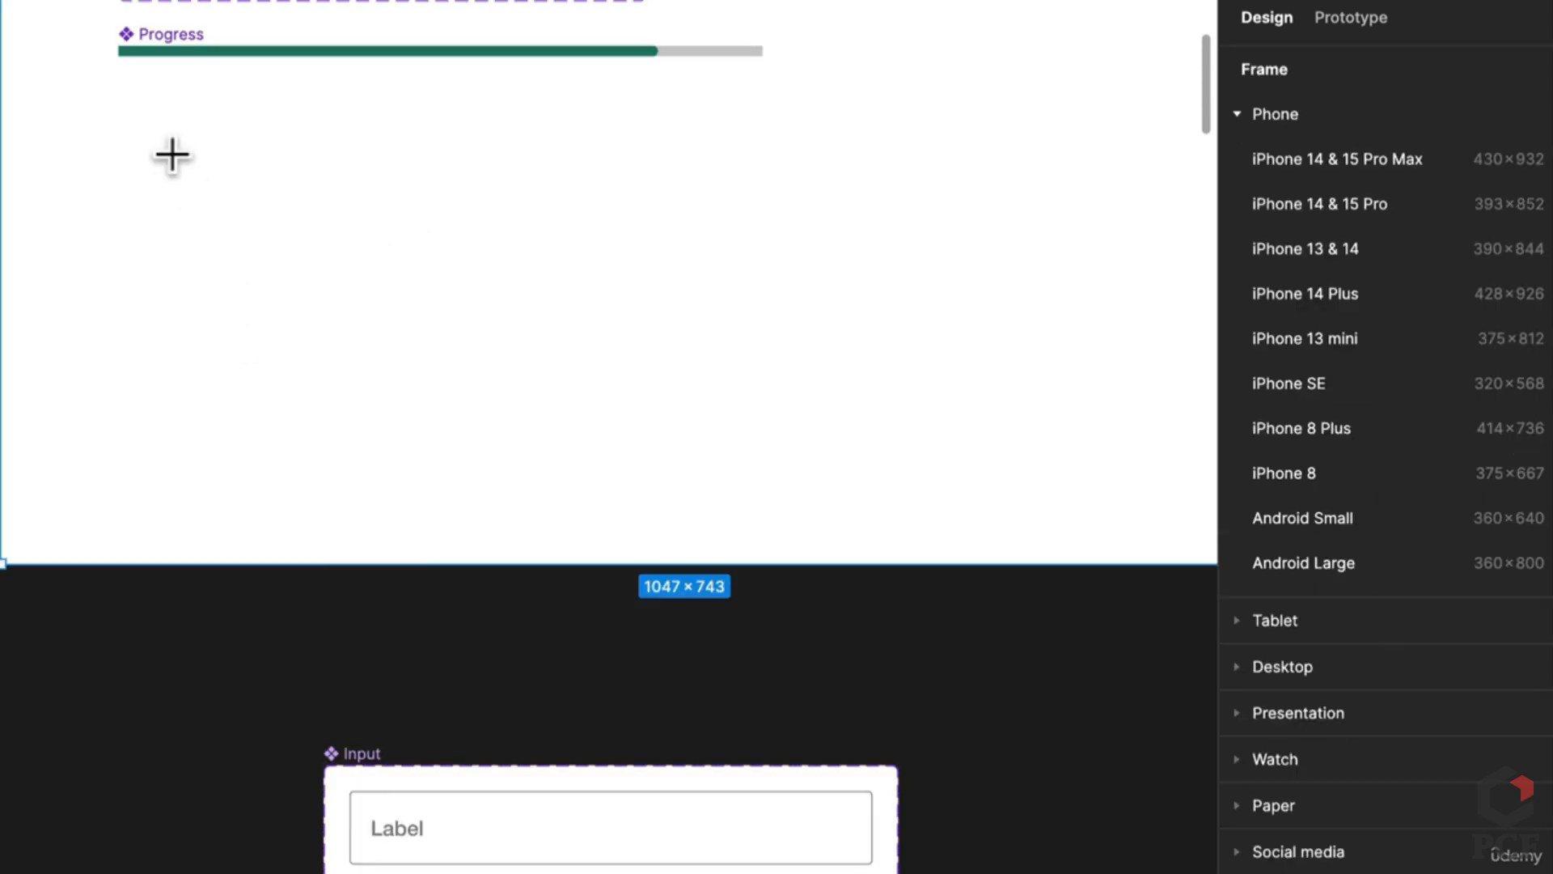
pyautogui.moveTo(171, 152); pyautogui.dragTo(747, 280)
pyautogui.moveTo(848, 279); pyautogui.dragTo(873, 254)
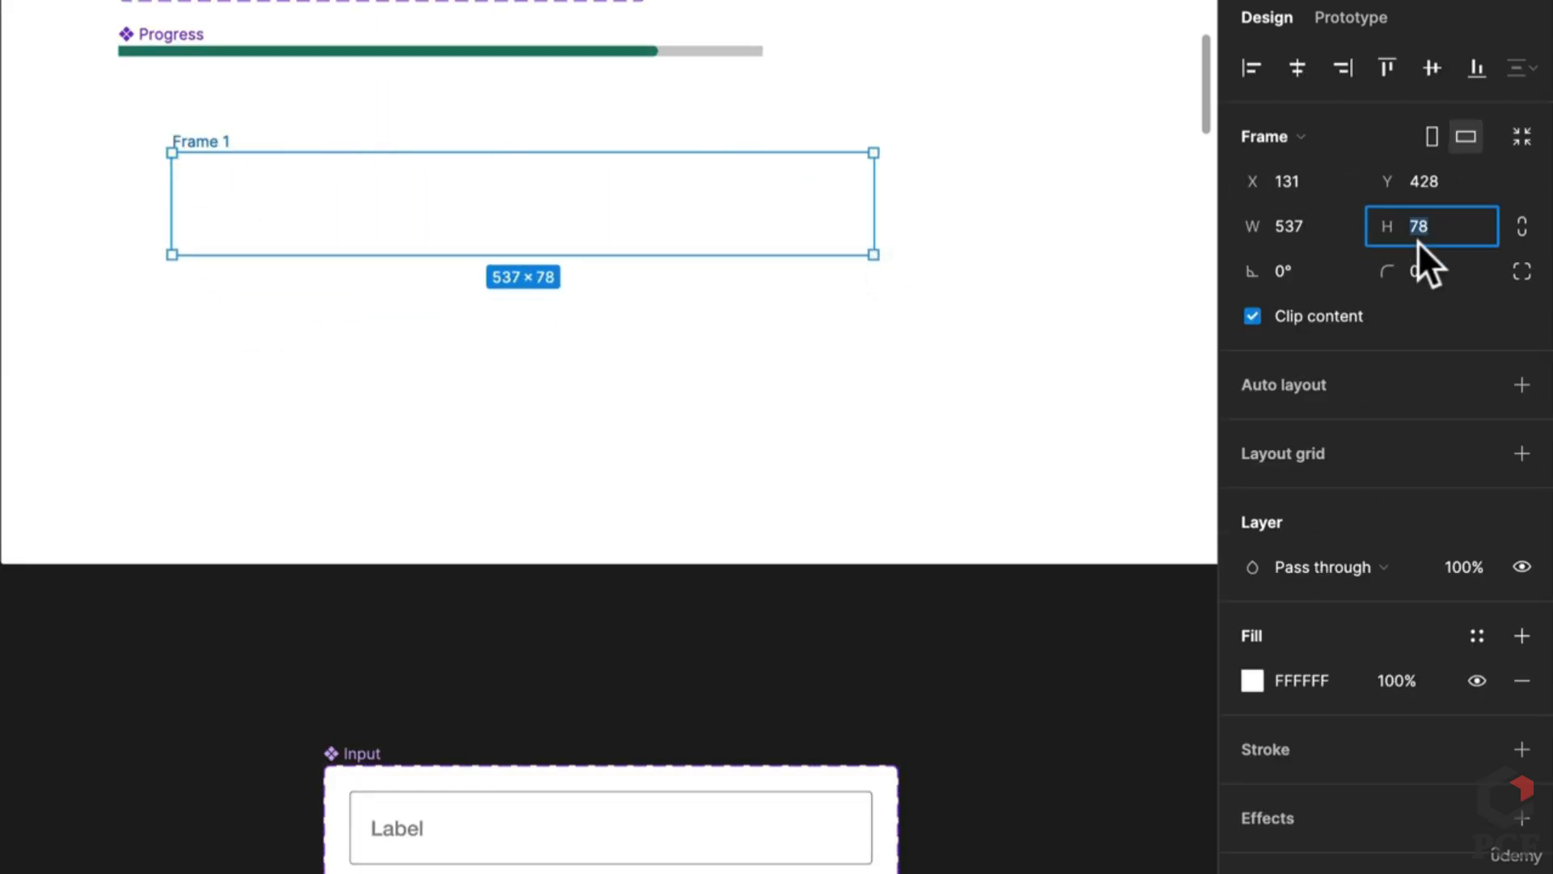
pyautogui.write('56')
pyautogui.press('Return')
pyautogui.click(1522, 384)
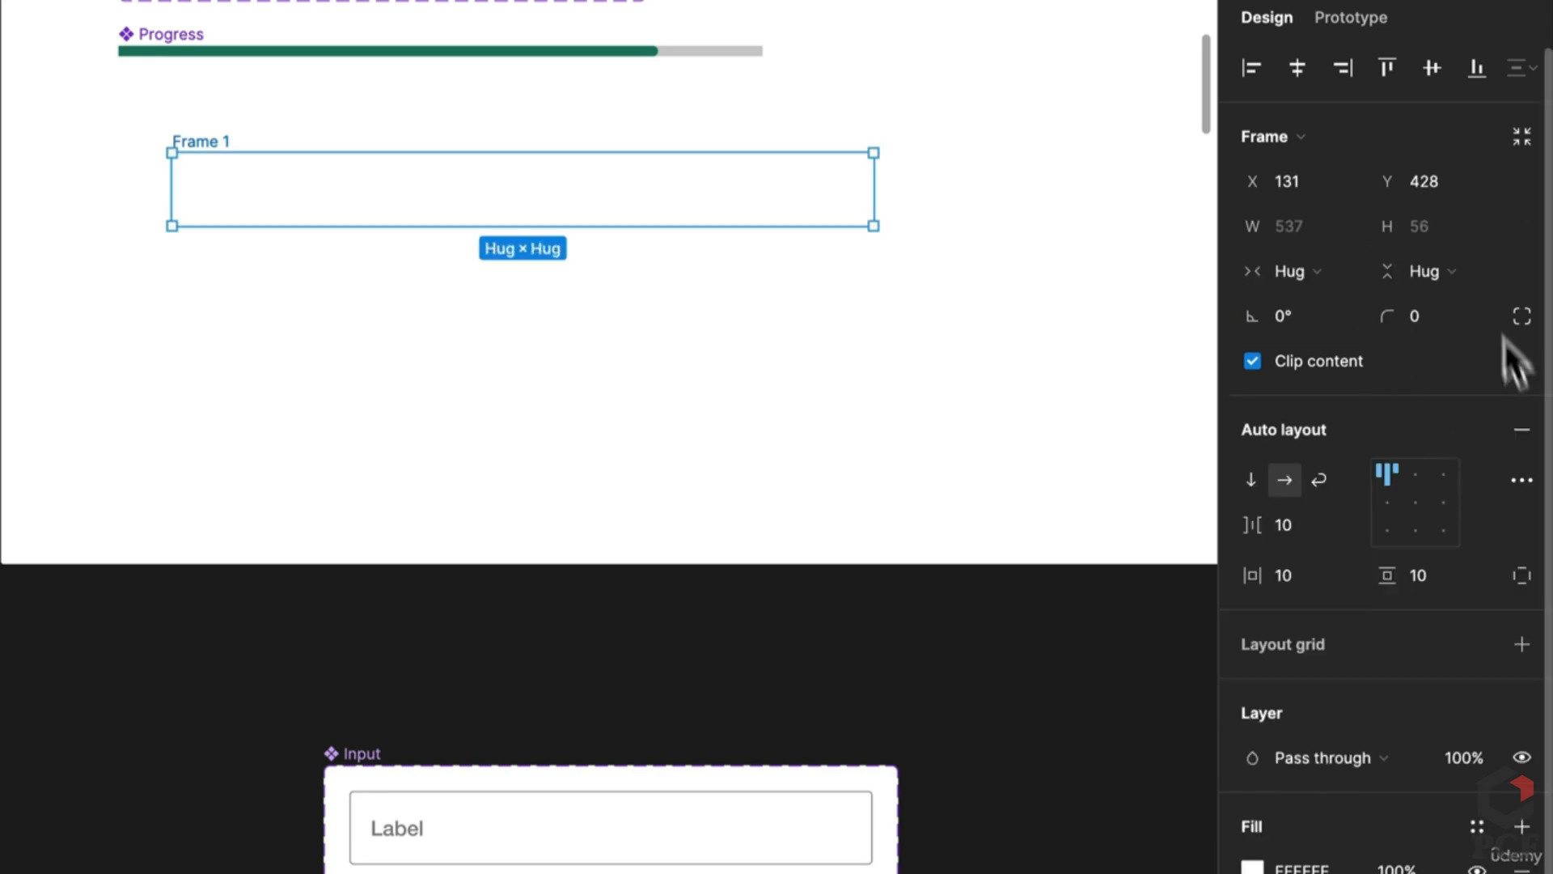
pyautogui.click(1452, 272)
pyautogui.click(1451, 239)
pyautogui.click(1298, 256)
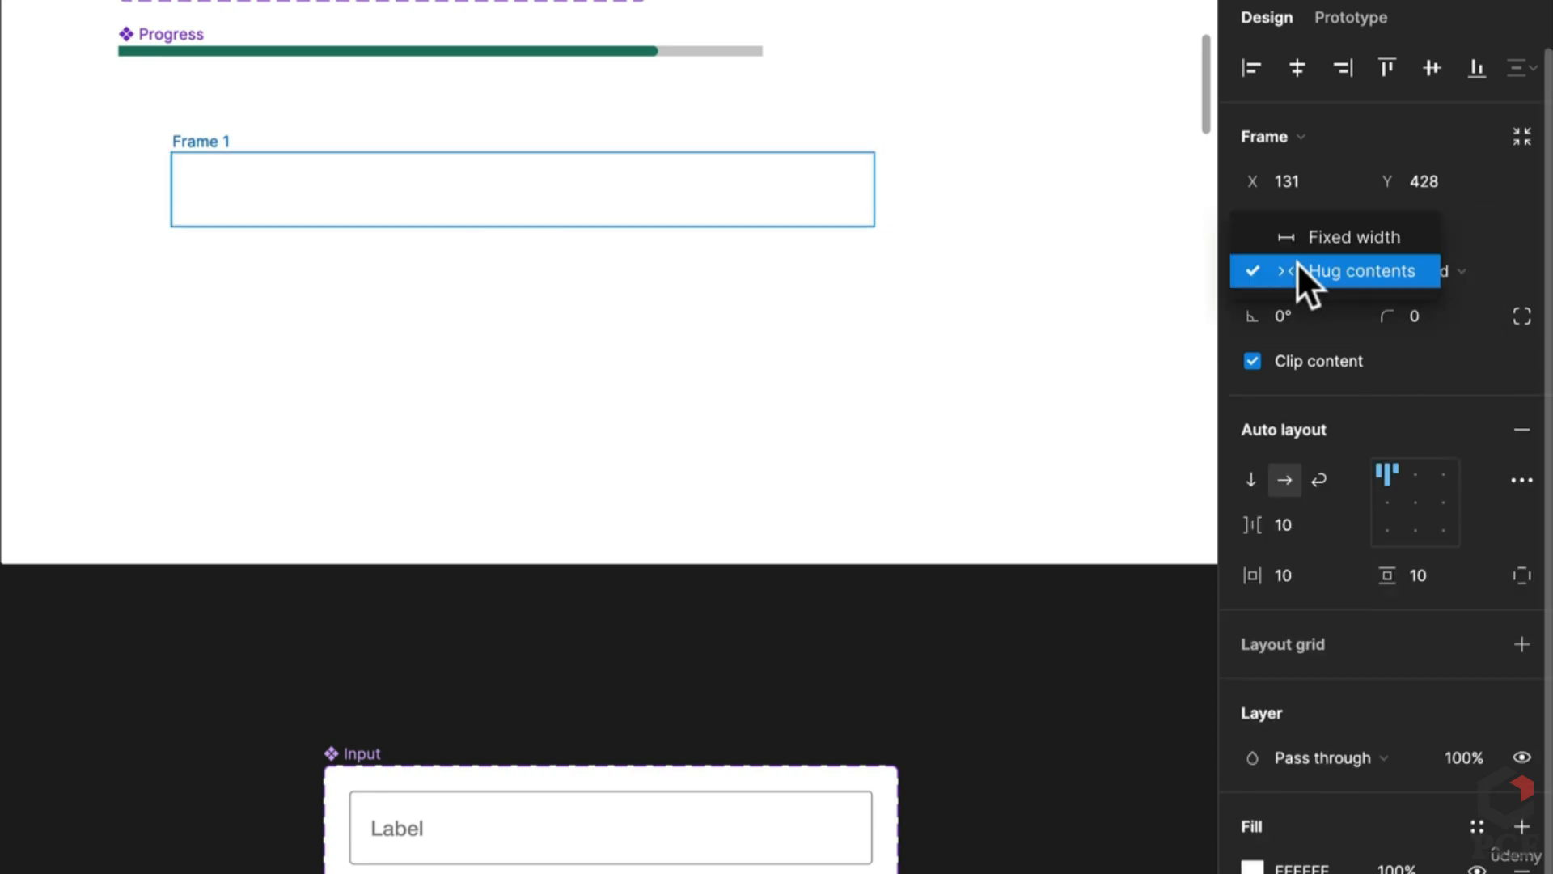
pyautogui.click(1315, 236)
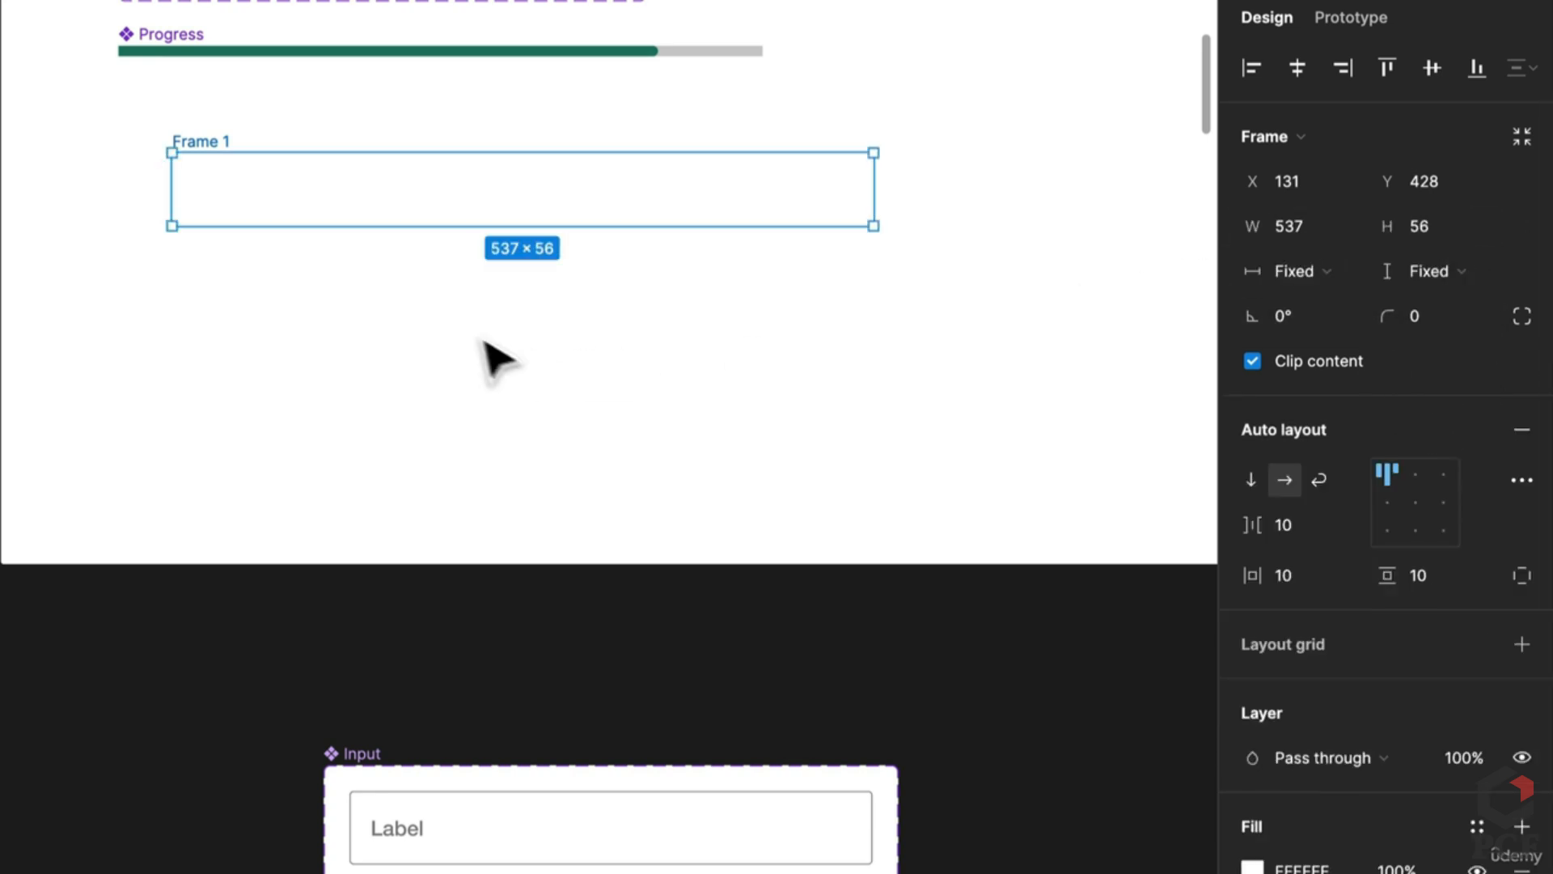
# Step: Name the frame 'General Input', set corner radius 4 and add a stroke
pyautogui.doubleClick(217, 142)
pyautogui.write('Input')
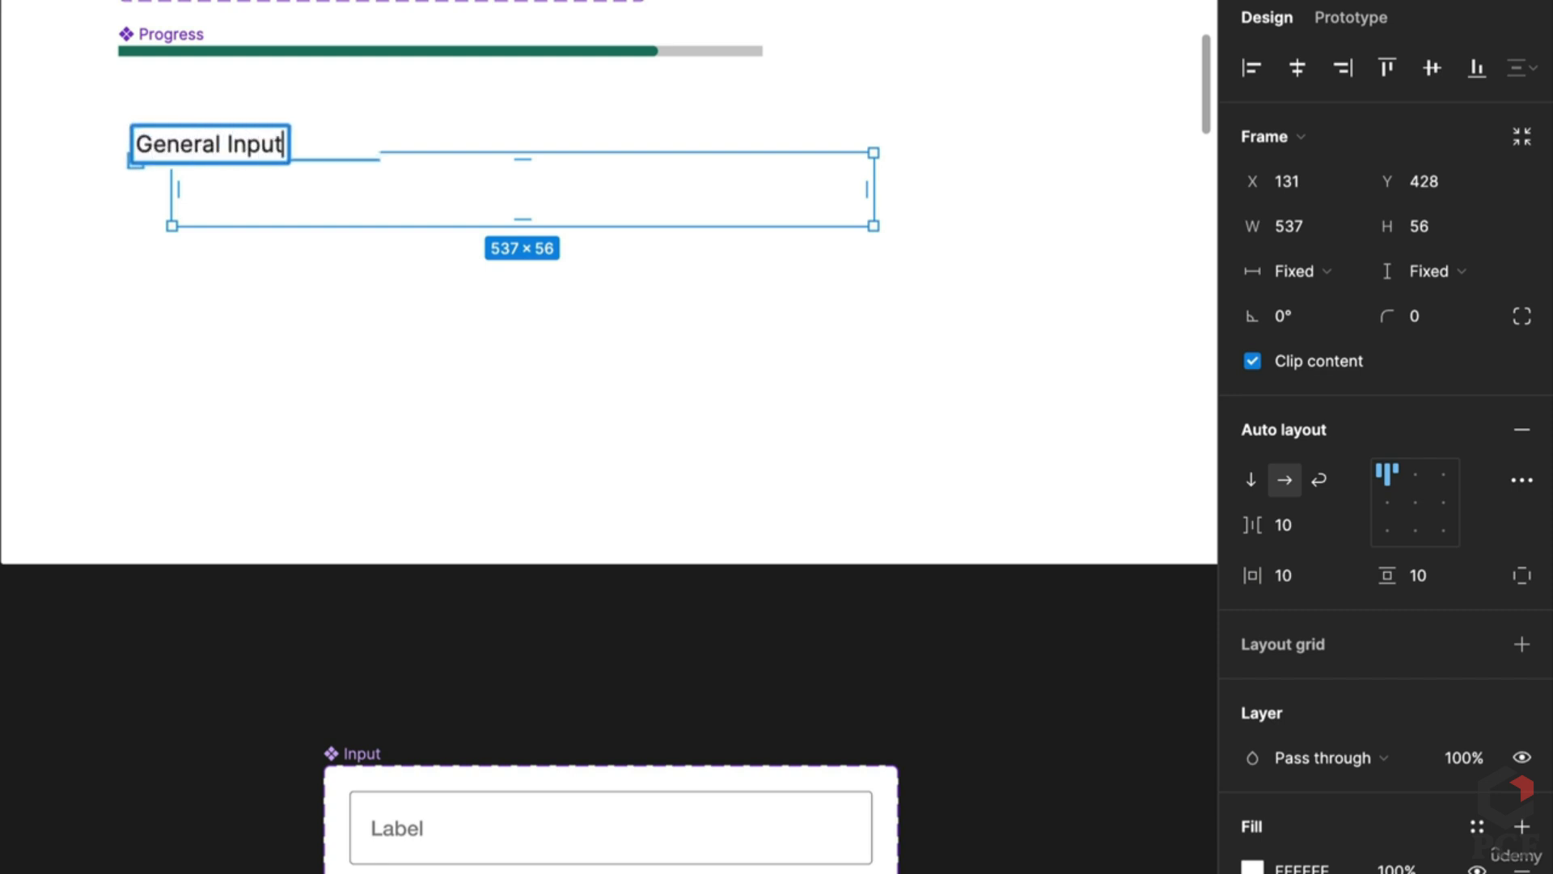
pyautogui.press('Return')
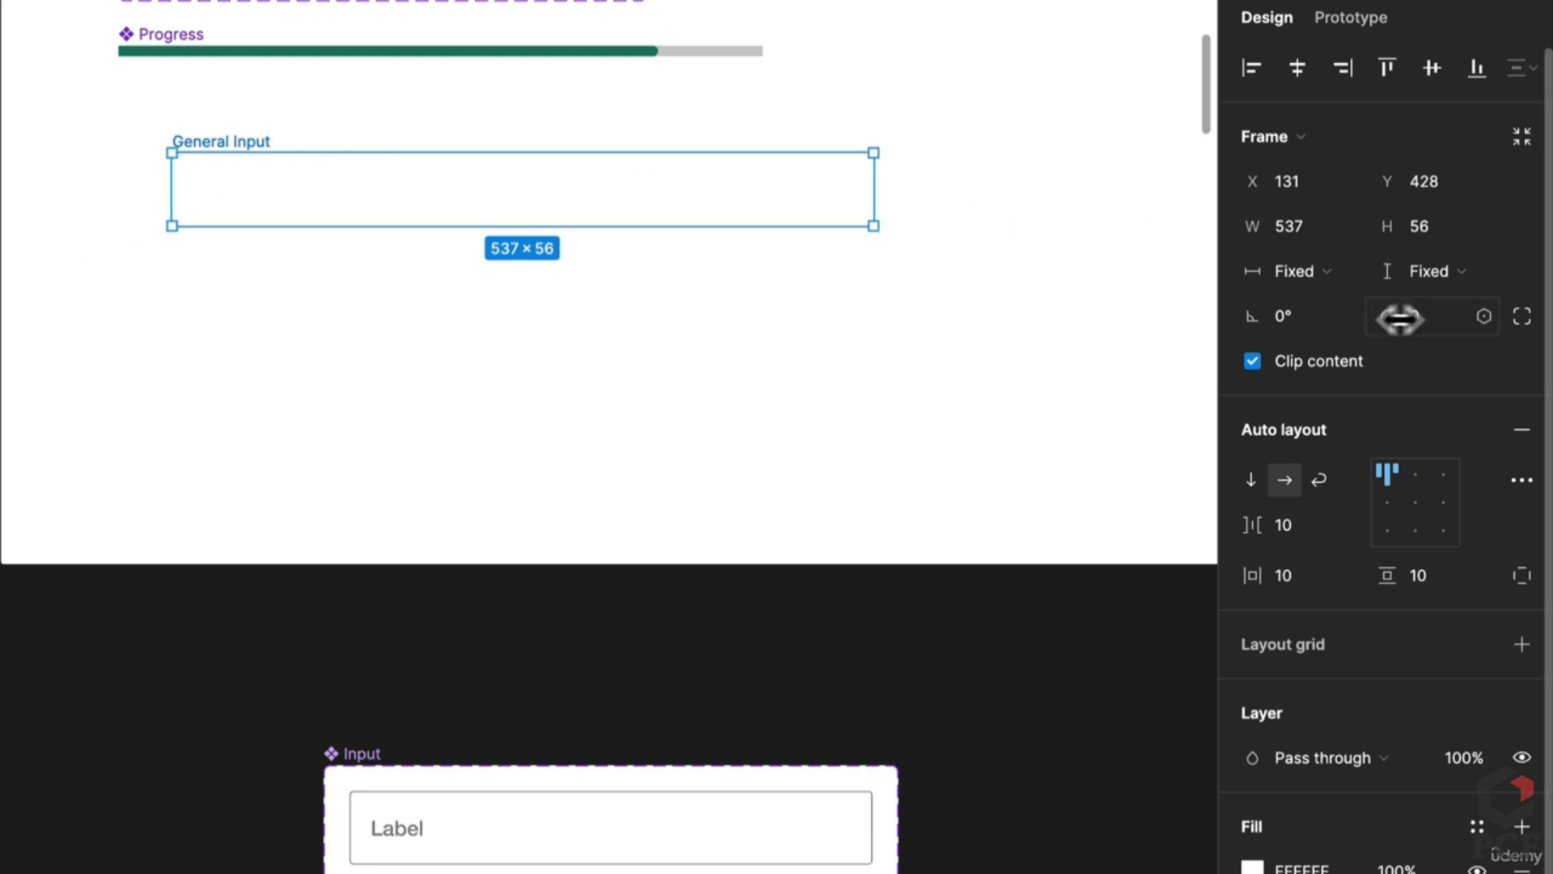
pyautogui.click(1414, 316)
pyautogui.click(1519, 837)
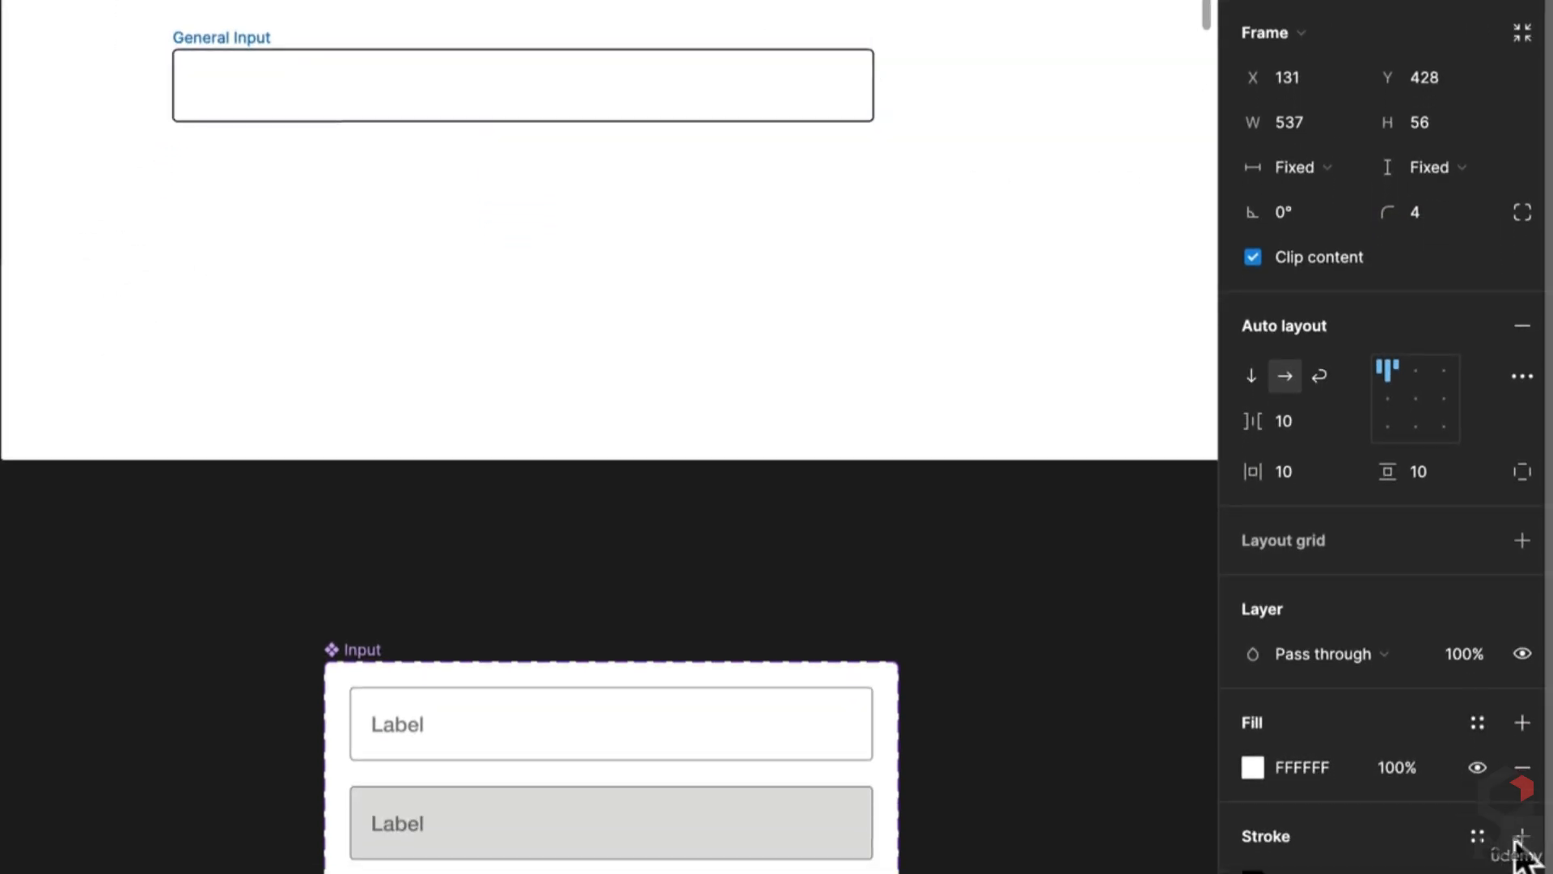
pyautogui.click(936, 374)
pyautogui.click(381, 50)
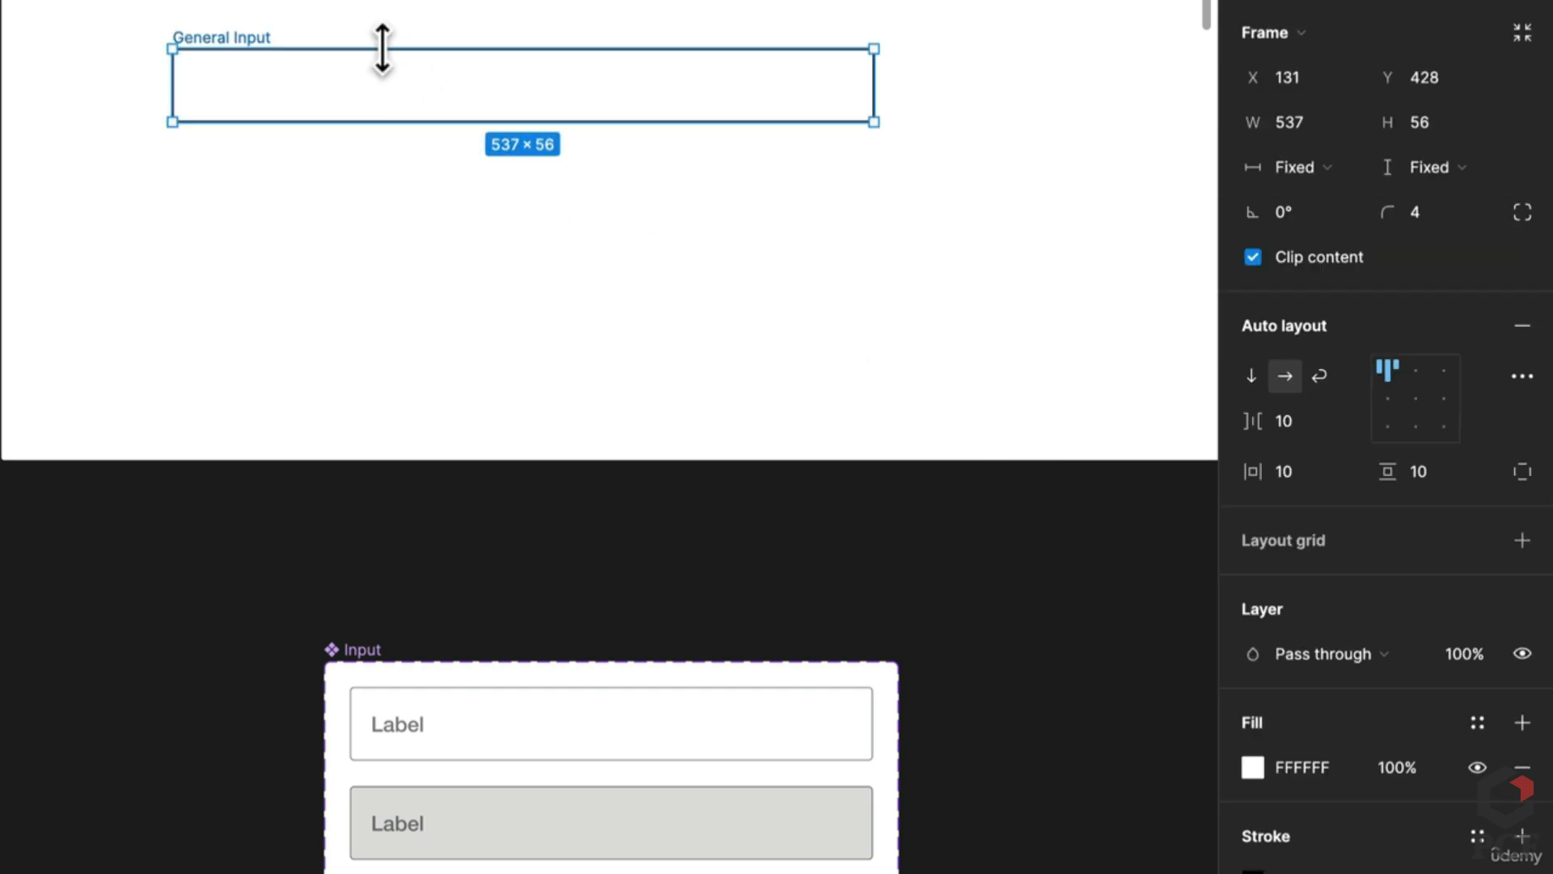
# Step: Eyedrop the 404040 grey from an Input field as the stroke colour
pyautogui.click(1254, 801)
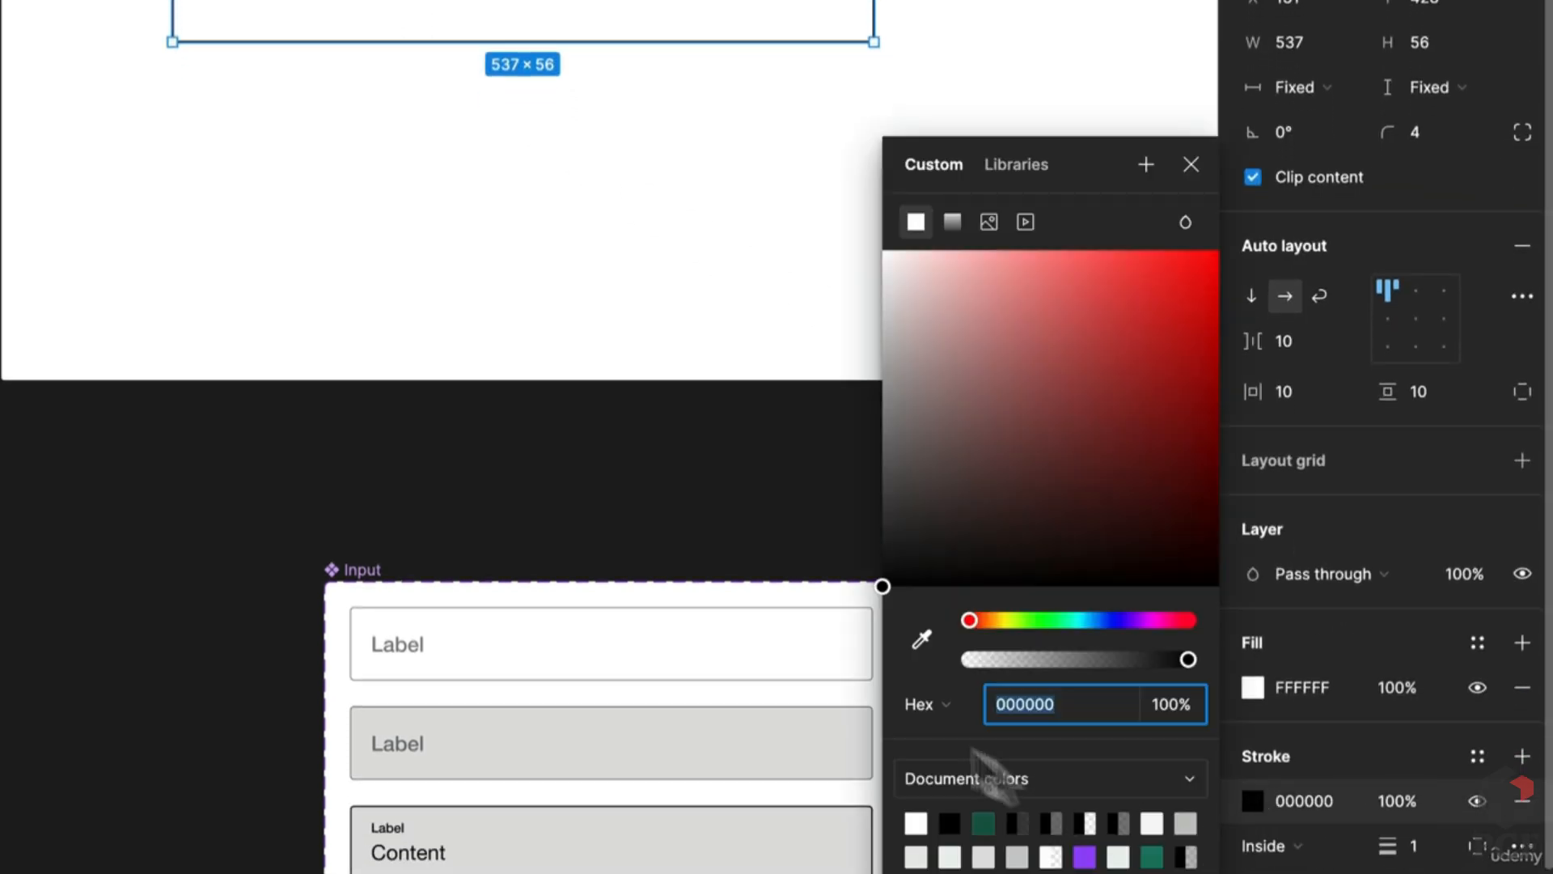
pyautogui.click(910, 637)
pyautogui.scroll(10, 832, 579)
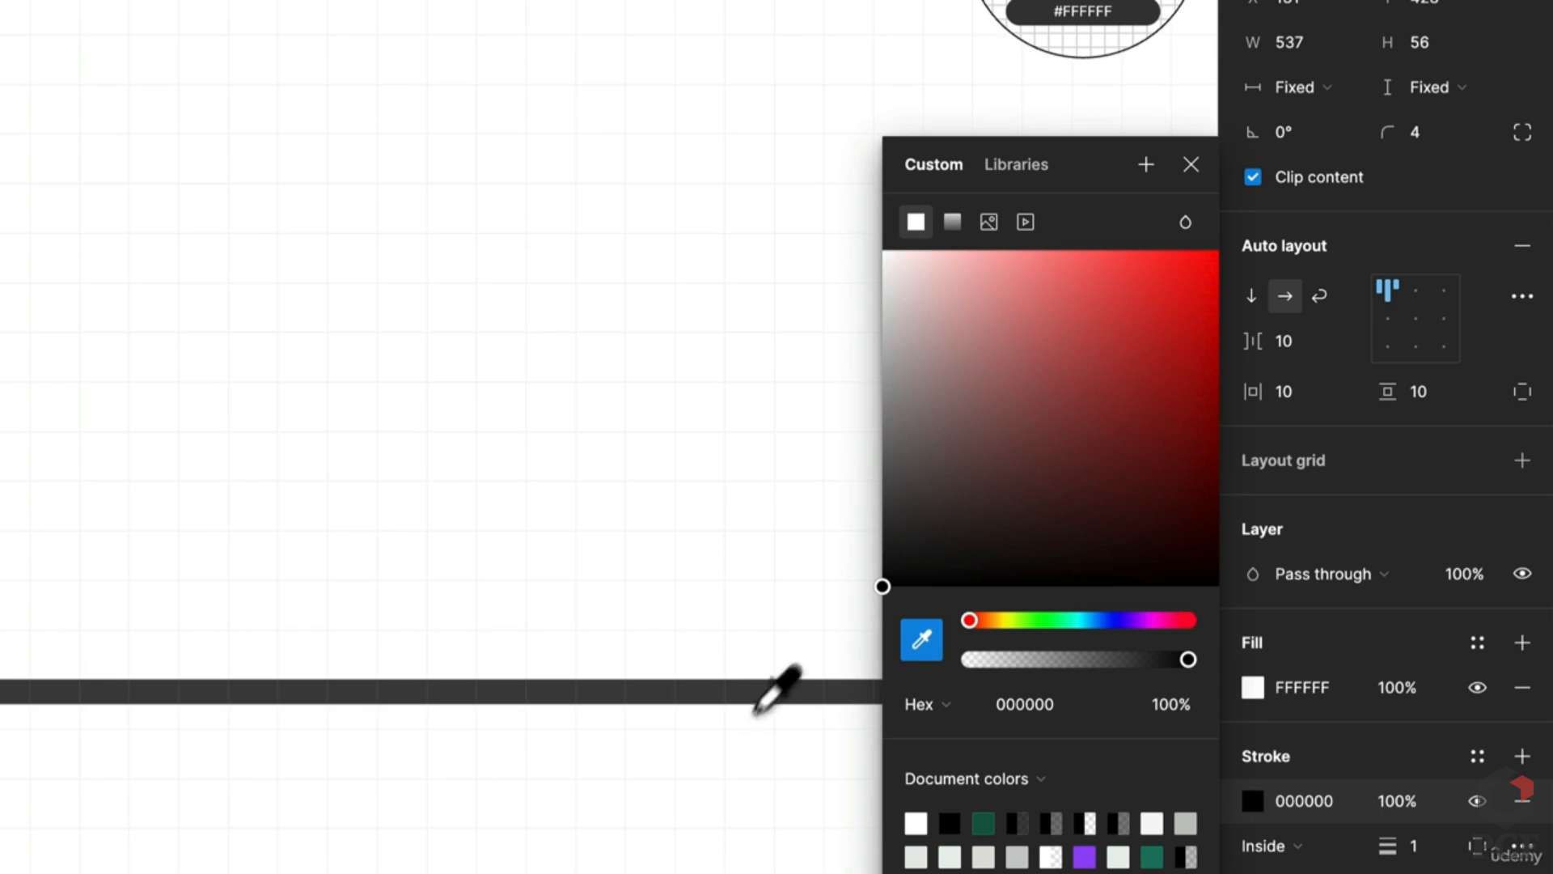
pyautogui.click(765, 693)
pyautogui.scroll(-10, 764, 696)
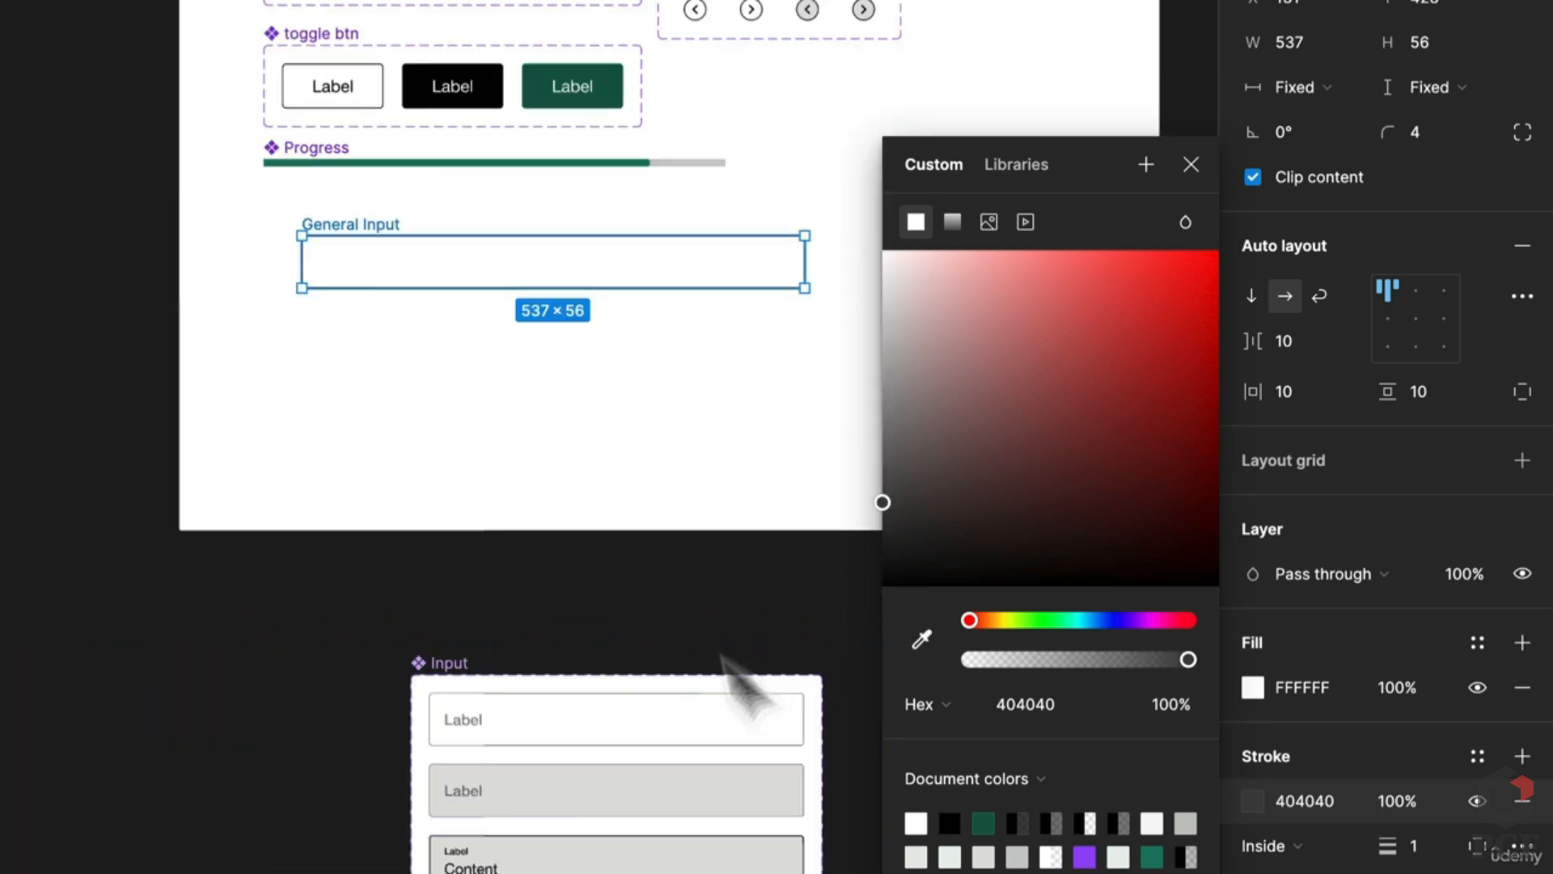
pyautogui.click(558, 393)
pyautogui.scroll(-6, 477, 429)
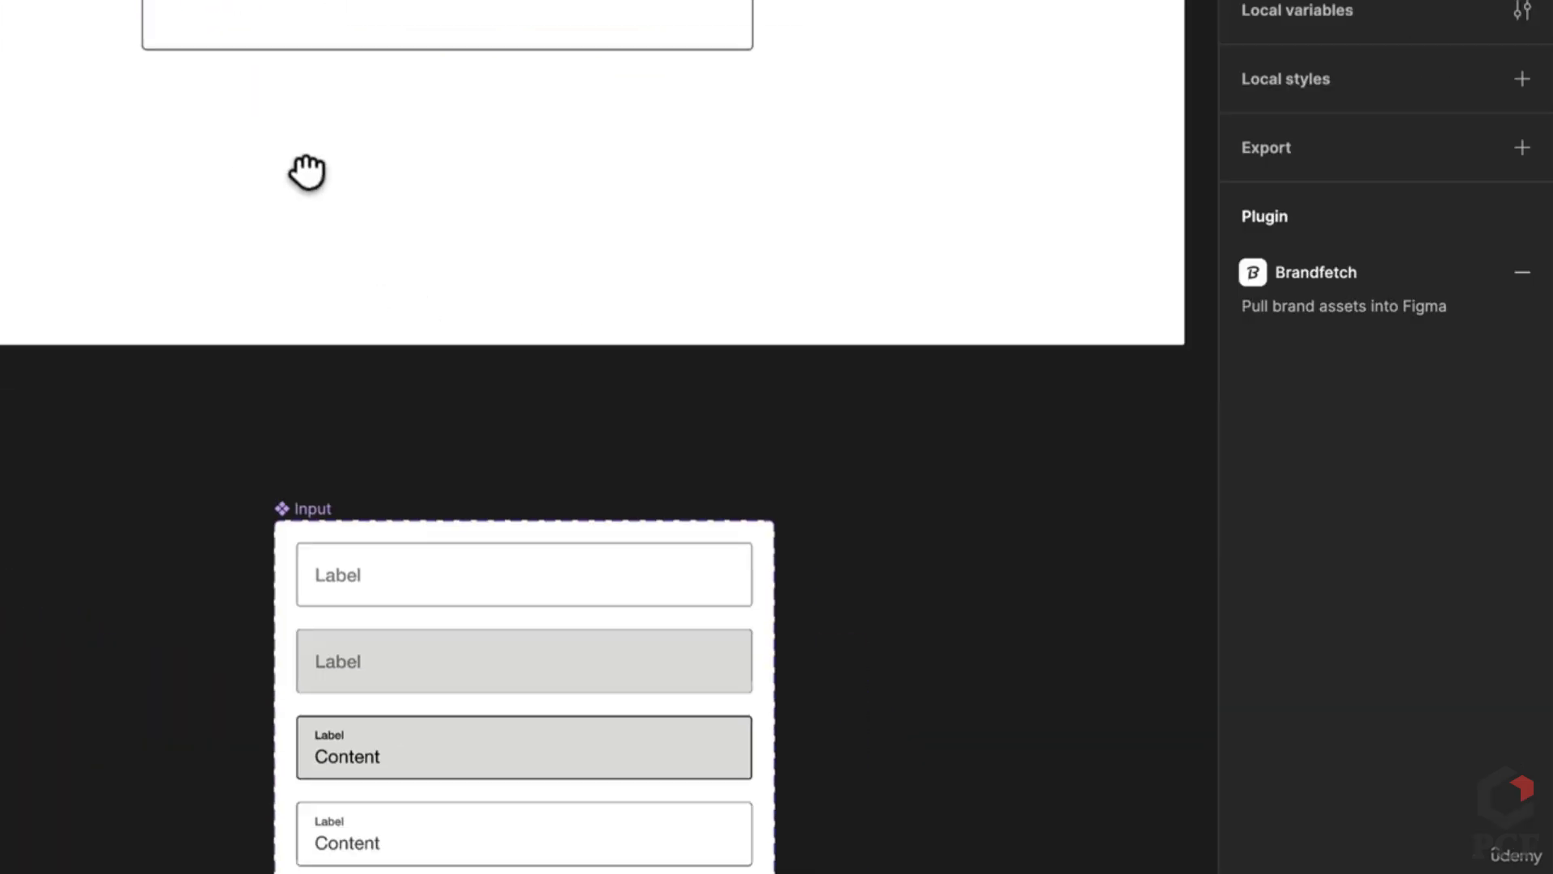
pyautogui.scroll(2, 184, 80)
# Step: Select the Label and Content texts from the Input component to copy them
pyautogui.click(216, 151)
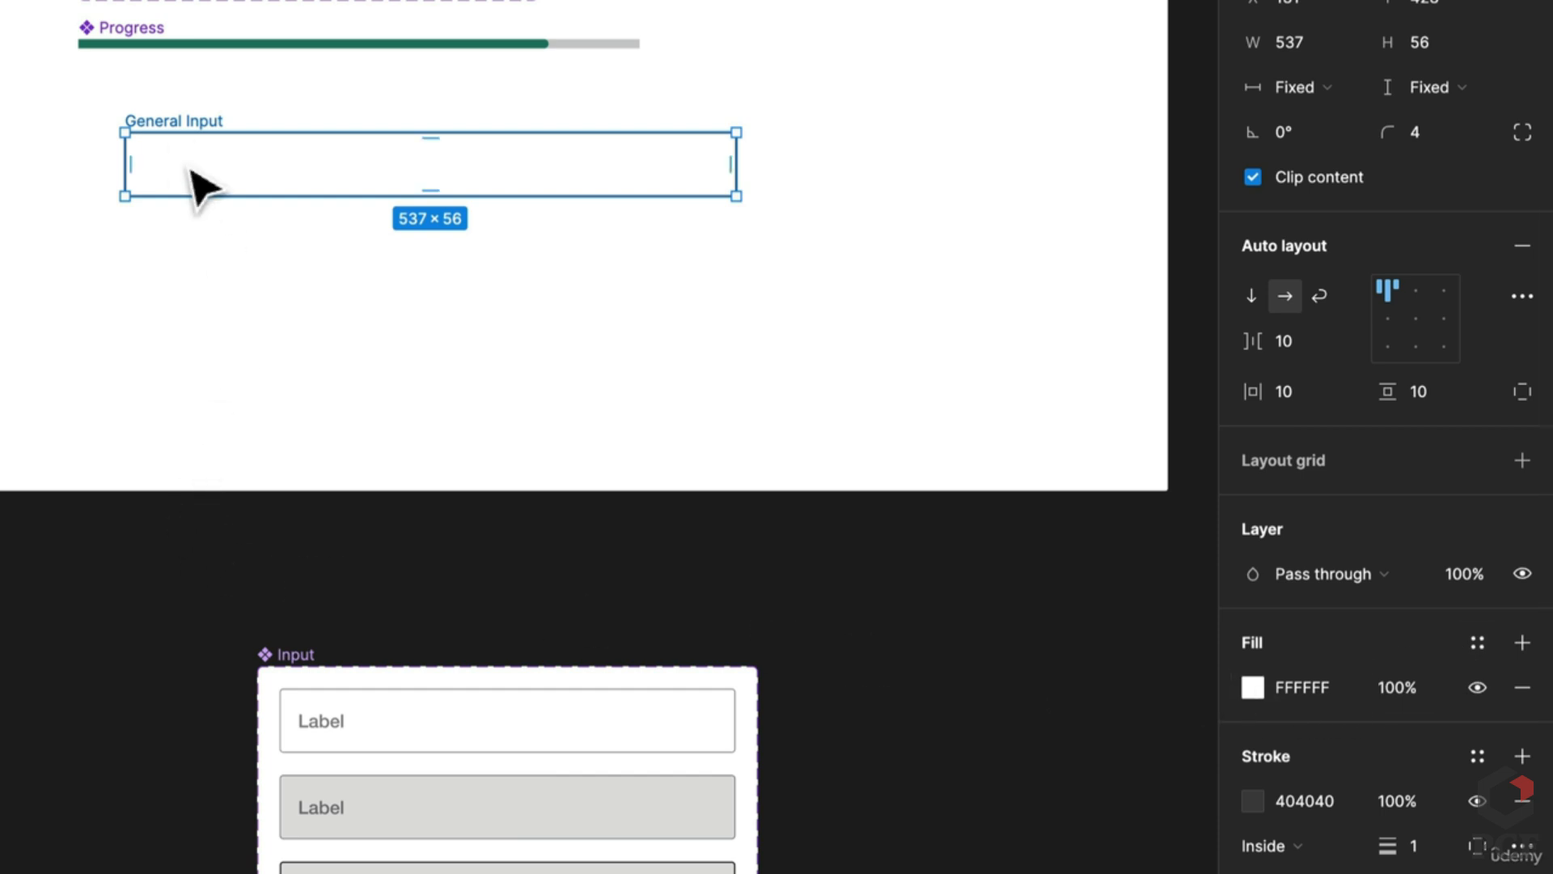
pyautogui.doubleClick(336, 732)
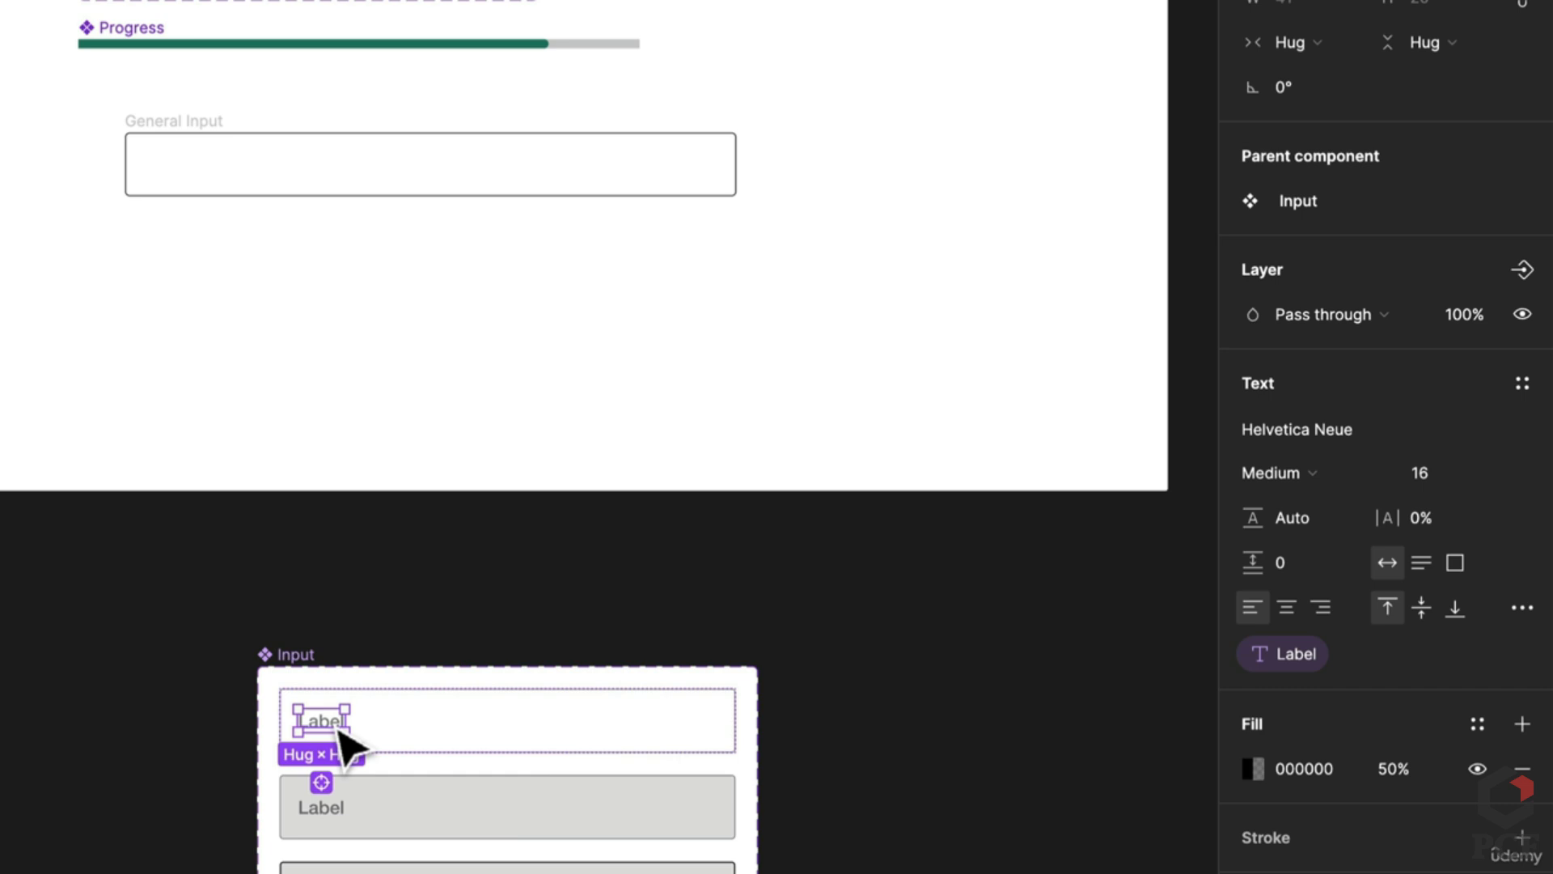
pyautogui.scroll(-5, 344, 740)
pyautogui.doubleClick(341, 599)
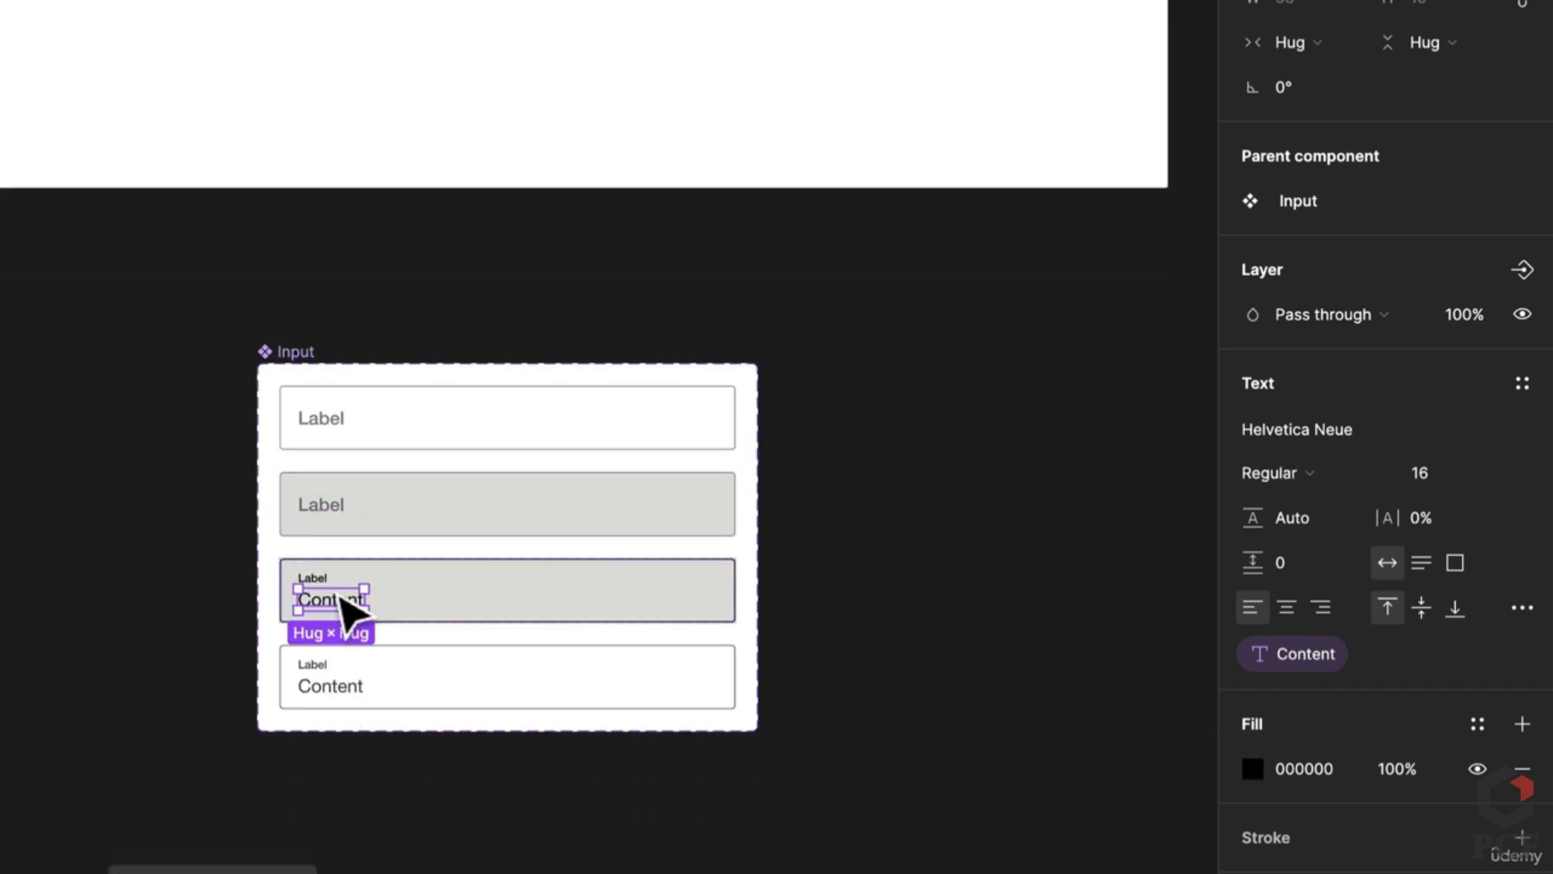
pyautogui.click(329, 579)
pyautogui.scroll(3, 340, 586)
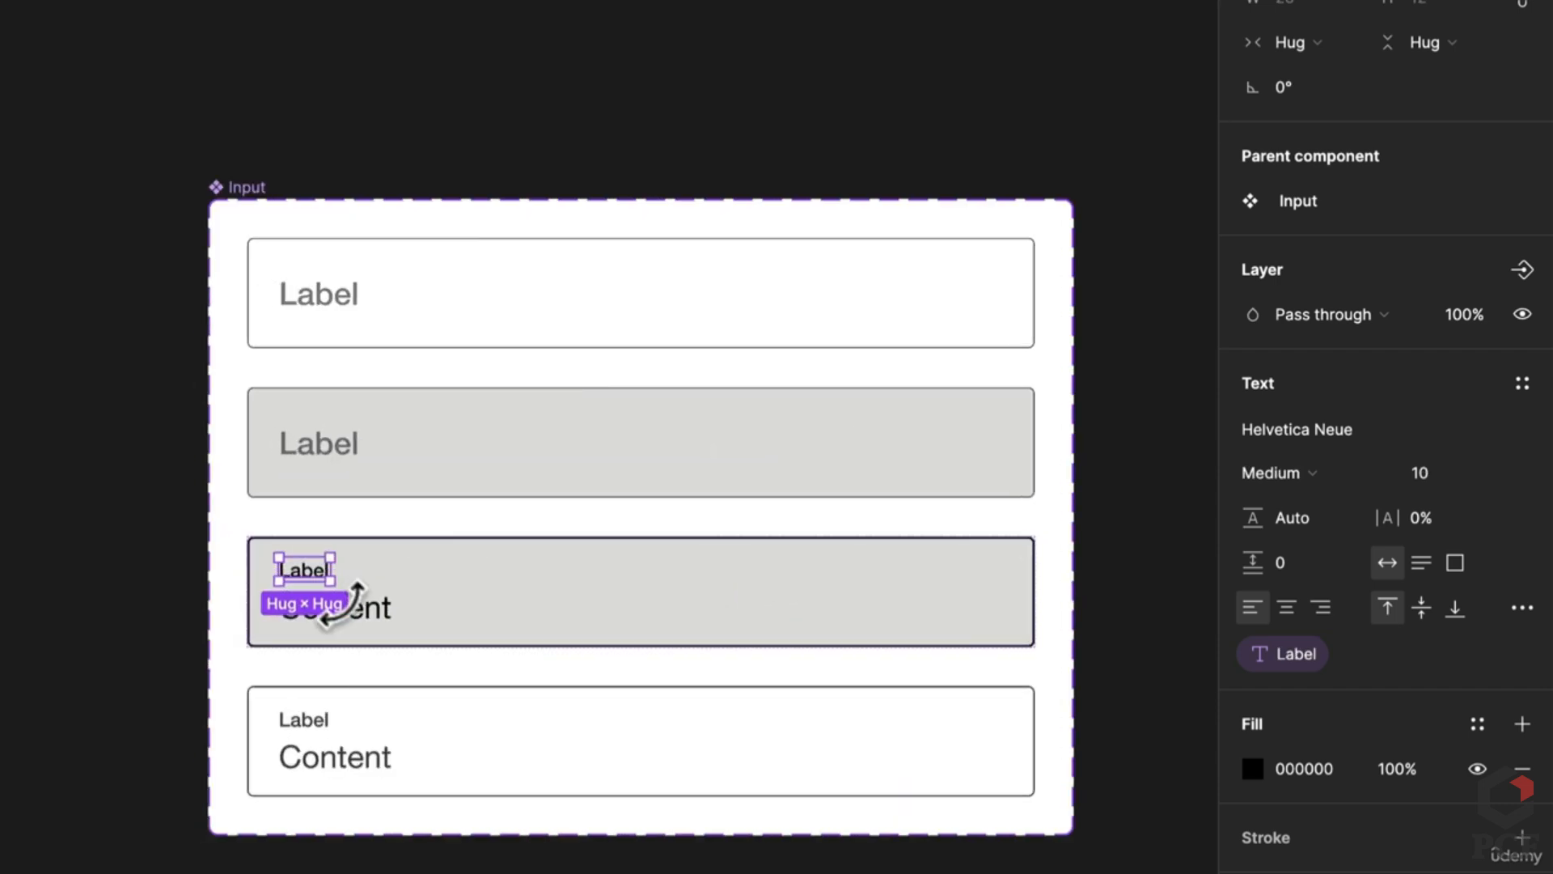
pyautogui.keyDown('shift'); pyautogui.click(340, 603); pyautogui.keyUp('shift')
pyautogui.scroll(-3, 434, 623)
pyautogui.scroll(10, 513, 652)
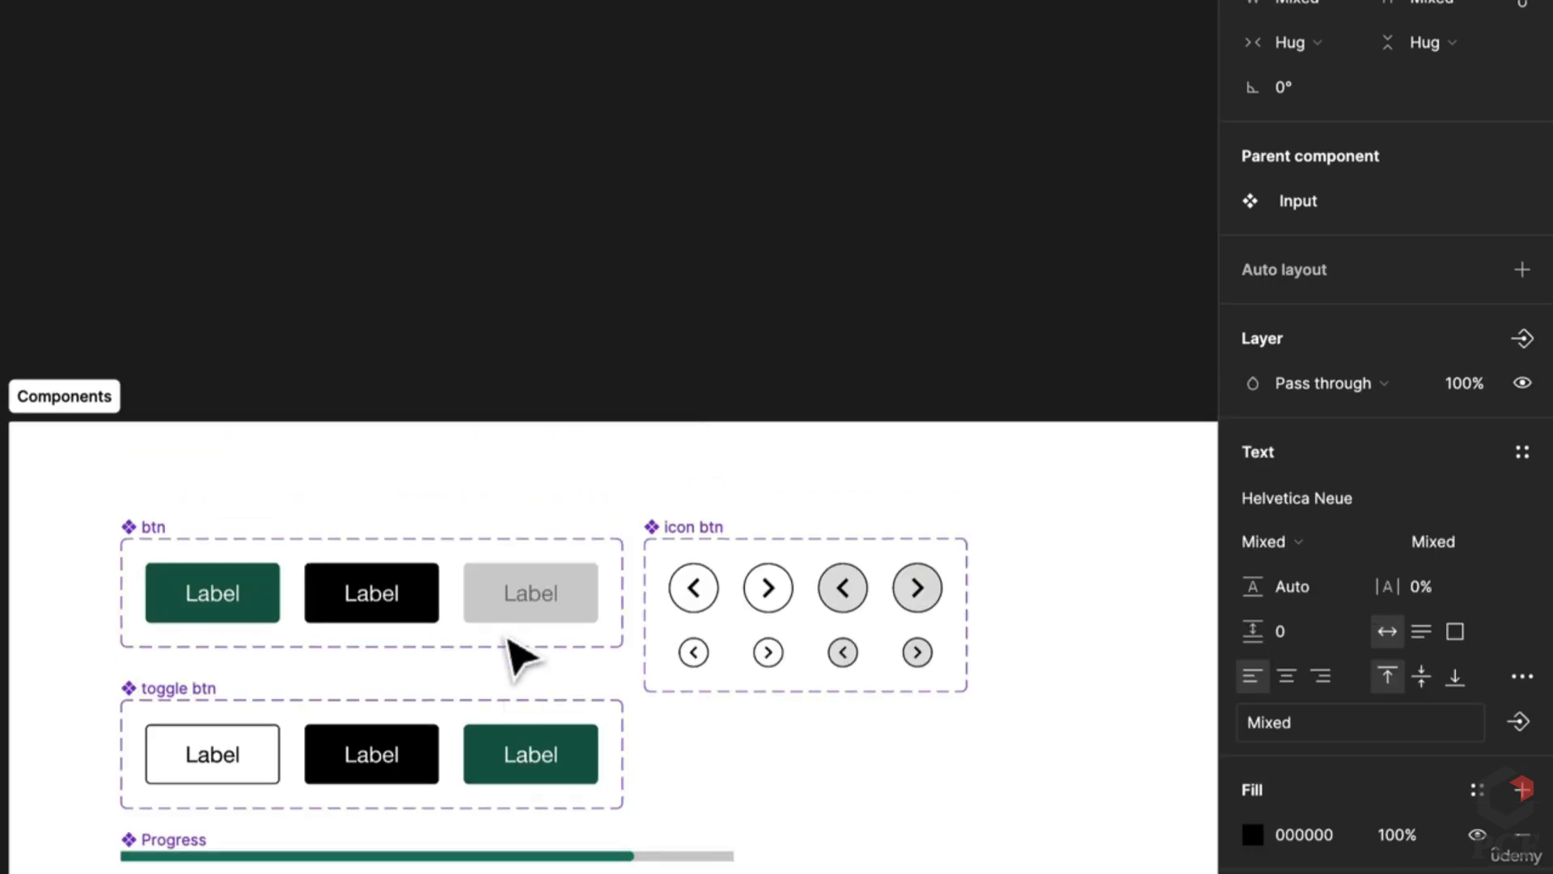
pyautogui.scroll(5, 153, 445)
# Step: Paste the Label and Content texts into General Input, stacked vertically with a 4 px gap
pyautogui.click(218, 627)
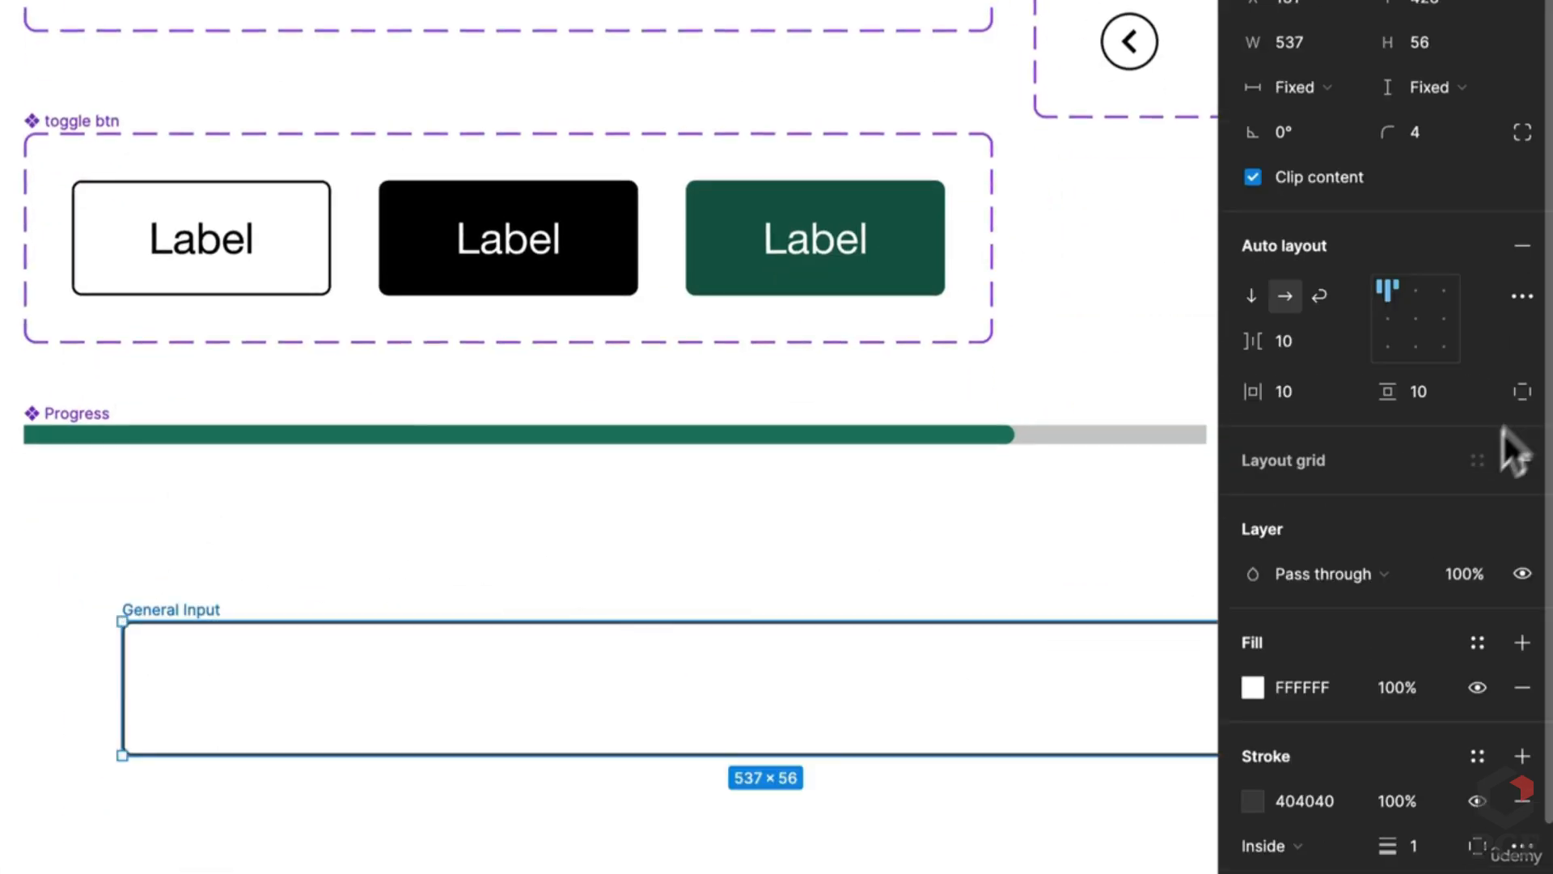
pyautogui.click(1245, 300)
pyautogui.press('Return')
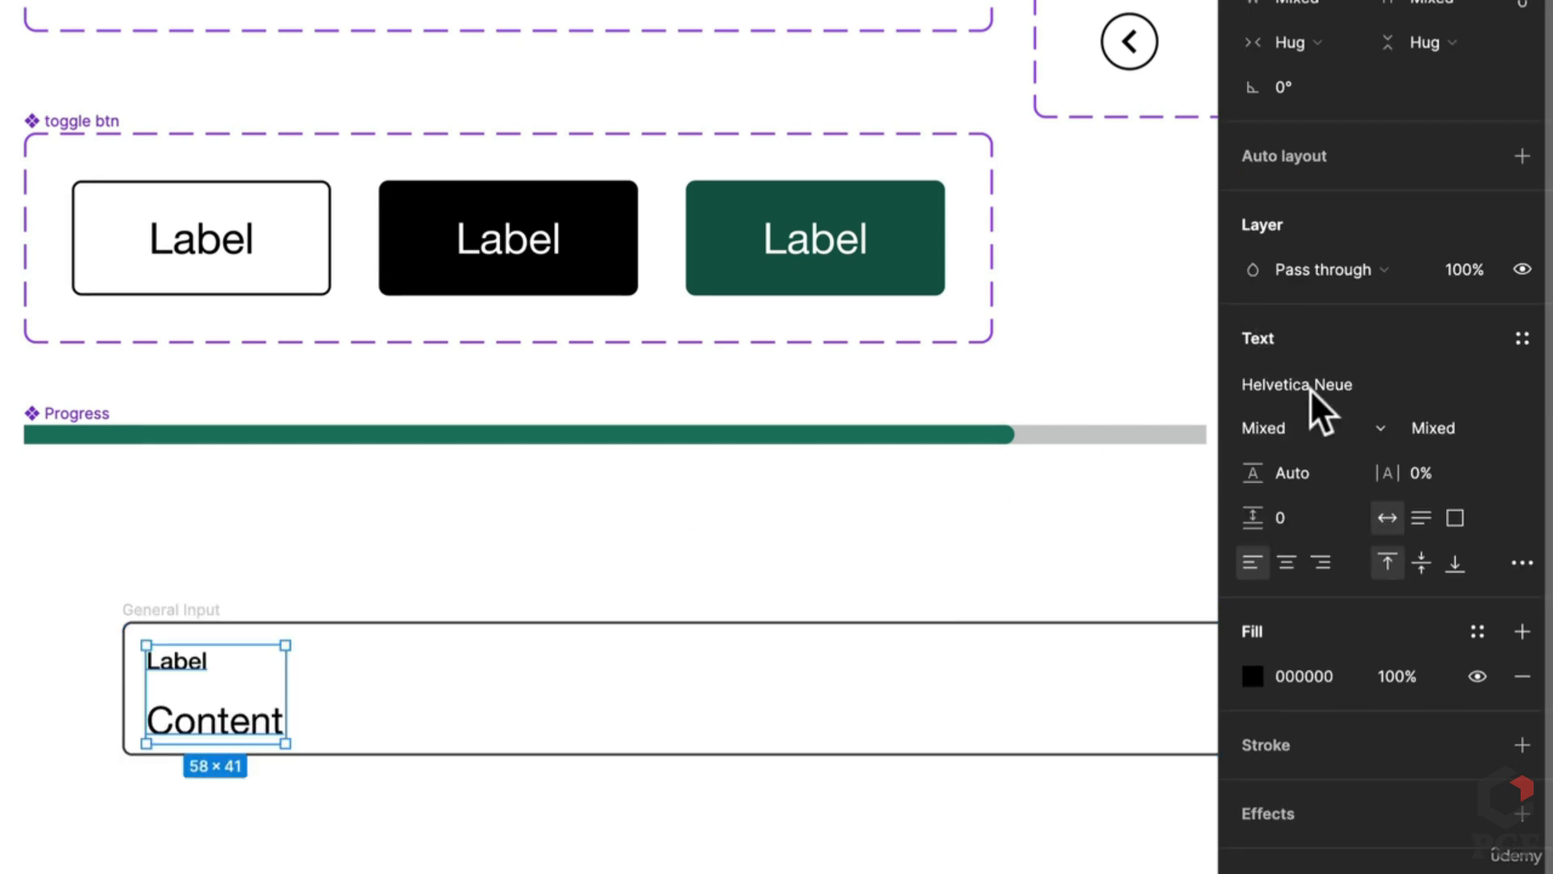
pyautogui.click(581, 720)
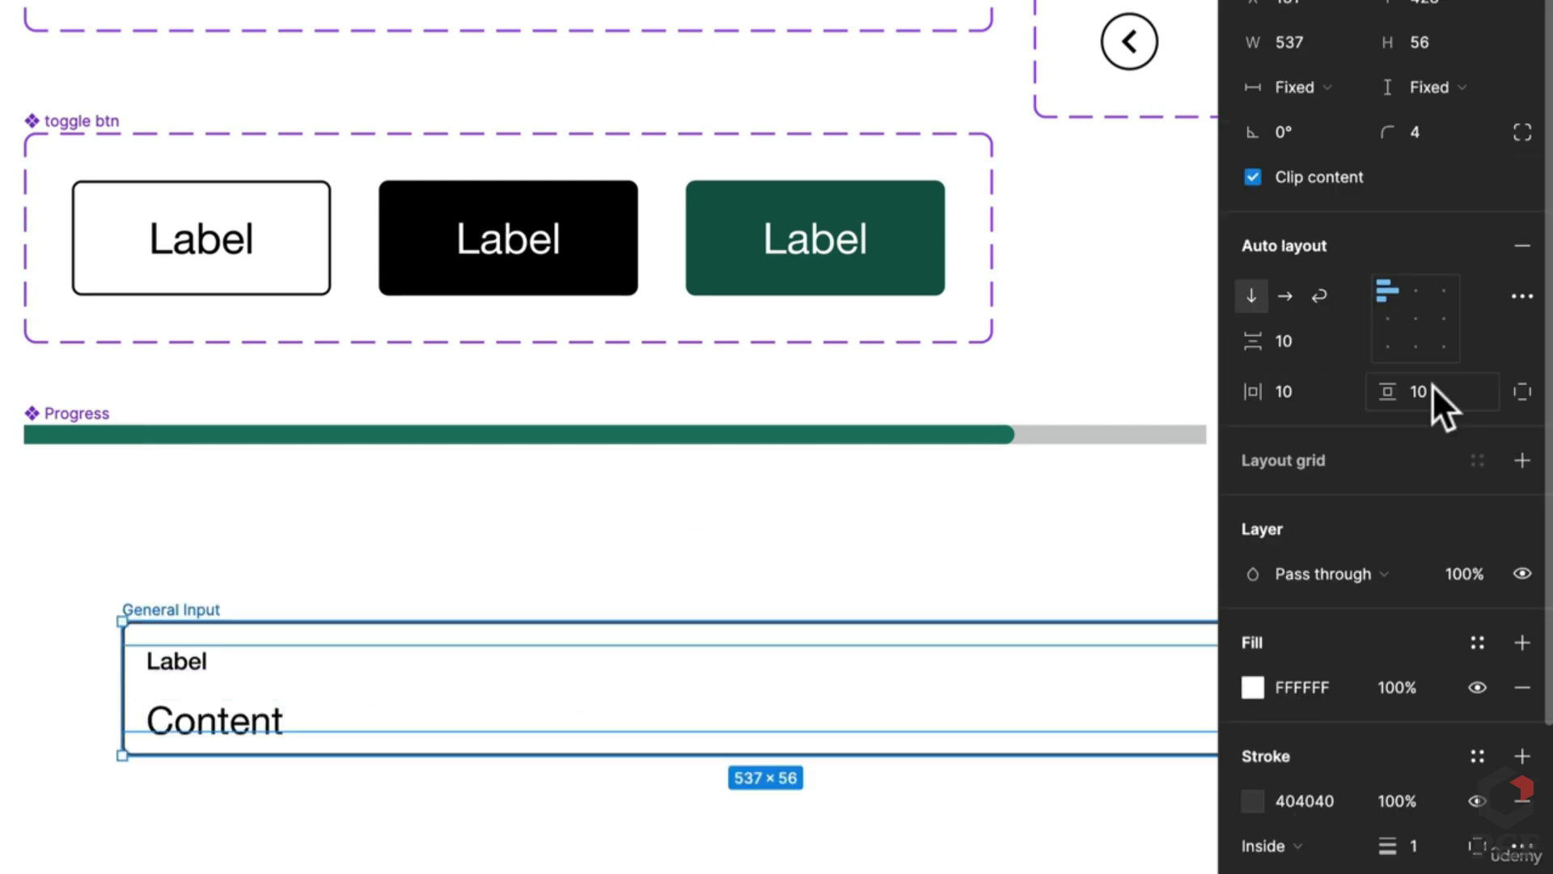
pyautogui.write('4')
pyautogui.press('Return')
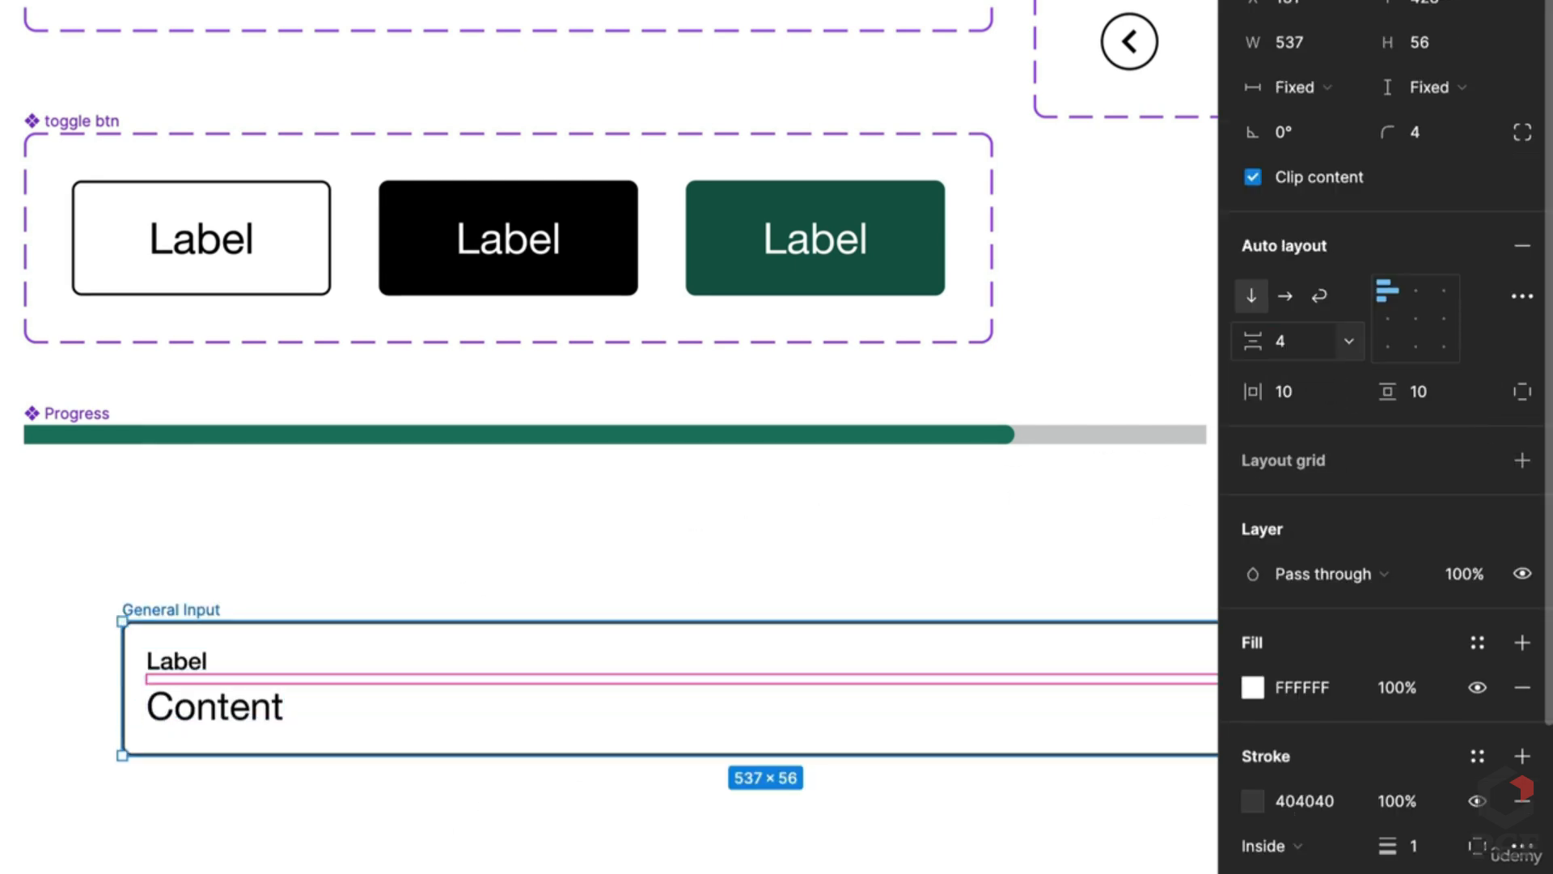
# Step: Compare General Input with the Input component, then reselect the General Input frame
pyautogui.scroll(-5, 194, 732)
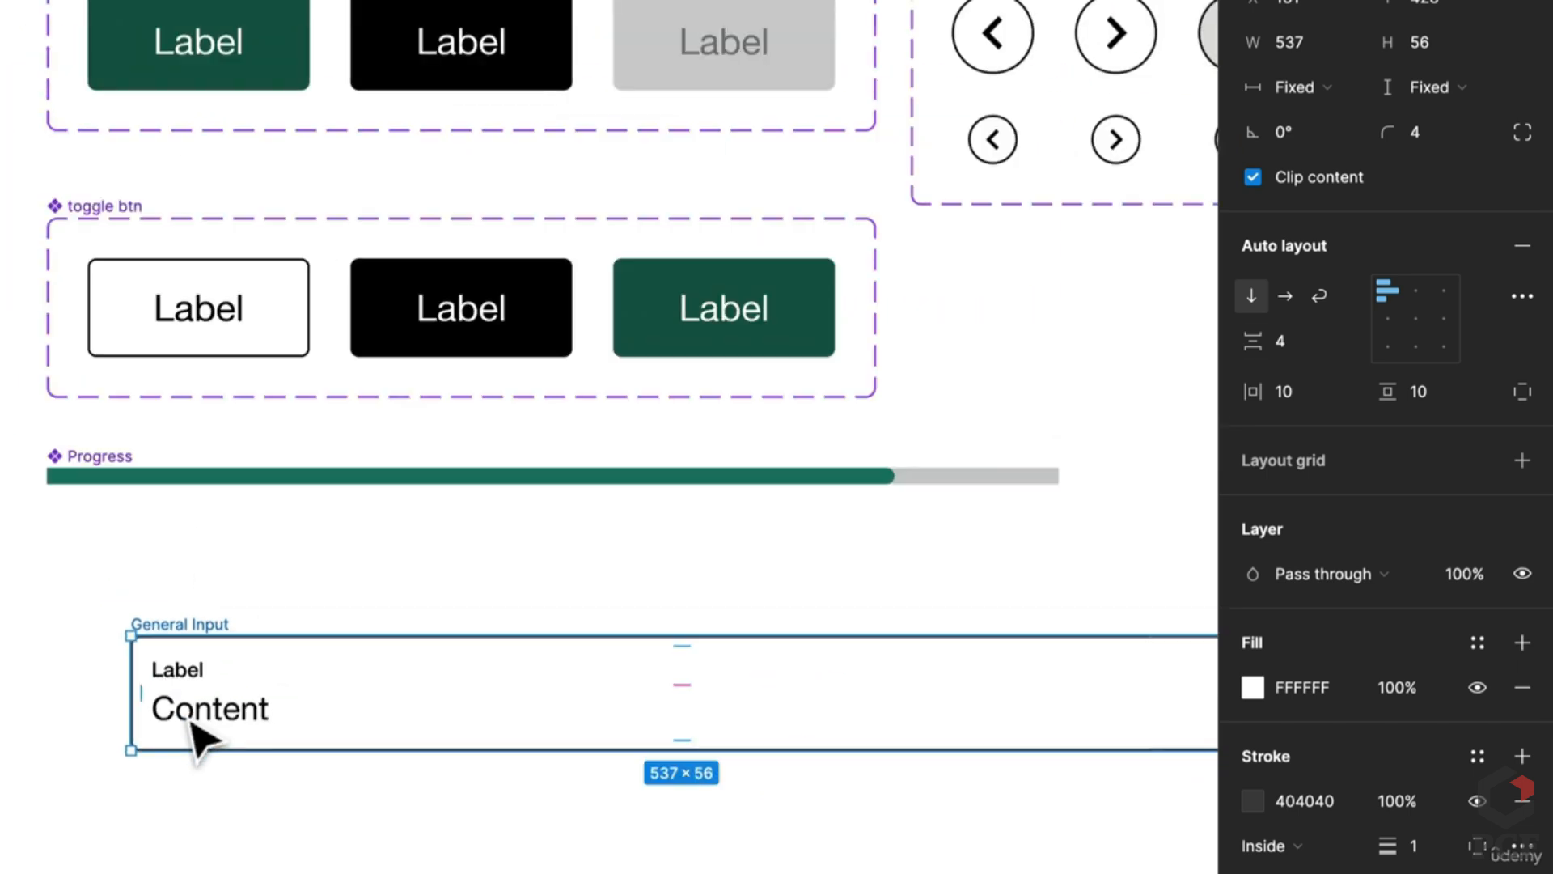
pyautogui.scroll(-2, 93, 485)
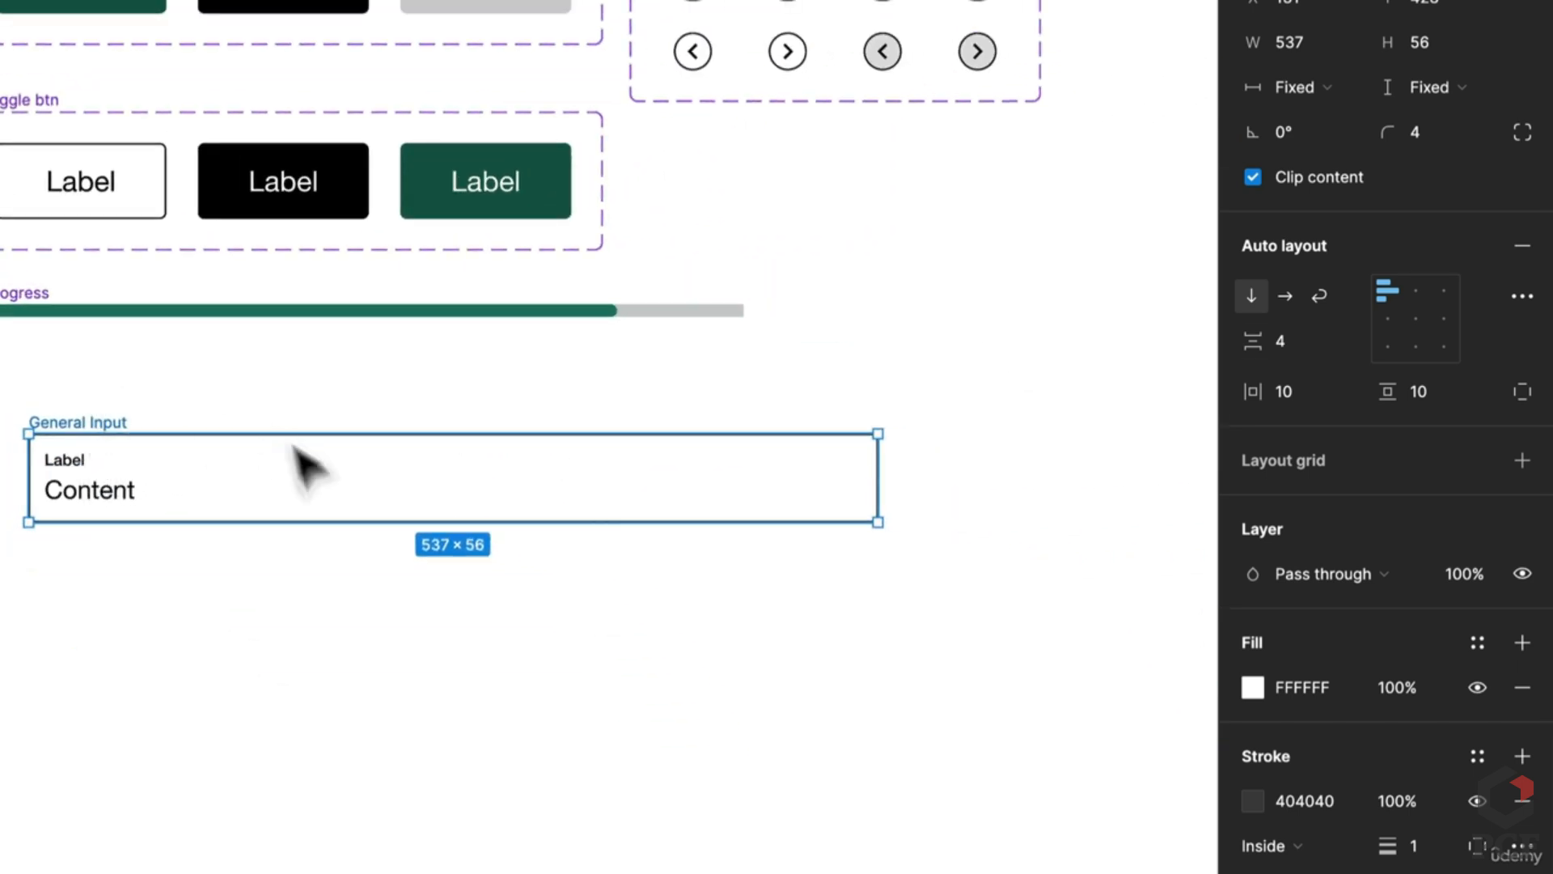
pyautogui.click(287, 599)
pyautogui.scroll(-2, 287, 598)
pyautogui.scroll(-3, 299, 615)
pyautogui.moveTo(312, 537); pyautogui.dragTo(312, 243)
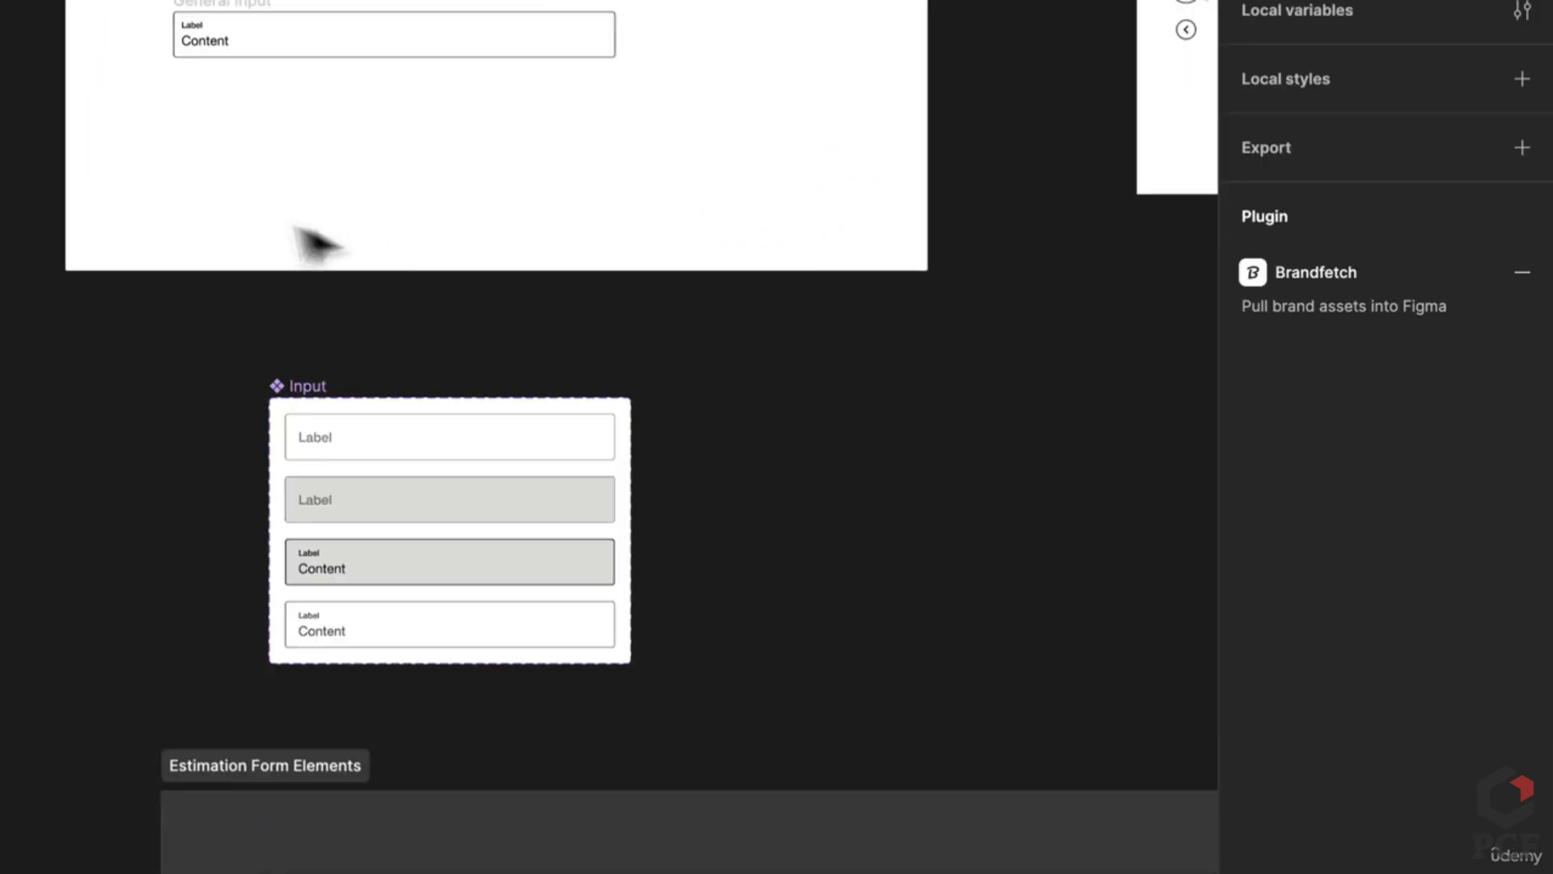
pyautogui.scroll(2, 163, 97)
pyautogui.scroll(3, 222, 295)
pyautogui.scroll(2, 222, 295)
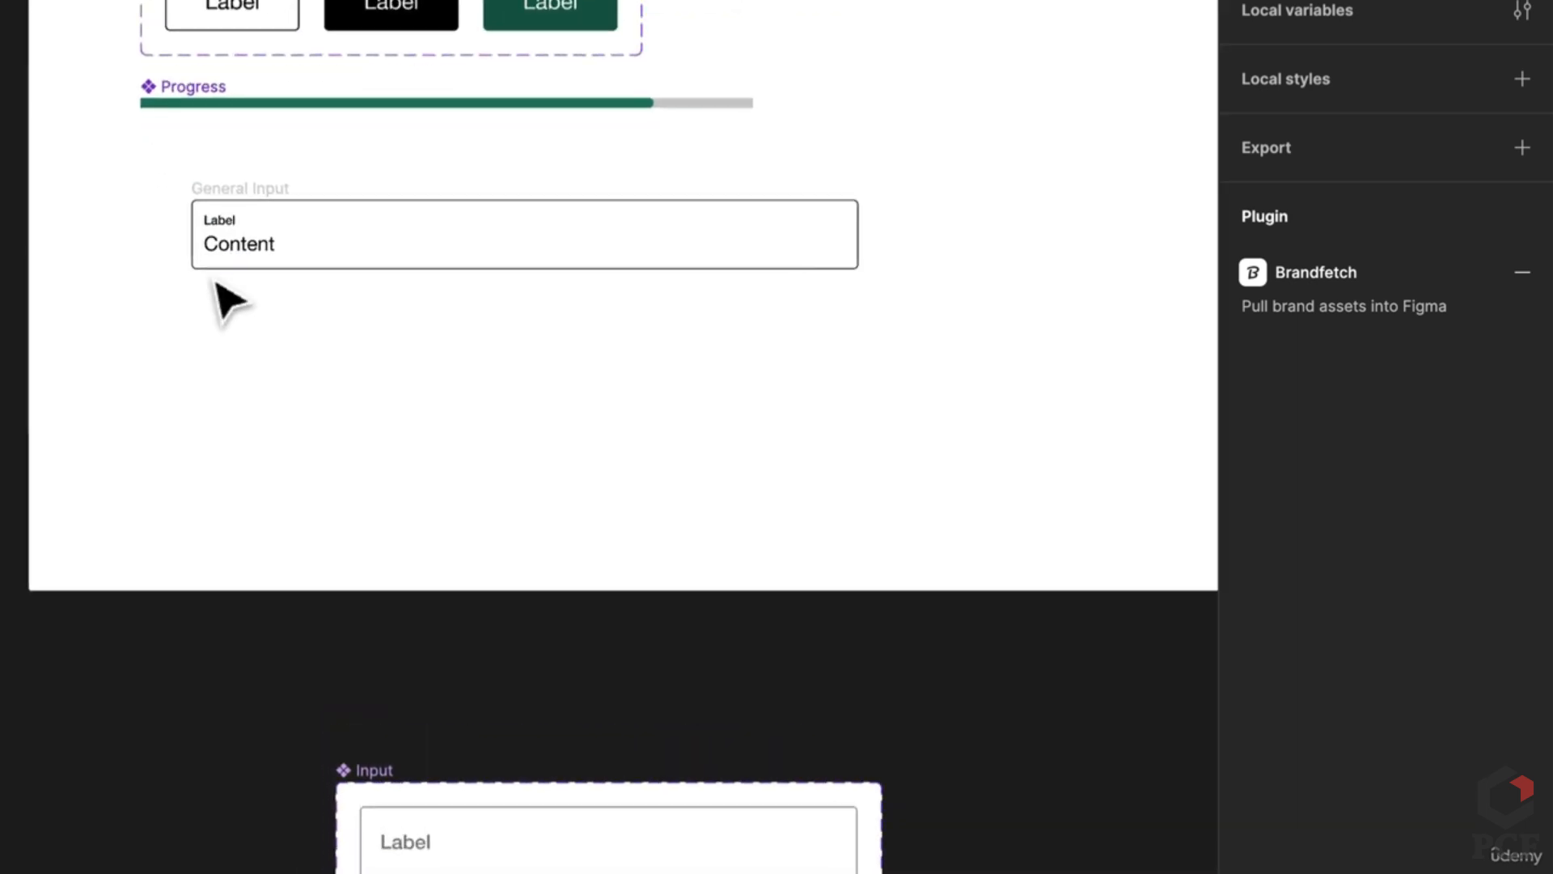
pyautogui.scroll(1, 260, 216)
pyautogui.click(258, 214)
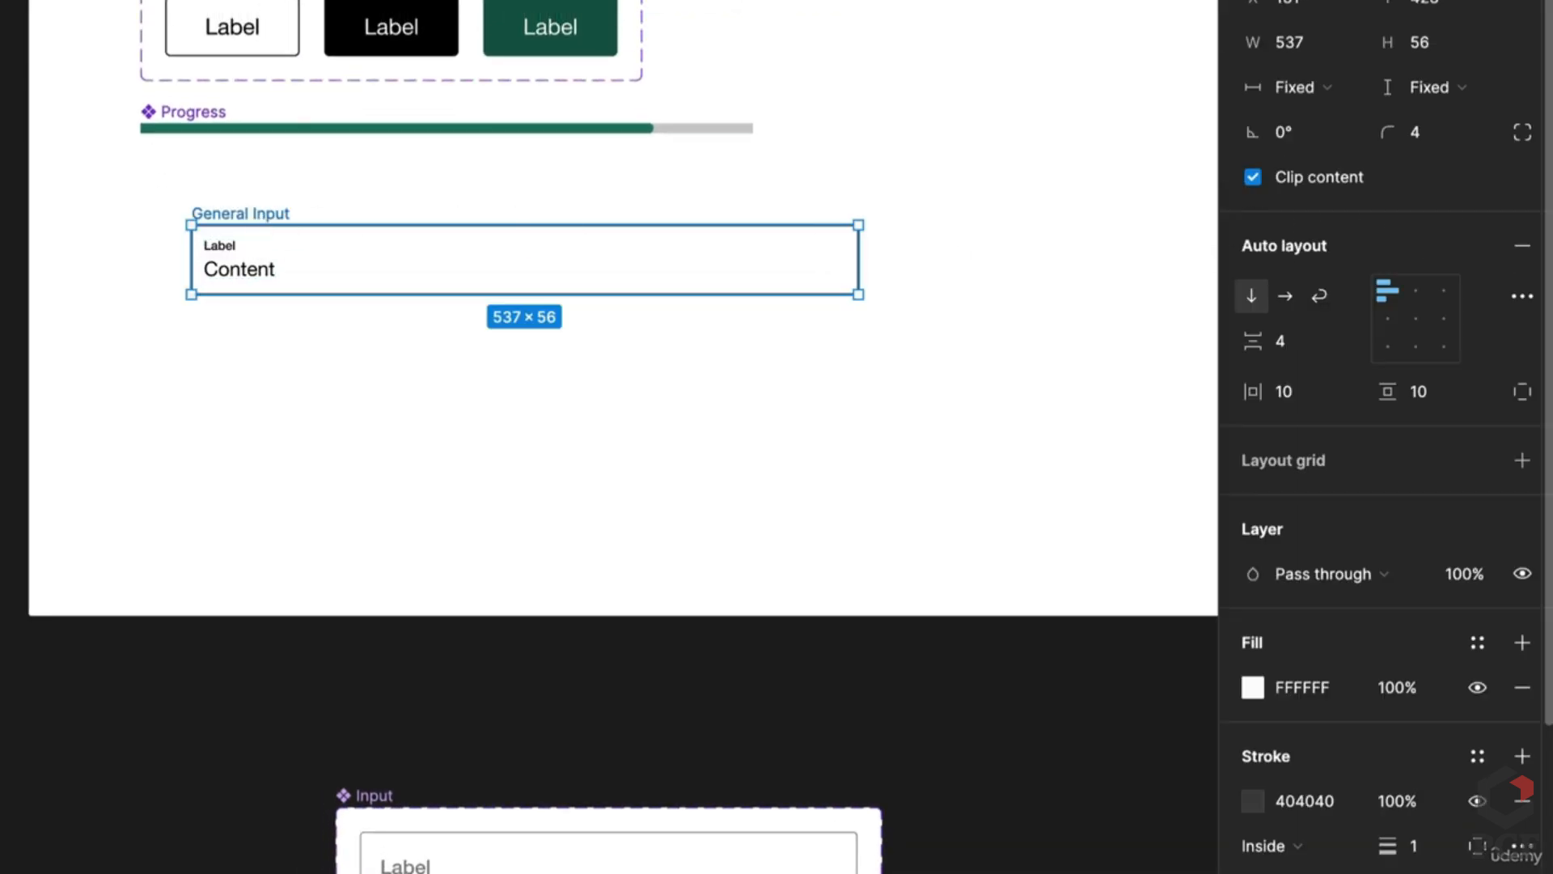
# Step: Make General Input a component and set its Label and Content texts to fill container width
pyautogui.click(441, 34)
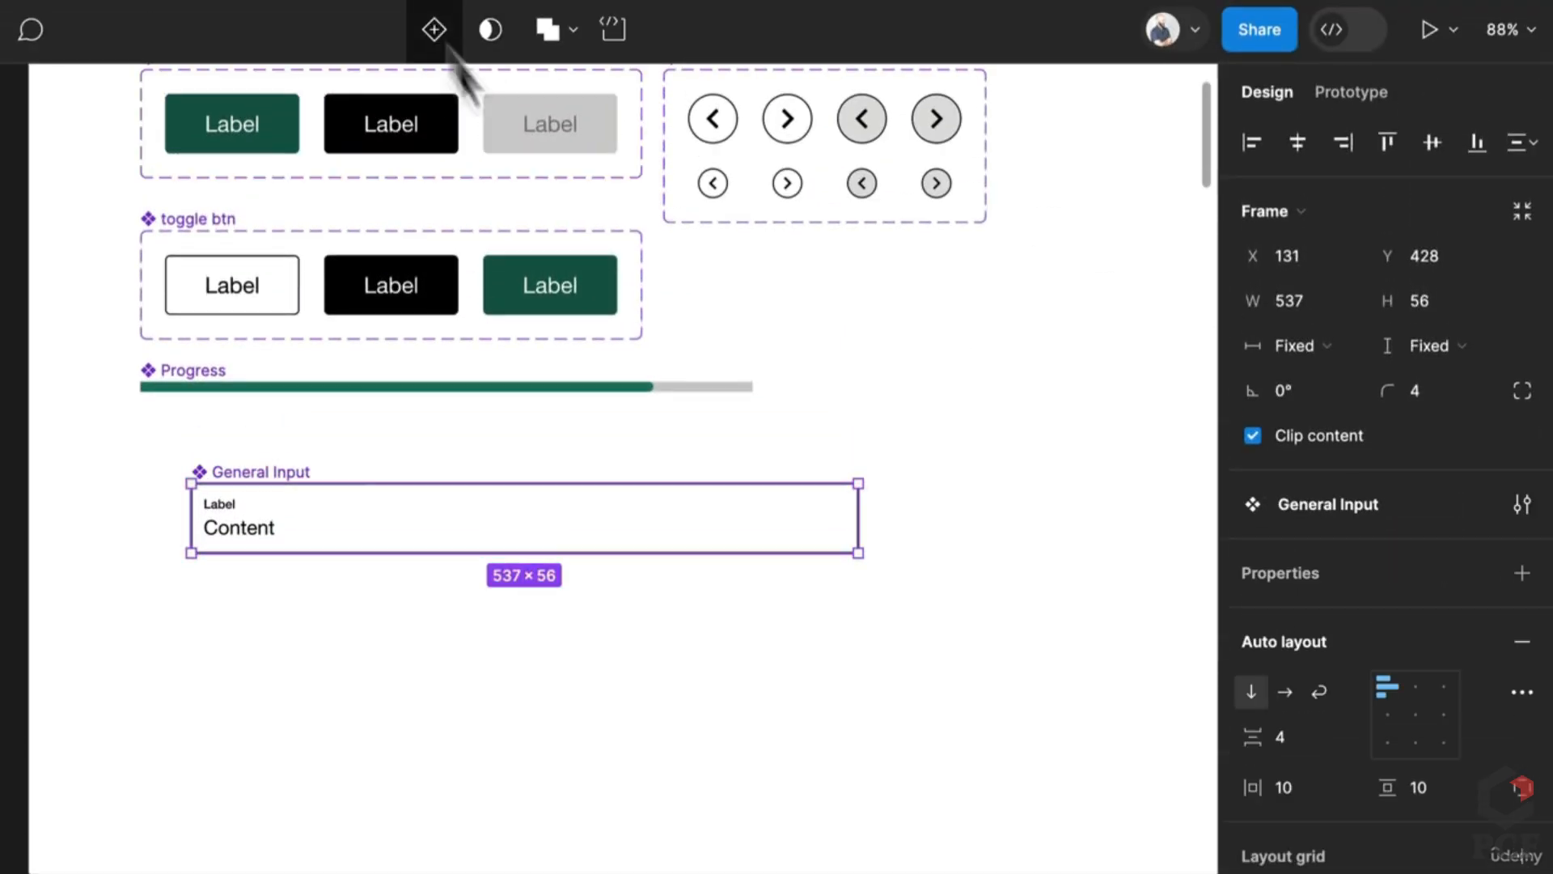
pyautogui.doubleClick(242, 534)
pyautogui.keyDown('shift'); pyautogui.click(219, 504); pyautogui.keyUp('shift')
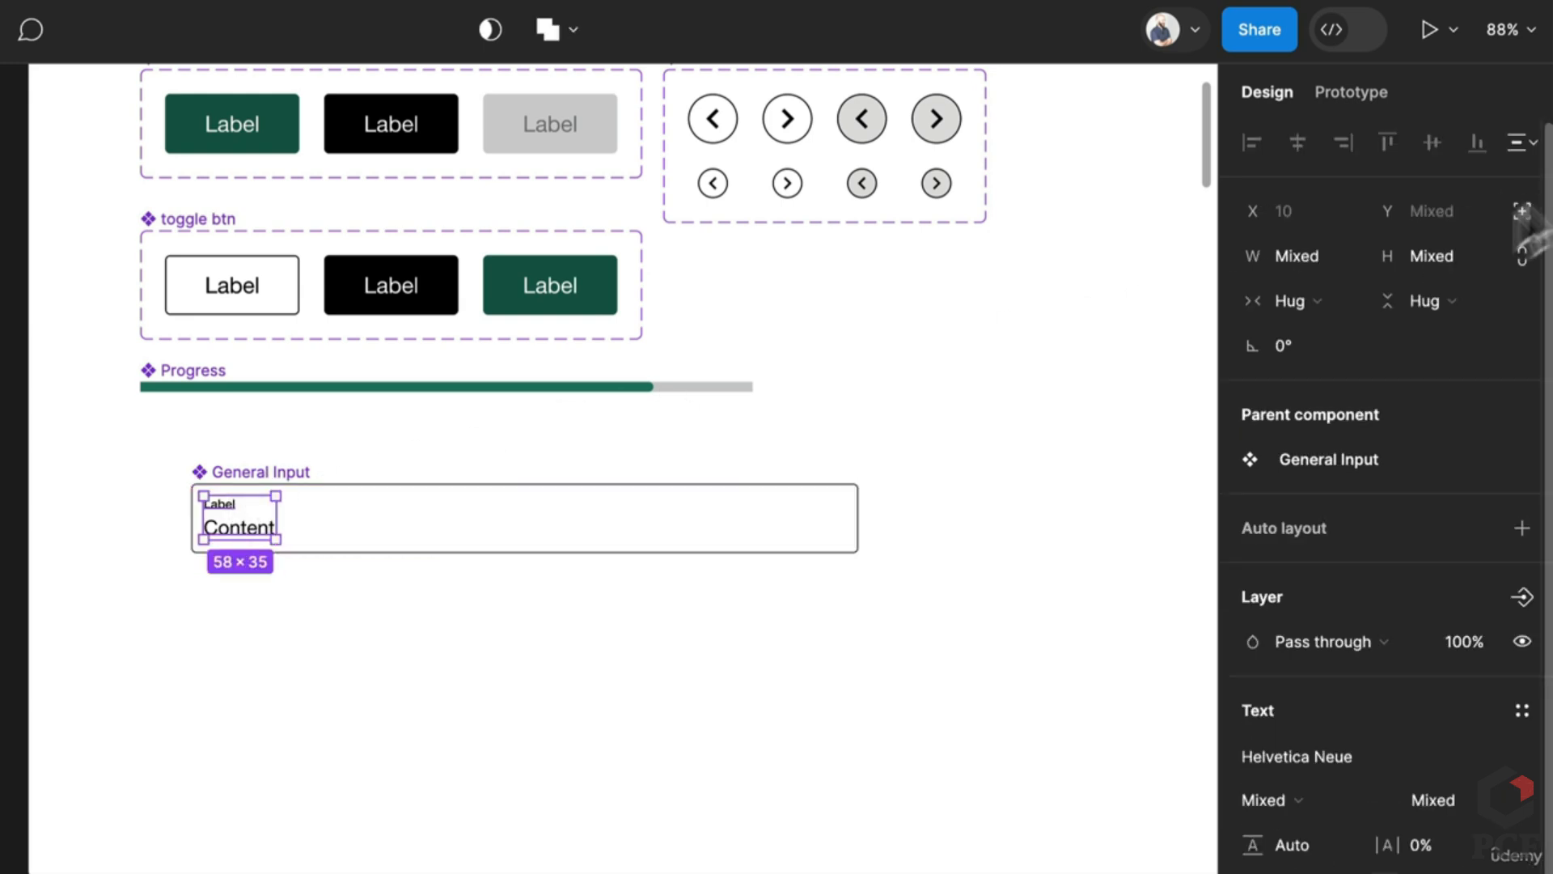
pyautogui.click(1318, 293)
pyautogui.click(1319, 333)
# Step: Narrow the General Input component to 374 px wide
pyautogui.click(434, 680)
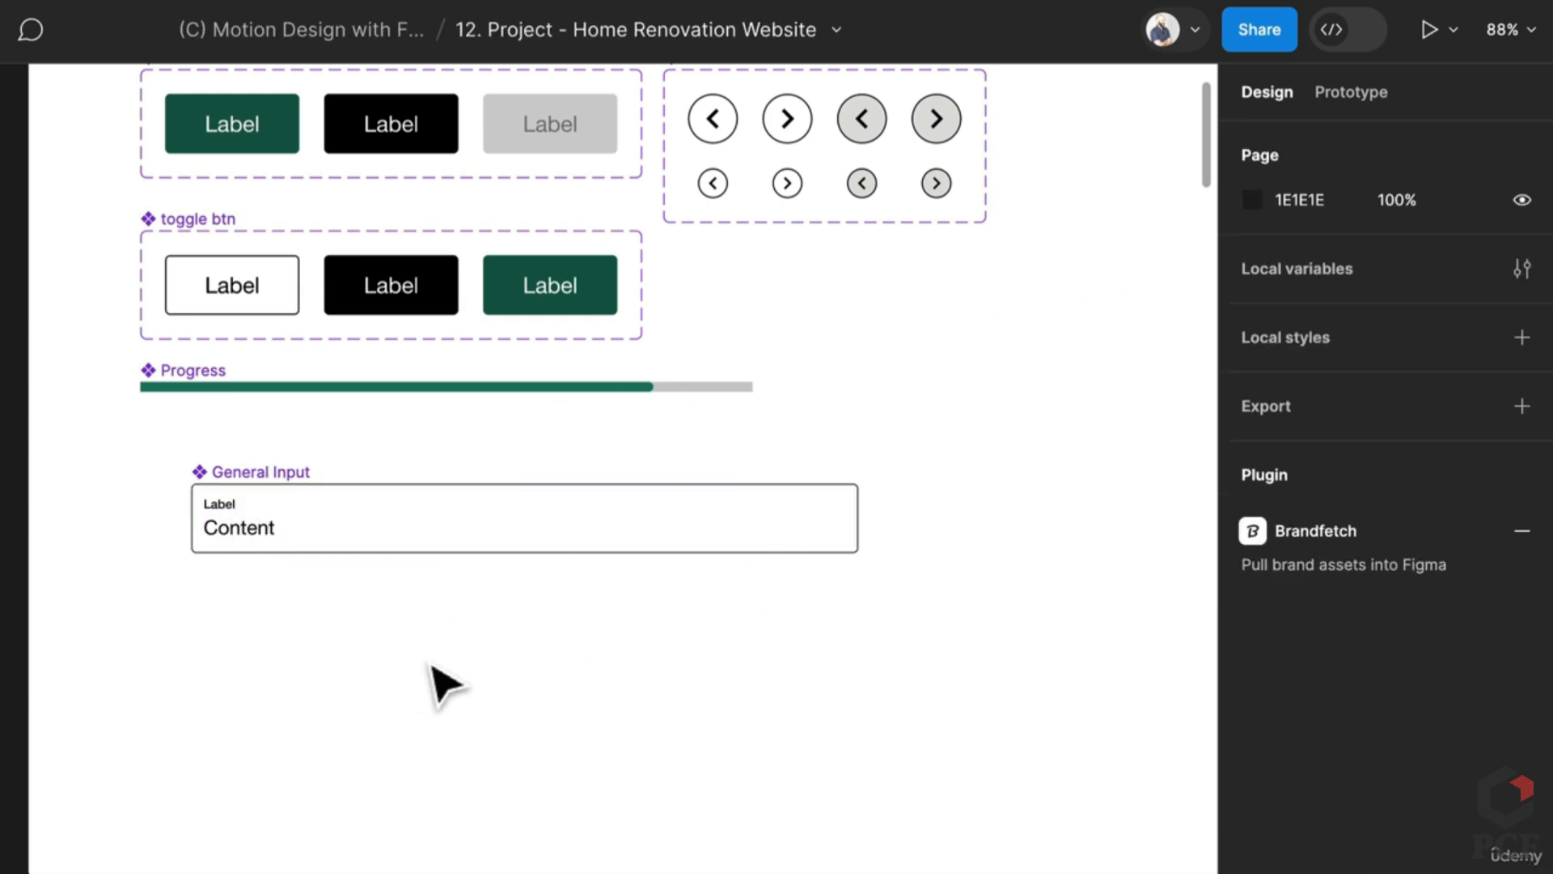
pyautogui.click(215, 511)
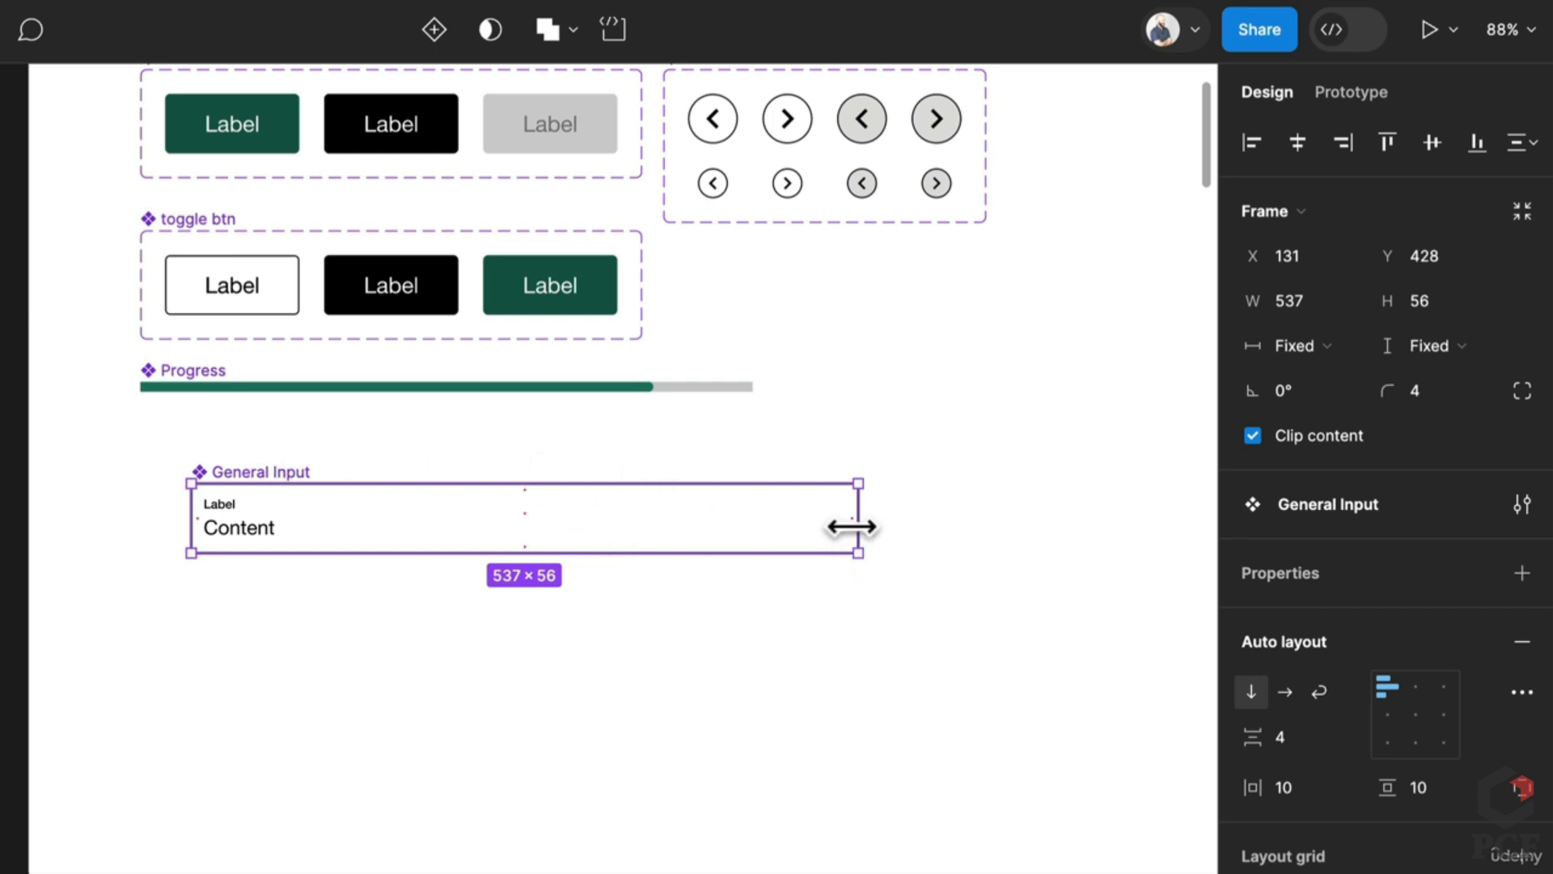
pyautogui.moveTo(853, 528); pyautogui.dragTo(648, 531)
pyautogui.click(684, 703)
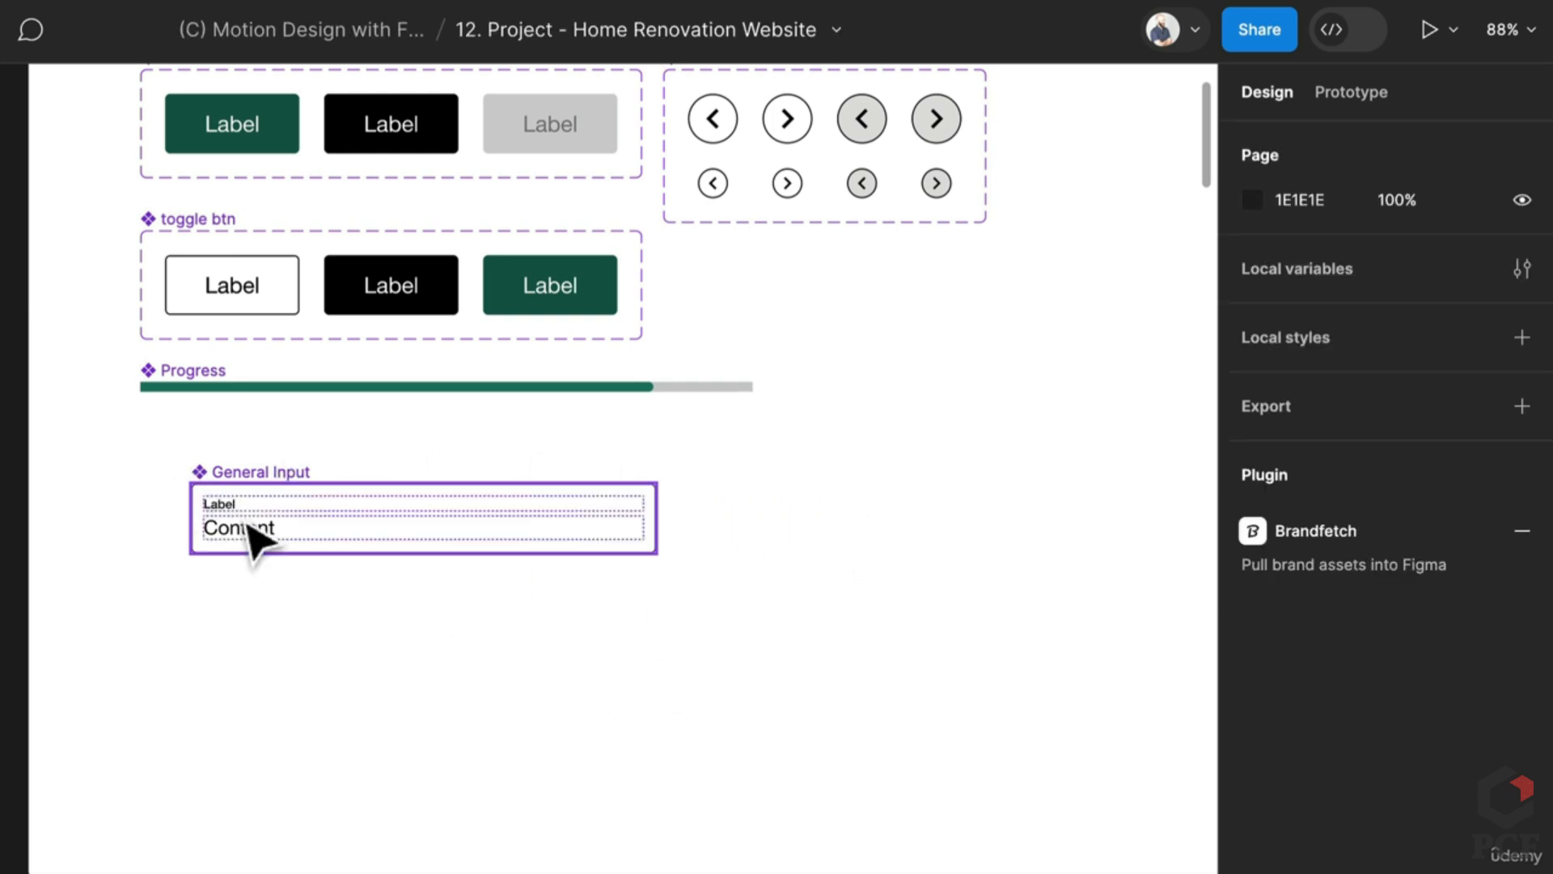
# Step: Pan the canvas to bring the 374×56 General Input component into view
pyautogui.scroll(-10, 279, 619)
pyautogui.scroll(5, 440, 555)
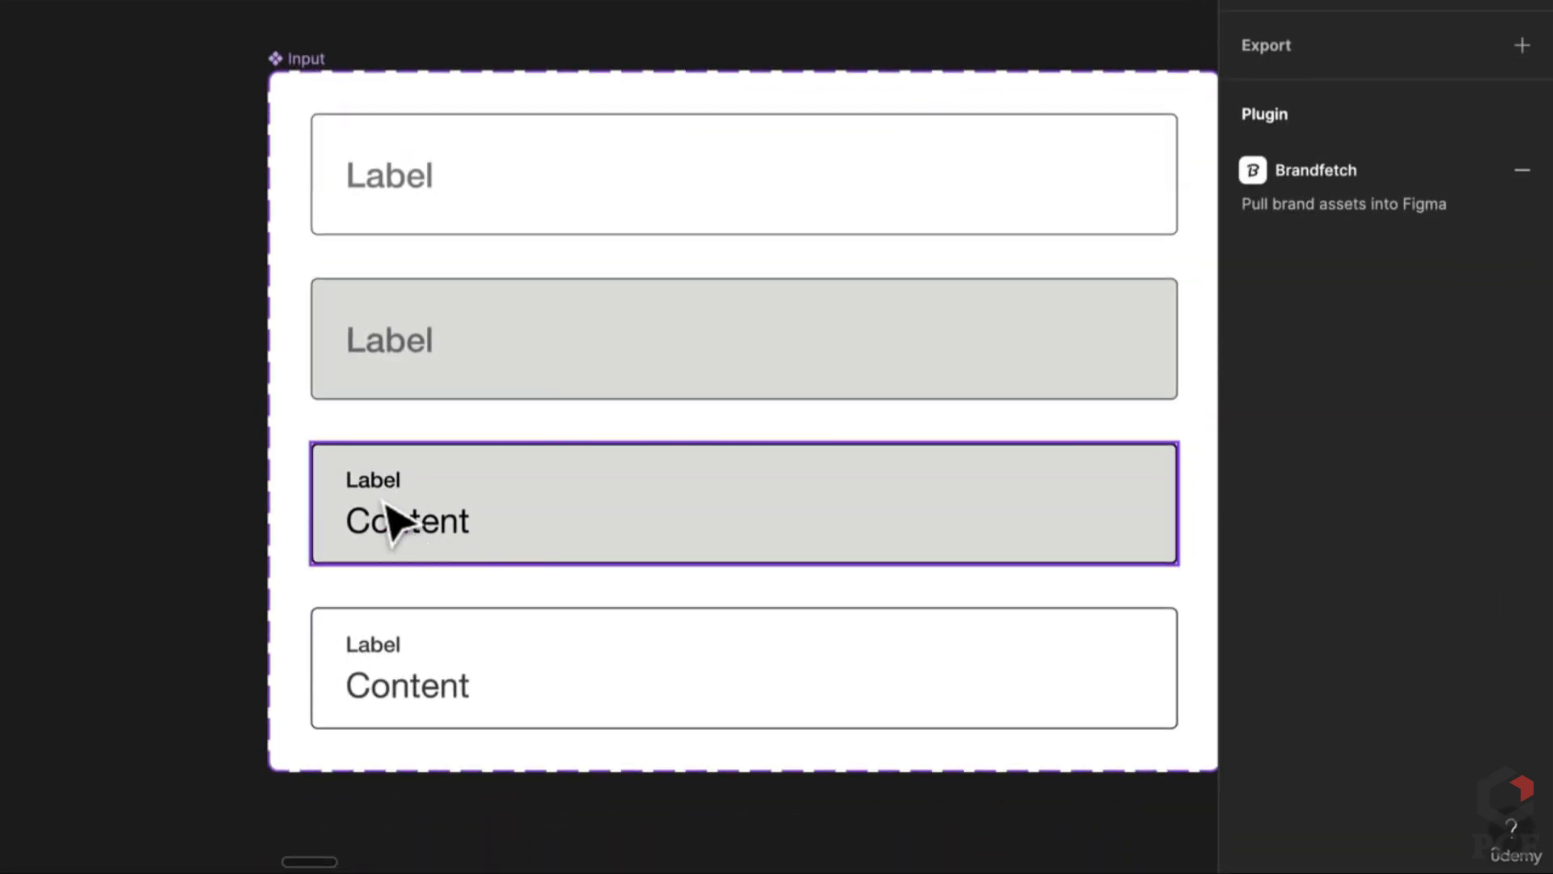
pyautogui.scroll(-5, 364, 375)
pyautogui.scroll(5, 364, 139)
pyautogui.scroll(5, 360, 133)
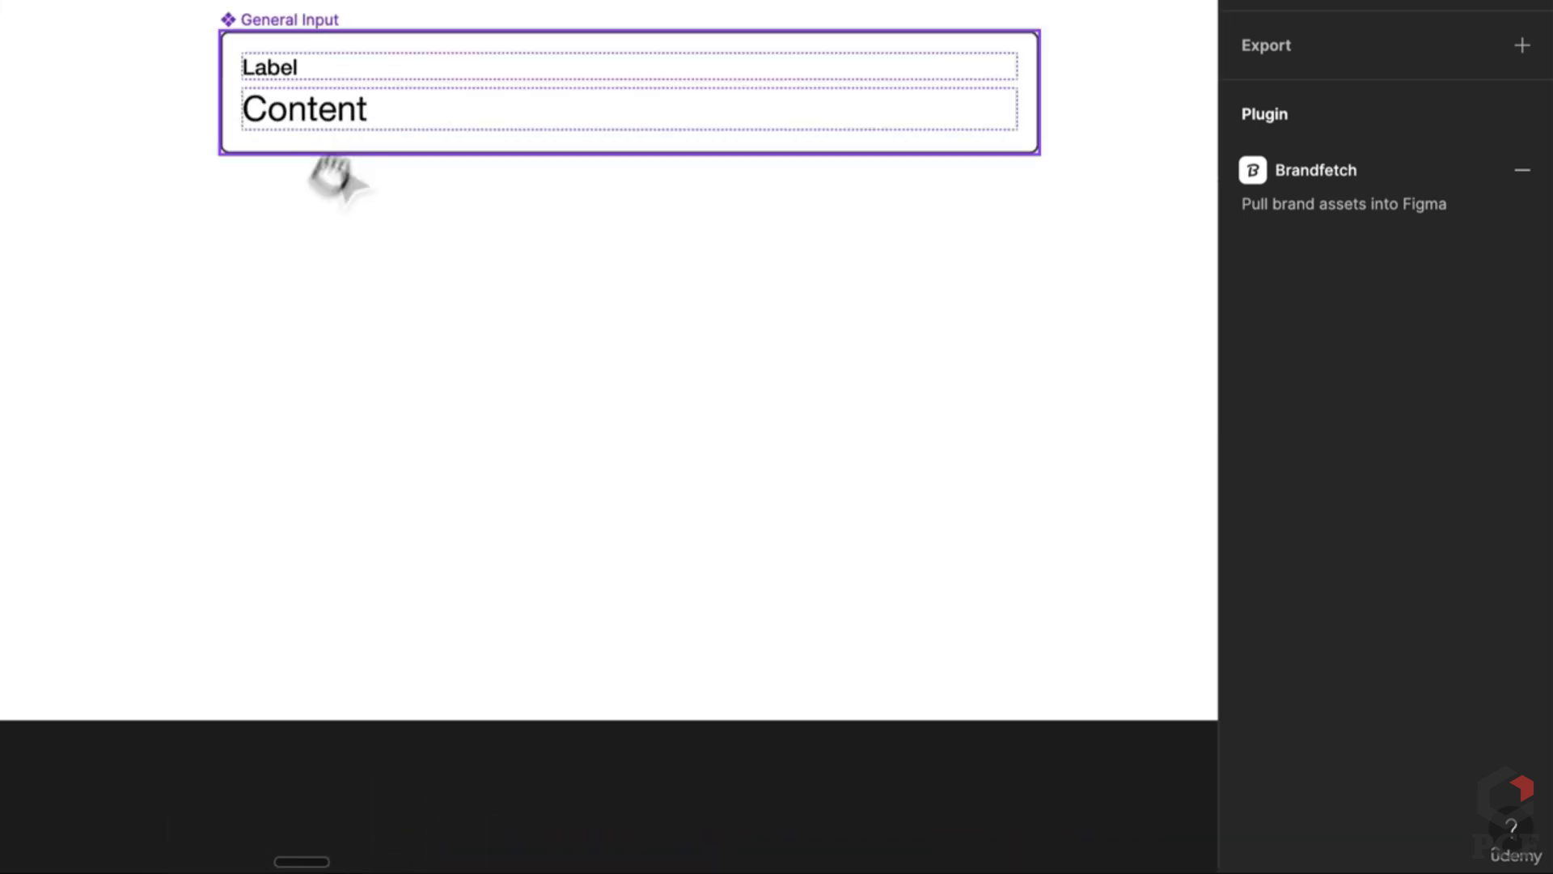
pyautogui.moveTo(332, 174); pyautogui.dragTo(241, 305)
pyautogui.click(240, 305)
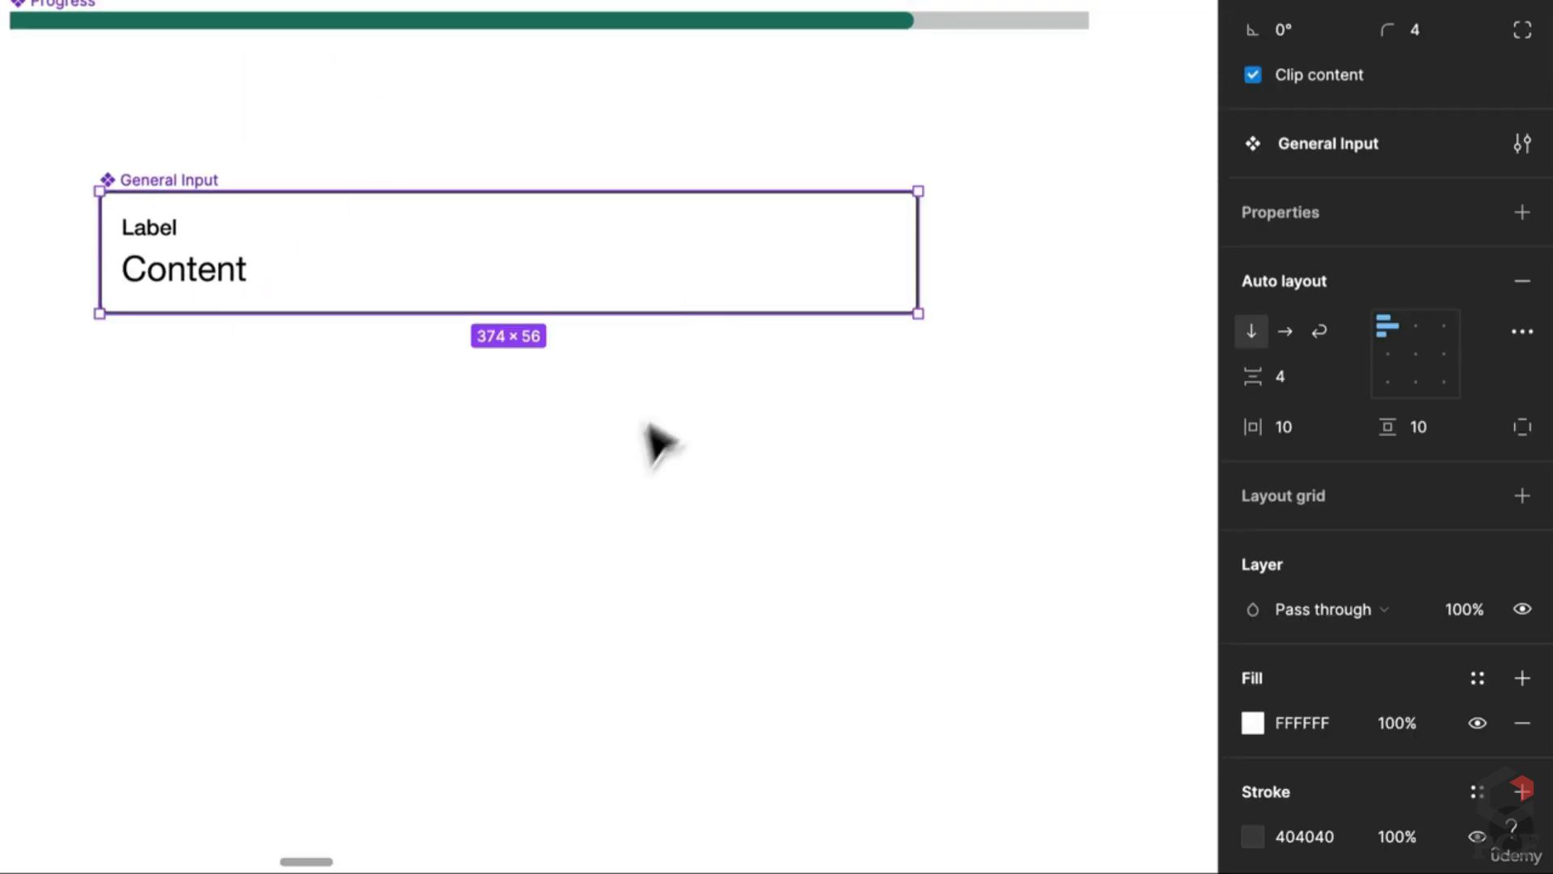
pyautogui.click(645, 462)
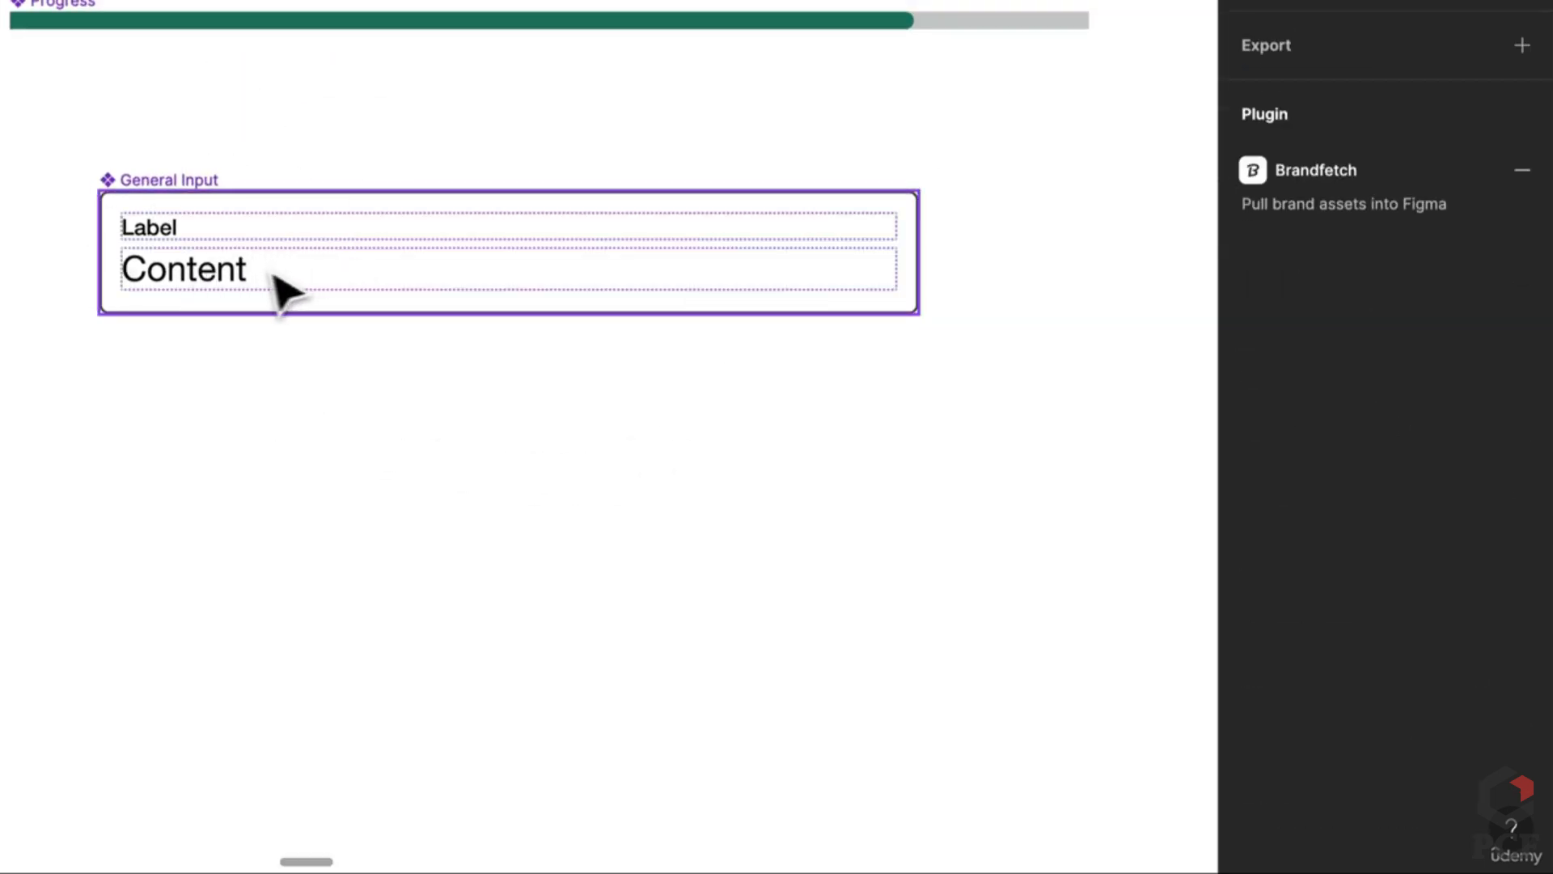
pyautogui.scroll(-4, 239, 279)
pyautogui.scroll(-5, 237, 272)
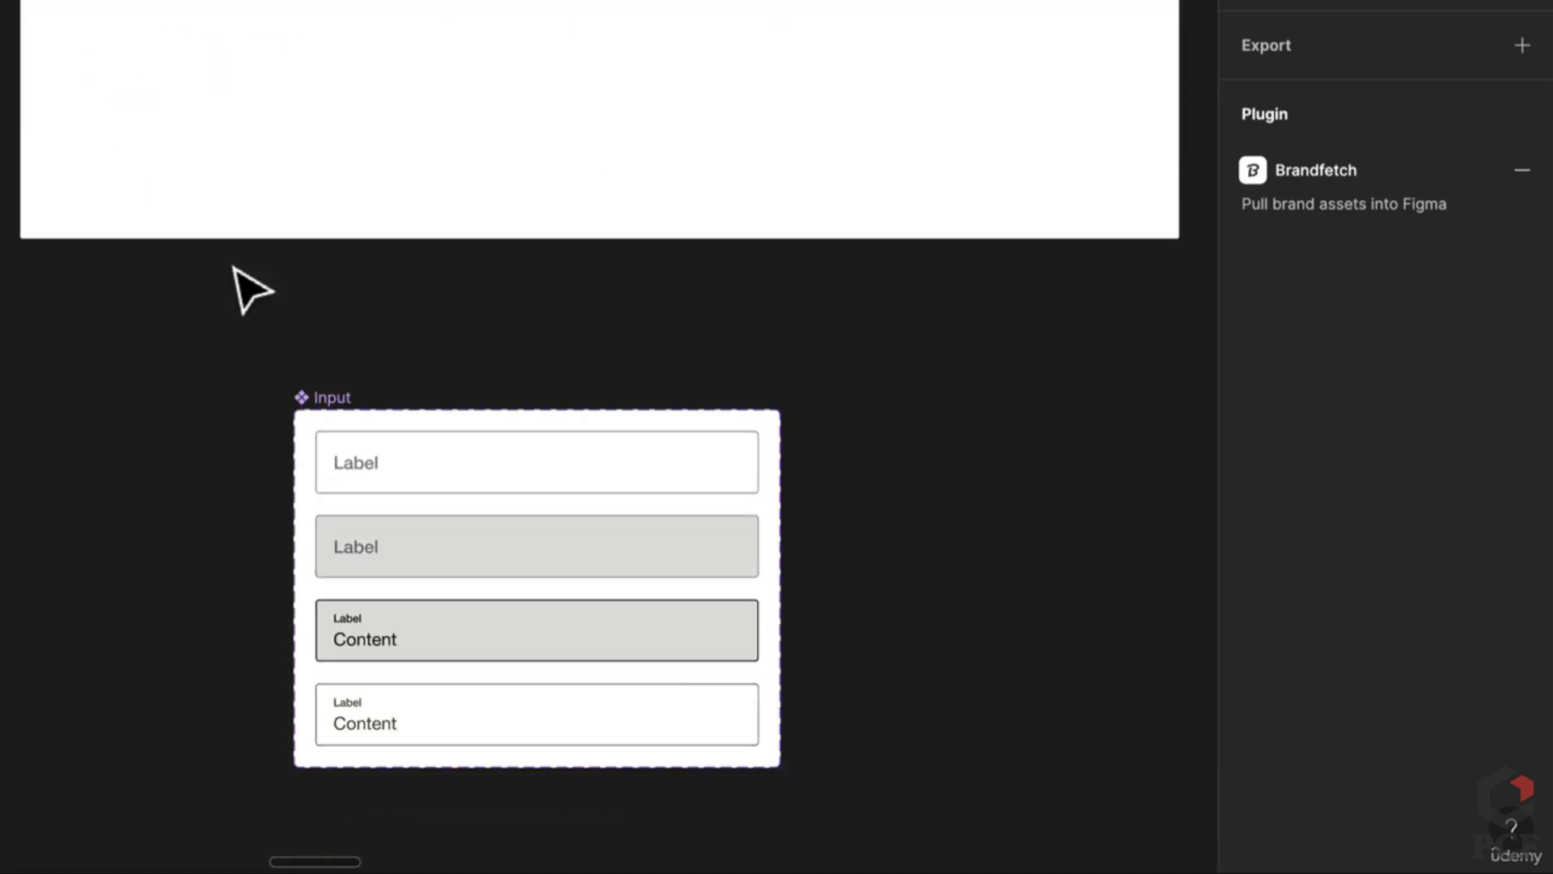
pyautogui.scroll(10, 239, 279)
pyautogui.scroll(-10, 242, 283)
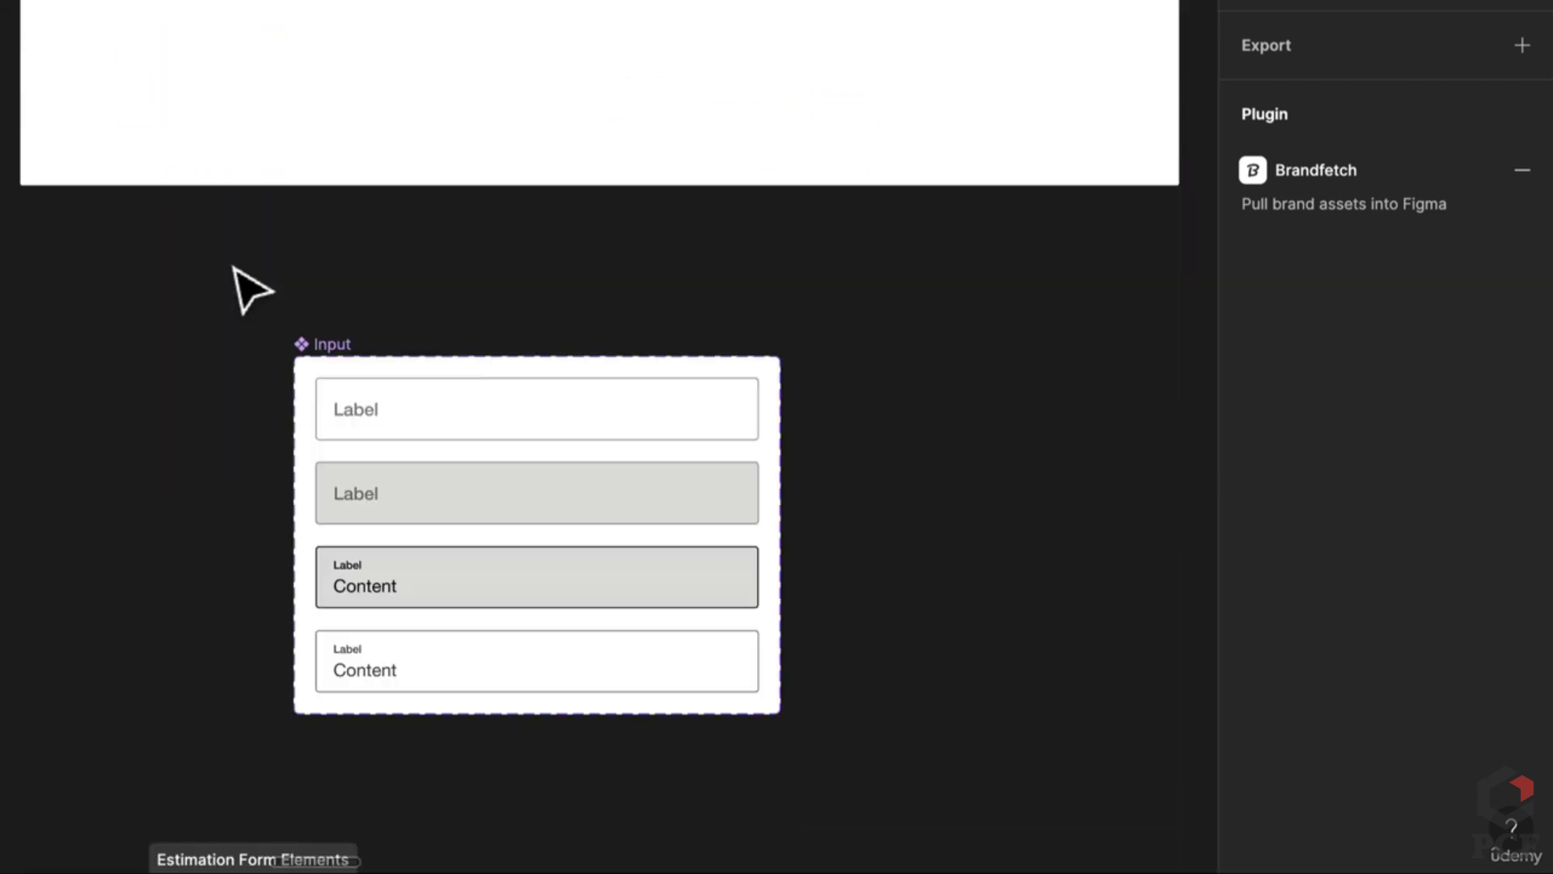
pyautogui.scroll(5, 239, 279)
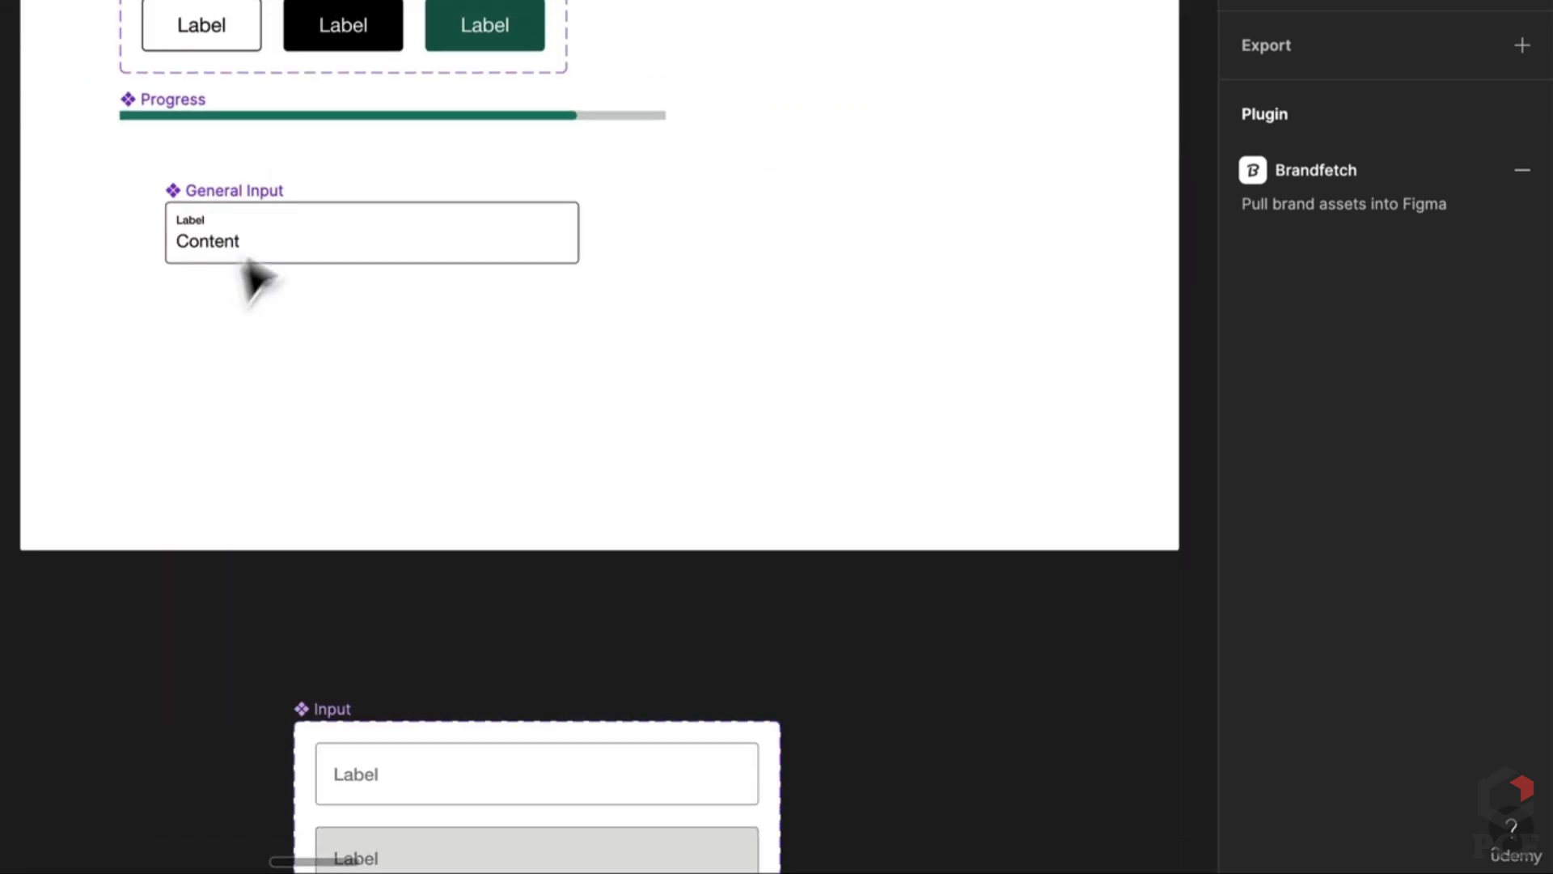
# Step: Add a variant property to General Input and name it False
pyautogui.click(263, 242)
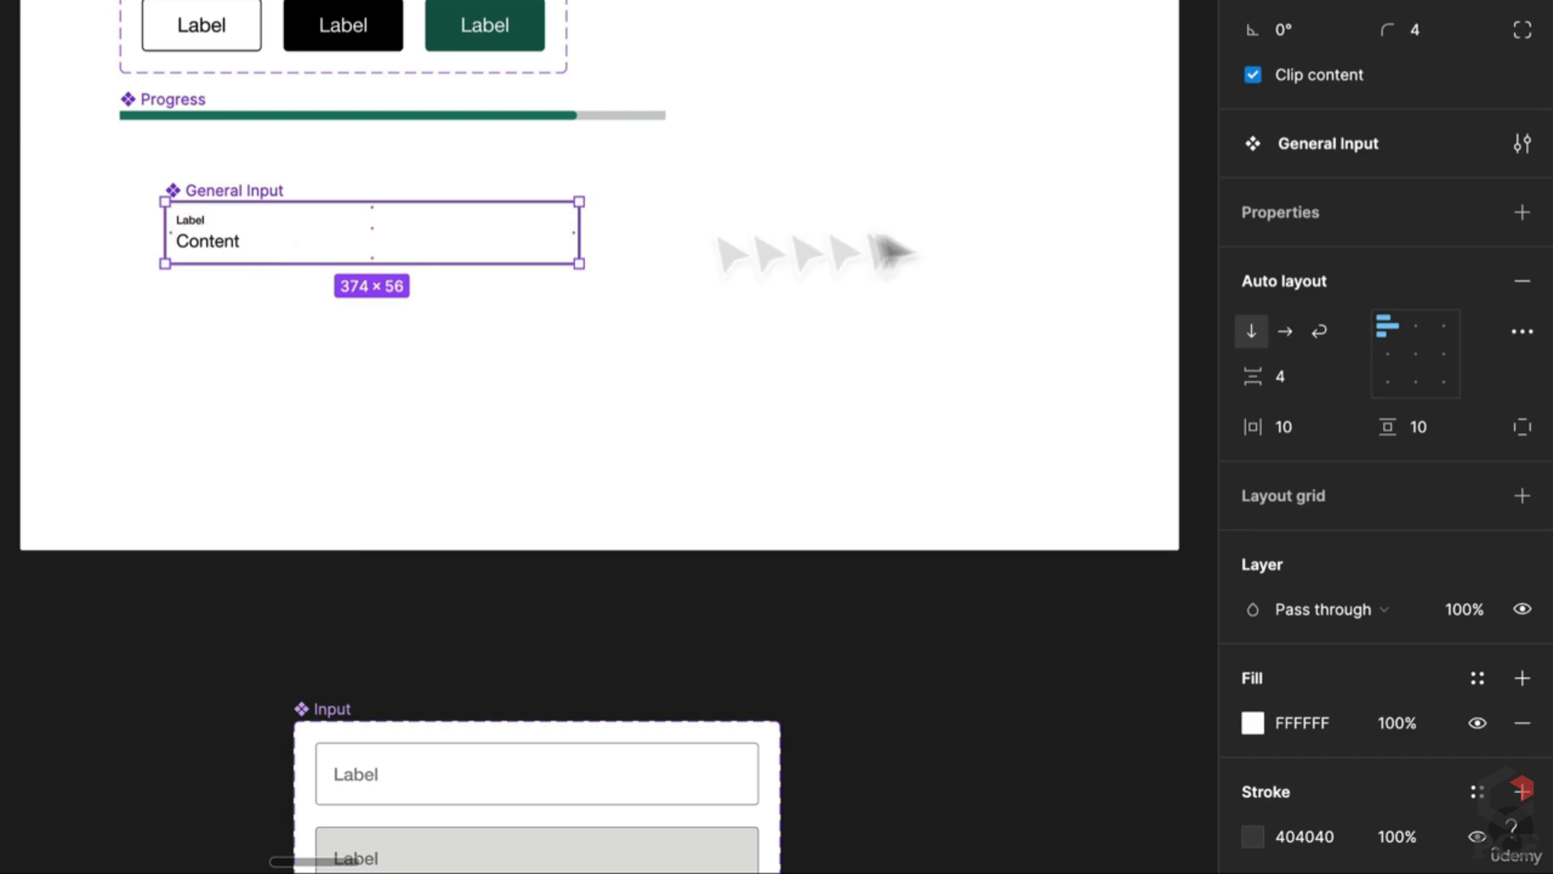
pyautogui.click(1521, 212)
pyautogui.click(1396, 304)
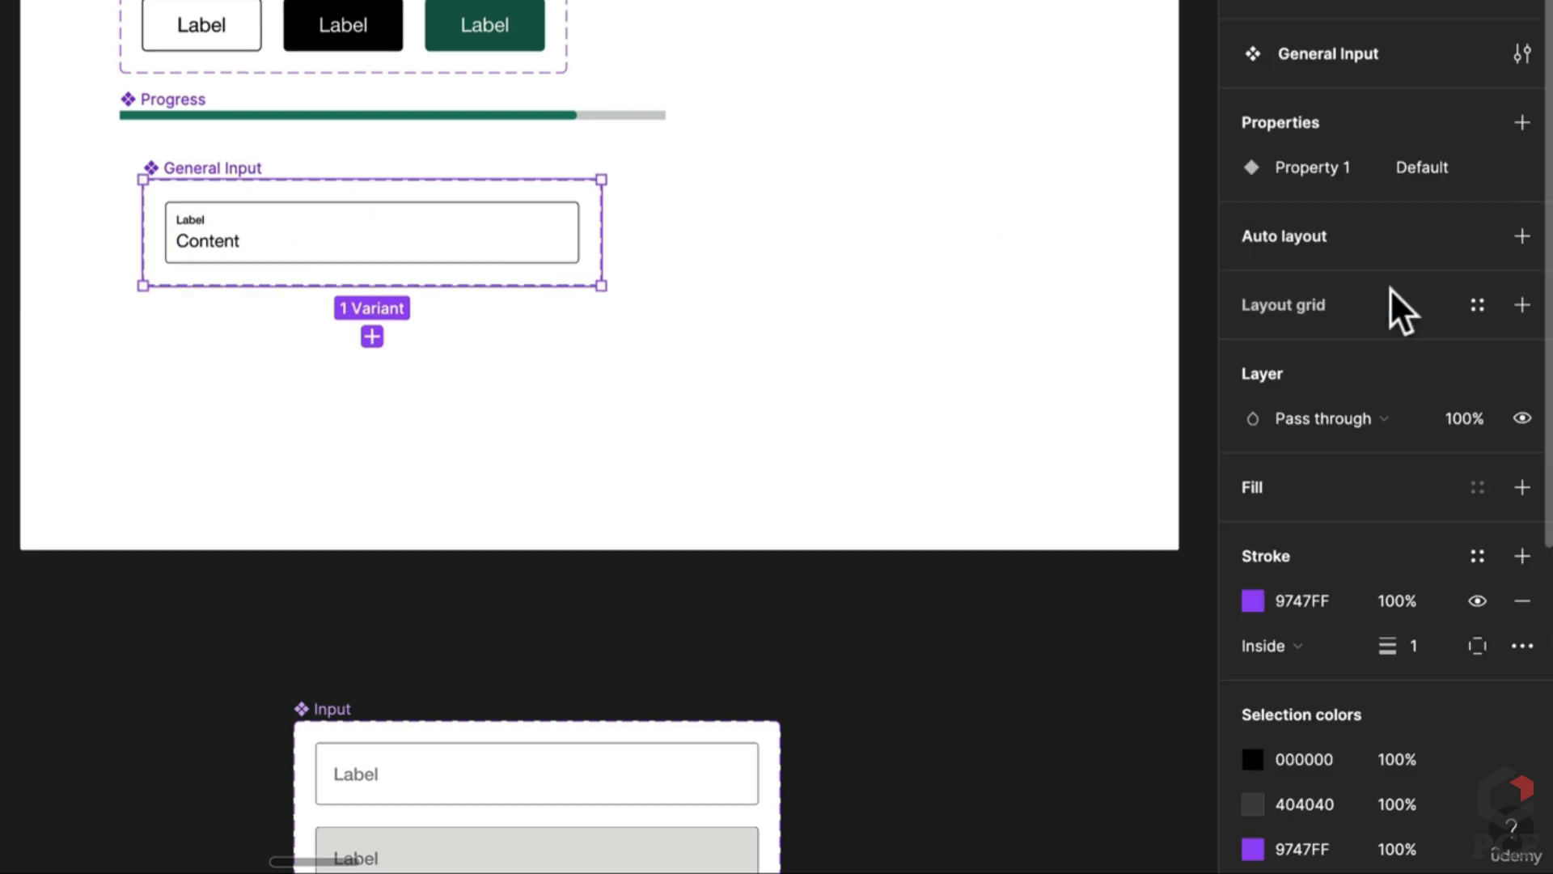
pyautogui.doubleClick(1325, 162)
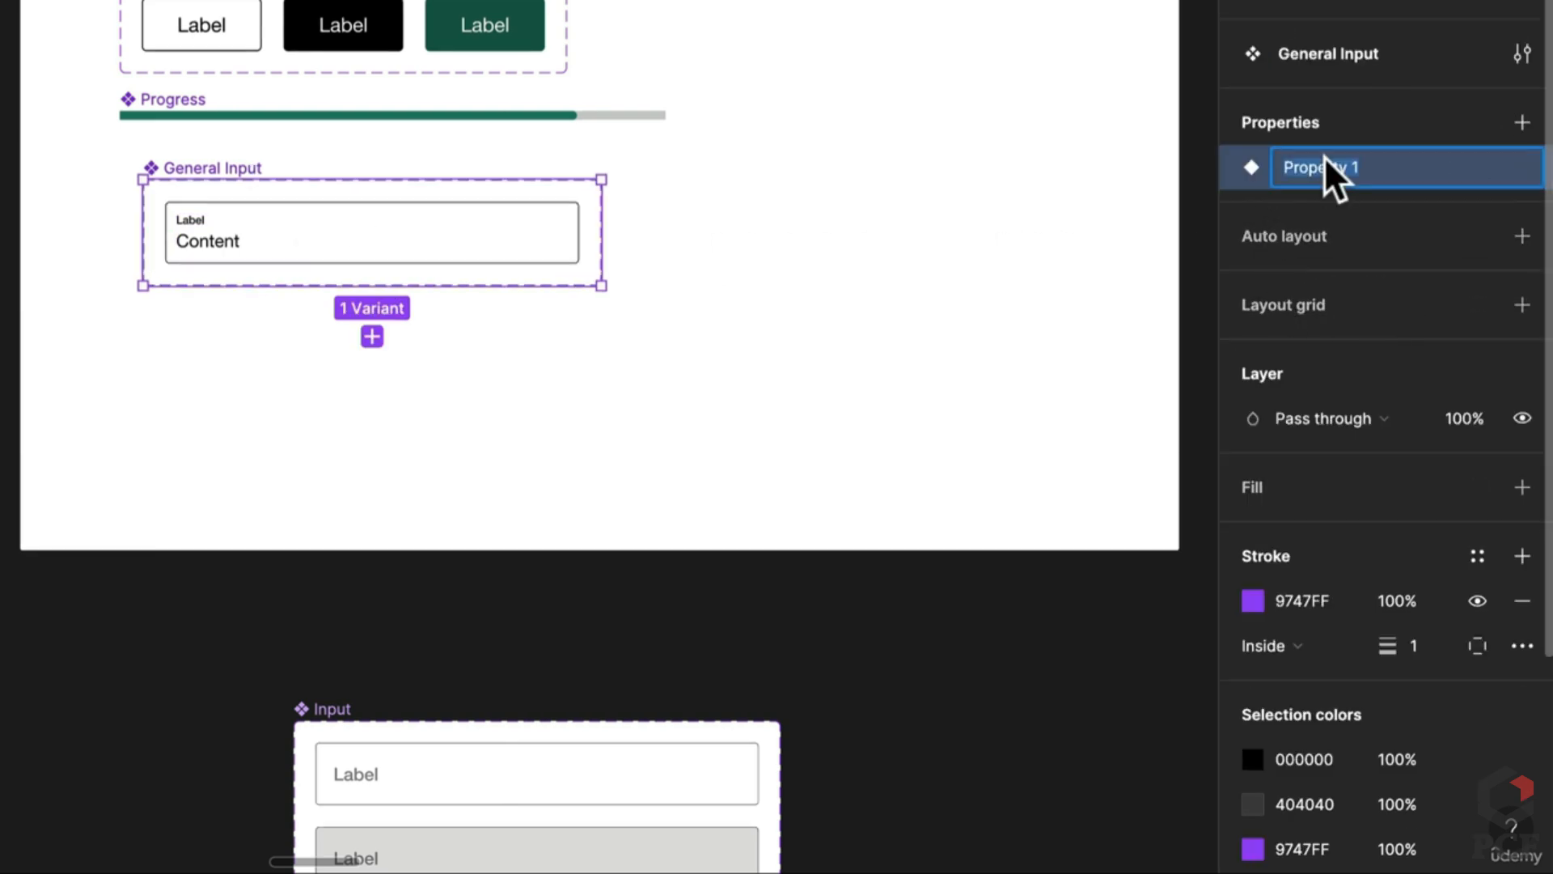
pyautogui.write('Content')
pyautogui.press('Return')
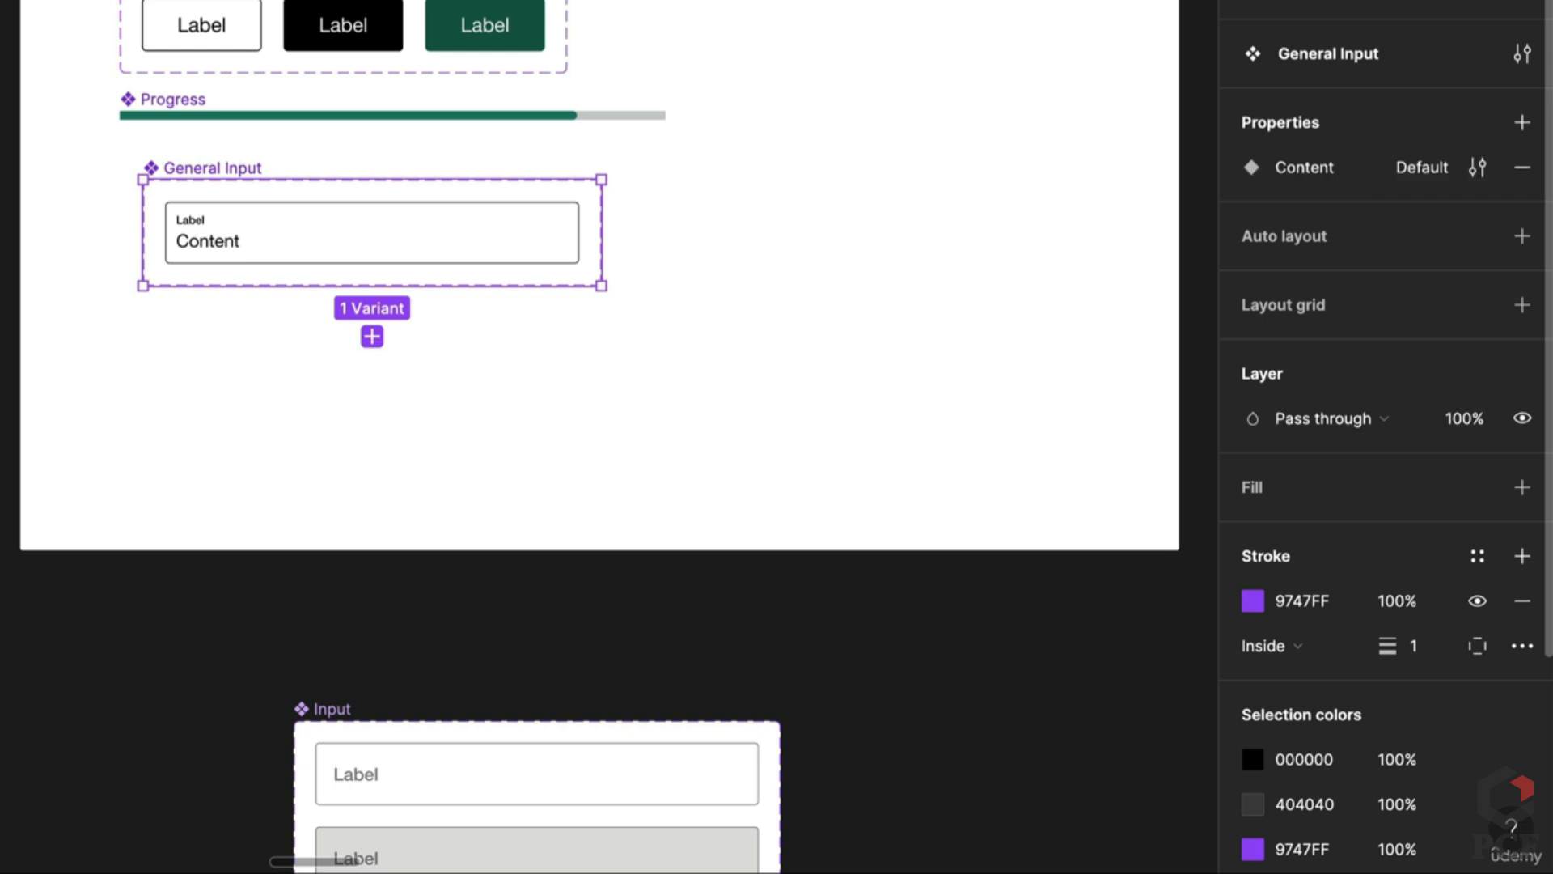
pyautogui.doubleClick(1405, 167)
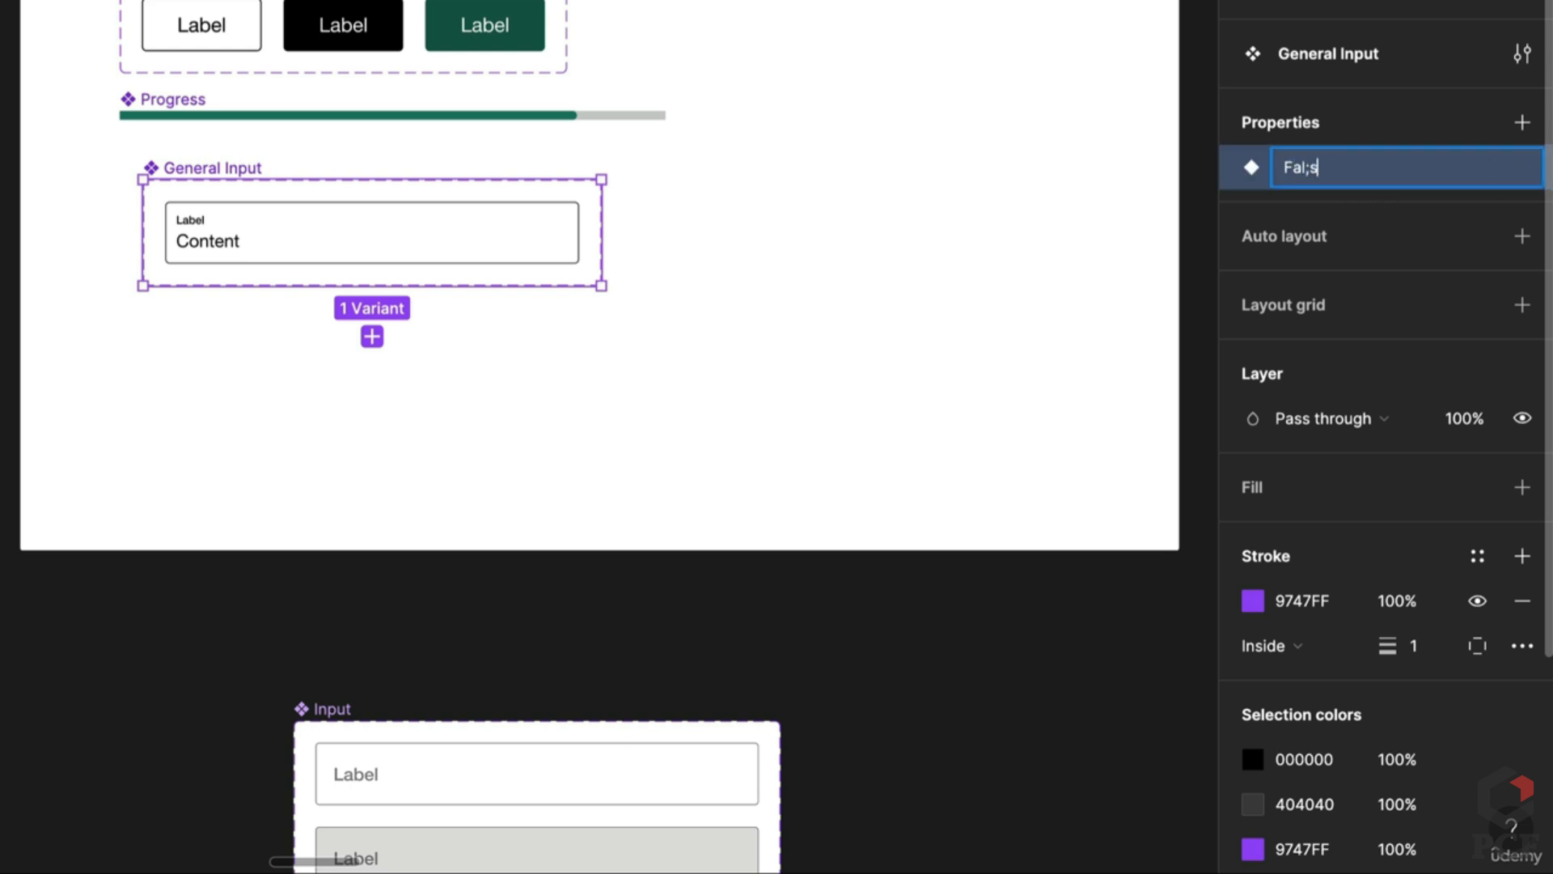
pyautogui.write('False')
pyautogui.press('Return')
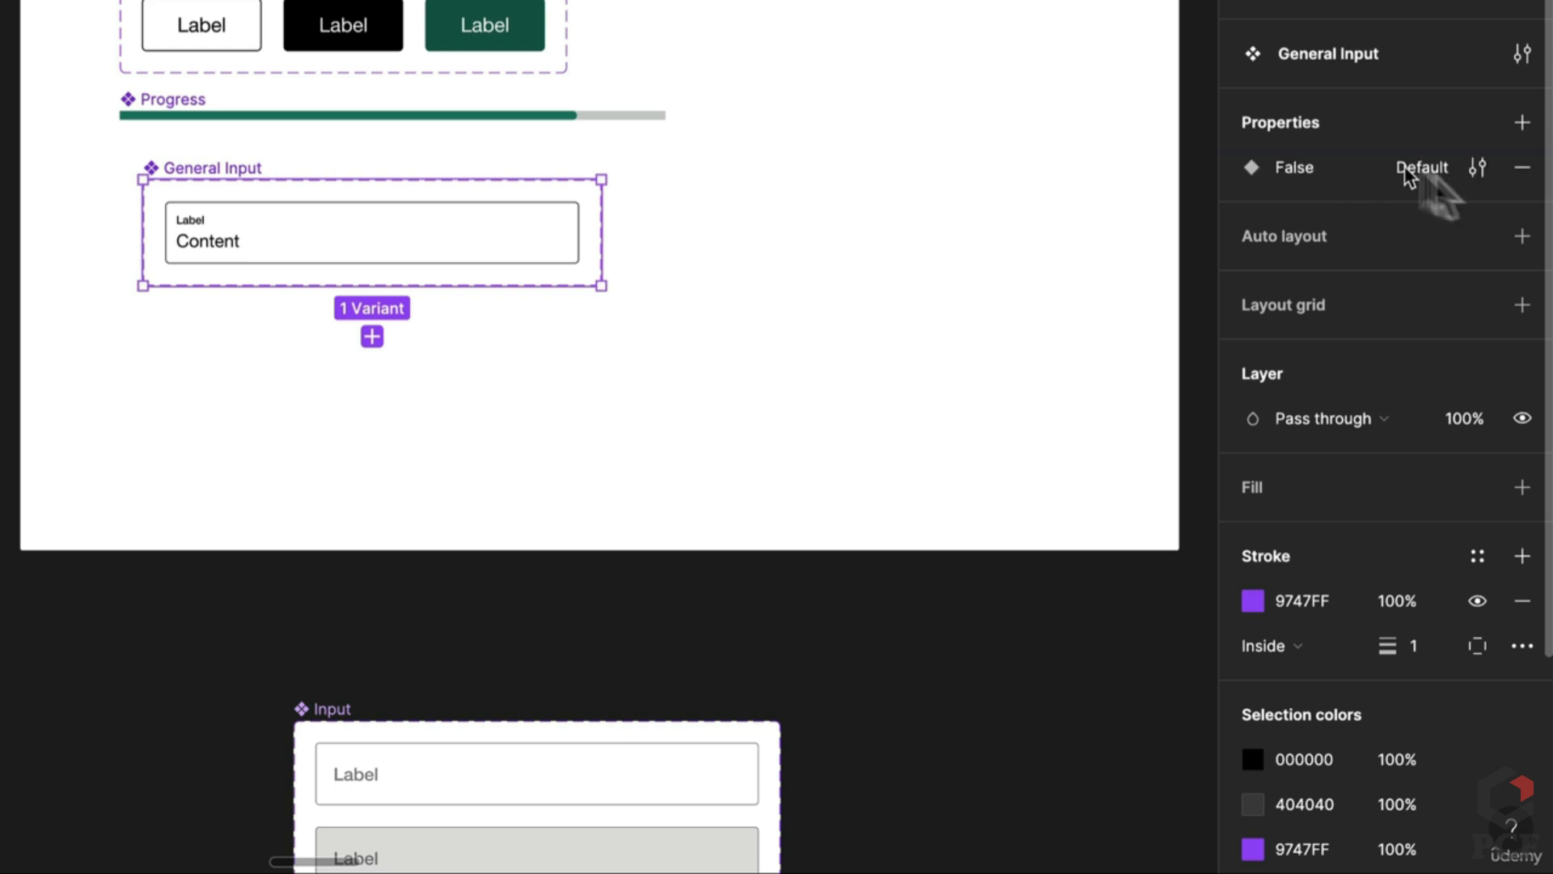
# Step: Add an Active variant property with default False and a State variant property
pyautogui.click(1519, 122)
pyautogui.click(1324, 211)
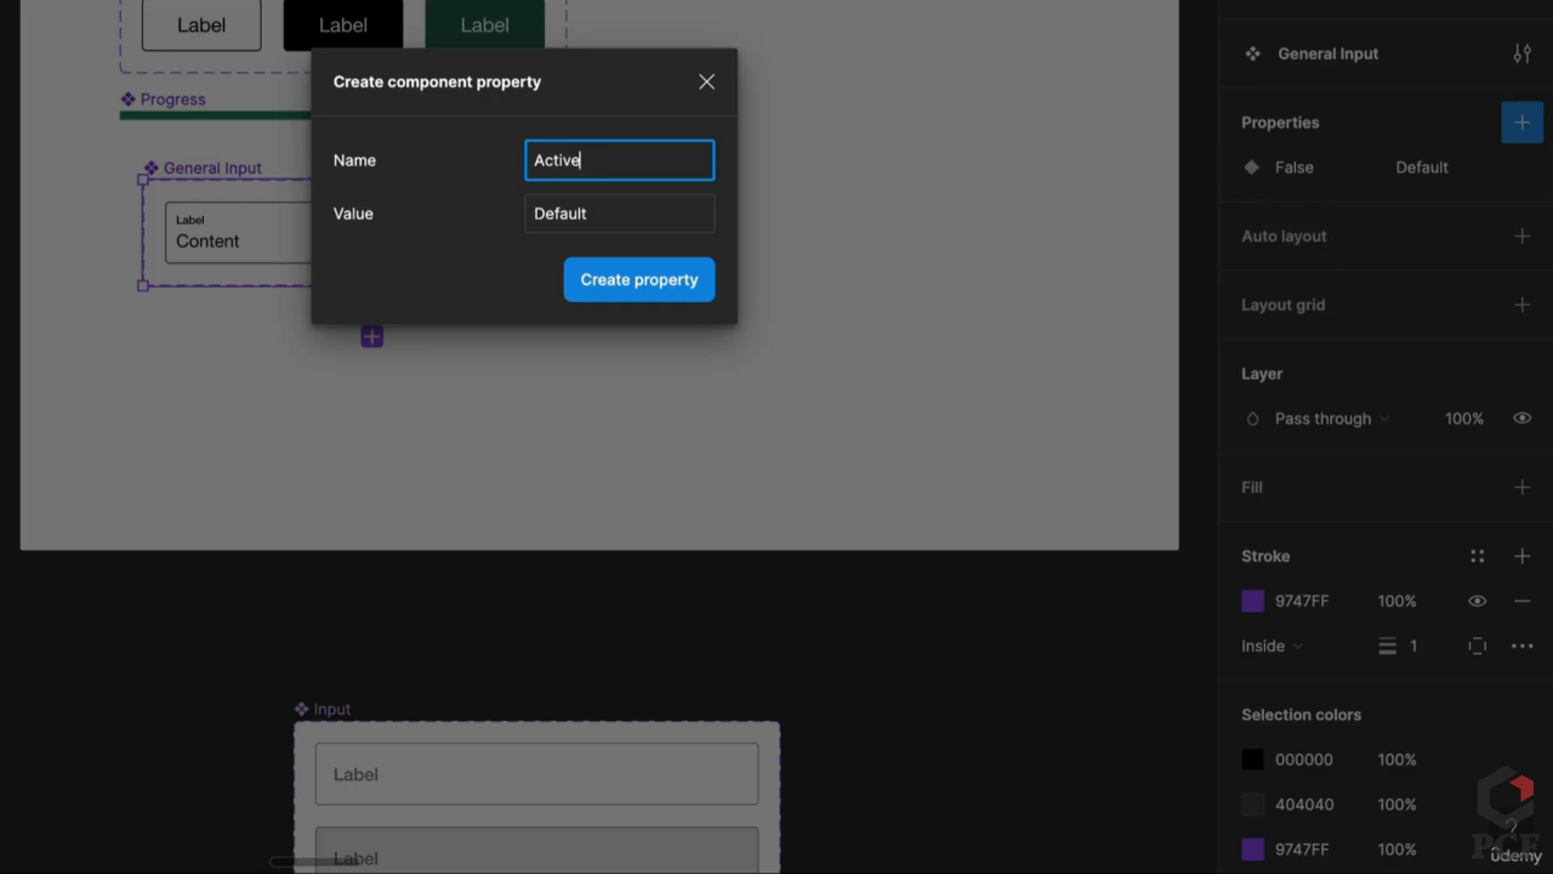
pyautogui.press('Tab')
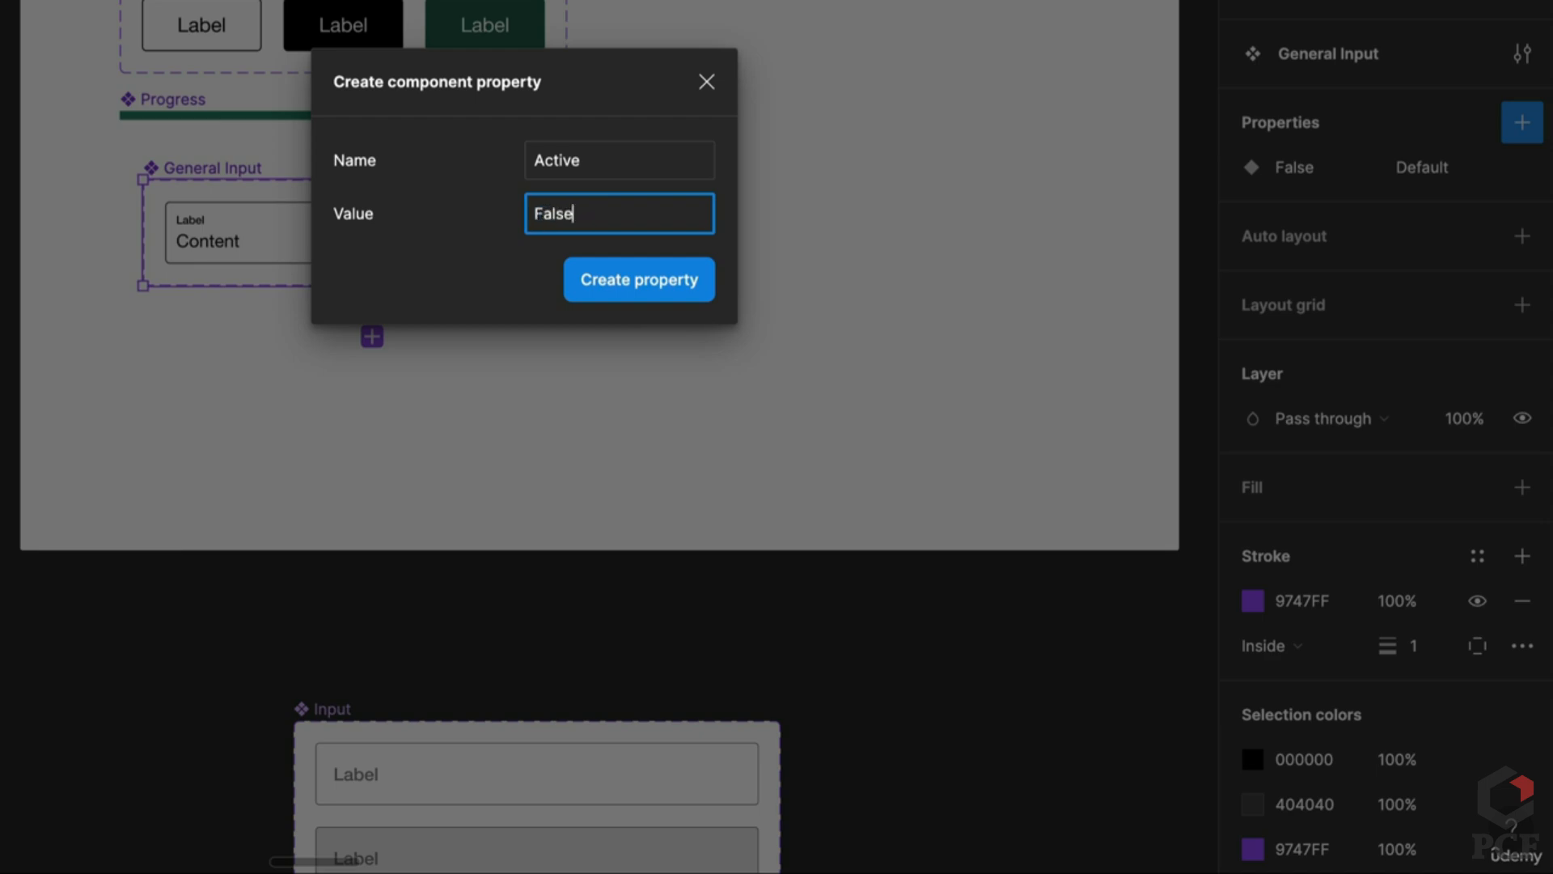
pyautogui.write('False')
pyautogui.press('Return')
pyautogui.click(1522, 122)
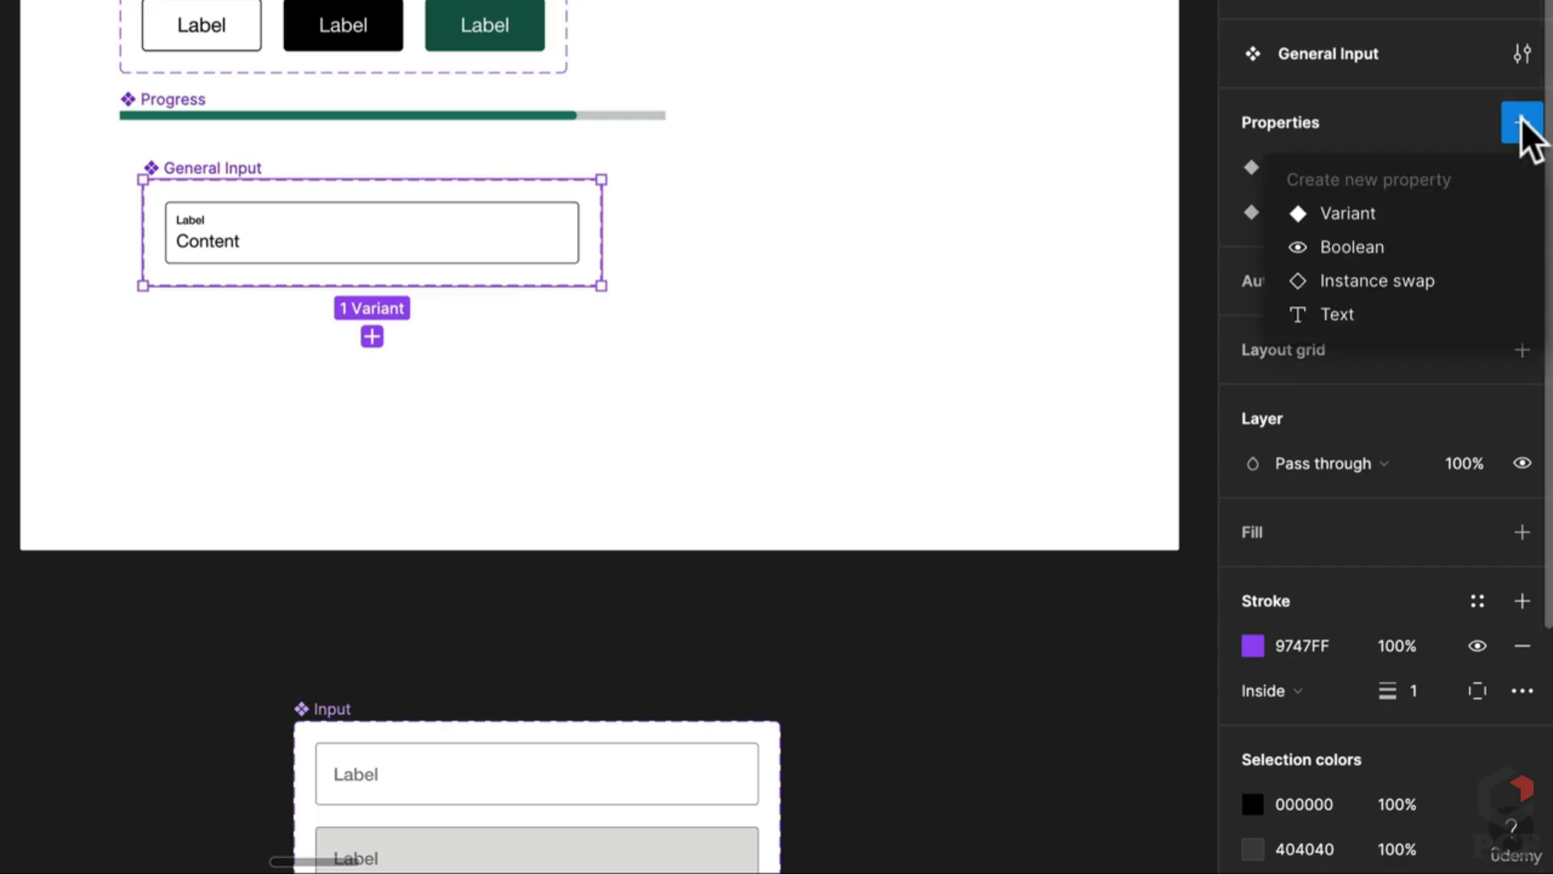
pyautogui.click(1384, 212)
pyautogui.write('State')
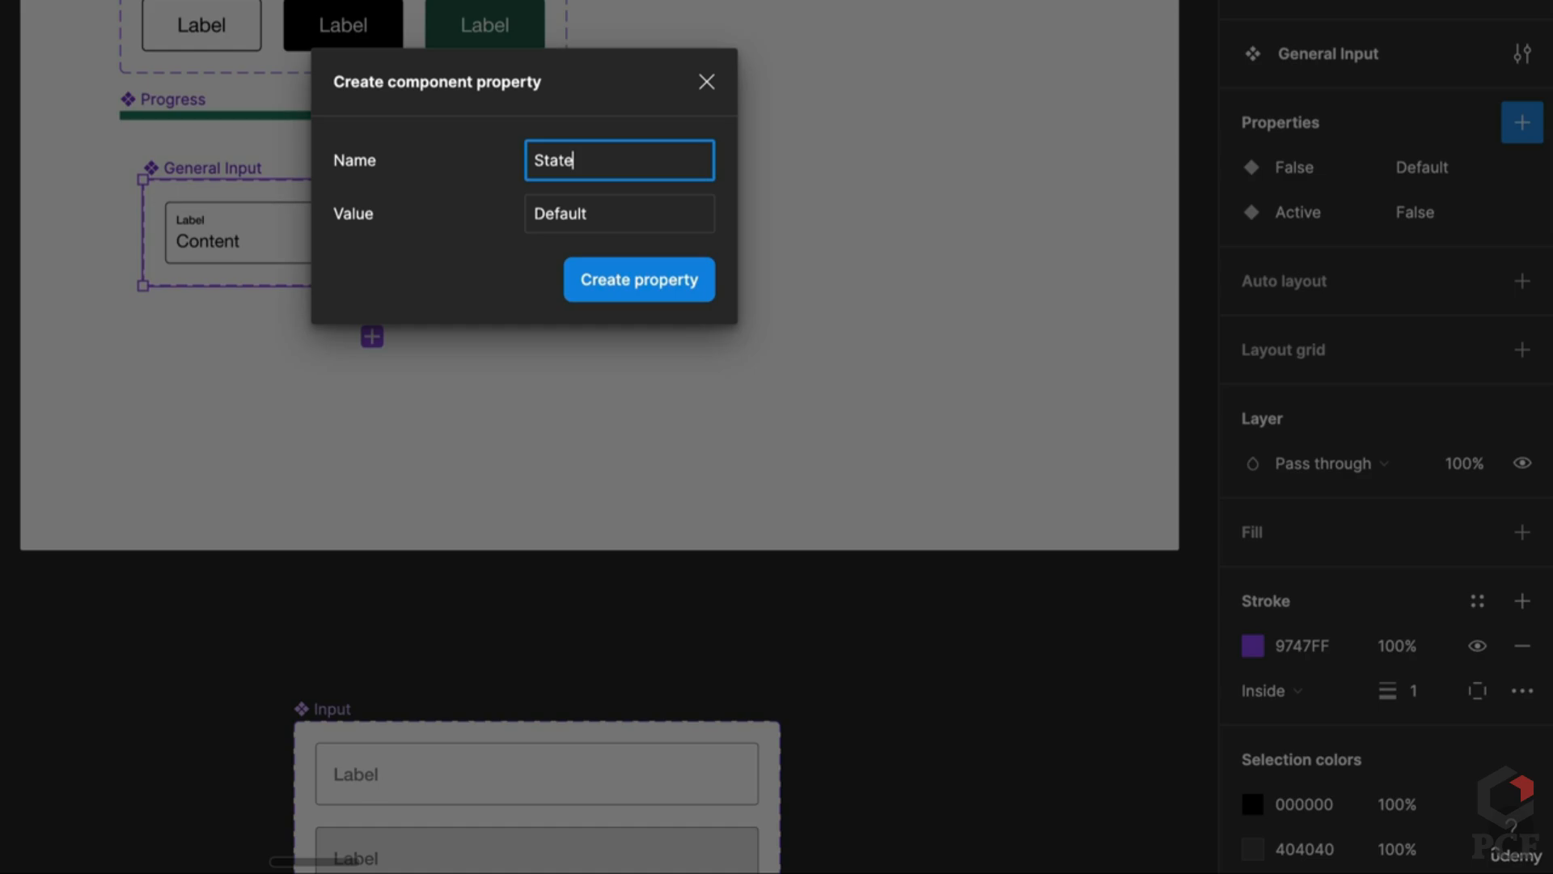
pyautogui.press('Return')
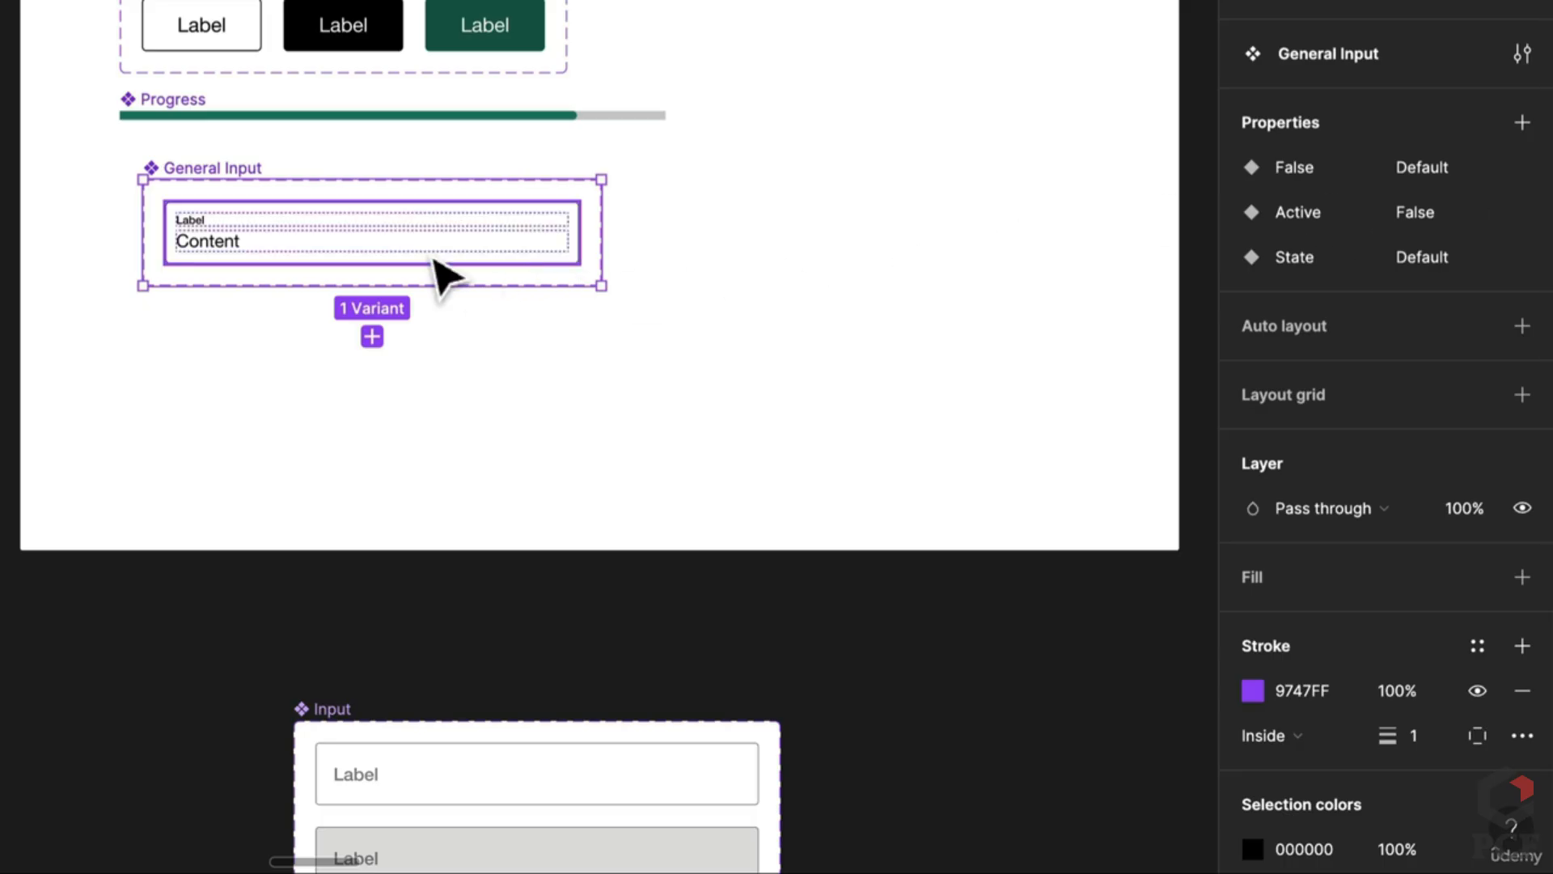
# Step: Give the component set auto layout with 20 spacing and duplicate the input variant three times
pyautogui.click(433, 254)
pyautogui.click(518, 194)
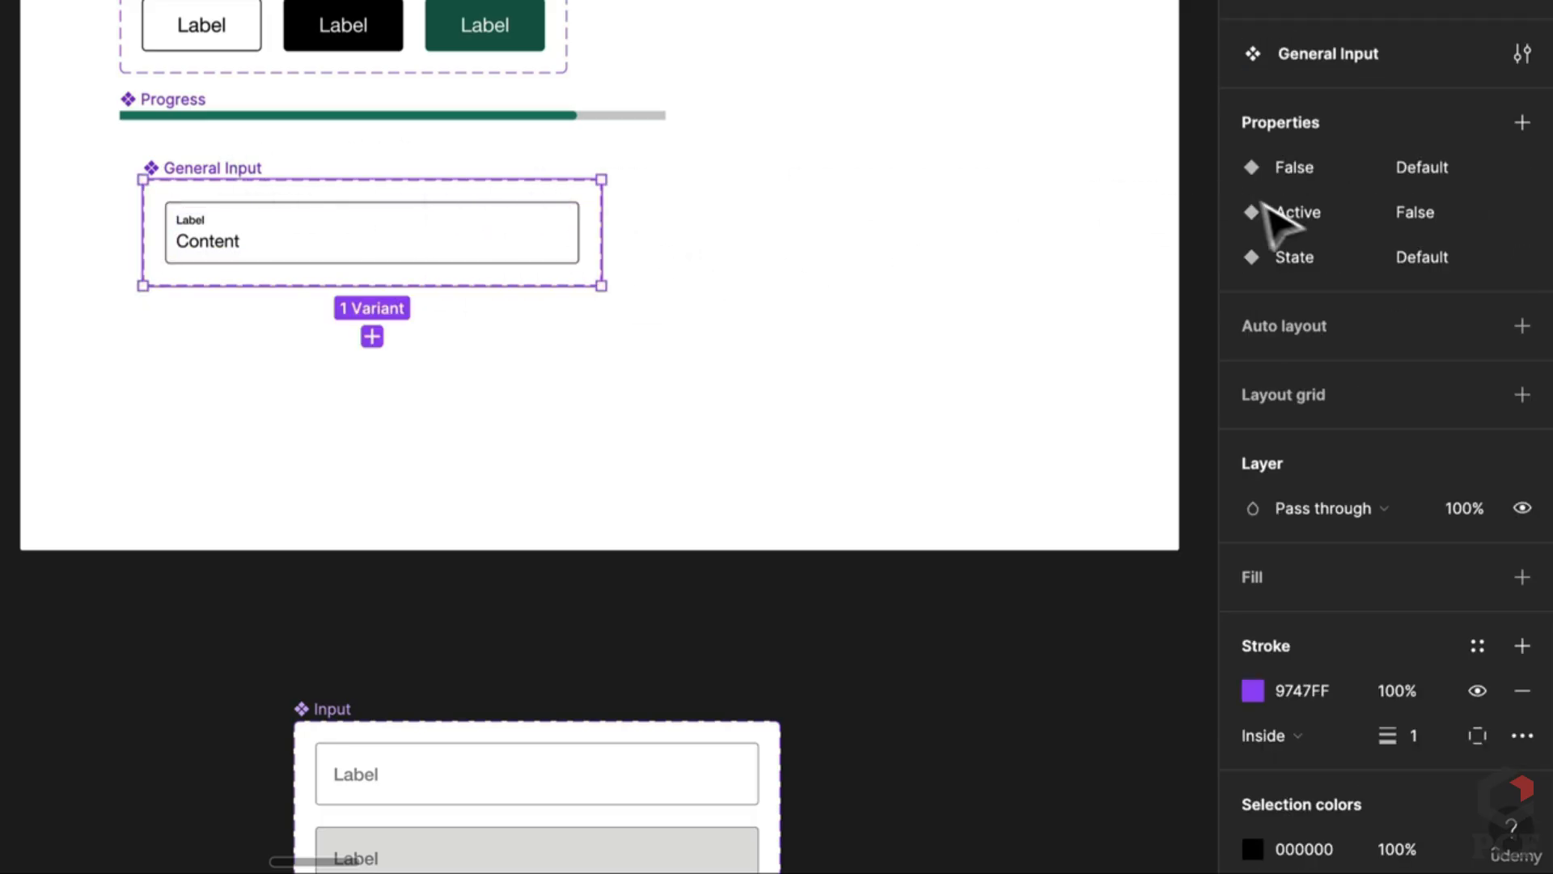
pyautogui.click(1521, 326)
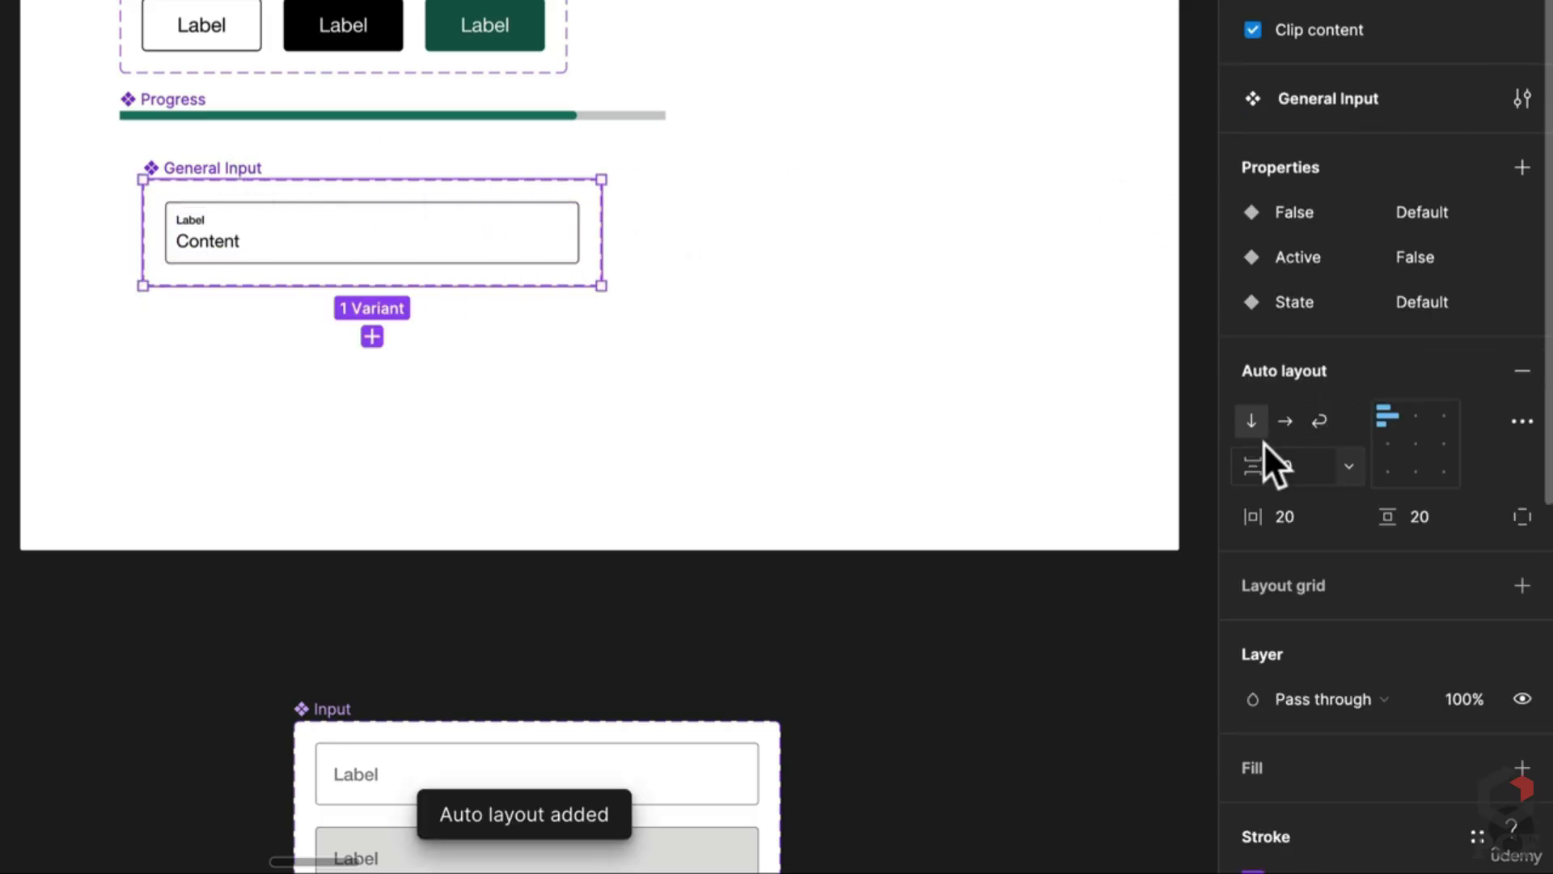
pyautogui.write('20')
pyautogui.press('Return')
pyautogui.click(396, 260)
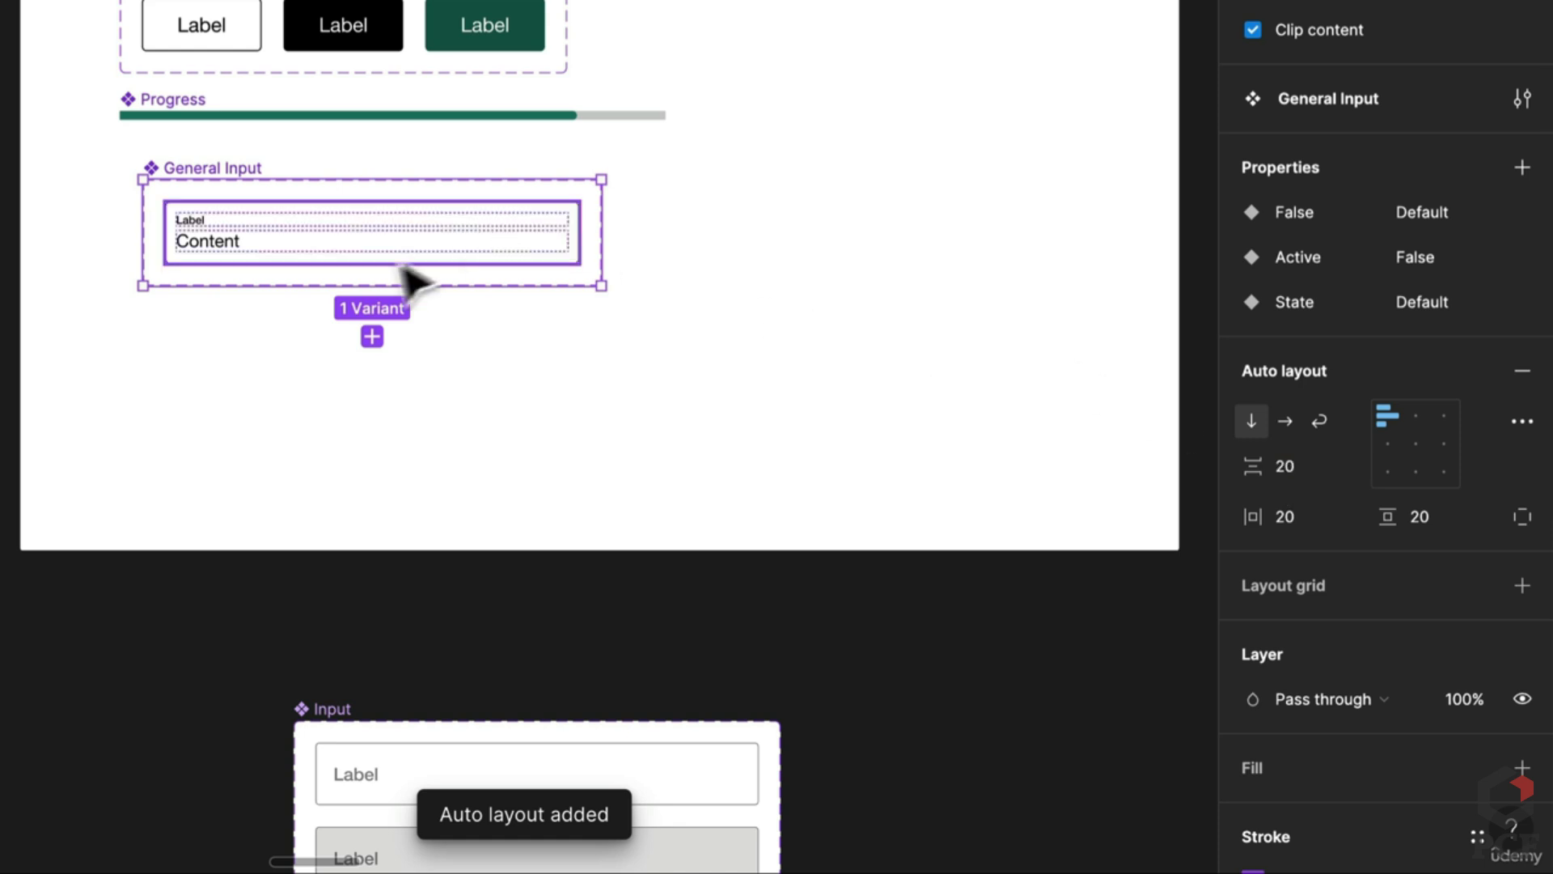
pyautogui.hotkey('ctrl', 'd')
pyautogui.hotkey('ctrl', 'd')
pyautogui.hotkey('ctrl', 'd')
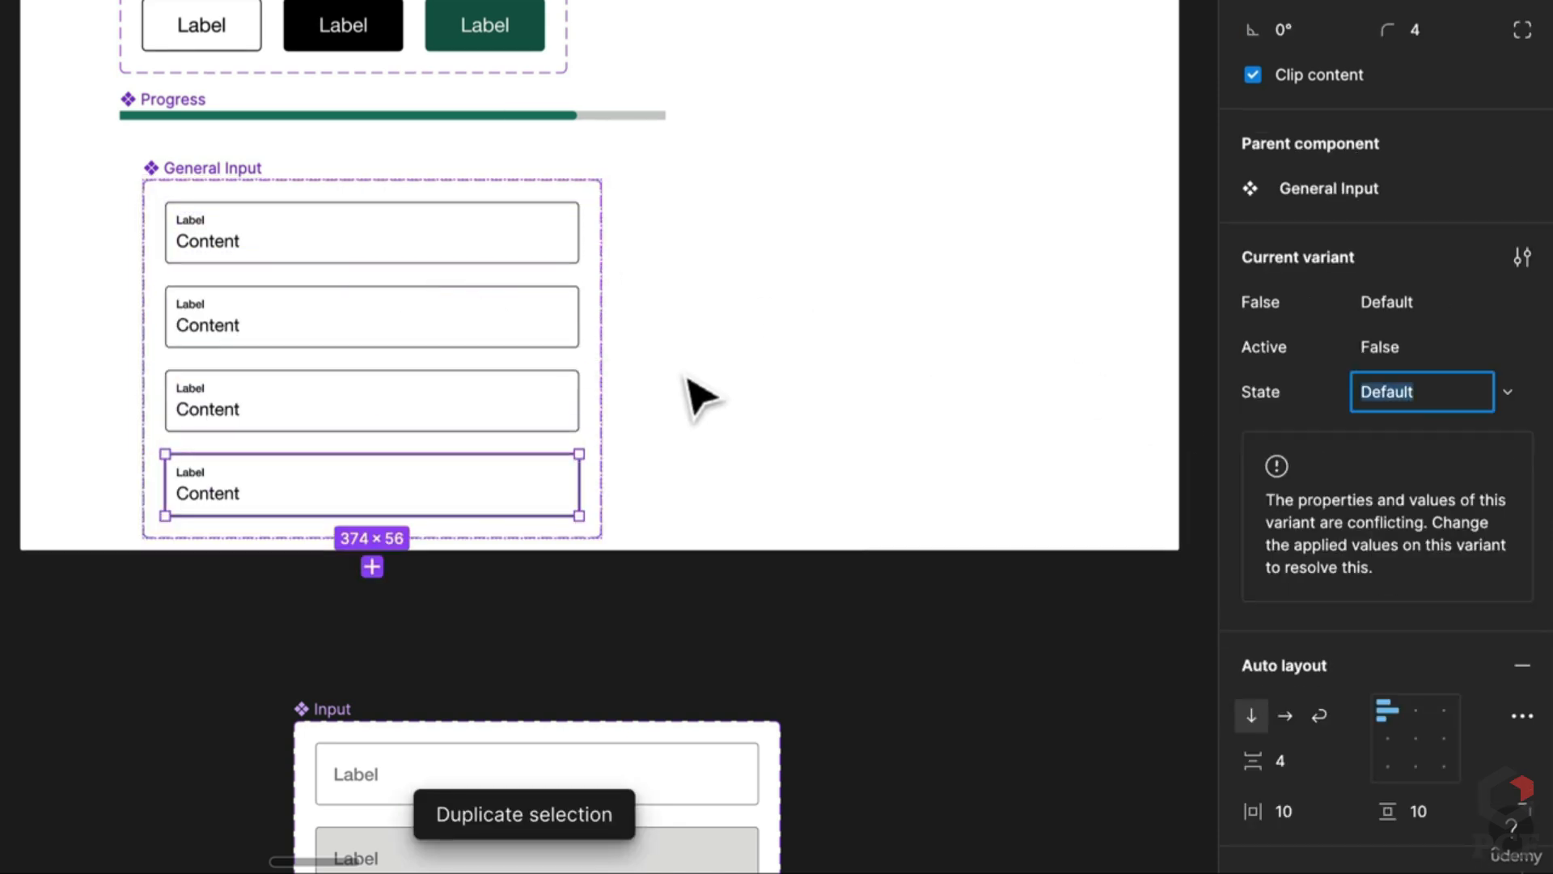
# Step: Delete the Content text from the top variant and set the Label font size to 16
pyautogui.scroll(-2, 576, 143)
pyautogui.click(357, 47)
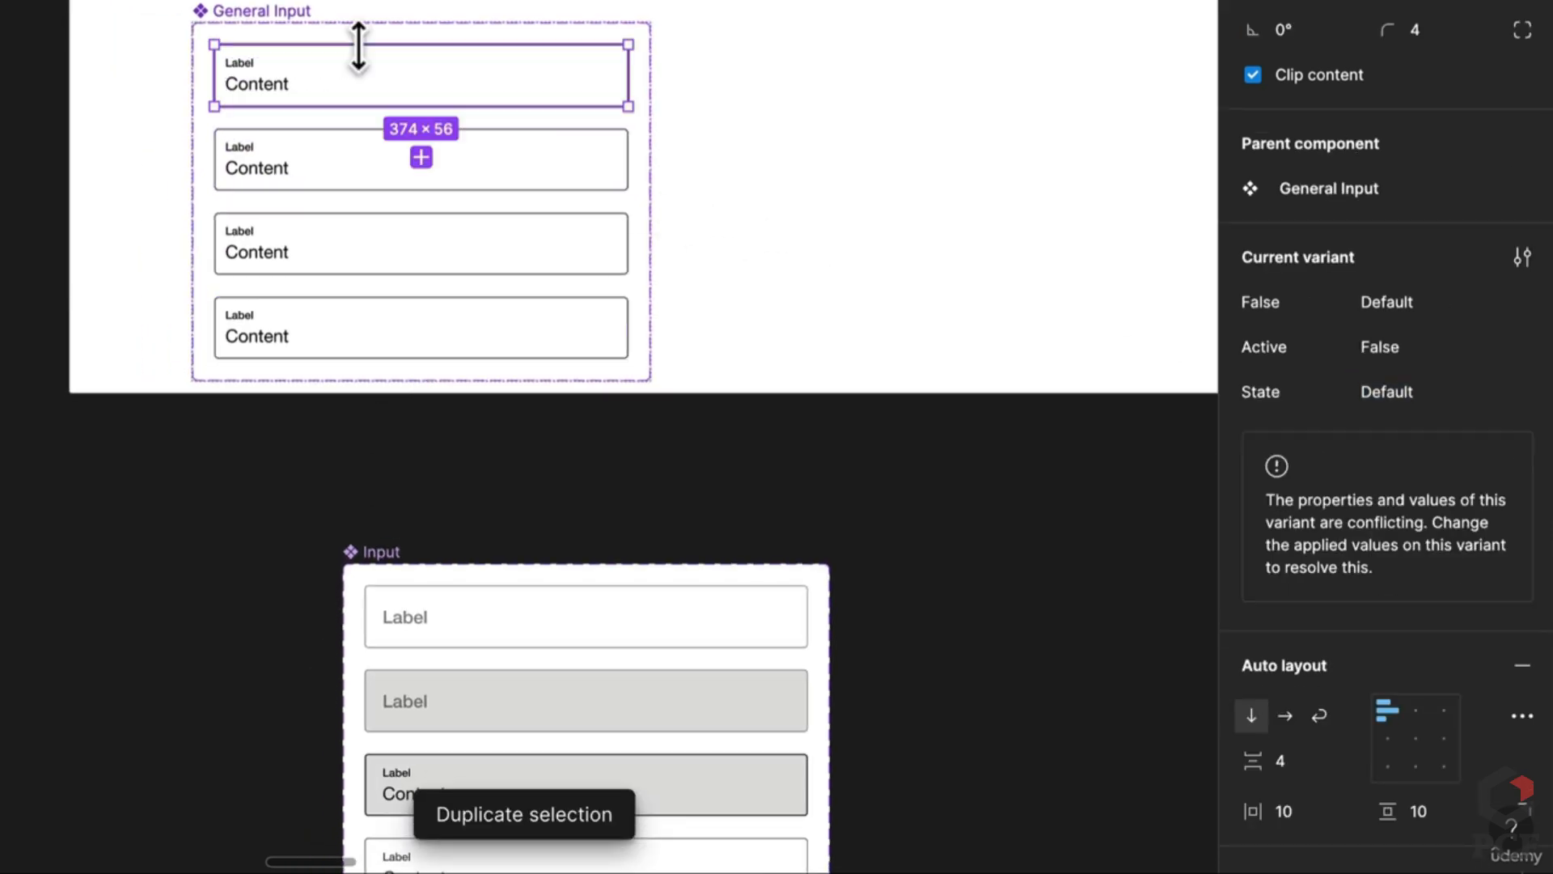
pyautogui.doubleClick(261, 84)
pyautogui.press('Delete')
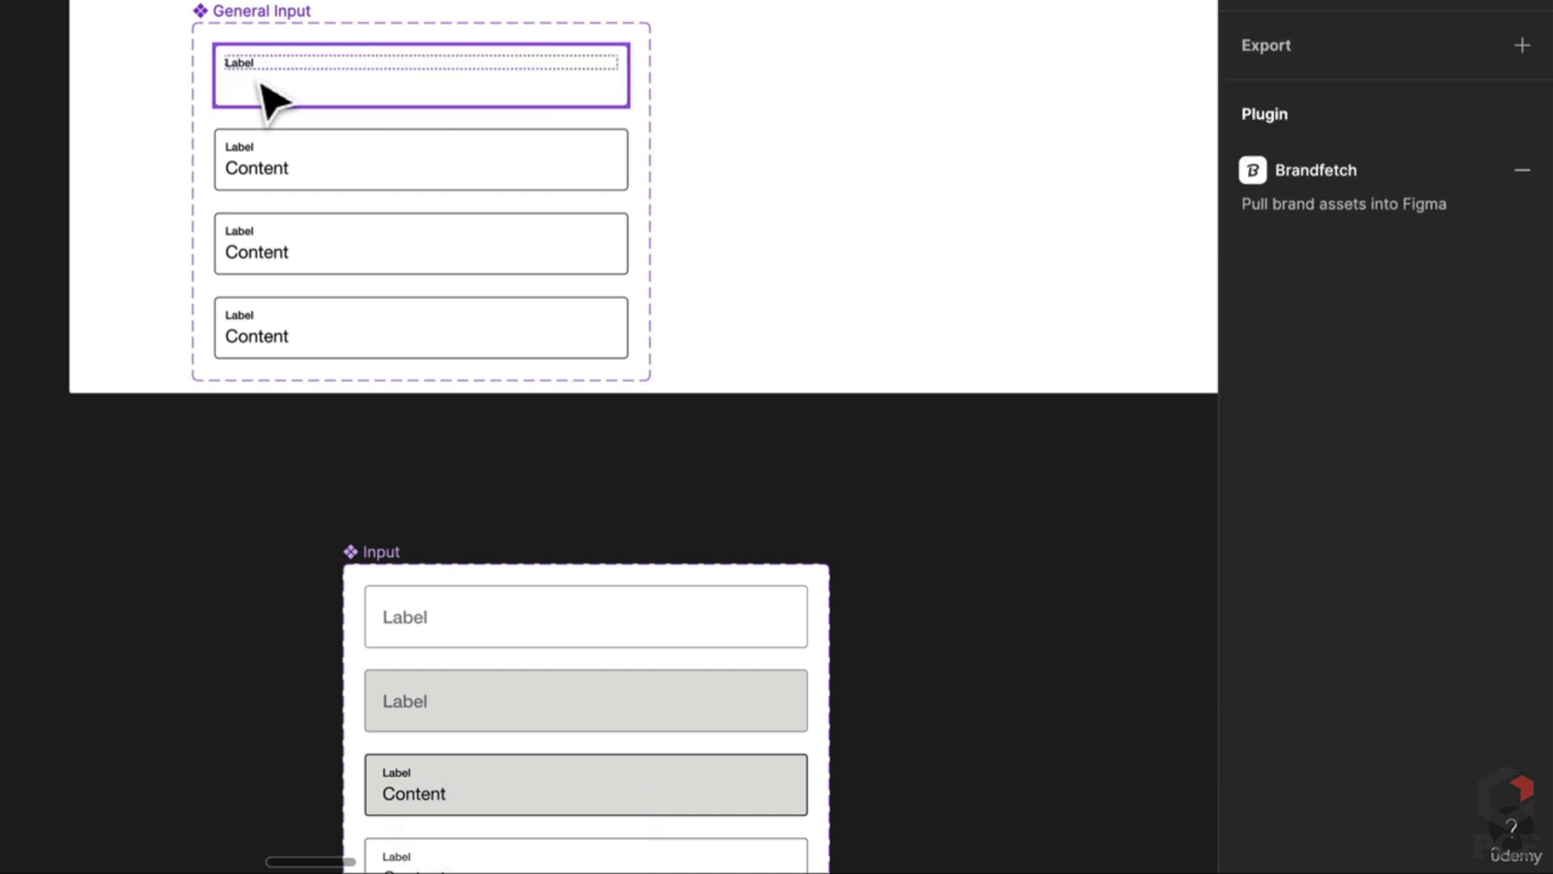
pyautogui.click(261, 85)
pyautogui.hotkey('ctrl', 'a')
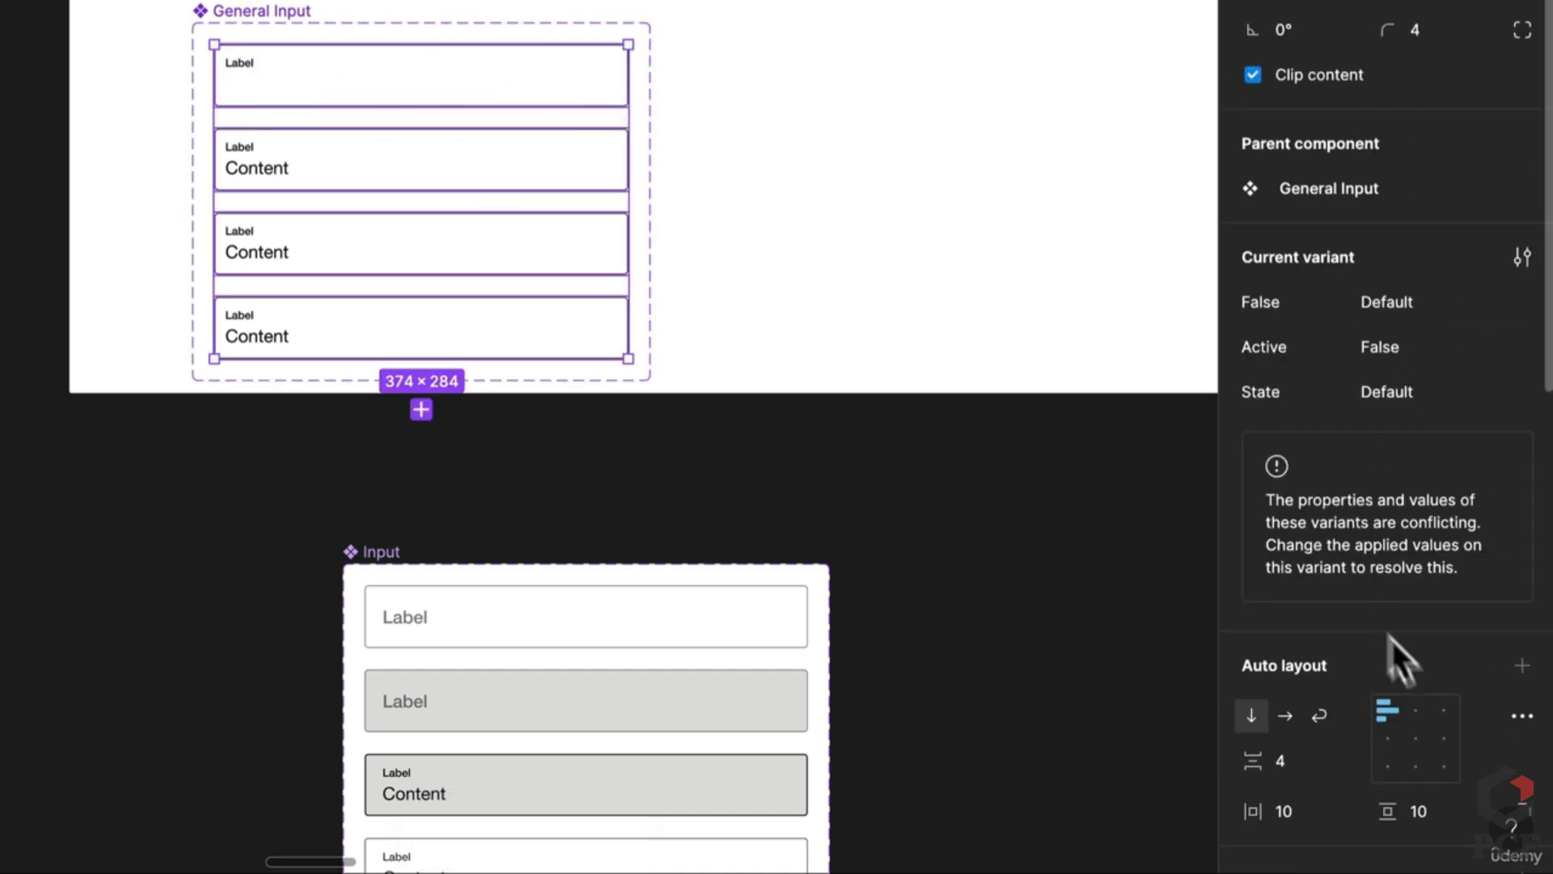
pyautogui.click(255, 76)
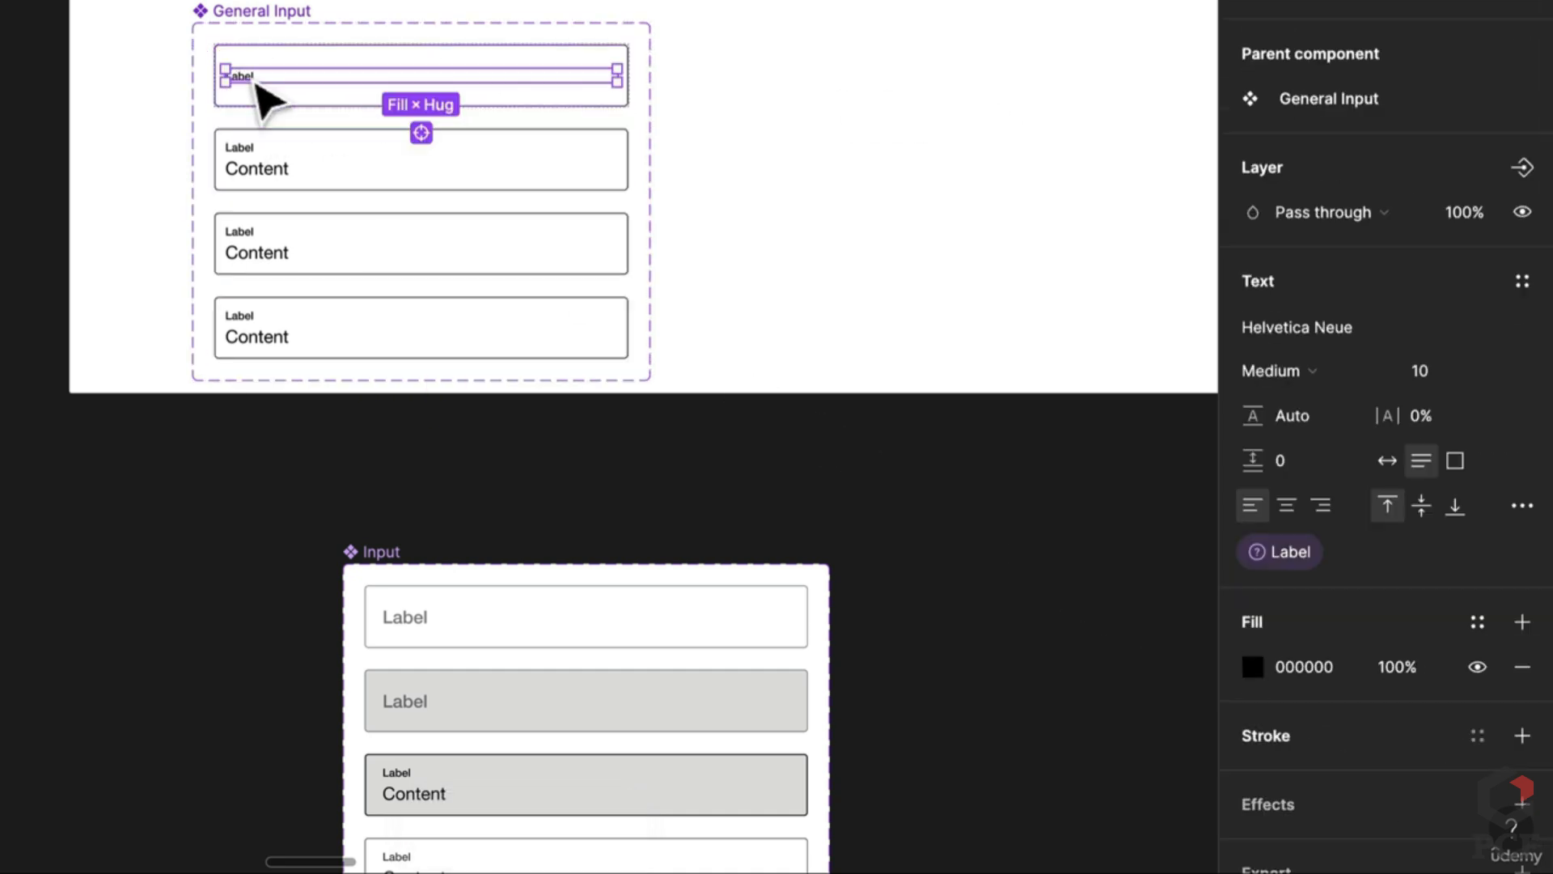
pyautogui.write('16')
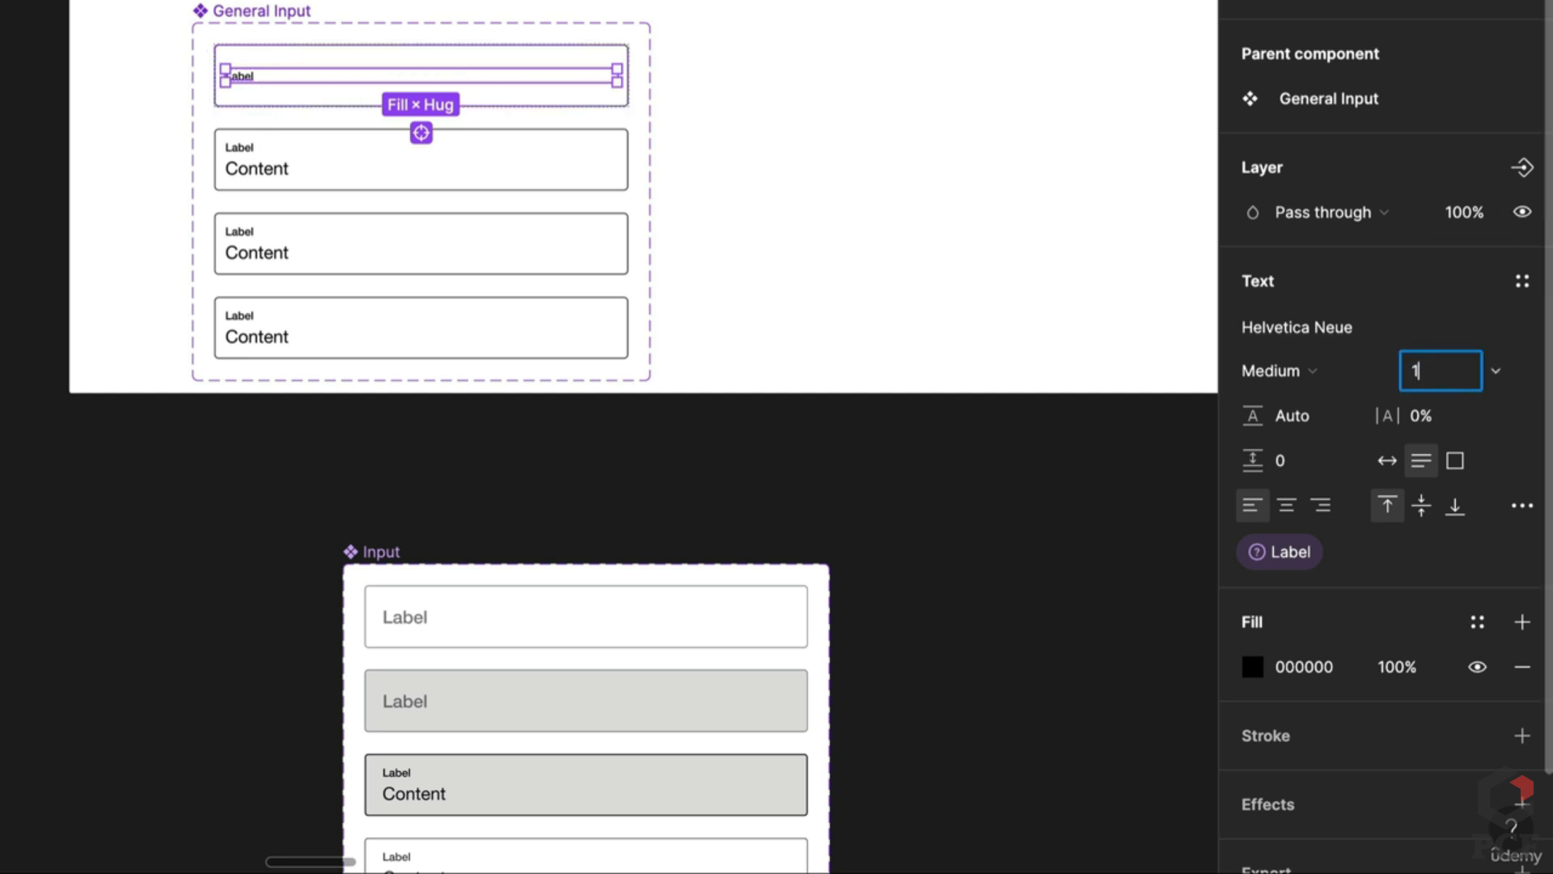
pyautogui.press('Return')
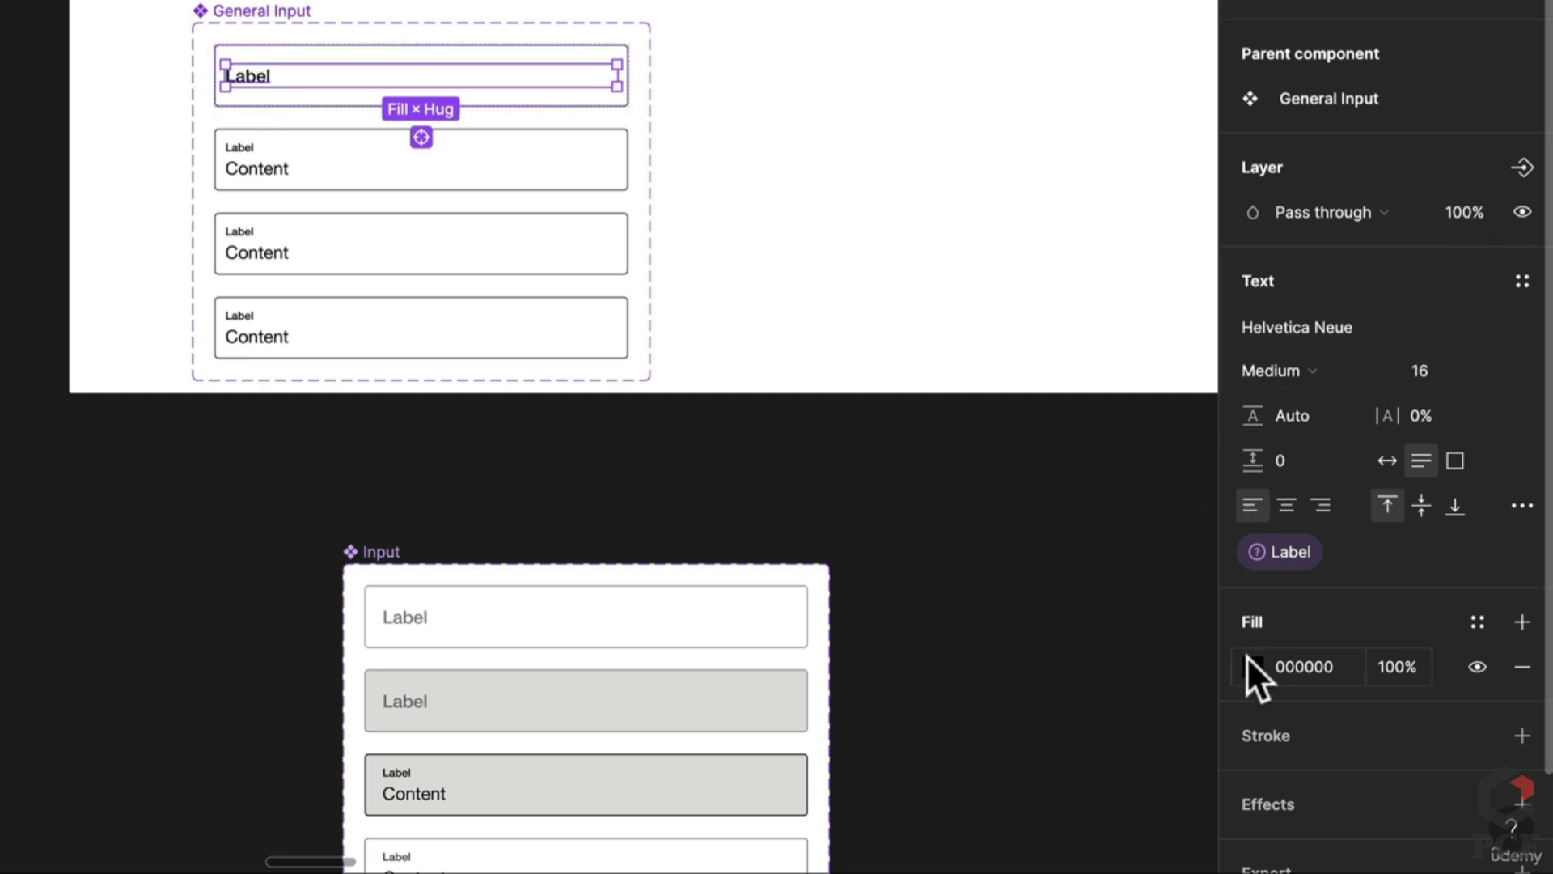
# Step: Colour the Label text grey 808080, sampled from the Input component's placeholder
pyautogui.click(1253, 667)
pyautogui.click(922, 536)
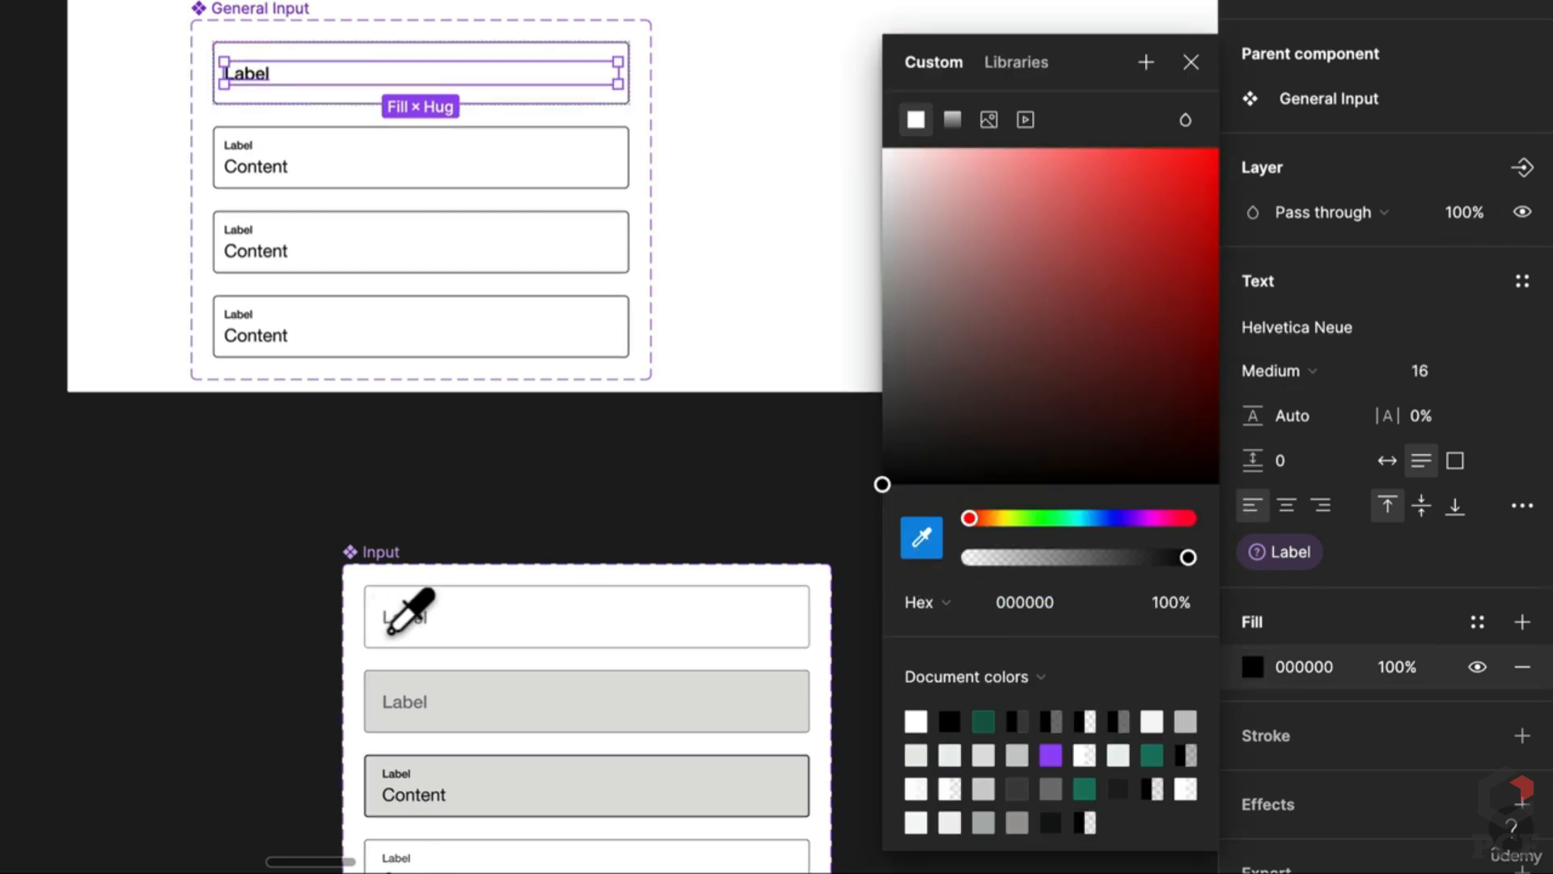
pyautogui.scroll(5, 405, 614)
pyautogui.click(534, 557)
pyautogui.scroll(-5, 534, 558)
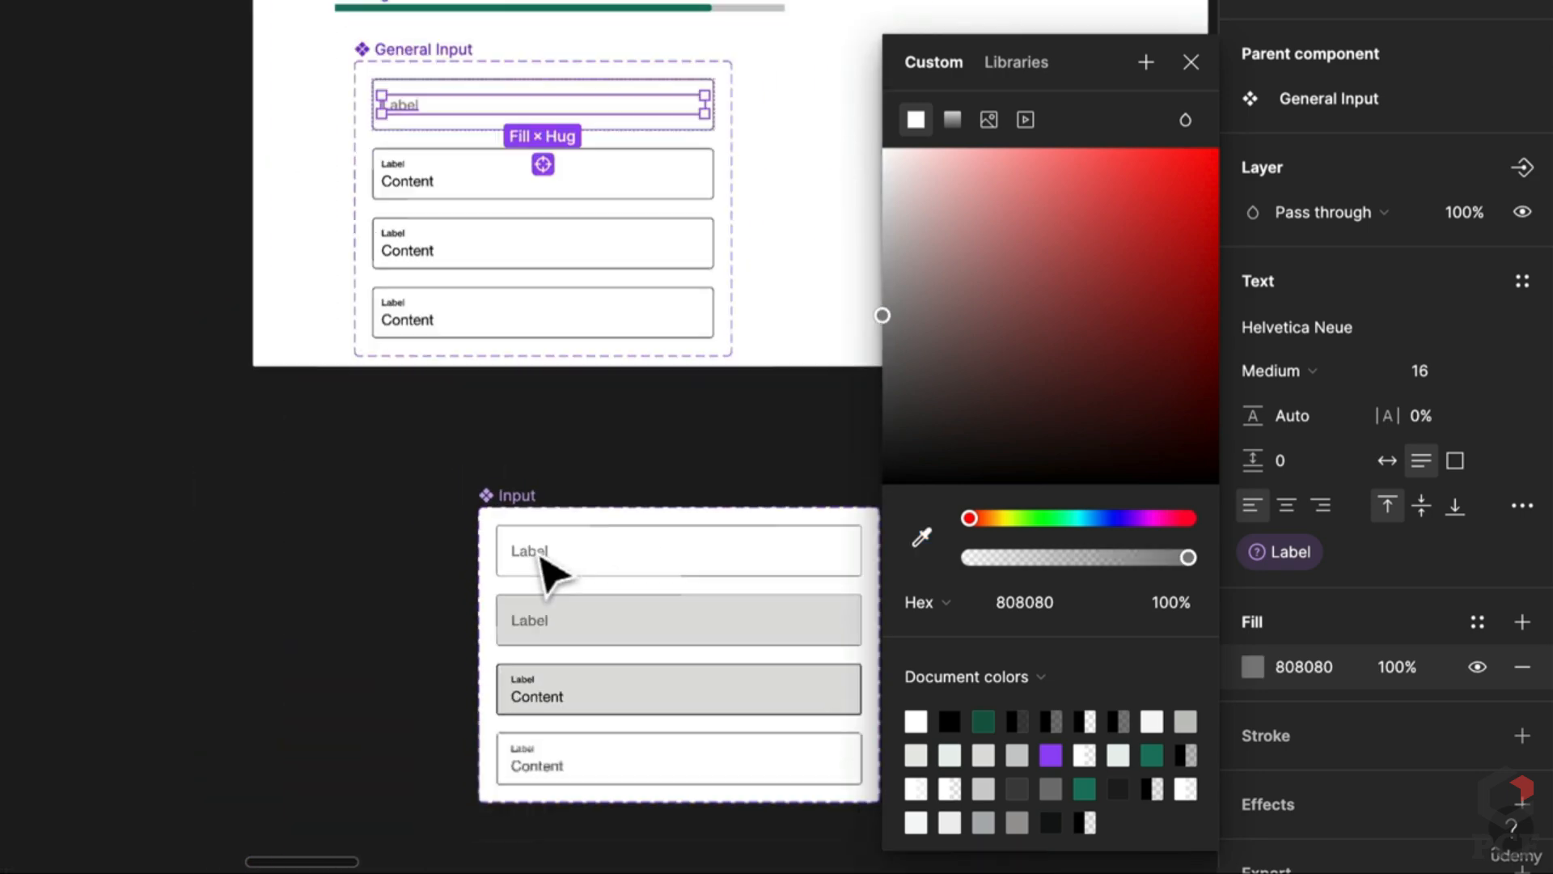
pyautogui.press('Escape')
pyautogui.scroll(1, 457, 218)
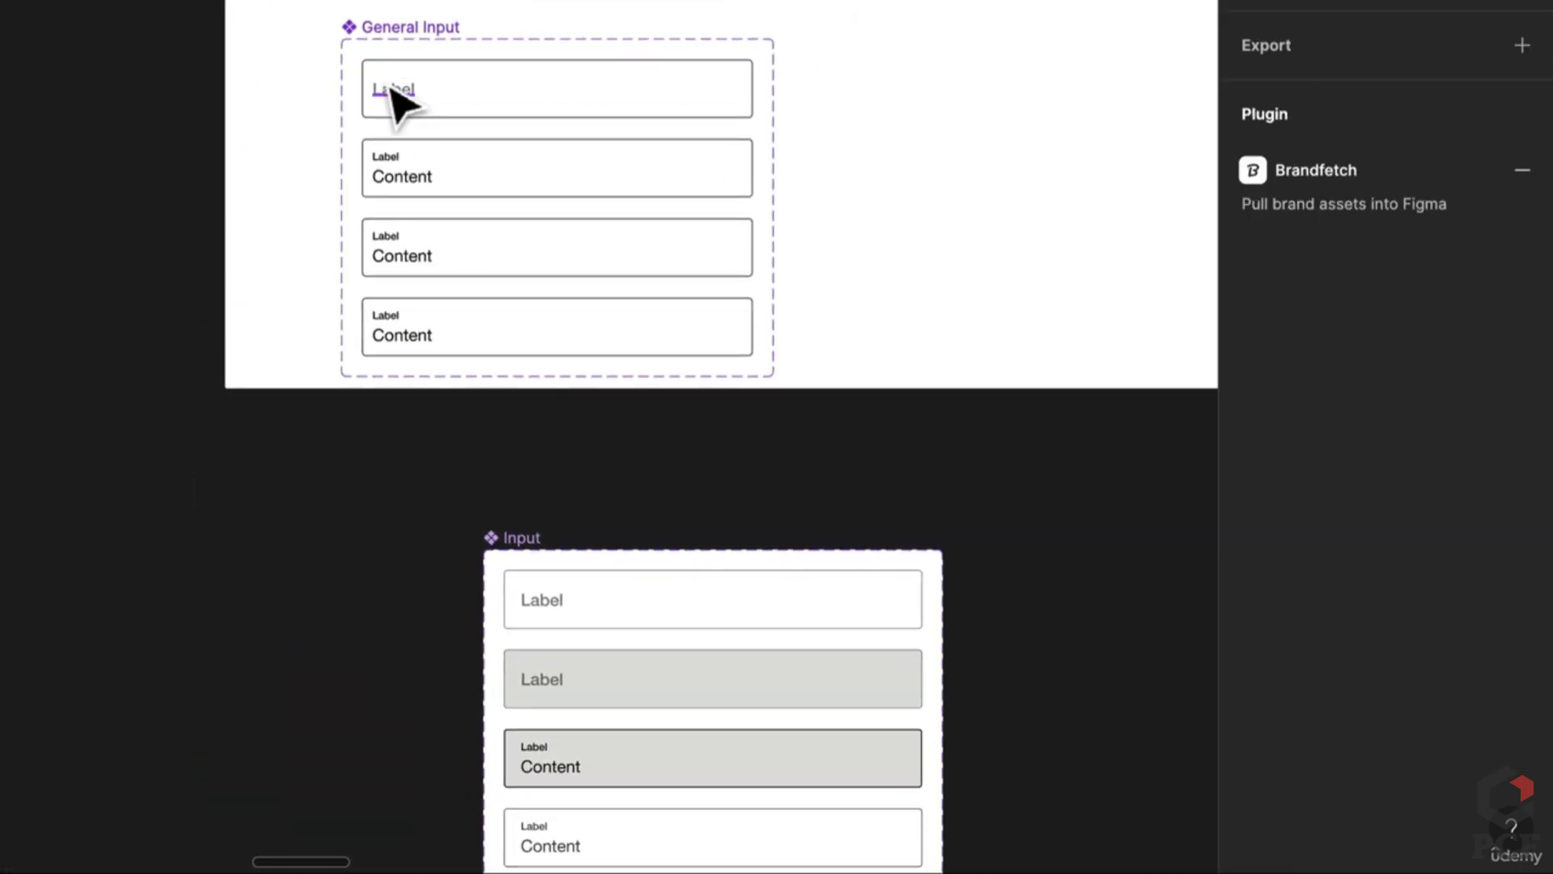
pyautogui.click(396, 105)
# Step: Remove the Content text from the second input variant
pyautogui.click(487, 194)
pyautogui.doubleClick(416, 191)
pyautogui.click(405, 164)
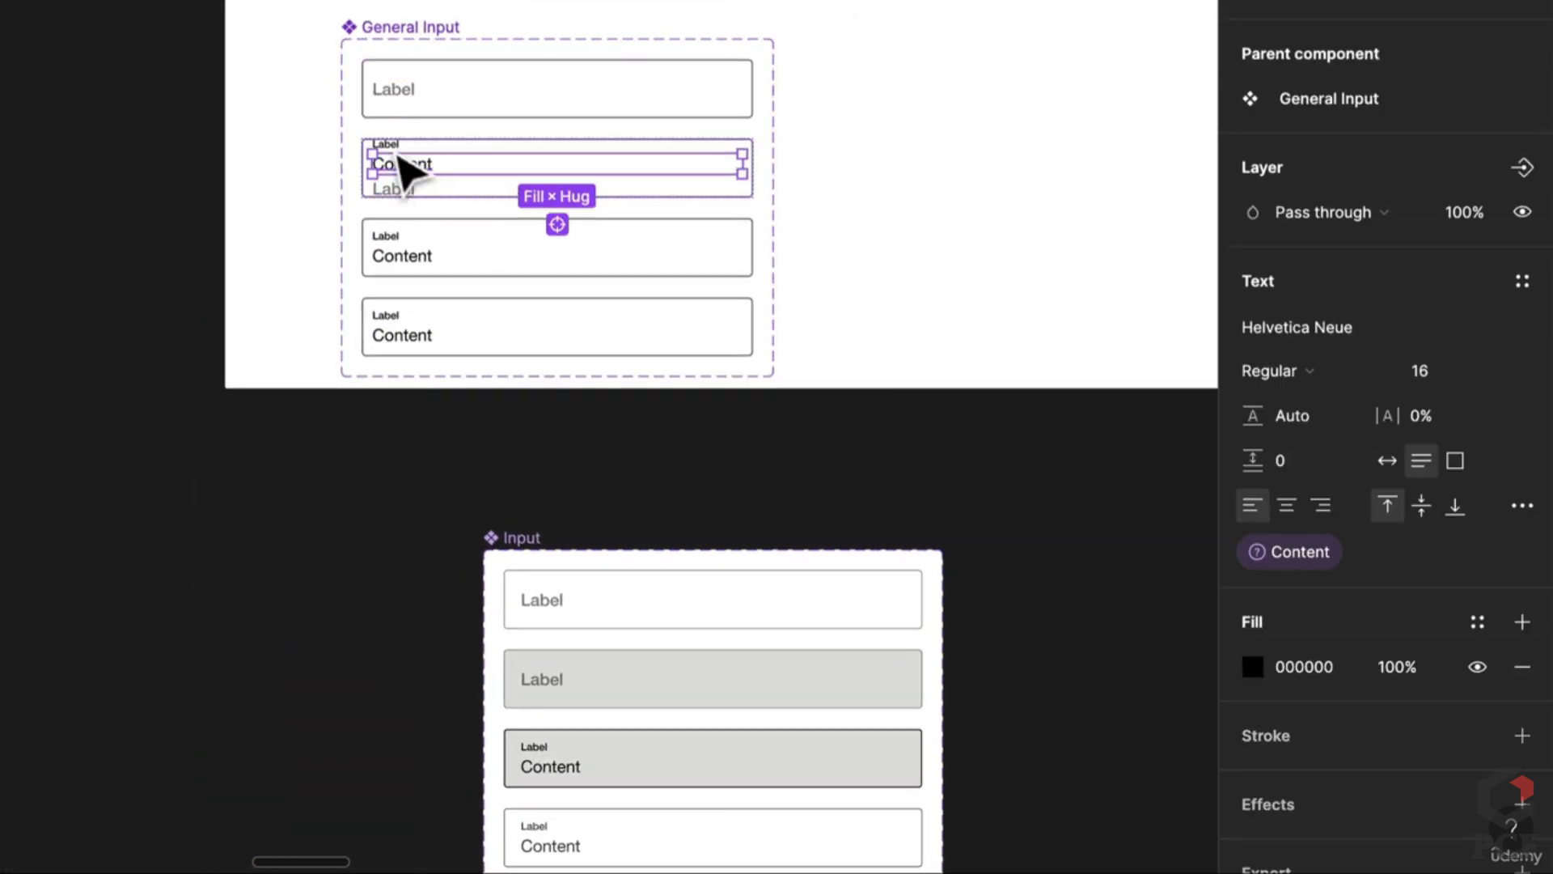
pyautogui.press('Escape')
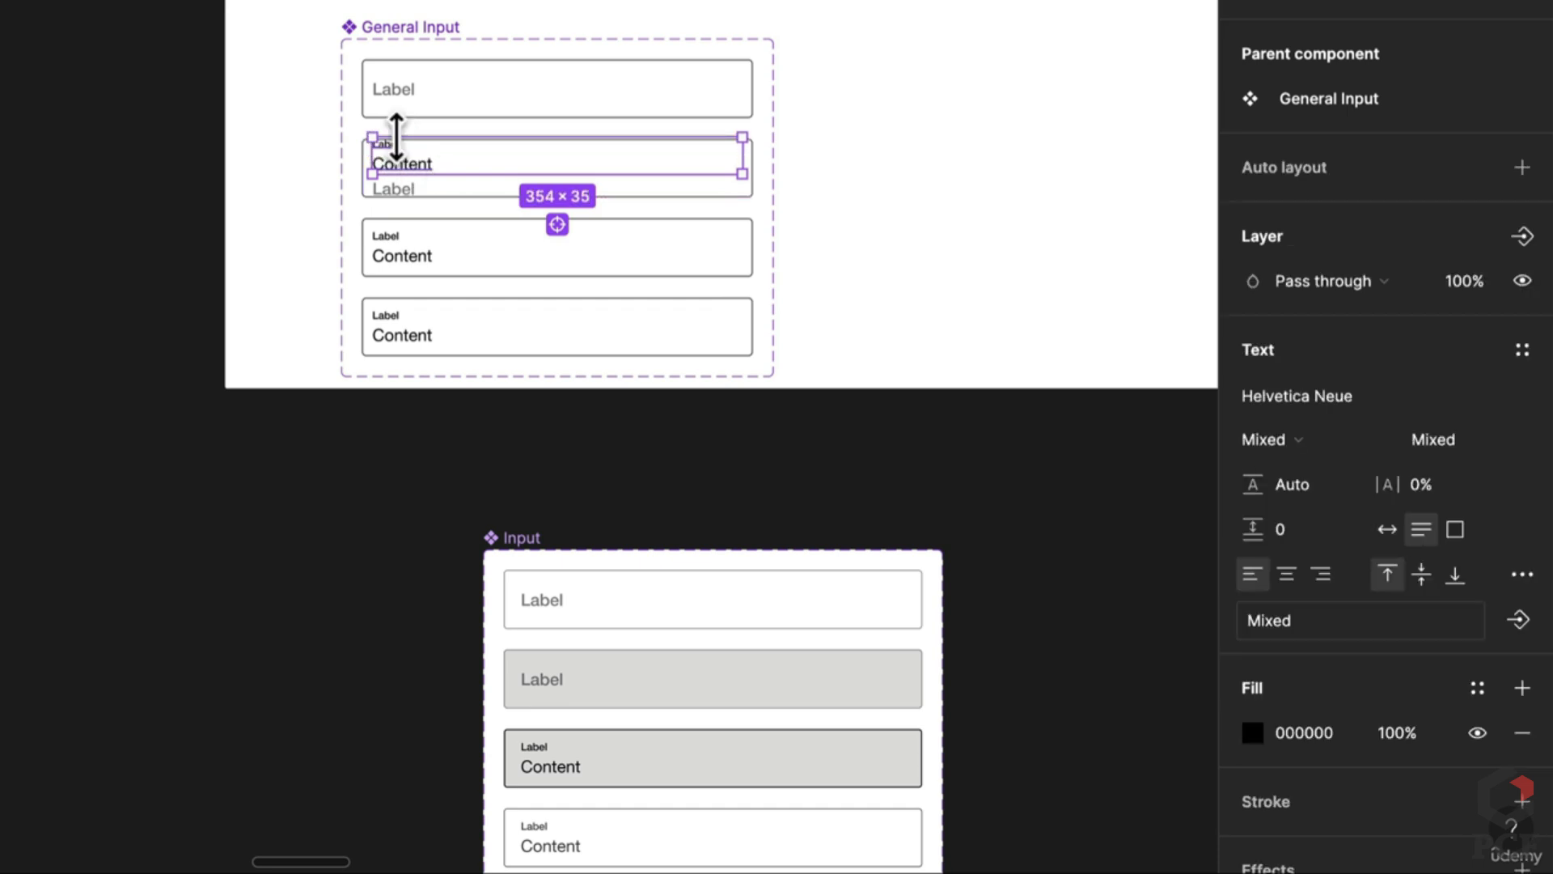
pyautogui.press('Delete')
# Step: Give the second variant the grey background sampled from the Input hover field
pyautogui.click(396, 139)
pyautogui.press('i')
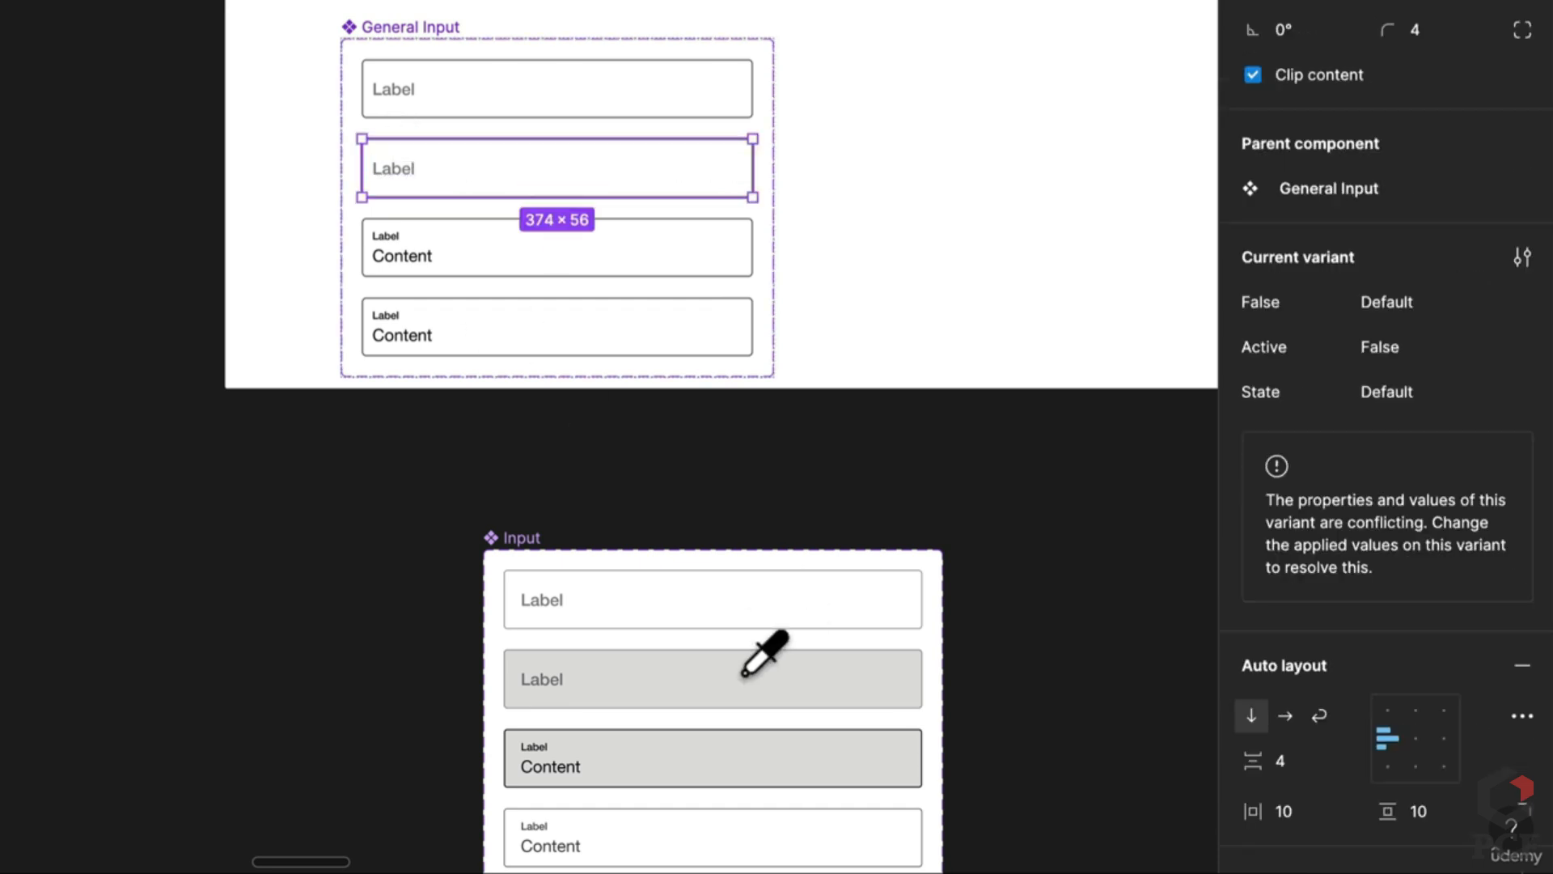
pyautogui.click(762, 652)
pyautogui.press('Escape')
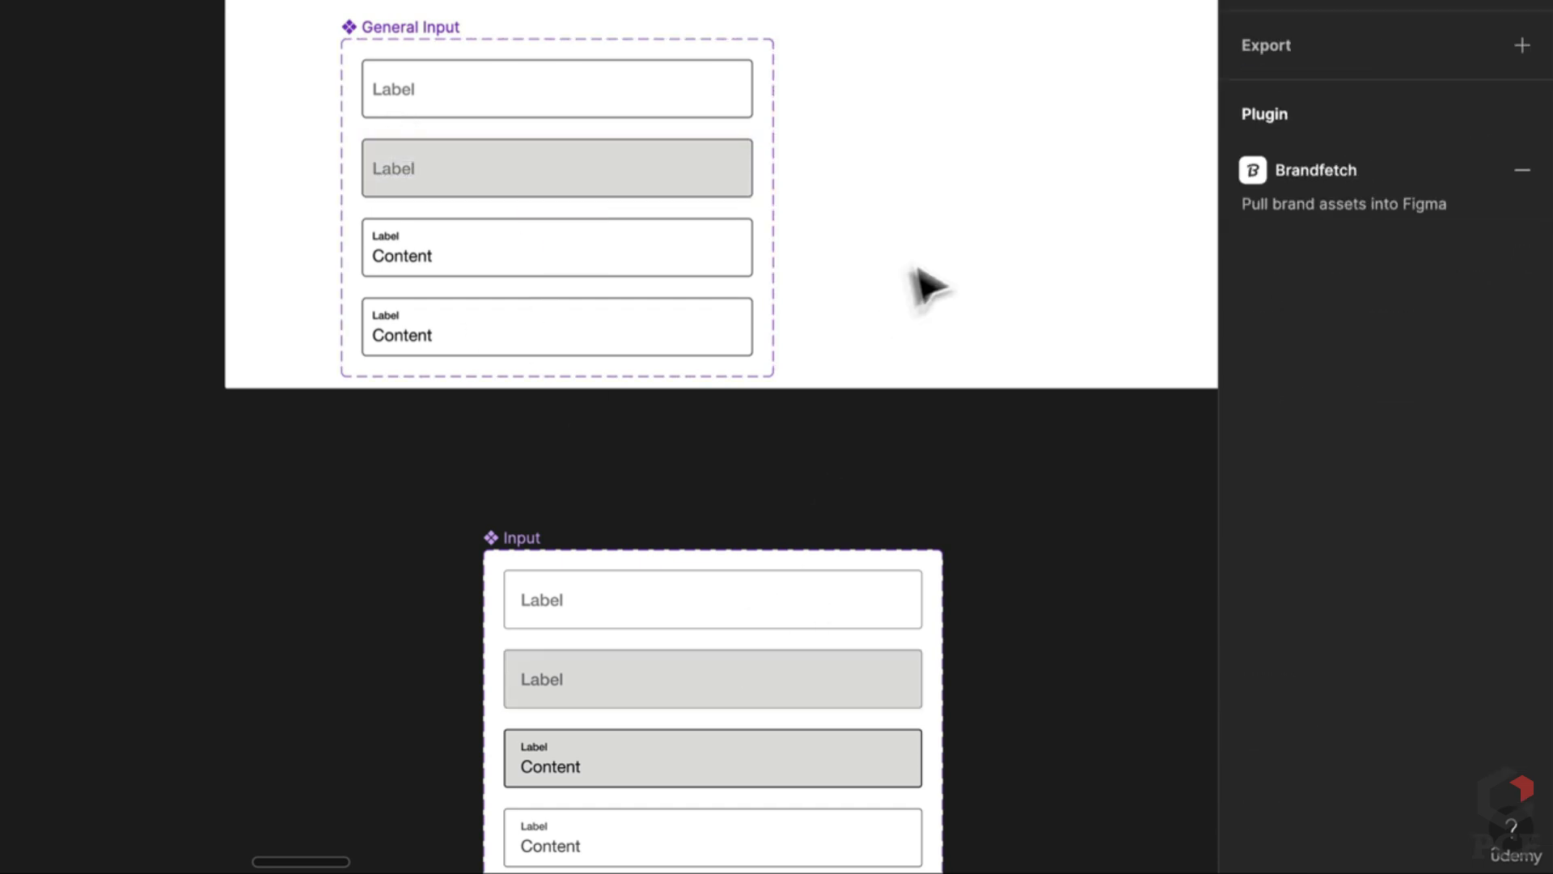
pyautogui.click(684, 187)
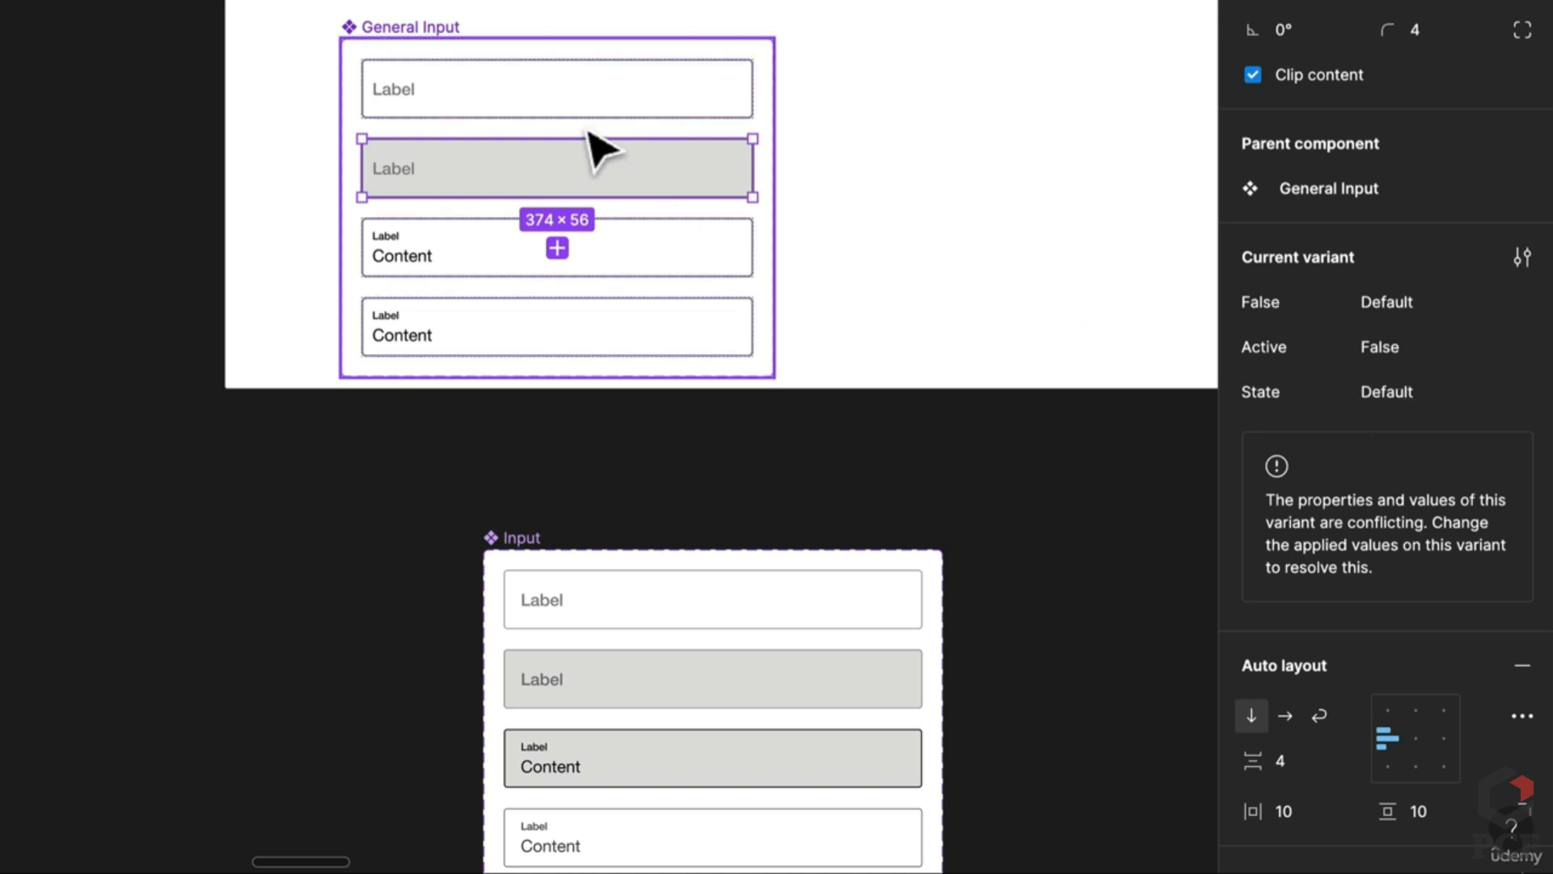
pyautogui.click(595, 105)
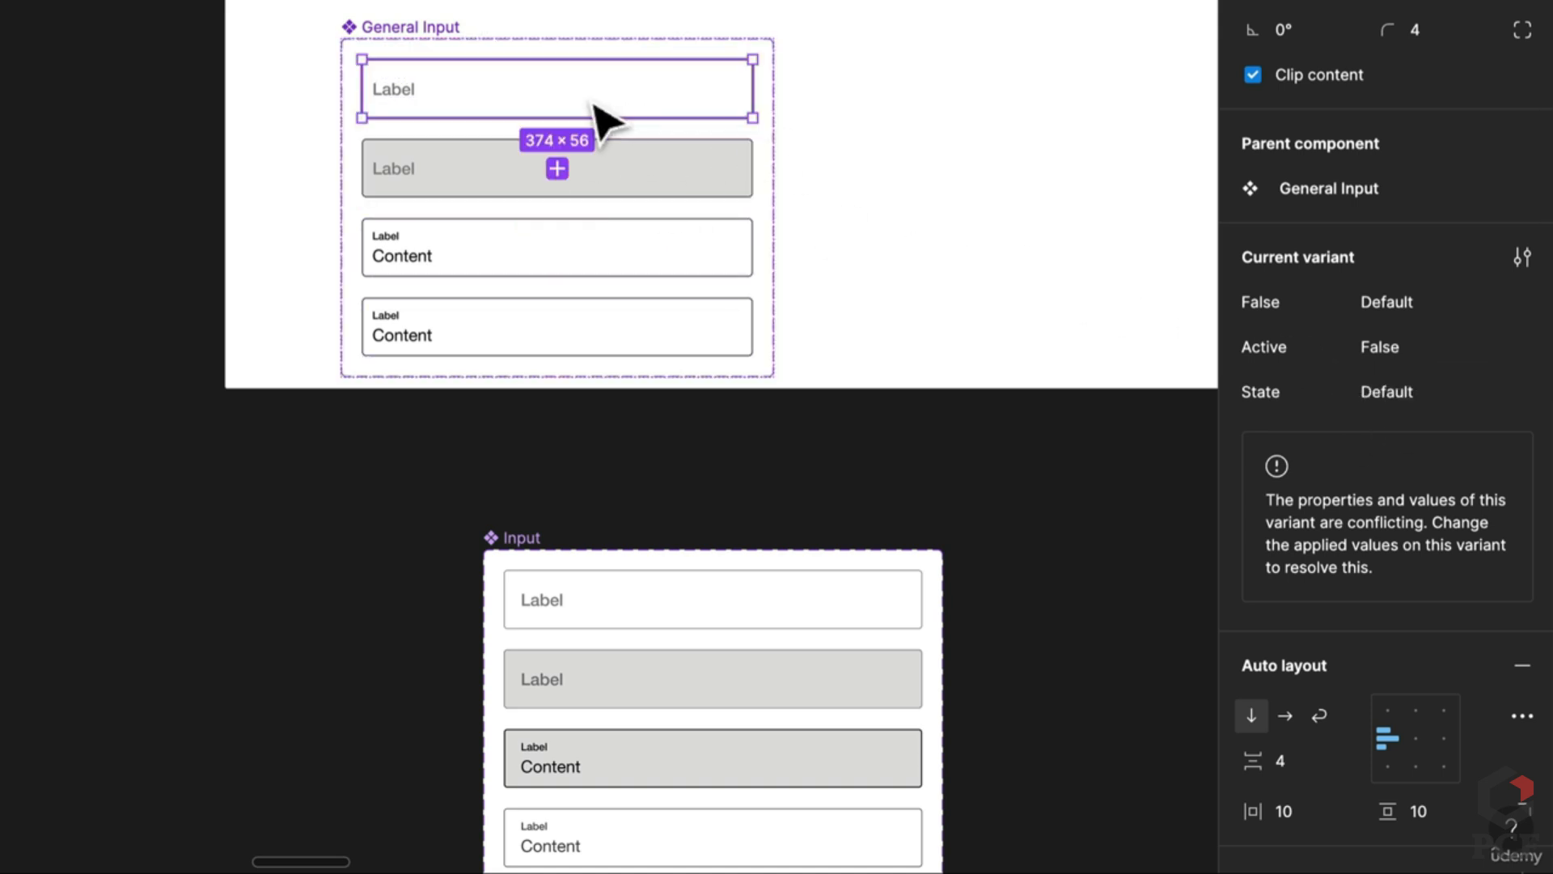
pyautogui.click(446, 34)
# Step: Rename the property to Content and set it to False on both Label variants
pyautogui.doubleClick(1301, 210)
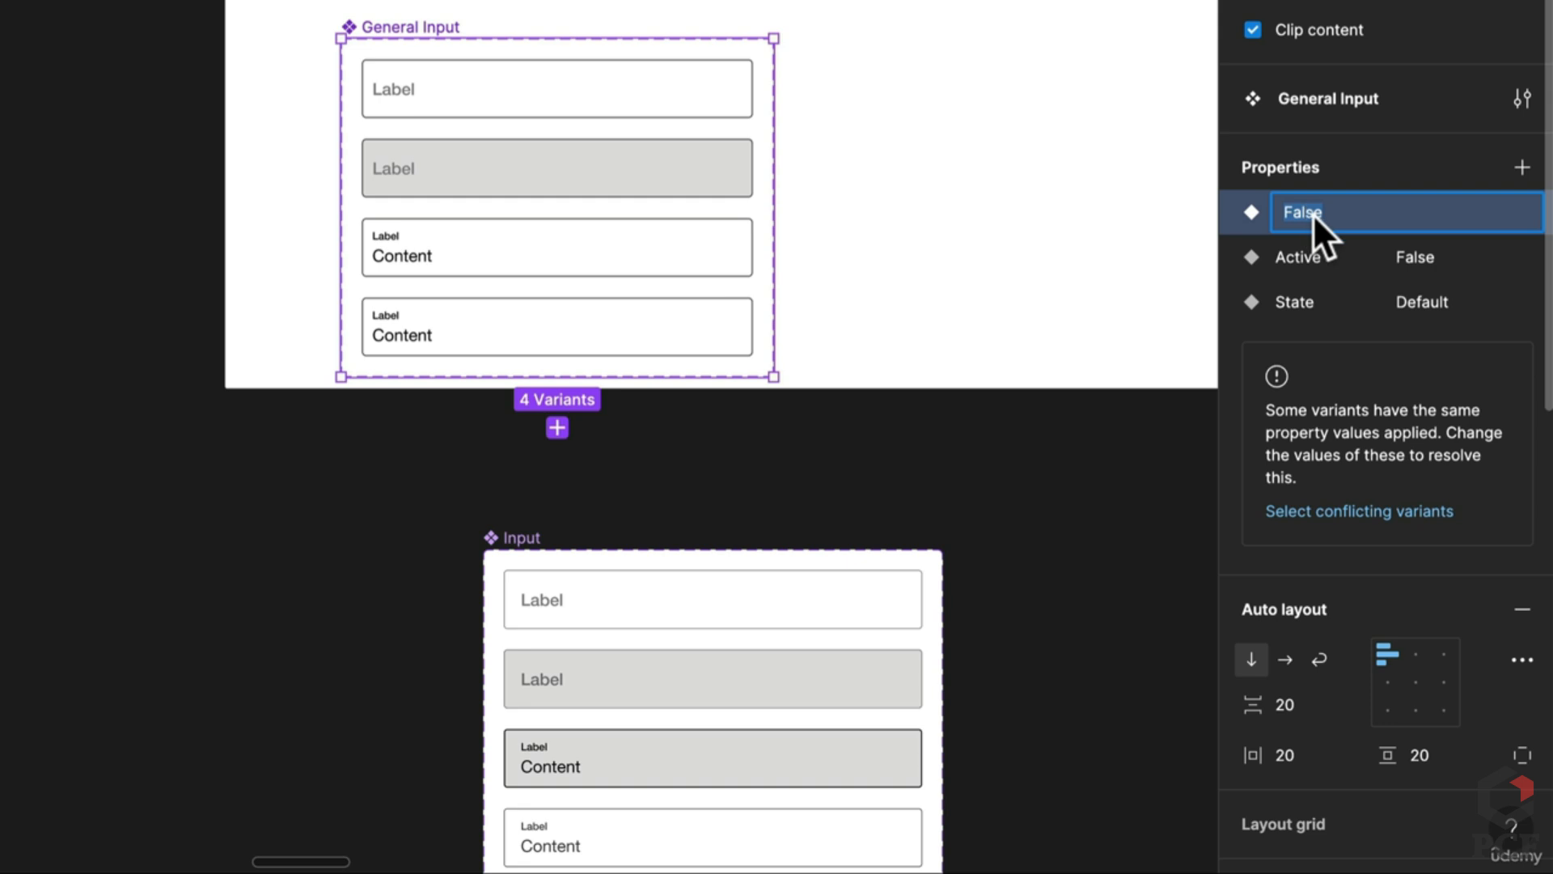
pyautogui.write('Content')
pyautogui.press('Return')
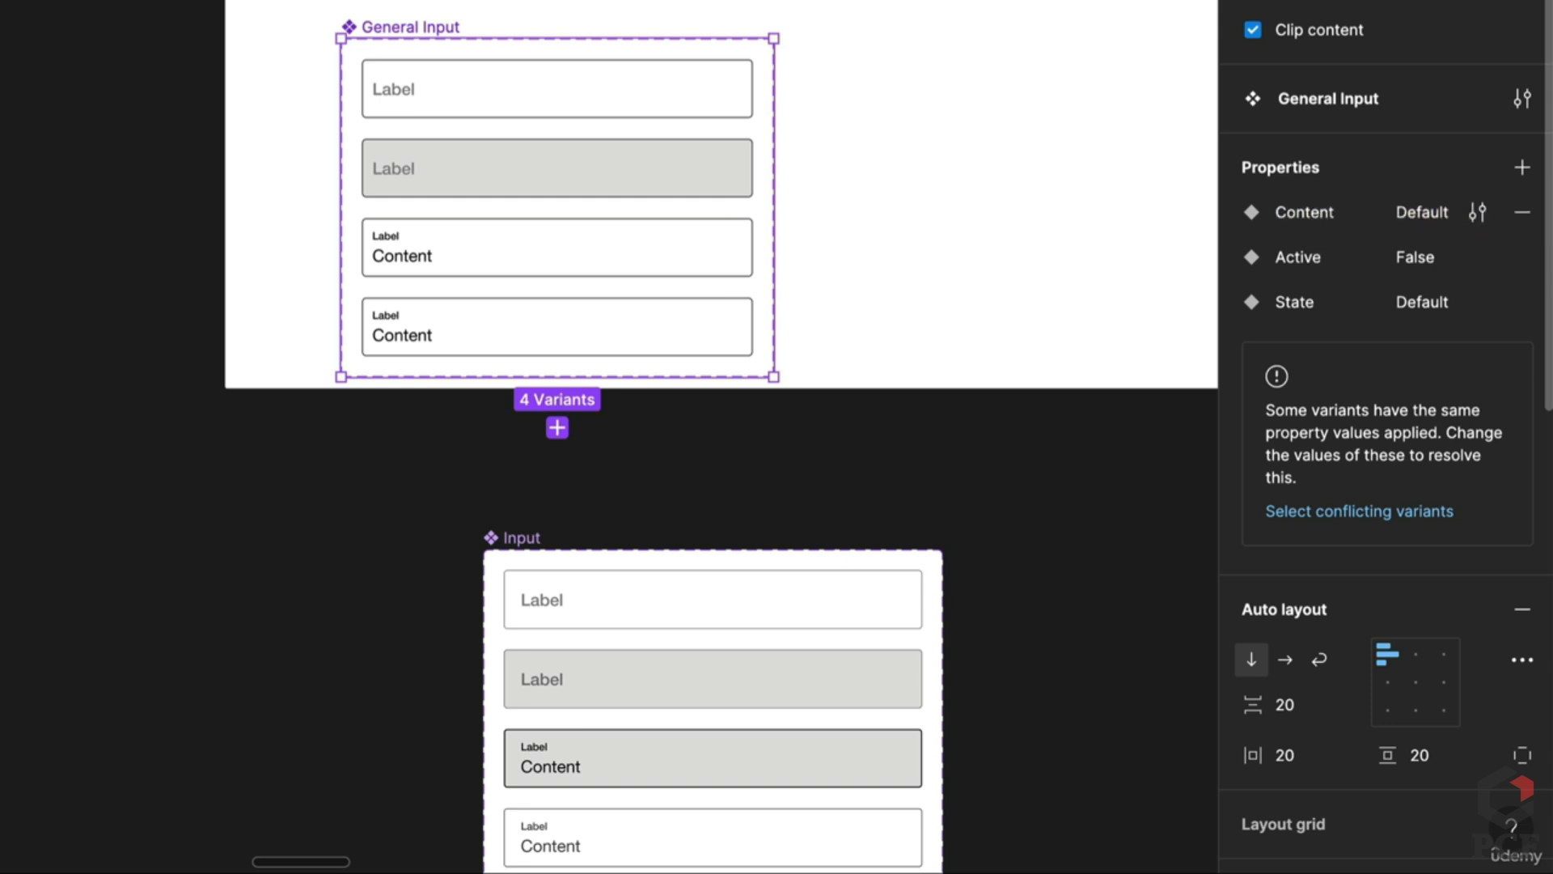
pyautogui.click(590, 114)
pyautogui.keyDown('shift'); pyautogui.click(606, 190); pyautogui.keyUp('shift')
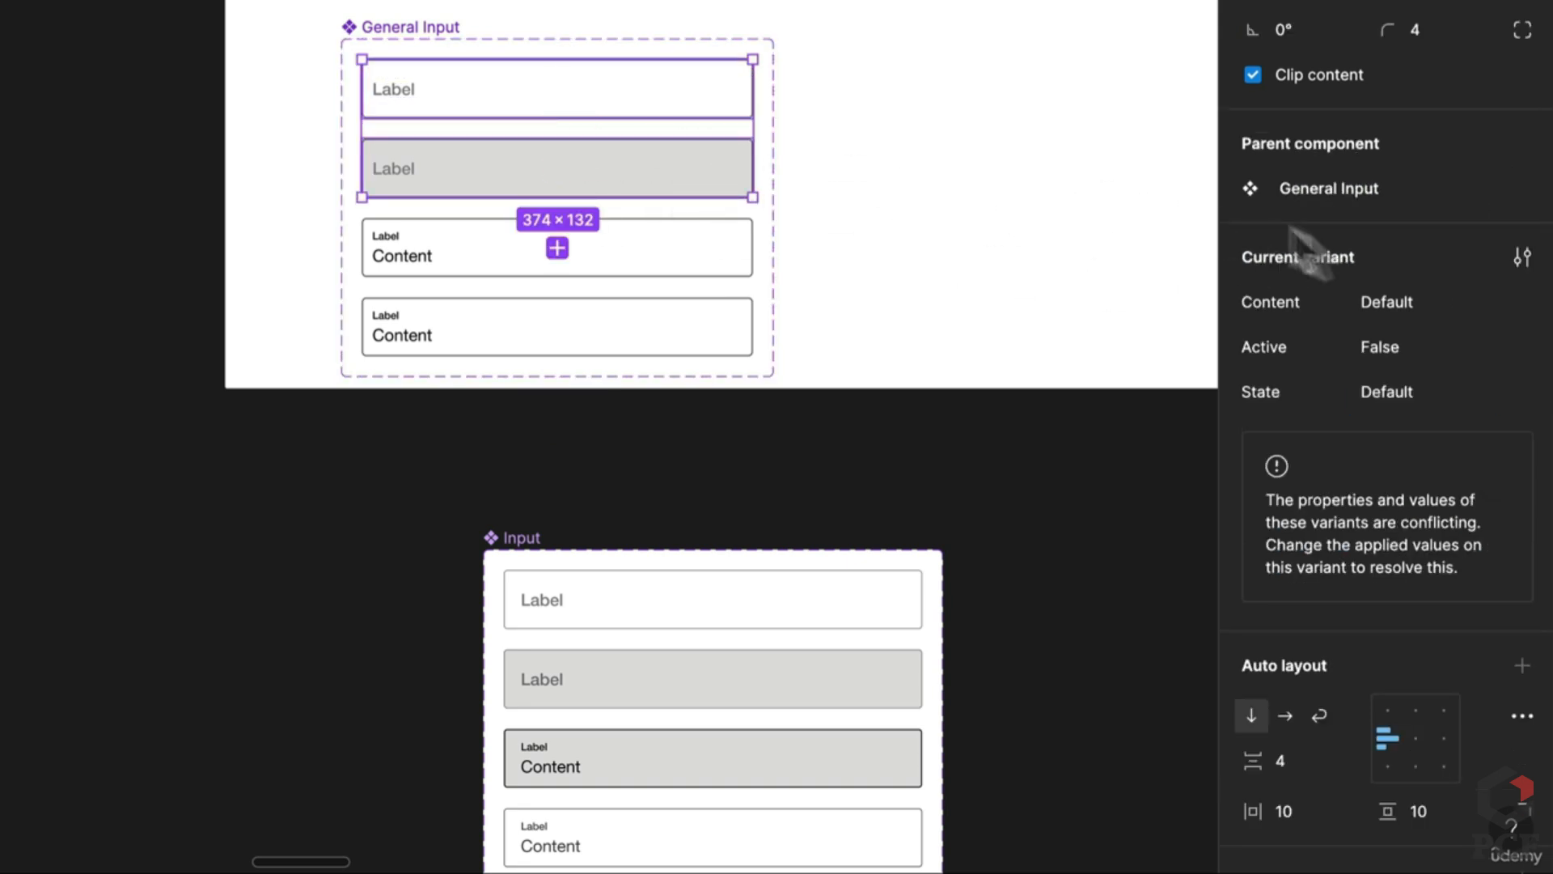
pyautogui.click(1429, 304)
pyautogui.write('False')
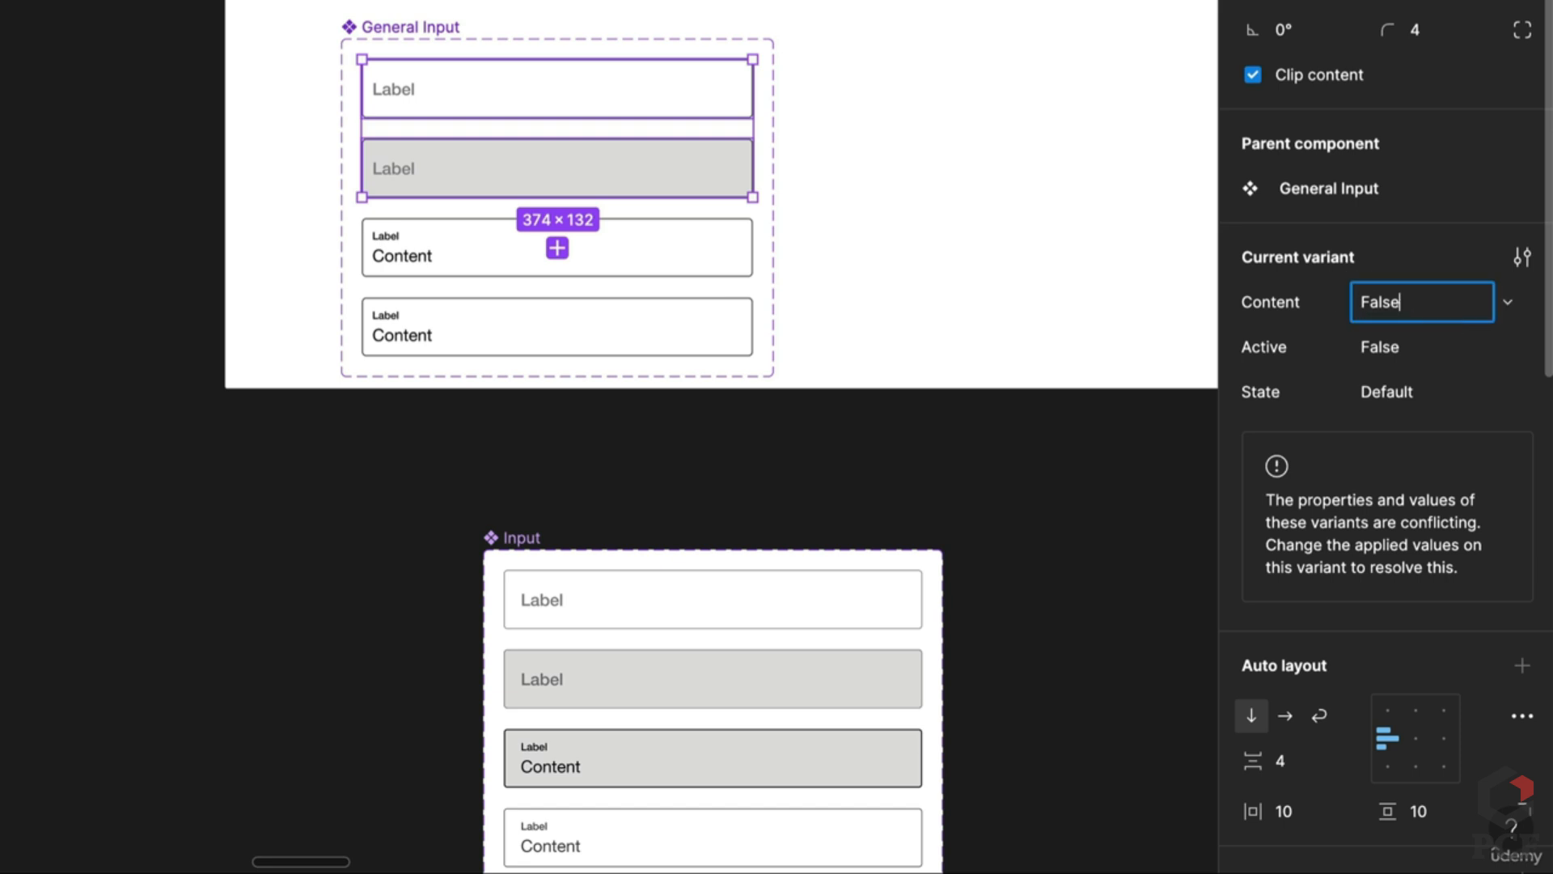
pyautogui.press('Return')
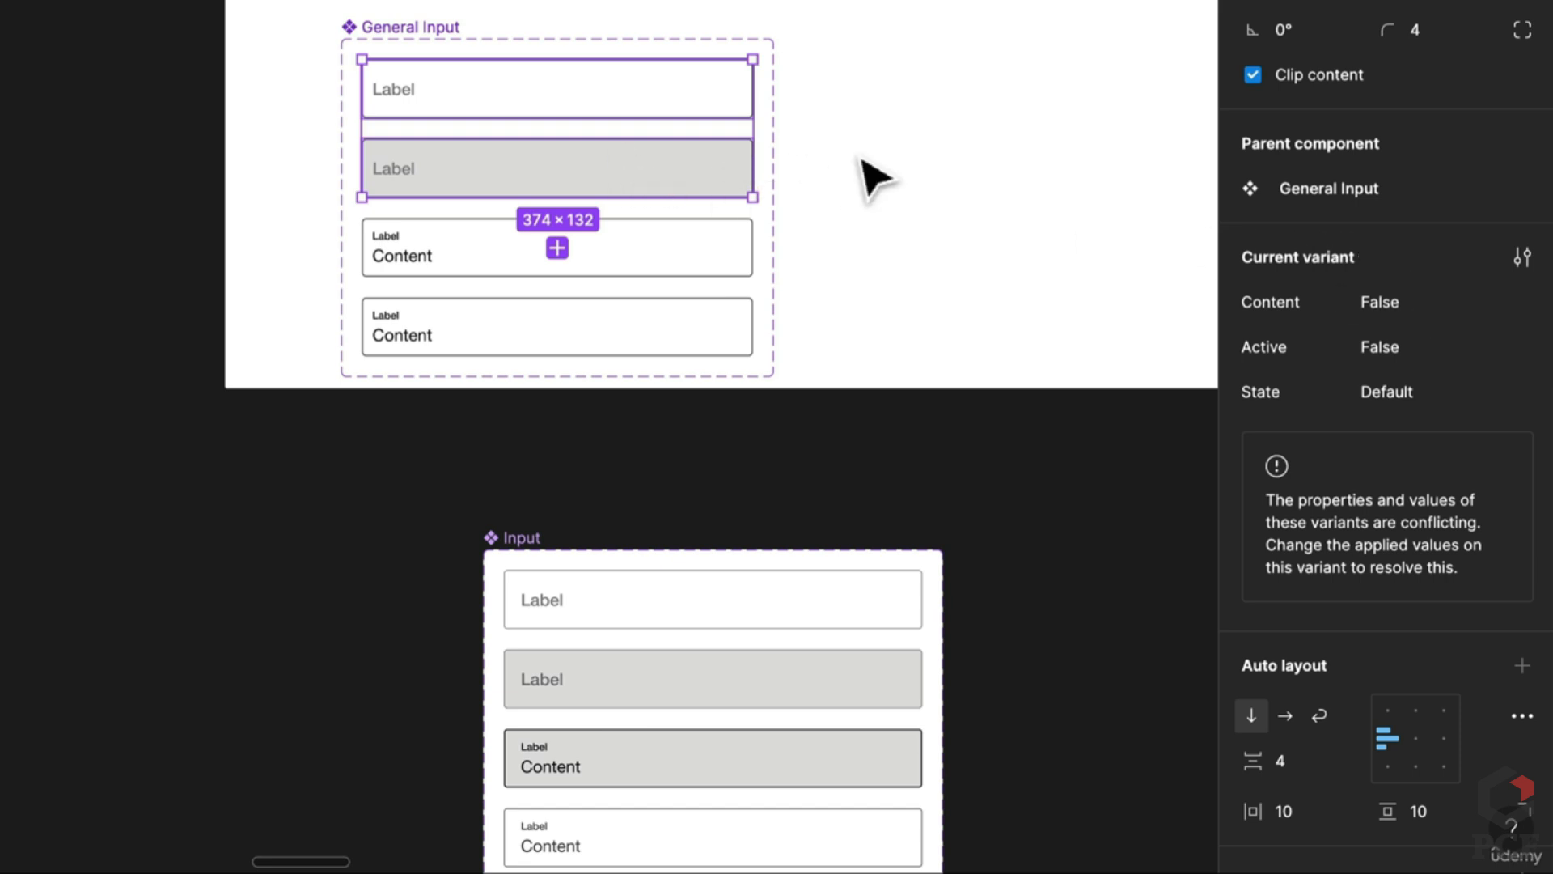
# Step: Set the grey Label variant's State value to Hover
pyautogui.click(873, 175)
pyautogui.click(691, 196)
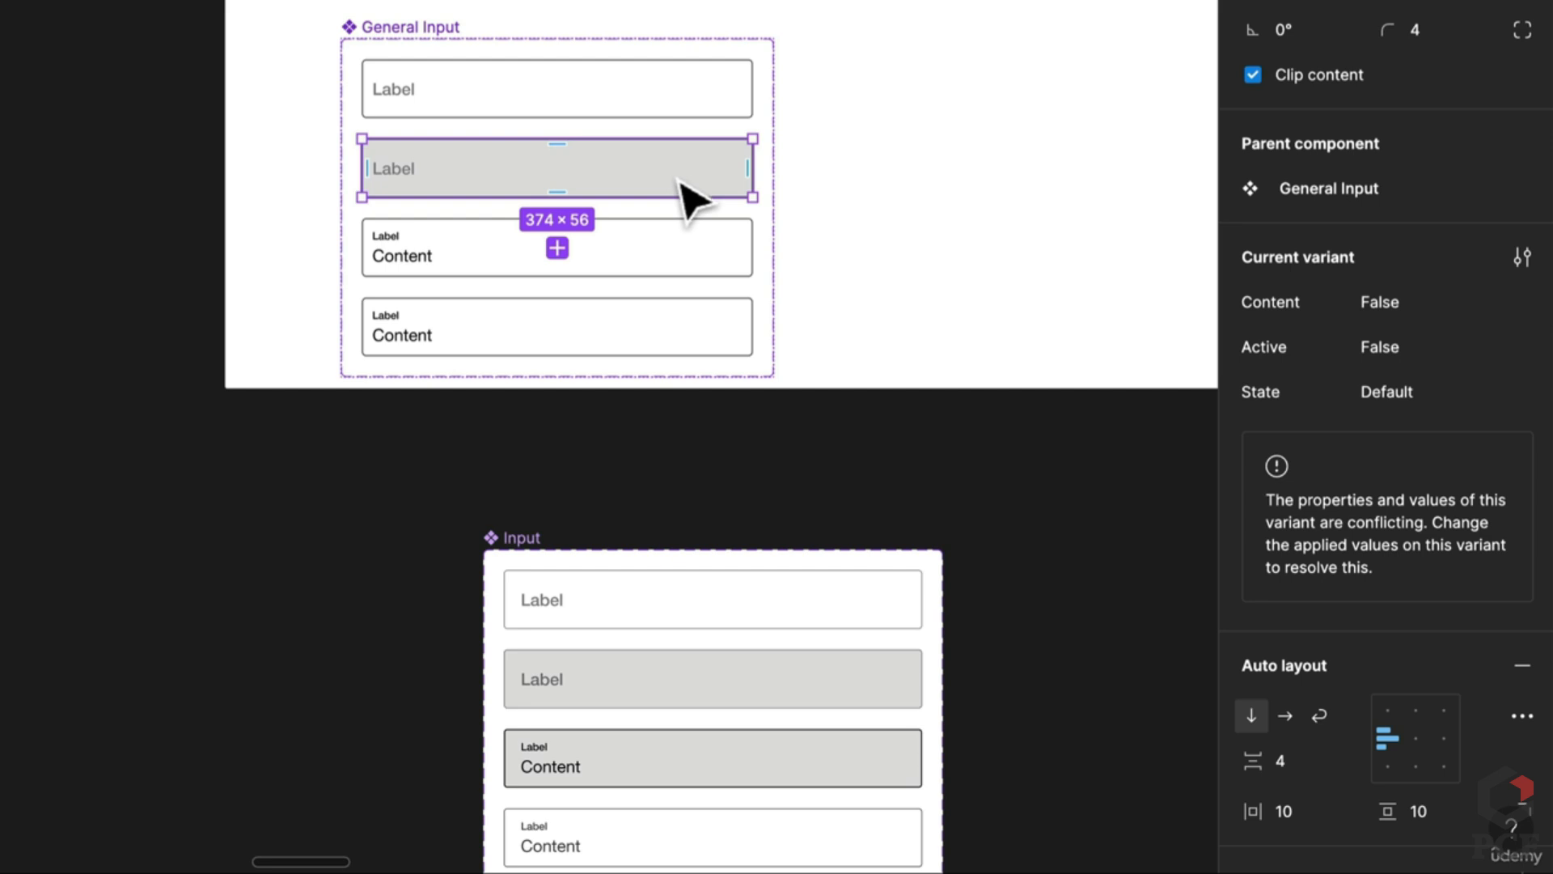
pyautogui.rightClick(1404, 387)
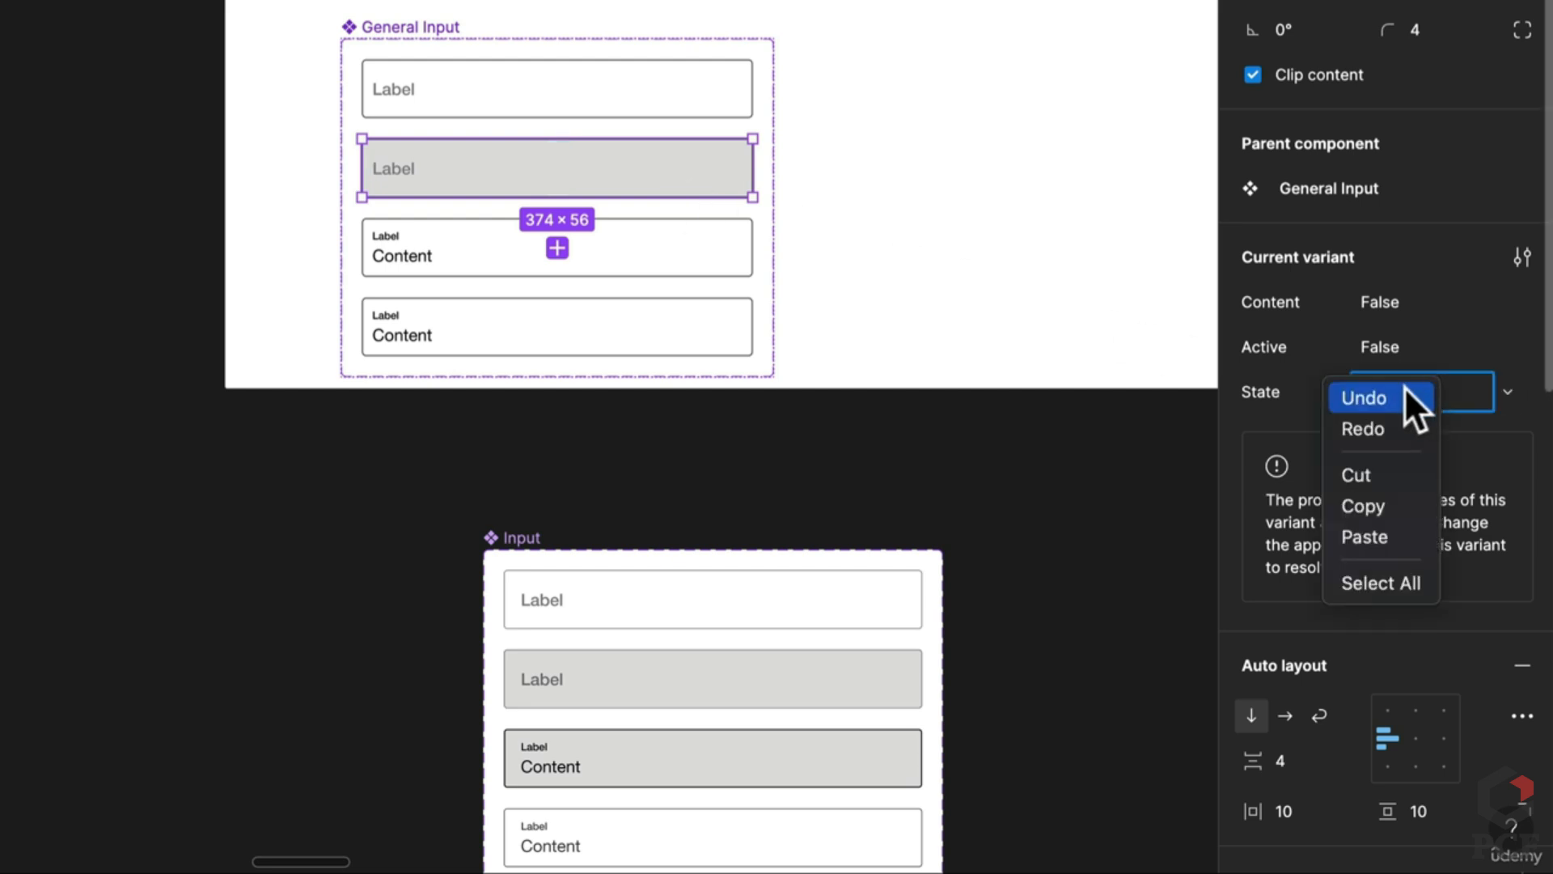
pyautogui.click(1487, 318)
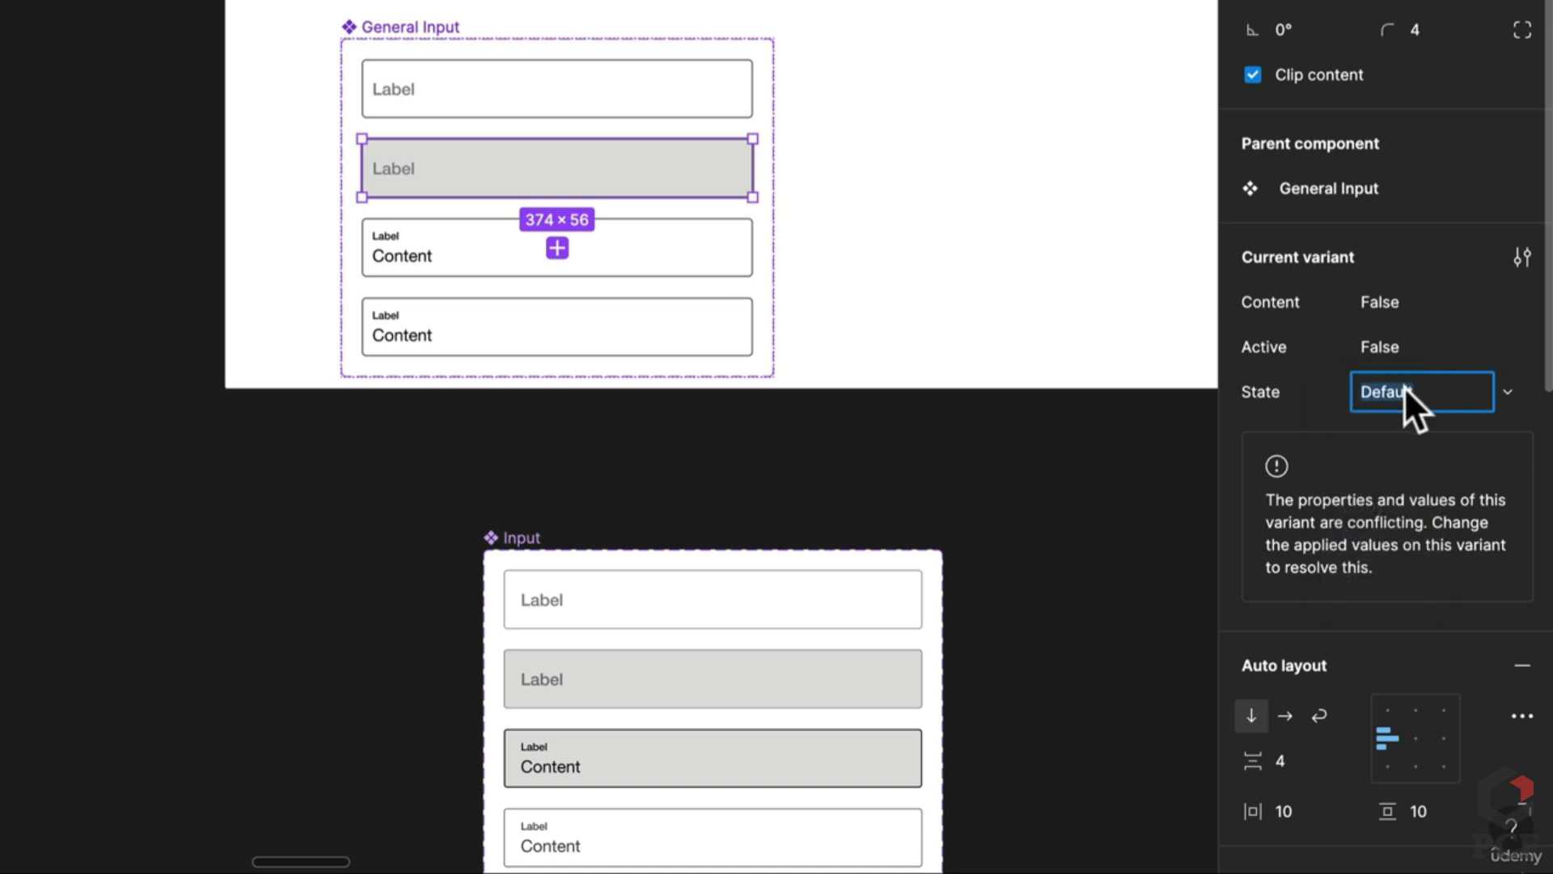
pyautogui.write('Hover')
pyautogui.press('Return')
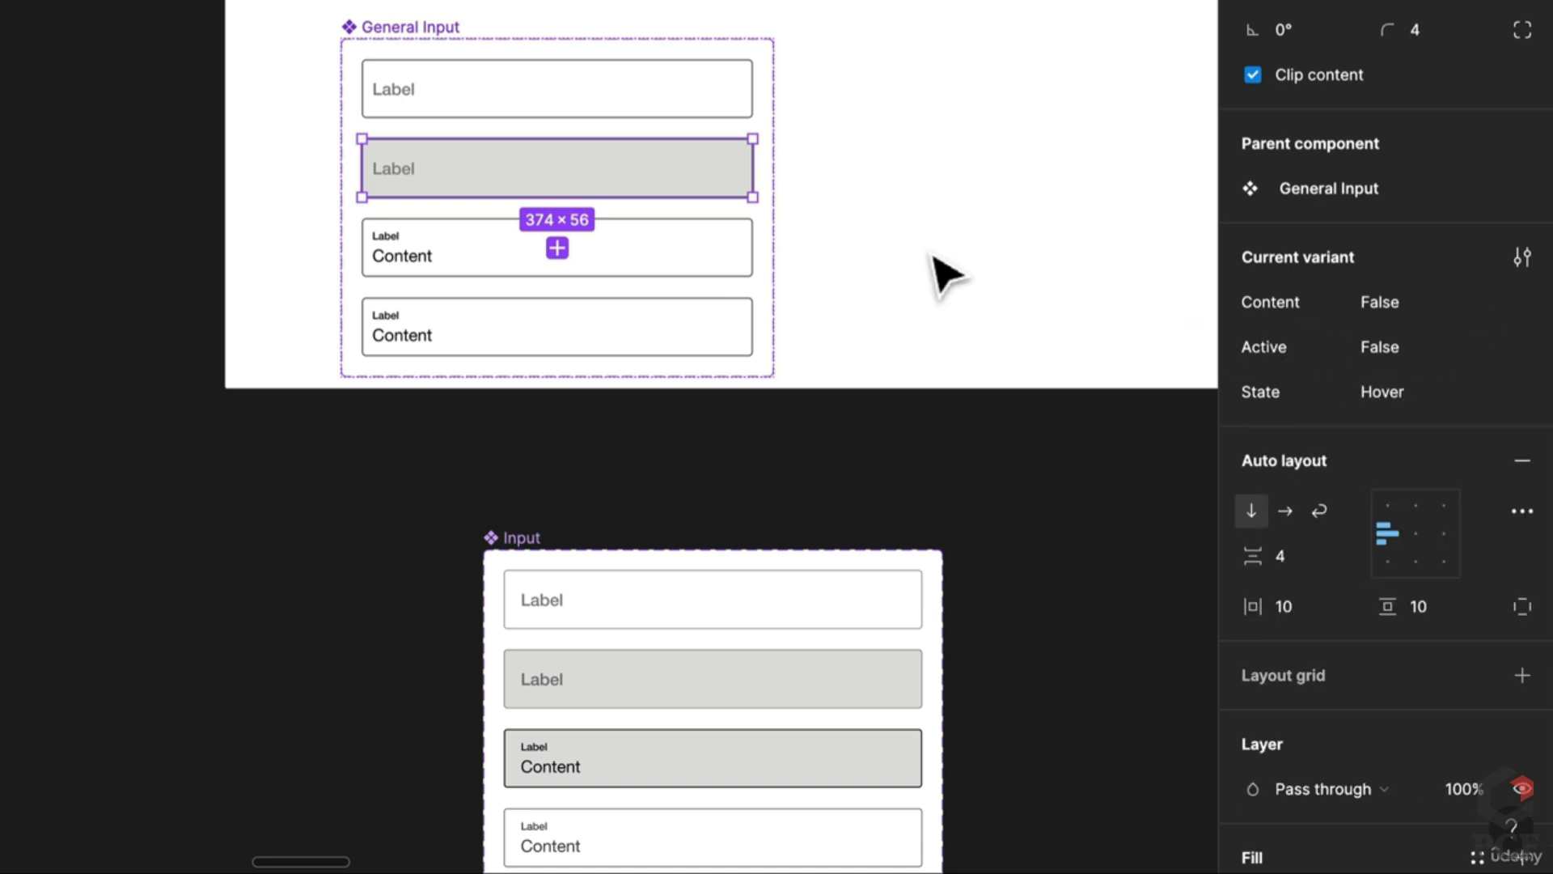
pyautogui.click(929, 264)
# Step: Eyedrop the grey fill onto the third variant and set its Content and Active to True
pyautogui.scroll(-3, 890, 259)
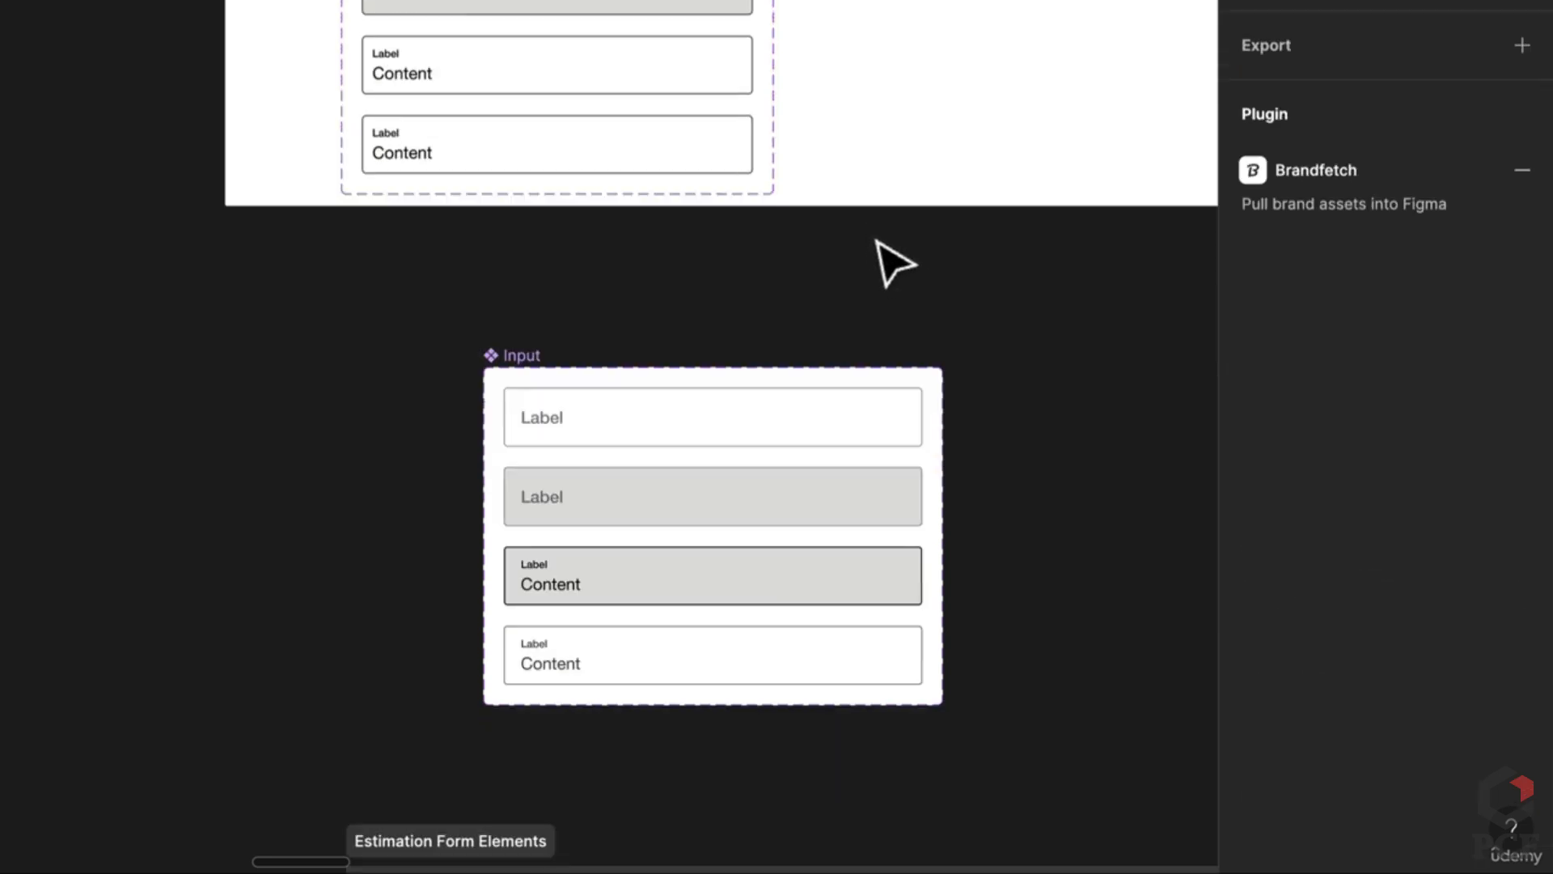
pyautogui.scroll(2, 874, 256)
pyautogui.click(672, 202)
pyautogui.press('i')
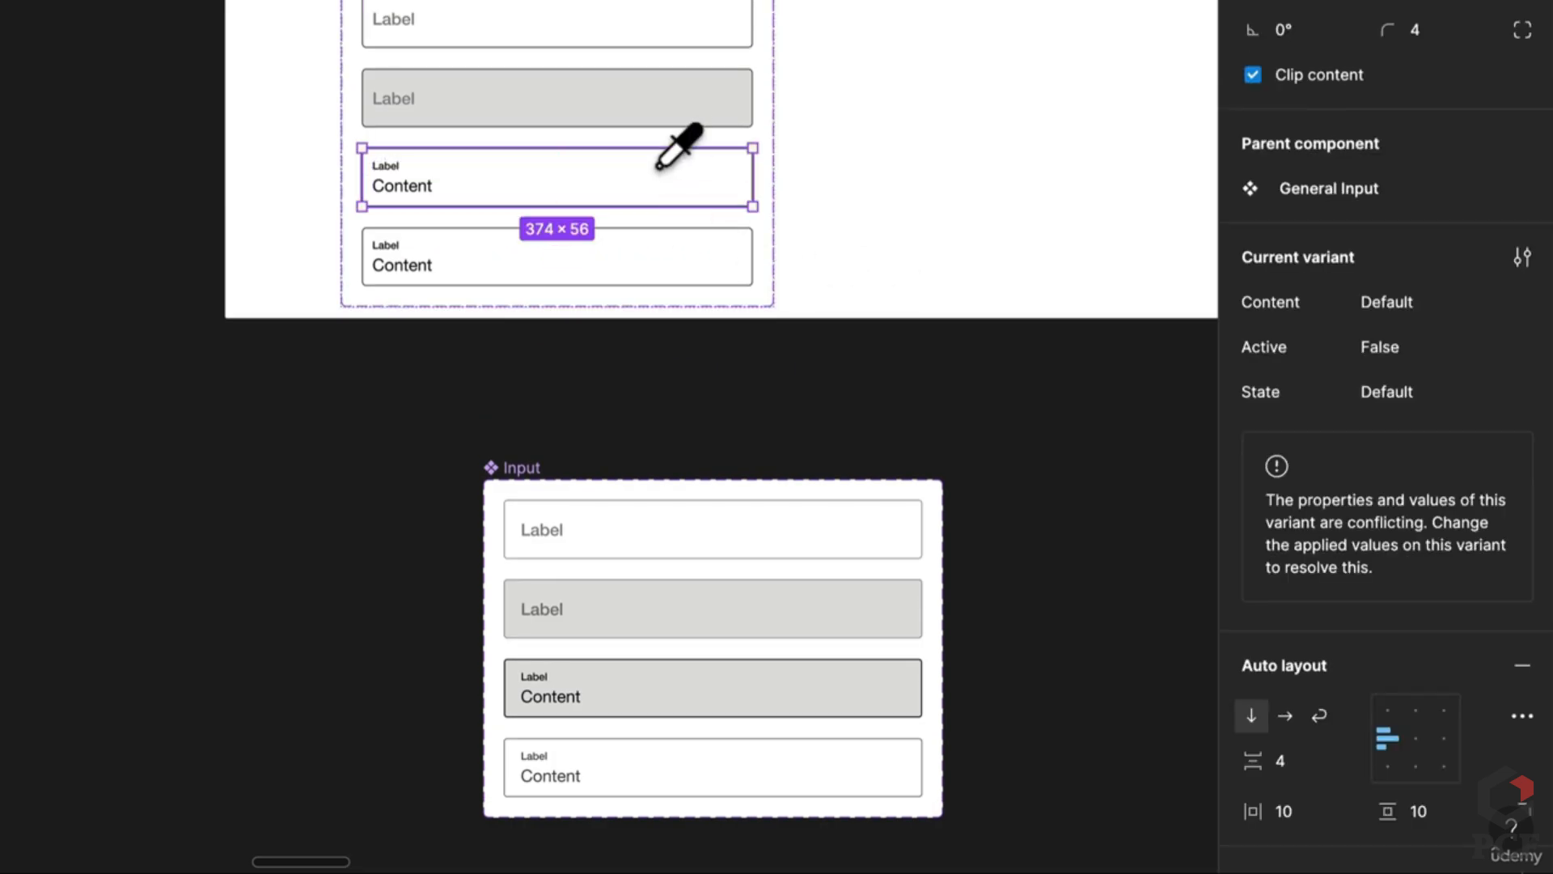
pyautogui.click(678, 119)
pyautogui.click(908, 236)
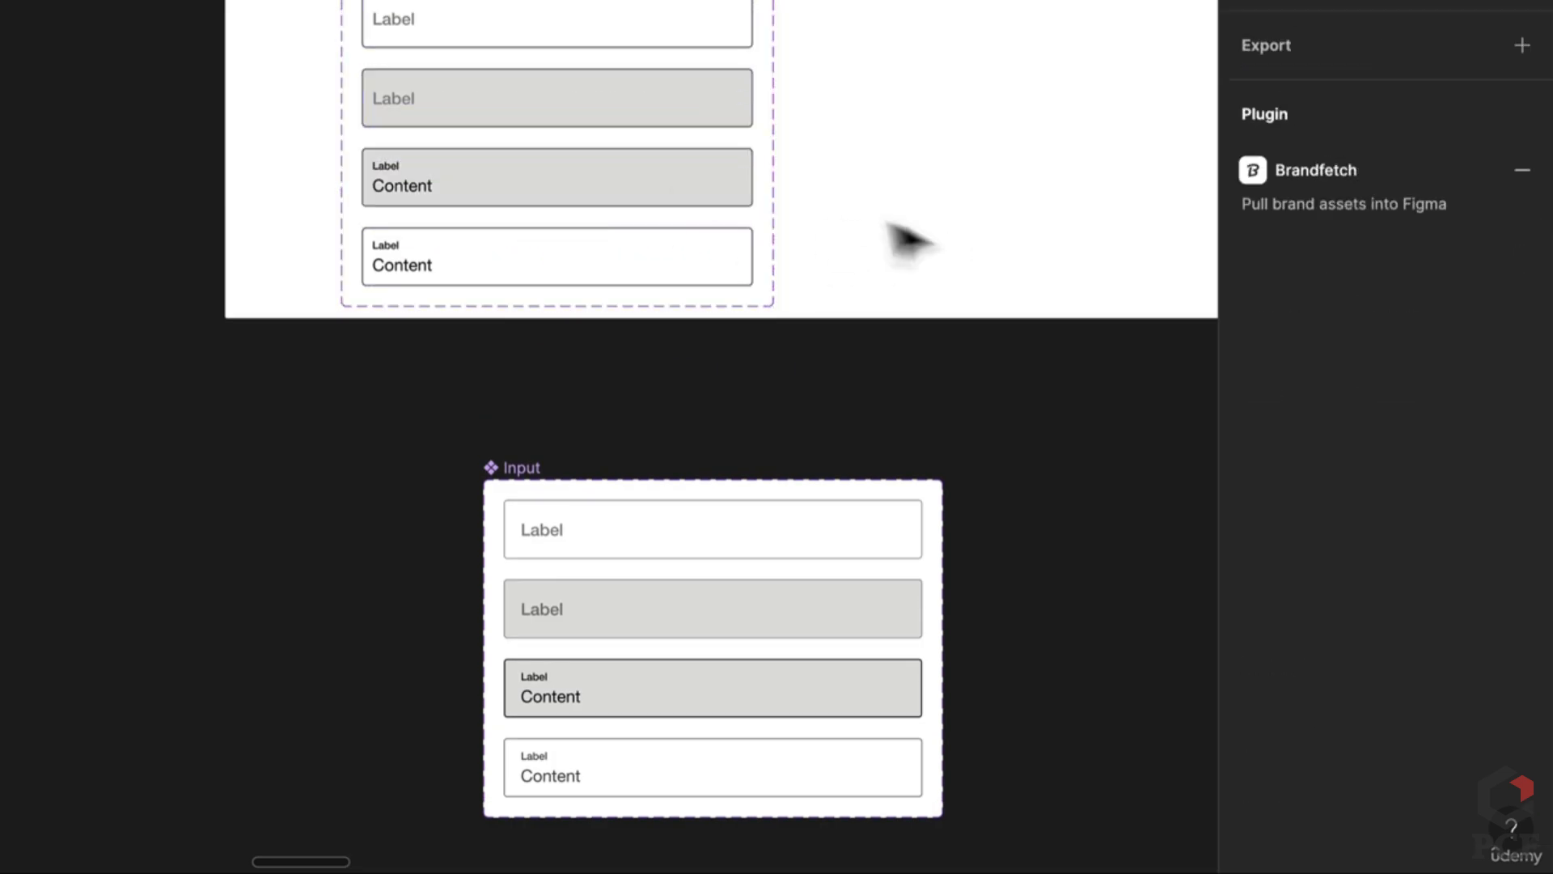
pyautogui.click(728, 185)
pyautogui.write('True')
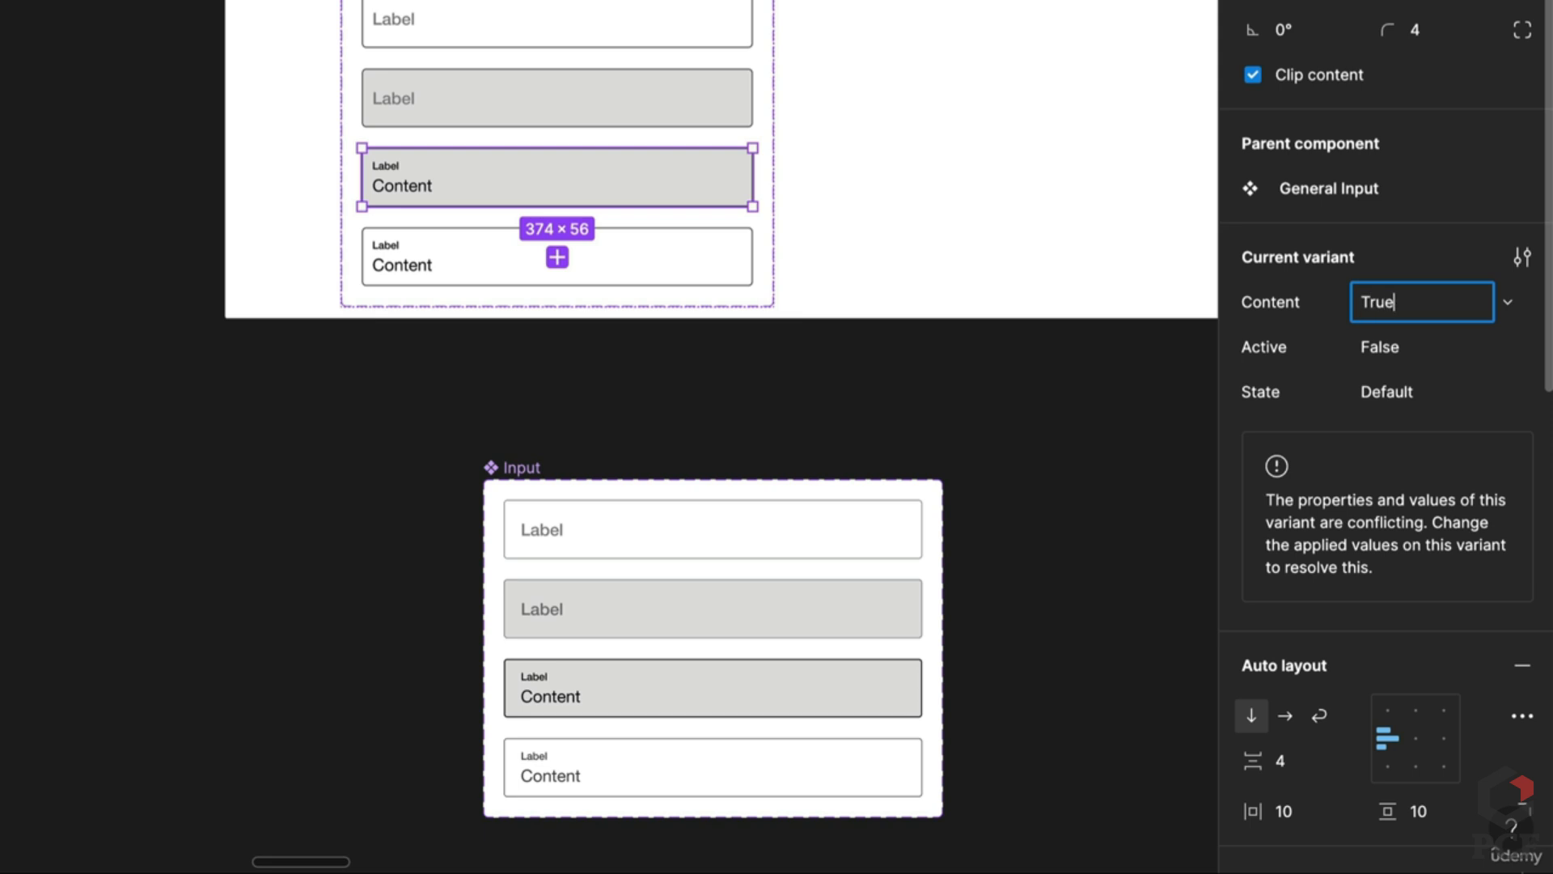
pyautogui.press('Tab')
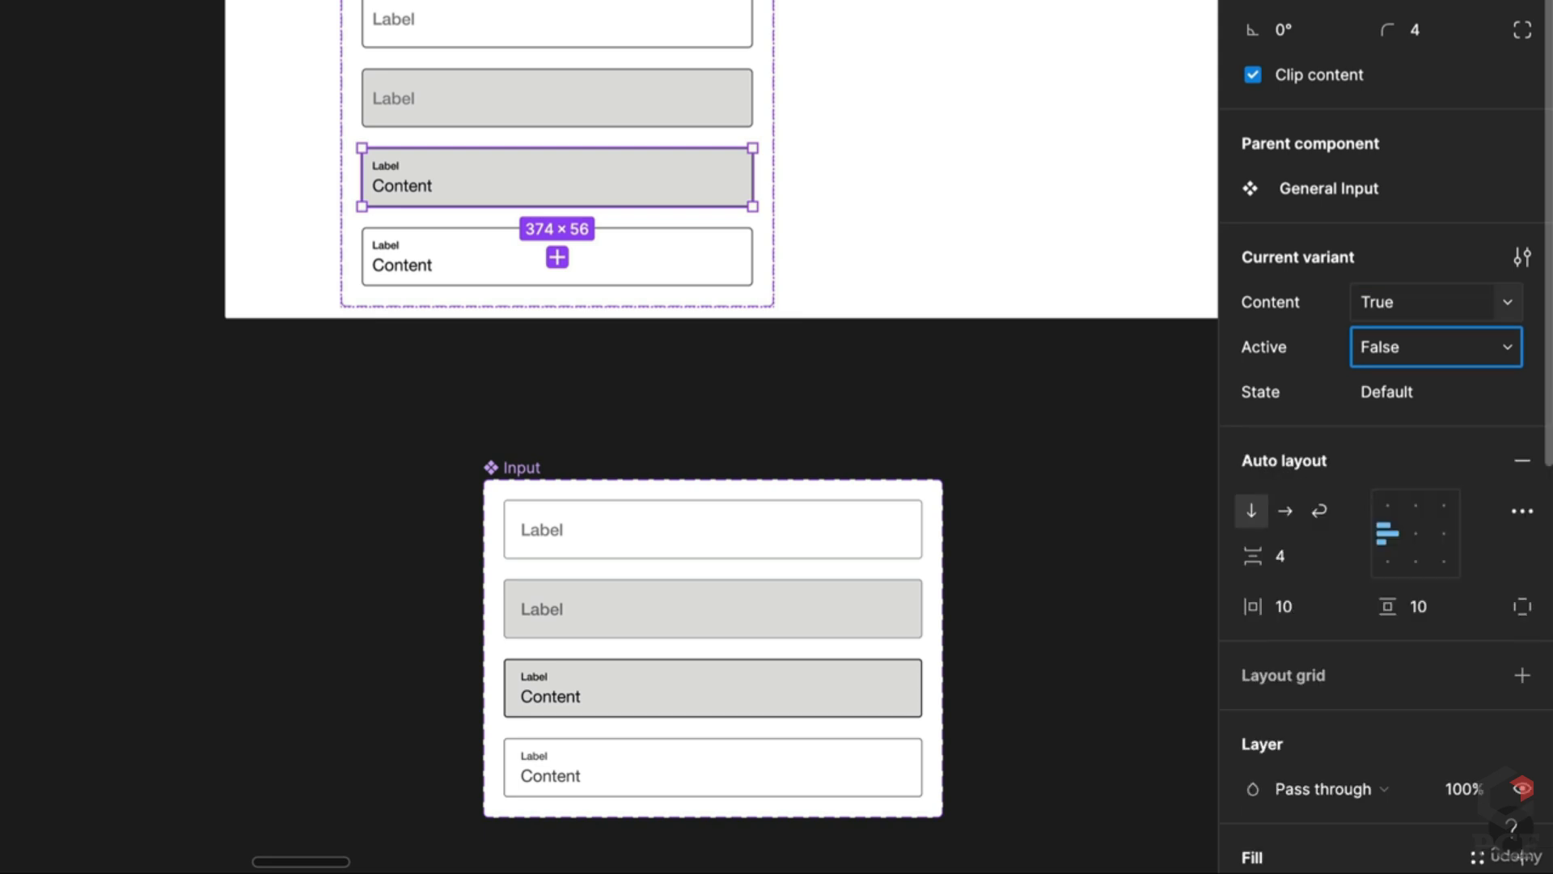
pyautogui.click(1404, 336)
pyautogui.write('tRU')
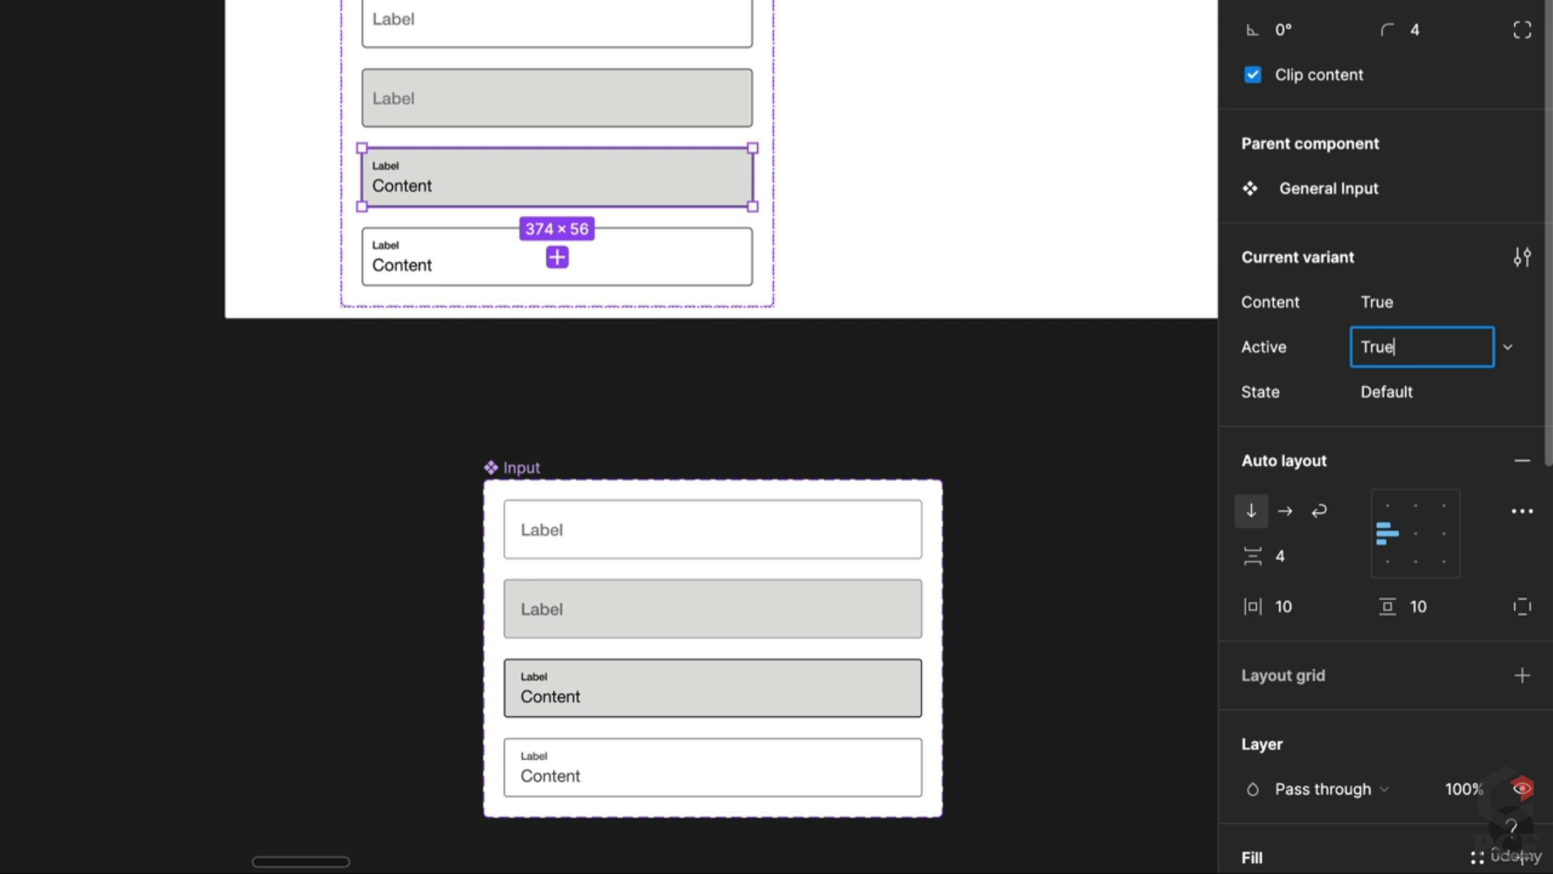
pyautogui.press('Return')
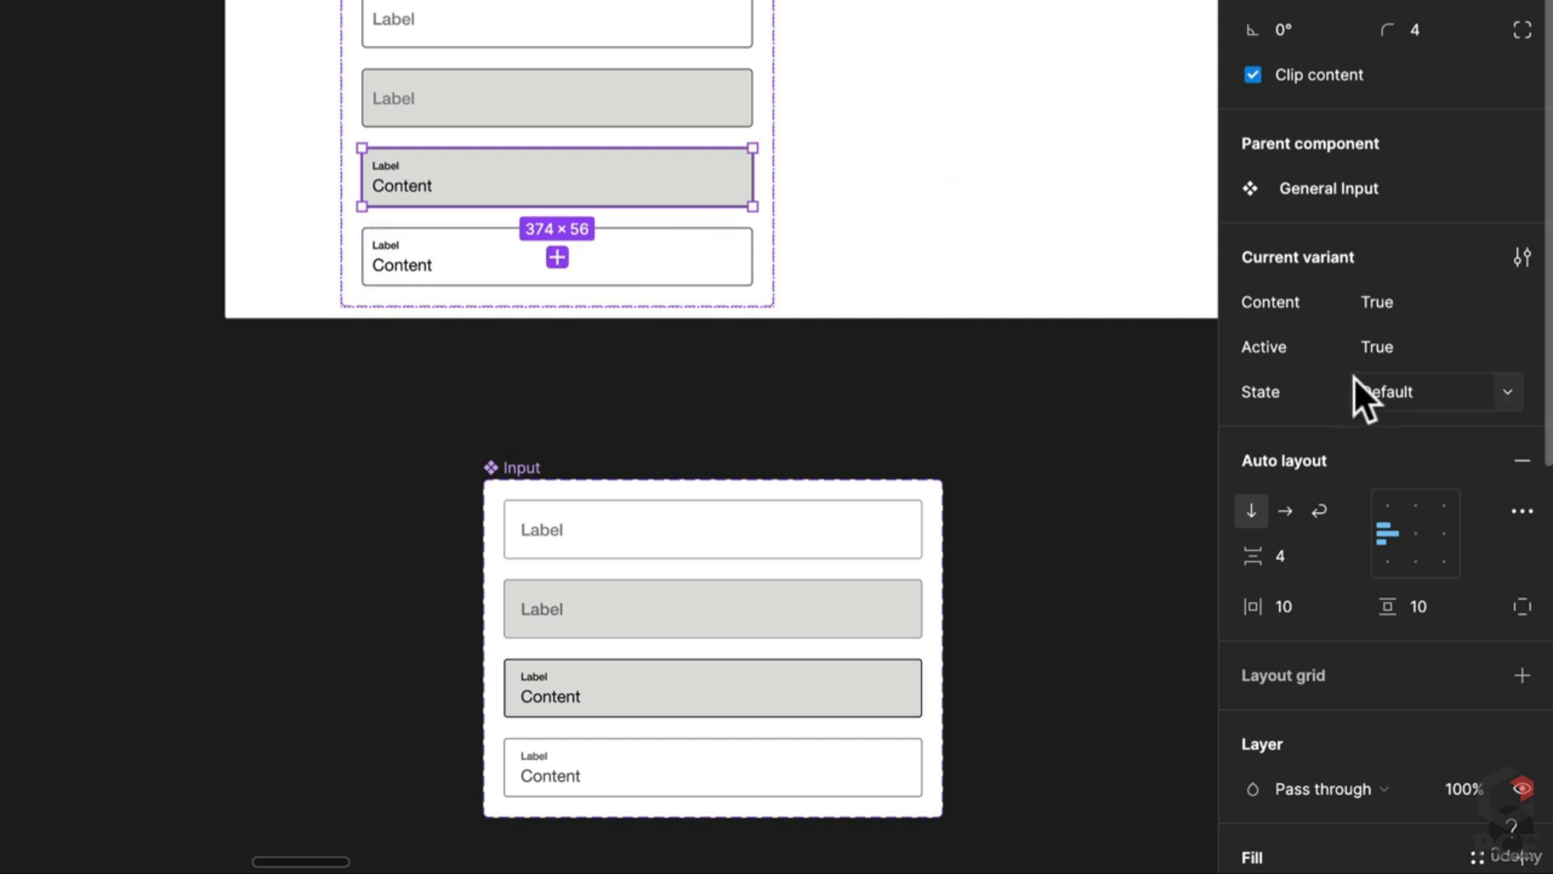
# Step: Give the fourth variant's Label and Content texts 75% opacity
pyautogui.click(718, 273)
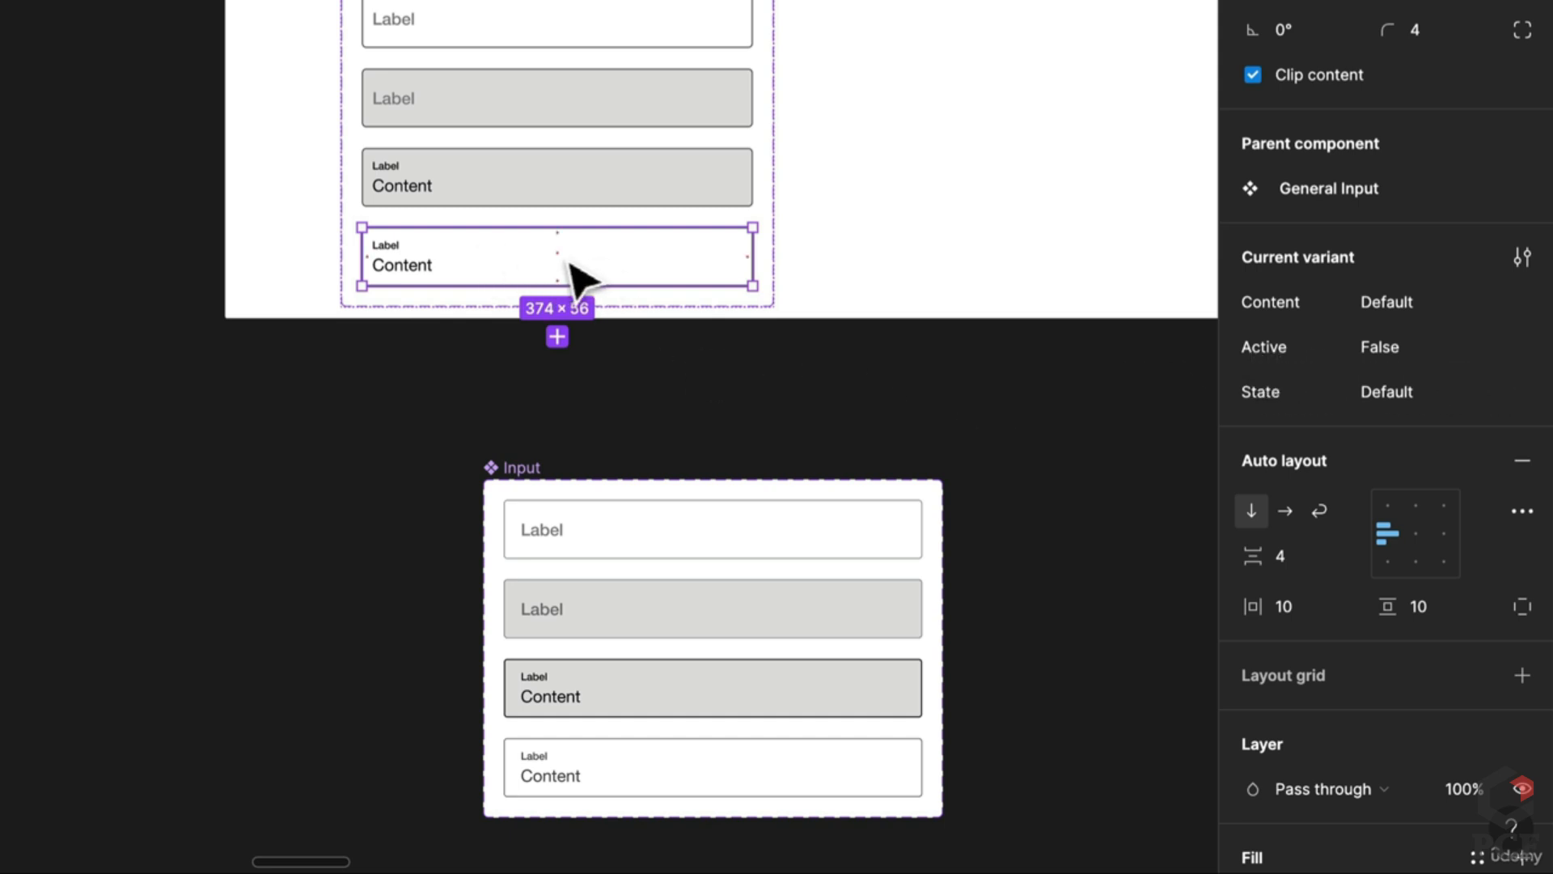
pyautogui.click(546, 781)
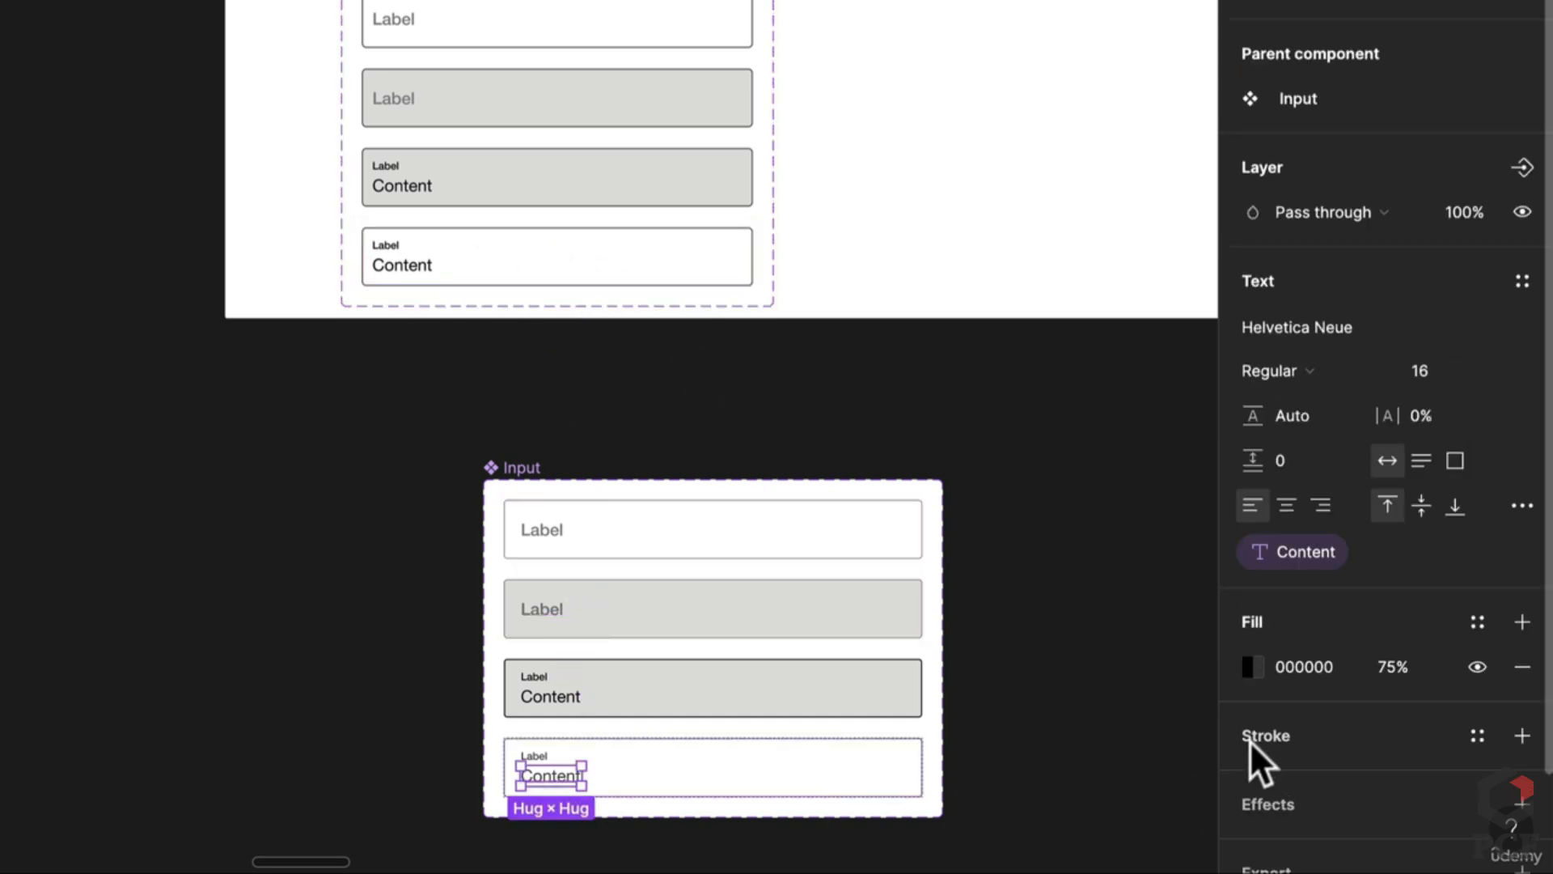
pyautogui.click(408, 275)
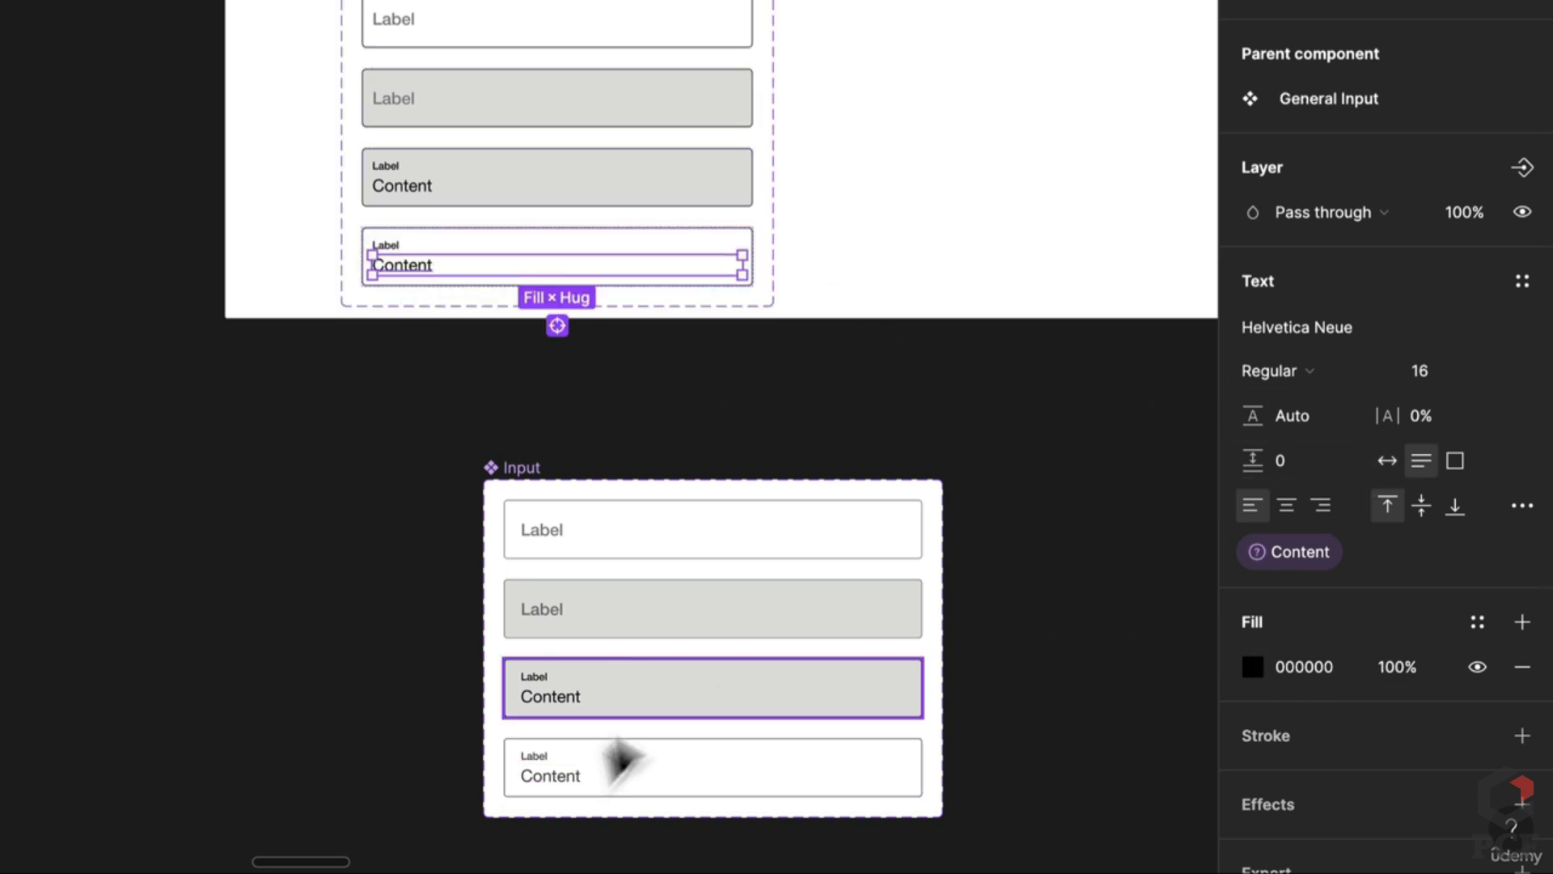
pyautogui.click(550, 762)
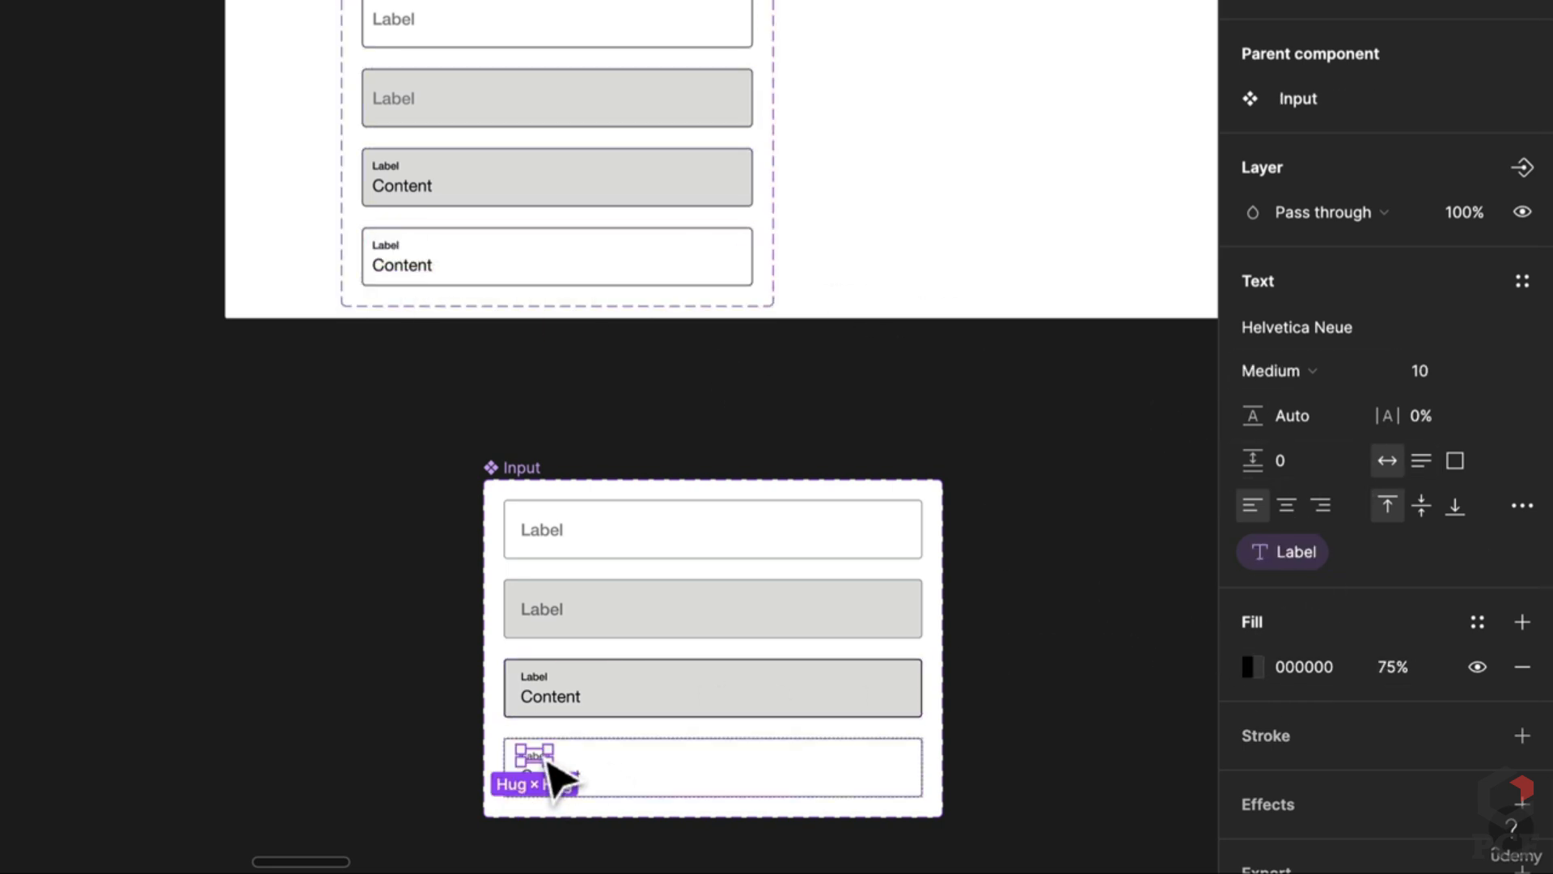
pyautogui.click(396, 249)
pyautogui.keyDown('shift'); pyautogui.click(415, 272); pyautogui.keyUp('shift')
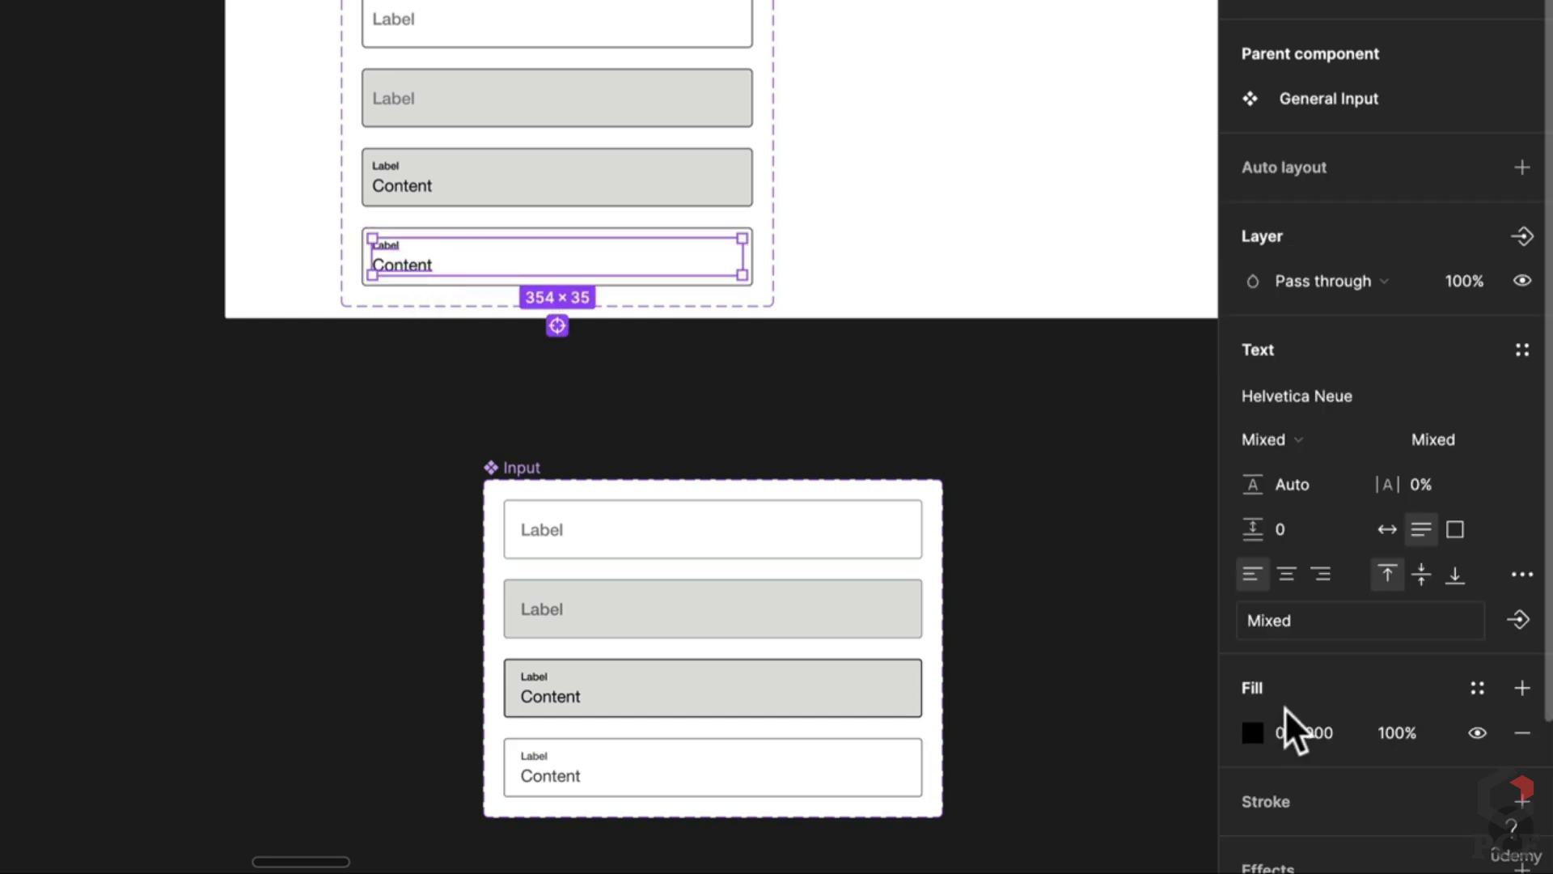
pyautogui.write('75')
pyautogui.press('Return')
# Step: Set the fourth variant's Content value to True, then select the Input component
pyautogui.press('Escape')
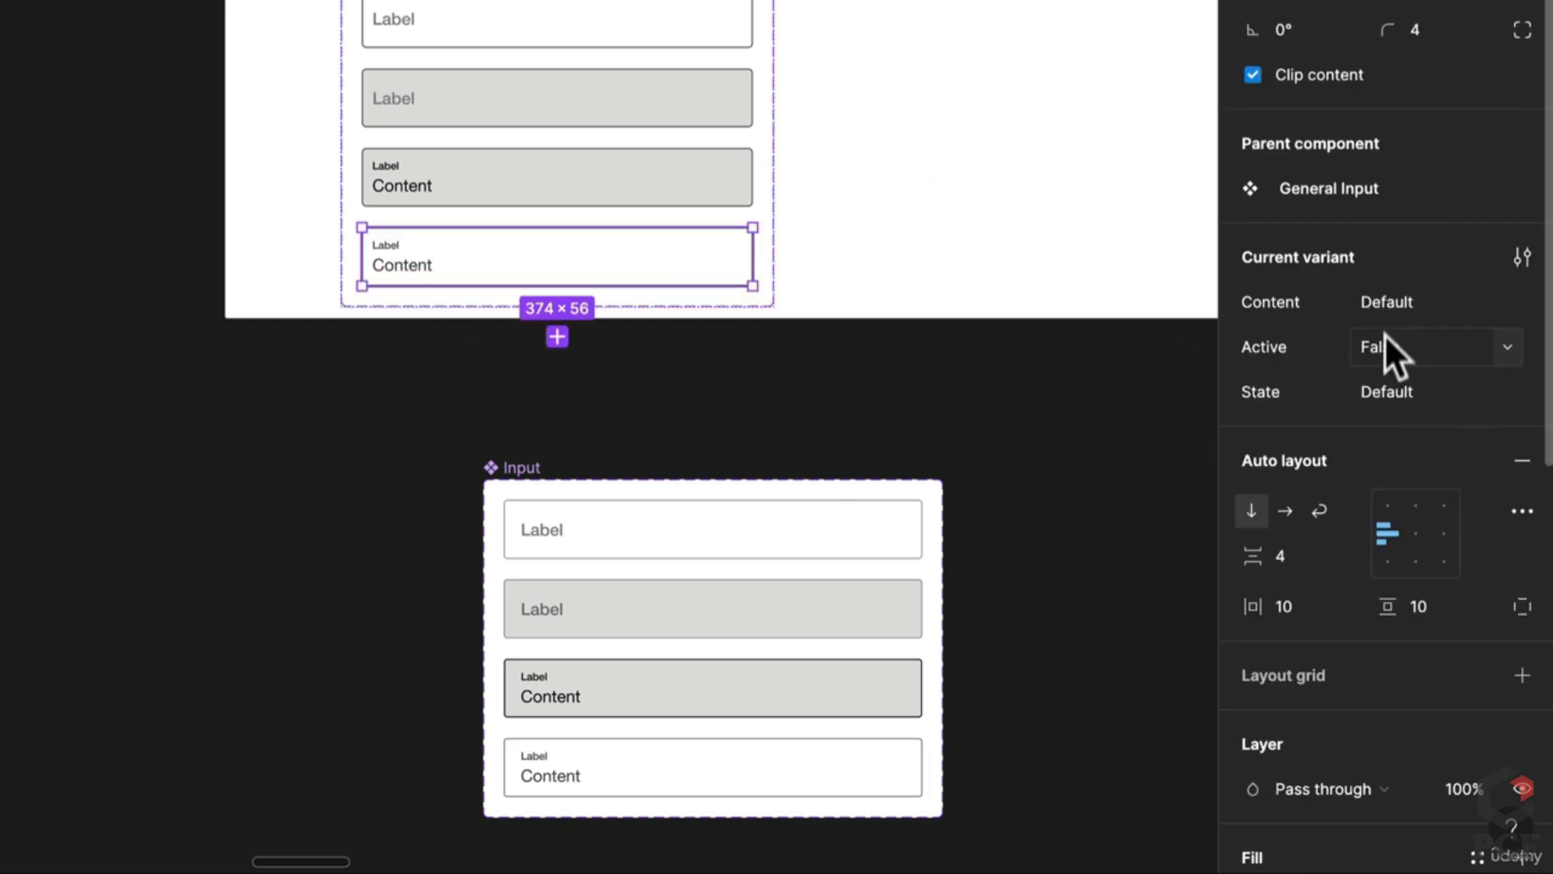
pyautogui.click(1409, 296)
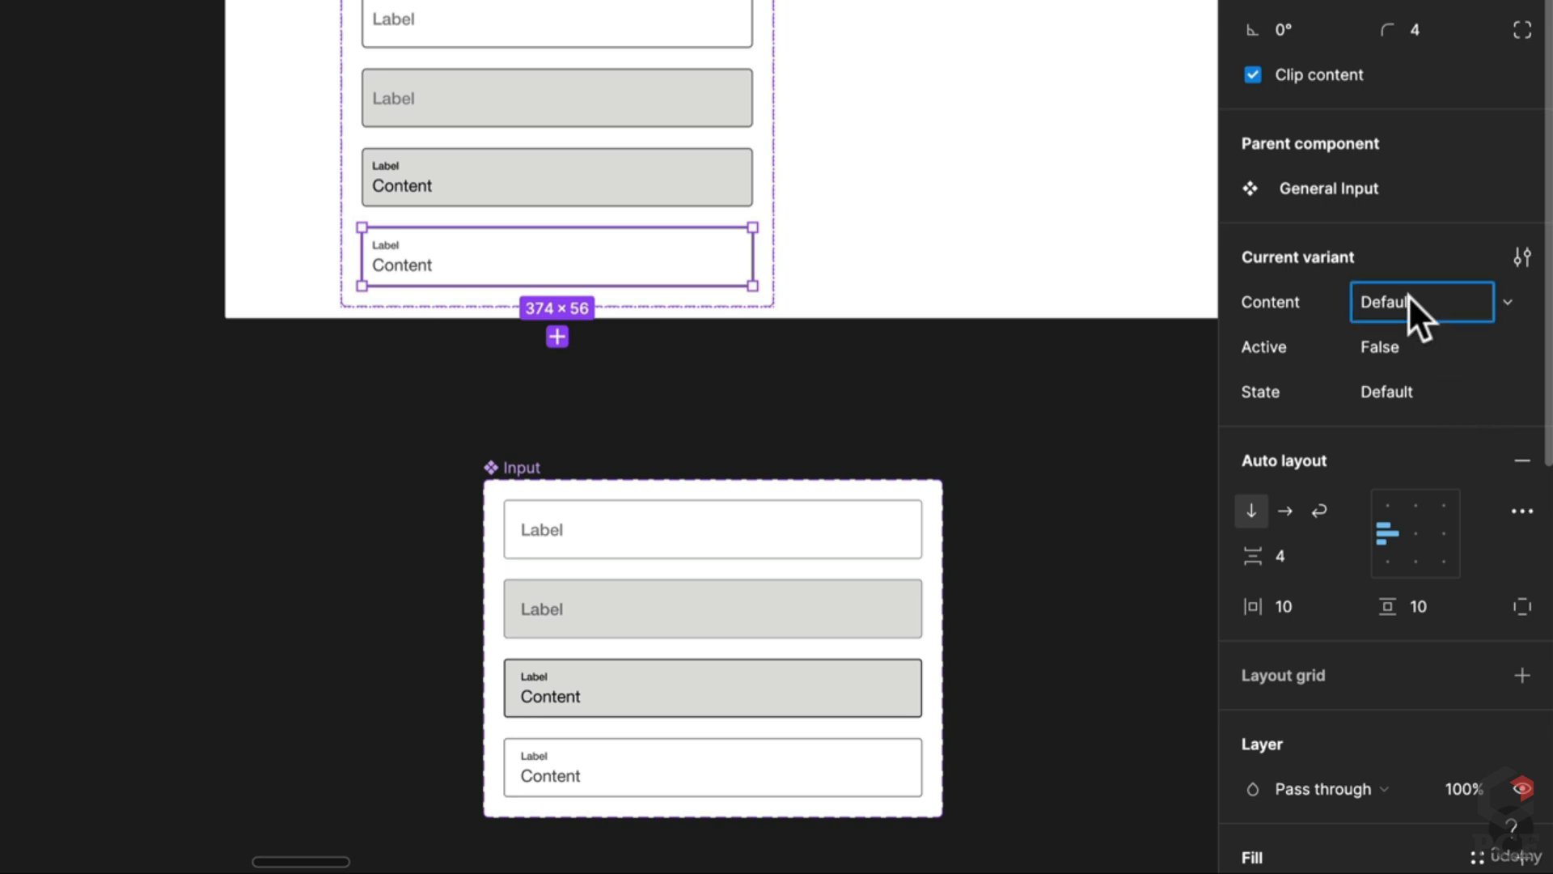
pyautogui.write('True')
pyautogui.press('Return')
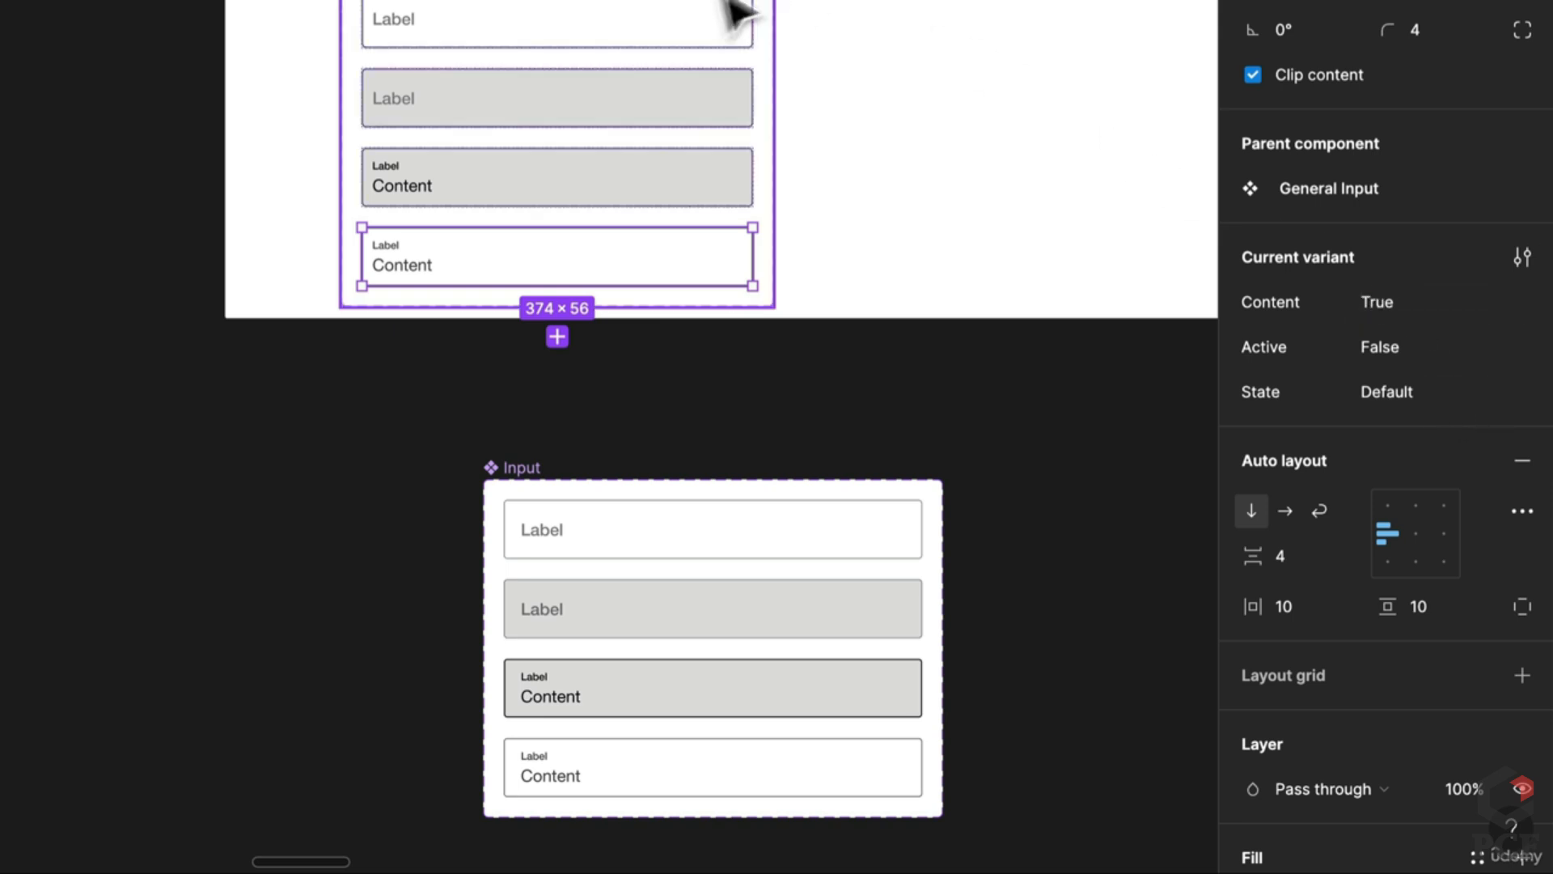
pyautogui.click(647, 89)
pyautogui.keyDown('shift'); pyautogui.click(628, 33); pyautogui.keyUp('shift')
pyautogui.click(687, 267)
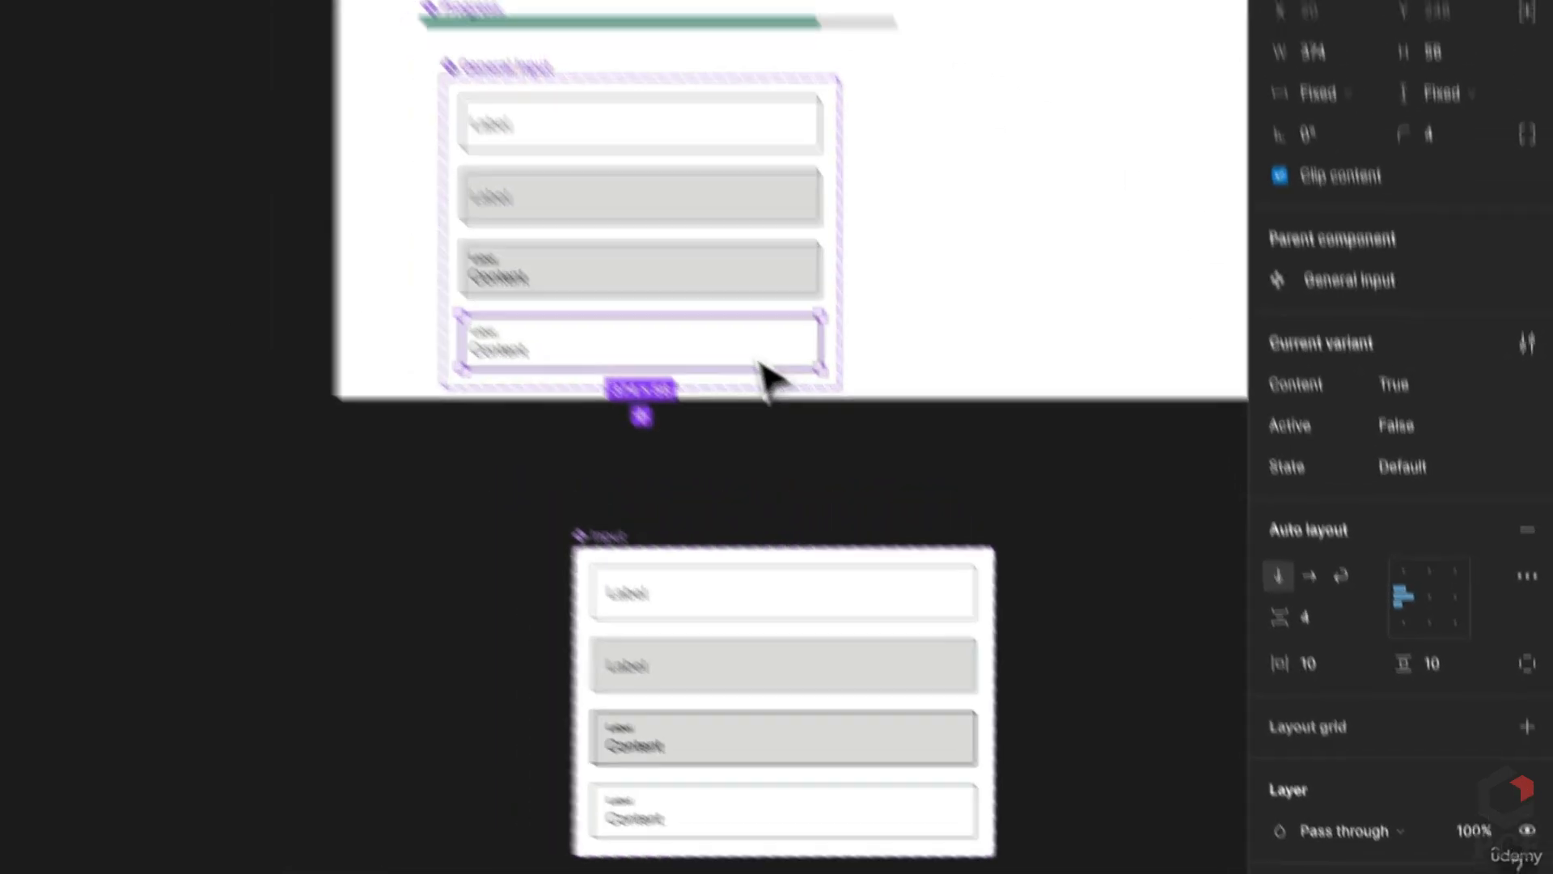
pyautogui.rightClick(927, 242)
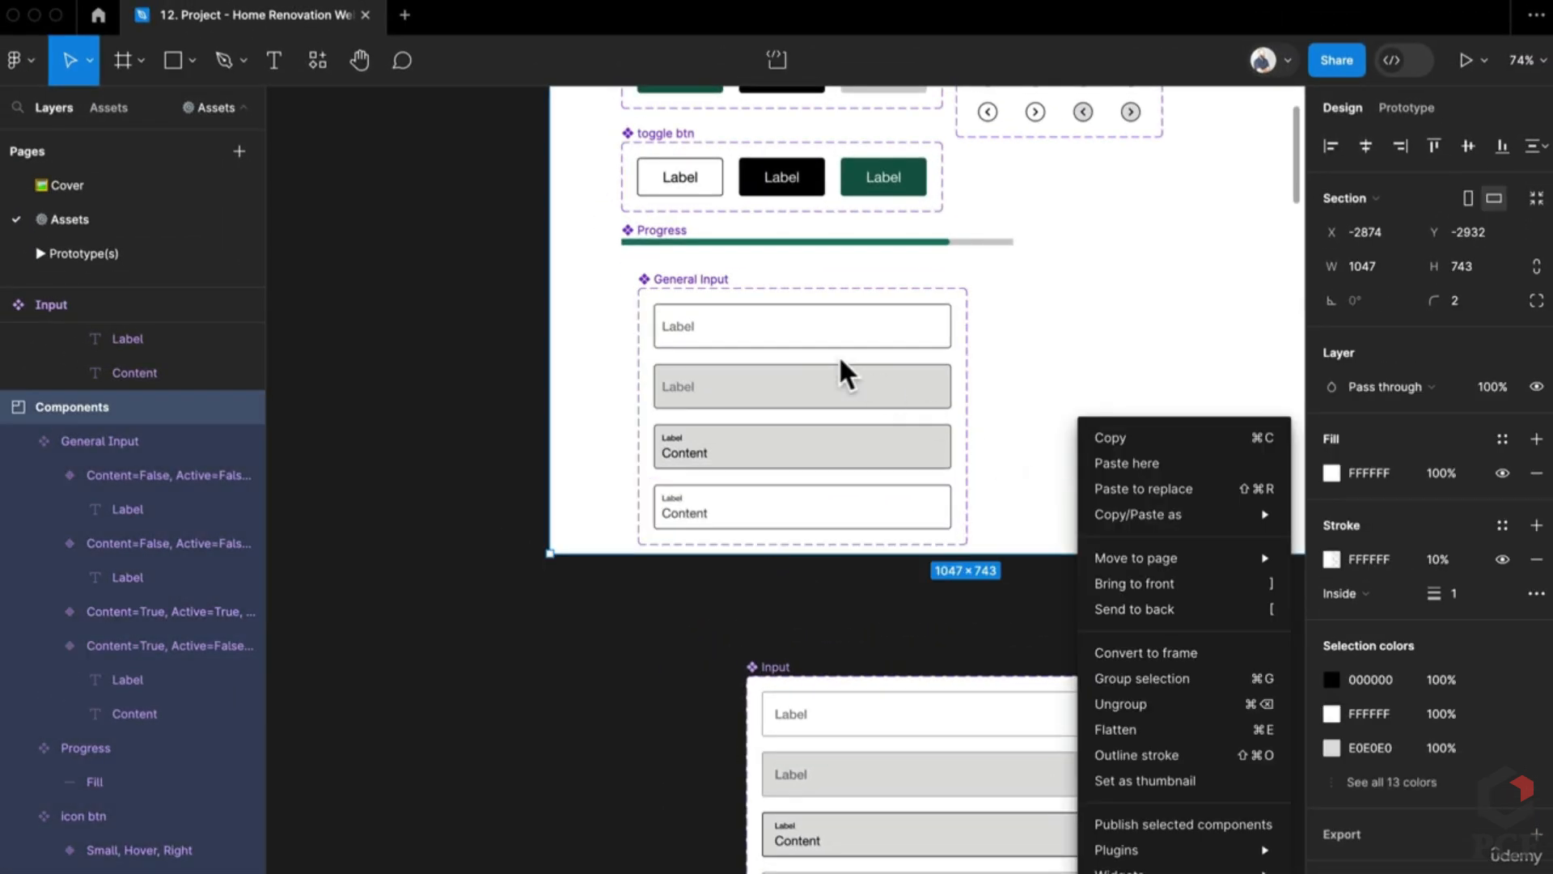
pyautogui.press('Escape')
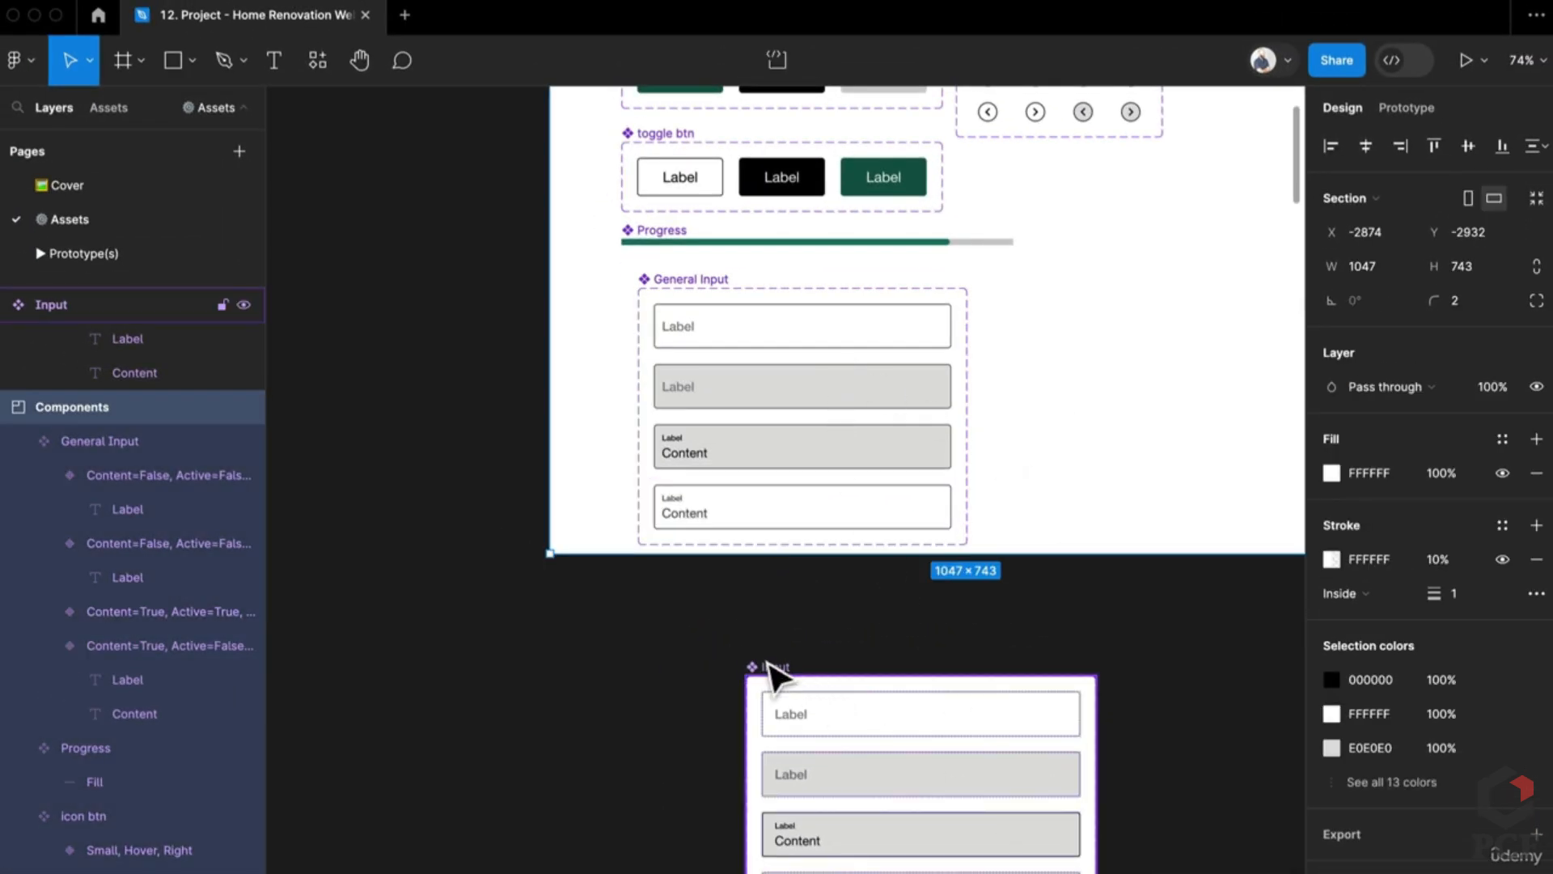
pyautogui.click(770, 673)
# Step: Delete the leftover Input component
pyautogui.press('Delete')
pyautogui.scroll(-5, 777, 676)
pyautogui.scroll(-10, 788, 687)
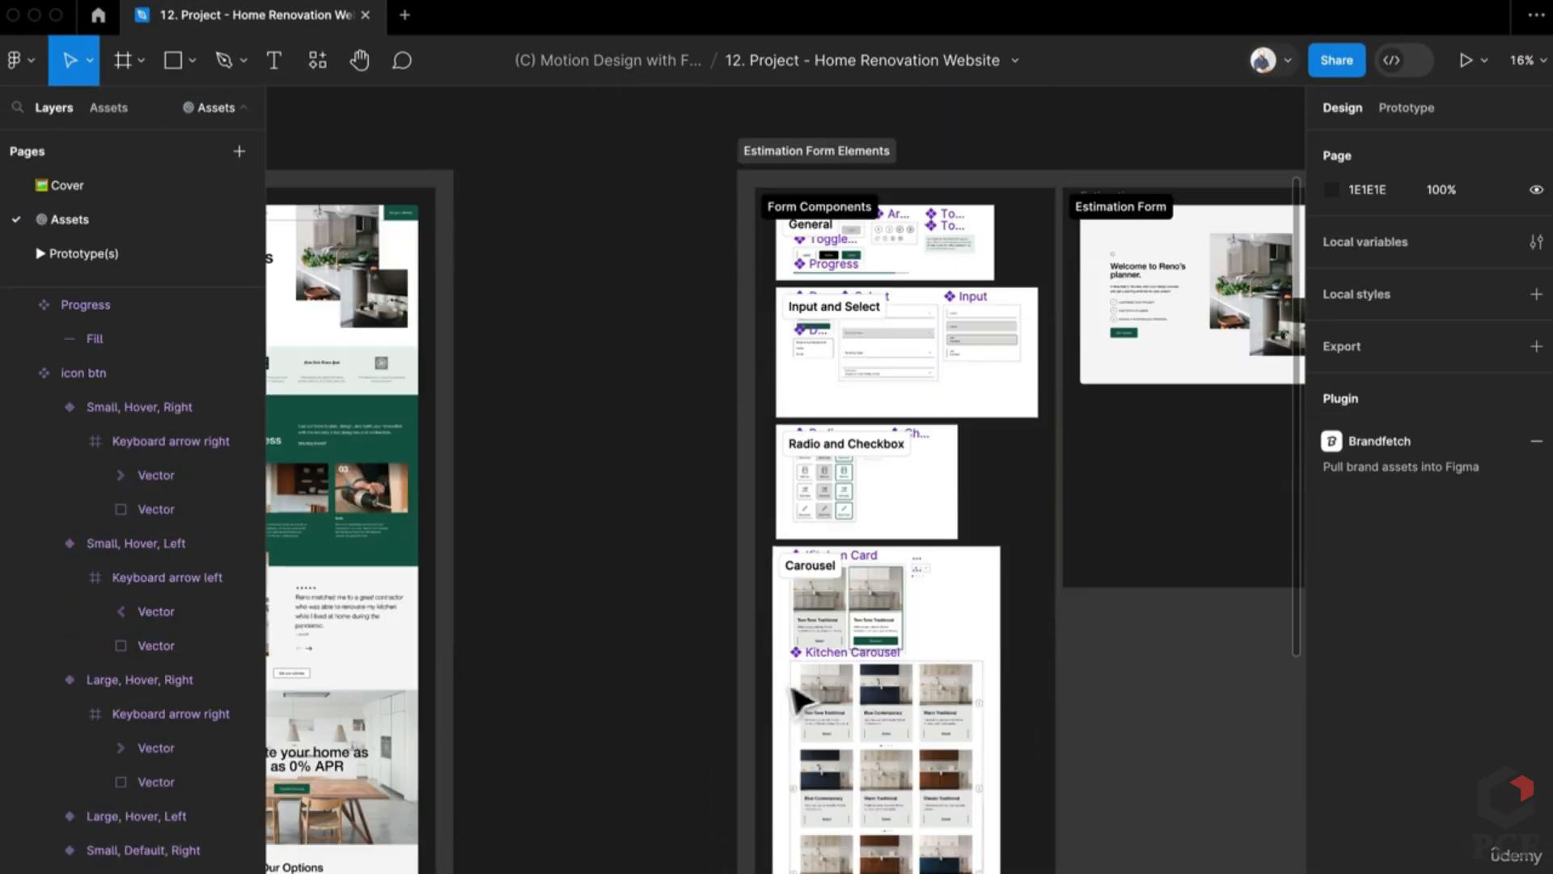
pyautogui.scroll(5, 918, 330)
pyautogui.scroll(6, 821, 513)
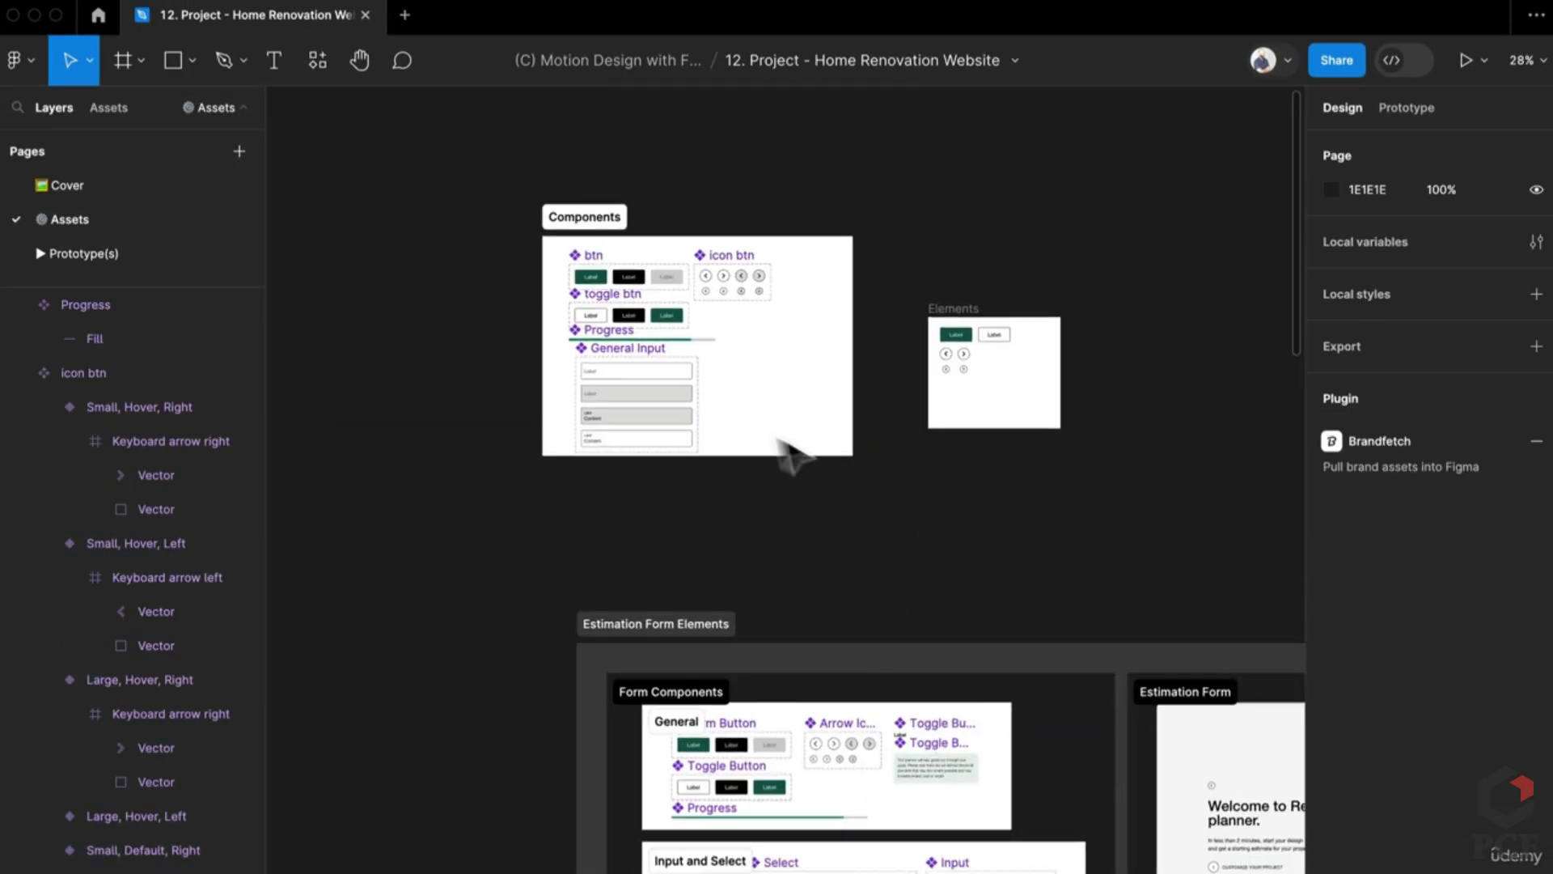
pyautogui.scroll(8, 652, 402)
# Step: In prototyping, link the first Label variant to the grey variant with a hover trigger
pyautogui.click(1407, 108)
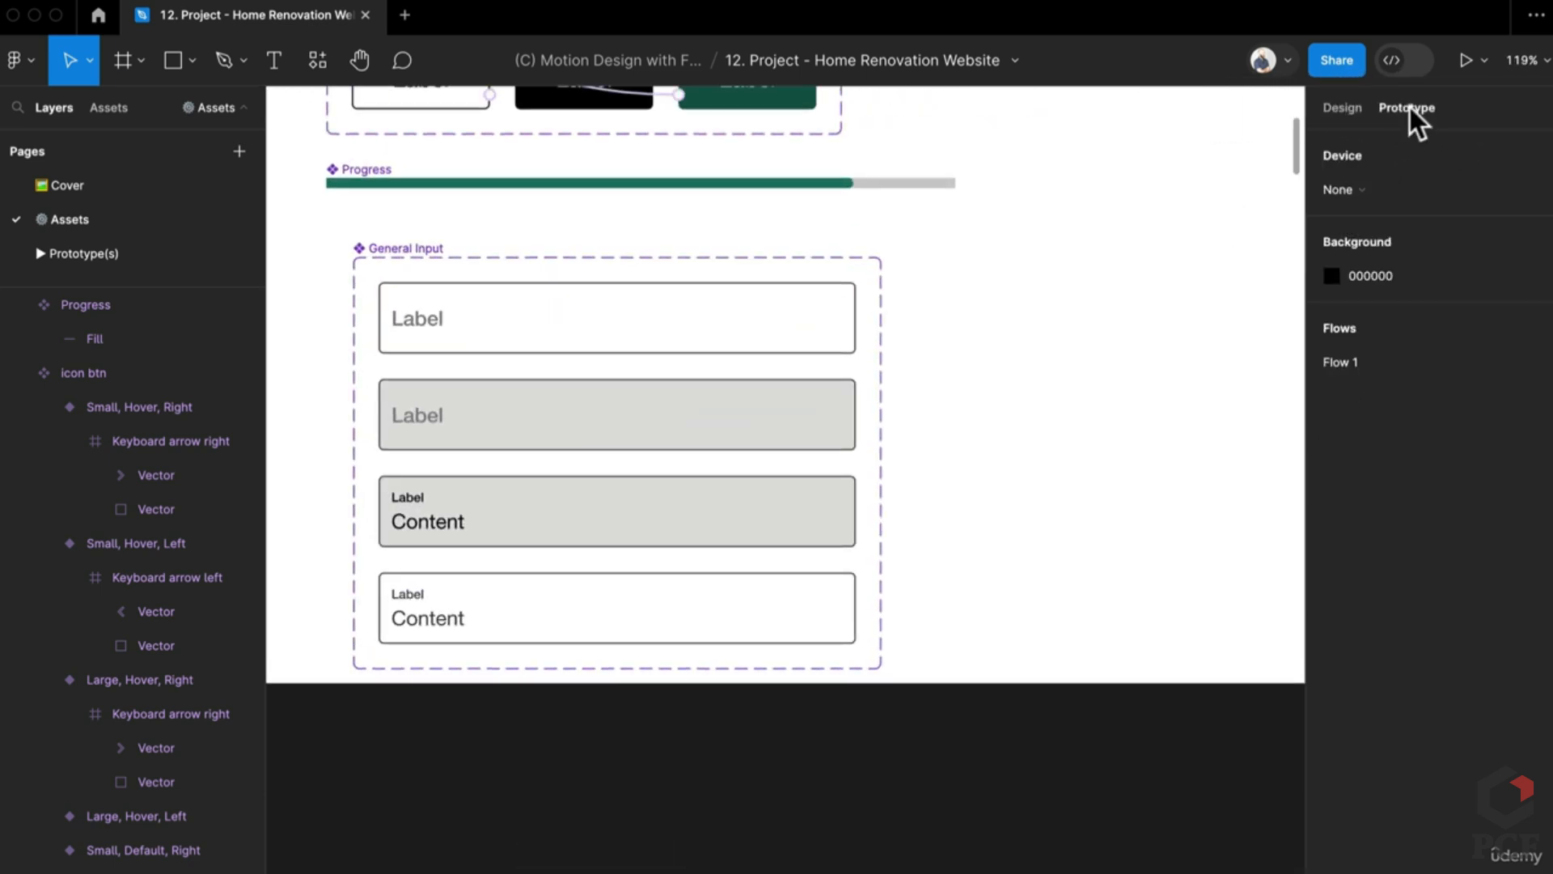
pyautogui.click(805, 346)
pyautogui.moveTo(856, 317); pyautogui.dragTo(805, 434)
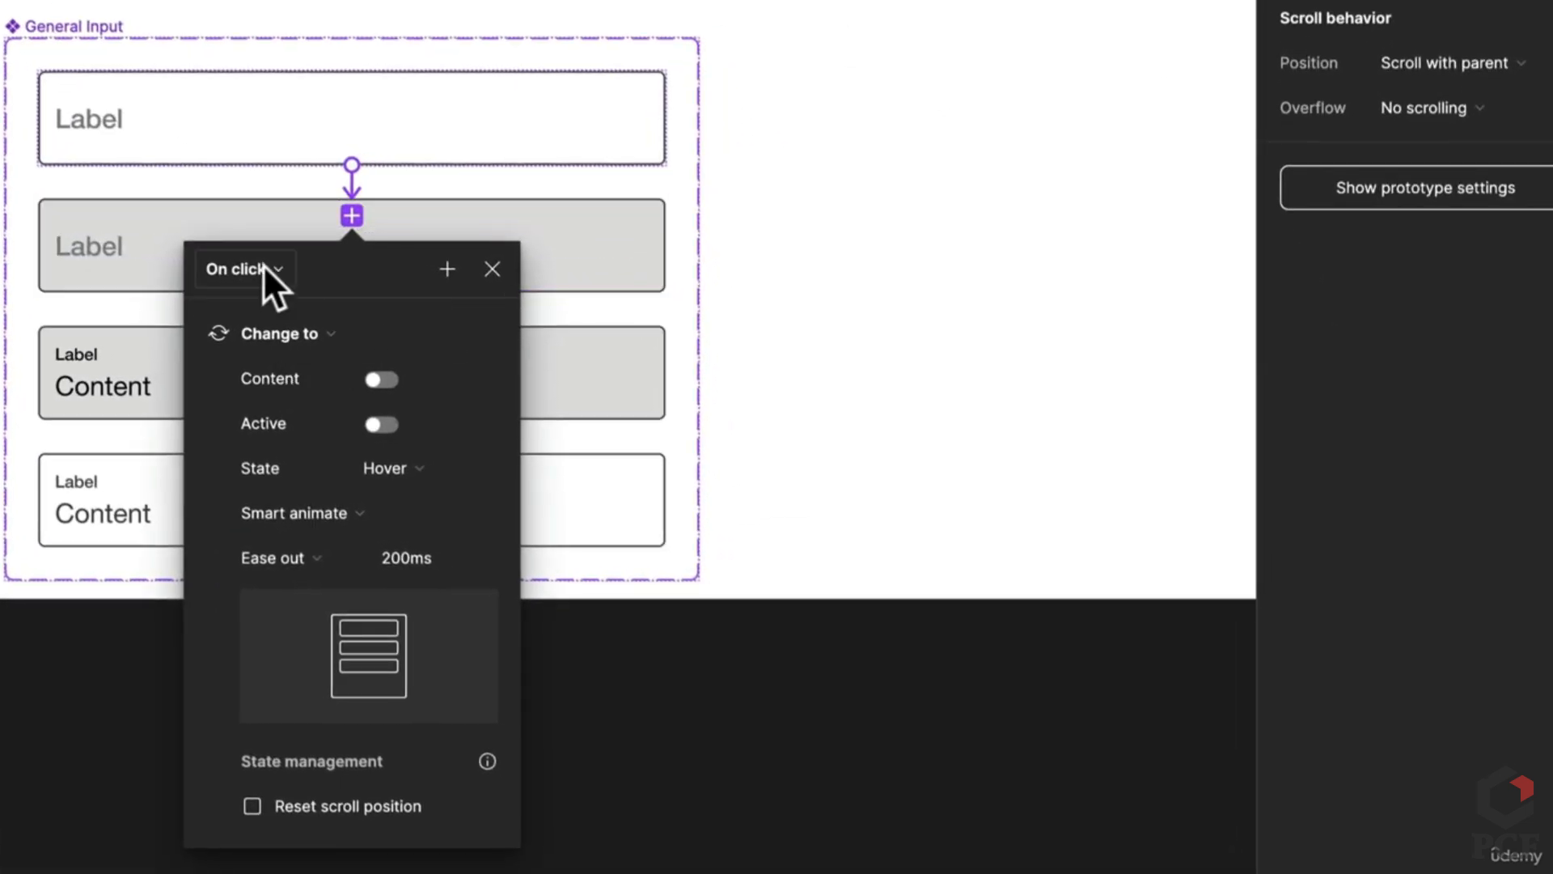
pyautogui.click(263, 267)
pyautogui.click(274, 329)
pyautogui.click(936, 429)
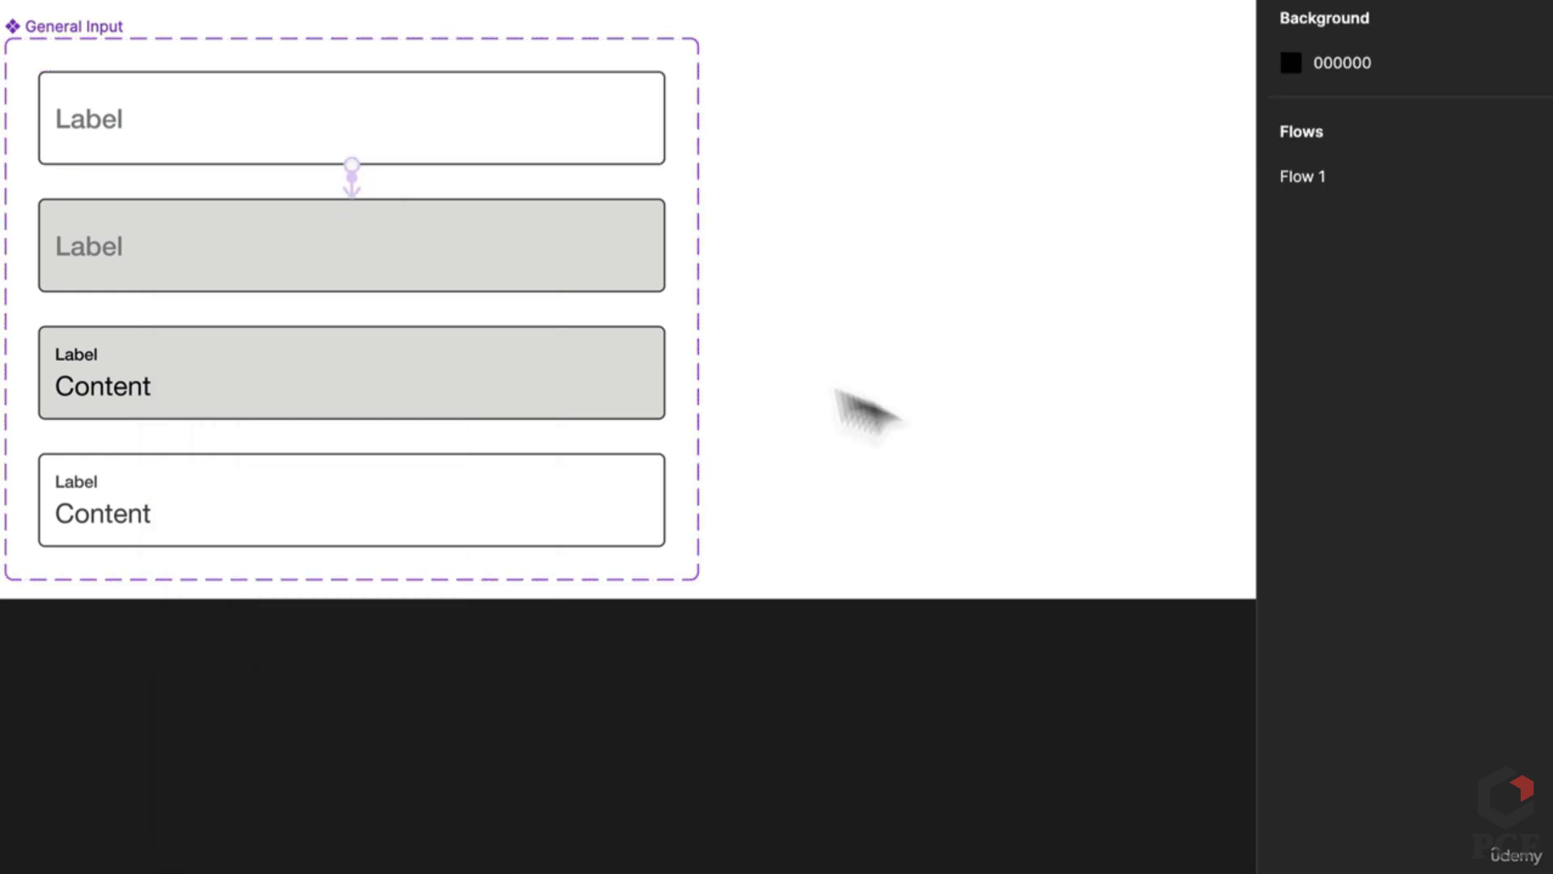
# Step: Link the grey variant onward and make the third-to-fourth link trigger on Mouse leave
pyautogui.click(631, 282)
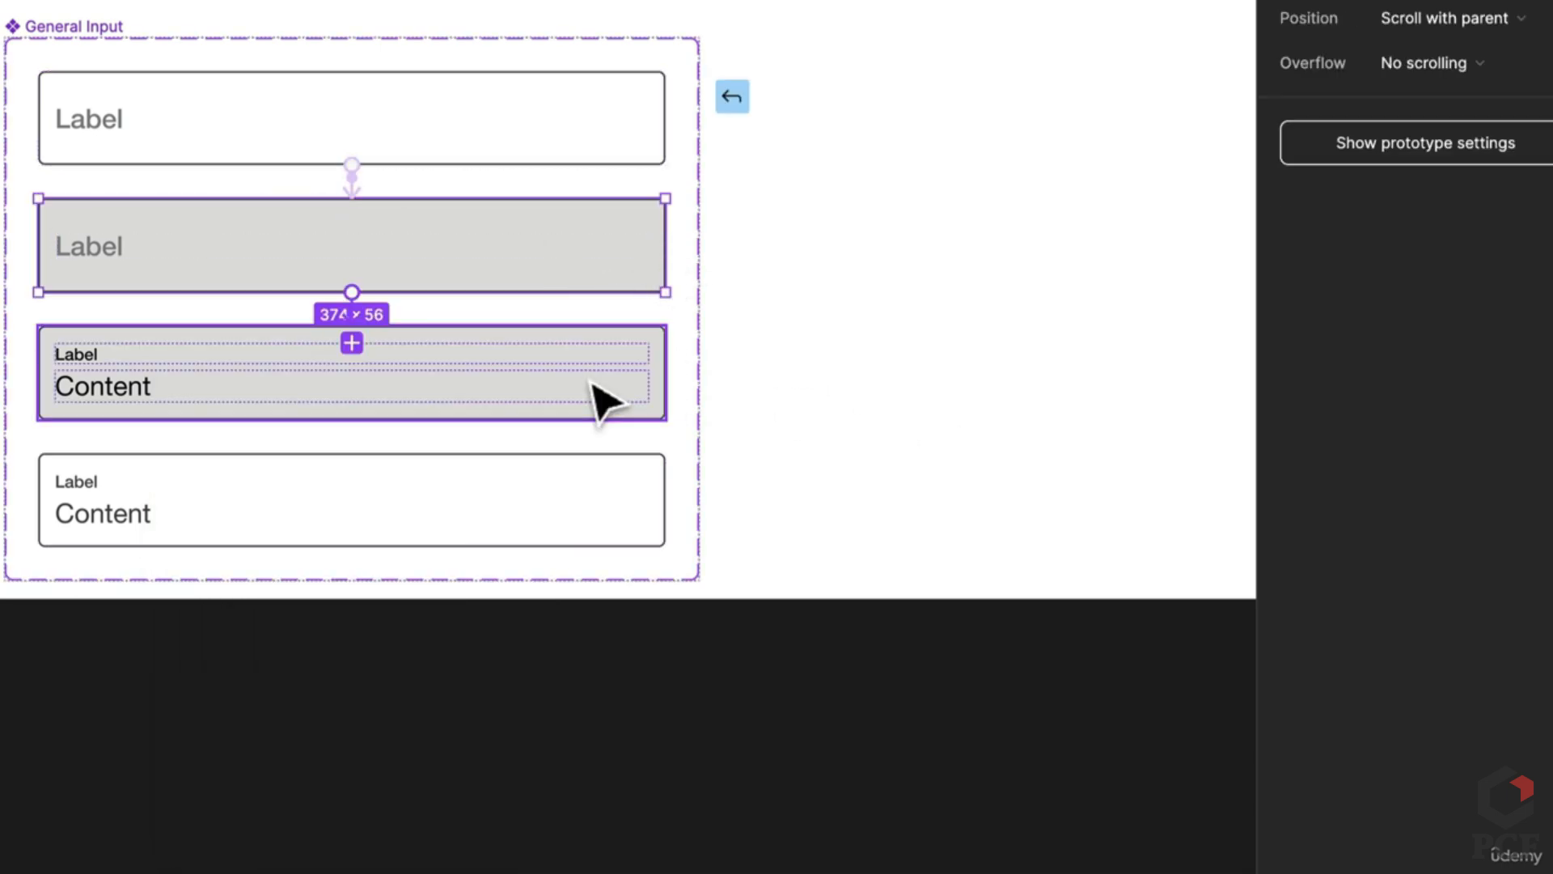
pyautogui.moveTo(605, 399); pyautogui.dragTo(603, 402)
pyautogui.click(981, 587)
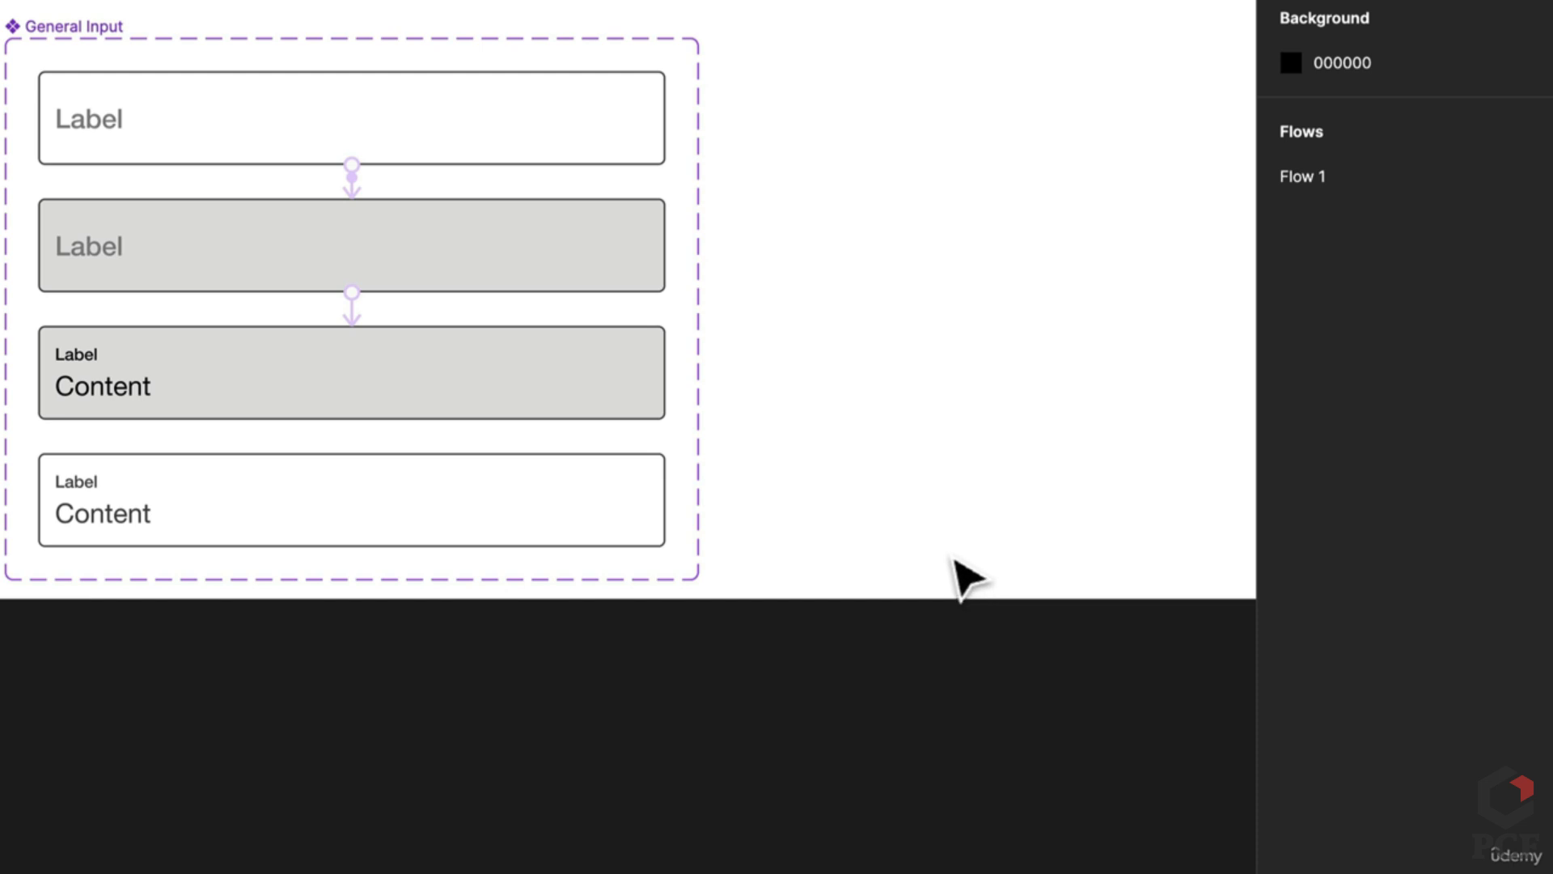
pyautogui.click(612, 409)
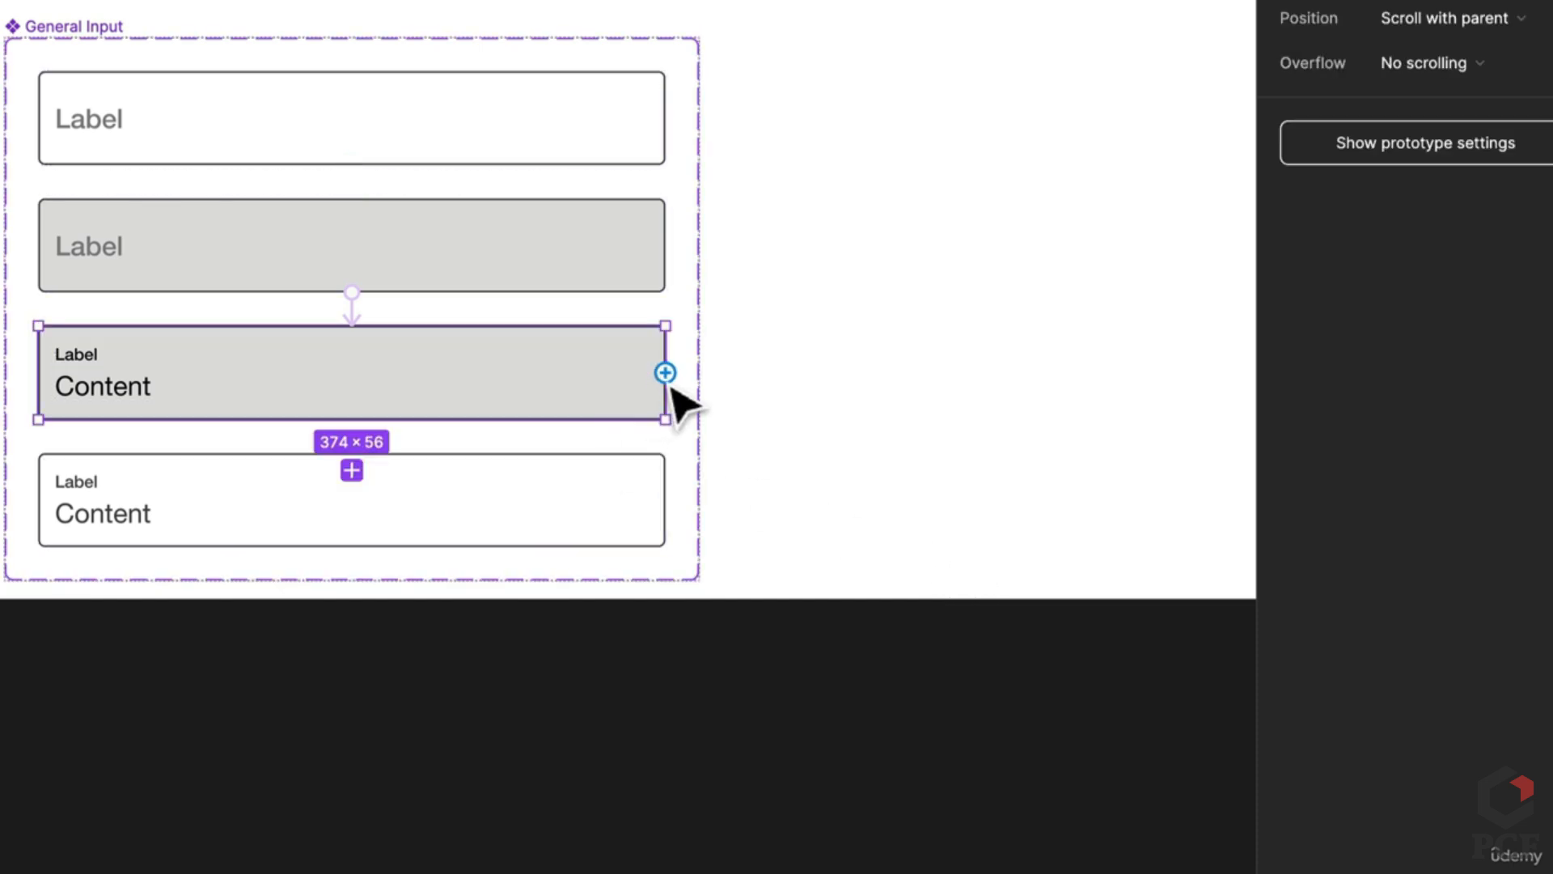
pyautogui.moveTo(666, 374); pyautogui.dragTo(652, 523)
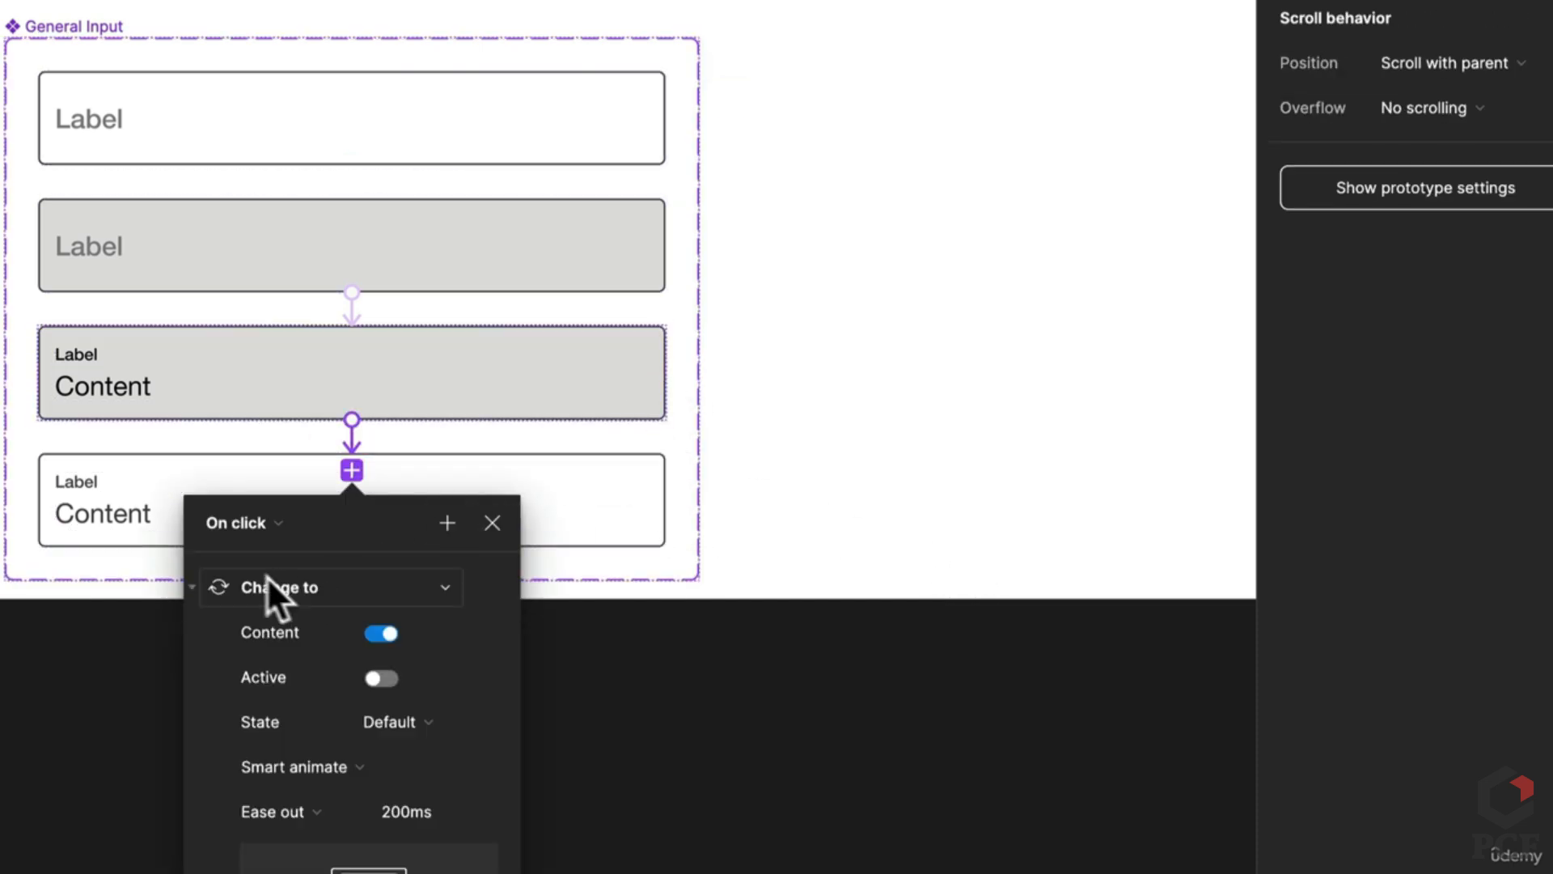
pyautogui.click(226, 522)
pyautogui.click(243, 745)
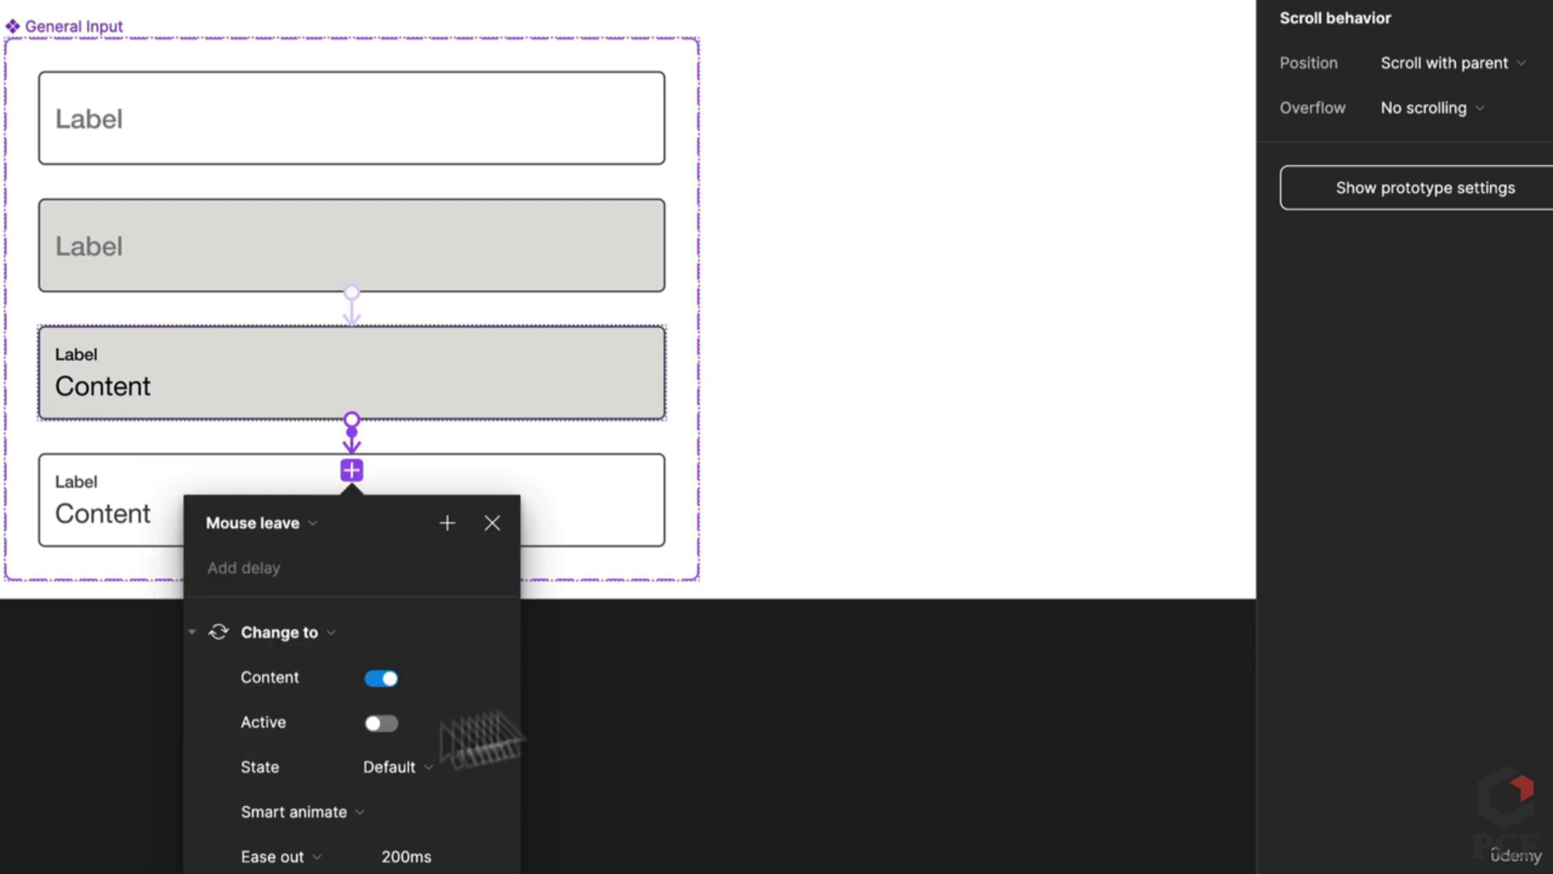
pyautogui.click(884, 548)
# Step: Place a 374×56 General Input instance into the Elements frame
pyautogui.scroll(-5, 884, 547)
pyautogui.hscroll(8, 56, 302)
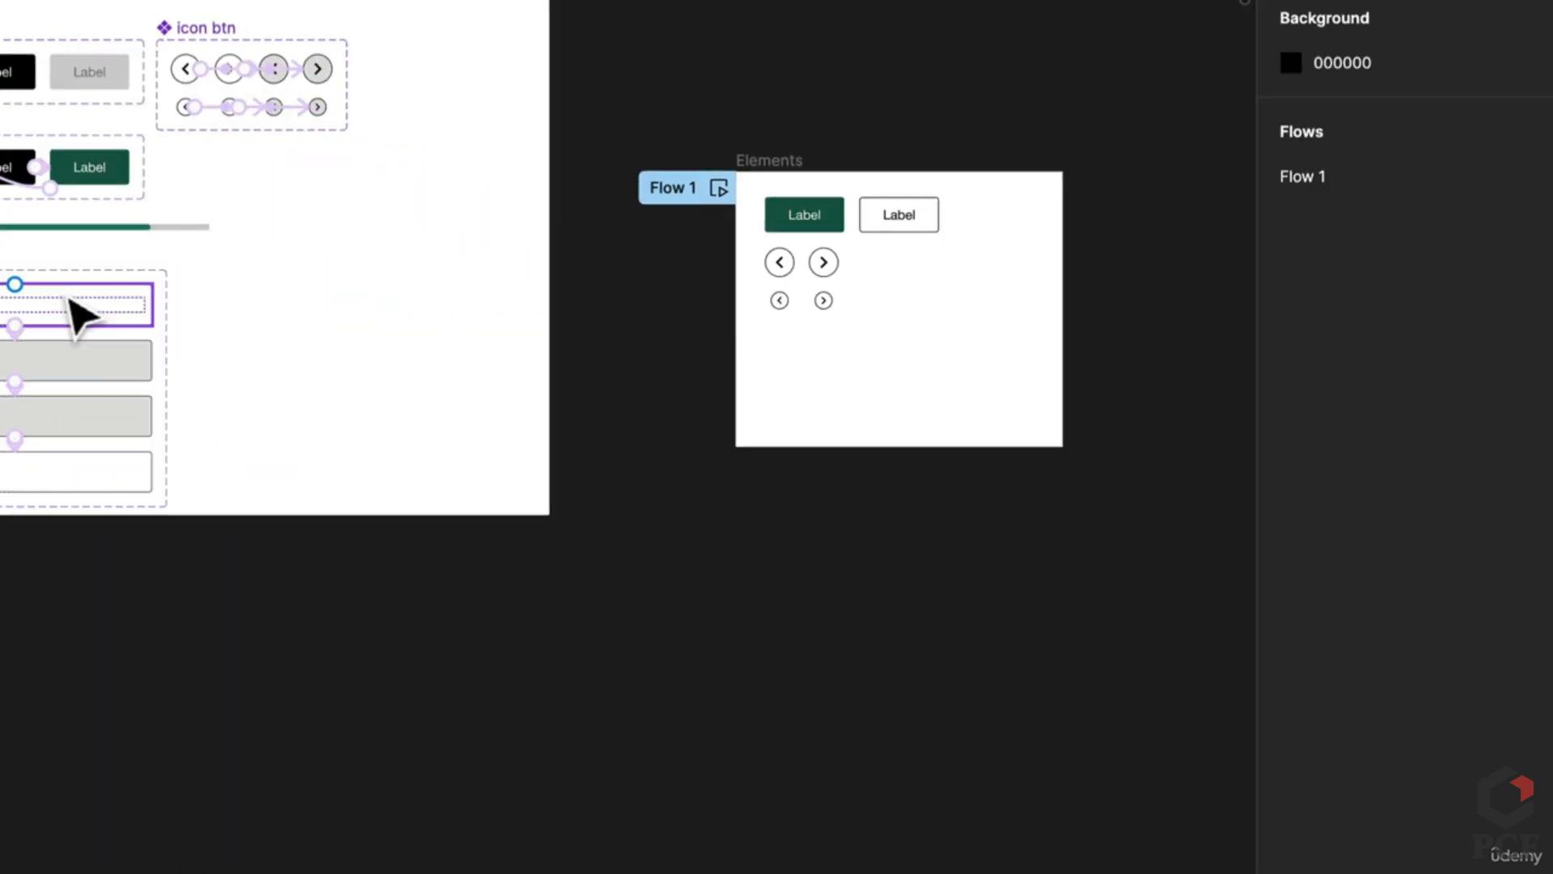
pyautogui.moveTo(73, 312); pyautogui.dragTo(968, 367)
# Step: Batch-rename the four label text layers to Label
pyautogui.hscroll(-4, 971, 483)
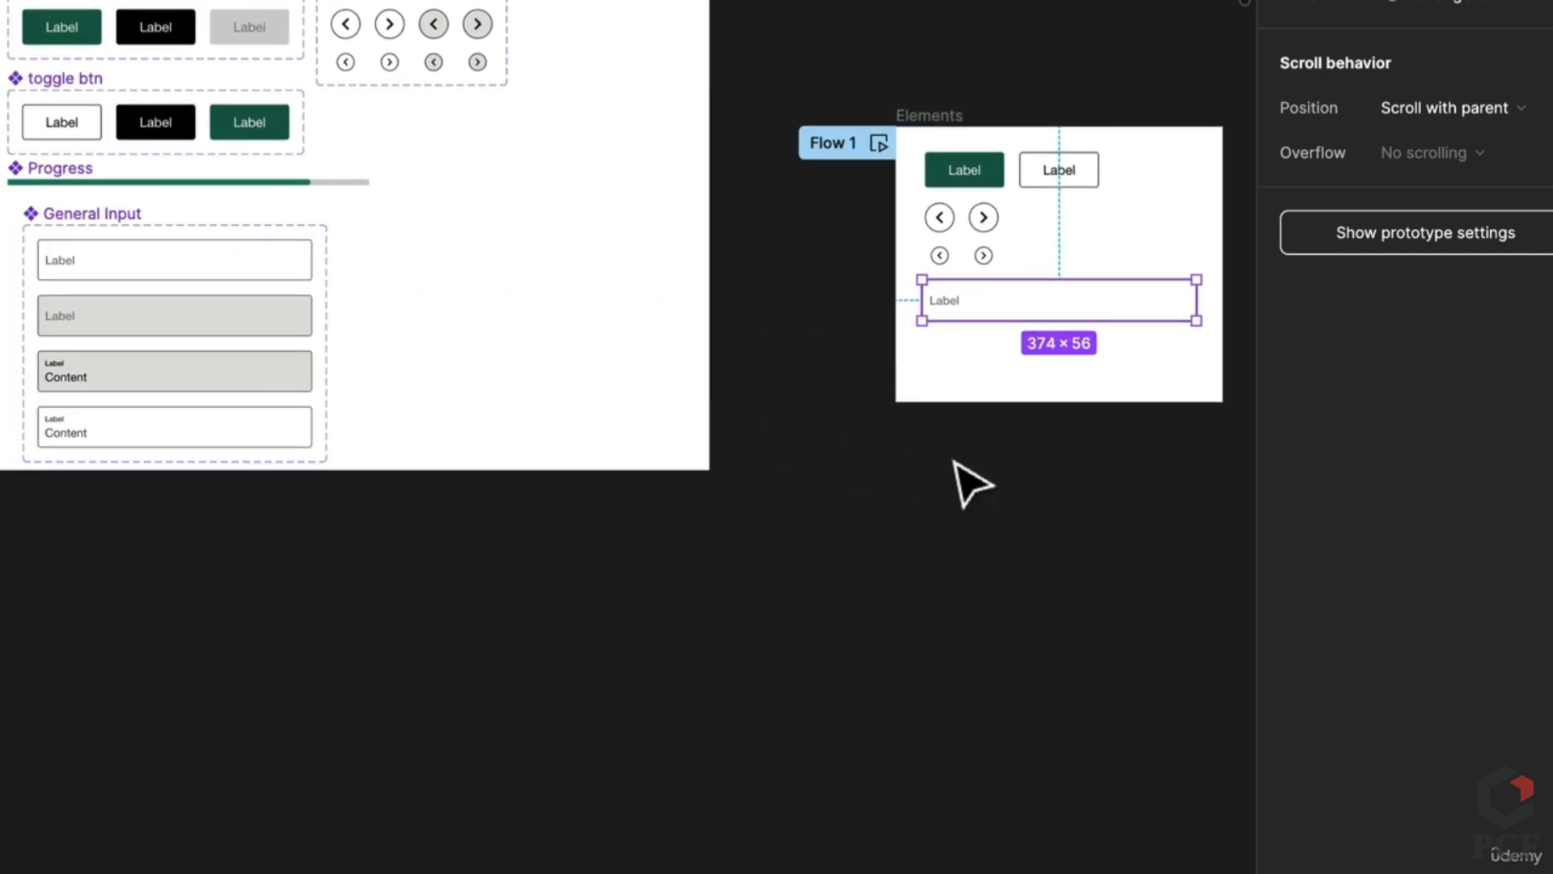
pyautogui.click(1075, 451)
pyautogui.scroll(5, 746, 434)
pyautogui.hscroll(-4, 583, 250)
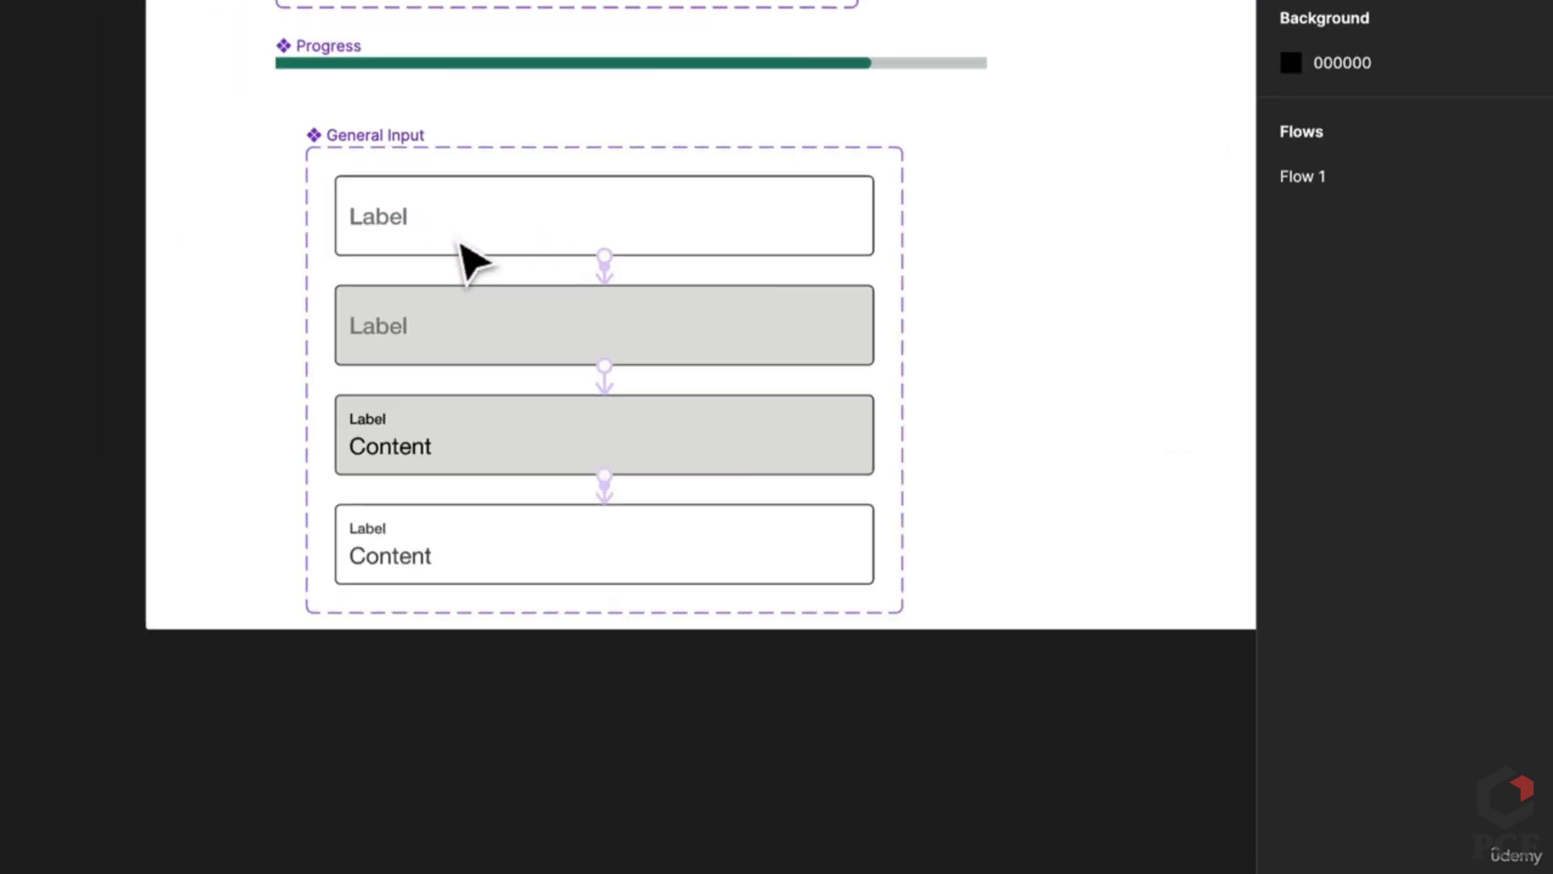
pyautogui.scroll(1, 462, 242)
pyautogui.click(402, 222)
pyautogui.moveTo(402, 222); pyautogui.dragTo(356, 531)
pyautogui.hotkey('ctrl', 'r')
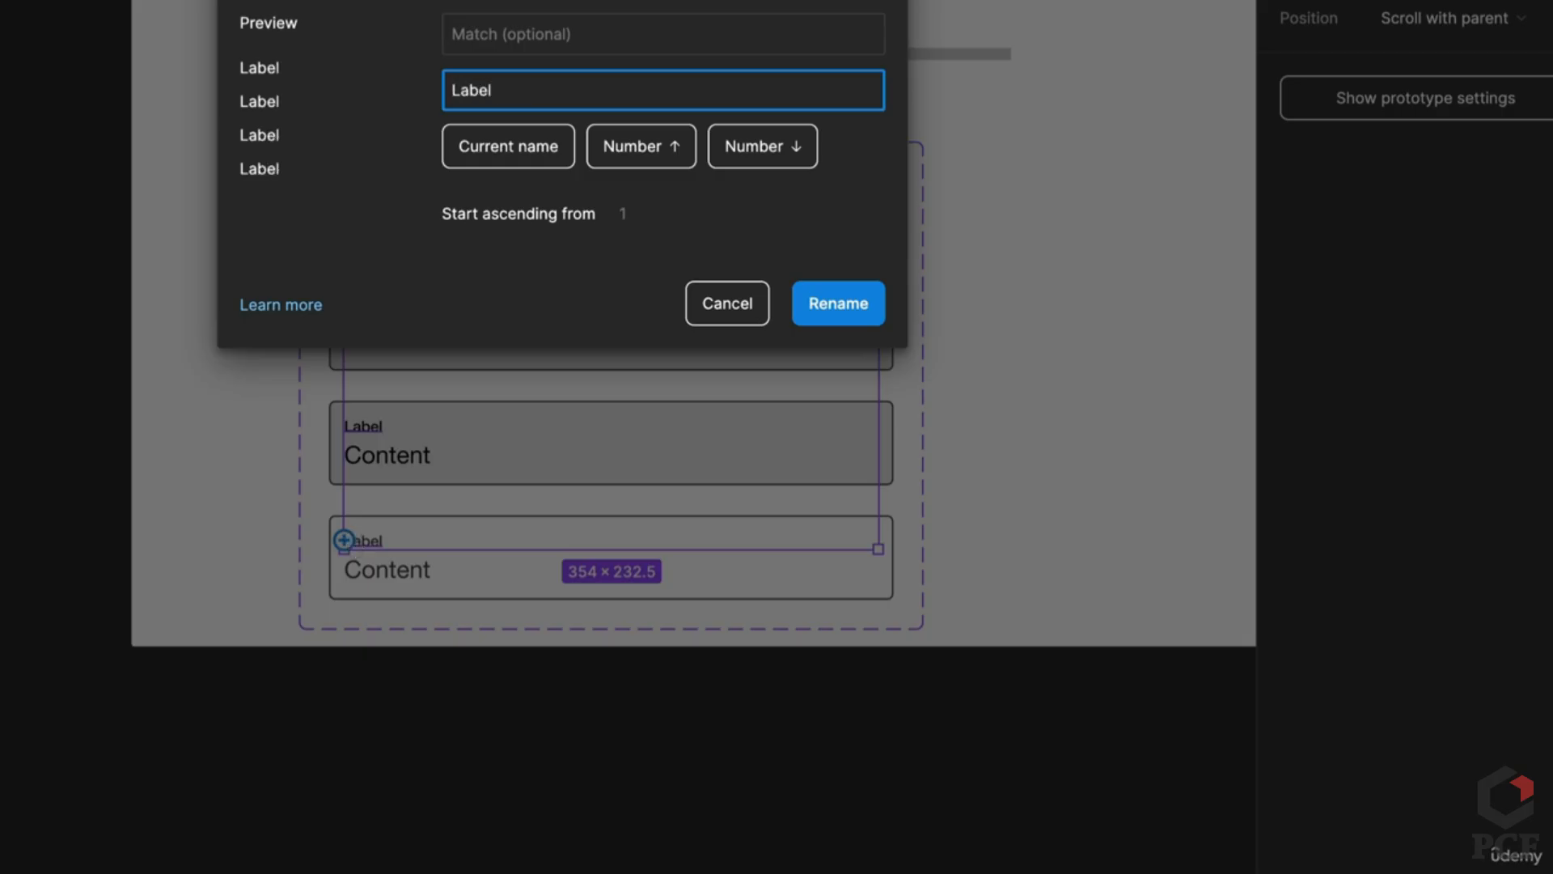
pyautogui.press('BackSpace')
pyautogui.press('Return')
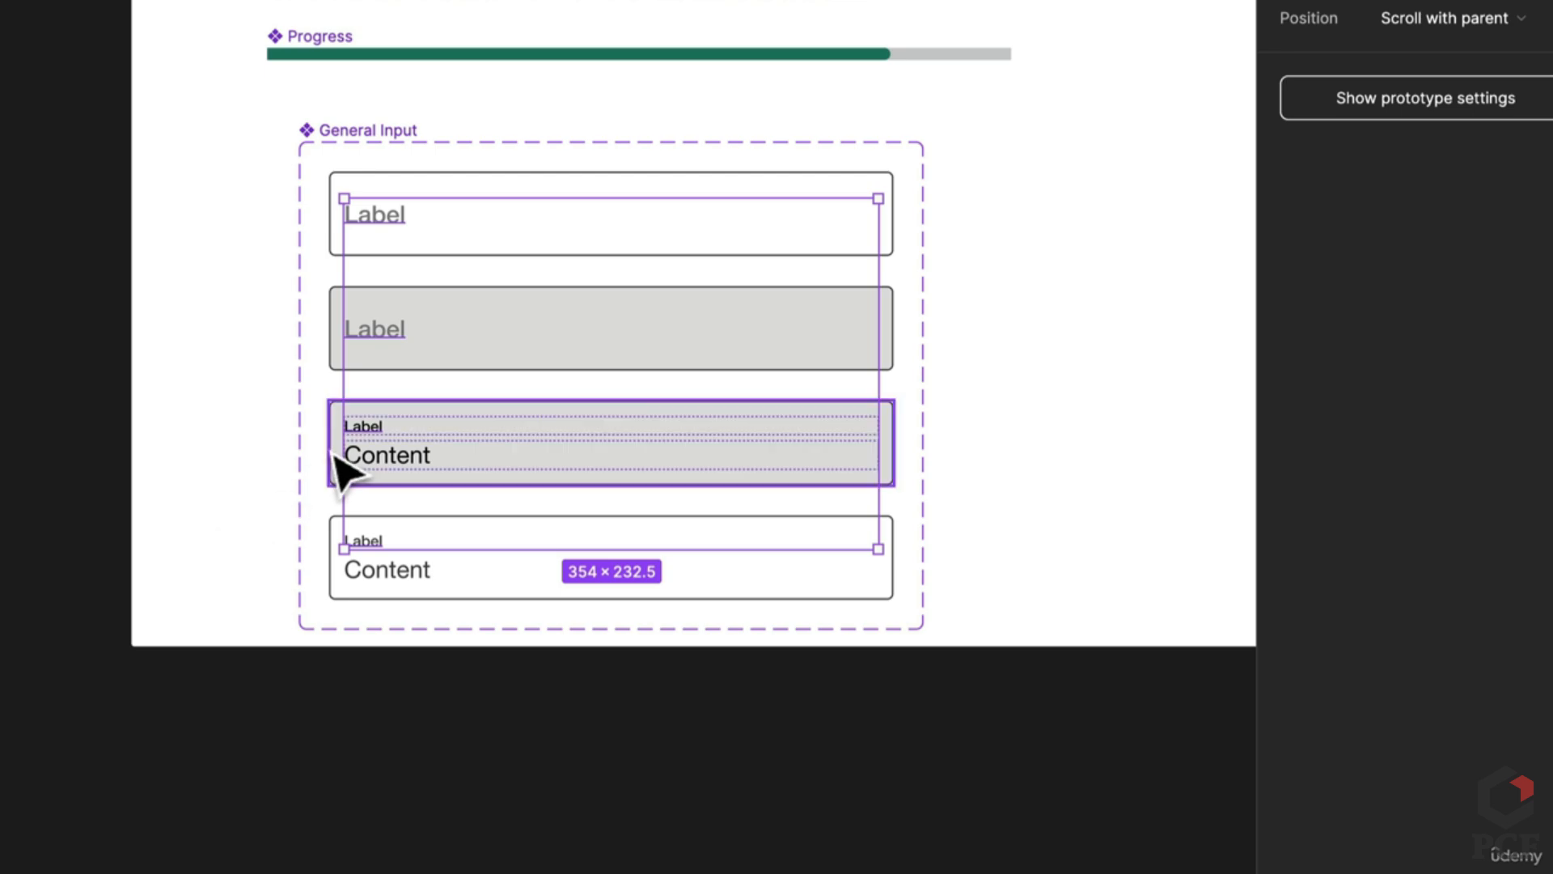
# Step: Batch-rename the third and fourth variants' content texts to Content
pyautogui.click(387, 458)
pyautogui.keyDown('shift'); pyautogui.click(400, 571); pyautogui.keyUp('shift')
pyautogui.hotkey('ctrl', 'r')
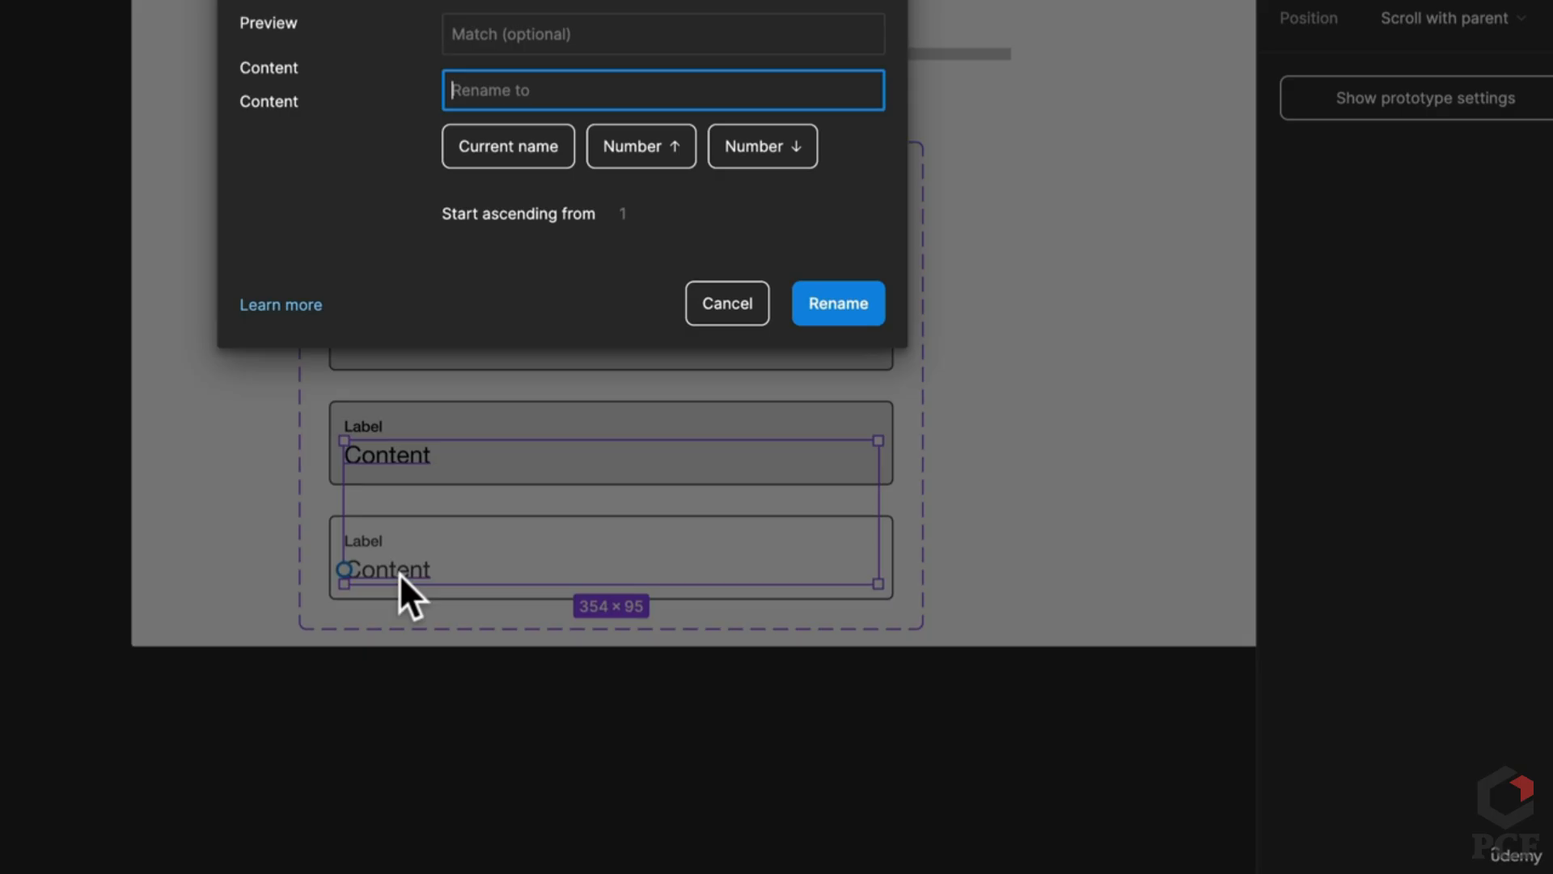
pyautogui.write('Content')
pyautogui.press('Return')
# Step: Select the Components frame and bring up its context menu
pyautogui.scroll(-3, 333, 534)
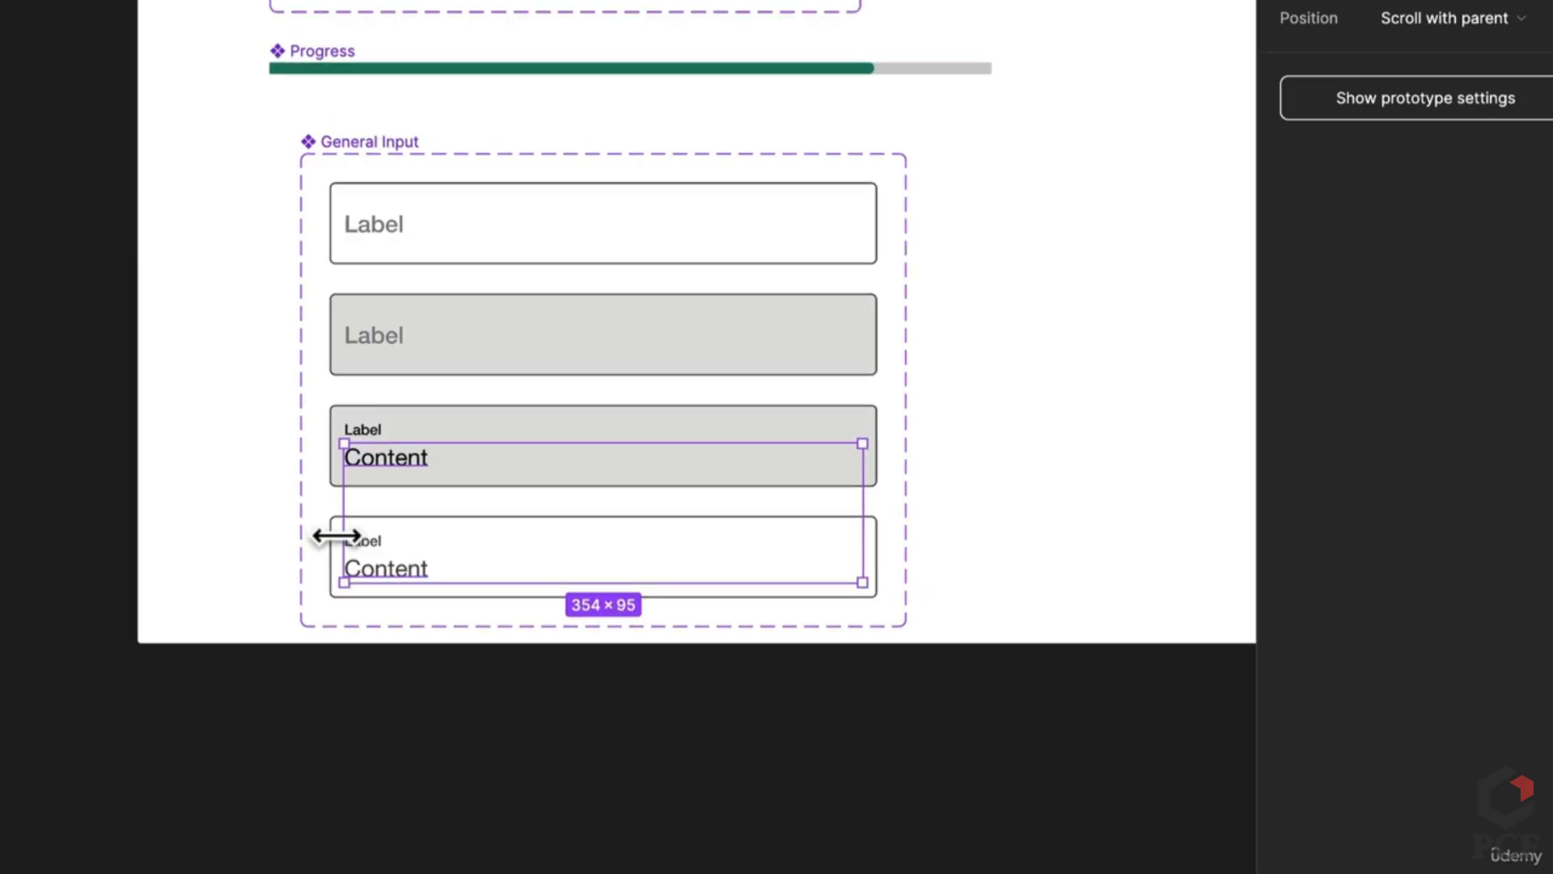
pyautogui.click(663, 762)
pyautogui.scroll(-3, 852, 628)
pyautogui.hscroll(5, 679, 611)
pyautogui.click(364, 502)
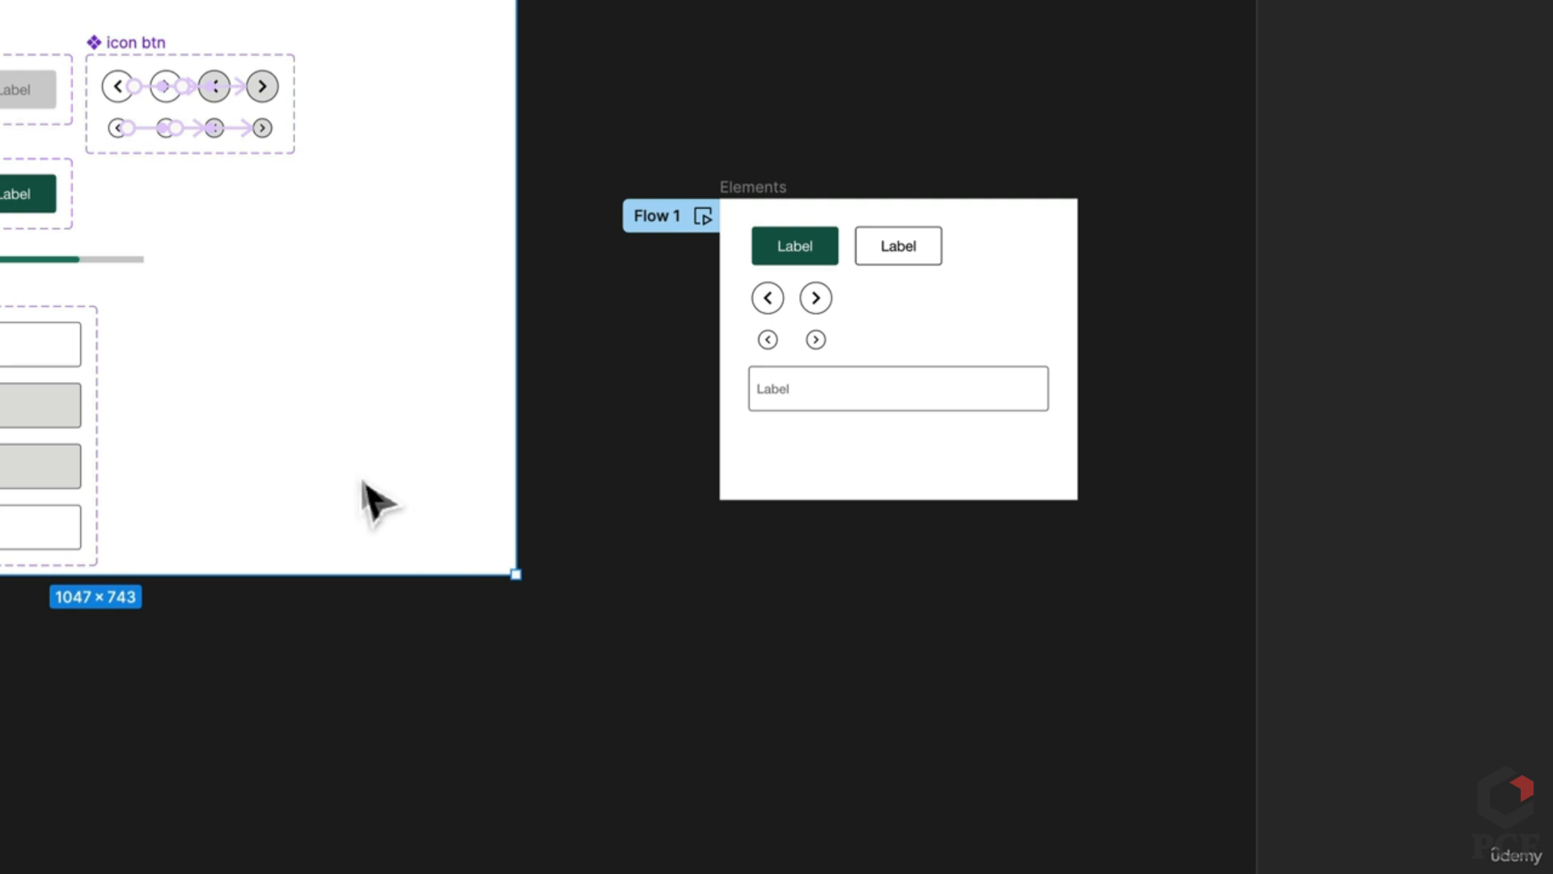
pyautogui.rightClick(366, 502)
# Step: Bring the Components frame to front, fit the section, and reposition the General Input set
pyautogui.click(396, 422)
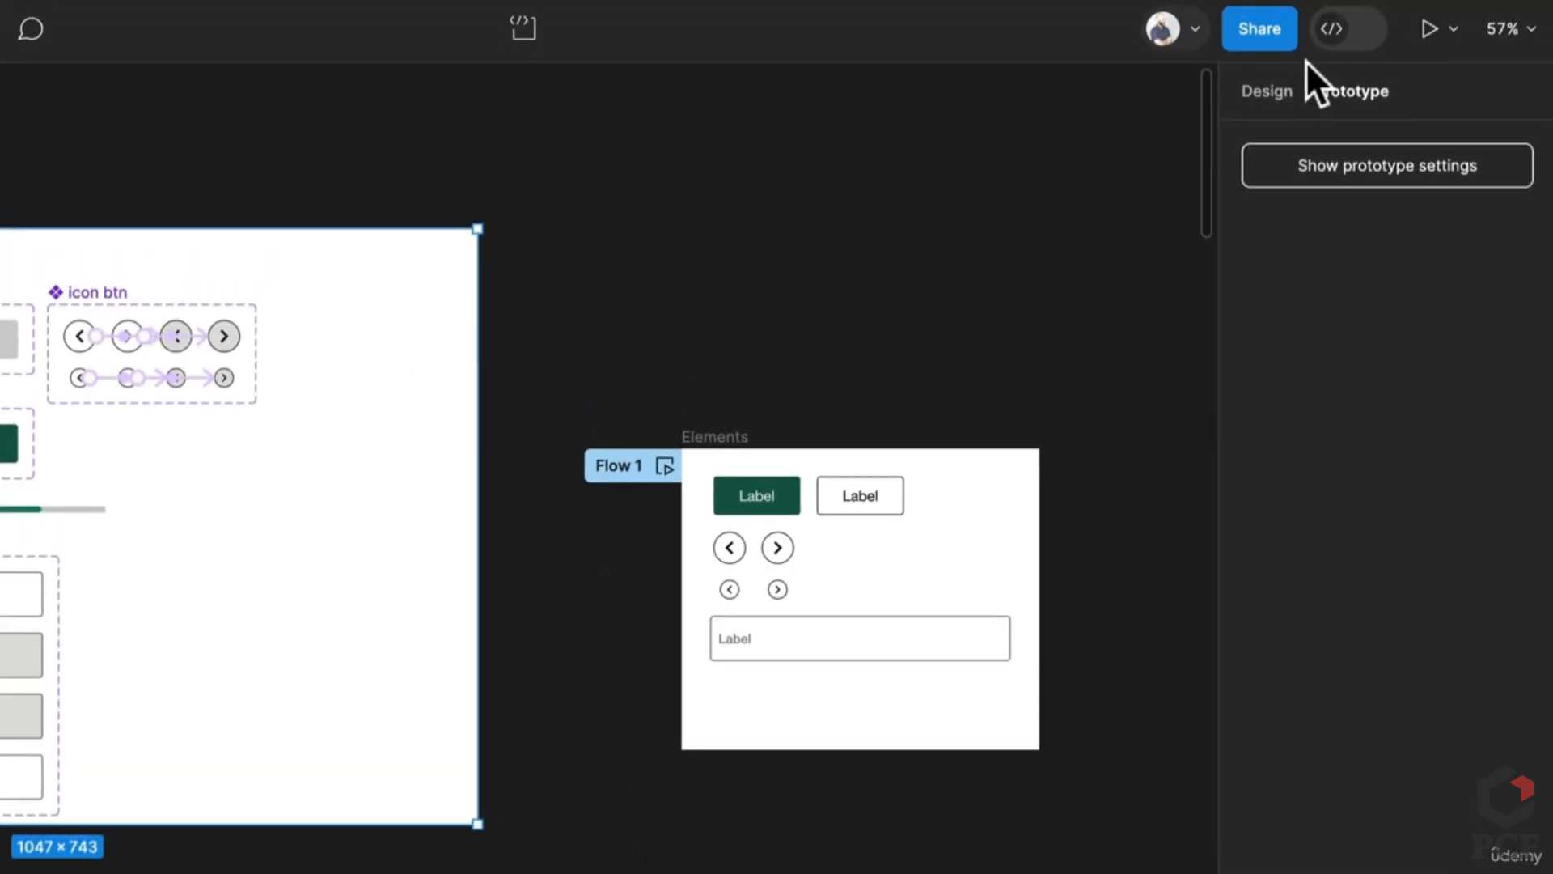
pyautogui.click(1529, 214)
pyautogui.click(423, 673)
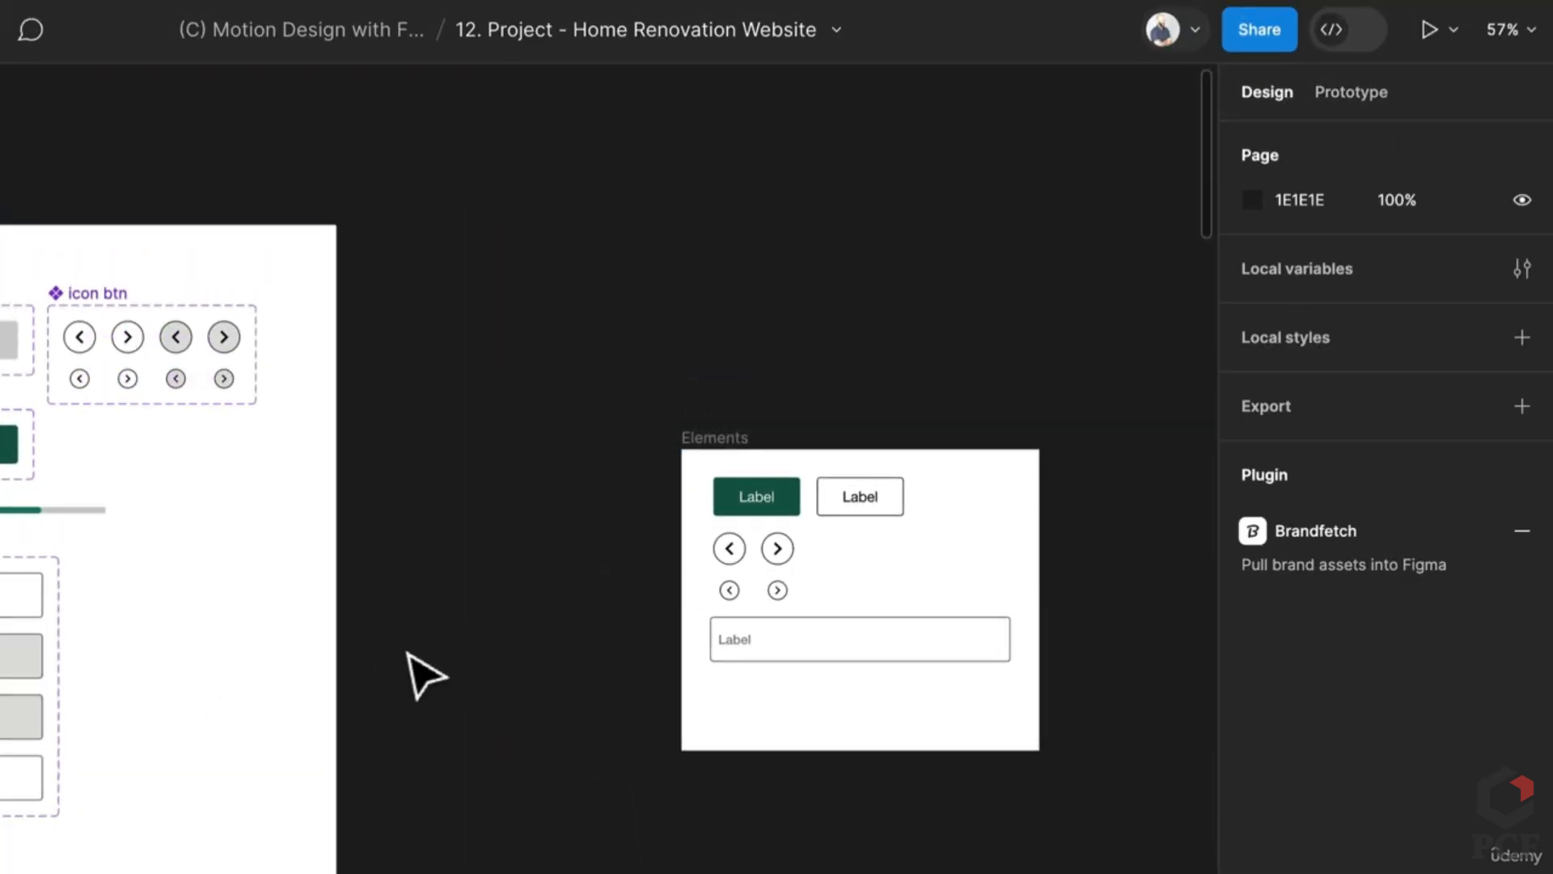
pyautogui.moveTo(423, 673); pyautogui.dragTo(815, 562)
pyautogui.click(130, 495)
pyautogui.moveTo(121, 486); pyautogui.dragTo(117, 671)
pyautogui.click(722, 579)
pyautogui.hscroll(8, 485, 598)
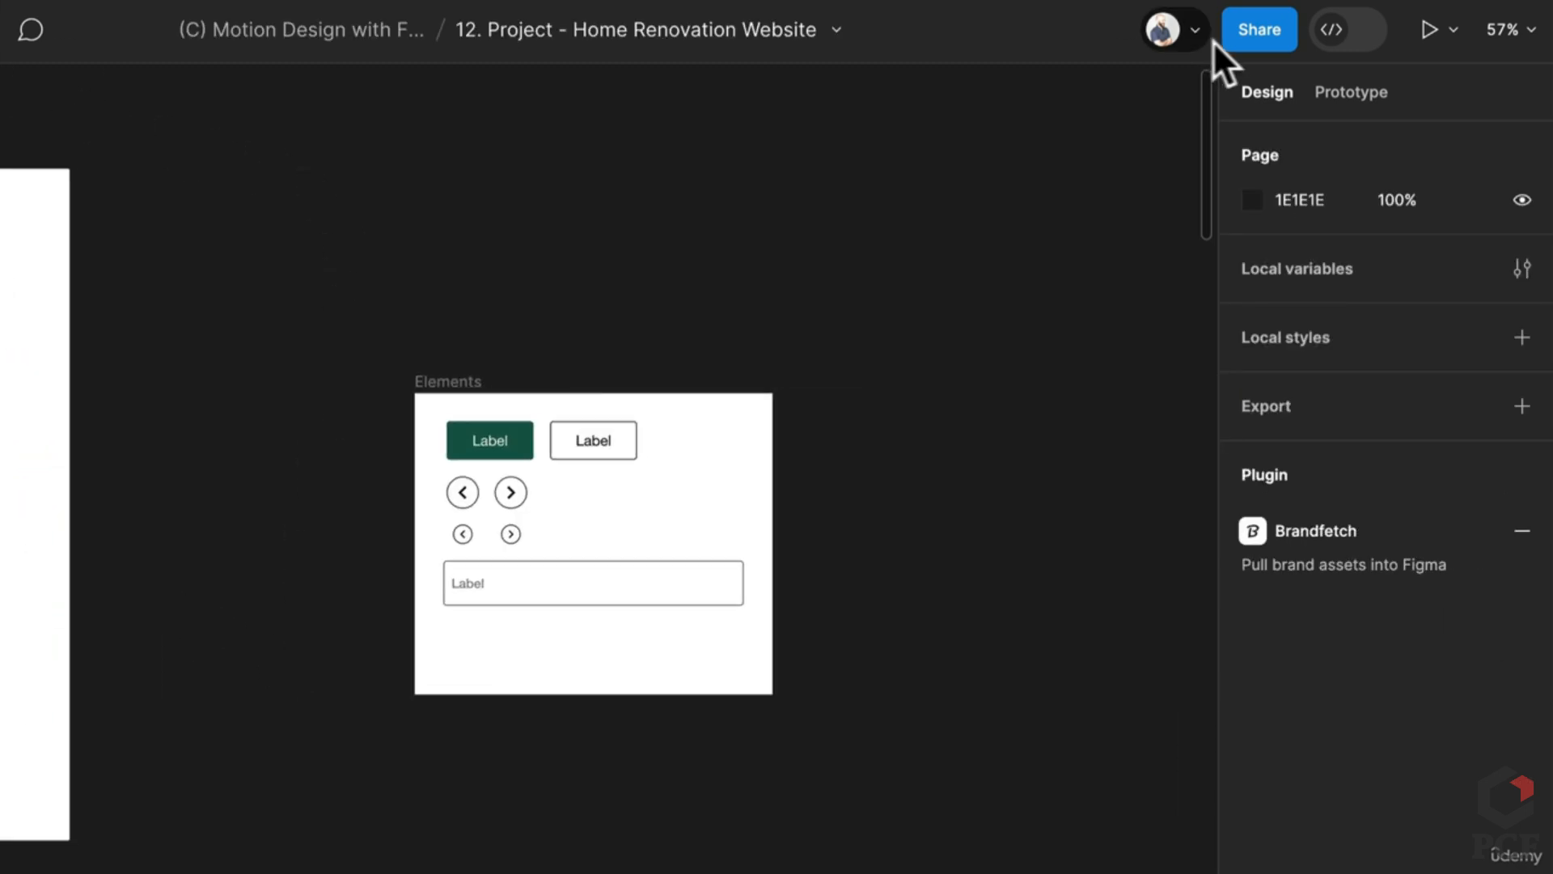
# Step: Present the prototype, test clicking the input field, and return to the editor
pyautogui.click(1429, 31)
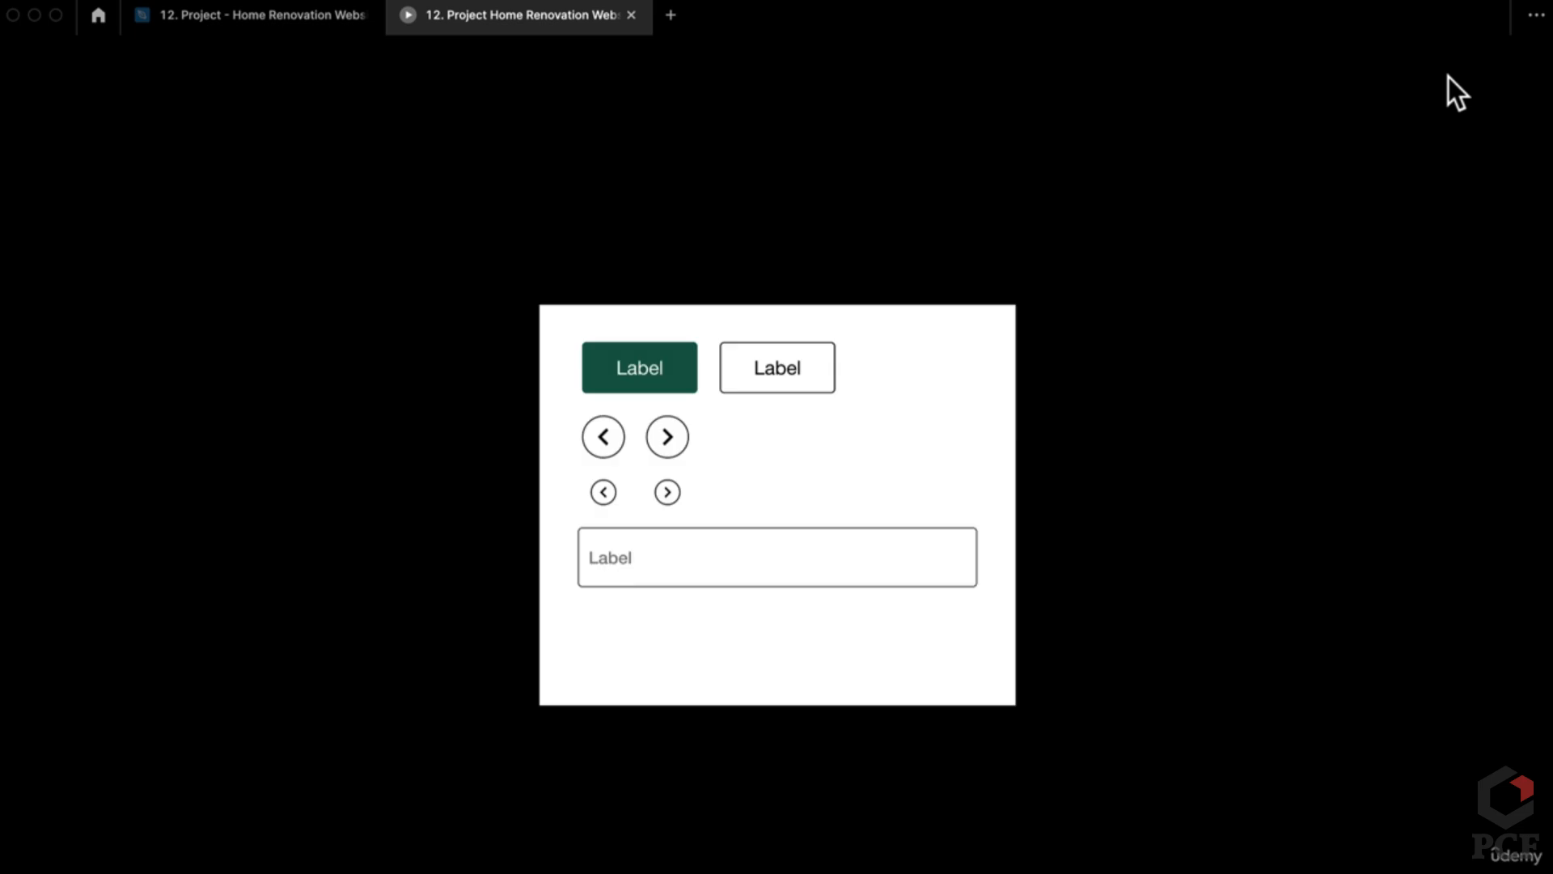
pyautogui.click(683, 572)
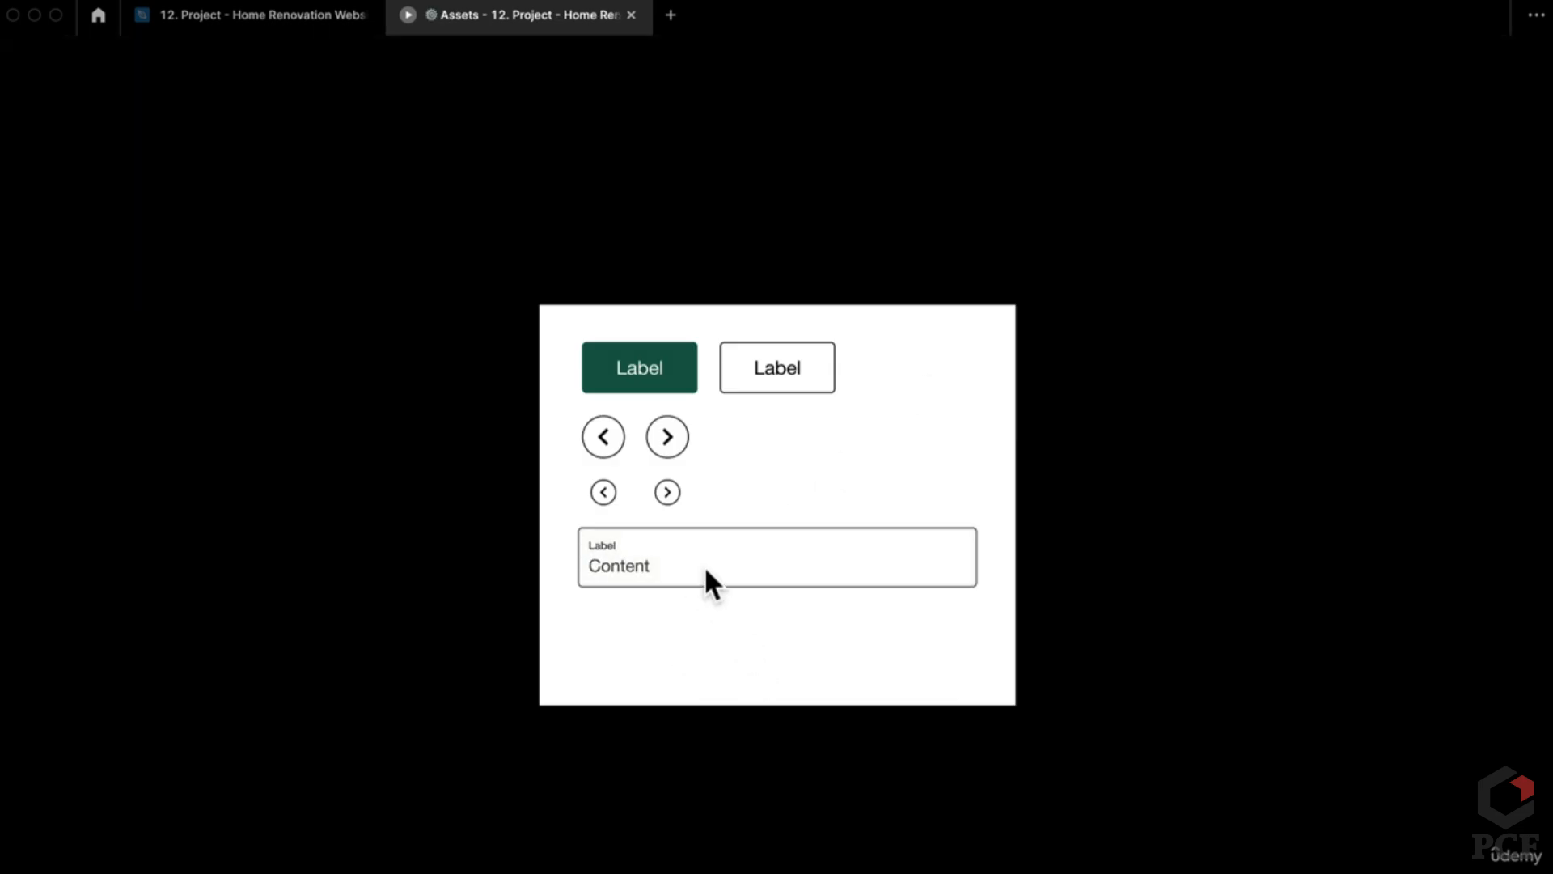
pyautogui.click(315, 16)
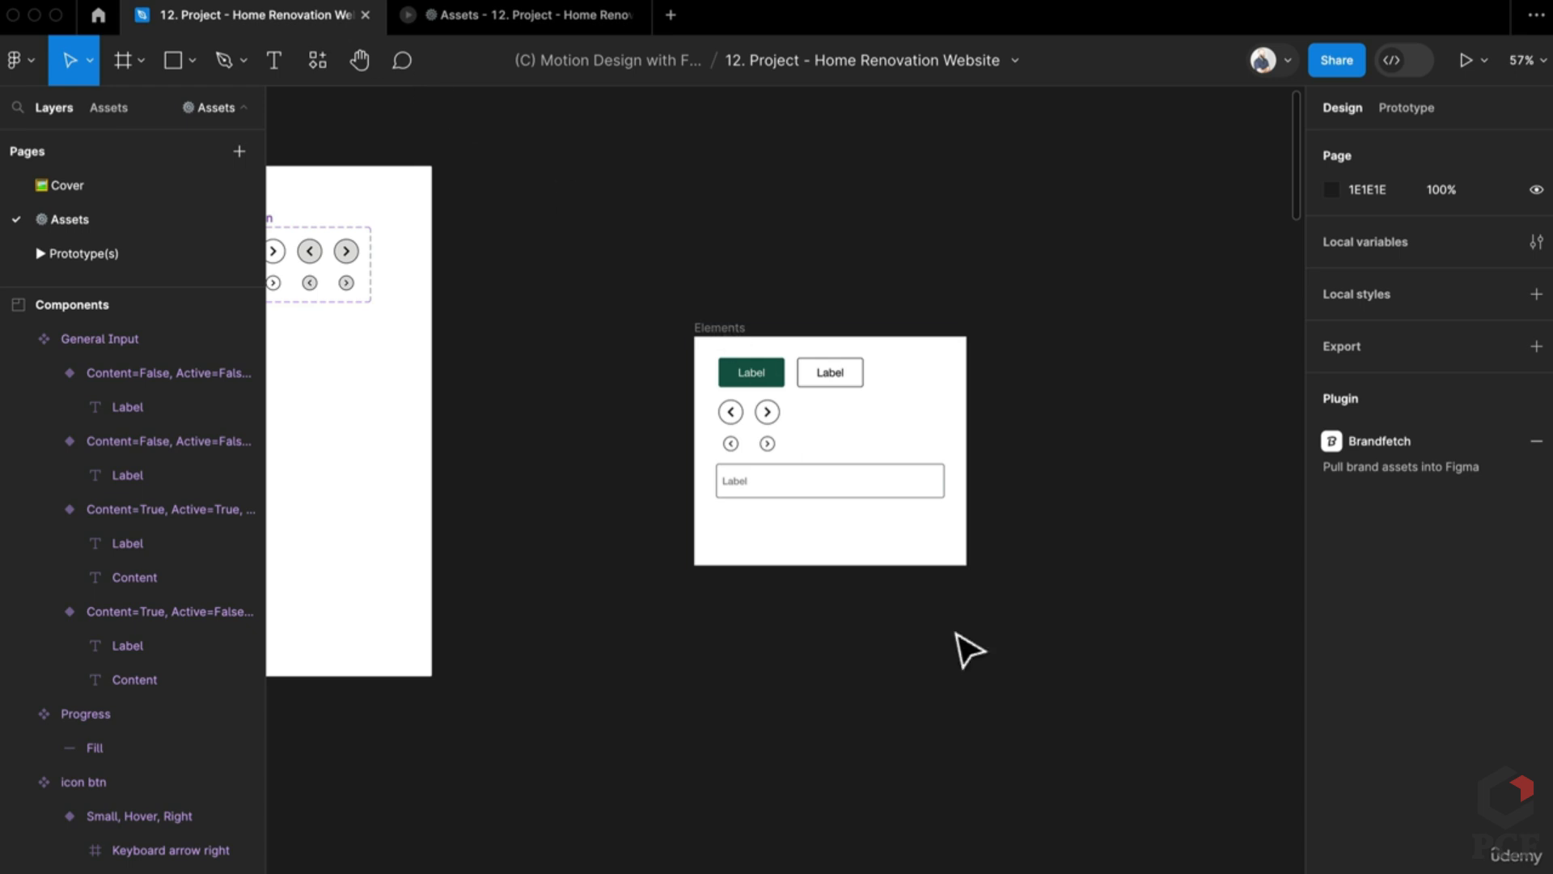
# Step: Move the Elements frame out to the right of the Components section
pyautogui.scroll(-5, 916, 649)
pyautogui.click(883, 362)
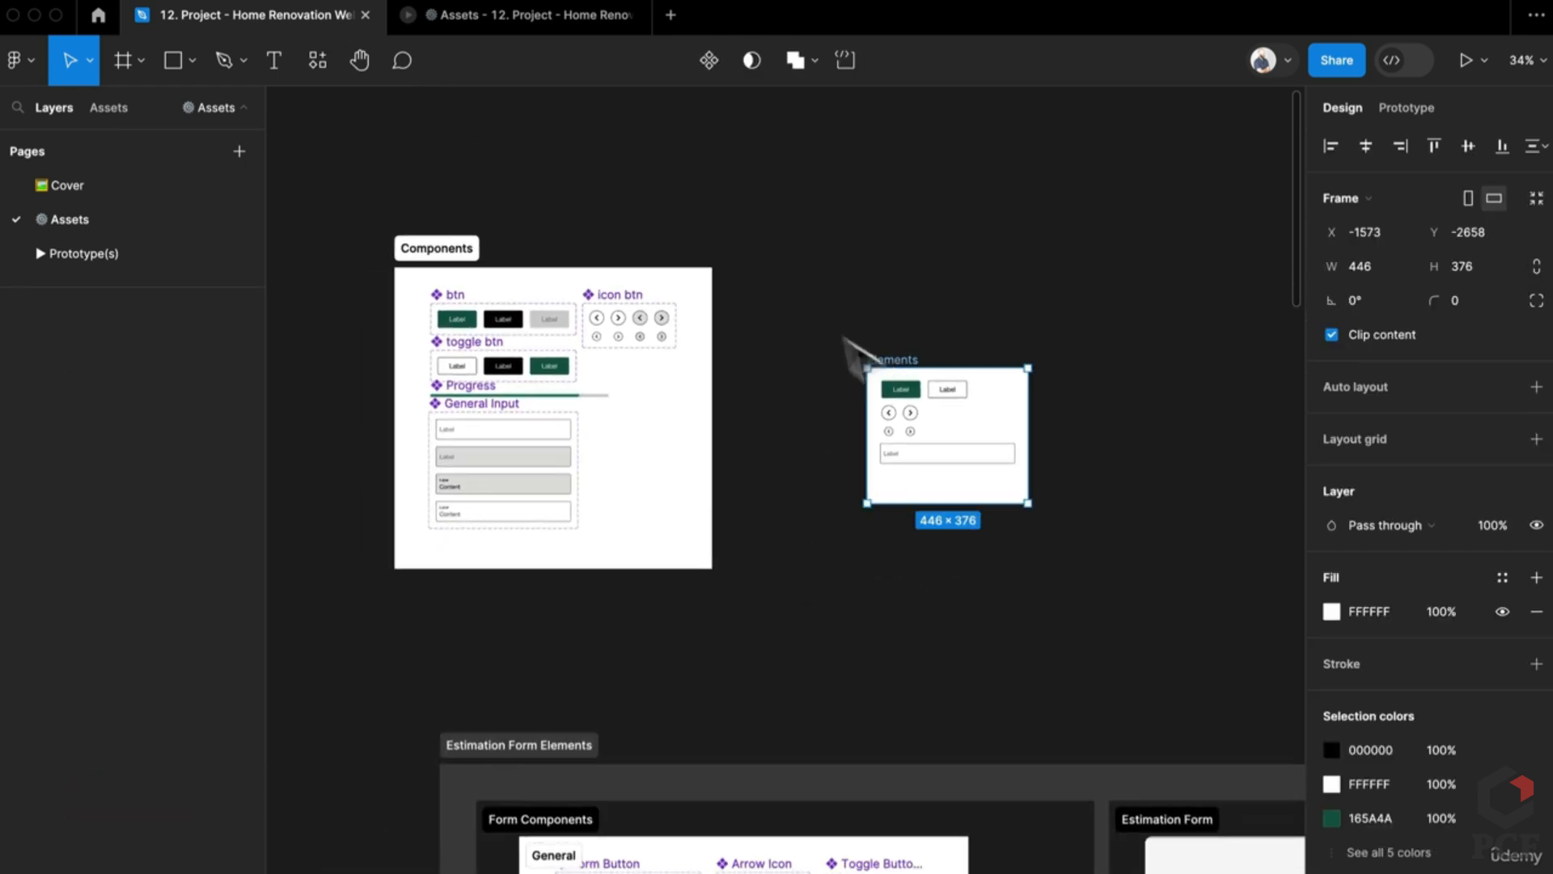
pyautogui.moveTo(883, 362); pyautogui.dragTo(743, 261)
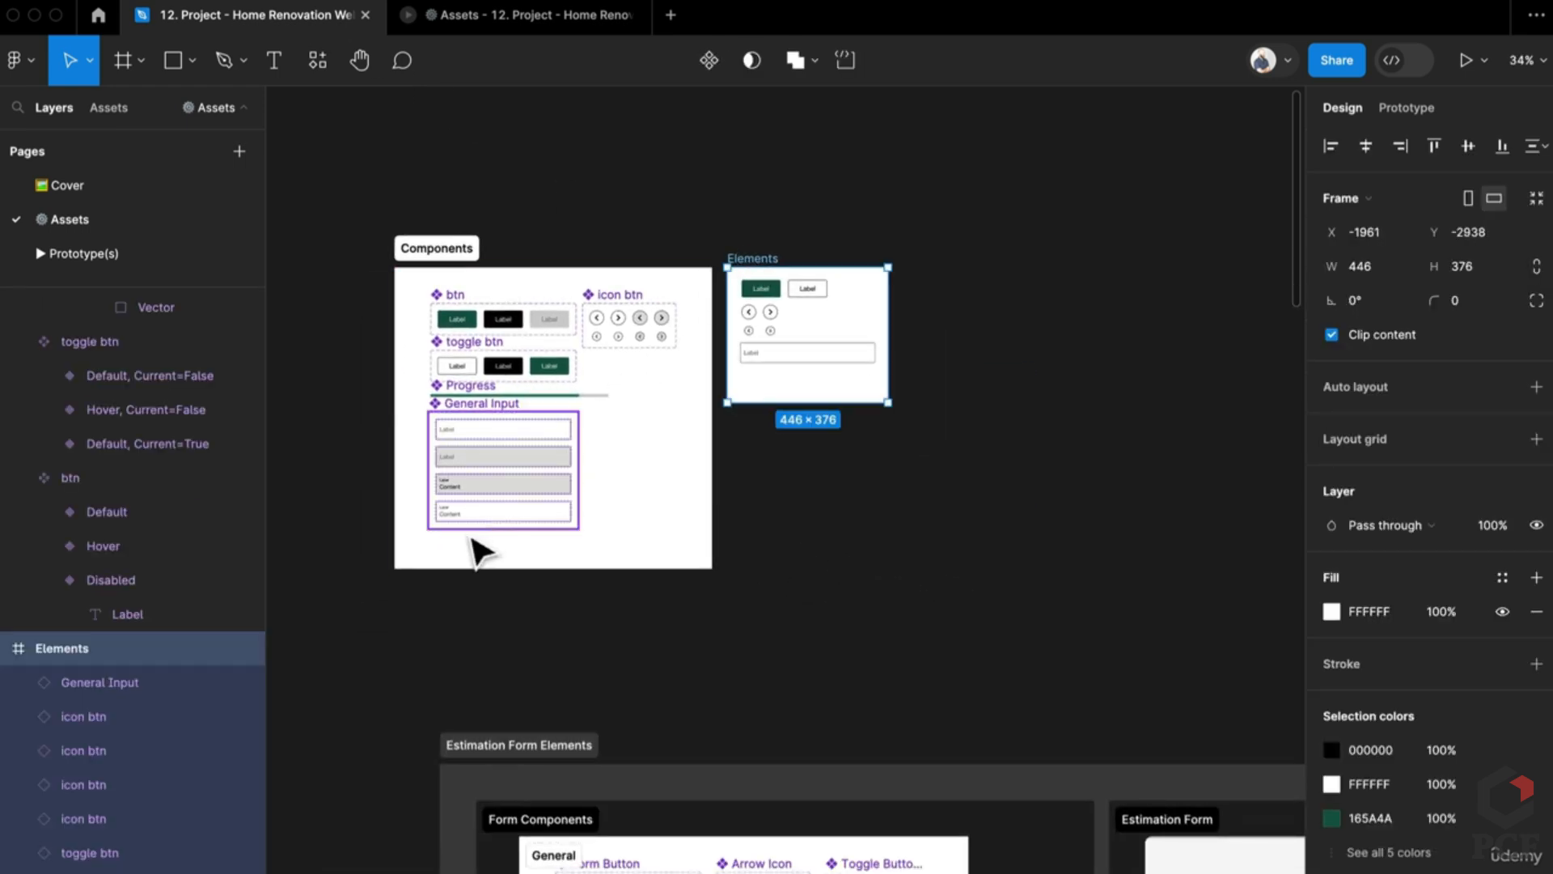
pyautogui.scroll(3, 483, 544)
pyautogui.scroll(2, 874, 279)
pyautogui.scroll(2, 890, 295)
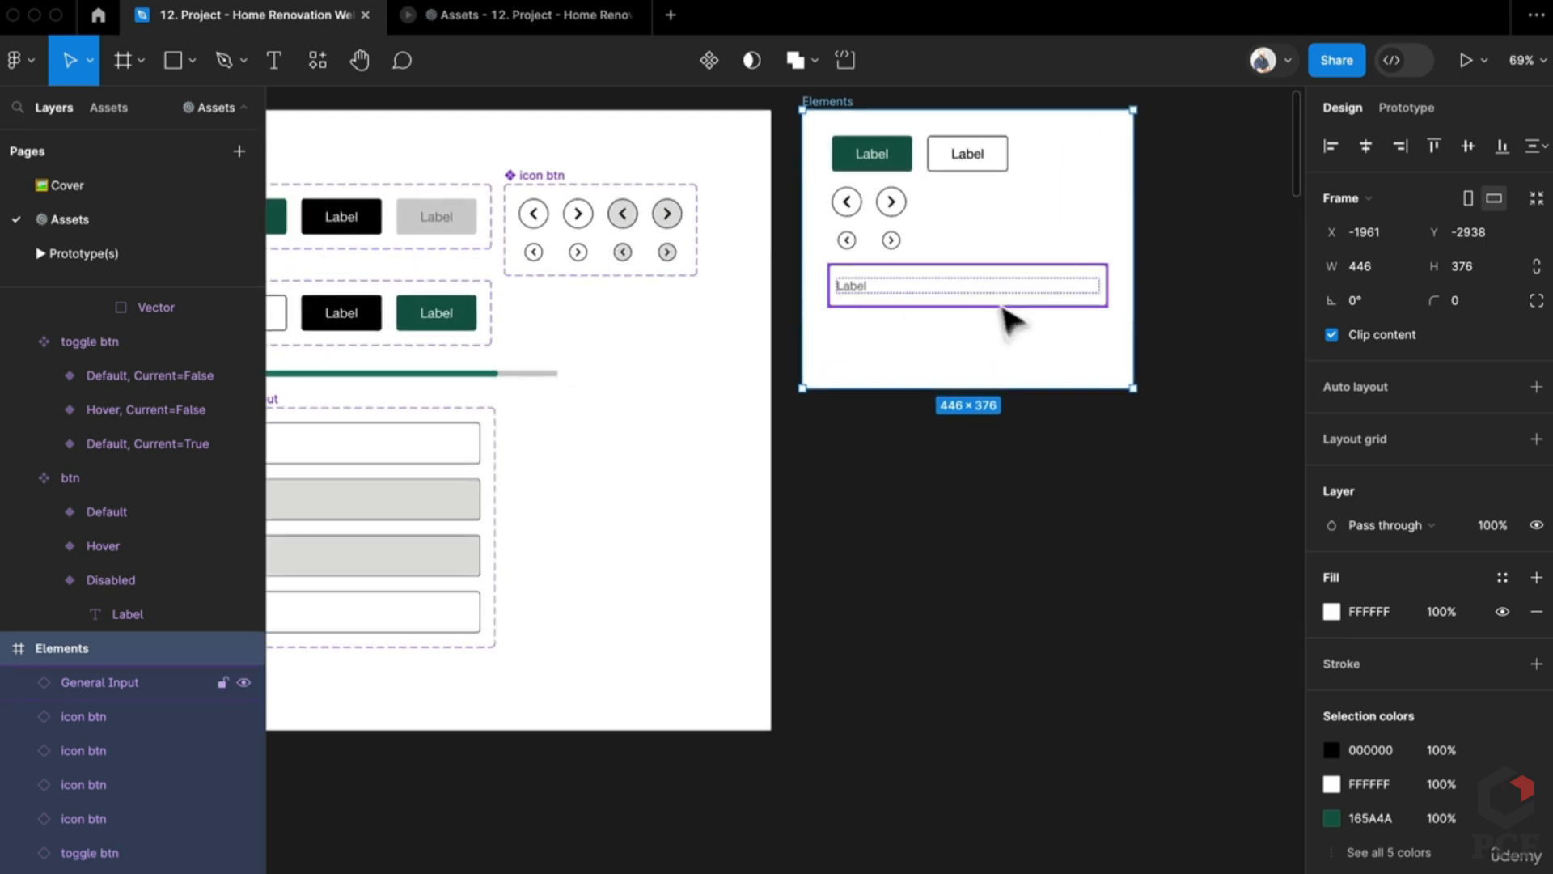
pyautogui.hscroll(-3, 910, 558)
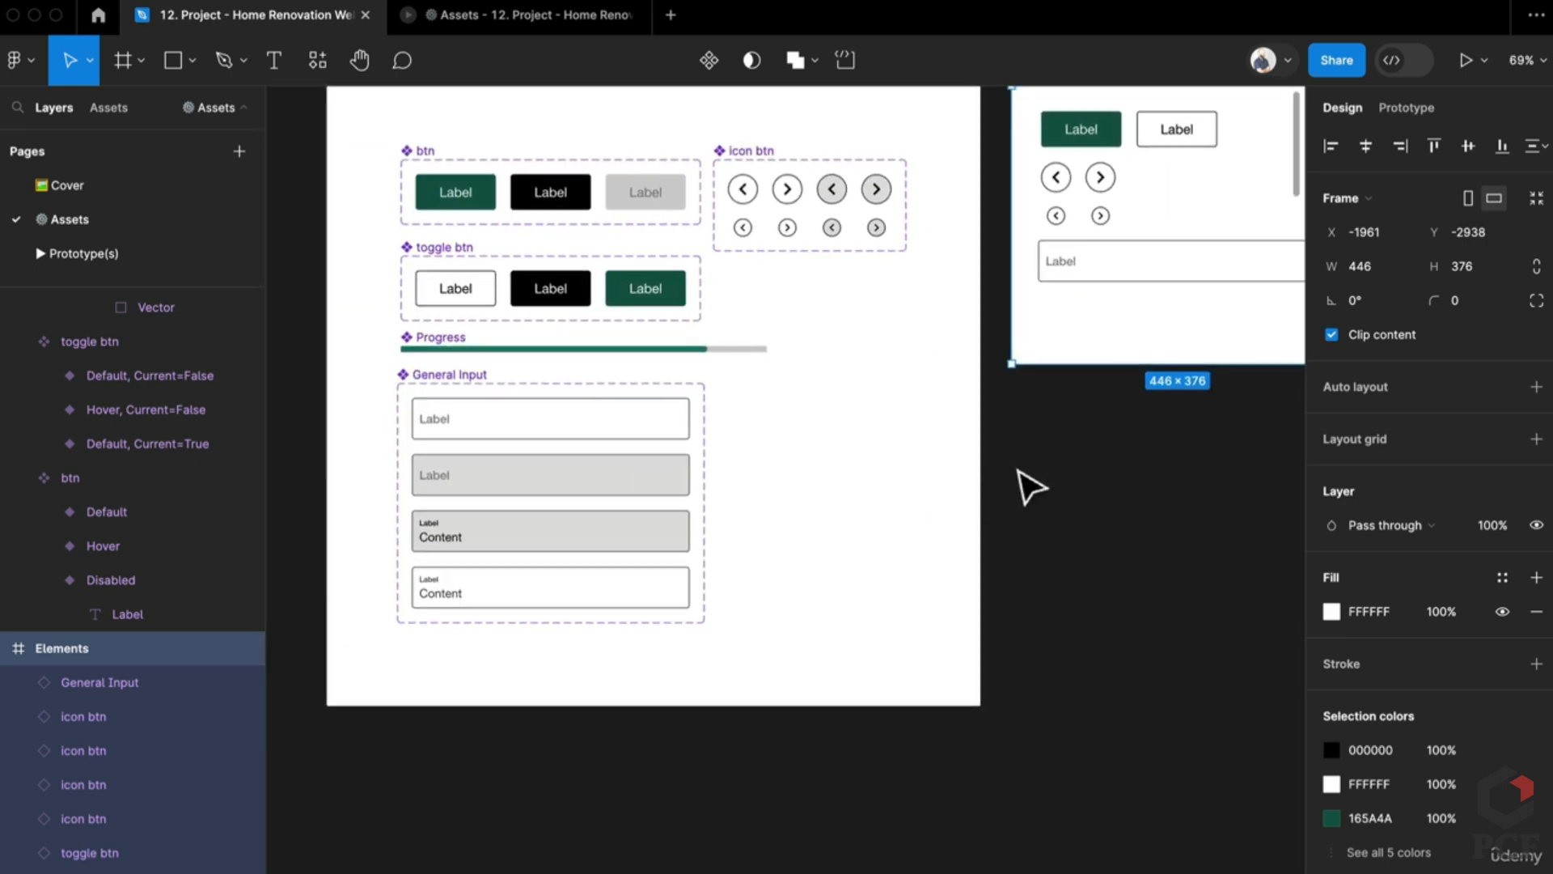
pyautogui.hscroll(3, 1030, 488)
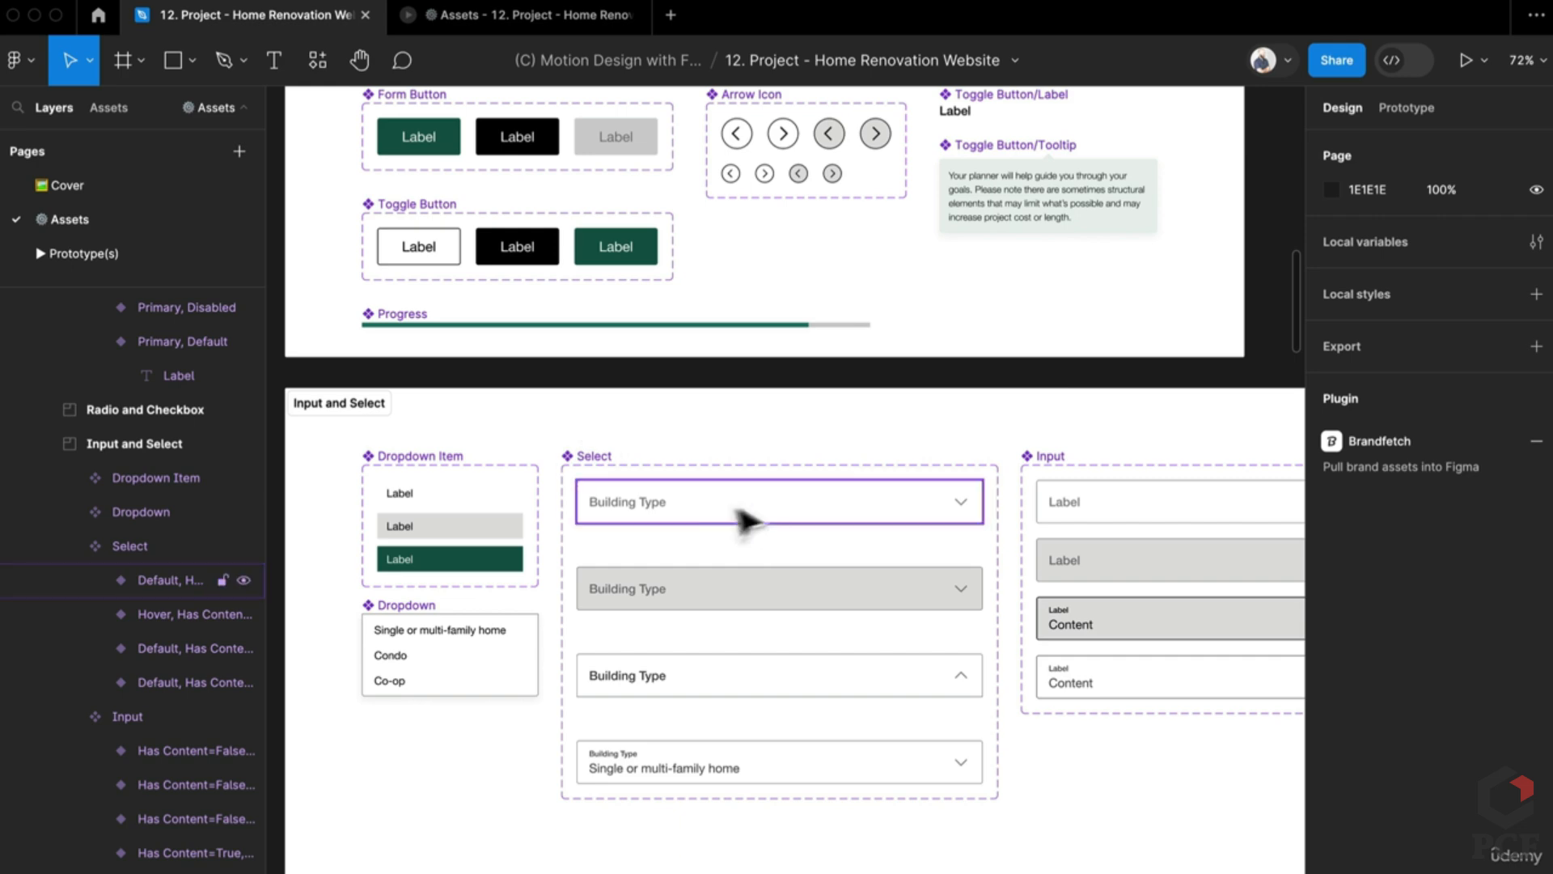
pyautogui.scroll(-1, 720, 447)
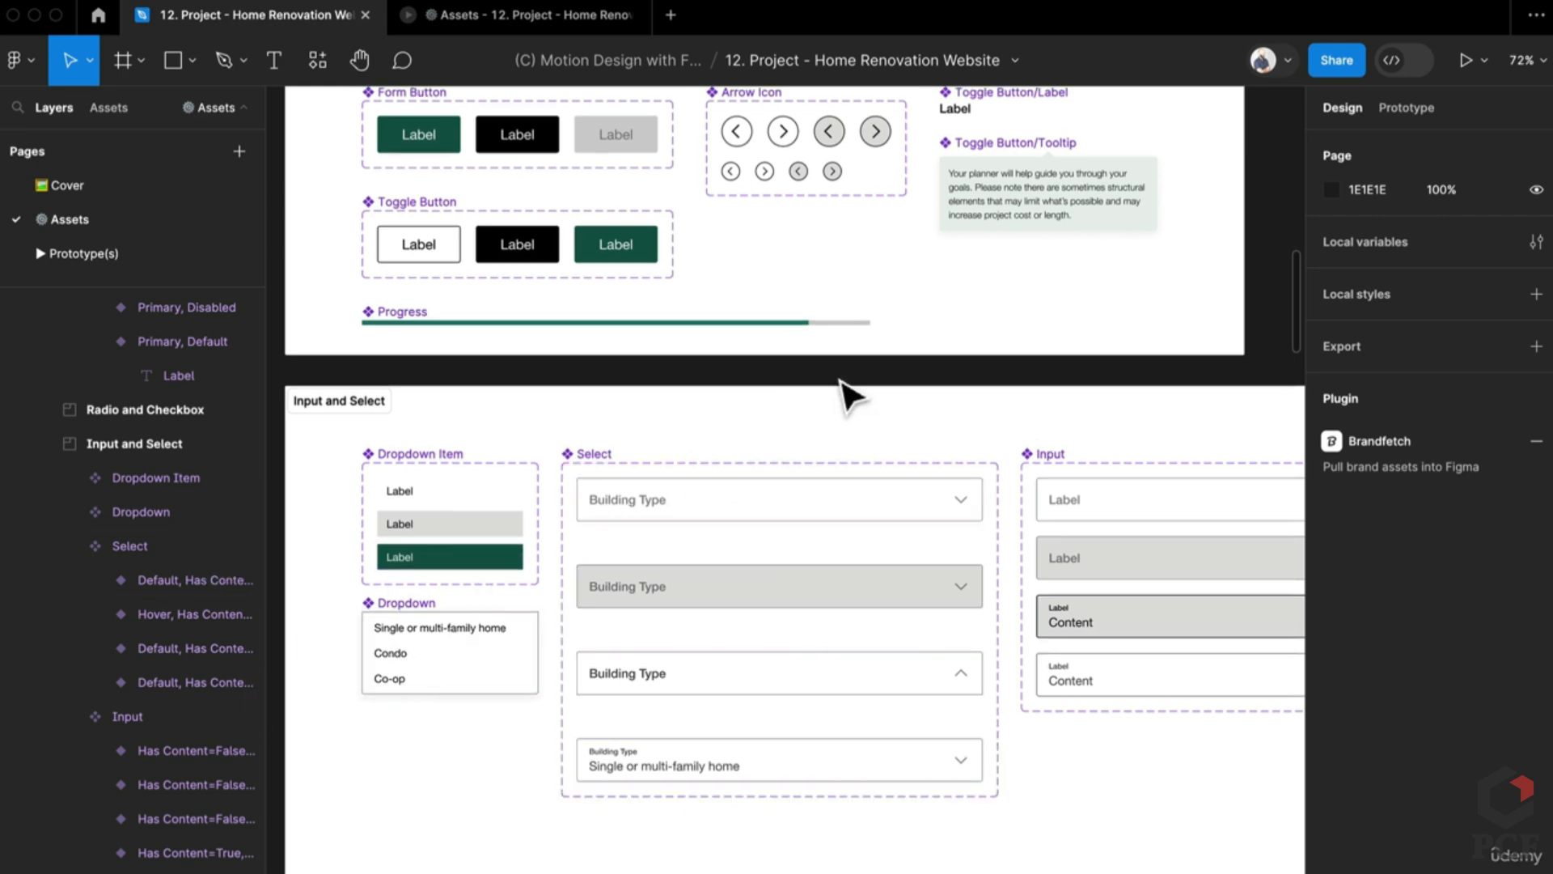
pyautogui.scroll(-5, 842, 444)
pyautogui.scroll(5, 711, 797)
pyautogui.hscroll(-5, 947, 707)
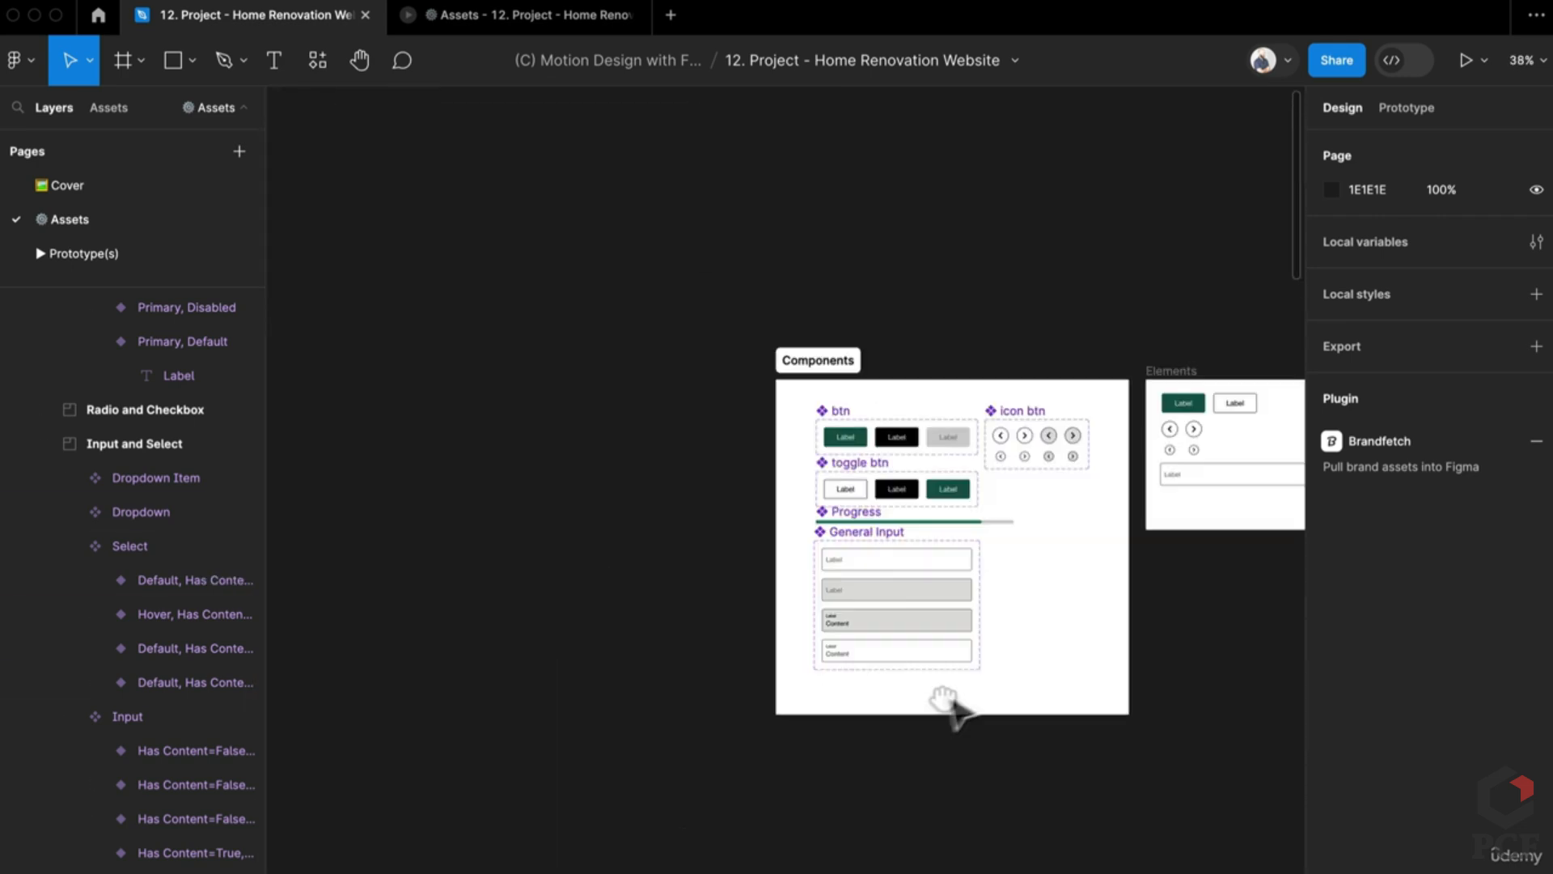
pyautogui.scroll(5, 947, 707)
pyautogui.scroll(3, 1156, 617)
pyautogui.rightClick(948, 658)
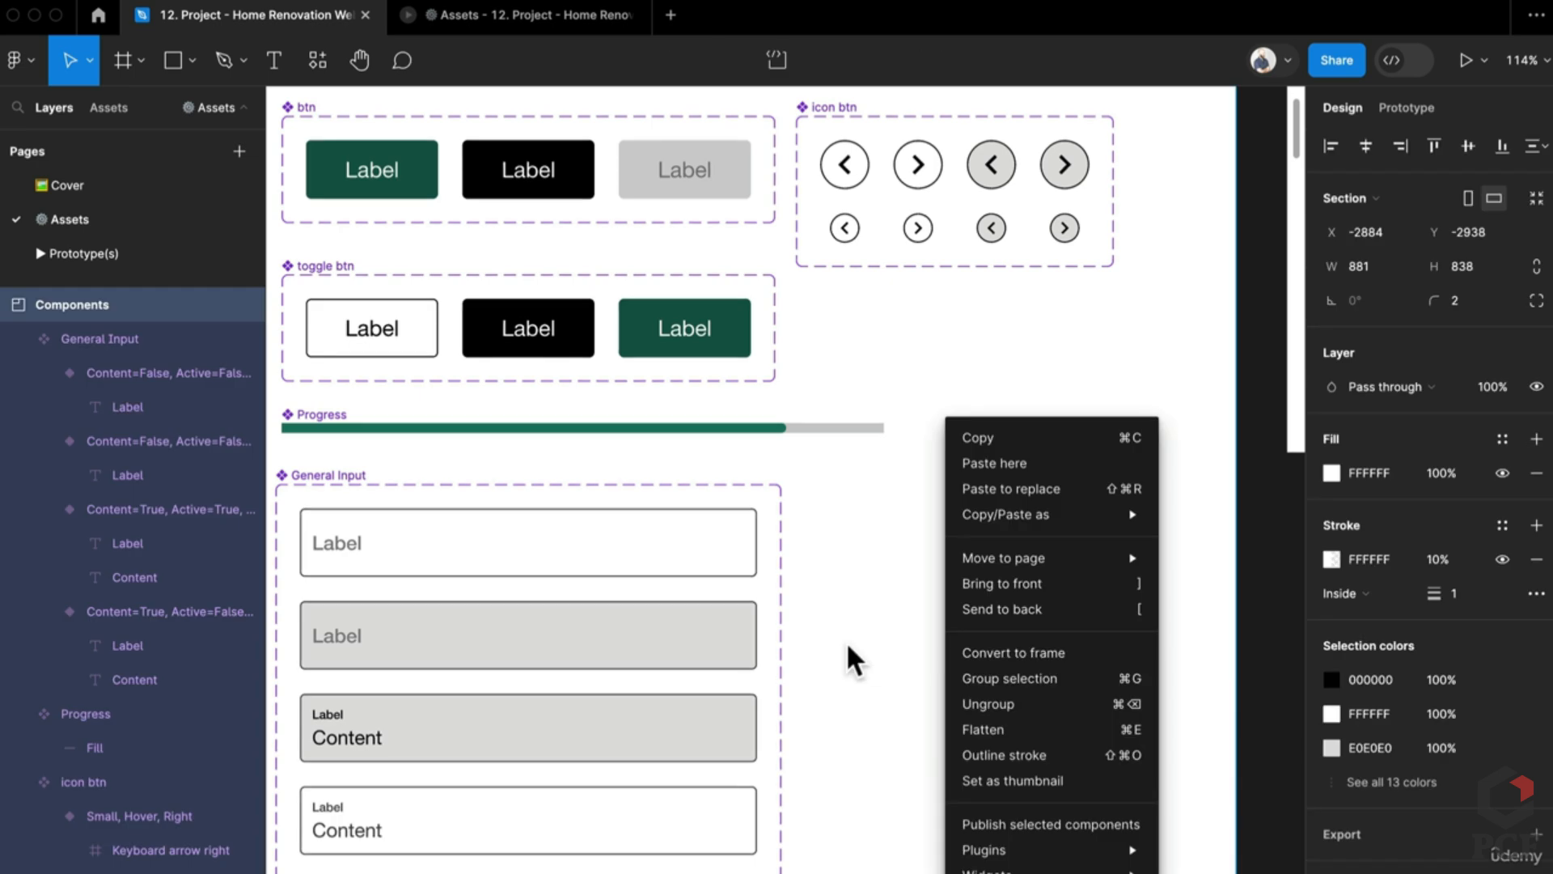
pyautogui.press('Escape')
pyautogui.scroll(-6, 858, 651)
pyautogui.click(1002, 486)
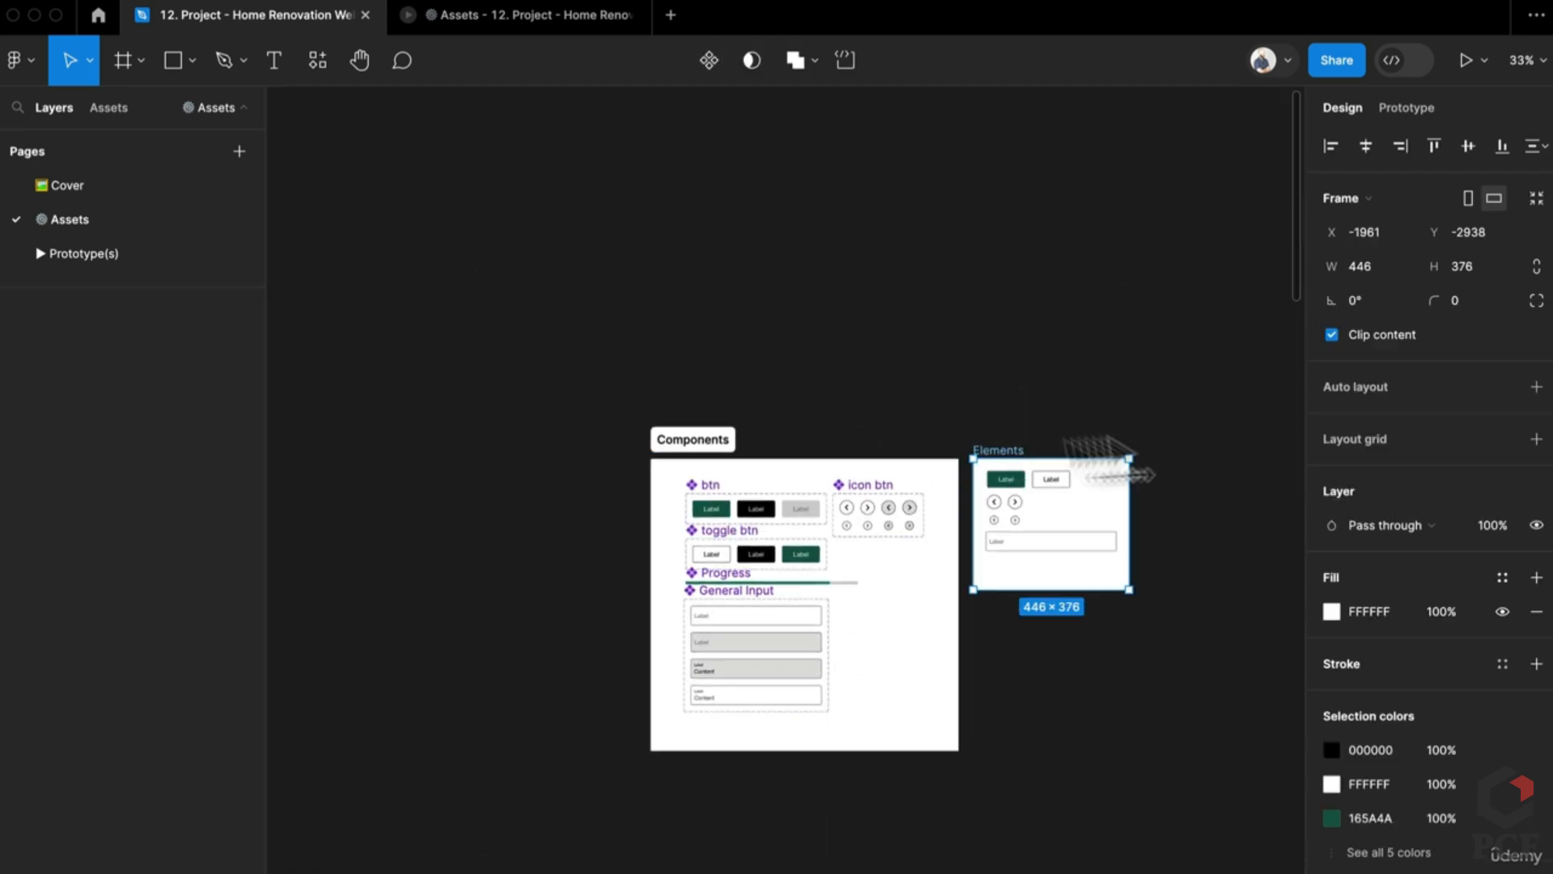
pyautogui.moveTo(1108, 466); pyautogui.dragTo(1378, 469)
# Step: Widen the Components section to the right
pyautogui.rightClick(945, 647)
pyautogui.press('Escape')
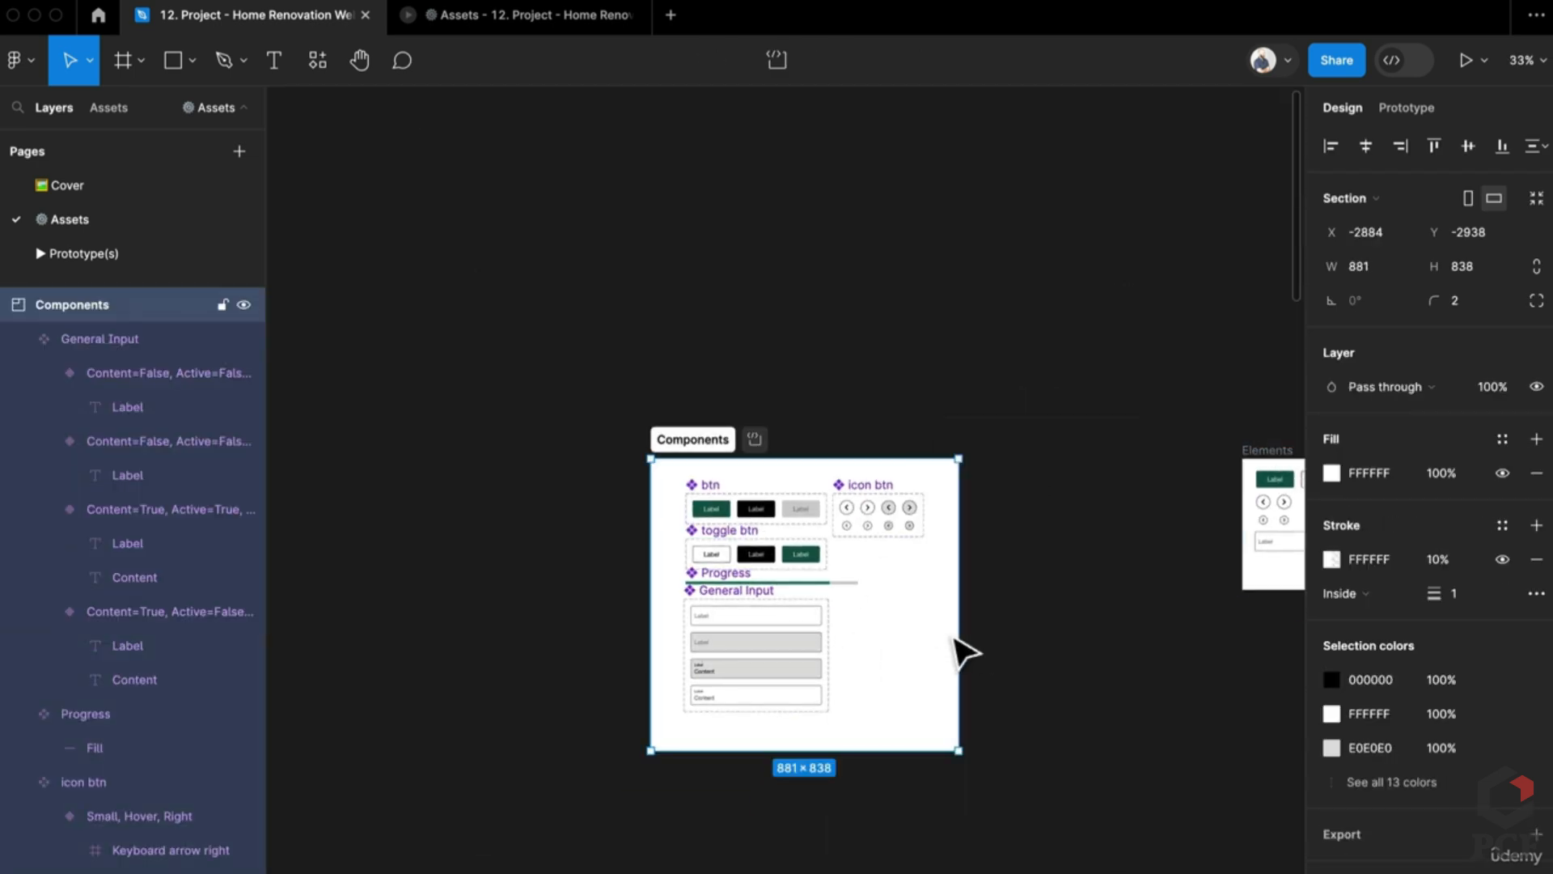
pyautogui.moveTo(1084, 627); pyautogui.dragTo(1216, 628)
pyautogui.scroll(5, 922, 655)
# Step: Alt-drag a duplicate of the General Input set beside it and rename it Select
pyautogui.click(555, 590)
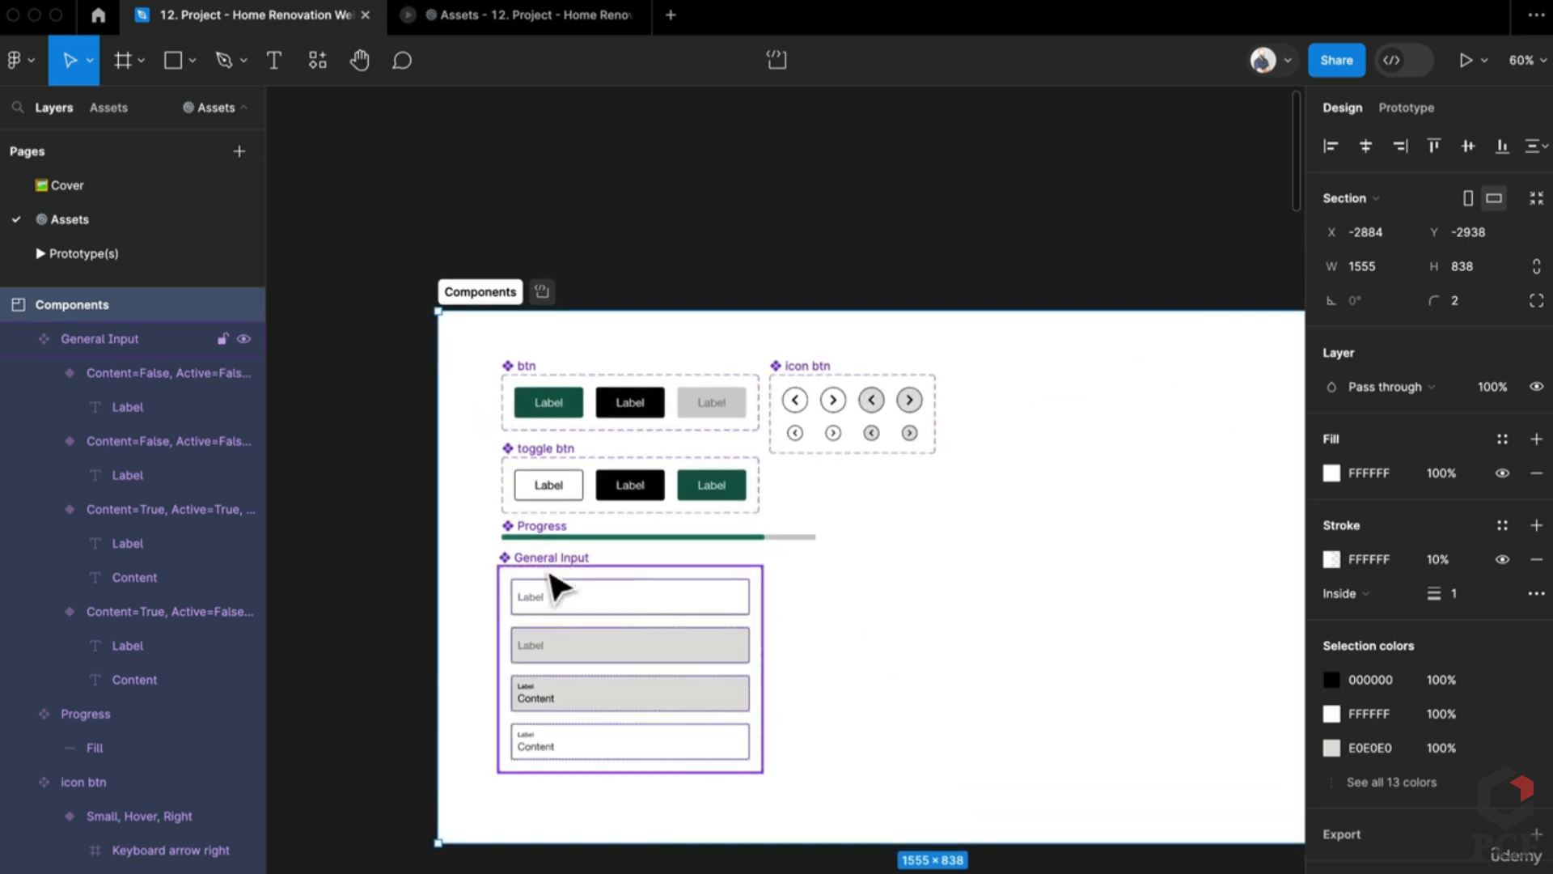
pyautogui.moveTo(756, 583); pyautogui.dragTo(829, 596)
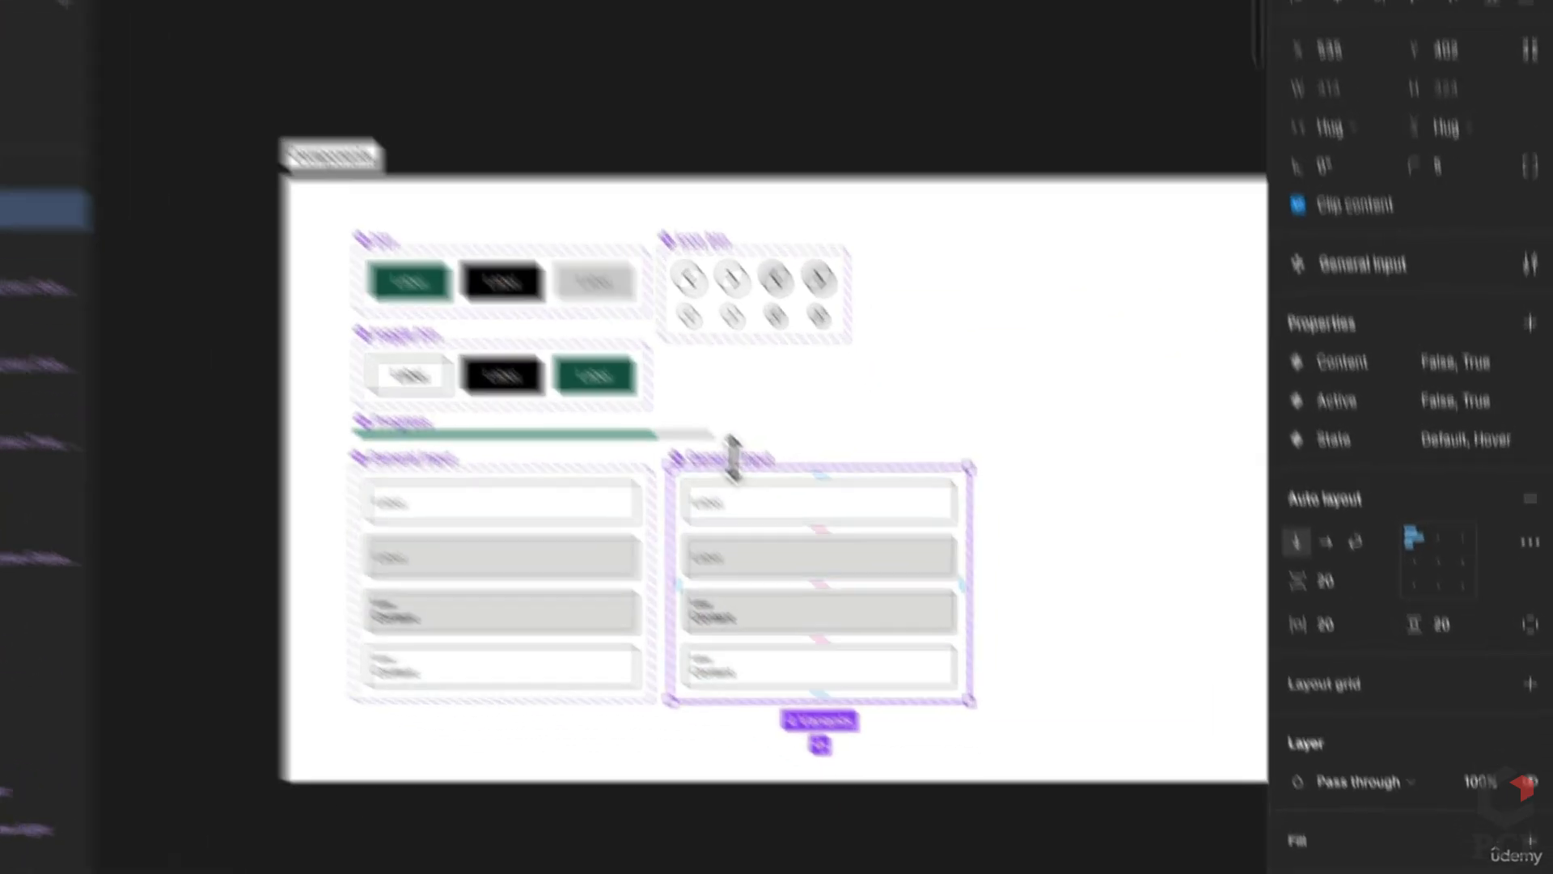
pyautogui.doubleClick(611, 324)
pyautogui.write('Sele')
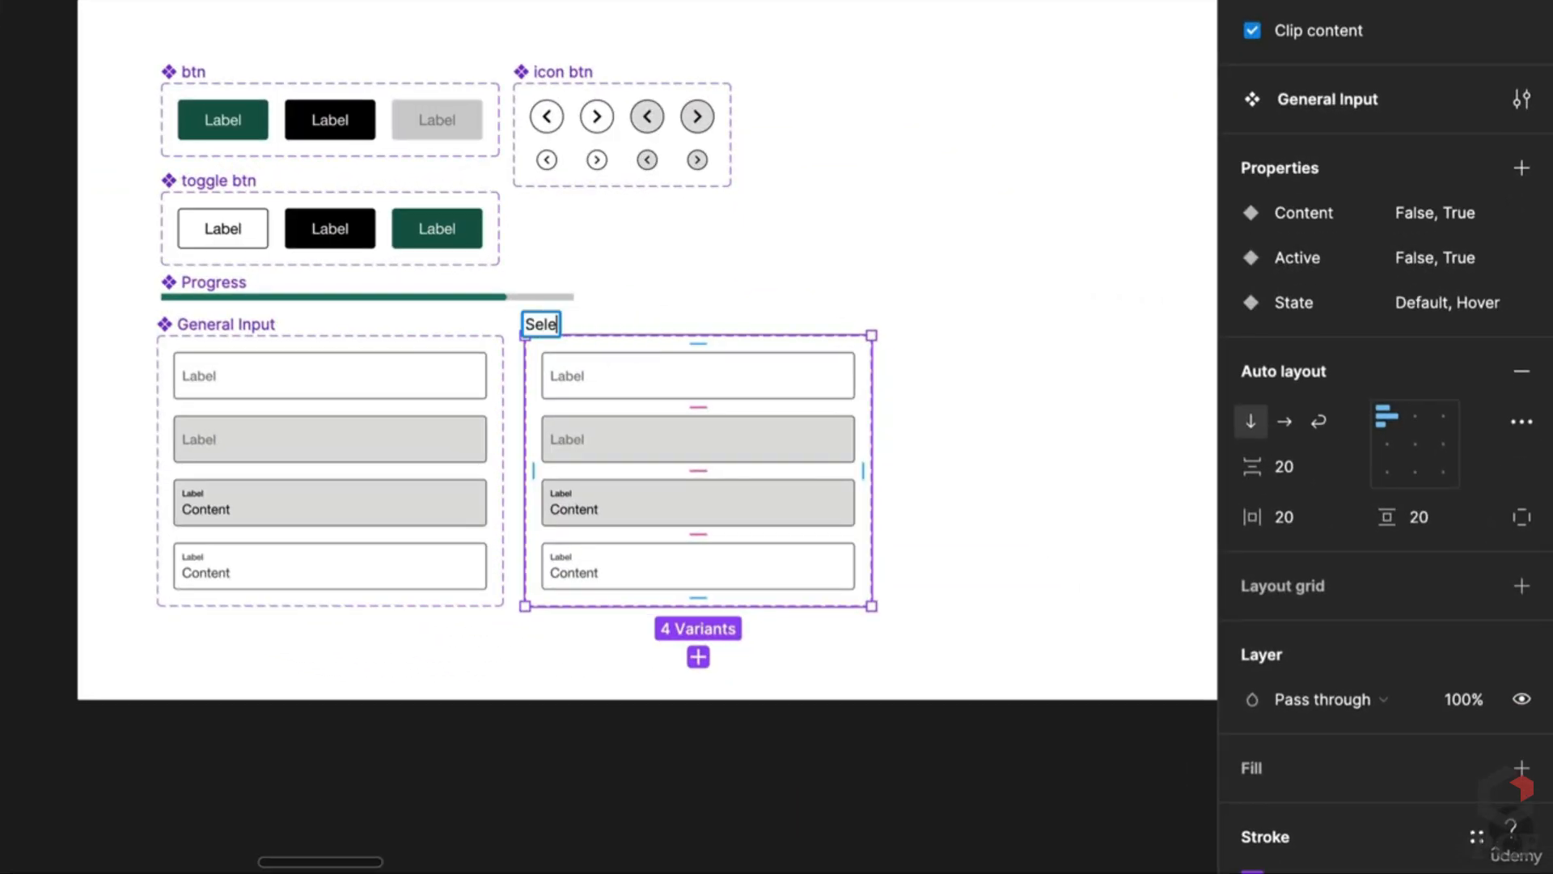
pyautogui.write('ct')
pyautogui.press('Return')
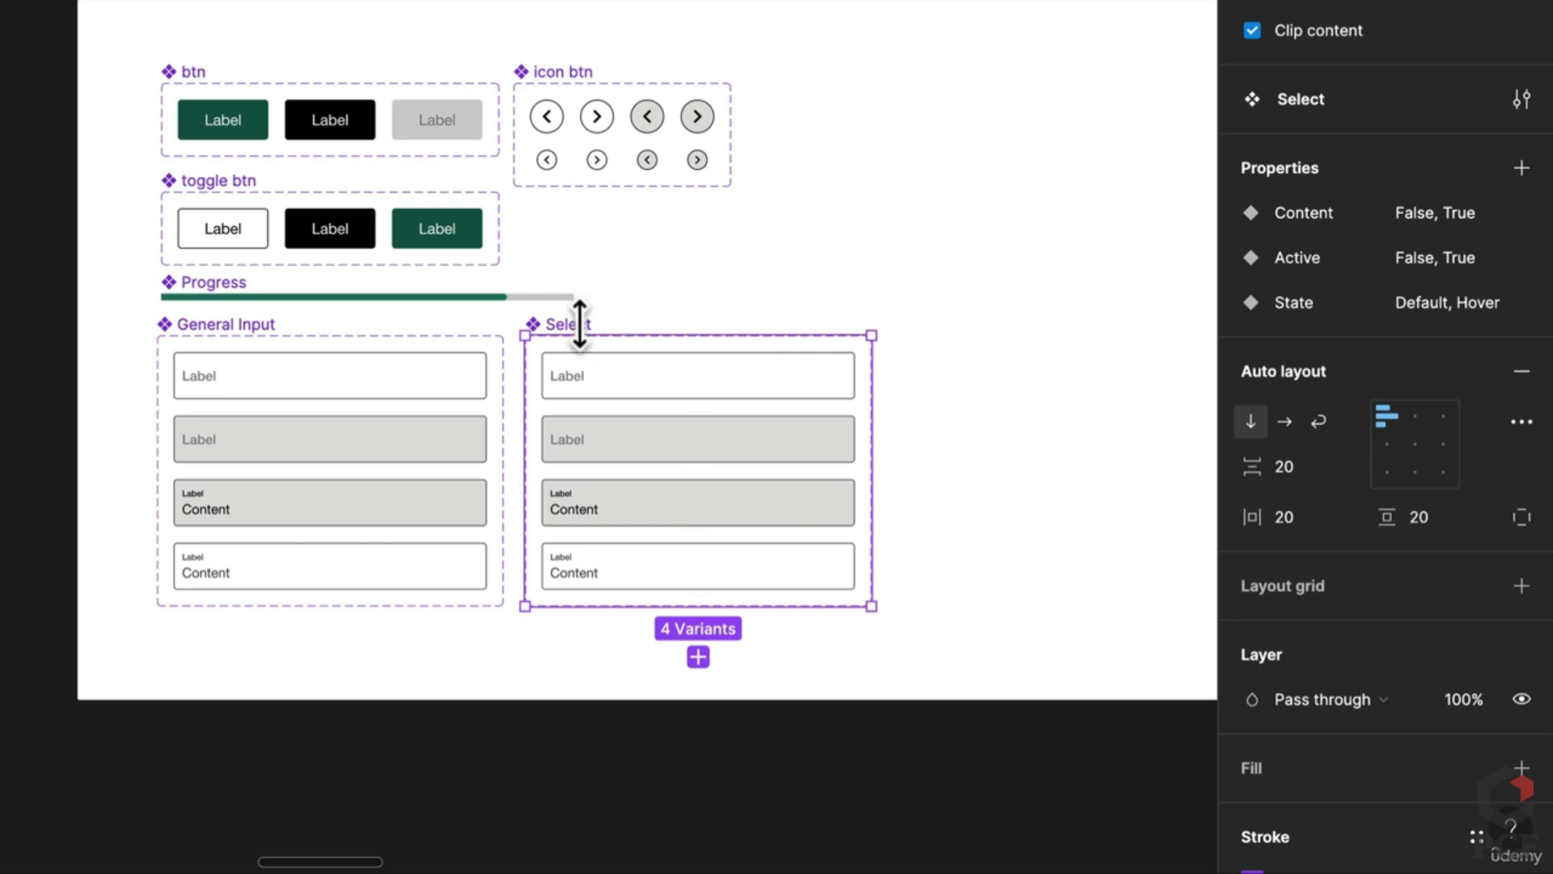
# Step: Finish naming the duplicated set Select Dropdown and clear the selection
pyautogui.write('Drop')
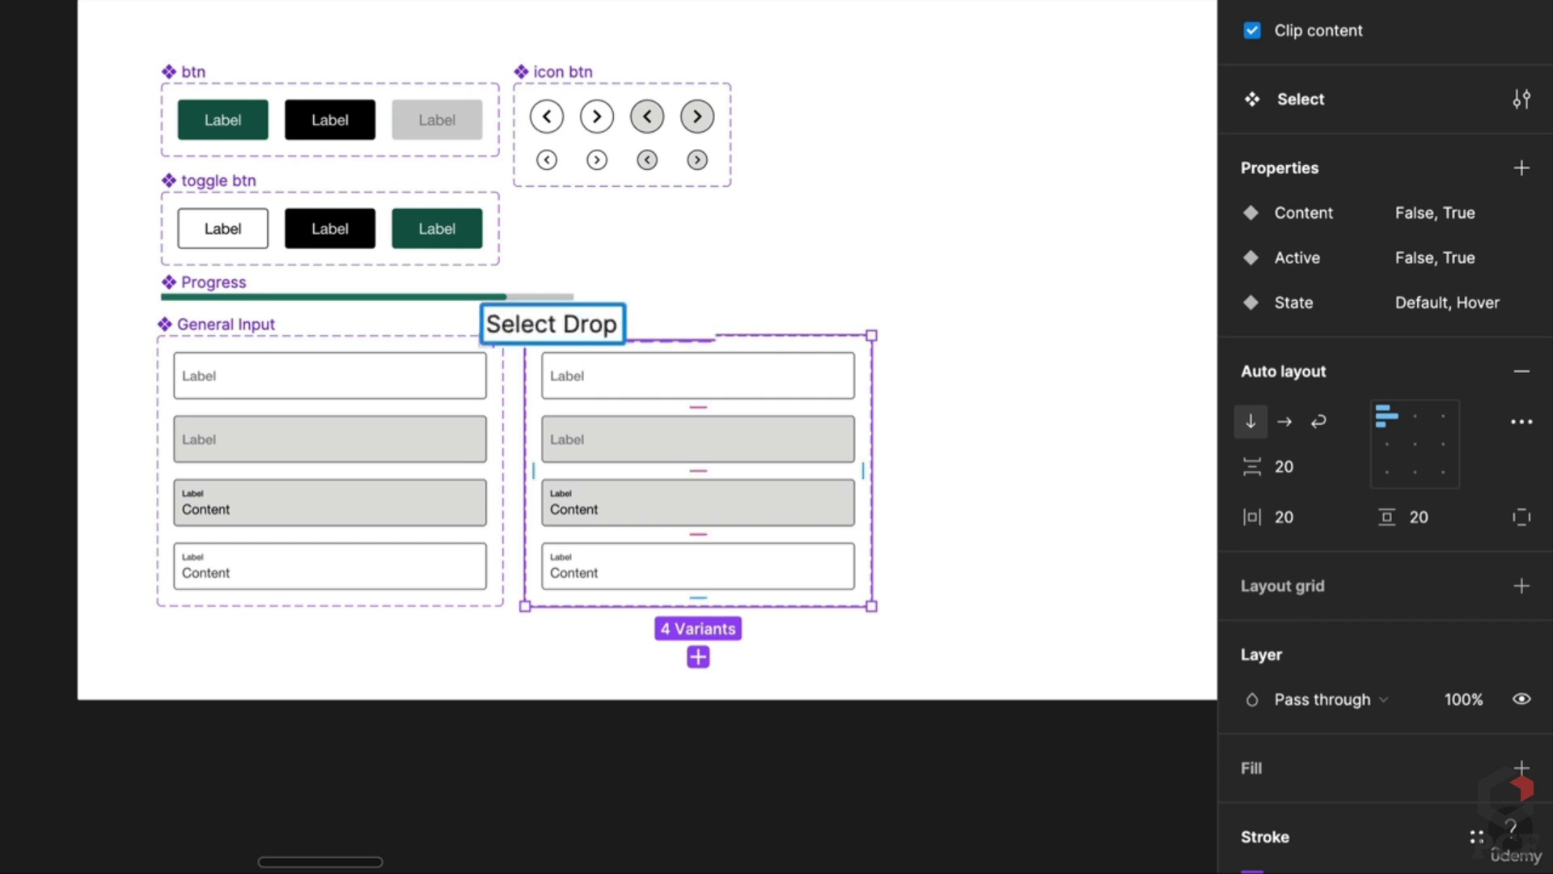
pyautogui.write('down')
pyautogui.press('Return')
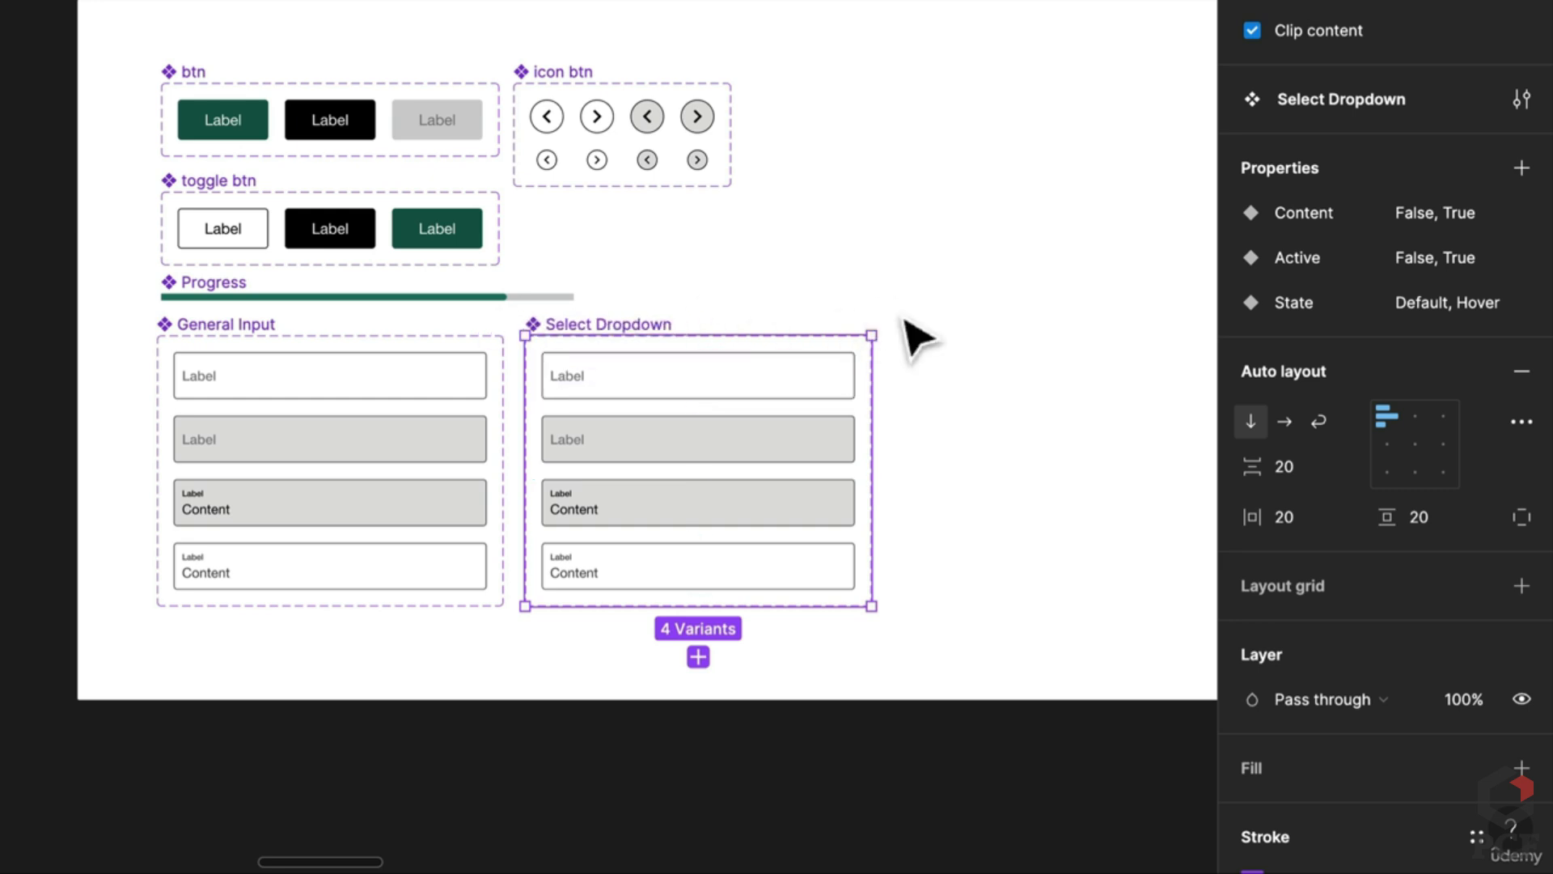
pyautogui.click(911, 337)
pyautogui.scroll(-1, 911, 337)
pyautogui.scroll(-2, 490, 372)
pyautogui.hscroll(2, 490, 372)
pyautogui.scroll(3, 489, 372)
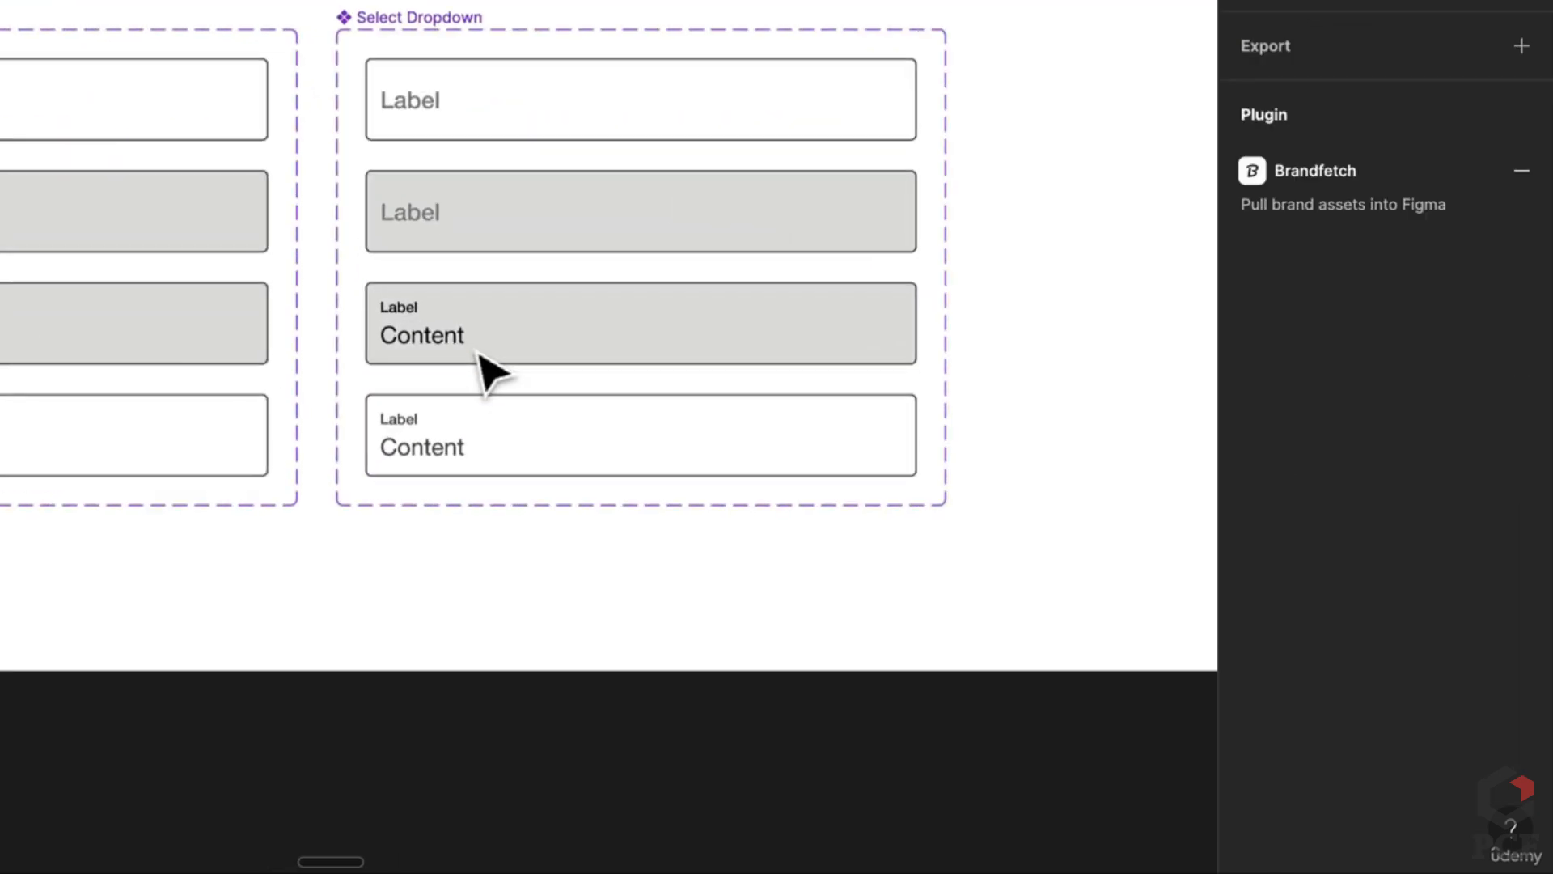
# Step: Move the Label text into the third variant, fill it 000000, and select that variant
pyautogui.click(440, 235)
pyautogui.click(440, 235)
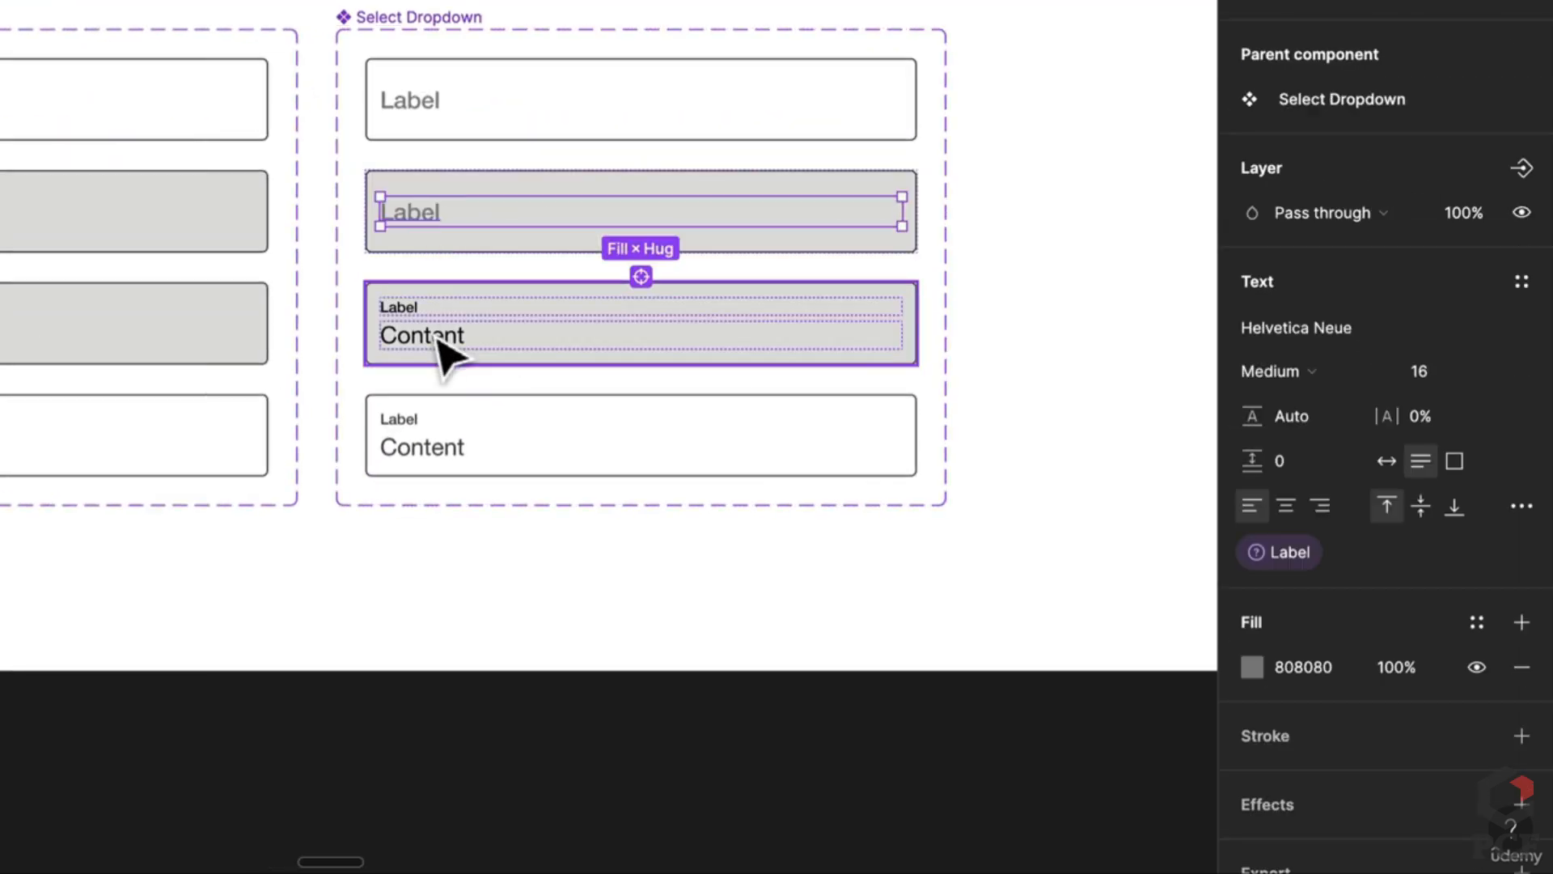
pyautogui.moveTo(437, 338); pyautogui.dragTo(437, 337)
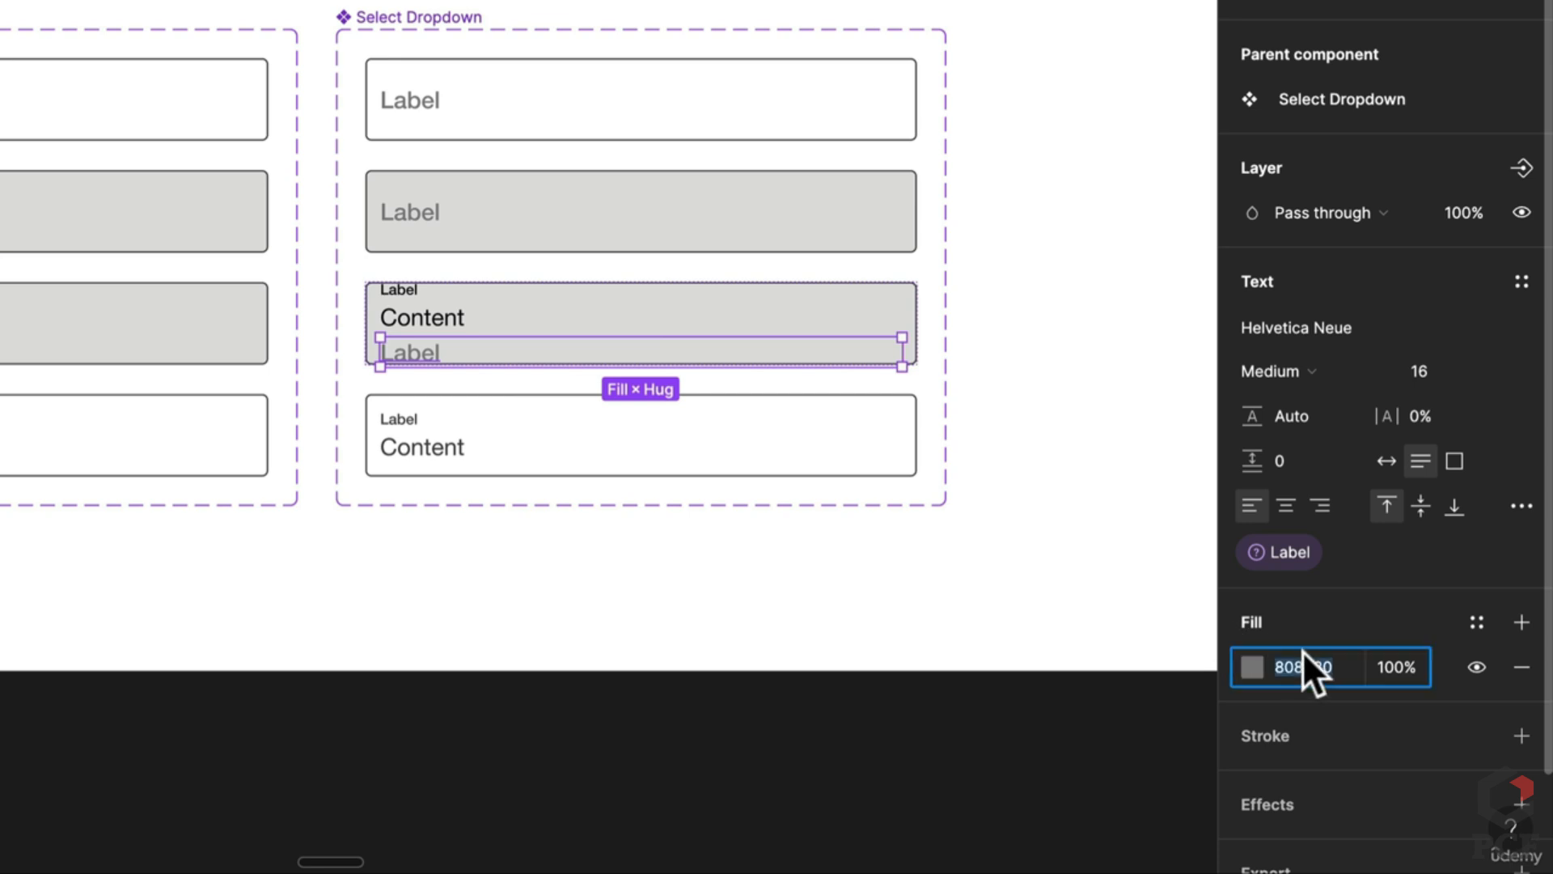
pyautogui.write('000000')
pyautogui.press('Return')
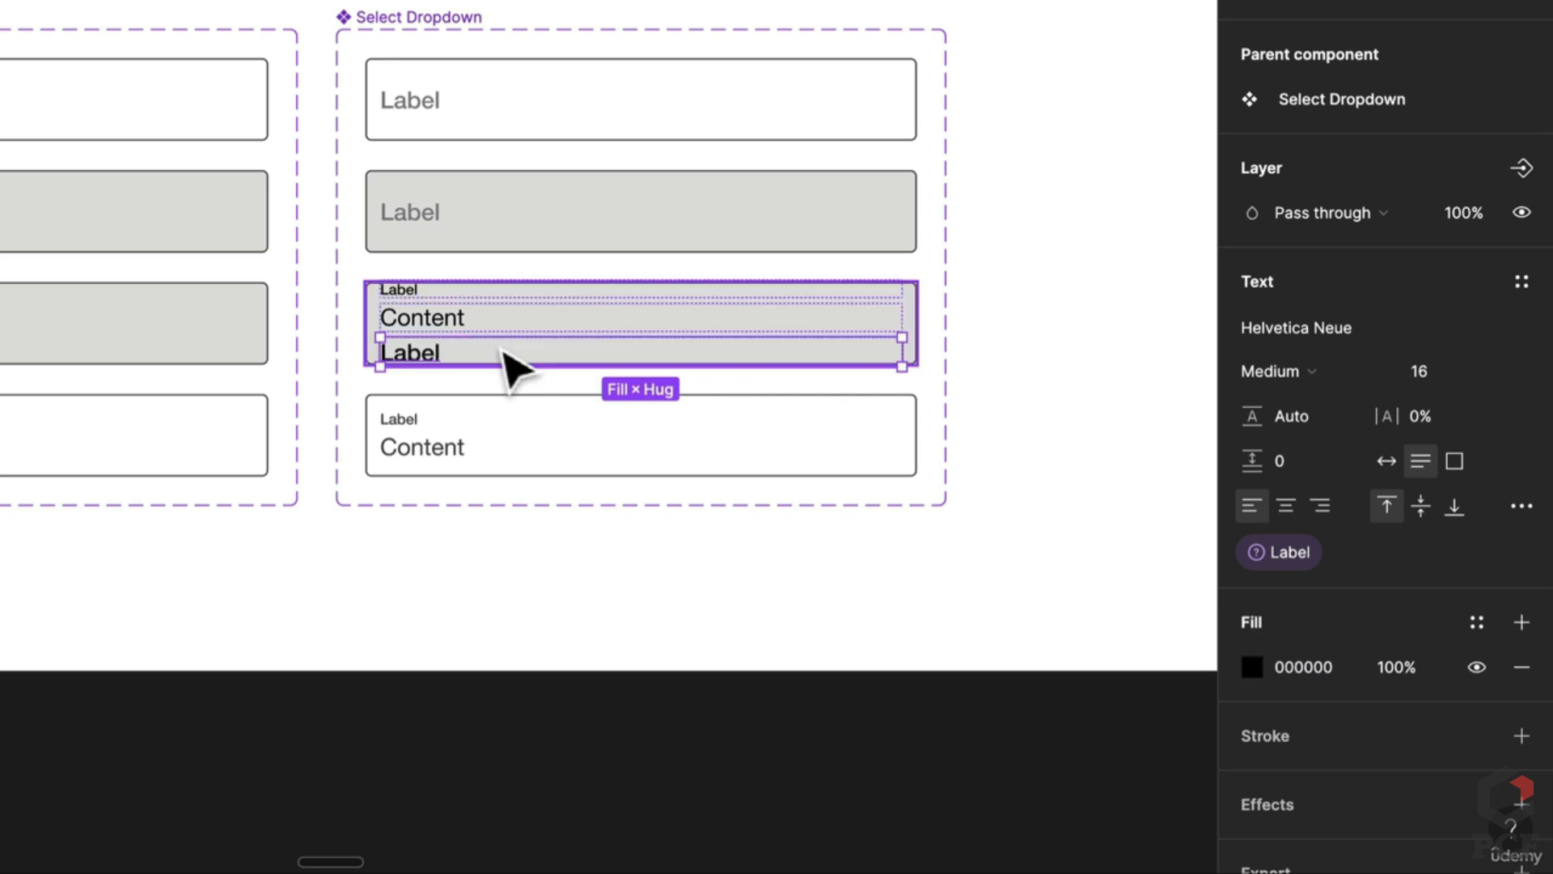
pyautogui.click(330, 288)
pyautogui.click(425, 318)
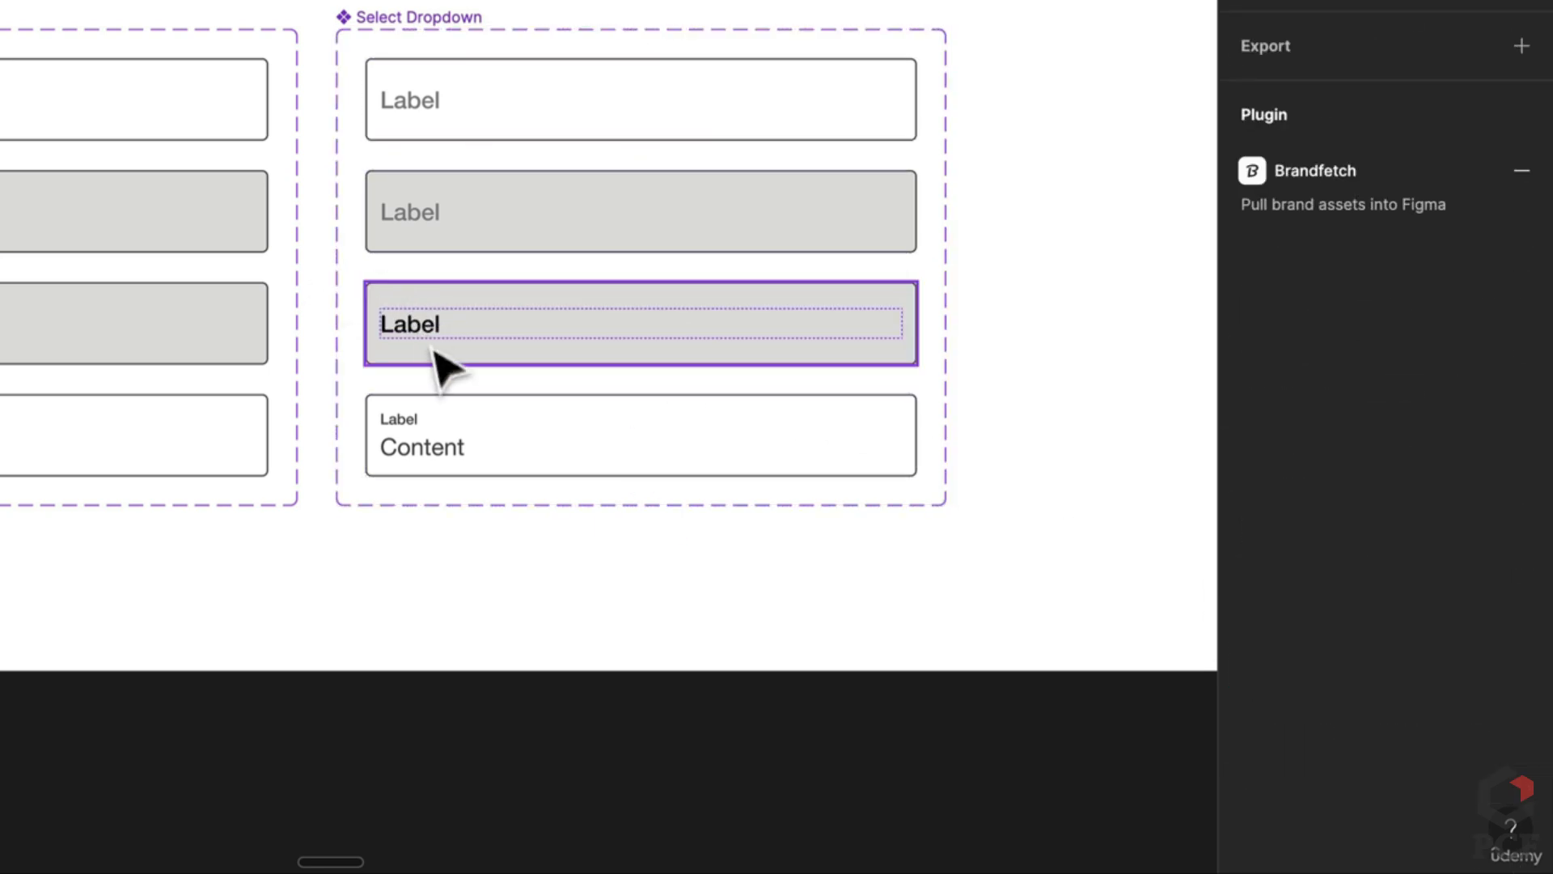
pyautogui.scroll(-5, 430, 357)
pyautogui.scroll(-10, 421, 242)
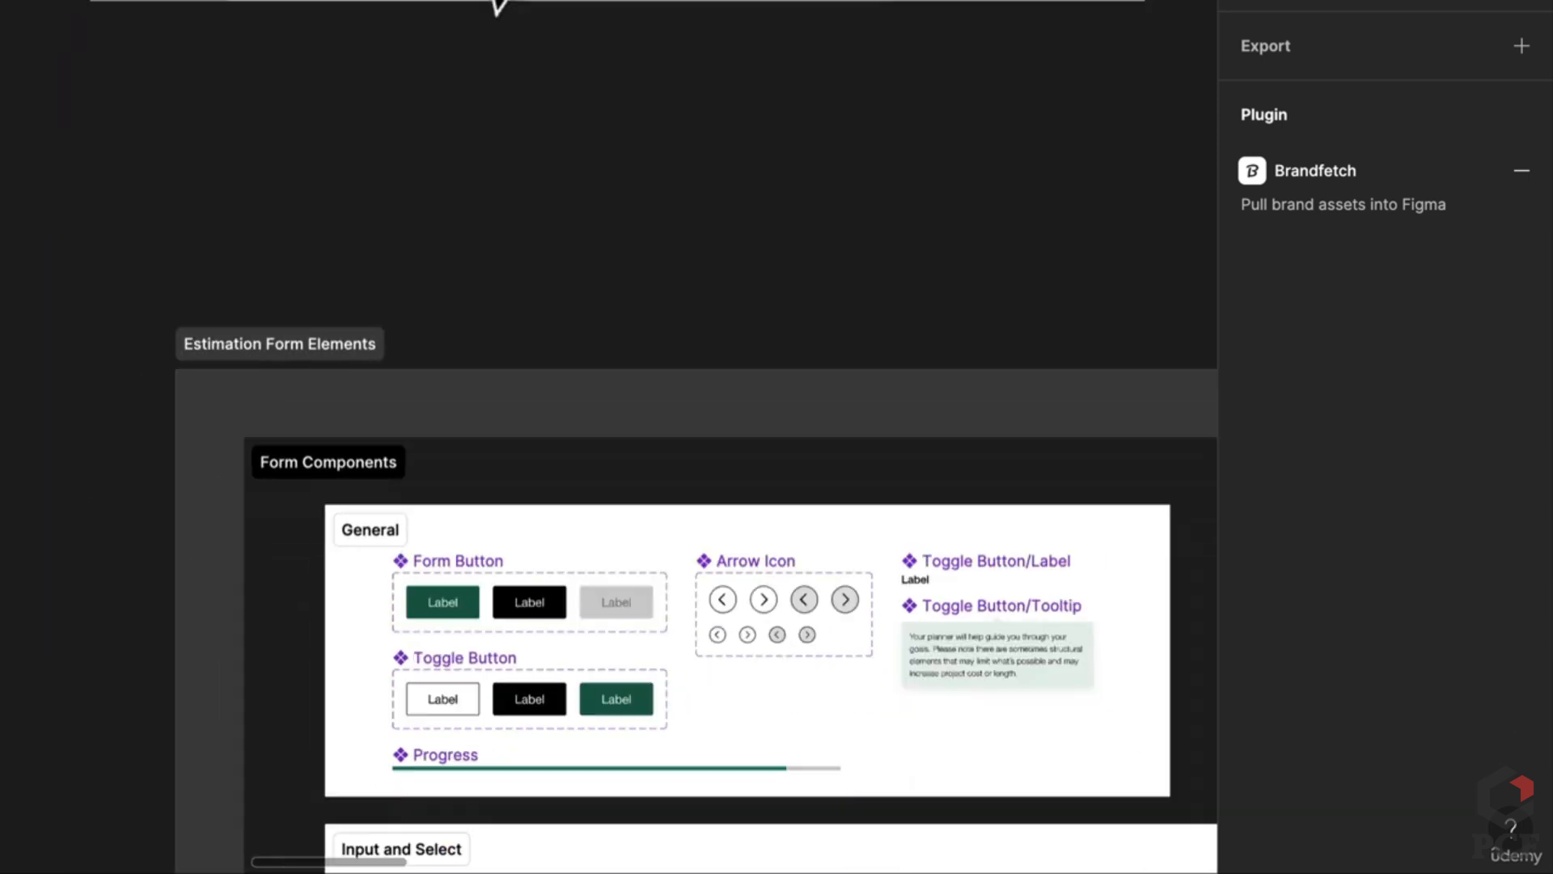
# Step: Move the Select, Dropdown Item and Dropdown components together toward the Components section
pyautogui.scroll(-3, 579, 492)
pyautogui.scroll(-5, 538, 319)
pyautogui.click(542, 336)
pyautogui.scroll(5, 502, 356)
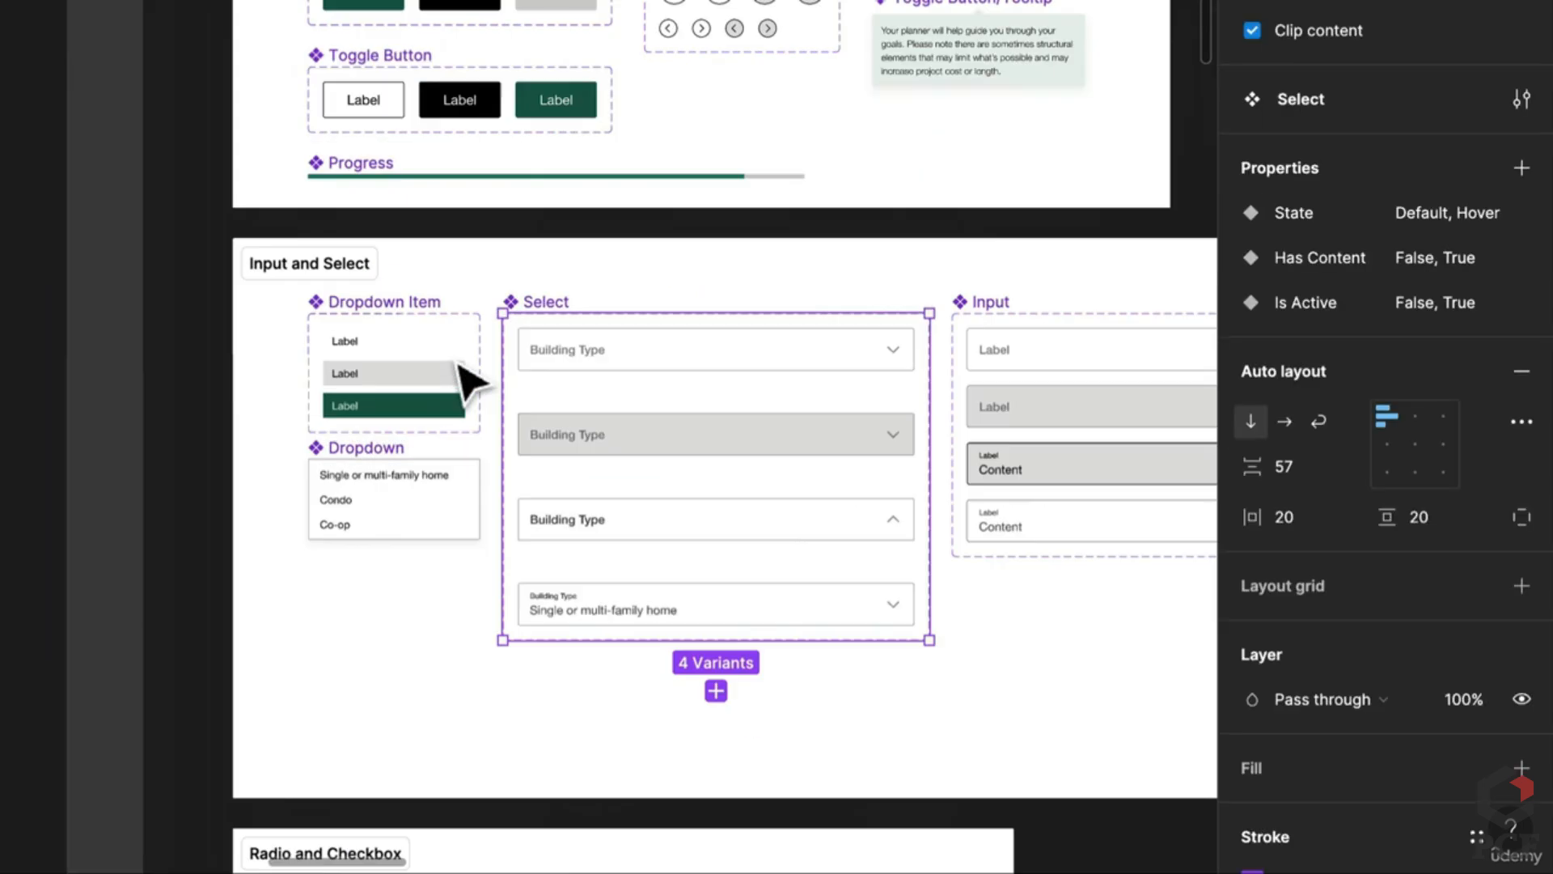
pyautogui.scroll(2, 463, 368)
pyautogui.keyDown('shift'); pyautogui.click(332, 296); pyautogui.keyUp('shift')
pyautogui.keyDown('shift'); pyautogui.click(296, 512); pyautogui.keyUp('shift')
pyautogui.scroll(-5, 295, 511)
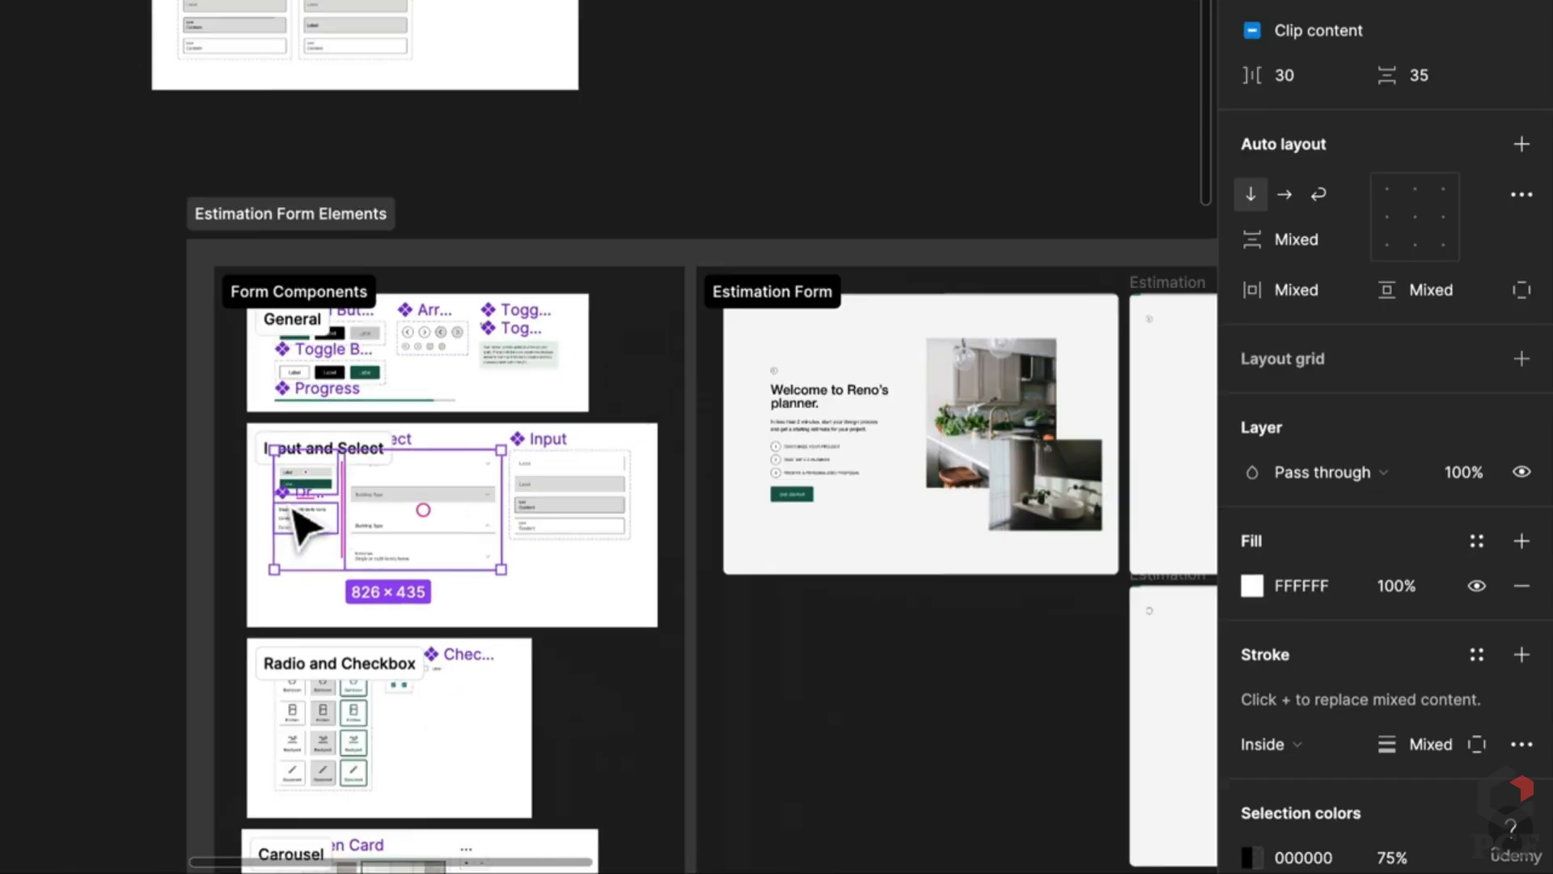
pyautogui.moveTo(303, 526); pyautogui.dragTo(740, 404)
pyautogui.scroll(3, 409, 687)
# Step: Shift the Elements frame right and widen the Components section to enclose the components
pyautogui.moveTo(658, 192); pyautogui.dragTo(1018, 214)
pyautogui.rightClick(544, 247)
pyautogui.click(474, 286)
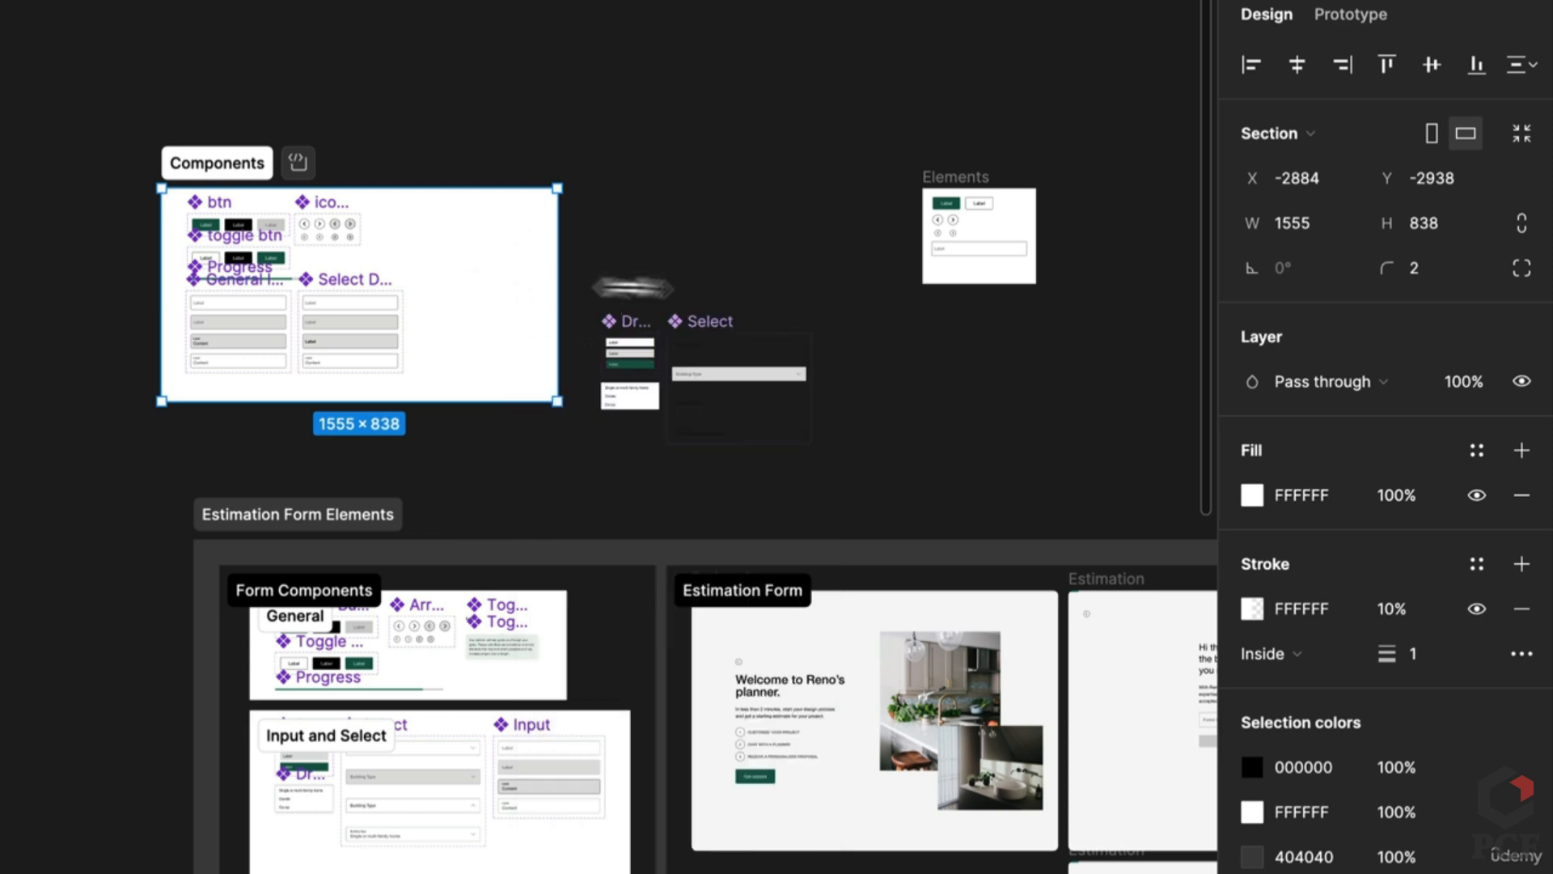
pyautogui.moveTo(632, 287); pyautogui.dragTo(842, 319)
pyautogui.scroll(5, 643, 327)
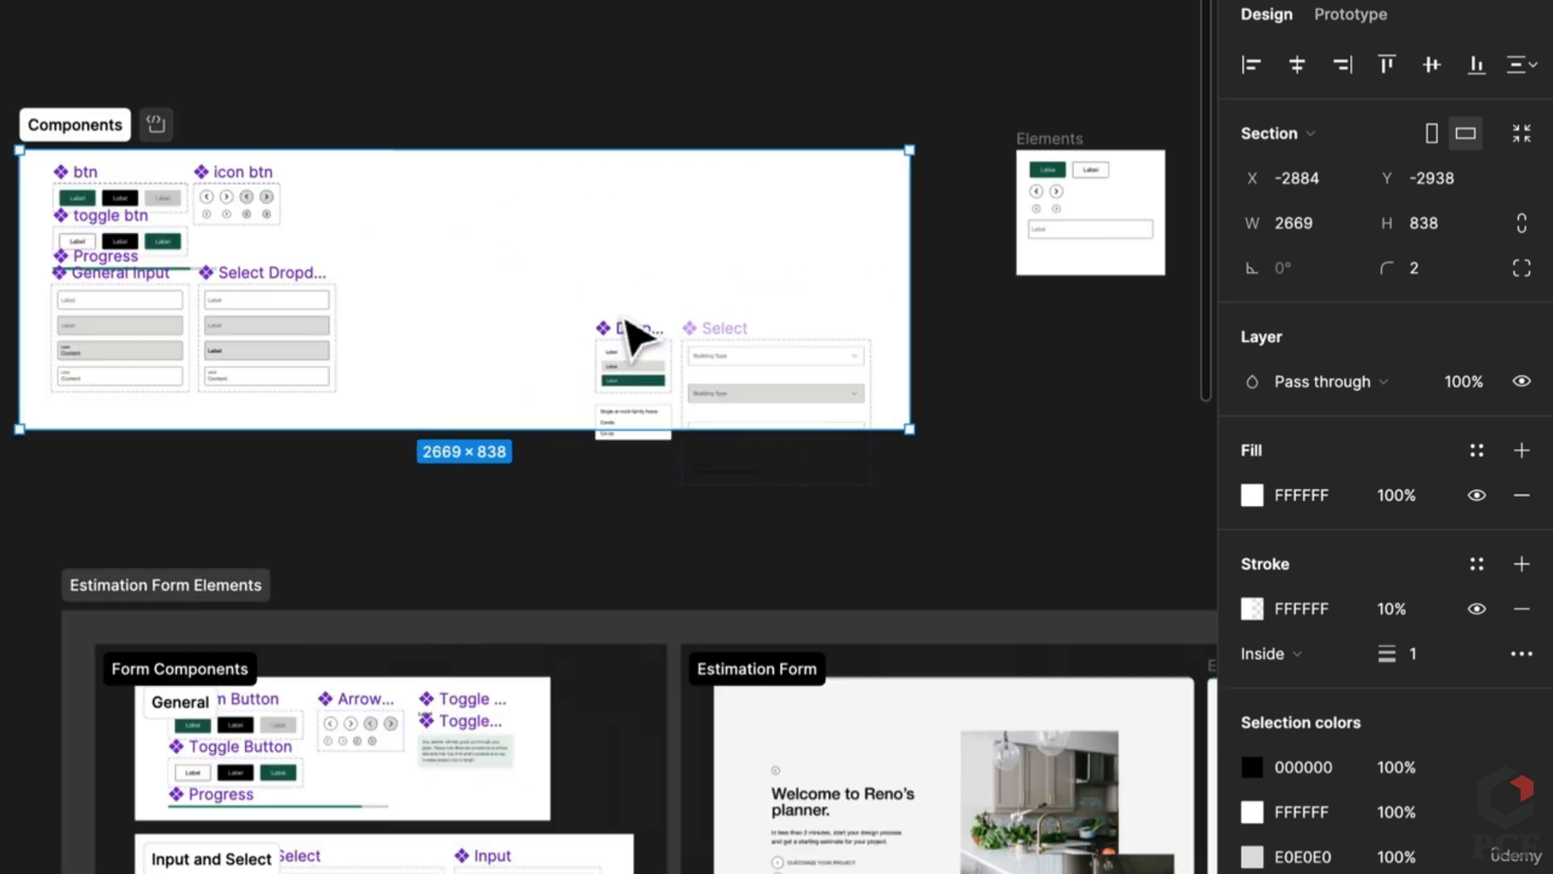
# Step: Reposition the Dropdown list and Select sets up-left inside the Components section
pyautogui.press('Escape')
pyautogui.click(641, 364)
pyautogui.keyDown('shift'); pyautogui.click(804, 375); pyautogui.keyUp('shift')
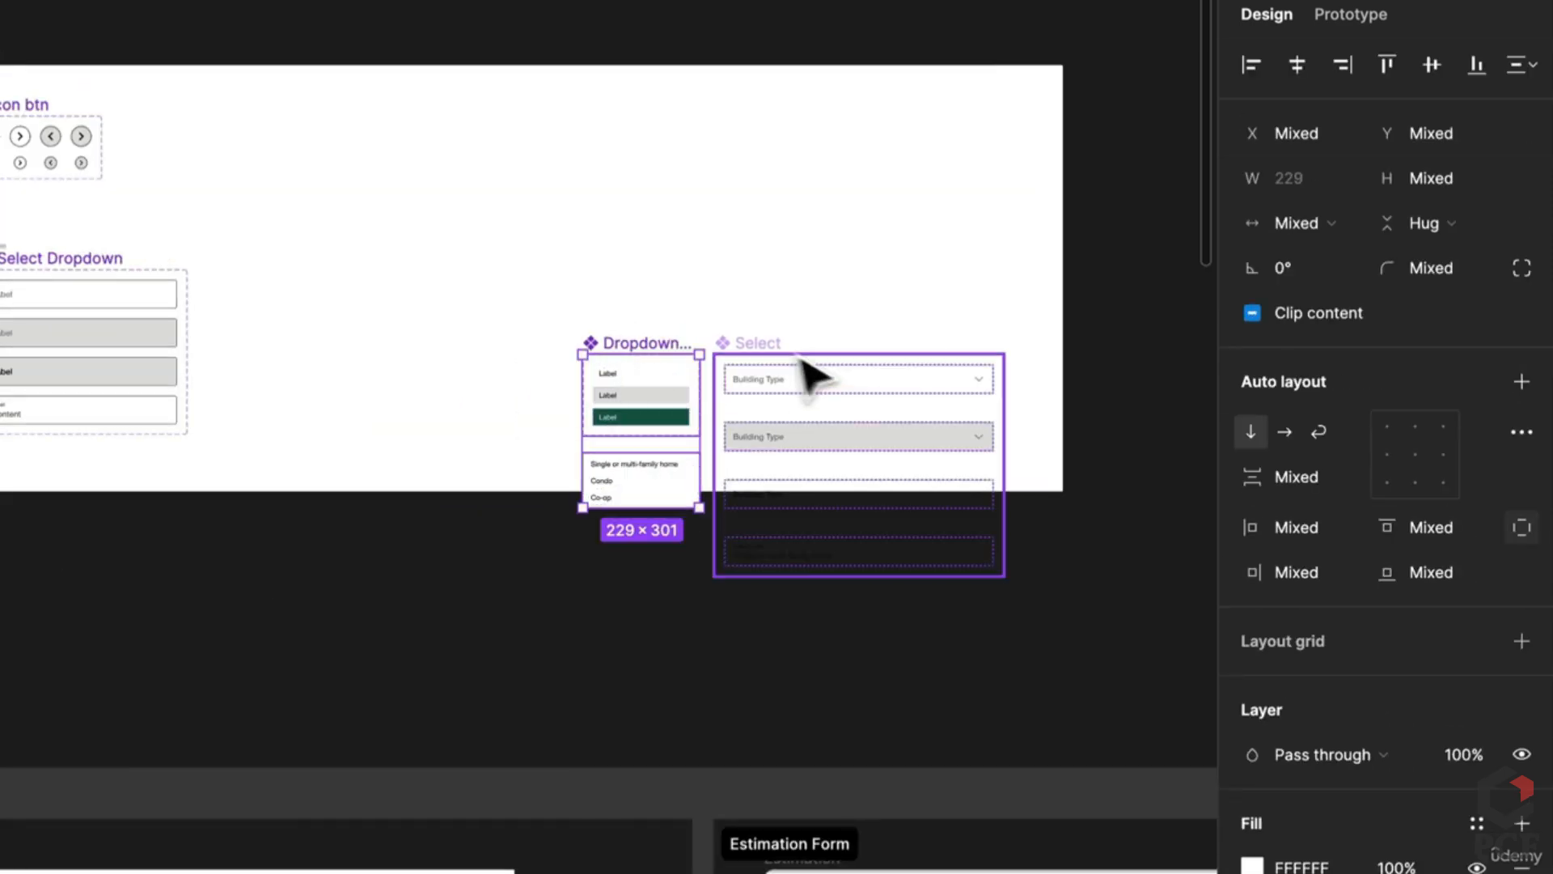
pyautogui.moveTo(739, 351); pyautogui.dragTo(520, 191)
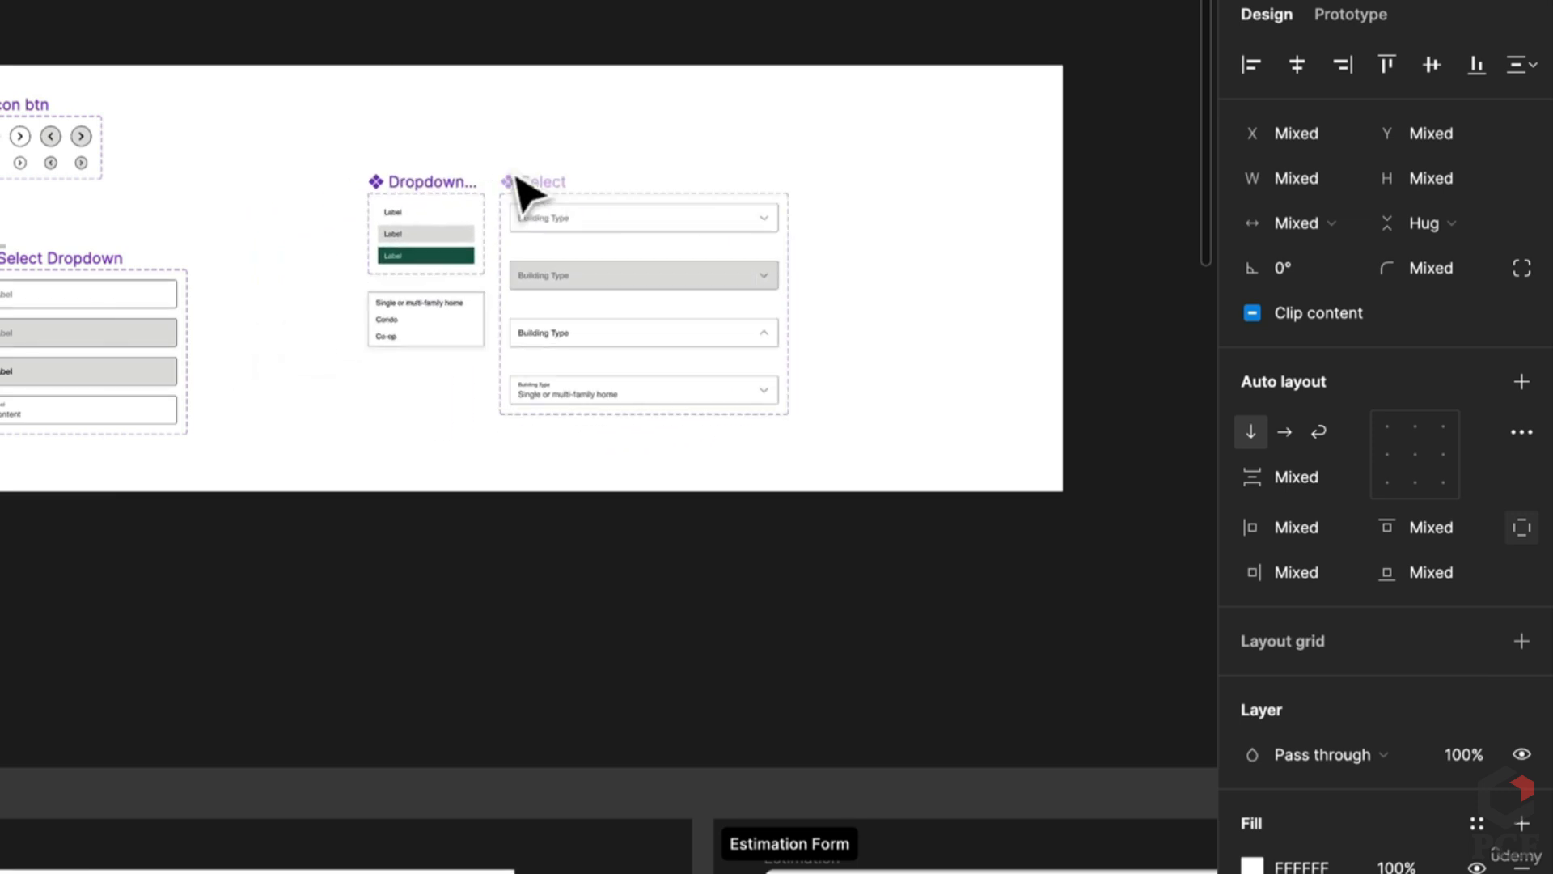
pyautogui.scroll(5, 278, 288)
pyautogui.click(537, 443)
pyautogui.scroll(-5, 408, 555)
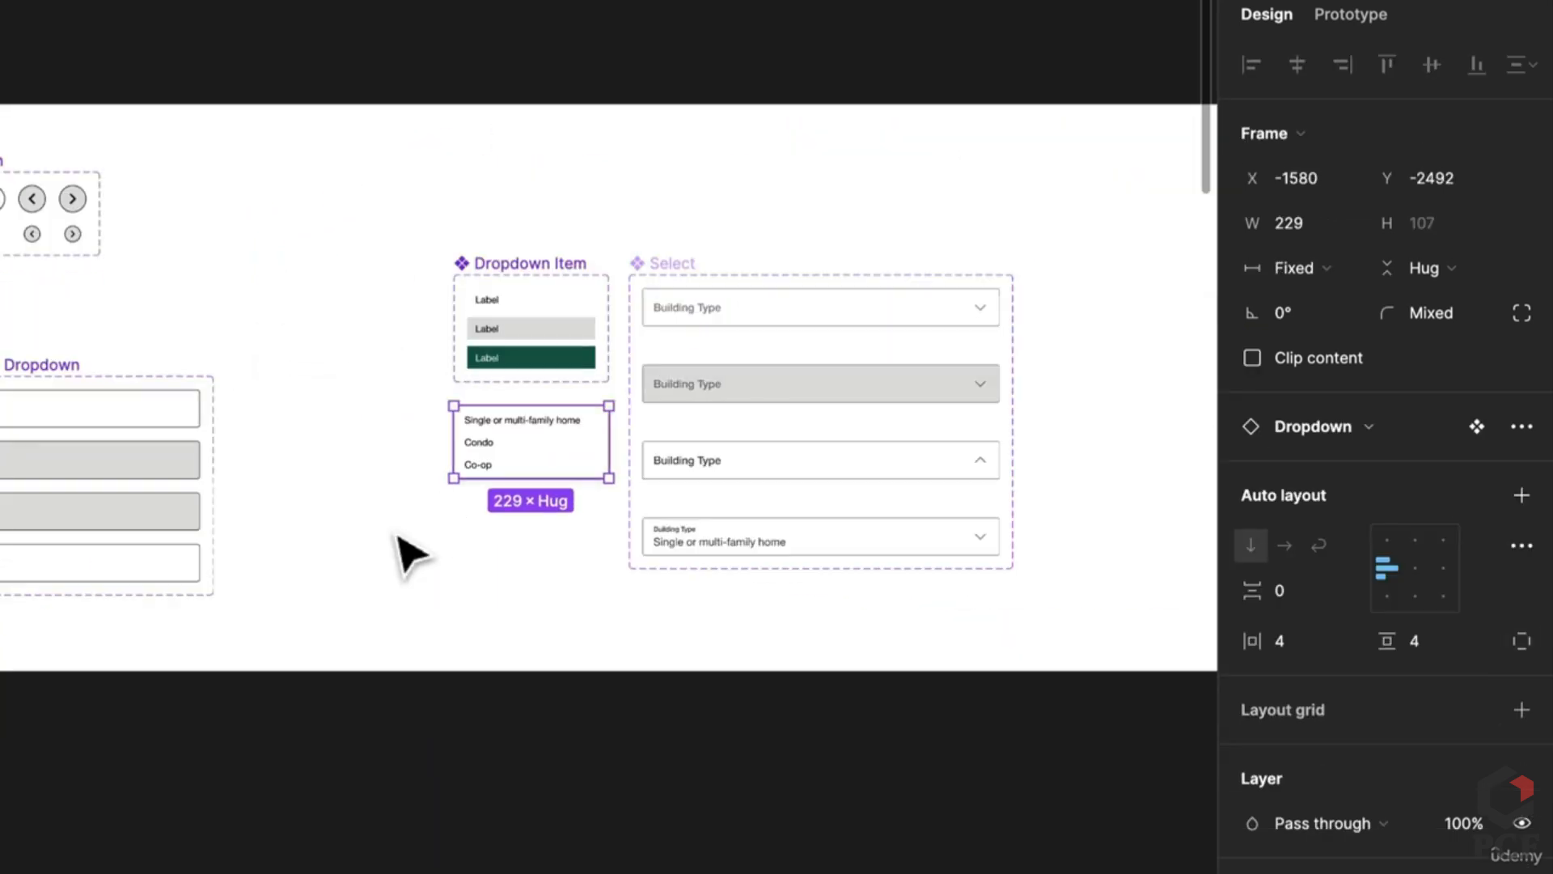
pyautogui.hscroll(-3, 421, 552)
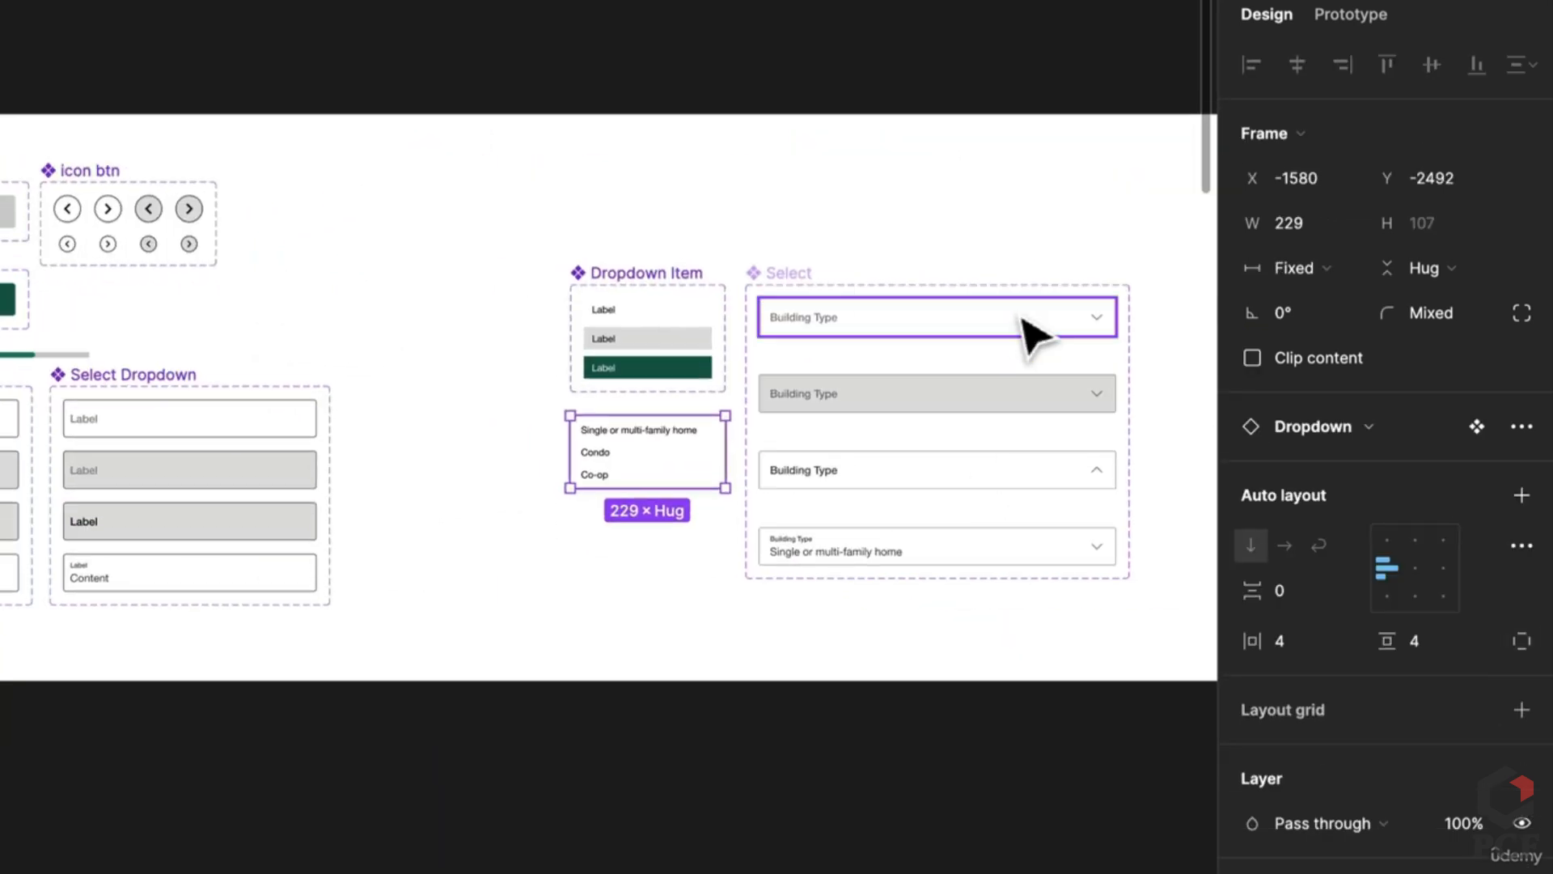
# Step: Paste the chevron icon into the first Select Dropdown variant, beside its label
pyautogui.doubleClick(1099, 323)
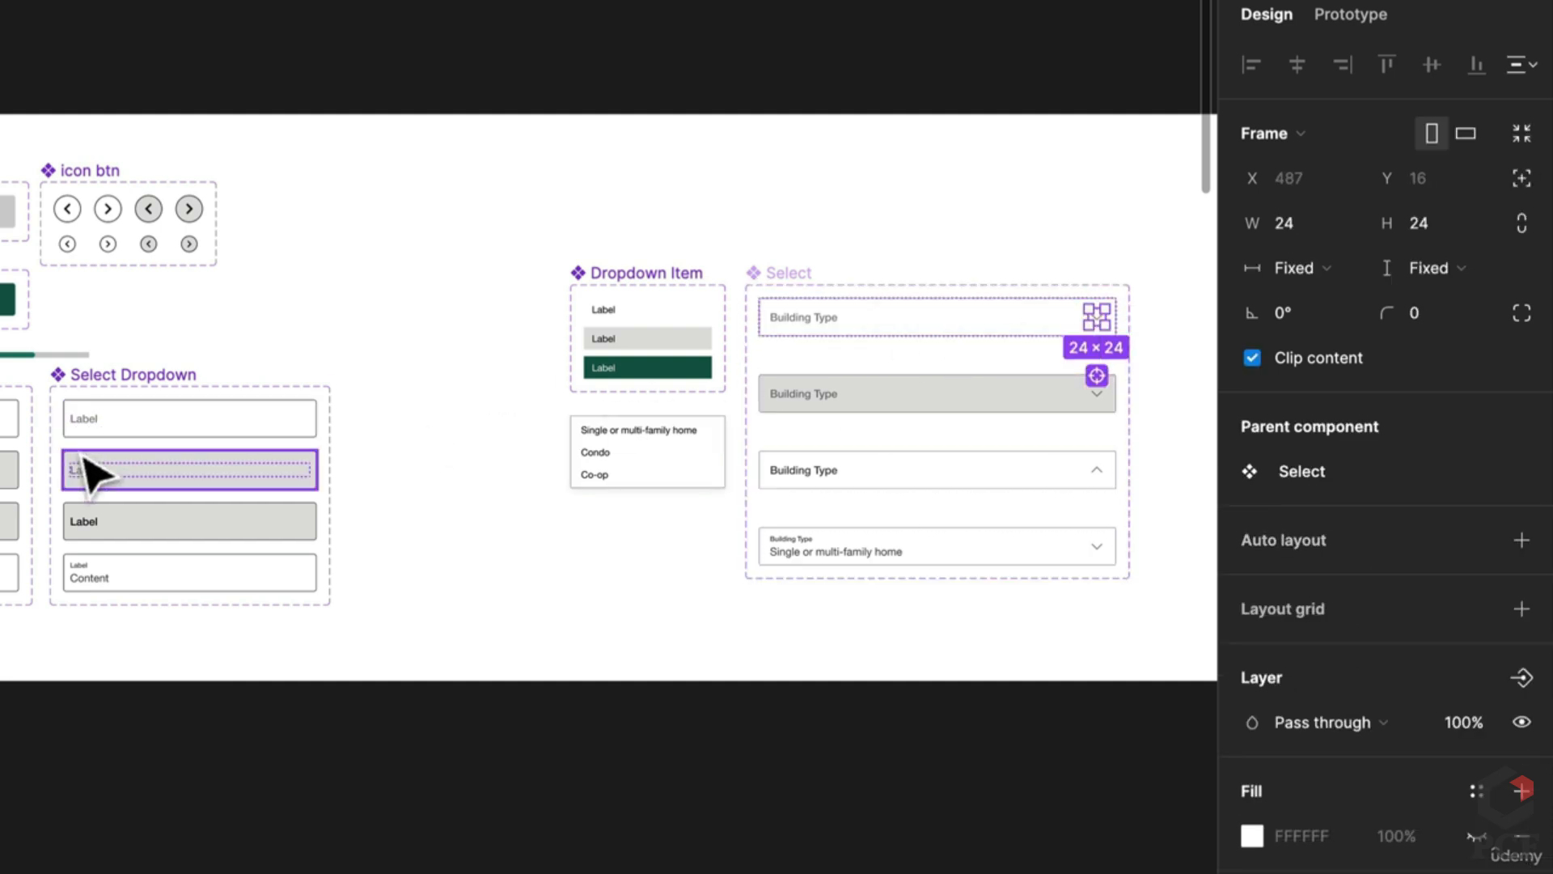
pyautogui.scroll(5, 97, 475)
pyautogui.click(506, 417)
pyautogui.hotkey('ctrl', 'v')
pyautogui.click(485, 420)
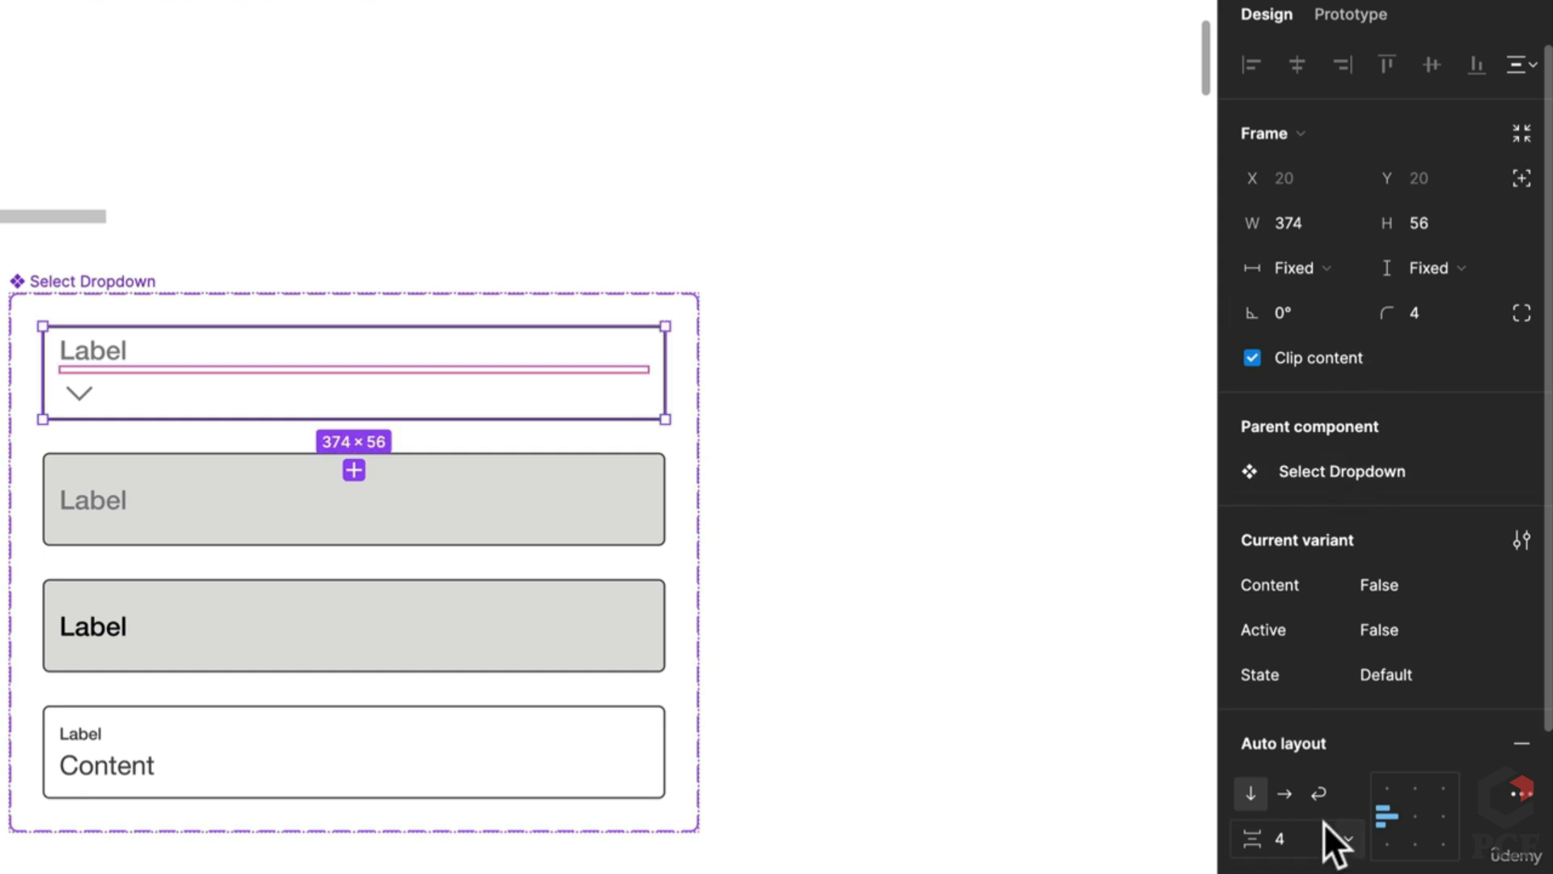
pyautogui.click(1285, 795)
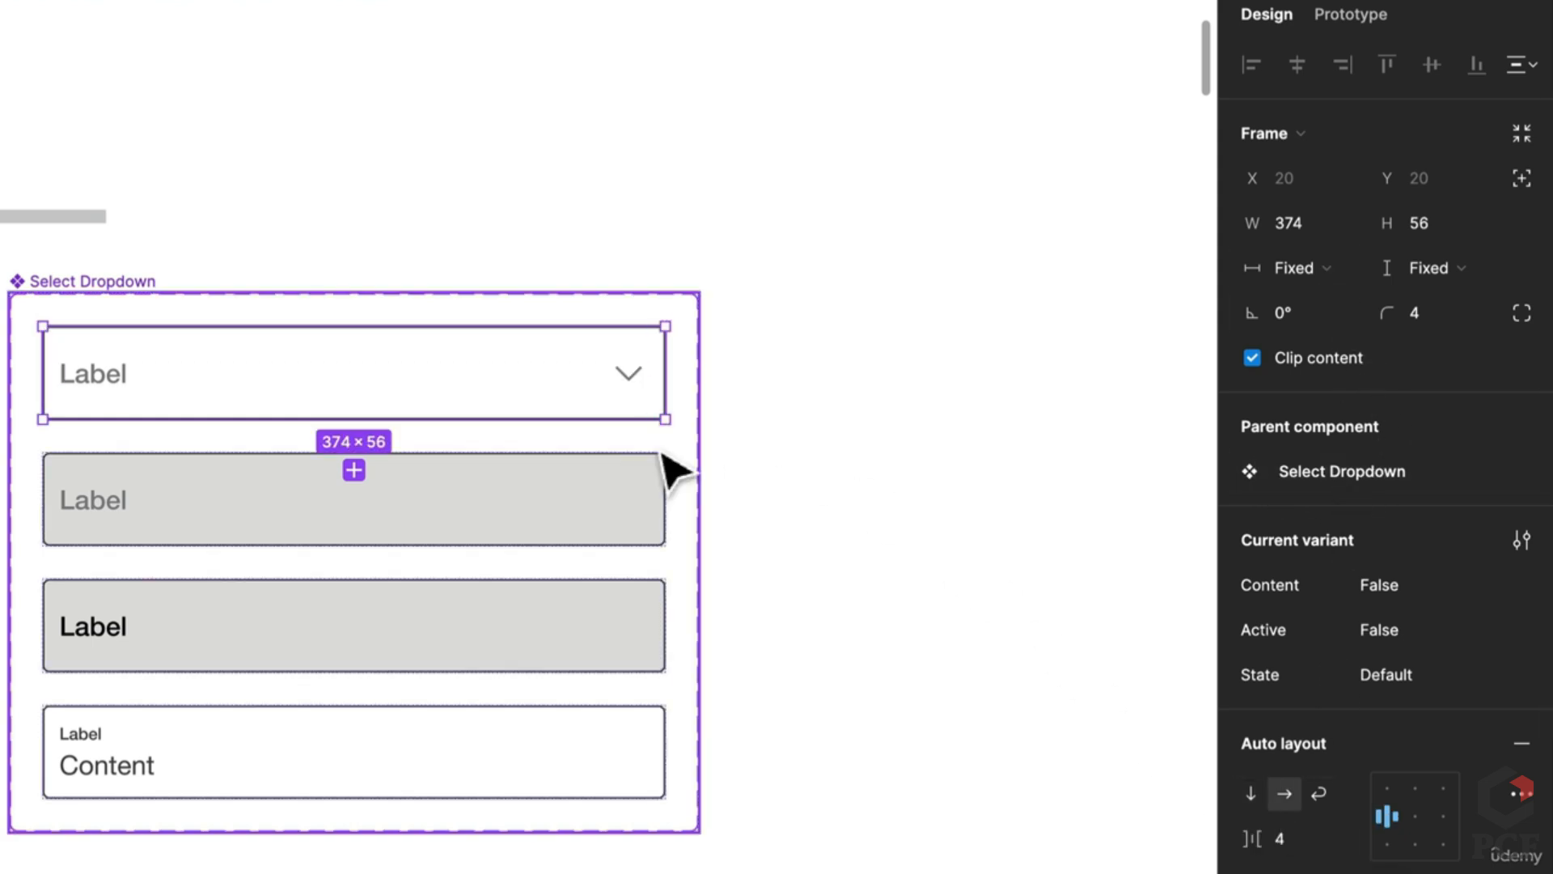
# Step: Add the chevron to the second and third variants, laid out beside their labels
pyautogui.hotkey('ctrl', 'z')
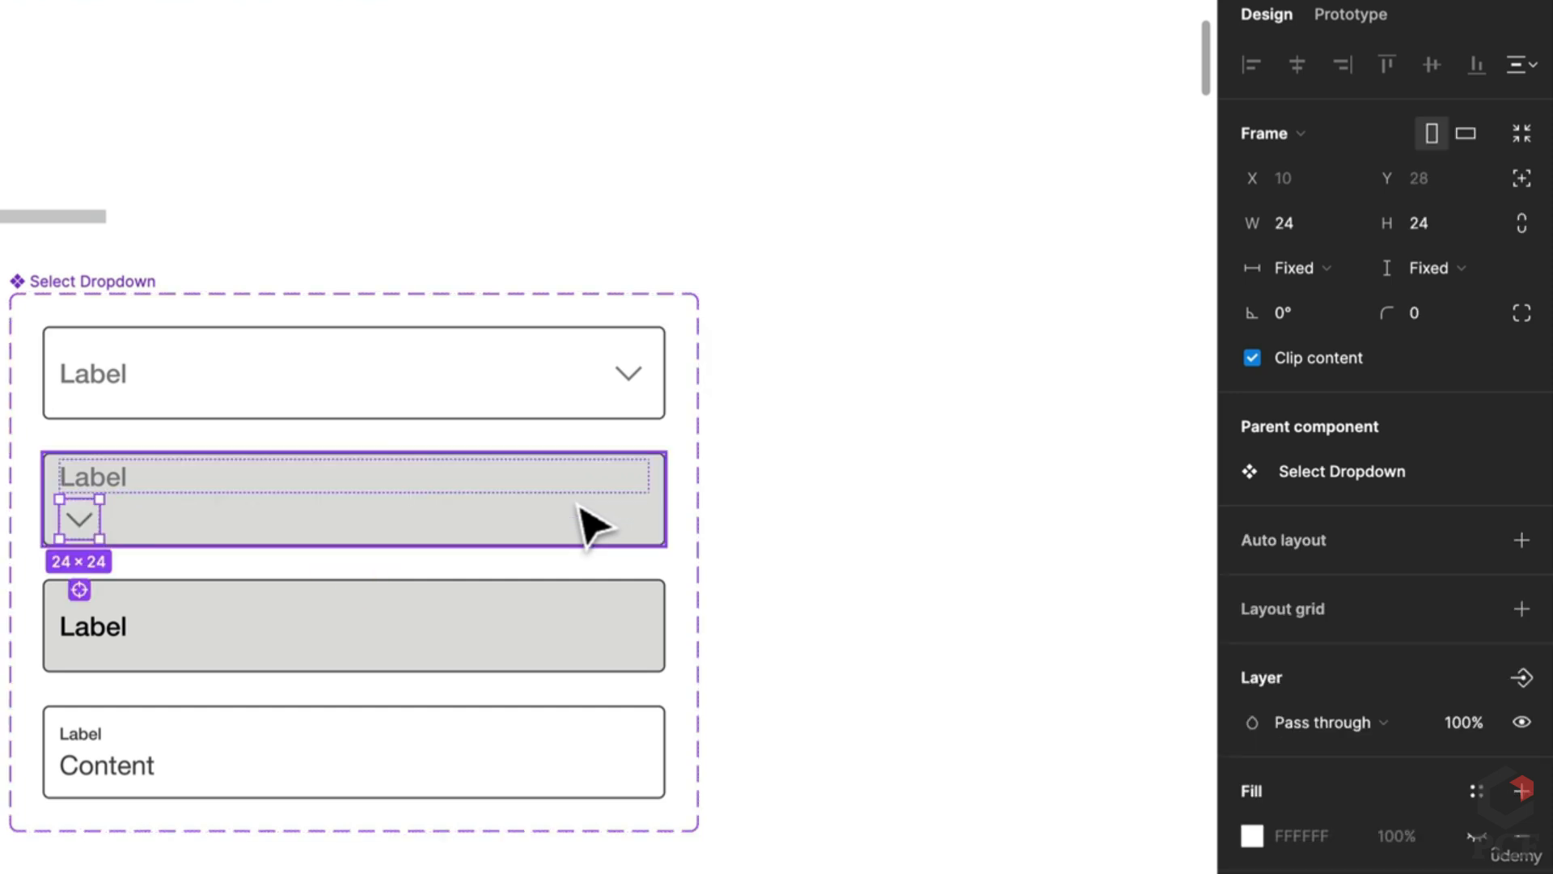
pyautogui.click(589, 527)
pyautogui.click(1285, 795)
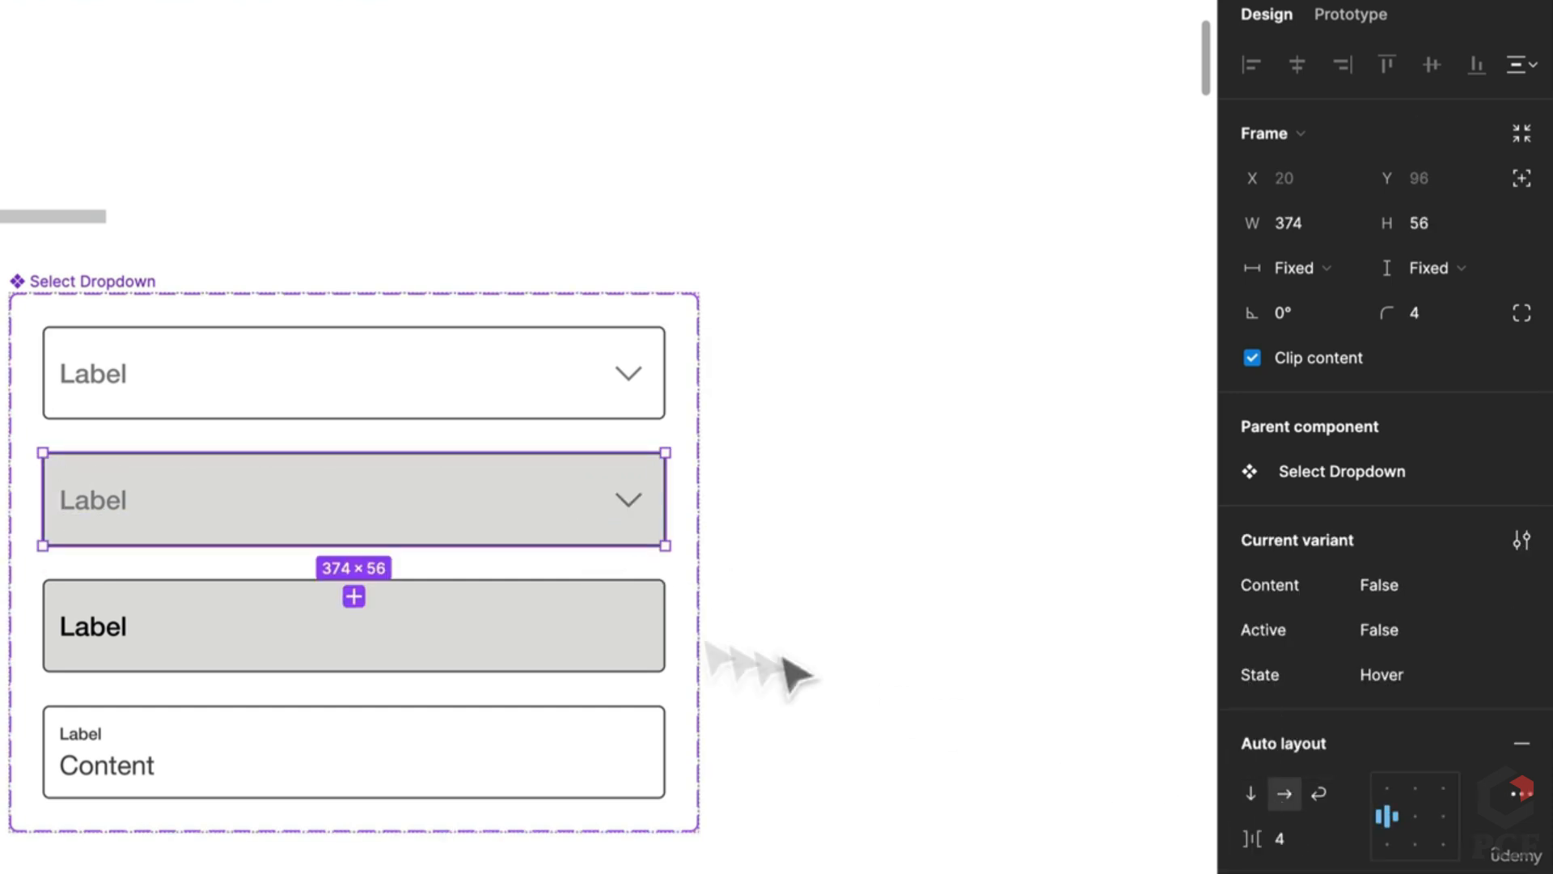
pyautogui.click(416, 617)
pyautogui.hotkey('ctrl', 'v')
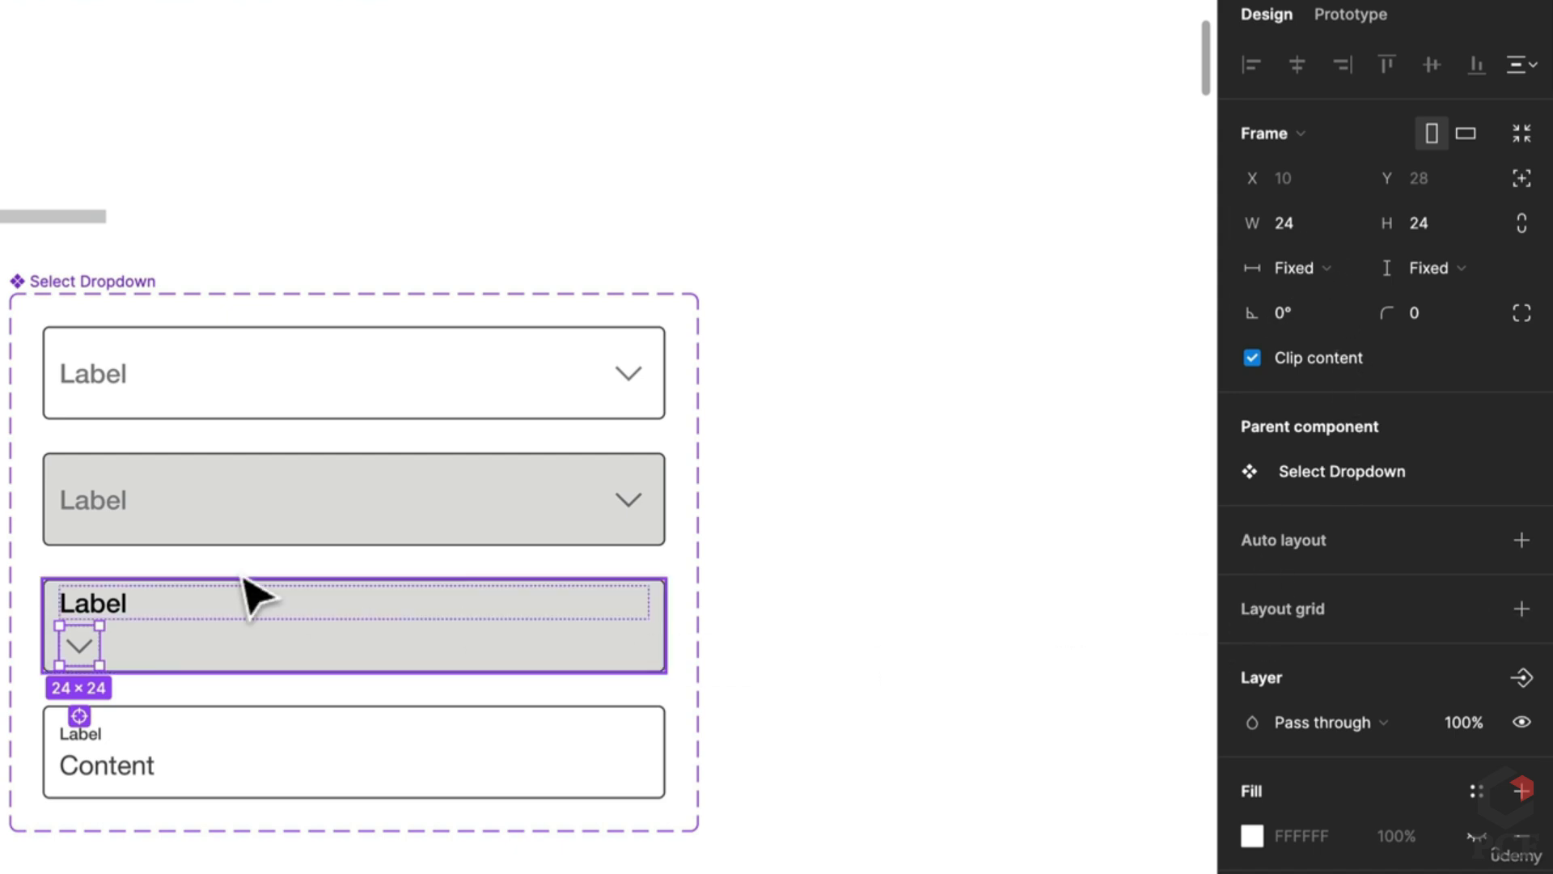
pyautogui.click(414, 657)
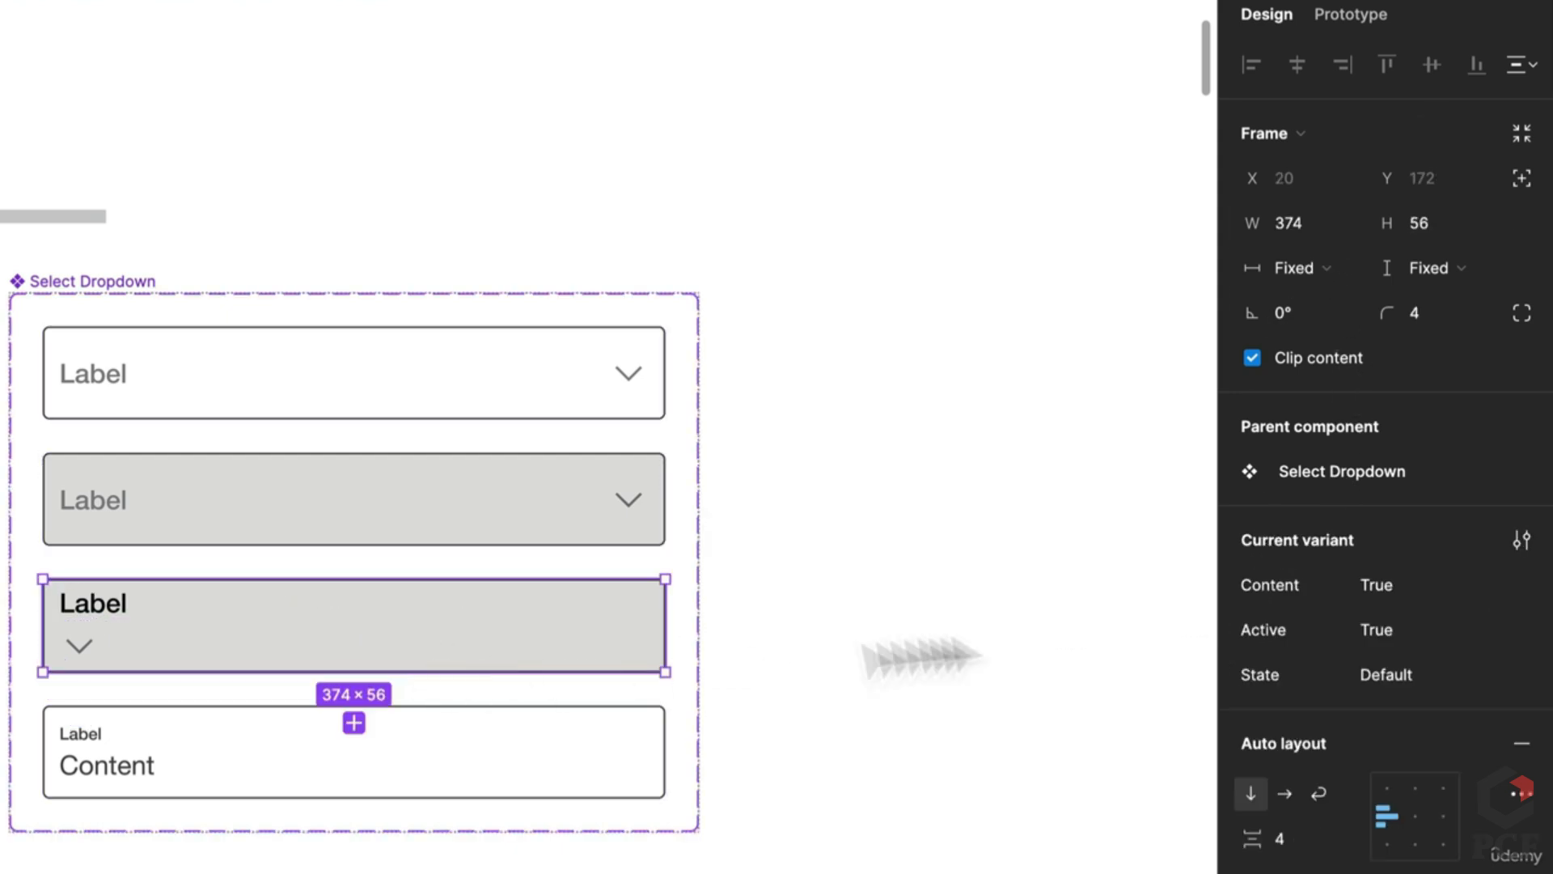
pyautogui.click(1287, 799)
# Step: Wrap the third variant's Label in auto layout and name the first variant's text frame Content
pyautogui.doubleClick(87, 643)
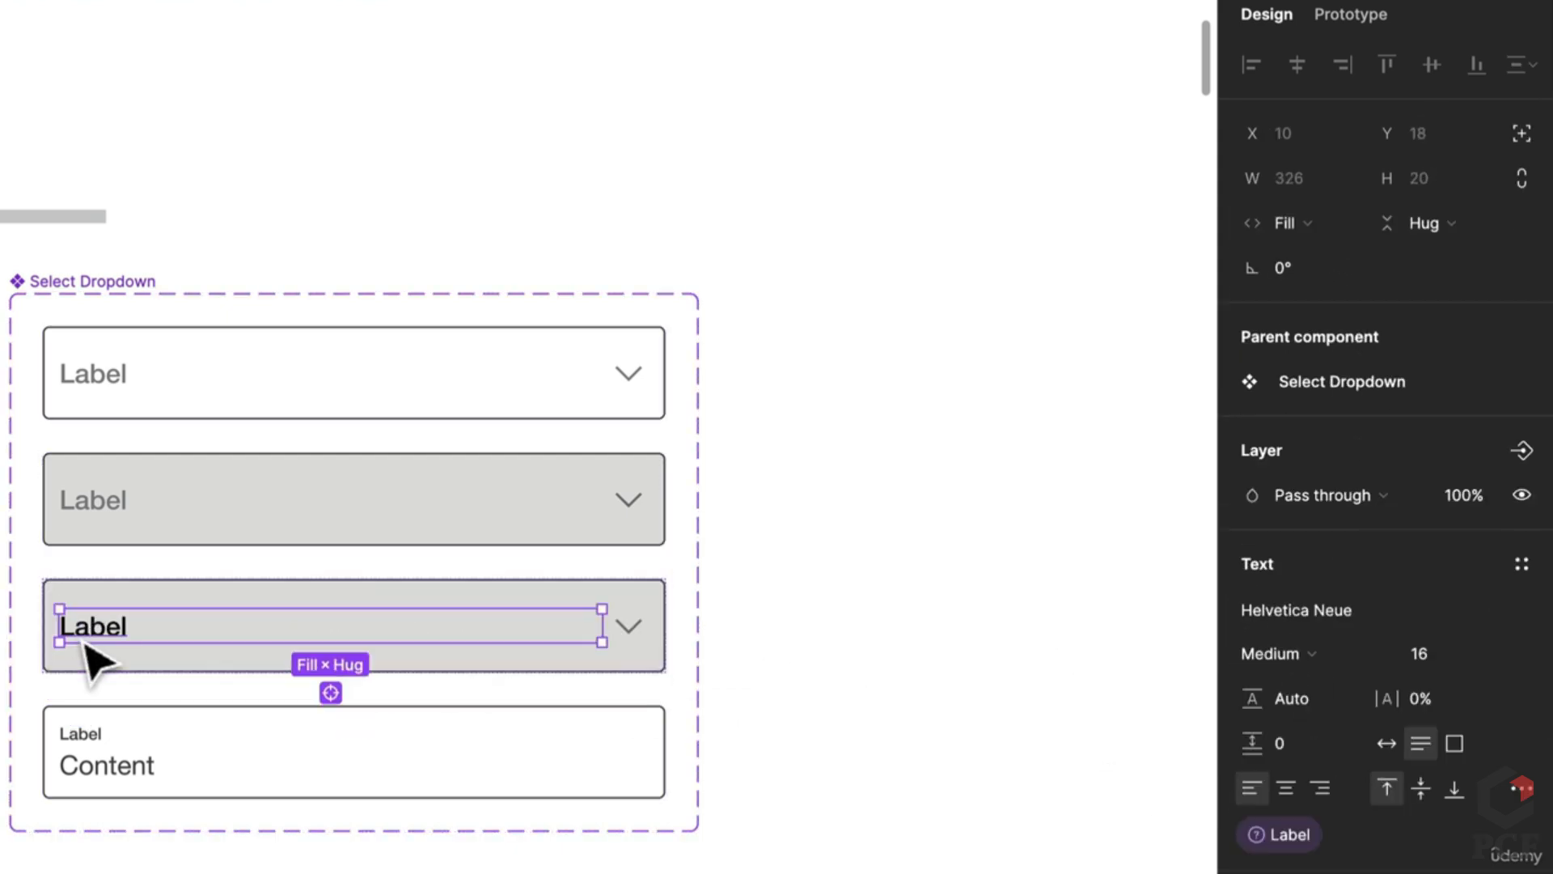
pyautogui.hotkey('shift', 'a')
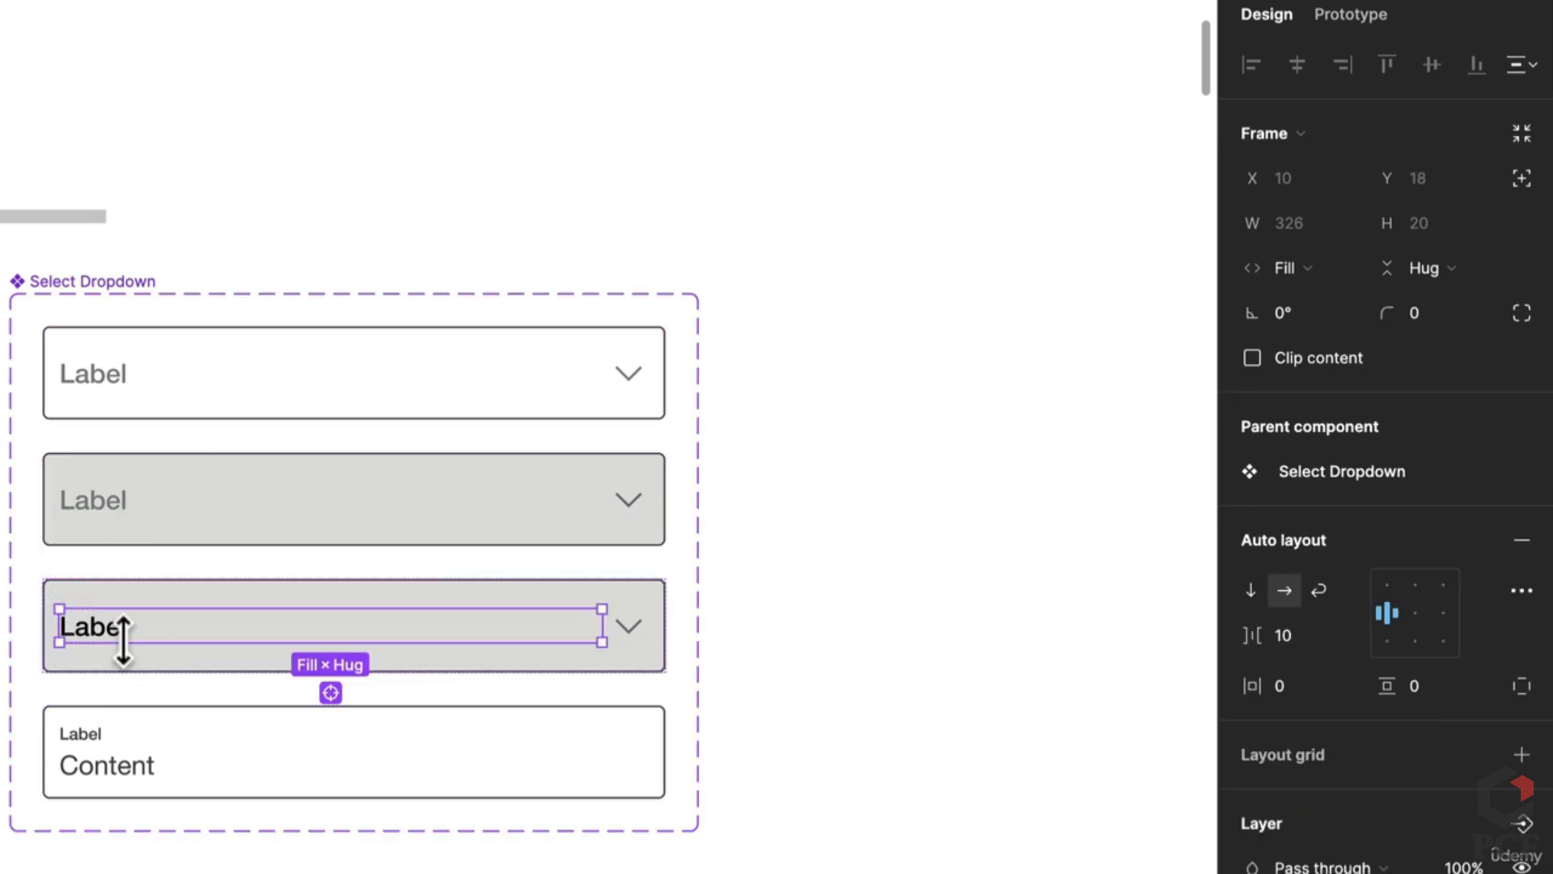
pyautogui.click(115, 493)
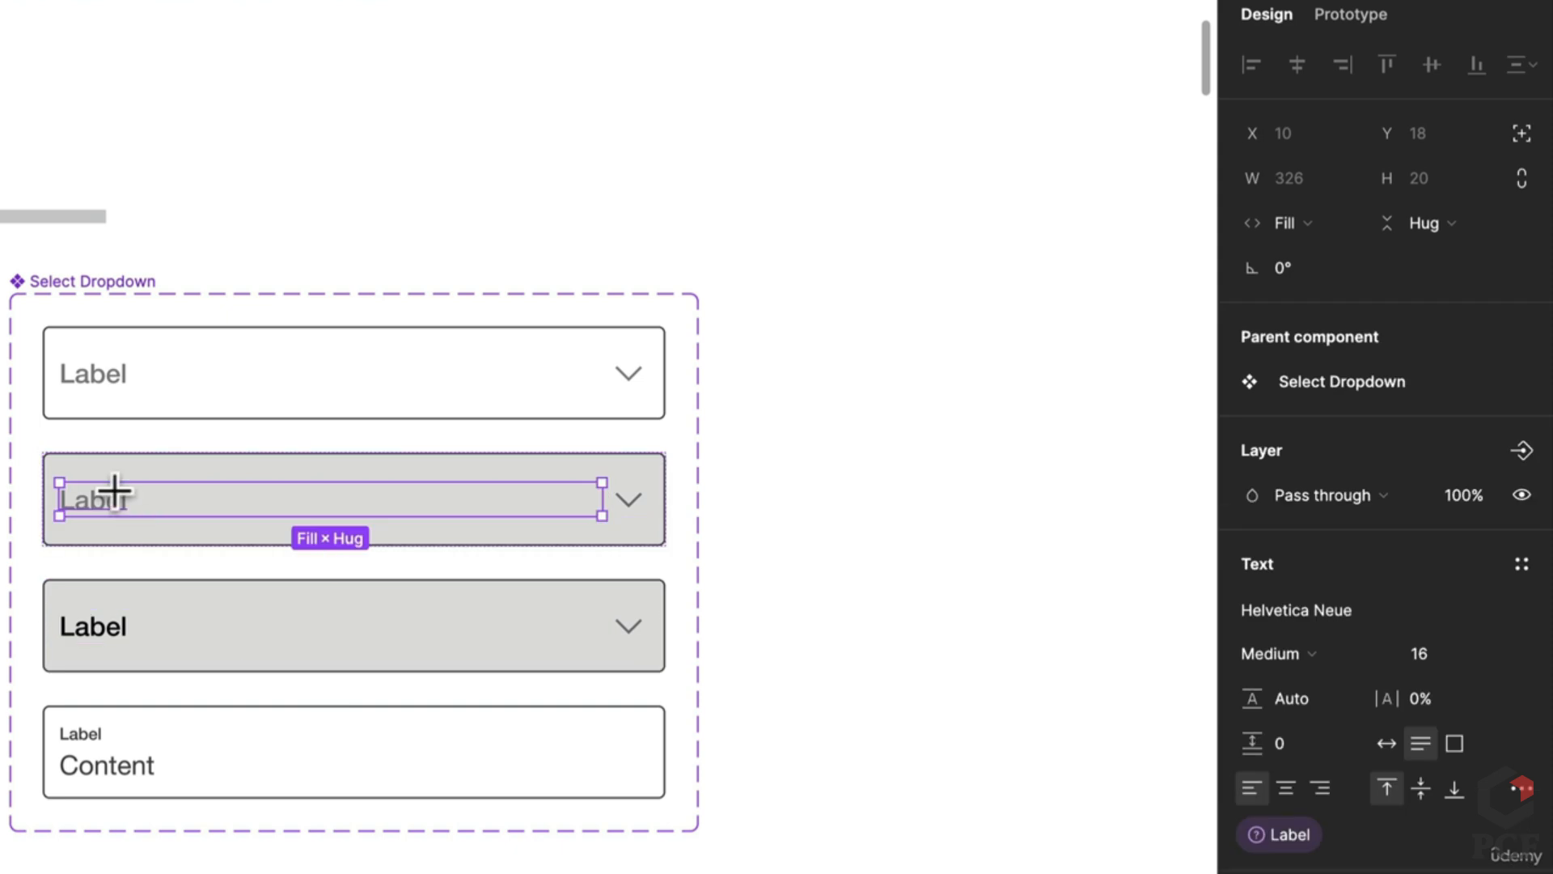
pyautogui.doubleClick(0, 418)
pyautogui.write('Conten')
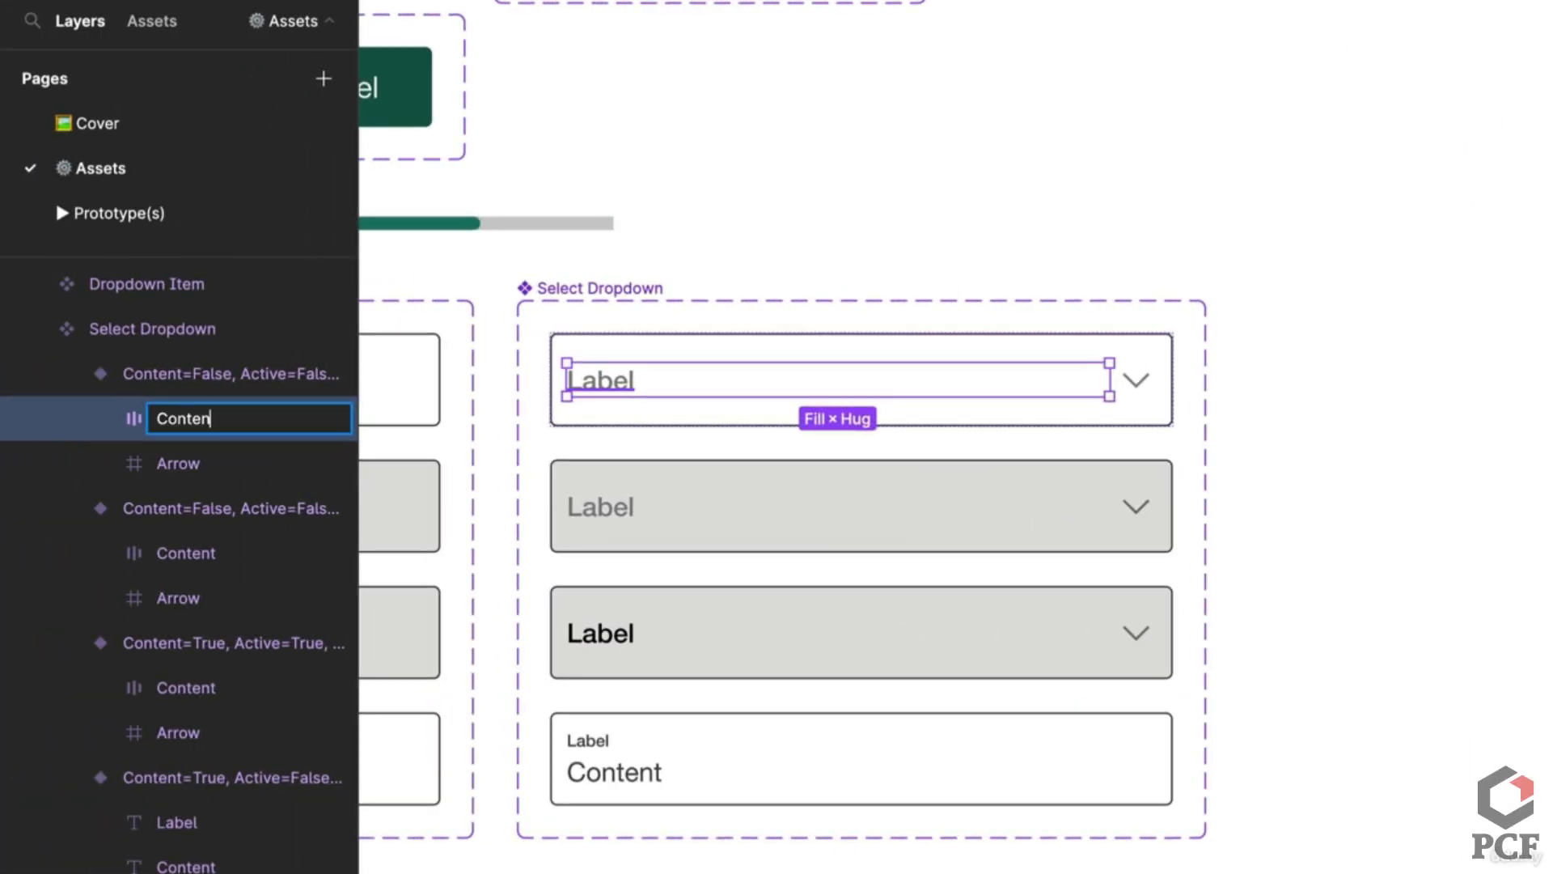
pyautogui.write('t')
pyautogui.press('Return')
# Step: Wrap the fourth variant's Label and Content texts in an auto-layout frame named content
pyautogui.click(629, 778)
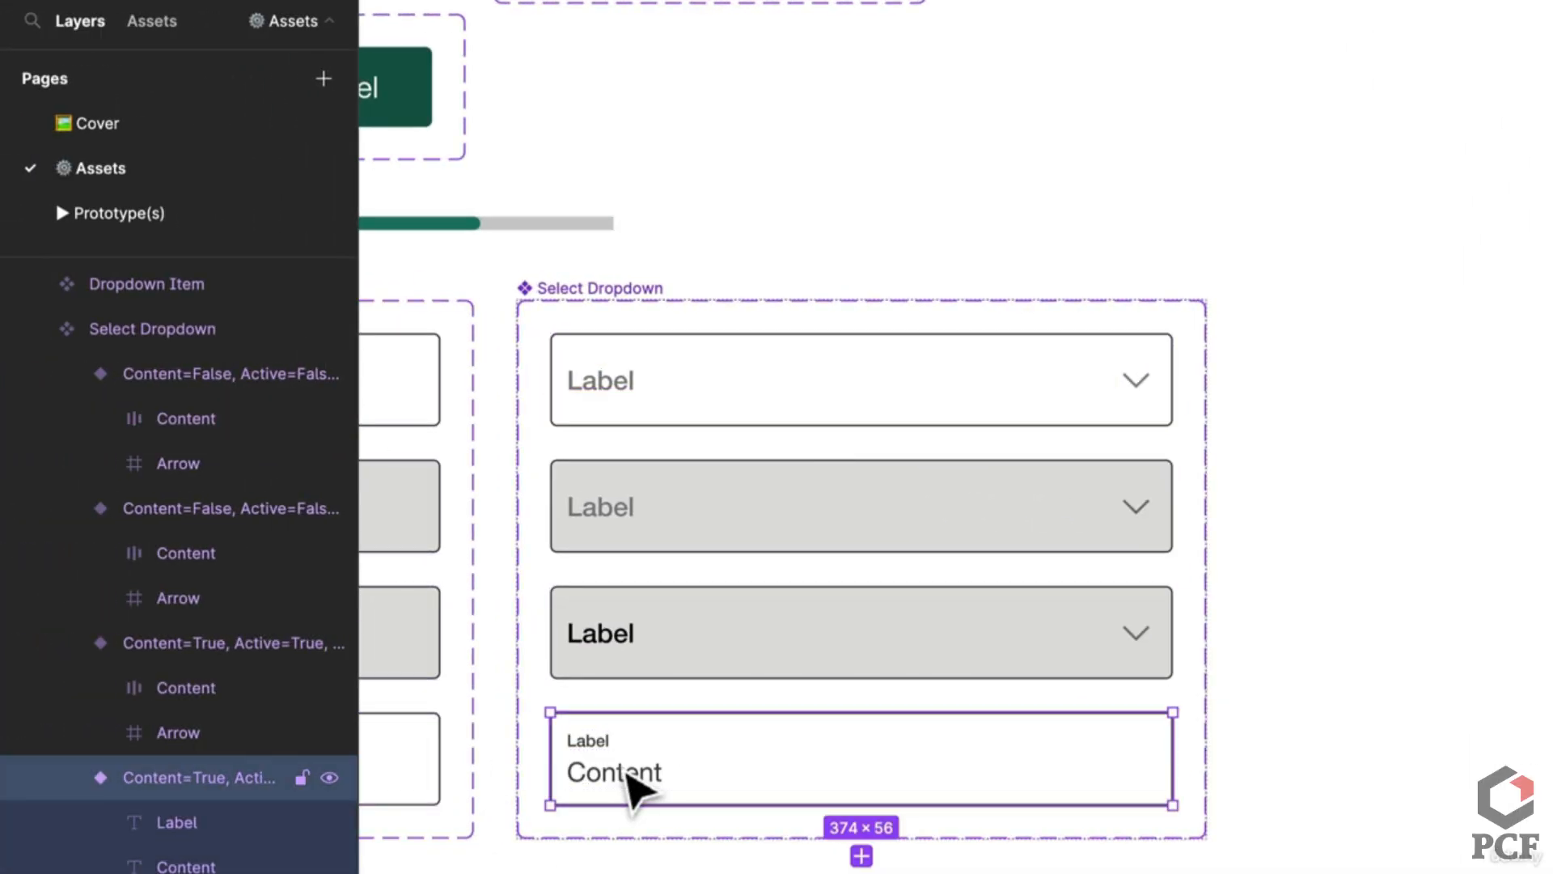
pyautogui.click(624, 749)
pyautogui.hotkey('shift', 'a')
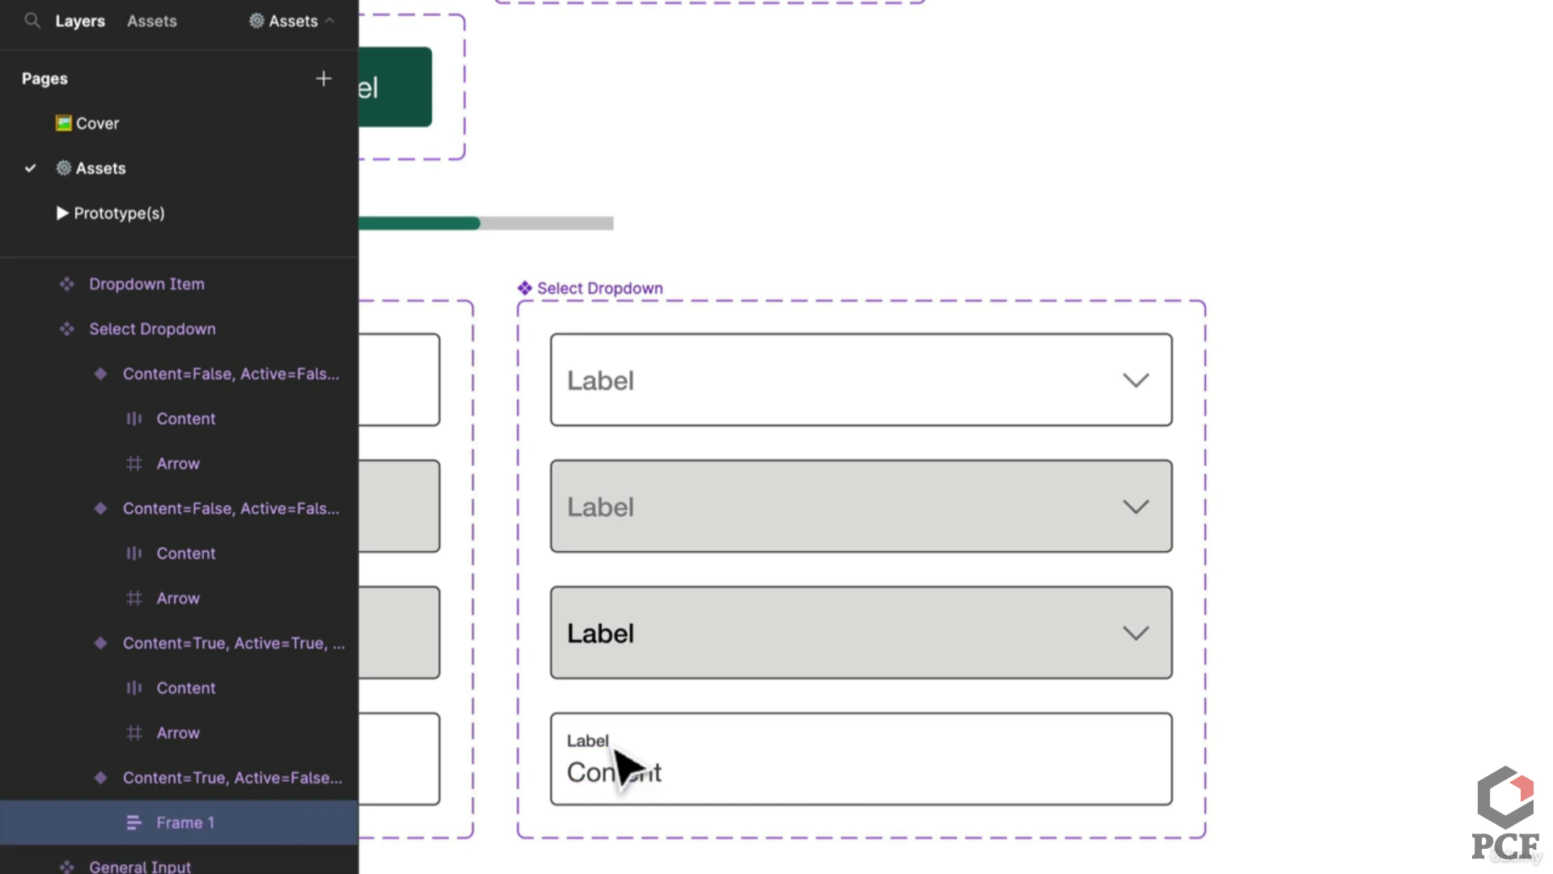
pyautogui.hotkey('ctrl', 'r')
pyautogui.write('content')
pyautogui.press('Return')
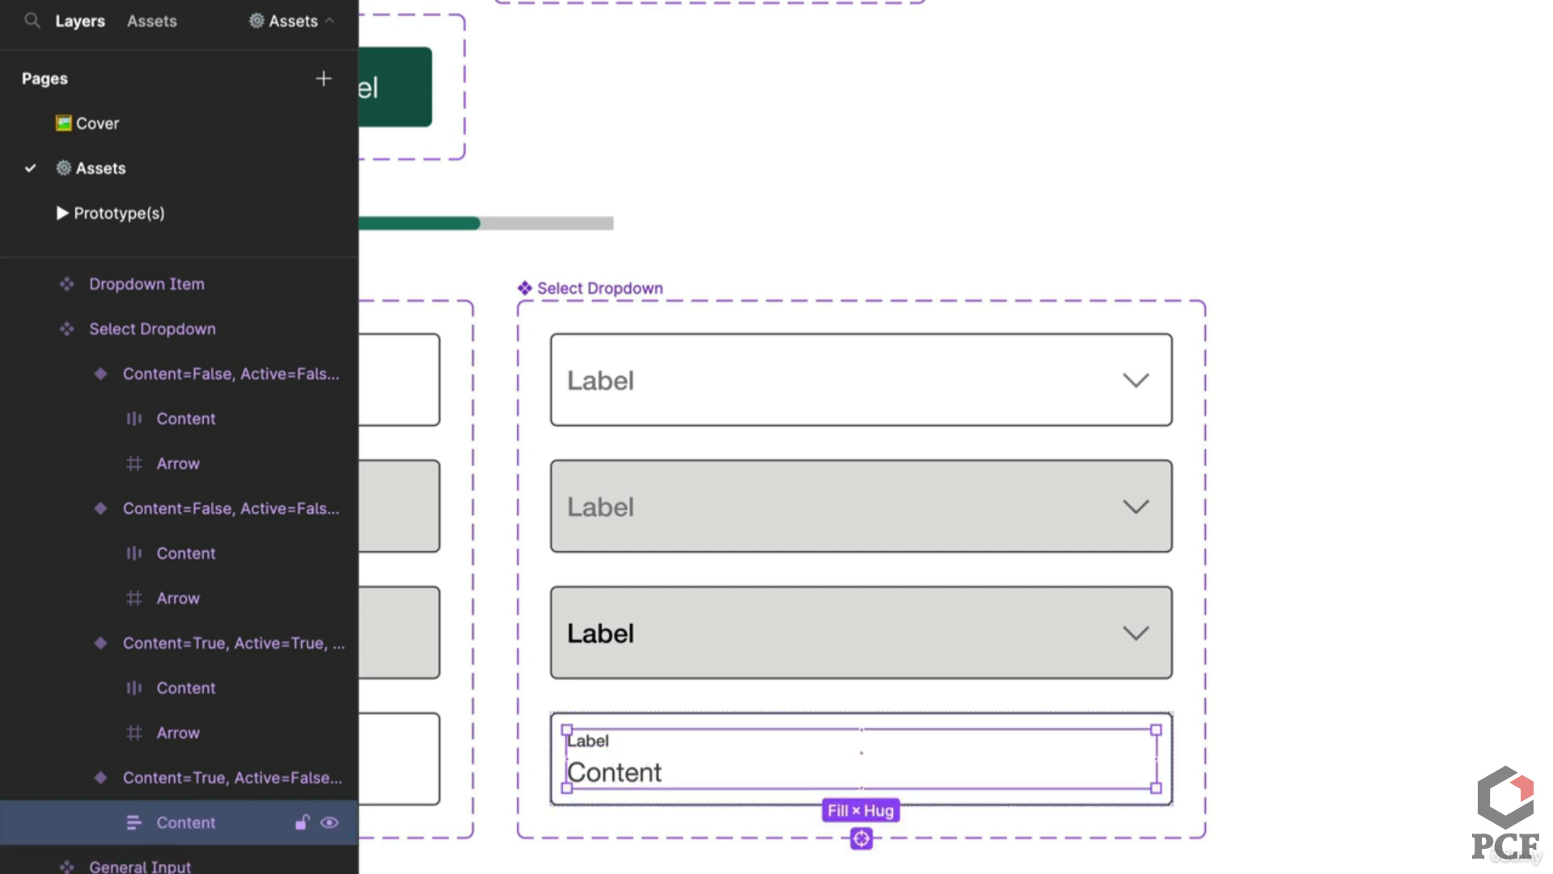
# Step: Copy the third variant's Arrow icon into the fourth variant, right of the text
pyautogui.click(1141, 647)
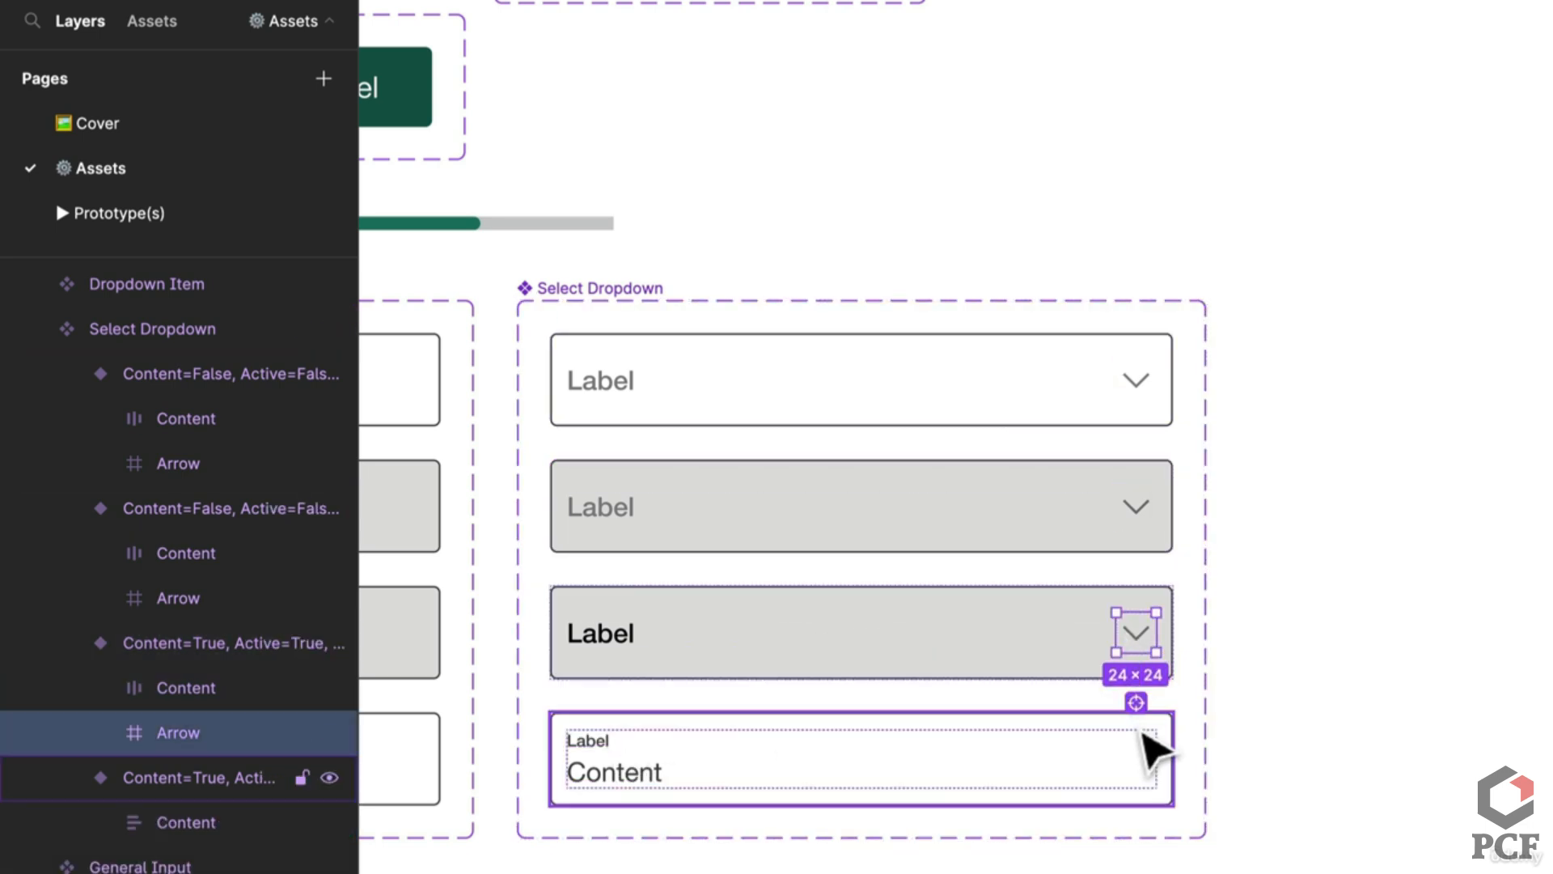
pyautogui.hotkey('ctrl', 'c')
pyautogui.click(1141, 738)
pyautogui.hotkey('ctrl', 'v')
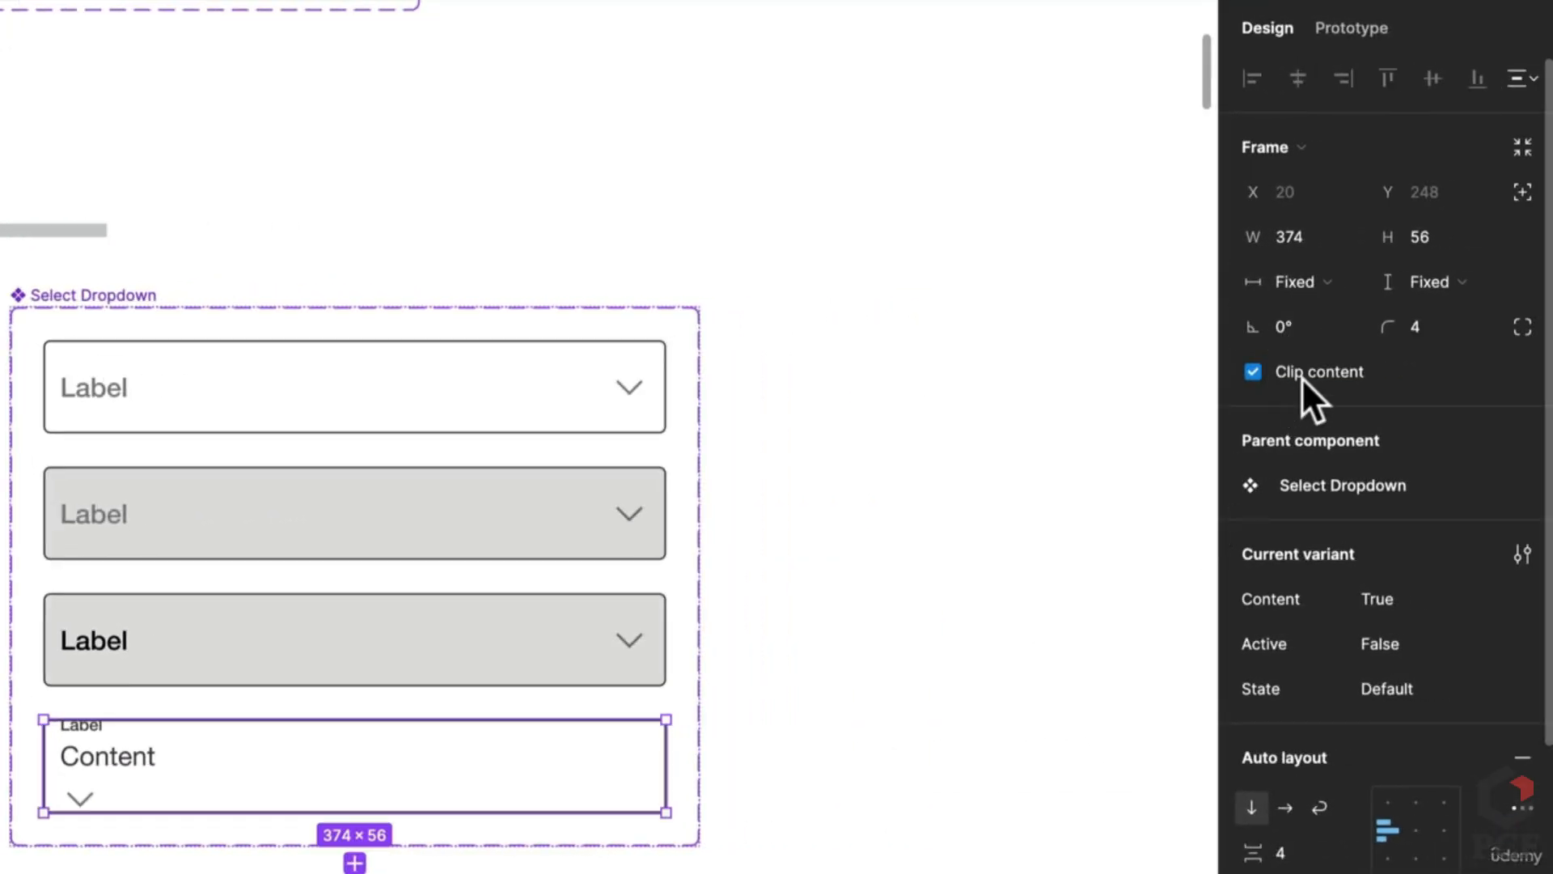
pyautogui.click(1285, 807)
pyautogui.click(930, 784)
# Step: Zoom to 100% and select the Dropdown Item component in the Components section
pyautogui.scroll(-3, 934, 688)
pyautogui.moveTo(926, 587); pyautogui.dragTo(419, 589)
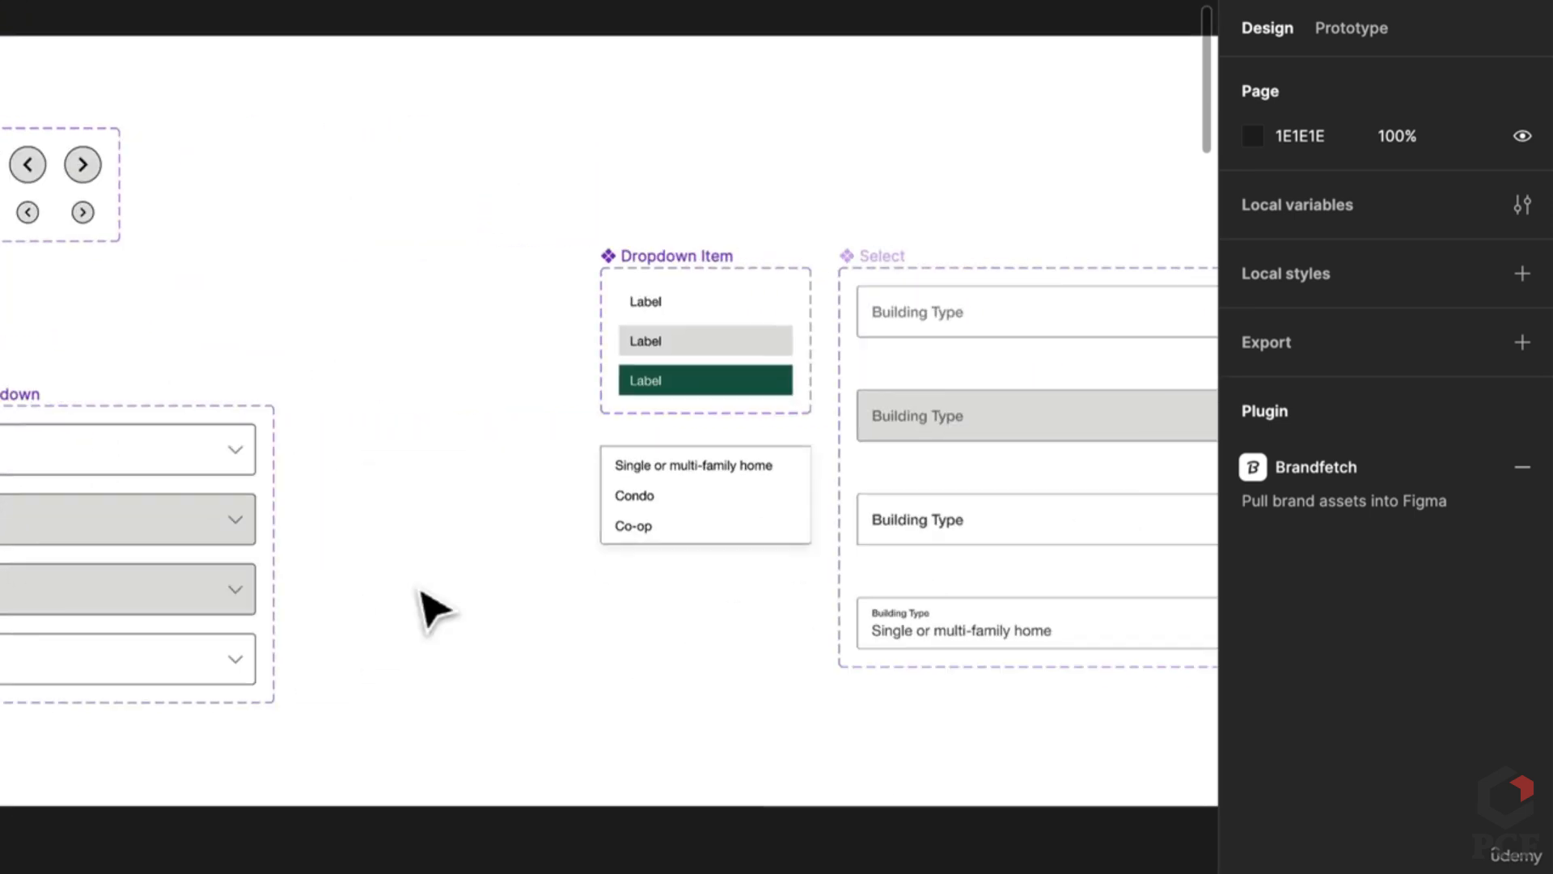
pyautogui.click(129, 599)
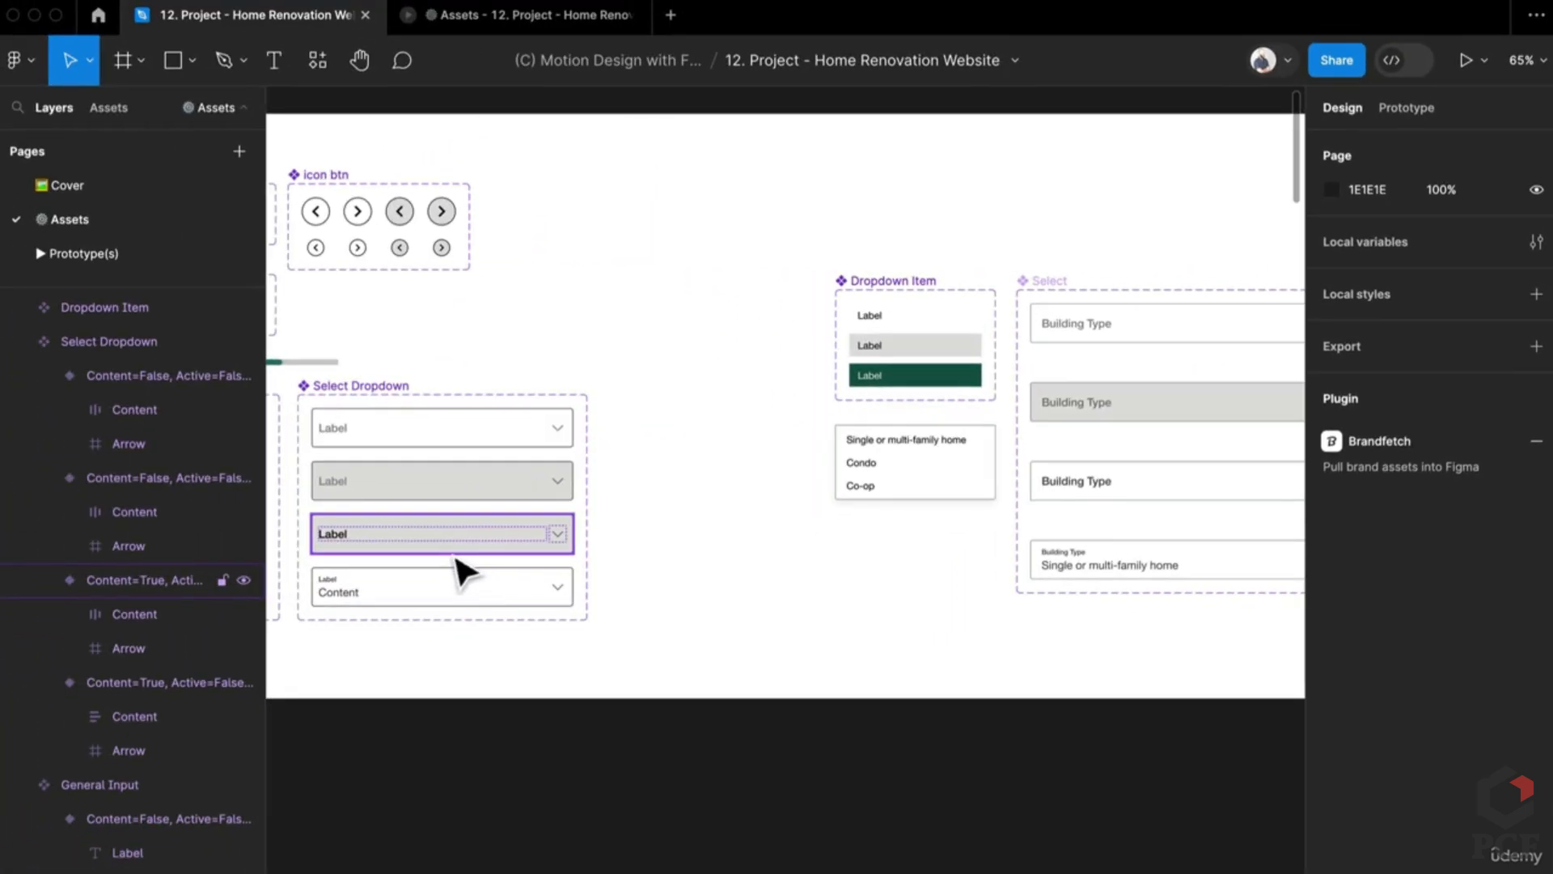
pyautogui.scroll(-1, 458, 558)
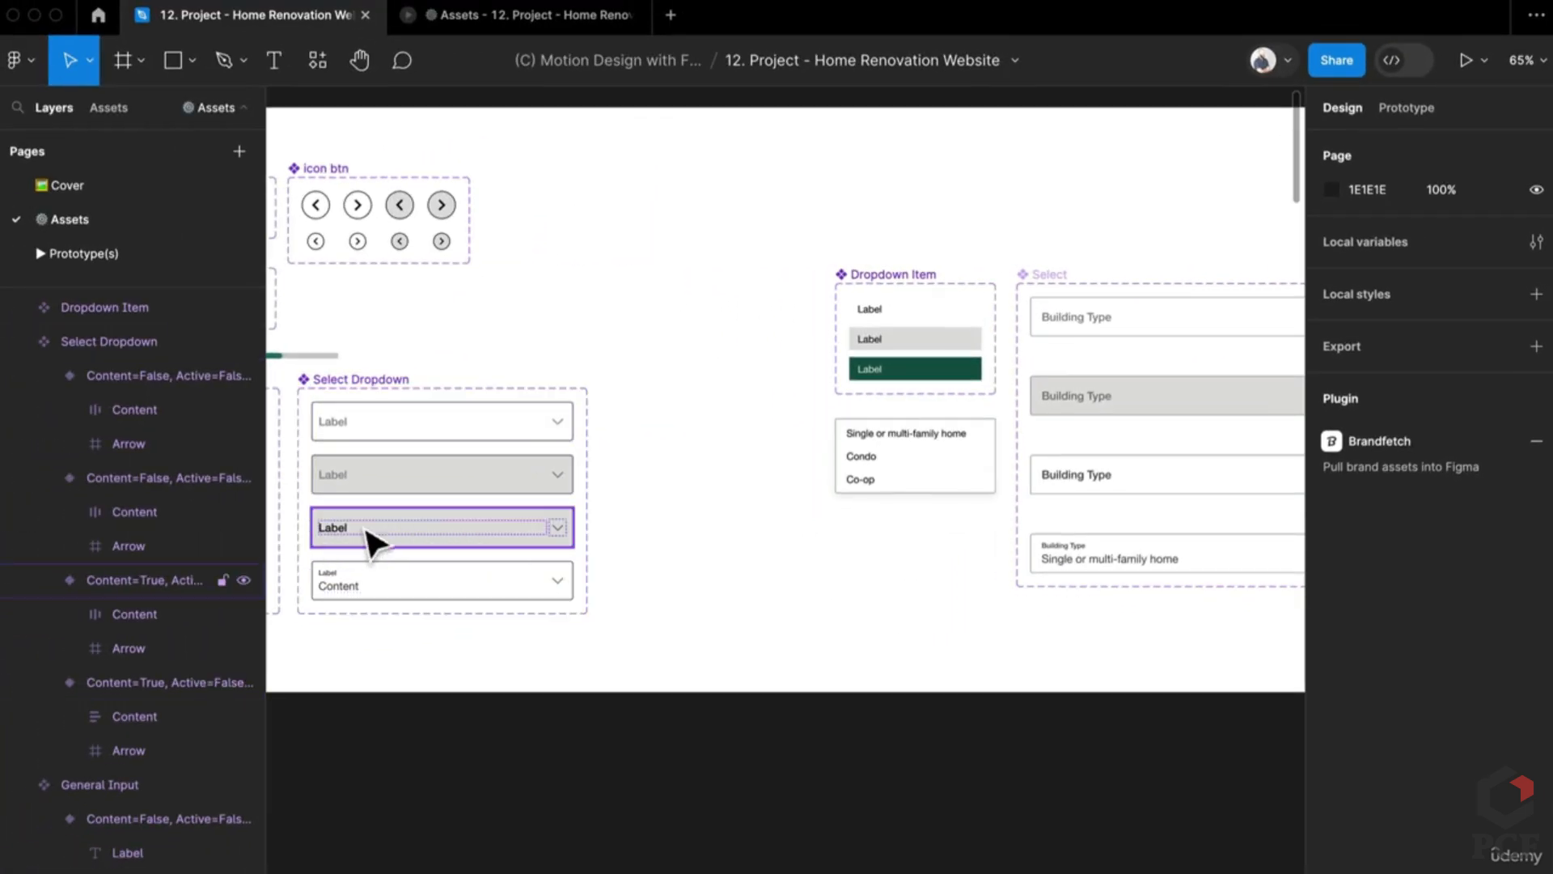
pyautogui.scroll(-1, 583, 409)
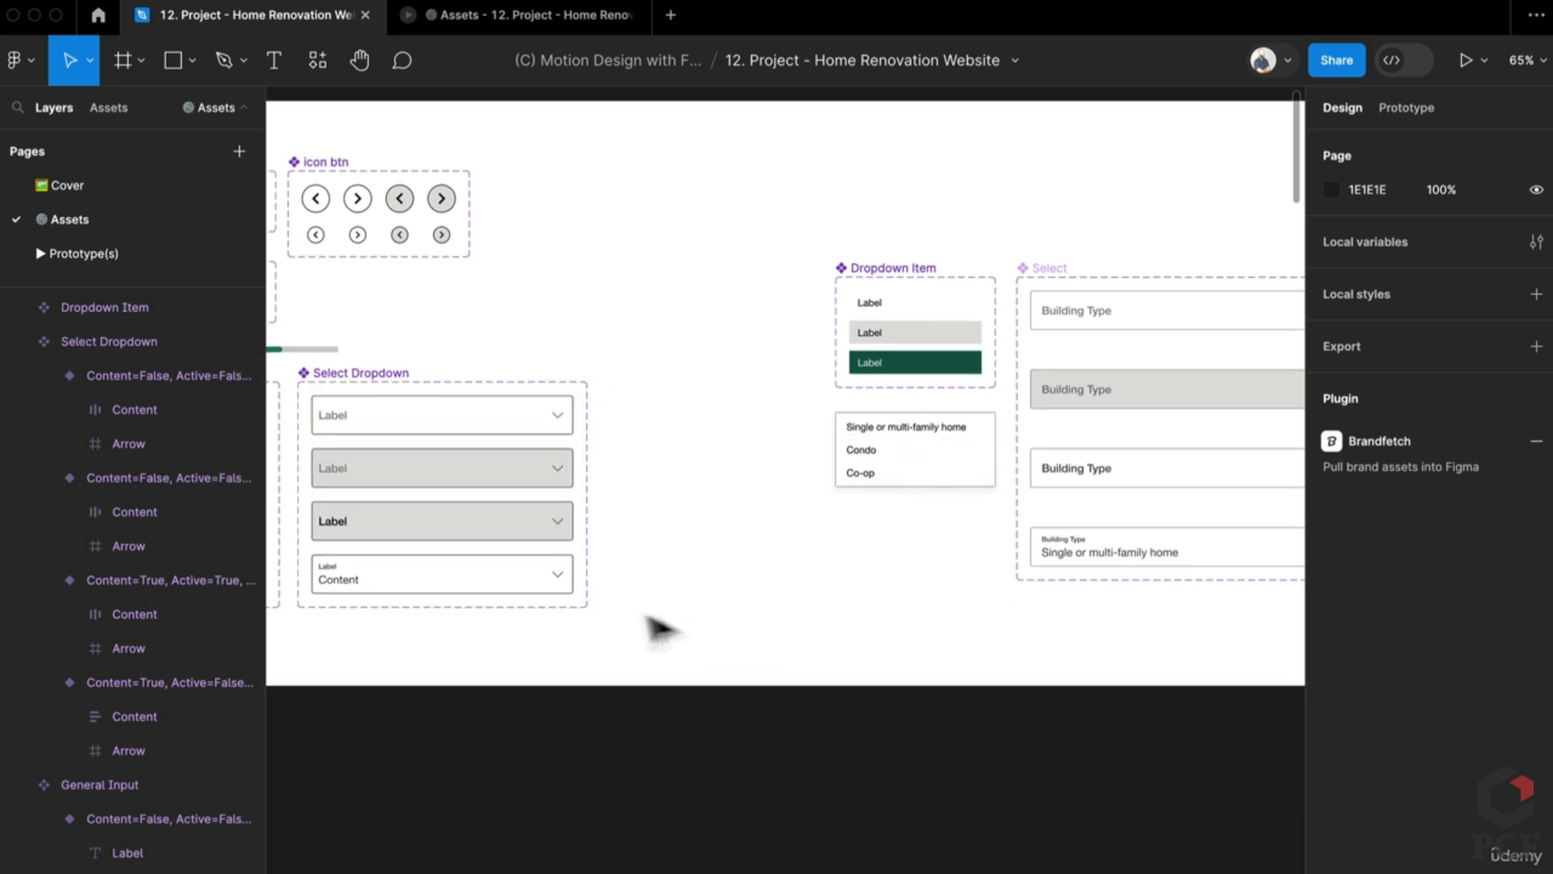
pyautogui.click(422, 471)
pyautogui.click(399, 599)
pyautogui.click(712, 459)
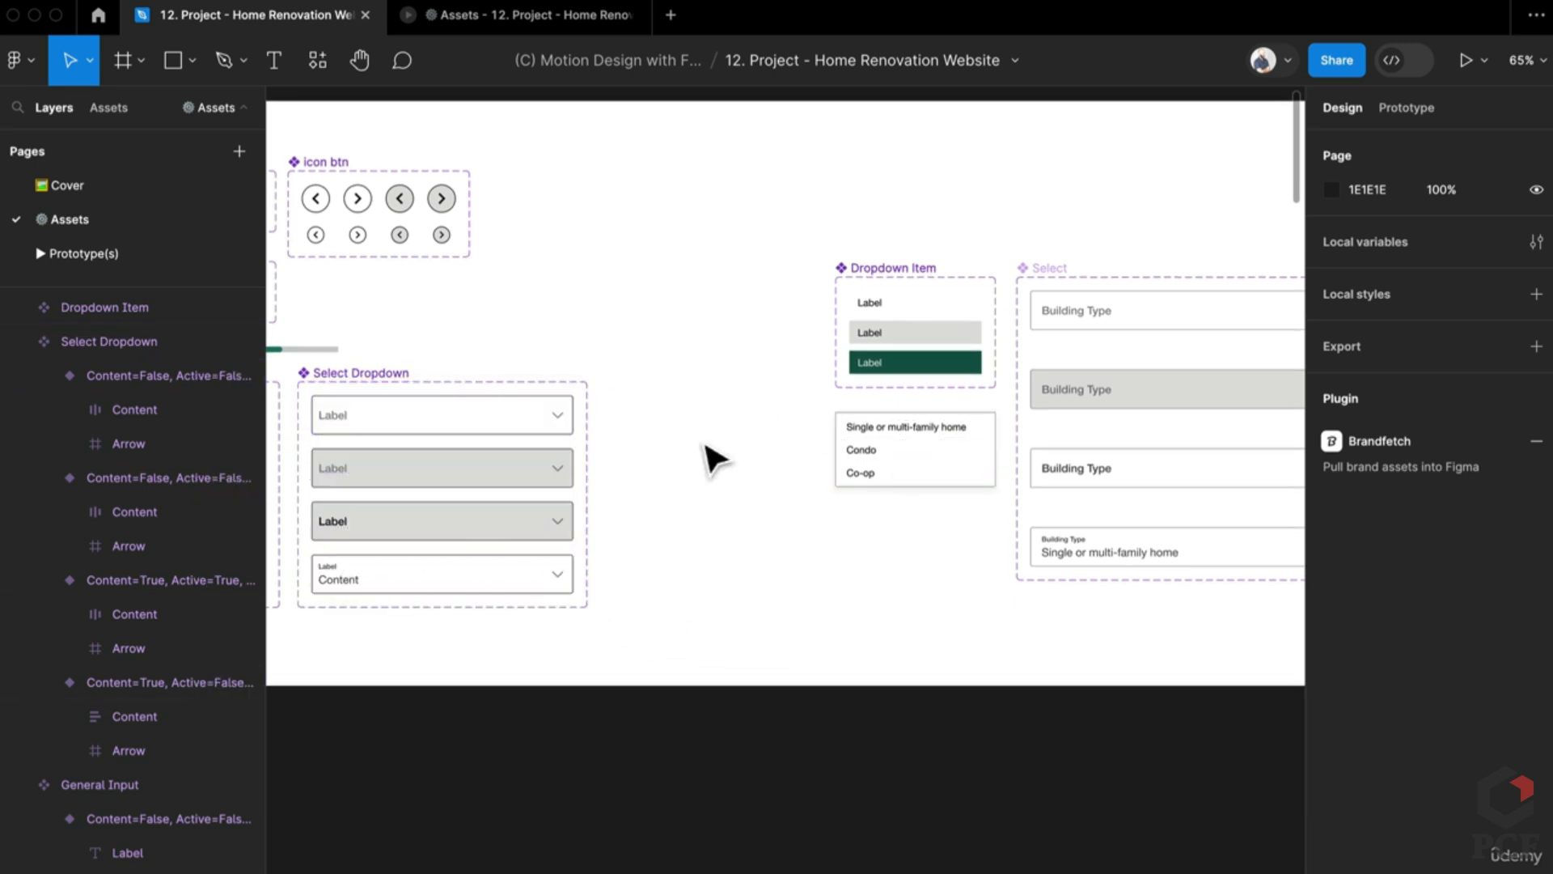
pyautogui.click(790, 332)
pyautogui.scroll(3, 791, 329)
pyautogui.press('Escape')
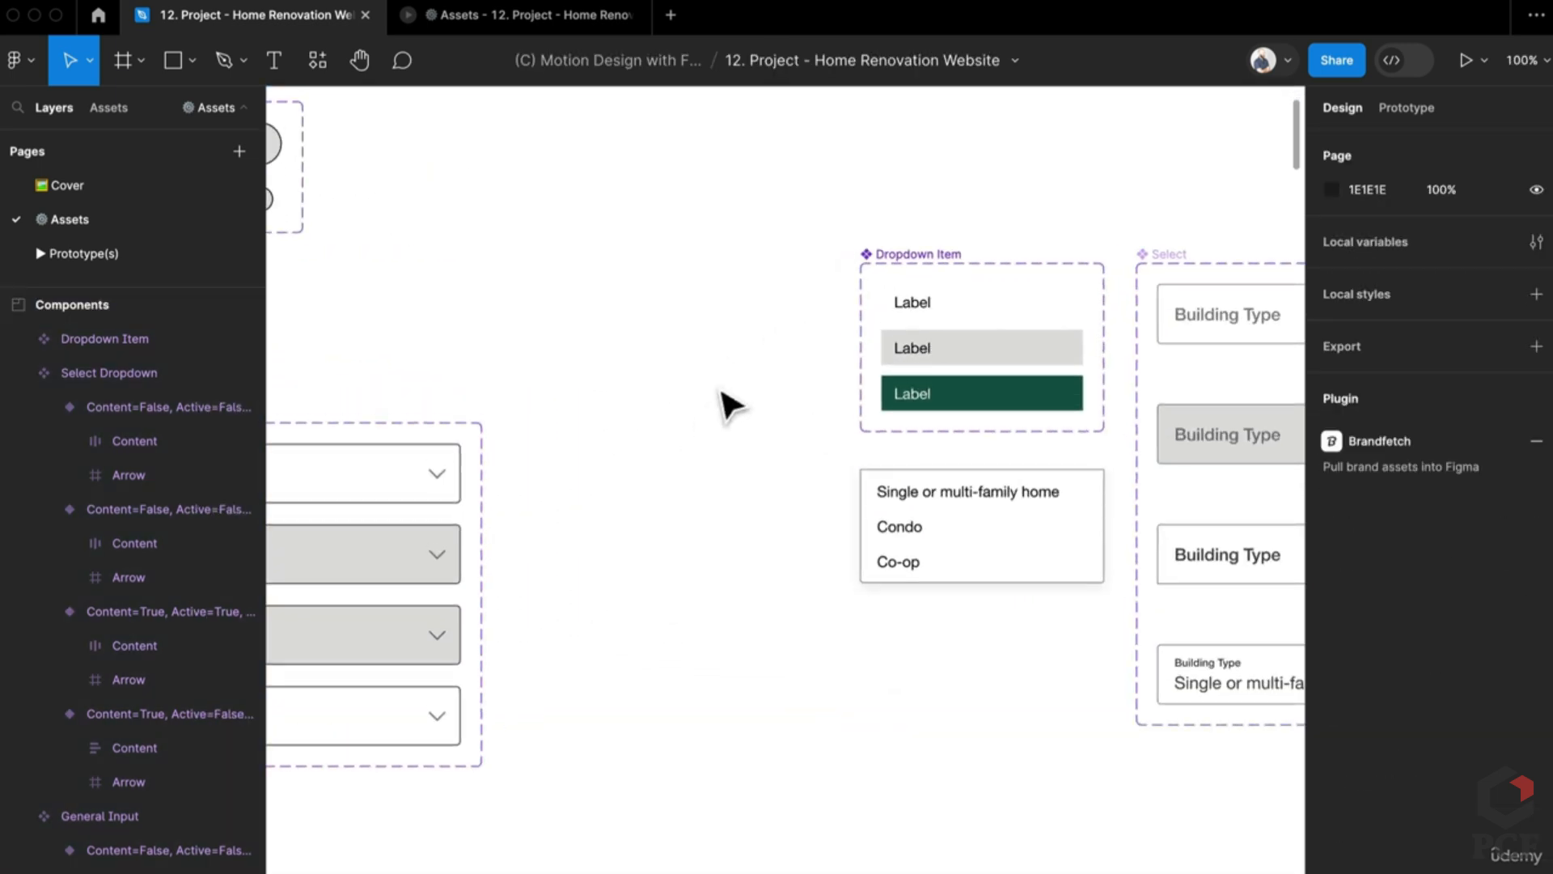
pyautogui.click(882, 301)
# Step: Add a new Label text left of Dropdown Item and wrap it in auto layout
pyautogui.press('super+space')
pyautogui.keyDown('super'); pyautogui.click(913, 306); pyautogui.keyUp('super')
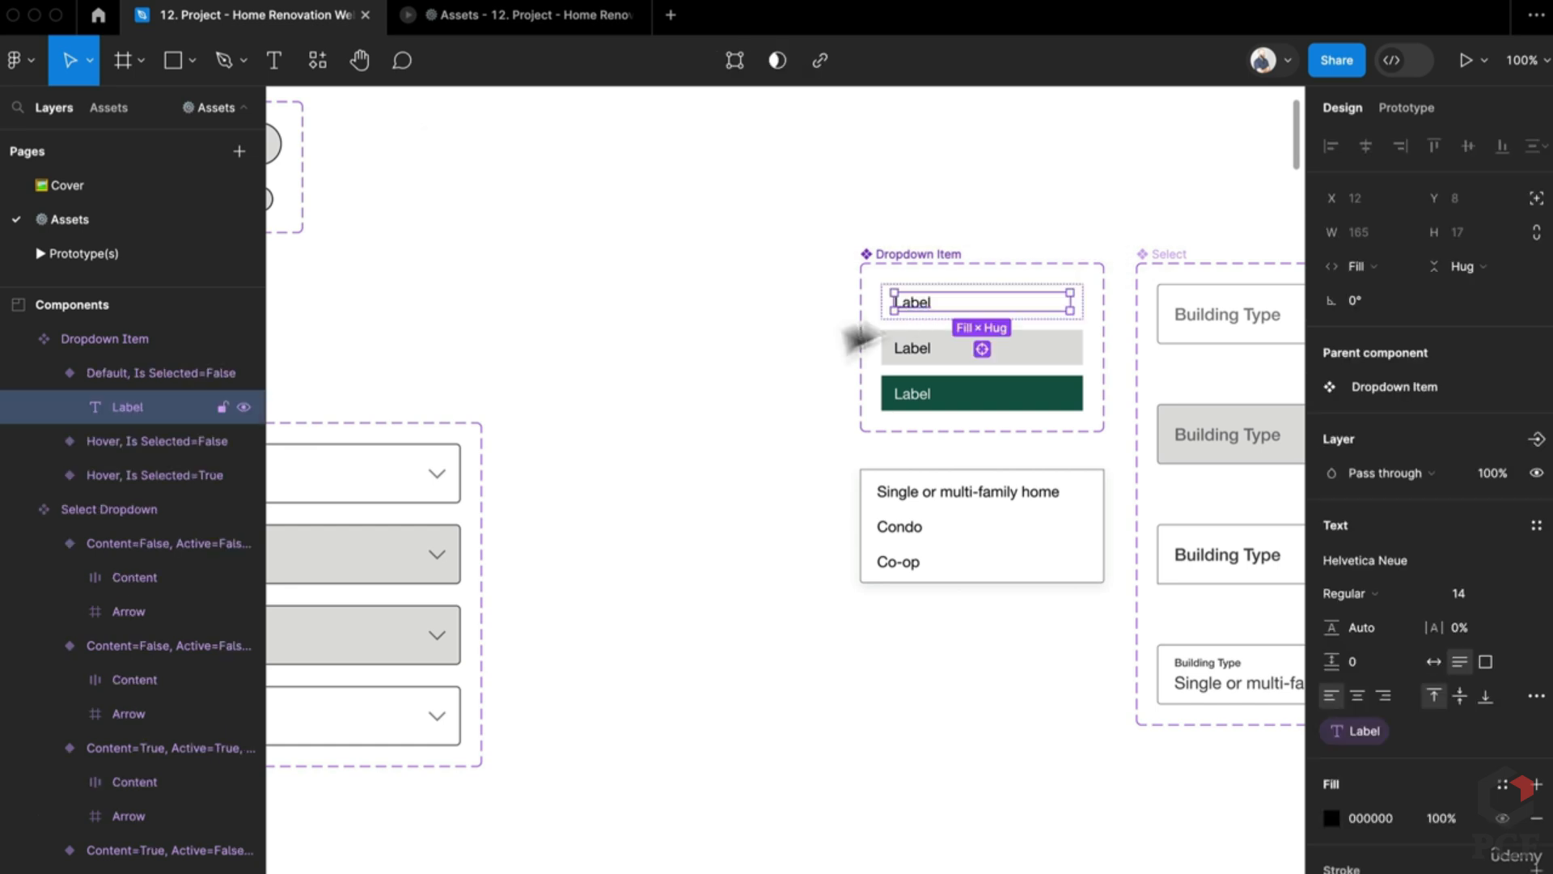
pyautogui.click(738, 398)
pyautogui.press('t')
pyautogui.click(593, 363)
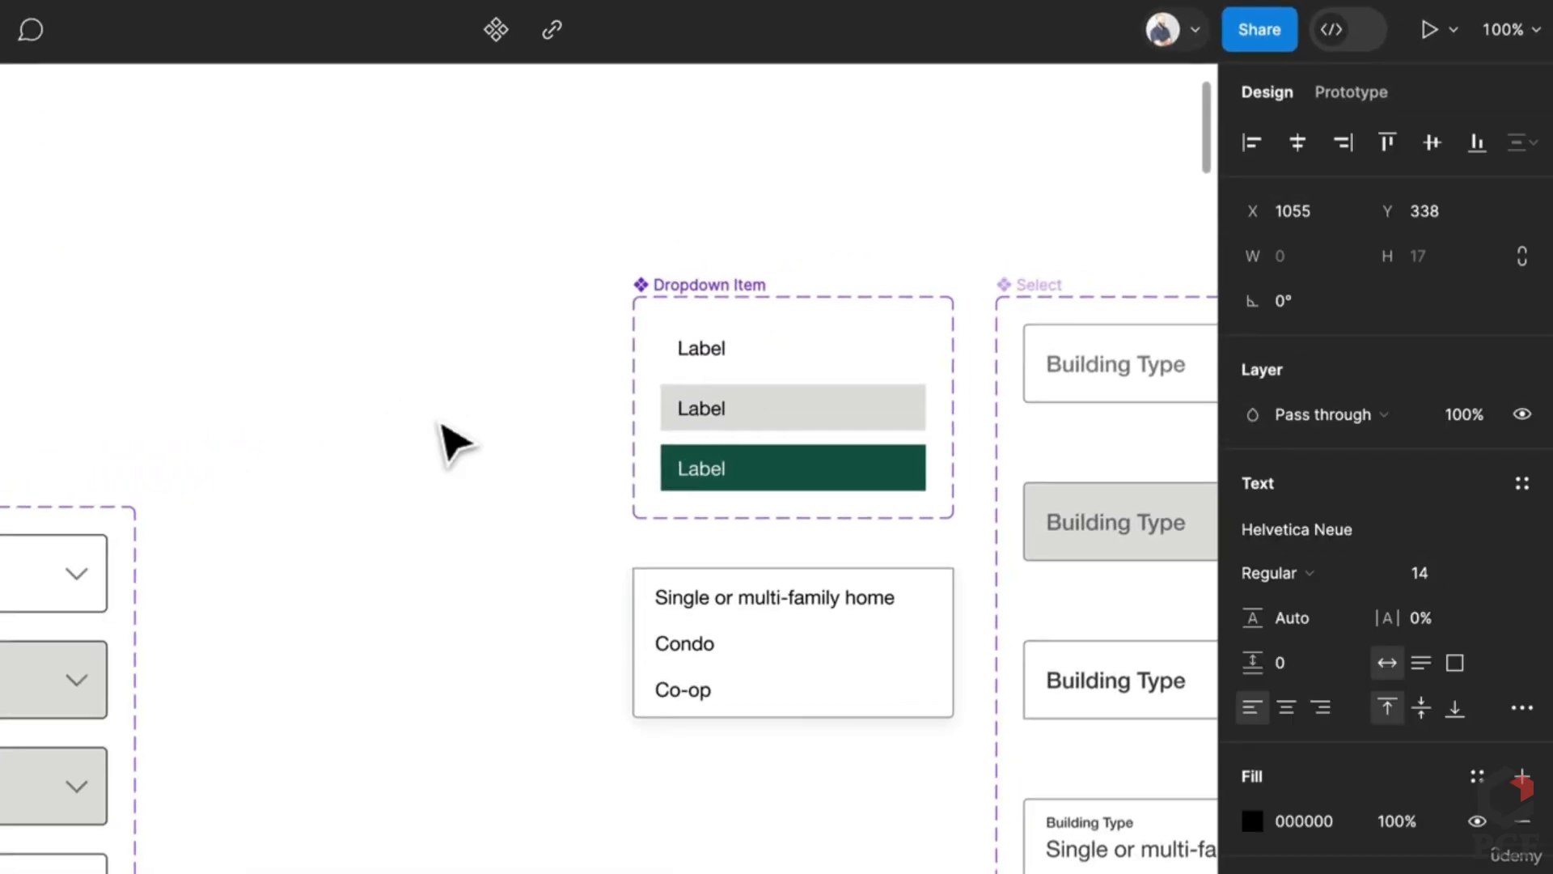
pyautogui.write('Label')
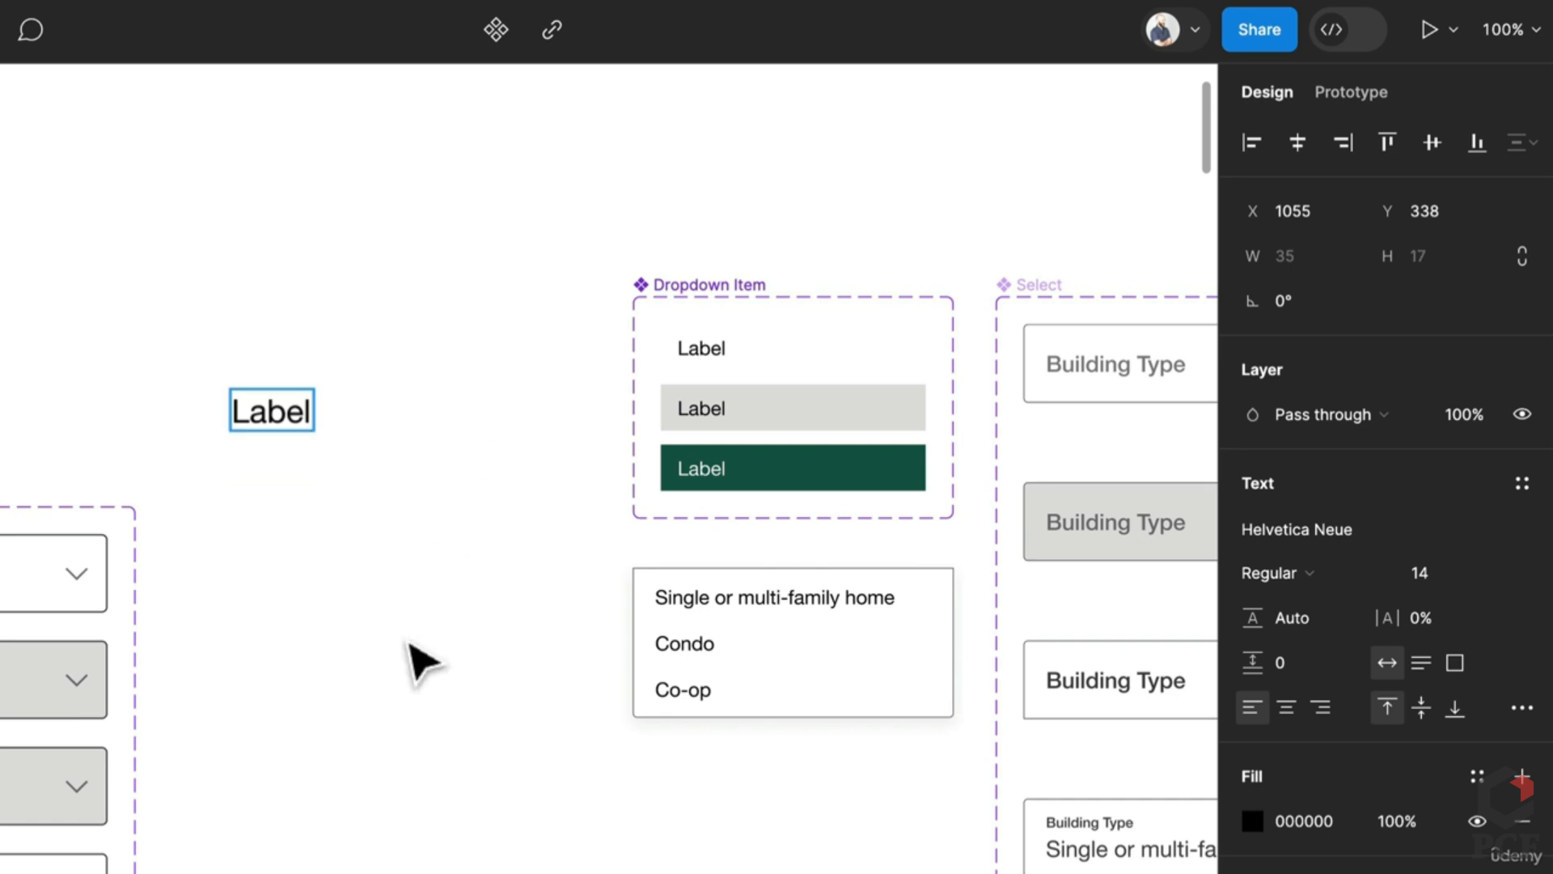
pyautogui.press('Escape')
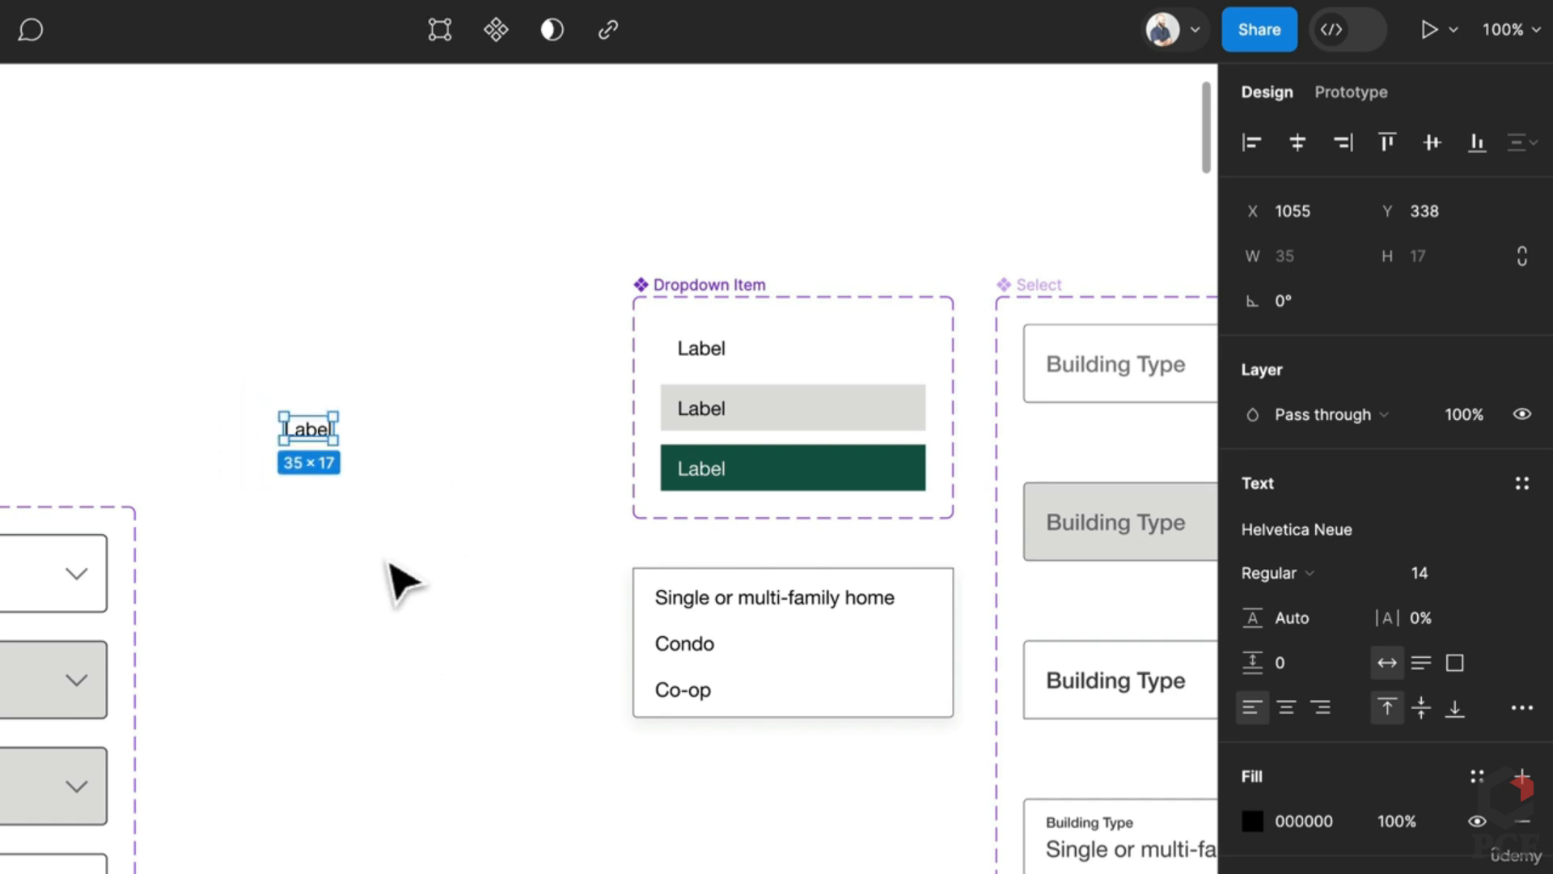
pyautogui.hotkey('shift', 'a')
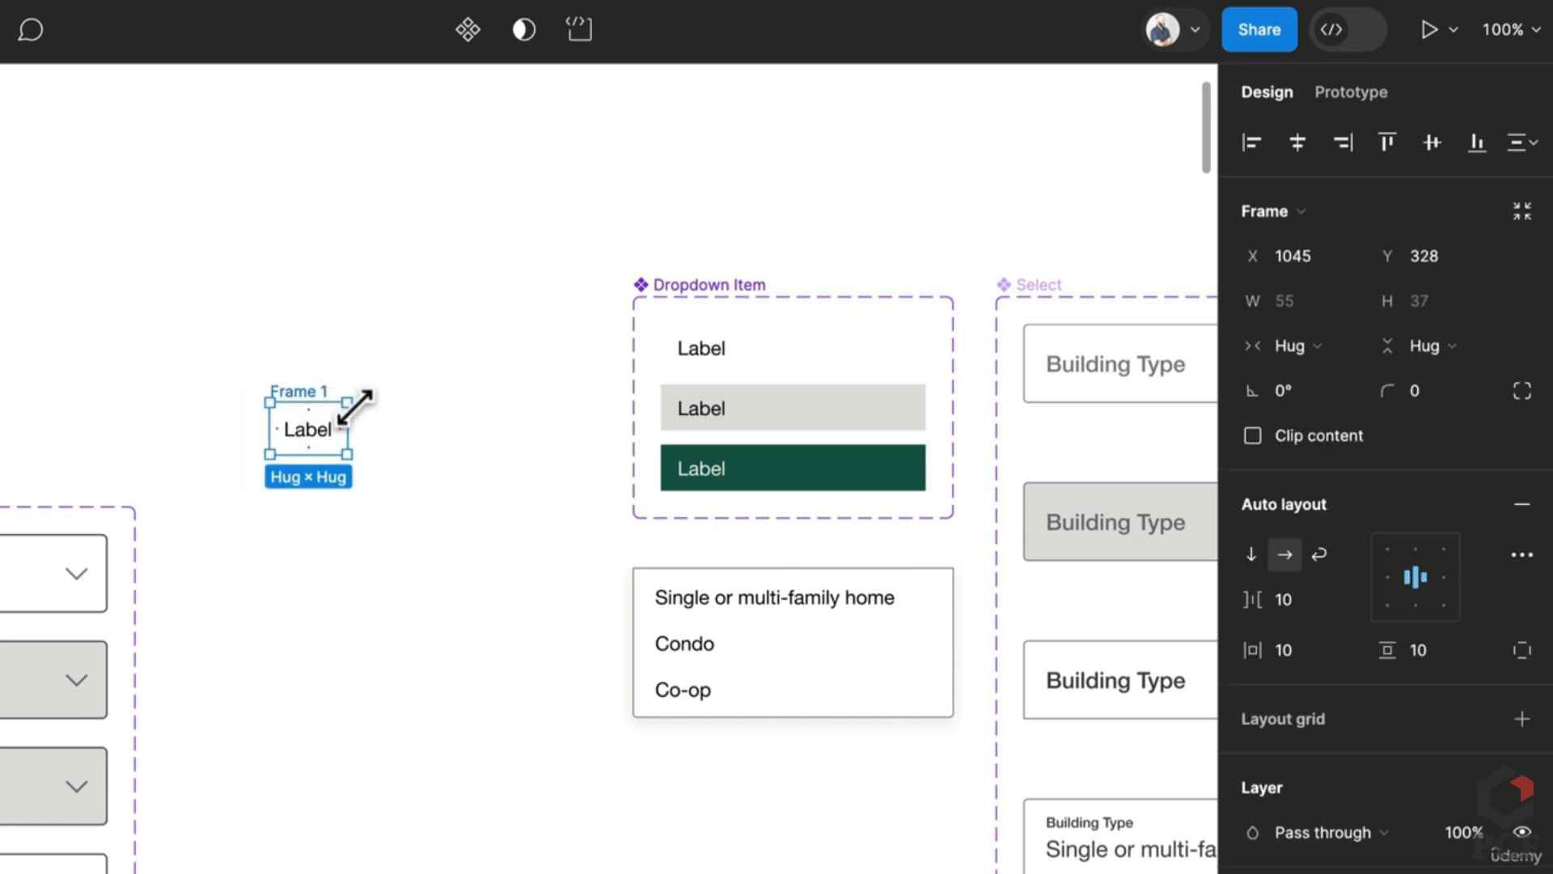
# Step: Give the Label frame 12 horizontal and 8 vertical padding, 202 width, and left alignment
pyautogui.click(831, 368)
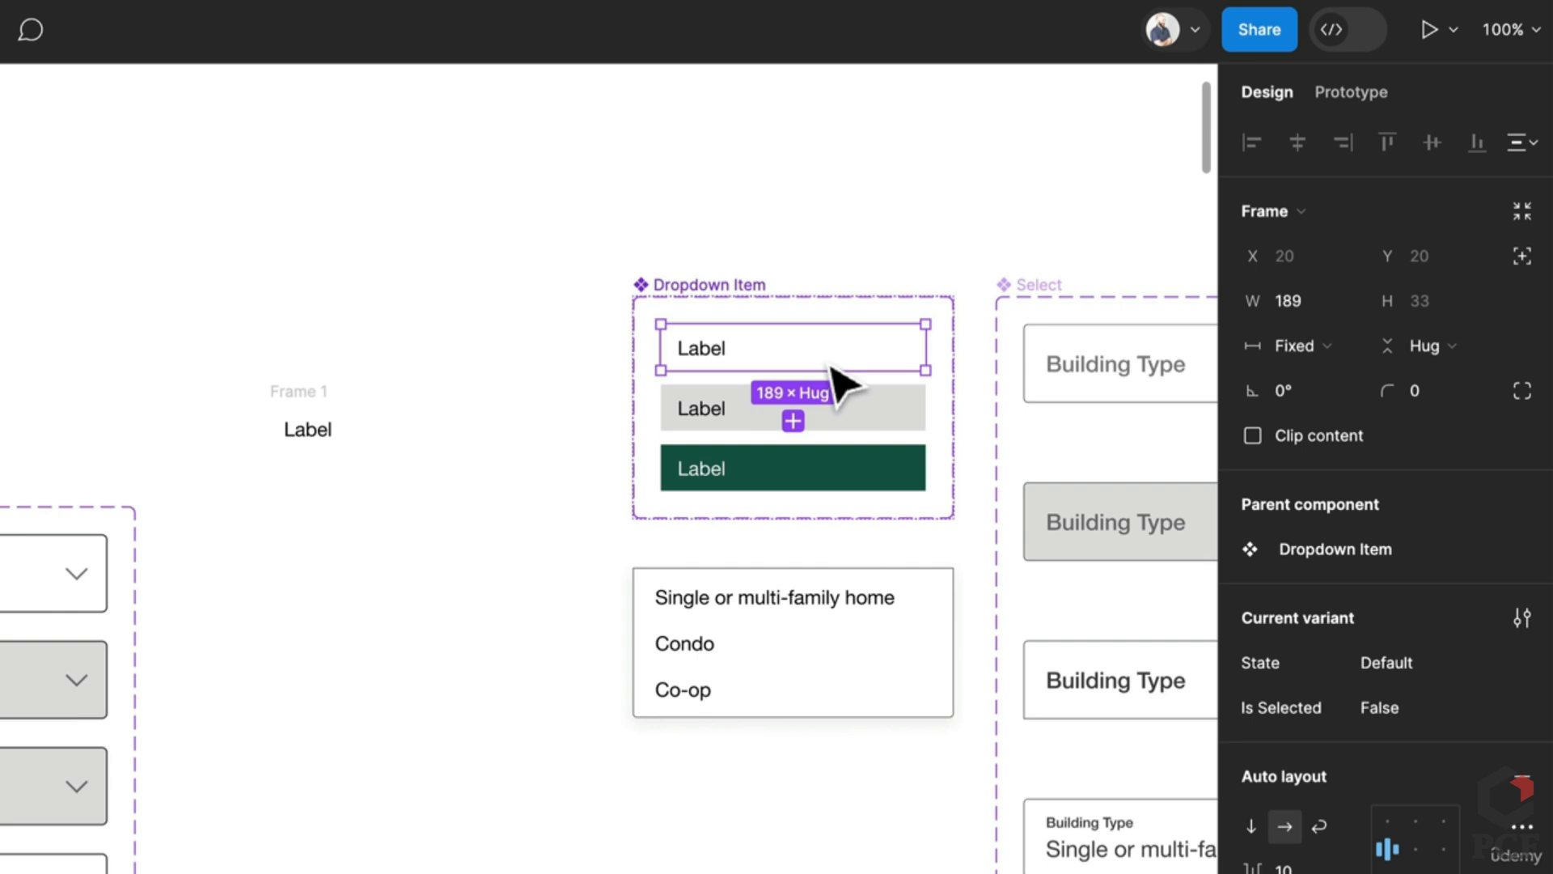
pyautogui.click(275, 391)
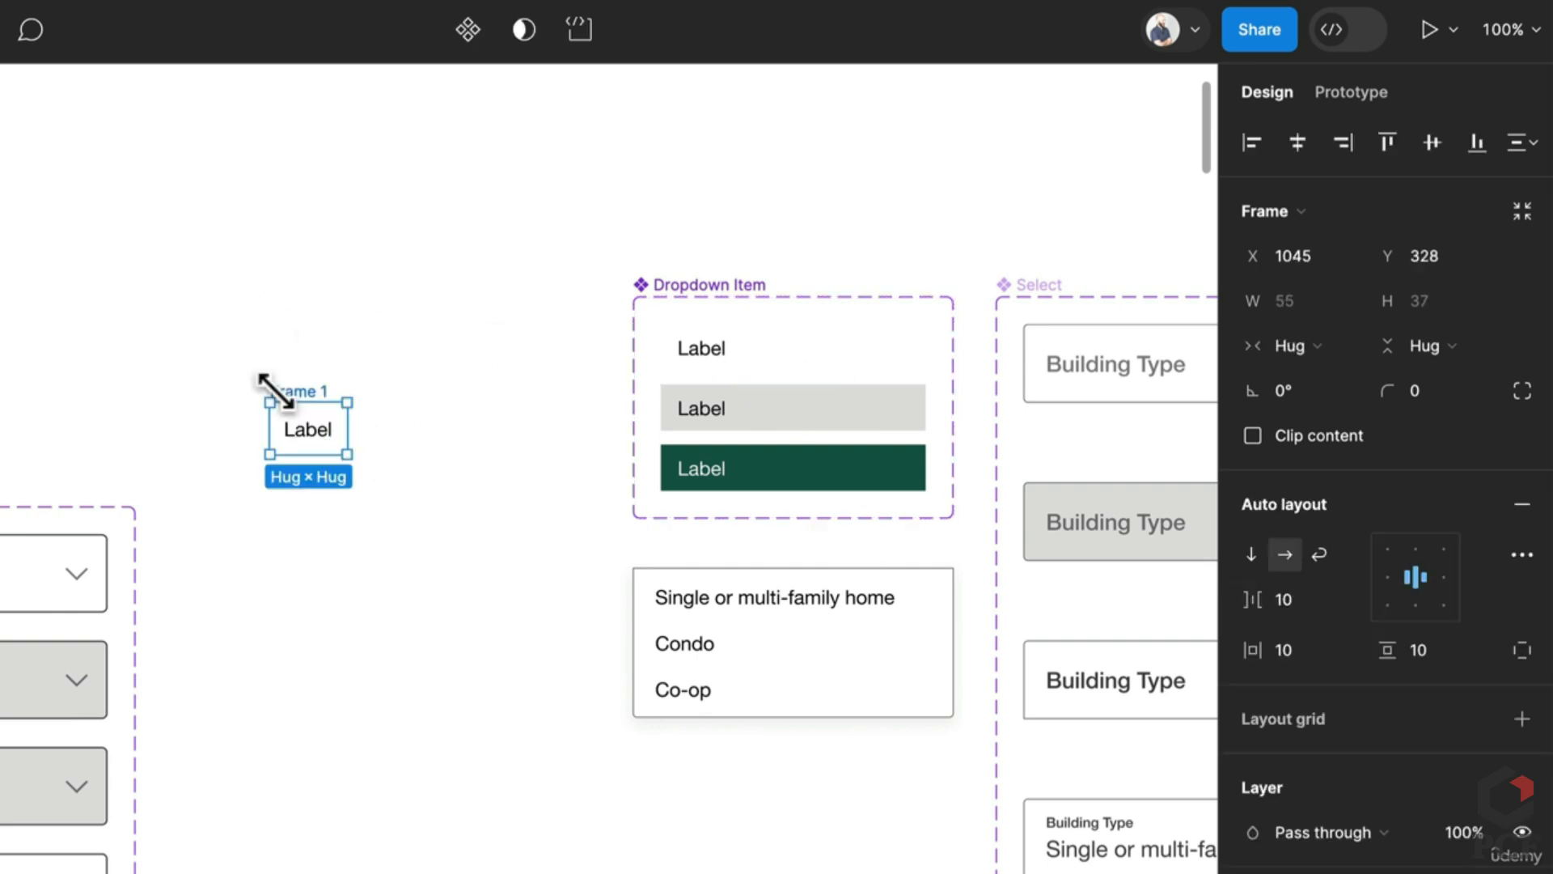
pyautogui.write('12')
pyautogui.click(1451, 654)
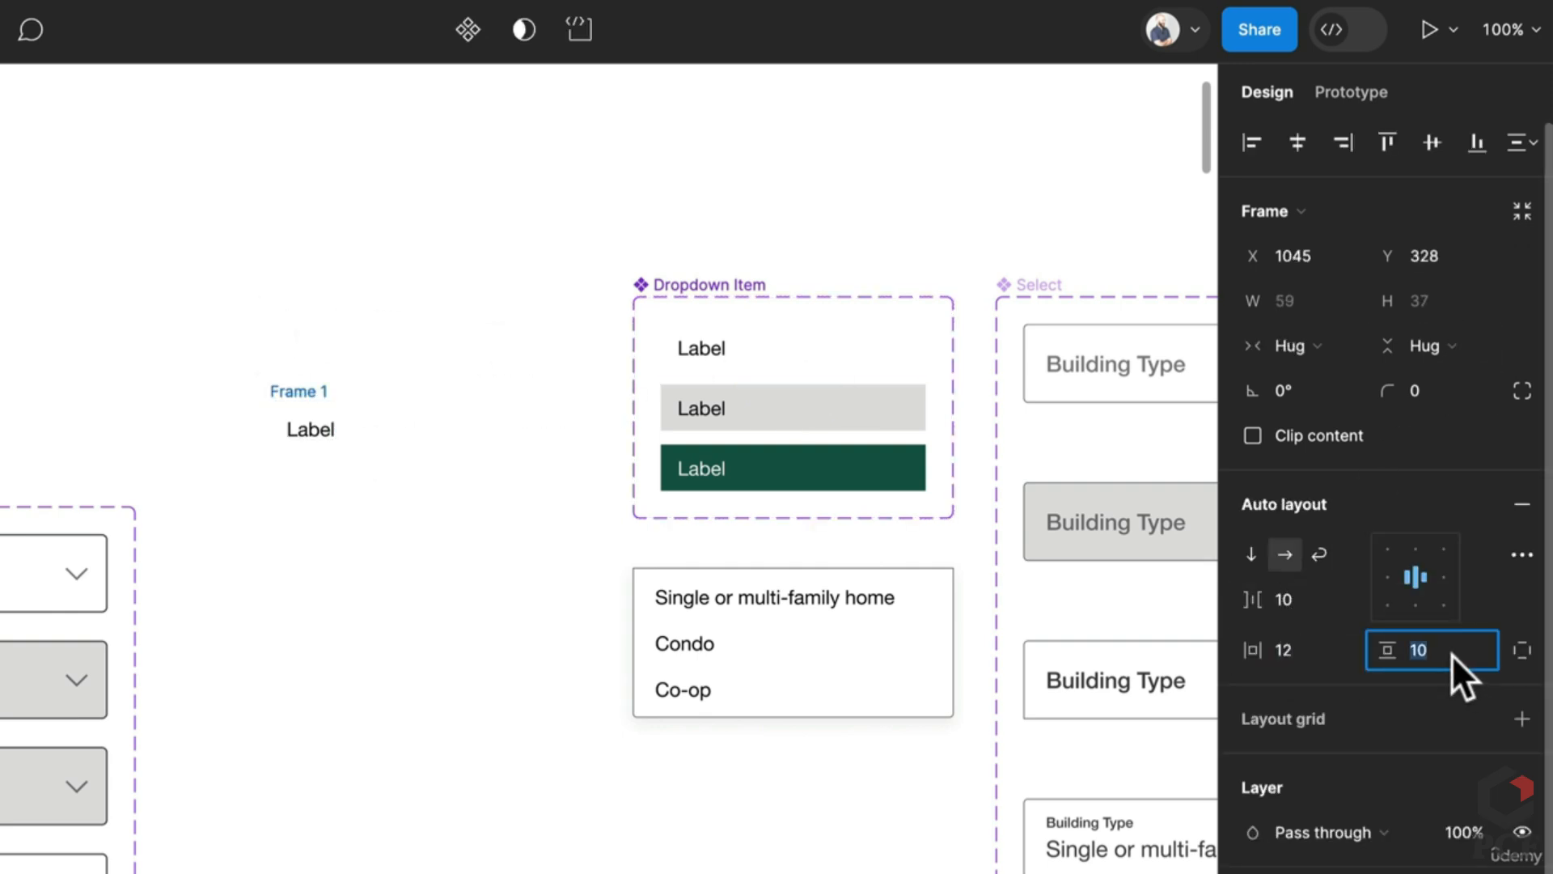
pyautogui.write('8')
pyautogui.press('Return')
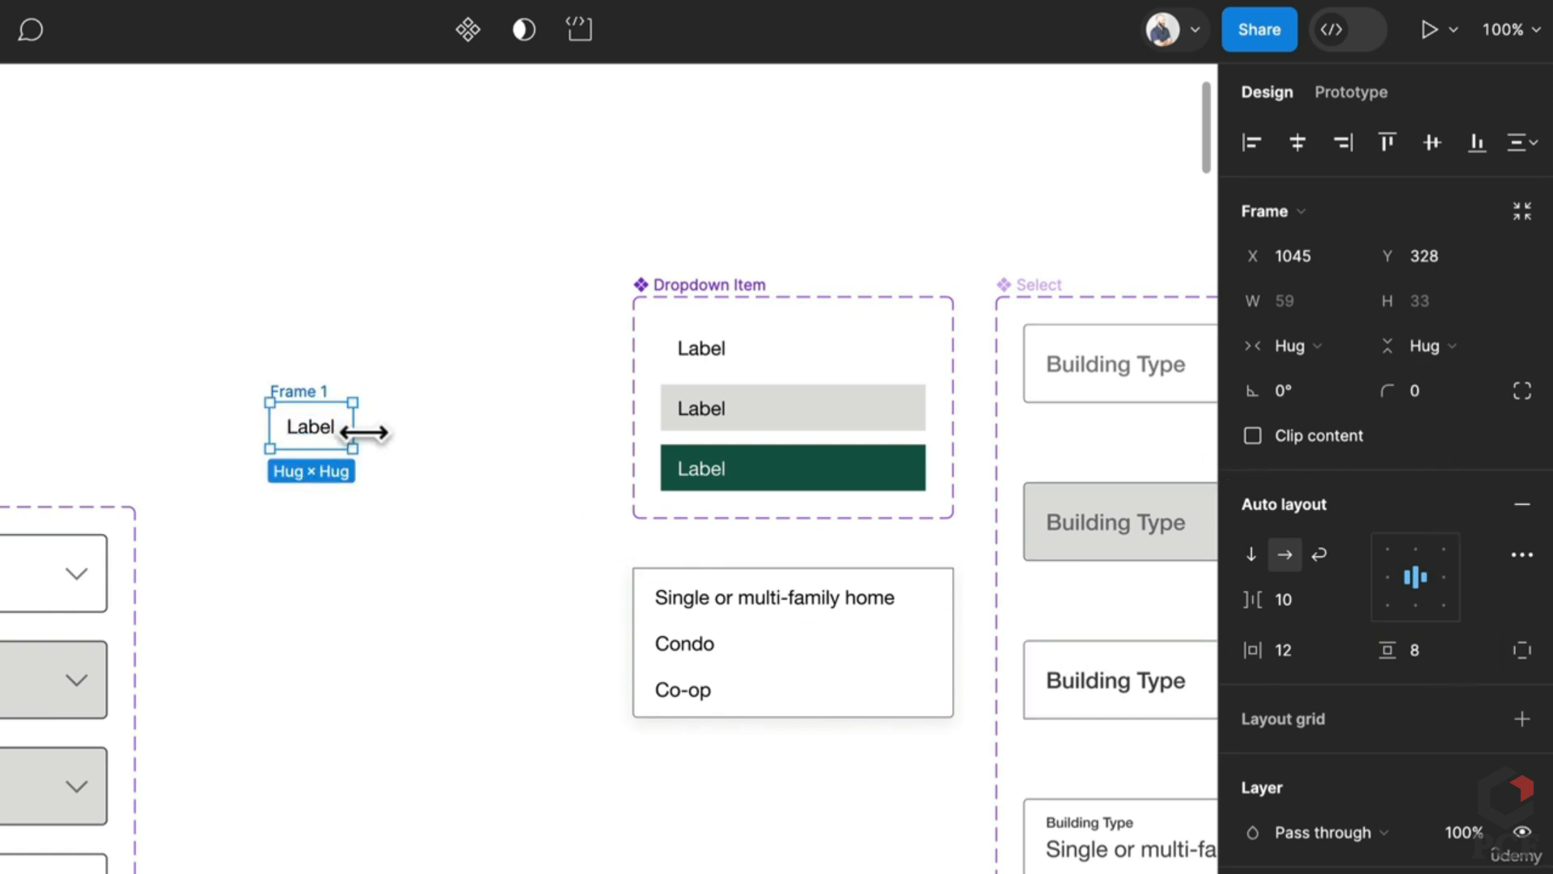
pyautogui.moveTo(356, 432); pyautogui.dragTo(553, 432)
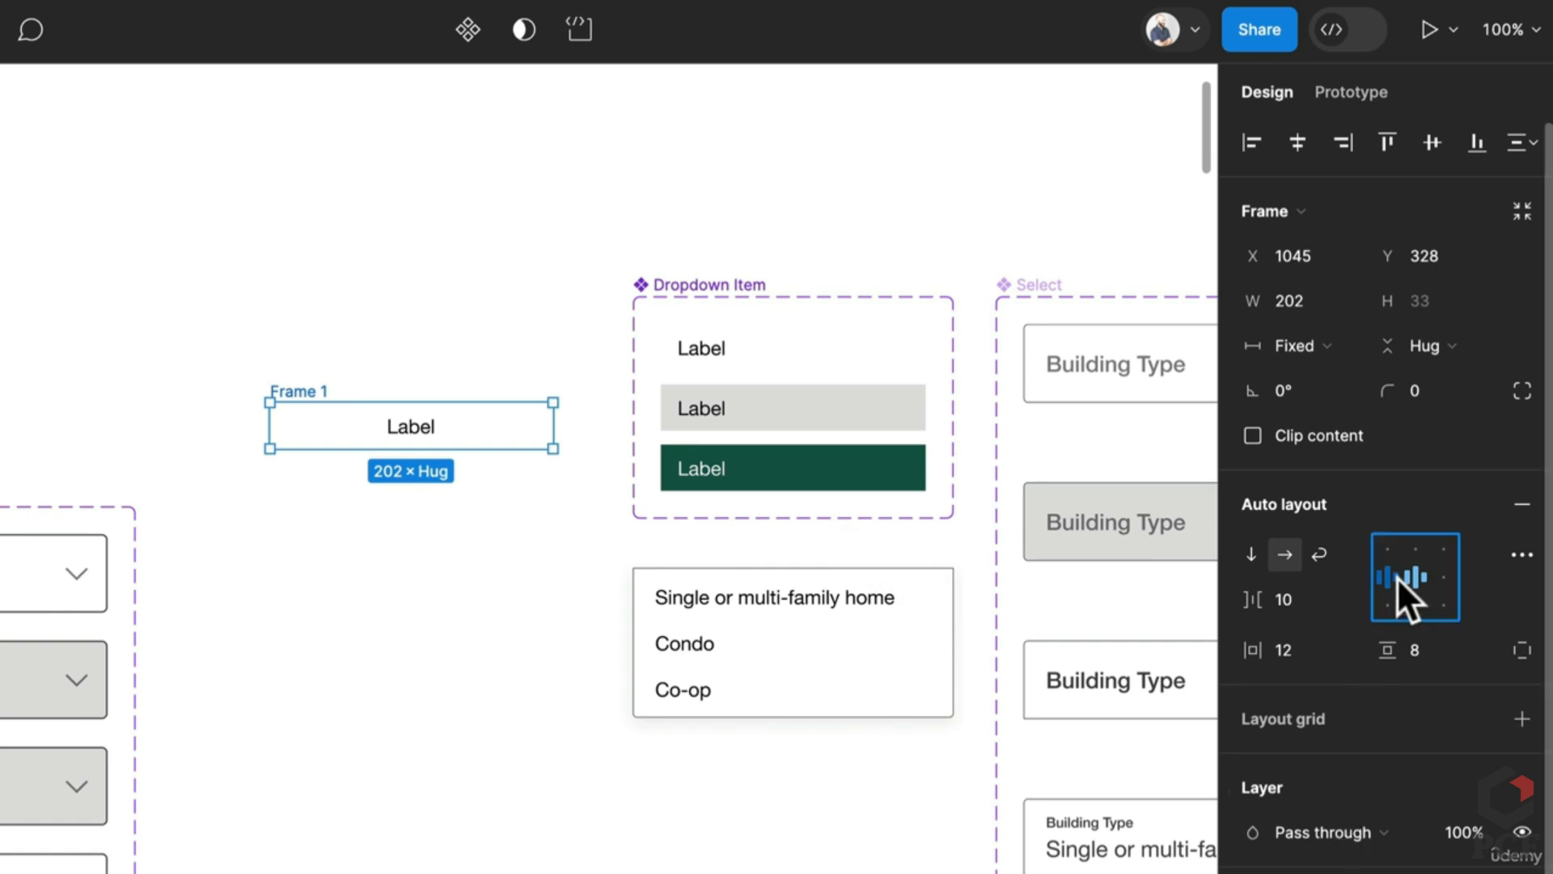
pyautogui.click(1397, 577)
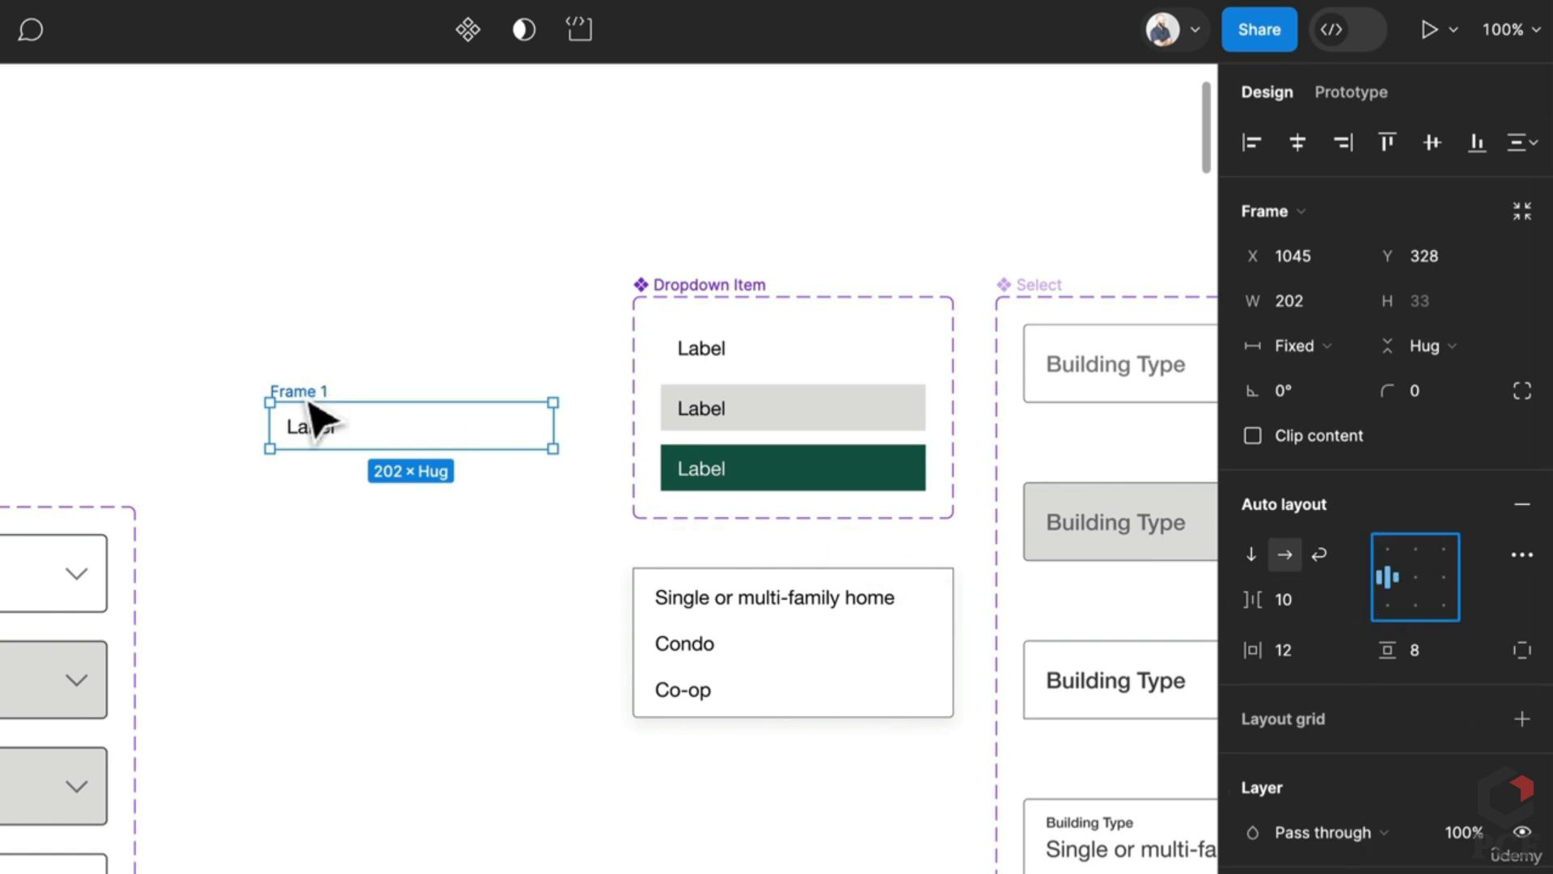
# Step: Turn the Label frame into a component named Item
pyautogui.click(466, 32)
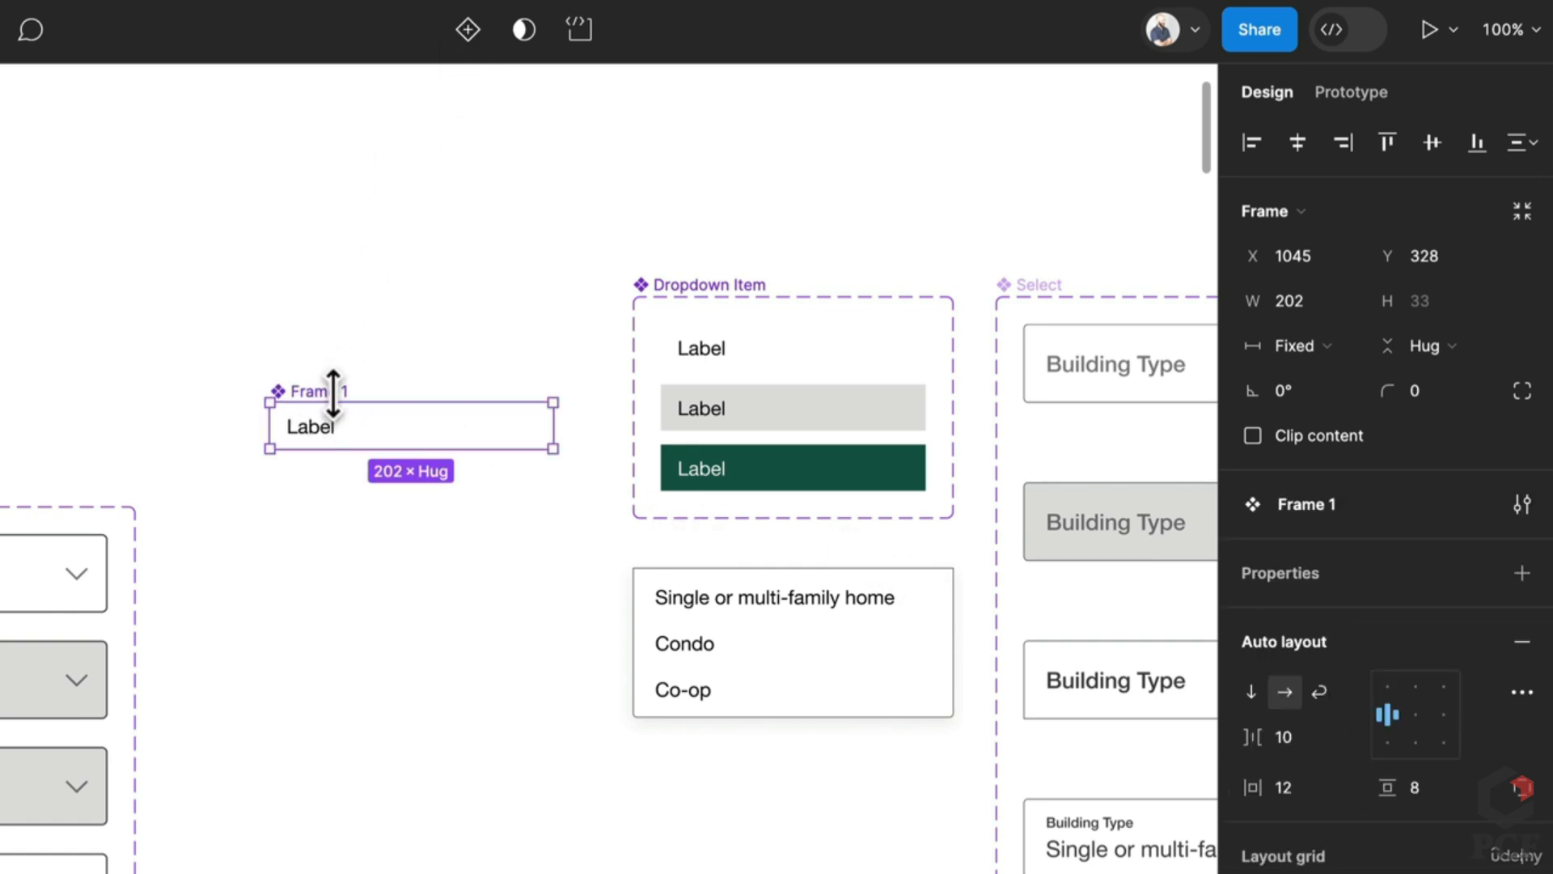
pyautogui.press('BackSpace')
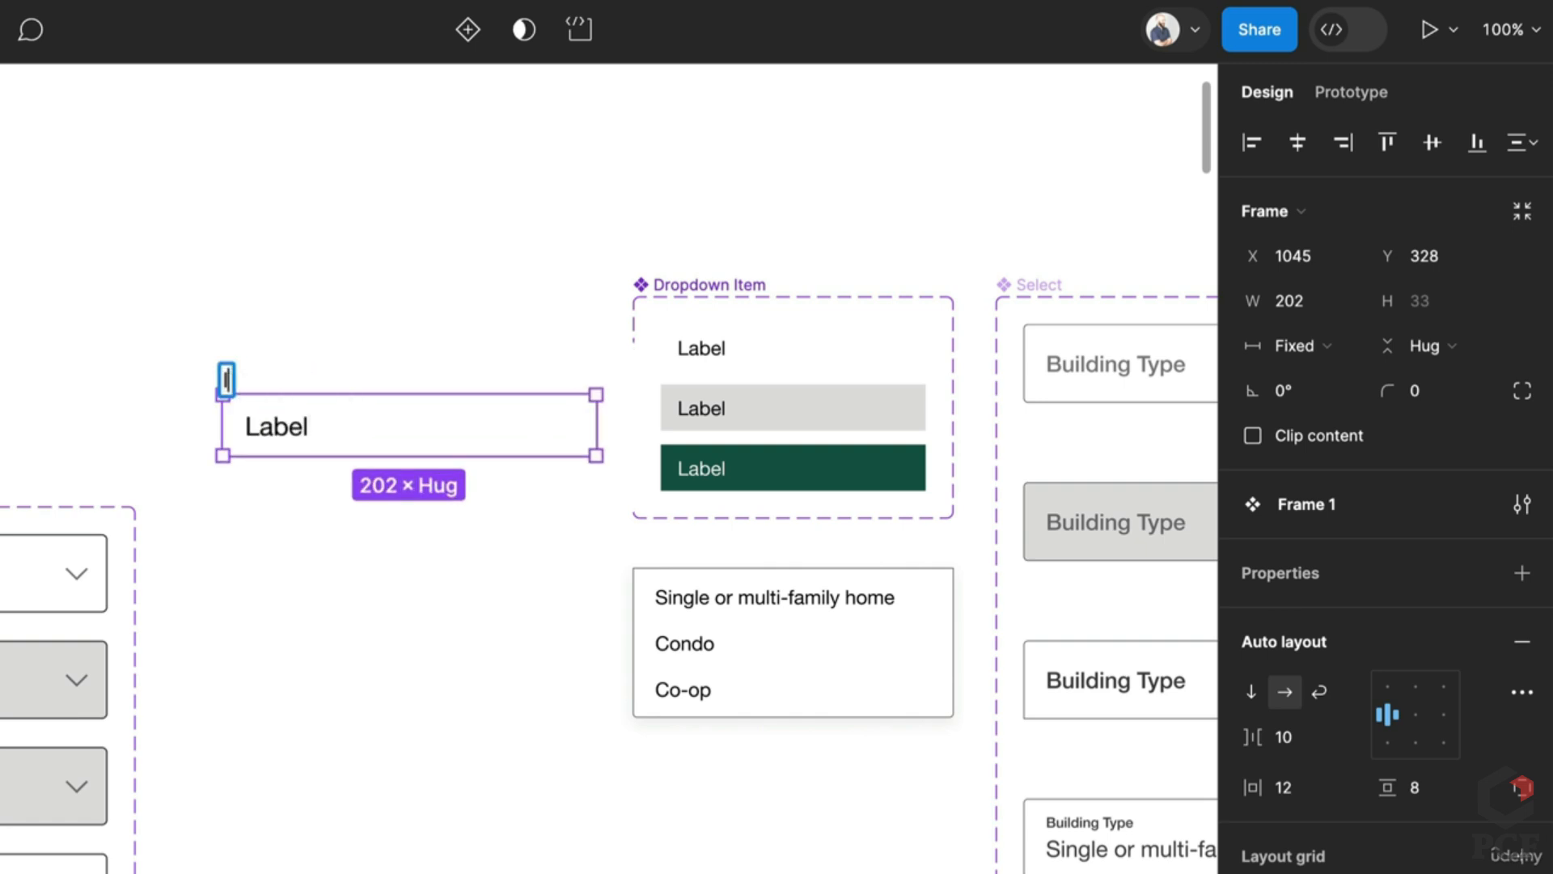
pyautogui.write('Item')
pyautogui.press('Return')
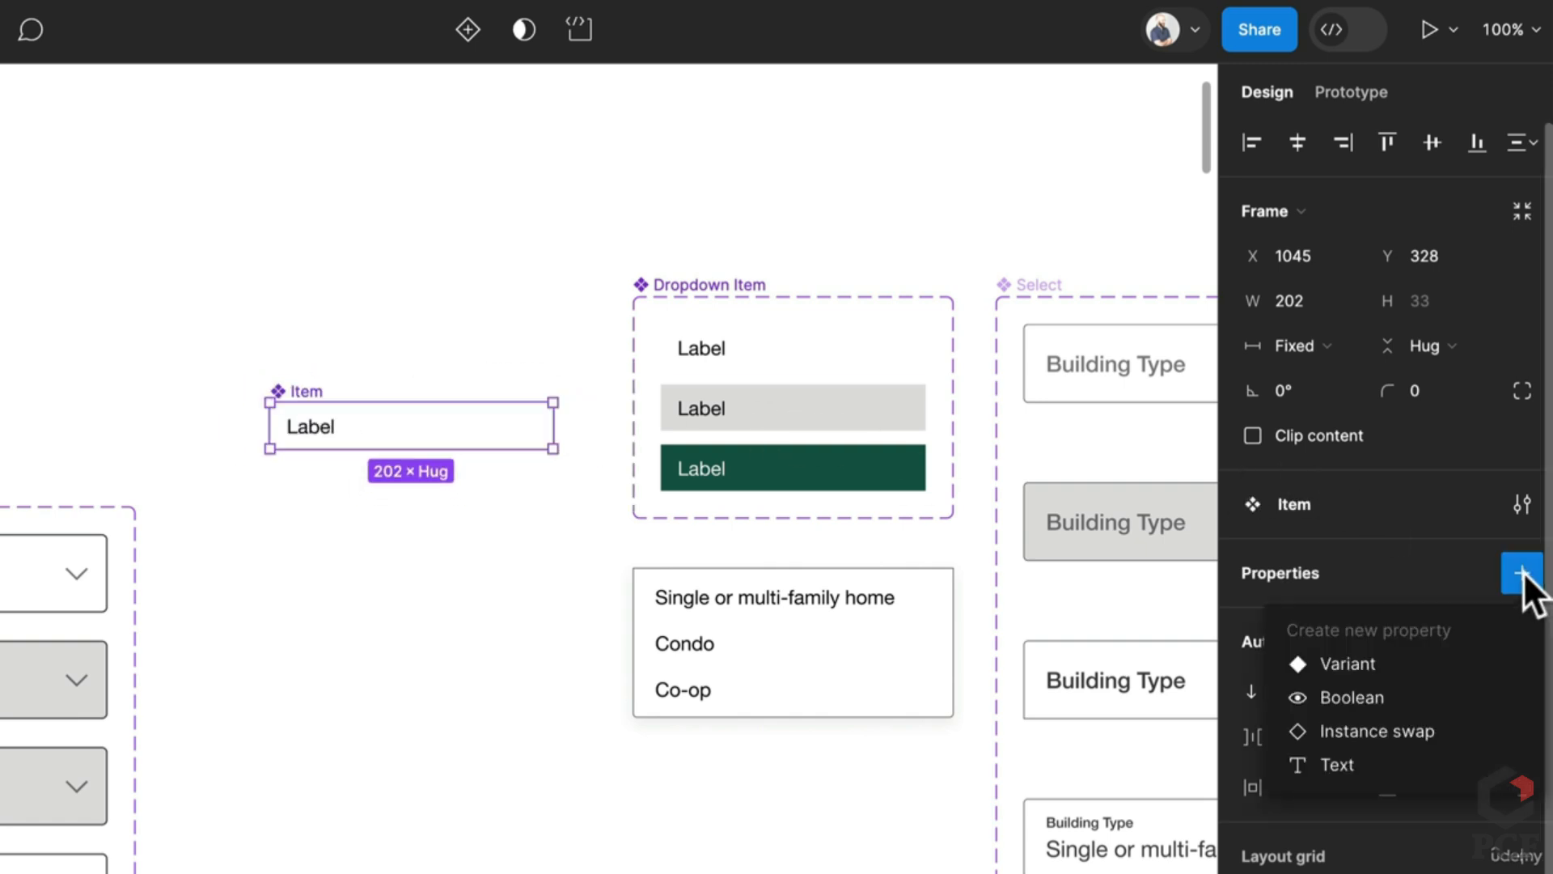
# Step: Add a variant property to Item and name it State
pyautogui.click(1327, 665)
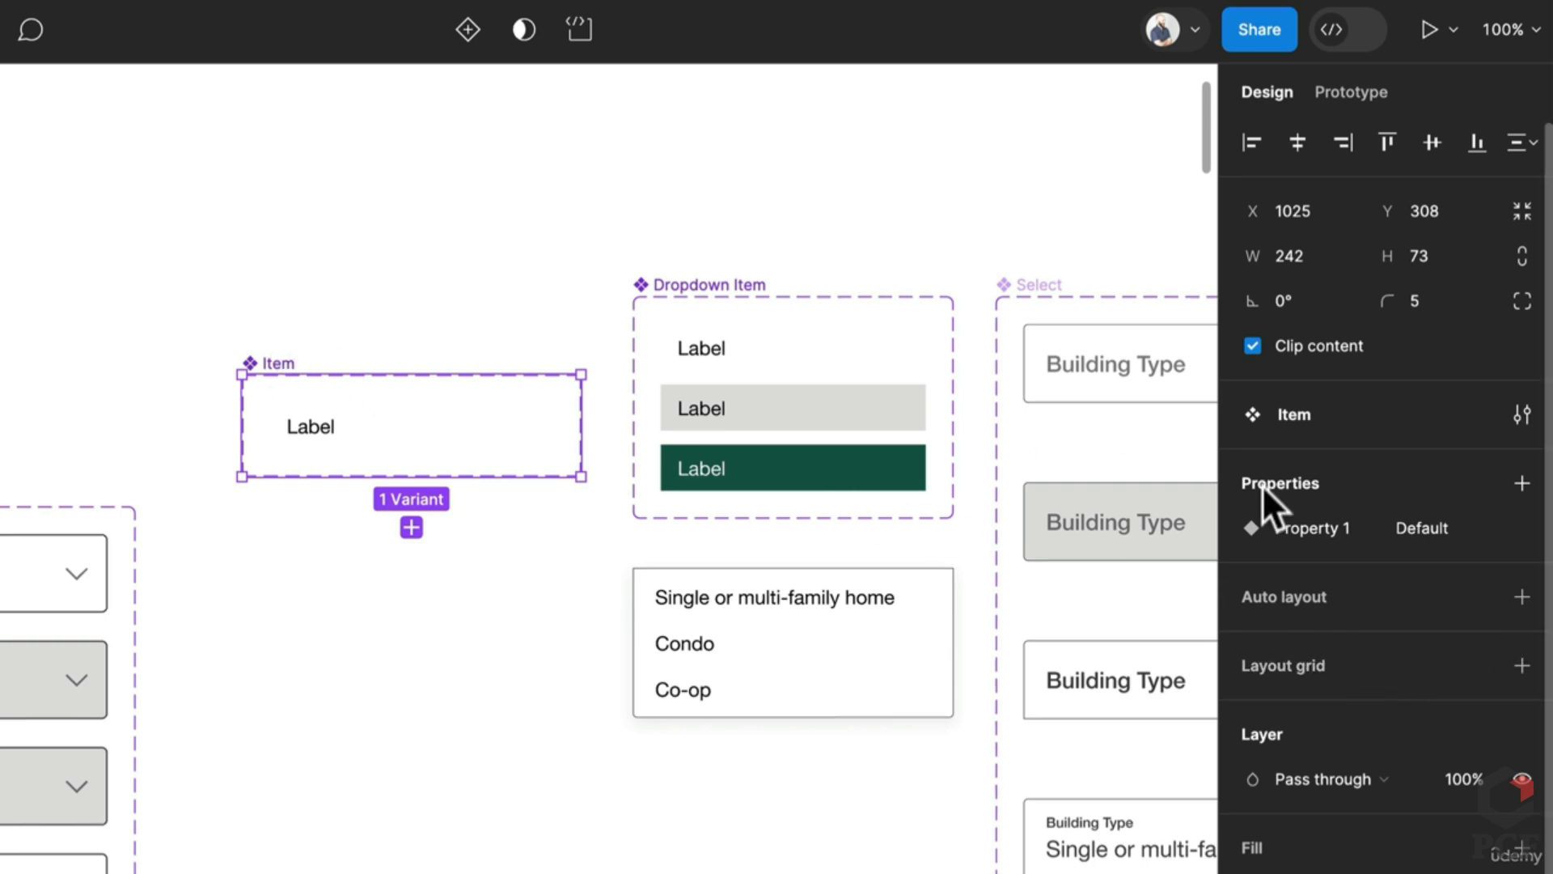
pyautogui.doubleClick(1352, 532)
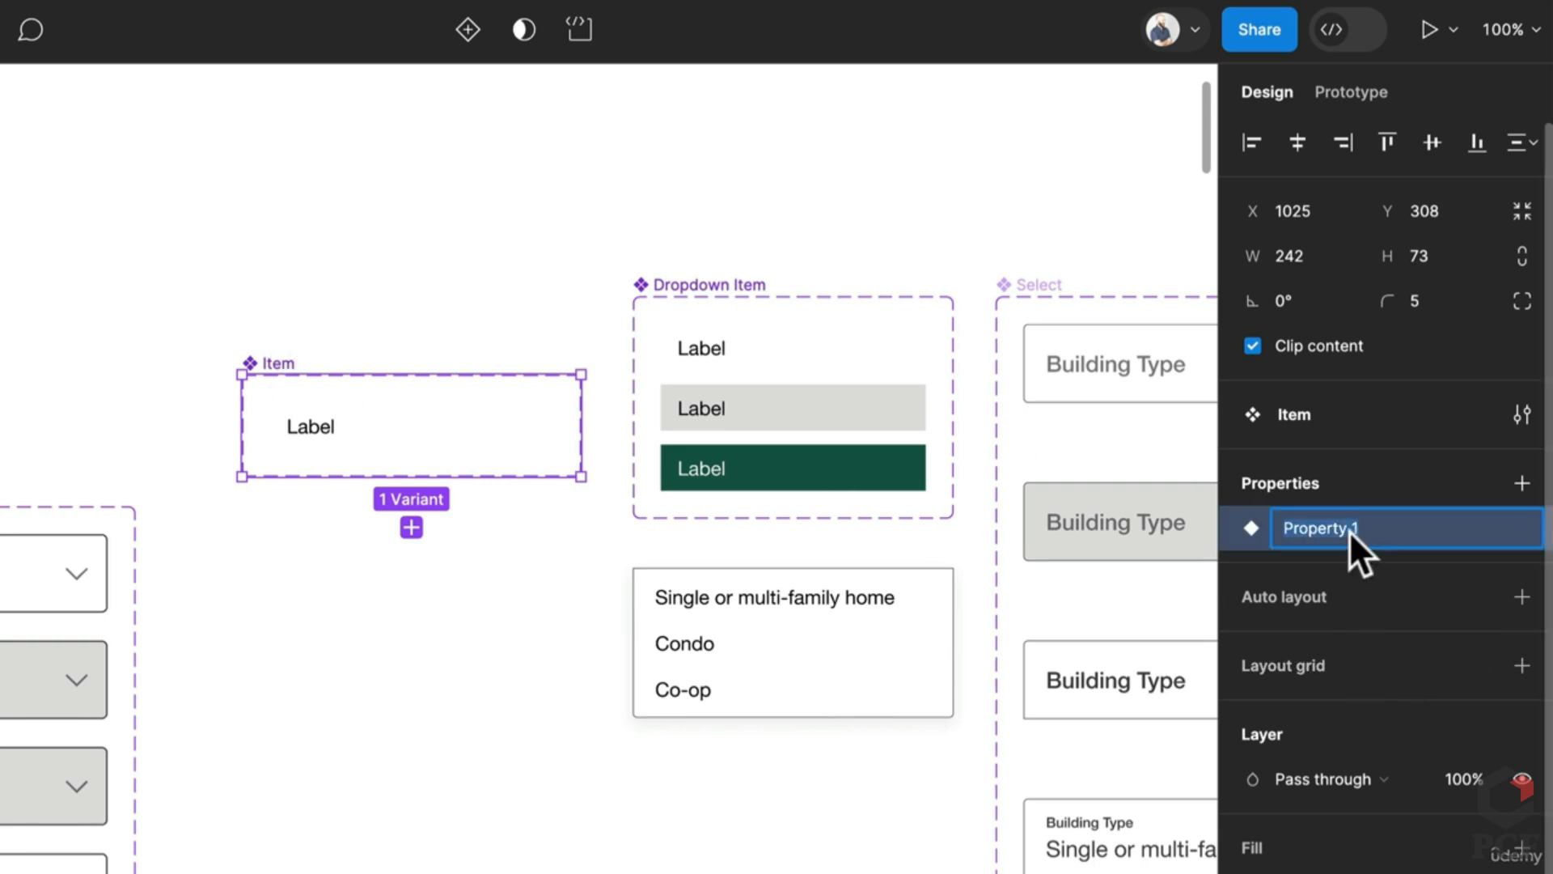
pyautogui.write('State')
pyautogui.press('Return')
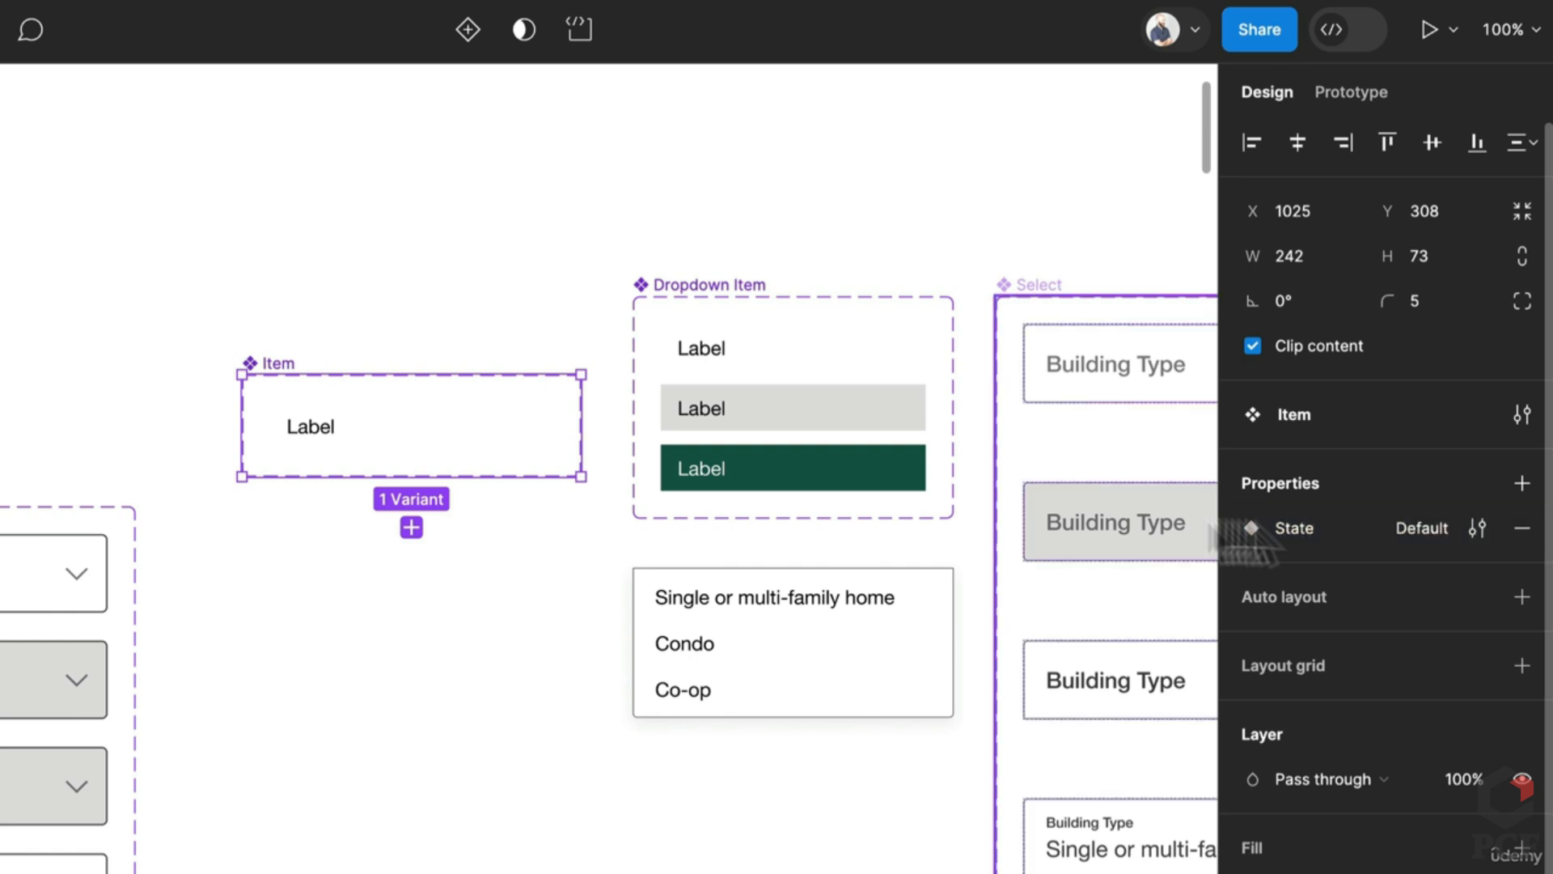
# Step: Duplicate the Default variant into Hover and Selected states
pyautogui.click(364, 451)
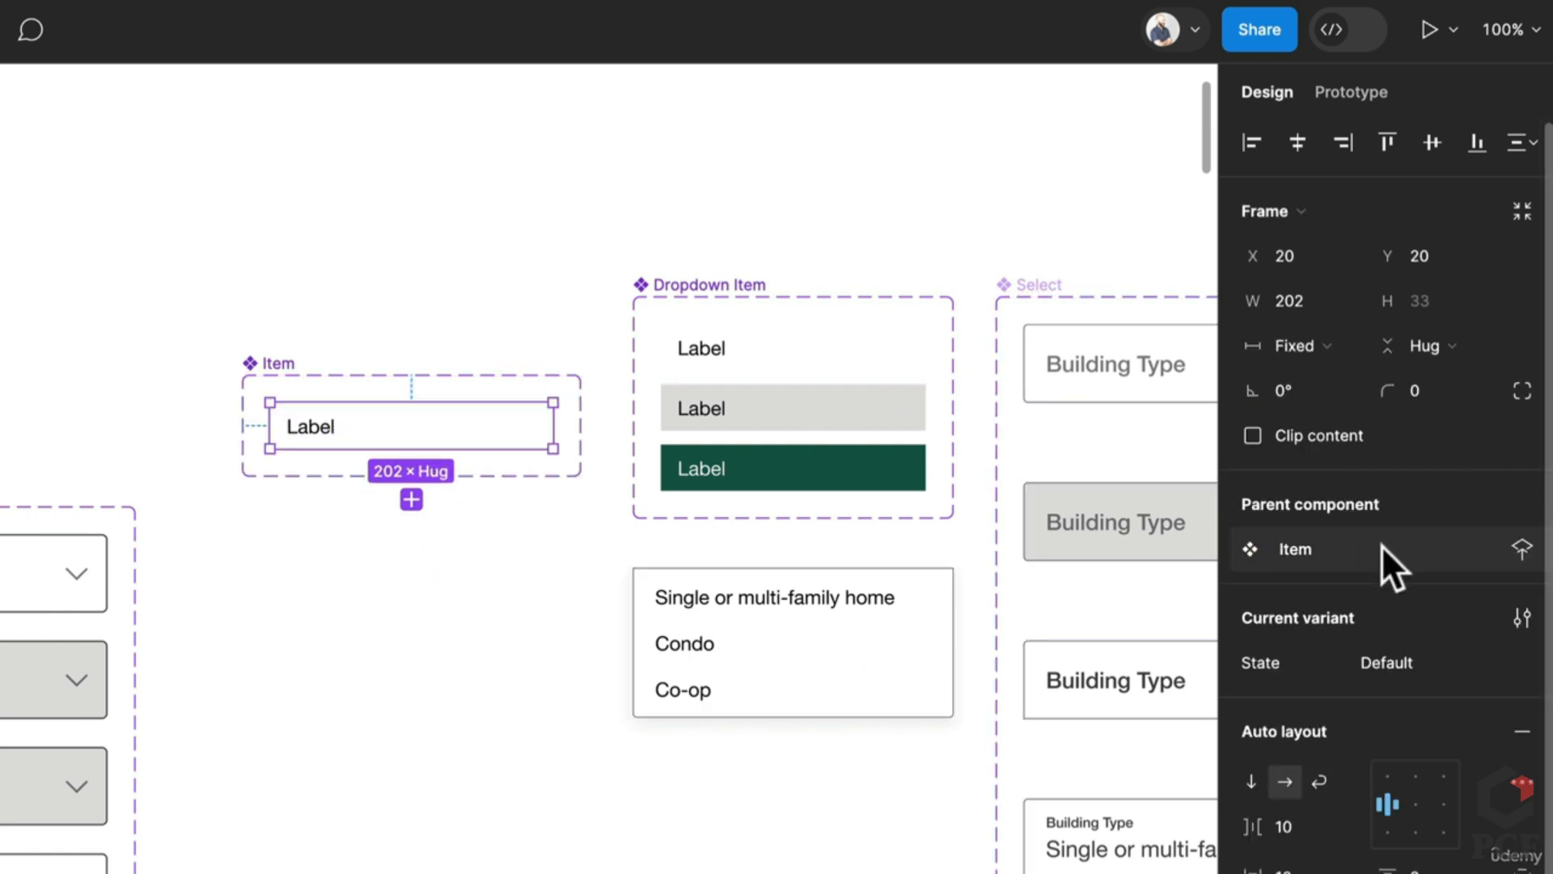
pyautogui.click(1404, 668)
pyautogui.hotkey('ctrl', 'd')
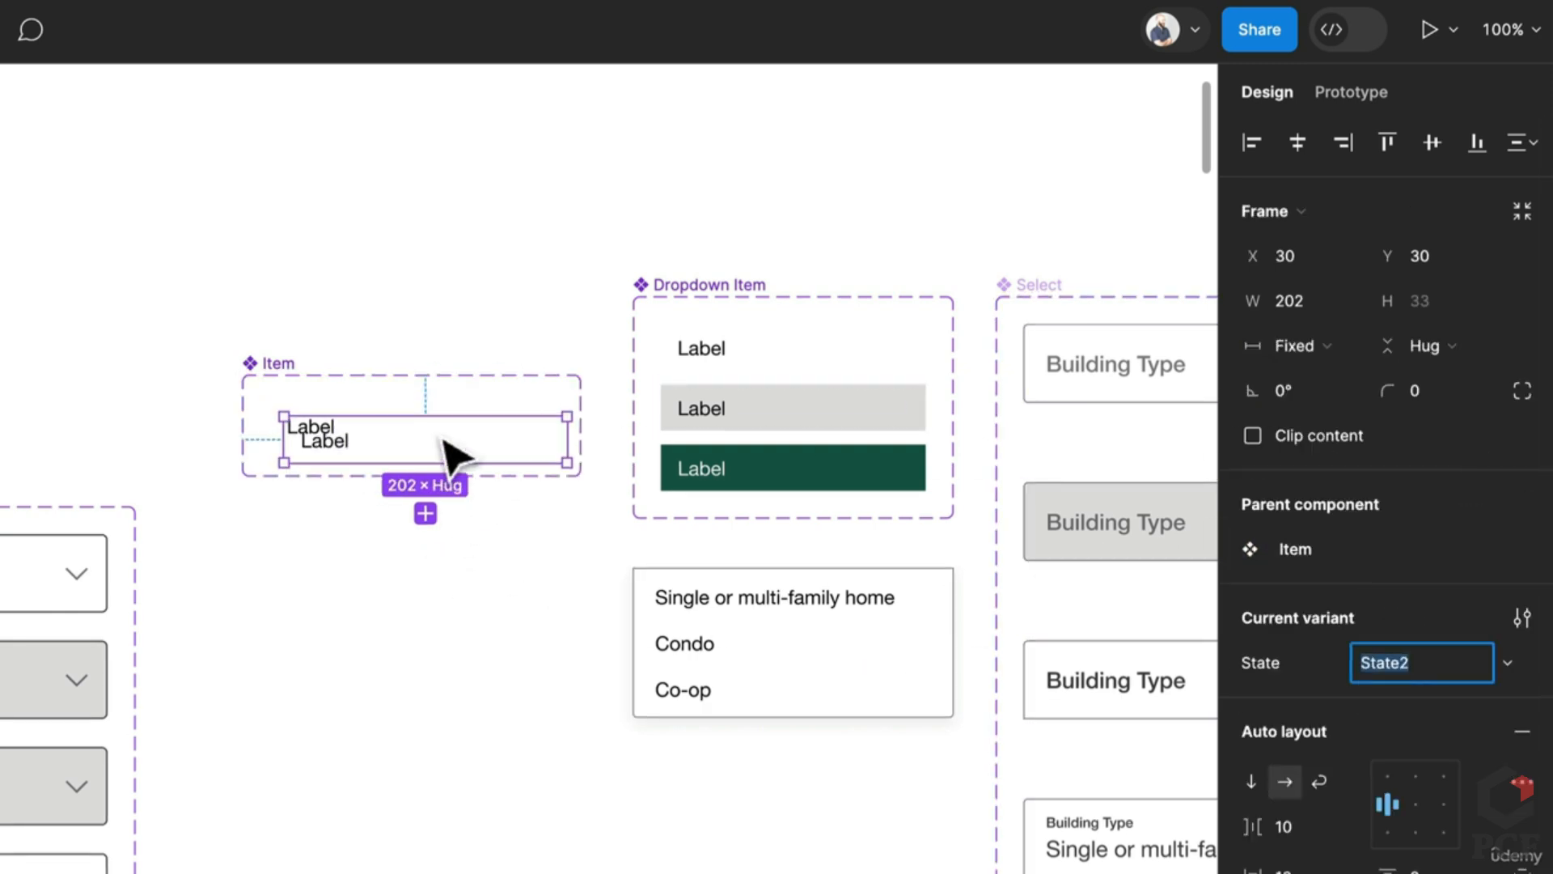
pyautogui.write('Hover')
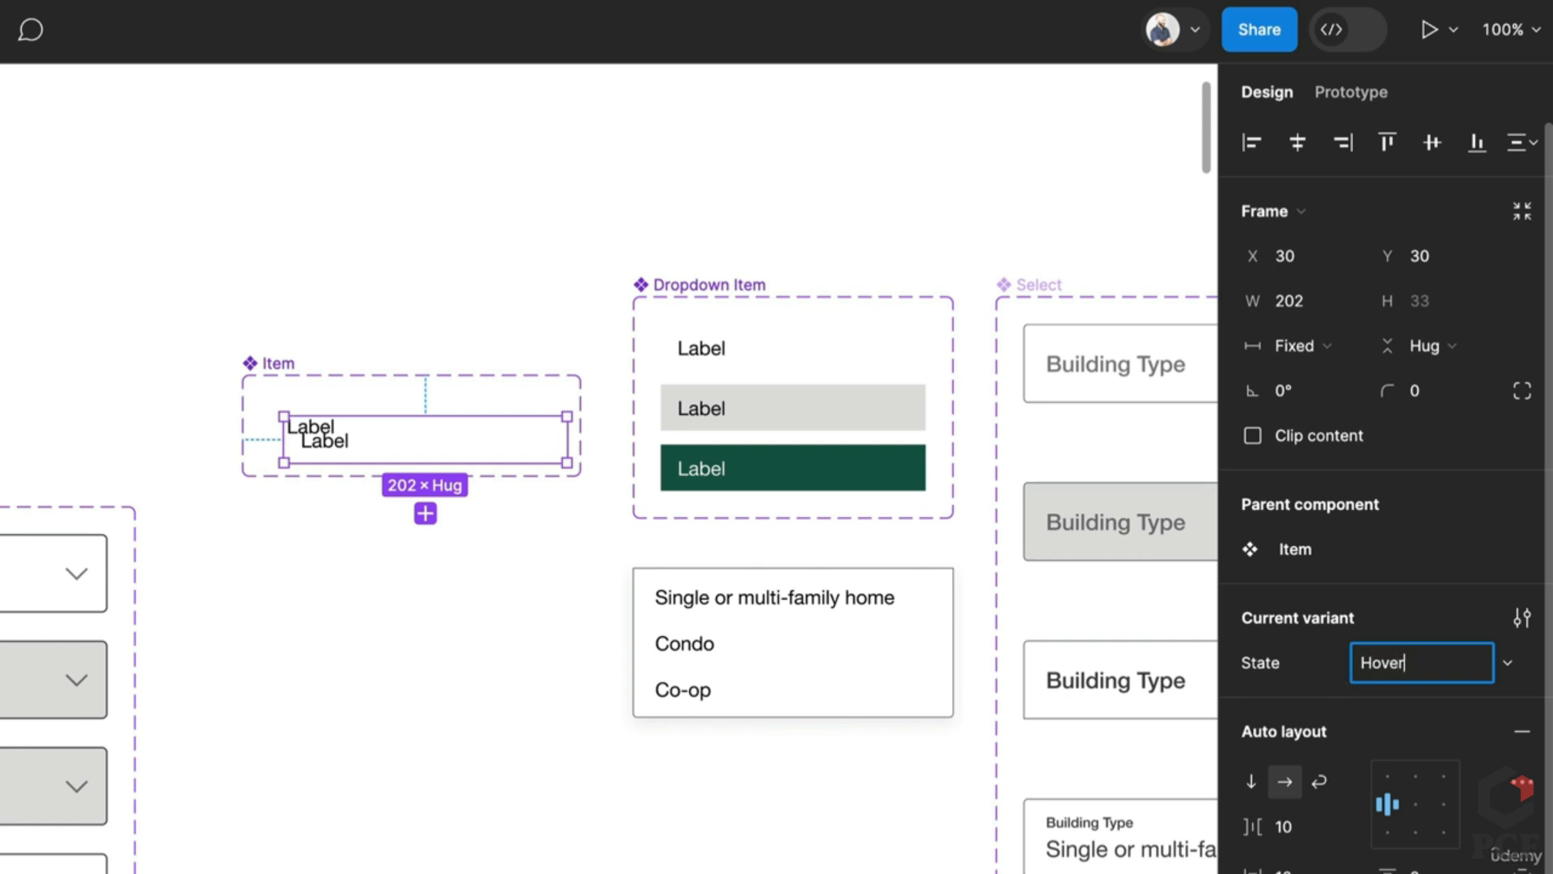
pyautogui.press('Return')
pyautogui.hotkey('ctrl', 'd')
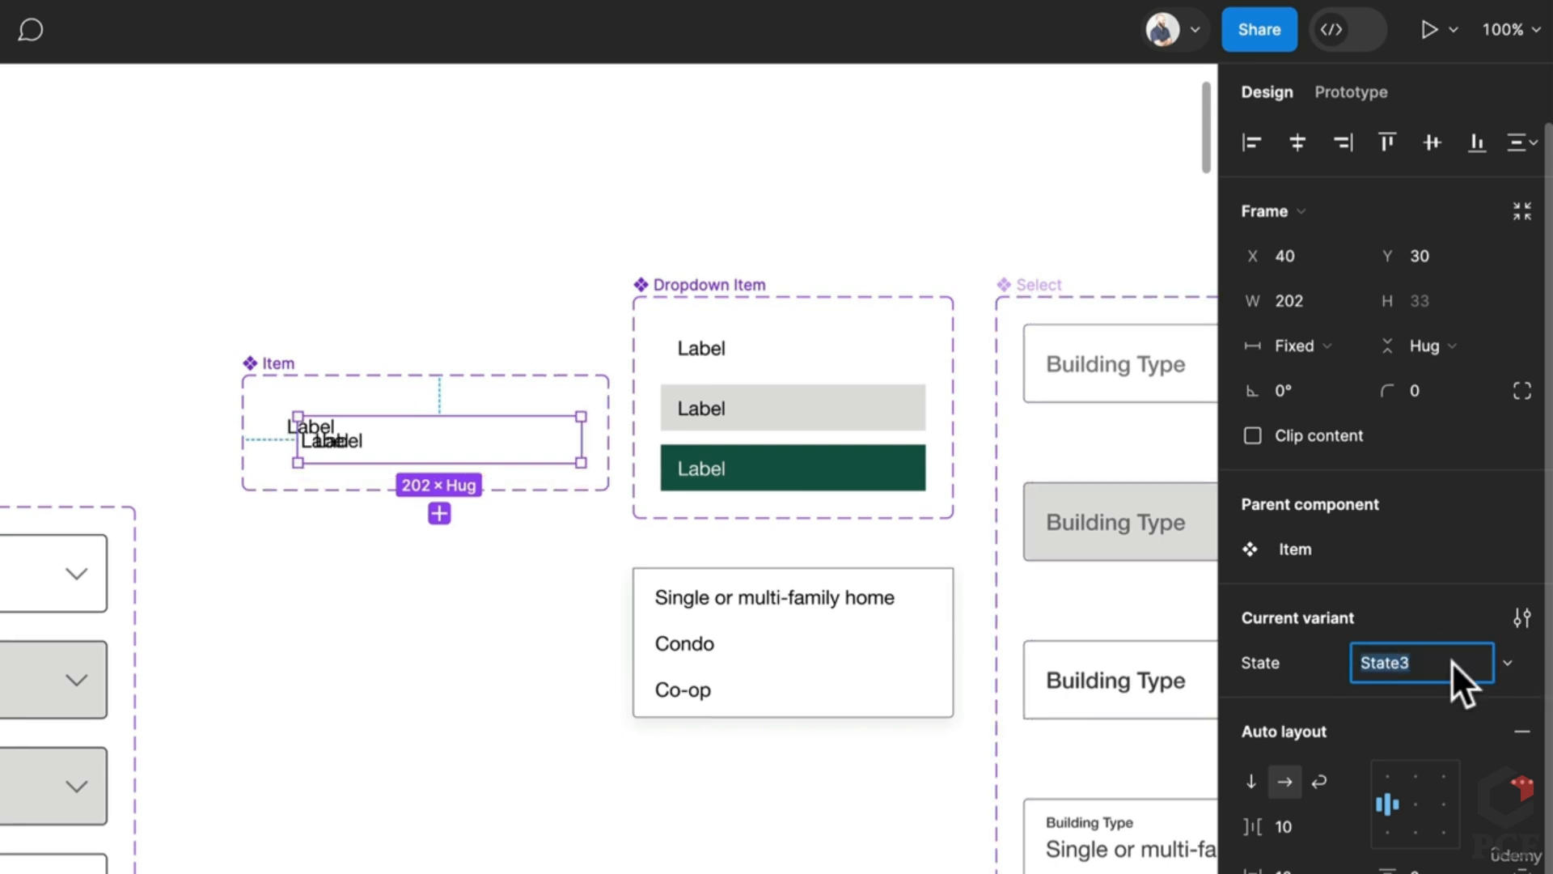
pyautogui.write('Selected')
pyautogui.press('Return')
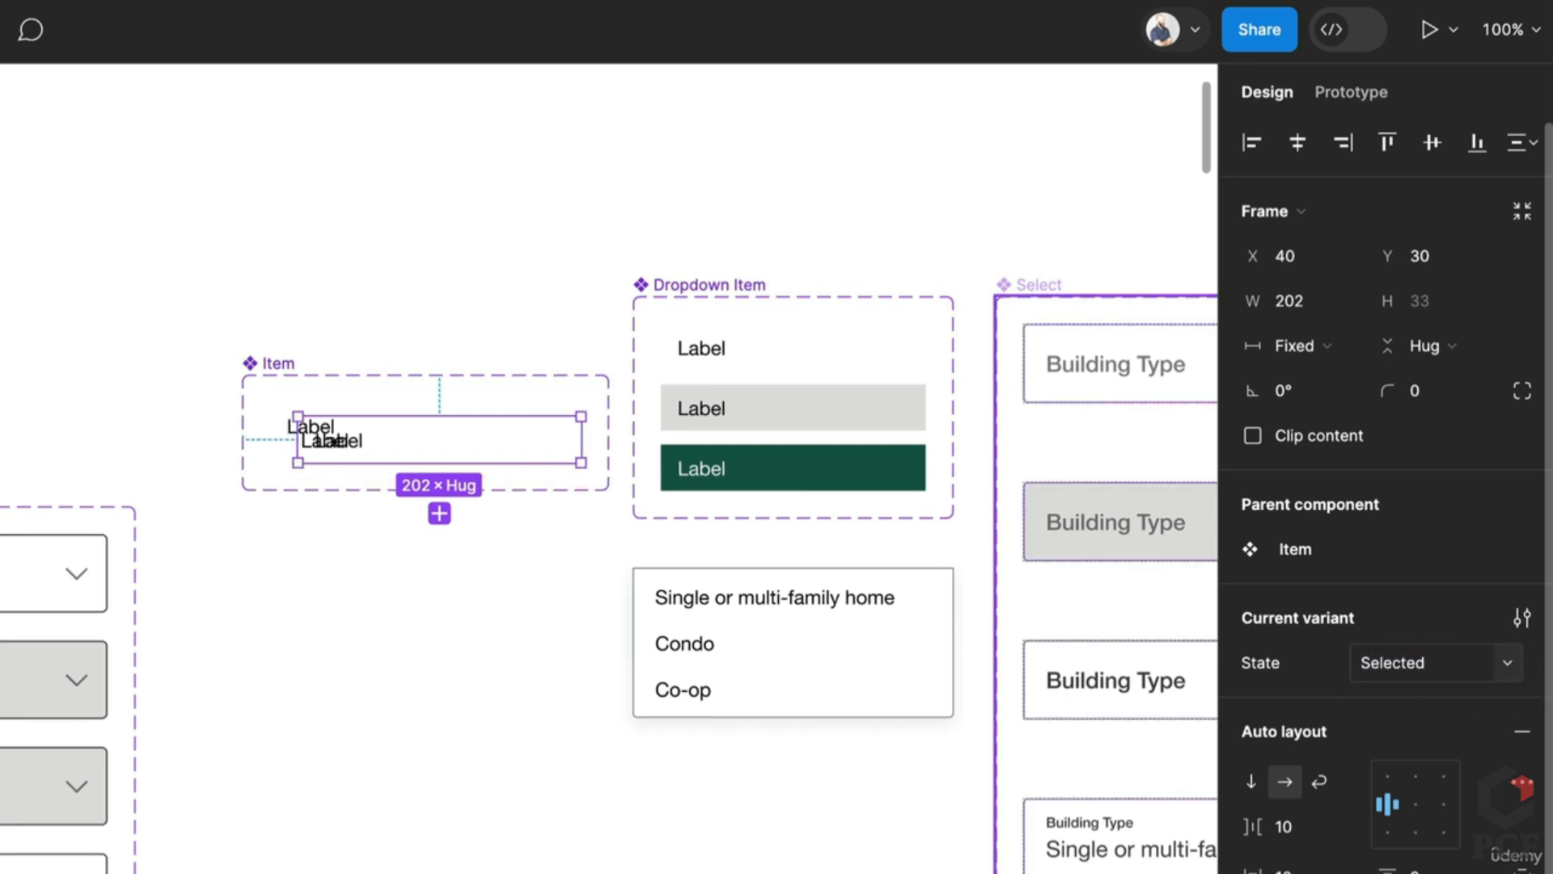
# Step: Stack the Item variants in vertical auto layout with a 20 gap
pyautogui.click(294, 374)
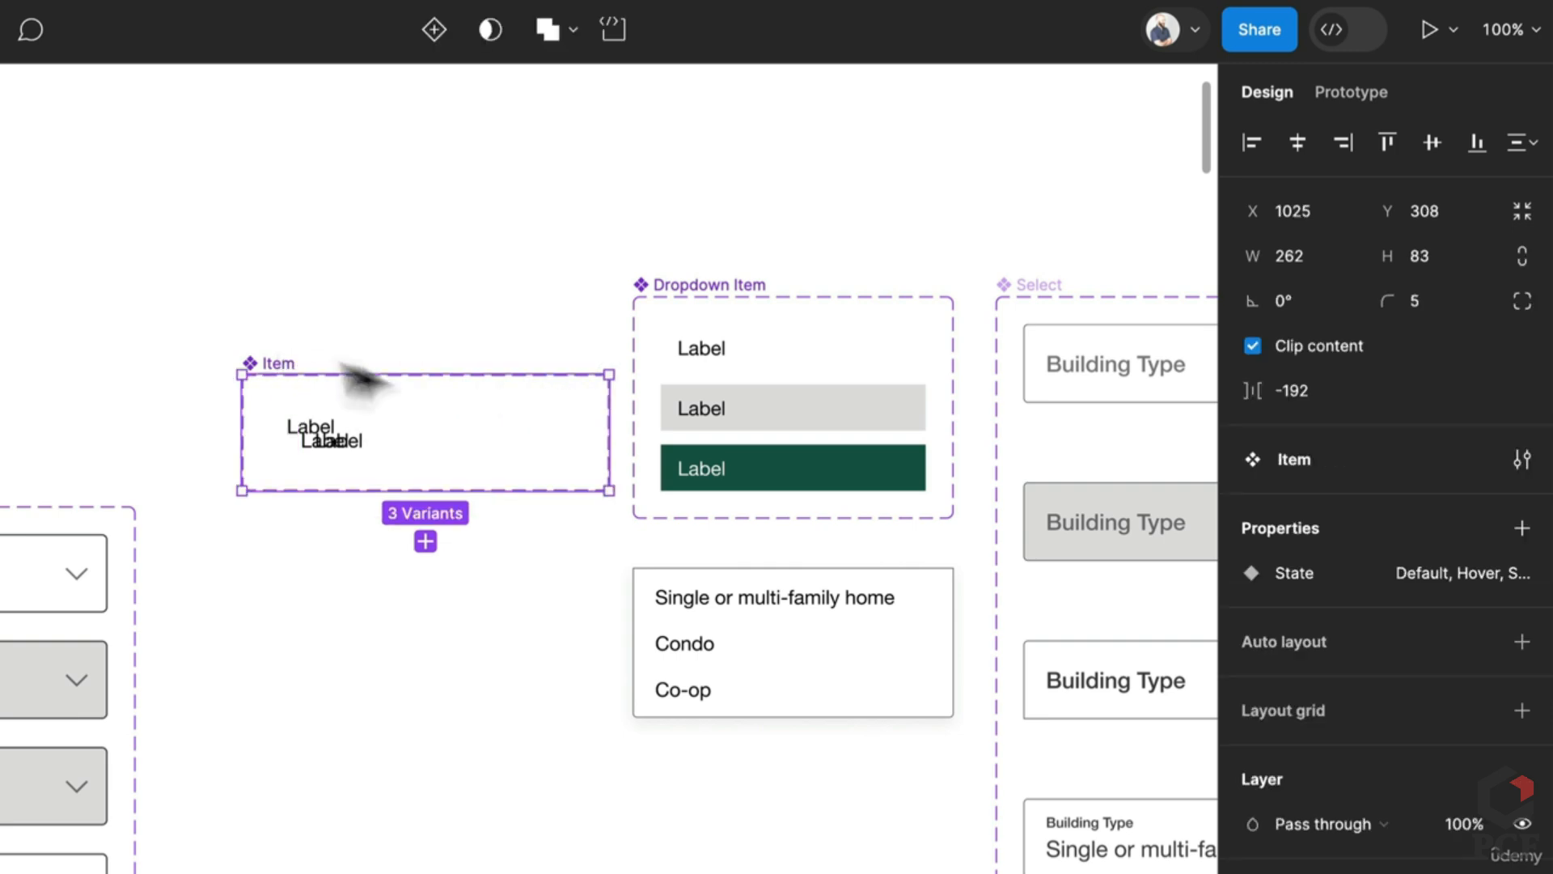
pyautogui.click(1519, 641)
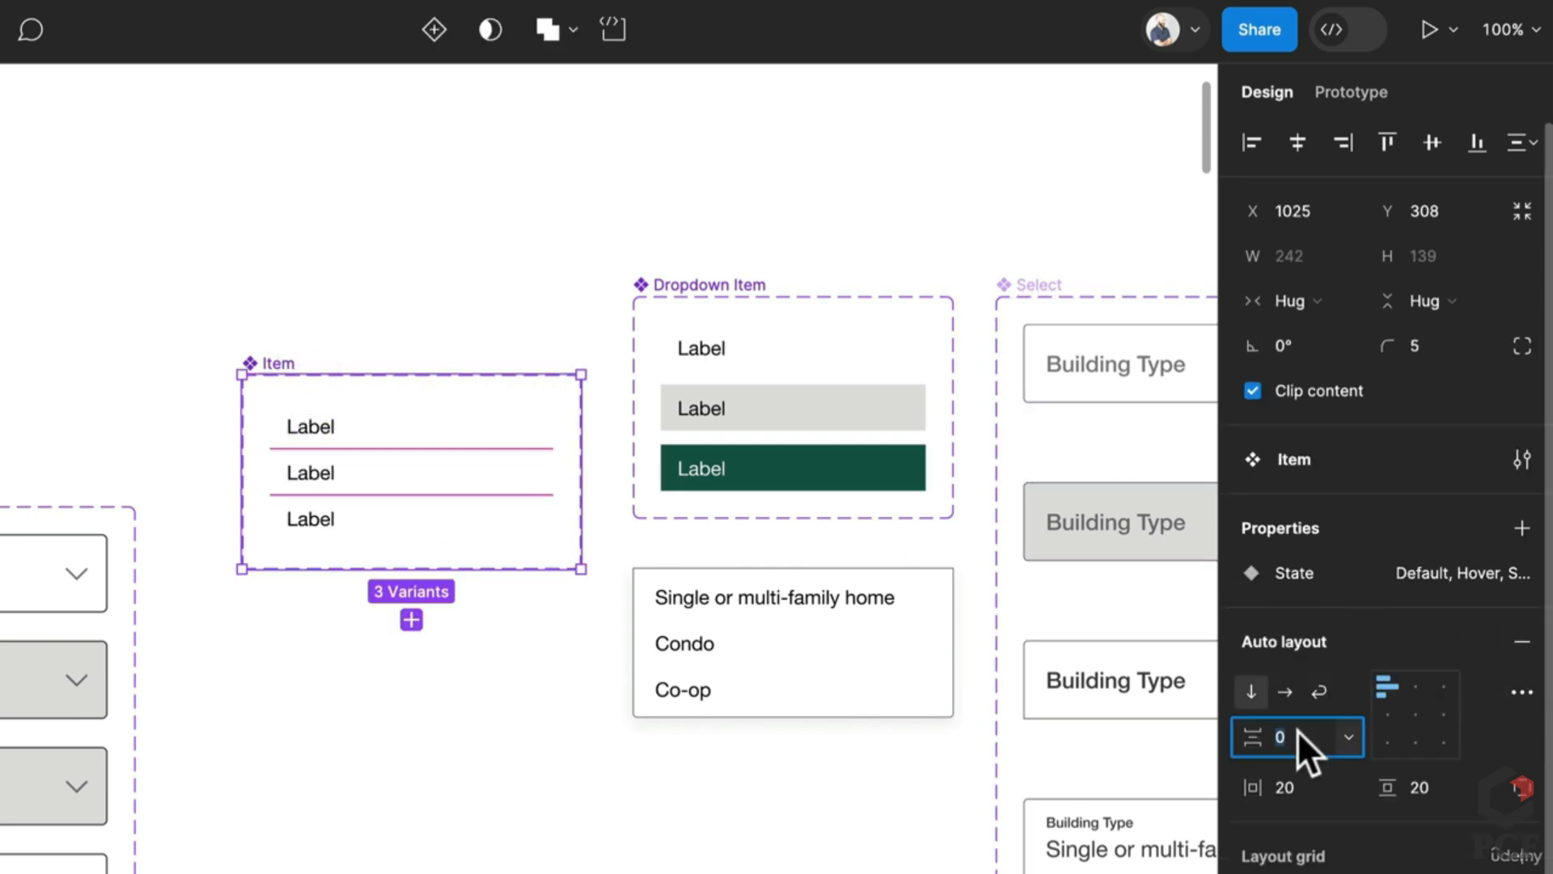
pyautogui.click(1298, 730)
pyautogui.write('20')
pyautogui.press('Return')
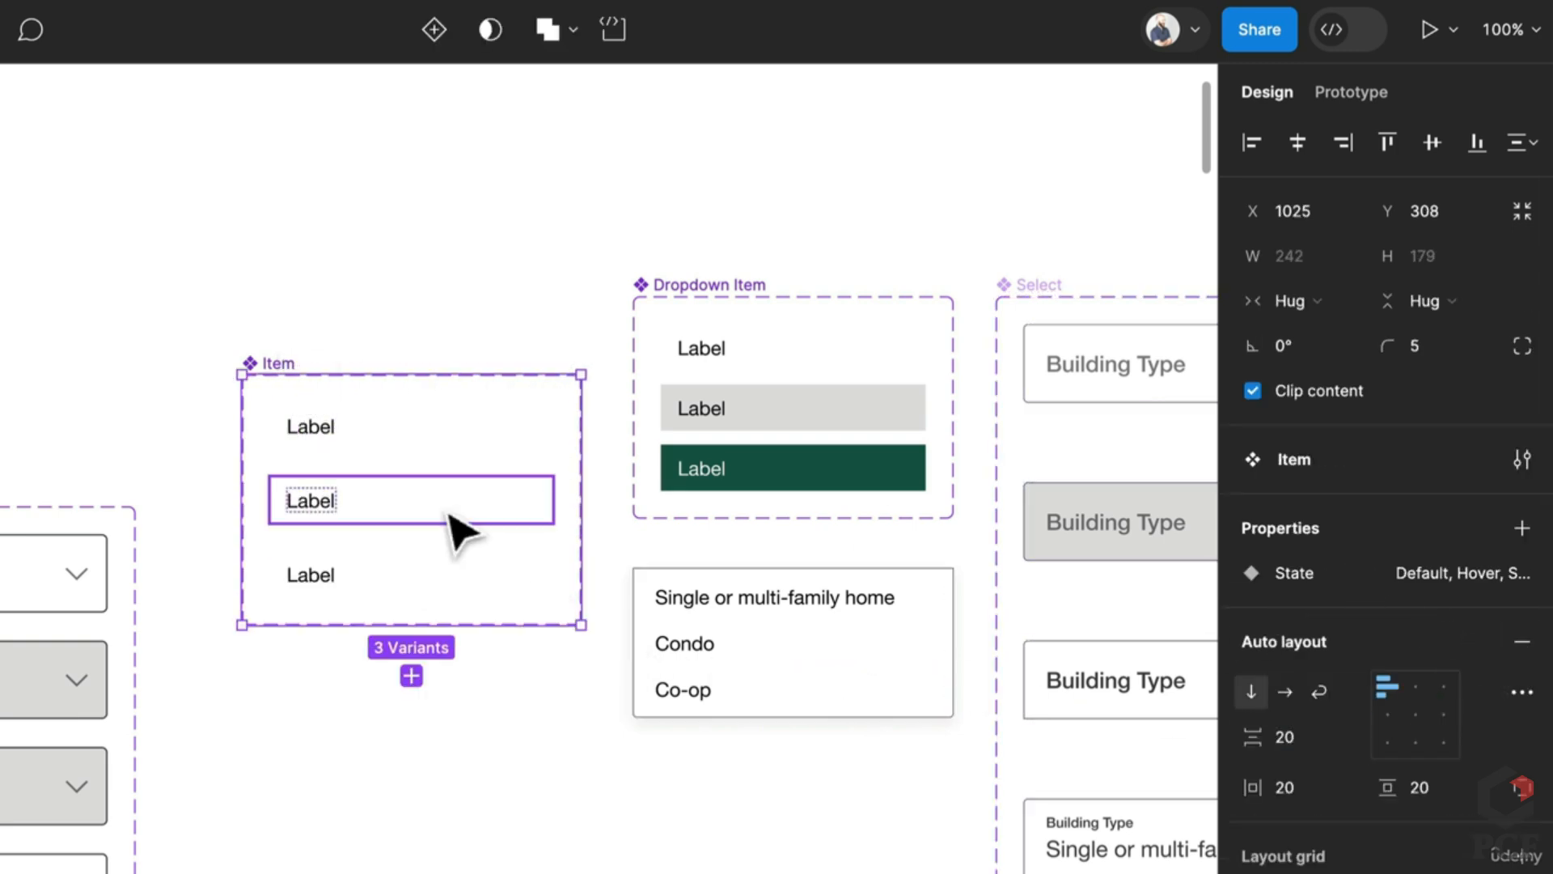
# Step: Eyedrop a grey fill for Hover and a dark green fill for Selected
pyautogui.click(453, 526)
pyautogui.press('i')
pyautogui.click(732, 417)
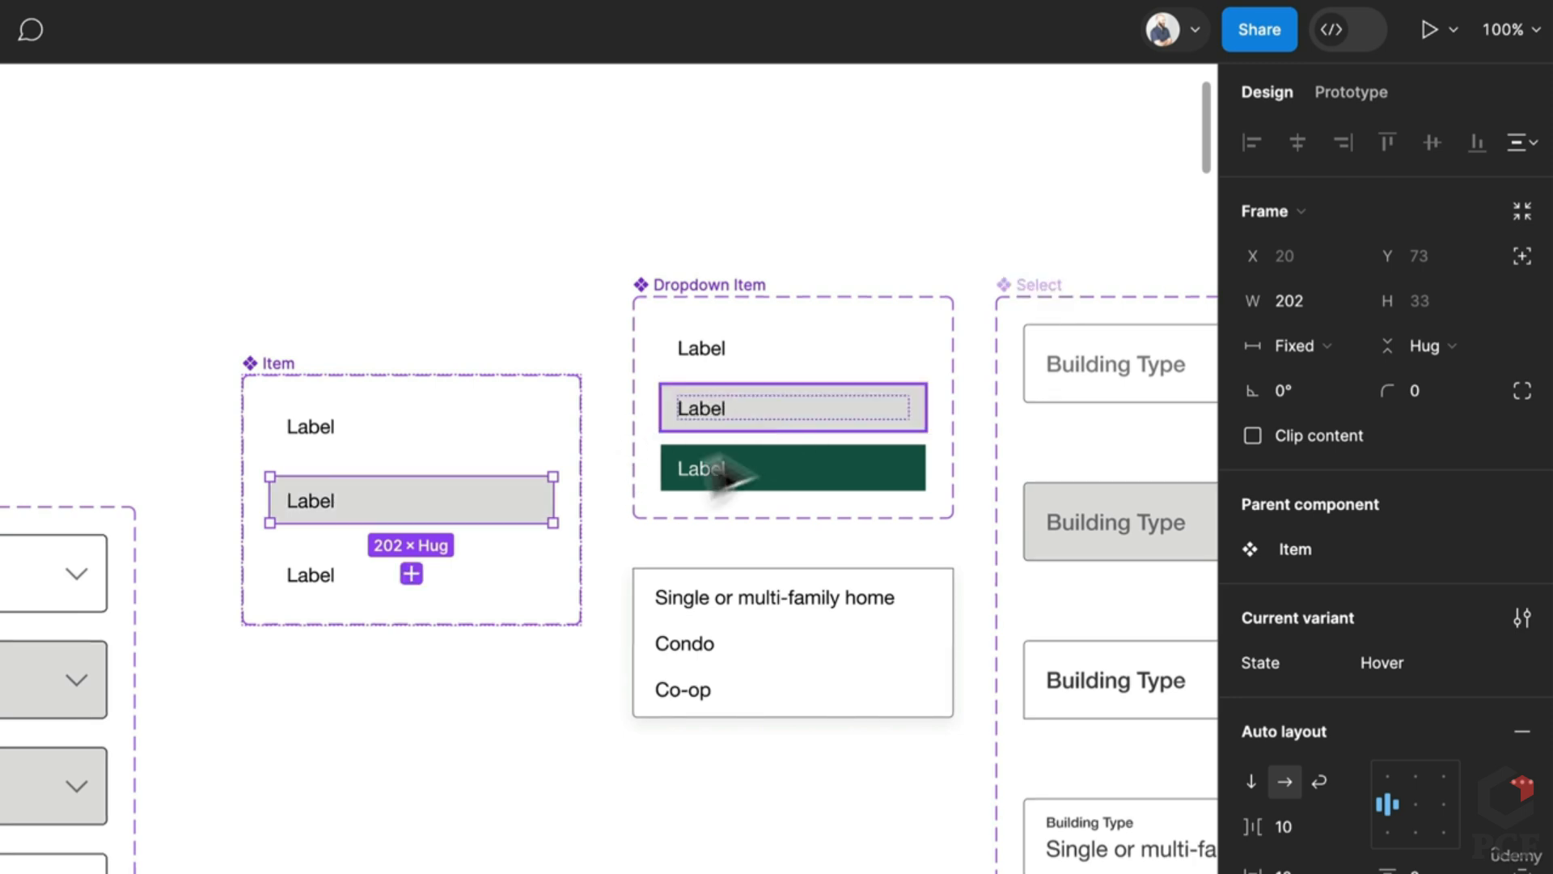
pyautogui.click(461, 582)
pyautogui.press('i')
pyautogui.click(706, 484)
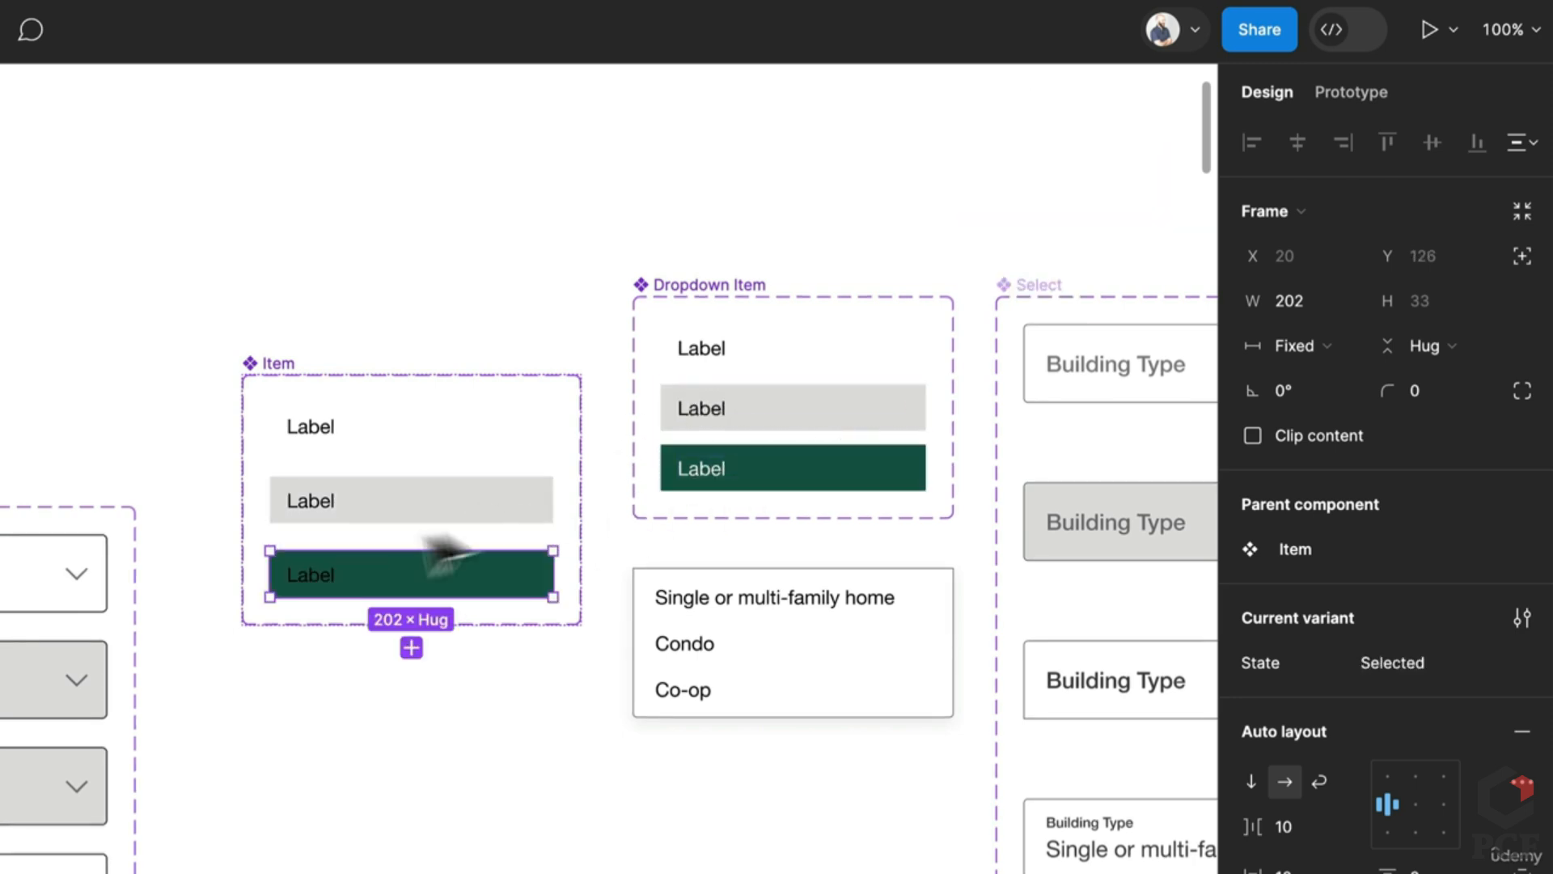
pyautogui.doubleClick(333, 578)
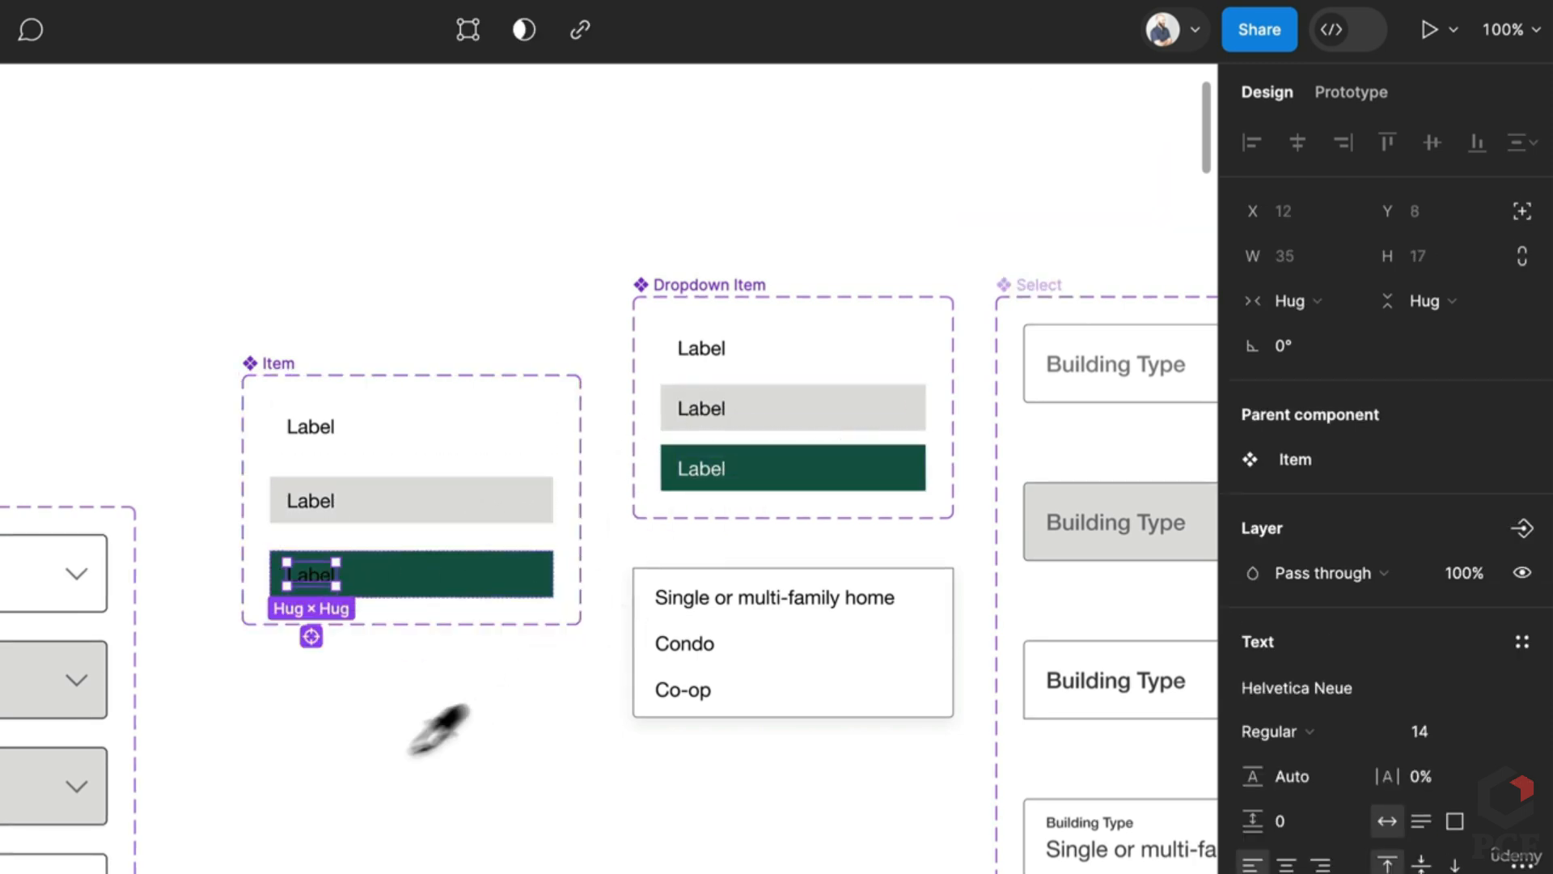
# Step: Link Default to Hover with a While hovering prototype interaction
pyautogui.click(1346, 92)
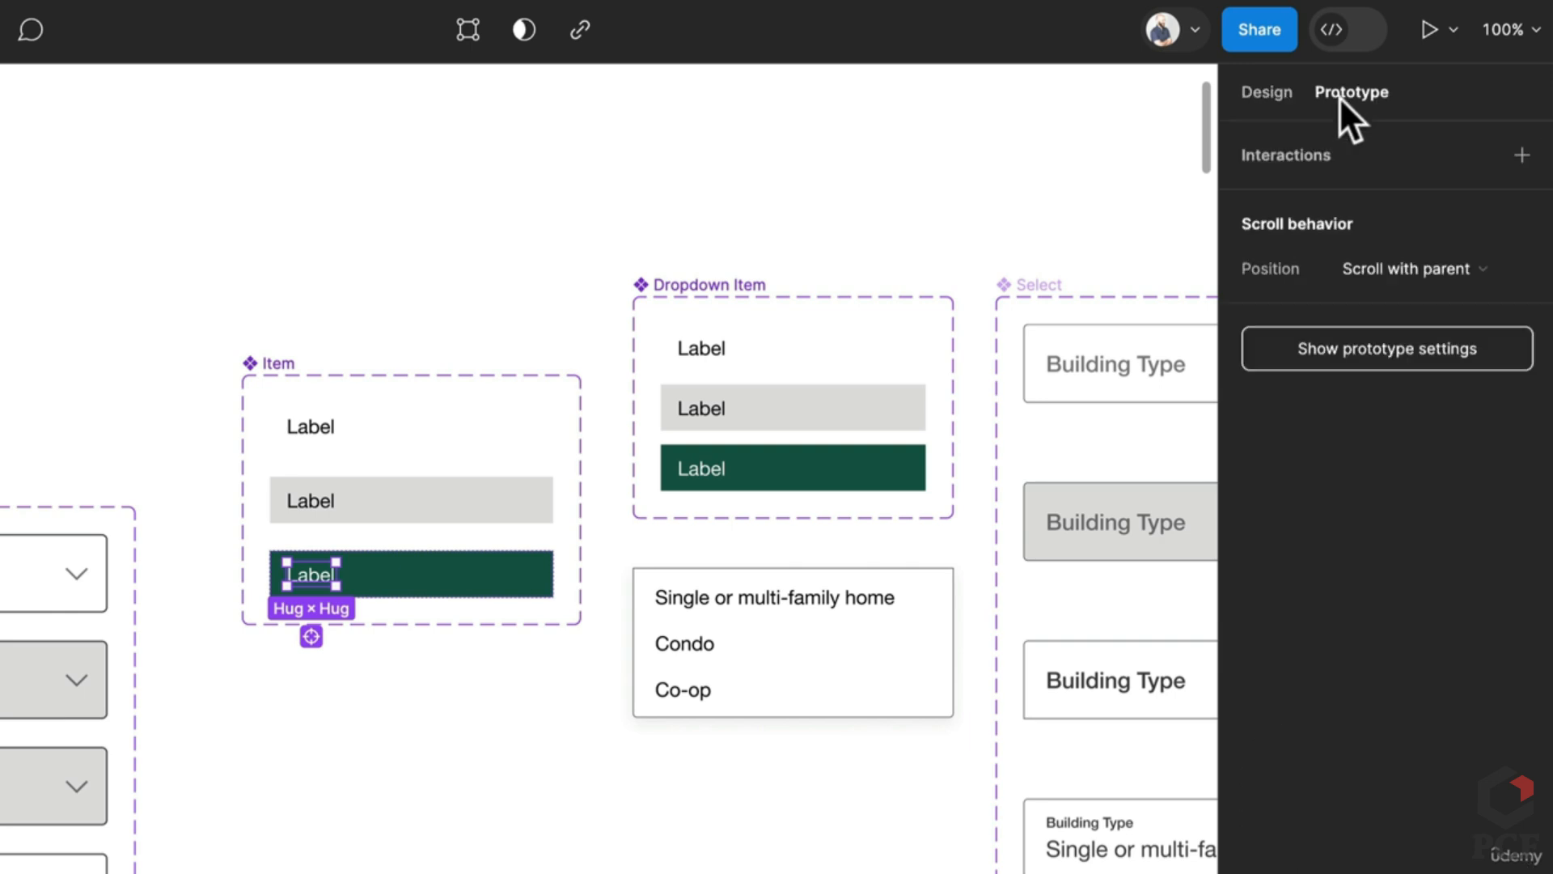
pyautogui.click(358, 410)
pyautogui.moveTo(542, 429); pyautogui.dragTo(523, 508)
pyautogui.click(320, 546)
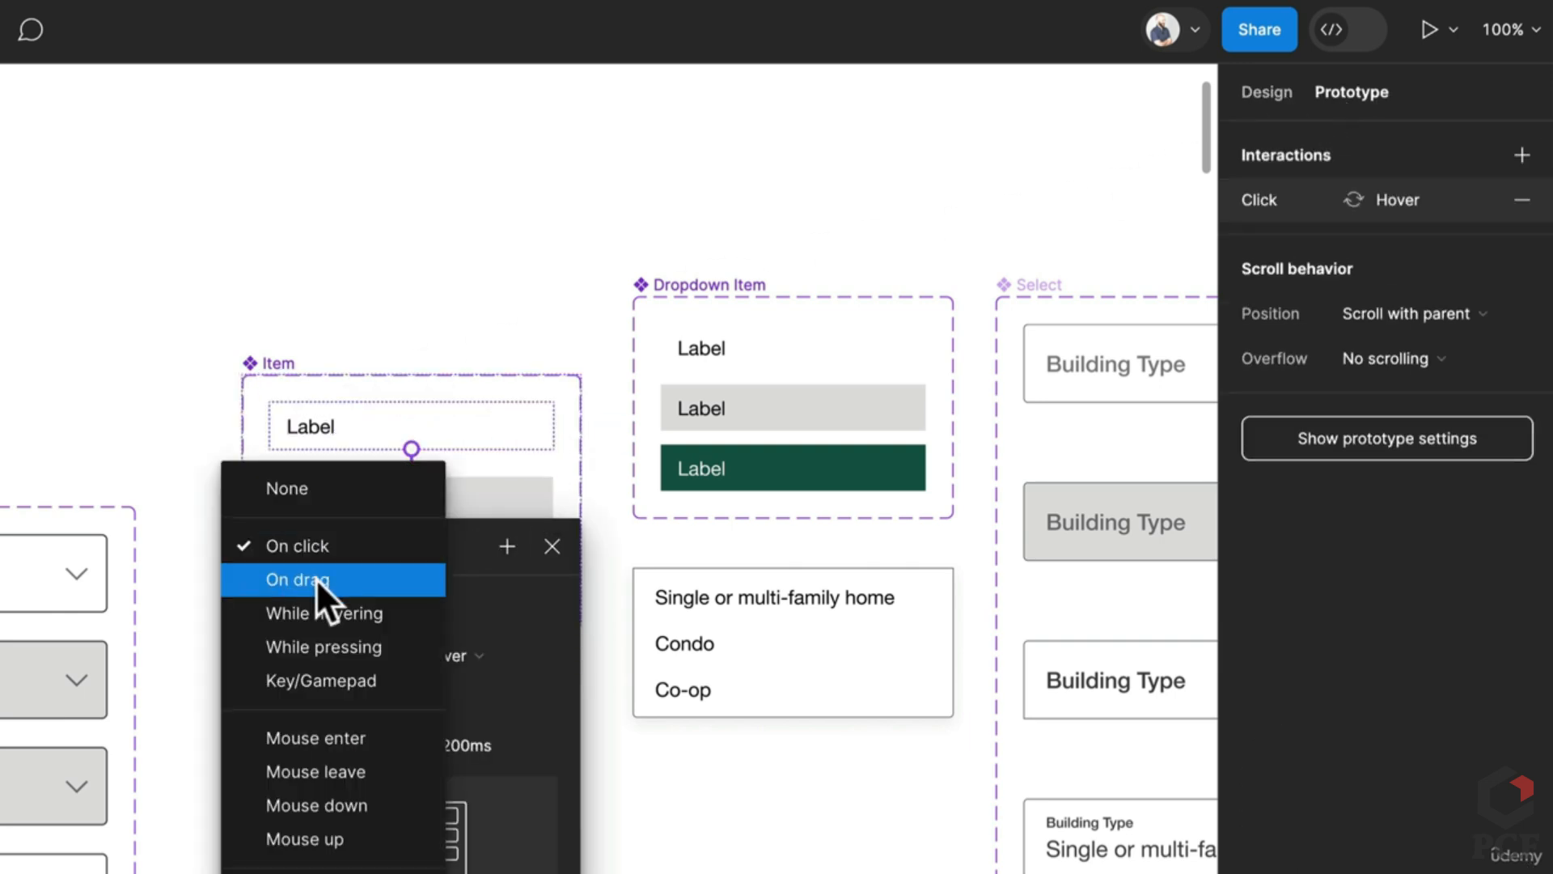
pyautogui.click(313, 608)
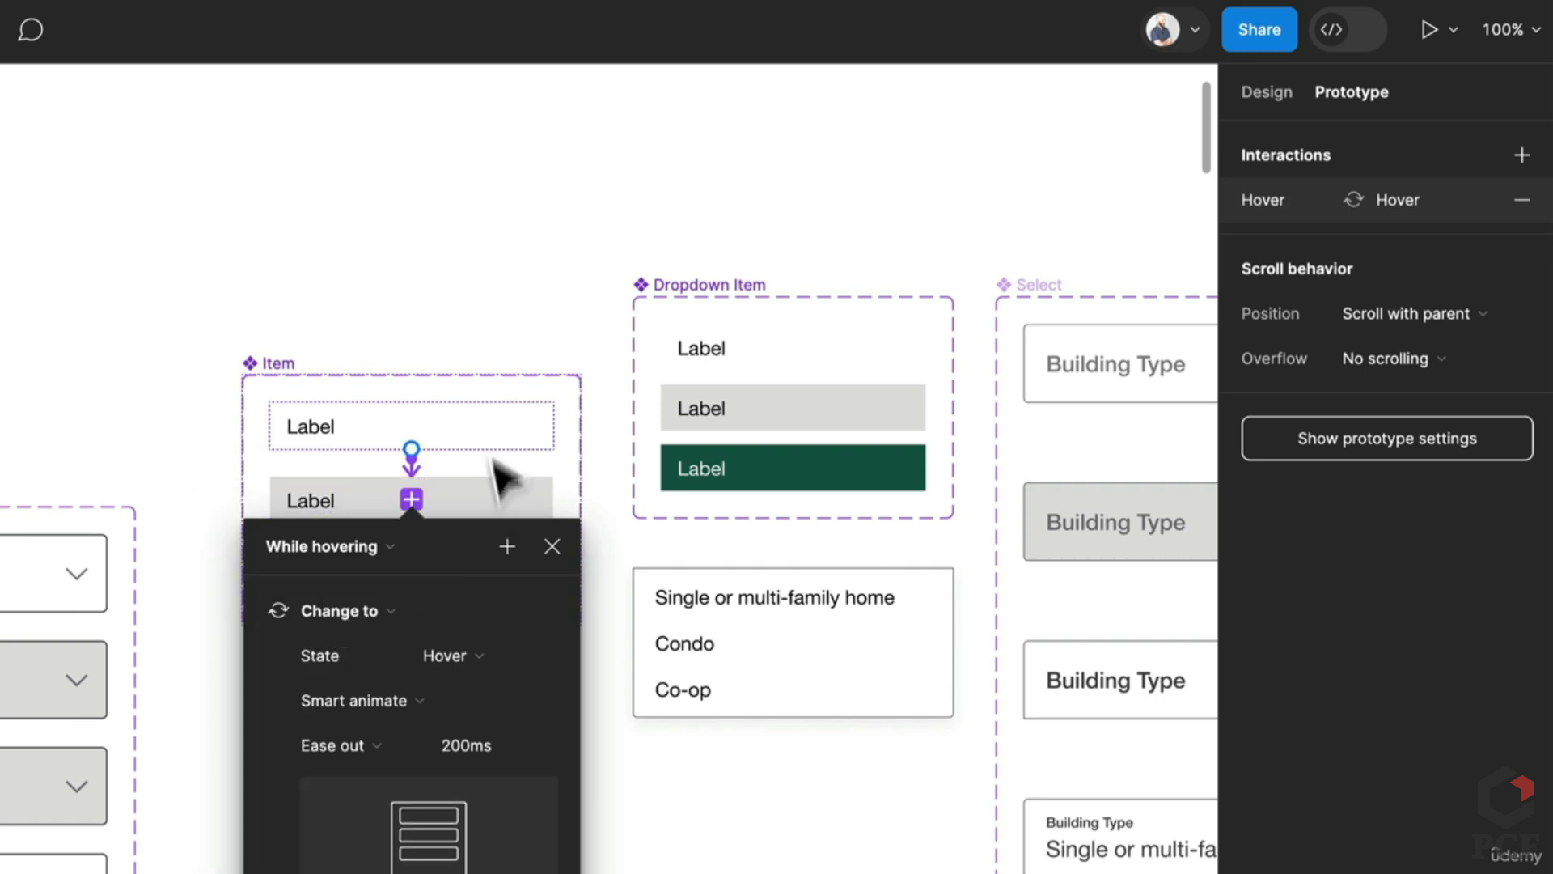
# Step: Link Hover to Selected and Selected back to Default, both On click
pyautogui.click(496, 496)
pyautogui.moveTo(547, 499); pyautogui.dragTo(501, 607)
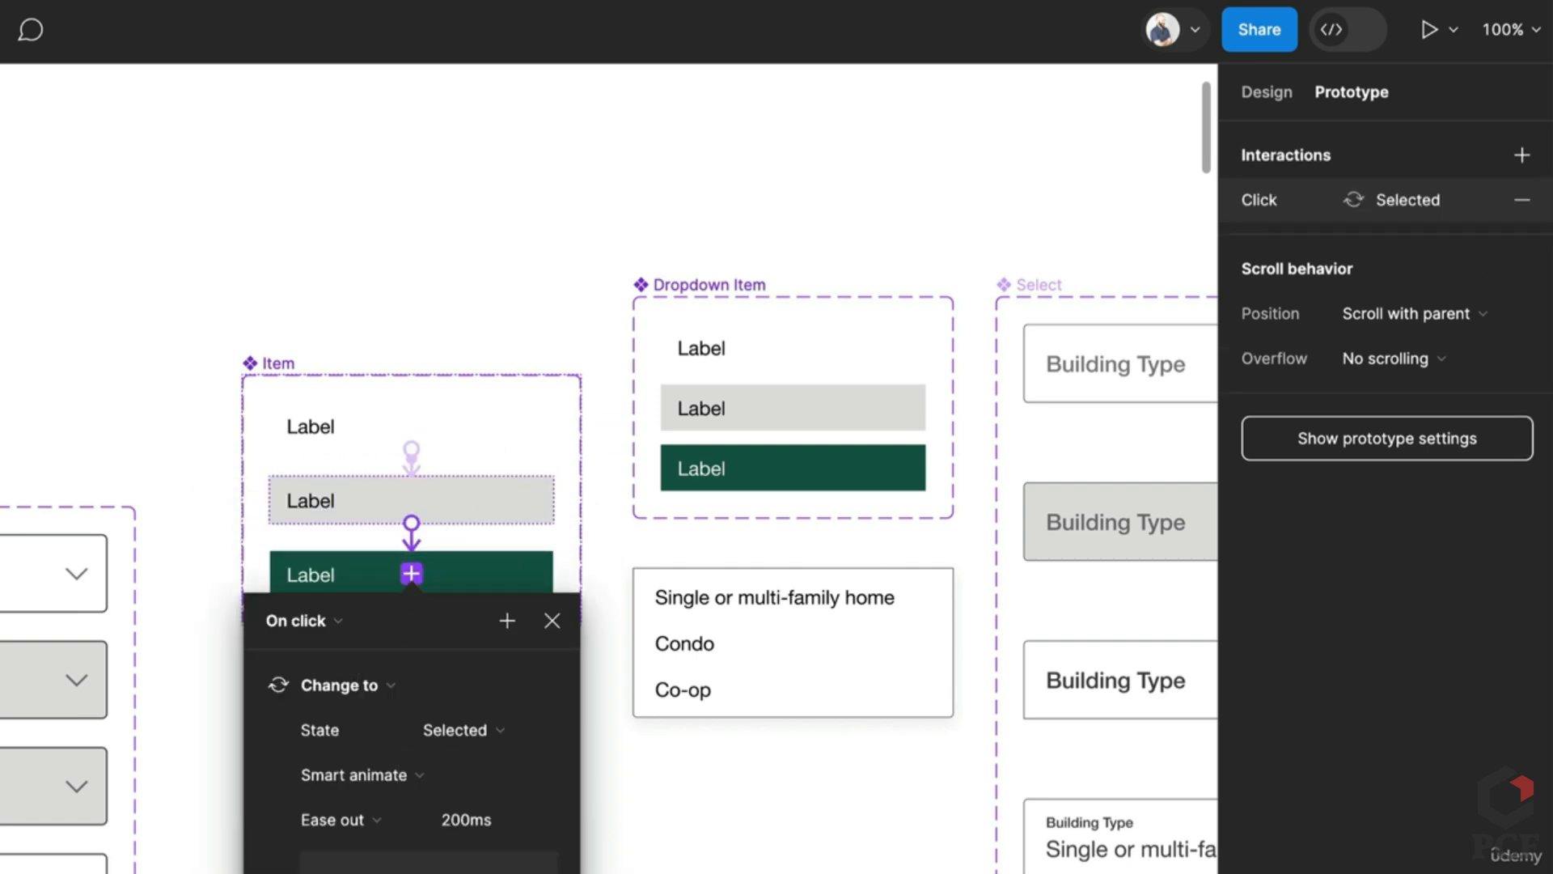
pyautogui.press('Escape')
pyautogui.click(493, 584)
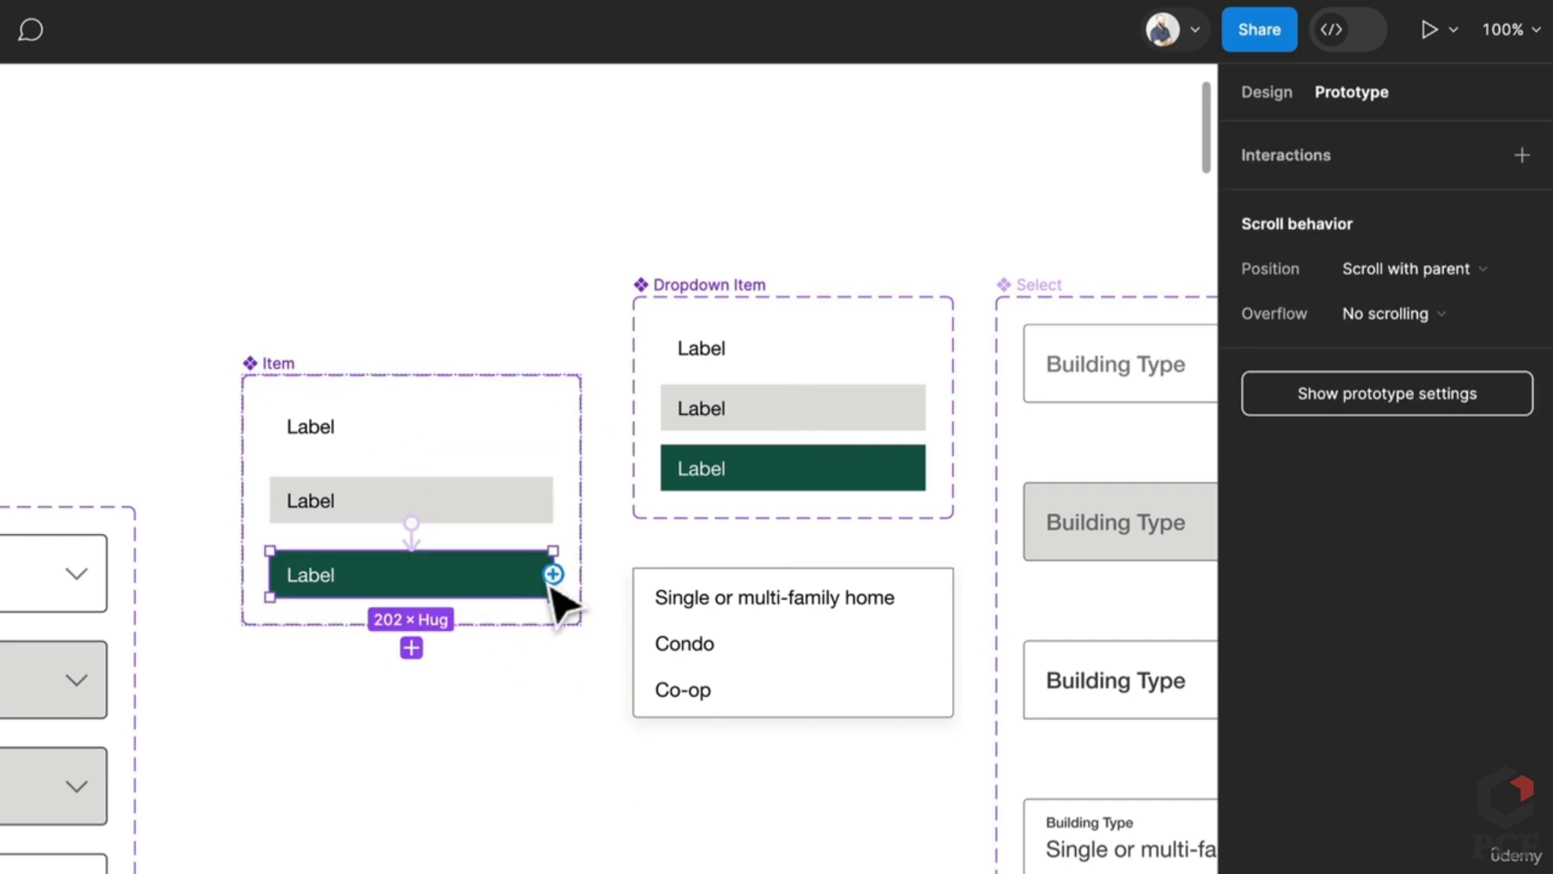
pyautogui.moveTo(548, 576); pyautogui.dragTo(552, 449)
pyautogui.press('Escape')
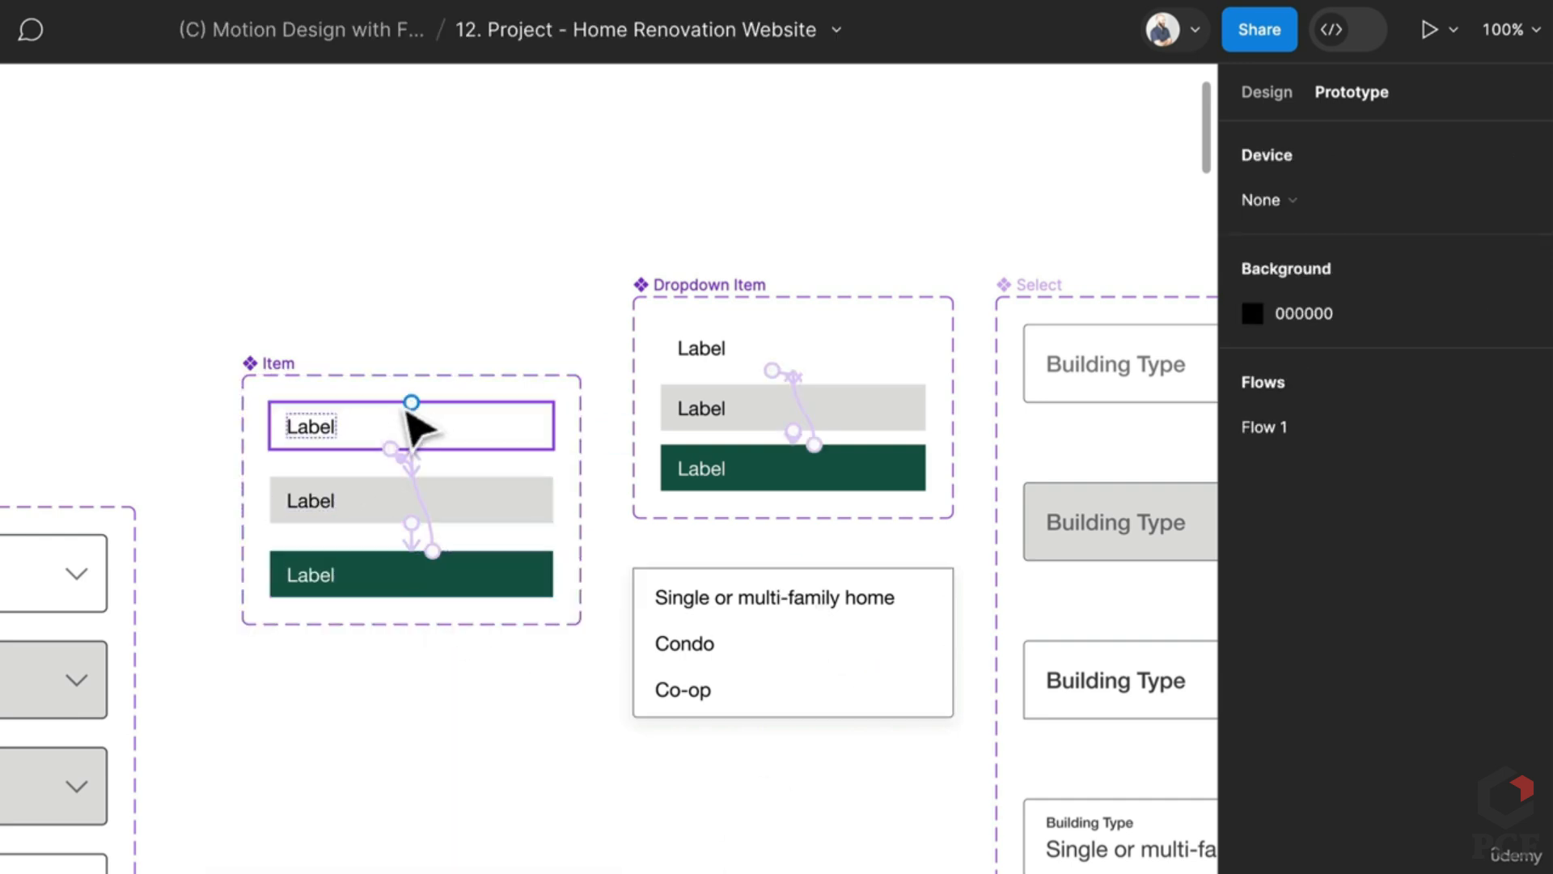
# Step: Delete the Select Dropdown's Mouse leave interaction
pyautogui.scroll(-5, 291, 422)
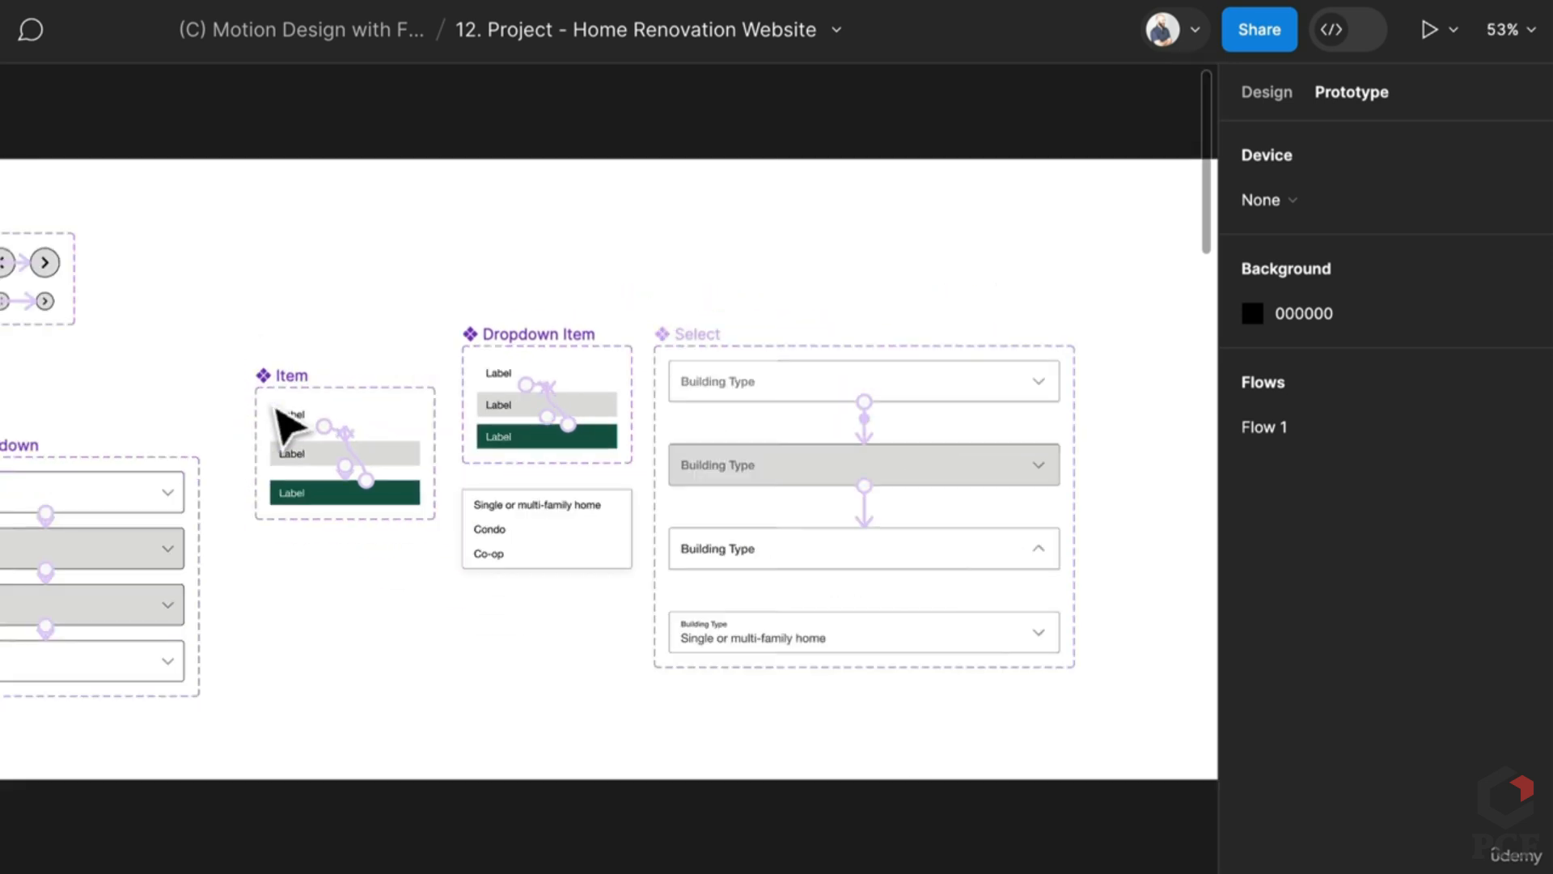
pyautogui.scroll(3, 243, 508)
pyautogui.moveTo(235, 518); pyautogui.dragTo(541, 476)
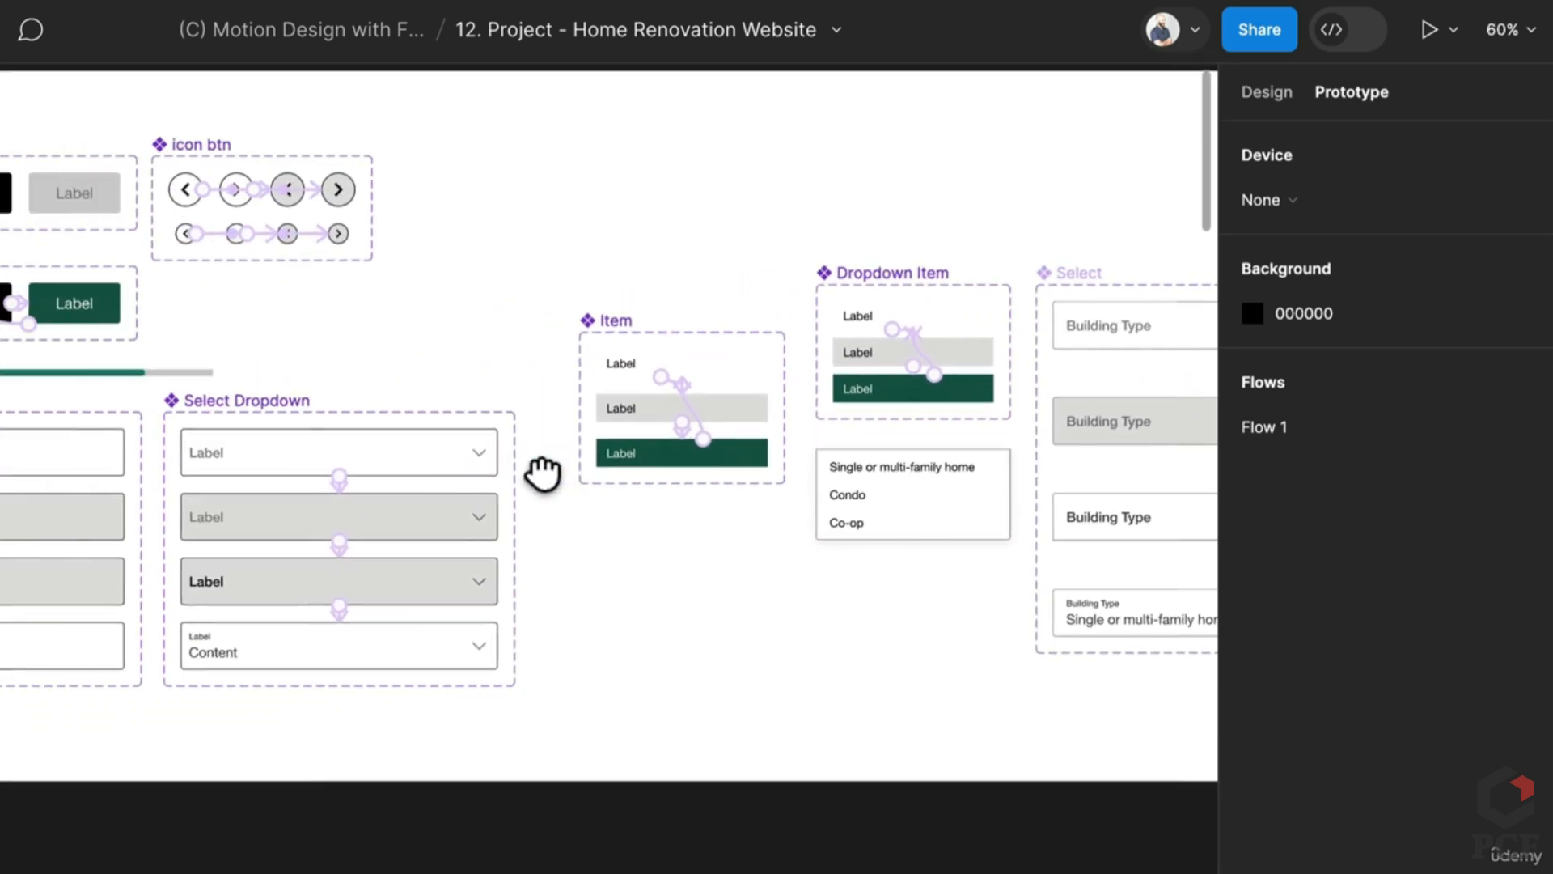
pyautogui.scroll(5, 334, 607)
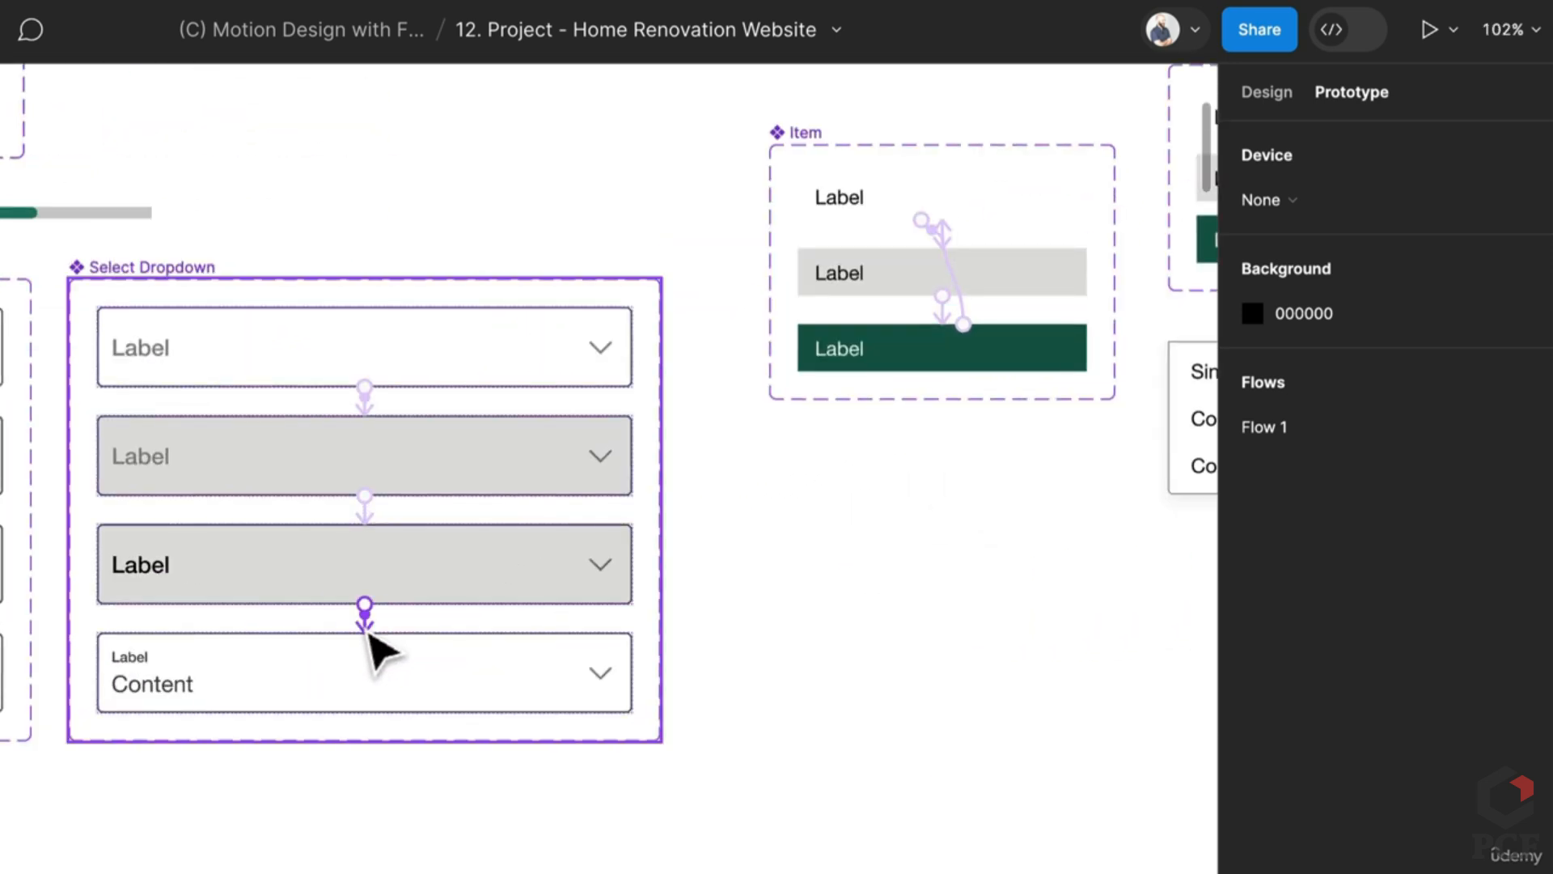
pyautogui.click(343, 620)
pyautogui.press('Delete')
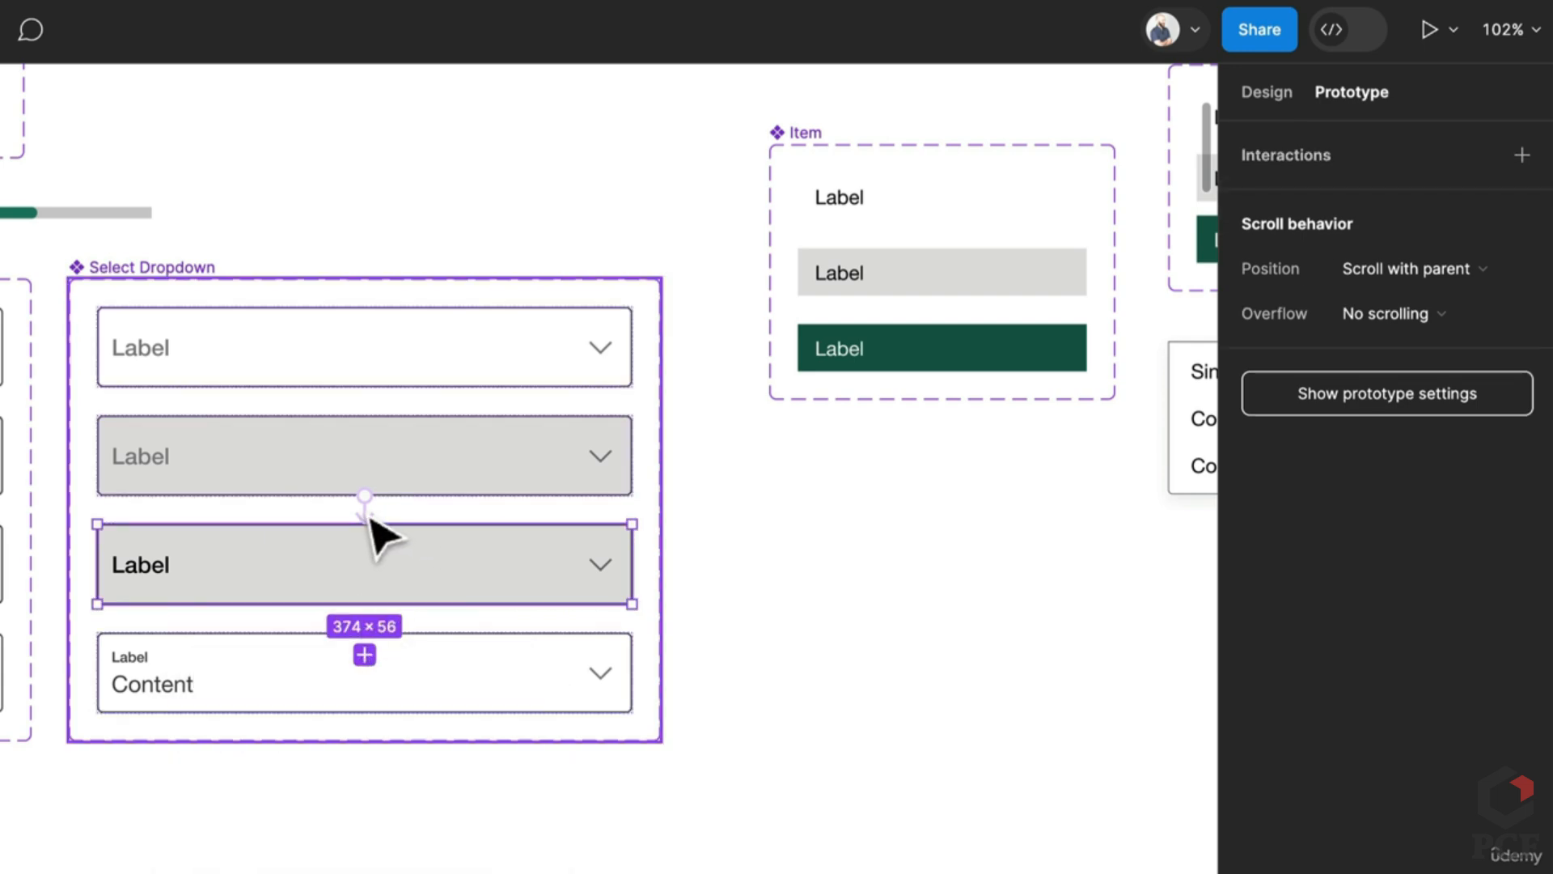
# Step: Link the second Building Type row's interaction to the third row
pyautogui.scroll(-5, 384, 542)
pyautogui.hscroll(5, 305, 669)
pyautogui.click(450, 631)
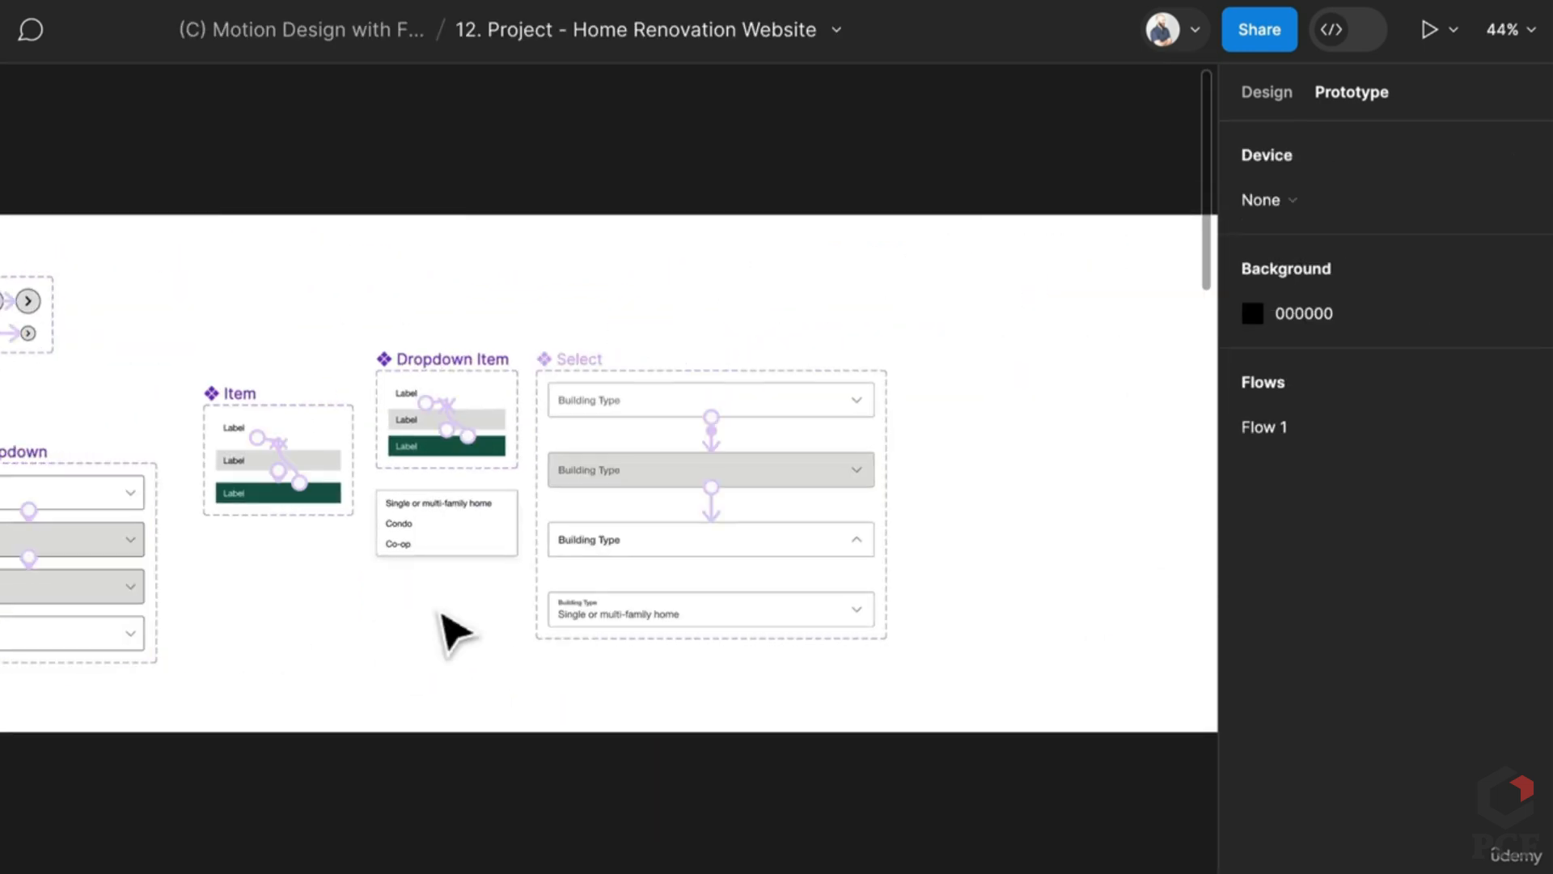
pyautogui.scroll(5, 769, 483)
pyautogui.scroll(1, 752, 461)
pyautogui.click(659, 436)
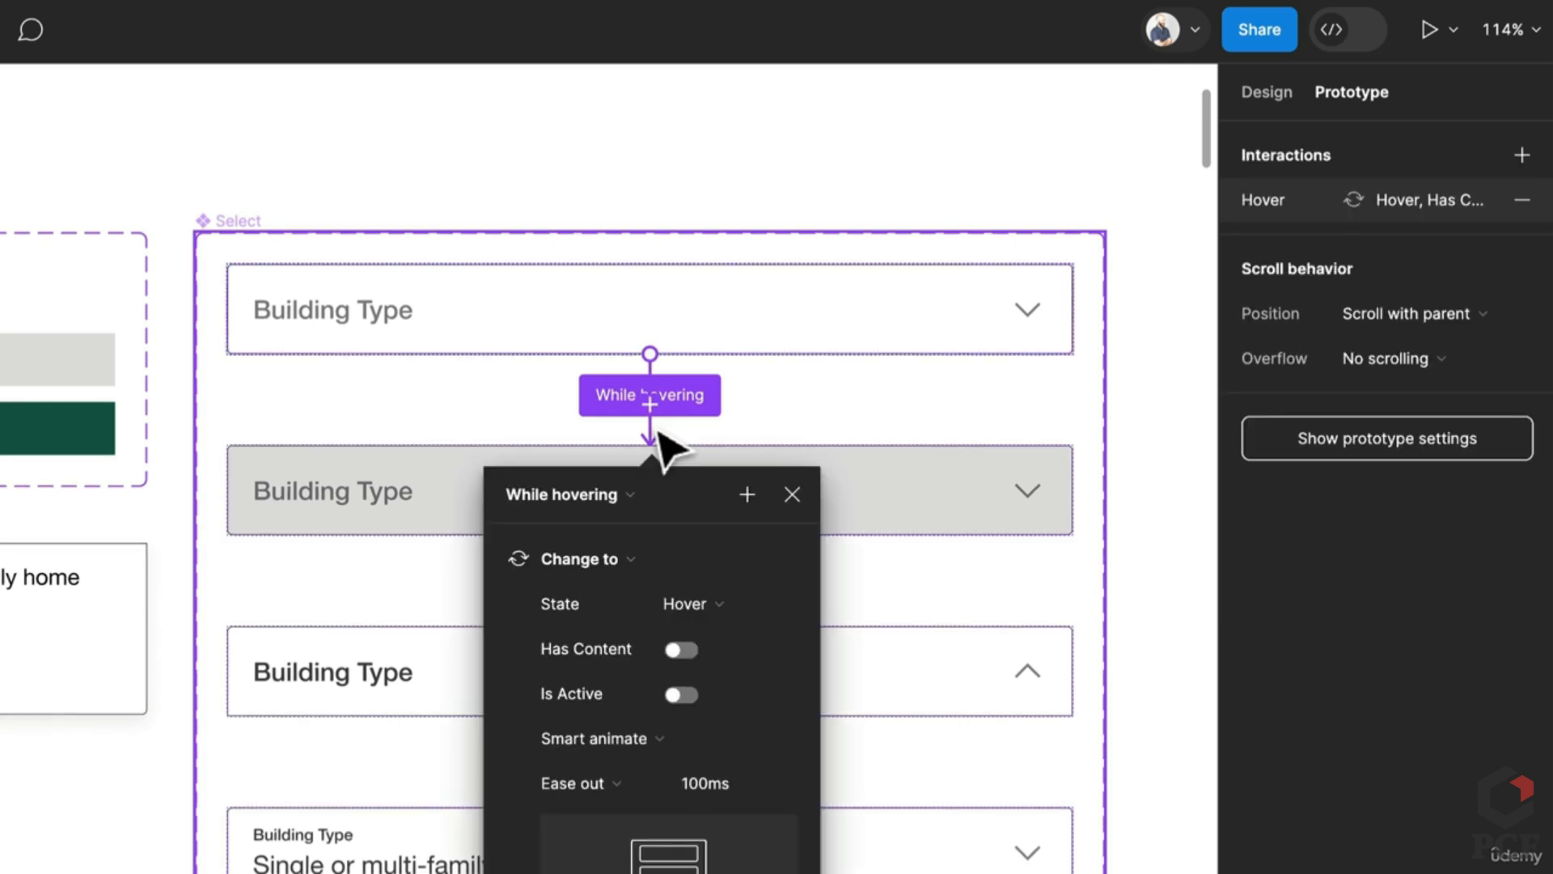
pyautogui.click(745, 527)
pyautogui.moveTo(650, 535); pyautogui.dragTo(657, 599)
pyautogui.press('Escape')
pyautogui.press('Escape')
pyautogui.scroll(-5, 890, 615)
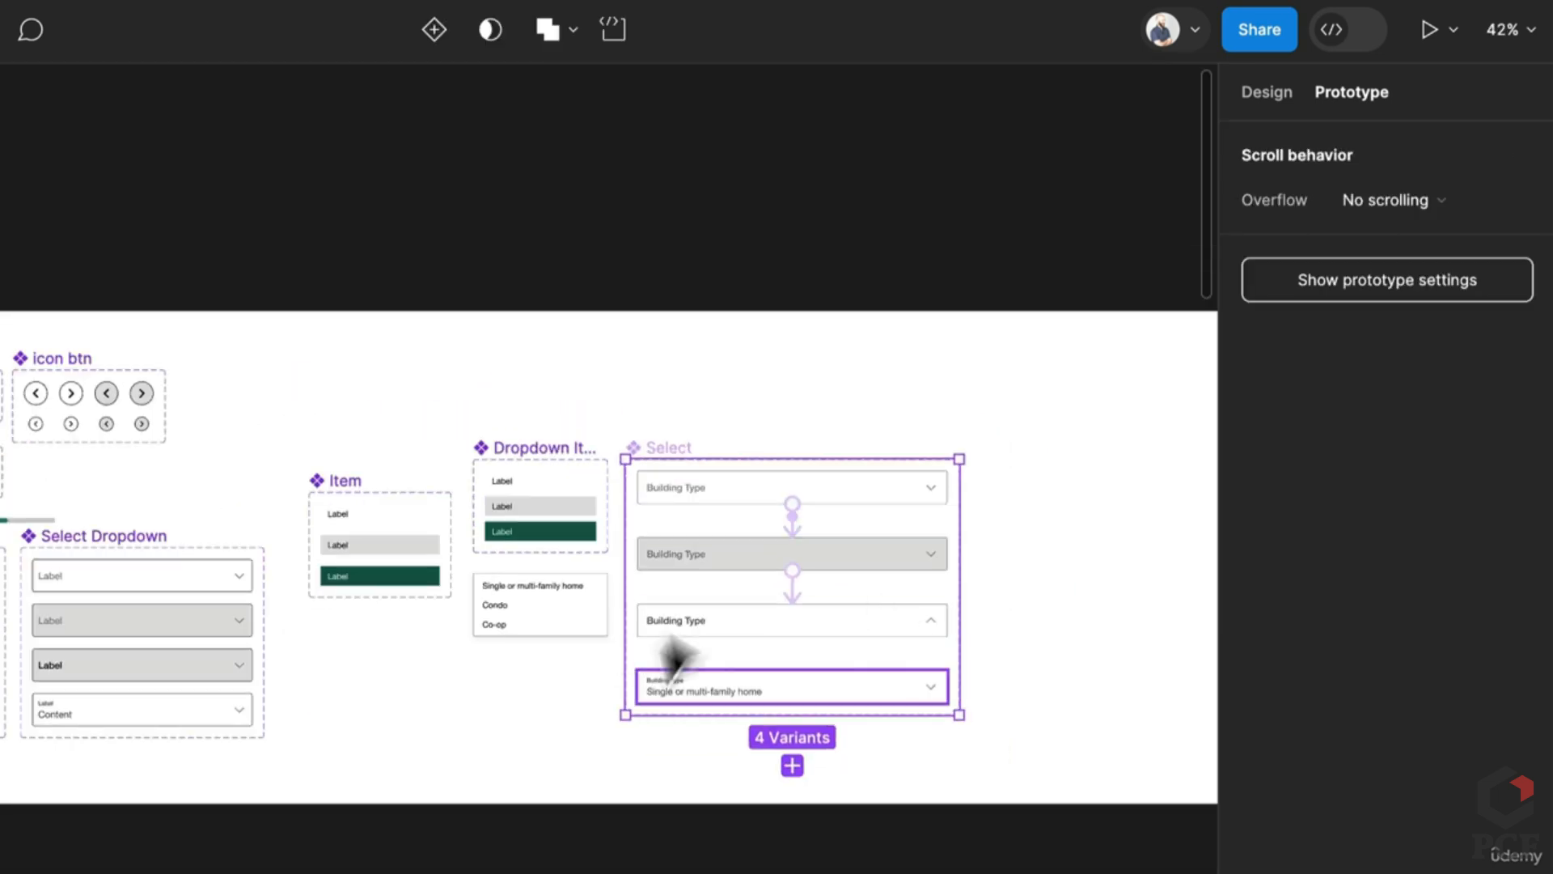
pyautogui.click(679, 631)
# Step: Move the Item component set to a new spot
pyautogui.click(90, 732)
pyautogui.scroll(5, 121, 635)
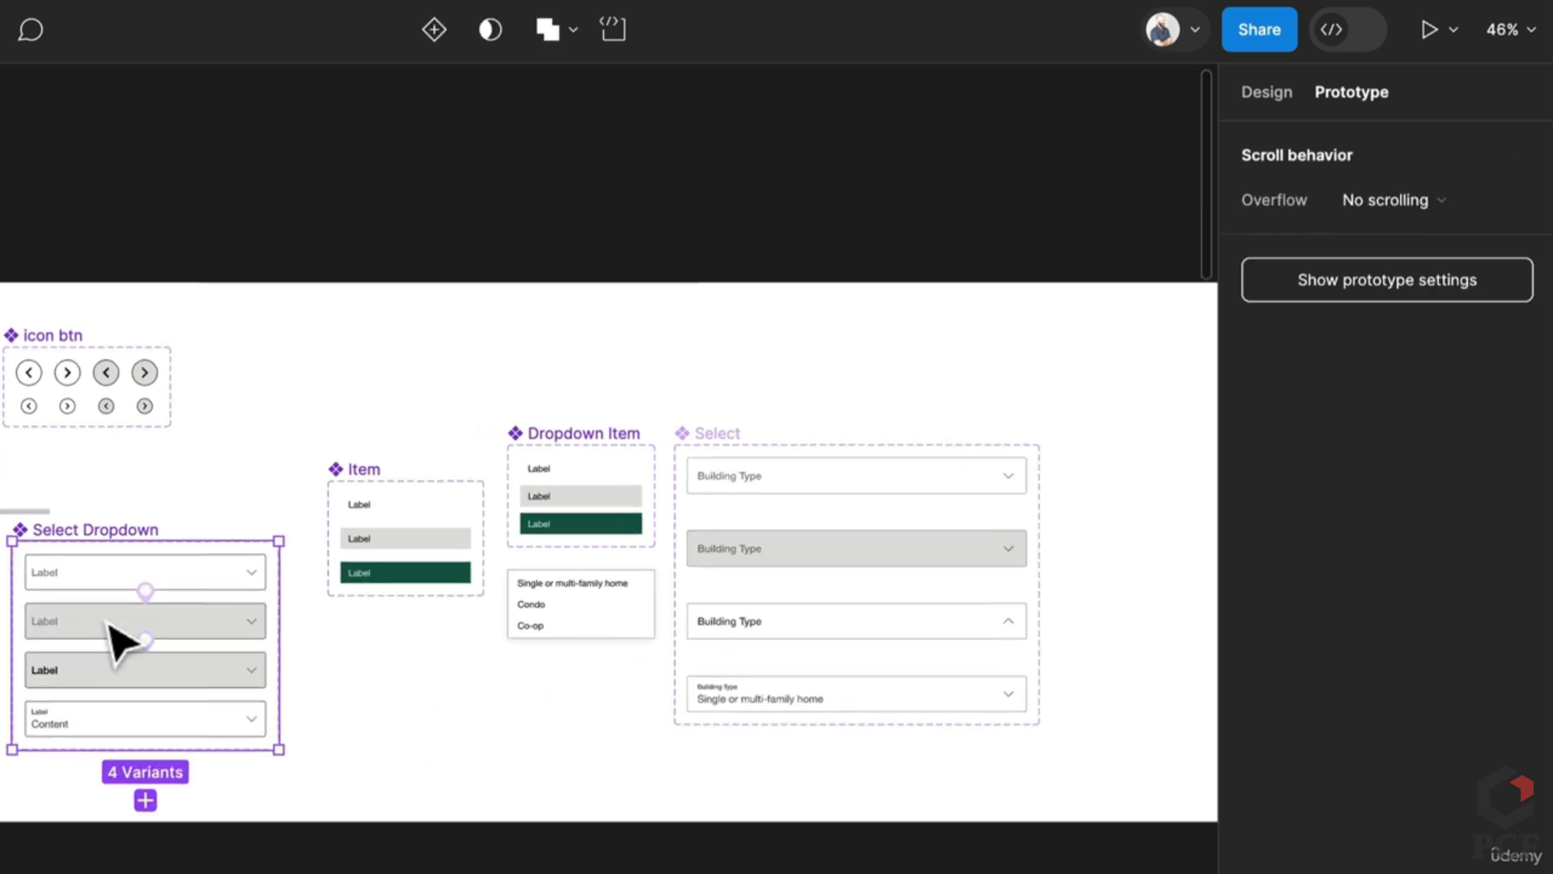
pyautogui.click(961, 630)
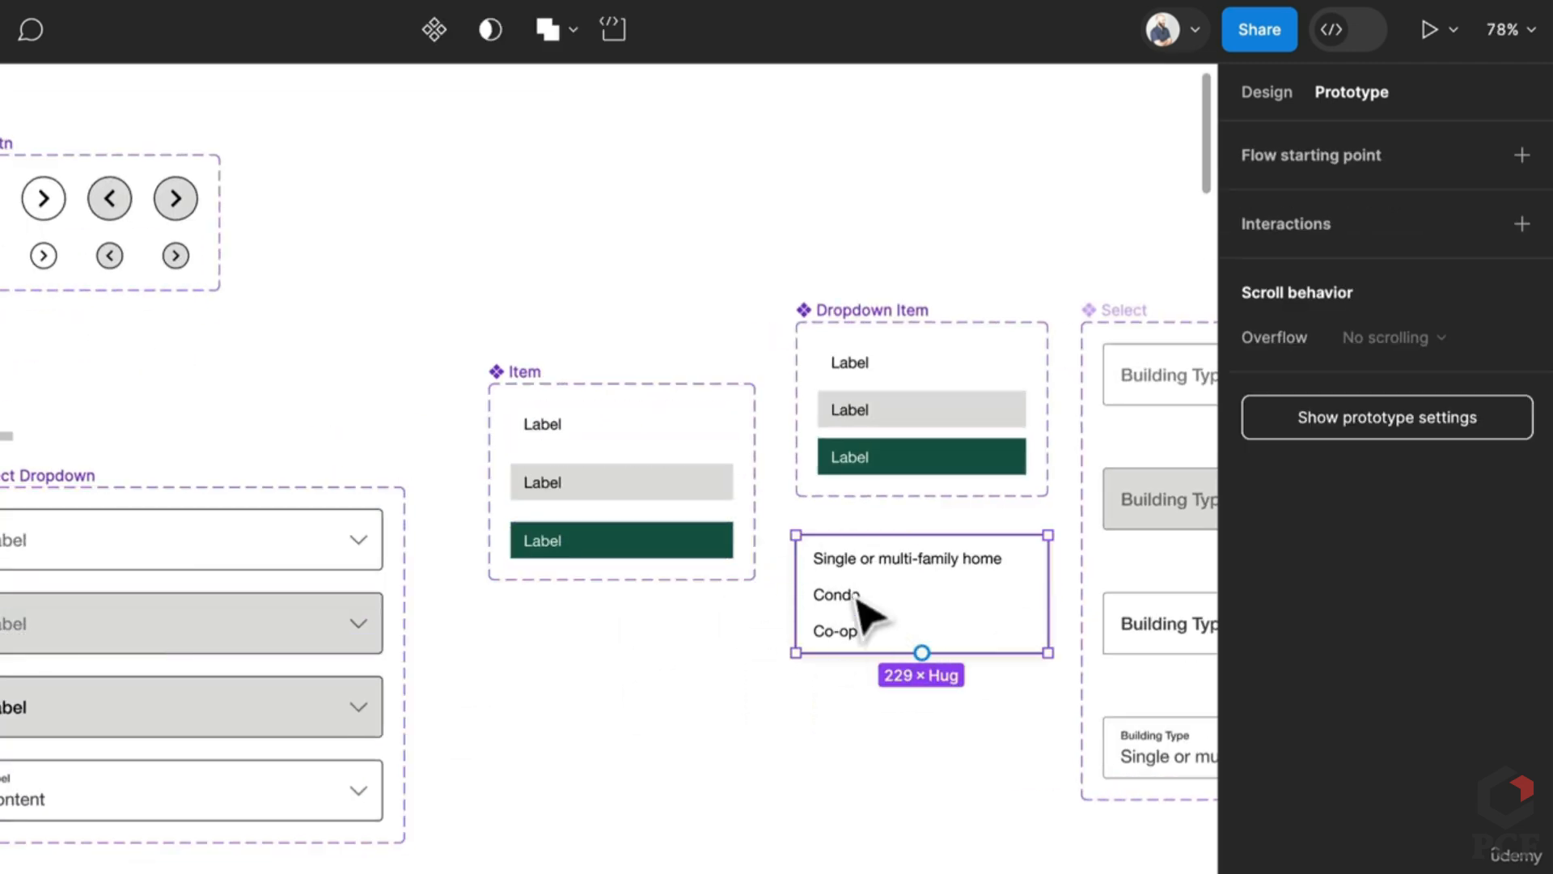
pyautogui.moveTo(529, 376); pyautogui.dragTo(463, 499)
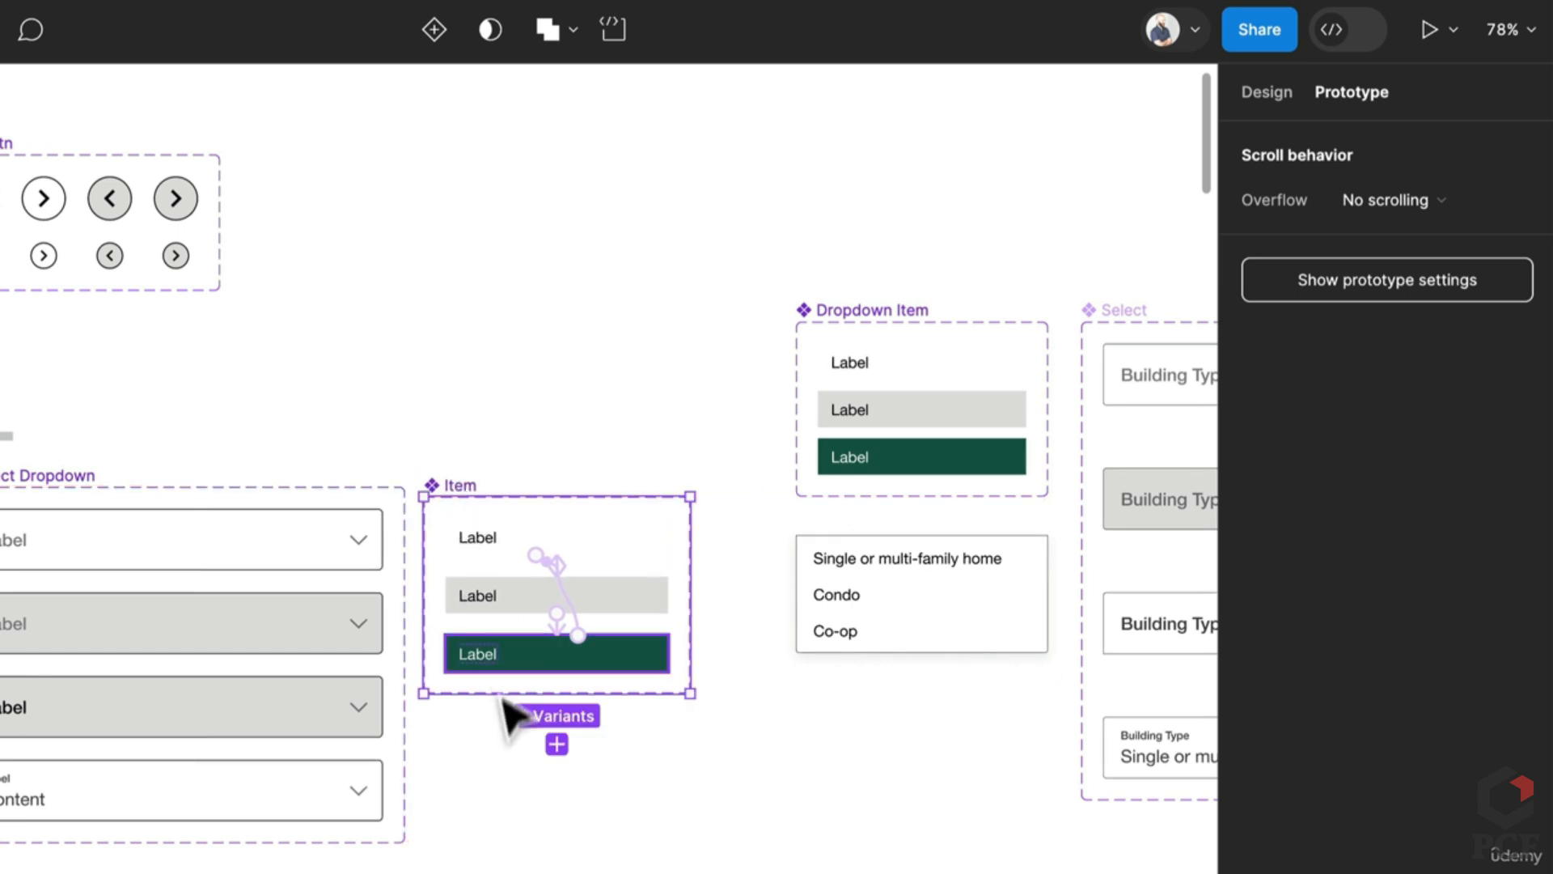
# Step: Shift the Components frame up-left, extend it down, and move the dropdown list left
pyautogui.scroll(-6, 510, 695)
pyautogui.scroll(-1, 219, 421)
pyautogui.click(243, 340)
pyautogui.moveTo(219, 386); pyautogui.dragTo(201, 252)
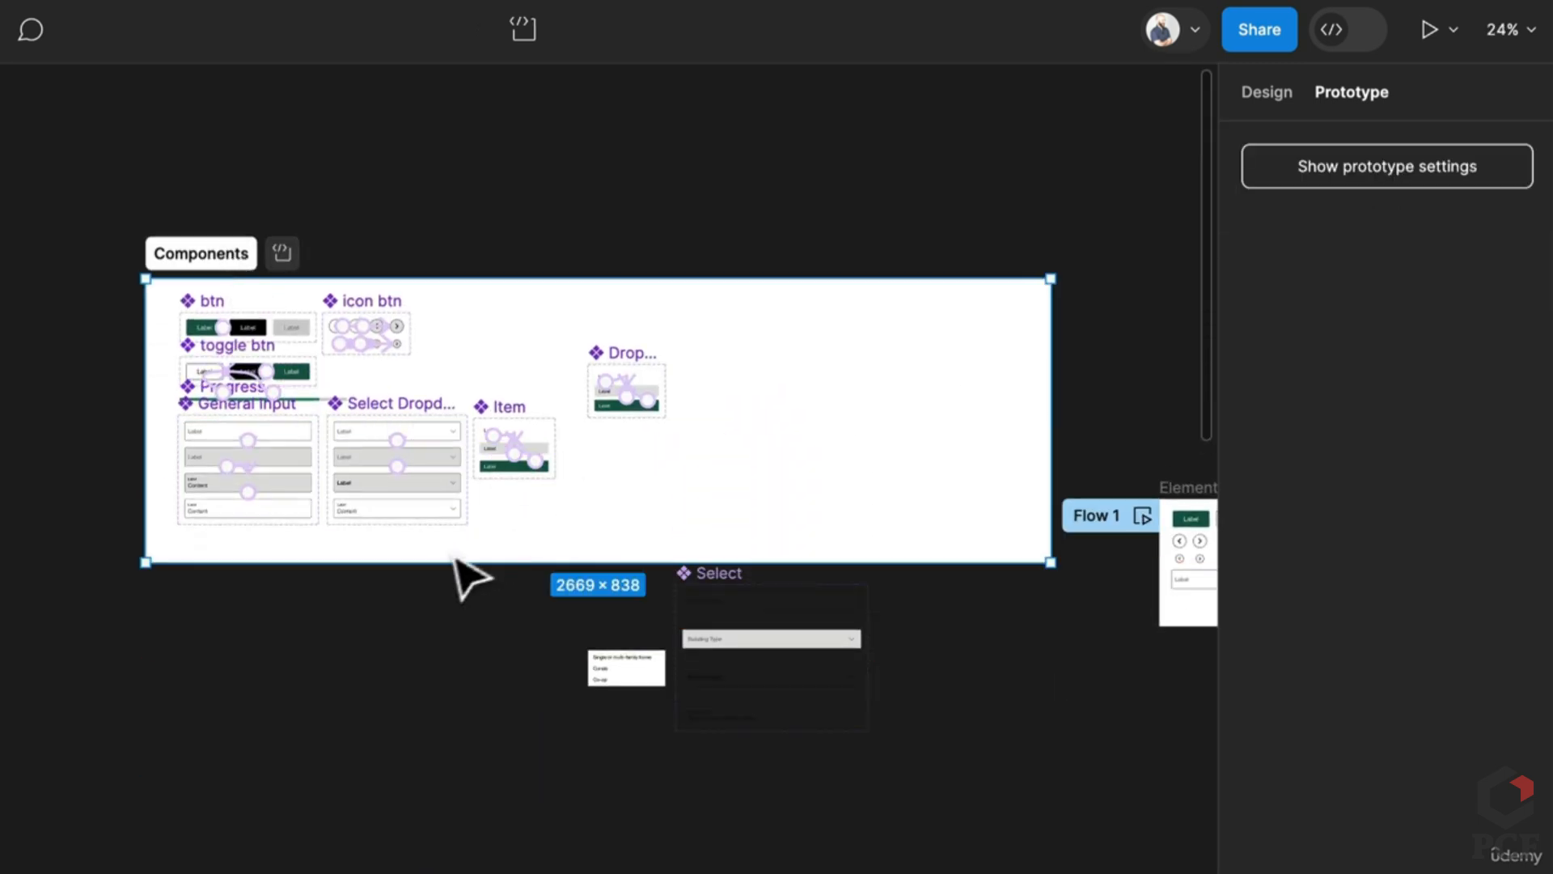
pyautogui.moveTo(436, 579); pyautogui.dragTo(388, 804)
pyautogui.scroll(3, 503, 635)
pyautogui.scroll(2, 790, 680)
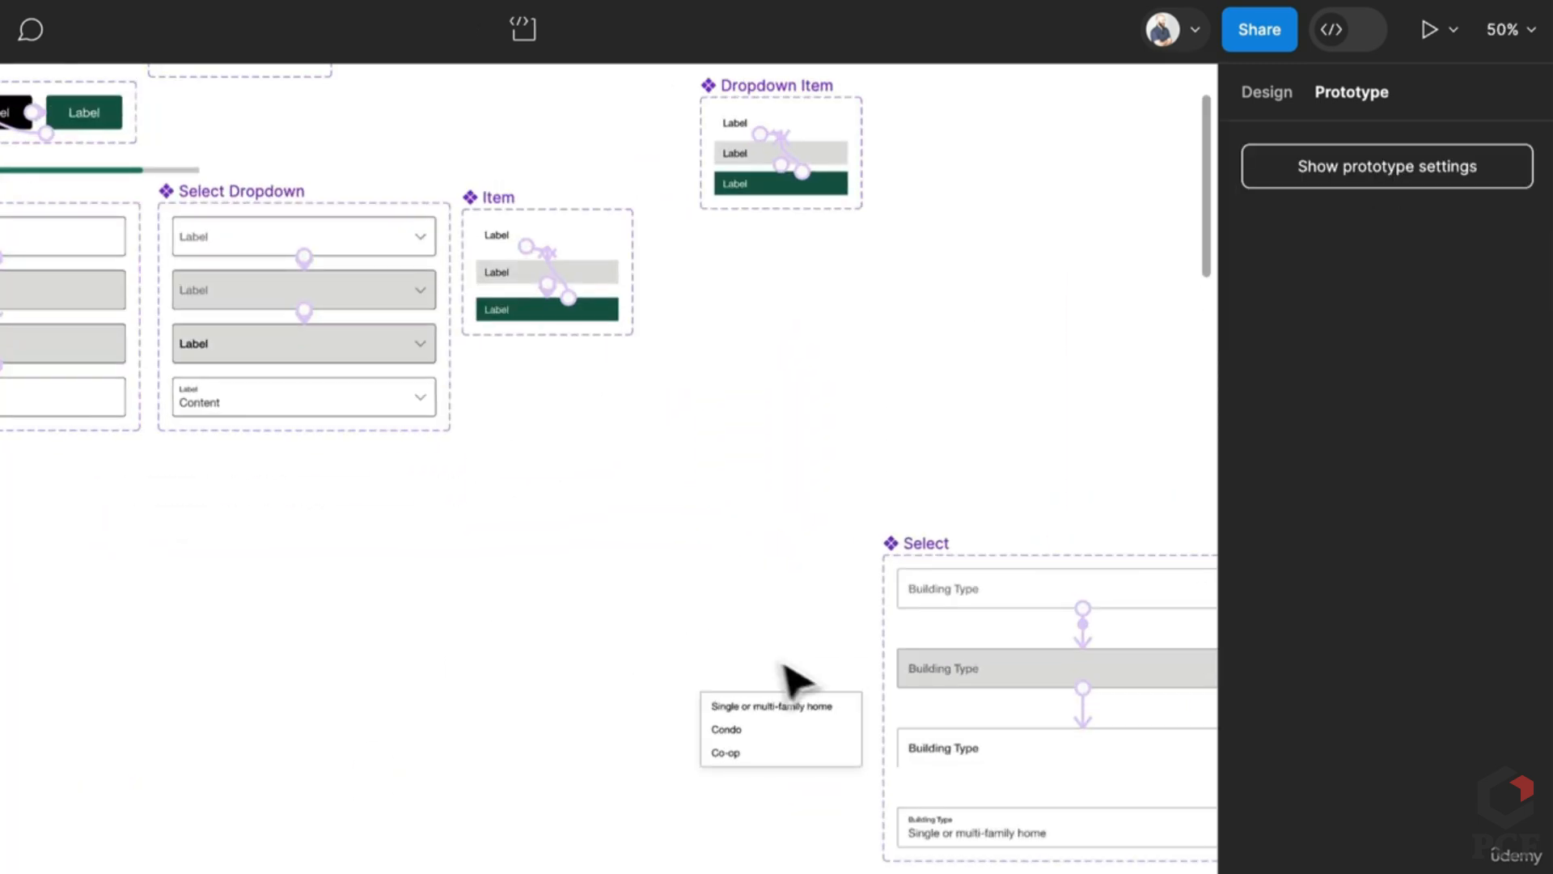
pyautogui.moveTo(801, 740); pyautogui.dragTo(293, 625)
# Step: Delete the Select component set and select the Dropdown Item set
pyautogui.click(929, 543)
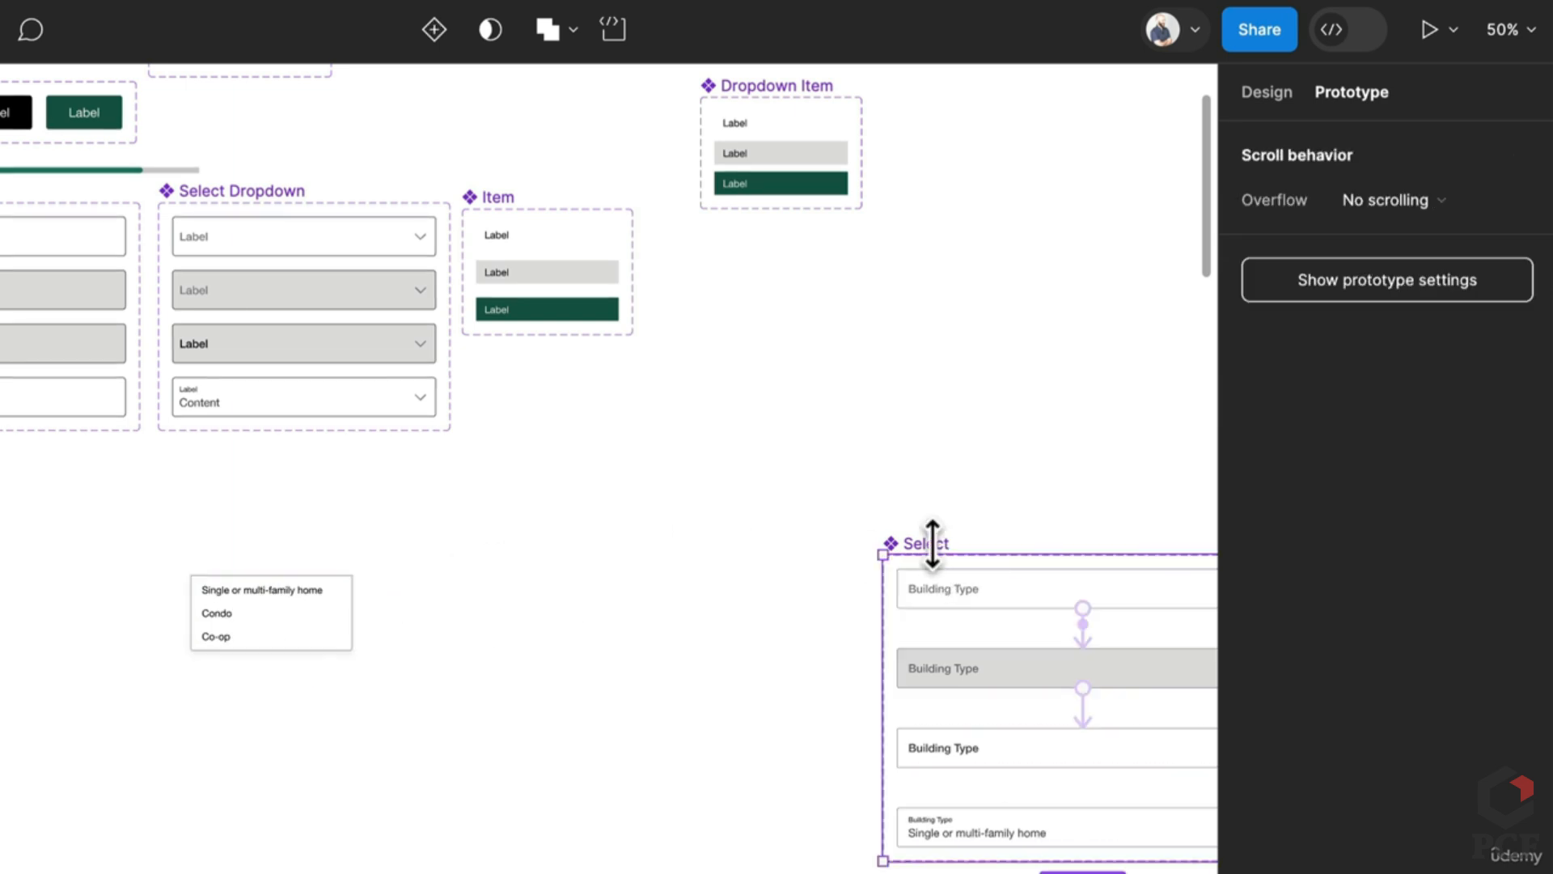
pyautogui.press('Delete')
pyautogui.click(797, 87)
# Step: Delete Dropdown Item, then move Item and Select Dropdown below General Input
pyautogui.hotkey('ctrl', '\\')
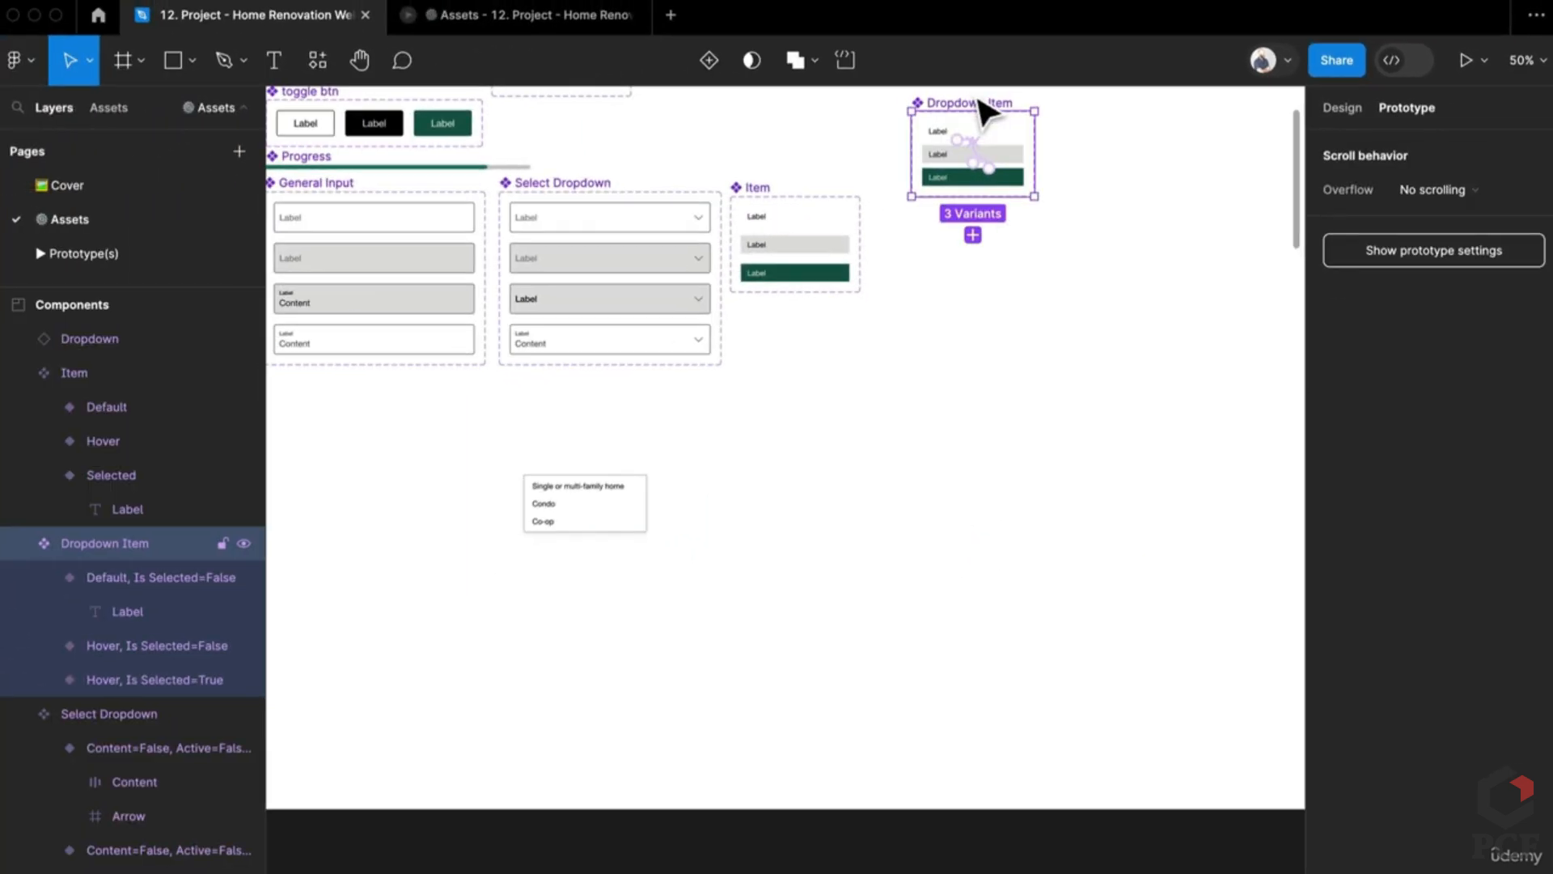
pyautogui.press('Delete')
pyautogui.click(760, 192)
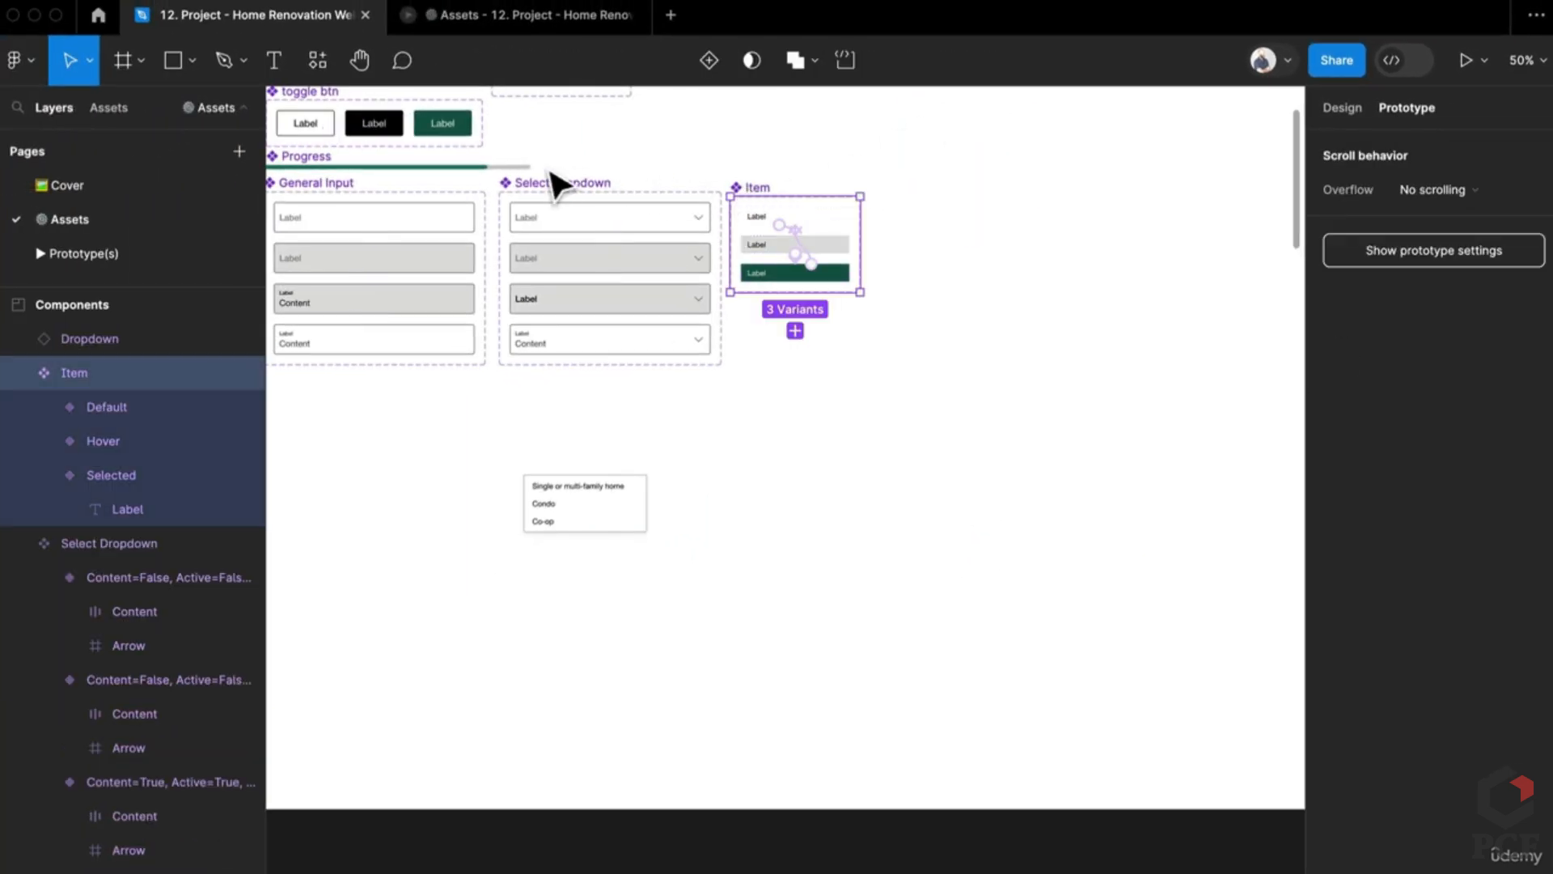
pyautogui.keyDown('shift'); pyautogui.click(556, 183); pyautogui.keyUp('shift')
pyautogui.moveTo(556, 202); pyautogui.dragTo(325, 374)
# Step: Move the dropdown list up and to the right
pyautogui.hscroll(-4, 642, 450)
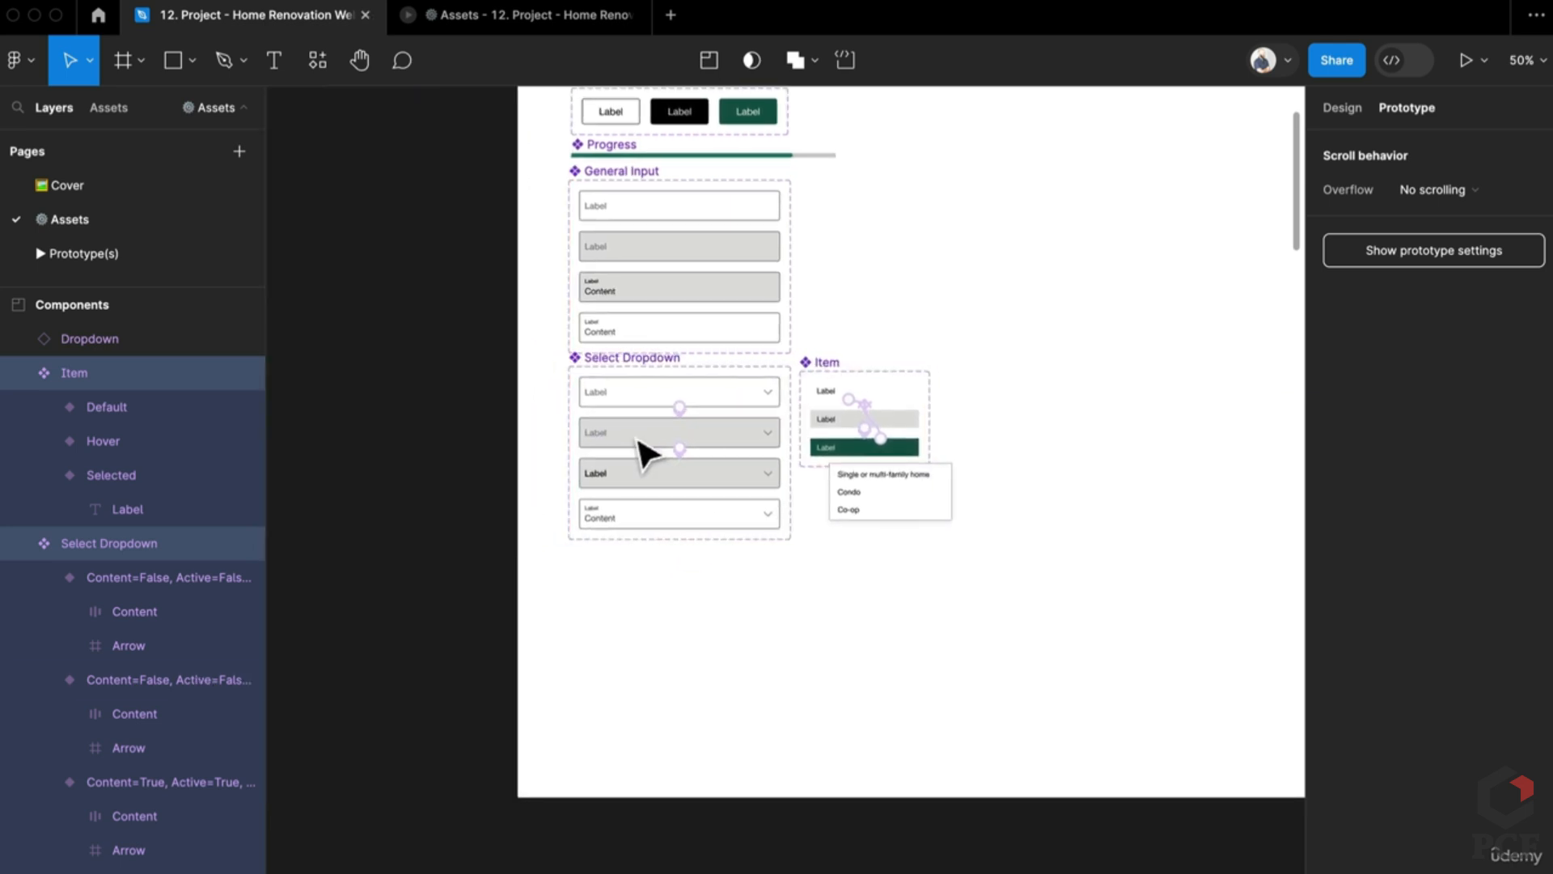
pyautogui.scroll(3, 902, 408)
pyautogui.scroll(5, 902, 409)
pyautogui.moveTo(948, 679); pyautogui.dragTo(1305, 416)
pyautogui.click(738, 455)
# Step: Place Default Item instances beside the set, then wrap all three in auto layout
pyautogui.hscroll(-3, 739, 455)
pyautogui.click(610, 366)
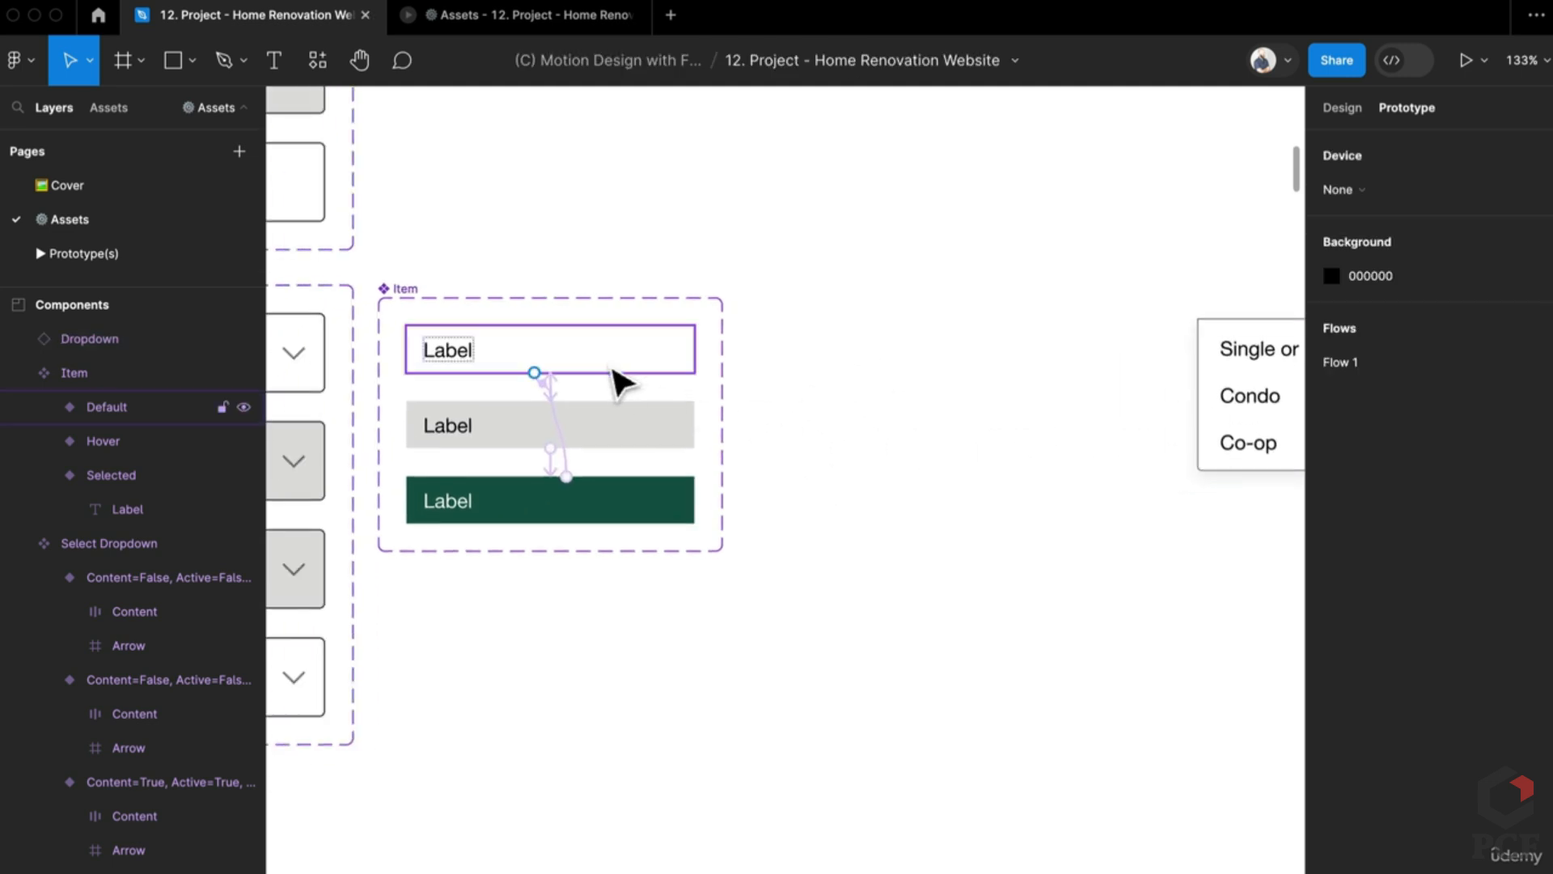
pyautogui.moveTo(599, 376); pyautogui.dragTo(1034, 416)
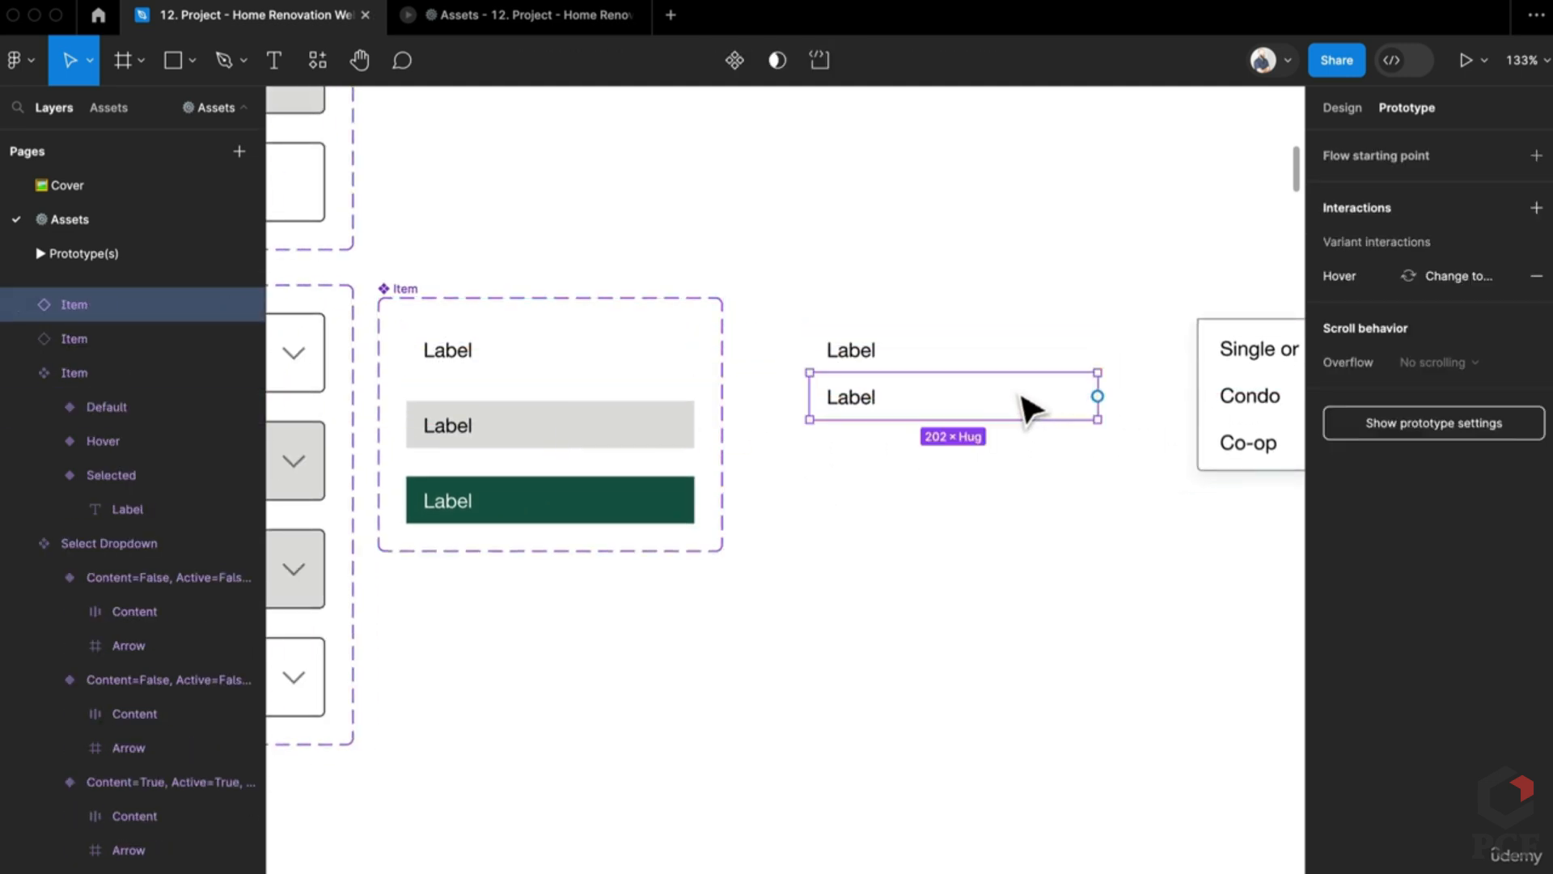
pyautogui.hotkey('ctrl', 'd')
pyautogui.moveTo(1151, 579); pyautogui.dragTo(943, 312)
pyautogui.hotkey('shift', 'a')
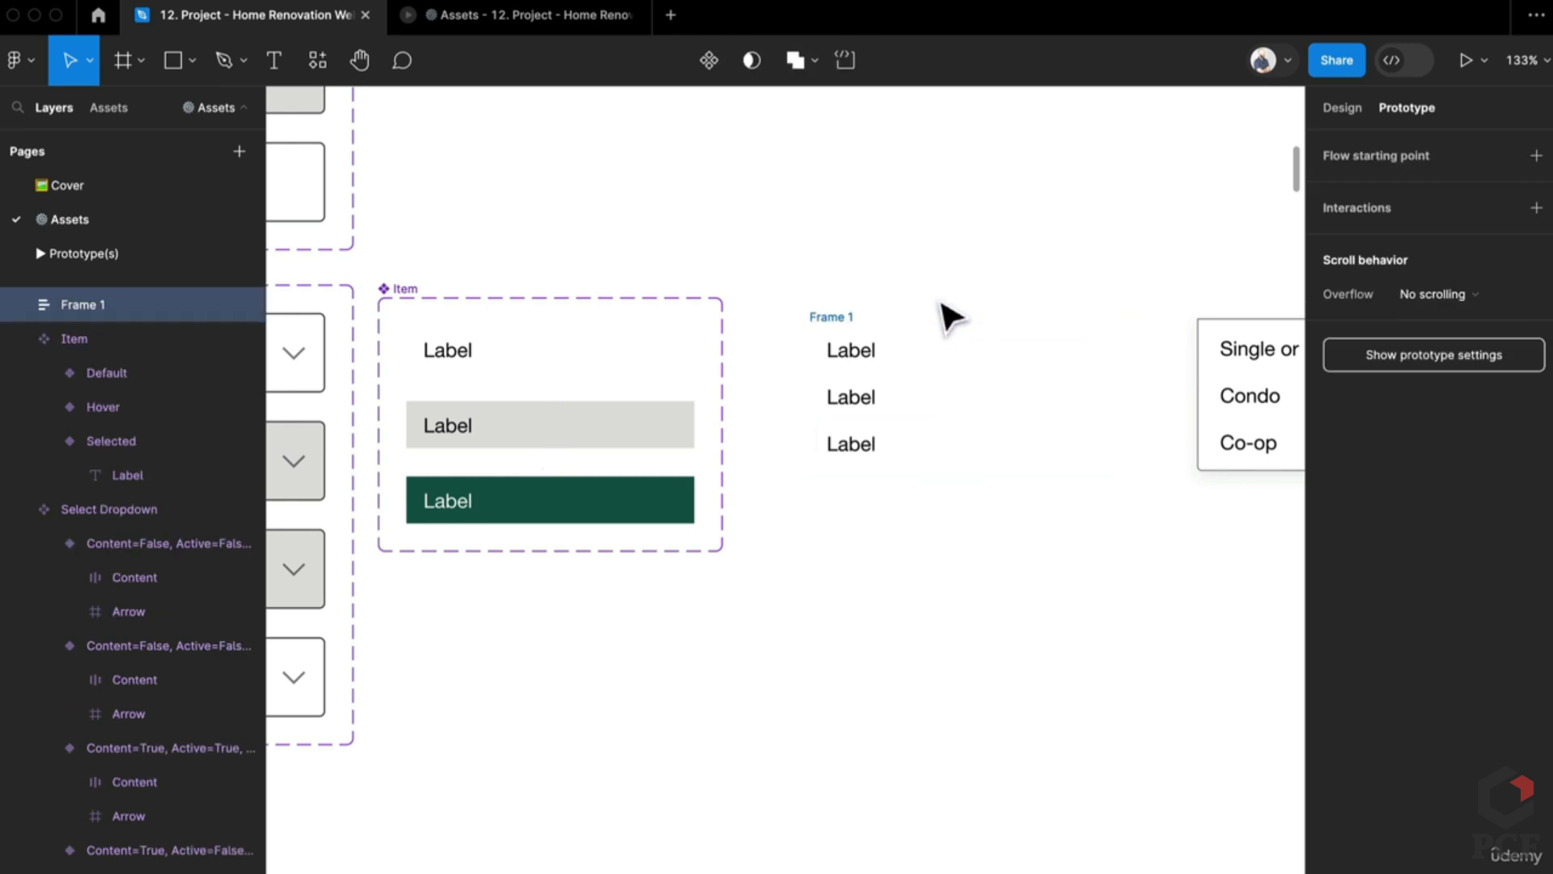
pyautogui.hscroll(5, 963, 474)
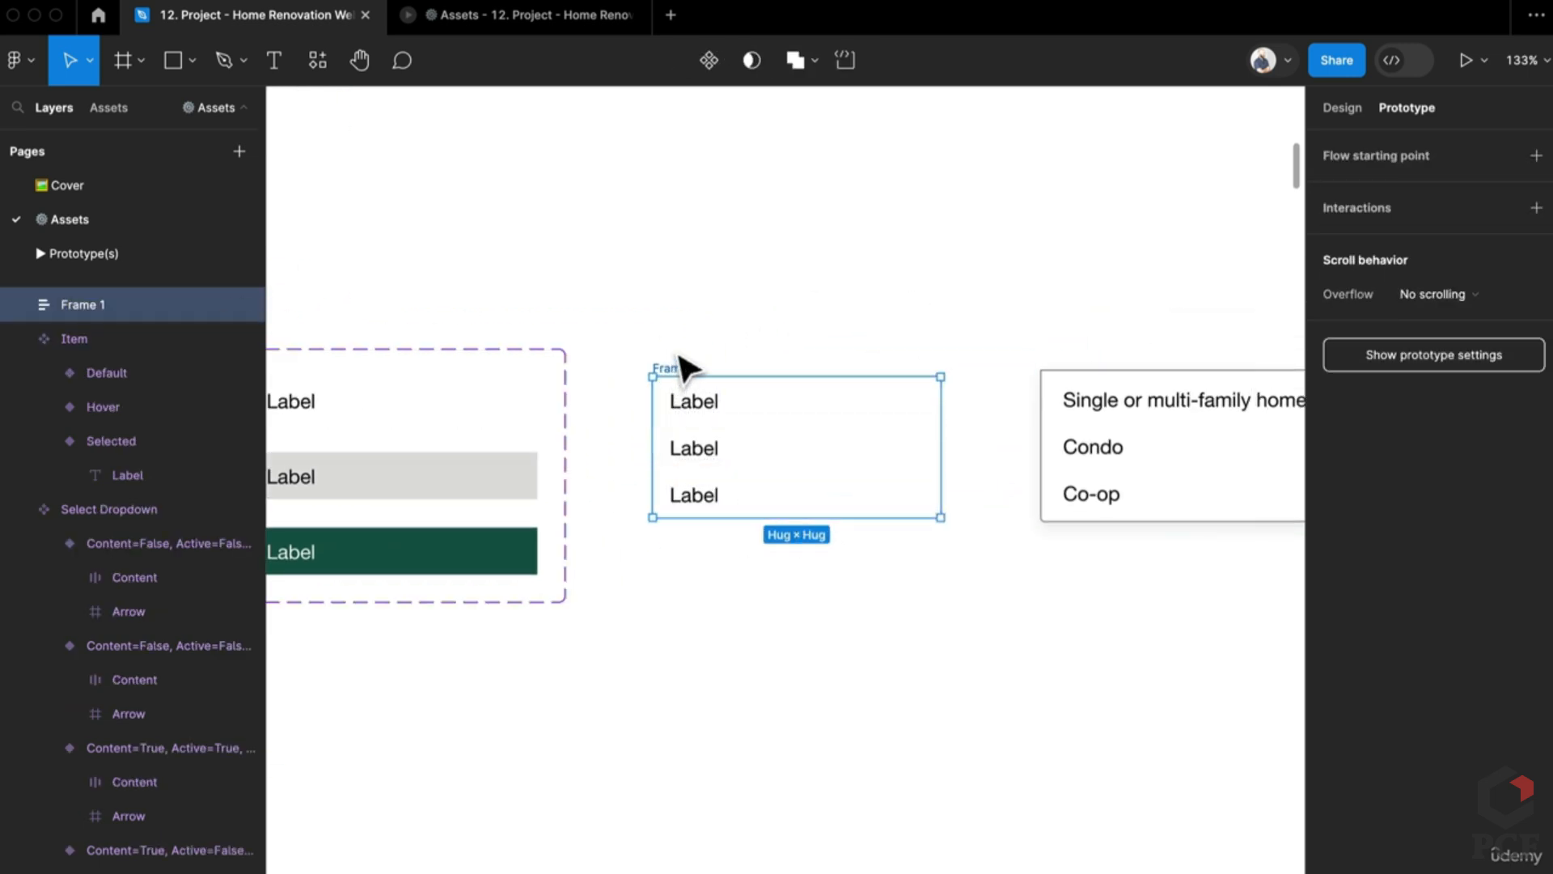
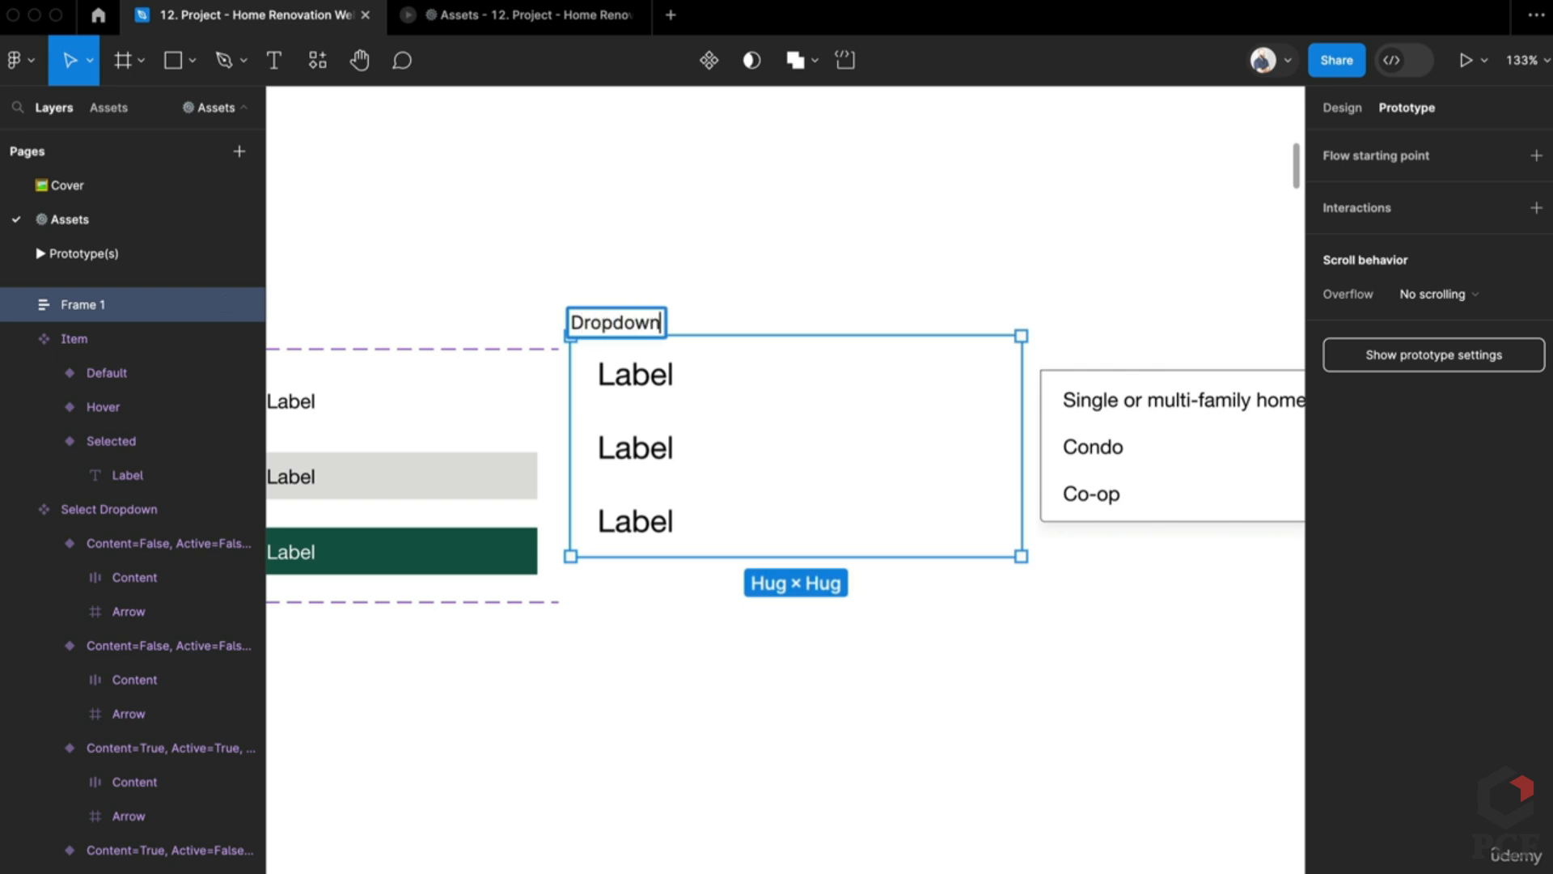
# Step: Name the frame Dropdown and compare it with the reference list's layout properties
pyautogui.press('Return')
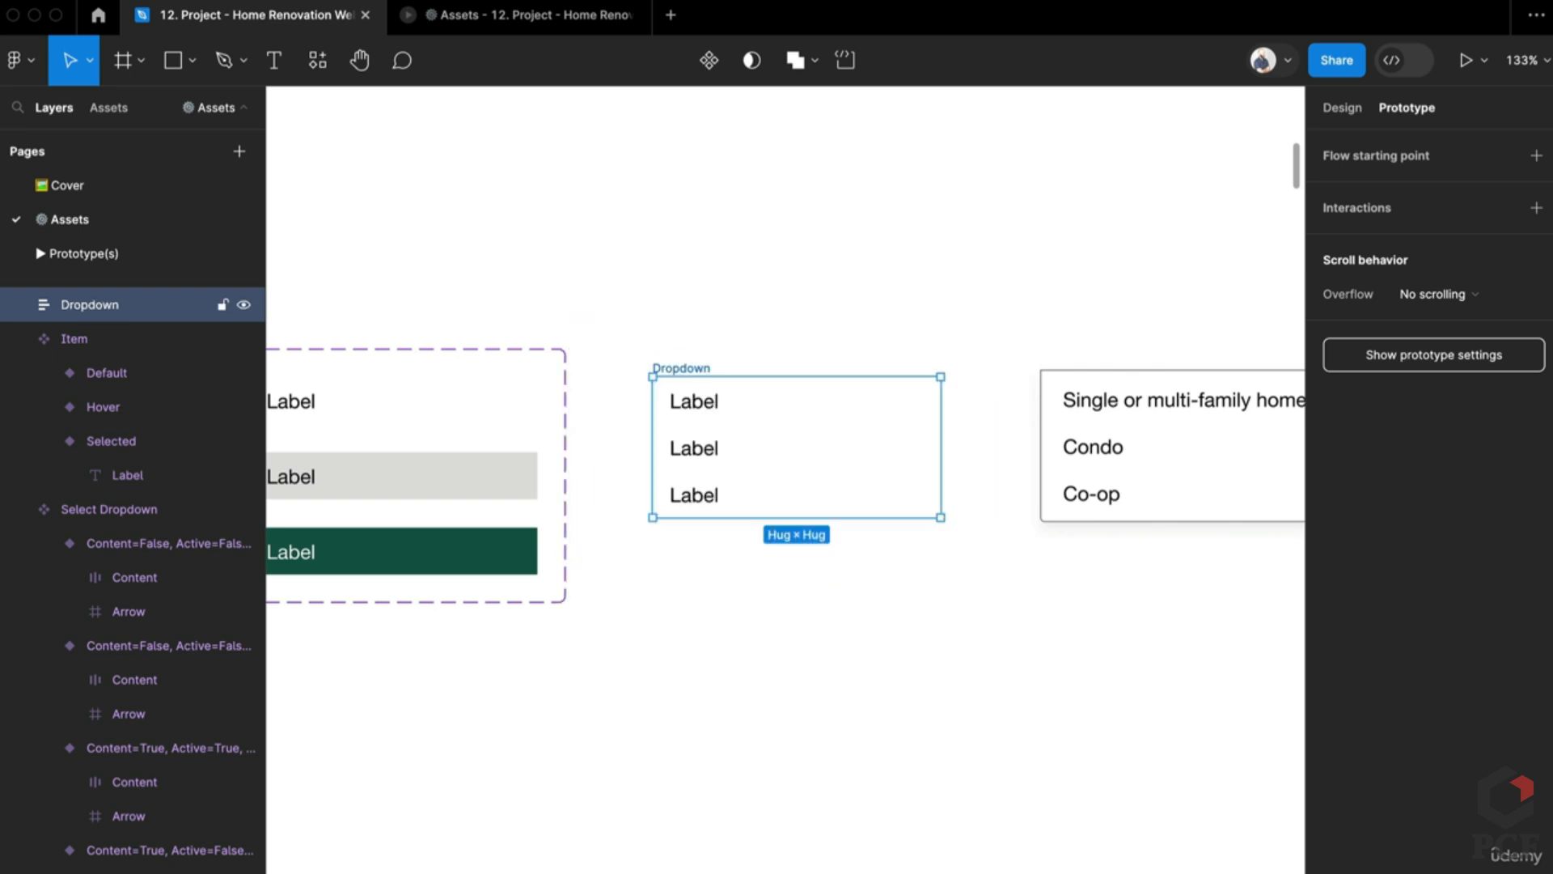
pyautogui.click(995, 338)
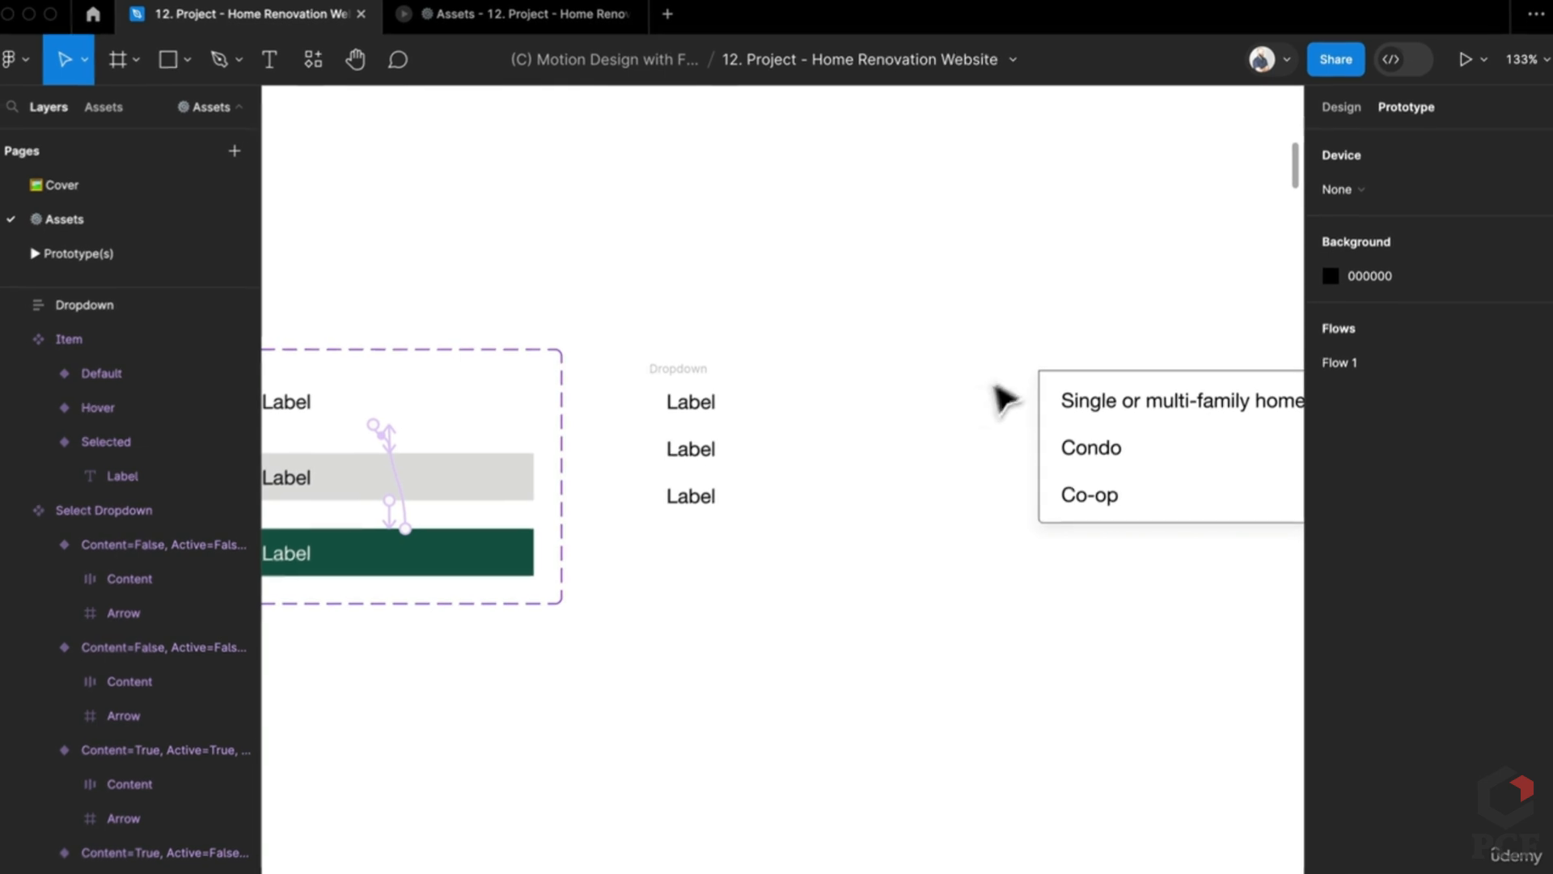
pyautogui.click(1104, 483)
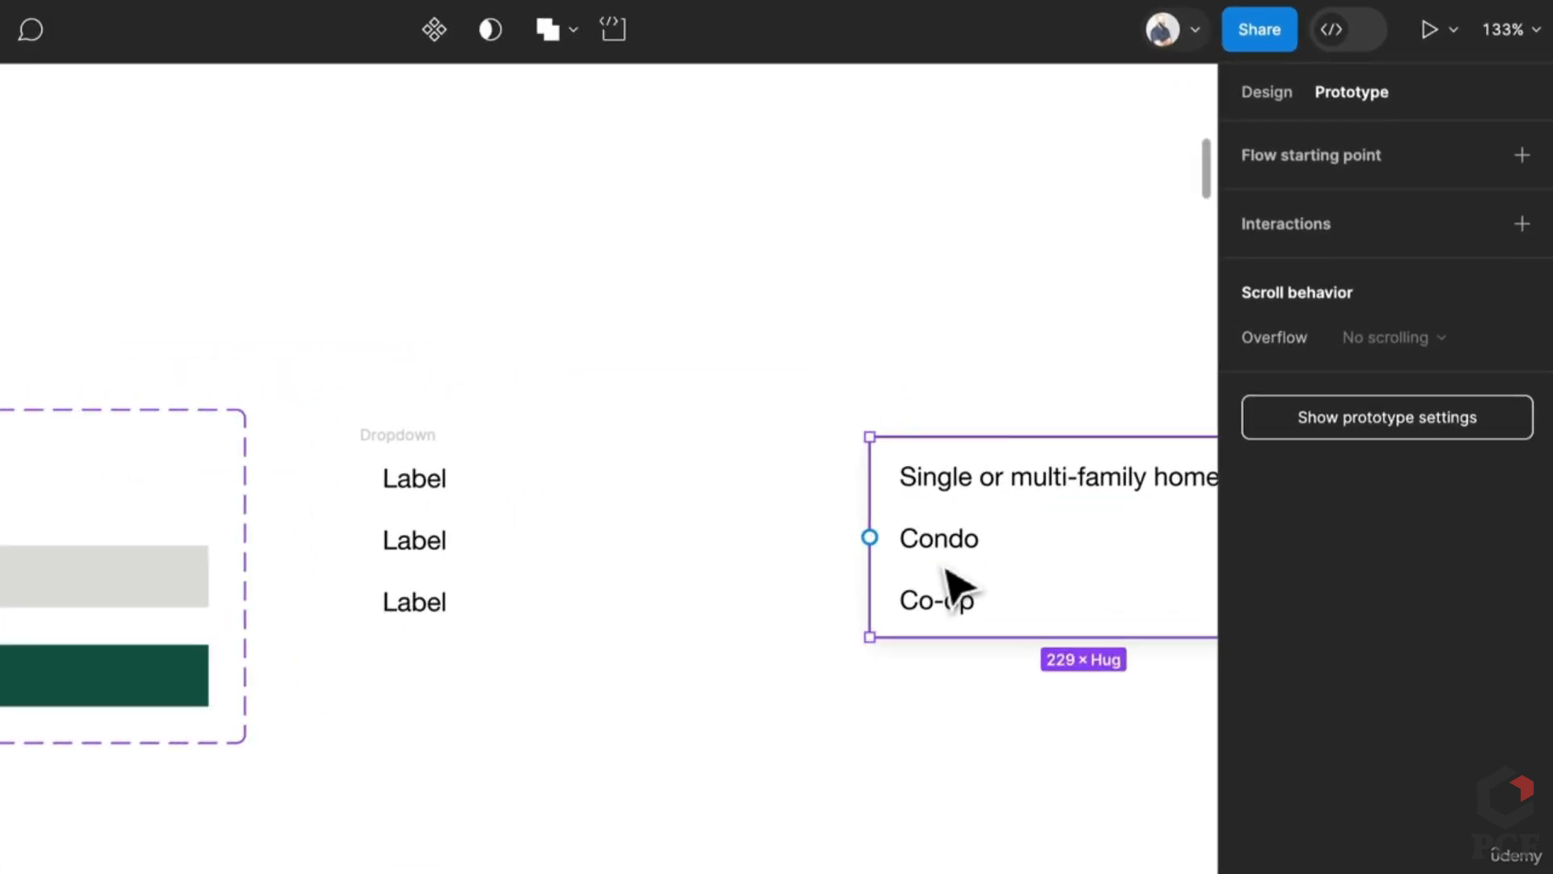
pyautogui.click(1264, 93)
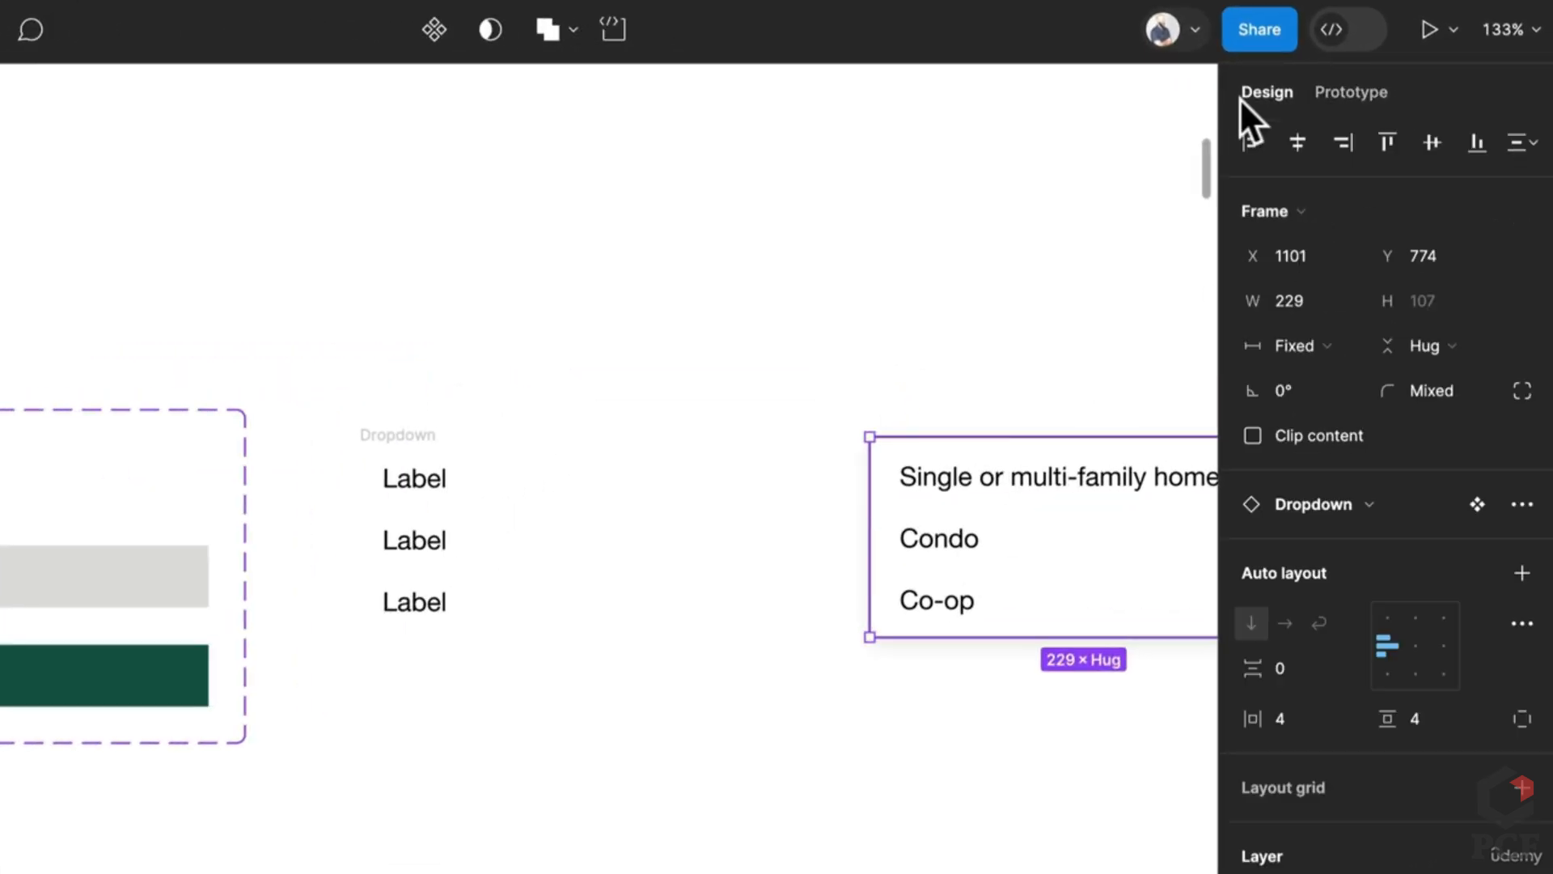
pyautogui.moveTo(936, 381); pyautogui.dragTo(608, 417)
pyautogui.click(647, 415)
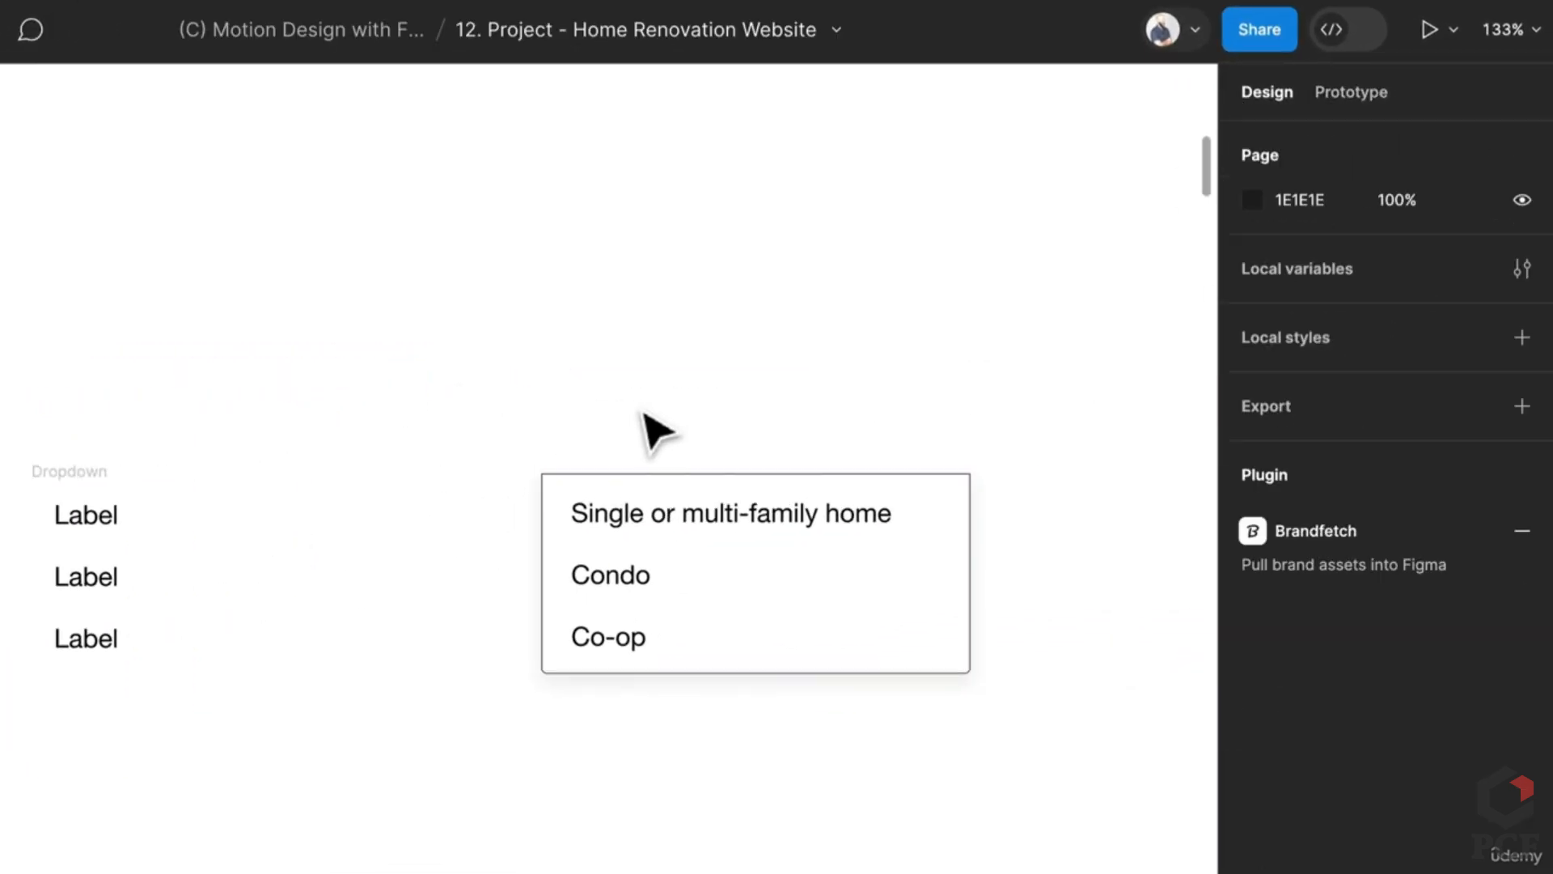
pyautogui.click(132, 596)
pyautogui.click(73, 454)
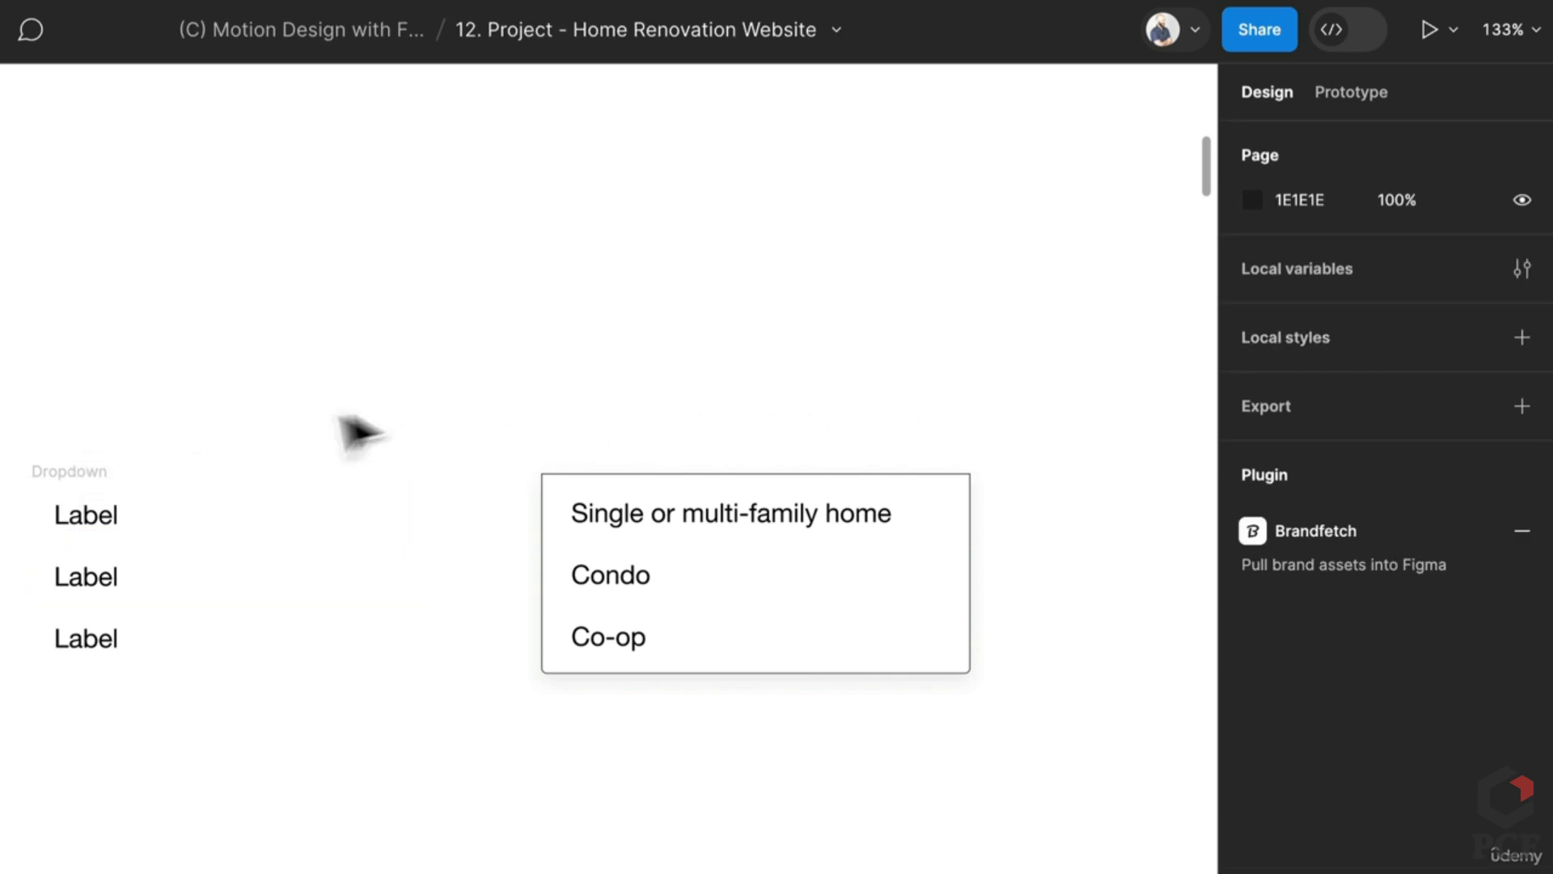
pyautogui.click(97, 492)
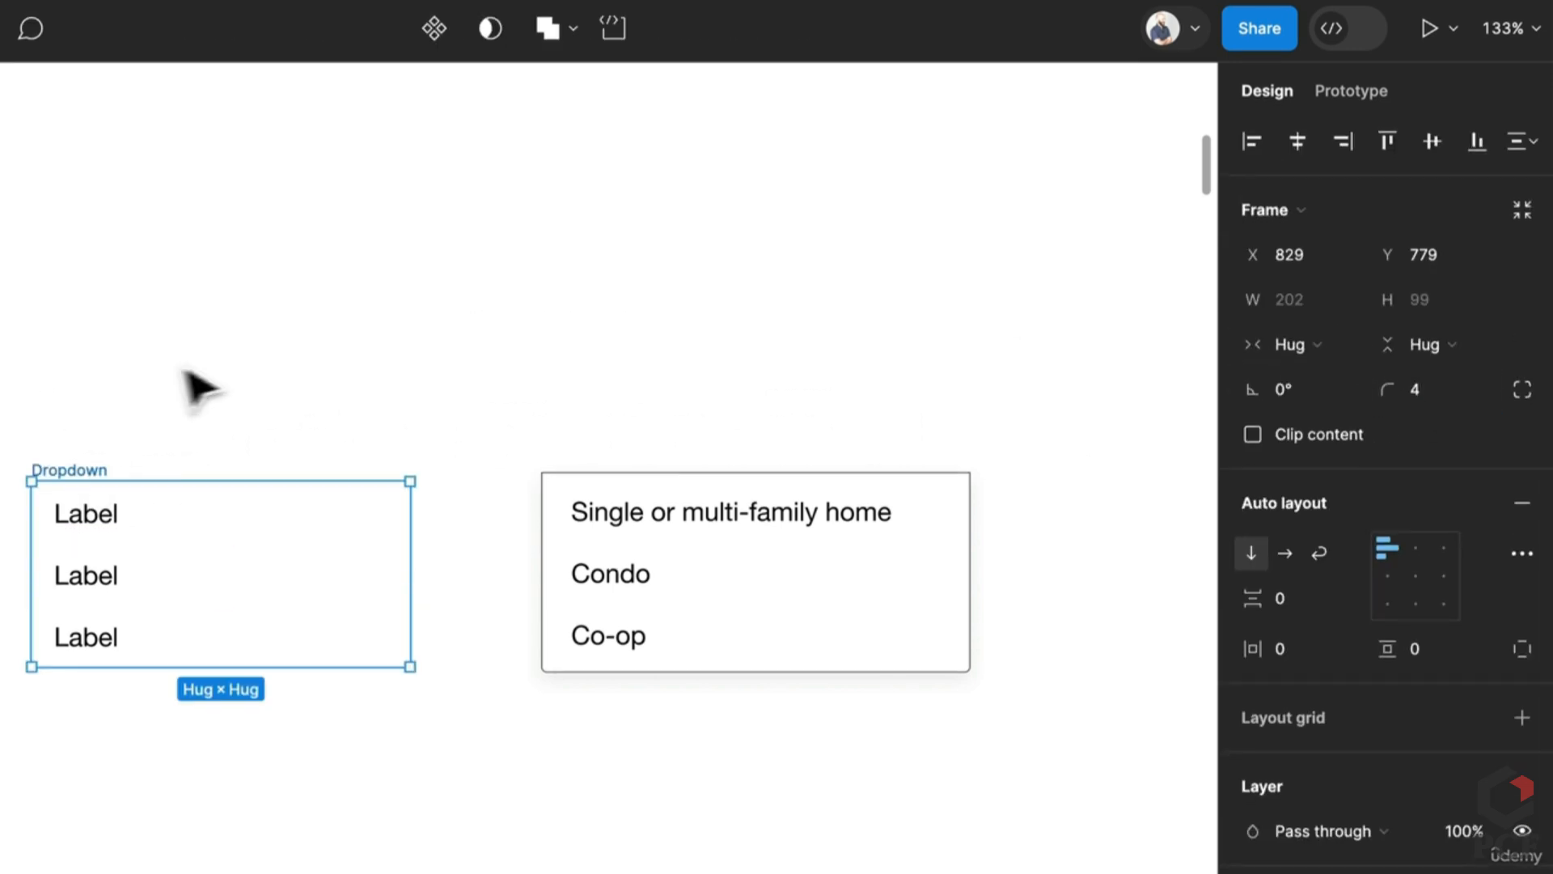
# Step: Add a black border to the Dropdown frame at 75% opacity and 0.5 weight
pyautogui.click(1522, 733)
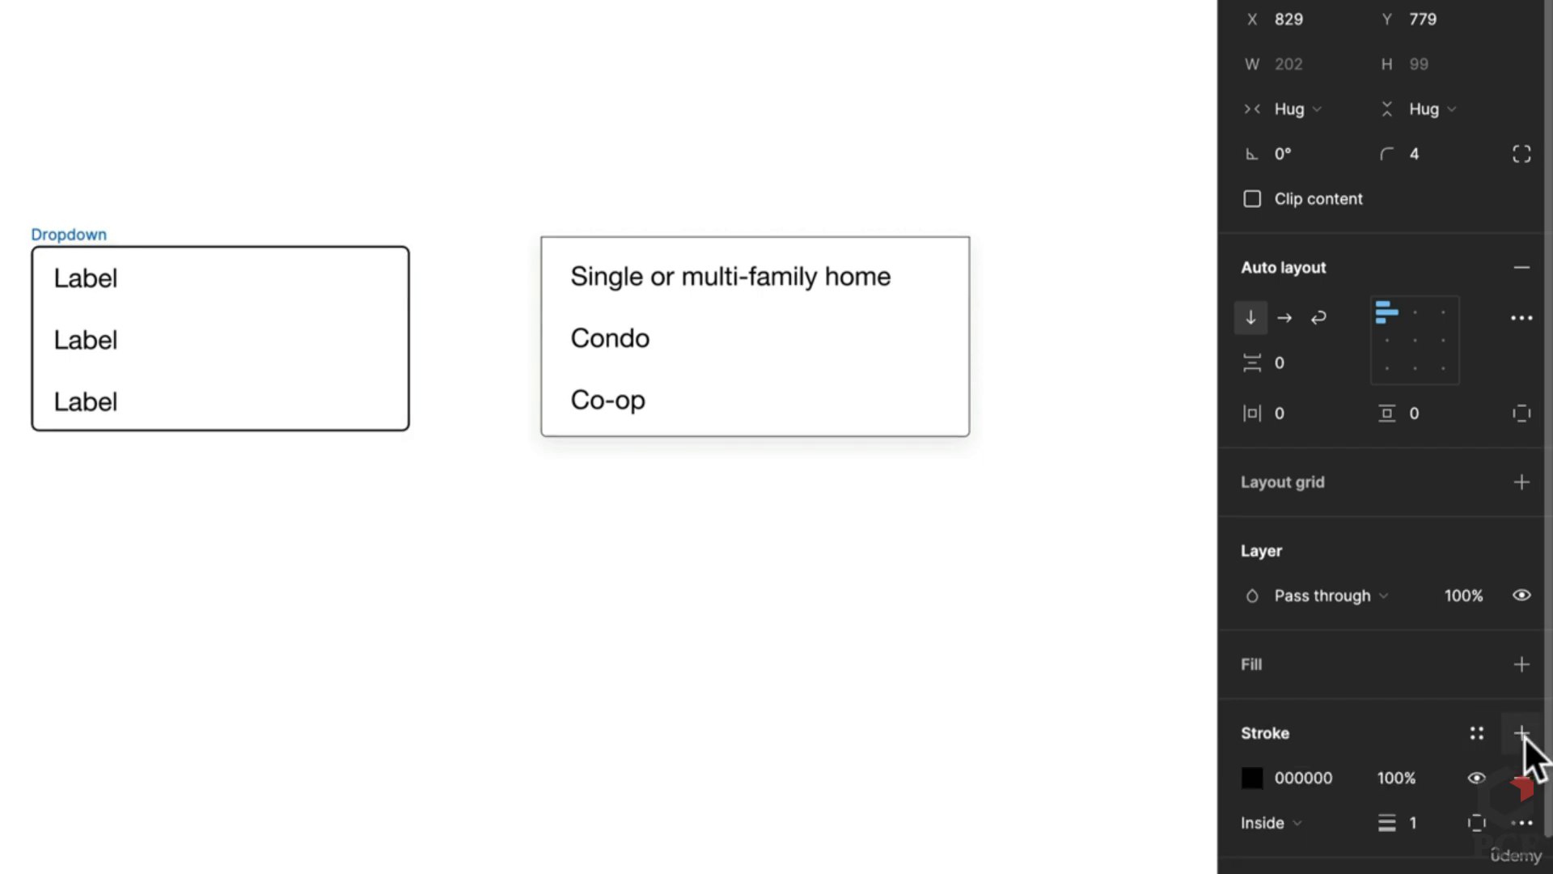
pyautogui.click(1319, 779)
pyautogui.click(1397, 777)
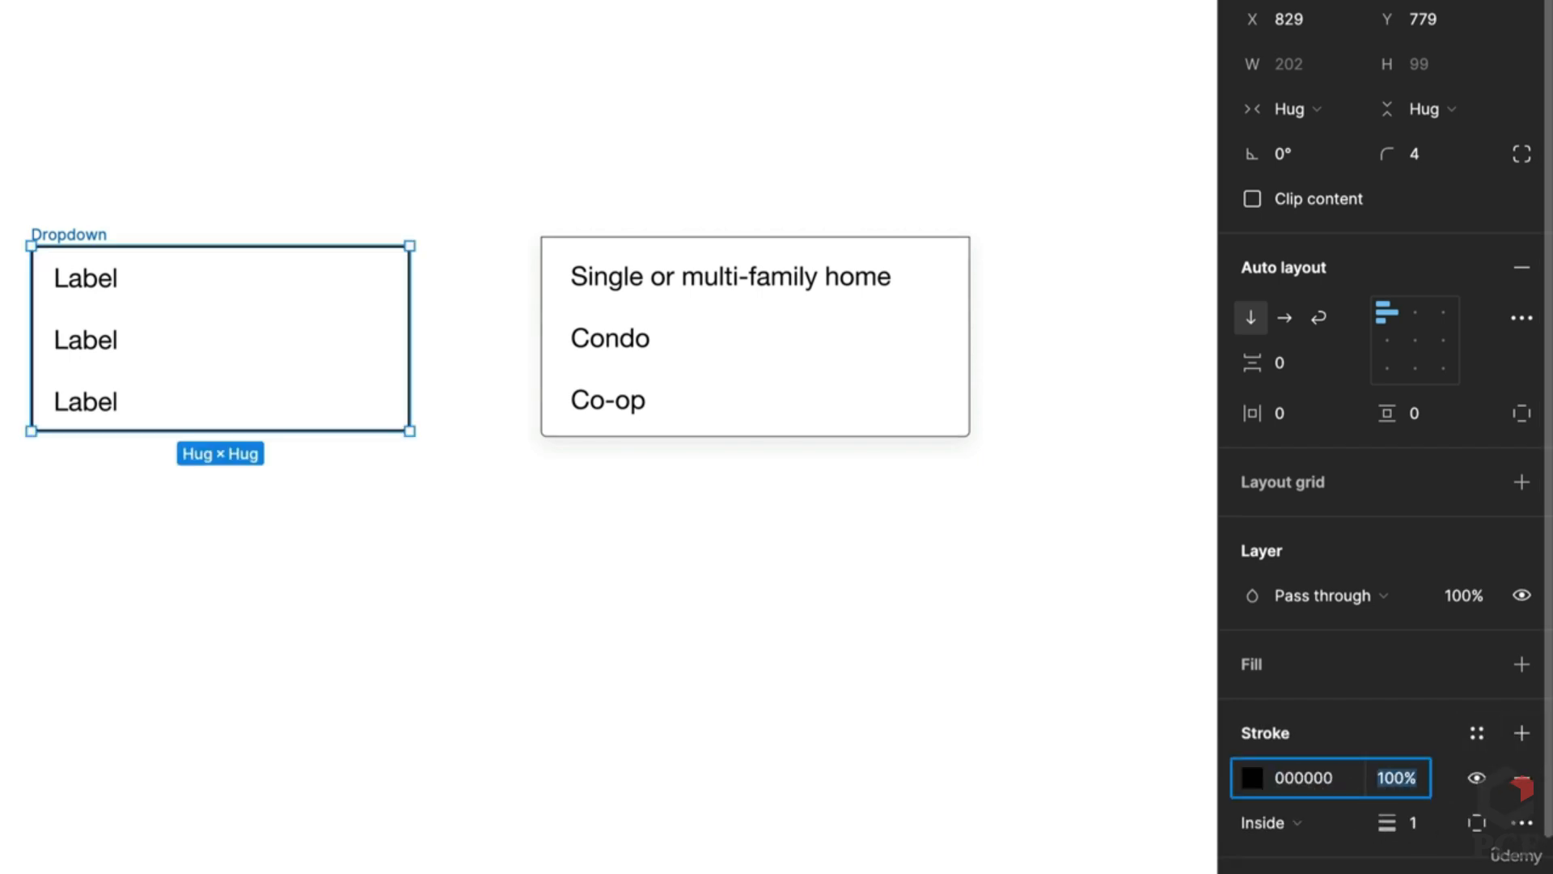
pyautogui.write('75')
pyautogui.press('Return')
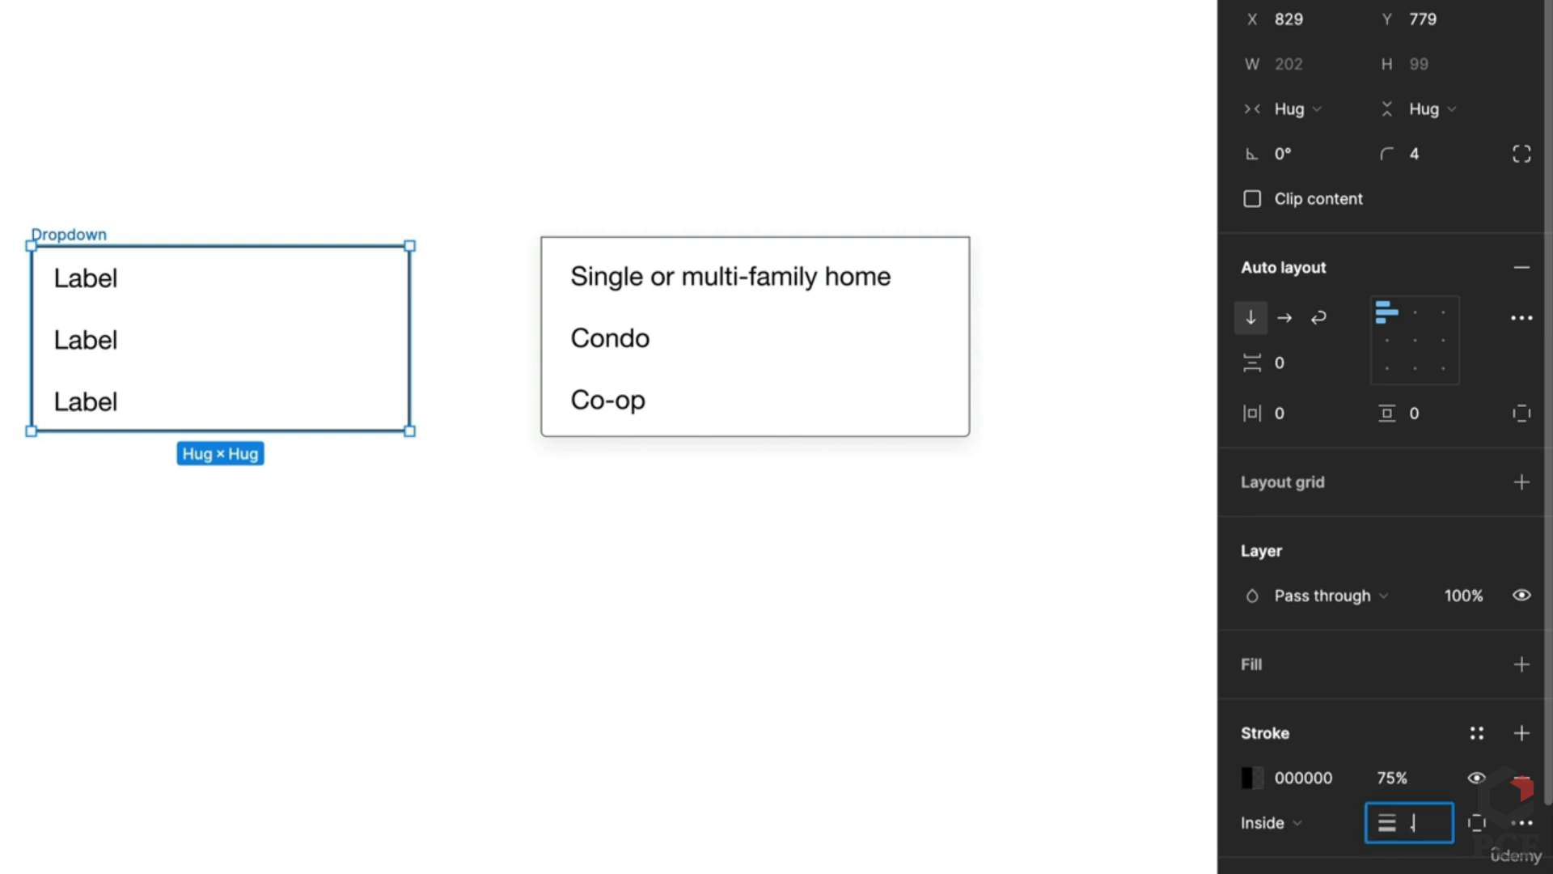
pyautogui.write('0.5')
pyautogui.press('Return')
pyautogui.press('Escape')
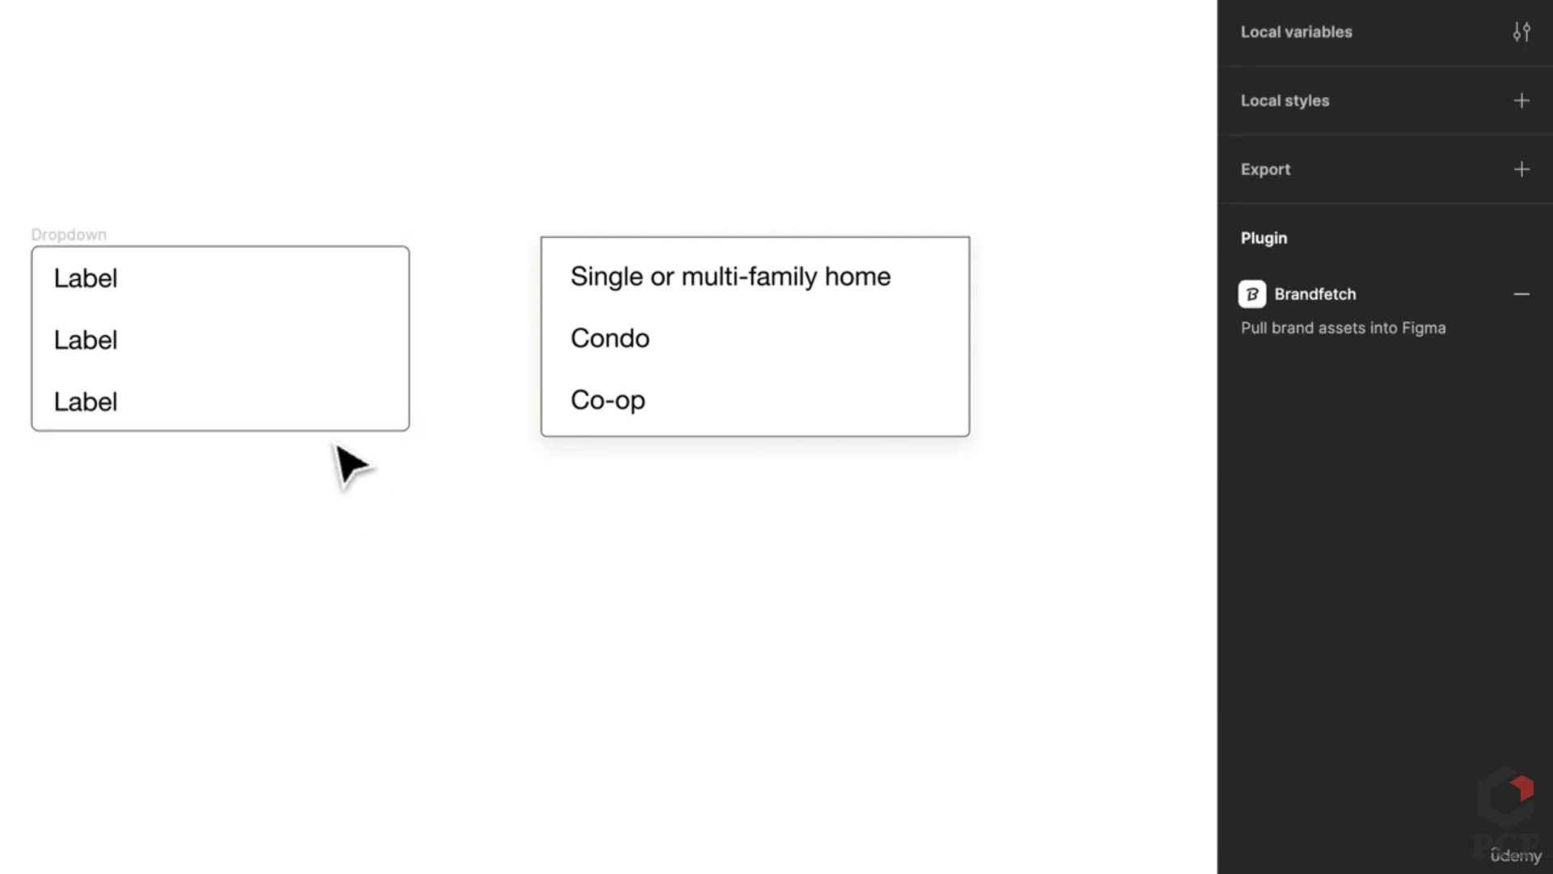
# Step: Set the Dropdown frame's item spacing and horizontal and vertical padding to 4
pyautogui.click(50, 239)
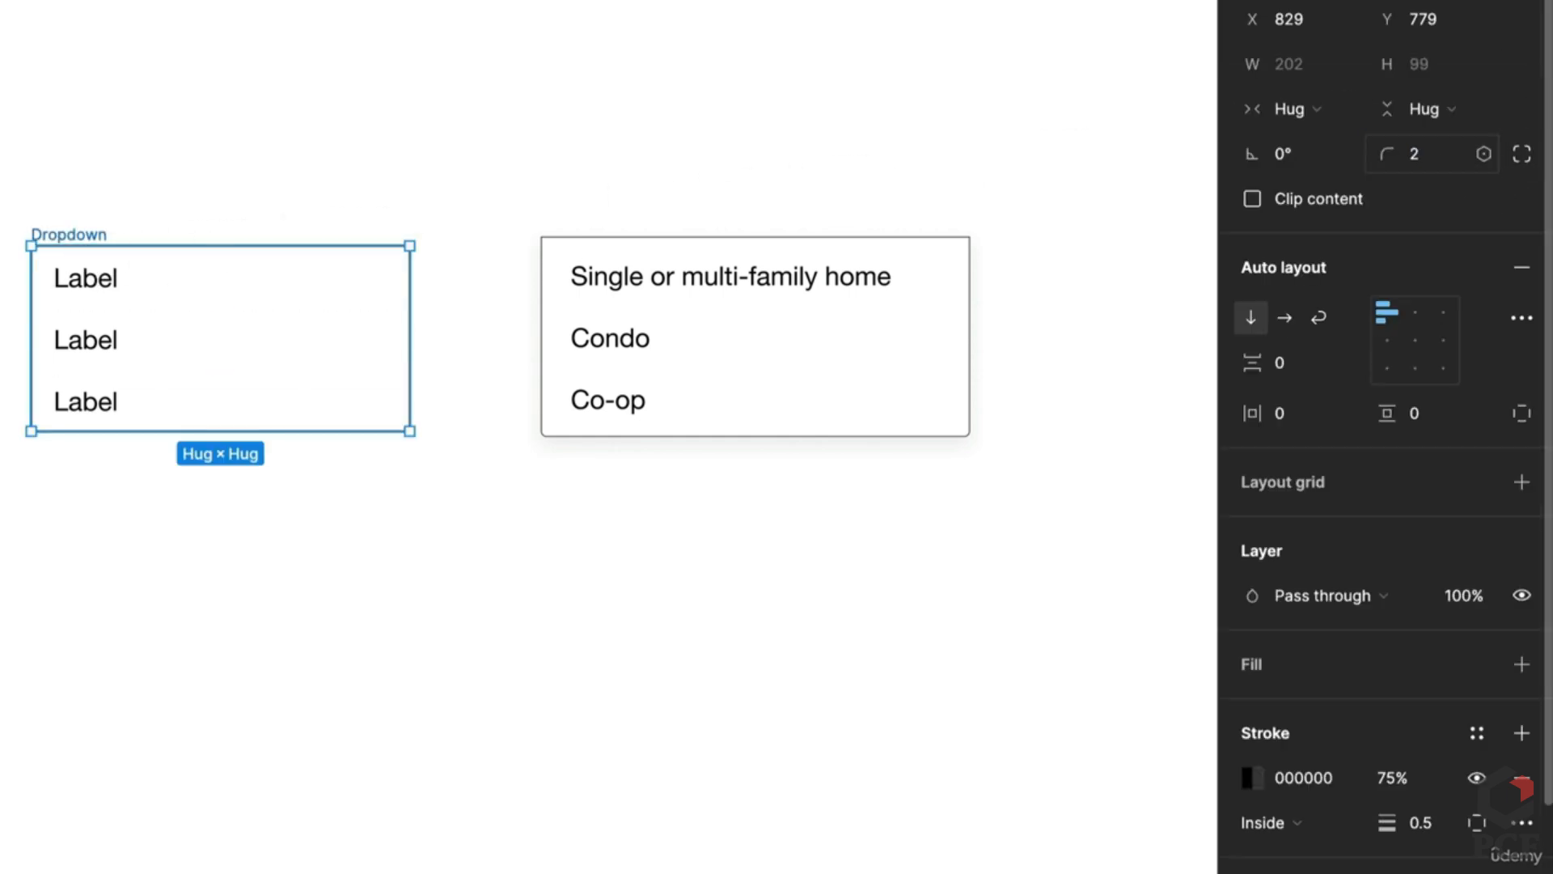
pyautogui.click(270, 555)
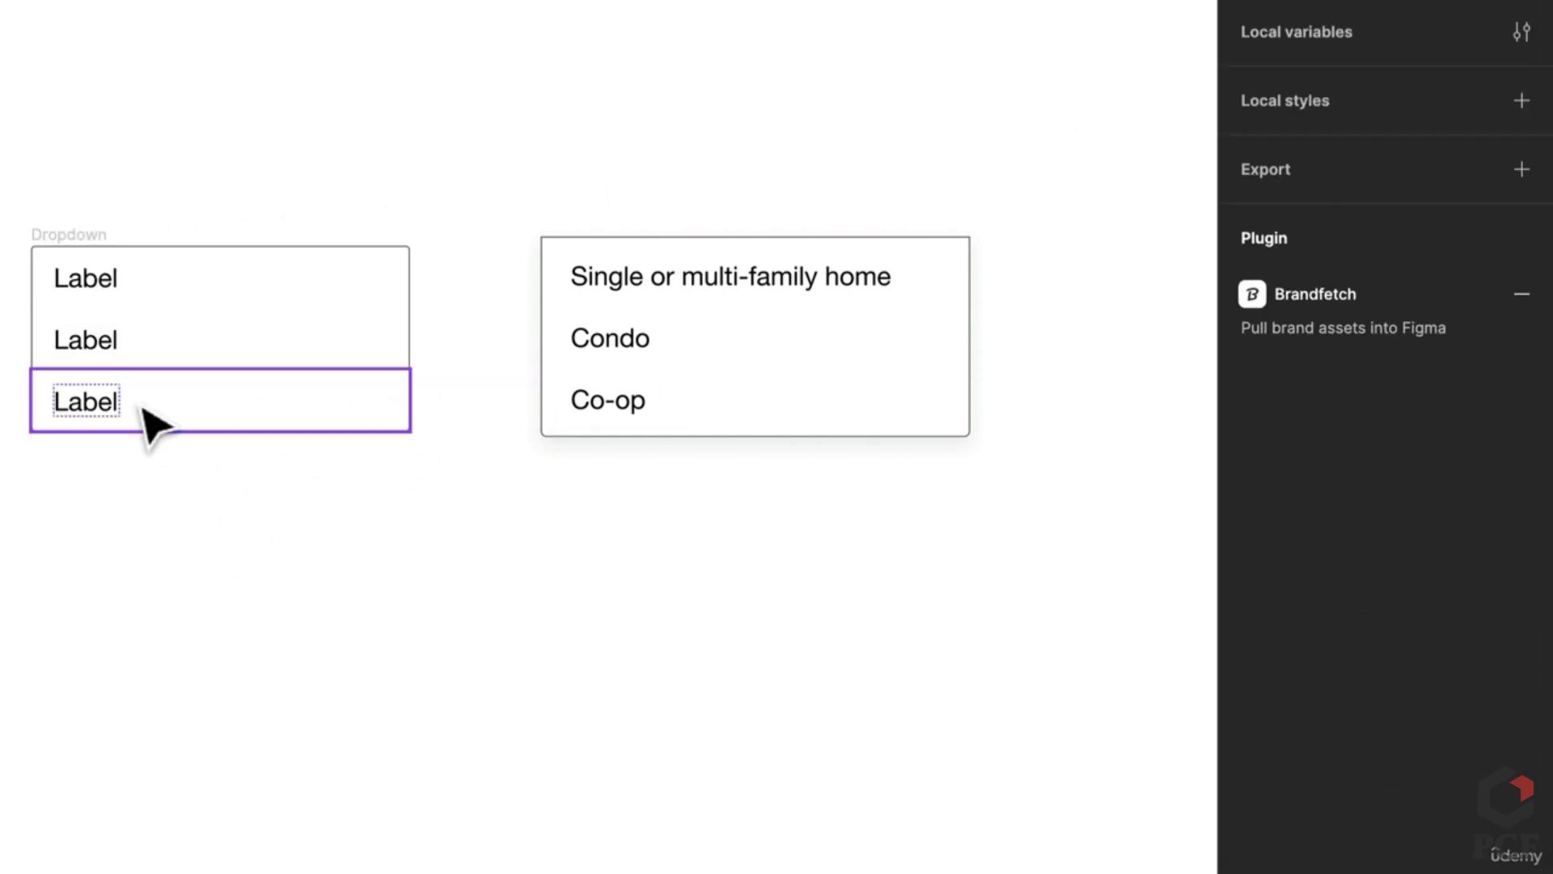
pyautogui.click(755, 407)
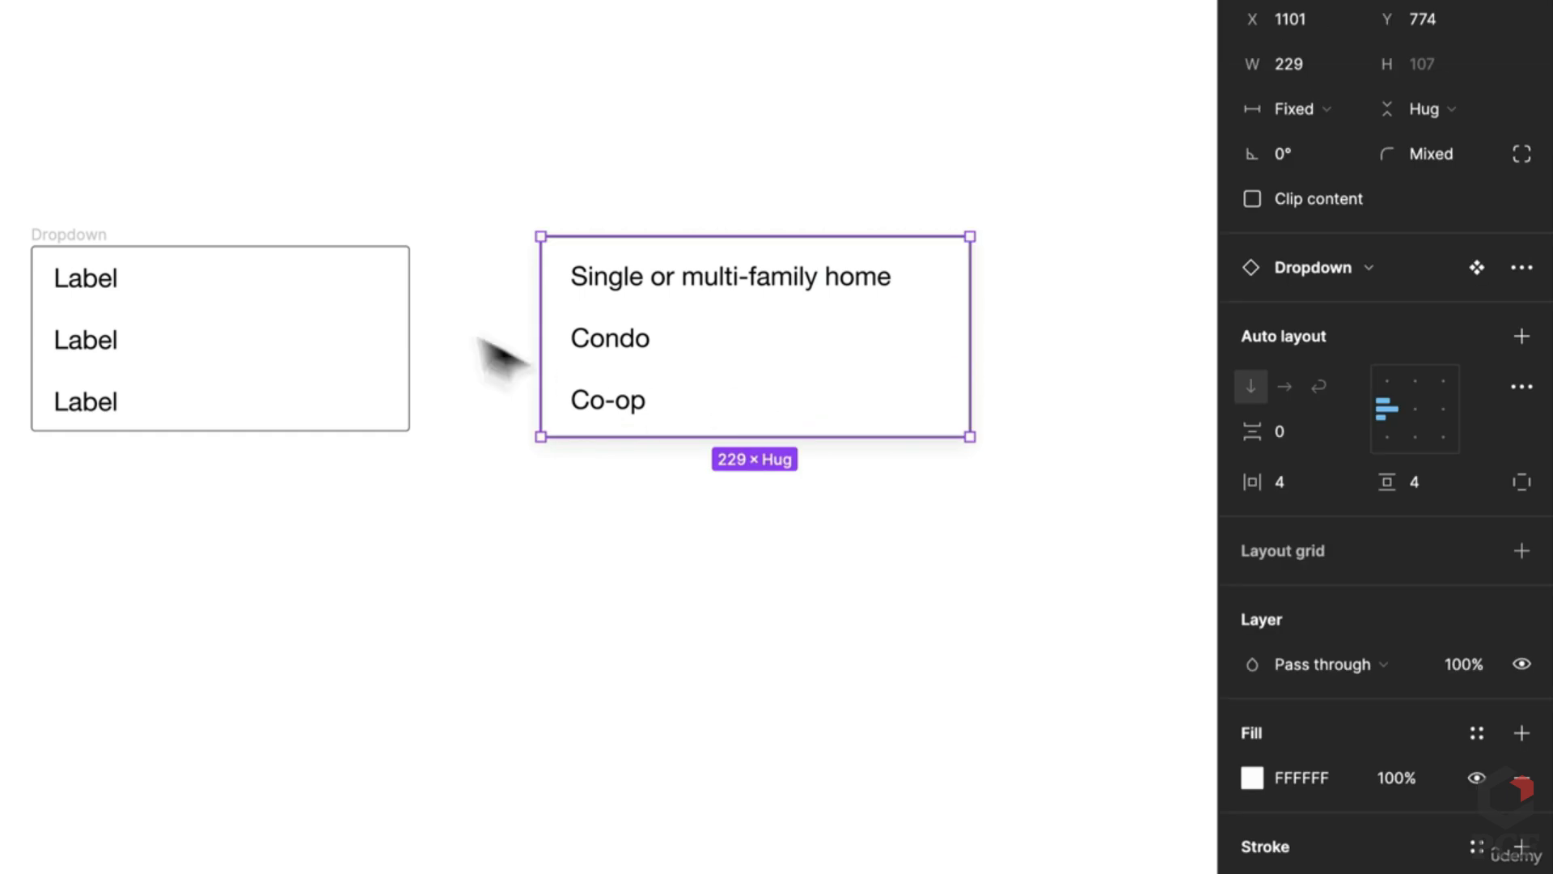
pyautogui.click(100, 247)
pyautogui.click(1308, 366)
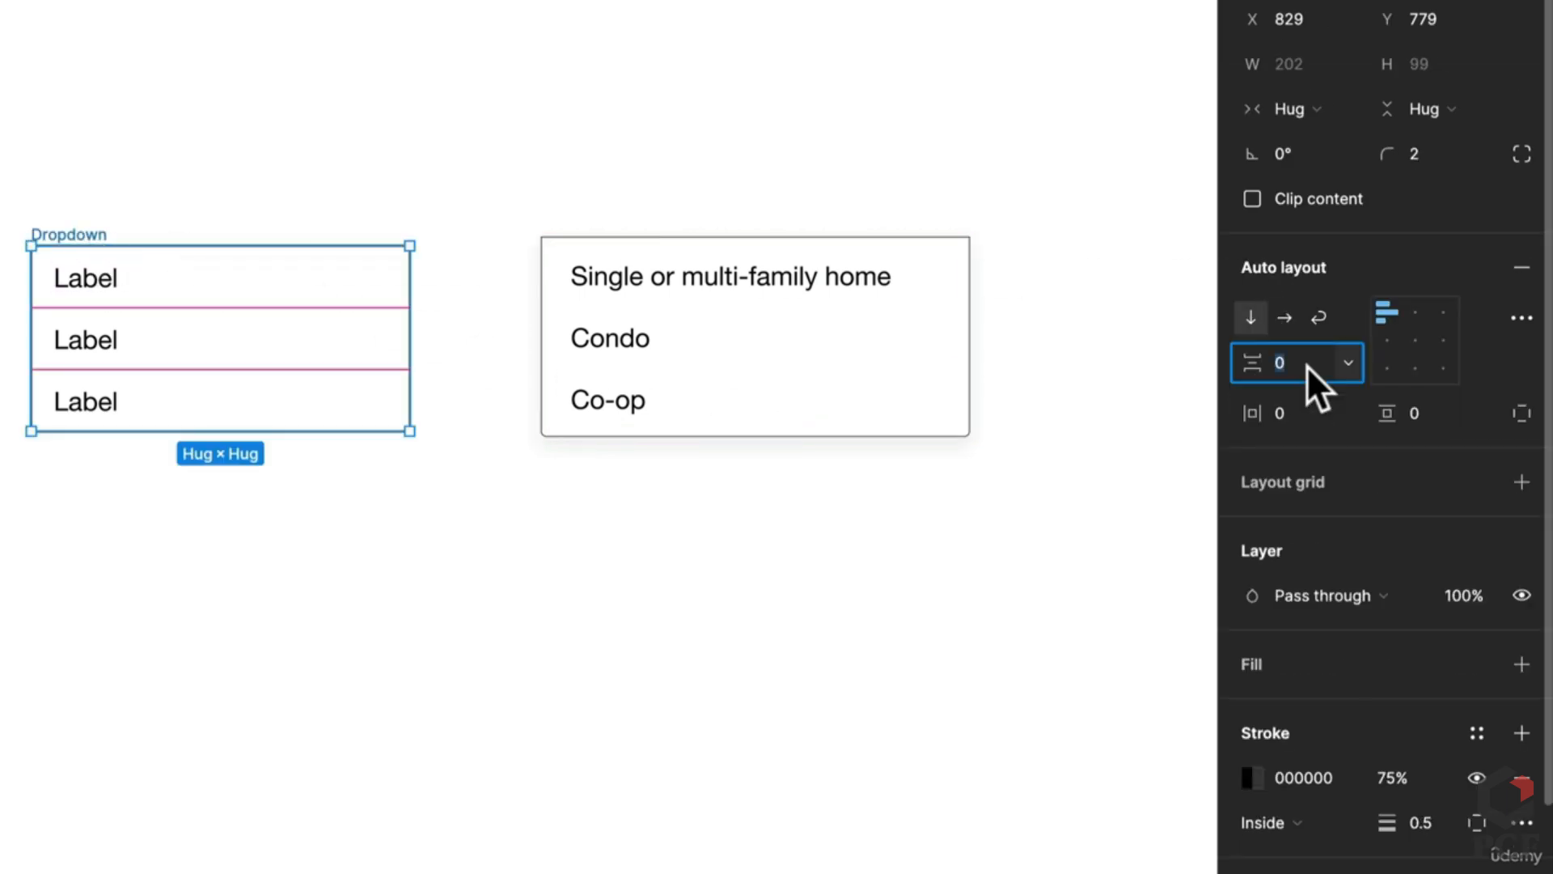
pyautogui.write('4')
pyautogui.press('Tab')
pyautogui.write('4')
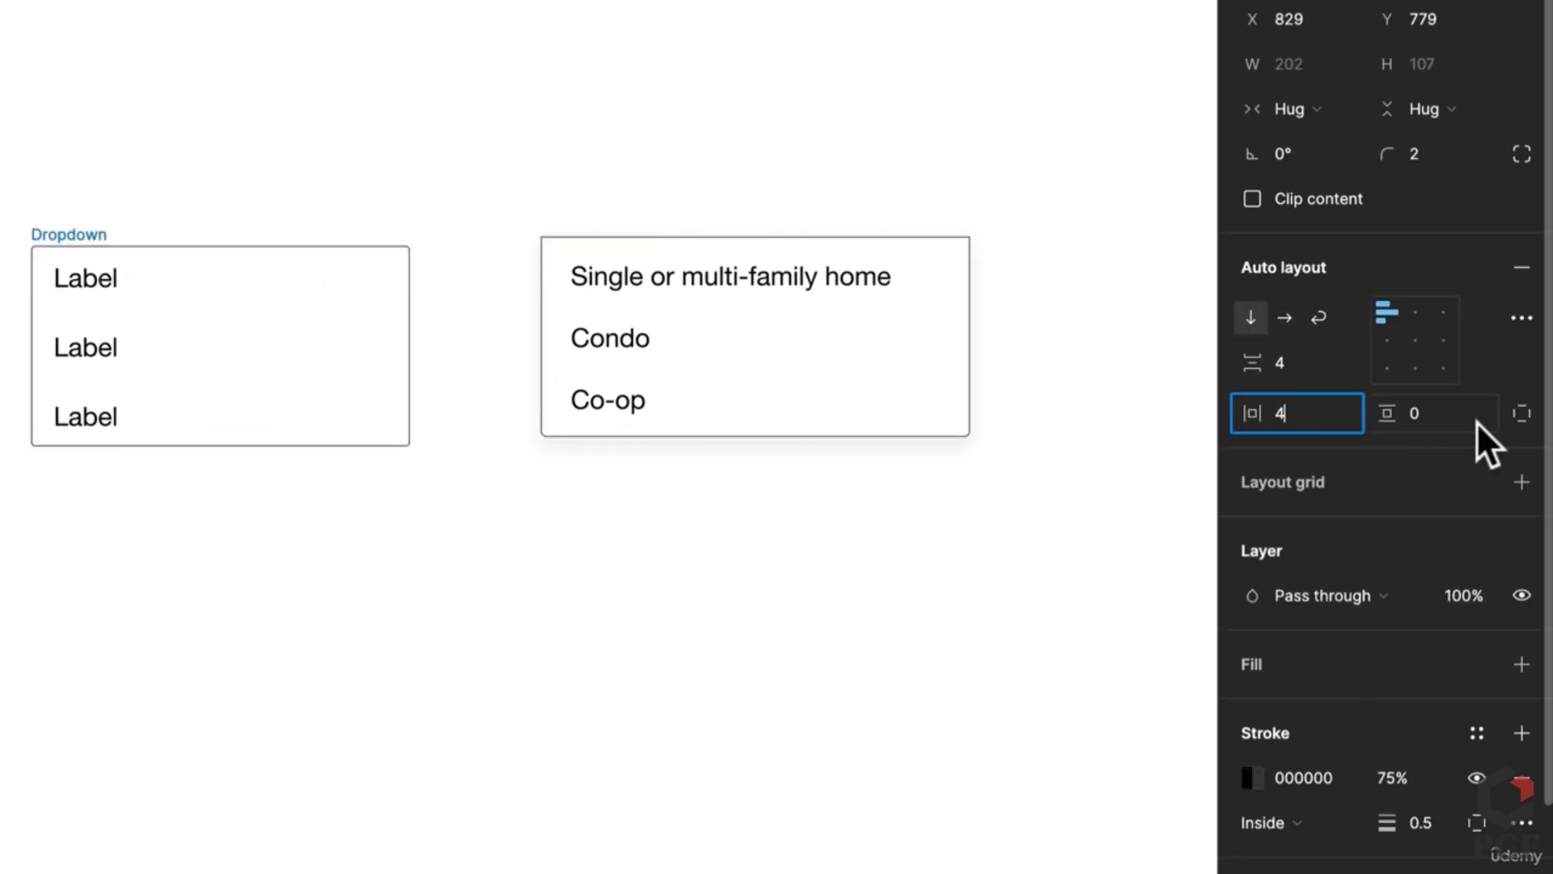
pyautogui.press('Tab')
pyautogui.write('4')
pyautogui.press('Return')
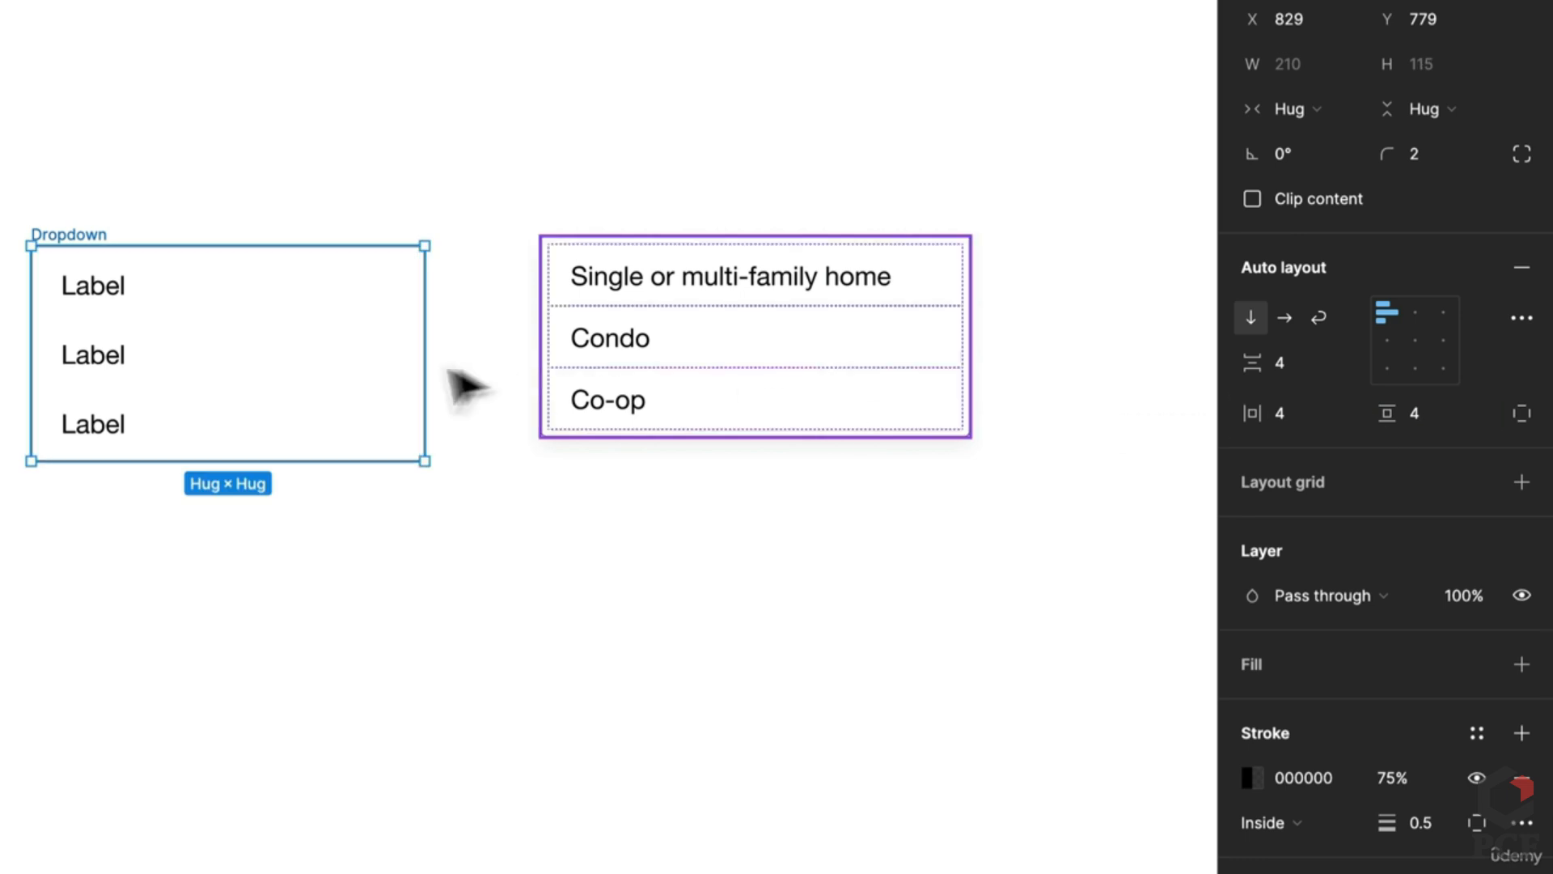
# Step: Replace the three Dropdown labels with 'Single or multi-family home', 'Condo' and 'Co-op' from the reference
pyautogui.click(259, 580)
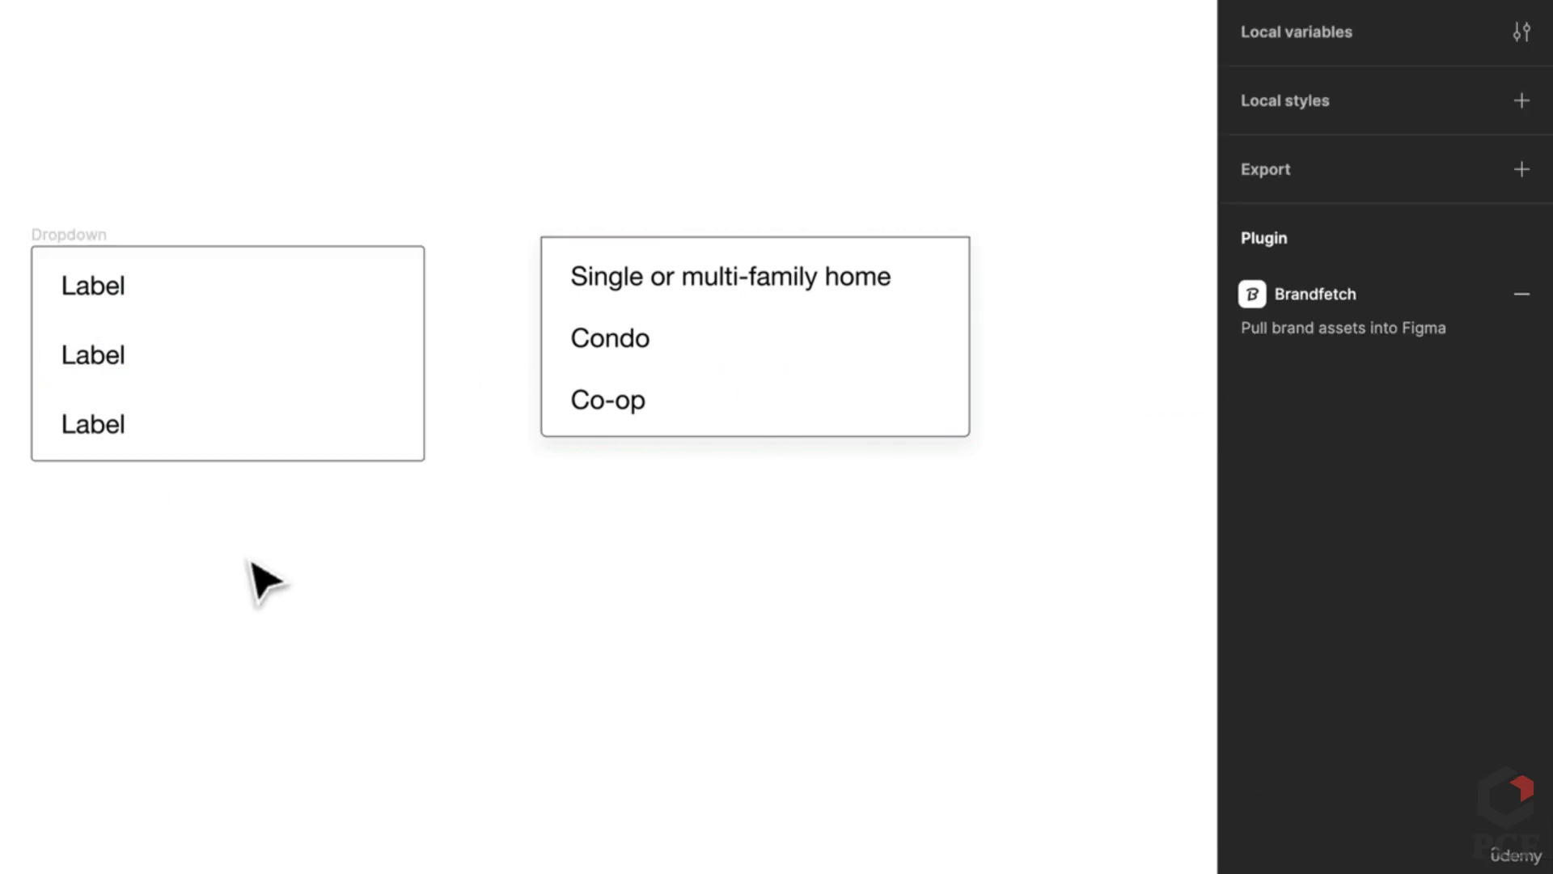
pyautogui.scroll(-2, 279, 566)
pyautogui.hscroll(-3, 348, 550)
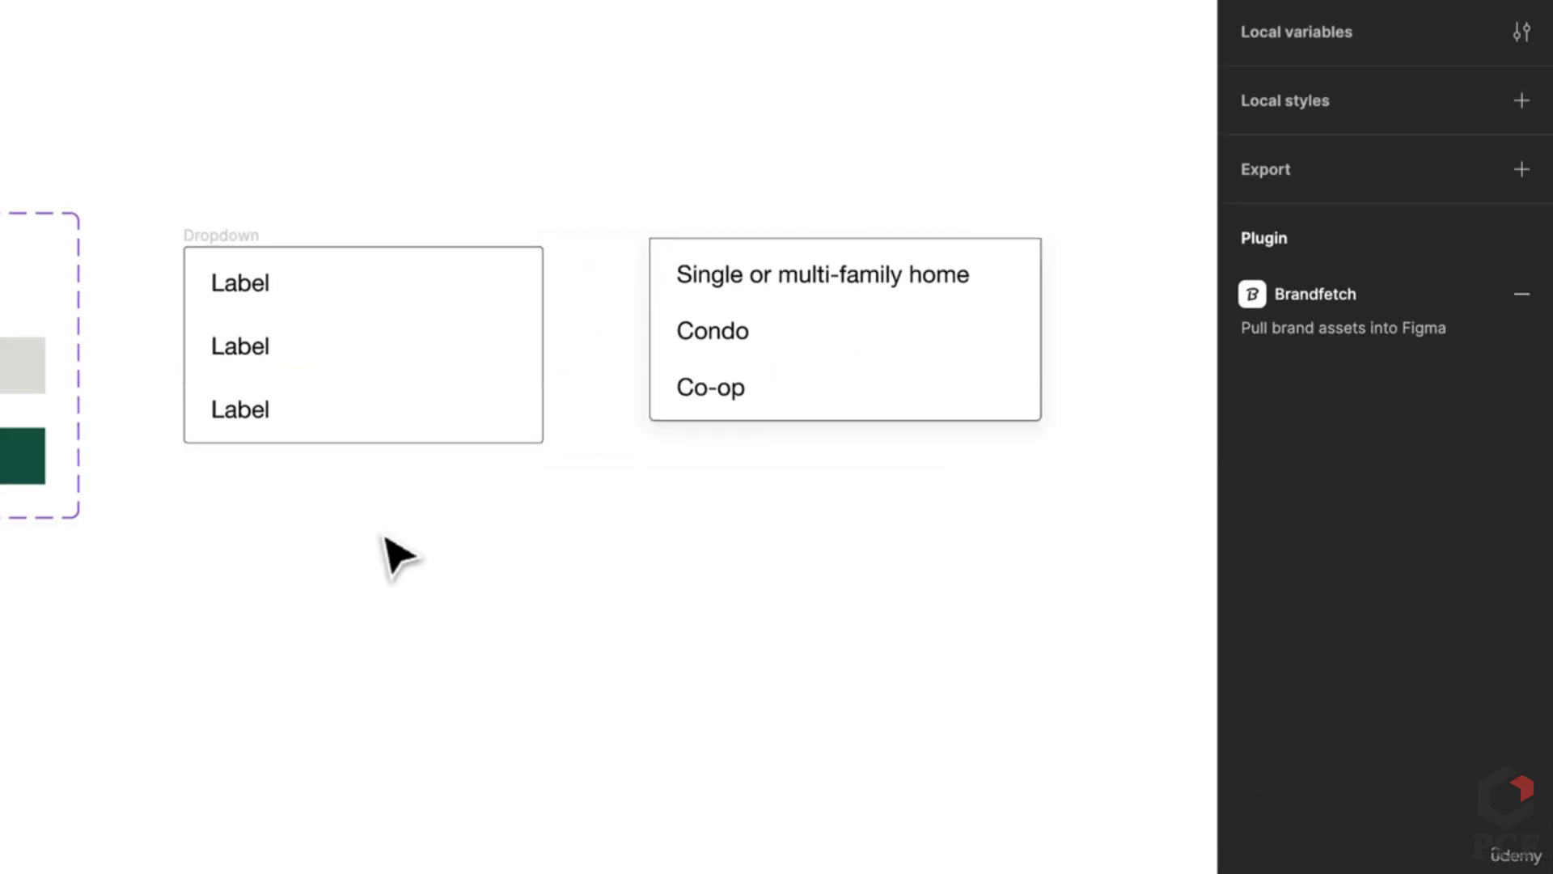
pyautogui.doubleClick(804, 278)
pyautogui.hotkey('ctrl', 'c')
pyautogui.doubleClick(257, 283)
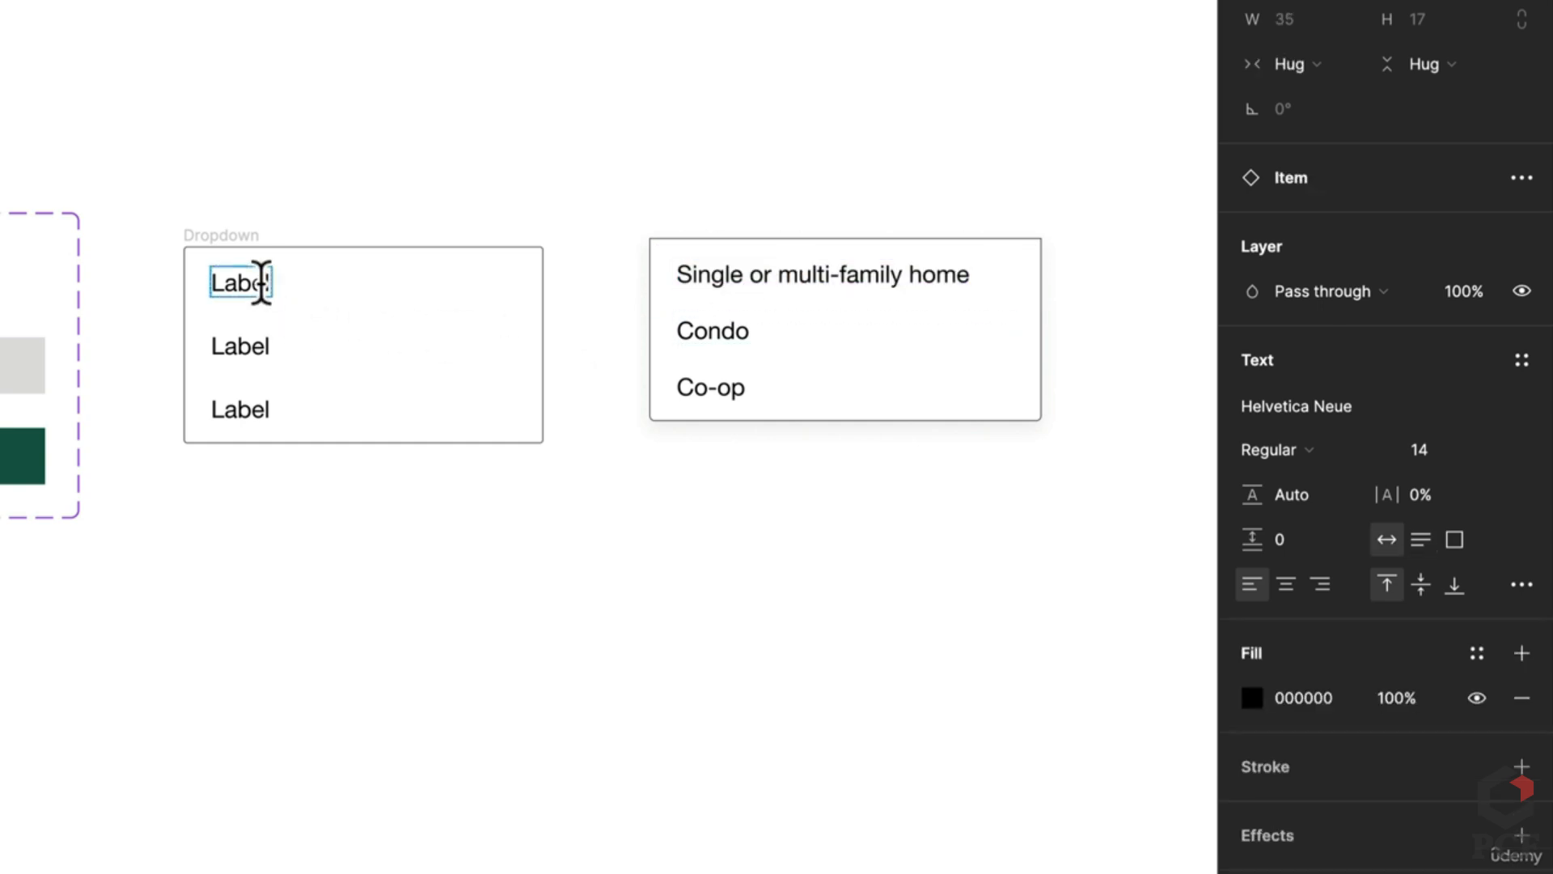
pyautogui.hotkey('ctrl', 'v')
pyautogui.doubleClick(704, 326)
pyautogui.hotkey('ctrl', 'c')
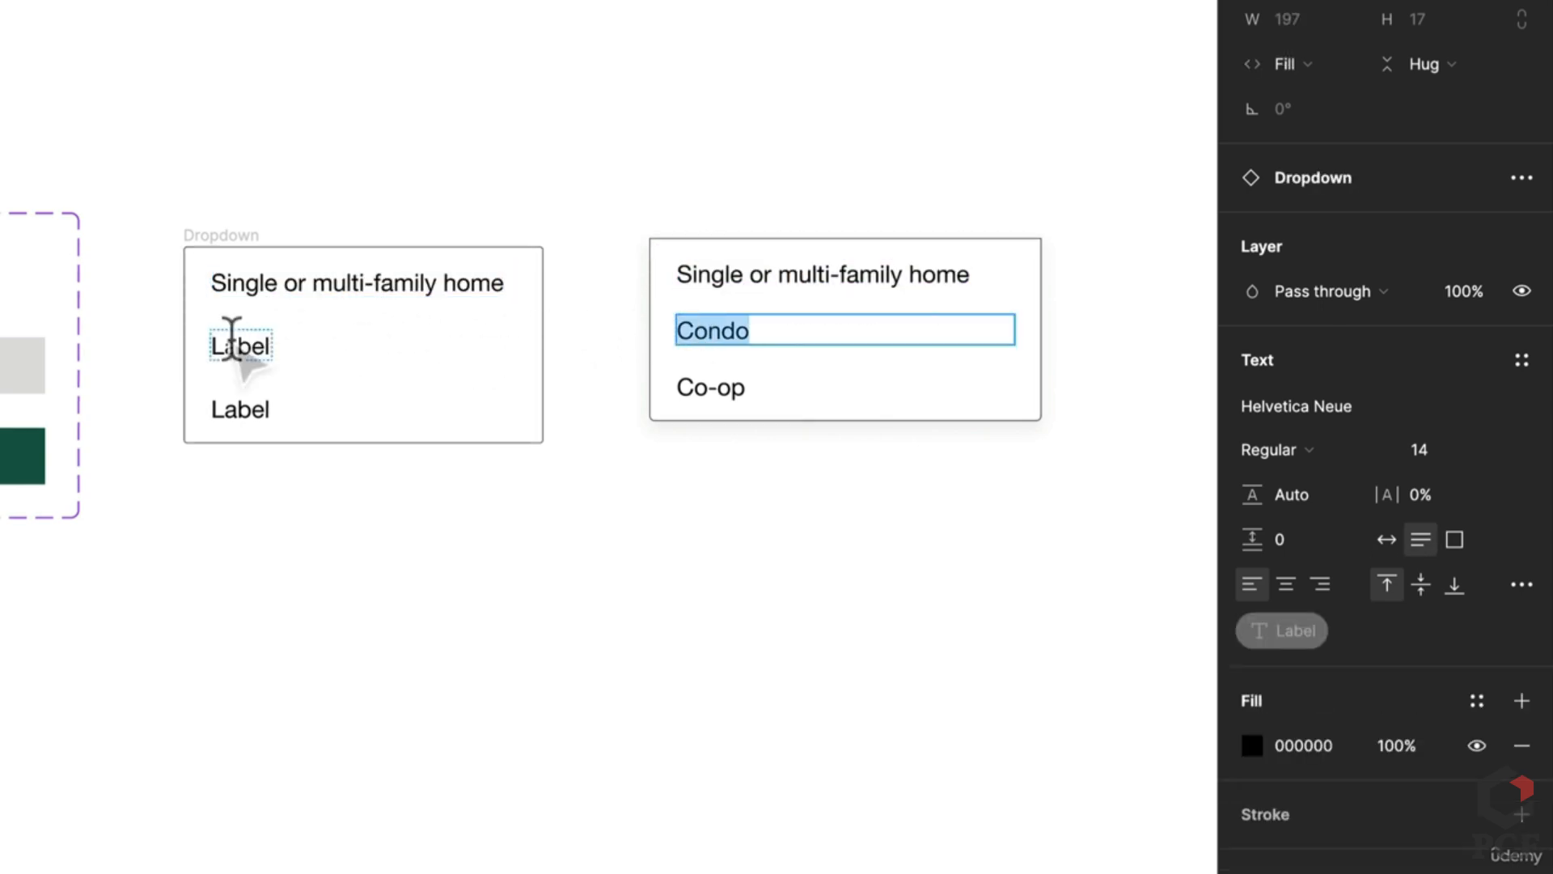
pyautogui.doubleClick(258, 346)
pyautogui.hotkey('ctrl', 'v')
pyautogui.doubleClick(716, 388)
pyautogui.hotkey('ctrl', 'c')
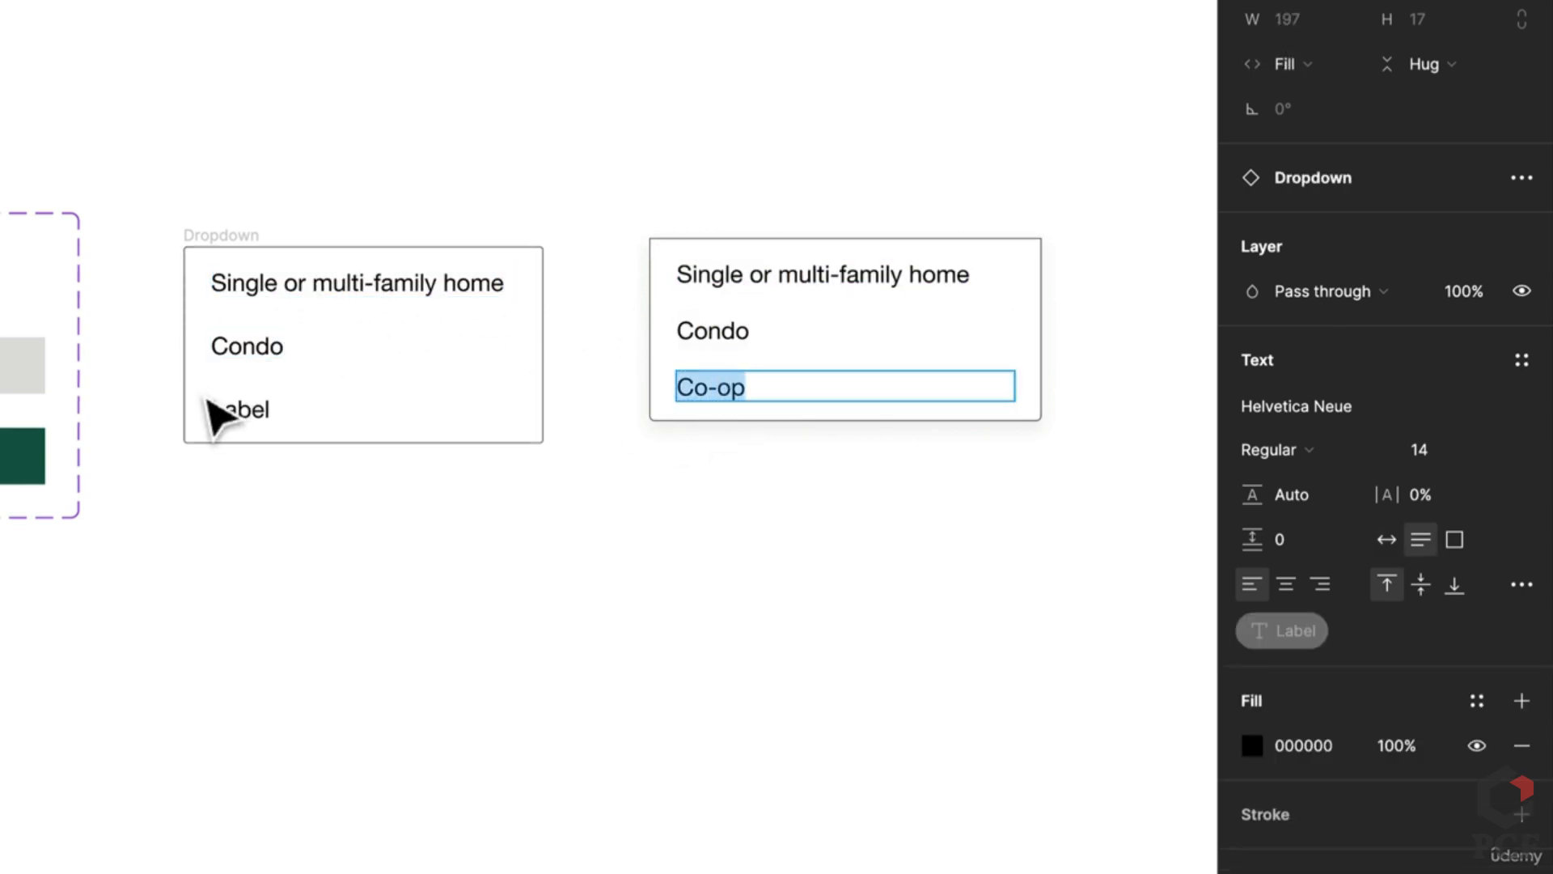
pyautogui.doubleClick(250, 409)
pyautogui.hotkey('ctrl', 'v')
pyautogui.click(537, 558)
# Step: Add a drop shadow to the Dropdown frame and set its opacity to 20%
pyautogui.click(209, 241)
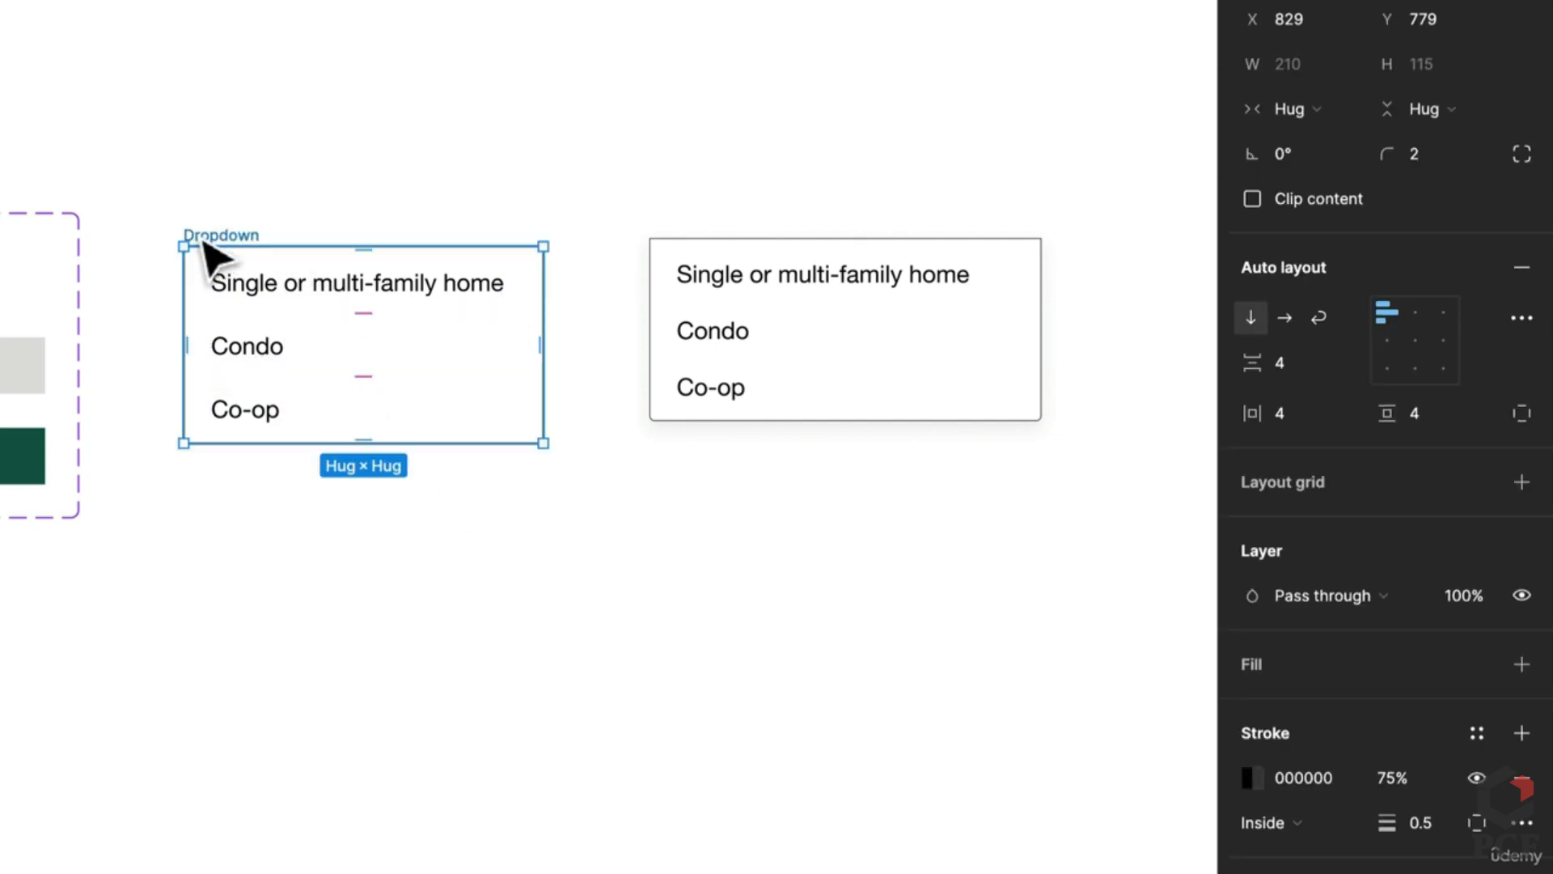
pyautogui.scroll(-3, 1380, 841)
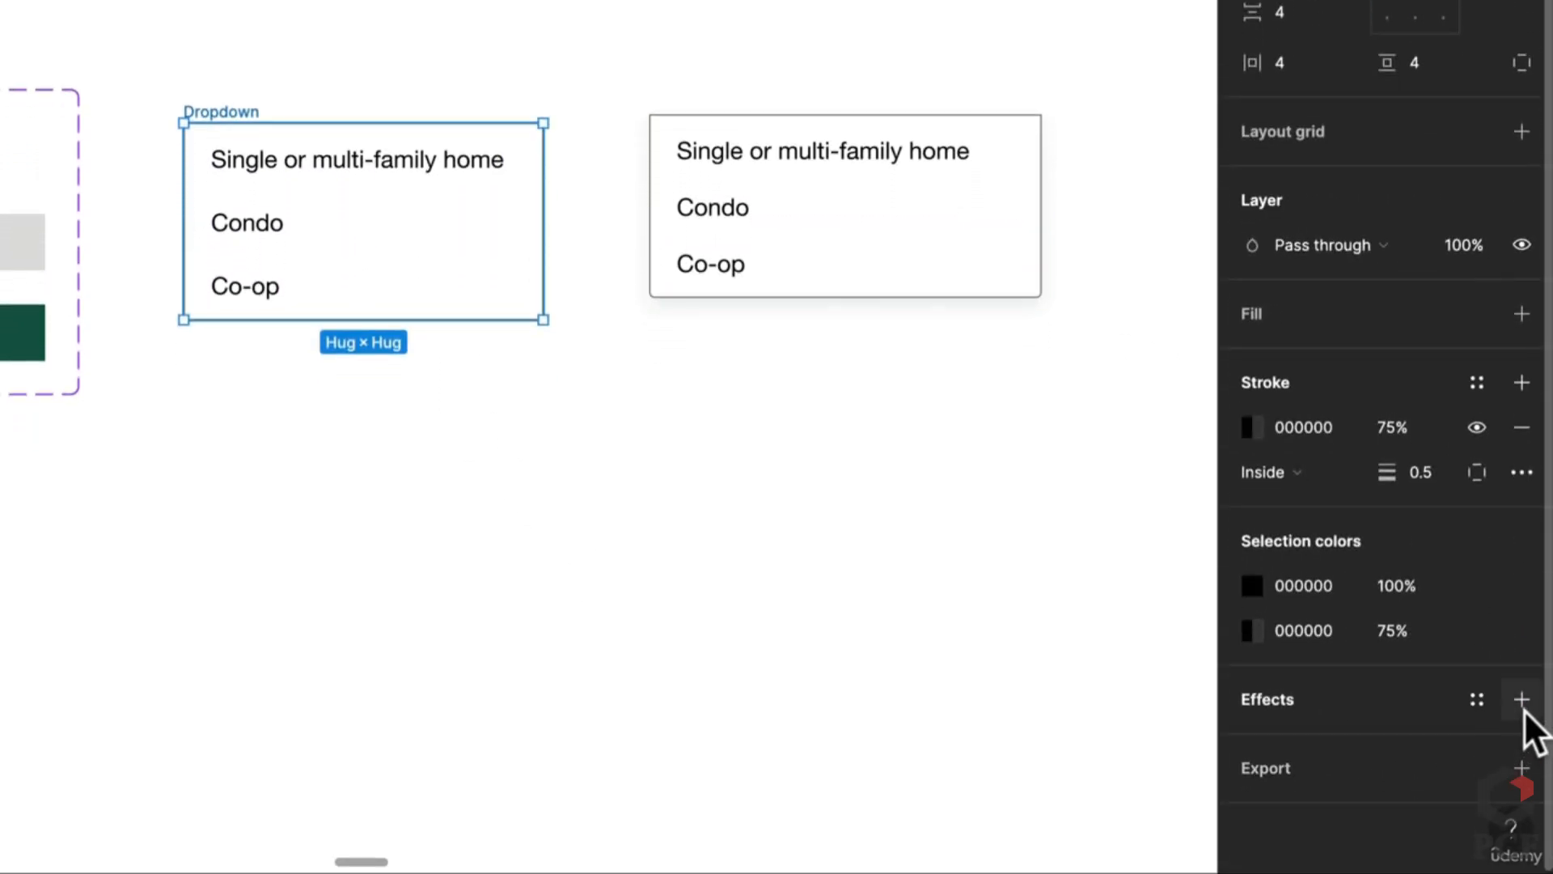
pyautogui.click(1522, 700)
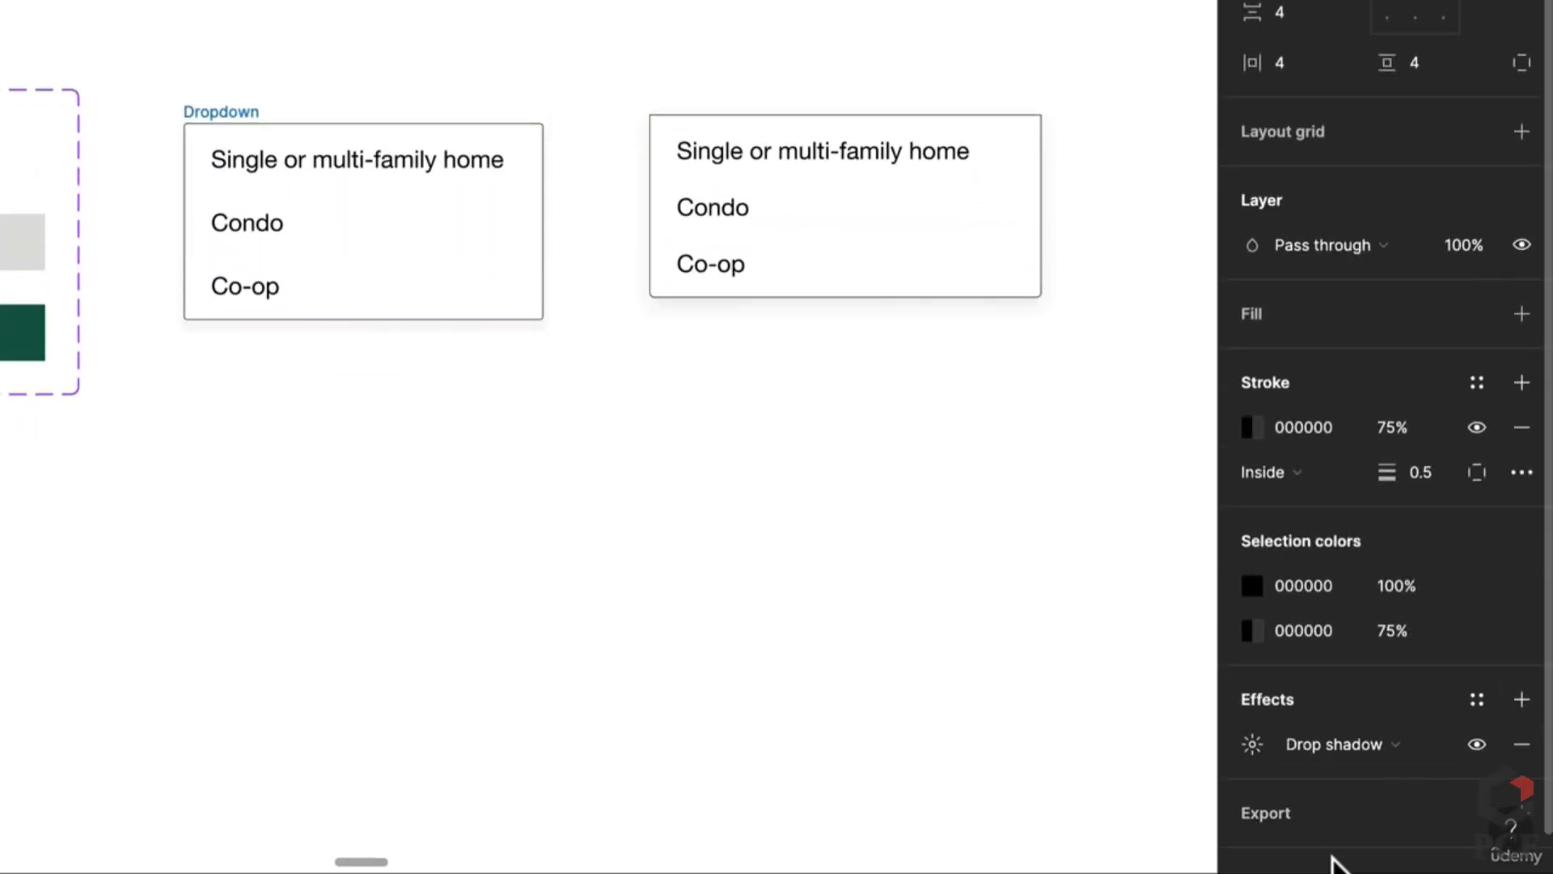
pyautogui.click(1248, 746)
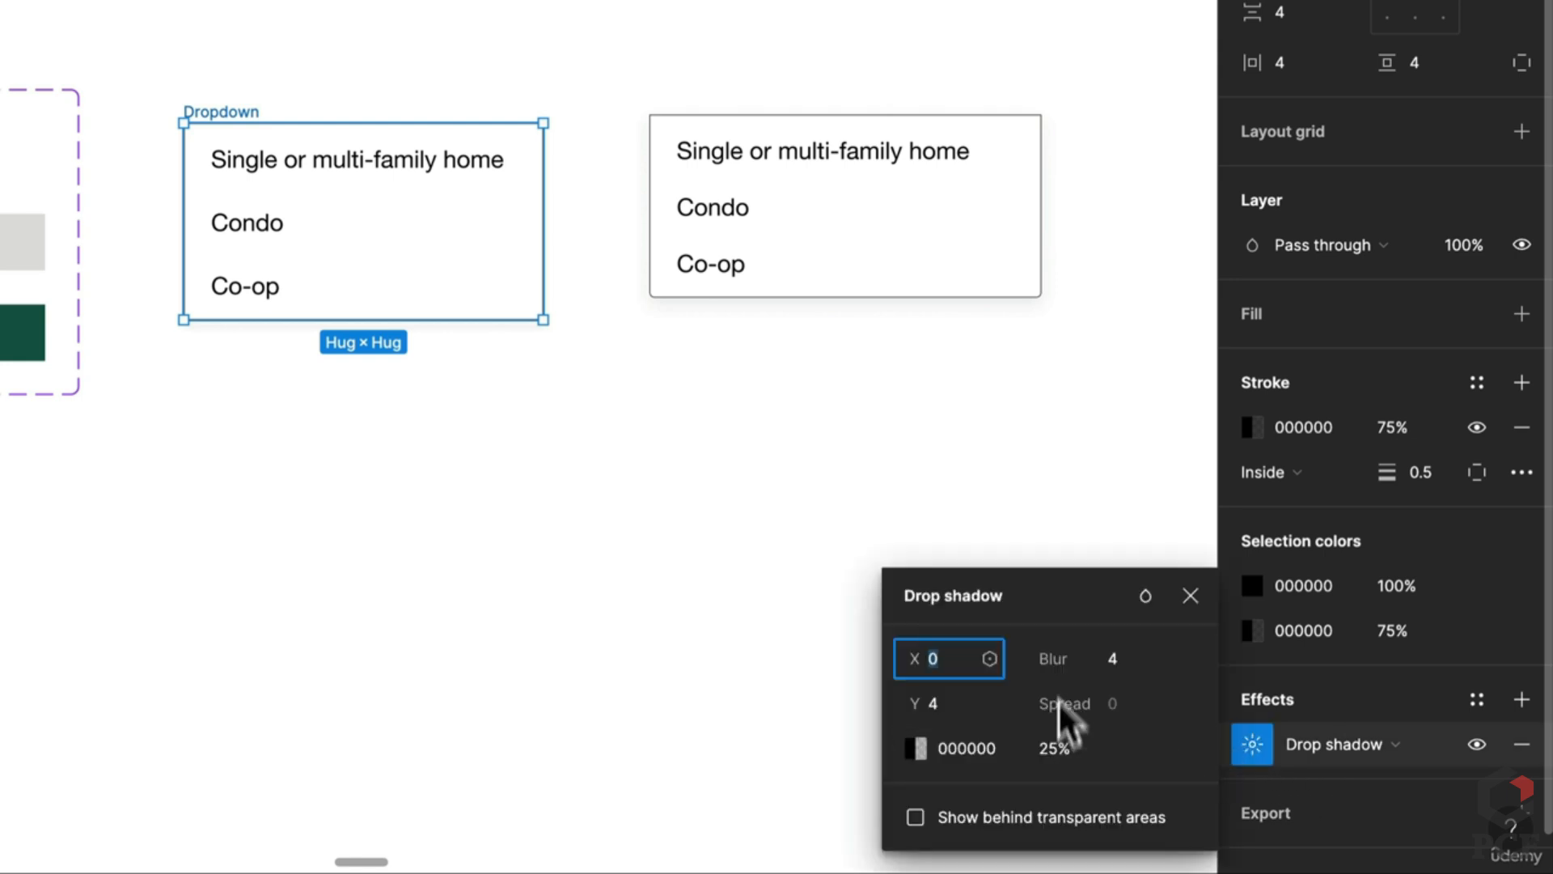
pyautogui.click(1042, 748)
pyautogui.write('10')
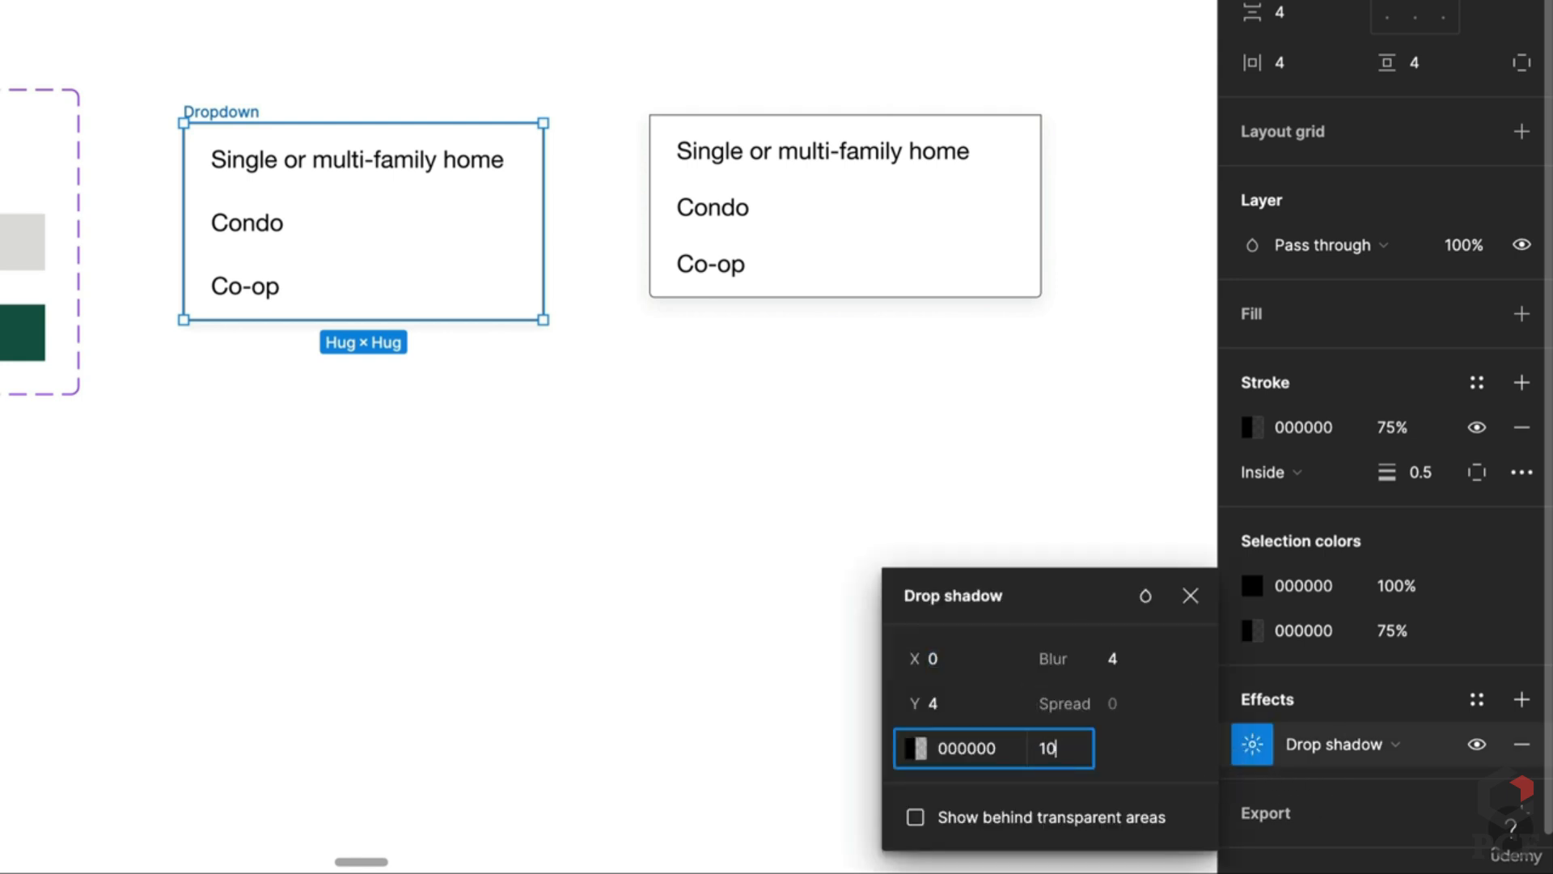
pyautogui.press('Return')
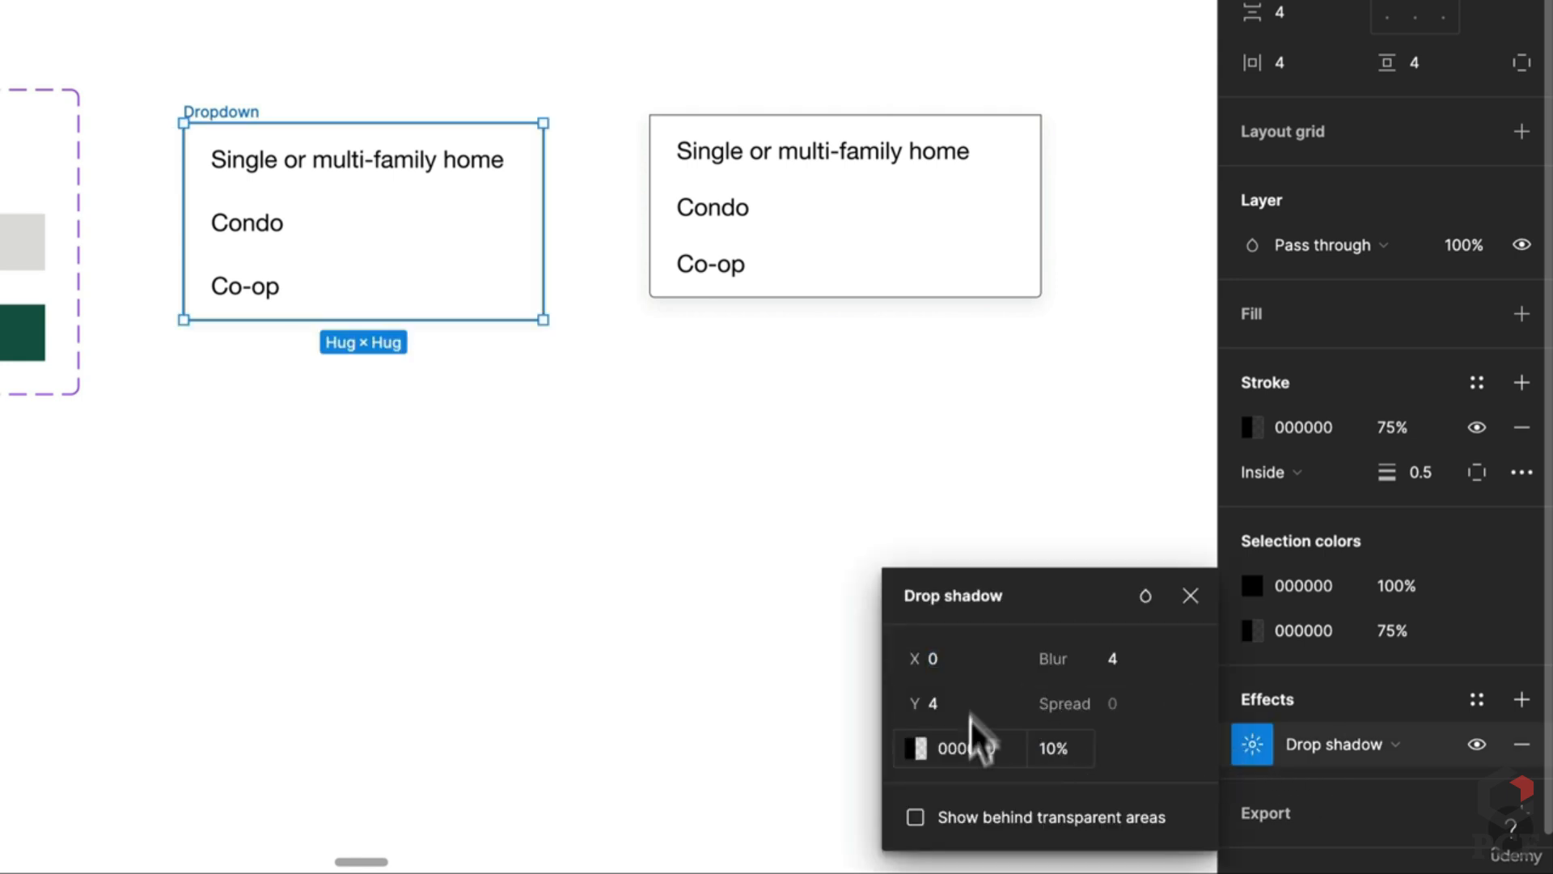
pyautogui.click(958, 700)
pyautogui.write('2')
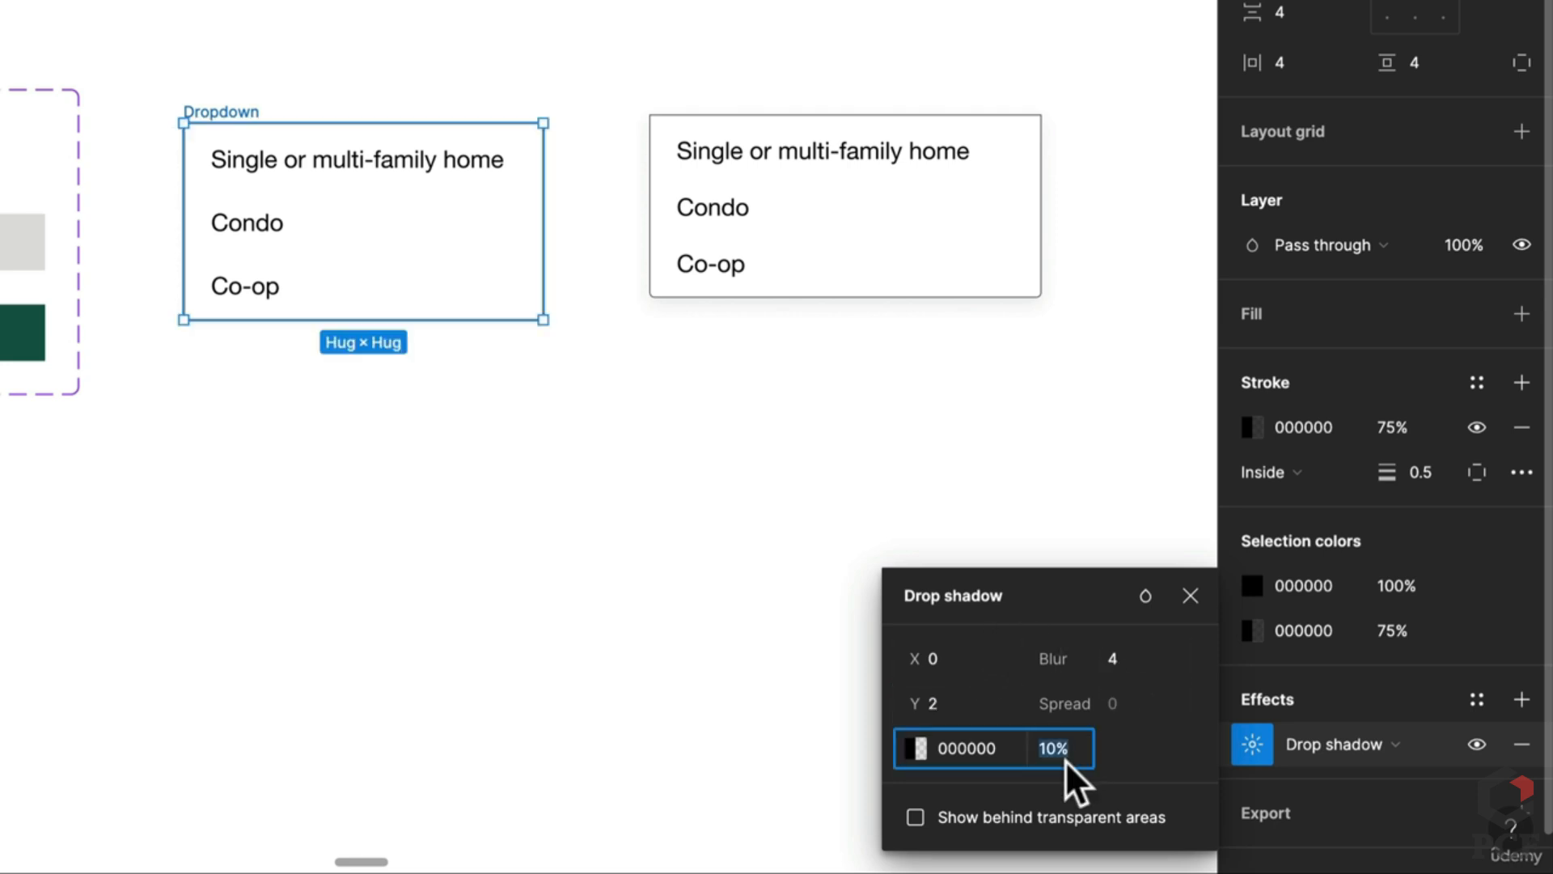
pyautogui.write('20')
pyautogui.press('Return')
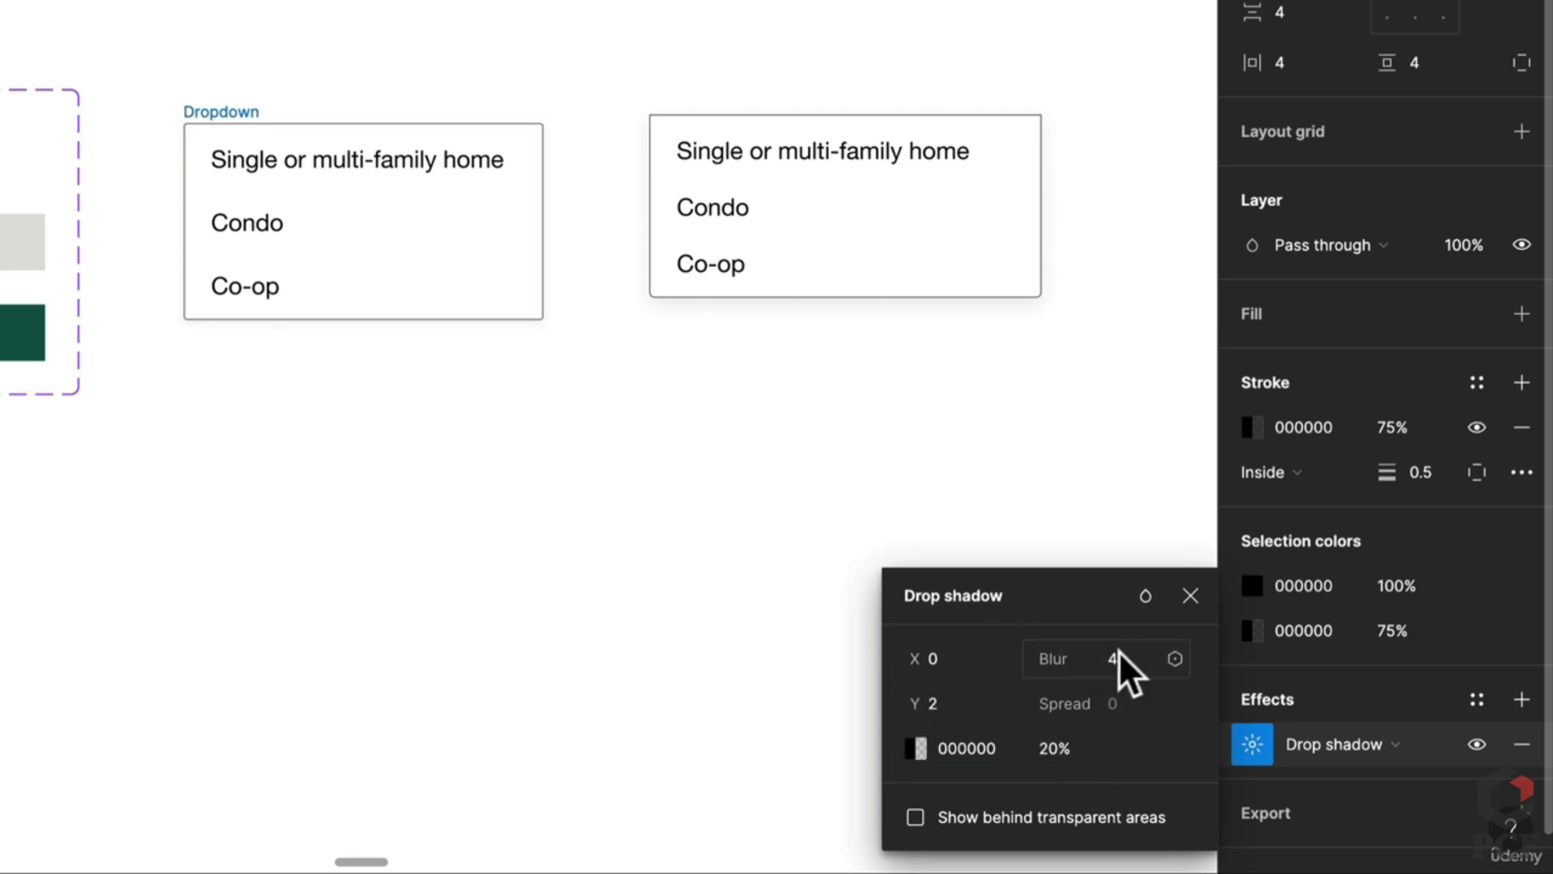
pyautogui.click(485, 618)
# Step: Give the Dropdown list a white fill
pyautogui.scroll(-2, 493, 505)
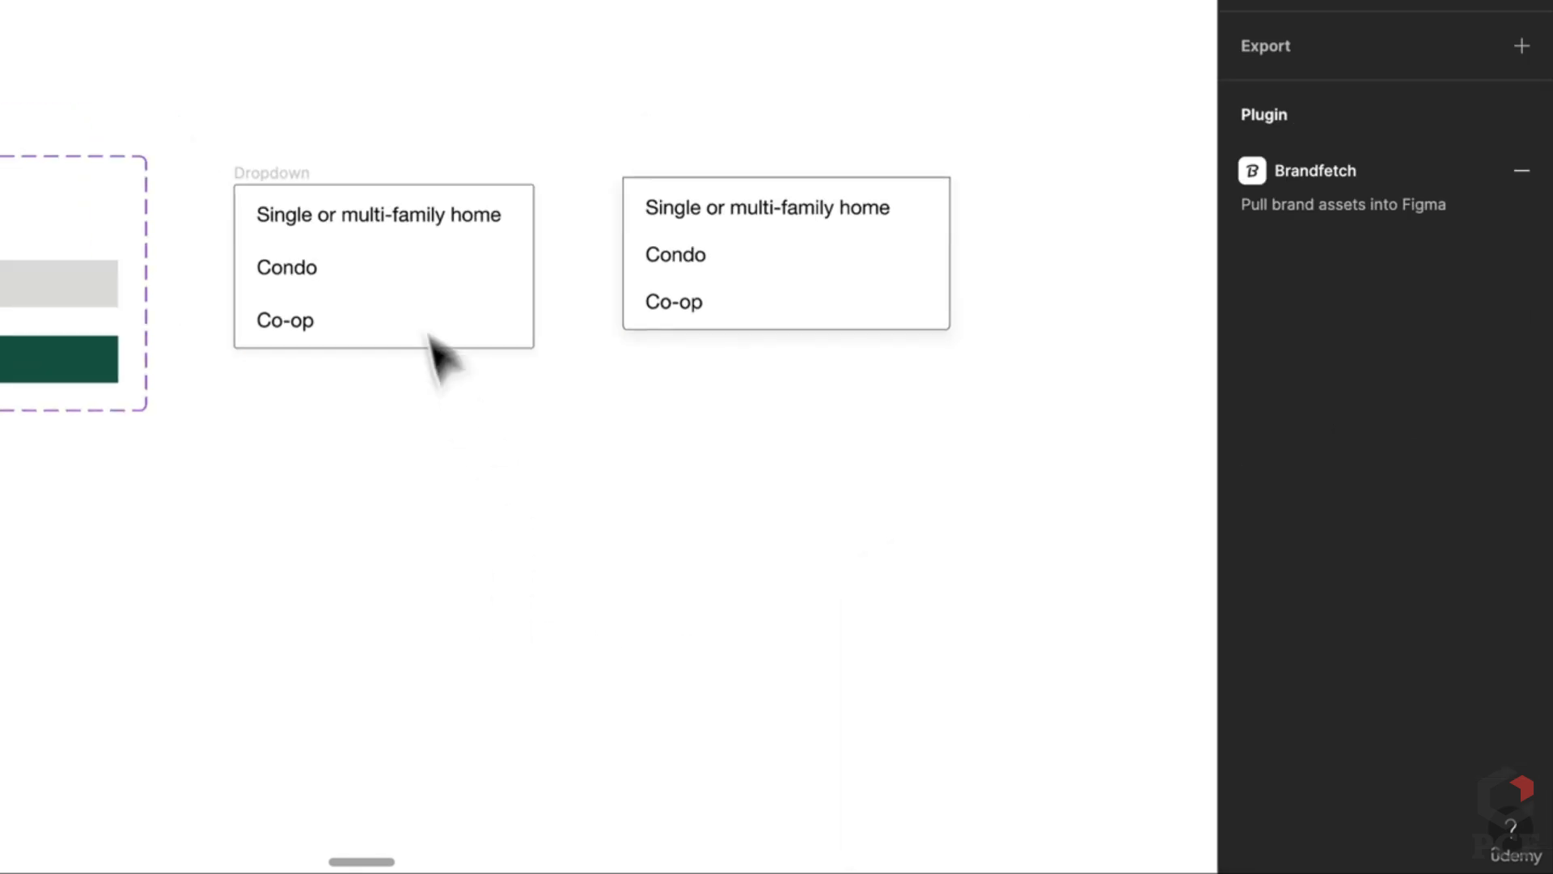
pyautogui.click(291, 171)
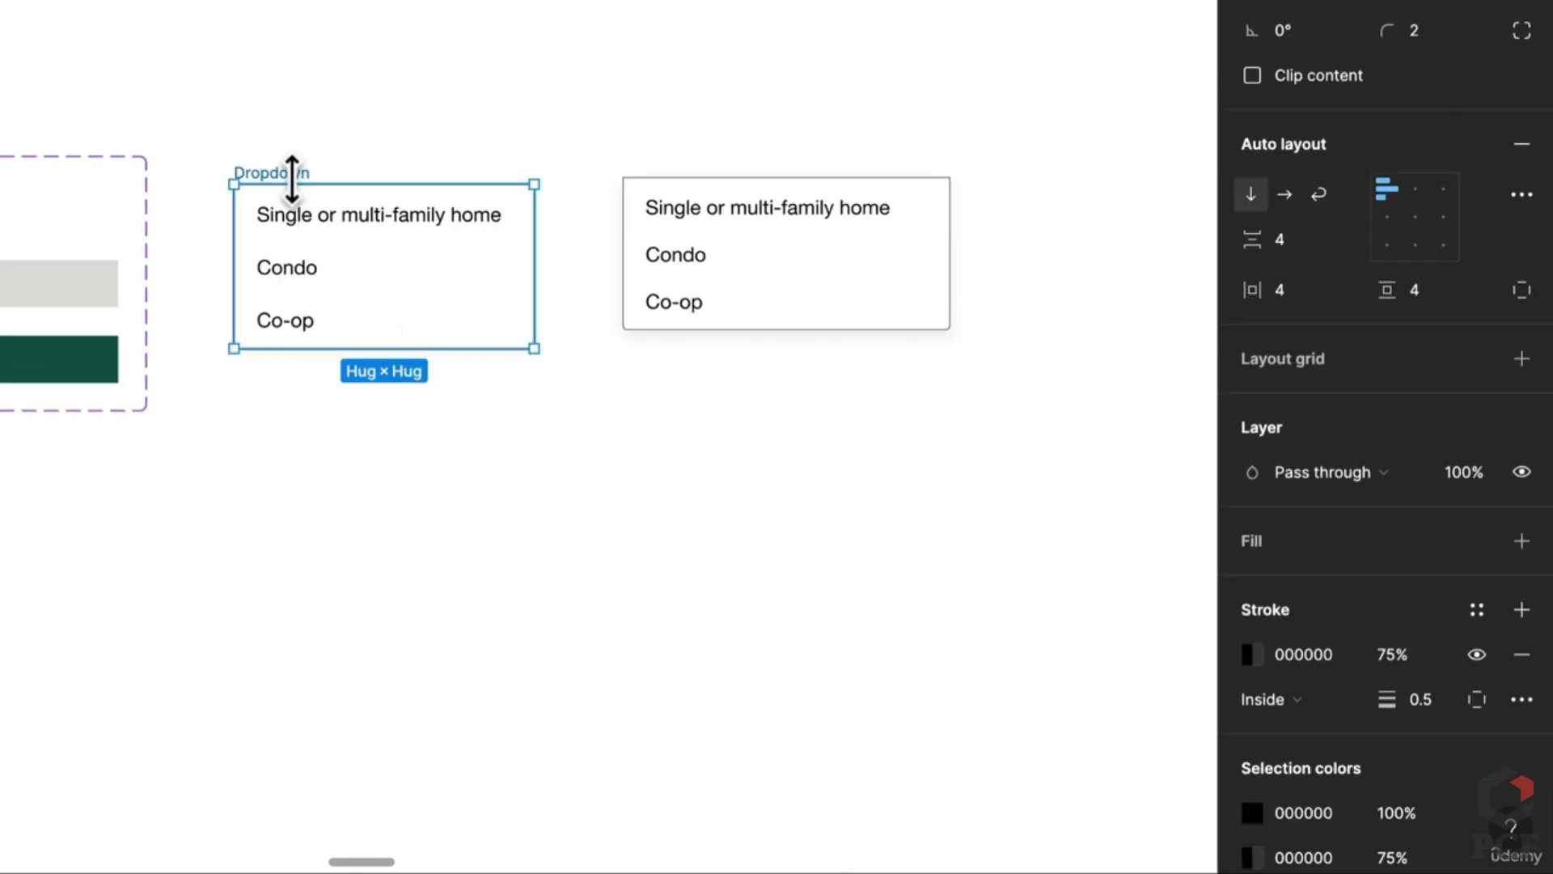
pyautogui.click(1521, 541)
pyautogui.click(298, 395)
pyautogui.scroll(2, 301, 398)
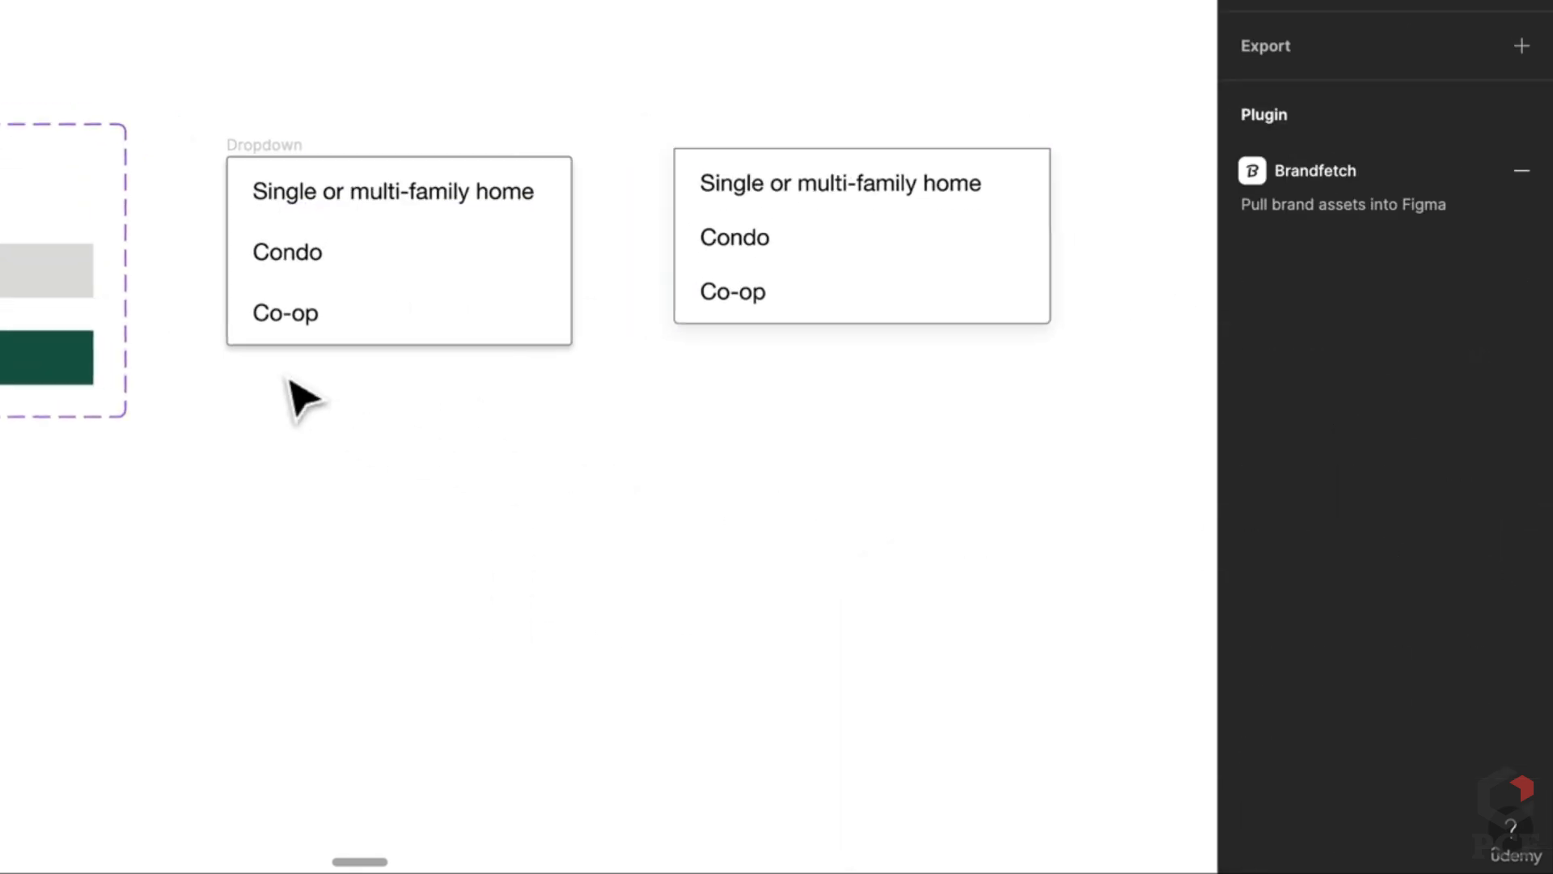
# Step: Change the drop shadow to a Y offset of 4 at 10% opacity
pyautogui.click(267, 154)
pyautogui.scroll(-3, 1262, 786)
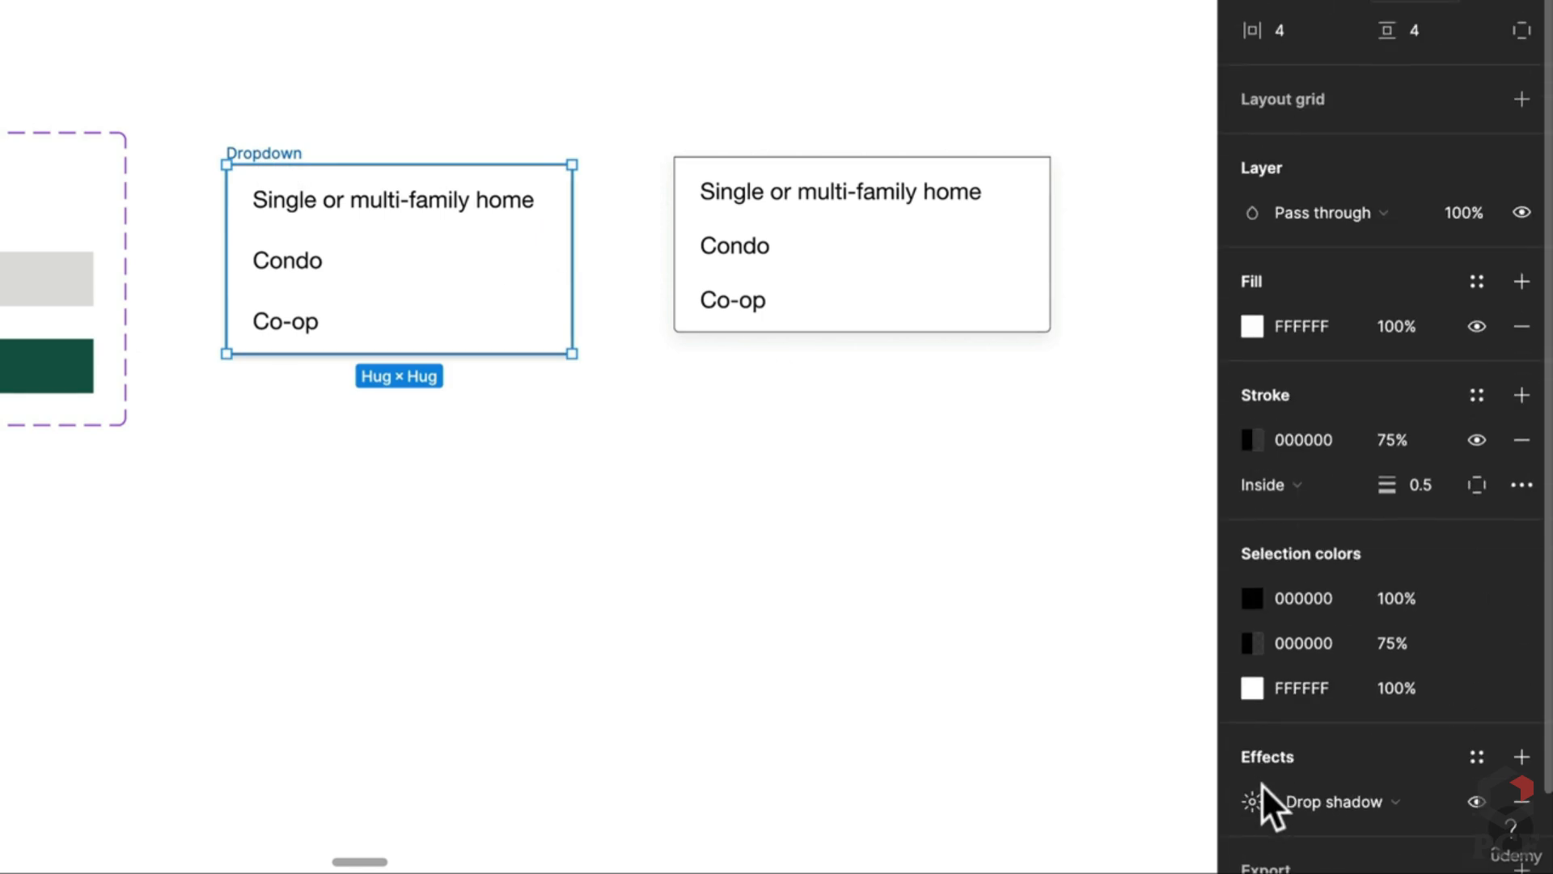
pyautogui.click(1251, 800)
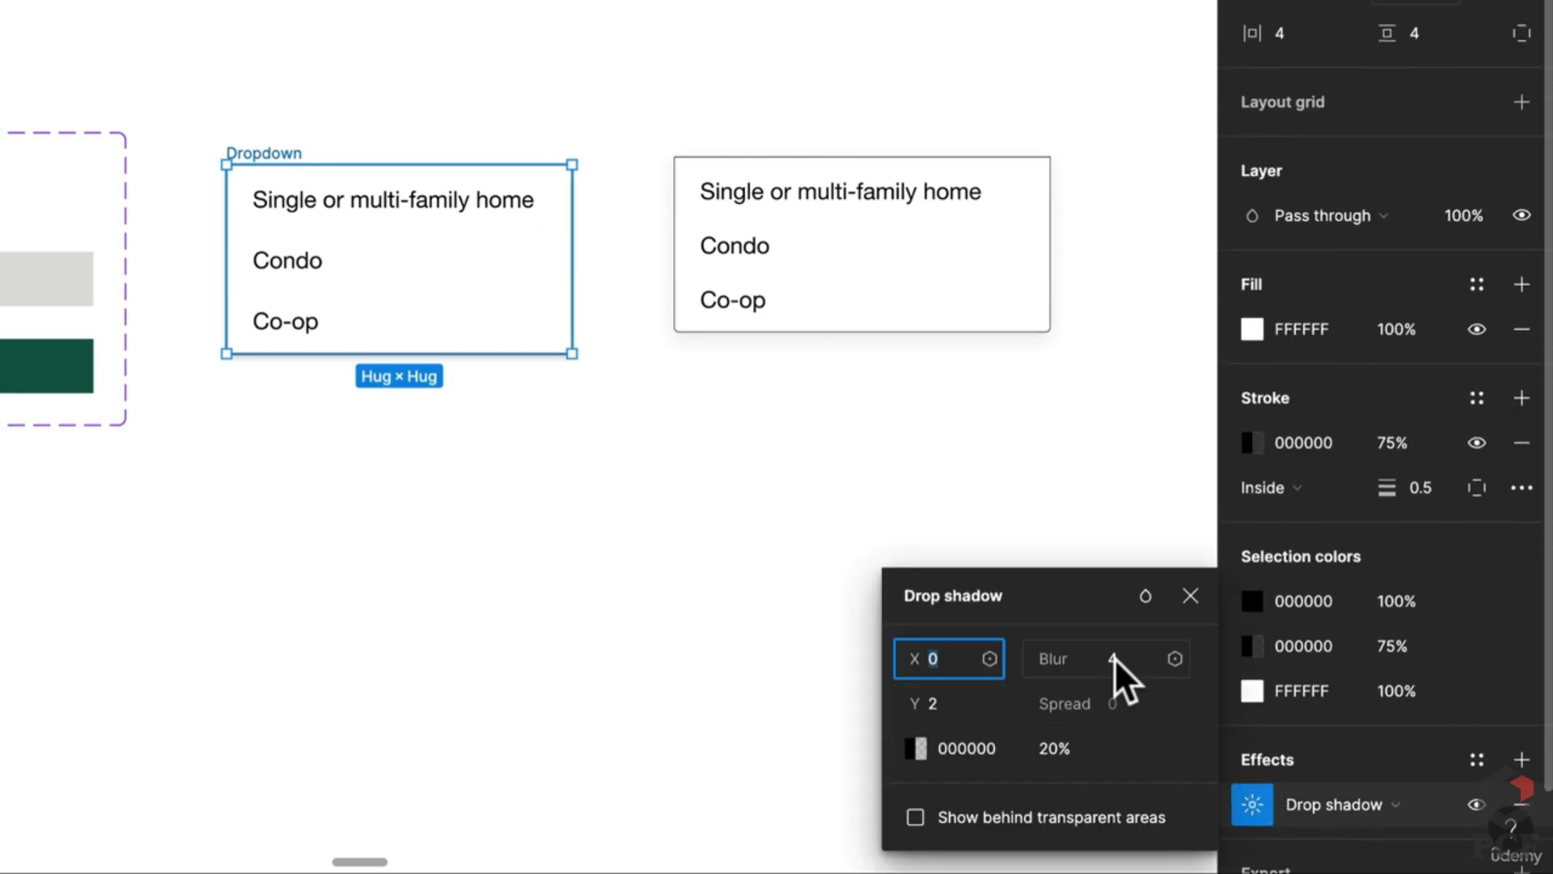
pyautogui.click(952, 703)
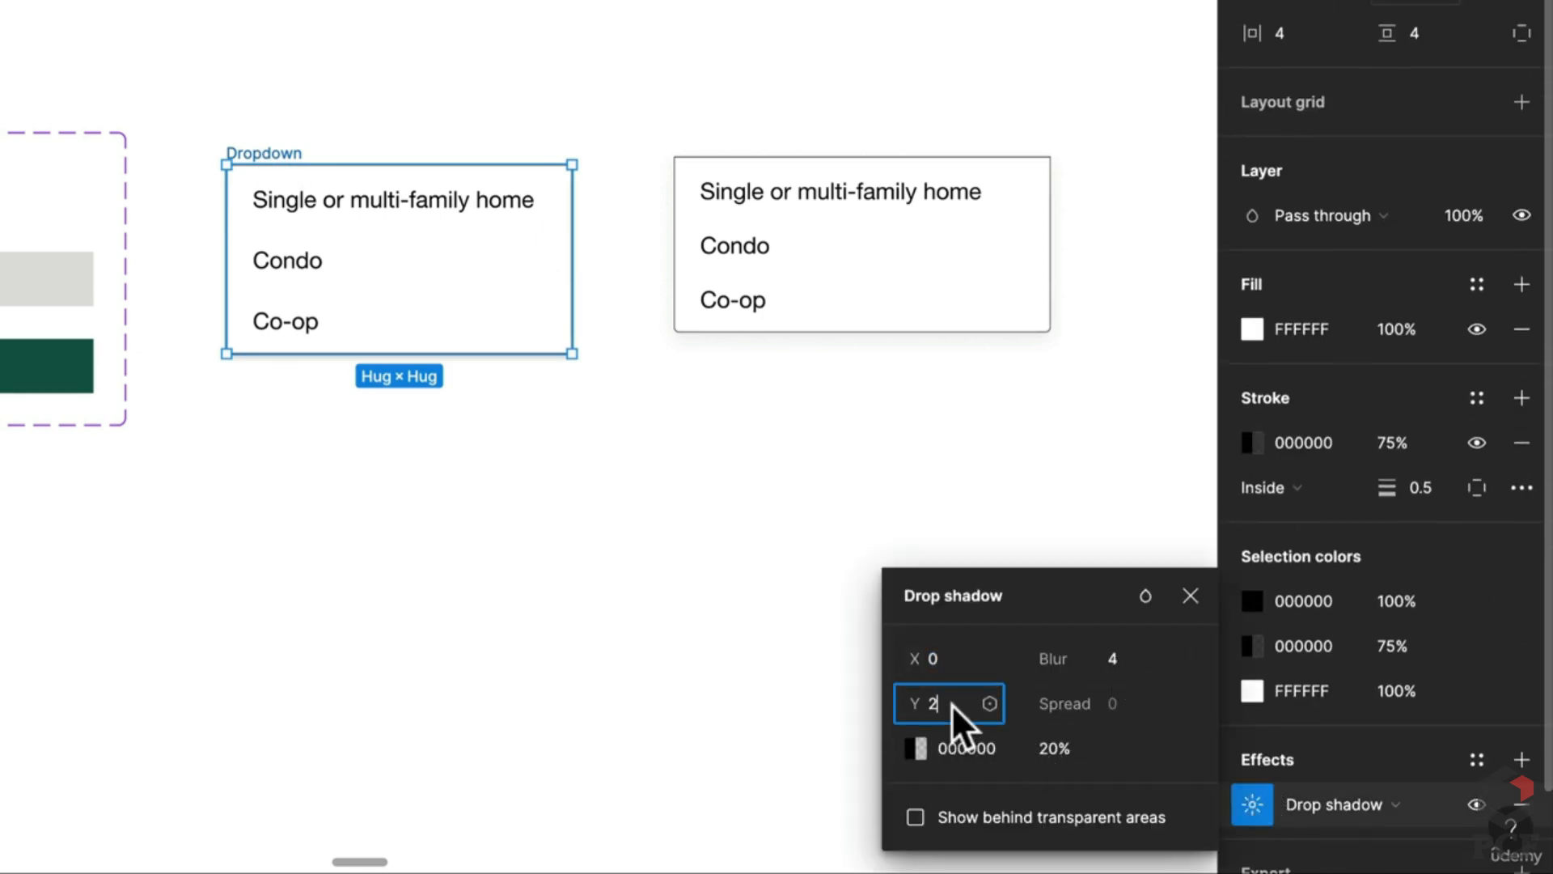
pyautogui.write('4')
pyautogui.click(1060, 746)
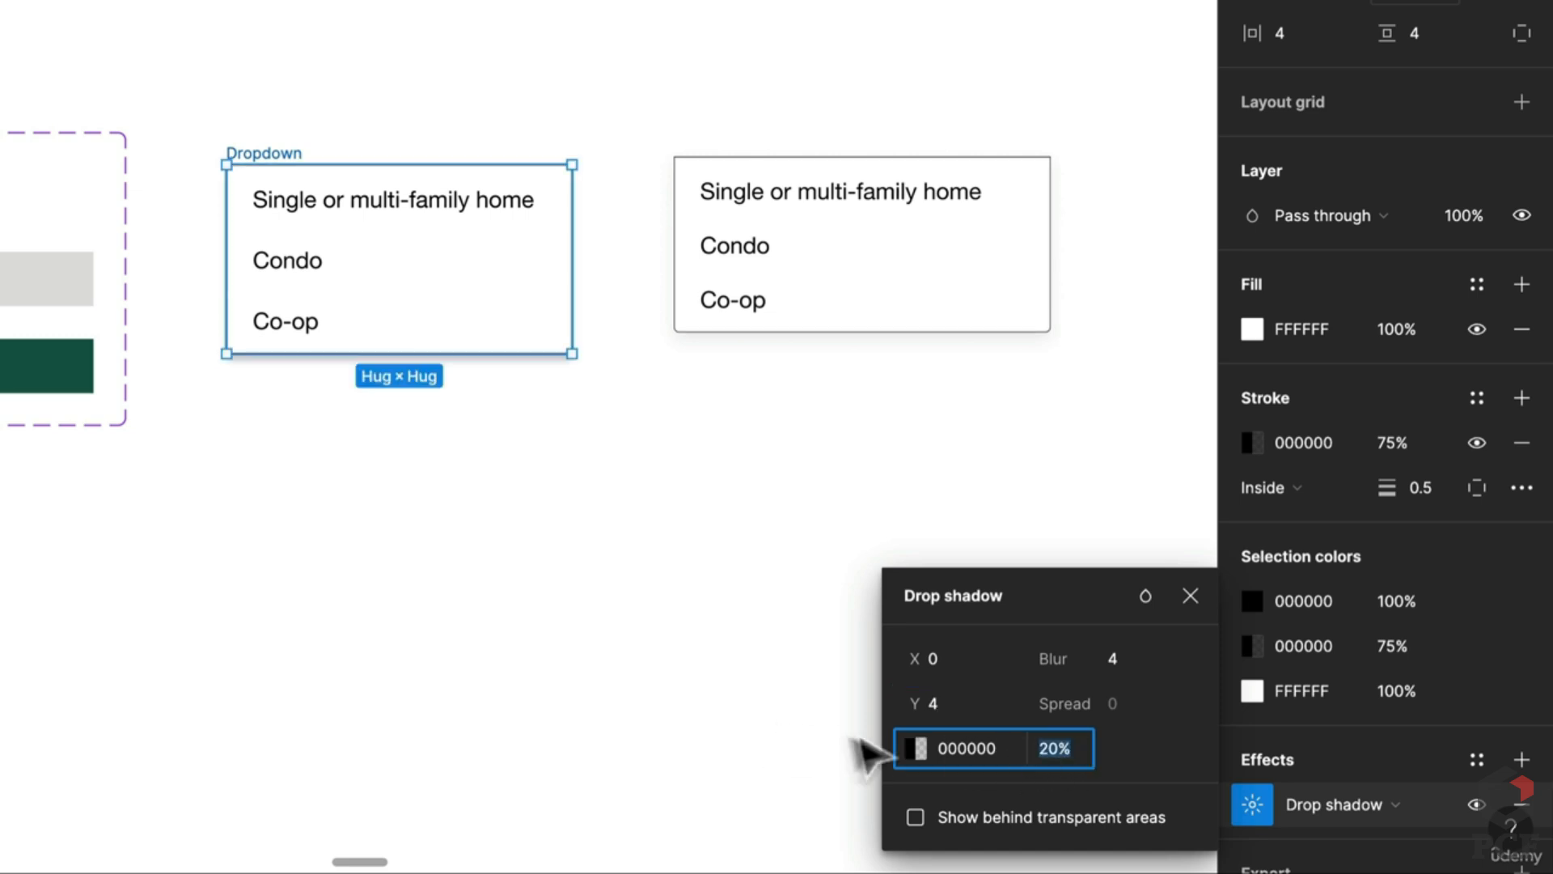
pyautogui.write('10')
pyautogui.press('Return')
pyautogui.click(887, 735)
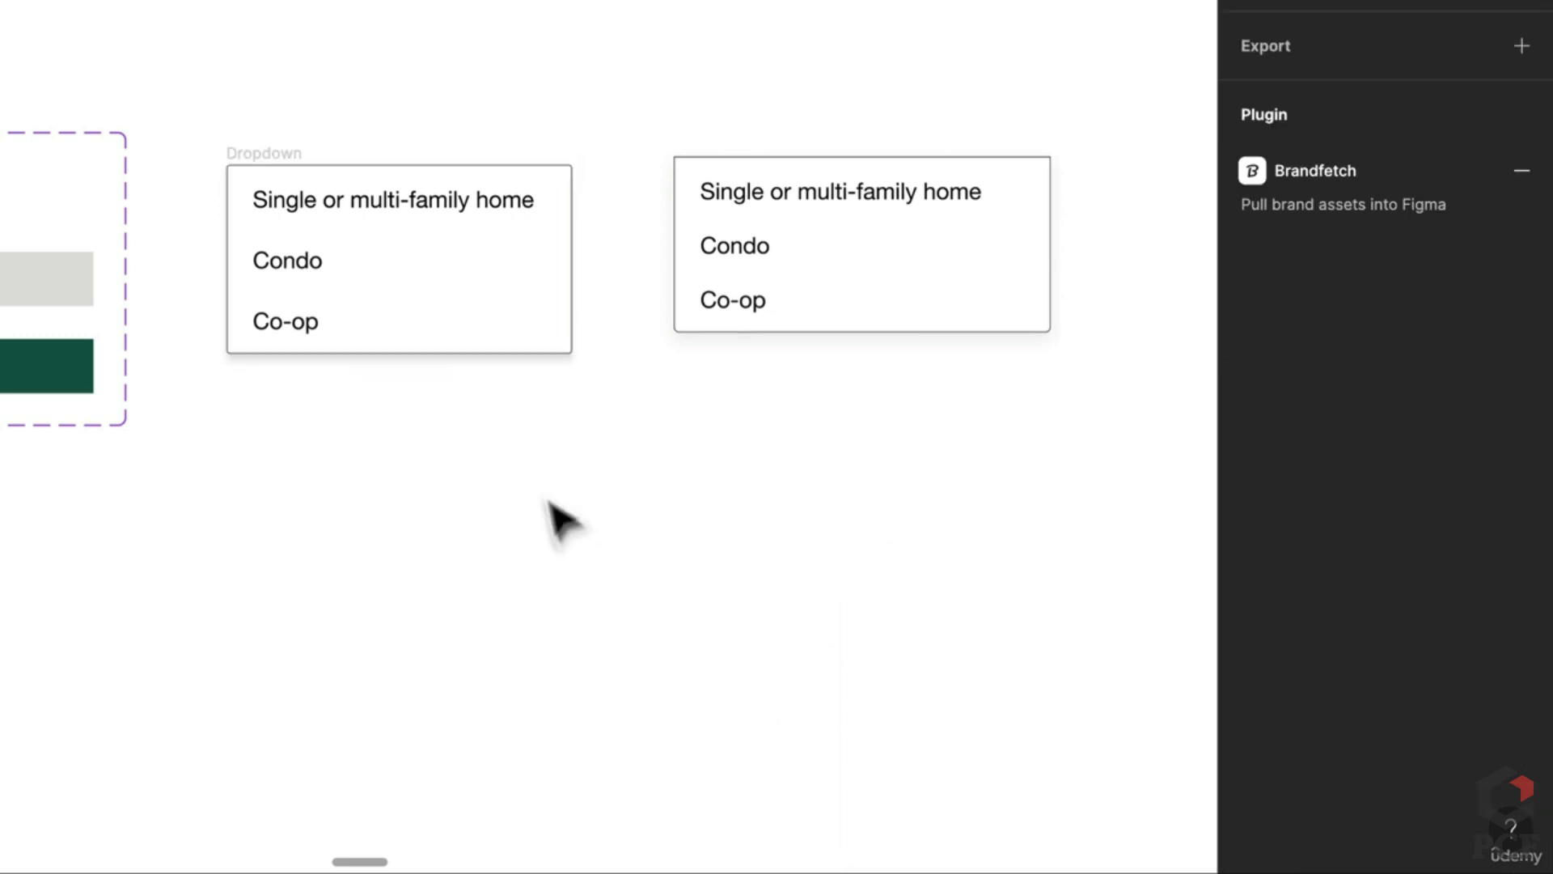
pyautogui.scroll(-5, 433, 513)
pyautogui.hscroll(-5, 583, 469)
# Step: Move the Dropdown list below the Item component and make it a component
pyautogui.moveTo(711, 206); pyautogui.dragTo(437, 389)
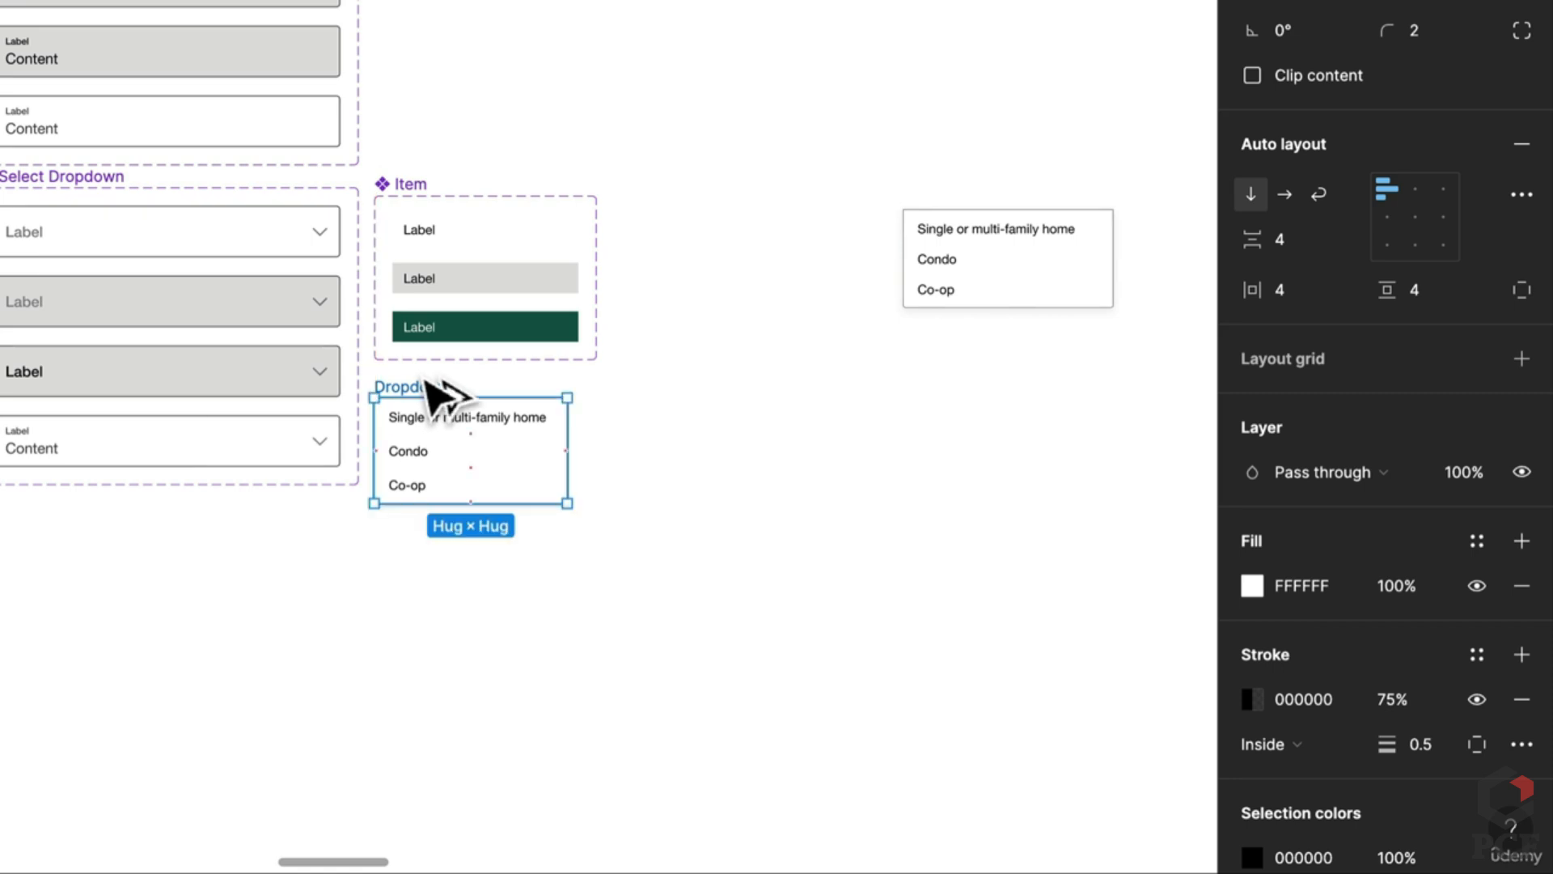
pyautogui.hotkey('ctrl', 'alt', 'k')
pyautogui.press('Escape')
# Step: Fill the third Select Dropdown variant white (FFF)
pyautogui.click(186, 392)
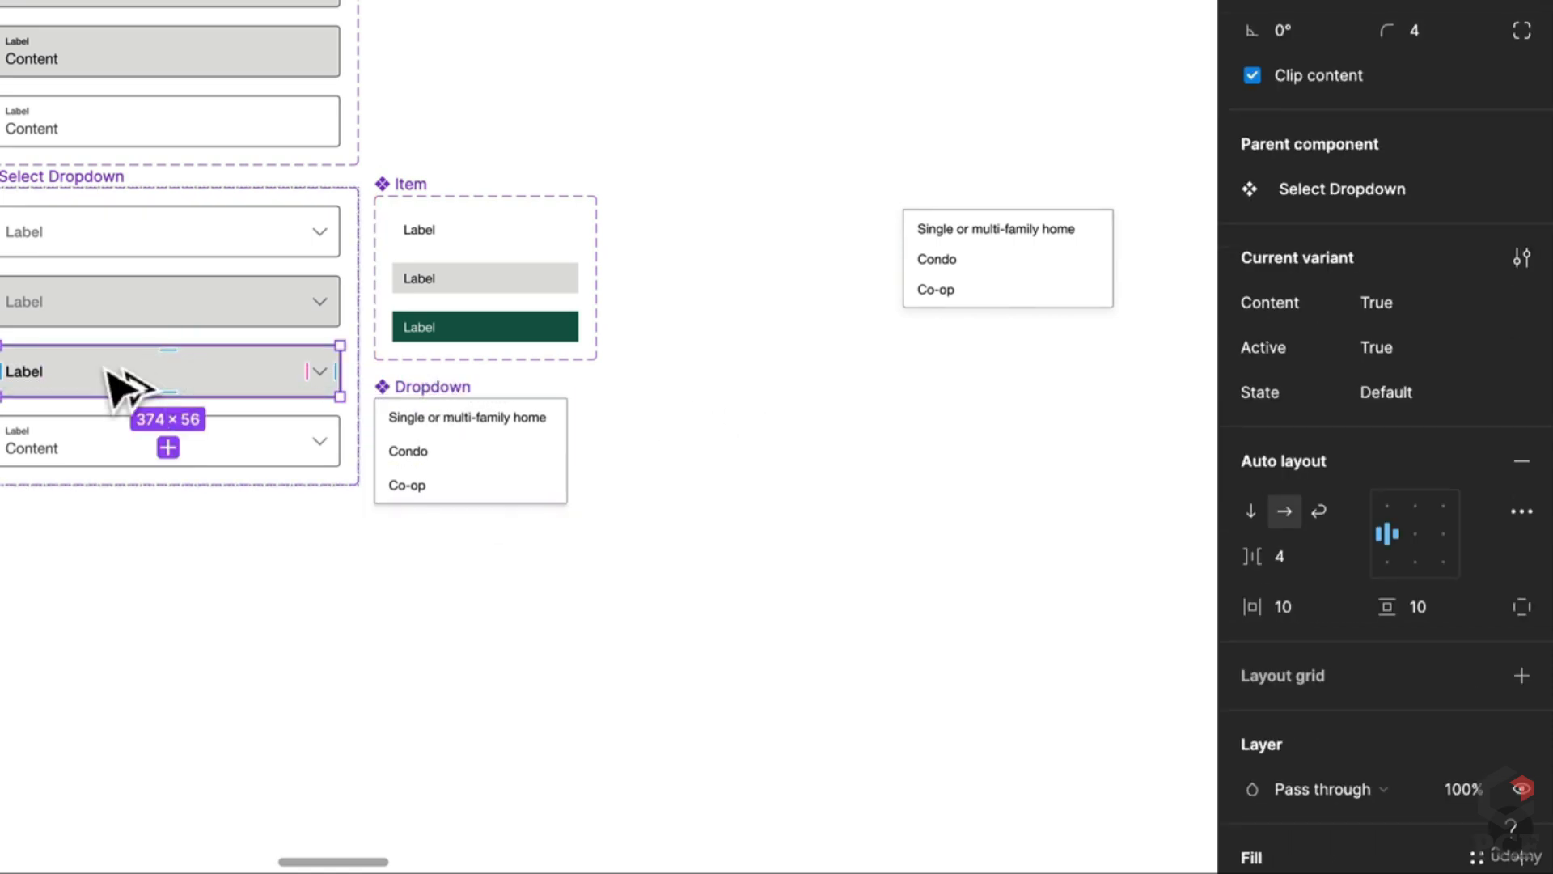
pyautogui.scroll(-3, 1418, 673)
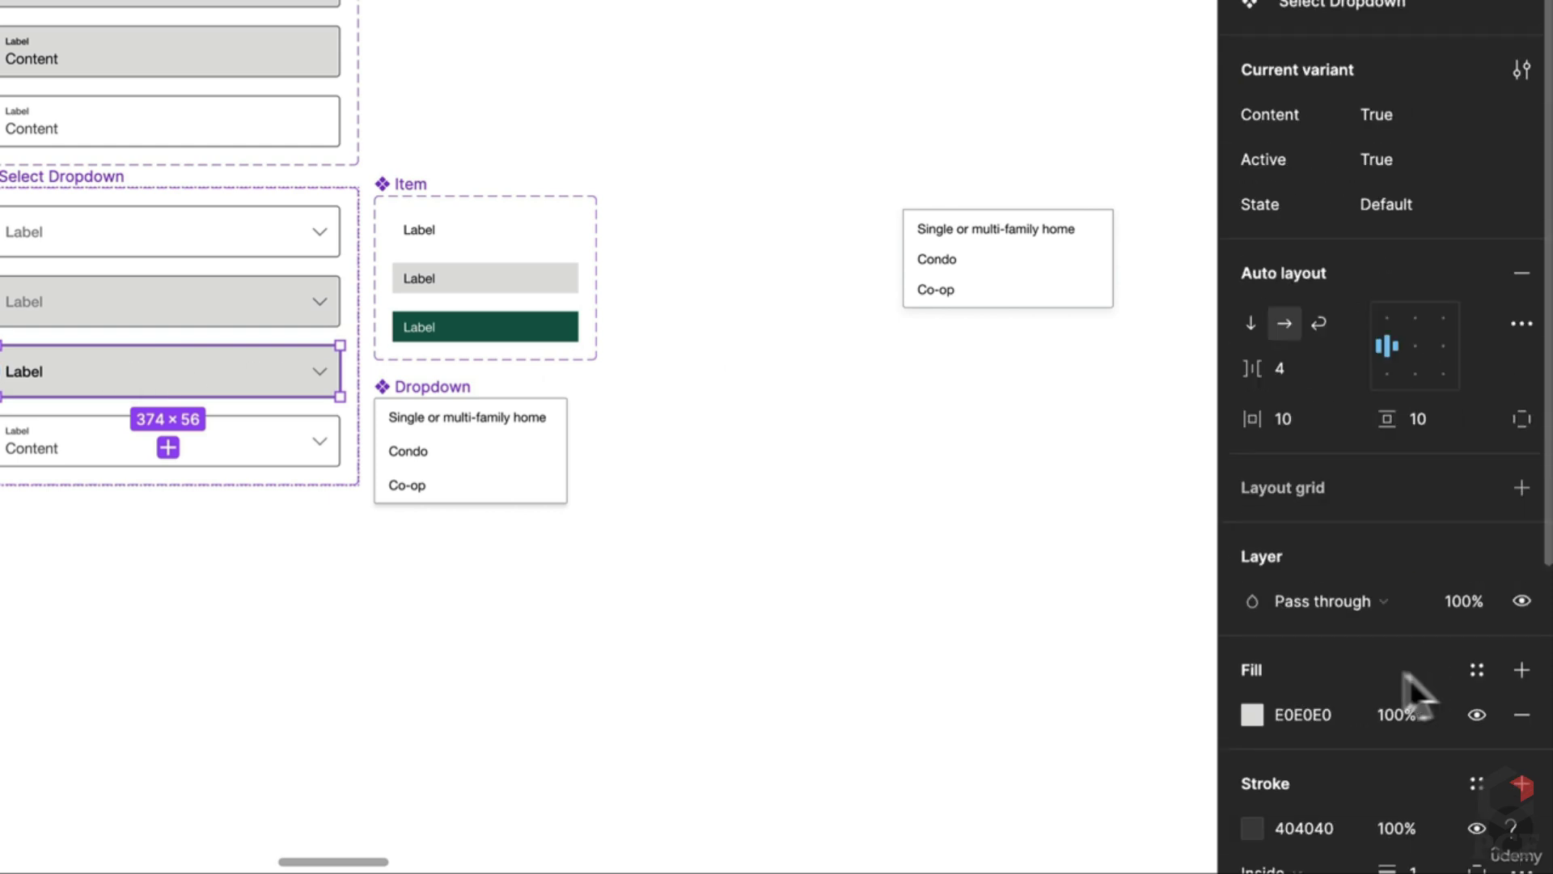
pyautogui.click(1295, 716)
pyautogui.write('fff')
pyautogui.press('Return')
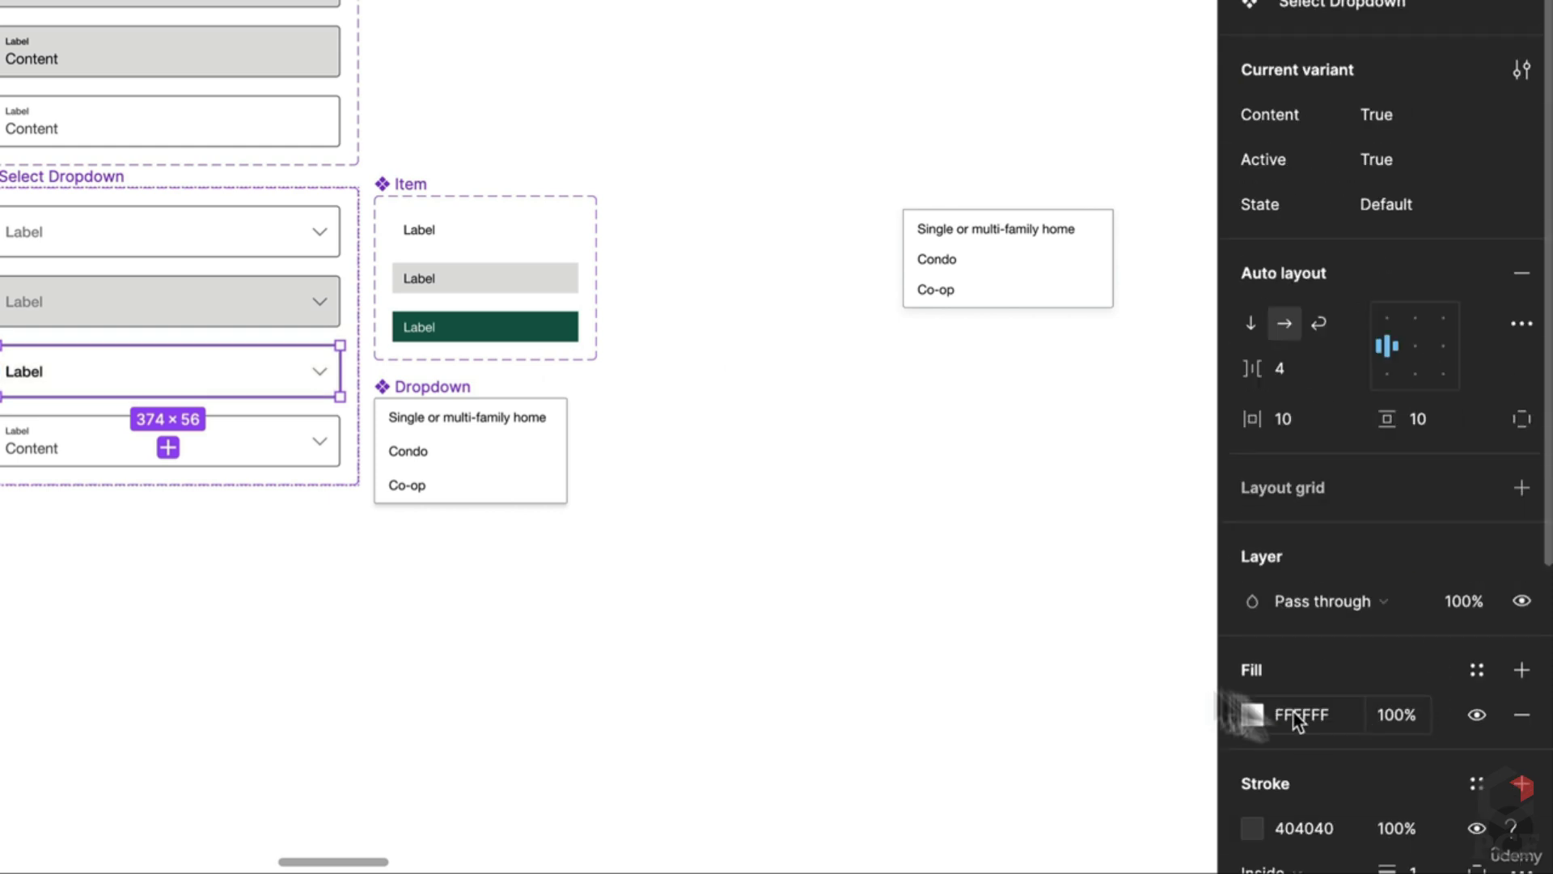
pyautogui.click(1058, 683)
# Step: Duplicate the Label field onto the canvas with a Dropdown list copy widened to 374
pyautogui.click(201, 314)
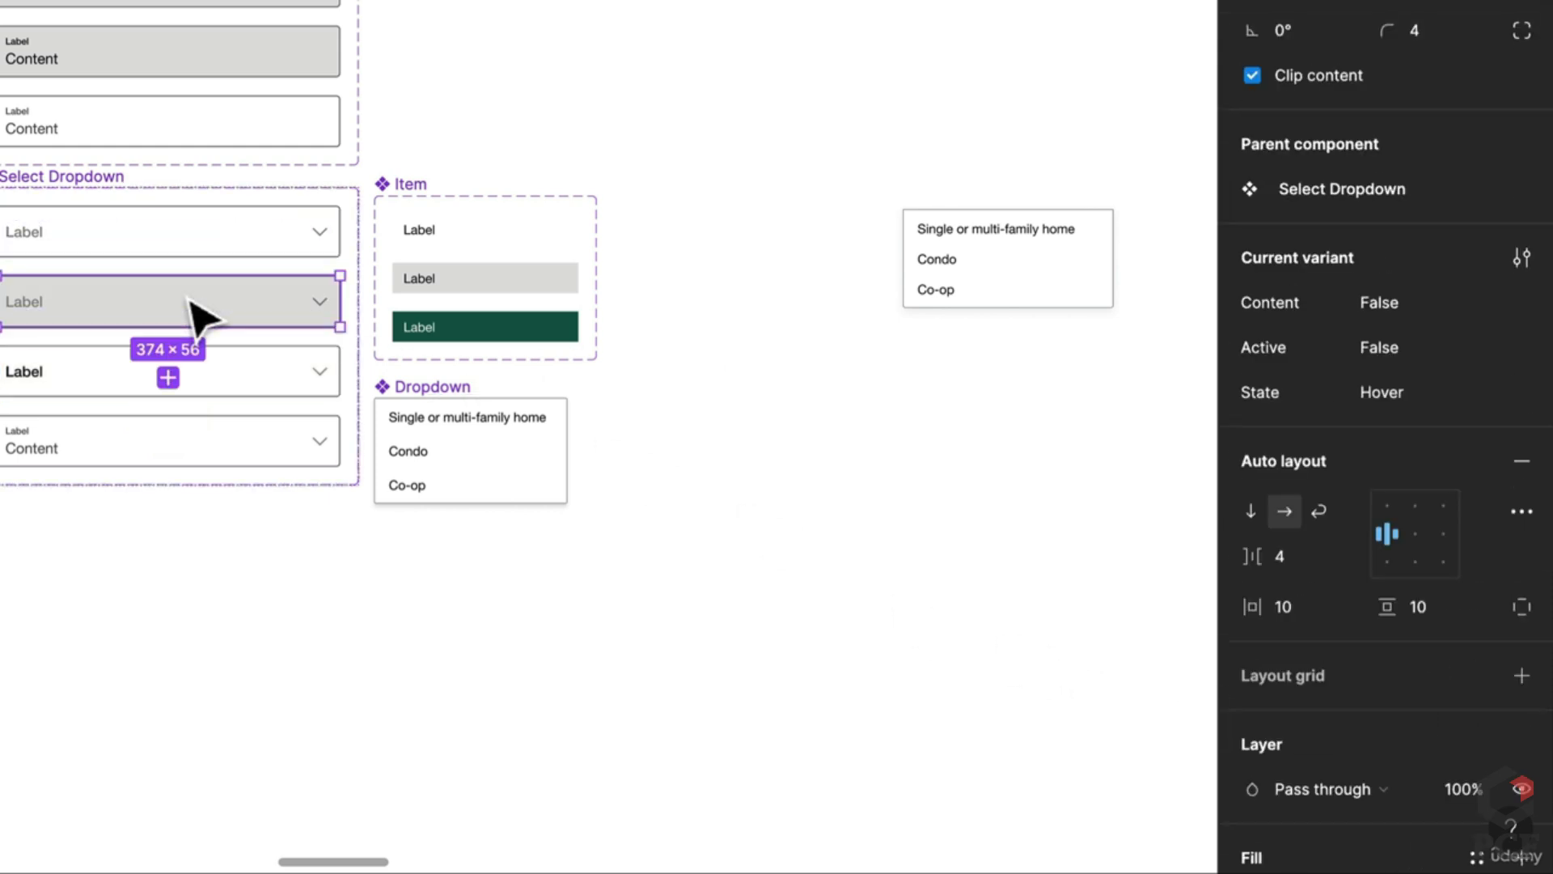
pyautogui.moveTo(236, 387); pyautogui.dragTo(849, 441)
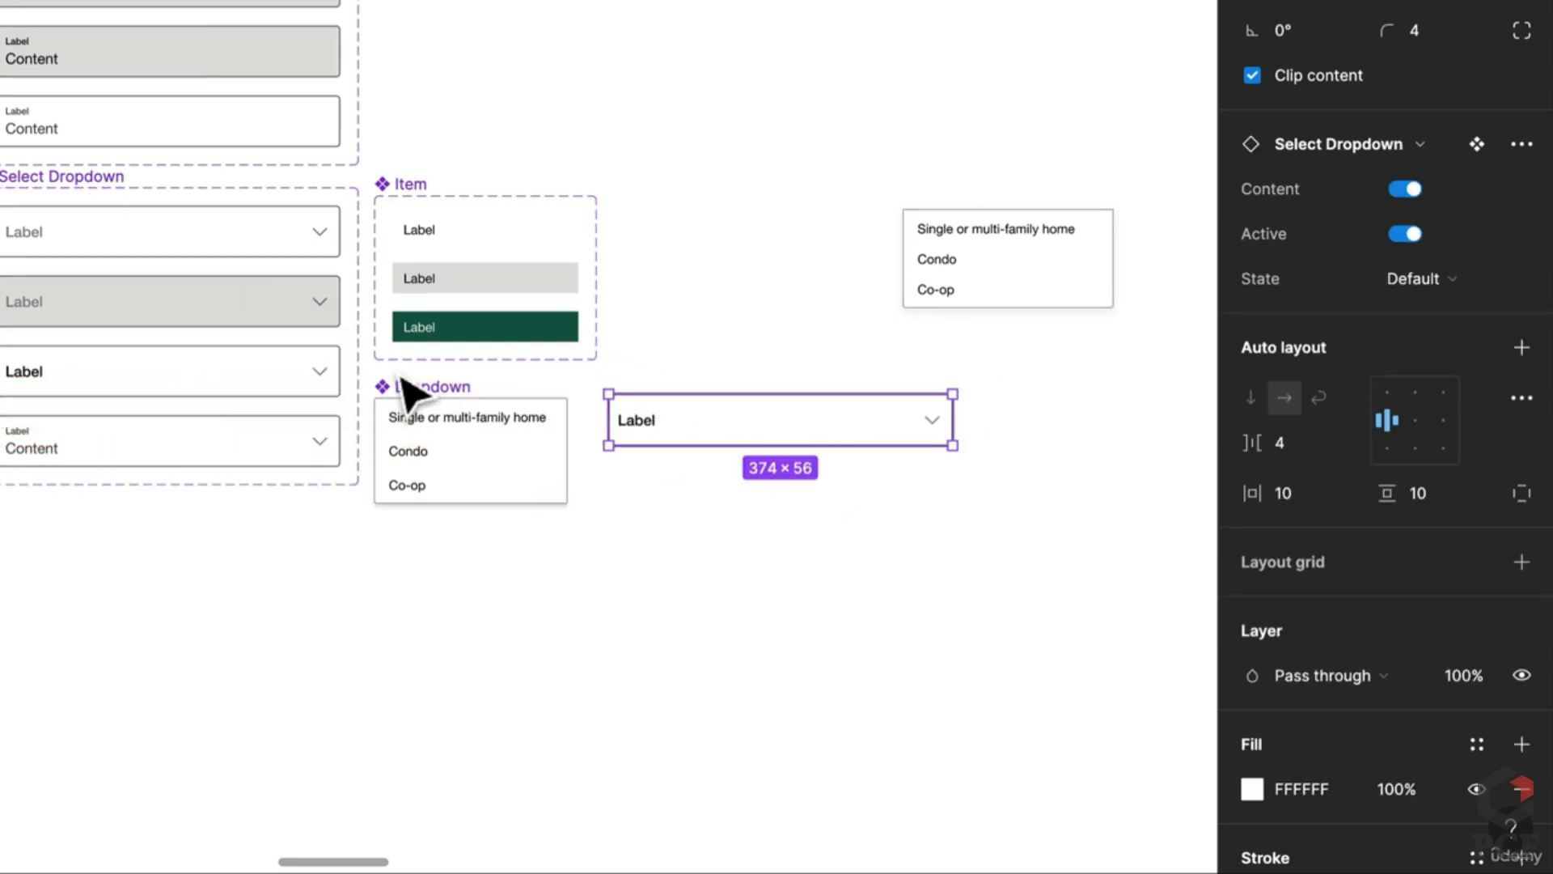
pyautogui.press('Escape')
pyautogui.moveTo(444, 412); pyautogui.dragTo(680, 458)
pyautogui.moveTo(800, 499); pyautogui.dragTo(952, 502)
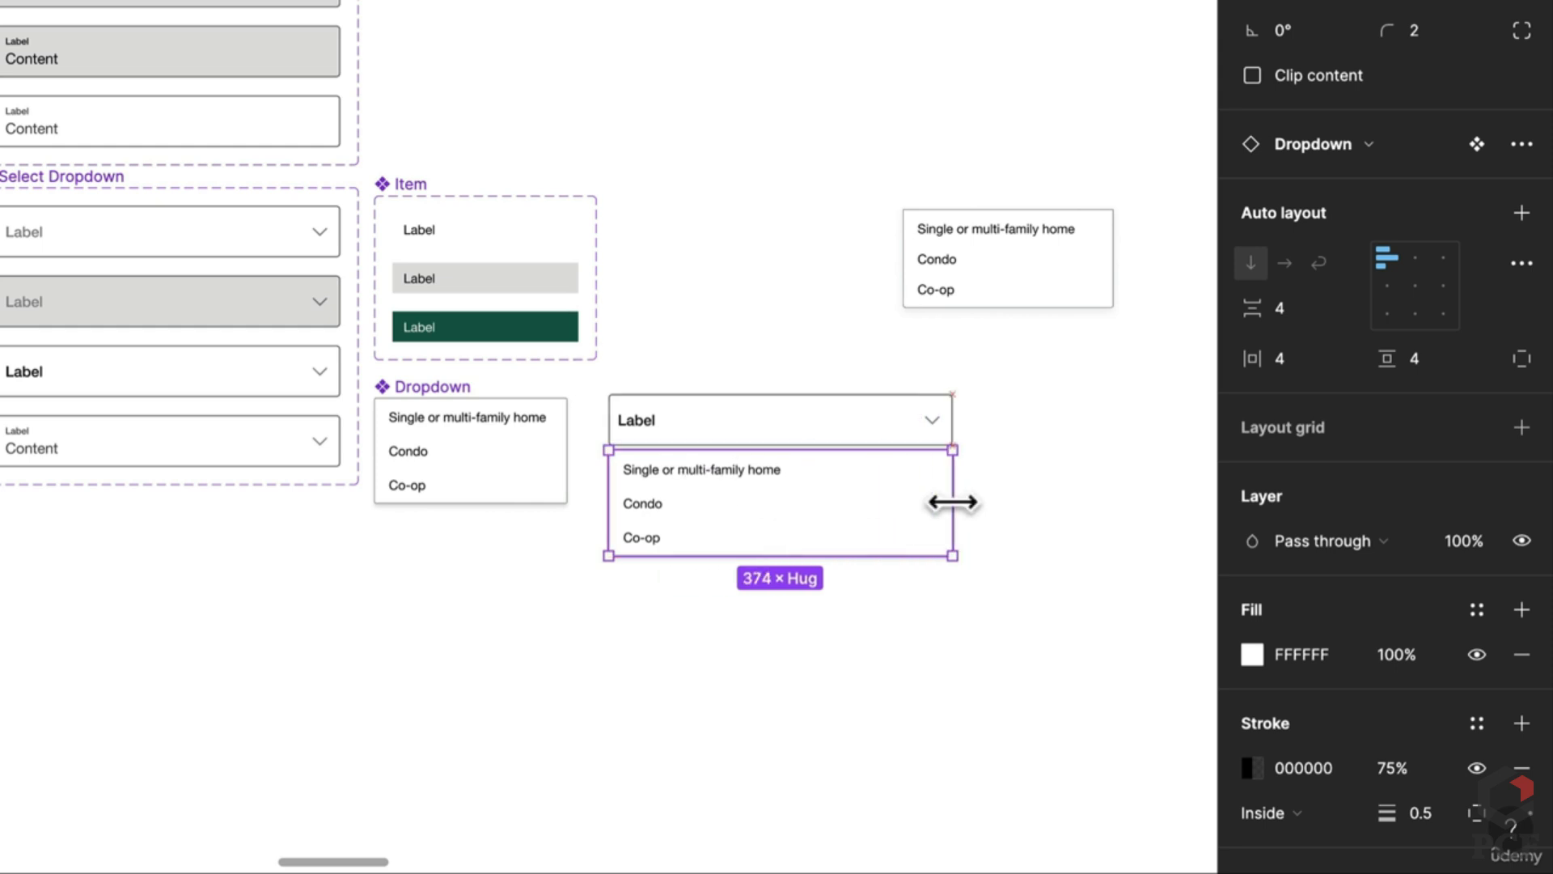
pyautogui.click(1110, 526)
# Step: Make a second field-and-list copy and edit the third field variant's Content property
pyautogui.hscroll(3, 1027, 554)
pyautogui.moveTo(908, 614); pyautogui.dragTo(434, 635)
pyautogui.click(434, 635)
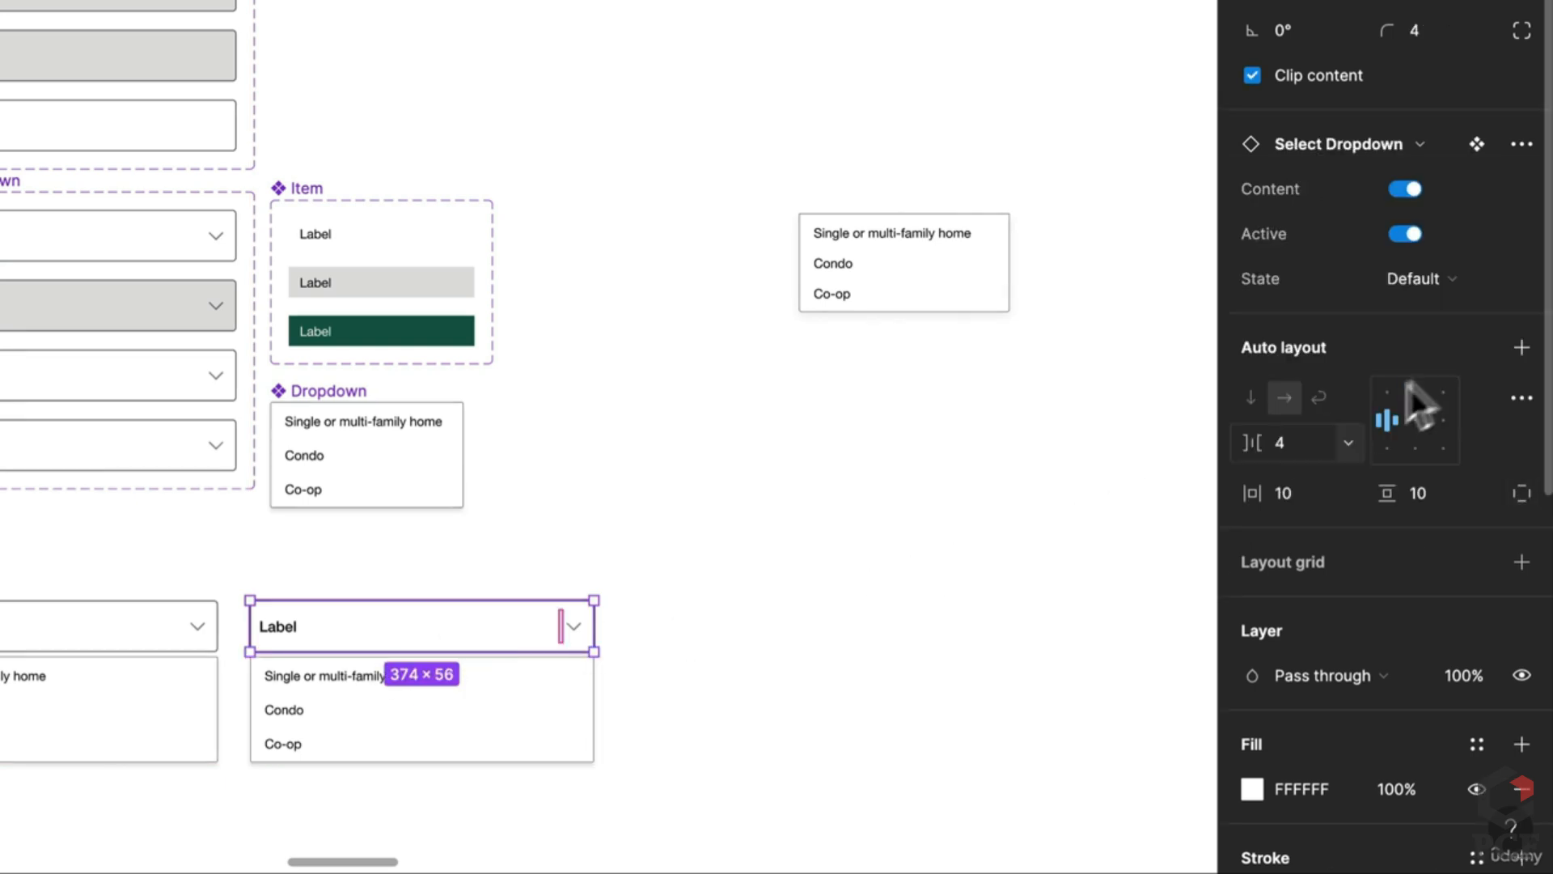
pyautogui.click(1417, 280)
pyautogui.click(1417, 280)
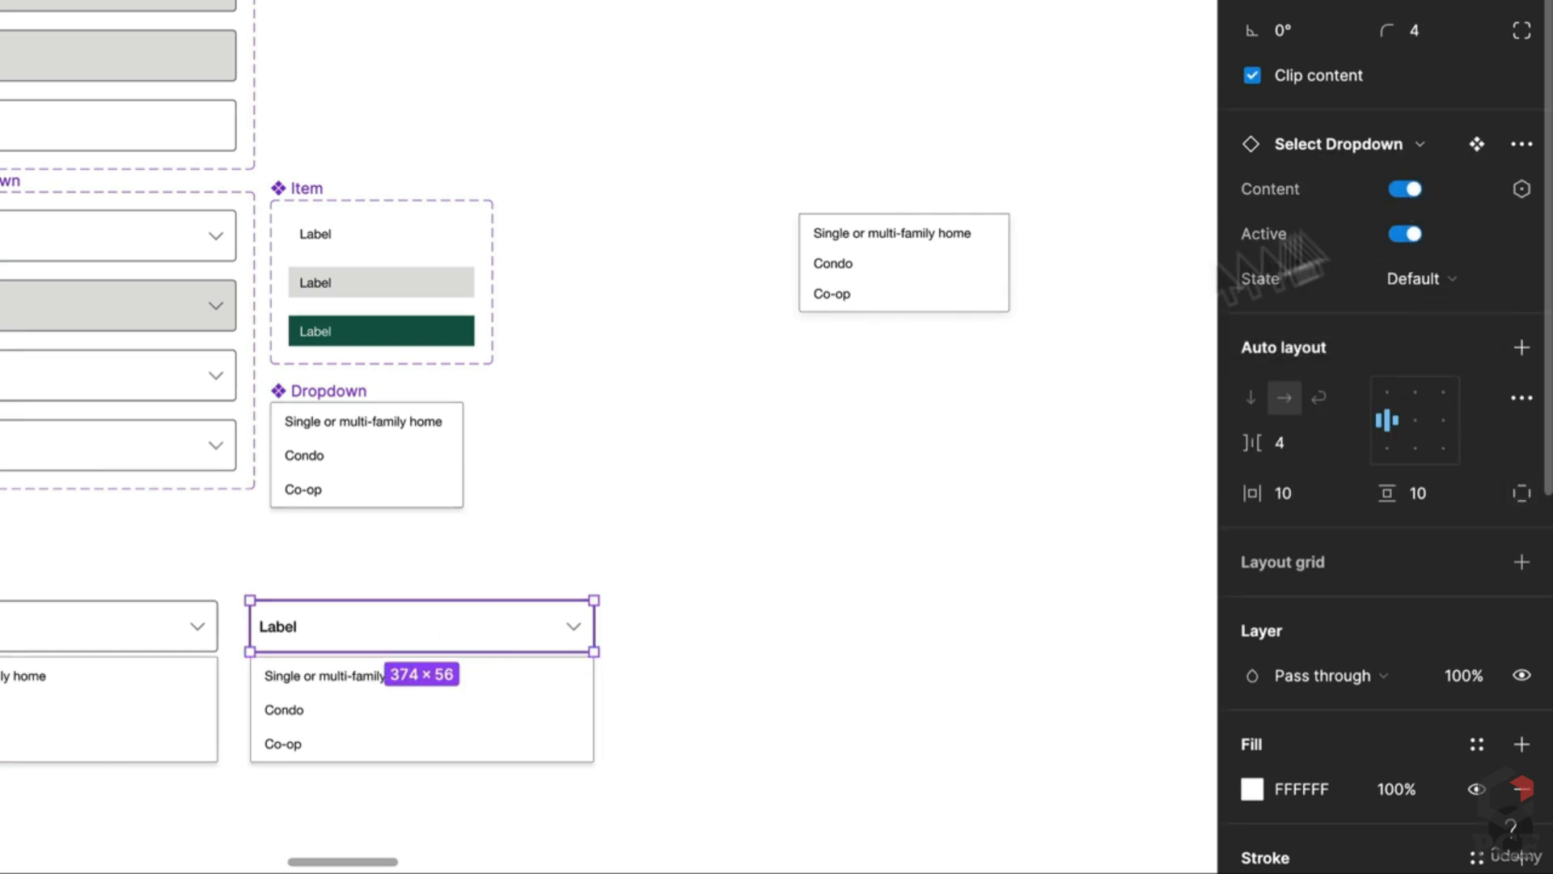
pyautogui.click(29, 379)
pyautogui.click(1403, 296)
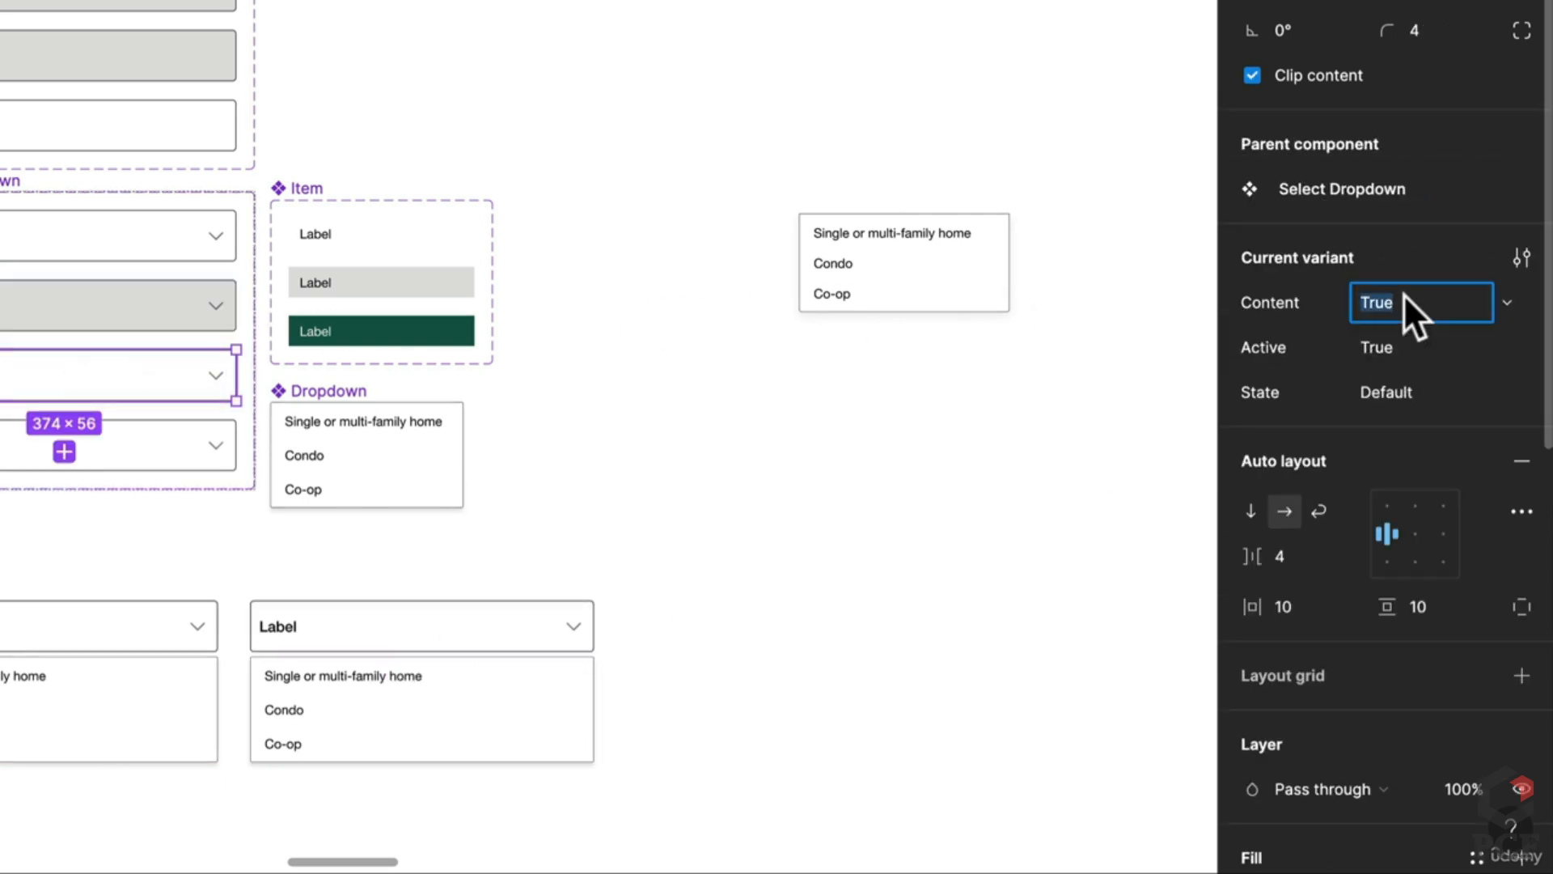
# Step: Set that variant's Content to False and make the second mock-up's field show label and content
pyautogui.write('False')
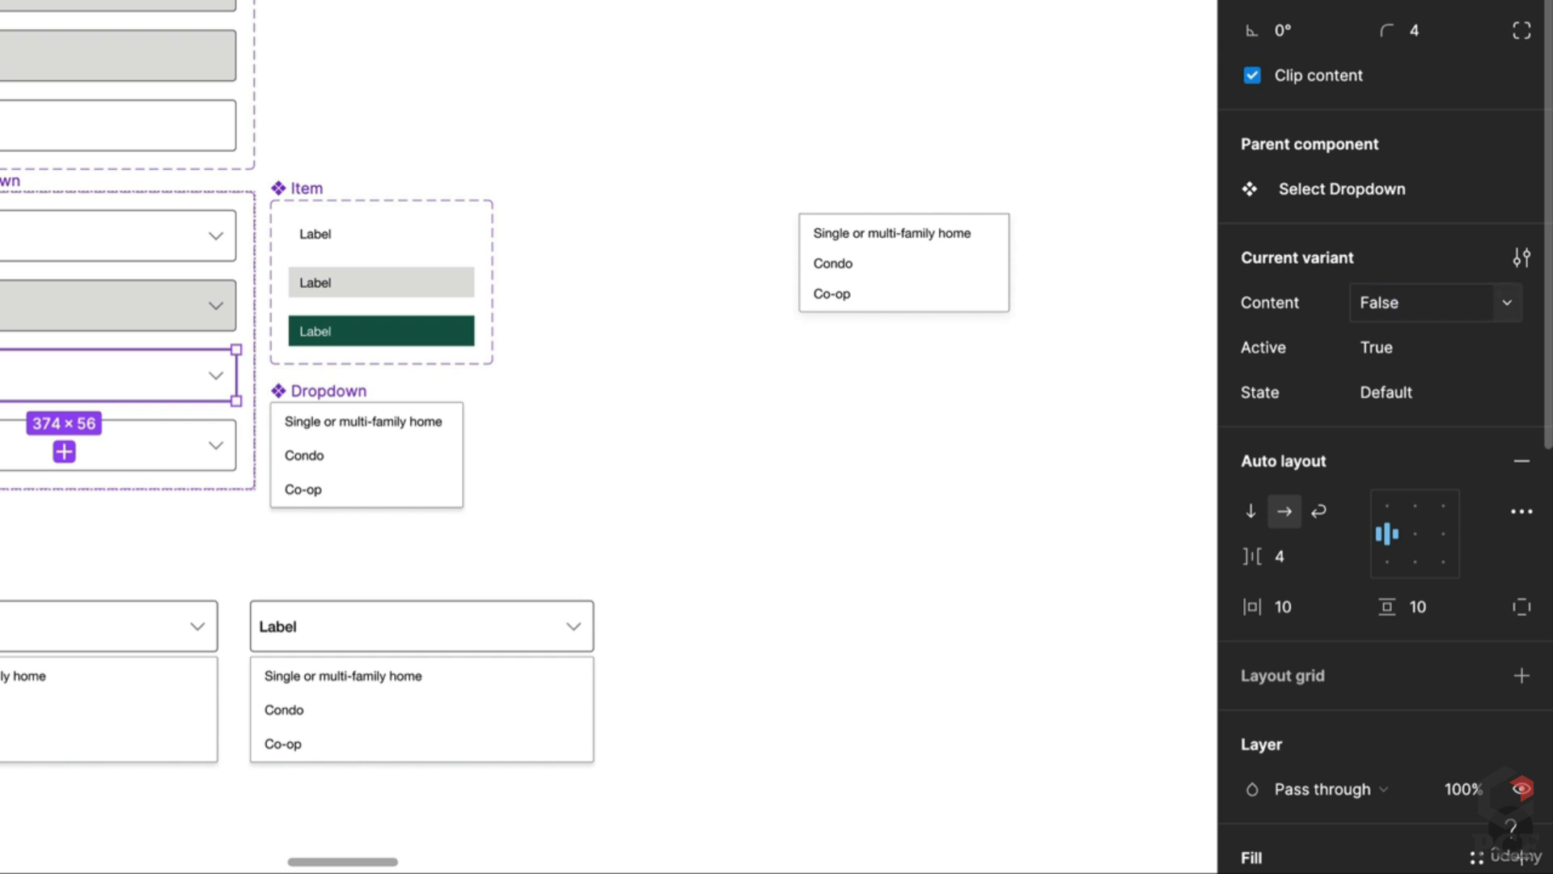
pyautogui.click(364, 634)
pyautogui.click(364, 635)
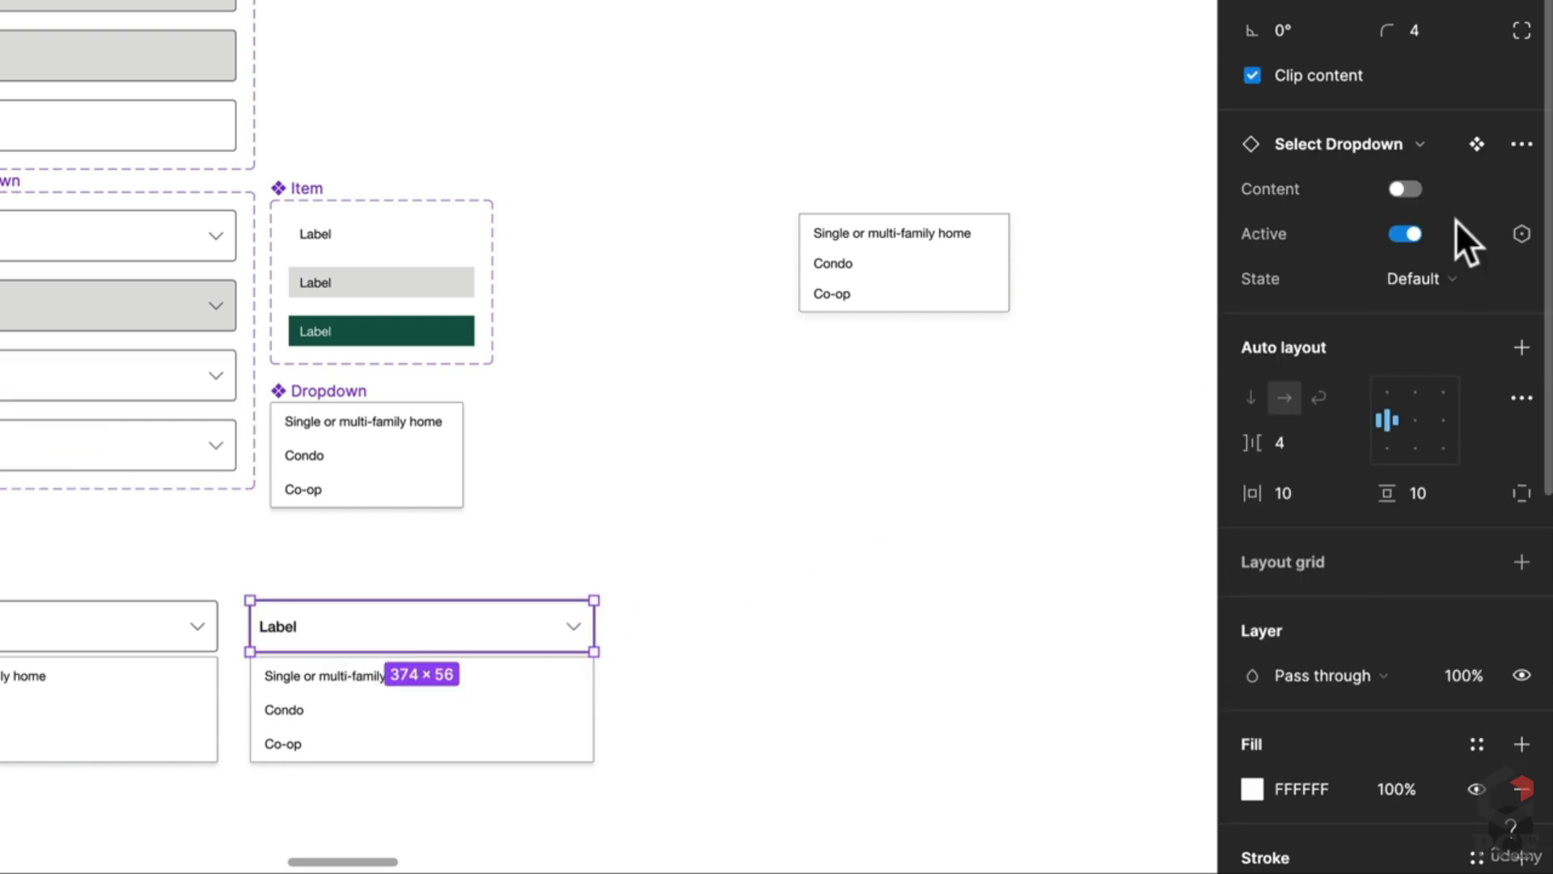
pyautogui.click(1405, 188)
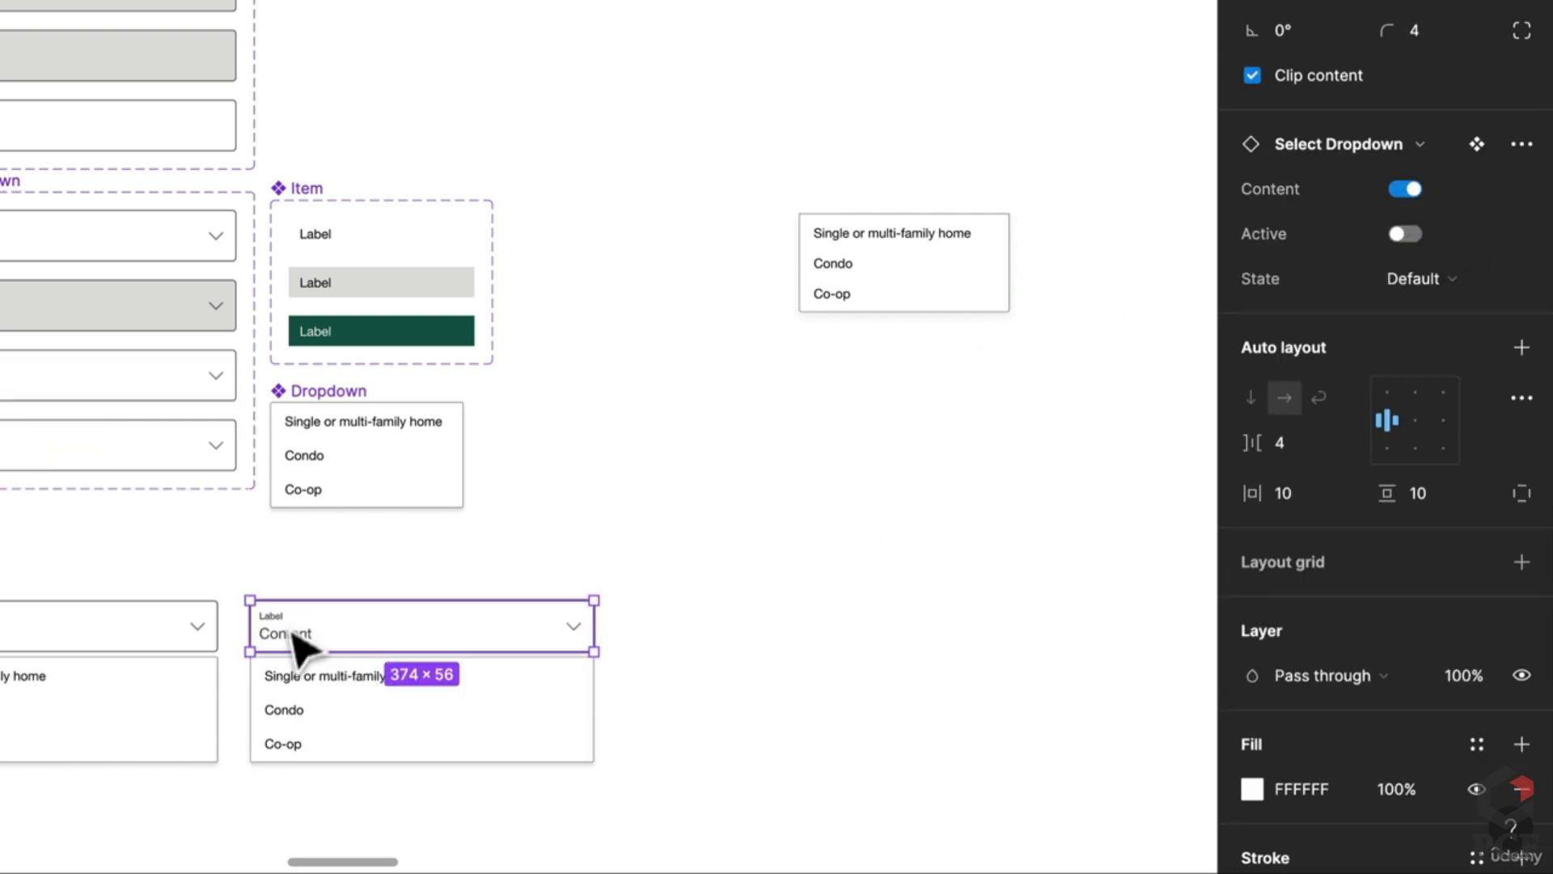
# Step: Change the width sizing of all three items in the Dropdown component
pyautogui.doubleClick(312, 680)
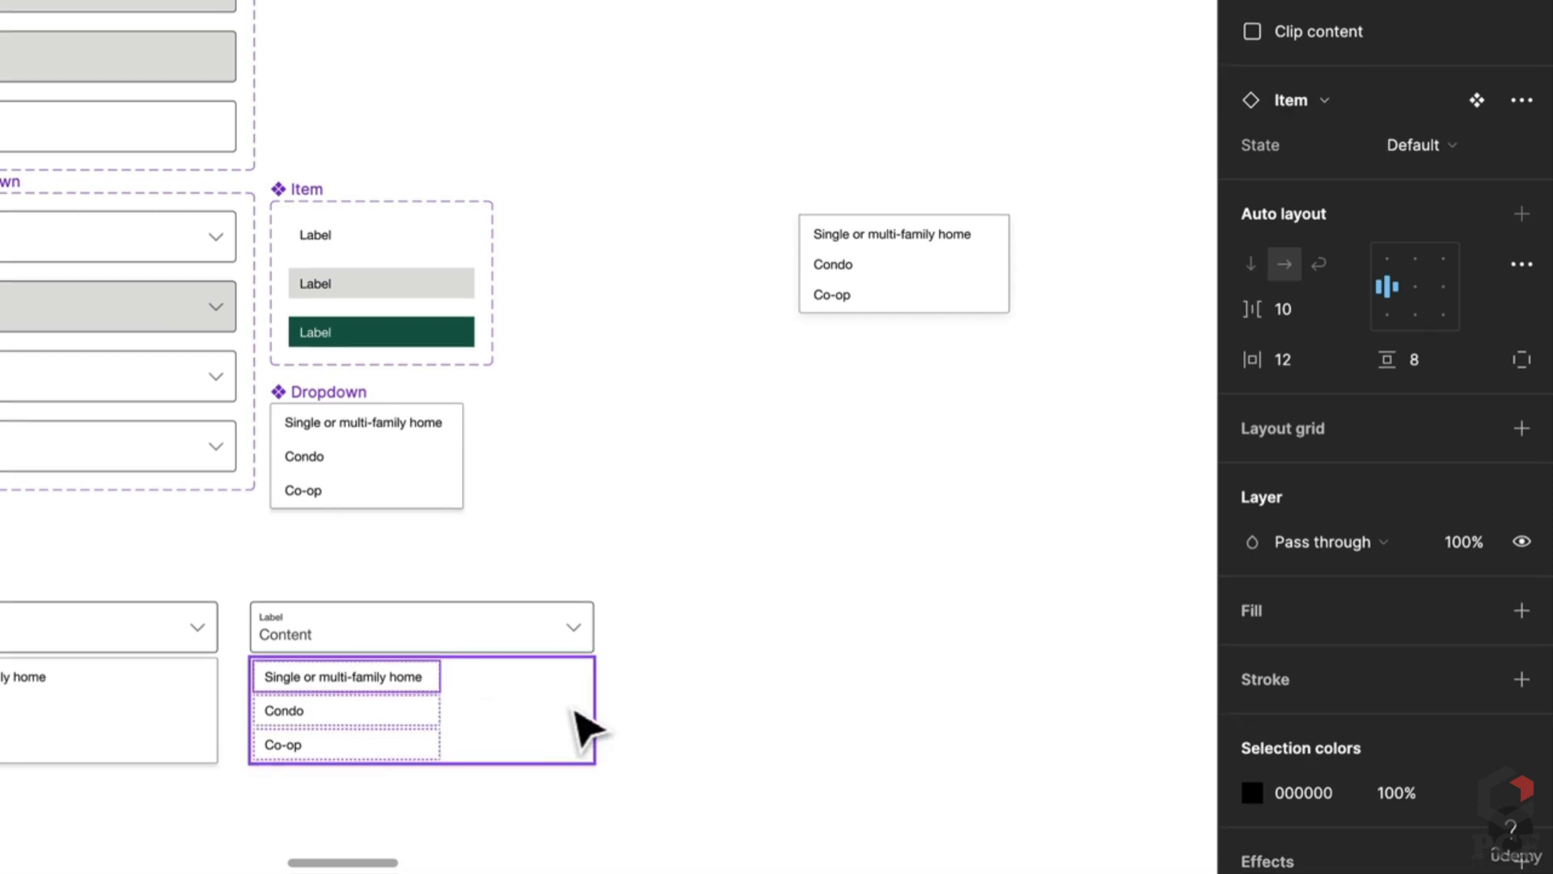
pyautogui.scroll(2, 578, 724)
pyautogui.doubleClick(338, 471)
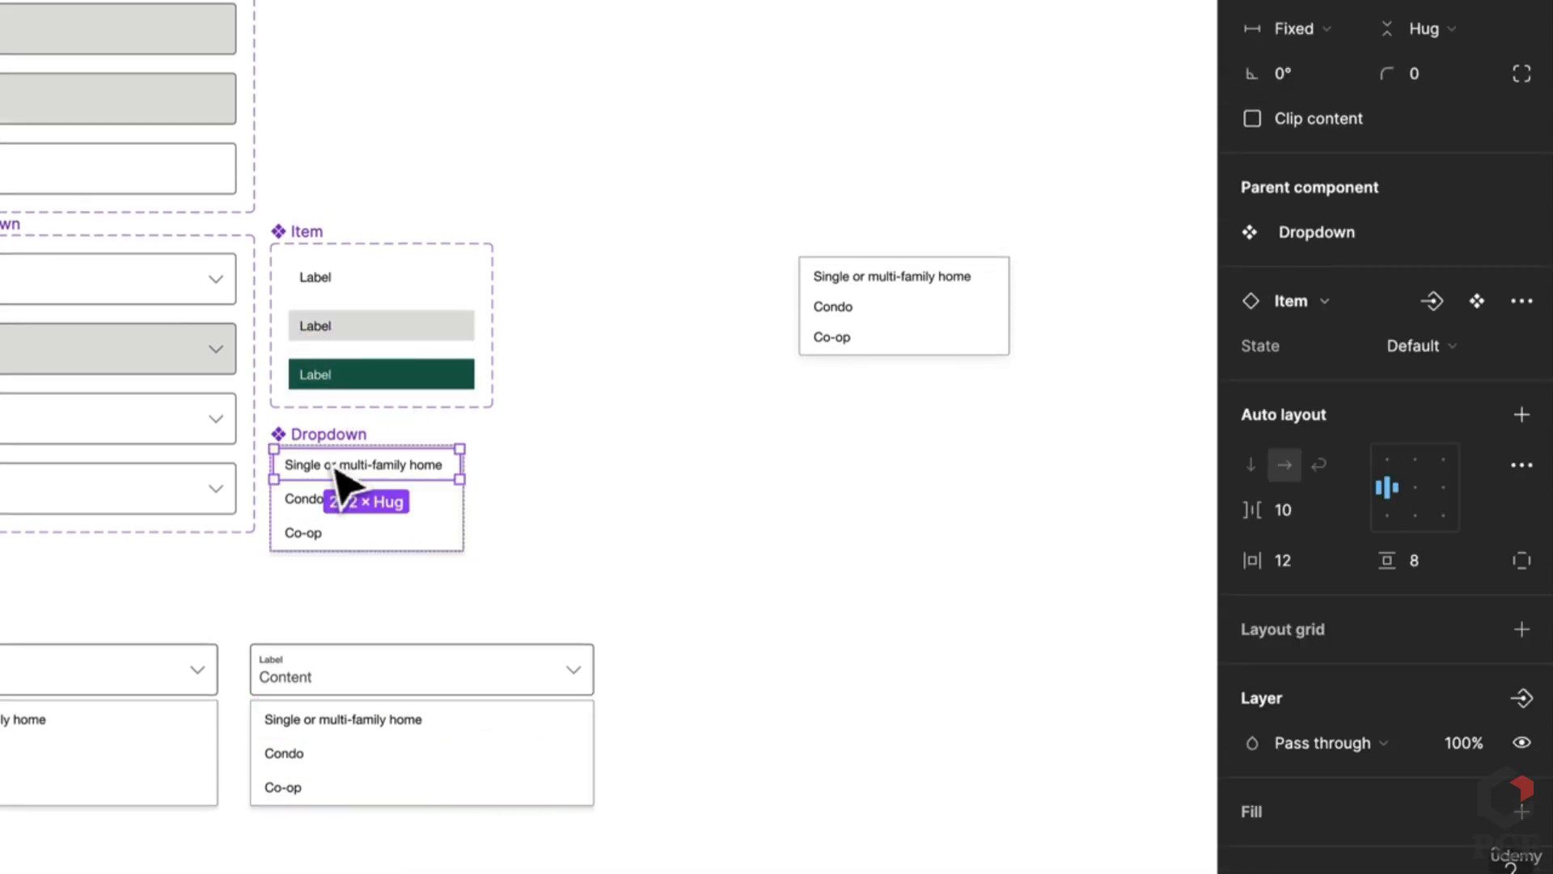
pyautogui.hotkey('ctrl', 'a')
pyautogui.click(1309, 37)
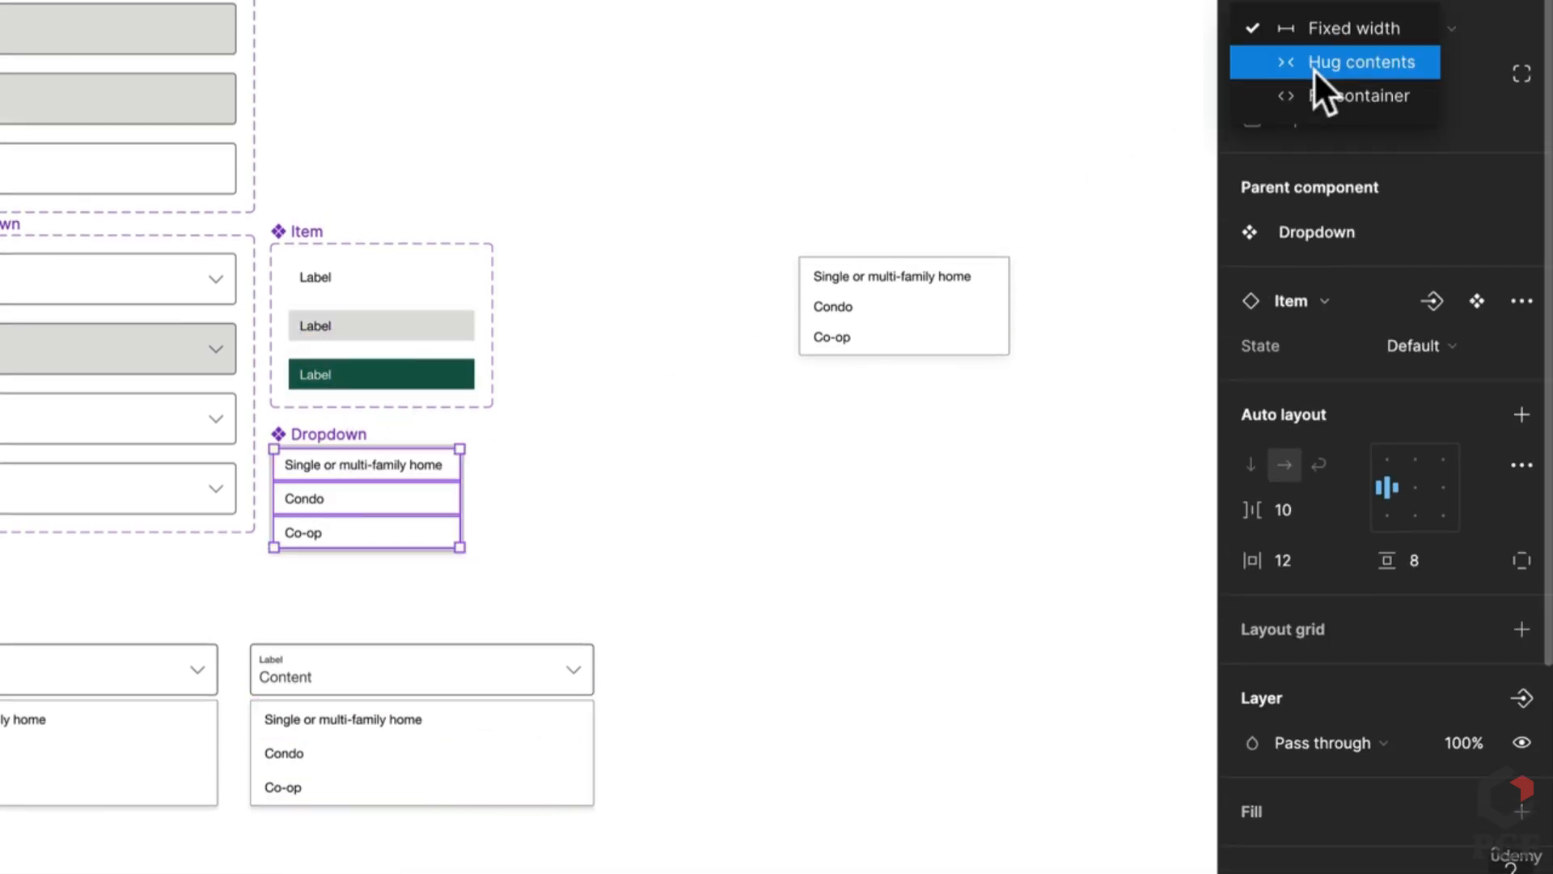
pyautogui.click(1318, 93)
# Step: Set the bottom list's first option, Single or multi-family home, to the Selected state
pyautogui.click(424, 732)
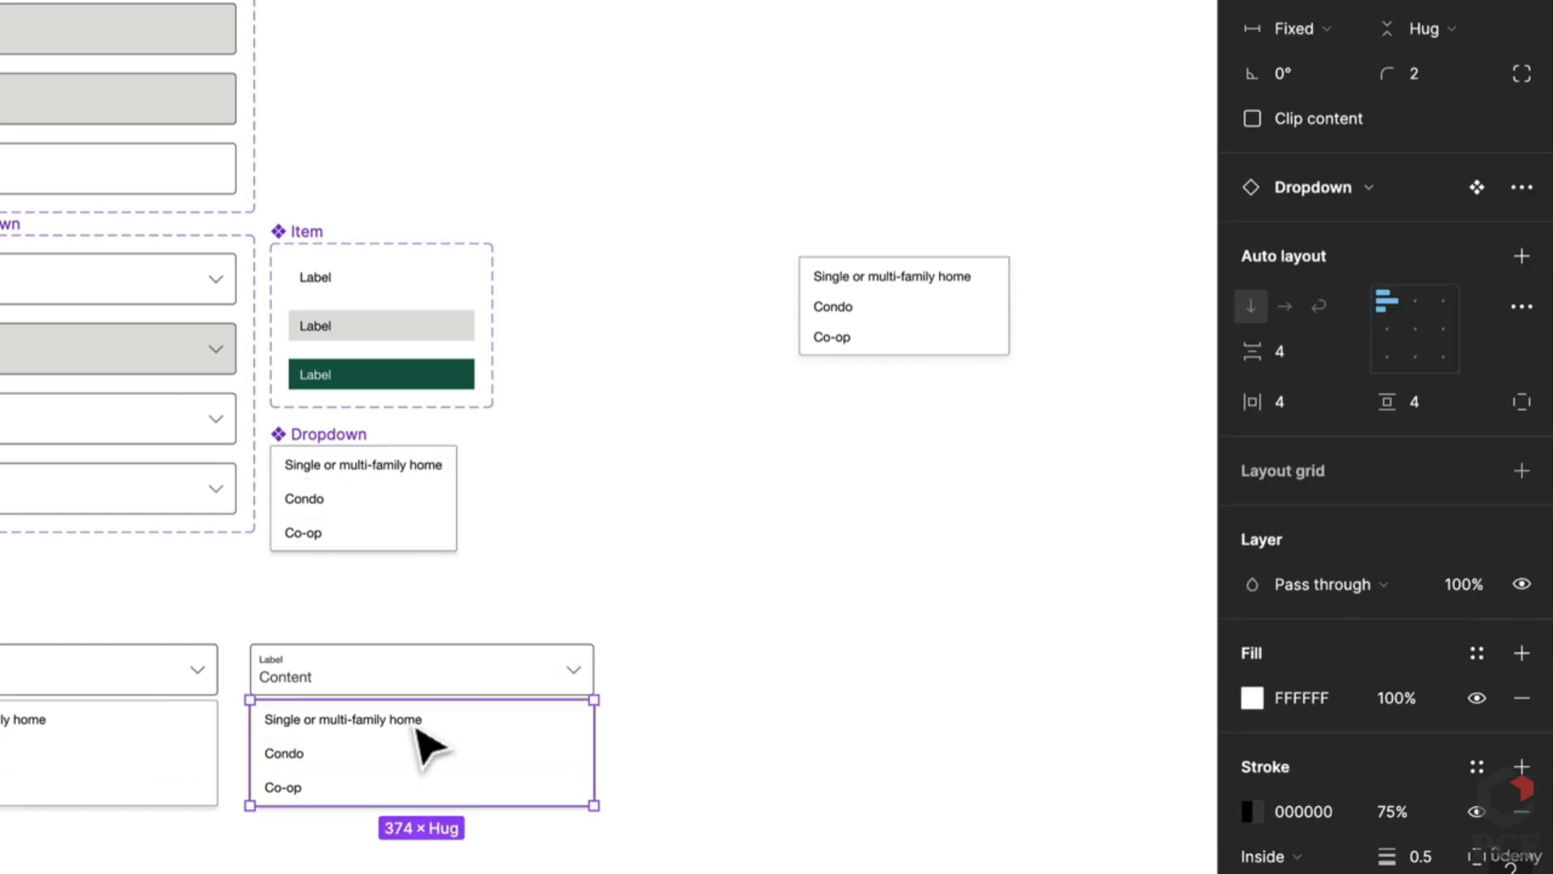
pyautogui.doubleClick(419, 724)
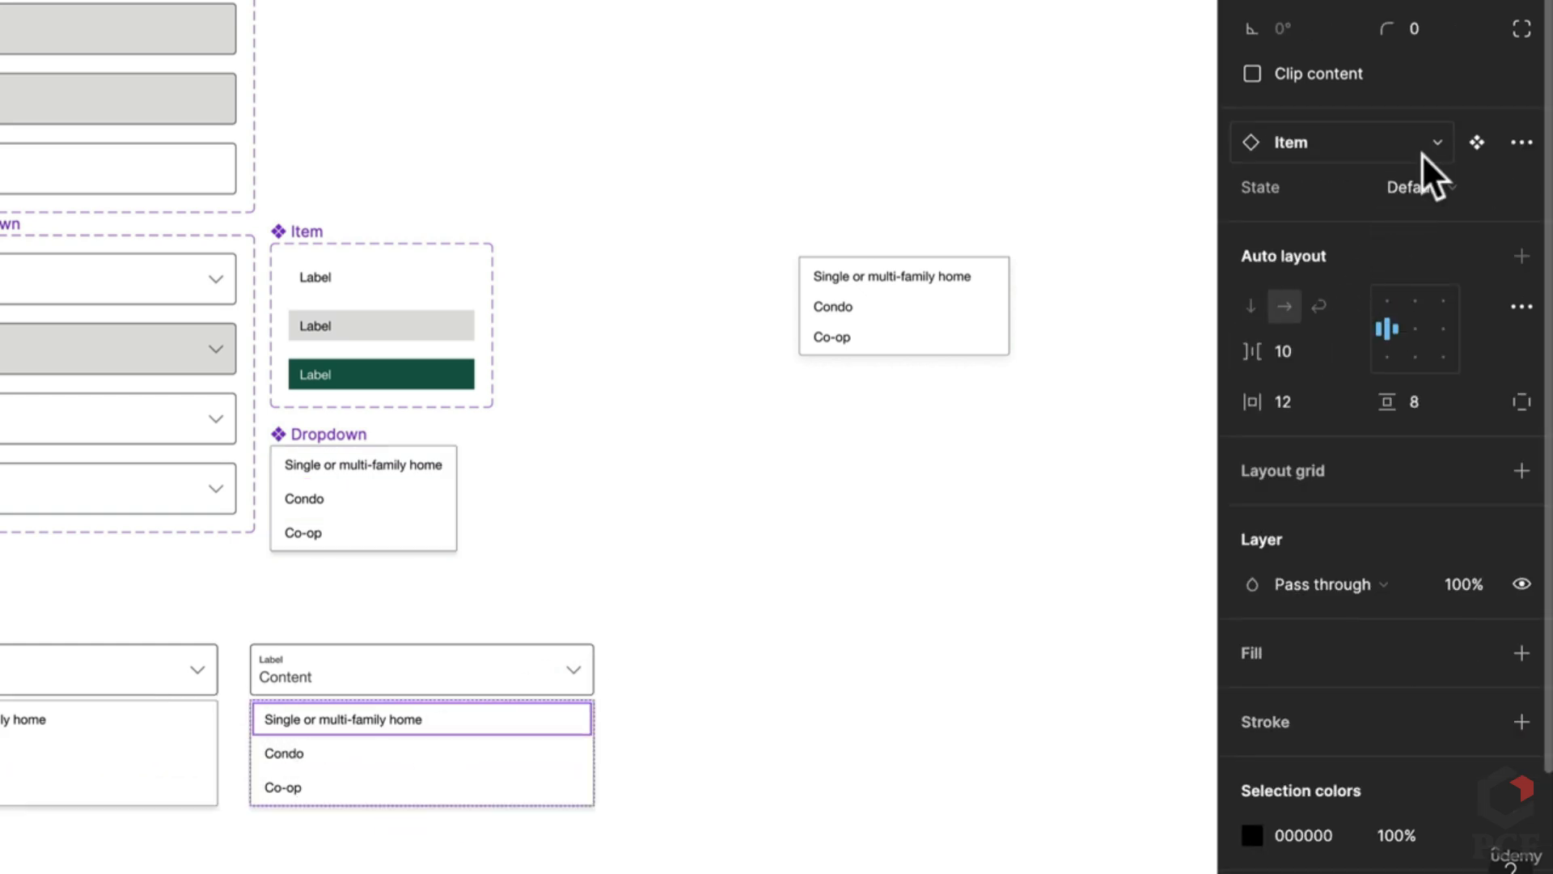
pyautogui.click(1422, 154)
pyautogui.click(1420, 153)
pyautogui.click(1425, 186)
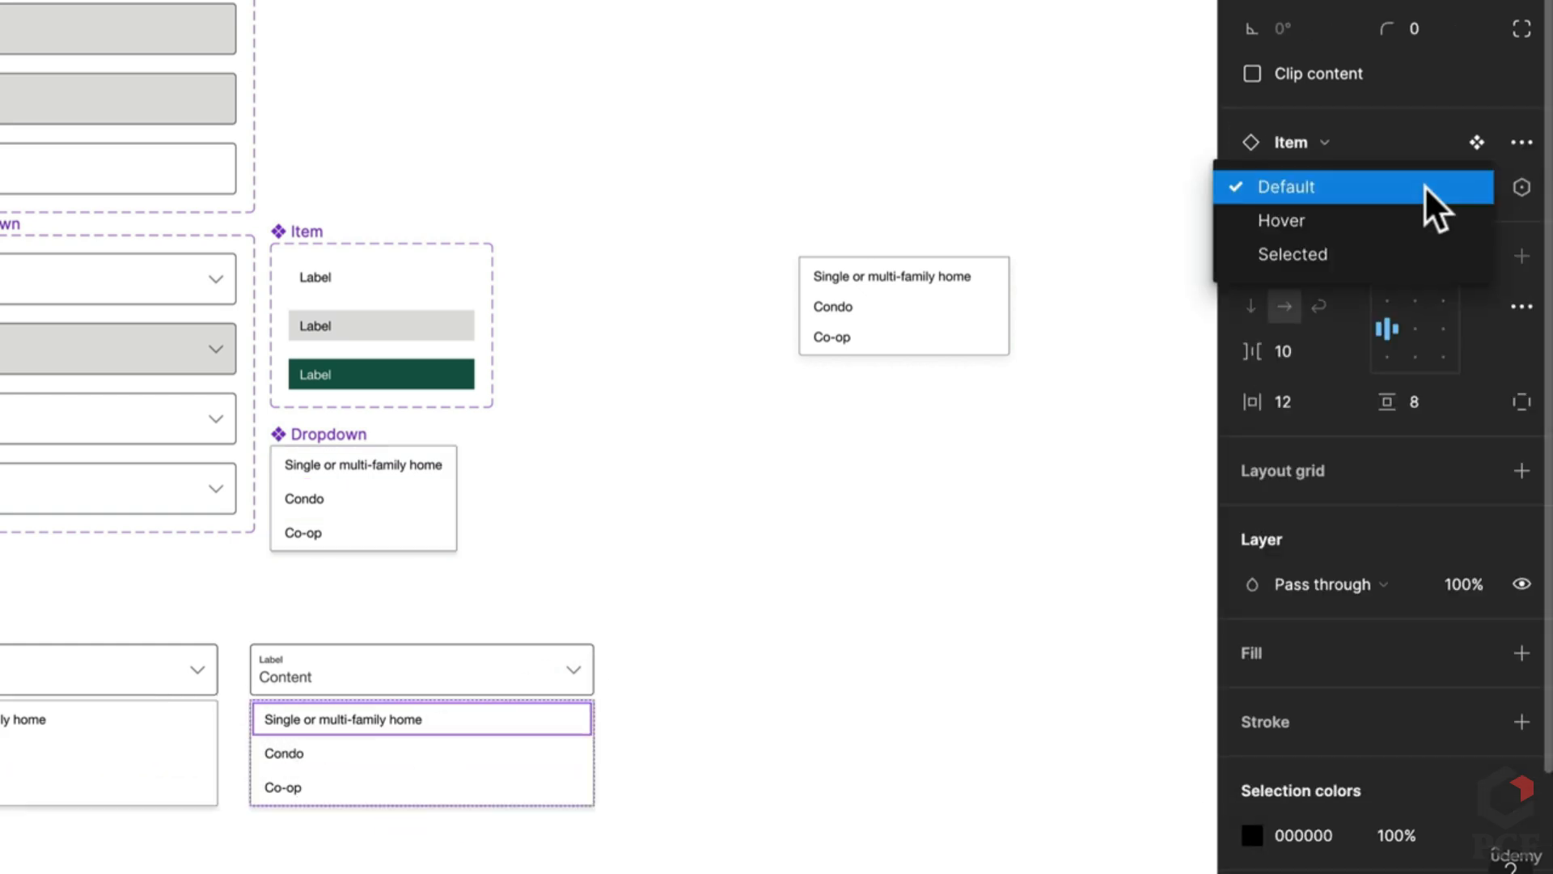
pyautogui.click(1406, 249)
pyautogui.click(837, 616)
# Step: Give the right field content 'Single or multi-family home' and the label 'Building type'
pyautogui.scroll(-3, 736, 679)
pyautogui.hscroll(-3, 736, 679)
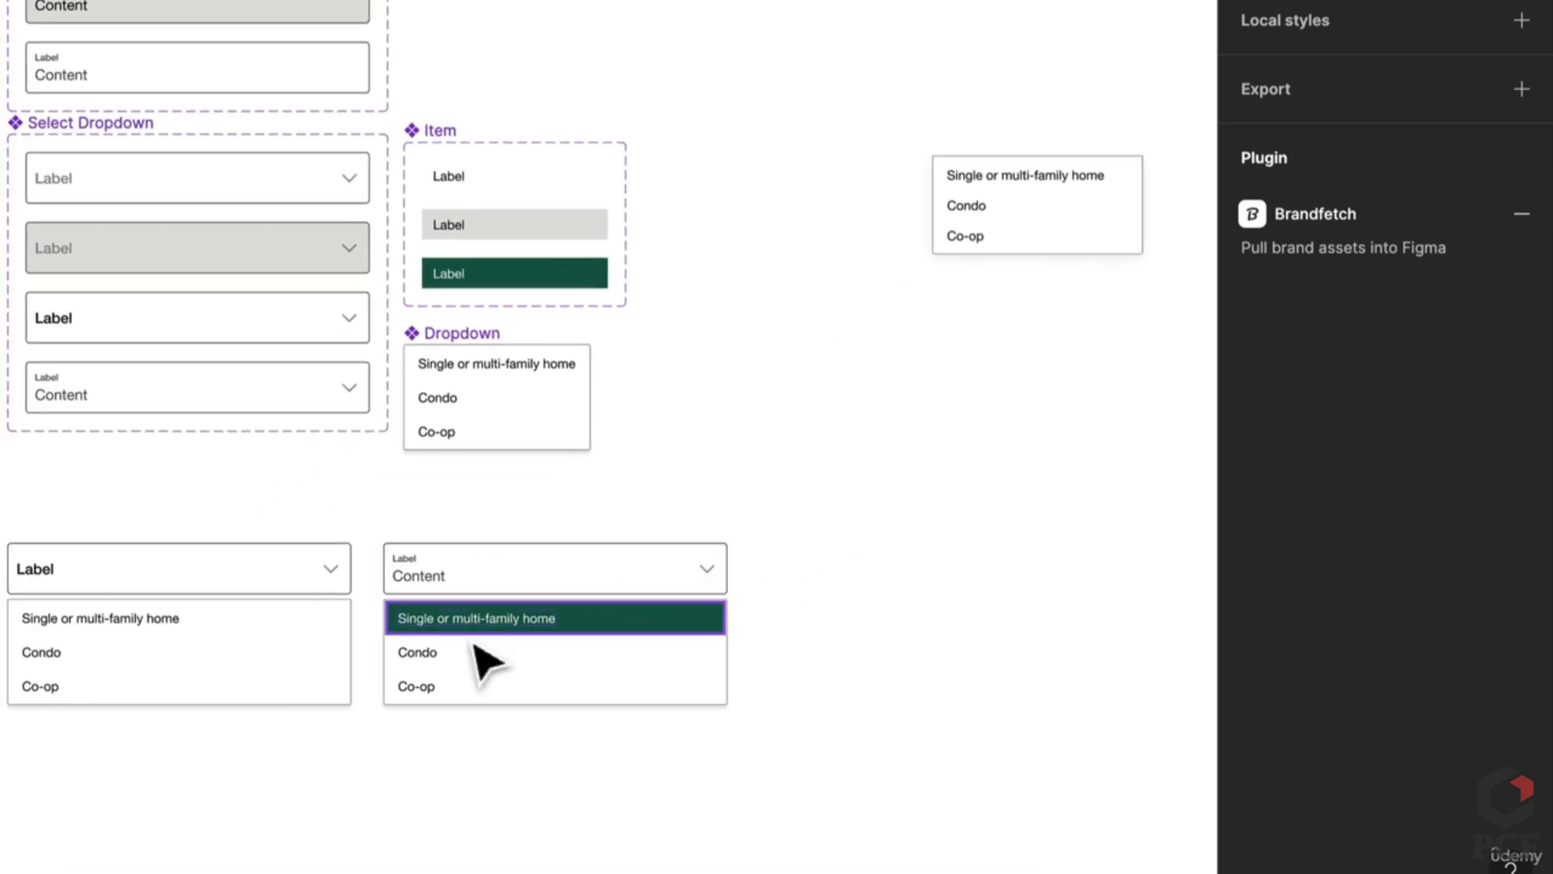
pyautogui.doubleClick(470, 619)
pyautogui.hotkey('ctrl', 'c')
pyautogui.doubleClick(430, 577)
pyautogui.hotkey('ctrl', 'a')
pyautogui.hotkey('ctrl', 'v')
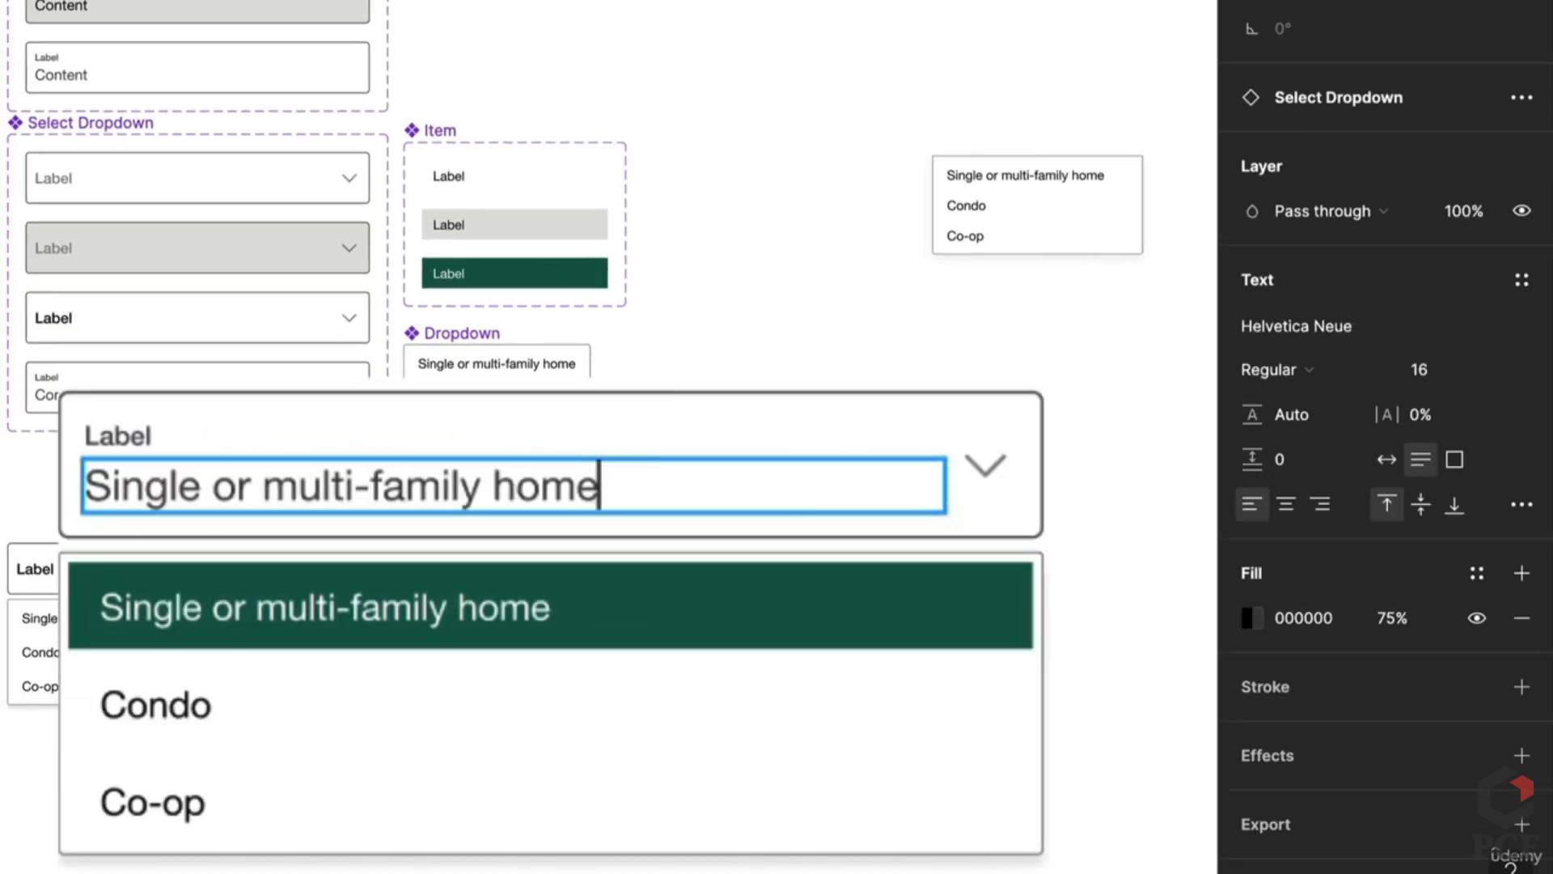
pyautogui.doubleClick(129, 435)
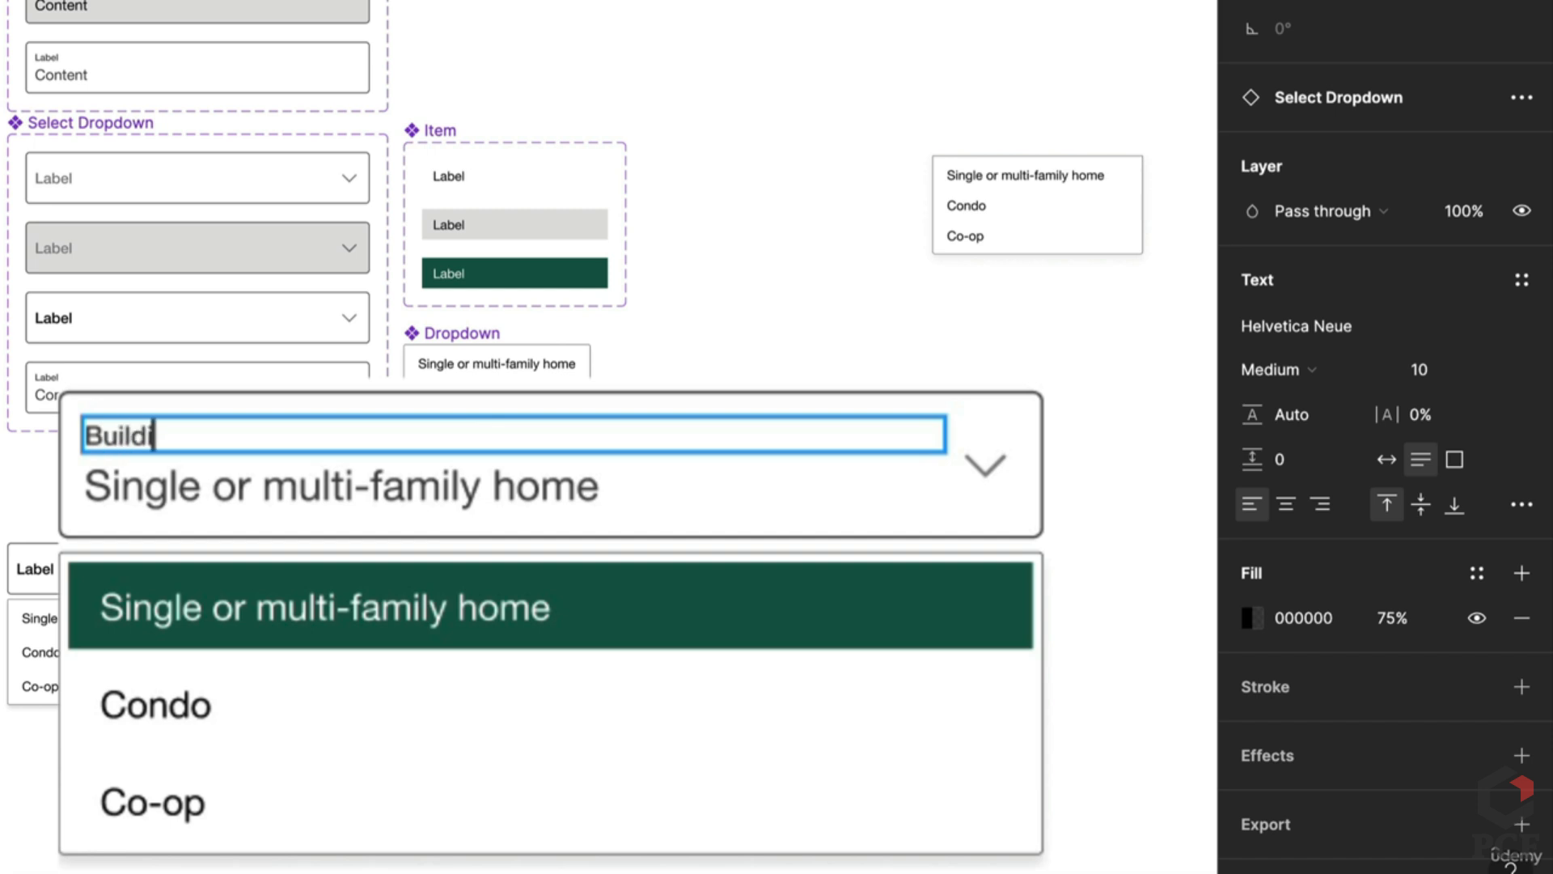
pyautogui.write('Building type')
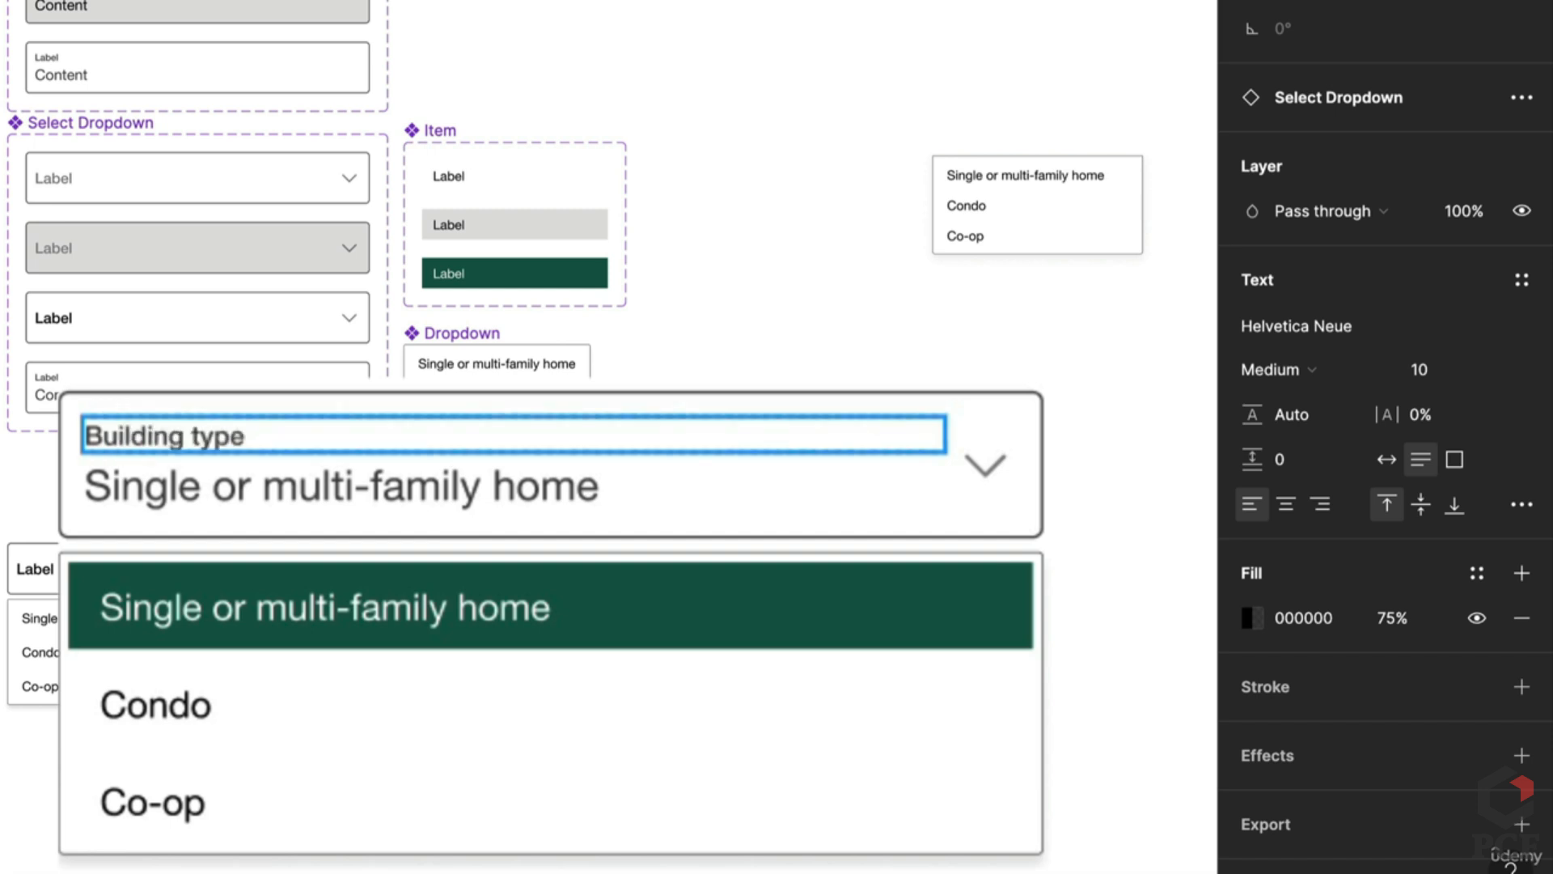
pyautogui.press('Escape')
pyautogui.press('Escape')
# Step: Paste 'Building type' over the left dropdown's placeholder label
pyautogui.scroll(-5, 624, 548)
pyautogui.hscroll(-3, 624, 548)
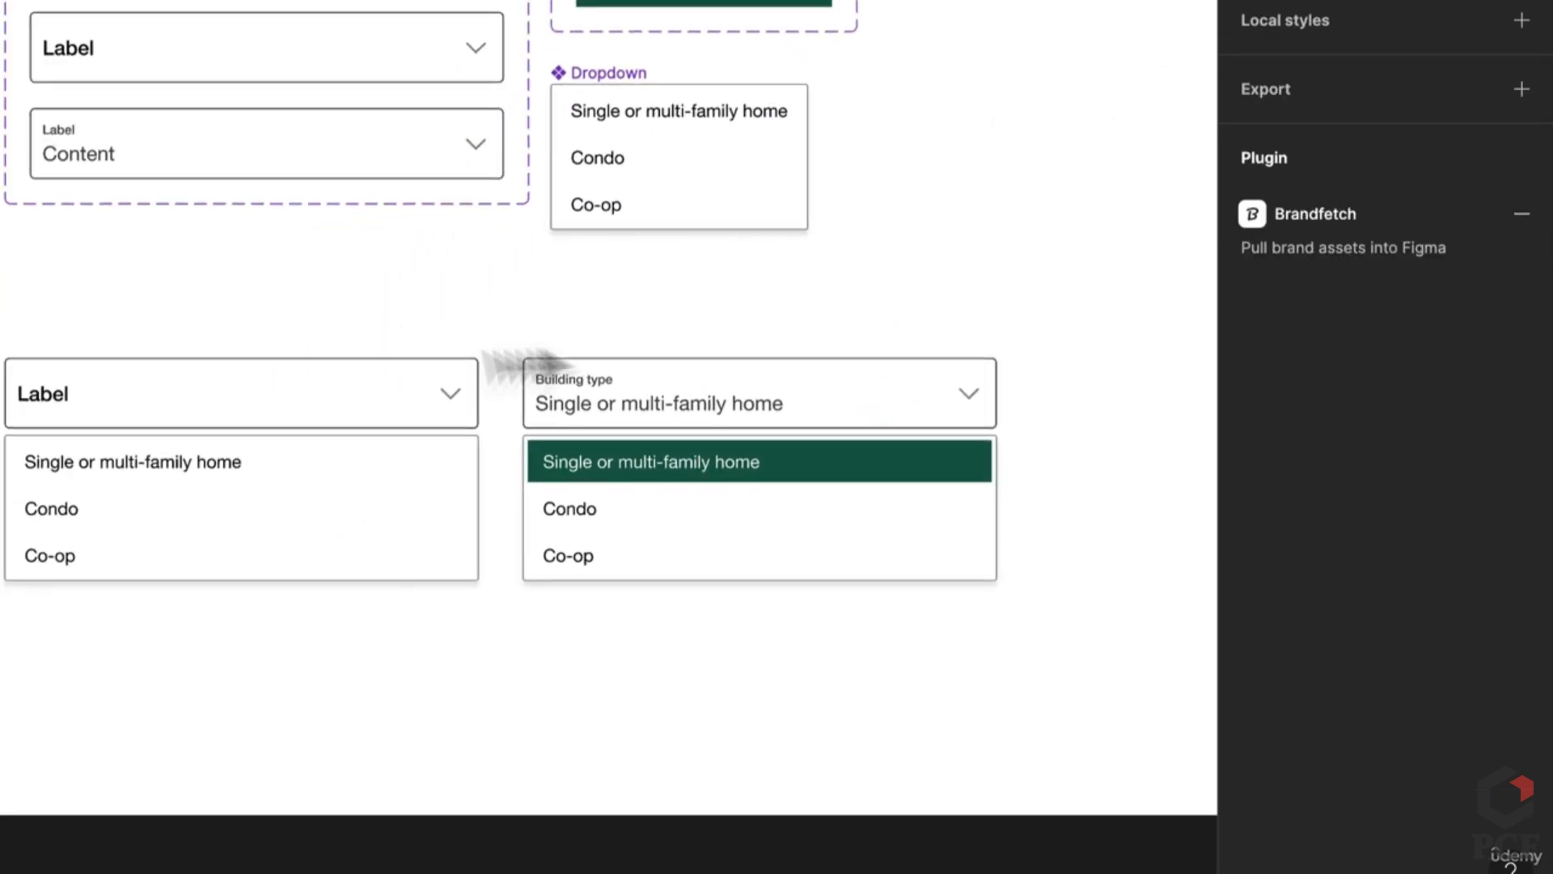
pyautogui.doubleClick(584, 382)
pyautogui.hotkey('ctrl', 'c')
pyautogui.doubleClick(55, 392)
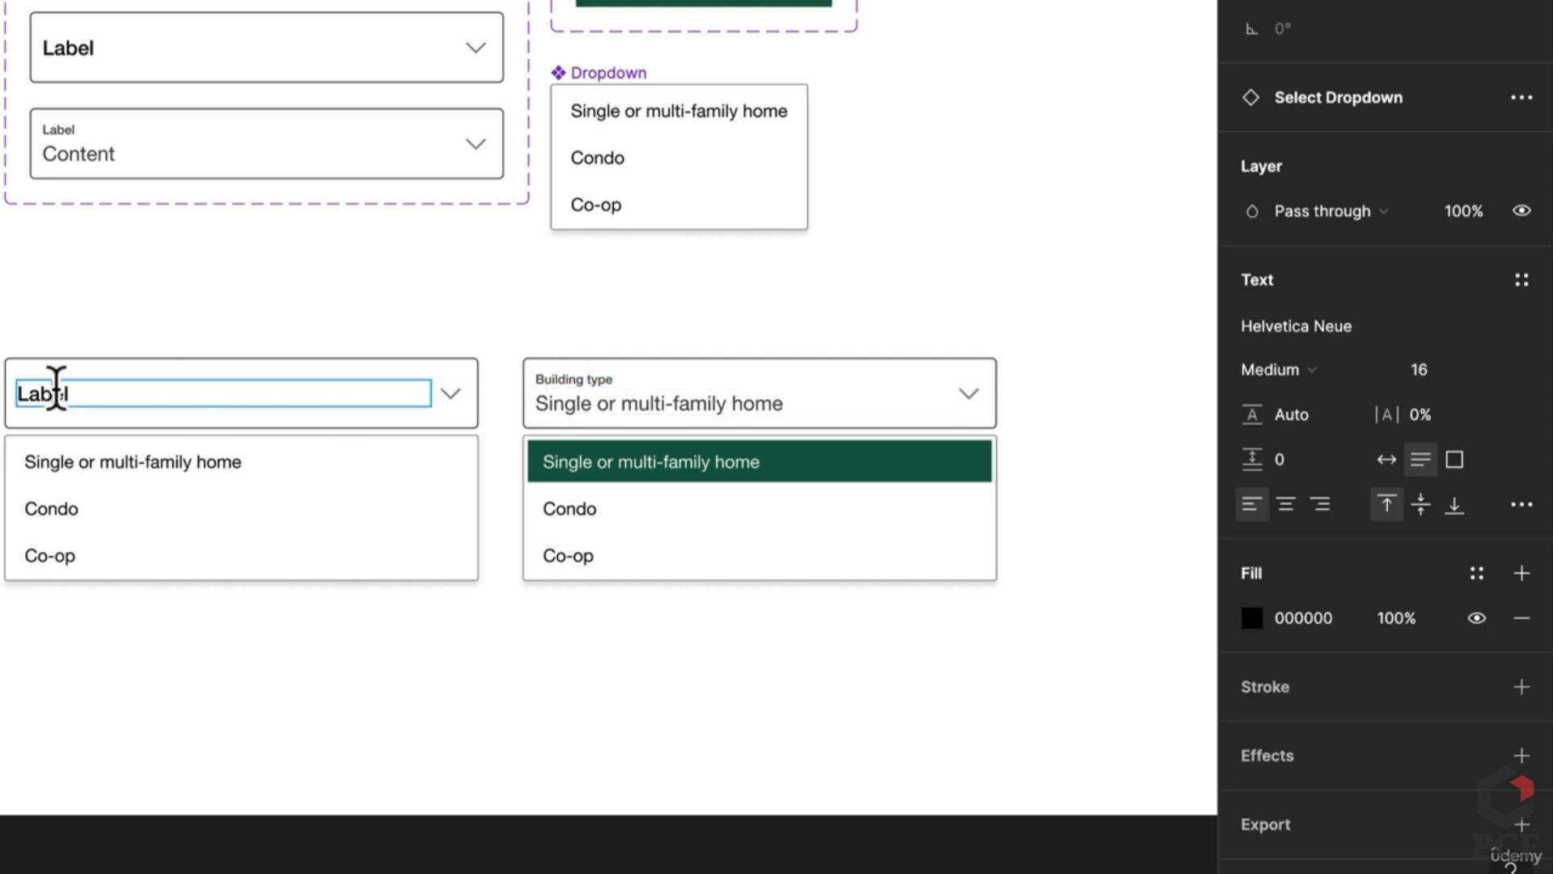
pyautogui.hotkey('ctrl', 'v')
pyautogui.click(260, 287)
# Step: Select the bold Label dropdown variant and bring the General Input fields into view
pyautogui.scroll(-2, 267, 287)
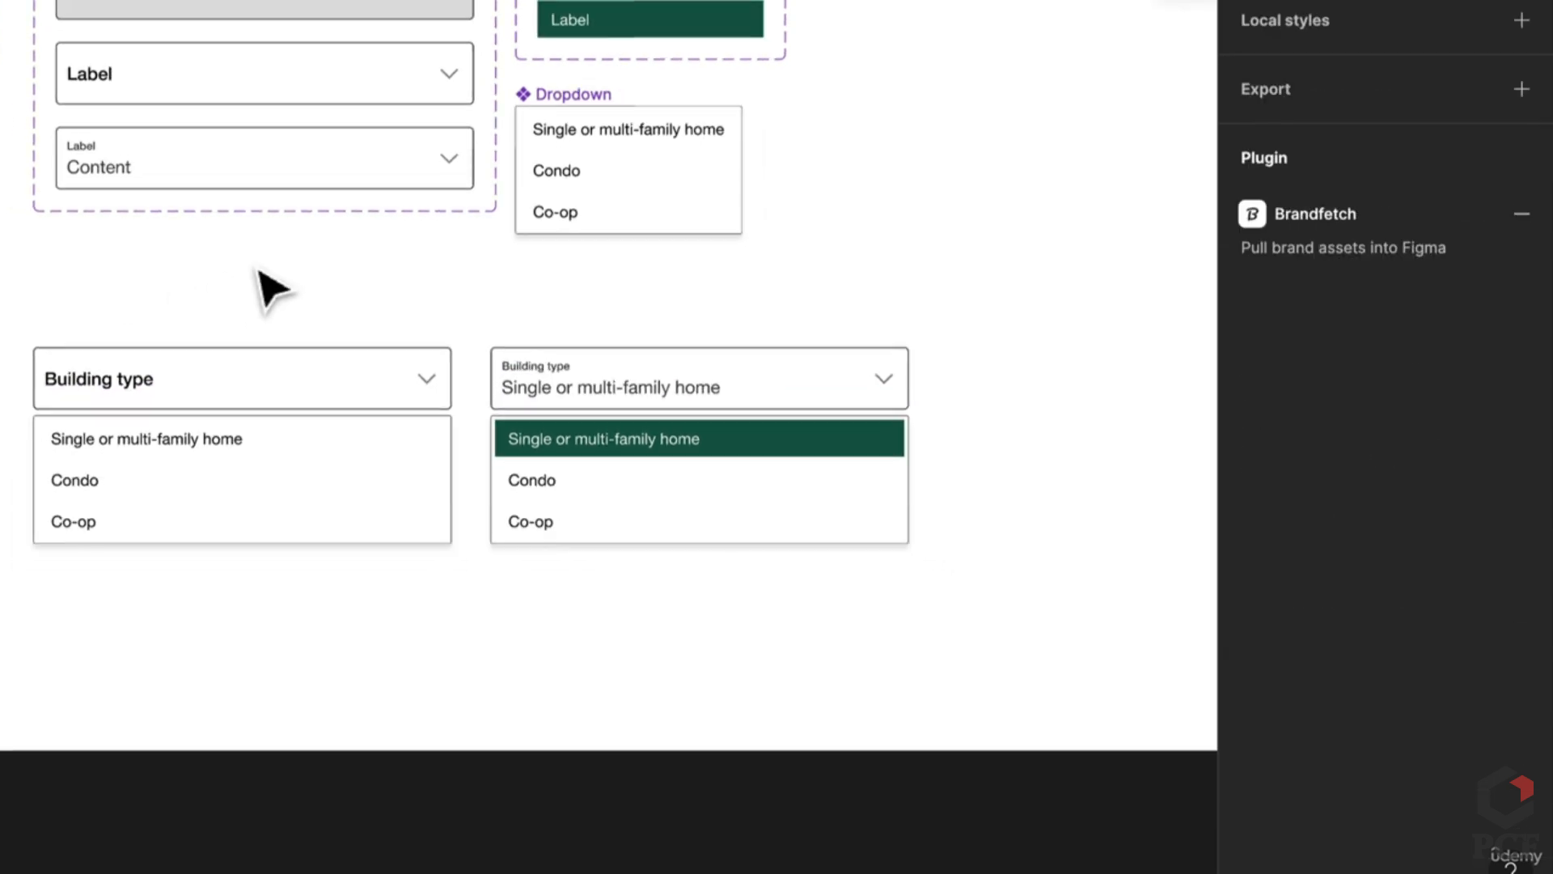
pyautogui.moveTo(517, 287); pyautogui.dragTo(487, 322)
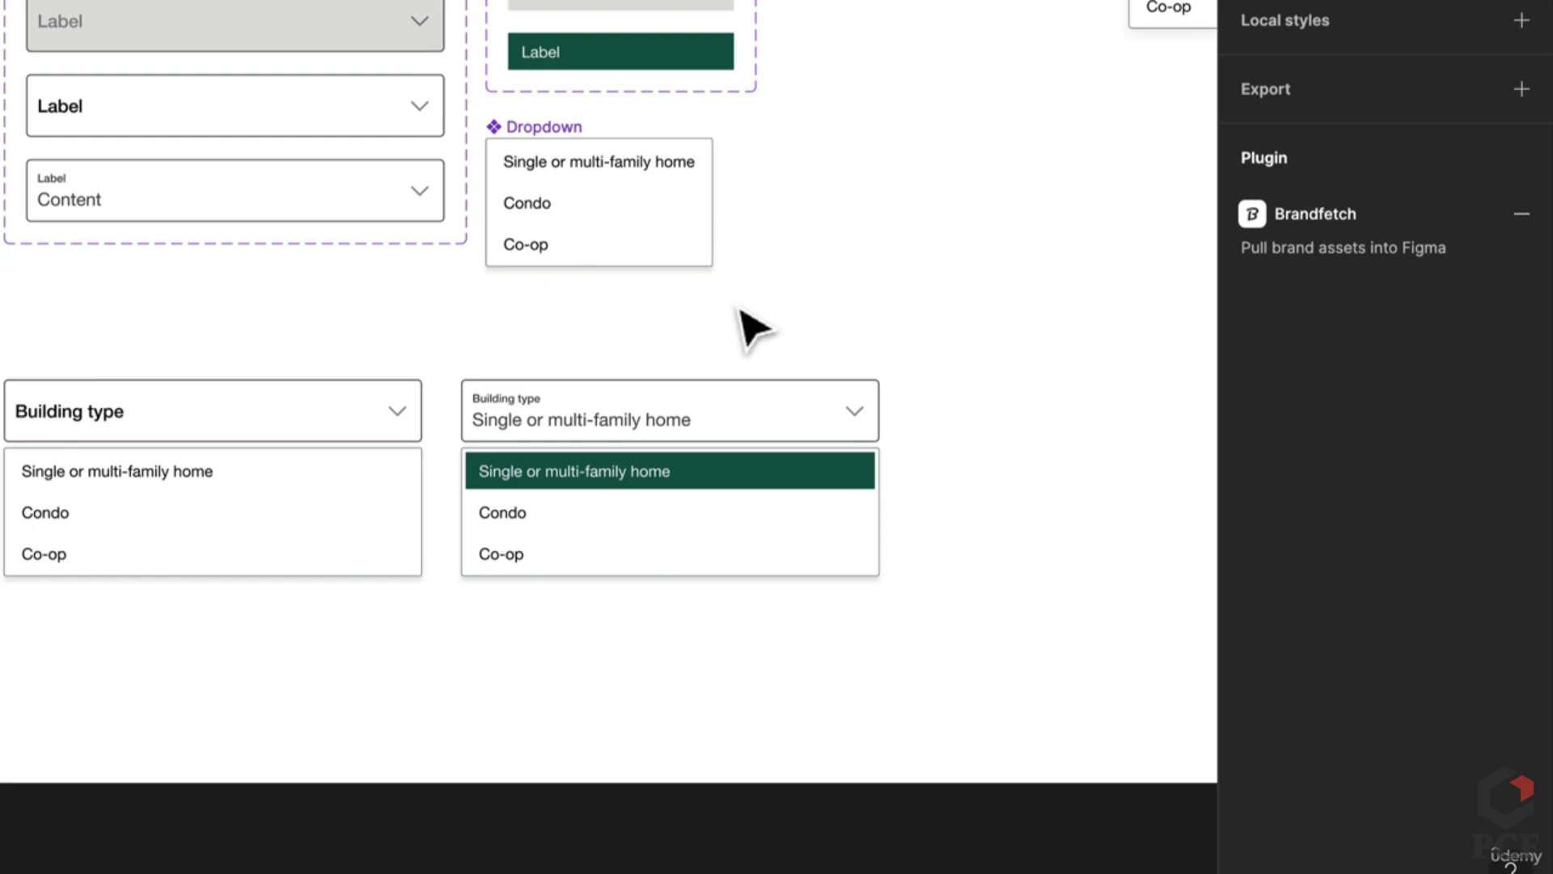
pyautogui.scroll(-1, 736, 309)
pyautogui.scroll(-1, 716, 309)
pyautogui.click(347, 109)
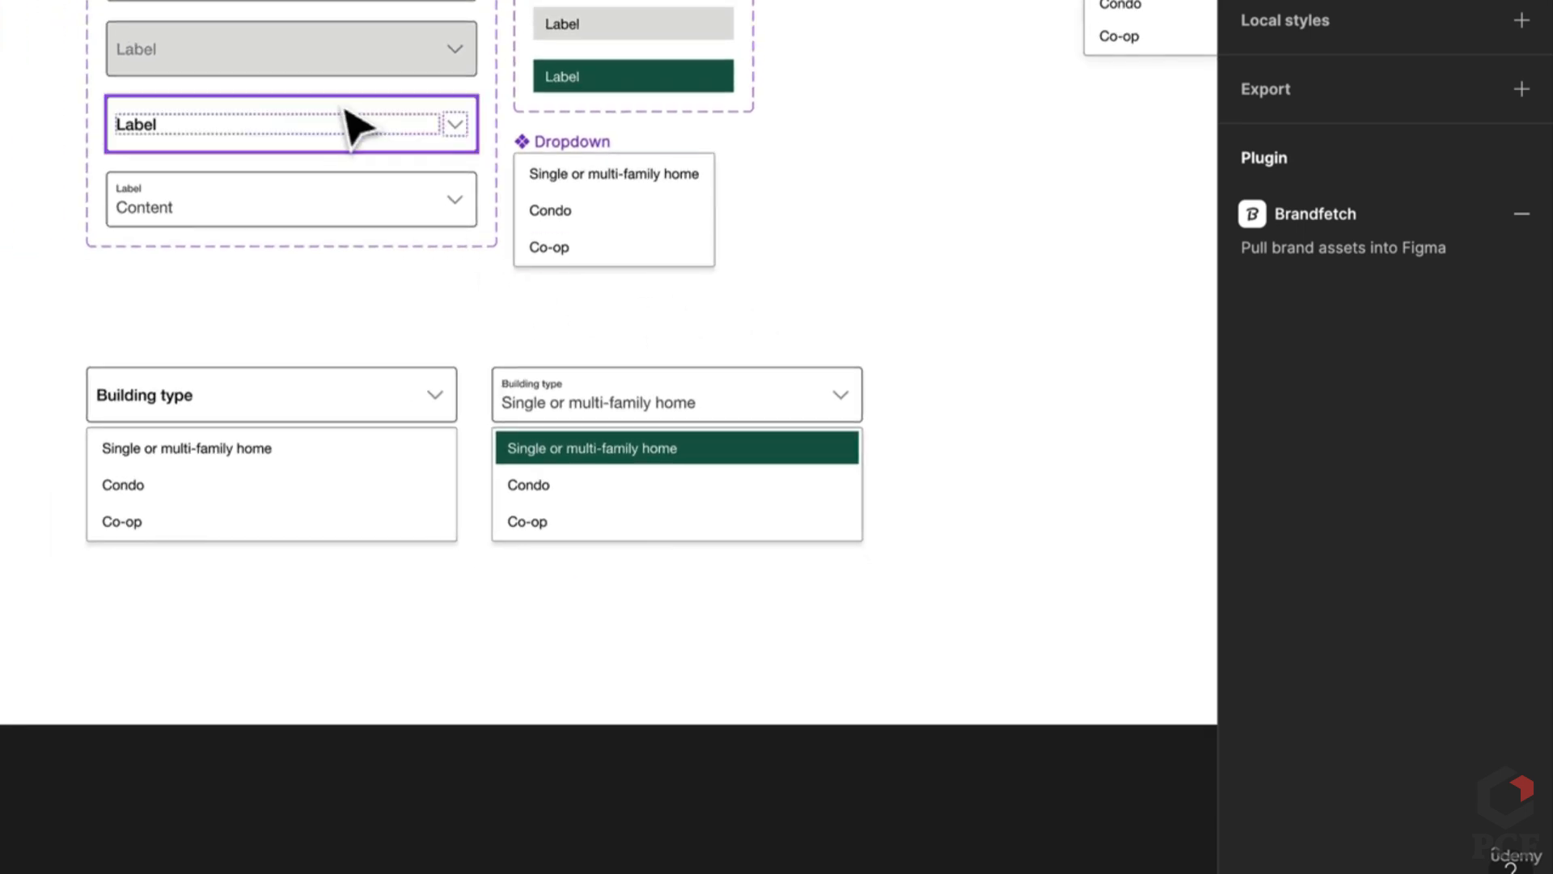
pyautogui.moveTo(347, 121); pyautogui.dragTo(406, 490)
# Step: Select both General Input and both Select Dropdown fields and set their stroke weight to 0.5
pyautogui.scroll(3, 509, 122)
pyautogui.click(506, 208)
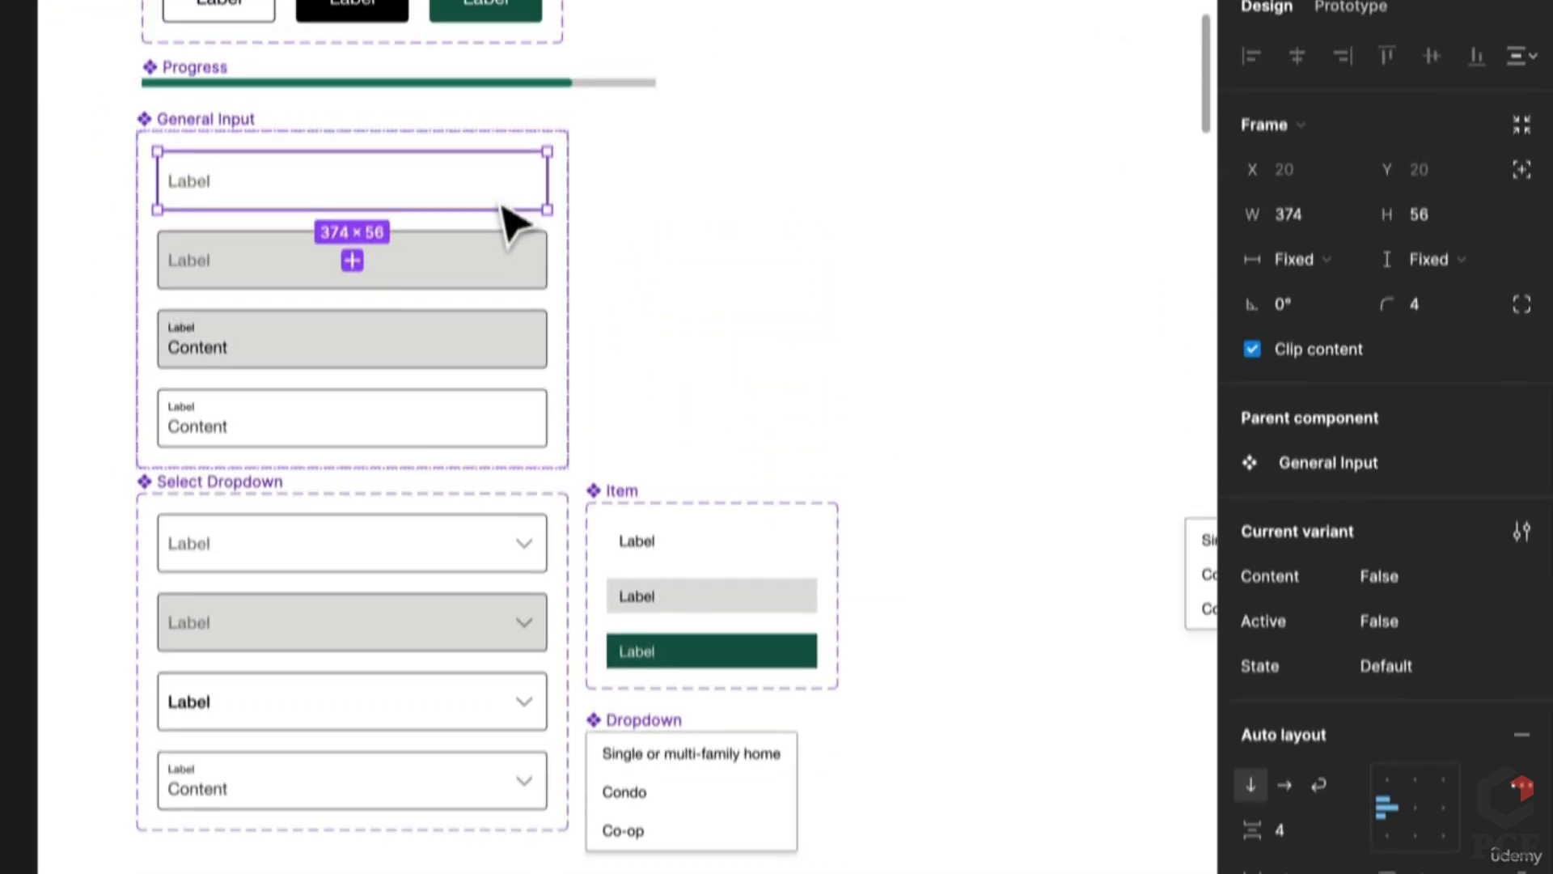
pyautogui.keyDown('shift'); pyautogui.click(488, 453); pyautogui.keyUp('shift')
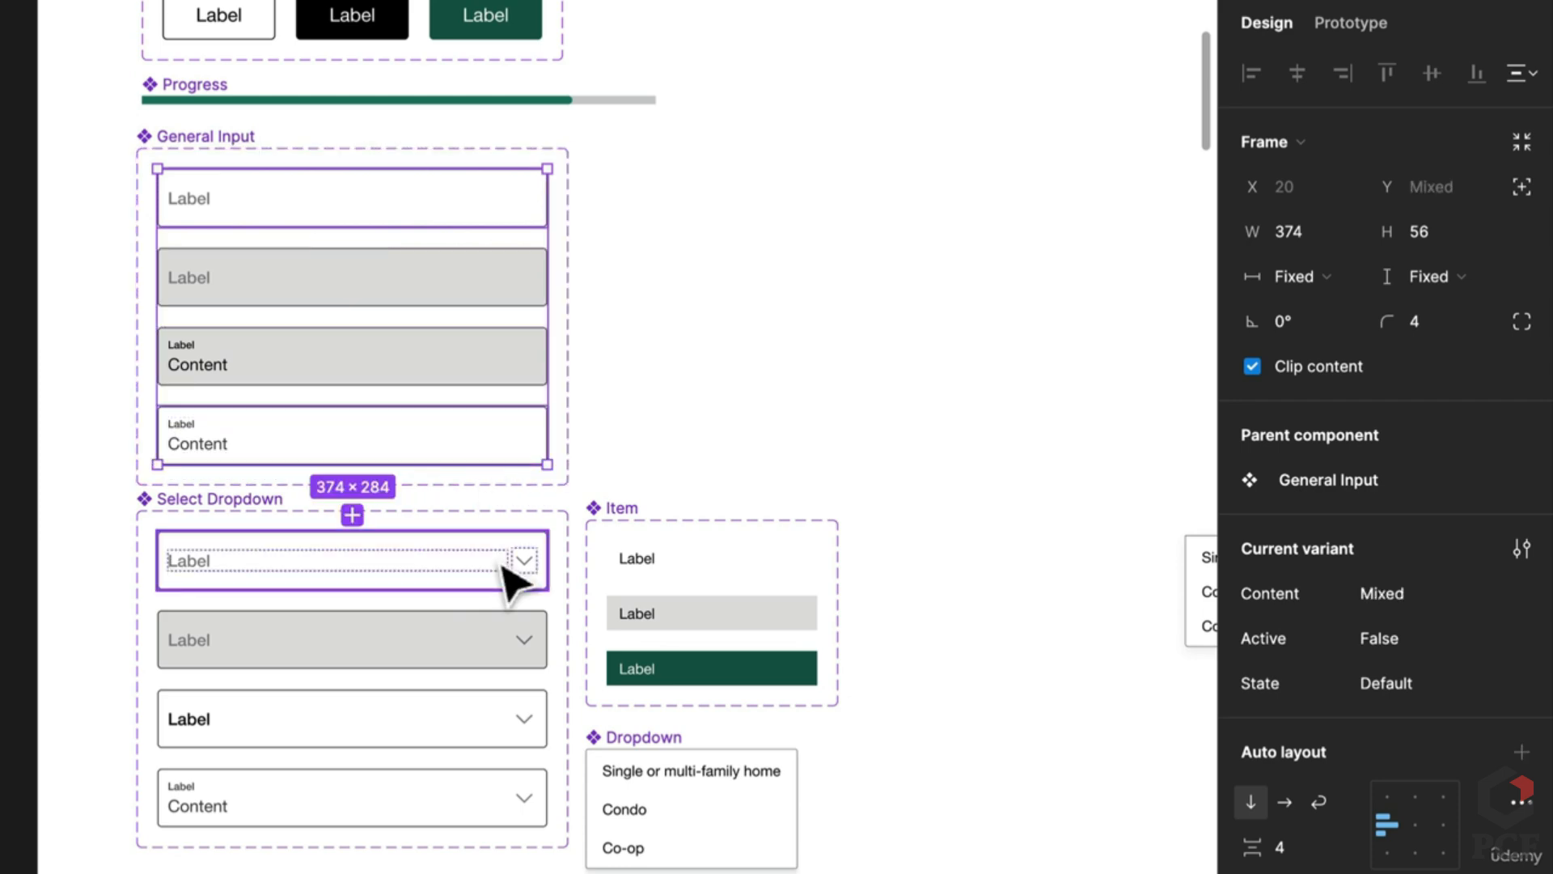
pyautogui.keyDown('shift'); pyautogui.click(510, 576); pyautogui.keyUp('shift')
pyautogui.keyDown('shift'); pyautogui.click(465, 818); pyautogui.keyUp('shift')
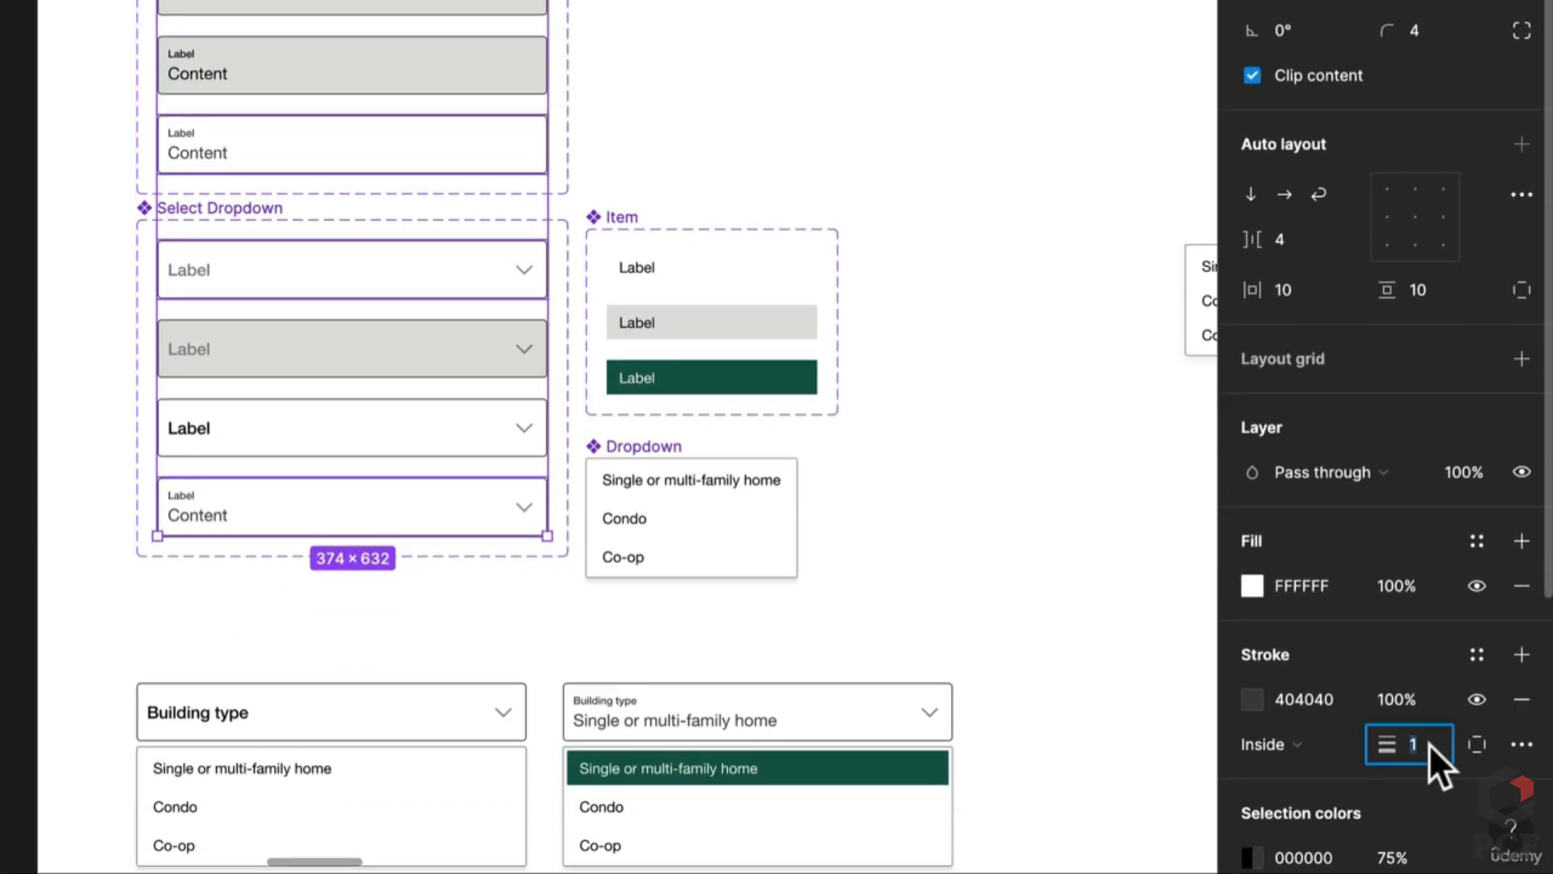
pyautogui.write('0.5')
pyautogui.press('Return')
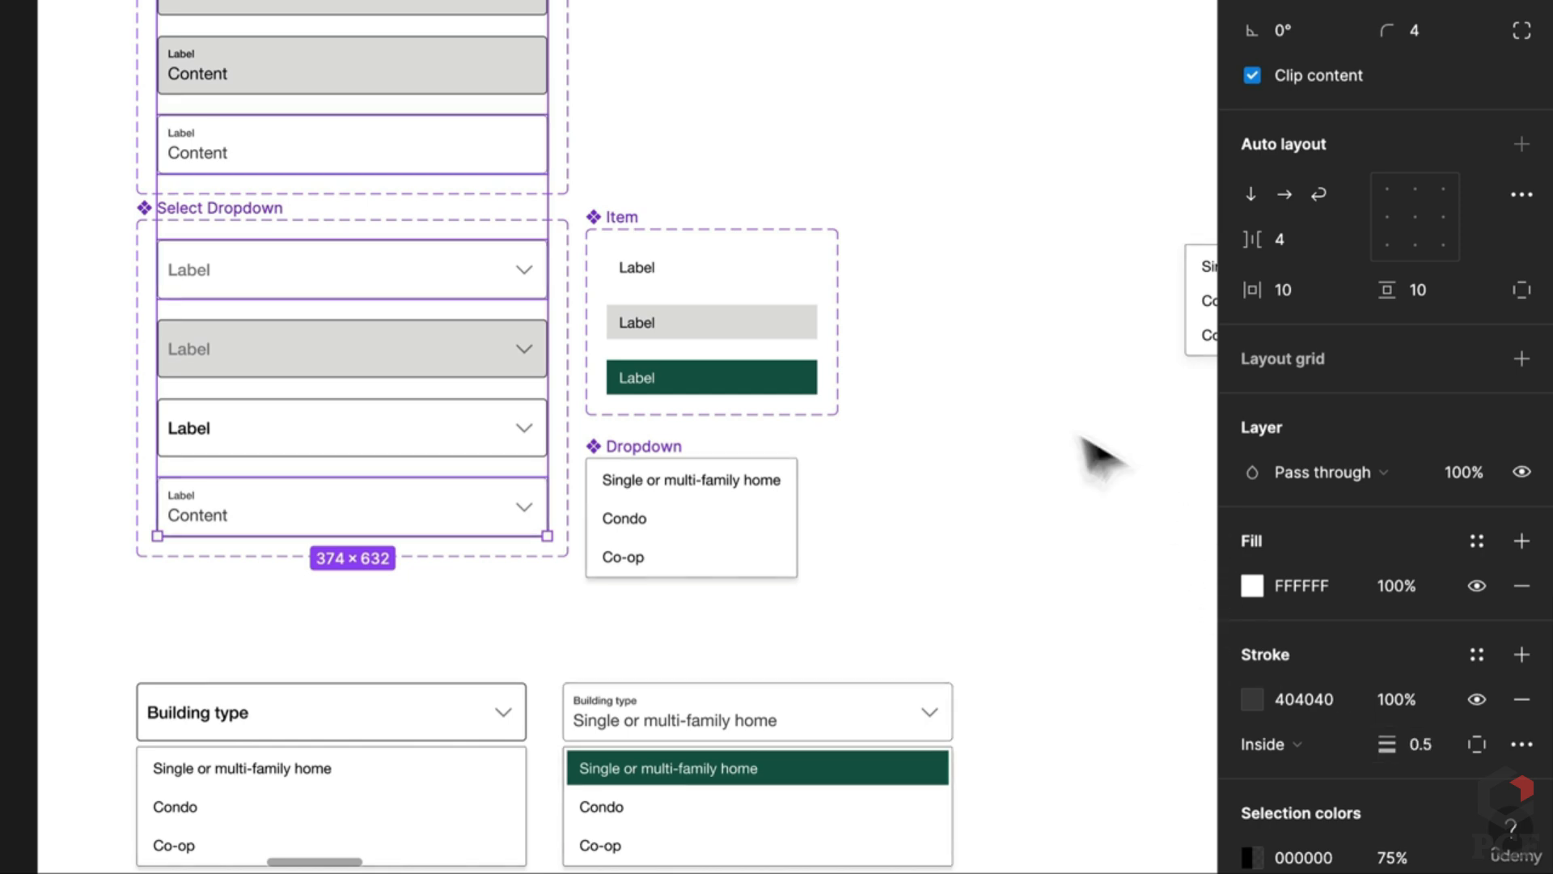
pyautogui.click(1044, 392)
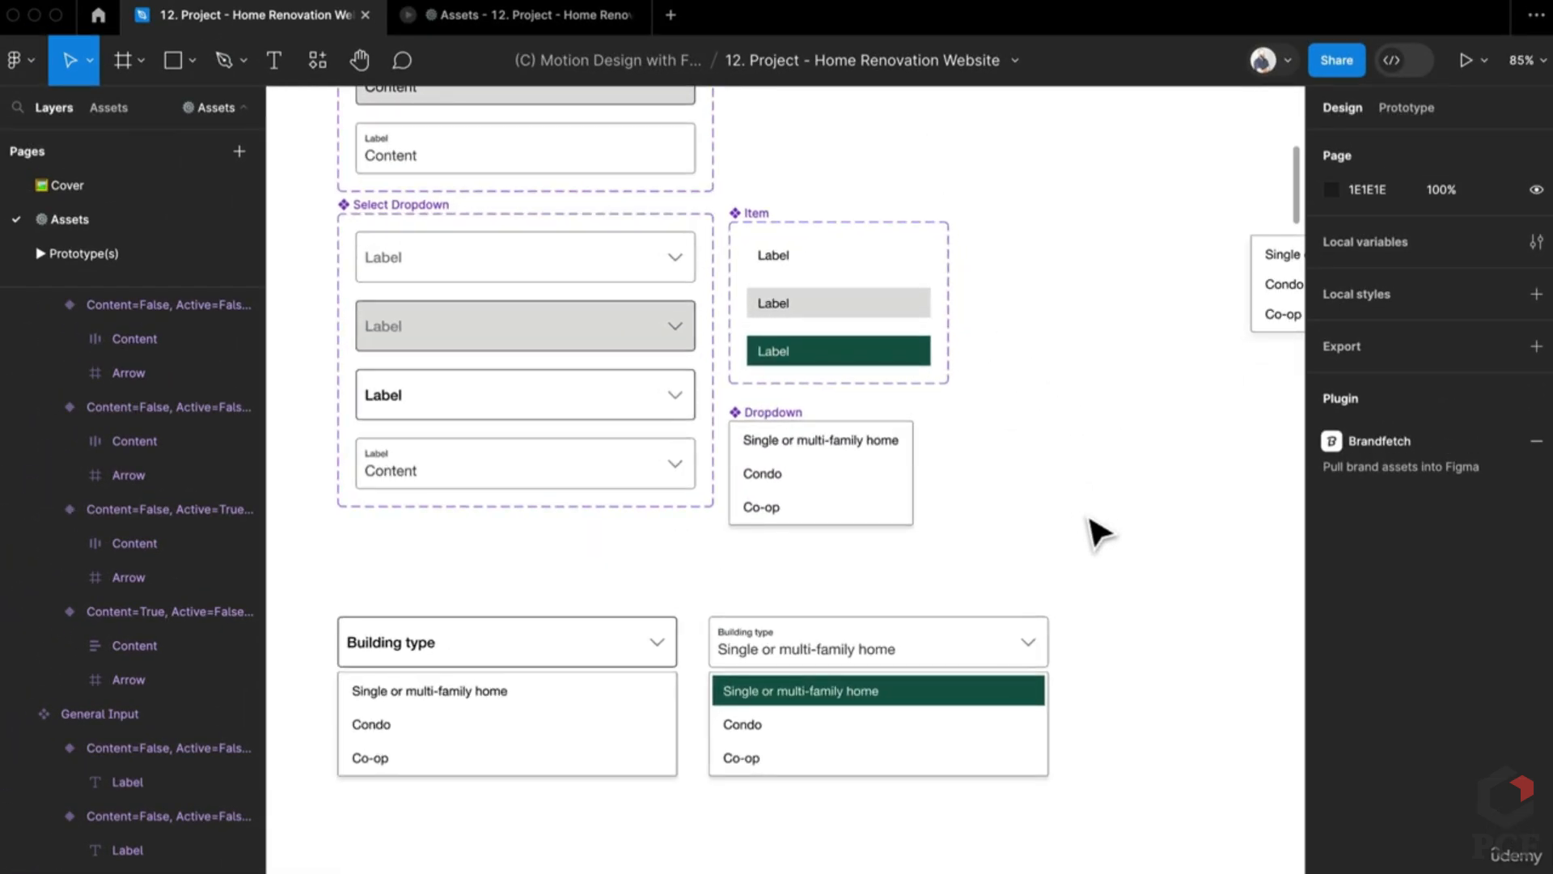
pyautogui.scroll(-5, 1096, 534)
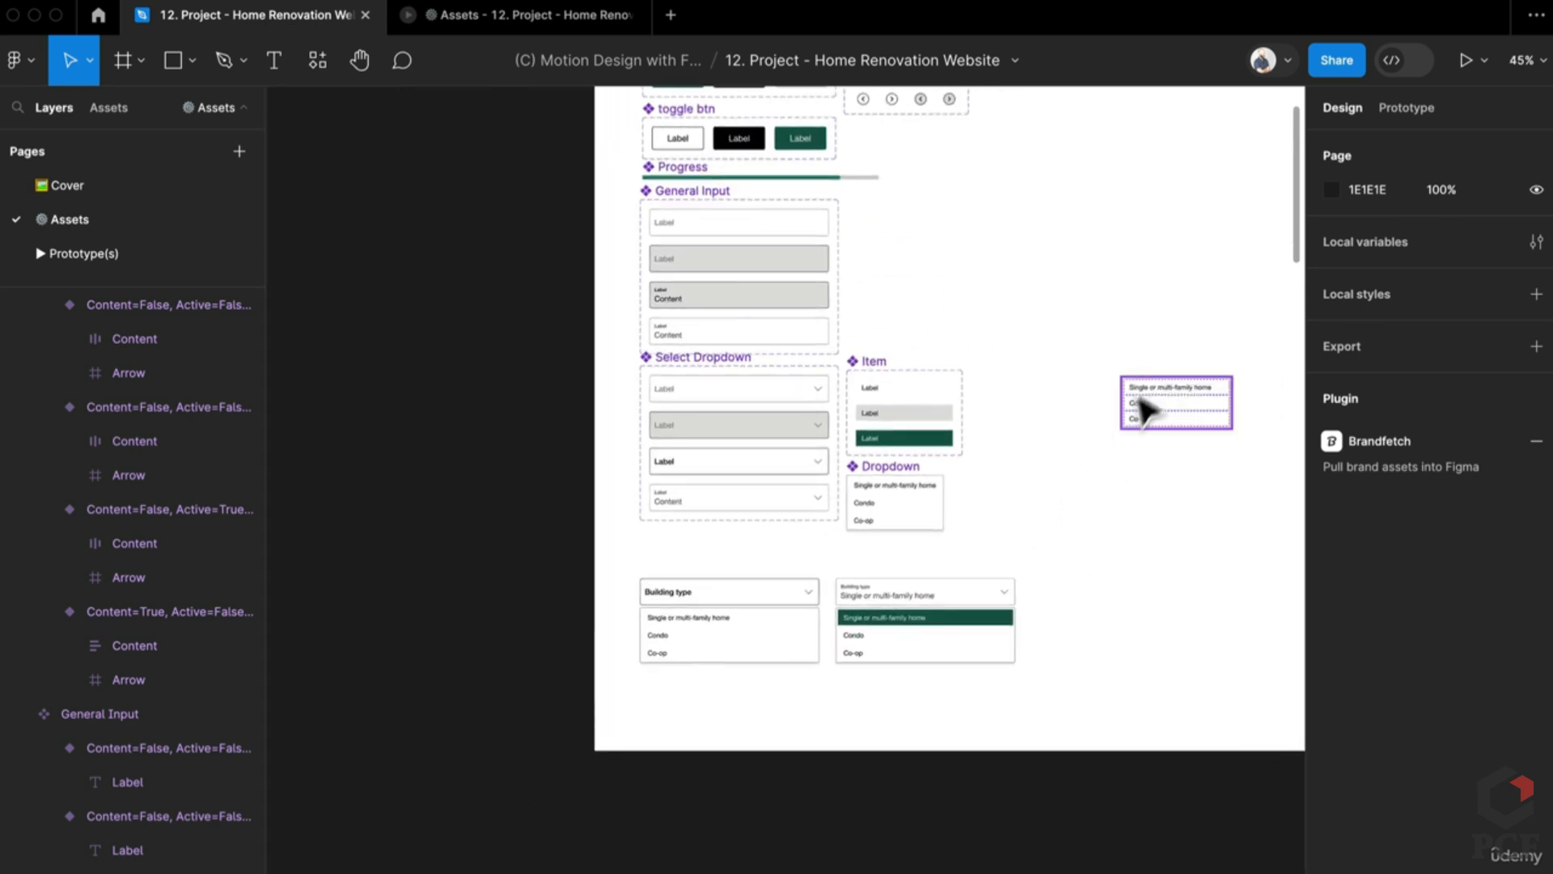
# Step: Delete the stray Dropdown frame copy on the right
pyautogui.click(1147, 396)
pyautogui.press('Delete')
pyautogui.scroll(-3, 1012, 485)
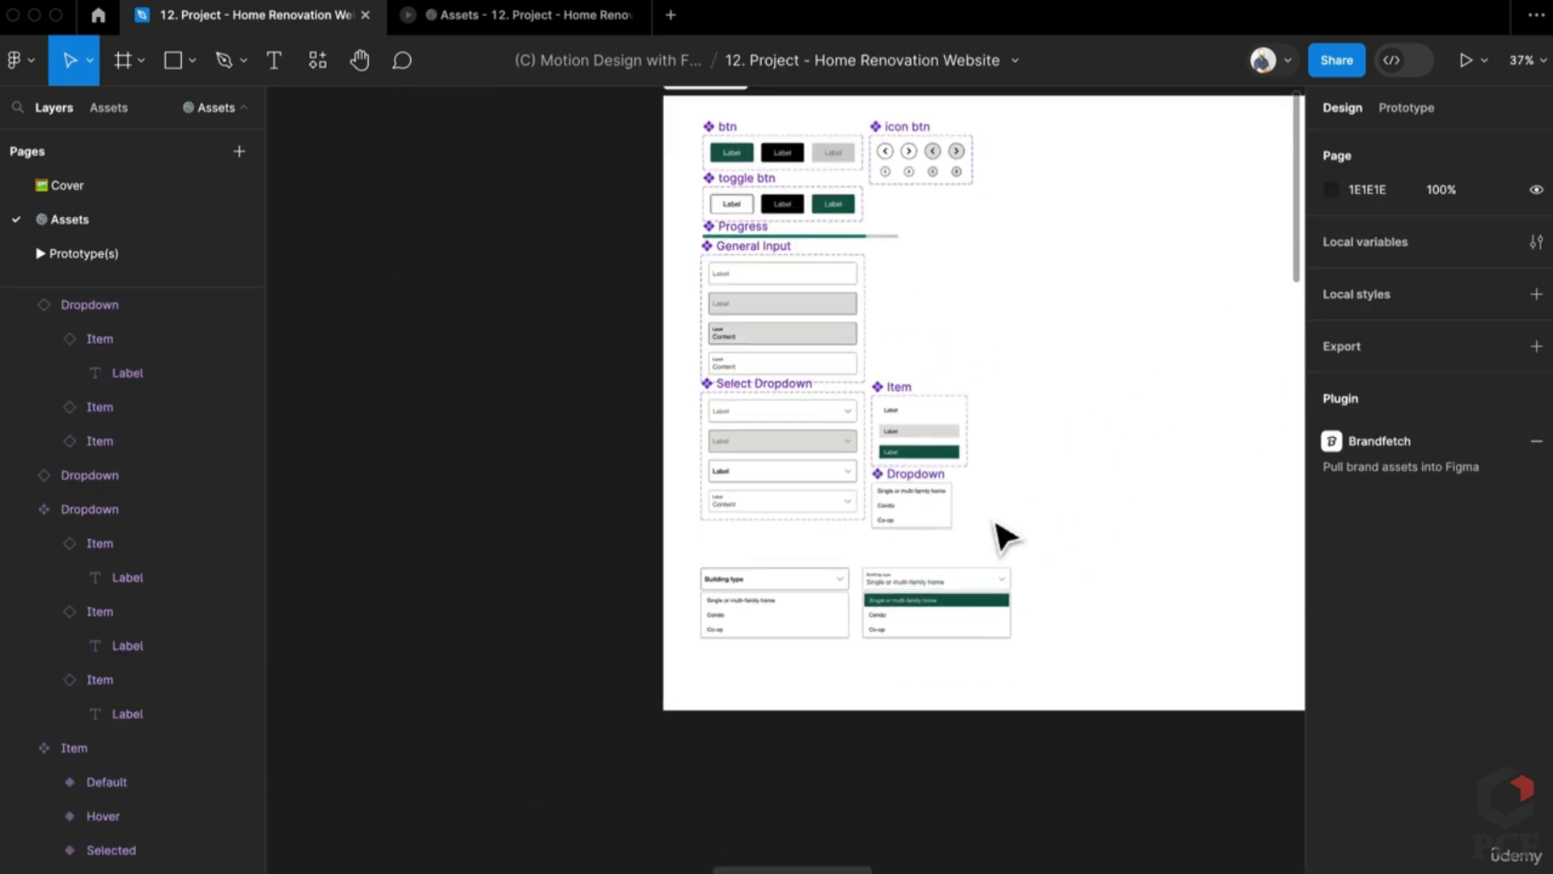
pyautogui.scroll(2, 558, 566)
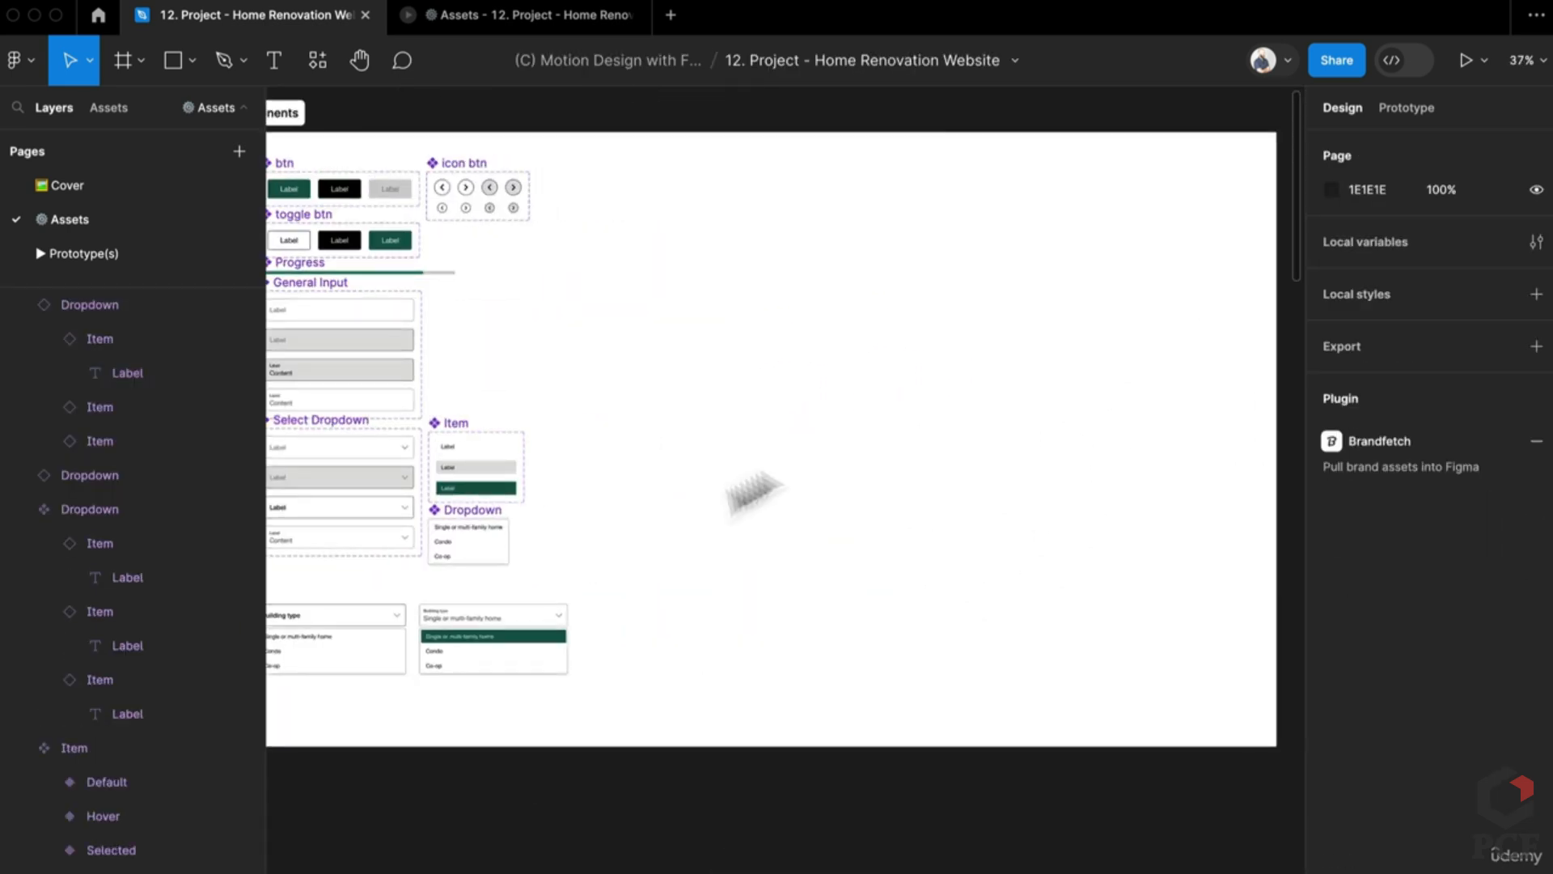
# Step: Adjust the width of the Components section
pyautogui.rightClick(882, 406)
pyautogui.click(1258, 373)
pyautogui.moveTo(1277, 372); pyautogui.dragTo(614, 423)
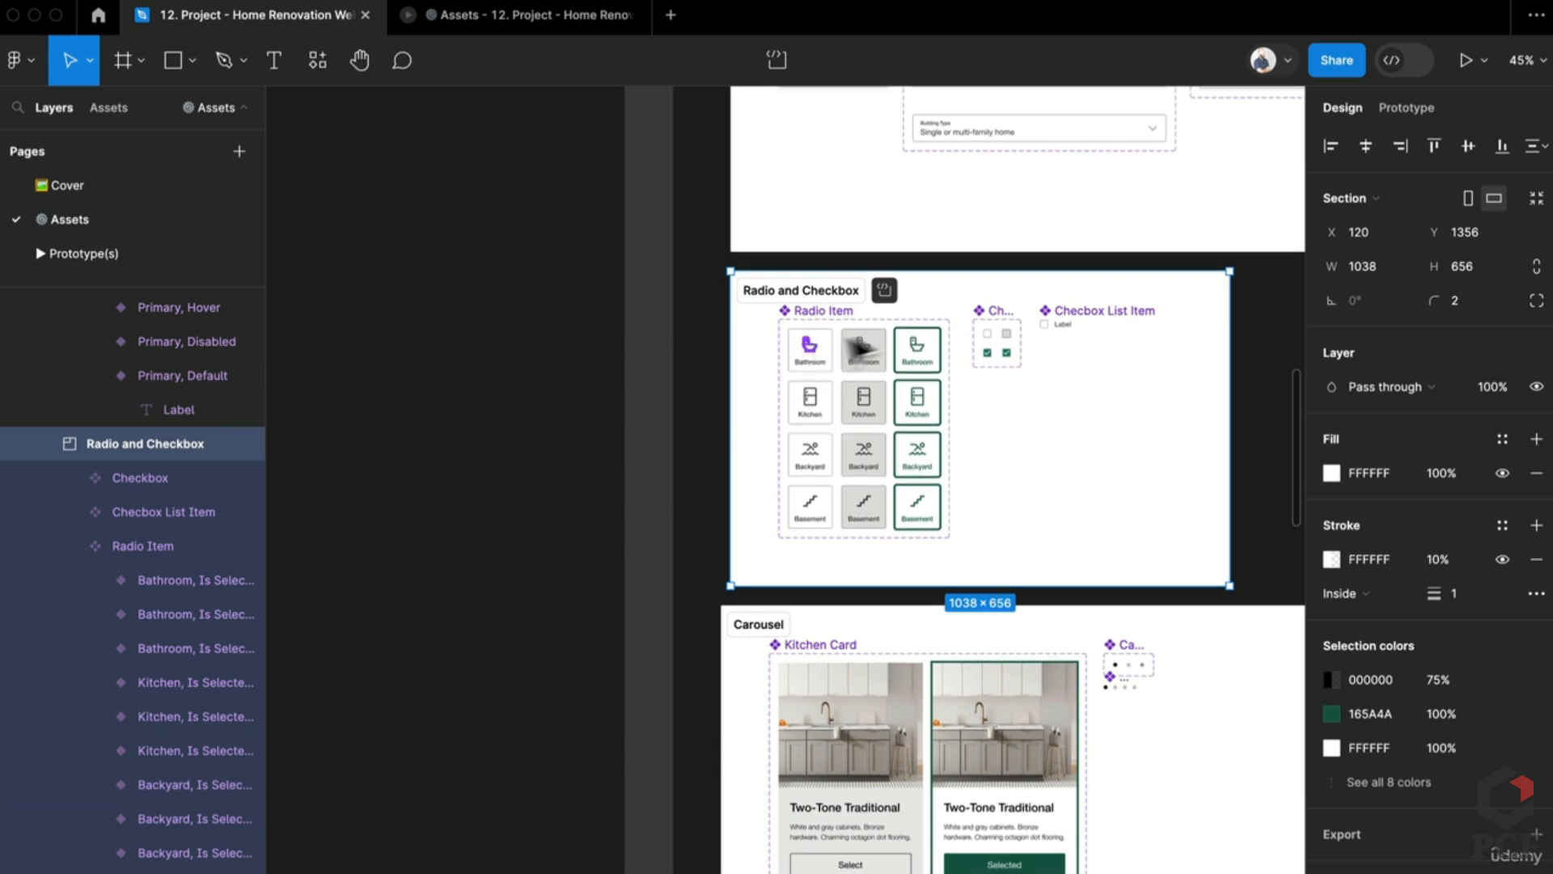
pyautogui.scroll(5, 879, 387)
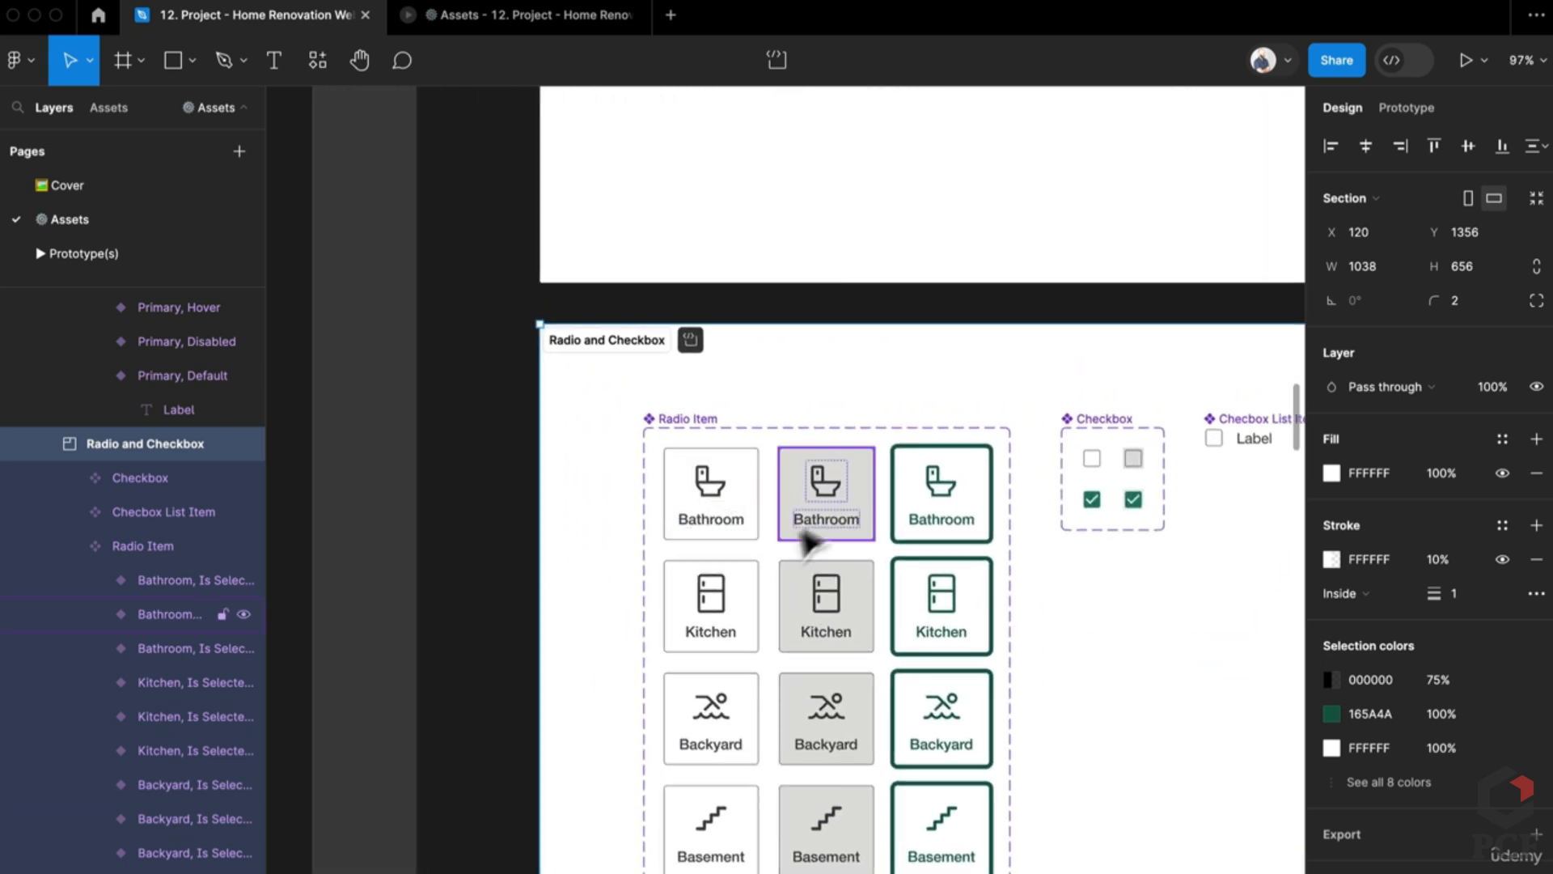
pyautogui.scroll(-3, 798, 472)
# Step: Select the Radio Item component set and widen the Components section to about 1410 px
pyautogui.click(801, 448)
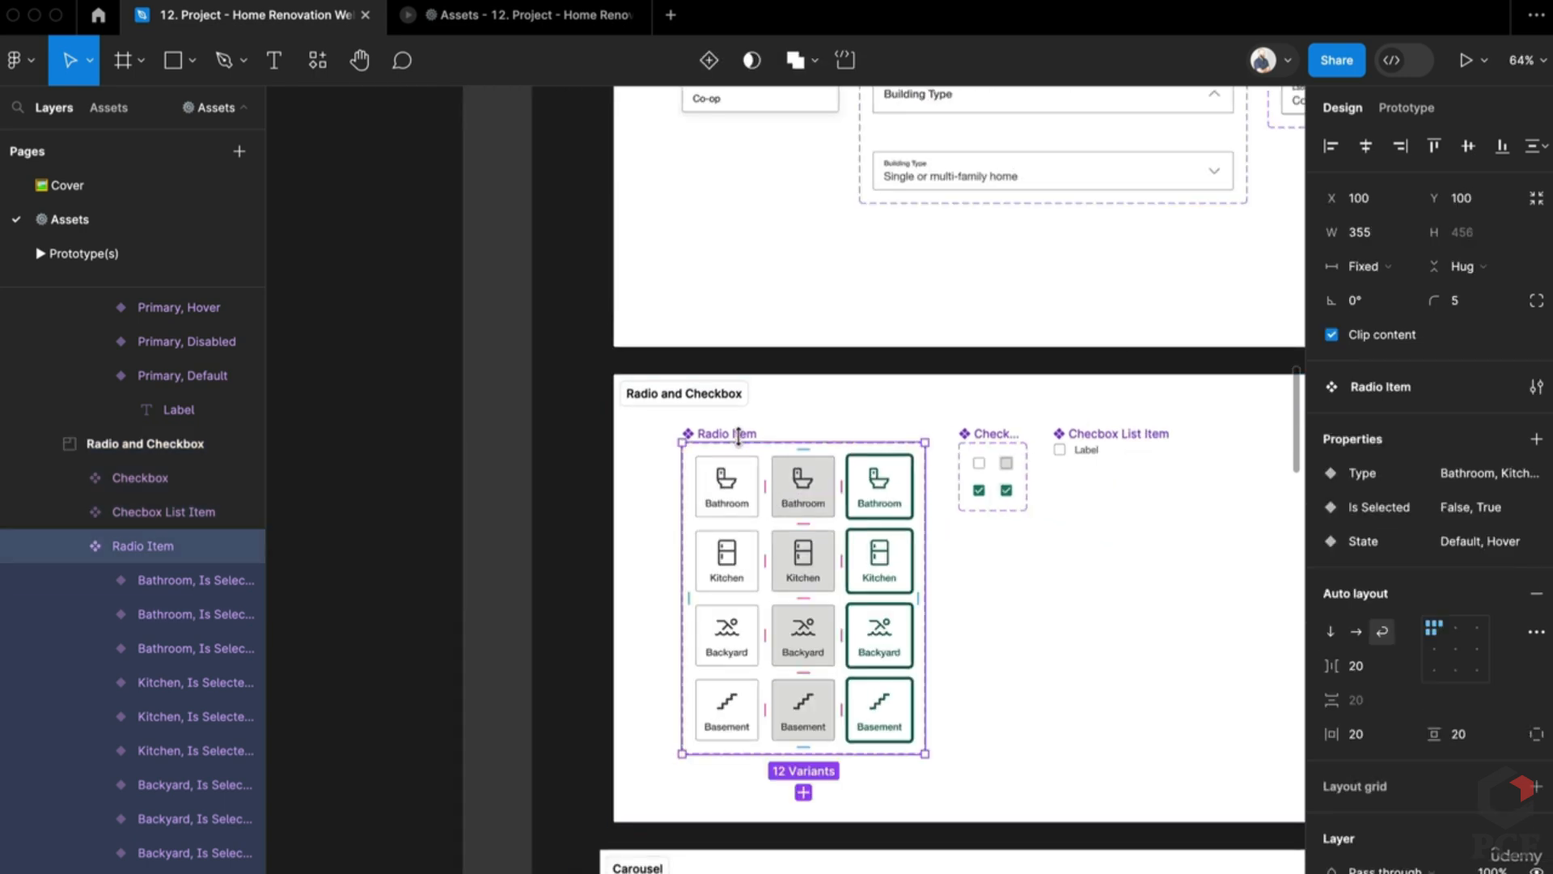
pyautogui.scroll(10, 783, 495)
pyautogui.scroll(-5, 784, 492)
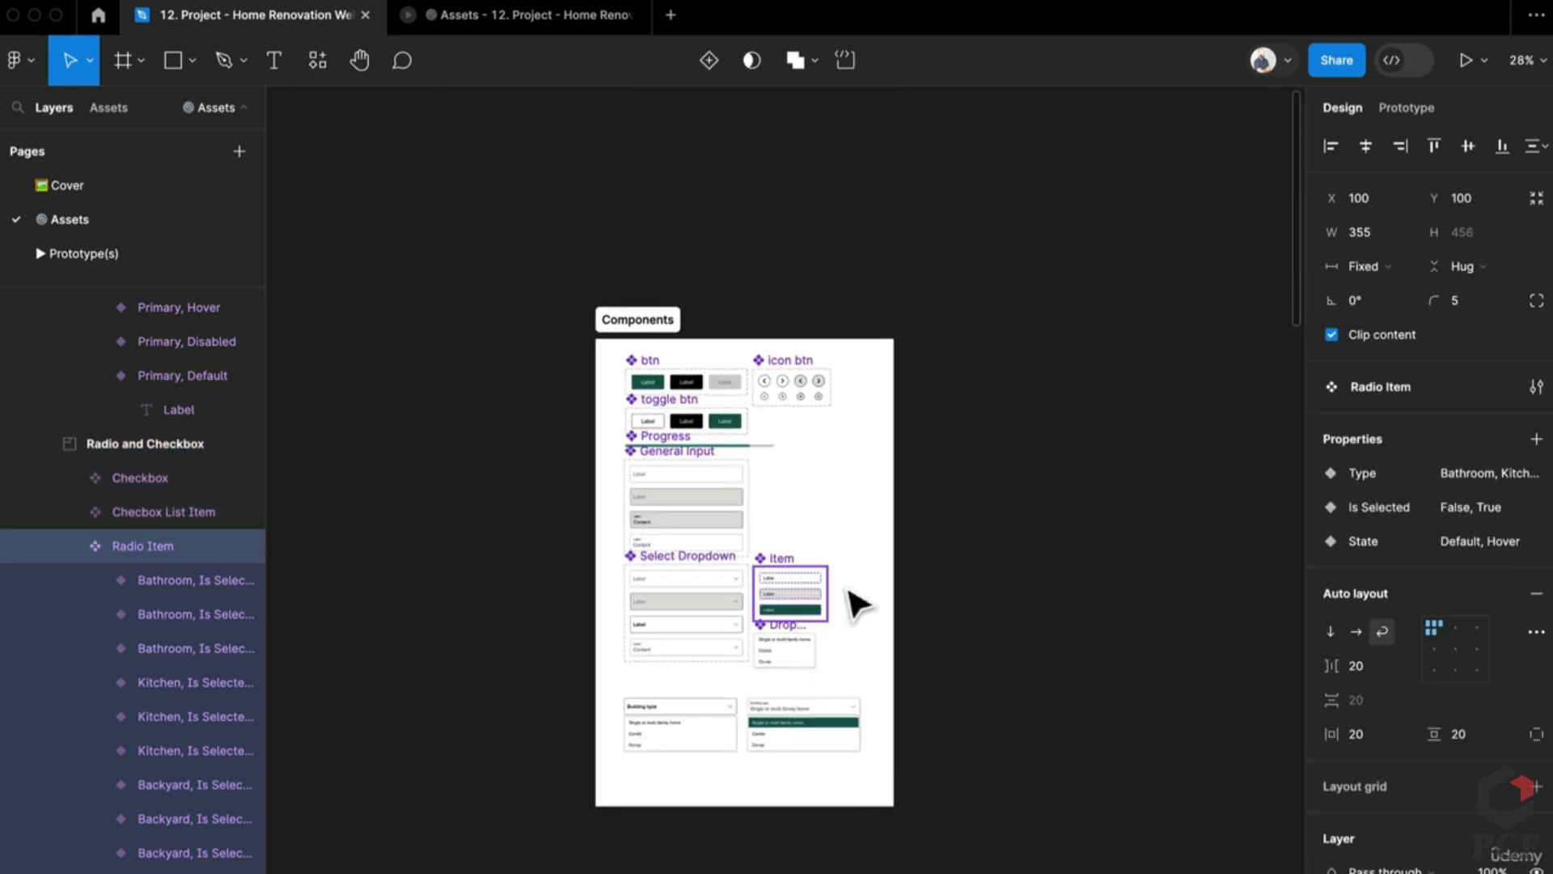
pyautogui.rightClick(850, 427)
pyautogui.moveTo(848, 502)
pyautogui.press('Escape')
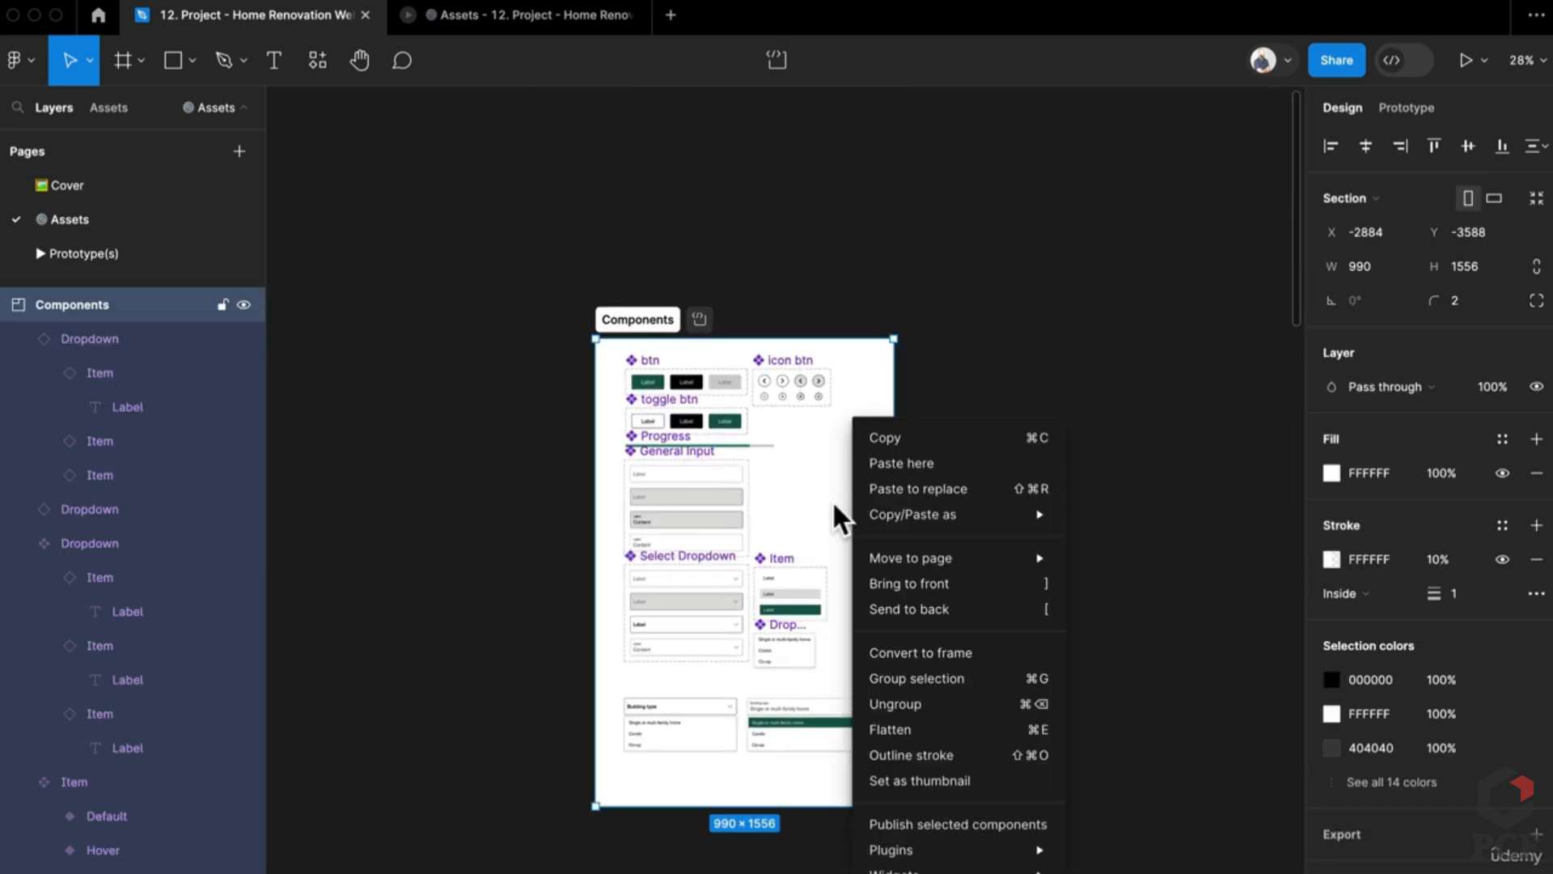
pyautogui.click(934, 526)
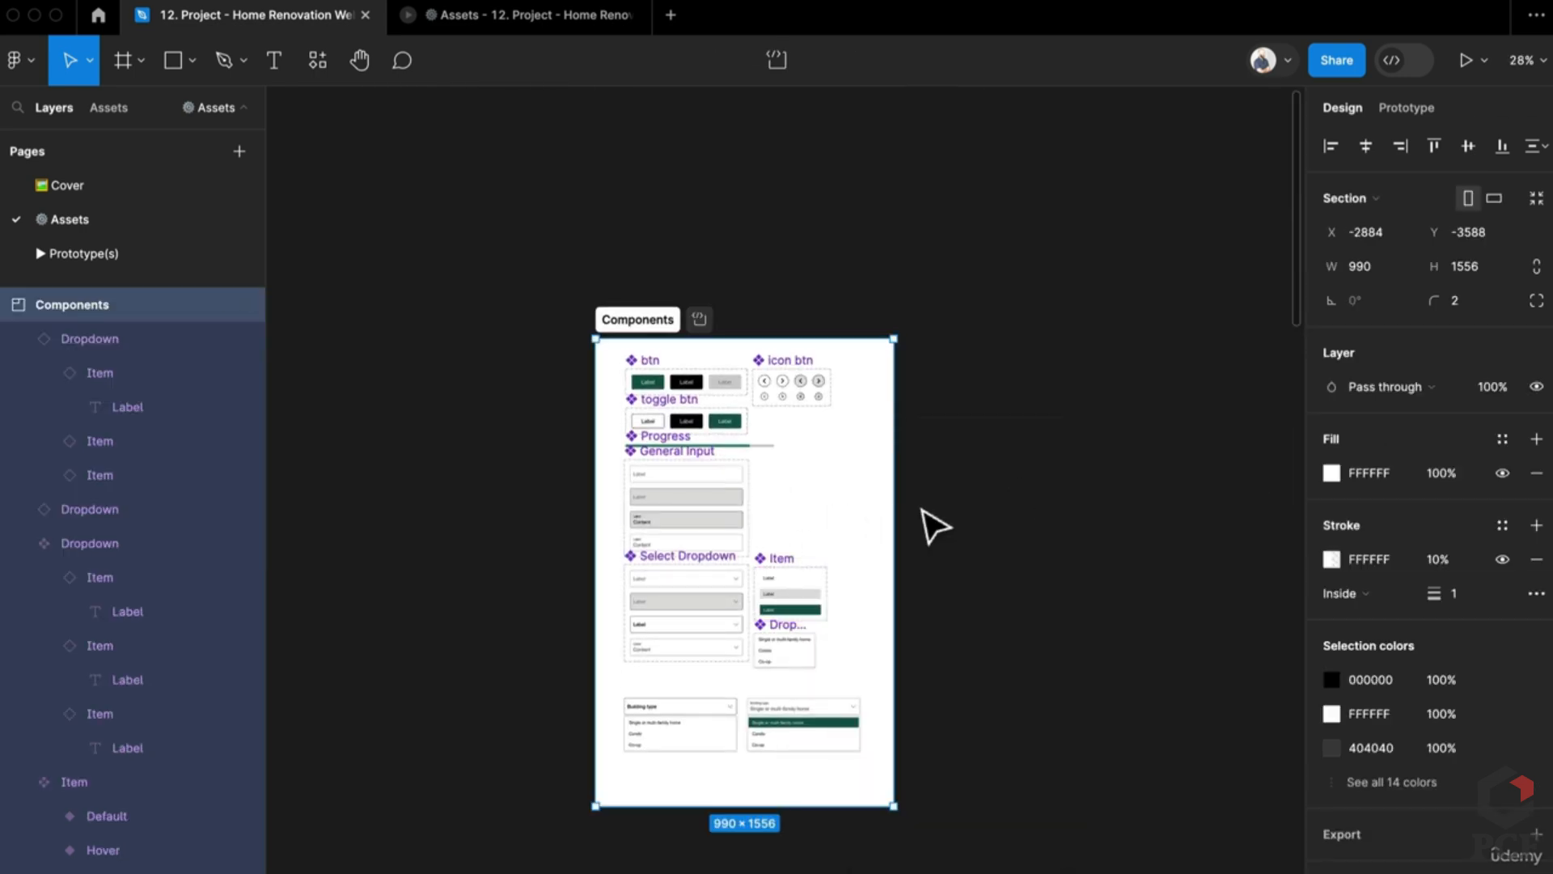
pyautogui.moveTo(906, 506); pyautogui.dragTo(1139, 510)
# Step: Paste the Radio Item set into the section, just right of the icon buttons
pyautogui.hotkey('ctrl', 'v')
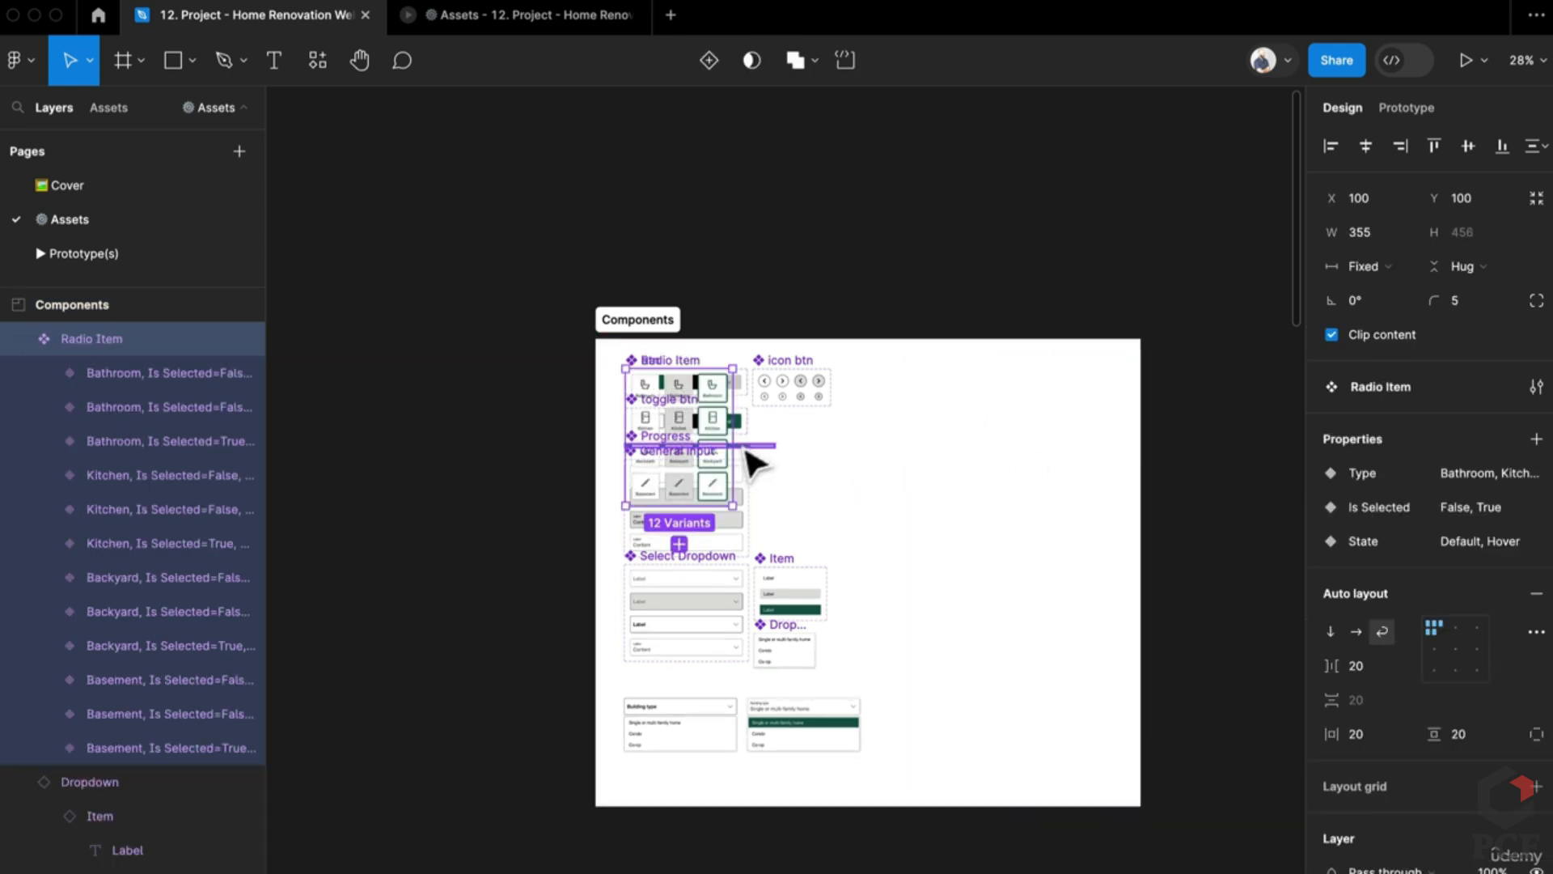
pyautogui.moveTo(788, 488); pyautogui.dragTo(941, 483)
pyautogui.scroll(5, 1001, 405)
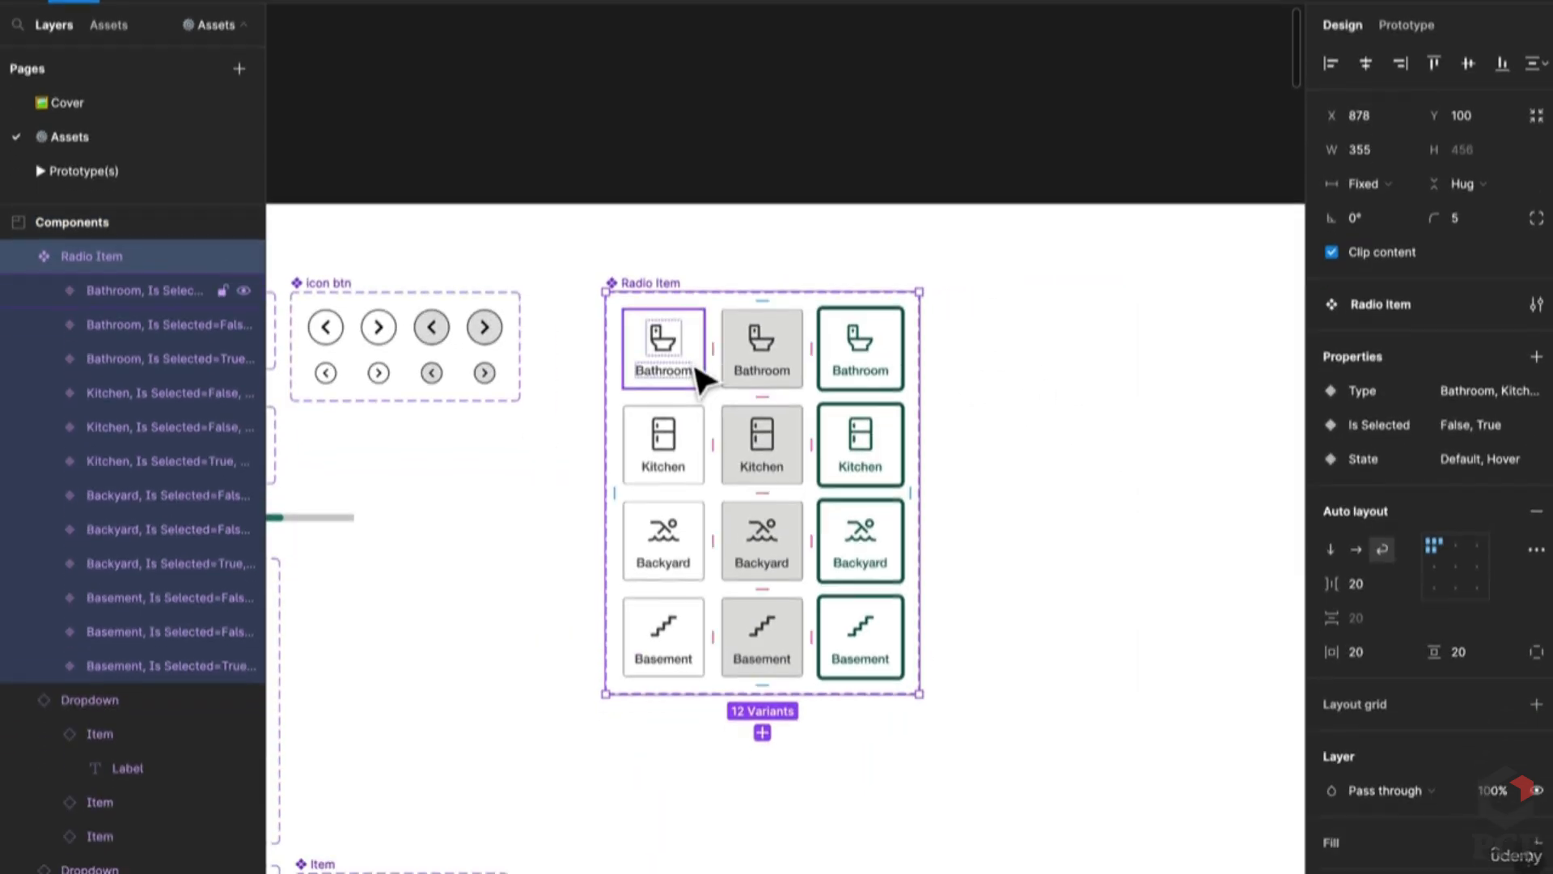
# Step: Pull a Bathroom instance out to the right and copy the three Bathroom variants below the set
pyautogui.click(698, 380)
pyautogui.moveTo(697, 380); pyautogui.dragTo(1080, 383)
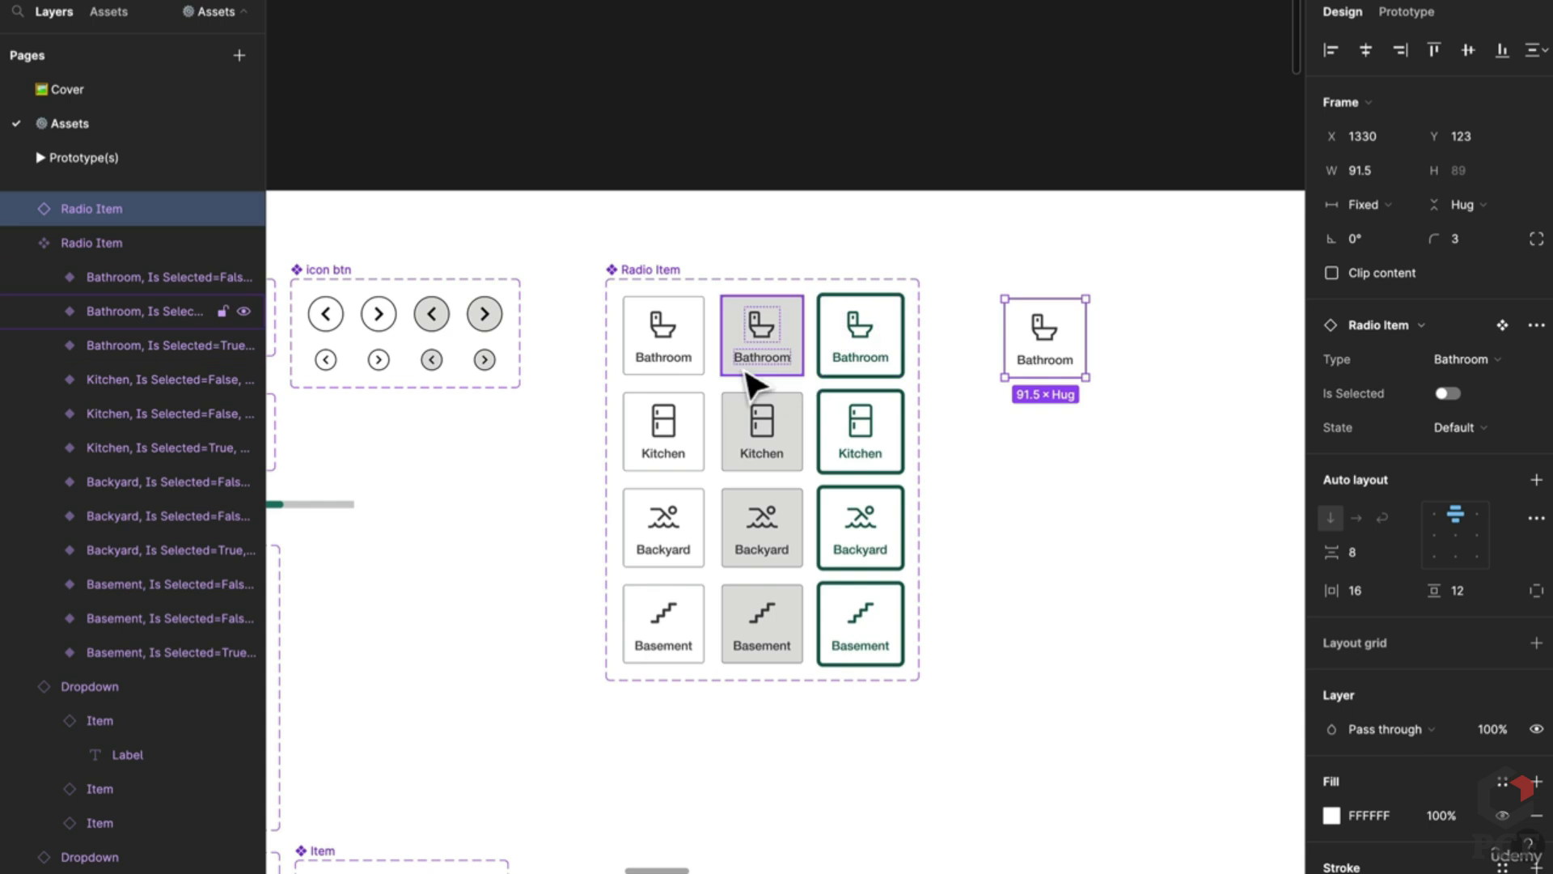
pyautogui.click(746, 371)
pyautogui.keyDown('shift'); pyautogui.click(682, 356); pyautogui.keyUp('shift')
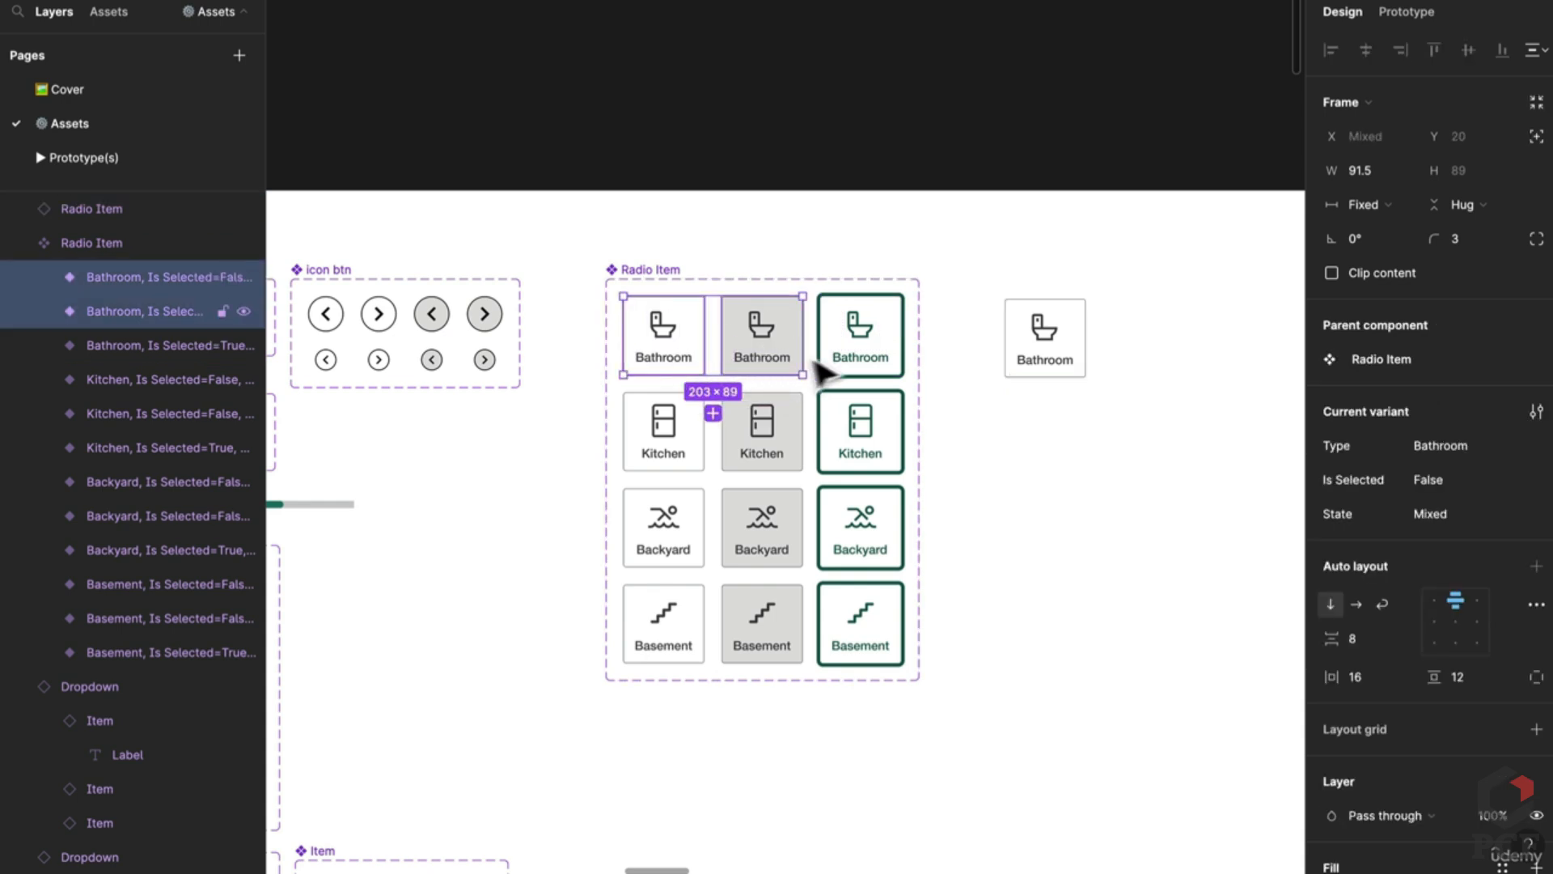
pyautogui.keyDown('shift'); pyautogui.click(864, 370); pyautogui.keyUp('shift')
pyautogui.moveTo(864, 380); pyautogui.dragTo(850, 745)
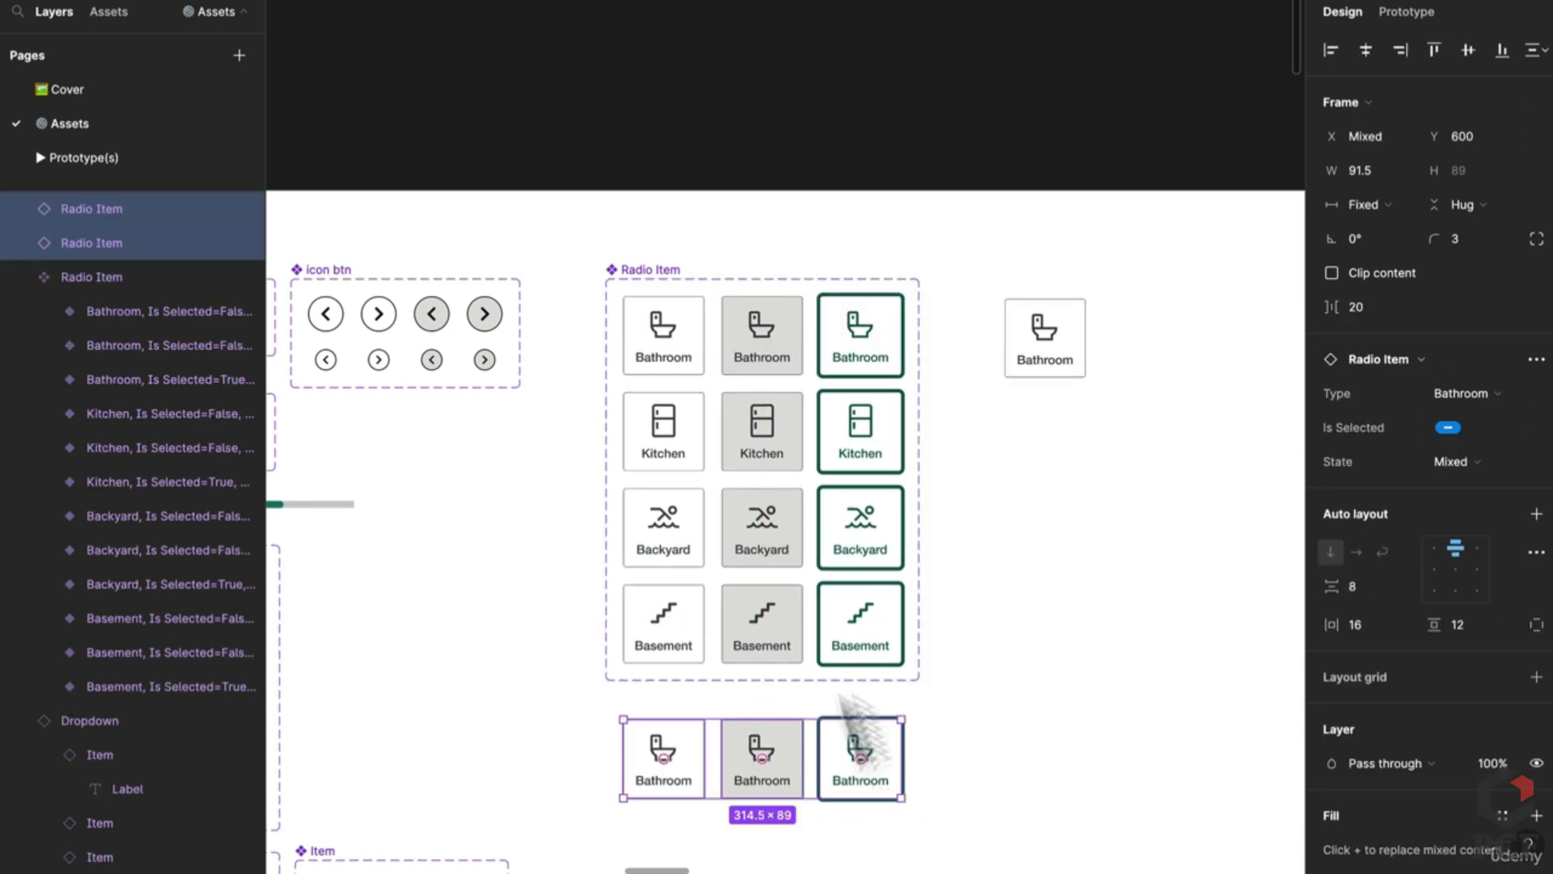
# Step: Delete the Radio Item set and arrange the Bathroom copies in a row, with one item below-left
pyautogui.click(680, 279)
pyautogui.press('Delete')
pyautogui.click(668, 722)
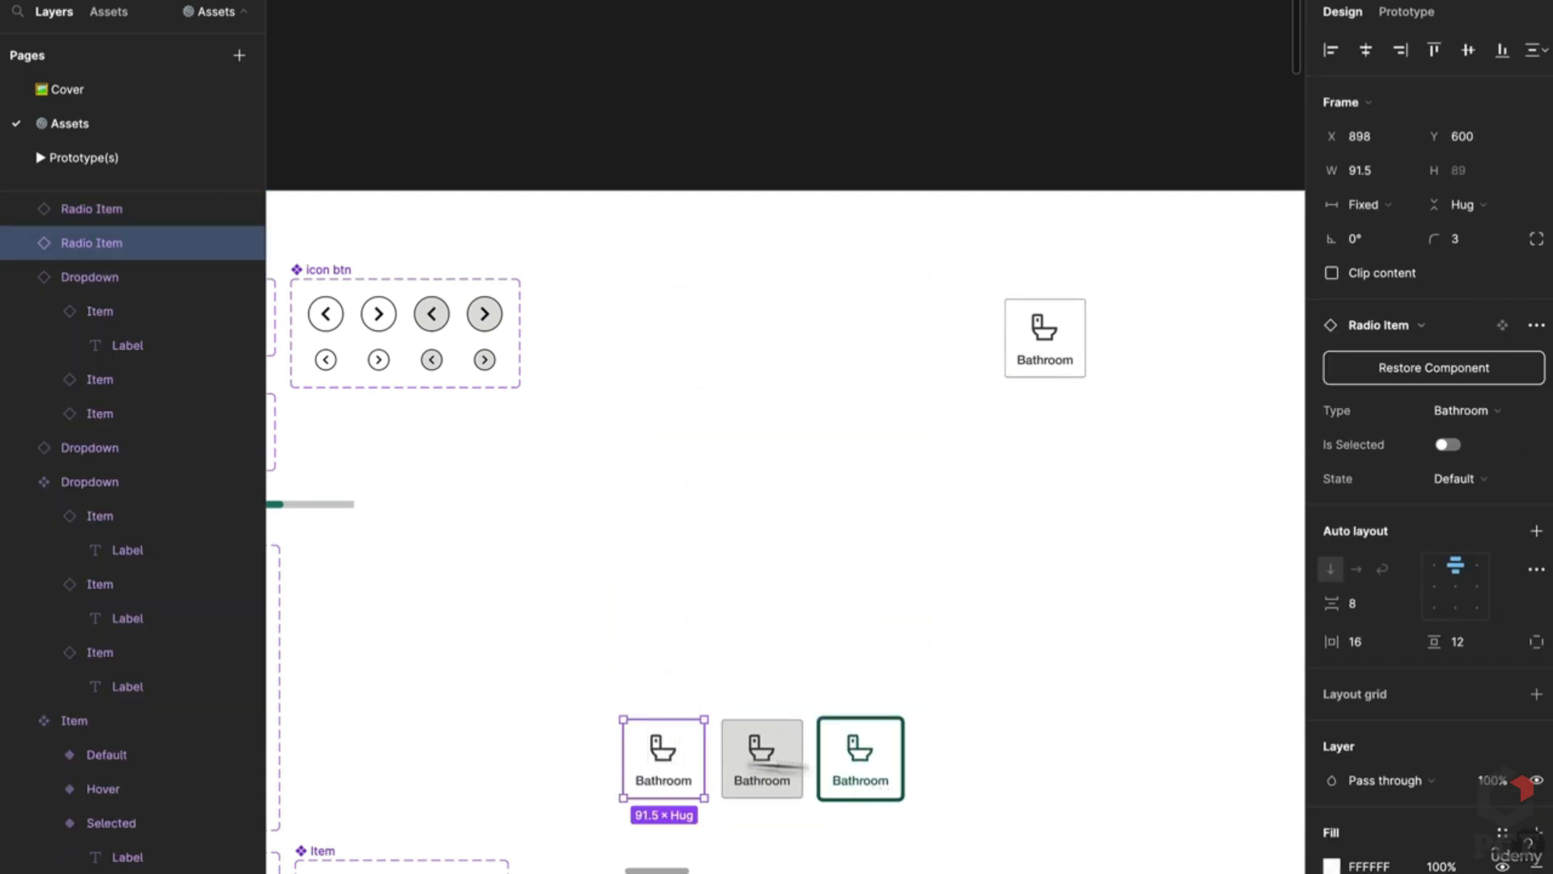
pyautogui.keyDown('shift'); pyautogui.click(877, 784); pyautogui.keyUp('shift')
pyautogui.keyDown('shift'); pyautogui.click(755, 780); pyautogui.keyUp('shift')
pyautogui.moveTo(755, 780); pyautogui.dragTo(777, 347)
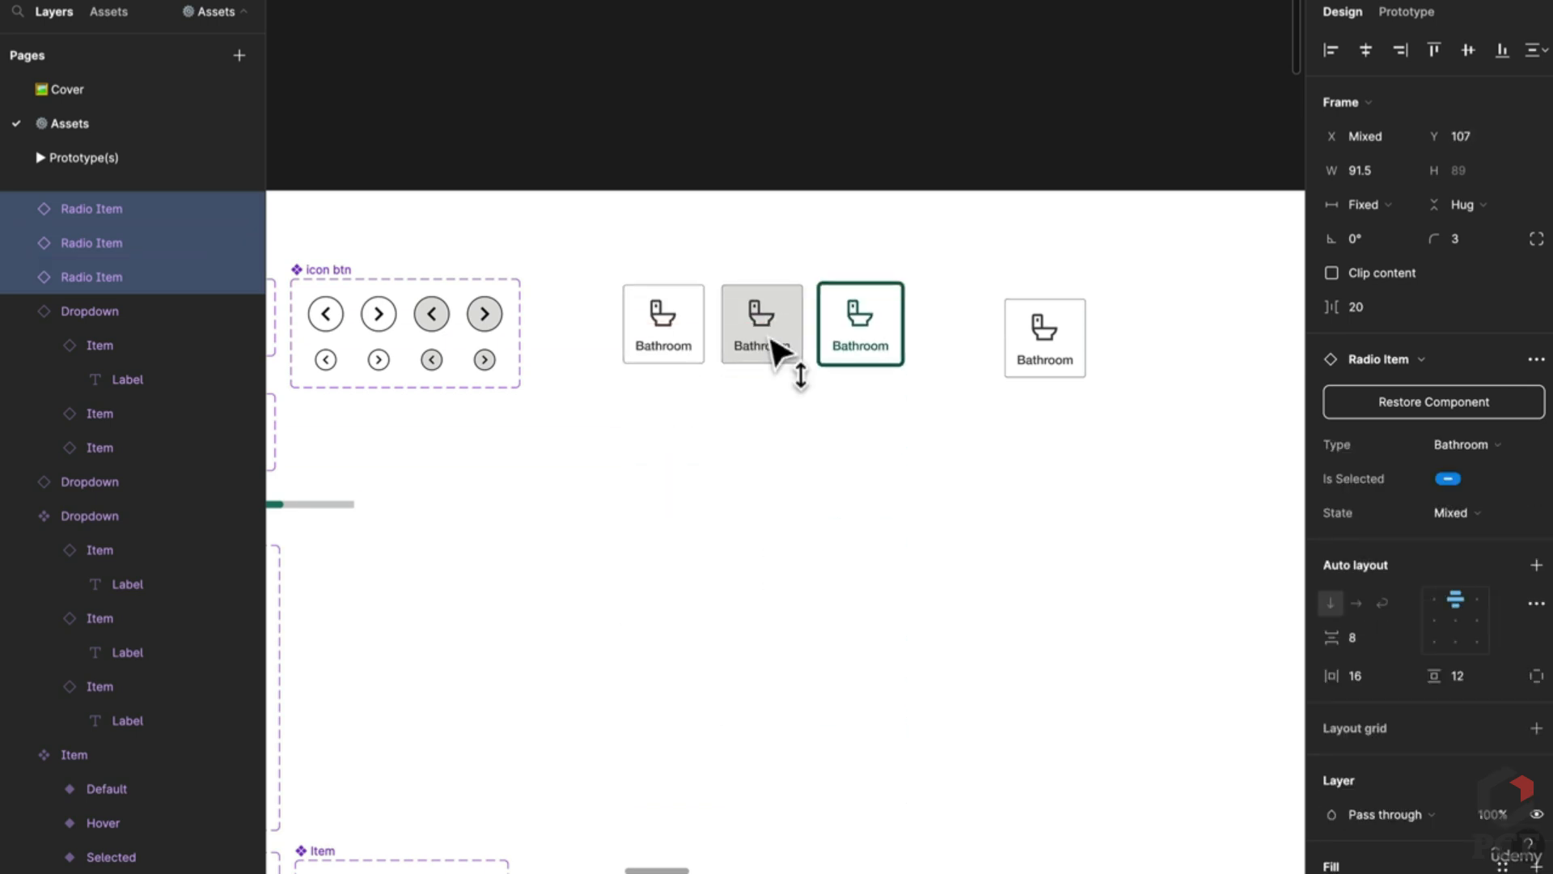
pyautogui.moveTo(1026, 333); pyautogui.dragTo(701, 482)
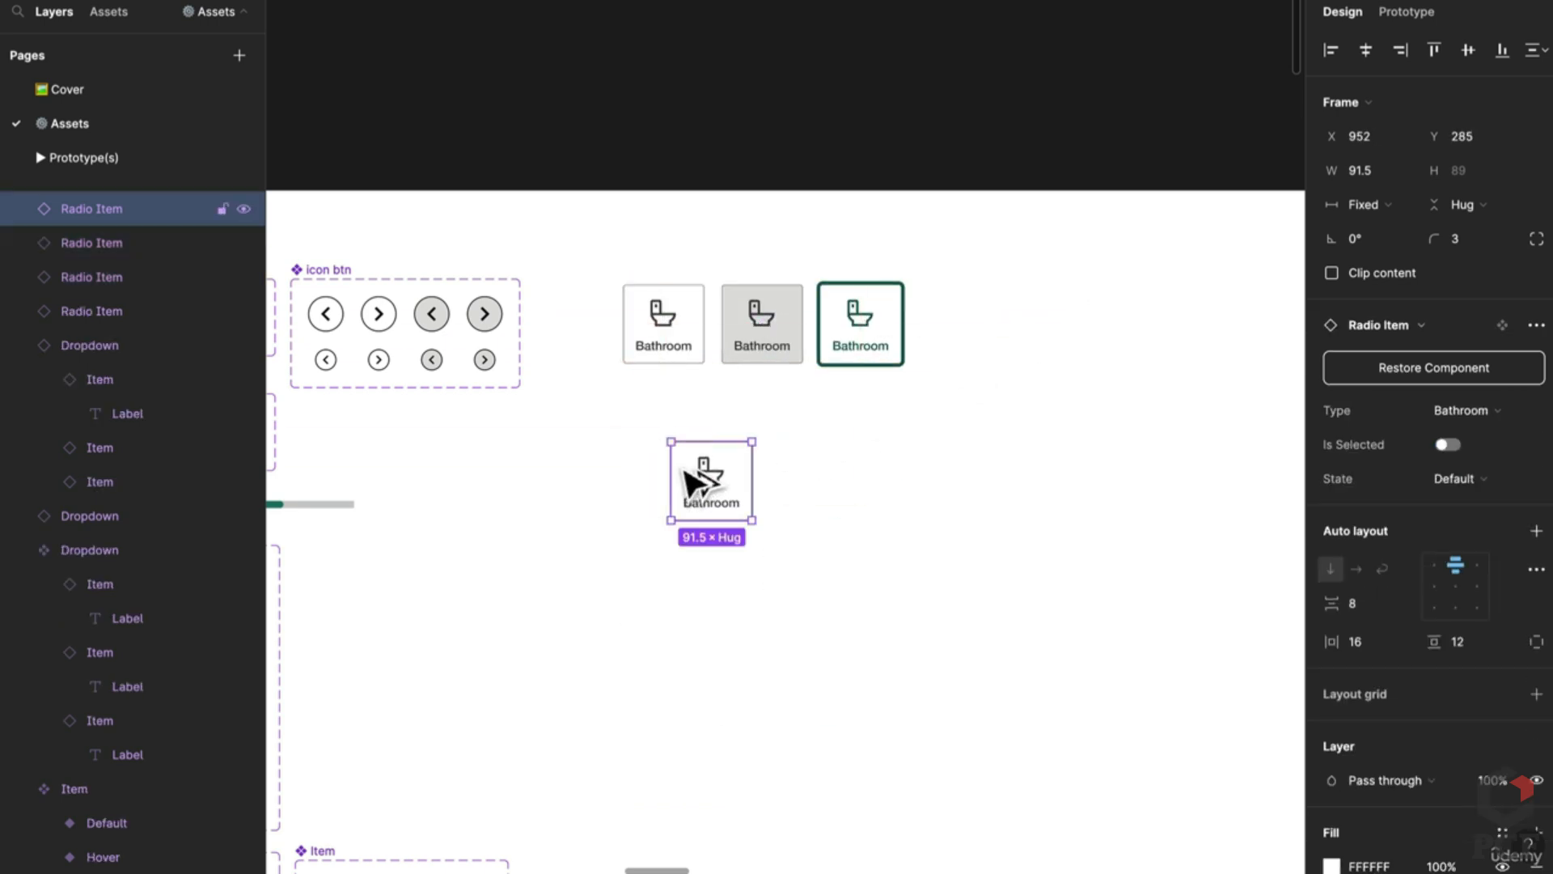
# Step: Detach the lone Bathroom item with Ctrl+Alt+B and place it below the row
pyautogui.hotkey('ctrl', 'alt', 'b')
pyautogui.scroll(3, 695, 479)
pyautogui.moveTo(798, 499); pyautogui.dragTo(707, 434)
pyautogui.click(677, 437)
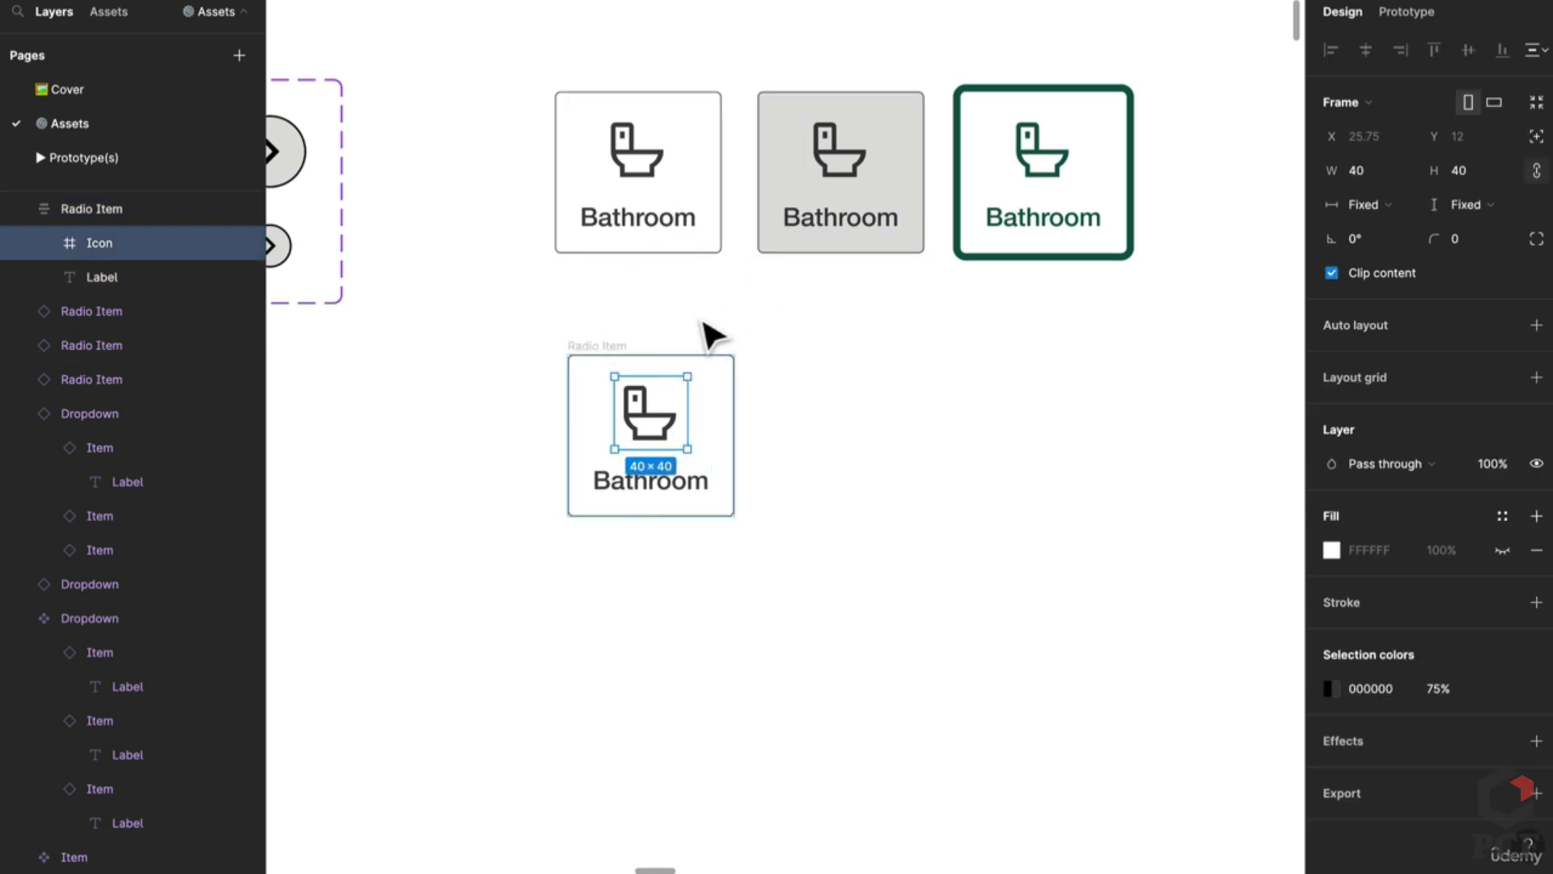
pyautogui.click(687, 486)
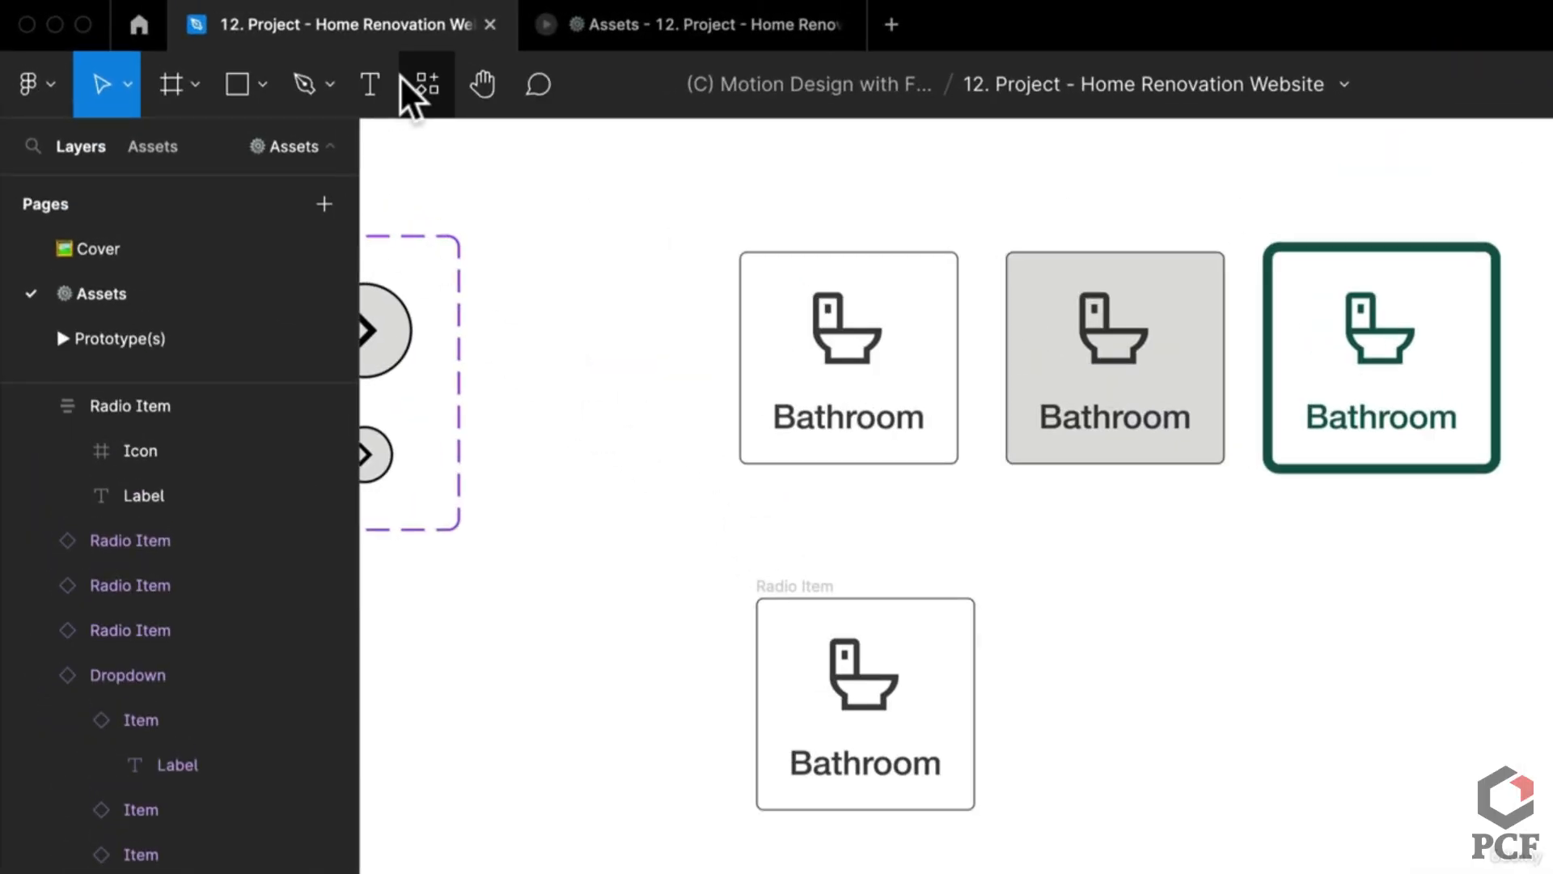
pyautogui.click(413, 81)
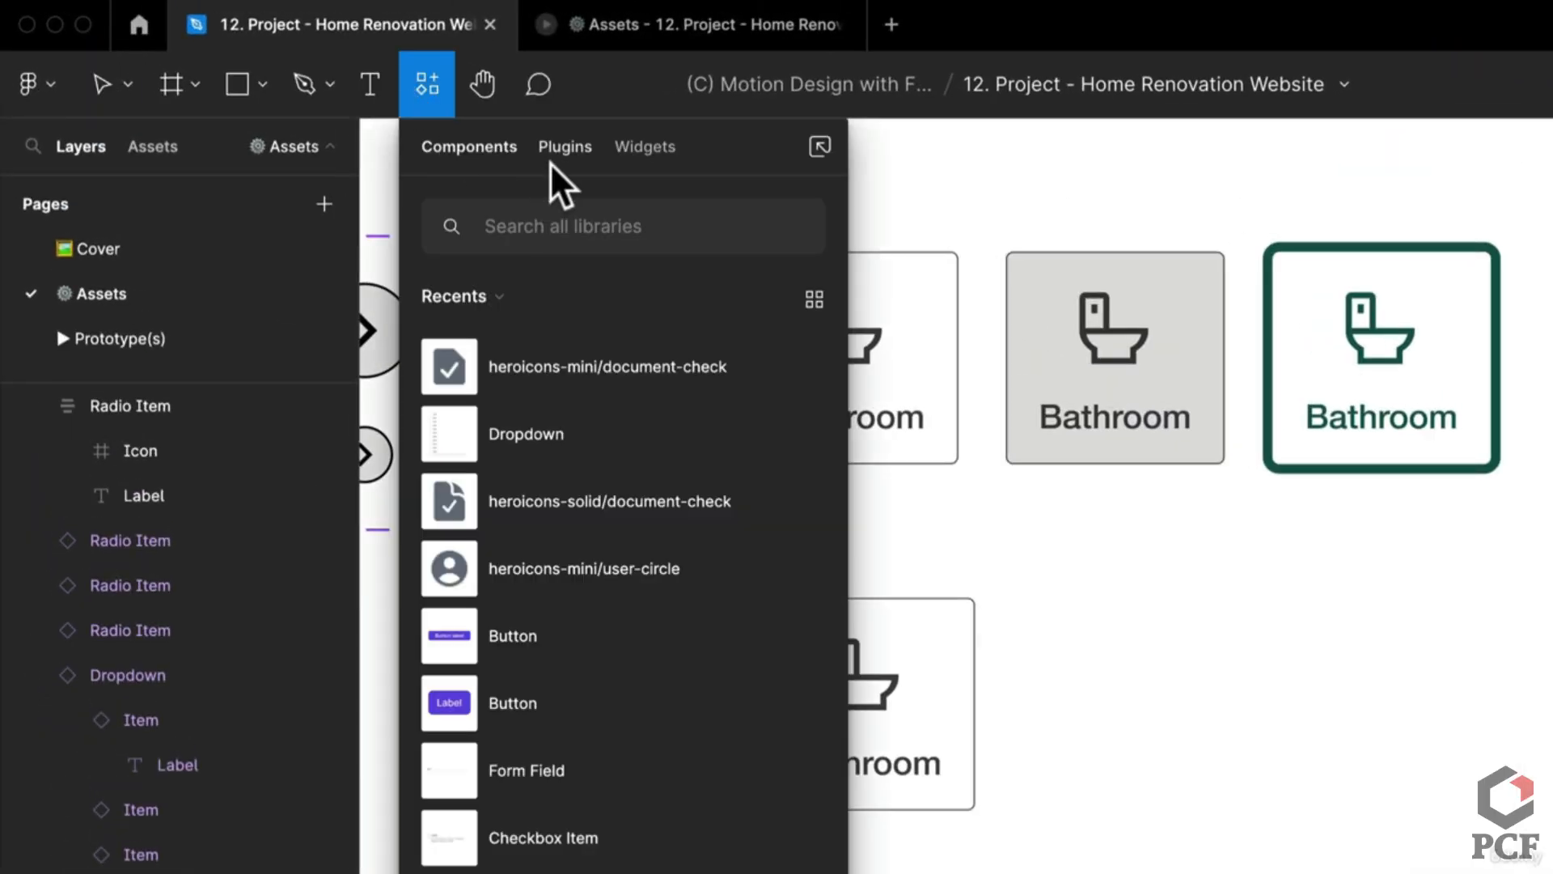
# Step: Launch the Iconify plugin from Plugins, search 'toilet' icons, then close it
pyautogui.click(564, 147)
pyautogui.write('icon')
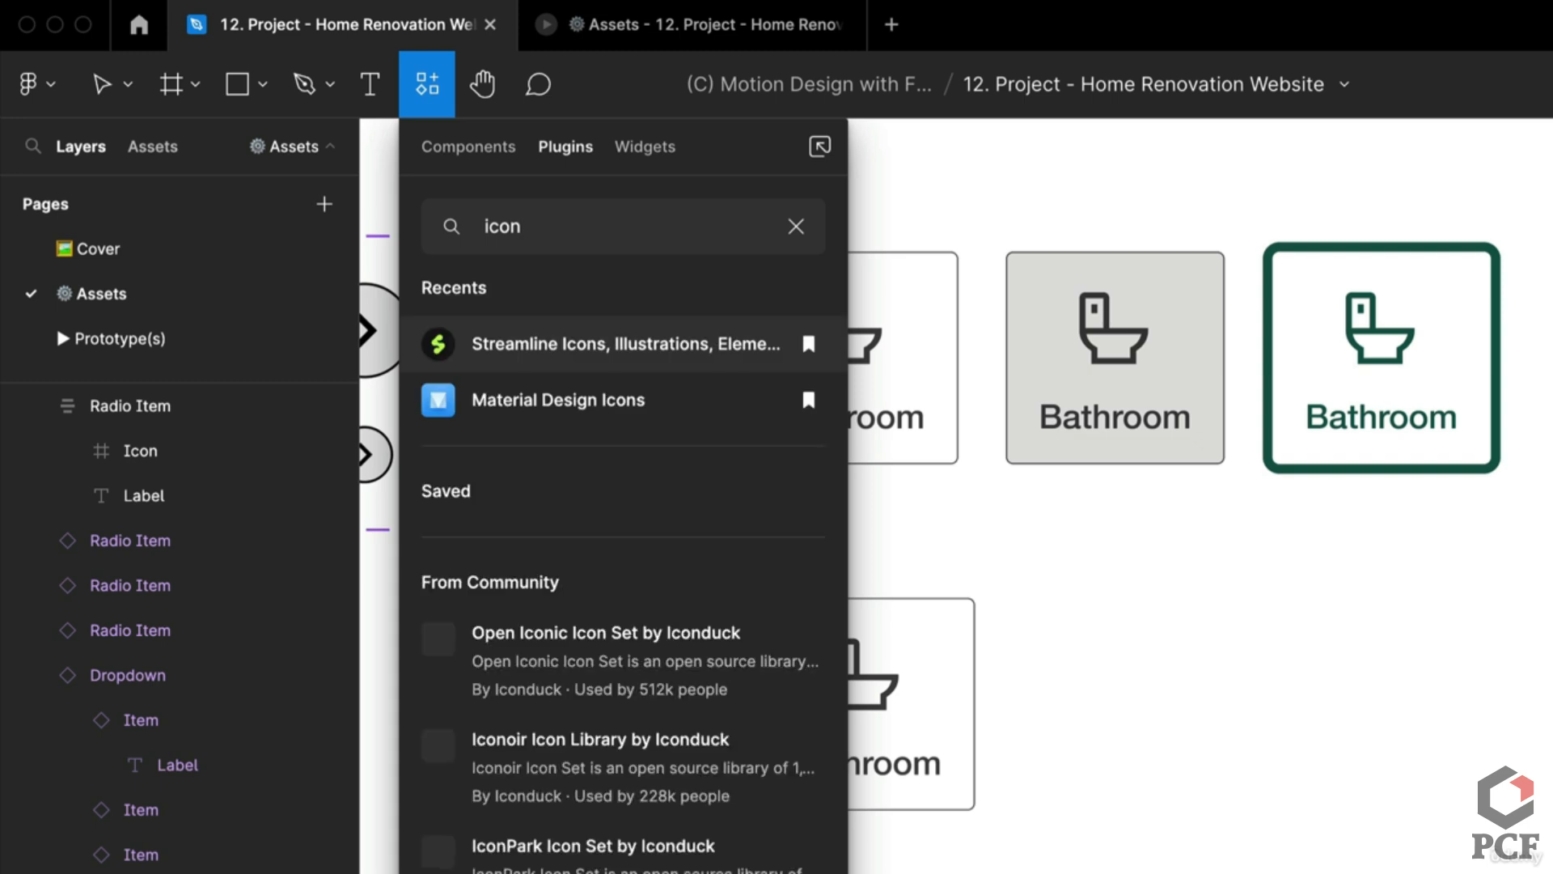
pyautogui.press('Down')
pyautogui.press('Down')
pyautogui.press('Down')
pyautogui.press('Up')
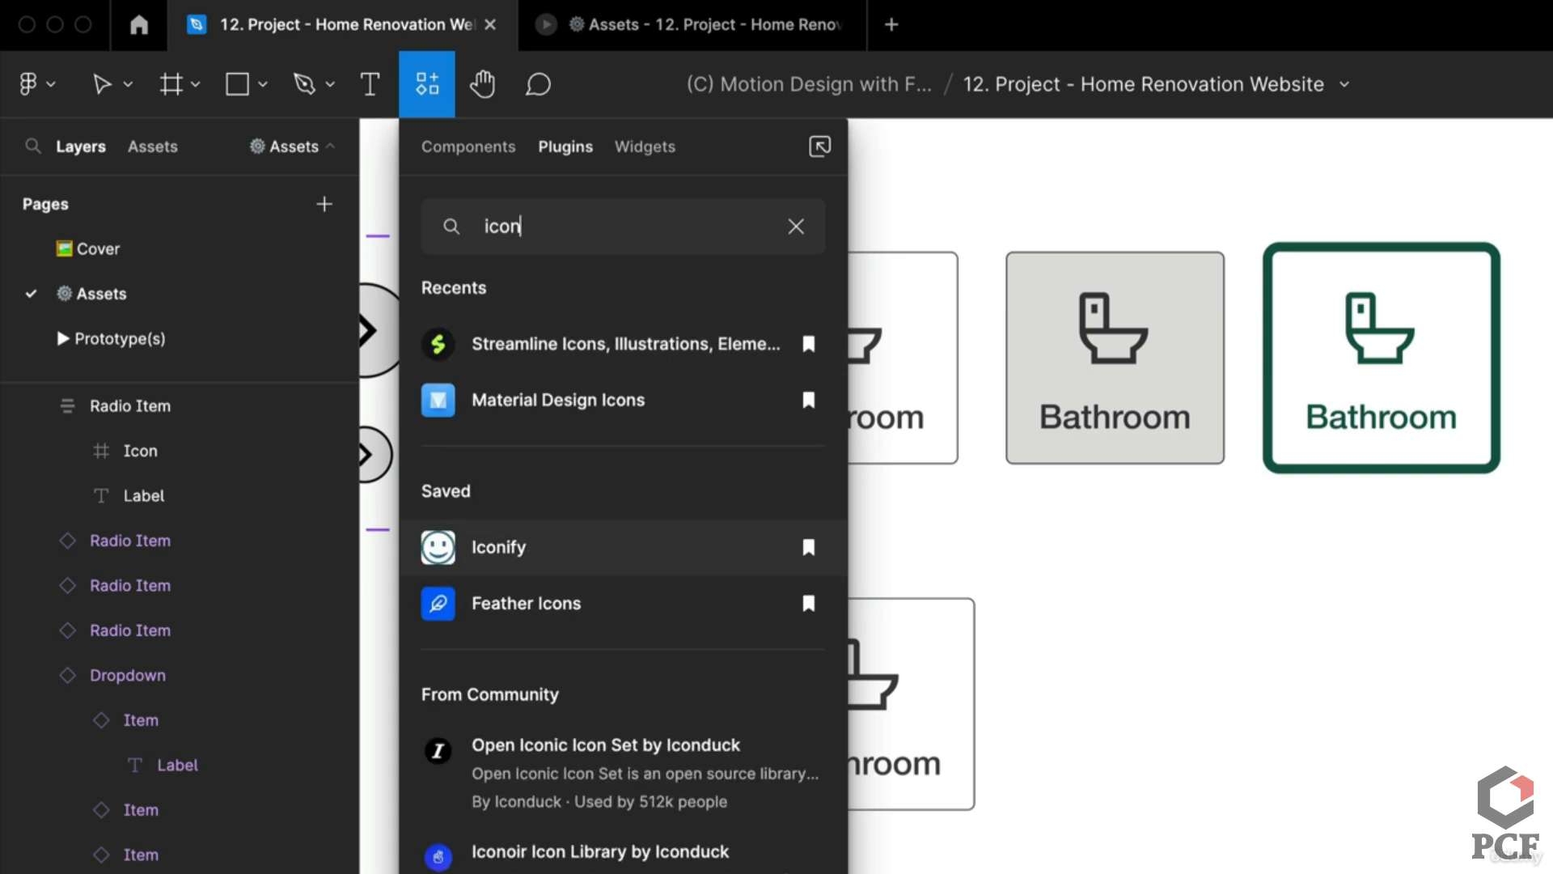
pyautogui.press('Return')
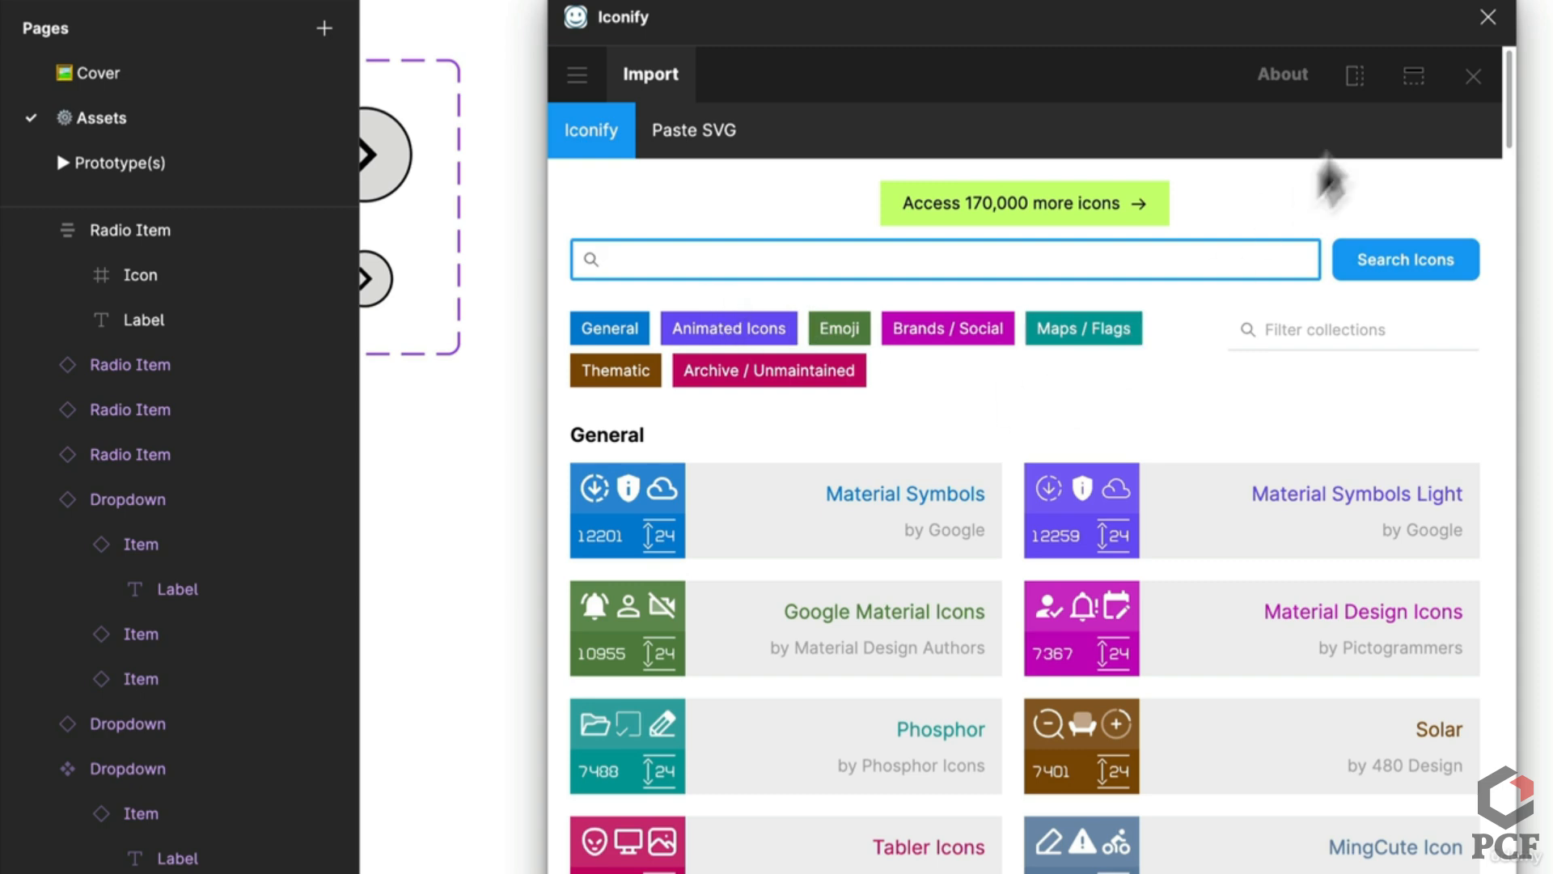
pyautogui.write('toile')
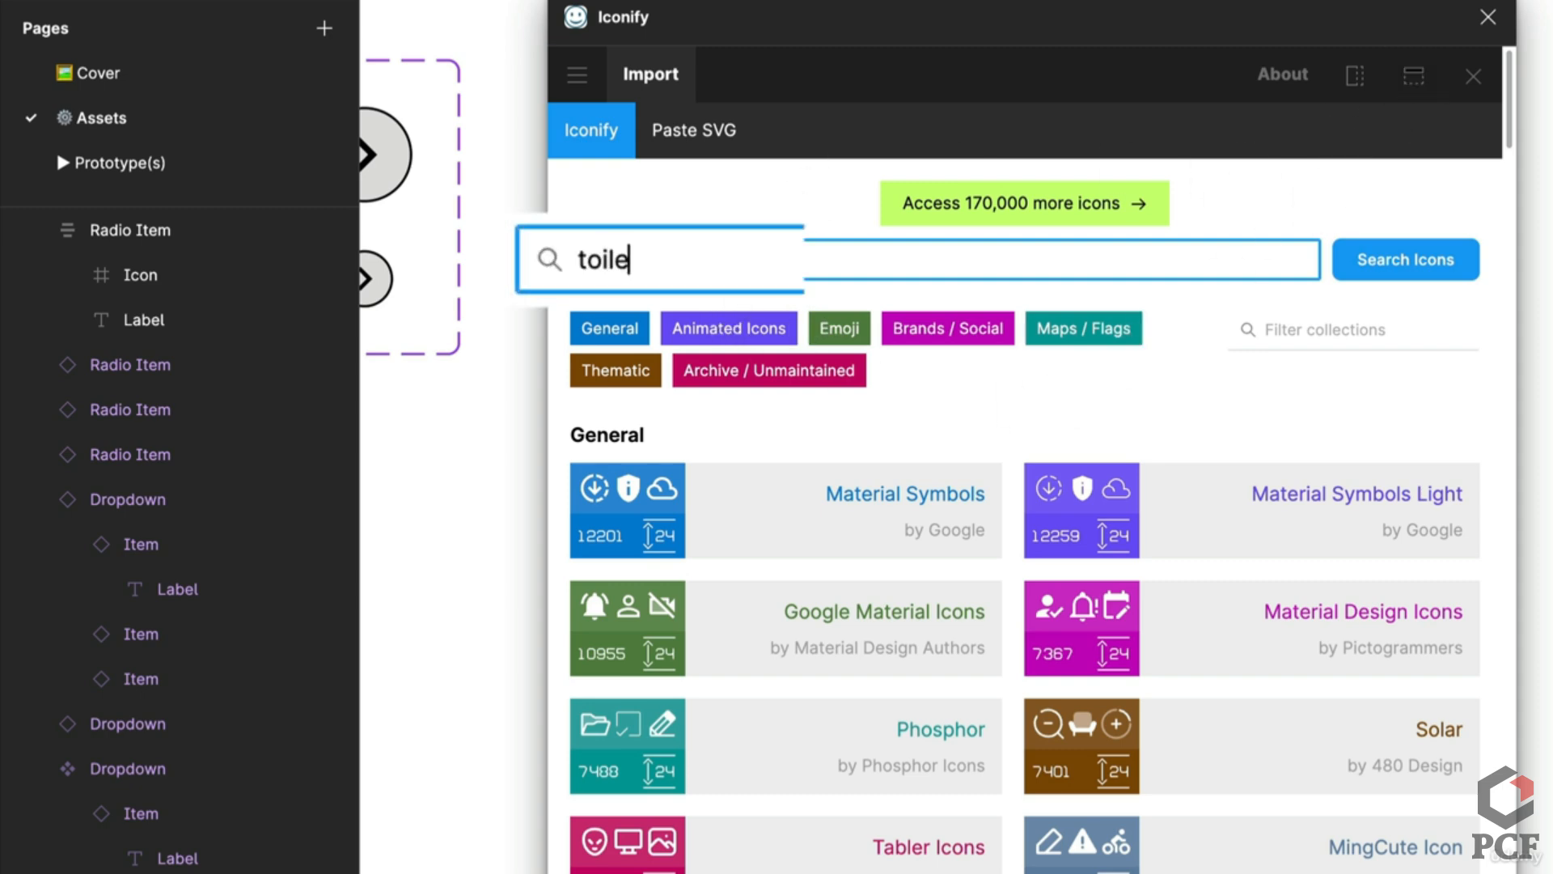
pyautogui.write('t')
pyautogui.press('Return')
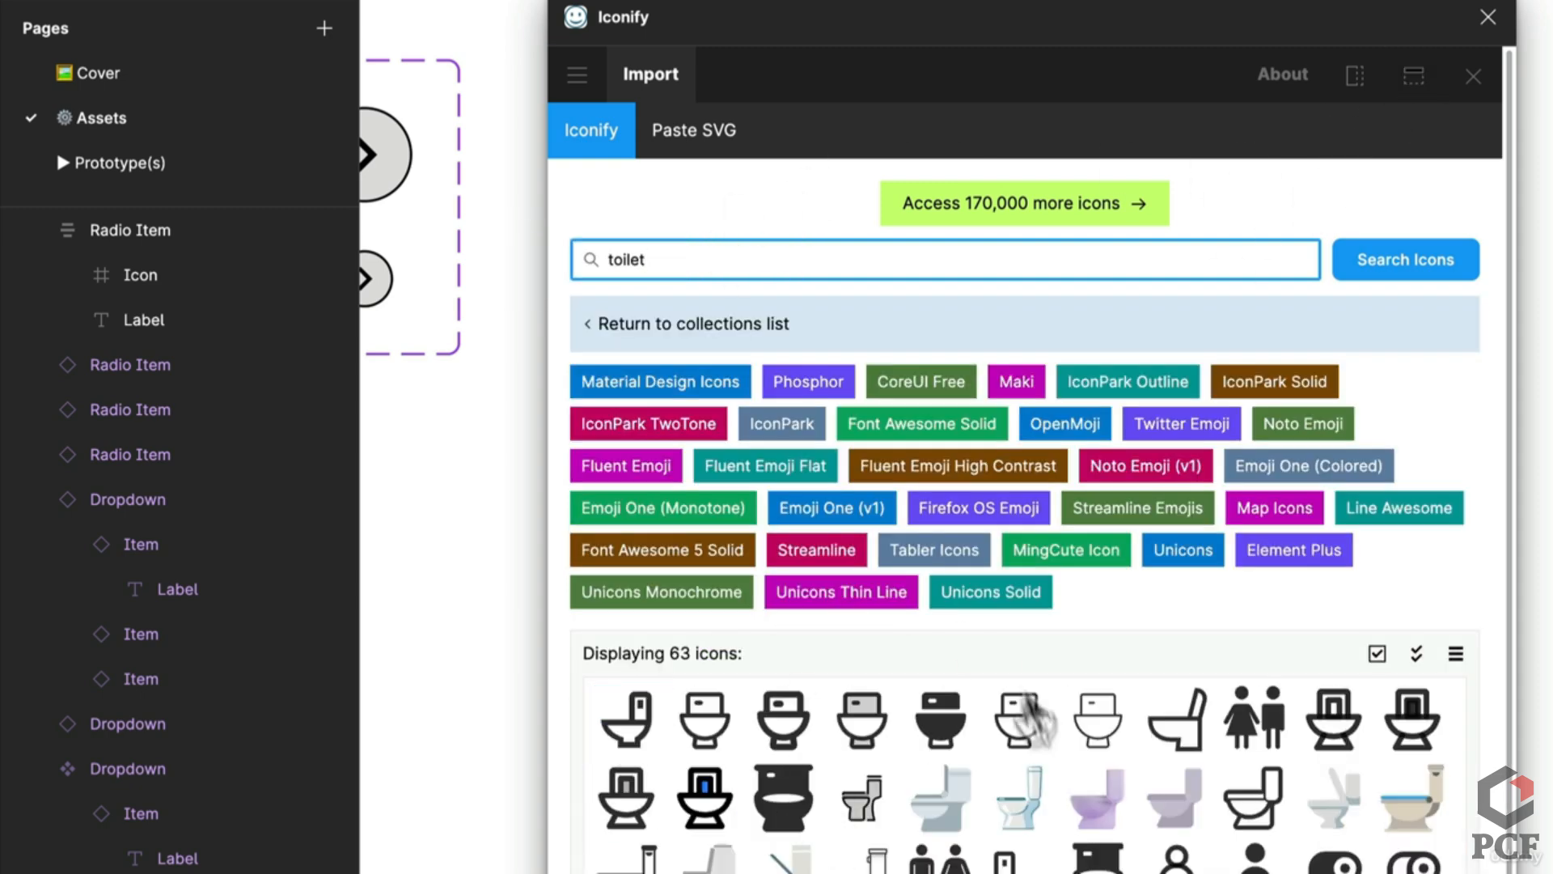
pyautogui.click(1488, 15)
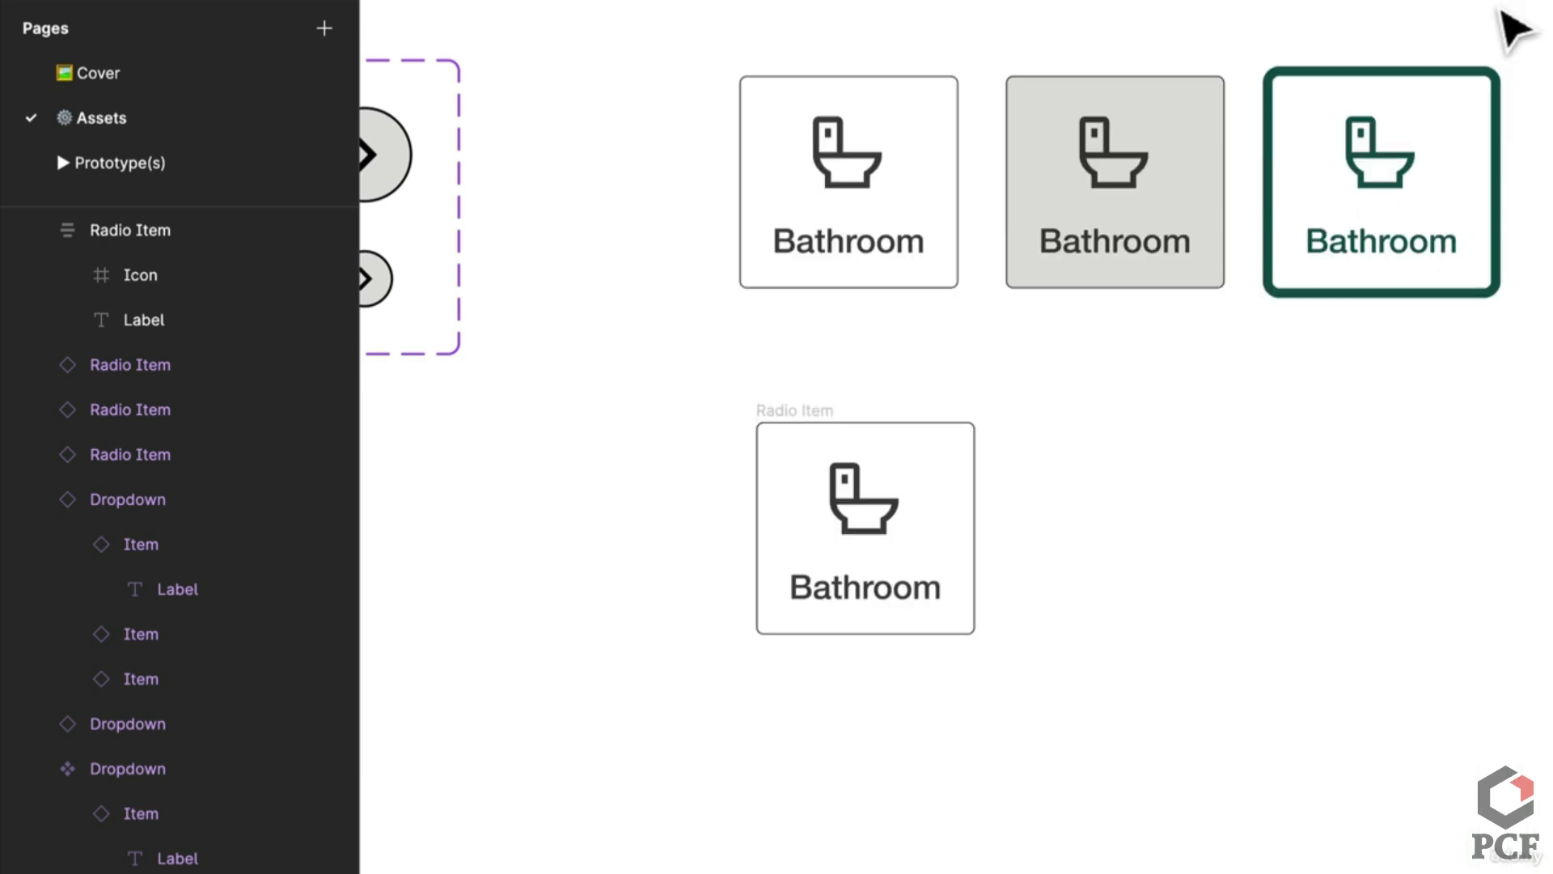
pyautogui.scroll(3, 1133, 387)
# Step: Make the Radio Item frame a component with a Variant property renamed State
pyautogui.click(858, 546)
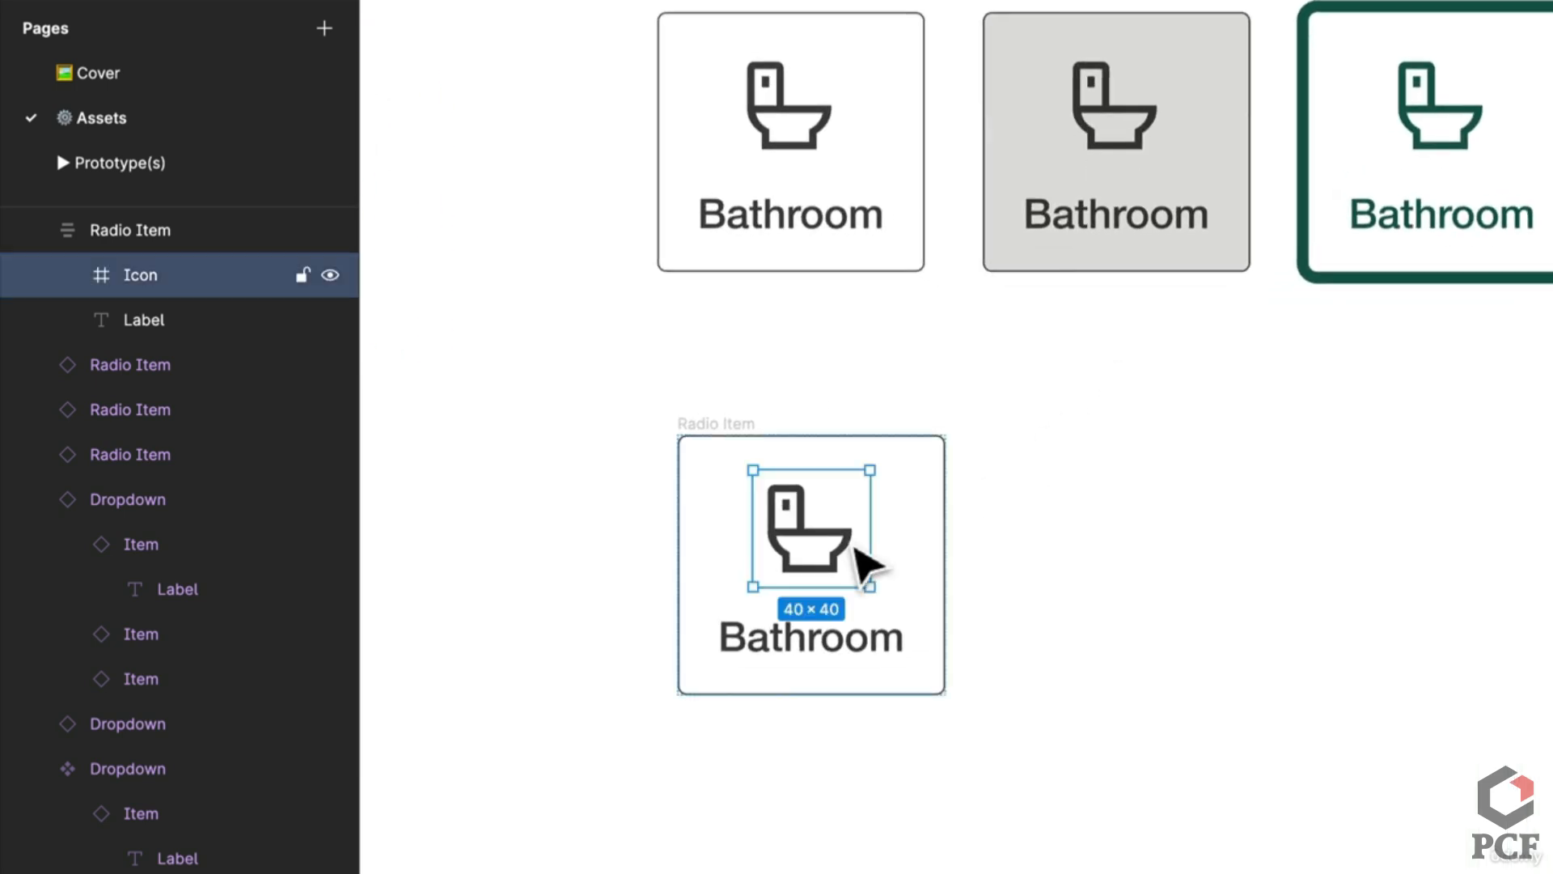
pyautogui.press('Escape')
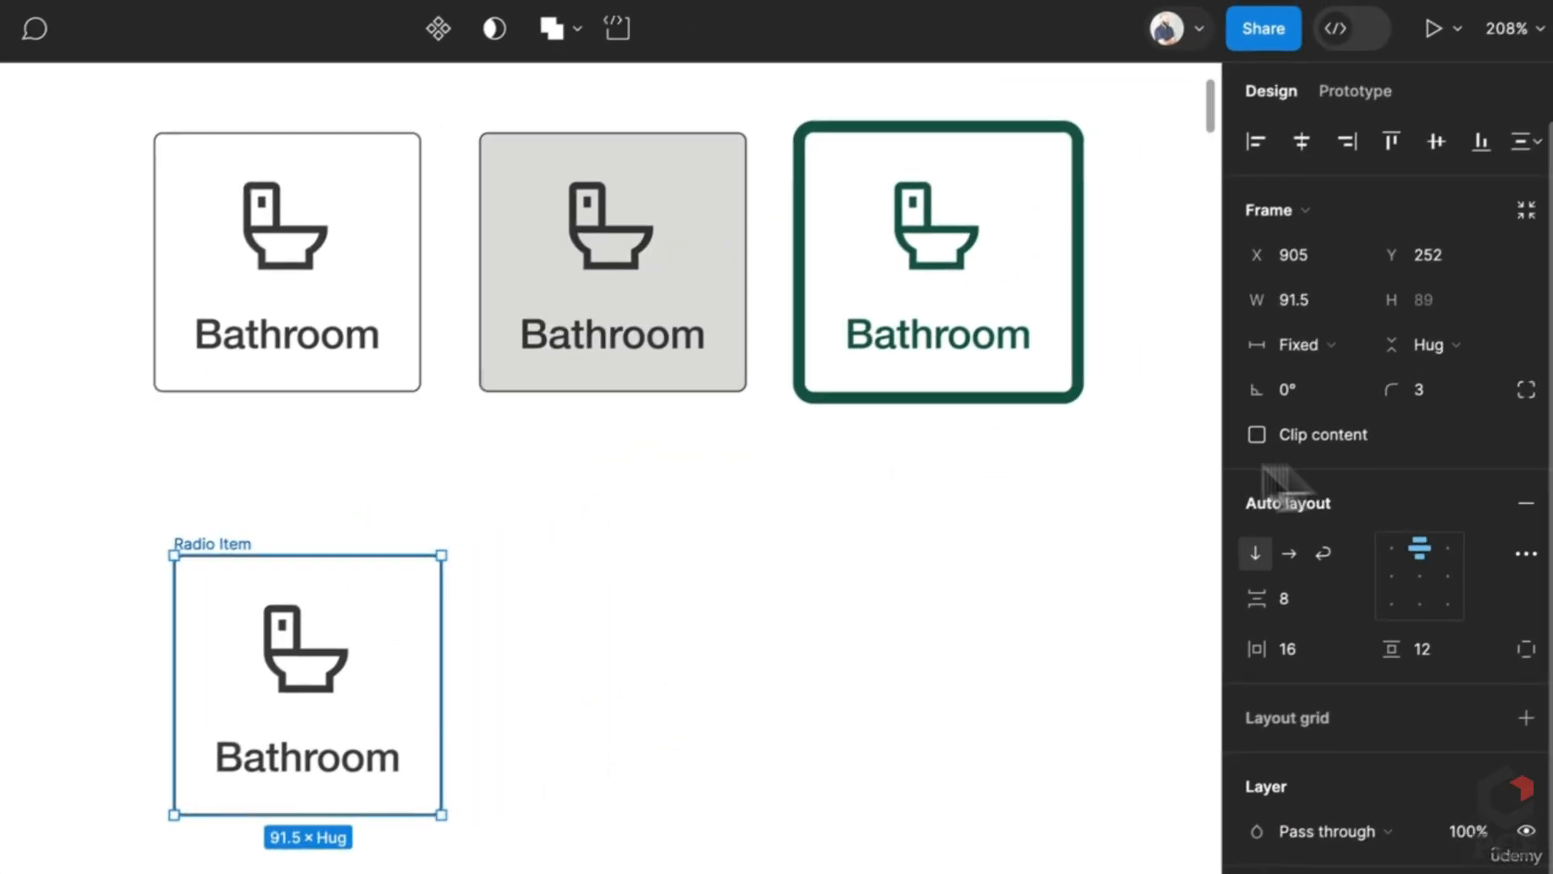
pyautogui.click(429, 27)
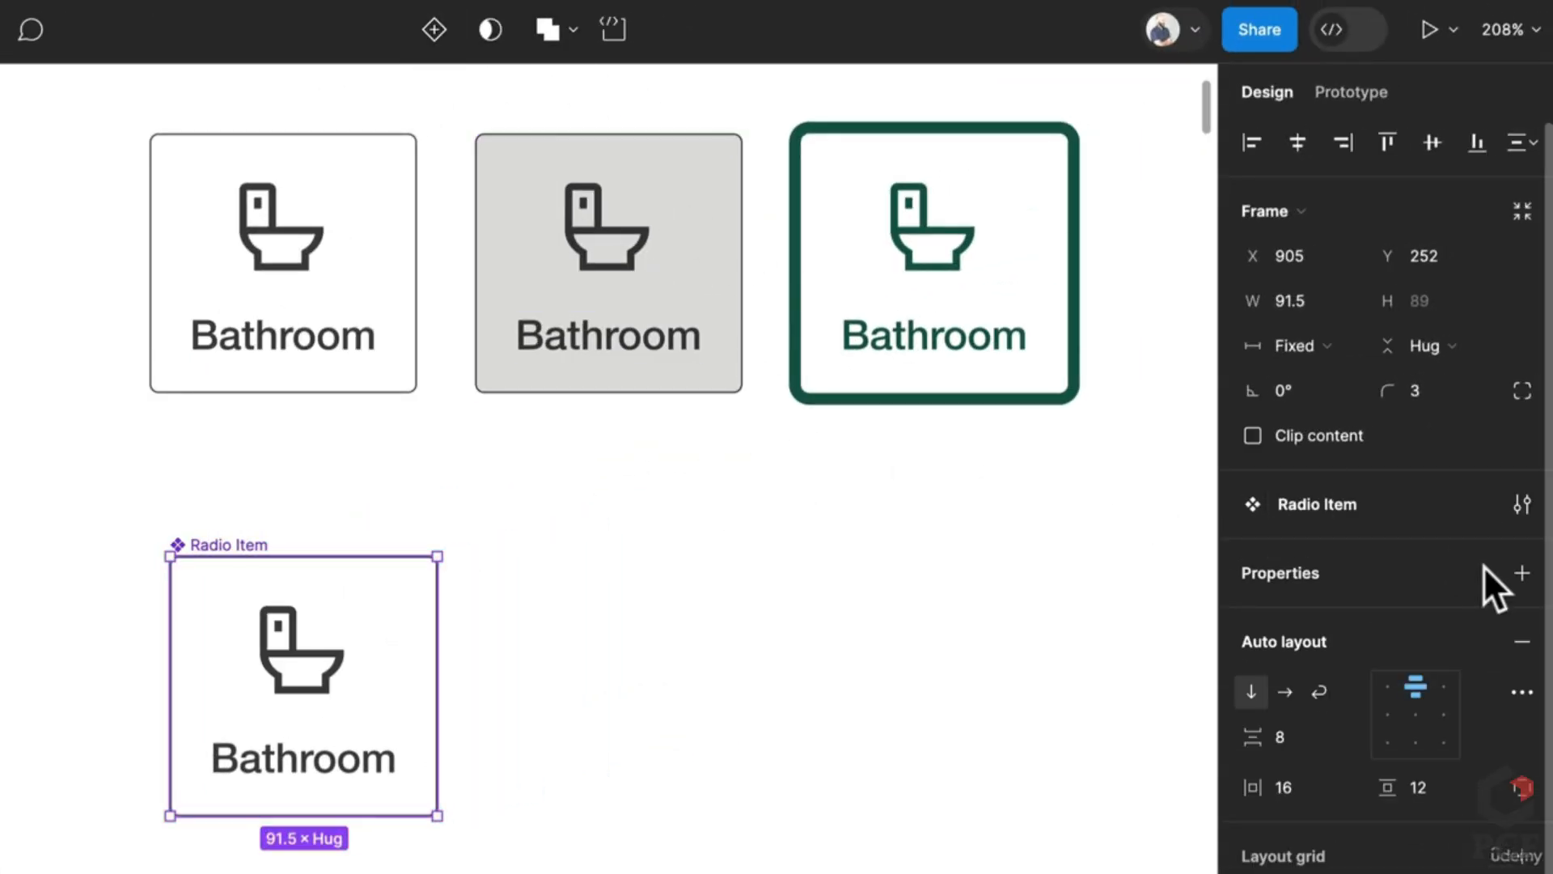
pyautogui.click(1521, 573)
pyautogui.click(1294, 662)
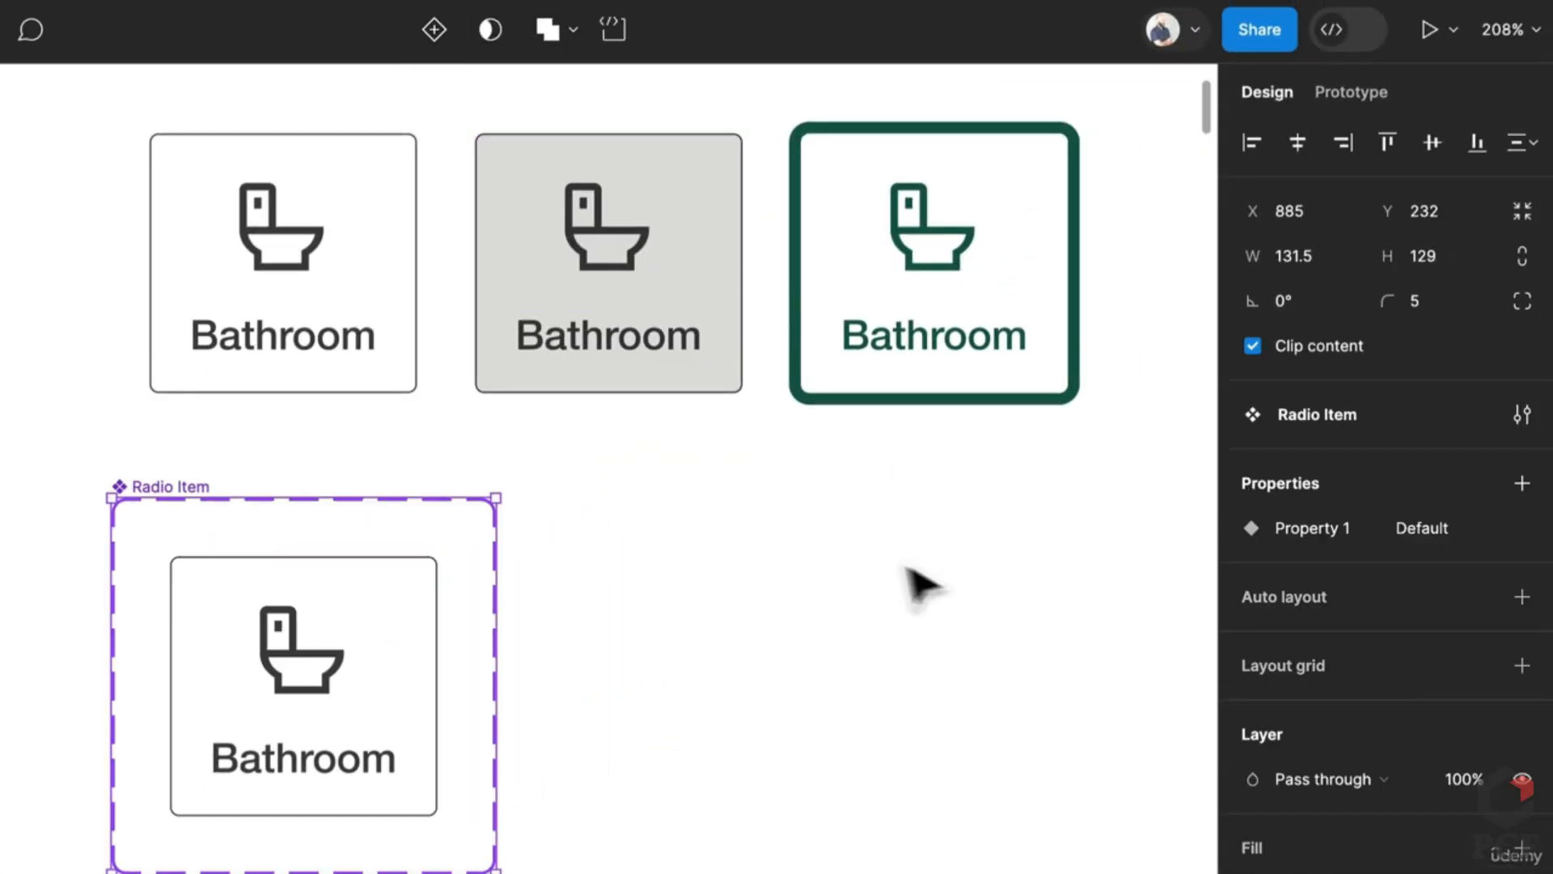
pyautogui.doubleClick(1323, 526)
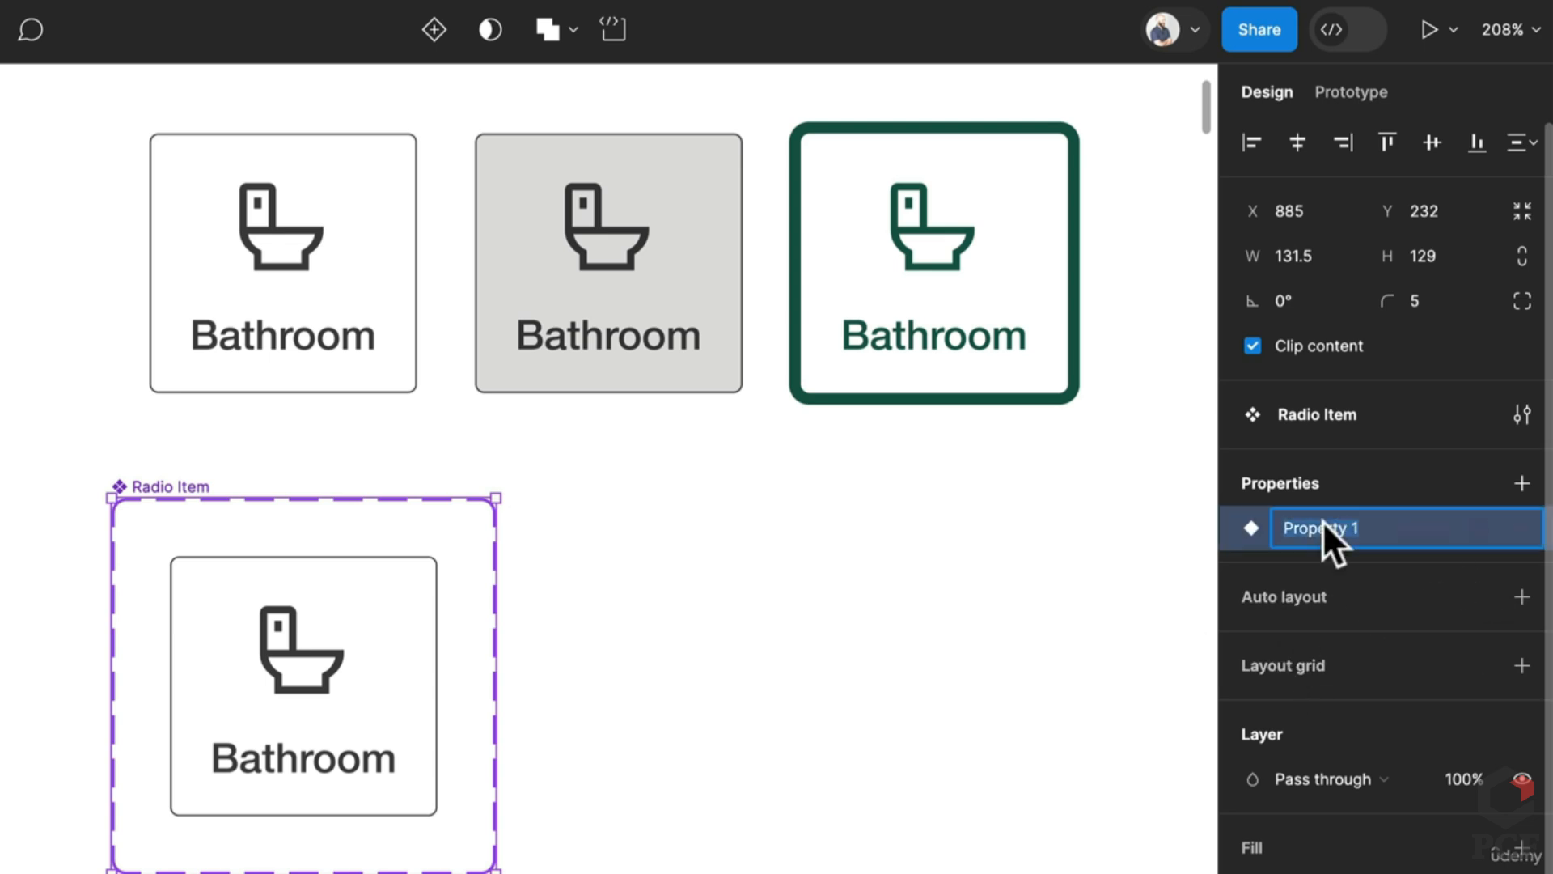
pyautogui.write('State')
pyautogui.press('Return')
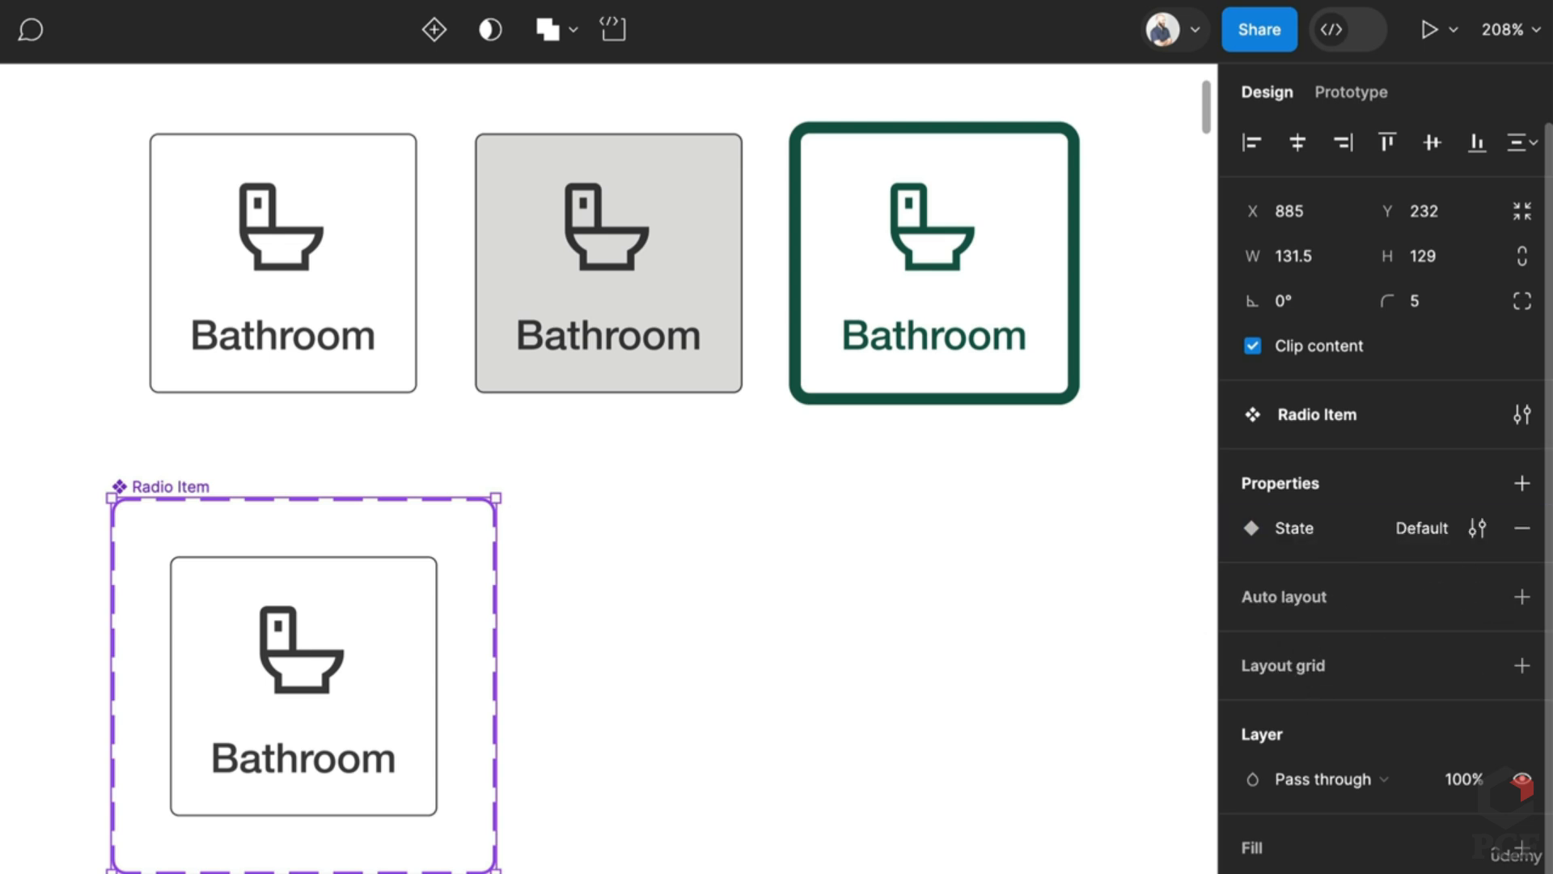
# Step: Add auto layout with a 20 gap to the Radio Item component set
pyautogui.click(194, 631)
pyautogui.press('Escape')
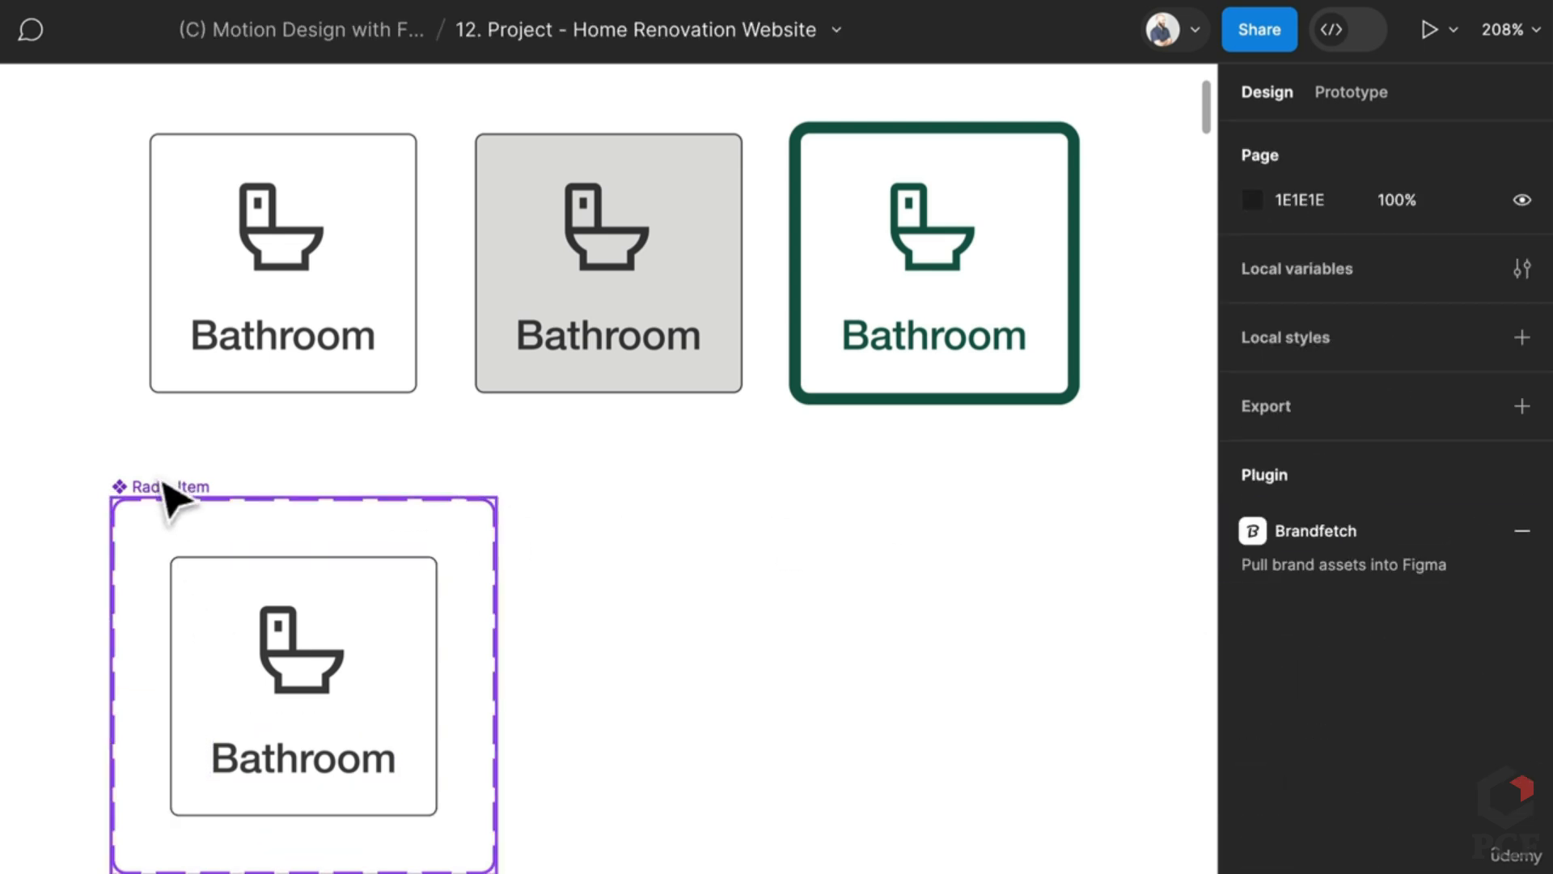
pyautogui.click(163, 493)
pyautogui.click(1521, 597)
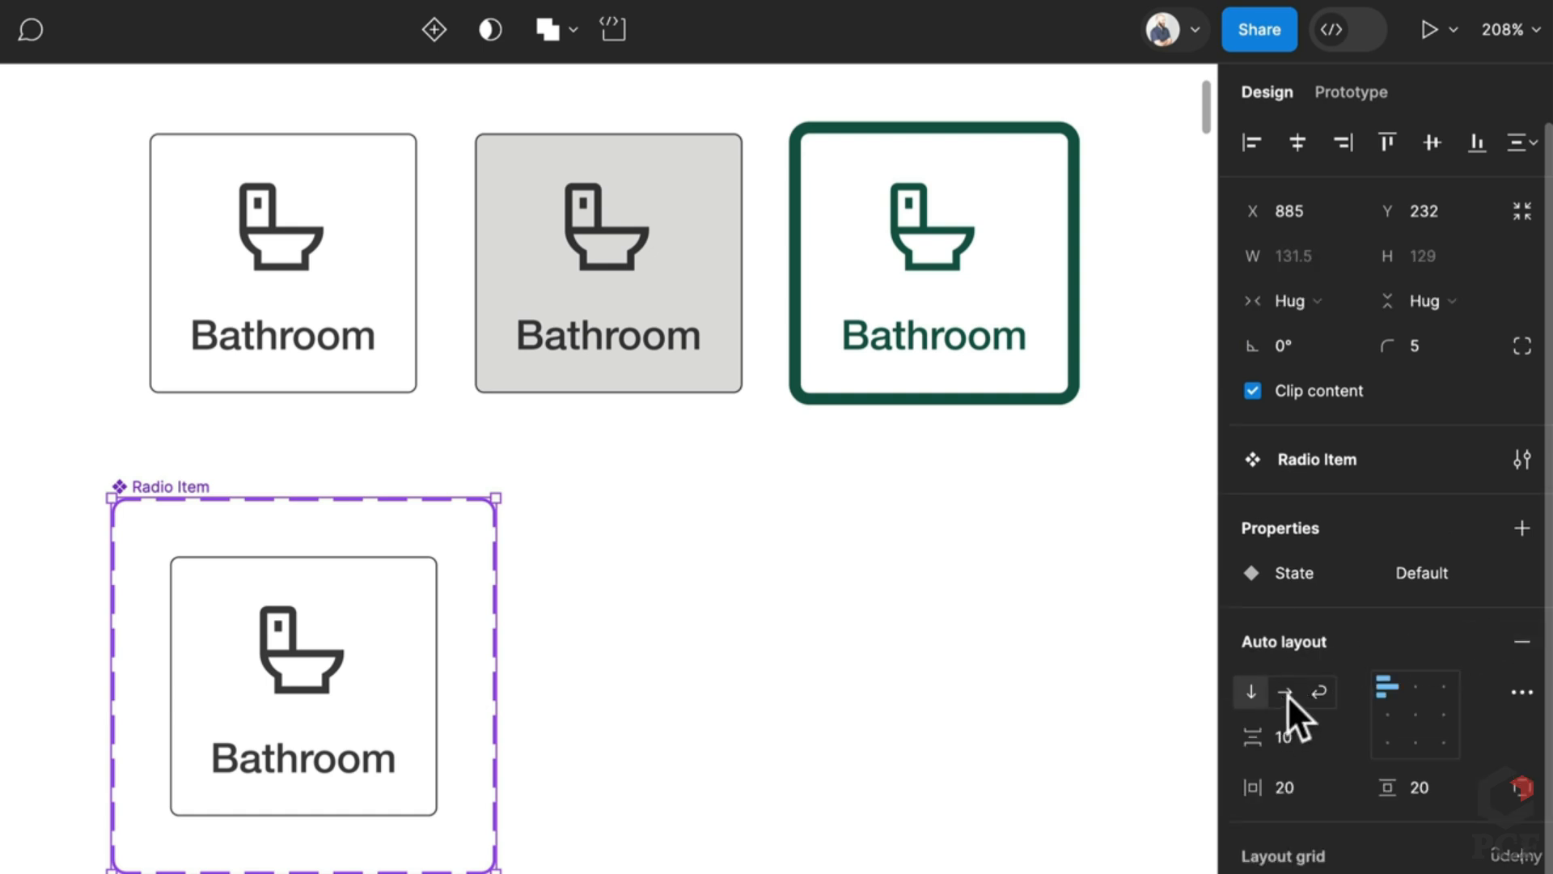
pyautogui.write('20')
pyautogui.press('Return')
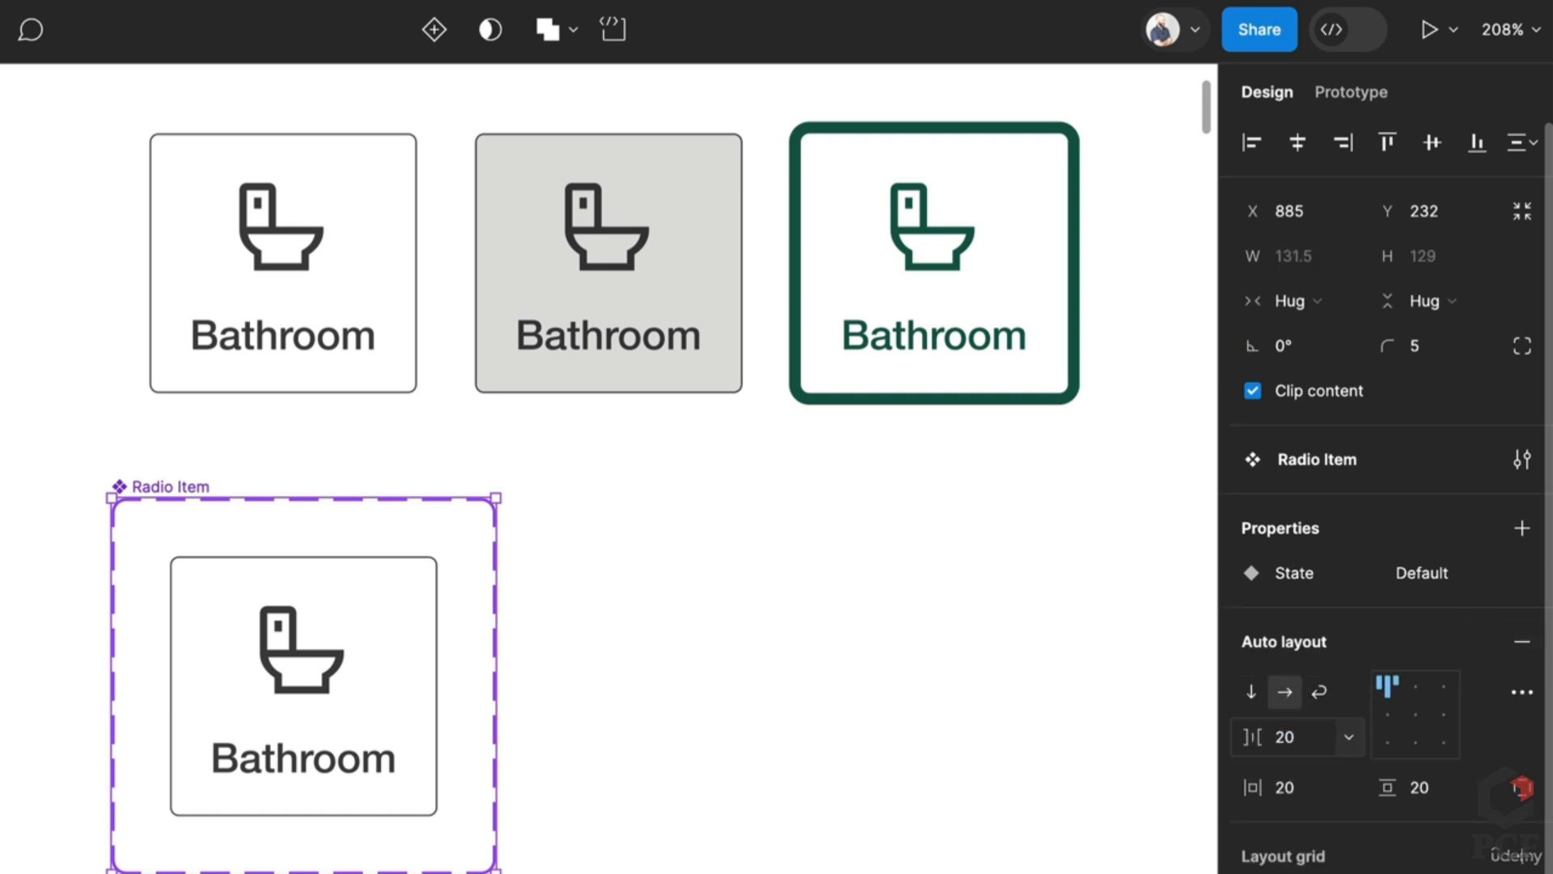
pyautogui.click(305, 769)
pyautogui.scroll(-5, 312, 772)
pyautogui.hscroll(-10, 111, 763)
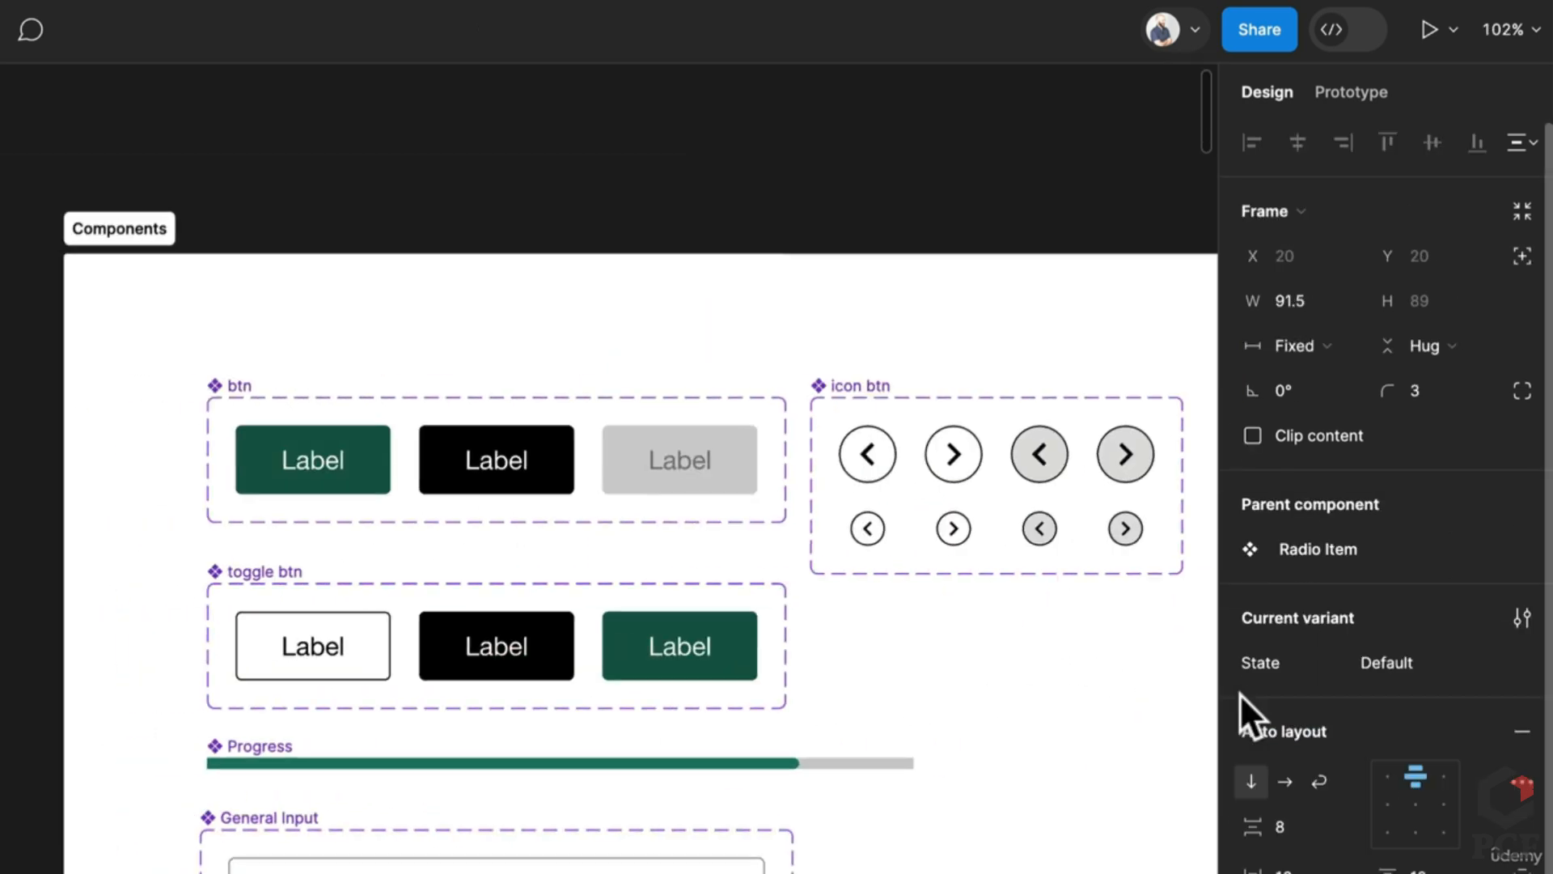
pyautogui.scroll(-1, 486, 675)
pyautogui.hscroll(10, 647, 688)
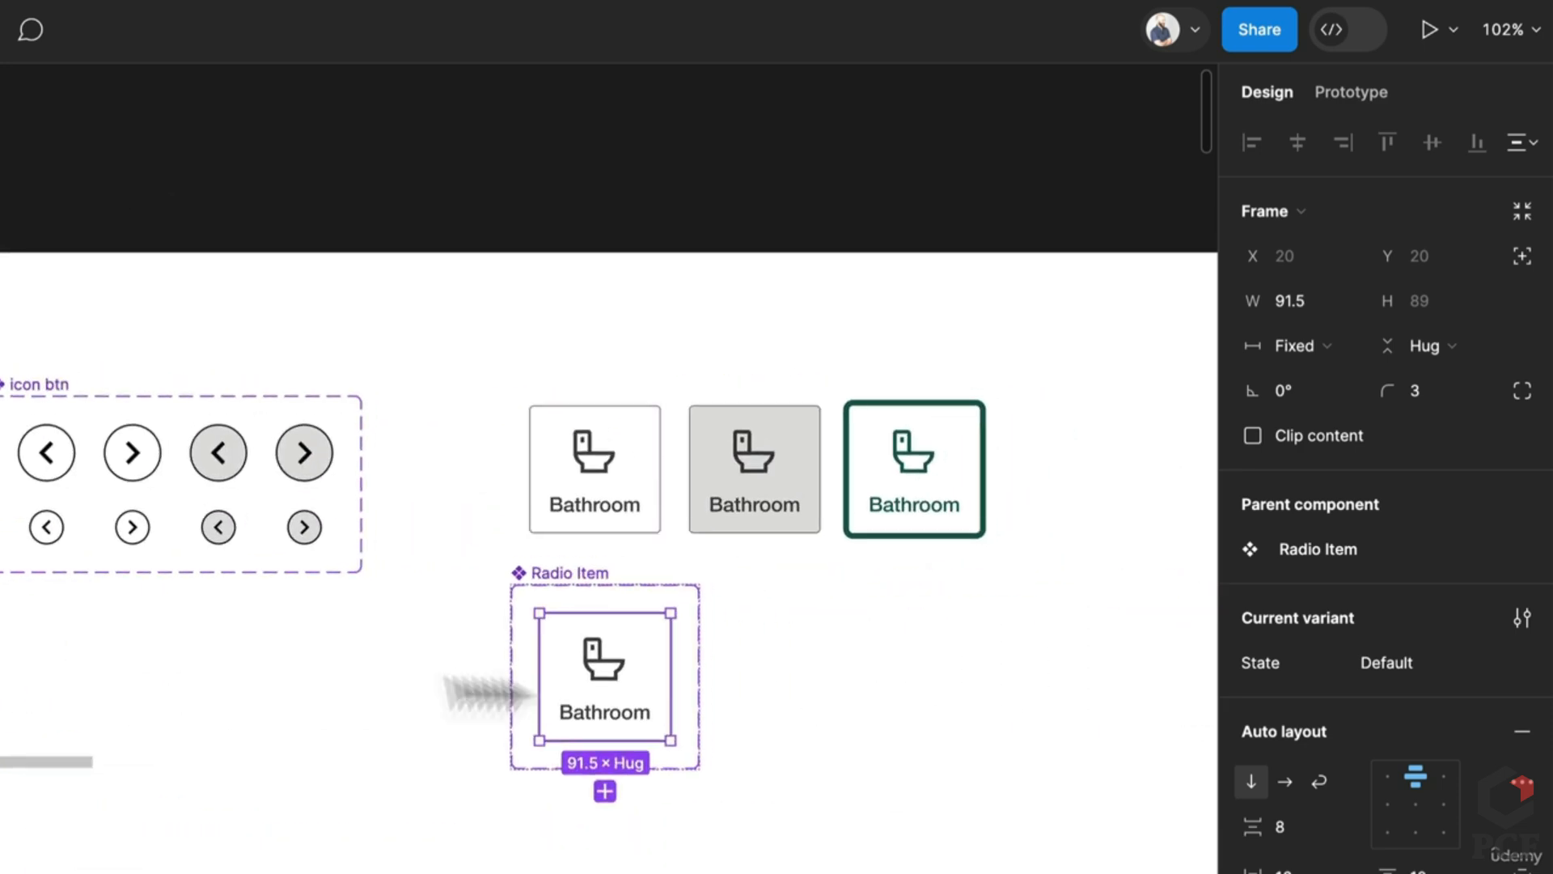
# Step: Duplicate a variant and fill the middle variant with the sampled grey card colour
pyautogui.hotkey('ctrl', 'd')
pyautogui.hotkey('ctrl', 'd')
pyautogui.scroll(5, 857, 680)
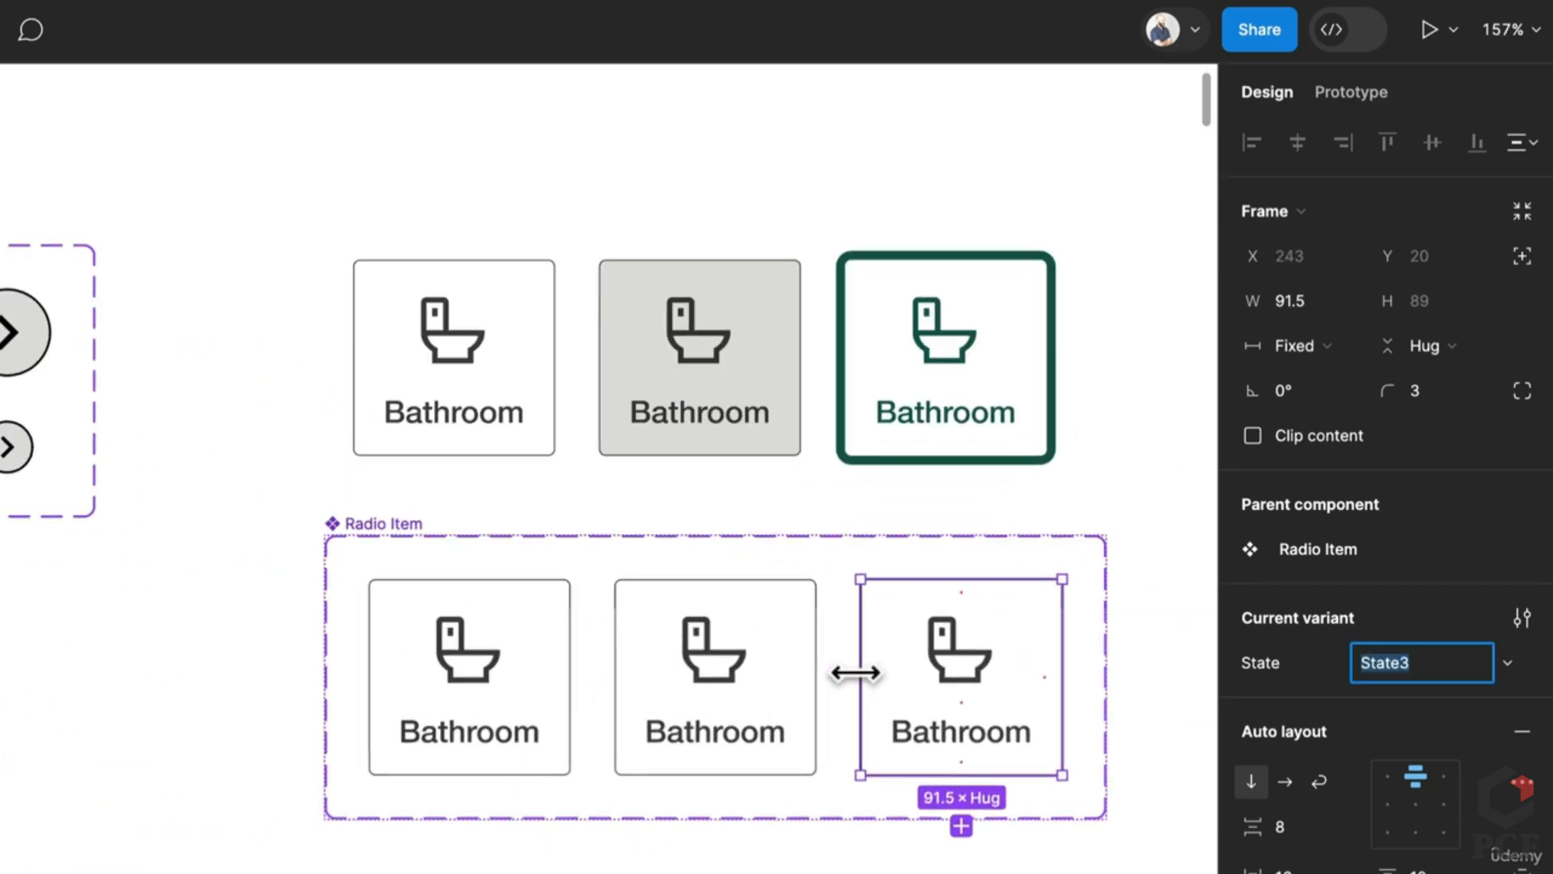
pyautogui.click(782, 687)
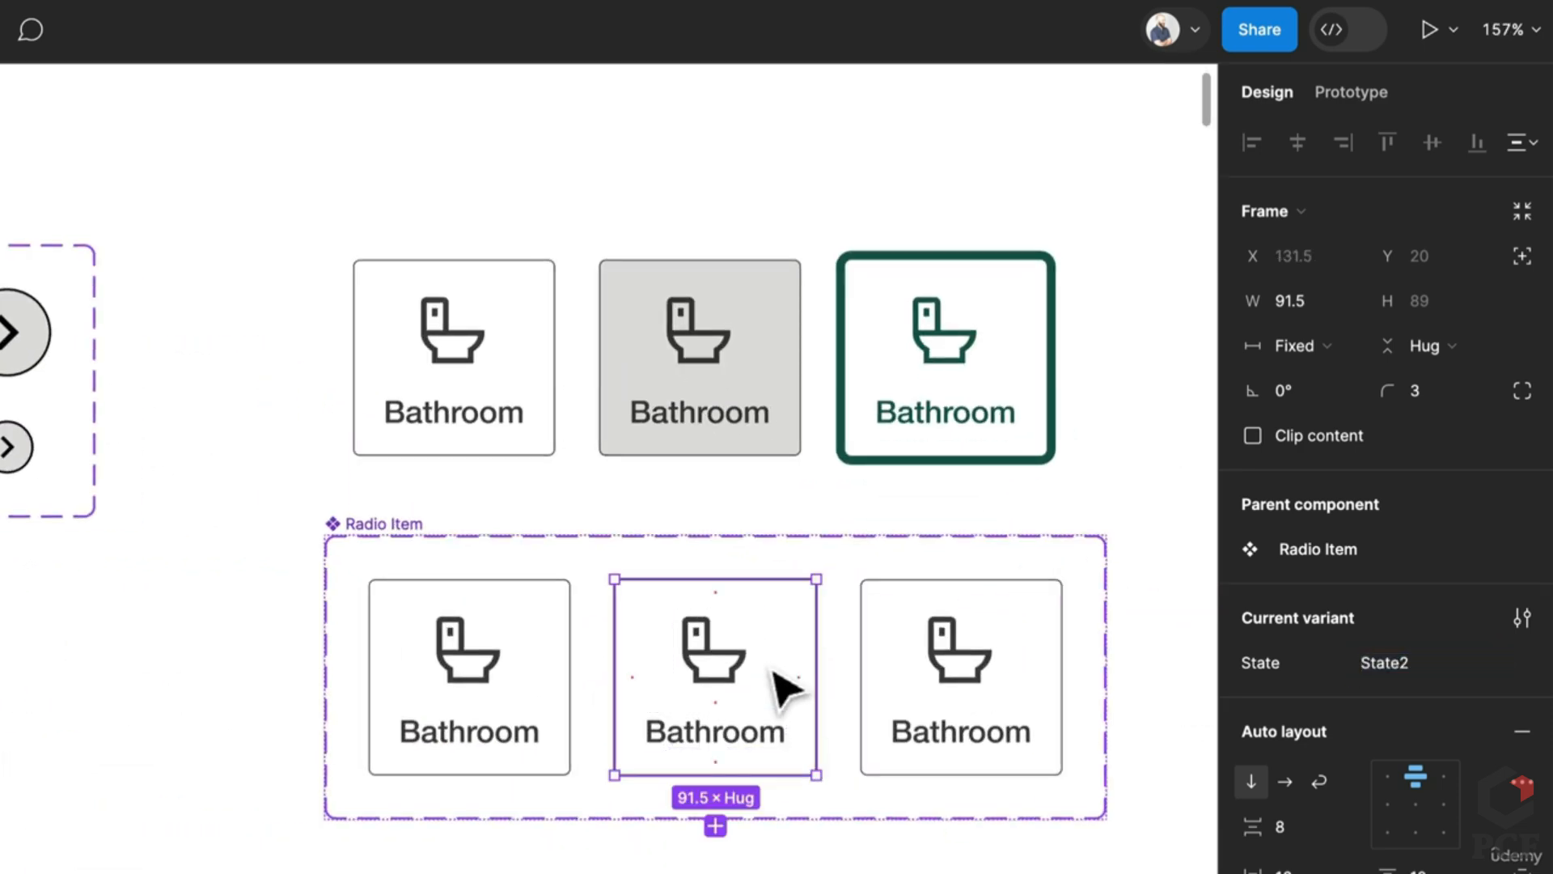
pyautogui.press('i')
pyautogui.press('Escape')
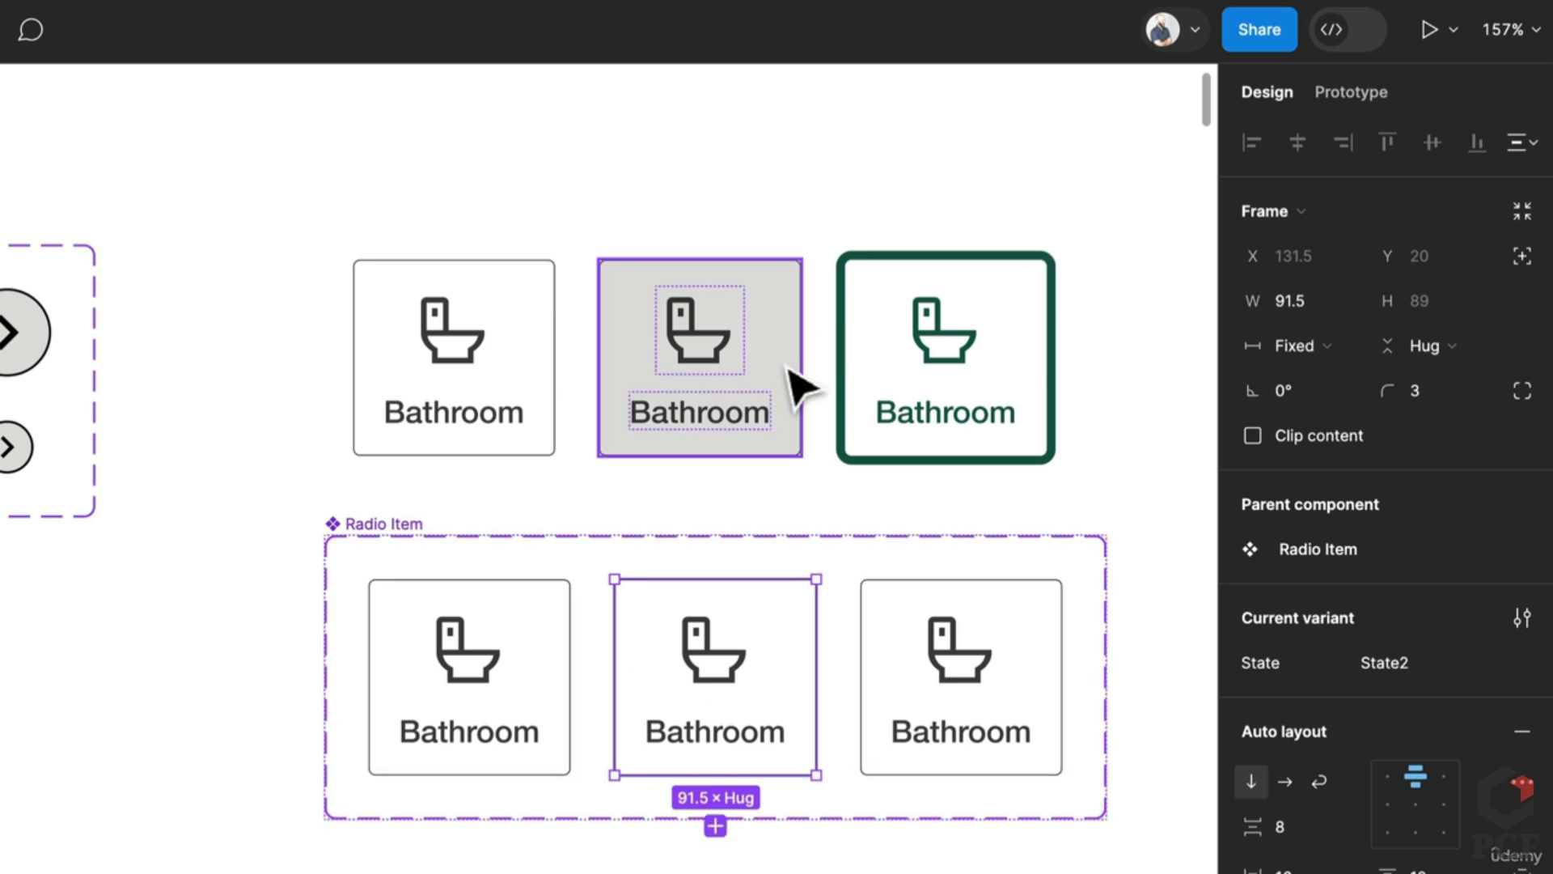
pyautogui.press('i')
pyautogui.click(789, 368)
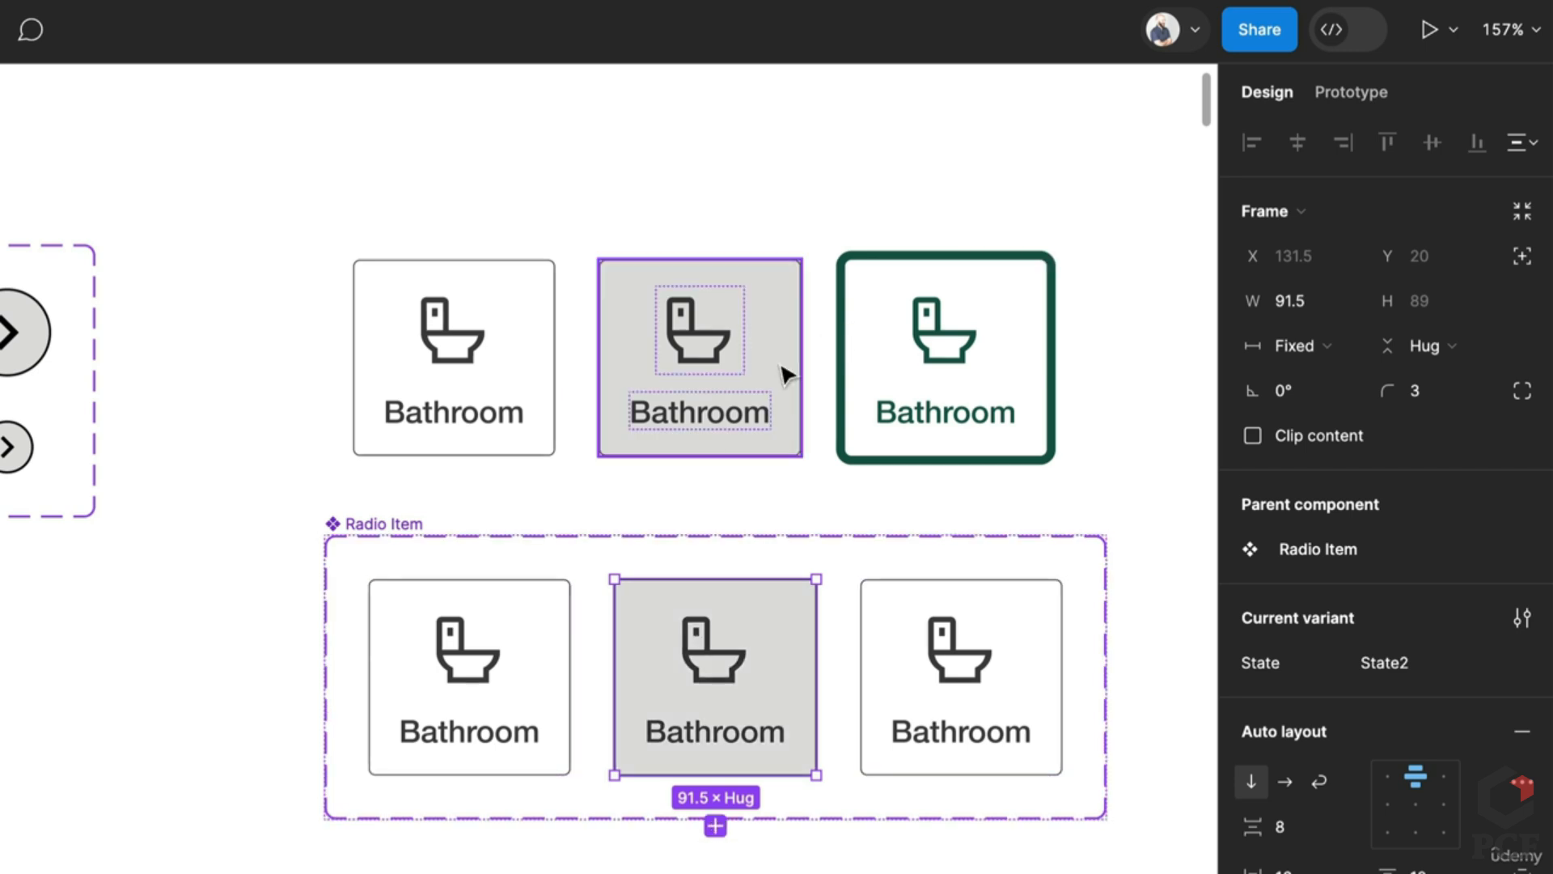
# Step: Inspect the grey Bathroom card's toilet icon and Bathroom label
pyautogui.click(884, 843)
pyautogui.click(694, 332)
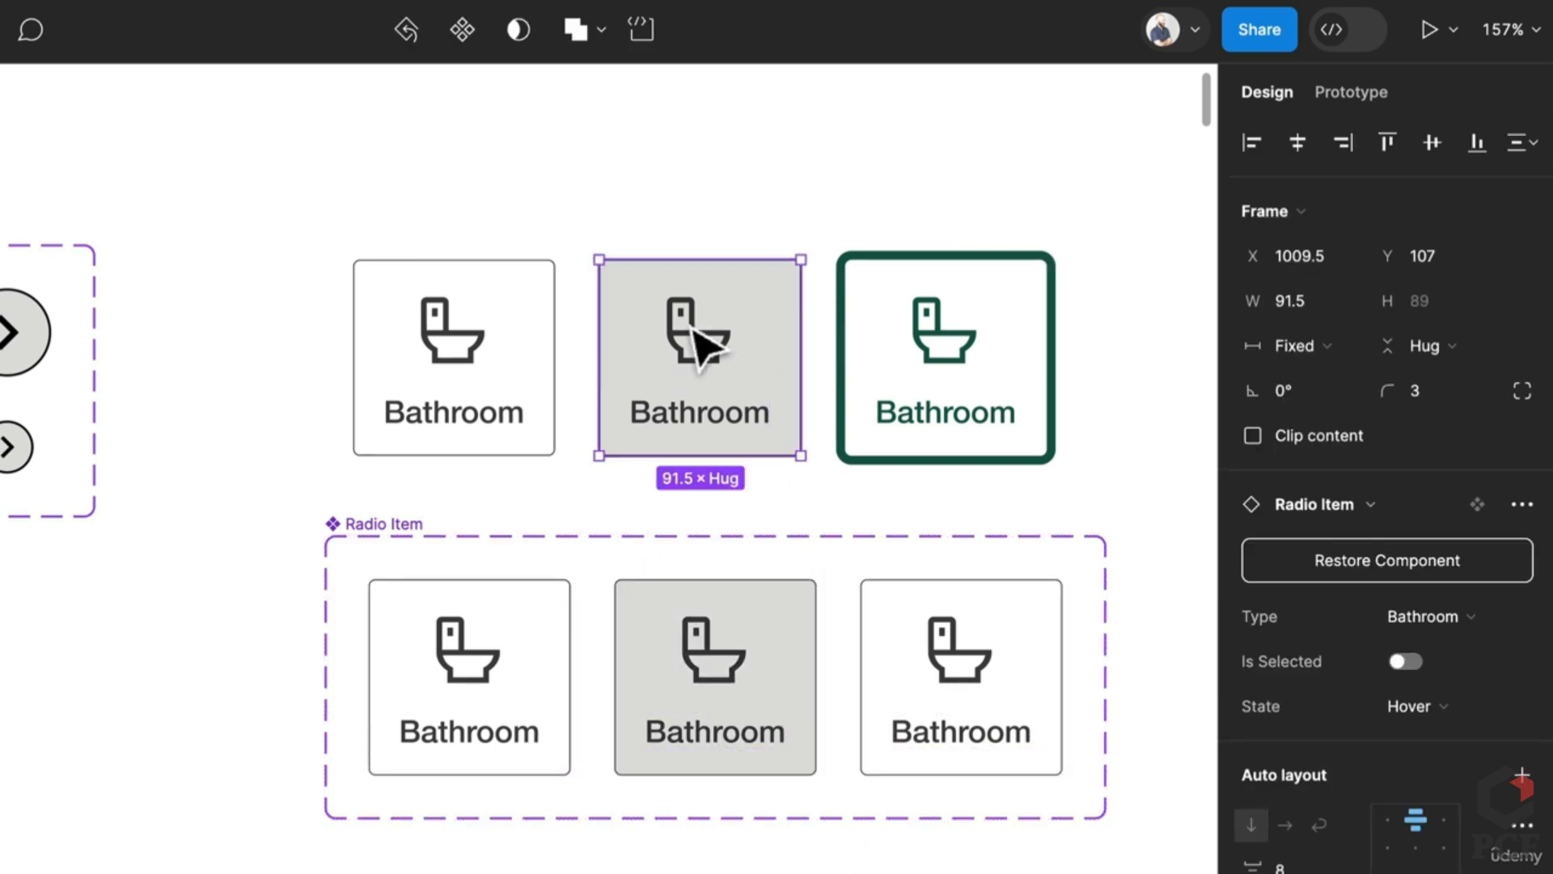
pyautogui.doubleClick(701, 350)
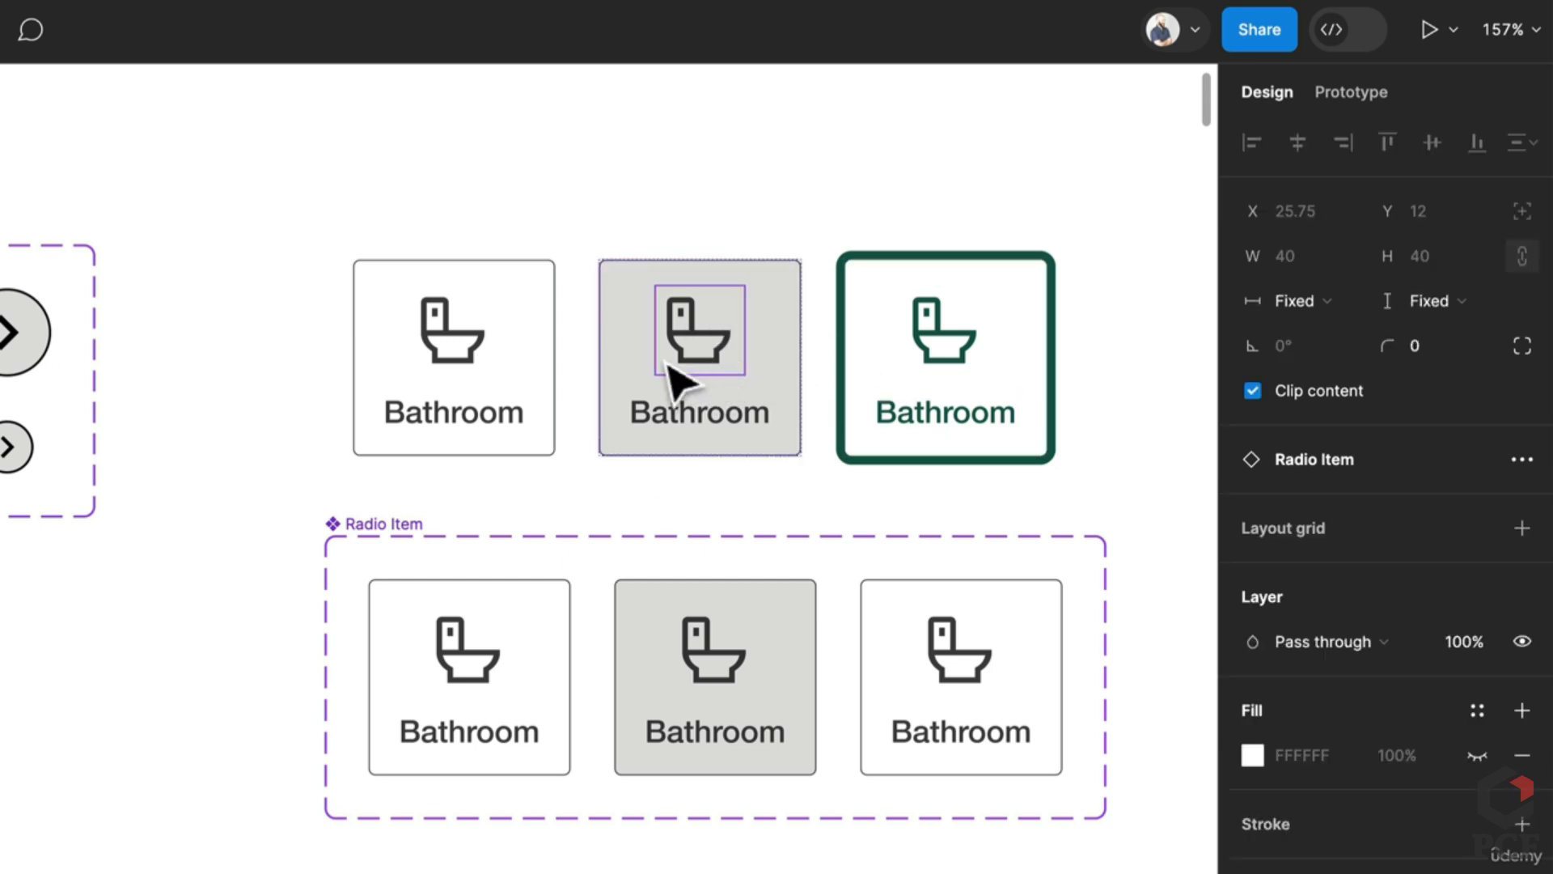
pyautogui.click(759, 410)
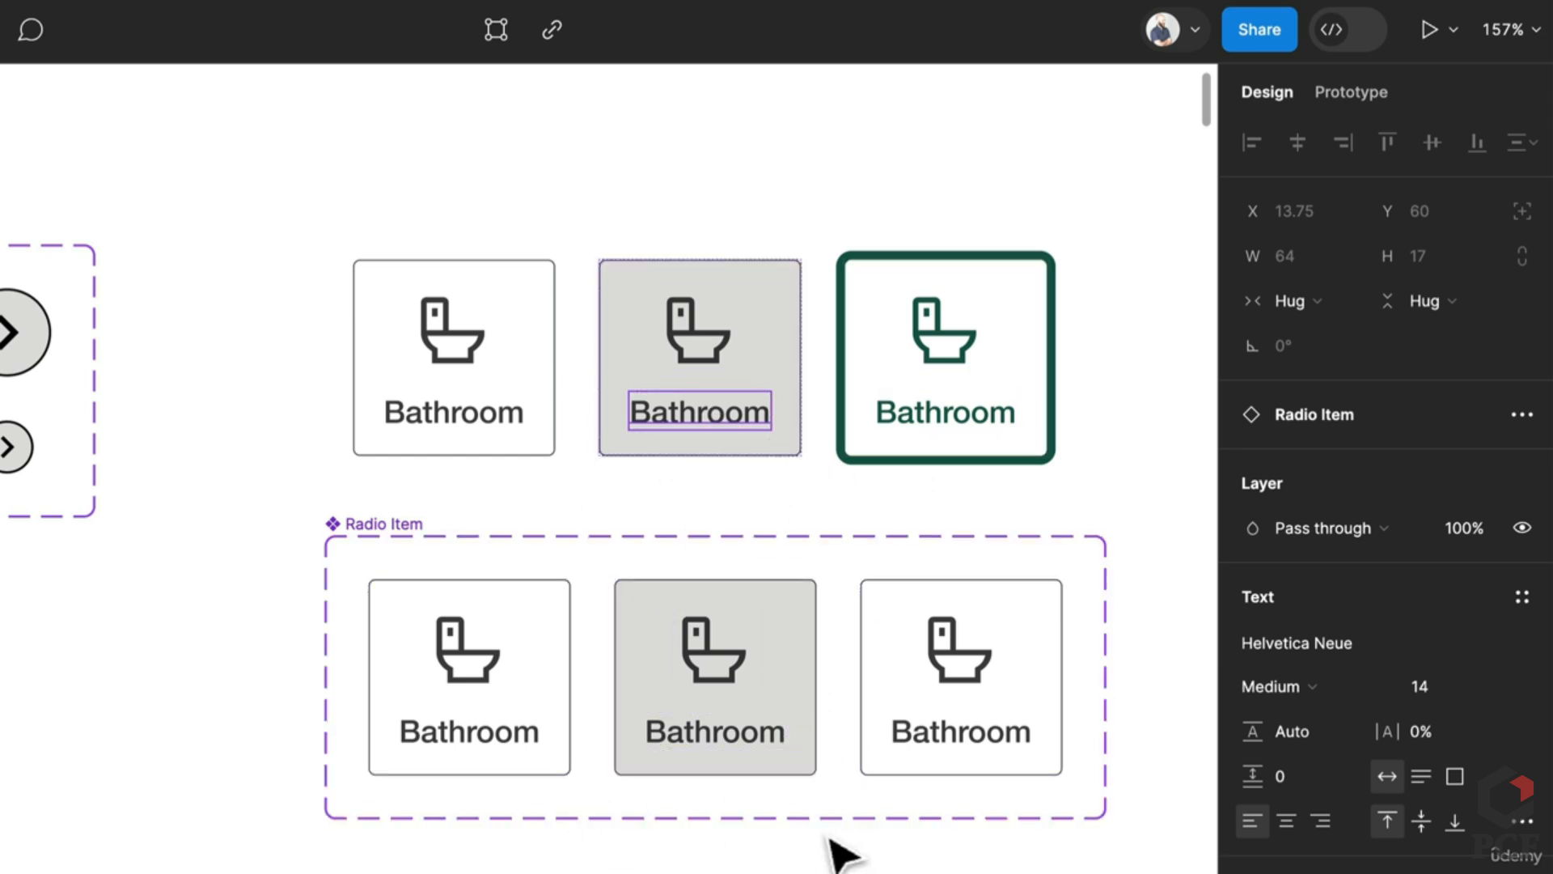
pyautogui.hscroll(2, 711, 739)
pyautogui.hscroll(5, 797, 745)
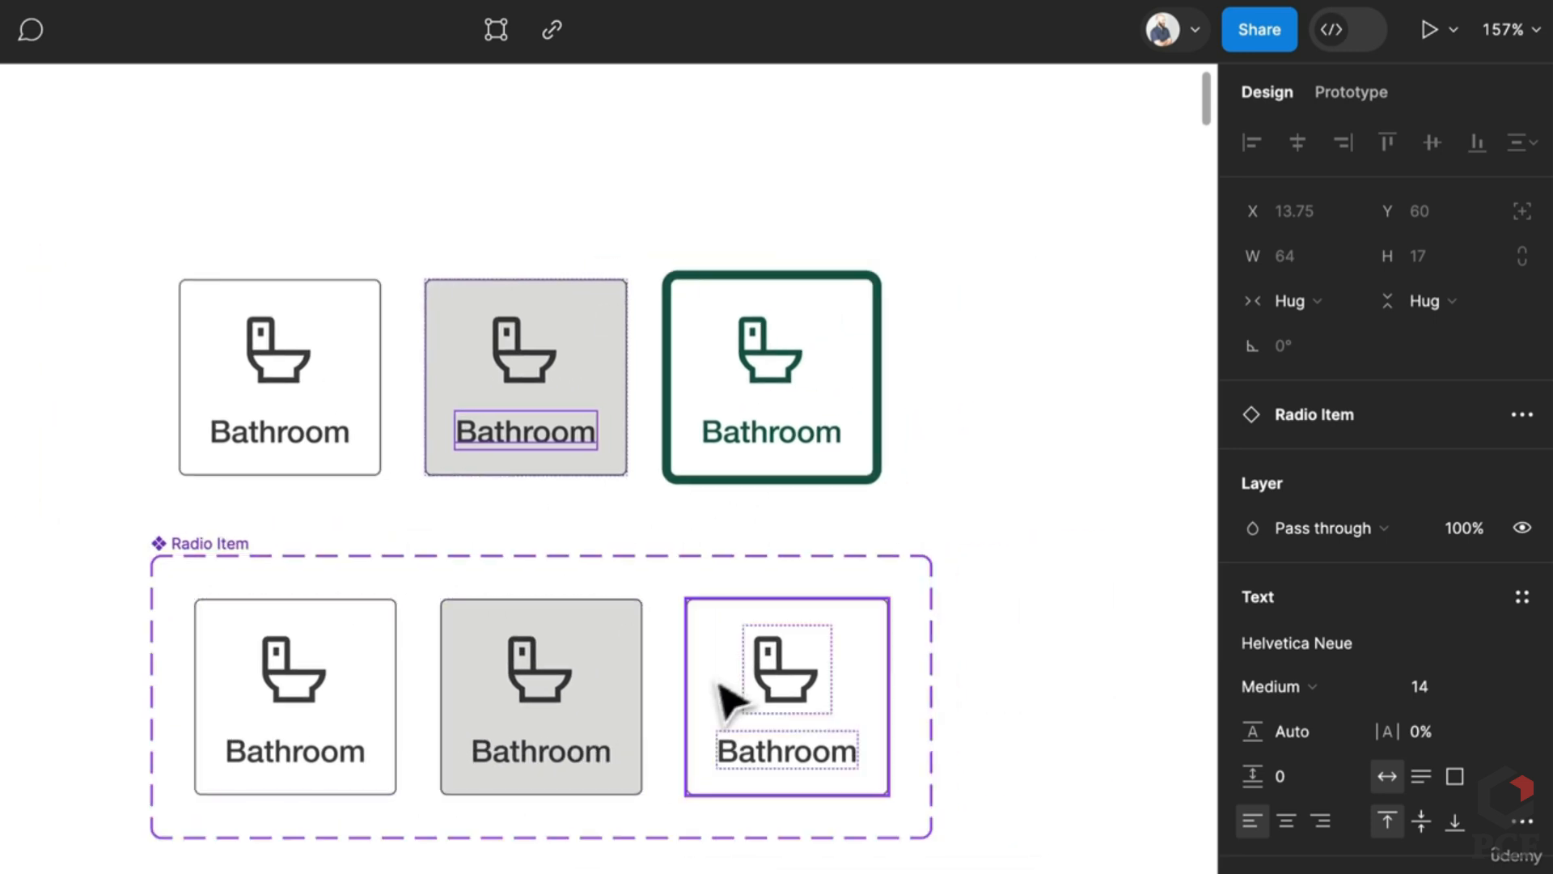
pyautogui.scroll(1, 719, 684)
# Step: Set the third variant's stroke colour to dark green 165A4A at full opacity
pyautogui.click(746, 665)
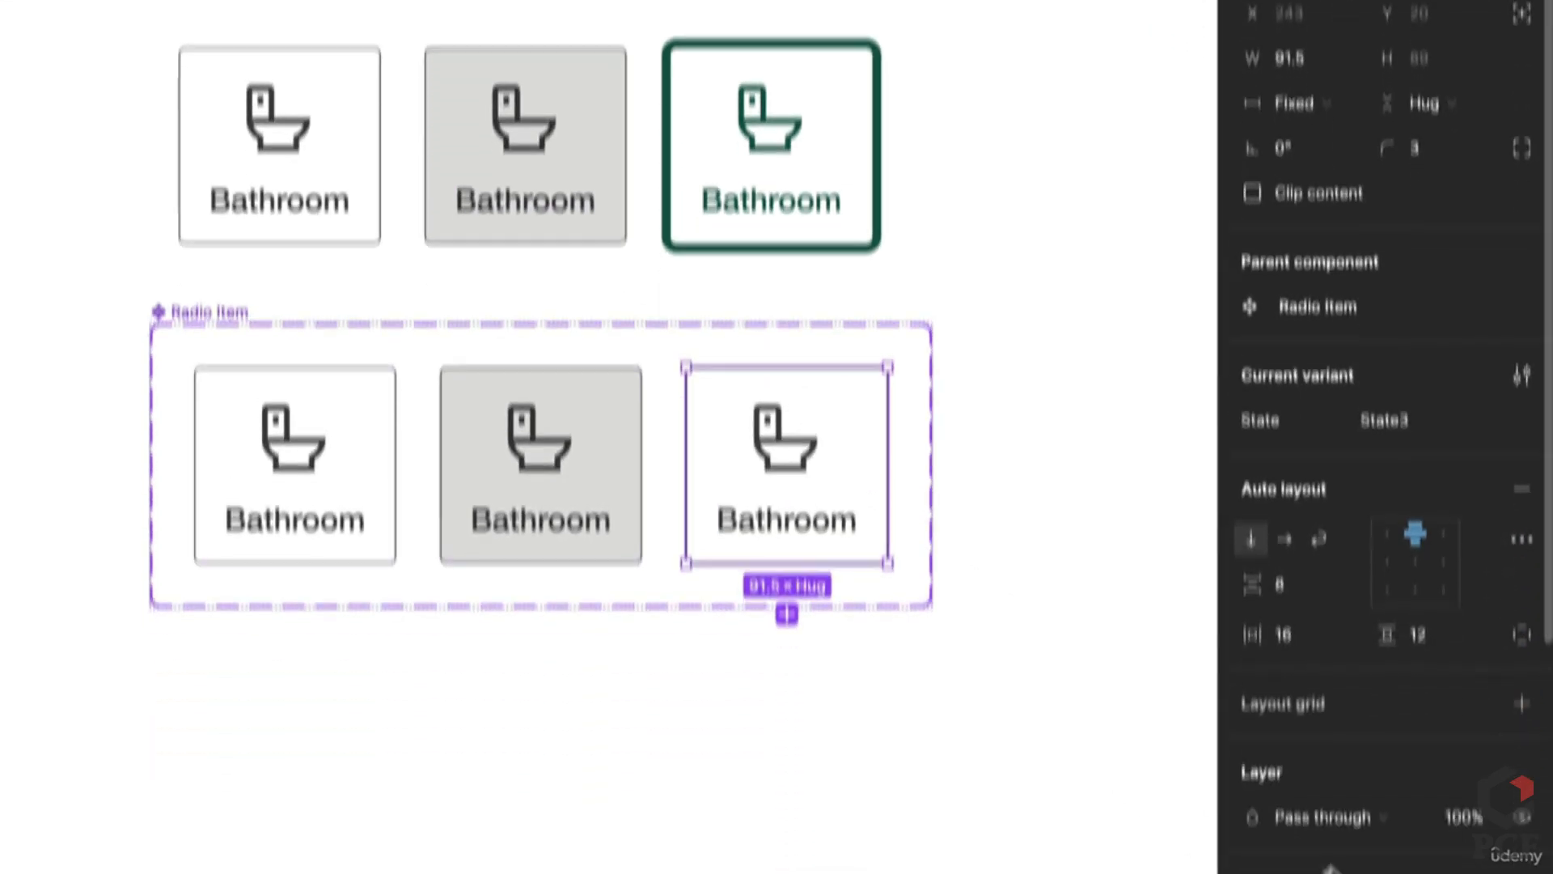
pyautogui.scroll(-5, 1364, 712)
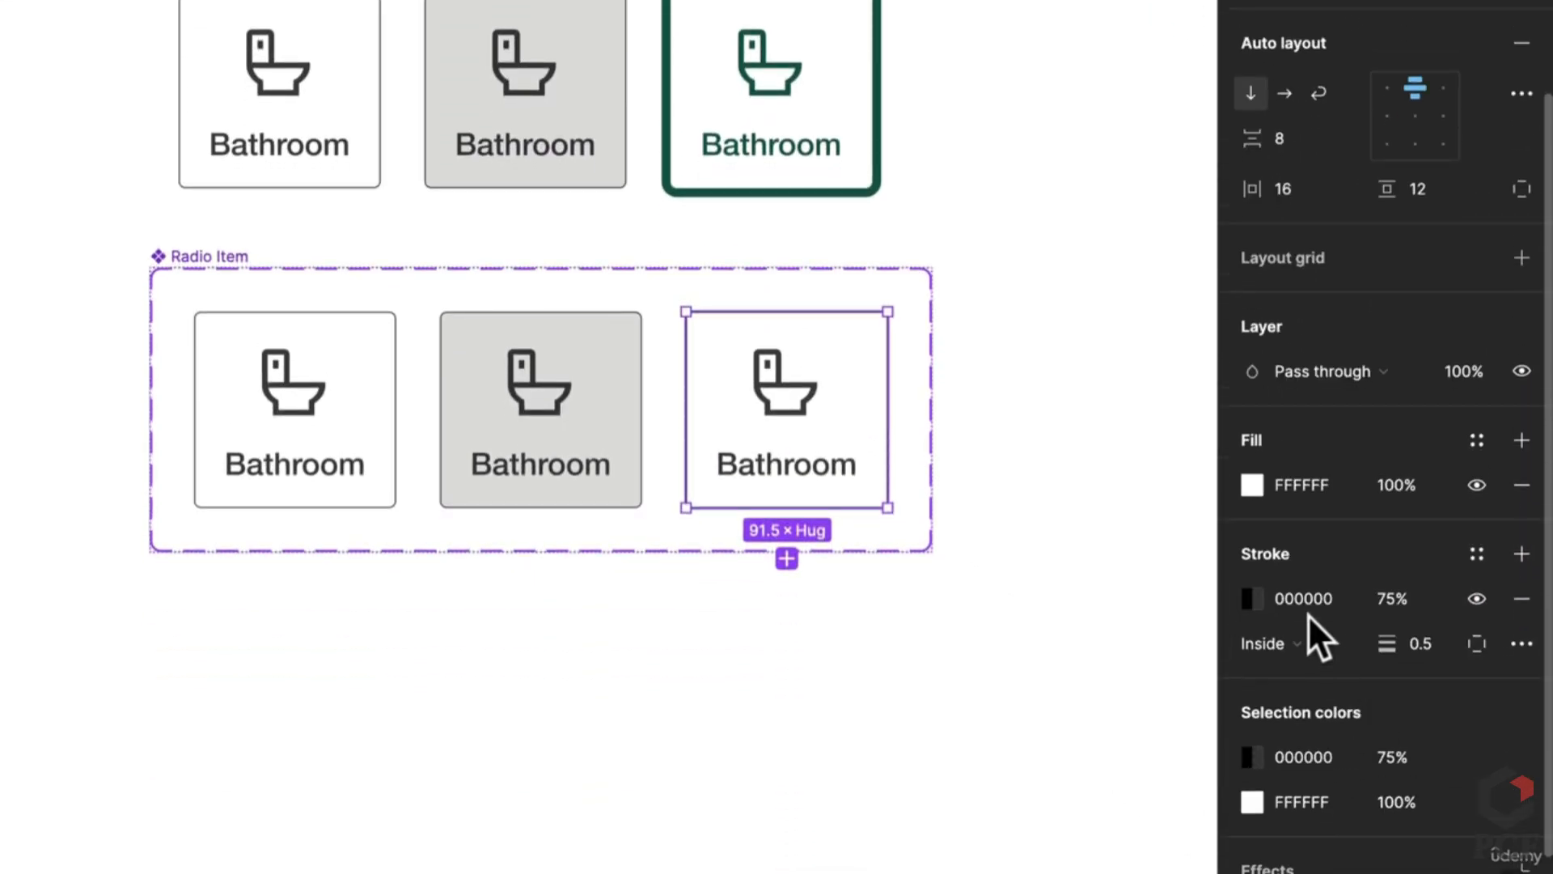
pyautogui.click(1309, 597)
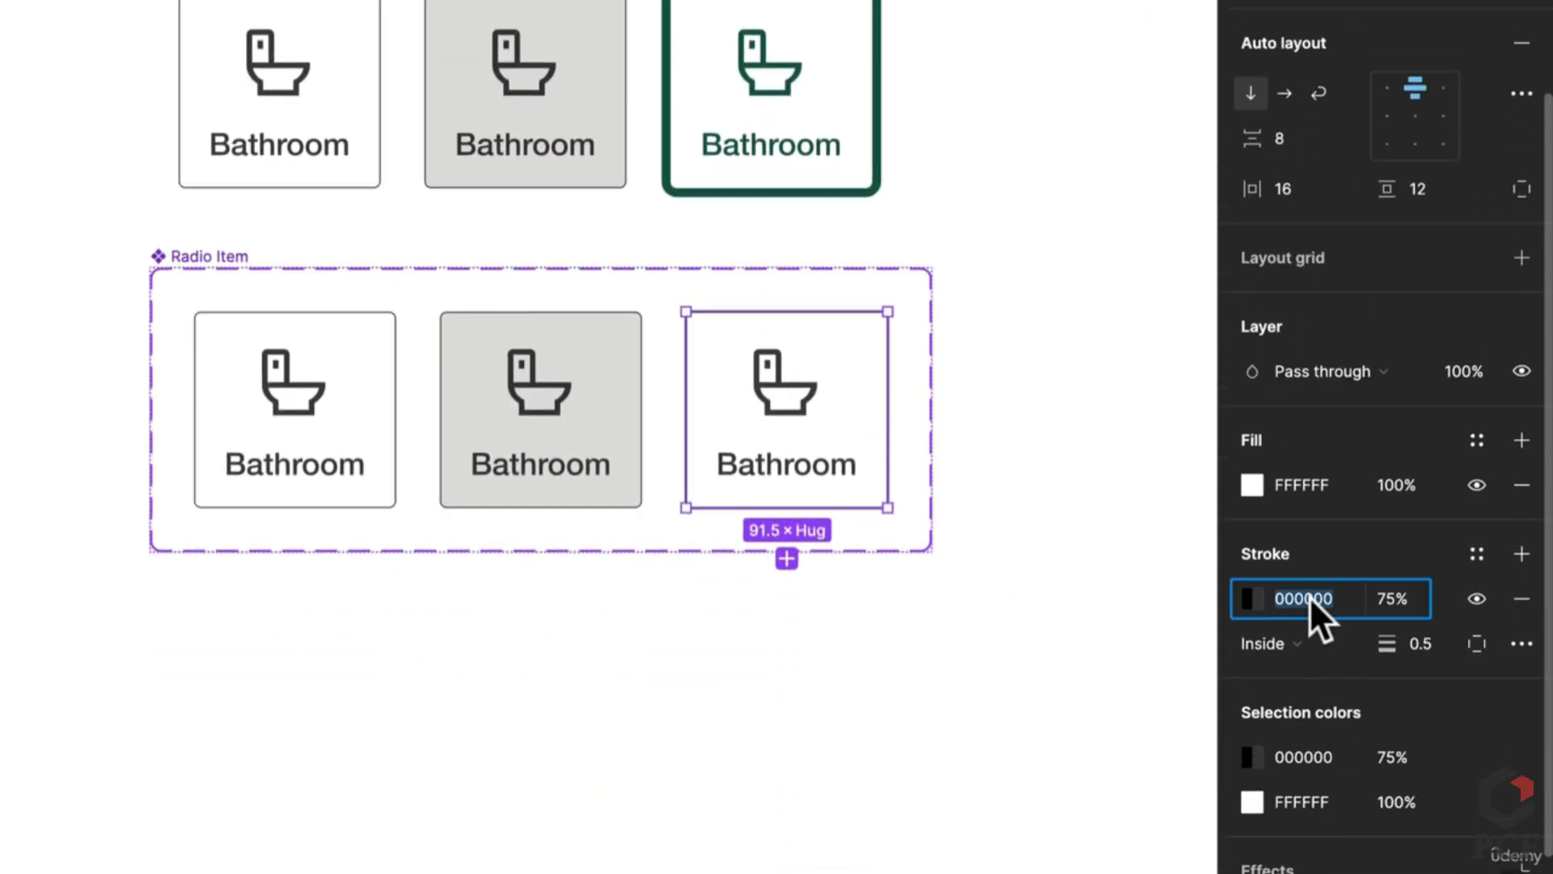
pyautogui.click(1247, 603)
pyautogui.click(982, 783)
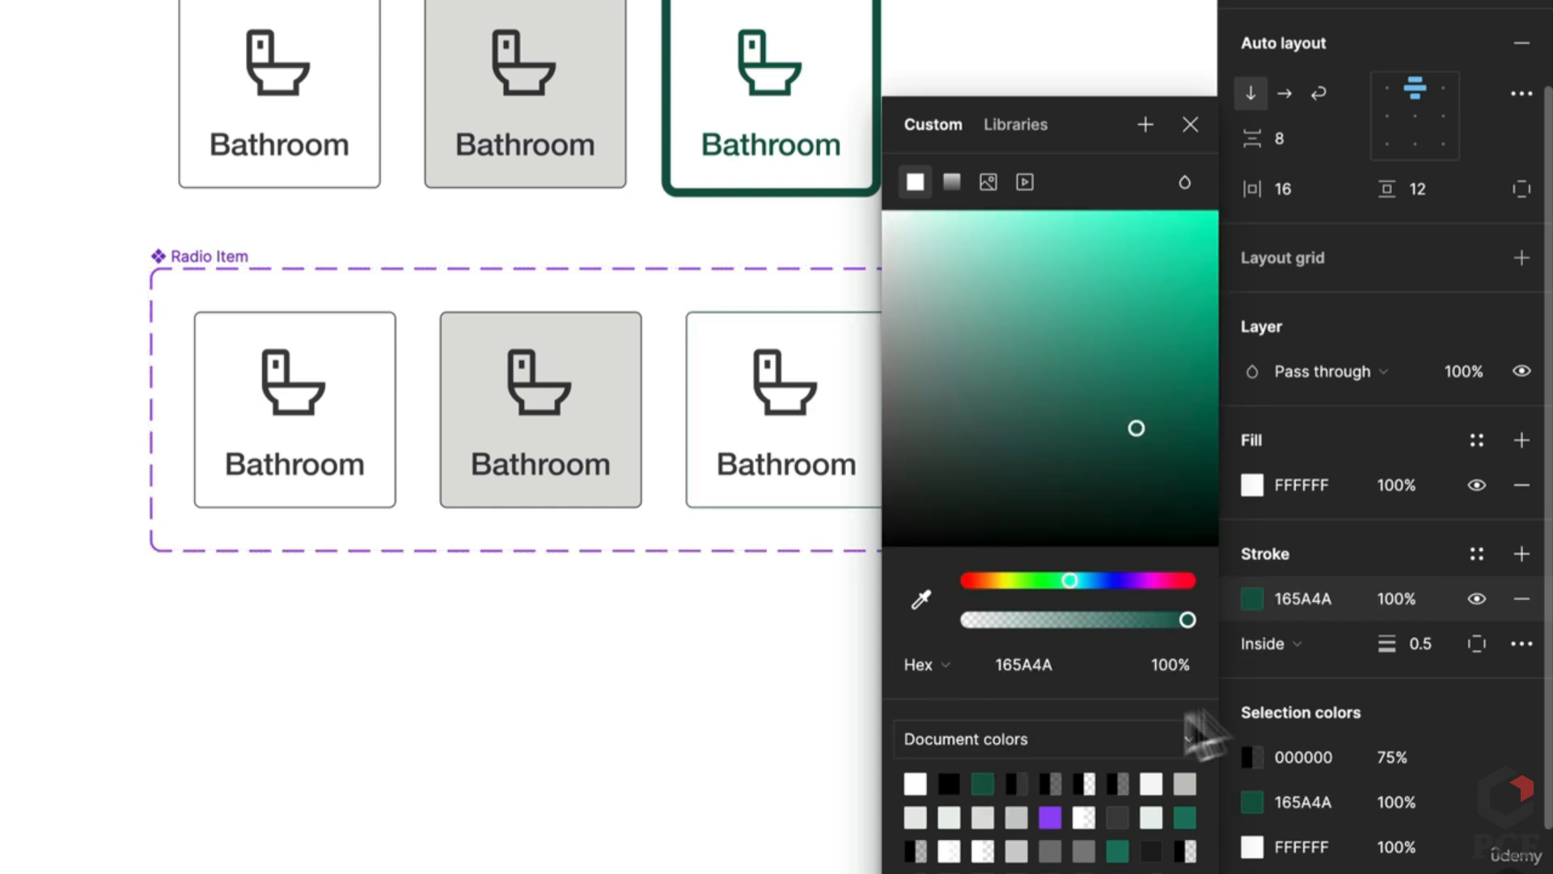
pyautogui.click(721, 20)
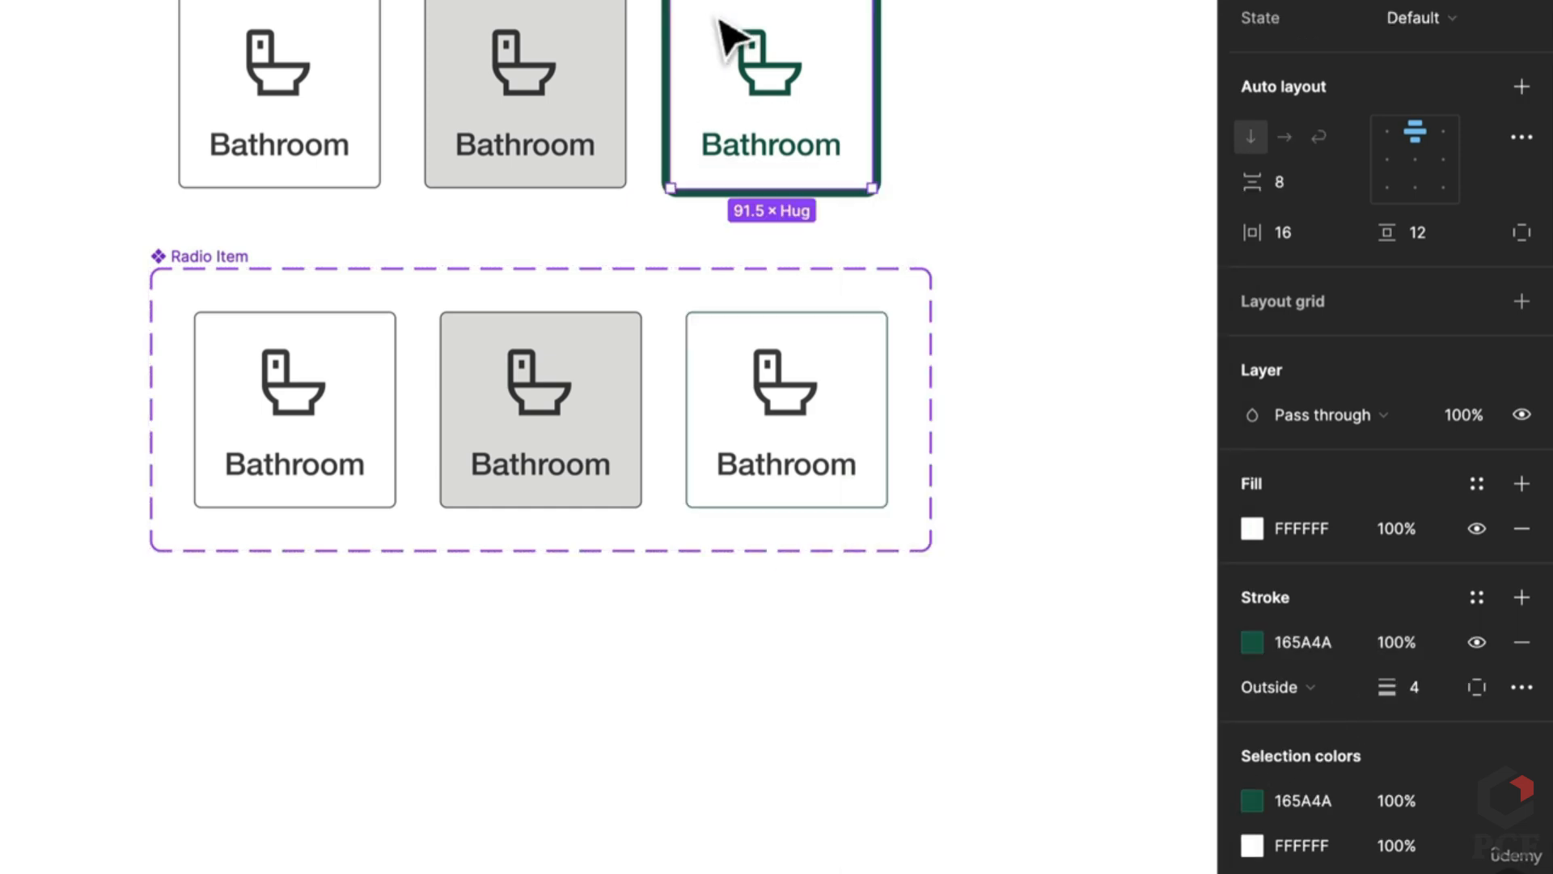
# Step: Give the third card a stroke weight of 4 positioned Outside
pyautogui.click(721, 347)
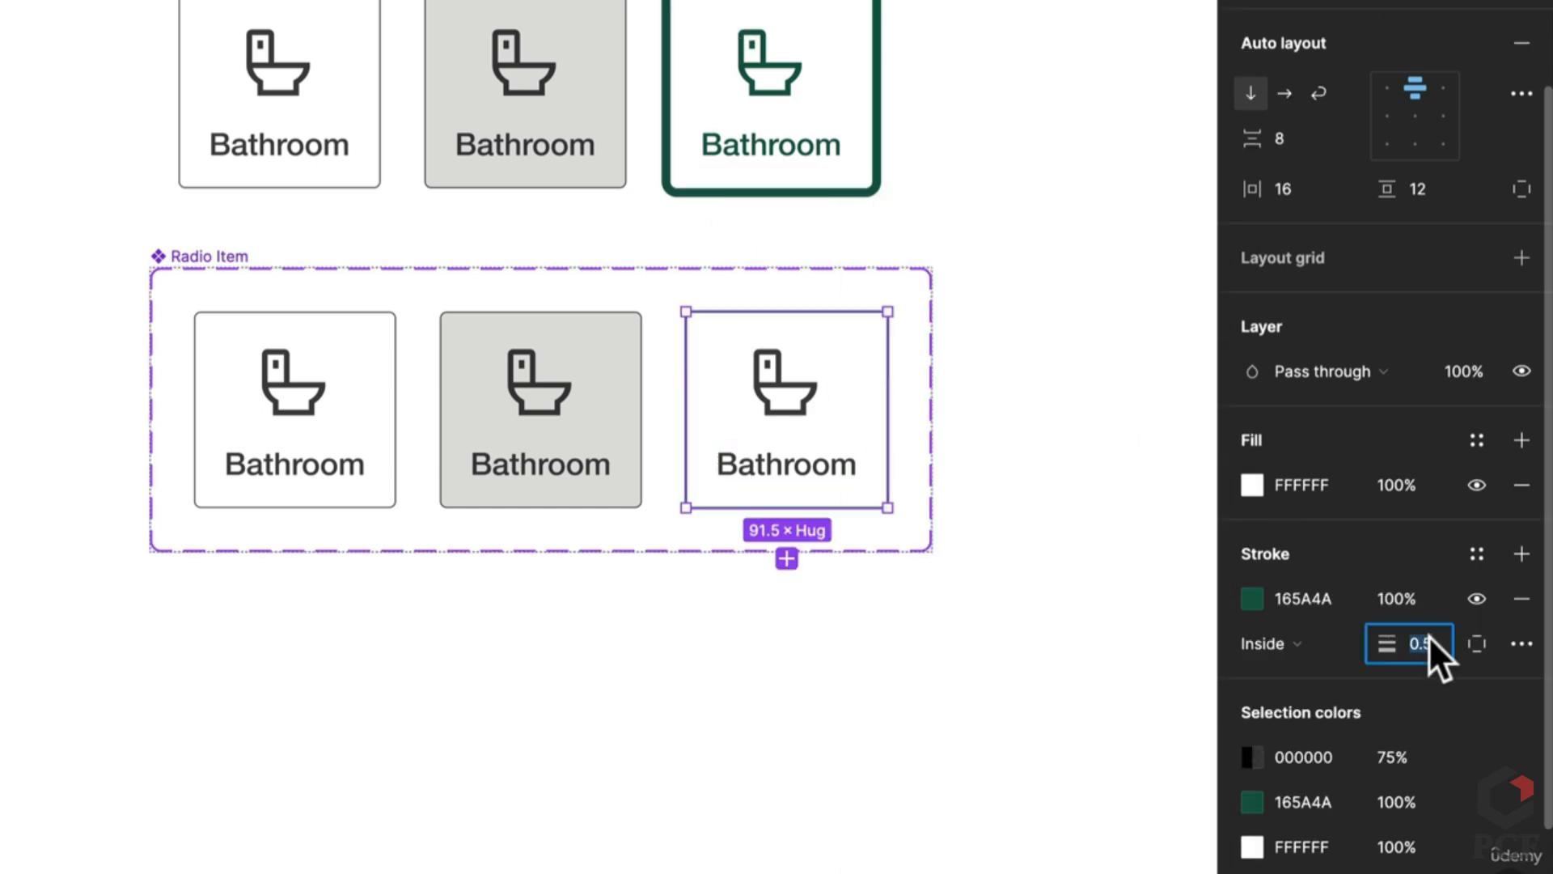
pyautogui.write('4')
pyautogui.press('Return')
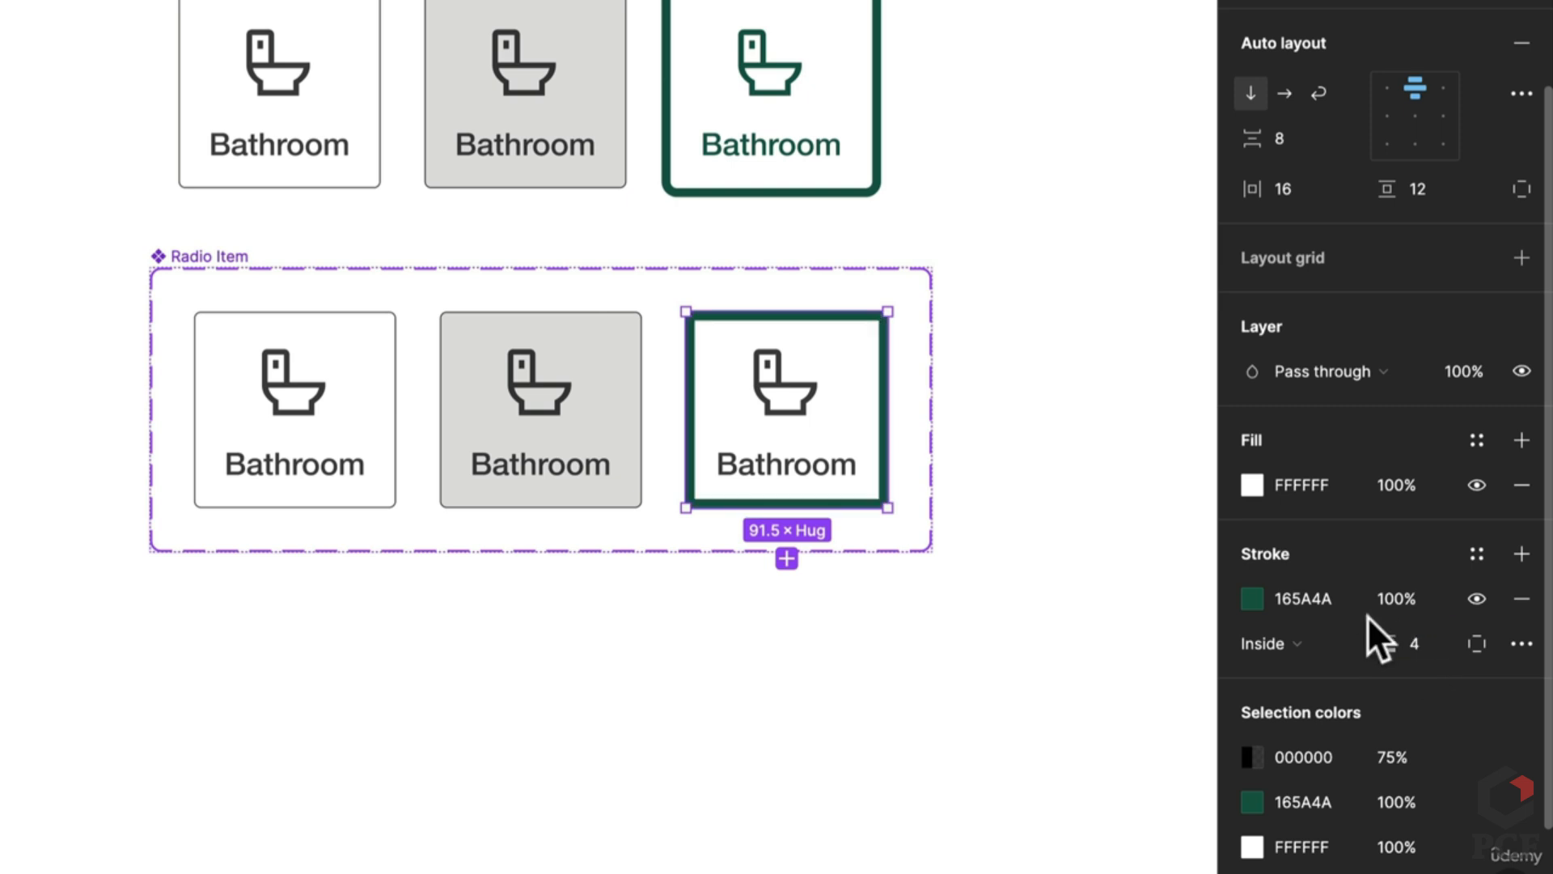
pyautogui.click(1290, 644)
pyautogui.click(1298, 667)
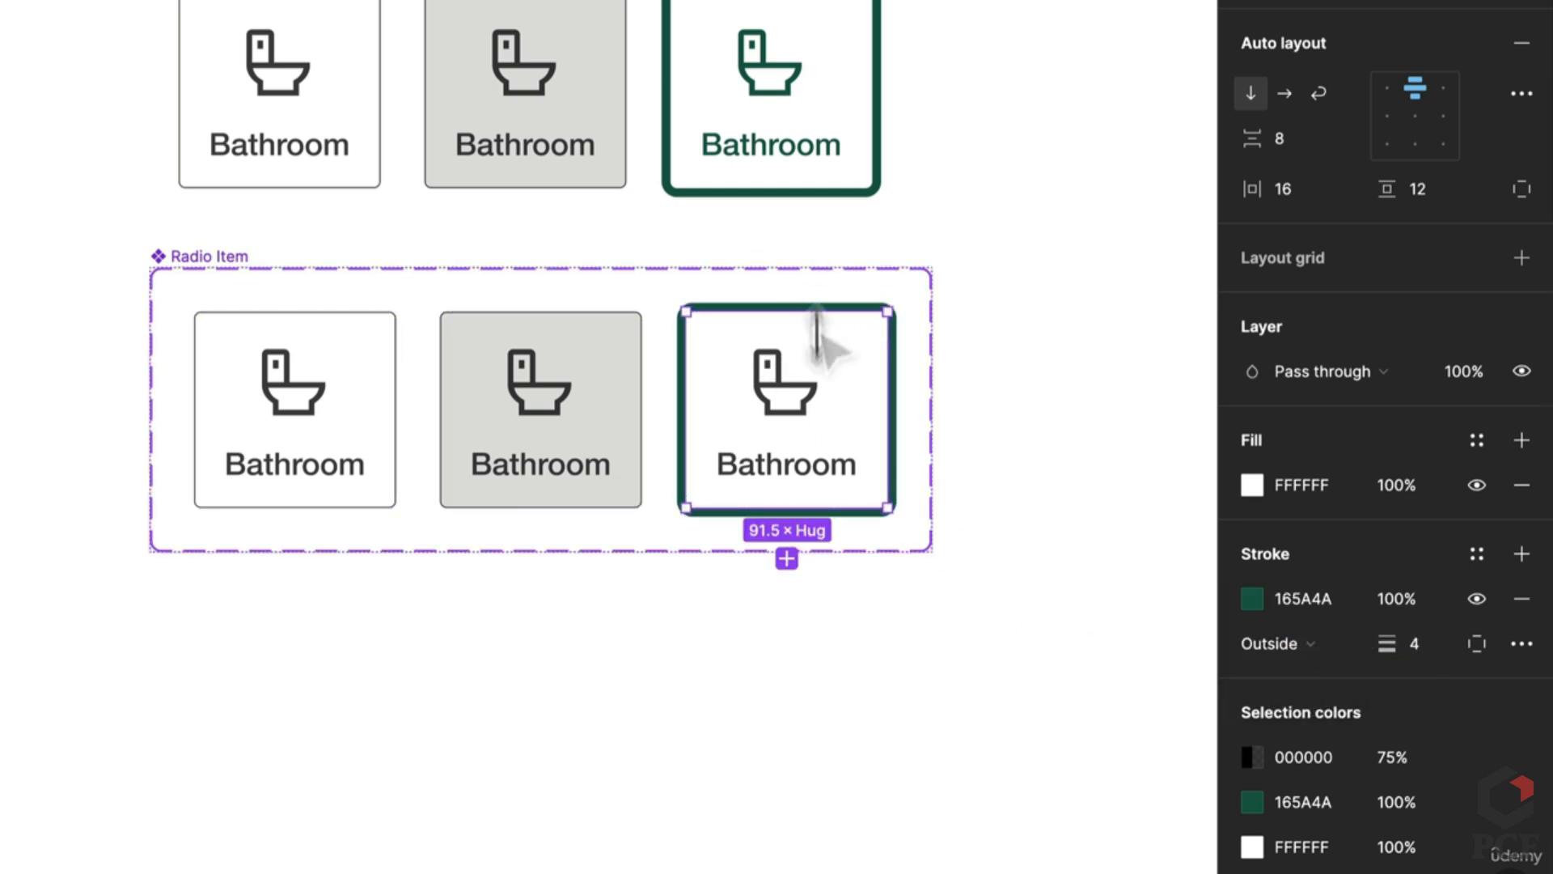
# Step: Colour the third card's icon and label green 165A4A
pyautogui.doubleClick(807, 486)
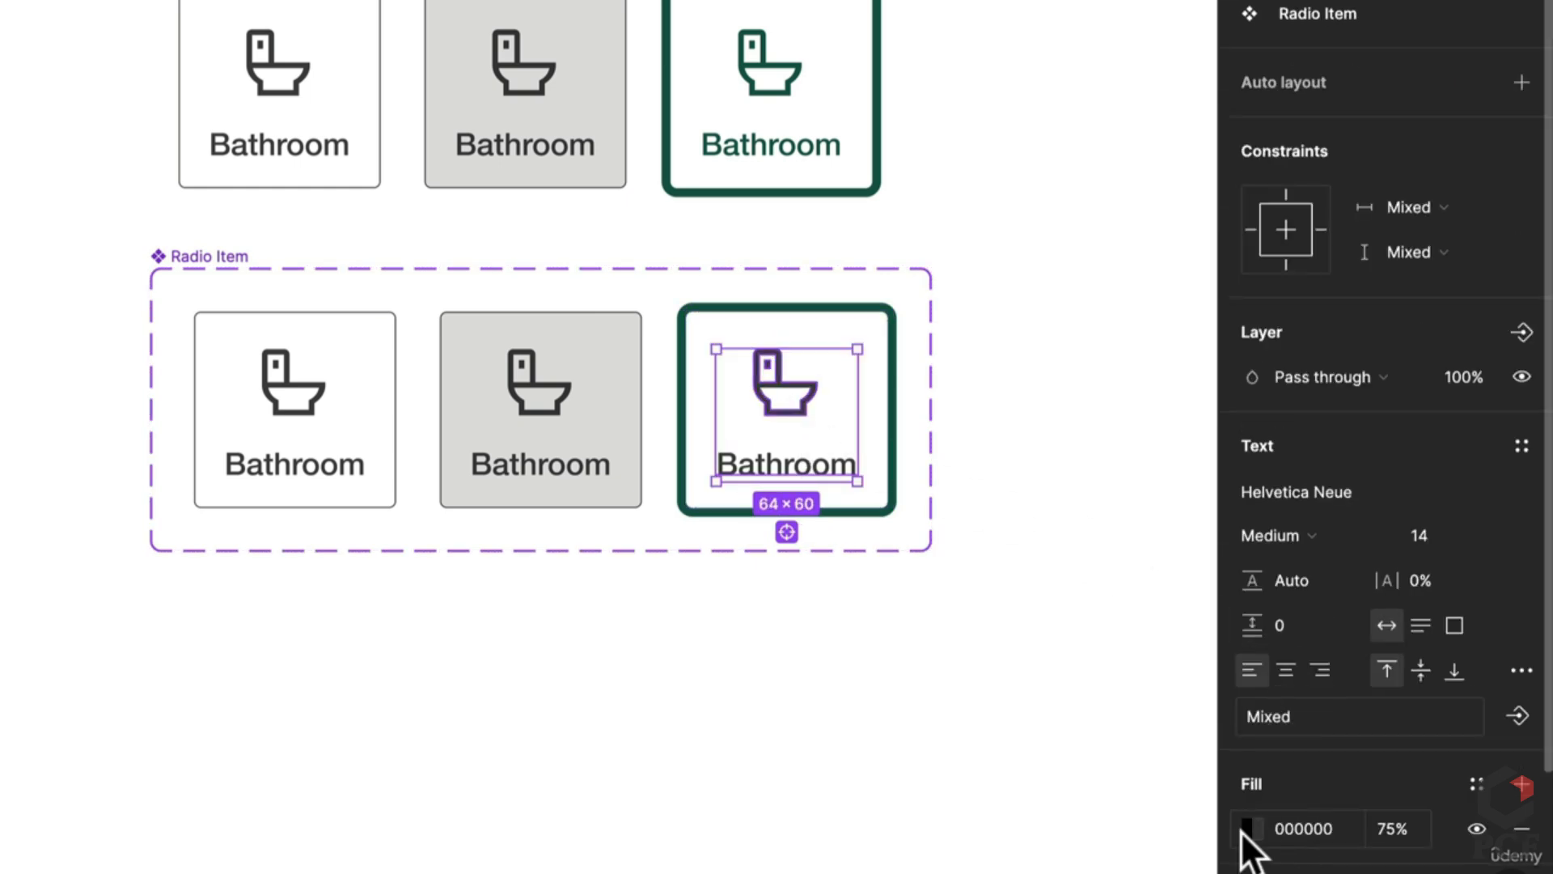
pyautogui.click(1246, 829)
pyautogui.click(975, 772)
pyautogui.click(756, 706)
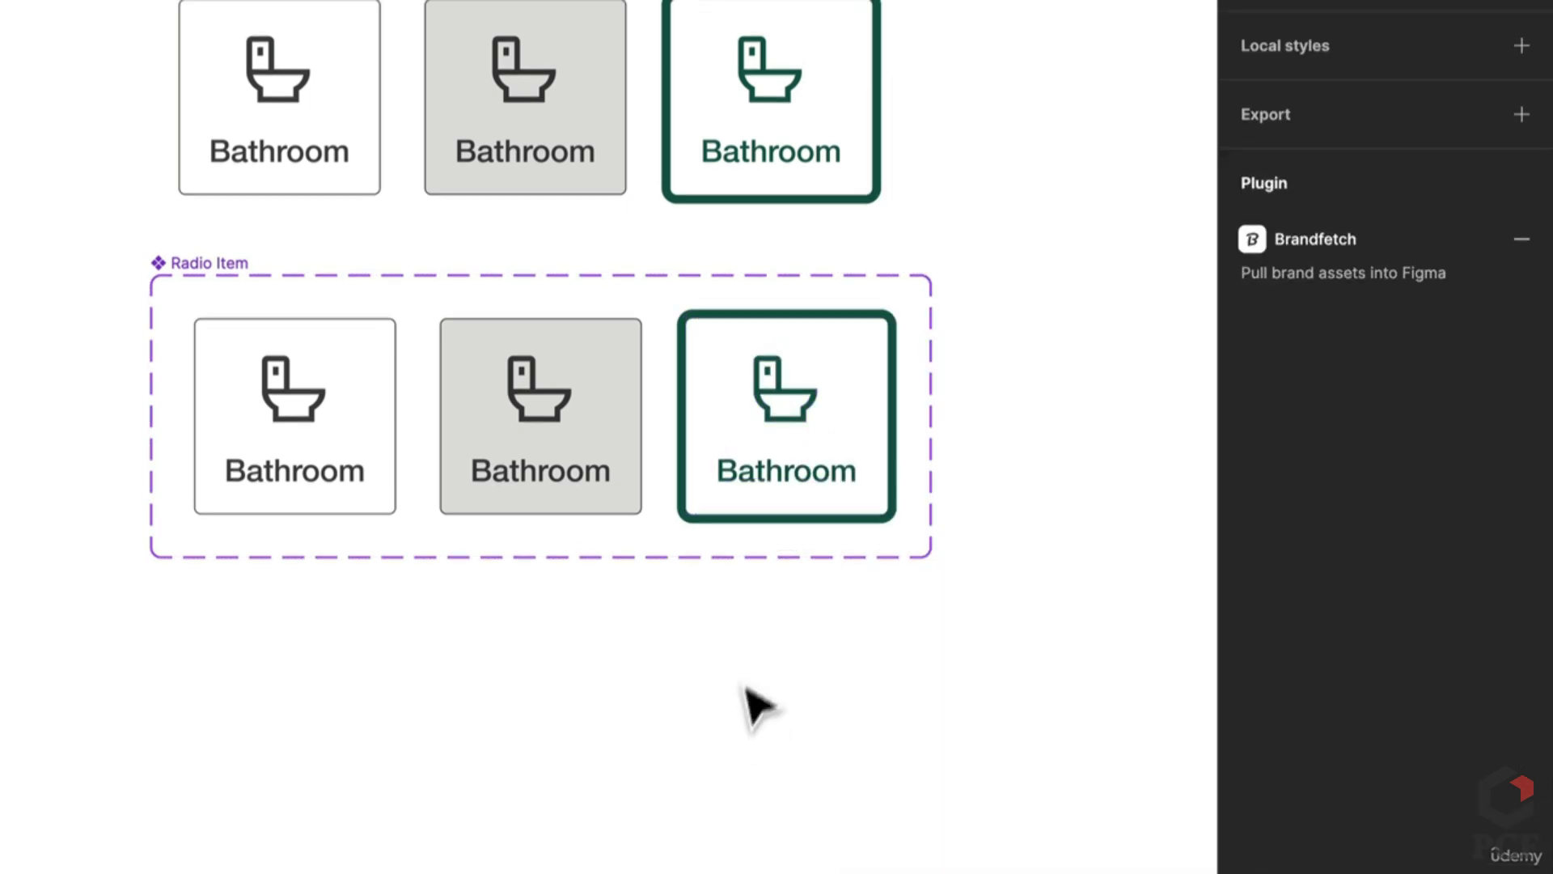
pyautogui.click(1351, 94)
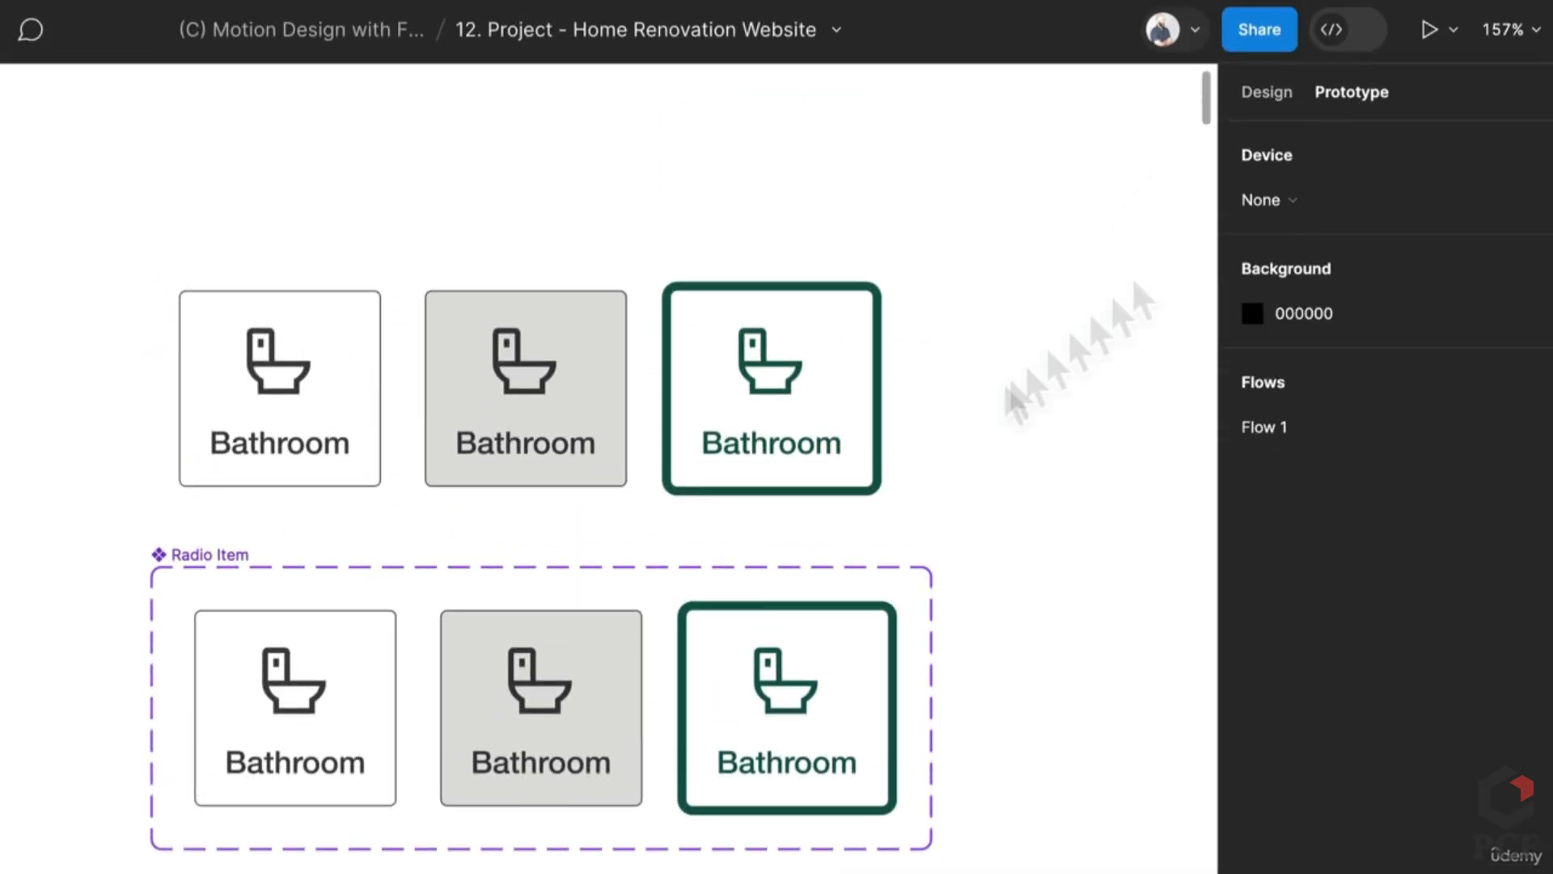
# Step: Link the first card to the grey middle state with a While hovering trigger
pyautogui.click(543, 715)
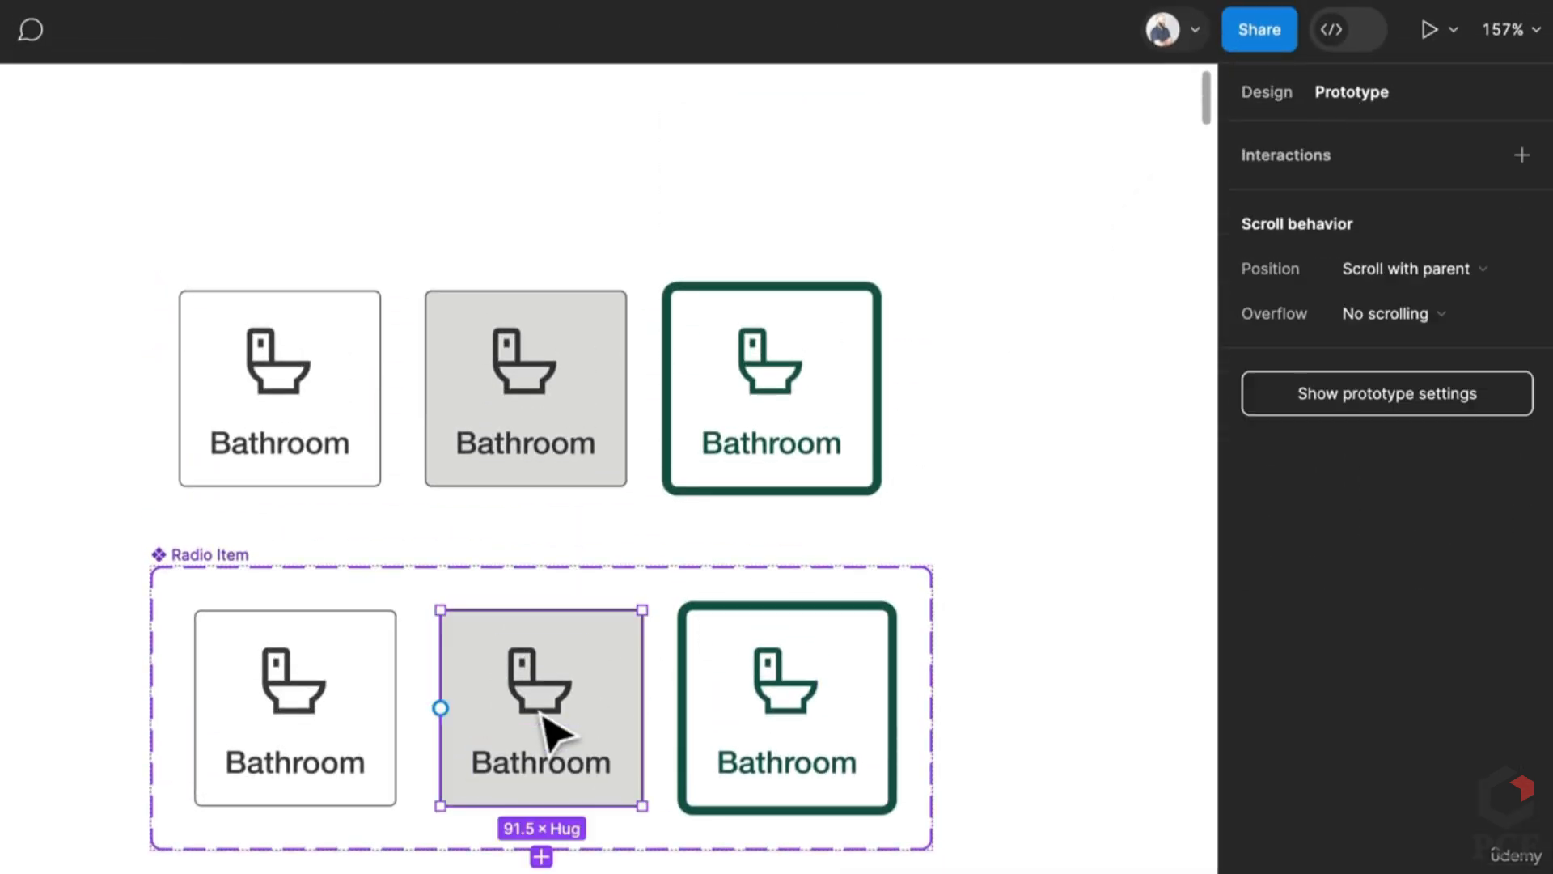
pyautogui.click(394, 712)
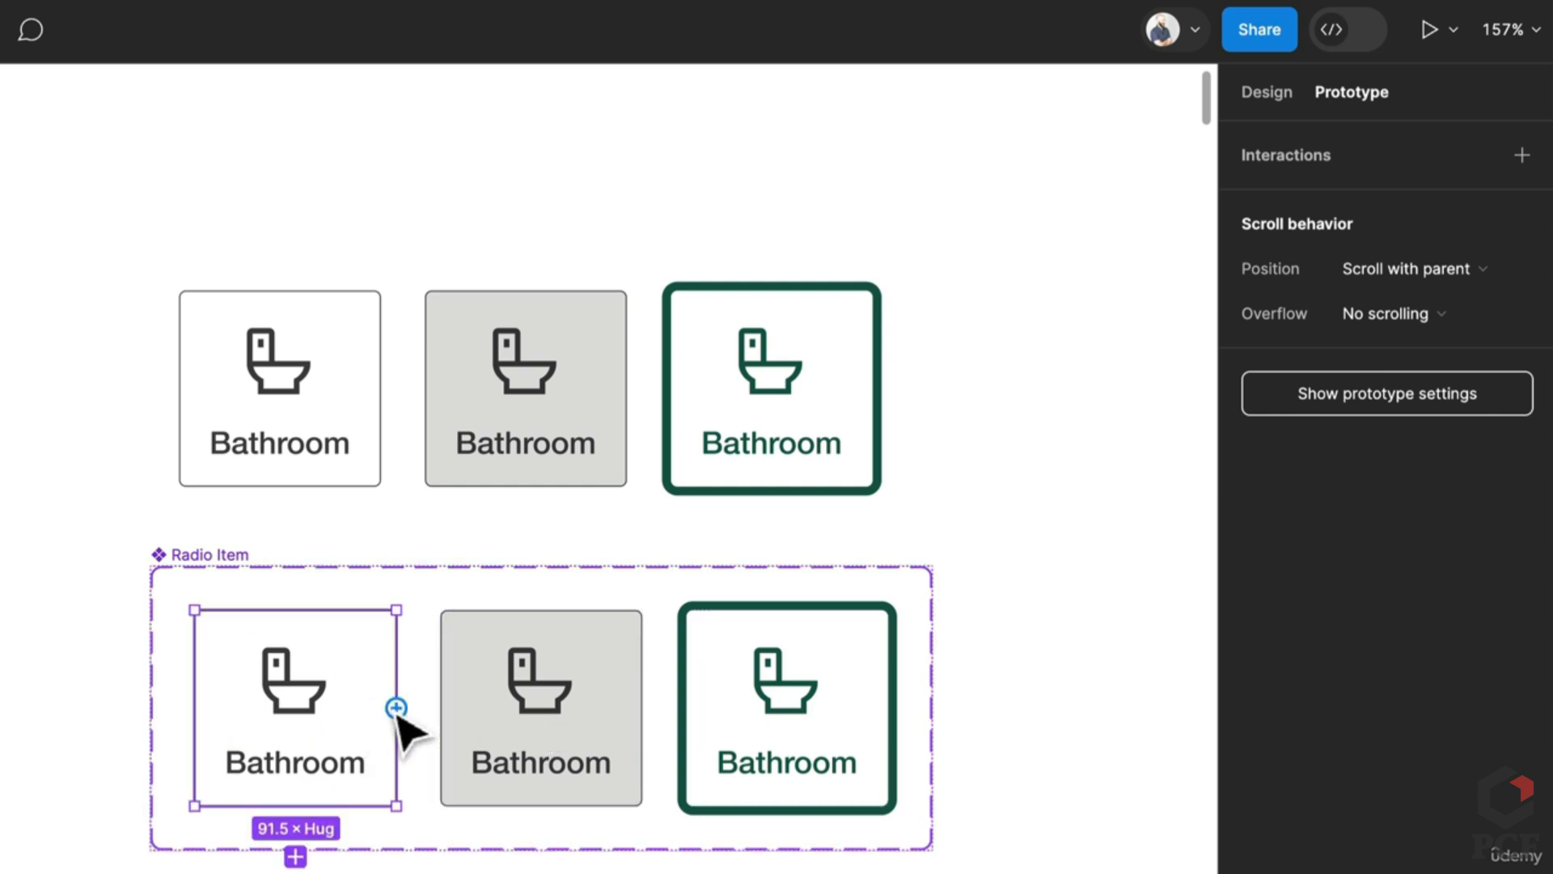
pyautogui.moveTo(396, 708); pyautogui.dragTo(555, 751)
pyautogui.click(361, 777)
pyautogui.click(364, 811)
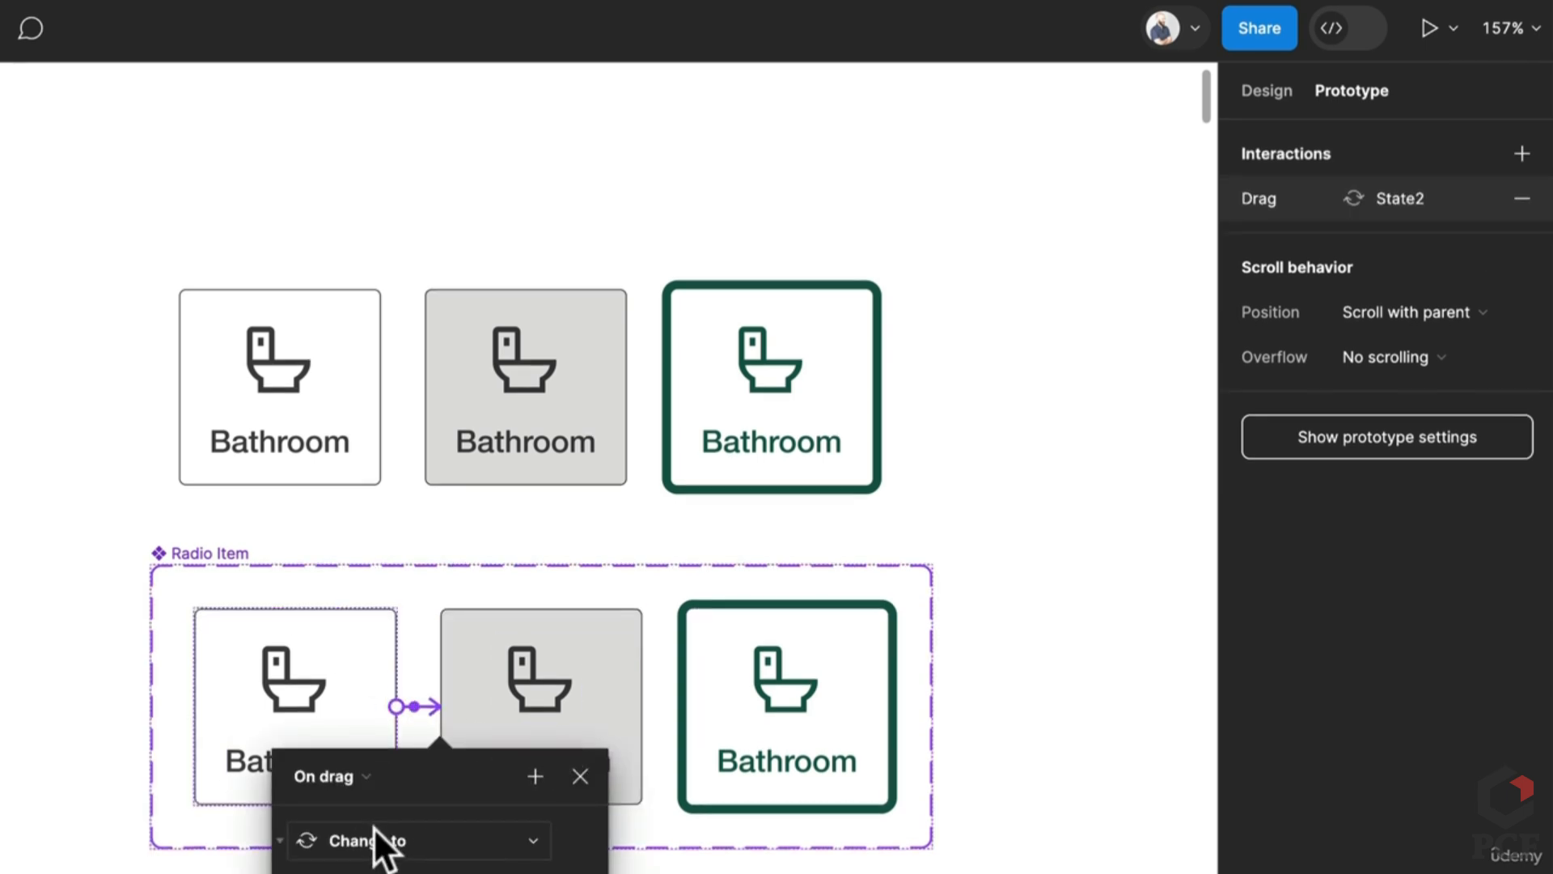
pyautogui.click(340, 777)
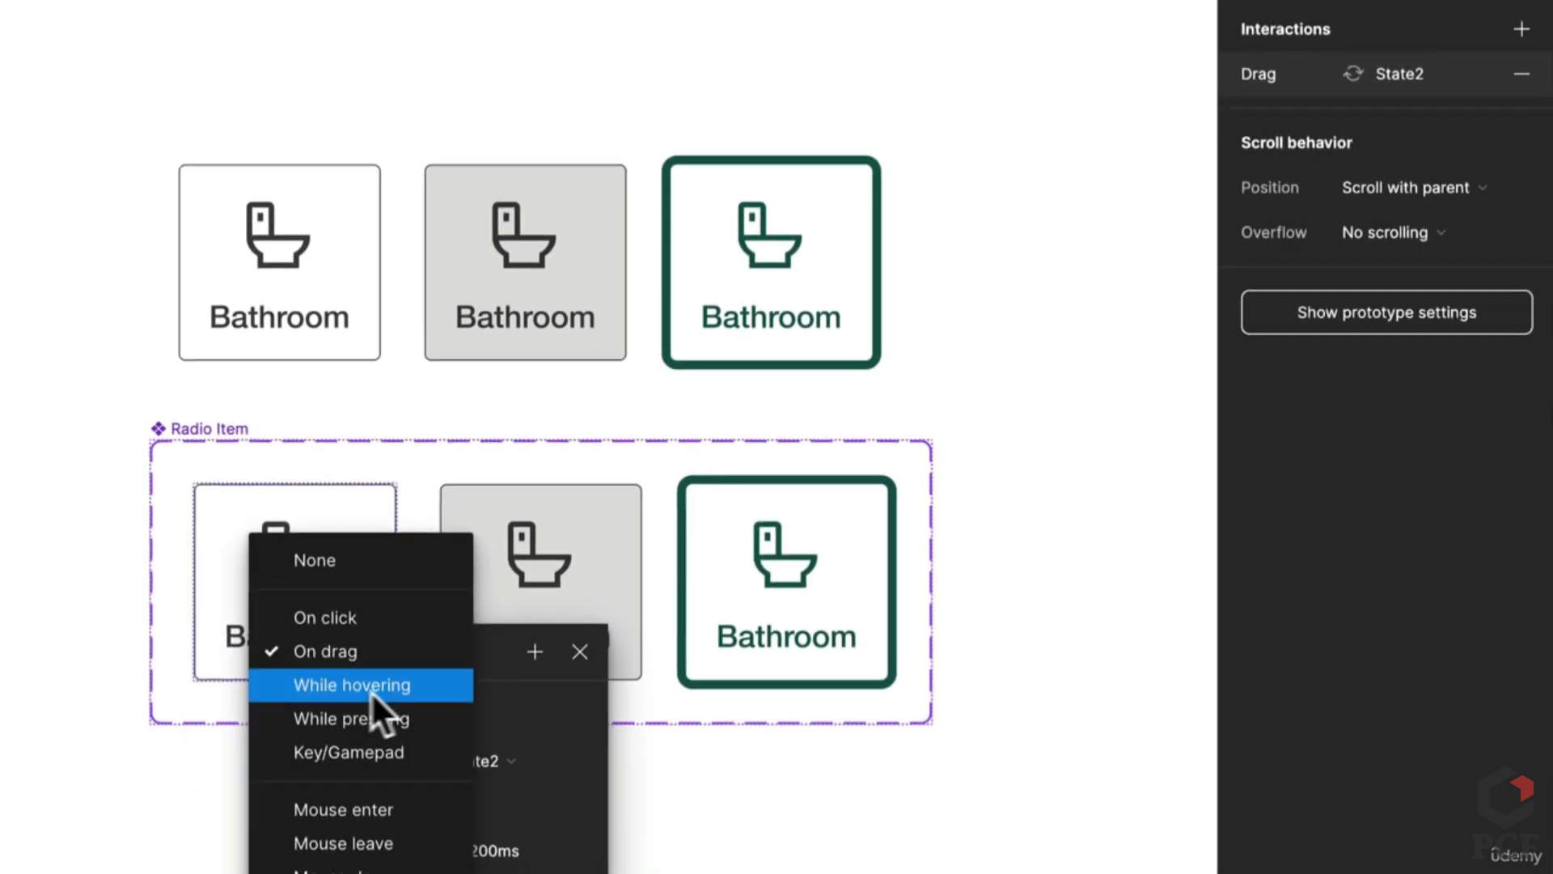
pyautogui.click(371, 691)
# Step: Link the middle card to the green card, and the green card back to Default
pyautogui.click(622, 605)
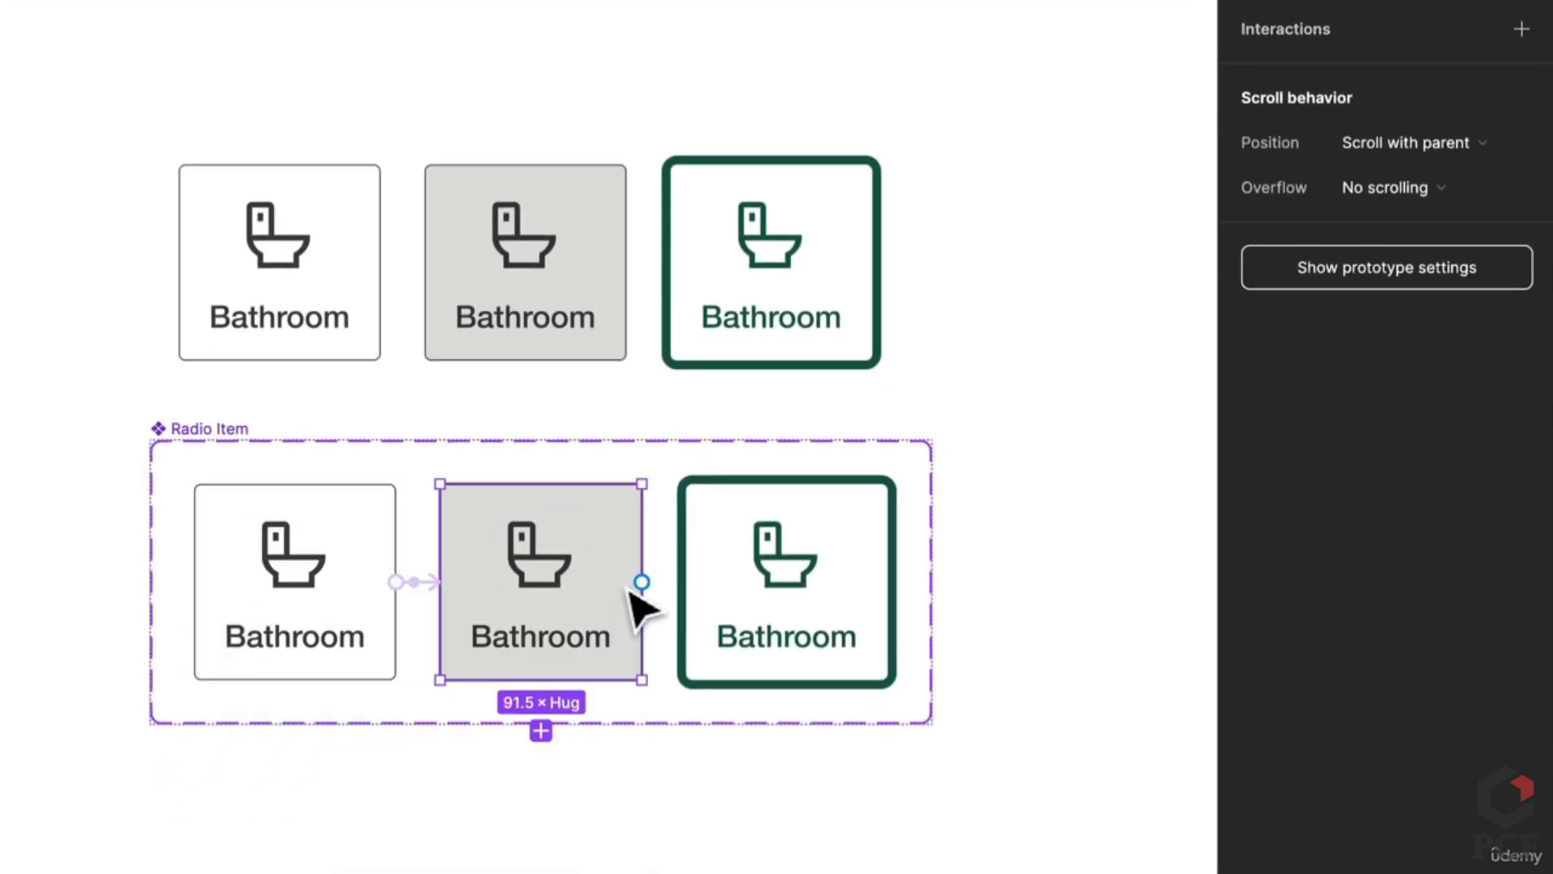
pyautogui.moveTo(639, 582); pyautogui.dragTo(753, 619)
pyautogui.click(919, 745)
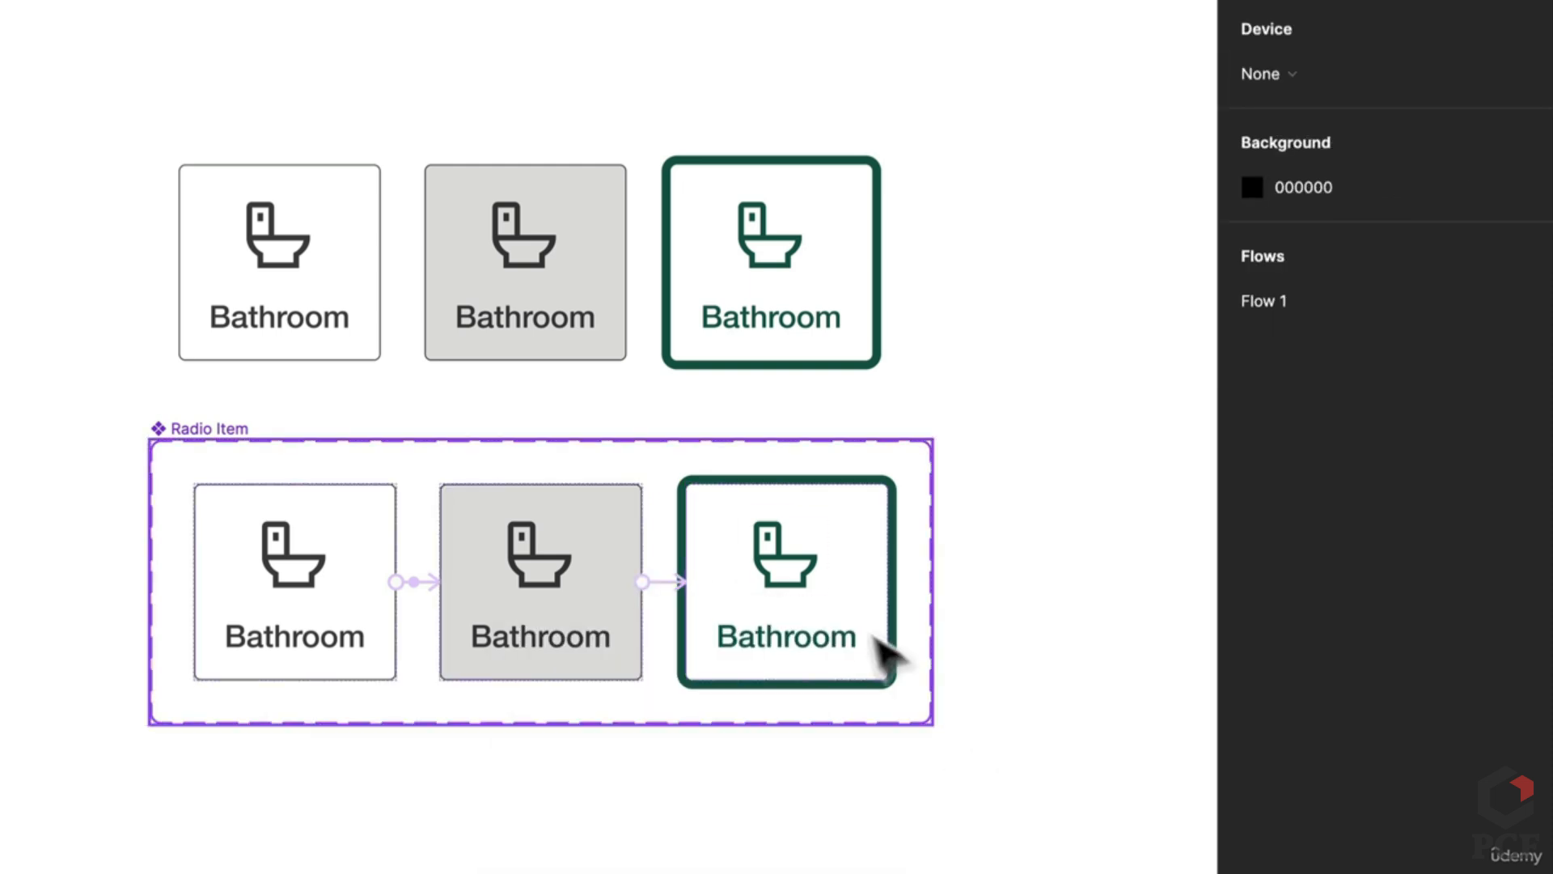
pyautogui.click(888, 658)
pyautogui.moveTo(901, 599); pyautogui.dragTo(331, 566)
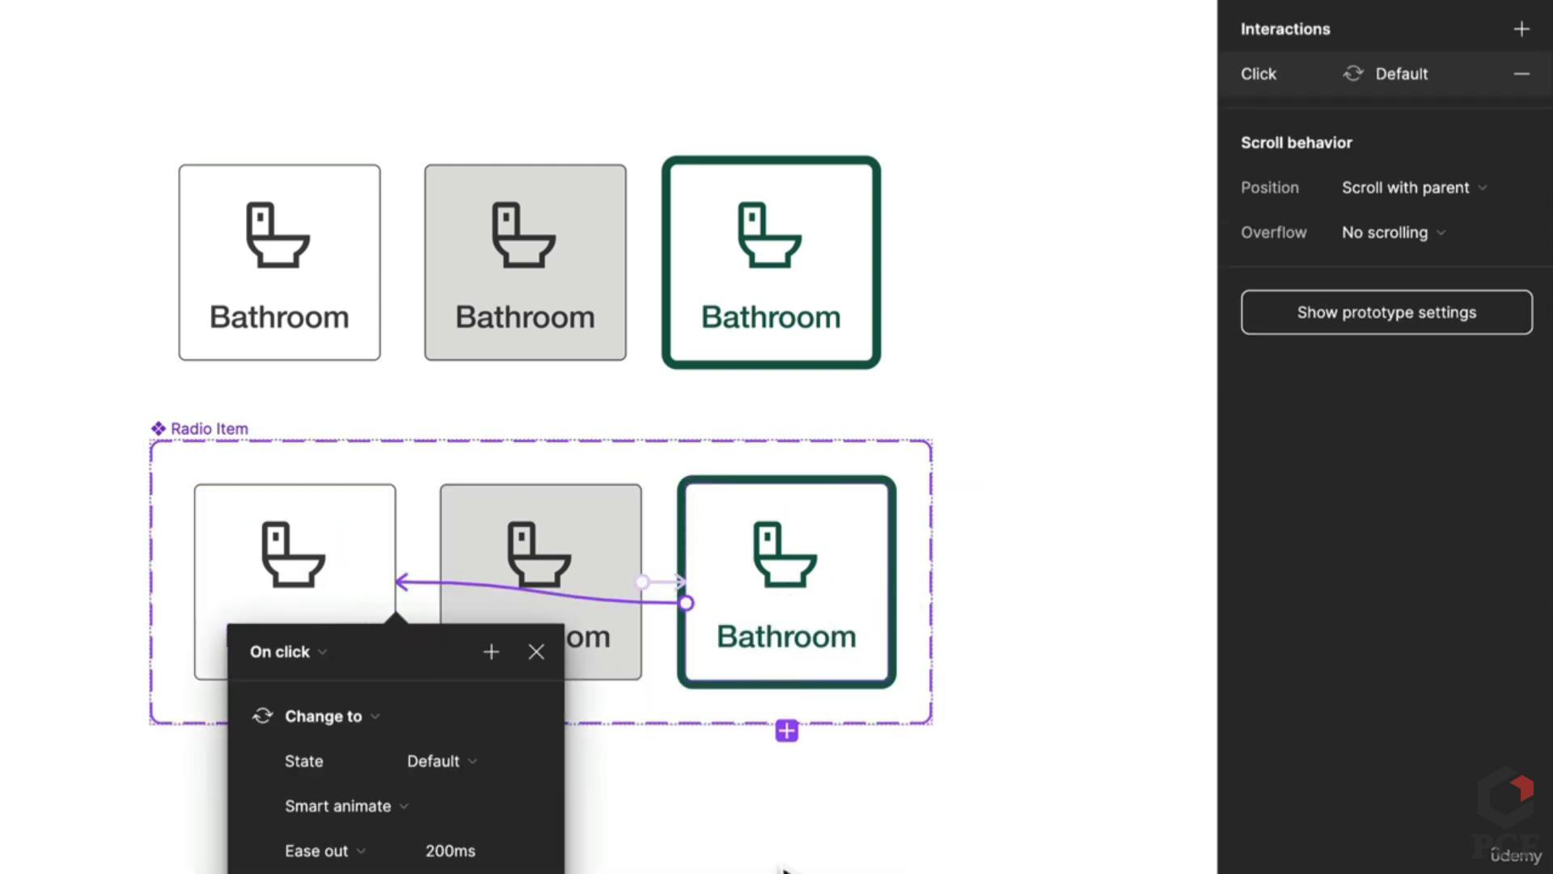
pyautogui.click(805, 822)
# Step: Delete the loose row of radio cards and move the Radio Item set under General Input
pyautogui.scroll(-5, 804, 822)
pyautogui.hscroll(3, 805, 822)
pyautogui.scroll(-2, 804, 822)
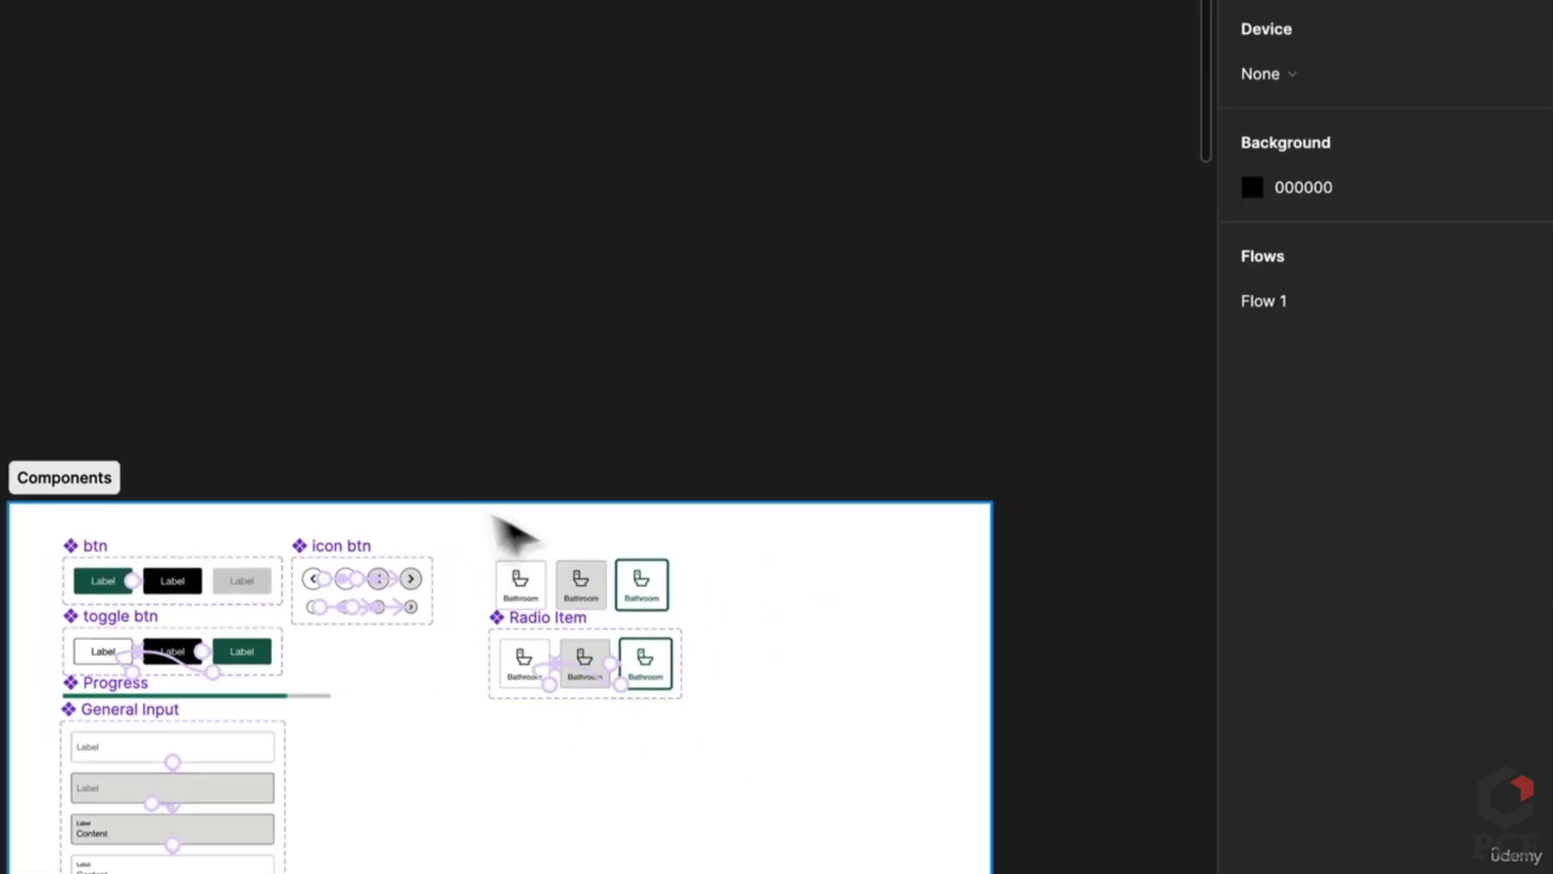
pyautogui.click(615, 579)
pyautogui.press('Delete')
pyautogui.moveTo(572, 623); pyautogui.dragTo(398, 739)
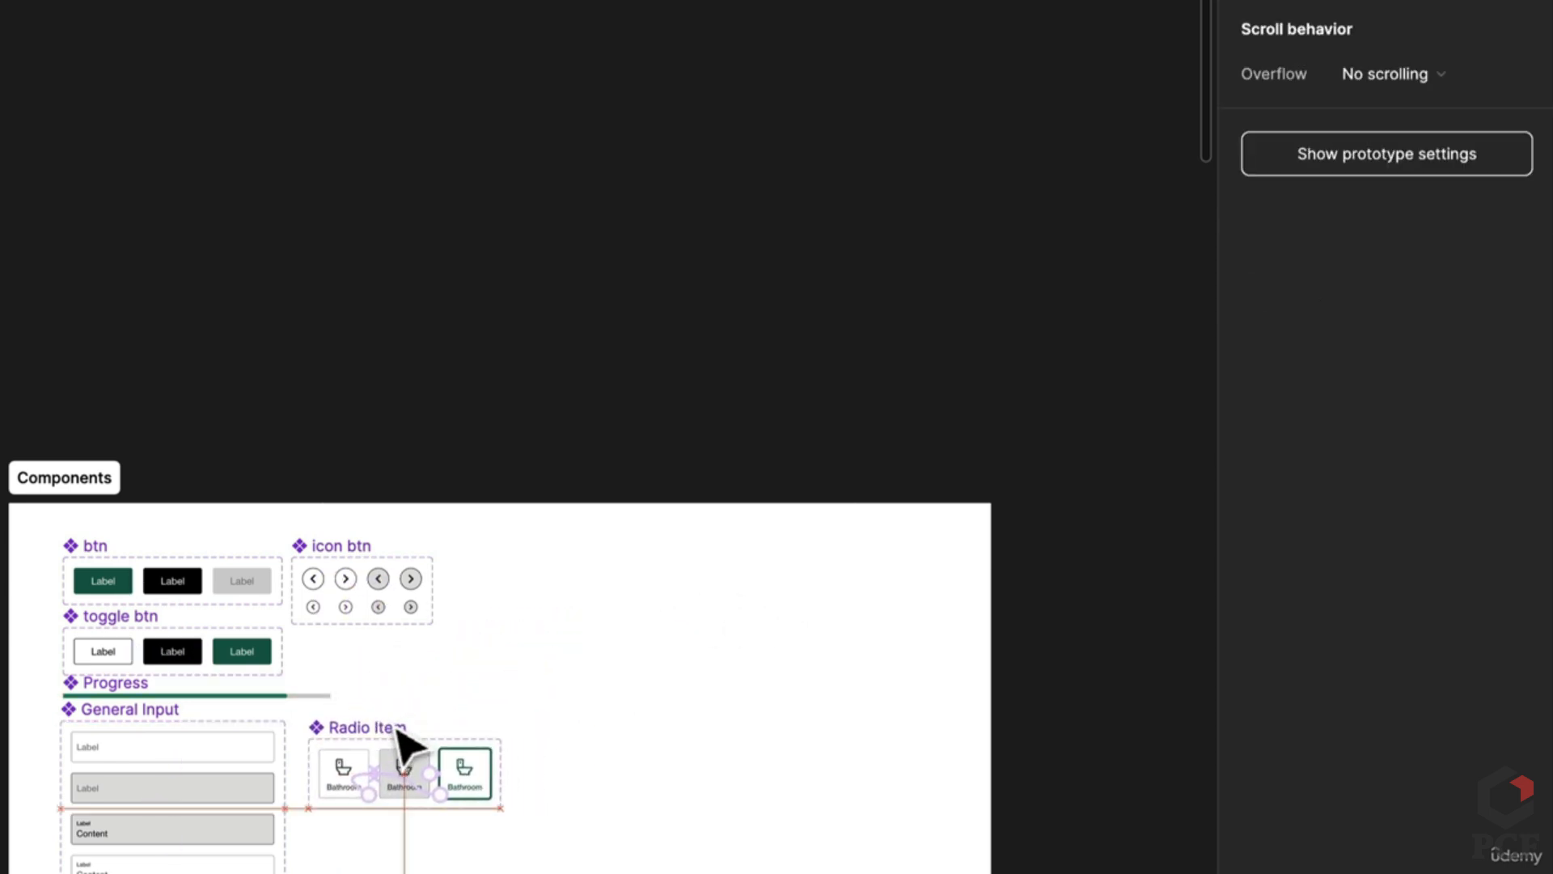
pyautogui.click(357, 785)
pyautogui.hscroll(8, 1027, 777)
pyautogui.scroll(-5, 1027, 777)
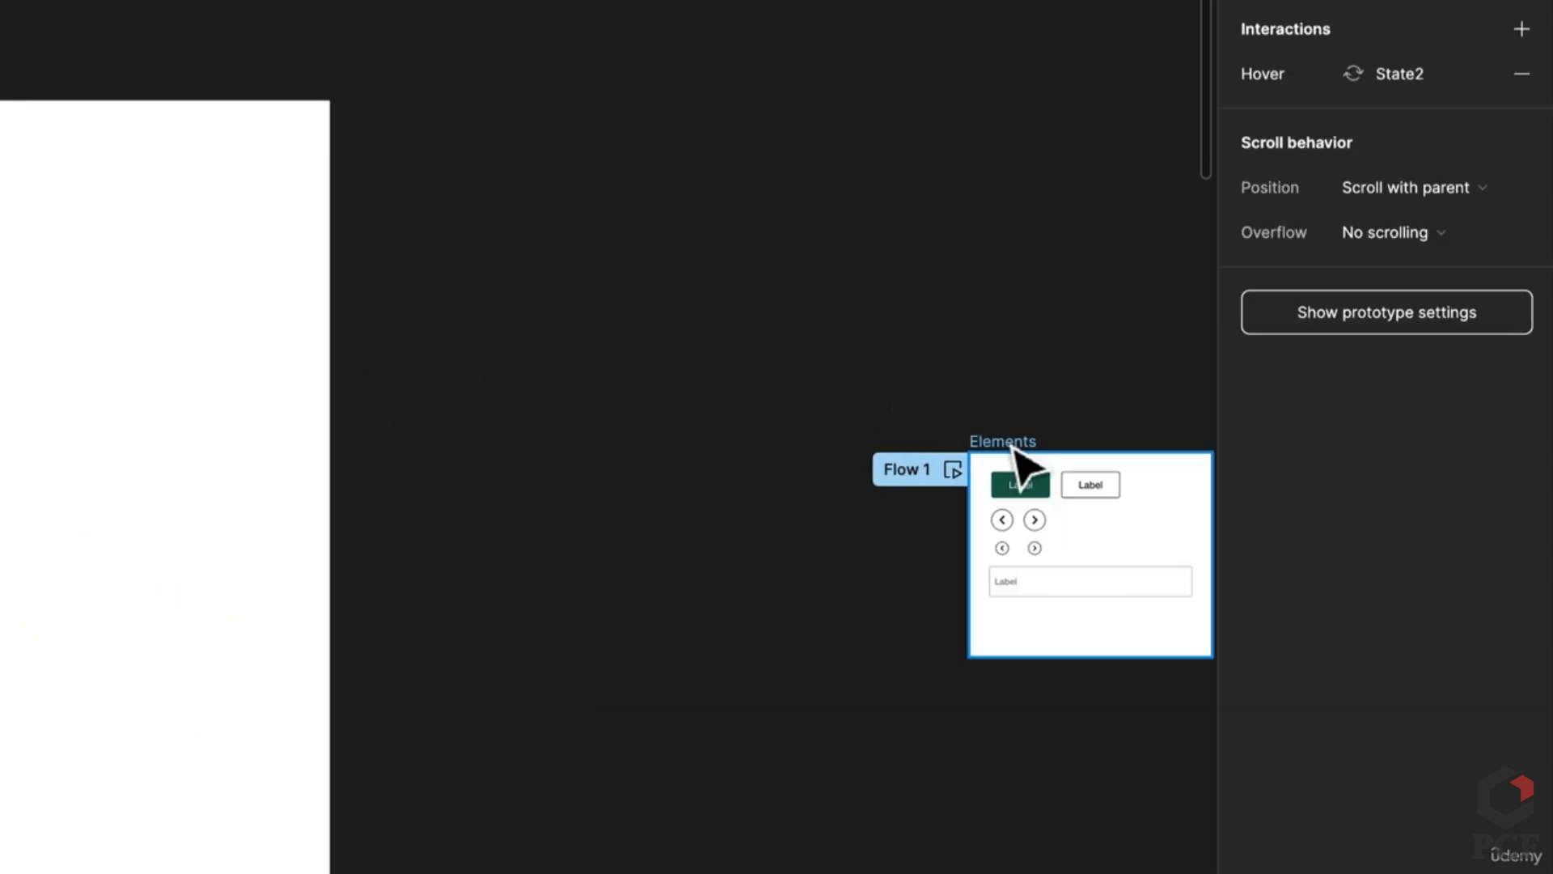
# Step: Move and heighten the Elements frame, then paste a Bathroom card below the Label input
pyautogui.moveTo(1016, 444); pyautogui.dragTo(485, 136)
pyautogui.click(525, 351)
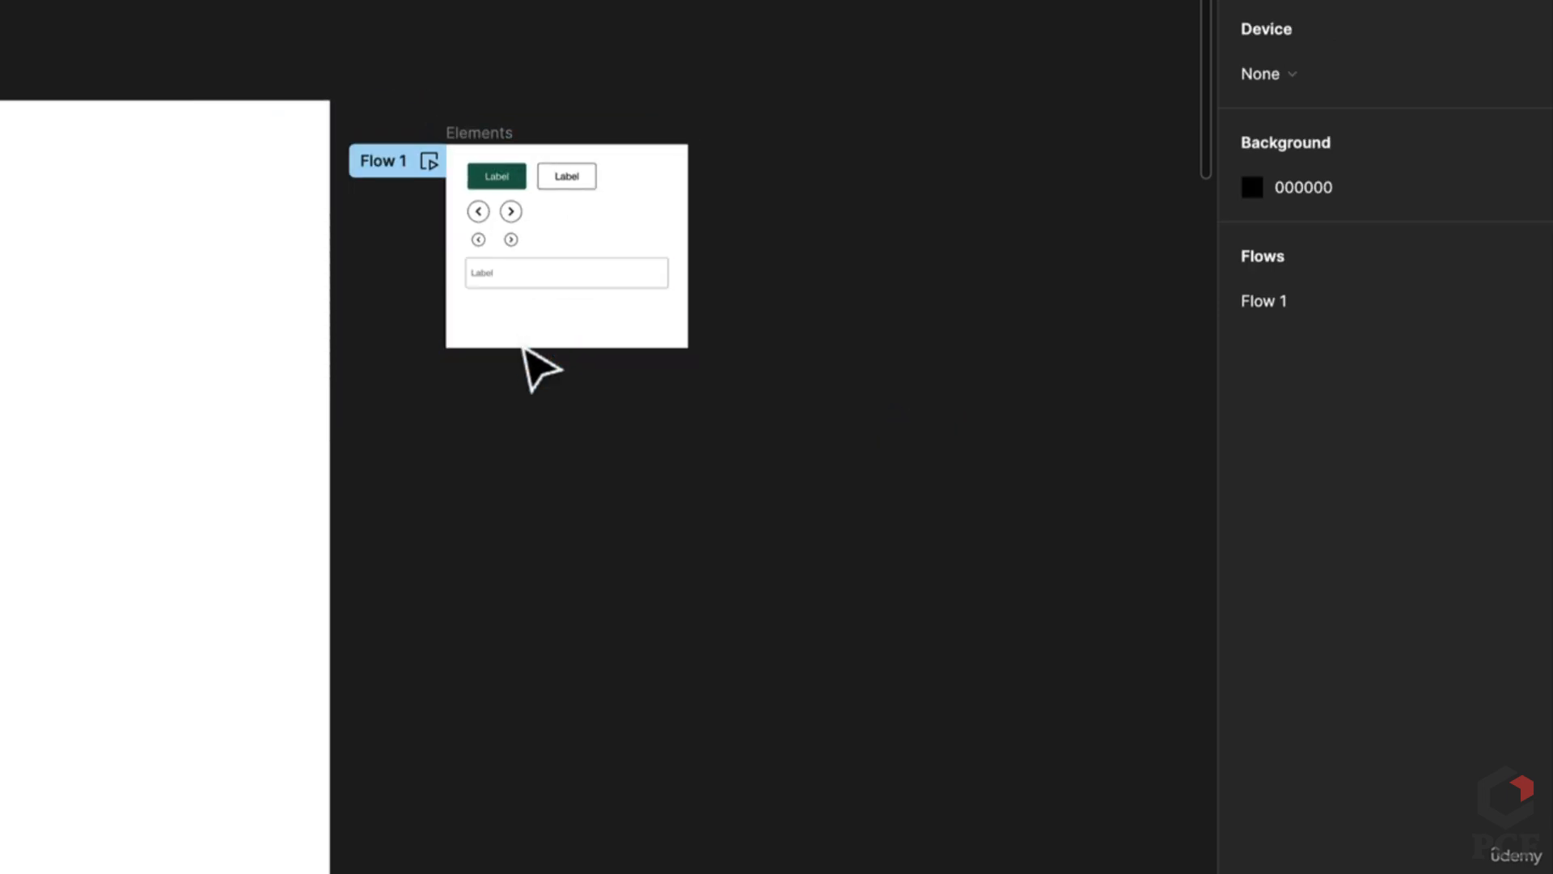
pyautogui.moveTo(525, 350); pyautogui.dragTo(492, 479)
pyautogui.hotkey('ctrl', 'v')
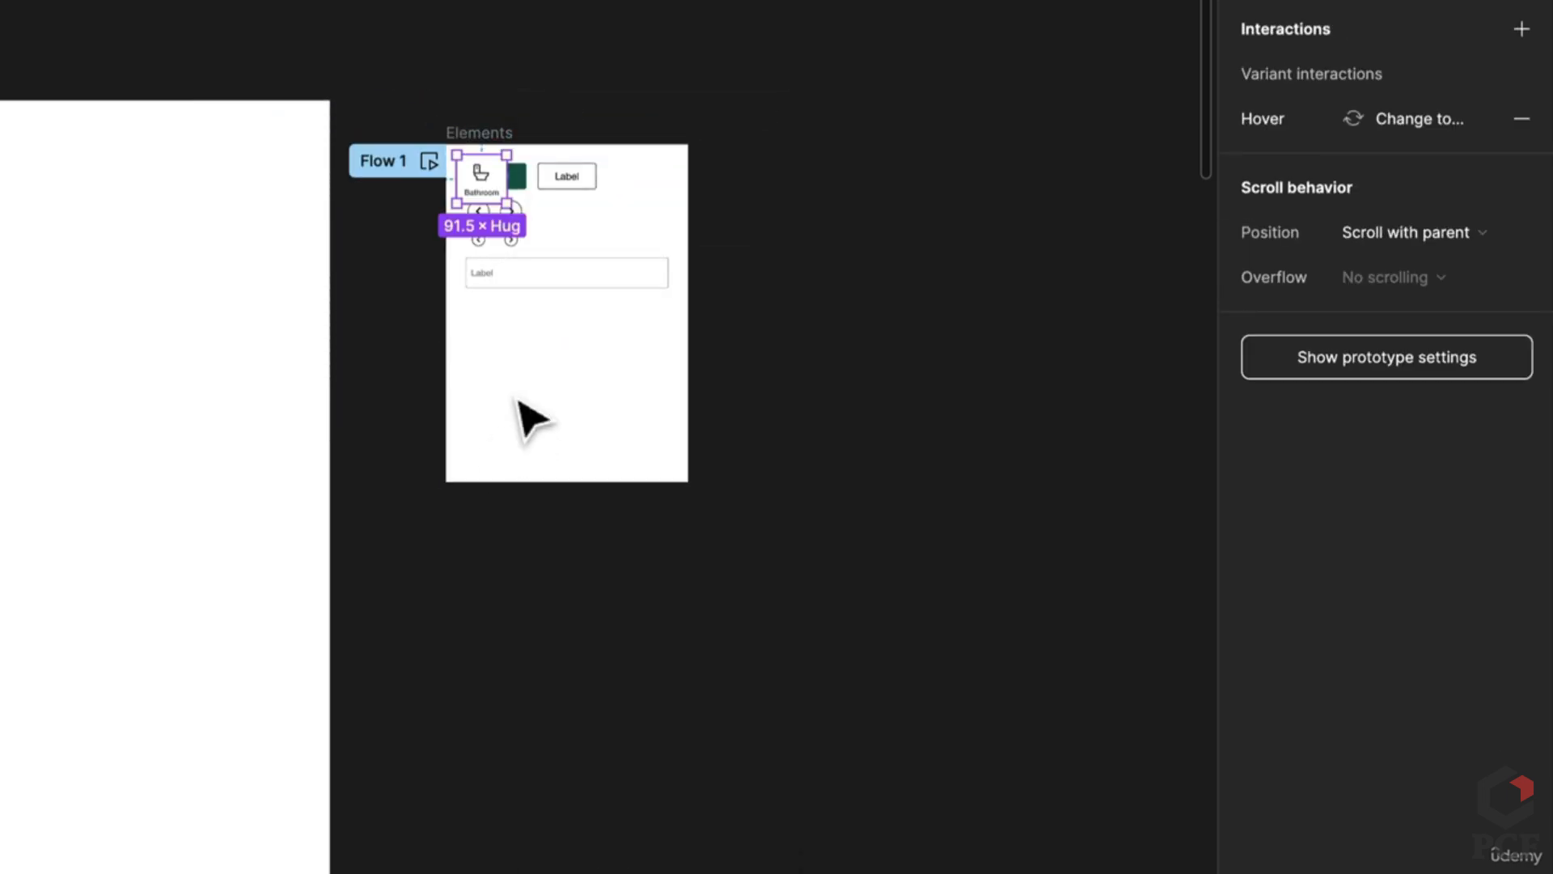
pyautogui.scroll(2, 518, 324)
pyautogui.scroll(2, 503, 305)
pyautogui.moveTo(472, 76); pyautogui.dragTo(496, 368)
pyautogui.click(717, 375)
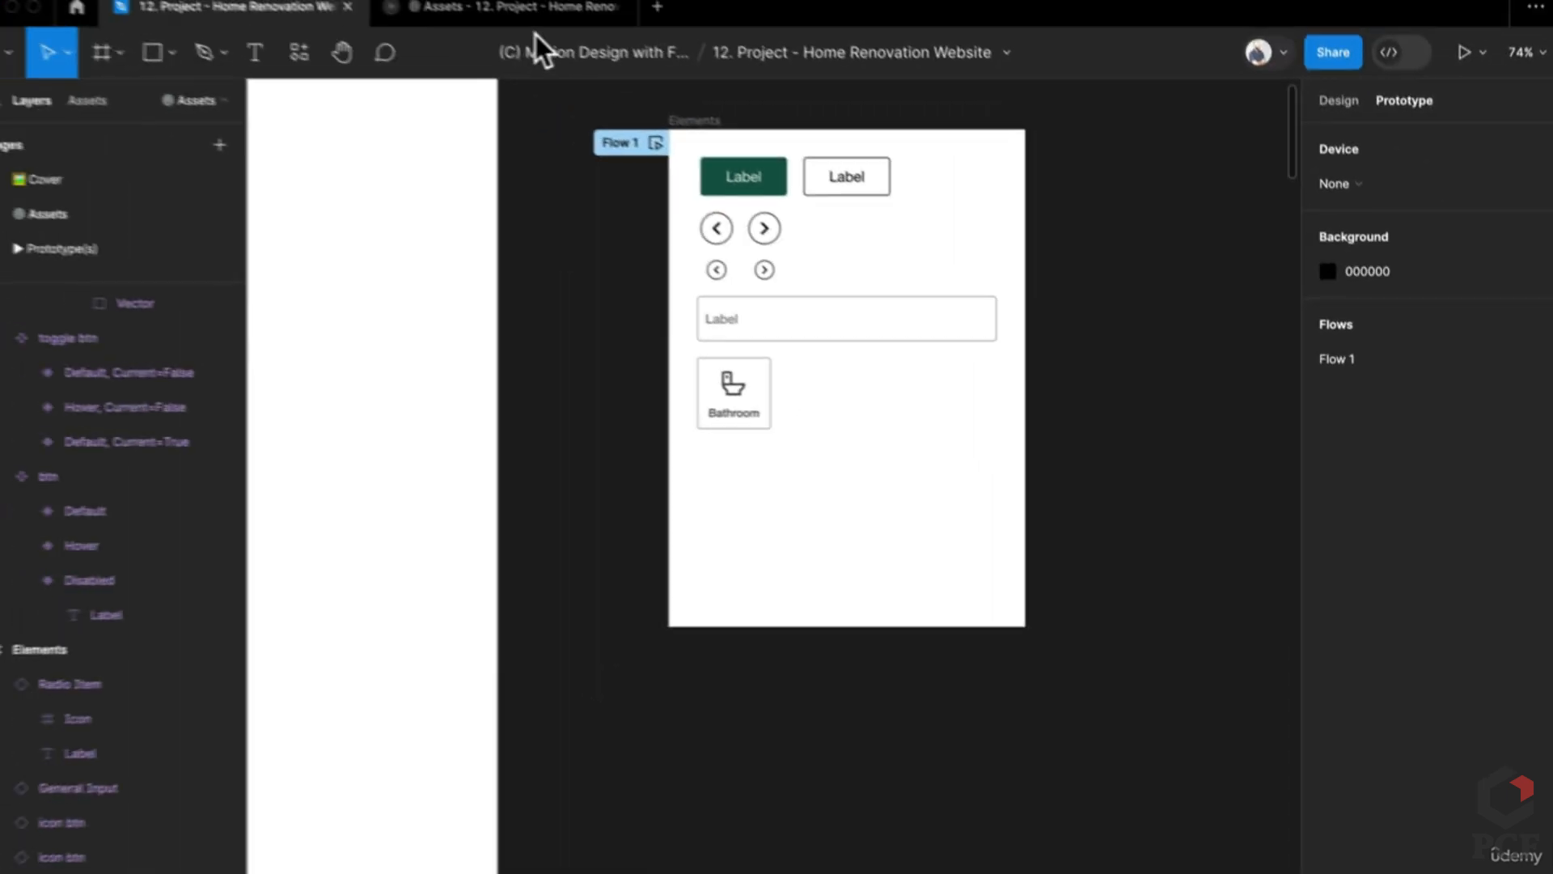
# Step: Preview the prototype to test the Bathroom card's hover state, then review the hover interaction
pyautogui.click(549, 18)
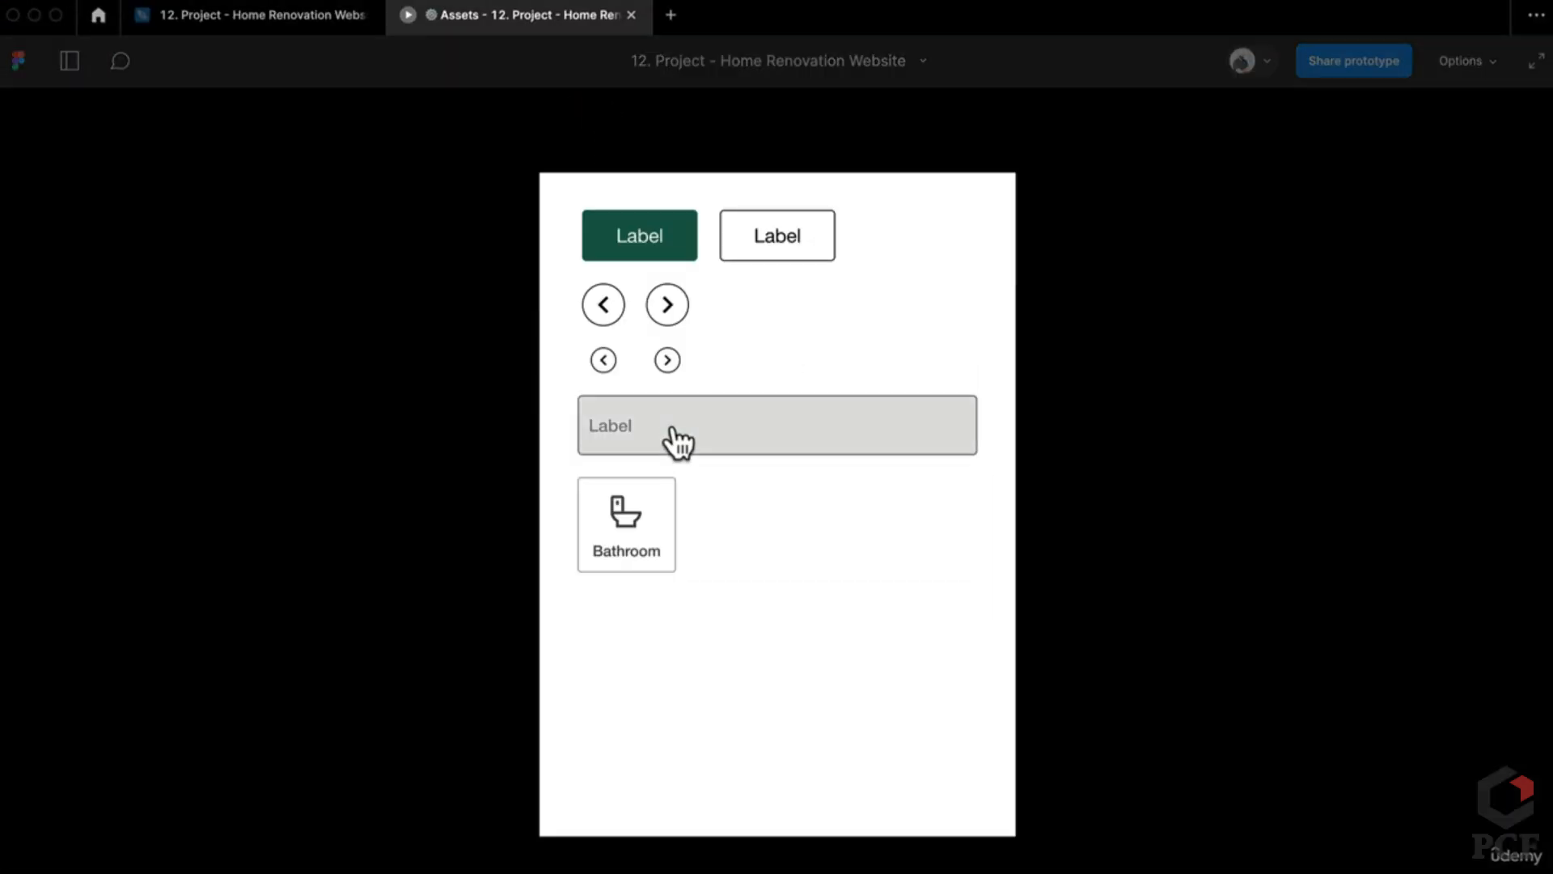
pyautogui.click(894, 540)
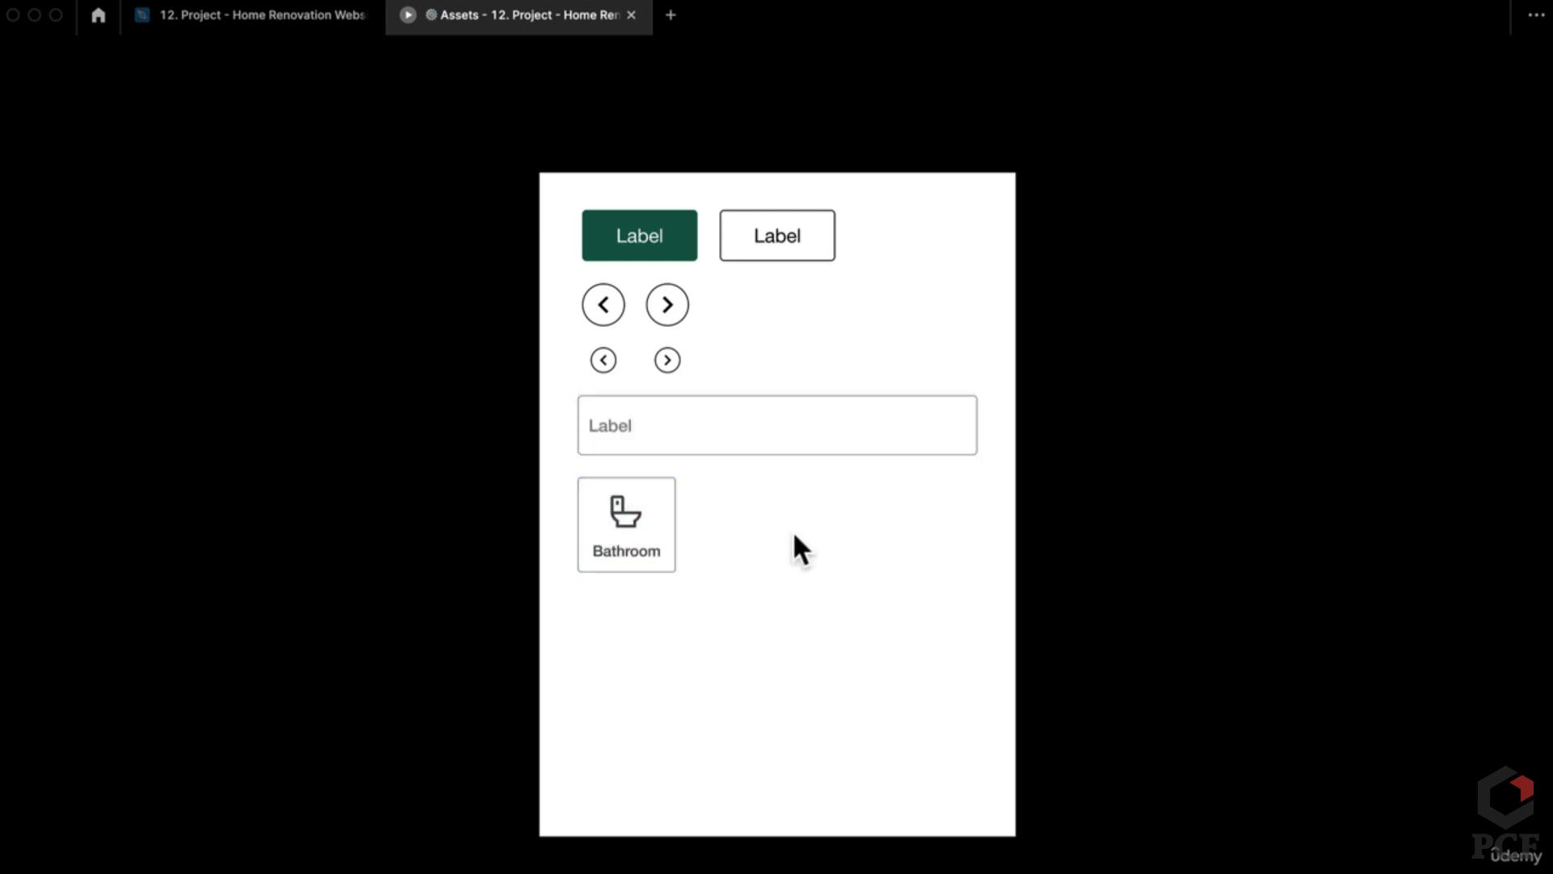
pyautogui.click(610, 527)
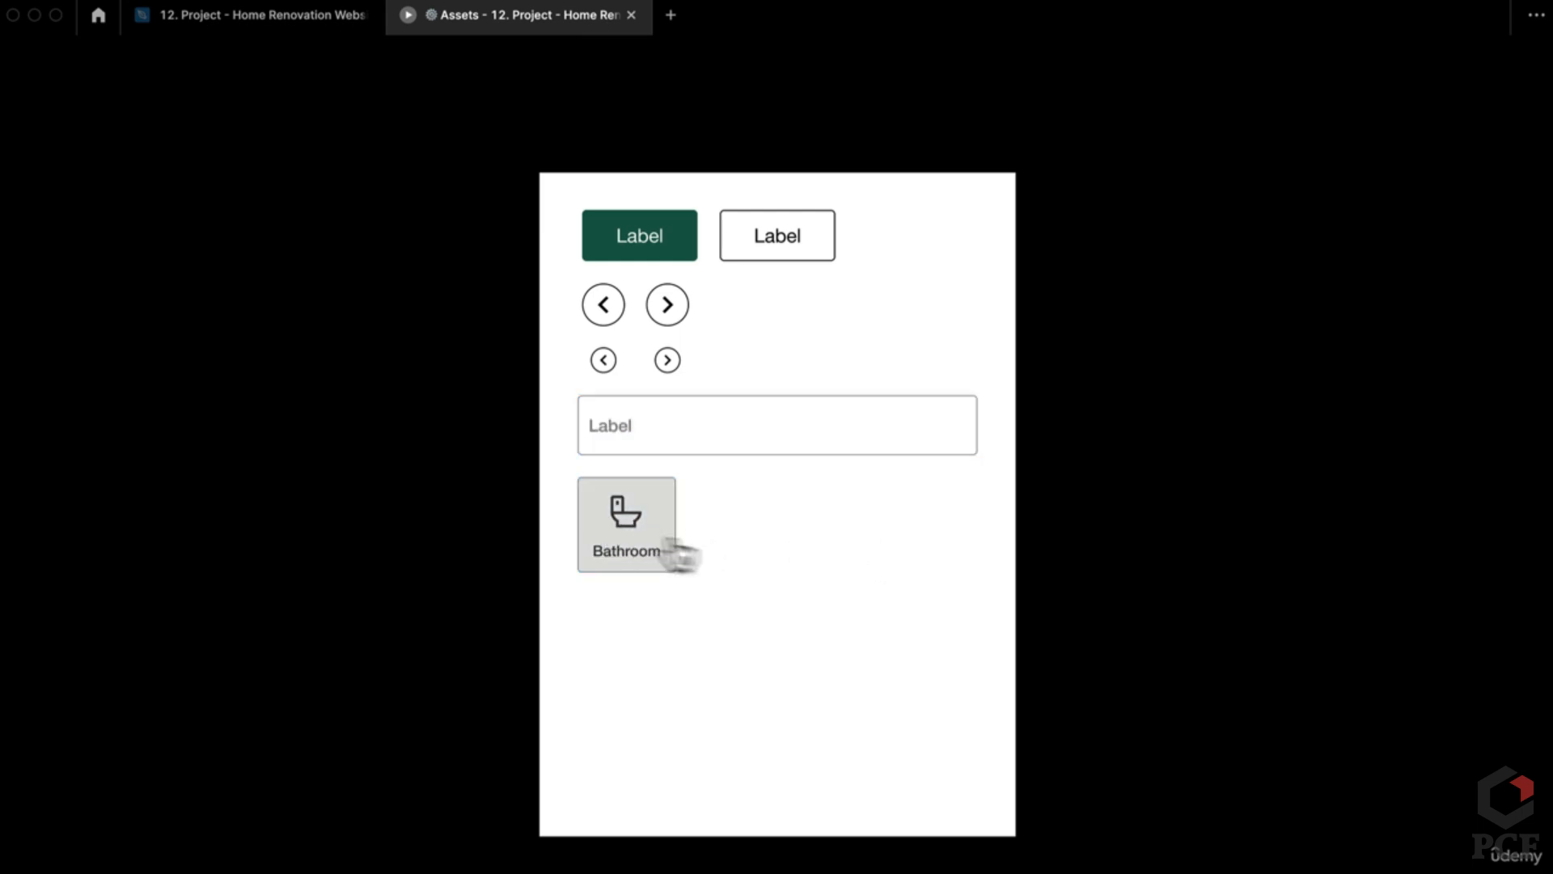
pyautogui.click(293, 14)
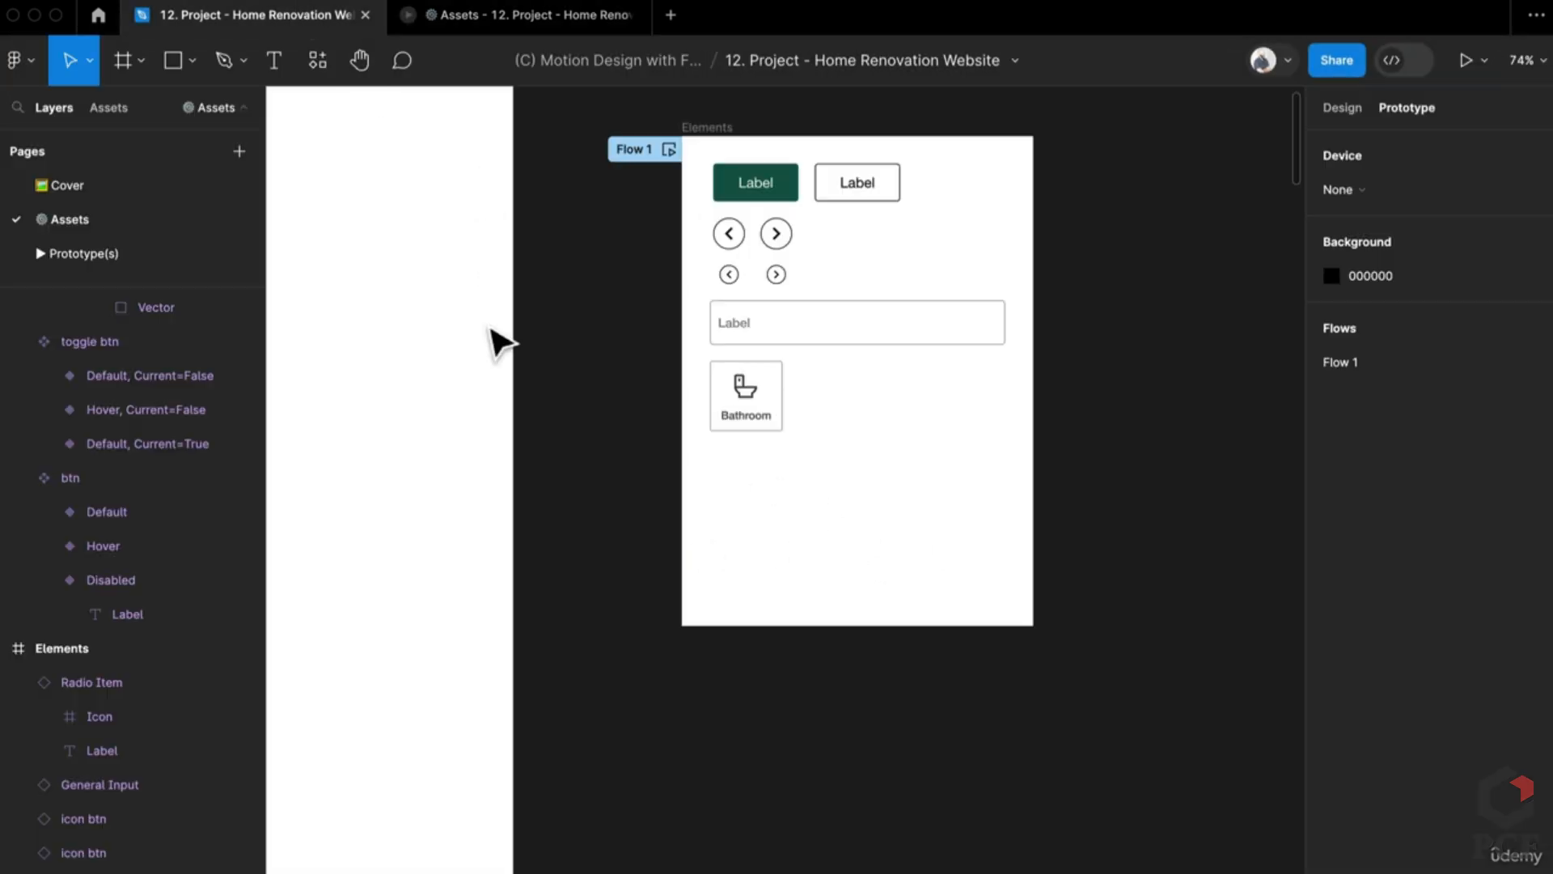
pyautogui.scroll(3, 505, 393)
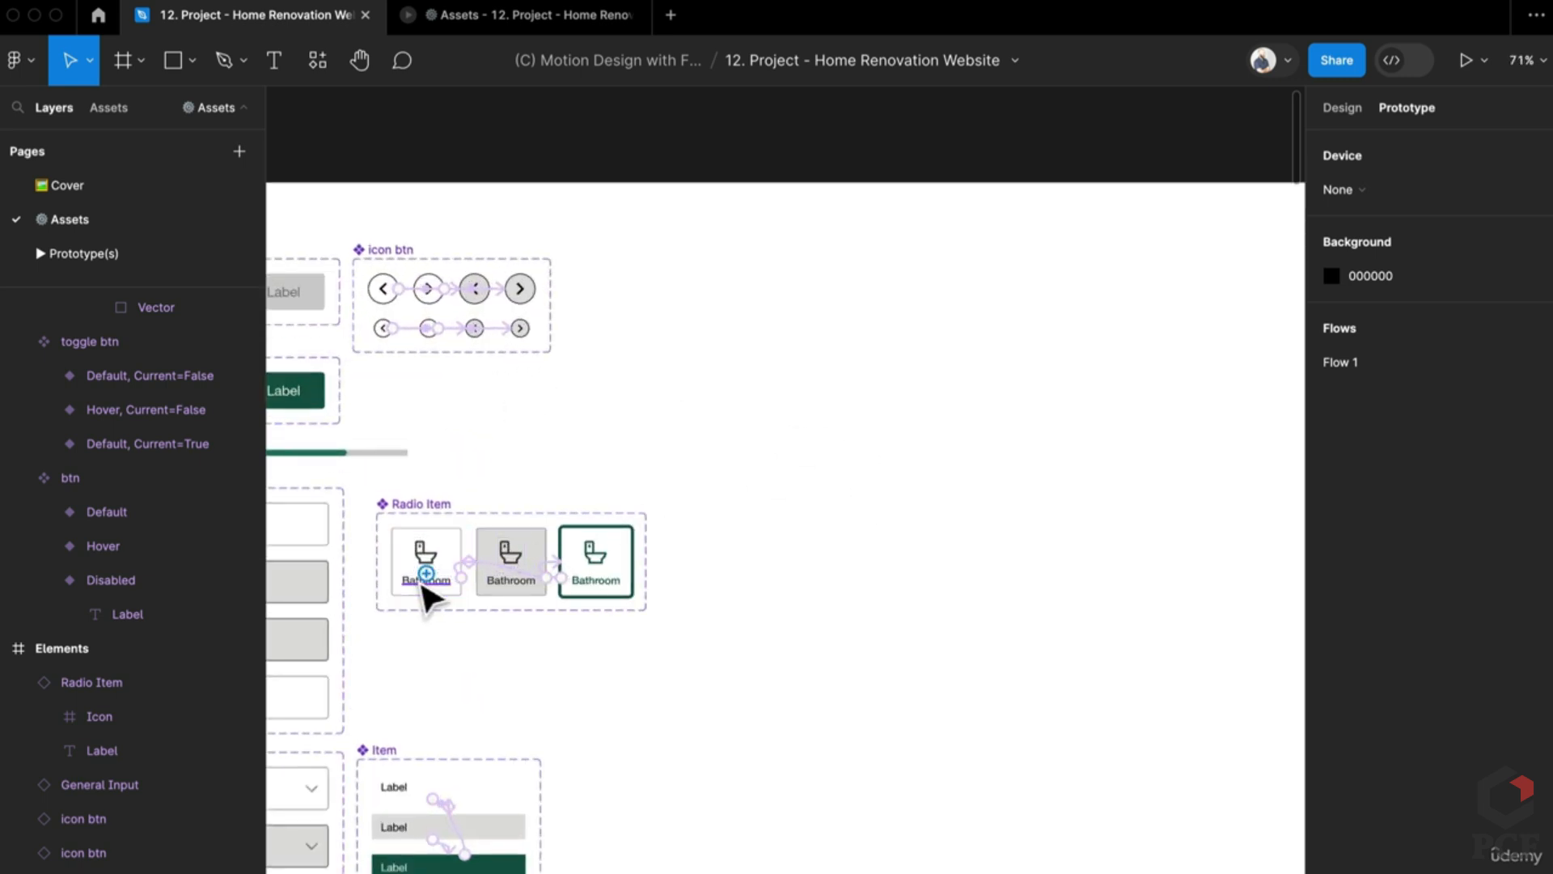
pyautogui.scroll(5, 426, 594)
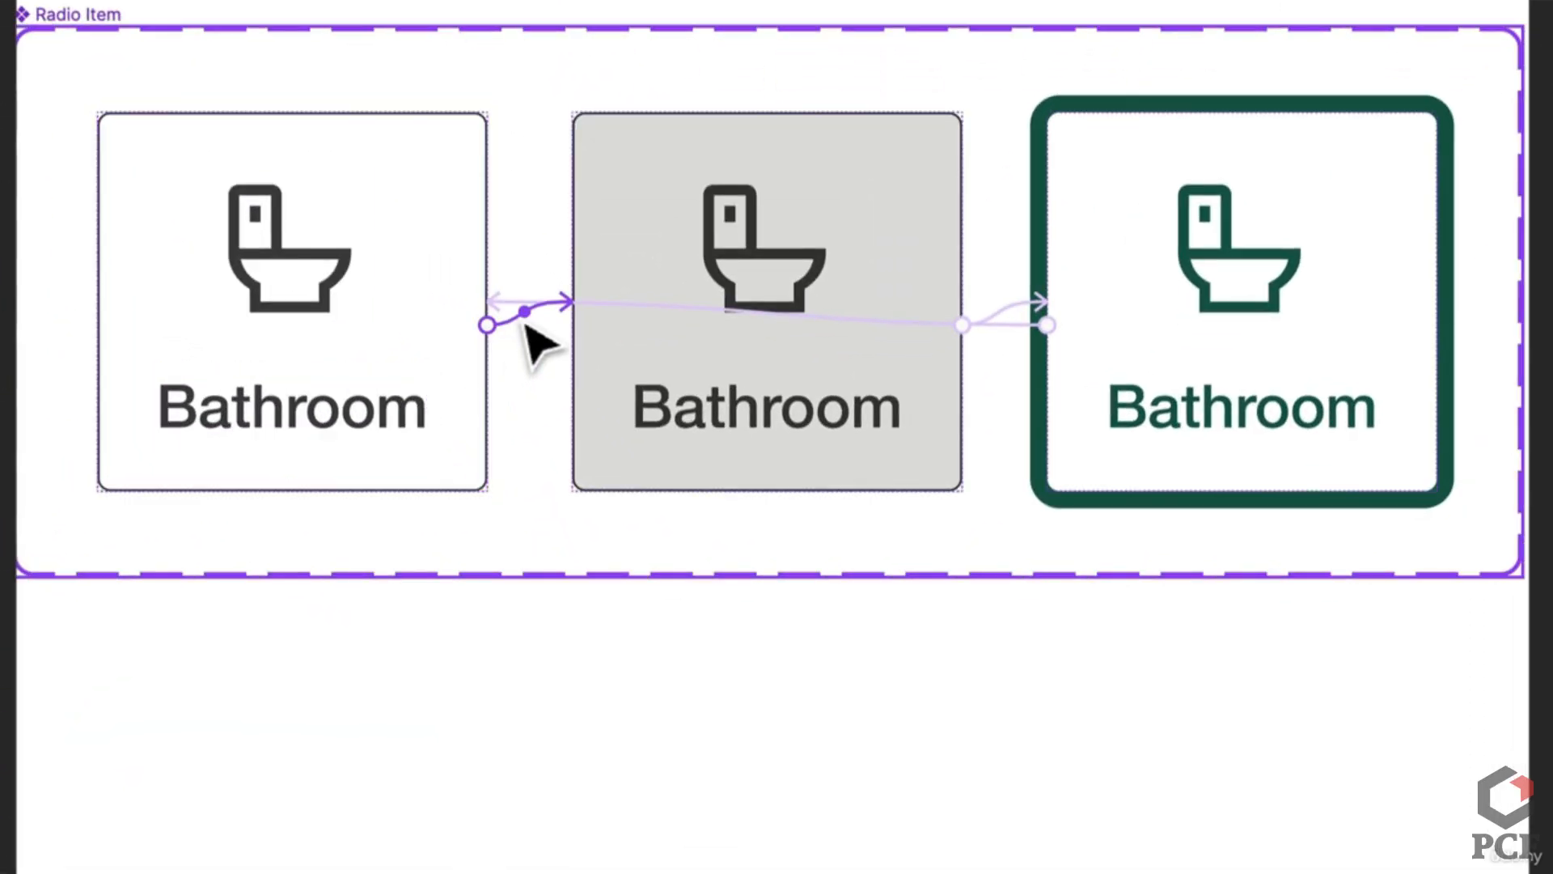
pyautogui.click(579, 526)
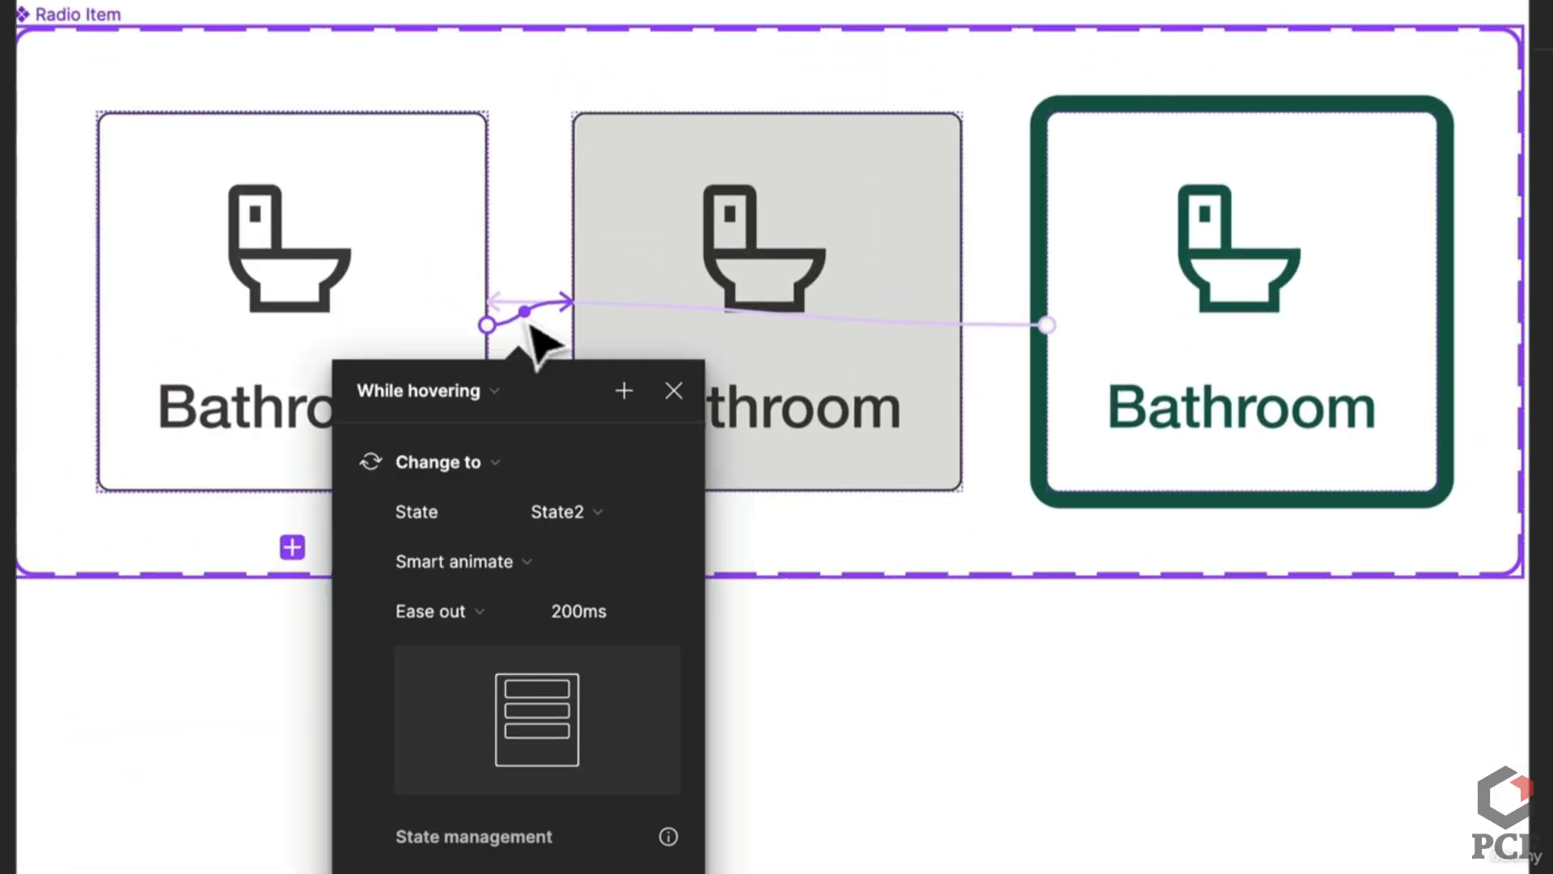
pyautogui.scroll(-5, 895, 295)
# Step: Rename the grey Bathroom variant to 'Hover' and the green Bathroom variant to 'Selected'
pyautogui.press('Escape')
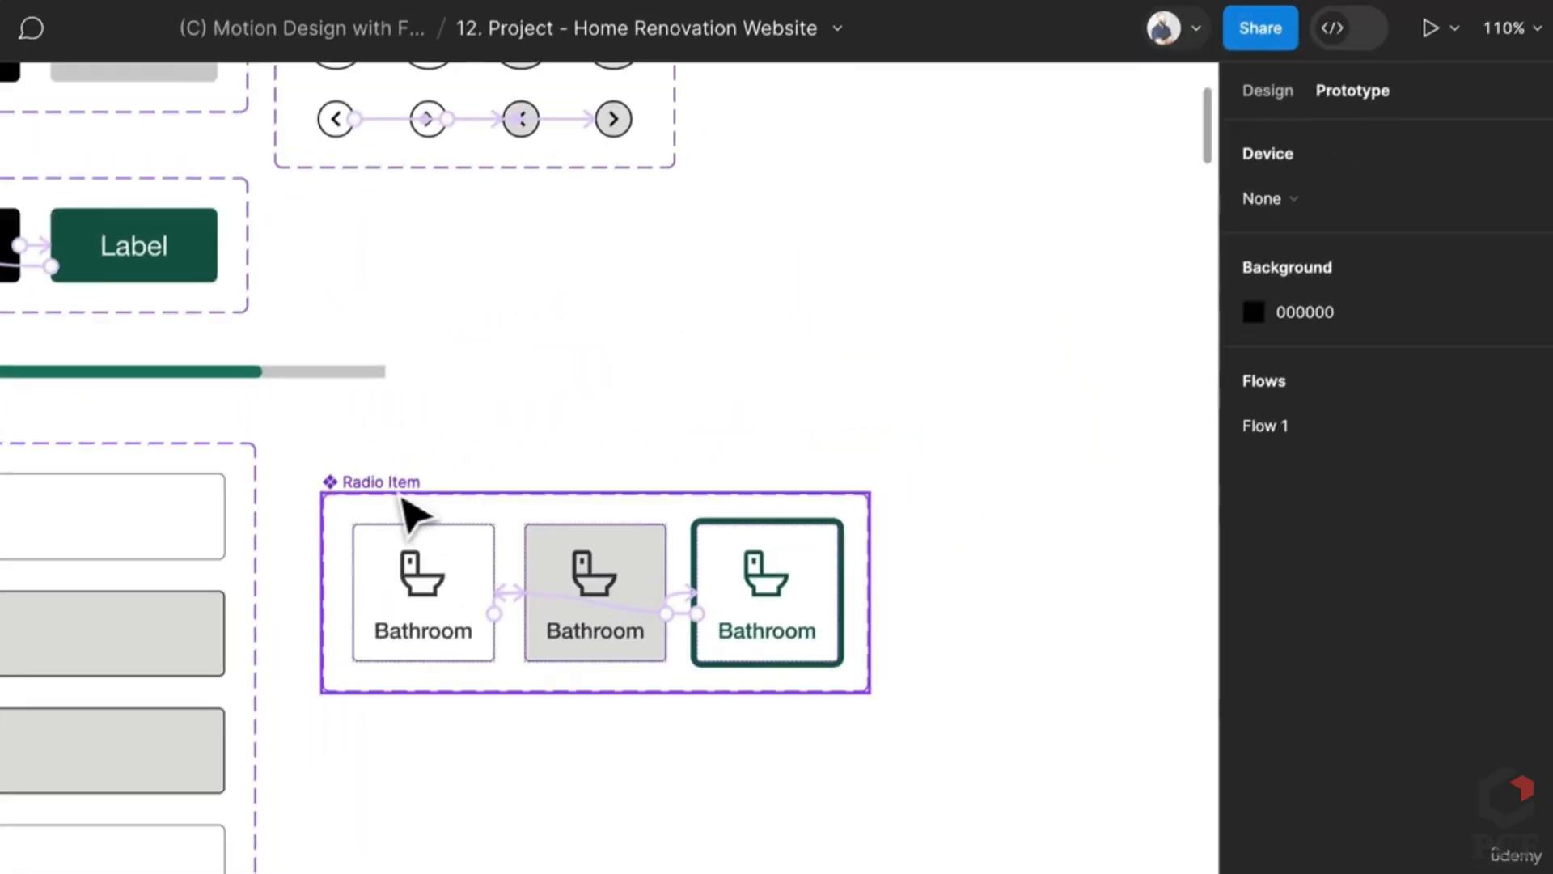
pyautogui.click(400, 496)
pyautogui.click(1286, 89)
pyautogui.click(598, 606)
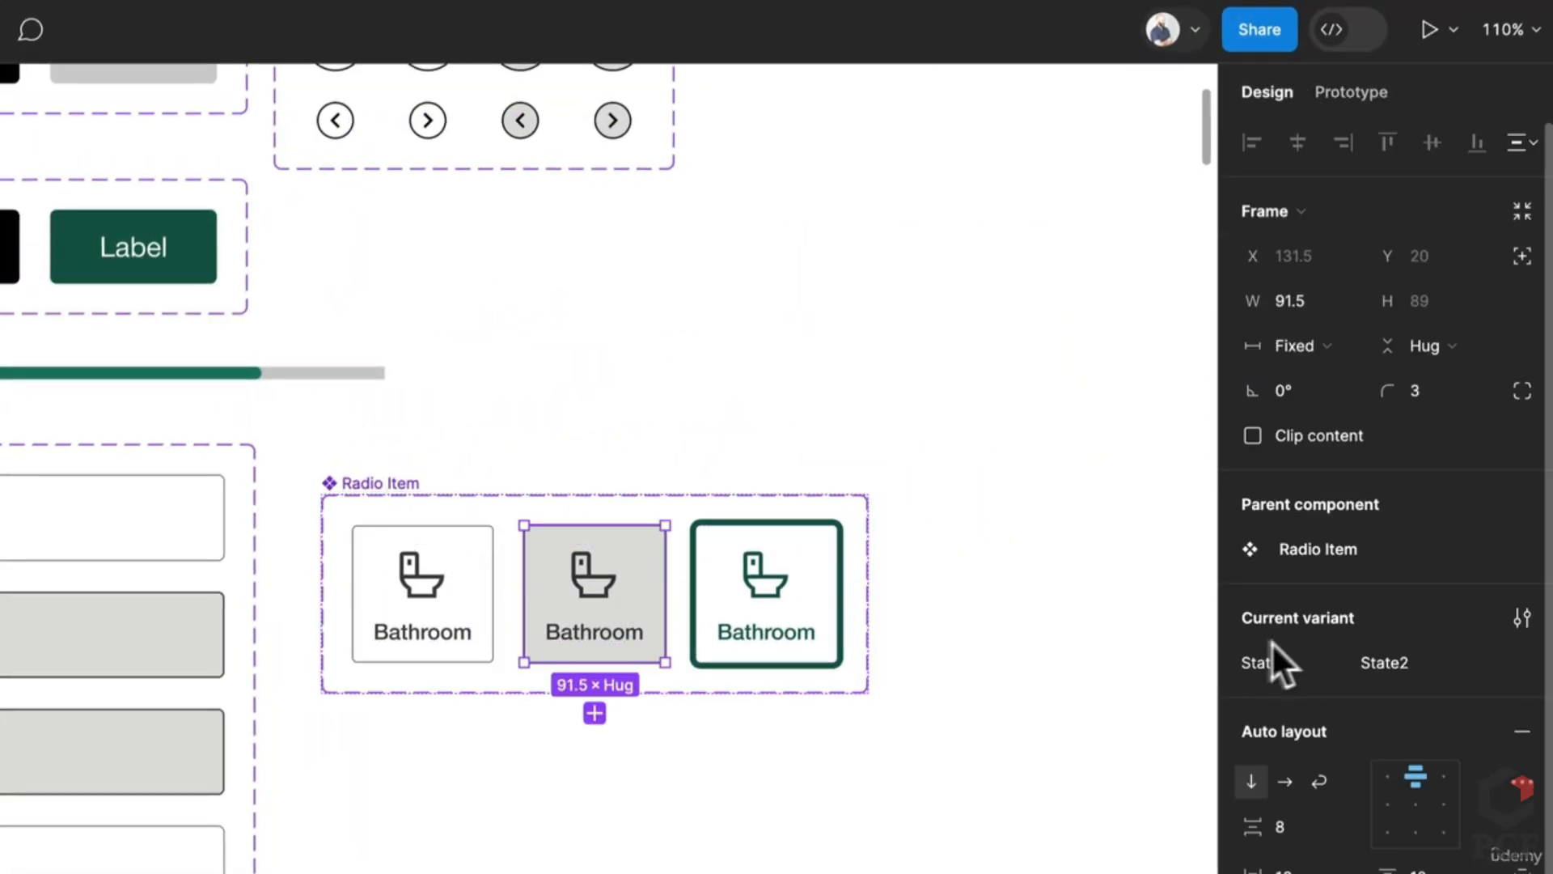
pyautogui.write('Hover')
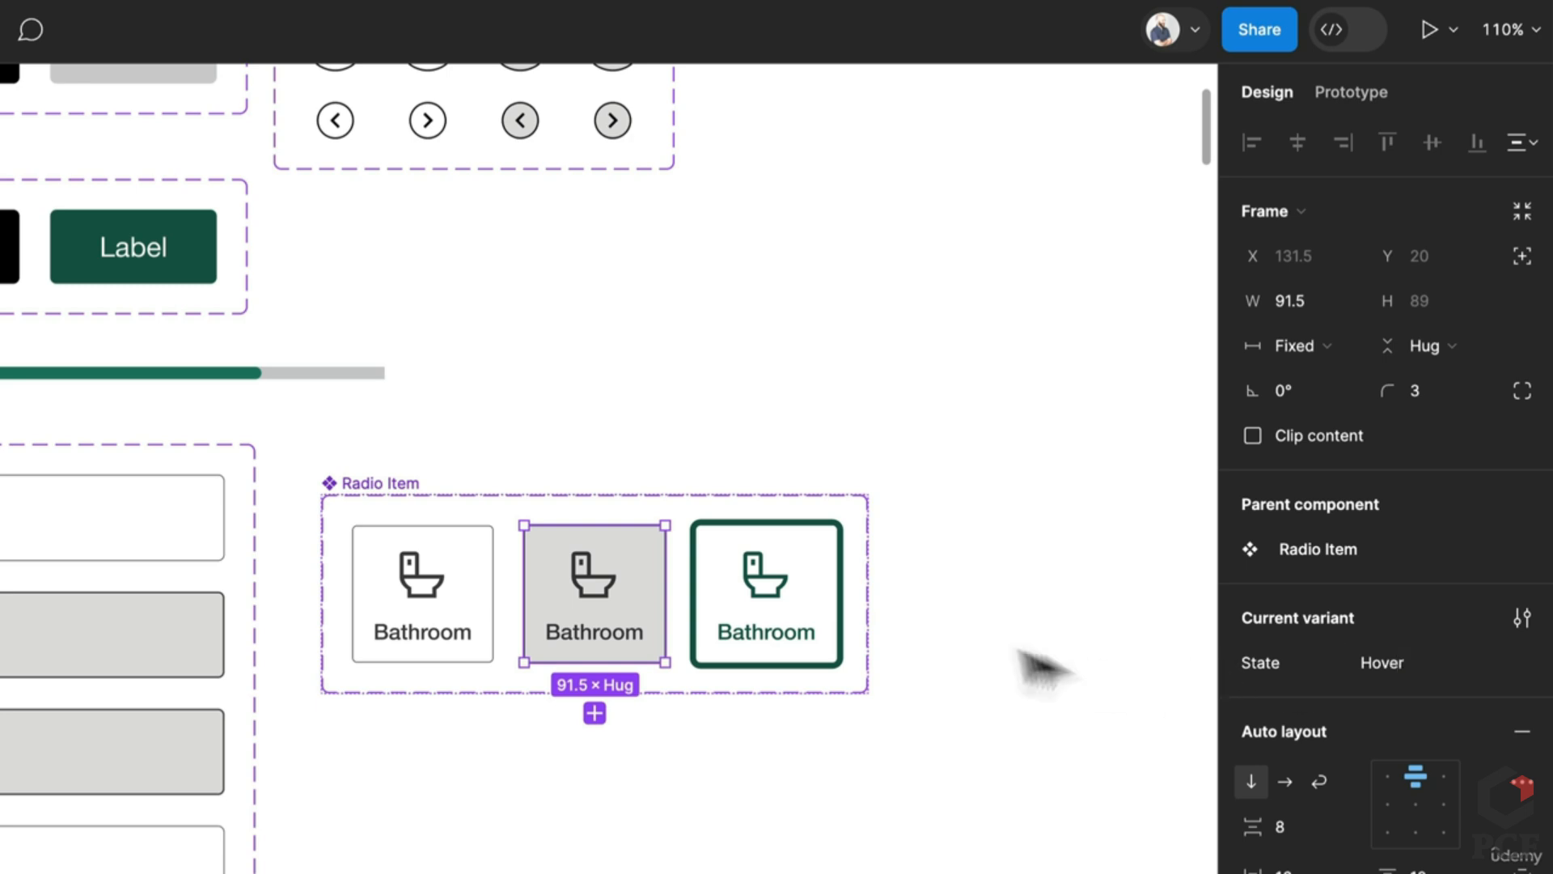
pyautogui.click(838, 589)
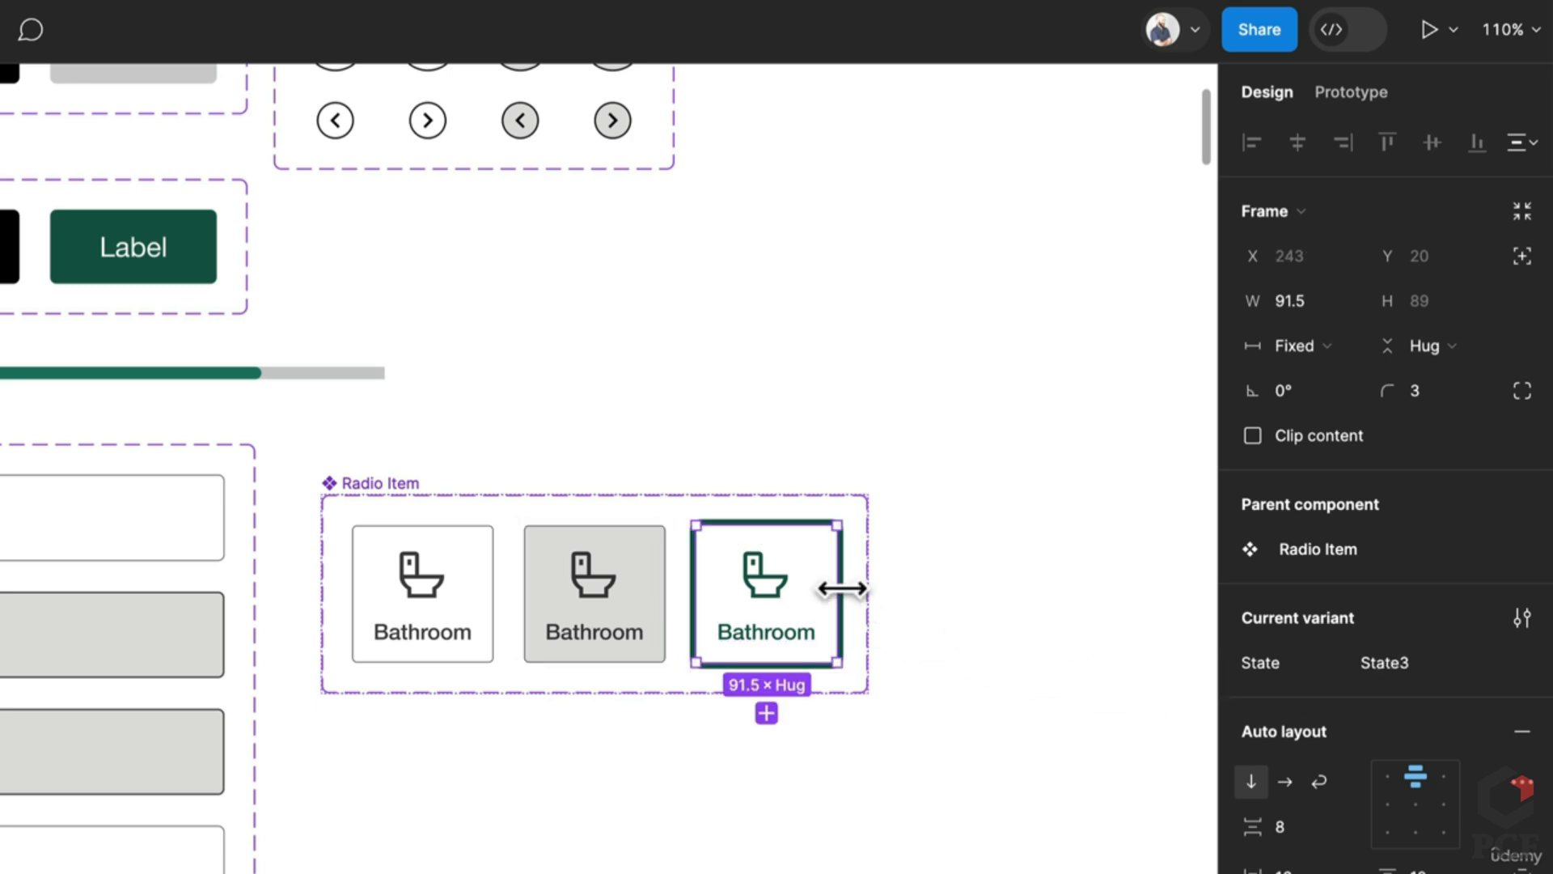
pyautogui.write('Selected')
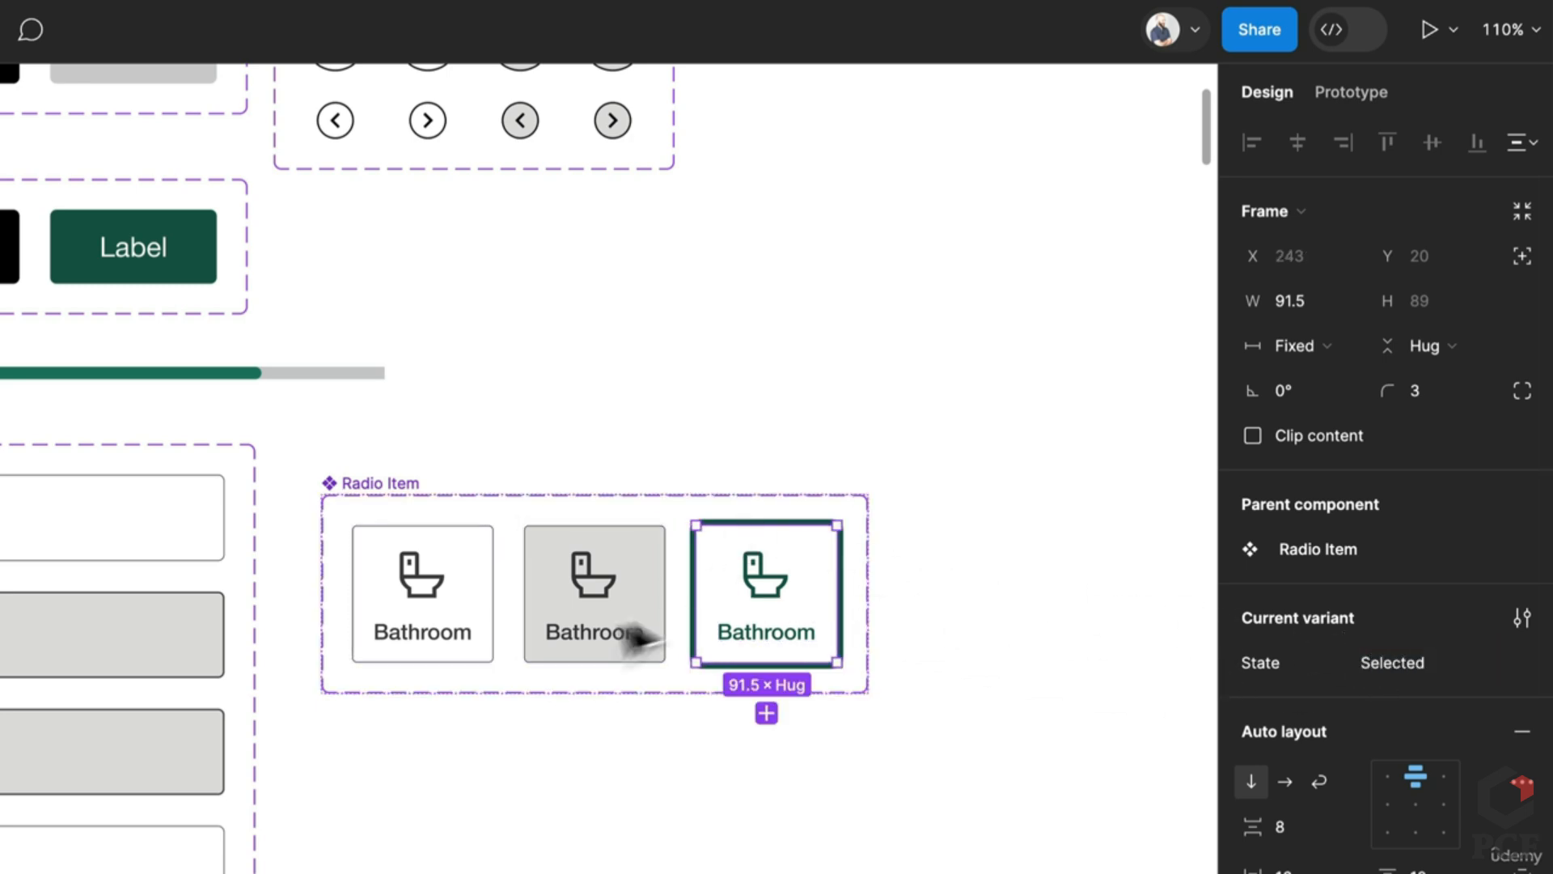
# Step: Preview the prototype again and check that clicking the Bathroom card turns it green
pyautogui.click(461, 634)
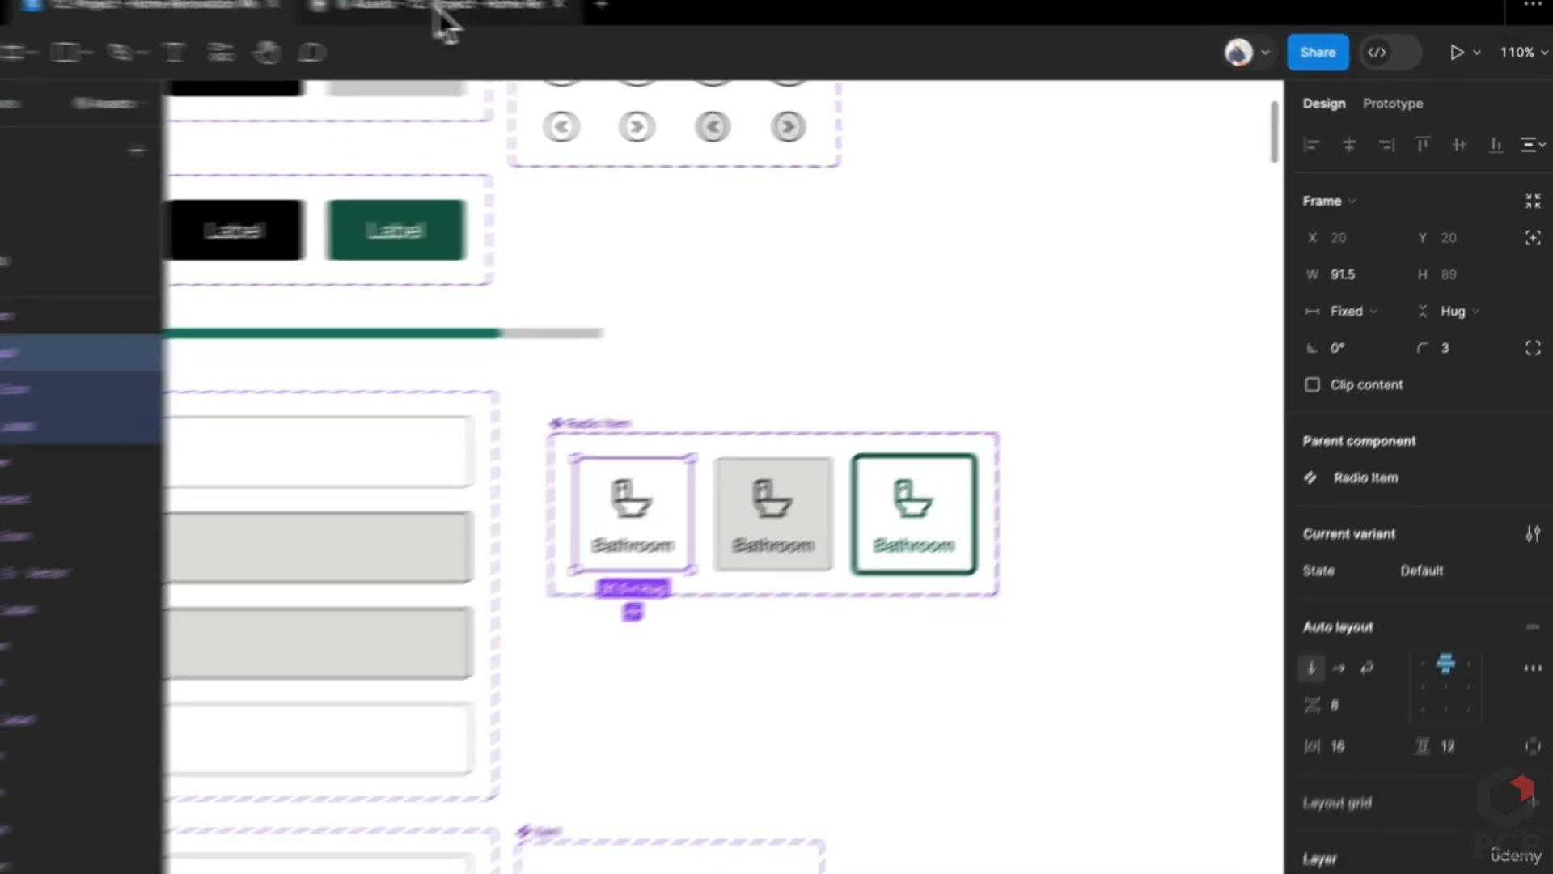
pyautogui.click(441, 8)
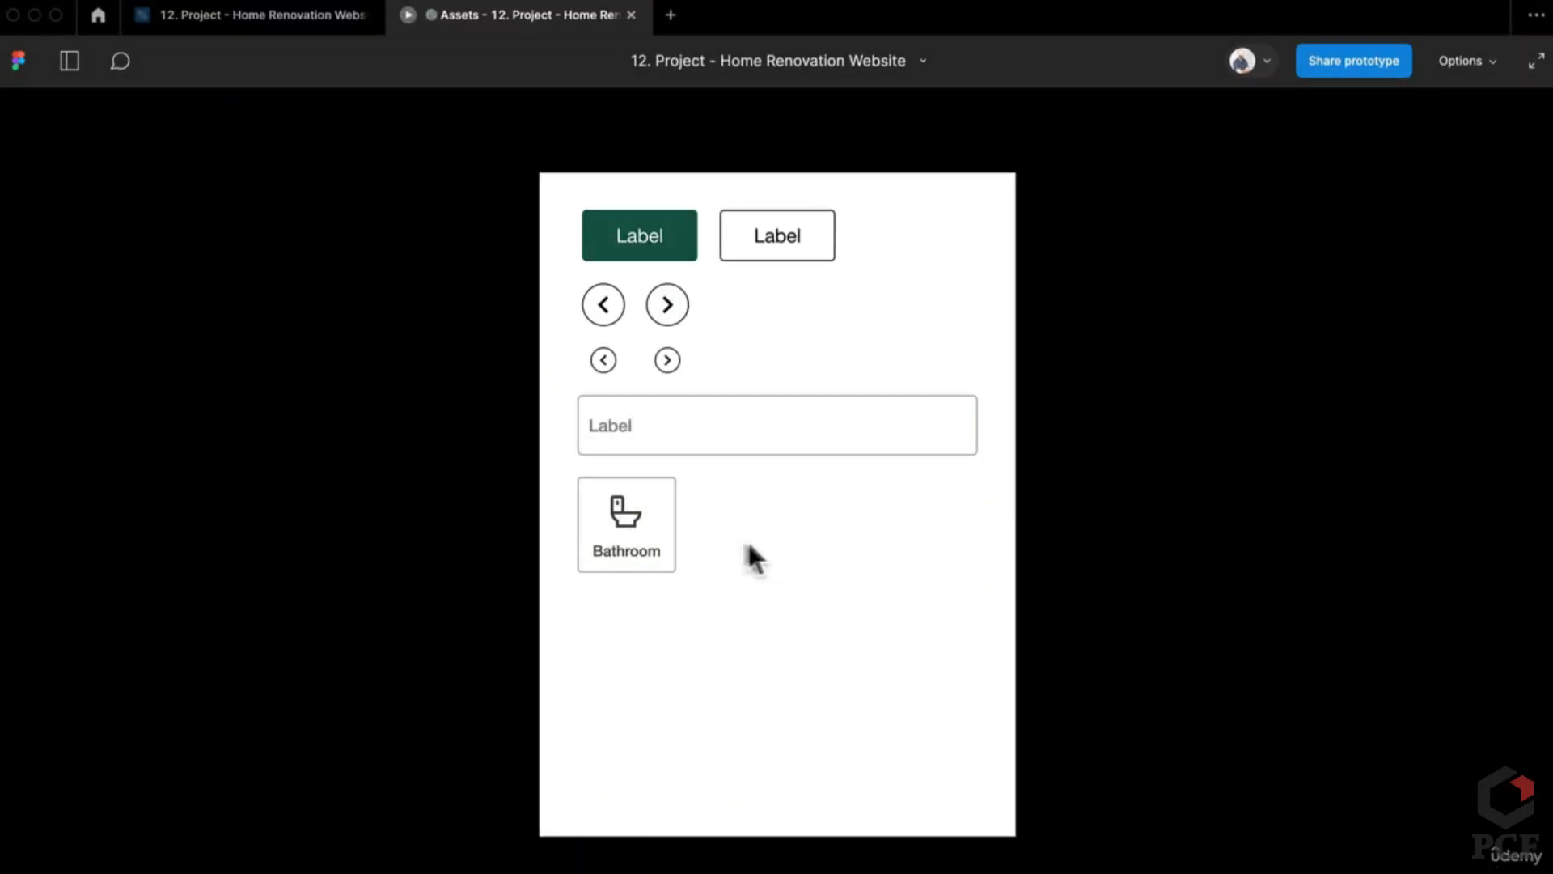
pyautogui.click(644, 548)
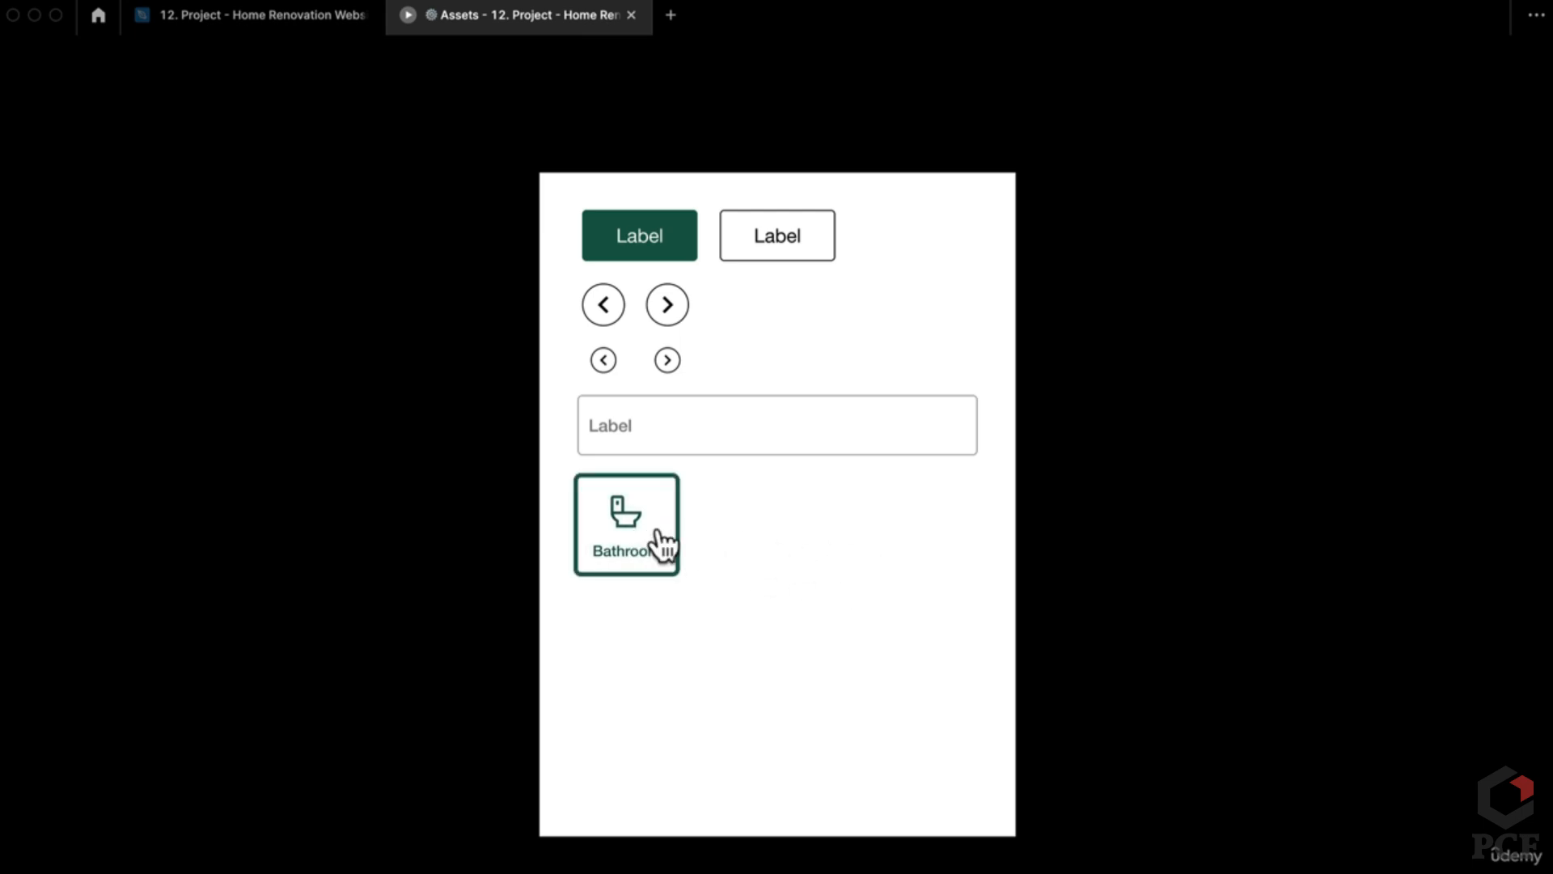
# Step: Return to the design file and inspect the Radio Item set and its selected Bathroom variant
pyautogui.click(285, 24)
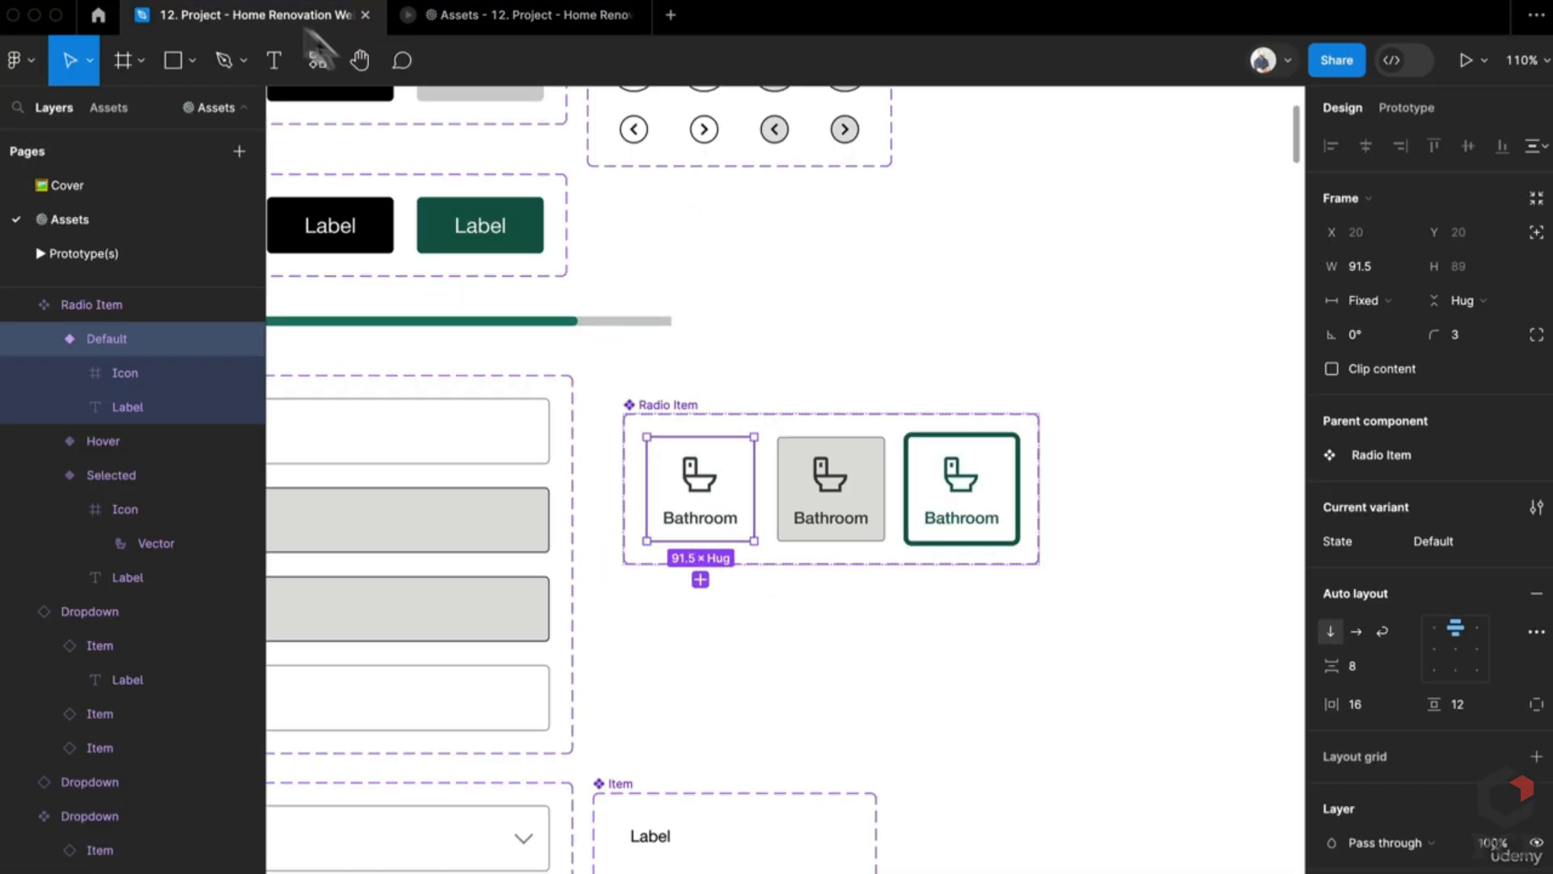
pyautogui.scroll(-5, 842, 506)
pyautogui.scroll(2, 890, 405)
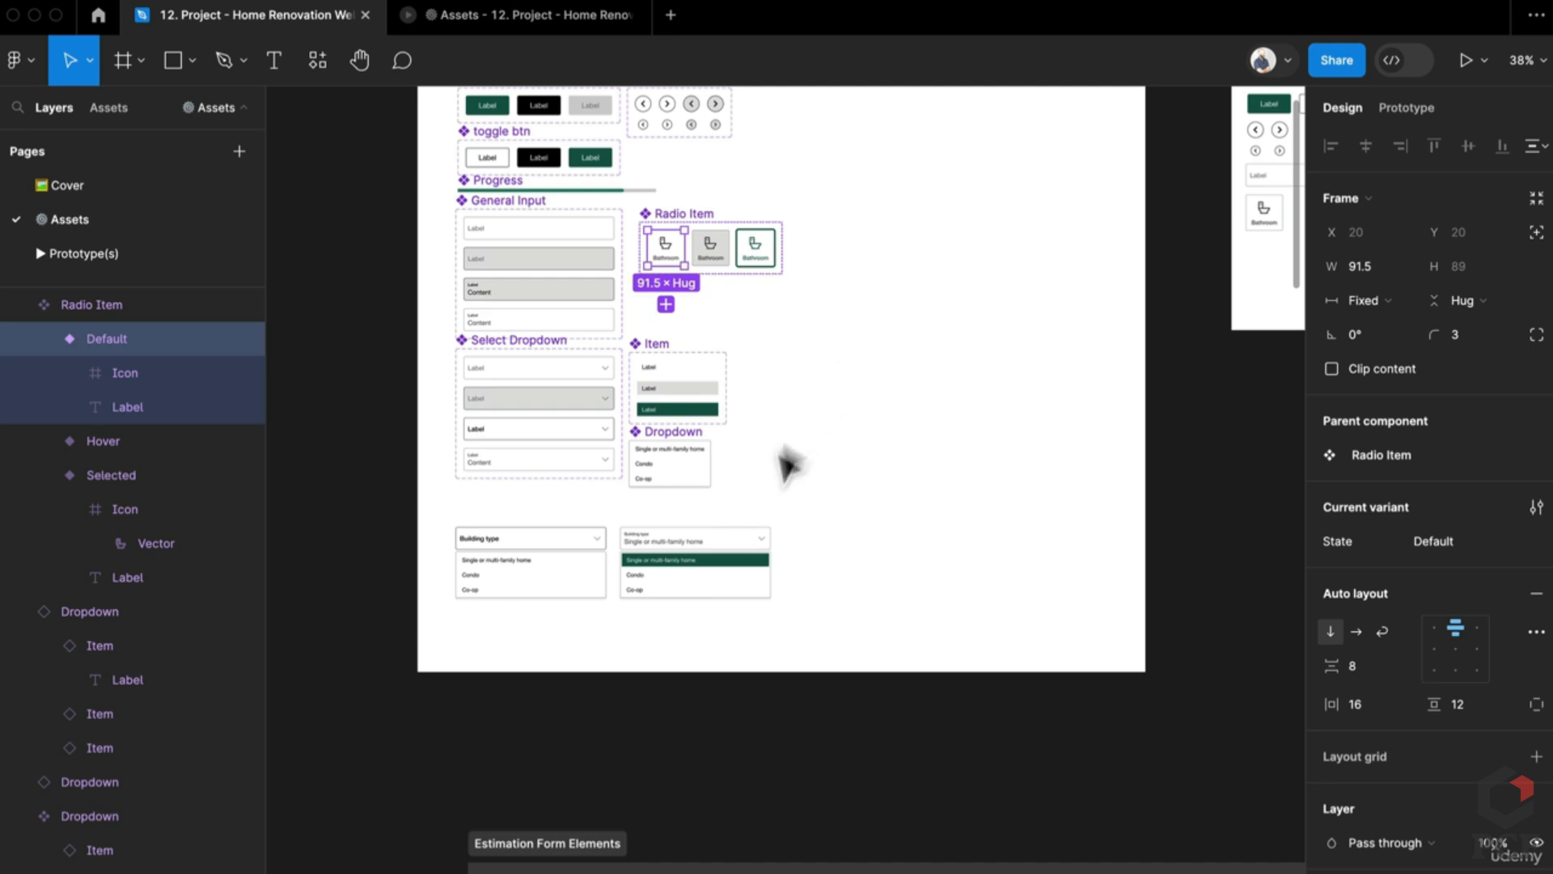
pyautogui.scroll(5, 634, 250)
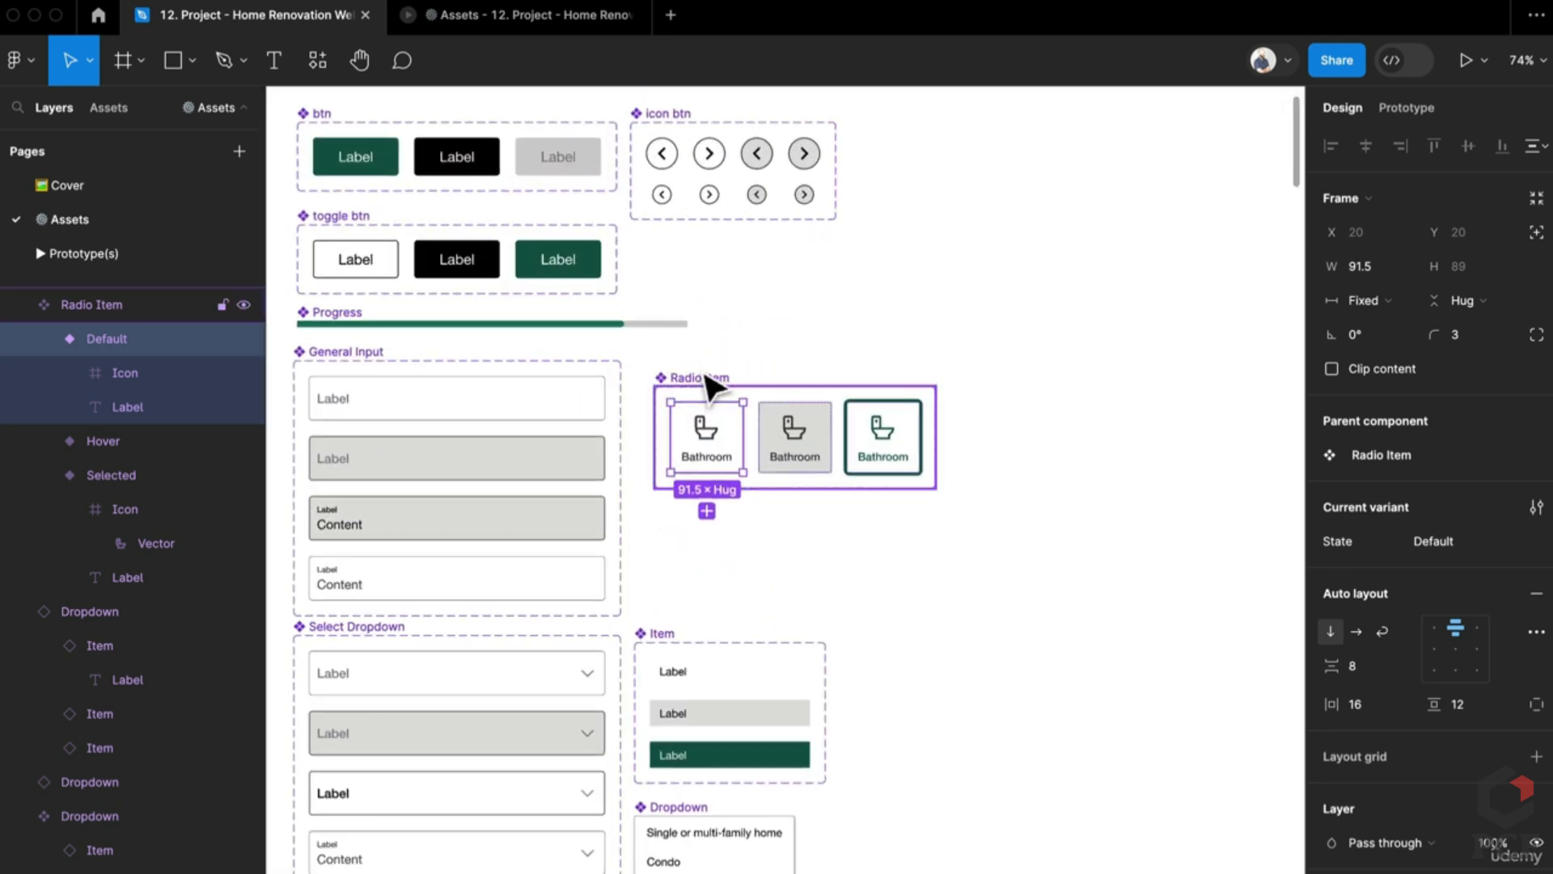
pyautogui.click(705, 377)
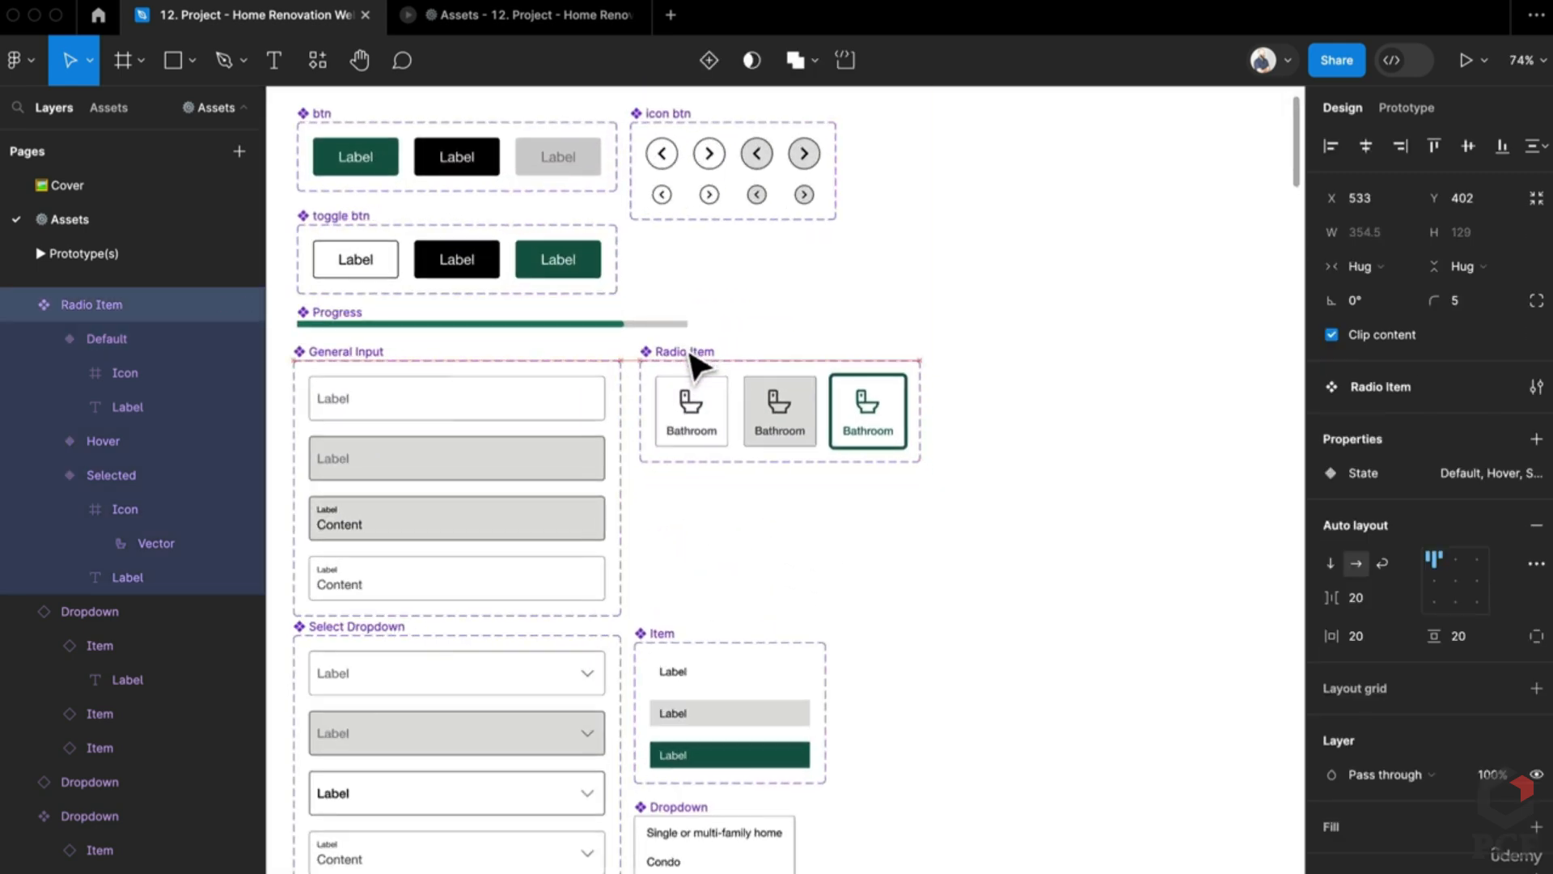
pyautogui.scroll(4, 753, 421)
pyautogui.scroll(-4, 733, 404)
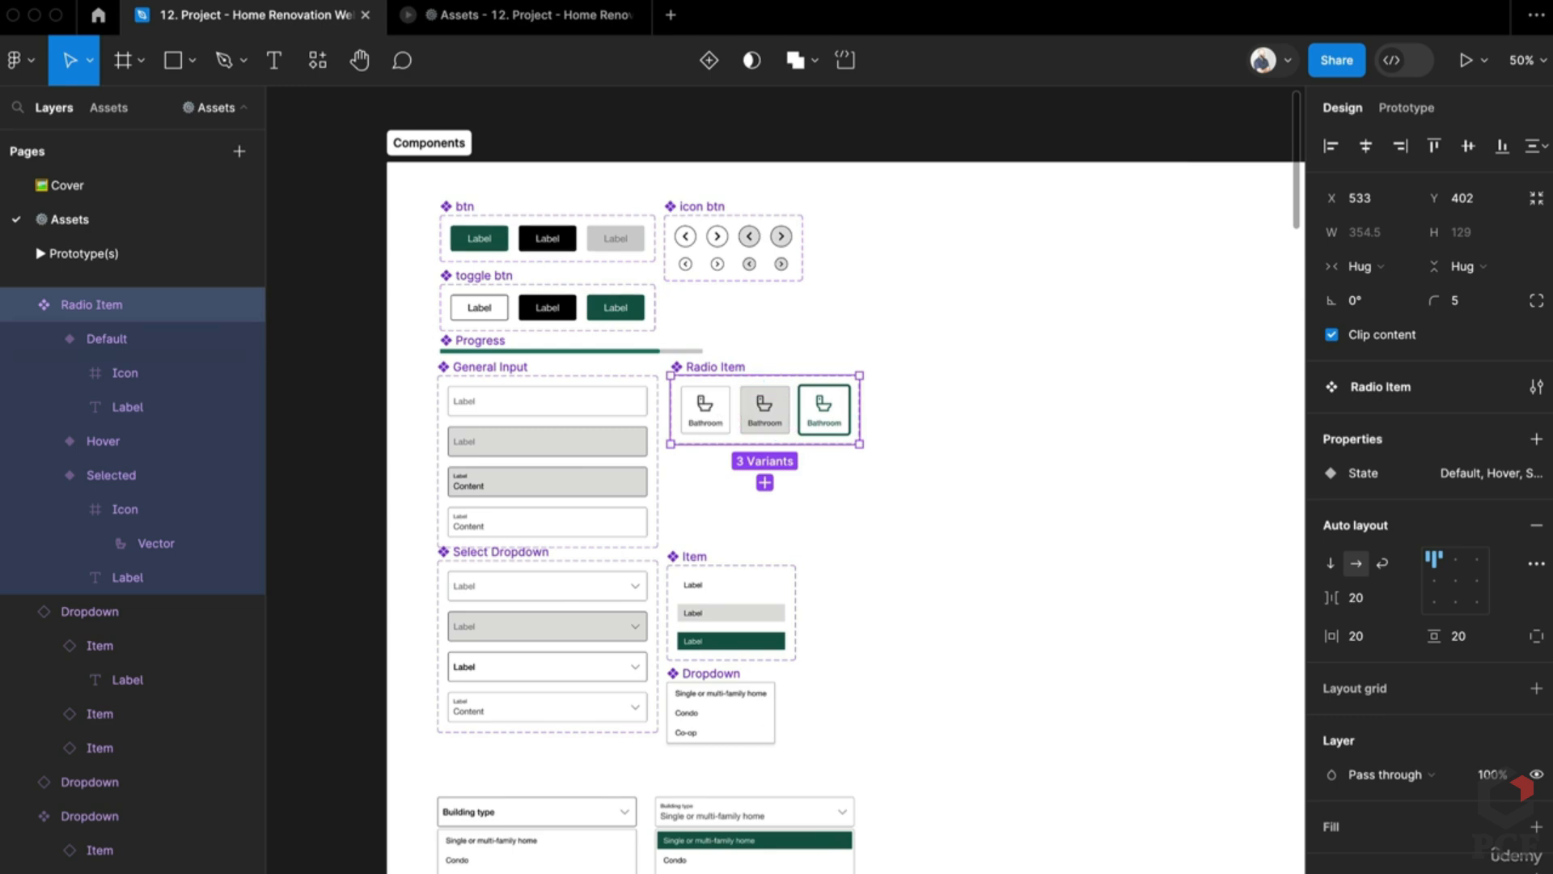
pyautogui.scroll(-10, 701, 215)
pyautogui.scroll(-1, 813, 660)
pyautogui.scroll(-6, 867, 791)
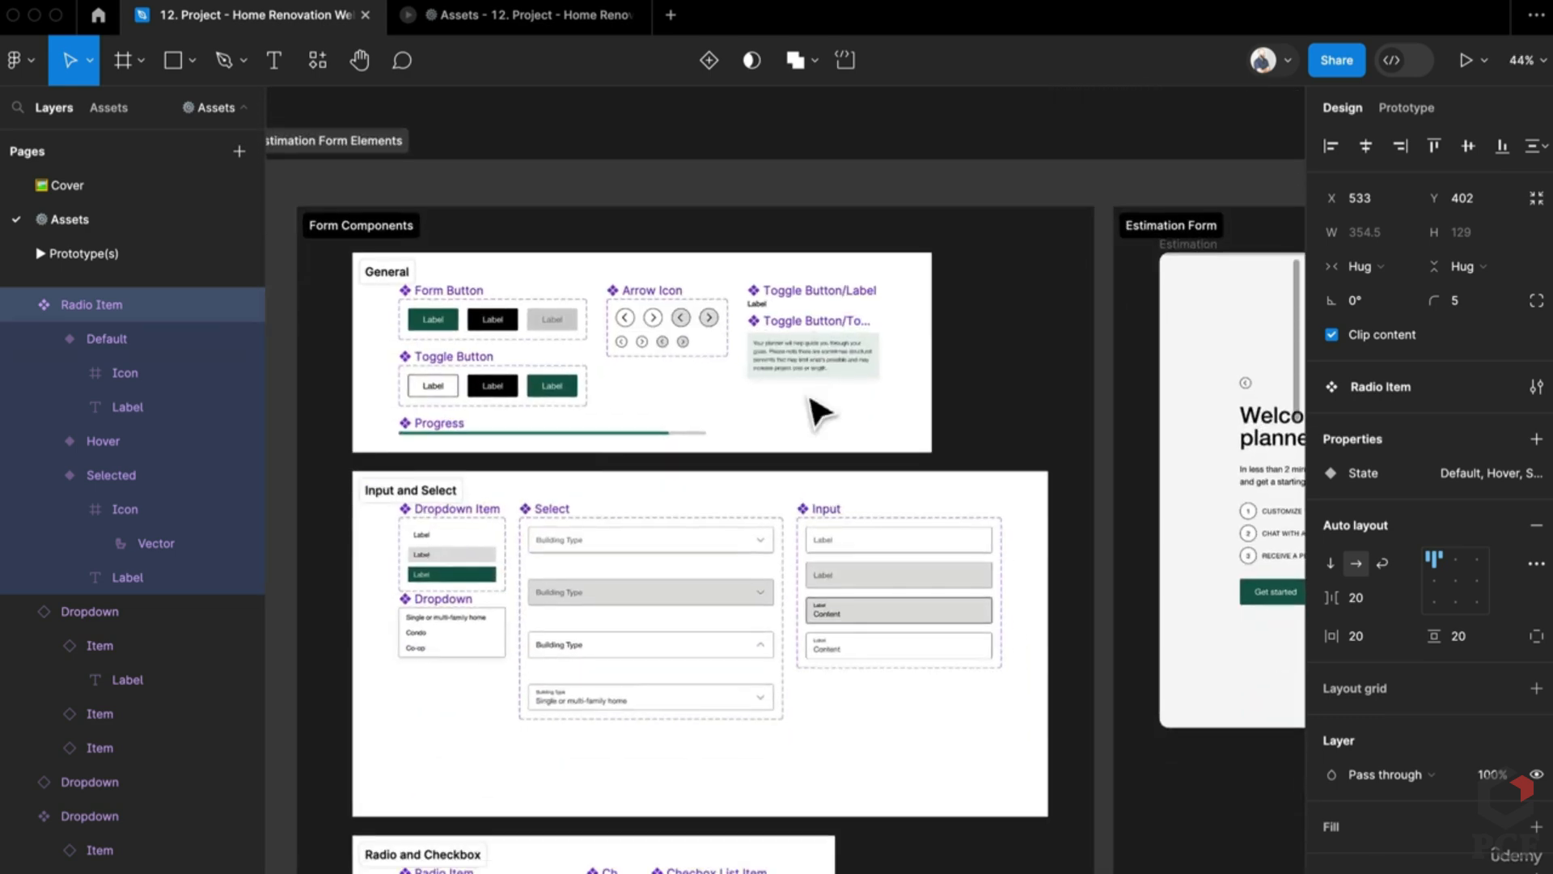
pyautogui.scroll(-5, 826, 433)
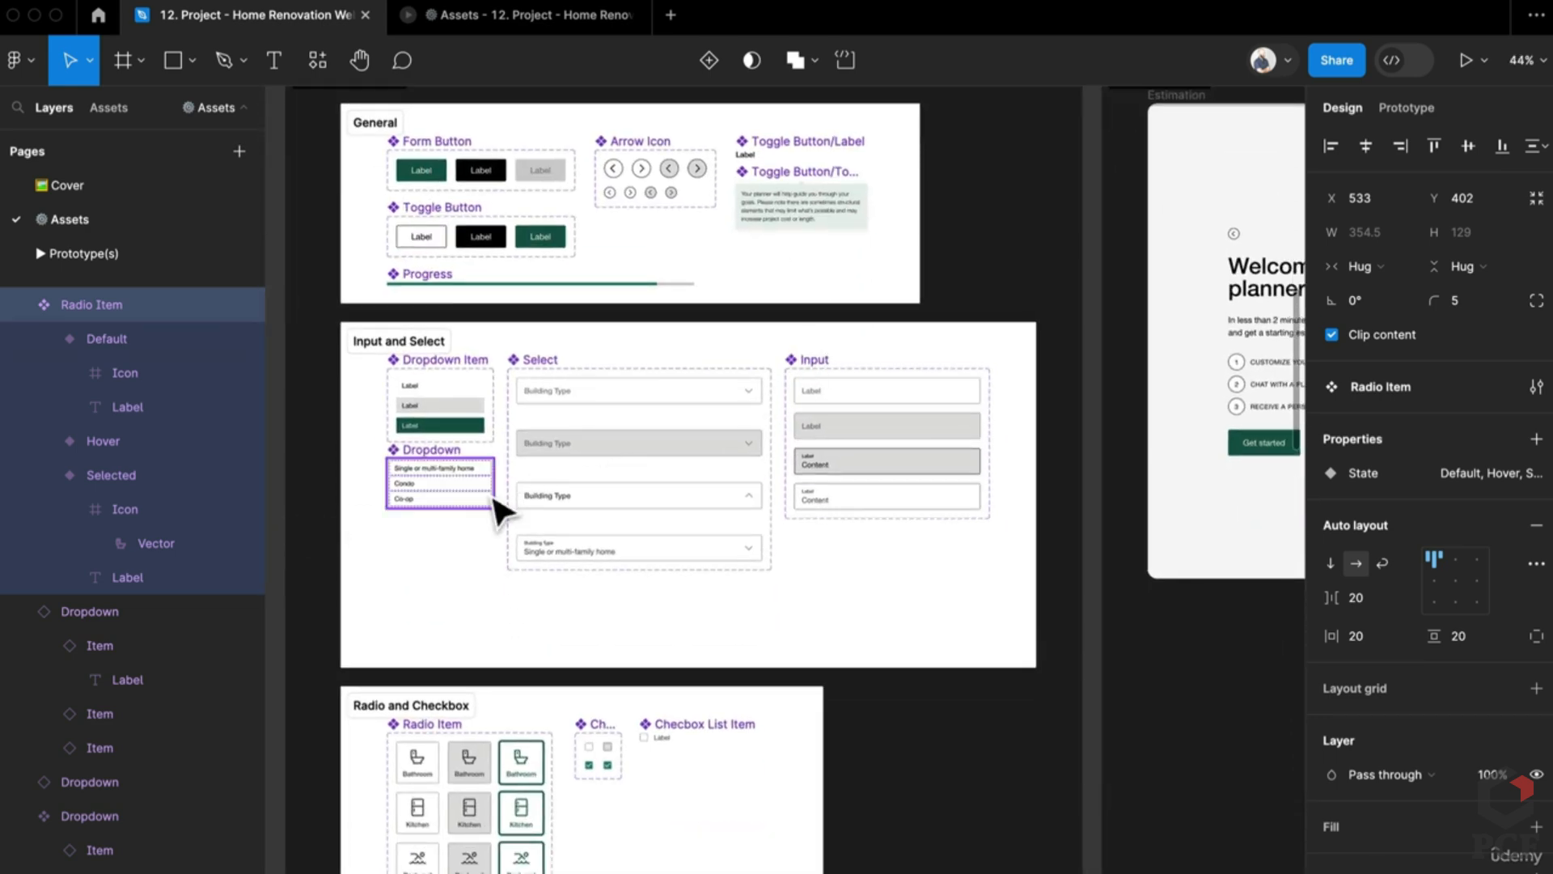
pyautogui.scroll(-2, 468, 739)
pyautogui.scroll(8, 472, 739)
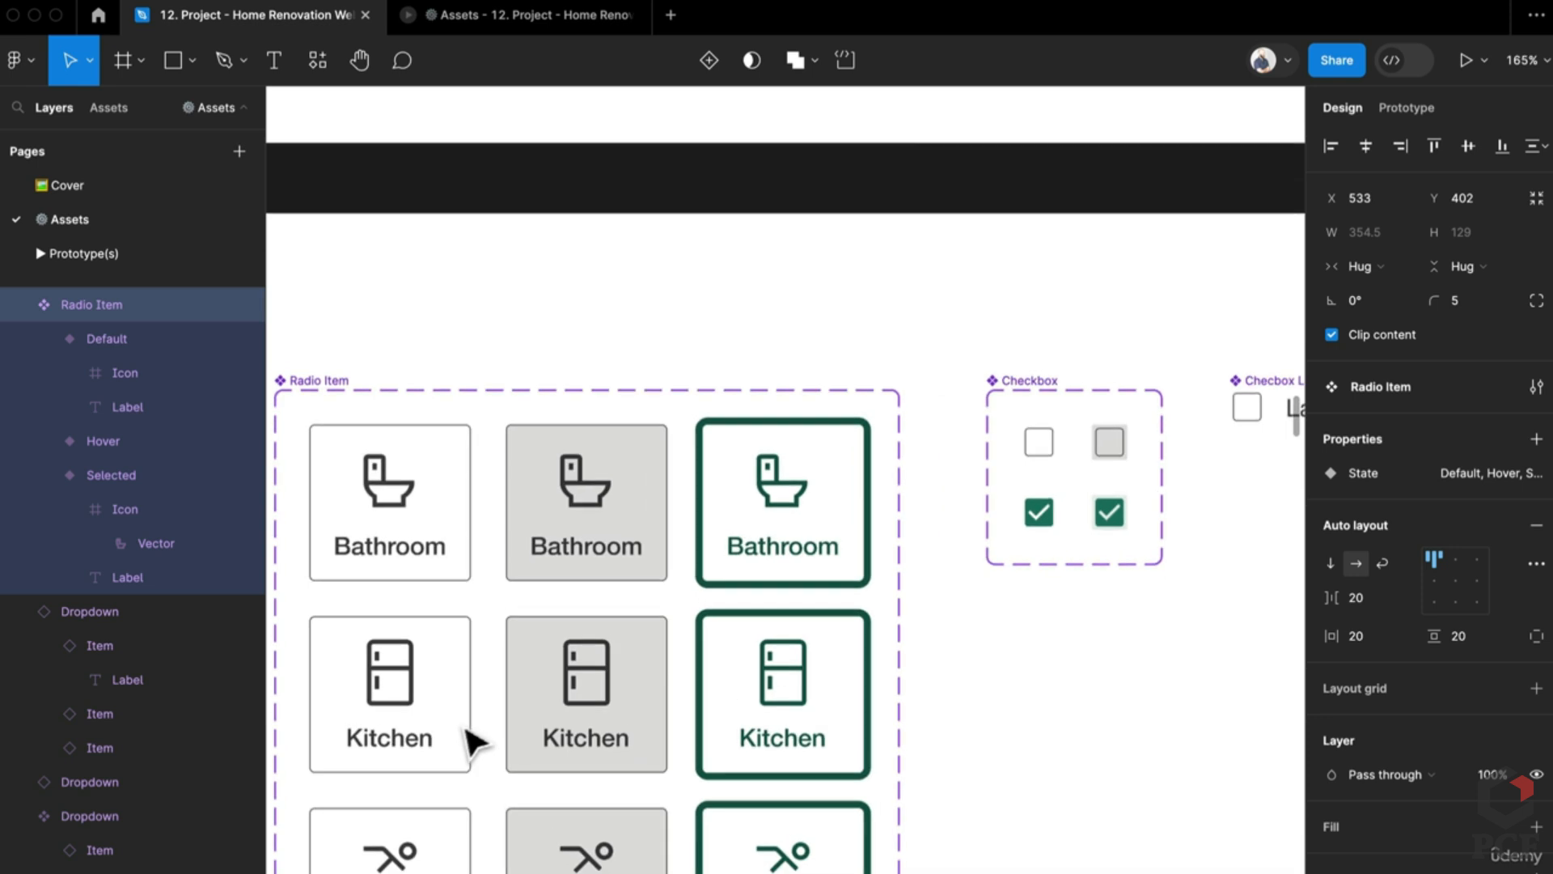
pyautogui.click(826, 573)
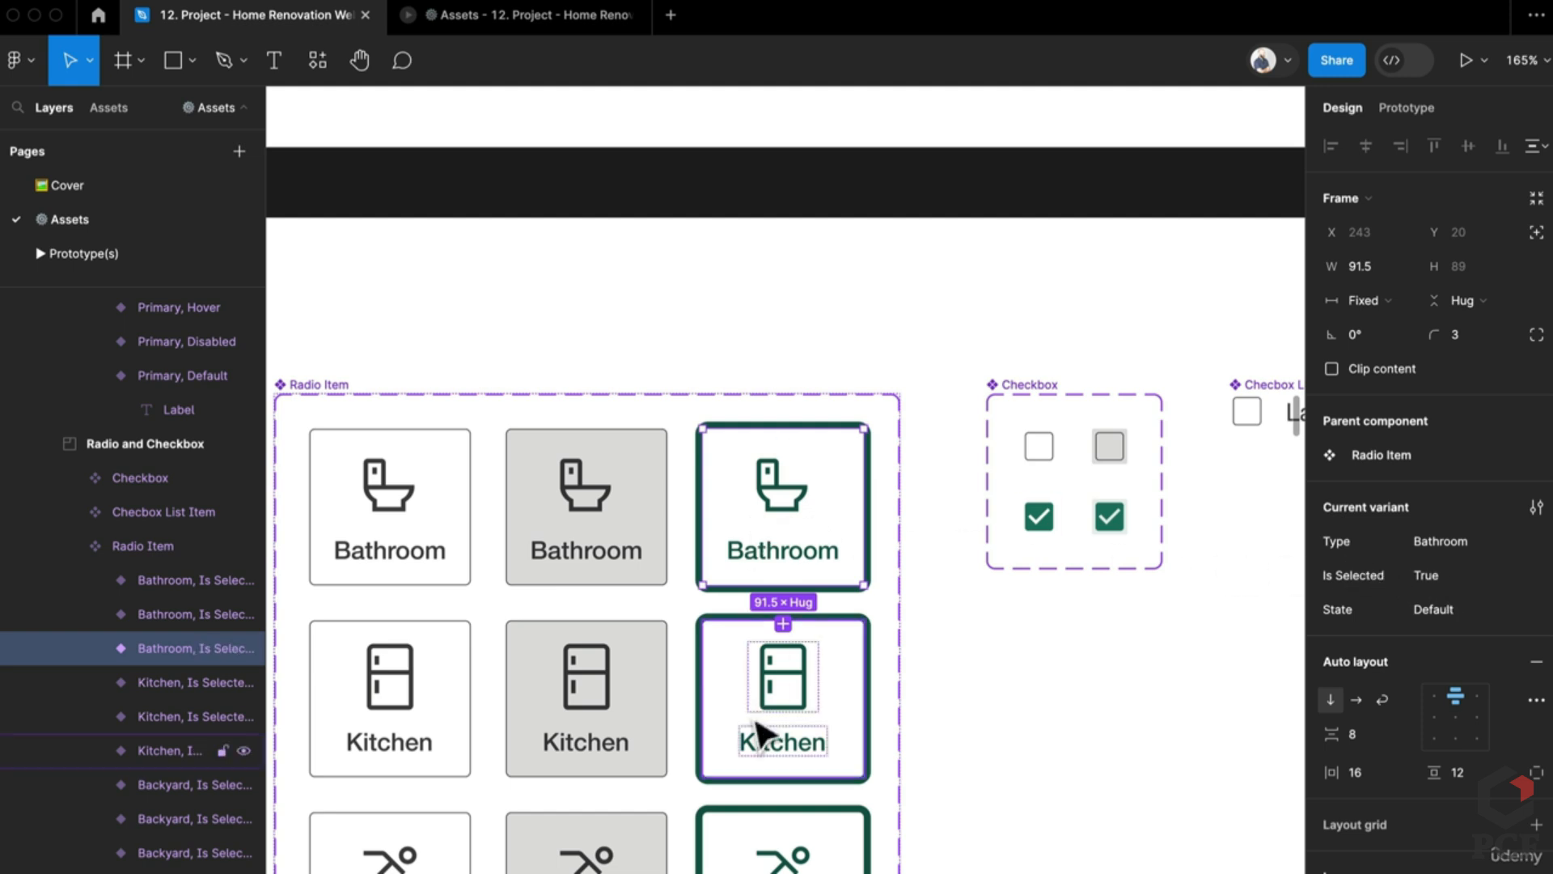
pyautogui.scroll(-5, 785, 821)
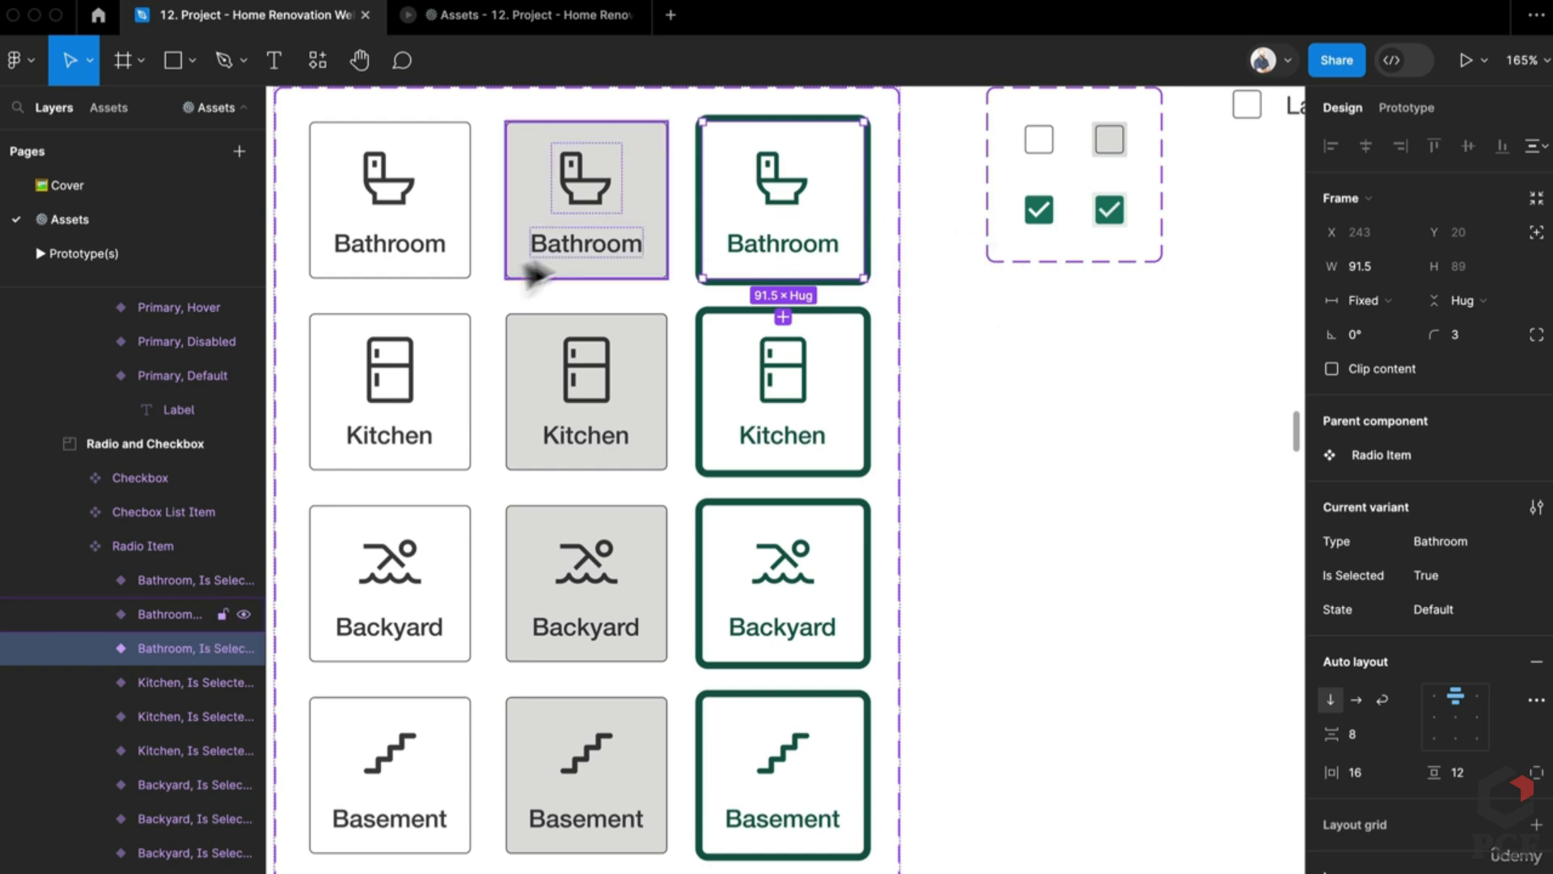
# Step: Inspect the default Bathroom radio card, then pan and zoom onto the Checkbox component set
pyautogui.click(435, 274)
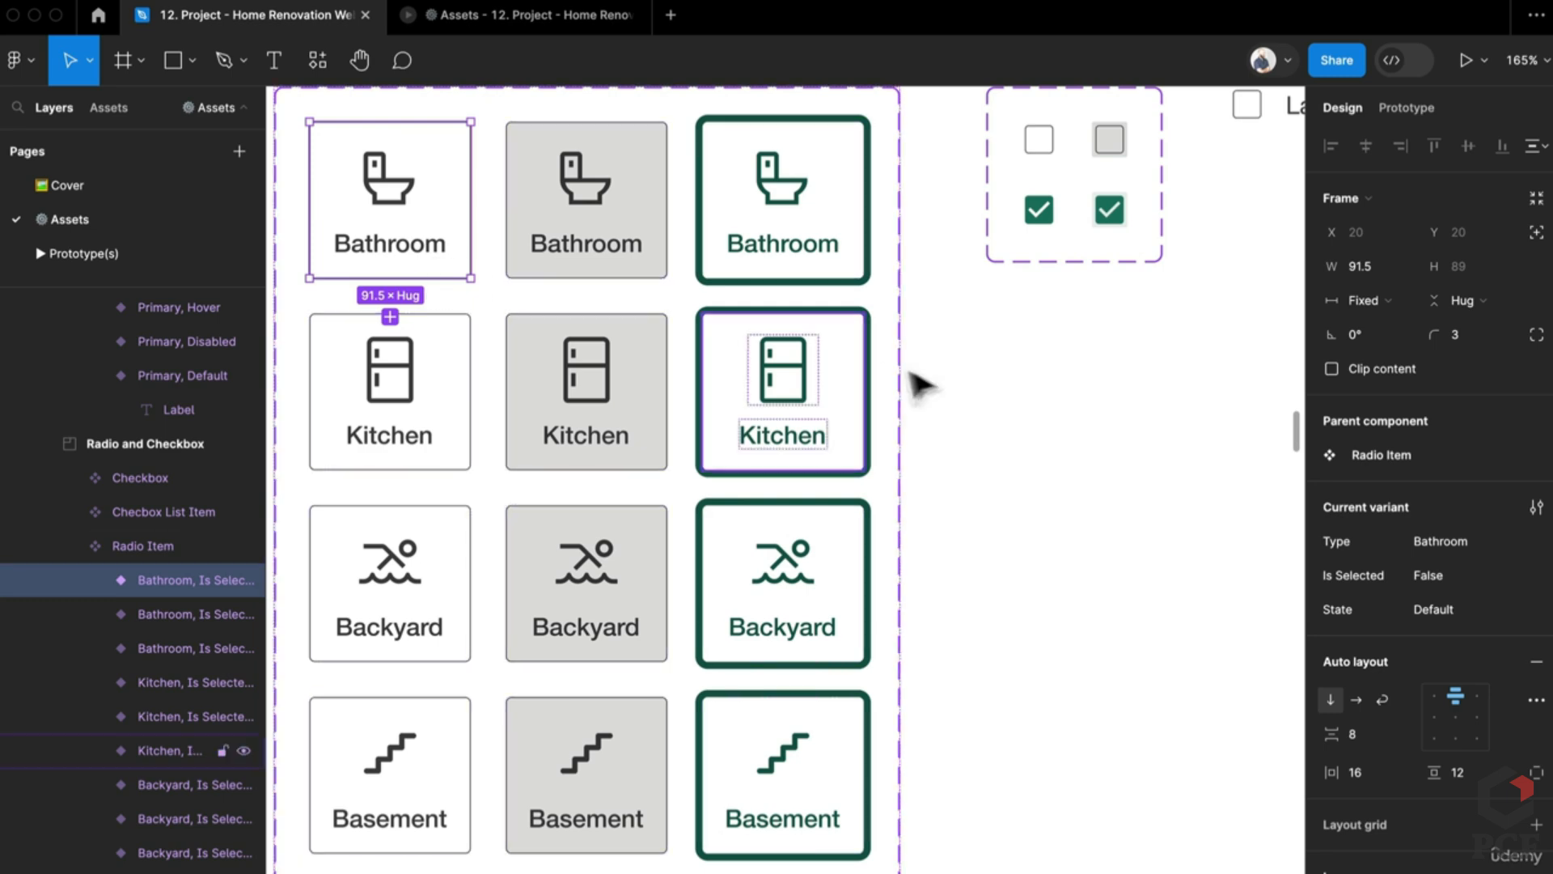
pyautogui.scroll(-3, 908, 416)
pyautogui.scroll(-3, 712, 542)
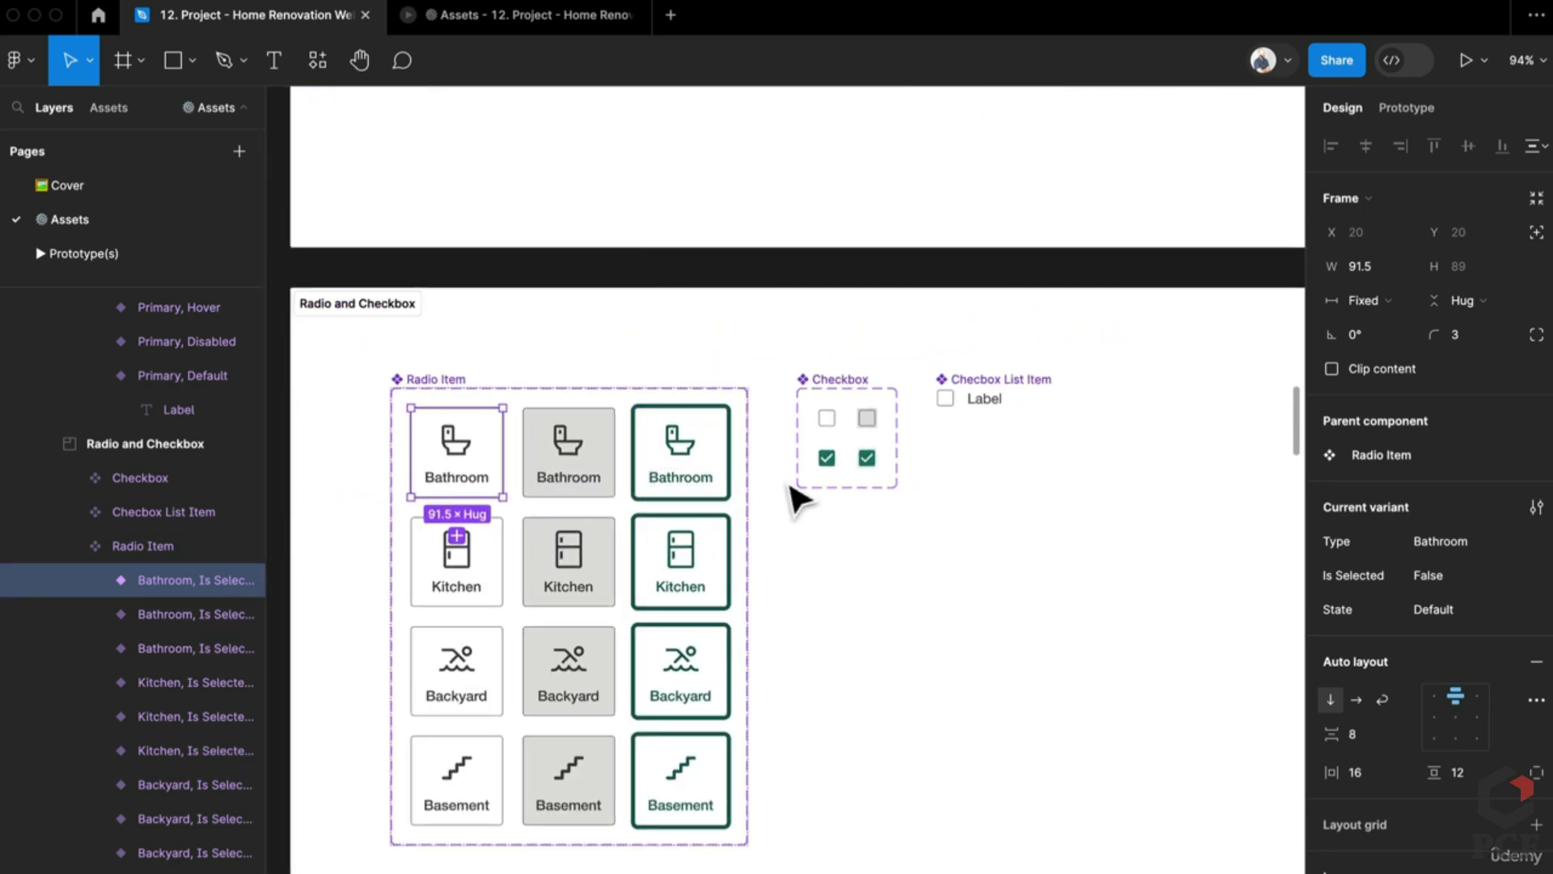
pyautogui.scroll(-5, 797, 497)
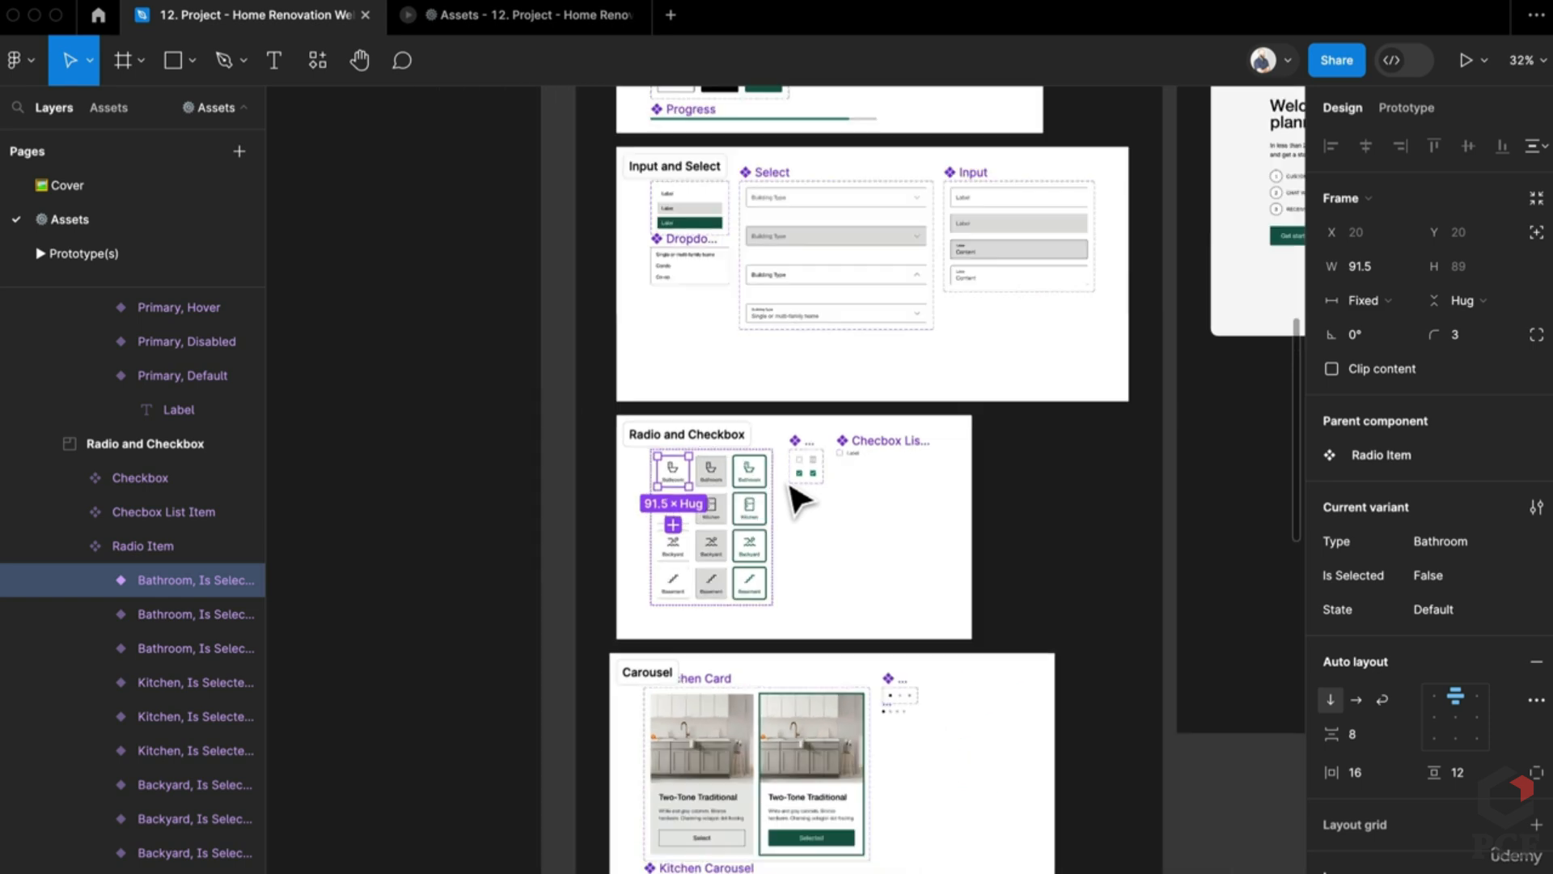
pyautogui.scroll(10, 797, 498)
pyautogui.scroll(2, 801, 469)
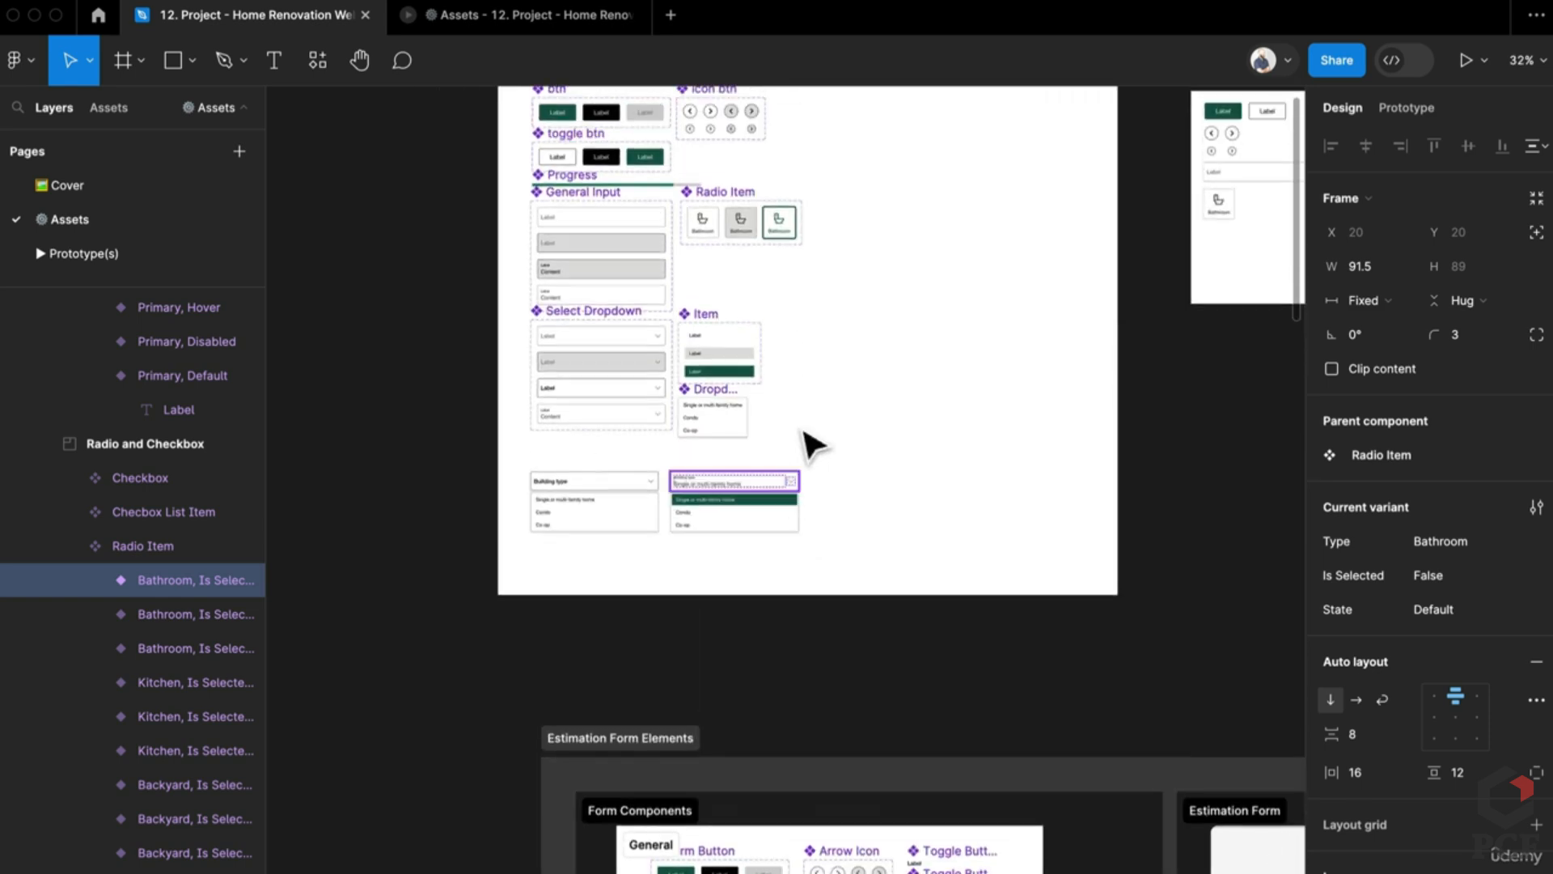
pyautogui.scroll(-1, 669, 659)
pyautogui.scroll(5, 669, 662)
pyautogui.hscroll(3, 1023, 598)
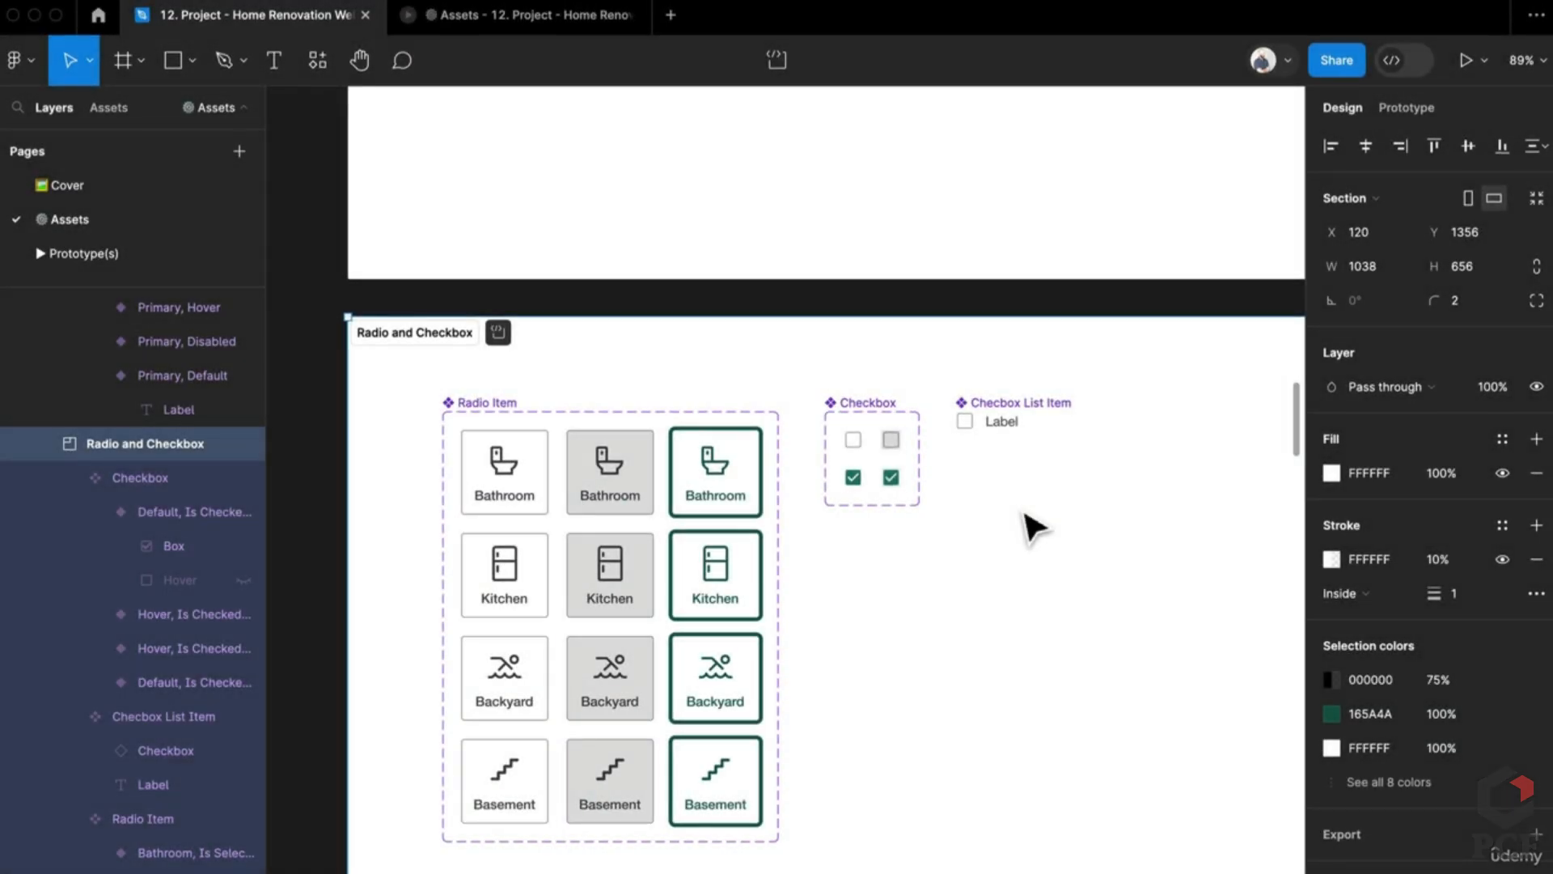
pyautogui.scroll(5, 923, 525)
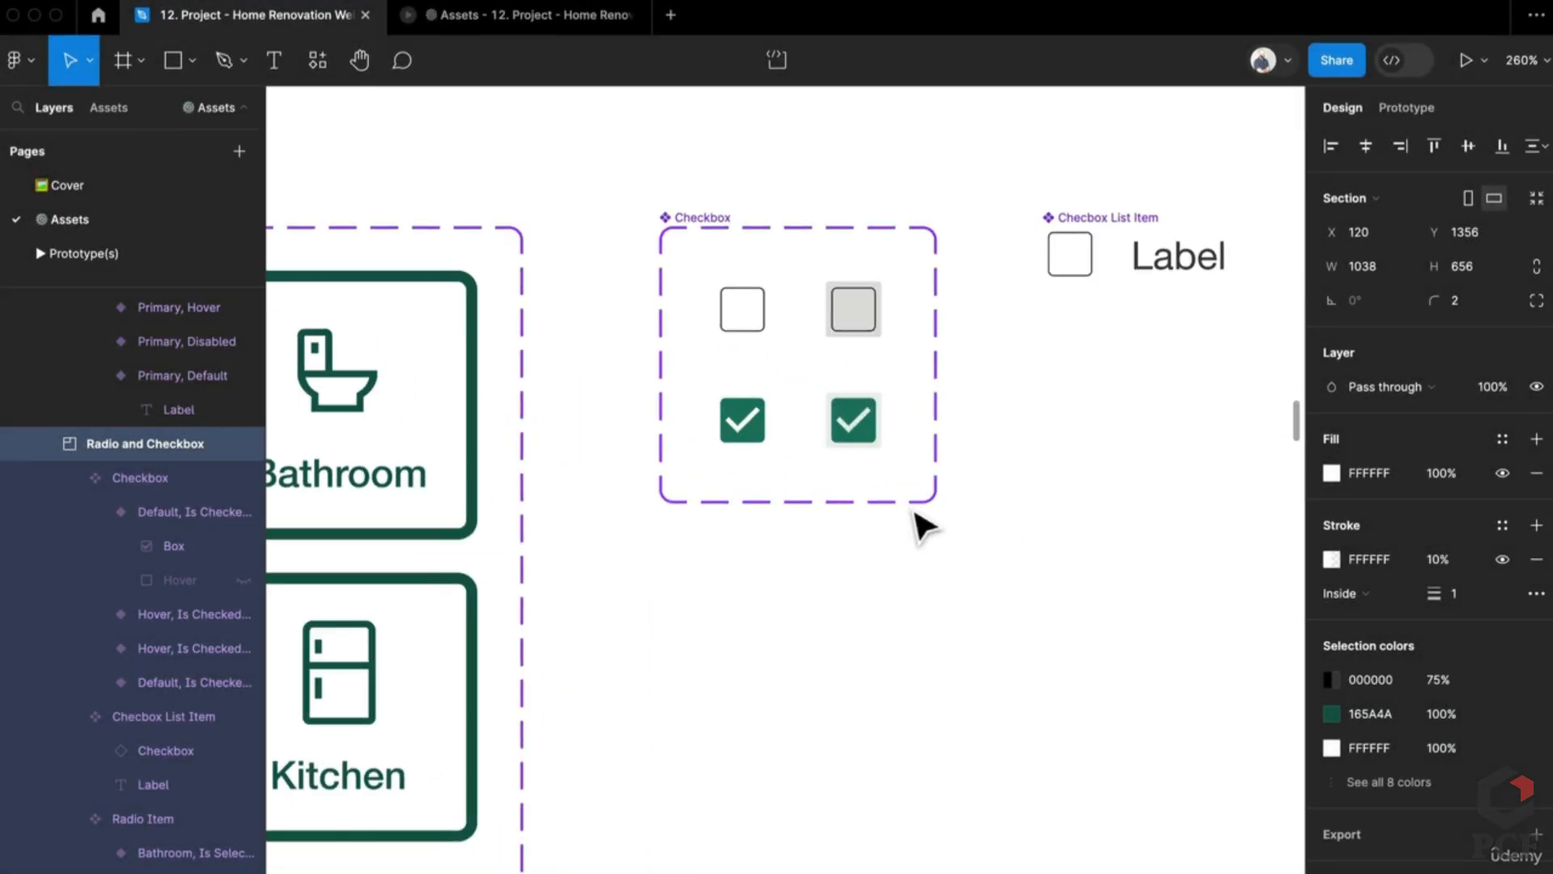
pyautogui.click(780, 651)
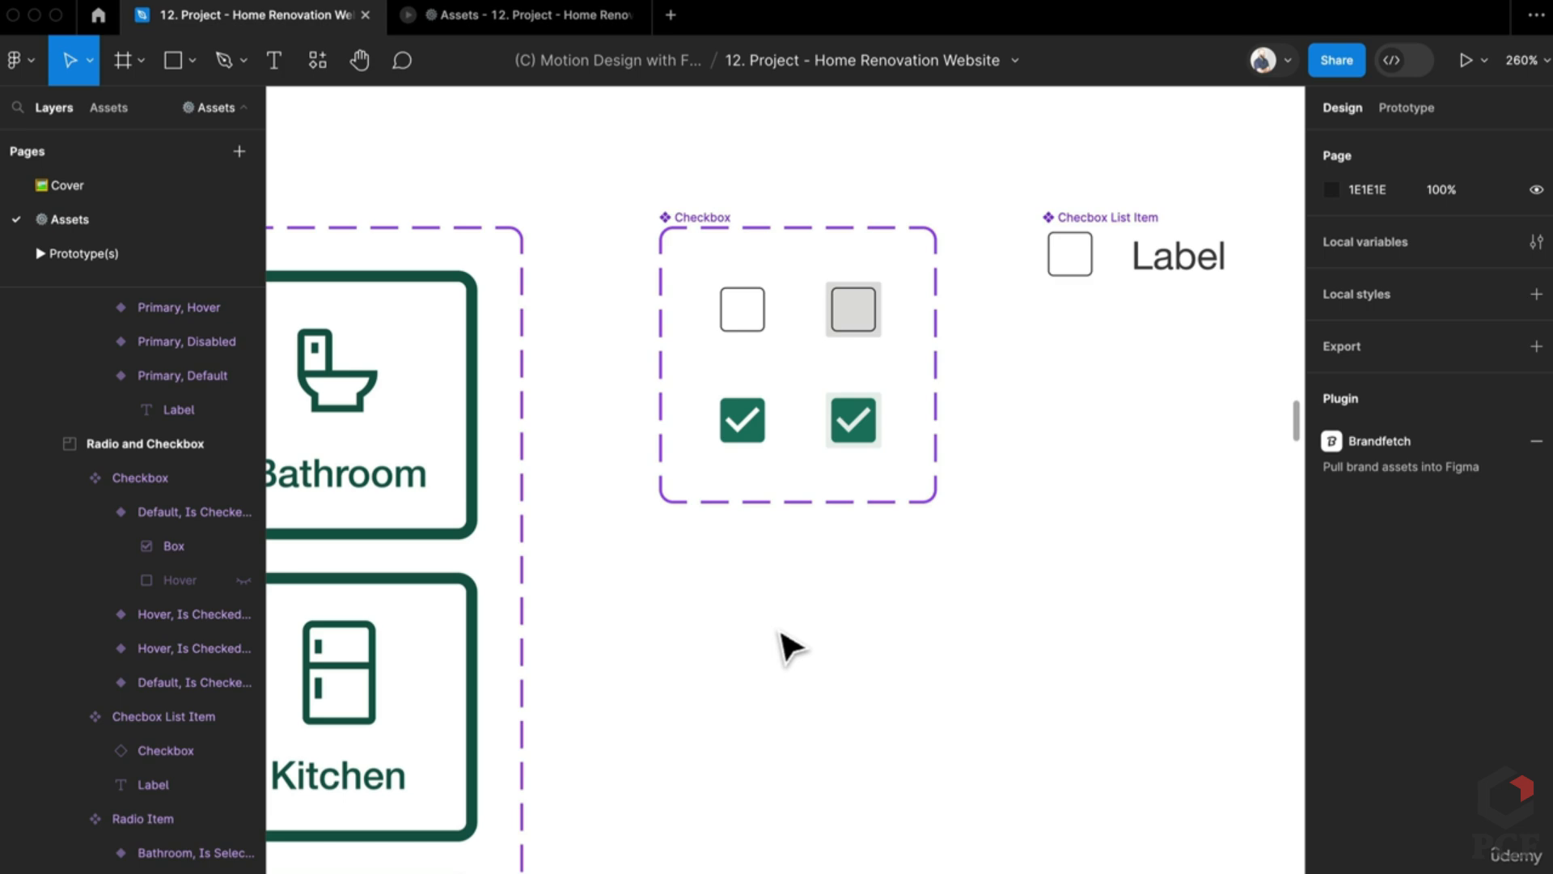
pyautogui.scroll(-8, 792, 647)
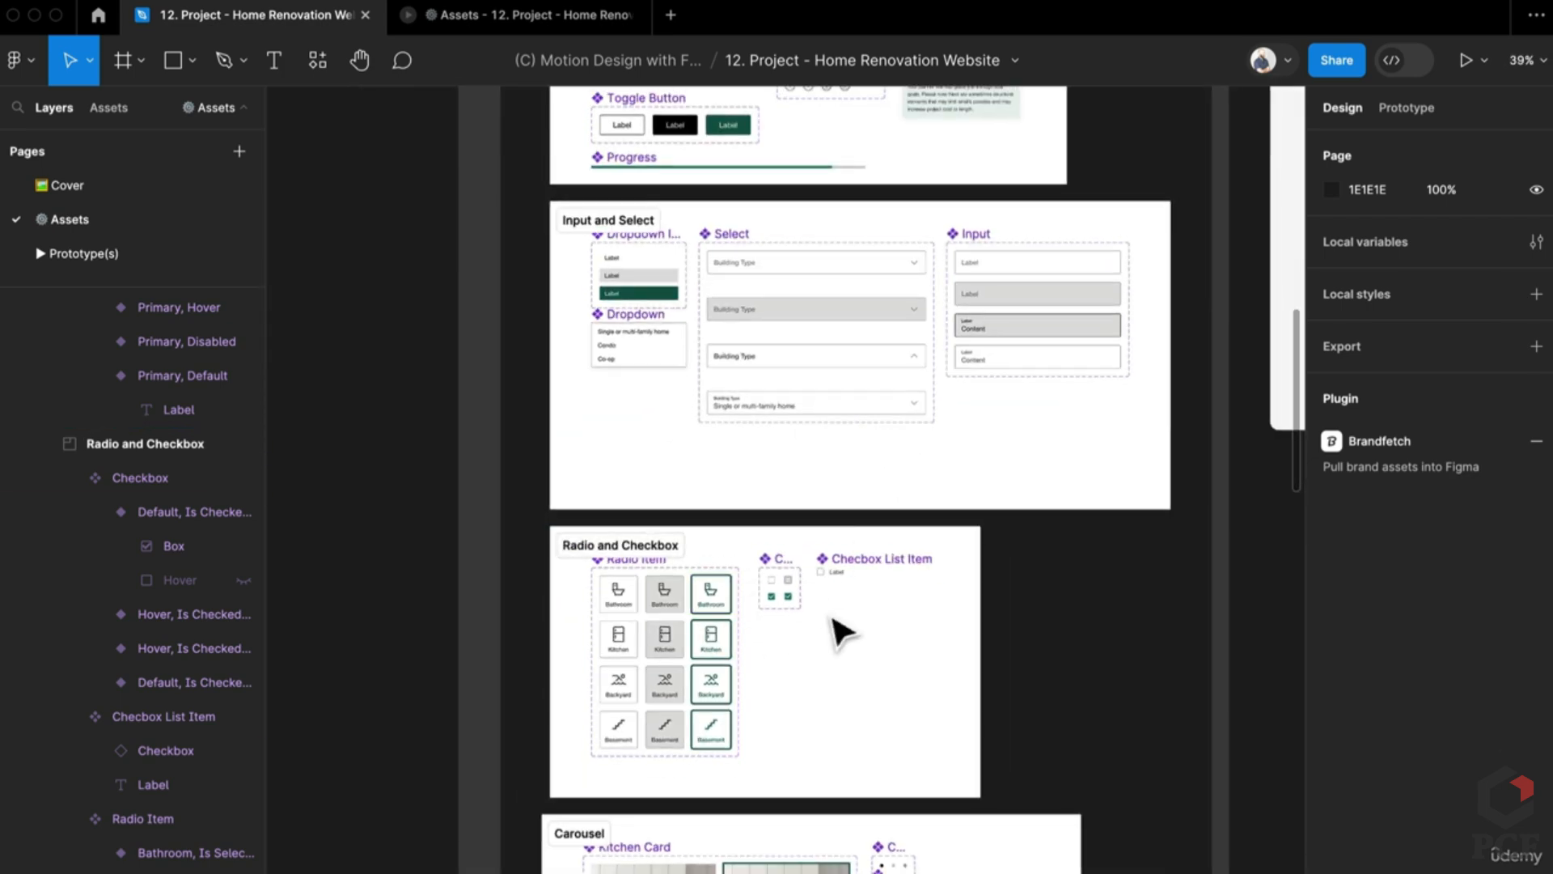
pyautogui.click(581, 834)
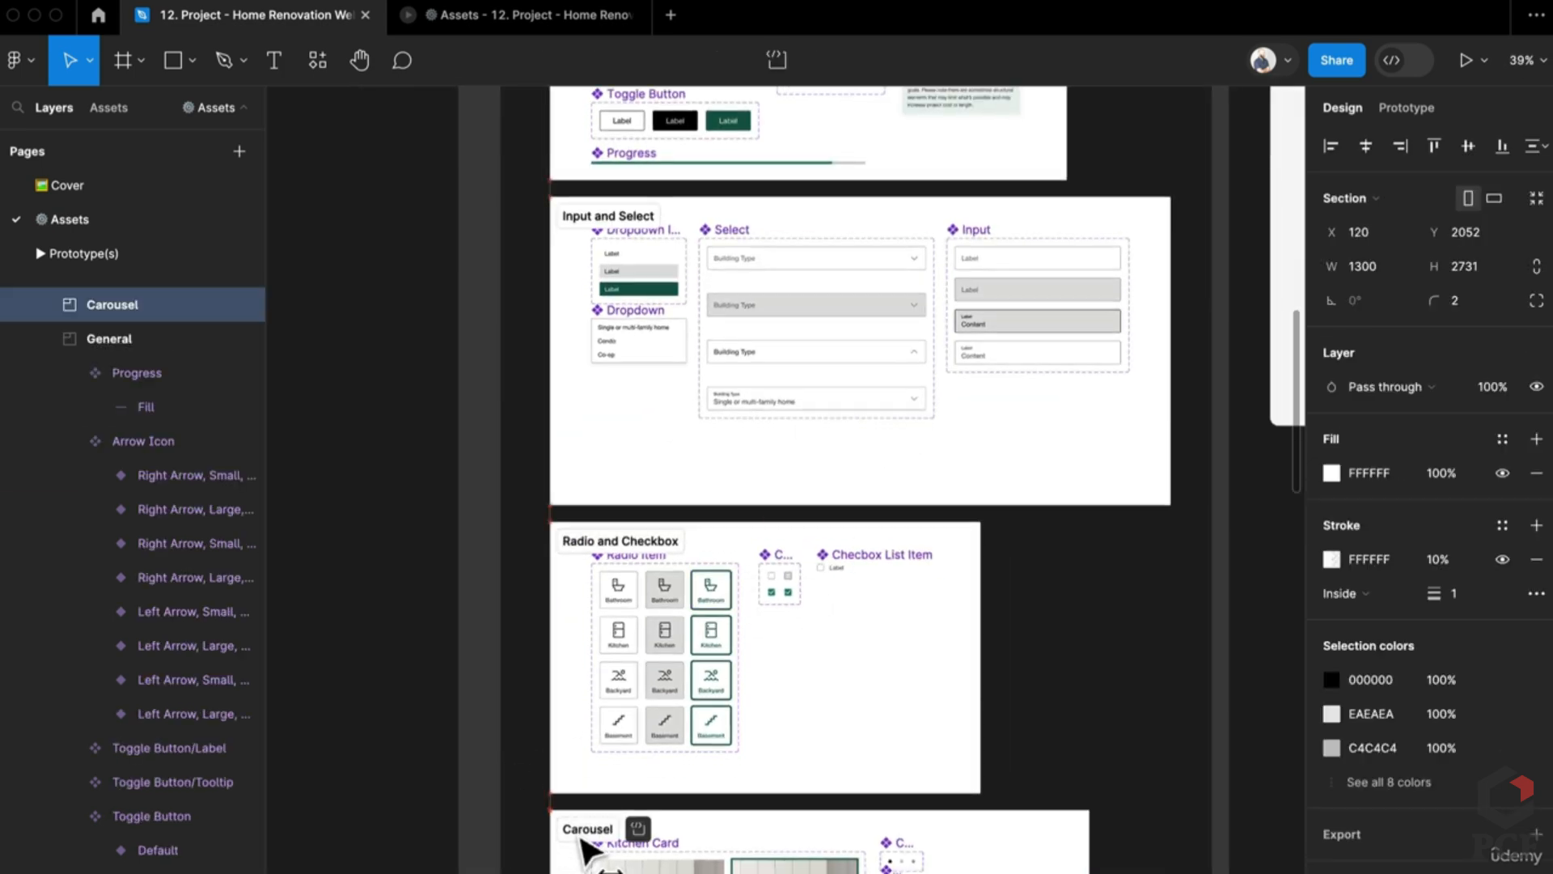
pyautogui.scroll(10, 839, 652)
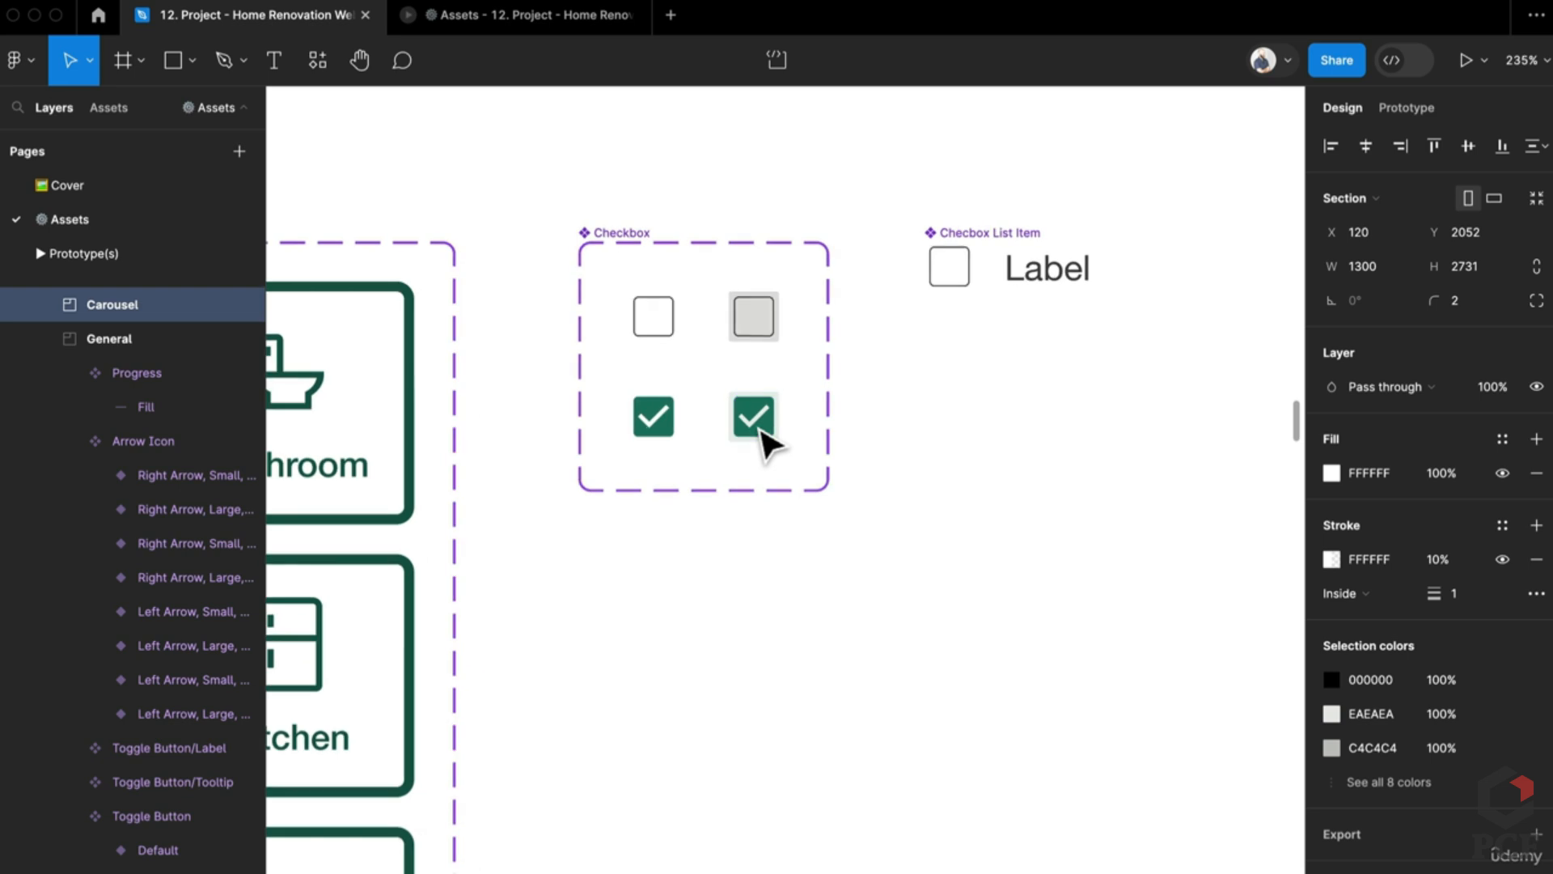
pyautogui.scroll(3, 769, 445)
# Step: Run Material Design Icons via 'mate' and drag its check icon below the Checkbox set
pyautogui.press('super+slash')
pyautogui.write('ma')
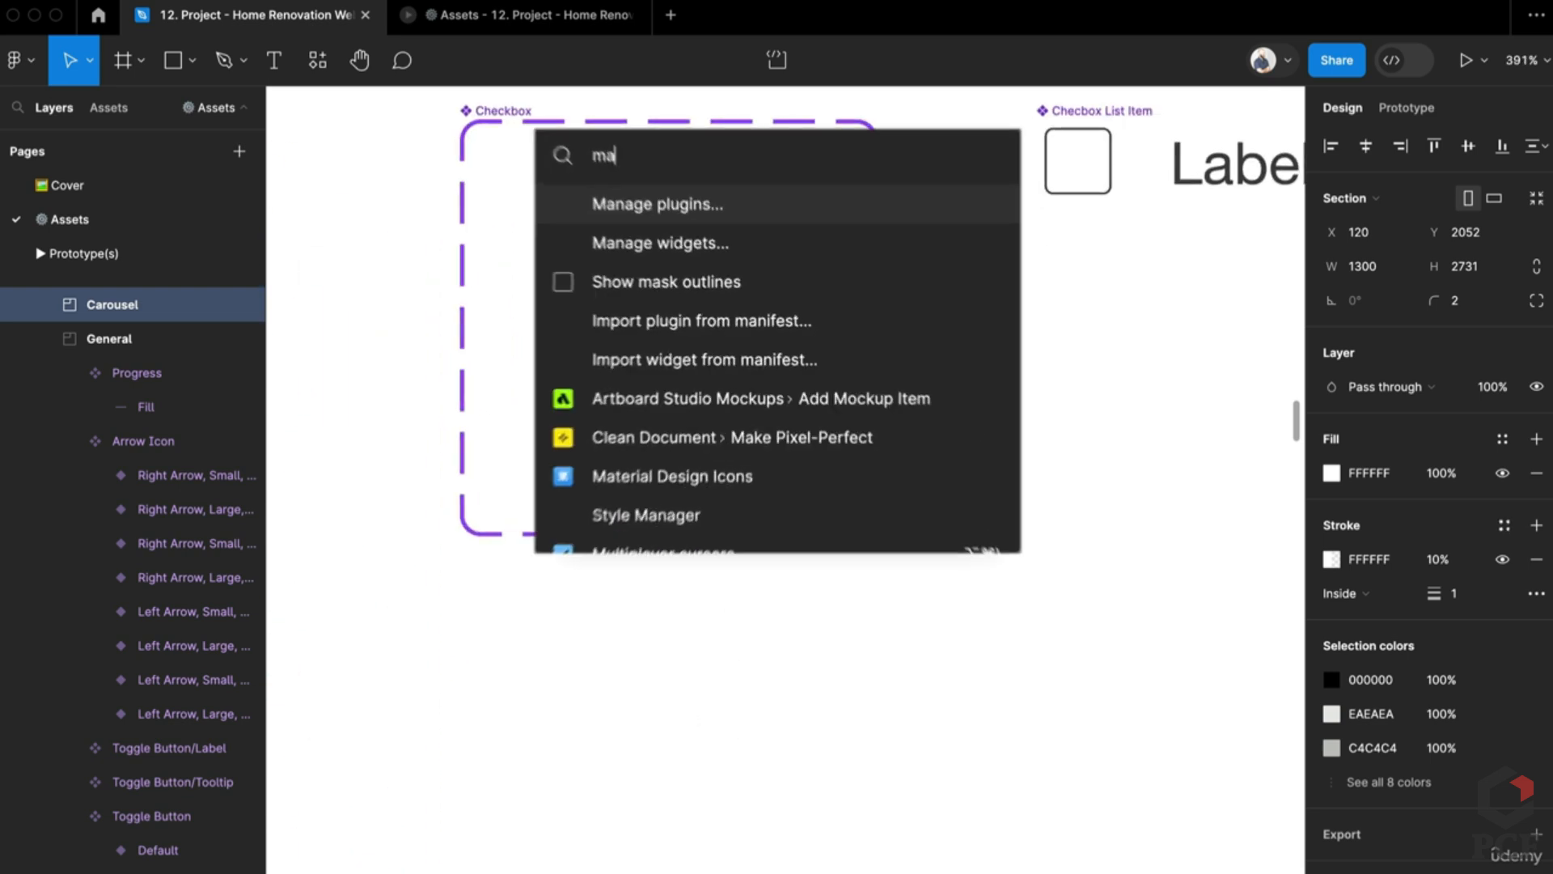
pyautogui.write('te')
pyautogui.press('Return')
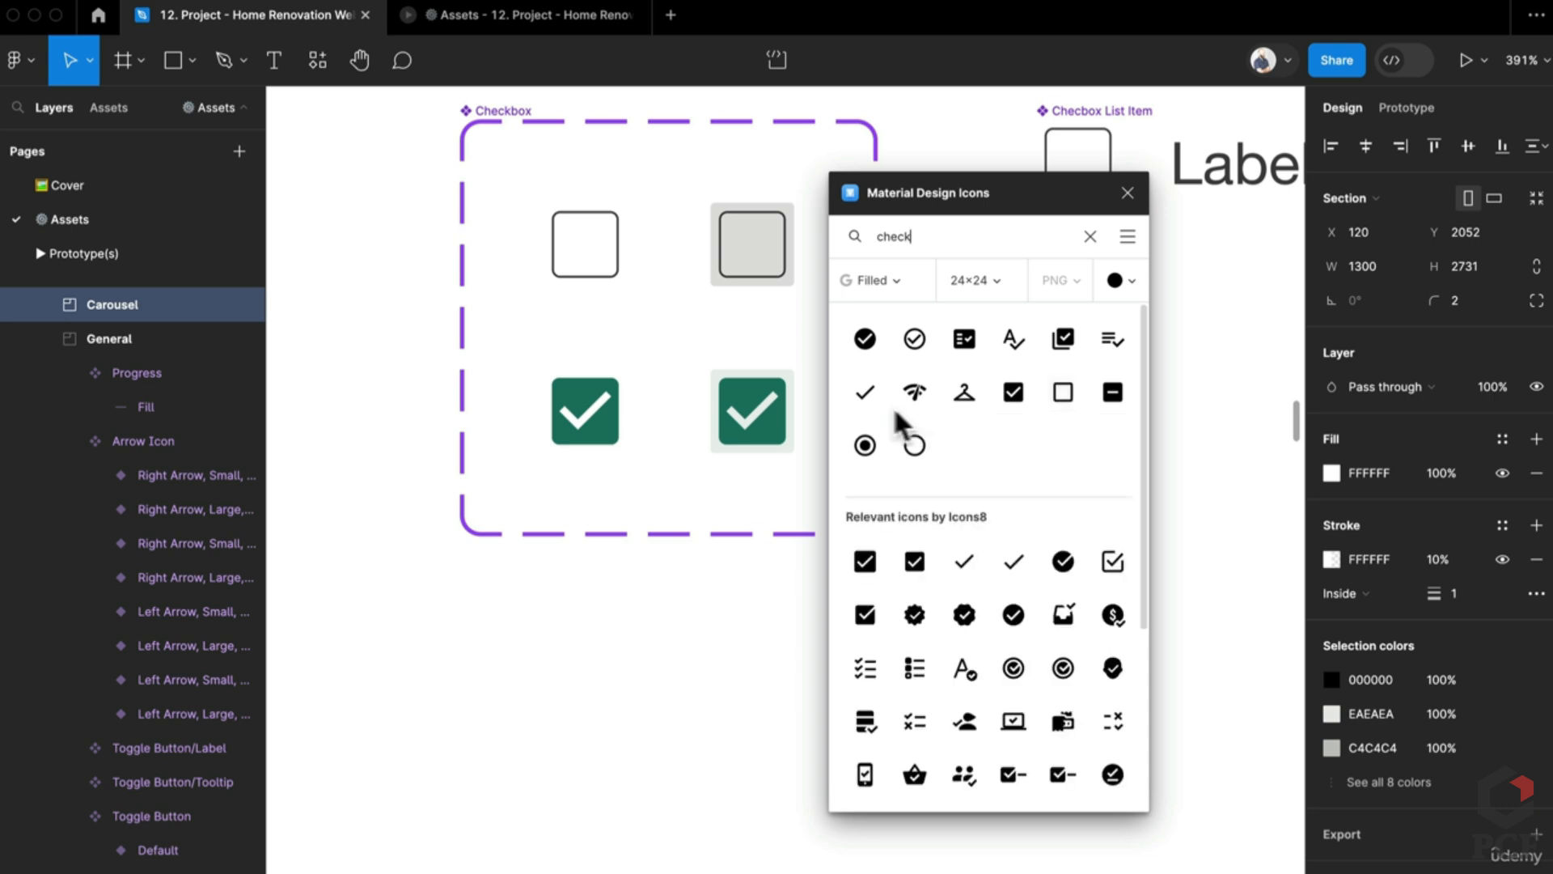
pyautogui.moveTo(865, 394); pyautogui.dragTo(619, 724)
pyautogui.click(1128, 193)
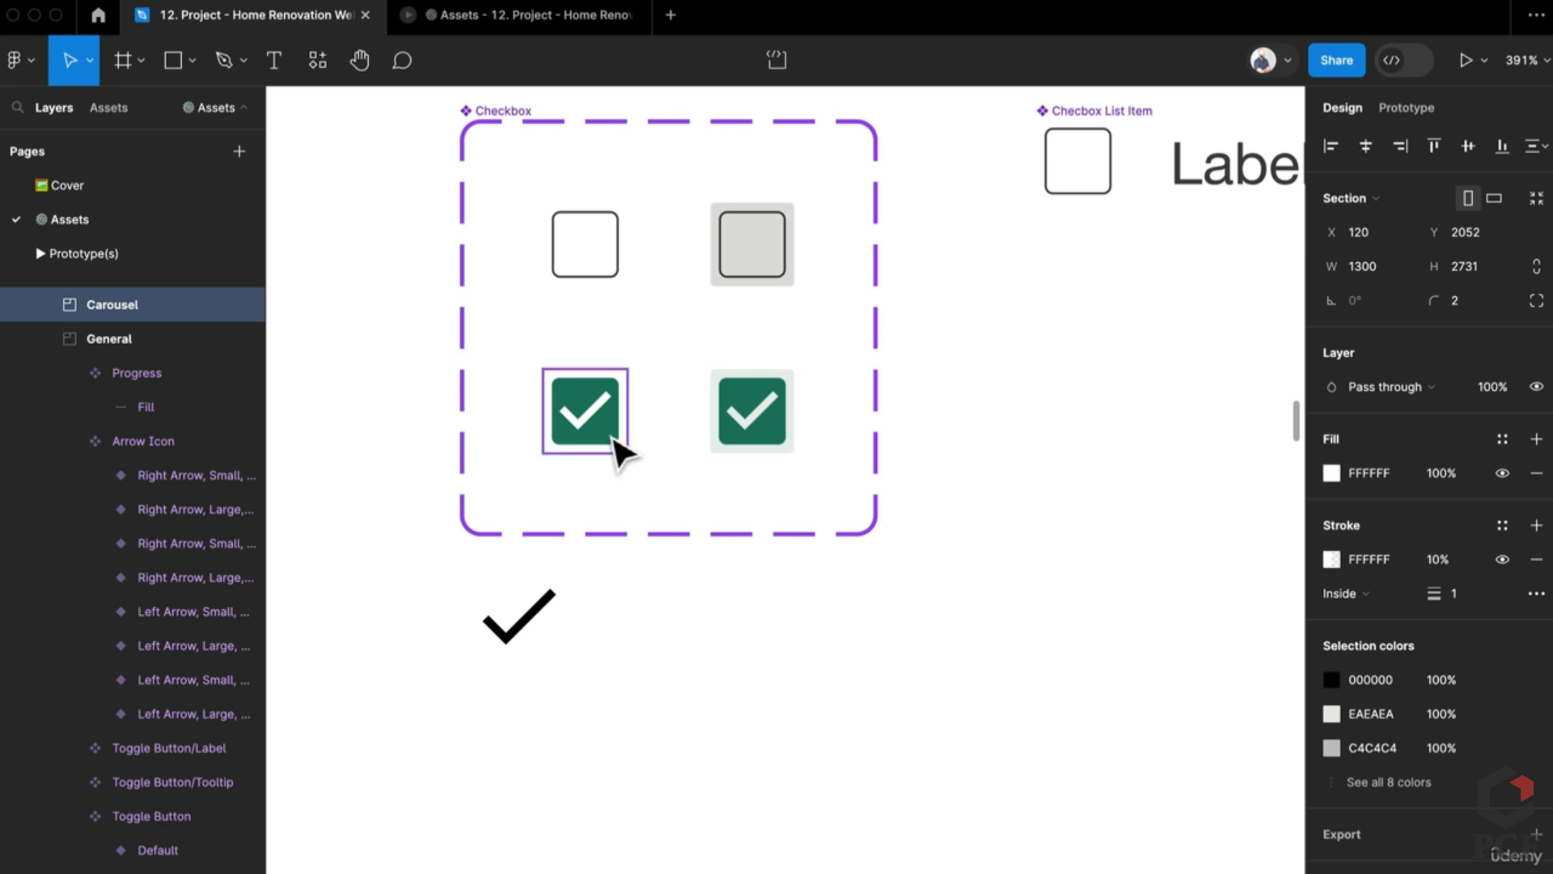
# Step: Resize the Check frame to 16 and move it below the Checkbox set
pyautogui.doubleClick(594, 428)
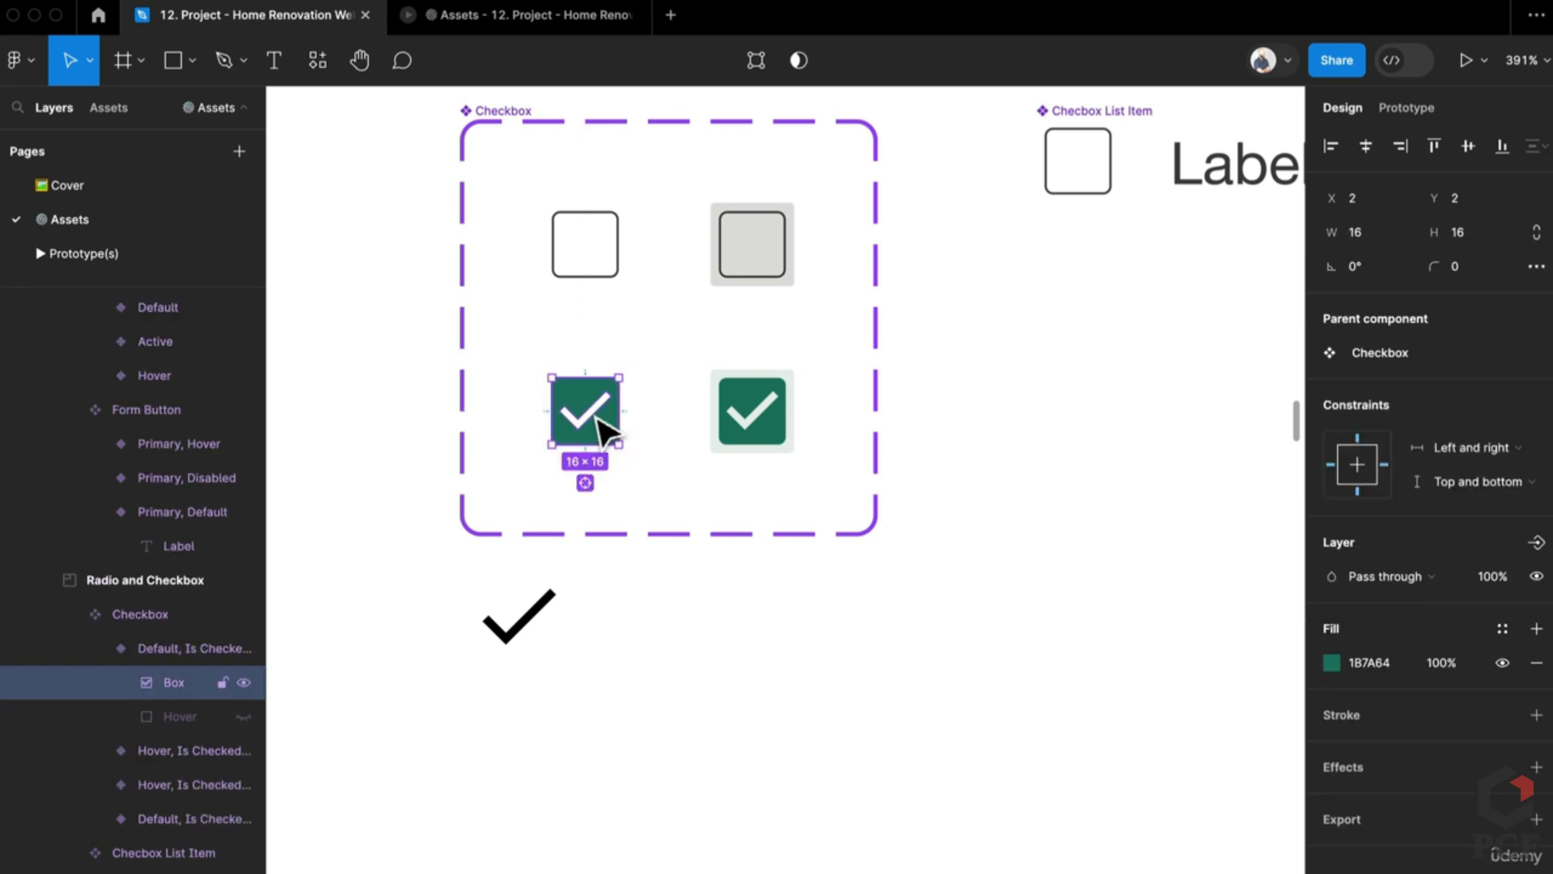
pyautogui.click(535, 626)
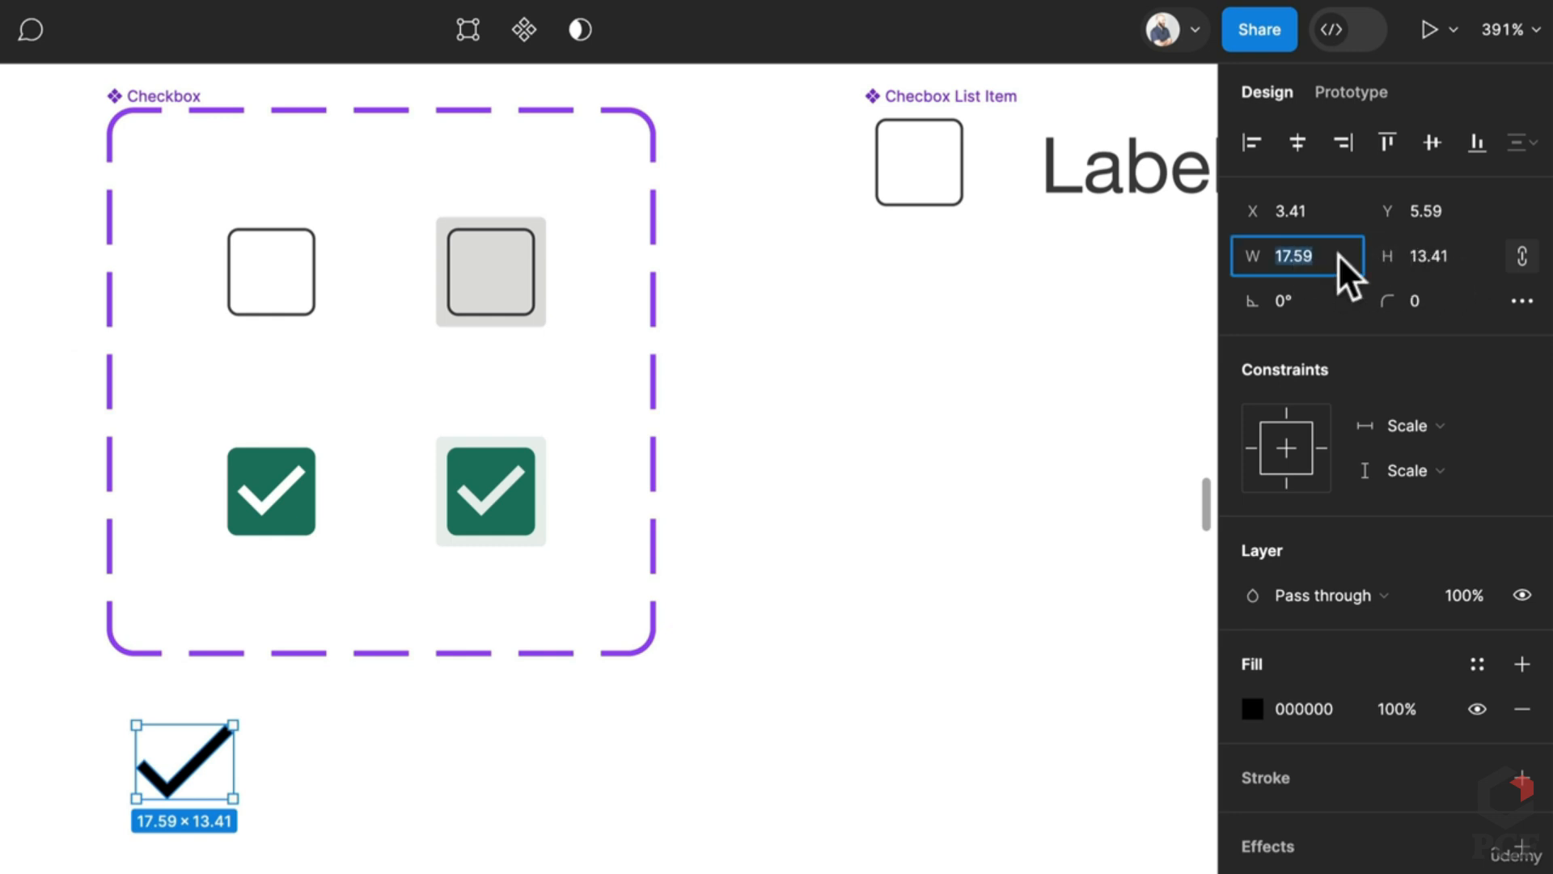
pyautogui.write('12')
pyautogui.press('Return')
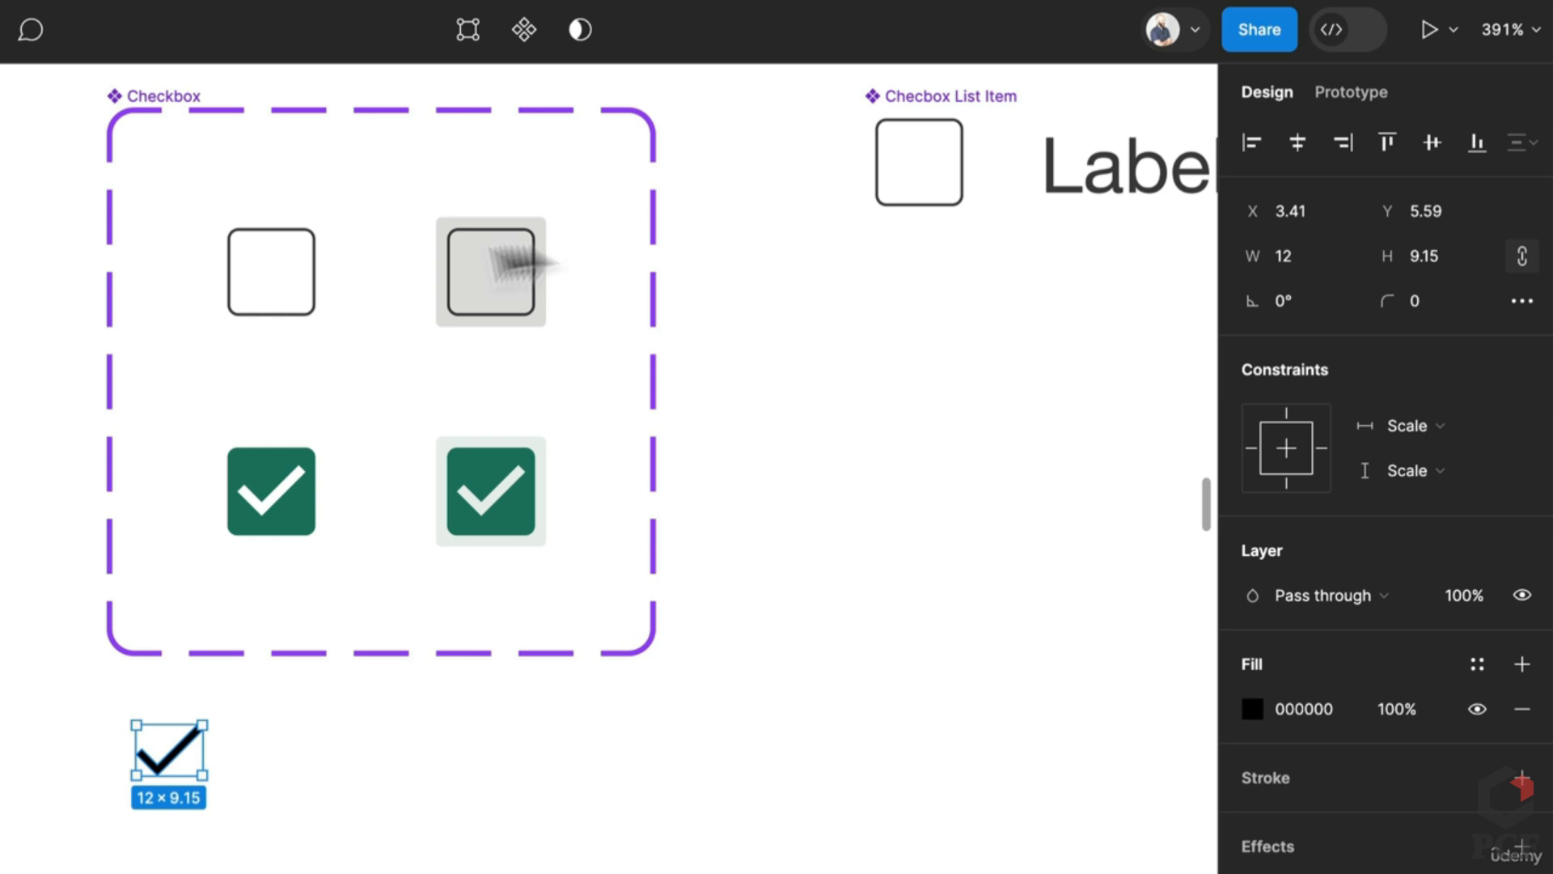
pyautogui.click(245, 492)
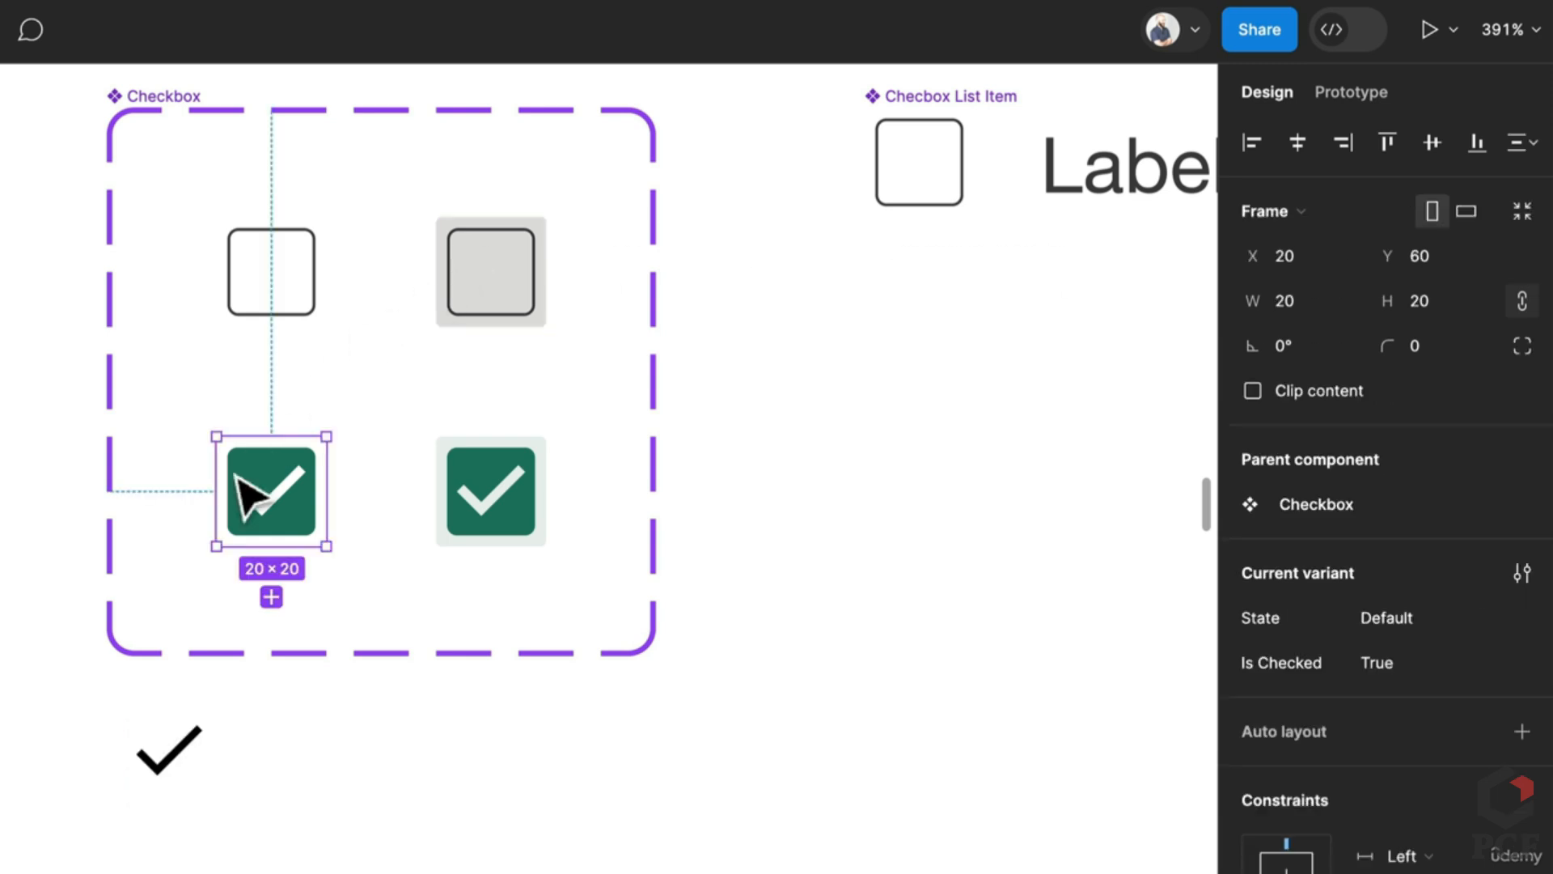
pyautogui.click(198, 752)
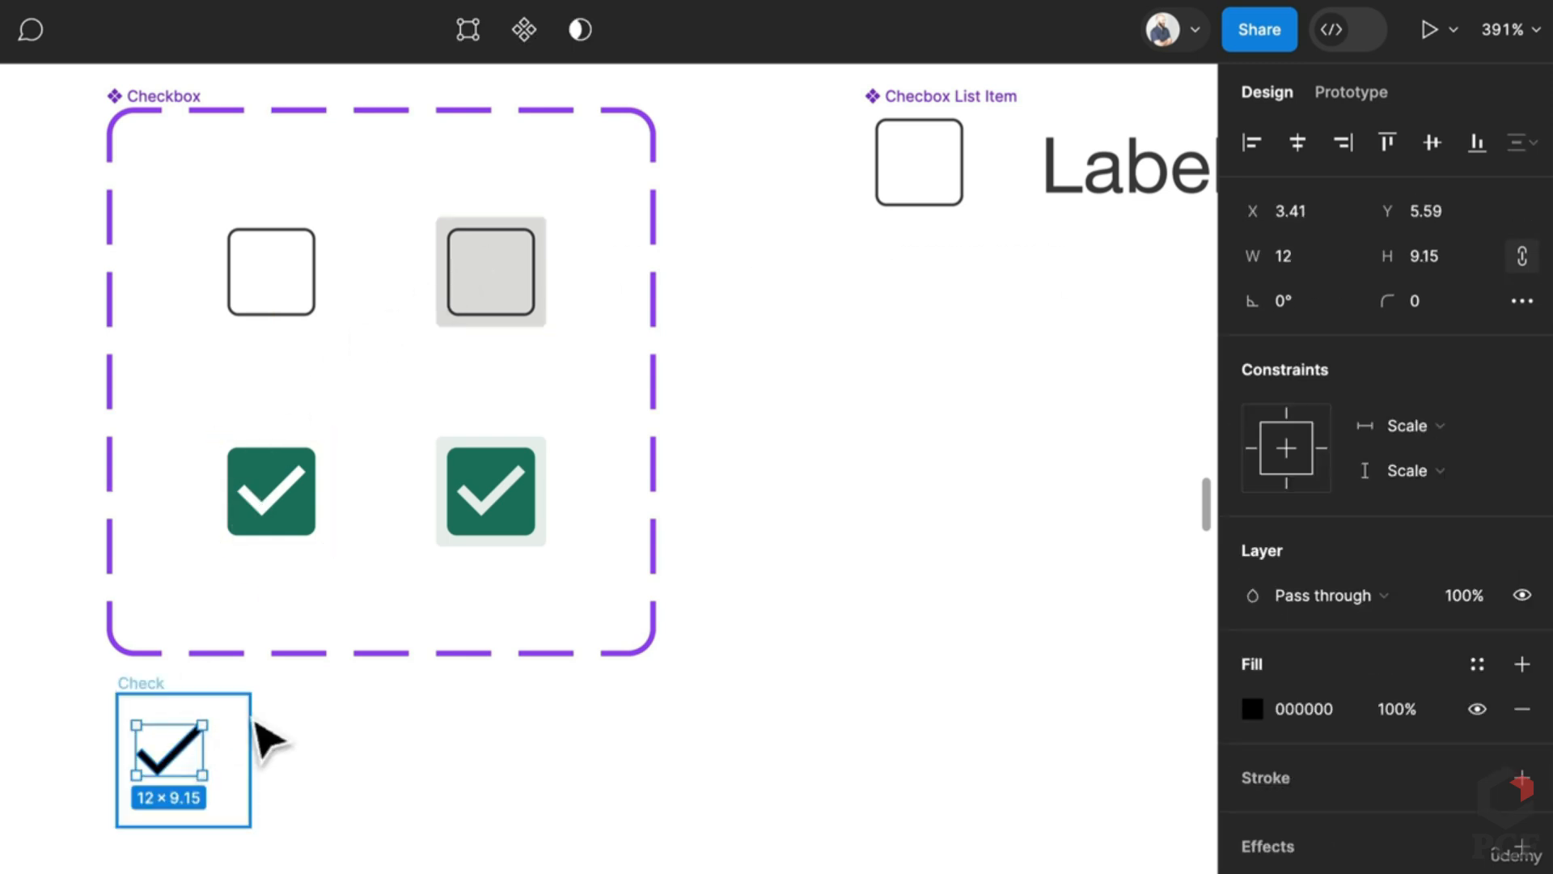
pyautogui.hotkey('ctrl', 'z')
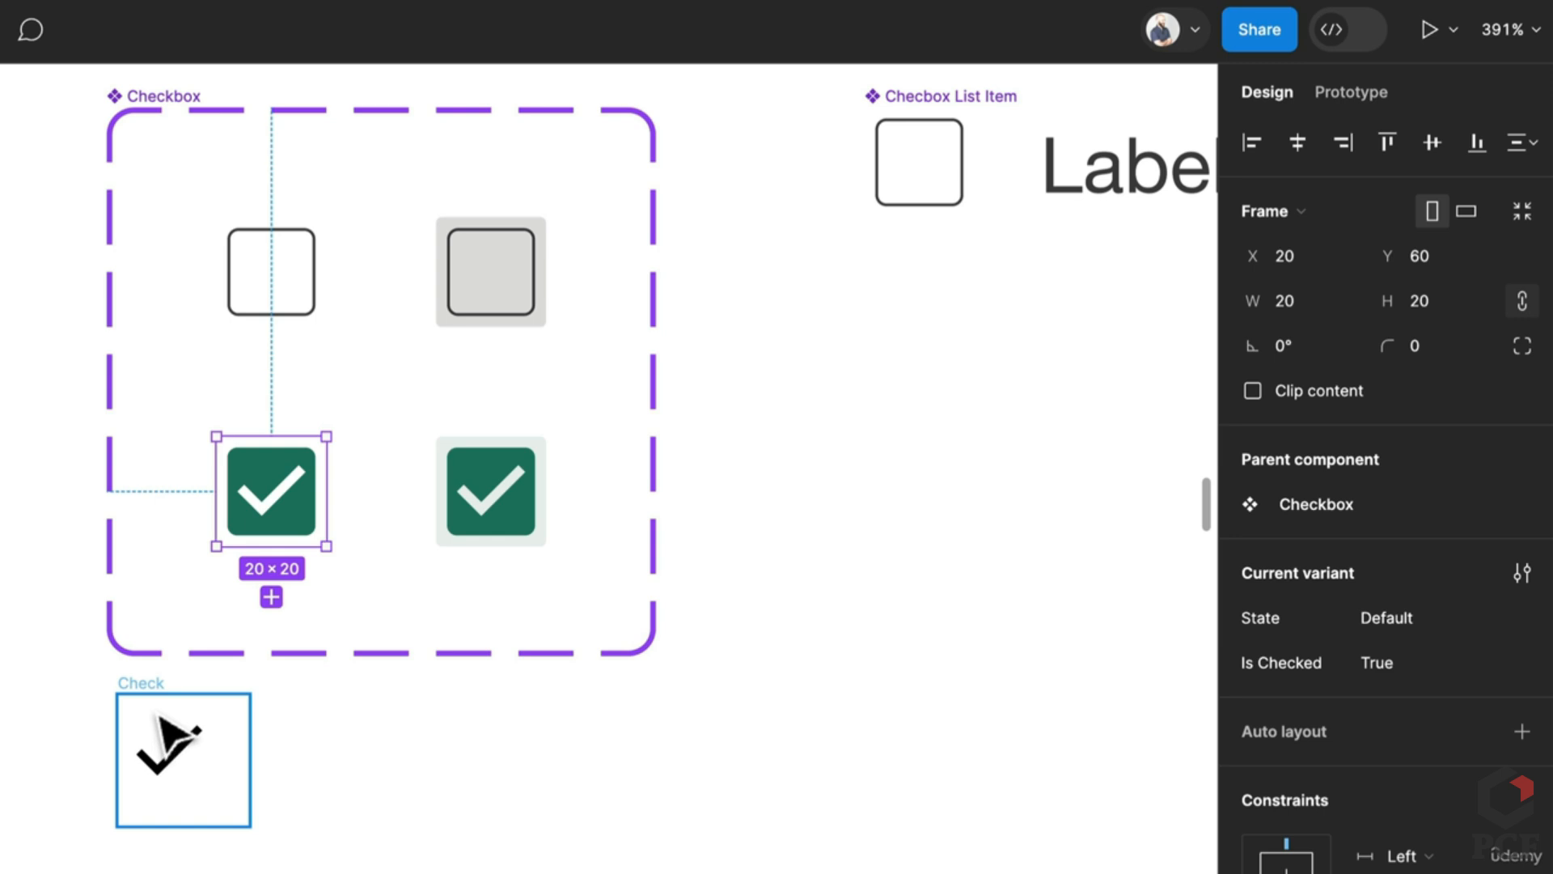
pyautogui.hotkey('ctrl', 'z')
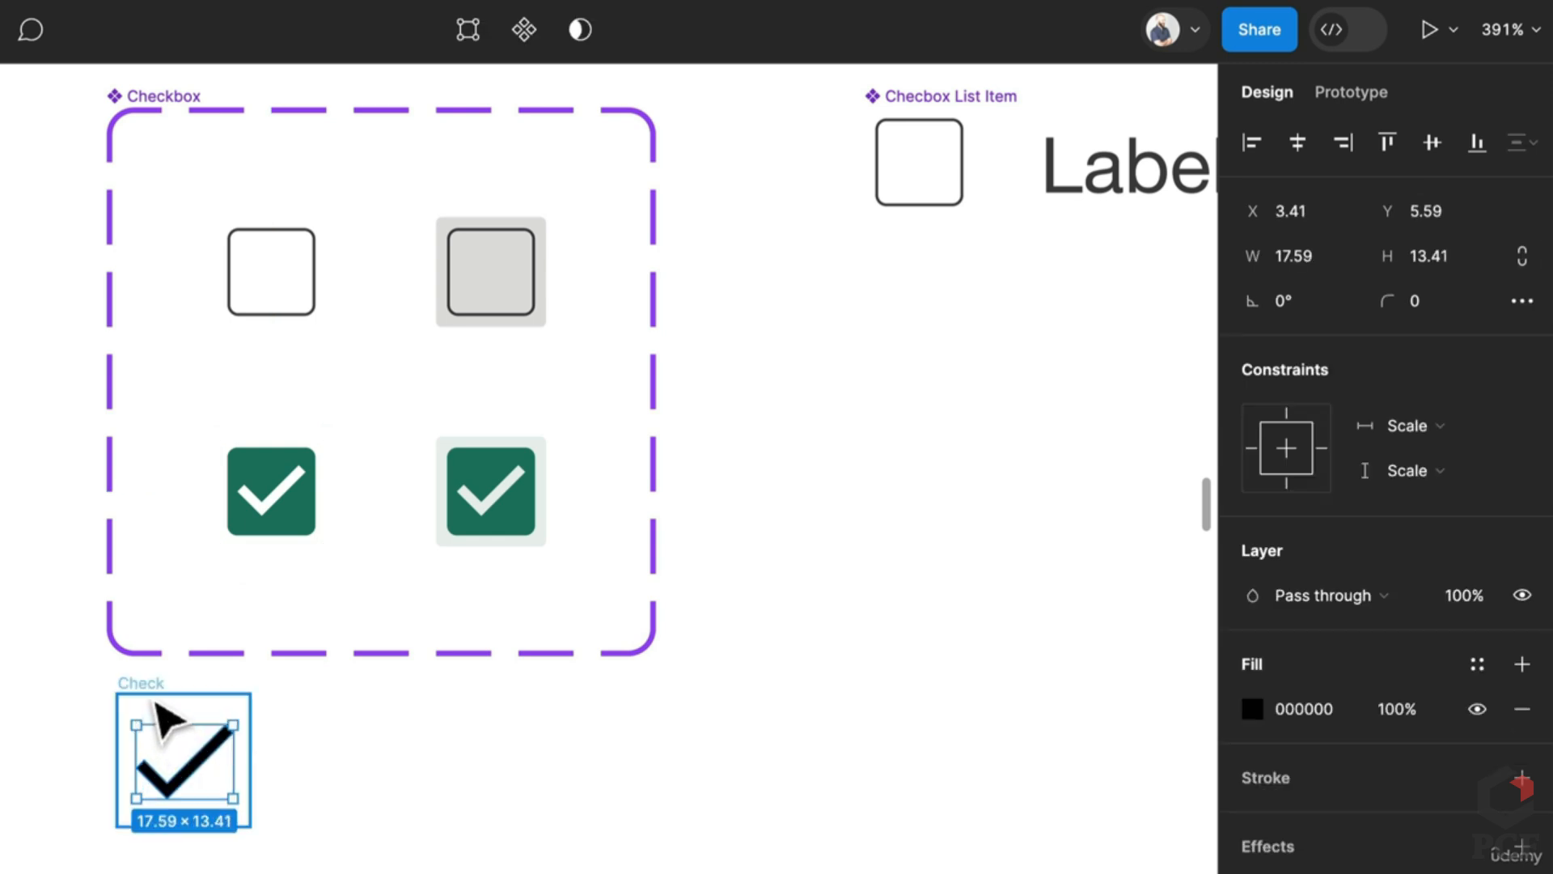
pyautogui.click(156, 699)
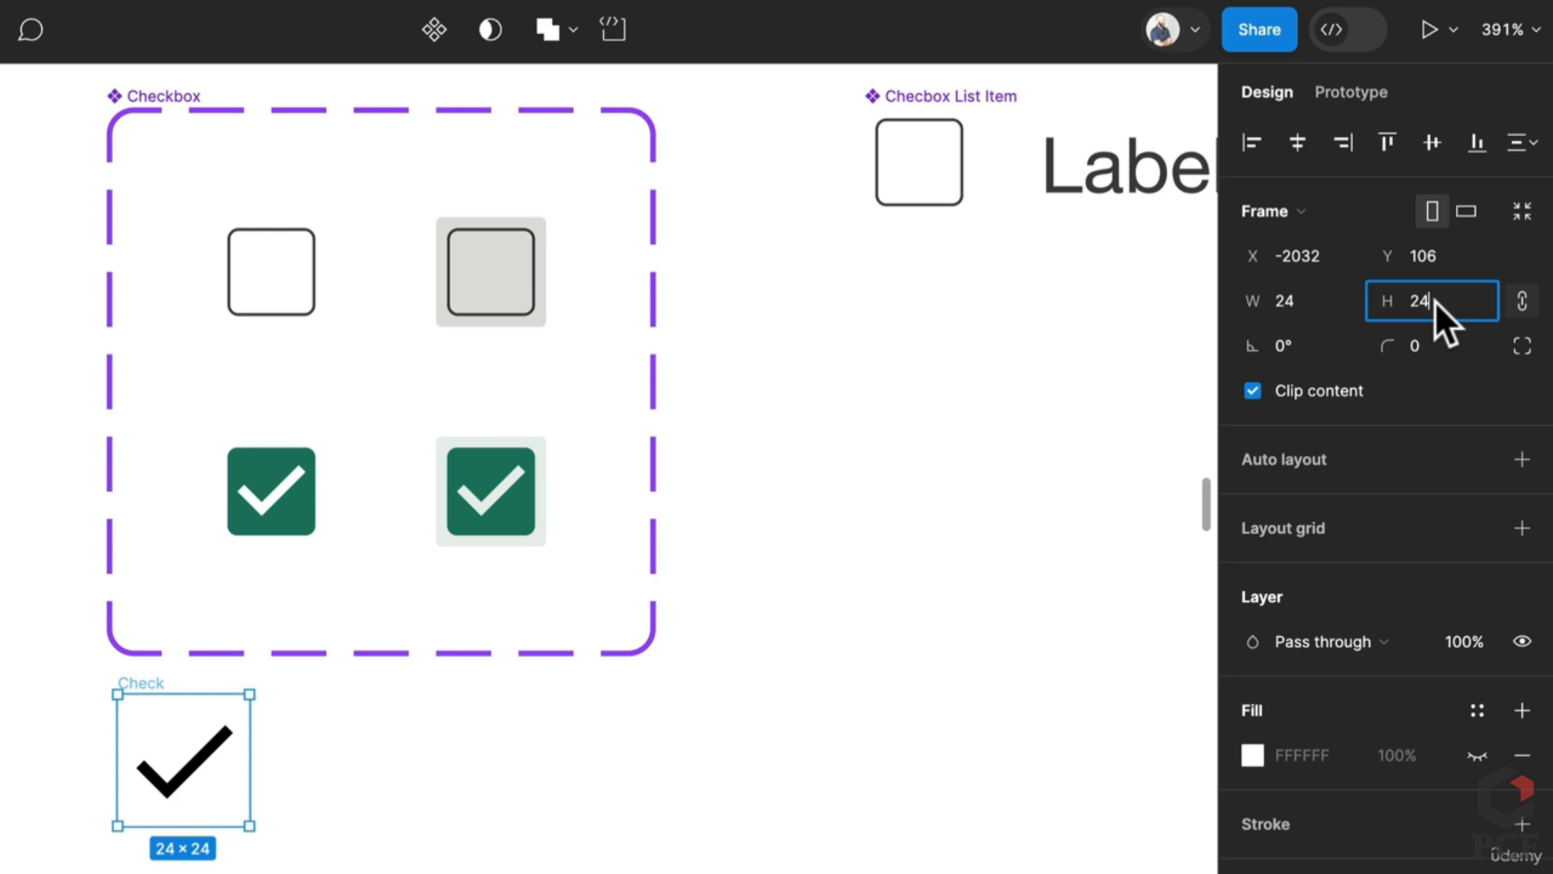
pyautogui.write('16')
pyautogui.press('Return')
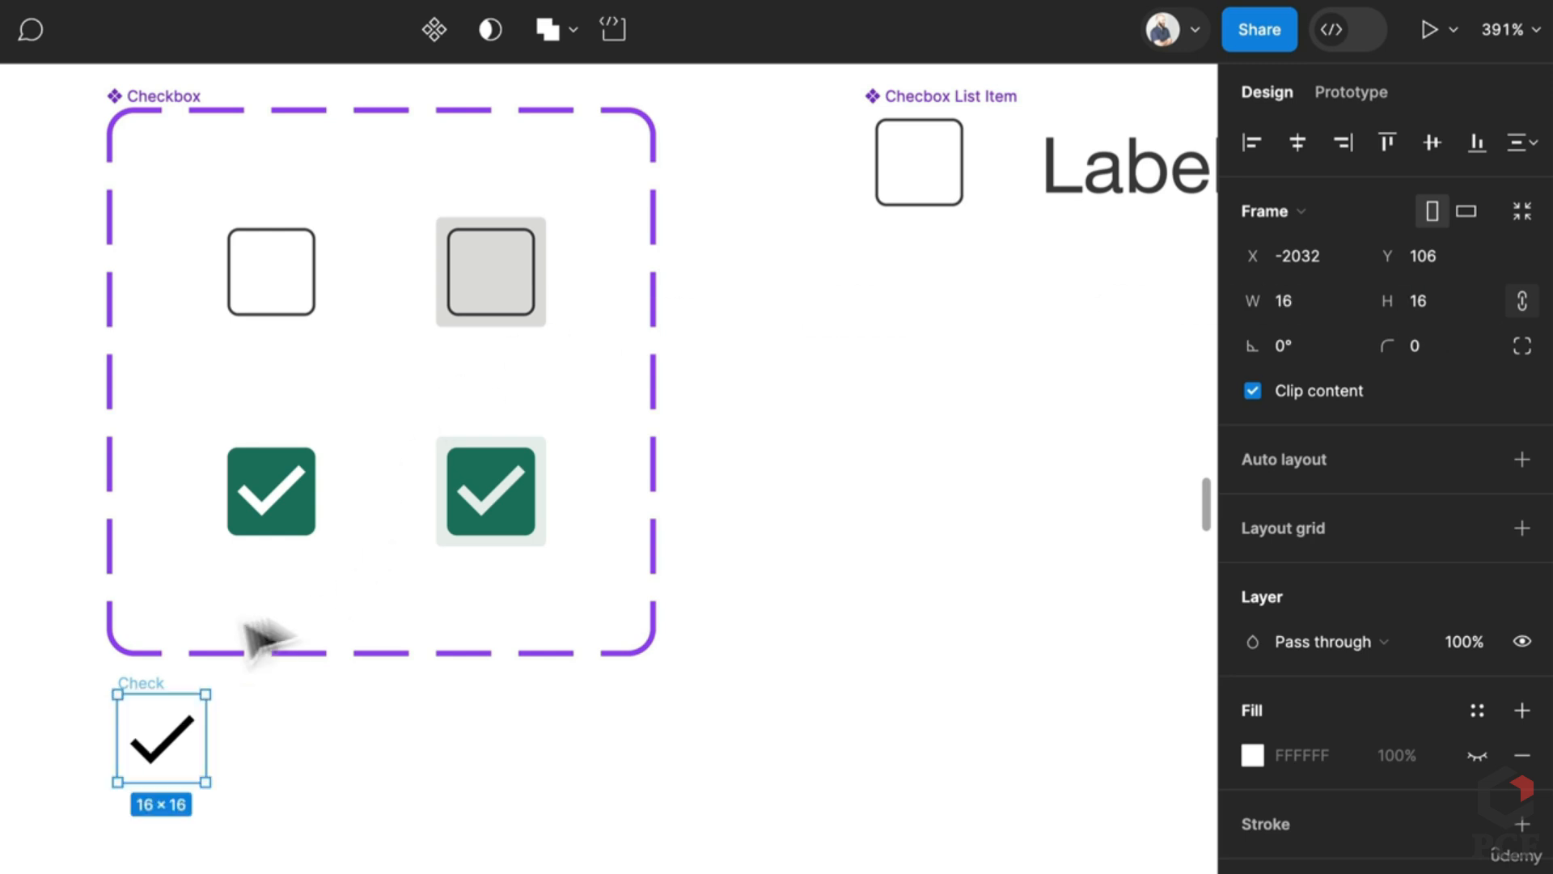
pyautogui.moveTo(173, 735); pyautogui.dragTo(293, 796)
# Step: Add auto layout to the Check frame with Fixed width and Fixed height
pyautogui.click(323, 479)
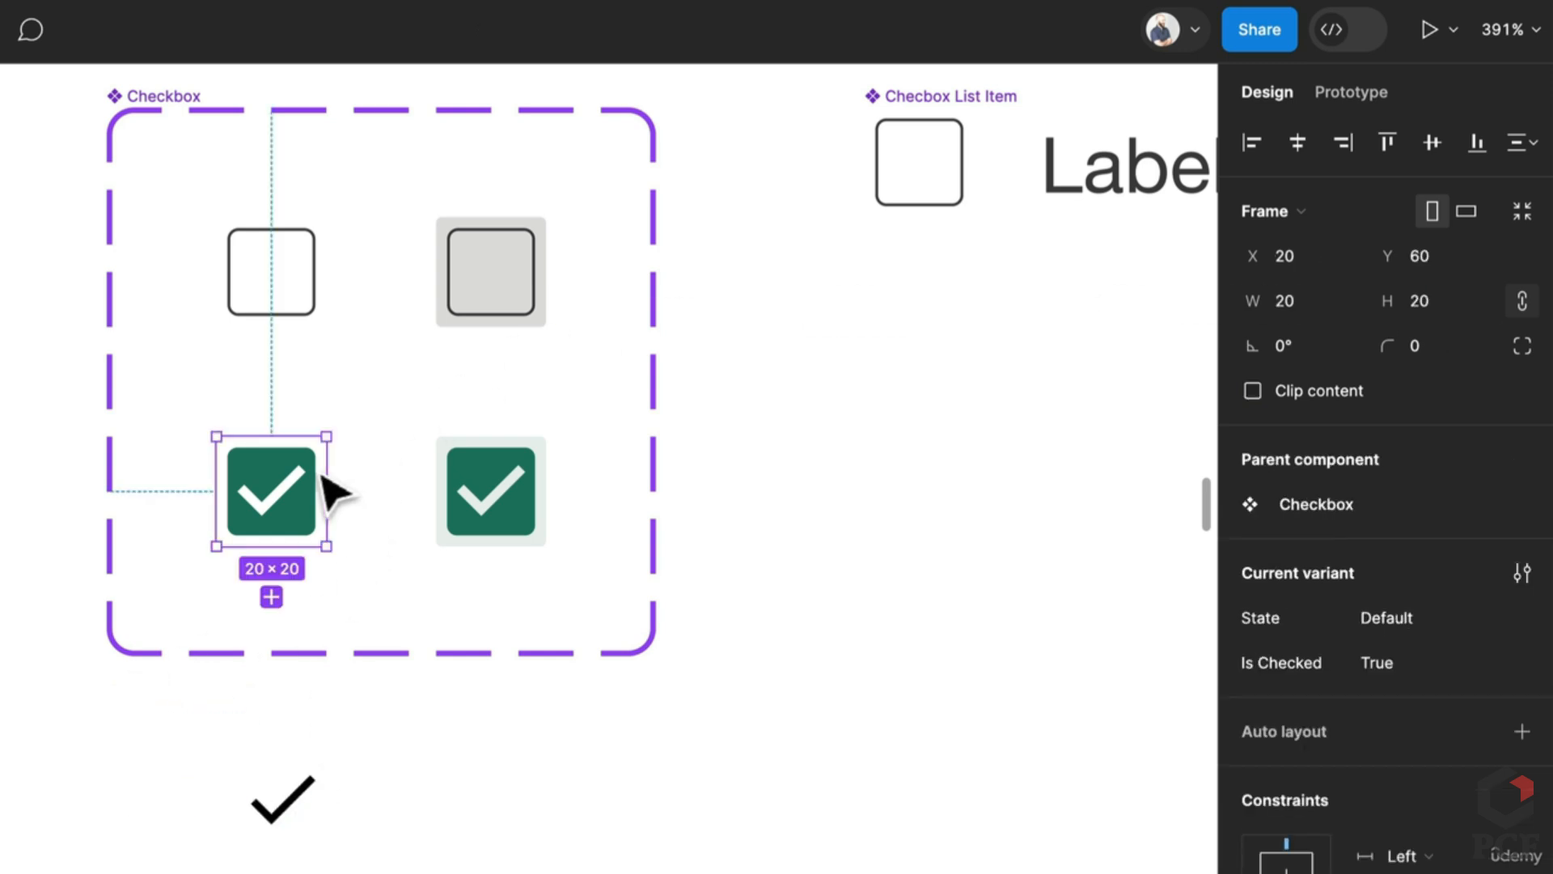
pyautogui.click(314, 299)
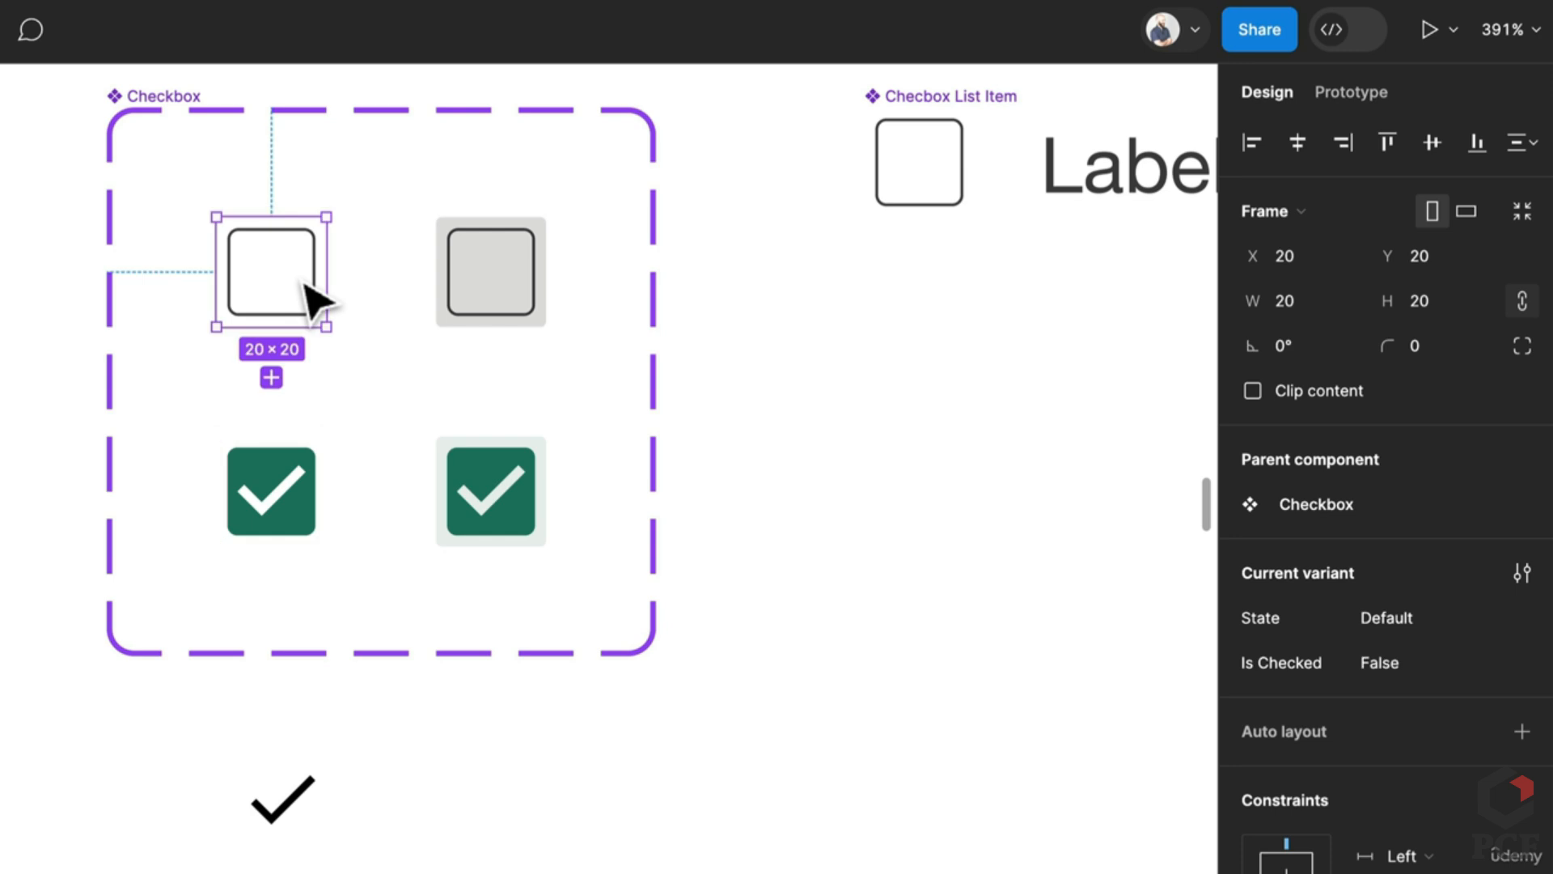
pyautogui.click(301, 826)
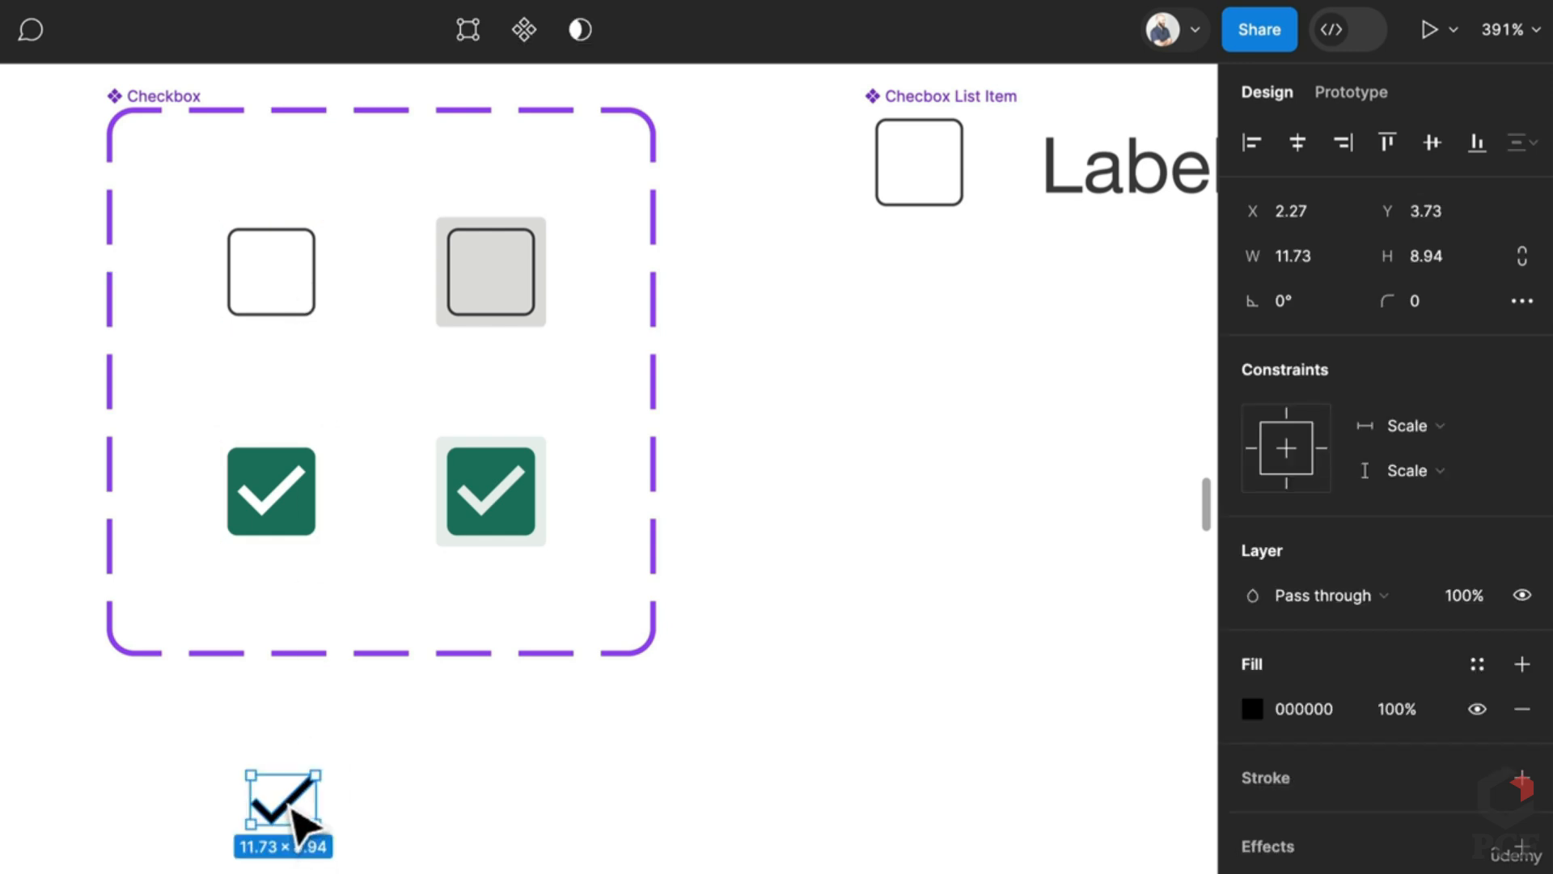
pyautogui.click(258, 789)
pyautogui.click(250, 741)
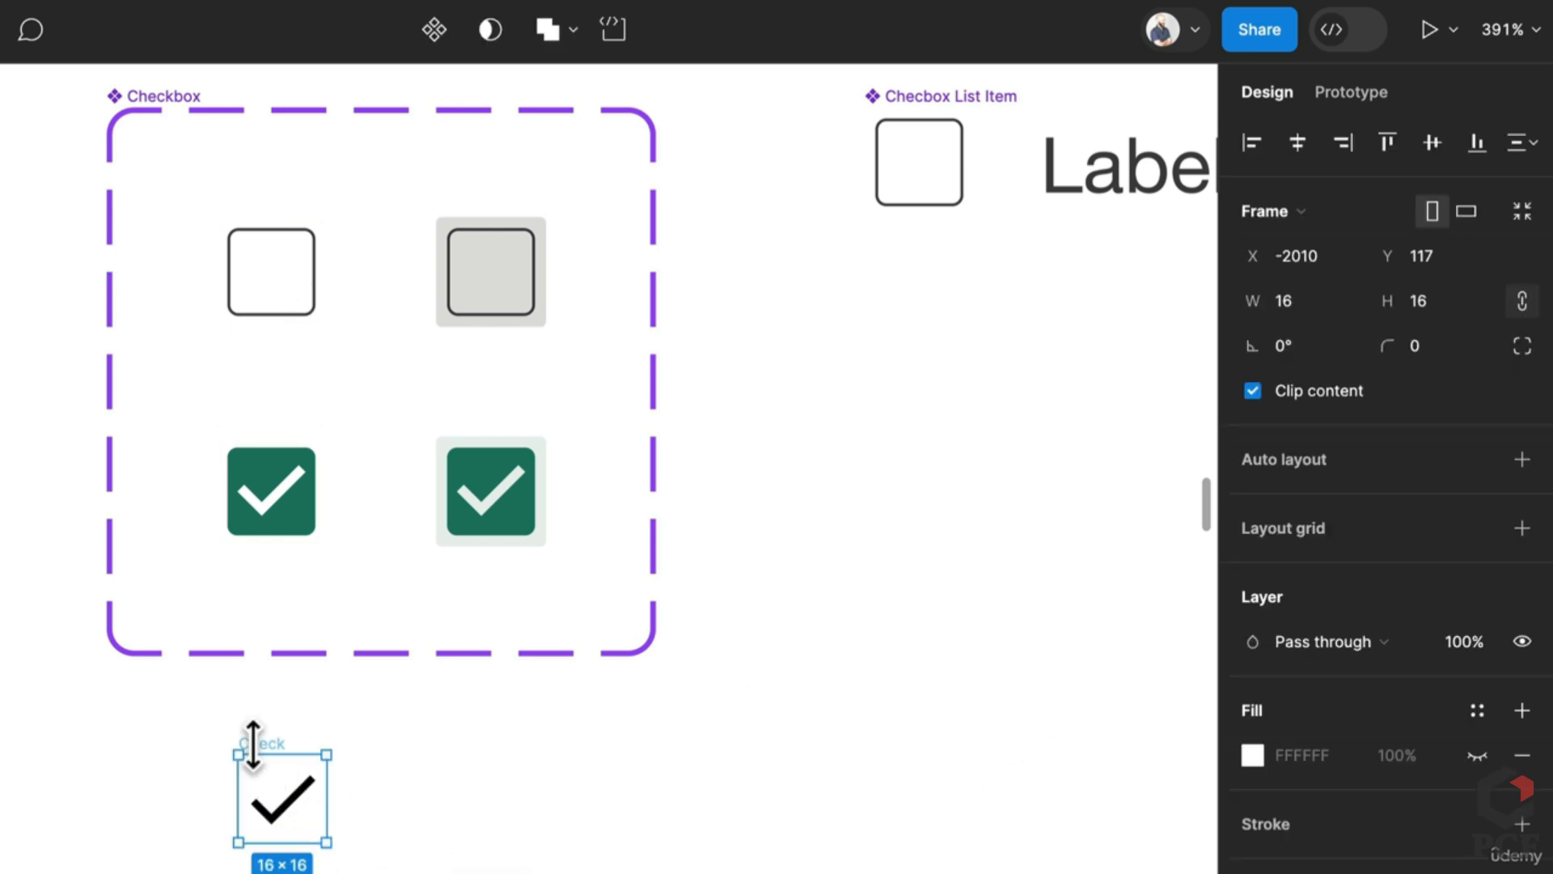
pyautogui.click(1522, 458)
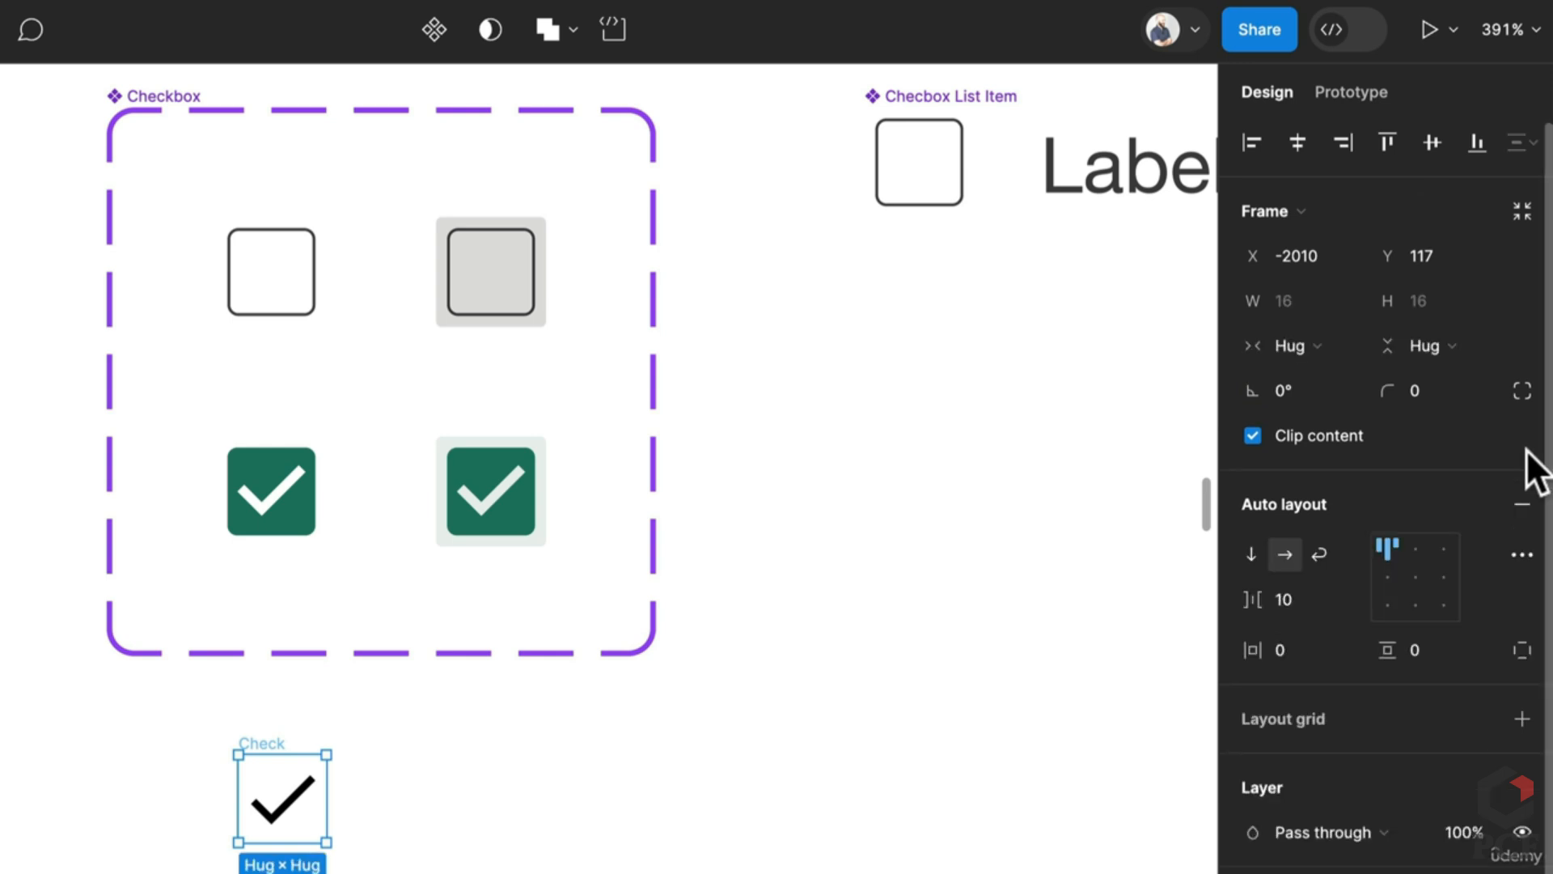
pyautogui.click(1432, 342)
pyautogui.click(1392, 310)
pyautogui.click(1324, 343)
pyautogui.click(1340, 308)
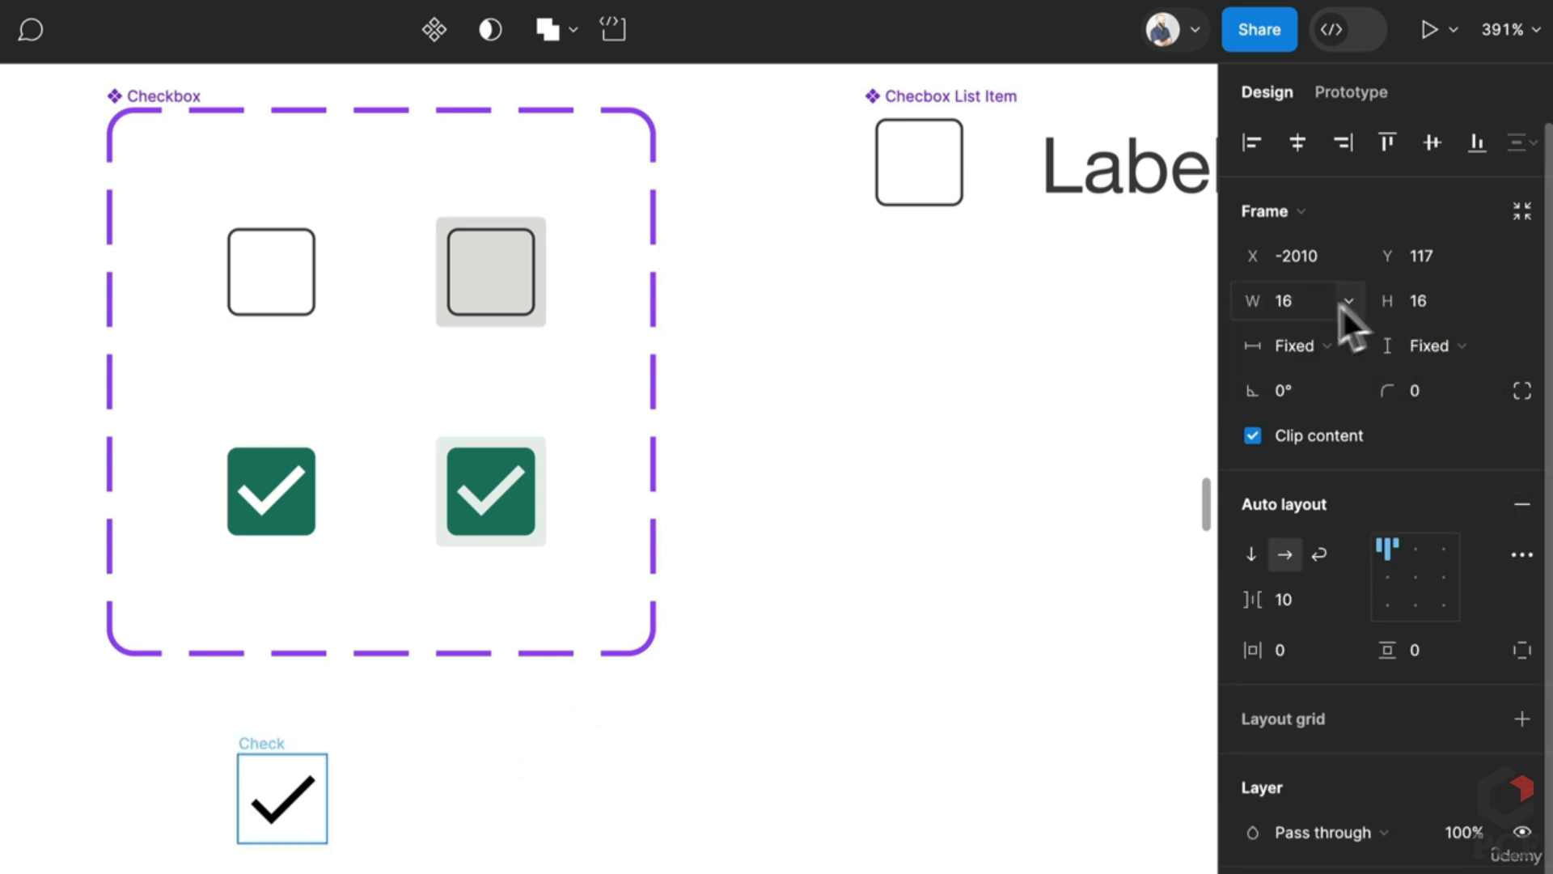
pyautogui.click(1298, 301)
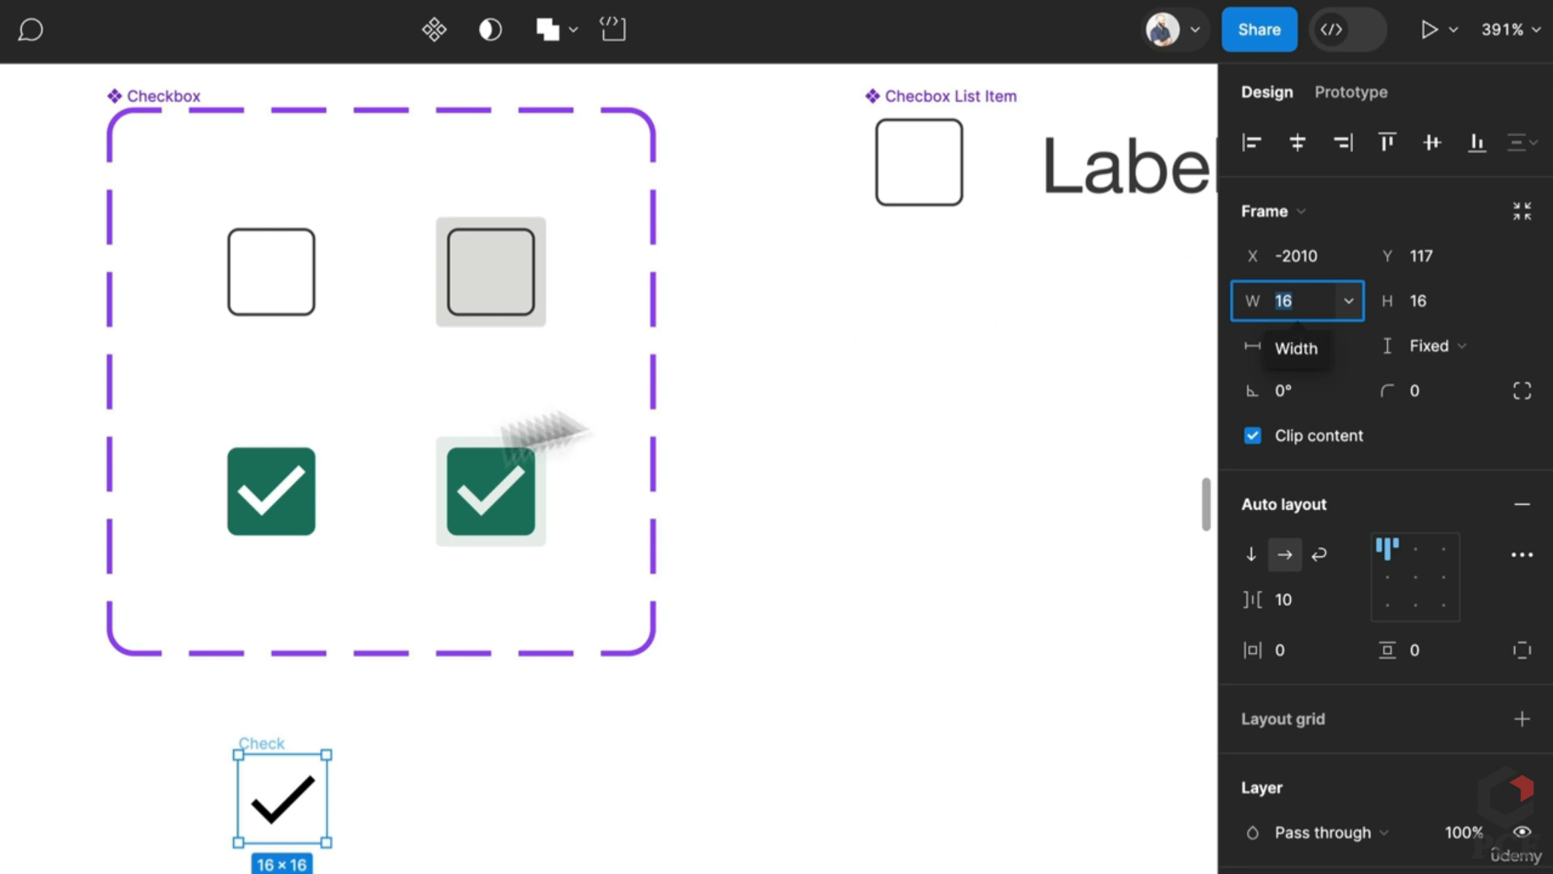
# Step: Set the checkmark vector's constraints to Center horizontally and Center vertically within the Check frame
pyautogui.click(275, 494)
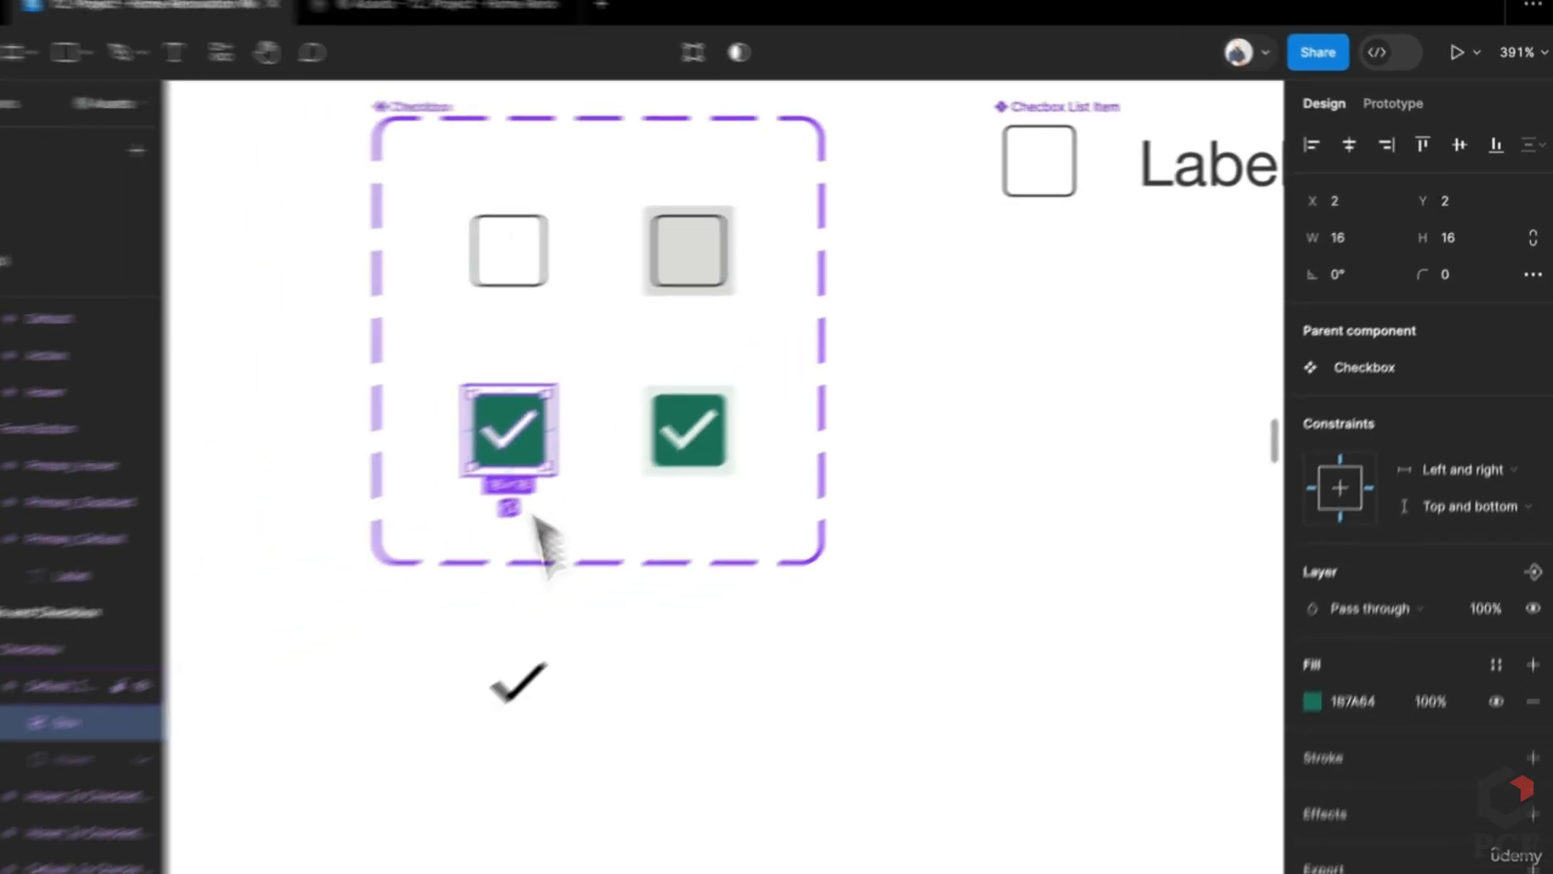
pyautogui.click(285, 792)
pyautogui.click(590, 613)
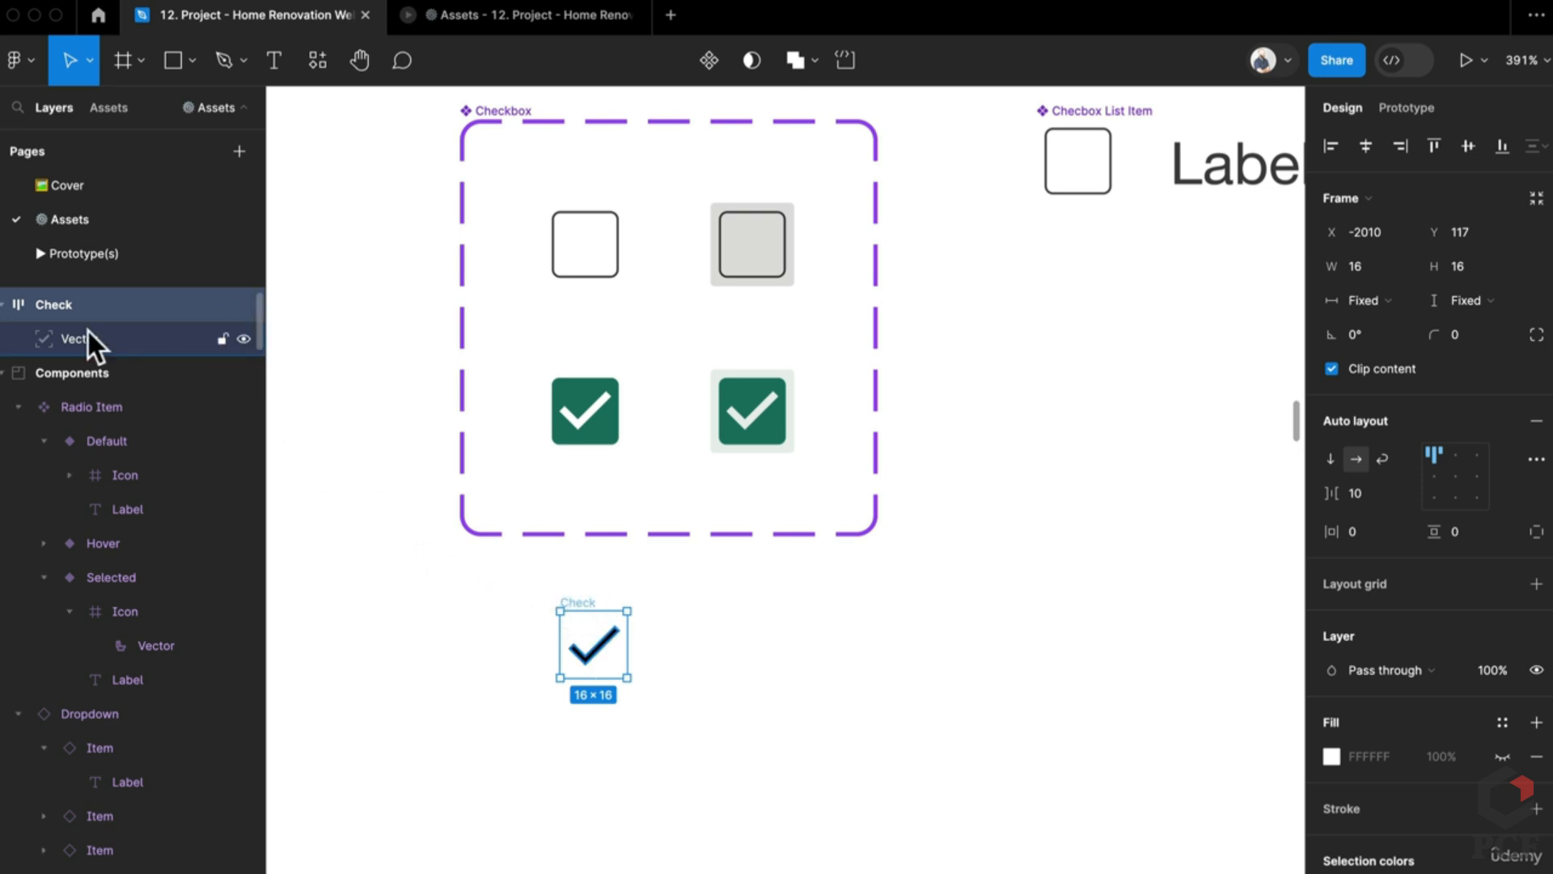
pyautogui.click(109, 340)
pyautogui.hotkey('shift', 'Right')
pyautogui.hotkey('shift', 'Right')
pyautogui.hotkey('shift', 'Right')
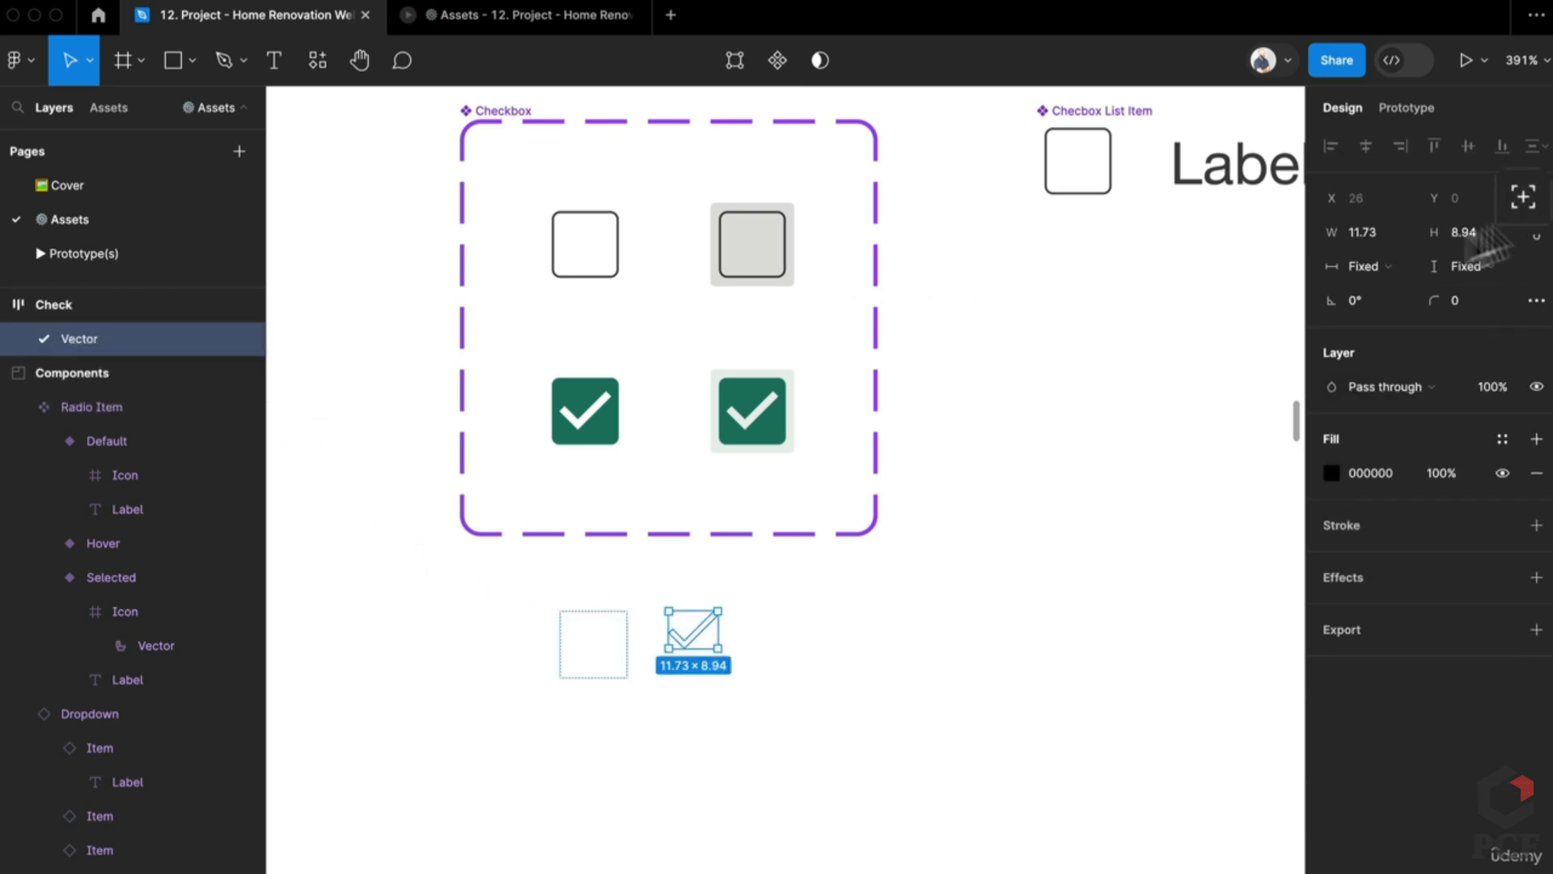
pyautogui.click(541, 687)
pyautogui.click(584, 645)
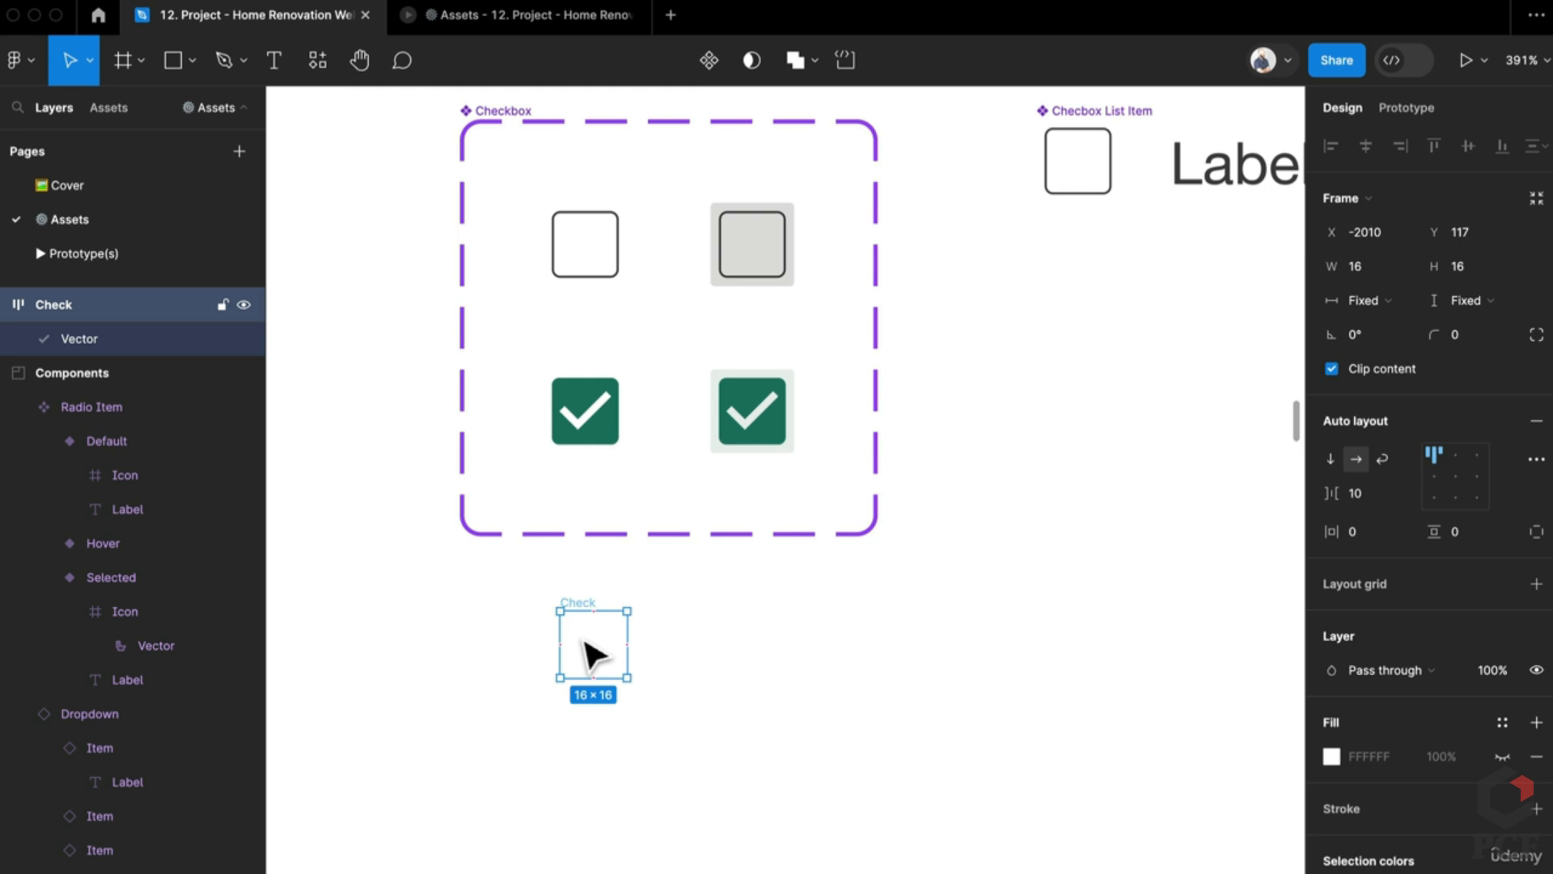
pyautogui.press('super+z')
pyautogui.press('super+z')
pyautogui.press('super+z')
pyautogui.press('super+z')
pyautogui.press('super+z')
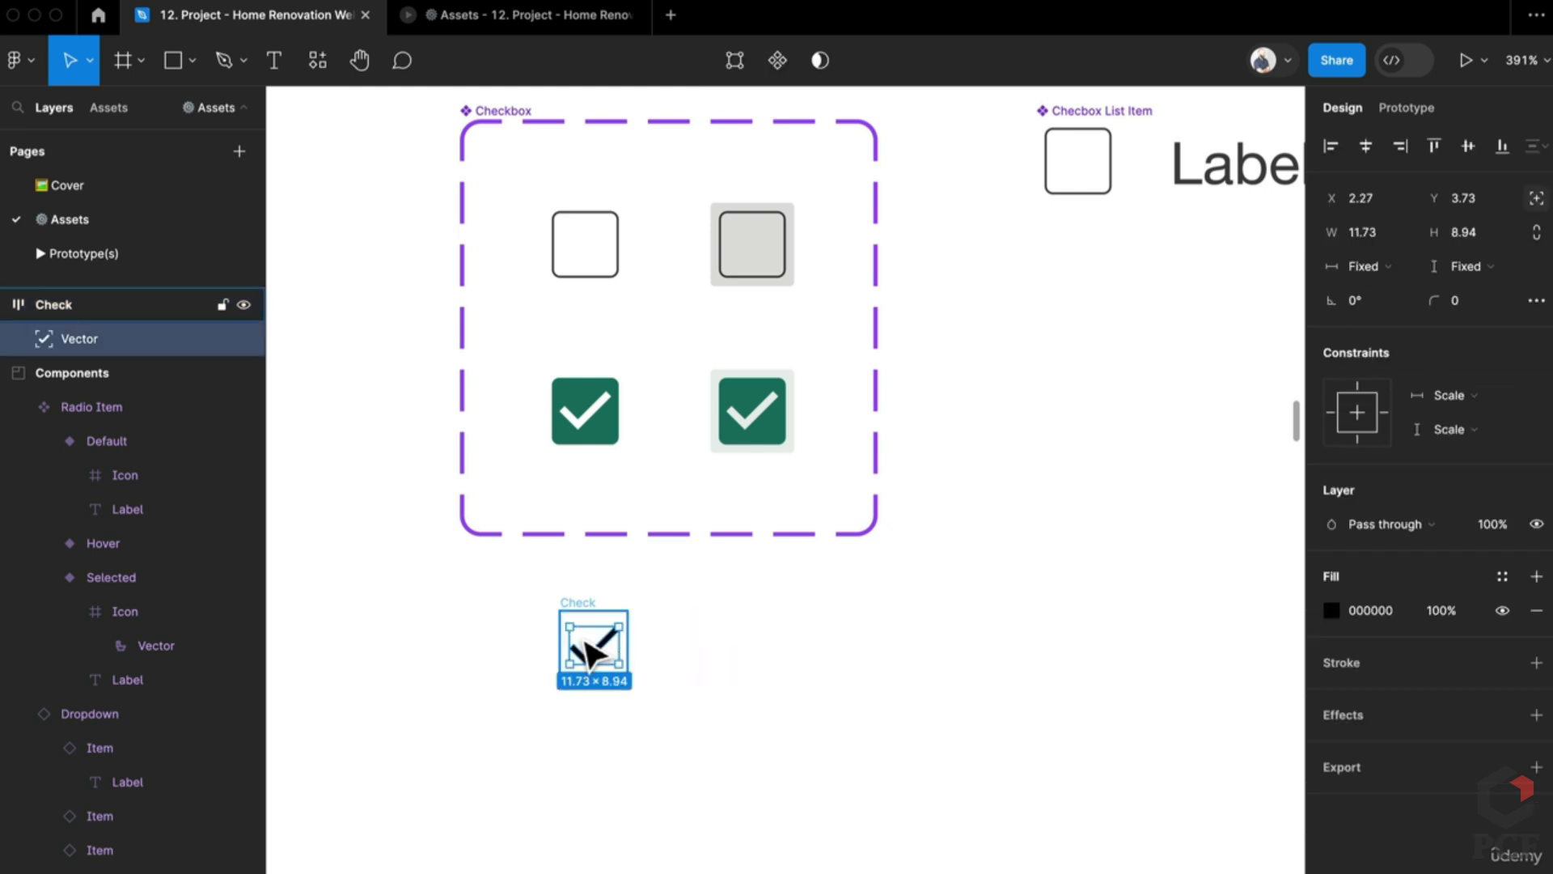
pyautogui.click(1448, 395)
pyautogui.click(1440, 368)
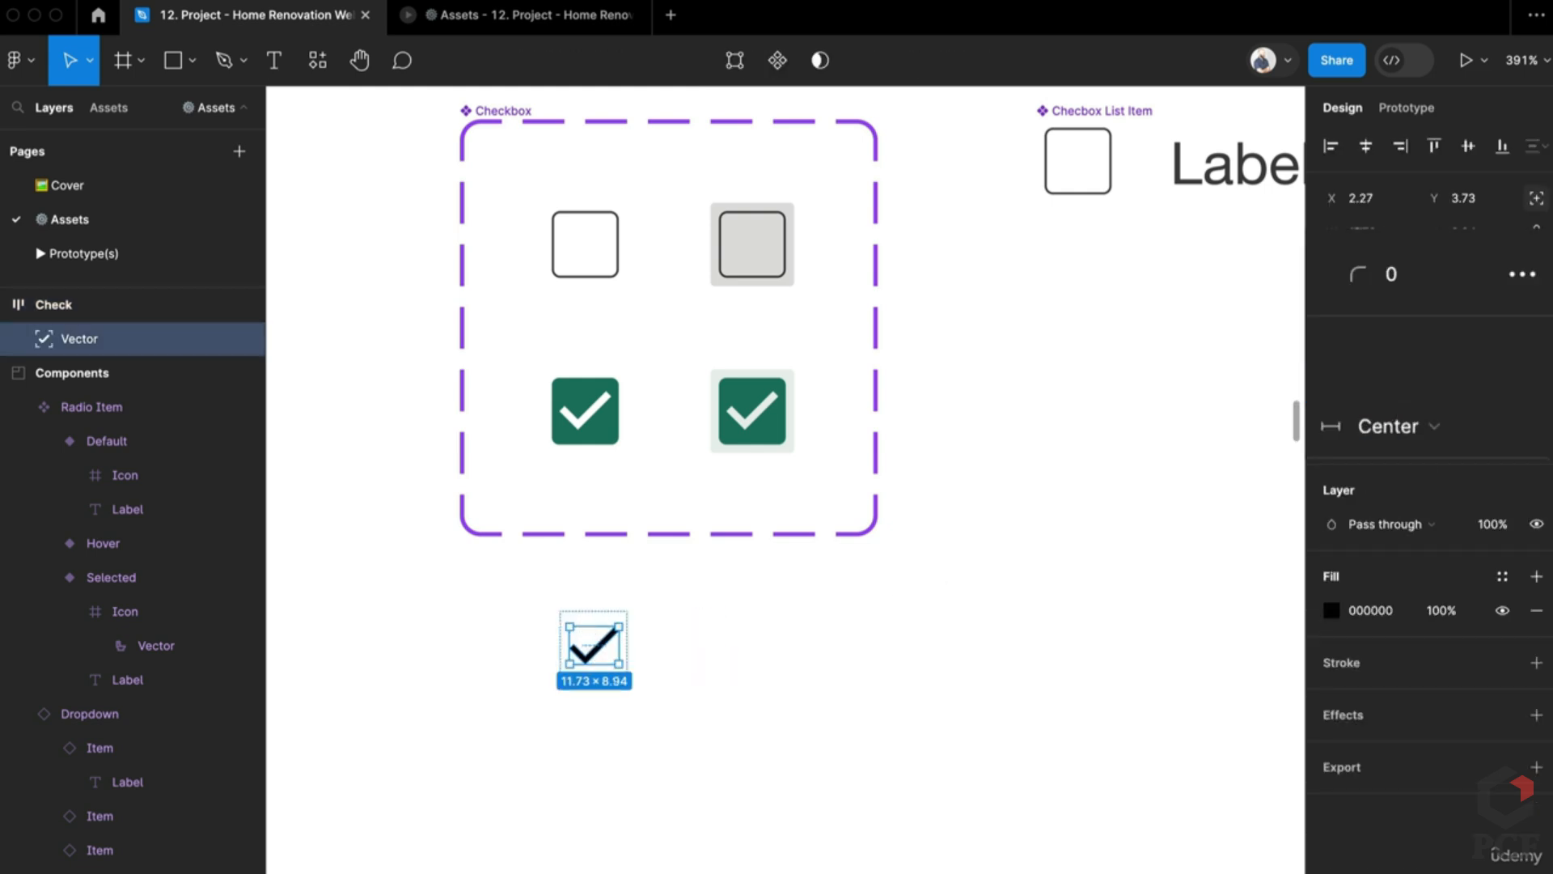
pyautogui.click(1453, 429)
pyautogui.click(1473, 420)
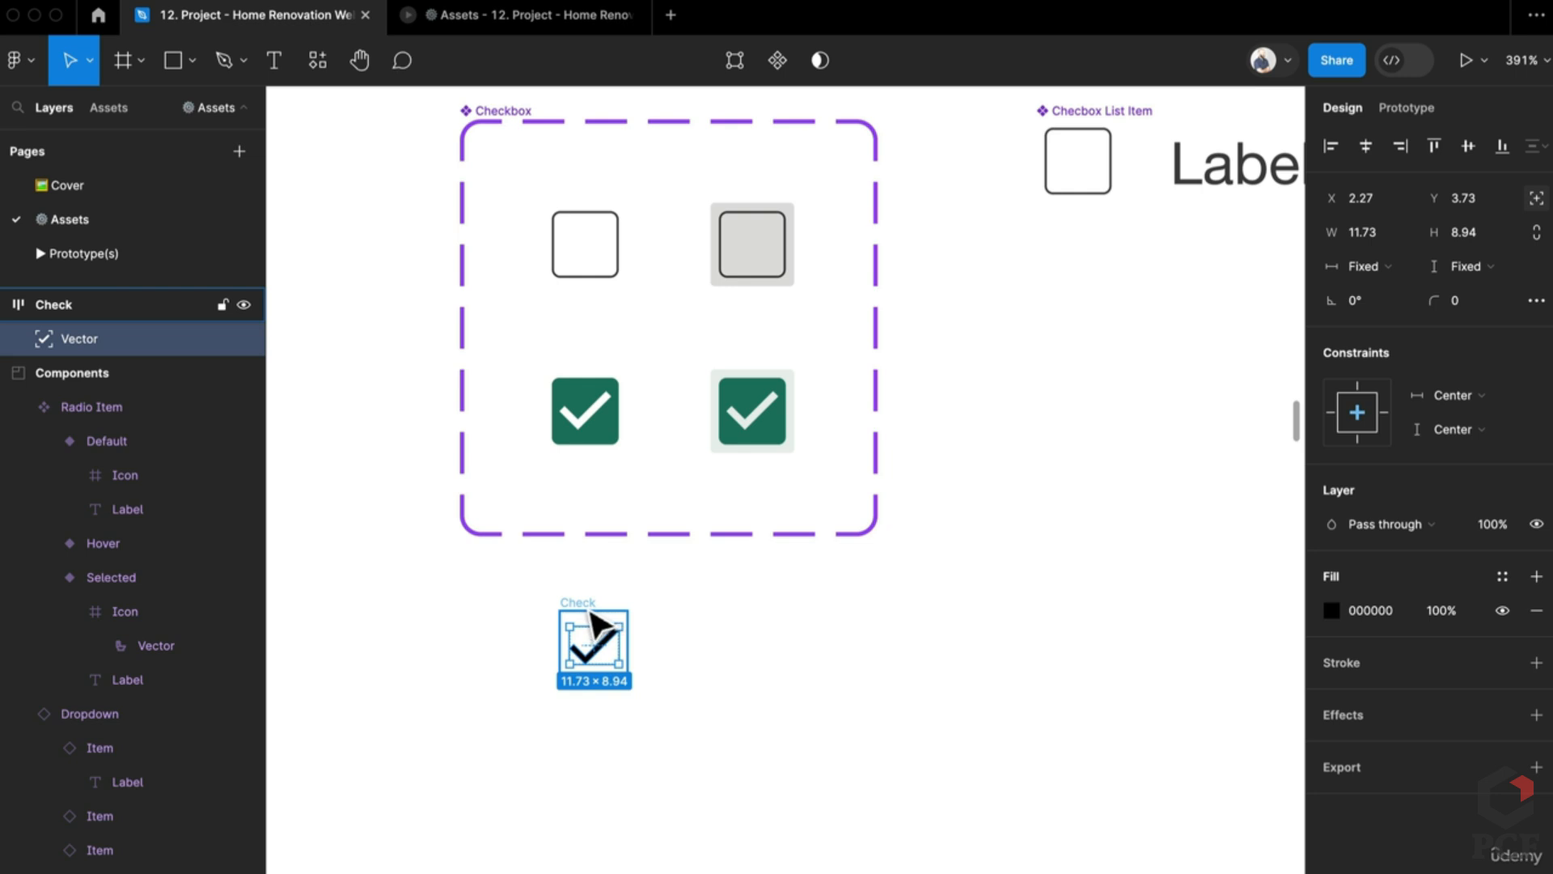
pyautogui.click(585, 603)
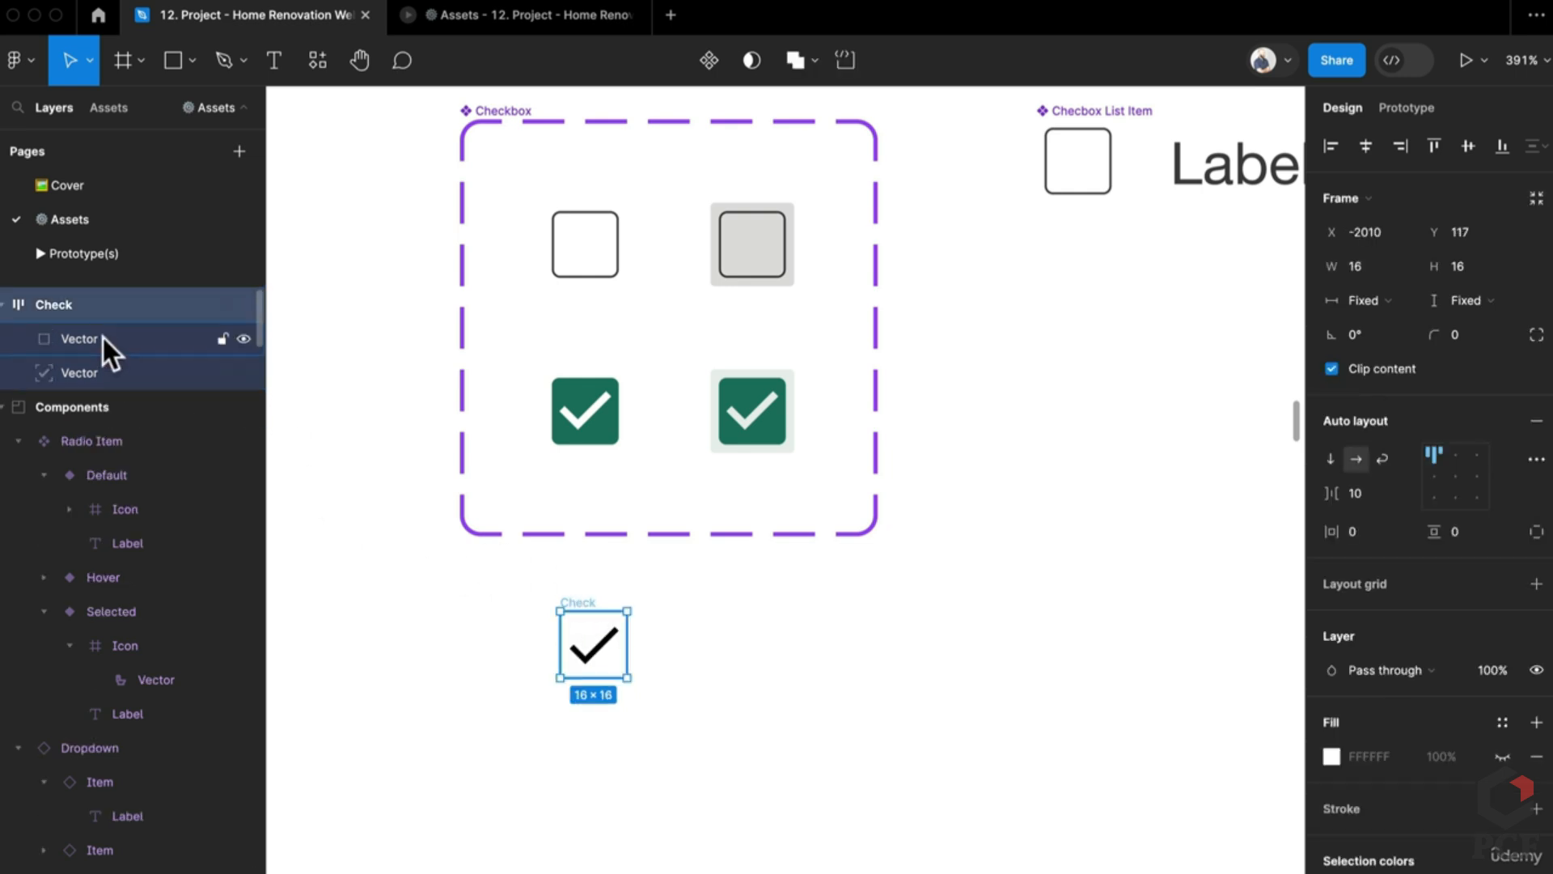
# Step: Add a square with D9D9D9 grey fill inside the Check frame, sized 20×20
pyautogui.click(107, 344)
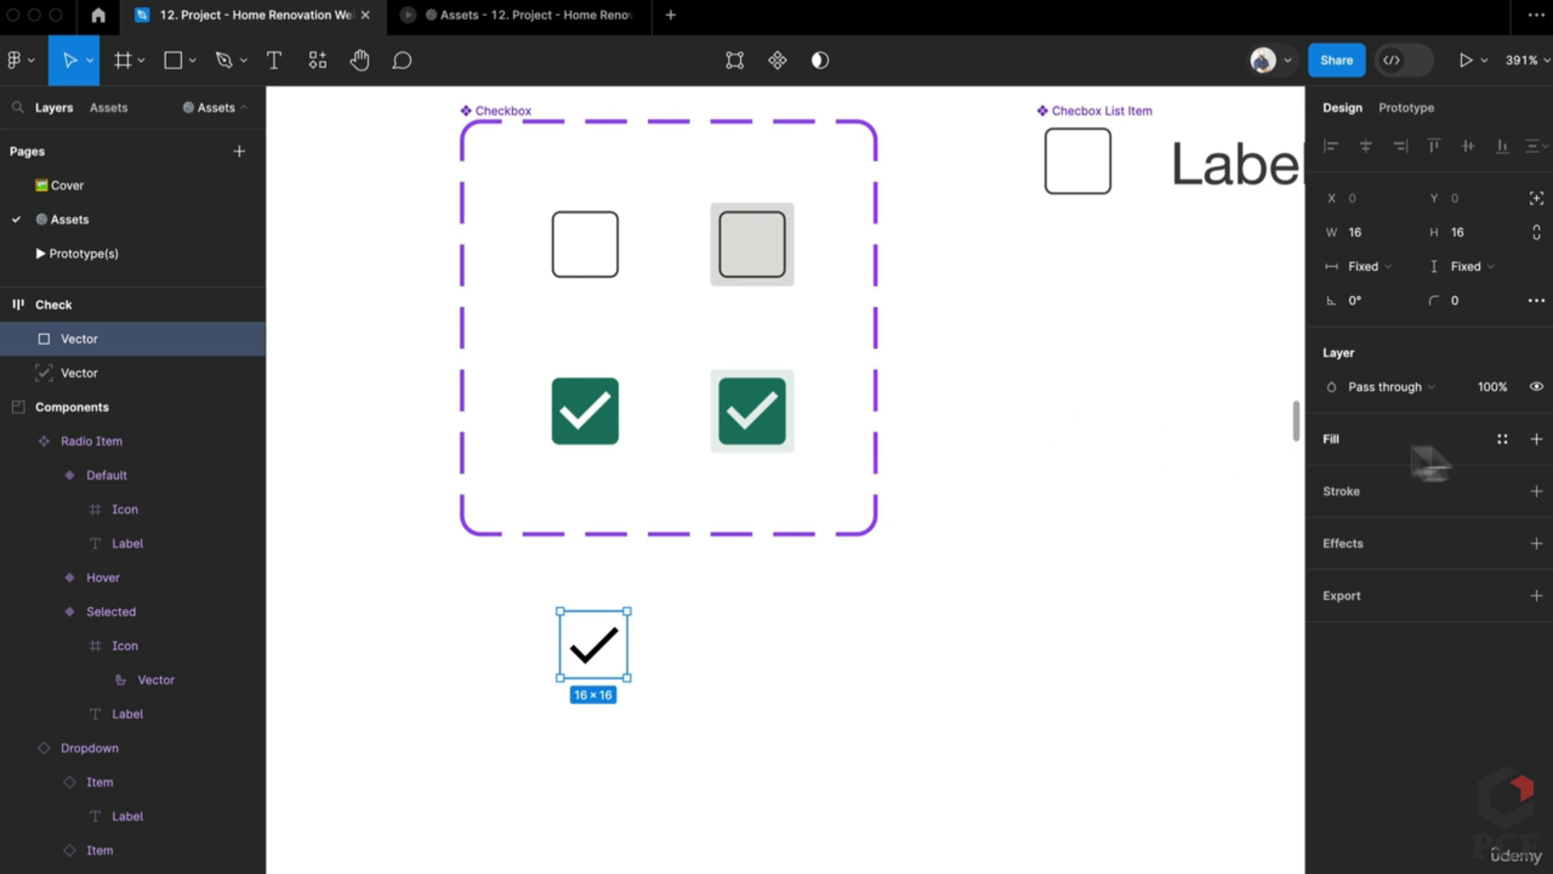
pyautogui.click(1536, 439)
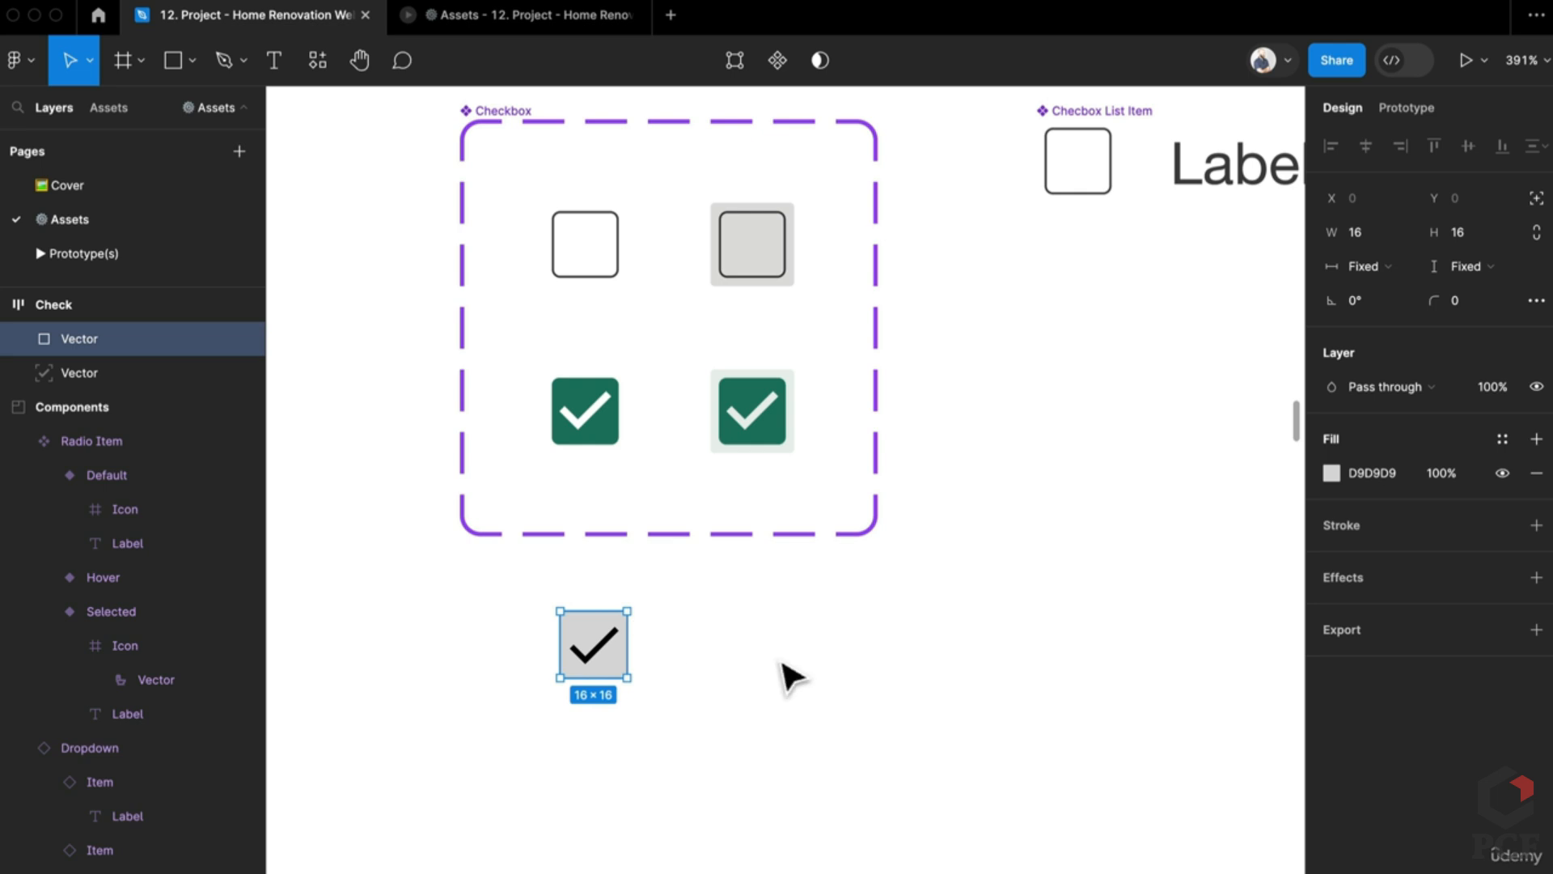
pyautogui.click(788, 676)
pyautogui.click(624, 682)
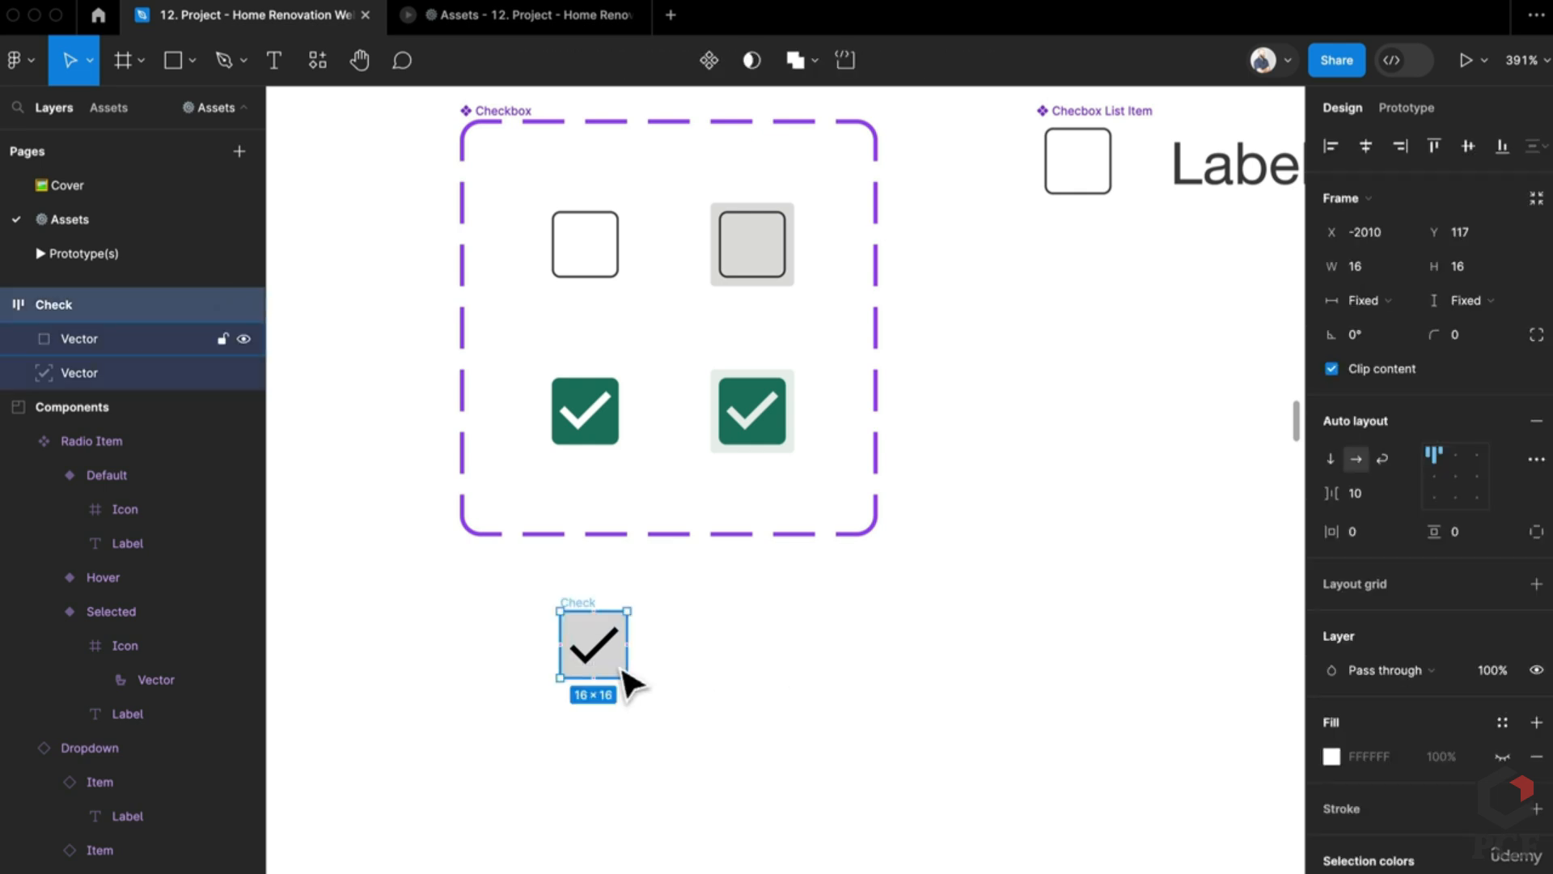
pyautogui.click(721, 676)
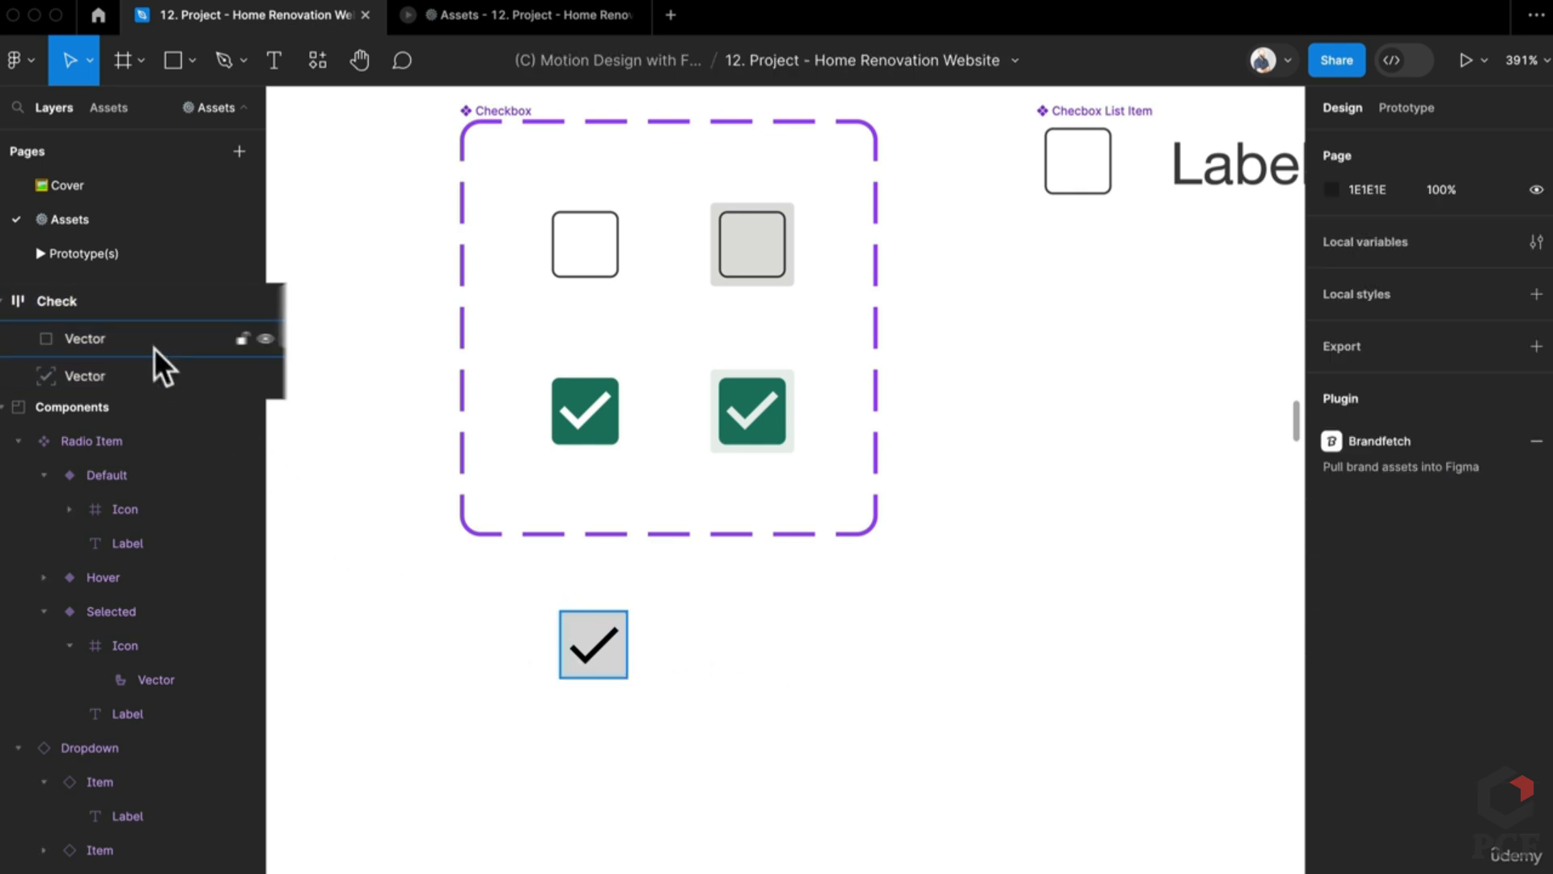
pyautogui.click(154, 344)
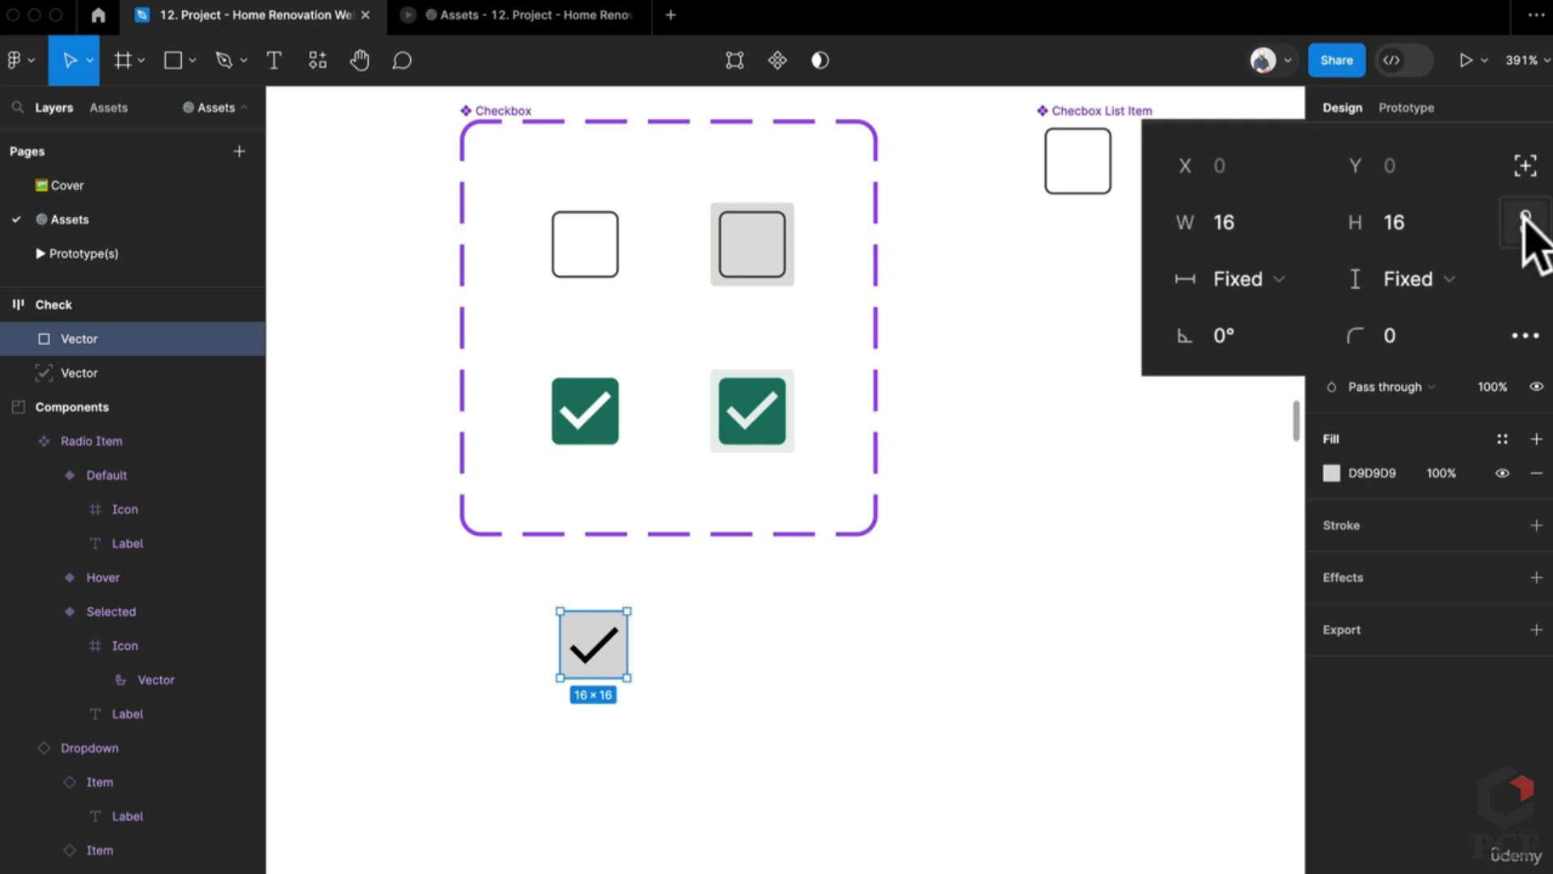
pyautogui.click(1458, 232)
pyautogui.write('20')
pyautogui.press('Return')
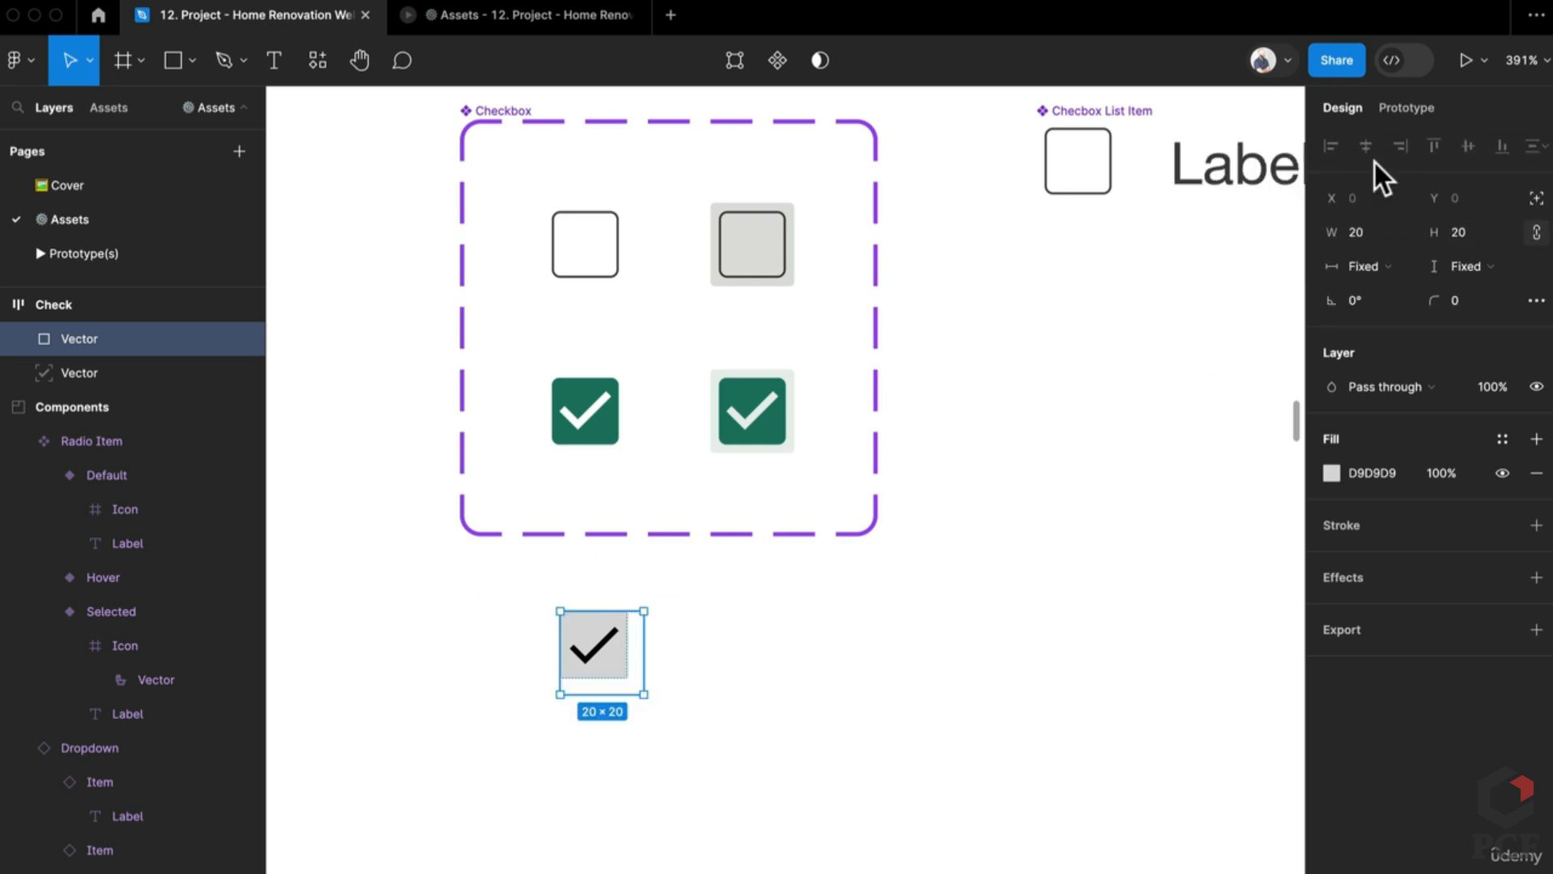
# Step: Set the Check frame's auto layout alignment to center
pyautogui.press('Escape')
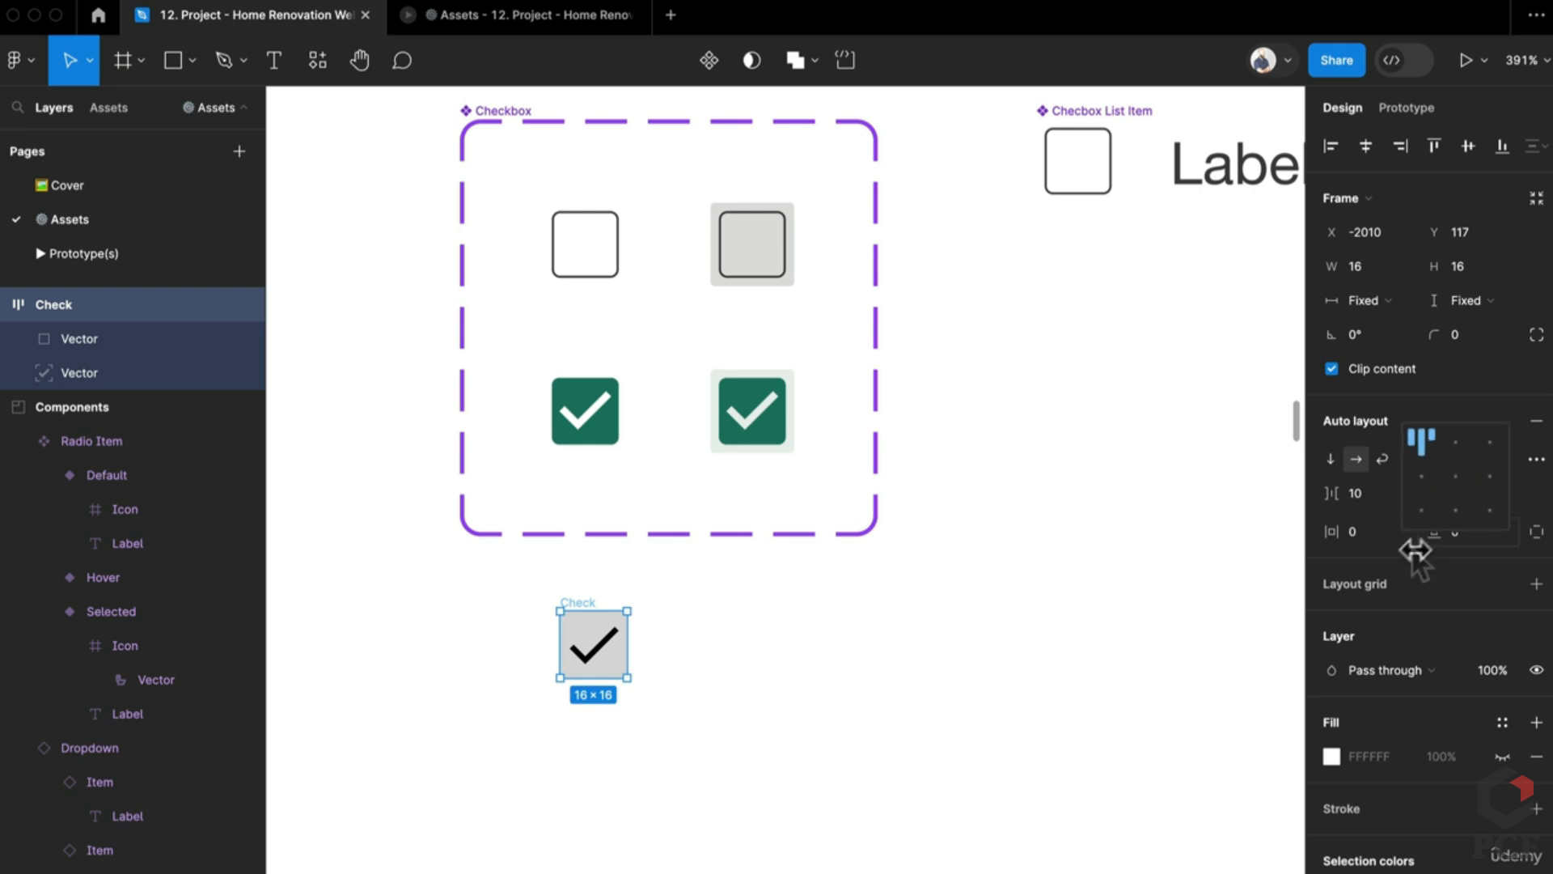
pyautogui.click(1456, 476)
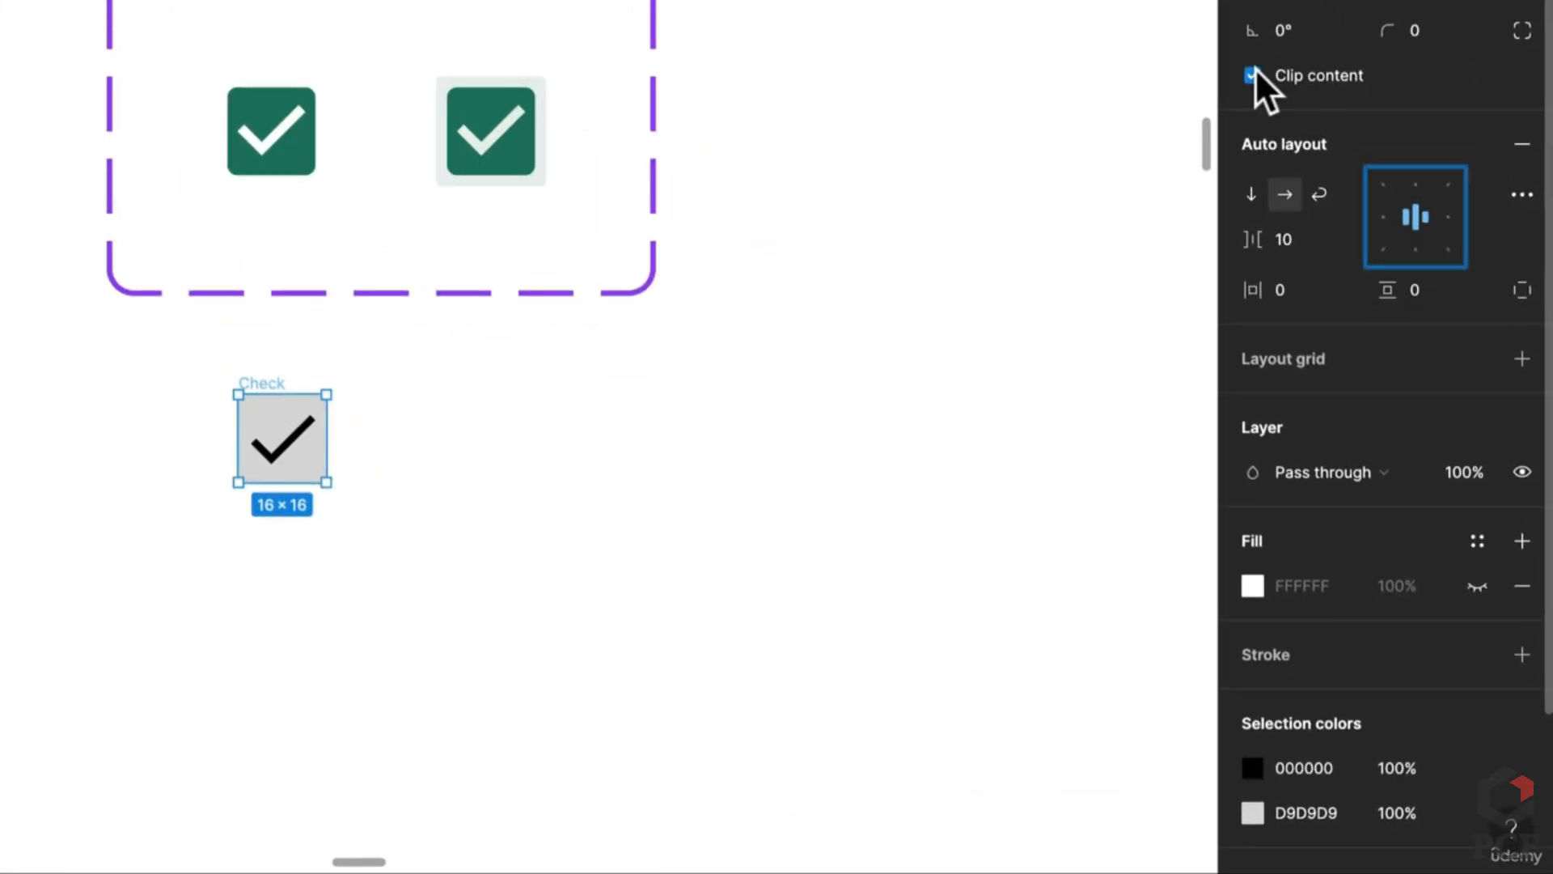
pyautogui.click(558, 408)
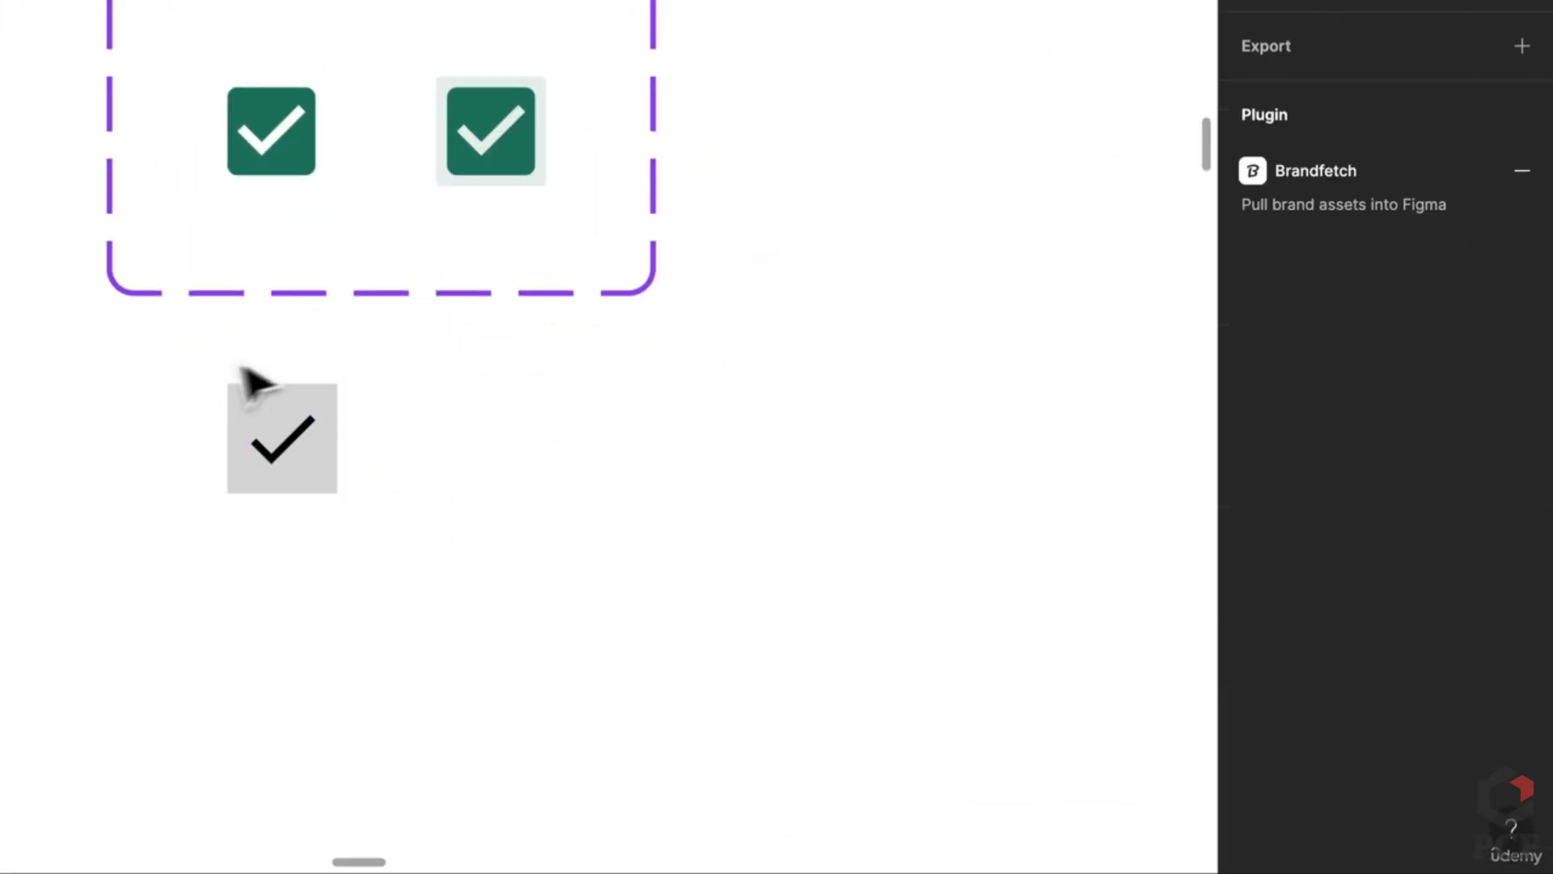
pyautogui.click(316, 433)
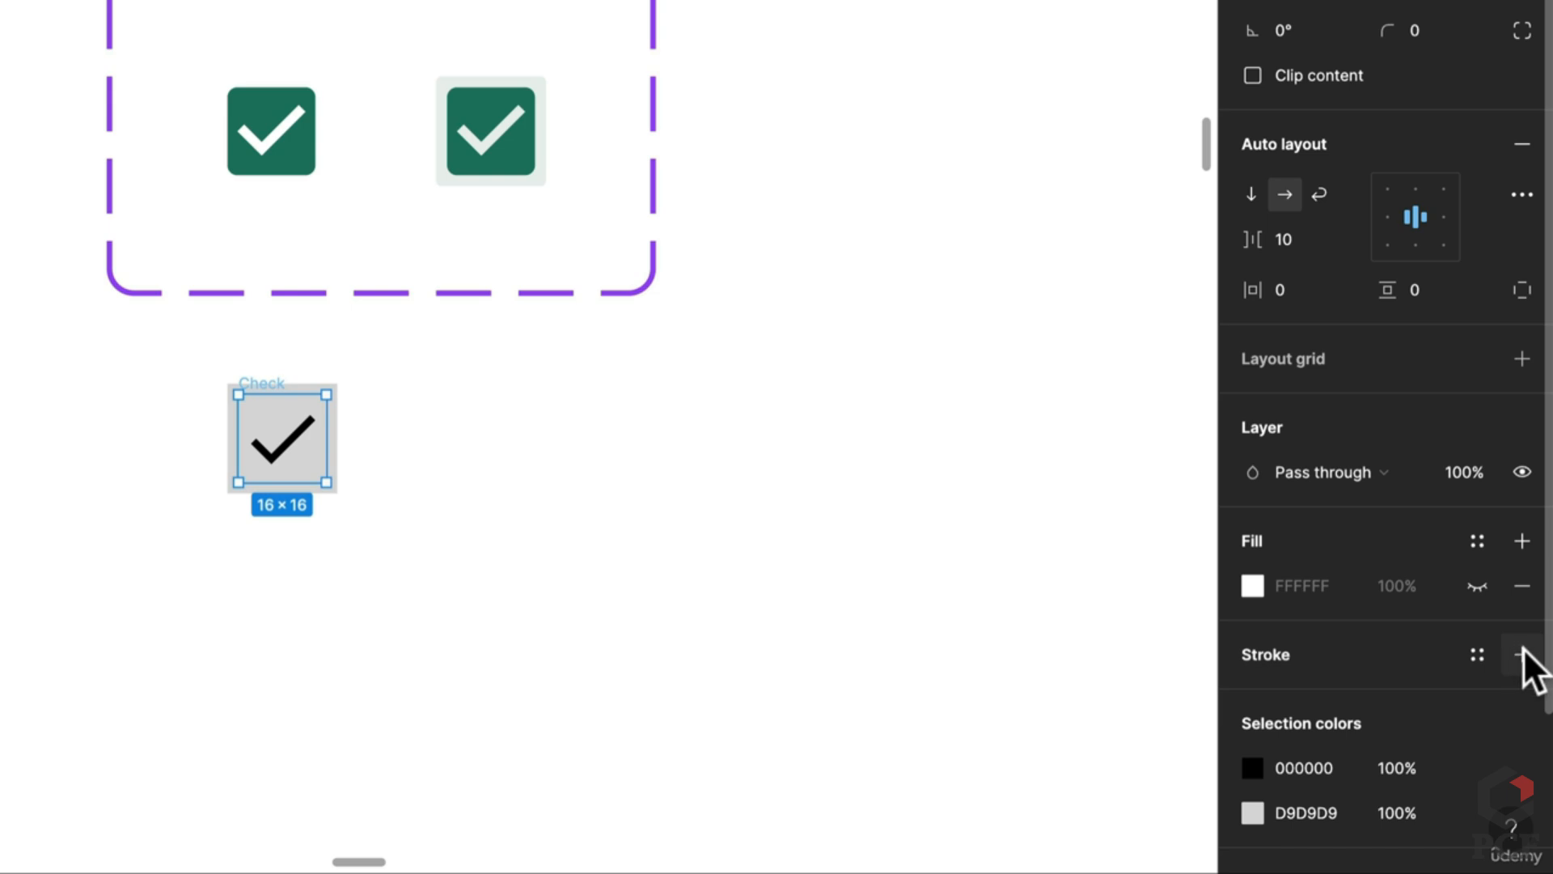
# Step: Add a 75% opacity stroke to the Check frame and compare with the grey fill hidden
pyautogui.click(1524, 652)
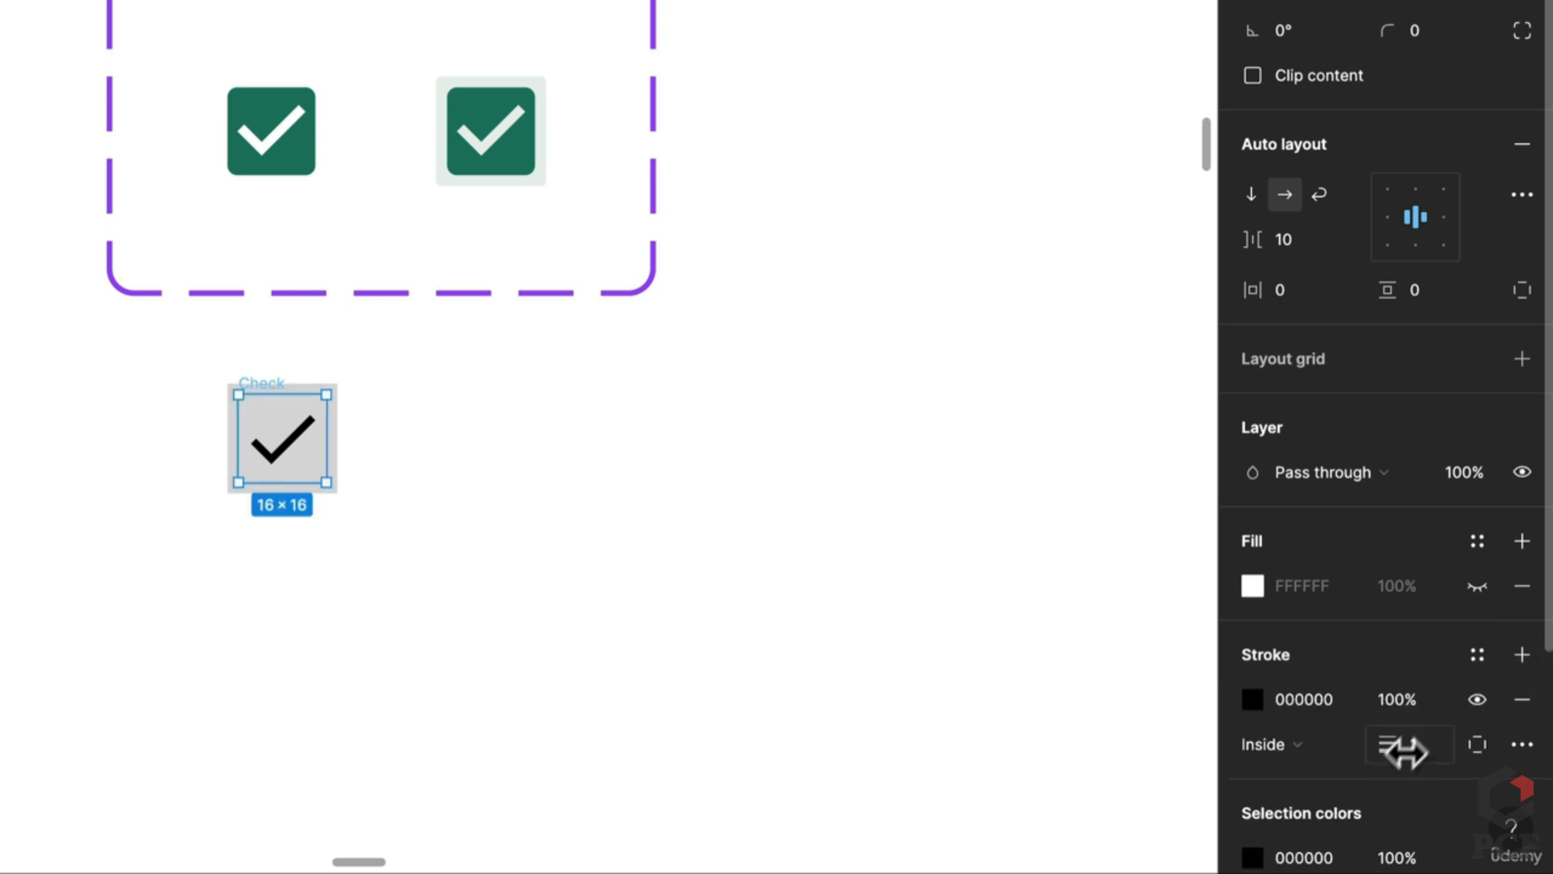
pyautogui.write('75')
pyautogui.press('Return')
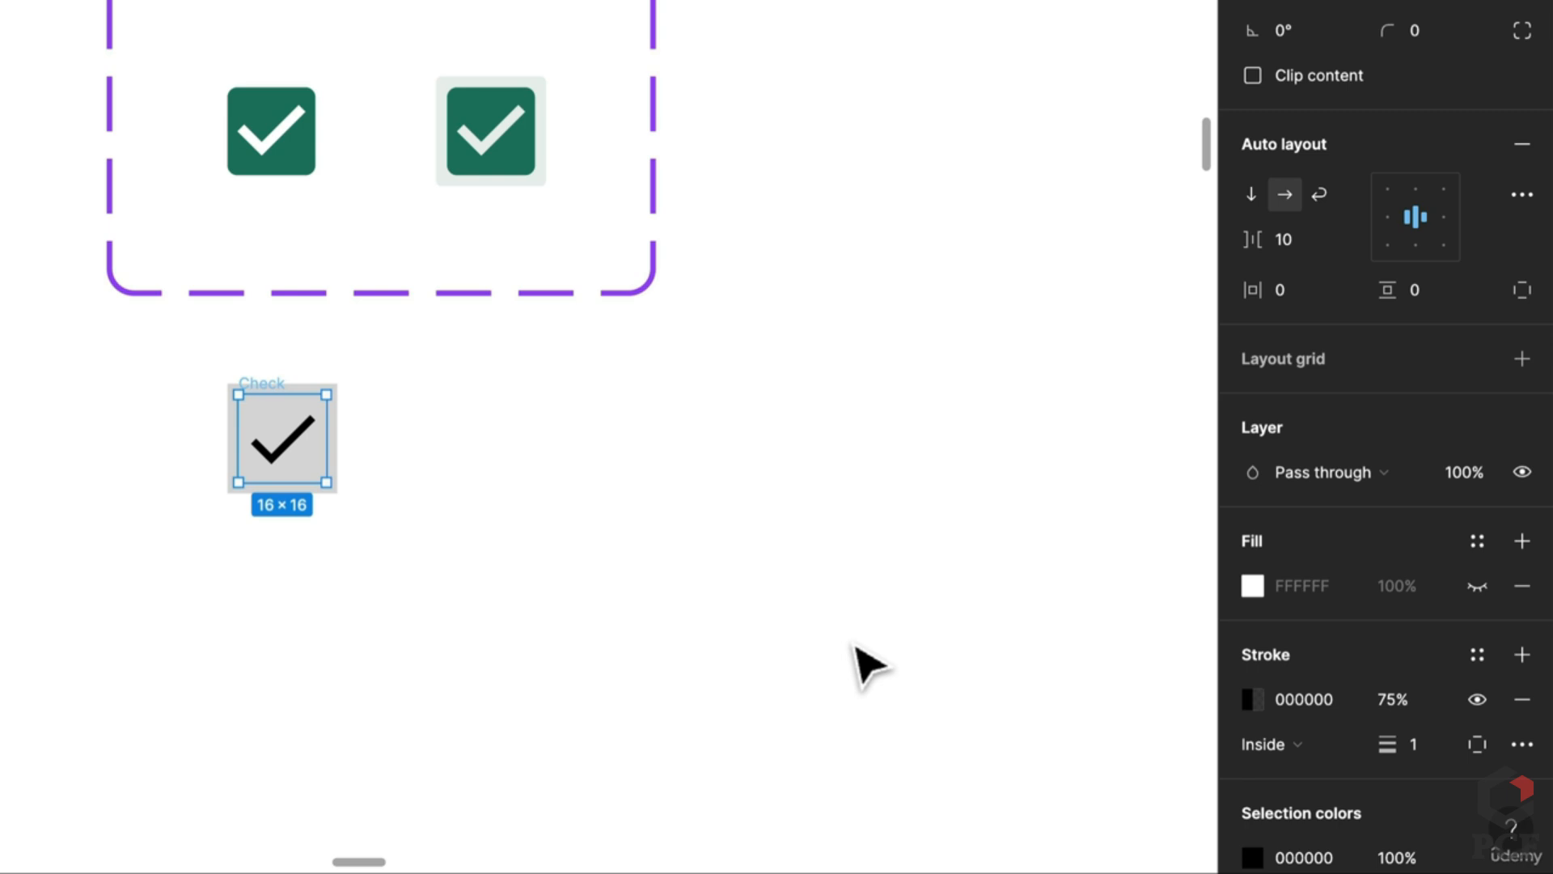
pyautogui.click(818, 652)
pyautogui.scroll(5, 270, 502)
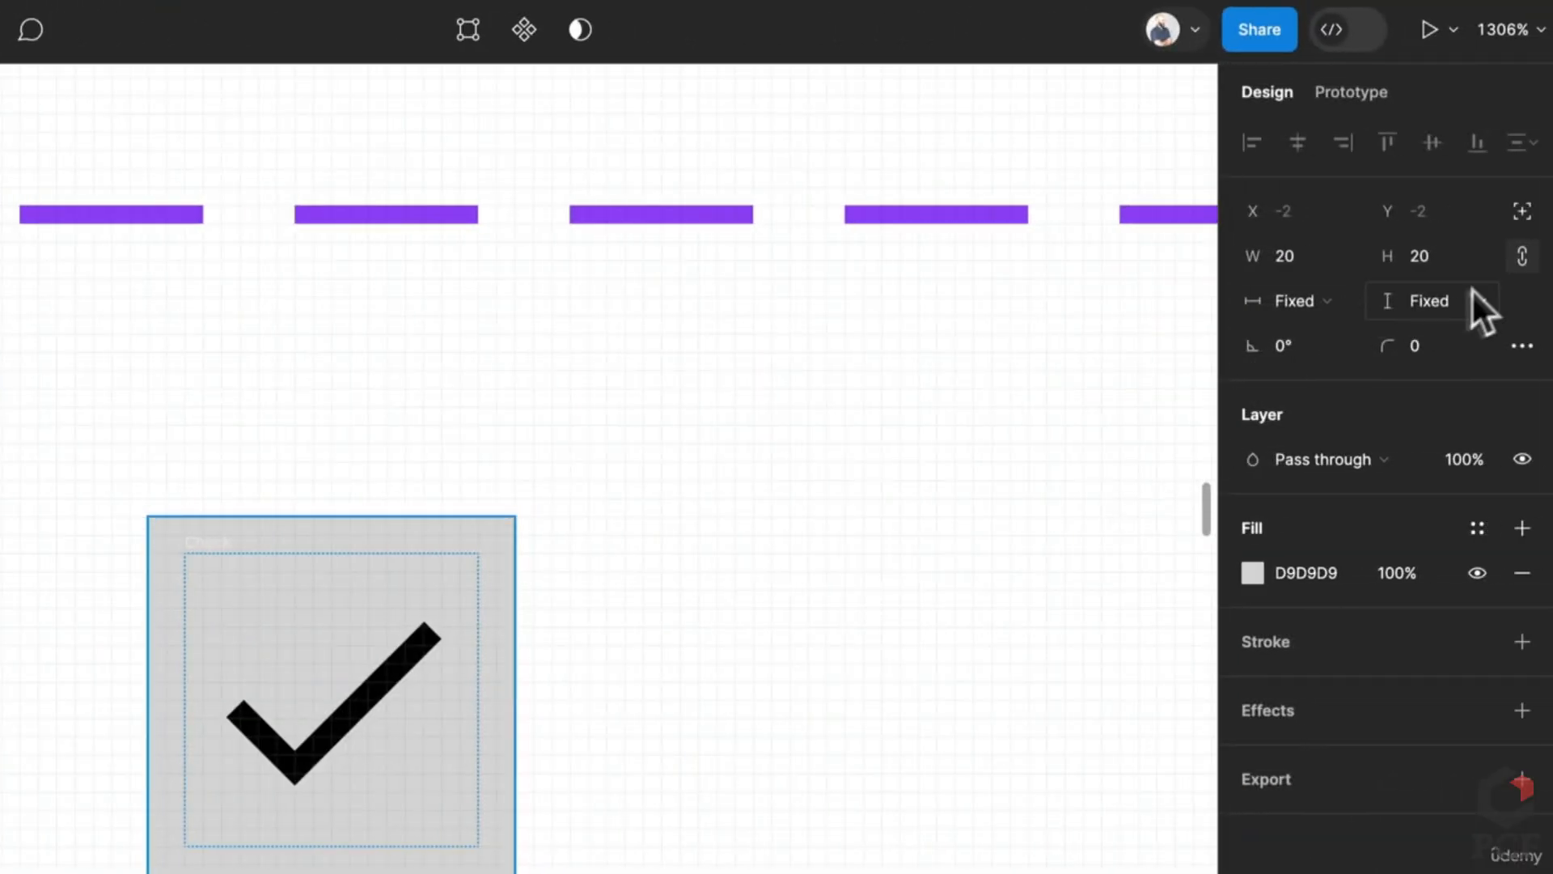
pyautogui.click(1474, 575)
pyautogui.click(1474, 575)
pyautogui.click(1474, 574)
pyautogui.click(1474, 575)
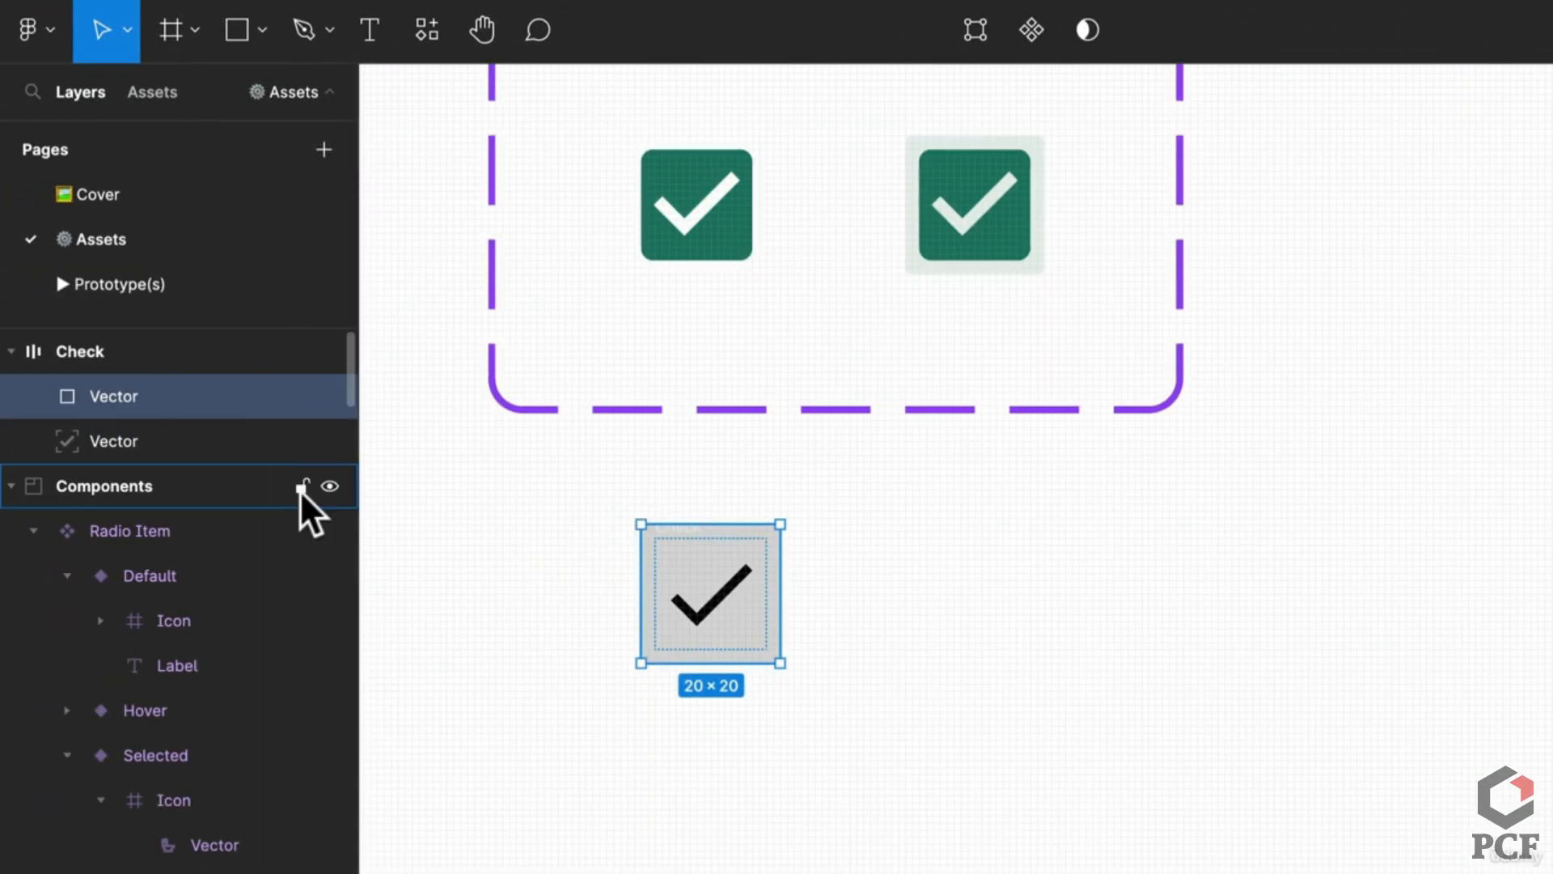
# Step: Set the stroke to 0.5 weight, Center position, 100% opacity, and enable Clip content
pyautogui.click(110, 354)
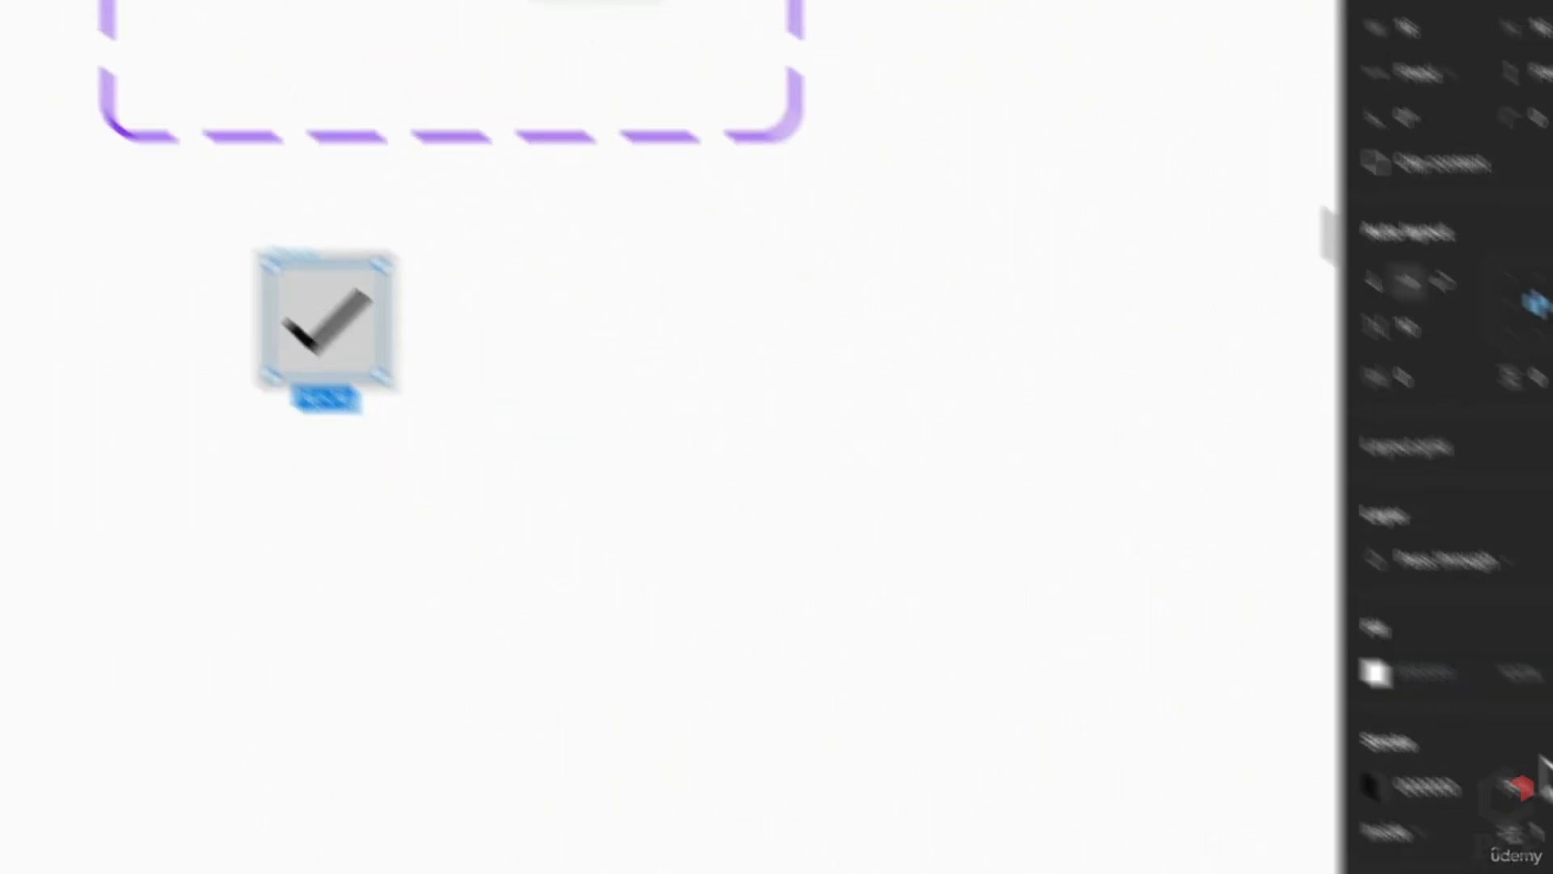
pyautogui.write('0.5')
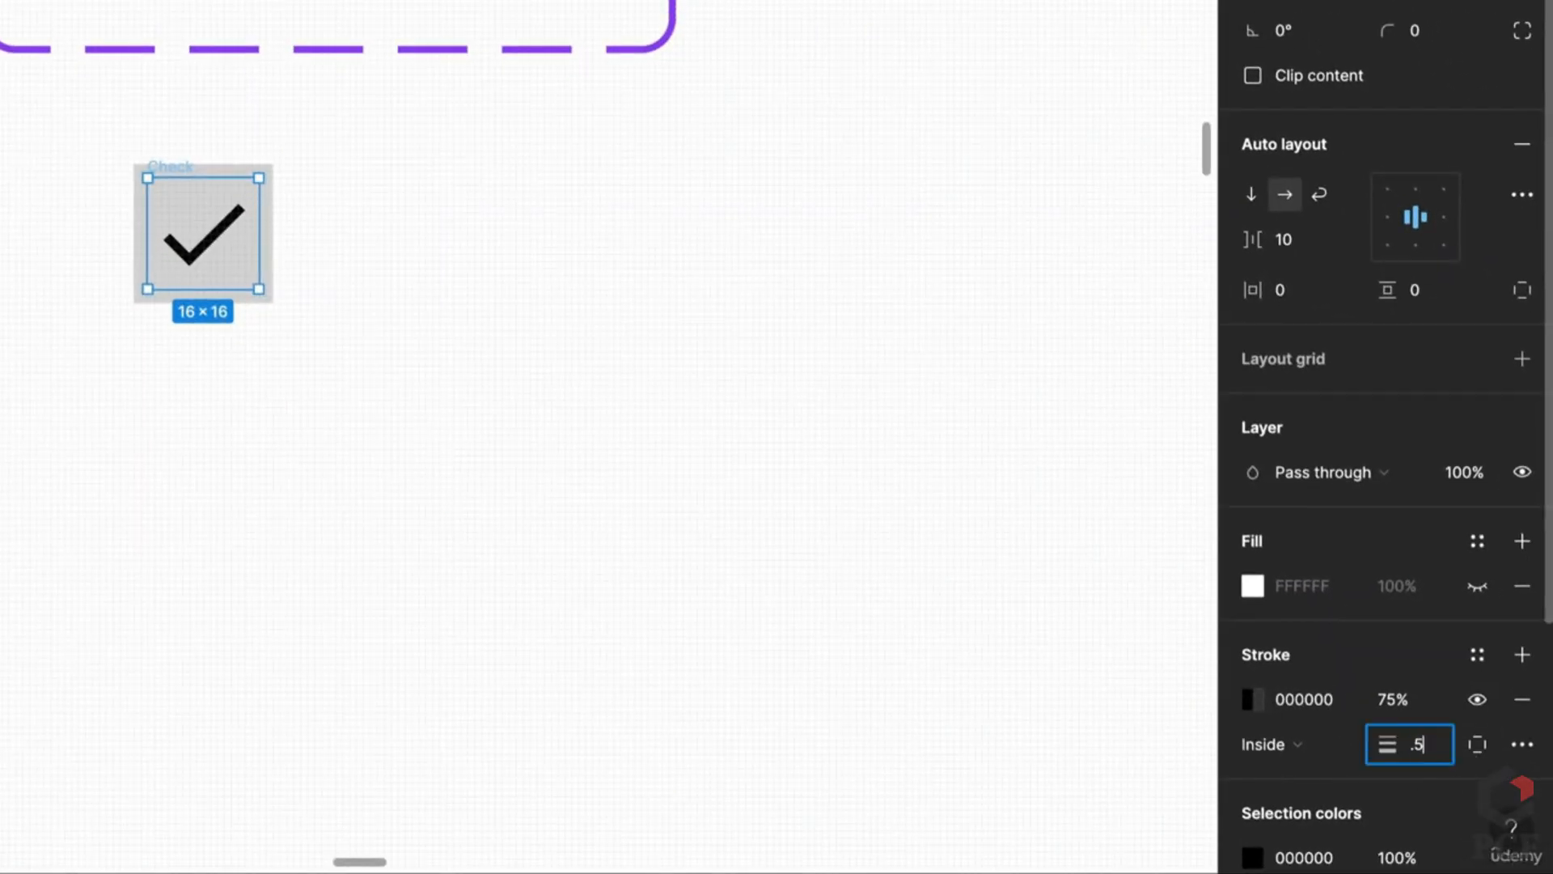
pyautogui.press('Return')
pyautogui.click(1268, 745)
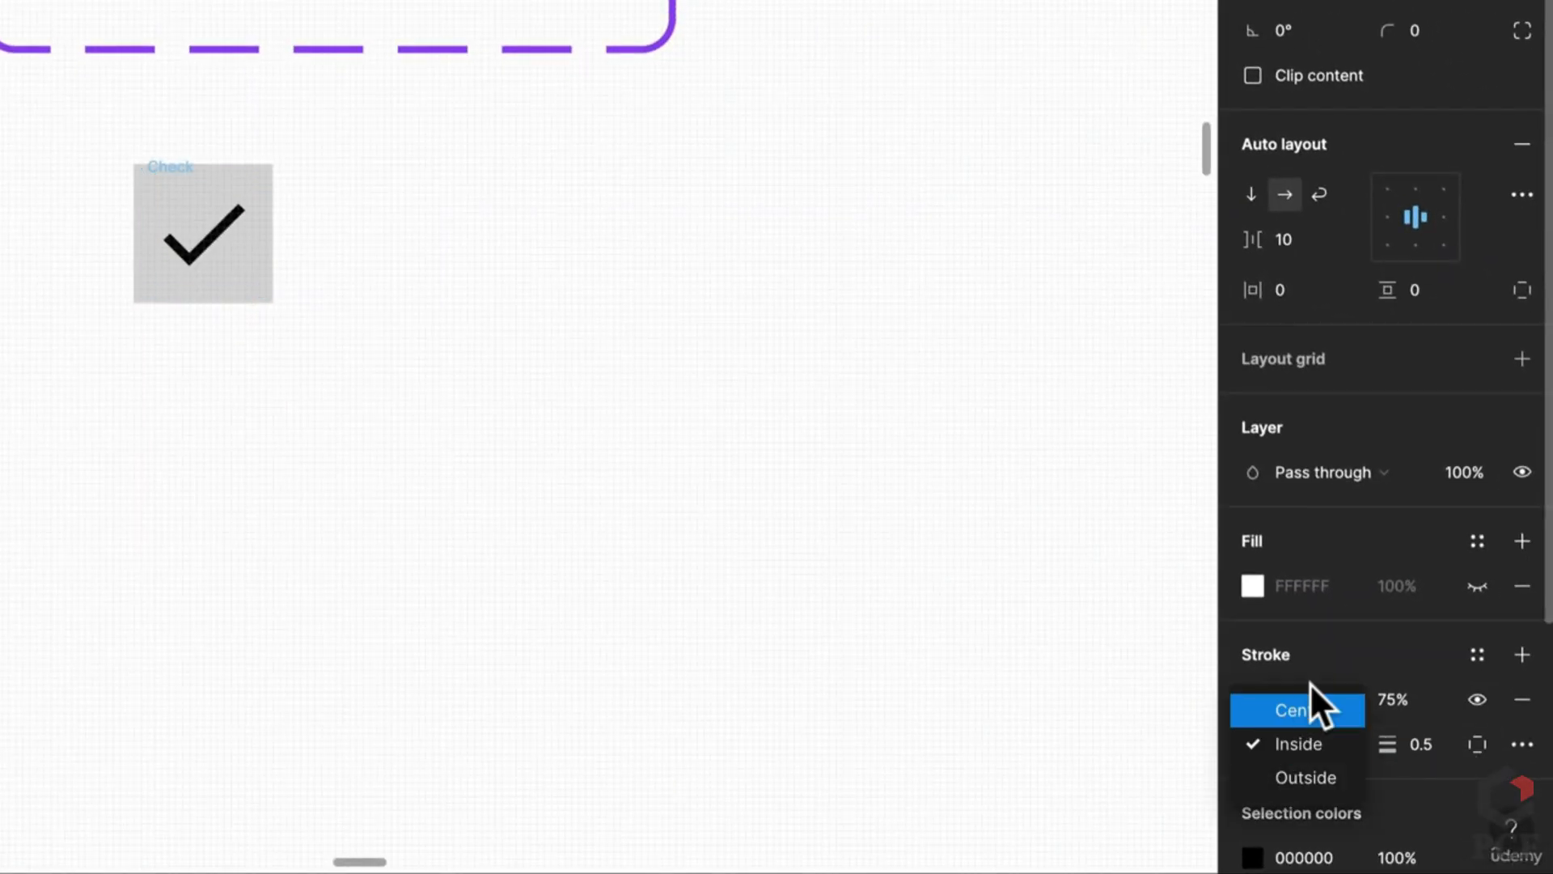
pyautogui.click(1315, 775)
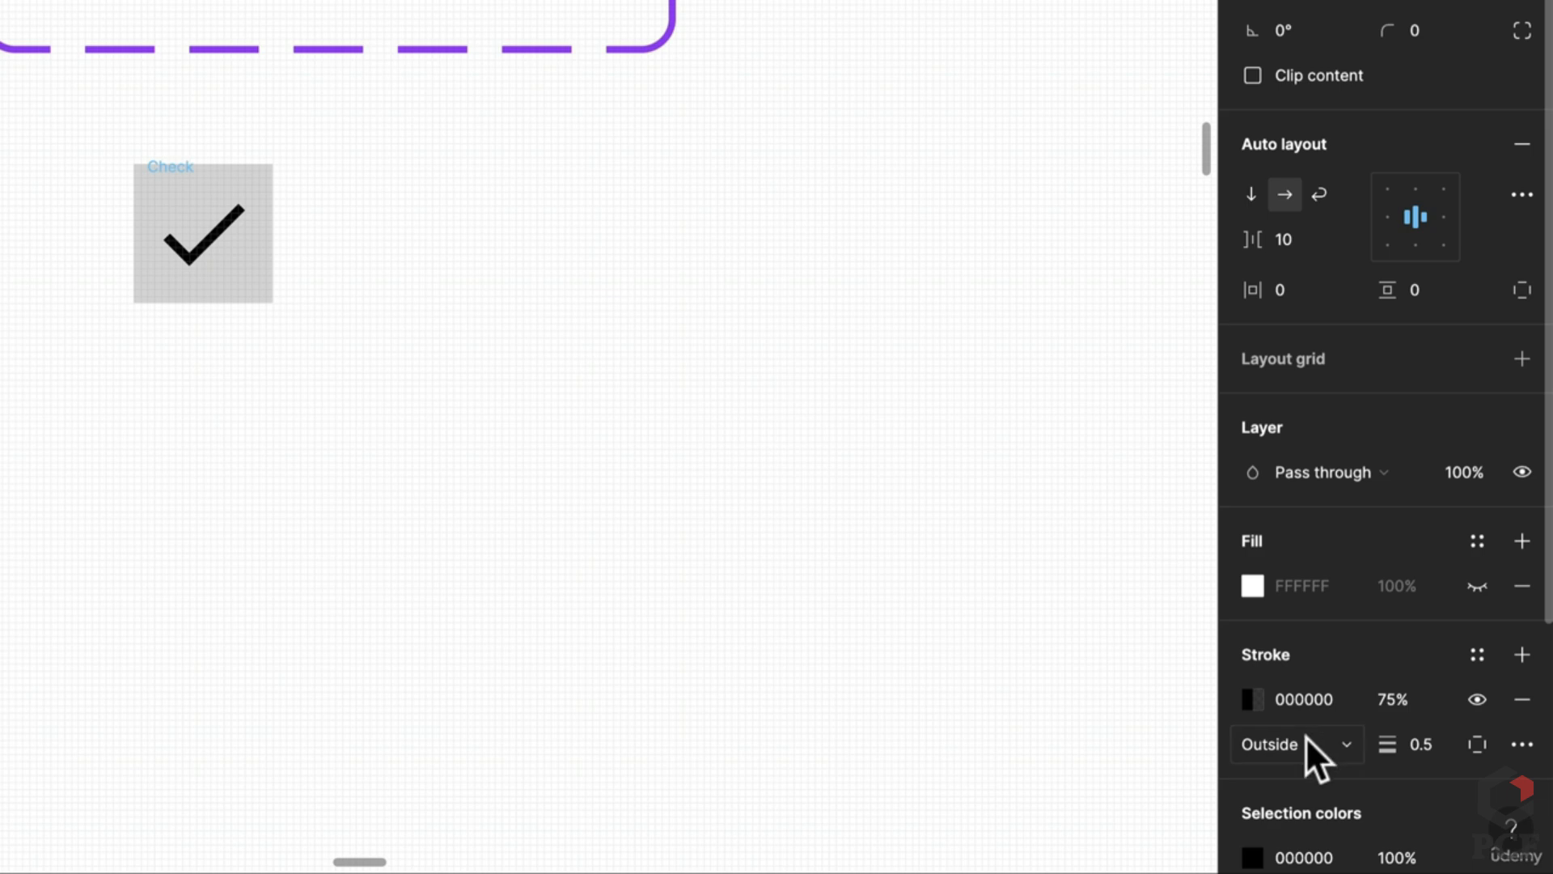
pyautogui.click(1305, 736)
pyautogui.click(1322, 673)
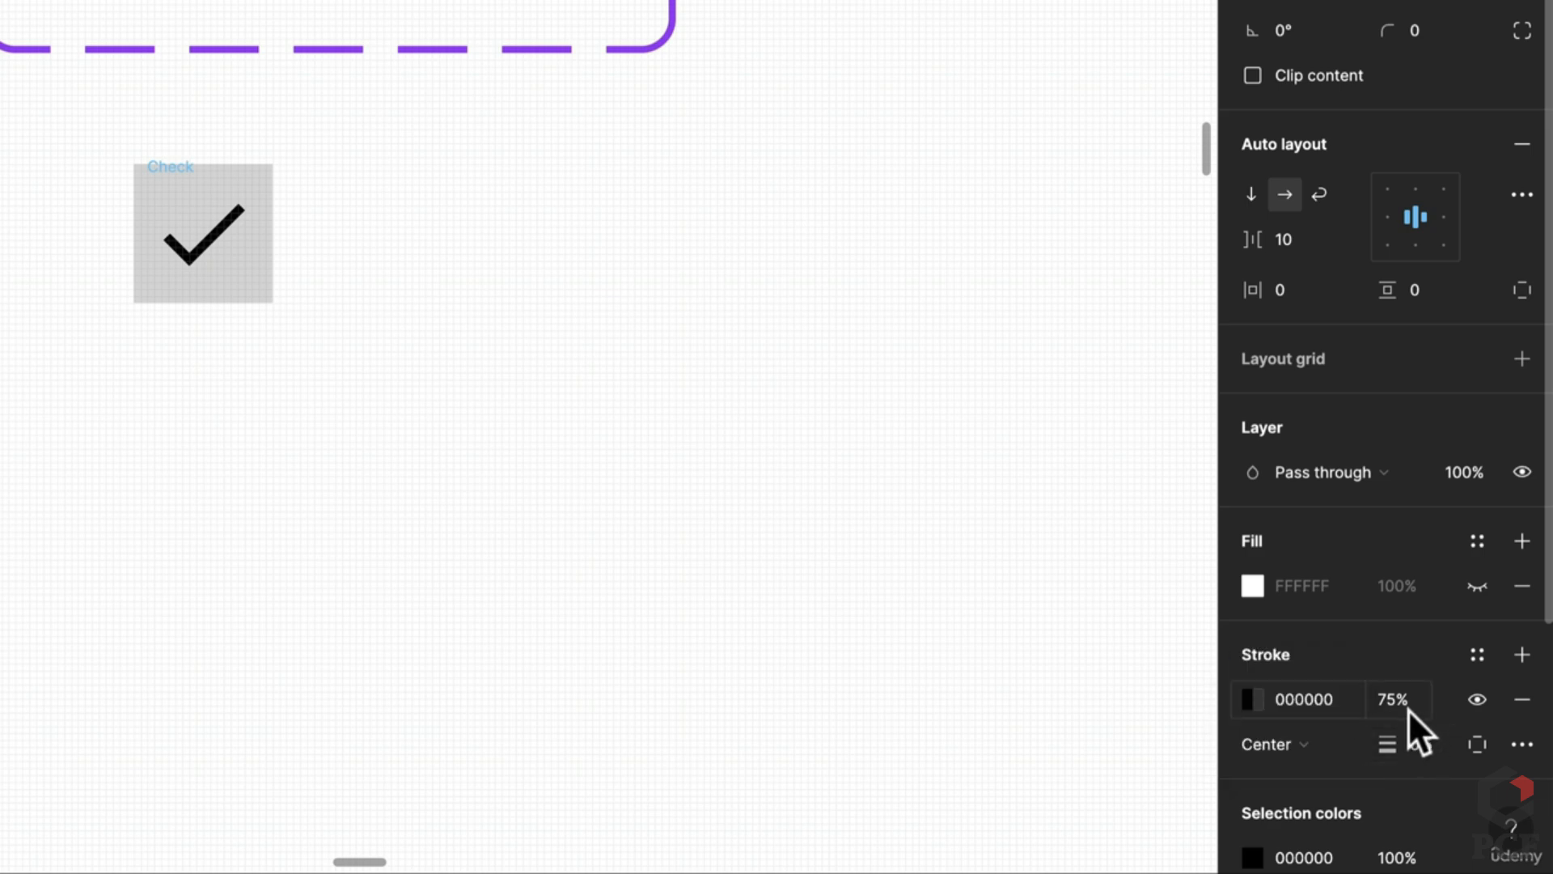
pyautogui.click(1407, 708)
pyautogui.press('BackSpace')
pyautogui.write('10')
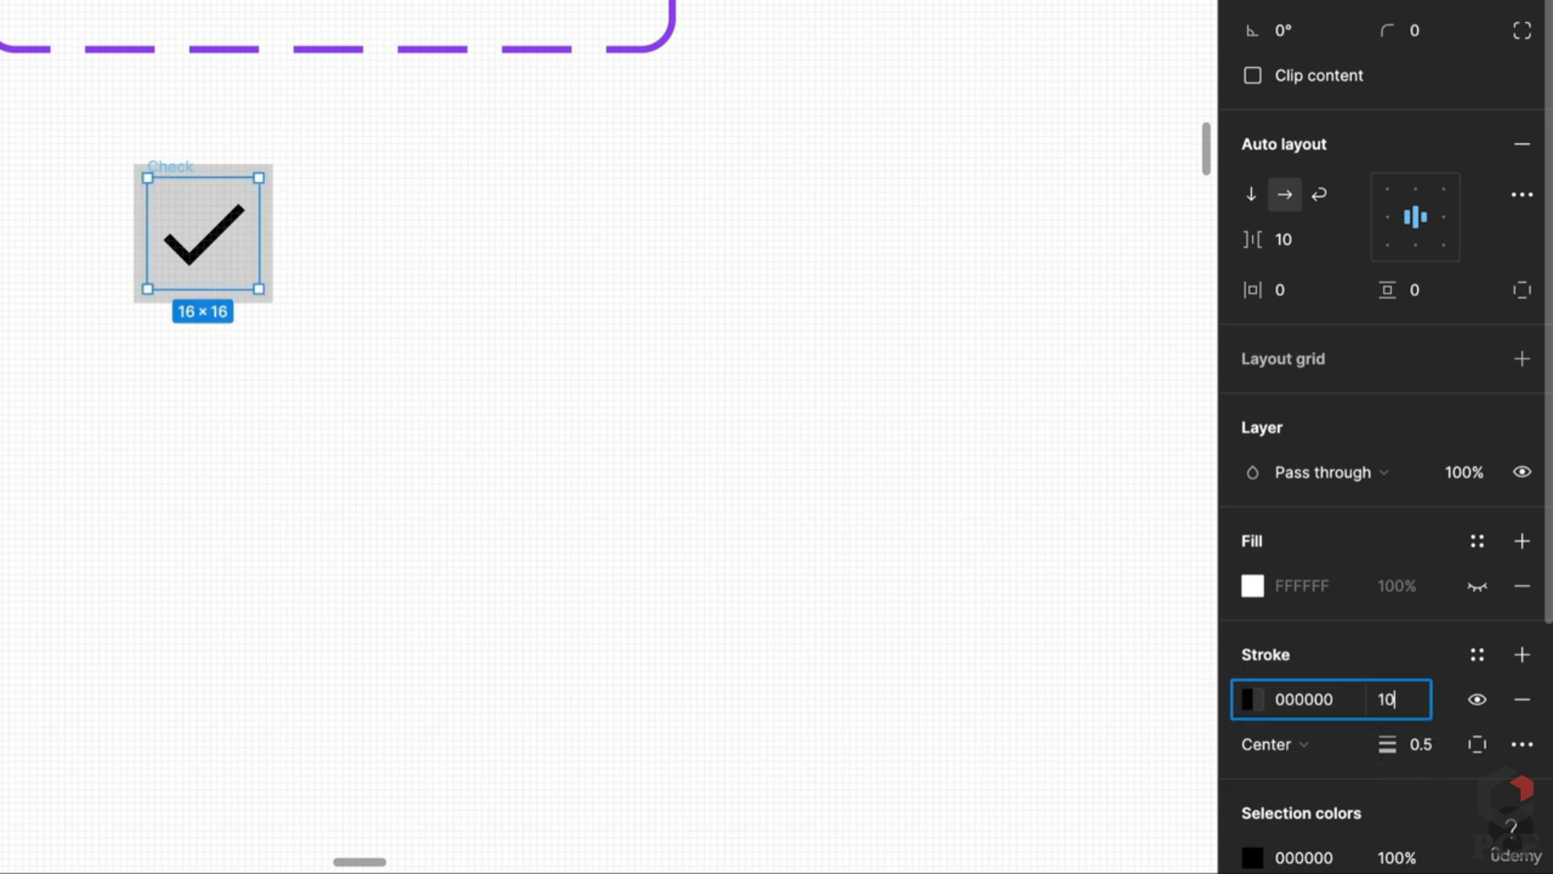
pyautogui.write('0')
pyautogui.press('Return')
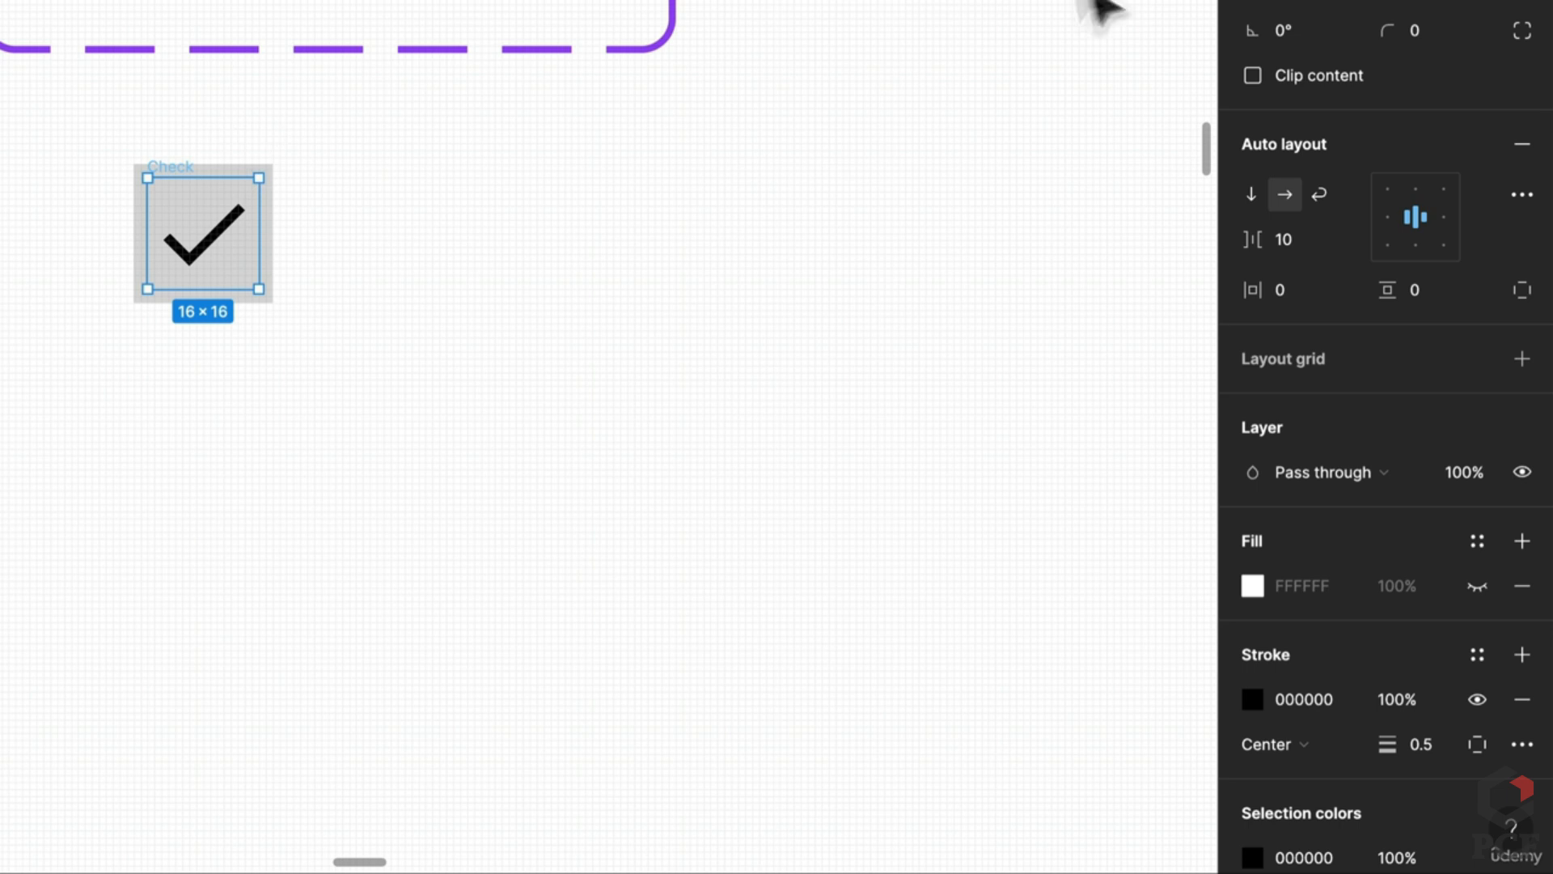
pyautogui.click(1254, 75)
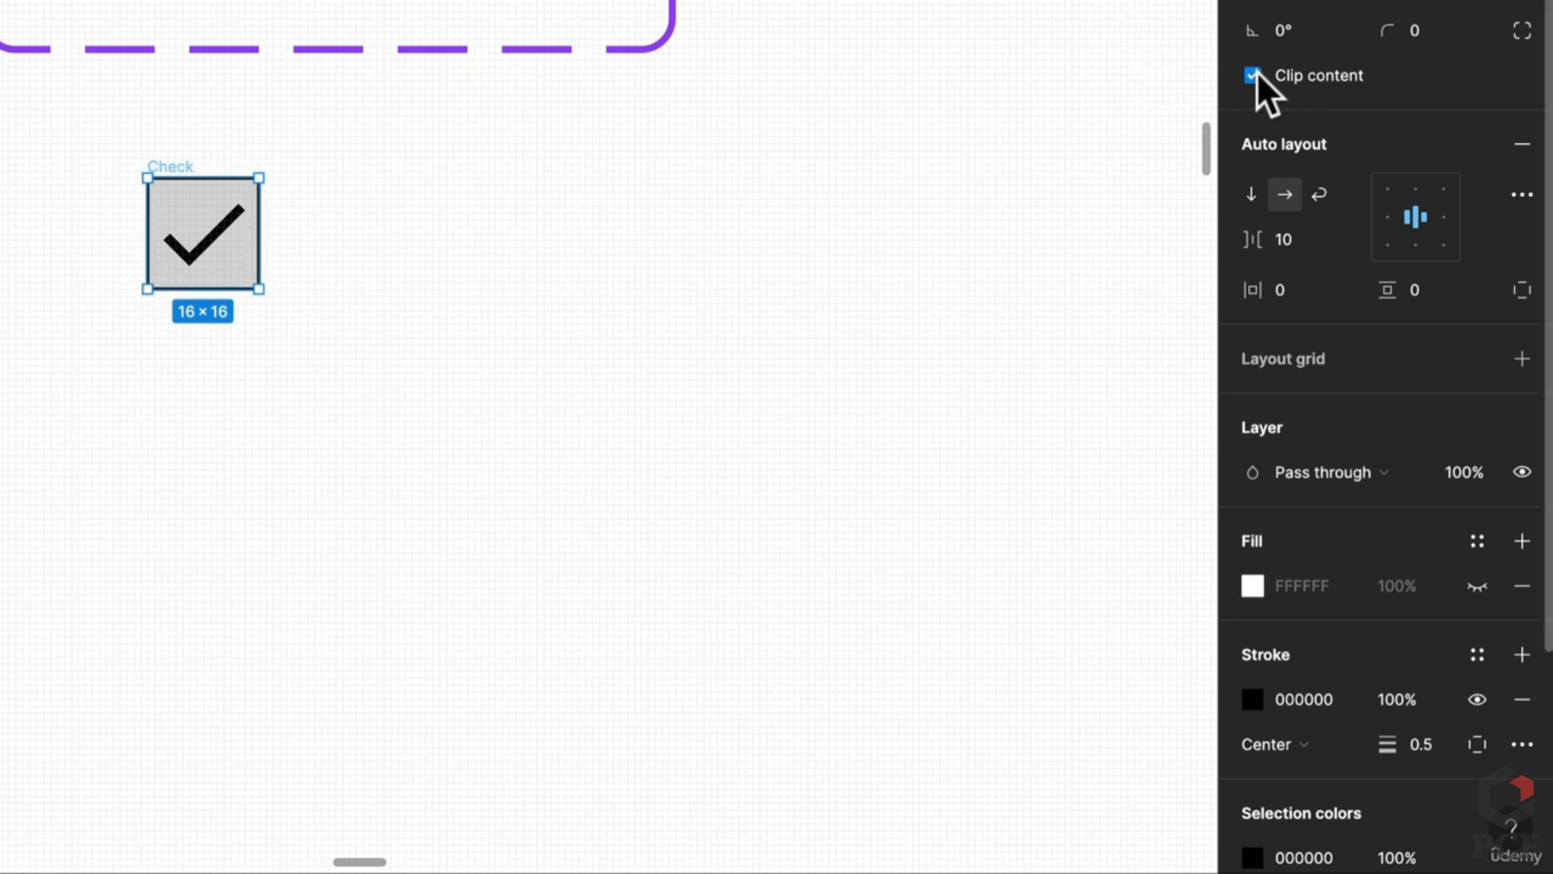
pyautogui.scroll(5, 222, 146)
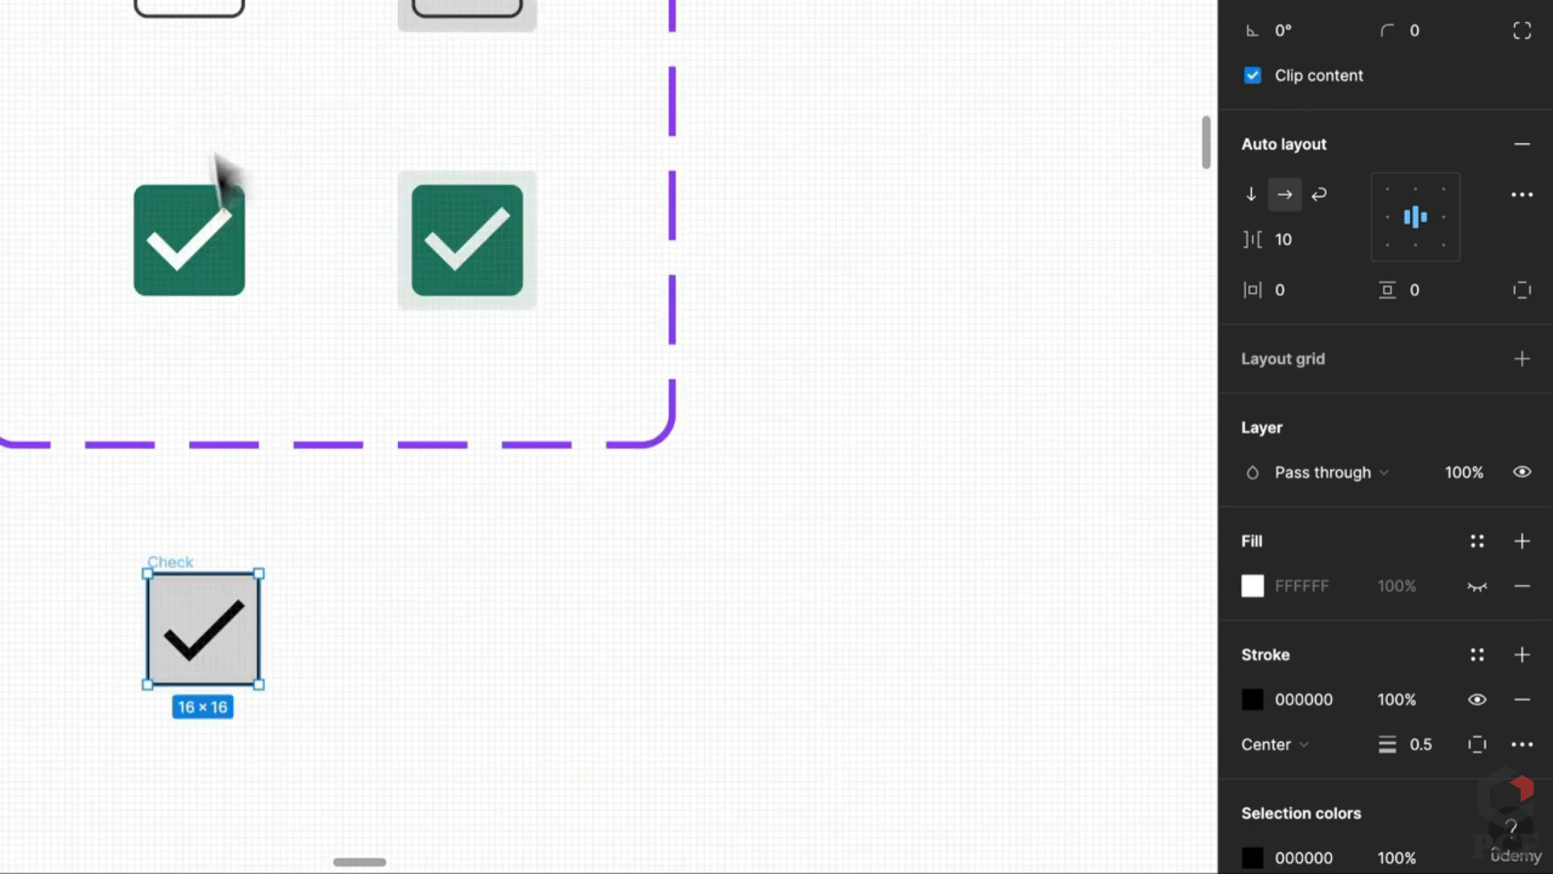
# Step: Inspect the green checked checkbox variant's inner box, then return to the grey Check frame
pyautogui.click(240, 251)
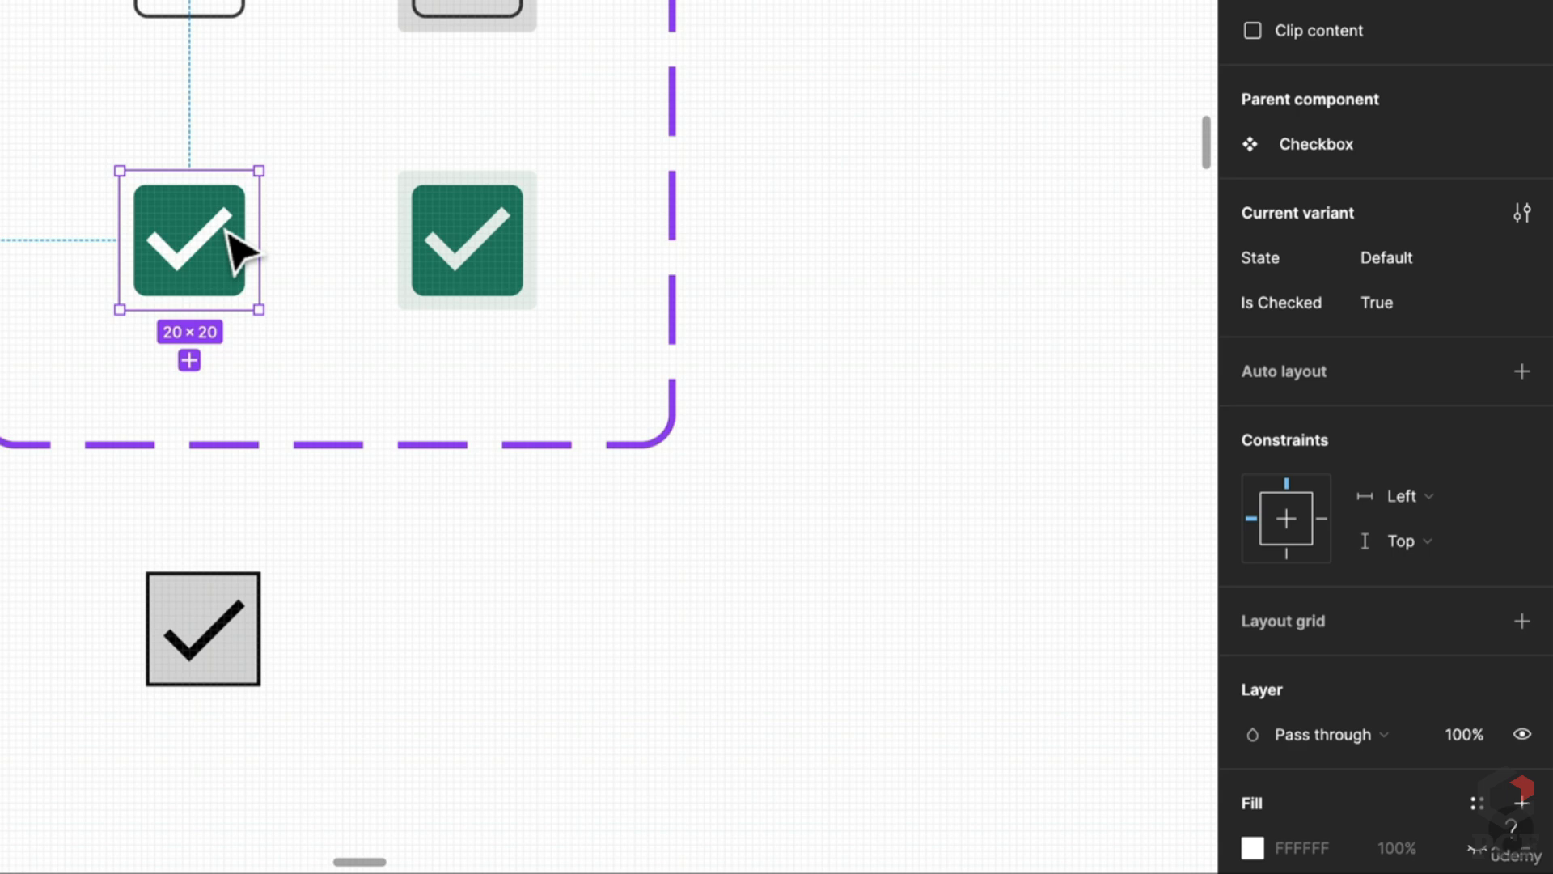
pyautogui.doubleClick(243, 285)
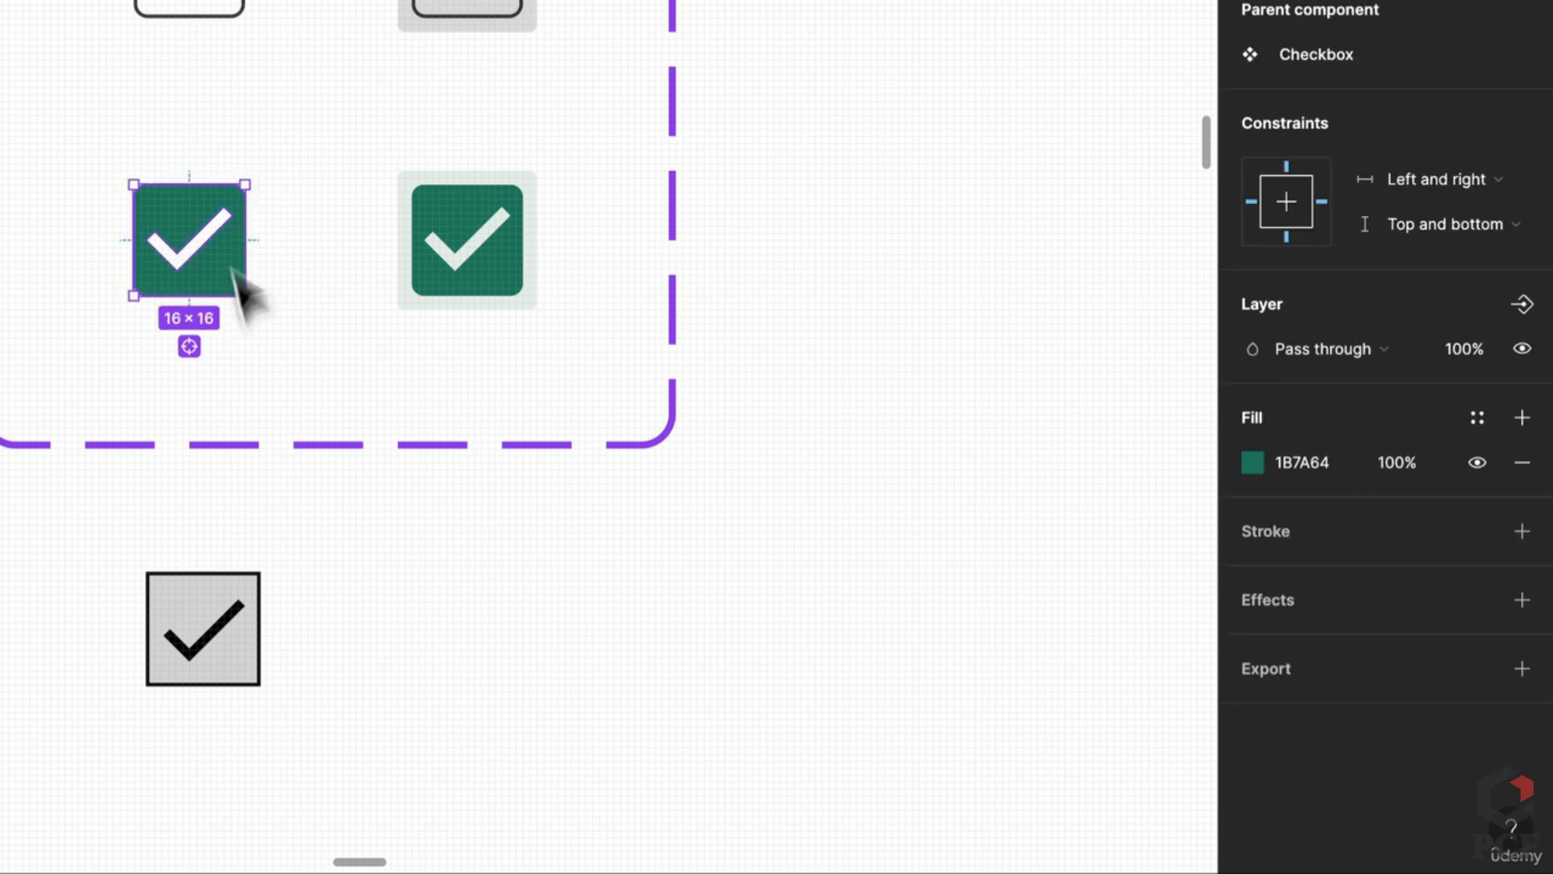
pyautogui.click(201, 678)
pyautogui.scroll(3, 235, 667)
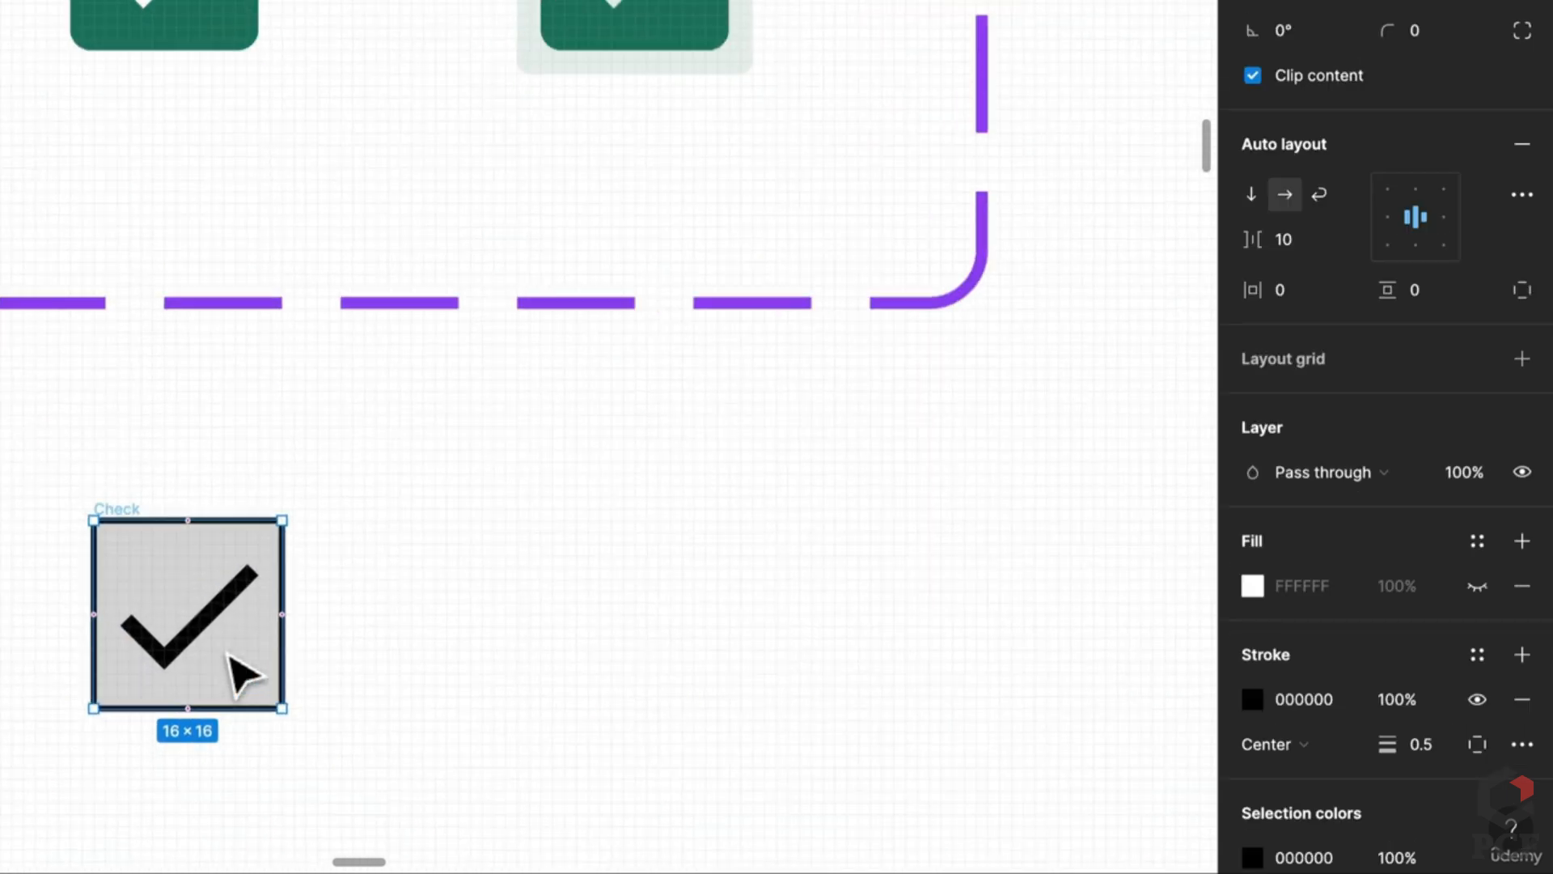
pyautogui.scroll(-3, 388, 642)
pyautogui.scroll(3, 243, 114)
# Step: Inspect the unchecked checkbox variant's inner rounded box for reference
pyautogui.click(243, 114)
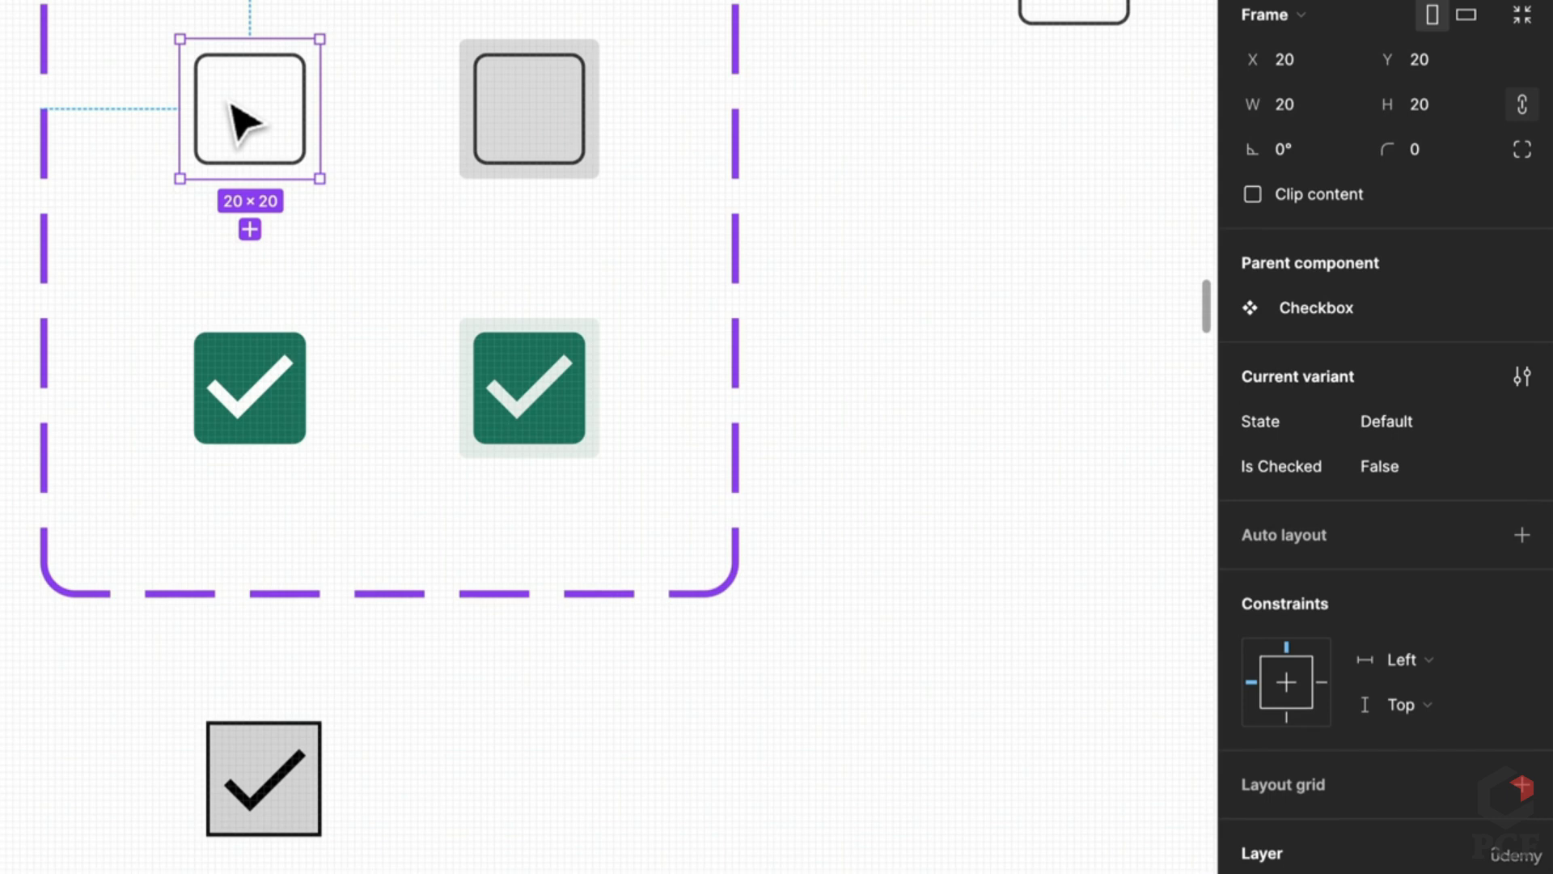
pyautogui.doubleClick(208, 153)
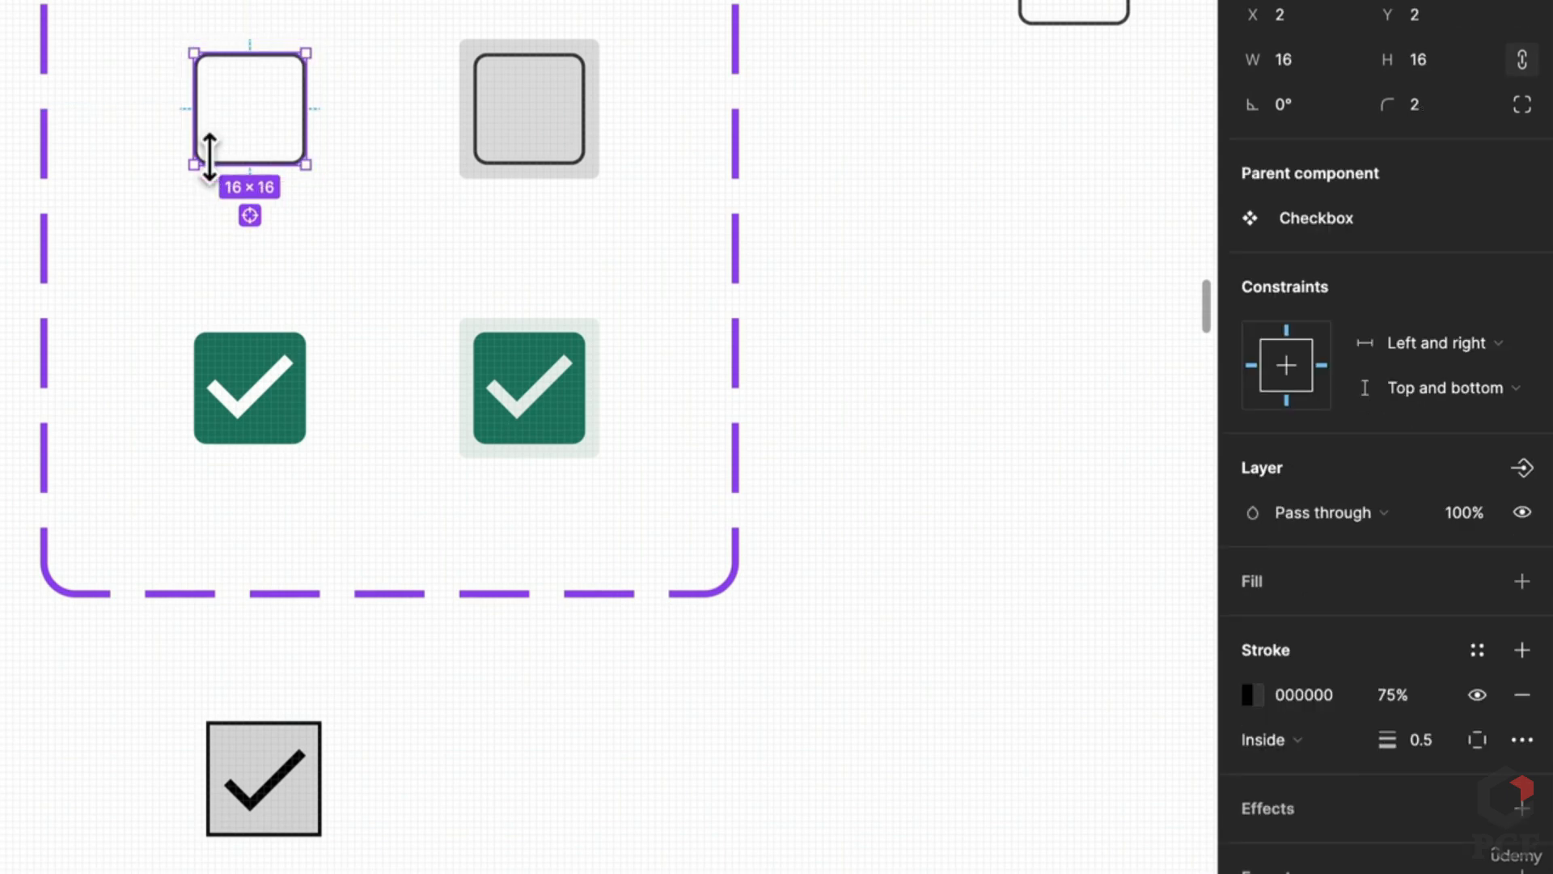
pyautogui.press('Escape')
pyautogui.click(279, 829)
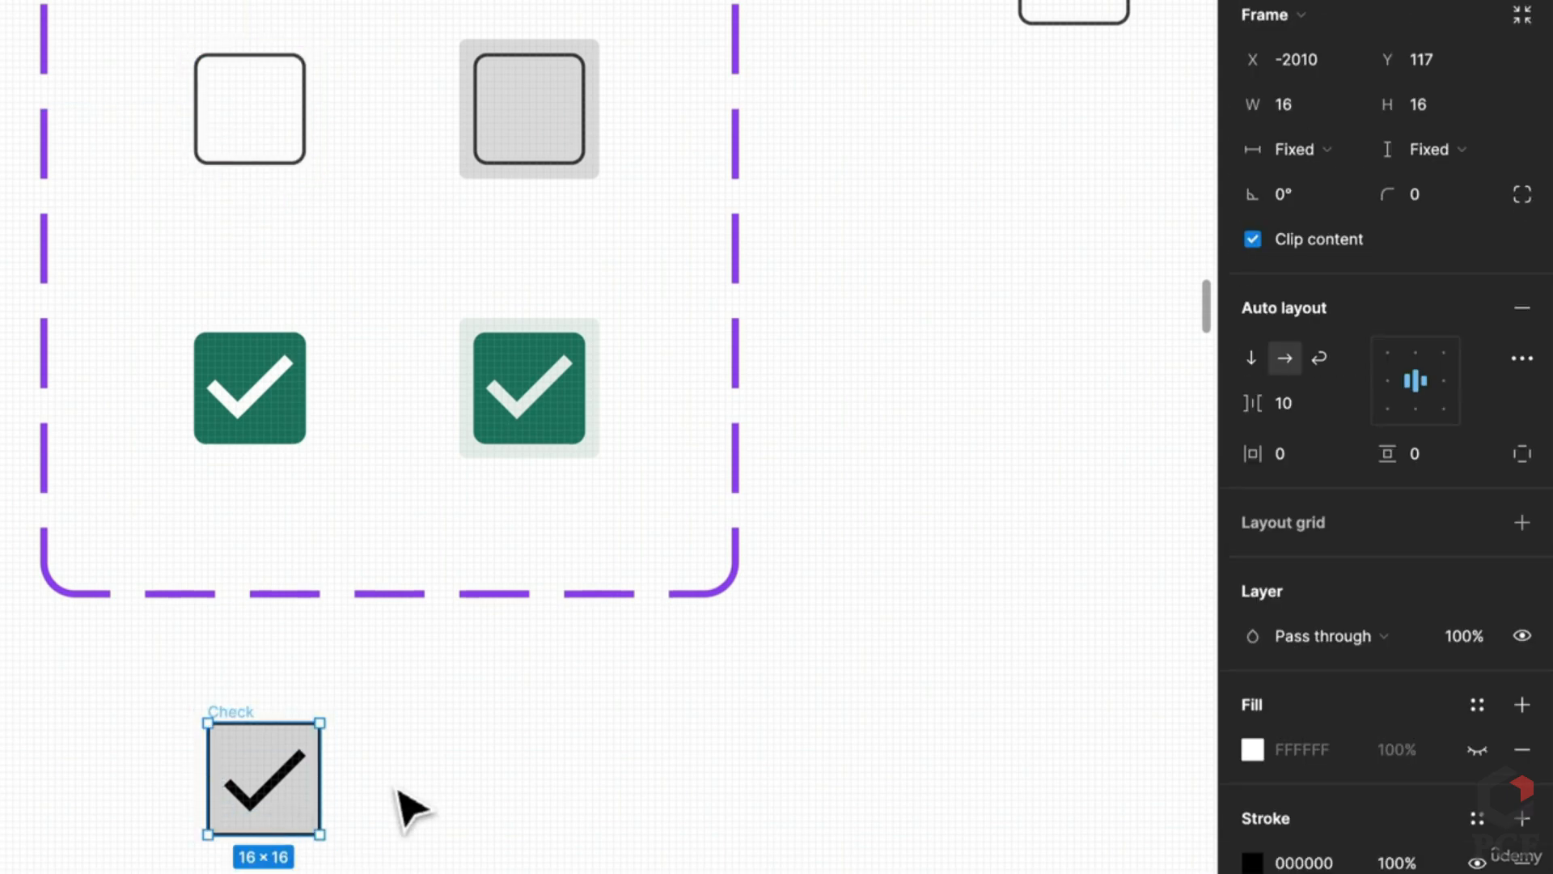
pyautogui.press('Escape')
pyautogui.scroll(1, 261, 789)
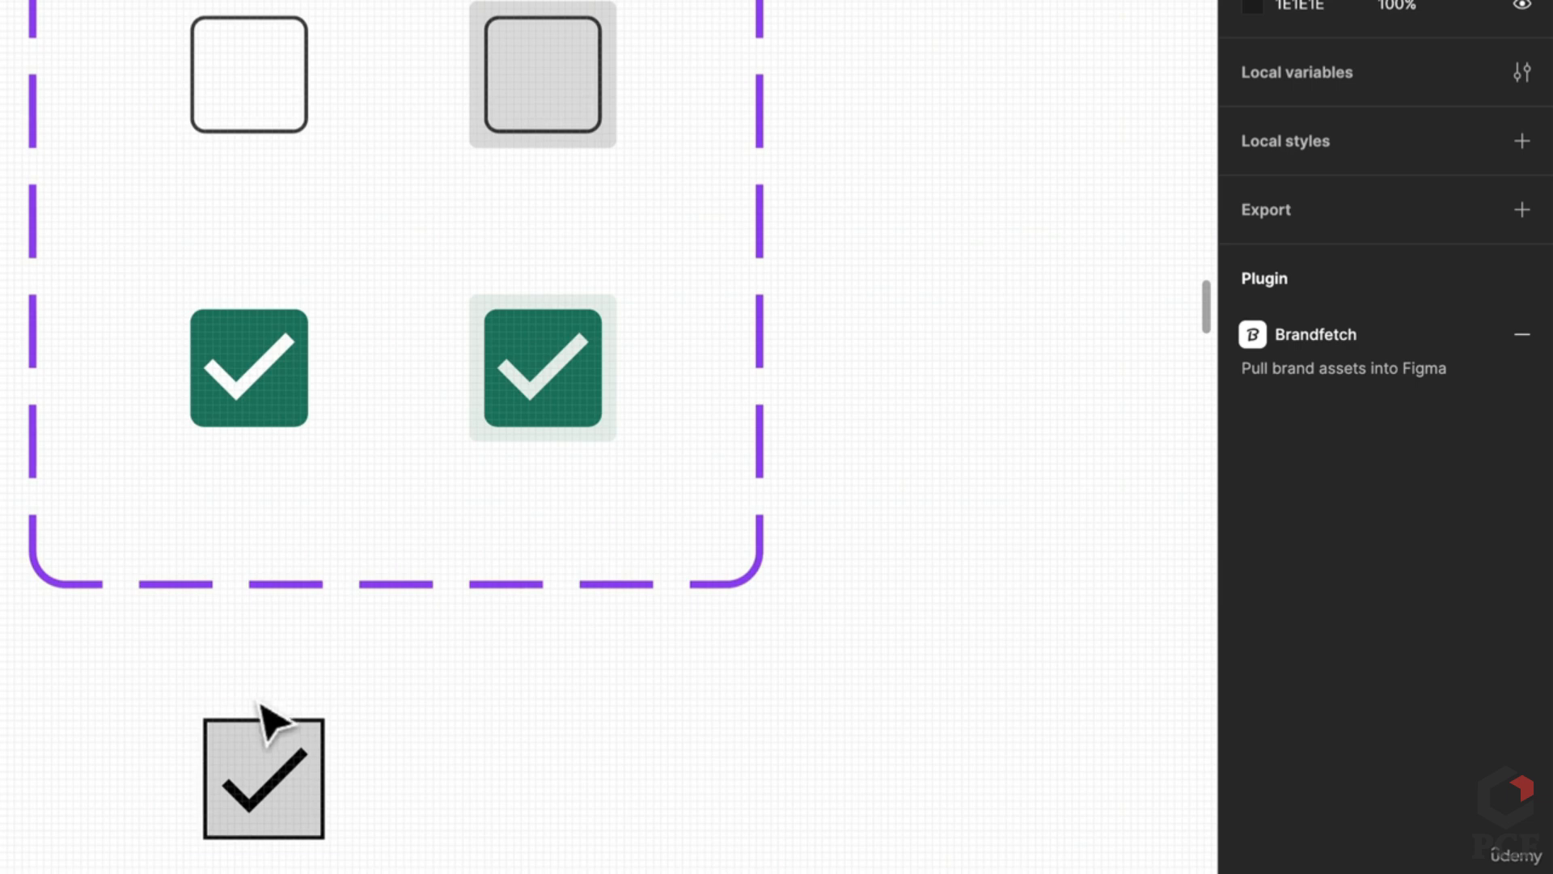
# Step: Resize the Check frame to 20 × 20
pyautogui.click(269, 724)
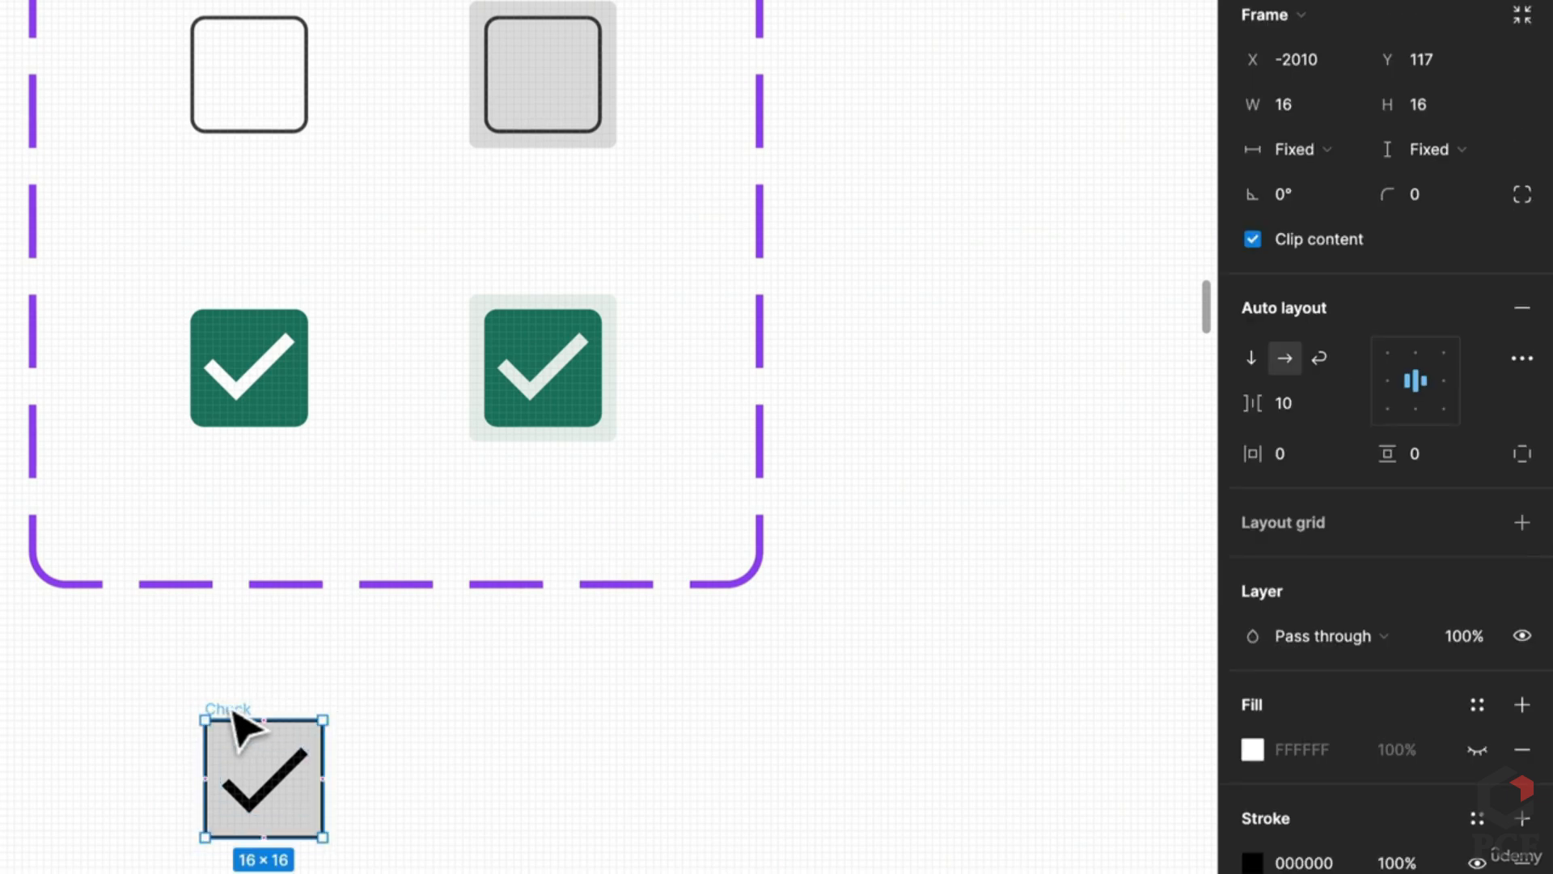
pyautogui.click(1307, 109)
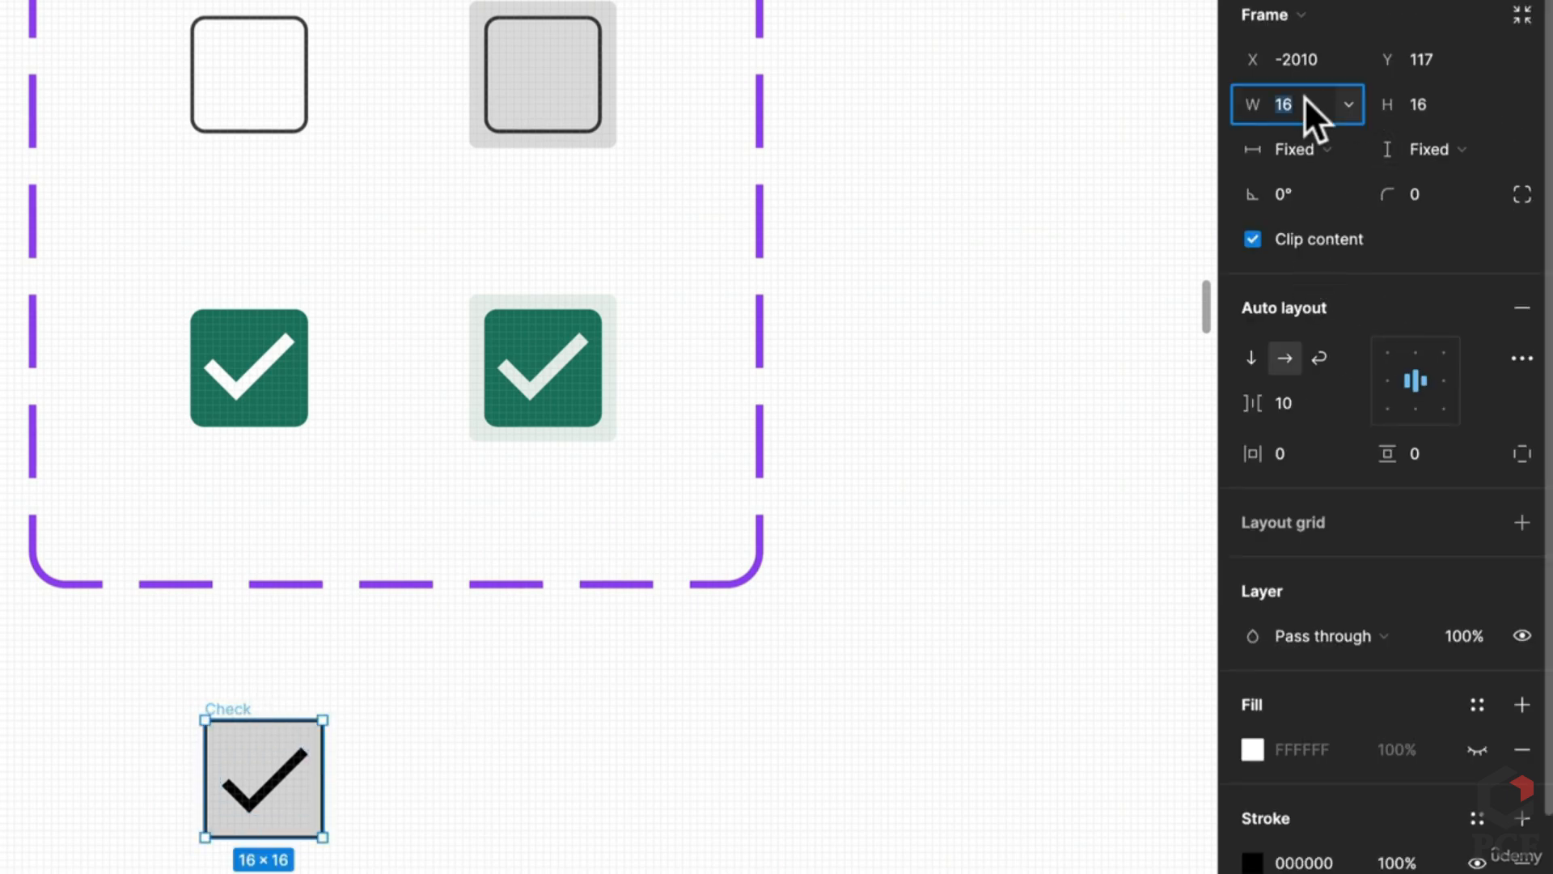
pyautogui.press('Tab')
pyautogui.write('20')
pyautogui.press('Return')
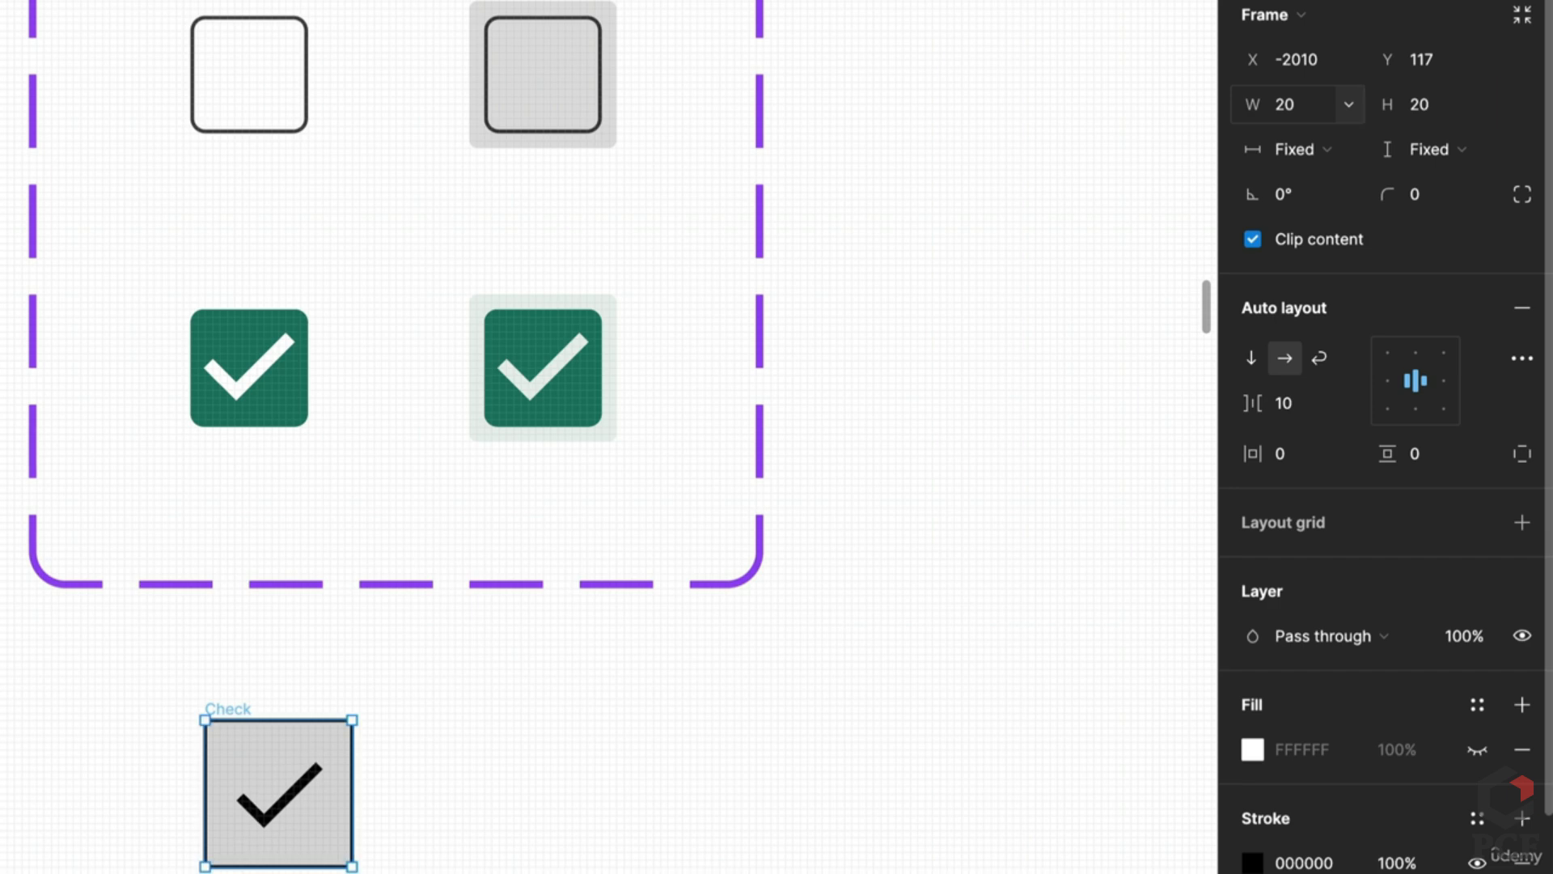
# Step: Select the grey background rectangle, set its width to 16, and round its corners to 4
pyautogui.click(320, 801)
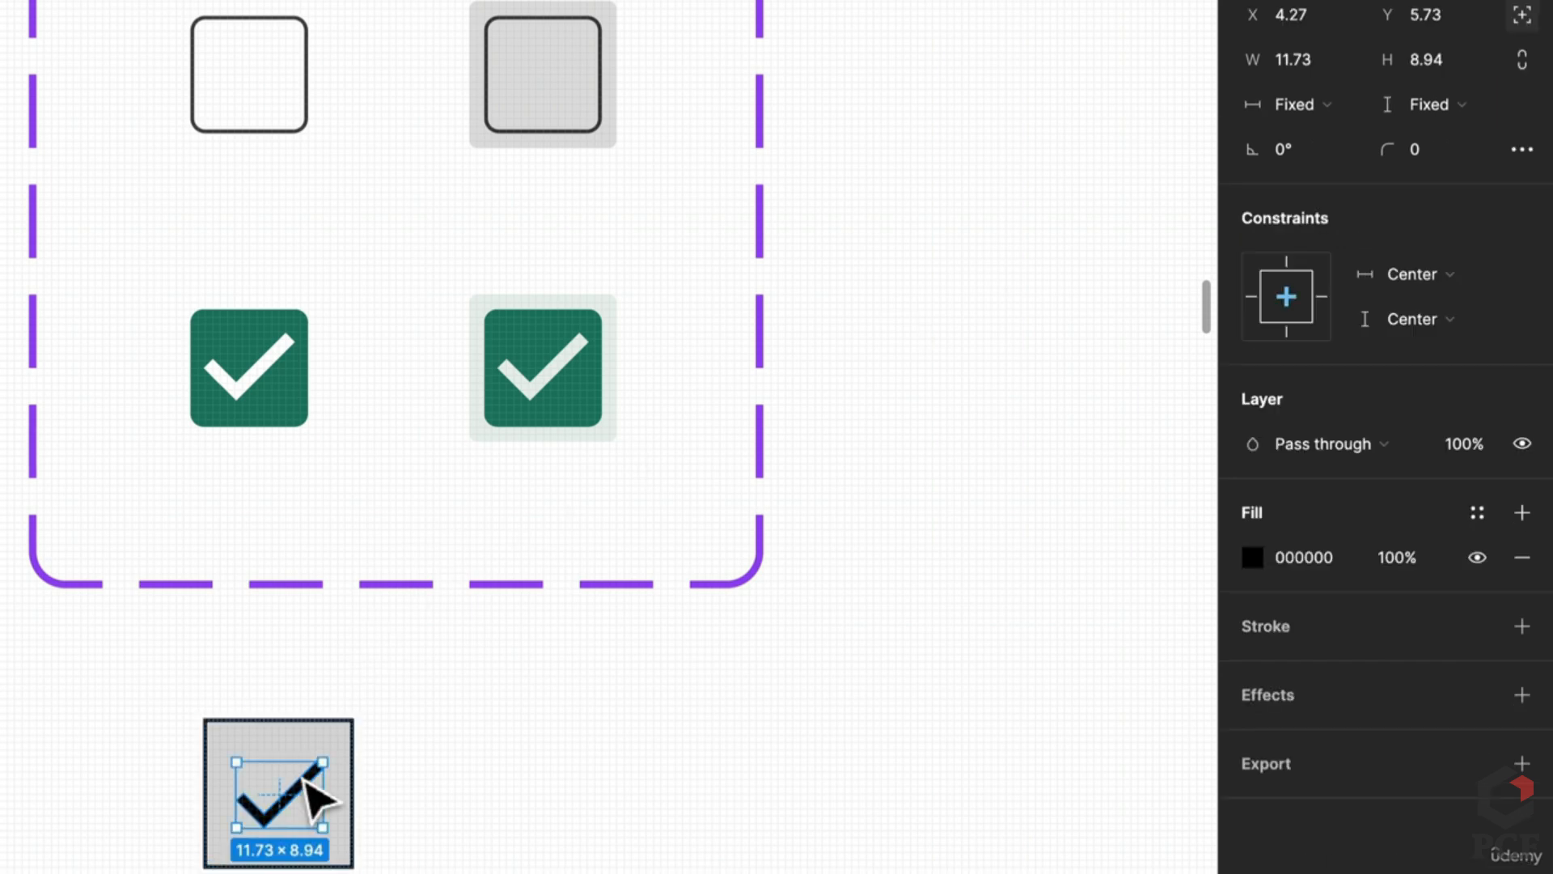
pyautogui.click(267, 728)
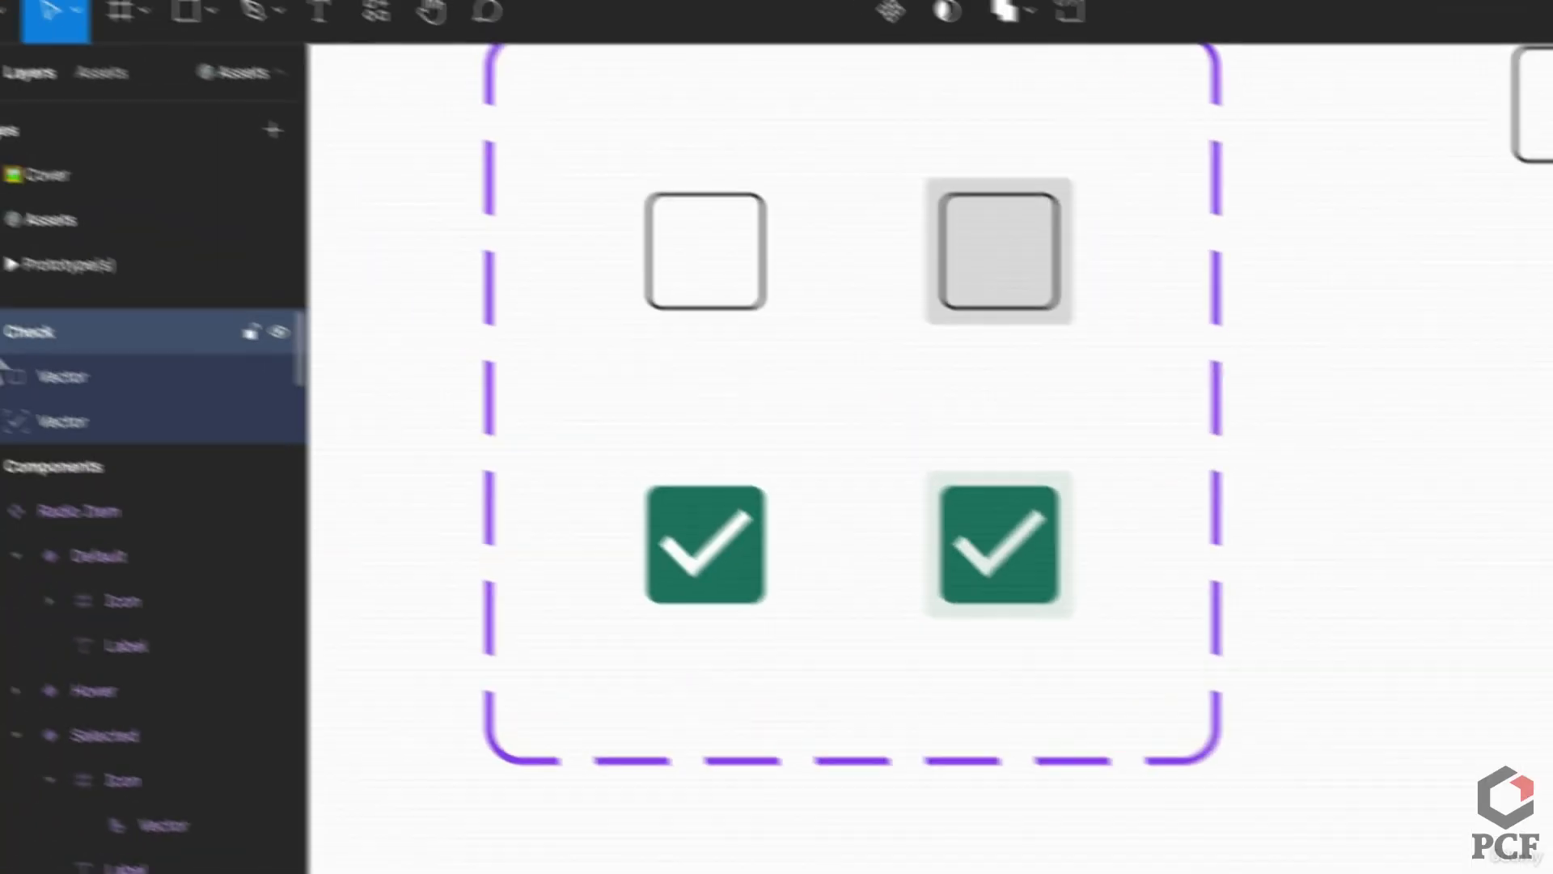
pyautogui.click(166, 397)
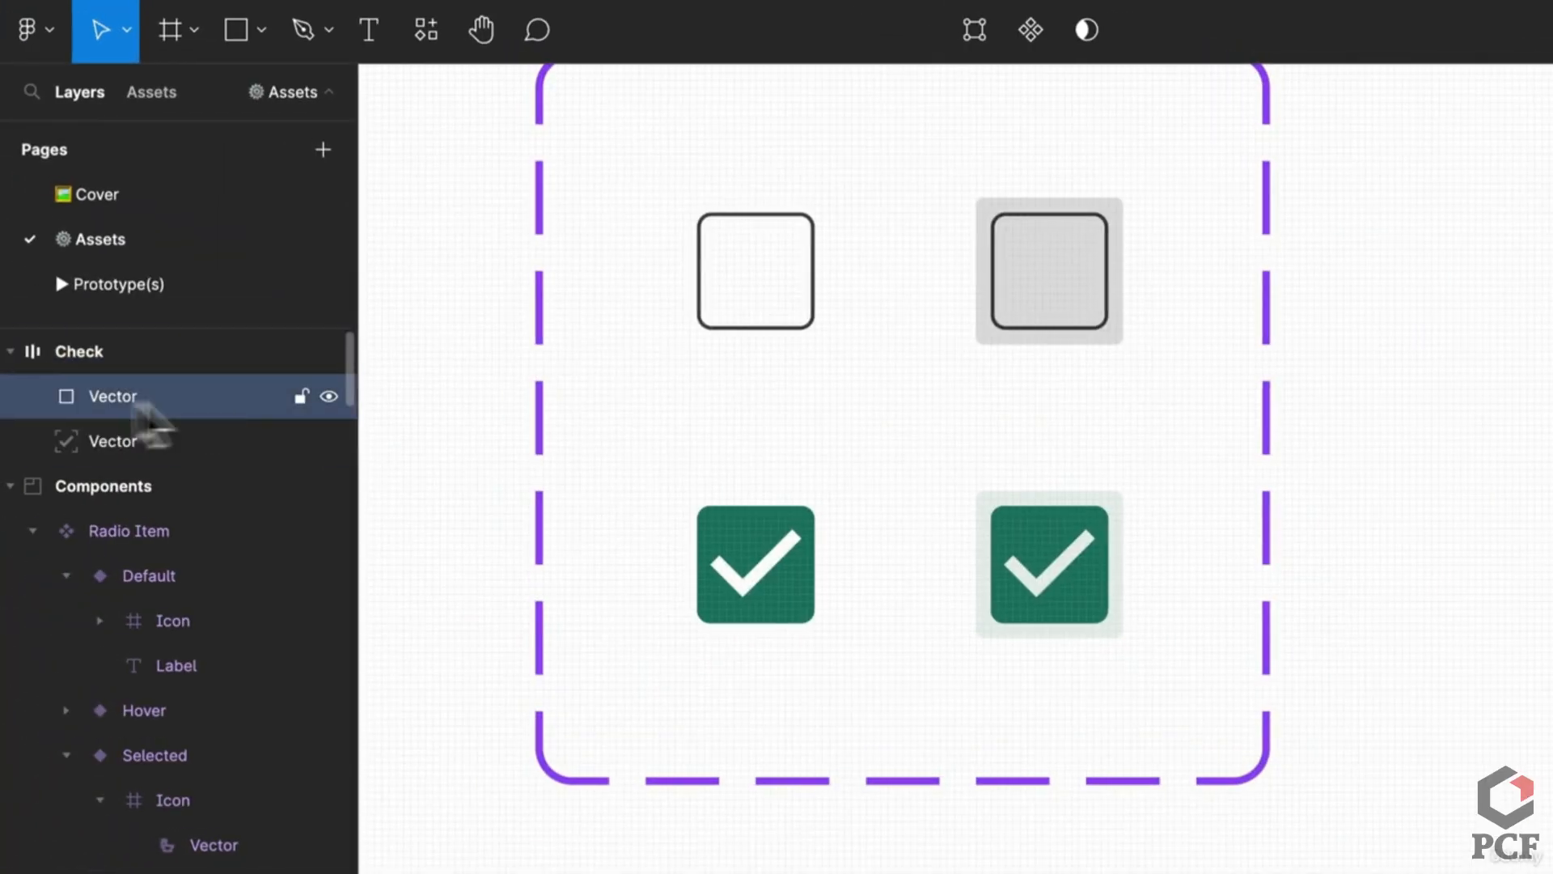
pyautogui.click(1303, 260)
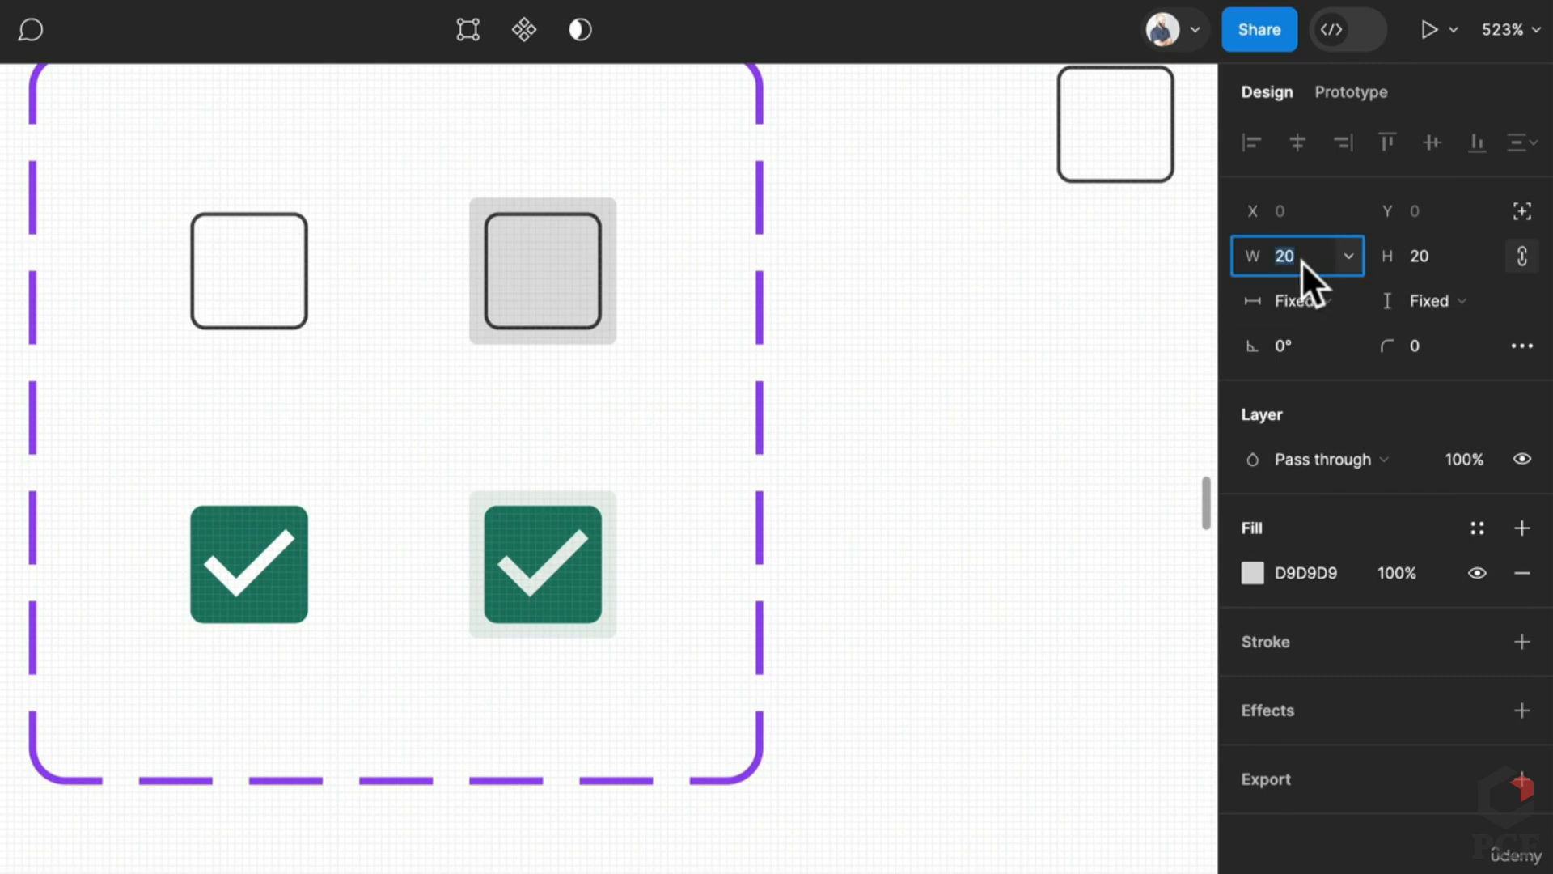
pyautogui.write('16')
pyautogui.press('Tab')
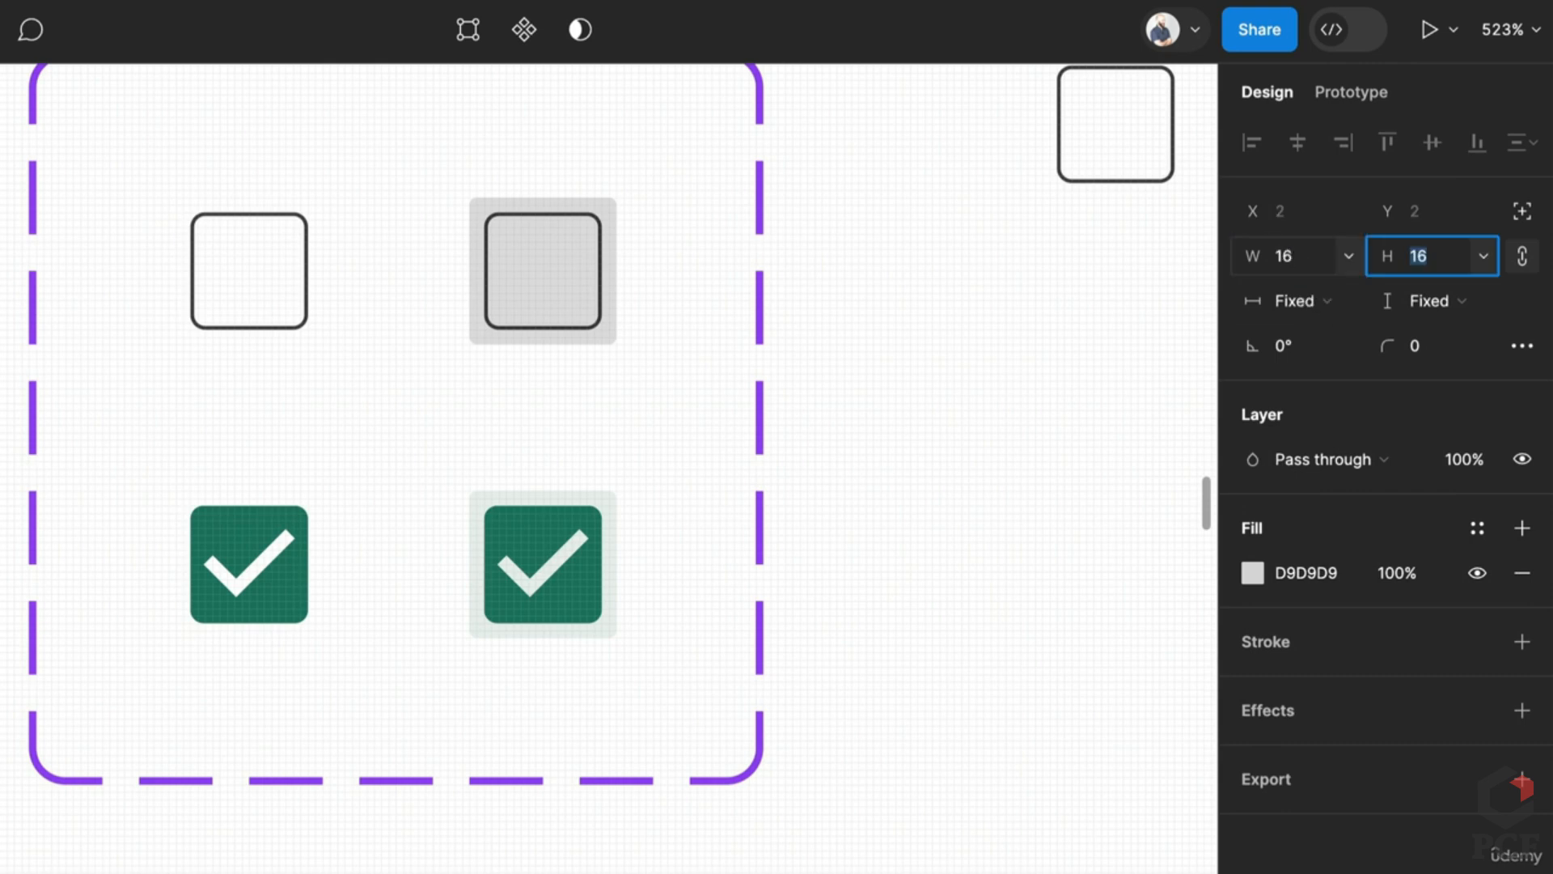
pyautogui.write('26')
pyautogui.press('Return')
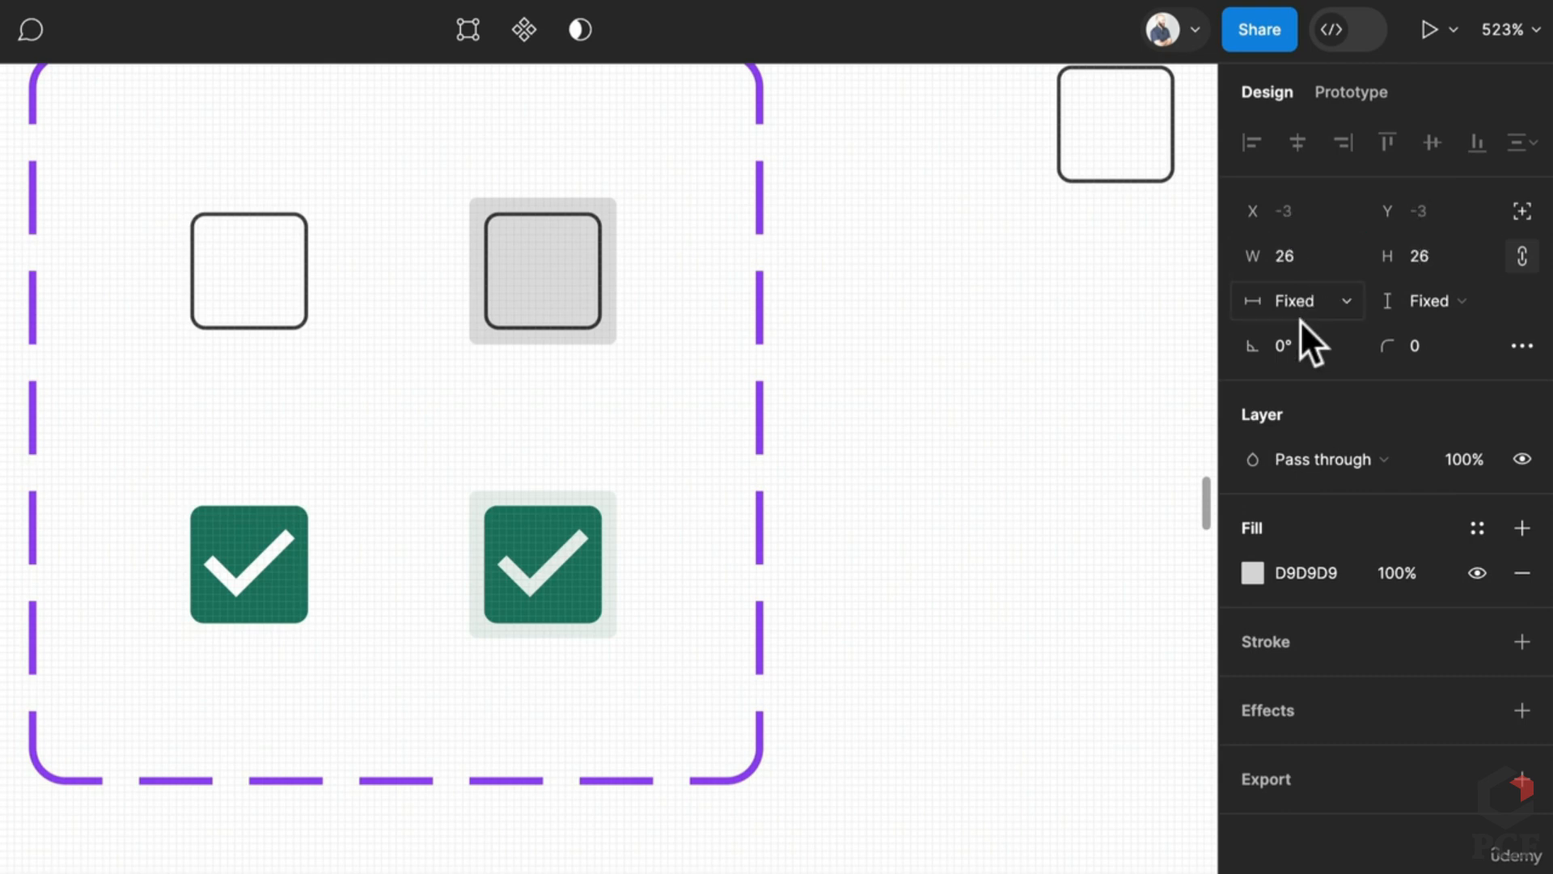
pyautogui.click(1444, 342)
pyautogui.write('4')
pyautogui.press('Return')
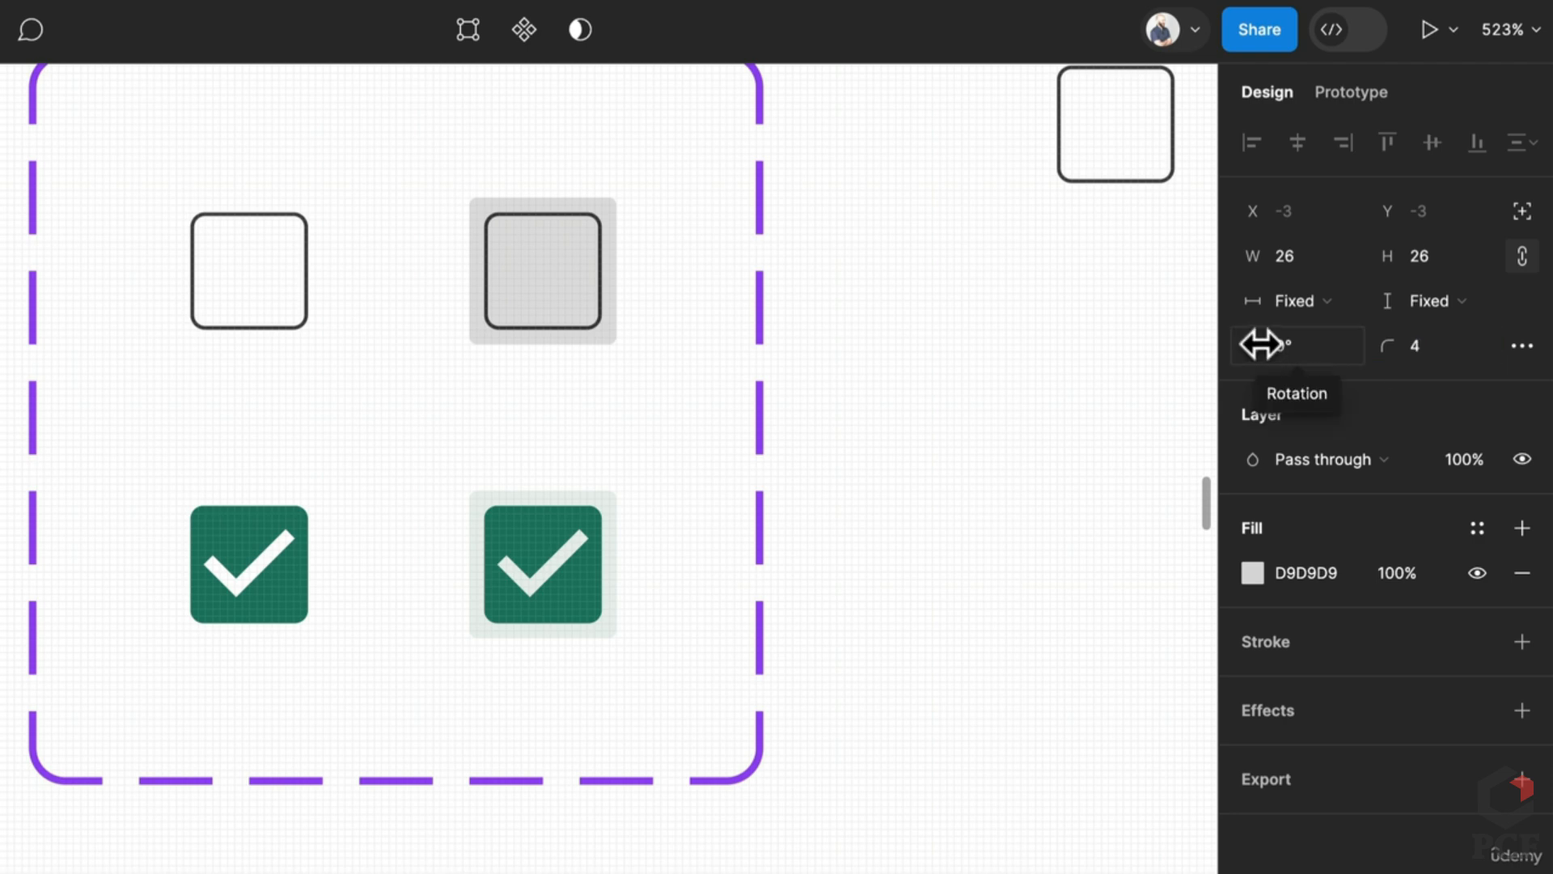
# Step: Correct the grey rectangle's size to 16 × 16
pyautogui.click(1306, 256)
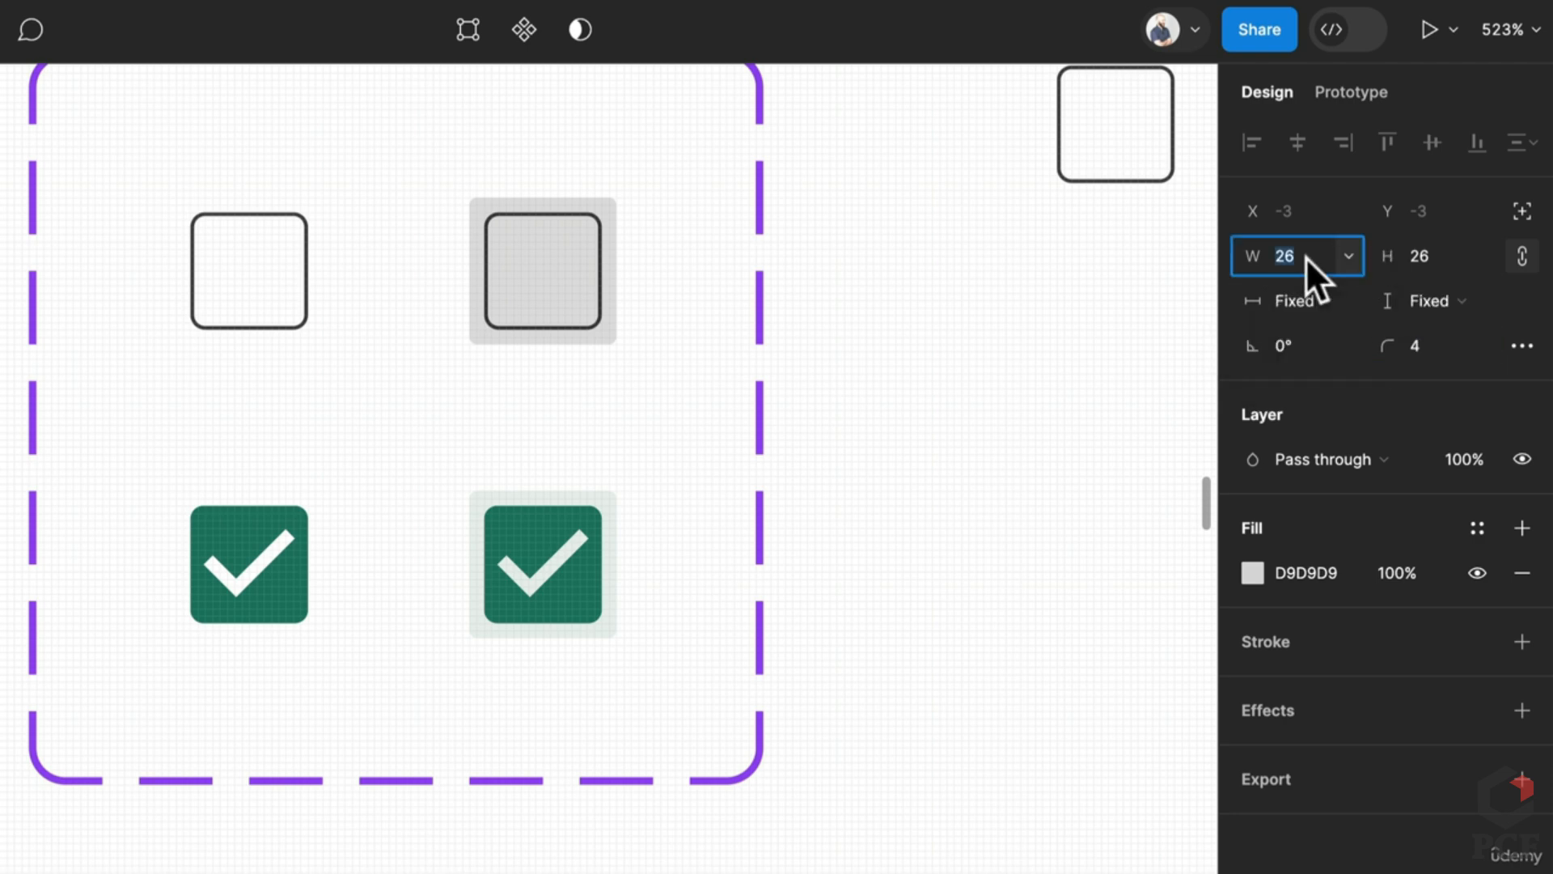
pyautogui.write('16')
pyautogui.press('Tab')
pyautogui.write('16')
pyautogui.press('Return')
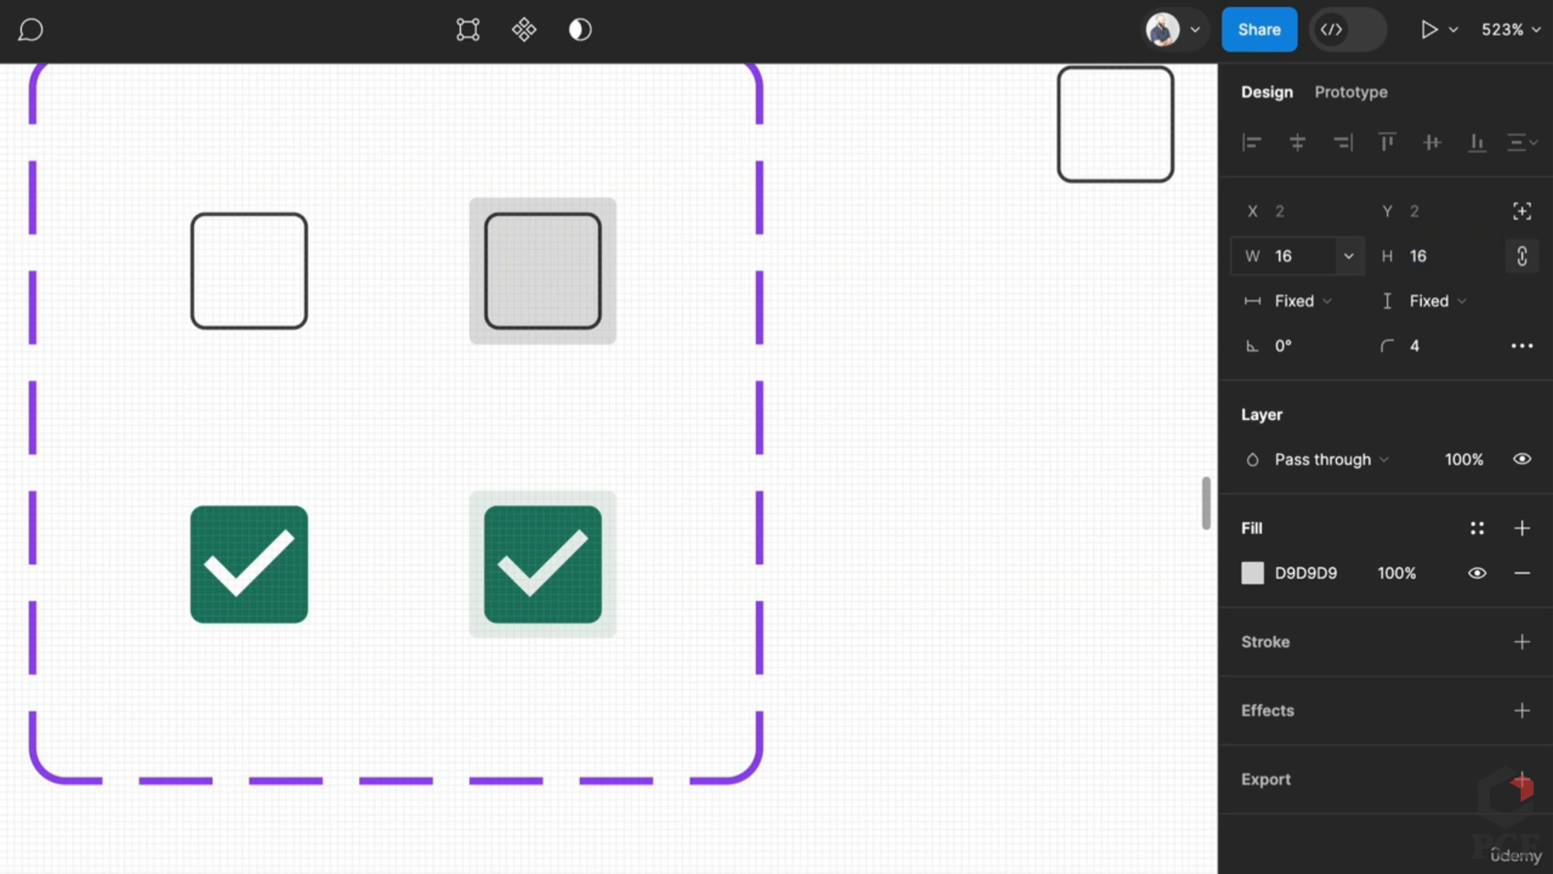
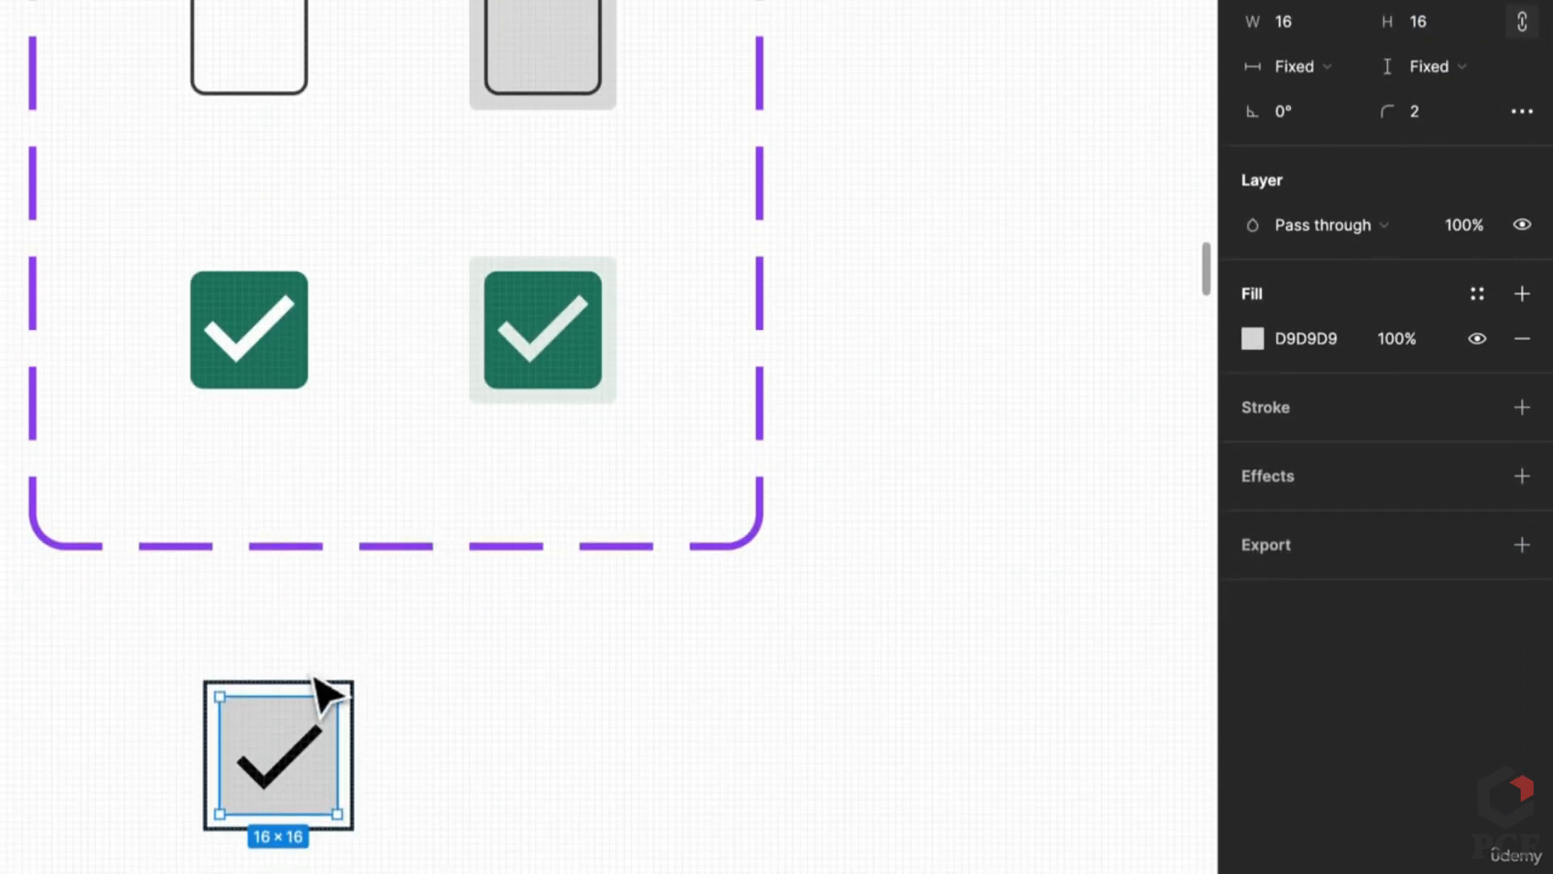
# Step: Give the Check frame corner radius 2, turn off Clip content, remove its stroke, and show its fill
pyautogui.click(317, 685)
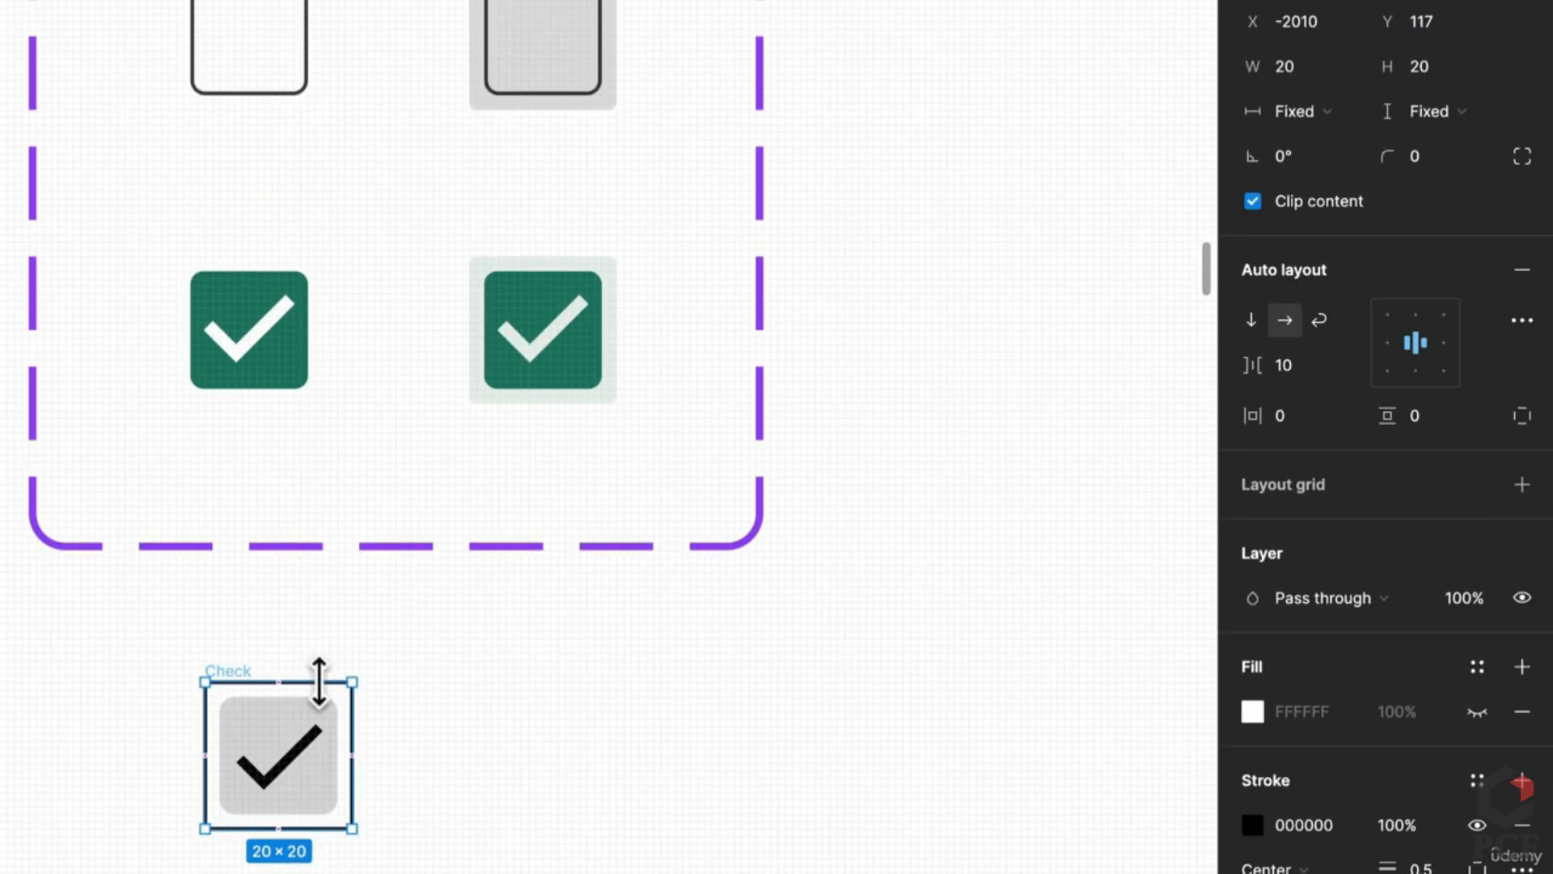
pyautogui.click(1389, 199)
pyautogui.click(1415, 158)
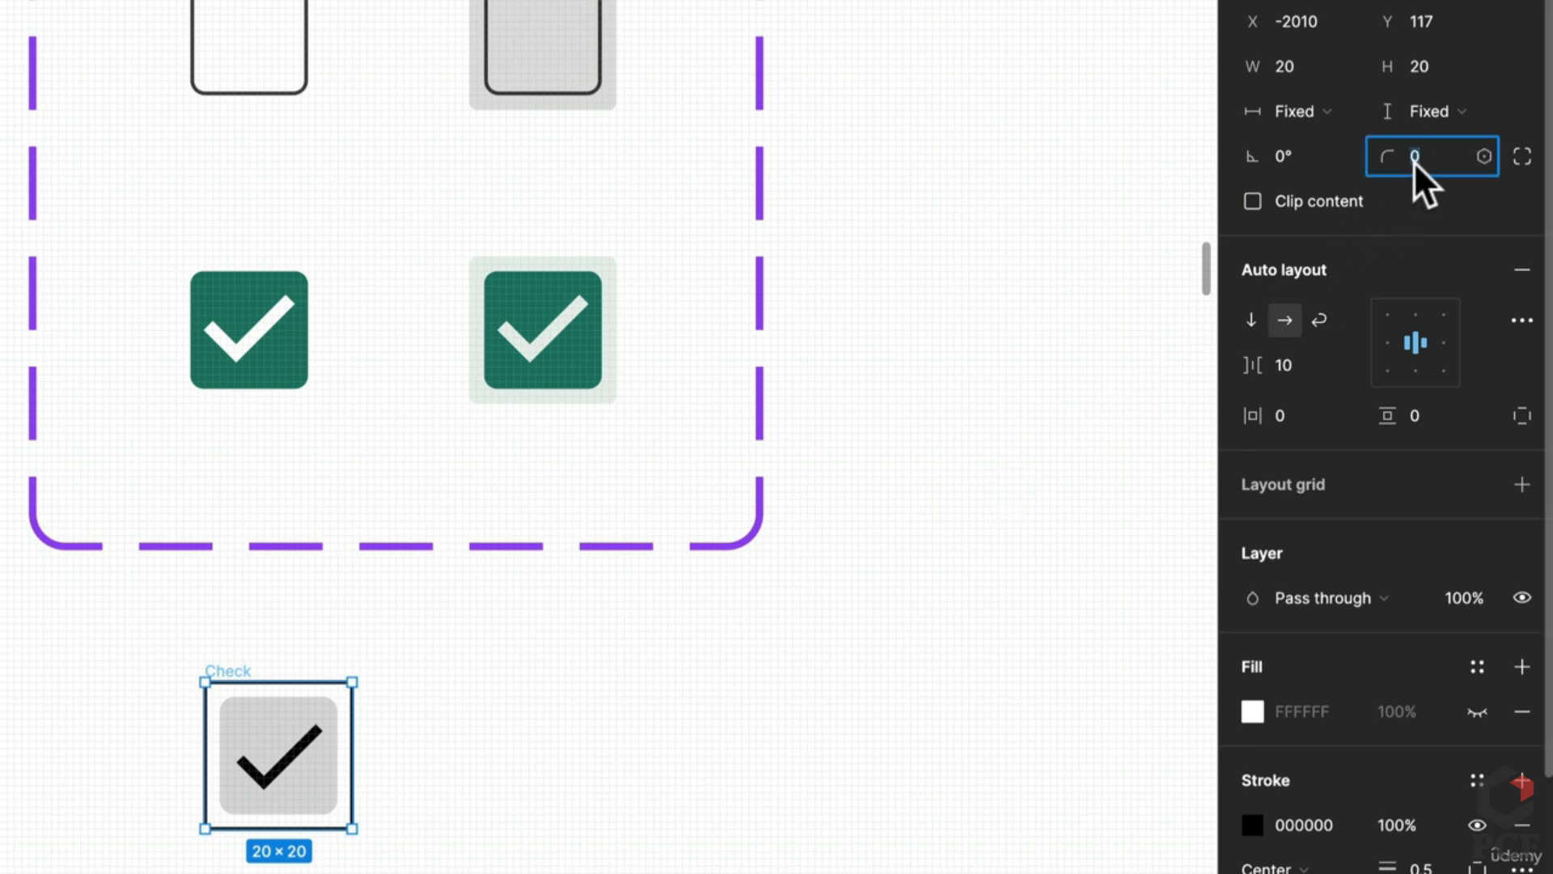
pyautogui.write('2')
pyautogui.press('Return')
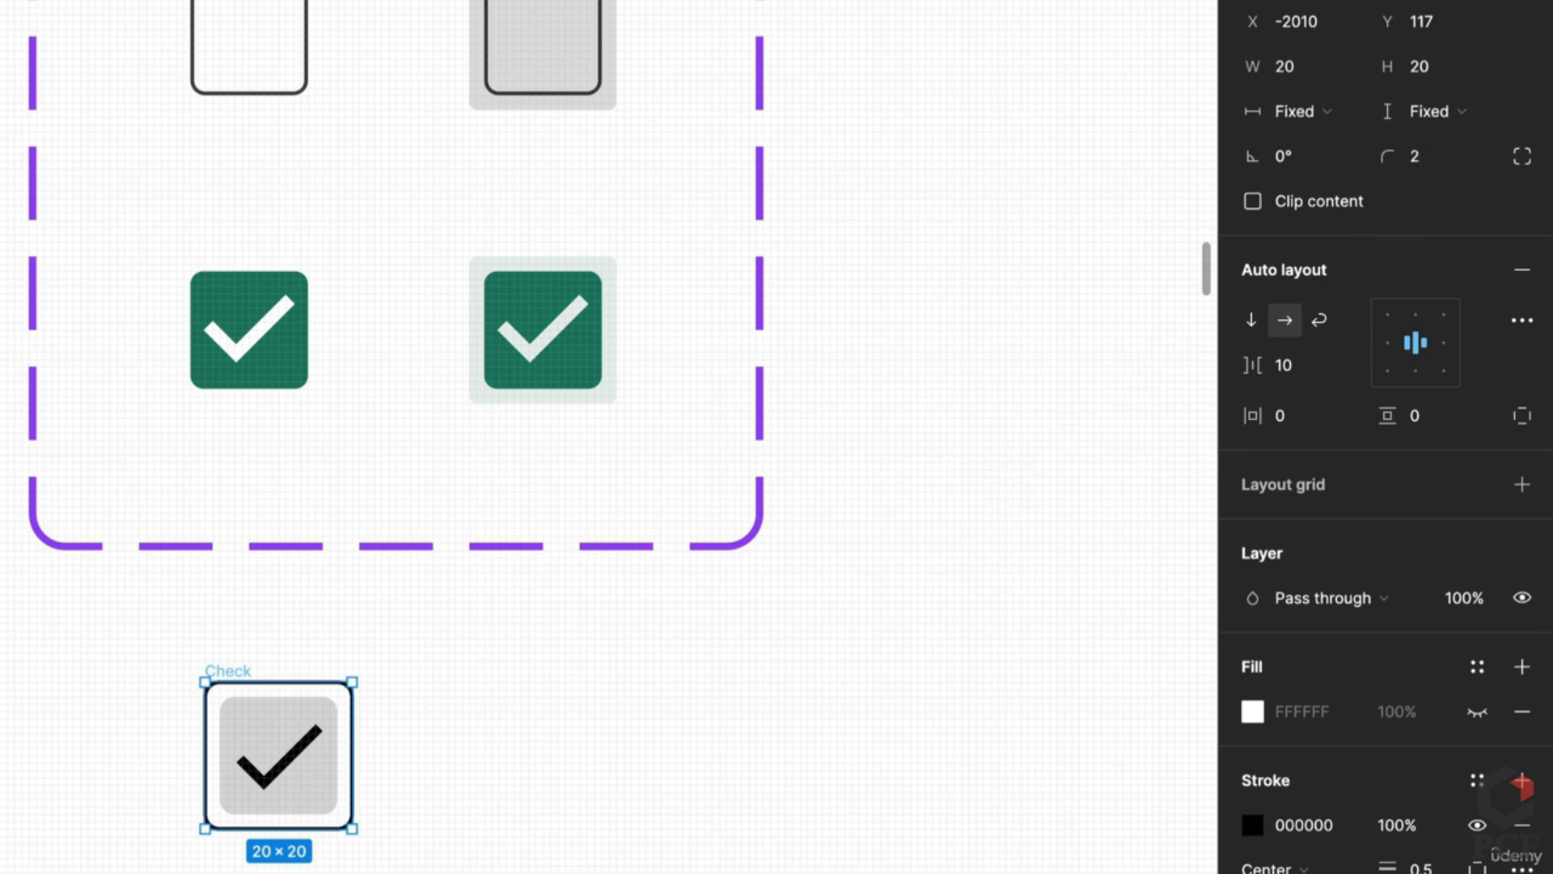
pyautogui.click(1521, 827)
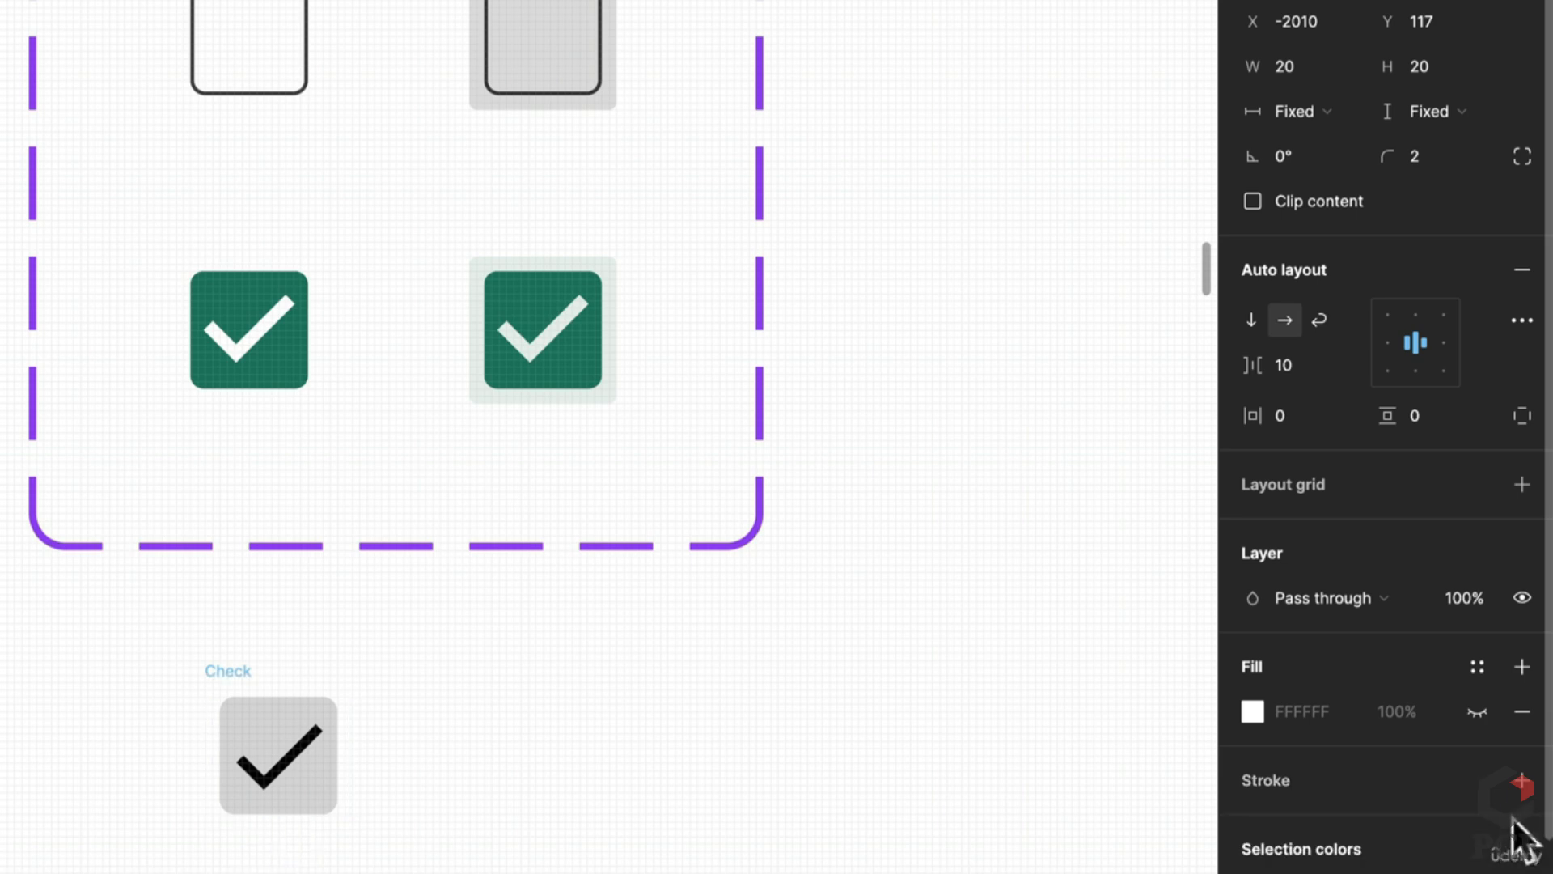
pyautogui.click(1474, 712)
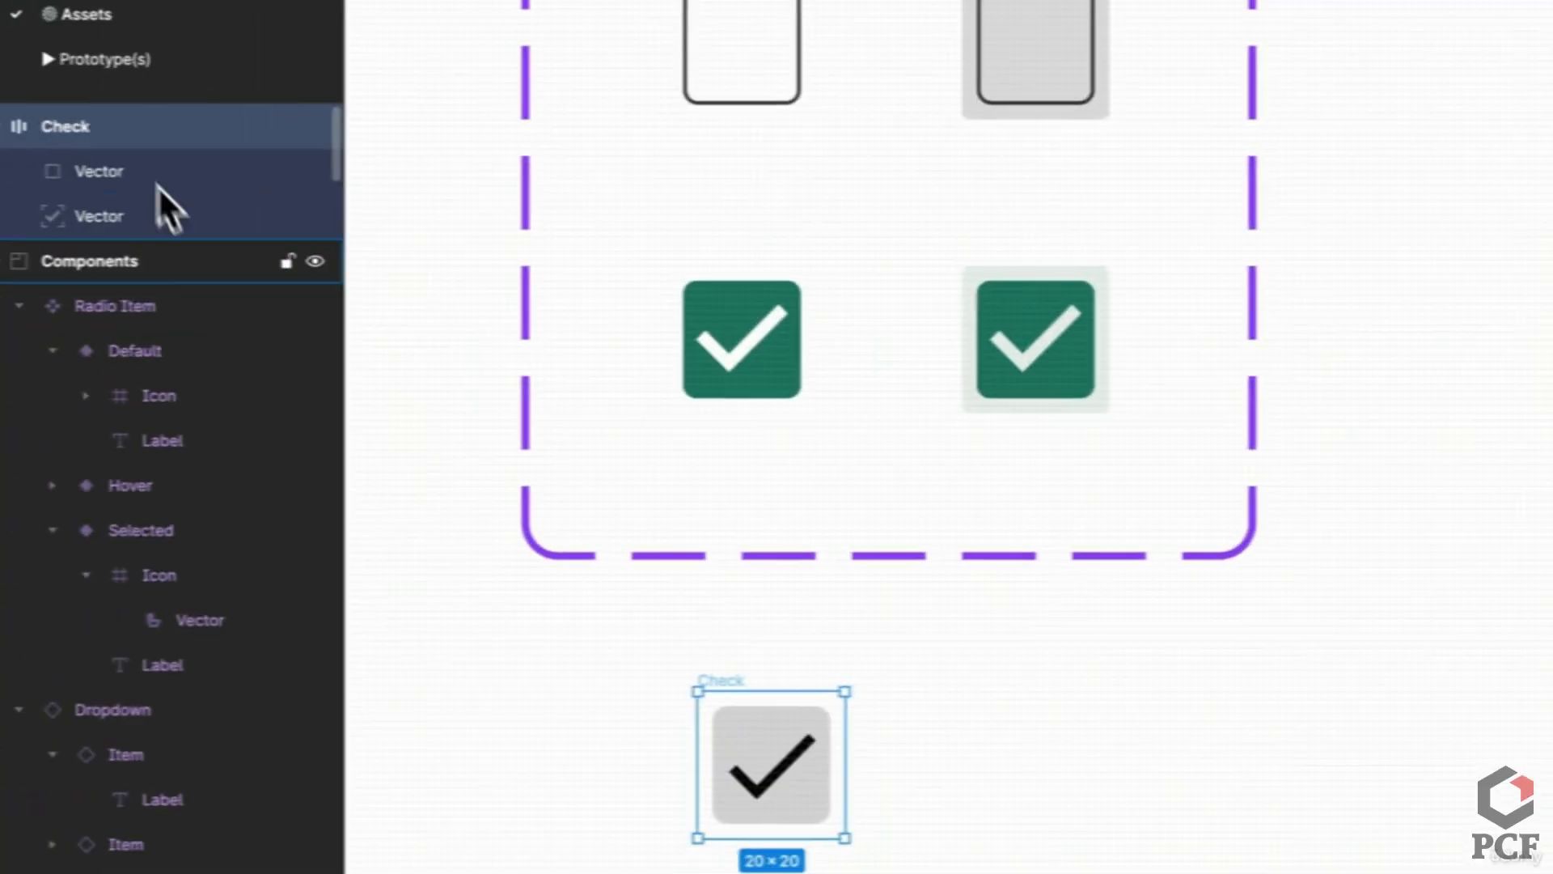
# Step: Rename the inner square 'Box' and give it a 0.5 black stroke at 75% opacity
pyautogui.click(117, 176)
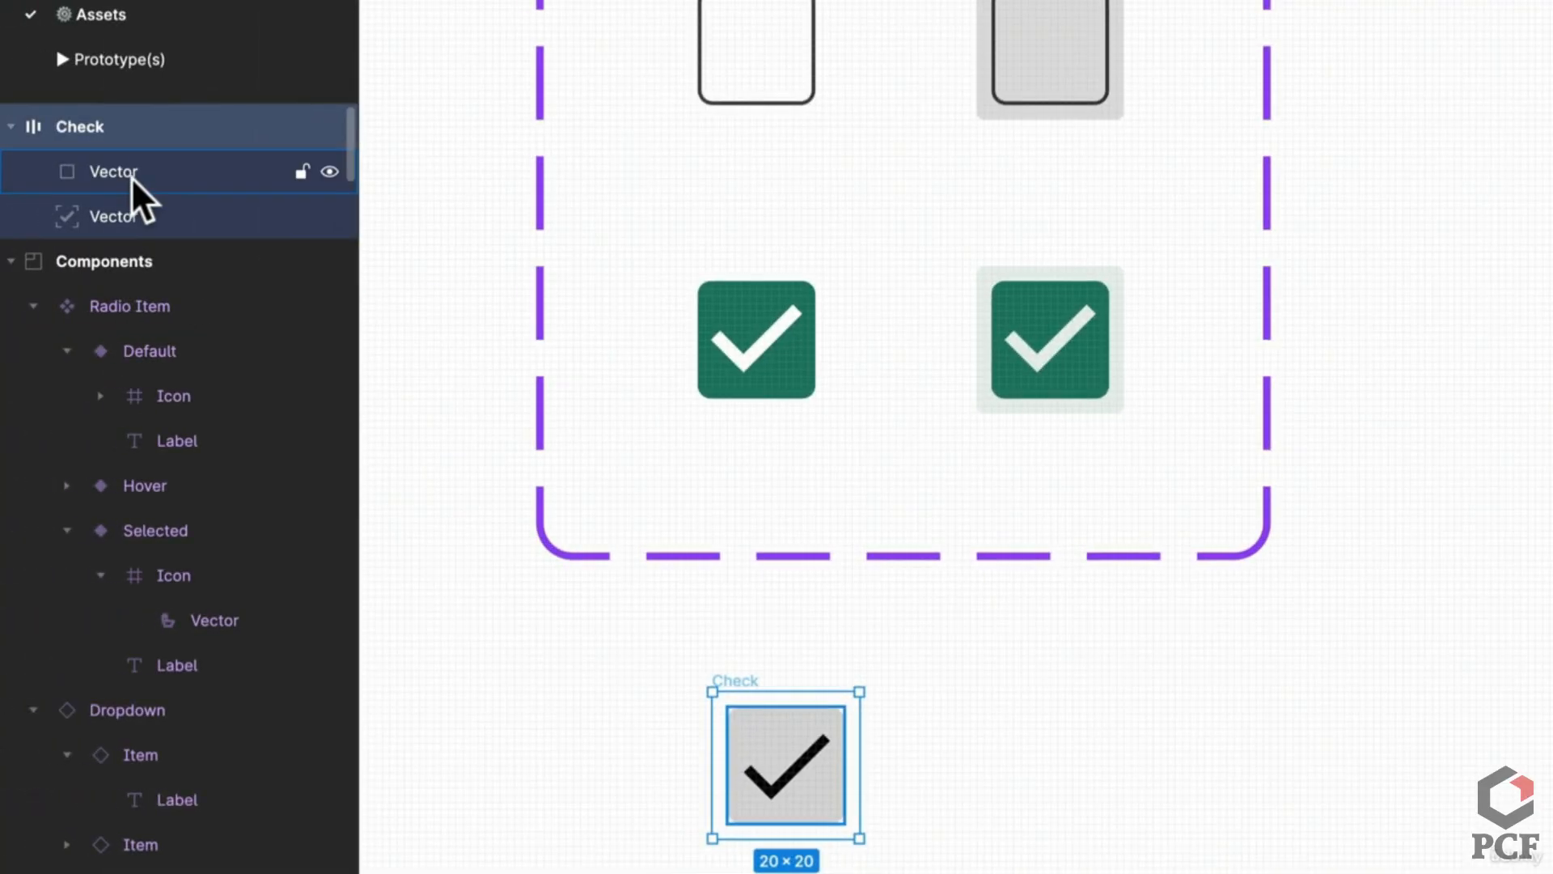
pyautogui.doubleClick(132, 178)
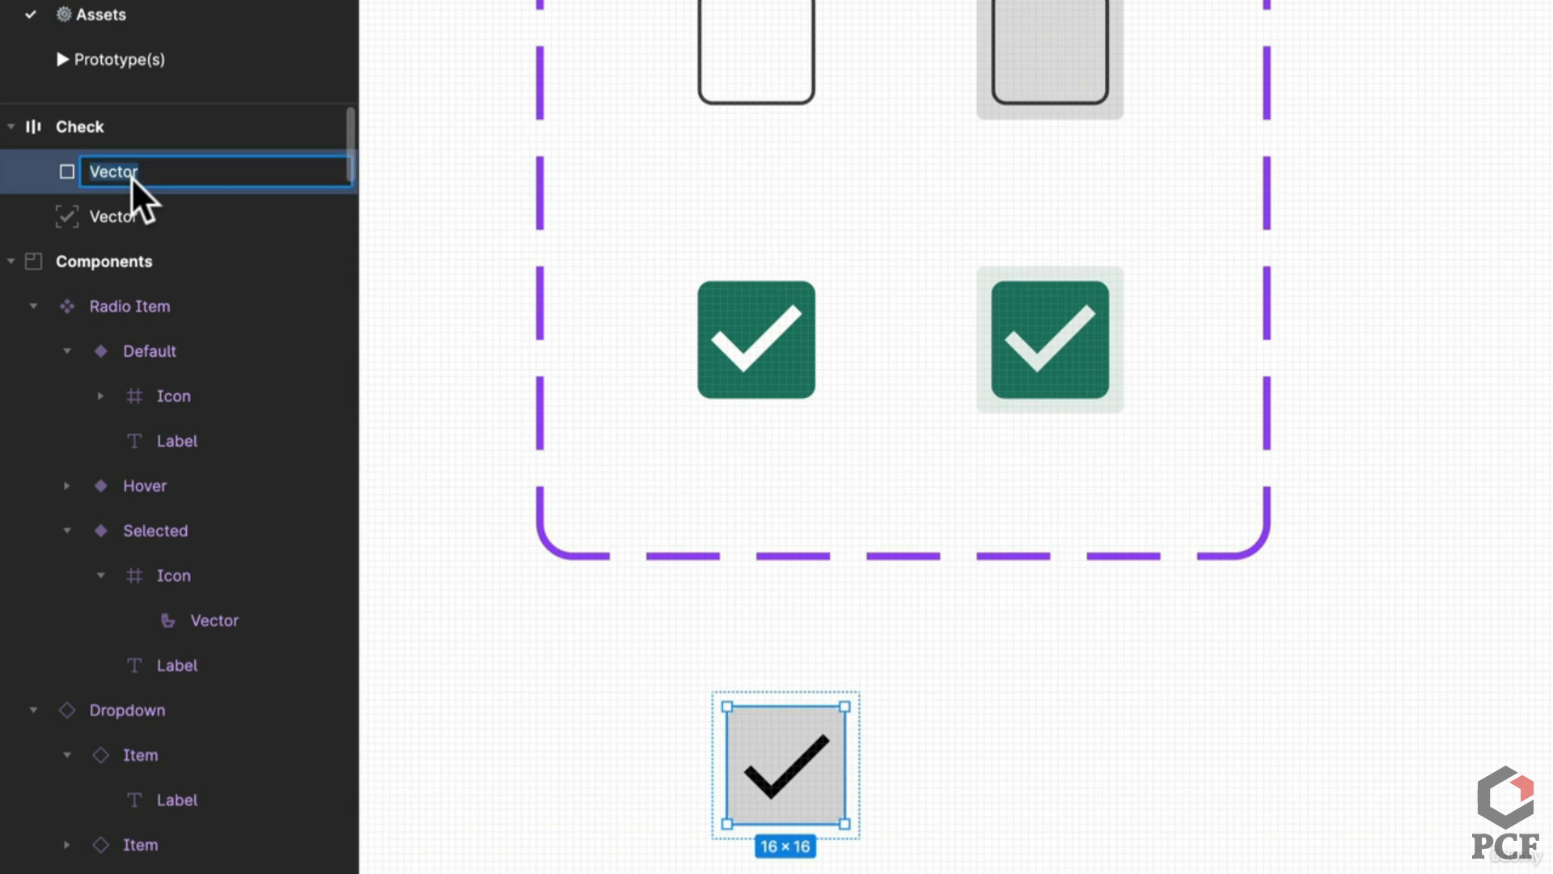
pyautogui.write('Box')
pyautogui.press('Return')
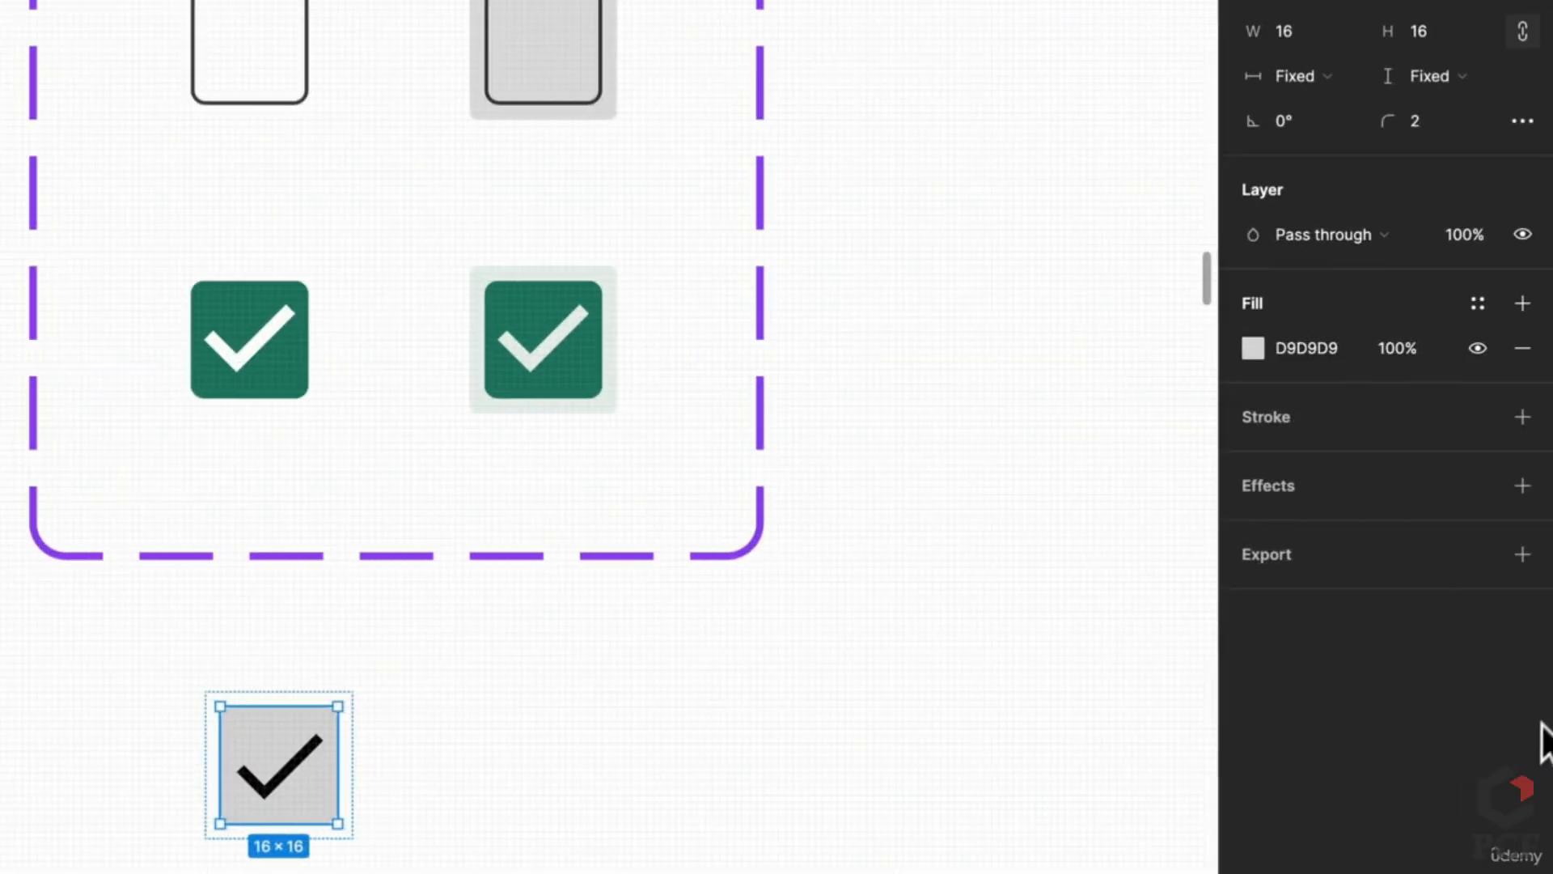
pyautogui.click(1523, 416)
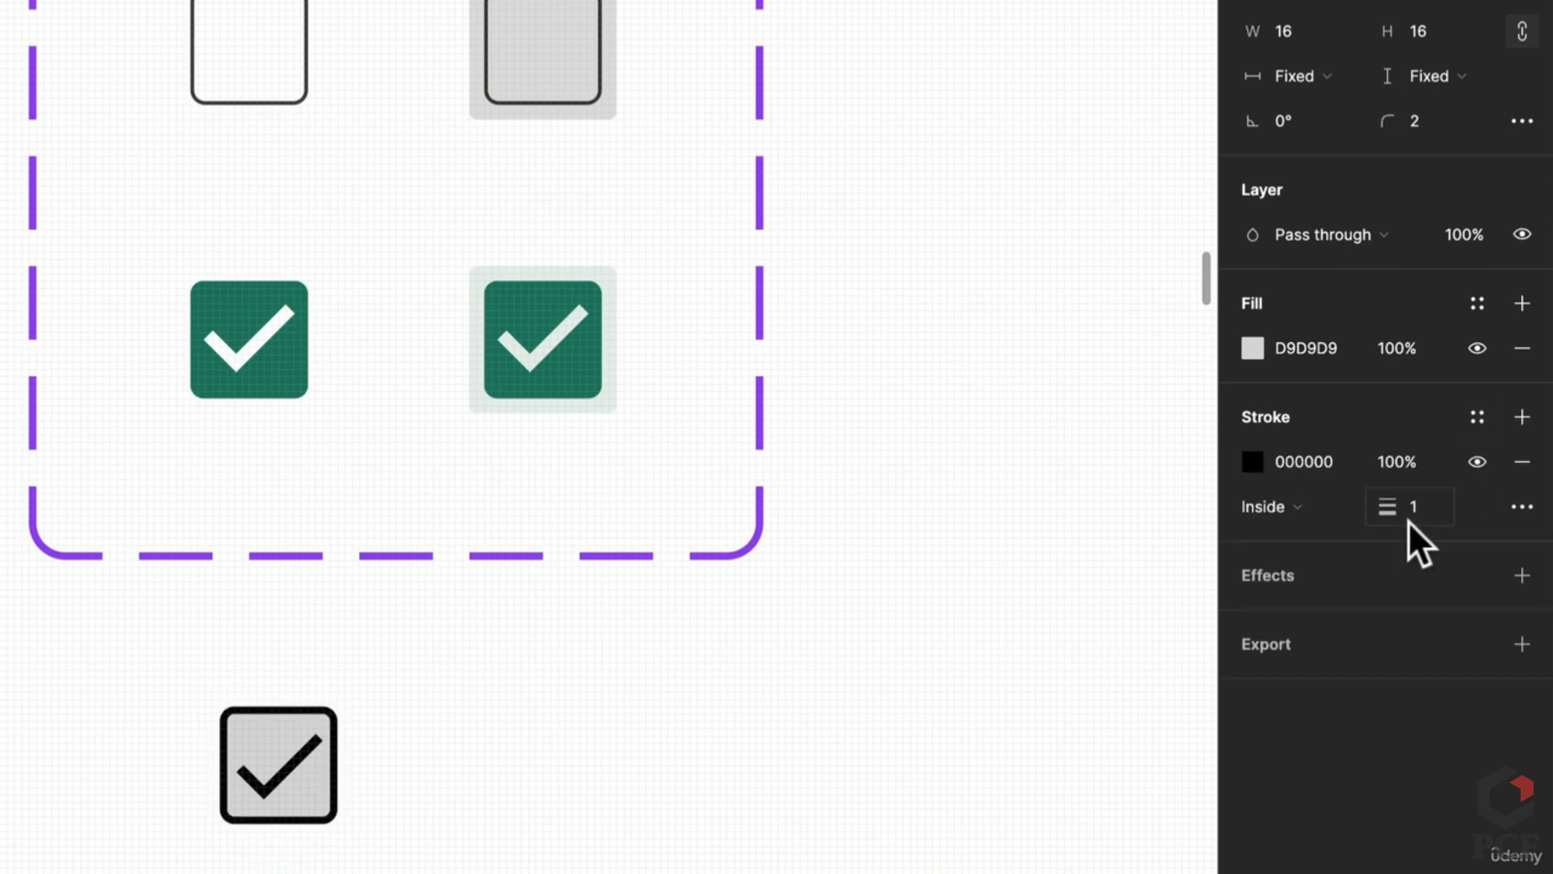
pyautogui.write('75')
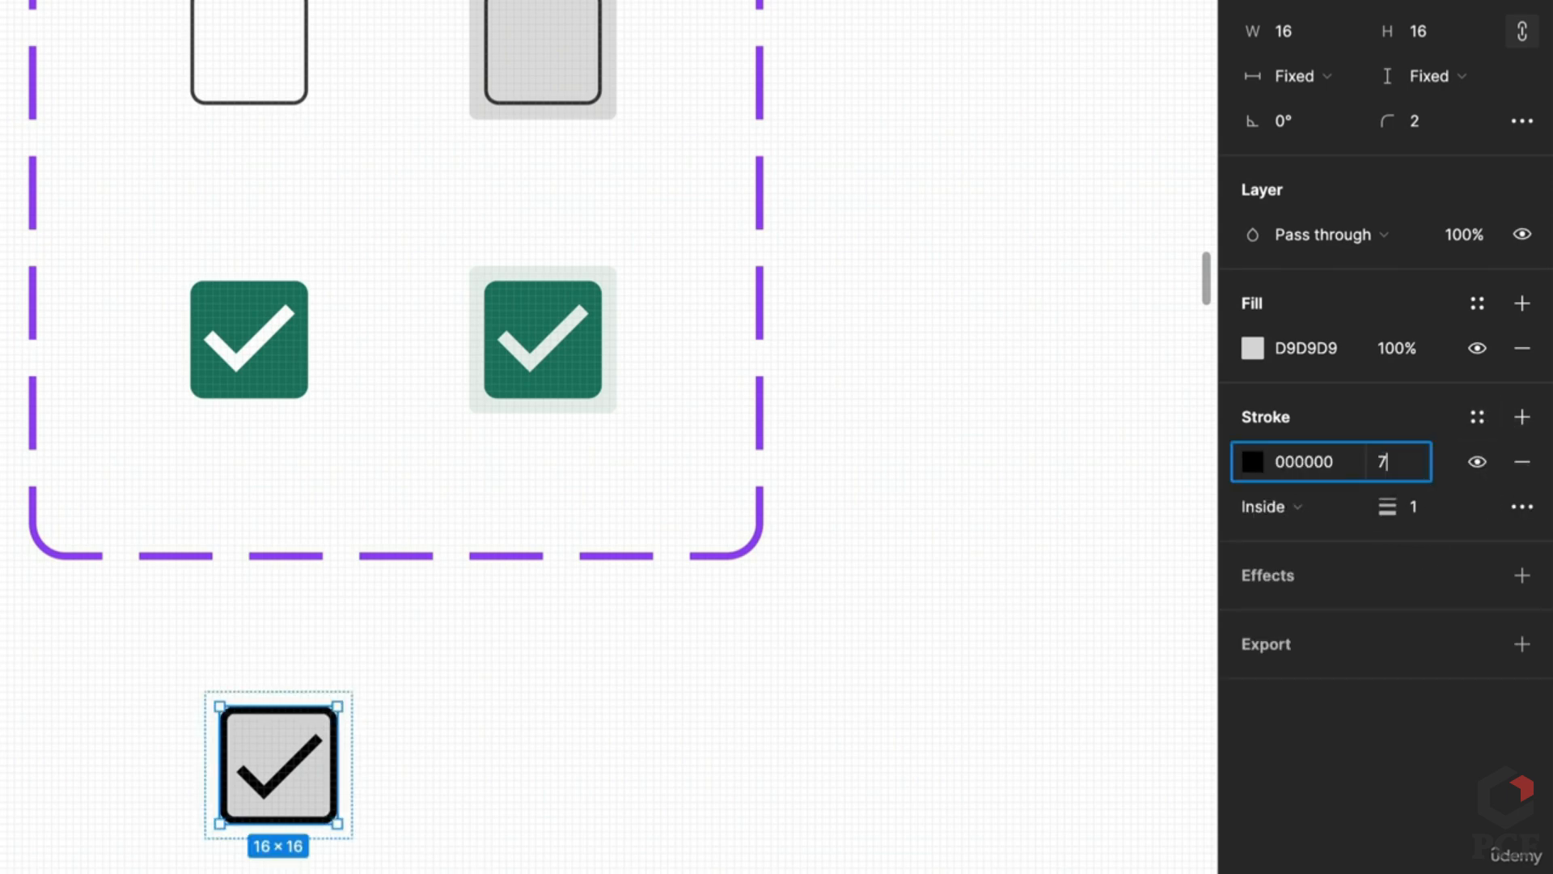
pyautogui.press('Return')
pyautogui.click(1439, 508)
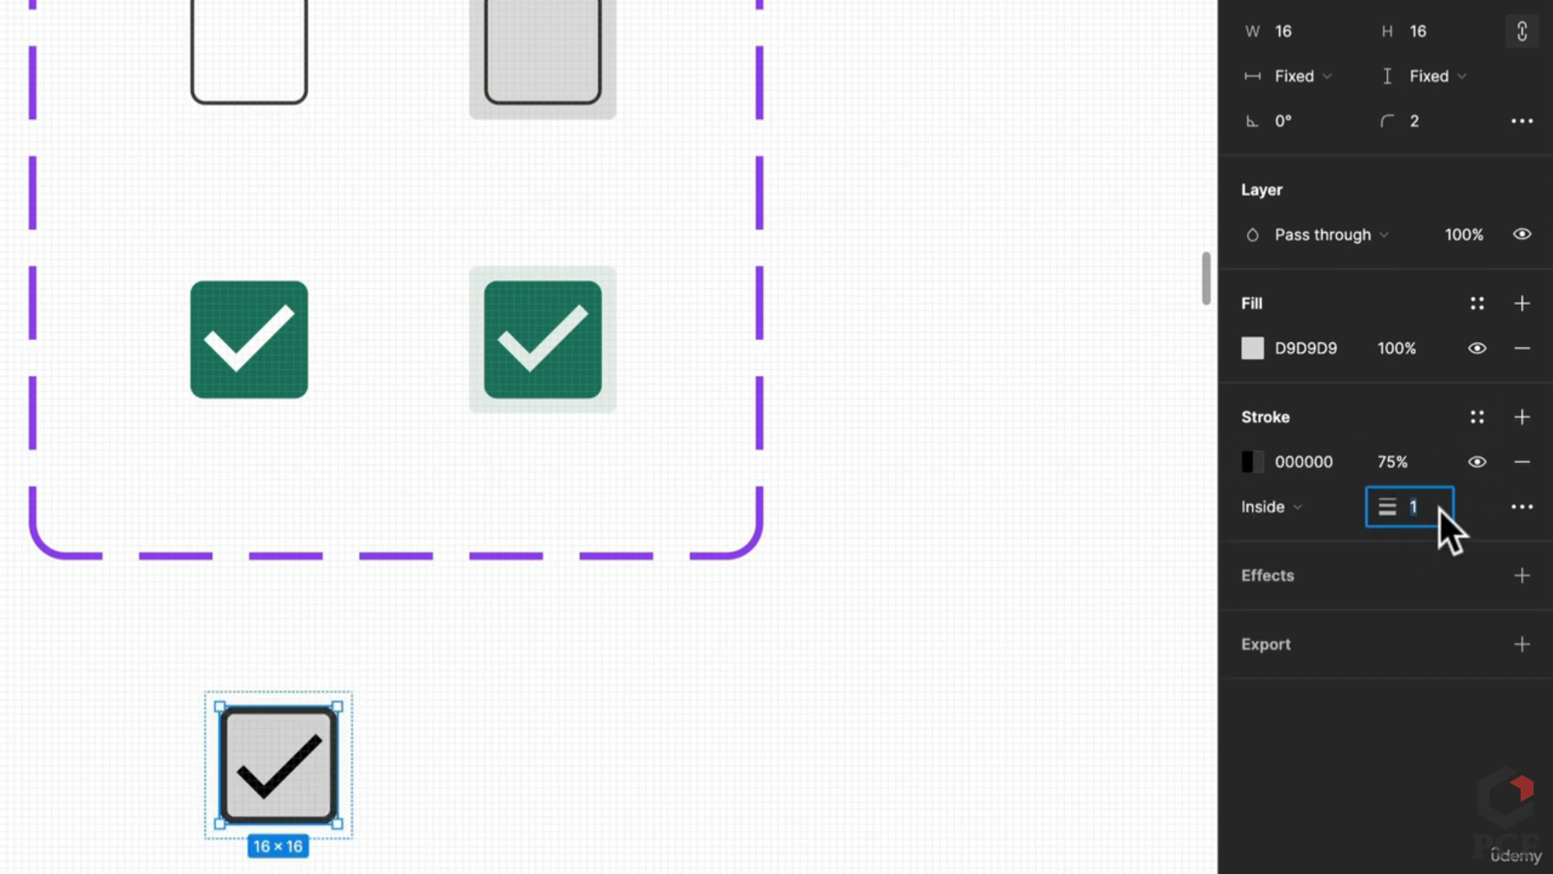
pyautogui.write('0.5')
pyautogui.press('Return')
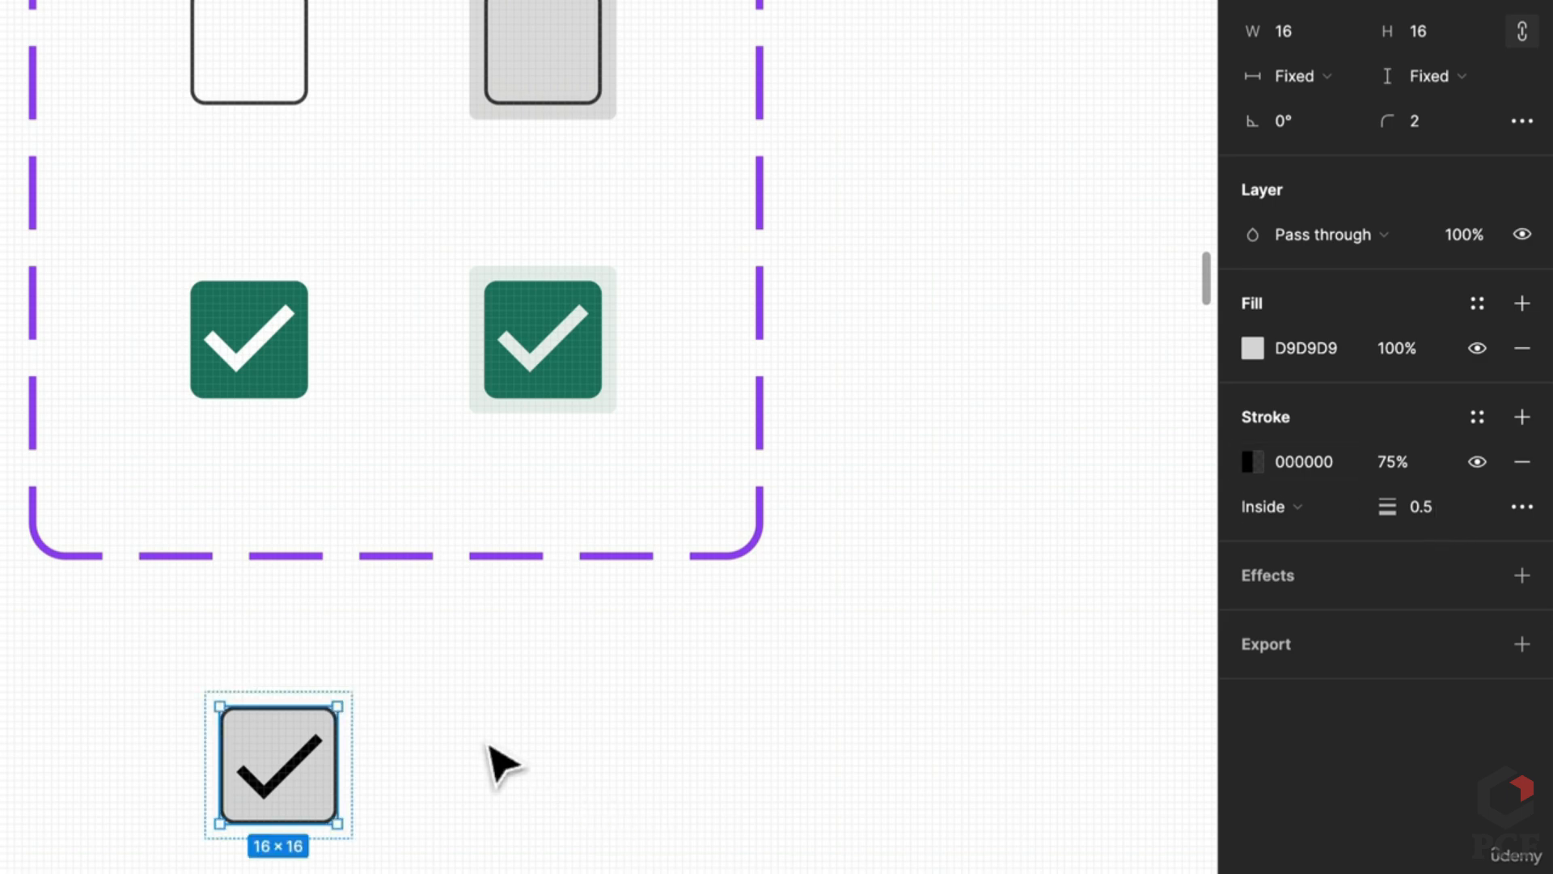
# Step: Fill the checkmark white (FFFFFF), rename it 'Check', and hide it
pyautogui.doubleClick(306, 797)
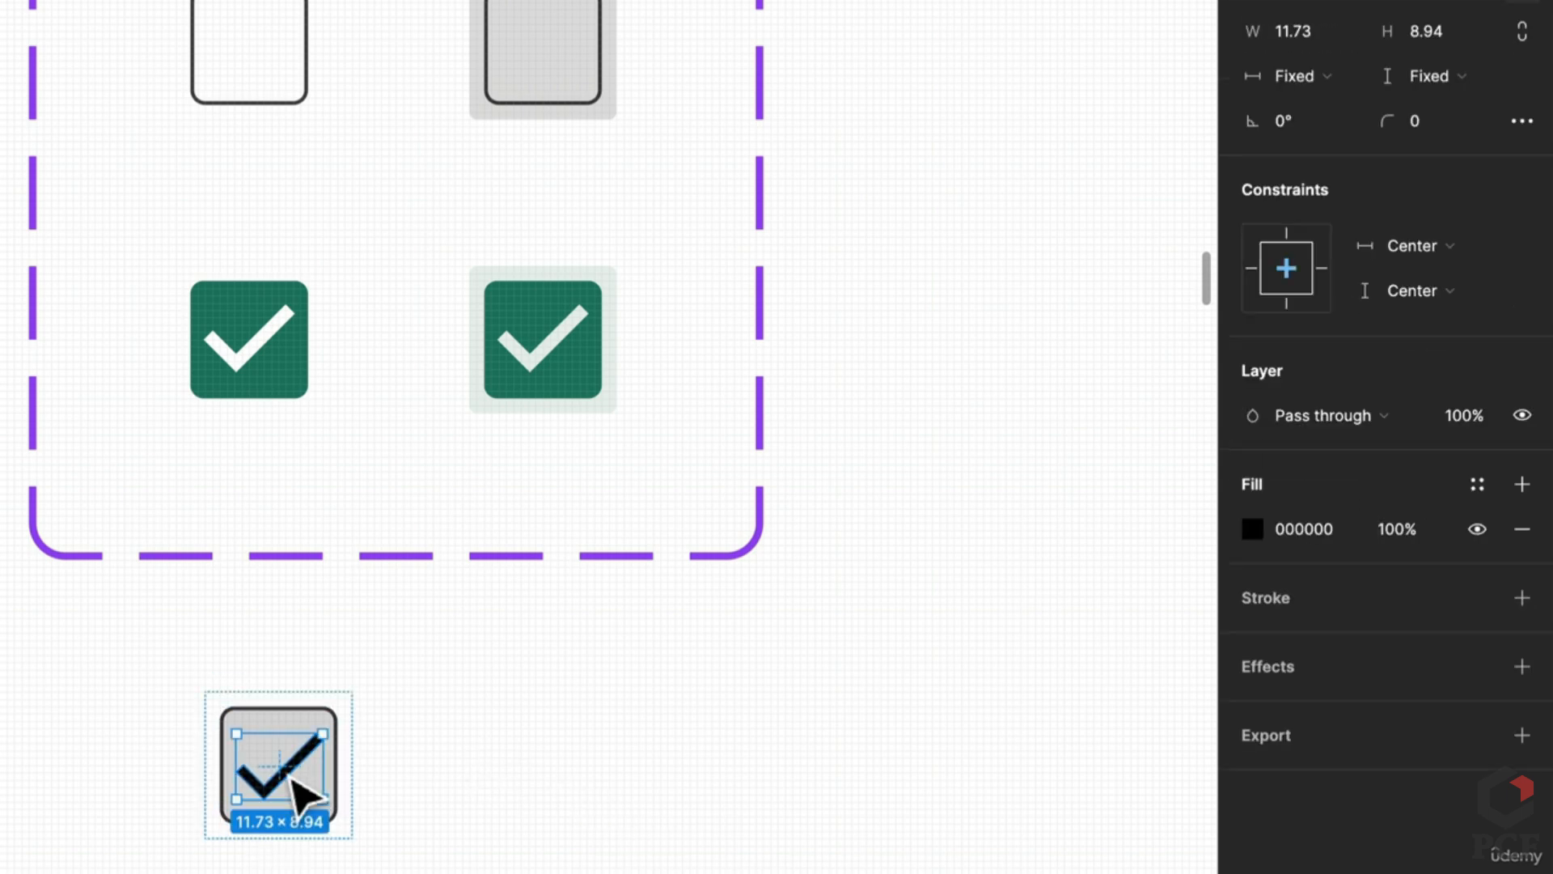
pyautogui.click(1303, 530)
pyautogui.write('f')
pyautogui.press('Return')
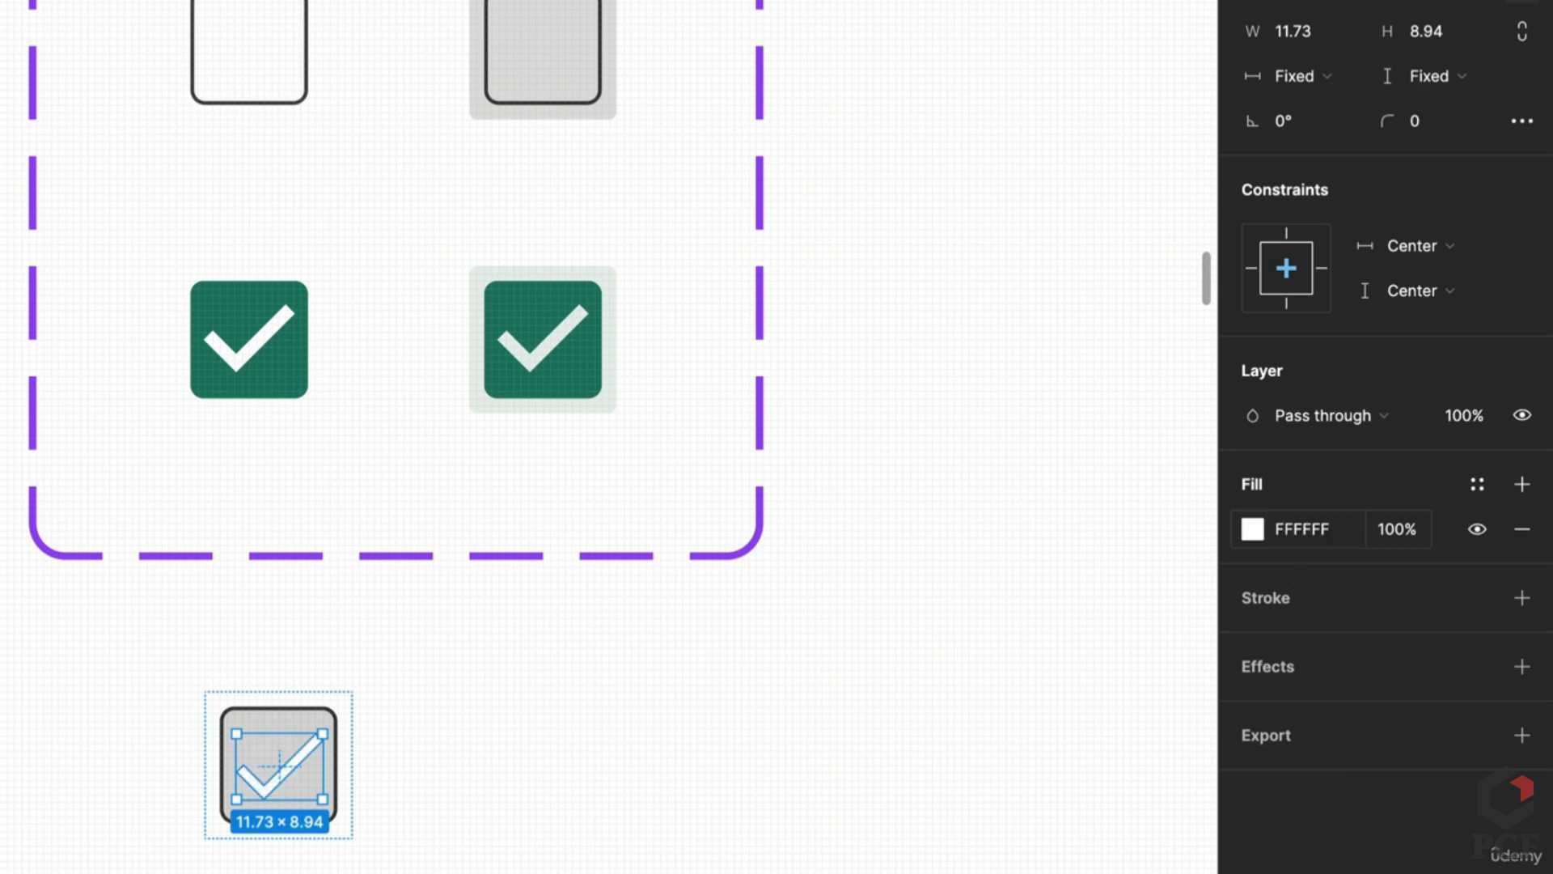
pyautogui.press('super+r')
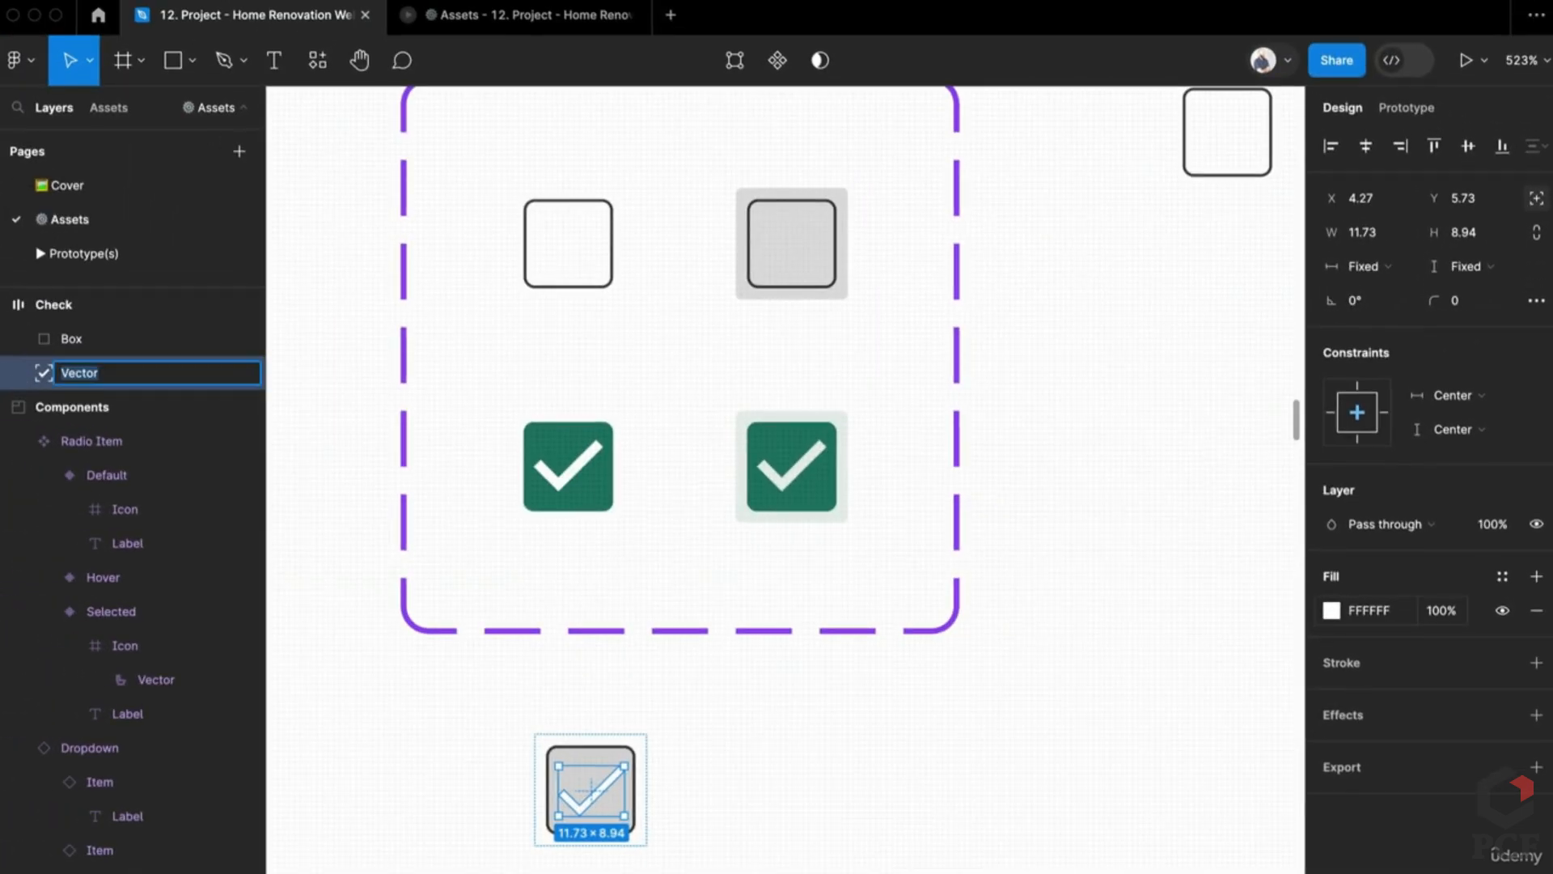
pyautogui.write('Check')
pyautogui.press('Return')
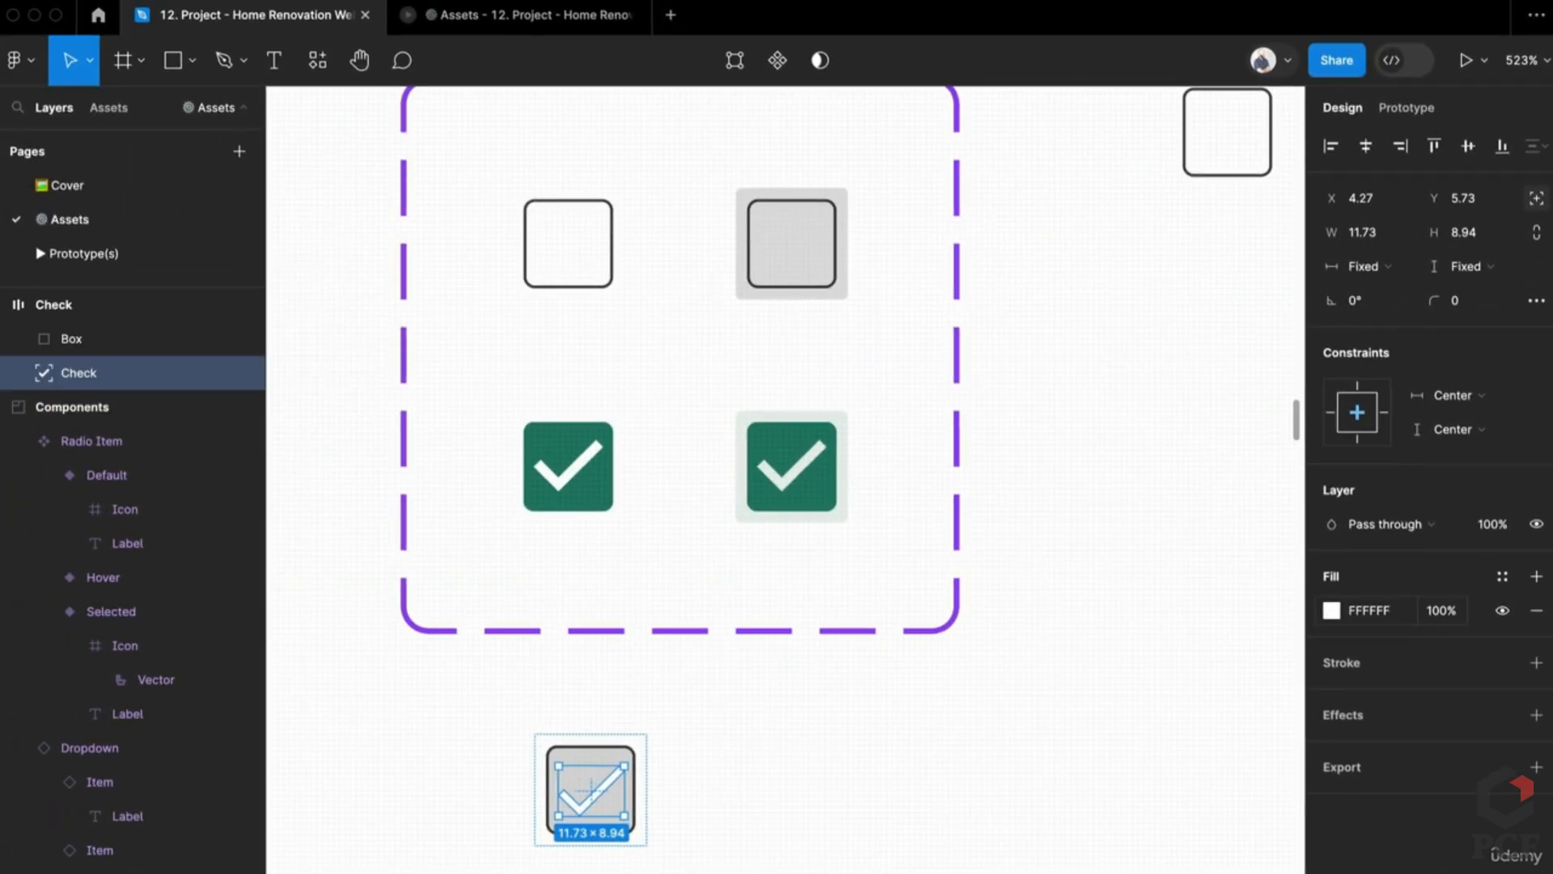
pyautogui.press('super+shift+h')
# Step: Give the Box square a white FFFFFF fill
pyautogui.click(647, 813)
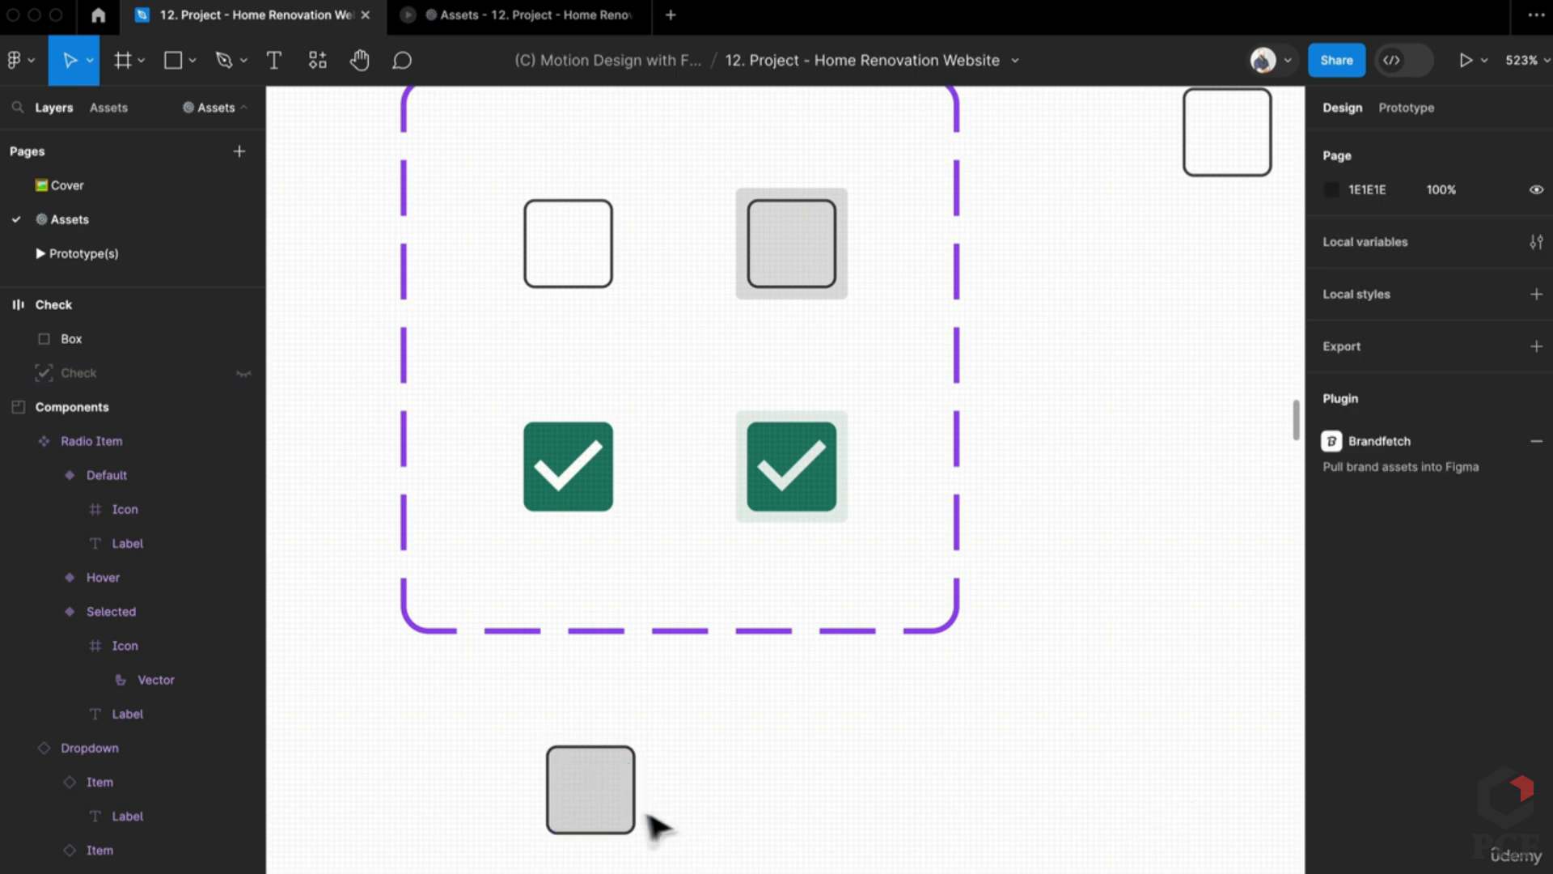
pyautogui.click(623, 801)
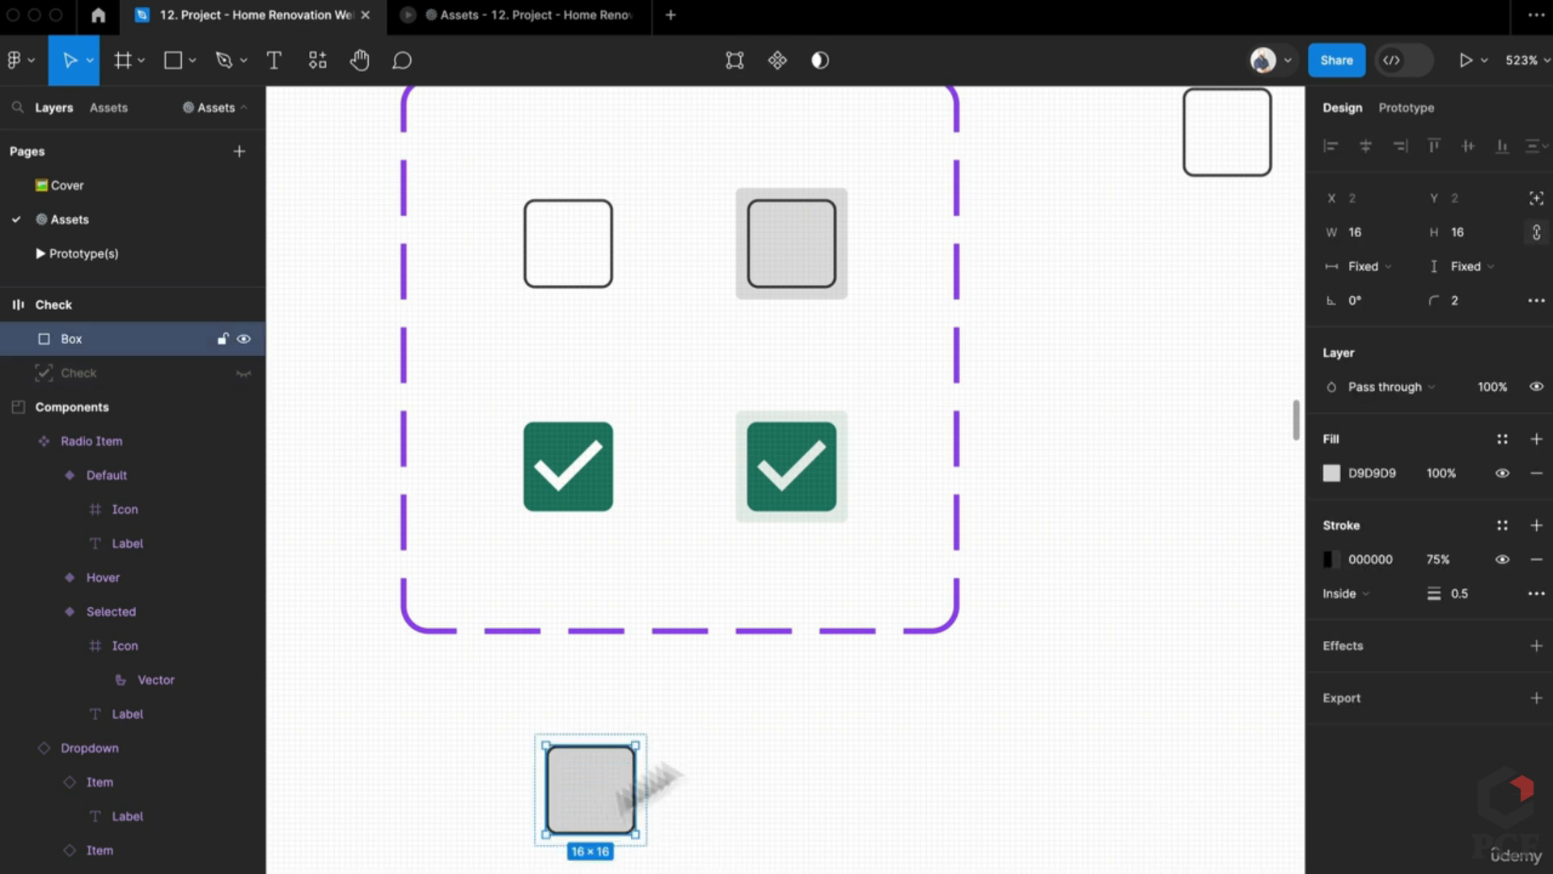
pyautogui.click(1367, 473)
pyautogui.write('ffffff')
pyautogui.press('Return')
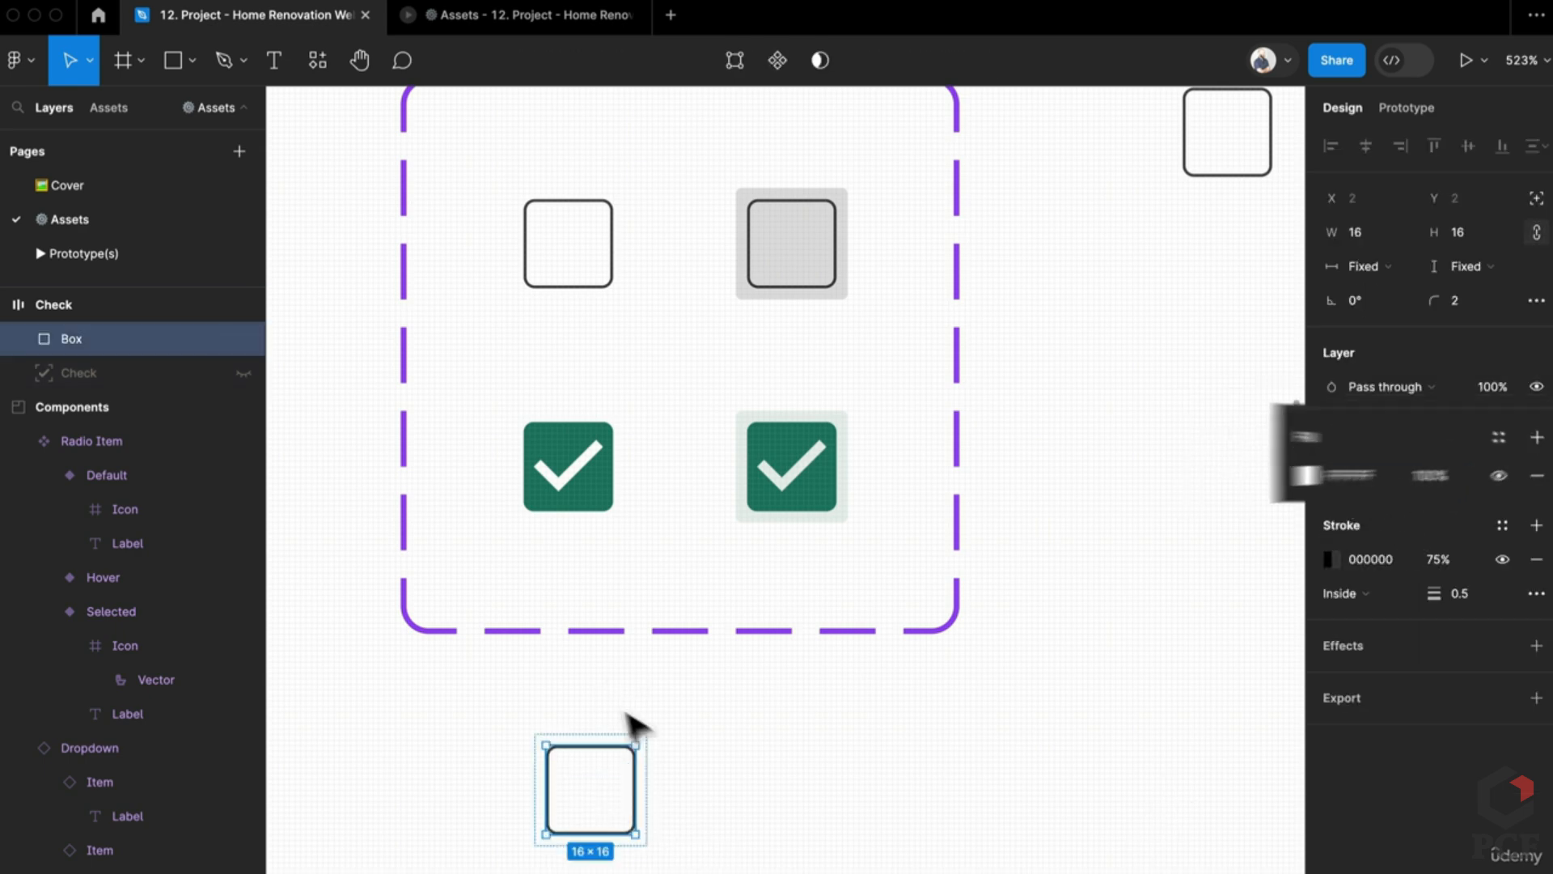
# Step: Turn the Check frame into a component and add a variant property
pyautogui.click(669, 833)
pyautogui.click(555, 739)
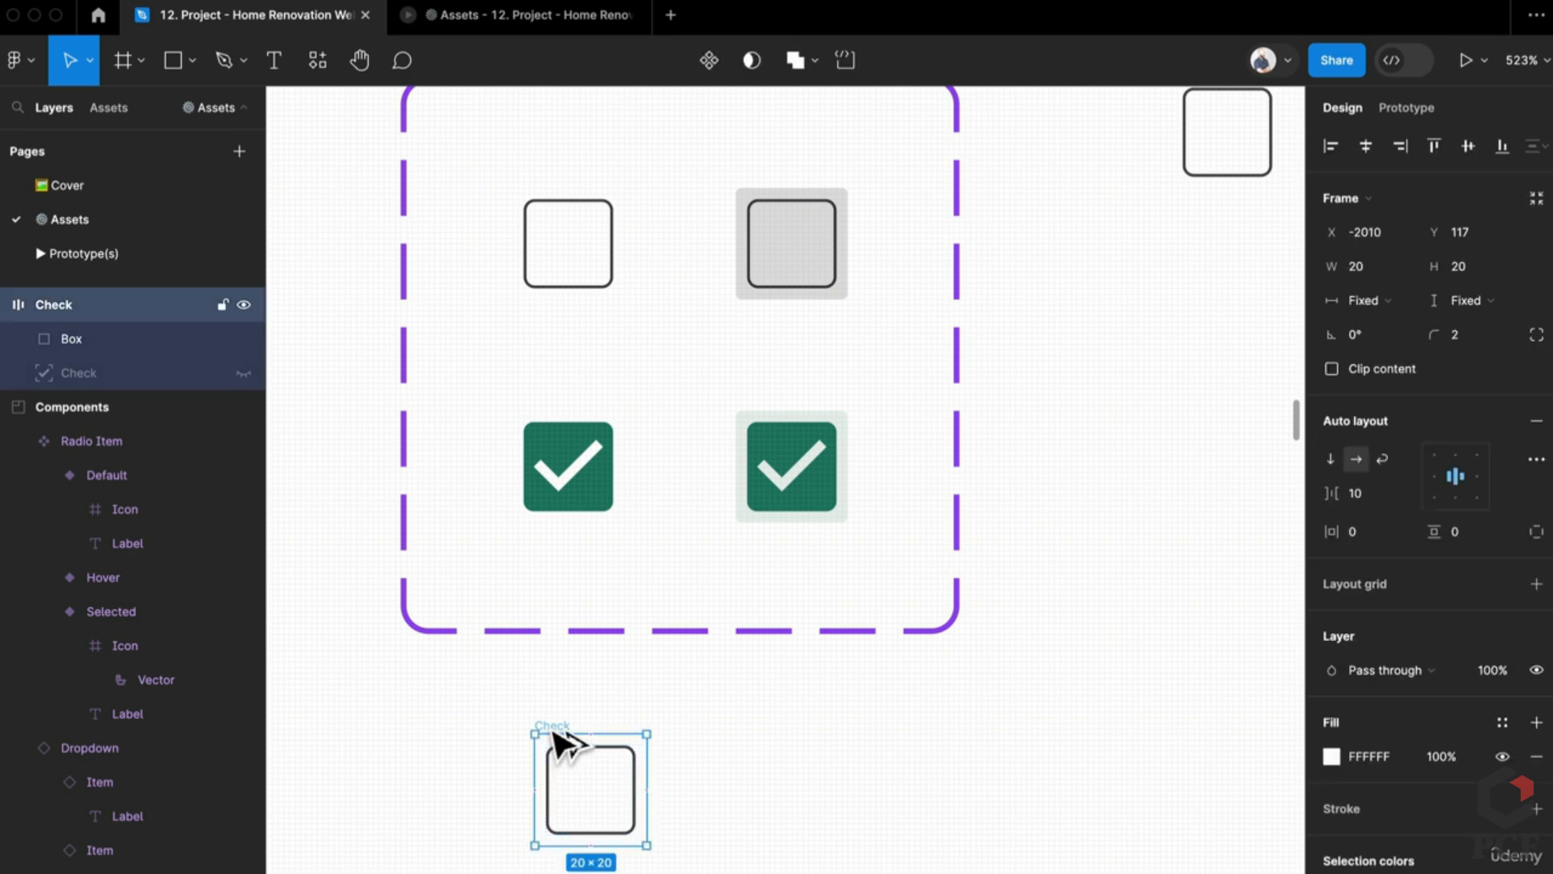
pyautogui.press('super+alt+k')
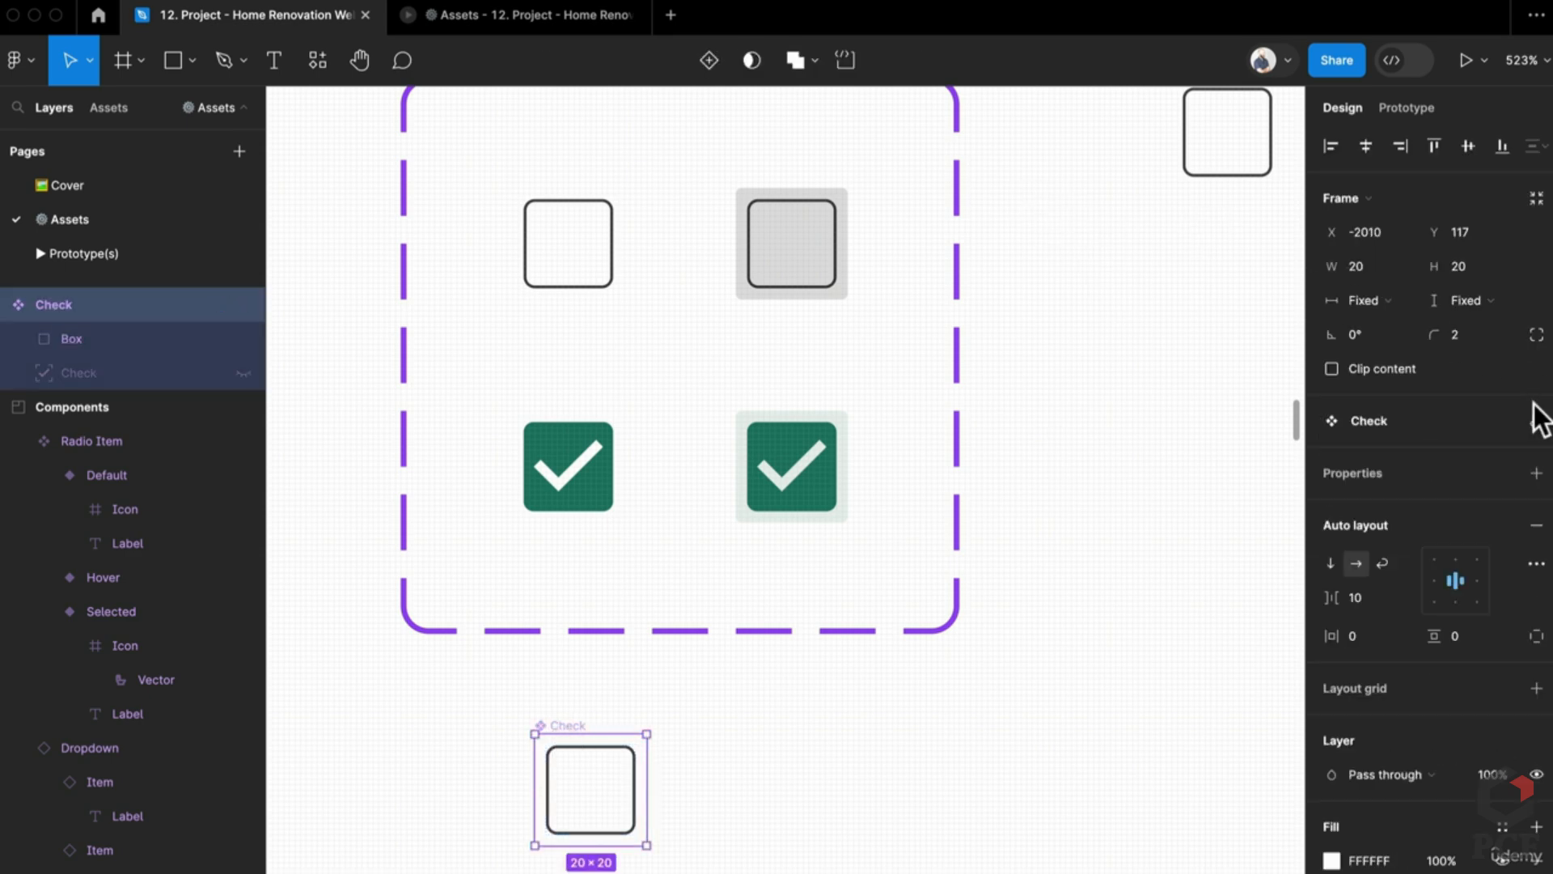
pyautogui.click(1536, 473)
pyautogui.click(1369, 533)
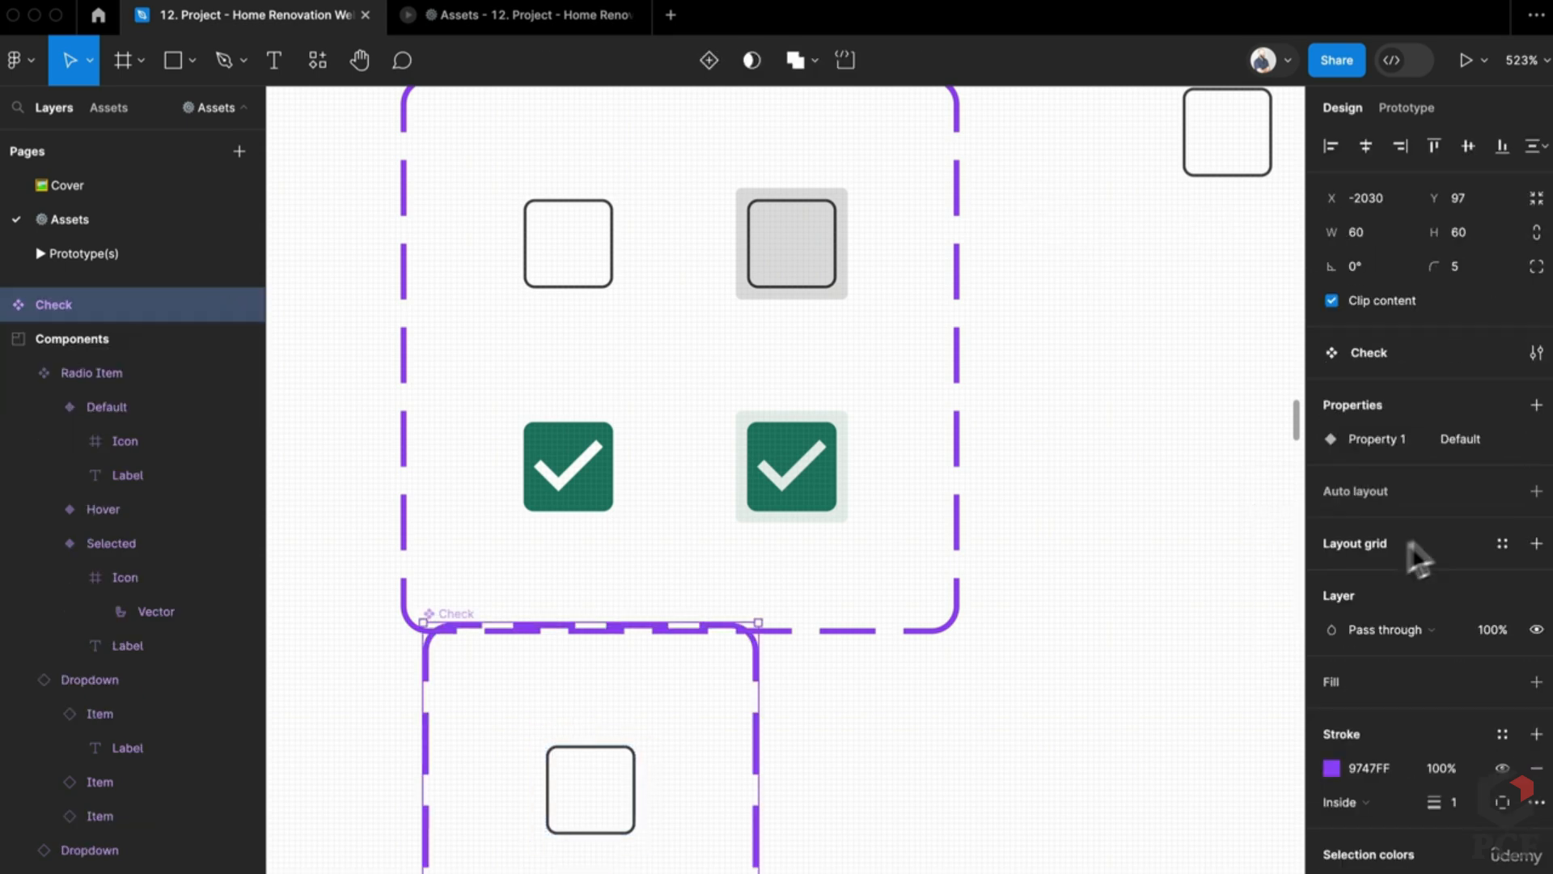
# Step: Move the Check component slightly lower and make the component set taller
pyautogui.scroll(-3, 724, 761)
pyautogui.scroll(-2, 724, 761)
pyautogui.moveTo(670, 729); pyautogui.dragTo(652, 757)
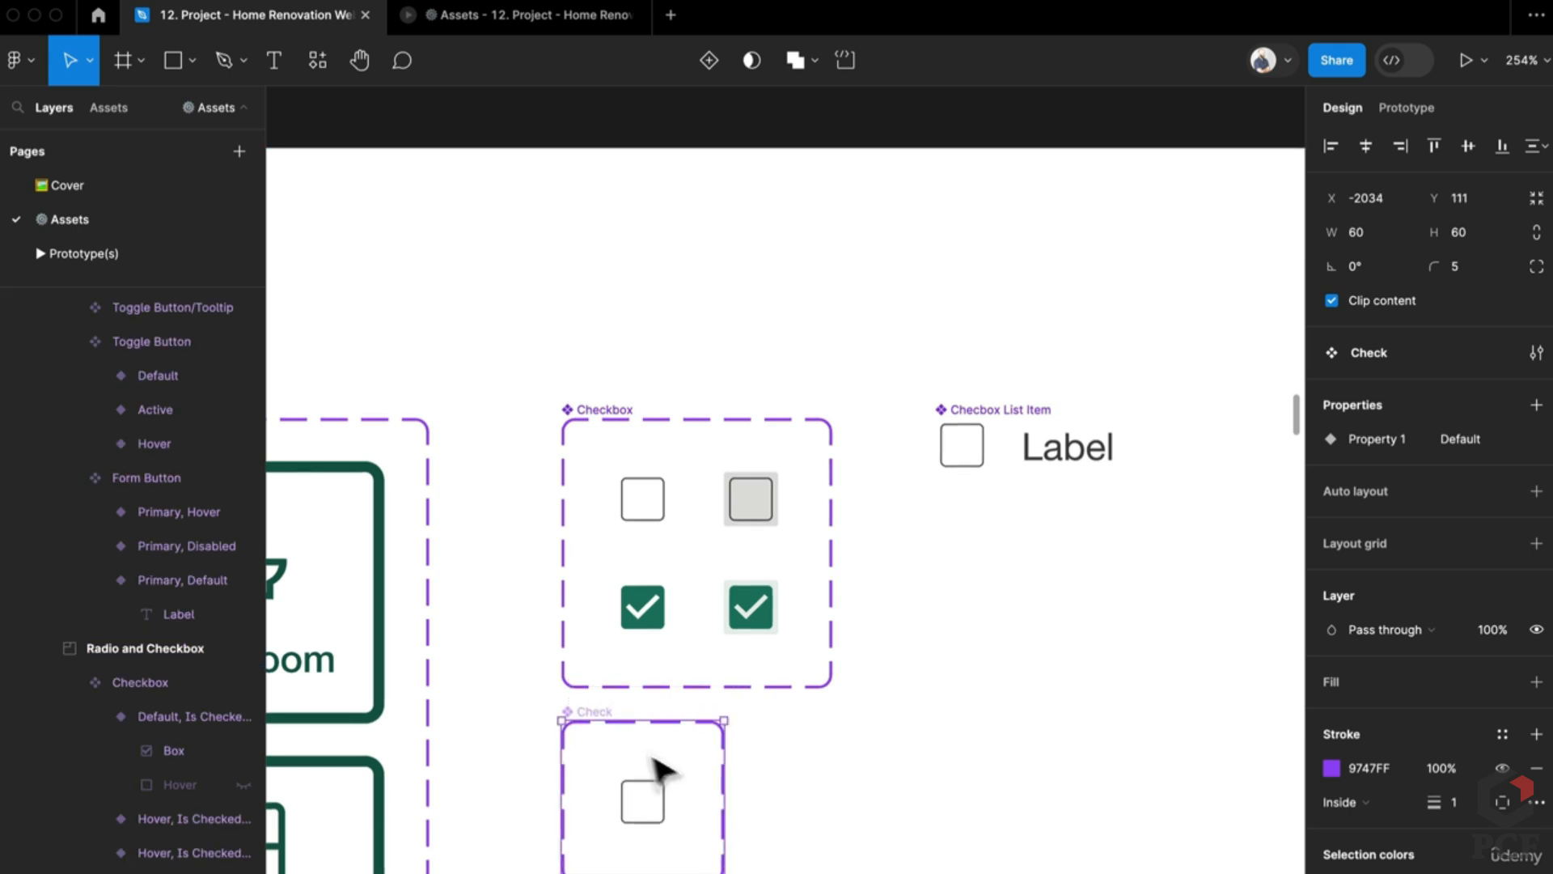
pyautogui.scroll(1, 659, 767)
pyautogui.moveTo(765, 798); pyautogui.dragTo(842, 804)
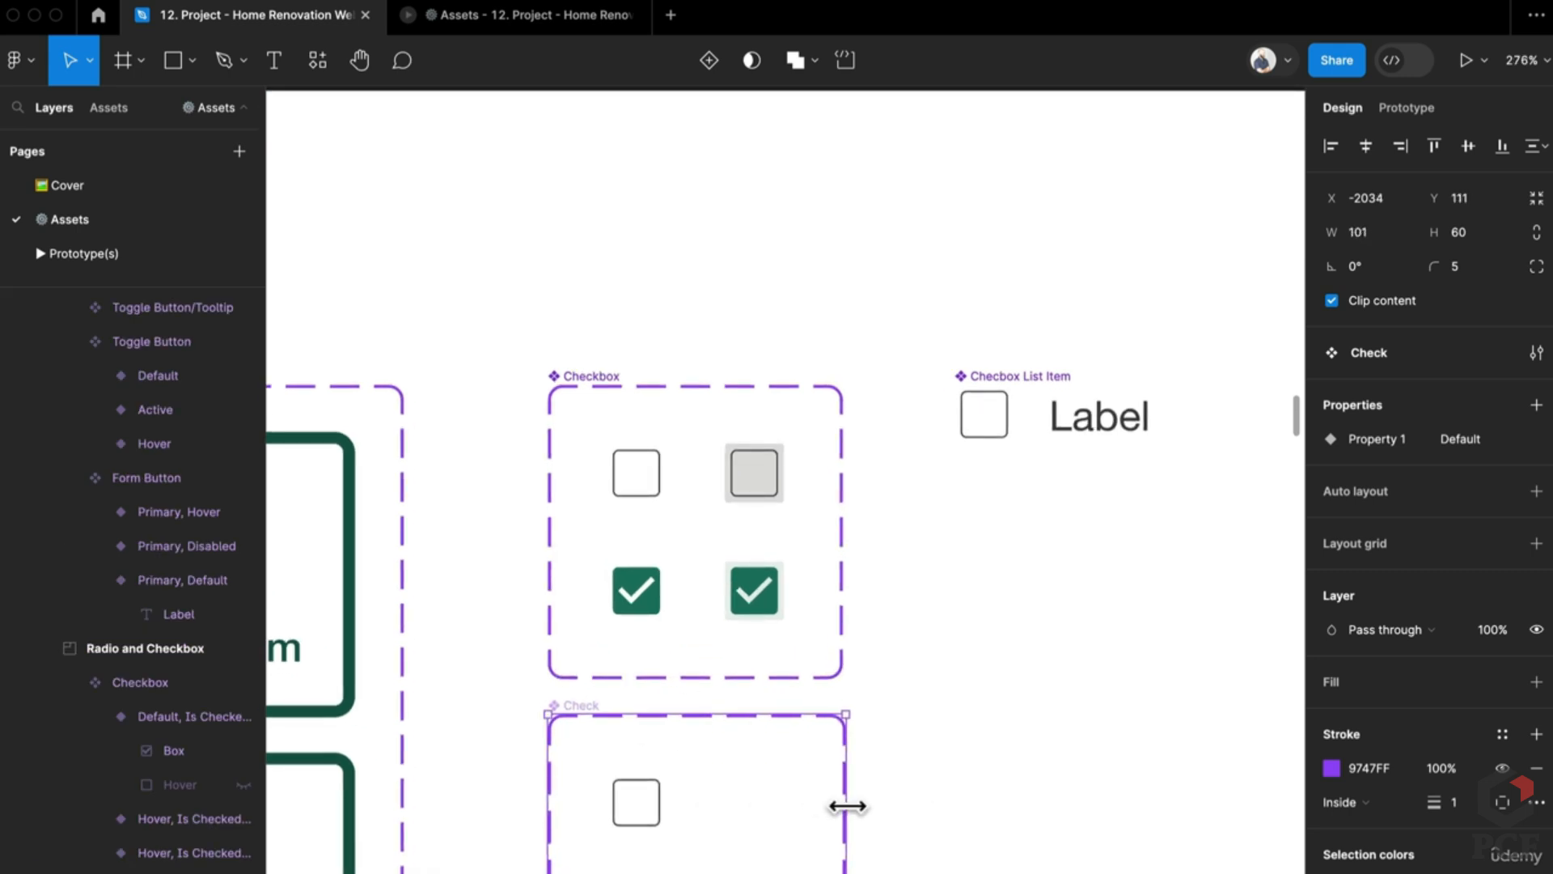
pyautogui.scroll(-5, 809, 829)
pyautogui.scroll(3, 772, 497)
pyautogui.scroll(-1, 789, 526)
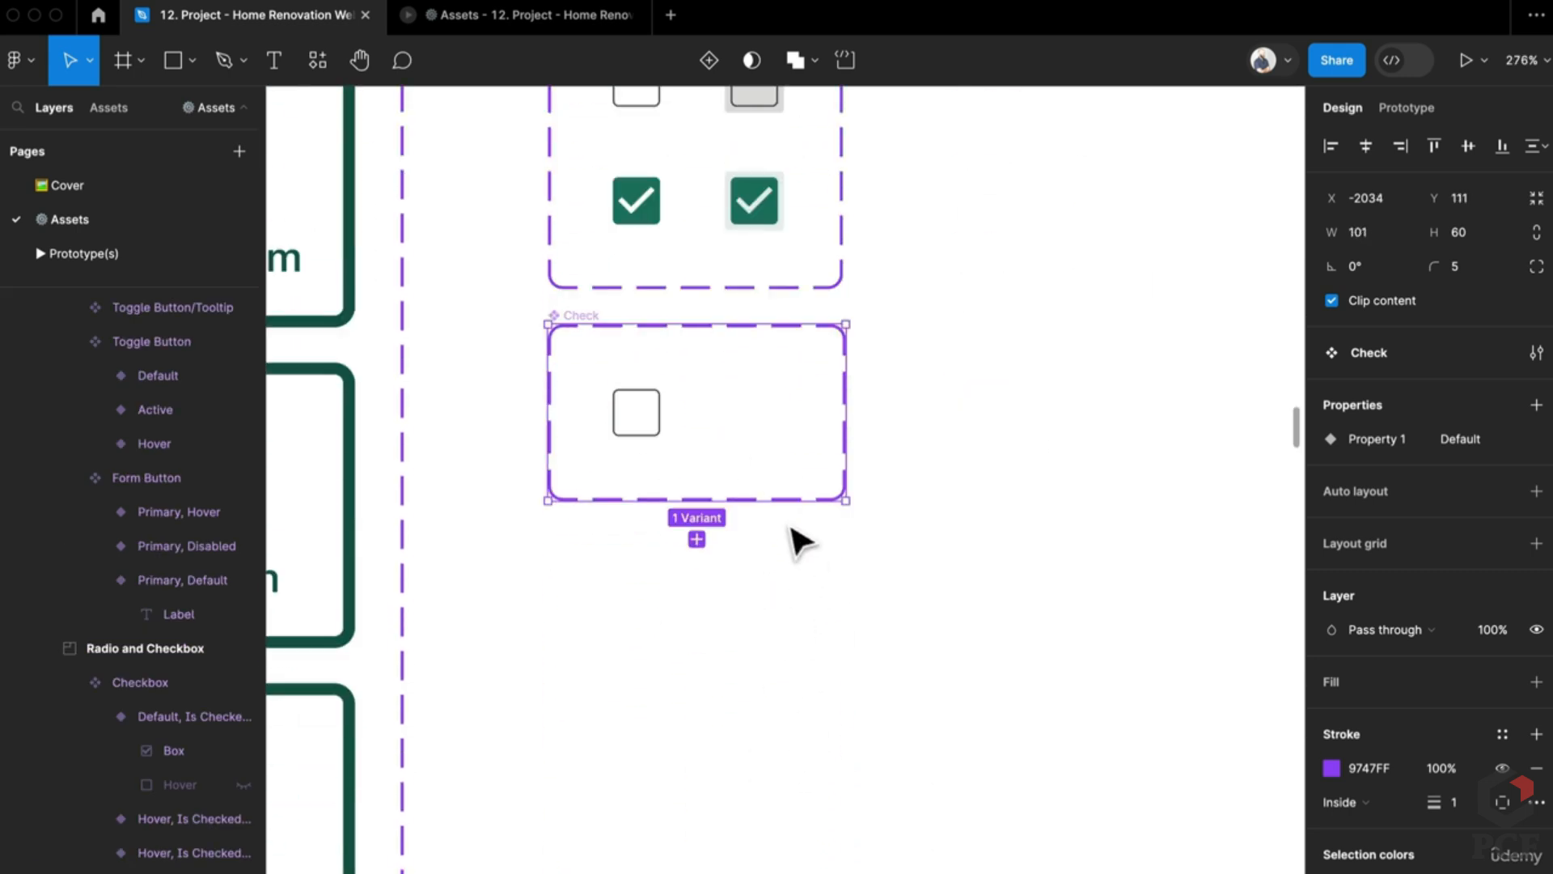
pyautogui.moveTo(786, 502); pyautogui.dragTo(780, 603)
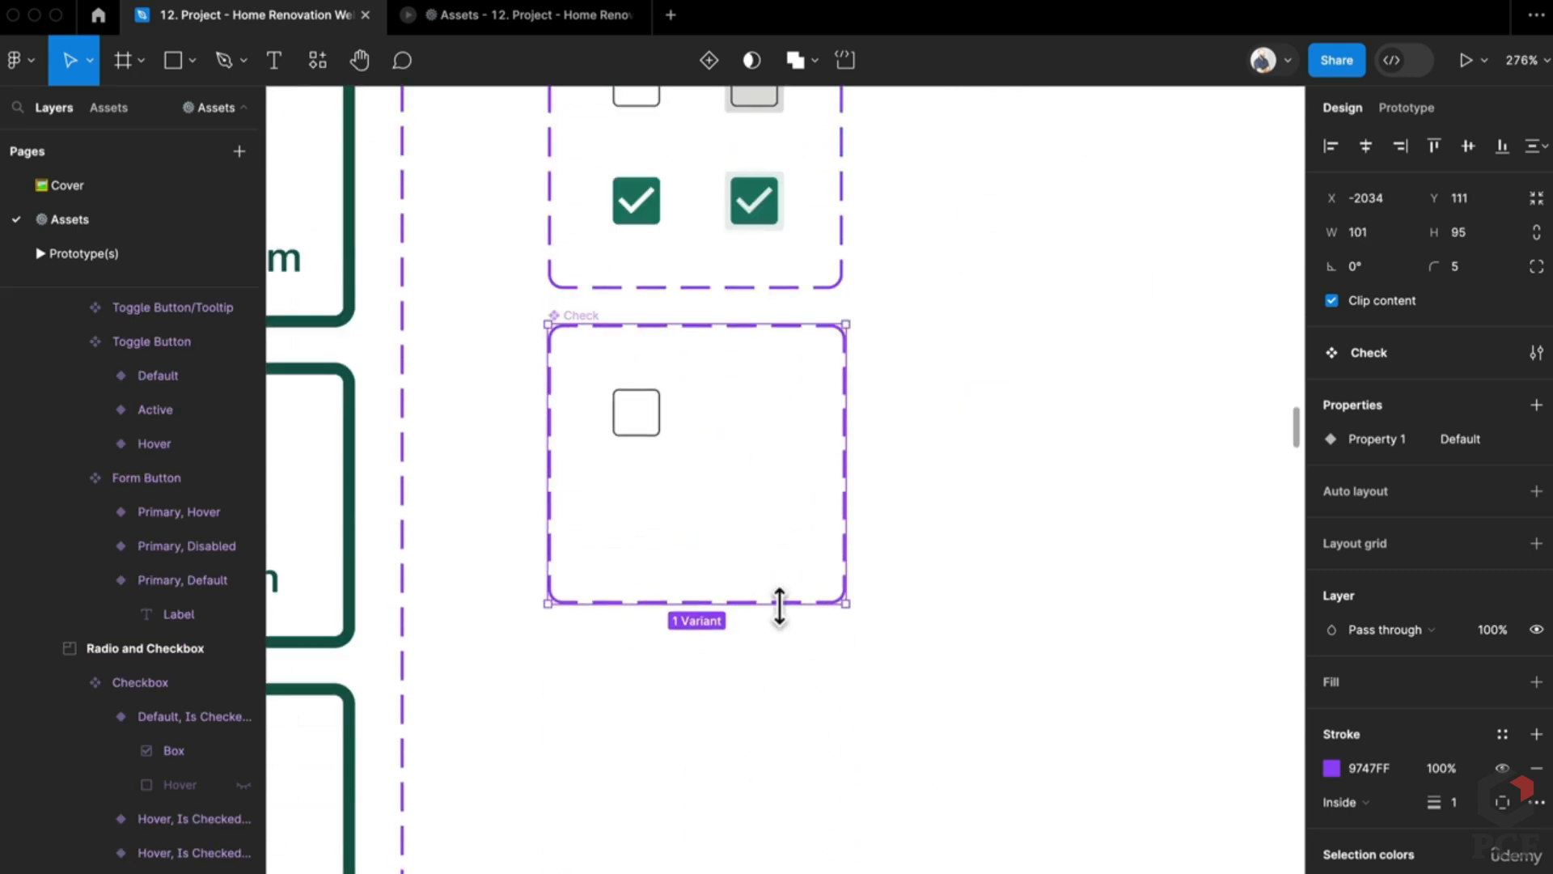
# Step: Rename Property 1 to 'State' and add a second variant property named 'Checked'
pyautogui.doubleClick(1379, 439)
pyautogui.write('State')
pyautogui.press('Return')
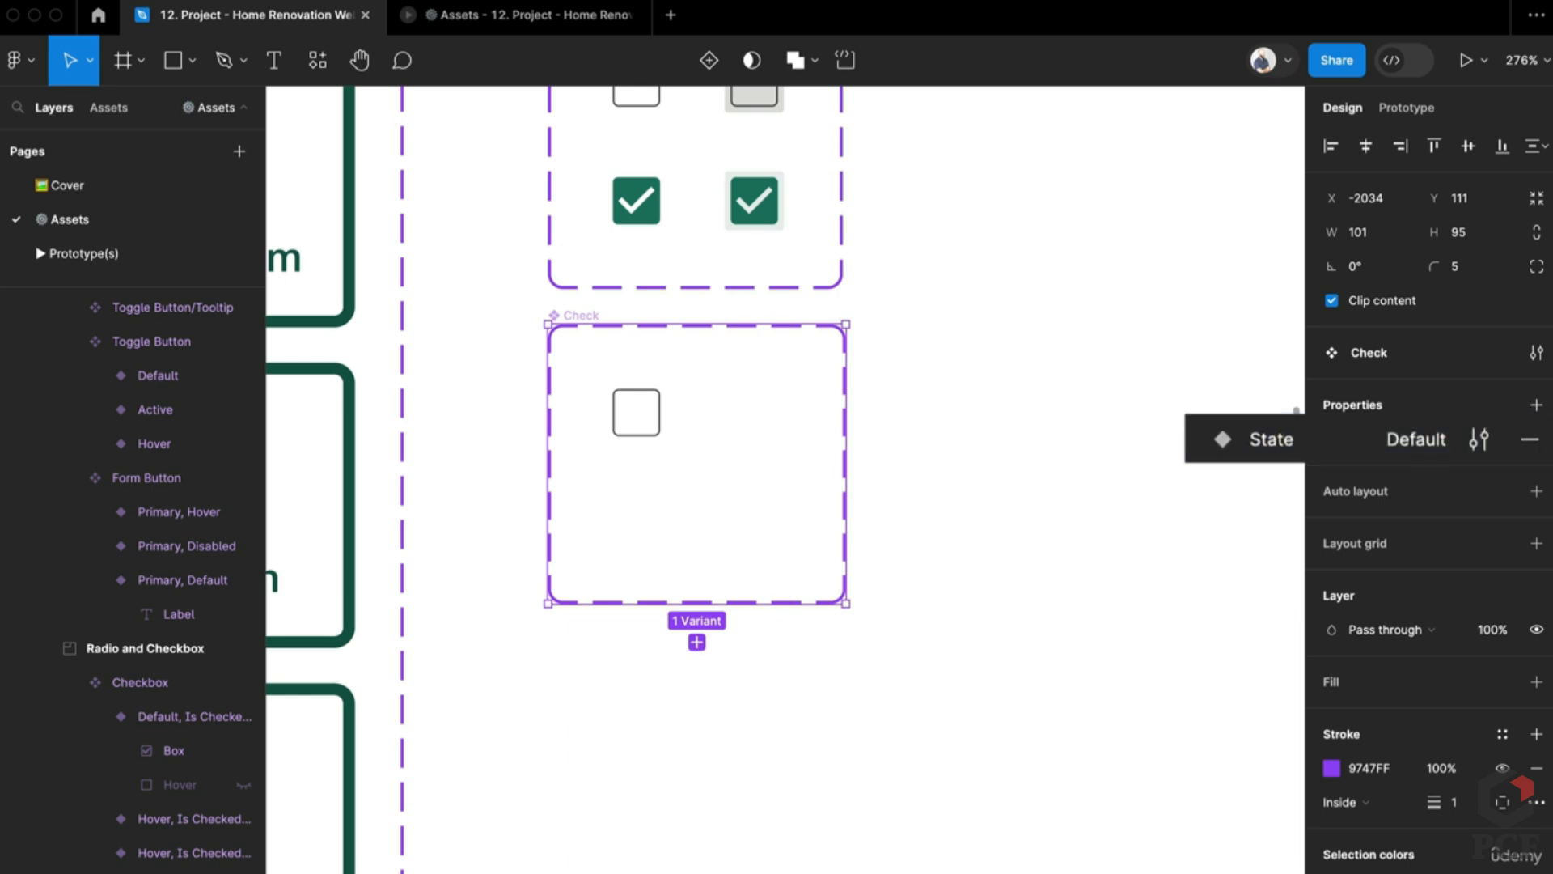
pyautogui.click(1536, 405)
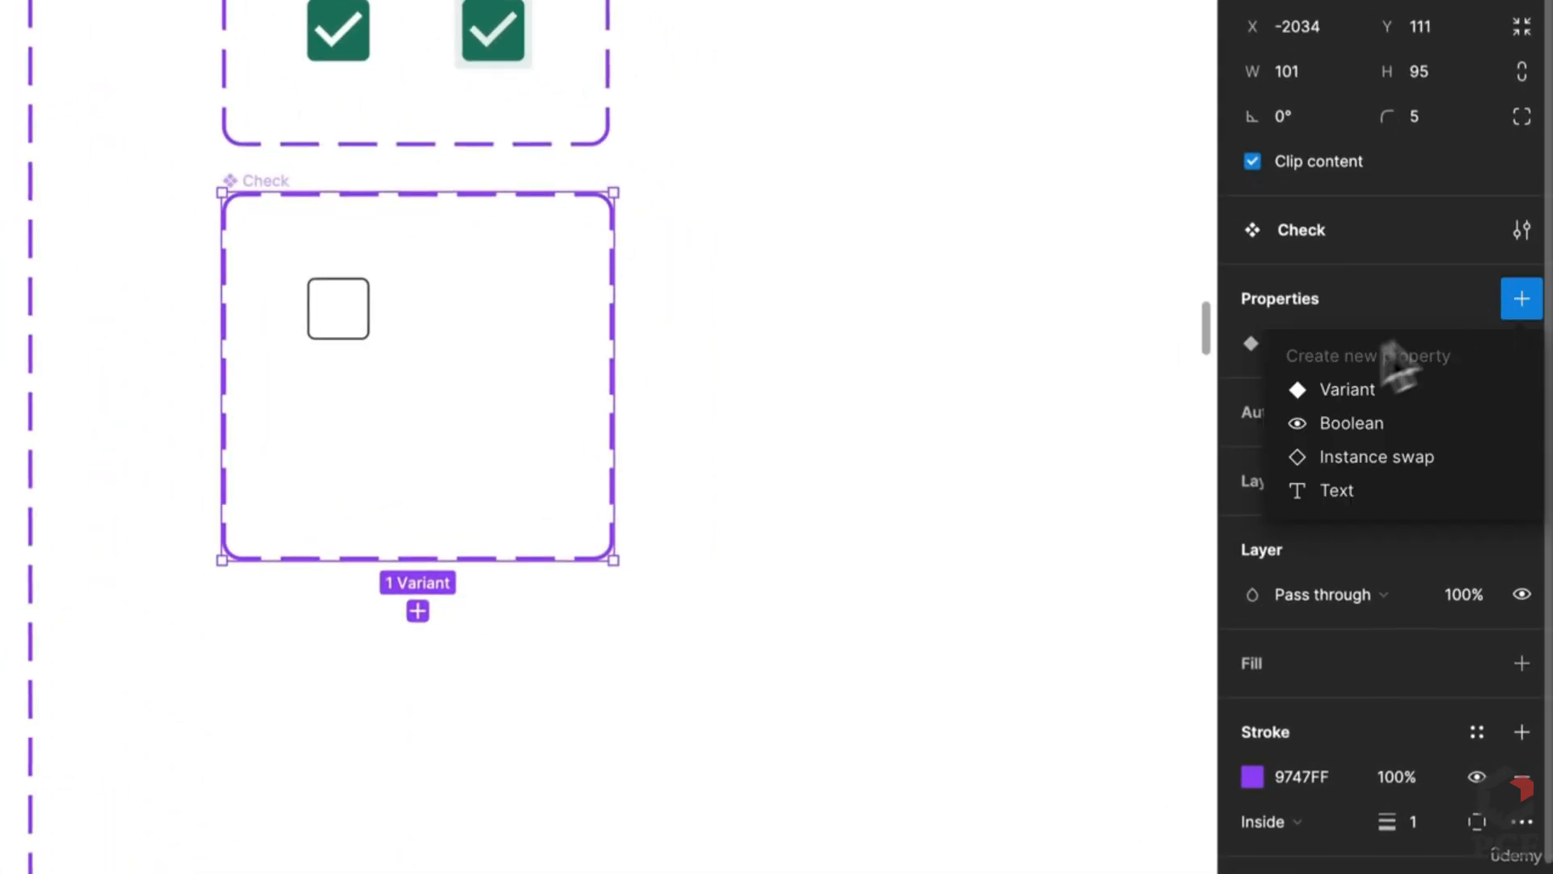
pyautogui.click(1343, 387)
pyautogui.write('Checked')
pyautogui.press('Tab')
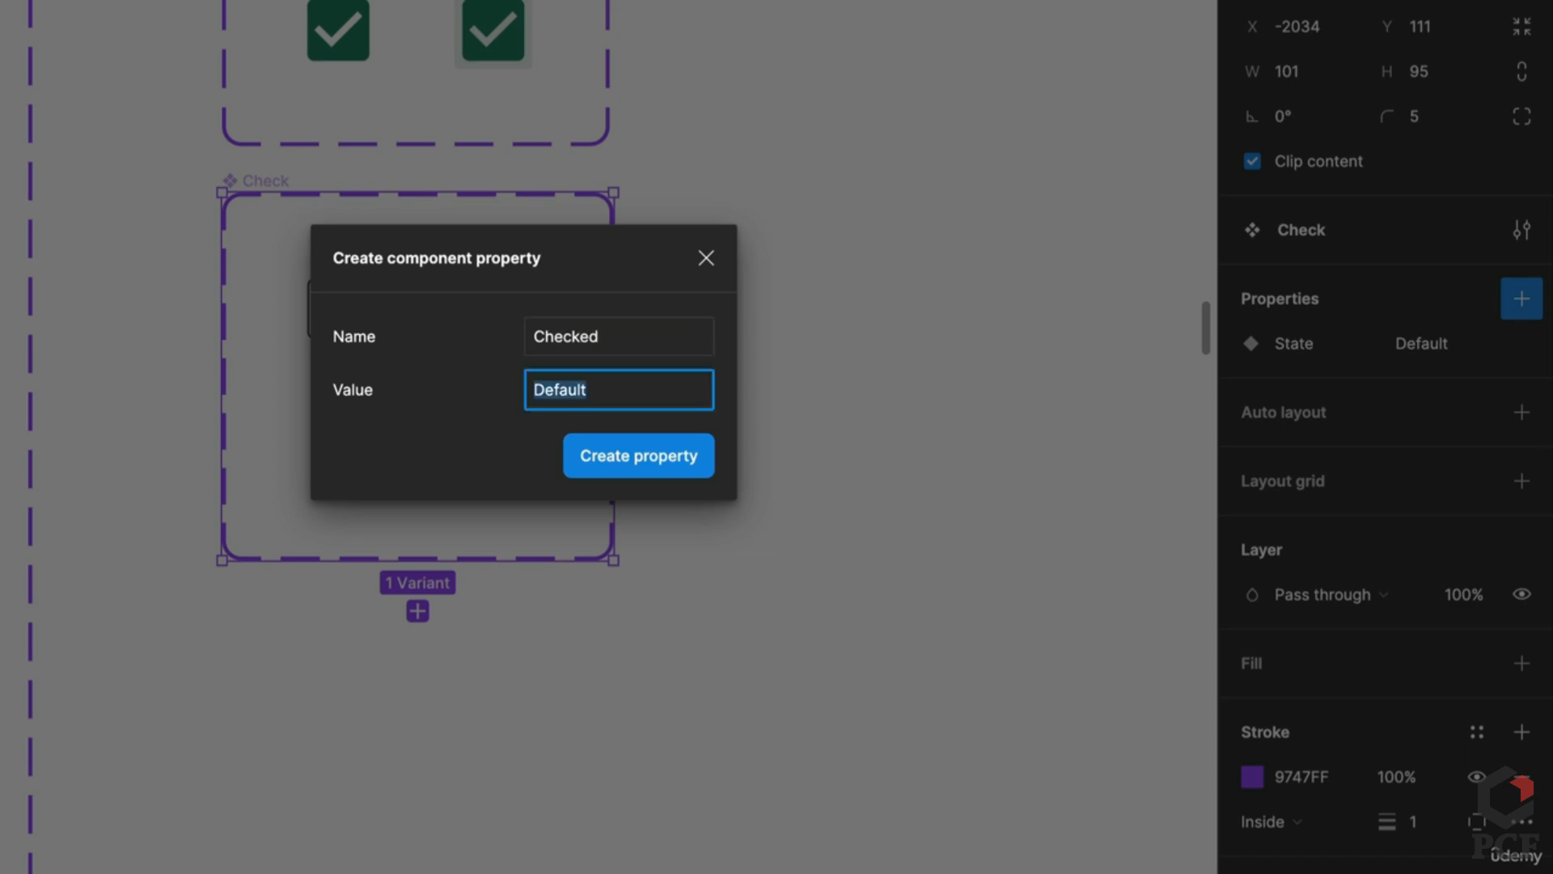
pyautogui.press('Return')
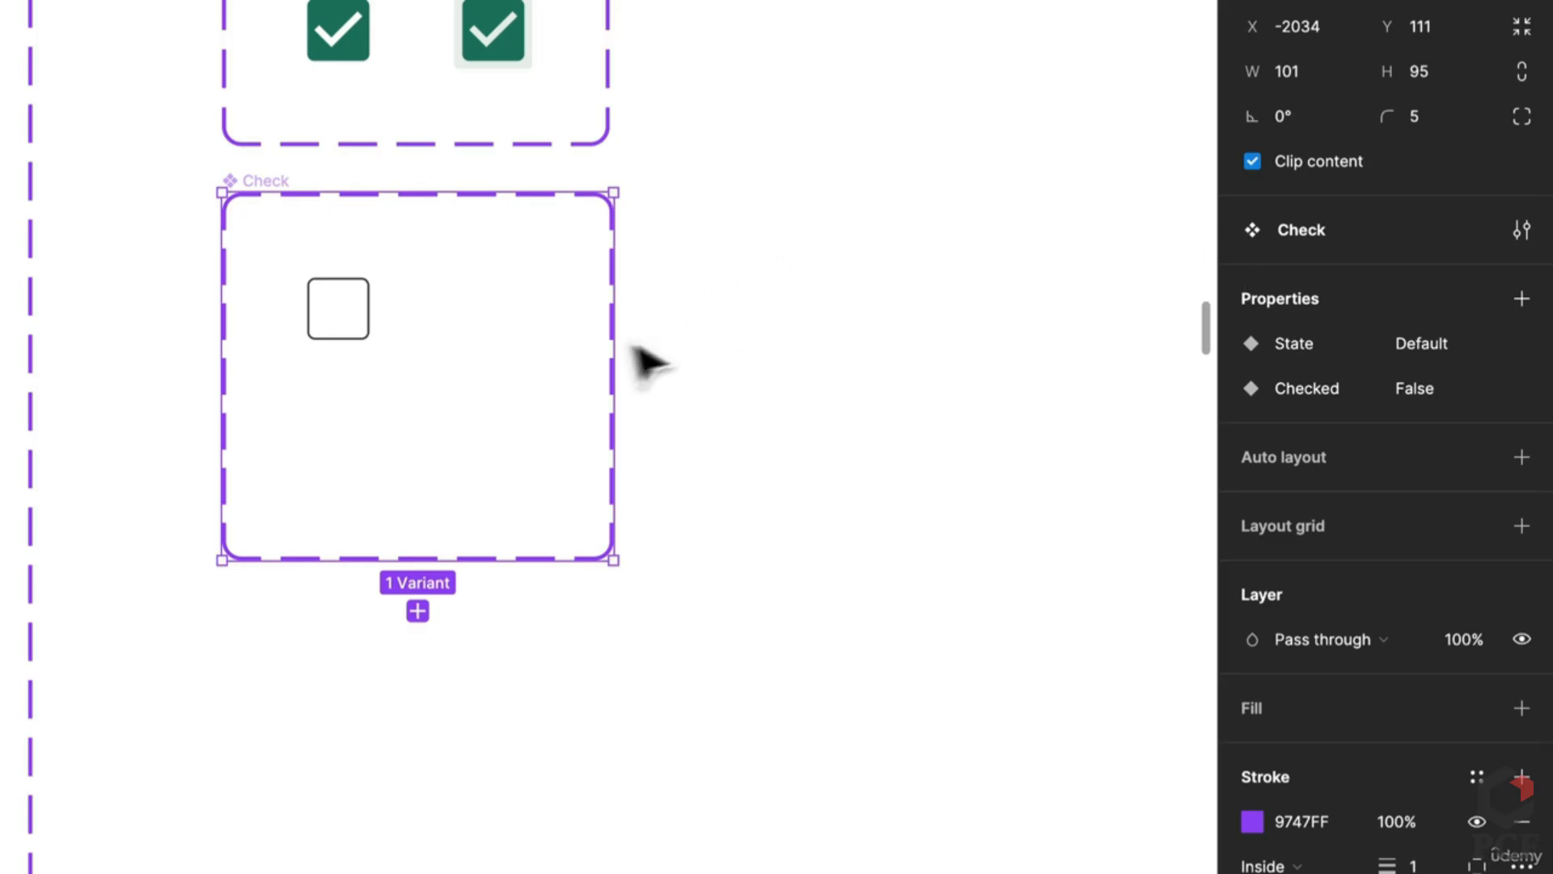
pyautogui.scroll(5, 634, 357)
pyautogui.scroll(3, 243, 467)
pyautogui.click(186, 542)
# Step: Duplicate the checkbox variant with State 'Hover' and give it the sampled grey background
pyautogui.moveTo(201, 541); pyautogui.dragTo(450, 558)
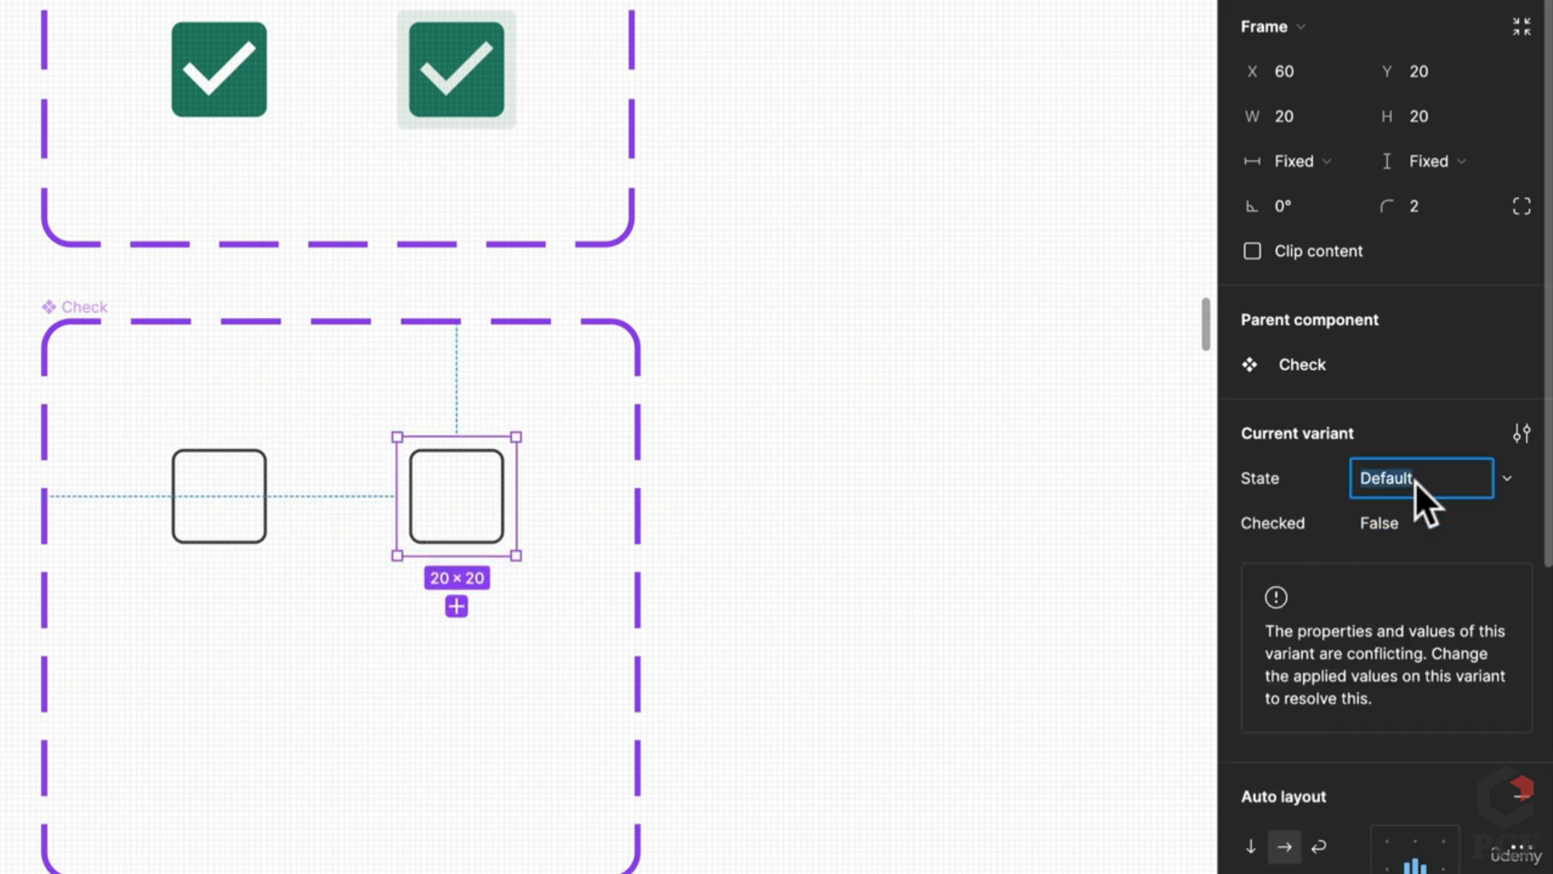
pyautogui.write('Hover')
pyautogui.press('Return')
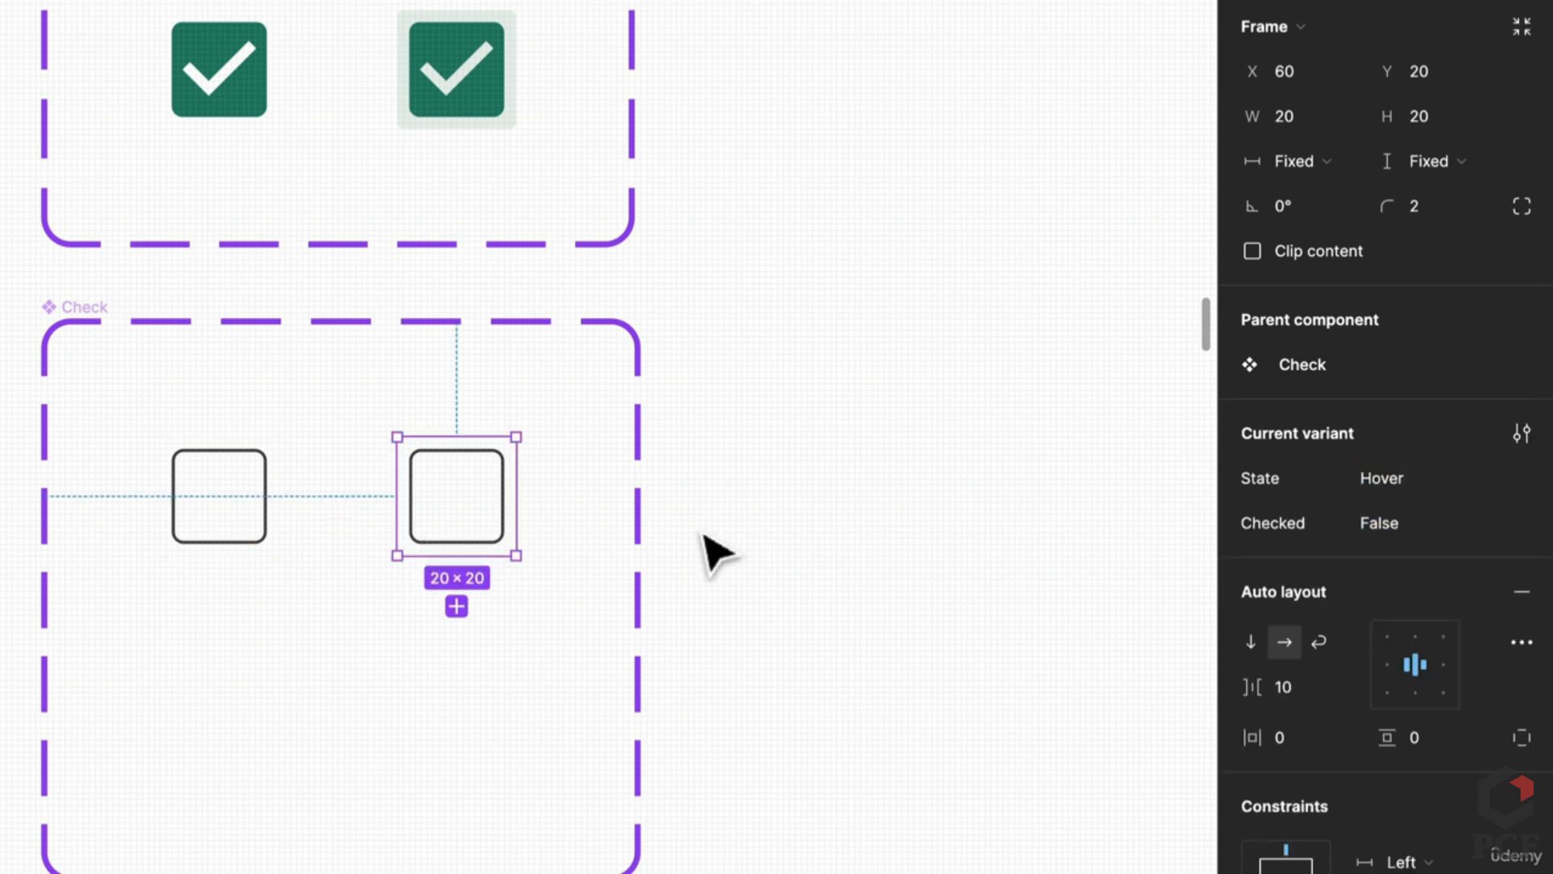
pyautogui.scroll(-1, 1305, 817)
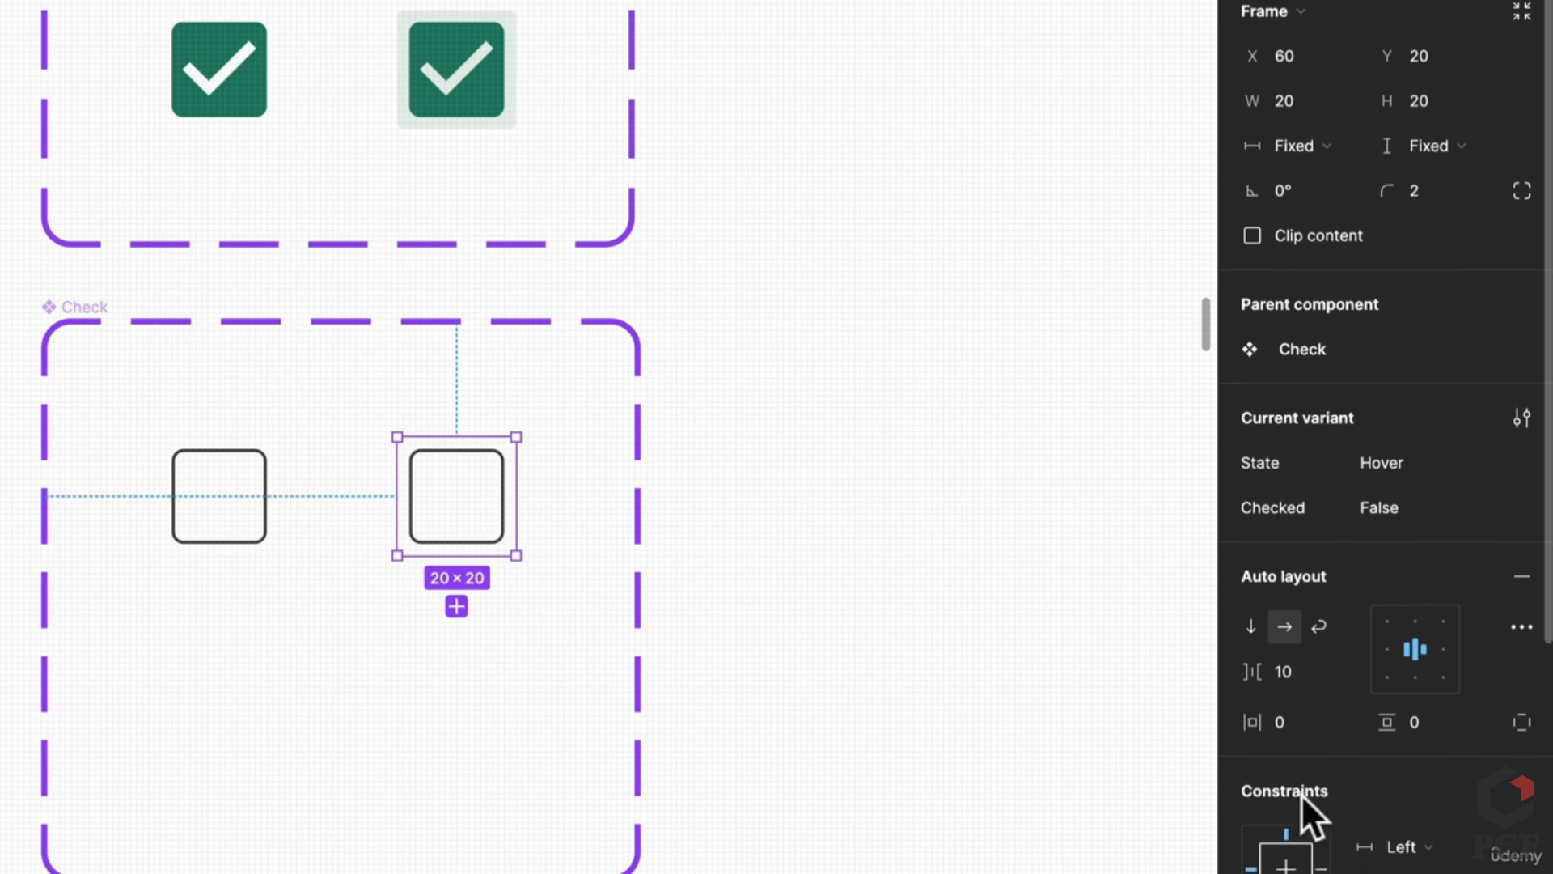
pyautogui.press('i')
pyautogui.scroll(-10, 445, 537)
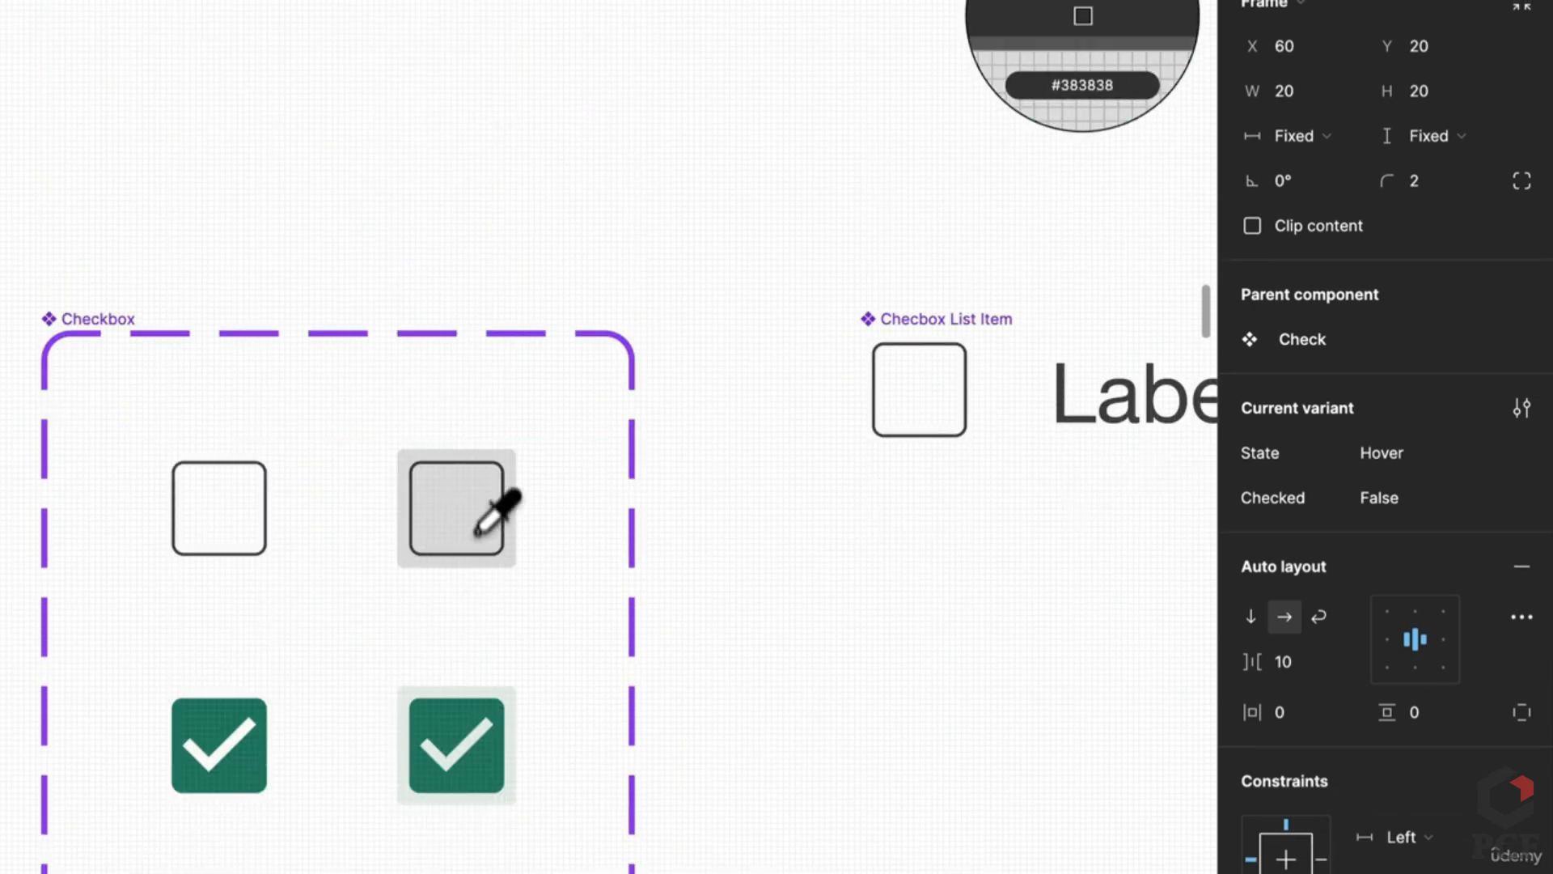
pyautogui.click(489, 567)
pyautogui.scroll(-5, 483, 616)
# Step: Remove the white fill from the inner boxes of both variants
pyautogui.doubleClick(505, 749)
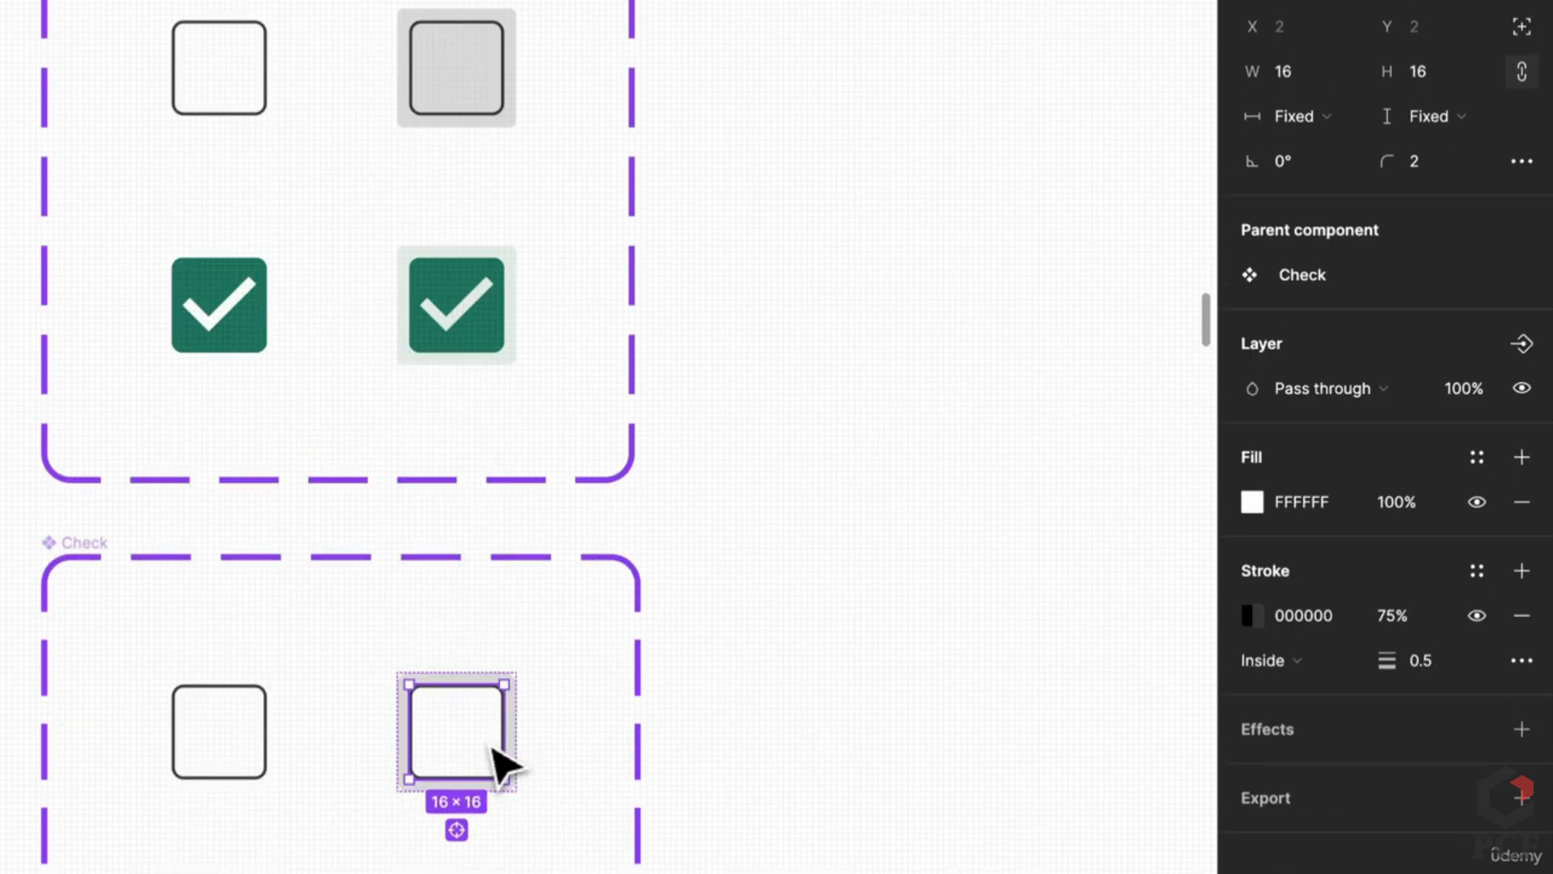
pyautogui.click(210, 758)
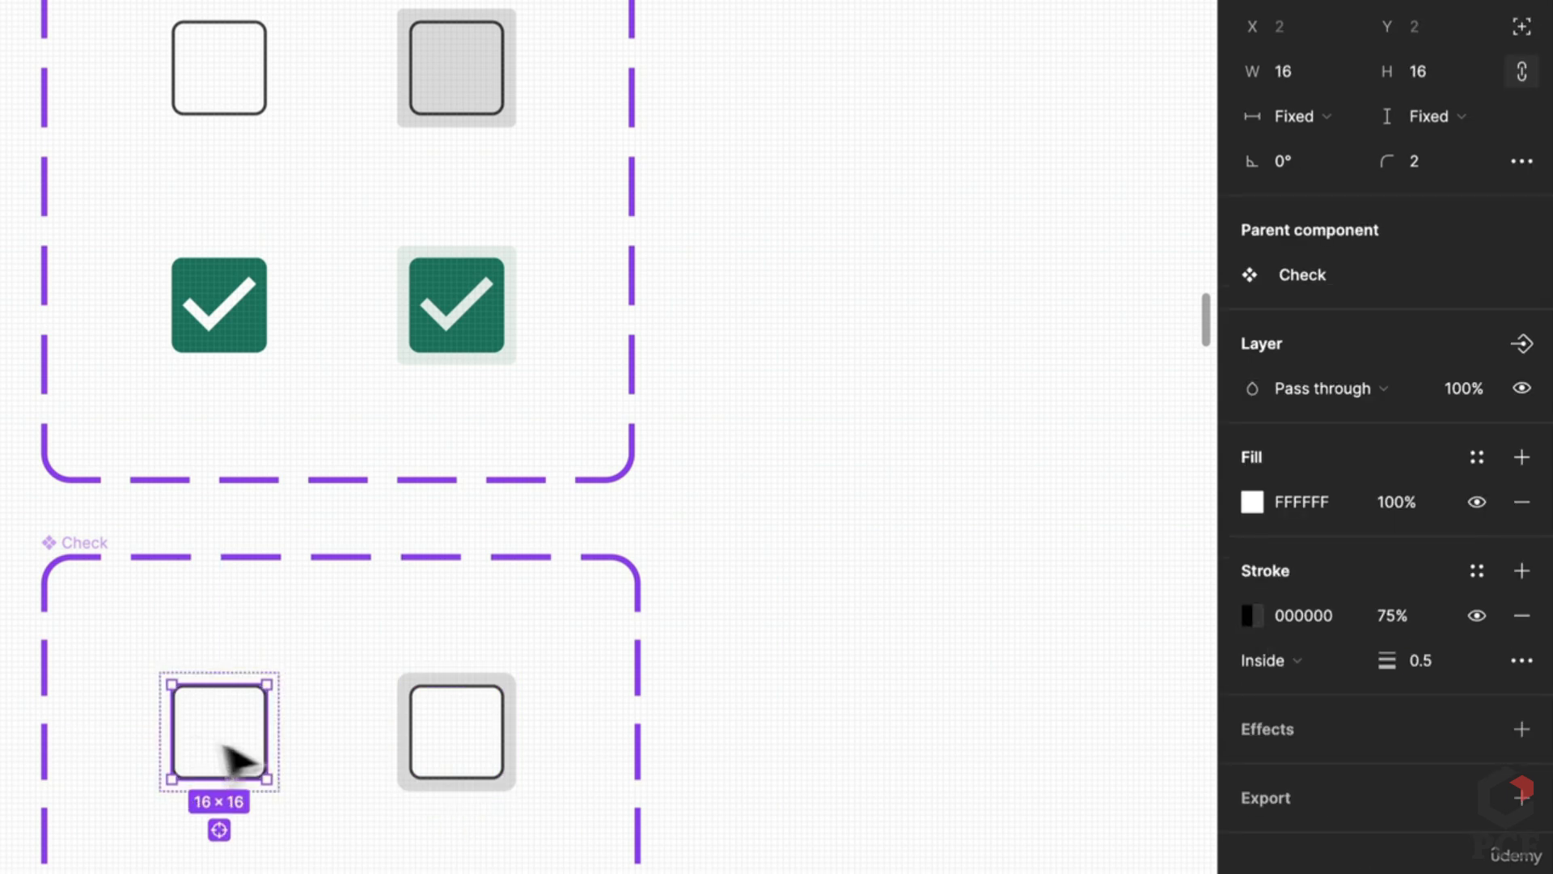
pyautogui.click(1521, 503)
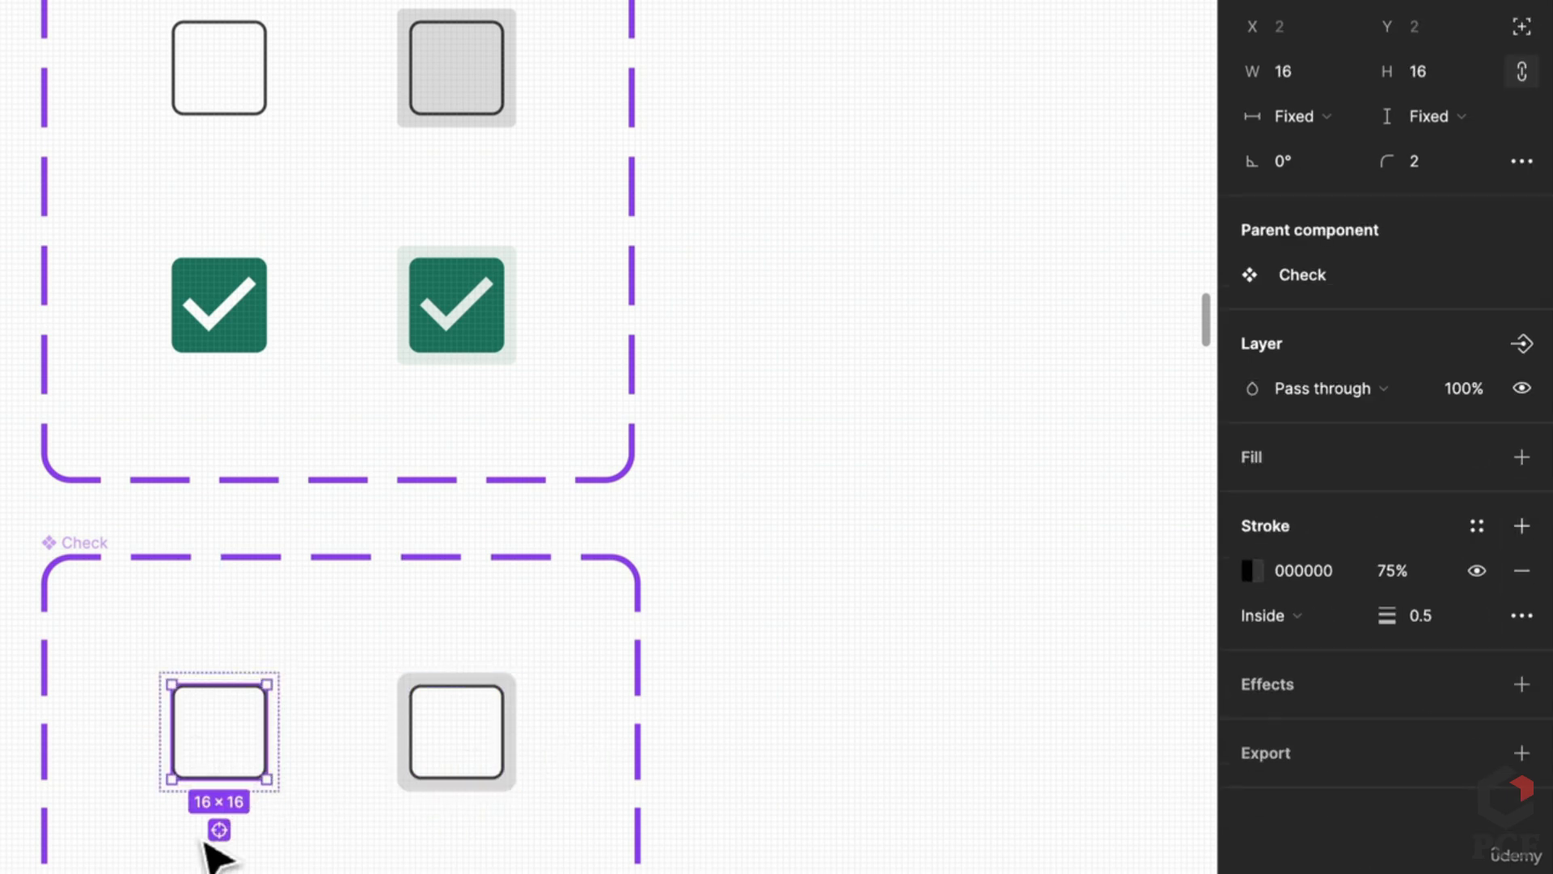
pyautogui.hotkey('ctrl', 'z')
pyautogui.click(1521, 501)
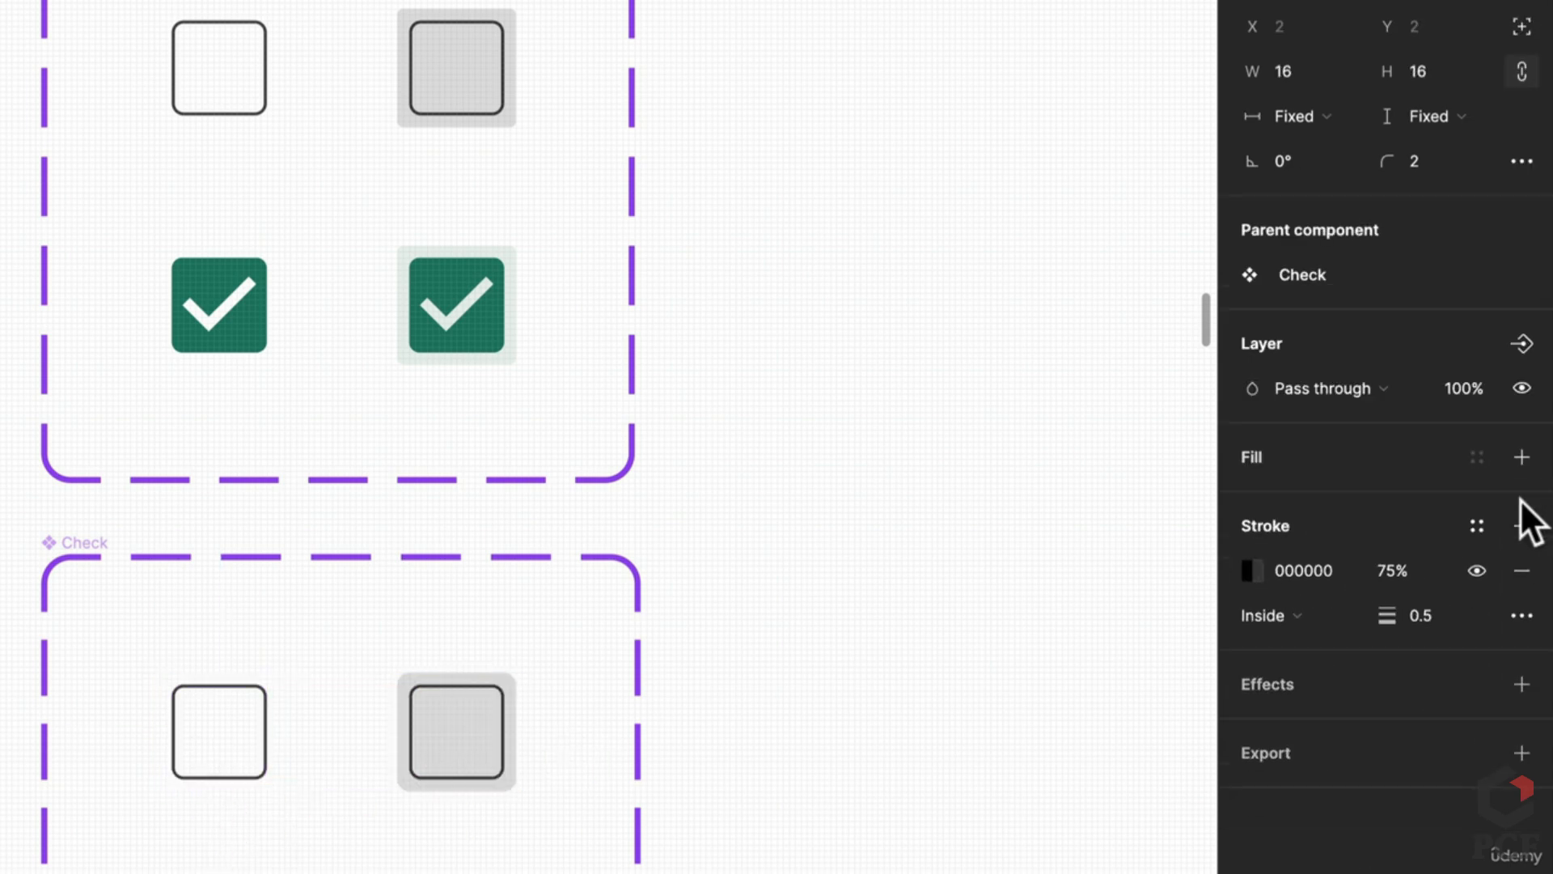
pyautogui.click(809, 797)
# Step: In Prototype, link the Default variant to the Hover variant with a While hovering trigger
pyautogui.click(424, 745)
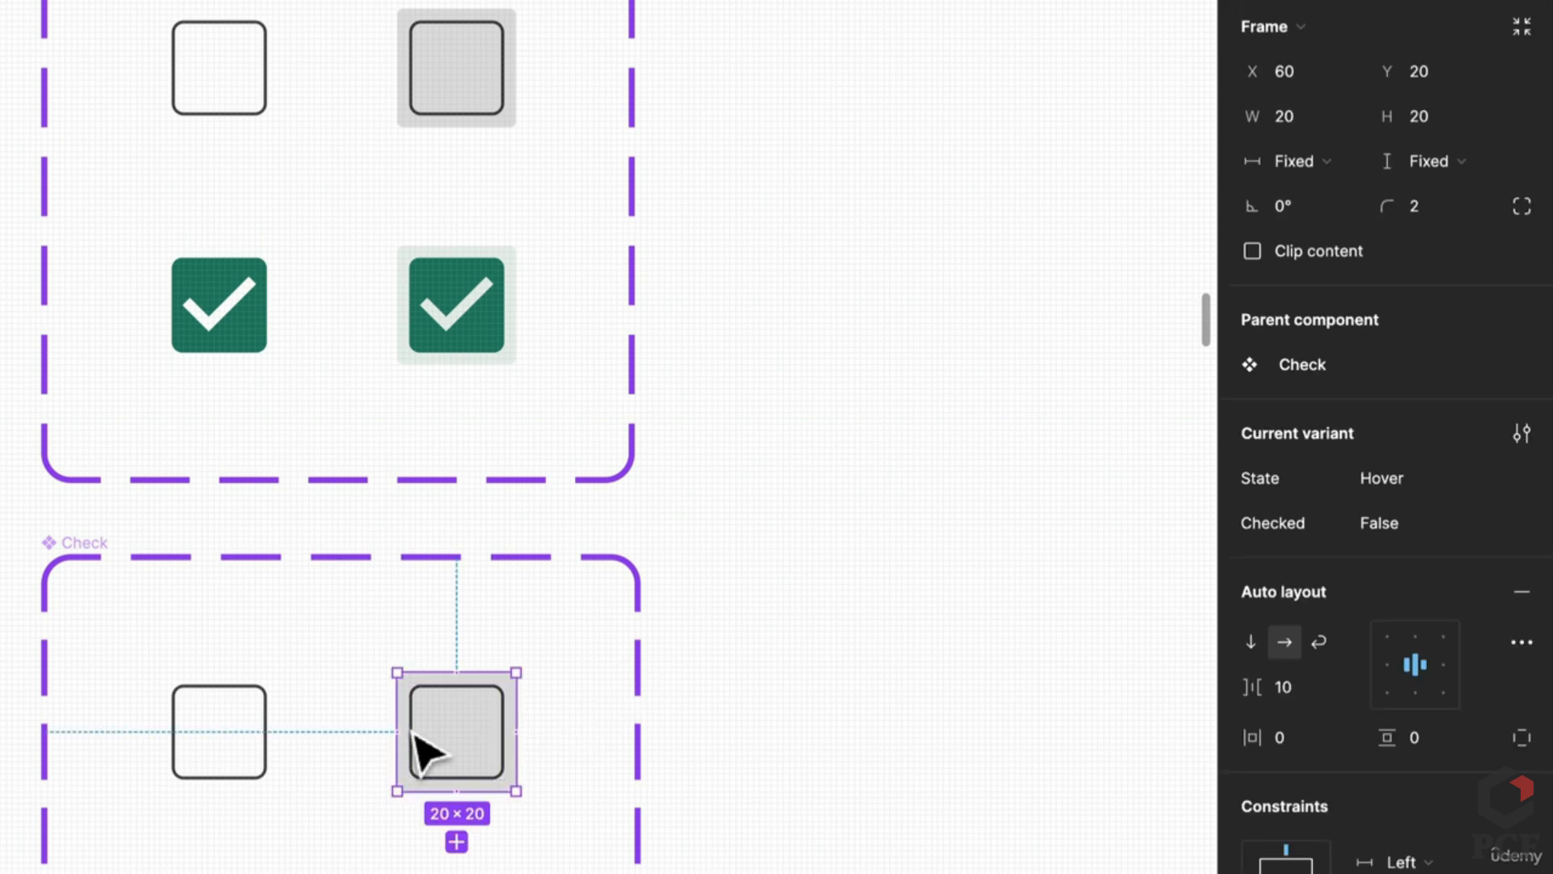
pyautogui.click(251, 762)
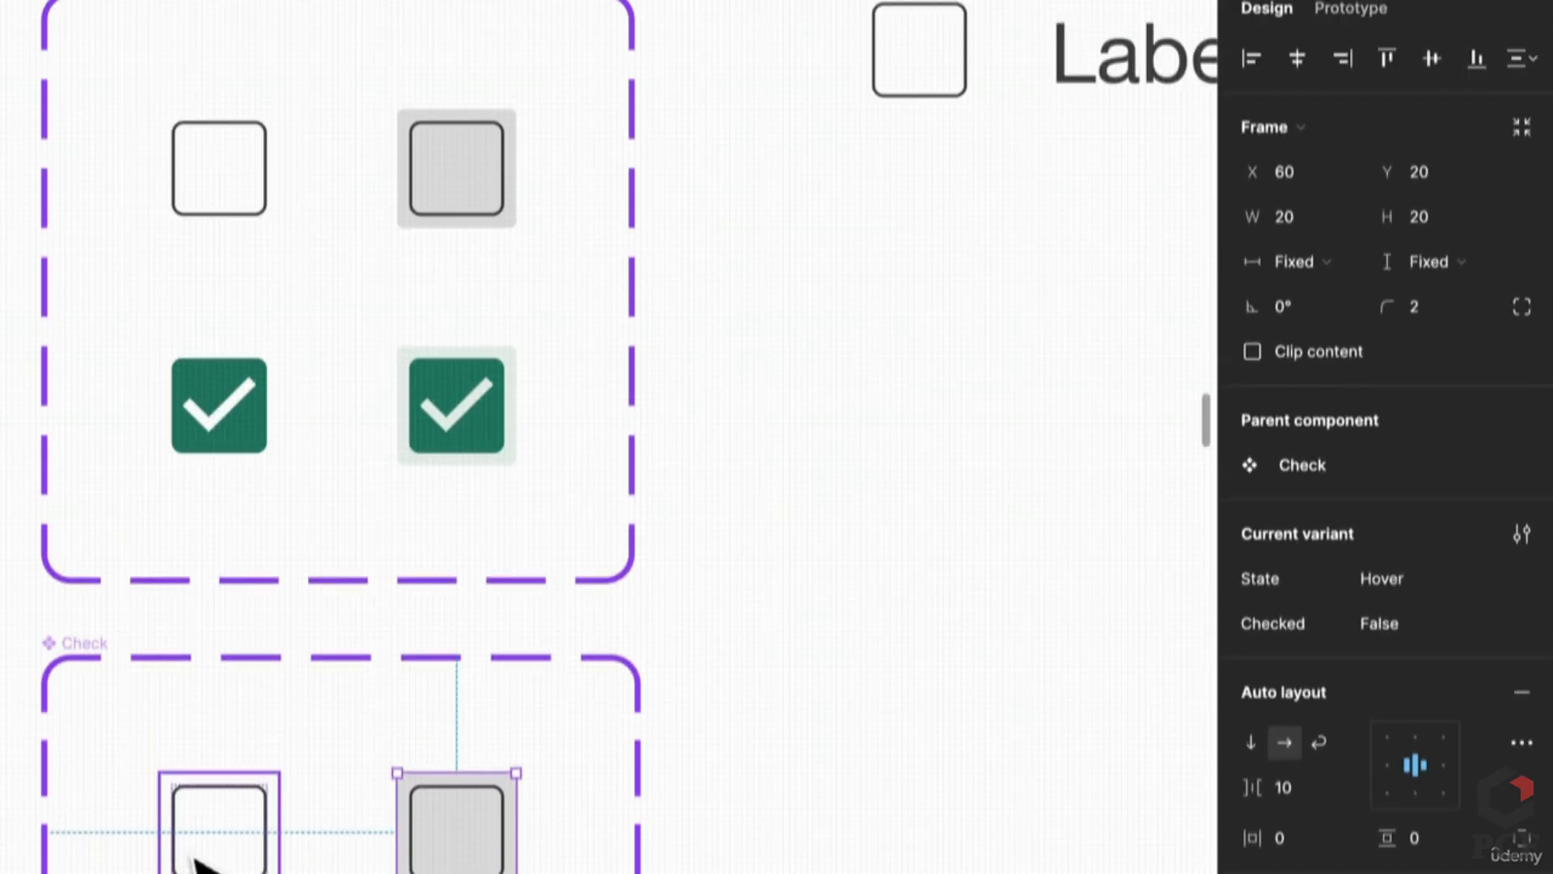
pyautogui.click(1331, 10)
pyautogui.moveTo(280, 555); pyautogui.dragTo(453, 595)
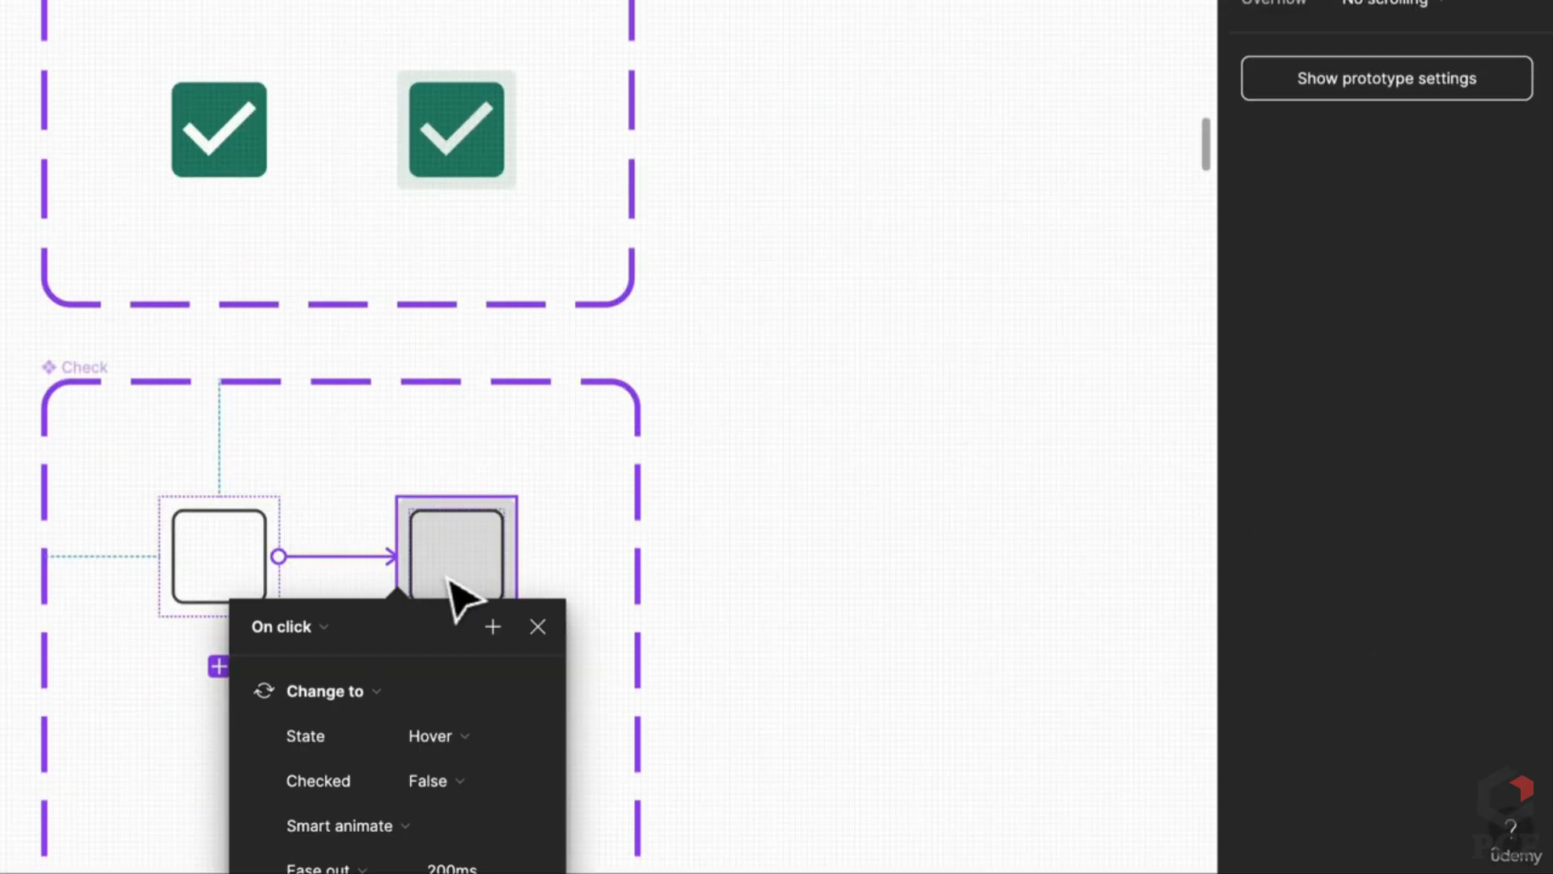
pyautogui.click(314, 627)
pyautogui.click(312, 690)
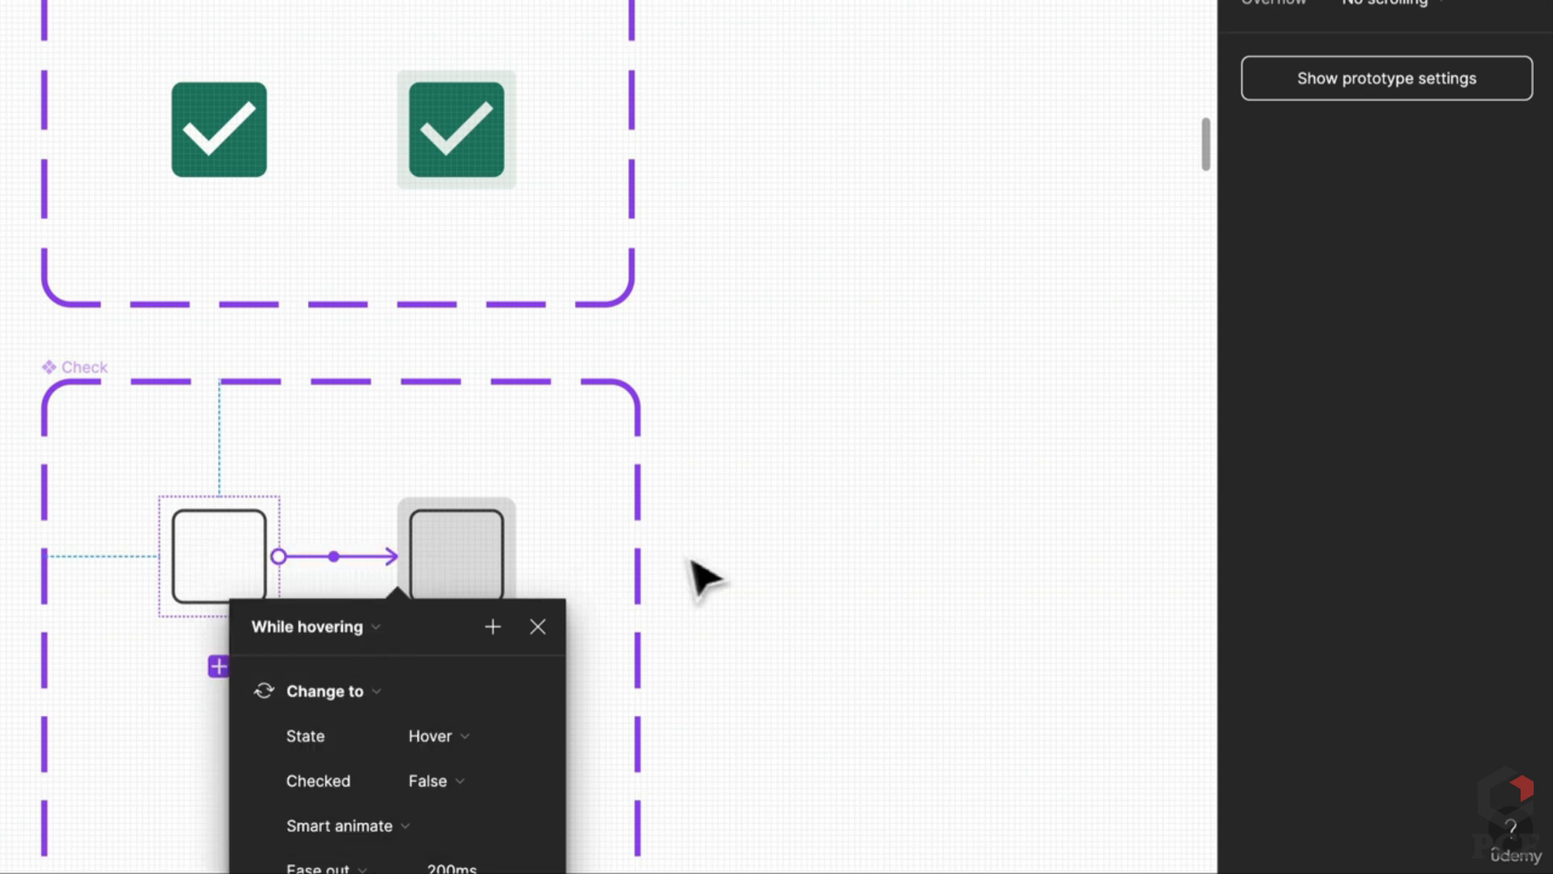
pyautogui.scroll(-2, 387, 678)
pyautogui.scroll(-3, 387, 678)
pyautogui.click(998, 496)
# Step: Duplicate the Default and Hover variants below and make their checkmarks visible
pyautogui.click(202, 323)
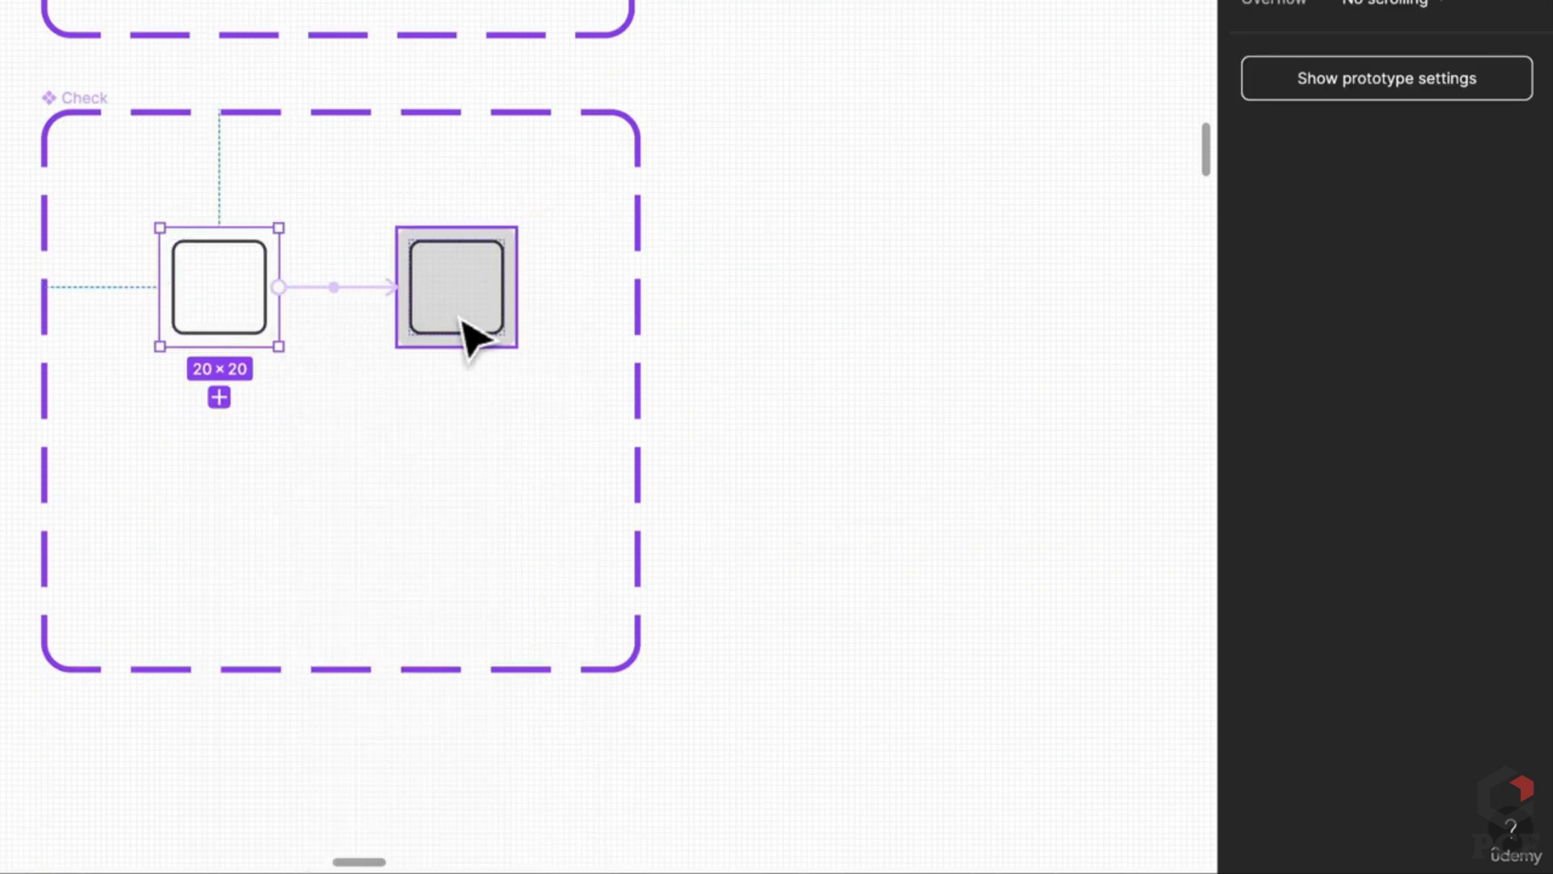
pyautogui.keyDown('shift'); pyautogui.click(468, 340); pyautogui.keyUp('shift')
pyautogui.moveTo(468, 339); pyautogui.dragTo(440, 556)
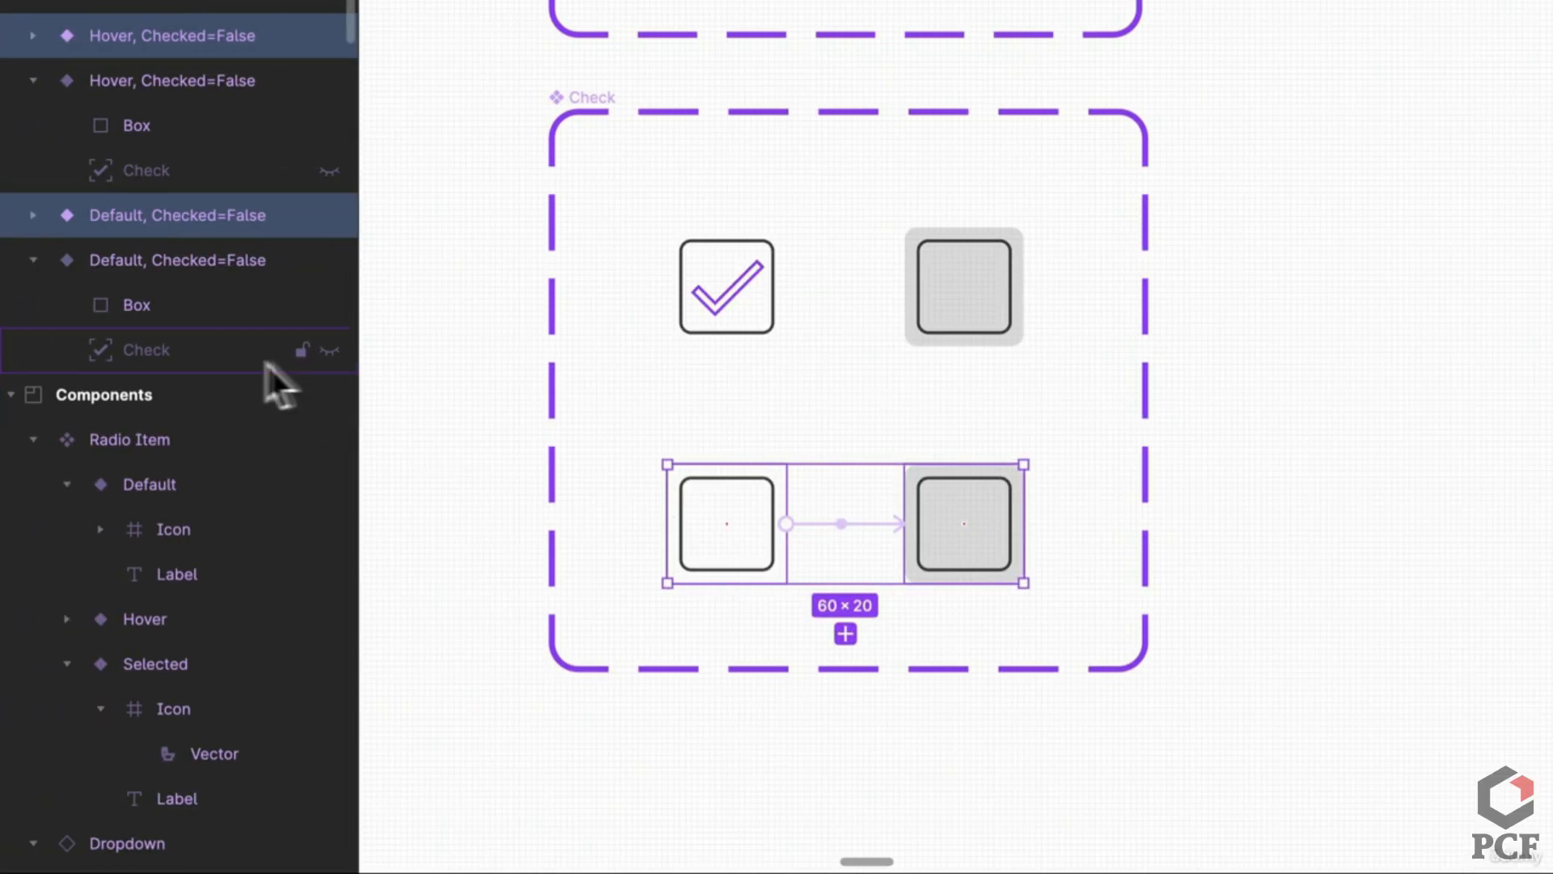
pyautogui.click(330, 349)
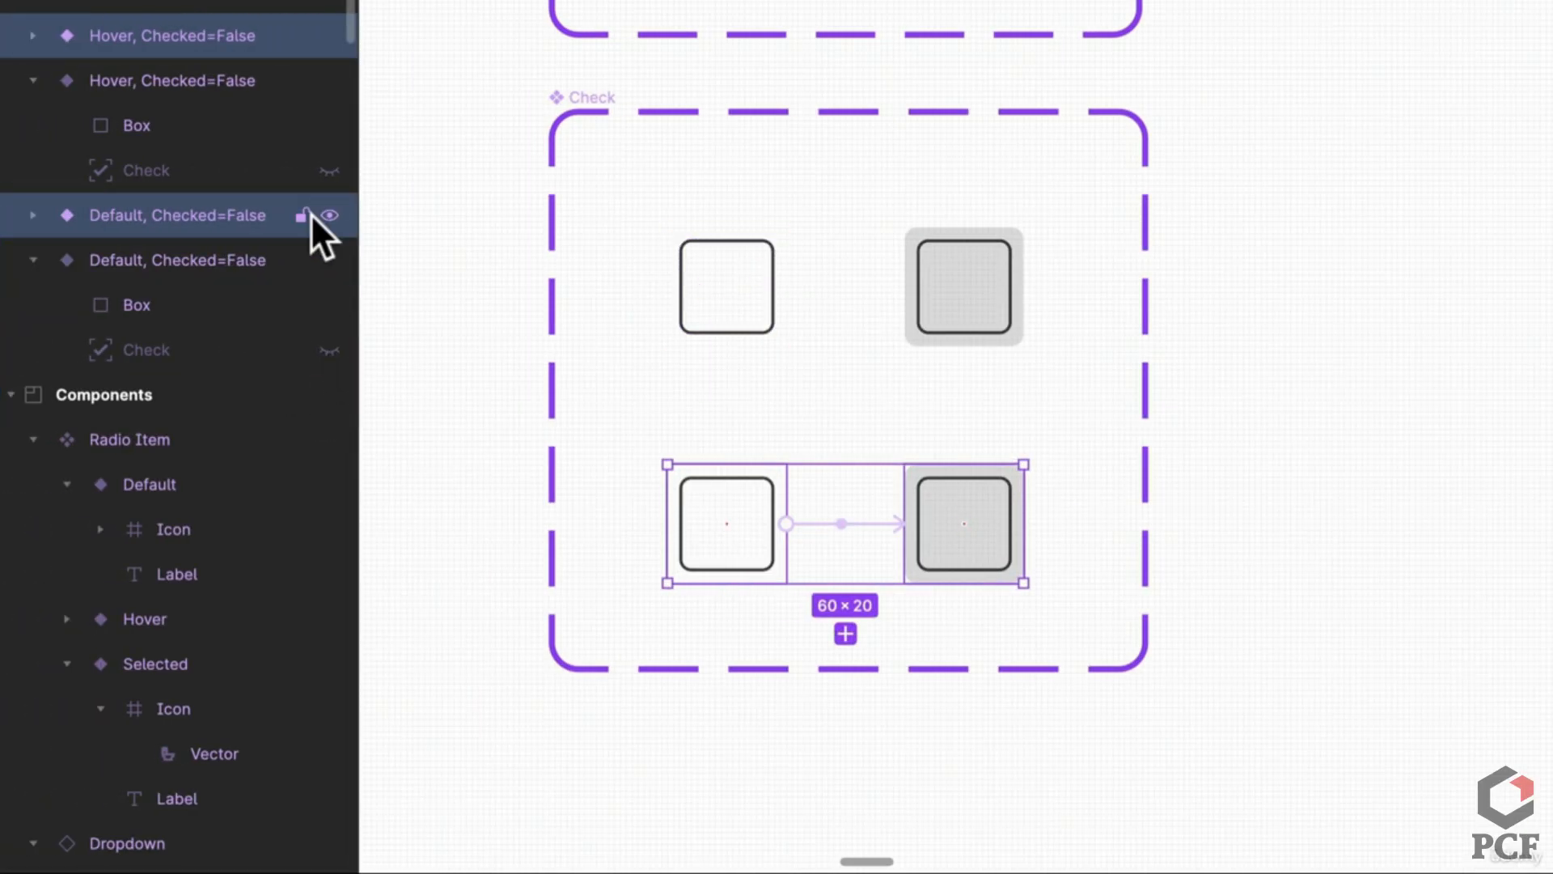
pyautogui.press('Return')
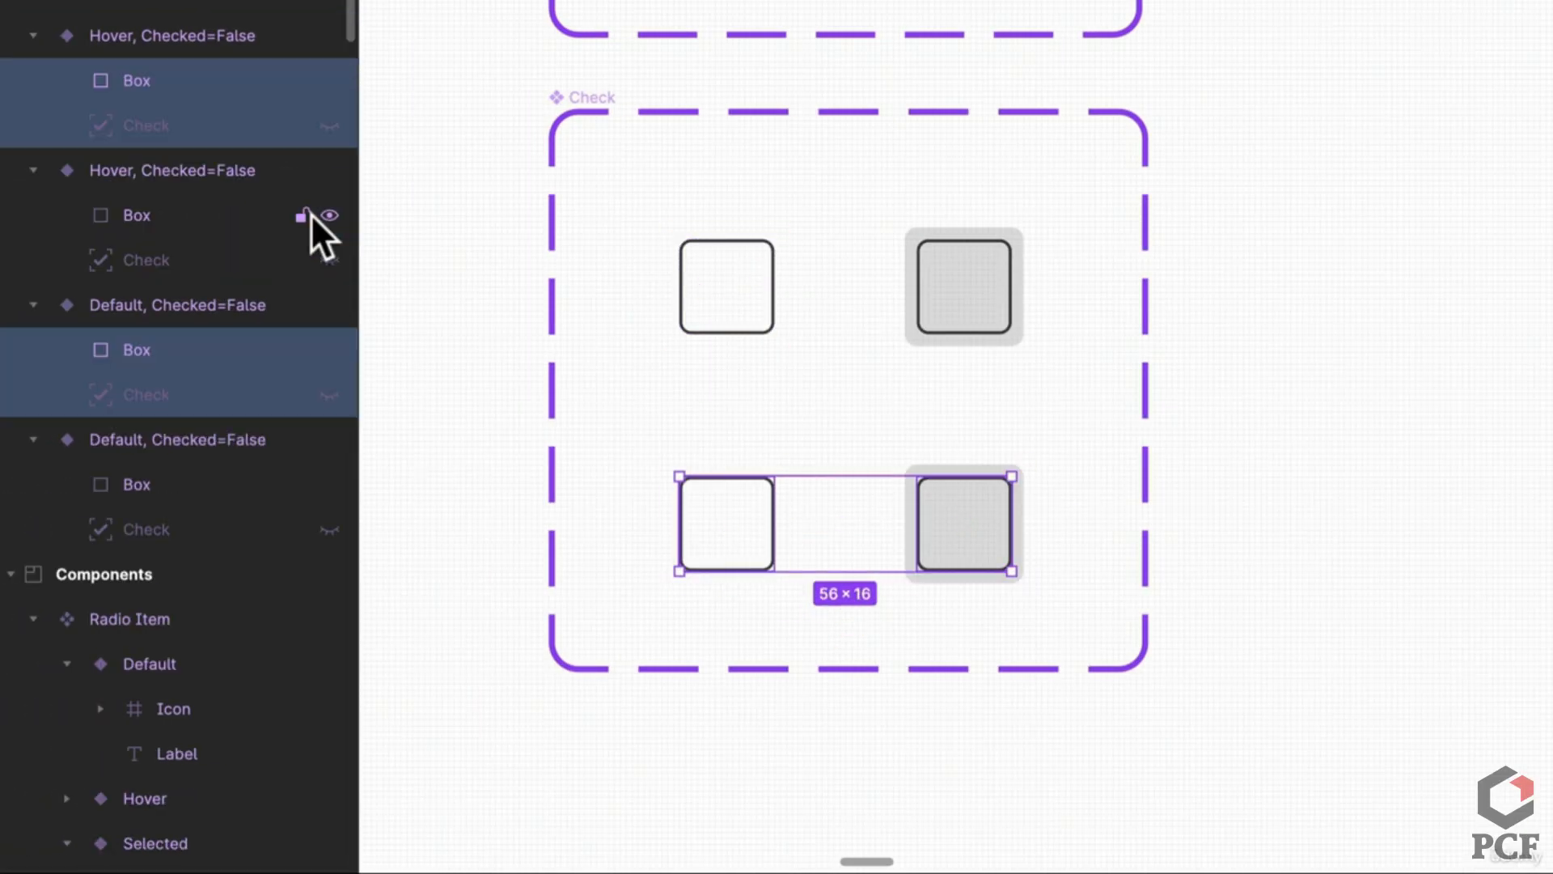
pyautogui.click(328, 124)
pyautogui.click(328, 394)
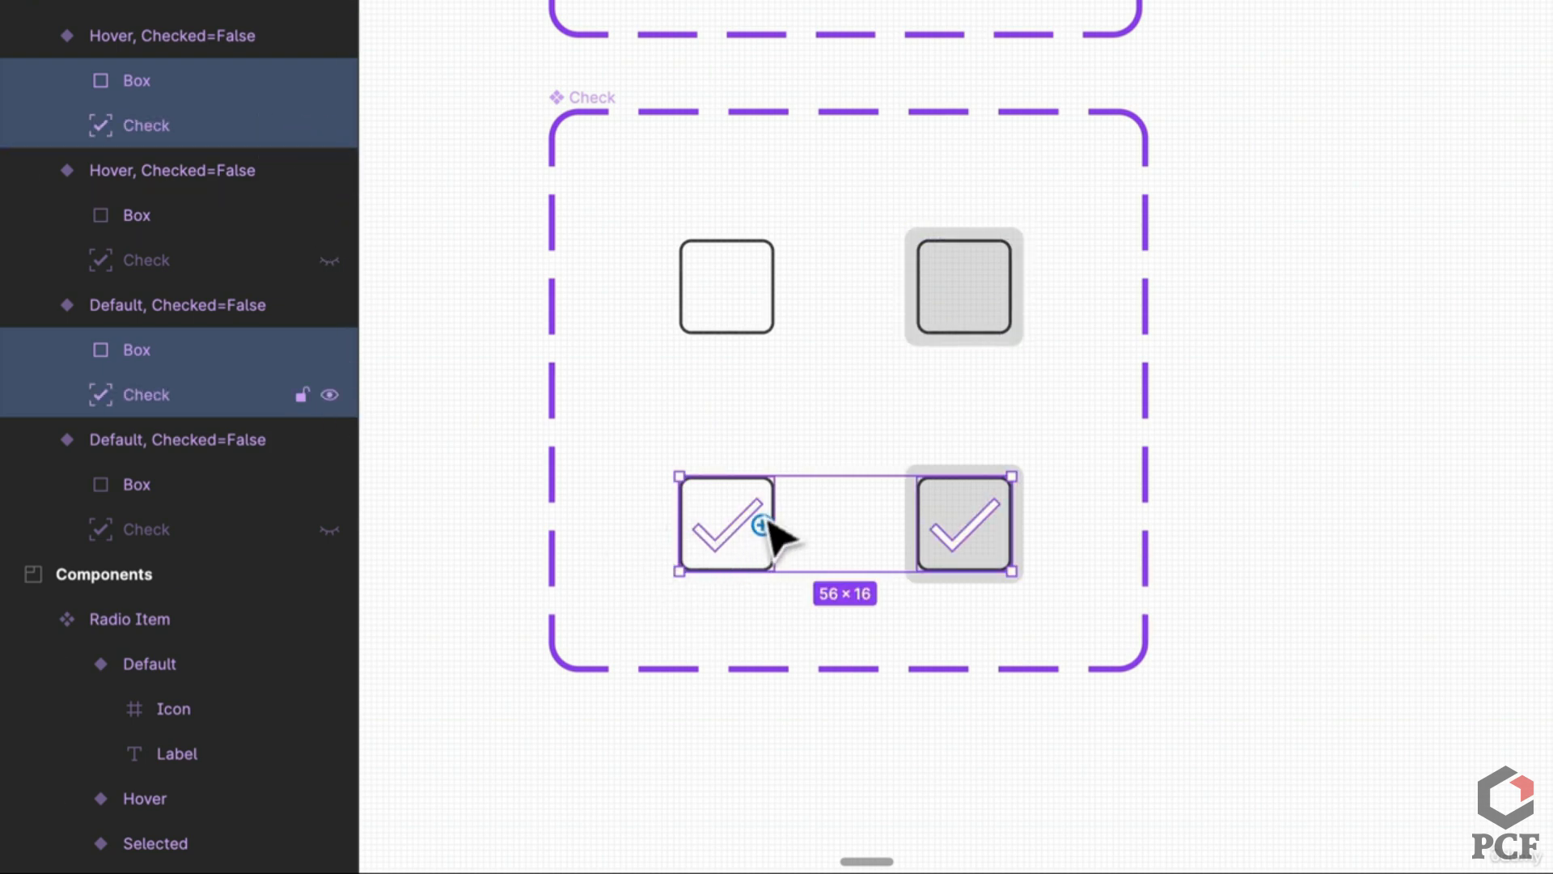
# Step: Remove both new Boxes' stroke and fill them with the sampled green 1B7A64
pyautogui.click(752, 496)
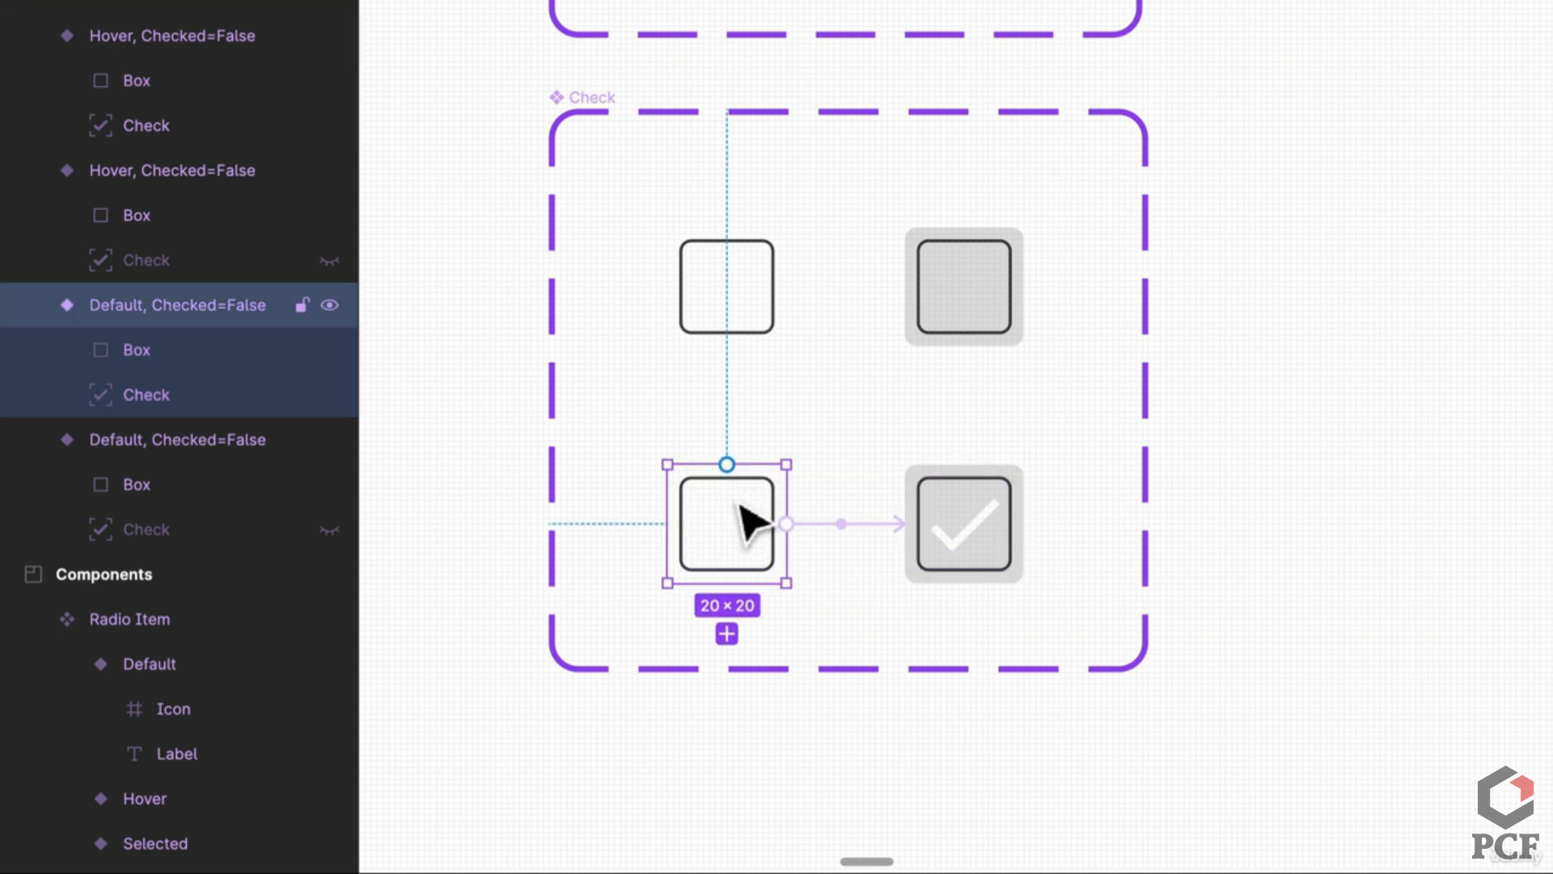
pyautogui.click(773, 488)
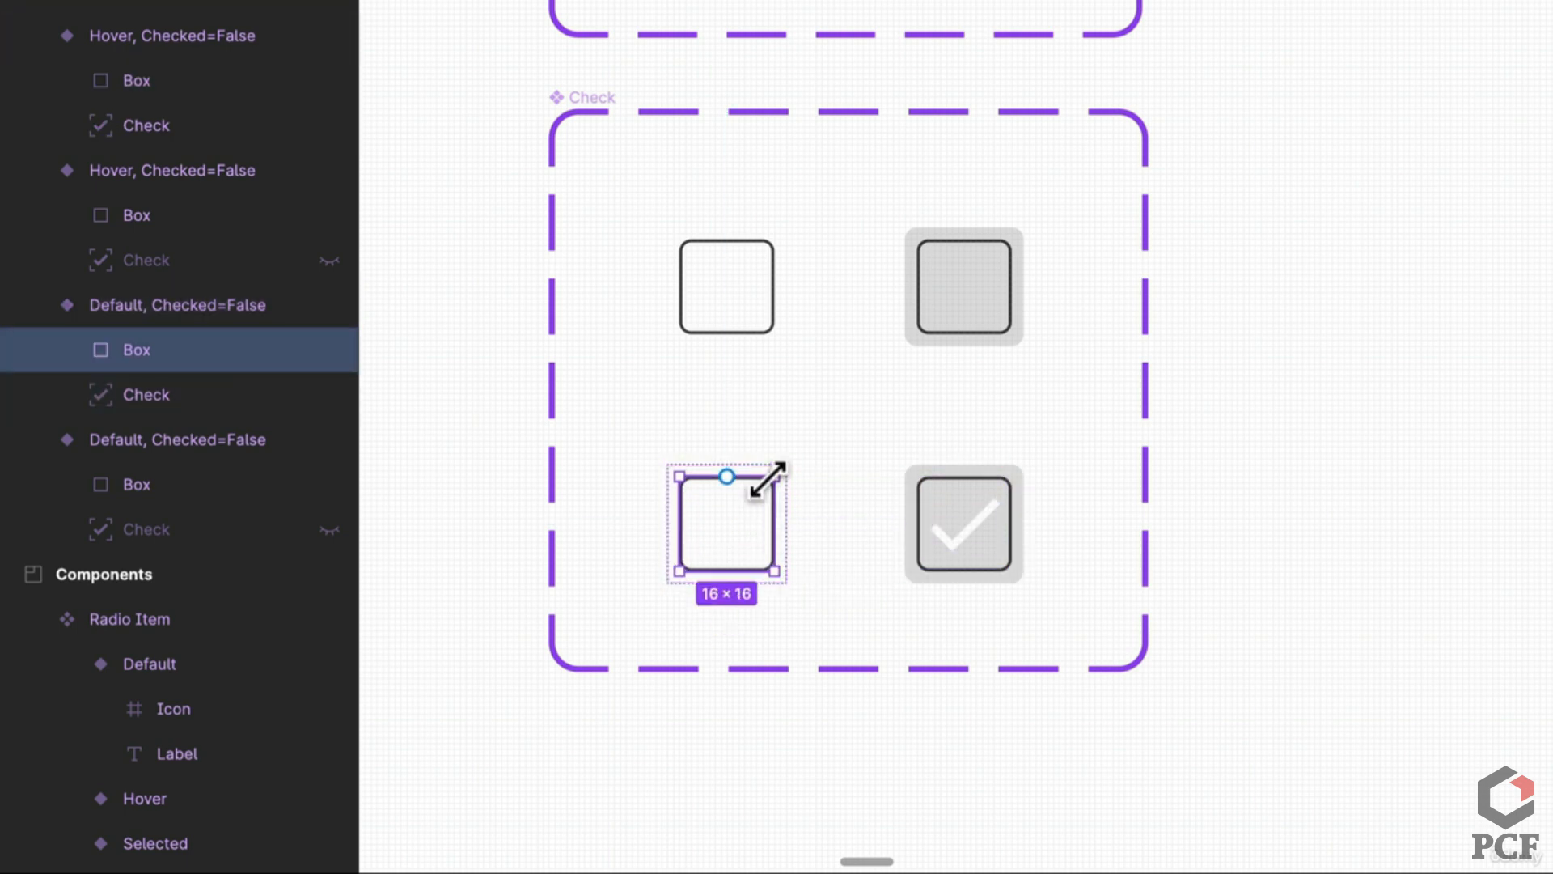
pyautogui.keyDown('shift'); pyautogui.click(983, 502); pyautogui.keyUp('shift')
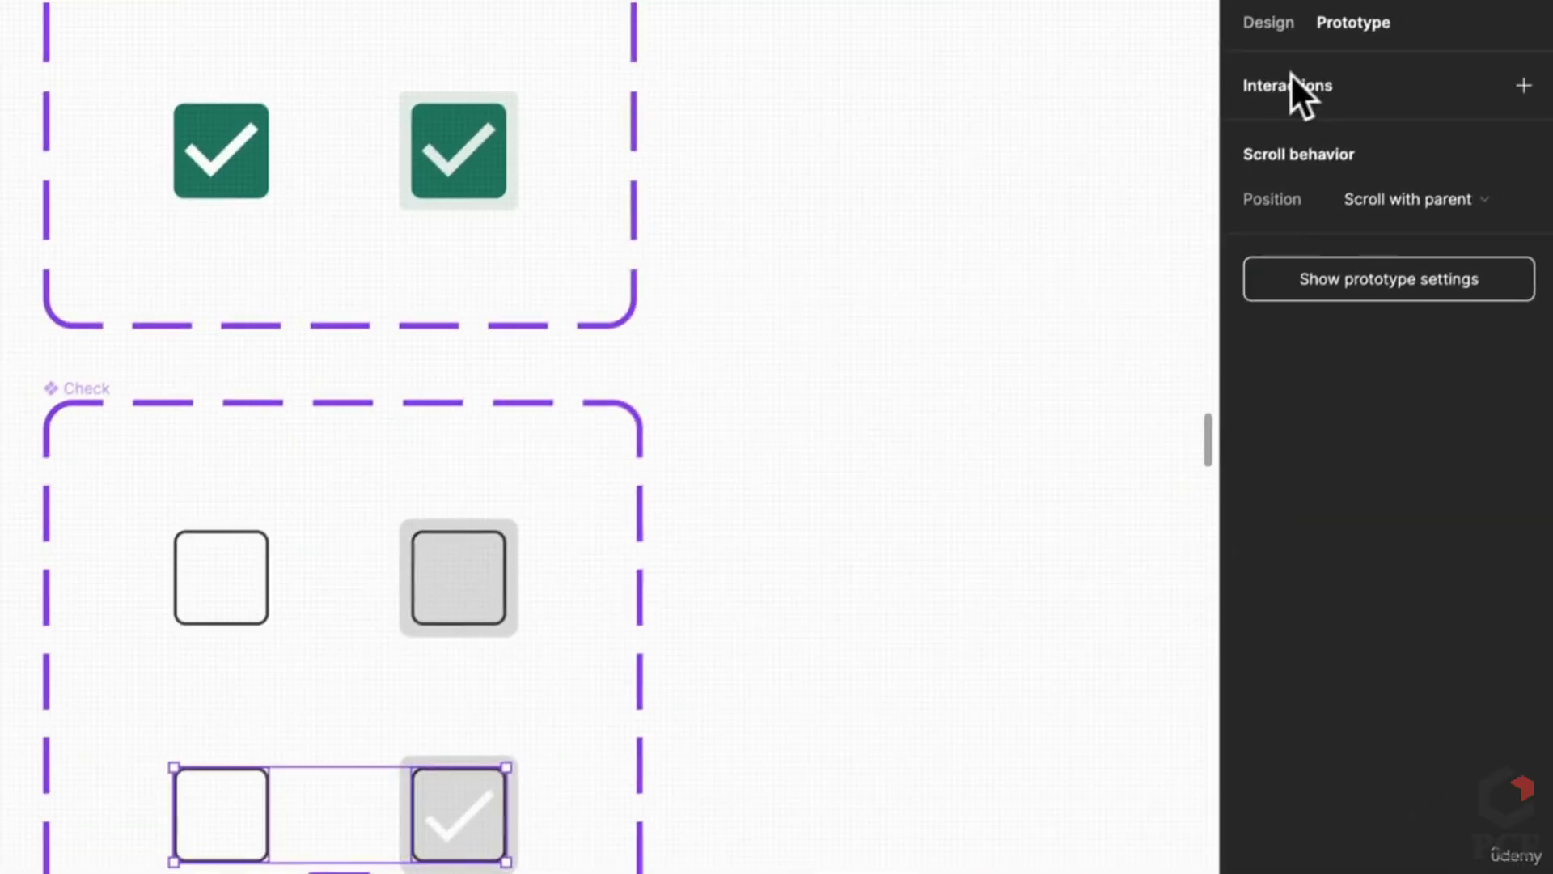
pyautogui.press('i')
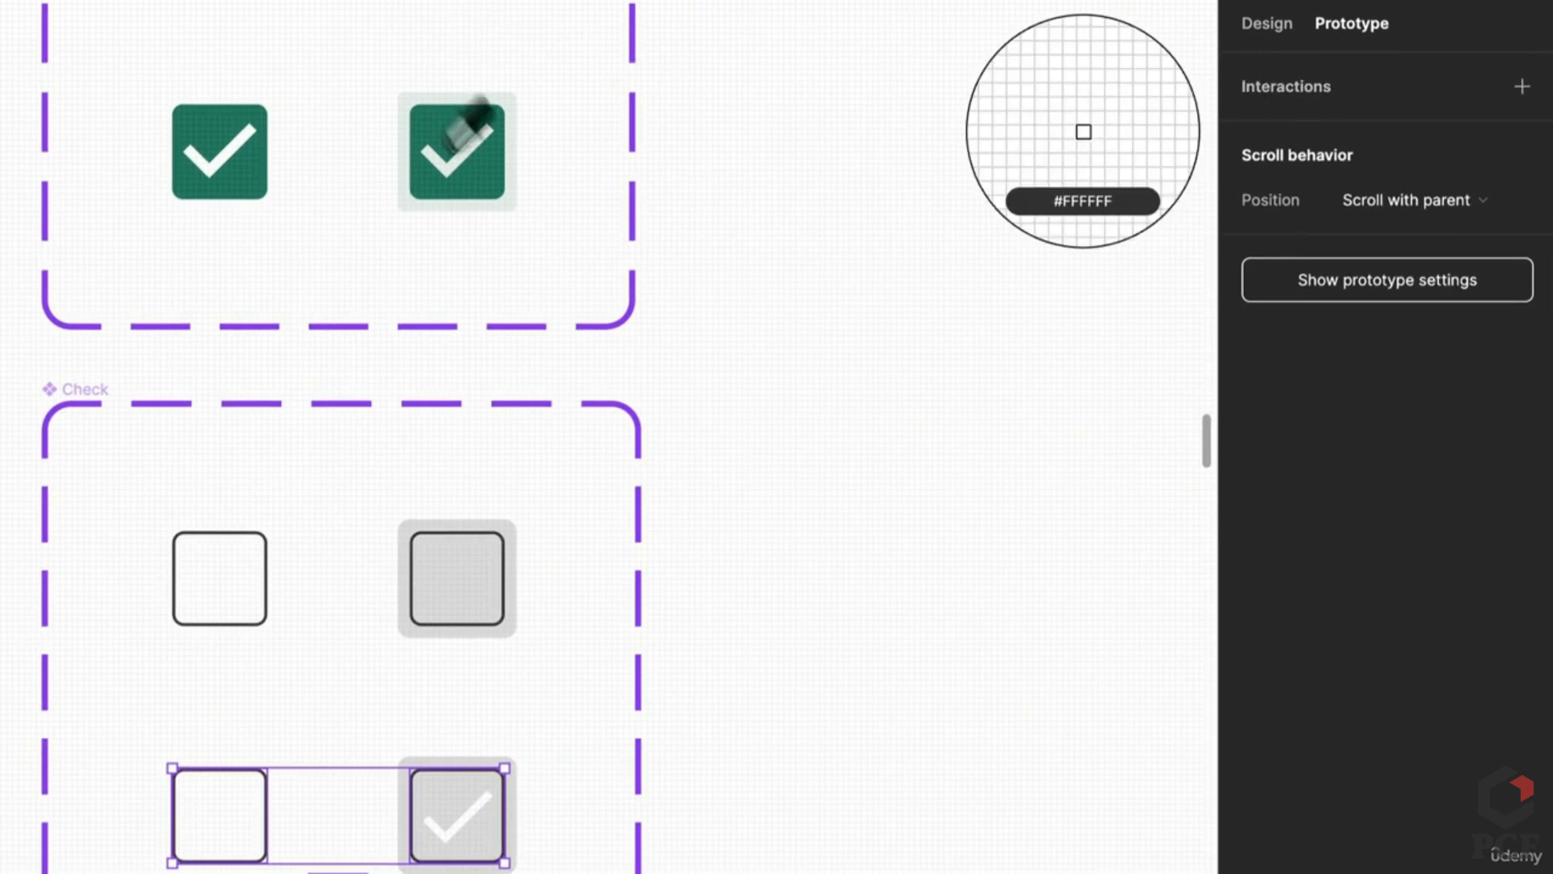
pyautogui.click(491, 166)
pyautogui.click(1268, 24)
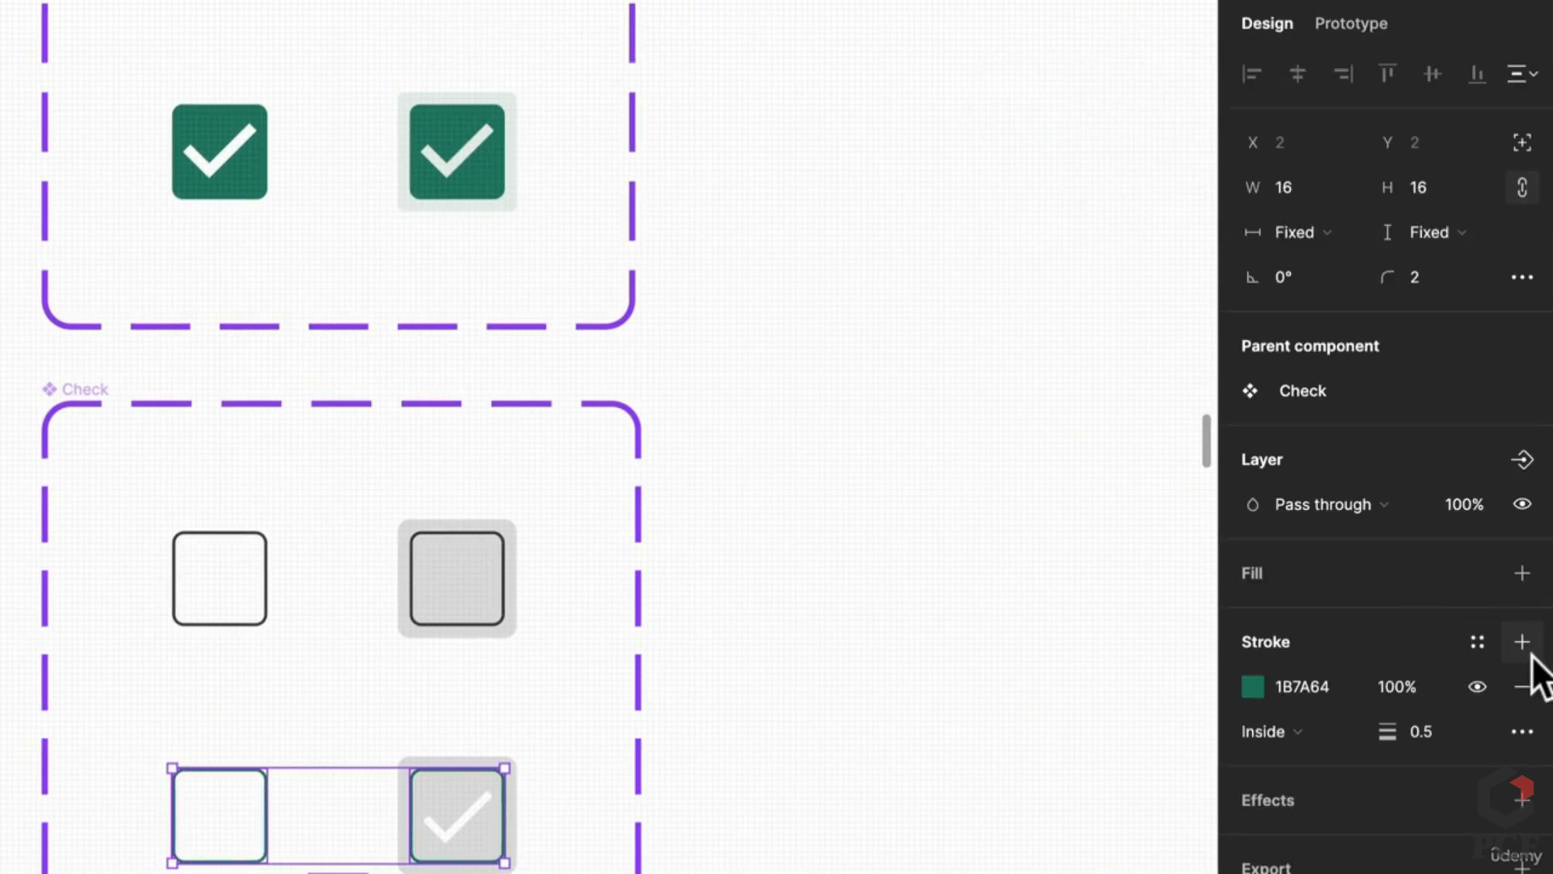
pyautogui.click(1524, 686)
pyautogui.click(1524, 573)
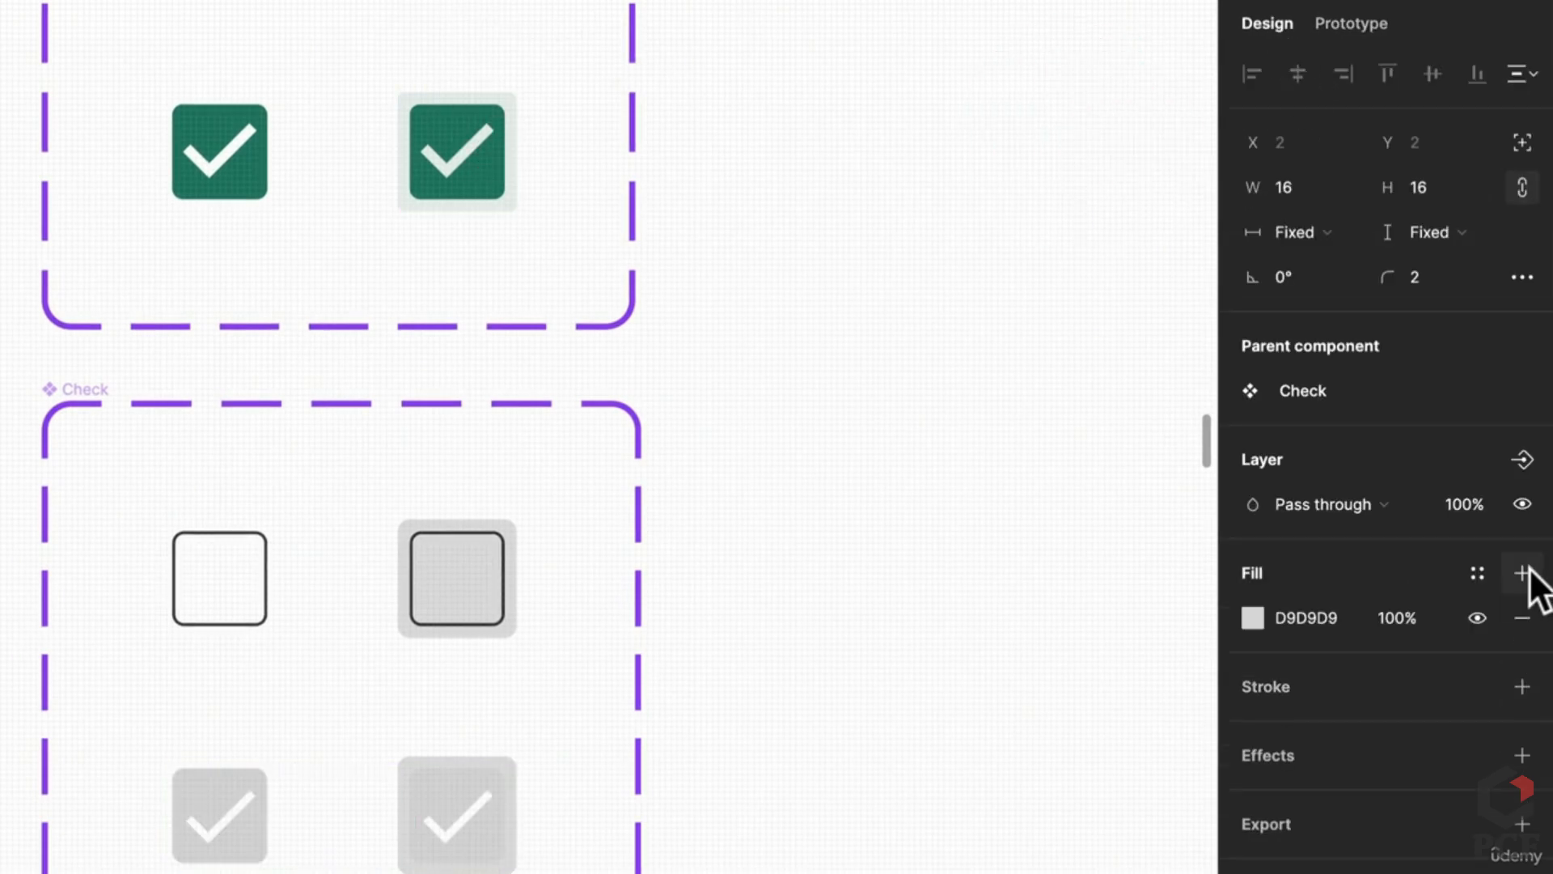
pyautogui.press('i')
pyautogui.click(478, 170)
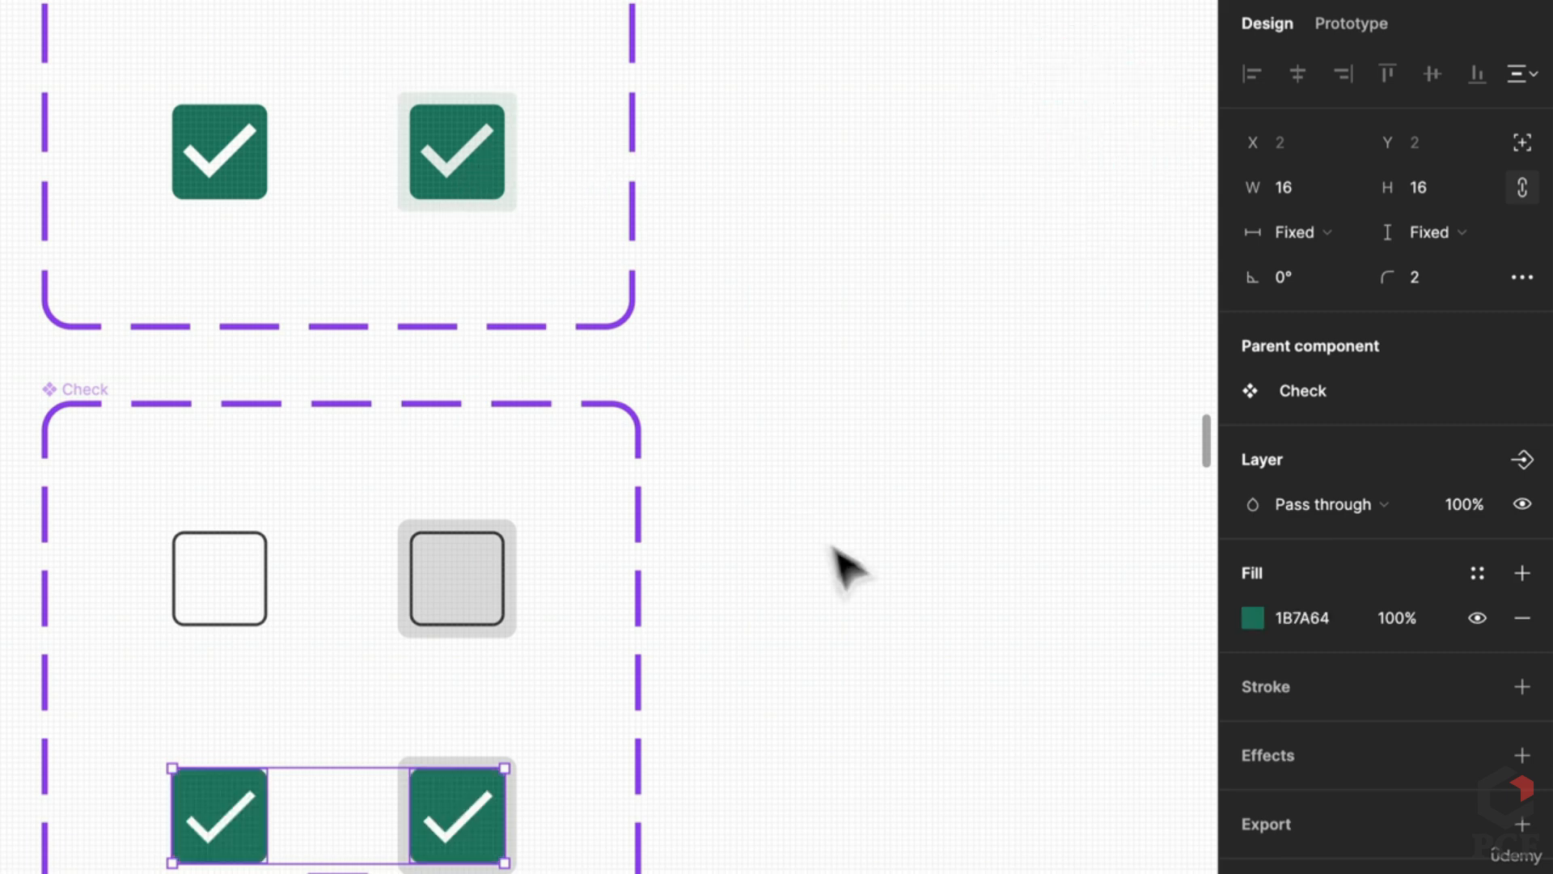
pyautogui.click(849, 566)
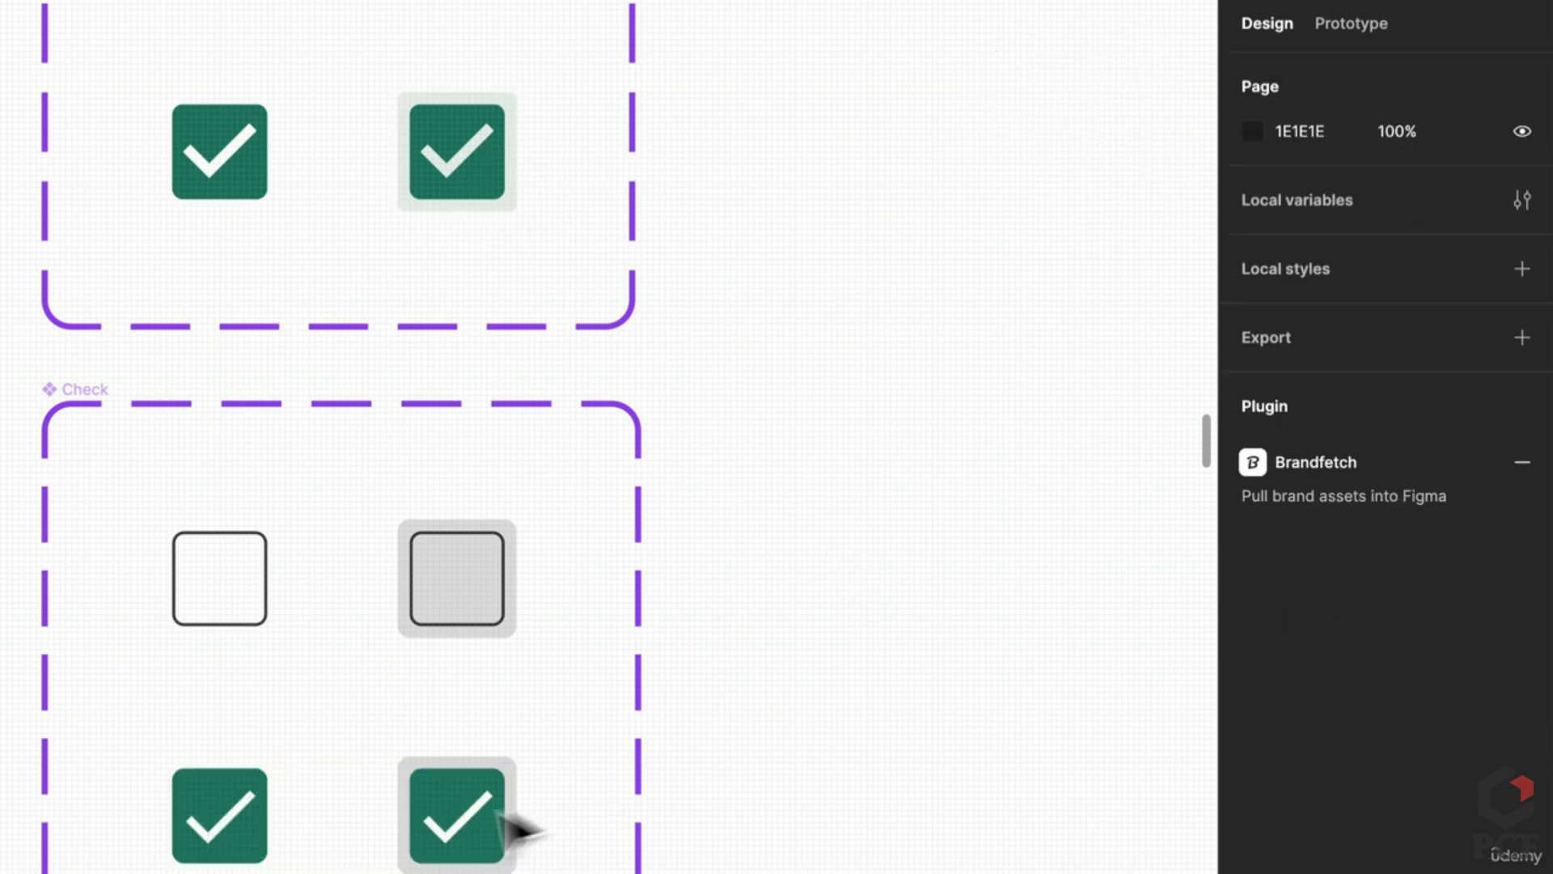
pyautogui.scroll(3, 849, 717)
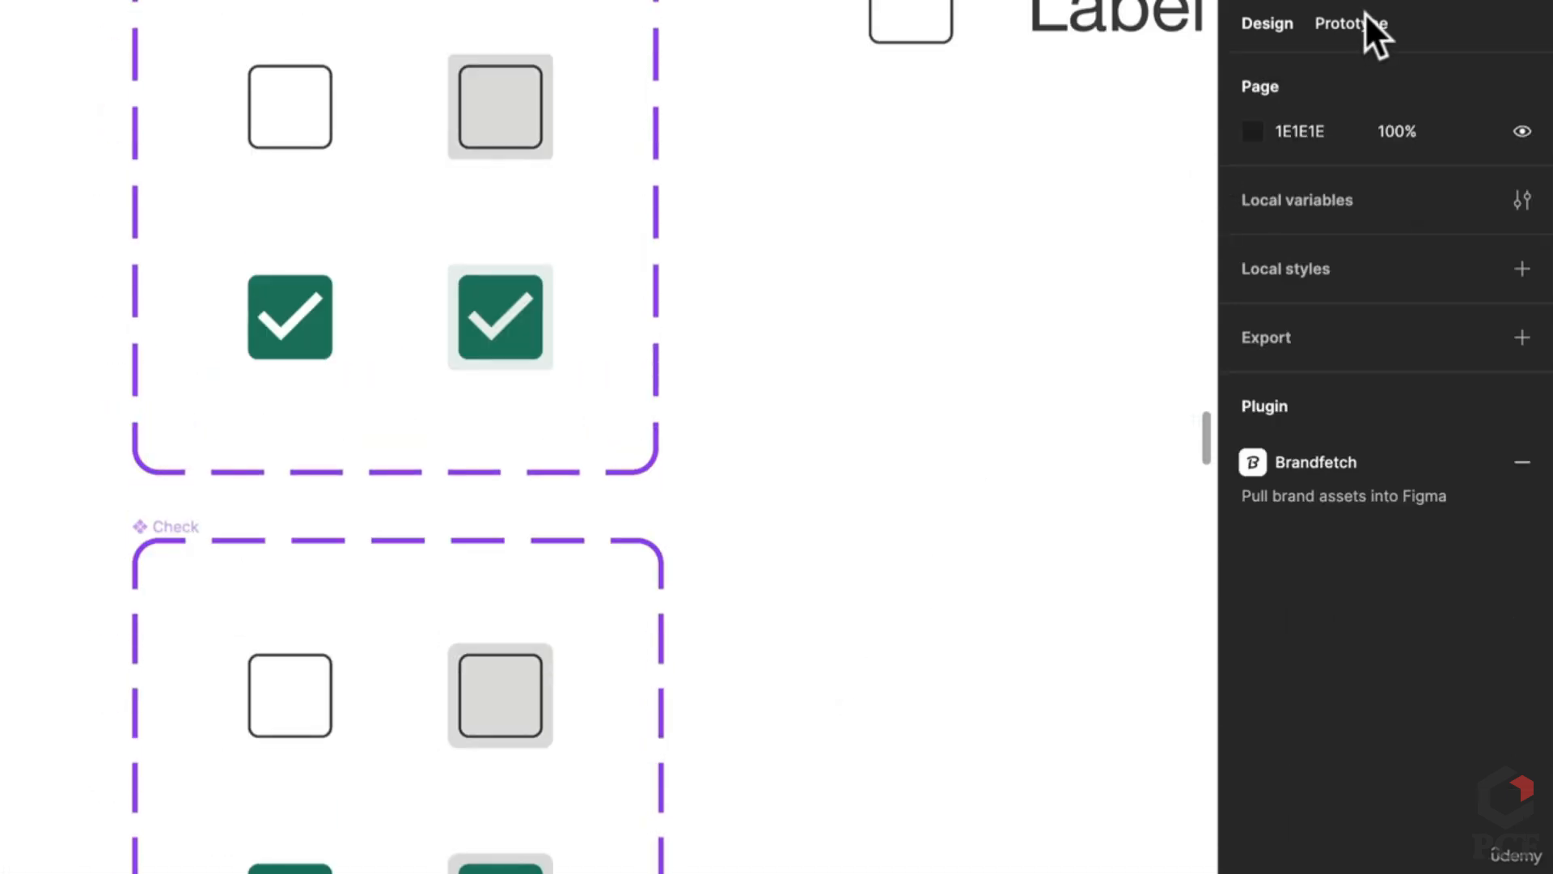
# Step: Link the Hover variant to the checked variant, and the checked variant back to the unchecked one on click
pyautogui.click(1366, 20)
pyautogui.scroll(3, 392, 583)
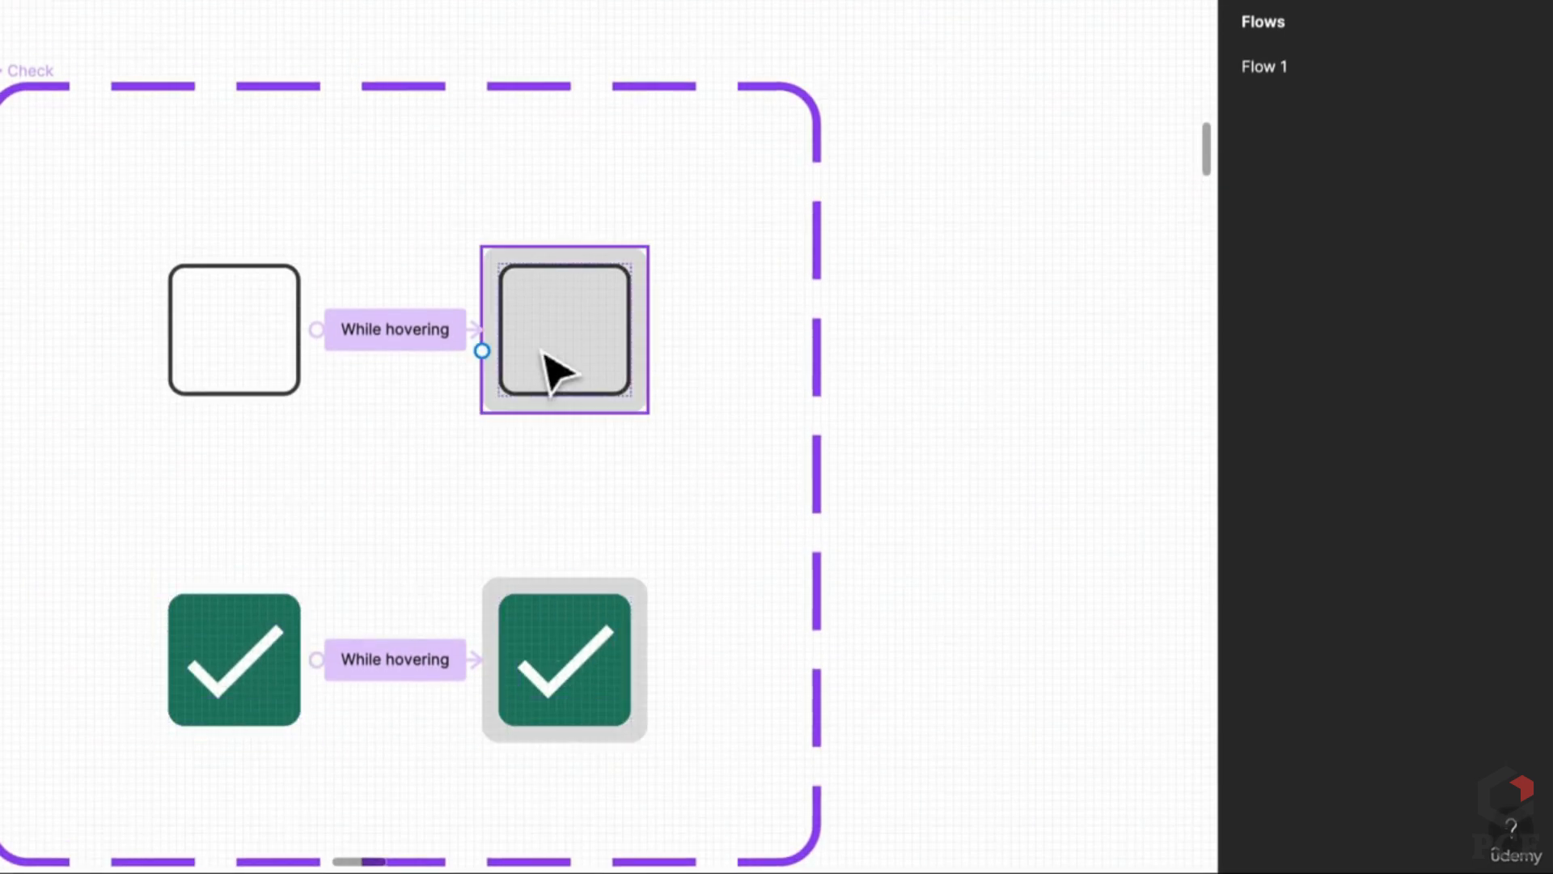
pyautogui.click(558, 372)
pyautogui.moveTo(648, 329); pyautogui.dragTo(250, 631)
pyautogui.scroll(-3, 567, 485)
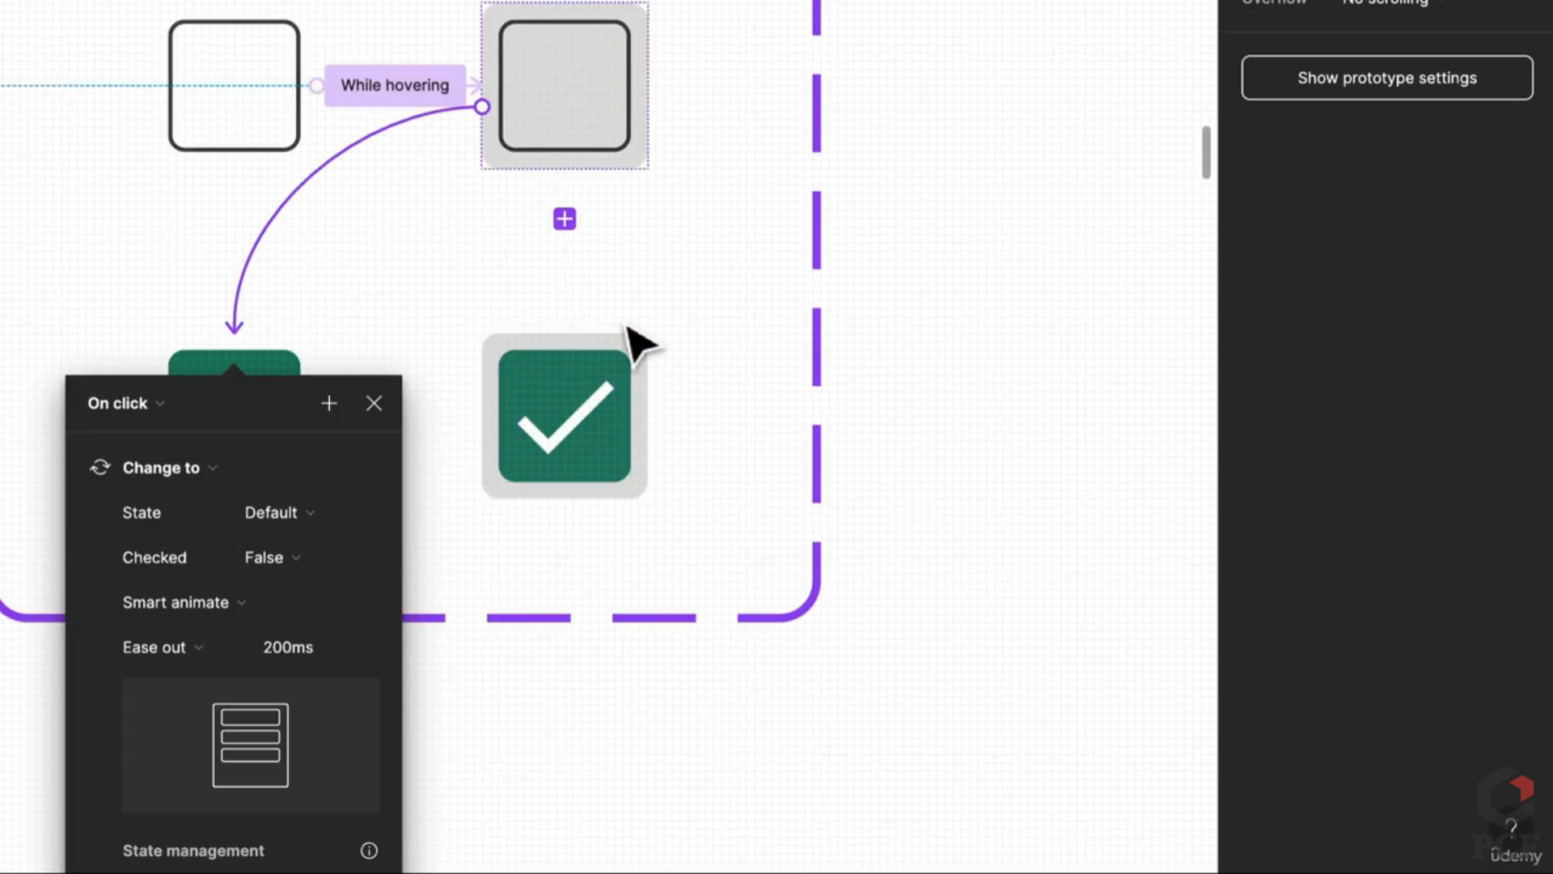
pyautogui.click(636, 394)
pyautogui.moveTo(647, 415); pyautogui.dragTo(277, 152)
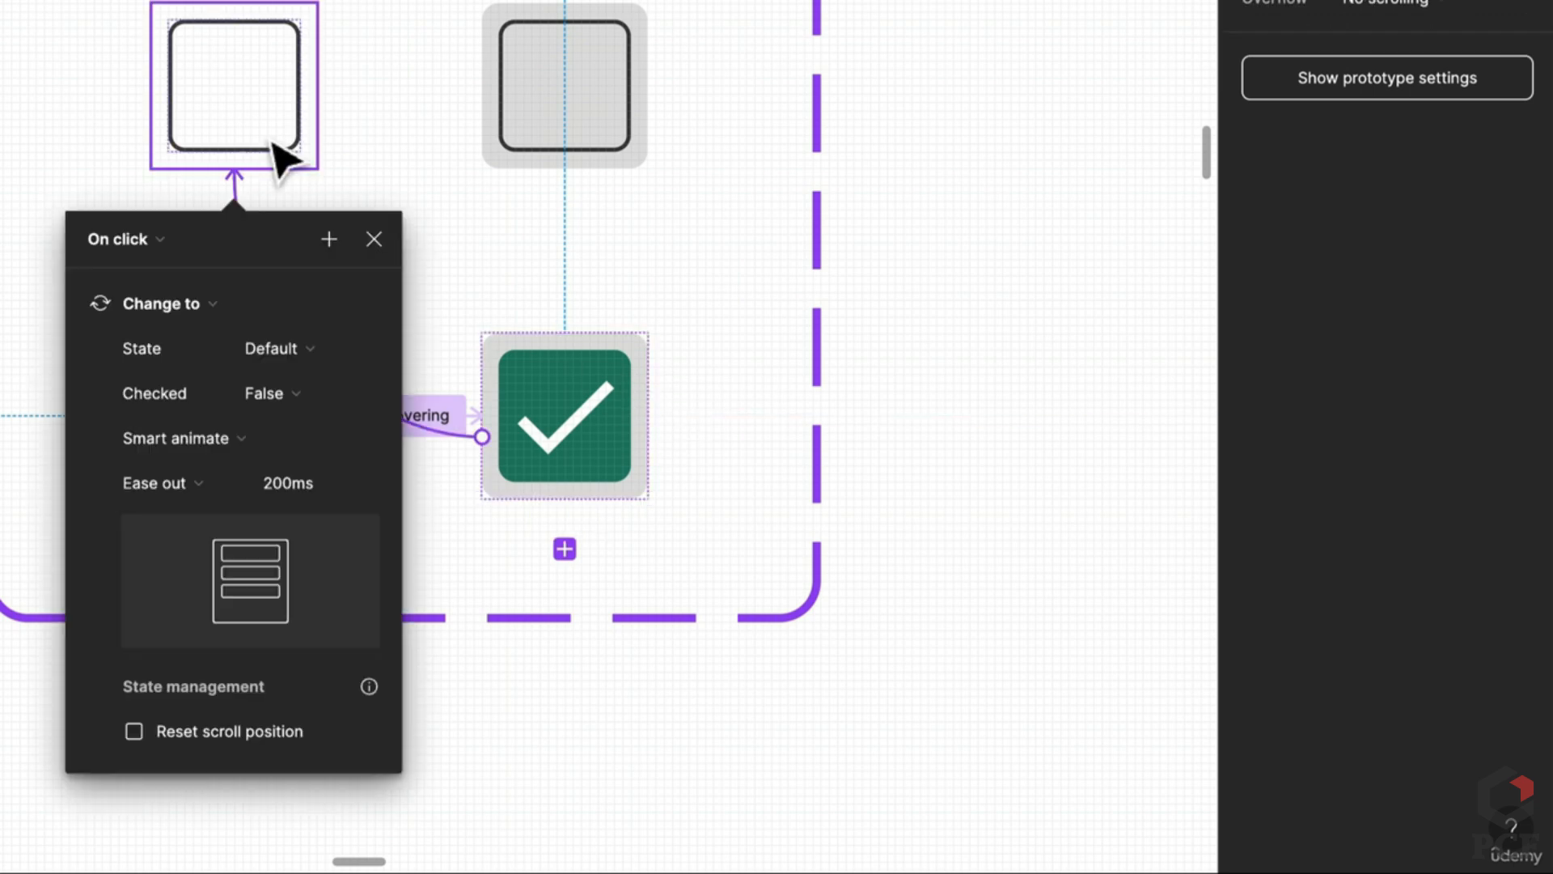
pyautogui.click(893, 340)
pyautogui.scroll(-3, 892, 340)
pyautogui.scroll(-3, 555, 607)
pyautogui.scroll(3, 416, 607)
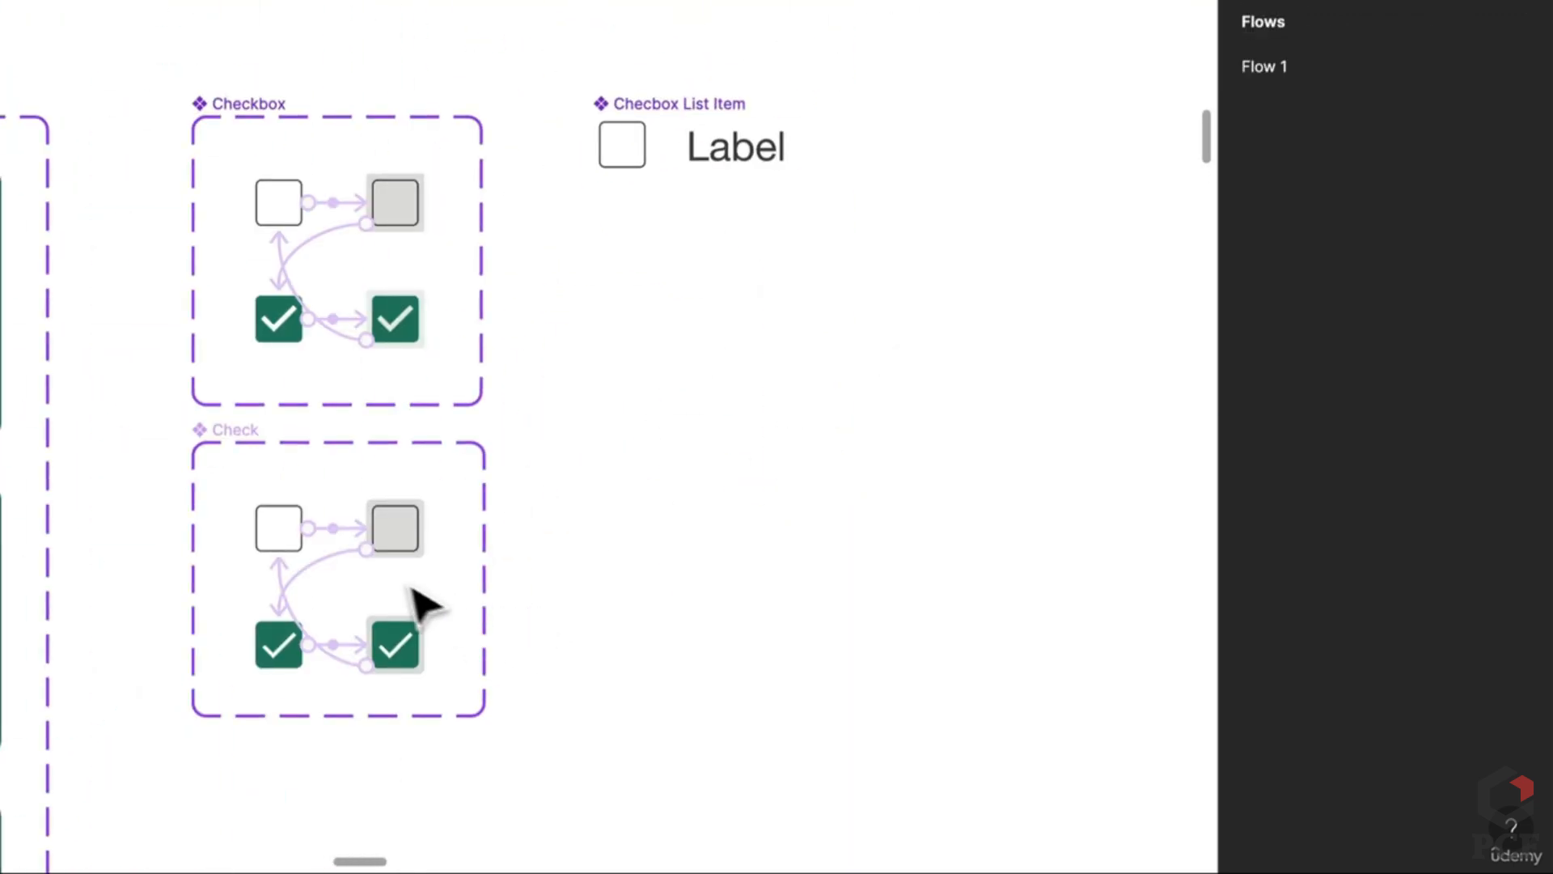
pyautogui.scroll(-1, 430, 599)
# Step: Move the Check component set beside the Item component
pyautogui.click(159, 522)
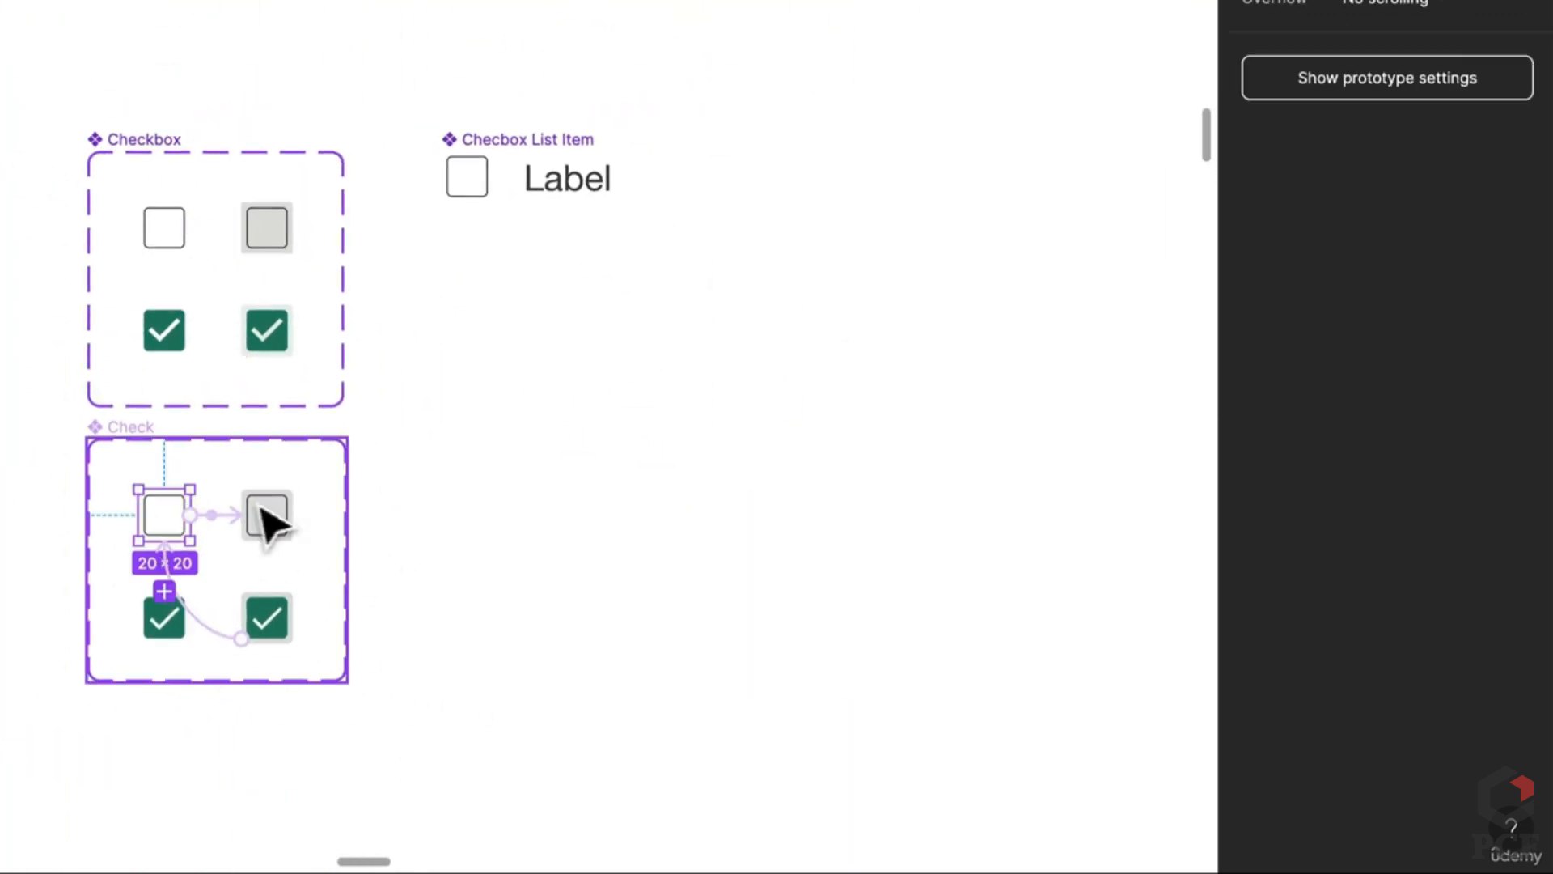
pyautogui.scroll(-3, 405, 369)
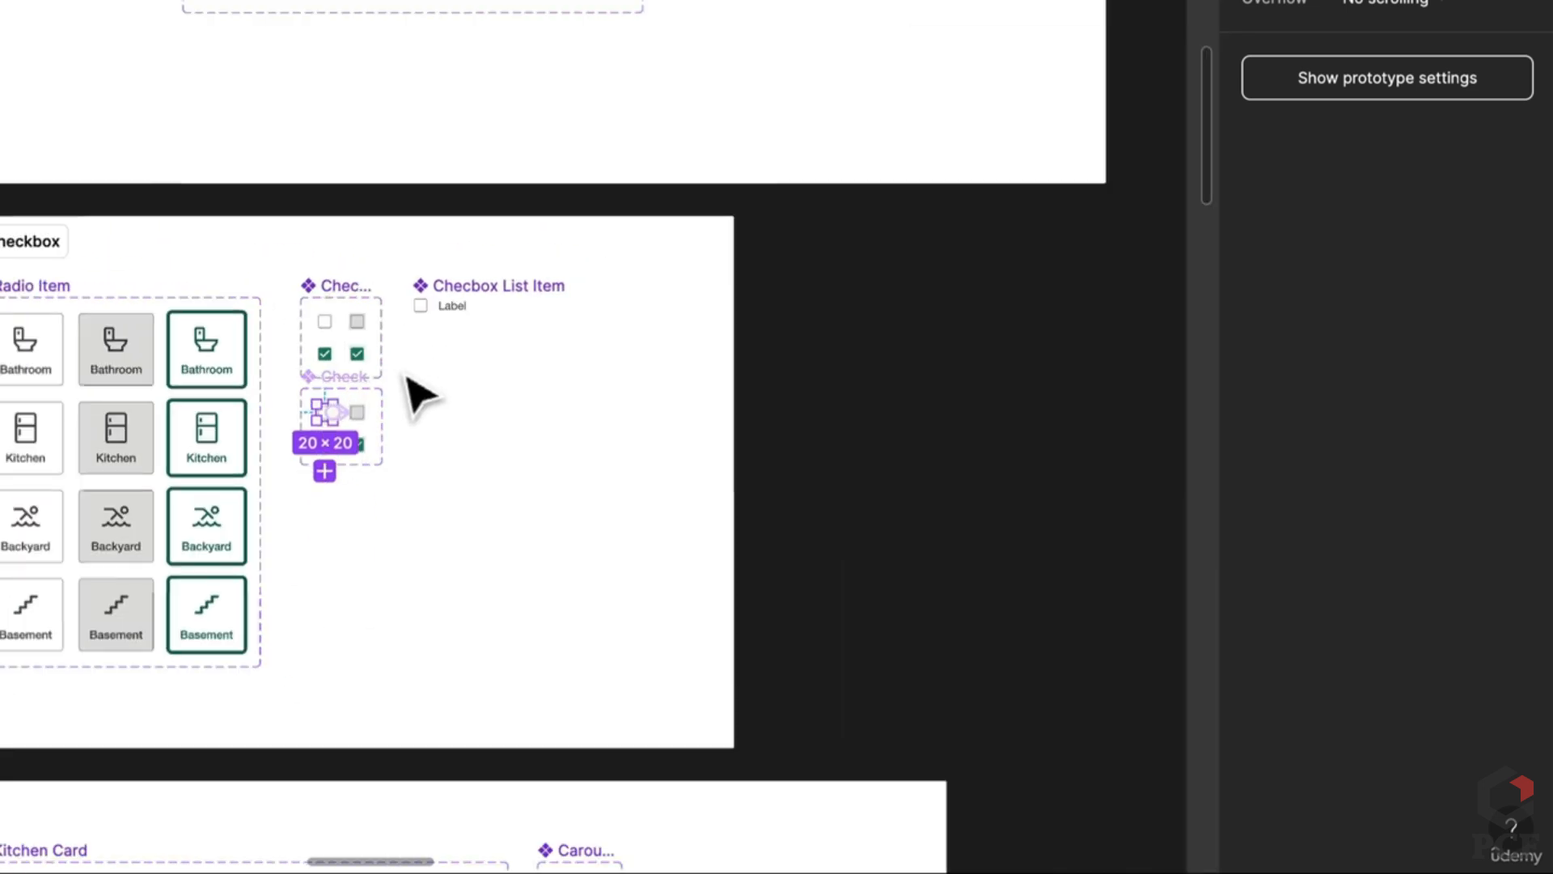
pyautogui.scroll(5, 405, 368)
pyautogui.scroll(-3, 405, 369)
pyautogui.scroll(3, 405, 373)
pyautogui.scroll(-5, 712, 520)
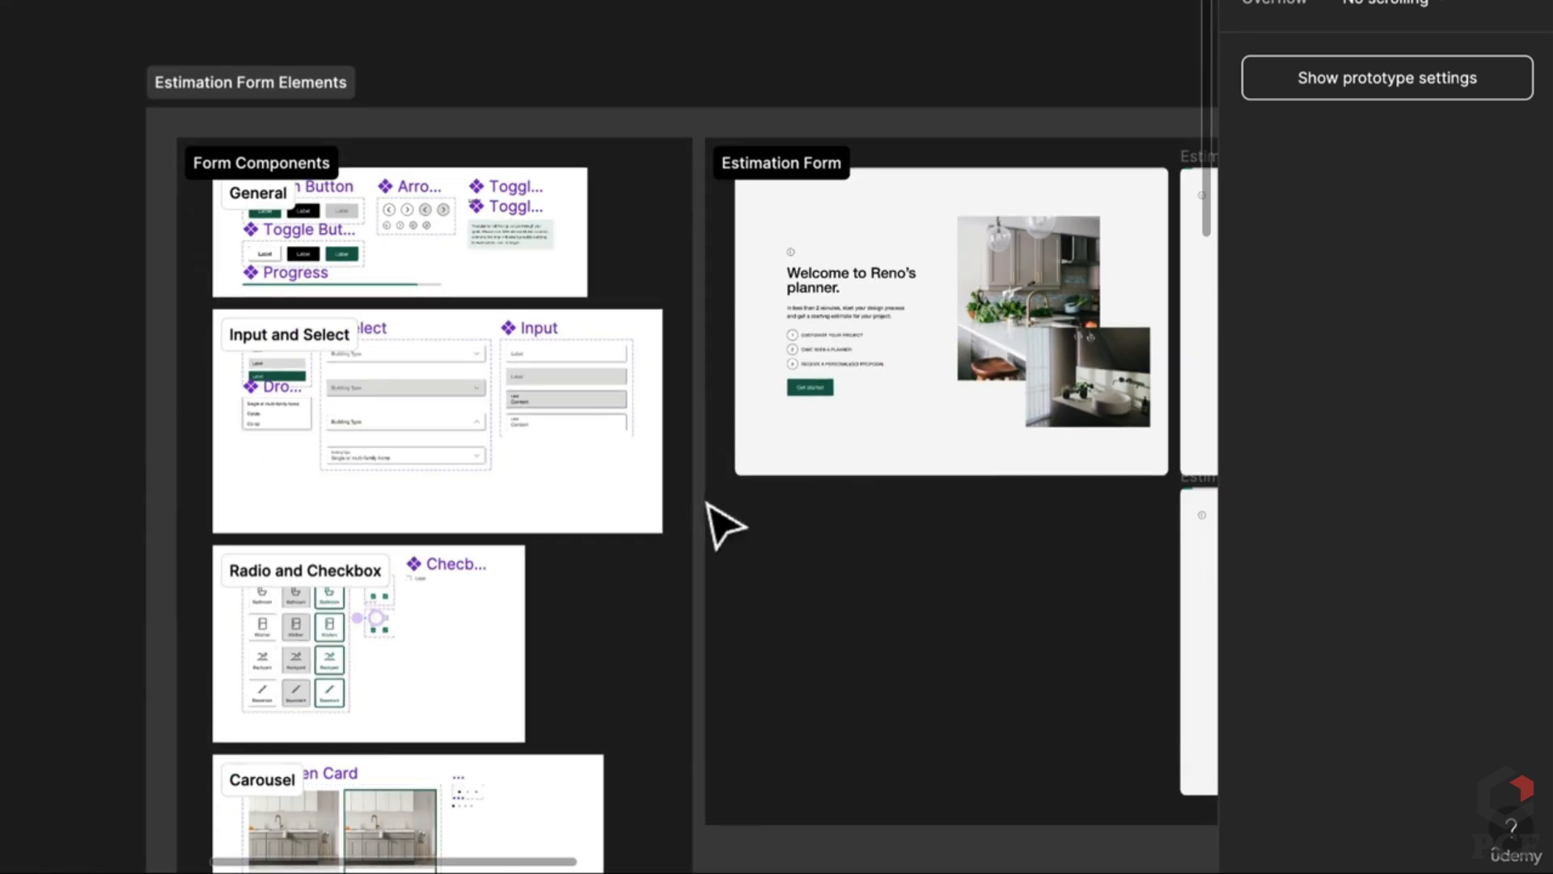
pyautogui.scroll(5, 312, 652)
pyautogui.click(583, 578)
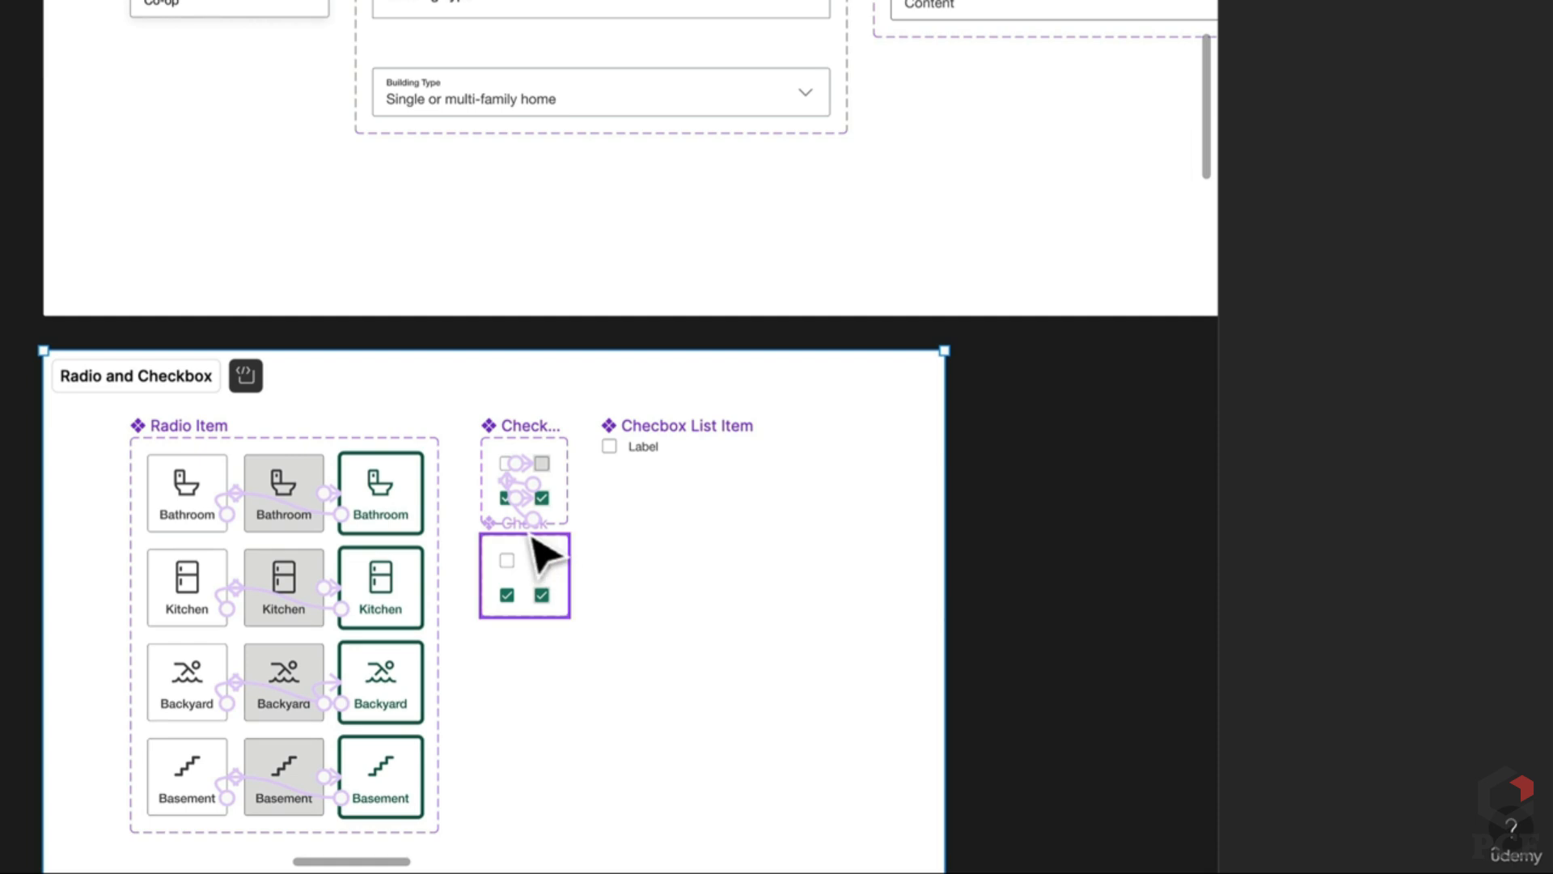
pyautogui.moveTo(537, 544); pyautogui.dragTo(308, 188)
pyautogui.scroll(10, 641, 97)
pyautogui.scroll(-5, 529, 143)
pyautogui.scroll(8, 641, 263)
pyautogui.scroll(8, 299, 198)
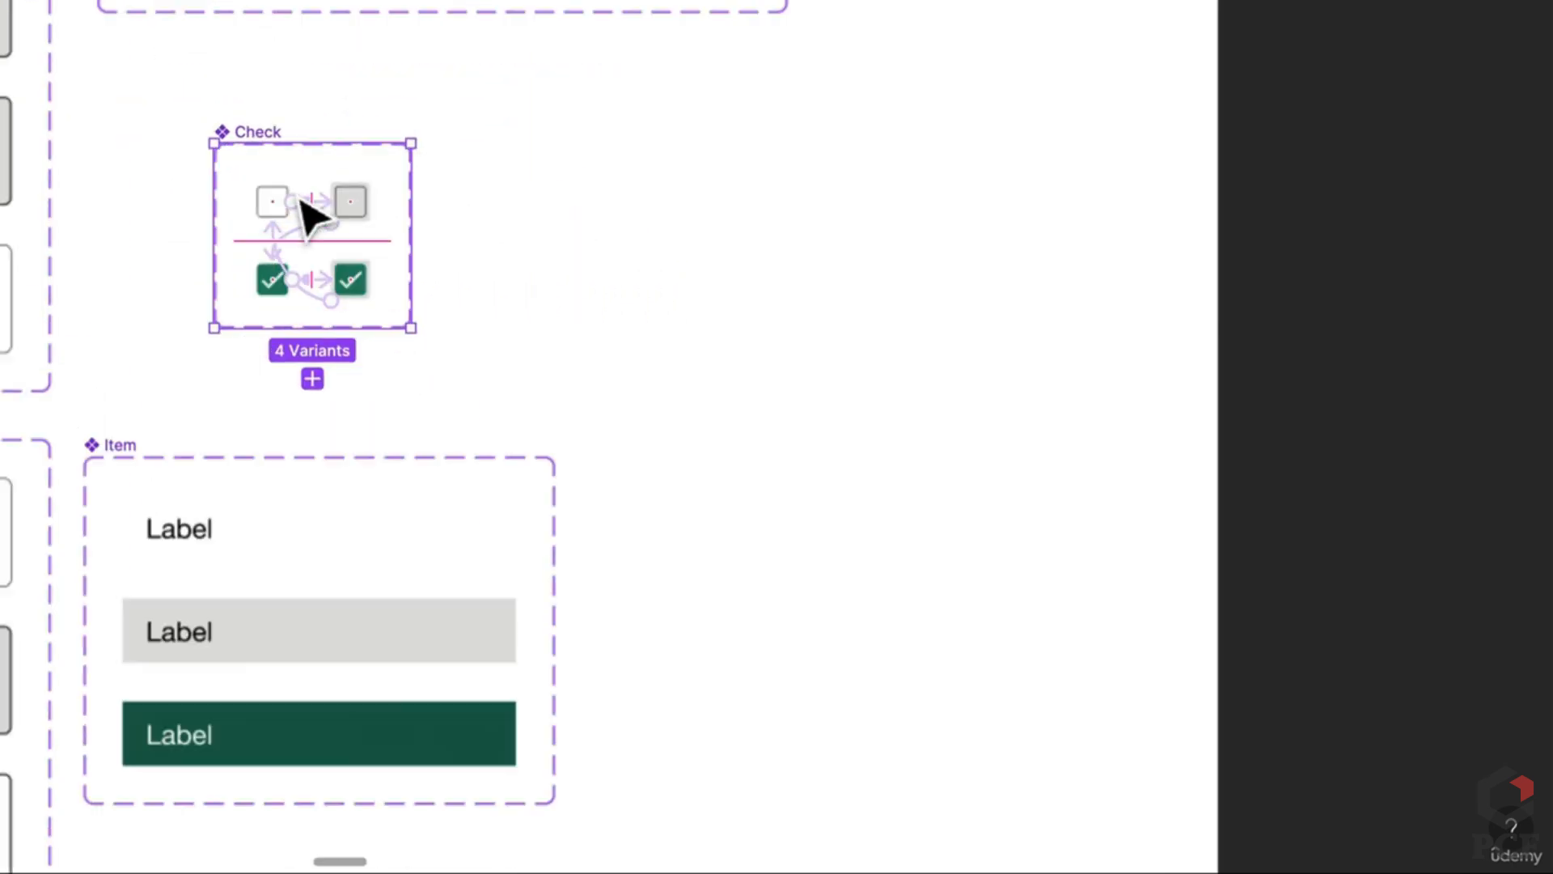
# Step: Paste a Check instance and place it right of the Bathroom card
pyautogui.click(265, 220)
pyautogui.scroll(-10, 265, 220)
pyautogui.hscroll(5, 780, 316)
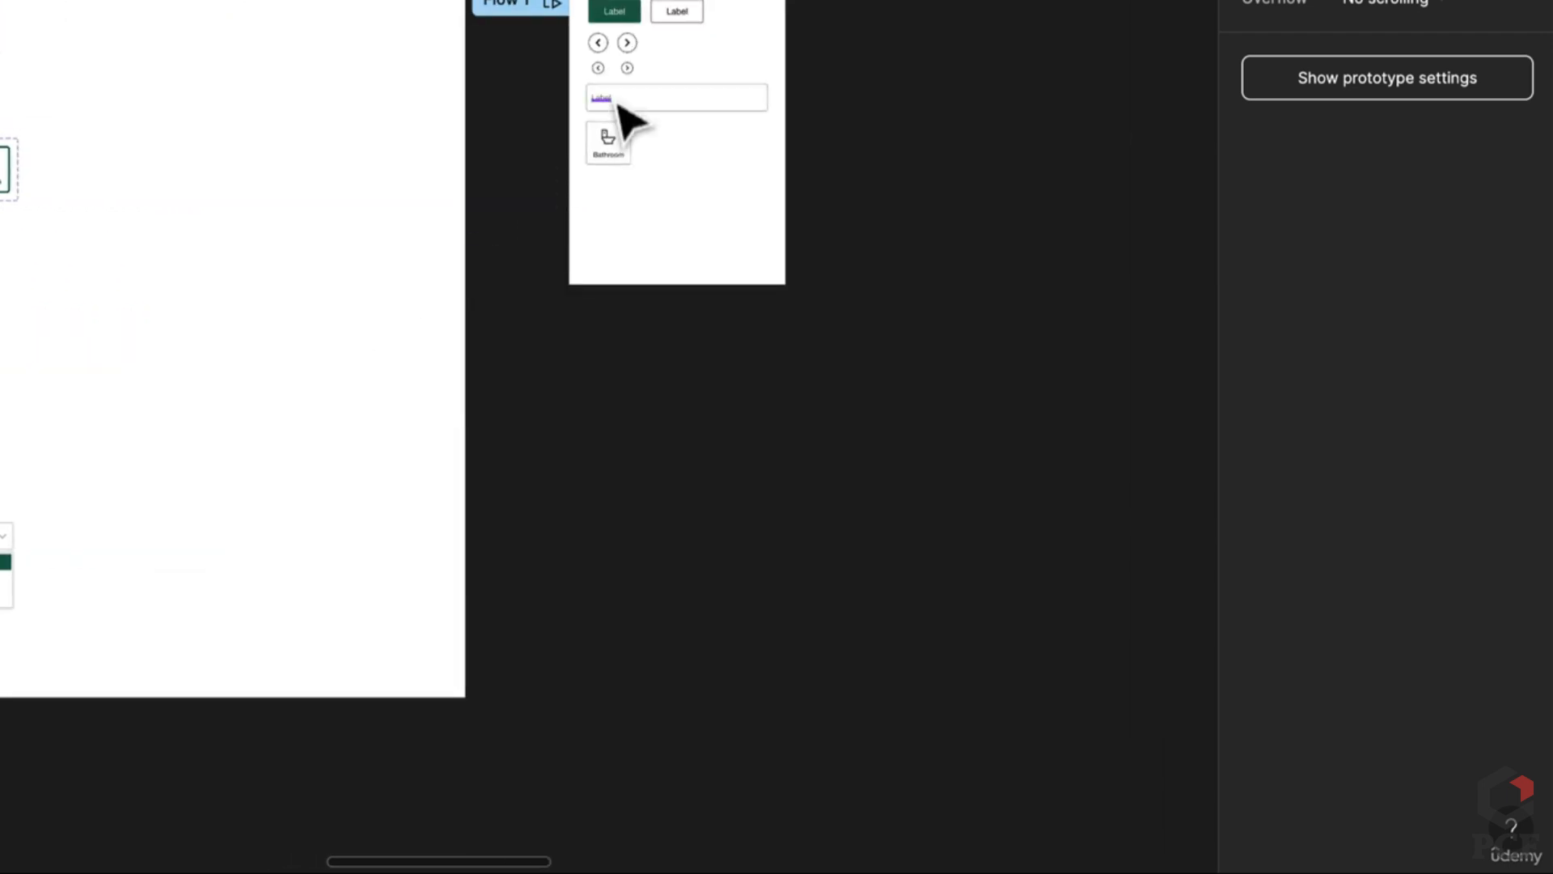
pyautogui.scroll(10, 624, 121)
pyautogui.hotkey('ctrl', 'v')
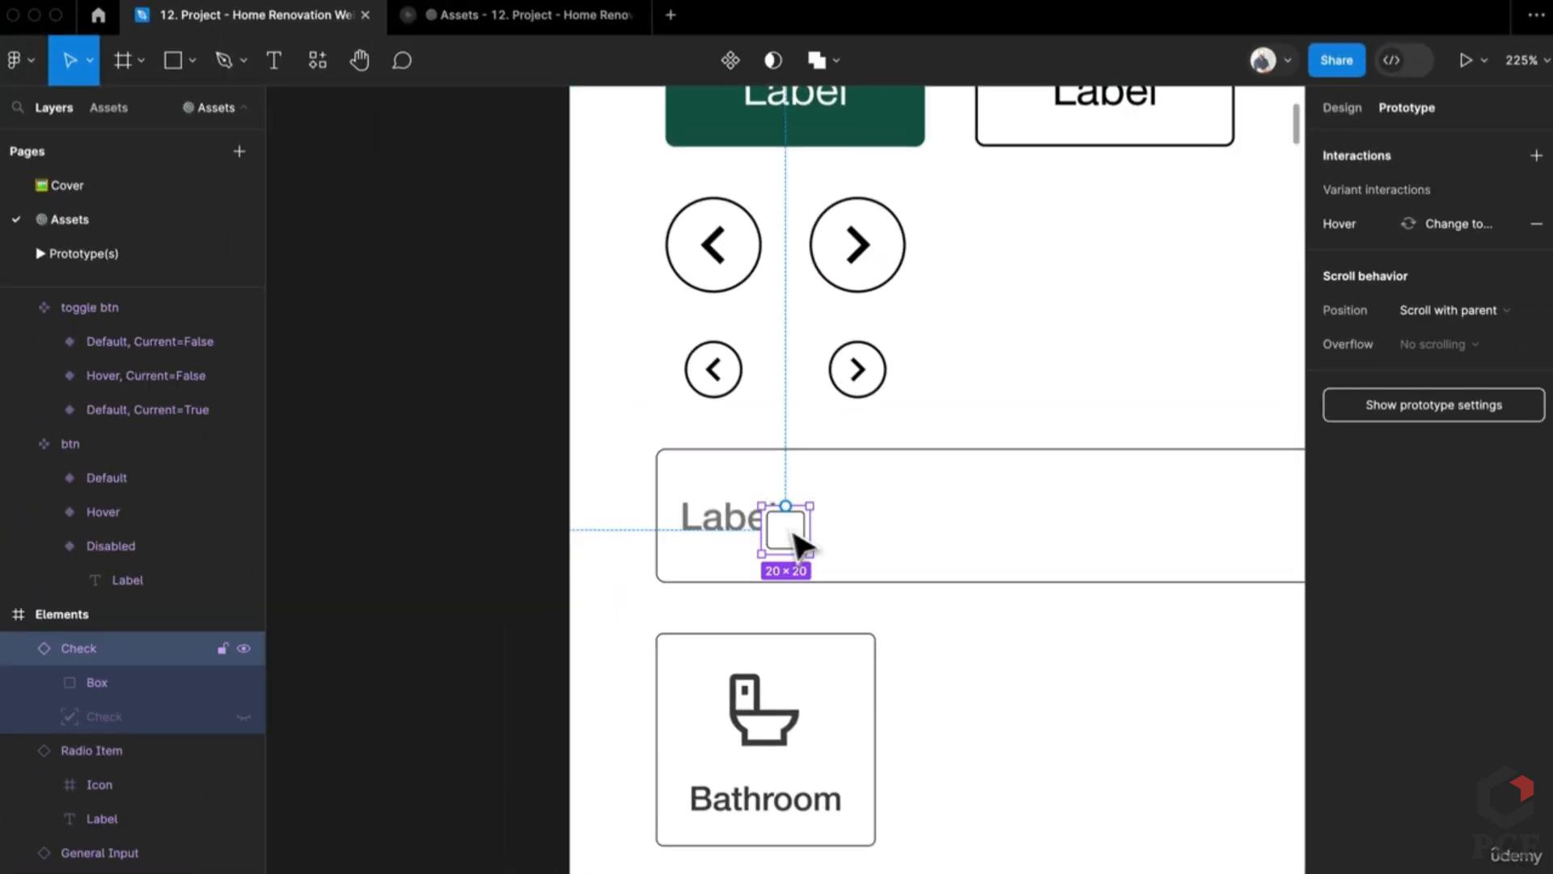
pyautogui.moveTo(798, 544); pyautogui.dragTo(1003, 667)
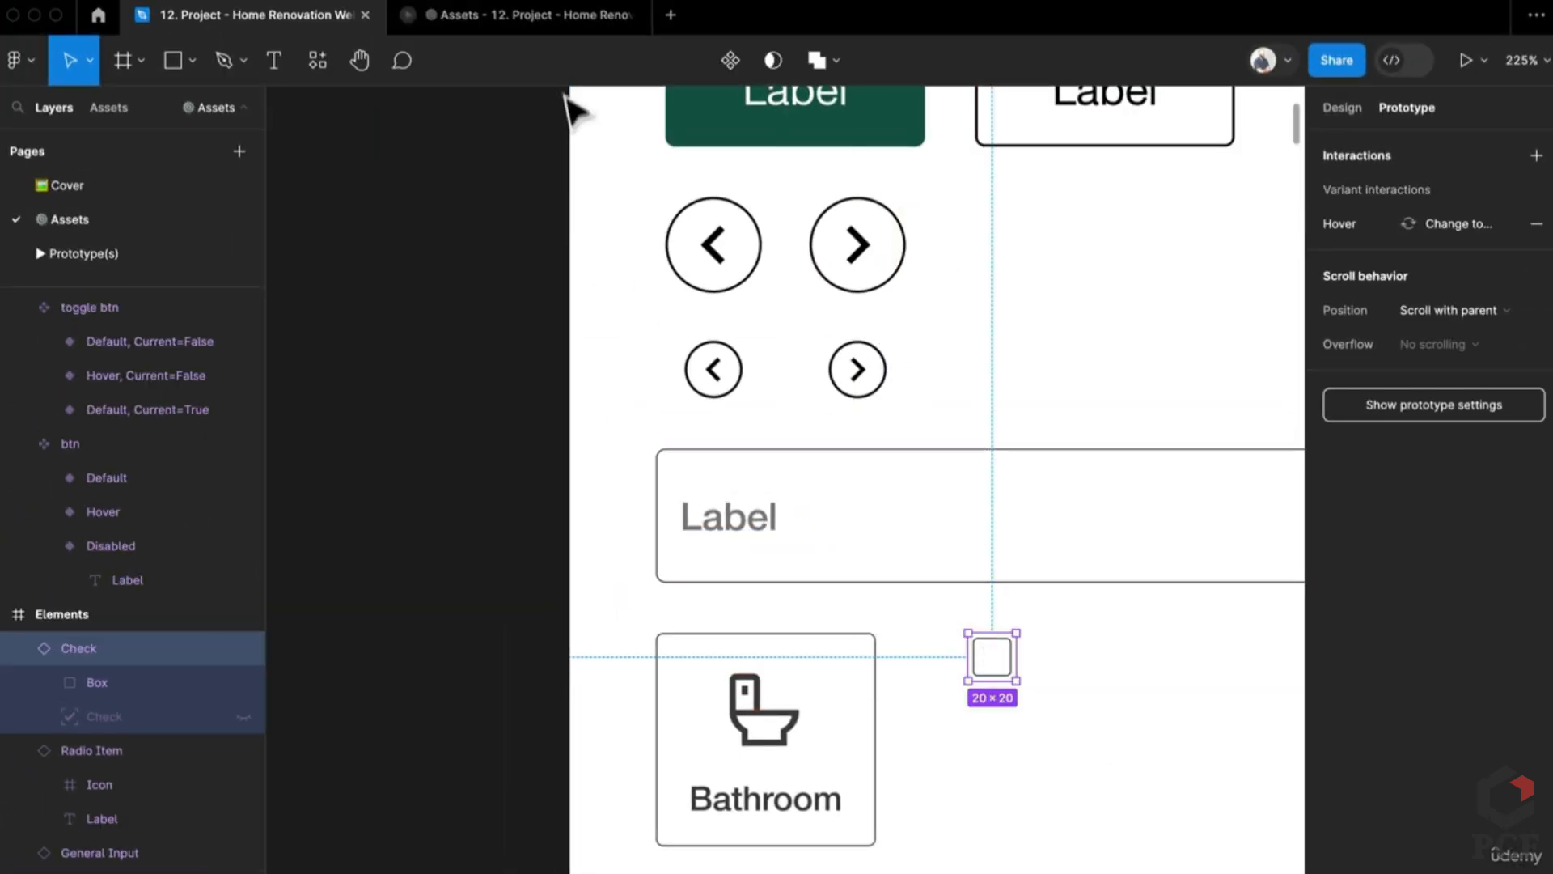
# Step: In the prototype preview, zoom to the checkbox and click it to check, uncheck, and check again
pyautogui.click(550, 15)
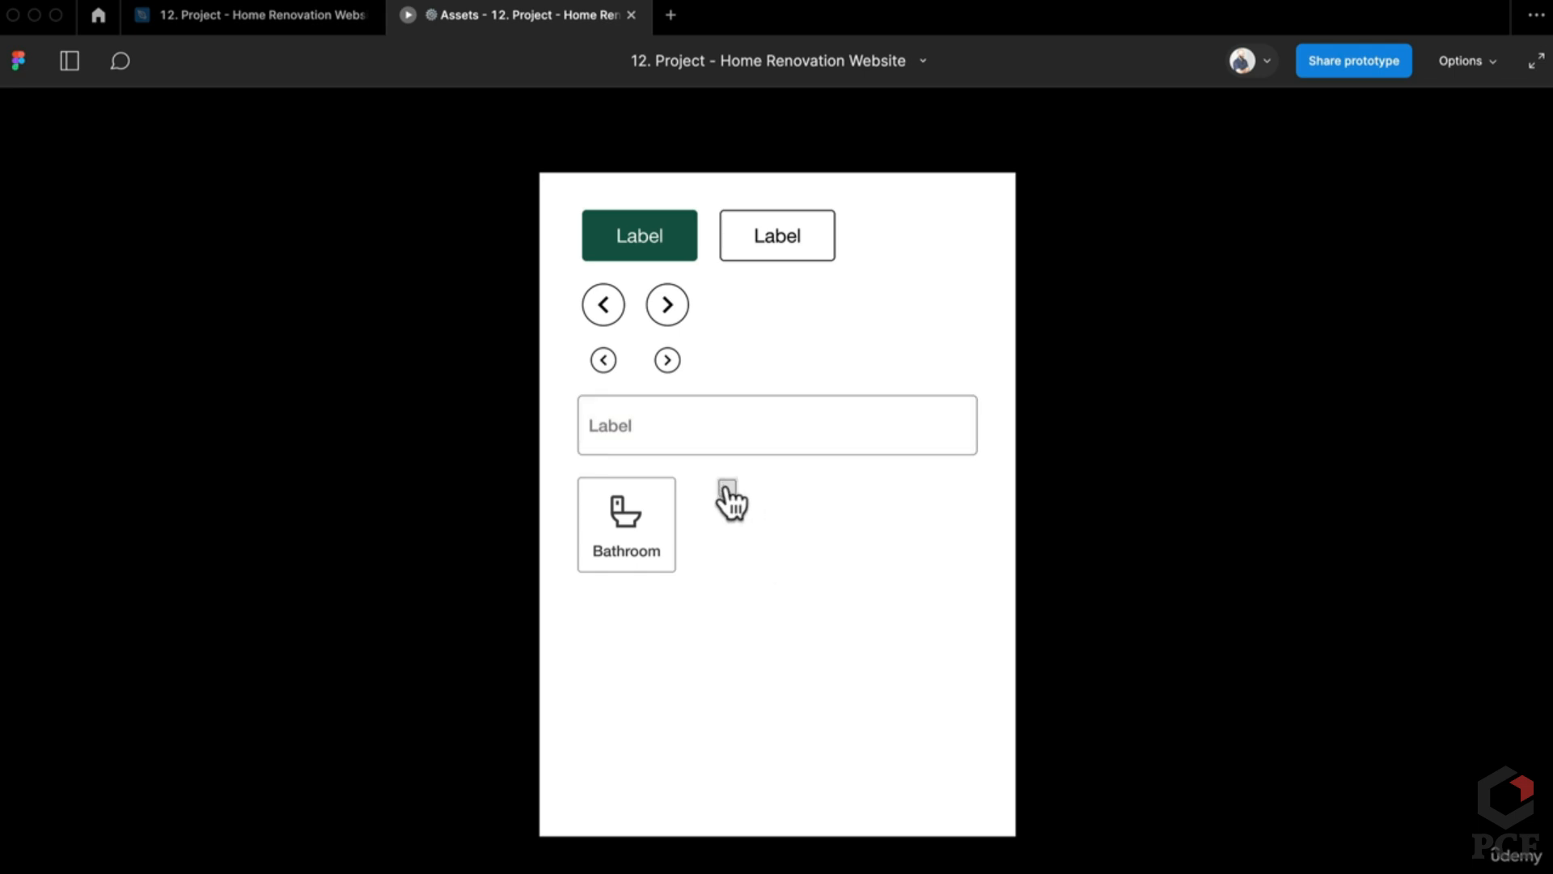
pyautogui.press('z')
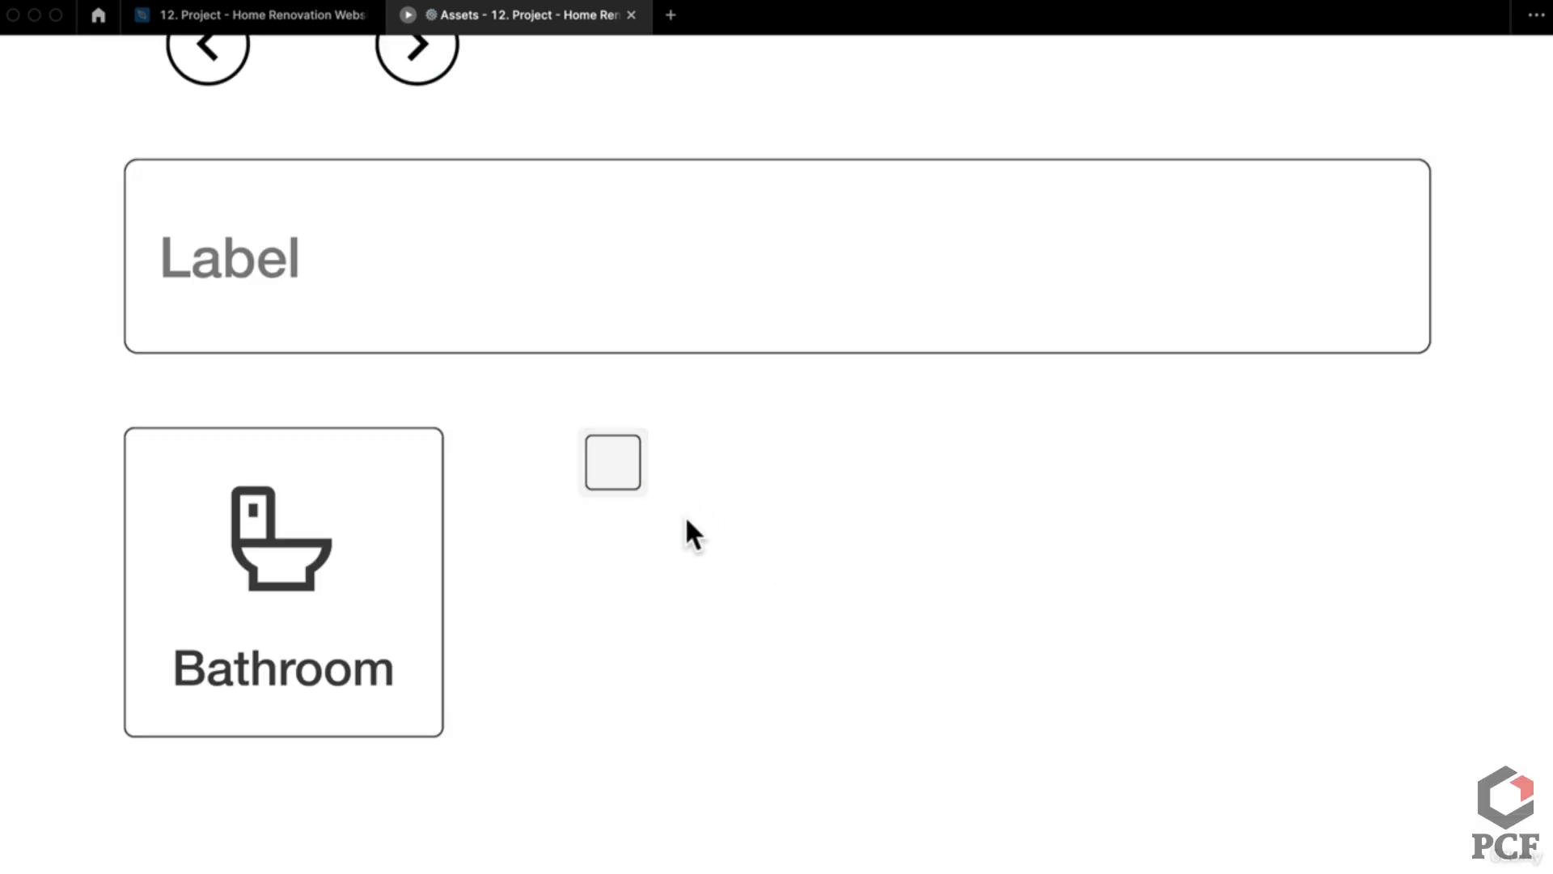
pyautogui.click(616, 481)
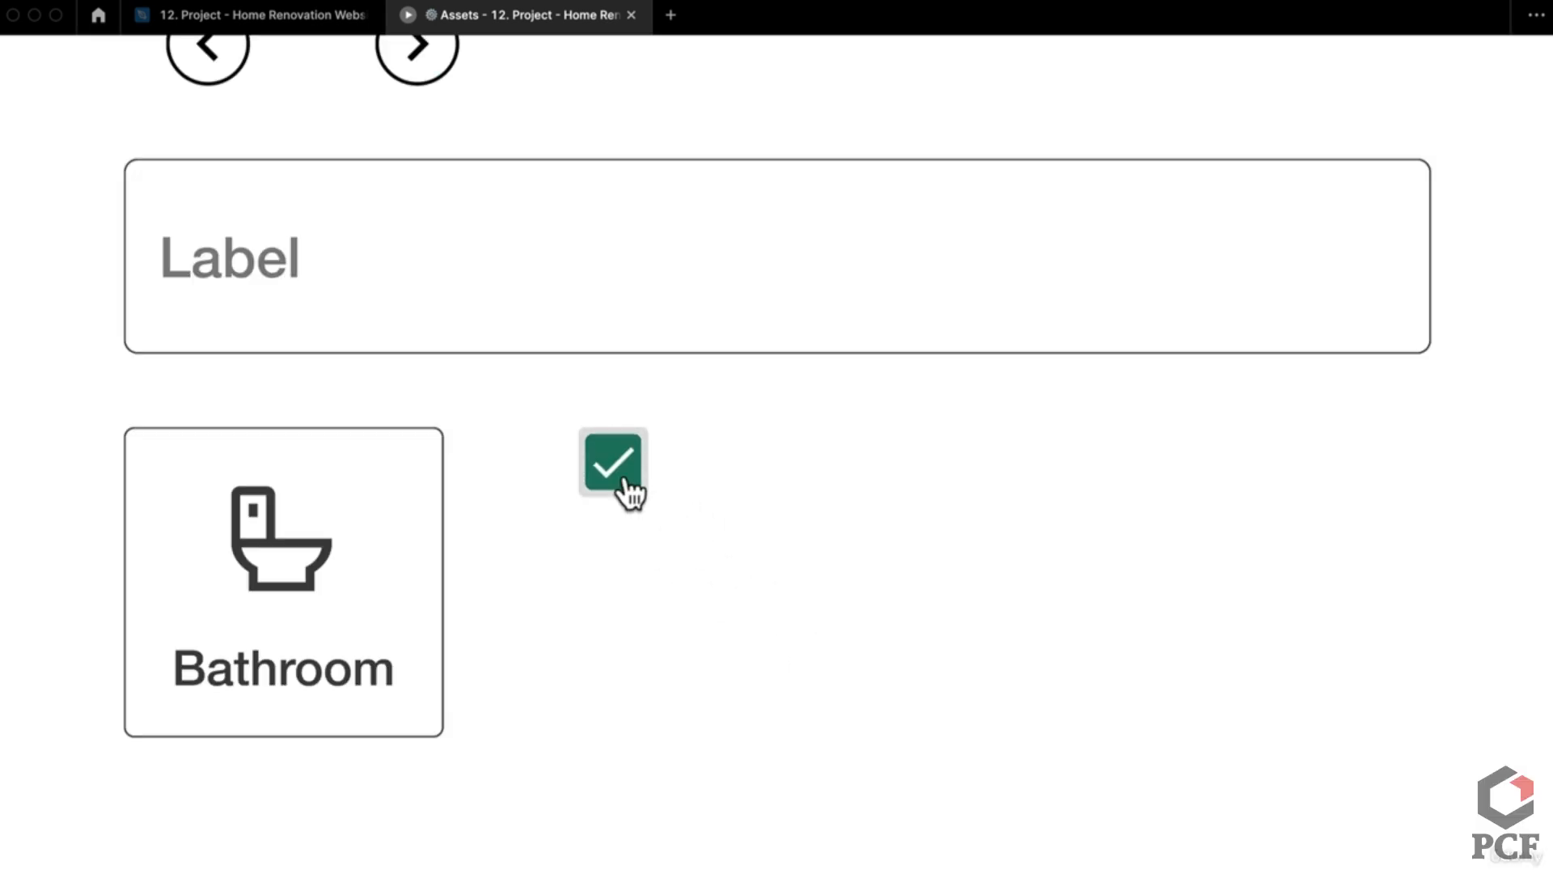
pyautogui.click(625, 479)
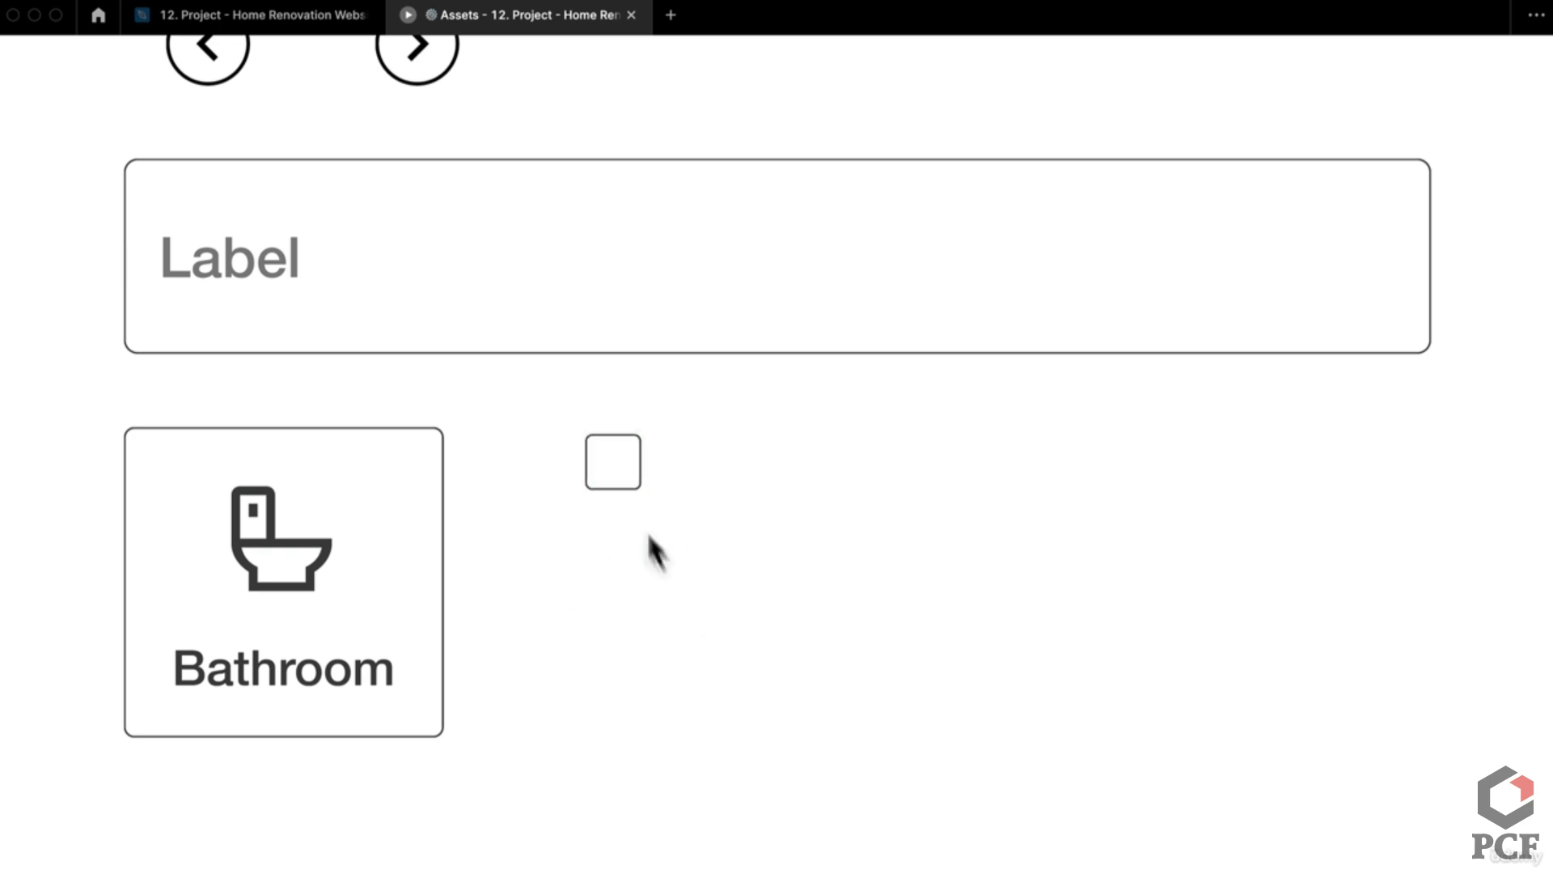
pyautogui.click(630, 478)
# Step: Back in the design file, make trial copies of the Checbox List Item with Alt-drag and Ctrl+D
pyautogui.click(296, 24)
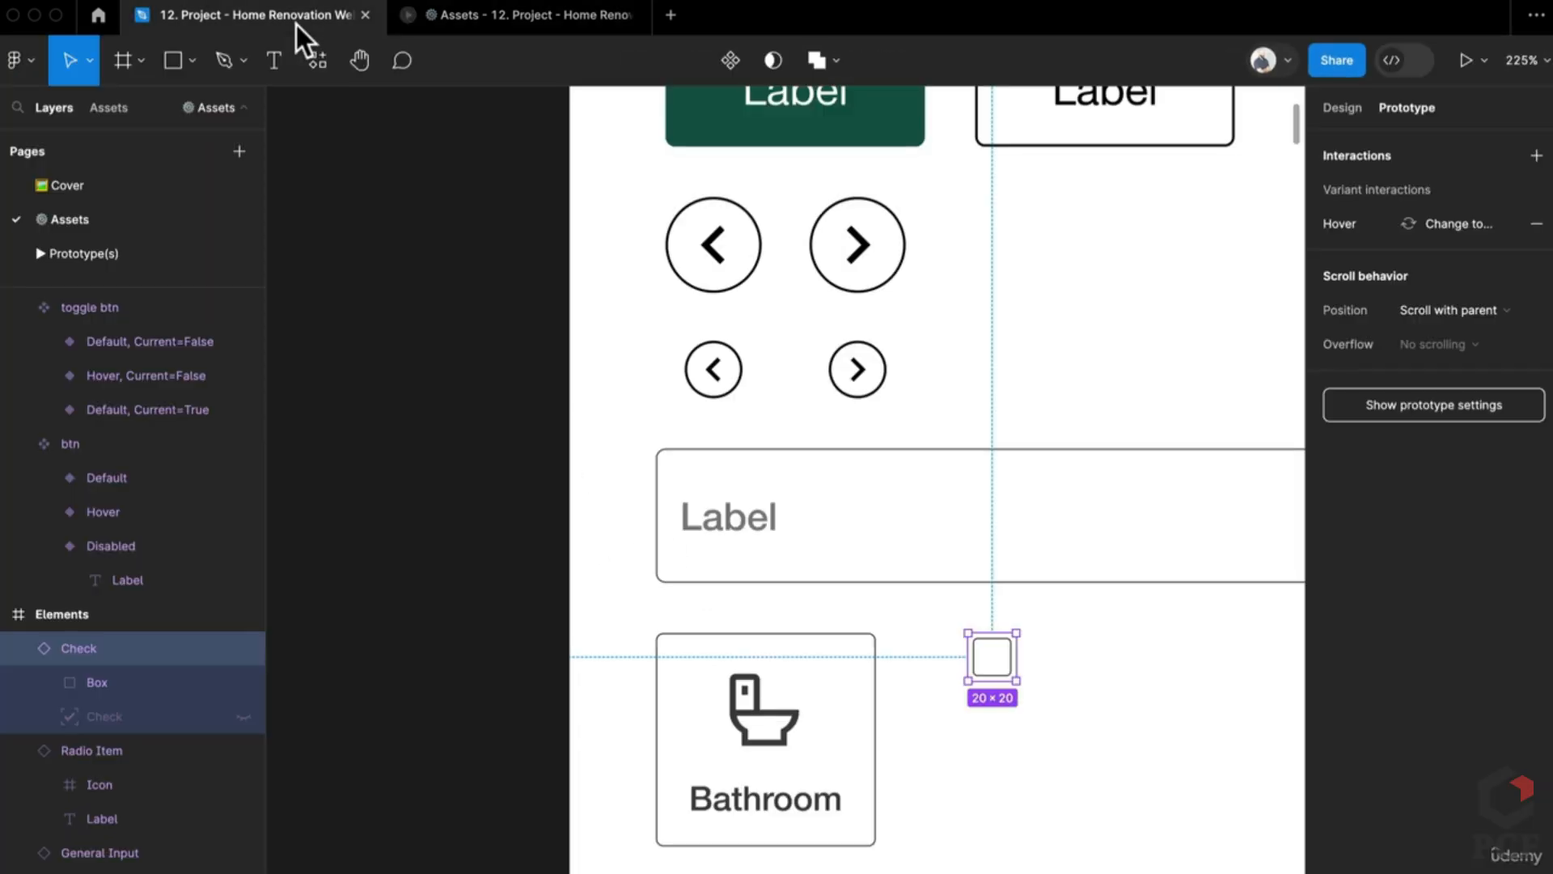
pyautogui.scroll(-5, 770, 680)
pyautogui.scroll(-15, 721, 781)
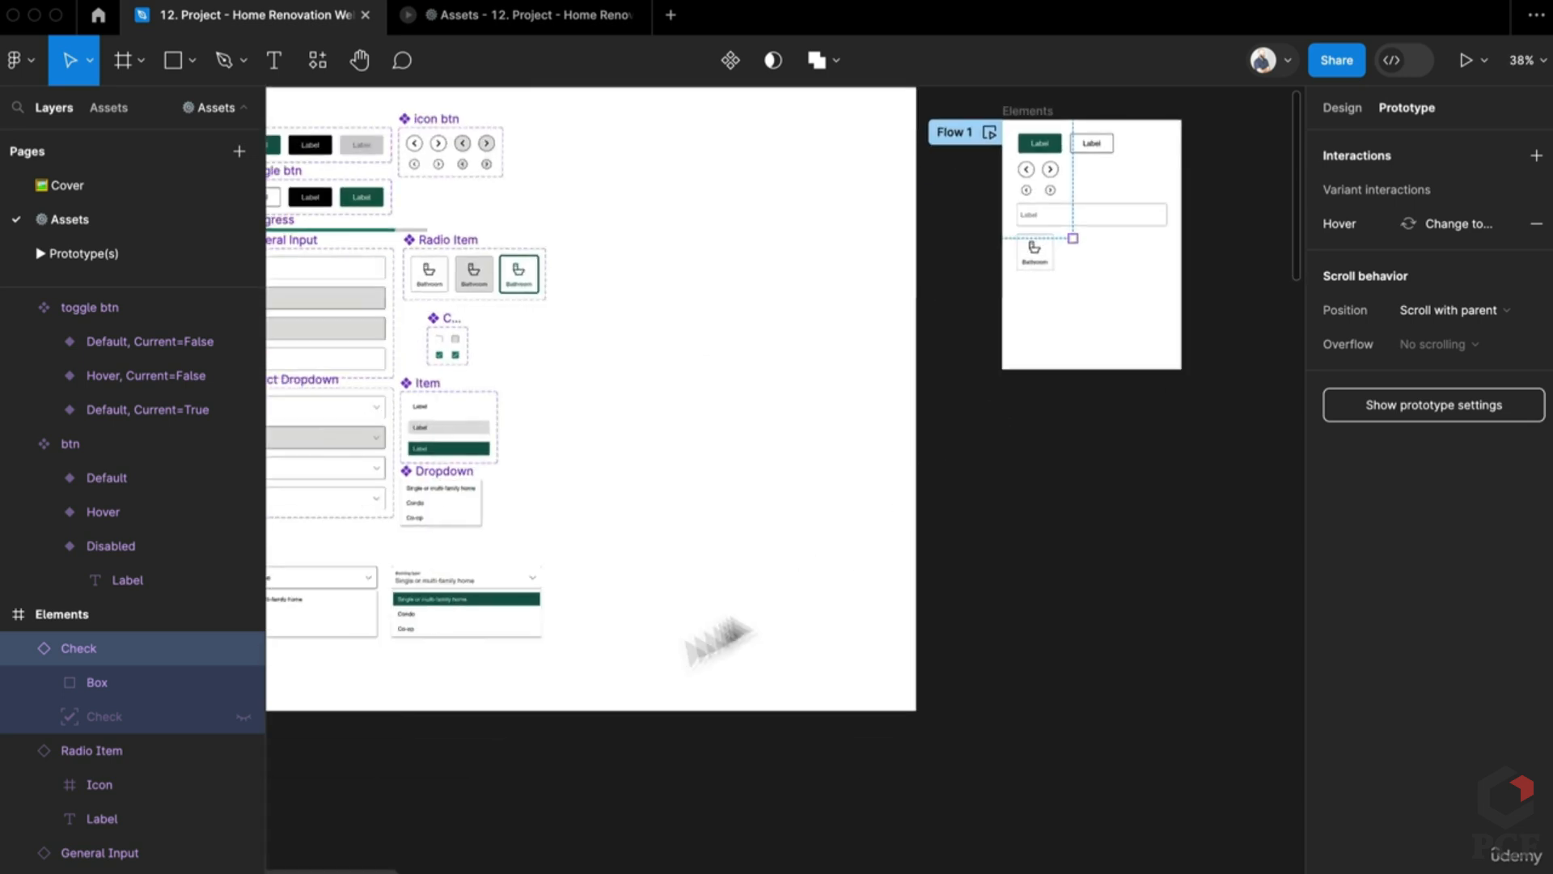
pyautogui.scroll(-2, 811, 693)
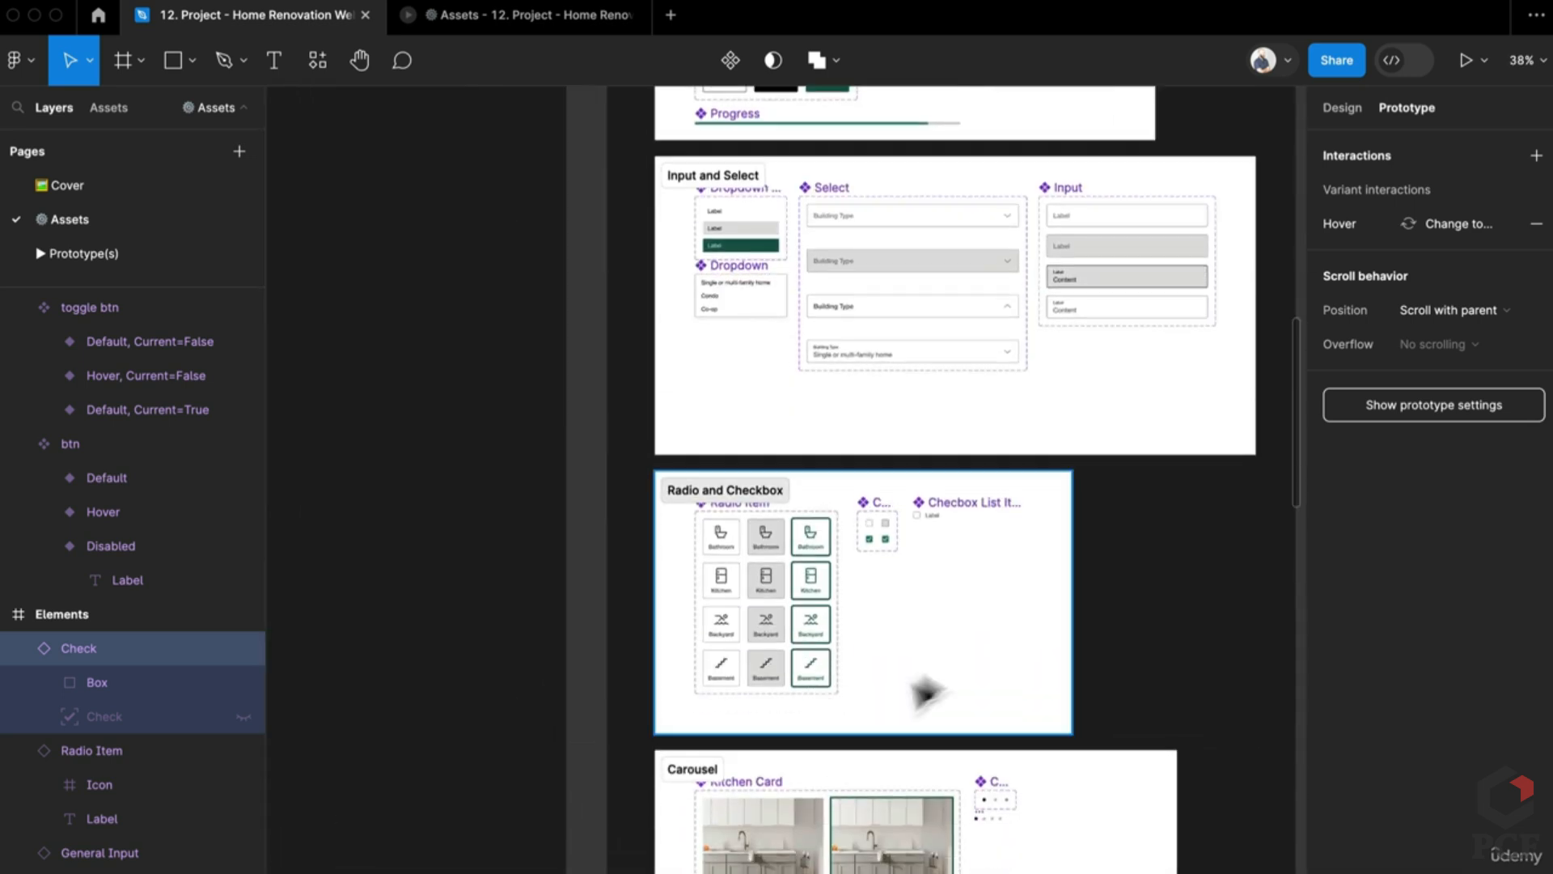
pyautogui.scroll(10, 926, 693)
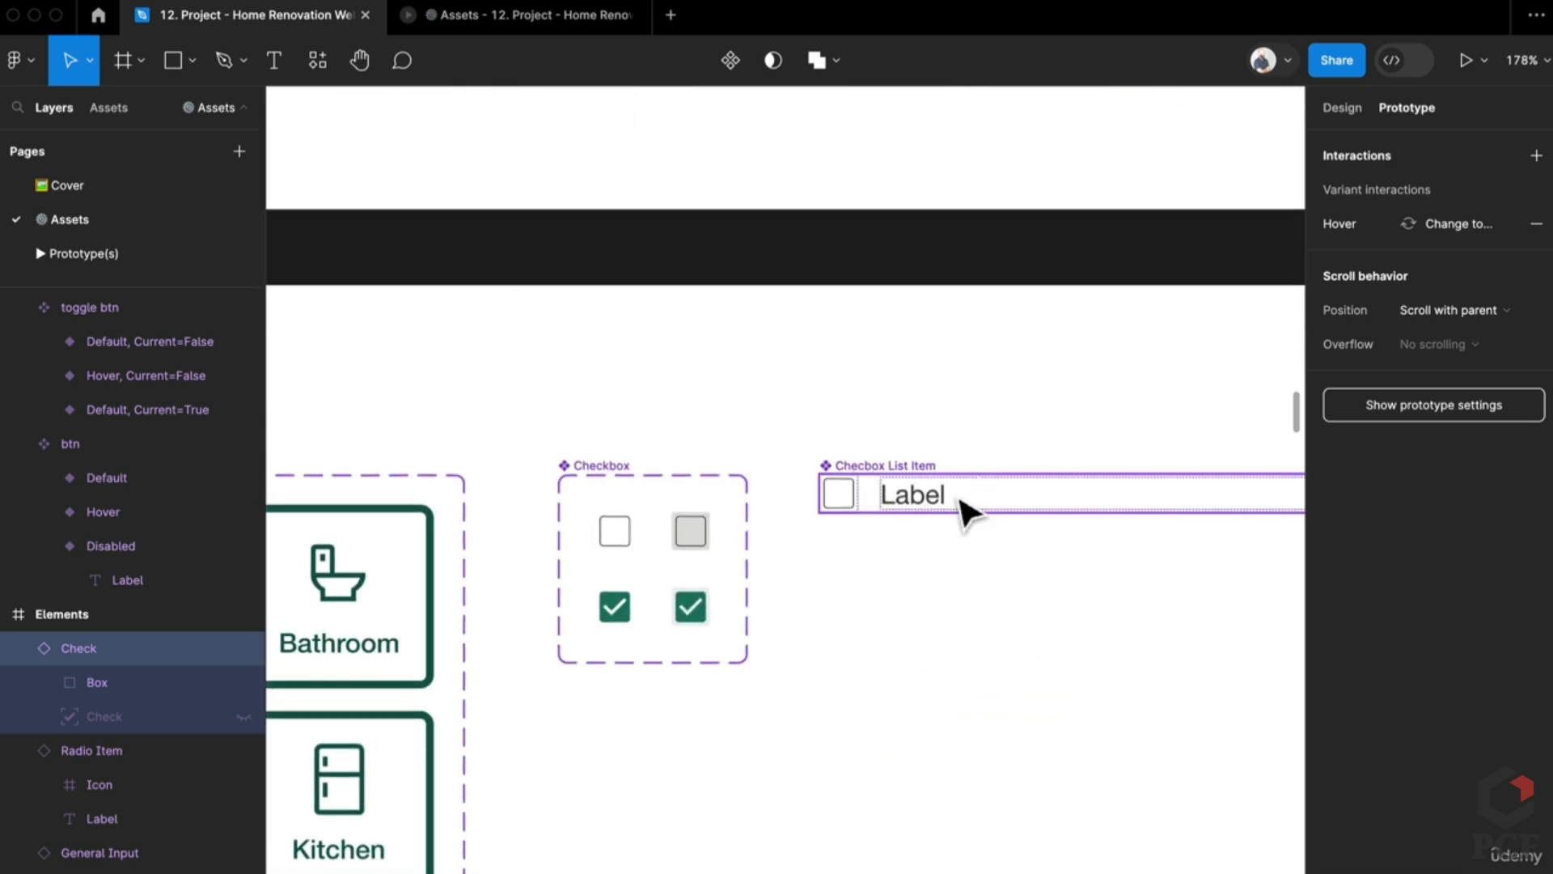
pyautogui.click(890, 517)
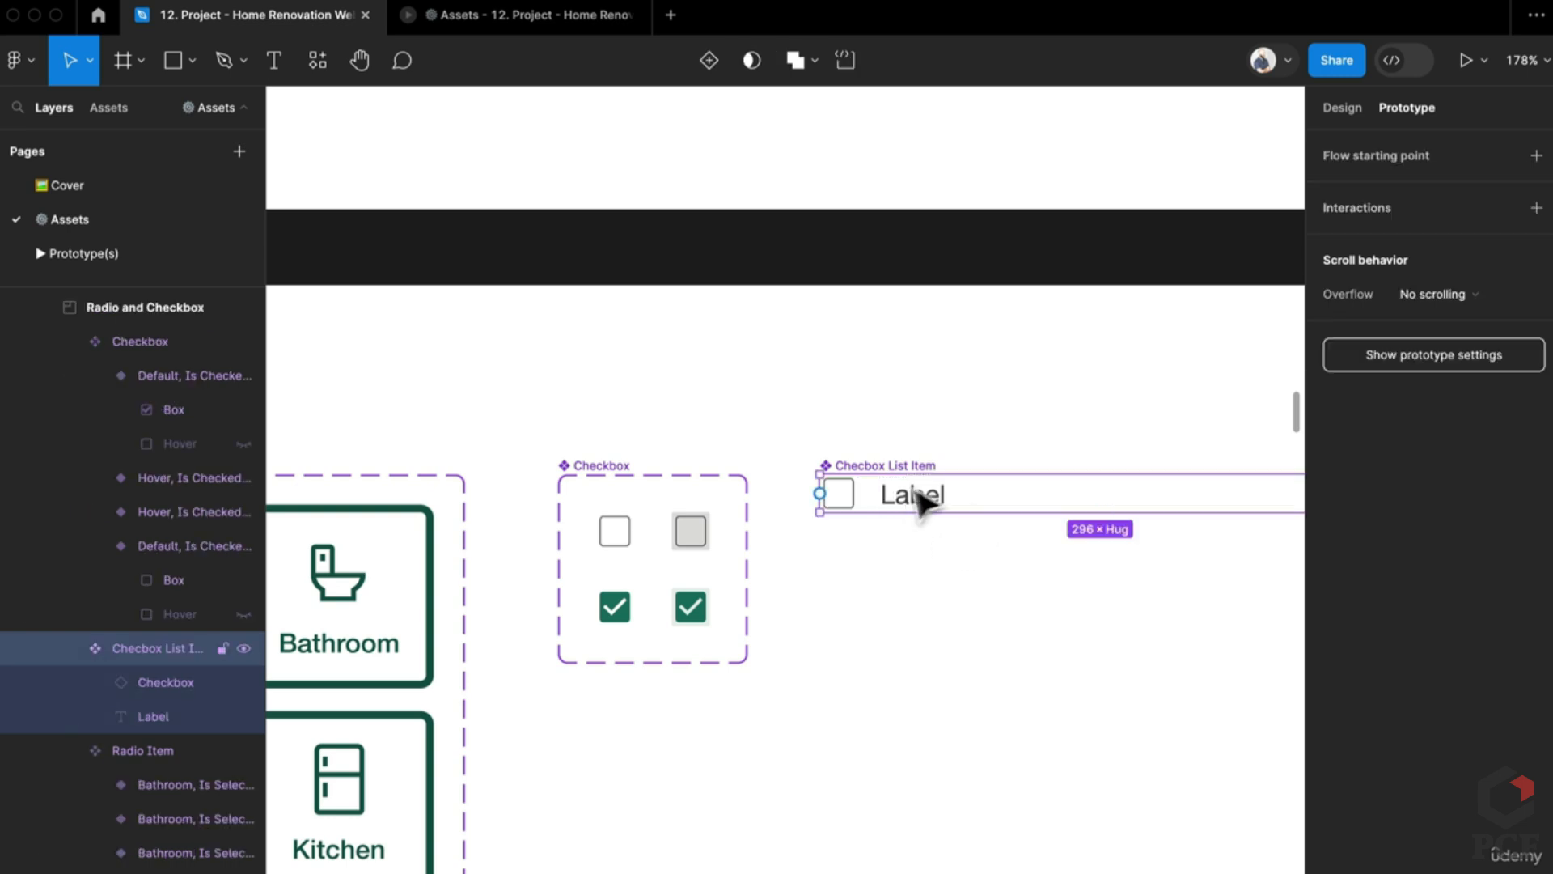
pyautogui.click(930, 513)
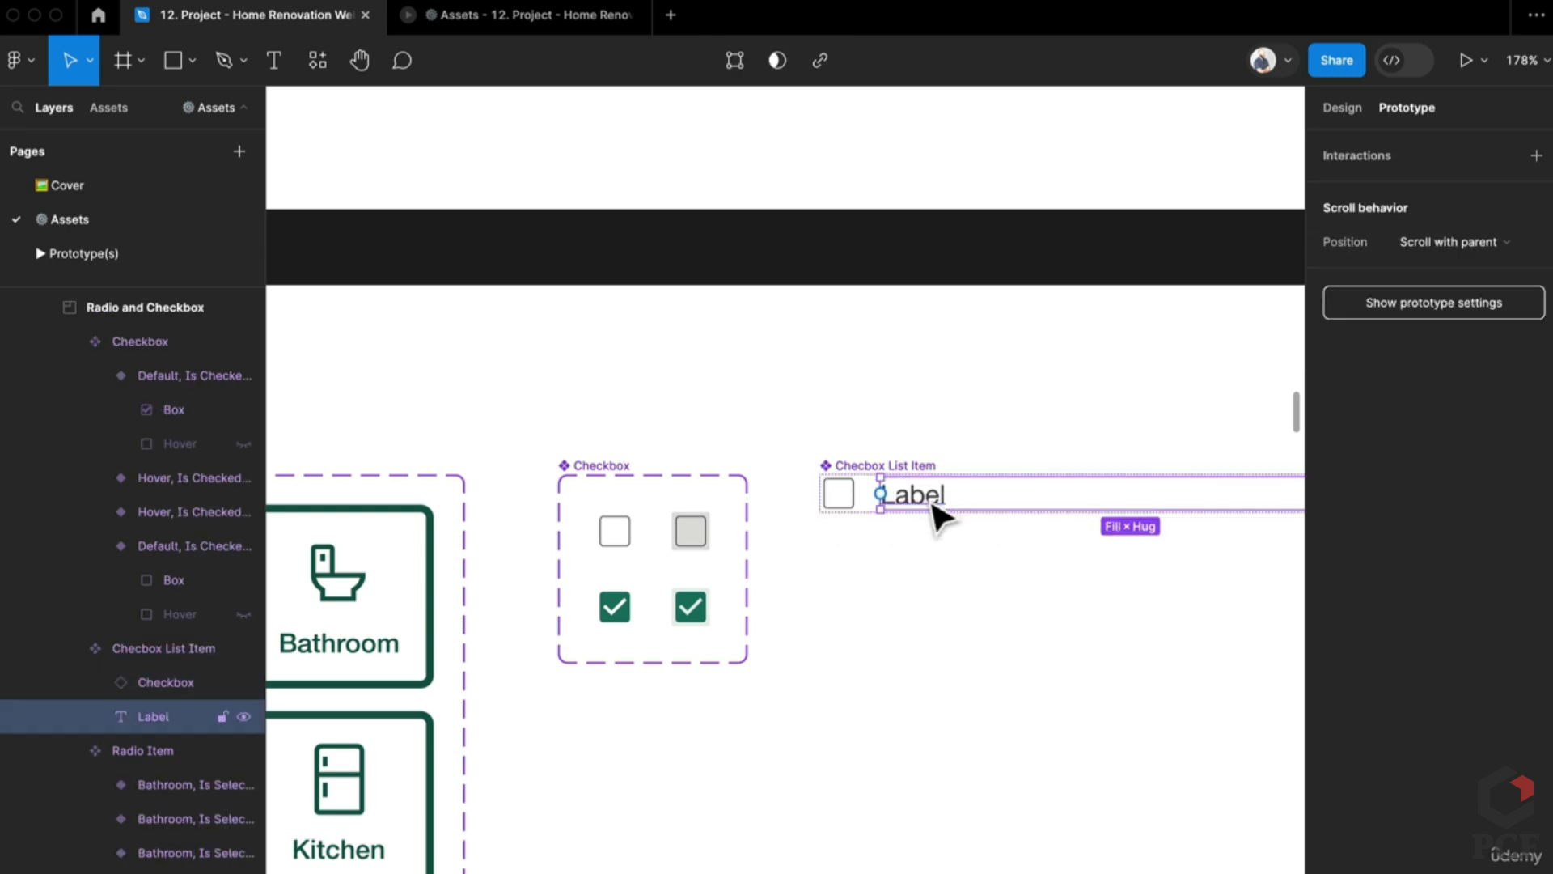
pyautogui.moveTo(930, 513); pyautogui.dragTo(916, 626)
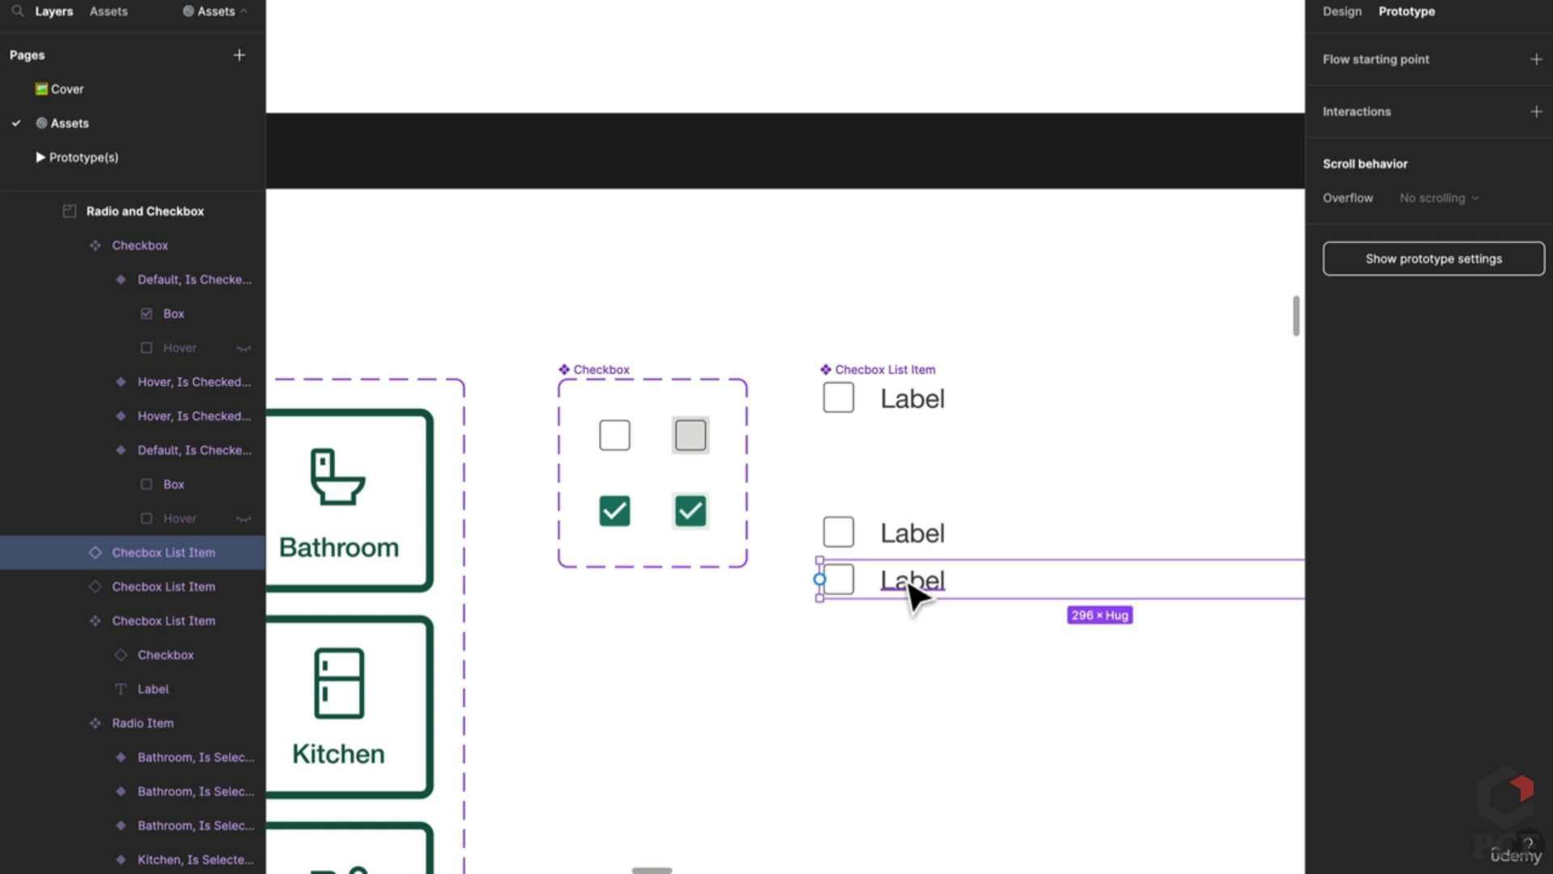
pyautogui.hotkey('ctrl', 'd')
pyautogui.hotkey('ctrl', 'd')
pyautogui.hotkey('ctrl', 'd')
pyautogui.hotkey('ctrl', 'd')
pyautogui.hotkey('ctrl', 'd')
# Step: Marquee-select the duplicated list items and delete them, leaving a single Checbox List Item
pyautogui.hscroll(2, 912, 596)
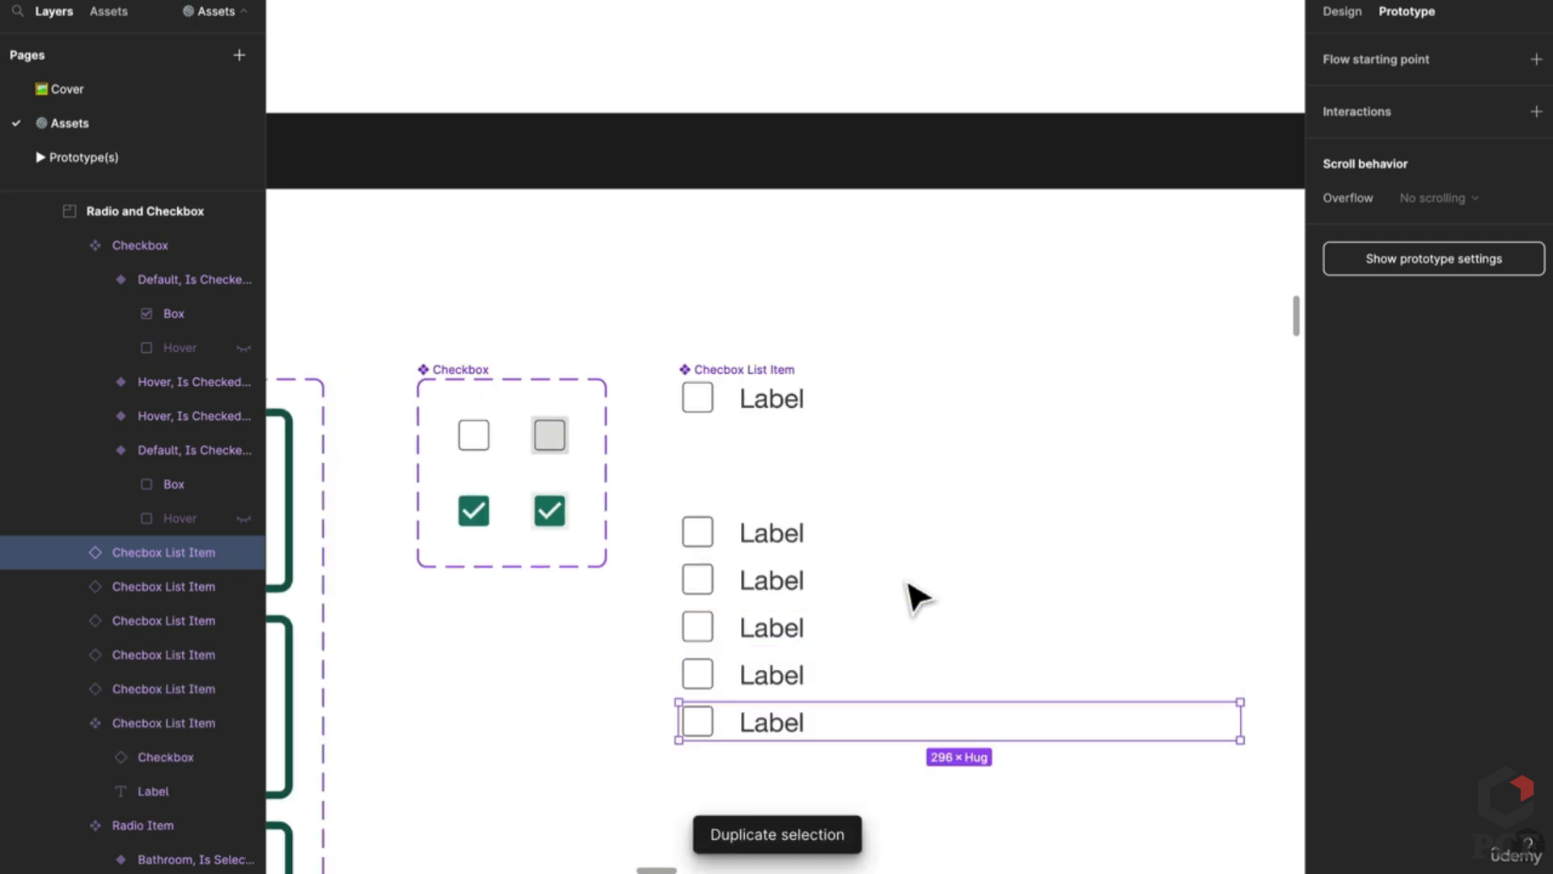
pyautogui.scroll(-1, 912, 596)
pyautogui.moveTo(681, 452); pyautogui.dragTo(915, 815)
pyautogui.press('Delete')
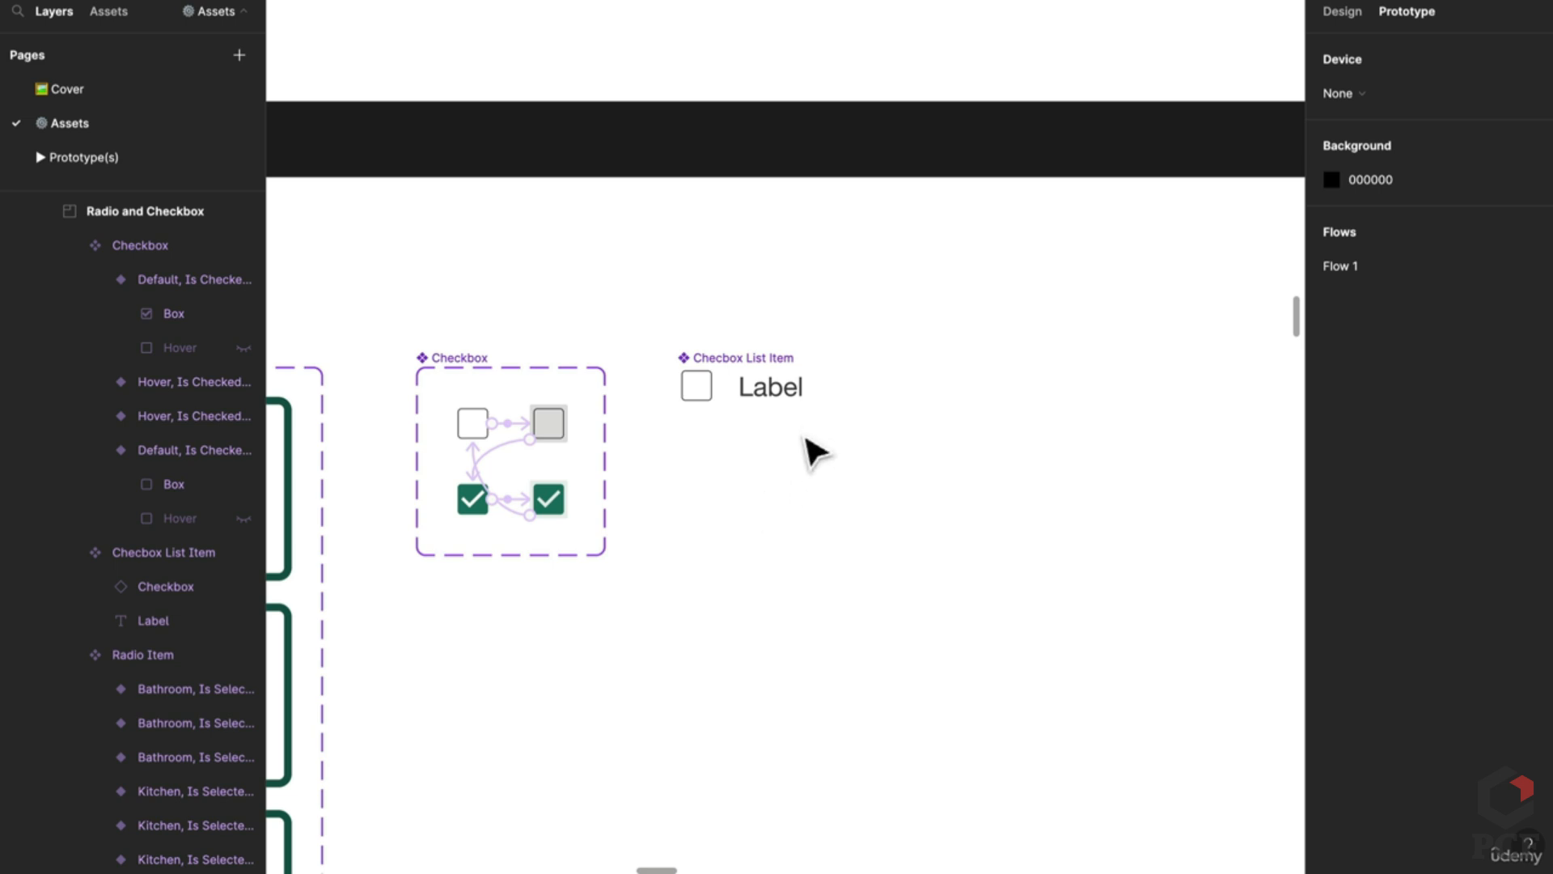
# Step: Switch the right panel from prototype settings back to Design properties
pyautogui.scroll(-1, 816, 453)
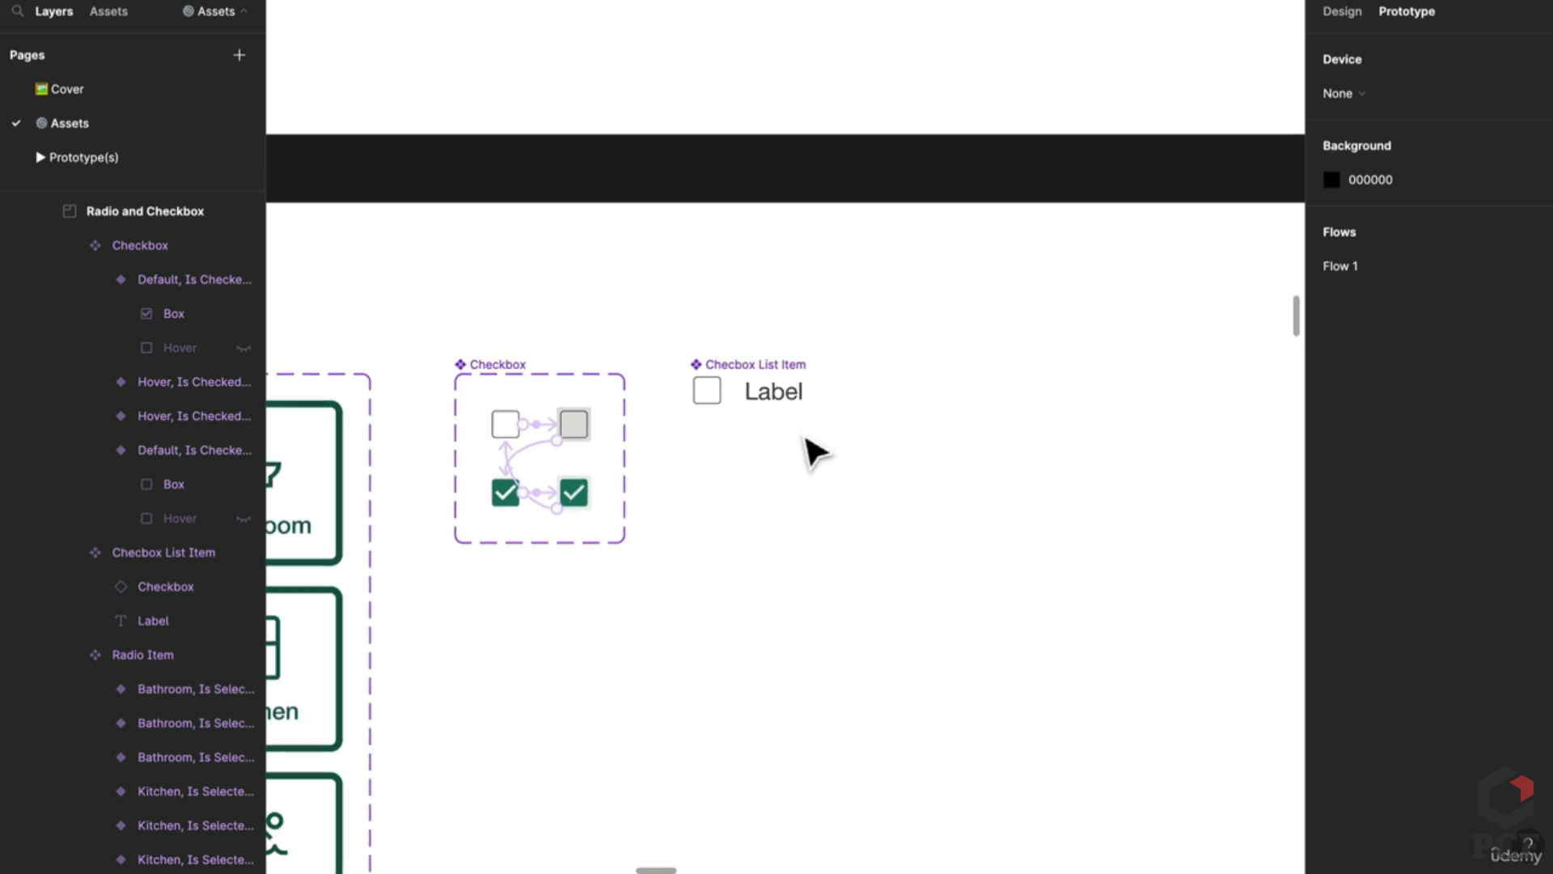
pyautogui.scroll(3, 510, 506)
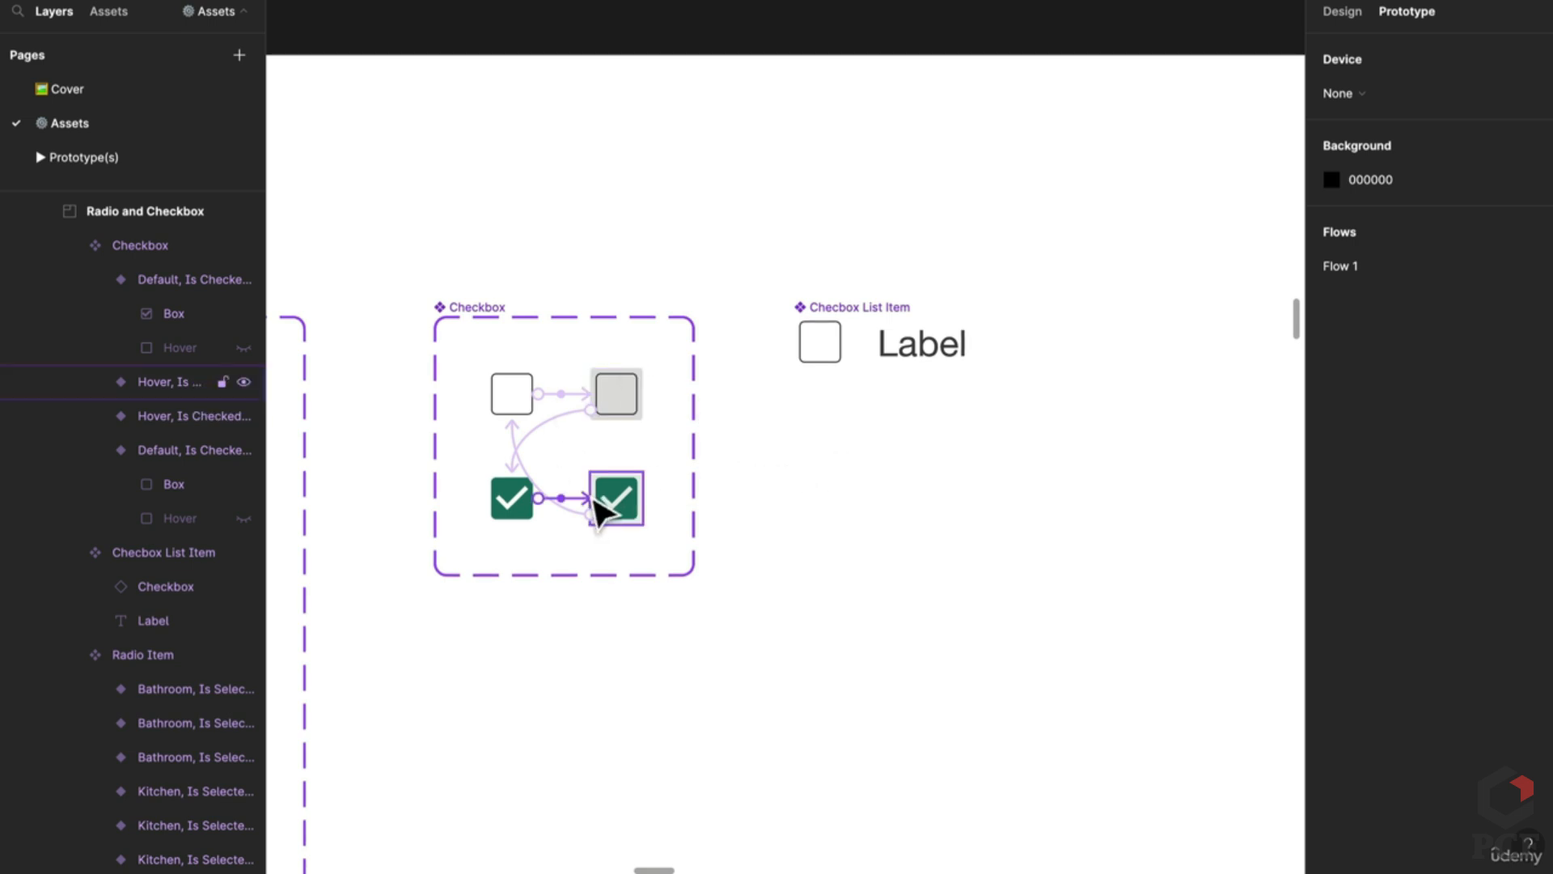
pyautogui.scroll(-3, 686, 486)
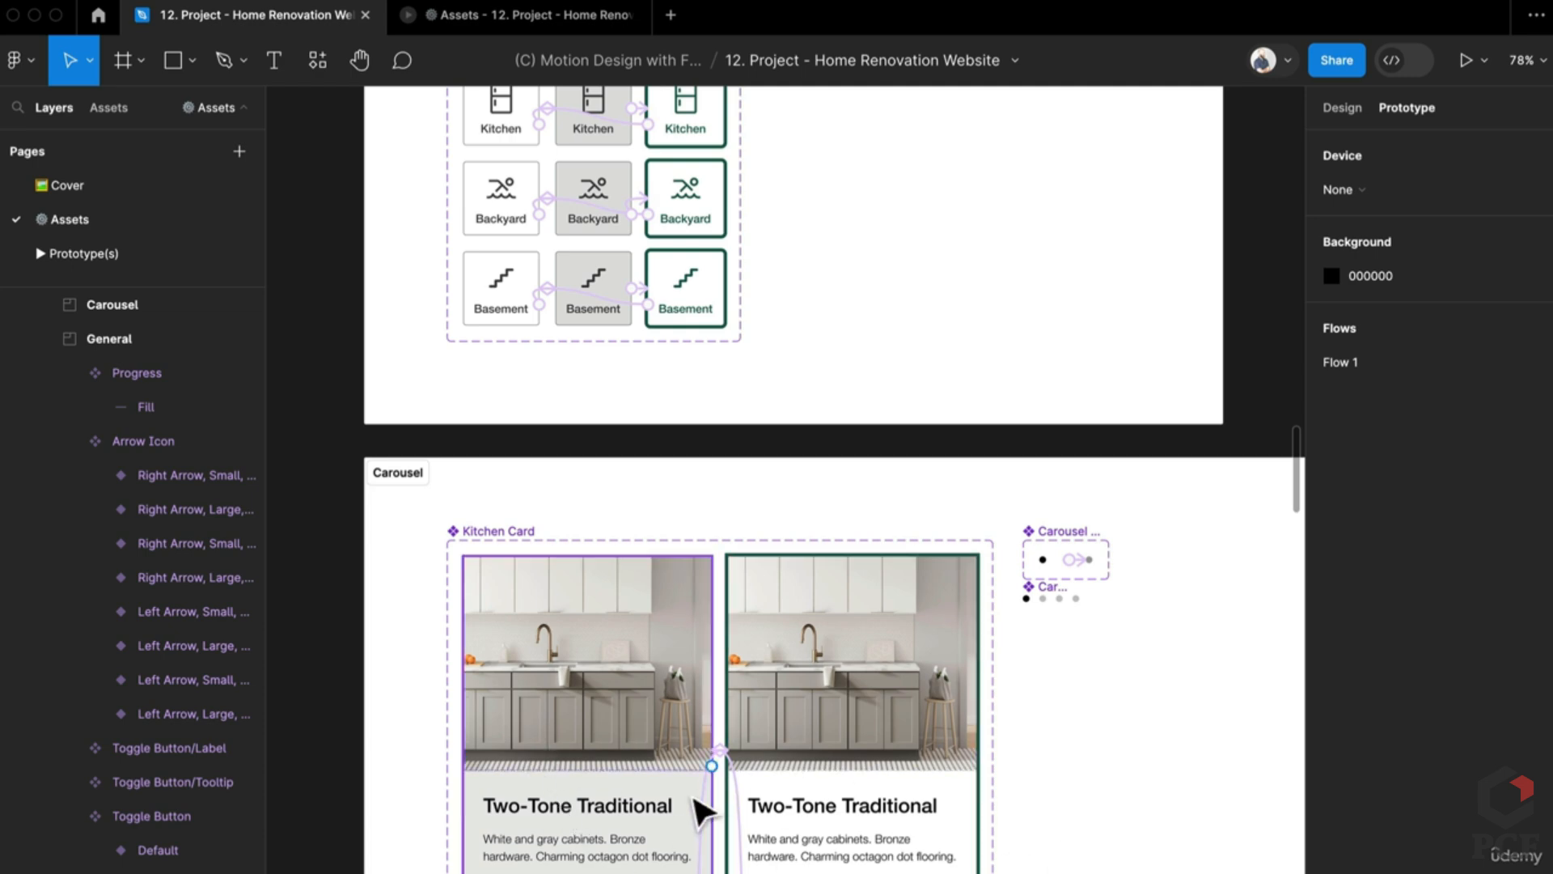
pyautogui.scroll(3, 702, 809)
pyautogui.click(1339, 109)
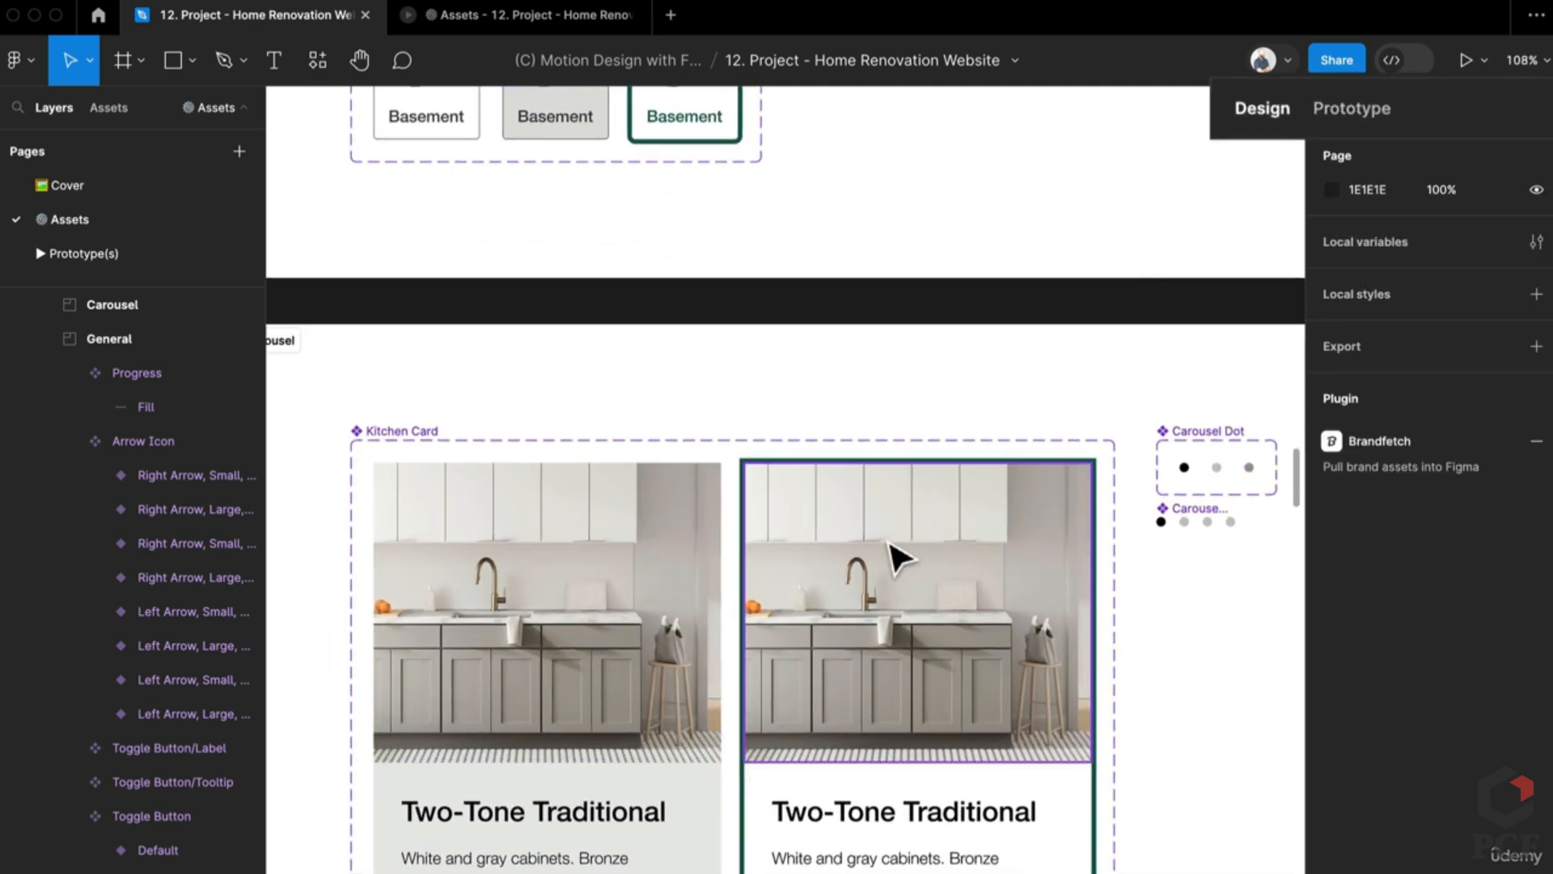
pyautogui.scroll(-15, 898, 556)
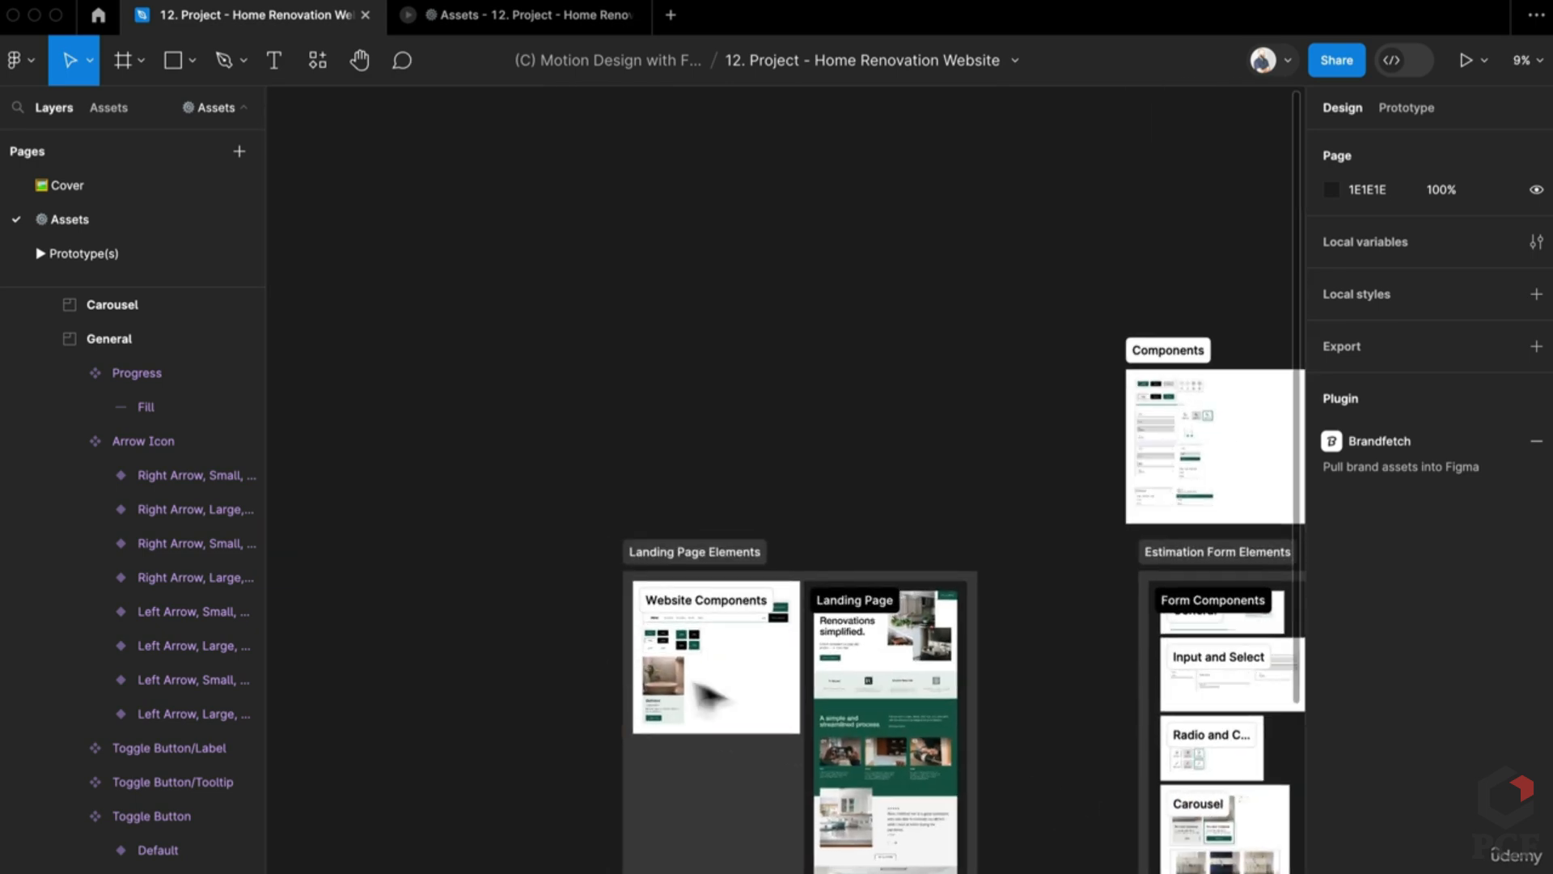
pyautogui.scroll(8, 708, 695)
pyautogui.scroll(4, 555, 796)
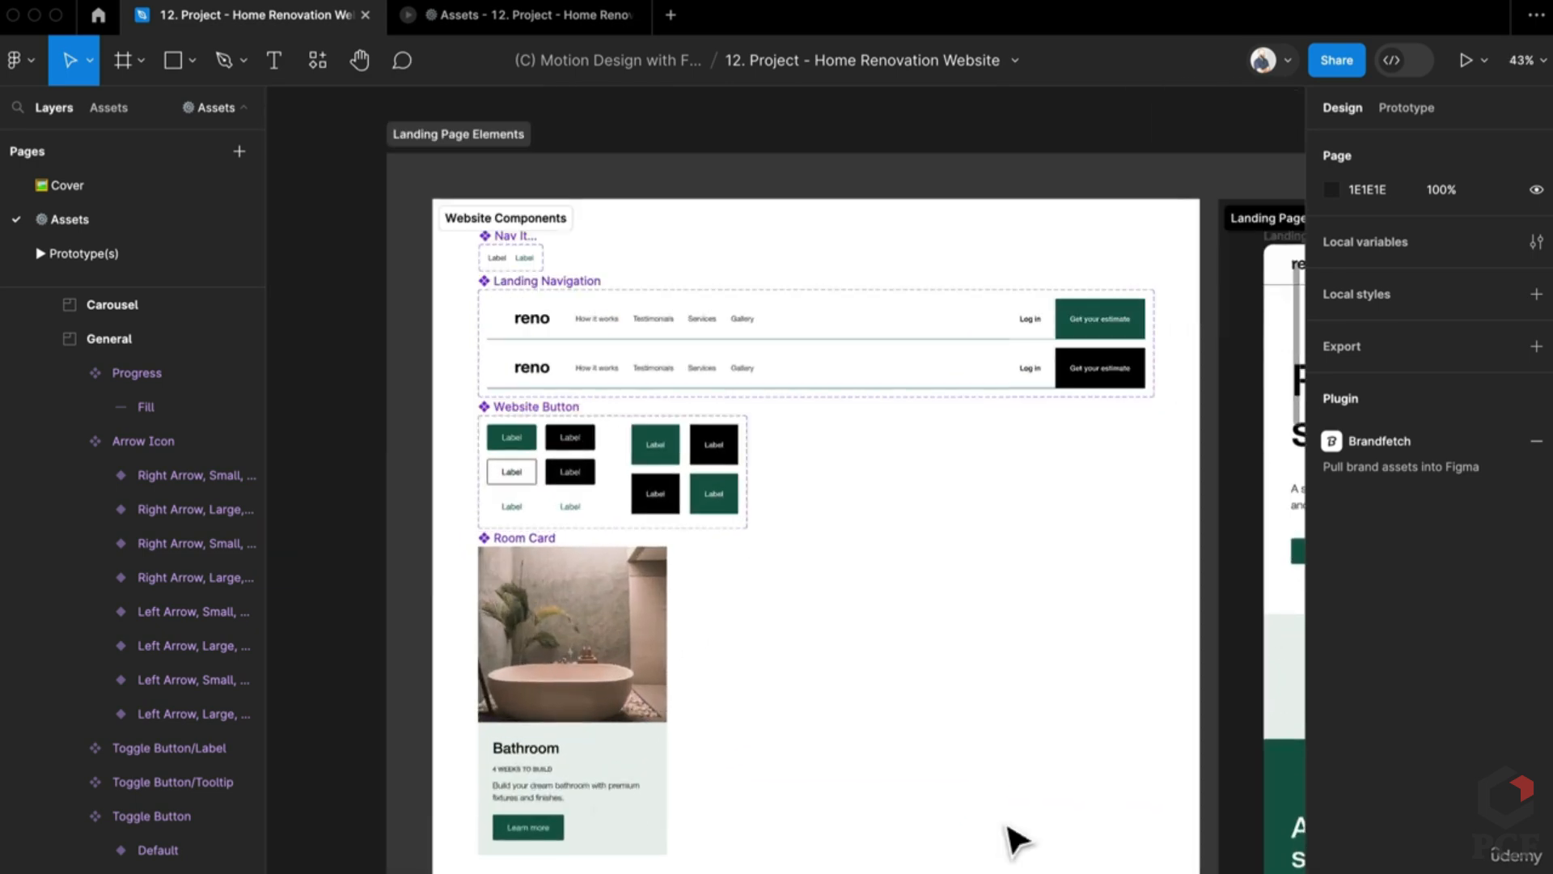
# Step: Pull a 300×469 Kitchen Card instance with Is Selected off out onto empty canvas
pyautogui.hscroll(3, 1015, 841)
pyautogui.scroll(-5, 734, 763)
pyautogui.hscroll(5, 878, 660)
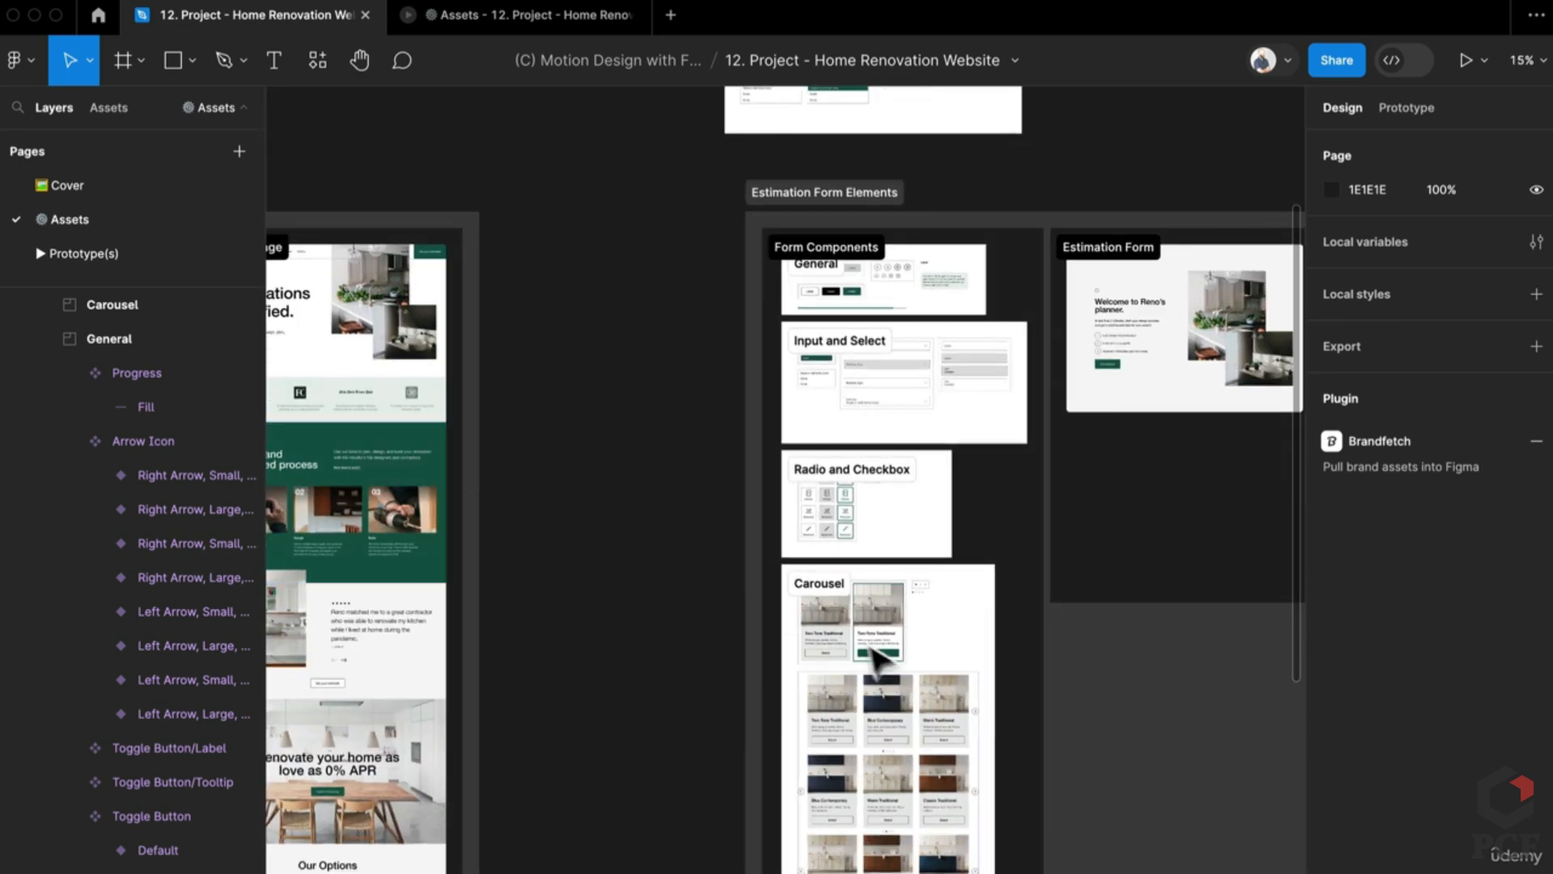
pyautogui.scroll(6, 866, 639)
pyautogui.click(841, 635)
pyautogui.scroll(3, 850, 643)
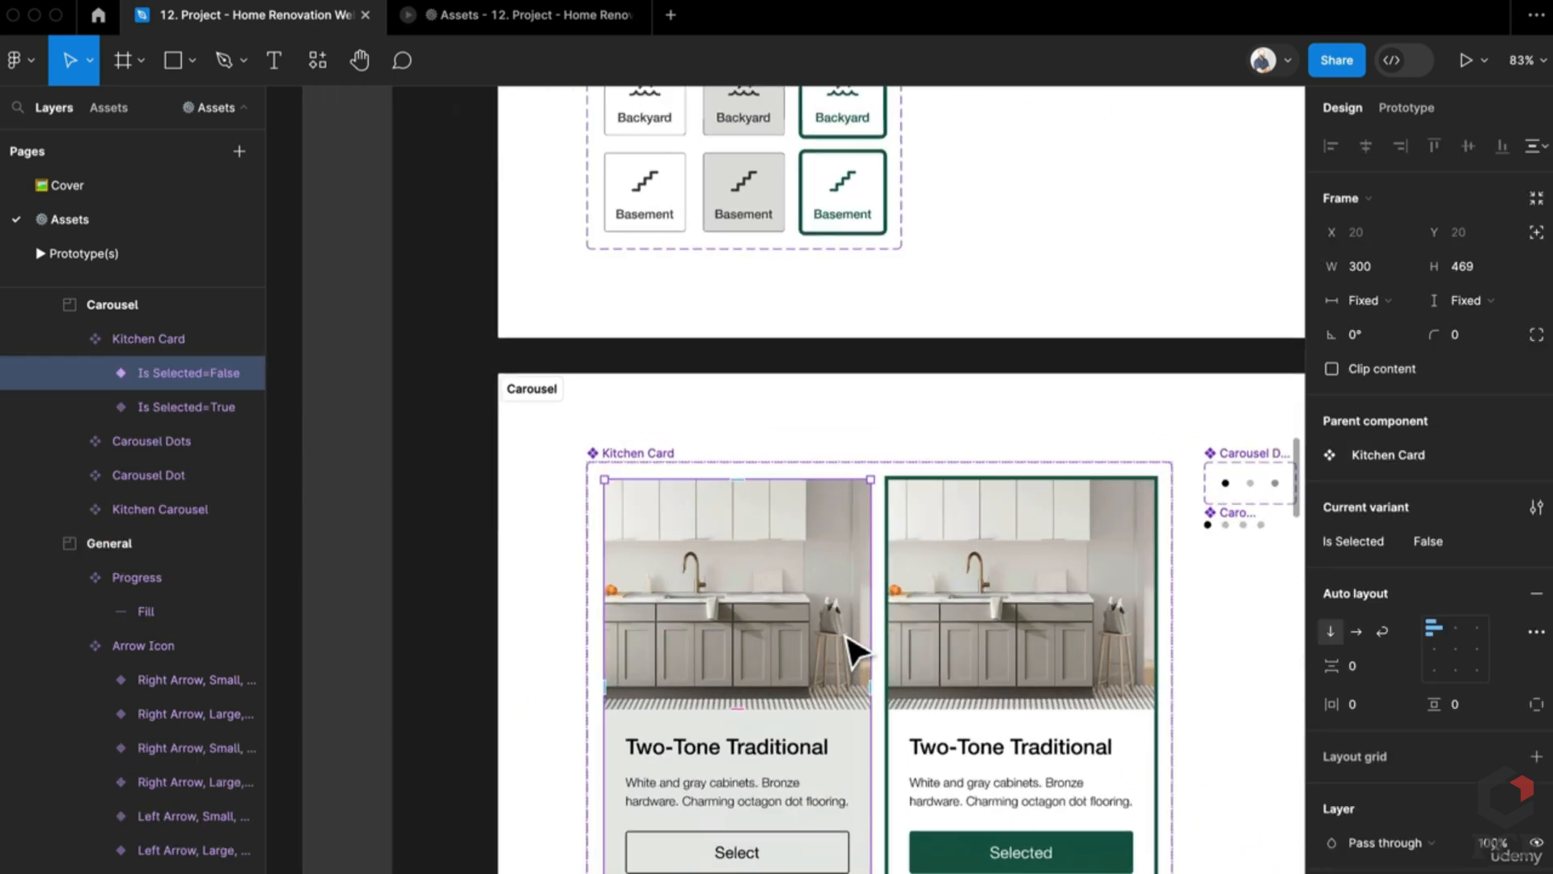
pyautogui.moveTo(856, 682); pyautogui.dragTo(191, 645)
pyautogui.moveTo(560, 619); pyautogui.dragTo(572, 613)
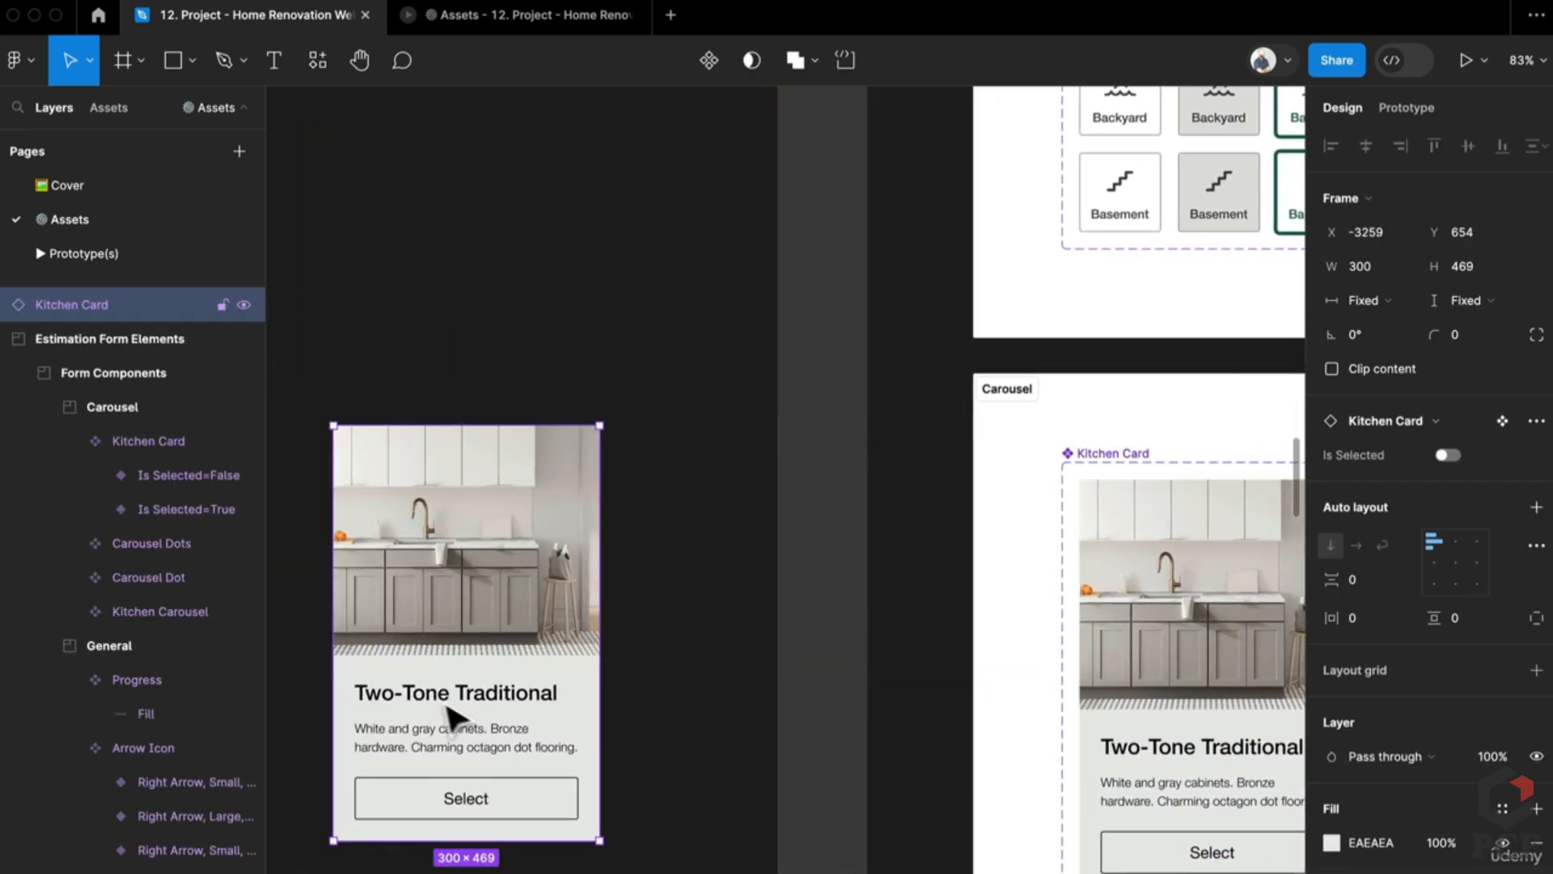
# Step: Zoom in on the standalone Kitchen Card and drill into its Image and Details layers
pyautogui.scroll(-5, 600, 682)
pyautogui.scroll(-5, 860, 475)
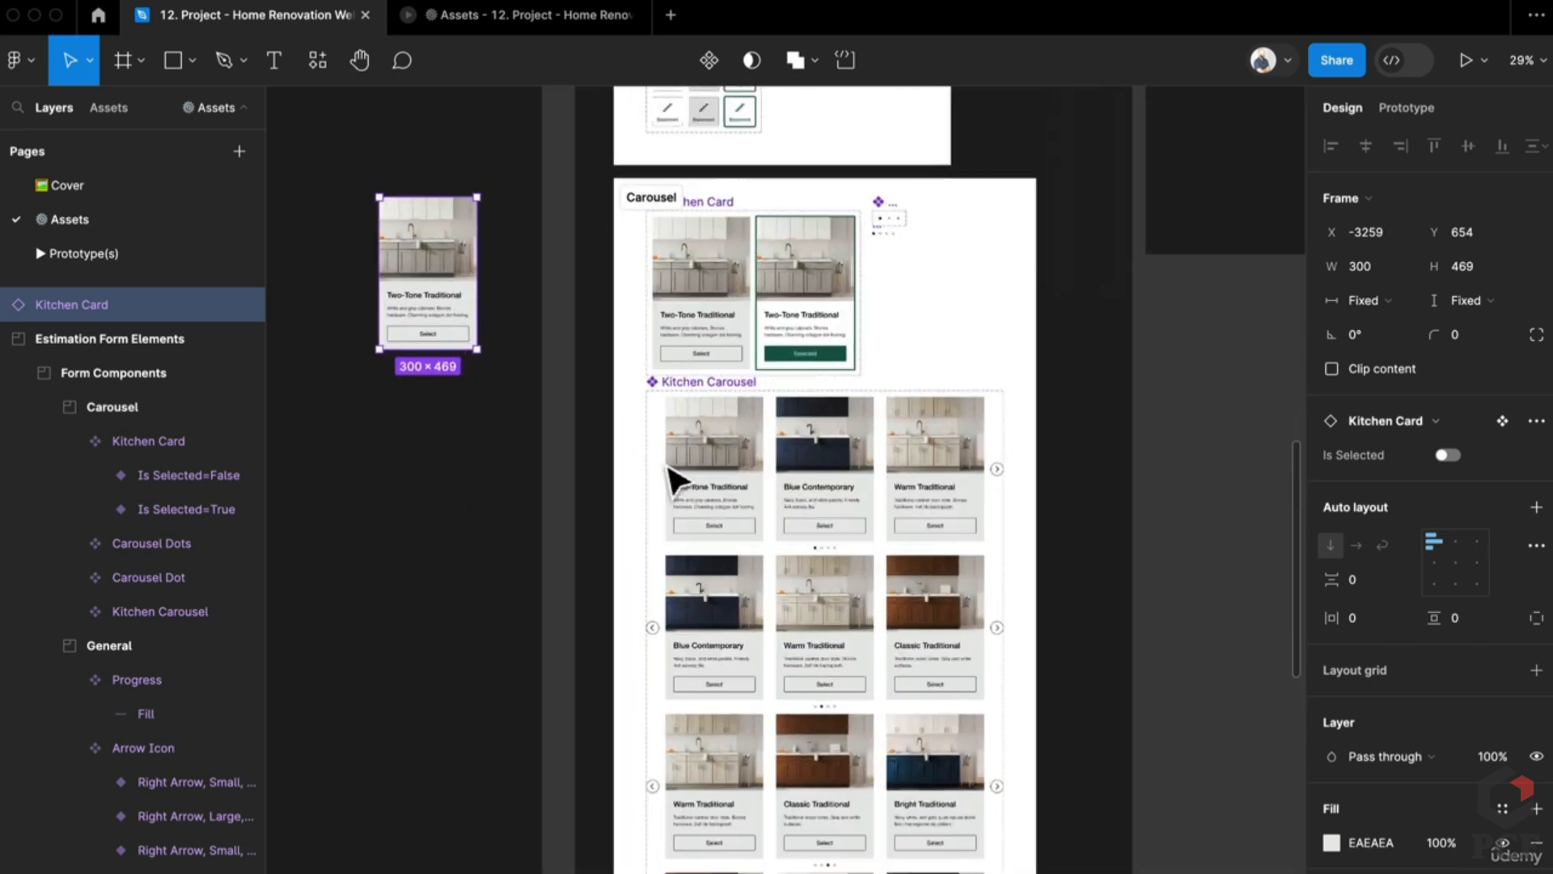
pyautogui.scroll(3, 694, 480)
pyautogui.scroll(2, 736, 513)
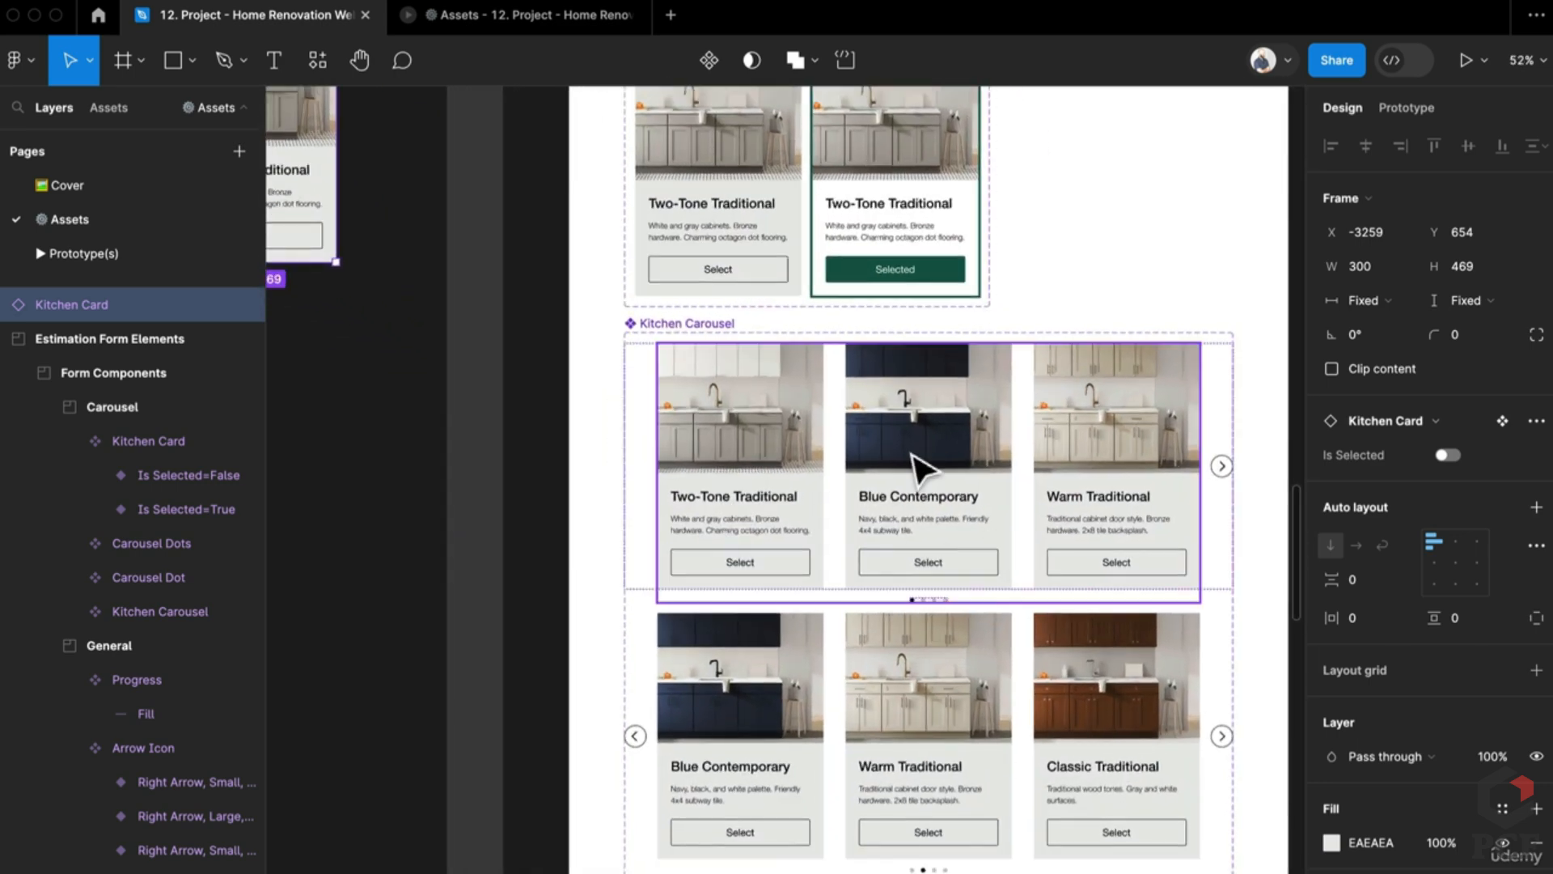
pyautogui.hscroll(-5, 910, 503)
pyautogui.scroll(2, 884, 624)
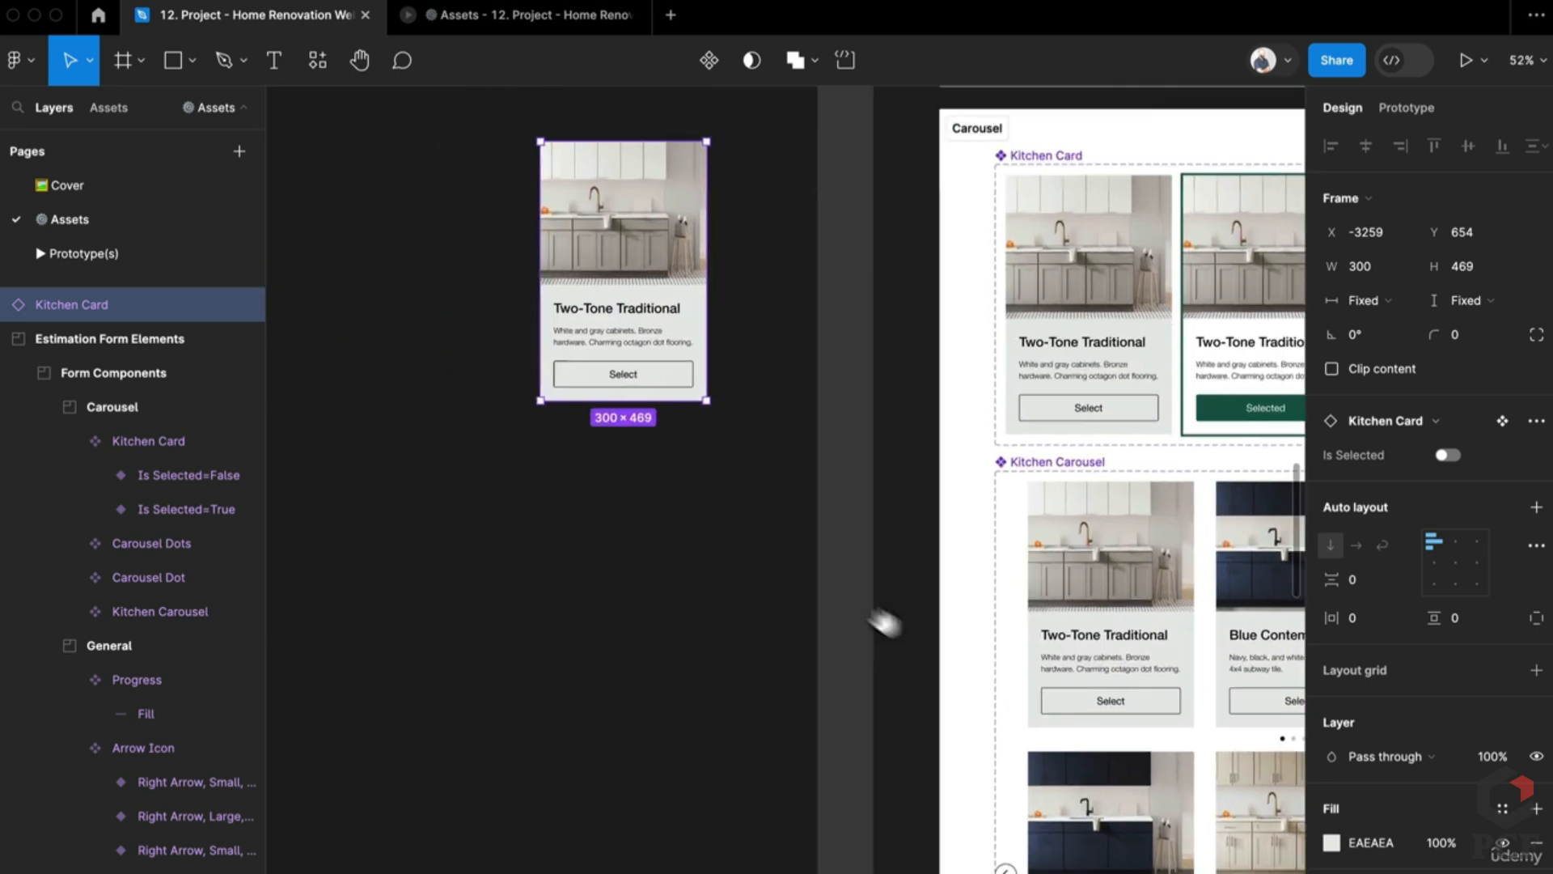
pyautogui.doubleClick(702, 436)
pyautogui.scroll(4, 704, 440)
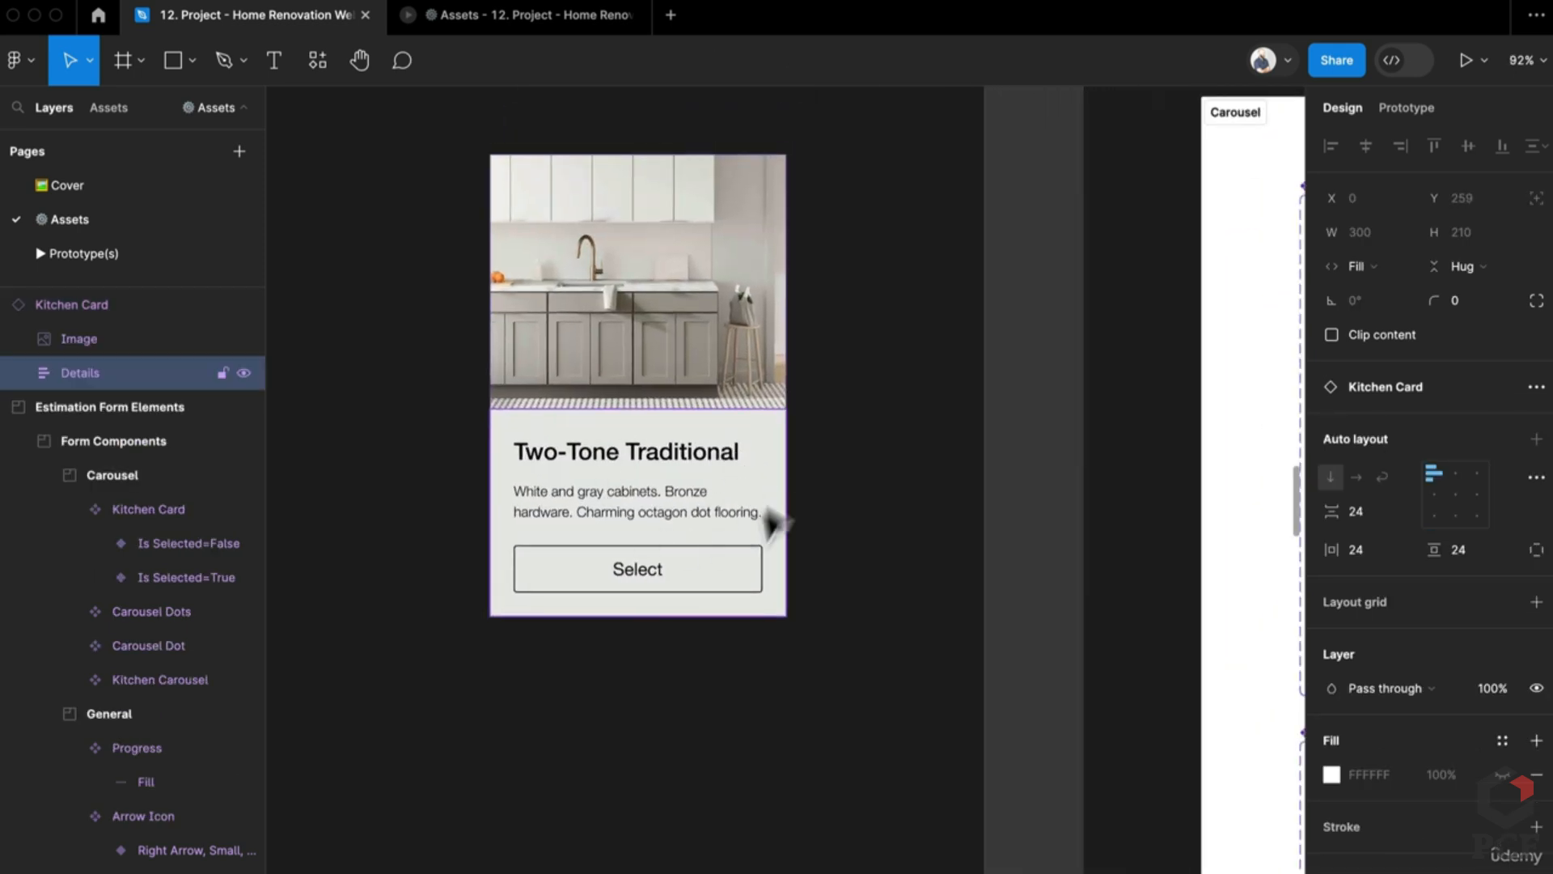
# Step: Stretch the Kitchen Card's bottom edge down so its height goes from 469 to 557
pyautogui.click(740, 238)
pyautogui.click(590, 132)
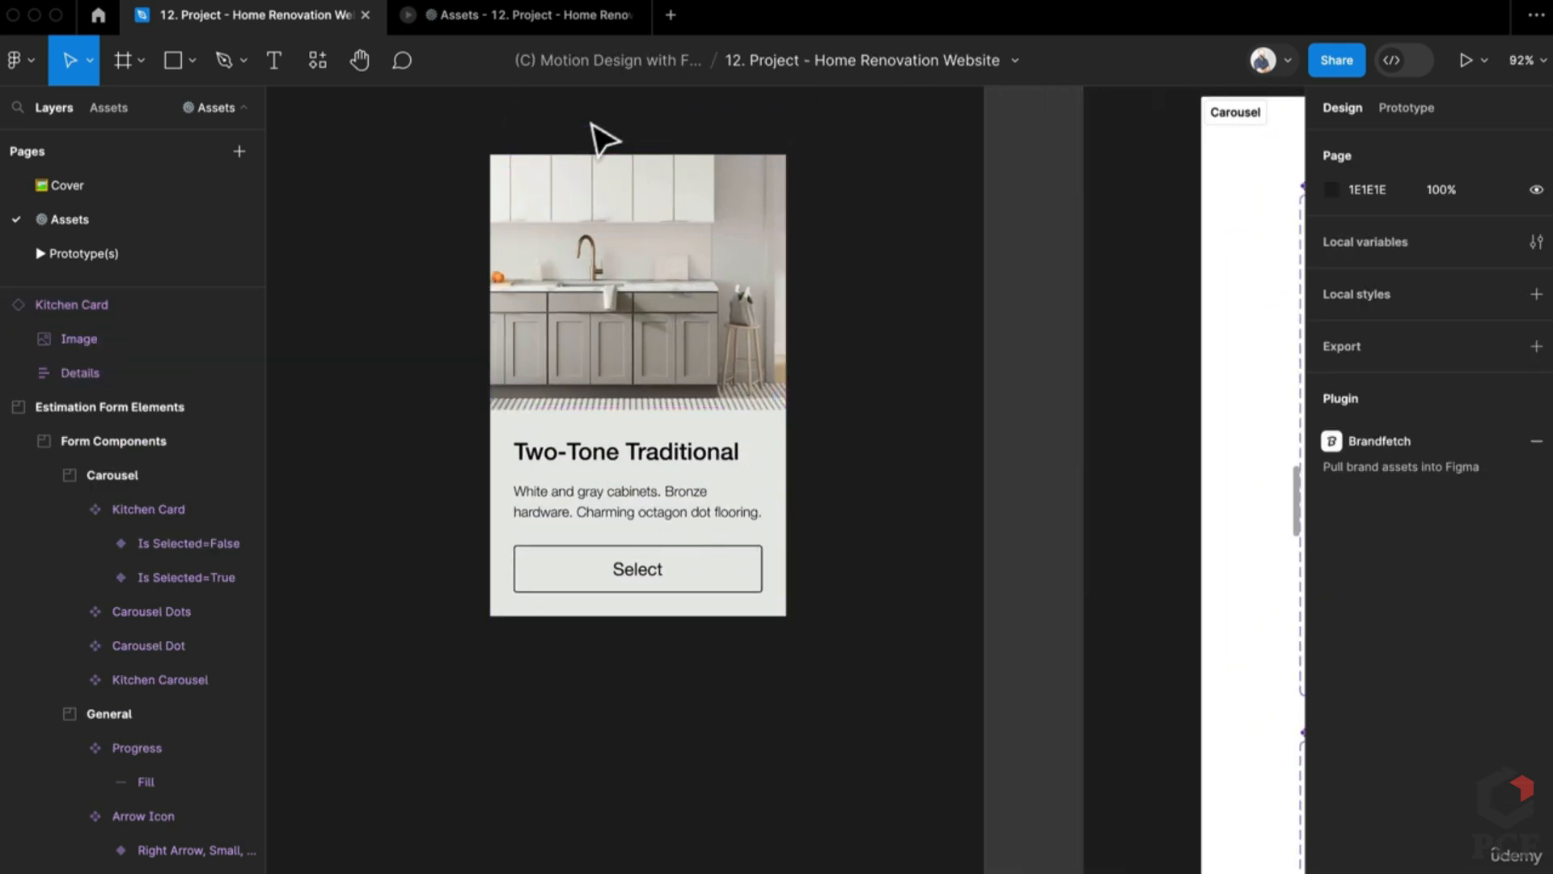
pyautogui.click(551, 182)
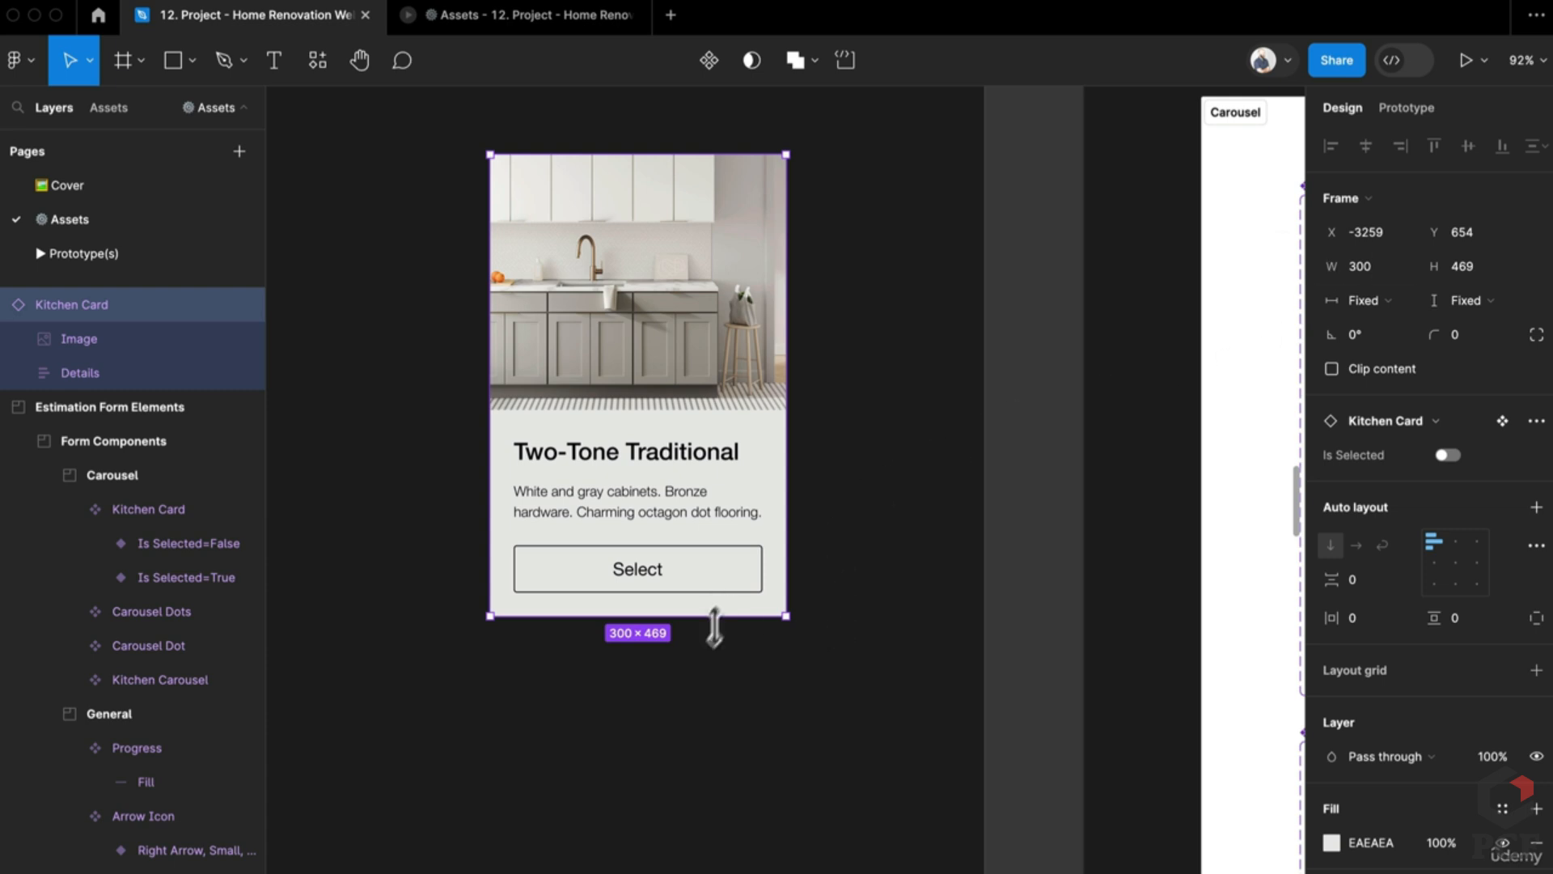
pyautogui.moveTo(715, 627); pyautogui.dragTo(712, 703)
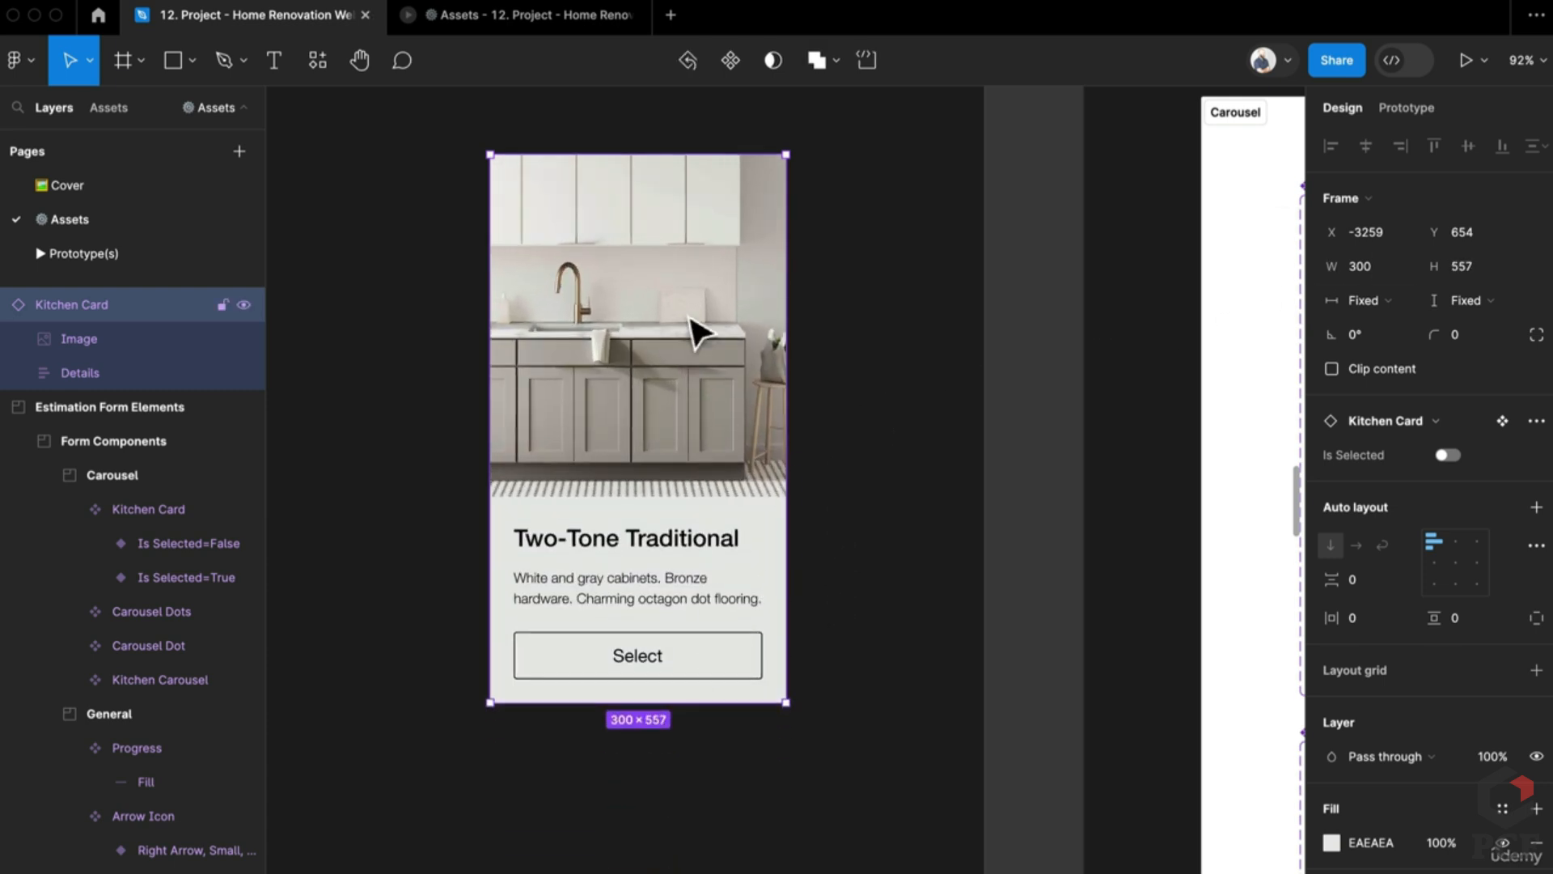
# Step: Inspect the kitchen photo, the Two-Tone Traditional title, the description and their container
pyautogui.click(690, 319)
pyautogui.click(983, 486)
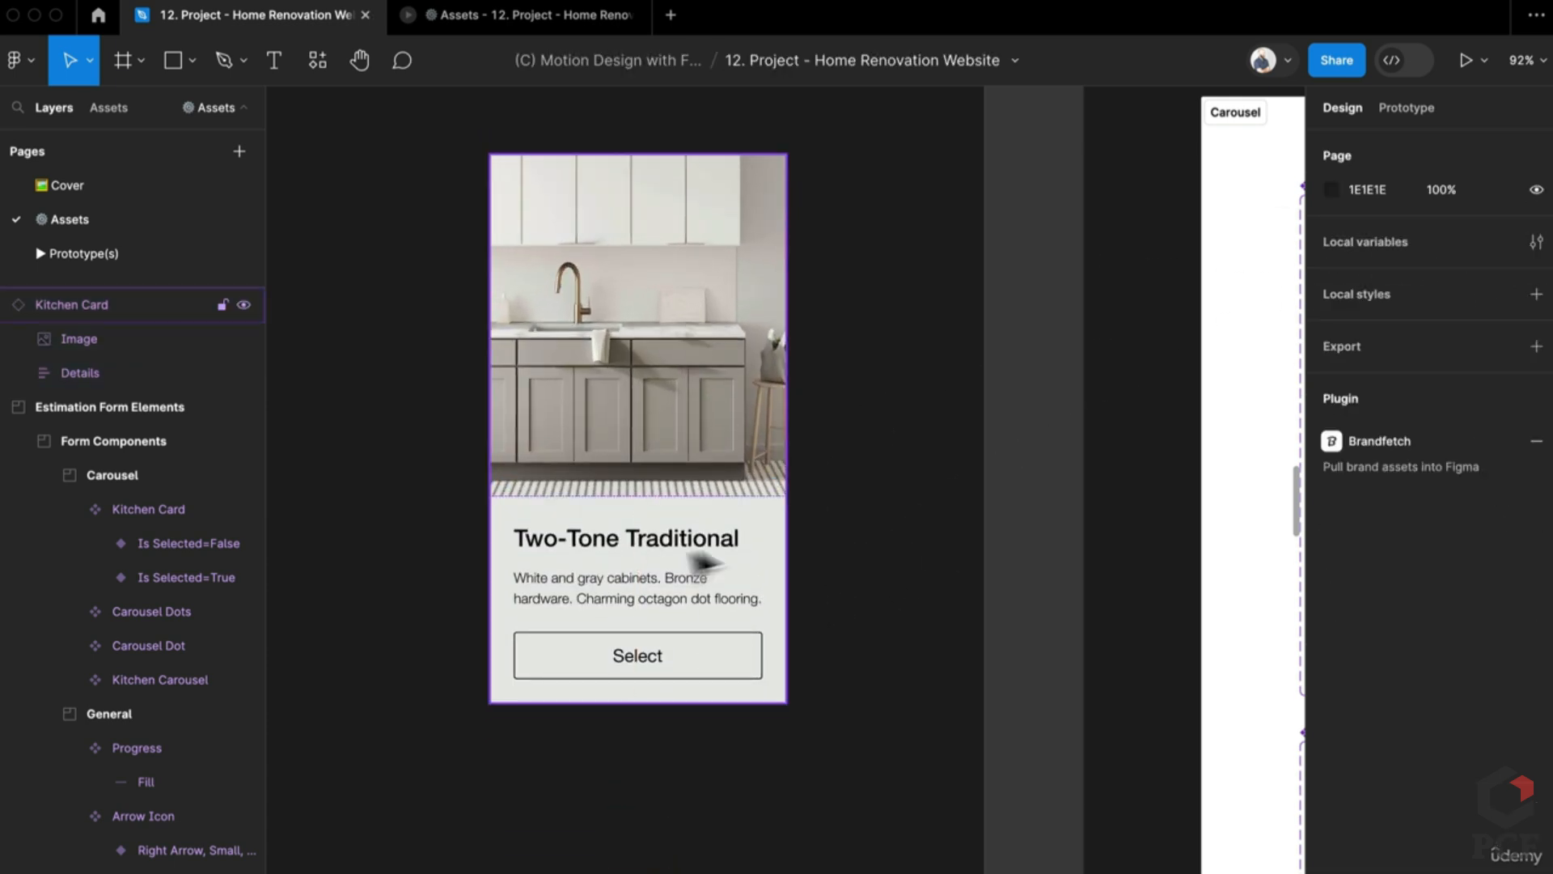
pyautogui.keyDown('super'); pyautogui.click(656, 544); pyautogui.keyUp('super')
pyautogui.click(657, 605)
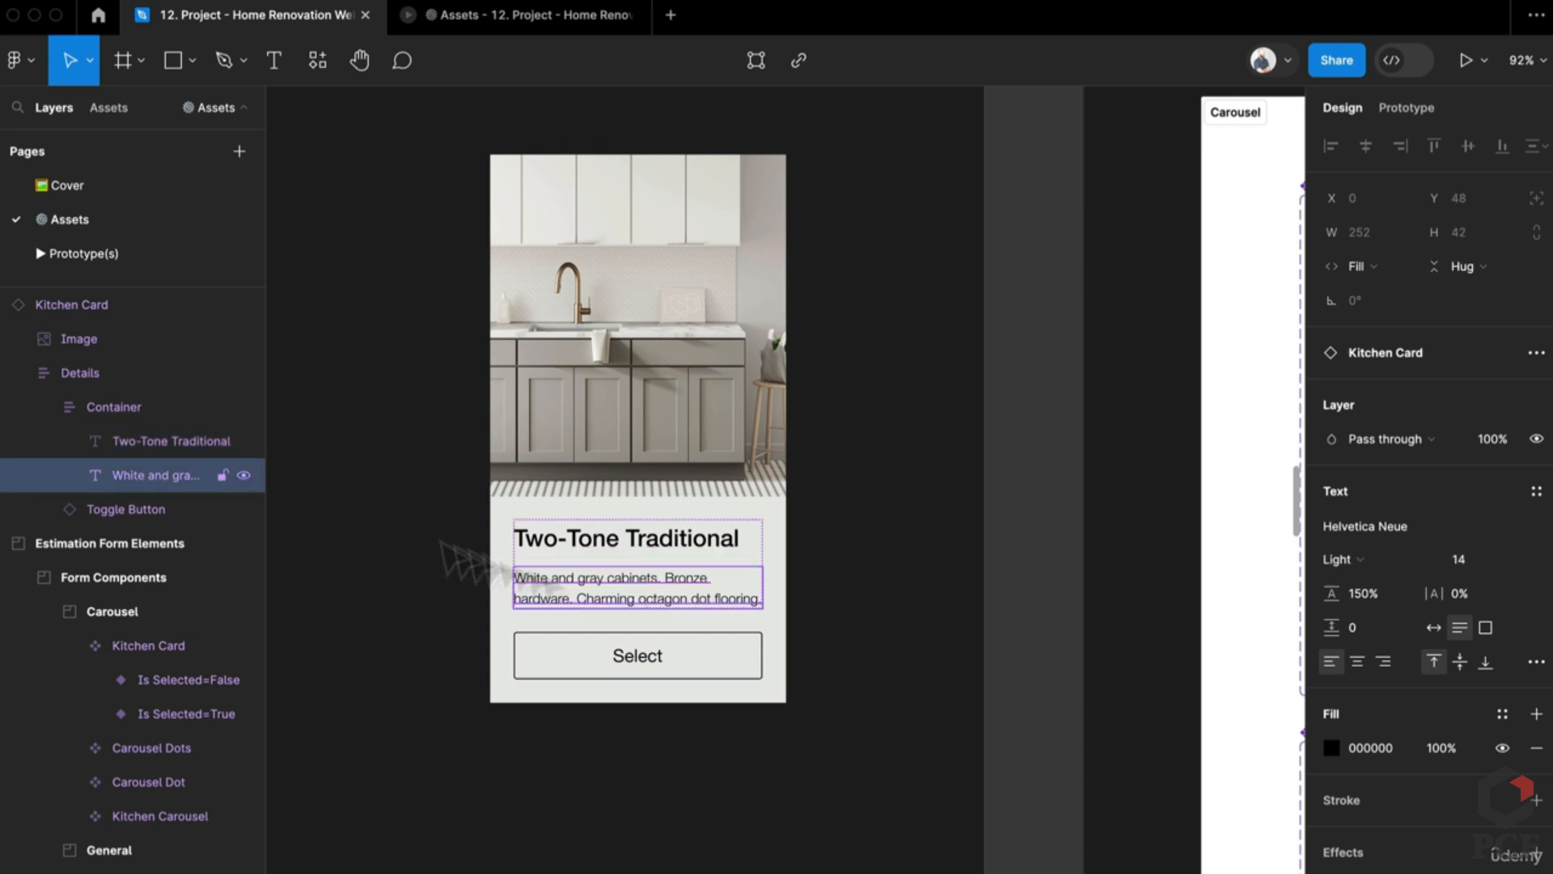
pyautogui.click(77, 409)
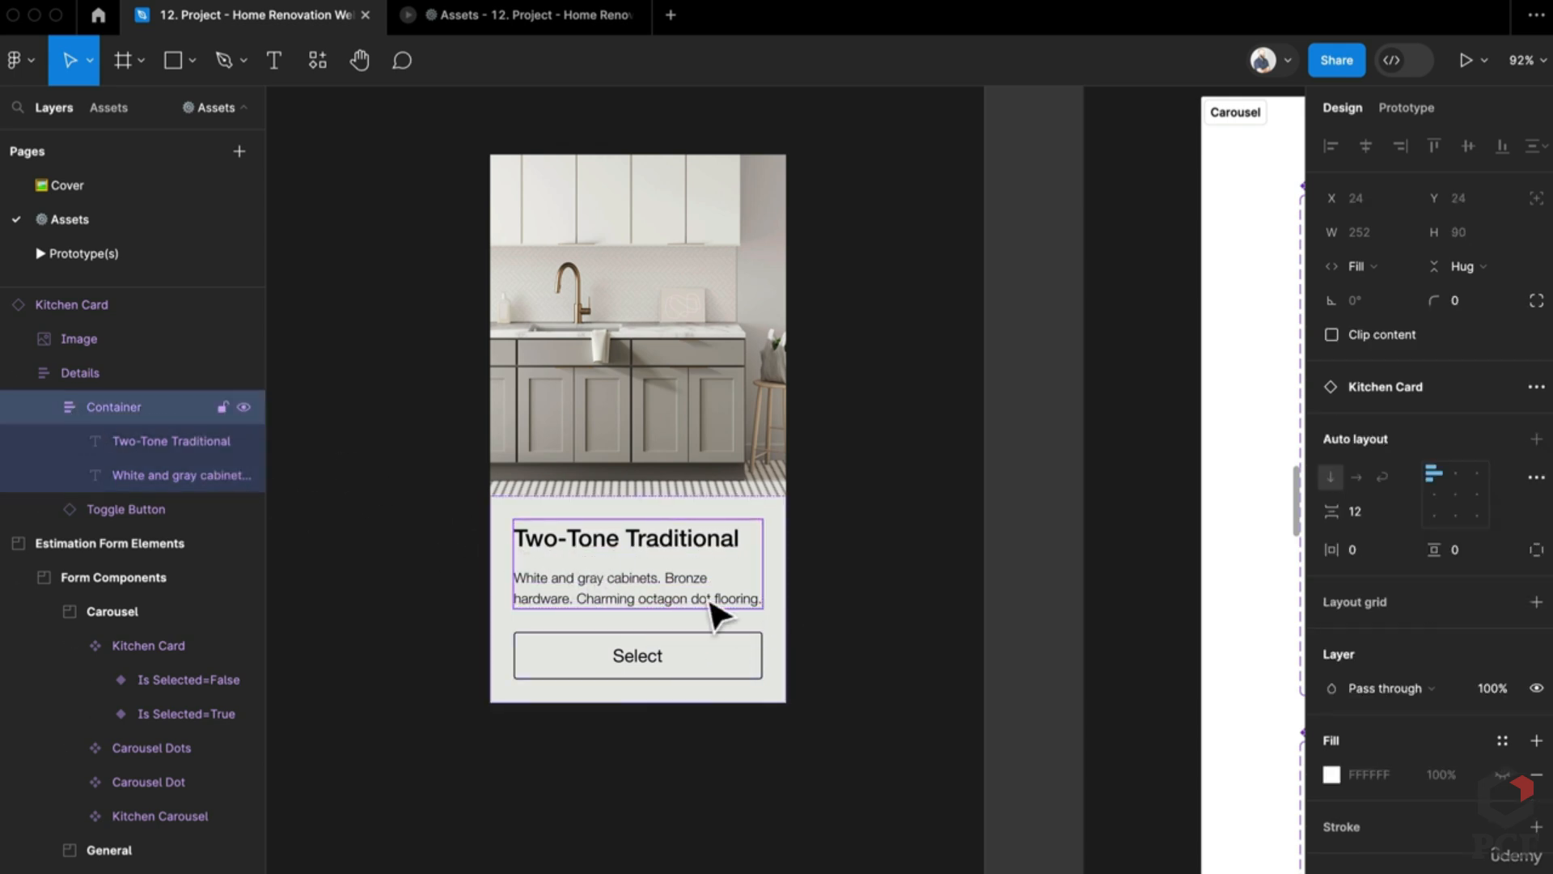
# Step: Inspect the Select toggle button and the Container inside Details, then clear the selection
pyautogui.click(667, 663)
pyautogui.click(90, 387)
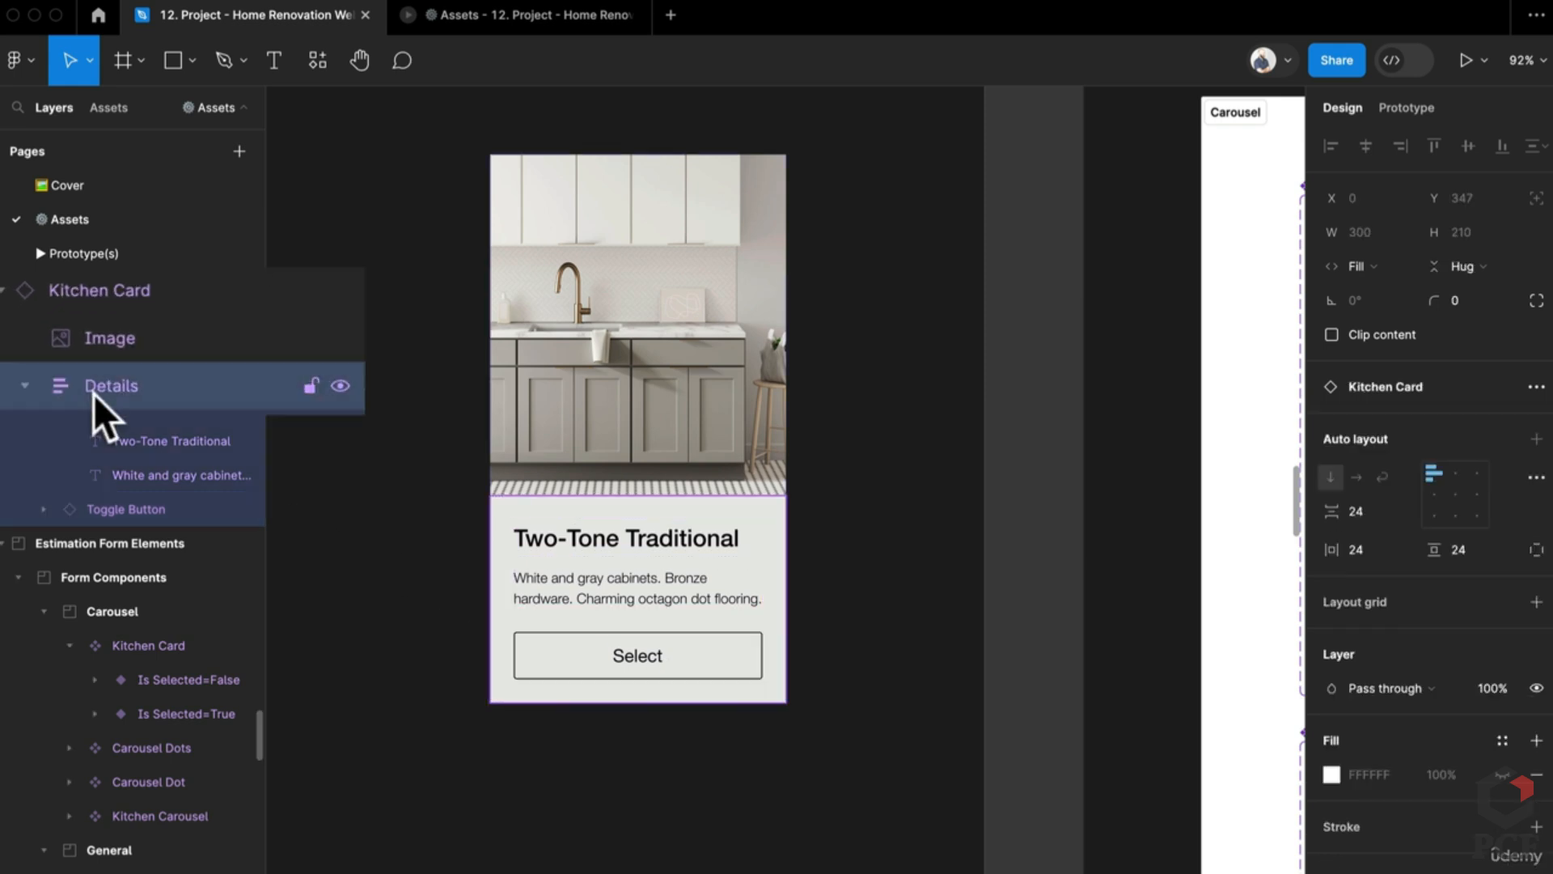
pyautogui.click(599, 589)
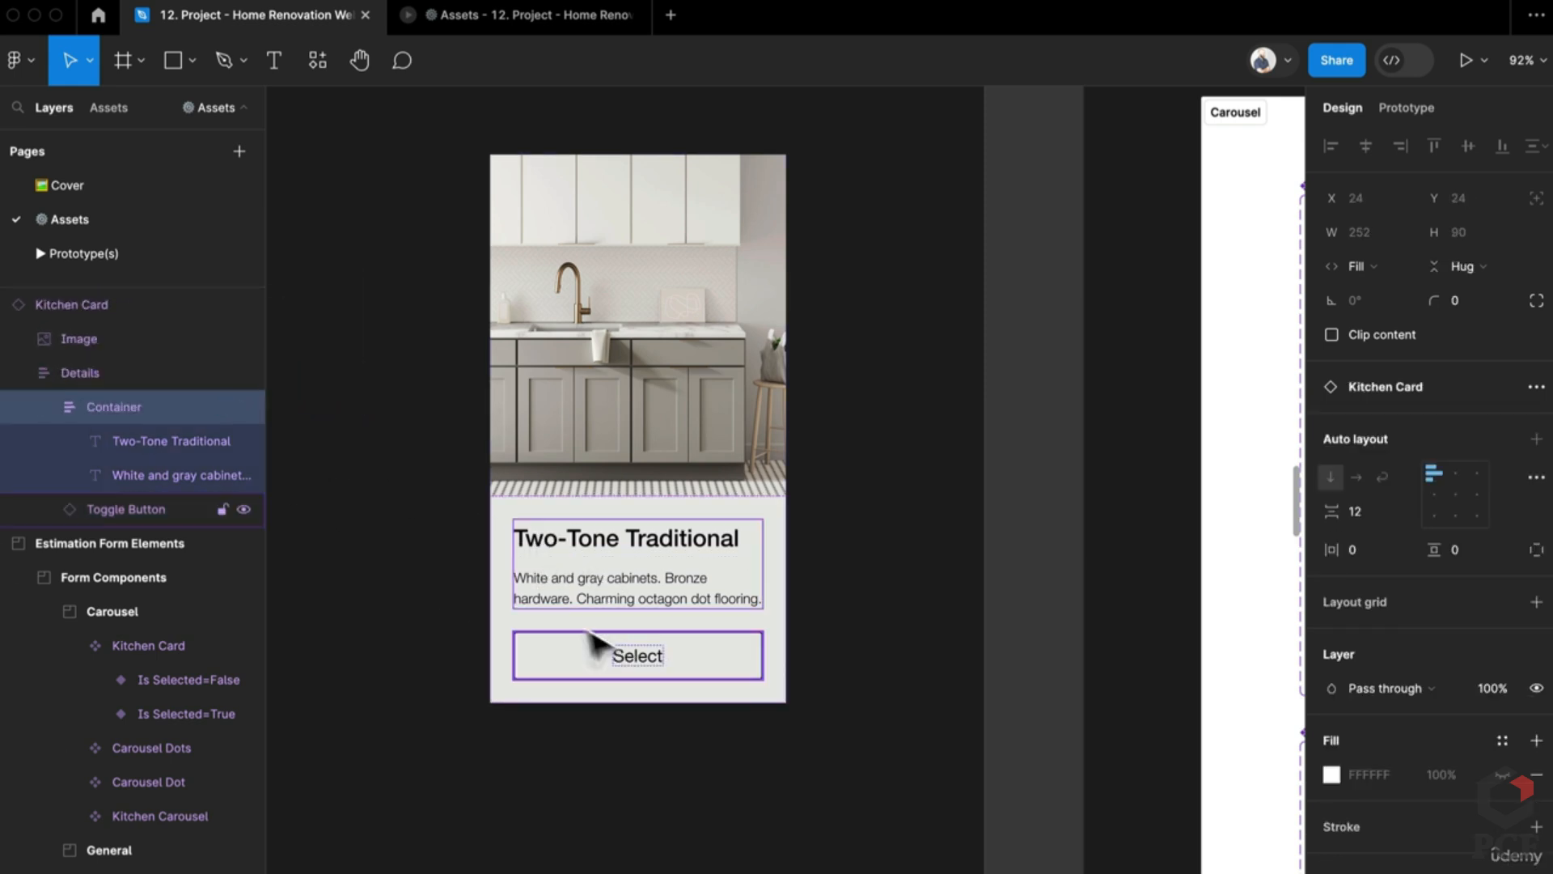
pyautogui.click(634, 659)
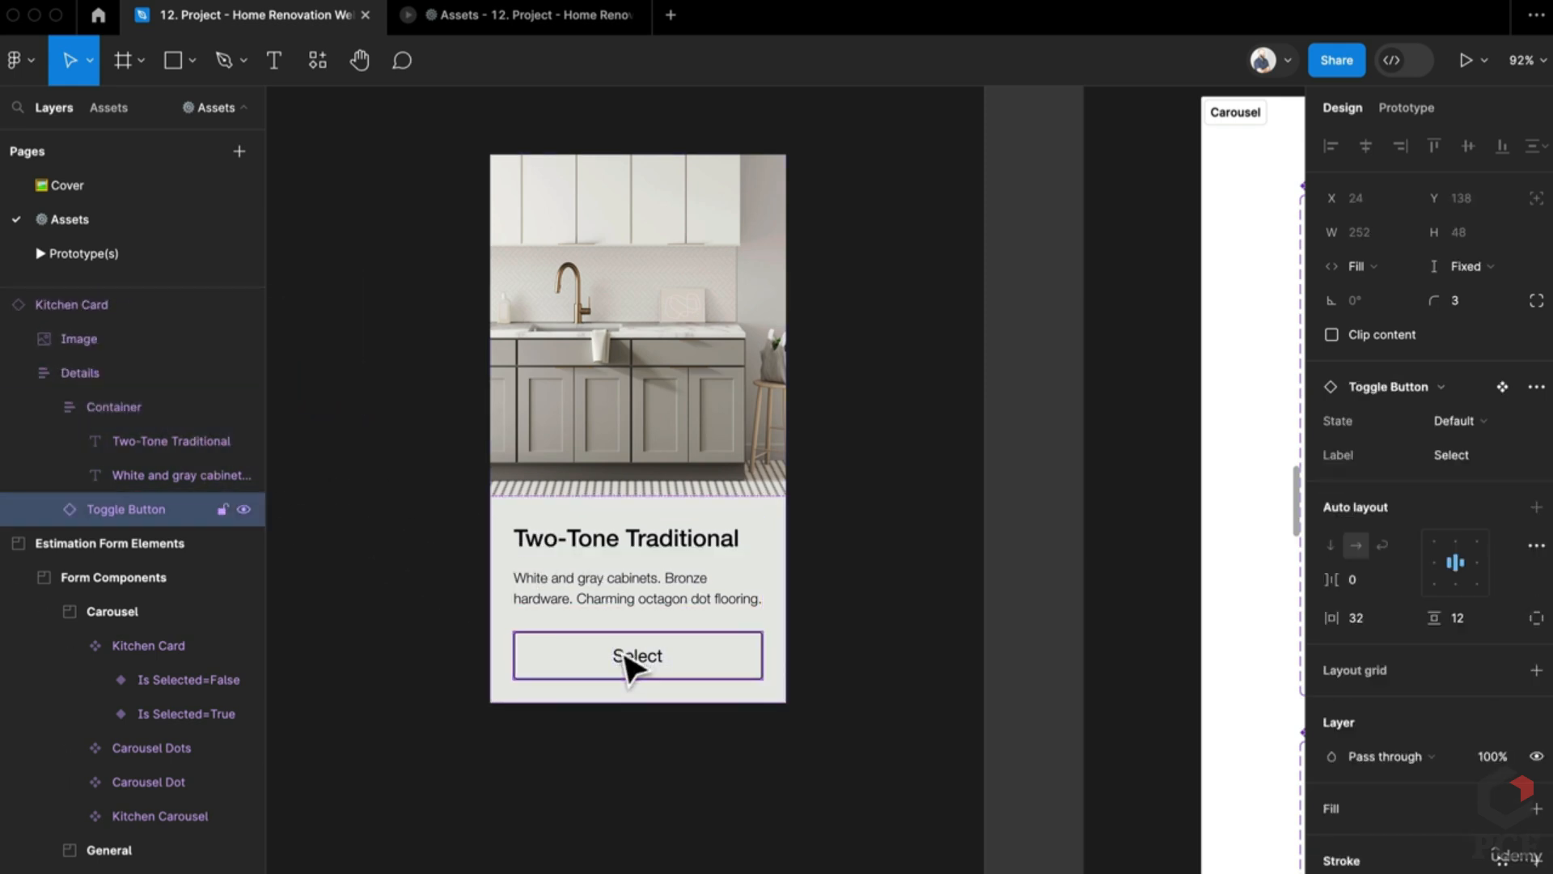
pyautogui.scroll(-2, 632, 663)
pyautogui.scroll(-5, 659, 665)
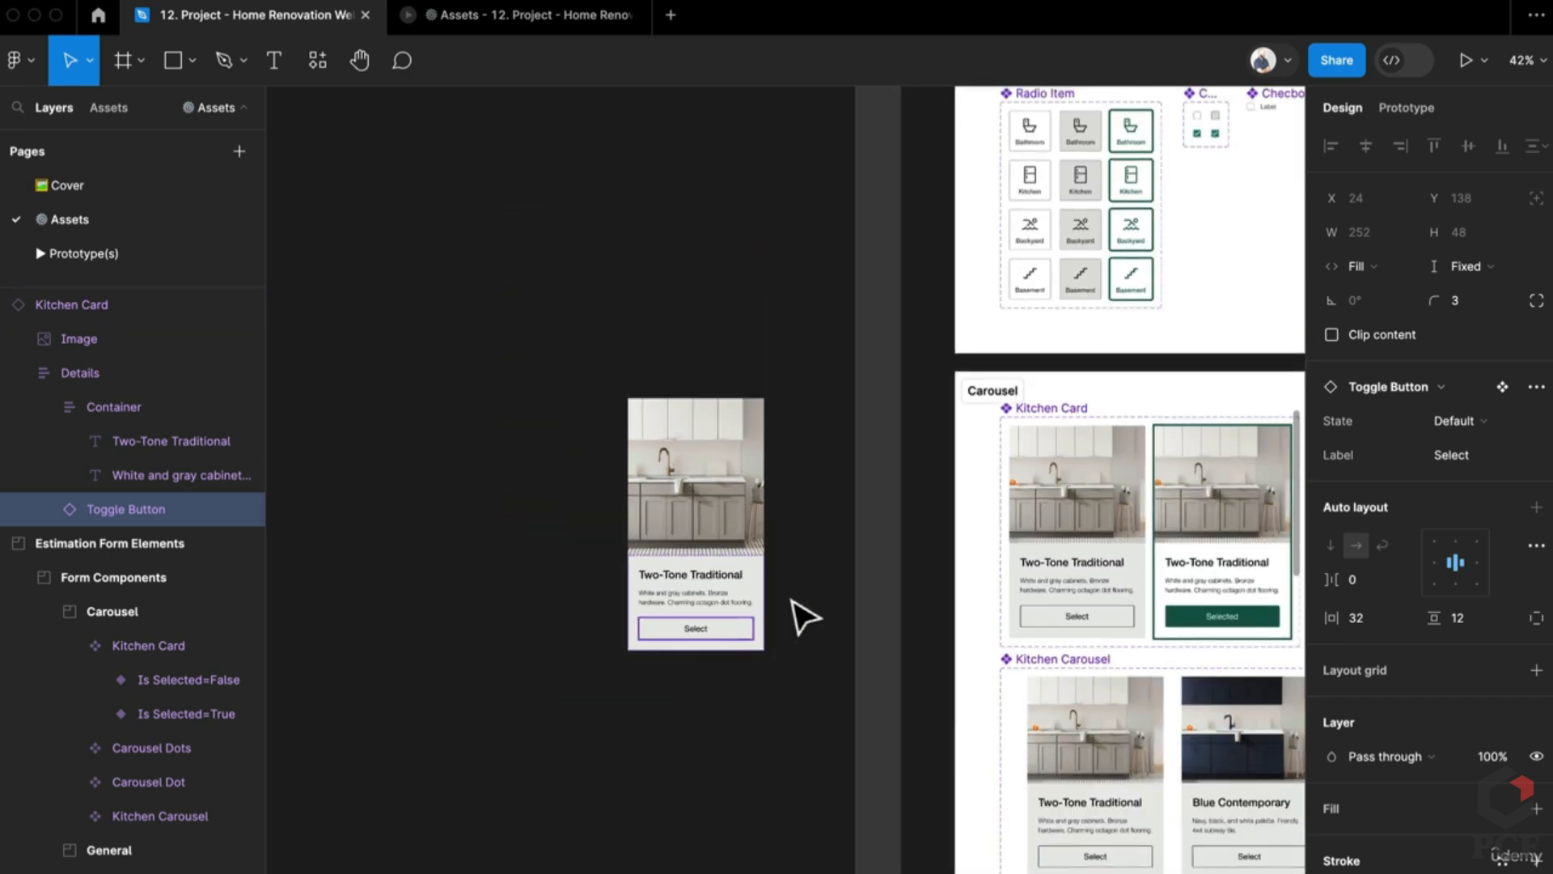
pyautogui.click(798, 618)
pyautogui.scroll(-5, 696, 494)
pyautogui.hscroll(5, 712, 496)
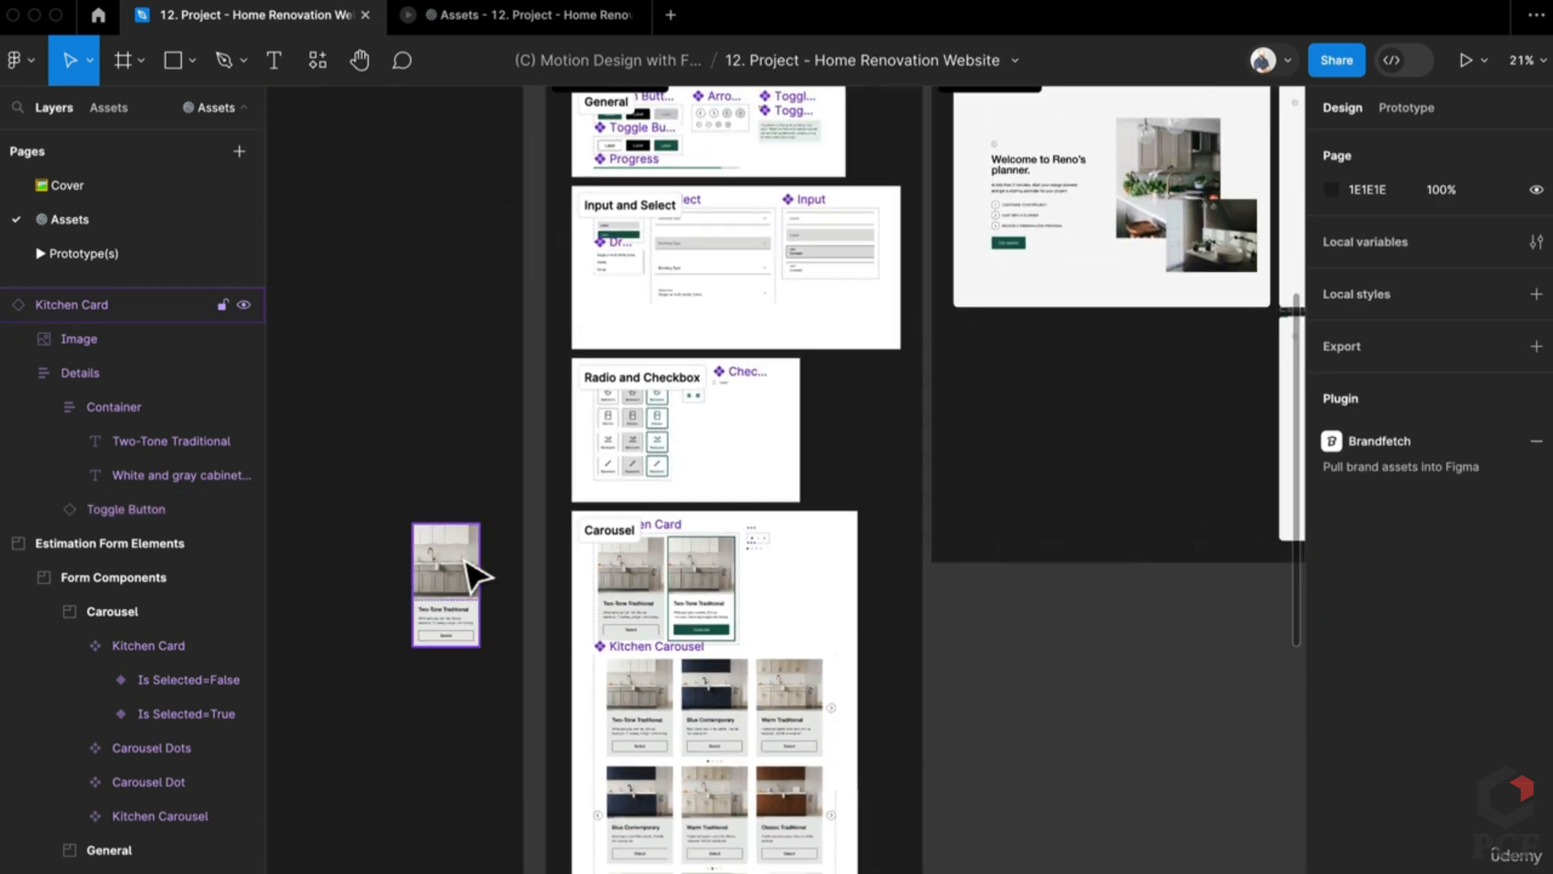
# Step: Move the Kitchen Card into the Elements frame and shorten it to 300×344
pyautogui.moveTo(476, 573); pyautogui.dragTo(1041, 312)
pyautogui.scroll(5, 1042, 364)
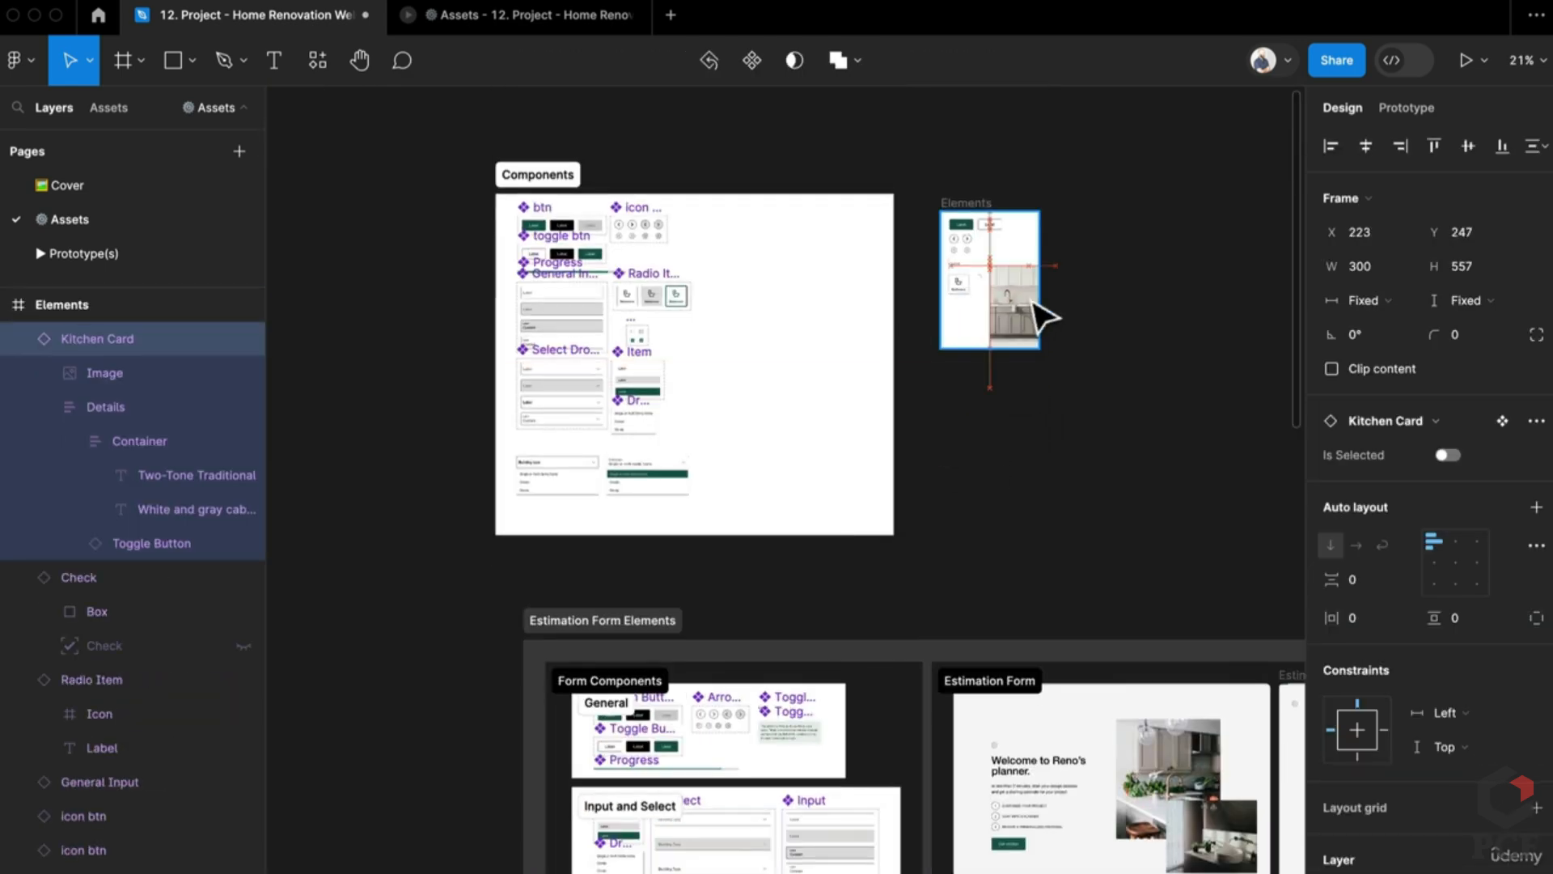
pyautogui.scroll(5, 1029, 305)
pyautogui.moveTo(1013, 576); pyautogui.dragTo(1243, 513)
# Step: Enlarge the Elements frame to fit the card and open the prototype preview
pyautogui.click(902, 441)
pyautogui.moveTo(1051, 406); pyautogui.dragTo(1127, 353)
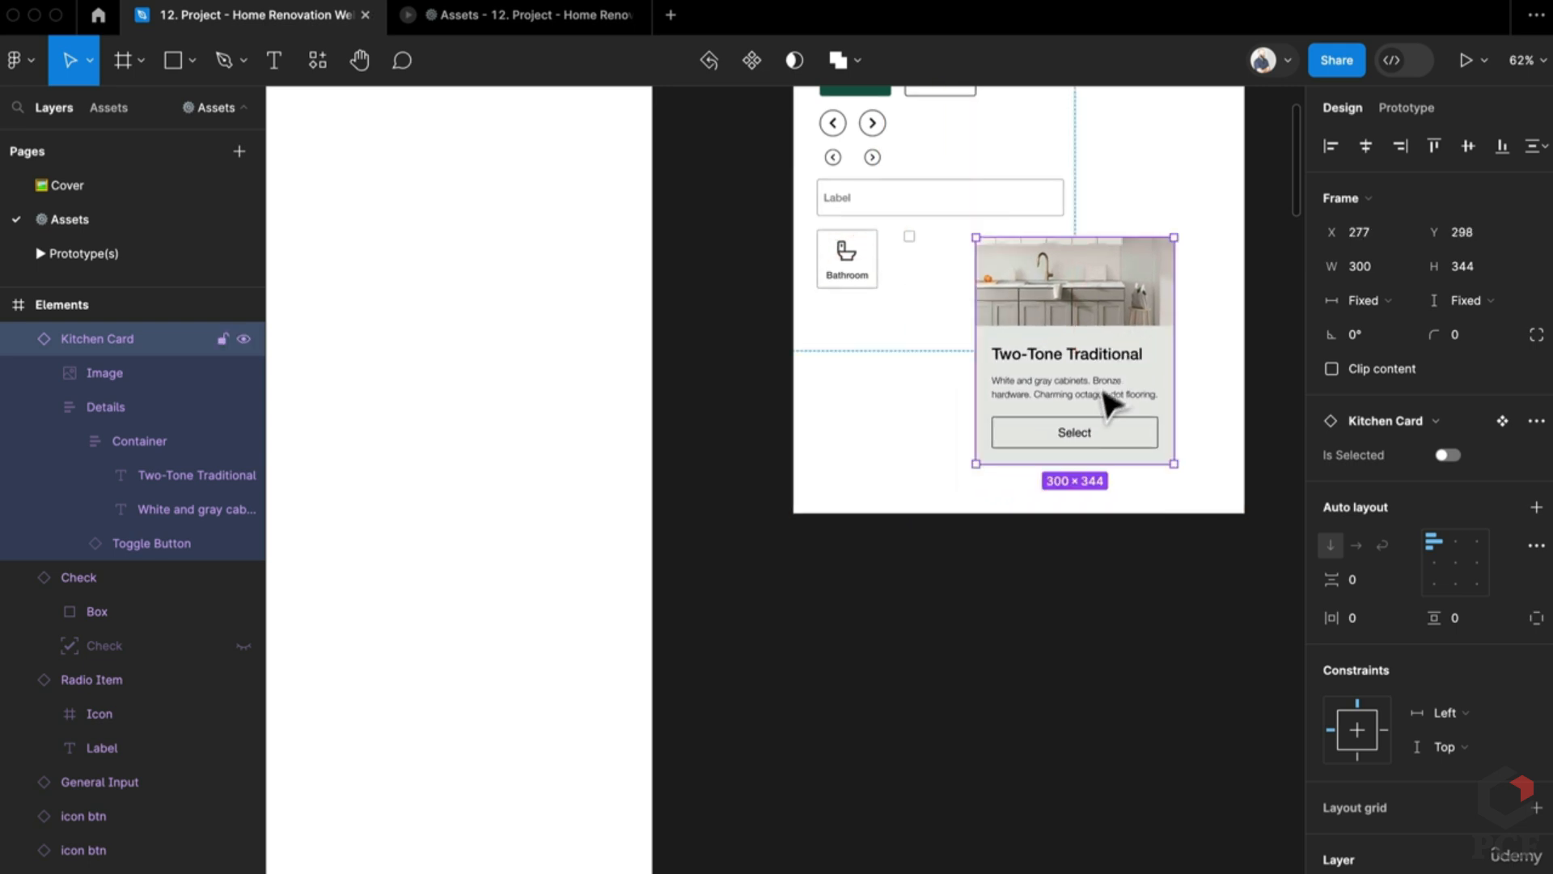
pyautogui.click(532, 16)
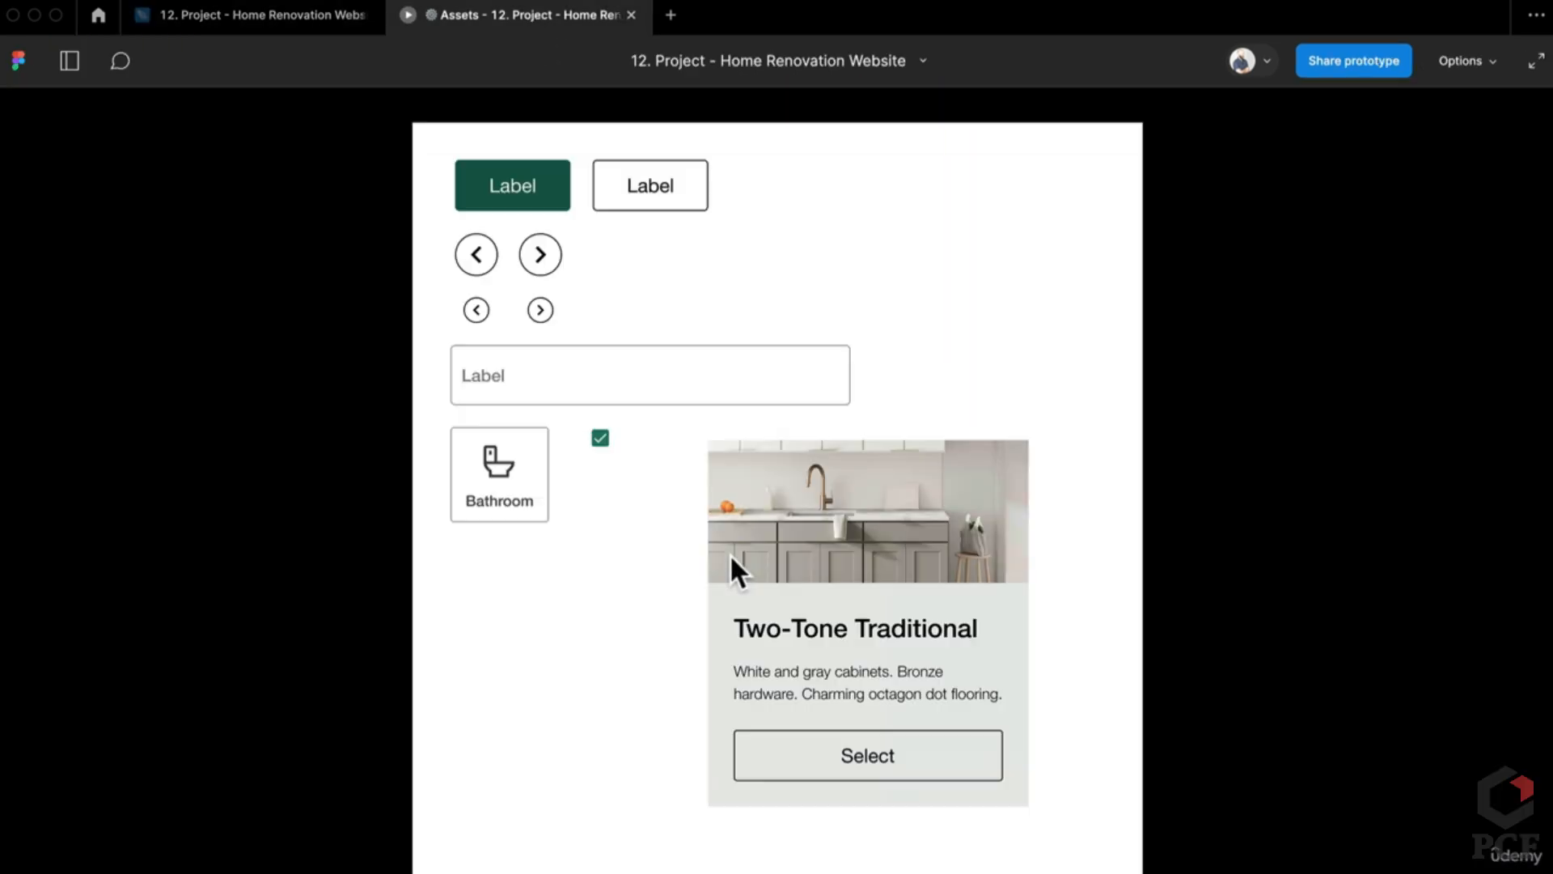
# Step: Toggle the Kitchen Card between selected and unselected repeatedly, also selecting the Bathroom tile
pyautogui.click(940, 761)
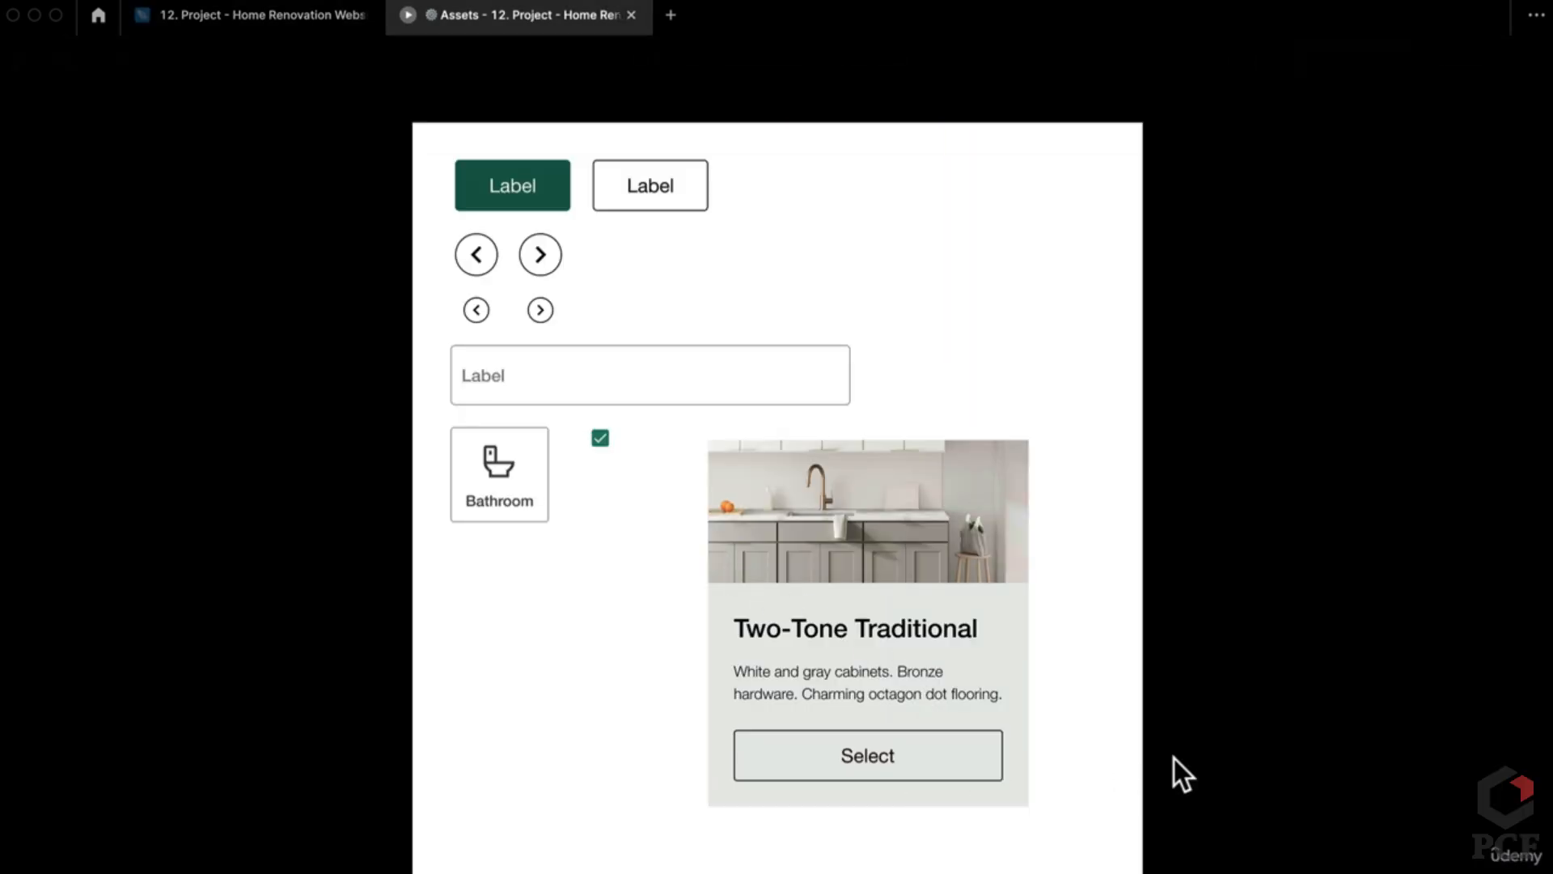
pyautogui.click(993, 756)
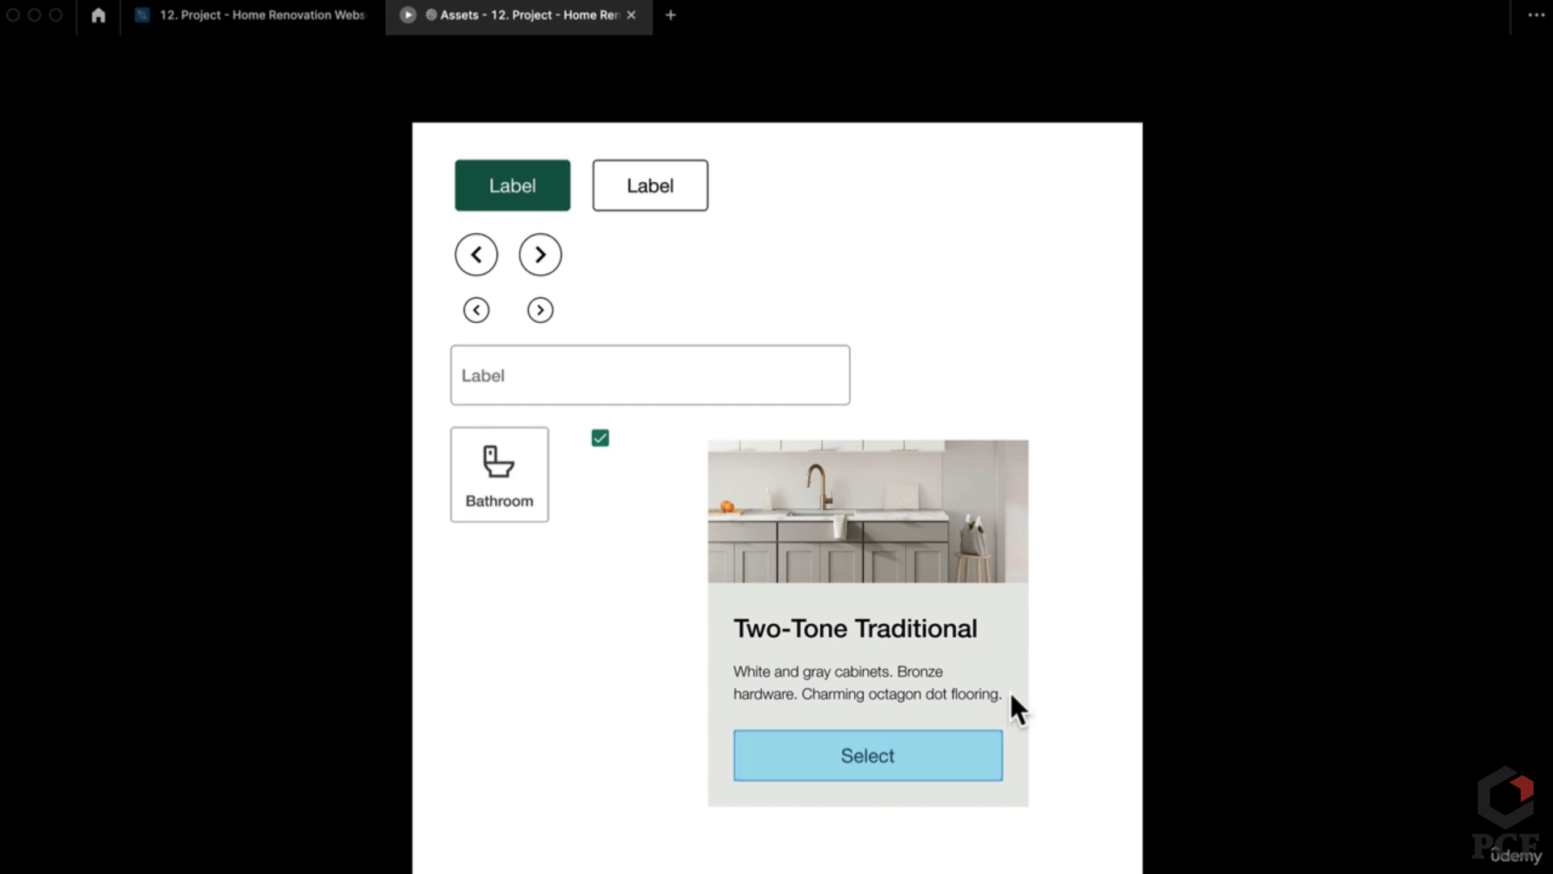
pyautogui.click(941, 764)
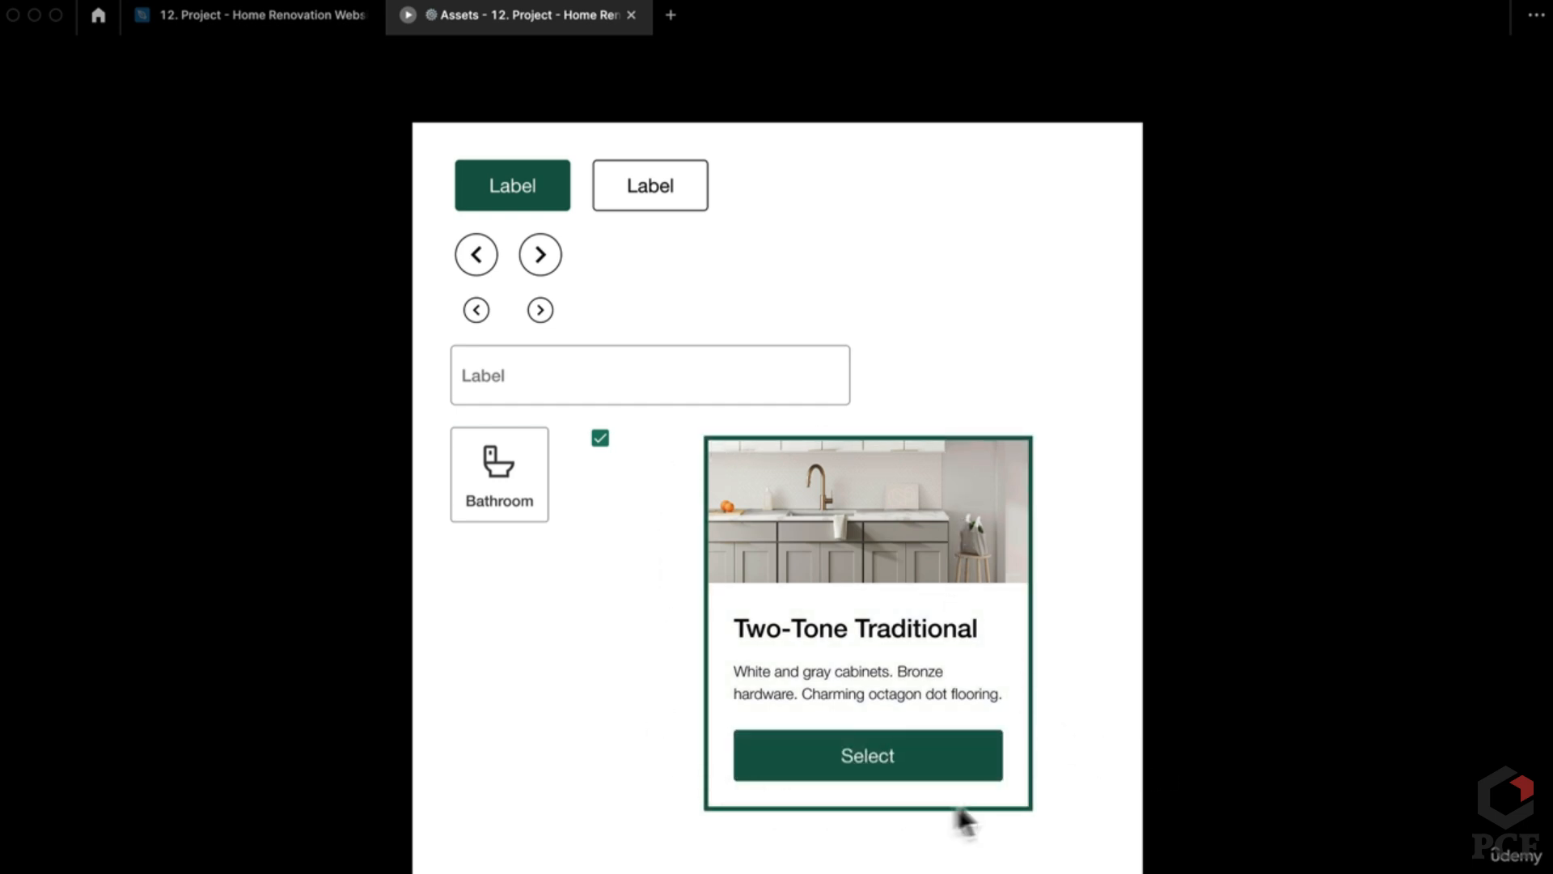
pyautogui.click(922, 764)
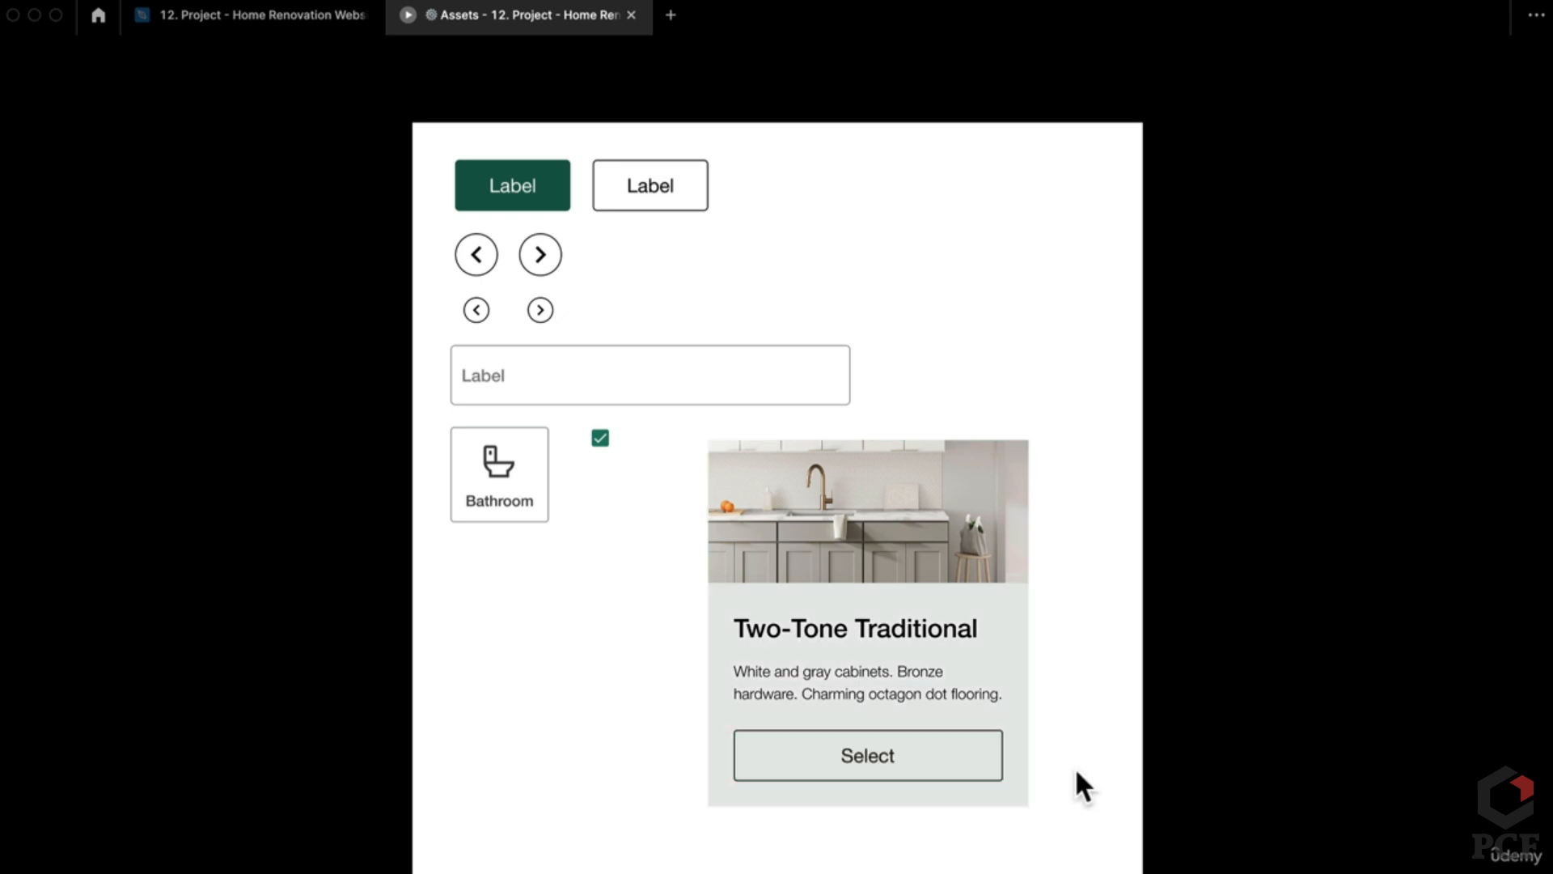
pyautogui.click(954, 766)
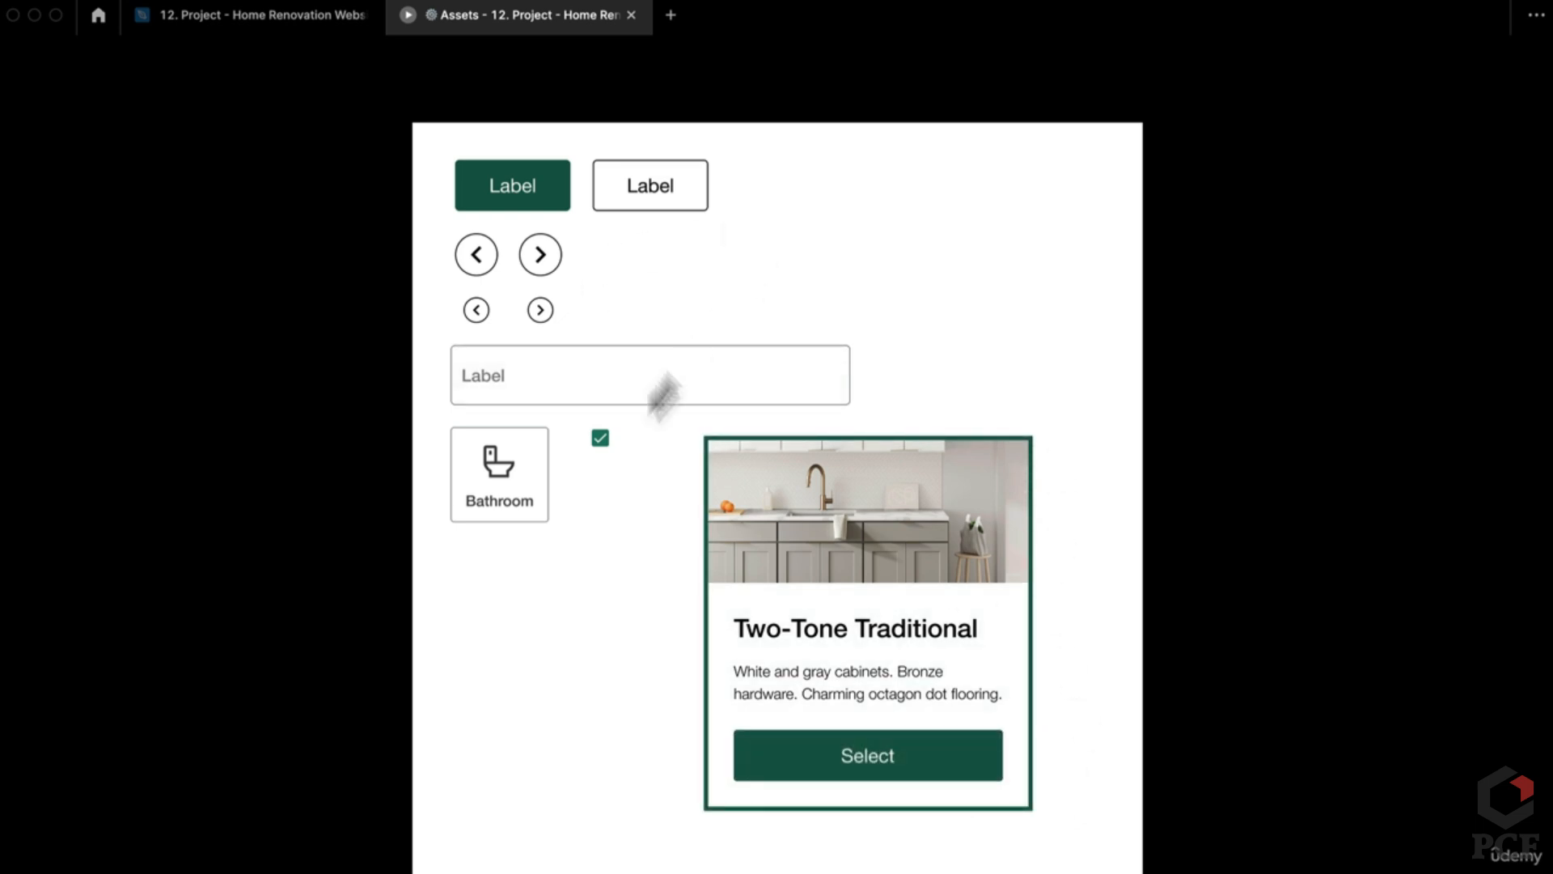
pyautogui.click(534, 482)
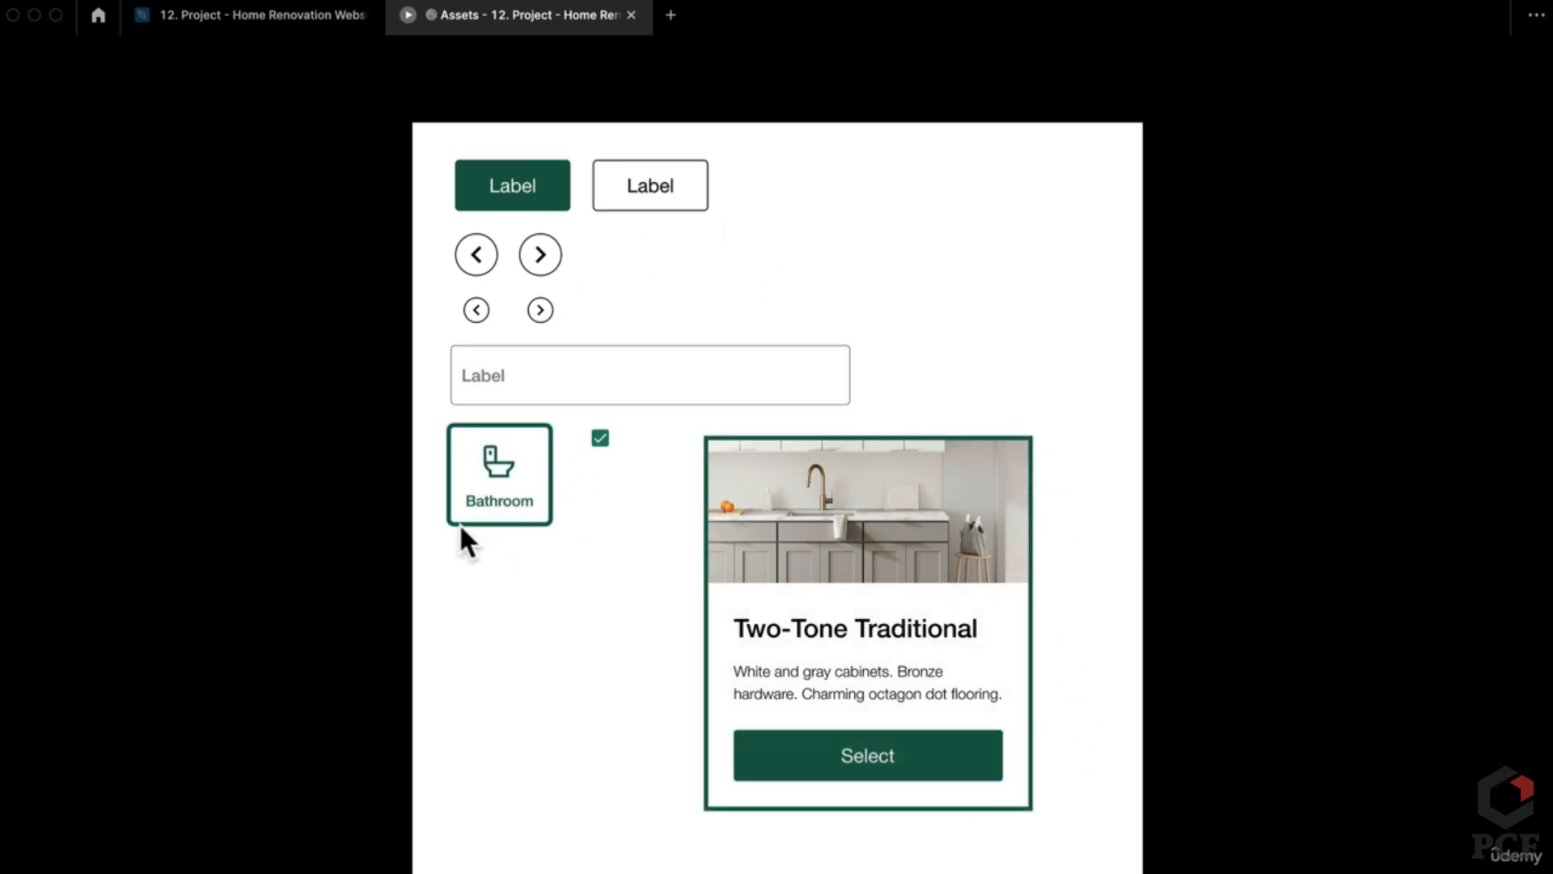
pyautogui.click(848, 511)
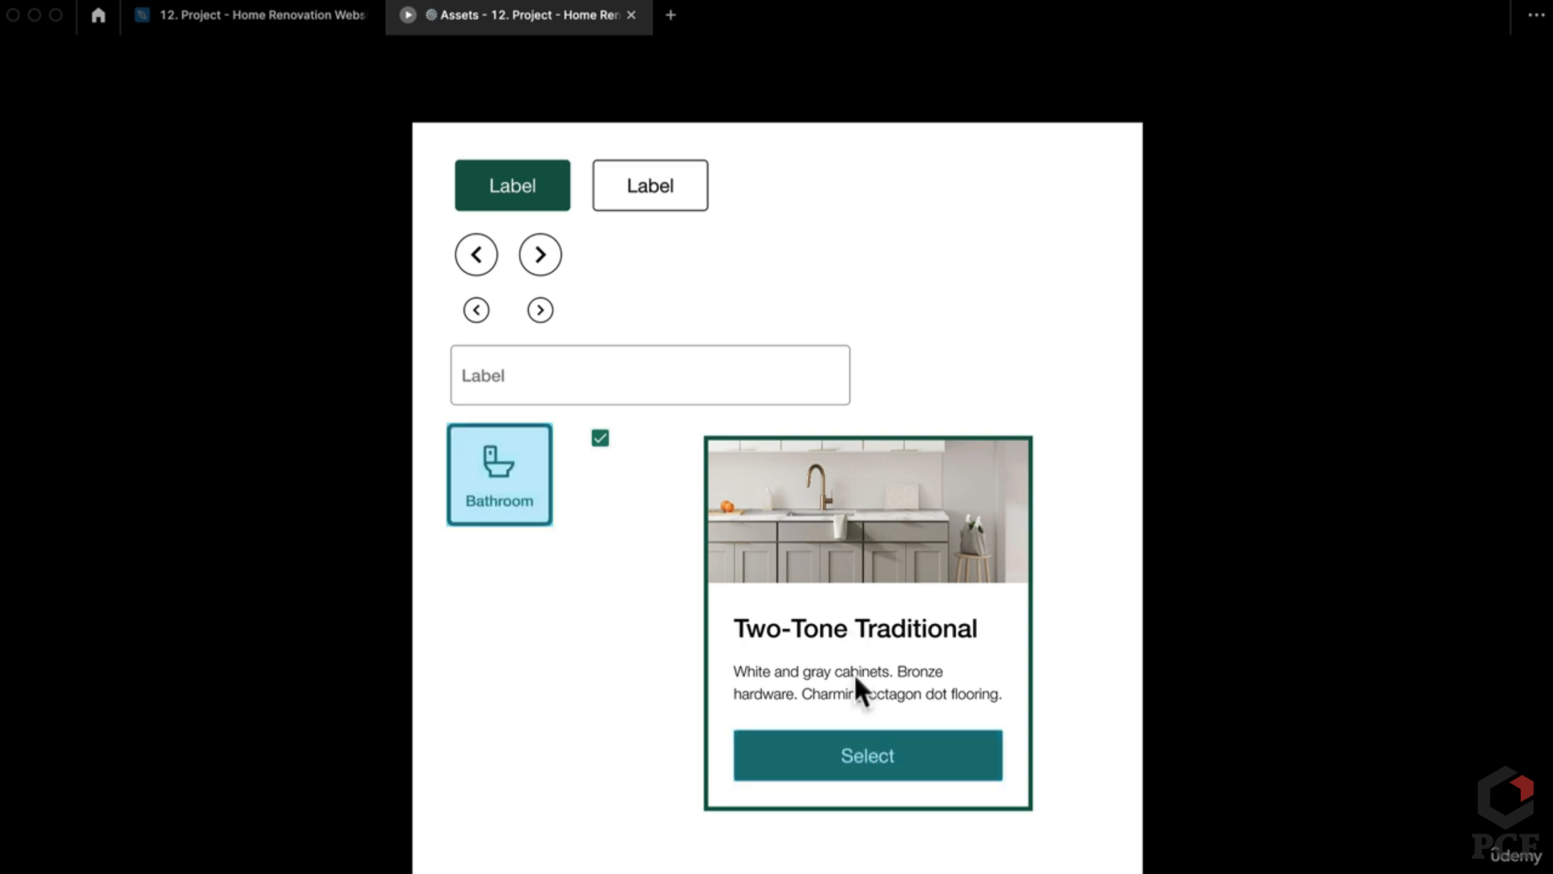
pyautogui.click(877, 767)
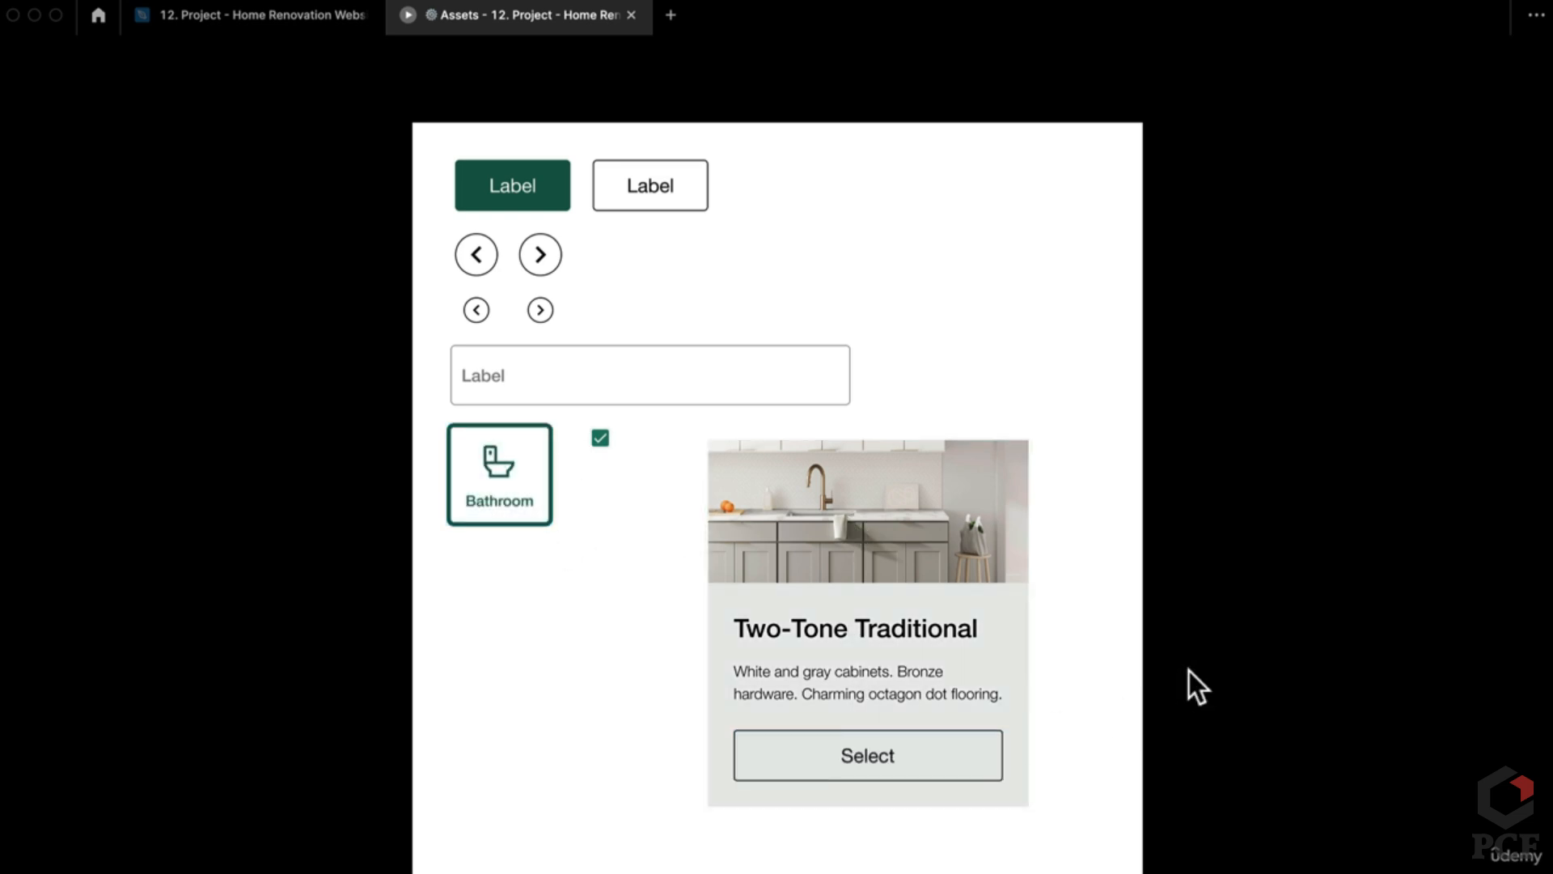
pyautogui.click(919, 775)
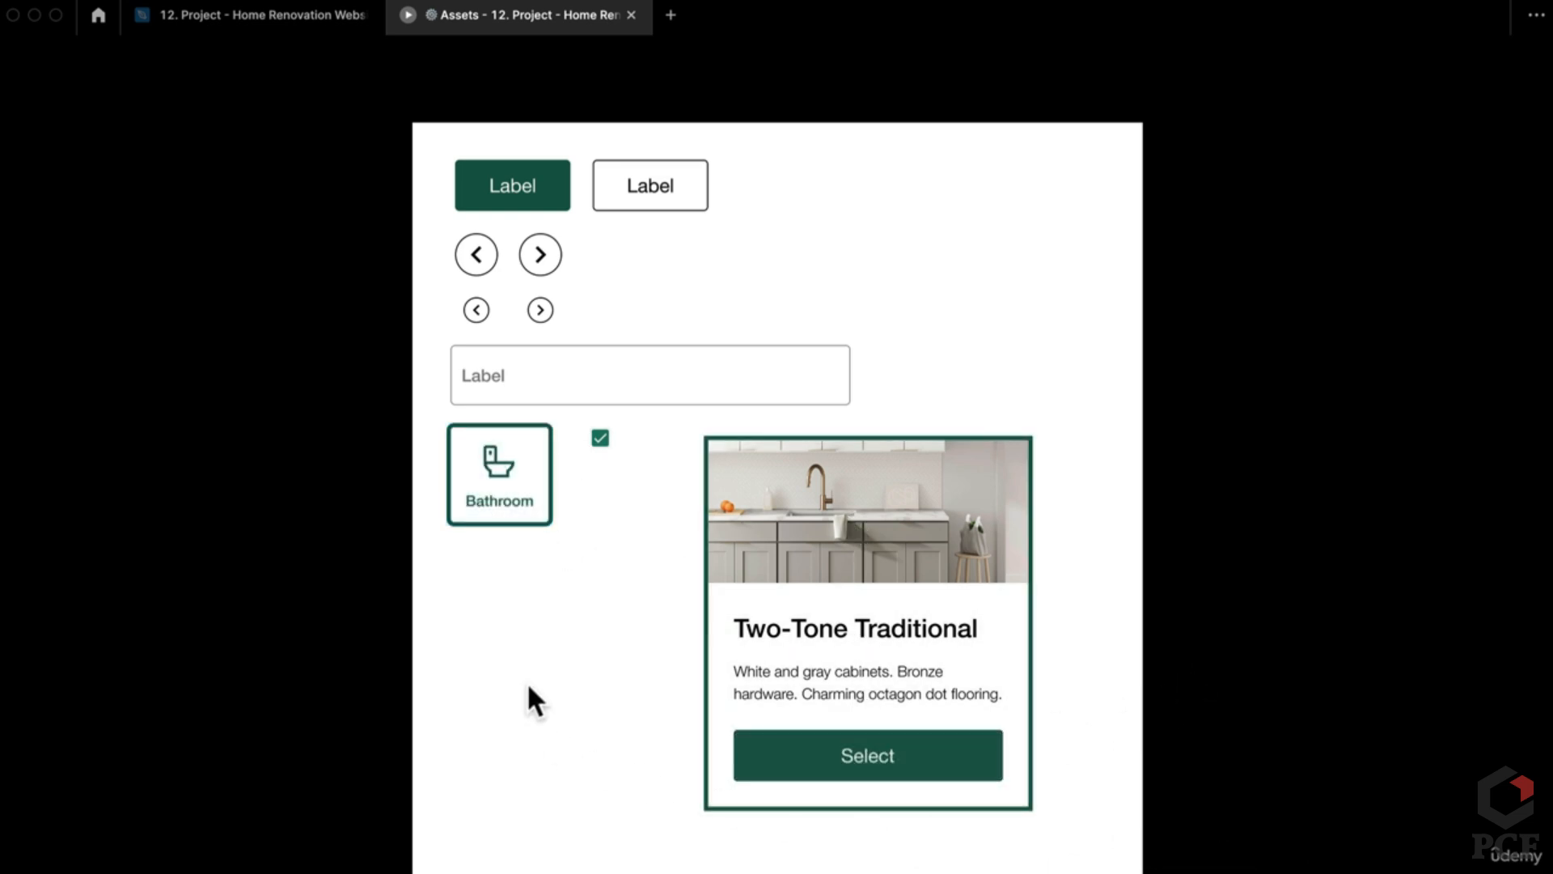
# Step: Back in the editor, inspect the Carousel Dot's black active and grey inactive variants
pyautogui.click(259, 16)
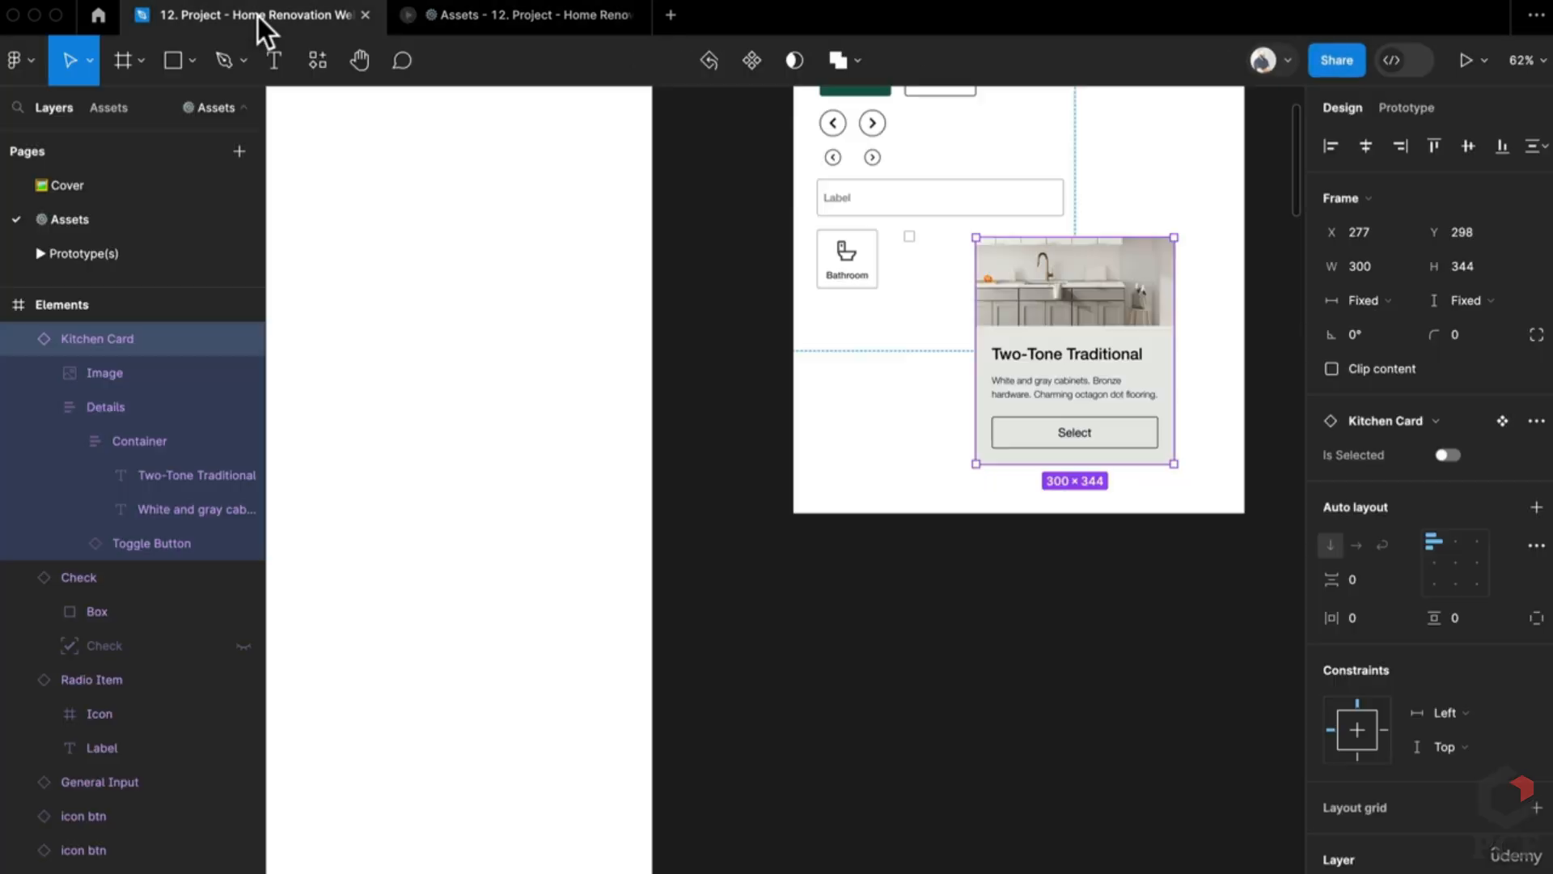
pyautogui.scroll(-5, 789, 712)
pyautogui.scroll(-10, 776, 623)
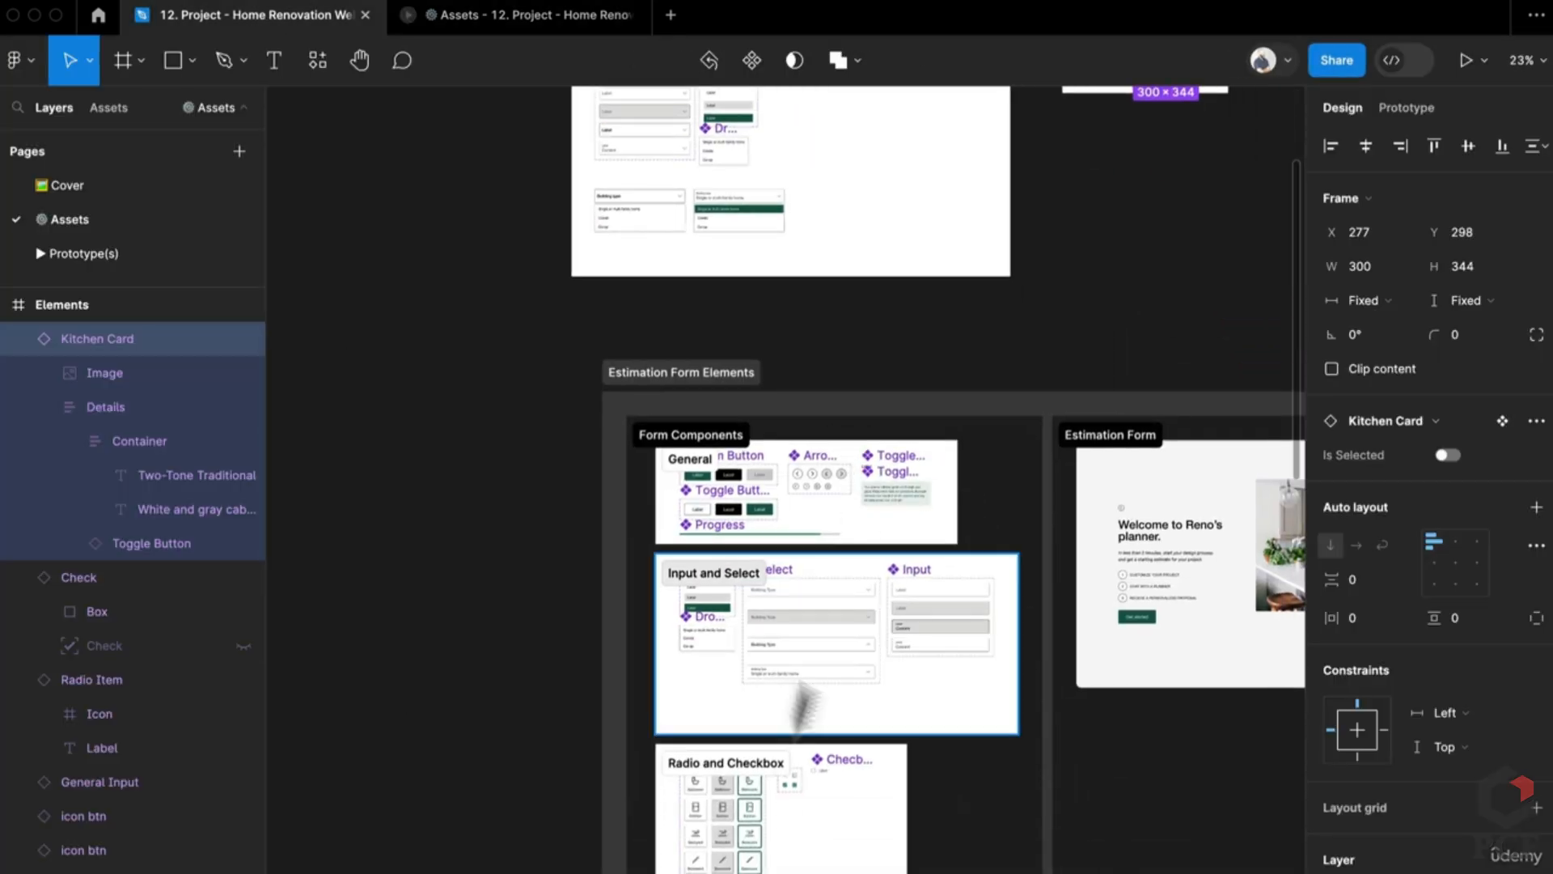
pyautogui.scroll(8, 799, 694)
pyautogui.scroll(-1, 801, 404)
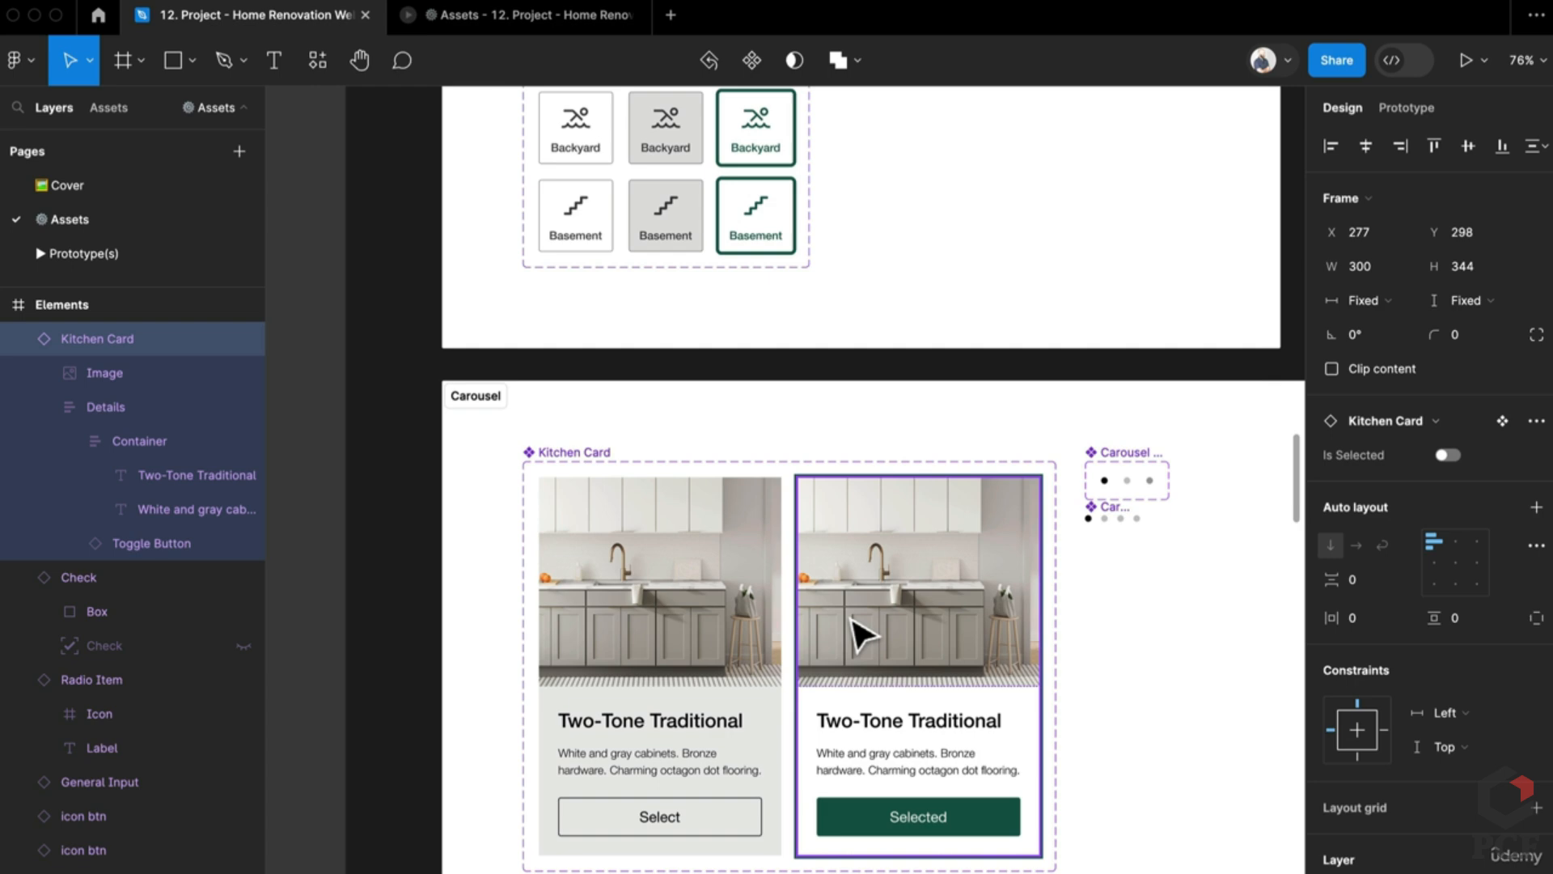
pyautogui.hscroll(3, 971, 474)
pyautogui.scroll(6, 981, 454)
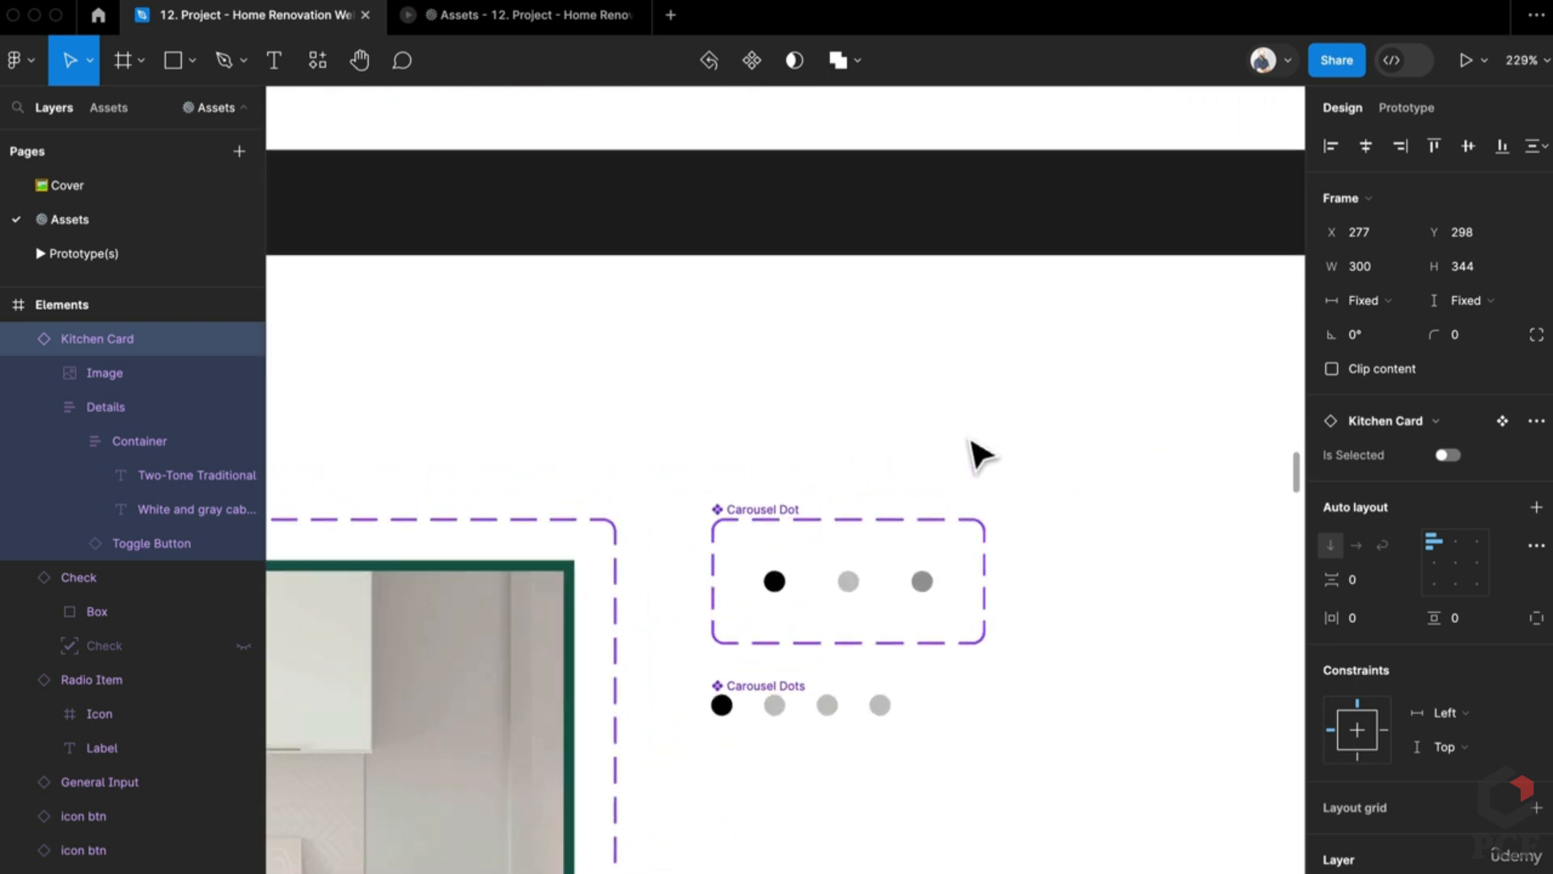
pyautogui.click(841, 583)
pyautogui.scroll(1, 841, 583)
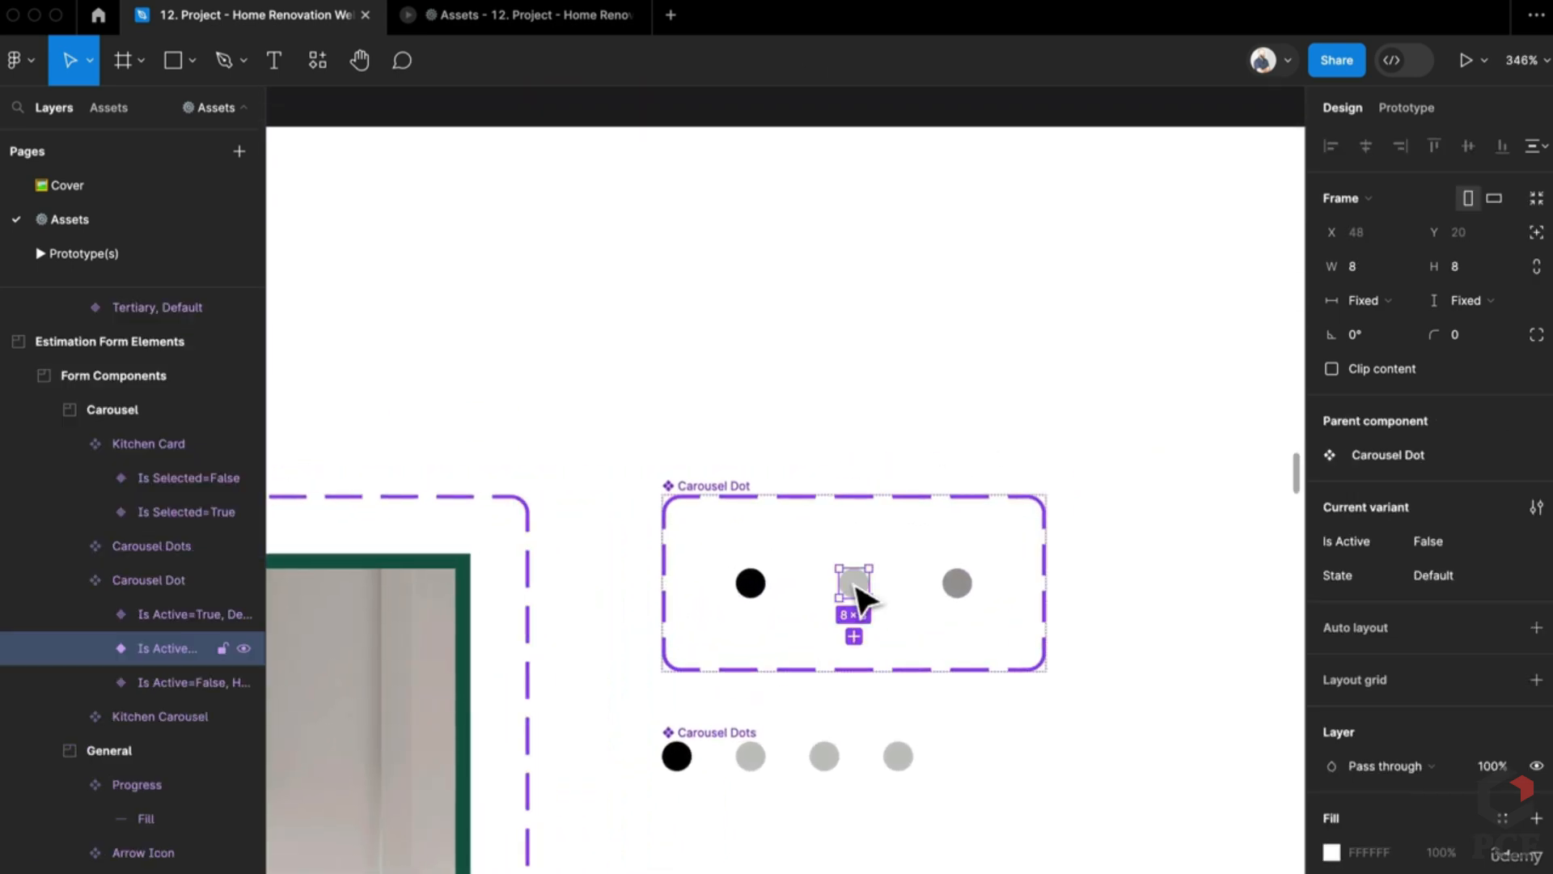
pyautogui.click(753, 584)
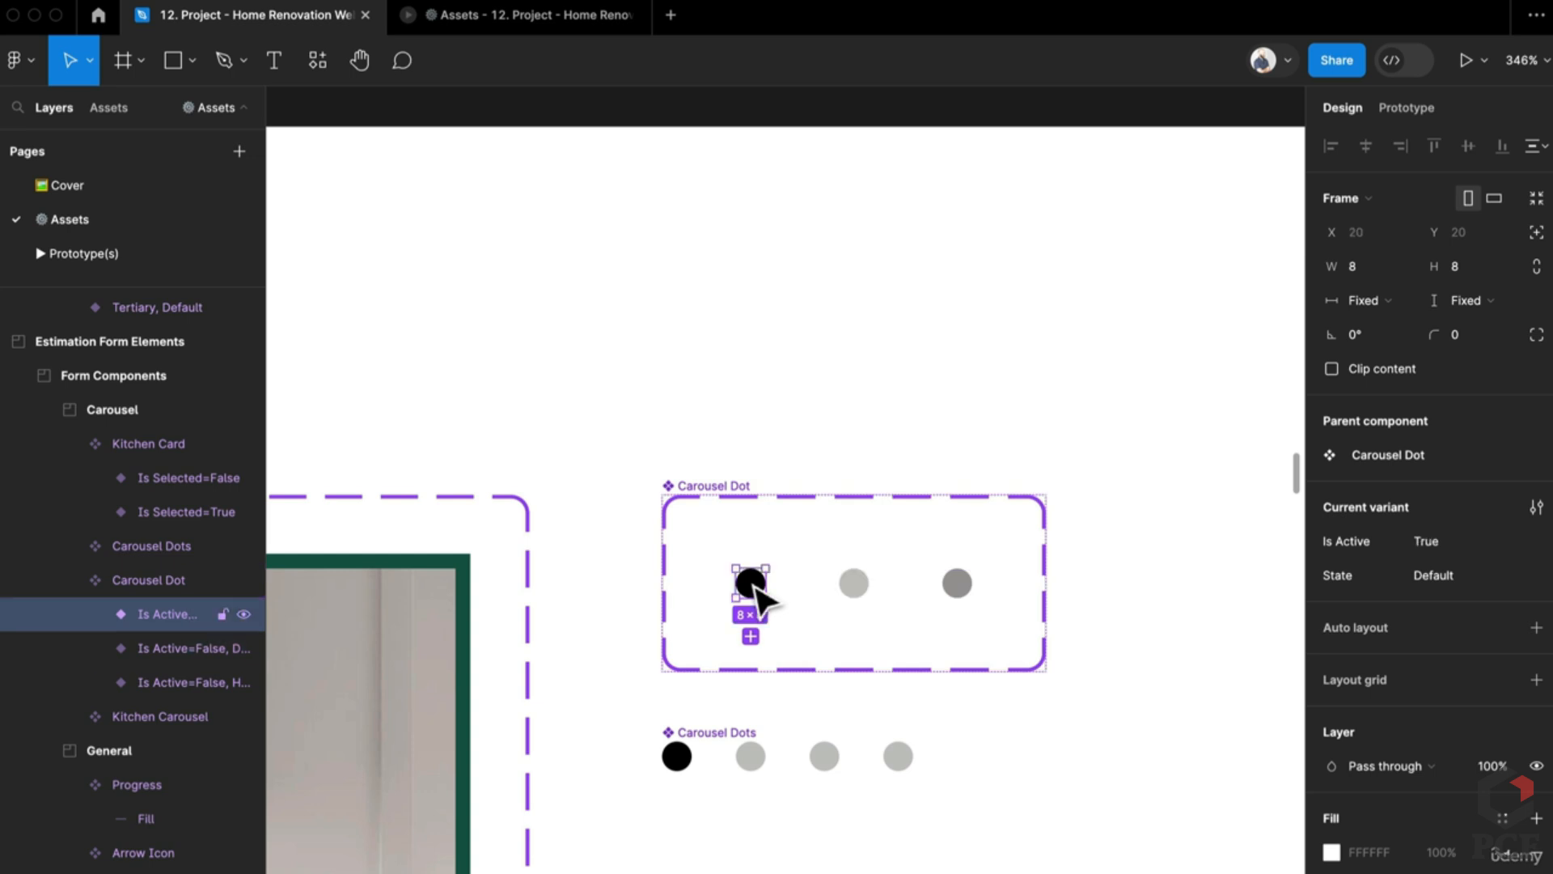
pyautogui.click(861, 589)
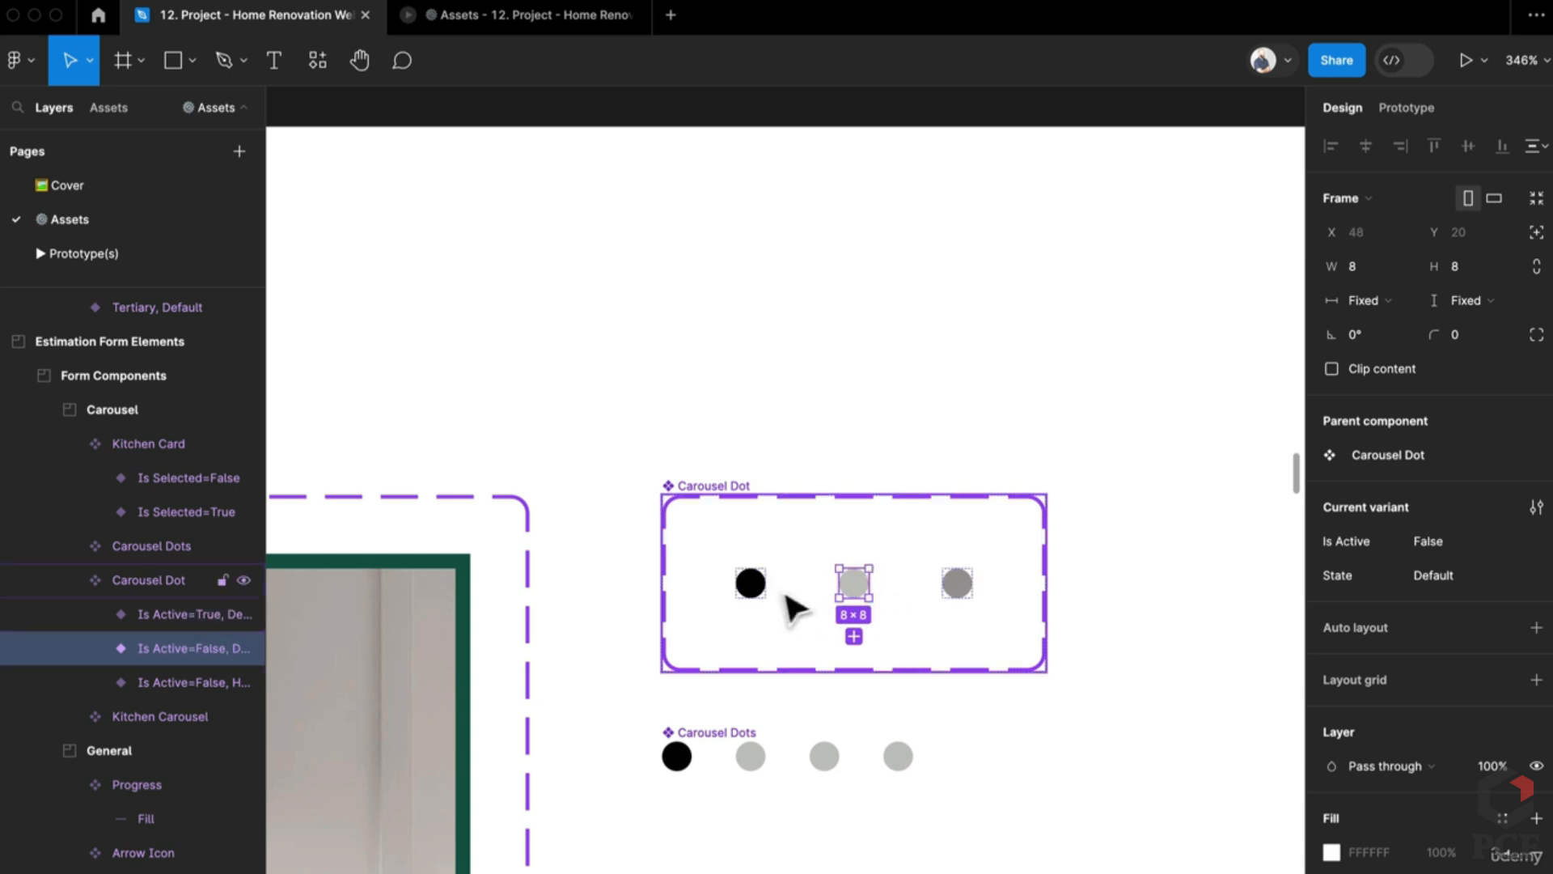
pyautogui.click(752, 584)
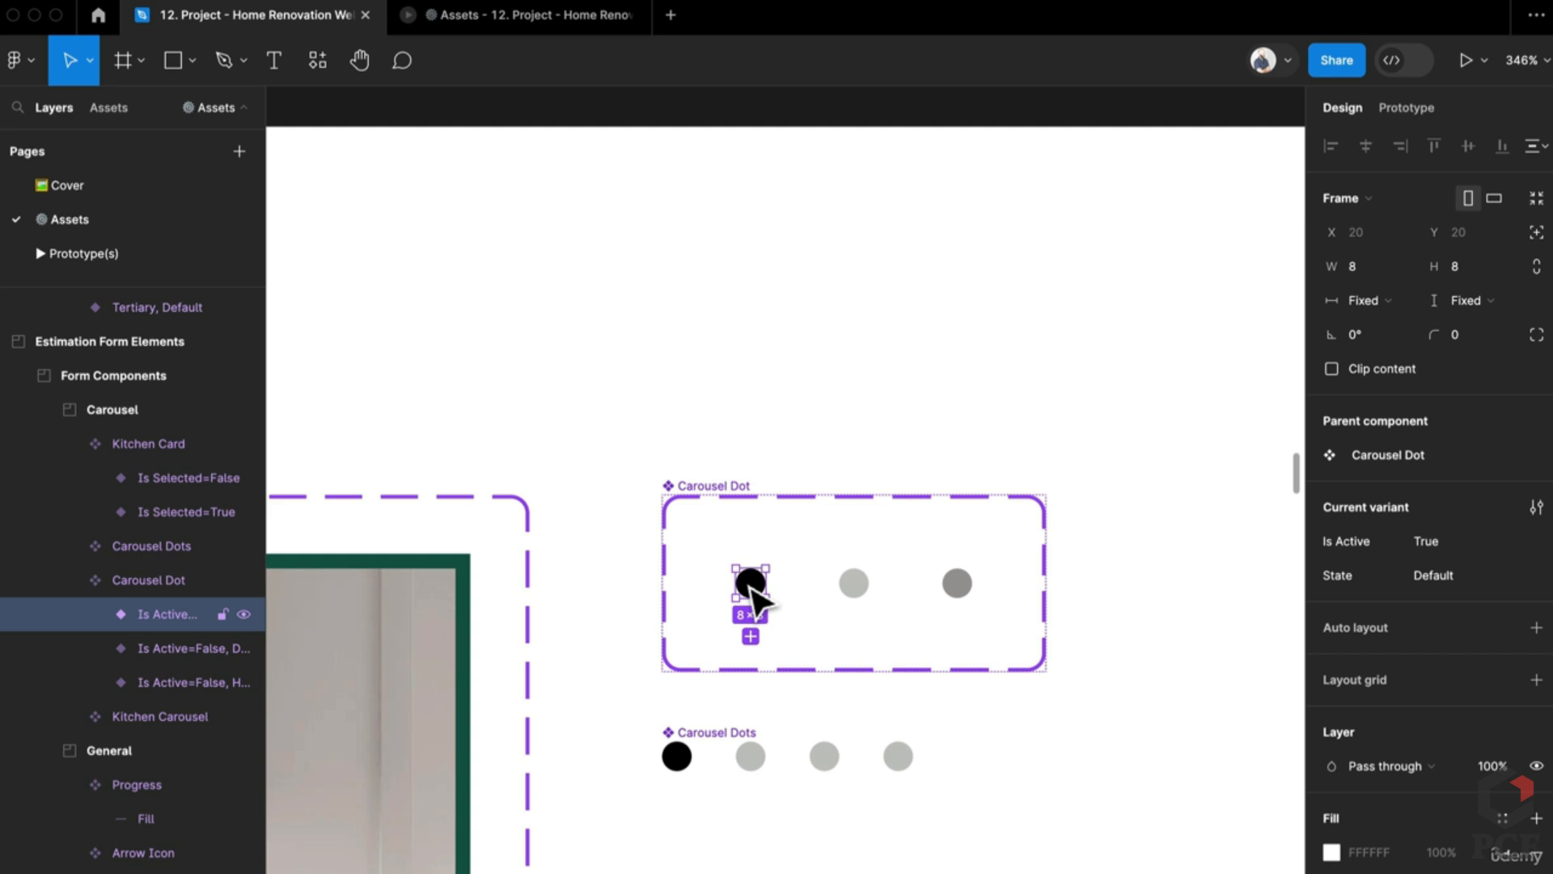
# Step: Select the Carousel Dot component set, then its middle inactive and third hover variants
pyautogui.click(841, 593)
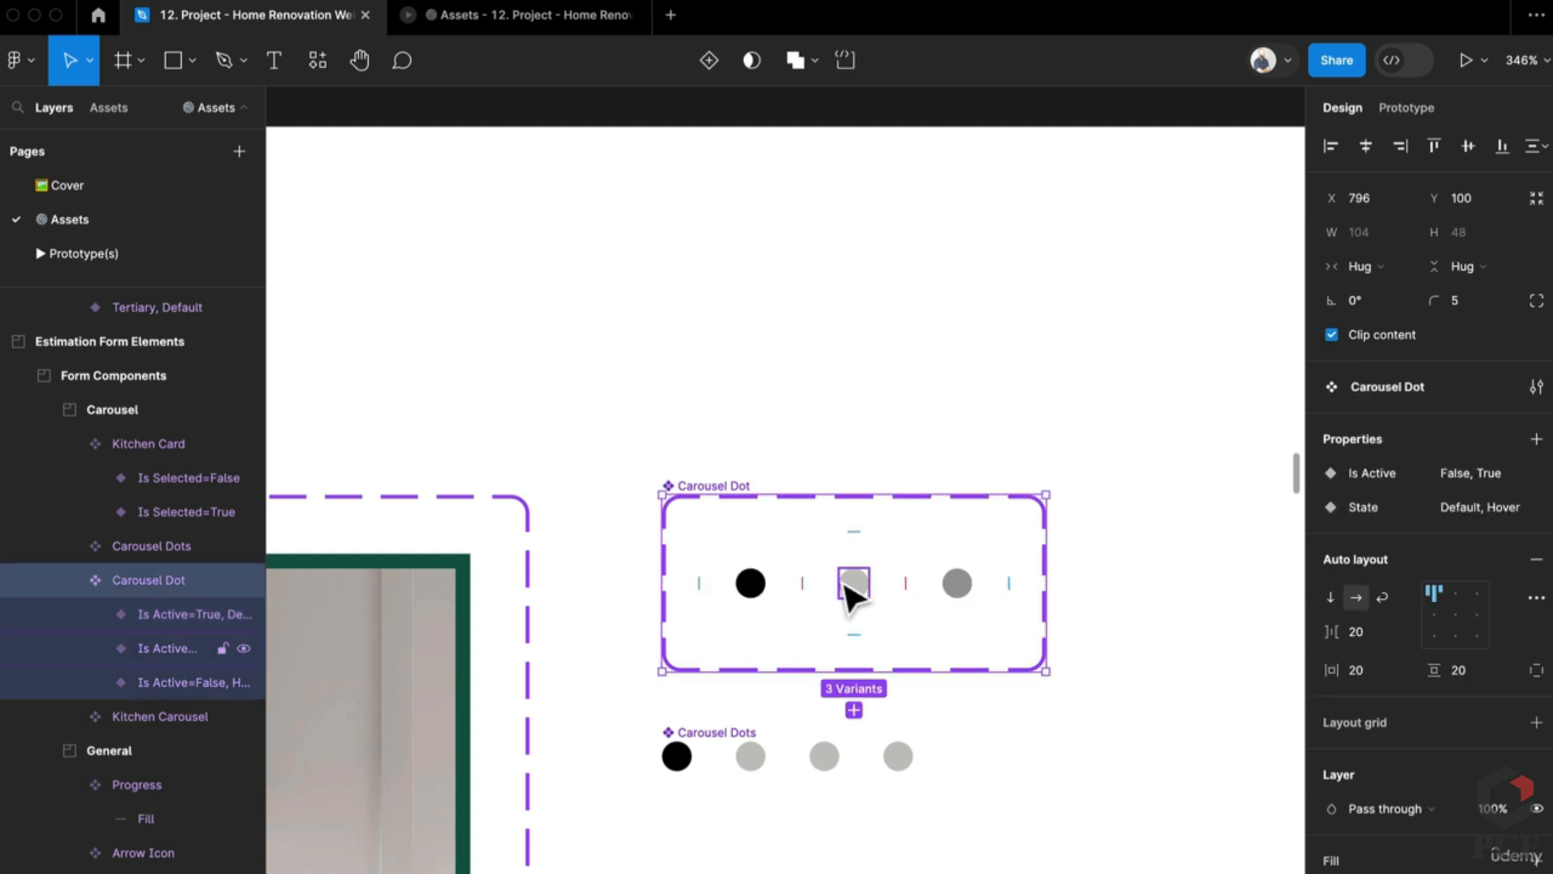
pyautogui.click(849, 597)
pyautogui.click(960, 600)
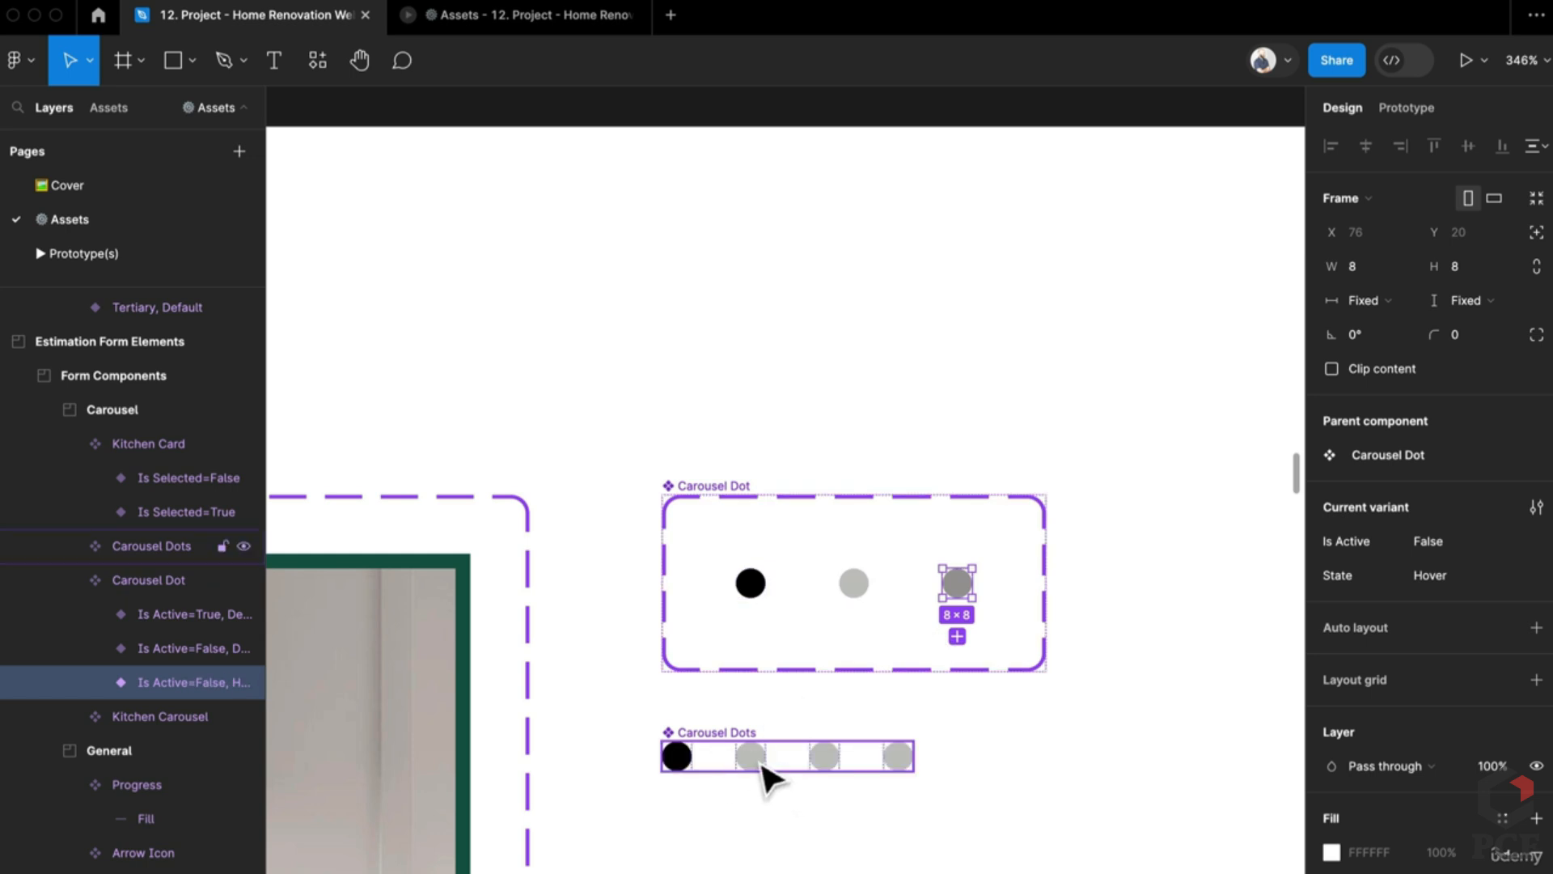
pyautogui.scroll(-10, 767, 761)
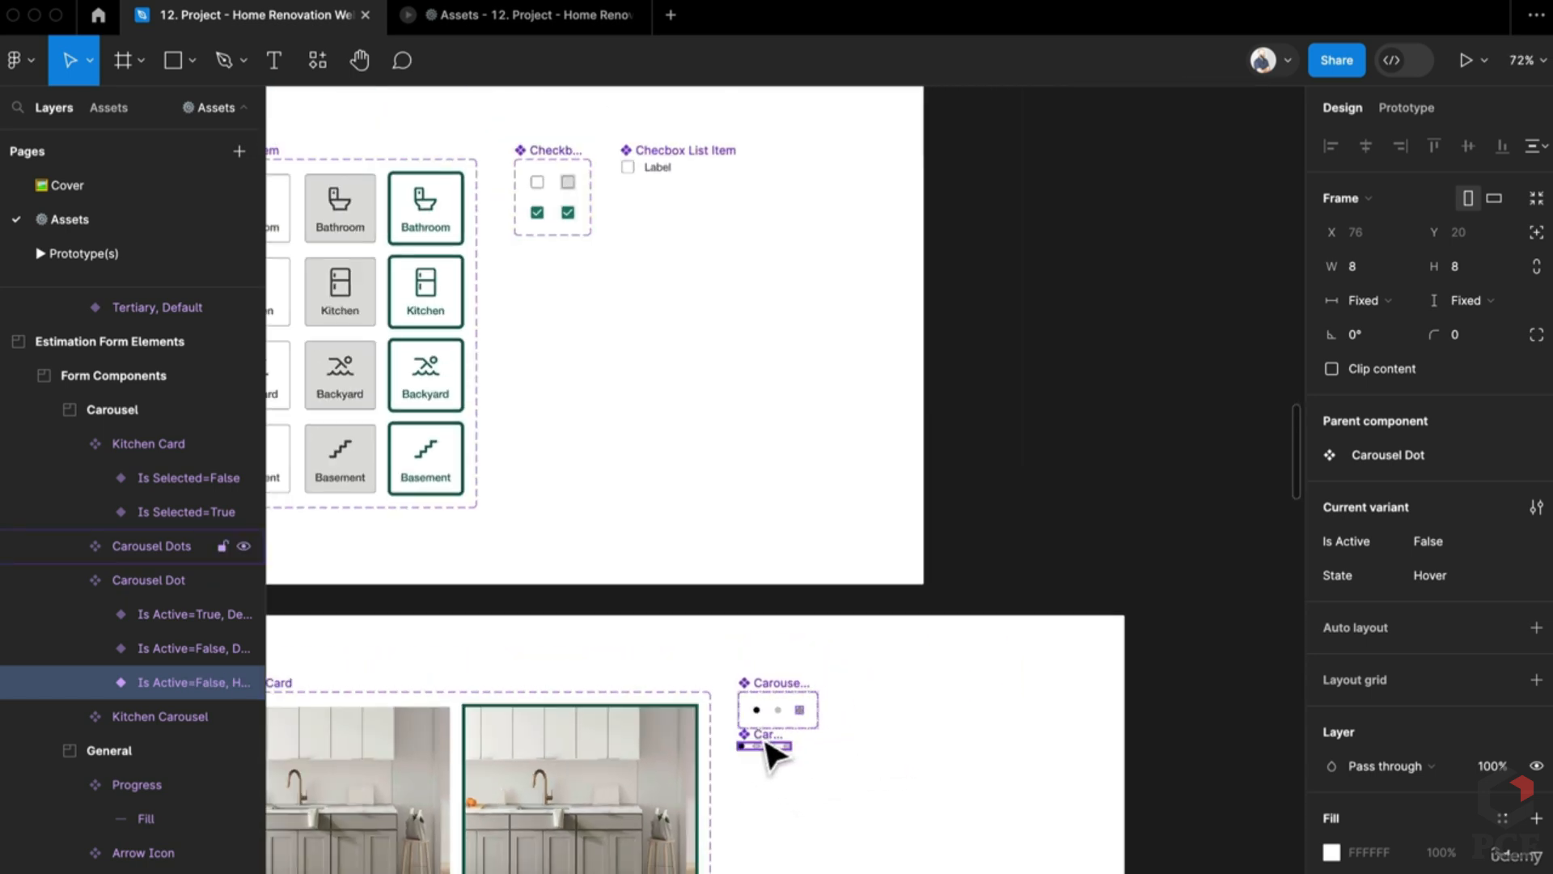
# Step: Show the prototype settings for the four-dot Carousel Dots instance
pyautogui.click(761, 743)
pyautogui.click(1407, 110)
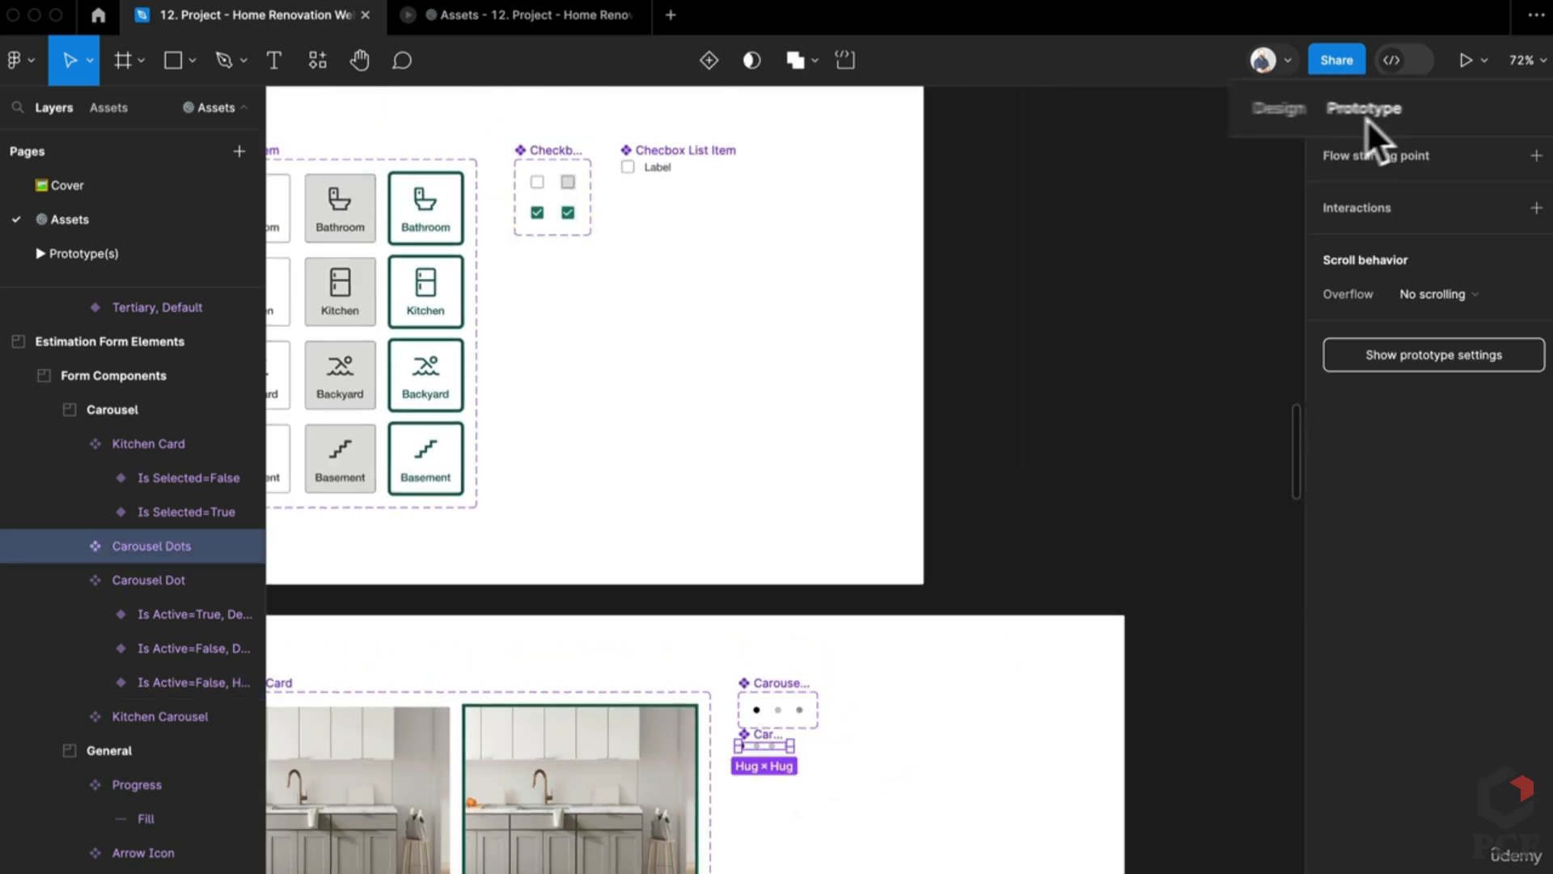
pyautogui.scroll(5, 801, 655)
pyautogui.click(805, 655)
pyautogui.scroll(-5, 797, 680)
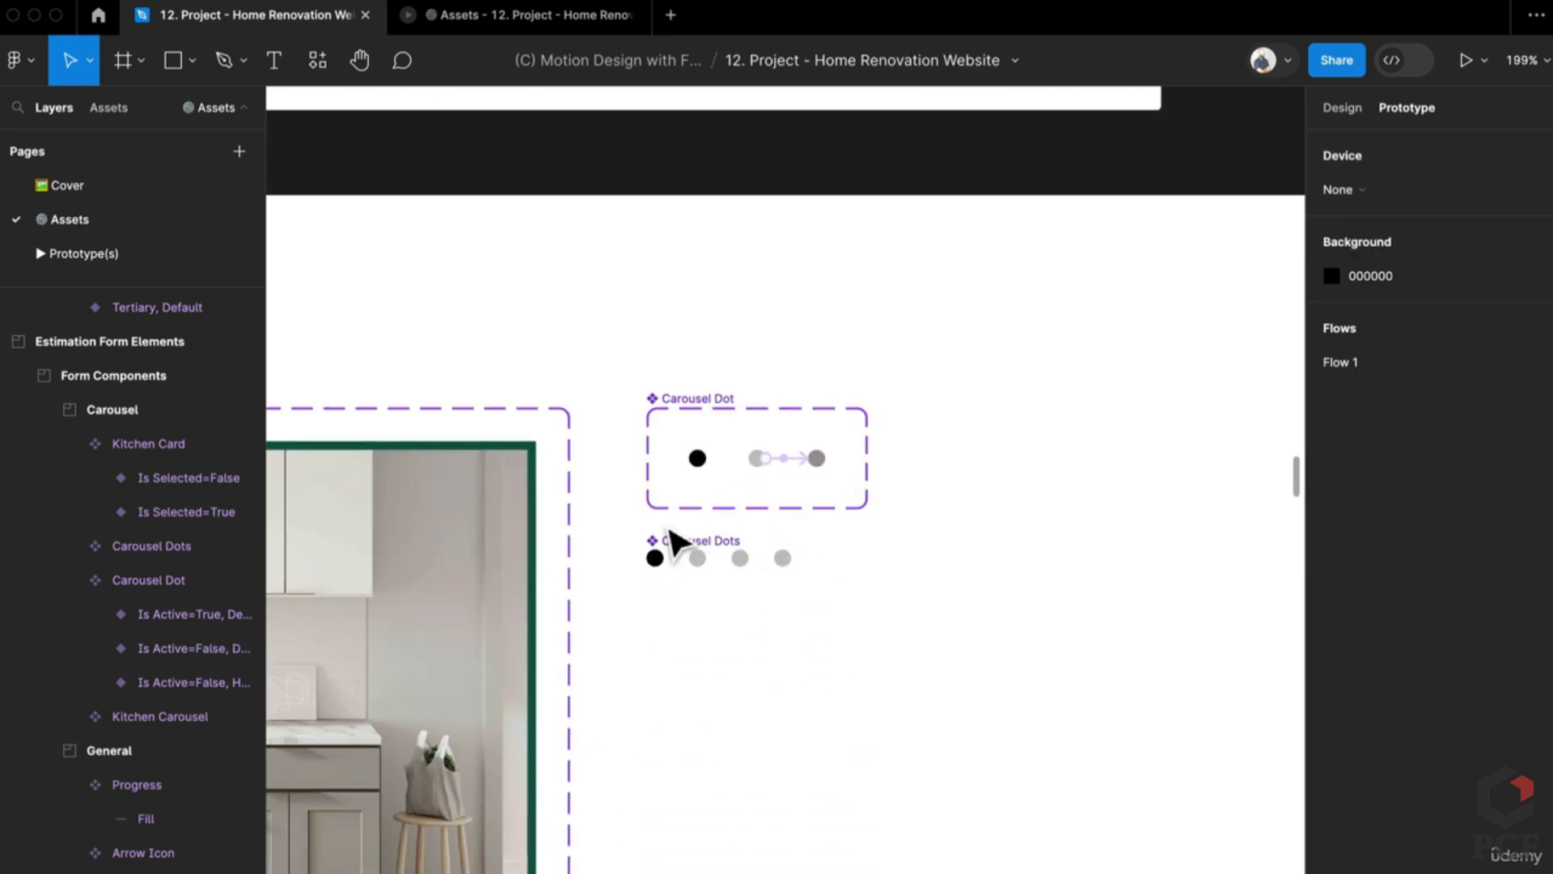
# Step: Move the Carousel Dots instance to X 468, Y 233 beside the Label input, then preview it
pyautogui.click(677, 556)
pyautogui.scroll(-12, 678, 558)
pyautogui.scroll(10, 678, 558)
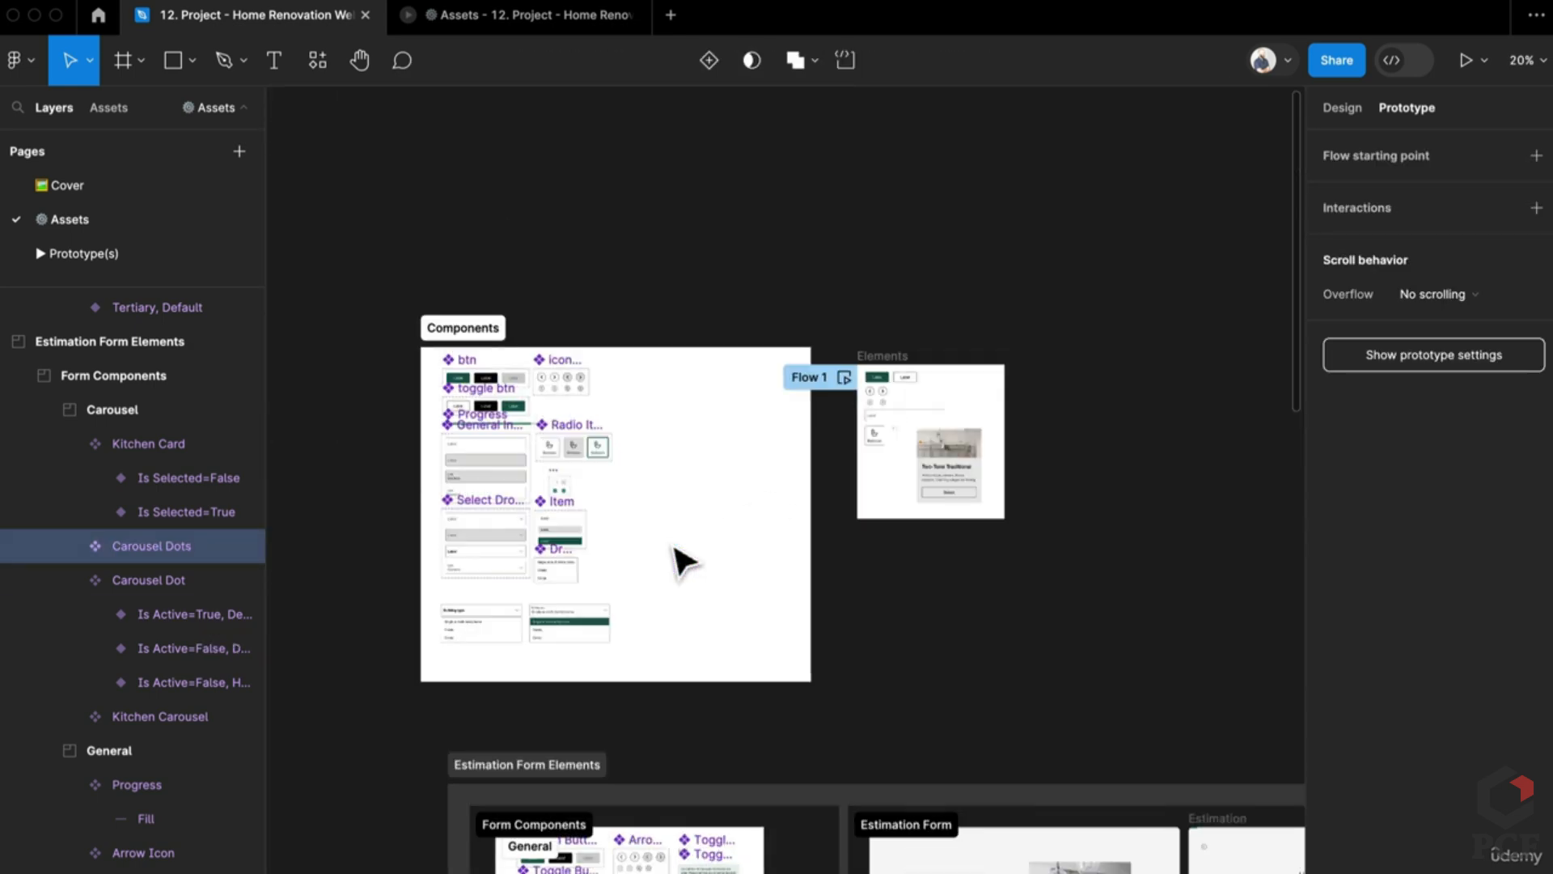
pyautogui.click(1333, 107)
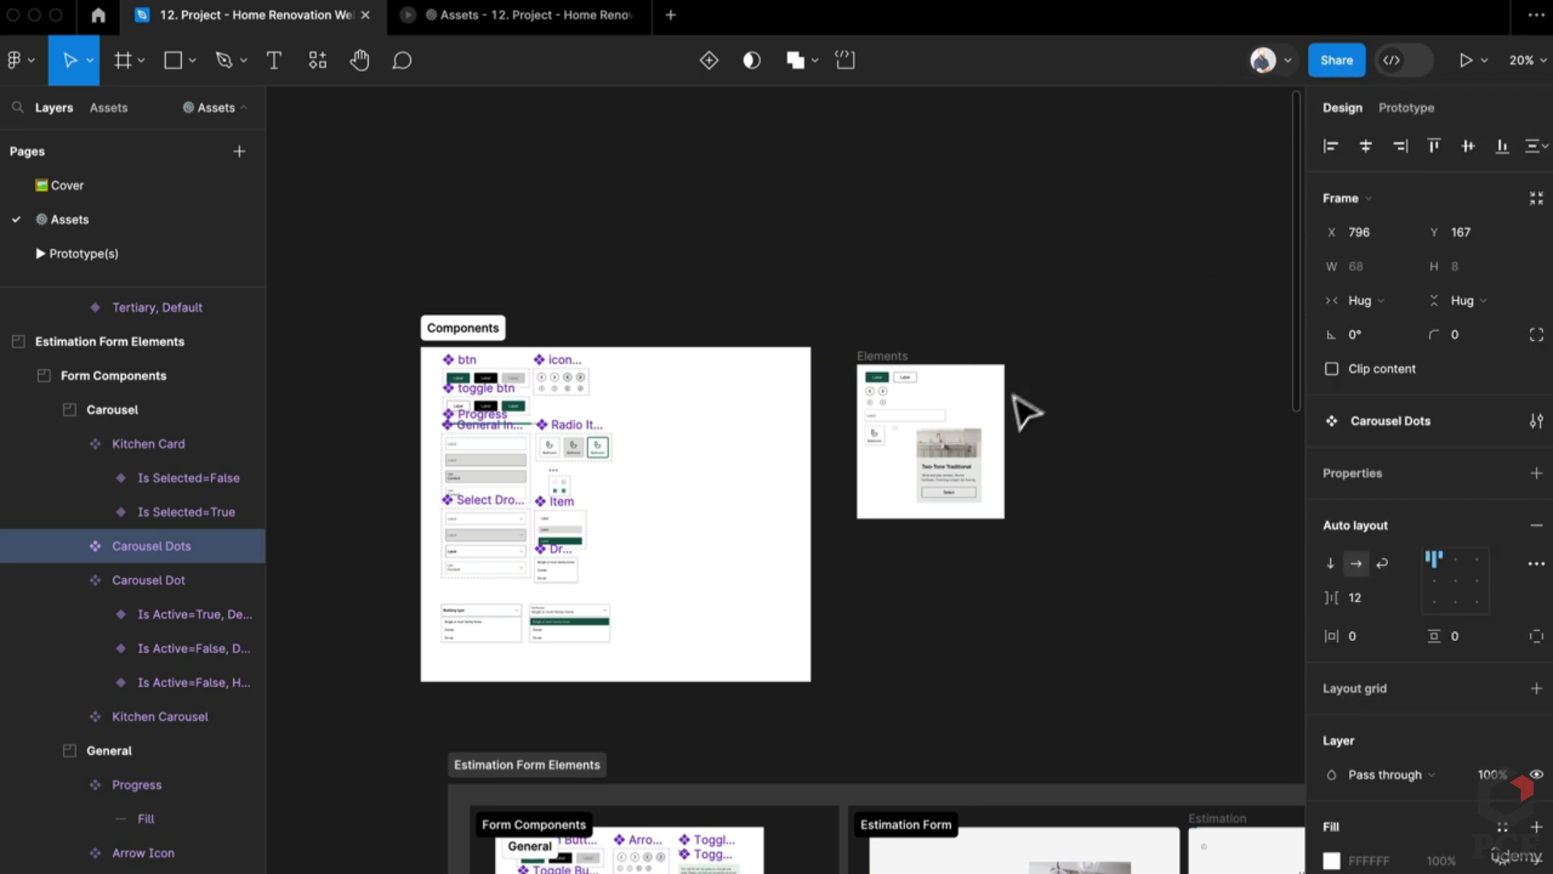
pyautogui.scroll(10, 991, 413)
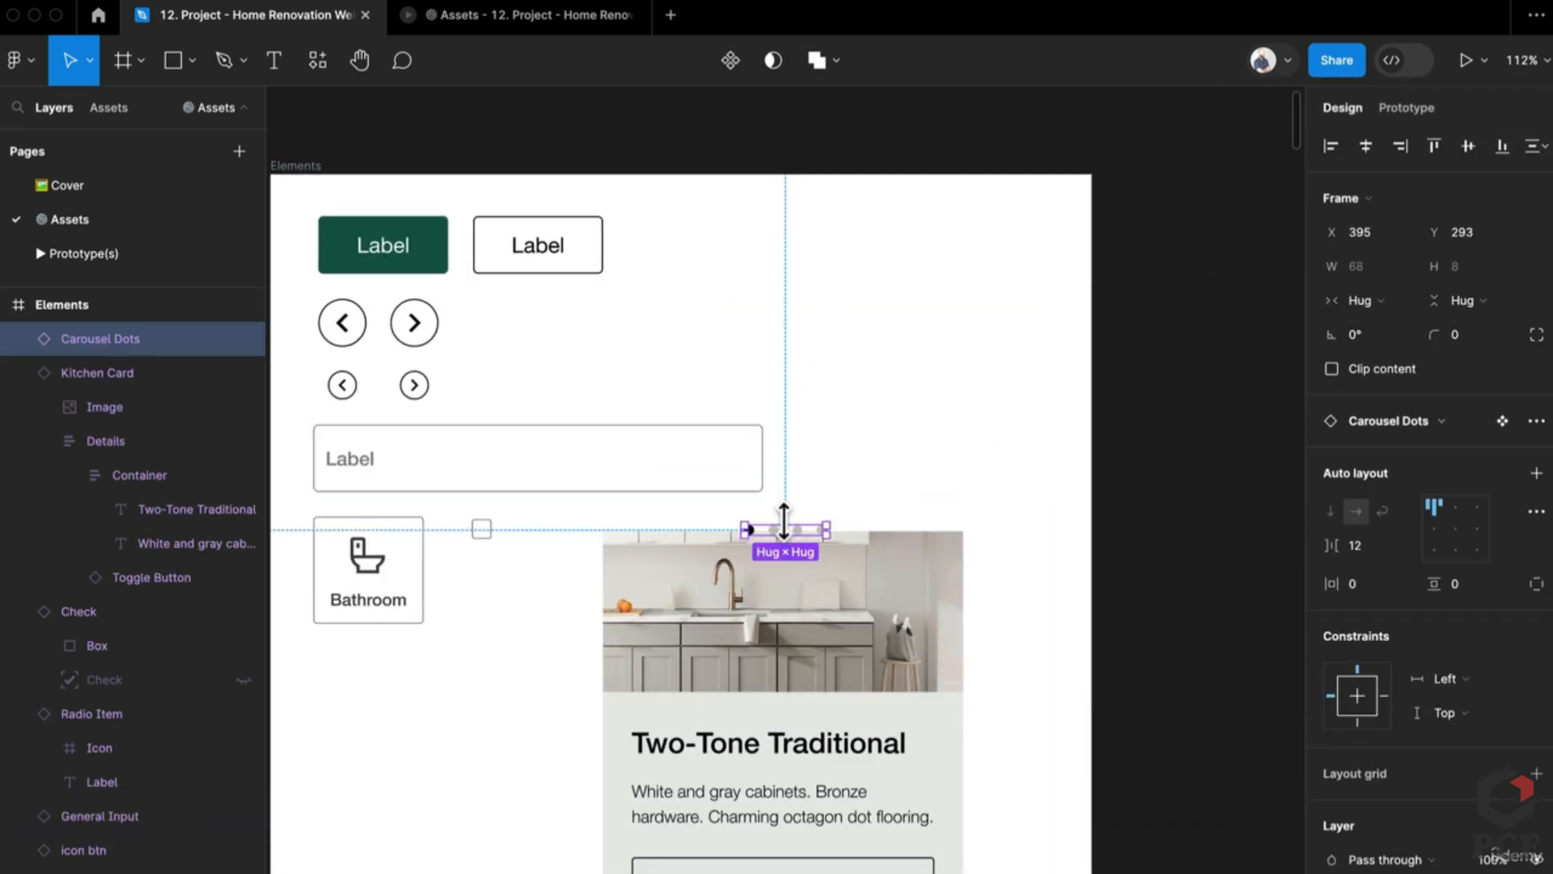
pyautogui.moveTo(801, 546); pyautogui.dragTo(895, 468)
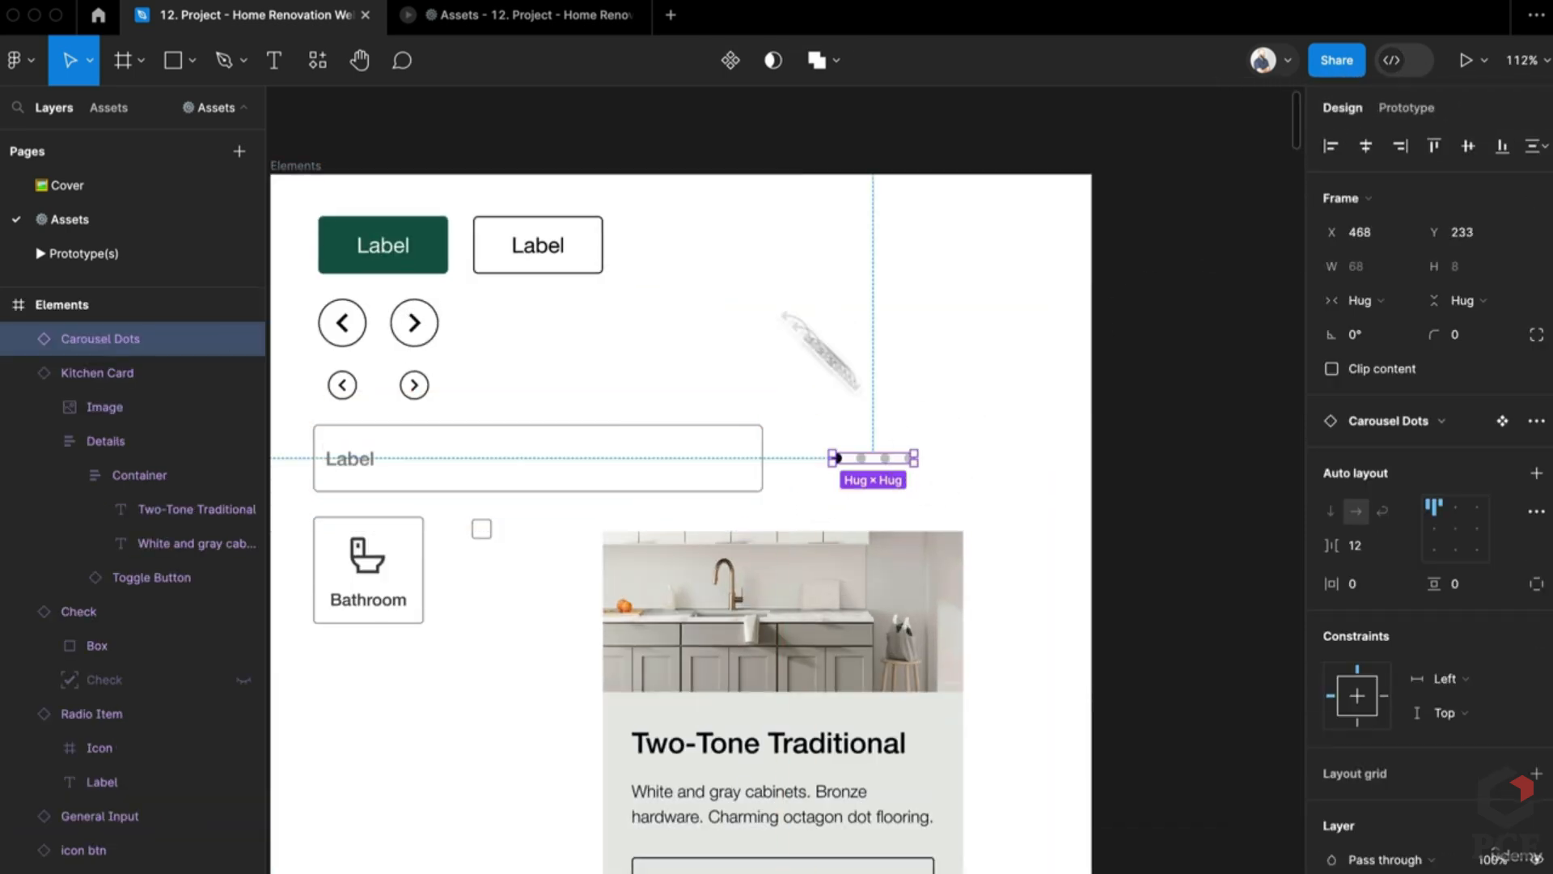
pyautogui.click(527, 8)
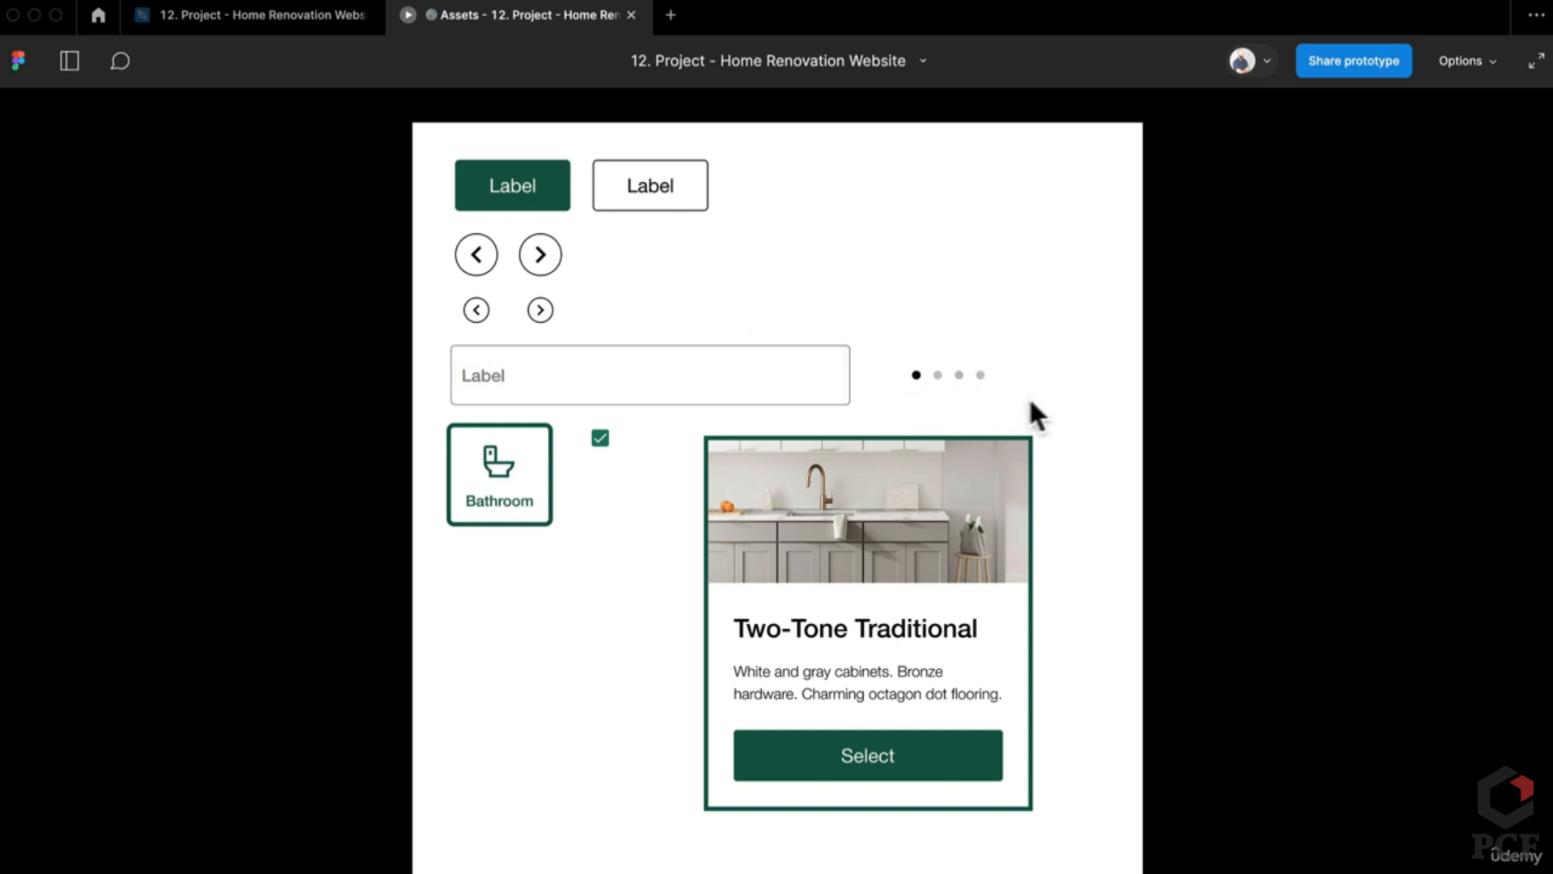
# Step: Zoom in to confirm inactive dots darken on hover, then return to the editor
pyautogui.scroll(5, 1029, 396)
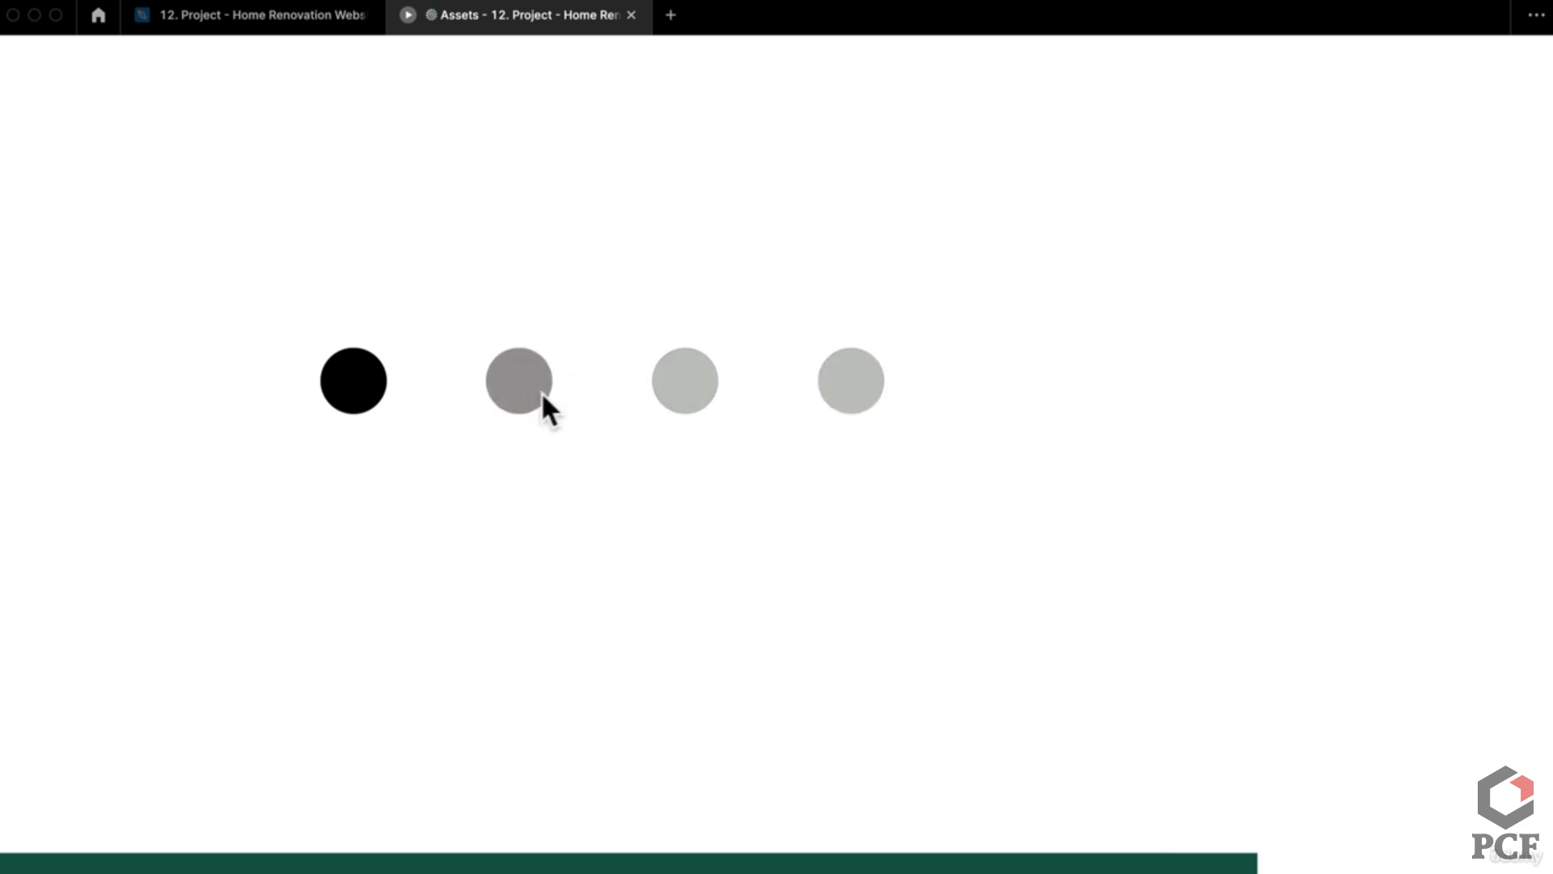
pyautogui.click(301, 16)
# Step: Pan and zoom down to the Carousel section to review the Kitchen Card and Kitchen Carousel frames
pyautogui.scroll(-3, 913, 573)
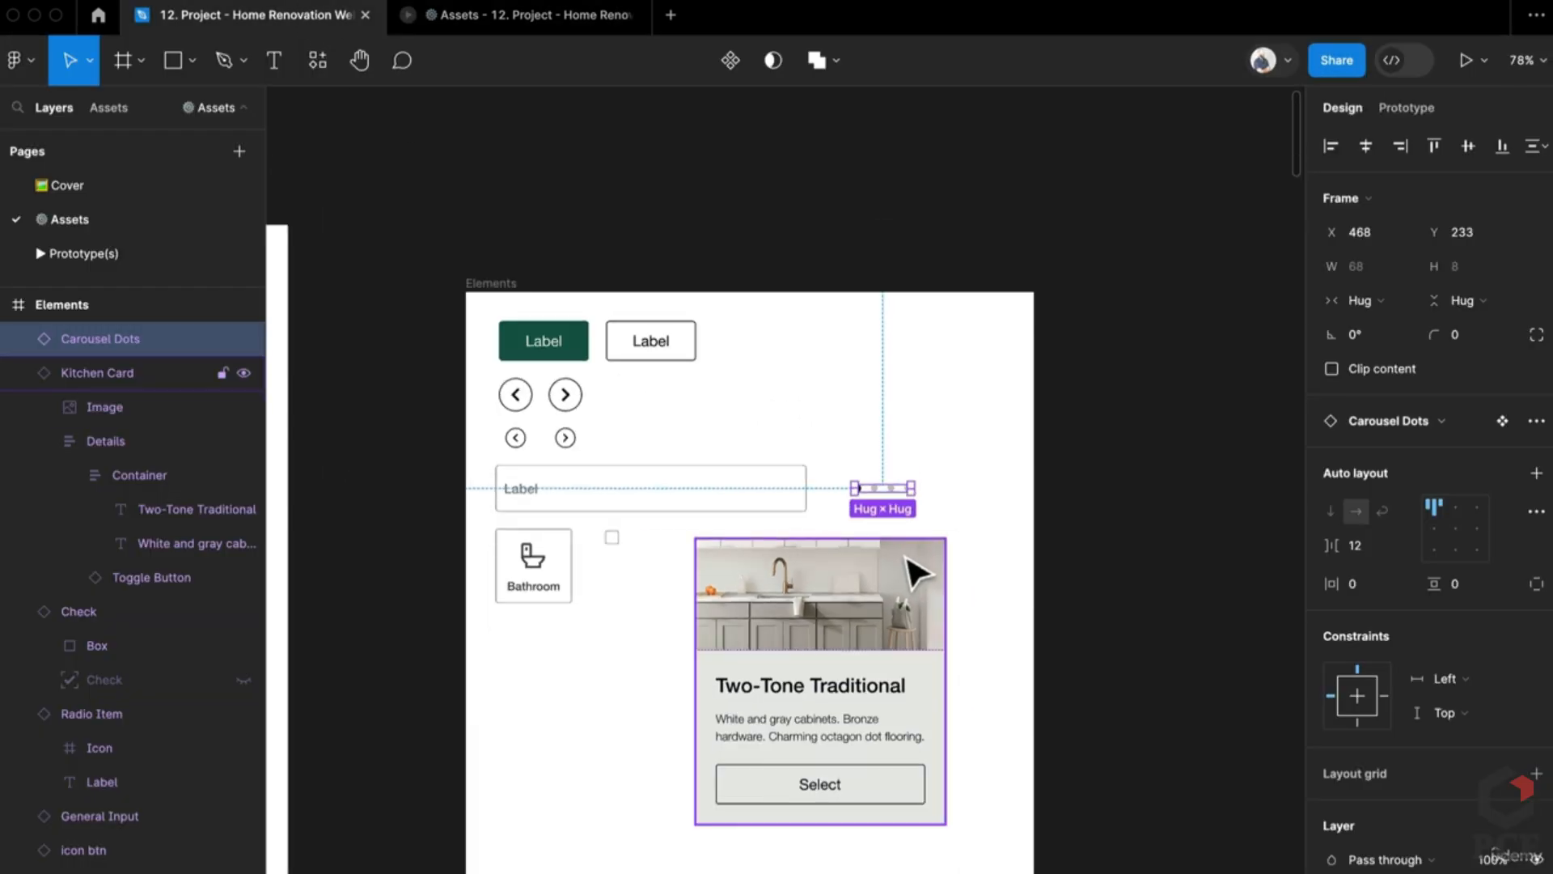
pyautogui.scroll(-5, 911, 572)
pyautogui.moveTo(798, 694); pyautogui.dragTo(902, 278)
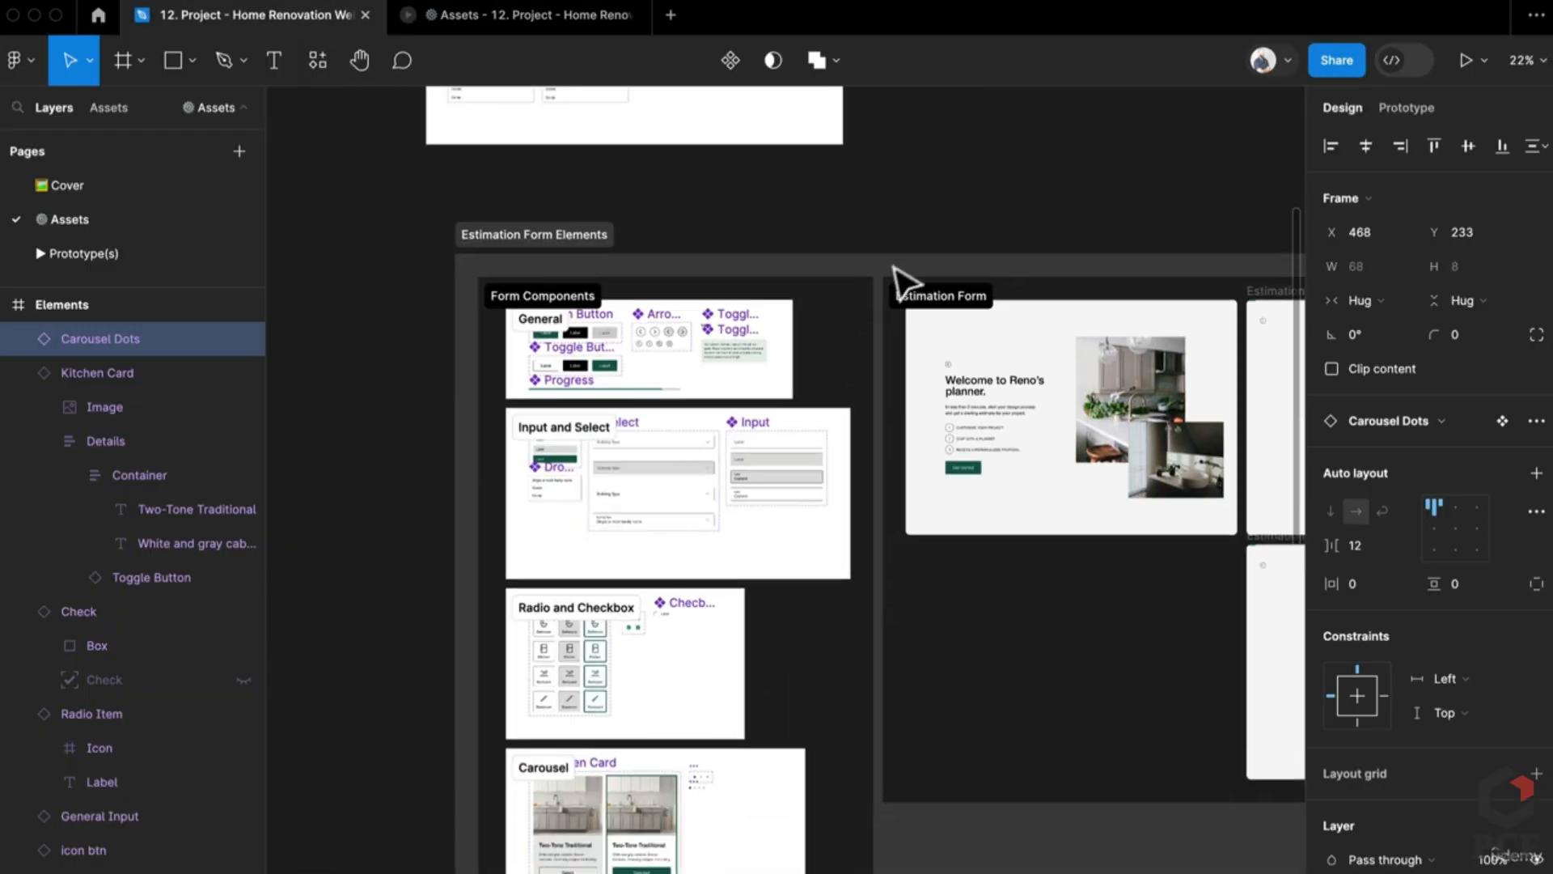
pyautogui.scroll(-5, 716, 485)
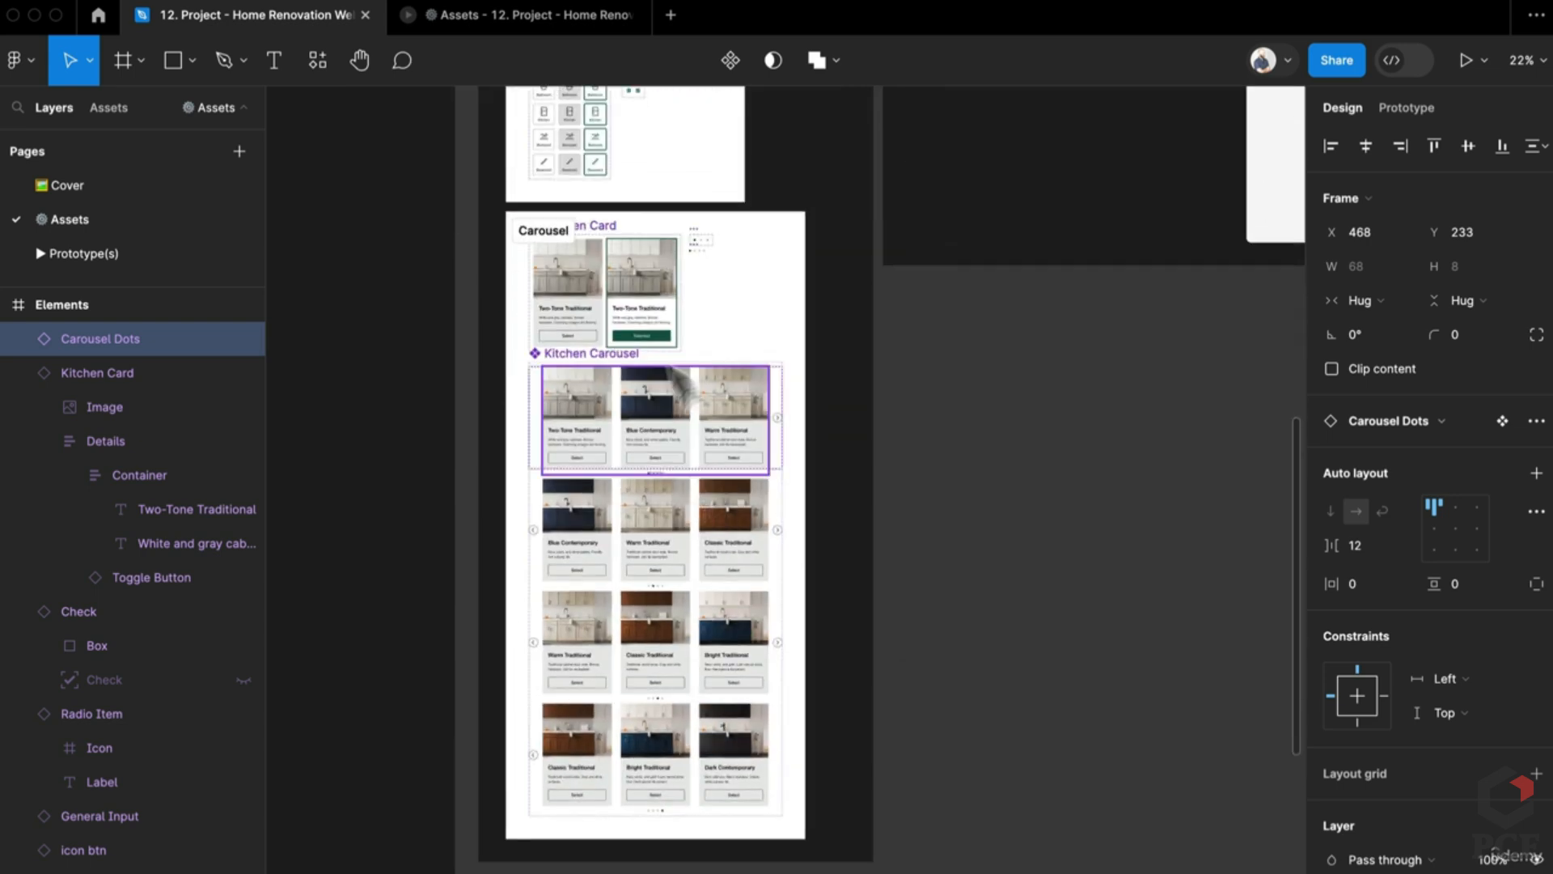
pyautogui.scroll(3, 584, 285)
pyautogui.scroll(-4, 566, 473)
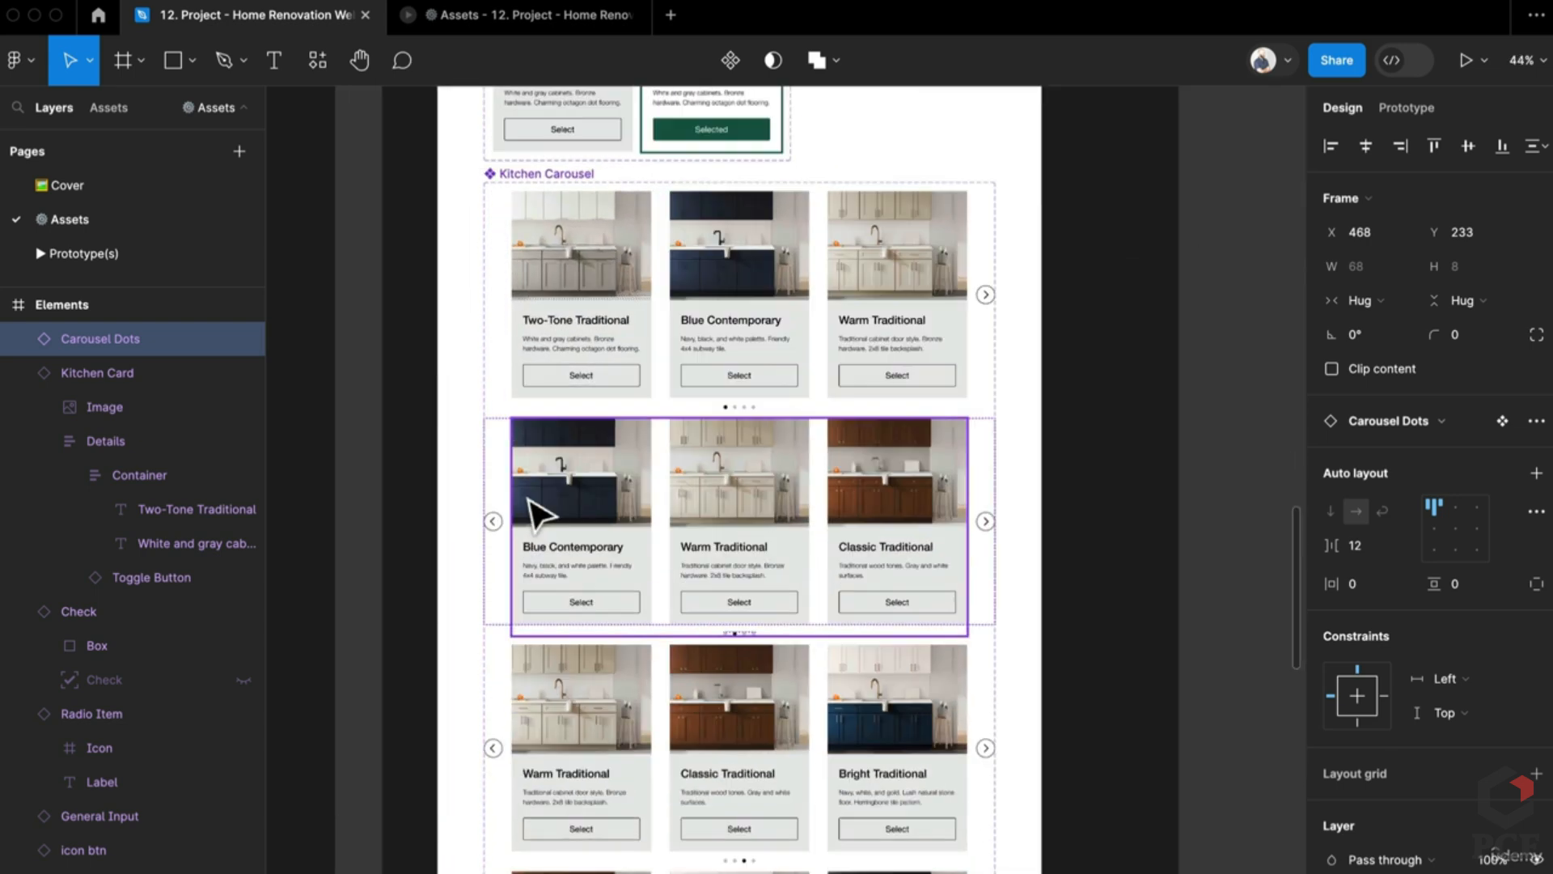
pyautogui.scroll(1, 534, 501)
pyautogui.scroll(-4, 737, 720)
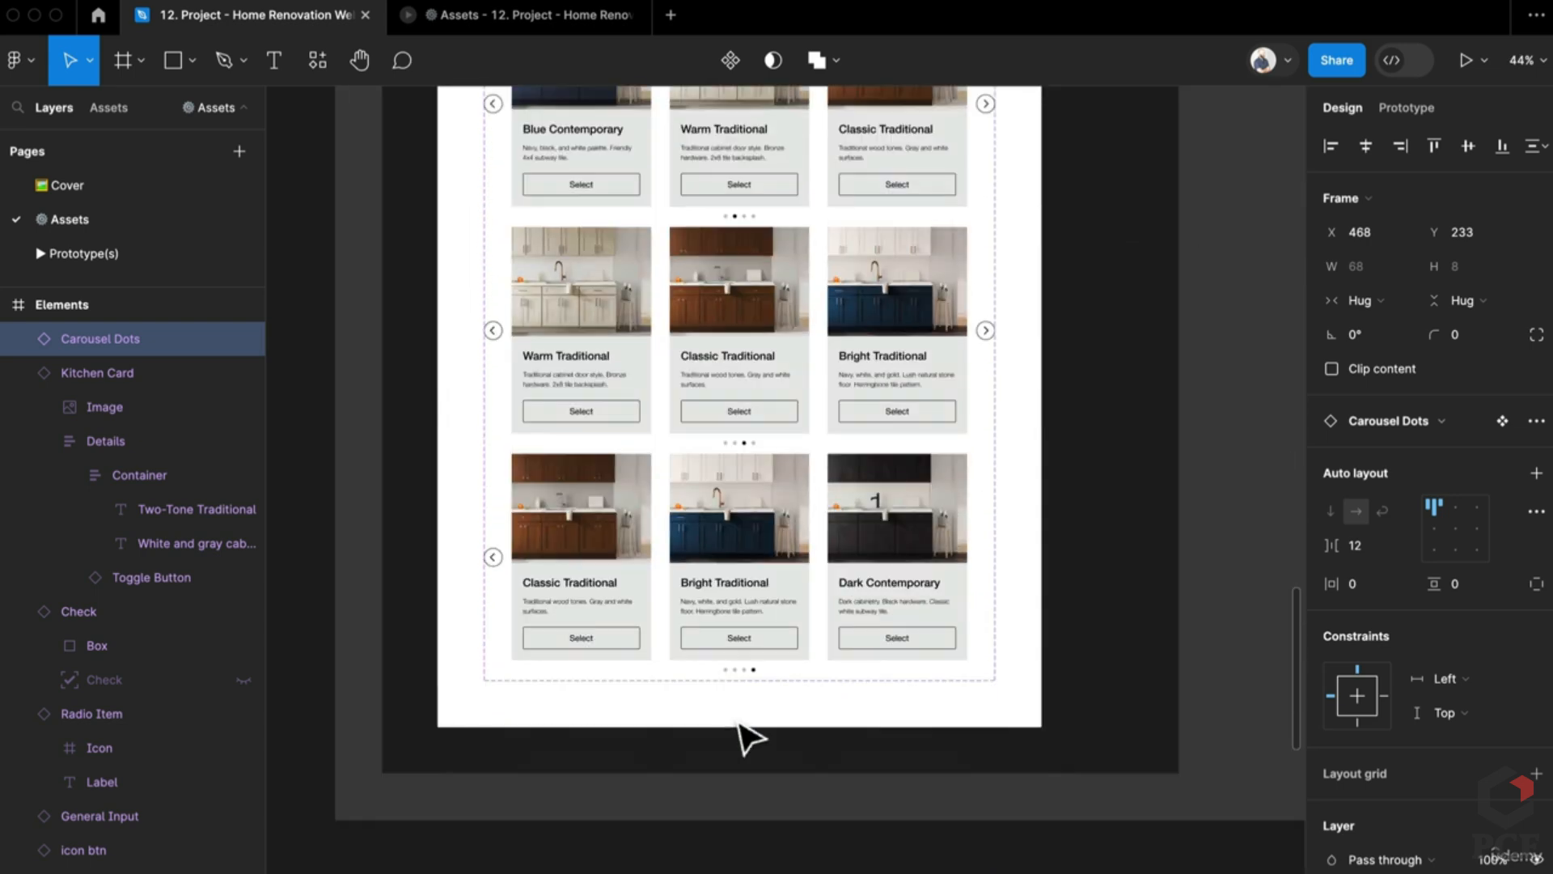
pyautogui.scroll(10, 837, 676)
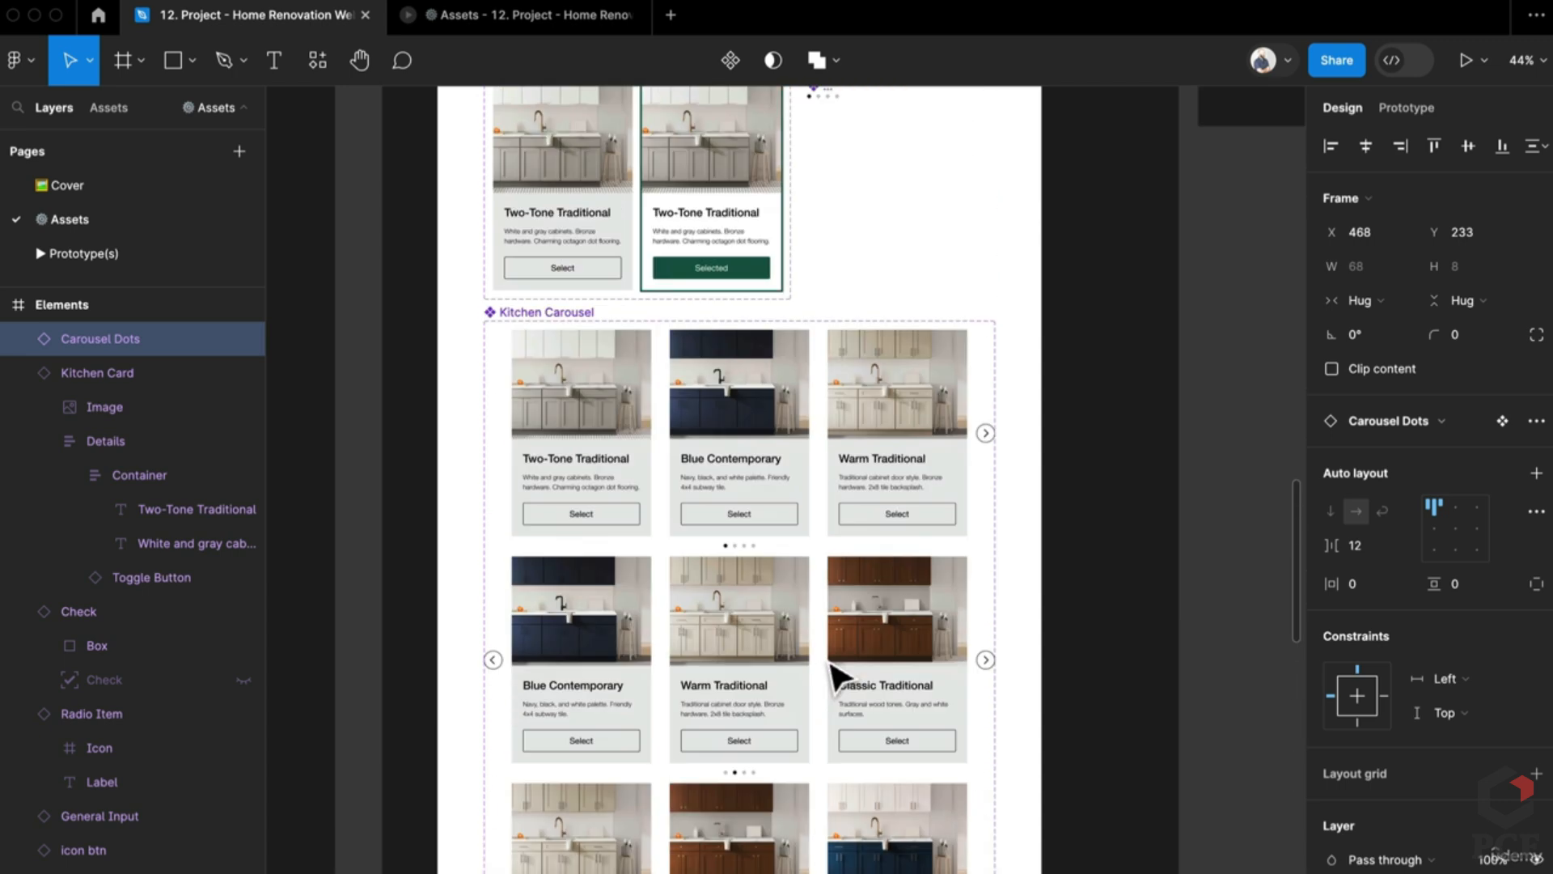
pyautogui.scroll(2, 822, 777)
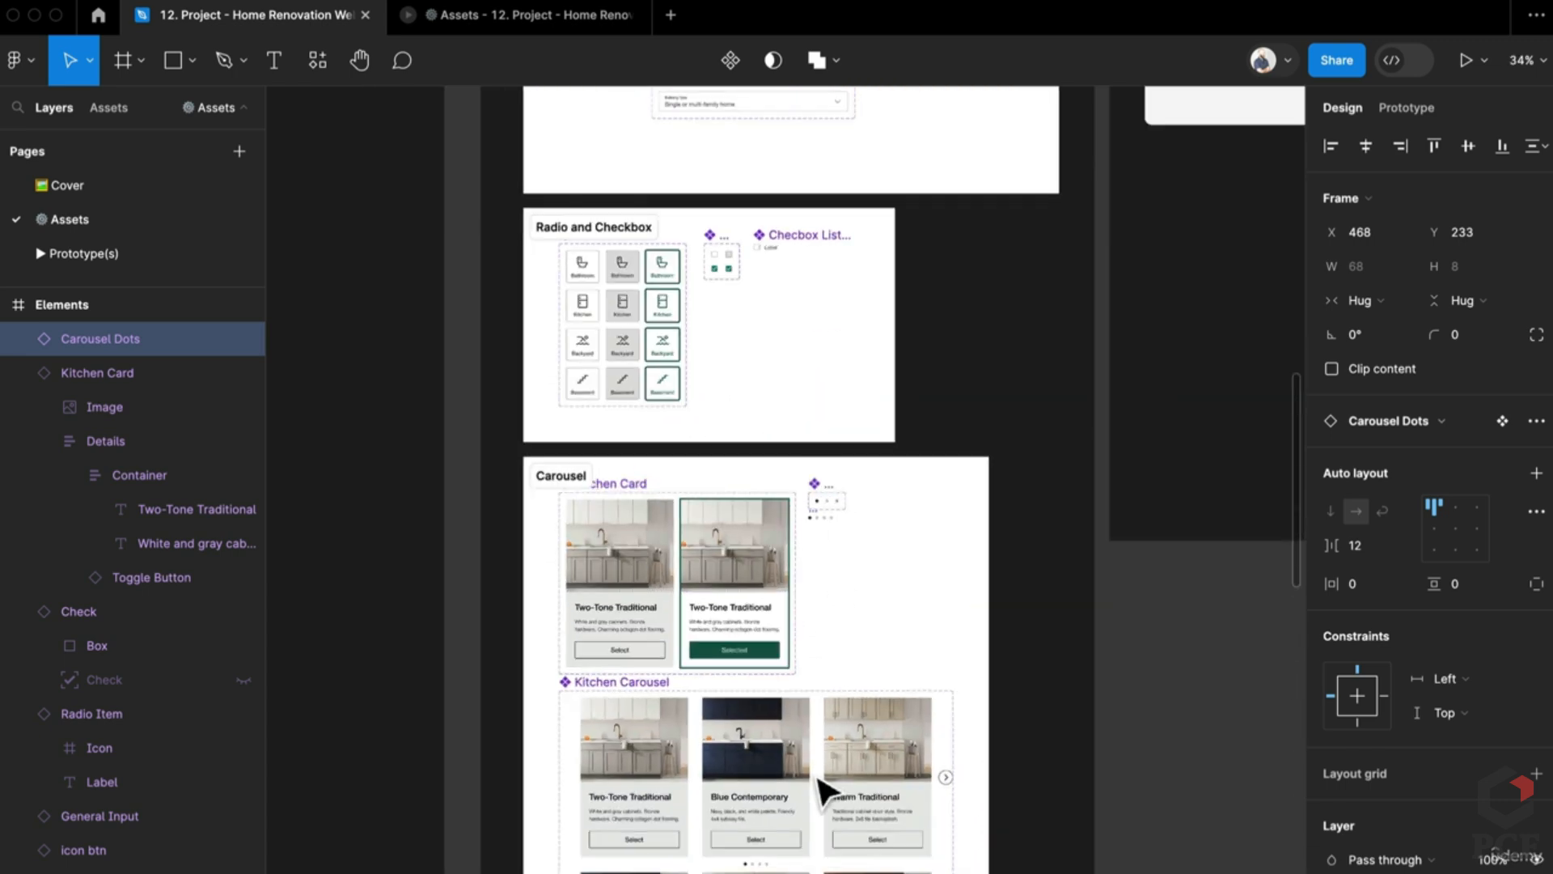
pyautogui.scroll(-2, 822, 776)
pyautogui.scroll(2, 1027, 748)
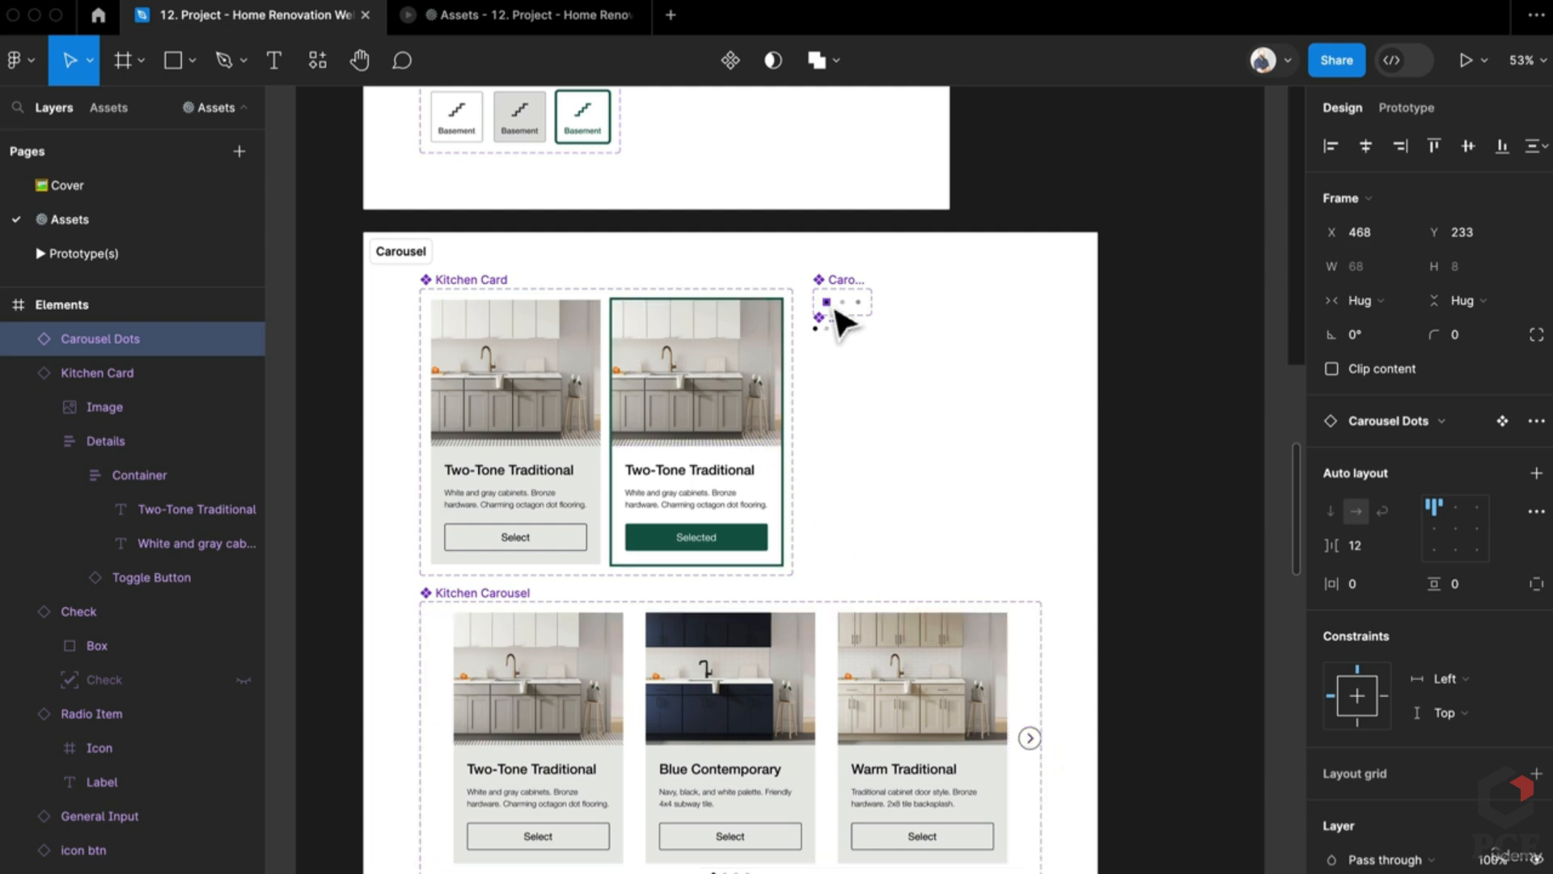
pyautogui.scroll(5, 833, 317)
pyautogui.scroll(-5, 712, 524)
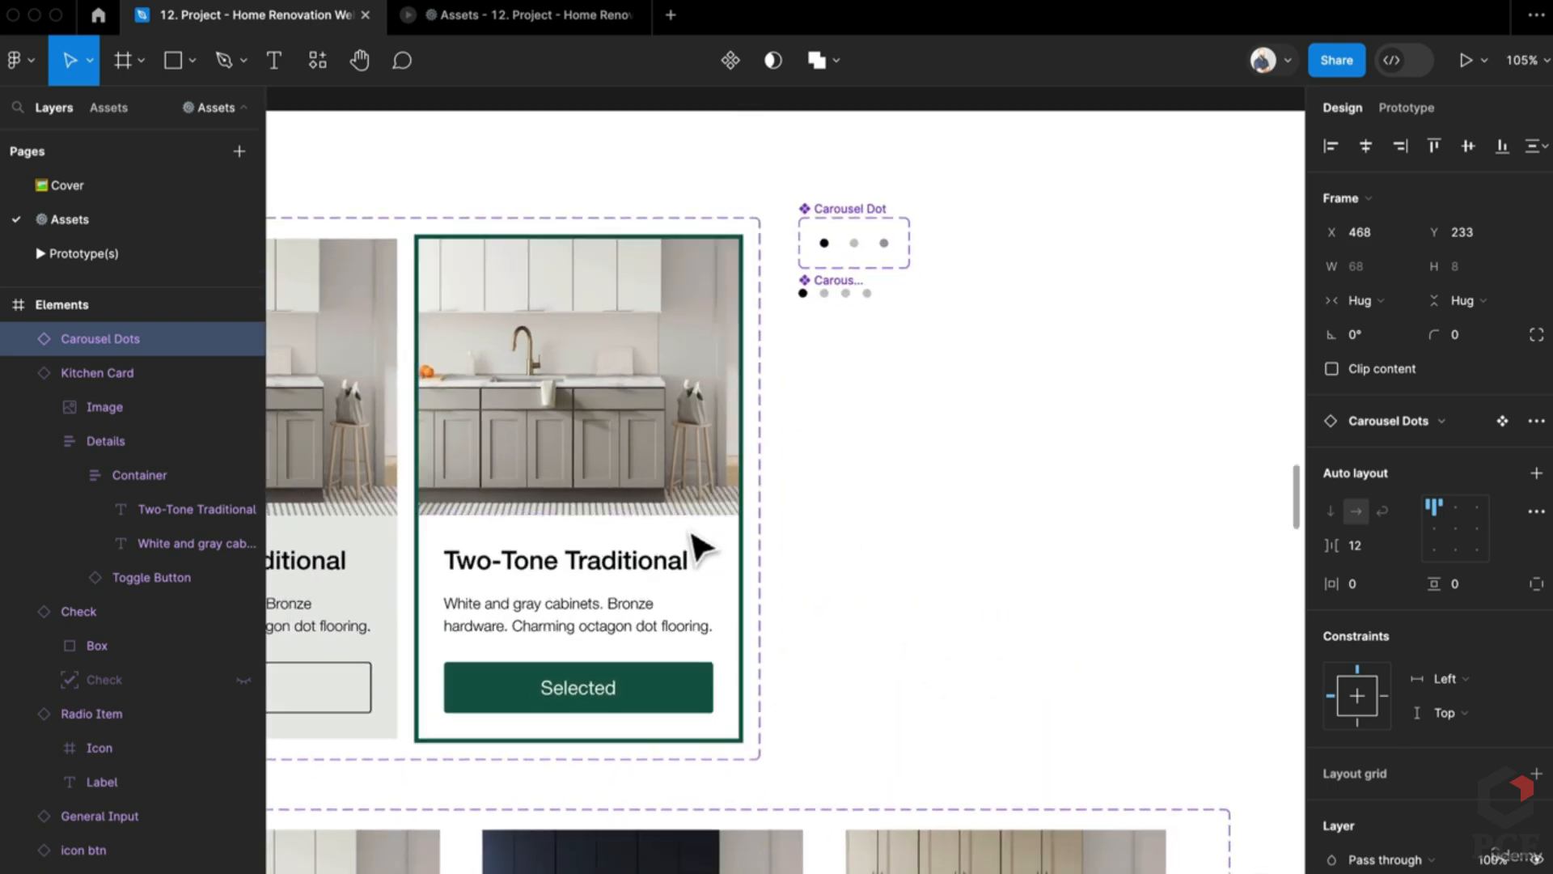
pyautogui.scroll(3, 683, 801)
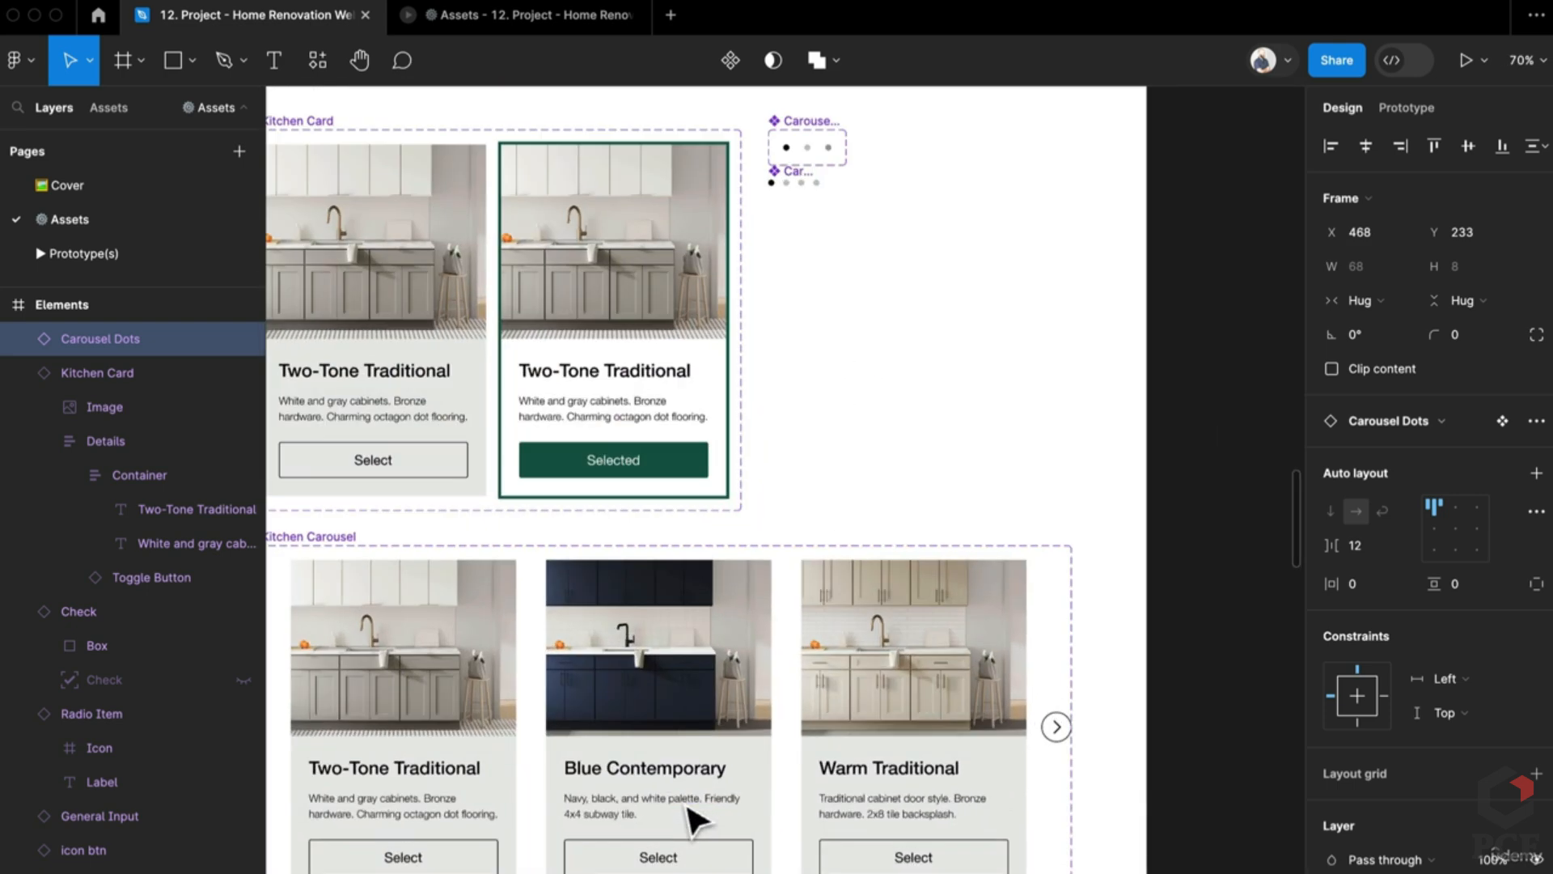
pyautogui.scroll(1, 773, 711)
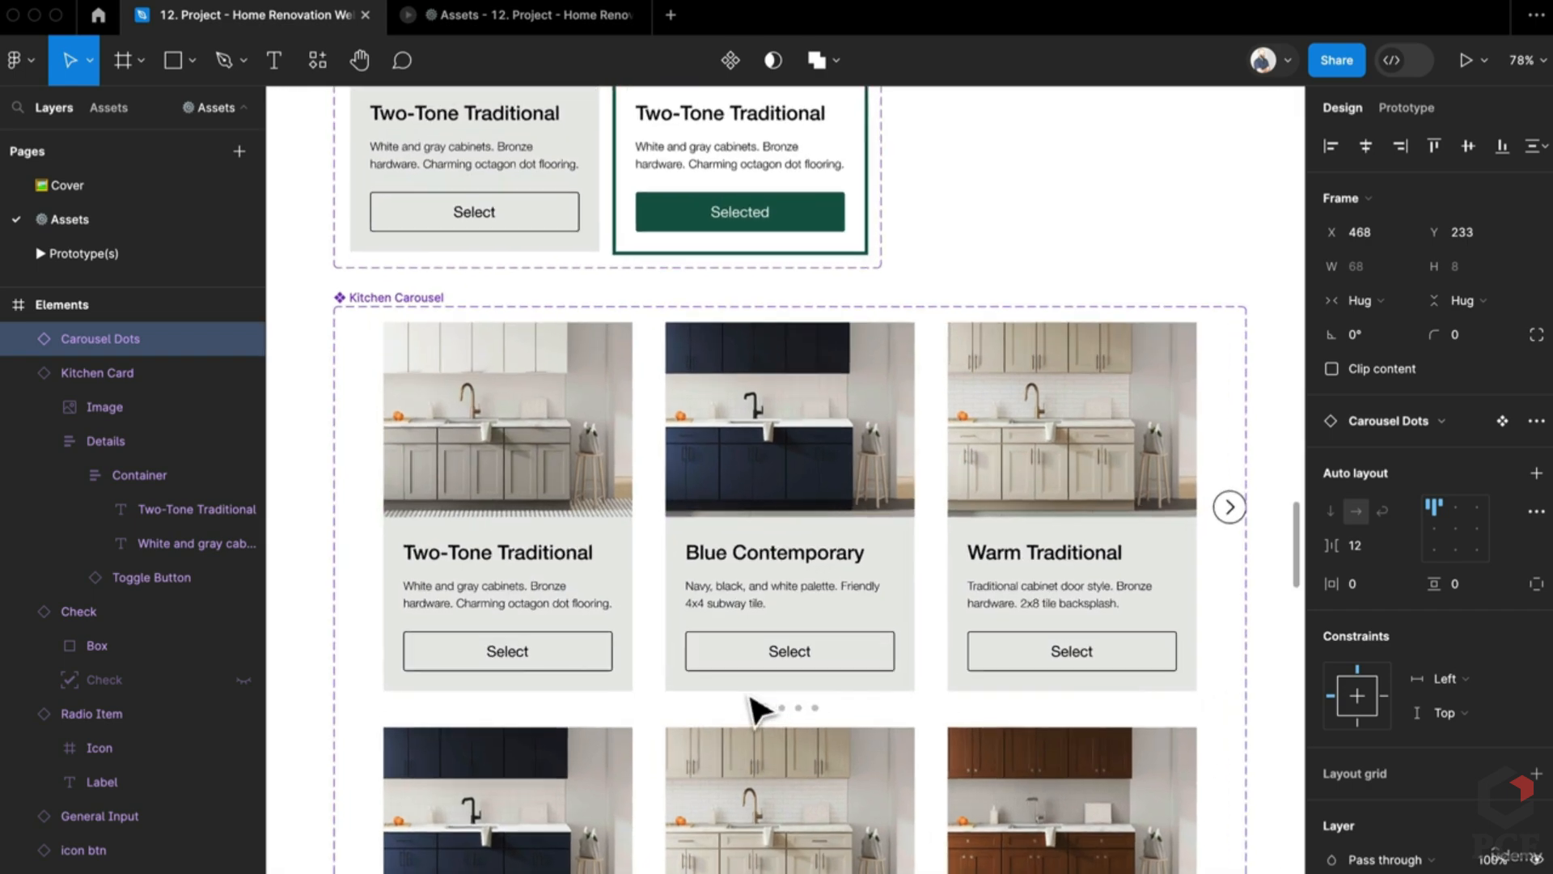
pyautogui.scroll(-4, 955, 570)
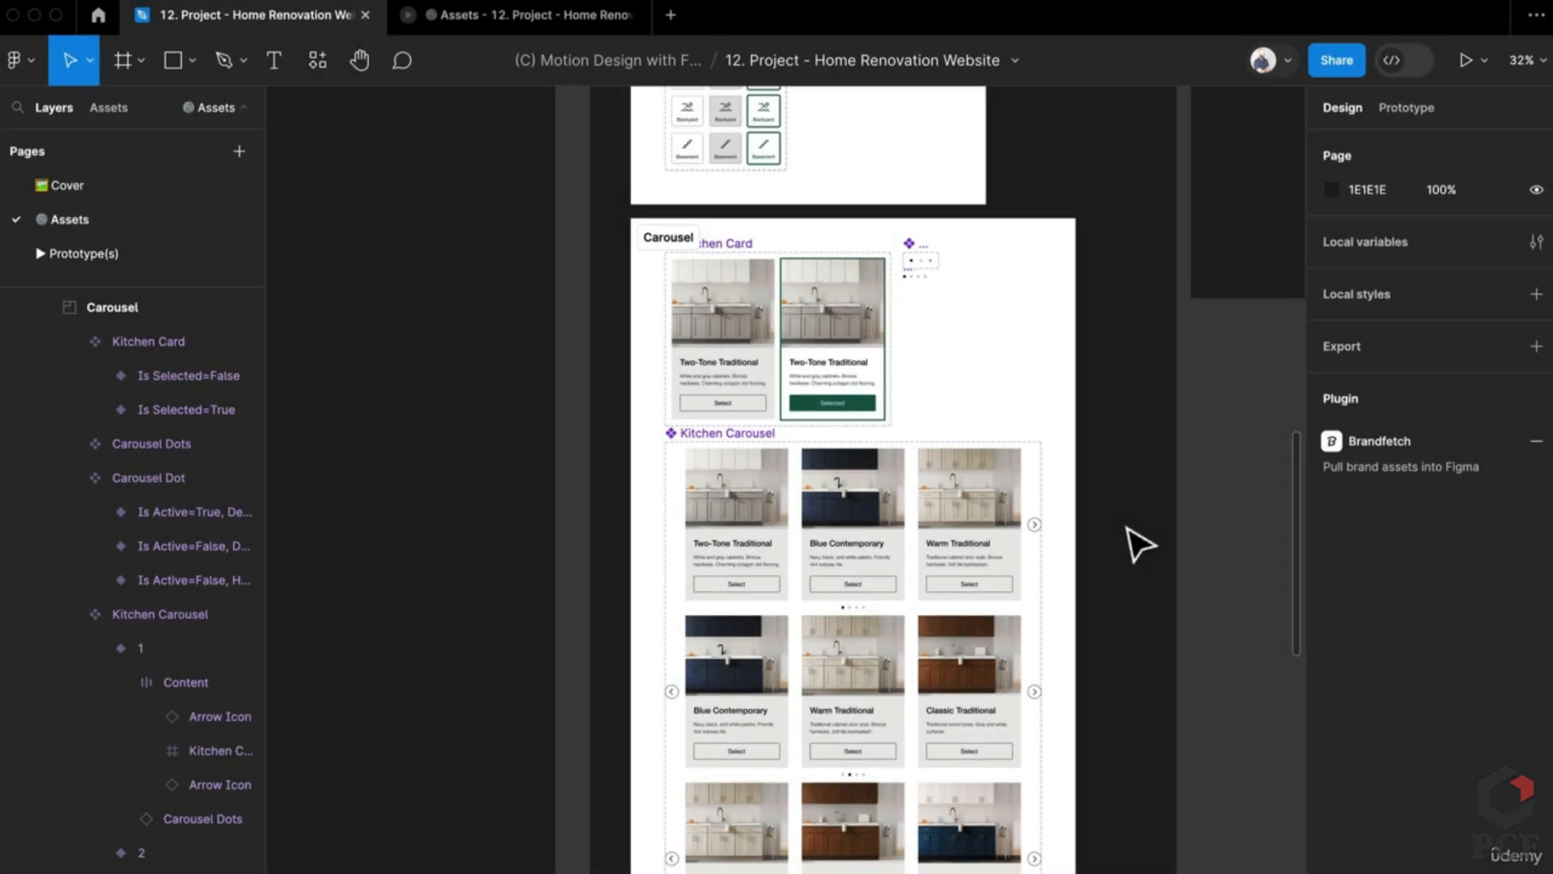
pyautogui.scroll(6, 756, 537)
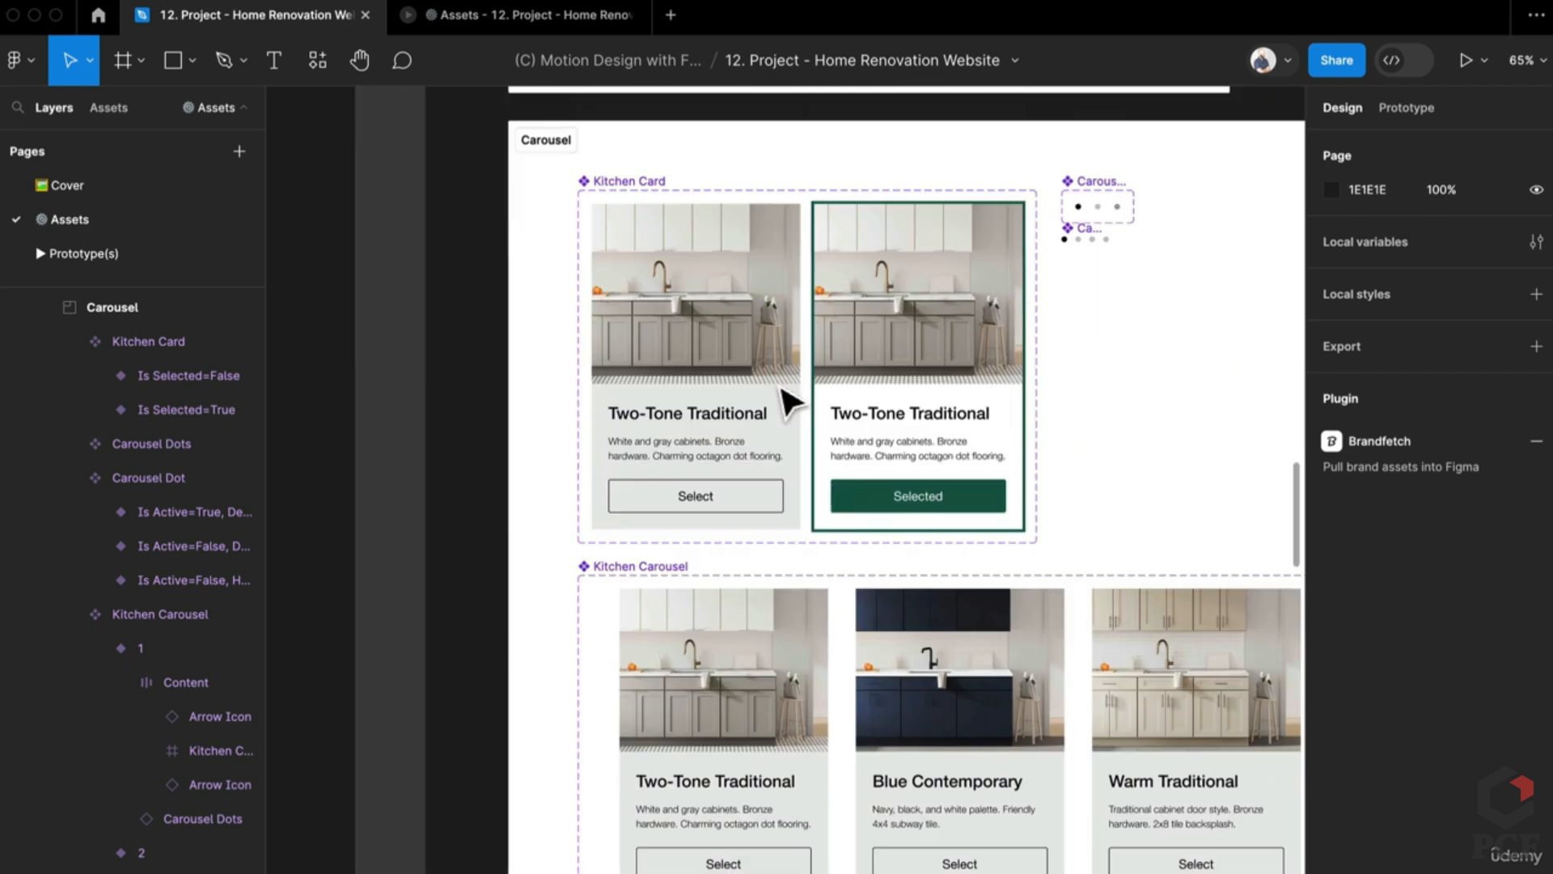
pyautogui.scroll(-6, 788, 401)
# Step: Drag a Kitchen Card copy onto empty canvas and duplicate it to the right
pyautogui.click(752, 481)
pyautogui.moveTo(753, 481); pyautogui.dragTo(361, 704)
pyautogui.scroll(-5, 486, 550)
pyautogui.hscroll(-5, 485, 550)
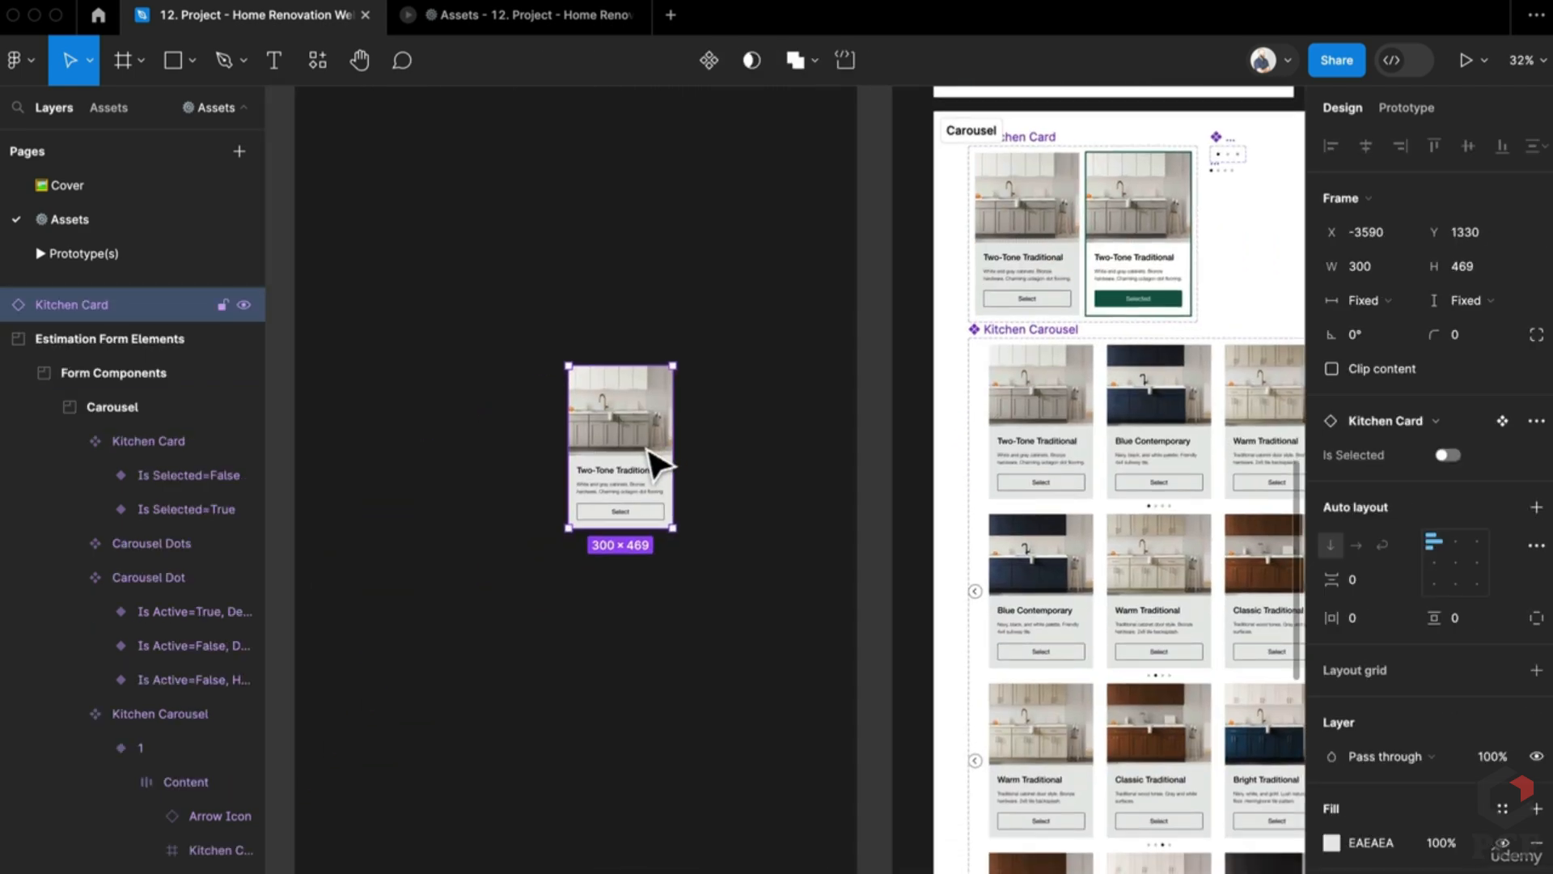
pyautogui.moveTo(659, 465); pyautogui.dragTo(686, 489)
# Step: Duplicate the rightmost Kitchen Card to make a fourth card in the row
pyautogui.keyDown('shift'); pyautogui.click(628, 469); pyautogui.keyUp('shift')
pyautogui.click(683, 488)
pyautogui.click(597, 483)
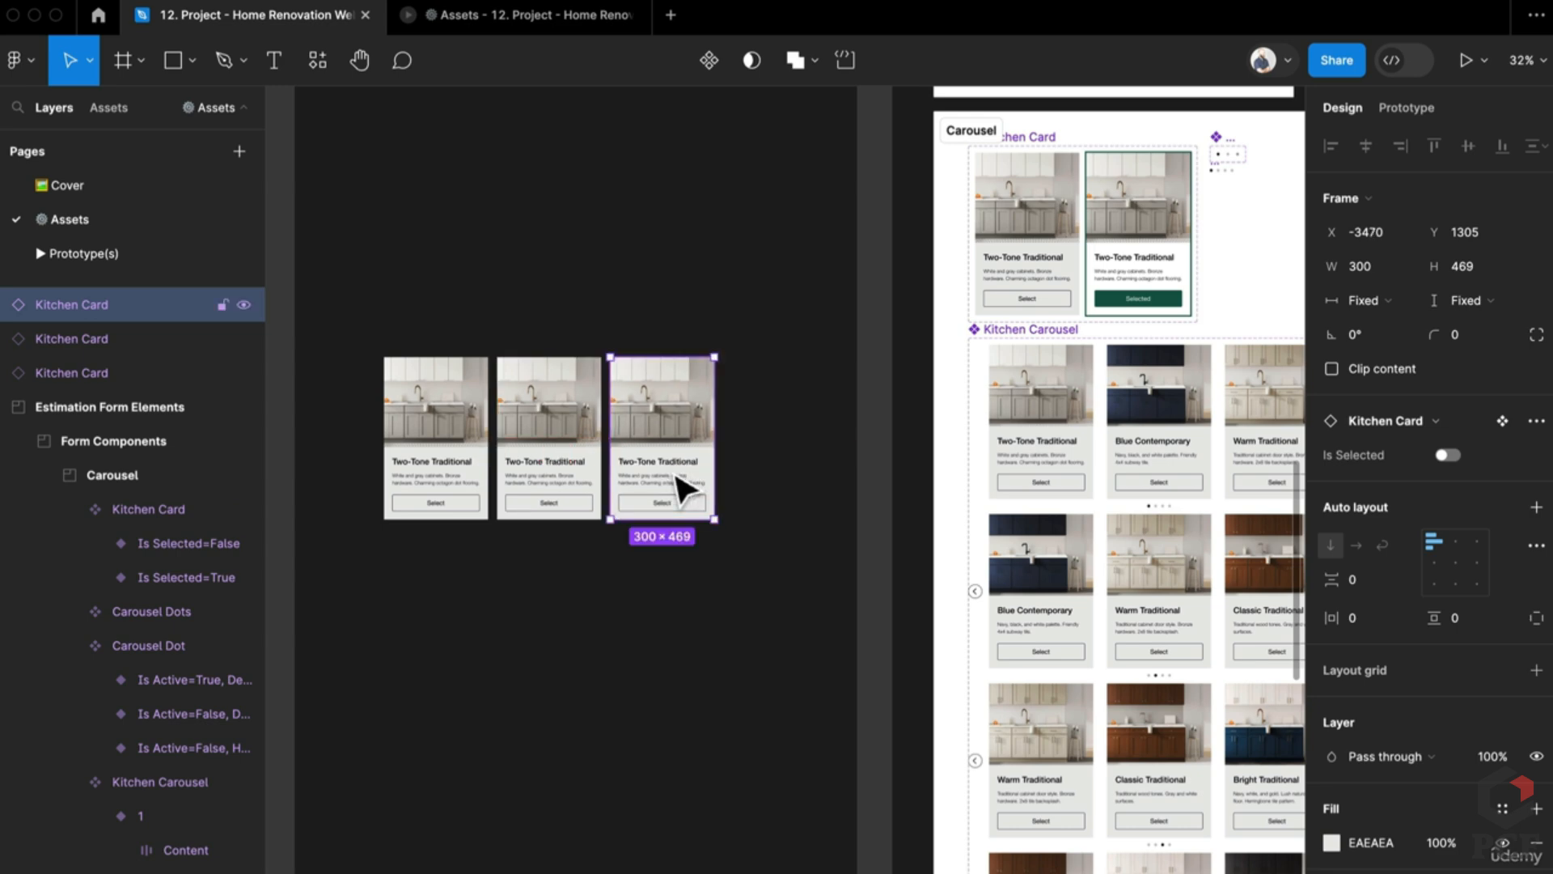
pyautogui.press('super+d')
pyautogui.click(776, 586)
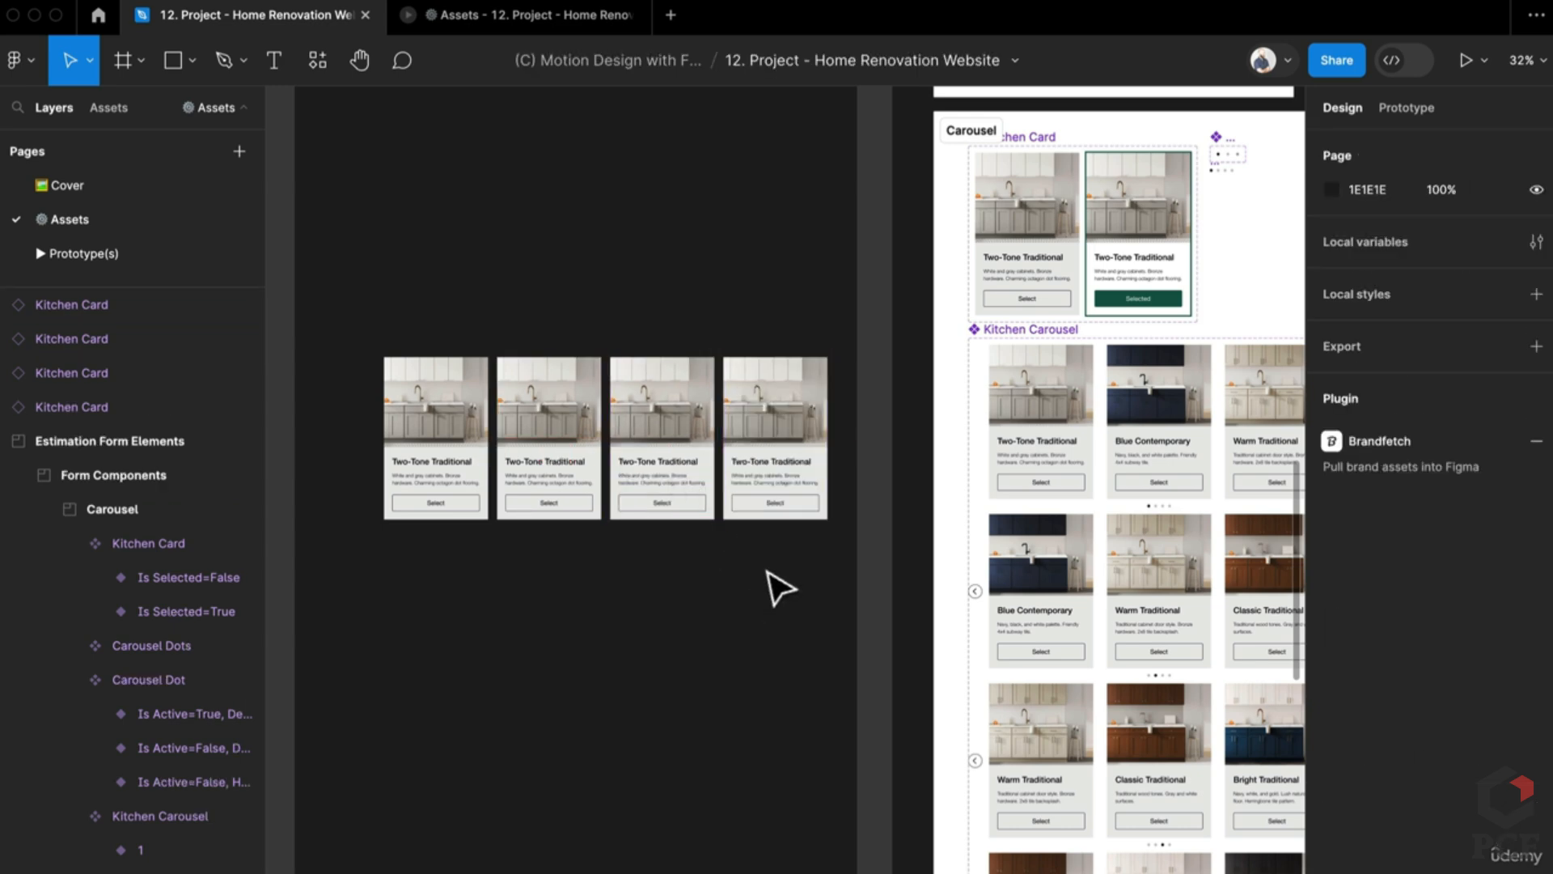
# Step: Remove auto layout from the Kitchen Carousel's first row frame '1' with Shift+Alt+A
pyautogui.moveTo(791, 576); pyautogui.dragTo(745, 594)
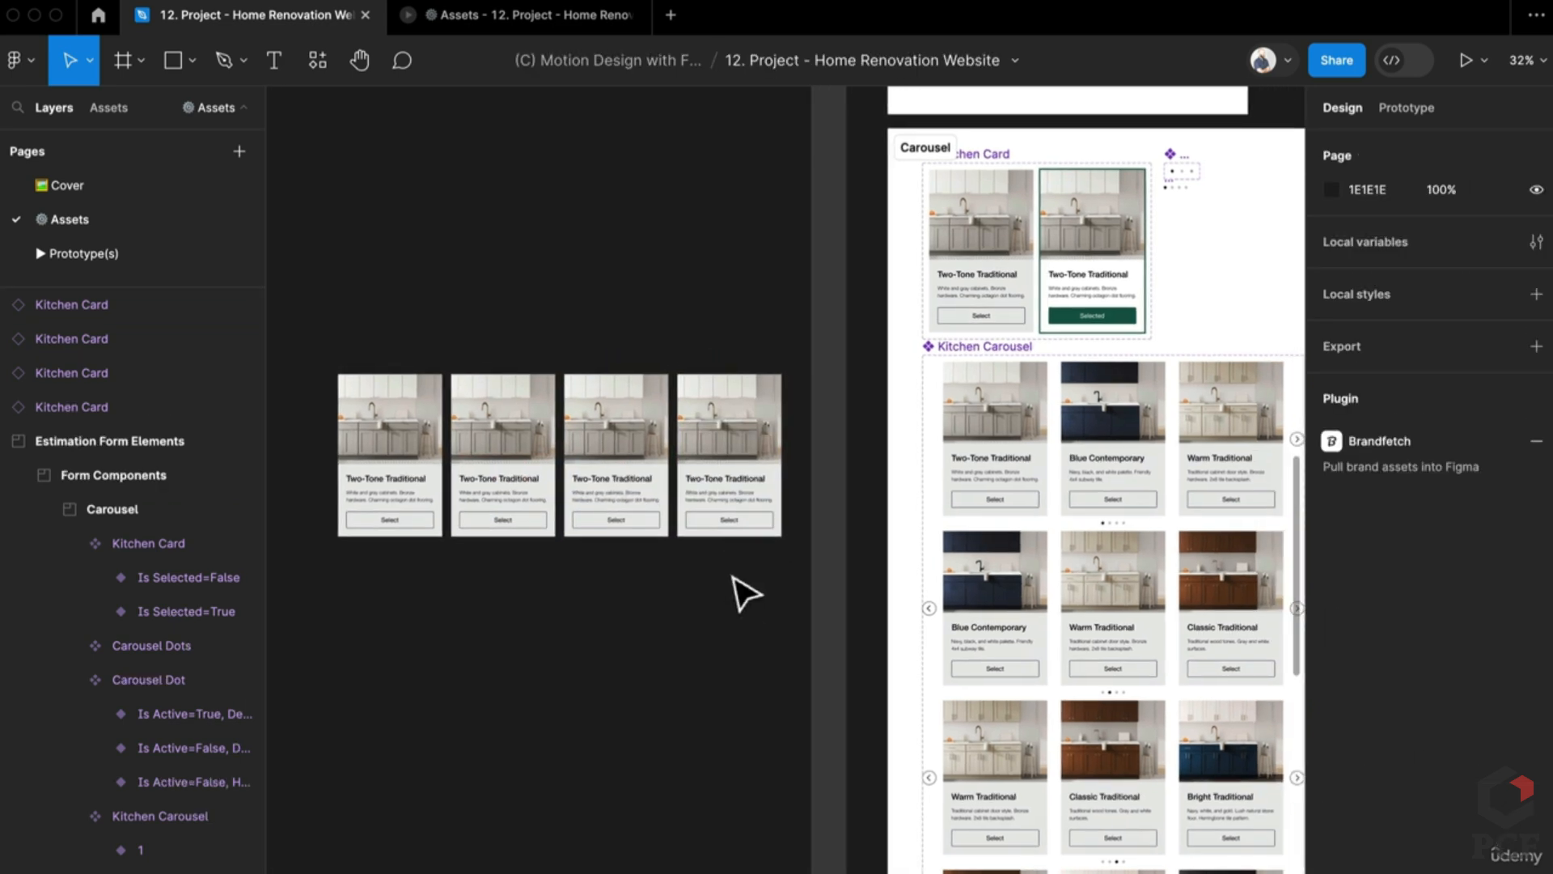
pyautogui.click(1132, 482)
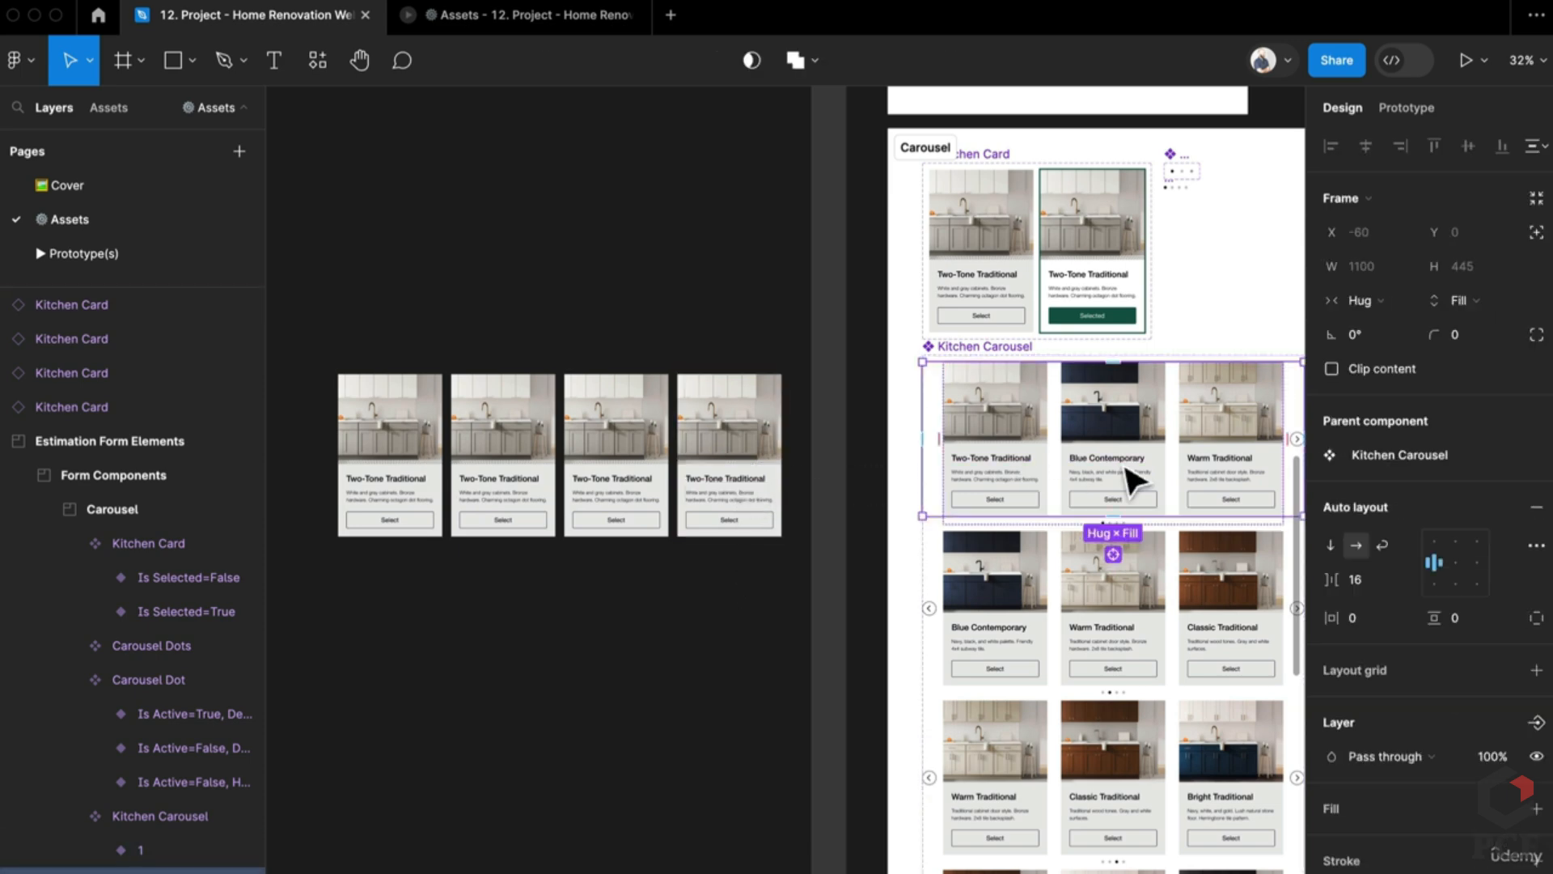
pyautogui.hotkey('alt', 'shift', 'a')
pyautogui.hscroll(3, 1052, 482)
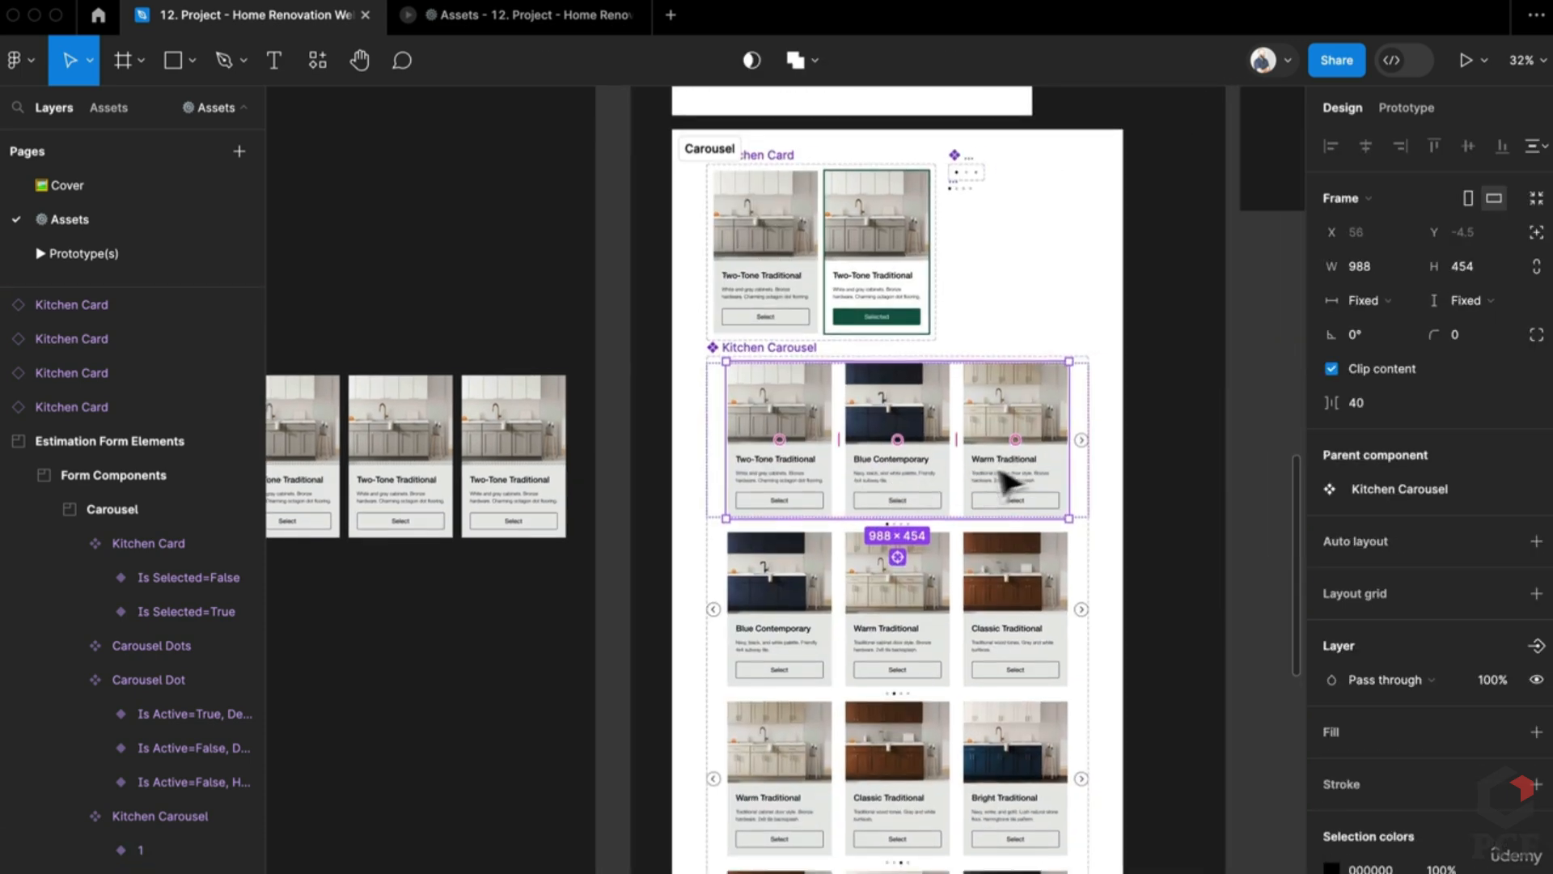
pyautogui.click(1143, 495)
pyautogui.hscroll(-5, 521, 555)
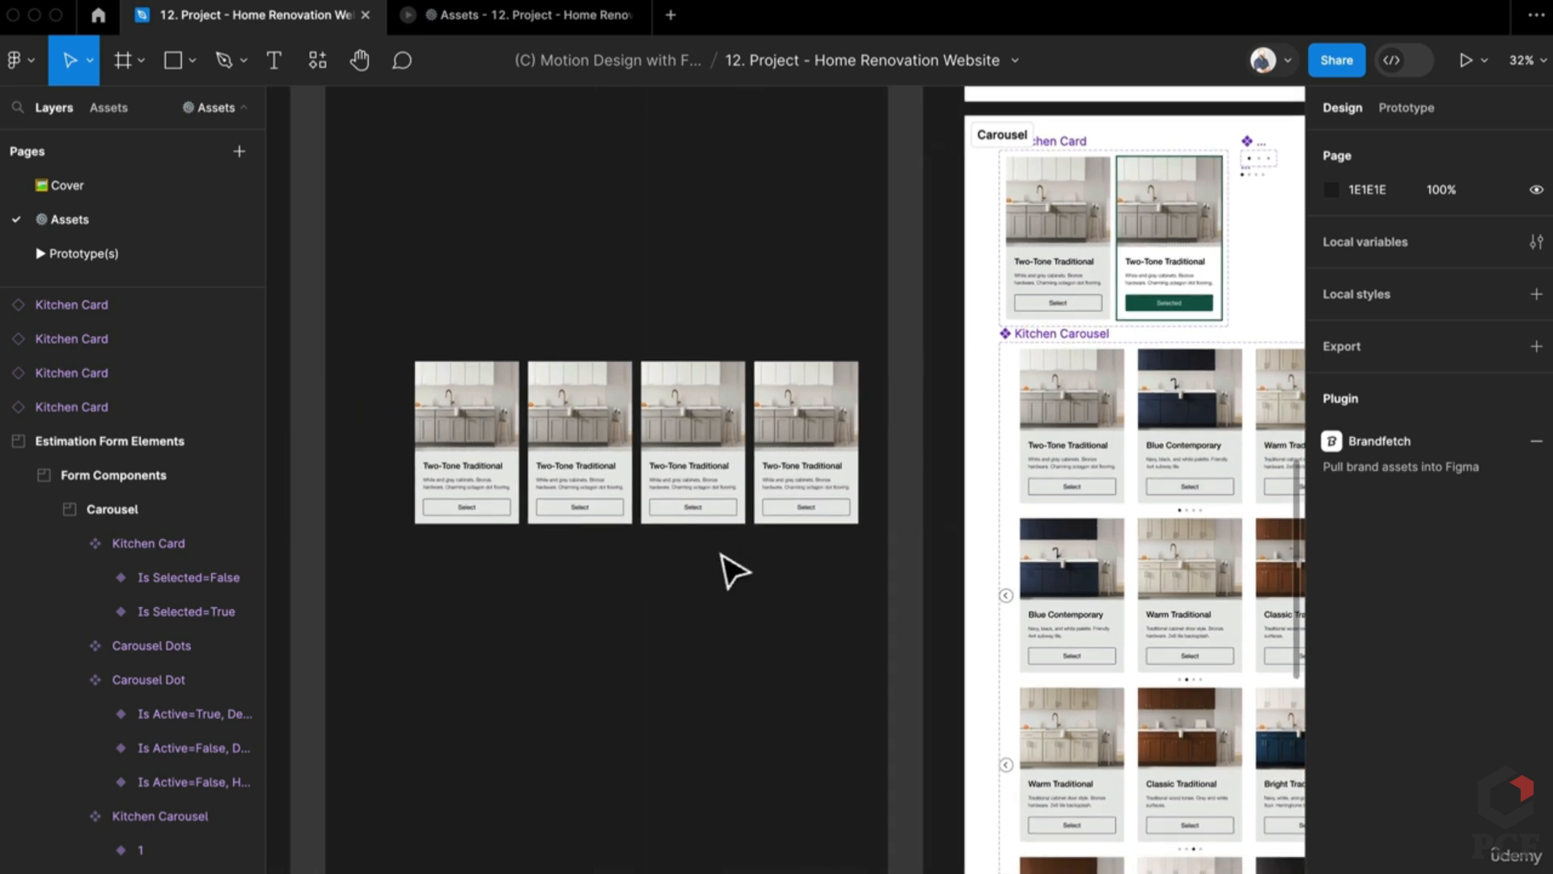
# Step: Select all four Kitchen Cards and wrap them in an auto-layout frame
pyautogui.click(687, 458)
pyautogui.keyDown('shift'); pyautogui.click(769, 411); pyautogui.keyUp('shift')
pyautogui.keyDown('shift'); pyautogui.click(580, 450); pyautogui.keyUp('shift')
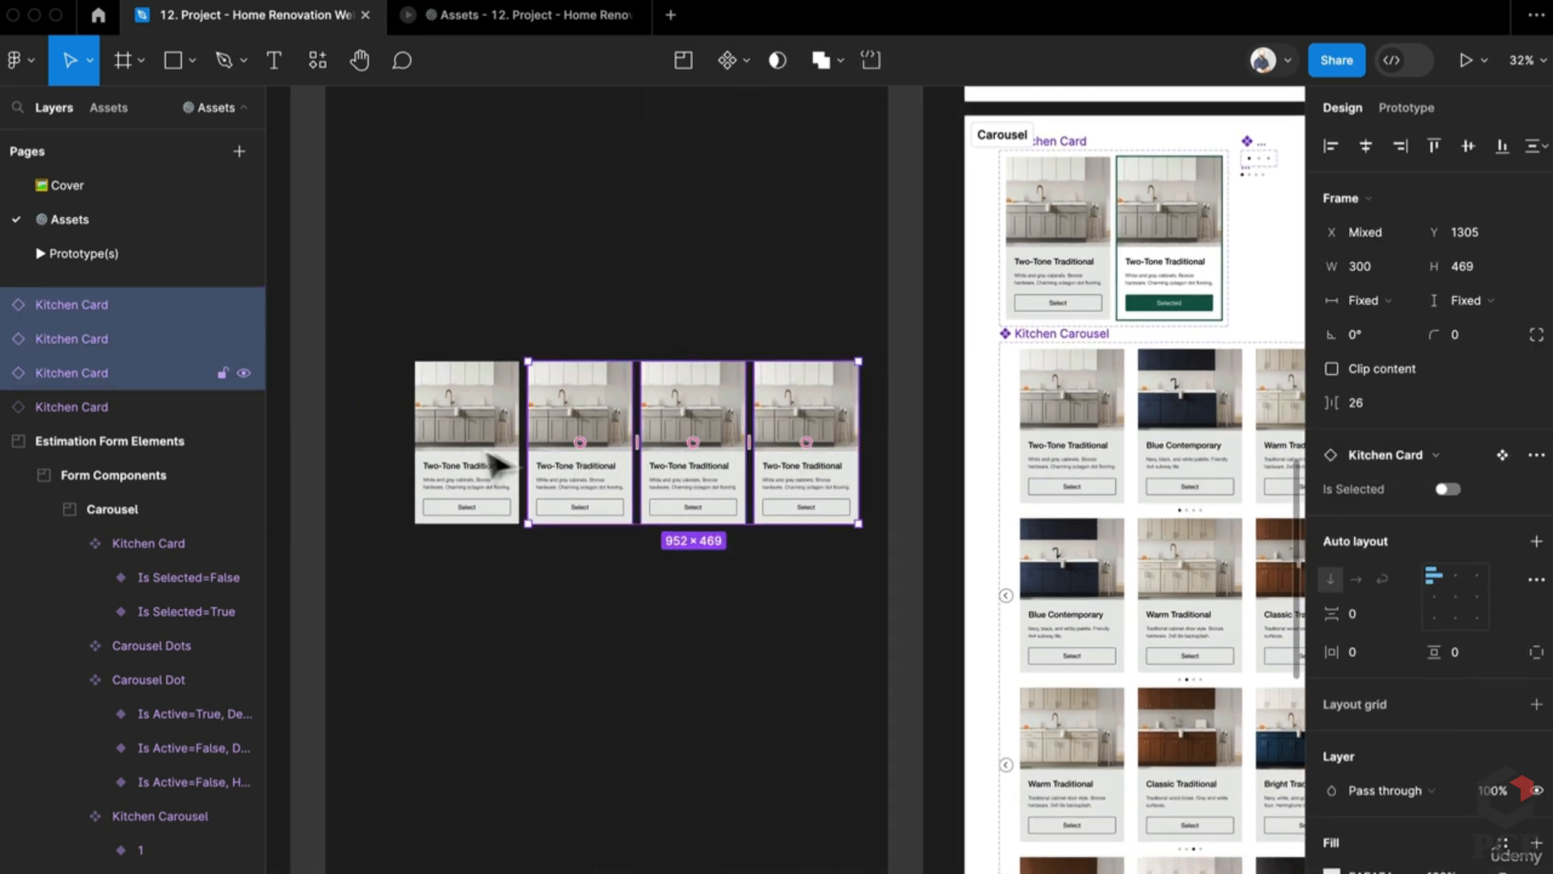
pyautogui.keyDown('shift'); pyautogui.click(469, 451); pyautogui.keyUp('shift')
pyautogui.hotkey('shift', 'a')
# Step: Name the new frame 'Card Container' and set a 24 px gap between cards
pyautogui.press('super+r')
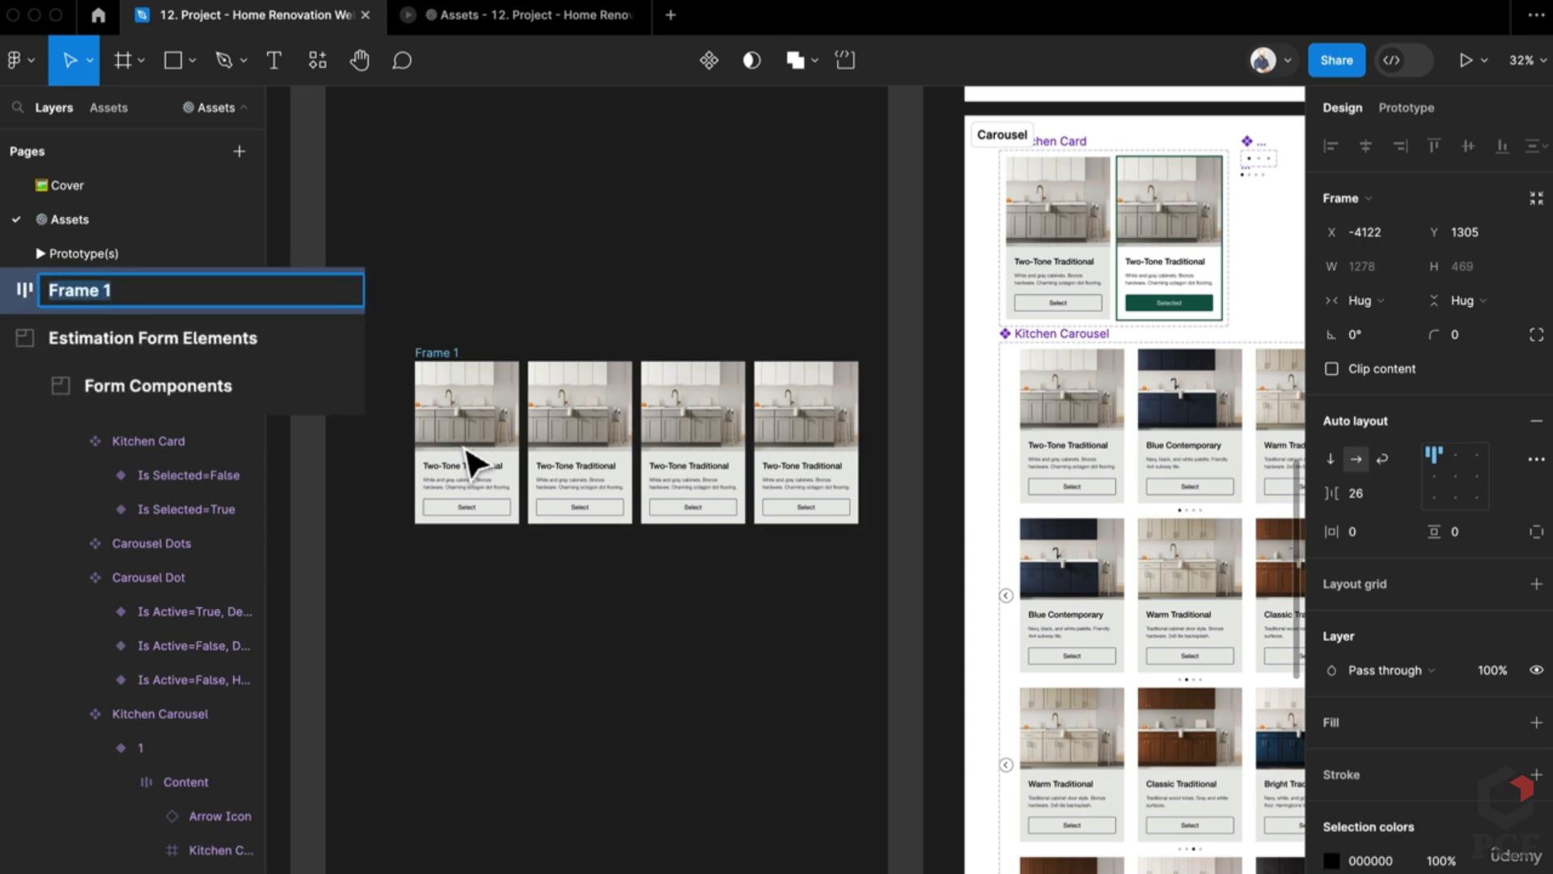
pyautogui.write('Card Container')
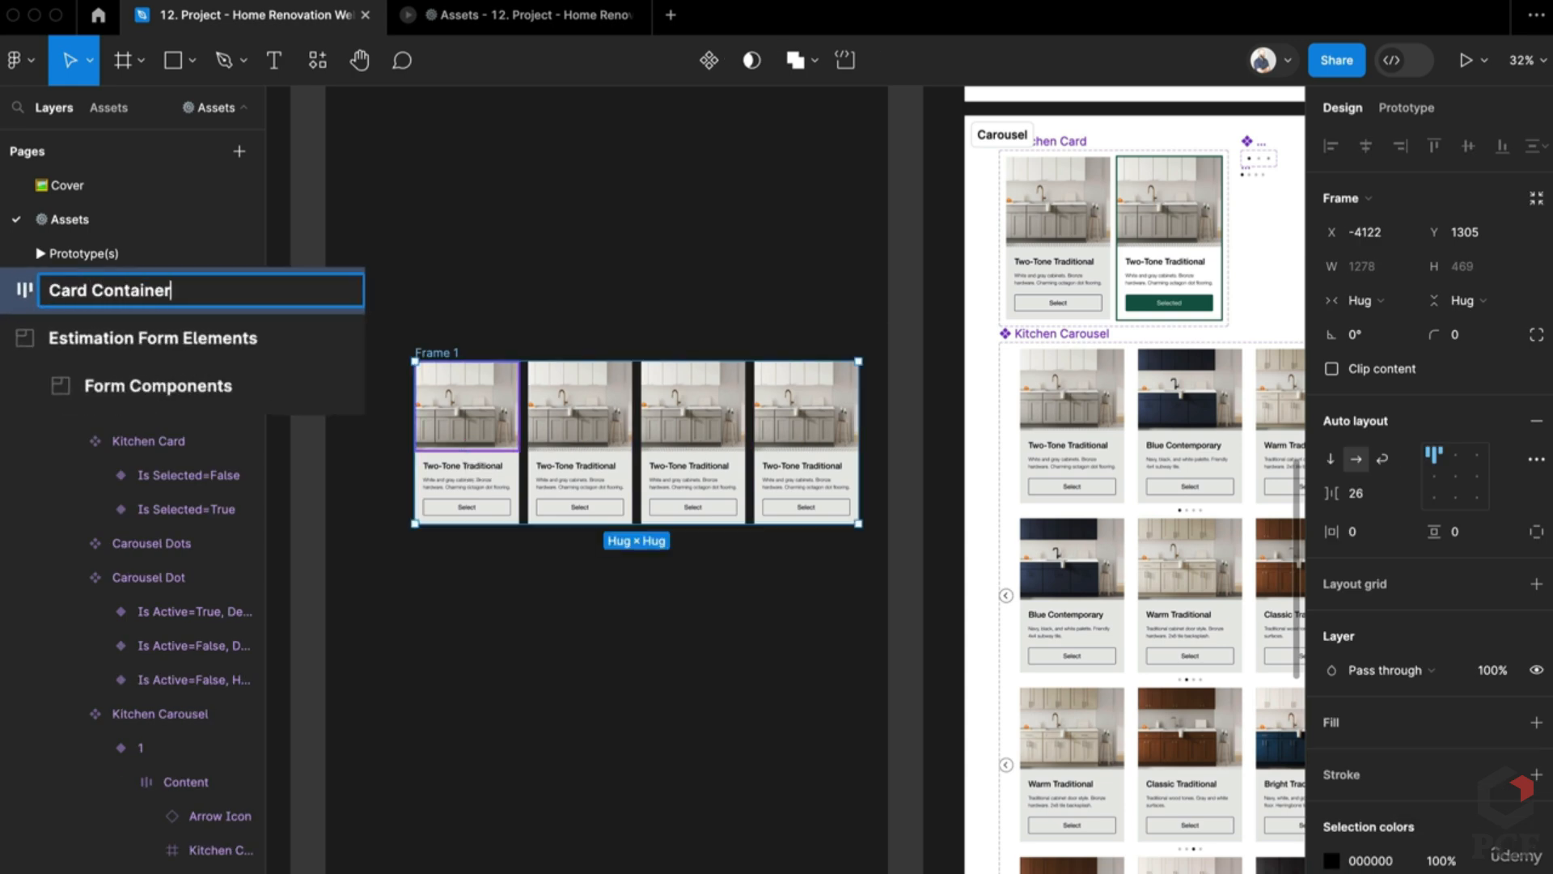
pyautogui.press('Return')
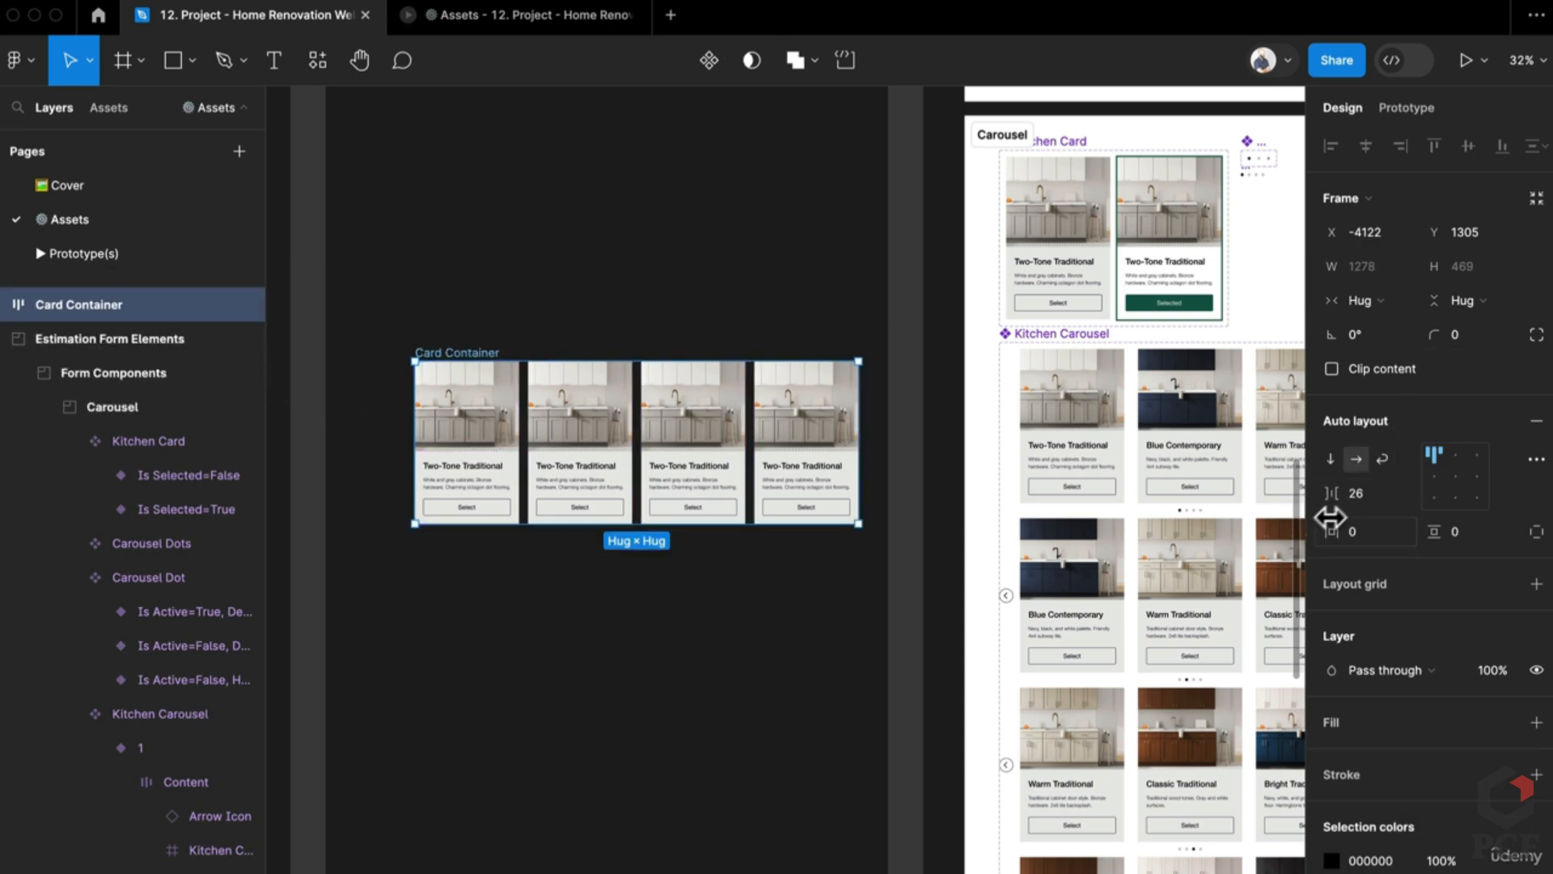
pyautogui.click(1351, 495)
pyautogui.write('23')
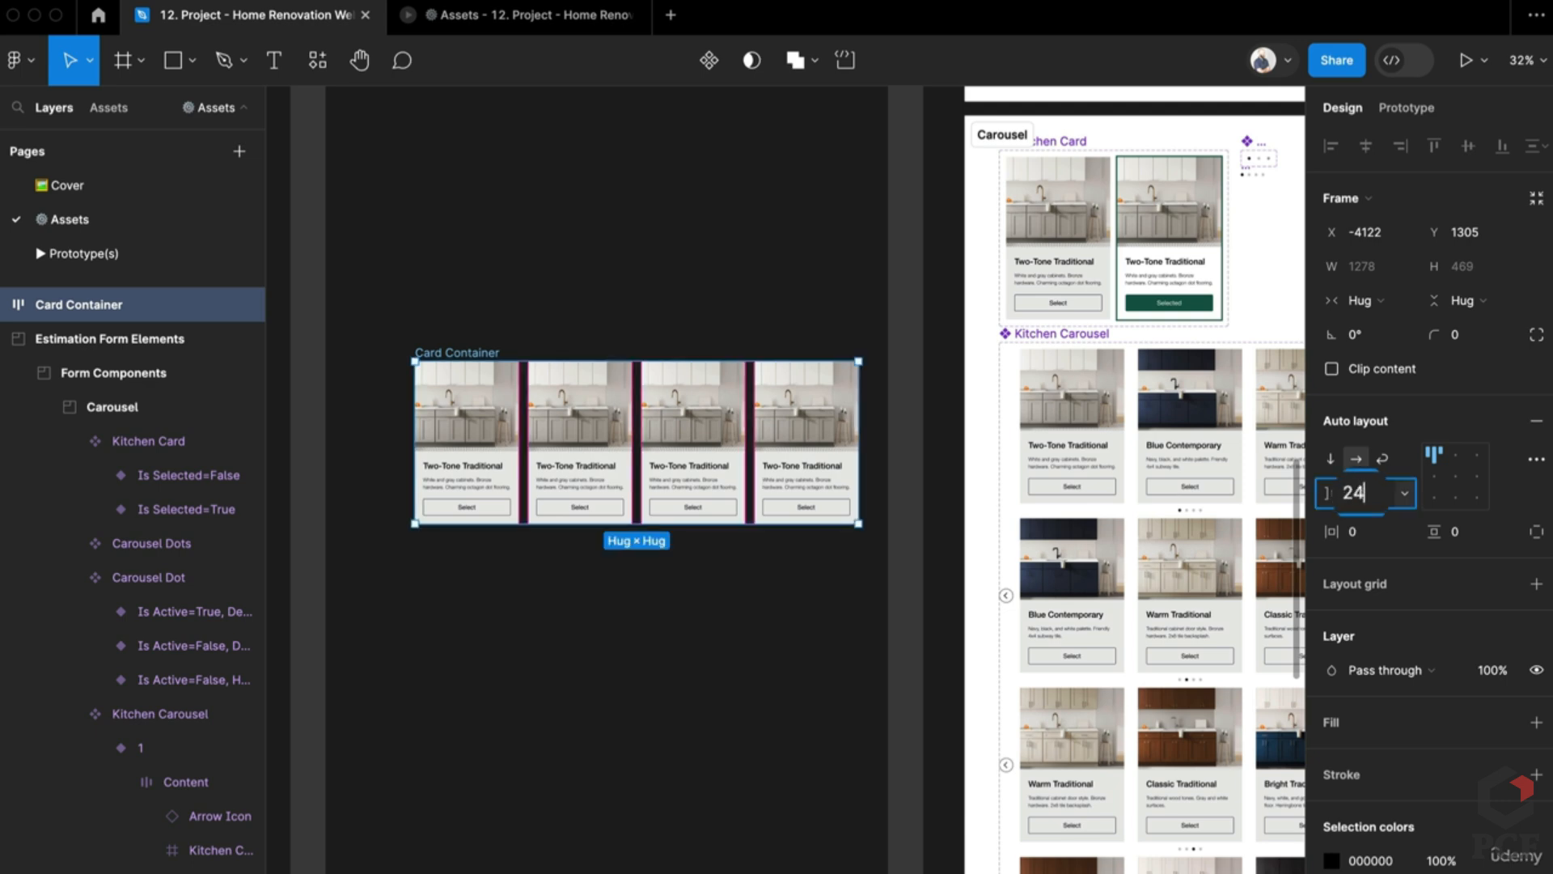
pyautogui.press('Return')
# Step: Inspect the Is Selected=True Kitchen Card variant
pyautogui.scroll(1, 1088, 287)
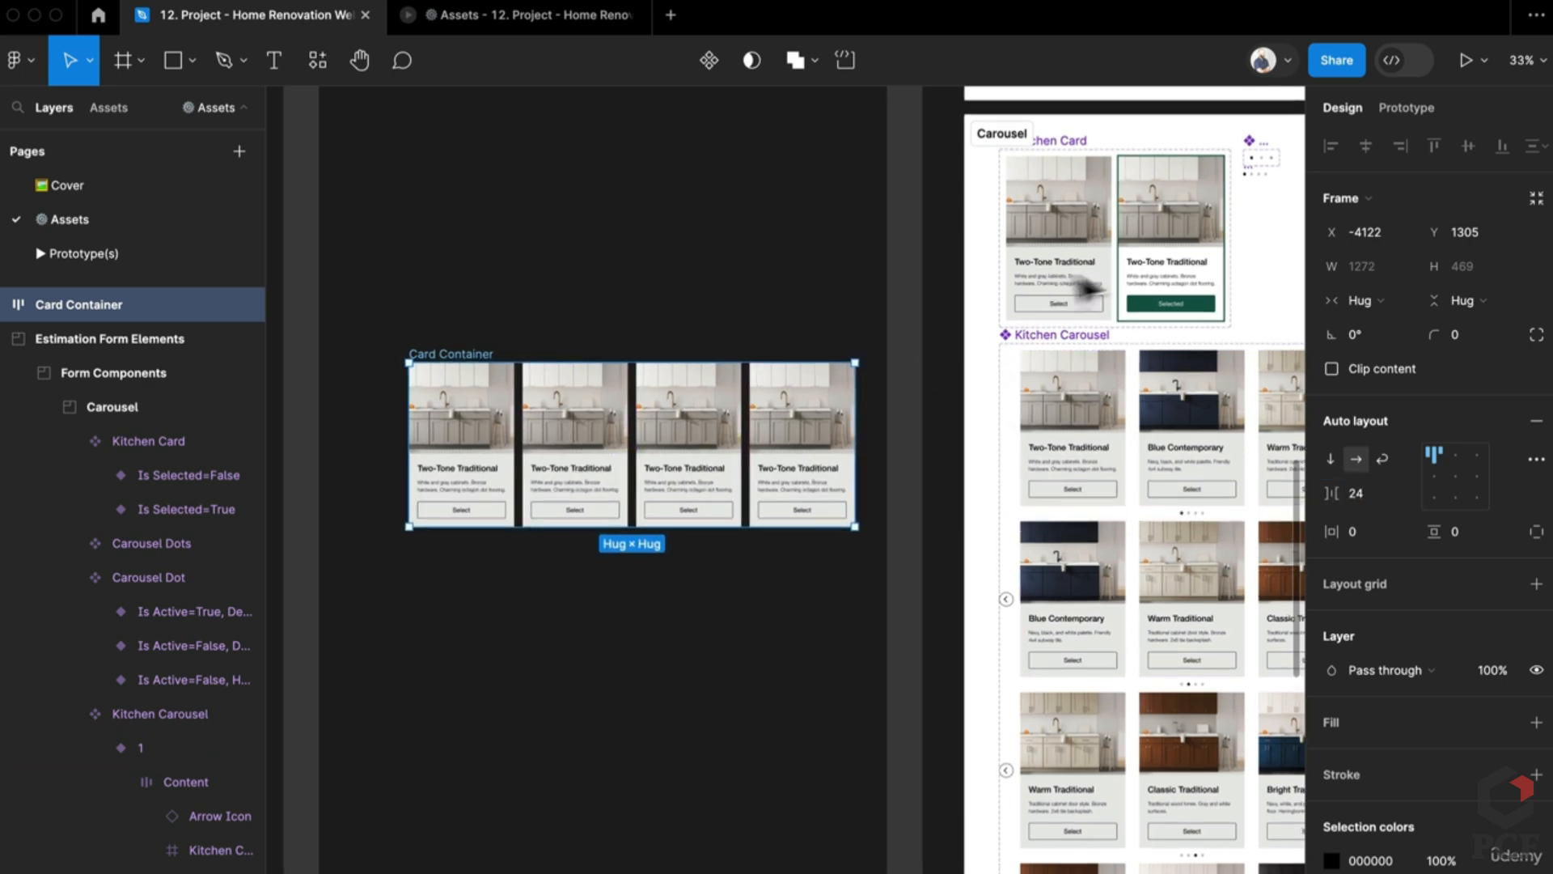
pyautogui.scroll(8, 1088, 287)
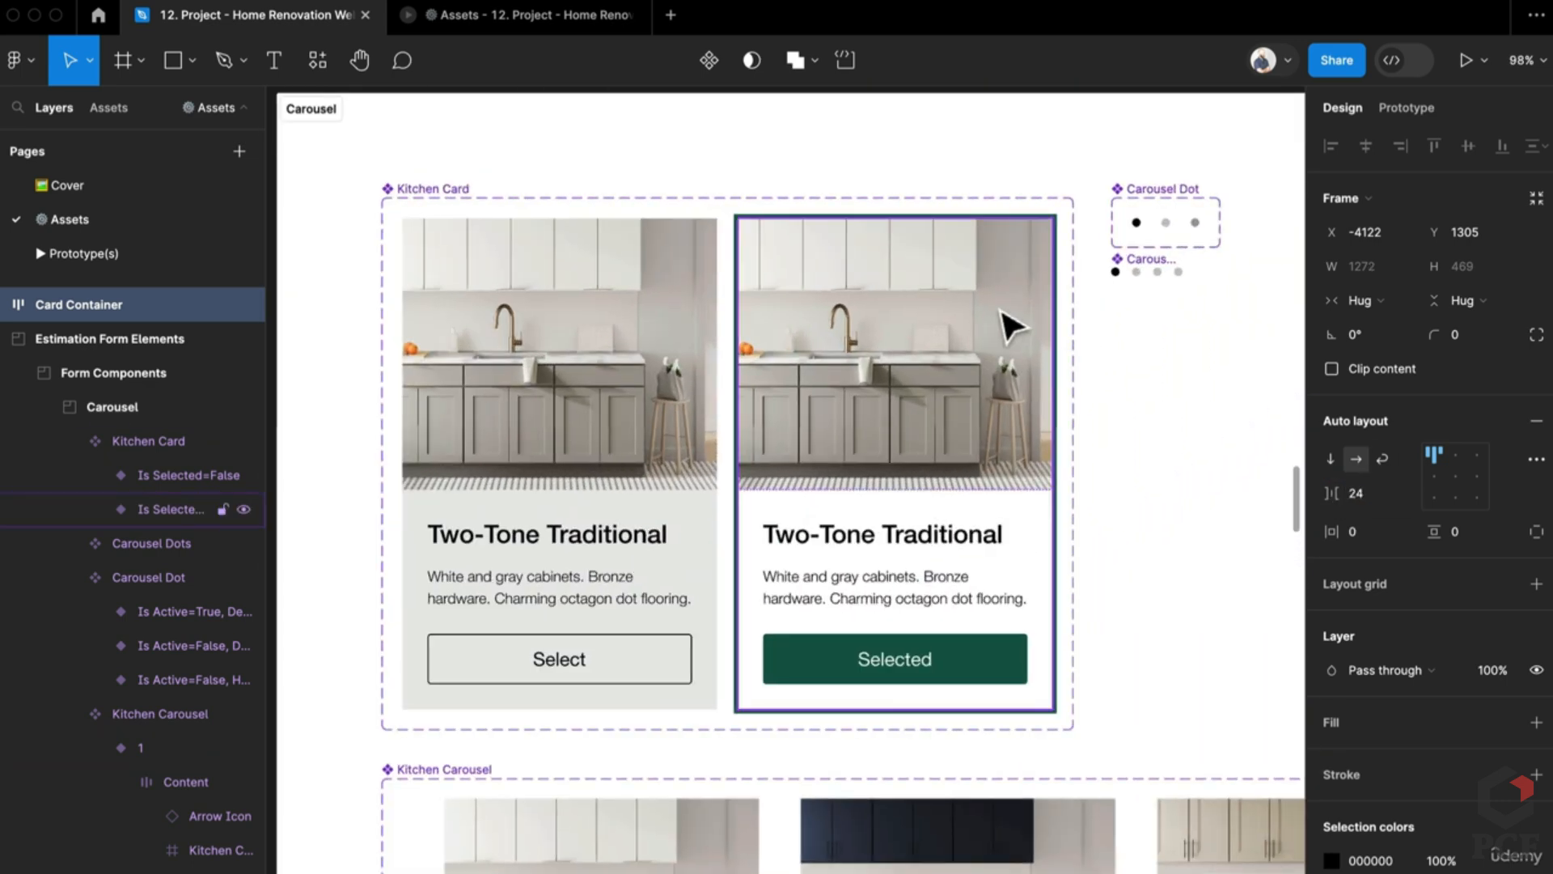
pyautogui.click(1036, 317)
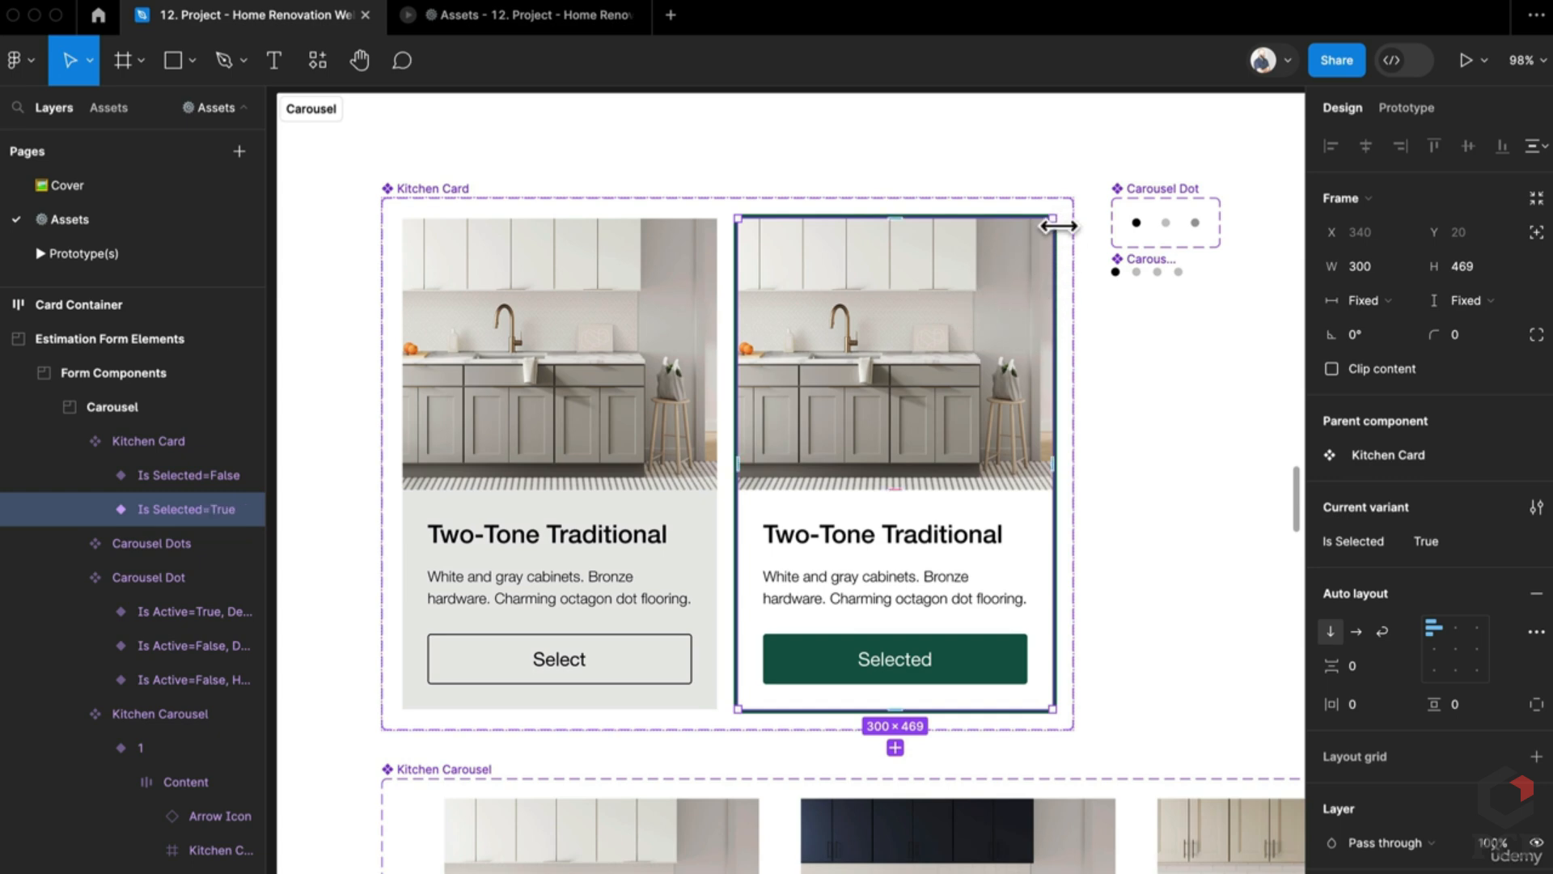
pyautogui.scroll(-5, 694, 704)
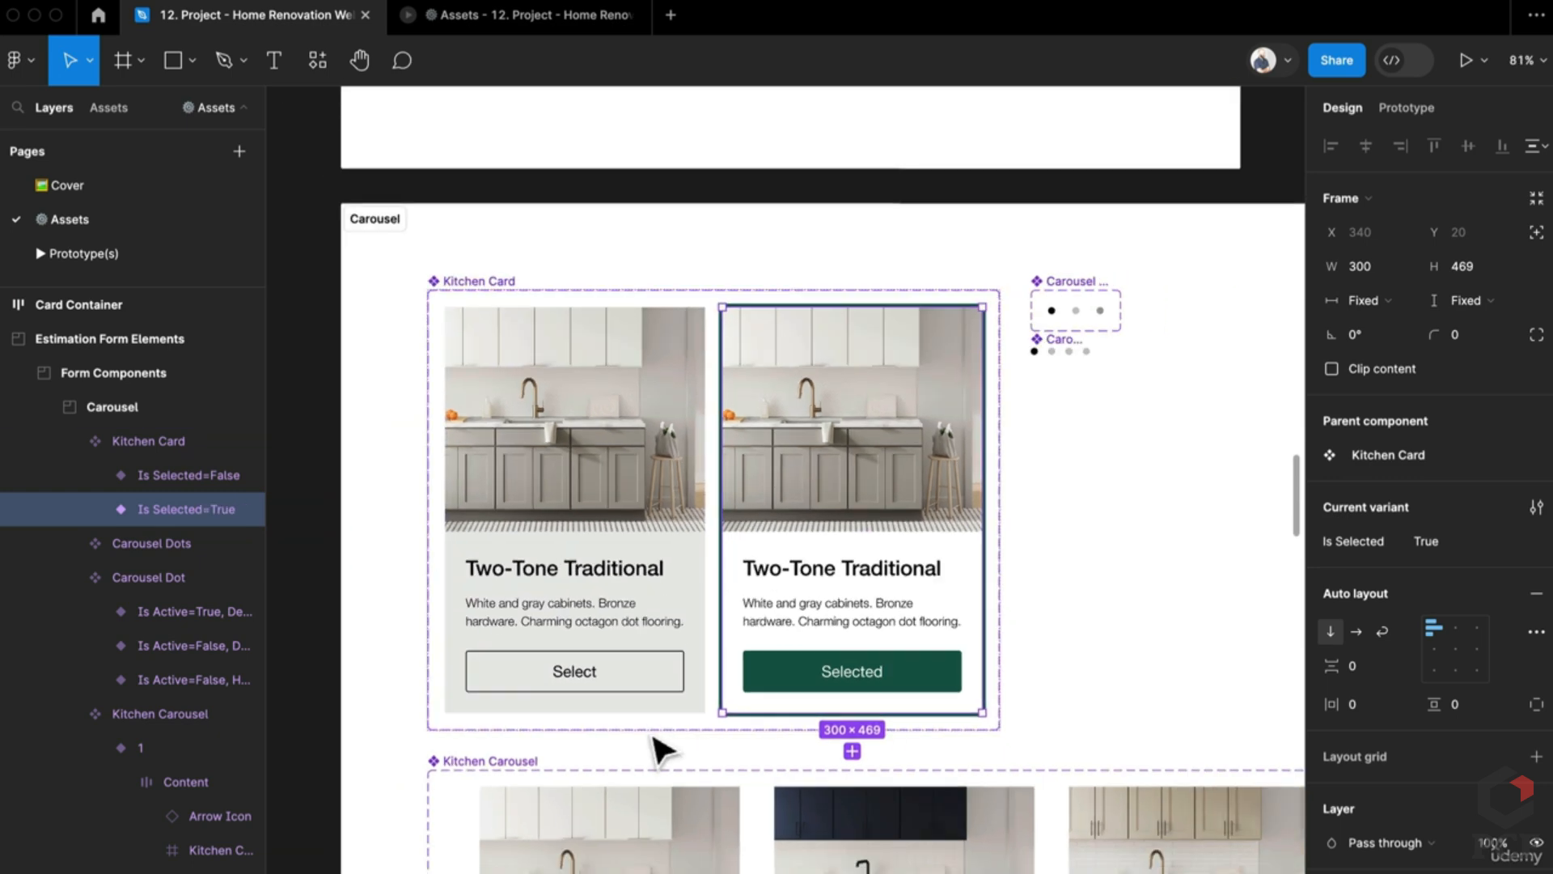
pyautogui.hscroll(-5, 999, 465)
pyautogui.hscroll(-5, 812, 556)
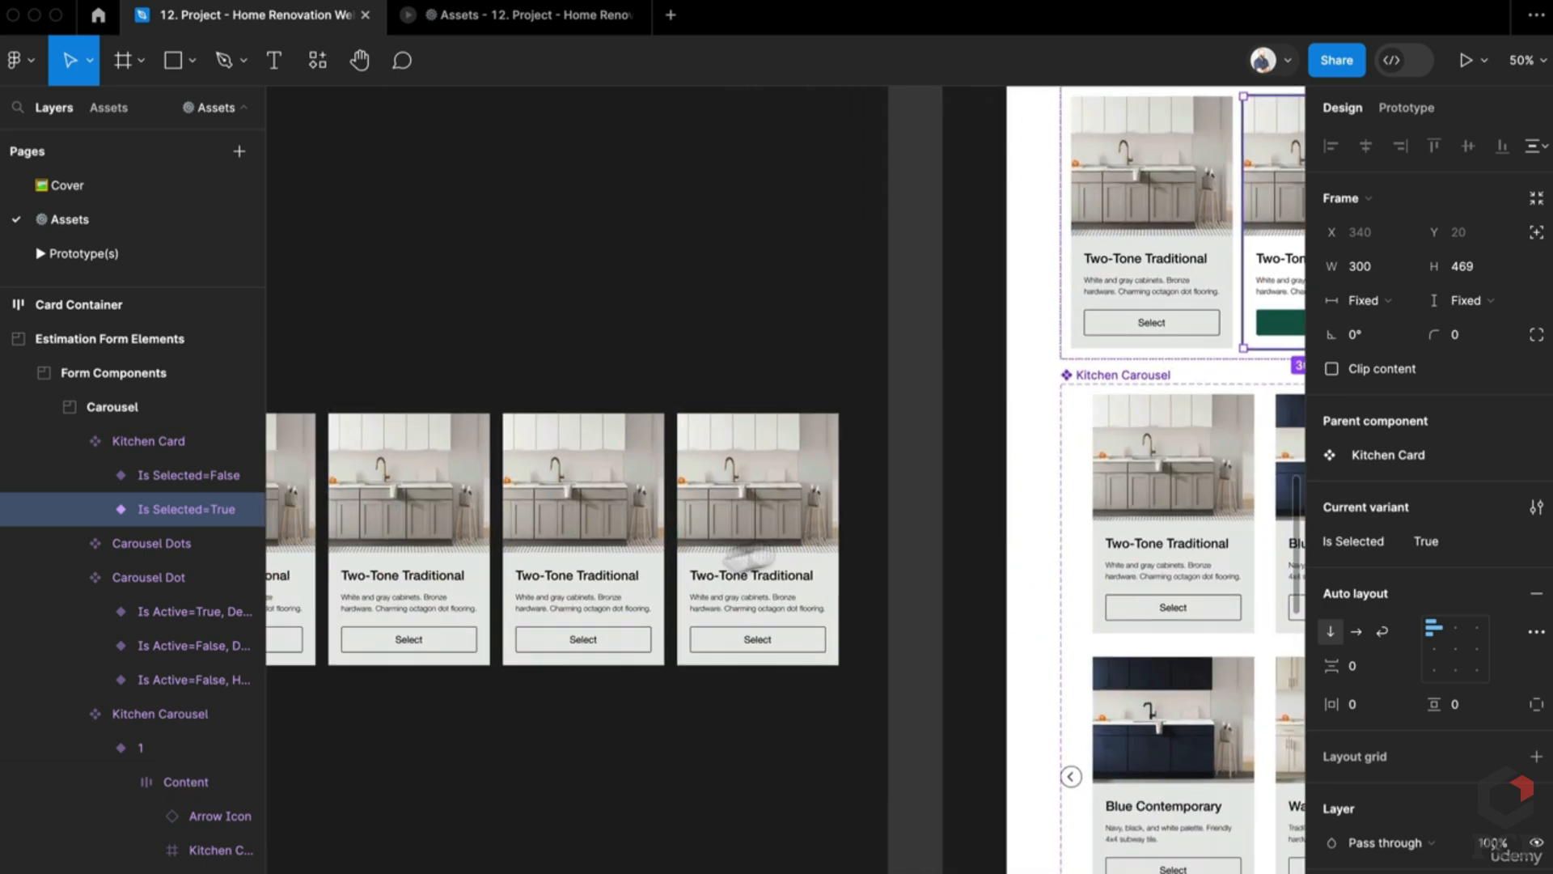
# Step: Narrow Card Container to a fixed width and clip the overflowing card
pyautogui.click(832, 558)
pyautogui.scroll(-2, 880, 653)
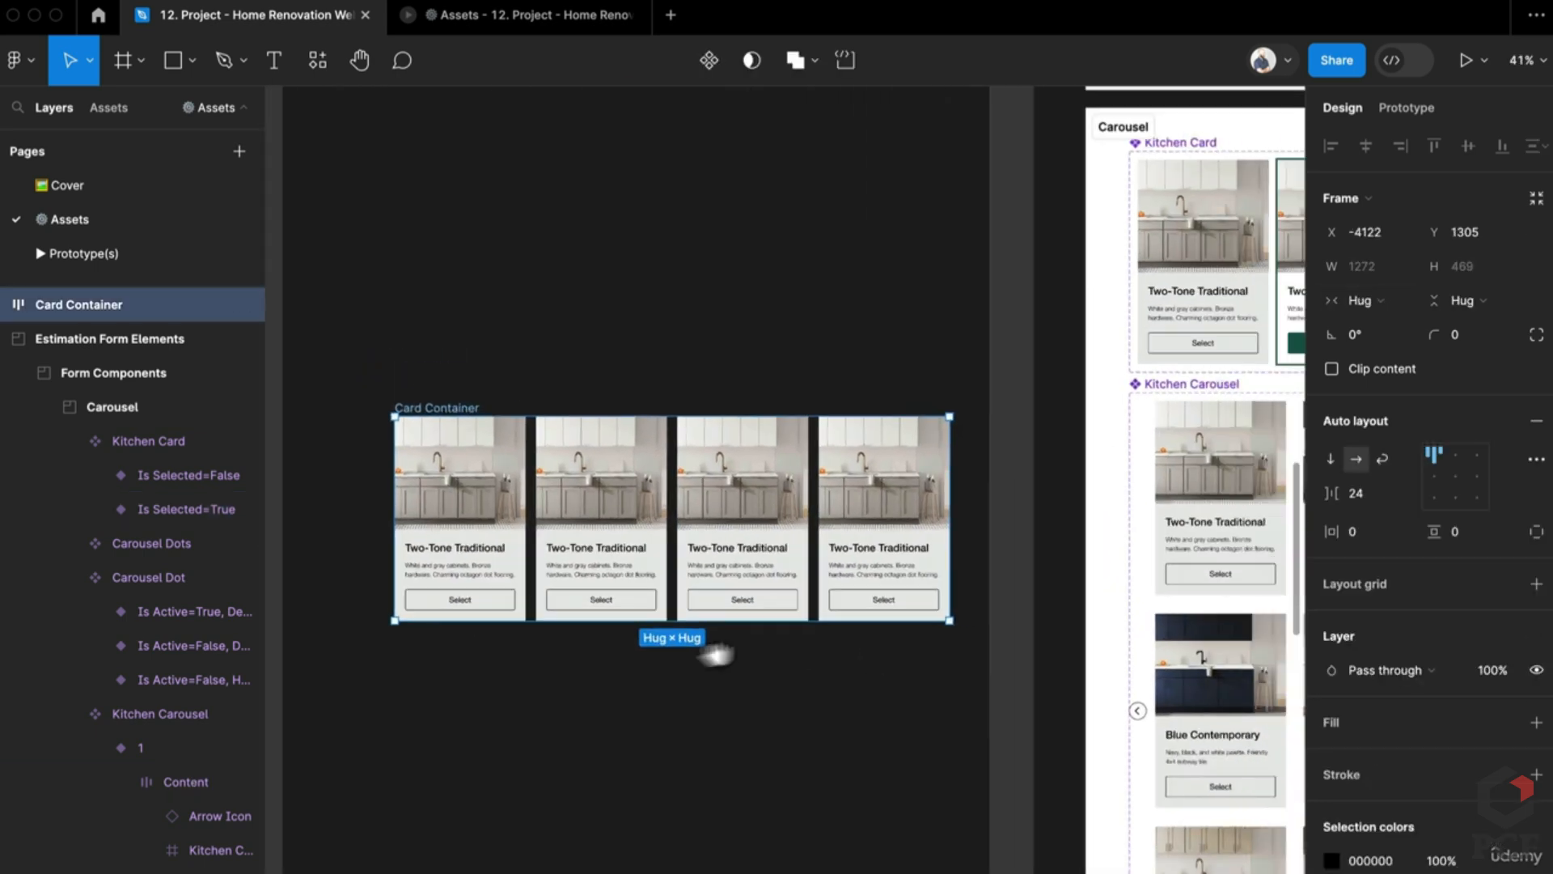
pyautogui.hscroll(3, 711, 648)
pyautogui.moveTo(838, 510); pyautogui.dragTo(692, 525)
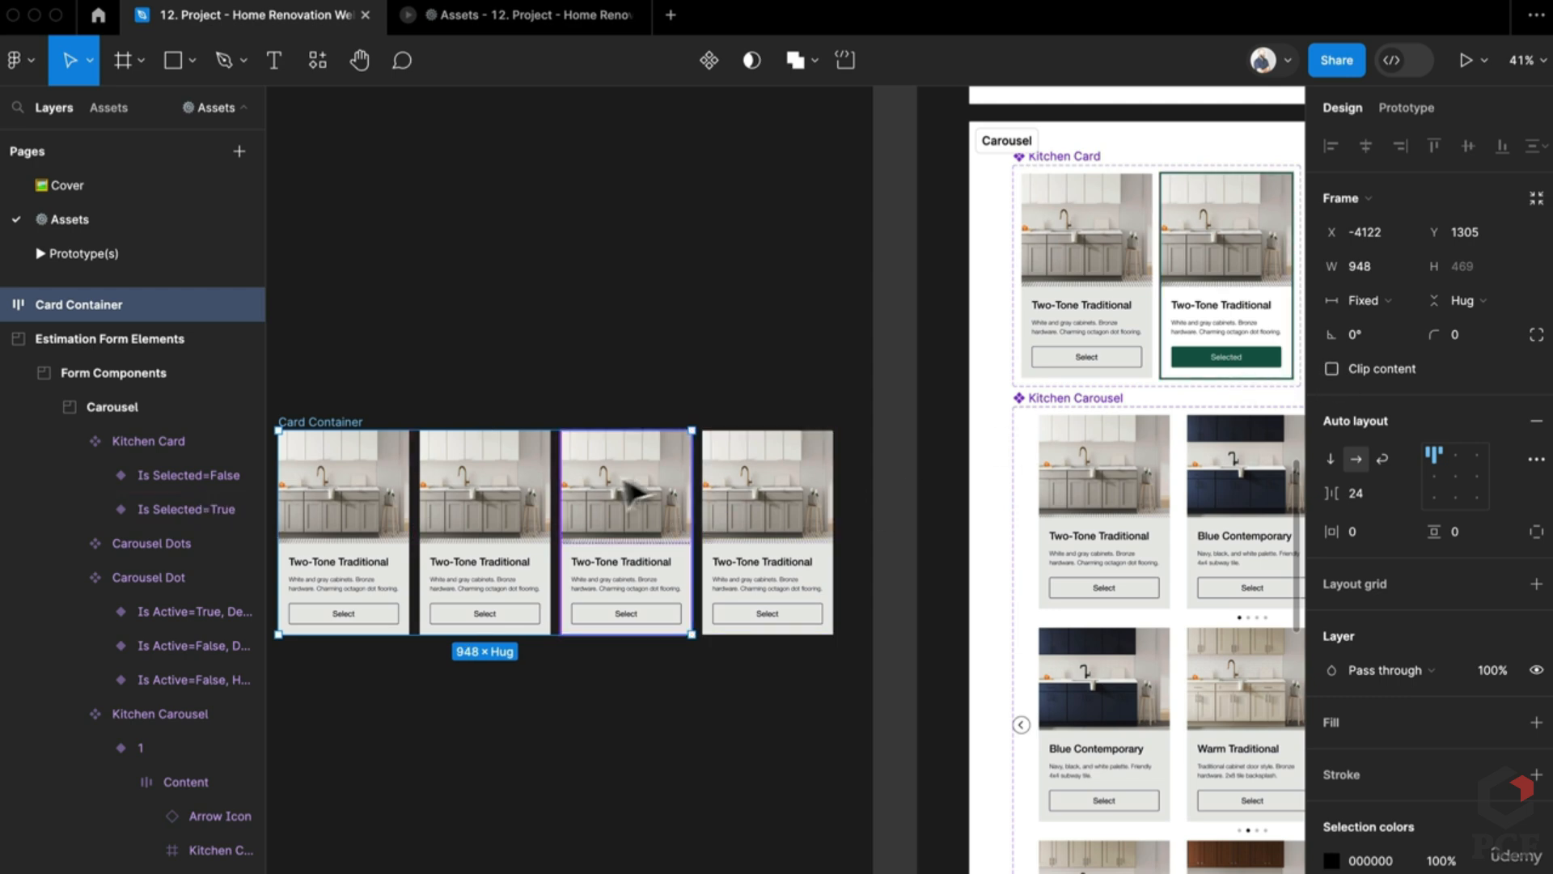
pyautogui.scroll(5, 598, 498)
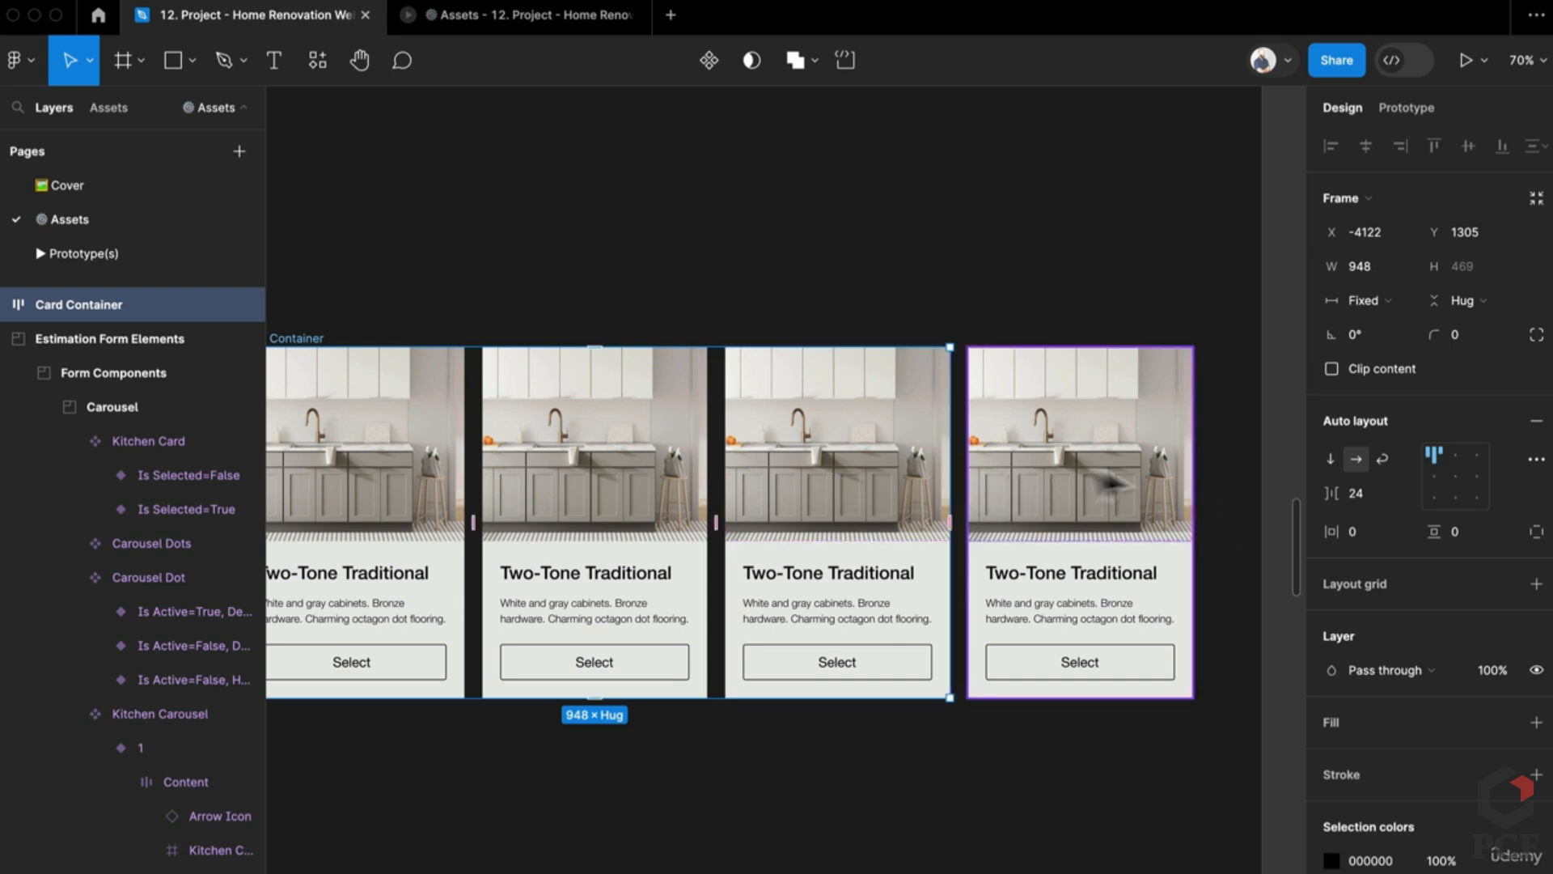
pyautogui.click(1332, 369)
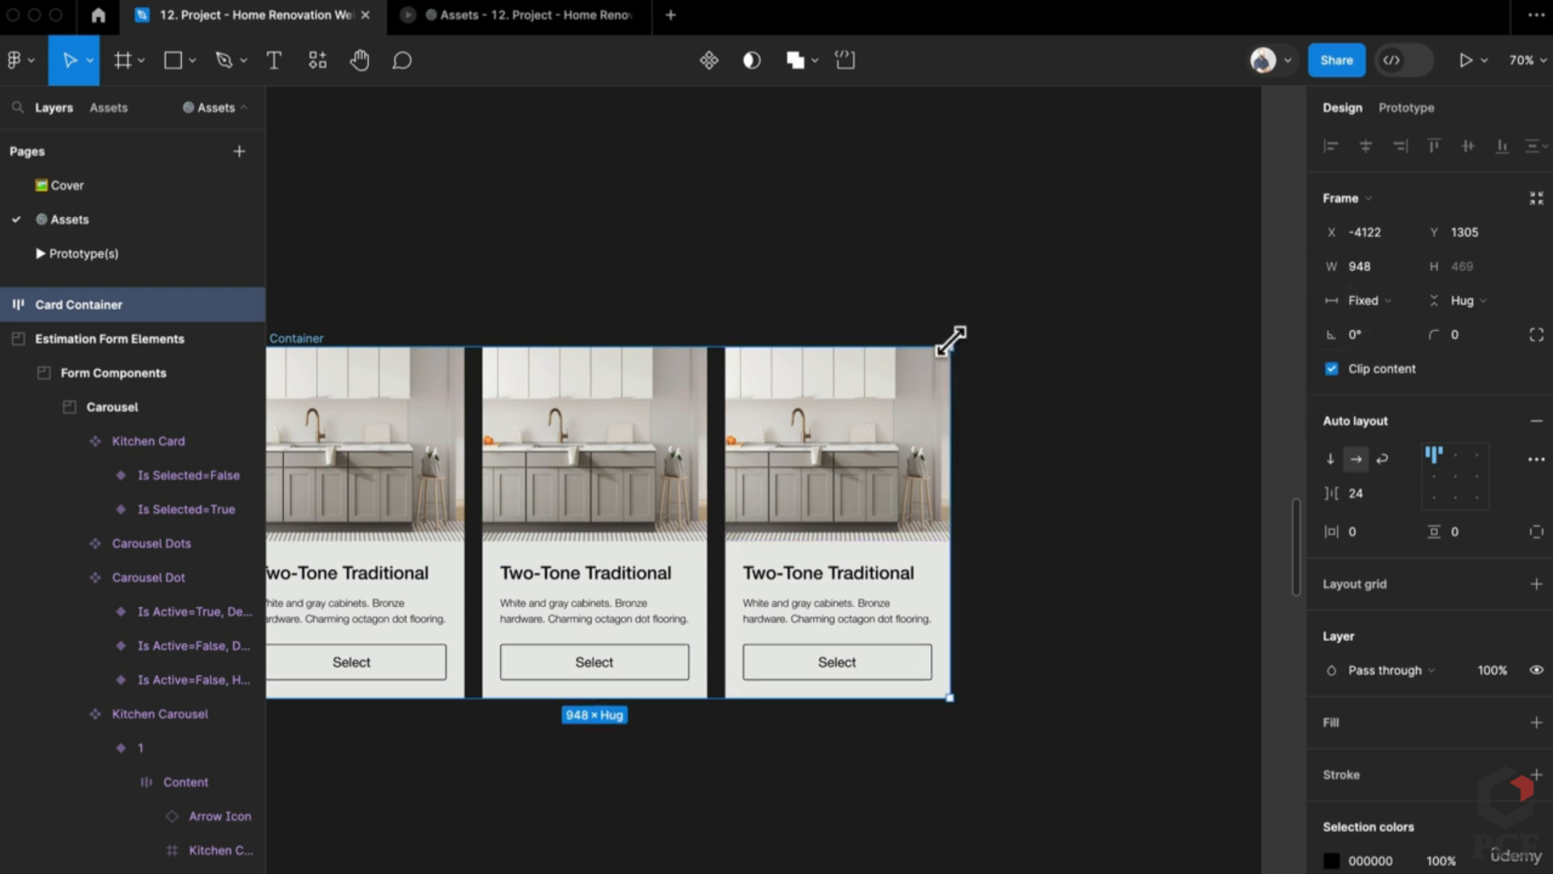
pyautogui.scroll(5, 962, 357)
pyautogui.scroll(4, 955, 398)
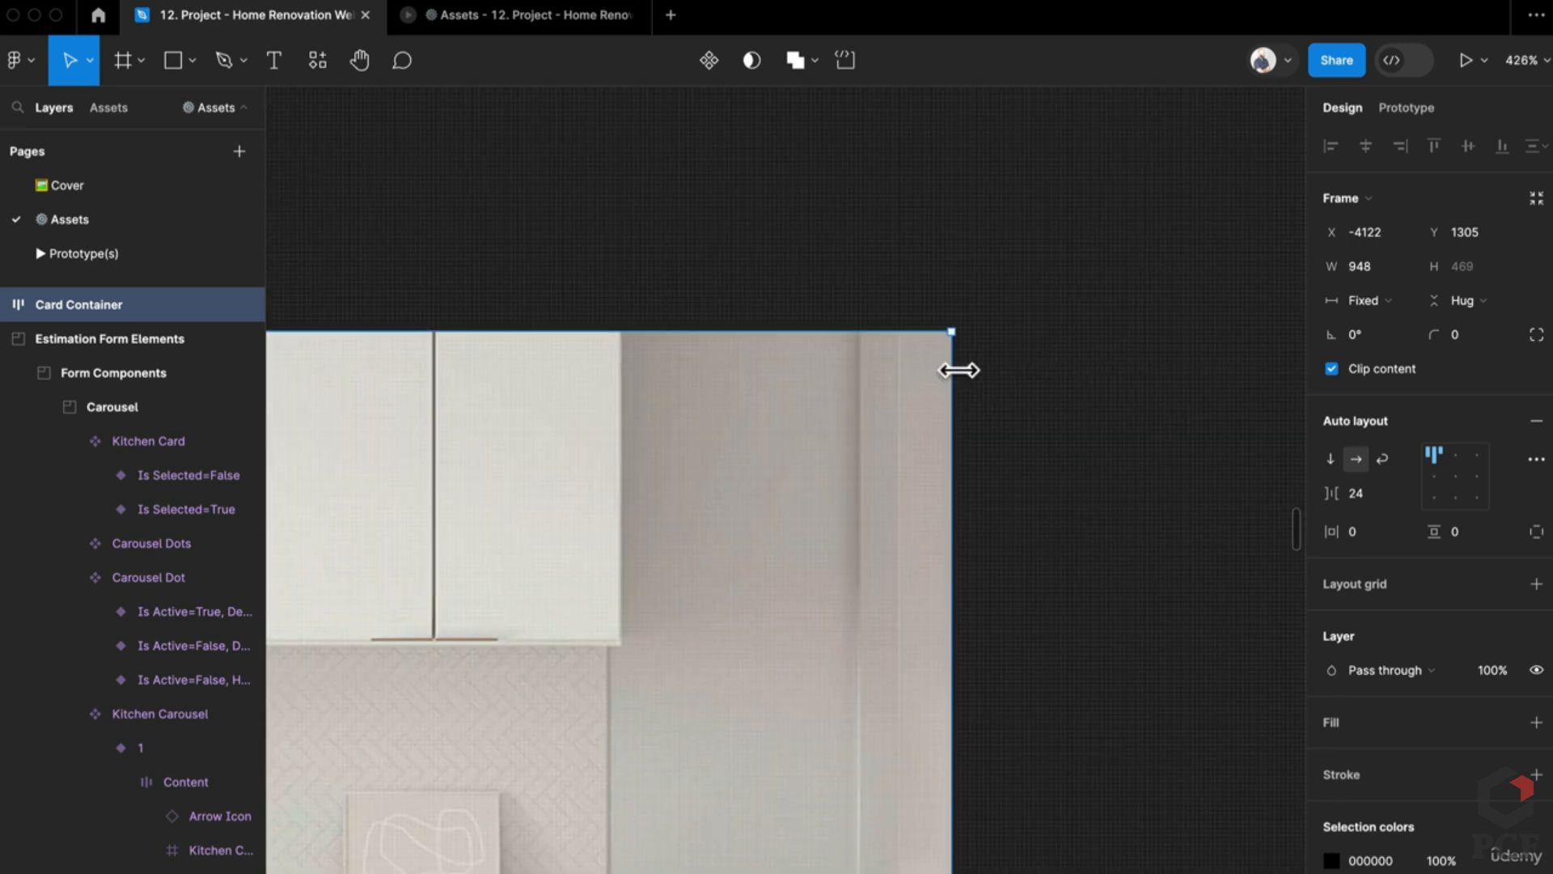
# Step: Widen Card Container to exactly 950, undoing a slight left-edge extension
pyautogui.moveTo(959, 370); pyautogui.dragTo(962, 368)
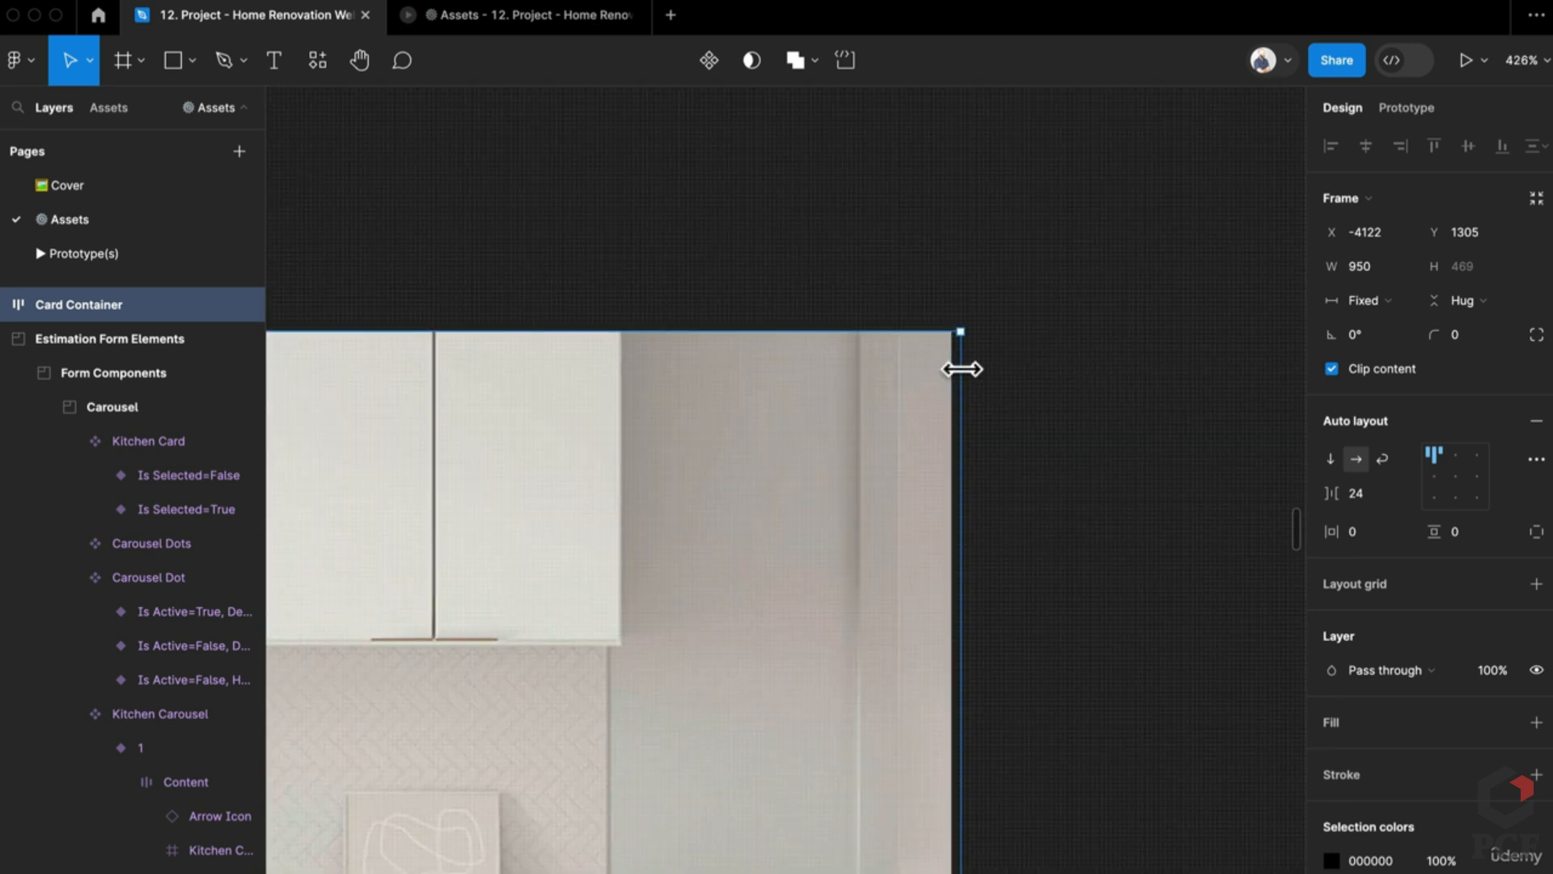
pyautogui.scroll(-6, 961, 369)
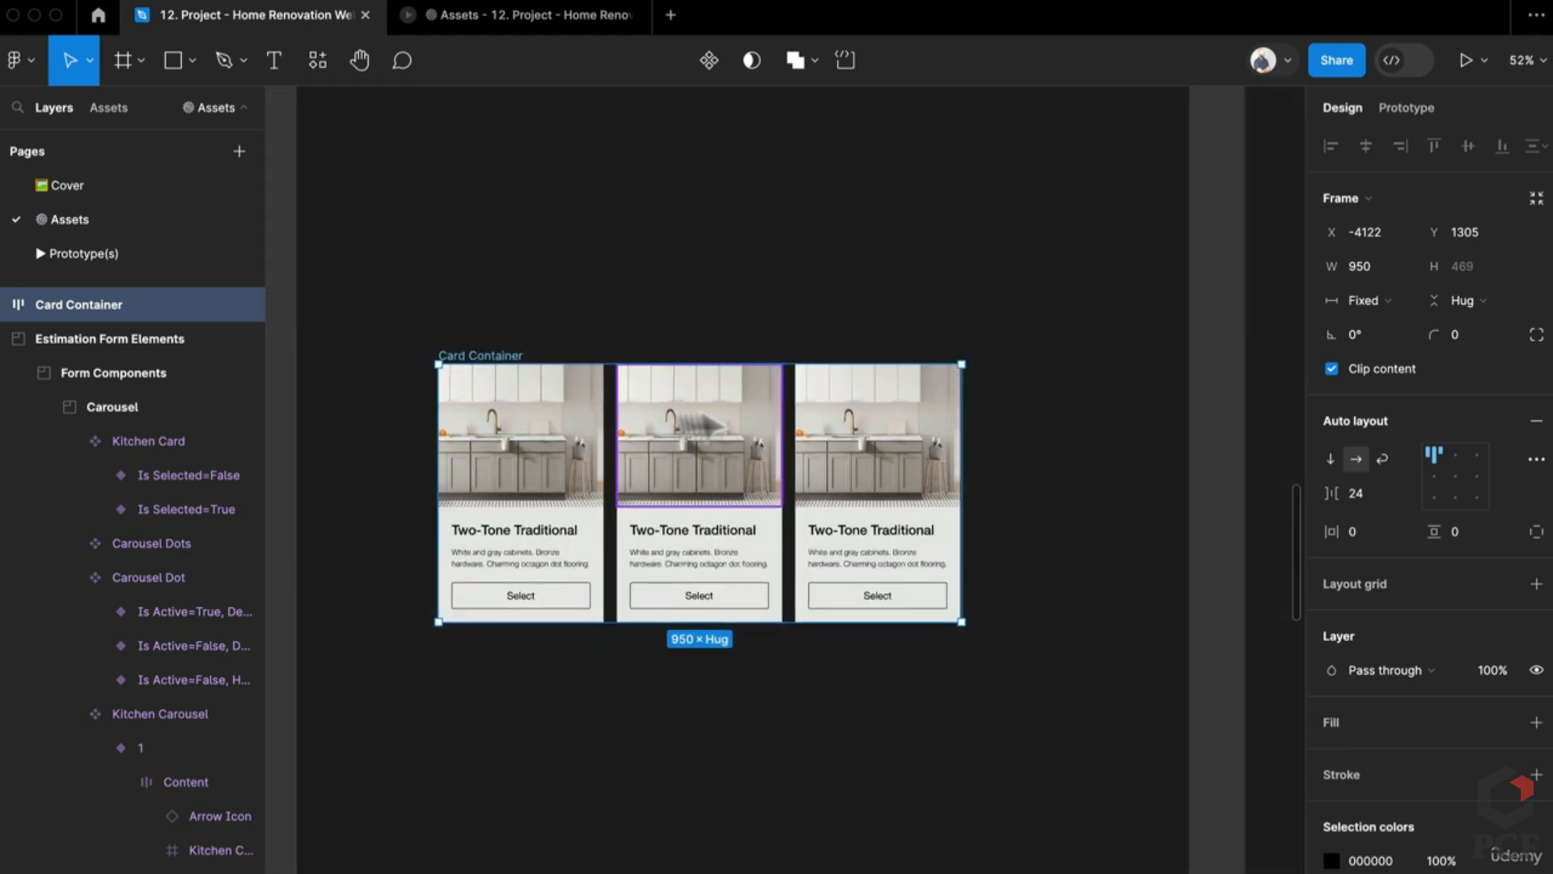
pyautogui.scroll(4, 433, 425)
pyautogui.scroll(-2, 434, 409)
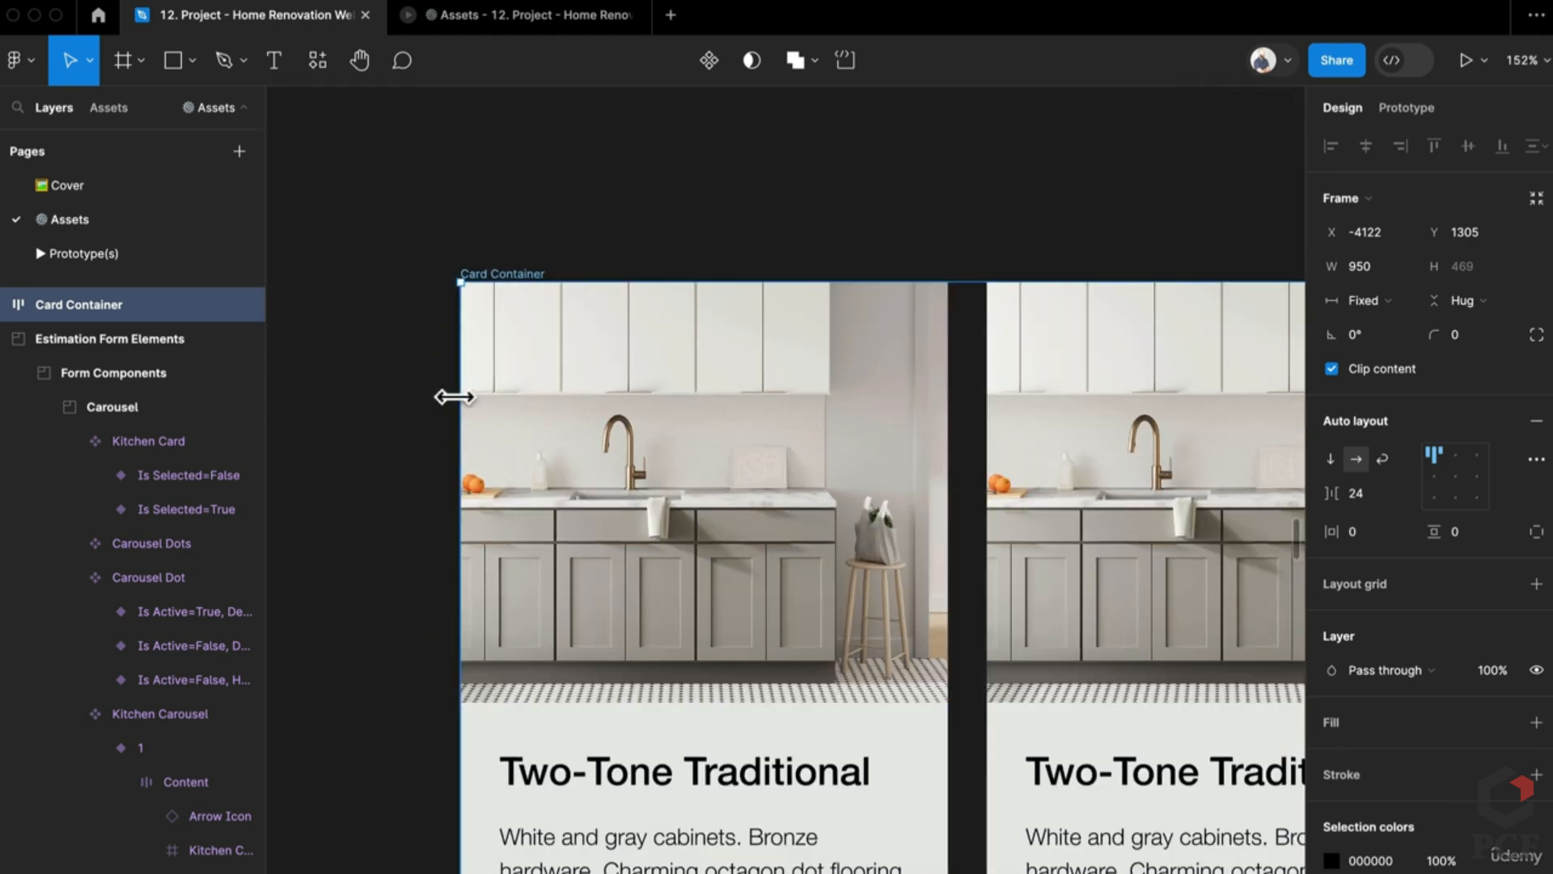
pyautogui.moveTo(454, 396); pyautogui.dragTo(449, 396)
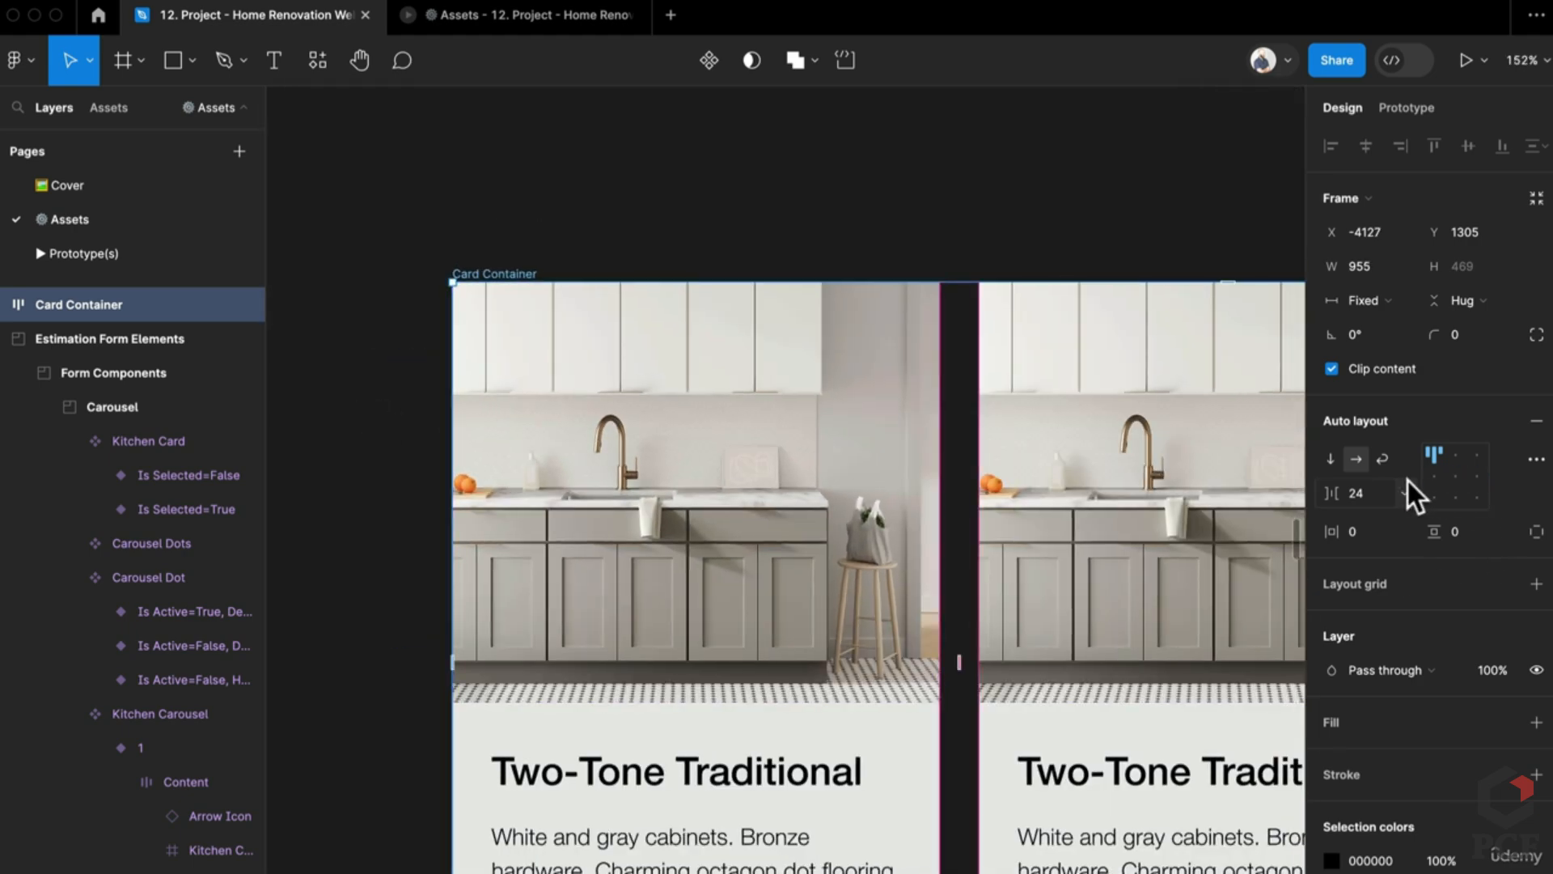
pyautogui.press('super+z')
pyautogui.scroll(-2, 841, 417)
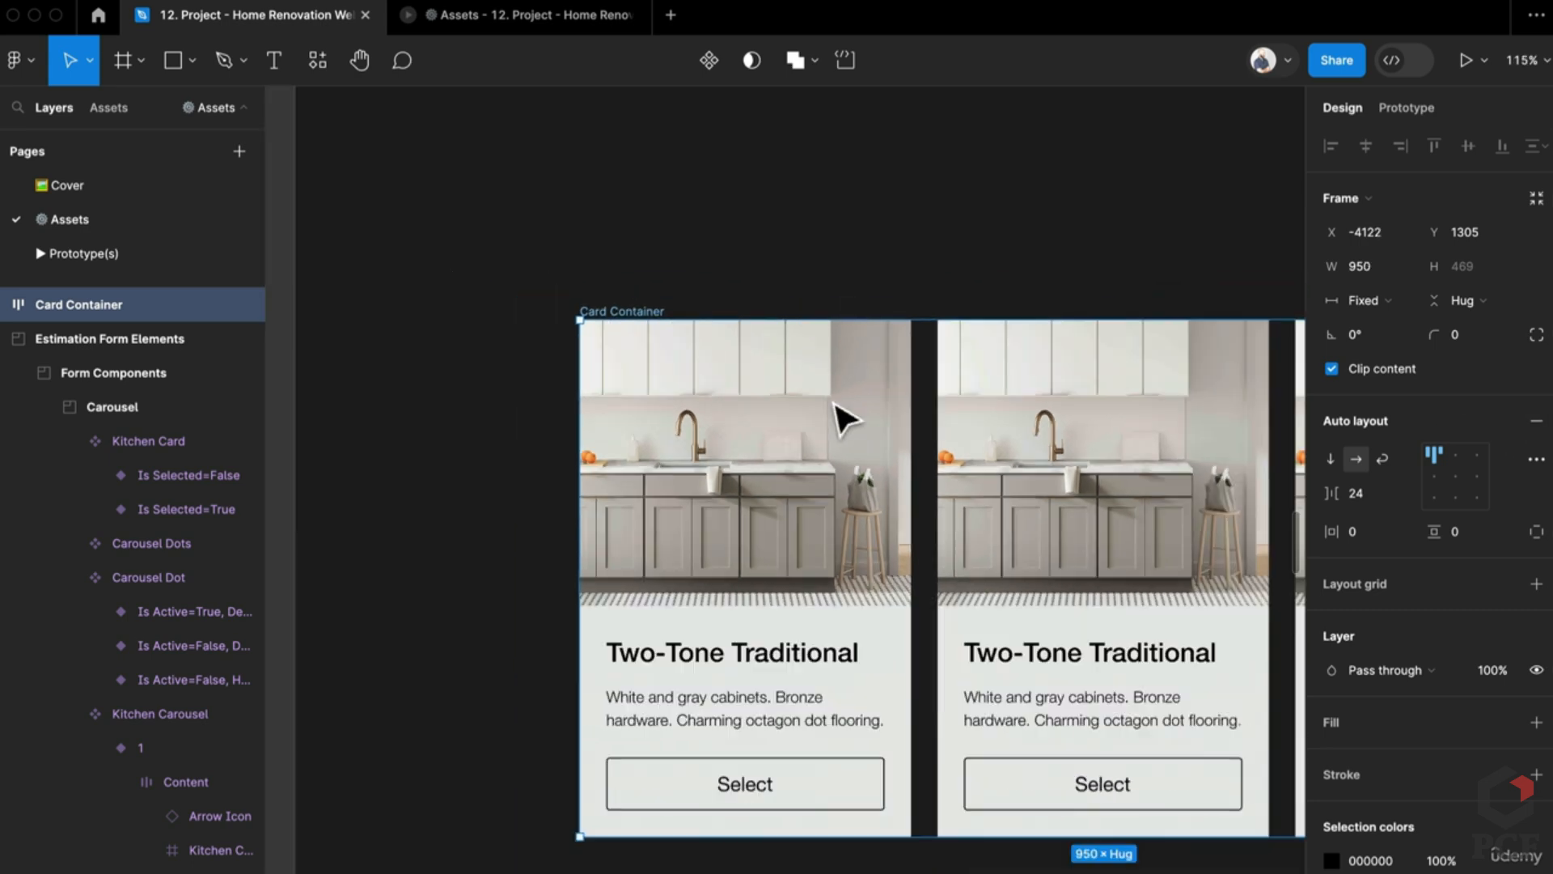
pyautogui.scroll(-2, 890, 429)
pyautogui.scroll(6, 1144, 351)
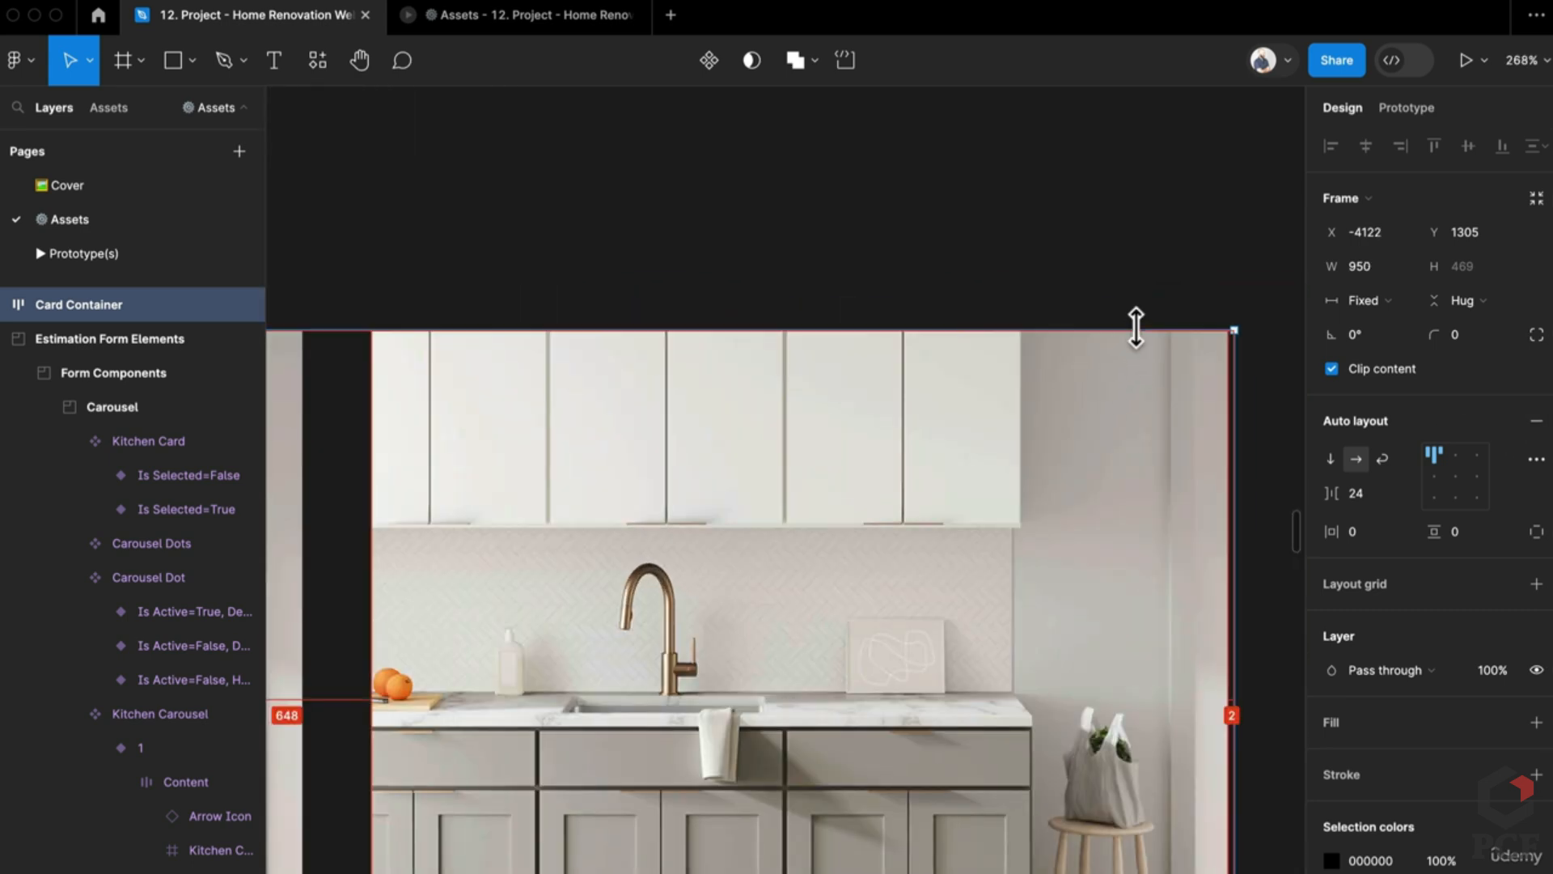
# Step: Make Card Container 477 tall and about 952 wide, with cards centred vertically
pyautogui.moveTo(1135, 328); pyautogui.dragTo(1138, 322)
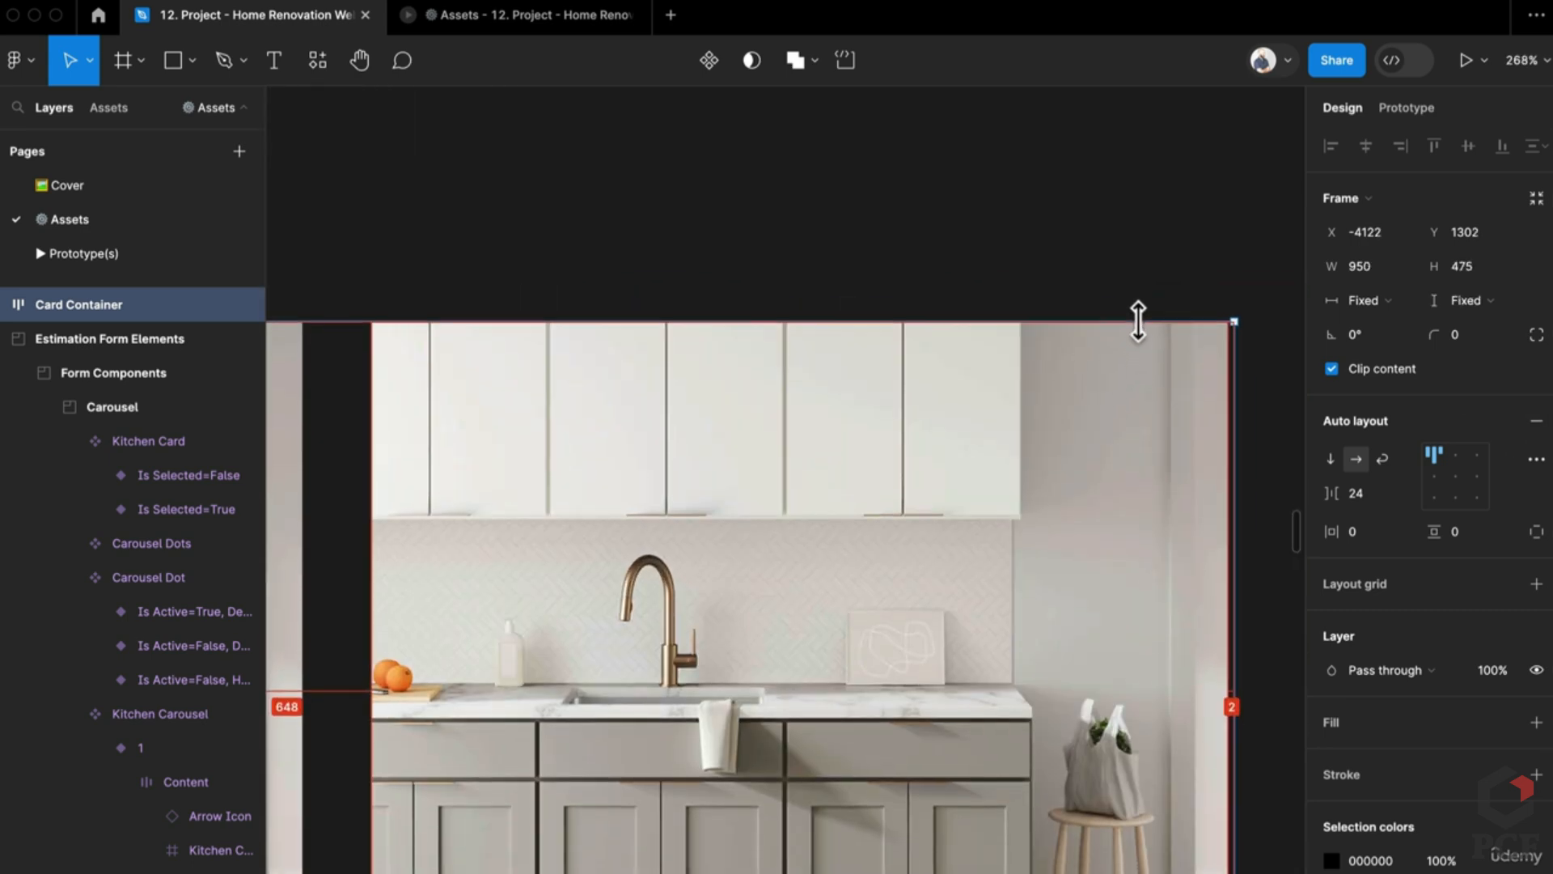
pyautogui.click(1434, 476)
pyautogui.scroll(1, 1234, 400)
pyautogui.scroll(10, 1231, 400)
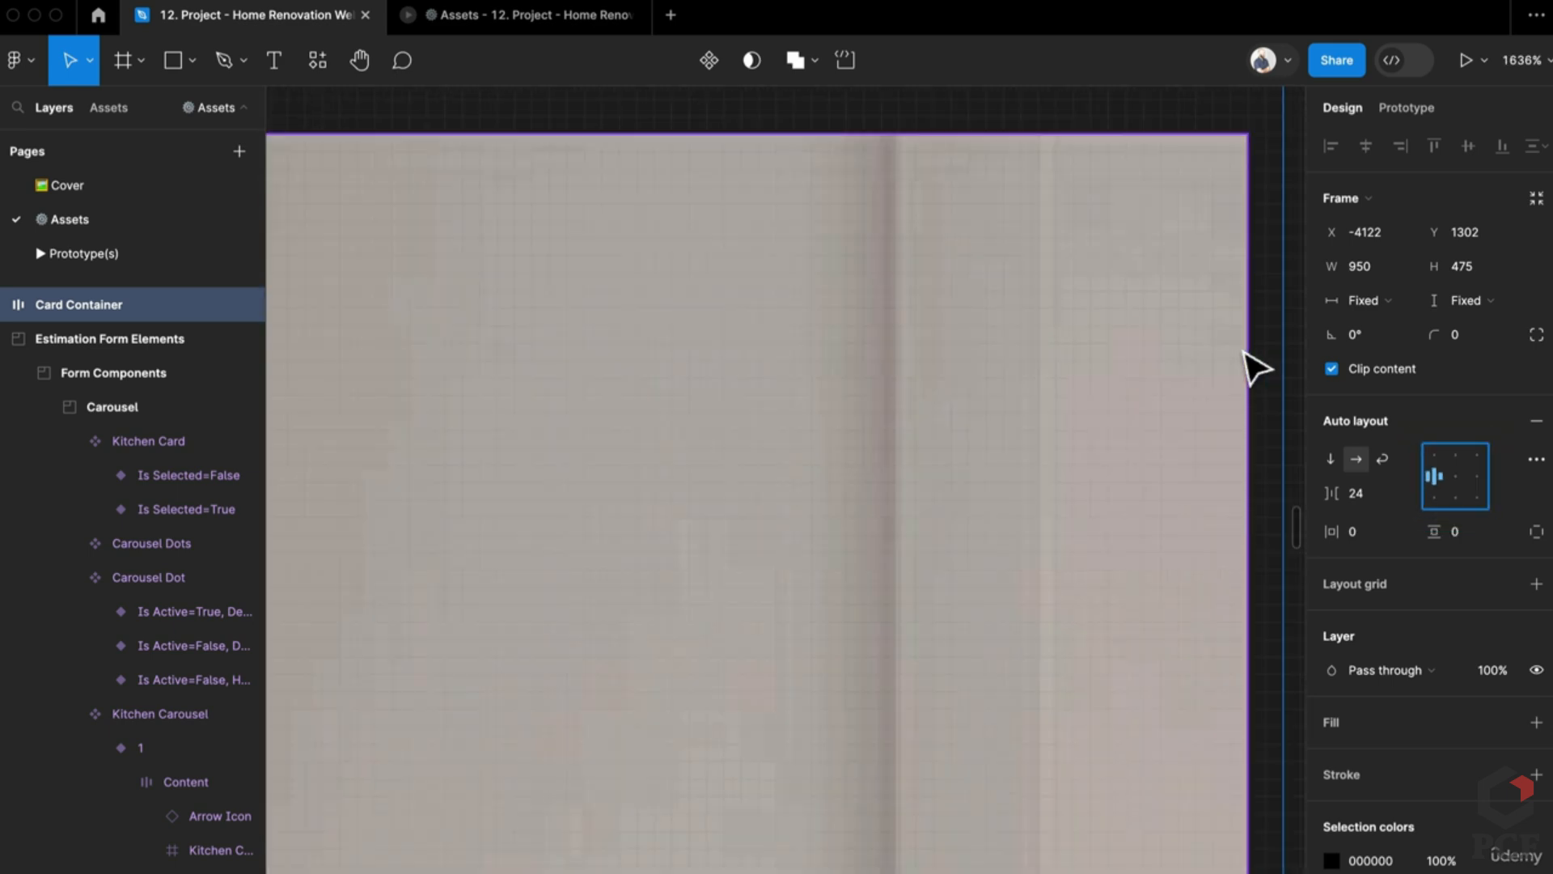
pyautogui.scroll(2, 1132, 567)
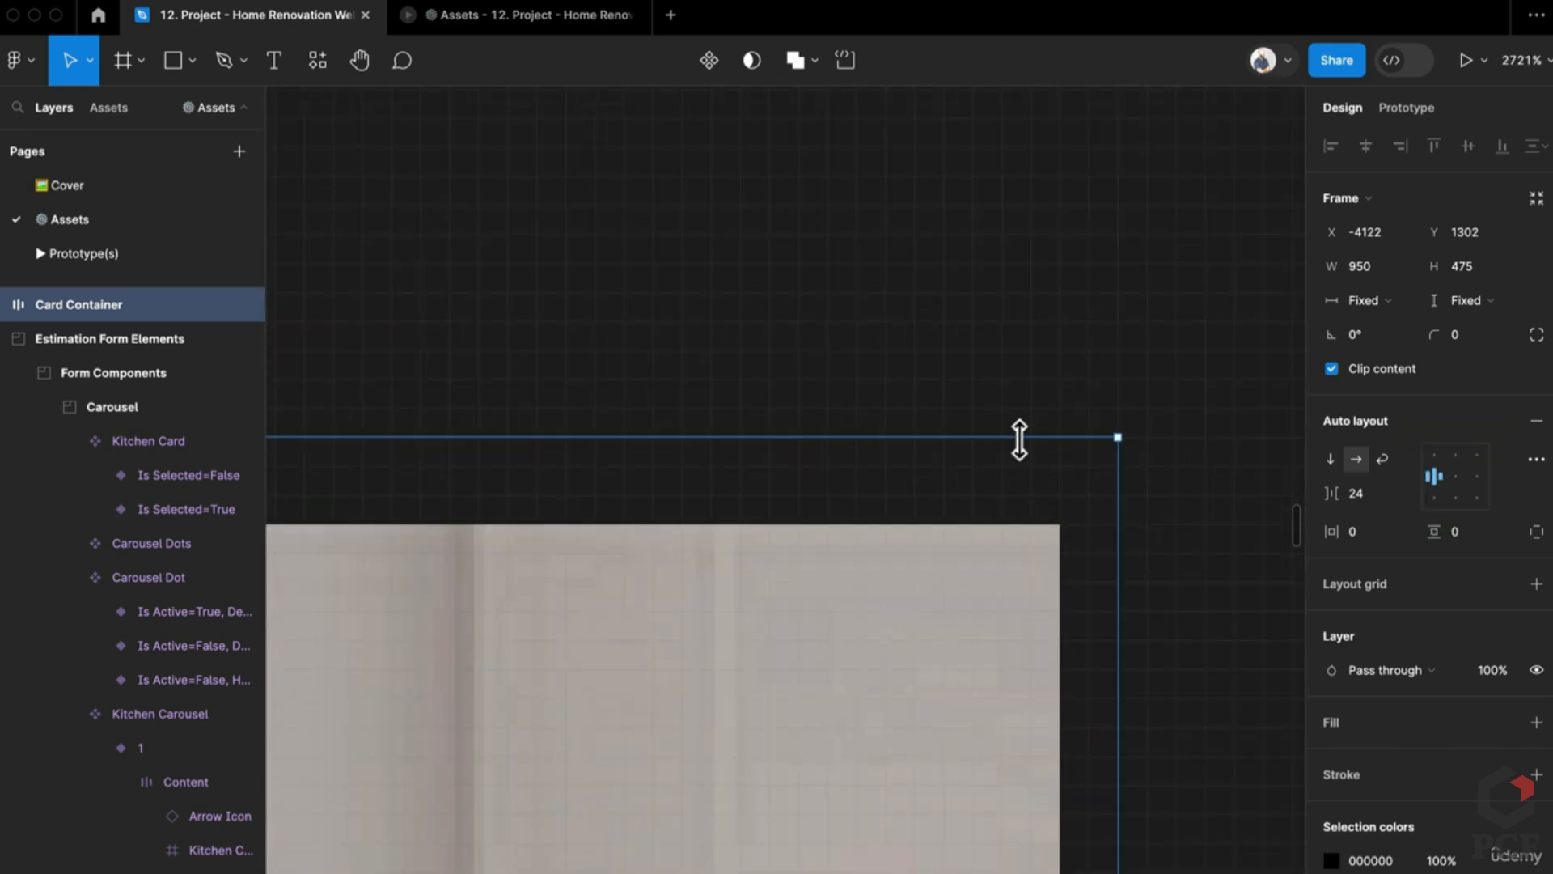
pyautogui.moveTo(1019, 434); pyautogui.dragTo(1021, 409)
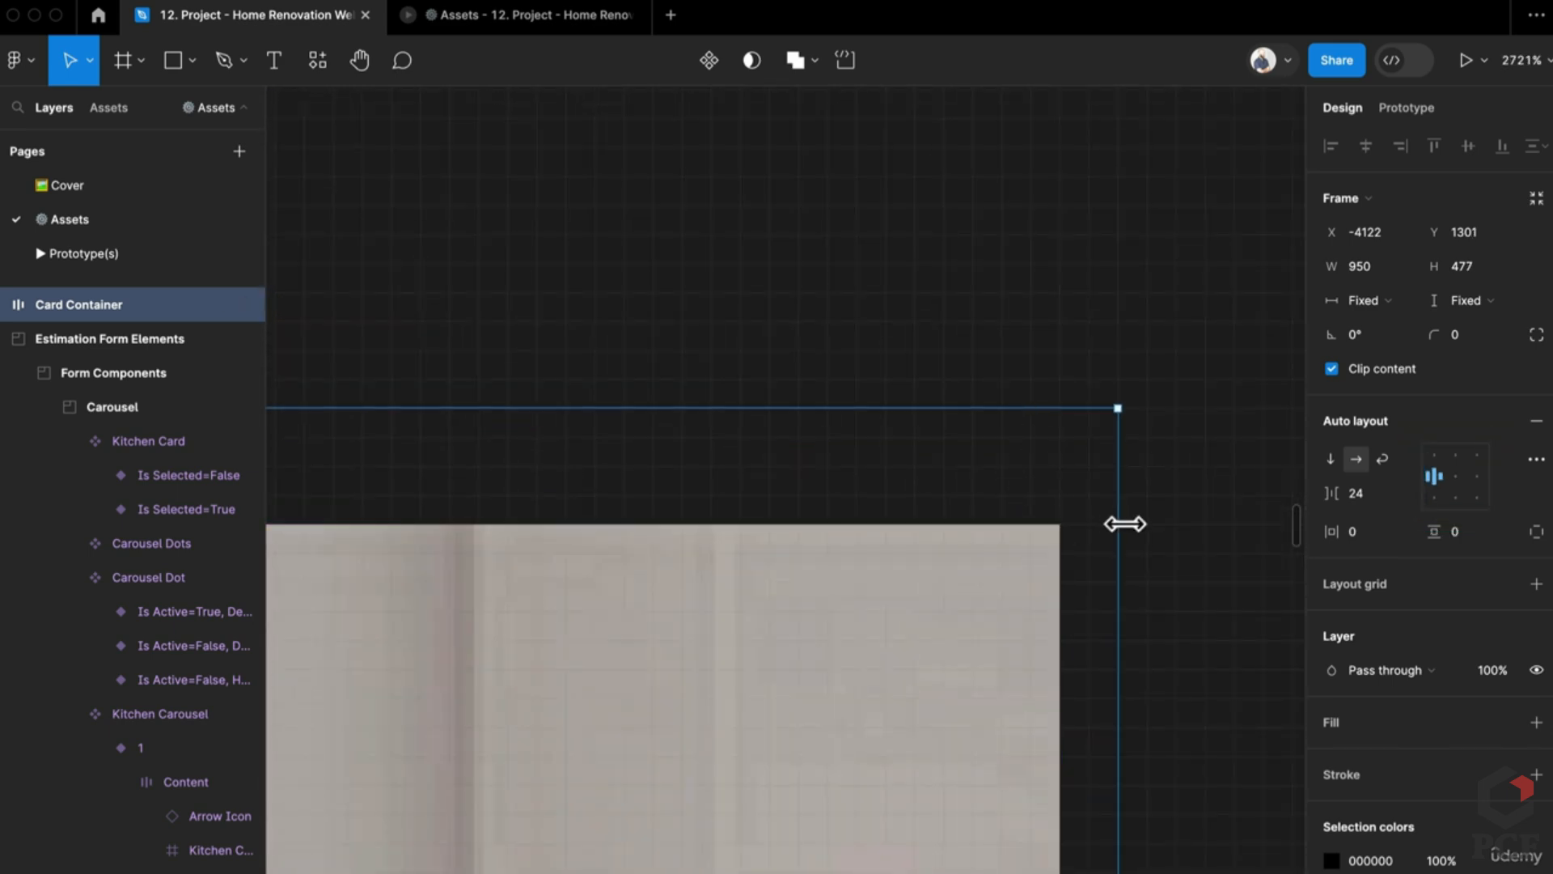
pyautogui.moveTo(1128, 523); pyautogui.dragTo(1144, 525)
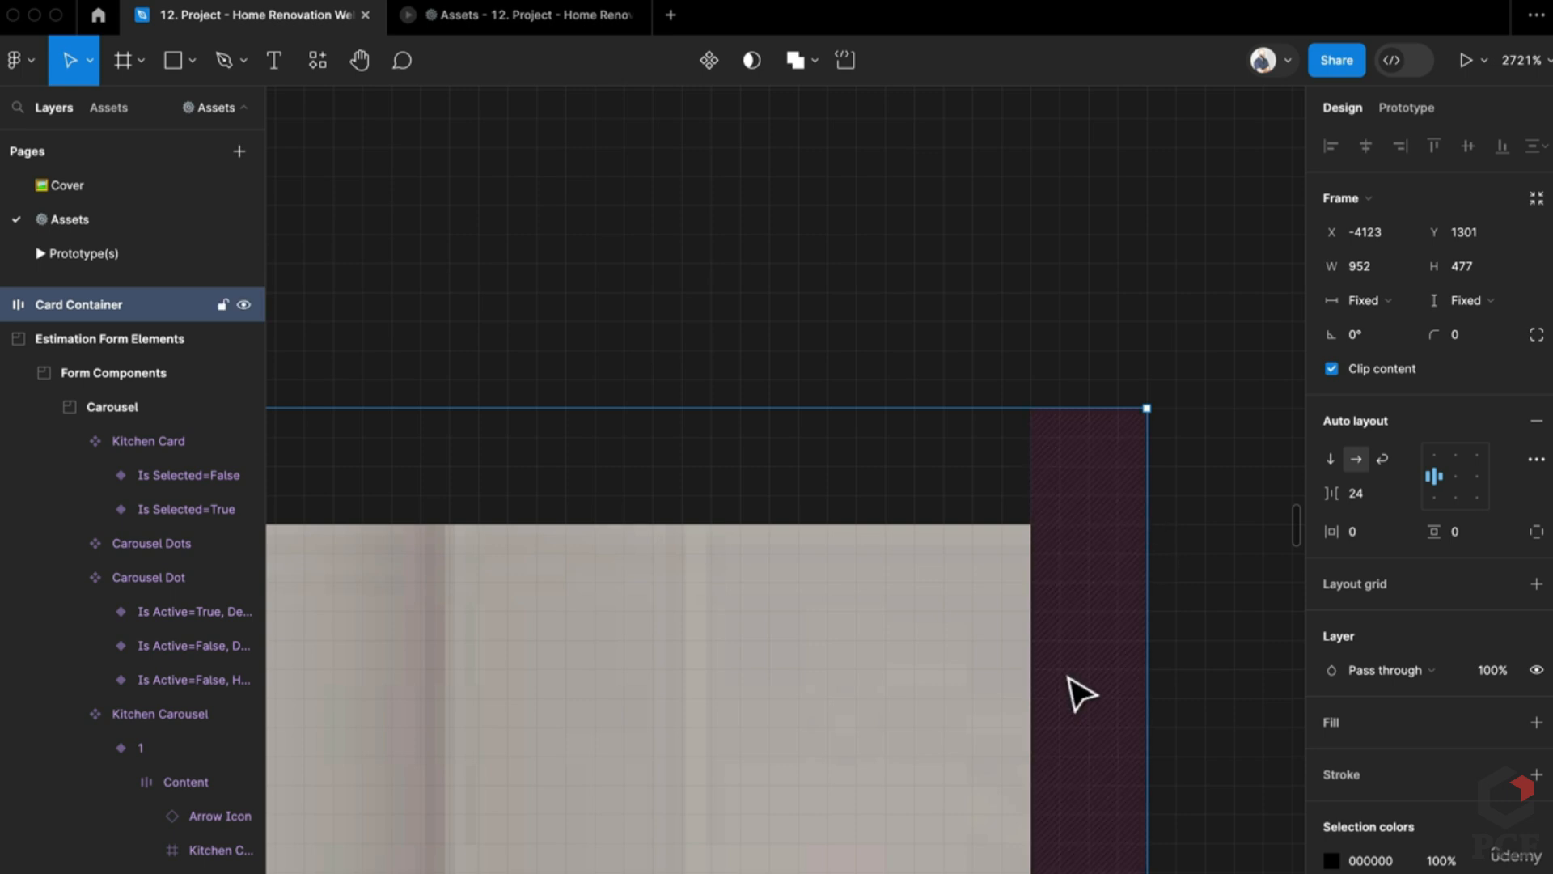
# Step: Remove auto layout so Card Container becomes a plain 956 × 477 clipping frame
pyautogui.scroll(-10, 1080, 694)
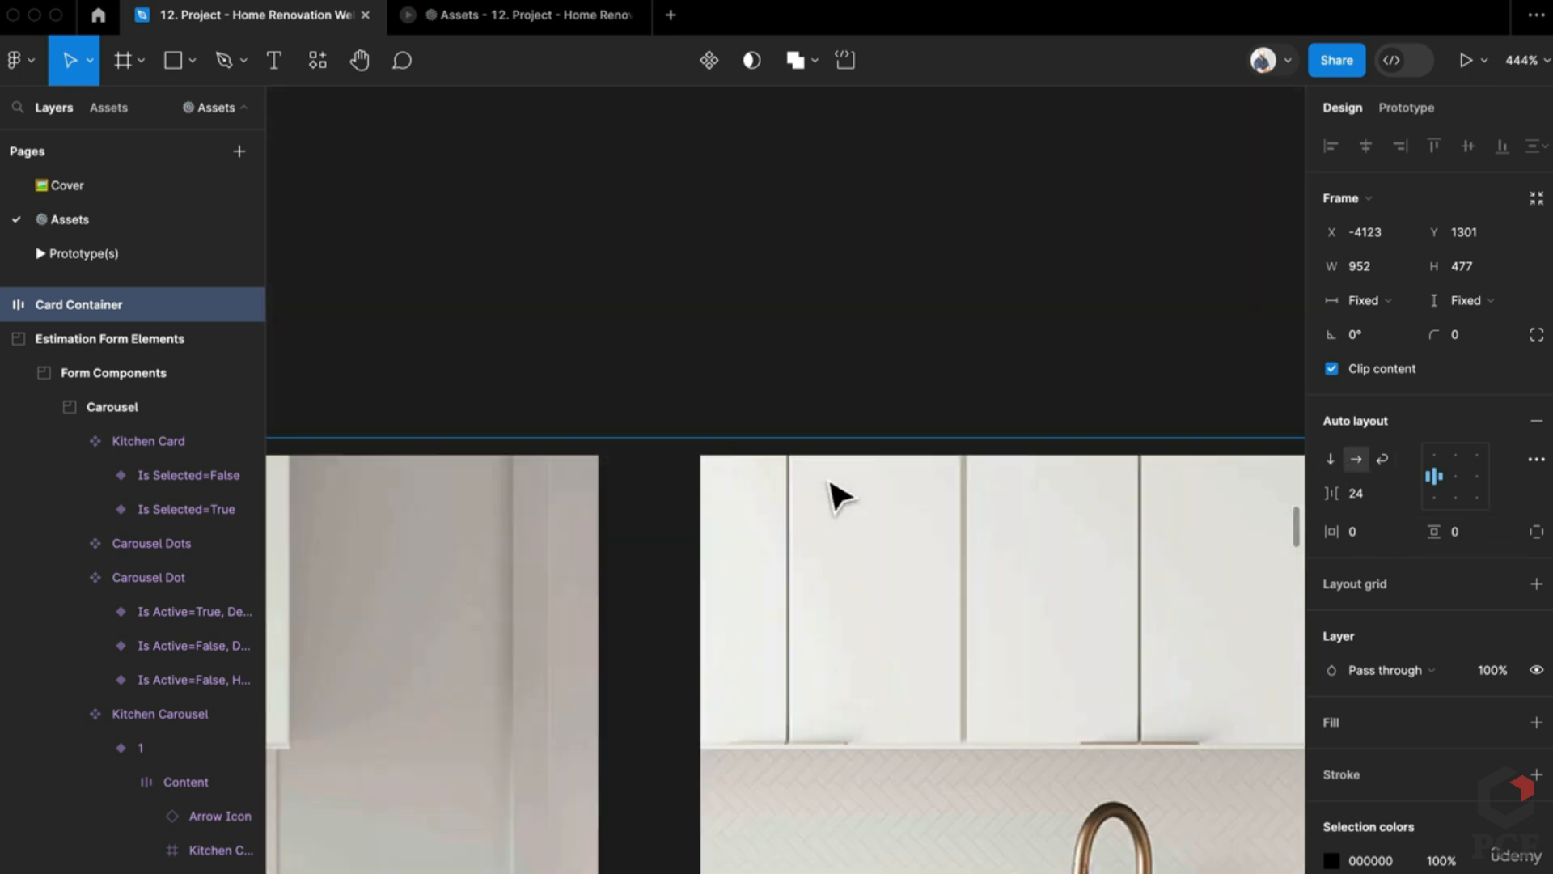
pyautogui.scroll(-3, 839, 493)
pyautogui.hscroll(5, 669, 503)
pyautogui.hscroll(-5, 468, 483)
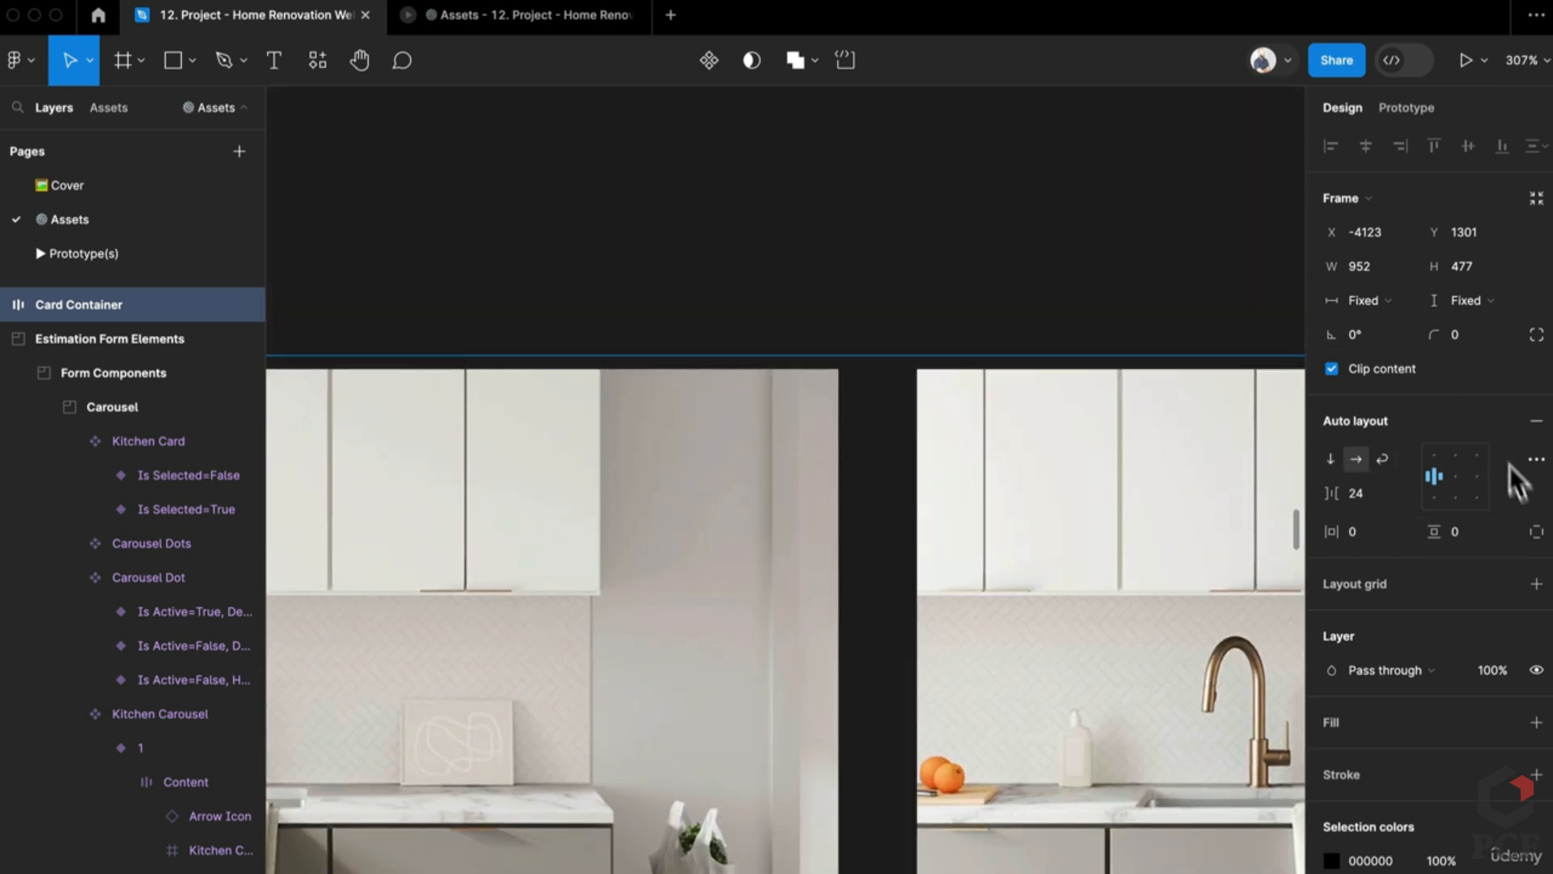
pyautogui.click(1537, 422)
pyautogui.hscroll(-5, 728, 525)
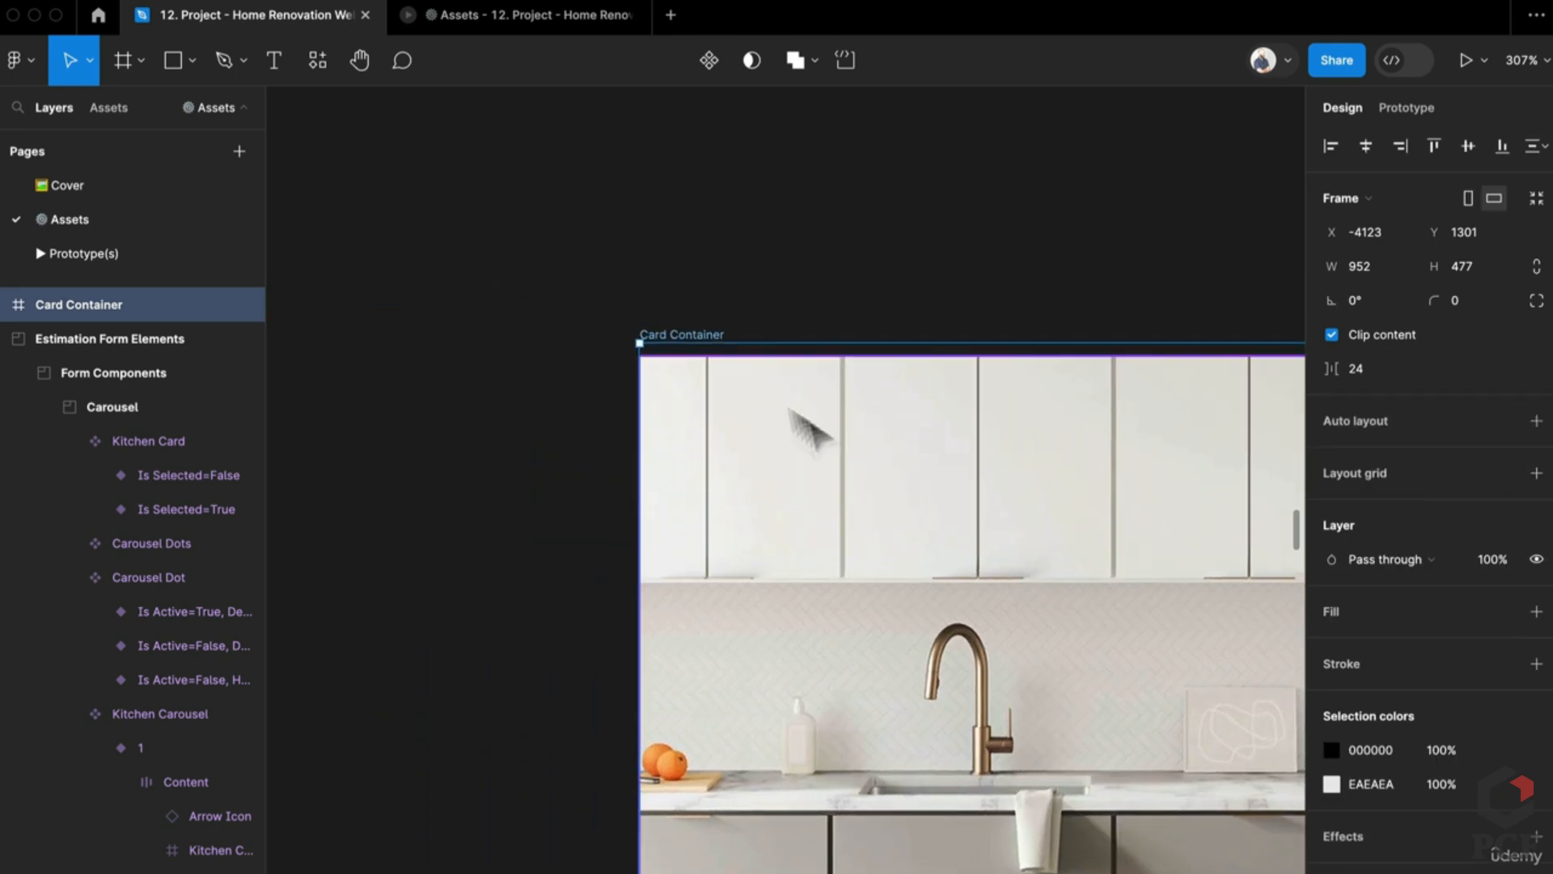
pyautogui.scroll(5, 611, 376)
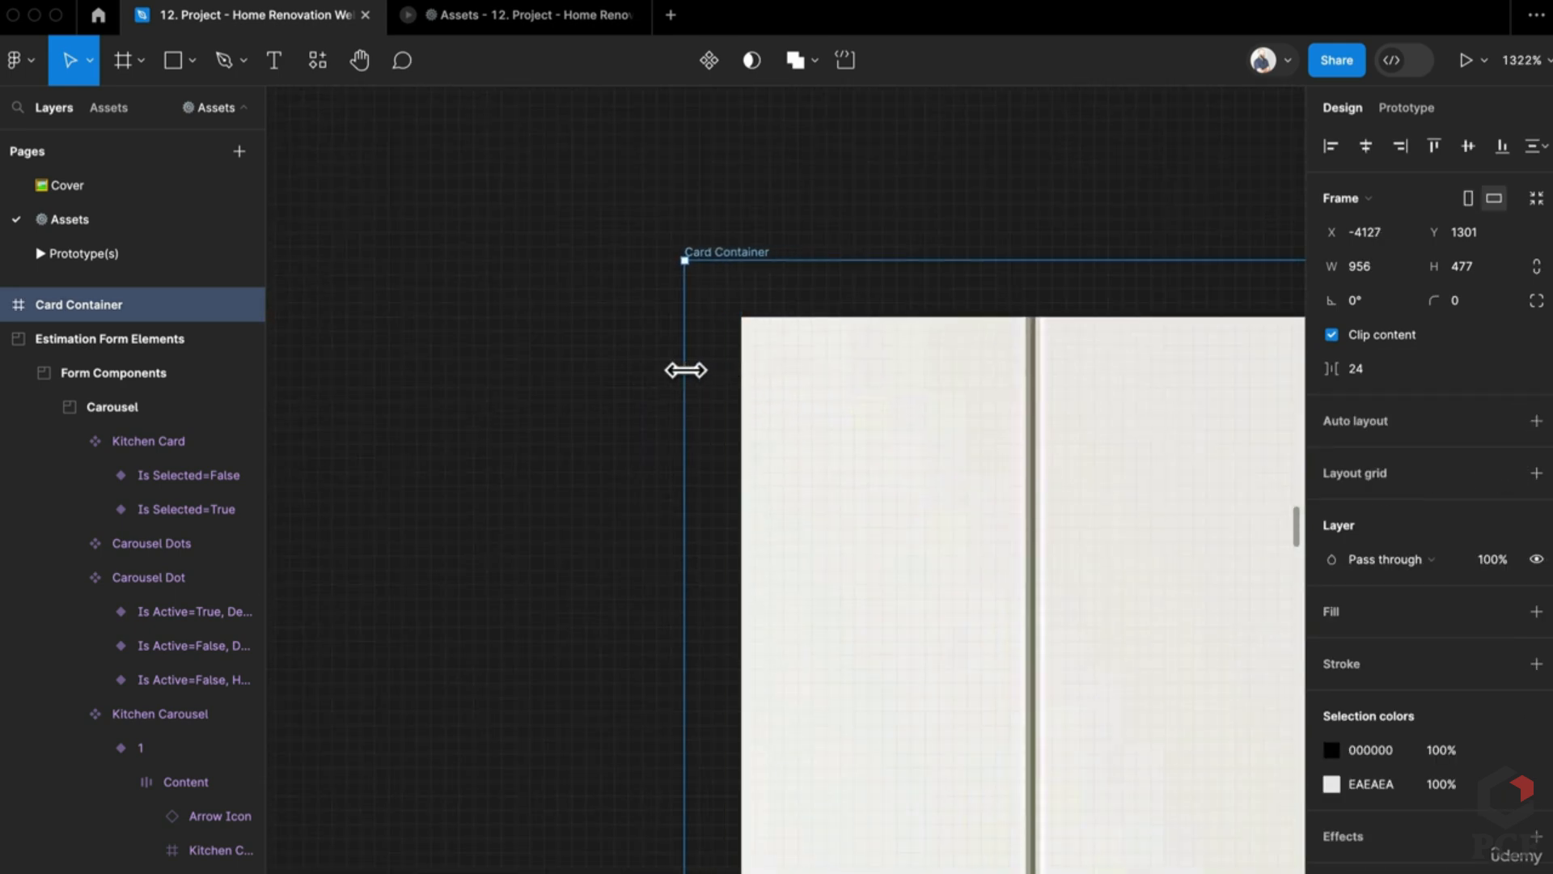
pyautogui.scroll(-10, 777, 340)
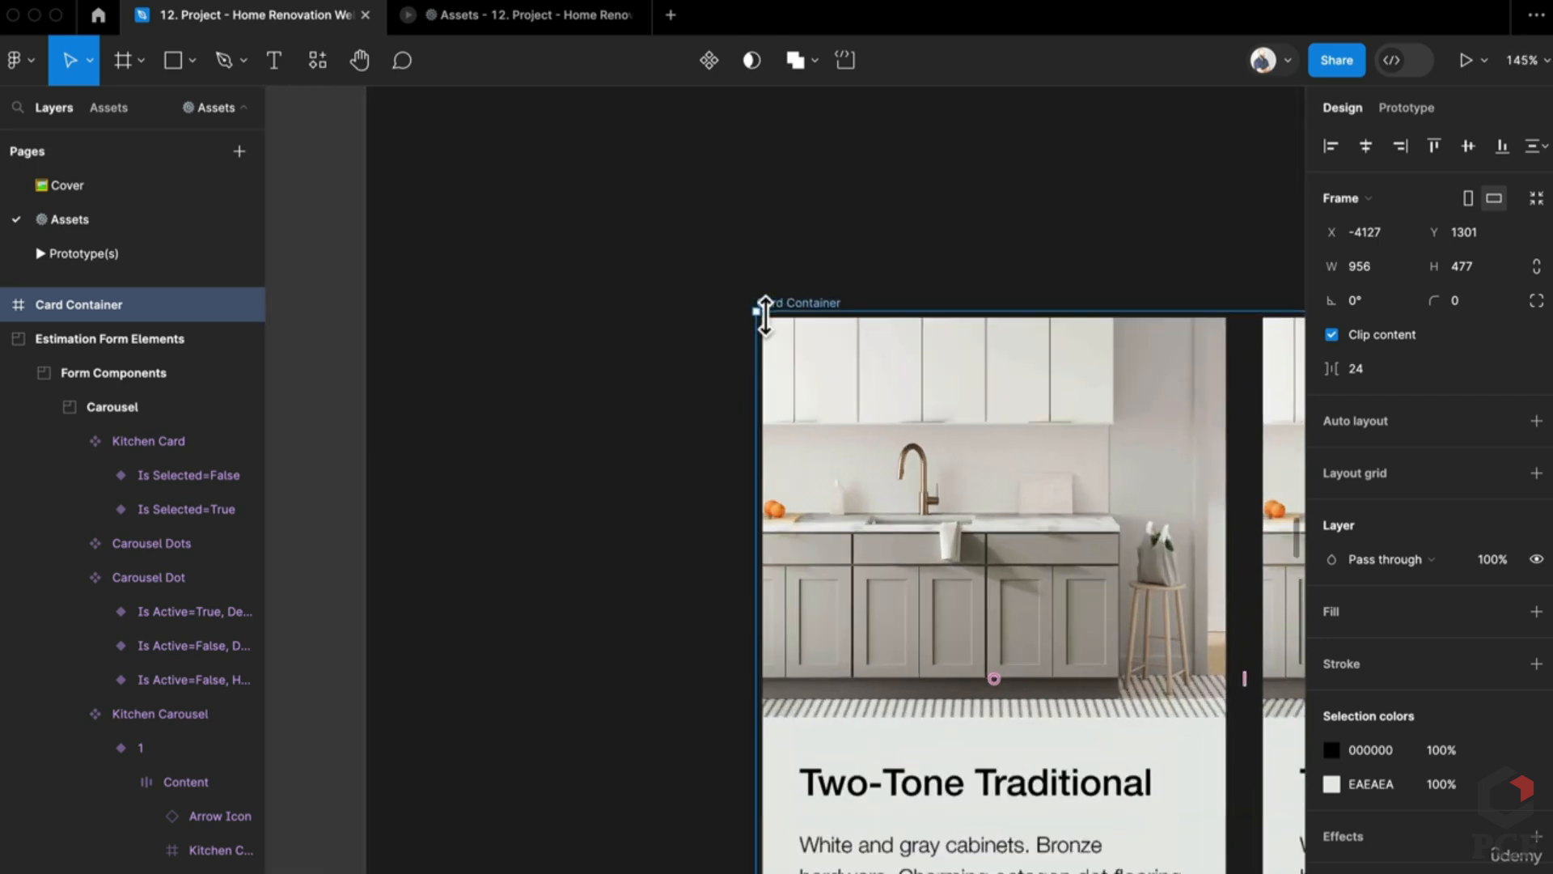
pyautogui.moveTo(769, 333); pyautogui.dragTo(508, 350)
pyautogui.scroll(-5, 615, 498)
# Step: Nudge Card Container slightly up and to the right
pyautogui.click(846, 680)
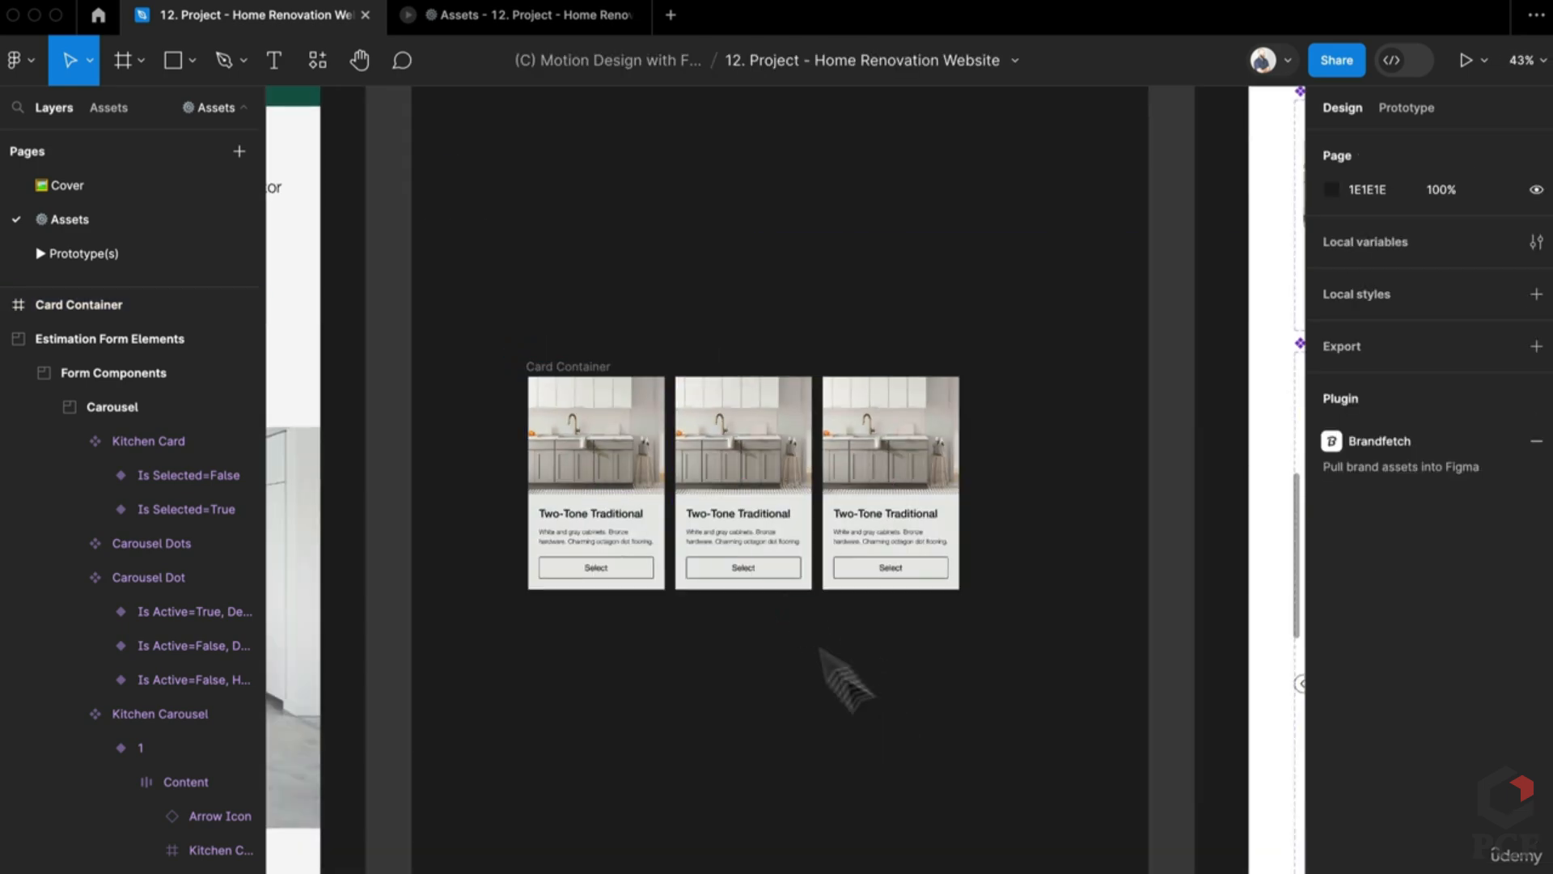
pyautogui.click(558, 363)
pyautogui.moveTo(565, 357); pyautogui.dragTo(642, 338)
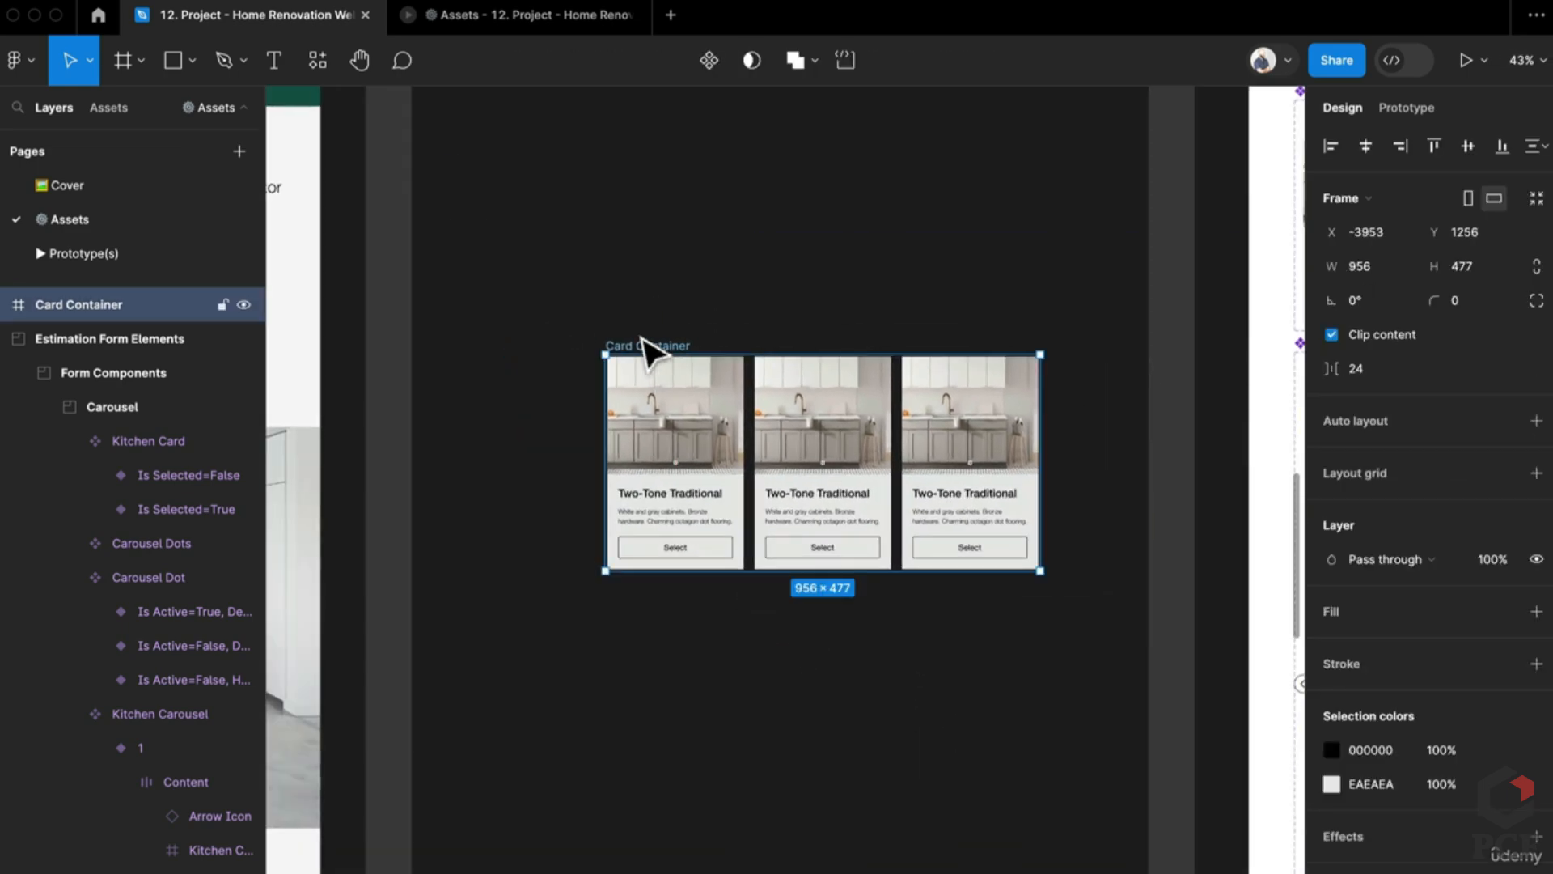
pyautogui.scroll(-3, 979, 461)
pyautogui.hscroll(2, 836, 586)
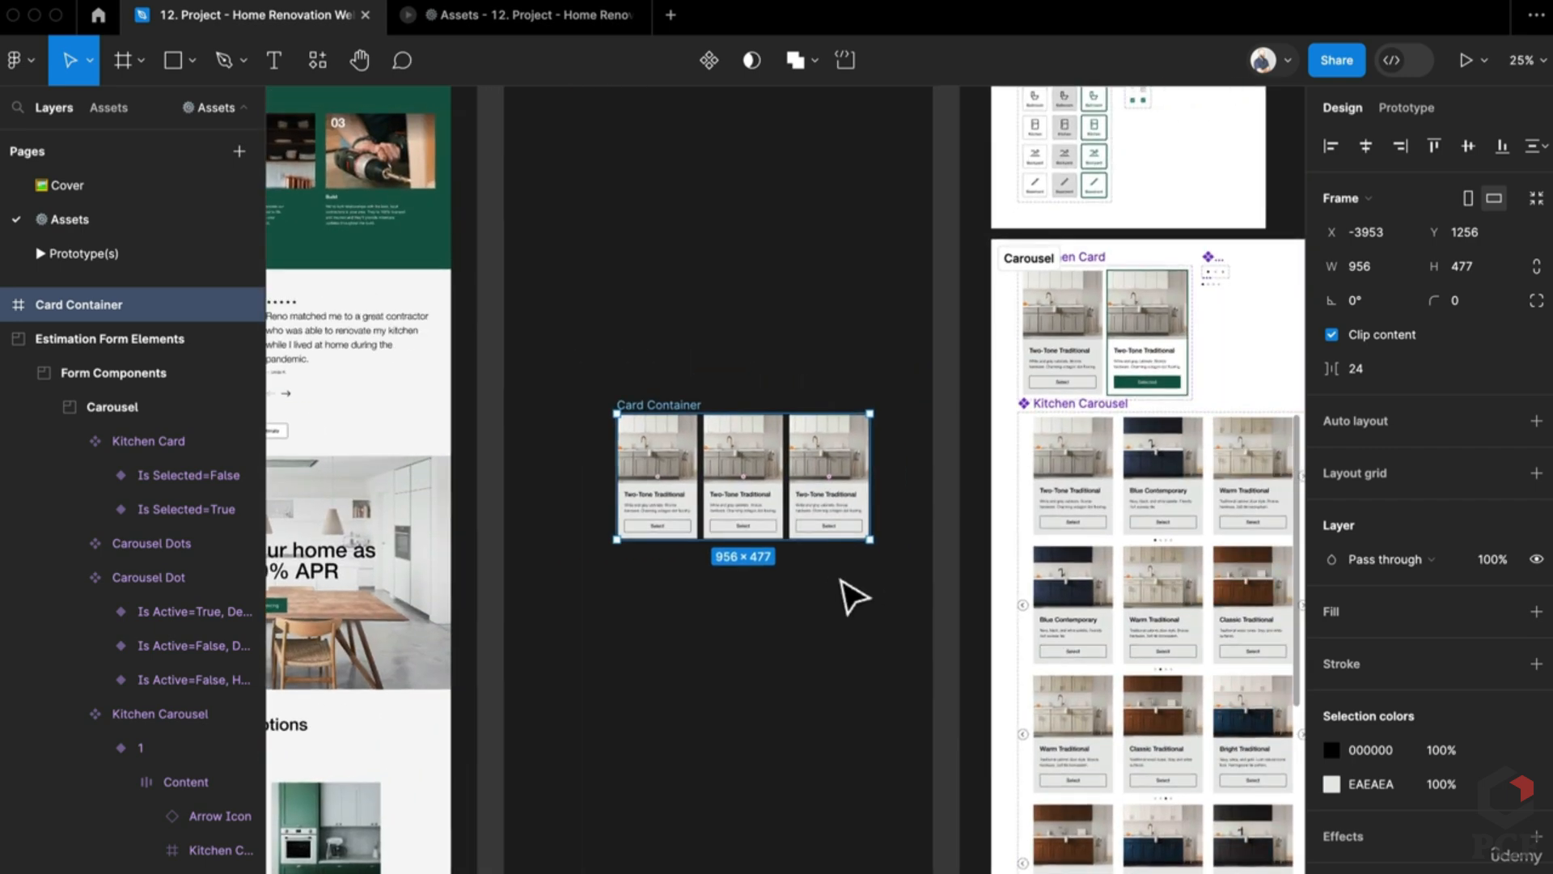
pyautogui.scroll(2, 963, 523)
pyautogui.scroll(1, 963, 523)
pyautogui.hscroll(1, 963, 523)
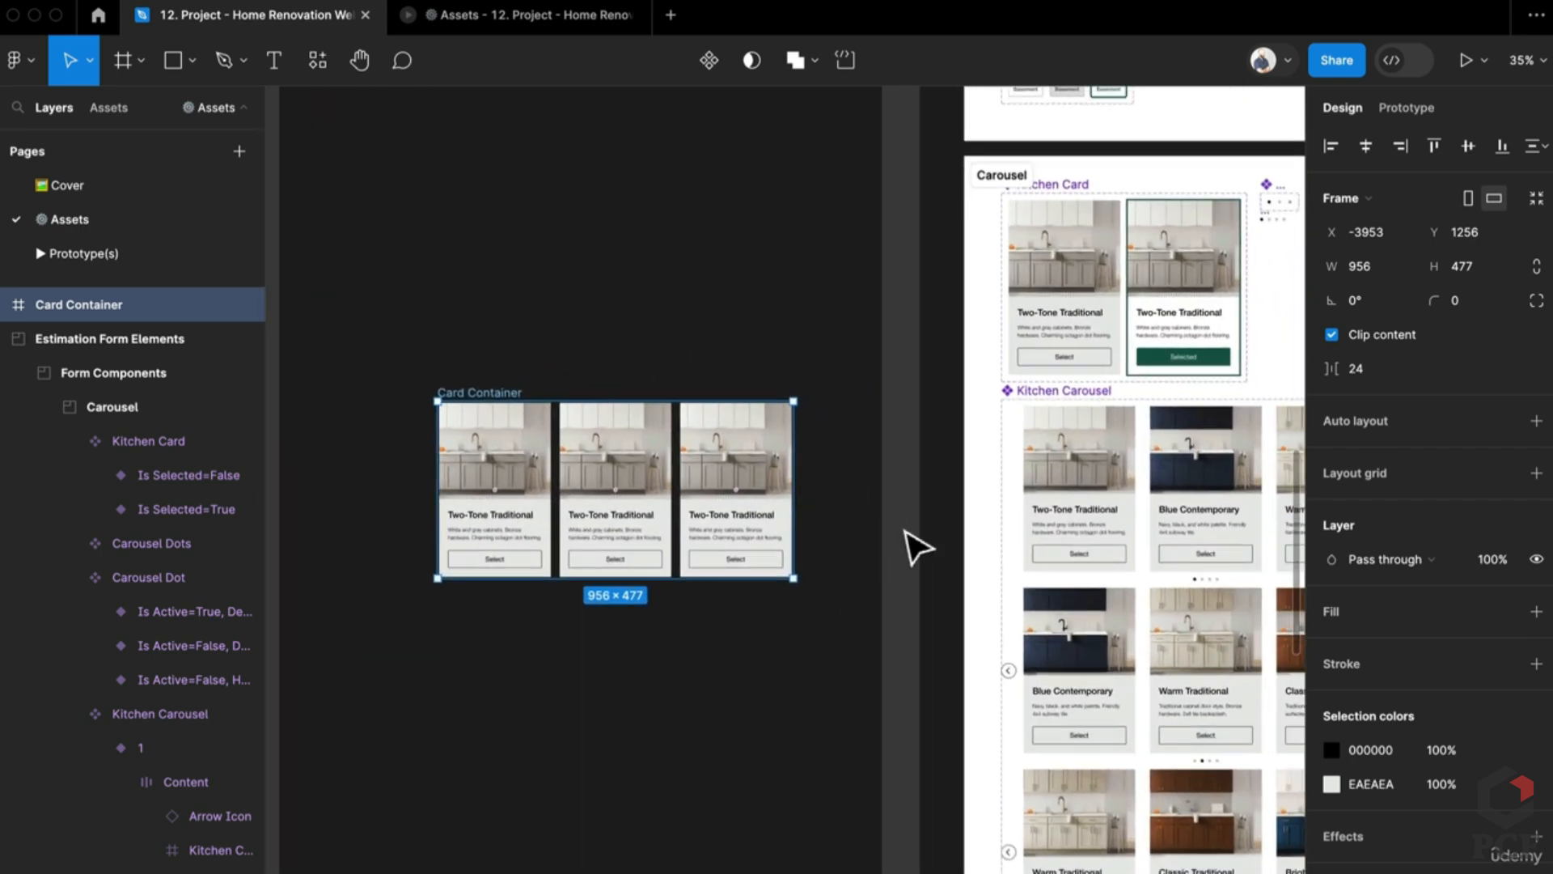
pyautogui.scroll(-3, 639, 428)
pyautogui.scroll(5, 639, 429)
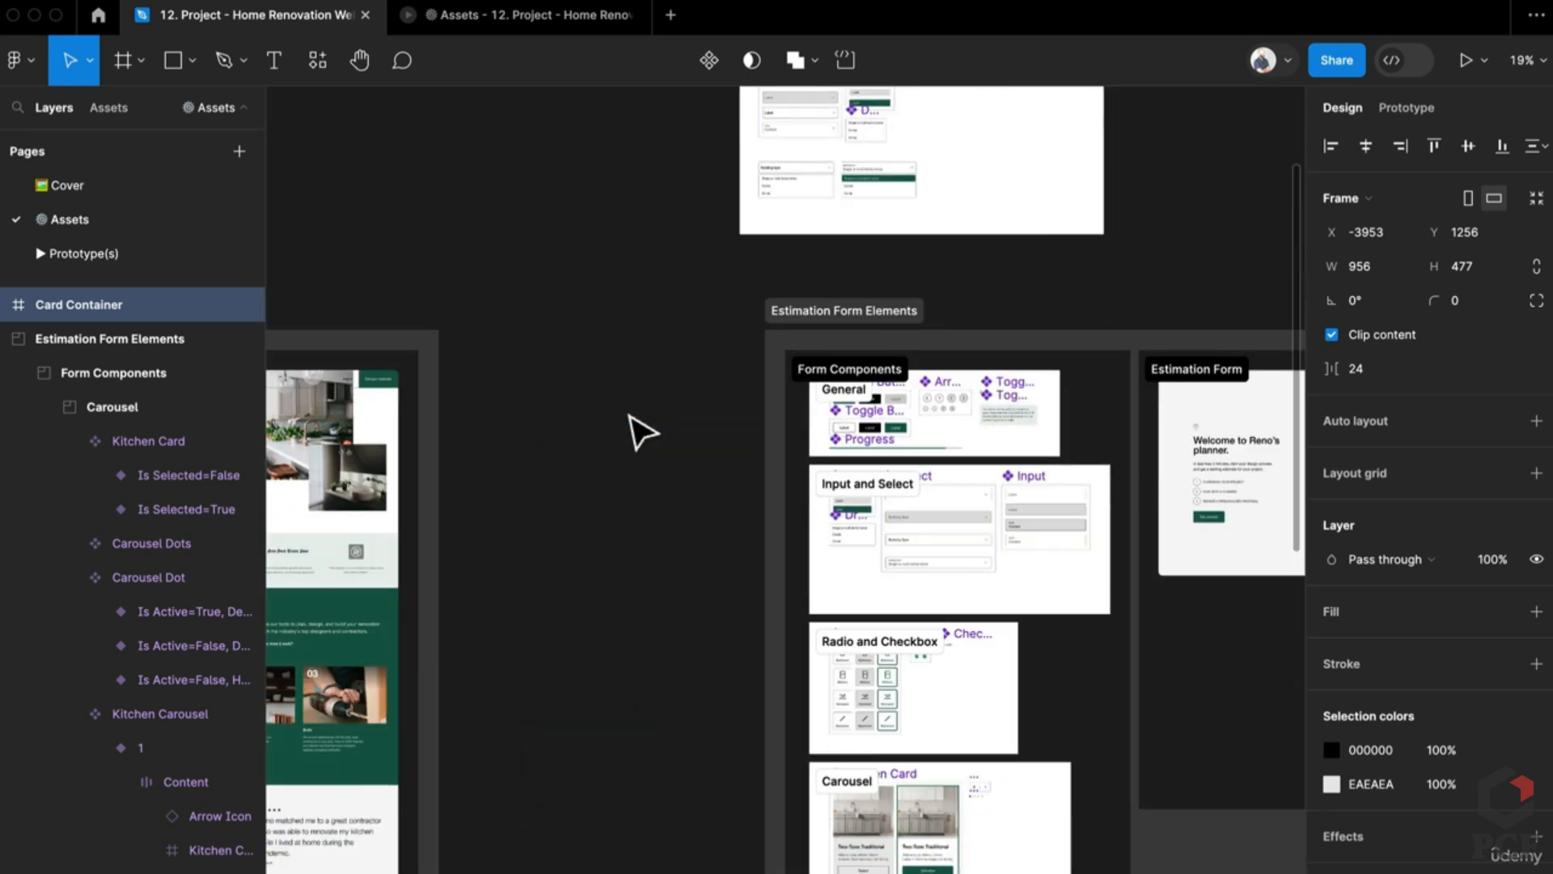
pyautogui.scroll(5, 1006, 693)
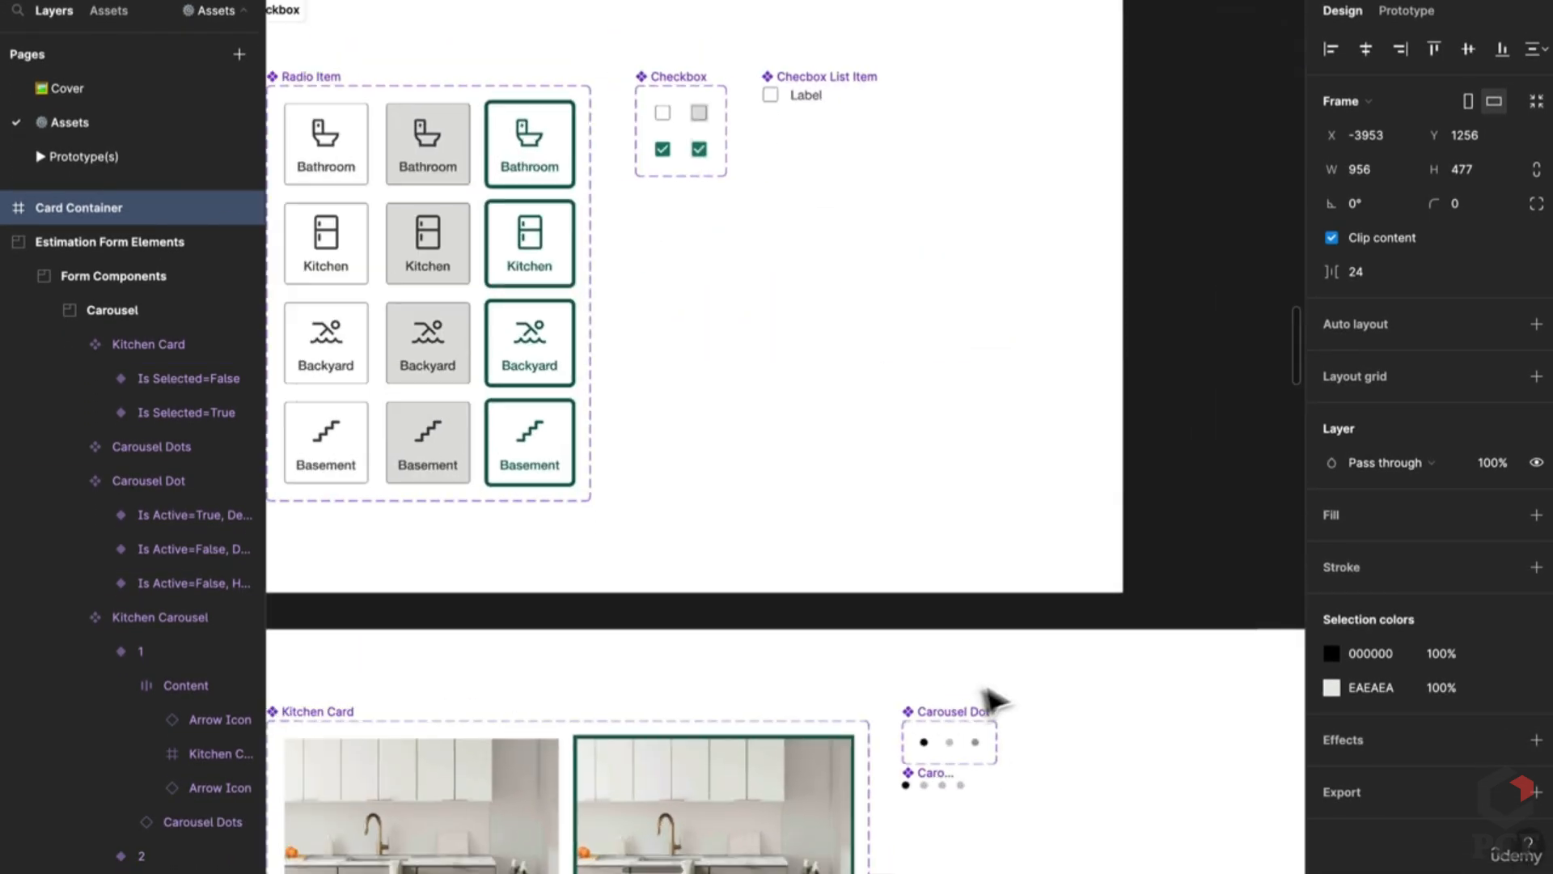
# Step: Select the small Carousel Dots instance near the Carousel Dot component
pyautogui.click(932, 720)
pyautogui.click(909, 805)
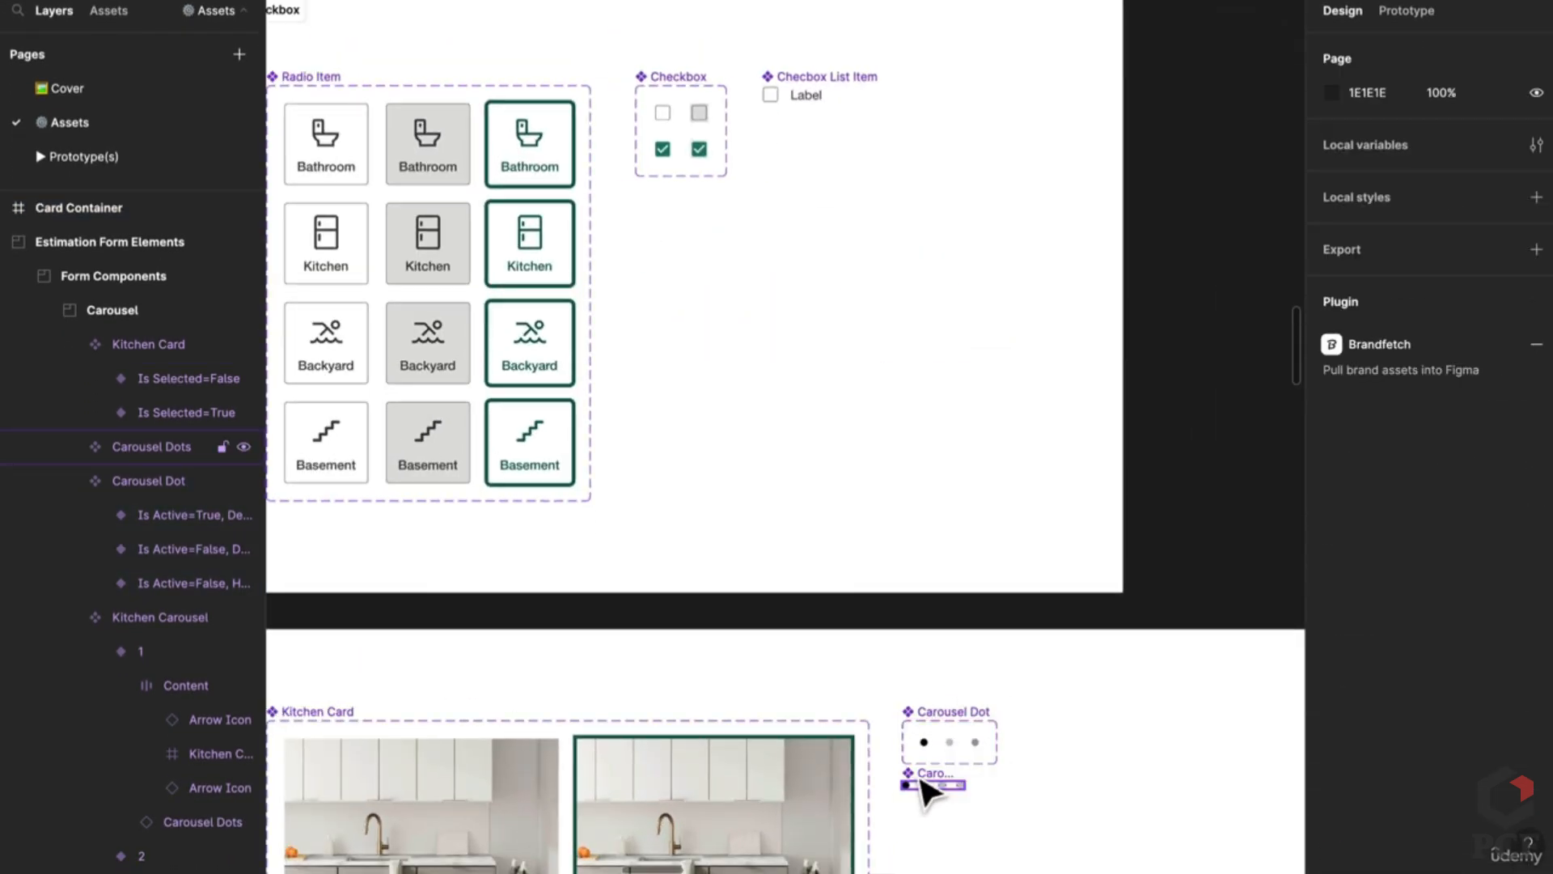
pyautogui.click(931, 785)
pyautogui.scroll(-5, 931, 769)
# Step: Place Card Container inside the Components section beside the button and input components
pyautogui.moveTo(635, 485); pyautogui.dragTo(1080, 69)
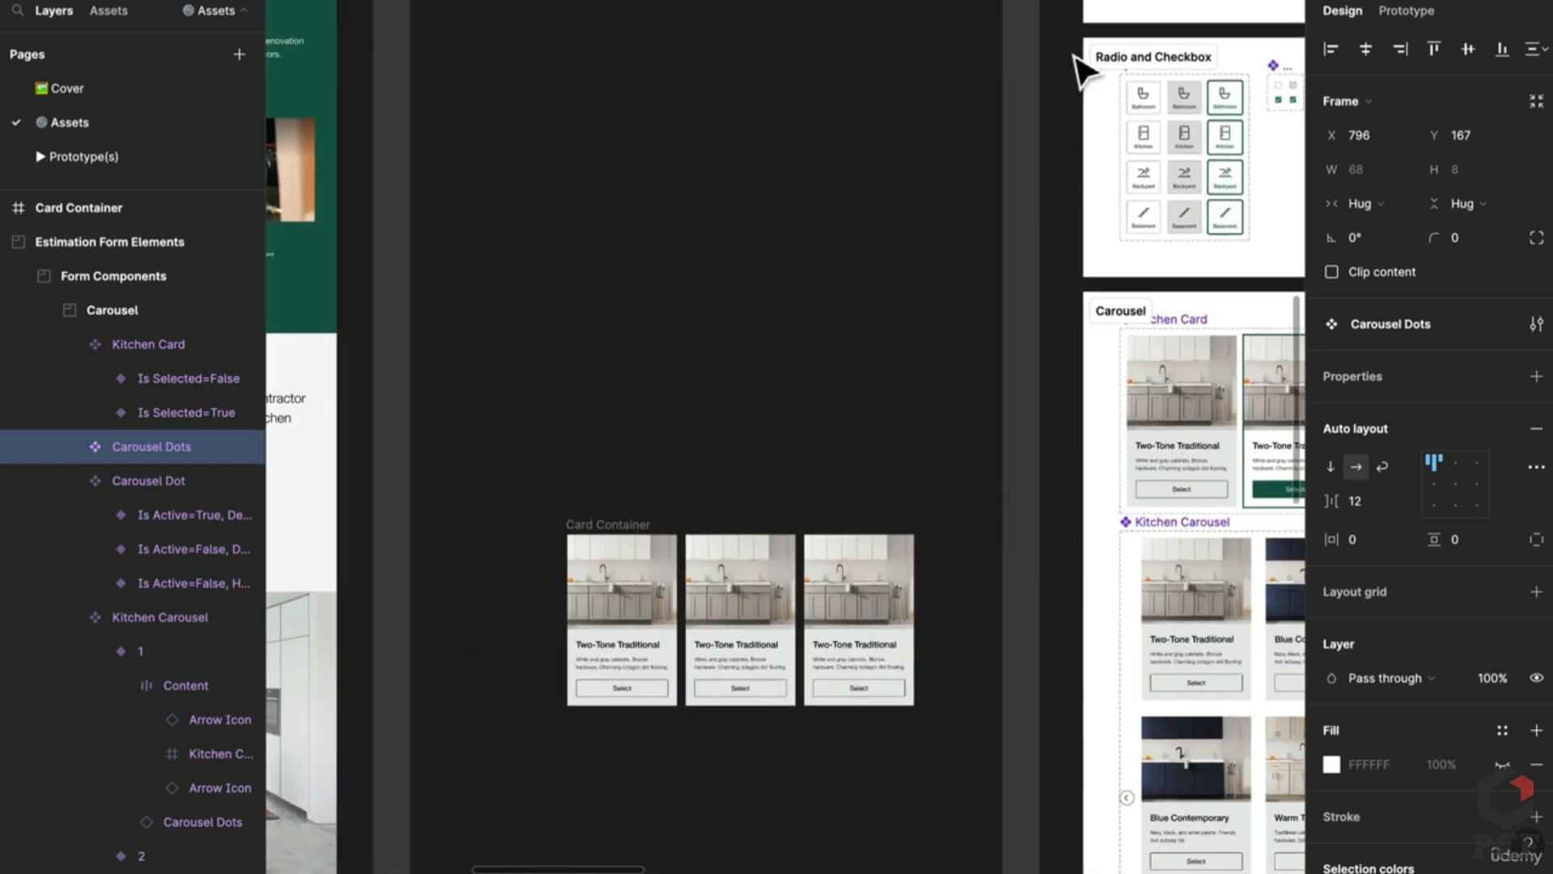
pyautogui.scroll(-5, 655, 510)
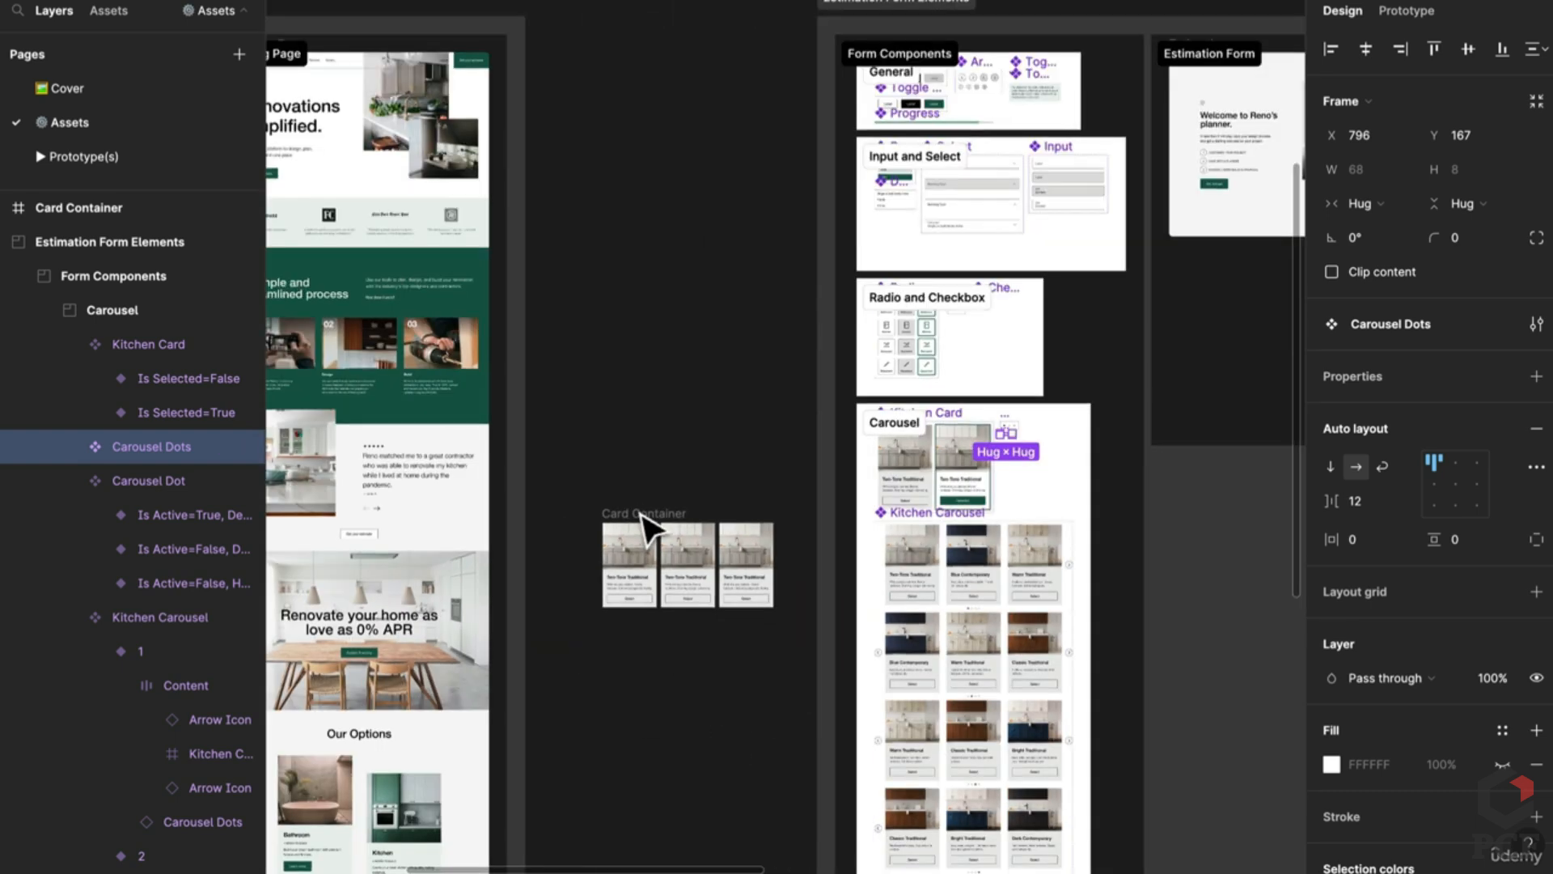
pyautogui.moveTo(646, 520); pyautogui.dragTo(1011, 464)
pyautogui.scroll(5, 704, 376)
pyautogui.moveTo(872, 352); pyautogui.dragTo(716, 257)
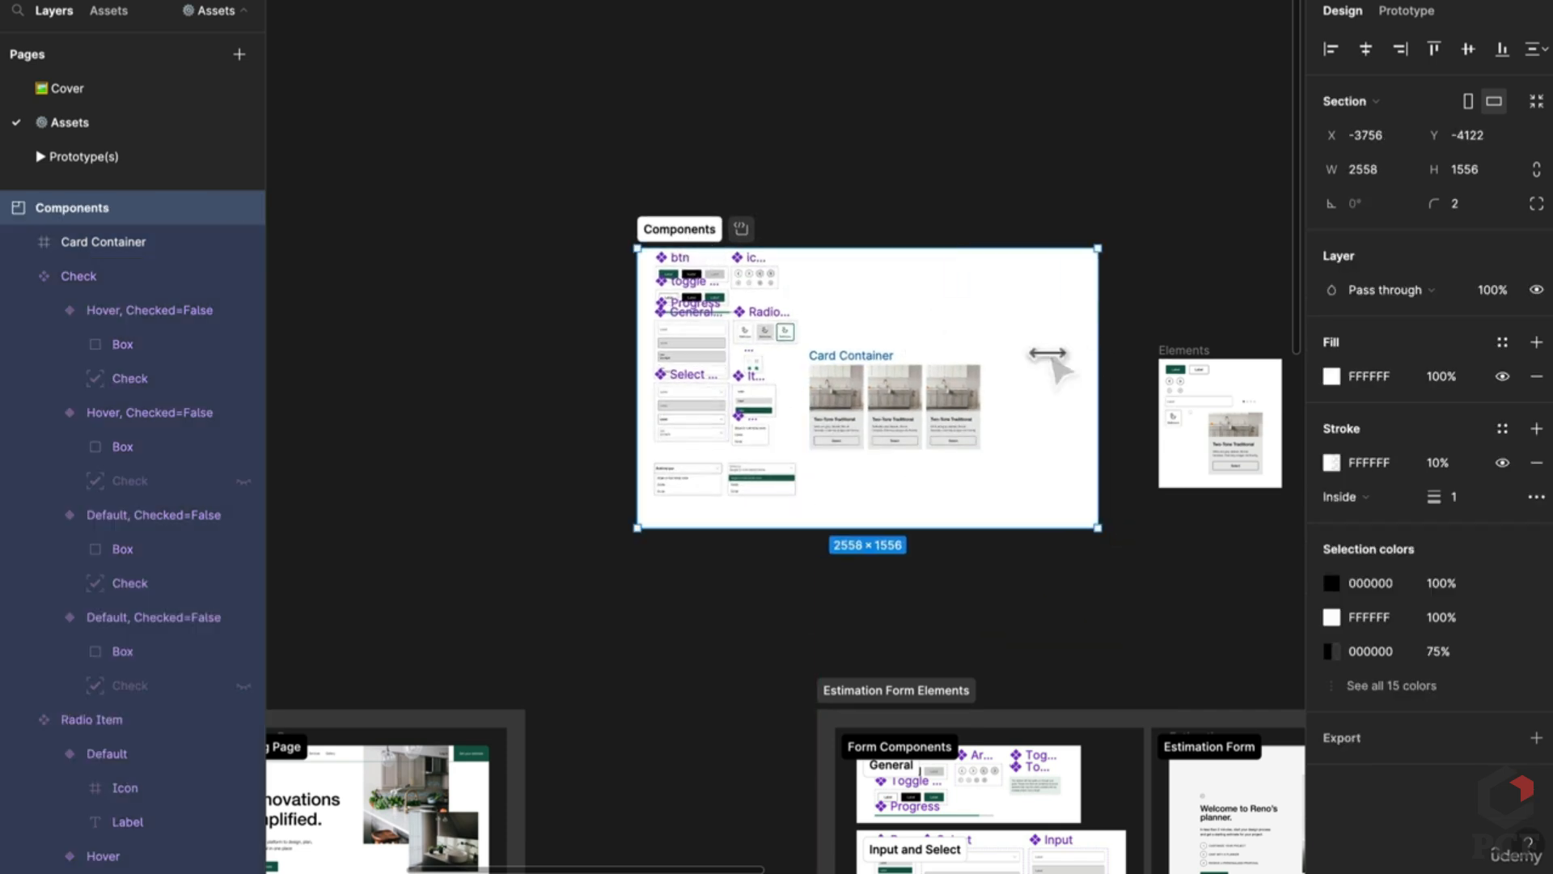
pyautogui.hotkey('shift', '2')
pyautogui.moveTo(842, 485); pyautogui.dragTo(973, 101)
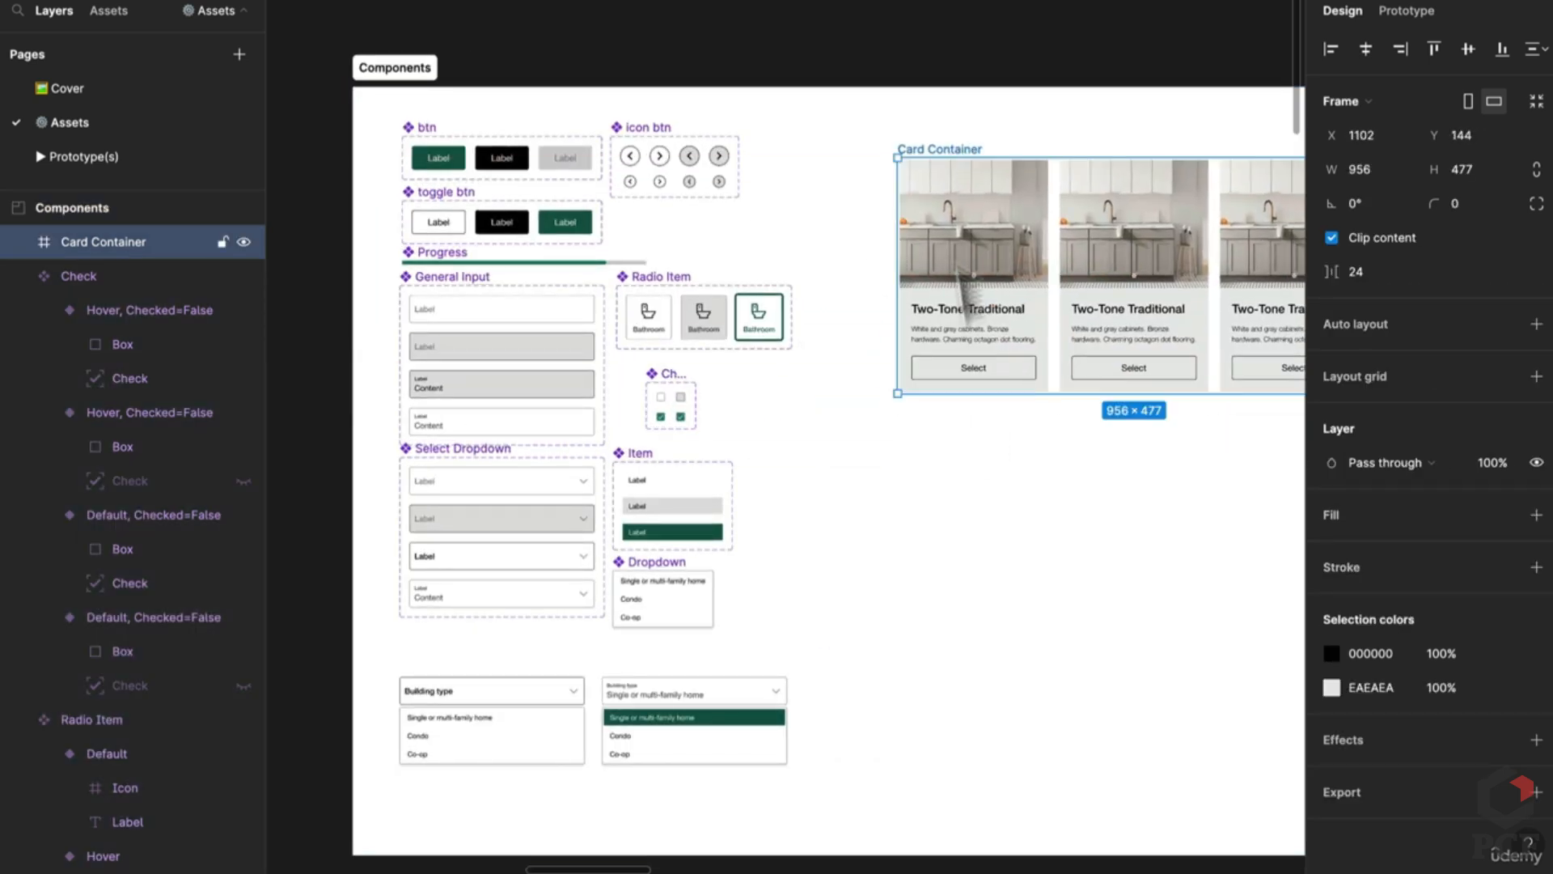
# Step: Paste a Carousel Dots instance beneath the kitchen cards
pyautogui.click(1102, 527)
pyautogui.hotkey('ctrl', 'v')
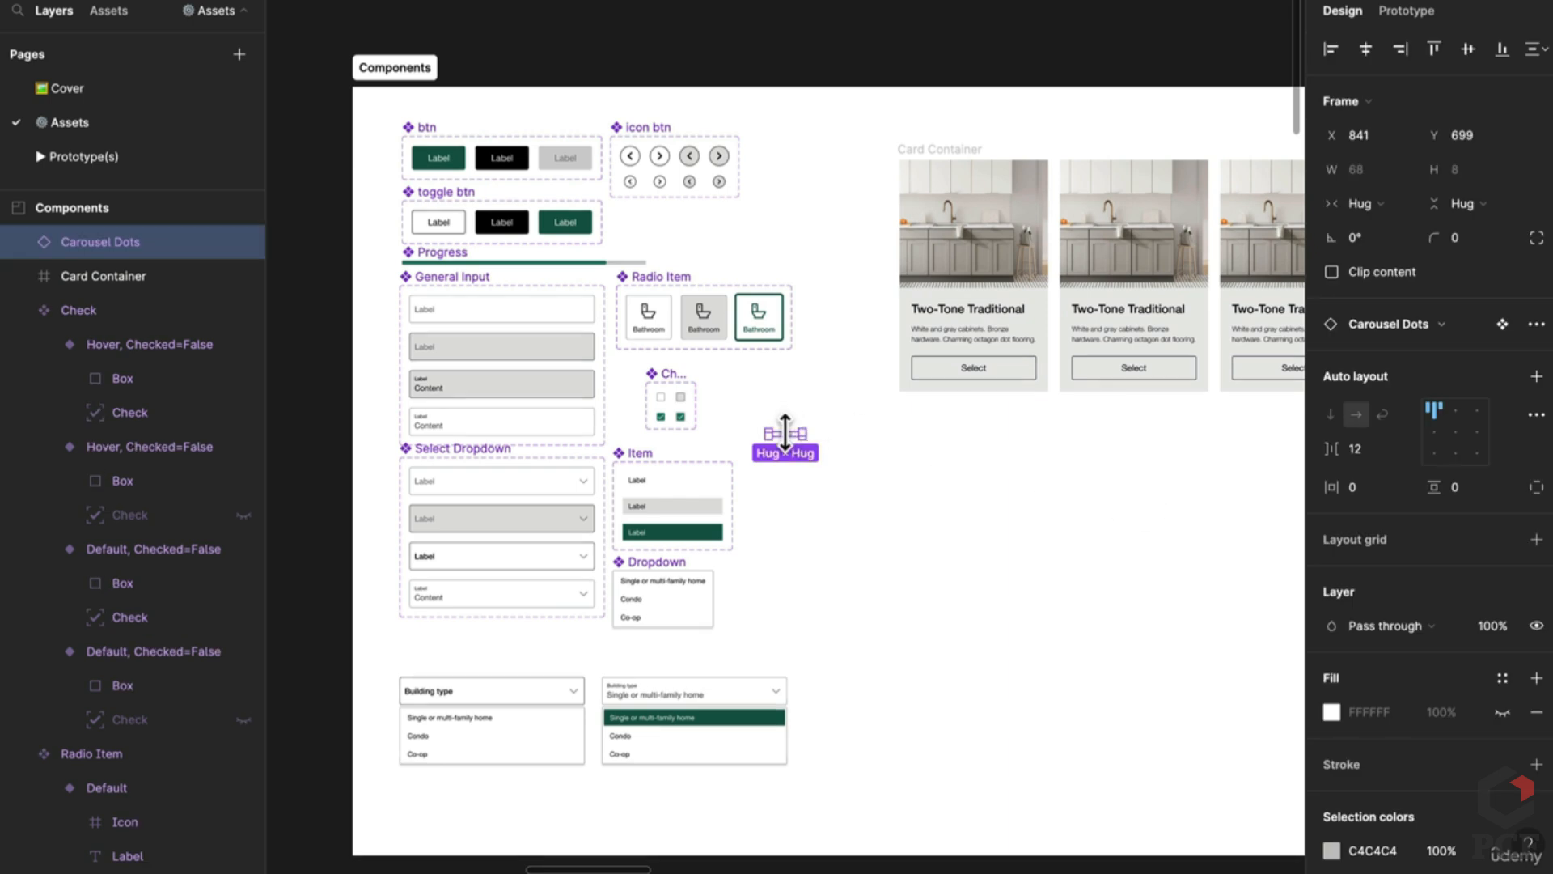
pyautogui.moveTo(805, 451); pyautogui.dragTo(1147, 443)
pyautogui.hscroll(4, 1052, 444)
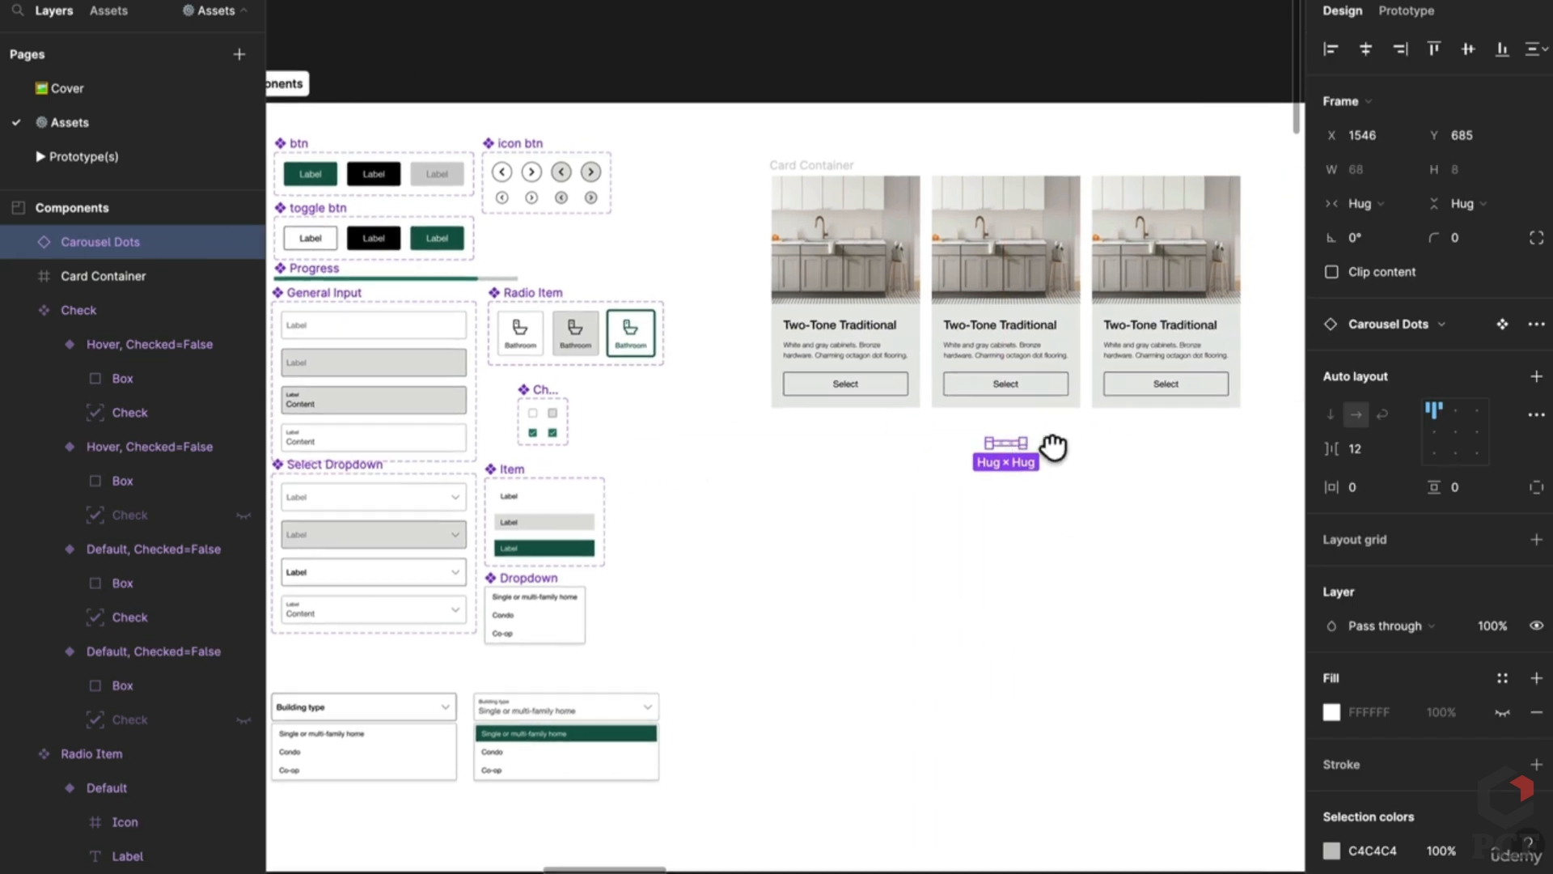
# Step: Duplicate both small arrow buttons below the cards
pyautogui.click(492, 173)
pyautogui.scroll(5, 493, 178)
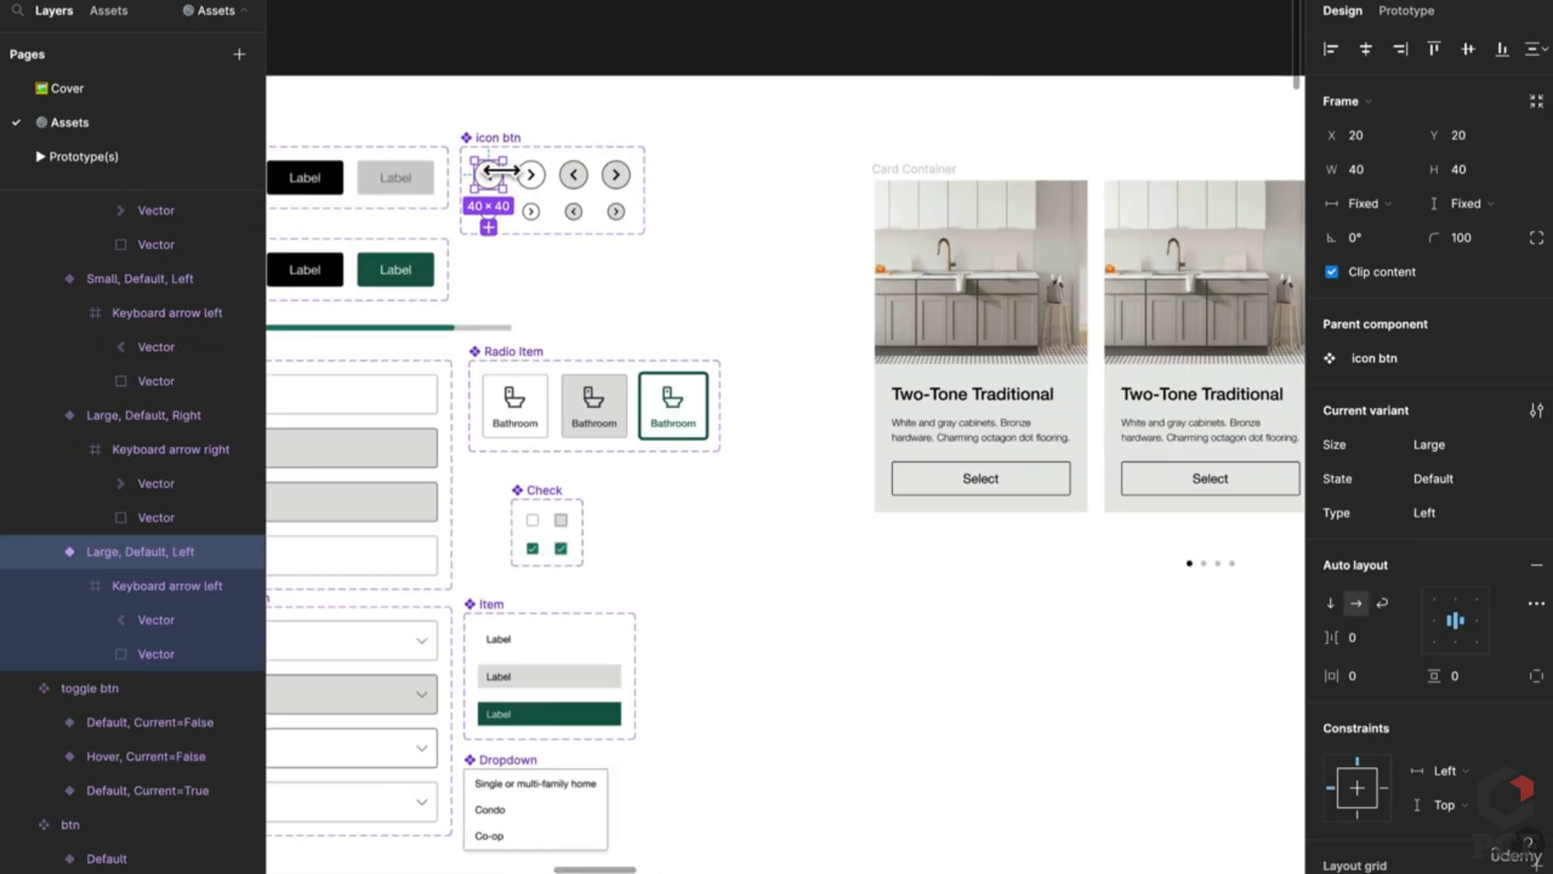
pyautogui.keyDown('shift'); pyautogui.click(538, 176); pyautogui.keyUp('shift')
pyautogui.moveTo(873, 411); pyautogui.dragTo(1162, 728)
pyautogui.click(1230, 780)
pyautogui.hscroll(4, 1092, 752)
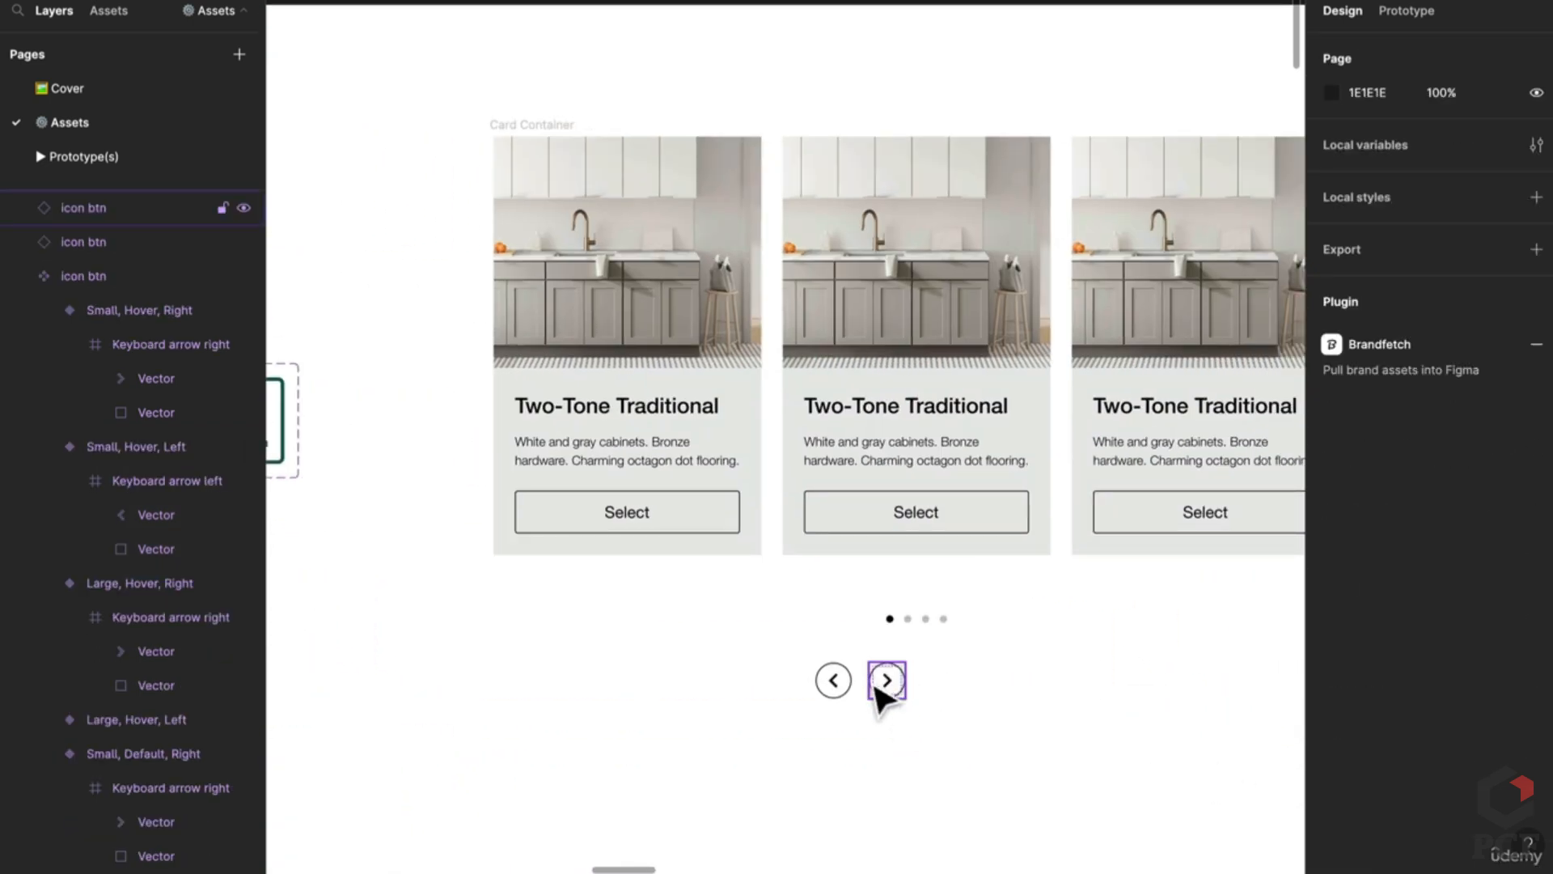
pyautogui.hscroll(3, 923, 712)
pyautogui.scroll(2, 922, 712)
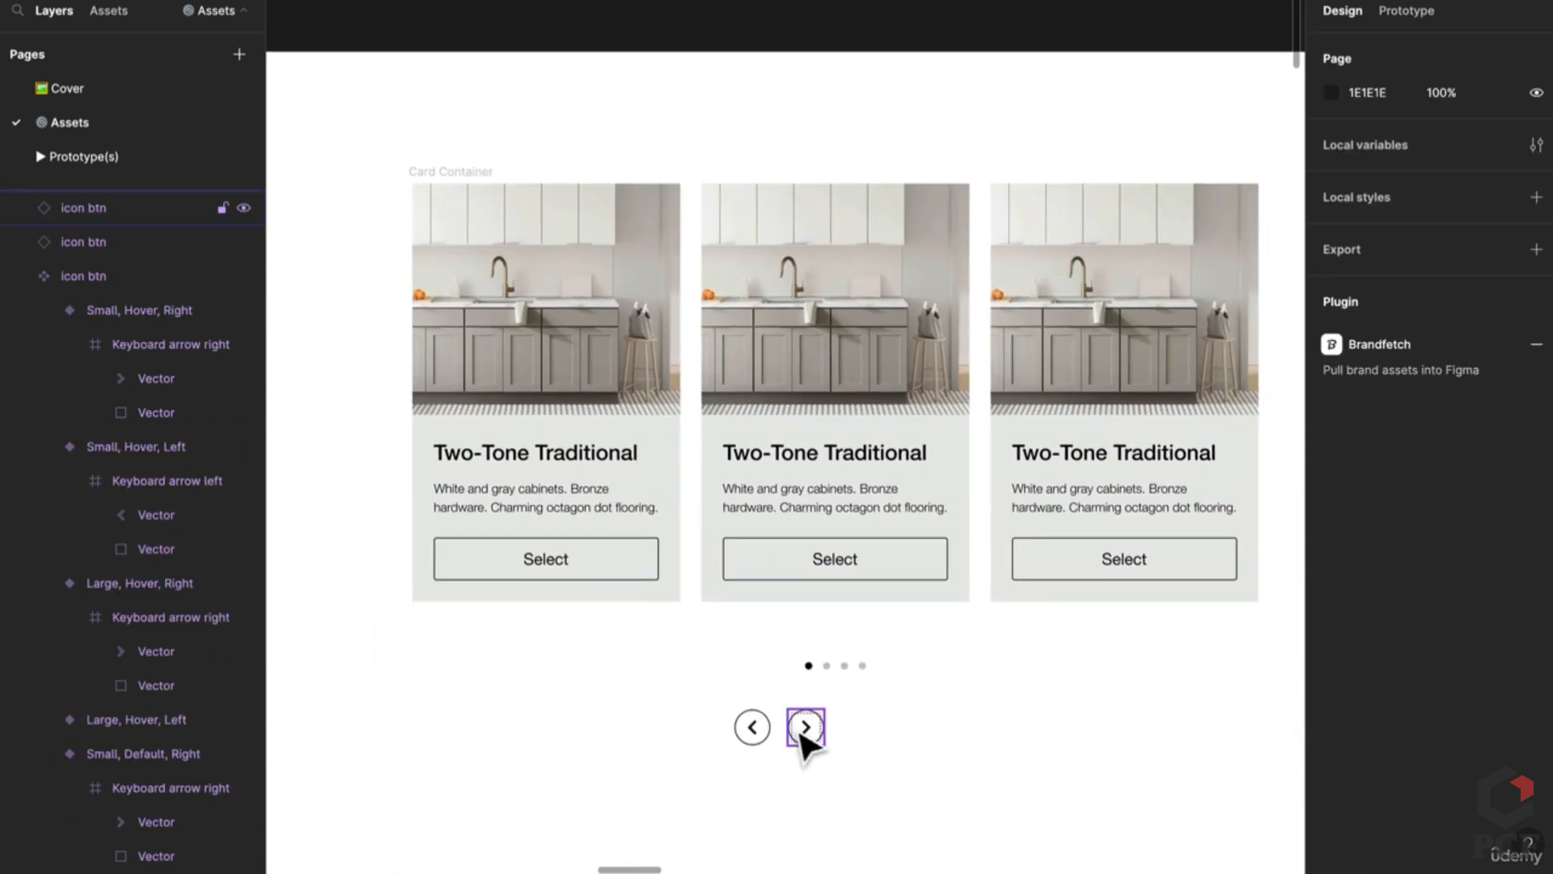
# Step: Put the right arrow beside the third card and the left arrow beside the first
pyautogui.moveTo(803, 733); pyautogui.dragTo(872, 741)
pyautogui.moveTo(1011, 753); pyautogui.dragTo(1228, 460)
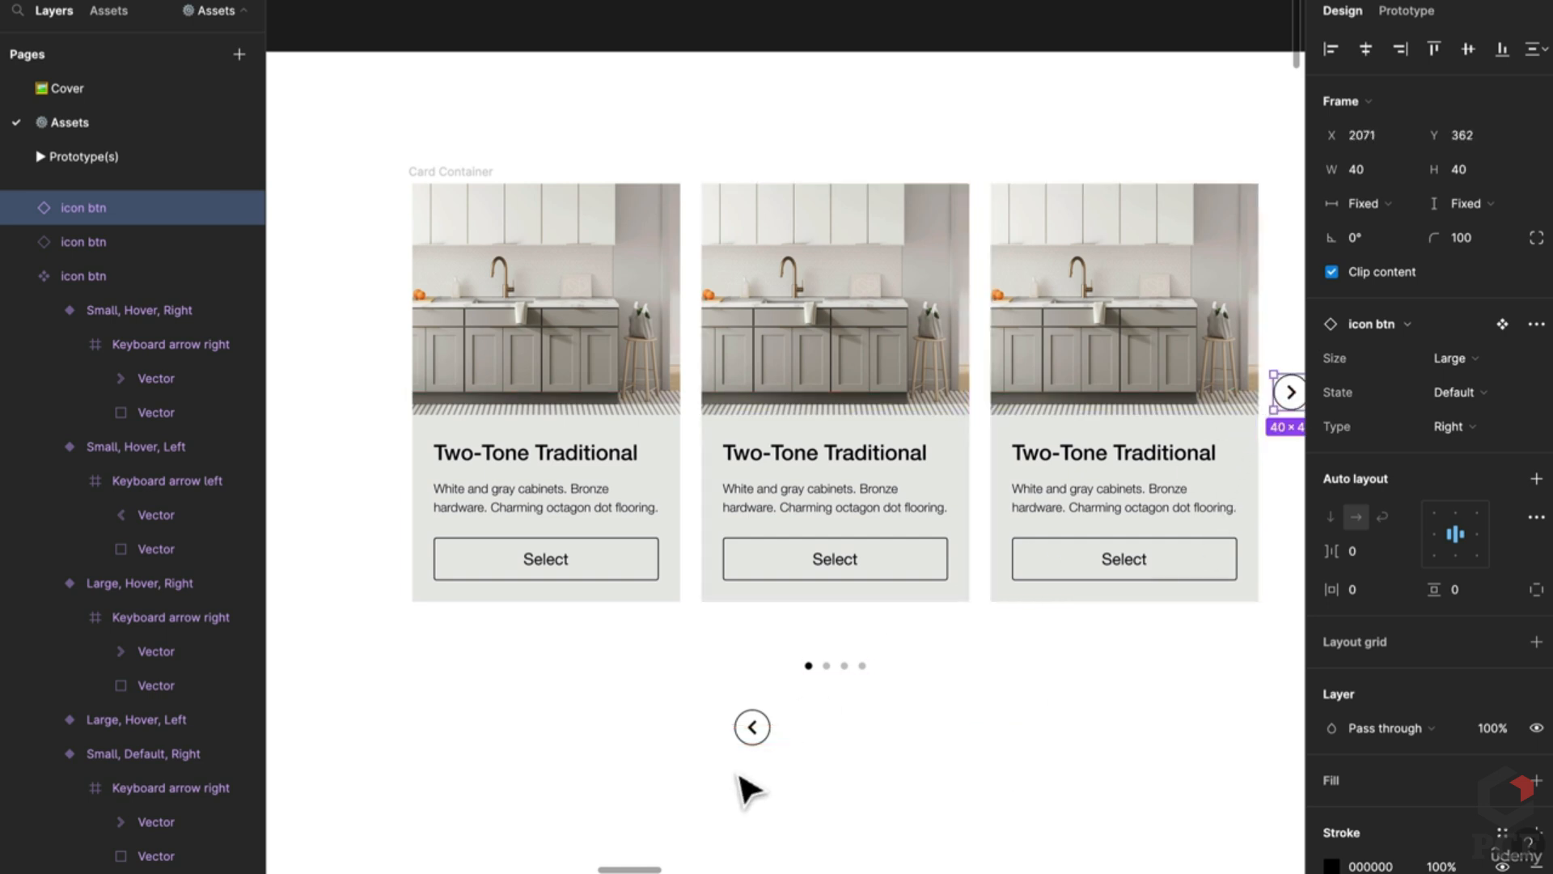
pyautogui.moveTo(756, 736); pyautogui.dragTo(362, 412)
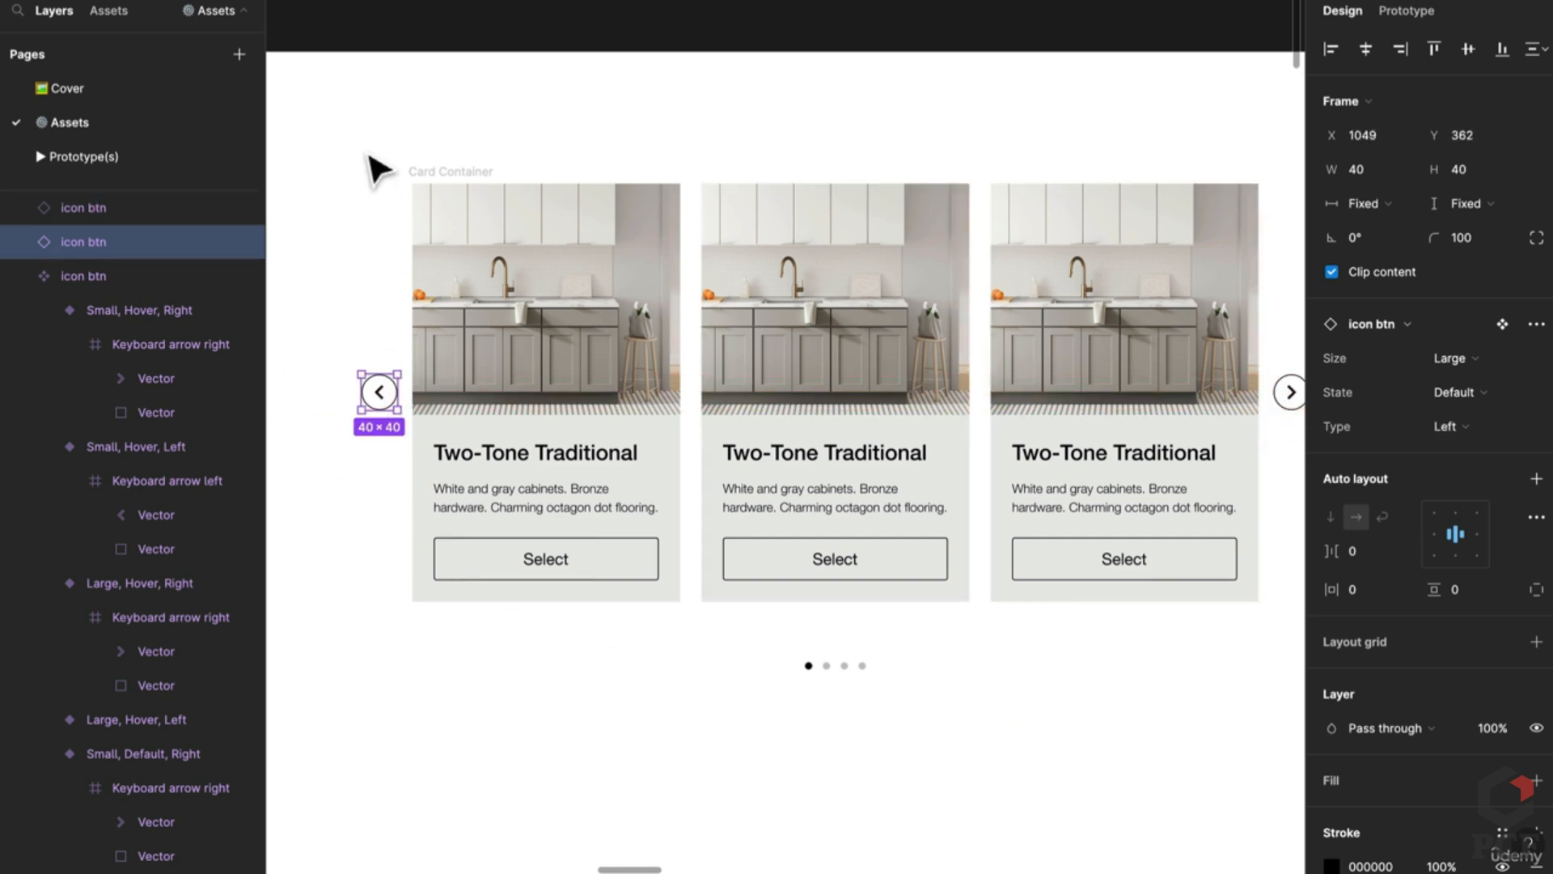
pyautogui.moveTo(320, 139); pyautogui.dragTo(1270, 602)
# Step: Wrap the arrows and Card Container in a horizontal auto-layout frame 'Row' with gap 16
pyautogui.hotkey('shift', 'a')
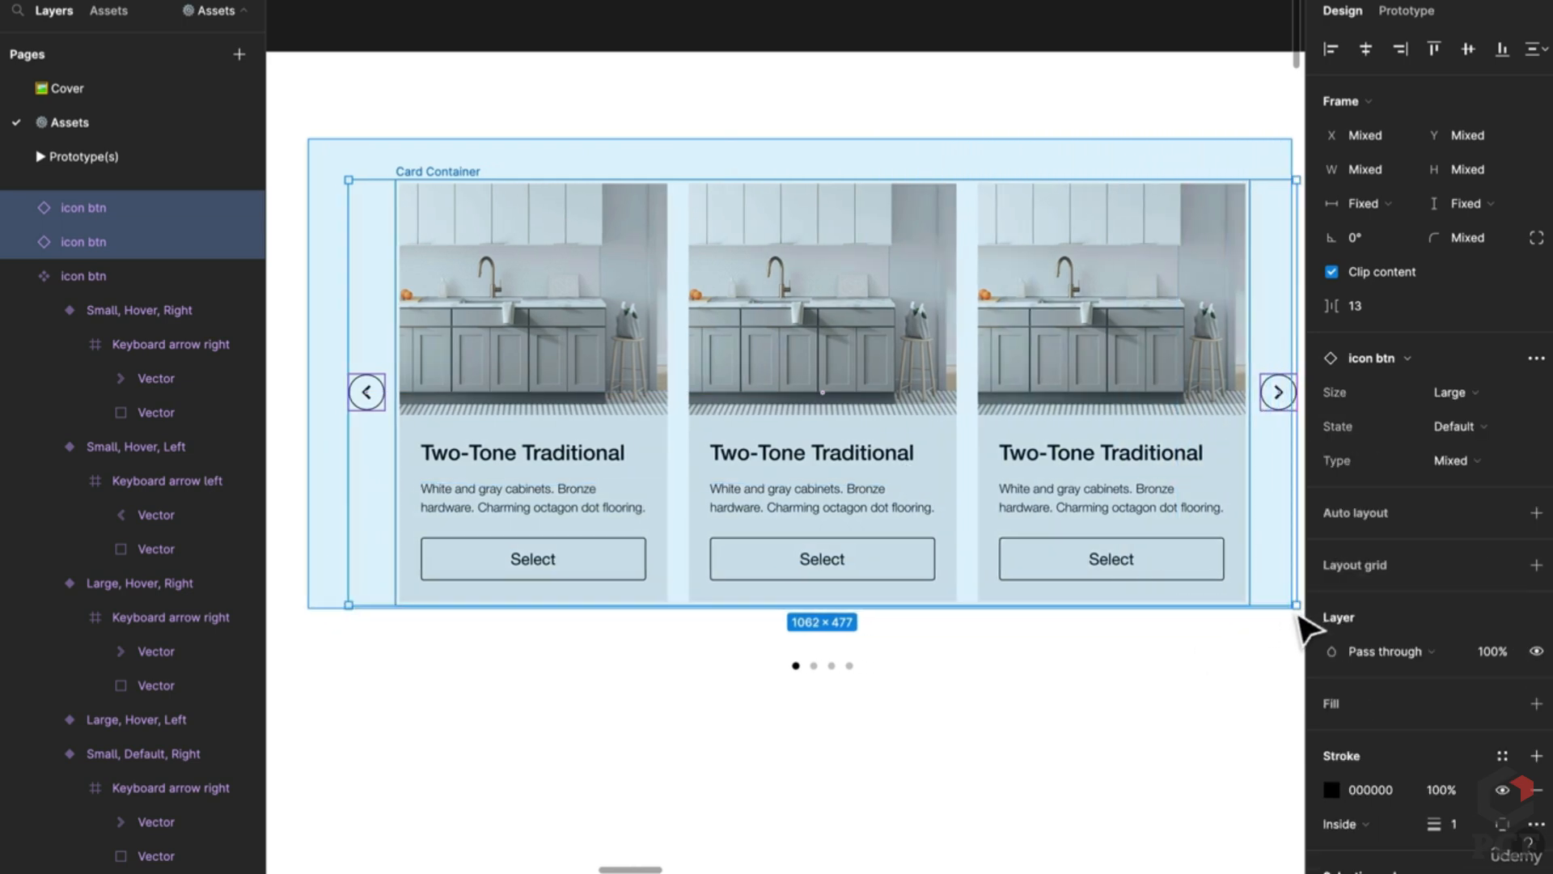
pyautogui.hscroll(-5, 1049, 603)
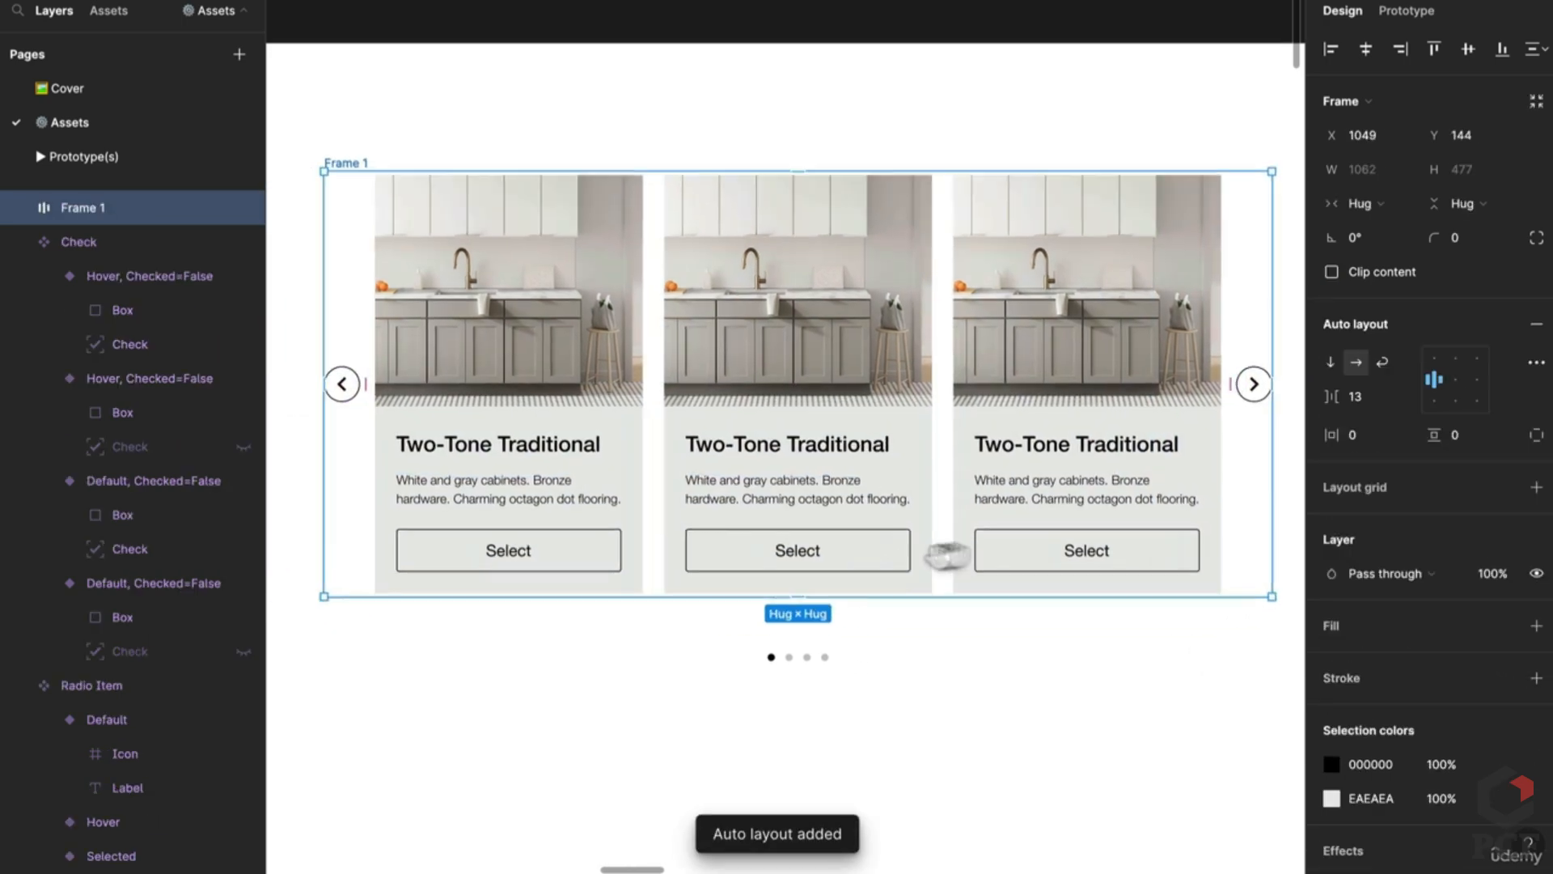
pyautogui.hotkey('ctrl', 'r')
pyautogui.press('Return')
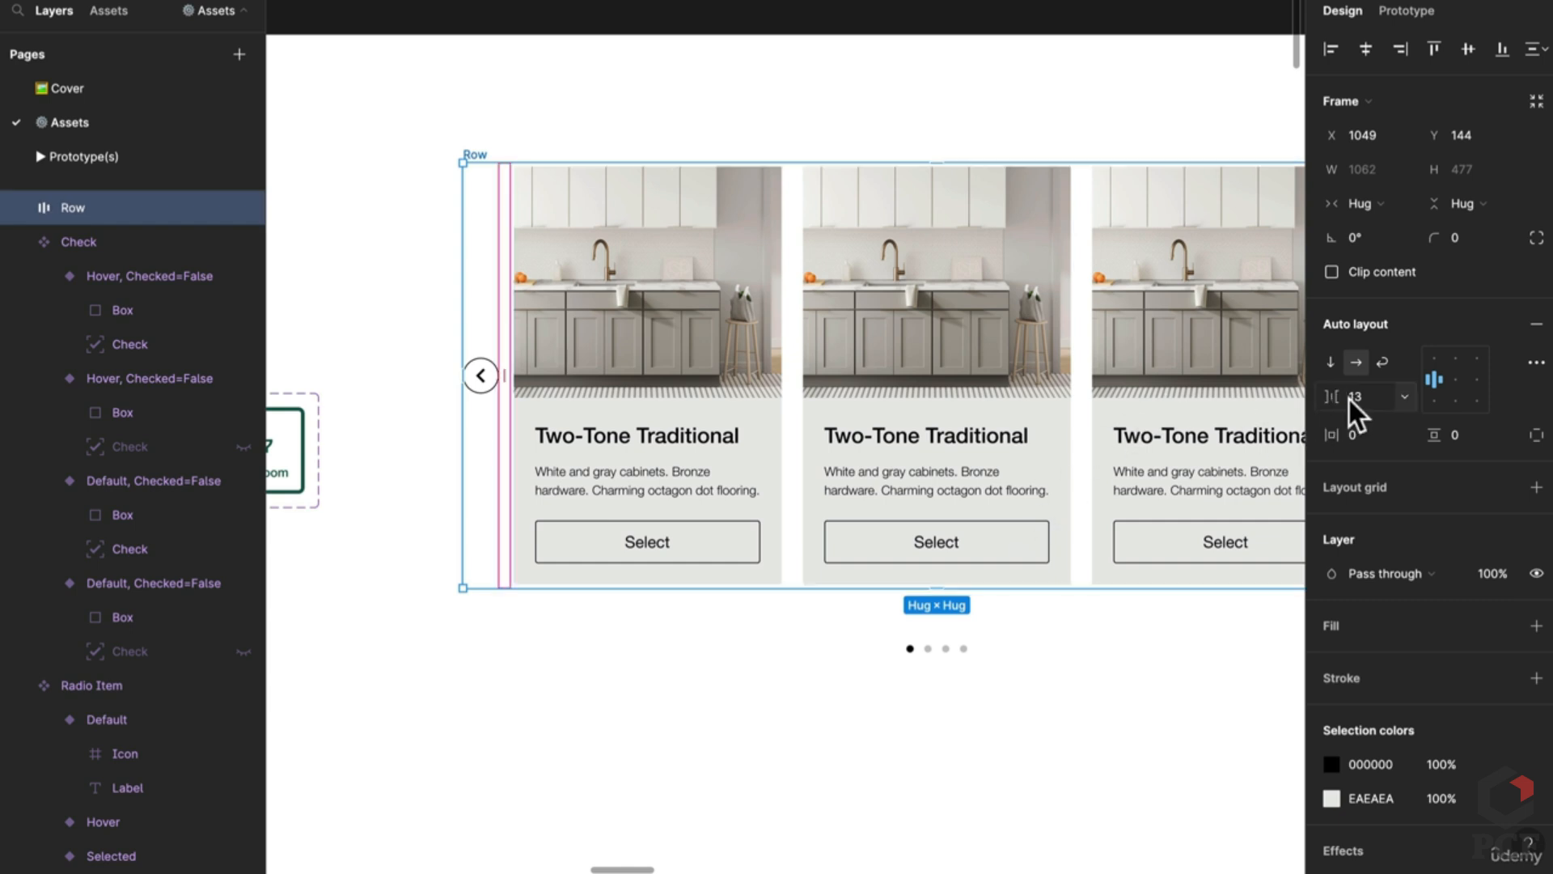
pyautogui.press('Return')
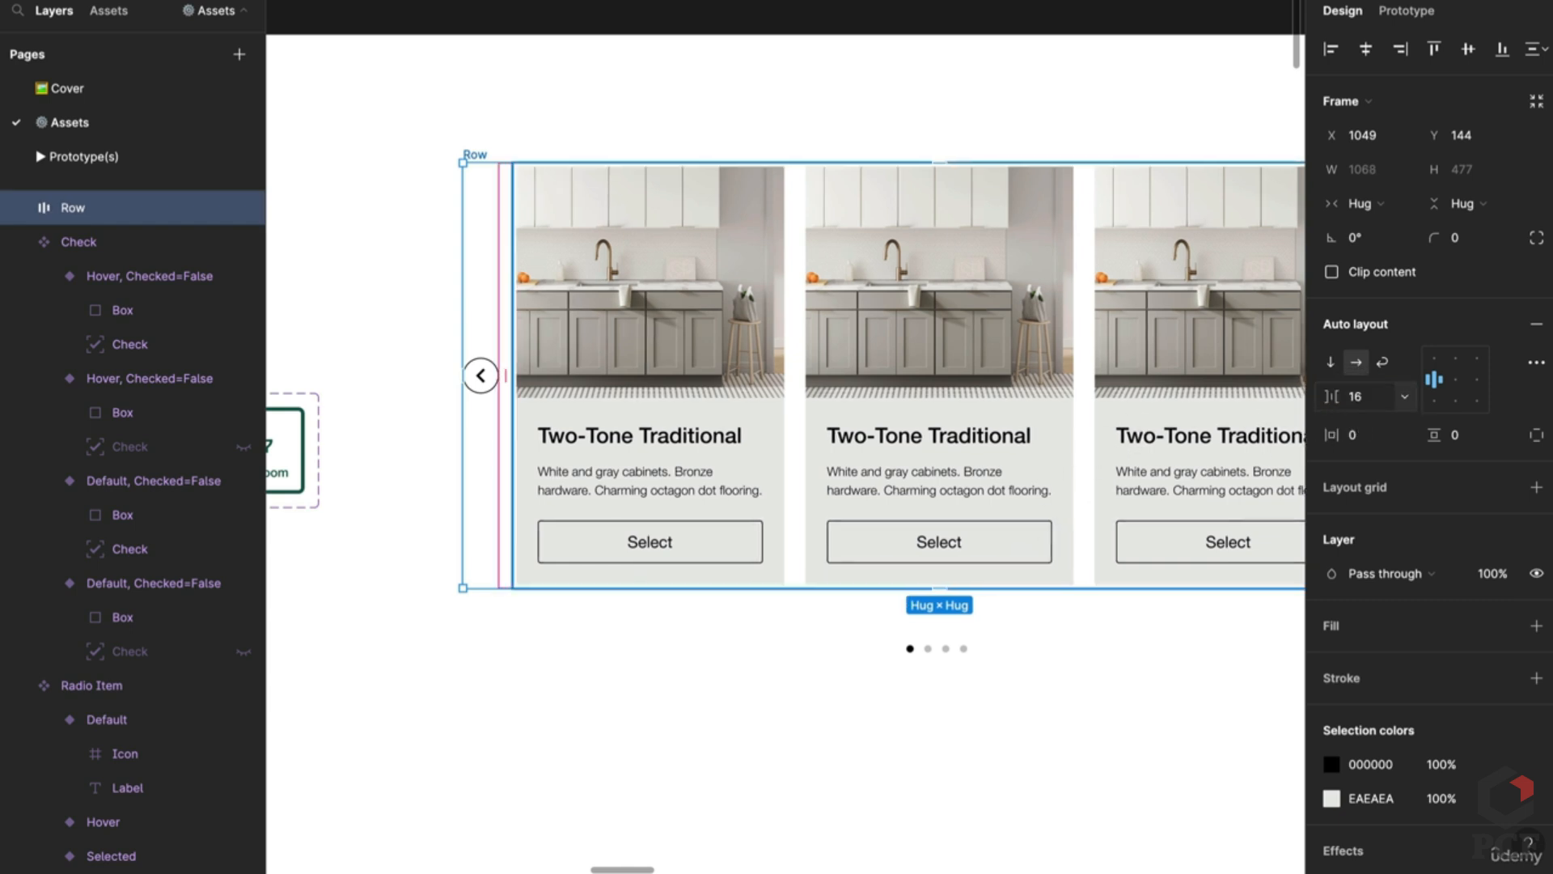
pyautogui.hscroll(4, 895, 430)
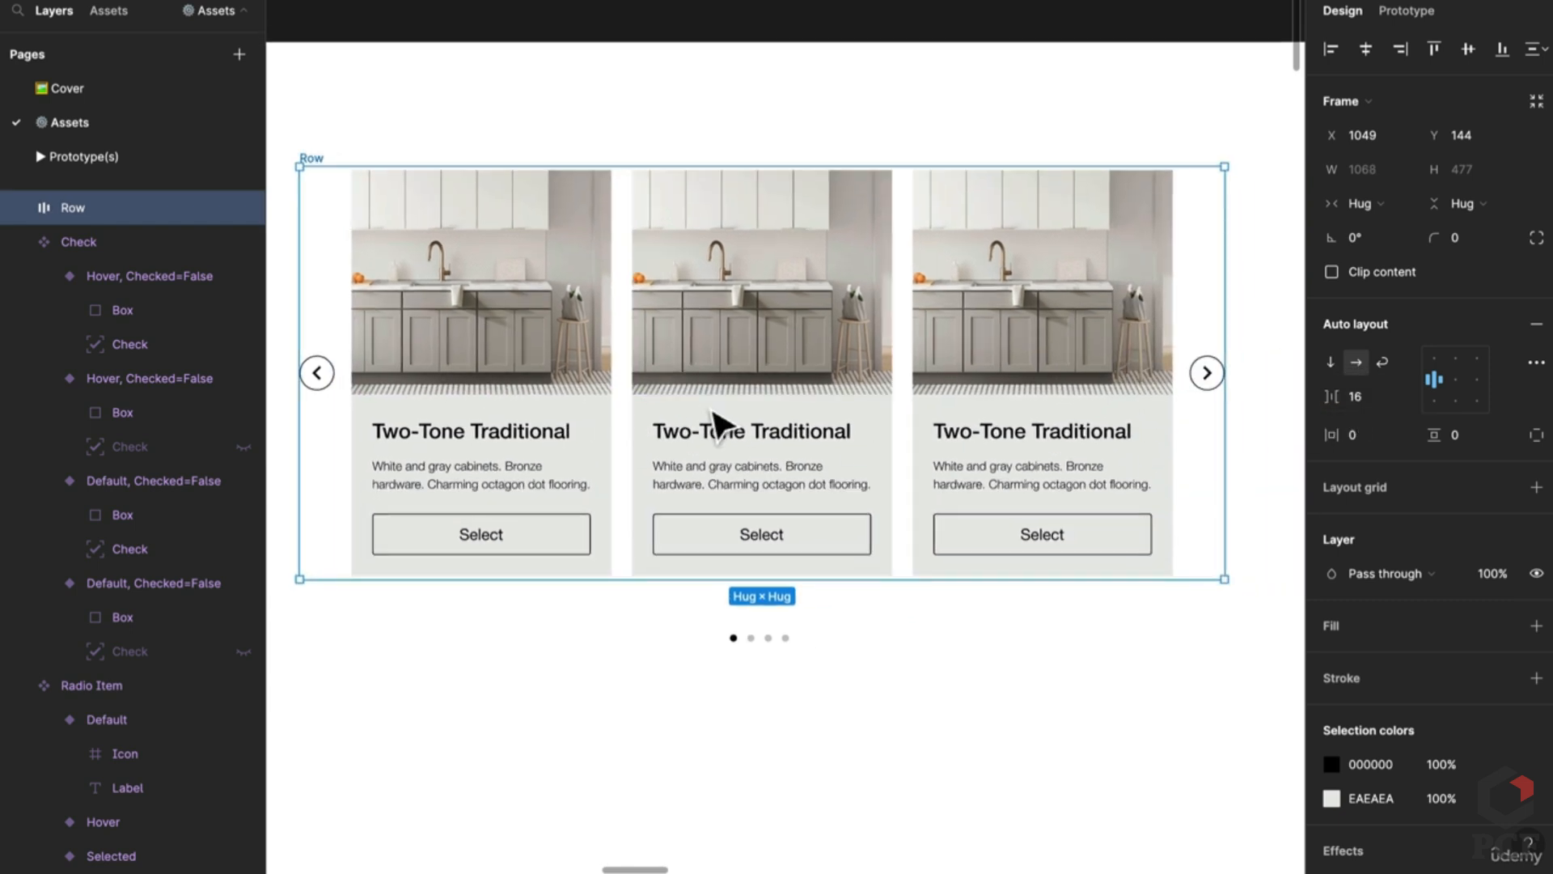
pyautogui.click(847, 670)
# Step: Hide the third and fourth dots inside the Carousel Dots component
pyautogui.click(775, 647)
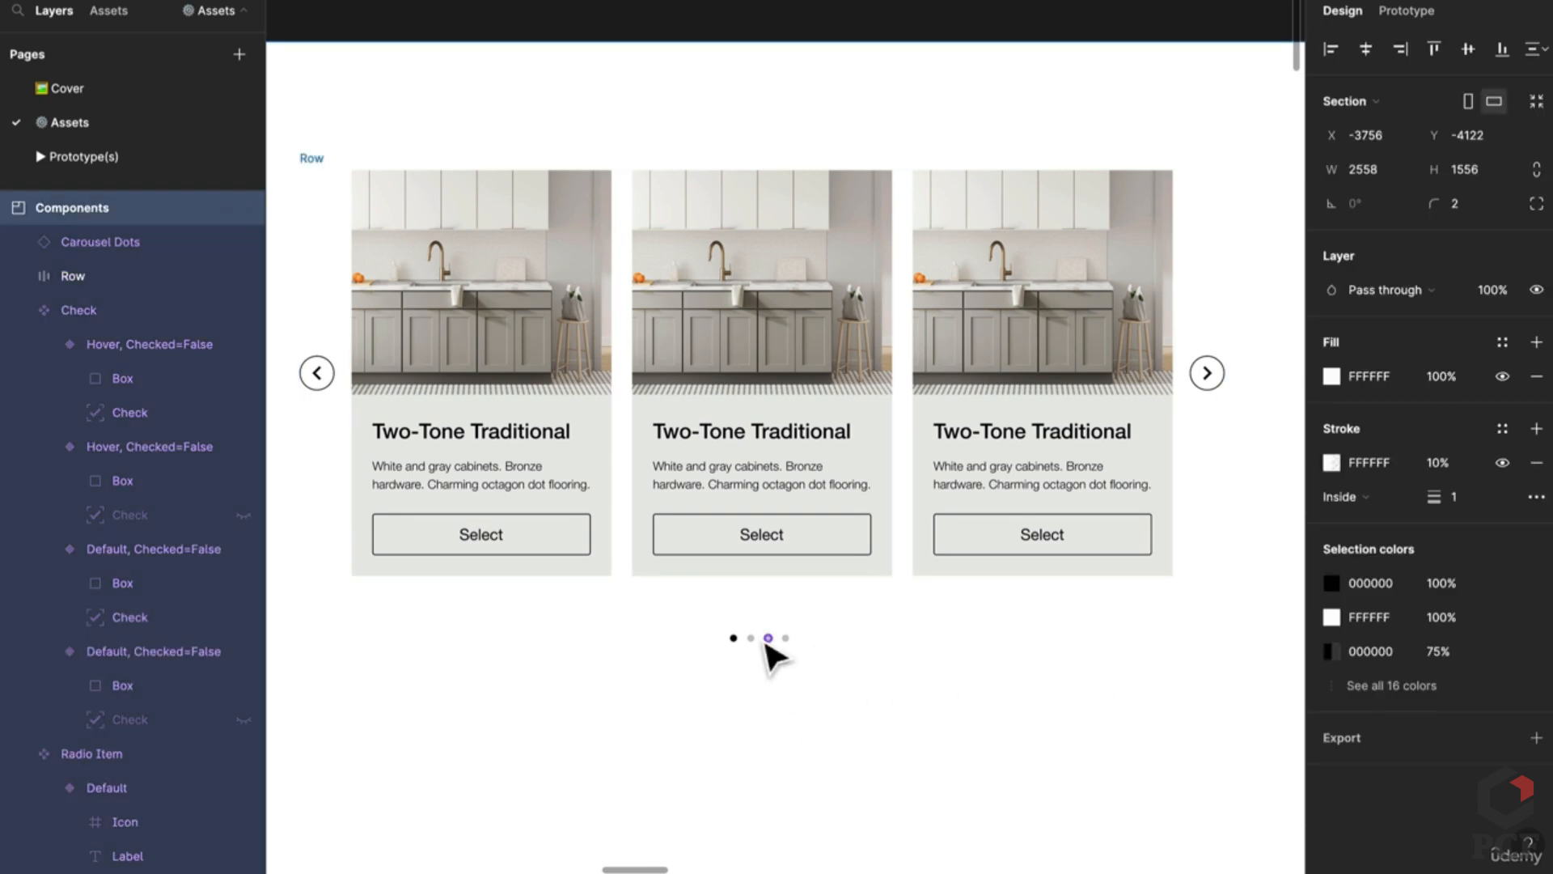
pyautogui.scroll(5, 775, 647)
pyautogui.doubleClick(779, 653)
pyautogui.doubleClick(799, 655)
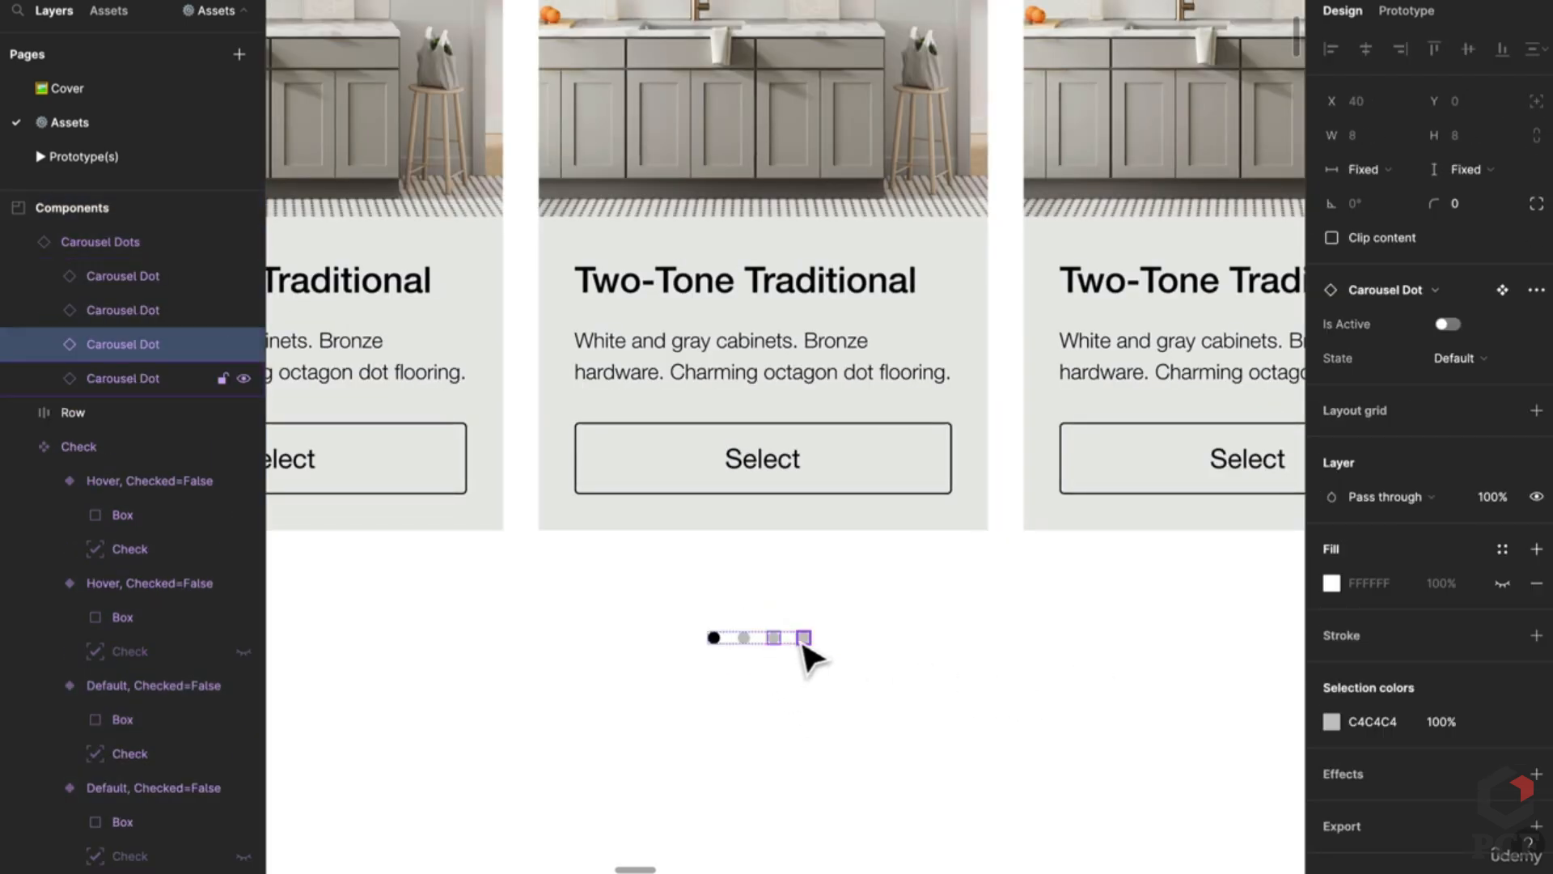
pyautogui.keyDown('shift'); pyautogui.click(804, 641); pyautogui.keyUp('shift')
pyautogui.hotkey('ctrl', 'shift', 'h')
pyautogui.click(724, 644)
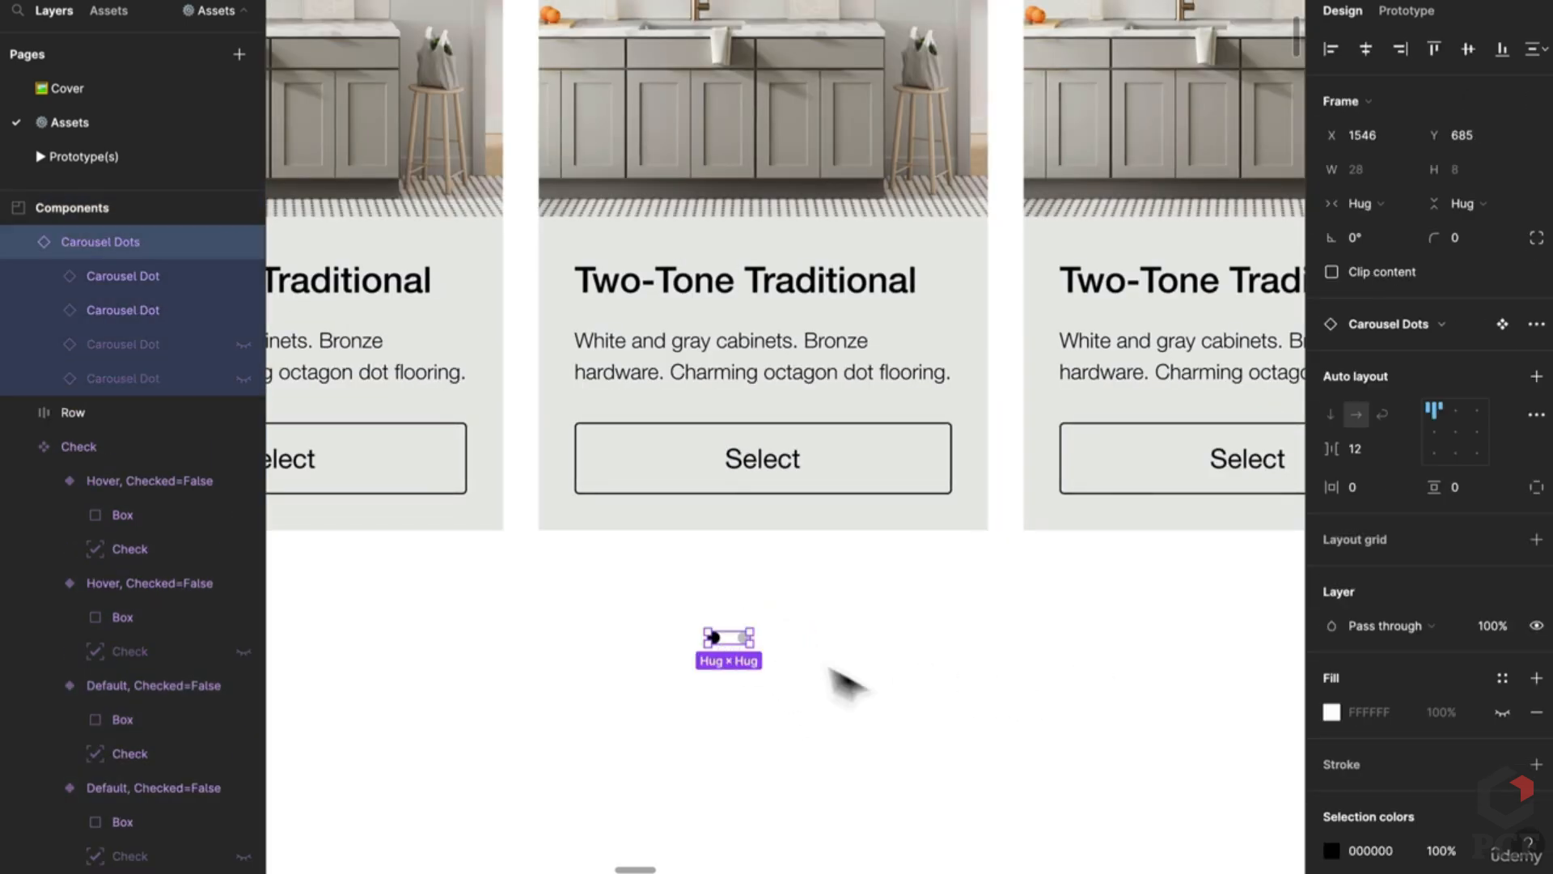
pyautogui.scroll(-4, 733, 649)
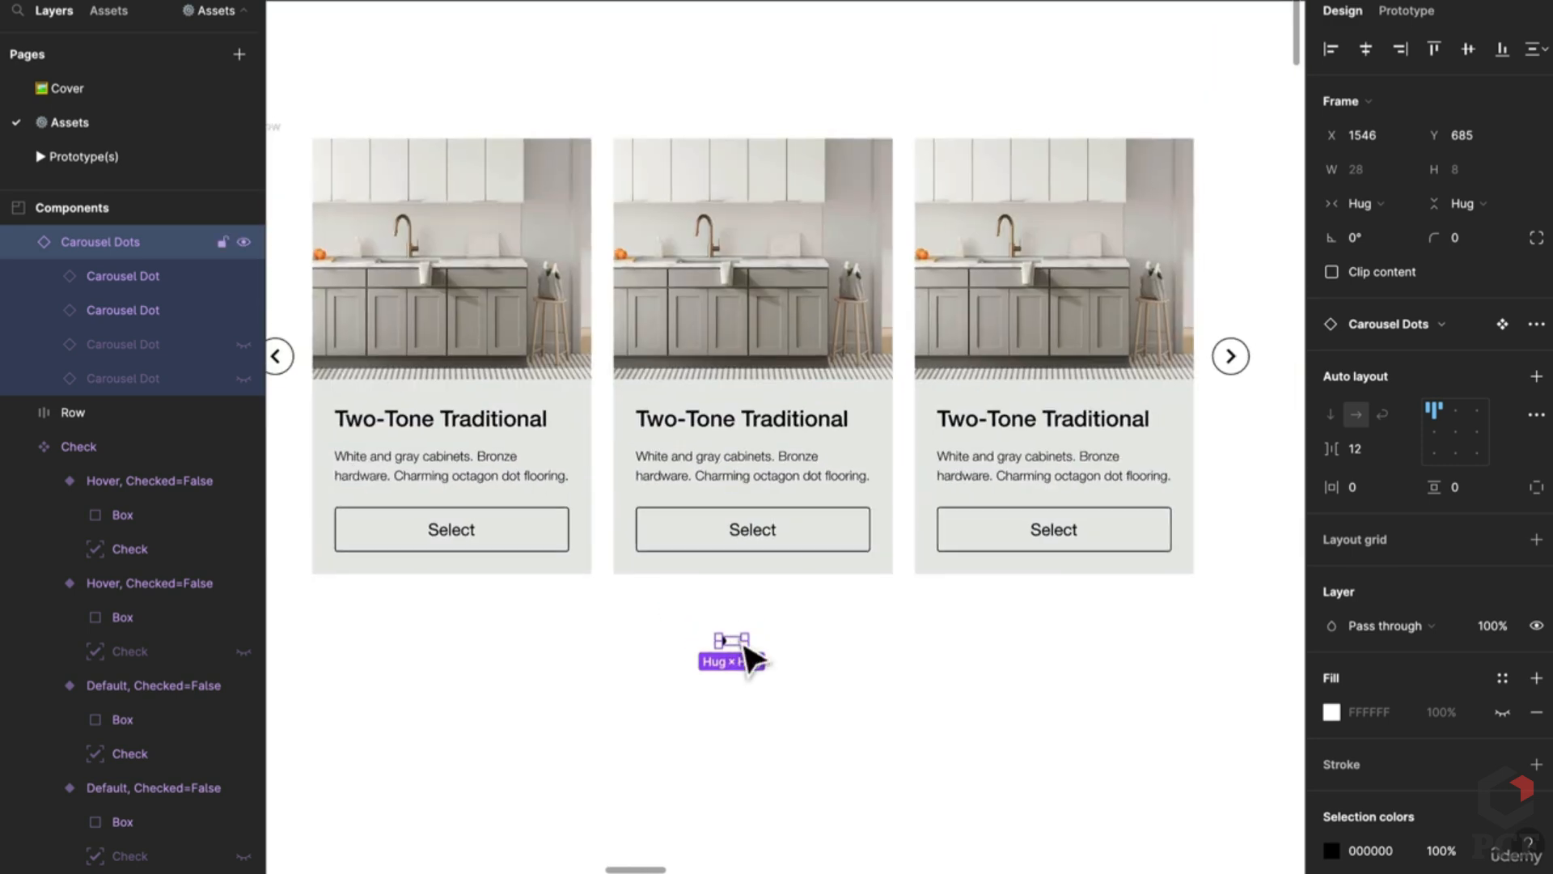
pyautogui.scroll(-5, 769, 647)
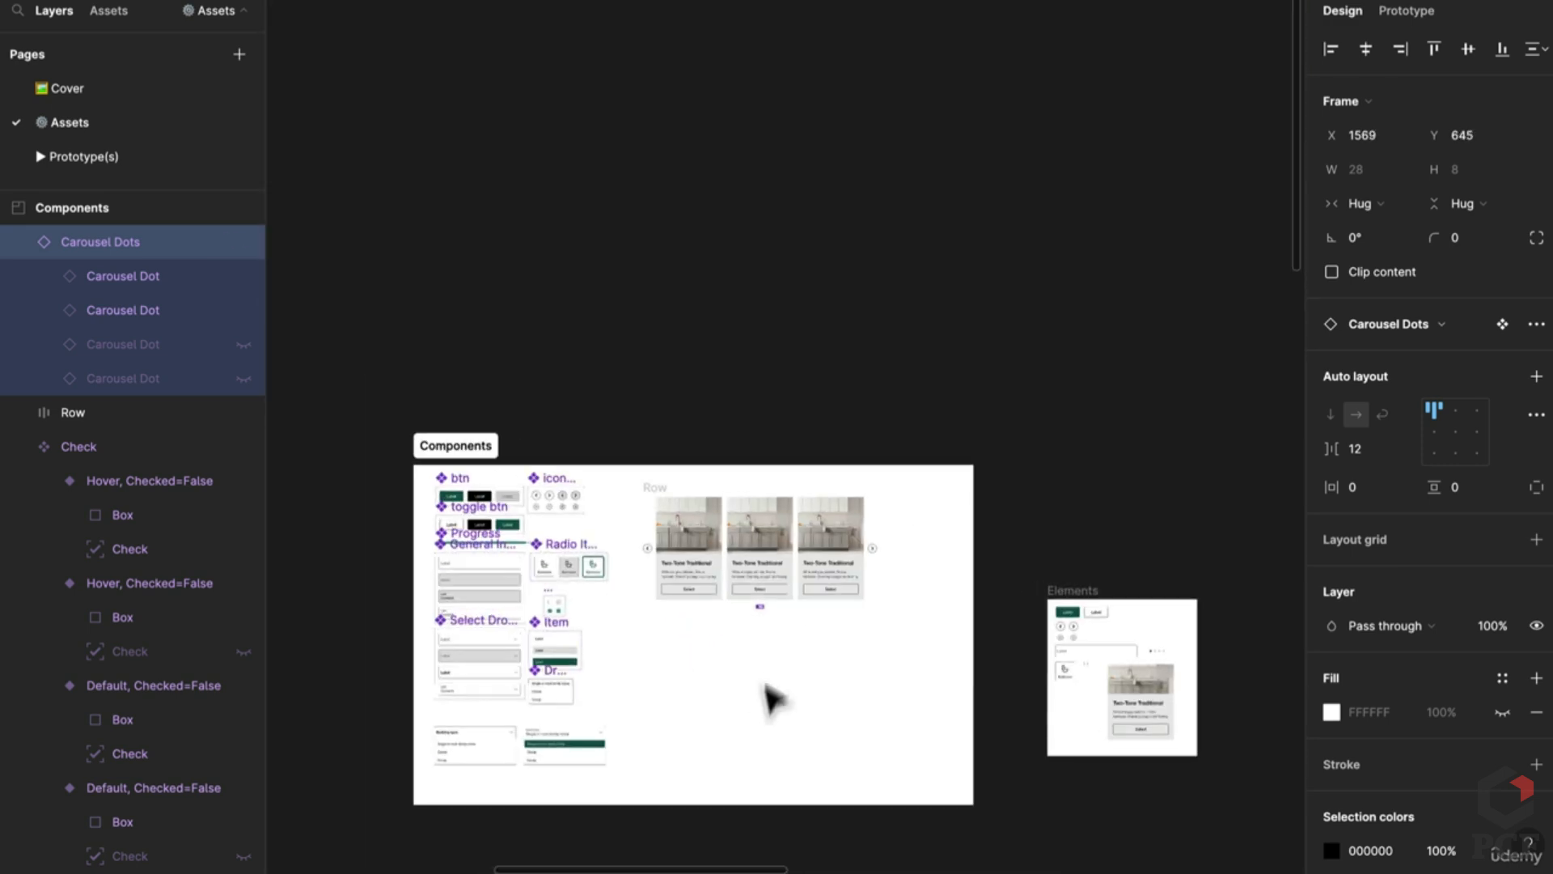
pyautogui.scroll(-8, 881, 208)
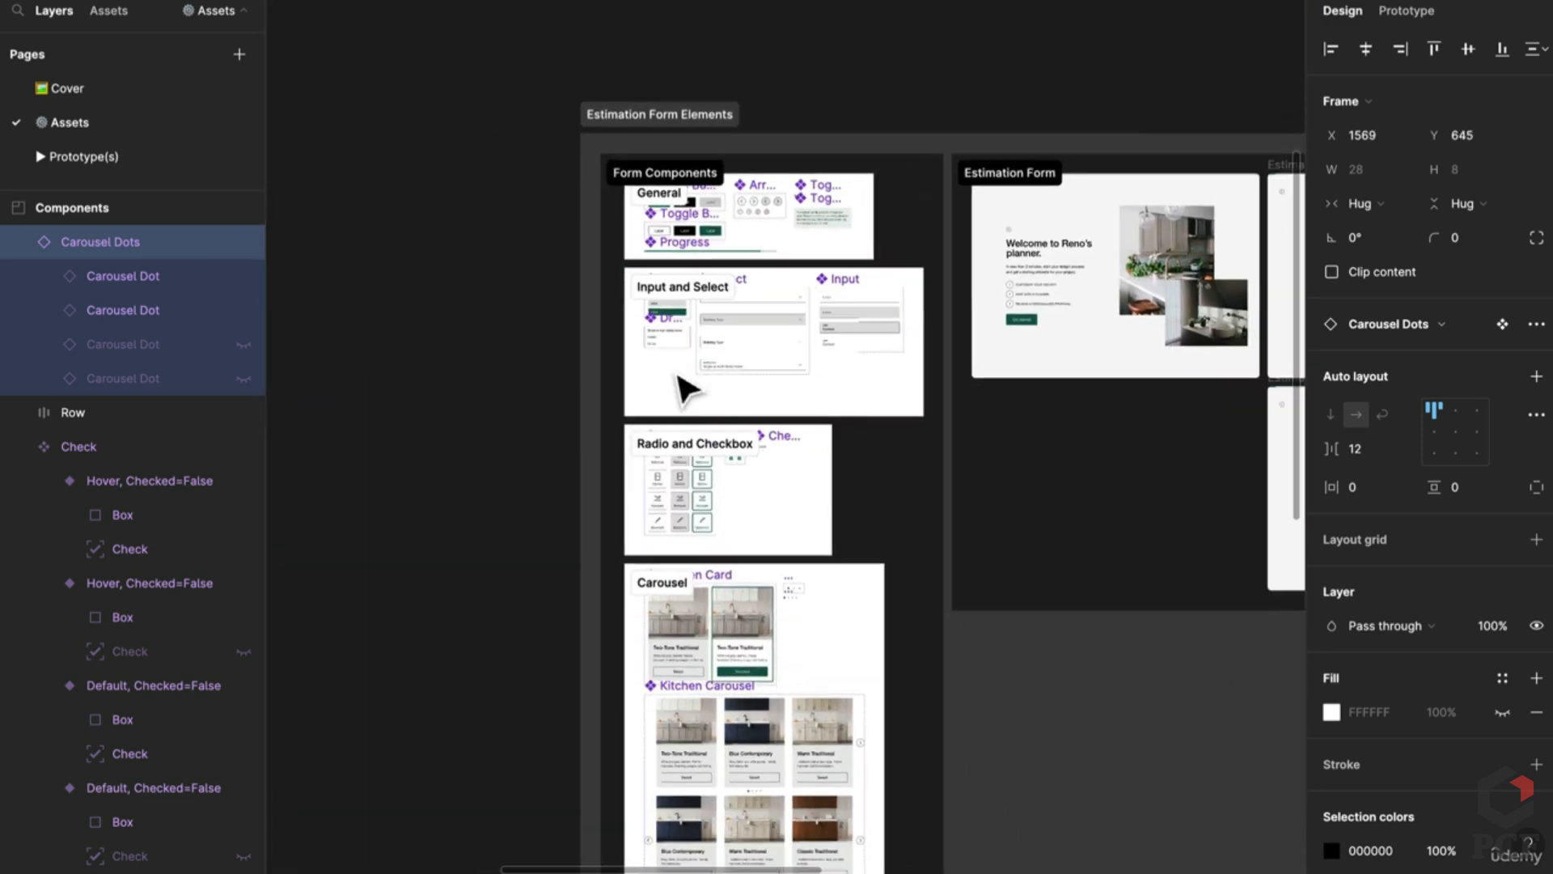
# Step: Check both Kitchen Carousel variants' layers and select Kitchen Carousel variant 1
pyautogui.click(711, 769)
pyautogui.scroll(4, 716, 772)
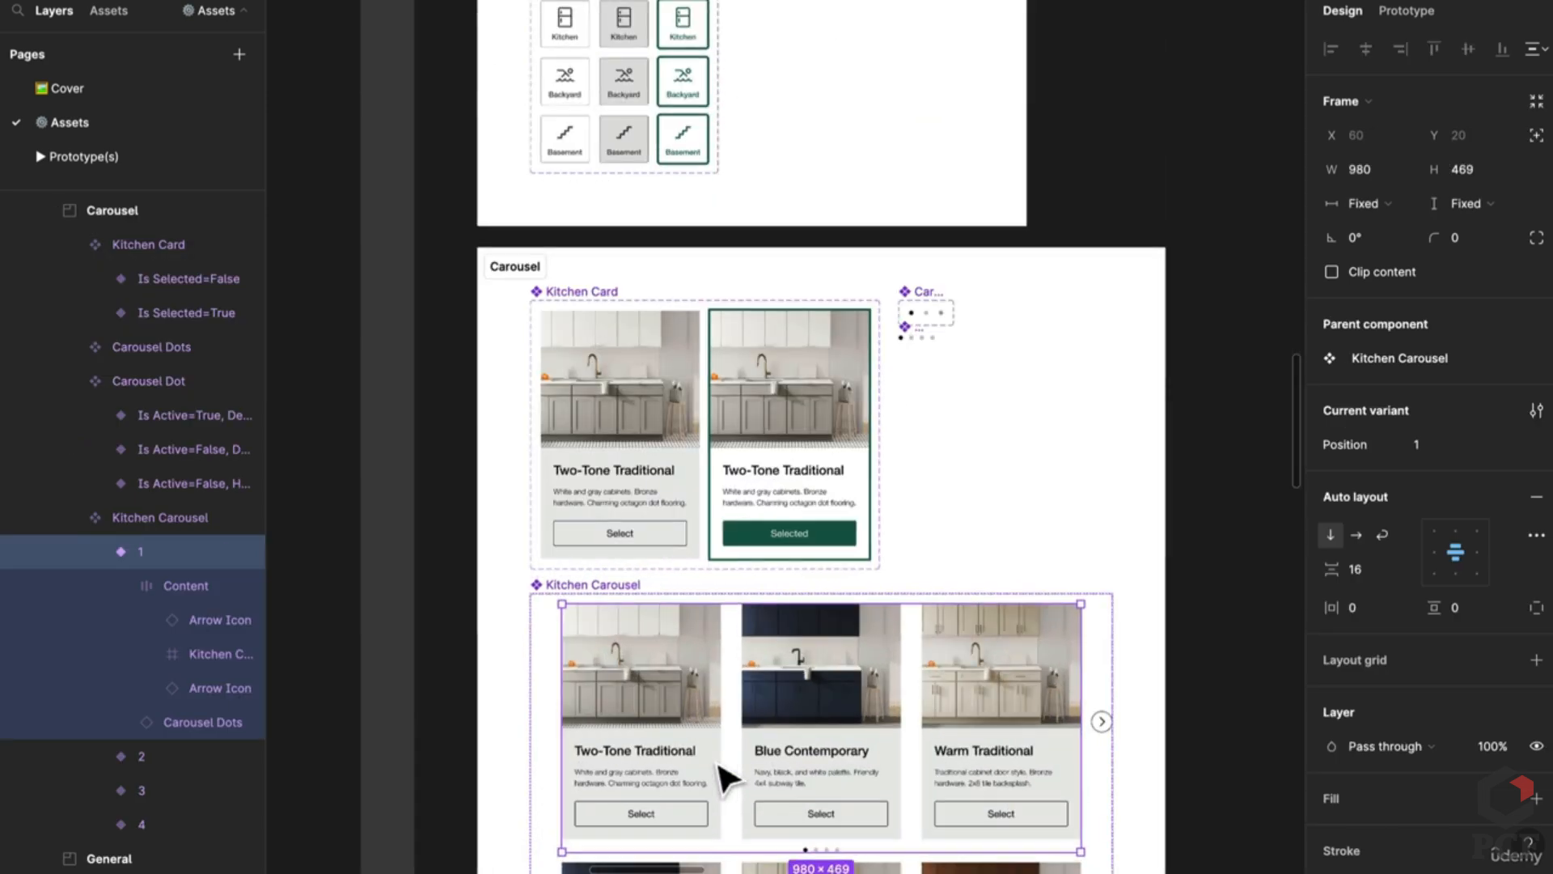
pyautogui.scroll(-4, 724, 777)
pyautogui.click(907, 732)
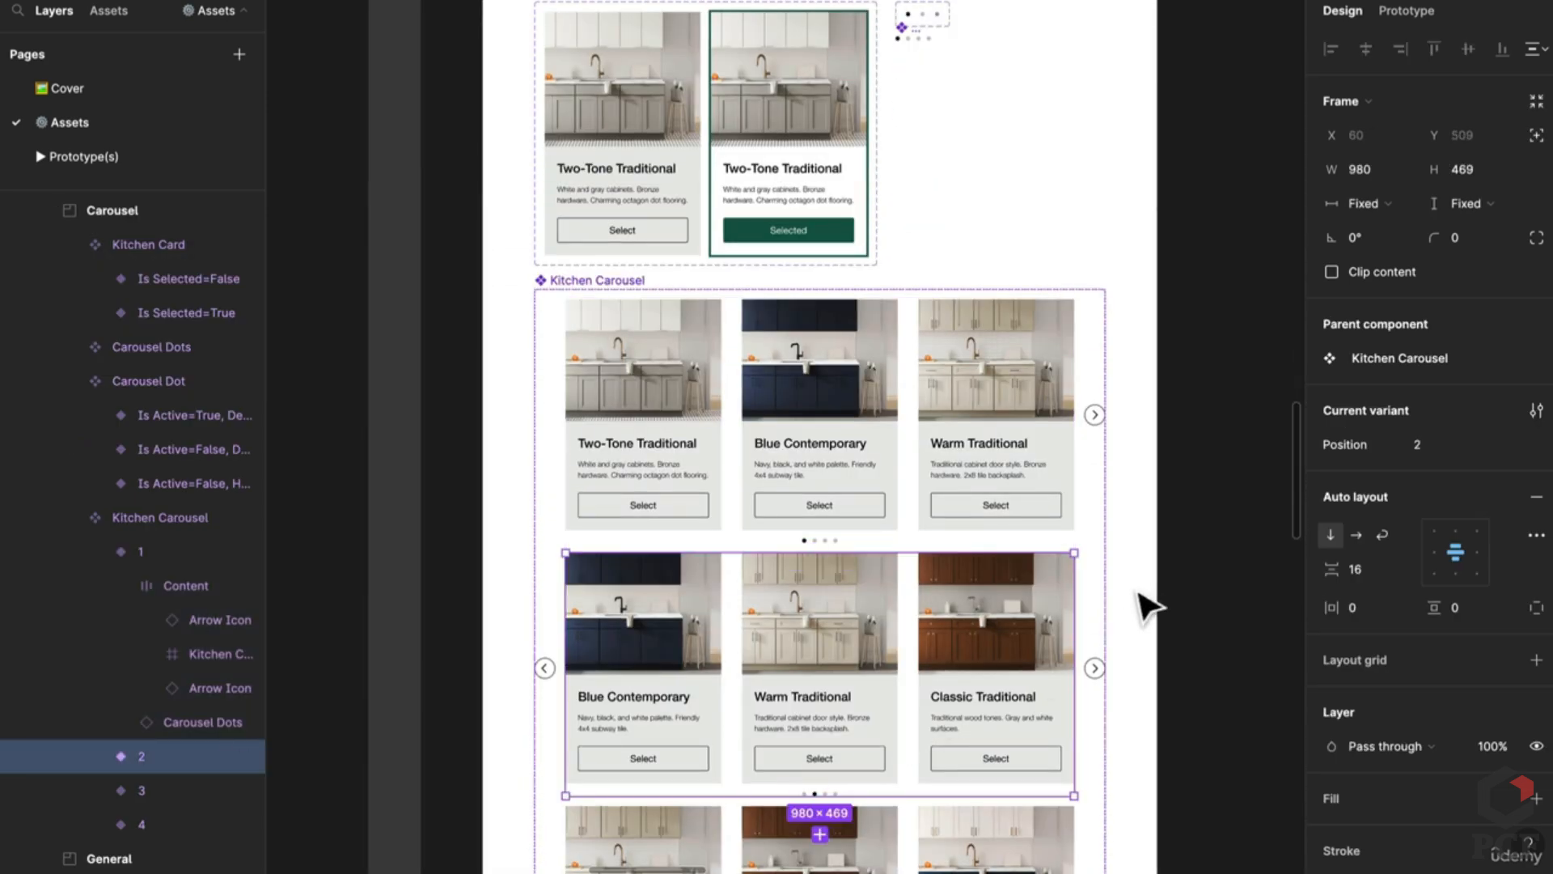
pyautogui.click(97, 756)
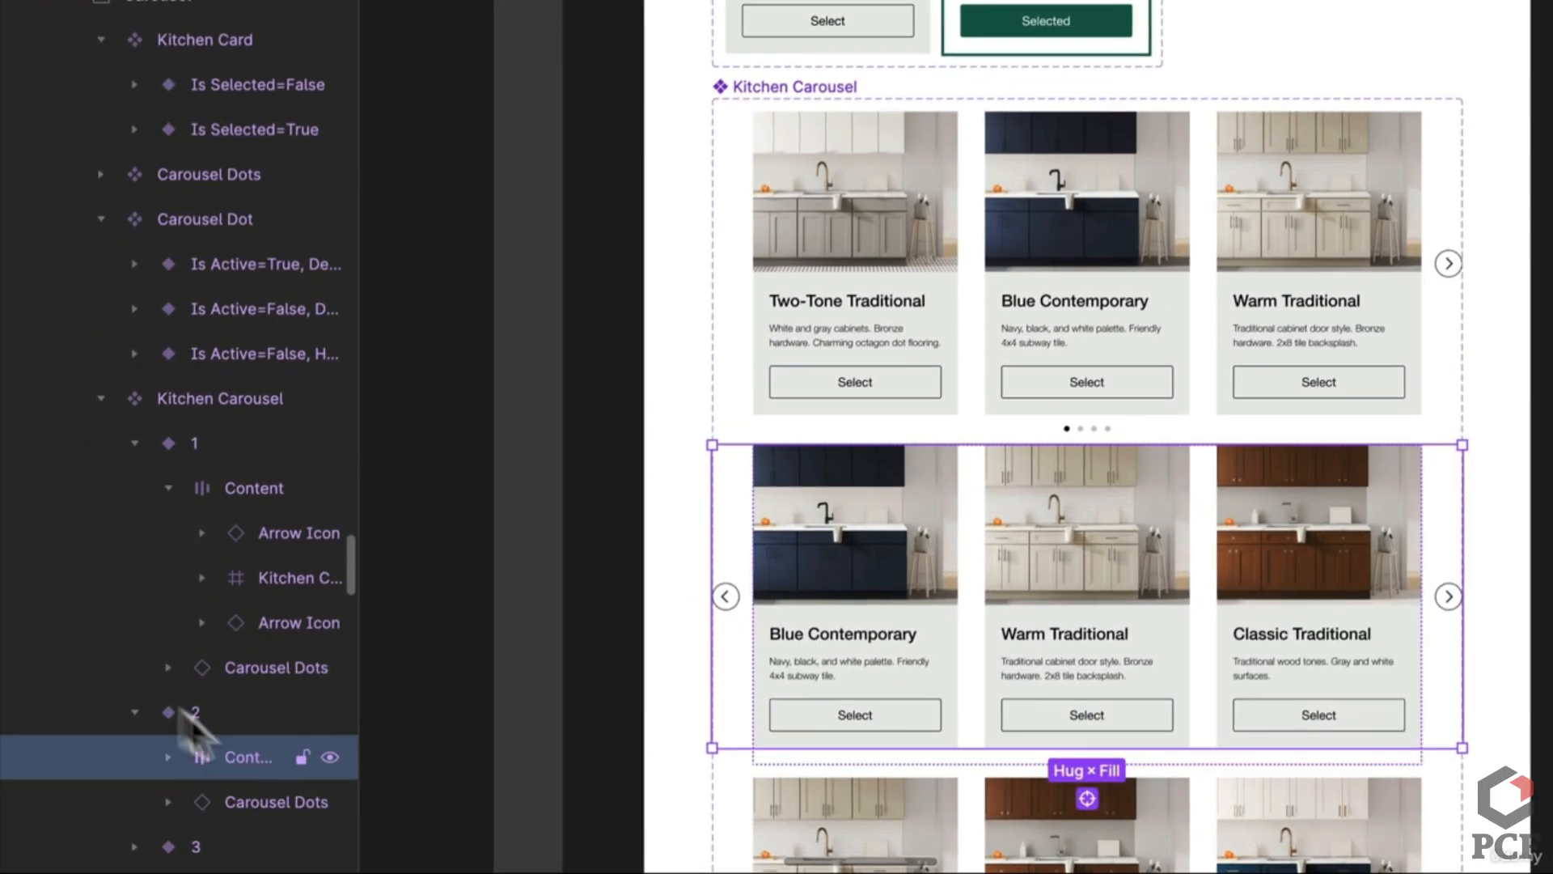
pyautogui.click(159, 450)
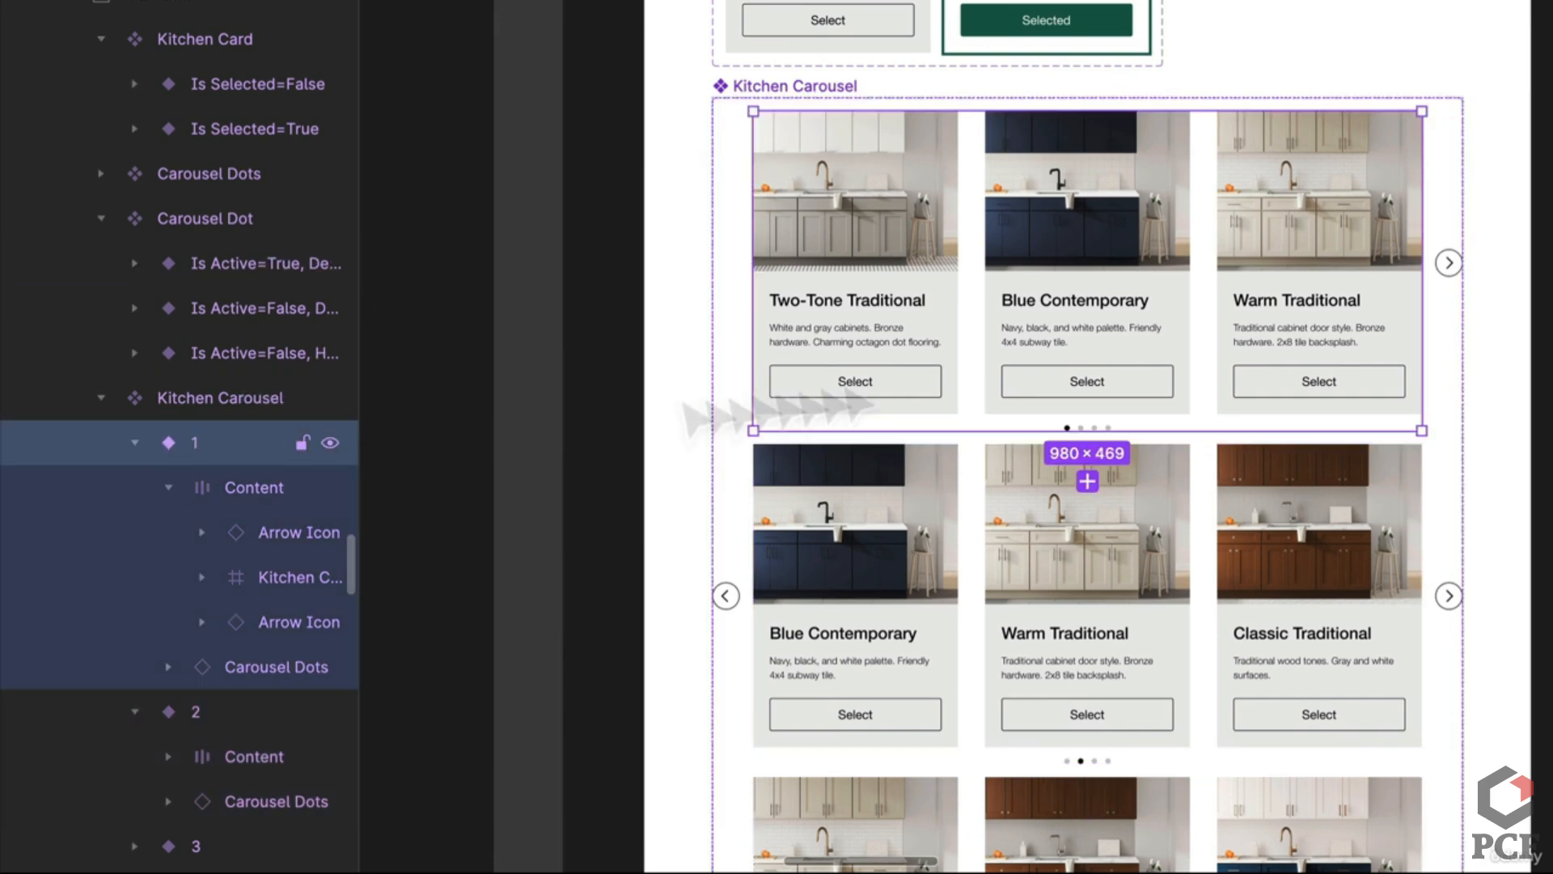
pyautogui.scroll(-5, 1187, 348)
pyautogui.scroll(8, 1225, 336)
pyautogui.scroll(-3, 1432, 547)
pyautogui.hscroll(3, 1432, 548)
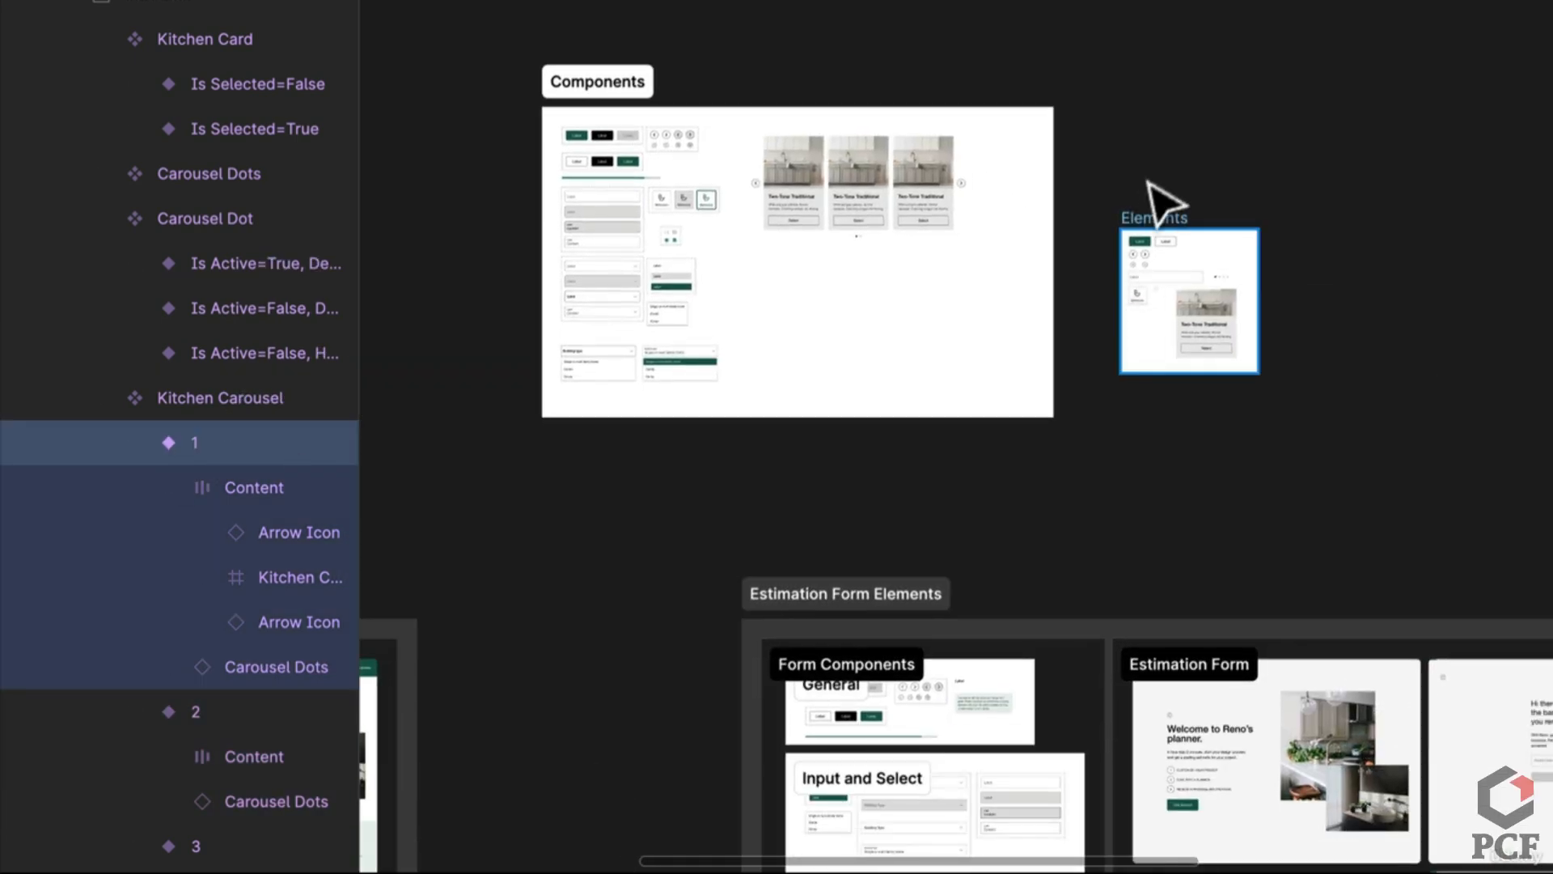
# Step: Enlarge the Elements frame, paste the carousel below the Two-Tone Traditional card, and preview the prototype
pyautogui.moveTo(1183, 253); pyautogui.dragTo(1133, 109)
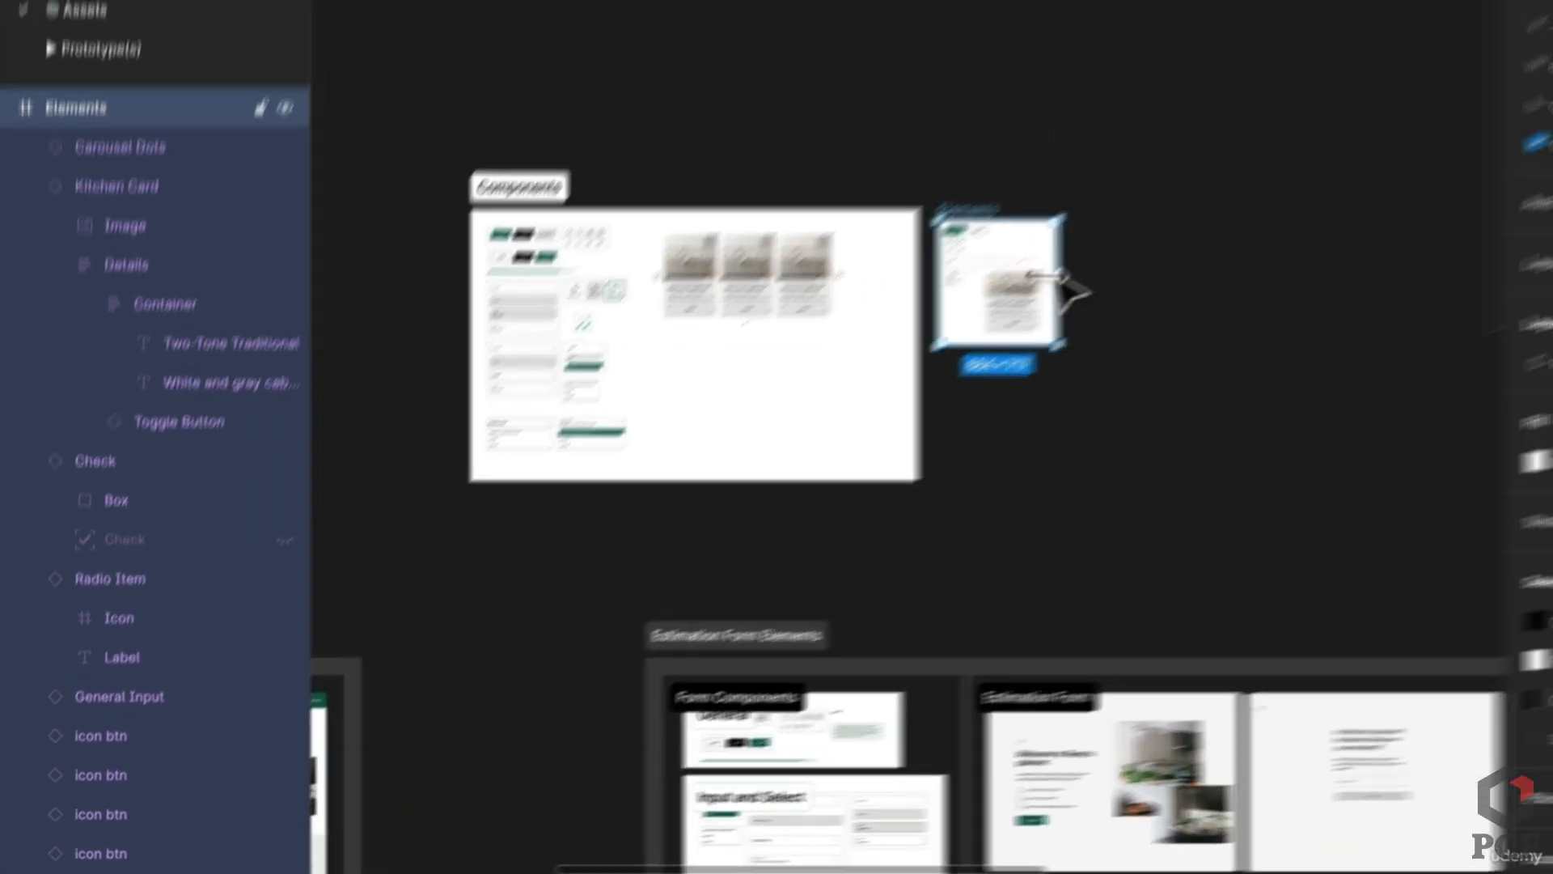
pyautogui.hotkey('shift', '2')
pyautogui.moveTo(935, 593); pyautogui.dragTo(1298, 849)
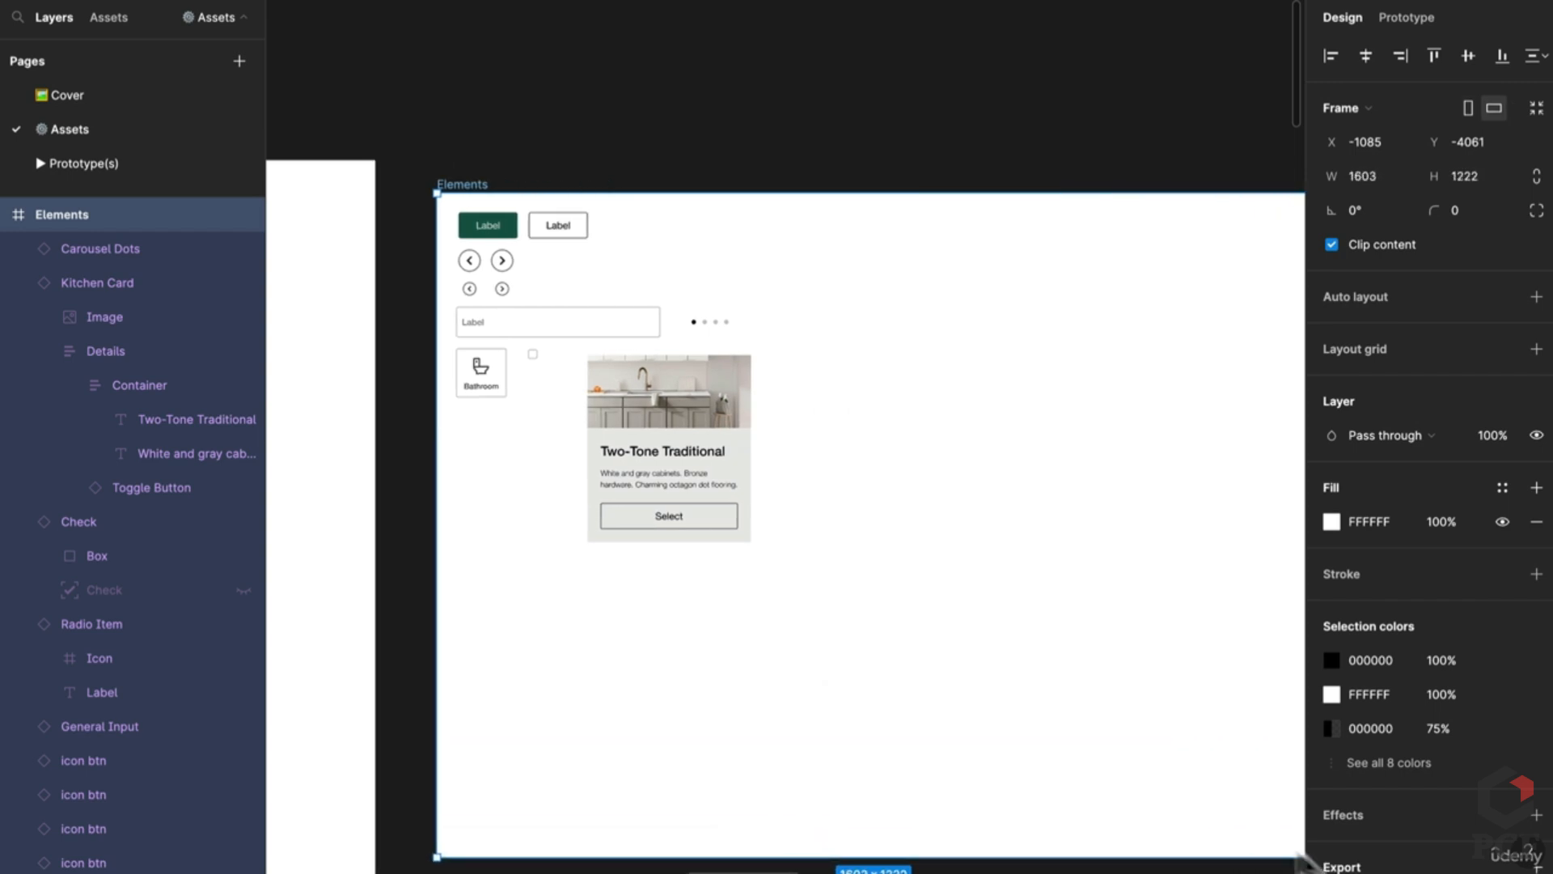
pyautogui.hotkey('ctrl', 'v')
pyautogui.moveTo(893, 574); pyautogui.dragTo(931, 852)
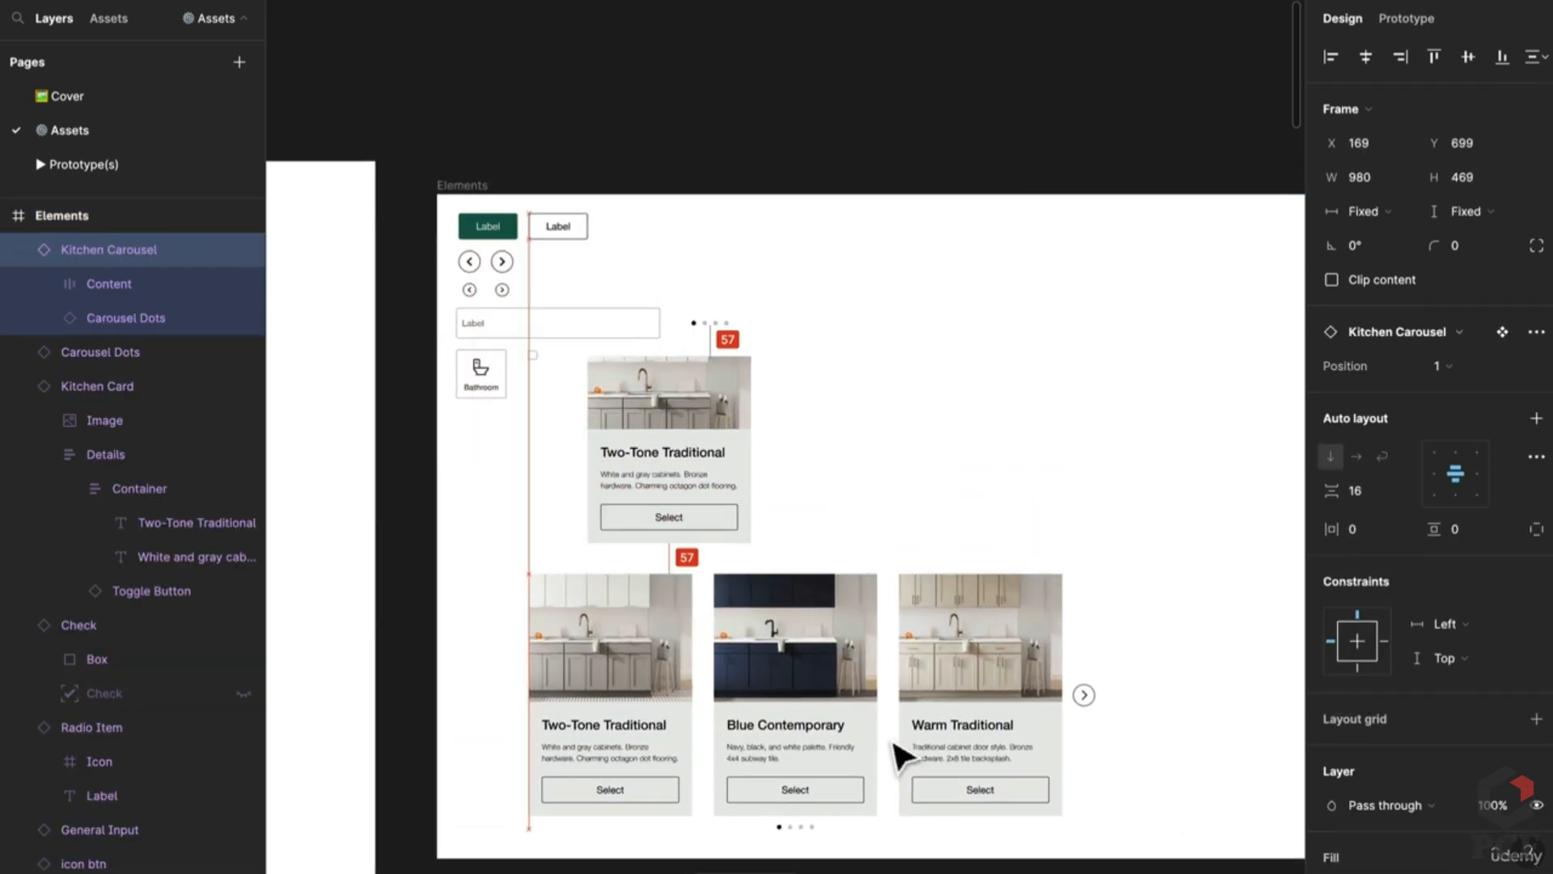
pyautogui.click(485, 21)
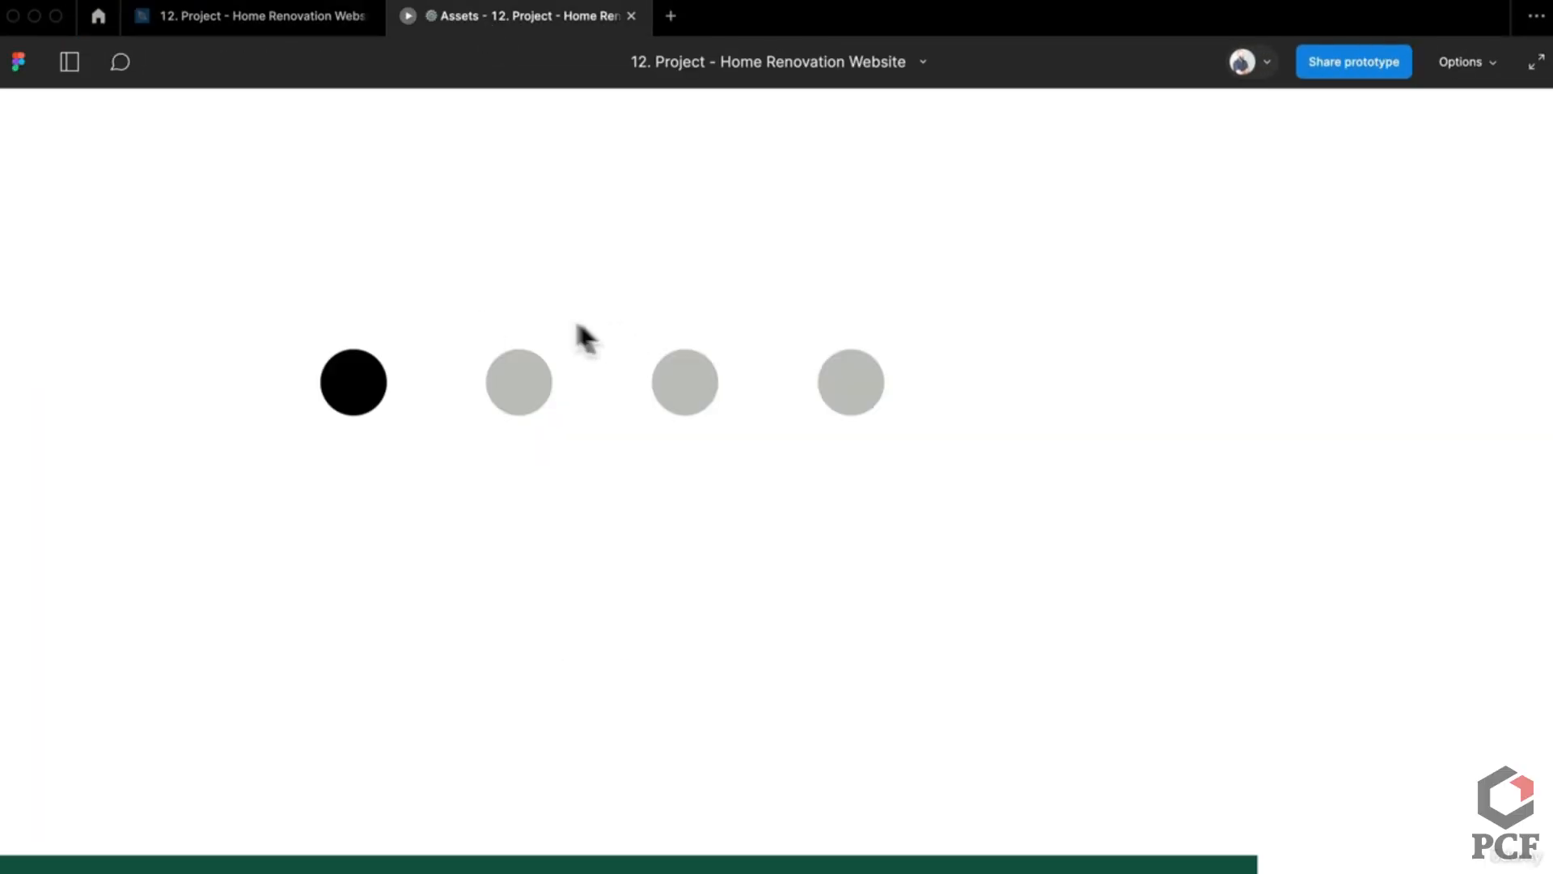
pyautogui.scroll(-5, 624, 215)
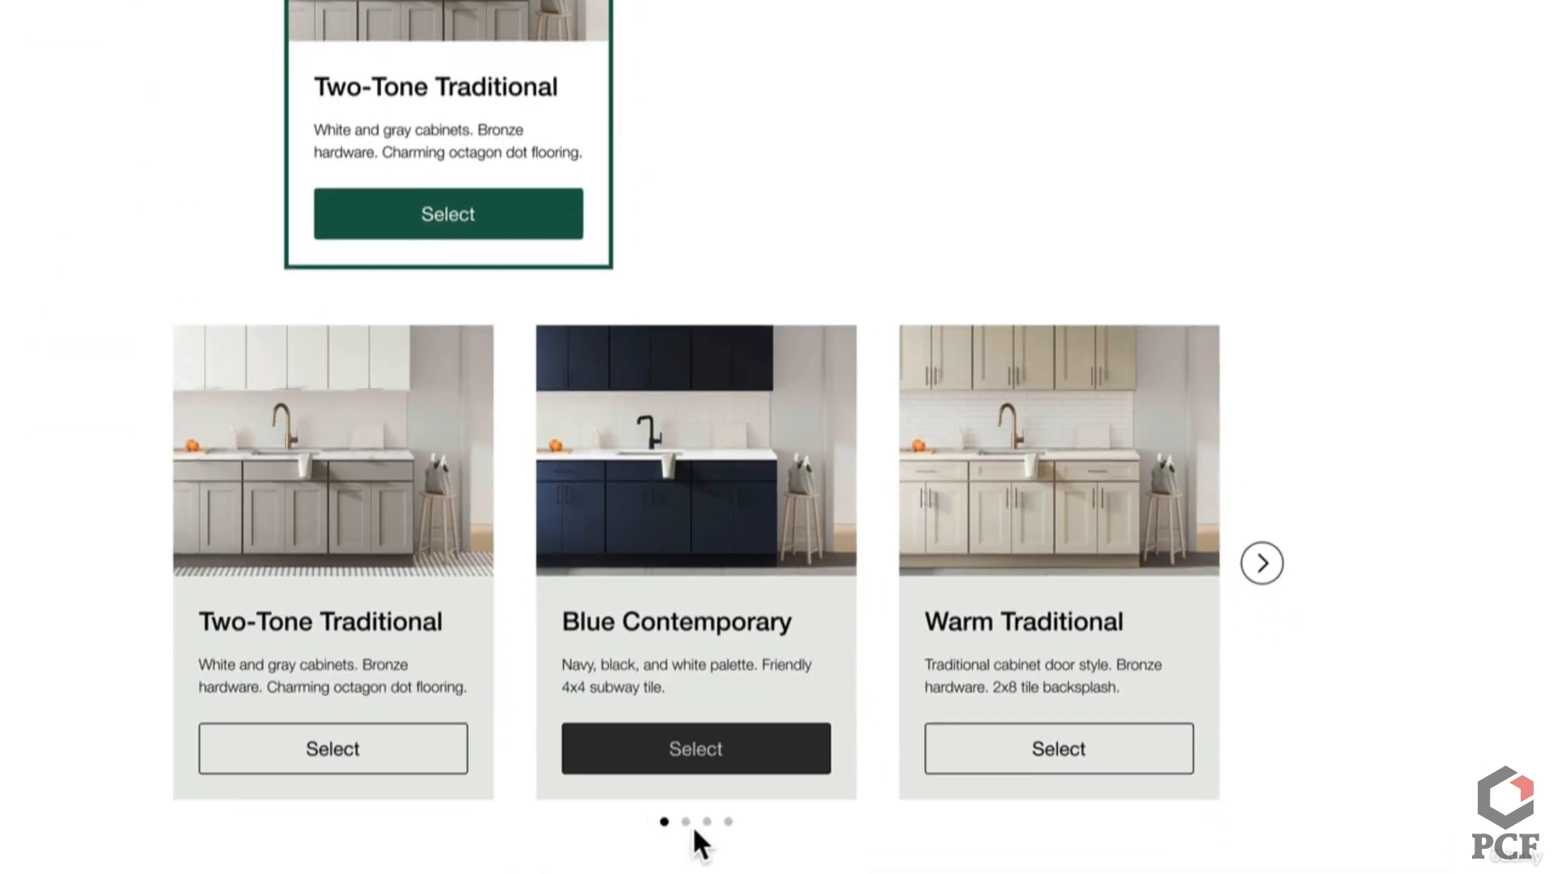
pyautogui.click(685, 811)
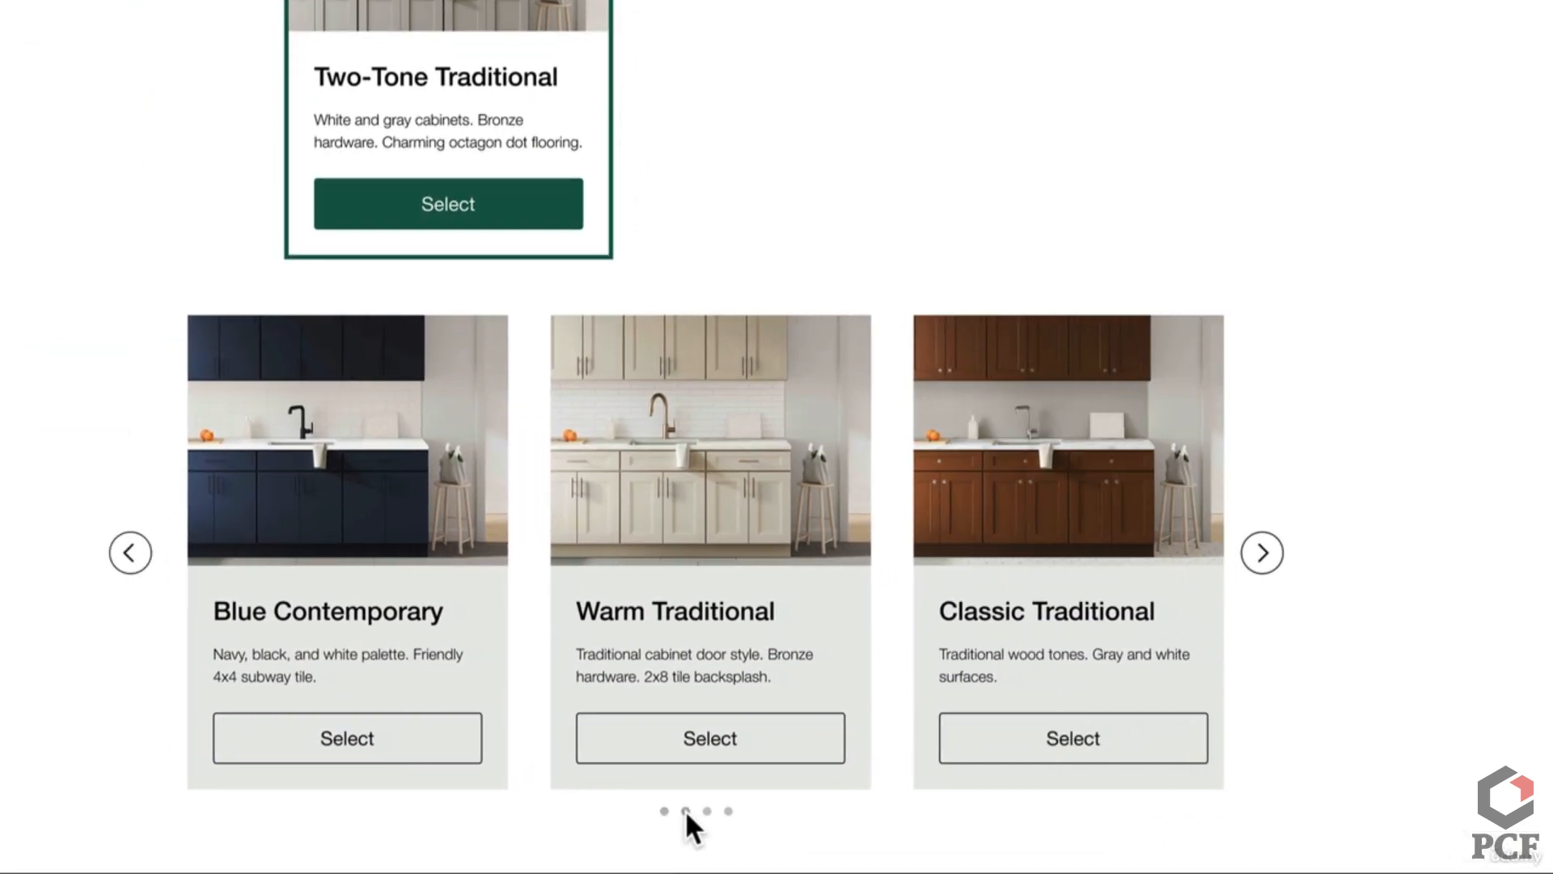
pyautogui.click(660, 814)
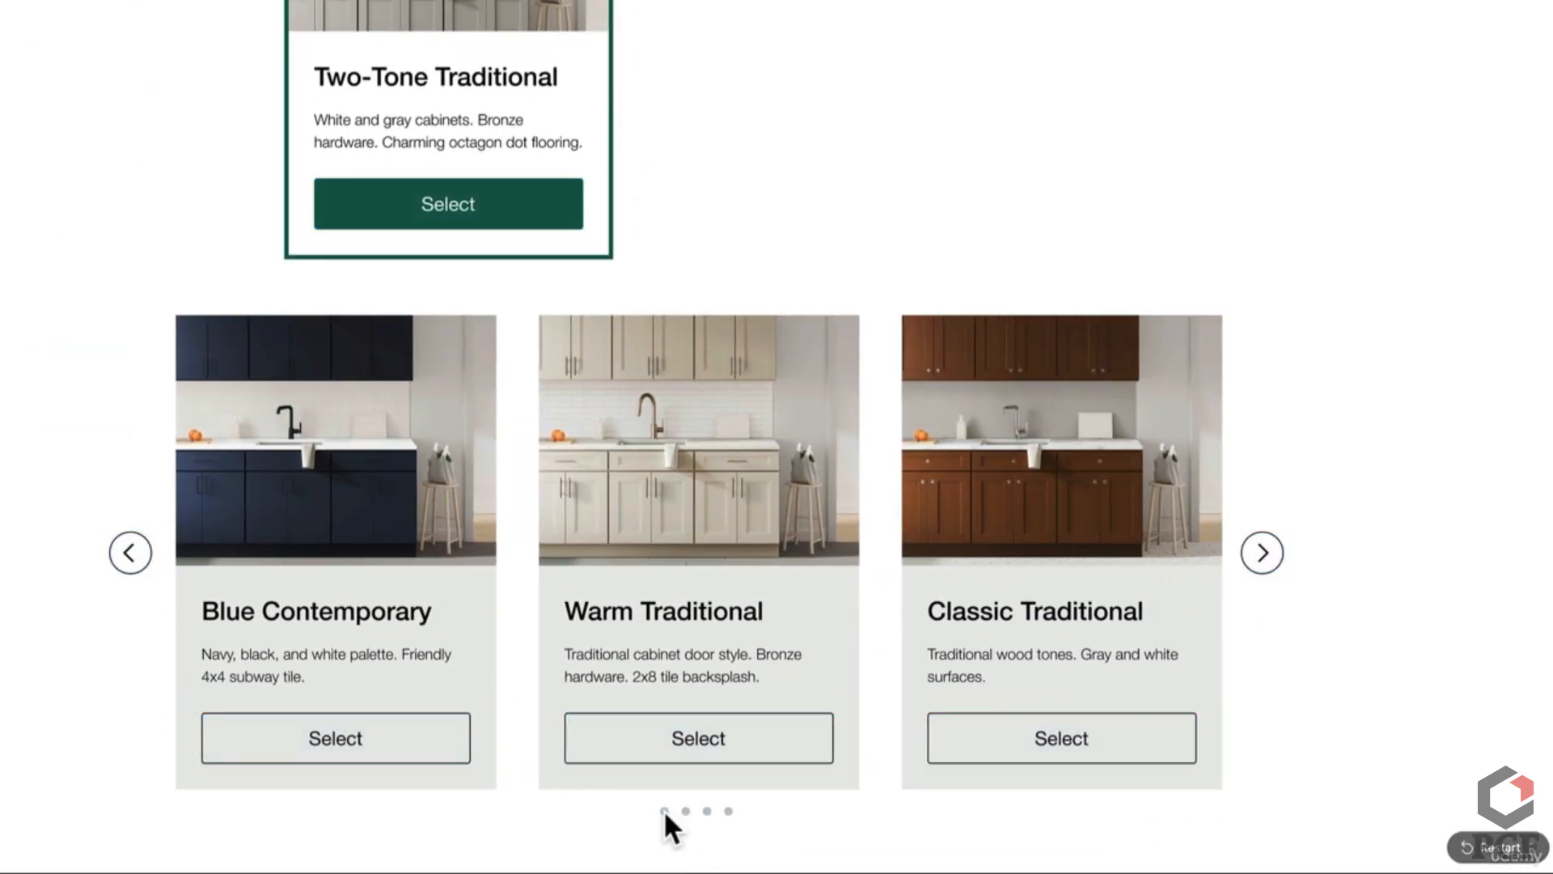
pyautogui.click(676, 818)
pyautogui.click(707, 810)
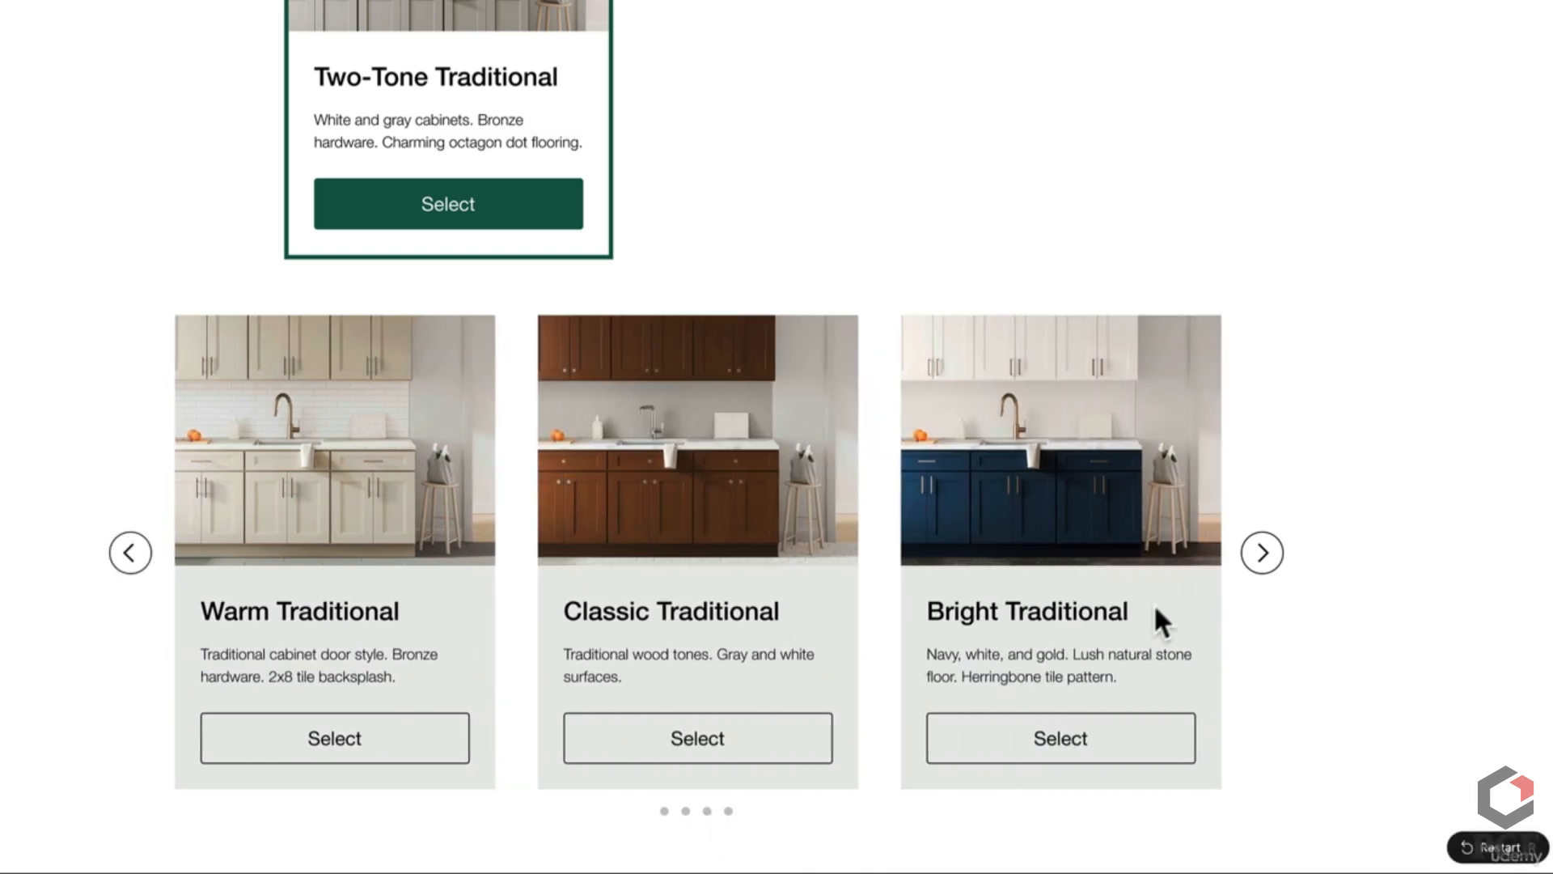
pyautogui.click(1269, 555)
pyautogui.click(1272, 551)
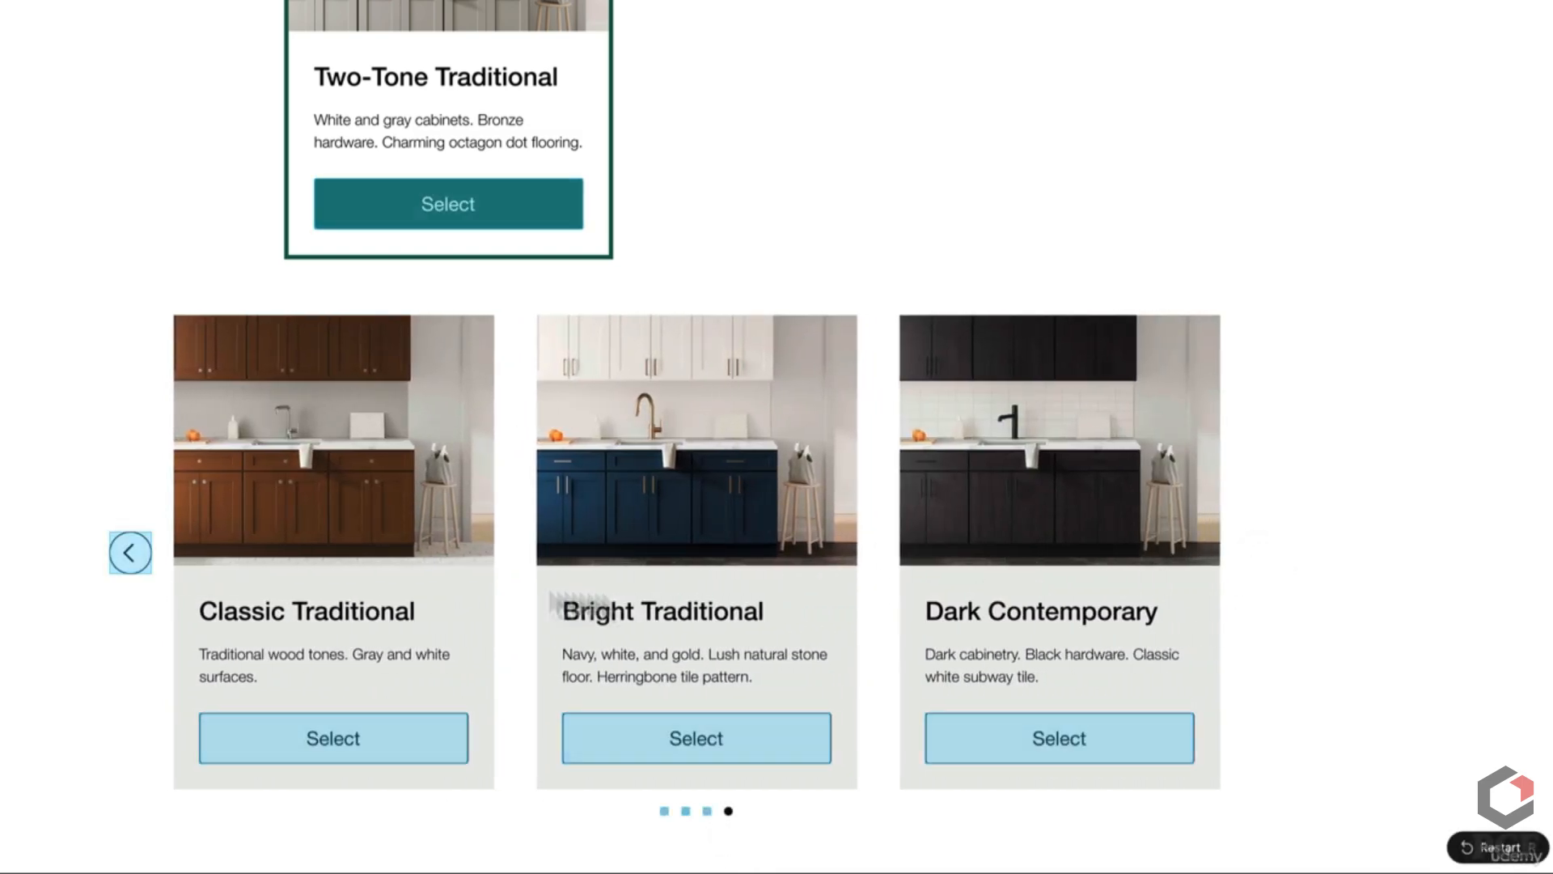
pyautogui.click(130, 554)
pyautogui.click(131, 554)
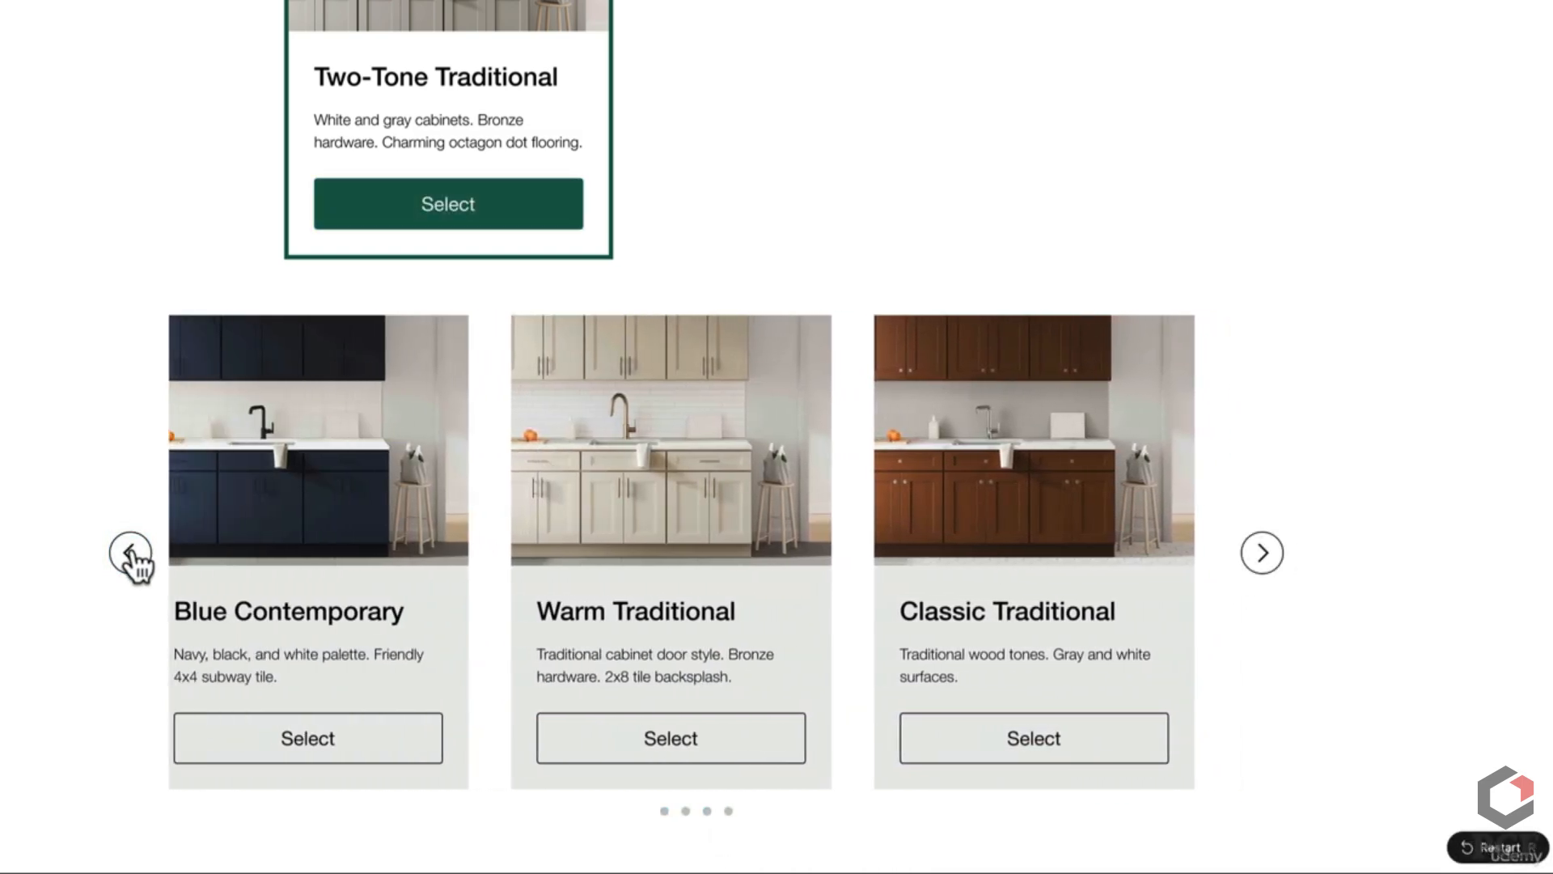
pyautogui.click(131, 555)
pyautogui.click(132, 554)
pyautogui.press('Escape')
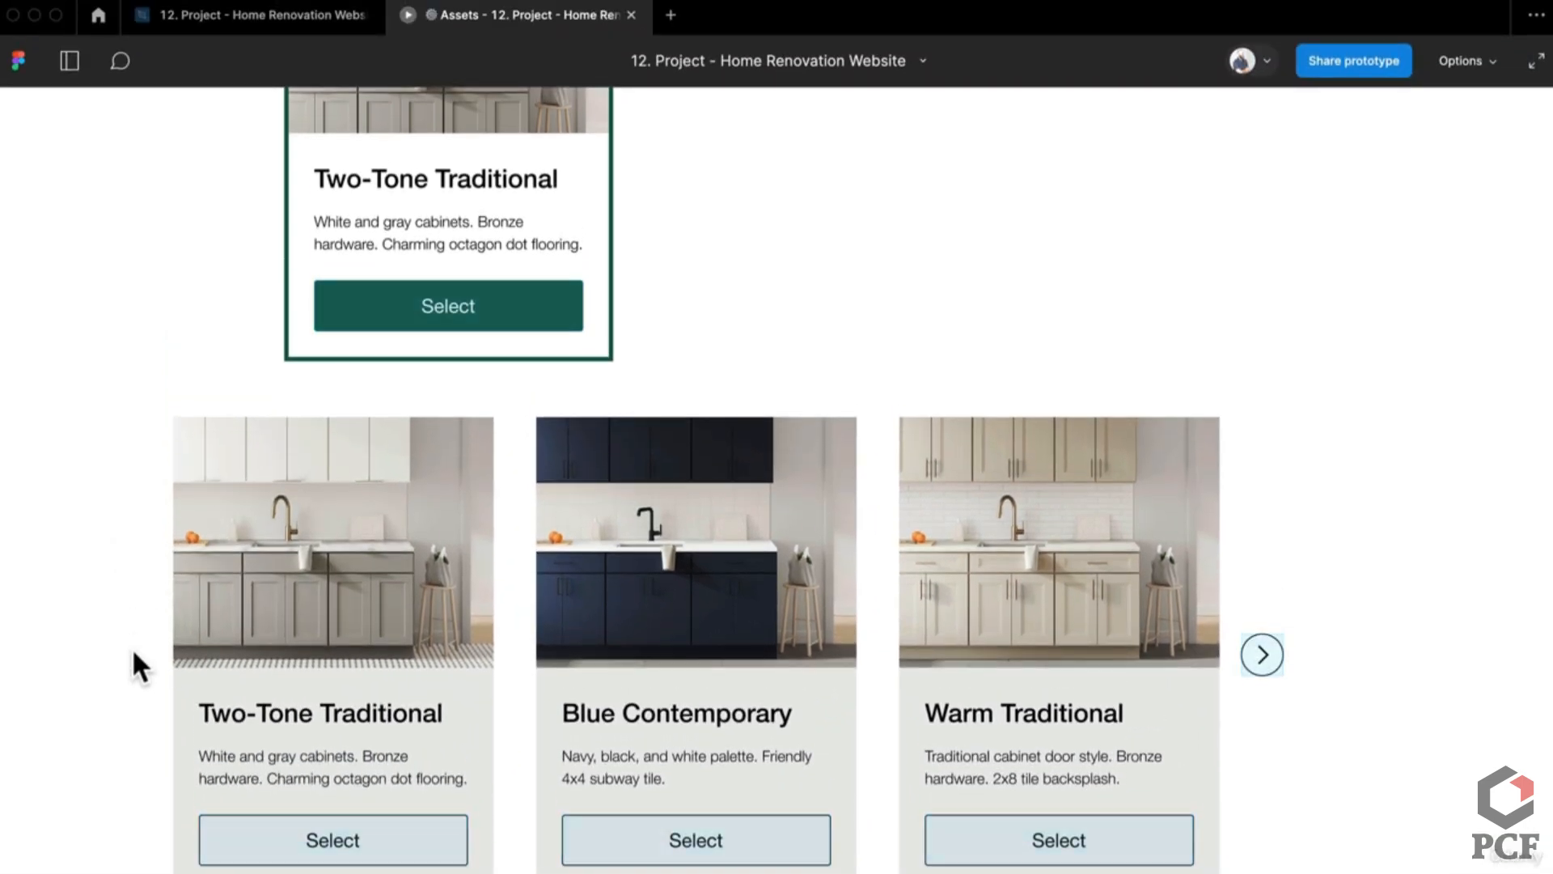
# Step: Back in the design file, wrap the Card Container's cards and arrows in an auto-layout Row
pyautogui.click(283, 21)
pyautogui.scroll(-5, 808, 648)
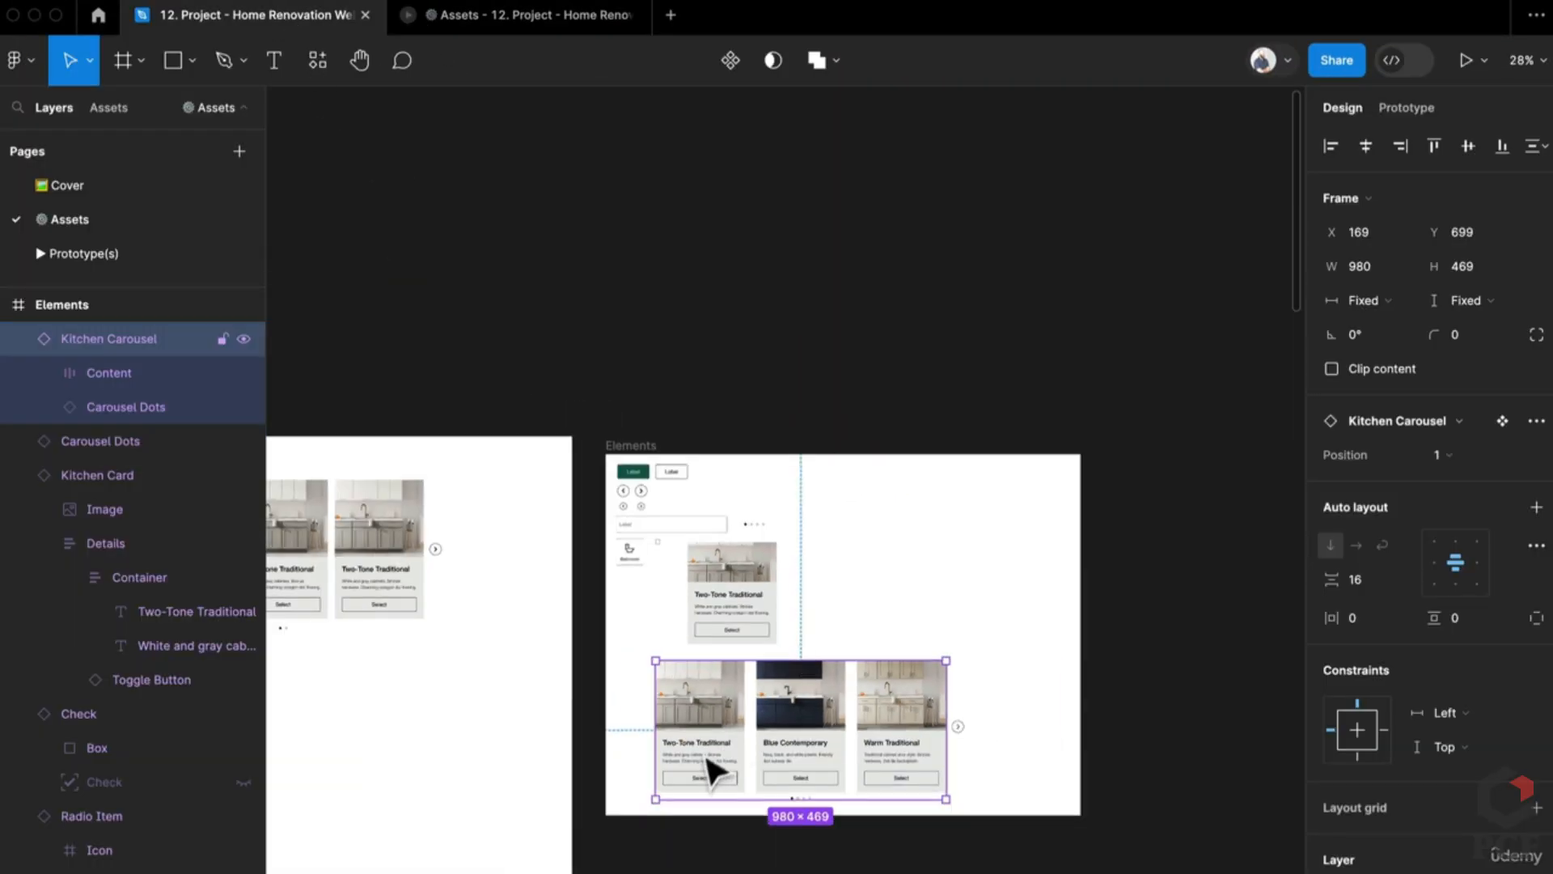
pyautogui.scroll(-3, 728, 728)
pyautogui.scroll(5, 833, 614)
pyautogui.scroll(3, 912, 608)
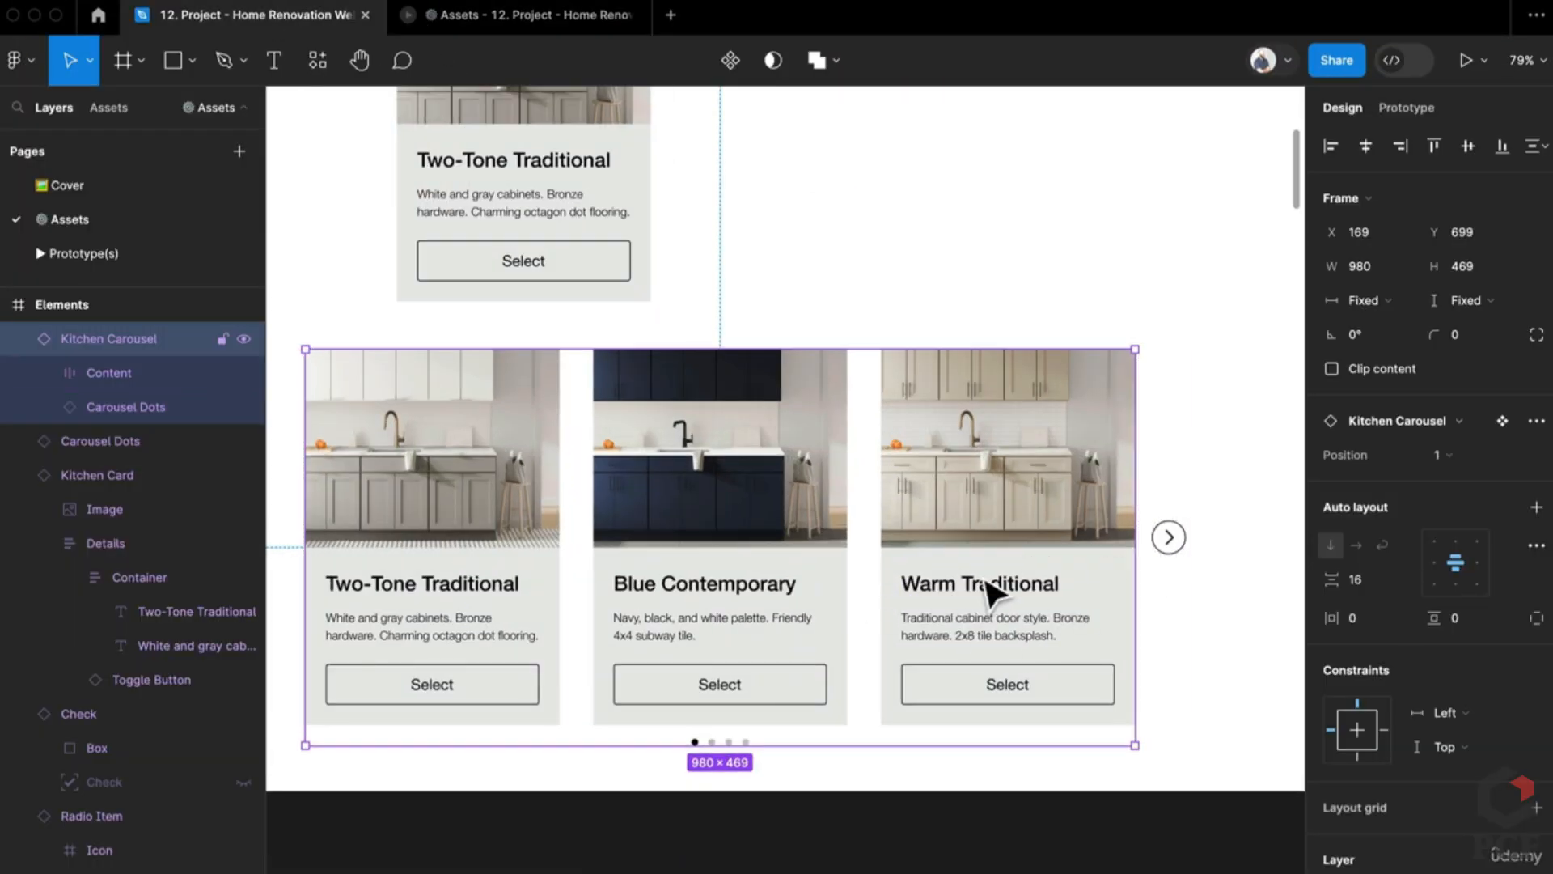
pyautogui.scroll(-8, 940, 711)
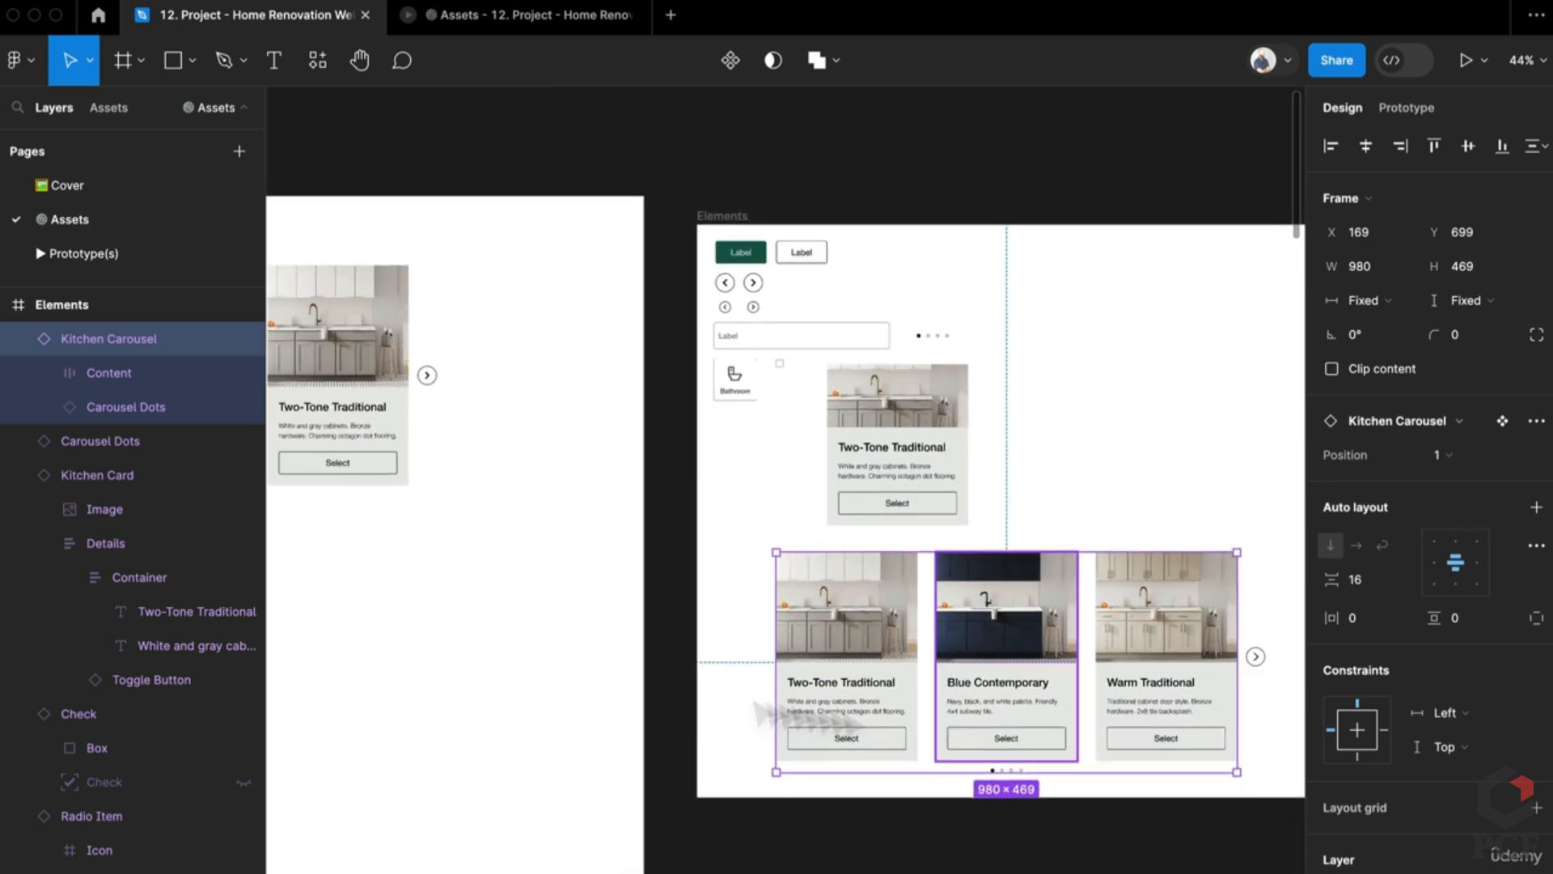
pyautogui.hscroll(-5, 890, 712)
pyautogui.scroll(5, 544, 583)
pyautogui.hscroll(-2, 707, 600)
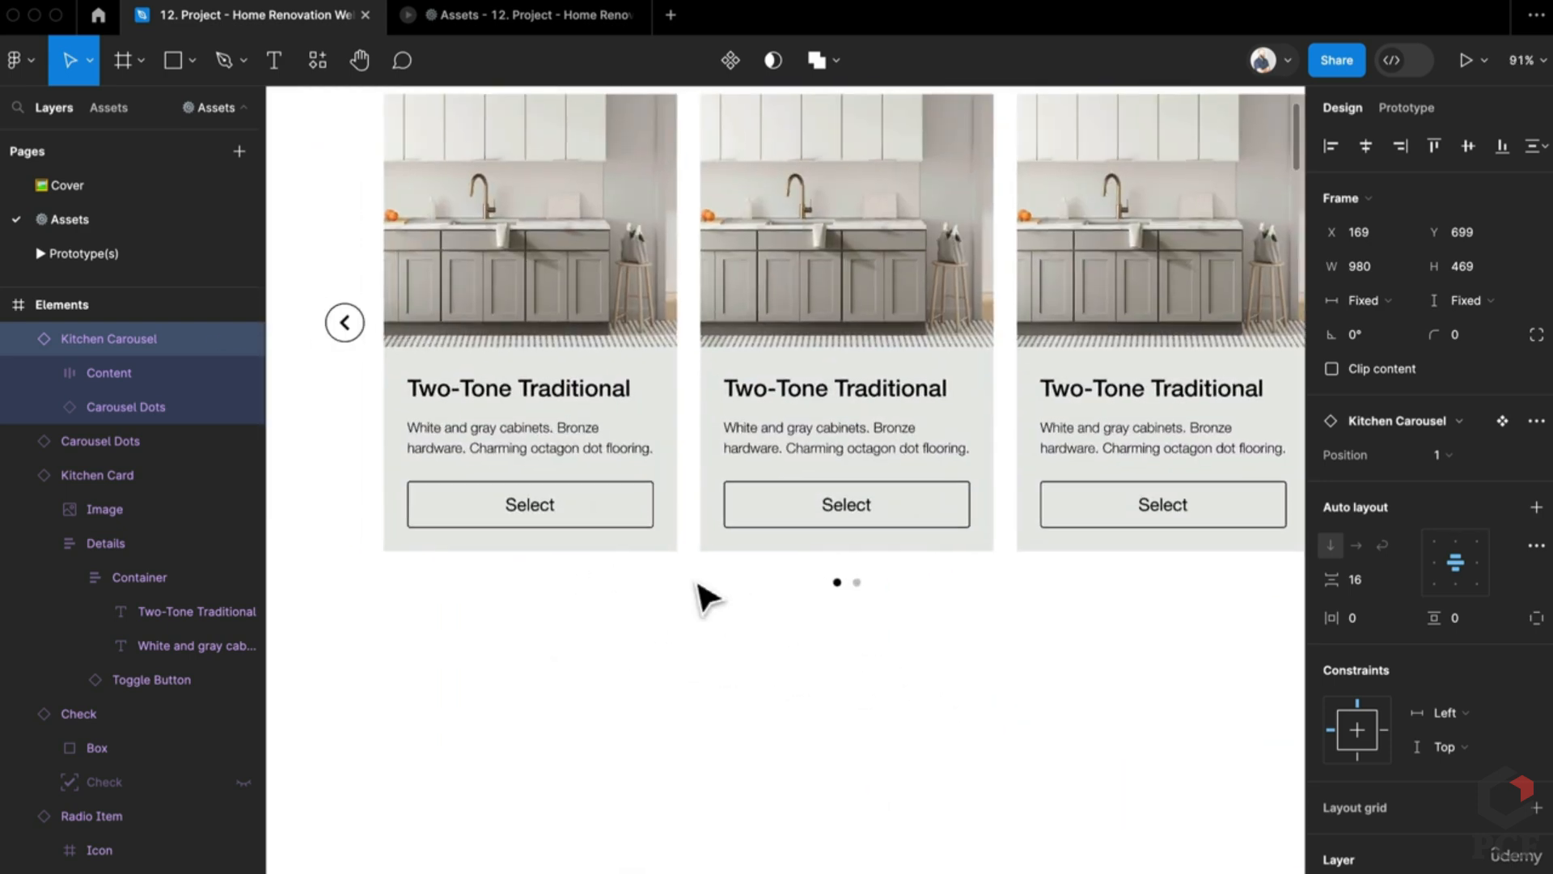
pyautogui.scroll(-3, 703, 598)
pyautogui.scroll(-1, 1051, 567)
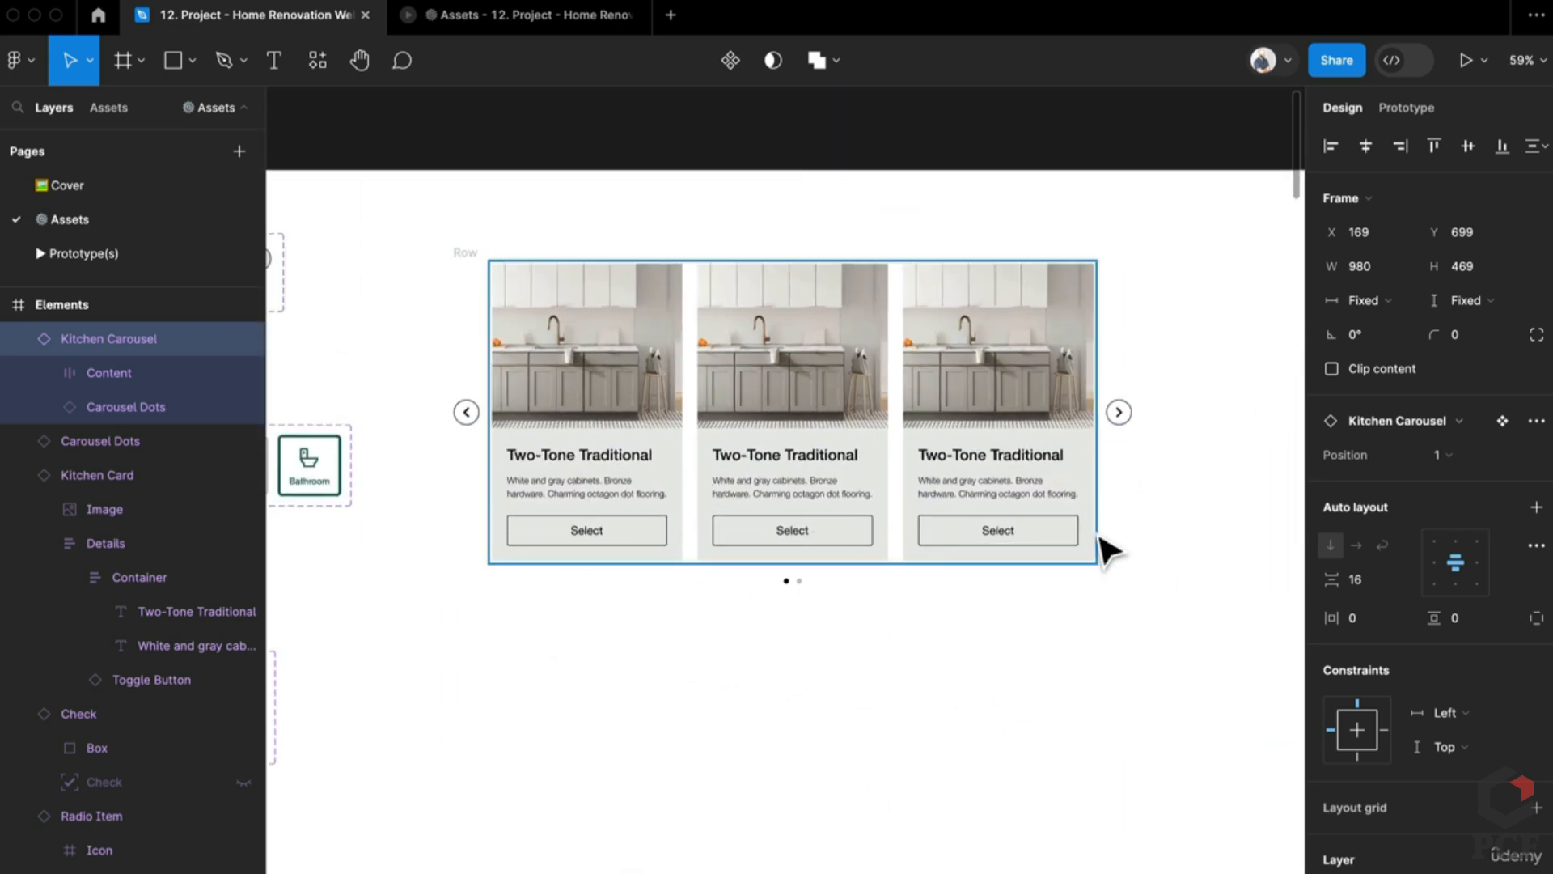
pyautogui.press('Escape')
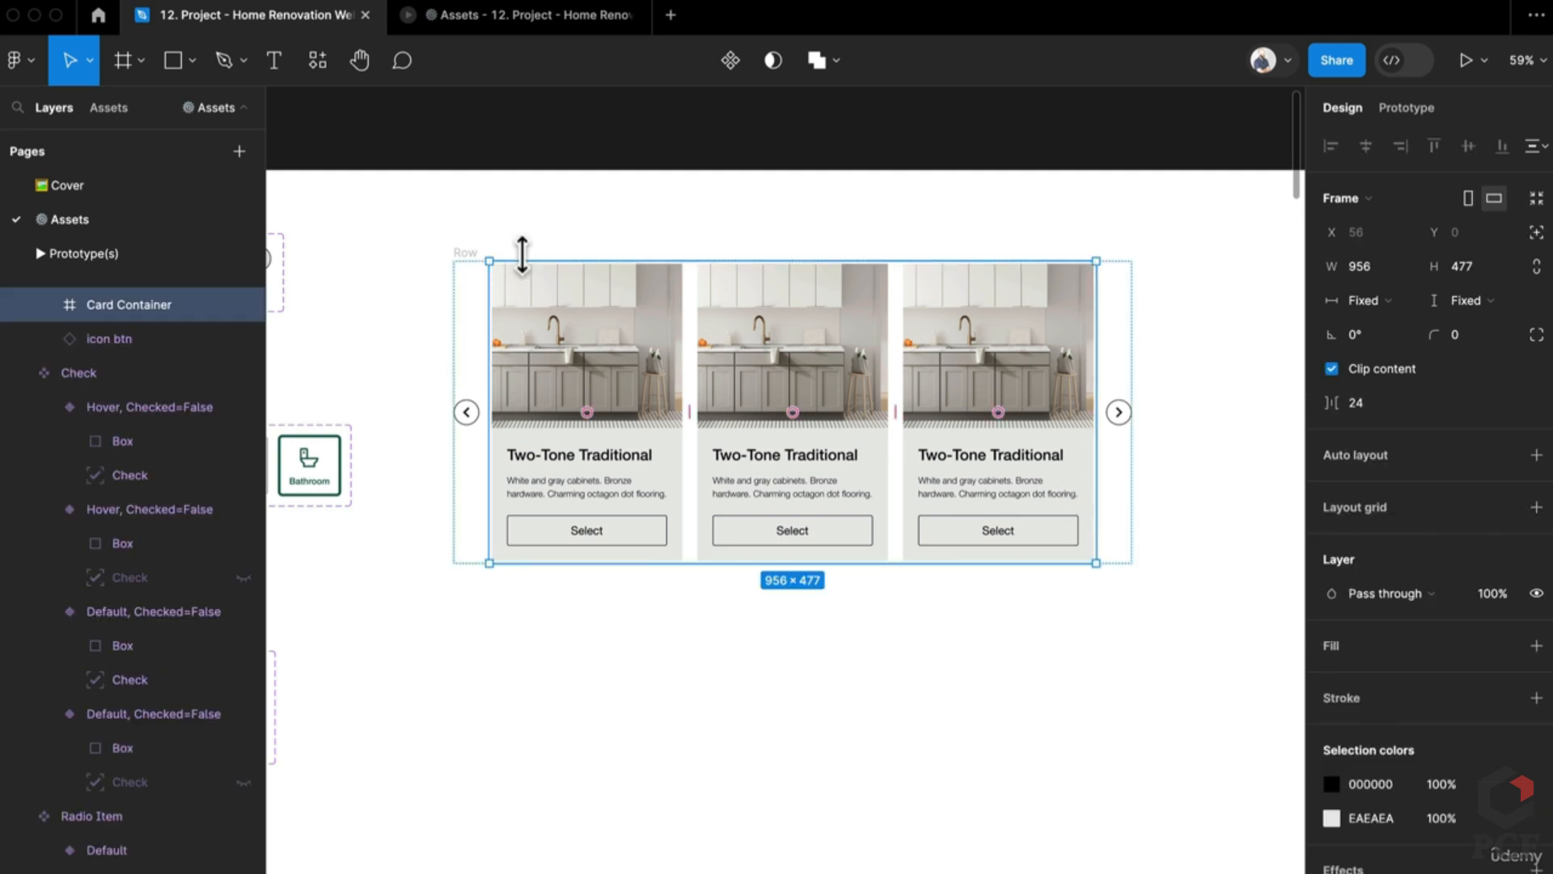
pyautogui.hotkey('shift', 'a')
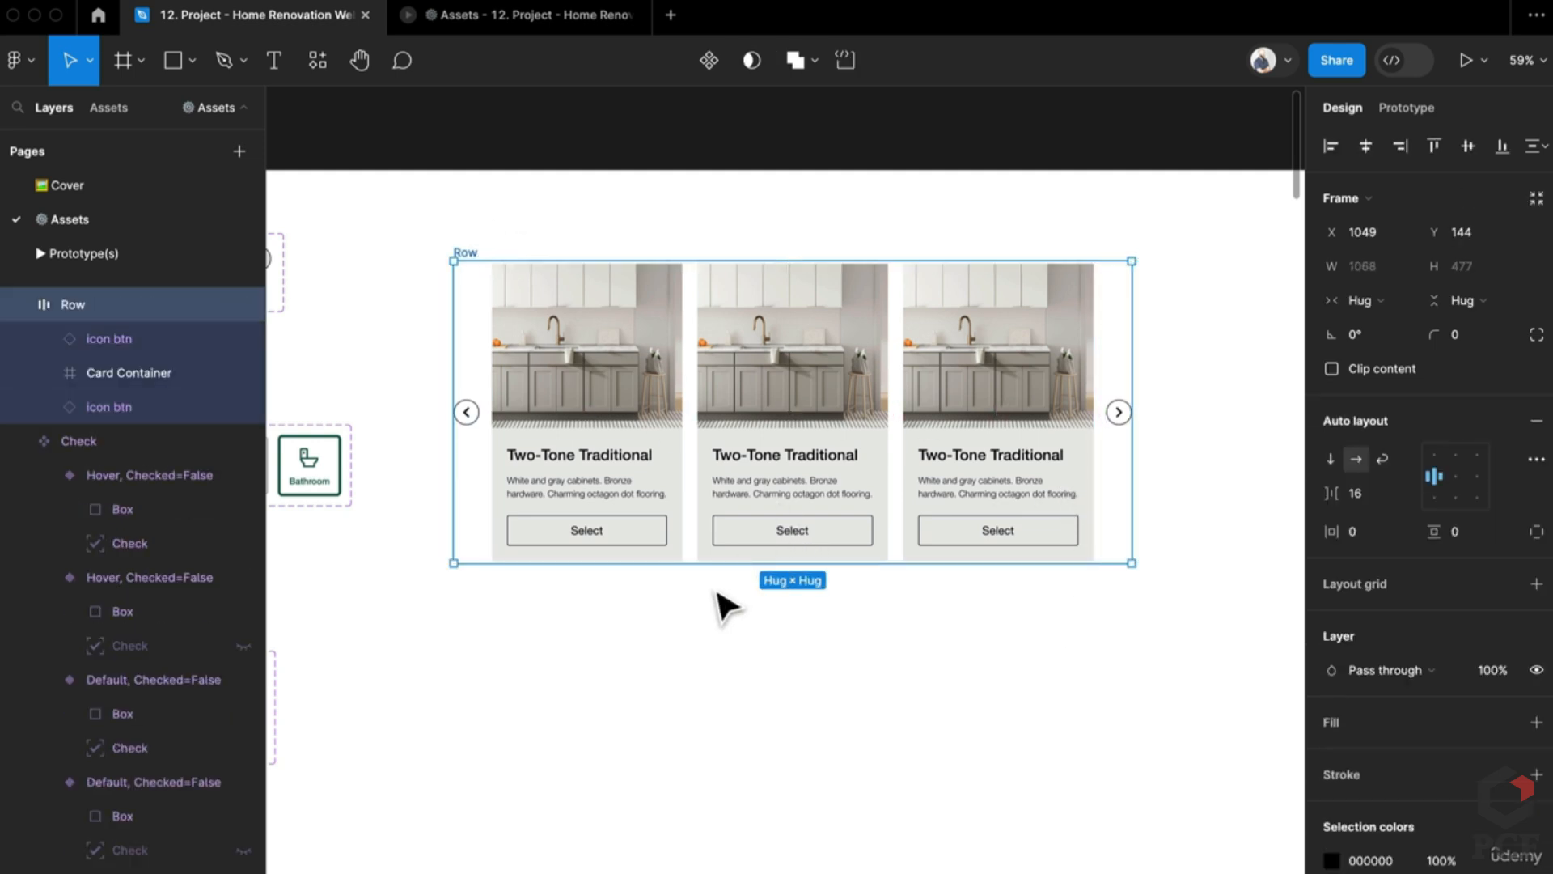
# Step: Wrap the Row and Carousel Dots in a vertical auto-layout frame named Carousel
pyautogui.scroll(1, 721, 599)
pyautogui.click(791, 597)
pyautogui.click(797, 580)
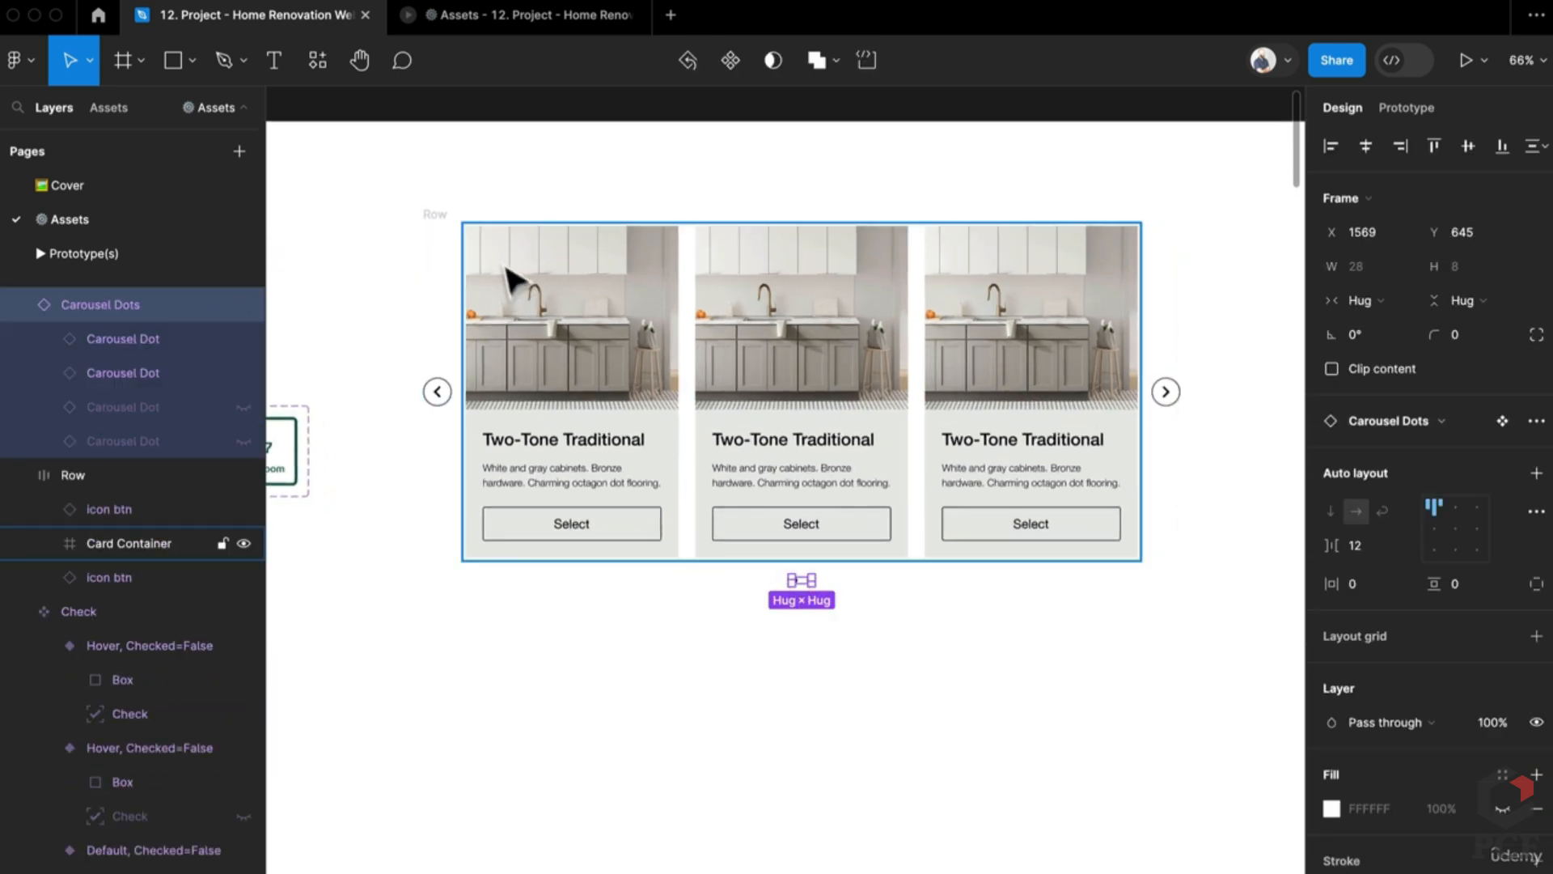
pyautogui.keyDown('shift'); pyautogui.click(440, 215); pyautogui.keyUp('shift')
pyautogui.hotkey('shift', 'a')
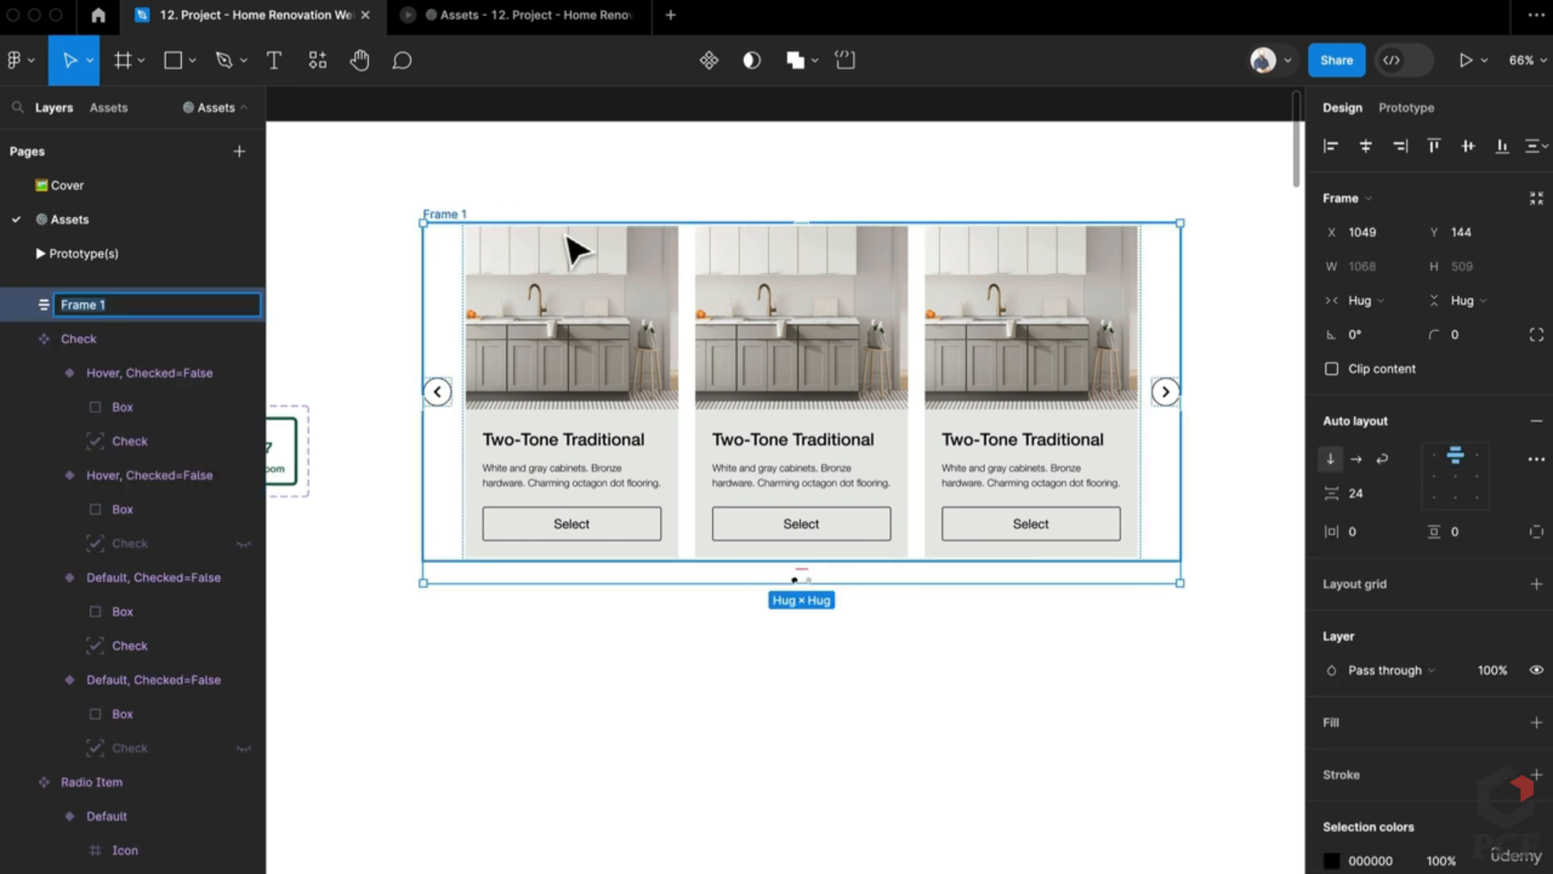
pyautogui.press('super+r')
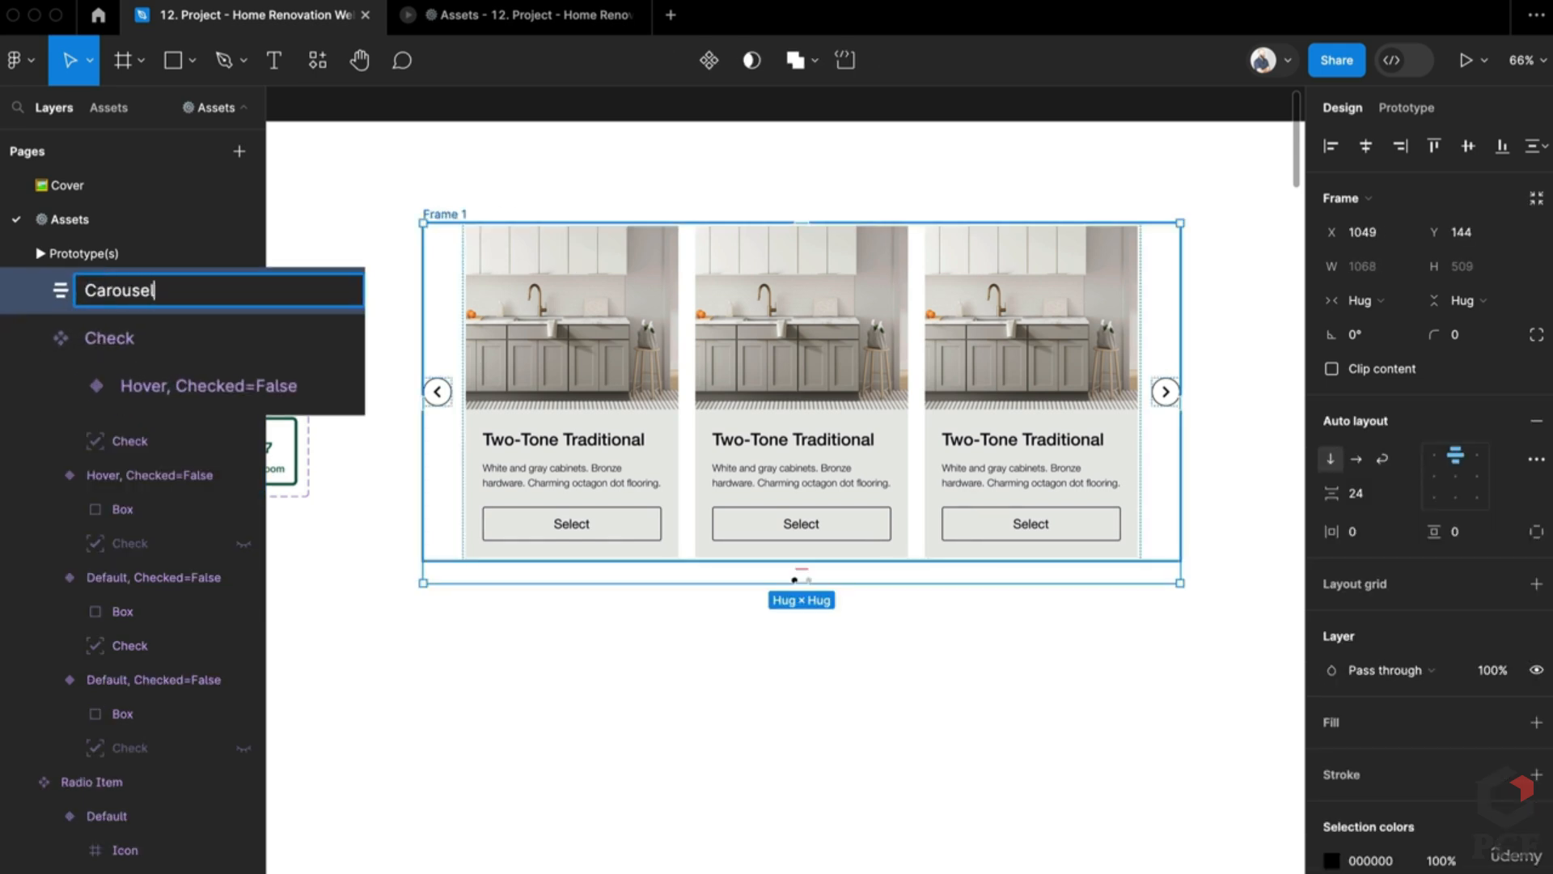
pyautogui.press('Return')
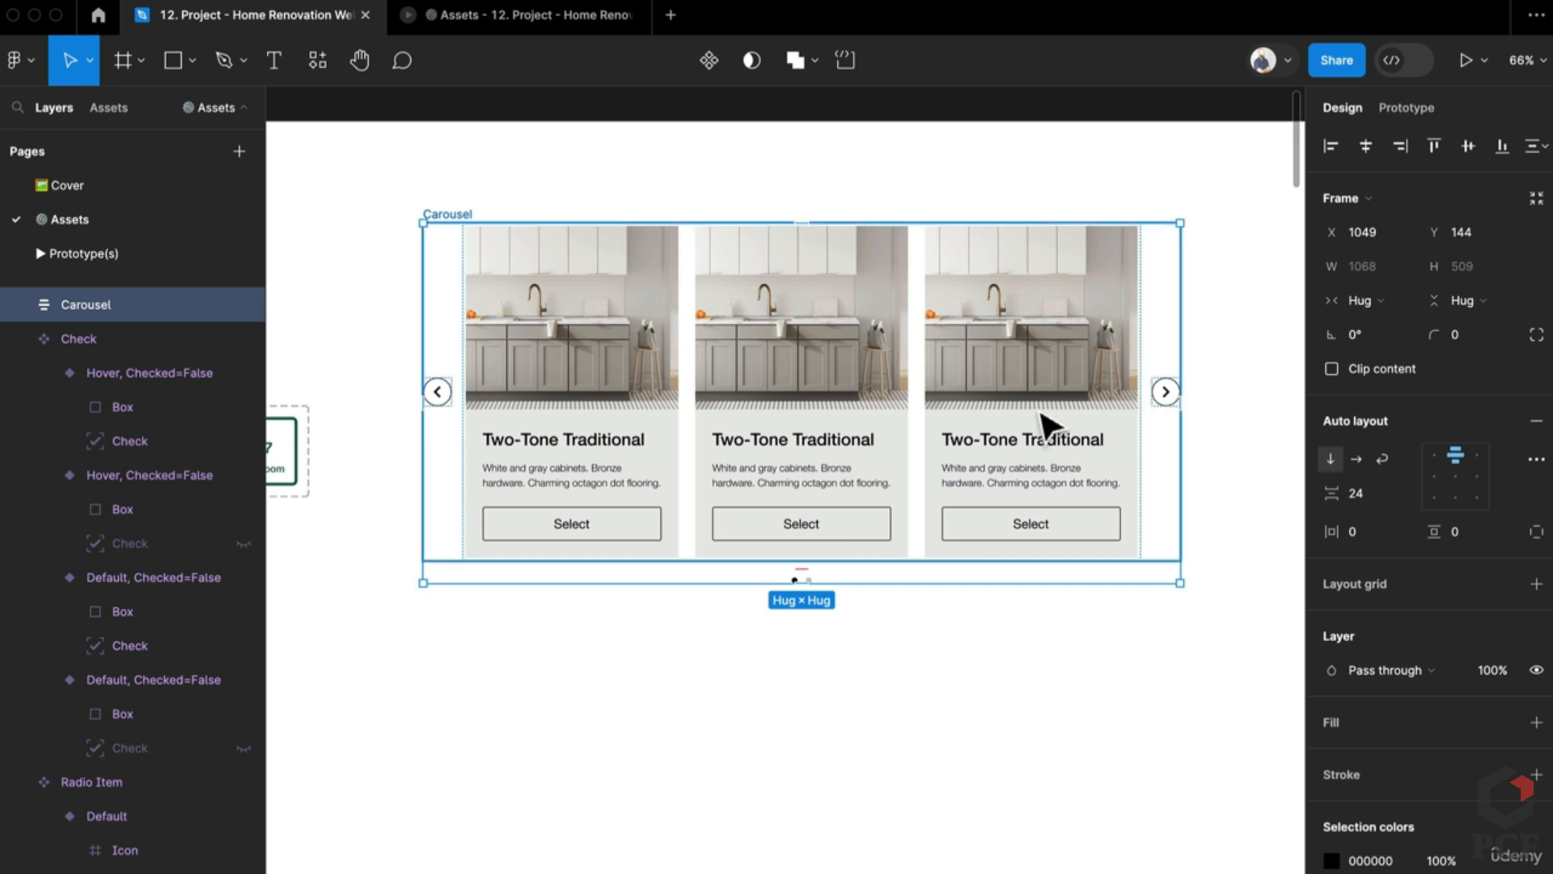
# Step: Try narrowing the Row from its left edge, then undo it and clear the selection
pyautogui.doubleClick(1173, 385)
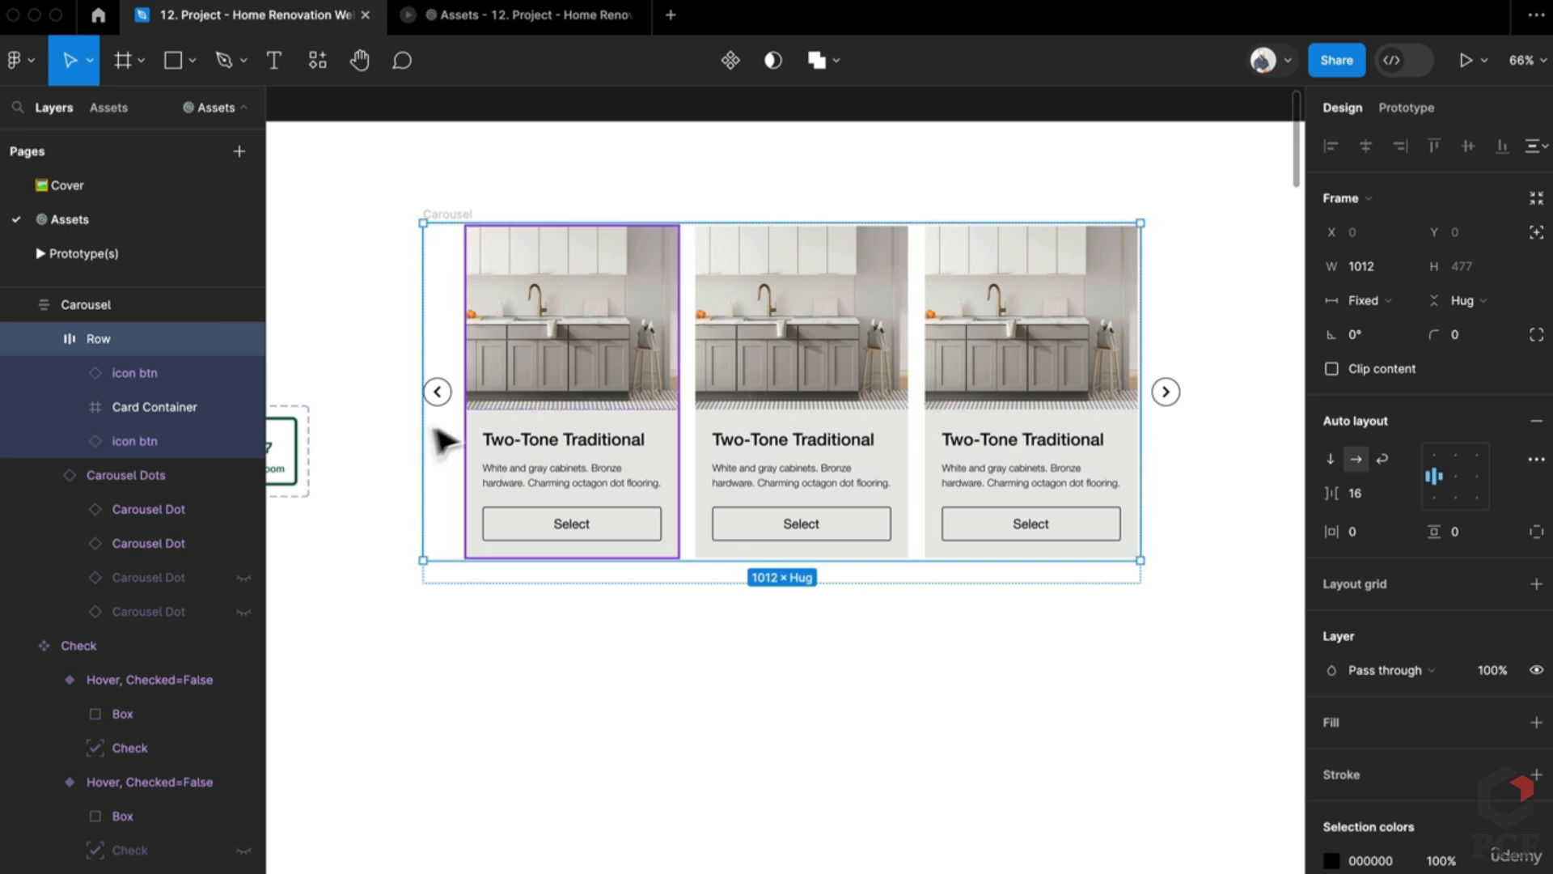
pyautogui.moveTo(420, 428); pyautogui.dragTo(450, 434)
pyautogui.hotkey('ctrl', 'z')
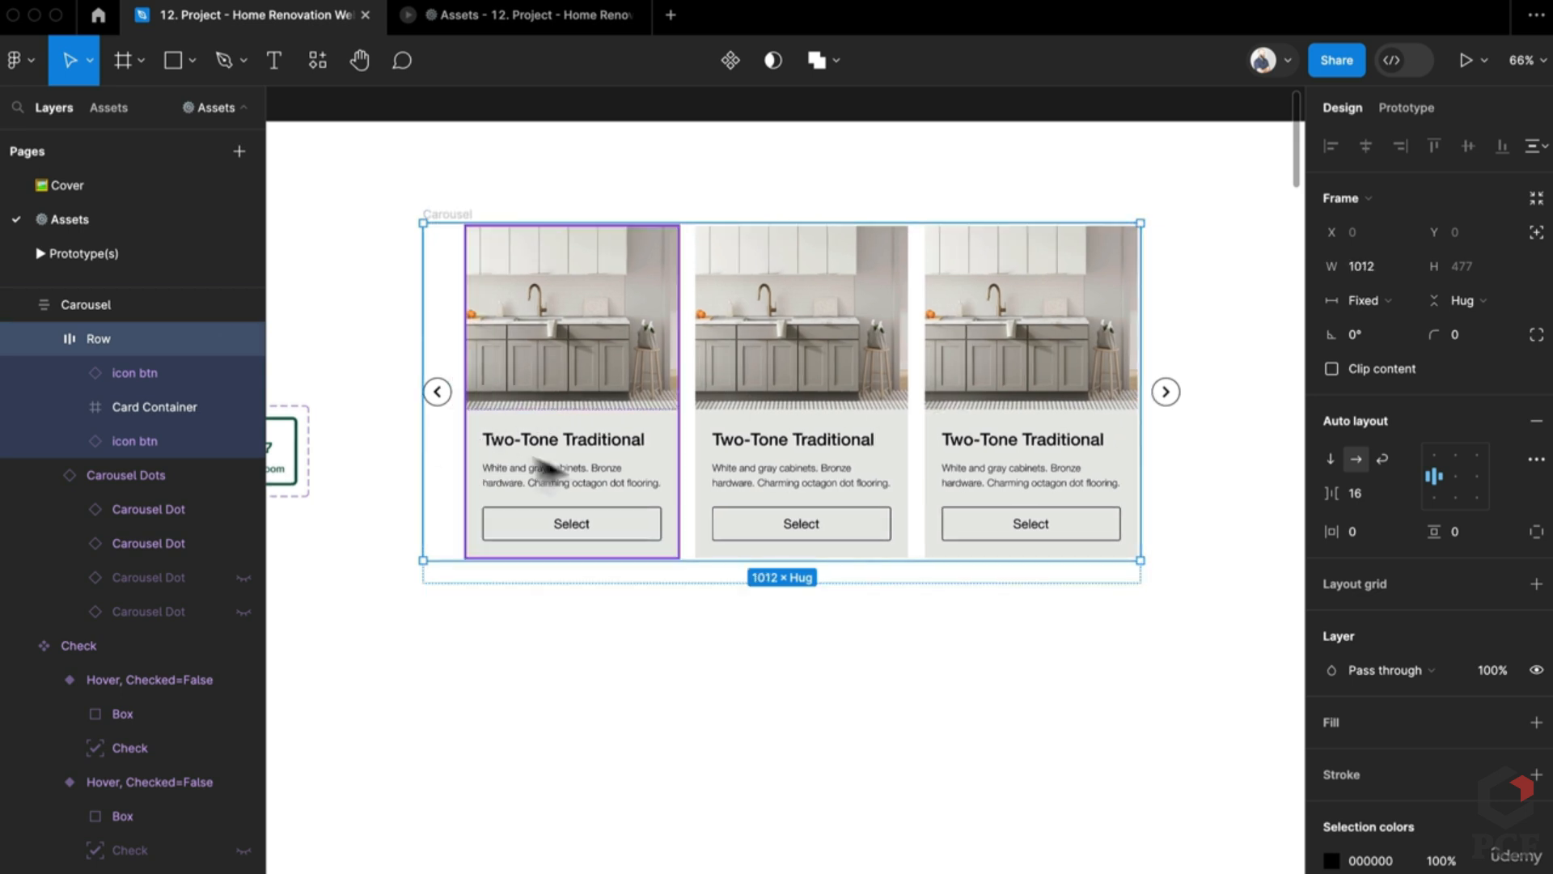
pyautogui.click(1157, 675)
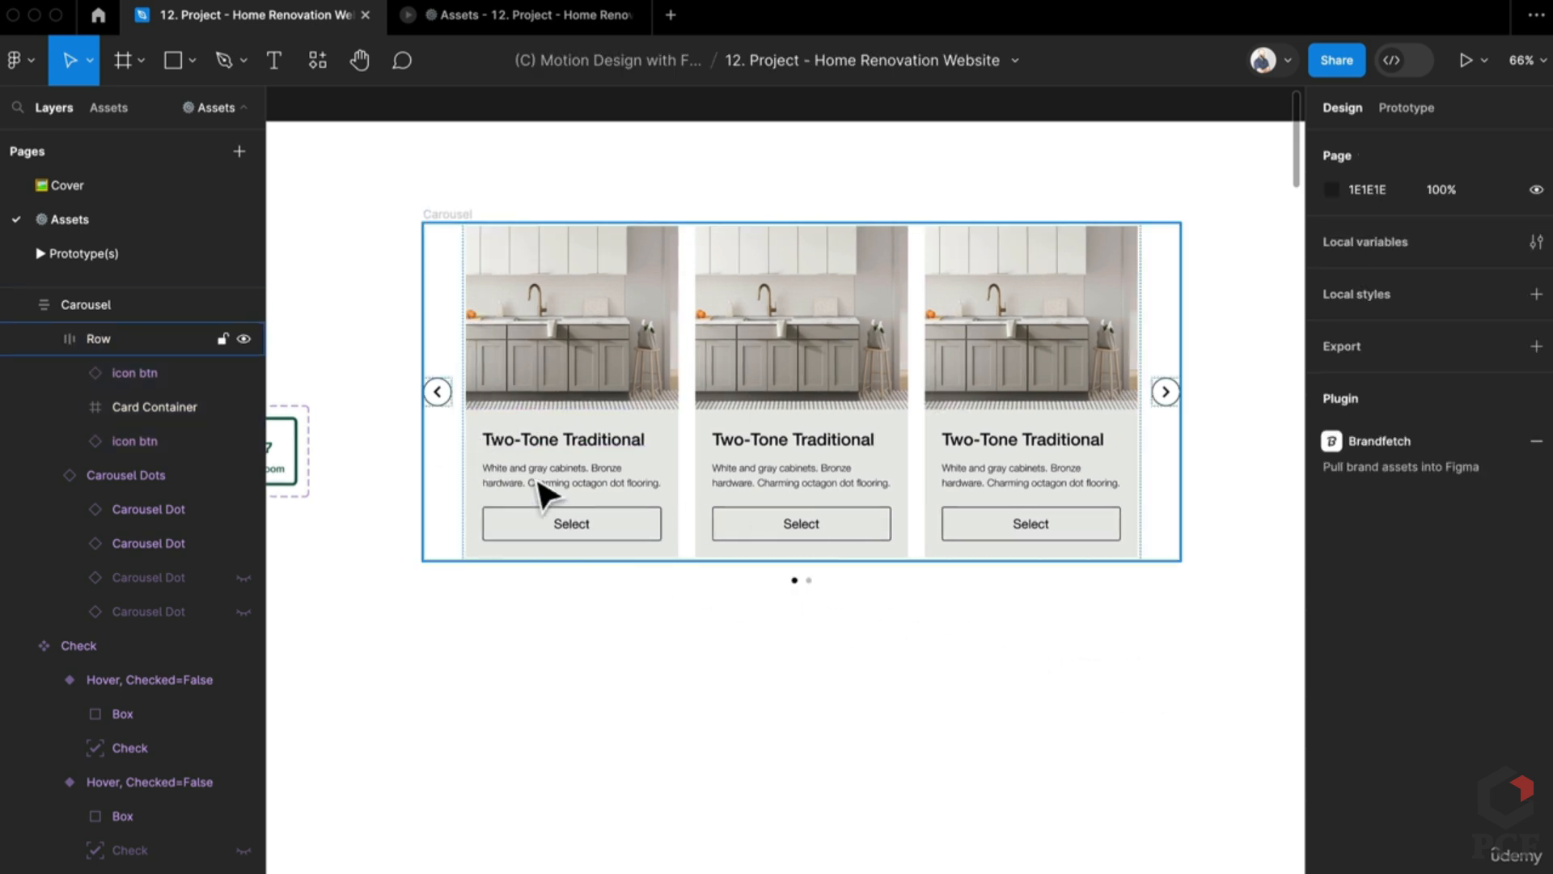
pyautogui.scroll(-10, 537, 492)
pyautogui.scroll(-6, 680, 659)
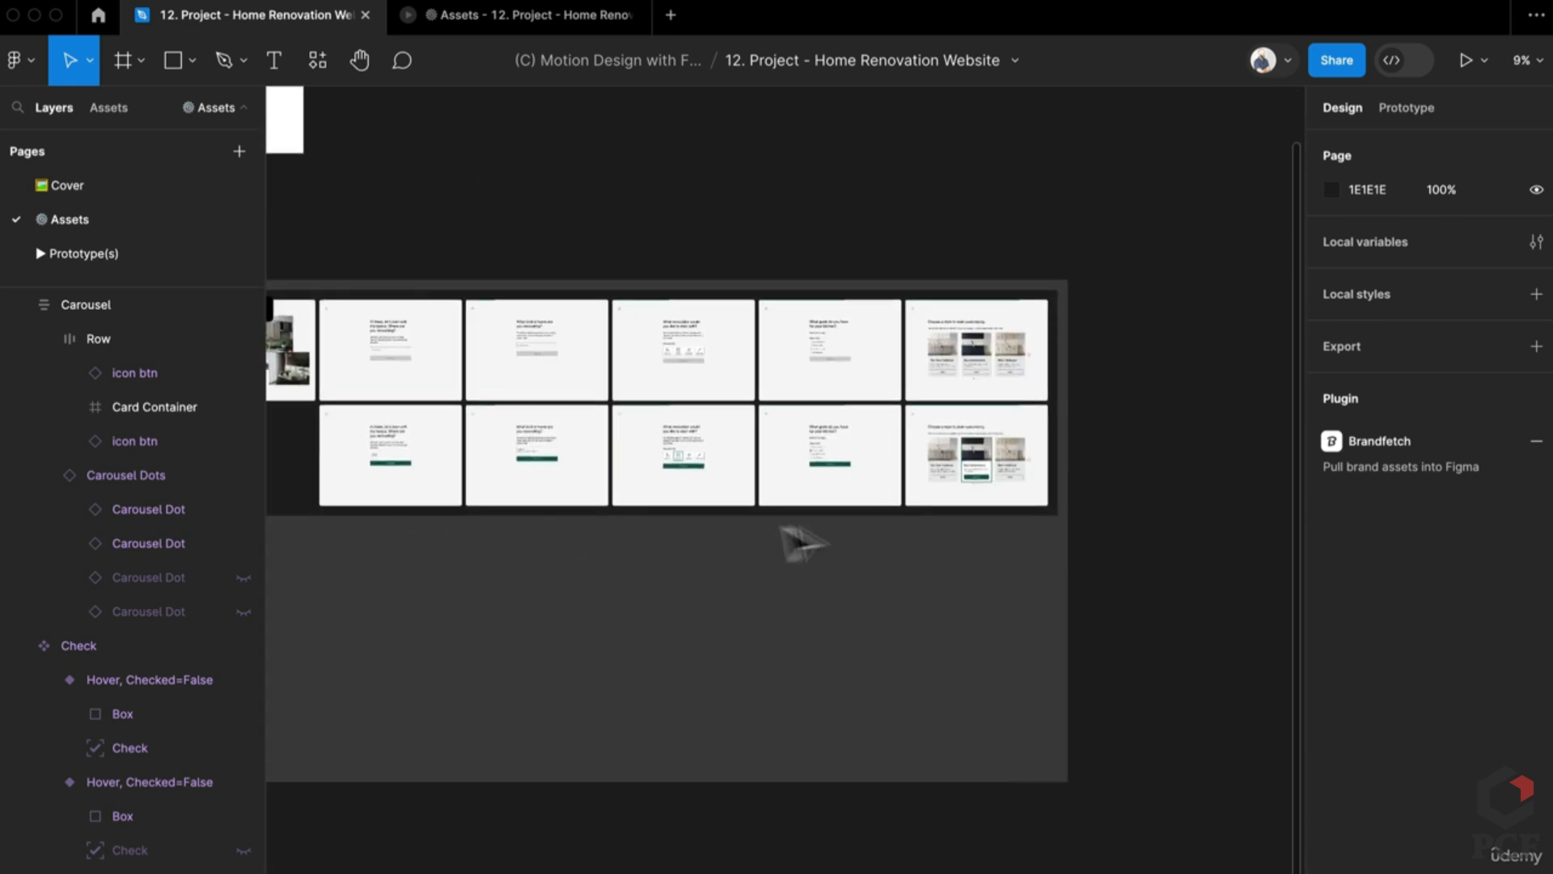
pyautogui.hscroll(-7, 805, 545)
pyautogui.hscroll(-6, 497, 664)
pyautogui.scroll(6, 768, 728)
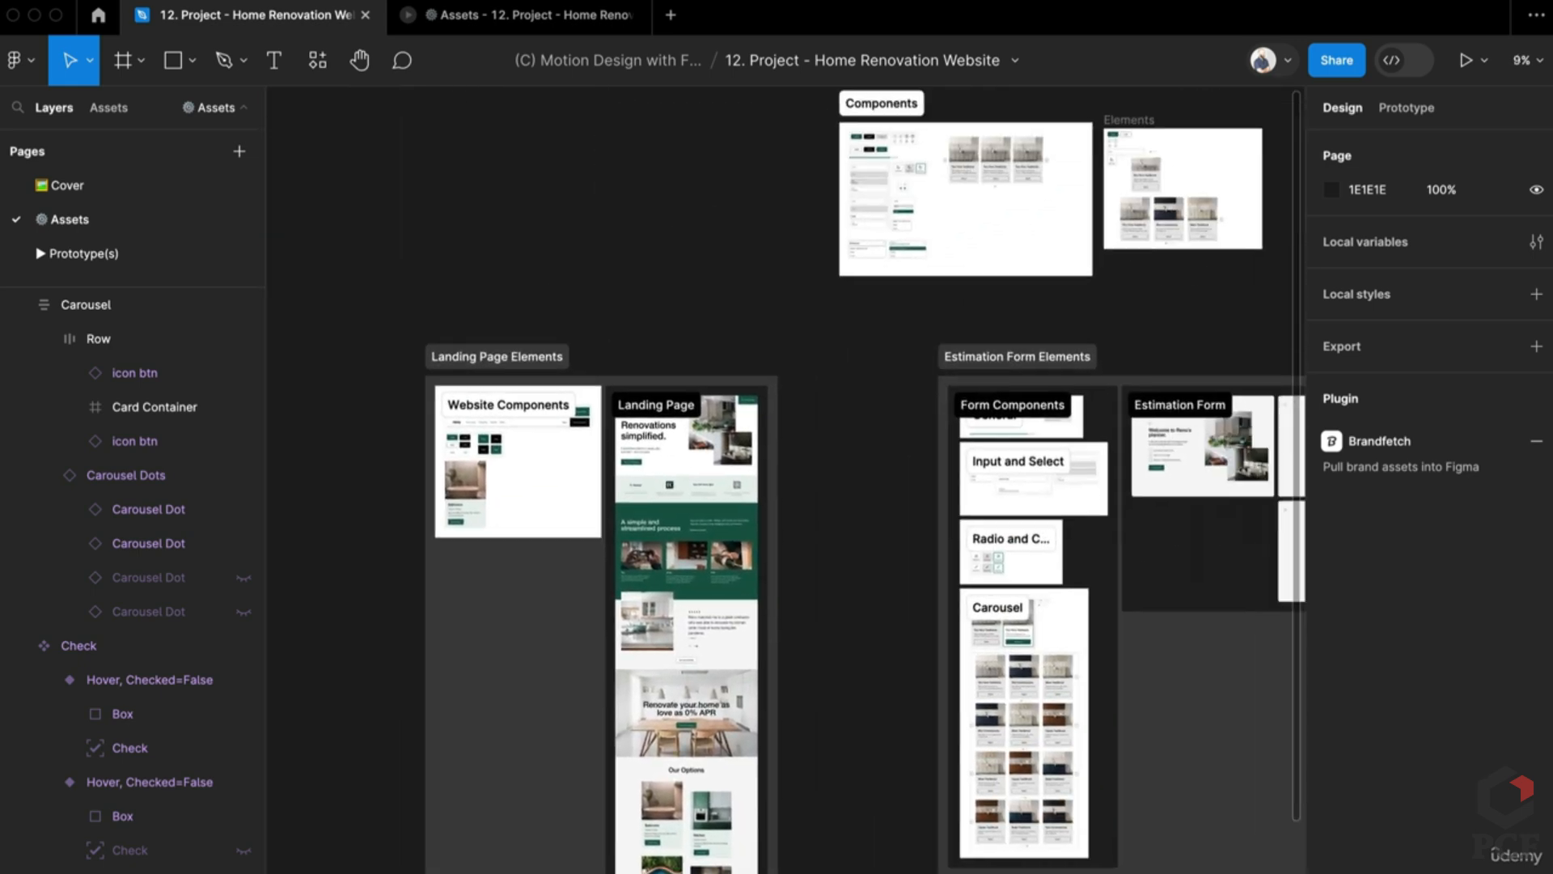
pyautogui.hscroll(2, 866, 809)
pyautogui.scroll(8, 866, 809)
pyautogui.click(1057, 544)
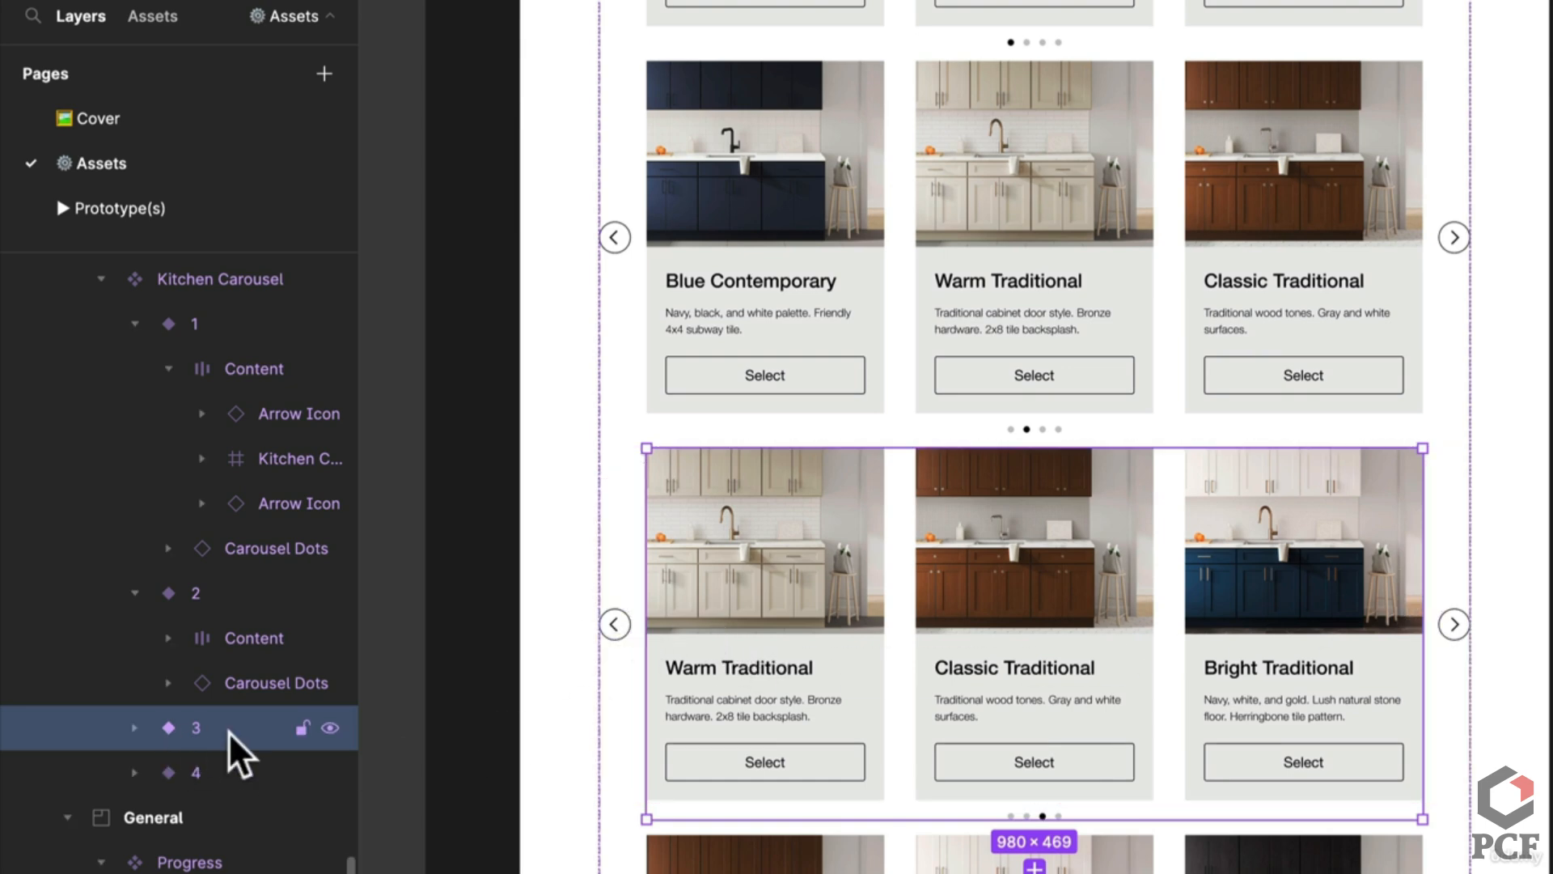
pyautogui.scroll(-5, 890, 405)
pyautogui.hscroll(5, 890, 404)
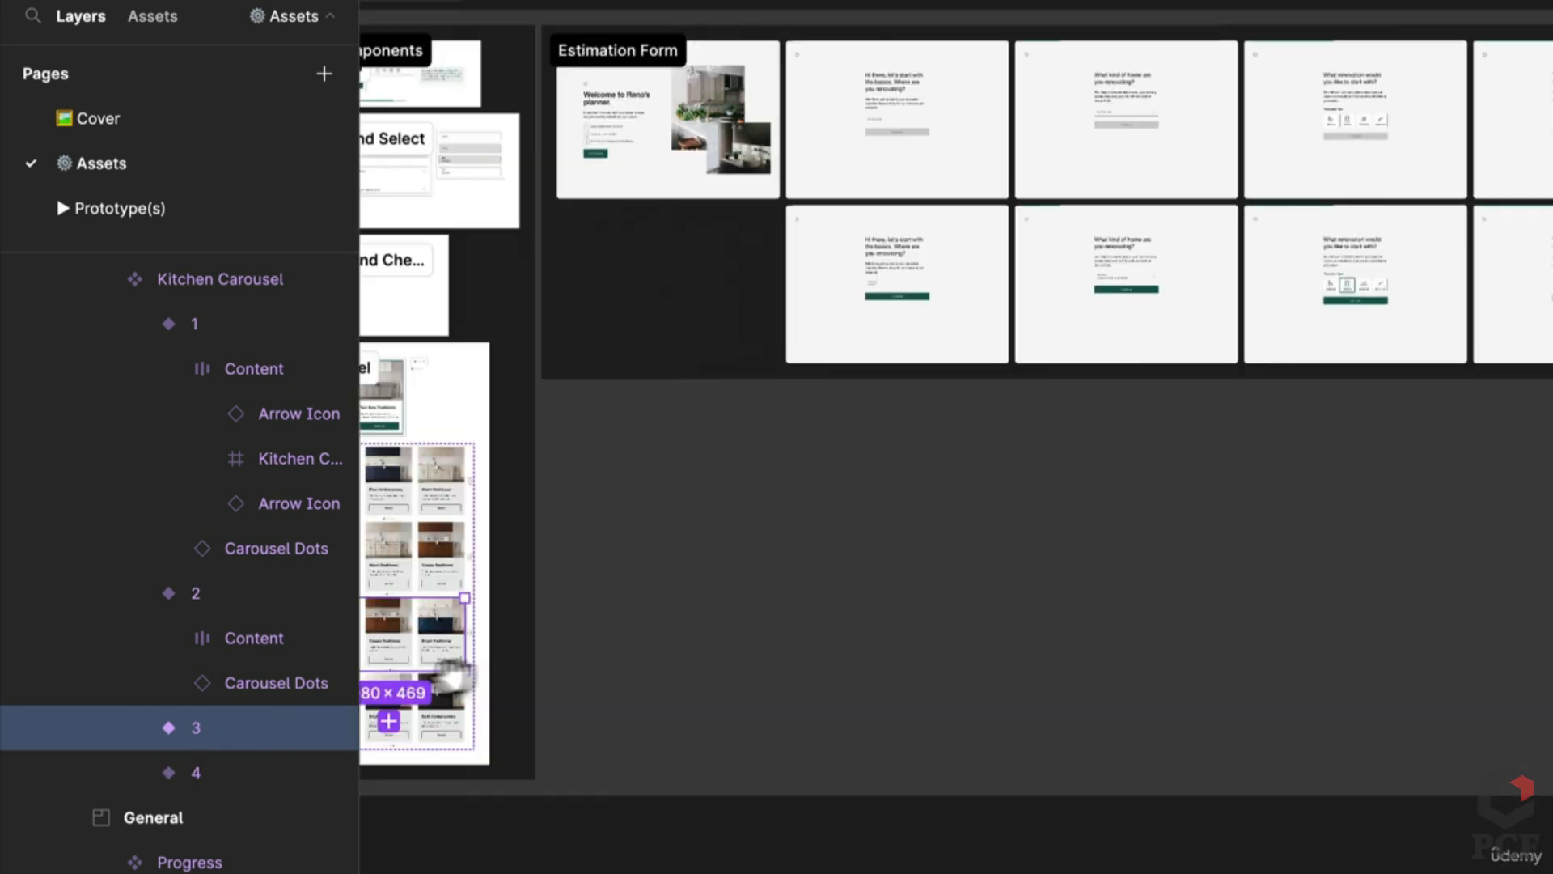
pyautogui.scroll(5, 1195, 395)
pyautogui.scroll(8, 1196, 395)
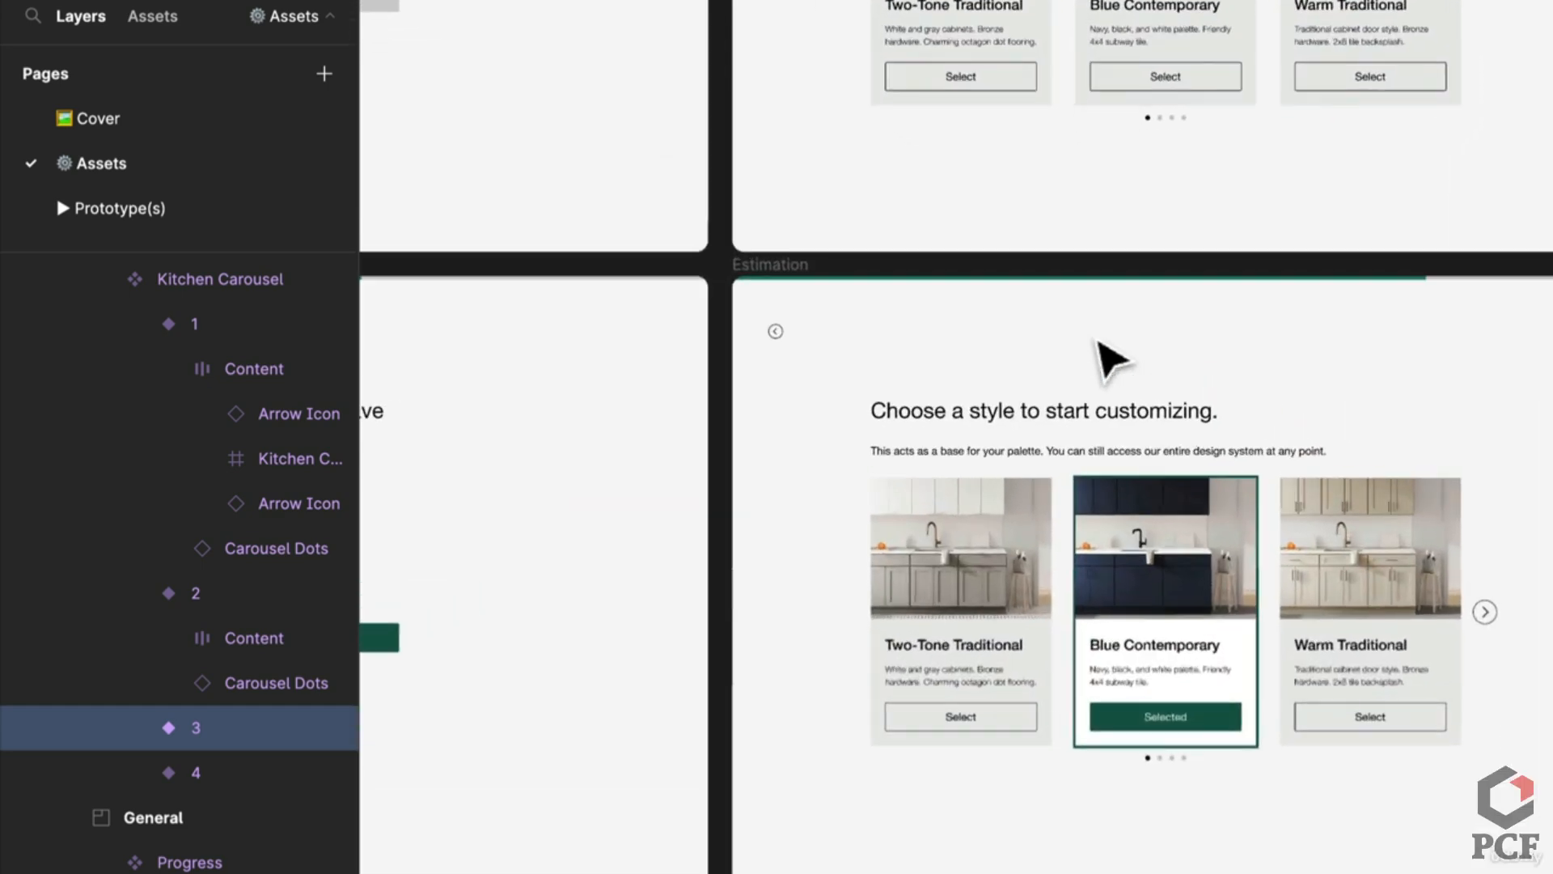
pyautogui.scroll(1, 1076, 443)
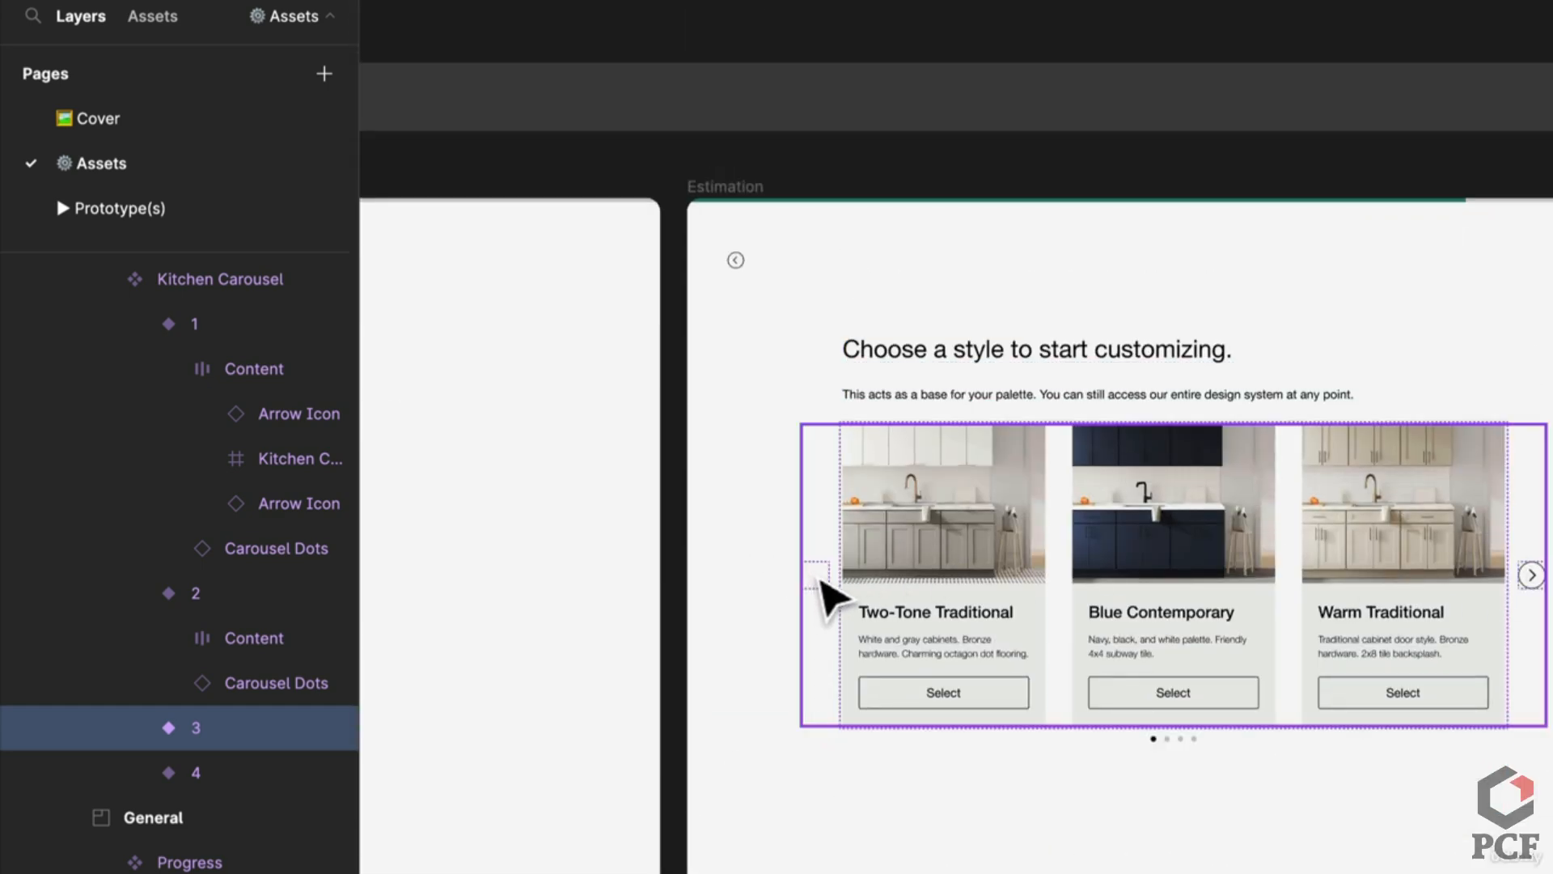
pyautogui.scroll(-1, 842, 503)
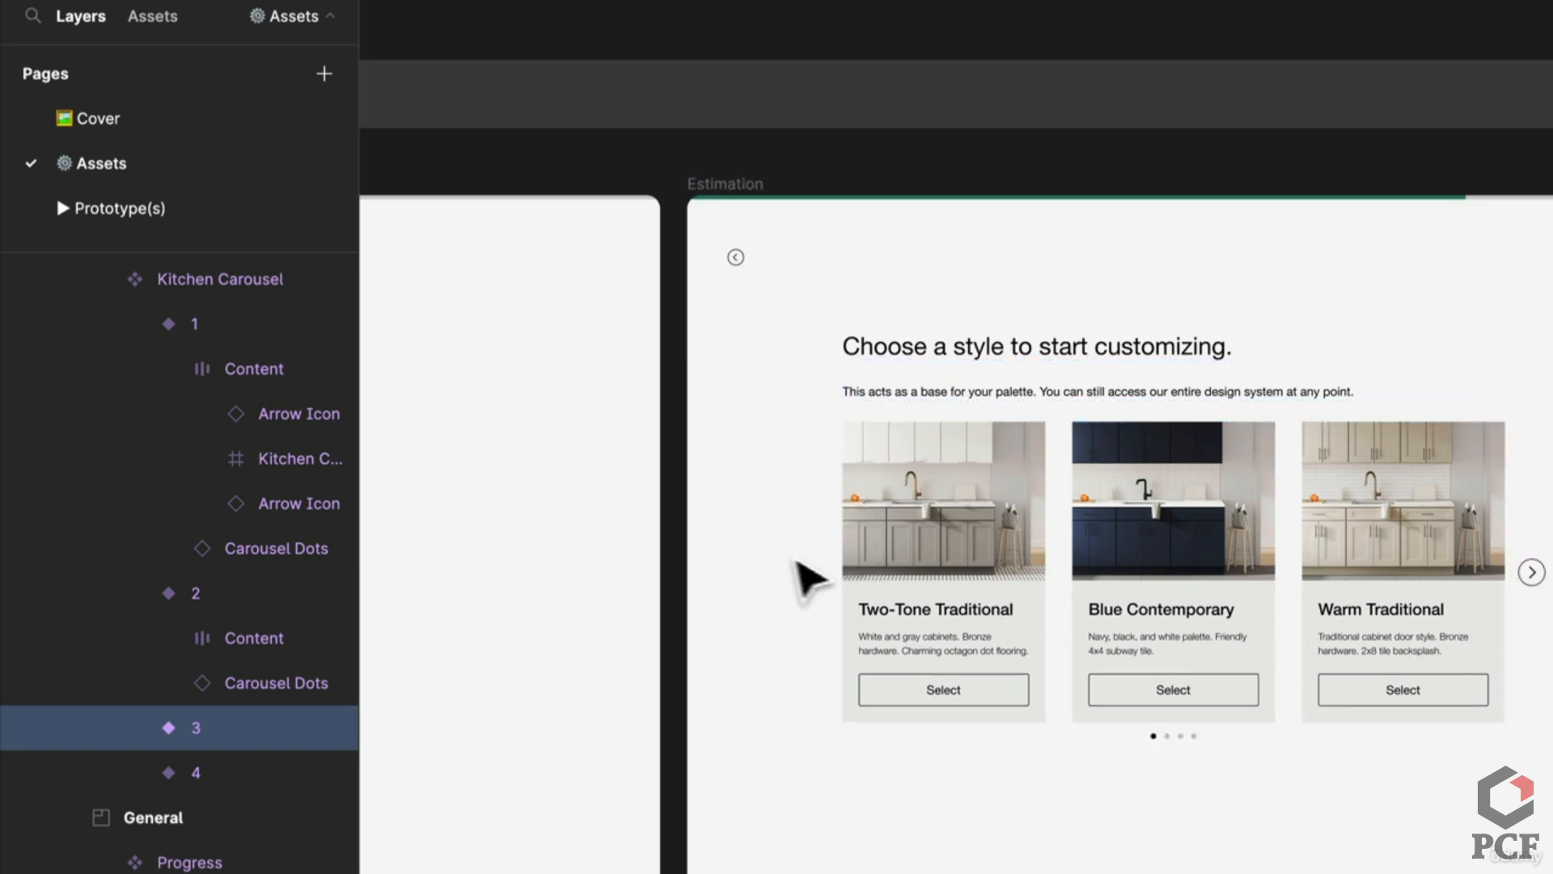
pyautogui.scroll(-5, 784, 597)
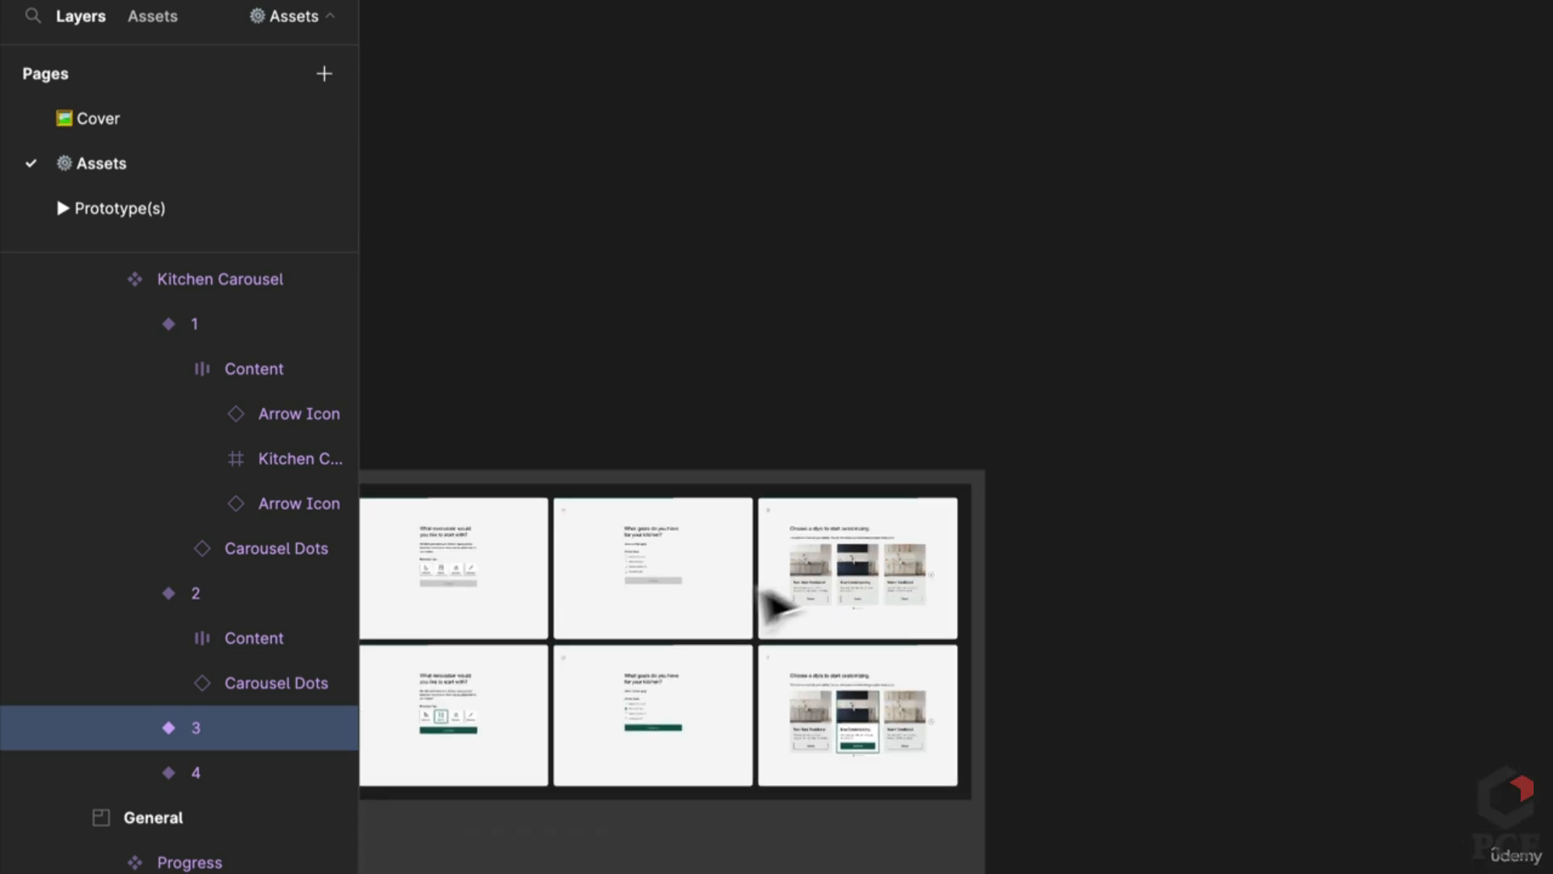
pyautogui.hscroll(-5, 1089, 277)
pyautogui.scroll(5, 1096, 284)
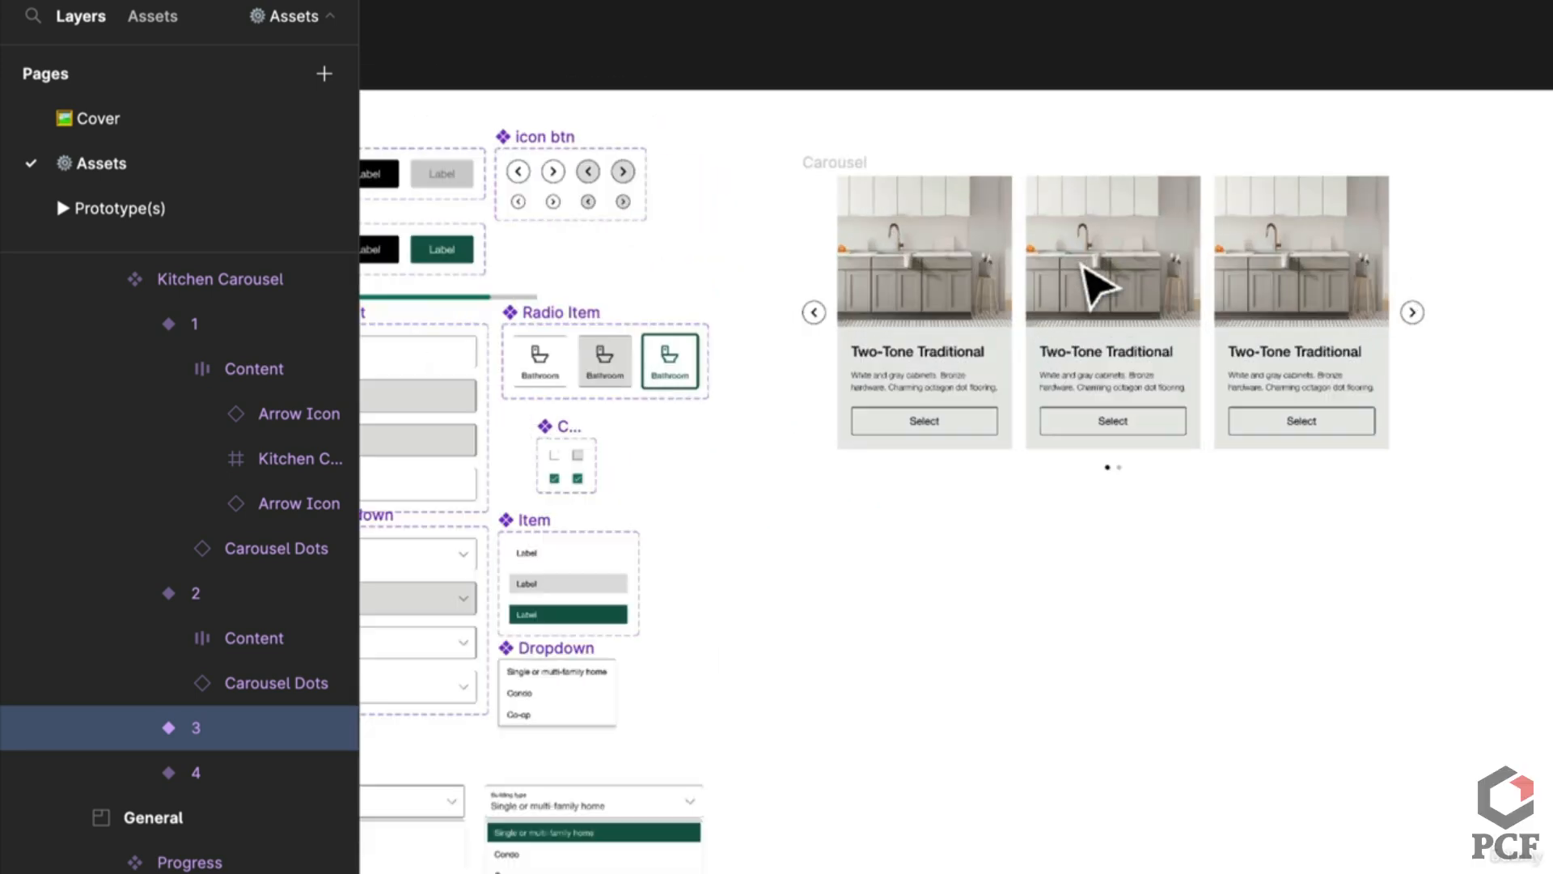
pyautogui.scroll(2, 1055, 449)
pyautogui.scroll(2, 1052, 449)
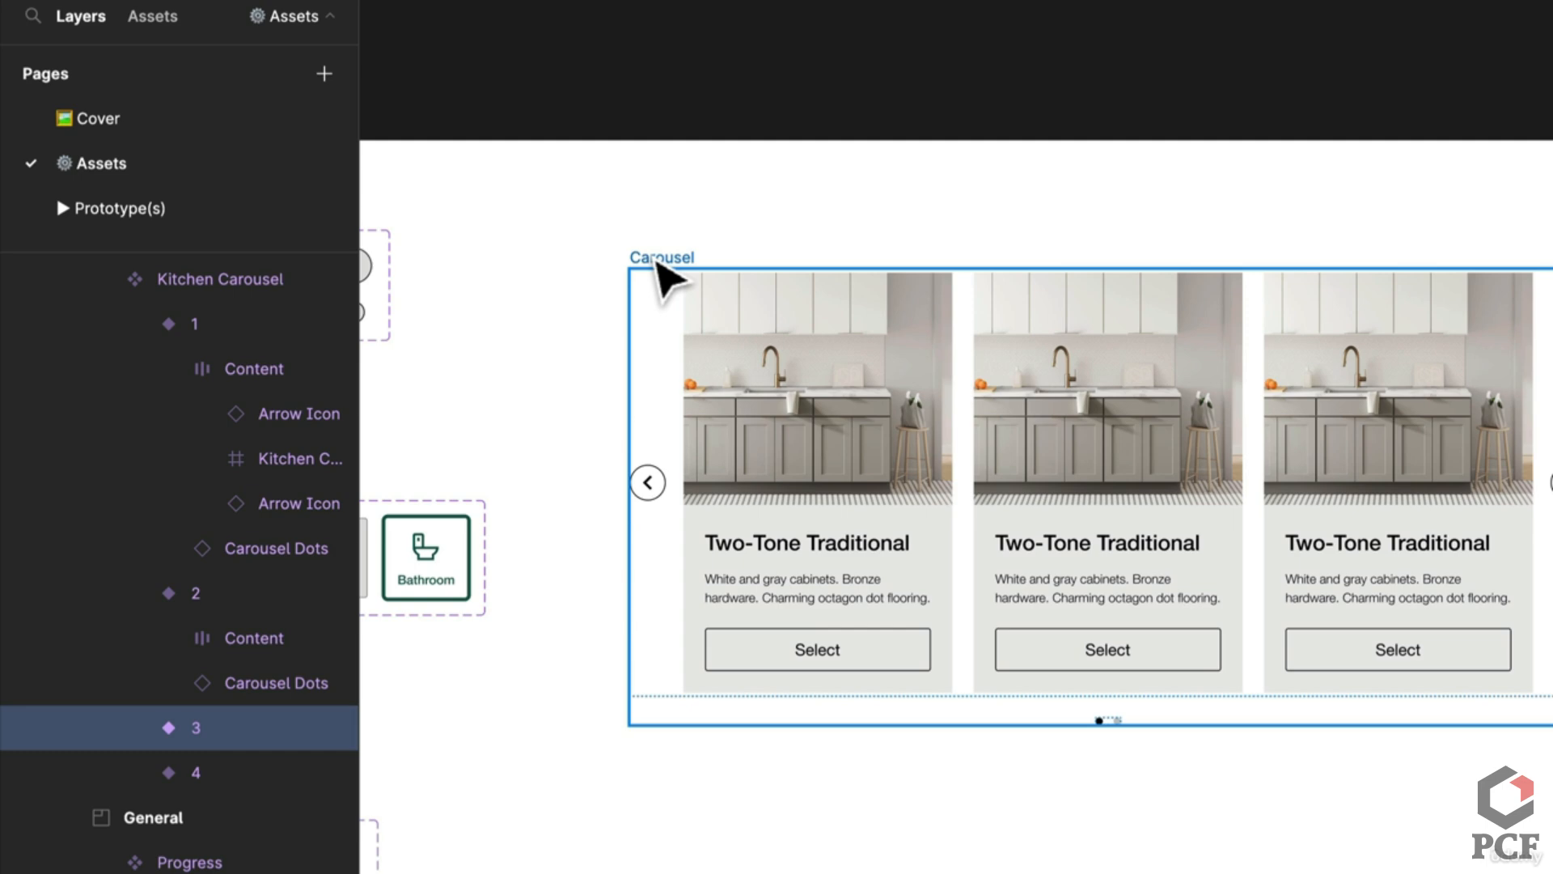
# Step: Narrow the Carousel frame from its left edge to a width of 948
pyautogui.click(658, 260)
pyautogui.moveTo(623, 426); pyautogui.dragTo(734, 435)
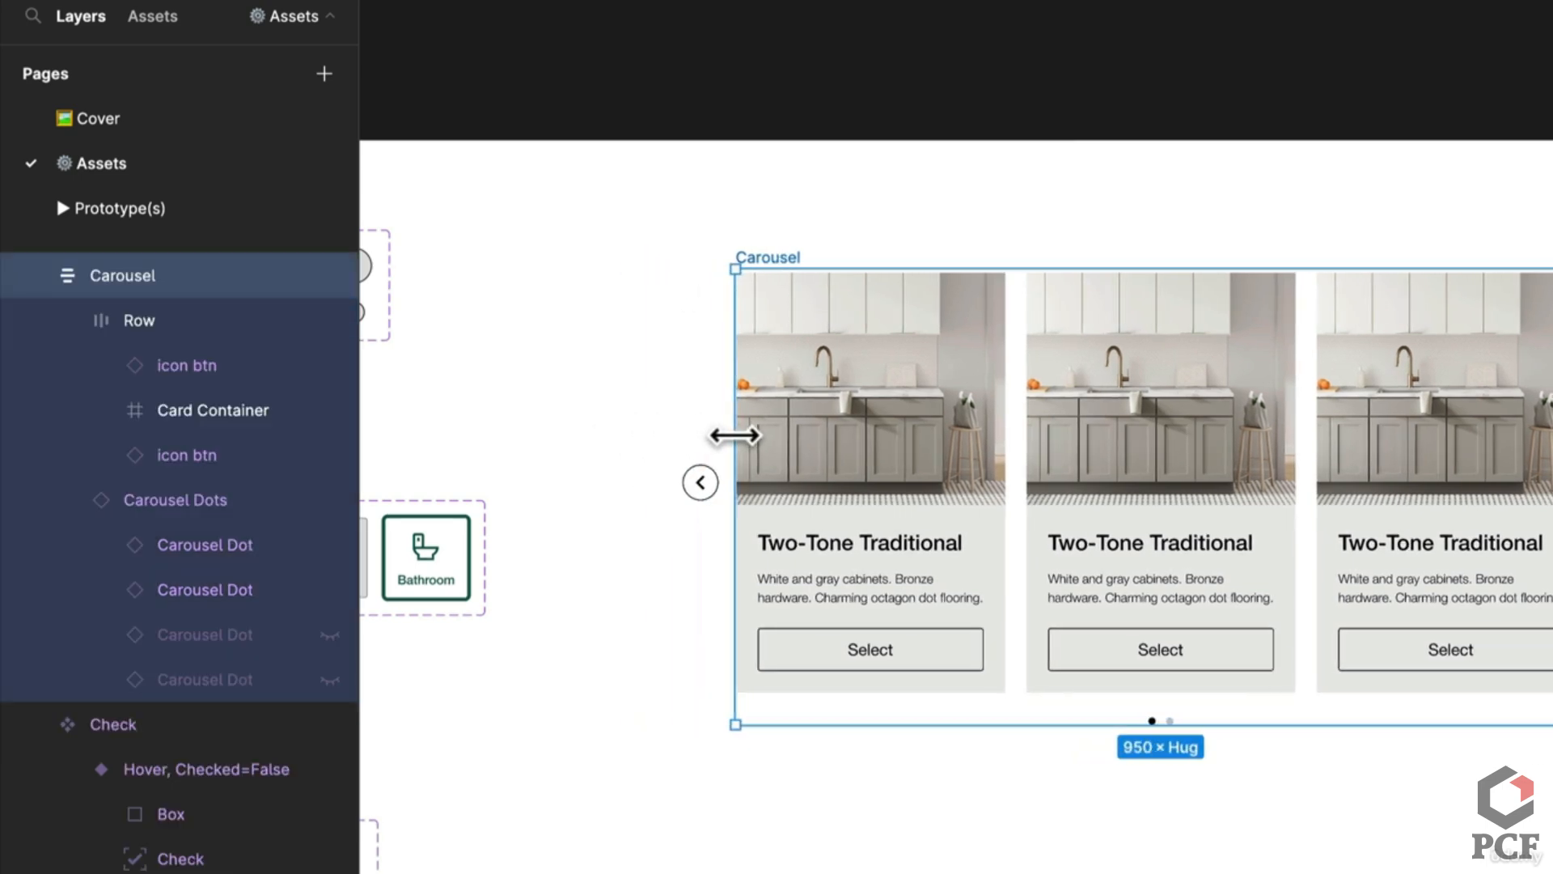
pyautogui.scroll(10, 734, 436)
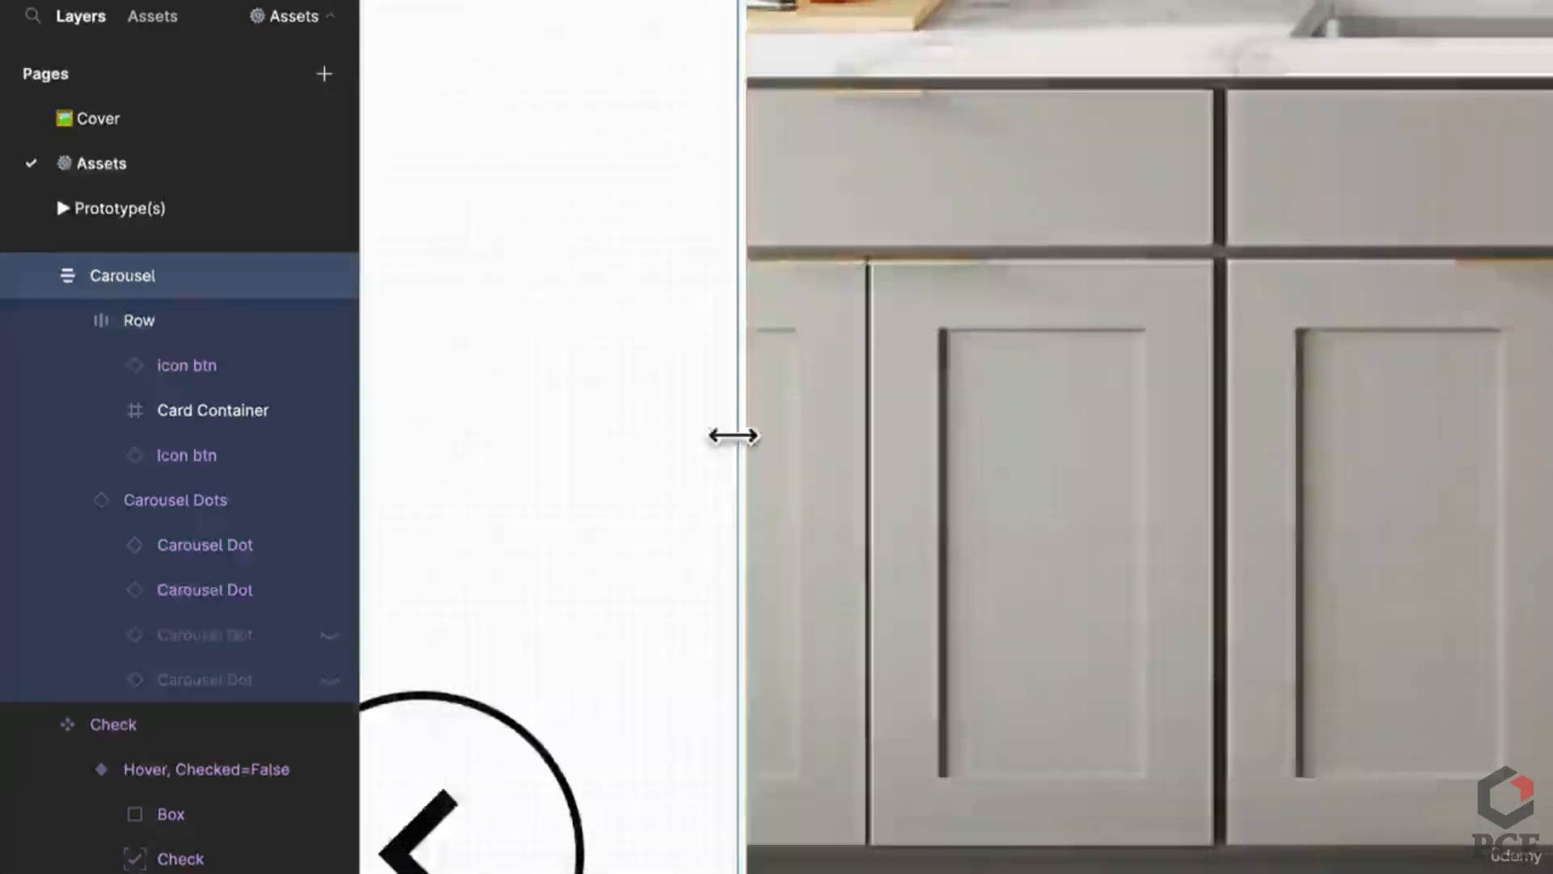
pyautogui.moveTo(740, 437); pyautogui.dragTo(752, 437)
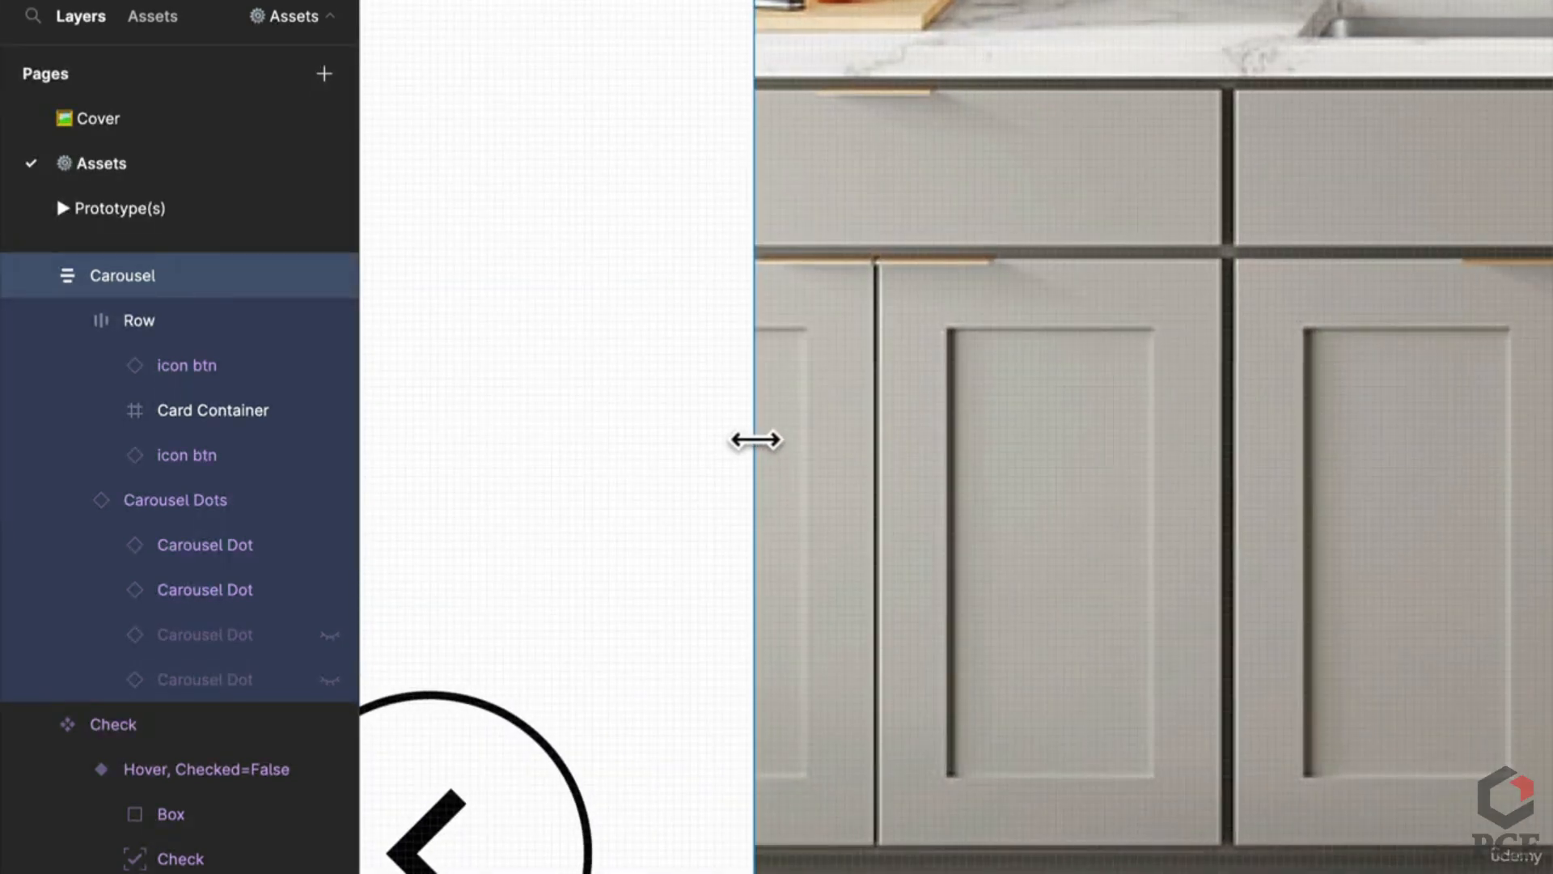
pyautogui.scroll(-5, 754, 439)
pyautogui.scroll(-5, 754, 439)
pyautogui.scroll(3, 659, 440)
pyautogui.scroll(-1, 658, 440)
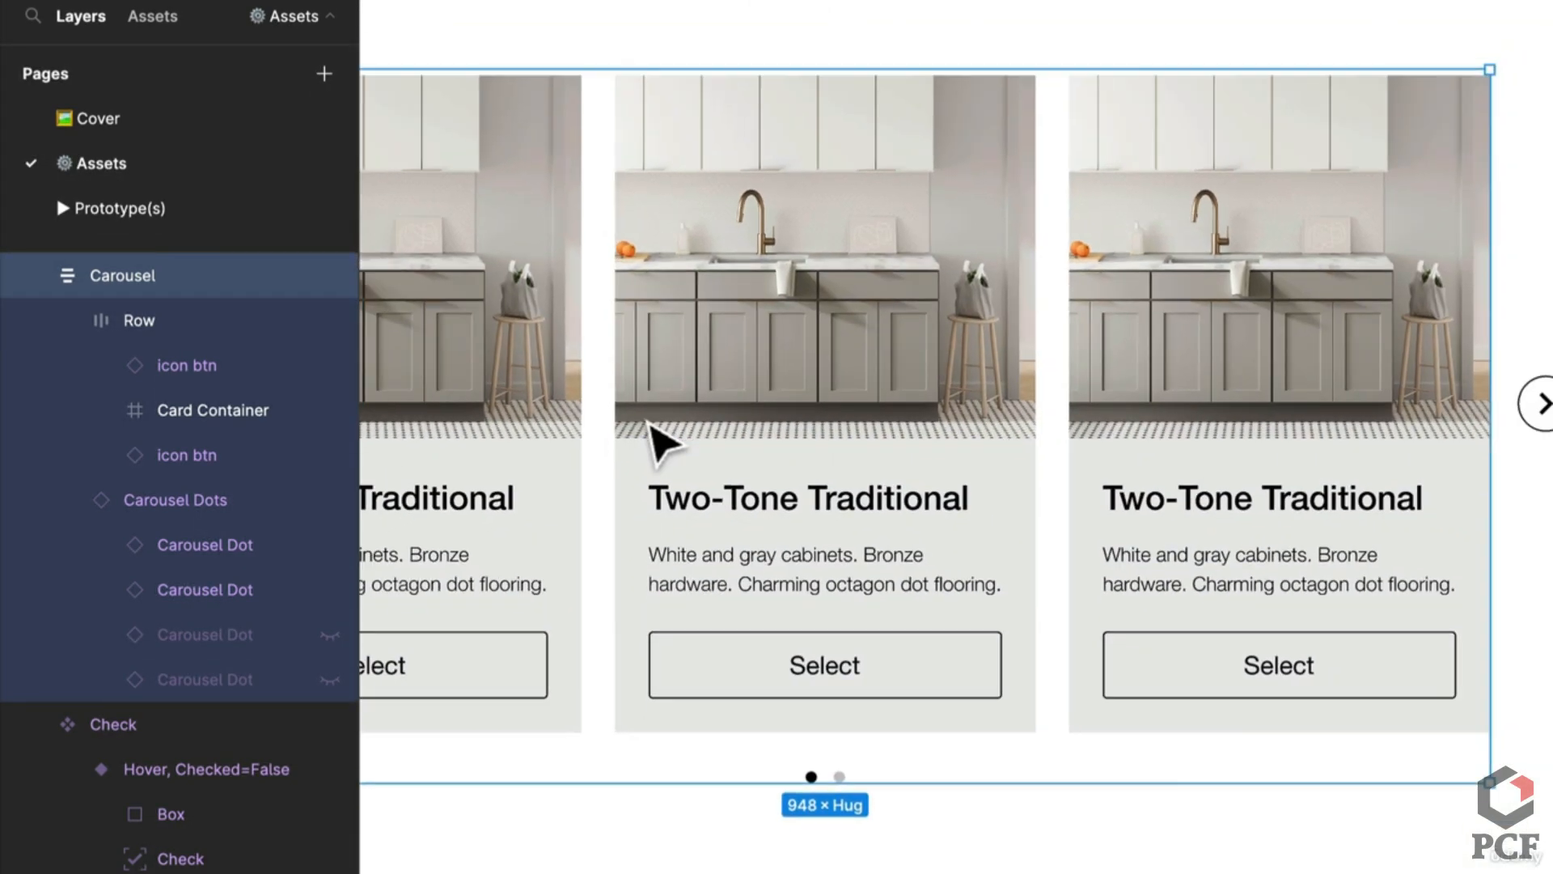
pyautogui.hscroll(-3, 1156, 781)
pyautogui.scroll(-5, 1289, 804)
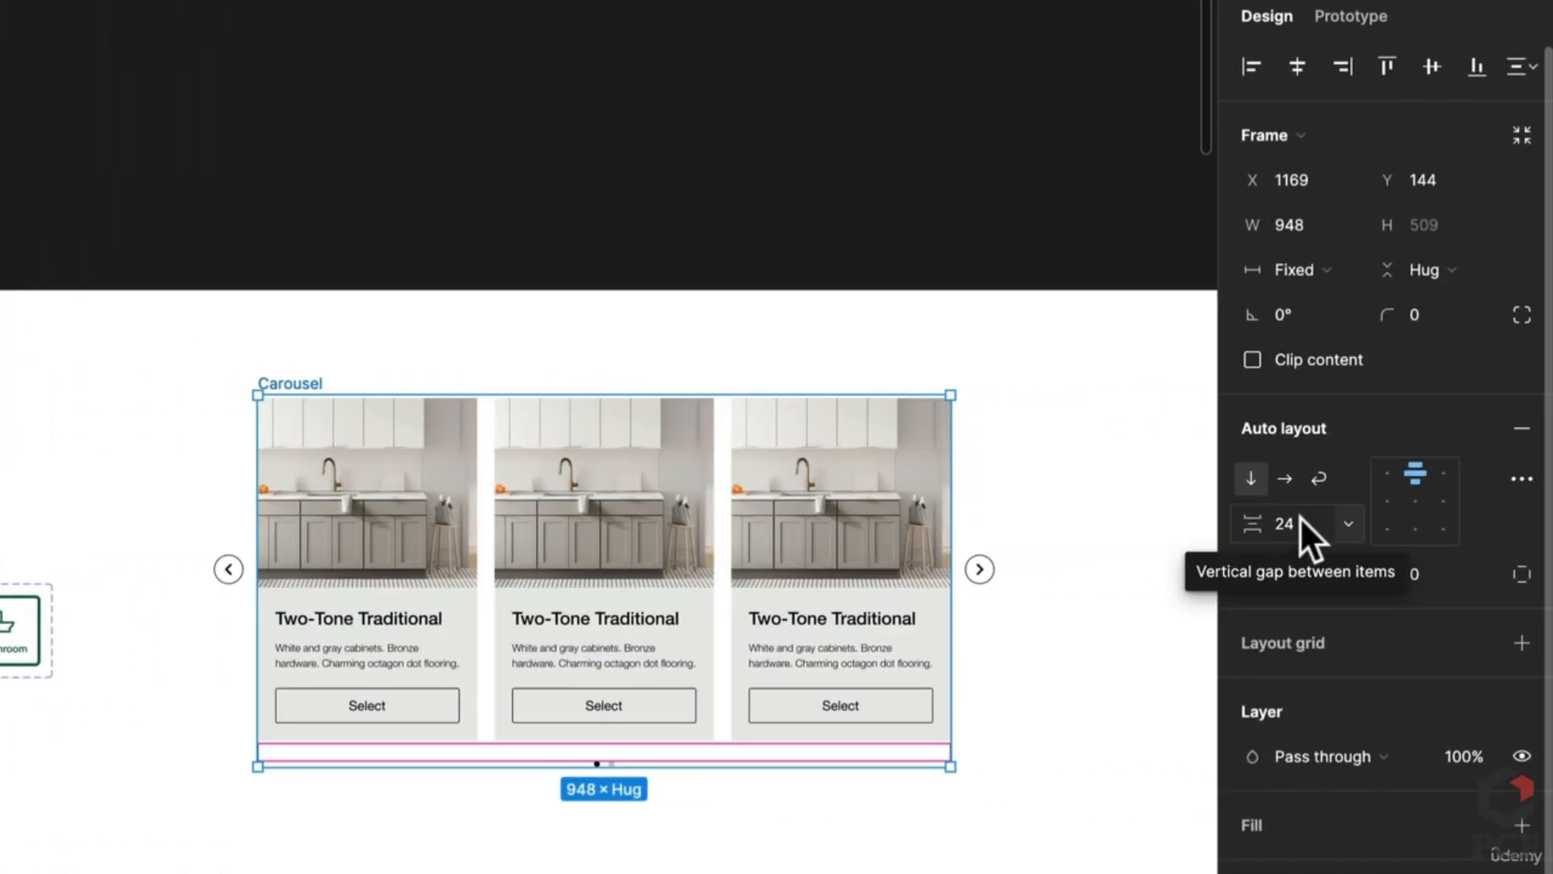
# Step: Reselect the Carousel frame and convert it into a component with Ctrl+Alt+K
pyautogui.press('Escape')
pyautogui.click(304, 385)
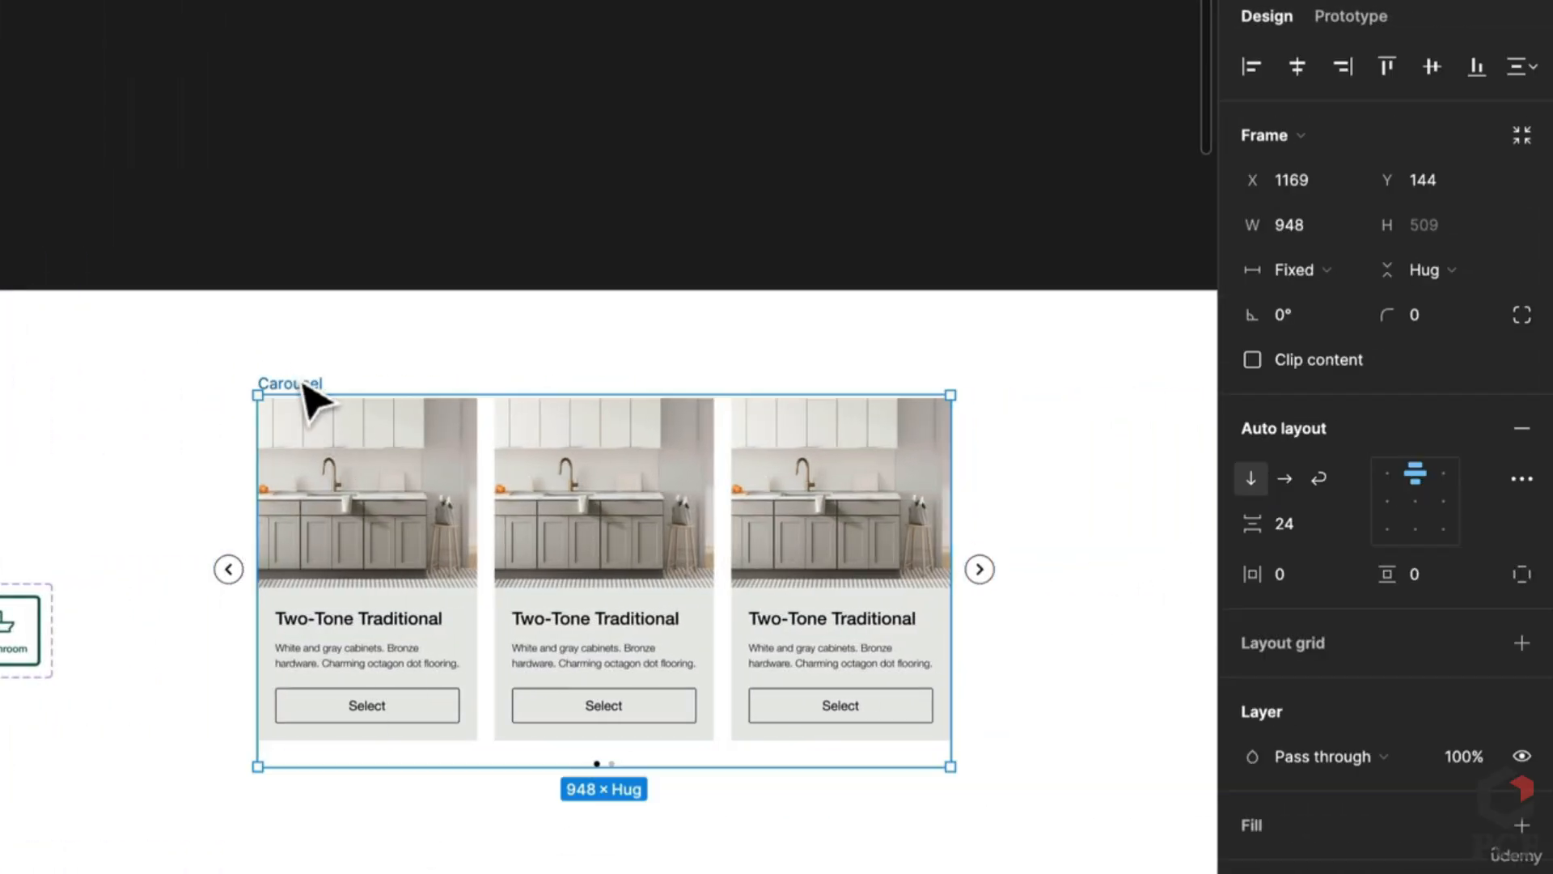
pyautogui.hotkey('ctrl', 'alt', 'k')
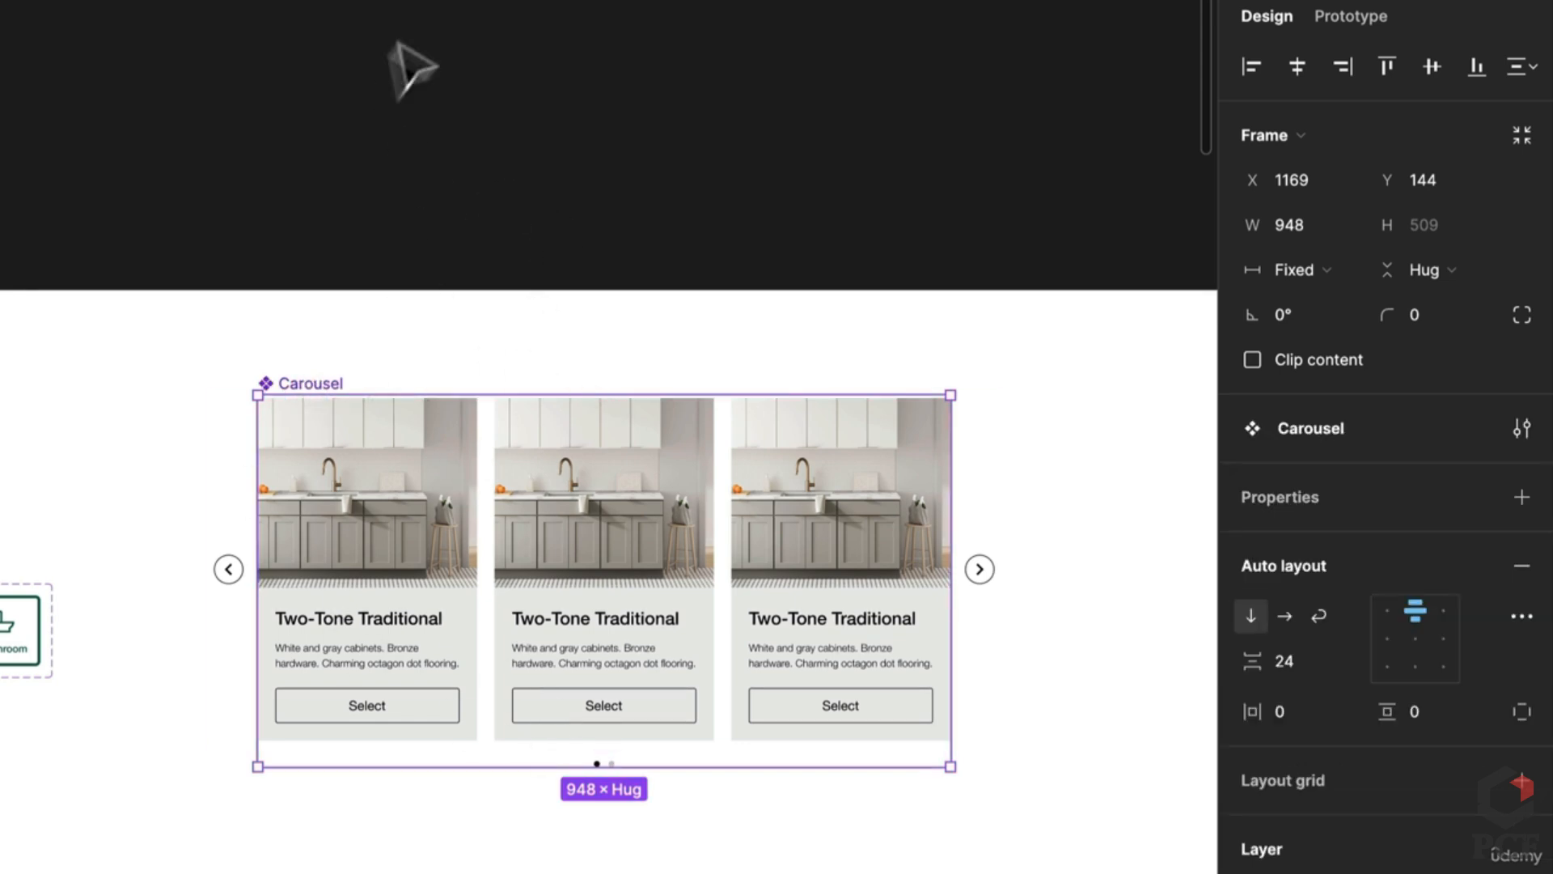
# Step: Add a variant property to the Carousel component, naming it State, then Position
pyautogui.click(1522, 497)
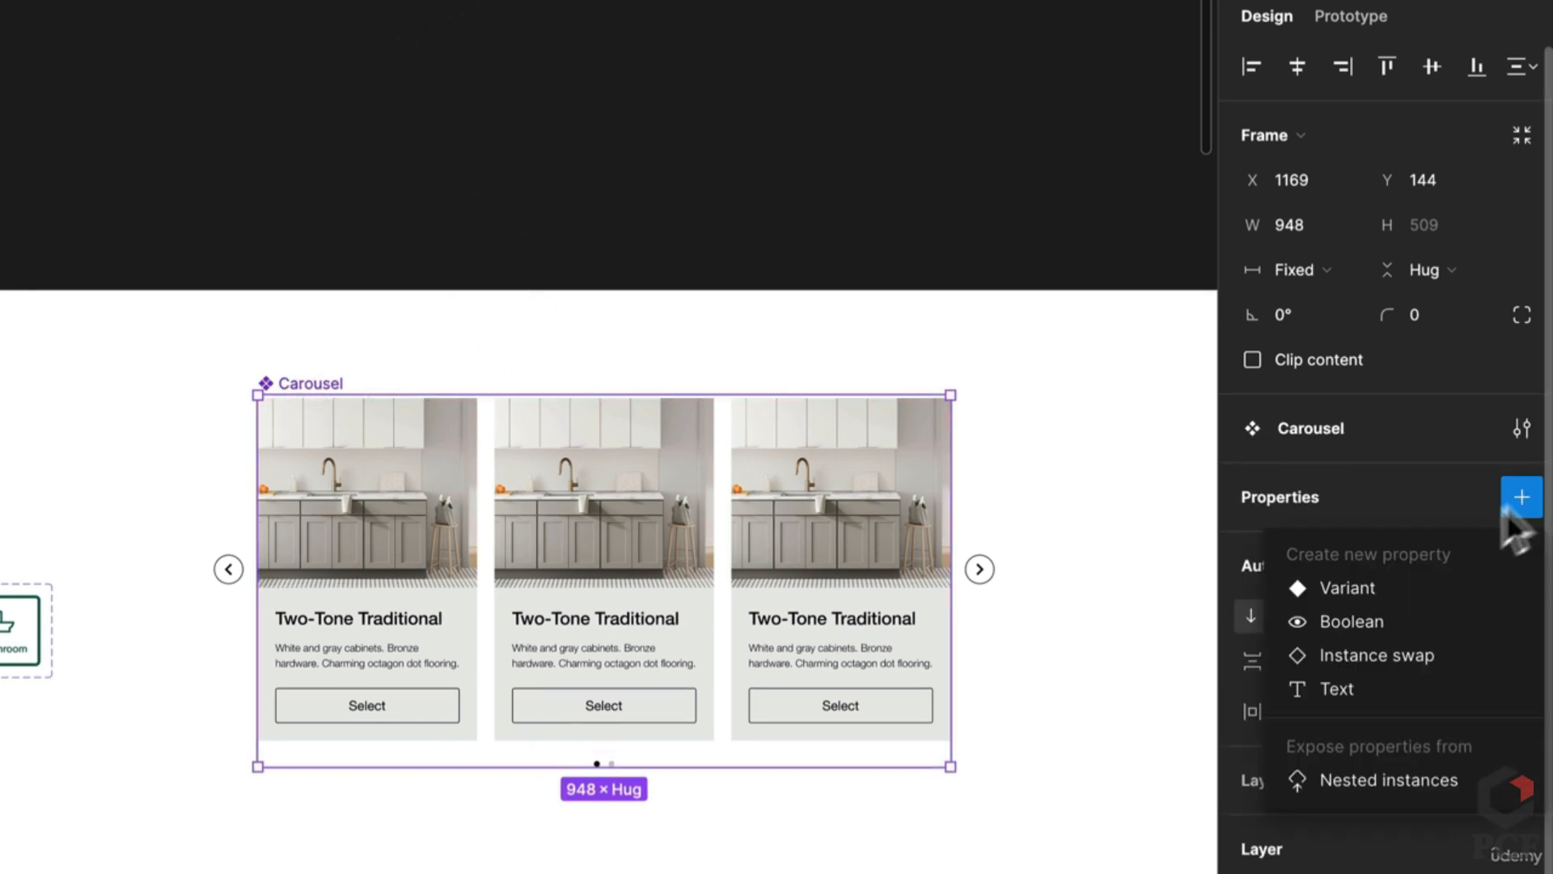
pyautogui.click(1363, 591)
pyautogui.doubleClick(1347, 451)
pyautogui.write('S')
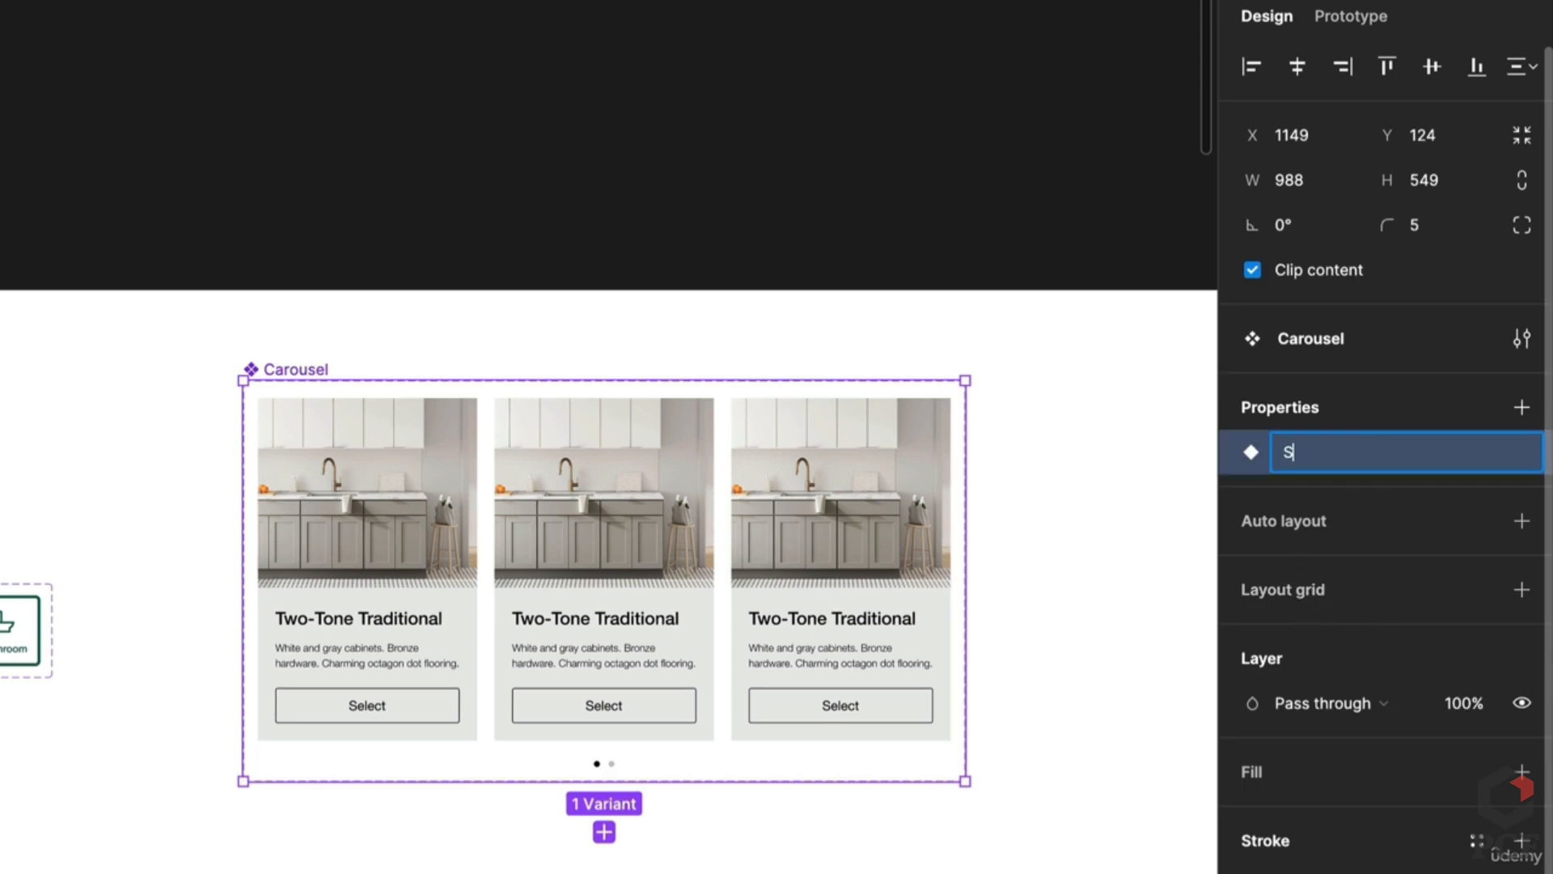
pyautogui.write('tate')
pyautogui.press('Return')
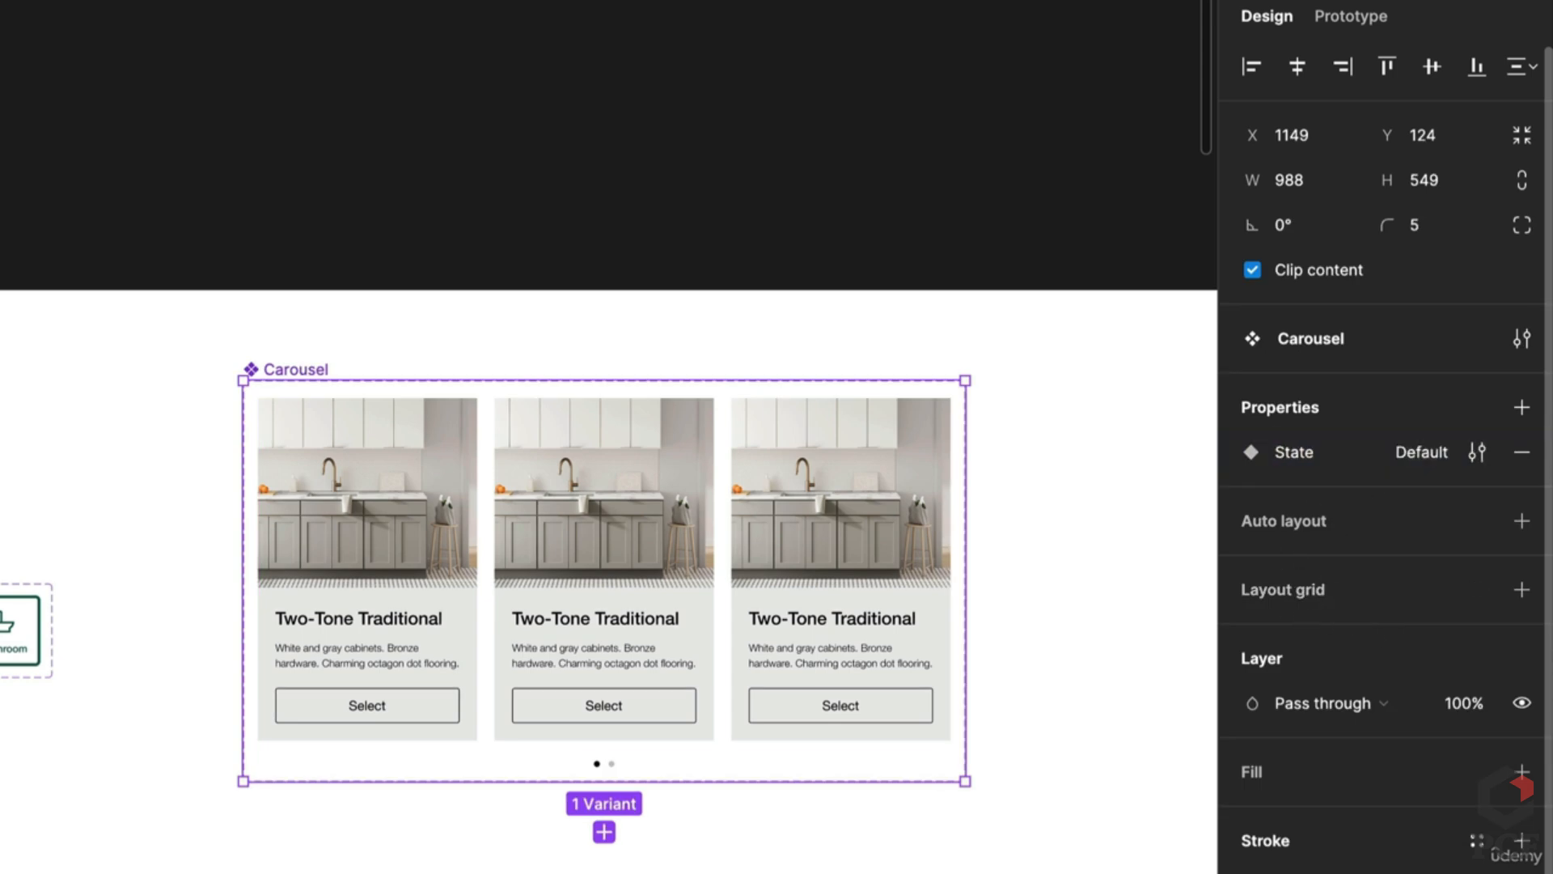
pyautogui.doubleClick(1298, 452)
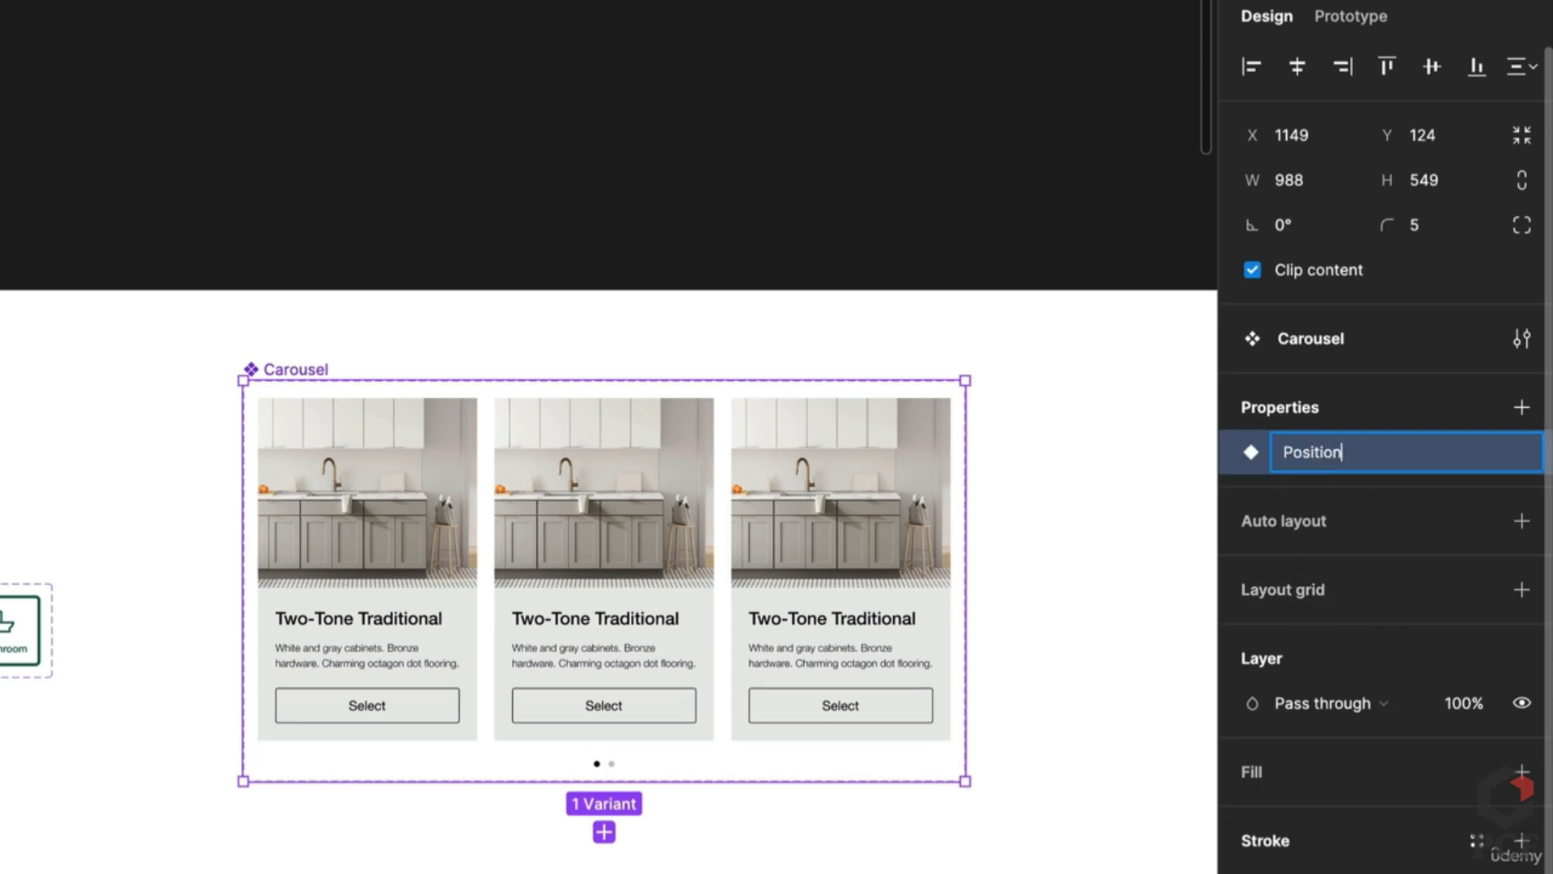
pyautogui.press('Return')
pyautogui.doubleClick(1417, 455)
pyautogui.press('BackSpace')
# Step: Give the Carousel component set auto layout with a 20 gap, then duplicate the carousel variant
pyautogui.click(815, 832)
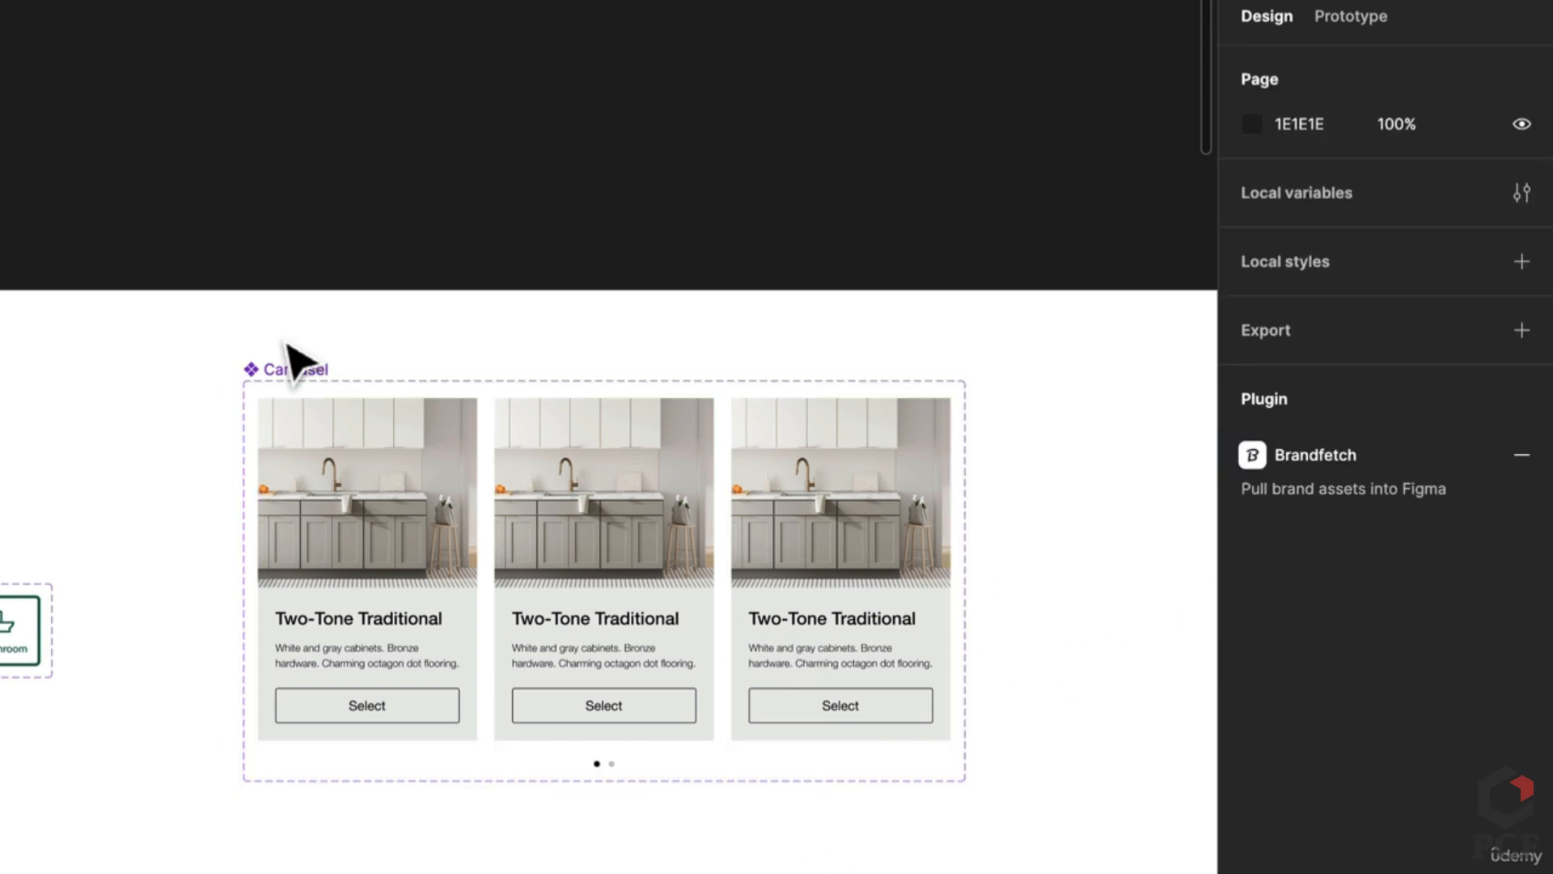
pyautogui.click(299, 368)
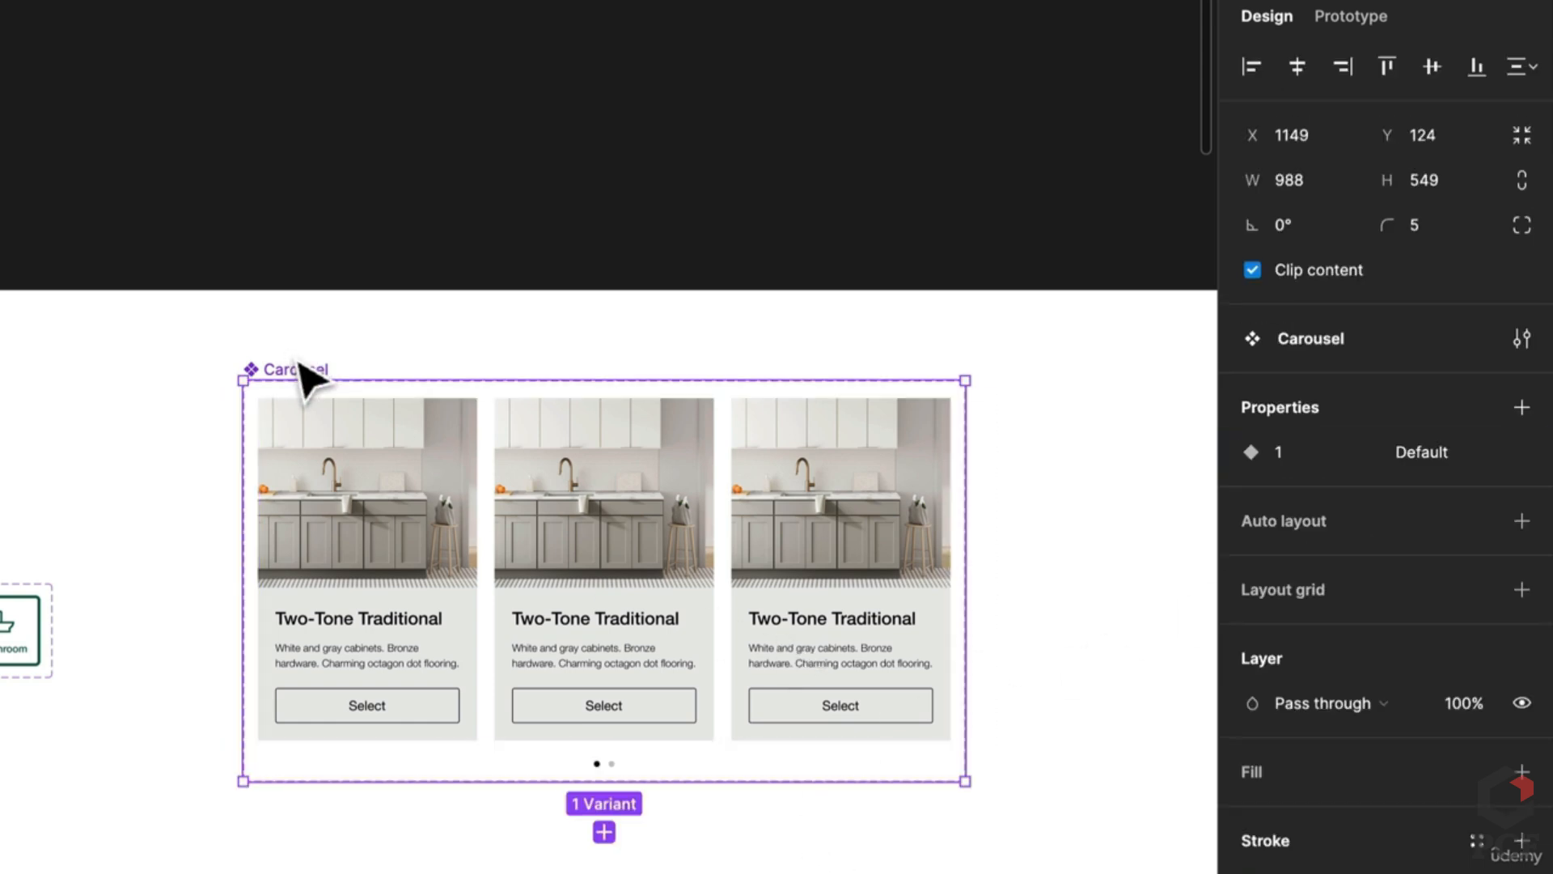
pyautogui.click(1514, 526)
pyautogui.write('20')
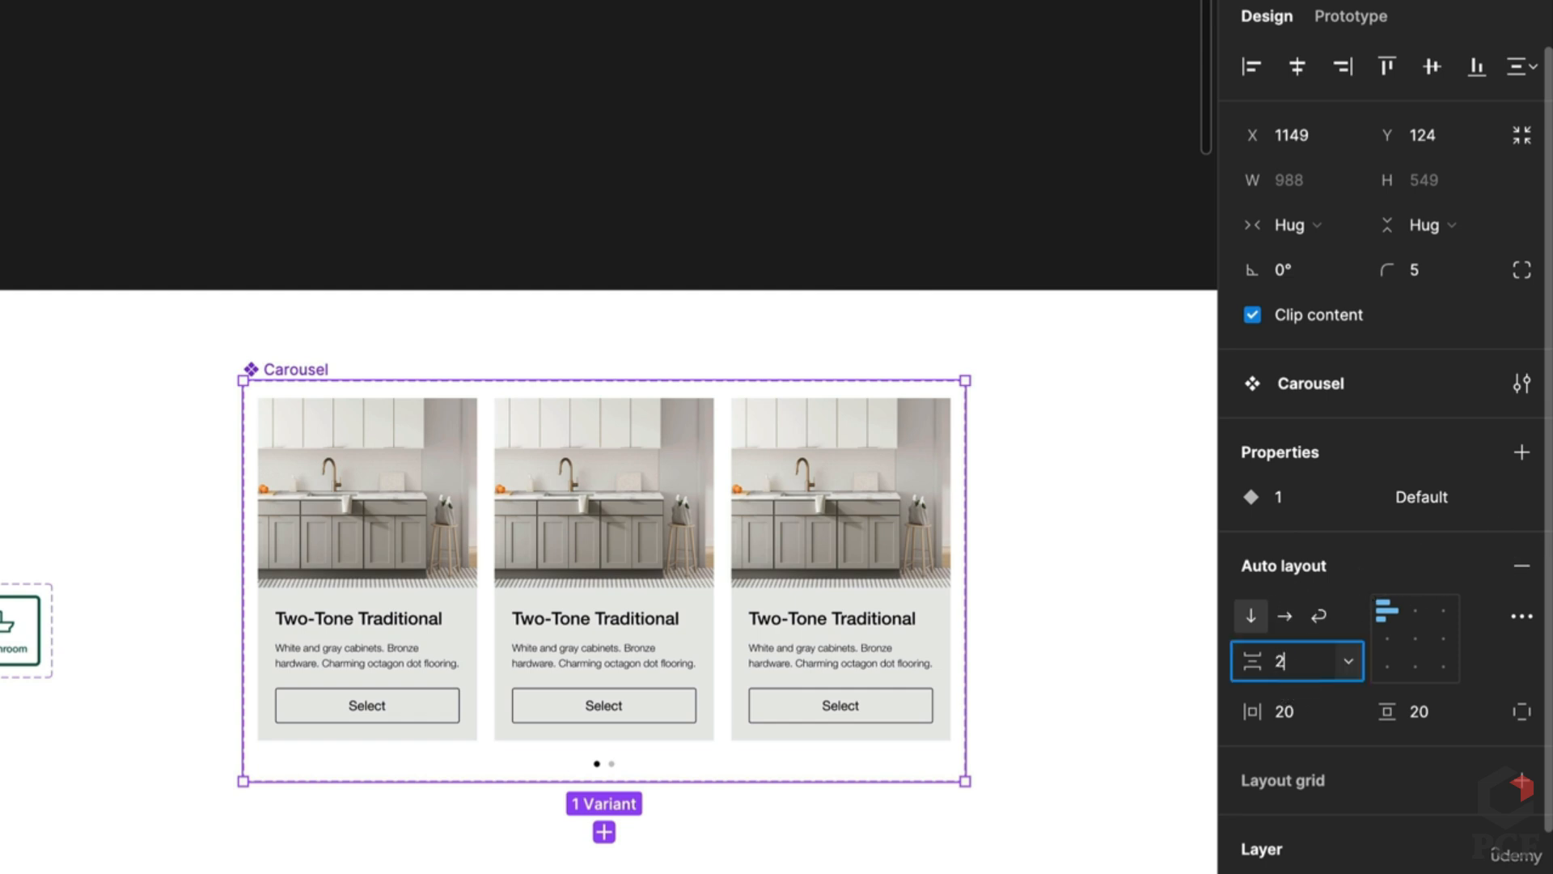
pyautogui.press('Return')
pyautogui.click(658, 624)
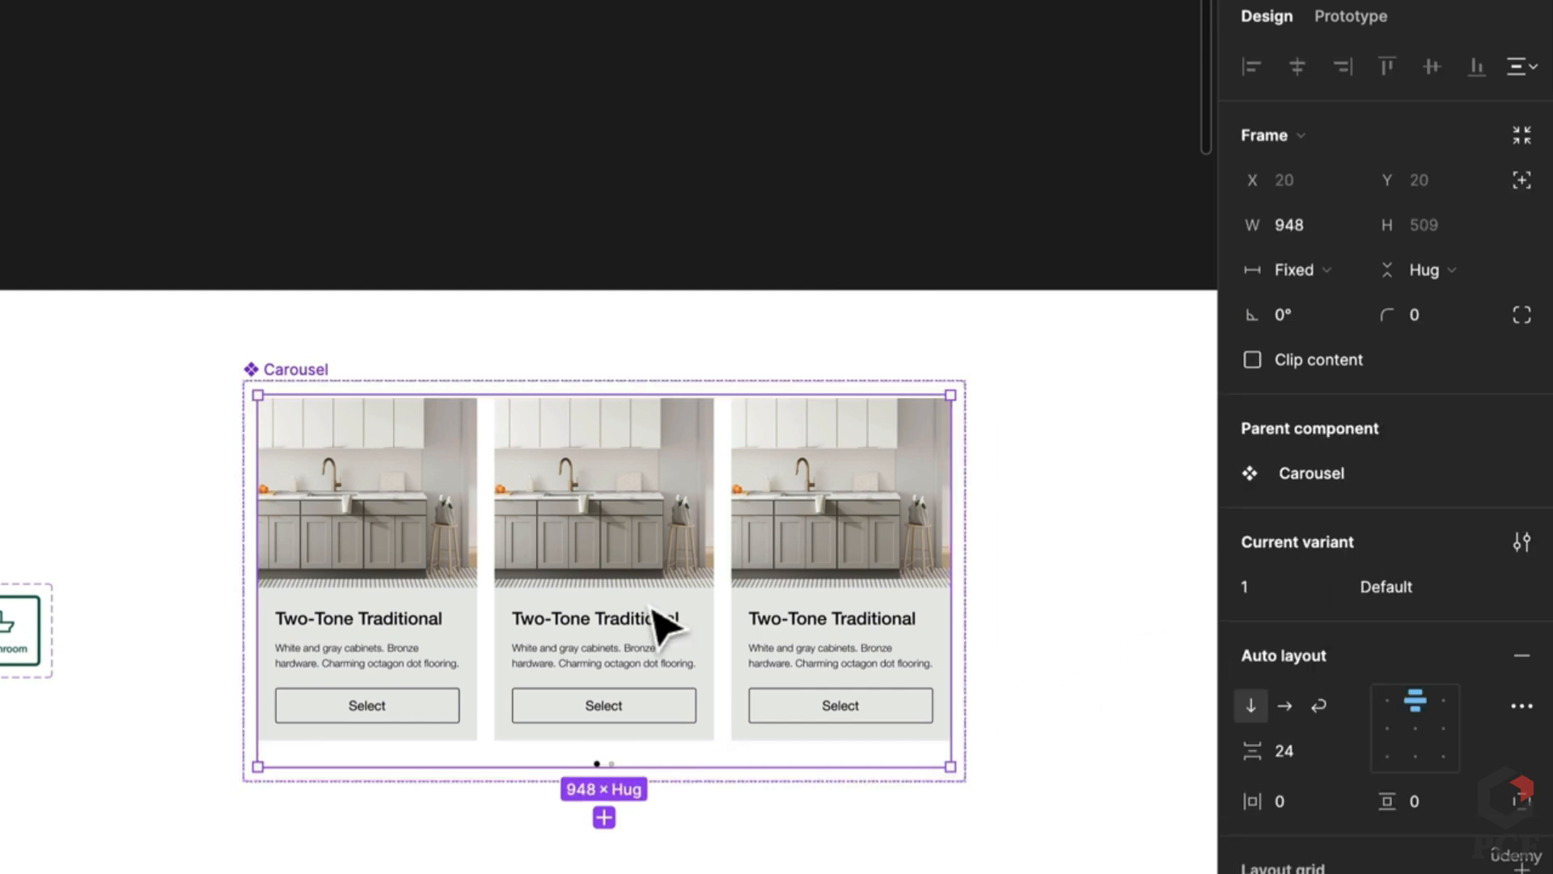
pyautogui.hotkey('ctrl', 'd')
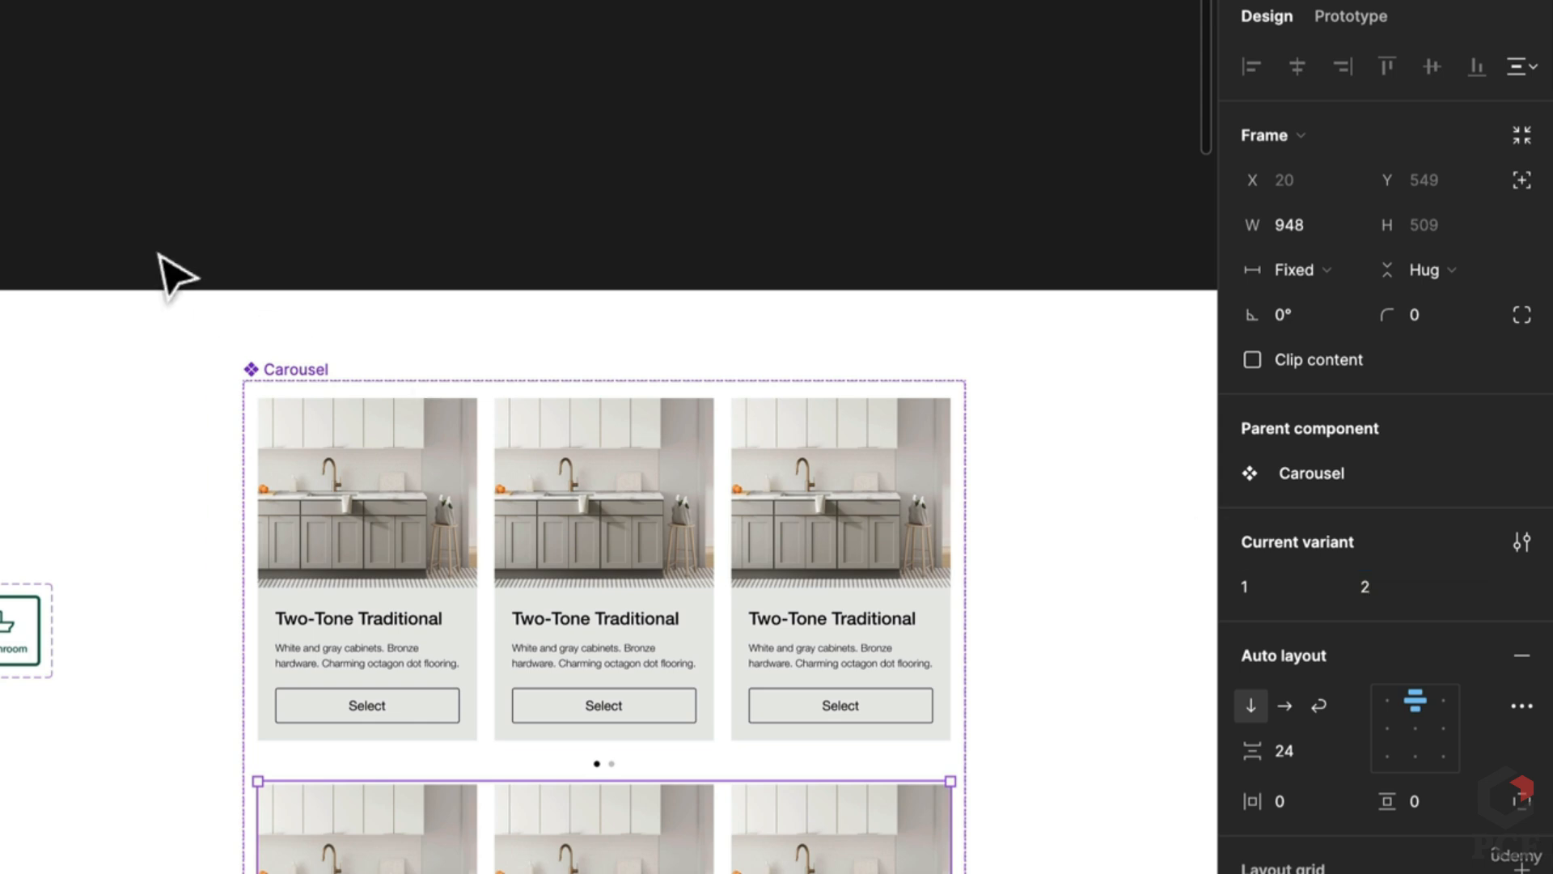
# Step: Rename the variant property to Position and set the first variant's value to 1
pyautogui.click(283, 369)
pyautogui.click(1266, 504)
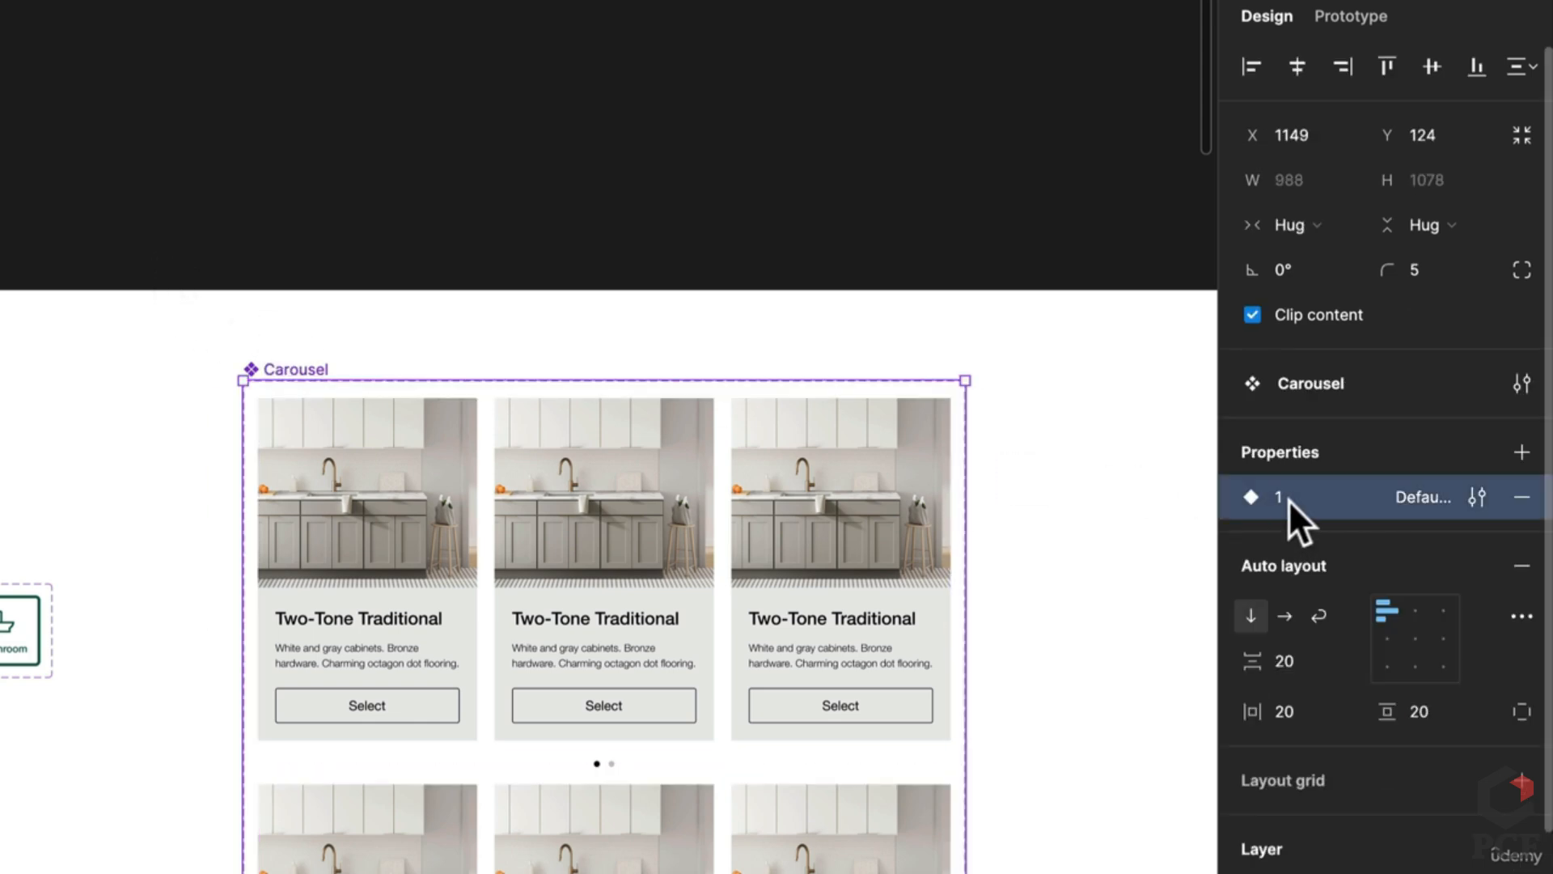
pyautogui.doubleClick(1288, 497)
pyautogui.write('Position')
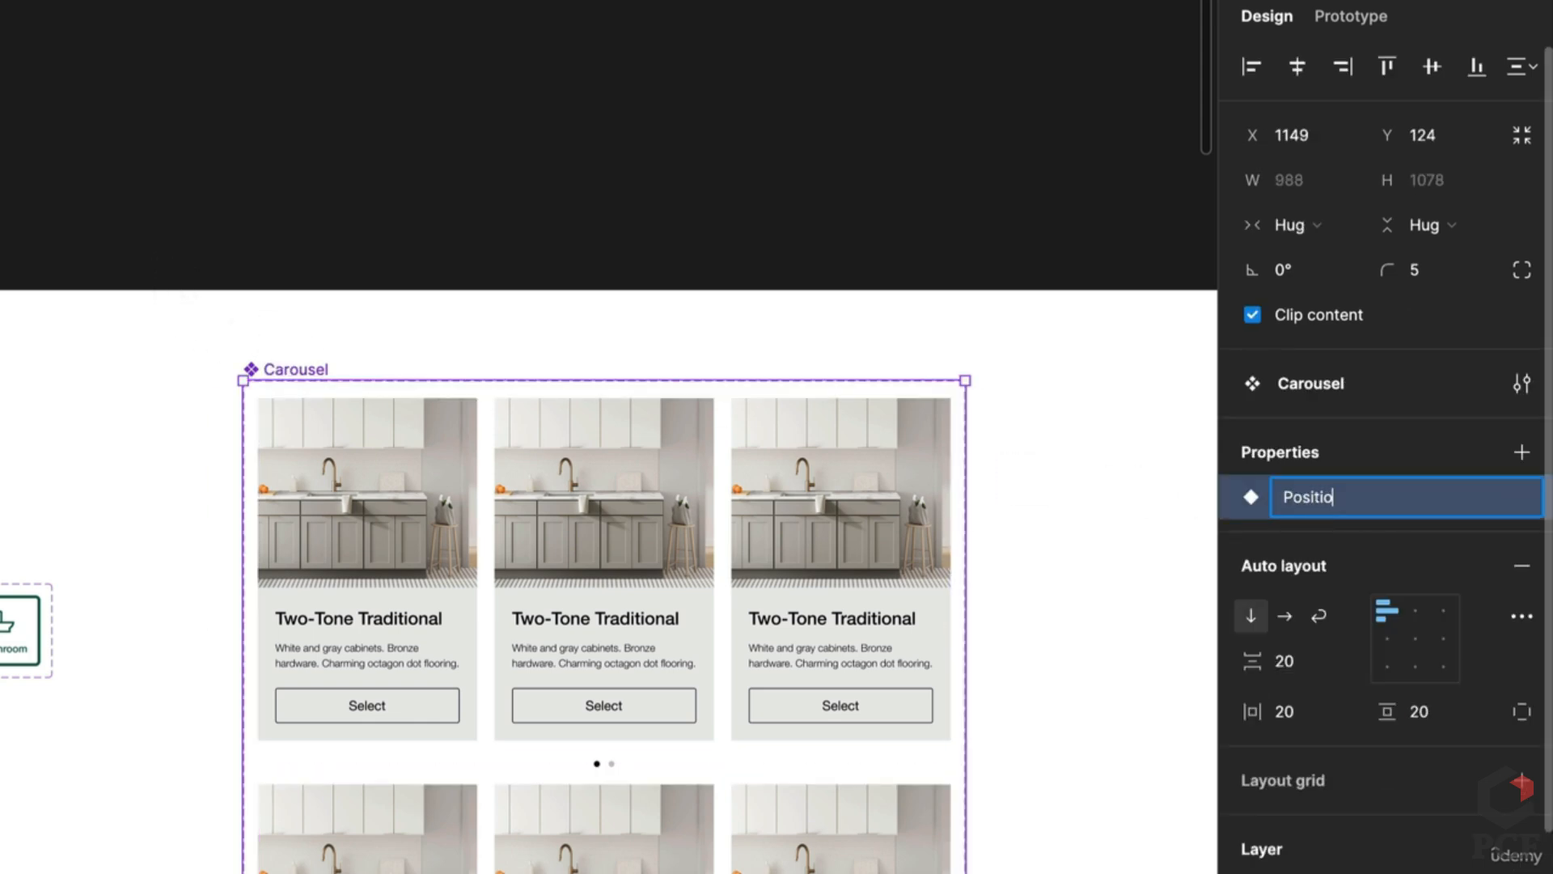
pyautogui.press('Return')
pyautogui.click(658, 463)
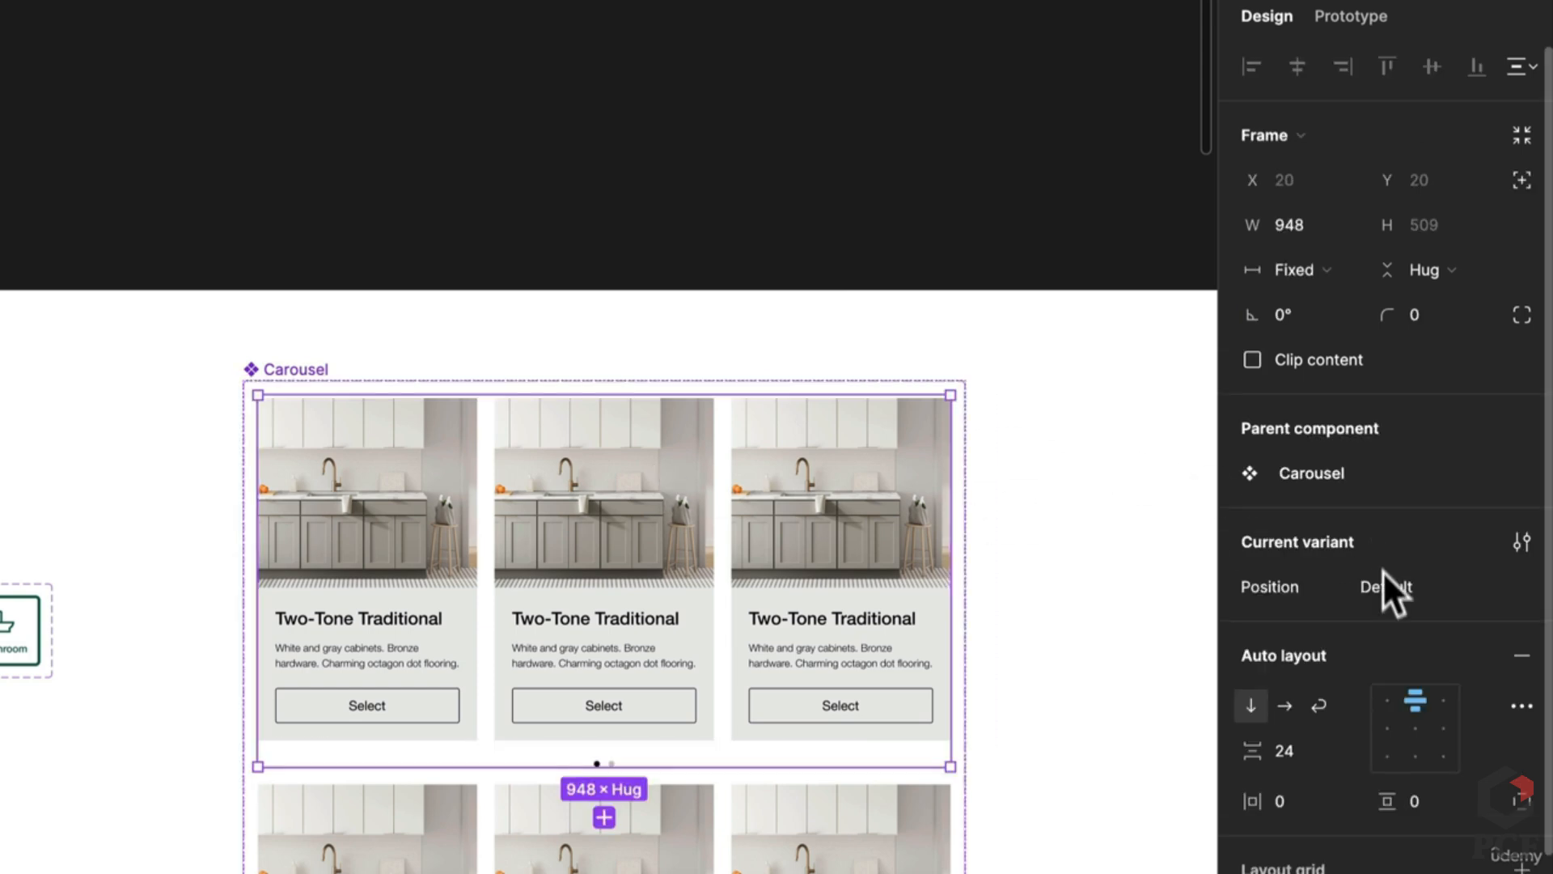
pyautogui.click(1395, 591)
pyautogui.write('1')
pyautogui.press('Return')
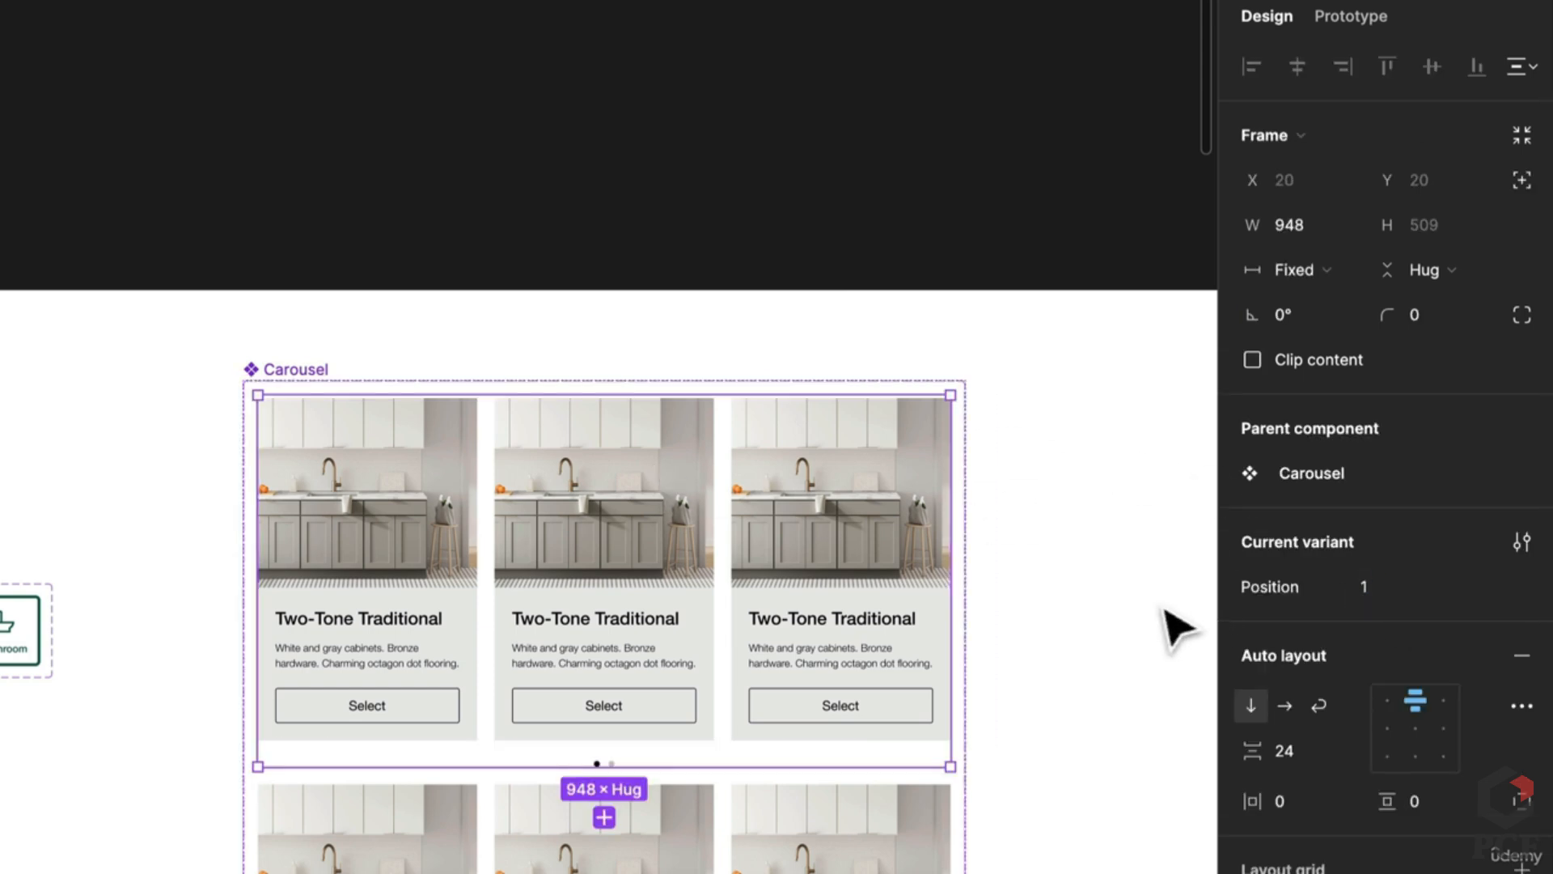
# Step: Resize the Carousel component set so it hugs both variants at 988×1078
pyautogui.click(1157, 631)
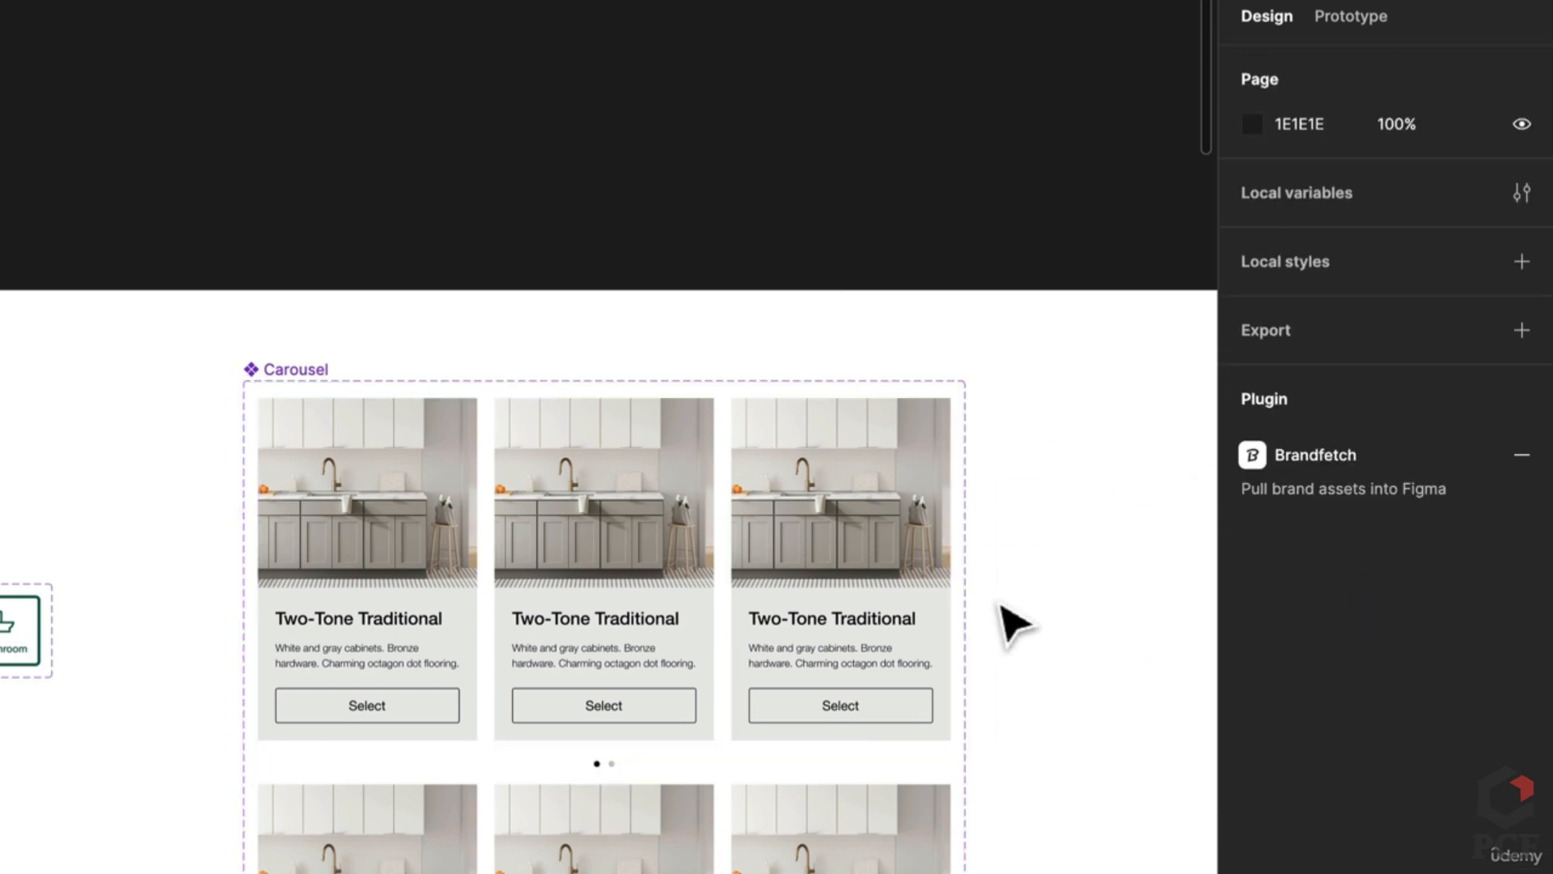
pyautogui.scroll(-5, 1014, 623)
pyautogui.click(870, 605)
pyautogui.click(789, 356)
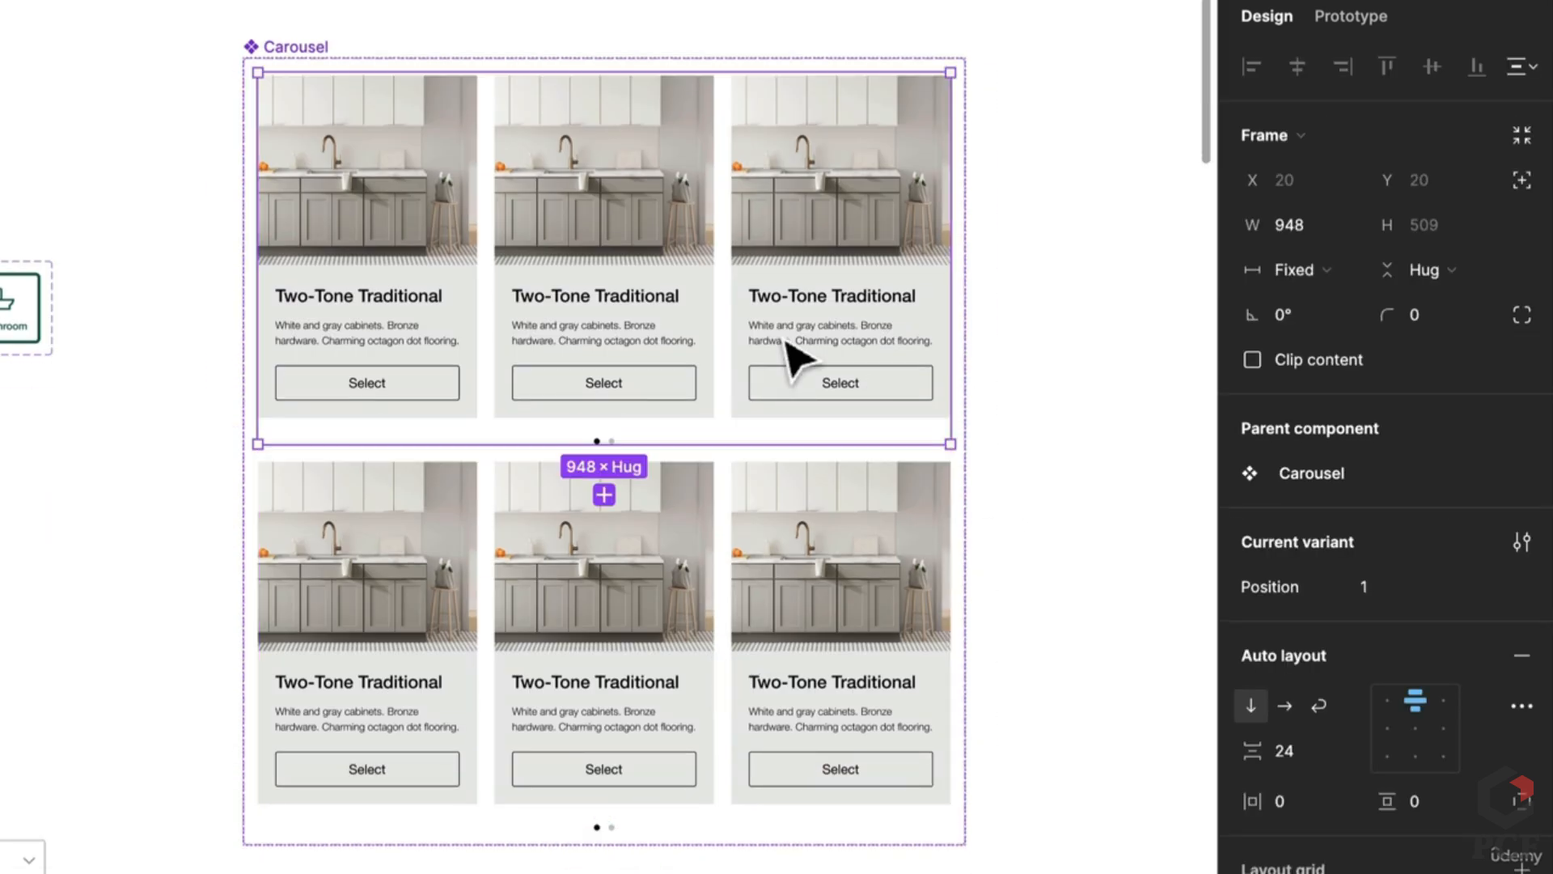
pyautogui.click(1106, 317)
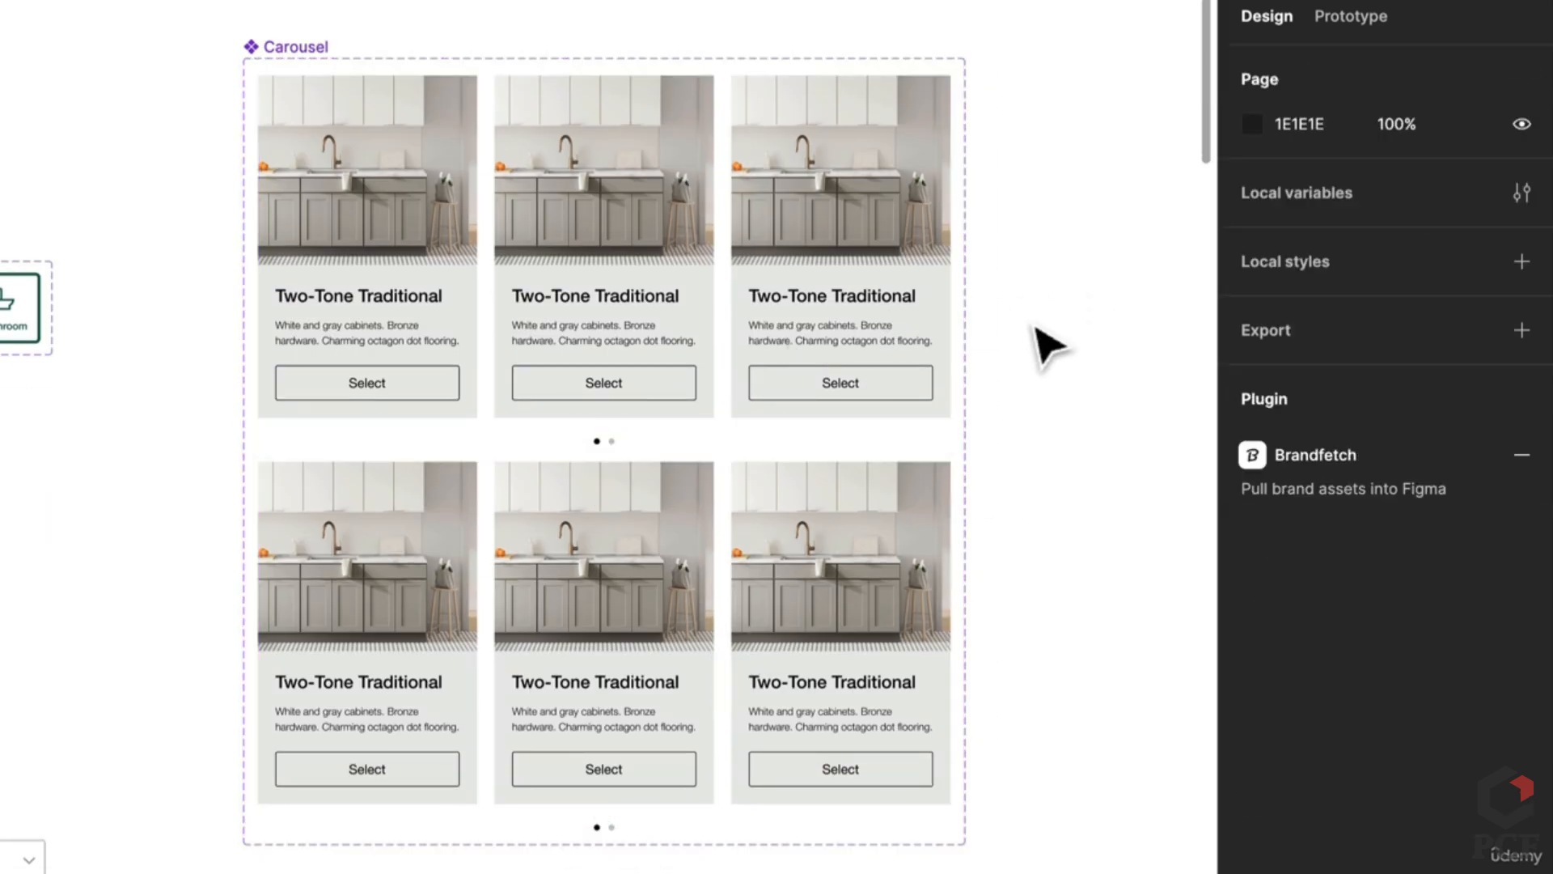
pyautogui.click(324, 47)
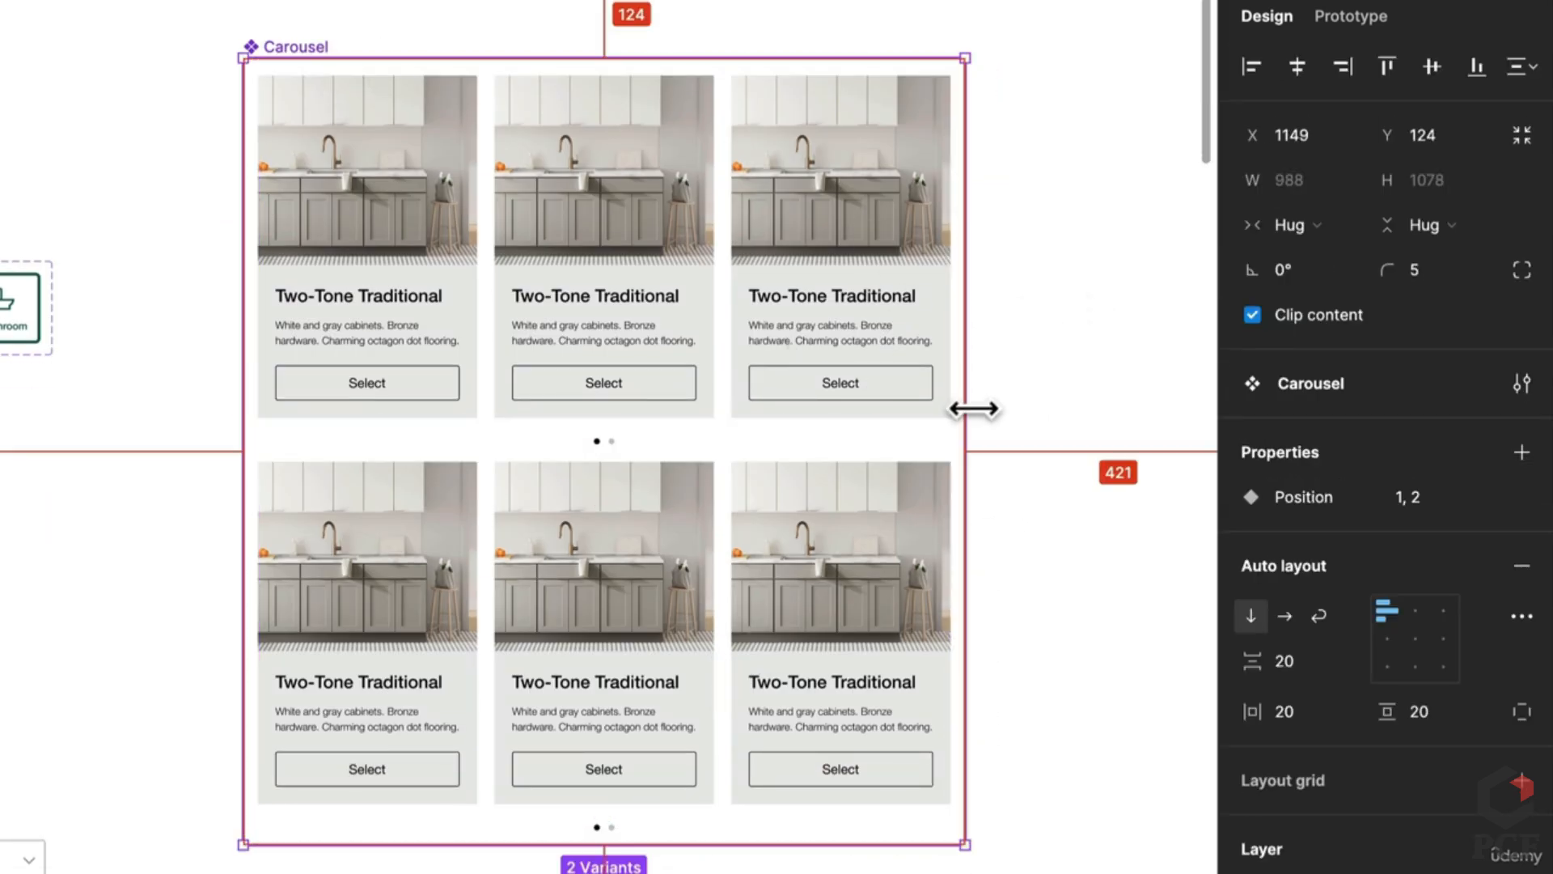
pyautogui.moveTo(973, 408); pyautogui.dragTo(674, 403)
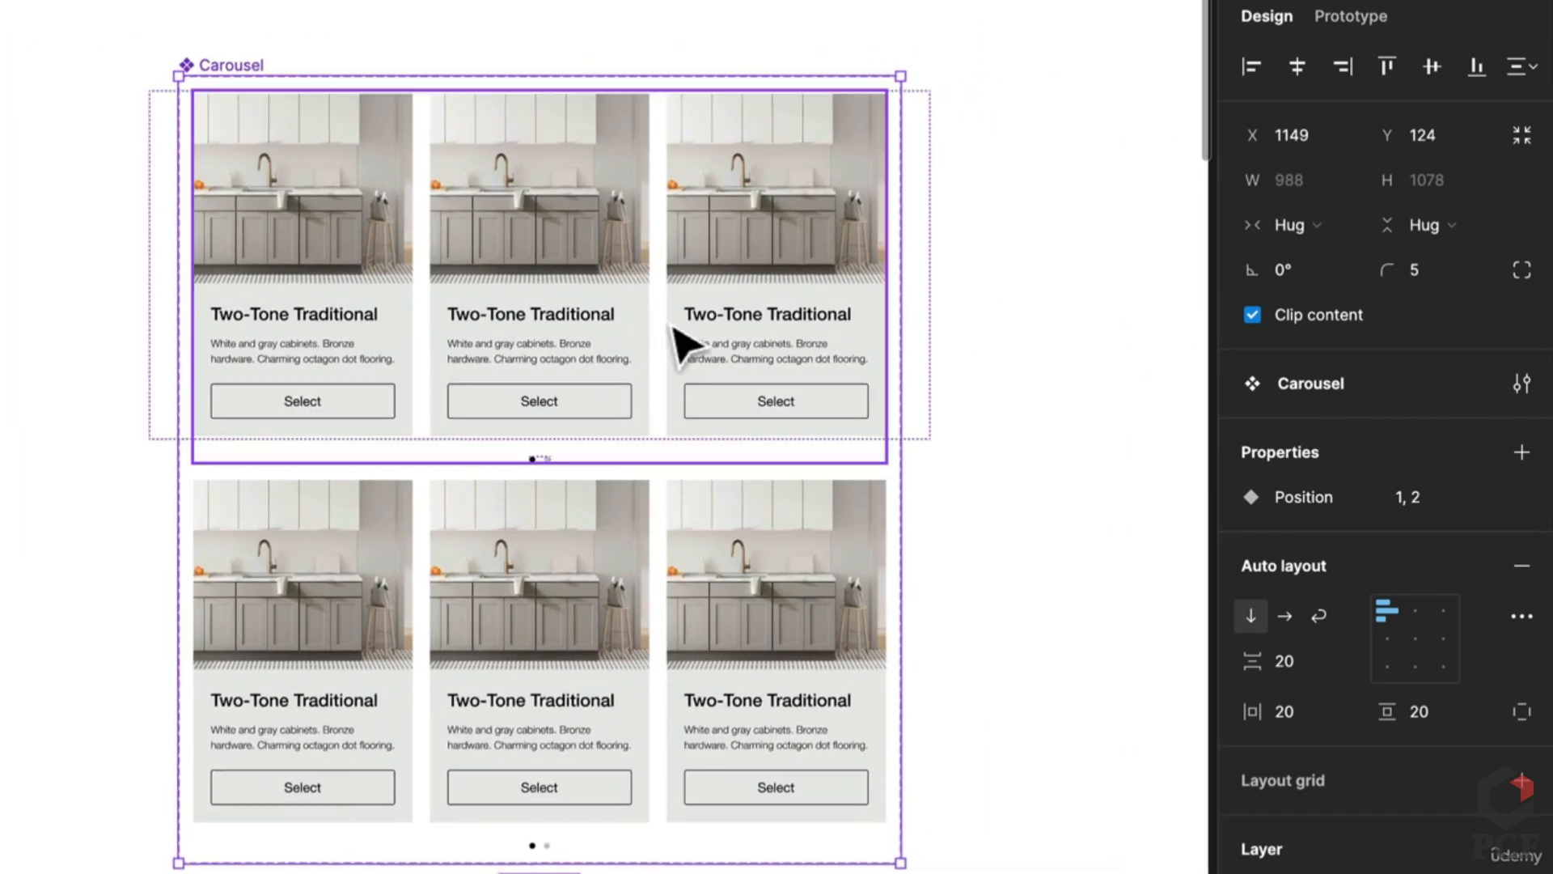
# Step: In the Position 2 variant, turn Is Active off on the first dot and on for the second
pyautogui.click(679, 340)
pyautogui.click(671, 582)
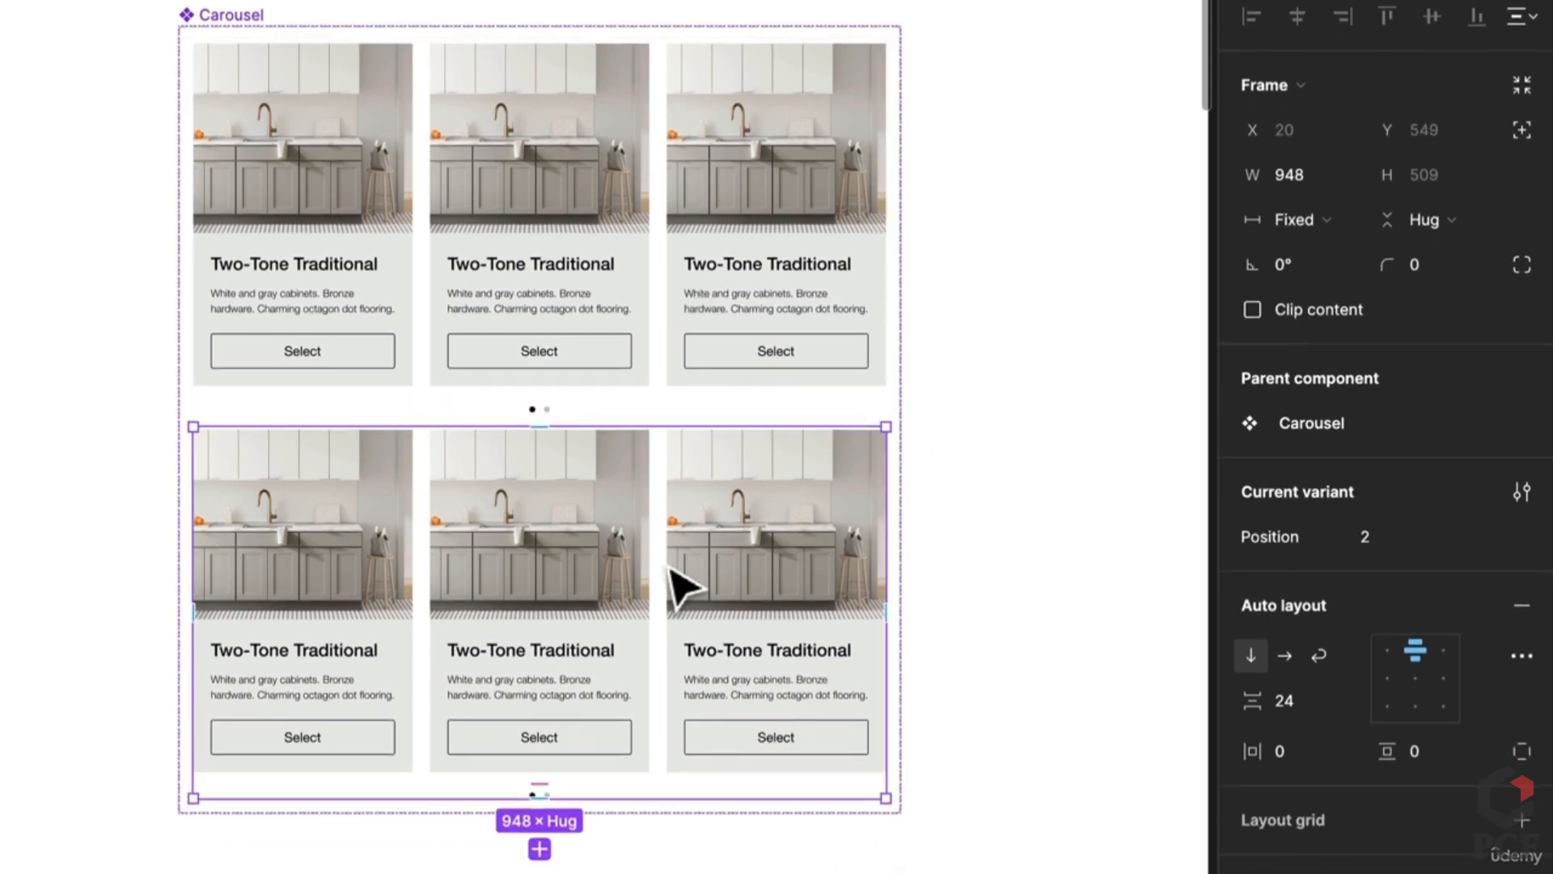
pyautogui.scroll(10, 535, 793)
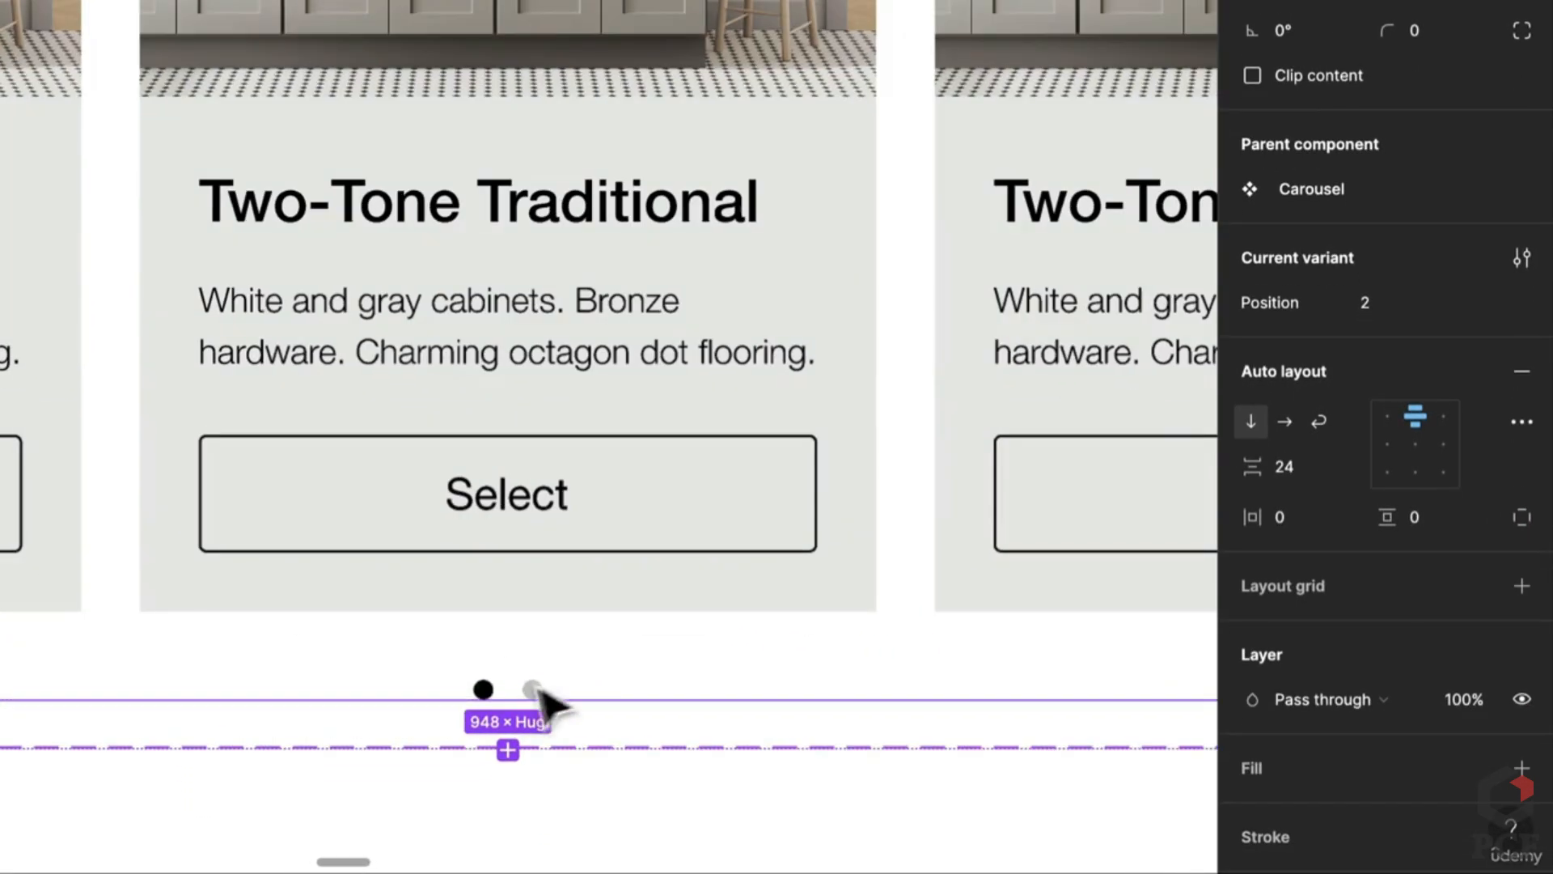
pyautogui.click(492, 694)
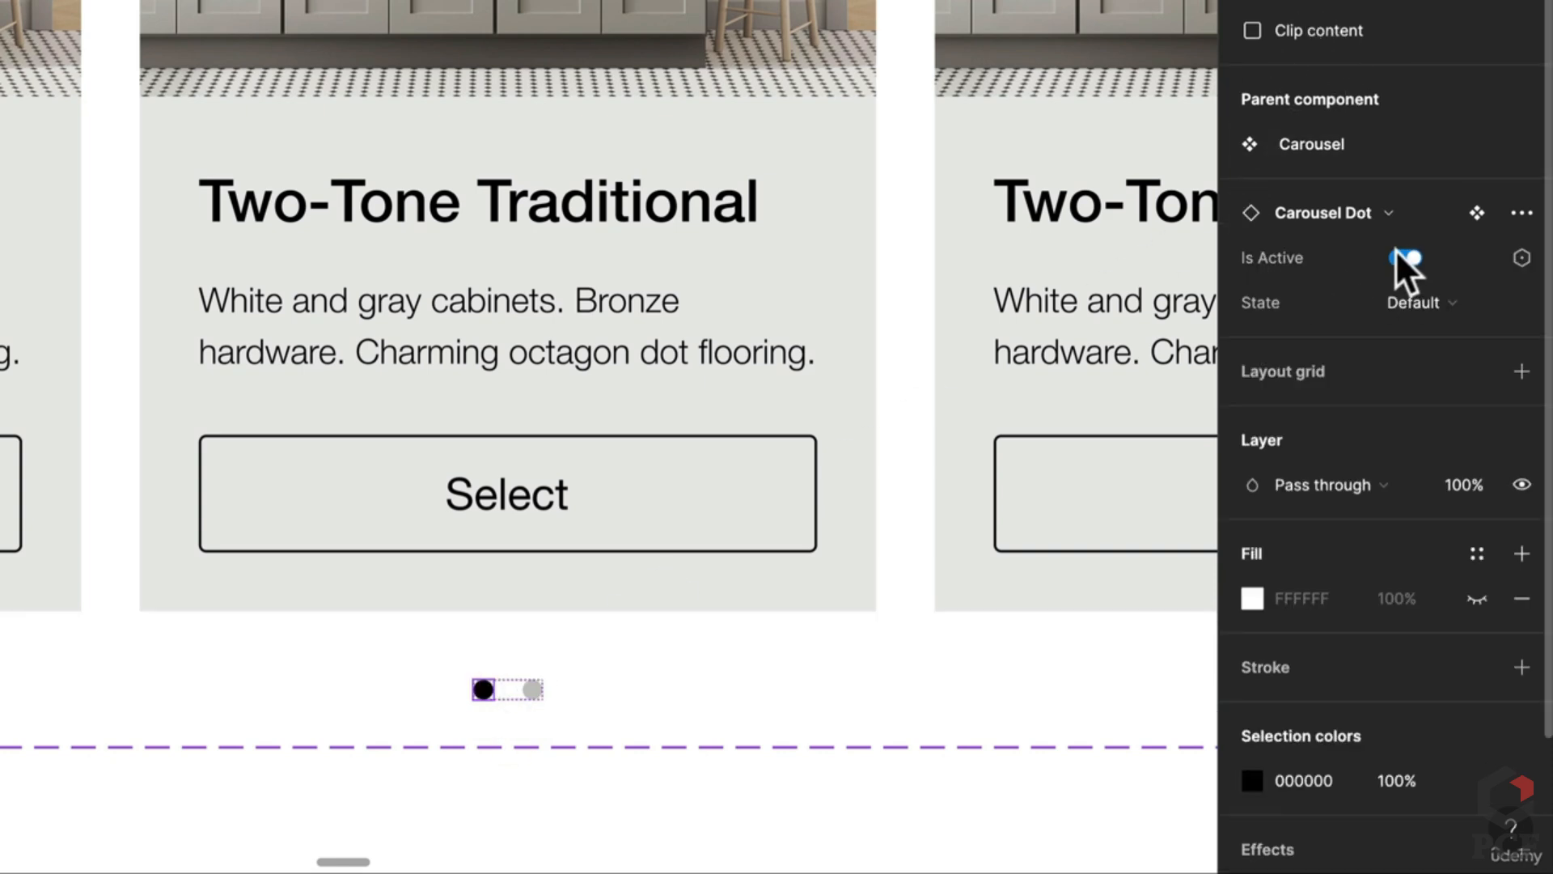
pyautogui.click(1408, 258)
pyautogui.click(533, 690)
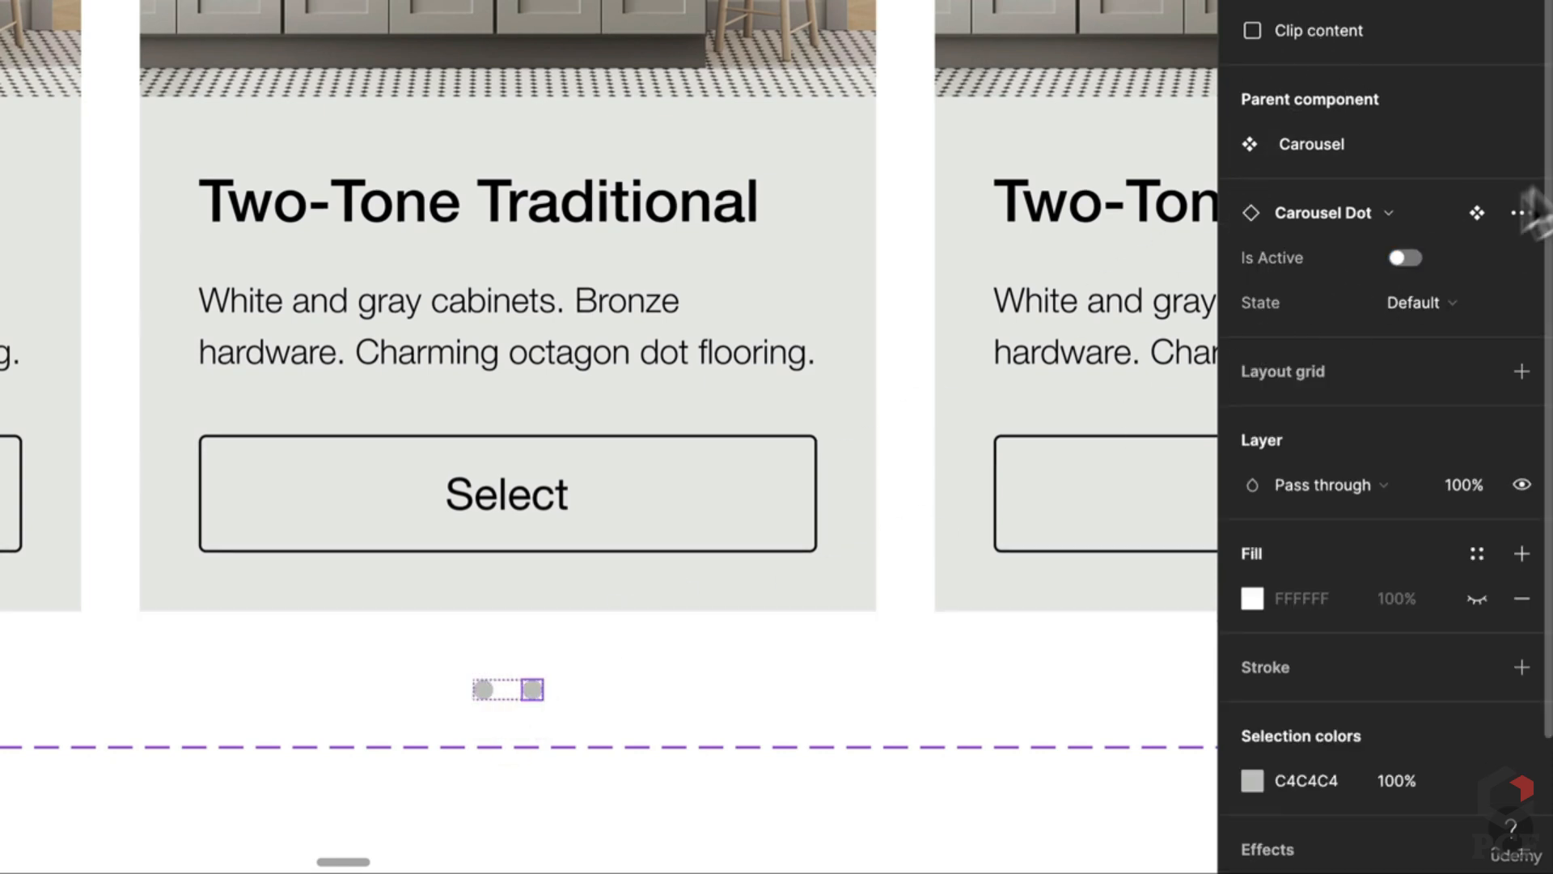
pyautogui.click(1405, 258)
pyautogui.scroll(-5, 971, 174)
pyautogui.moveTo(971, 173); pyautogui.dragTo(595, 608)
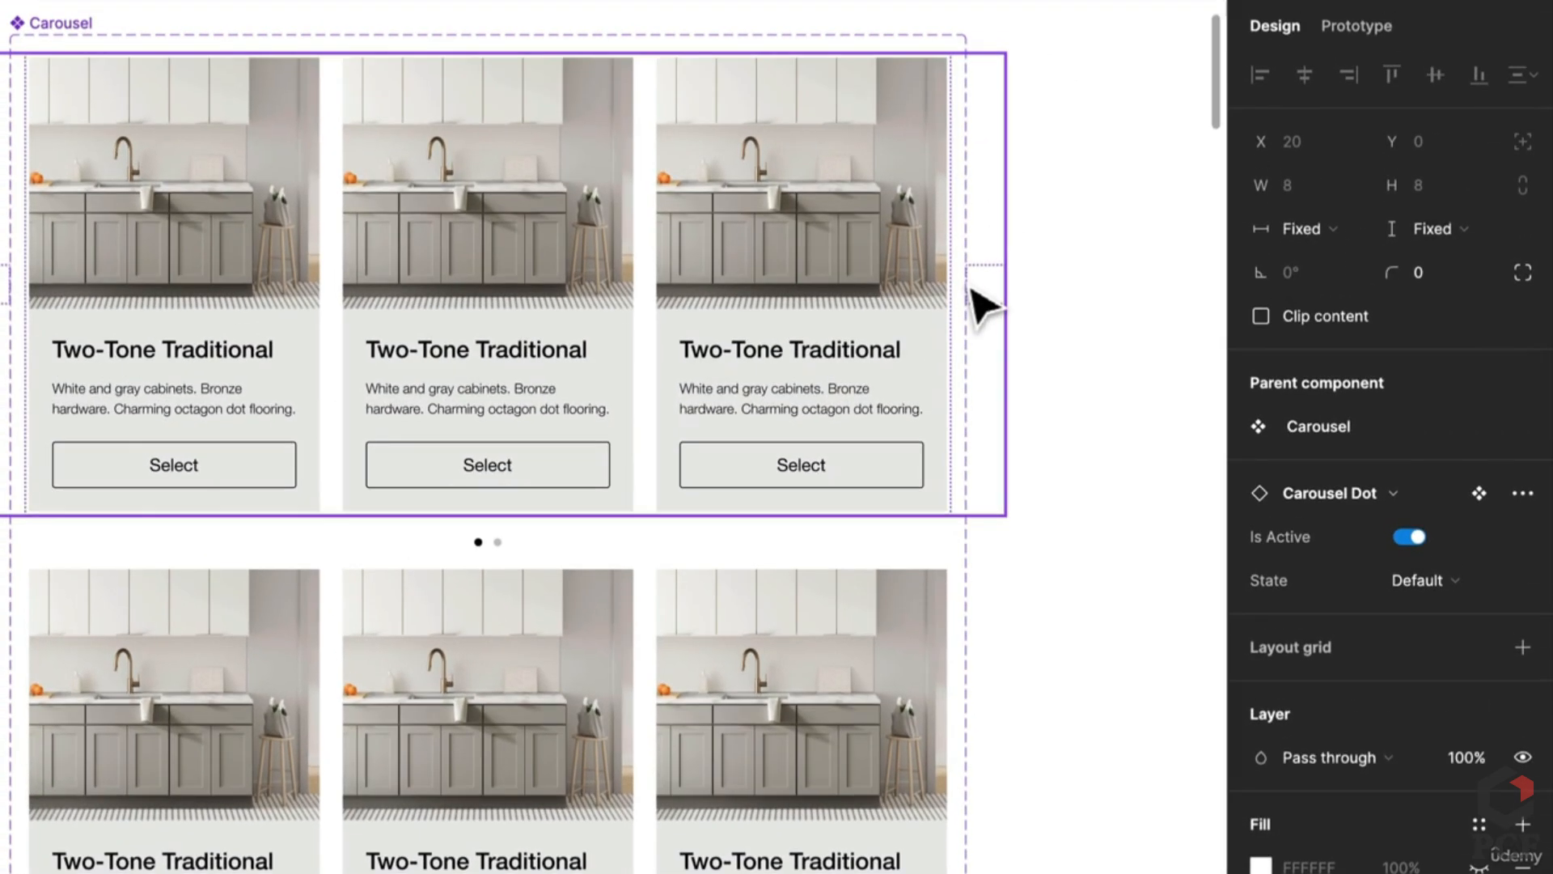
# Step: Widen the Carousel component set to 1116 so both variants reveal their arrow buttons
pyautogui.click(48, 21)
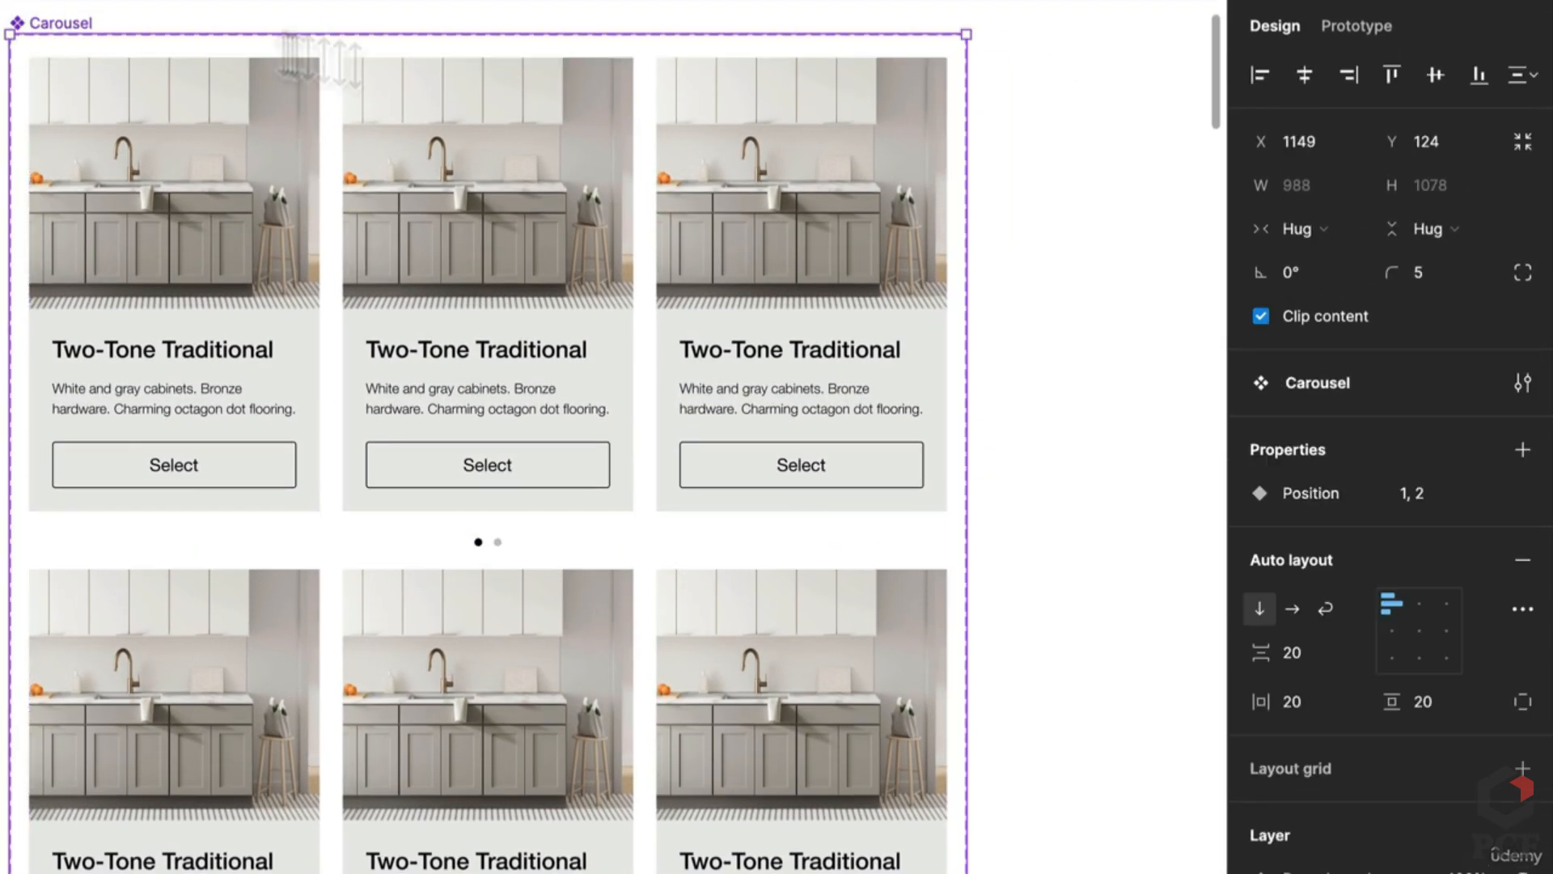
pyautogui.click(655, 348)
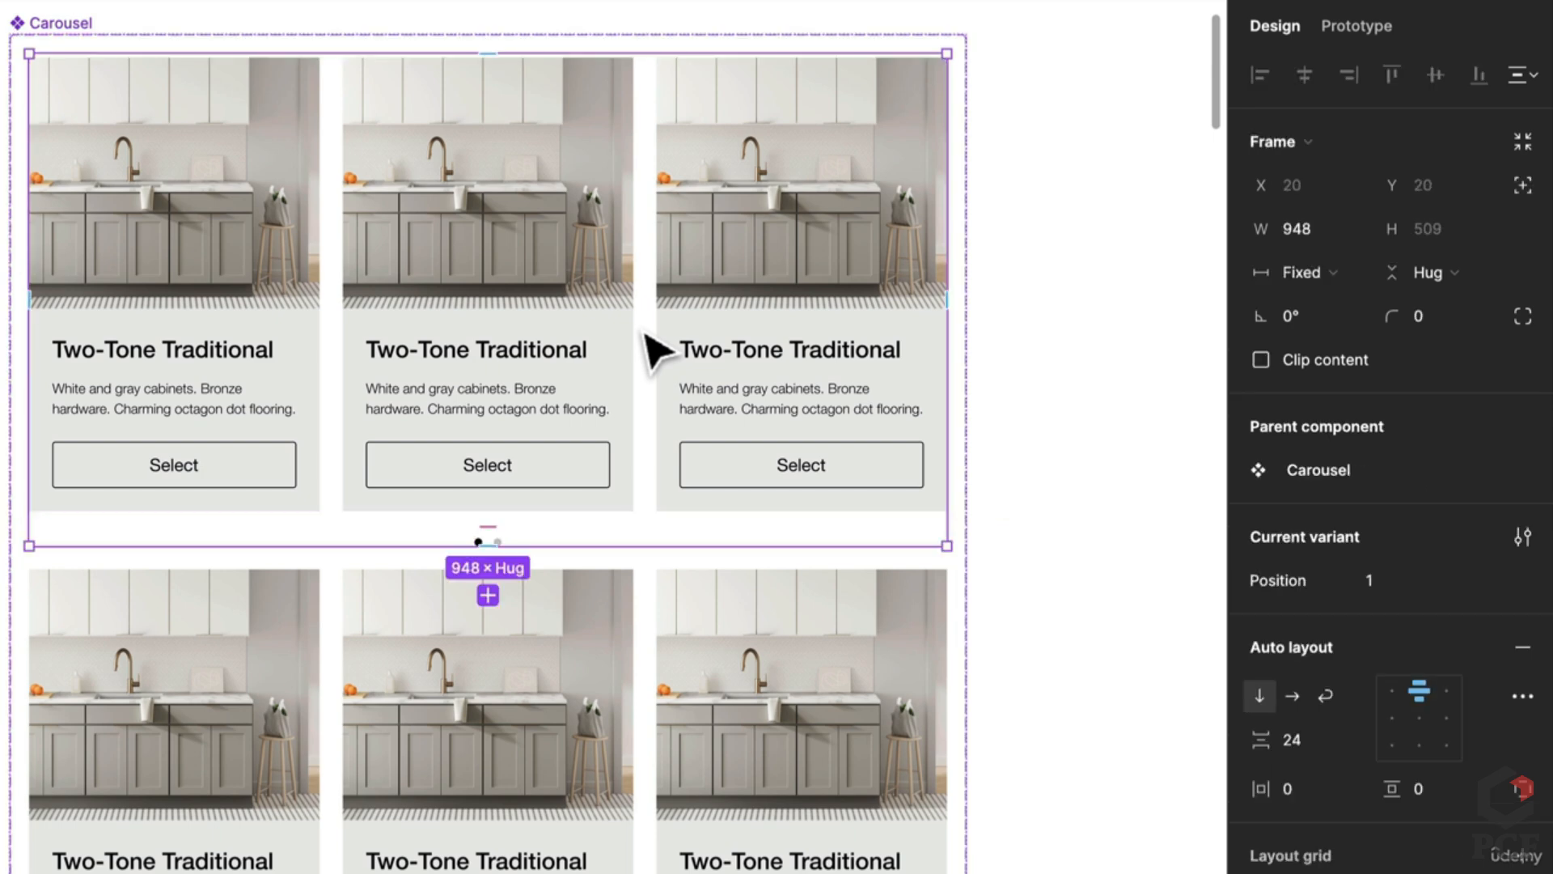
pyautogui.click(71, 26)
pyautogui.moveTo(968, 337); pyautogui.dragTo(1086, 364)
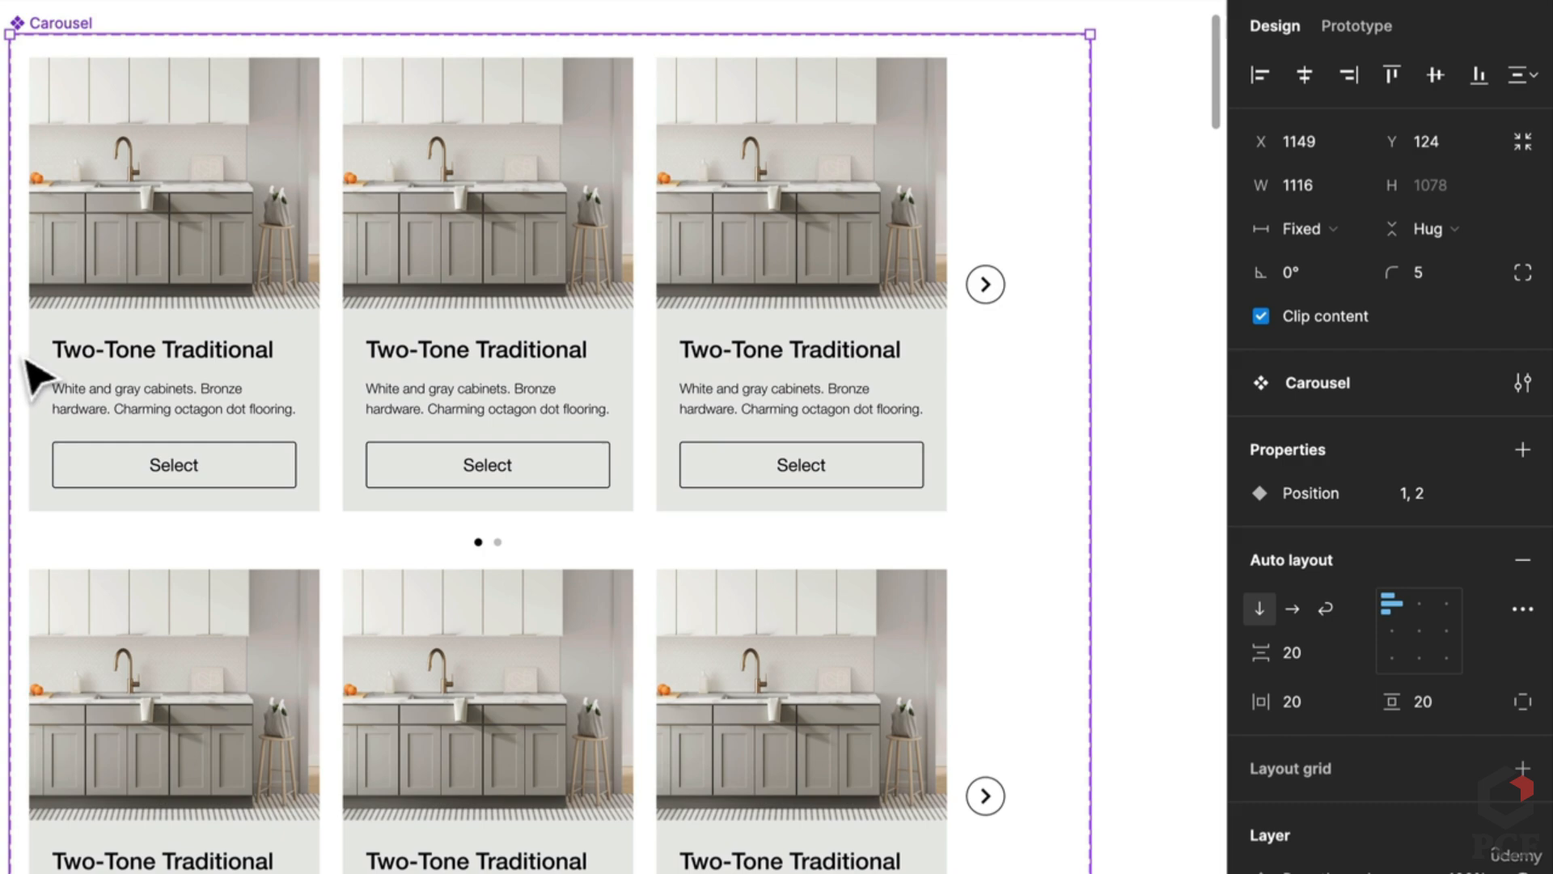
pyautogui.hscroll(-5, 33, 376)
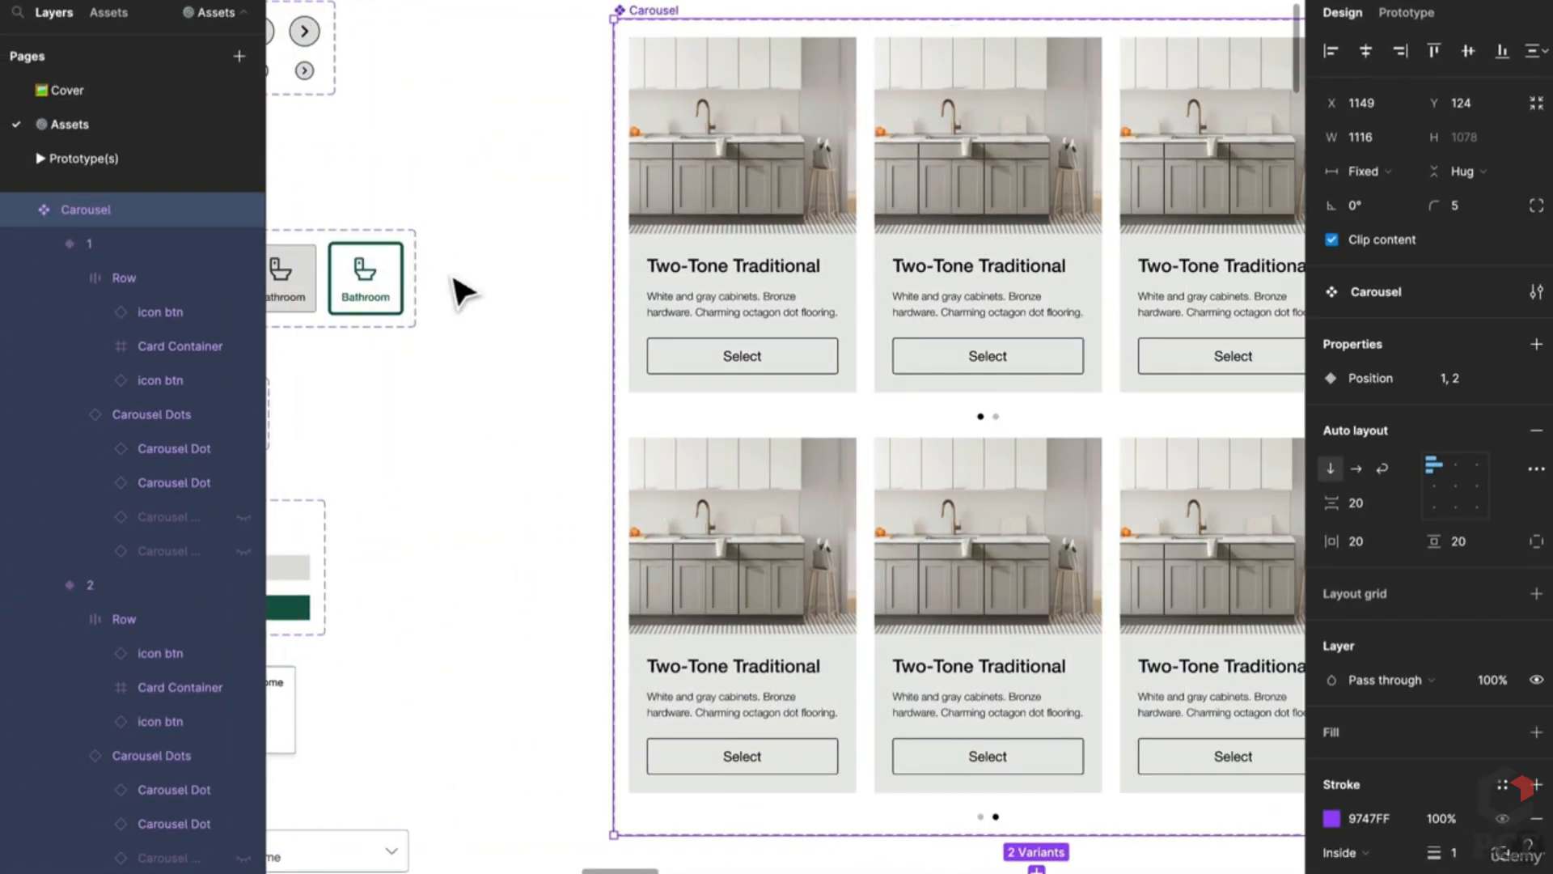
pyautogui.moveTo(613, 298); pyautogui.dragTo(519, 295)
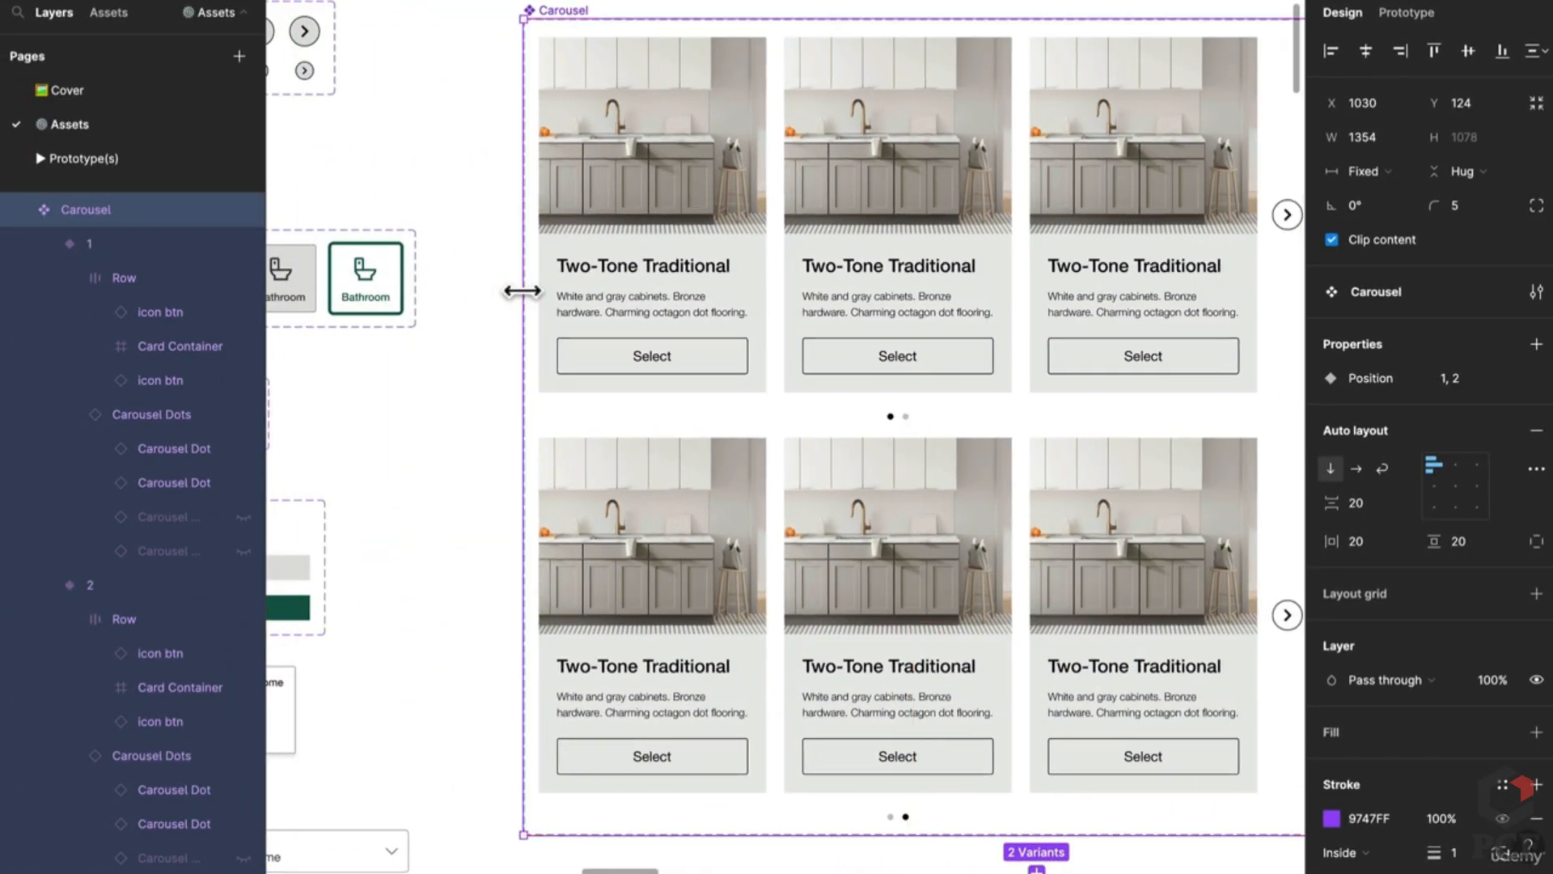
pyautogui.hotkey('ctrl', 'z')
# Step: Centre the variants in the set's auto layout and select variant 2's right arrow button
pyautogui.click(1455, 486)
pyautogui.scroll(-5, 1052, 461)
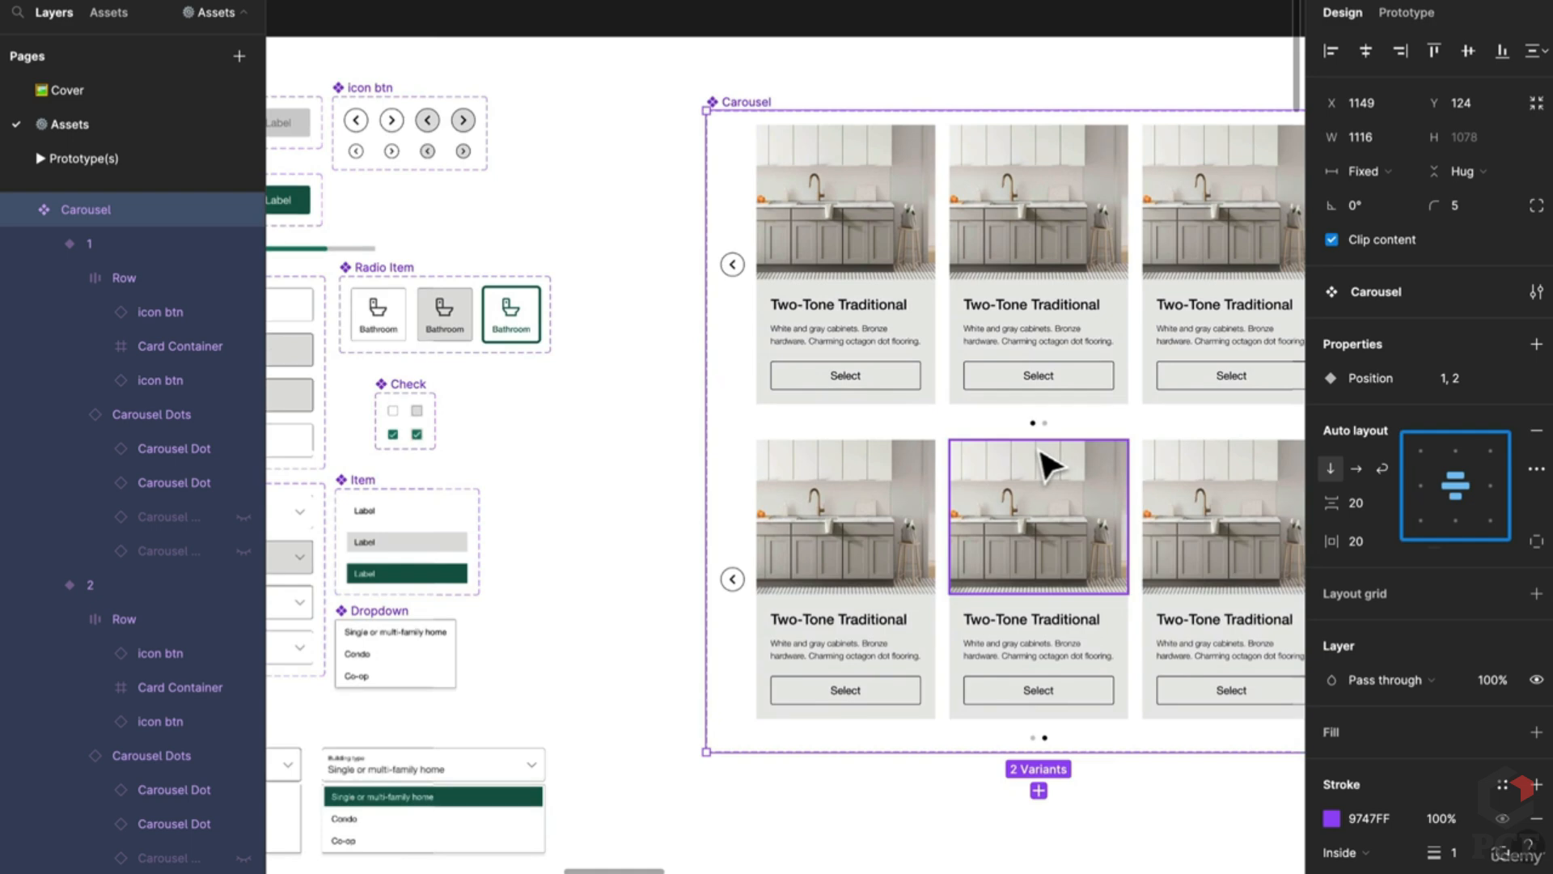
pyautogui.scroll(1, 647, 376)
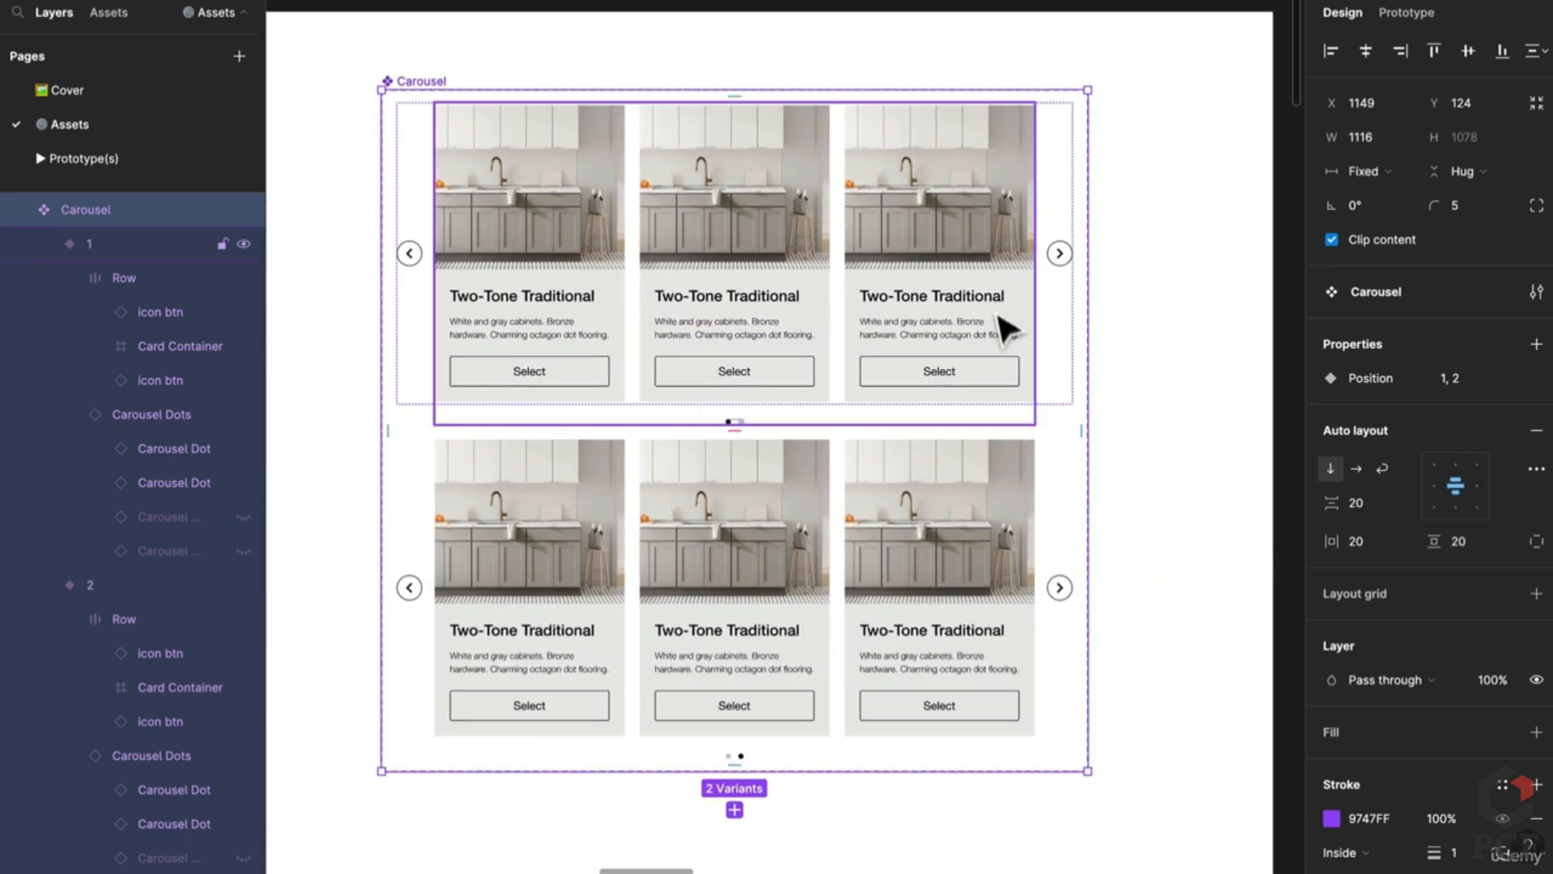
pyautogui.click(1058, 595)
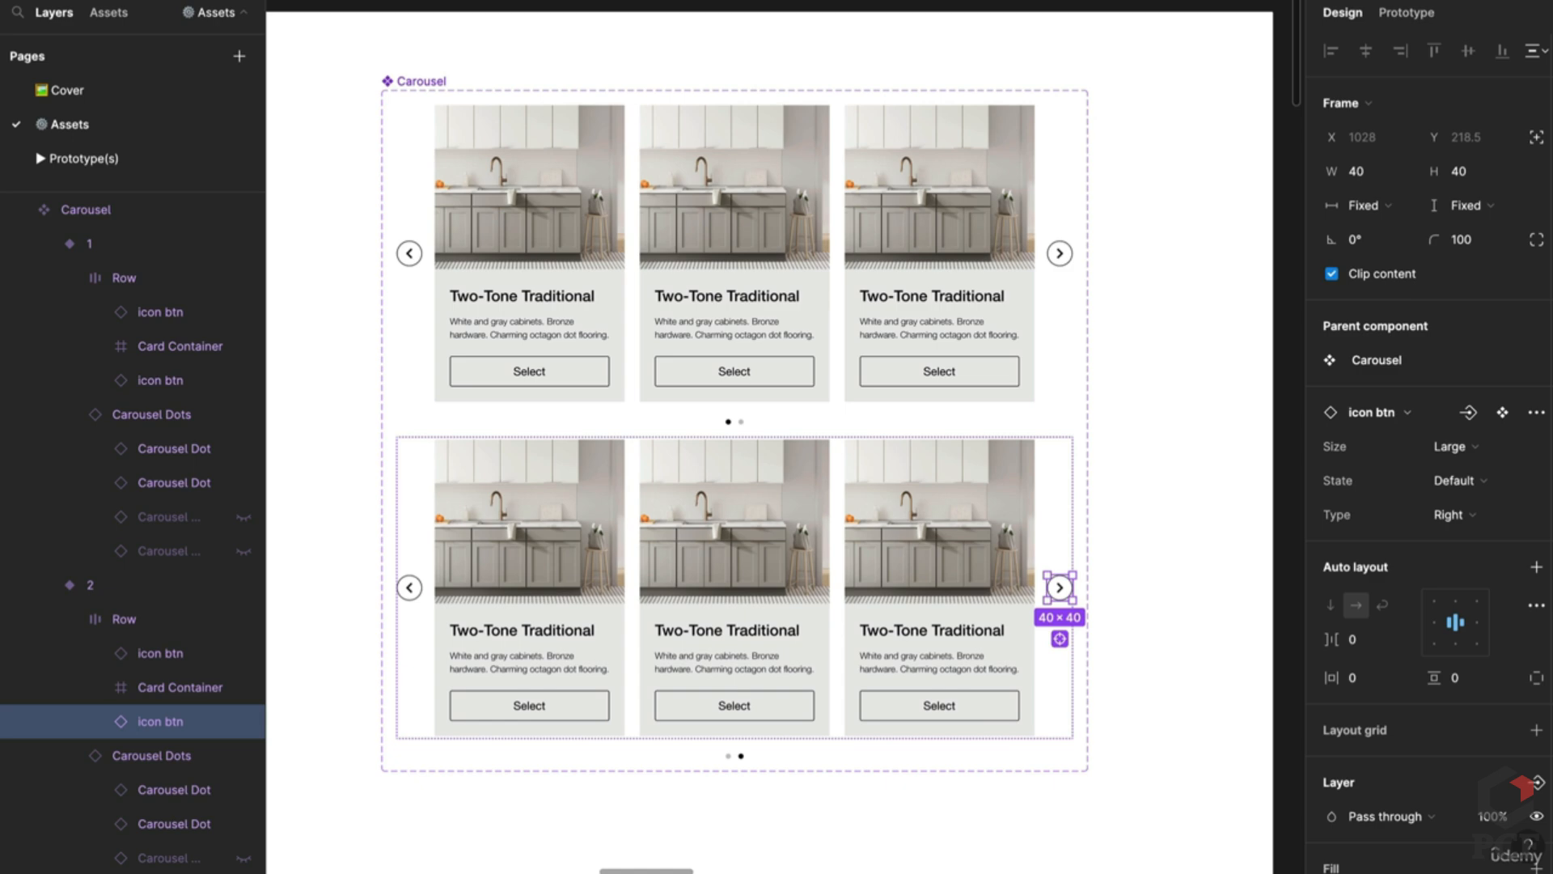
pyautogui.hotkey('ctrl', 'shift', 'h')
pyautogui.hotkey('ctrl', 'shift', 'h')
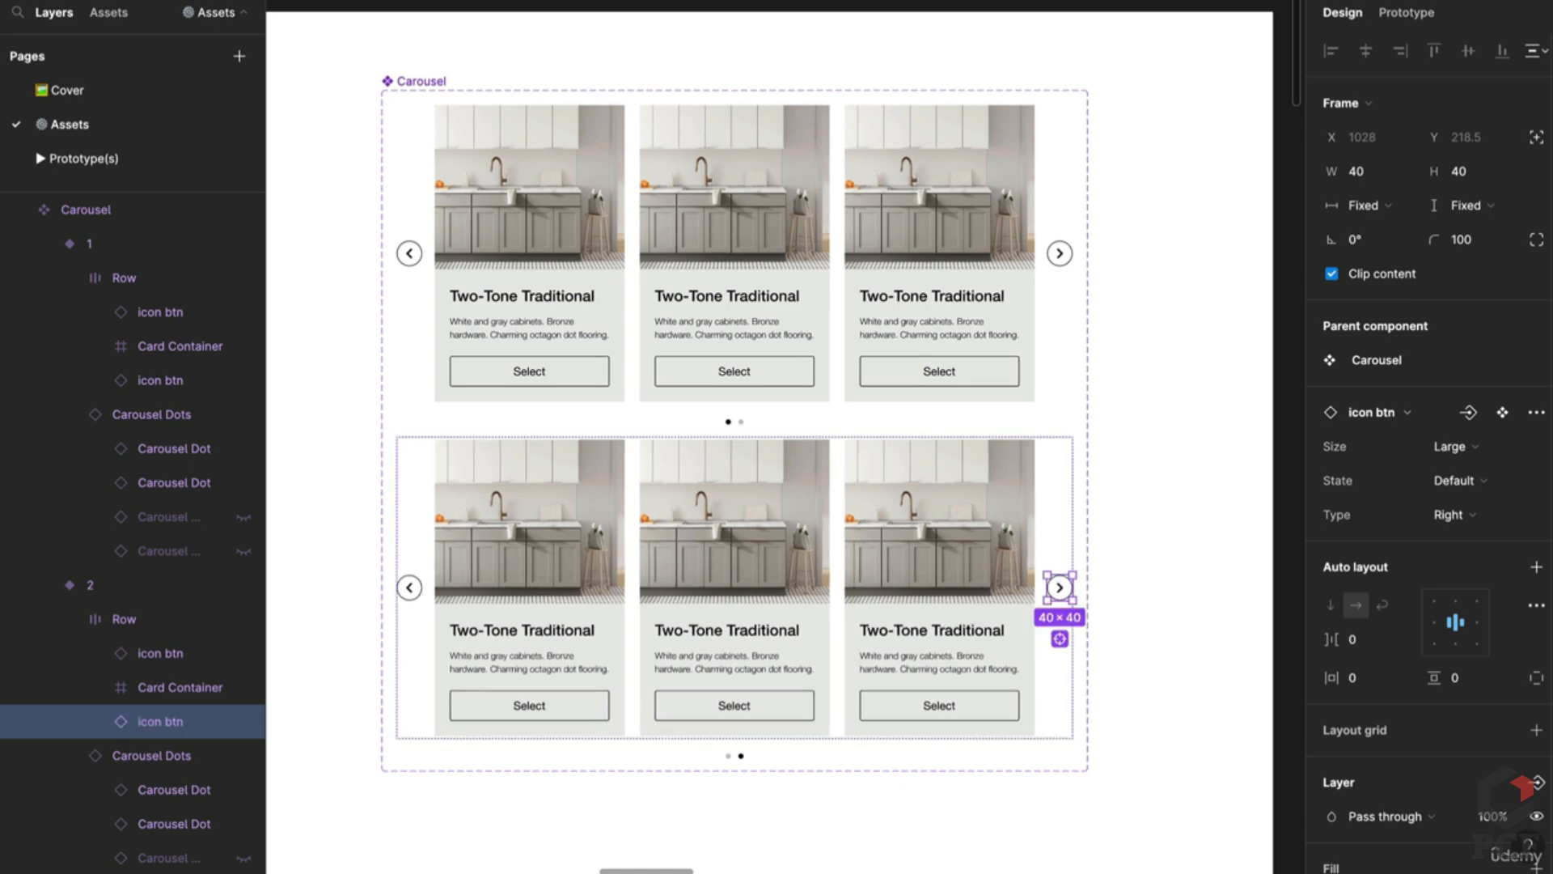
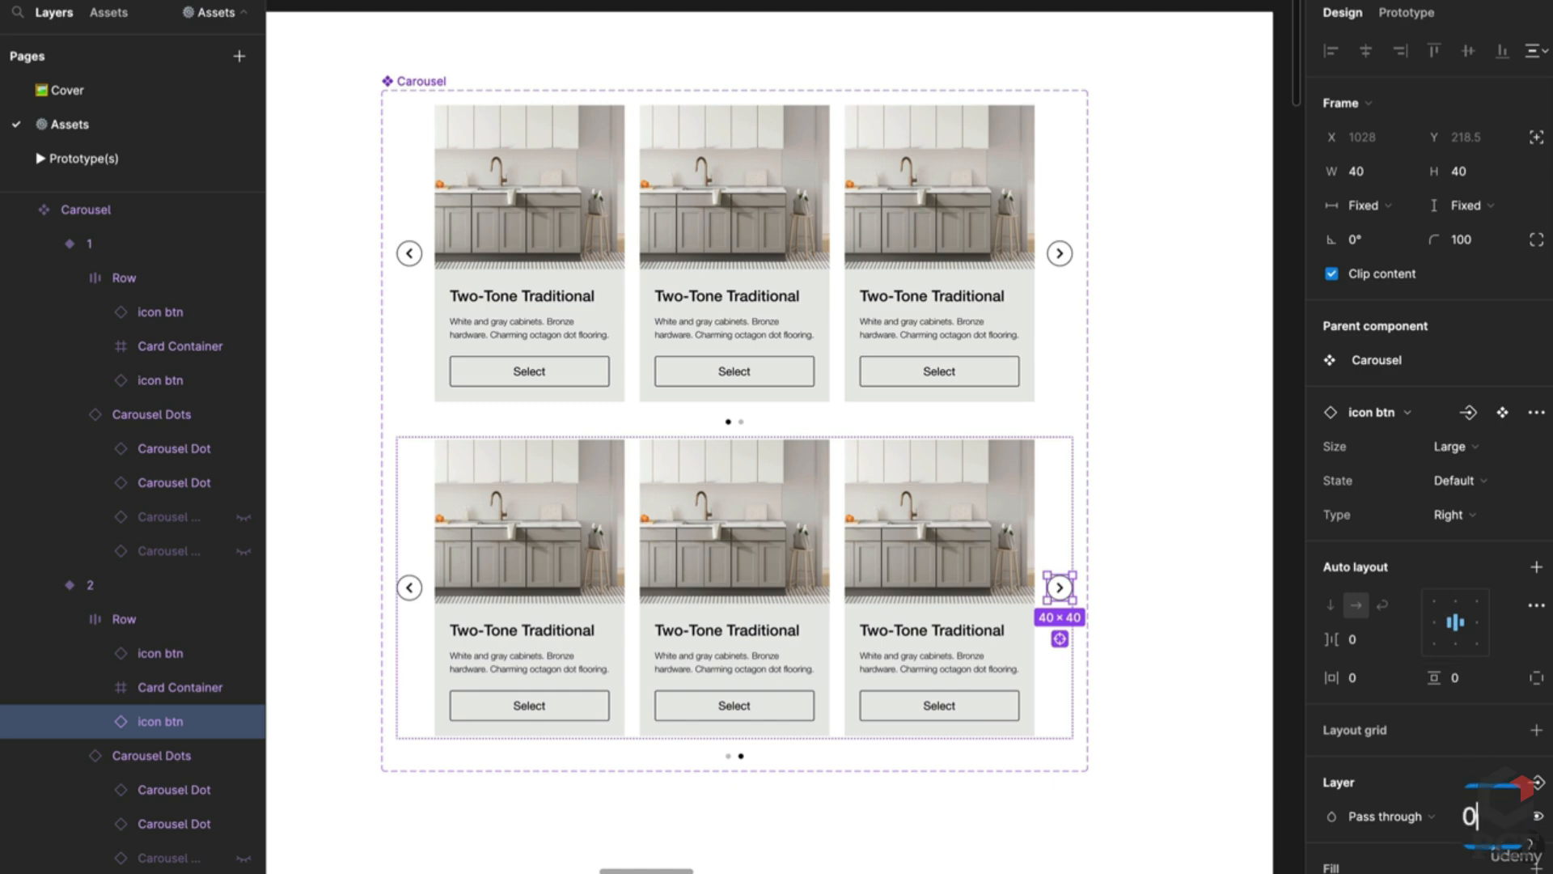
# Step: Hide variant 2's next arrow and variant 1's previous arrow by setting their opacity to 0%
pyautogui.press('Return')
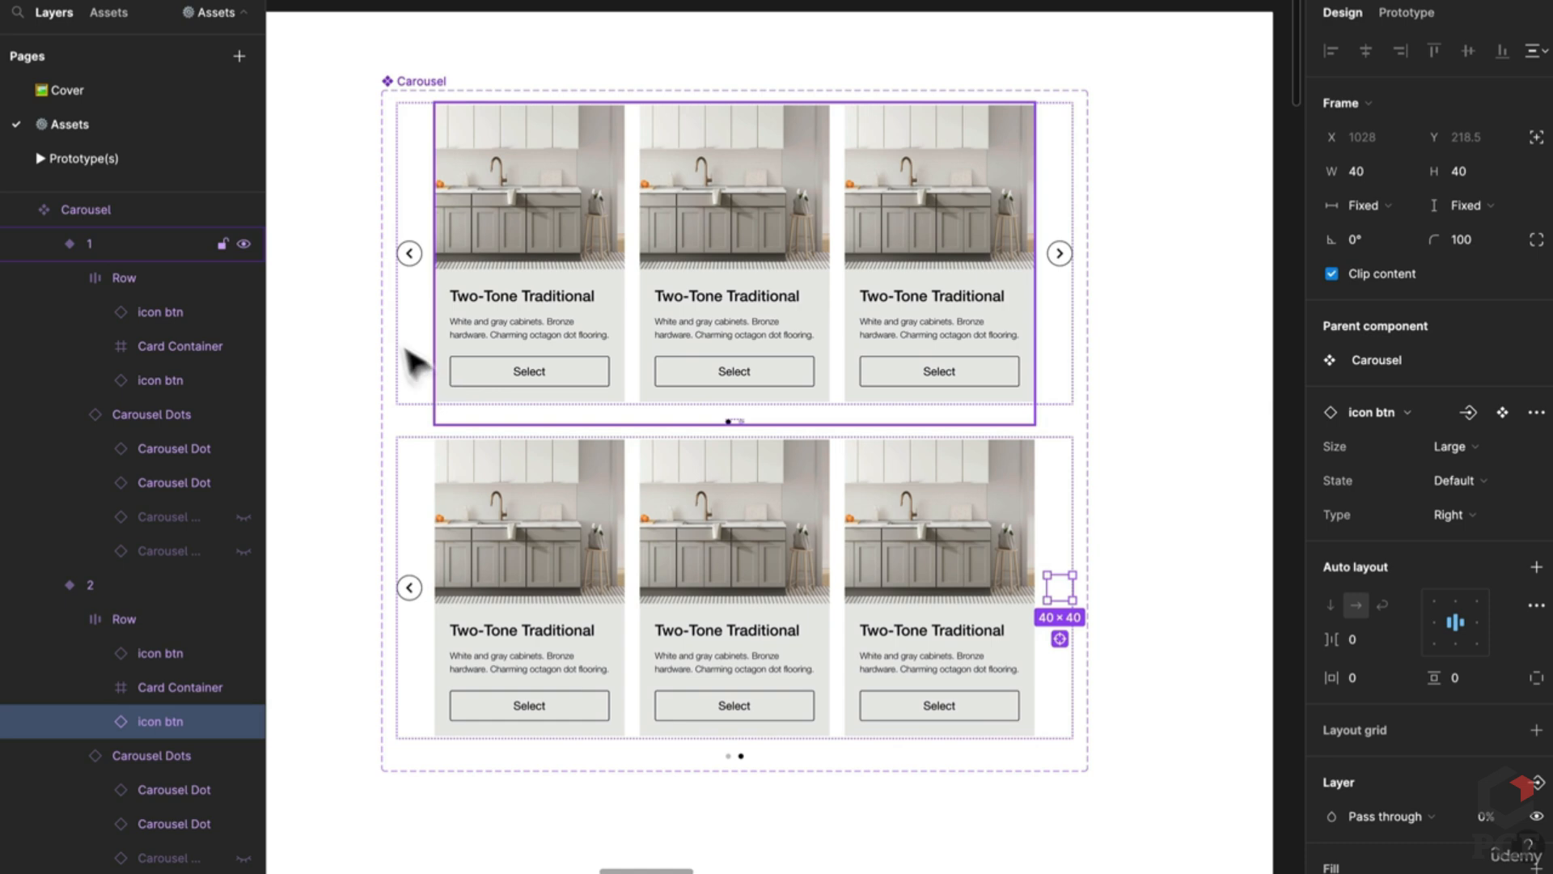
pyautogui.click(411, 256)
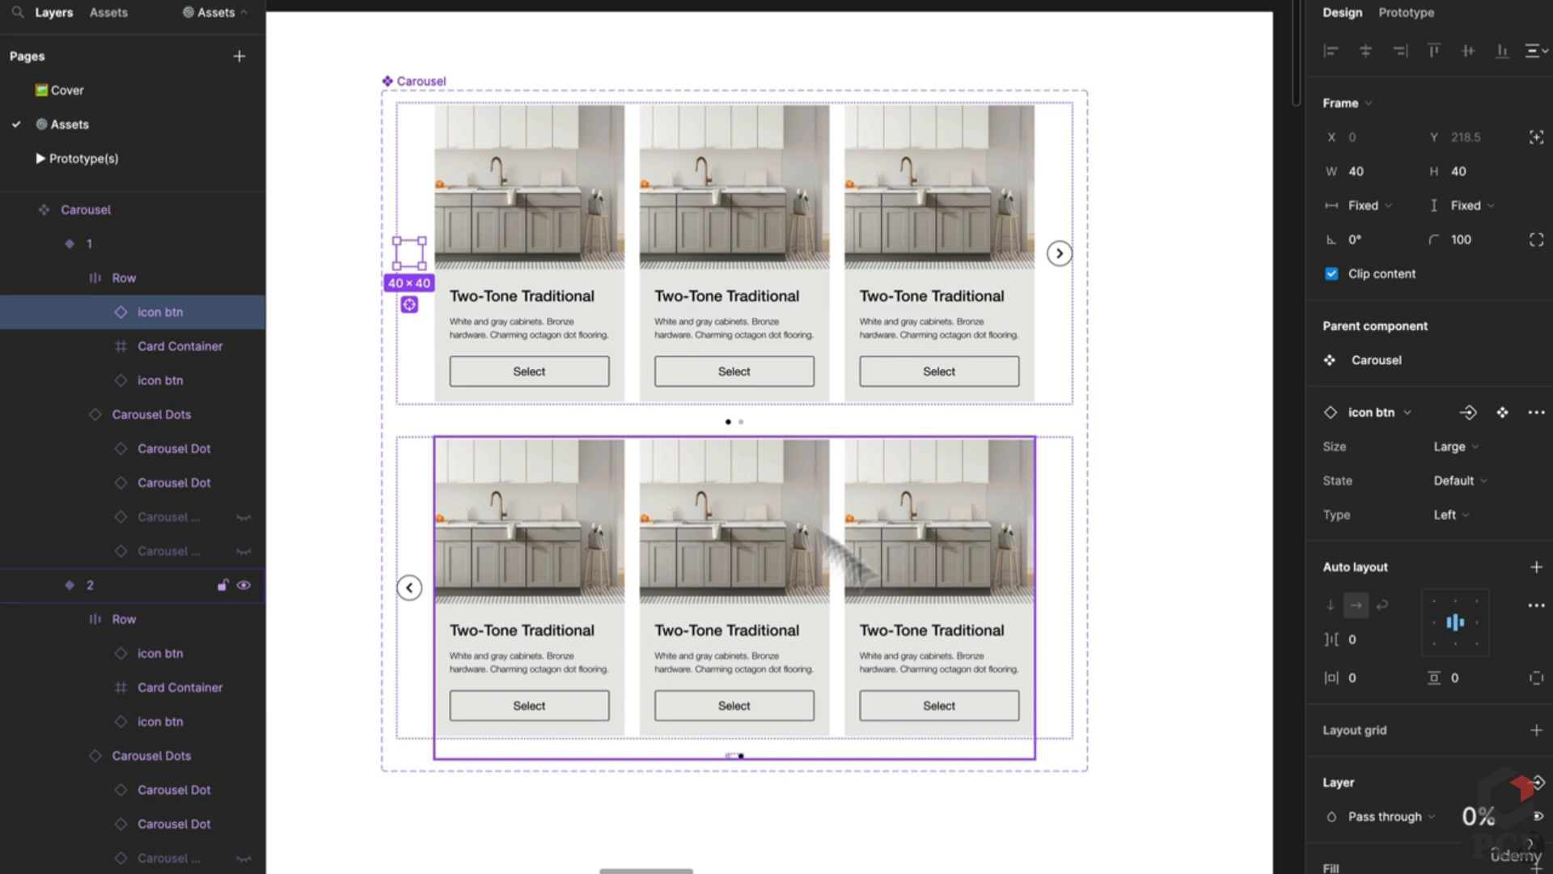
pyautogui.click(901, 624)
# Step: Select all four Kitchen Cards in variant 2's container and shift them left in the row
pyautogui.click(936, 635)
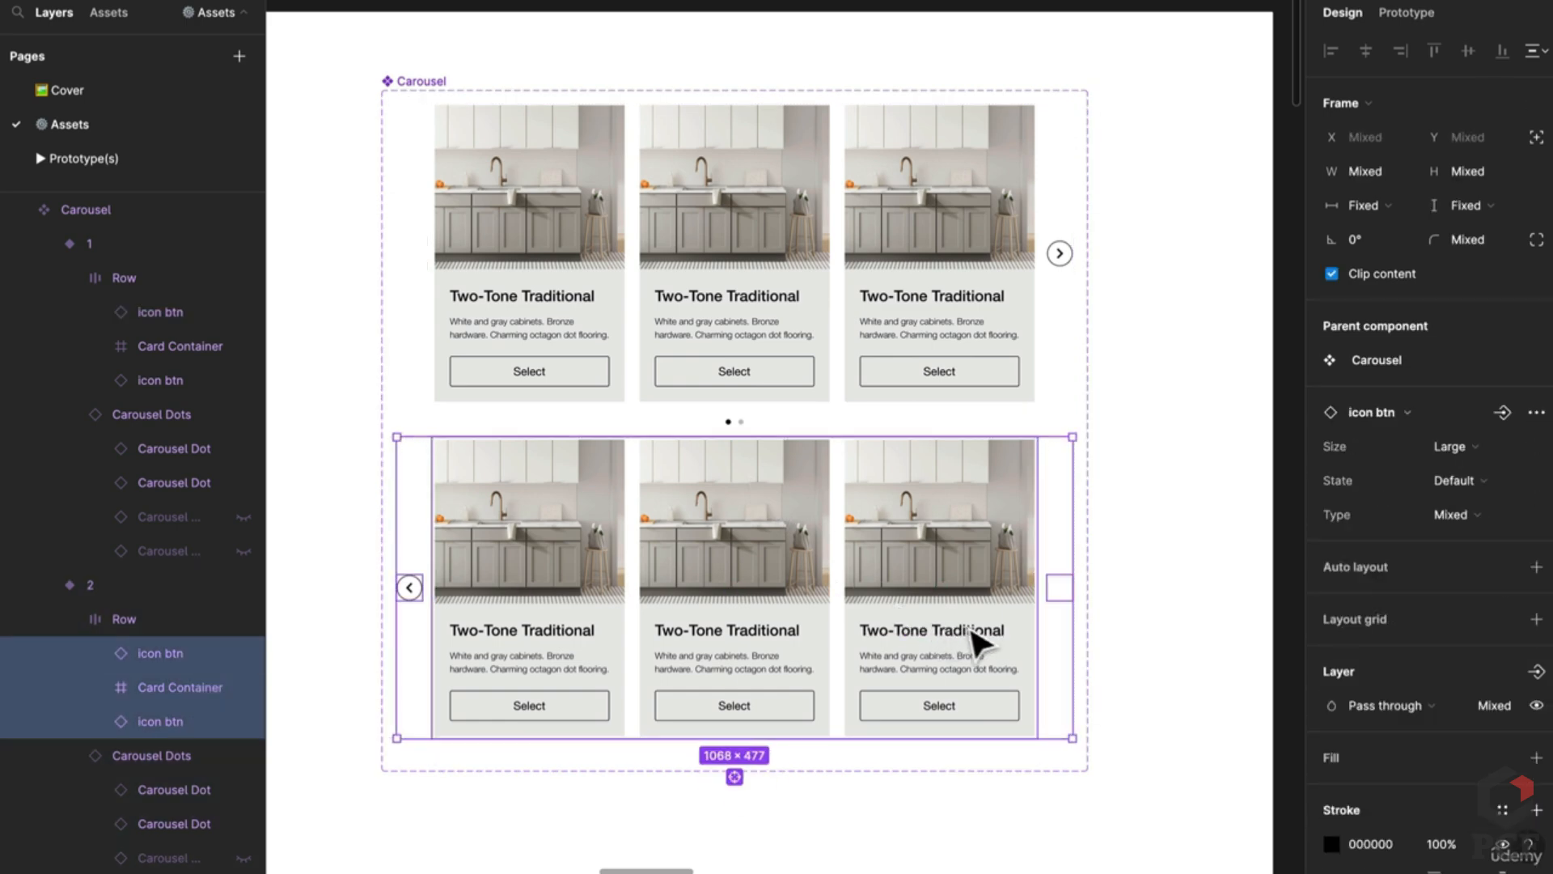
pyautogui.click(93, 686)
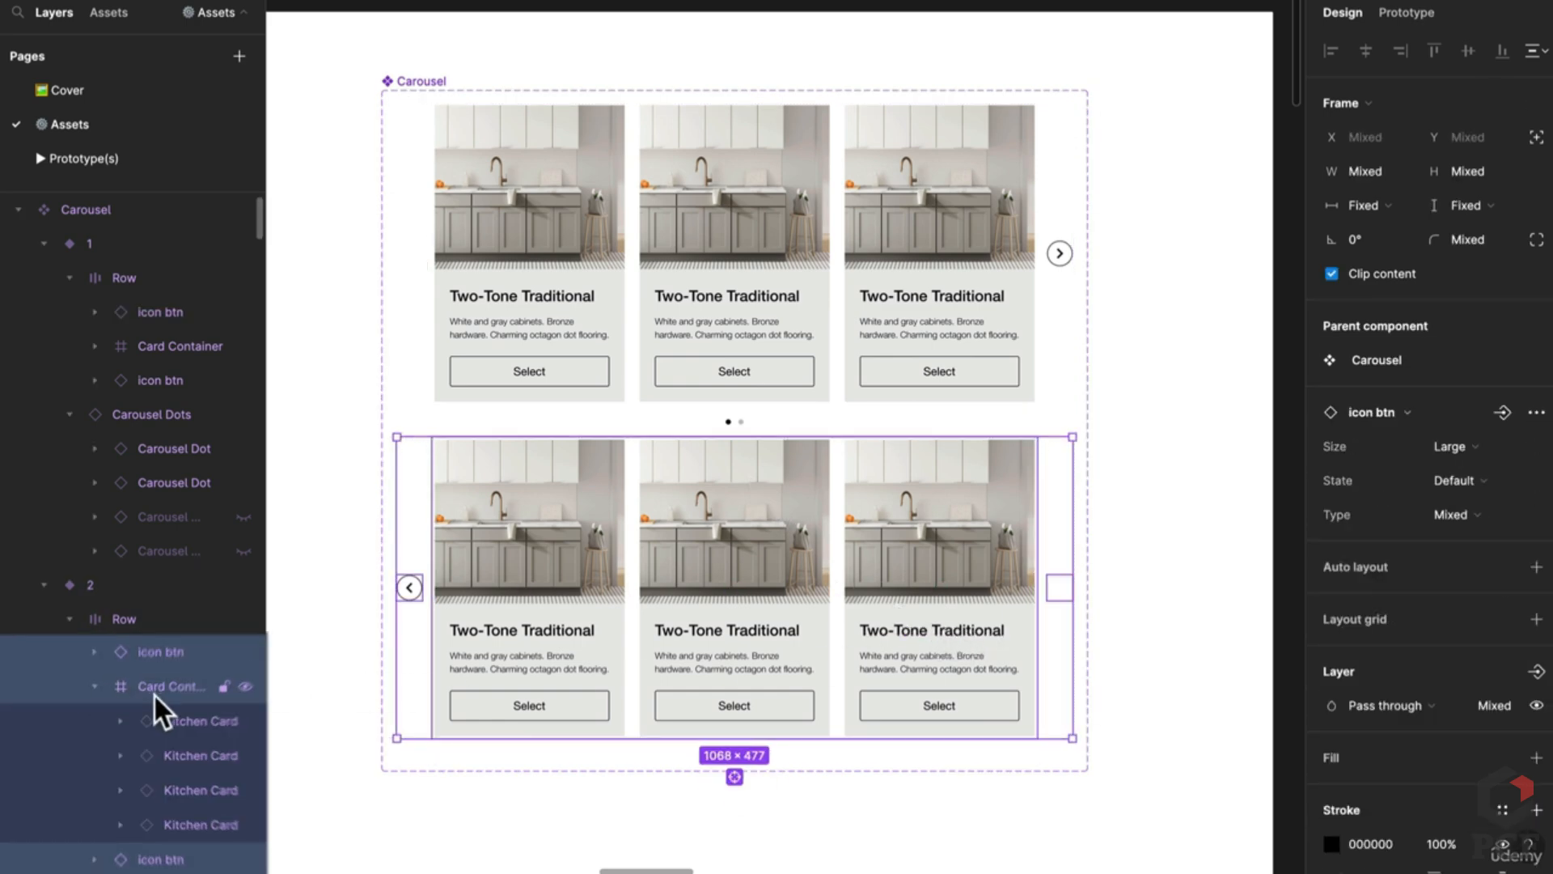
pyautogui.click(185, 724)
pyautogui.hotkey('ctrl', 'a')
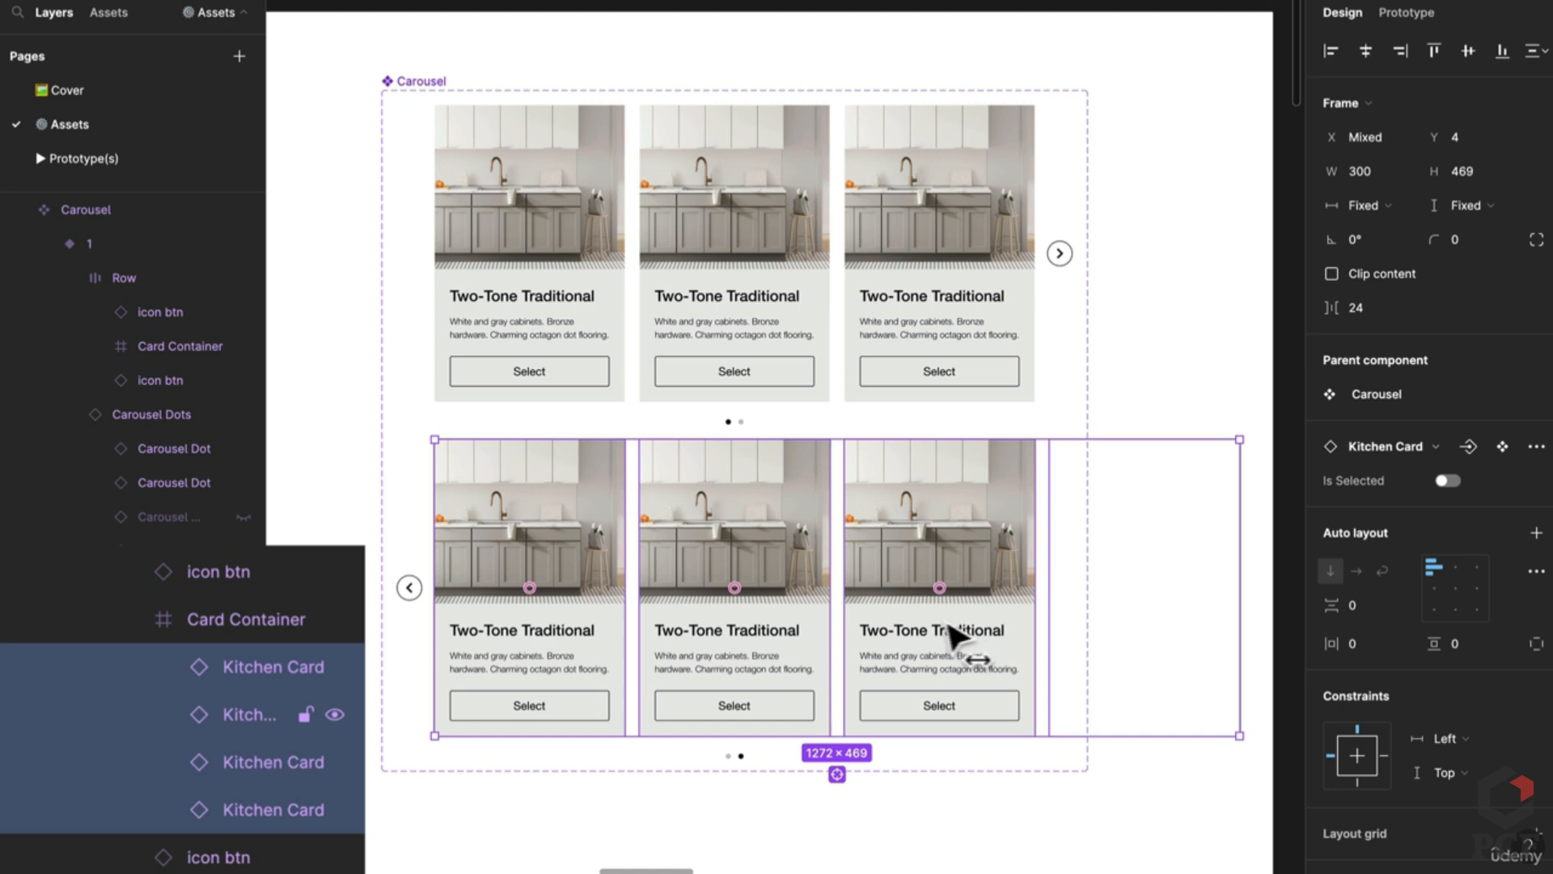
pyautogui.moveTo(954, 634); pyautogui.dragTo(766, 623)
pyautogui.press('Escape')
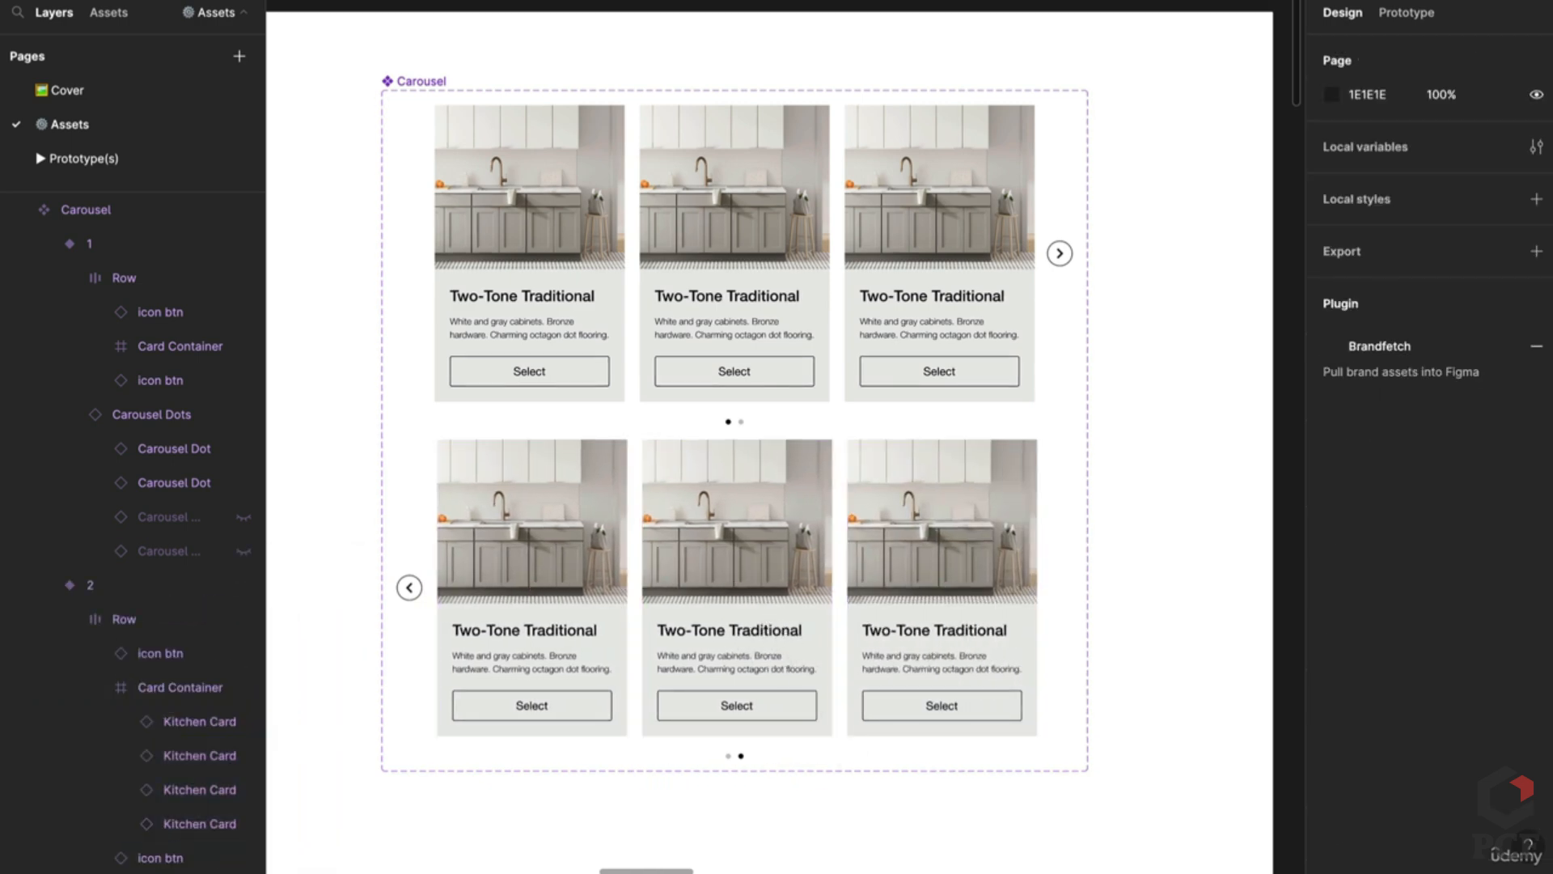
pyautogui.scroll(-3, 904, 872)
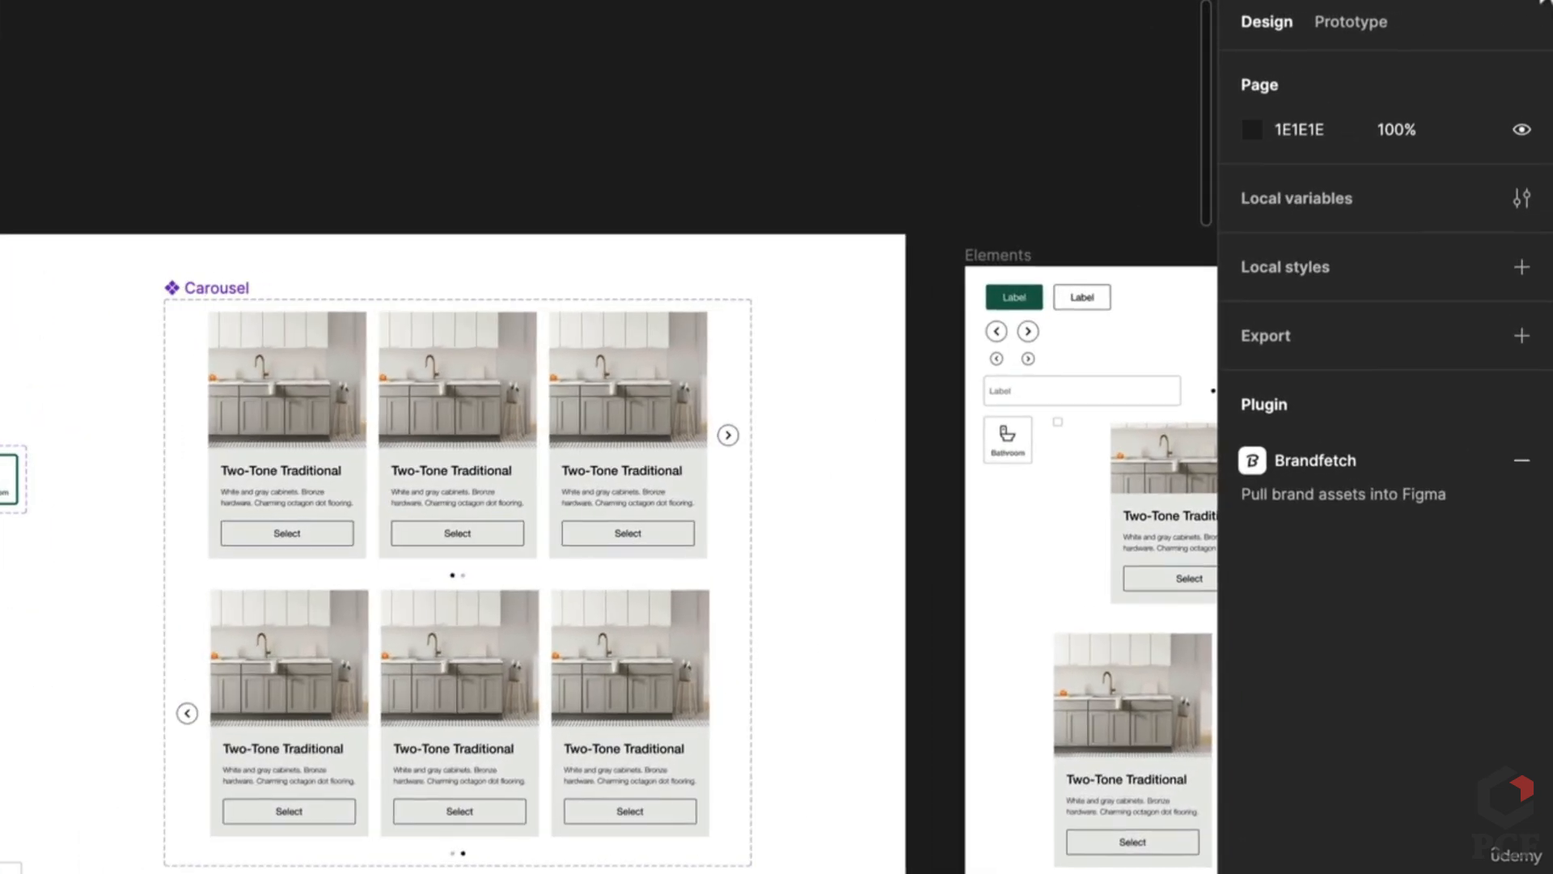
# Step: In prototype mode, link variant 1's next arrow to carousel state 2
pyautogui.click(1408, 14)
pyautogui.scroll(3, 829, 333)
pyautogui.scroll(2, 590, 443)
pyautogui.click(849, 453)
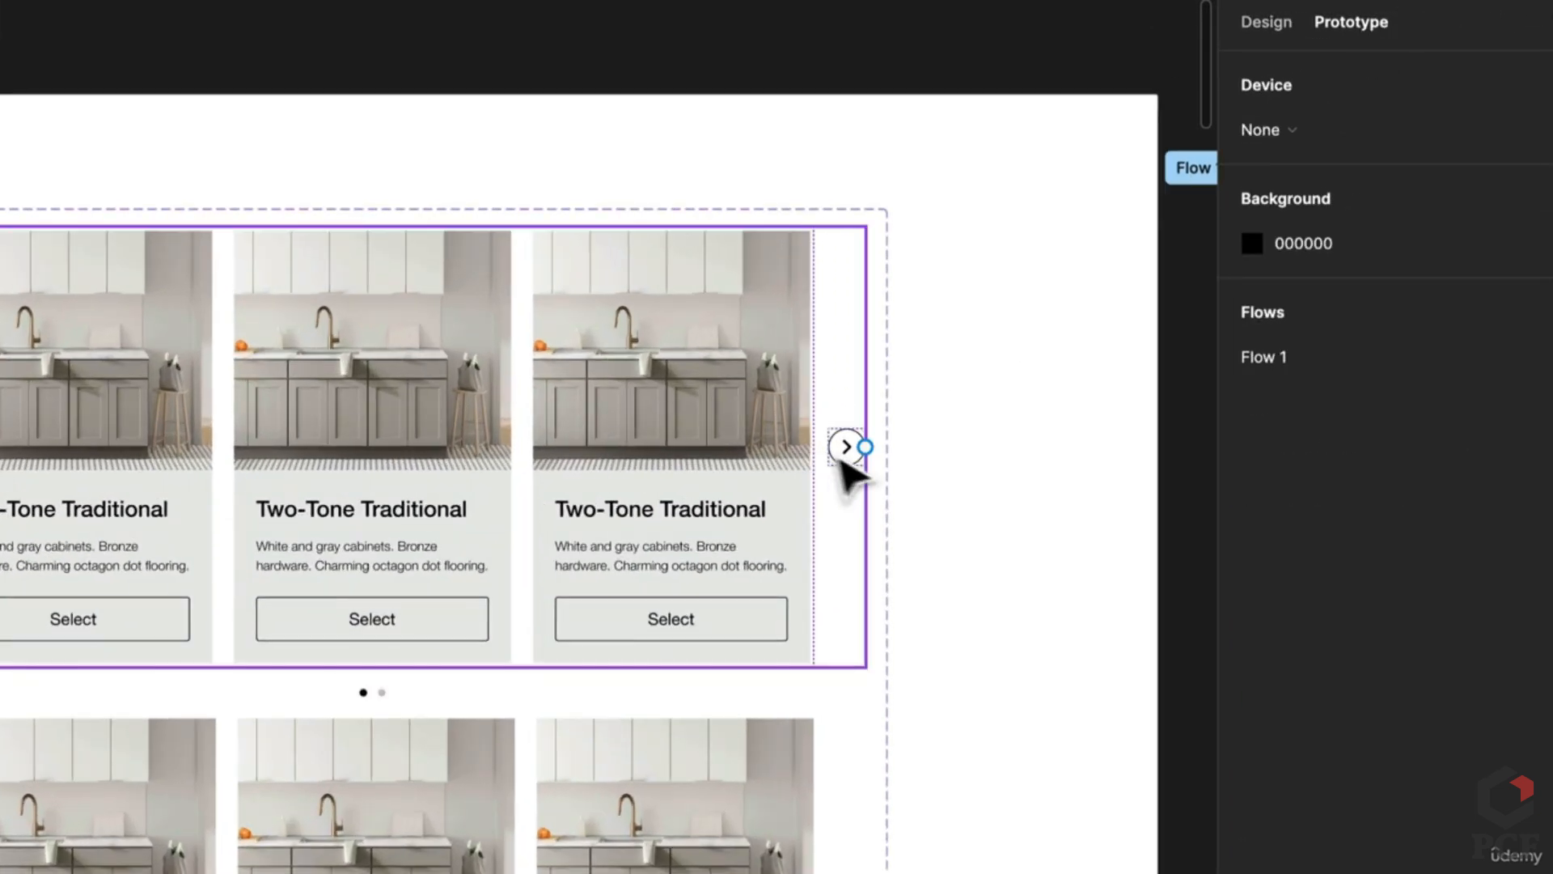
pyautogui.click(850, 457)
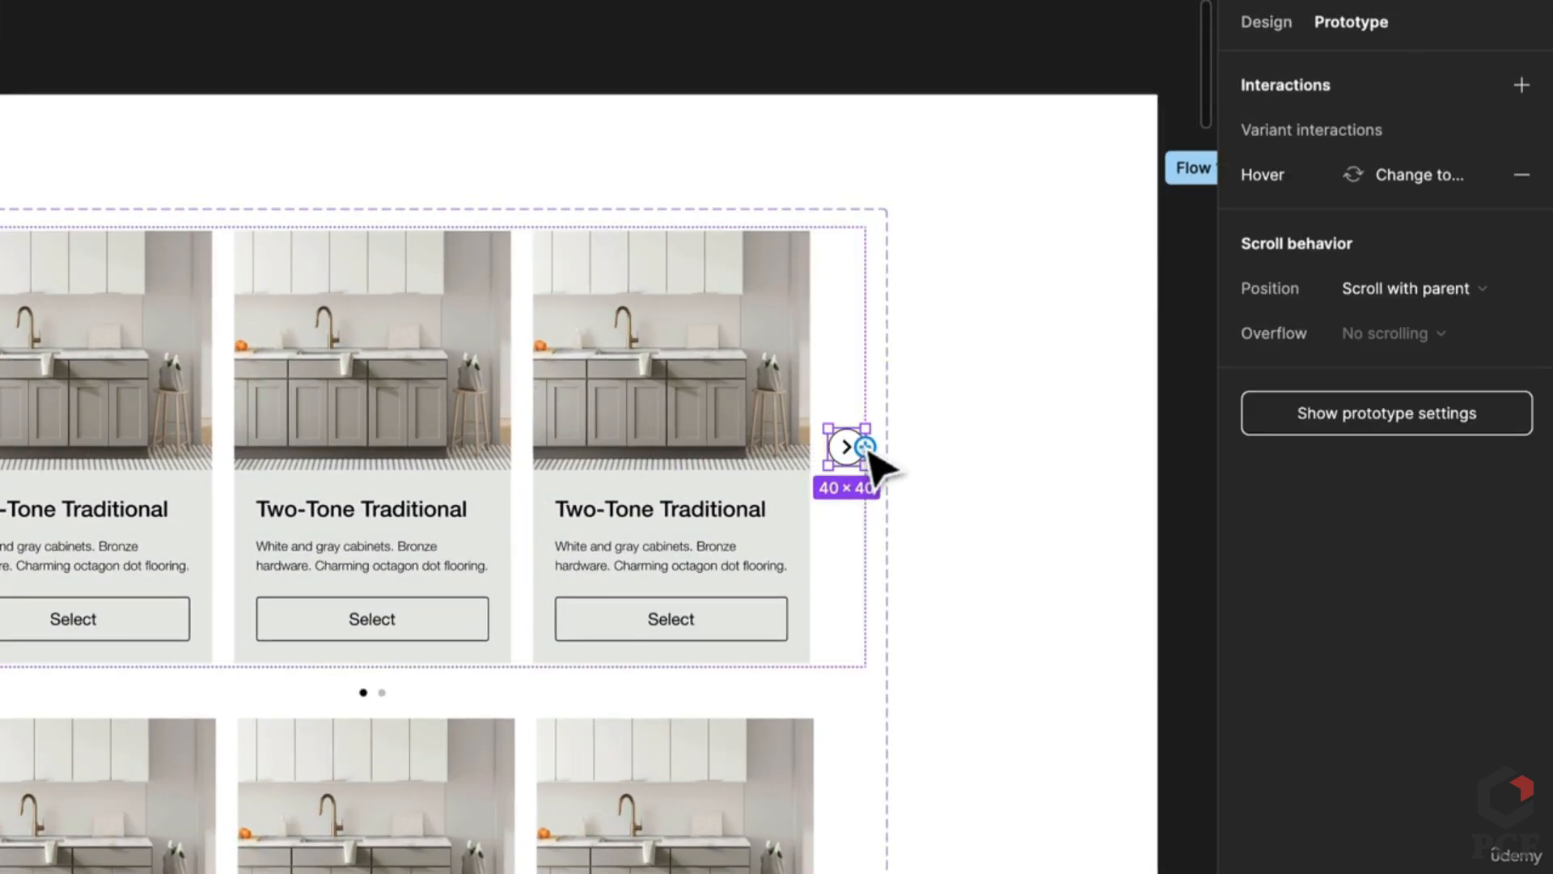
pyautogui.moveTo(865, 447); pyautogui.dragTo(652, 825)
pyautogui.scroll(-5, 402, 843)
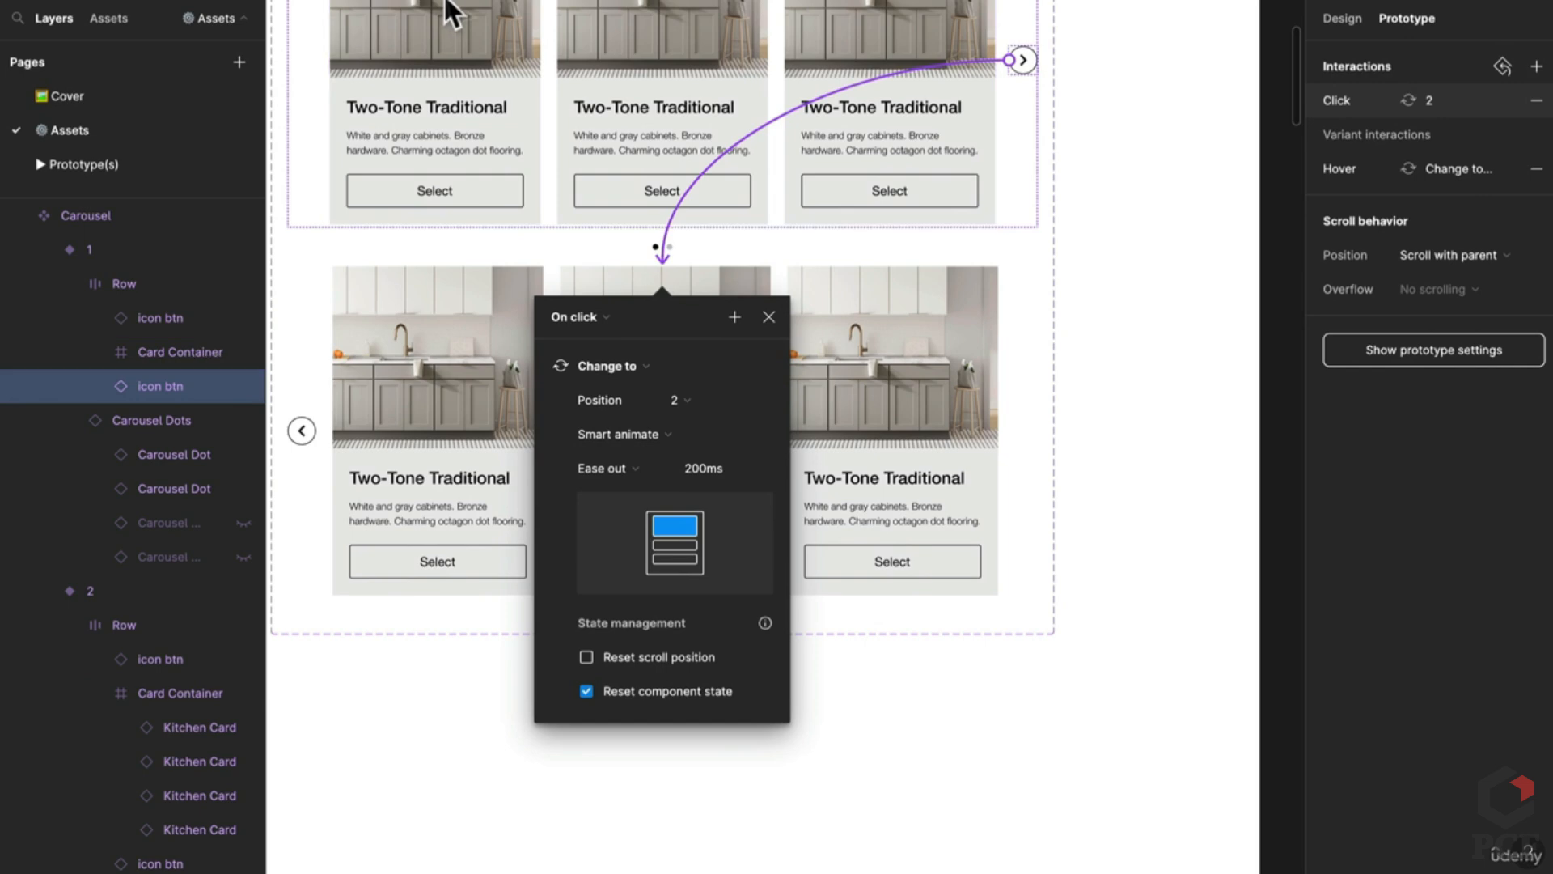
pyautogui.scroll(-5, 390, 497)
pyautogui.click(797, 728)
pyautogui.scroll(-5, 895, 659)
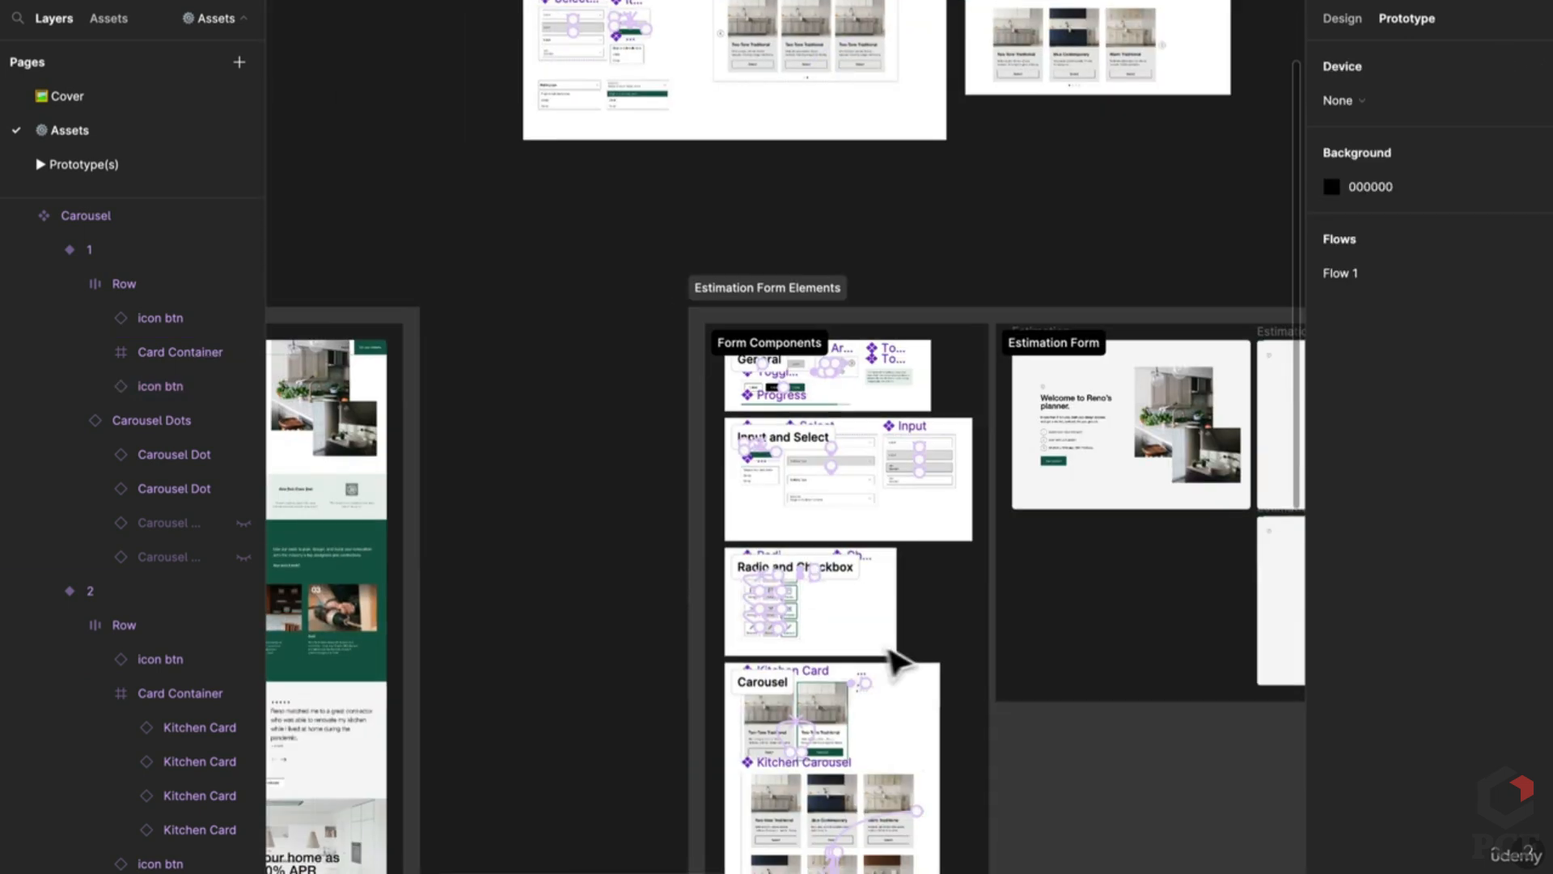
pyautogui.scroll(10, 867, 337)
pyautogui.scroll(3, 801, 639)
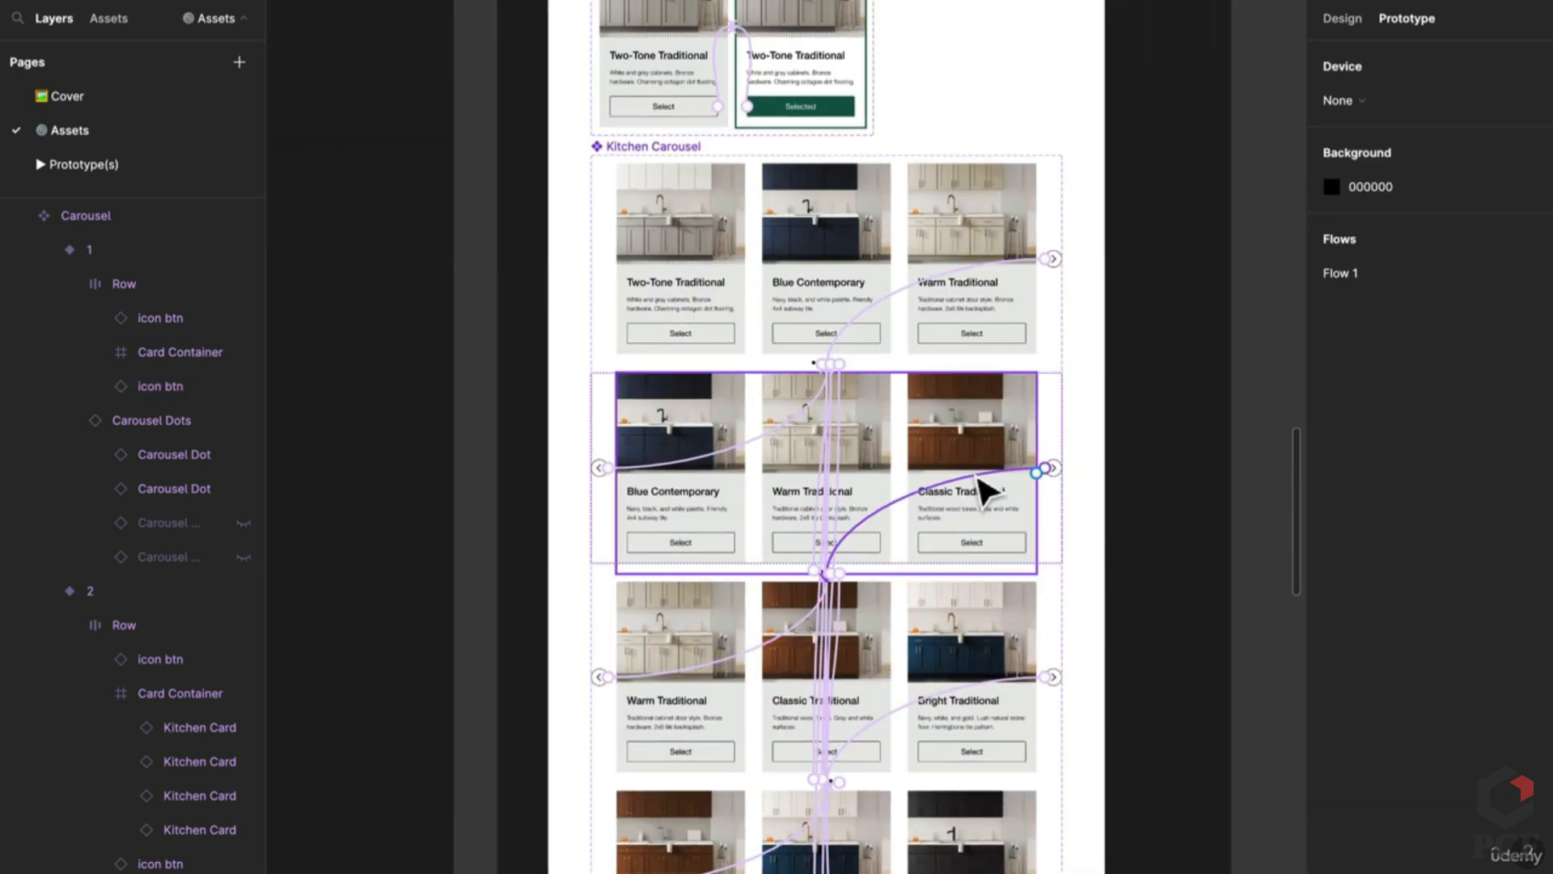
# Step: Give the next arrow's Change to interaction Smart animate with Slow 600ms easing
pyautogui.click(981, 482)
pyautogui.scroll(-5, 981, 502)
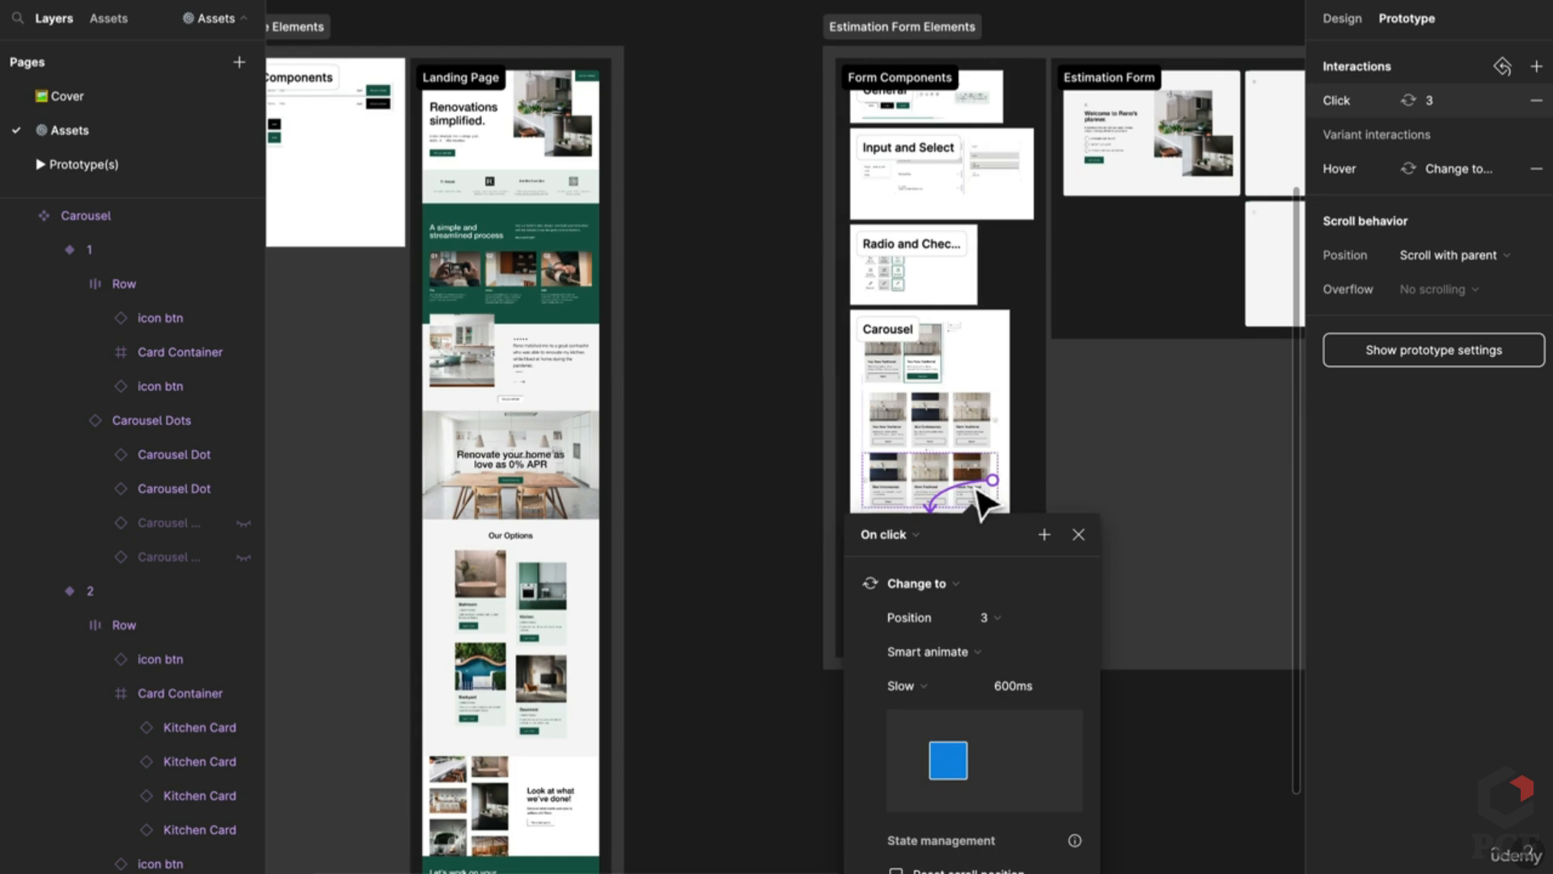
pyautogui.scroll(5, 974, 502)
pyautogui.scroll(5, 910, 465)
pyautogui.scroll(3, 910, 465)
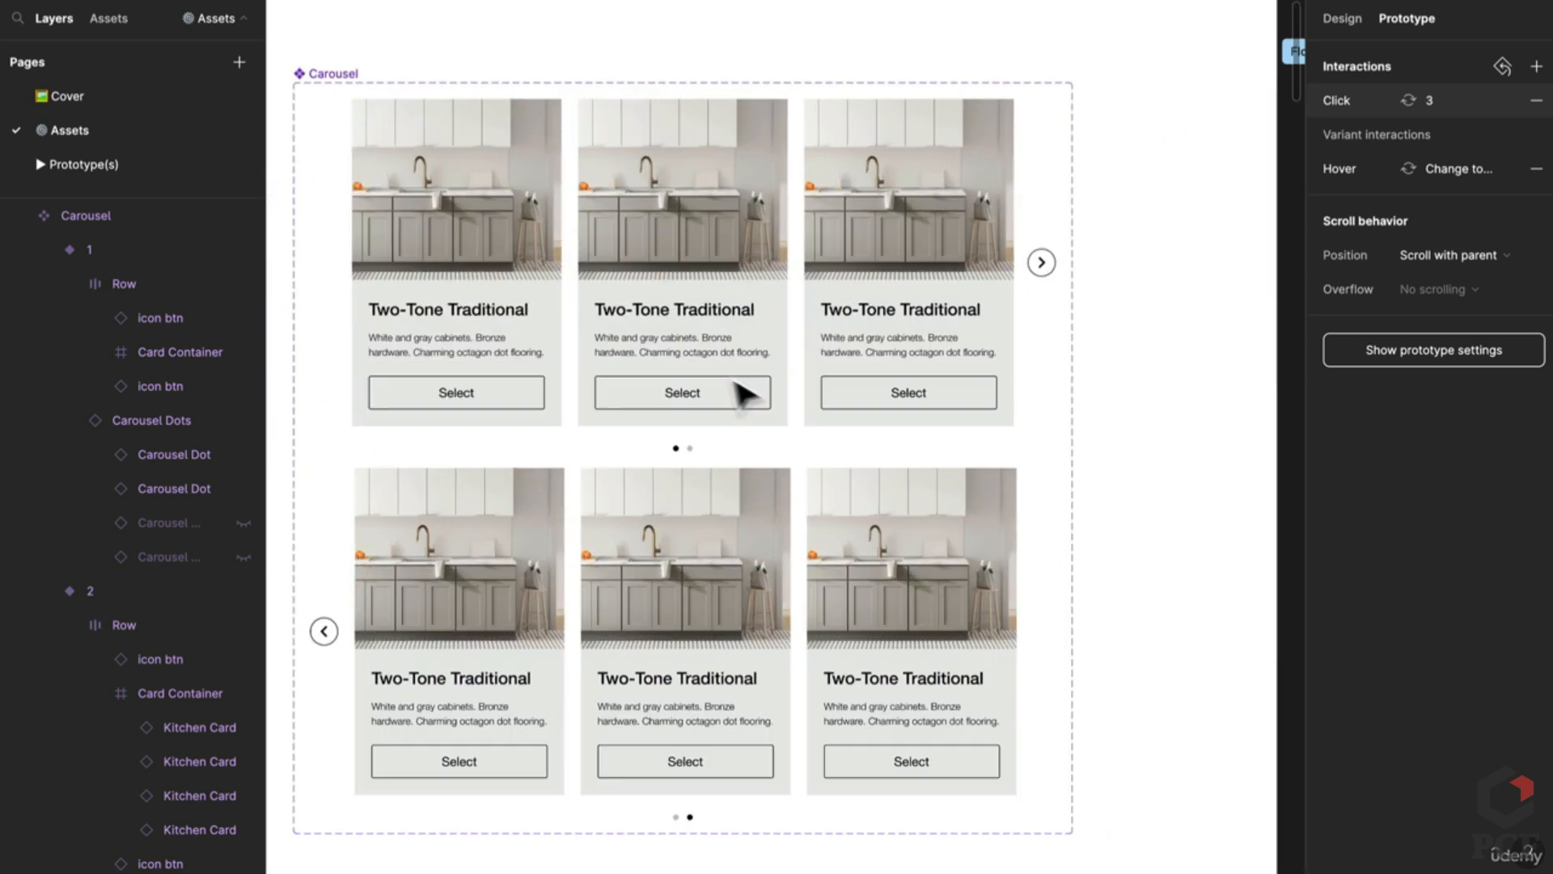
pyautogui.click(1116, 455)
pyautogui.click(773, 352)
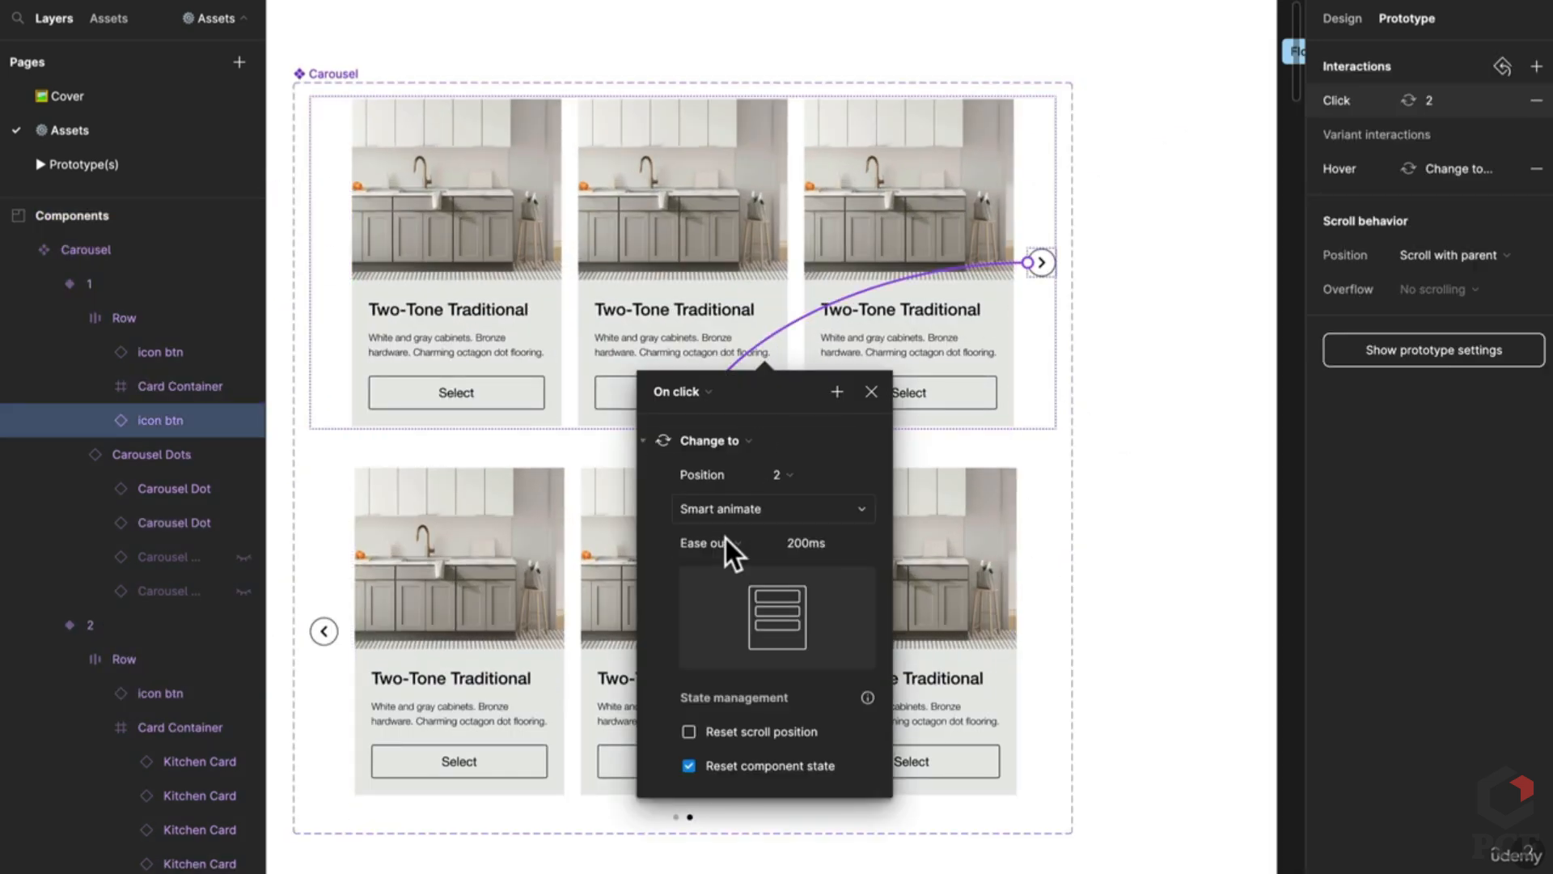
pyautogui.click(728, 550)
pyautogui.click(697, 820)
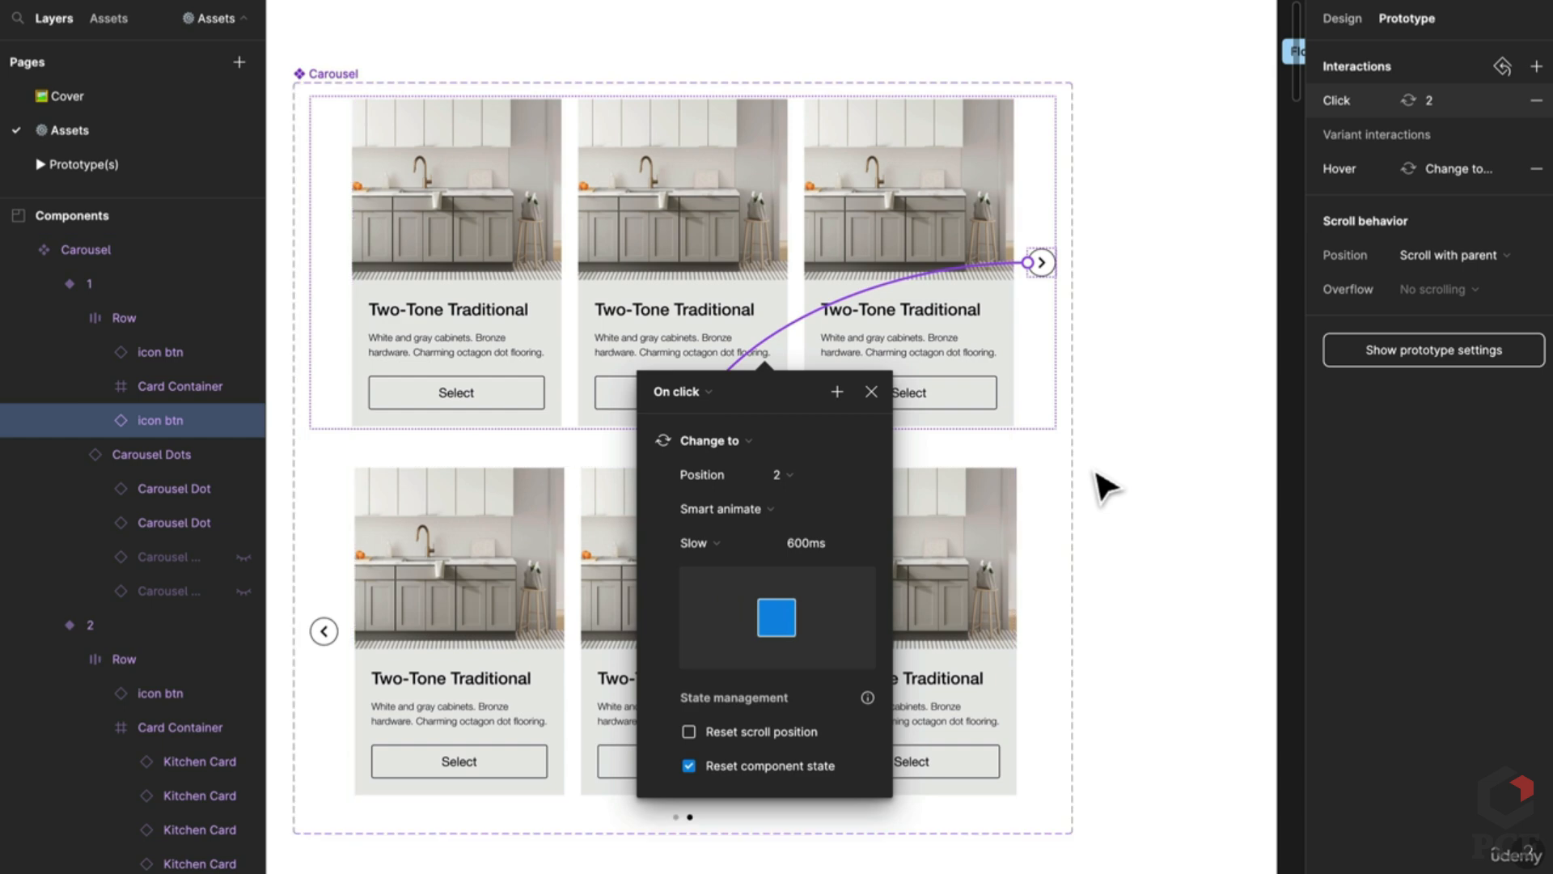
pyautogui.click(1102, 483)
# Step: Link variant 2's previous arrow back to carousel state 1
pyautogui.click(328, 632)
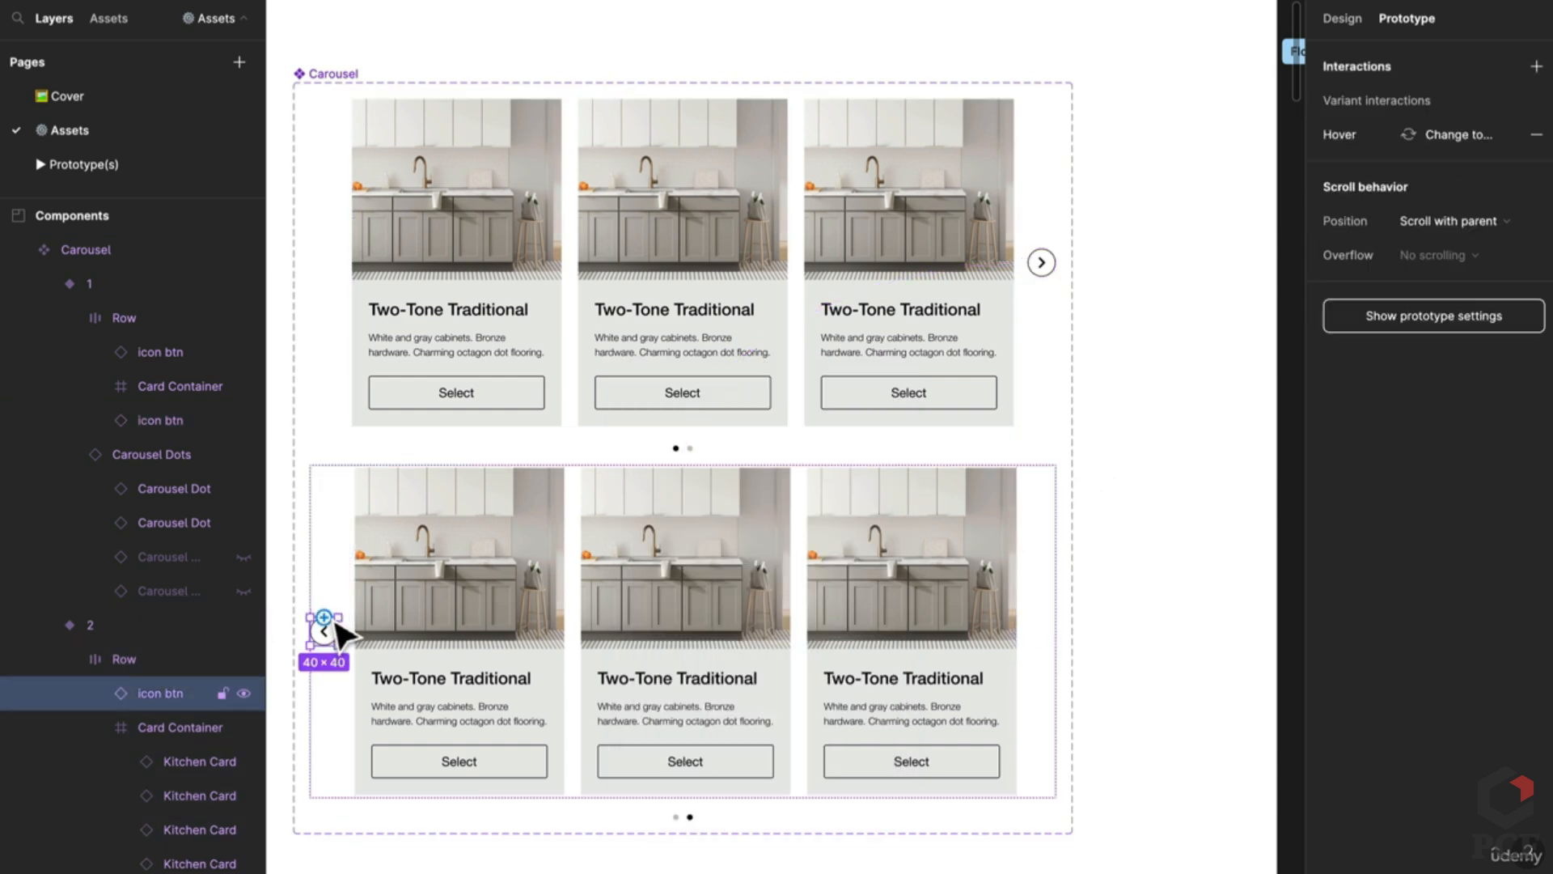
pyautogui.moveTo(324, 616); pyautogui.dragTo(693, 409)
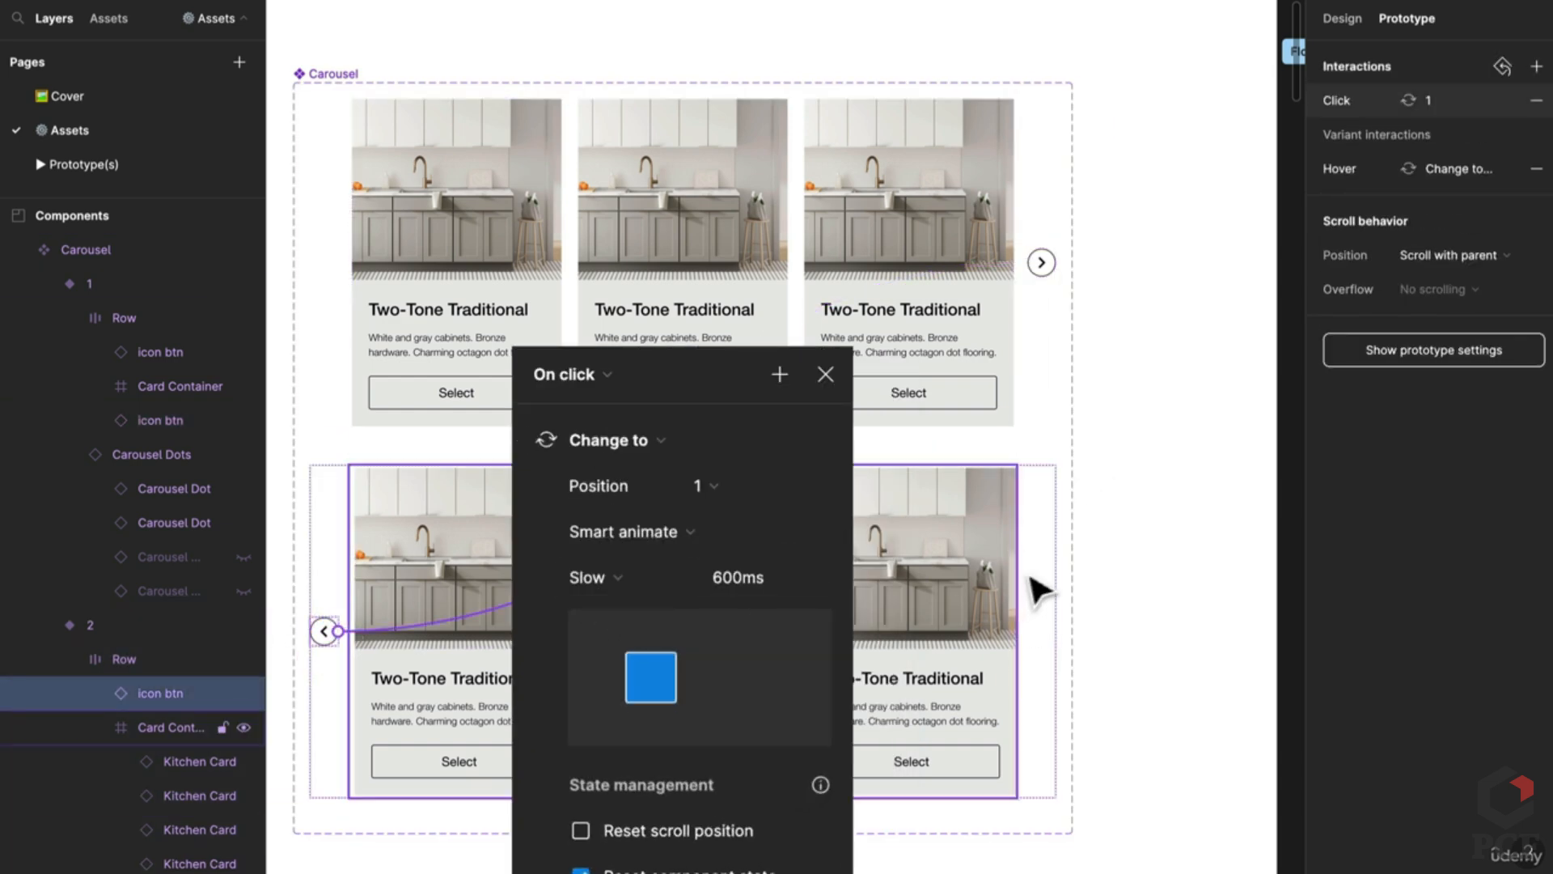
pyautogui.press('Escape')
pyautogui.scroll(10, 711, 450)
# Step: Wire variant 1's second carousel dot to switch to state 2 on click
pyautogui.click(726, 455)
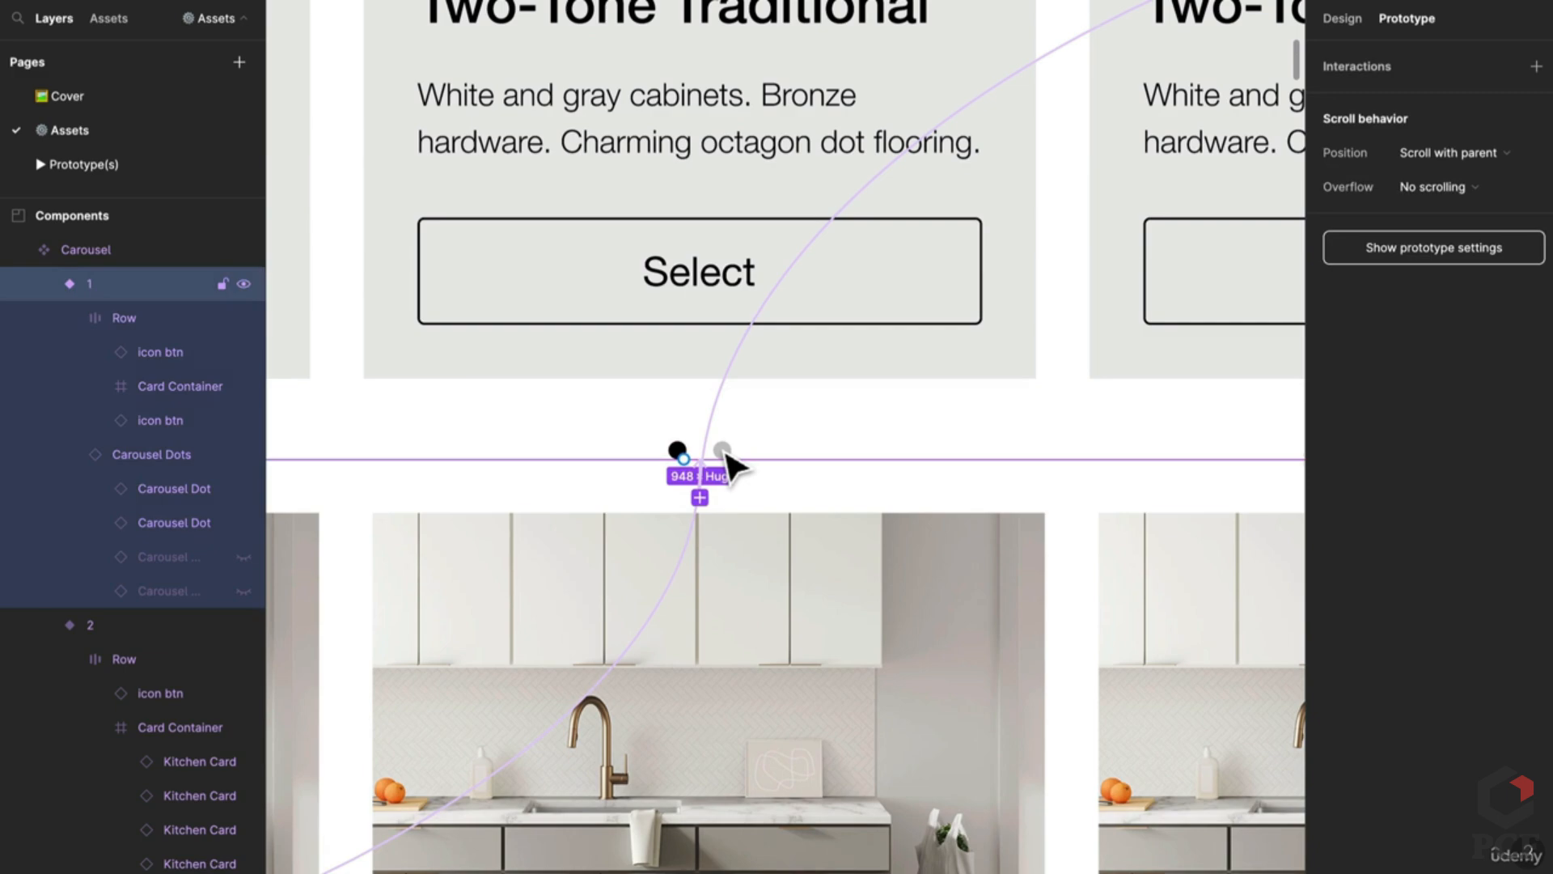
pyautogui.click(727, 456)
pyautogui.click(730, 450)
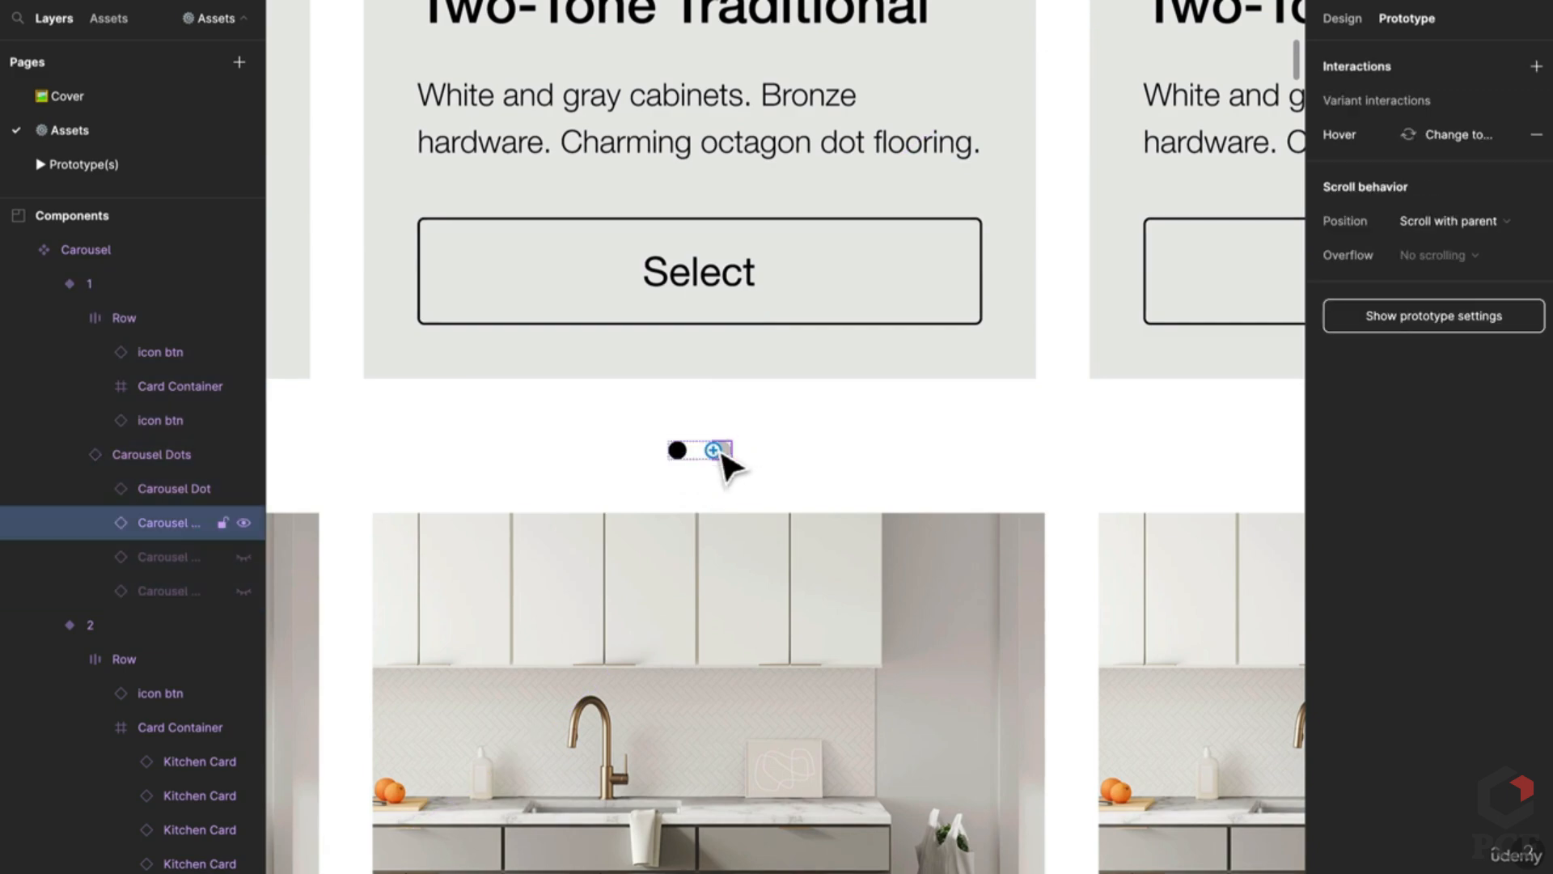
pyautogui.scroll(-5, 728, 461)
pyautogui.moveTo(754, 612); pyautogui.dragTo(751, 620)
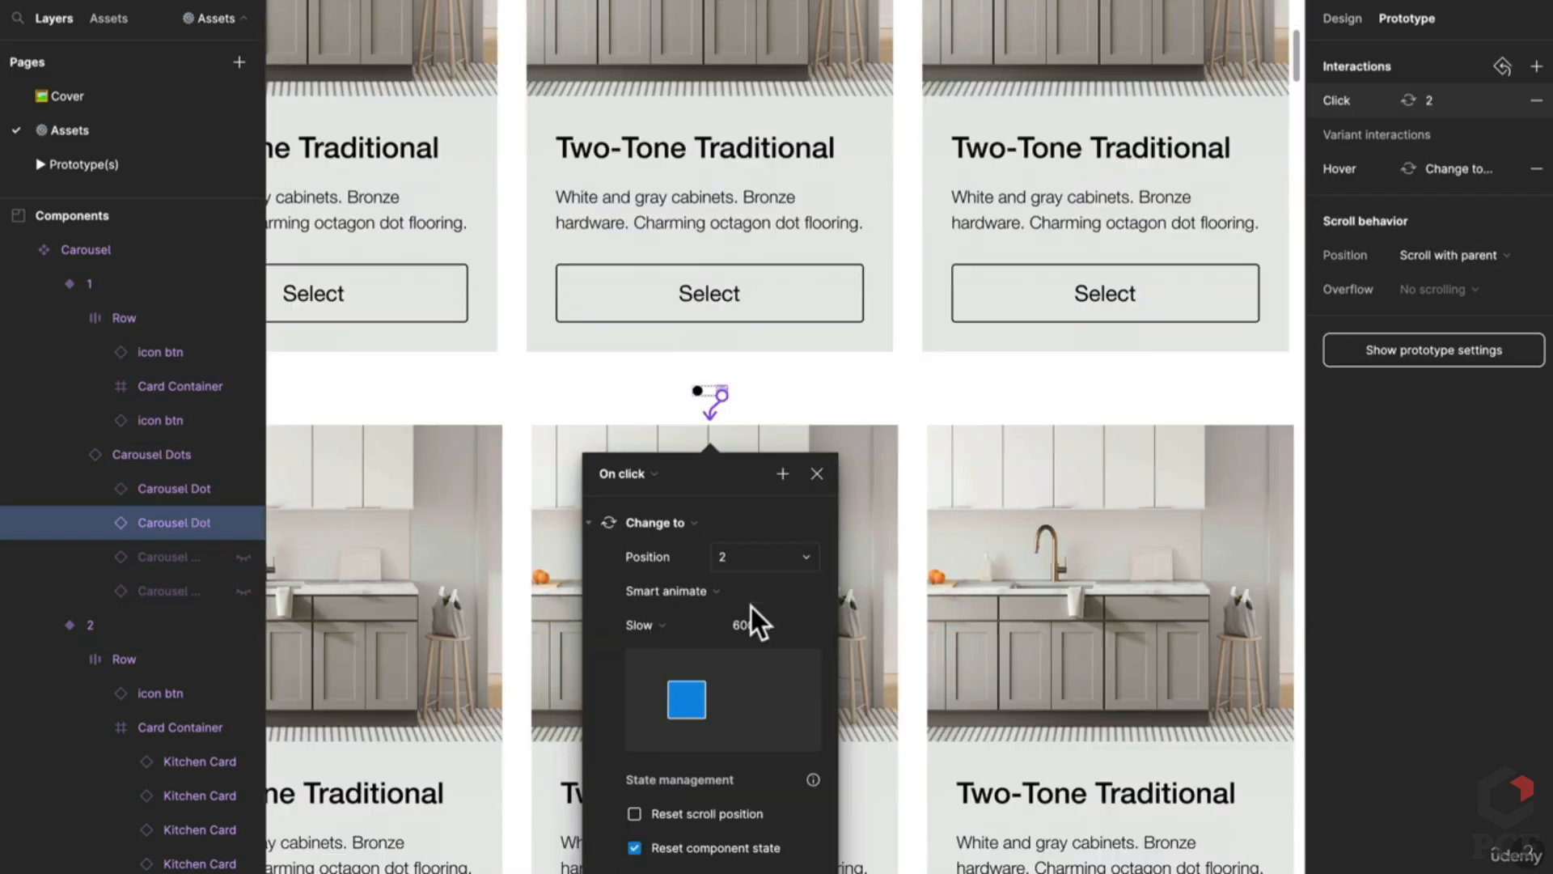
pyautogui.scroll(-2, 756, 598)
pyautogui.scroll(-6, 647, 582)
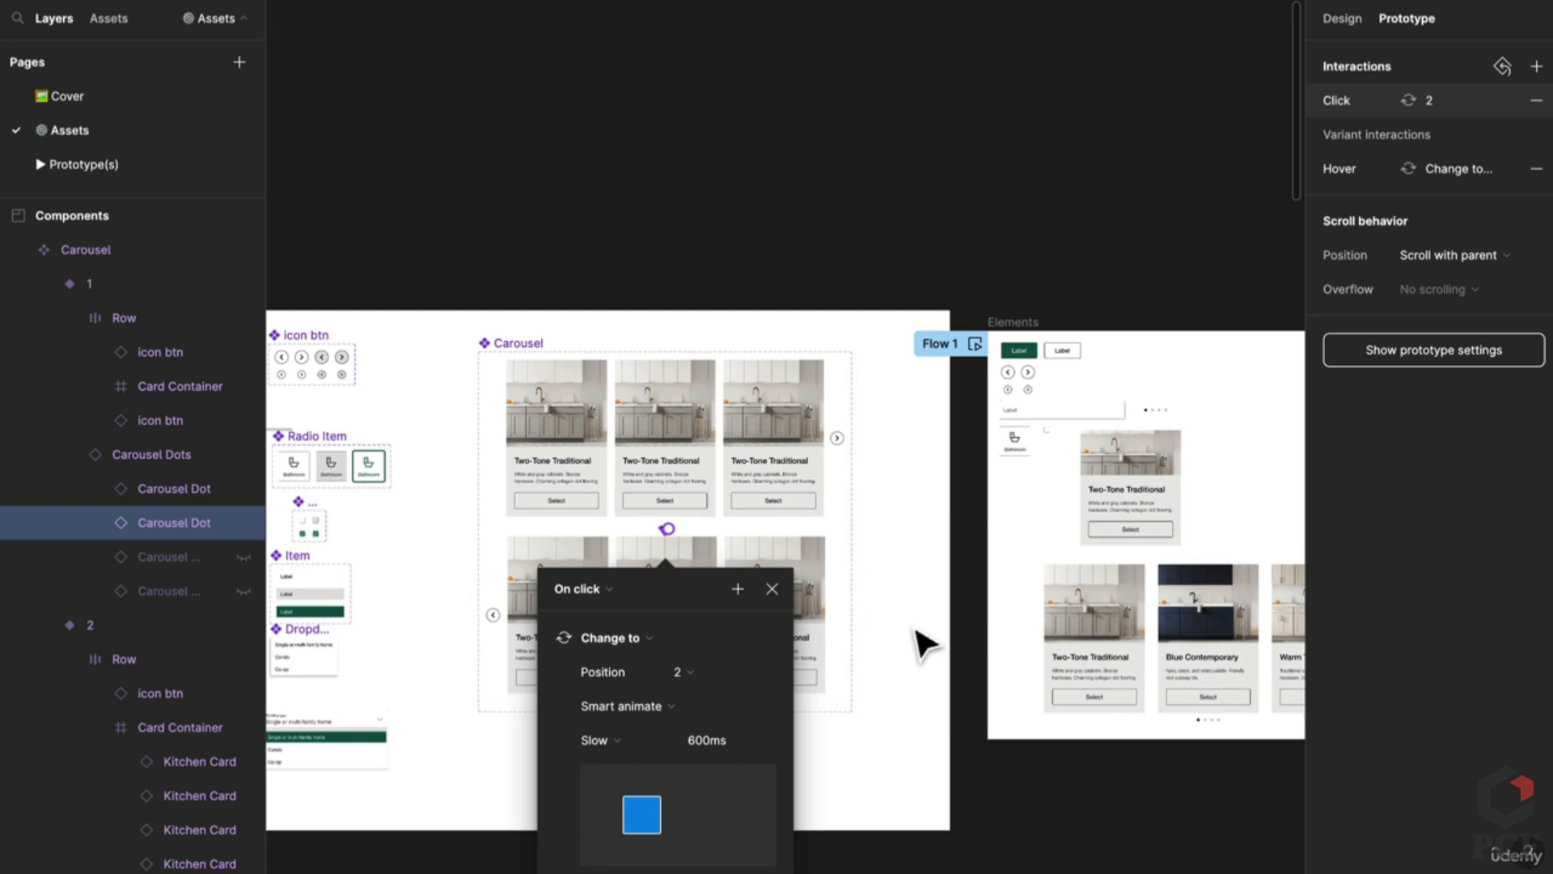
pyautogui.click(642, 728)
pyautogui.scroll(10, 737, 702)
# Step: Wire variant 2's first carousel dot back to state 1 and move the interaction panel aside
pyautogui.click(750, 684)
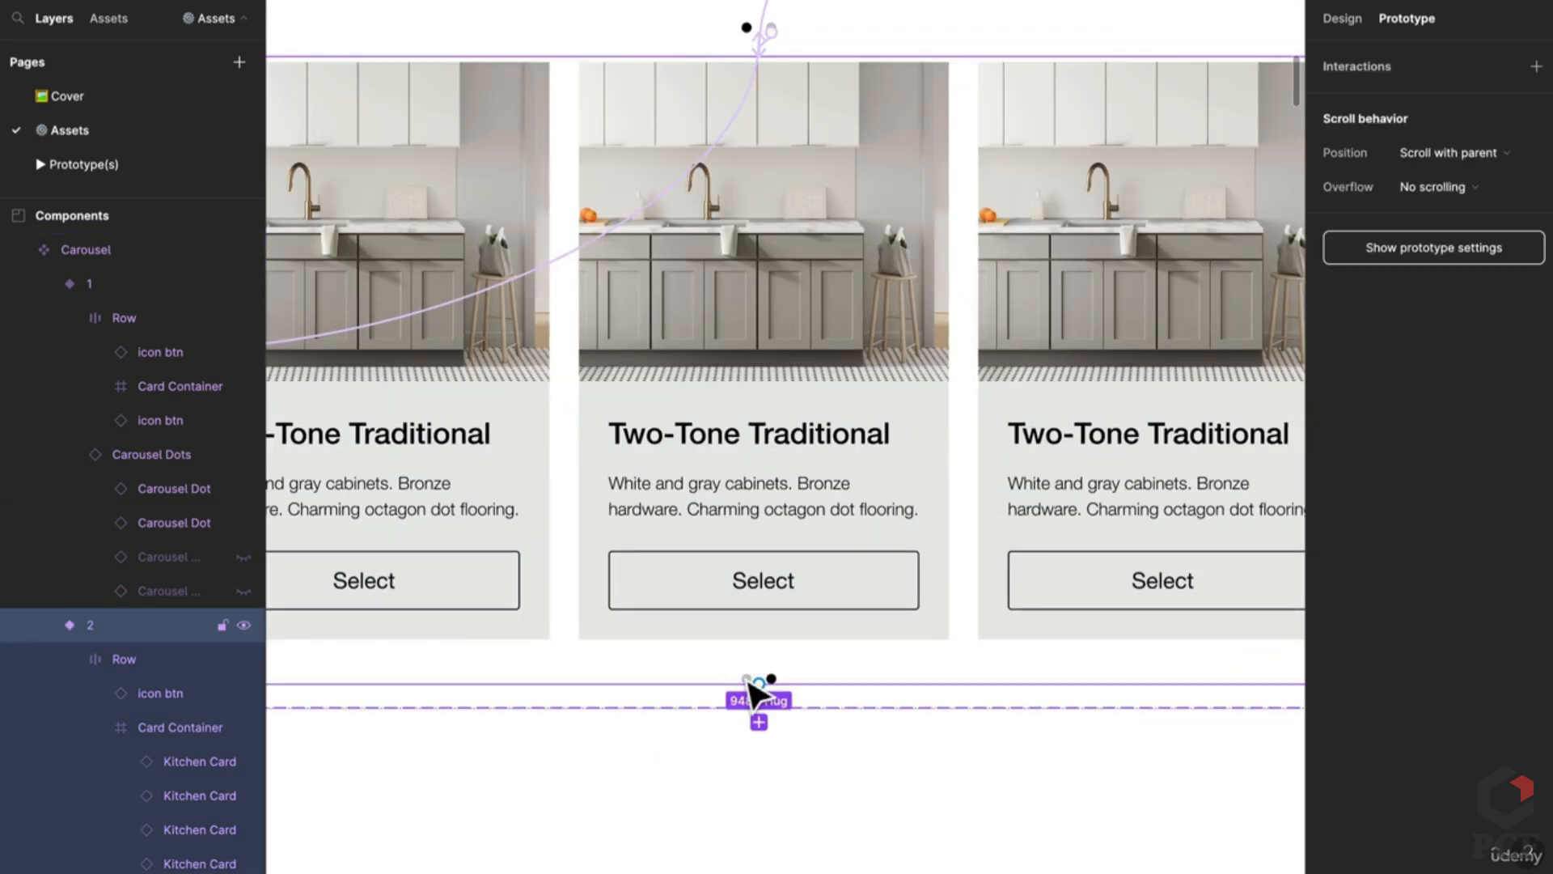
pyautogui.scroll(5, 756, 691)
pyautogui.click(757, 689)
pyautogui.scroll(-5, 756, 694)
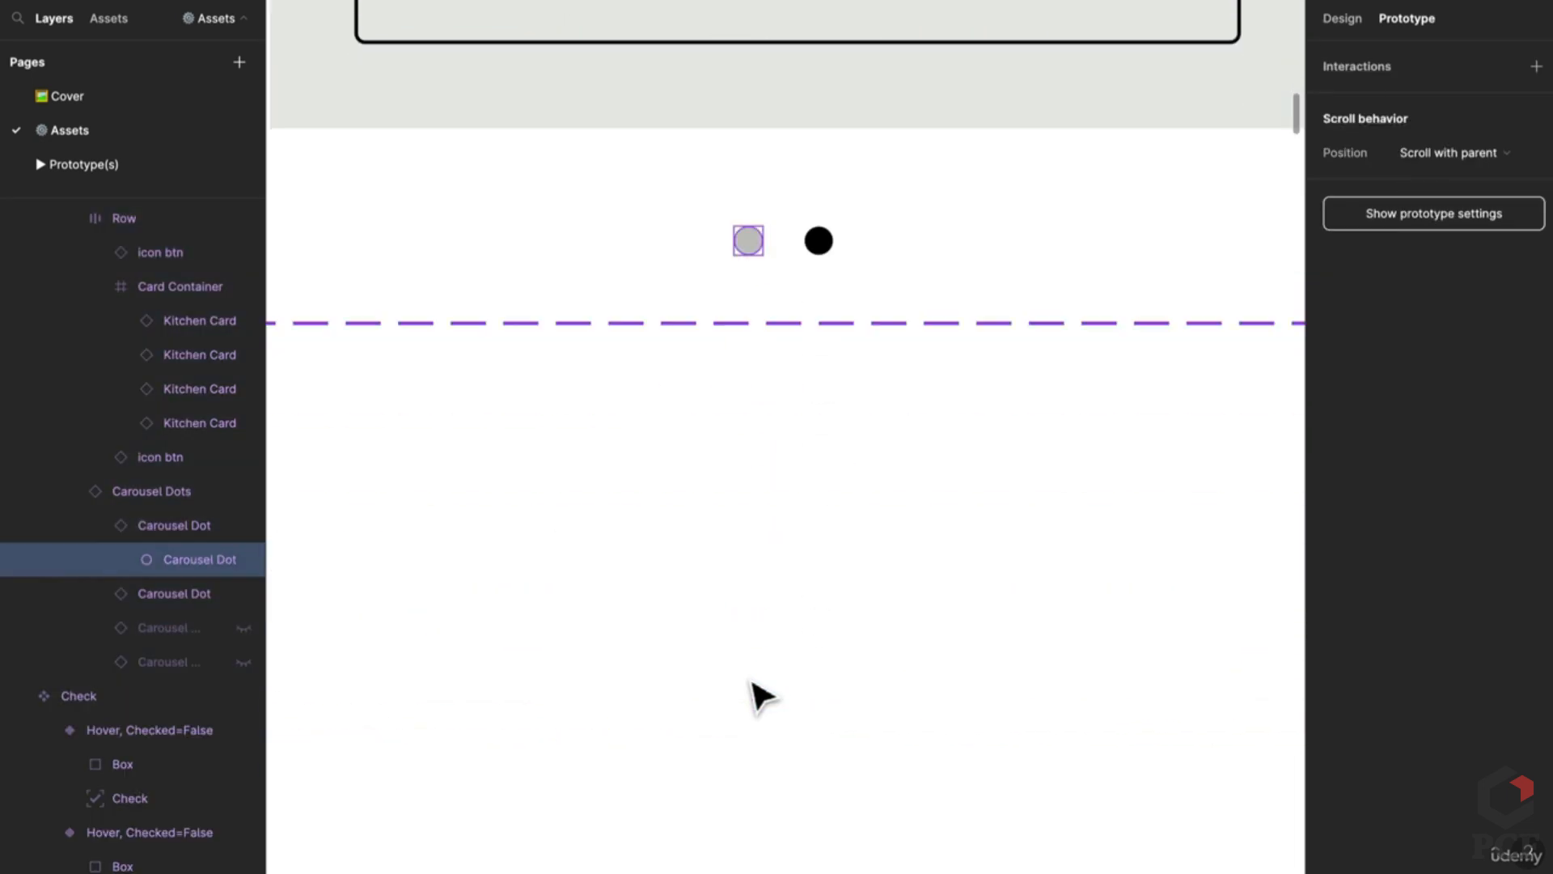
pyautogui.scroll(-5, 757, 498)
pyautogui.click(181, 524)
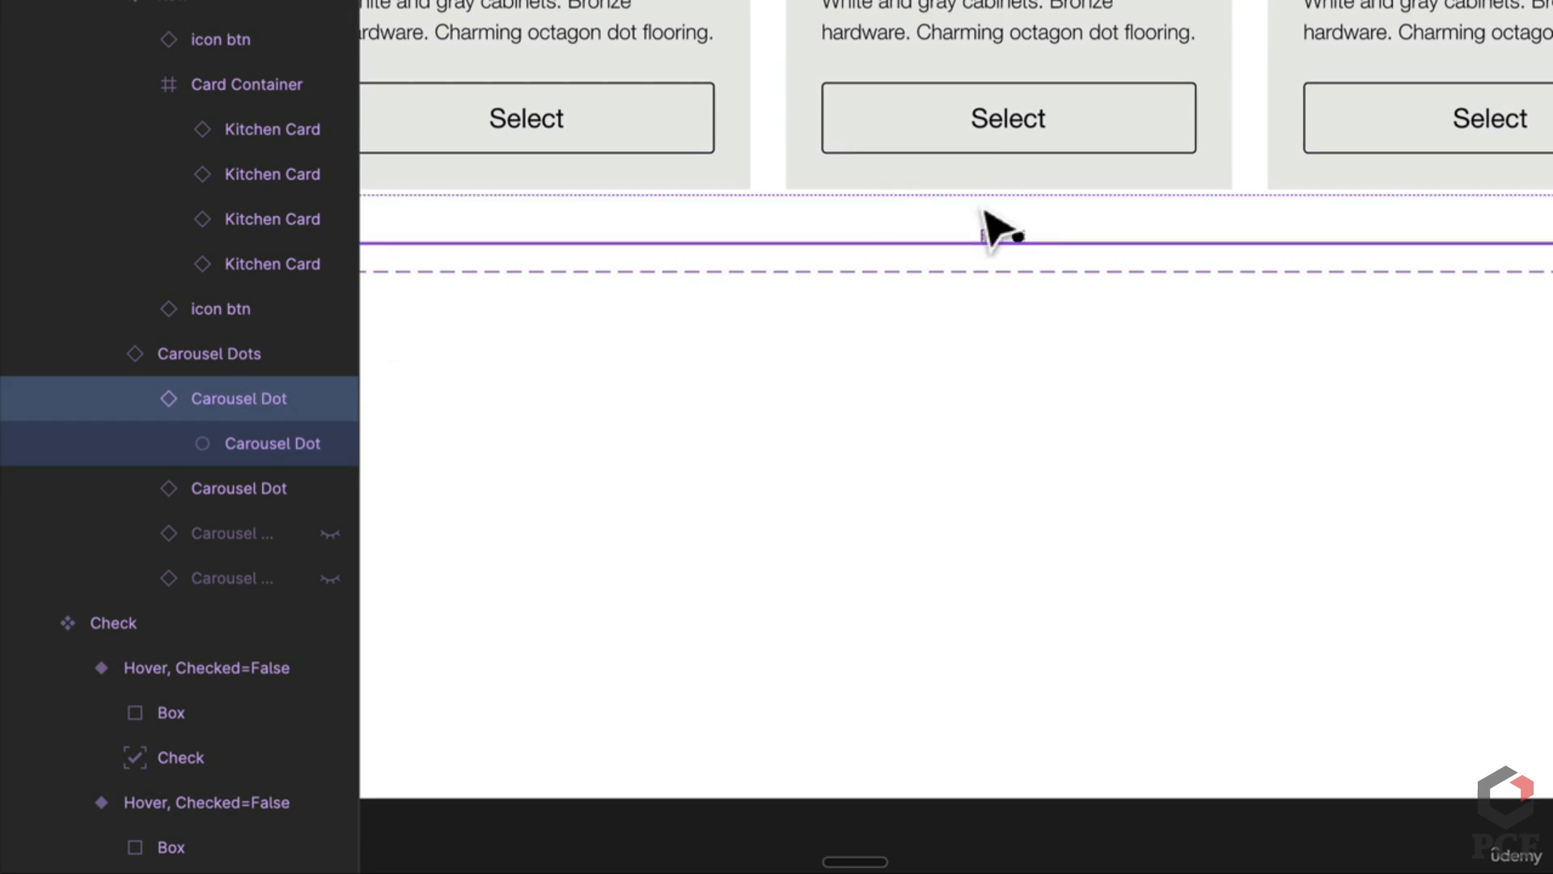
pyautogui.moveTo(1007, 251); pyautogui.dragTo(1109, 128)
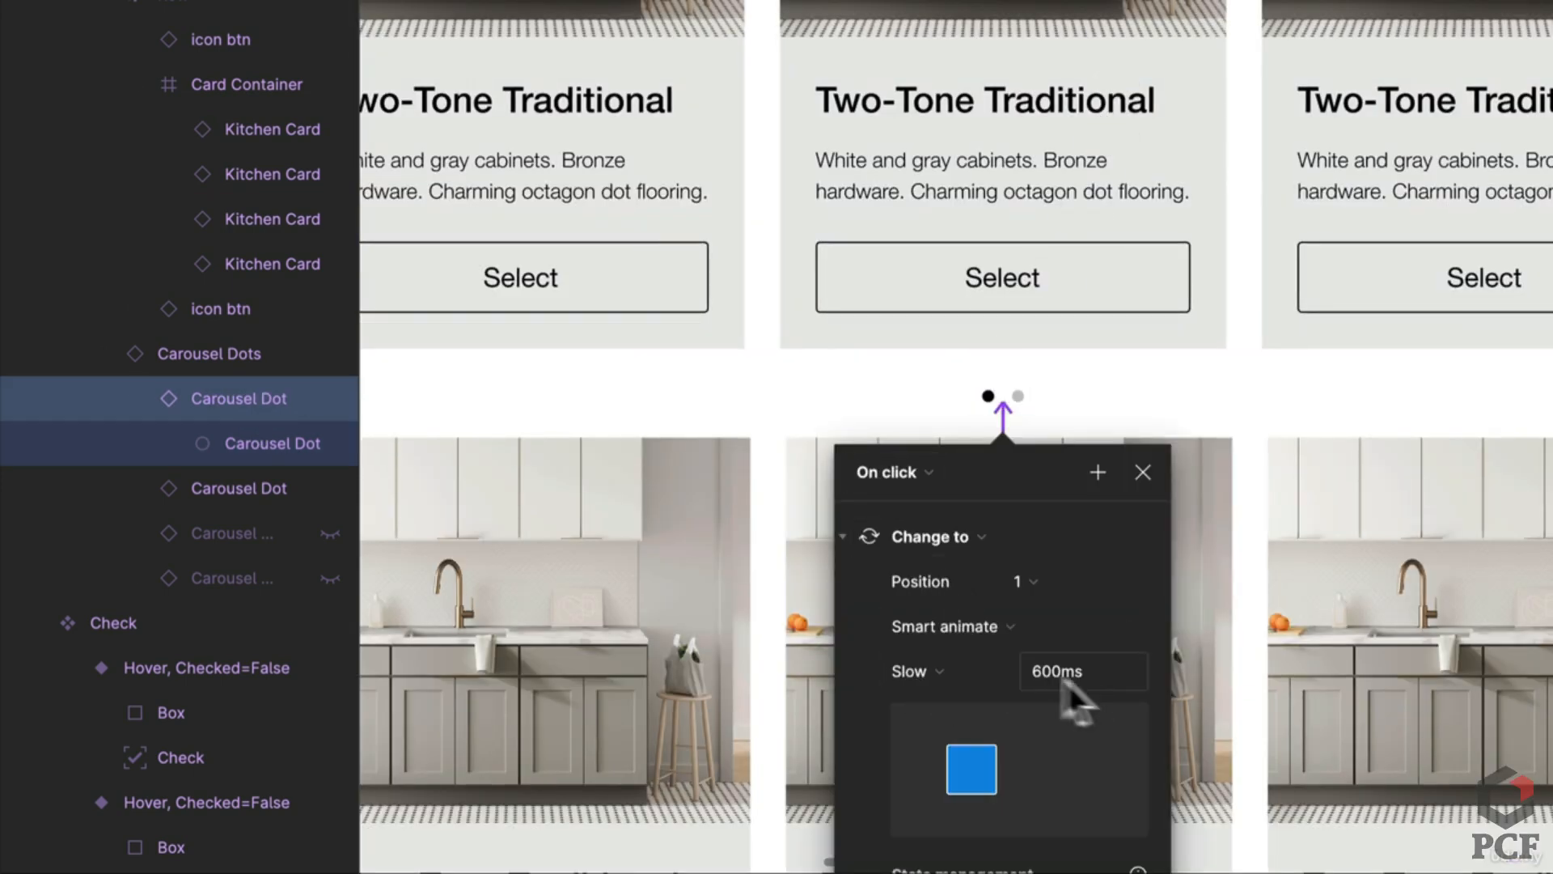
pyautogui.scroll(-5, 982, 683)
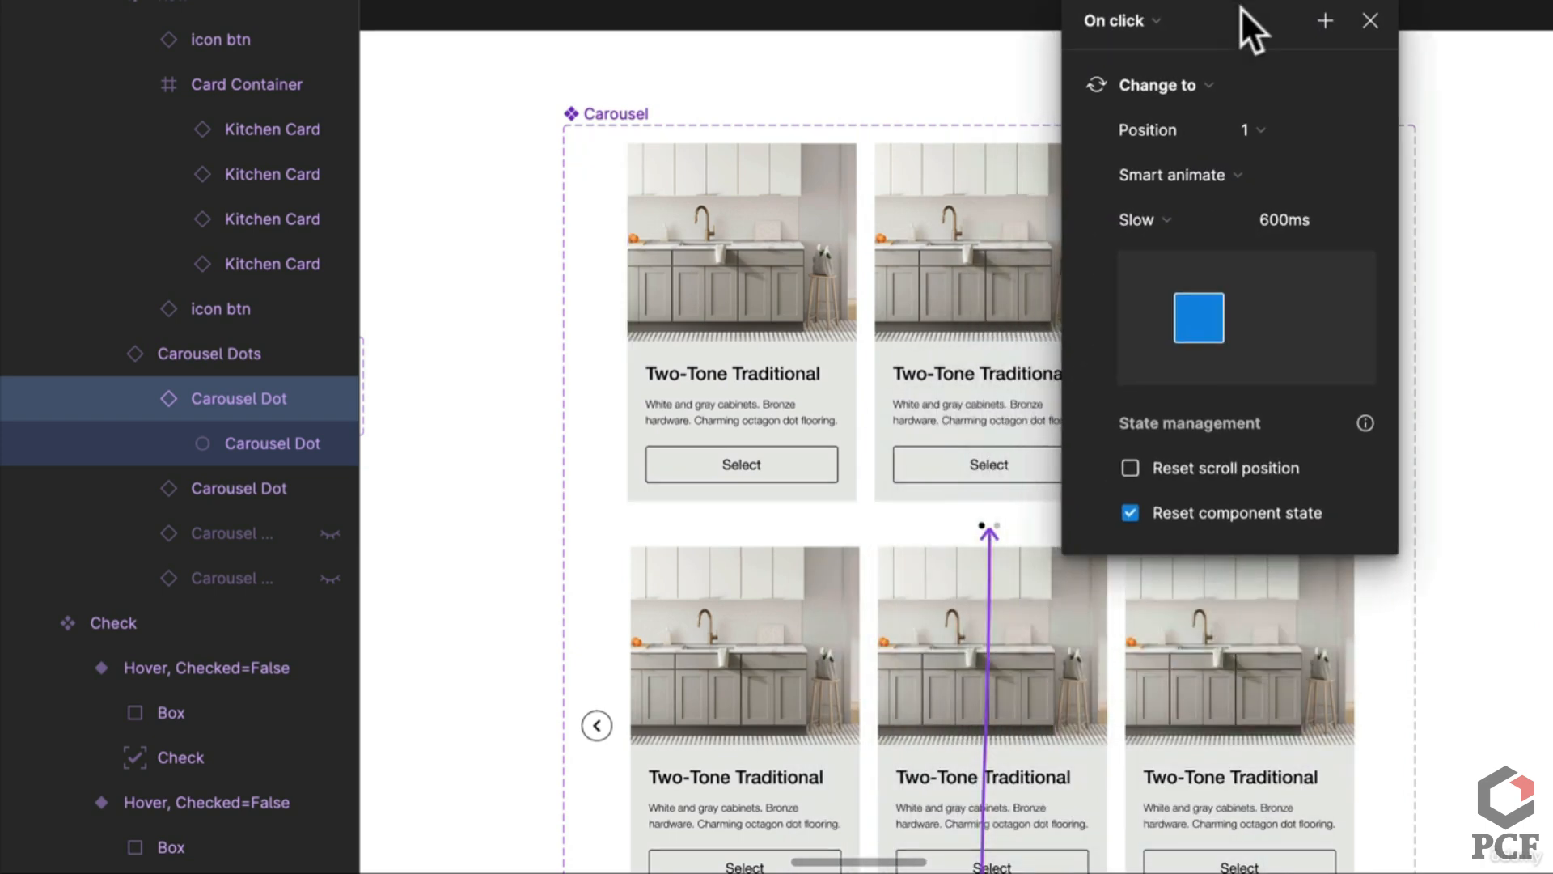
pyautogui.moveTo(1243, 10); pyautogui.dragTo(1333, 206)
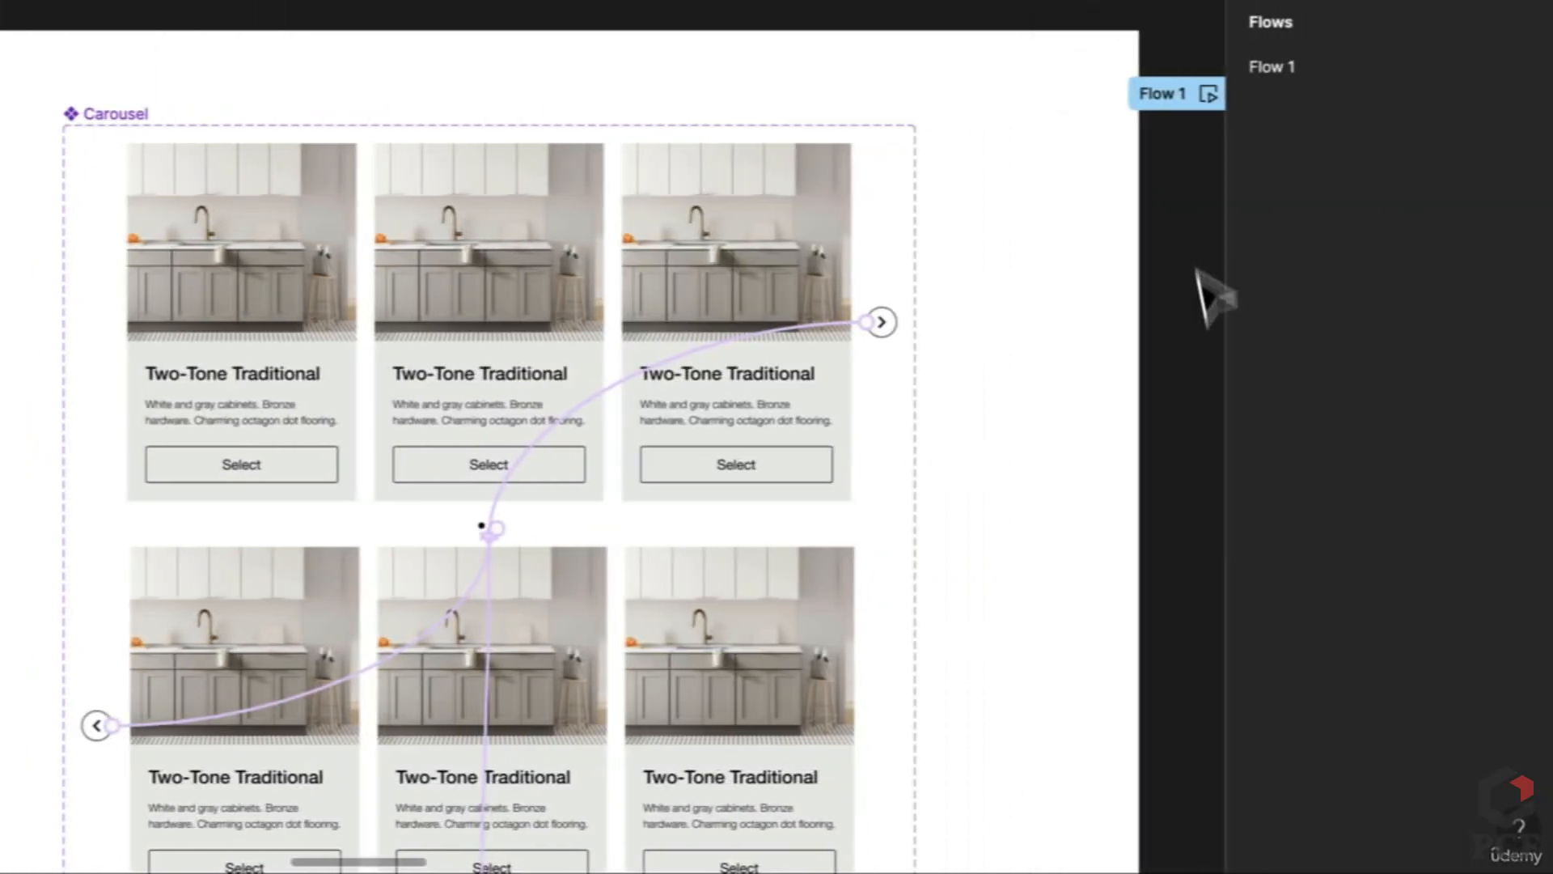
# Step: Drag the Elements frame's bottom edge down to make it 1608 tall
pyautogui.scroll(-3, 1161, 415)
pyautogui.scroll(3, 600, 324)
pyautogui.moveTo(600, 323); pyautogui.dragTo(358, 311)
pyautogui.click(780, 468)
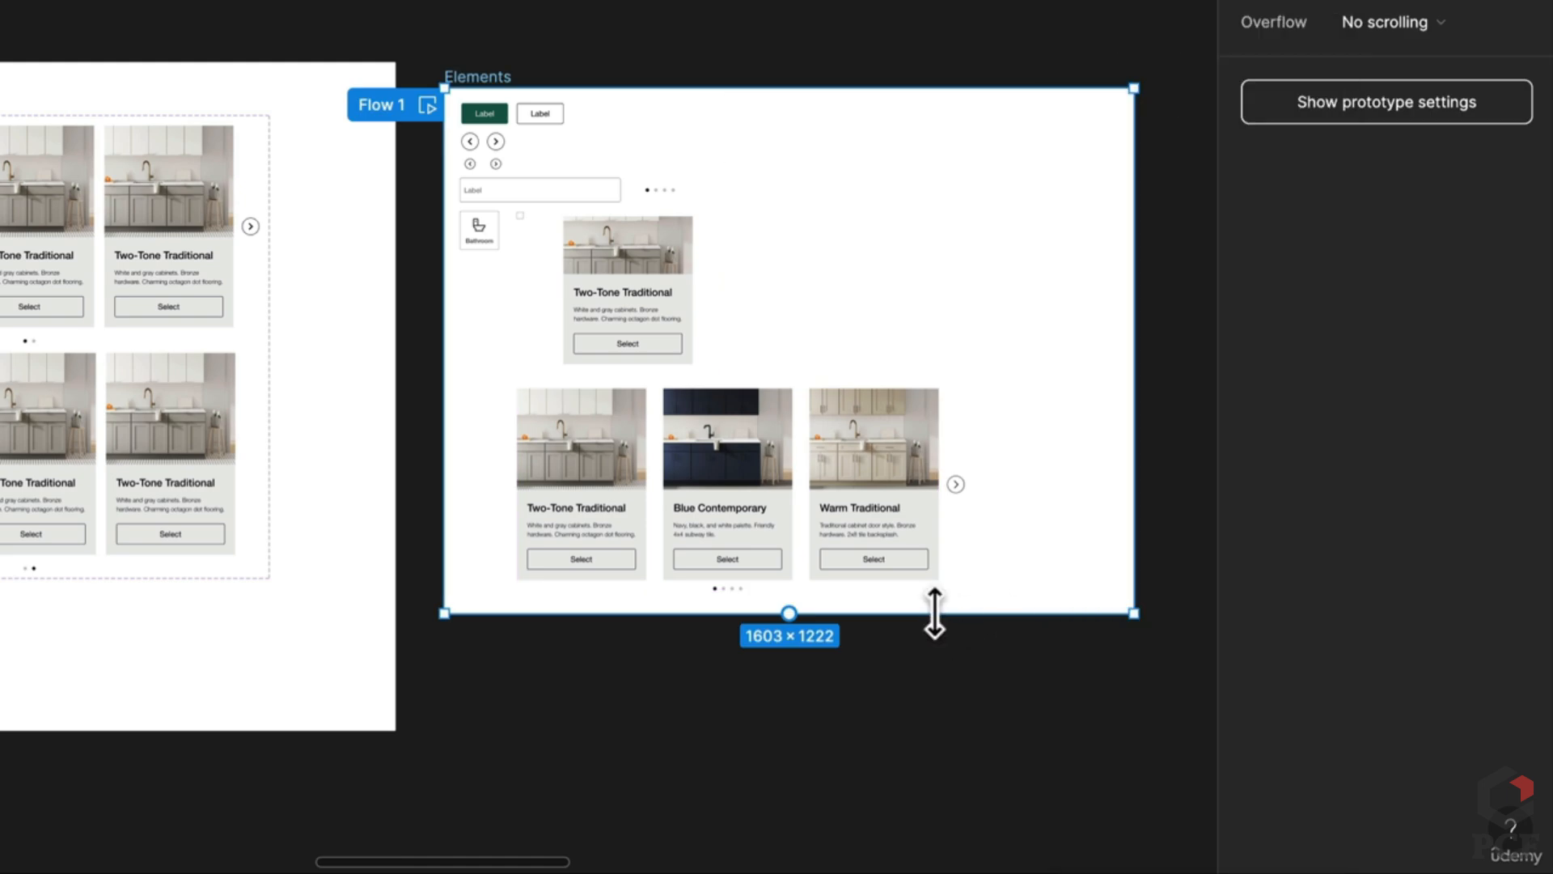
pyautogui.moveTo(929, 614); pyautogui.dragTo(895, 781)
# Step: Alt-drag a copy of the Carousel component into Elements below the kitchen carousel
pyautogui.scroll(-1, 895, 781)
pyautogui.scroll(-2, 579, 478)
pyautogui.hscroll(-3, 578, 477)
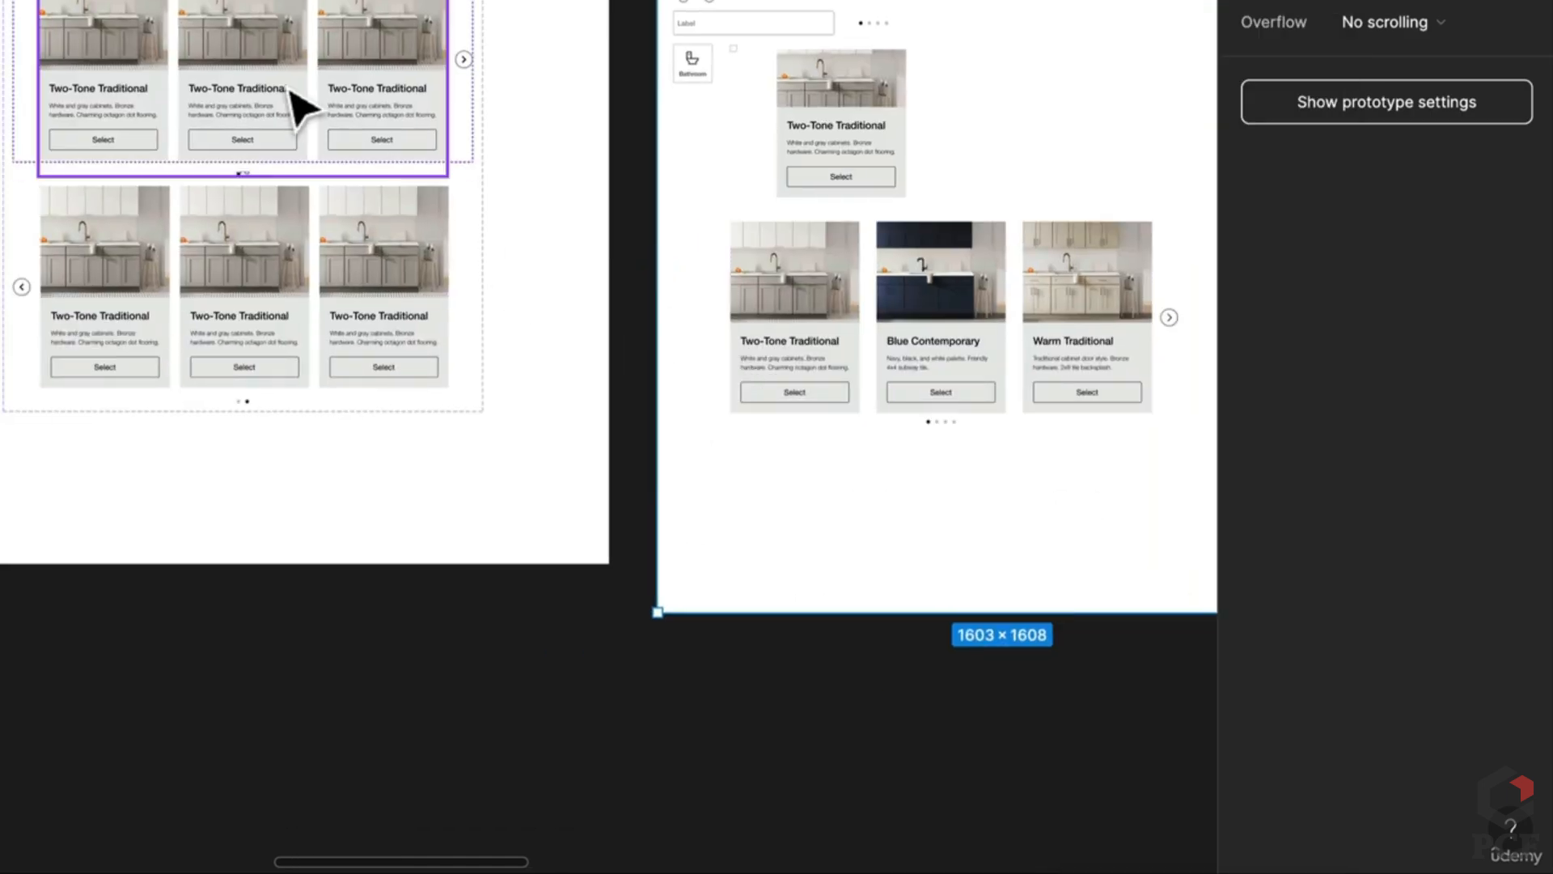
pyautogui.click(293, 92)
pyautogui.moveTo(408, 154); pyautogui.dragTo(981, 572)
pyautogui.scroll(-3, 947, 340)
pyautogui.hscroll(4, 946, 340)
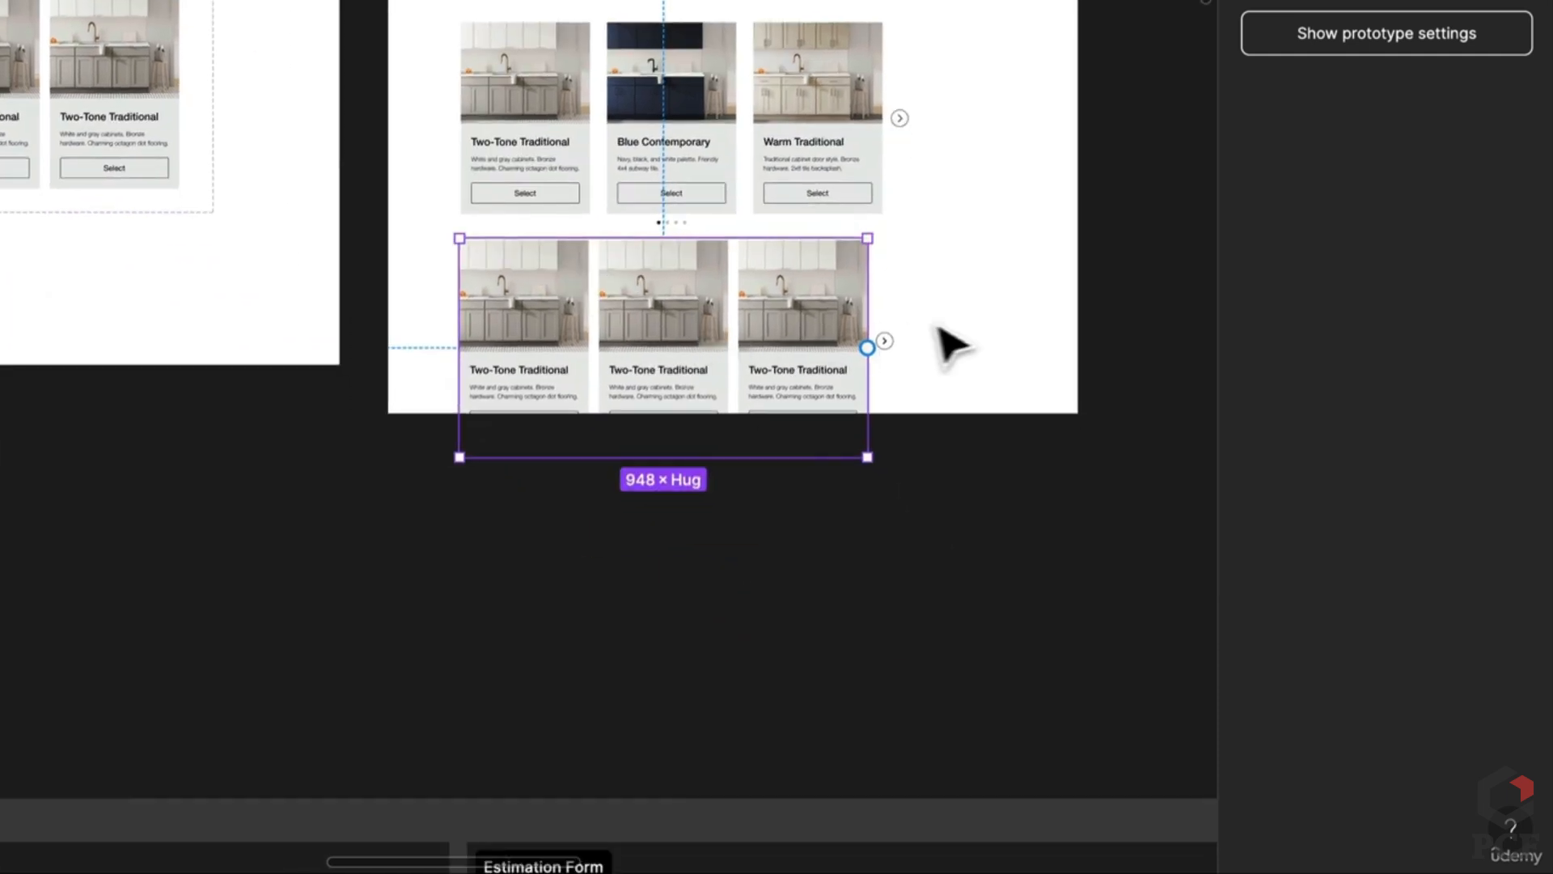
# Step: Extend the Elements frame further to 1908 high and nudge the copied carousel down
pyautogui.rightClick(957, 346)
pyautogui.press('Escape')
pyautogui.moveTo(946, 414); pyautogui.dragTo(902, 541)
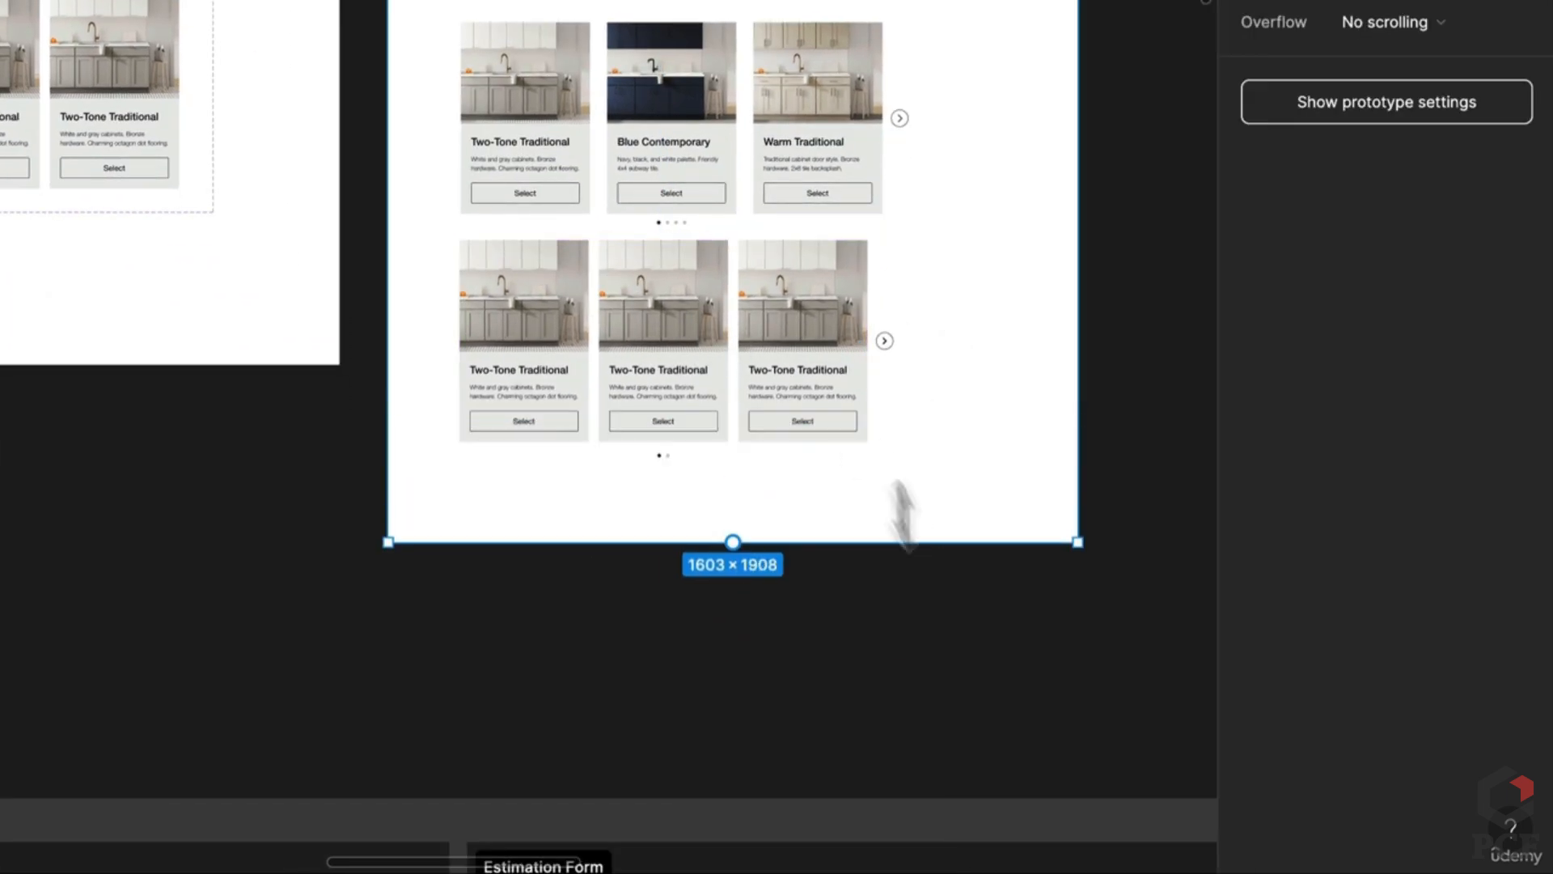
pyautogui.click(782, 372)
pyautogui.moveTo(782, 372)
pyautogui.mouseDown()
pyautogui.moveTo(802, 378)
pyautogui.moveTo(776, 374)
pyautogui.mouseUp()
pyautogui.press('Escape')
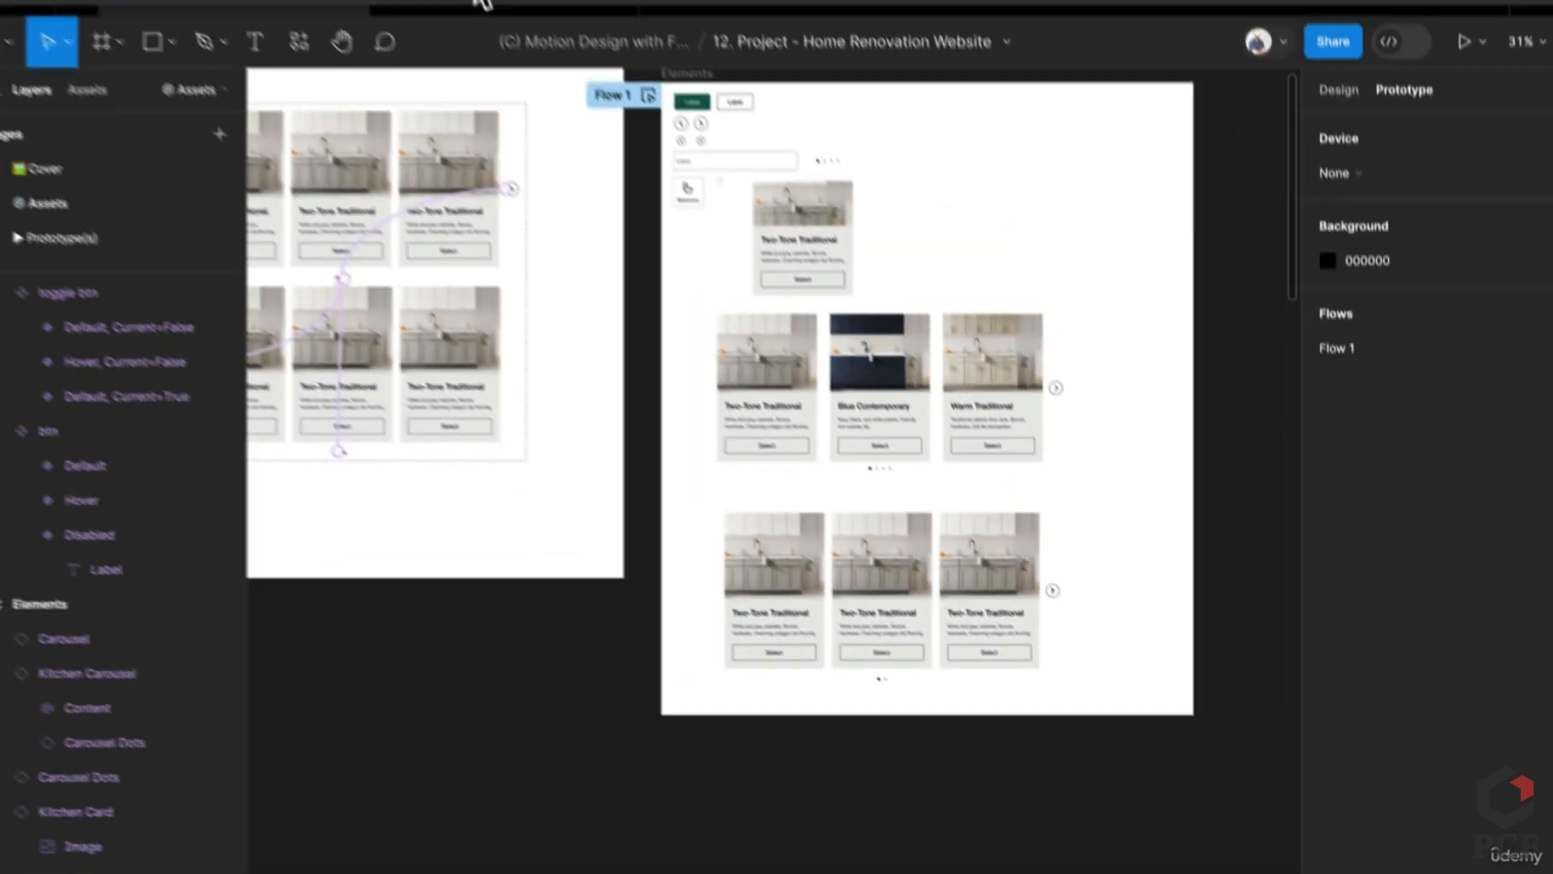
# Step: Play the prototype, scroll to the lower carousel and reveal its clickable hotspots
pyautogui.click(503, 27)
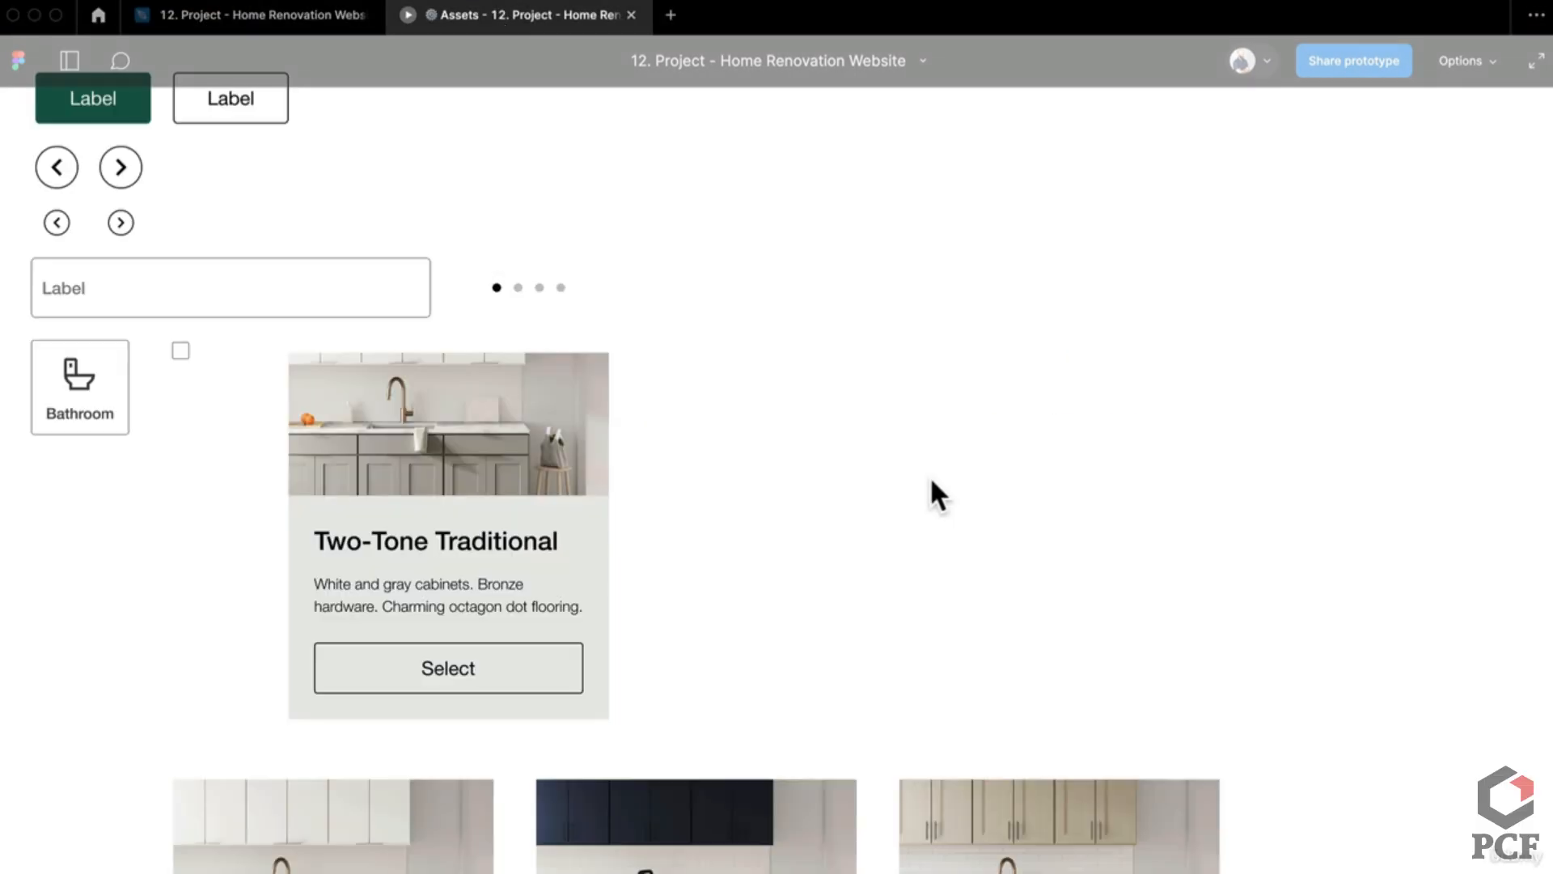
pyautogui.scroll(-5, 925, 473)
pyautogui.scroll(-7, 926, 396)
pyautogui.scroll(2, 926, 370)
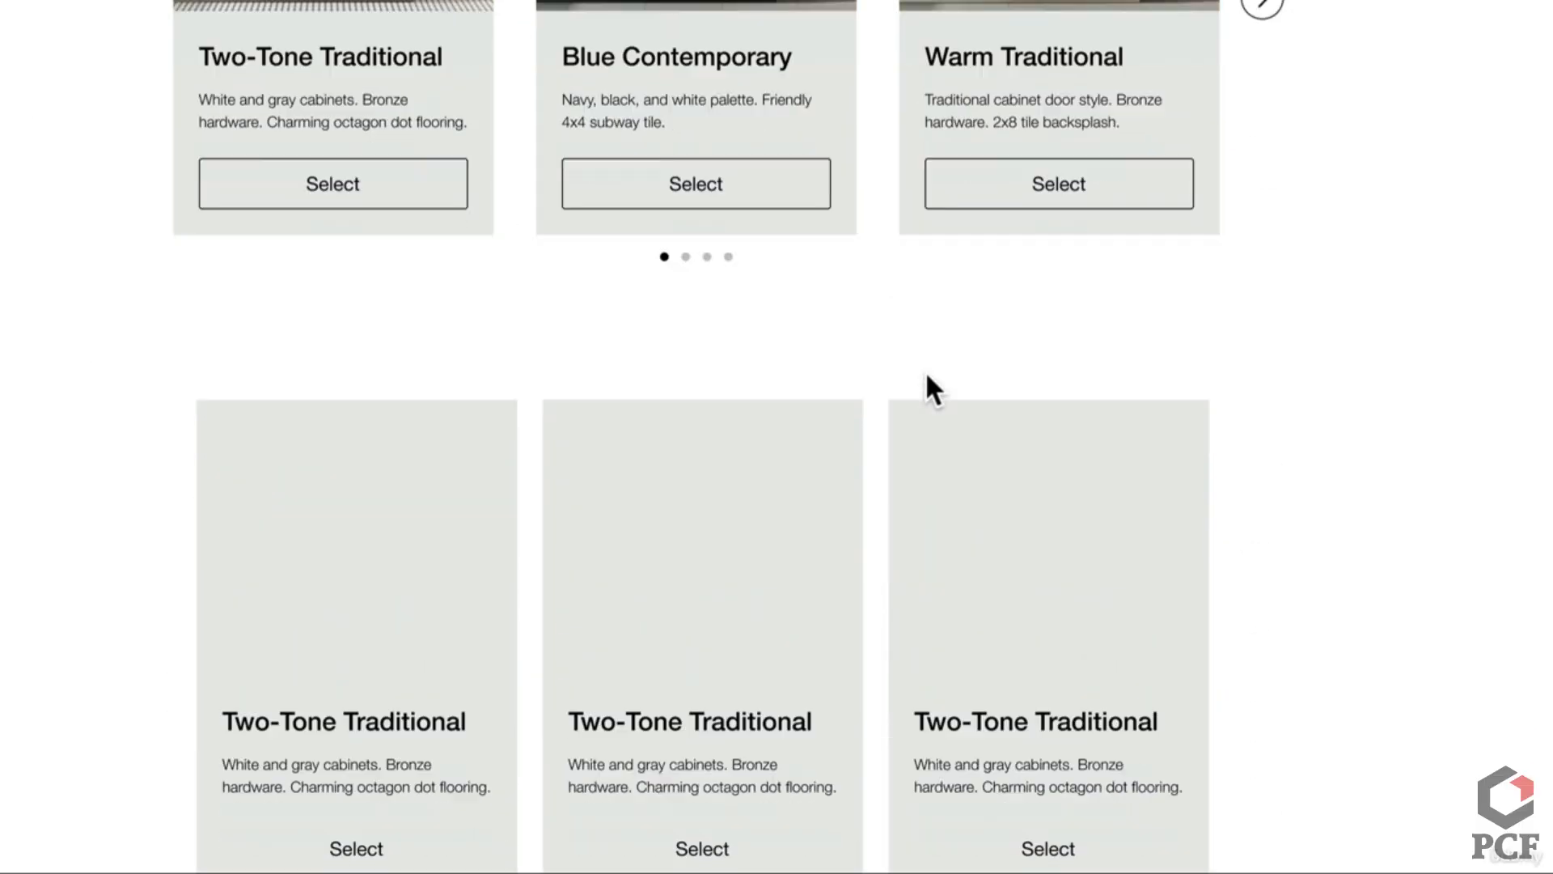
pyautogui.scroll(-1, 925, 371)
pyautogui.scroll(5, 834, 442)
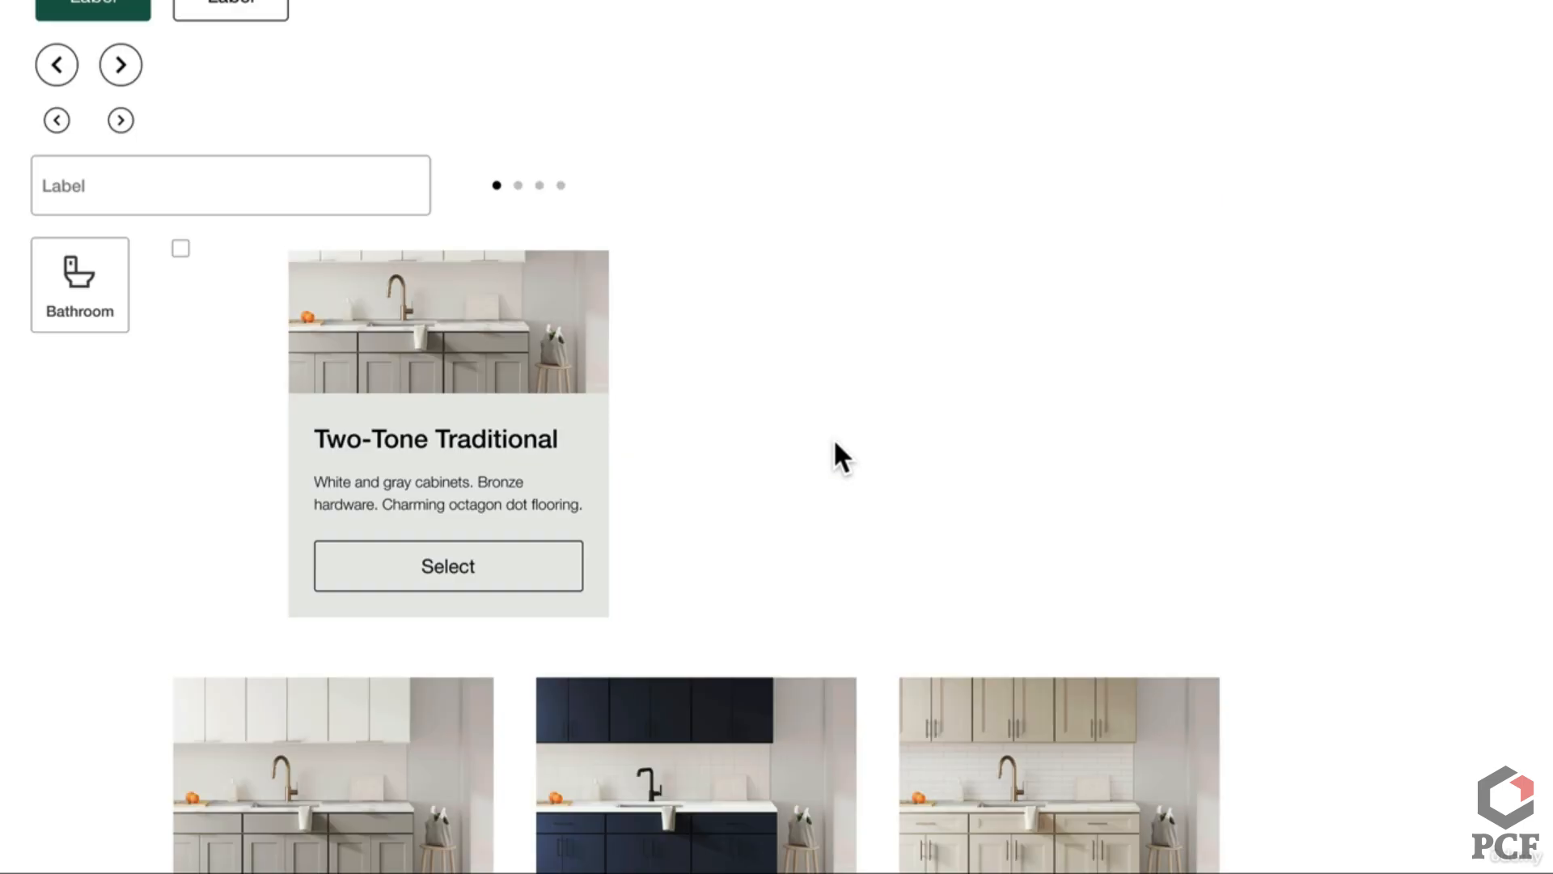
pyautogui.scroll(-6, 834, 442)
pyautogui.click(750, 459)
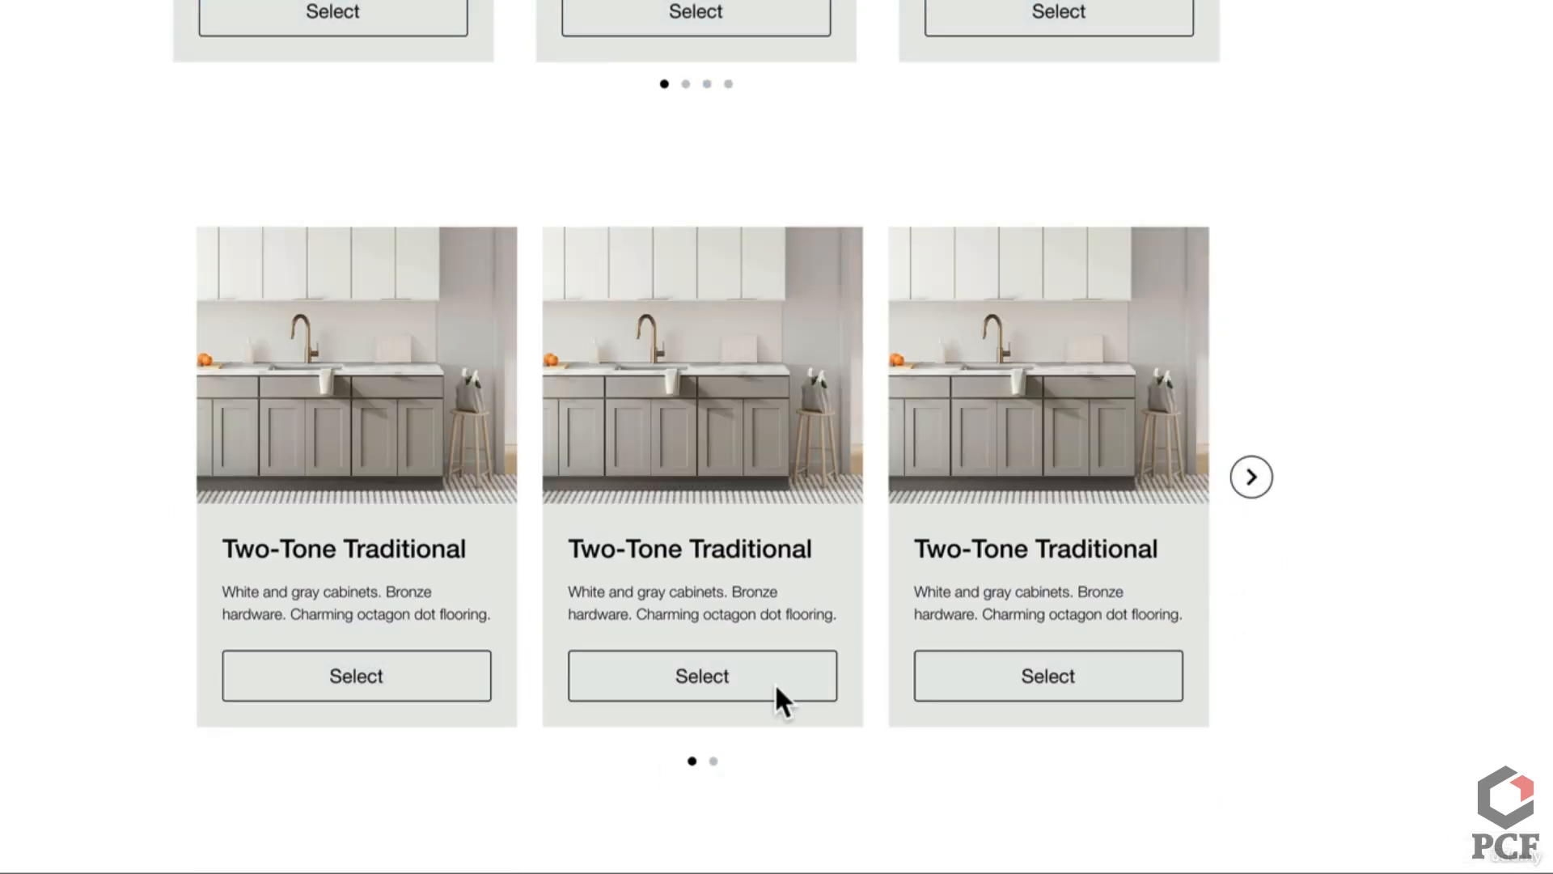
# Step: Select the first, second and third cards, then page the carousel forward and back with the arrows
pyautogui.click(434, 683)
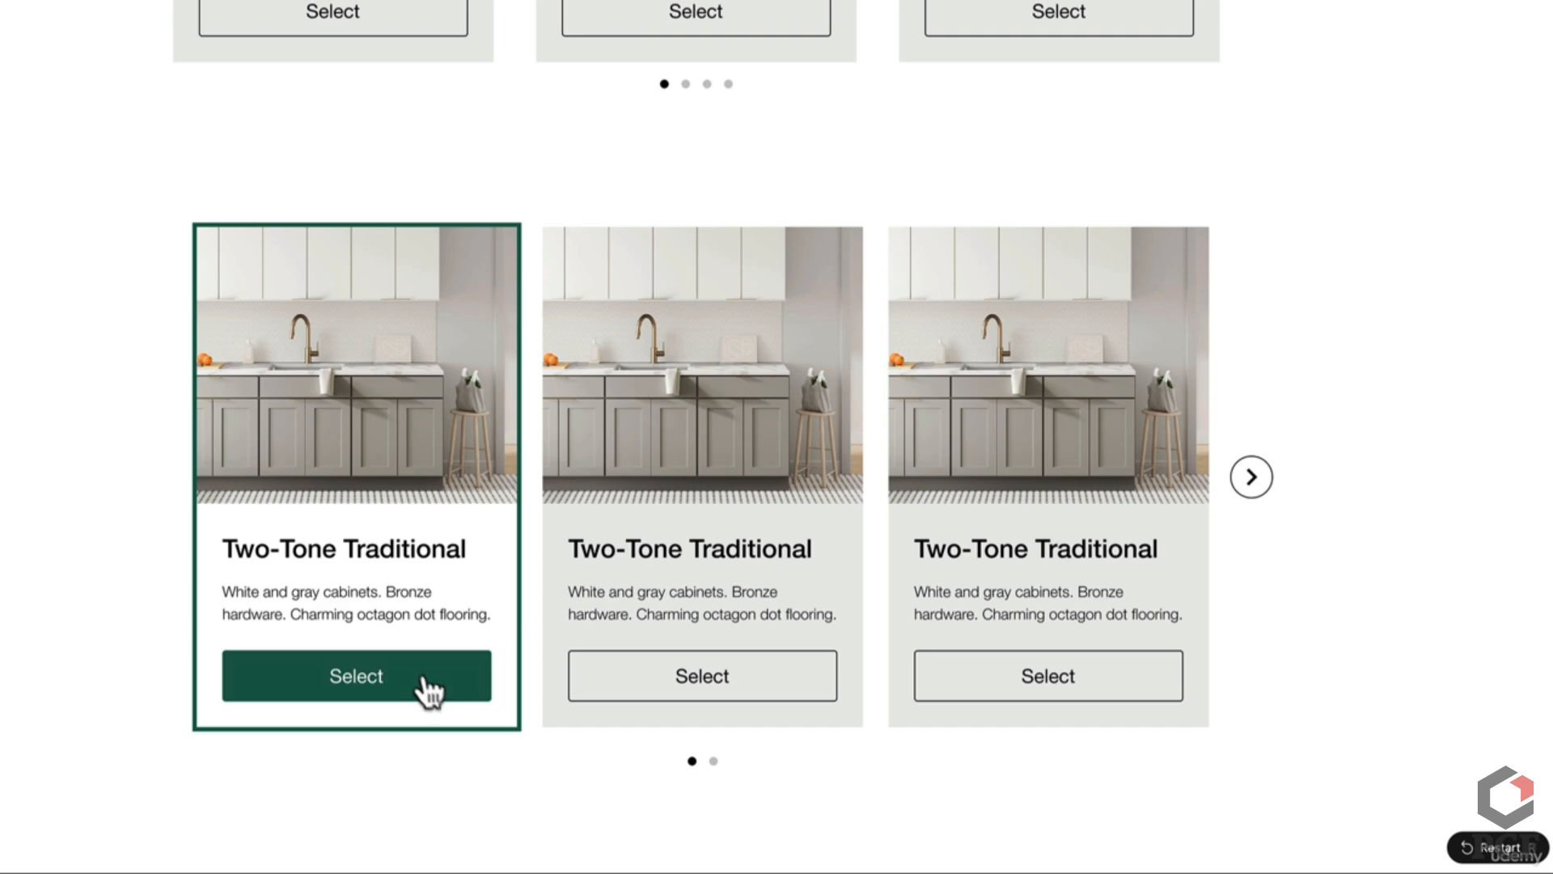
pyautogui.click(635, 698)
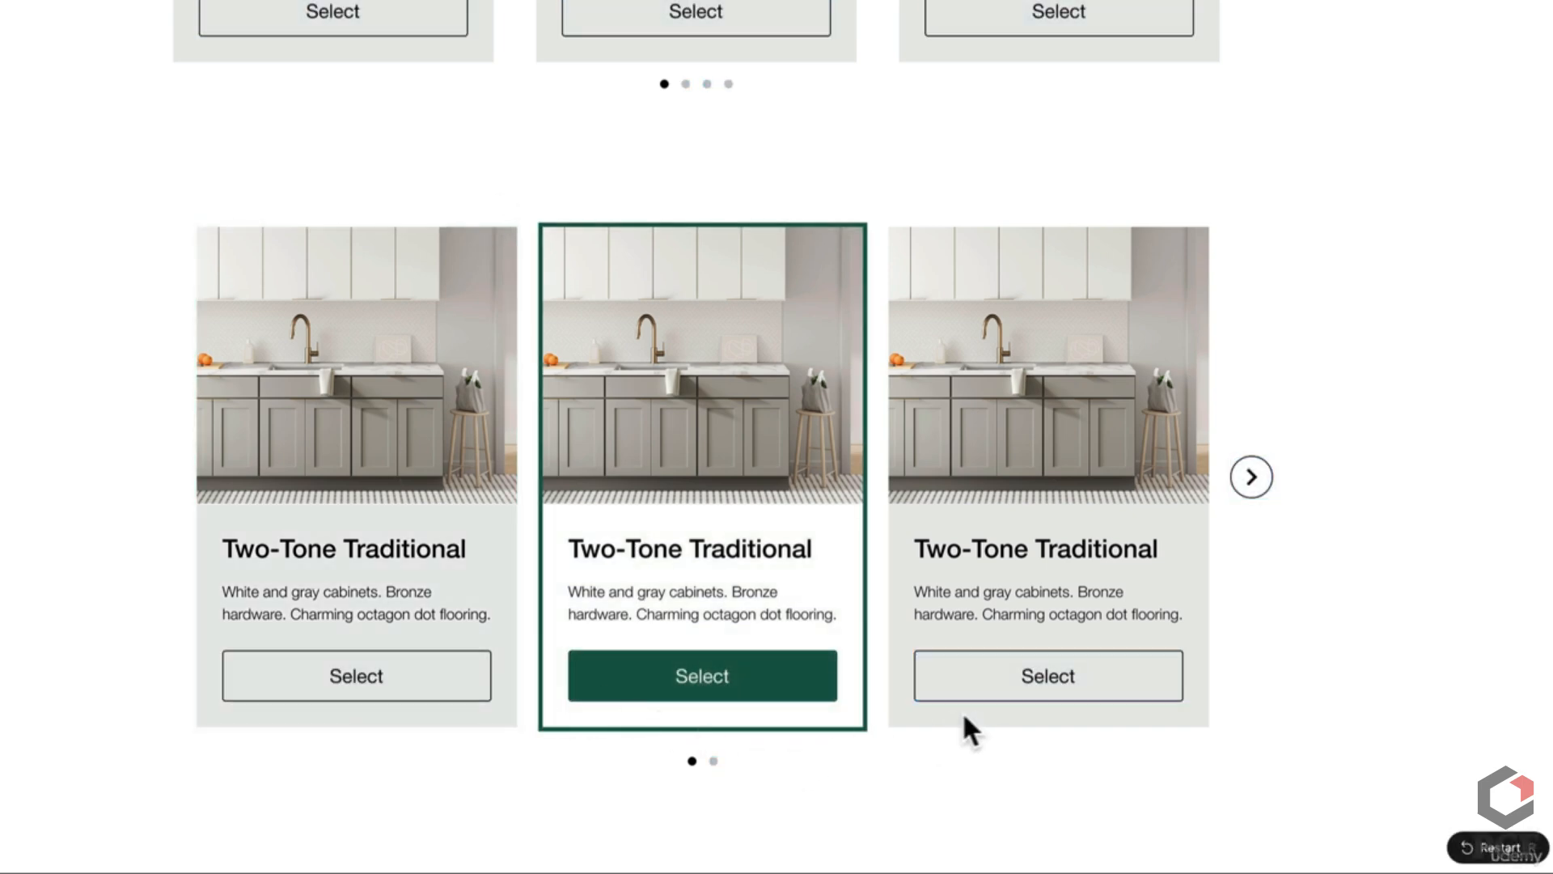
pyautogui.click(1016, 693)
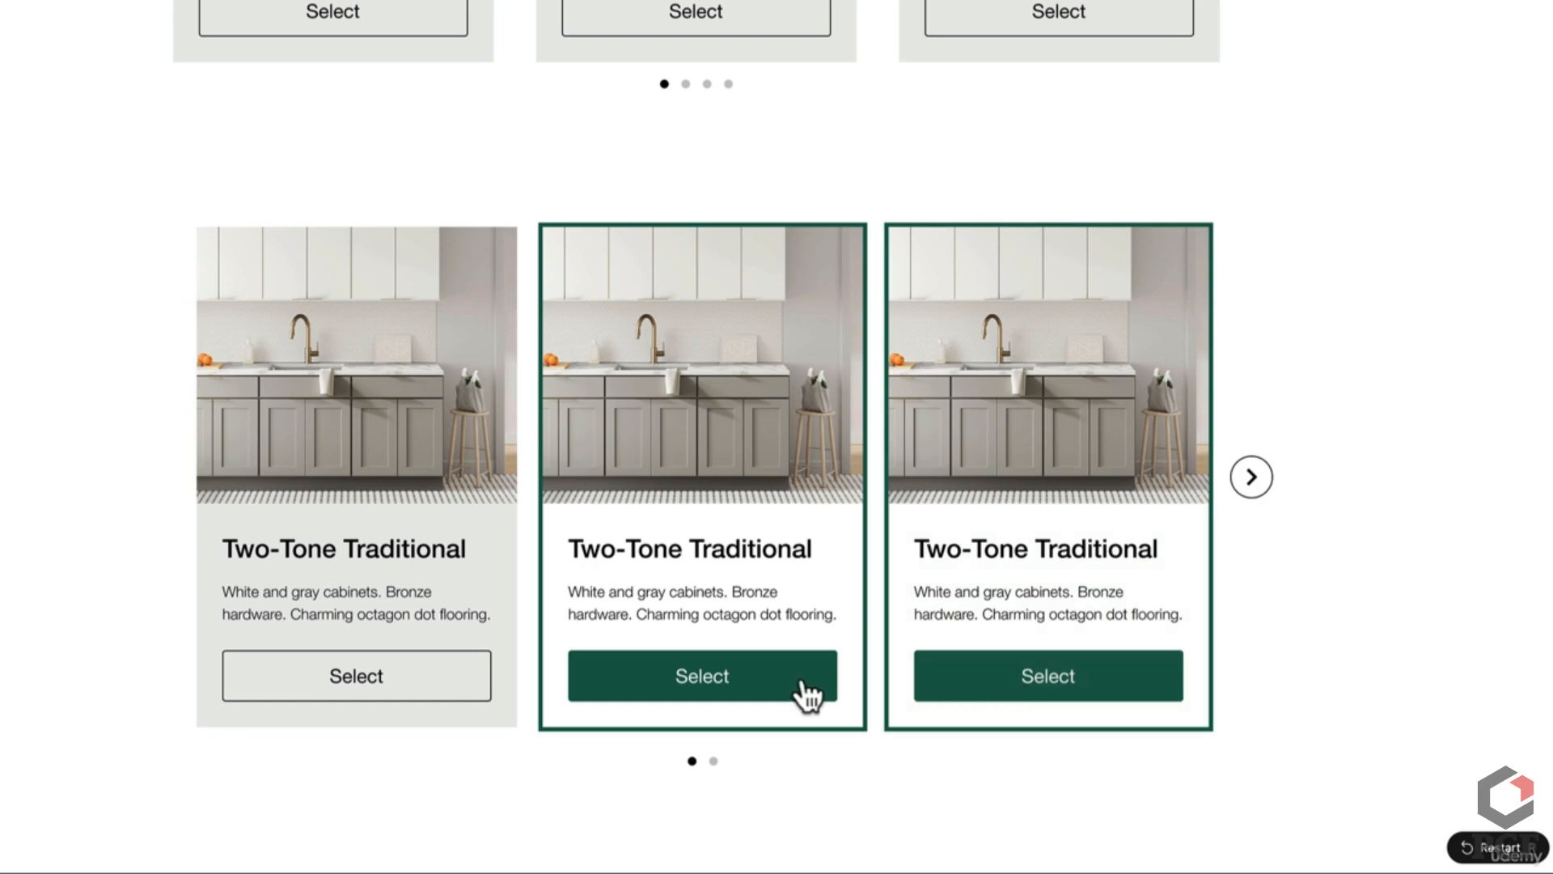
pyautogui.click(1252, 479)
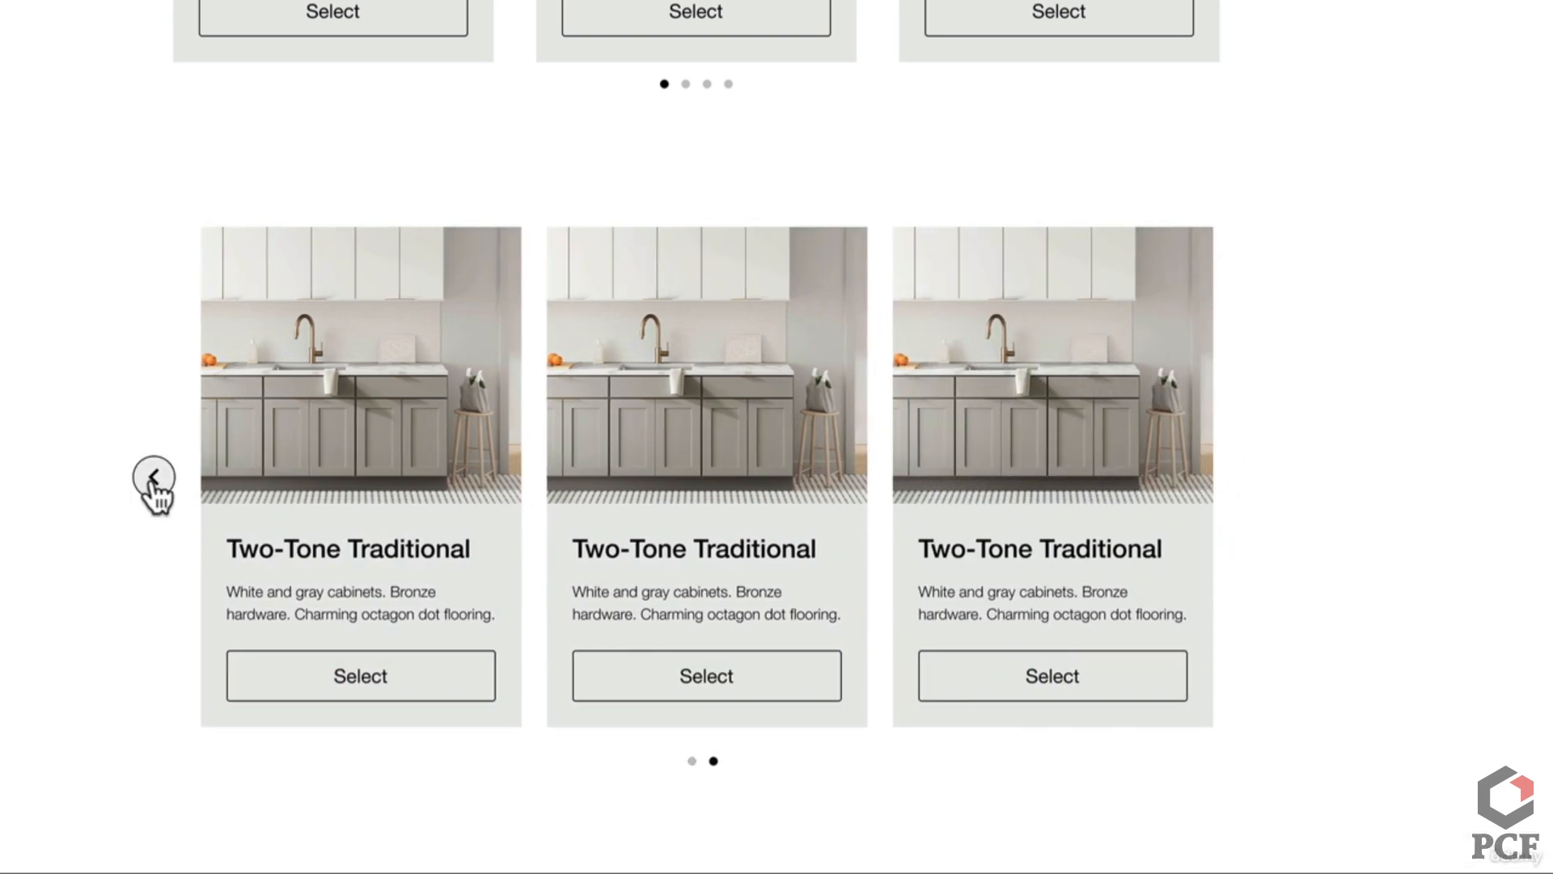
pyautogui.click(154, 477)
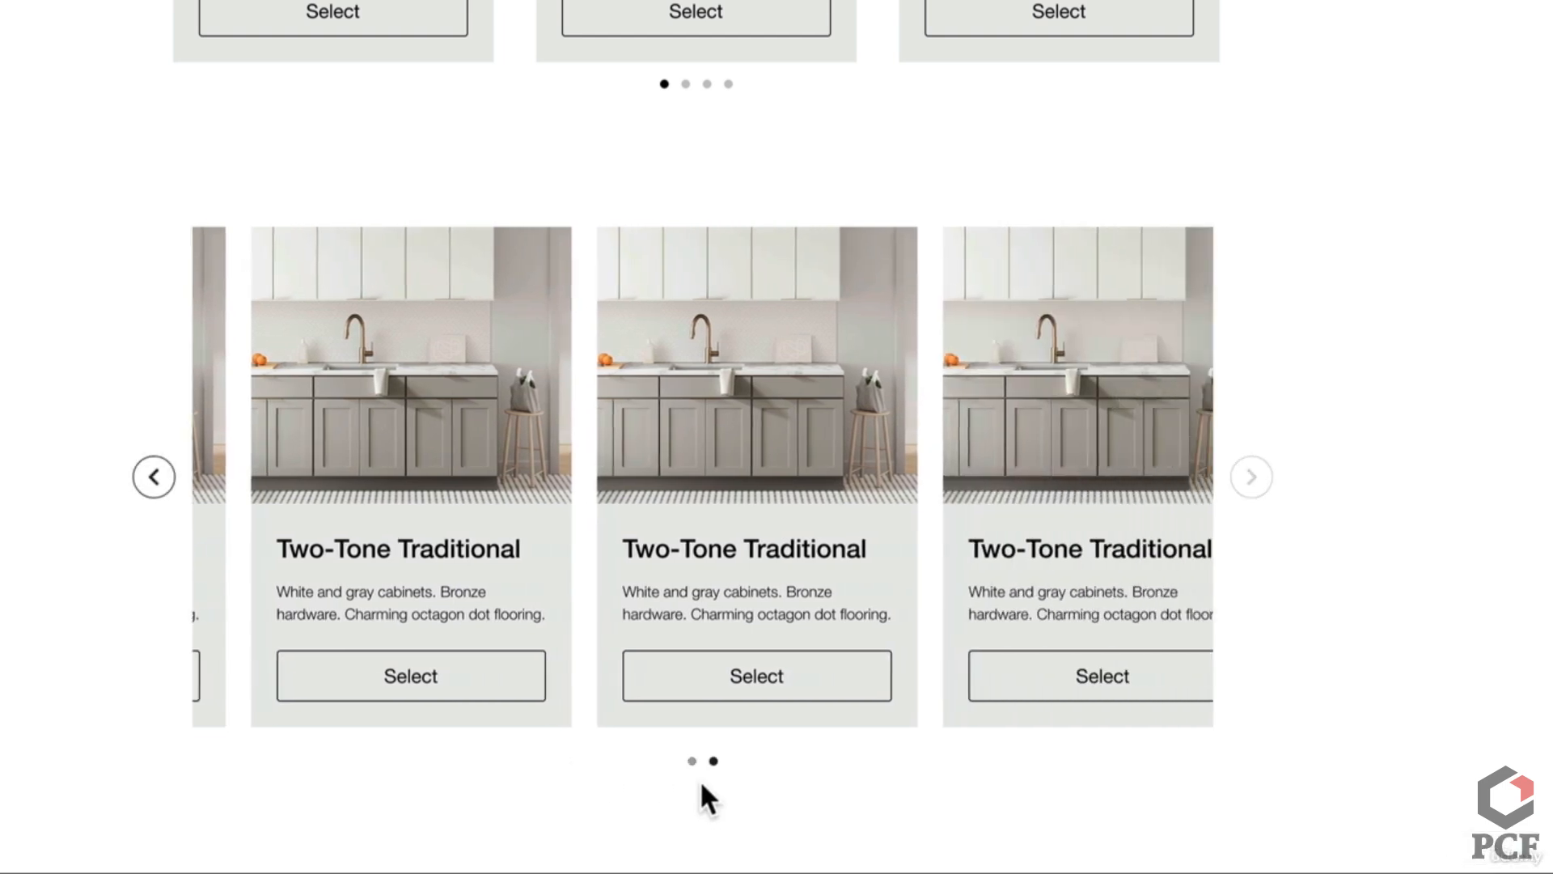
# Step: Toggle the carousel between its first and second pages using the pagination dots
pyautogui.click(692, 760)
pyautogui.click(714, 761)
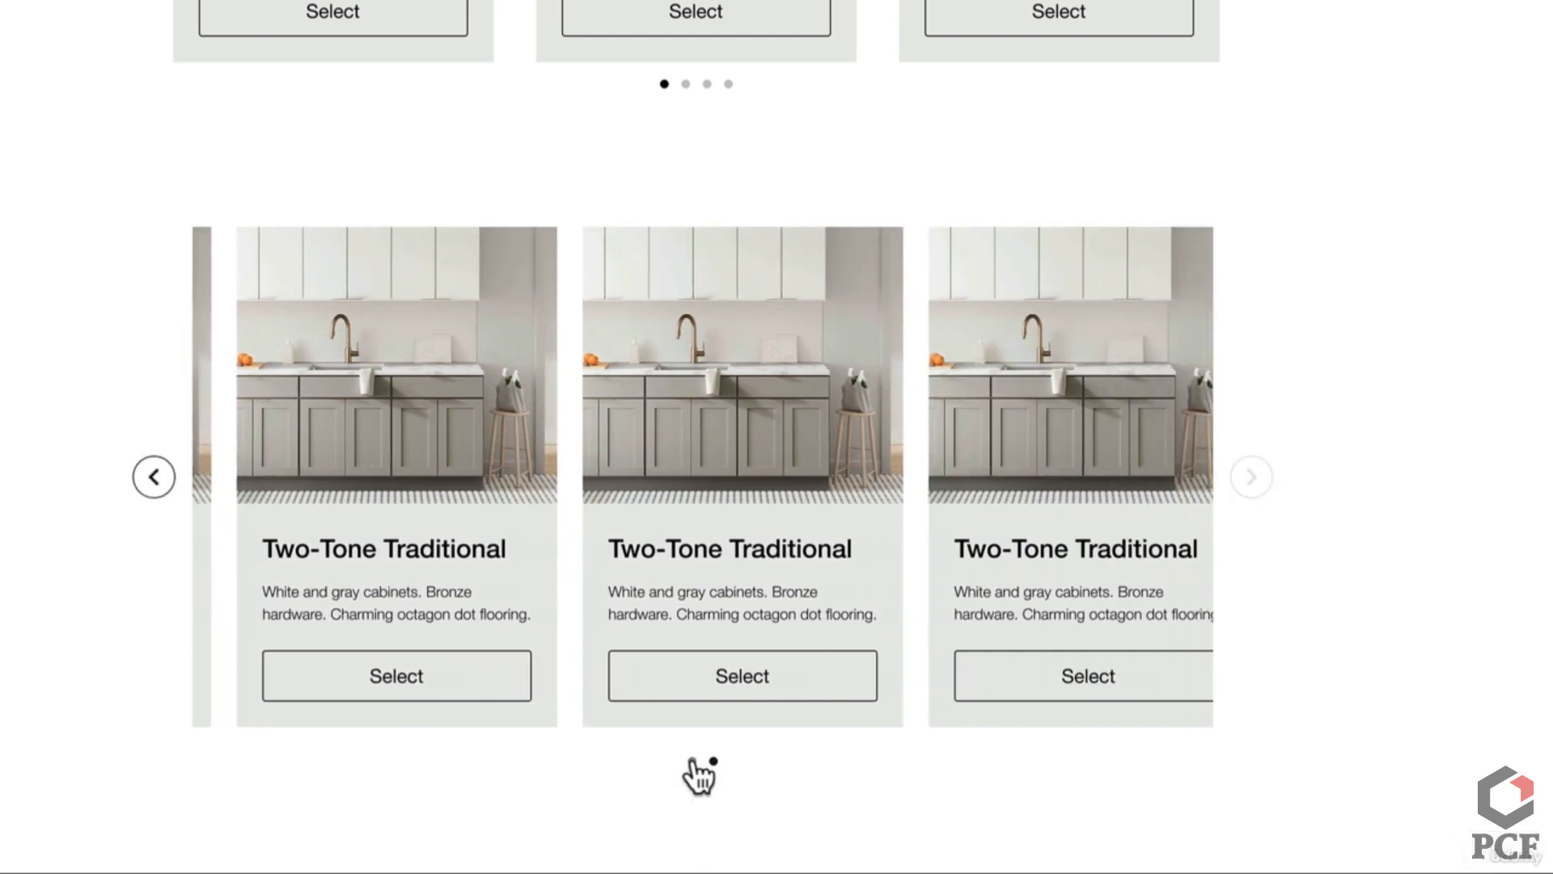
pyautogui.click(692, 761)
pyautogui.click(714, 761)
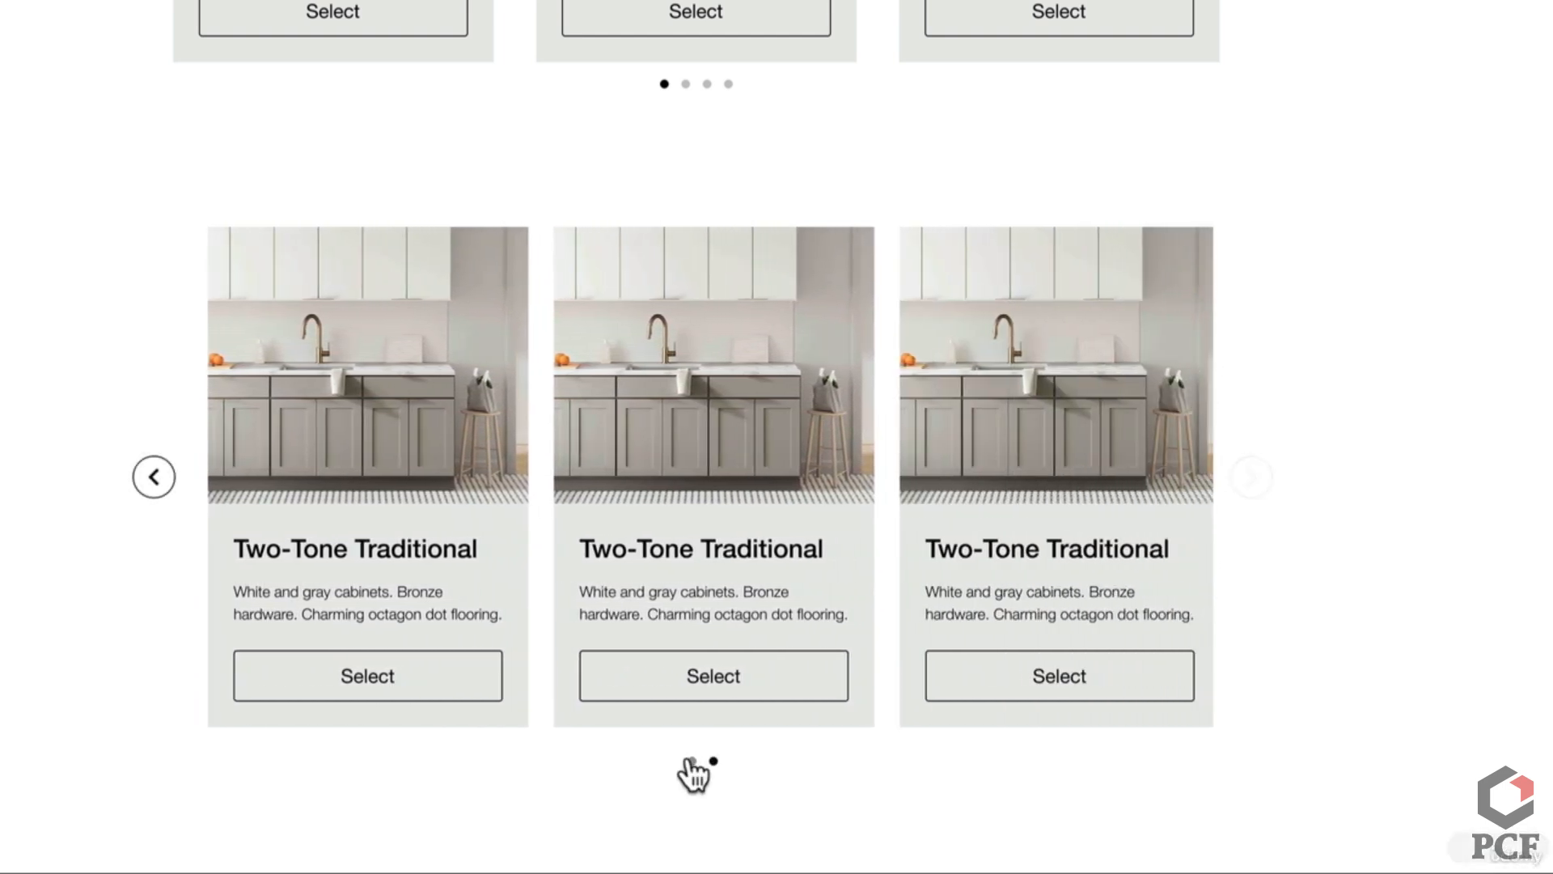
pyautogui.click(692, 760)
pyautogui.click(714, 761)
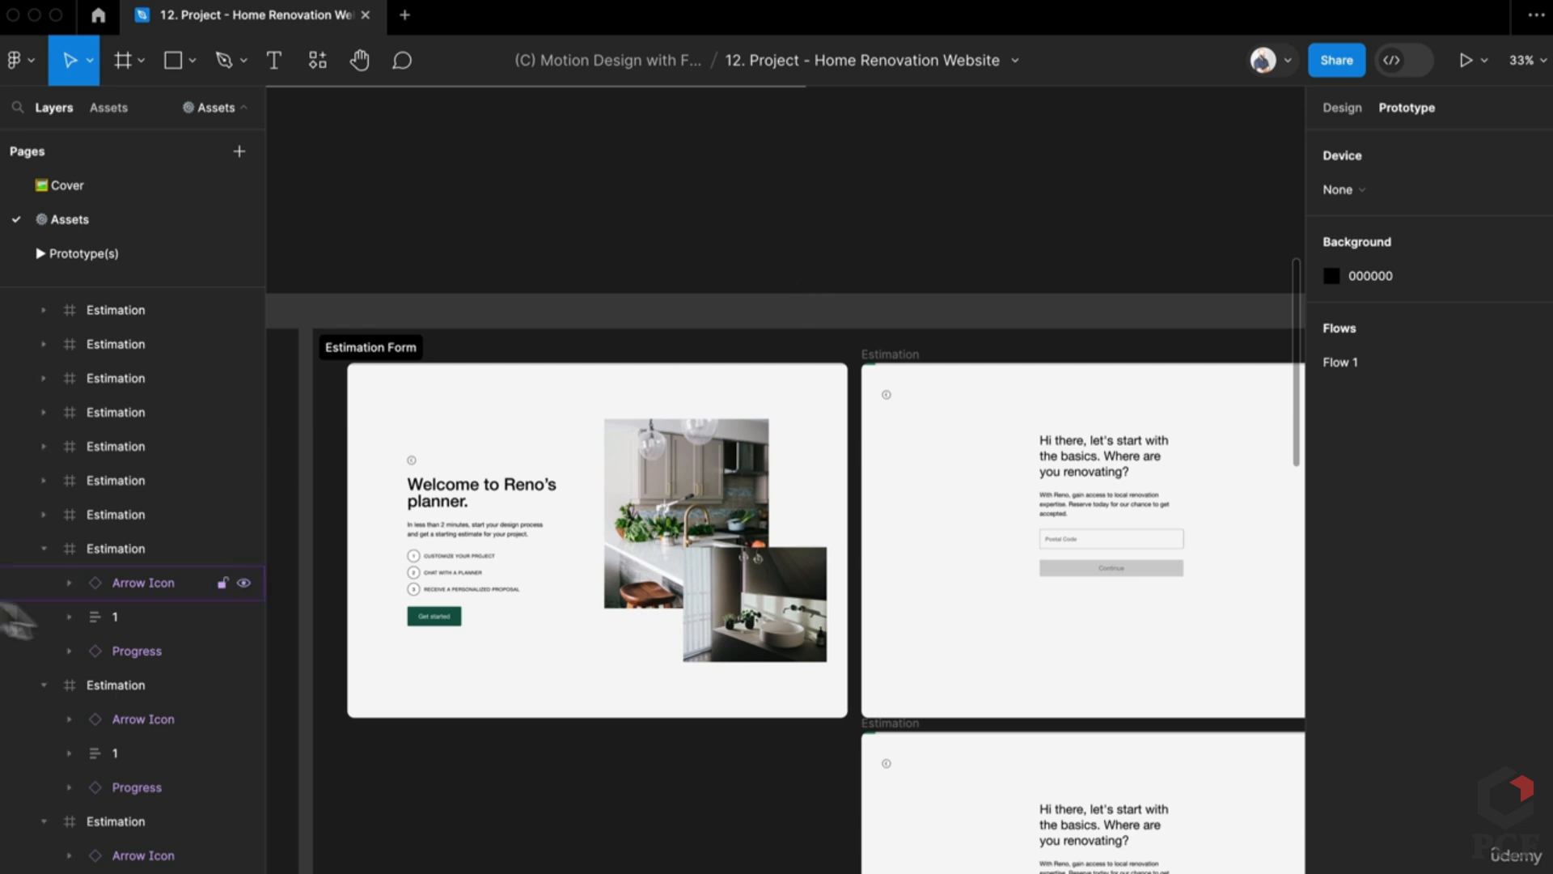
pyautogui.scroll(5, 480, 497)
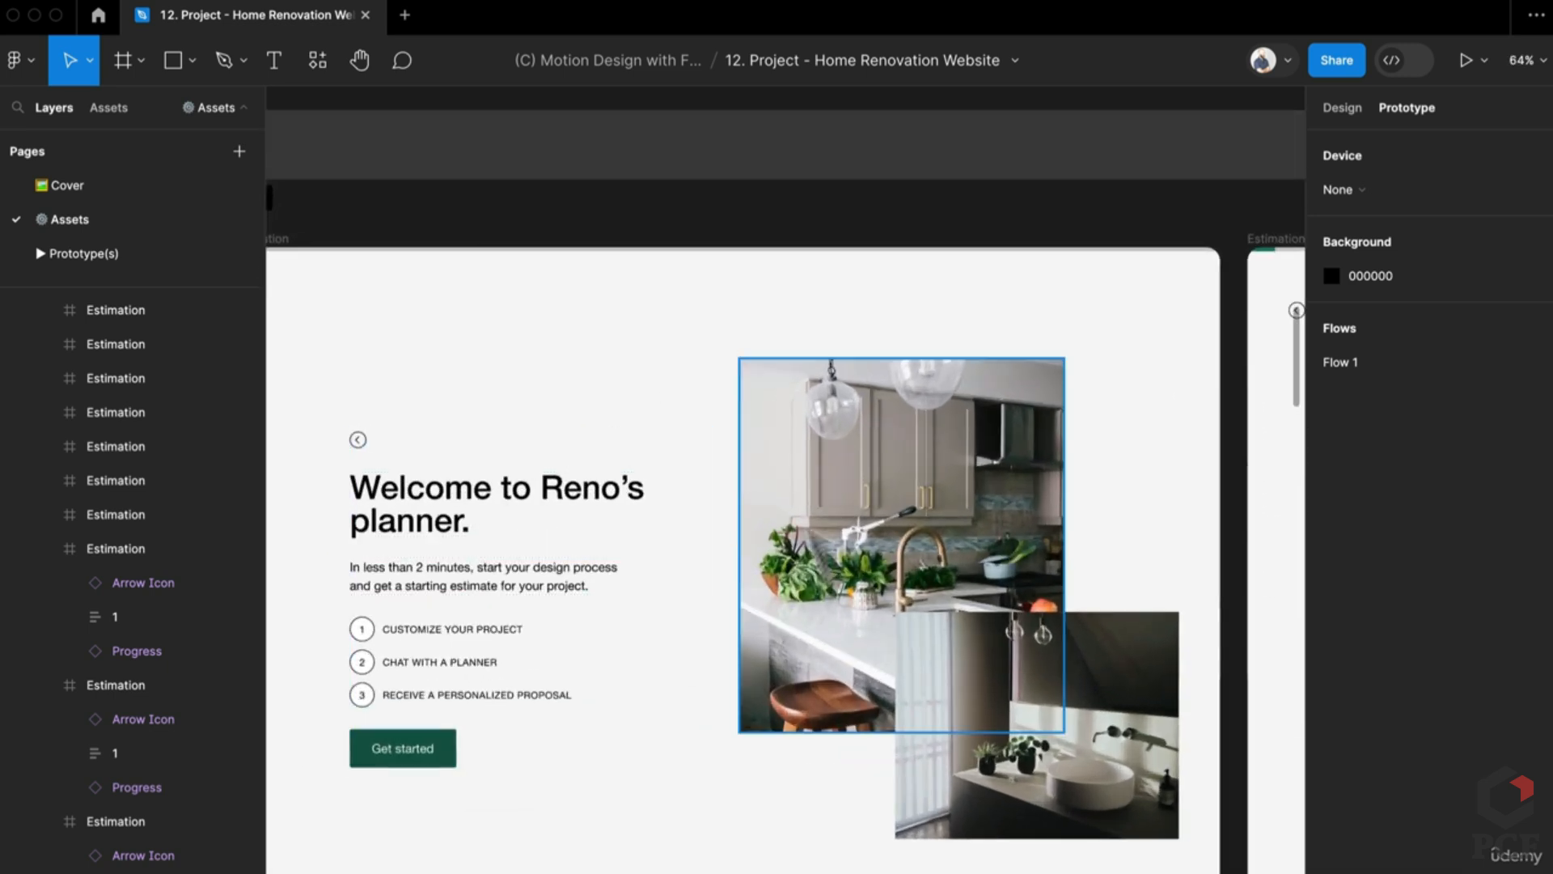
pyautogui.moveTo(516, 245); pyautogui.dragTo(623, 279)
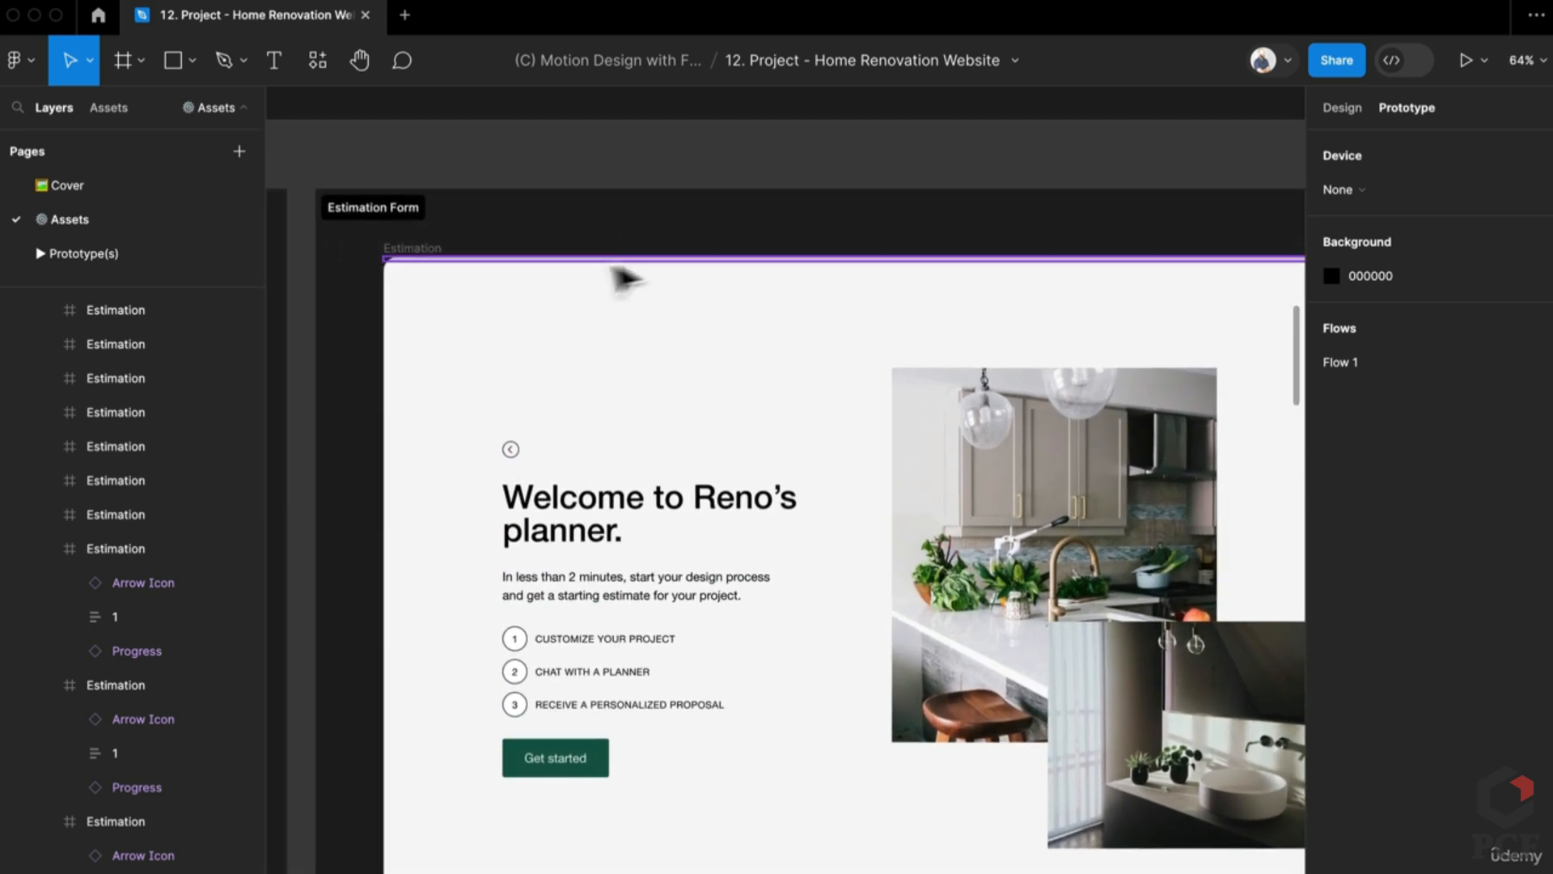
pyautogui.click(573, 261)
pyautogui.click(1339, 109)
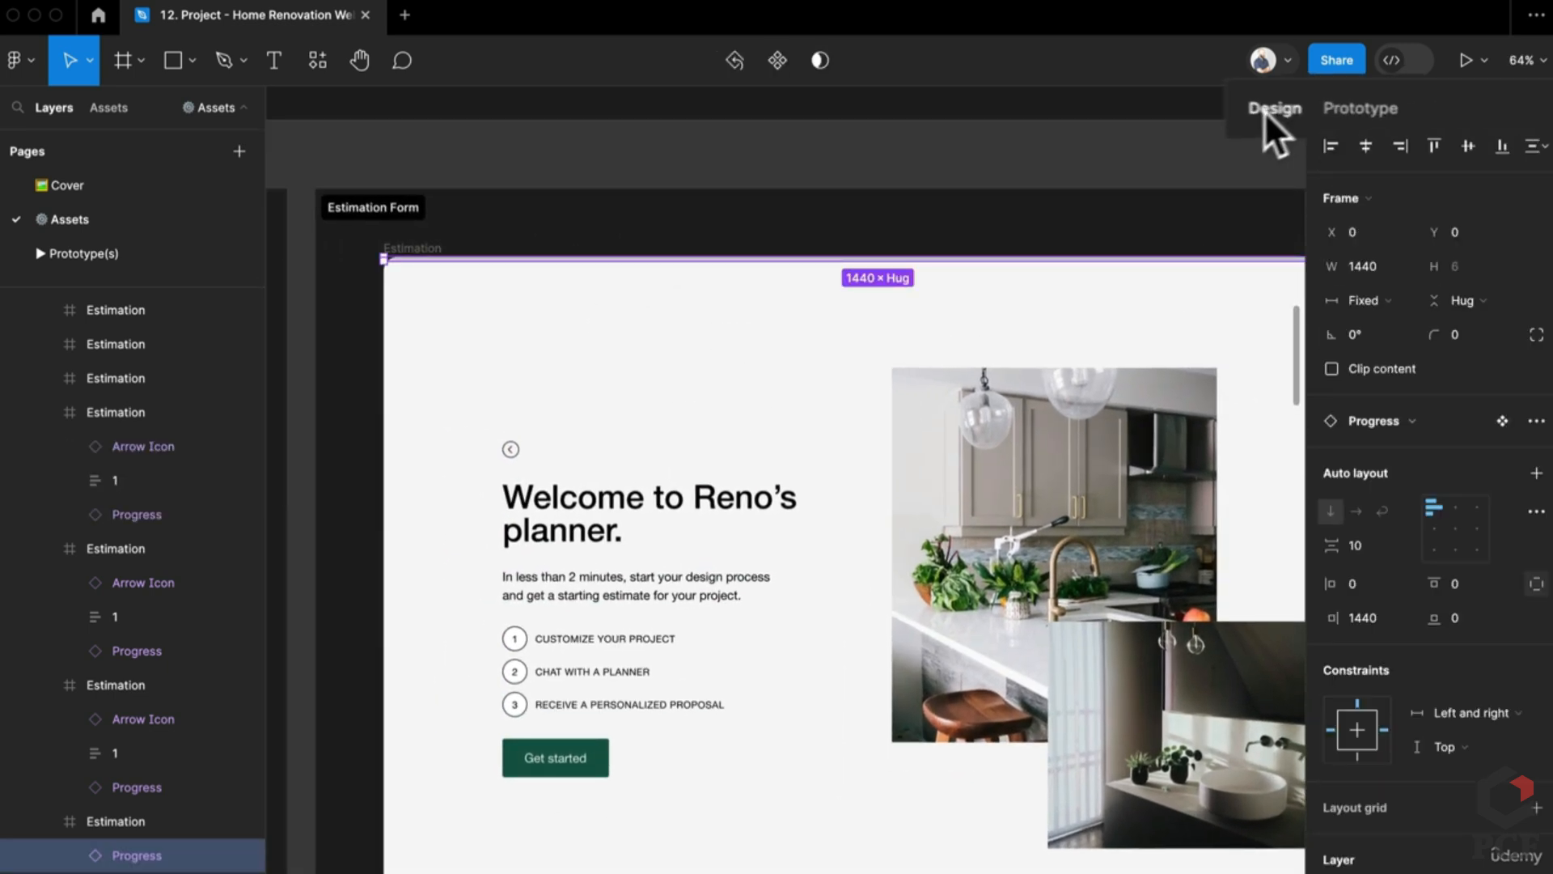
pyautogui.click(1388, 620)
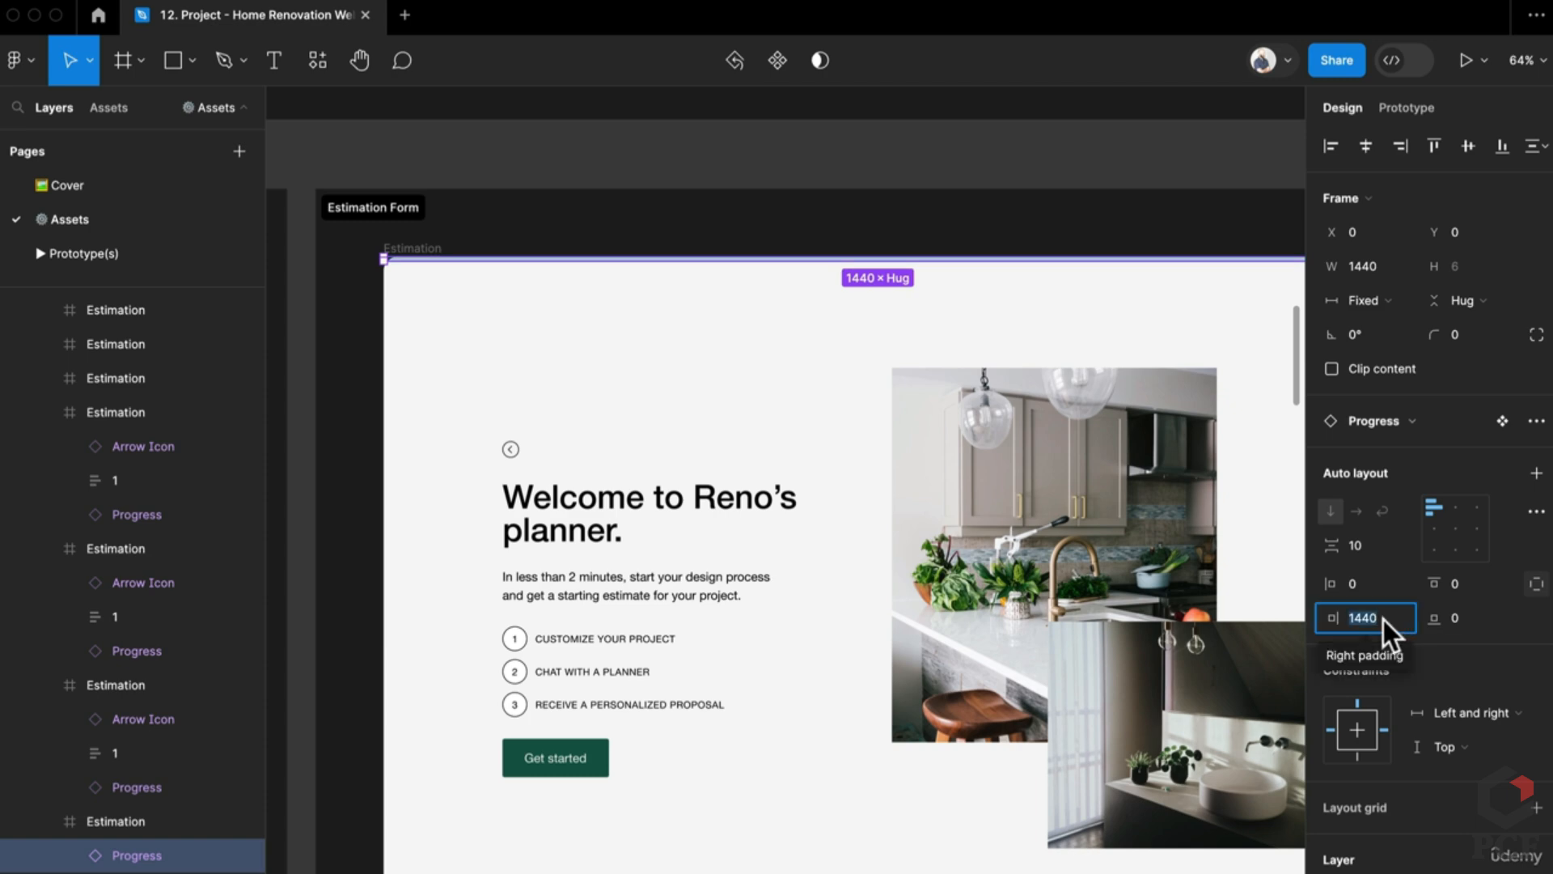
pyautogui.write('200')
pyautogui.press('Return')
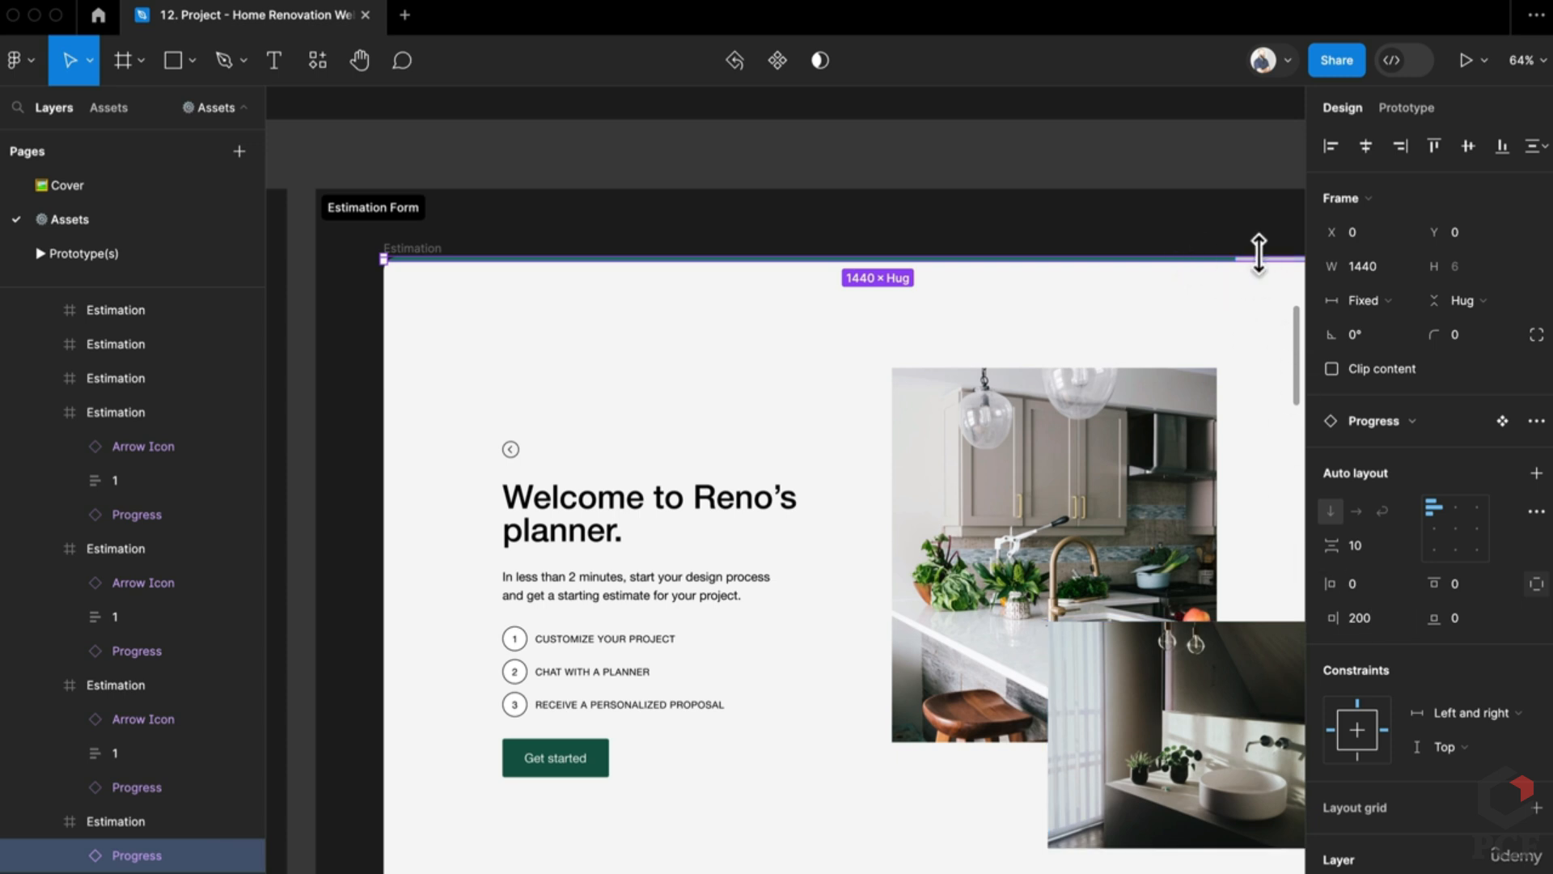
pyautogui.hscroll(3, 1149, 295)
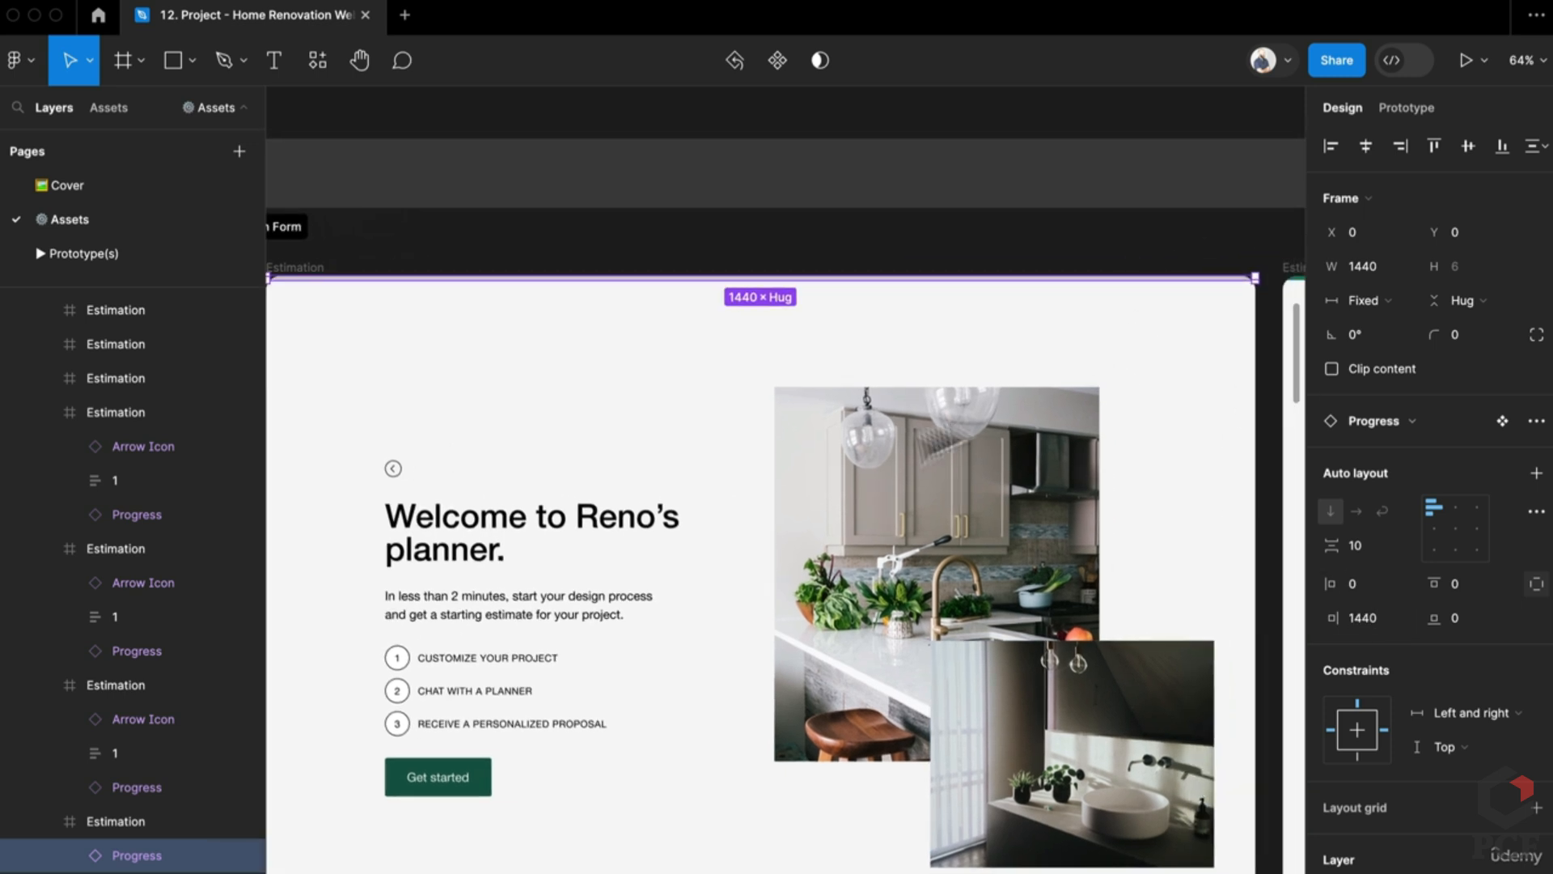
pyautogui.hotkey('ctrl', 'z')
pyautogui.hscroll(-2, 841, 346)
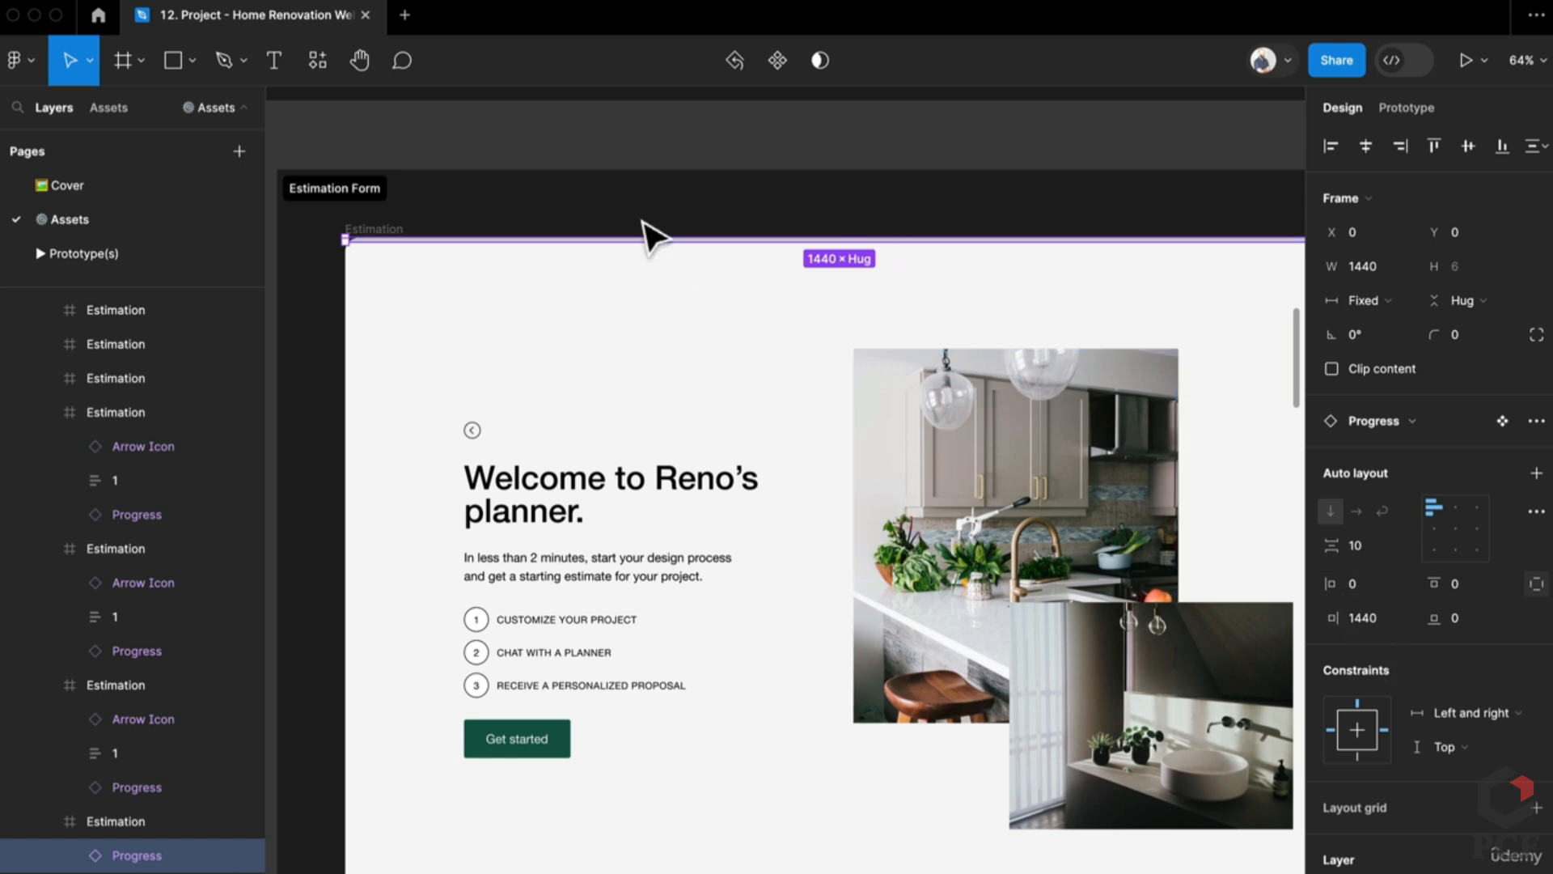
pyautogui.press('Escape')
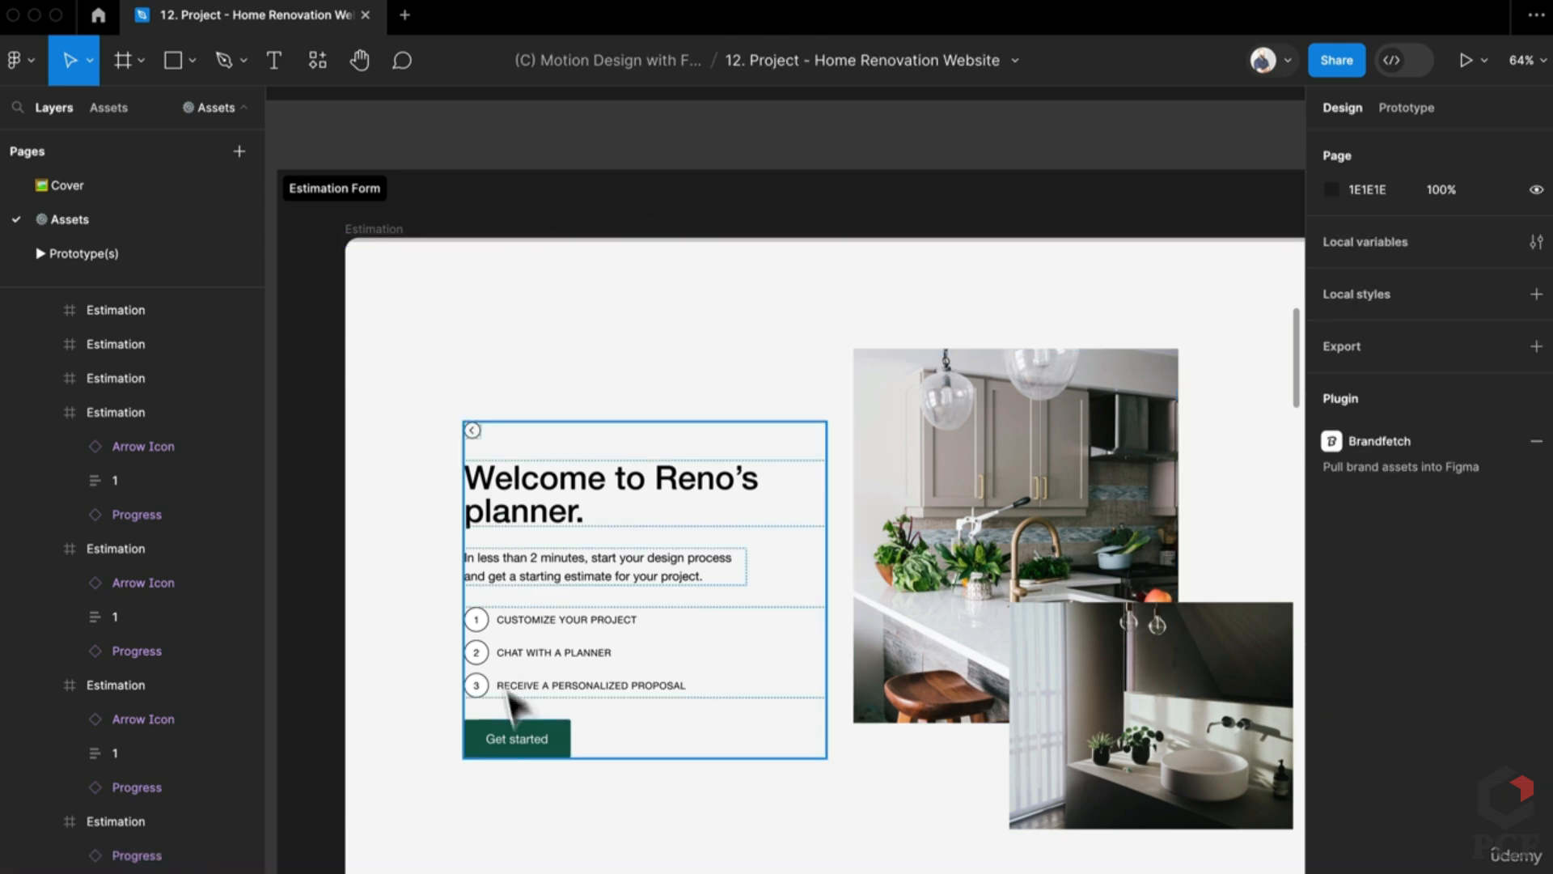
pyautogui.click(572, 558)
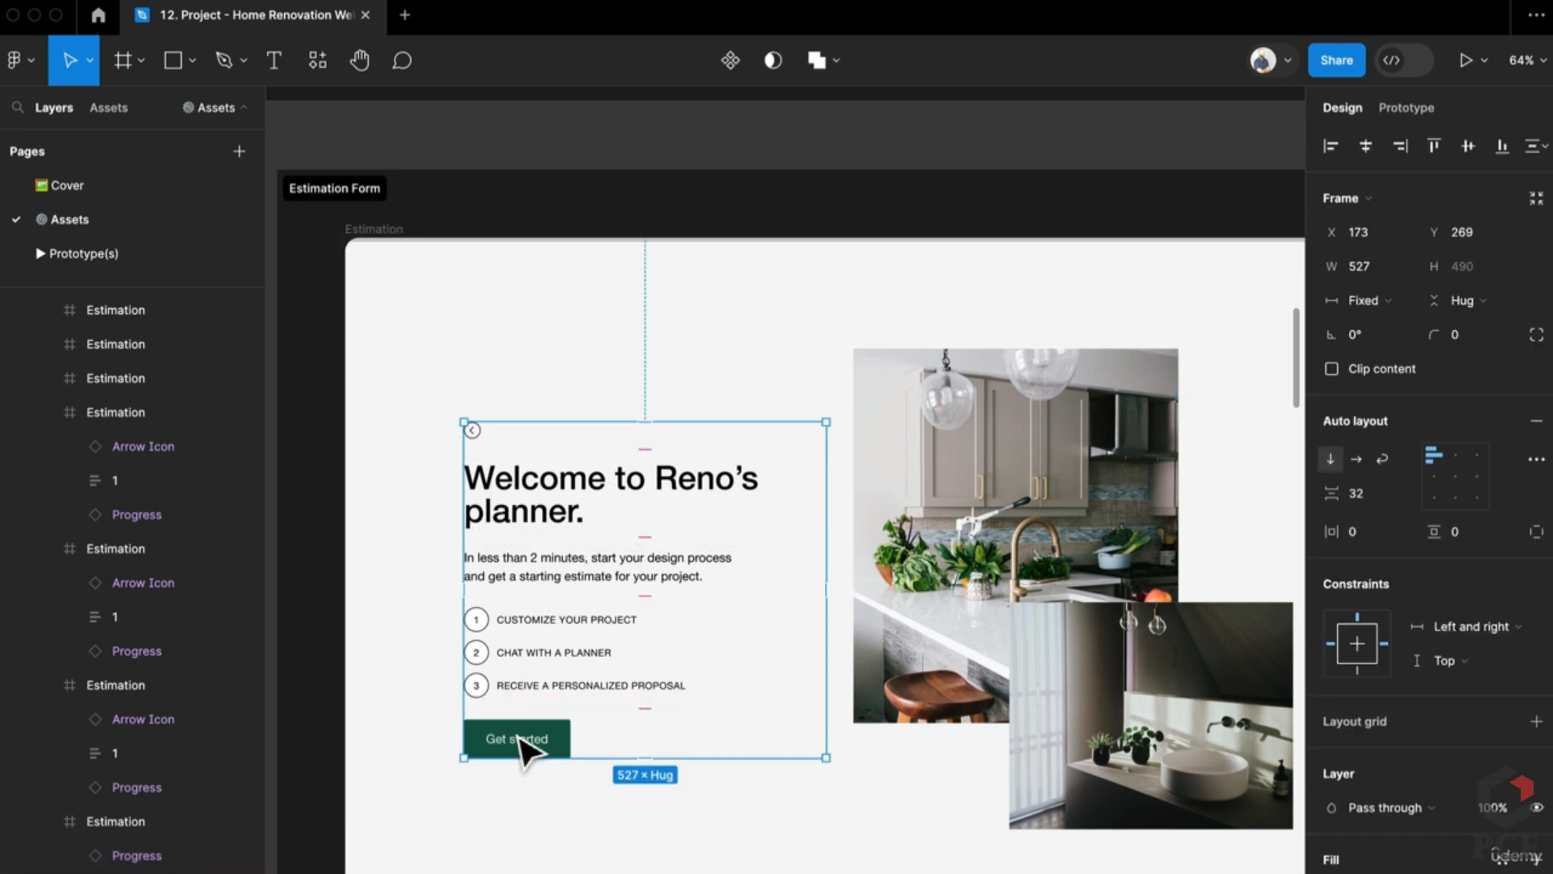
pyautogui.click(520, 741)
pyautogui.click(541, 648)
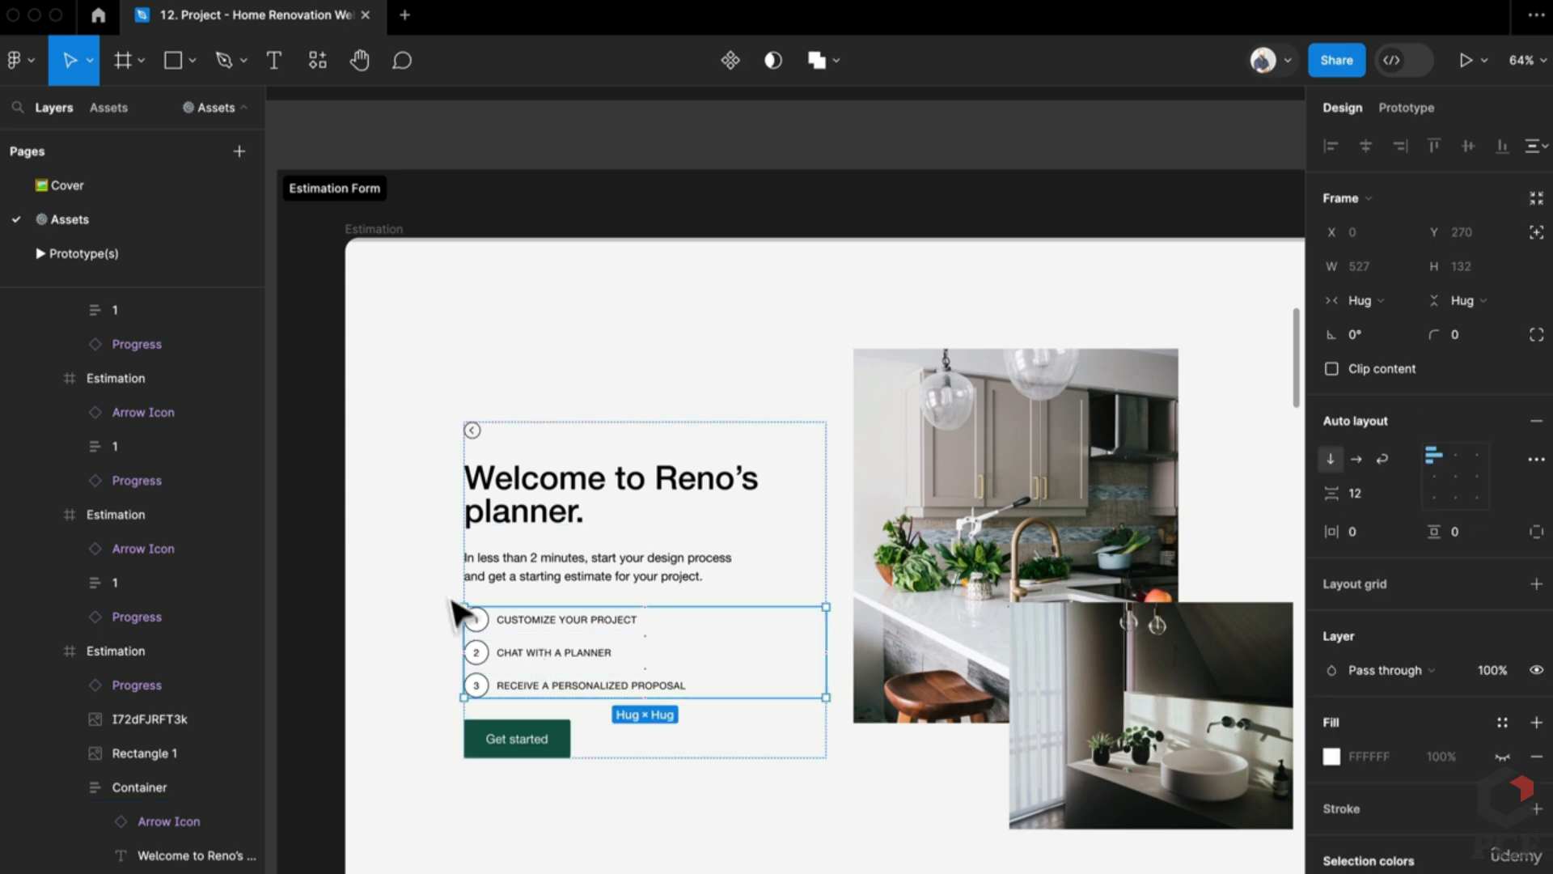
pyautogui.hscroll(5, 825, 700)
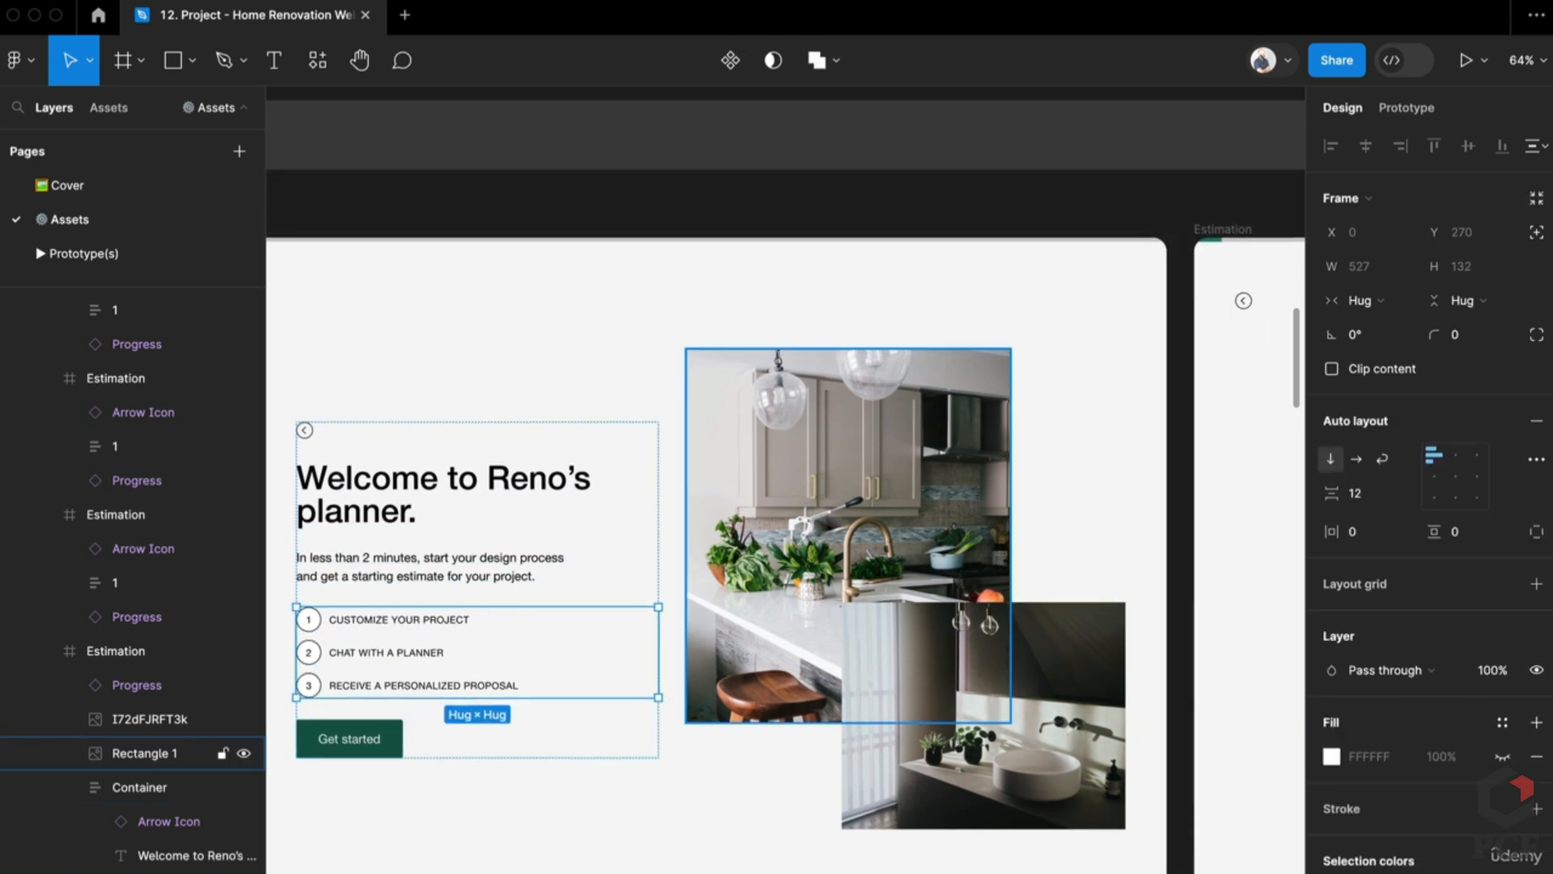
pyautogui.click(847, 514)
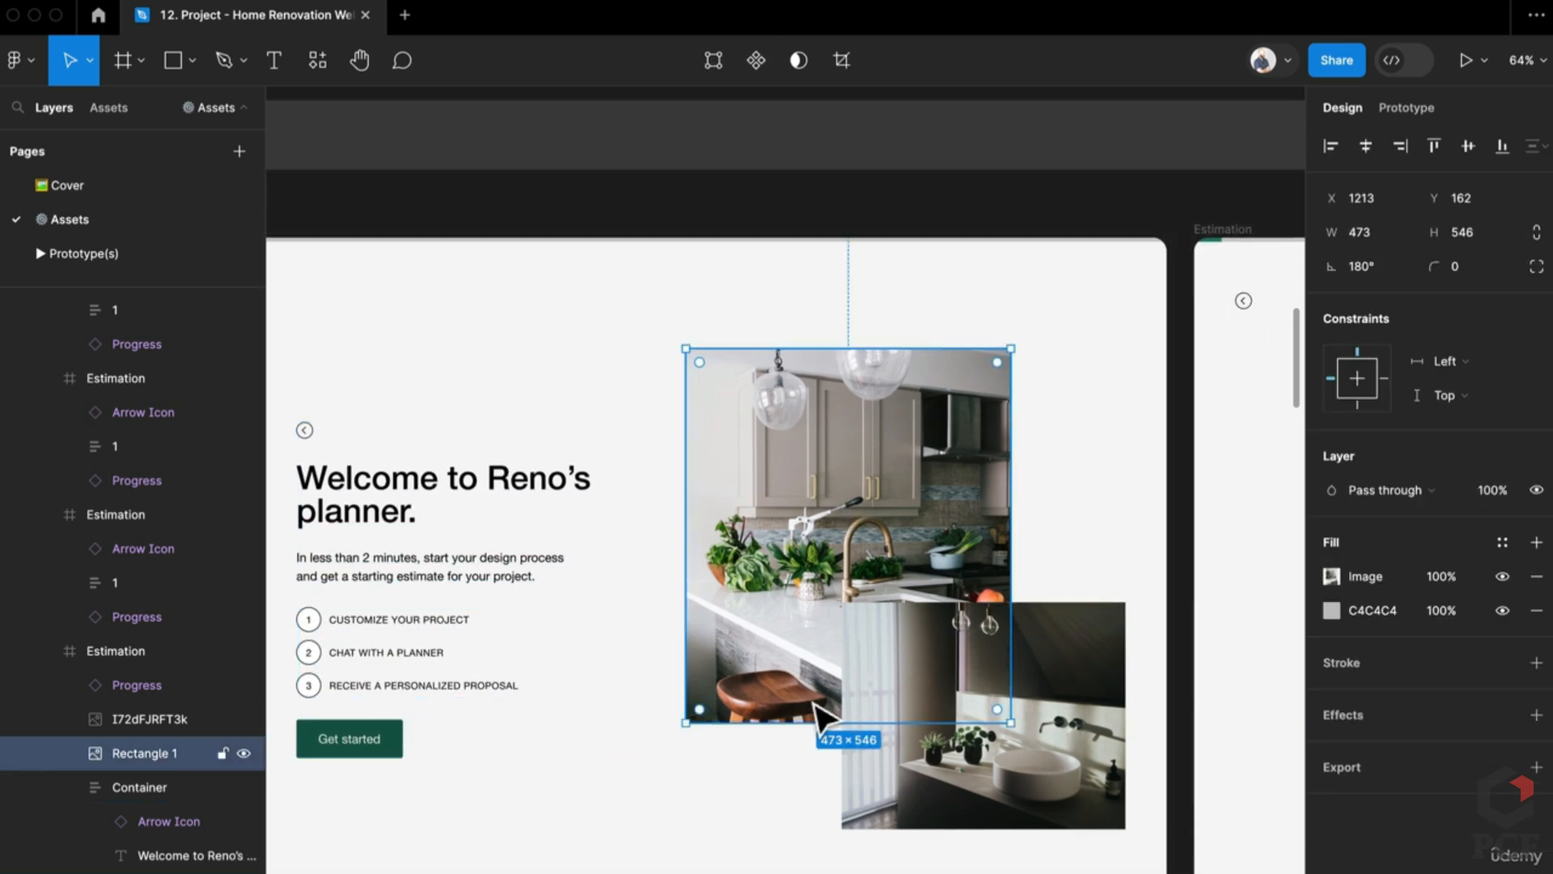
pyautogui.hscroll(20, 761, 713)
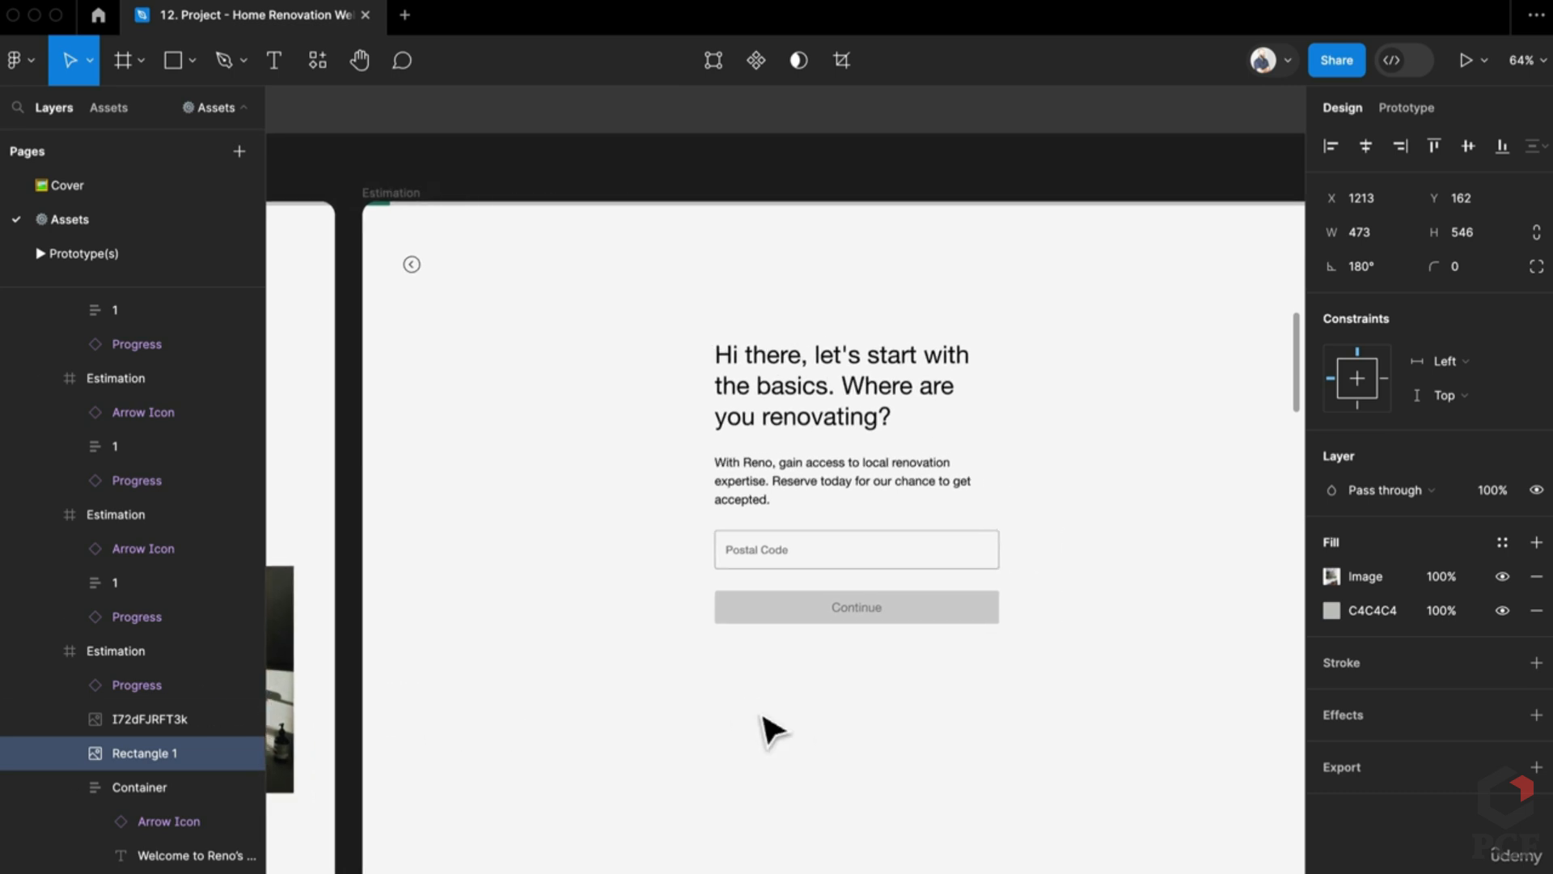
pyautogui.scroll(1, 773, 730)
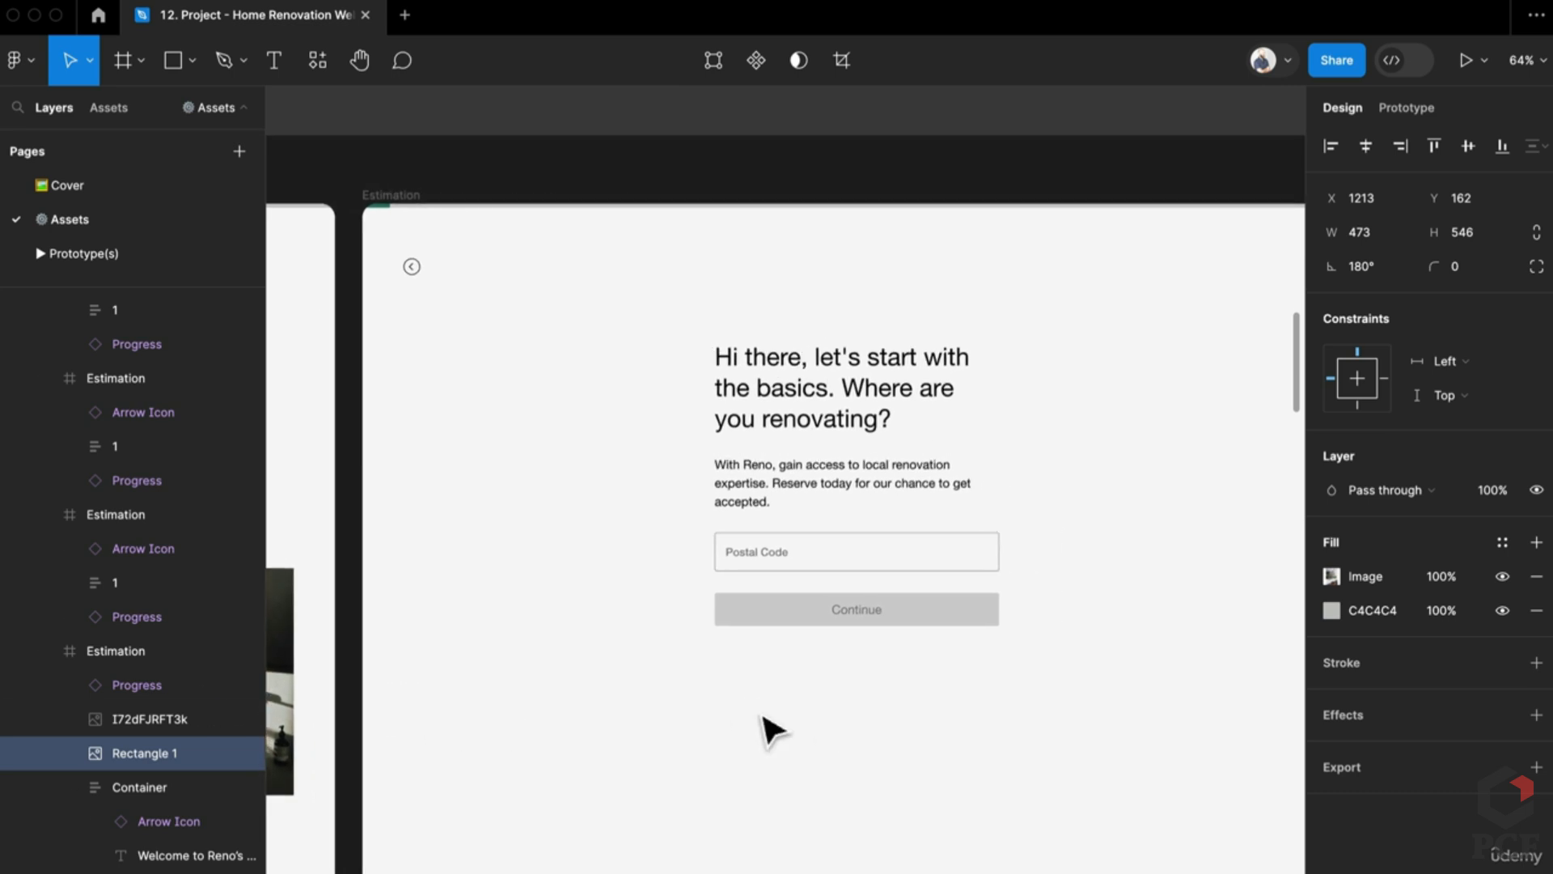
pyautogui.click(874, 453)
pyautogui.click(812, 424)
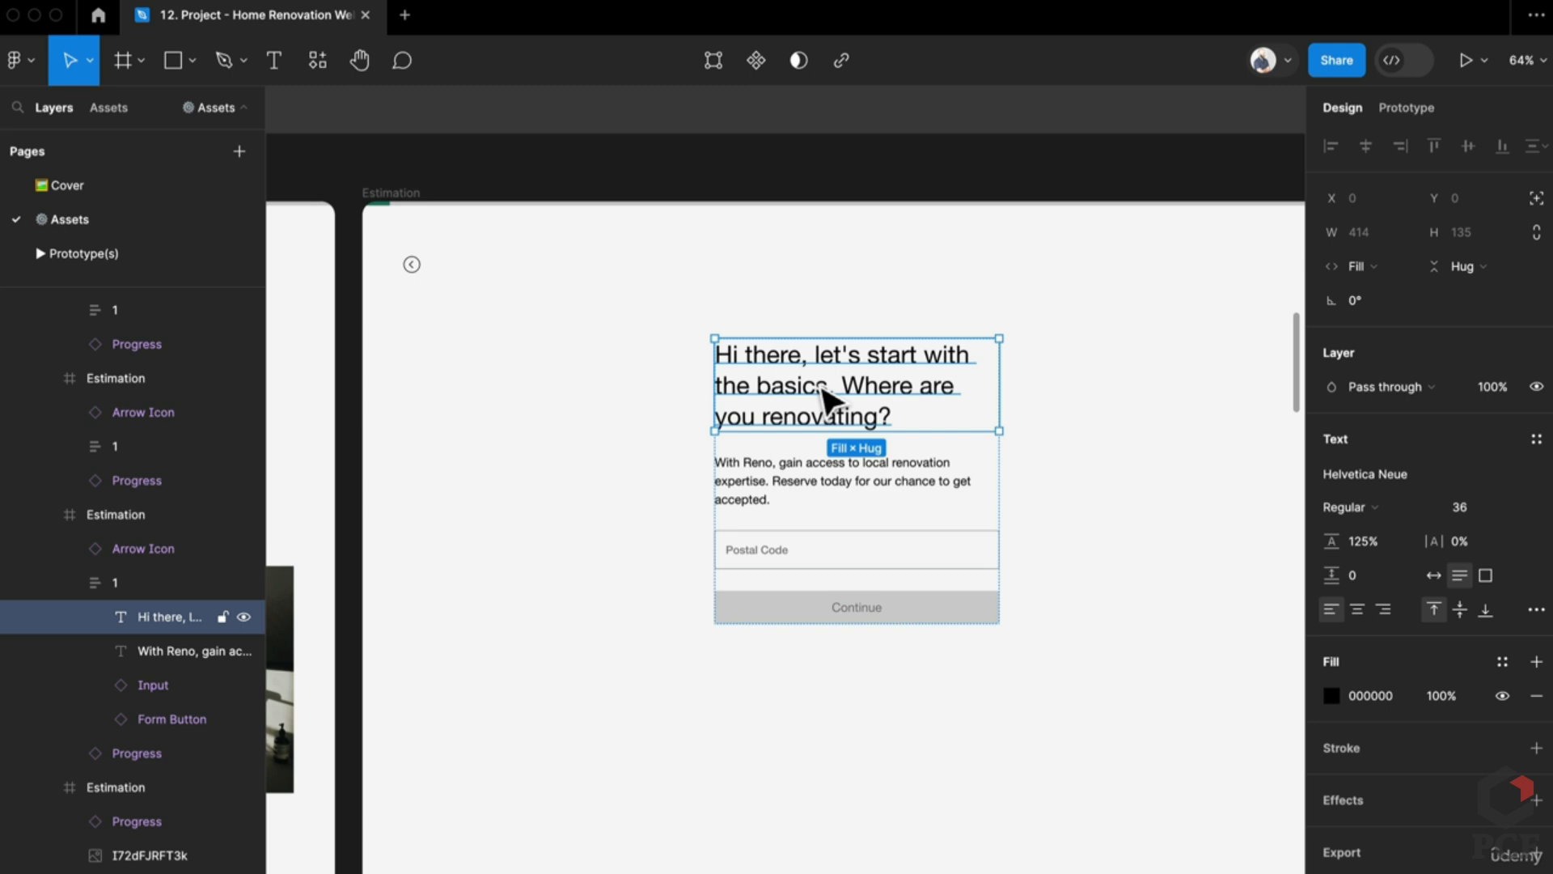
pyautogui.click(760, 502)
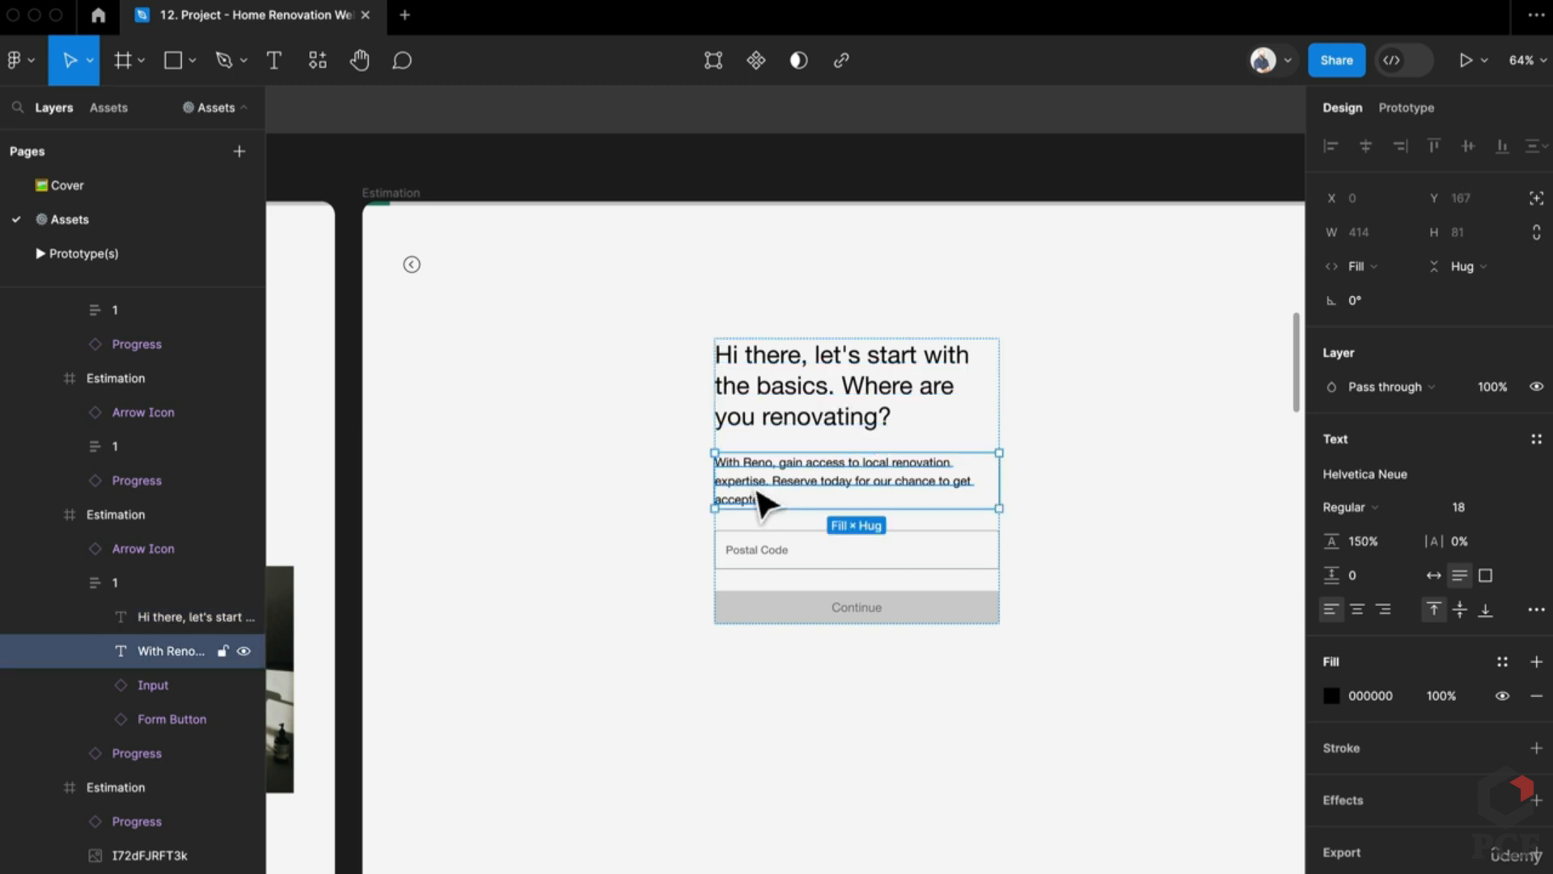
pyautogui.click(773, 552)
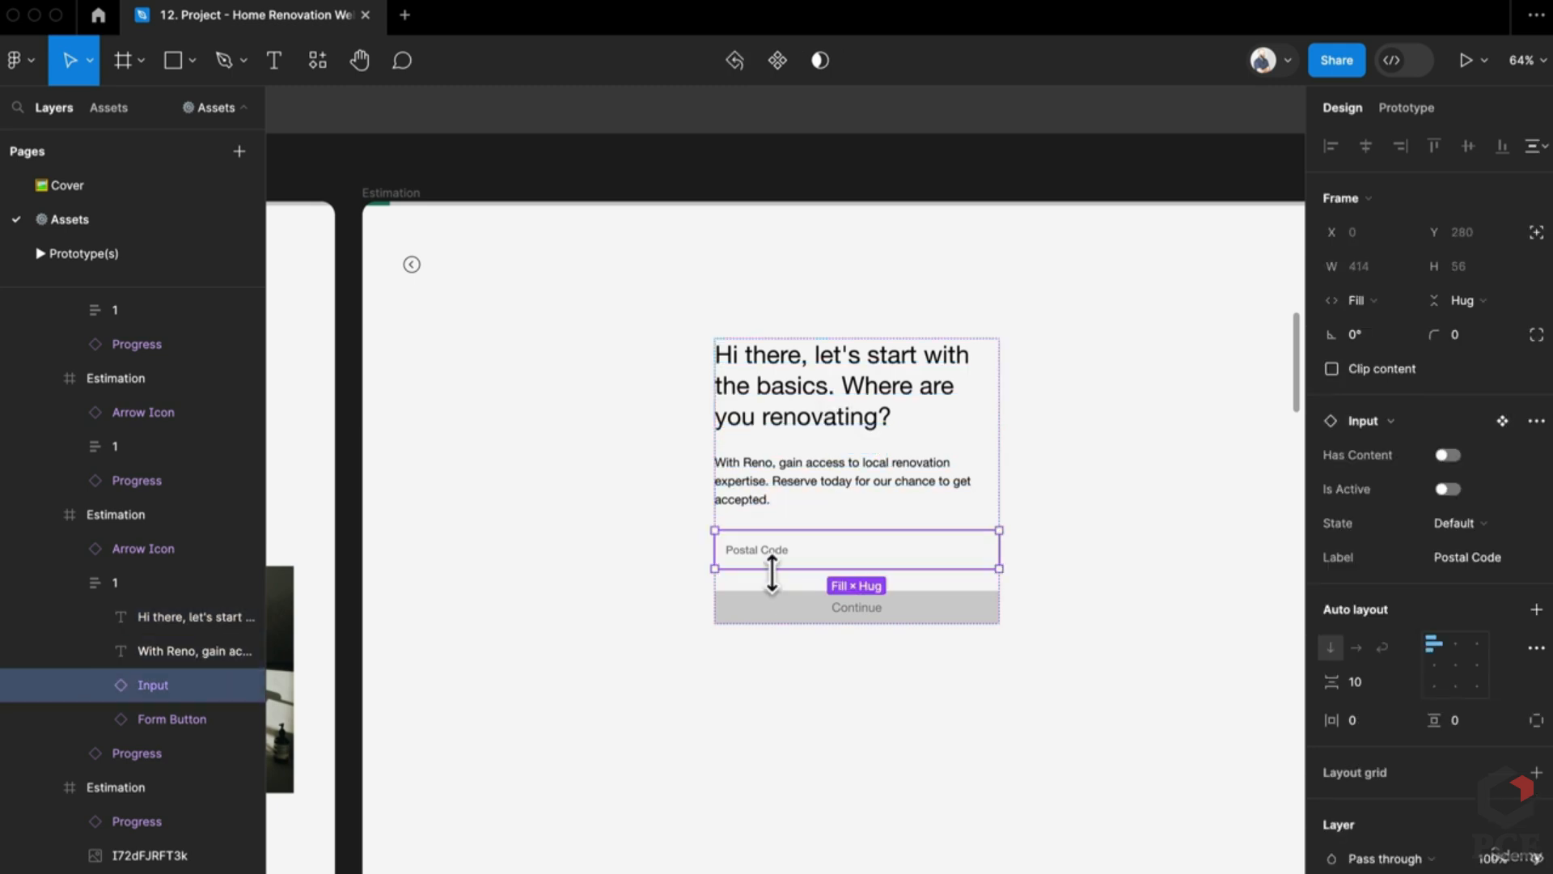
pyautogui.click(781, 599)
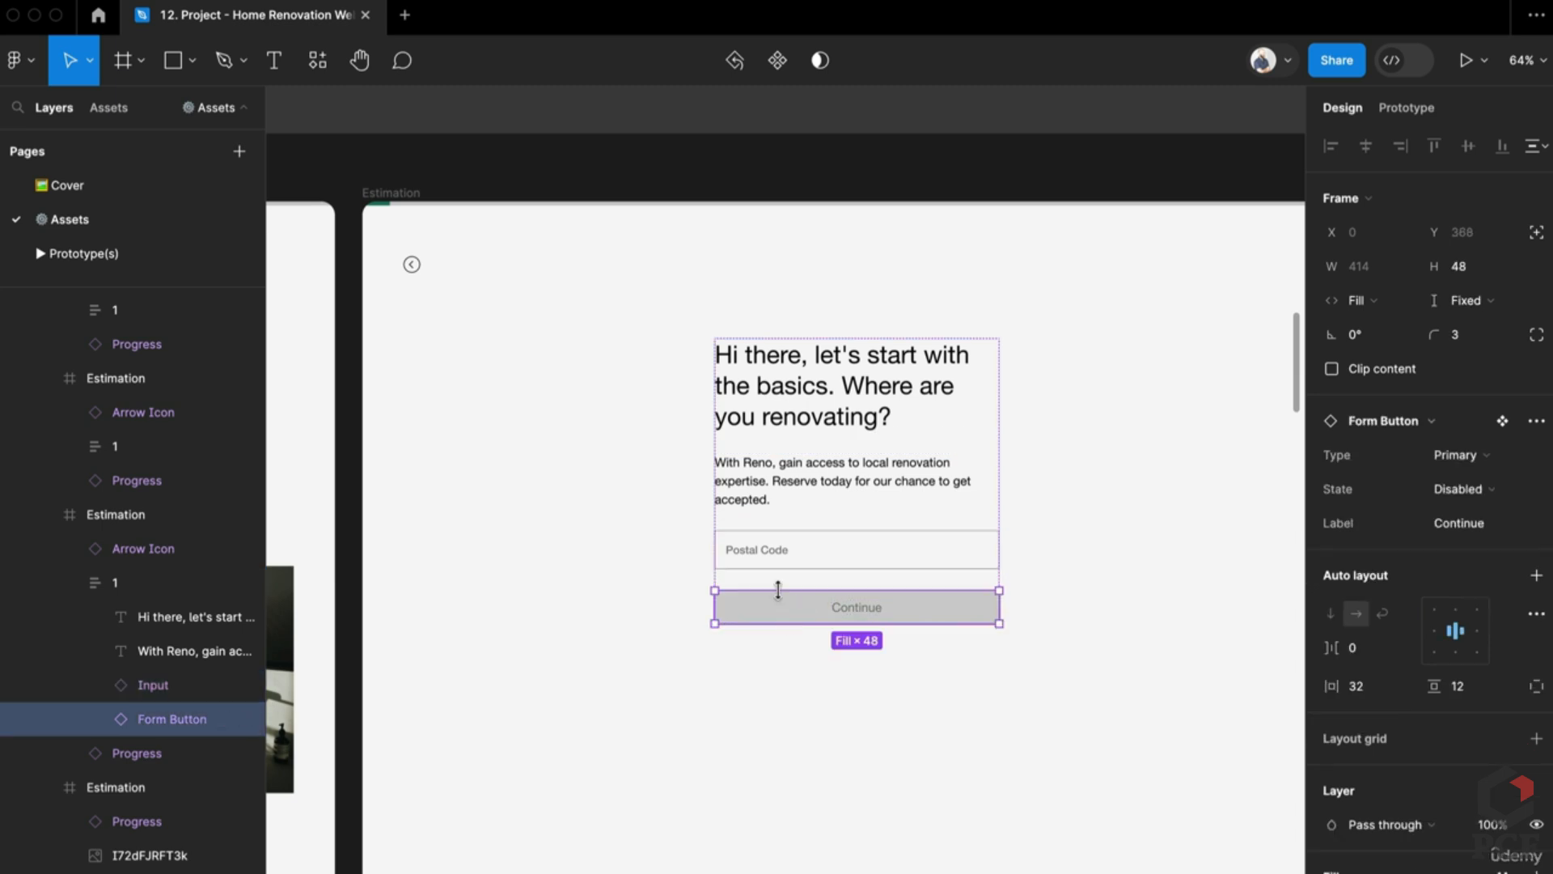
pyautogui.scroll(-3, 780, 593)
pyautogui.scroll(-2, 782, 596)
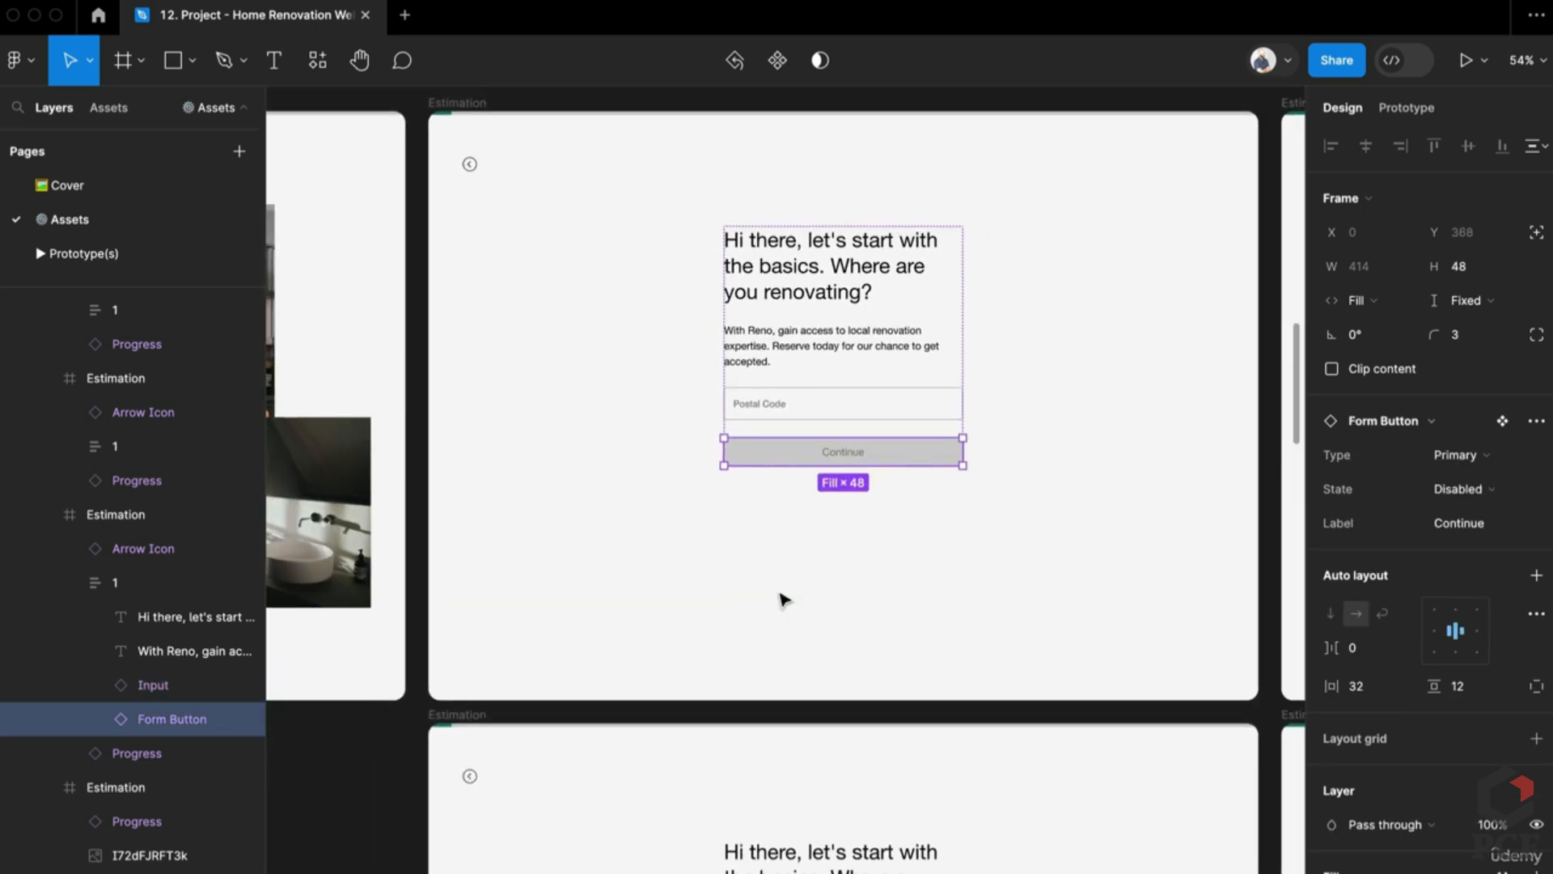
pyautogui.click(866, 413)
pyautogui.click(831, 461)
pyautogui.scroll(-5, 834, 473)
pyautogui.scroll(2, 804, 548)
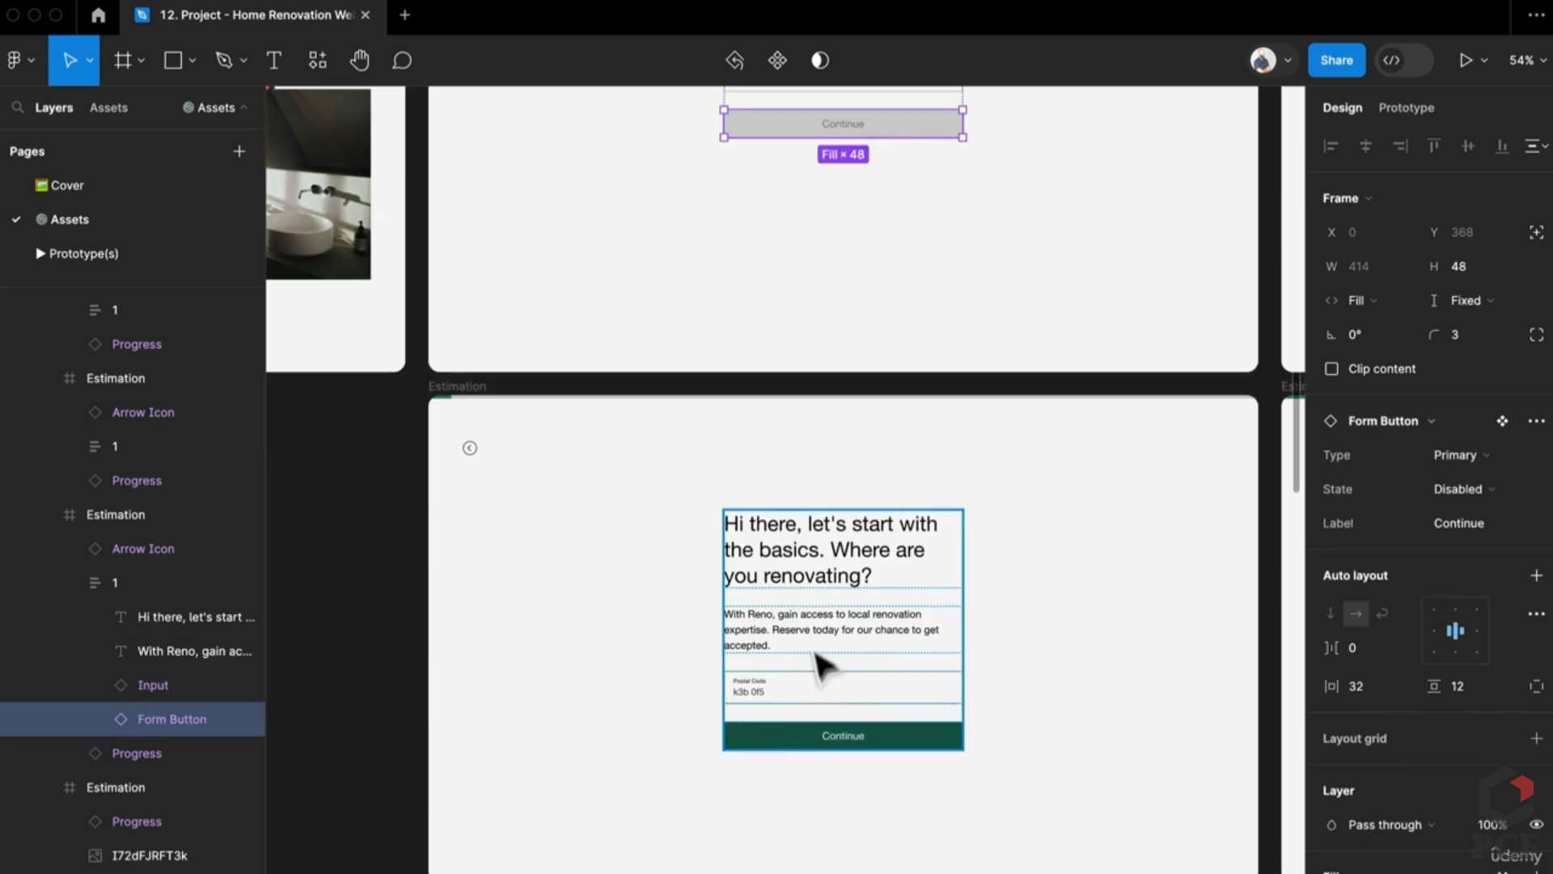
pyautogui.press('Escape')
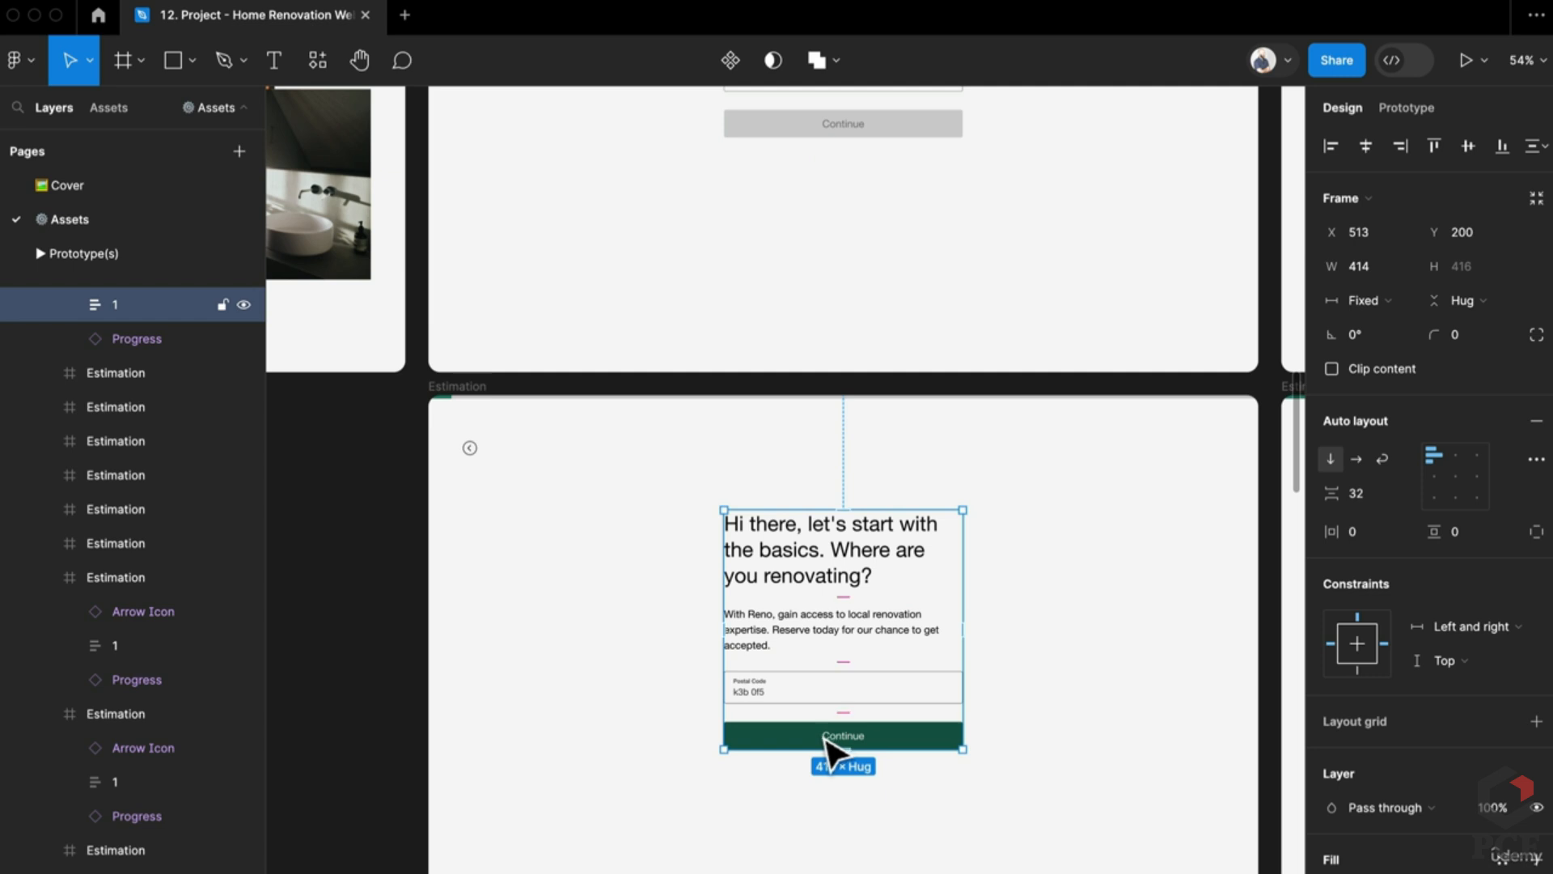
# Step: Align the lower Estimation screen's form container '1' to the screen's horizontal center
pyautogui.scroll(8, 814, 545)
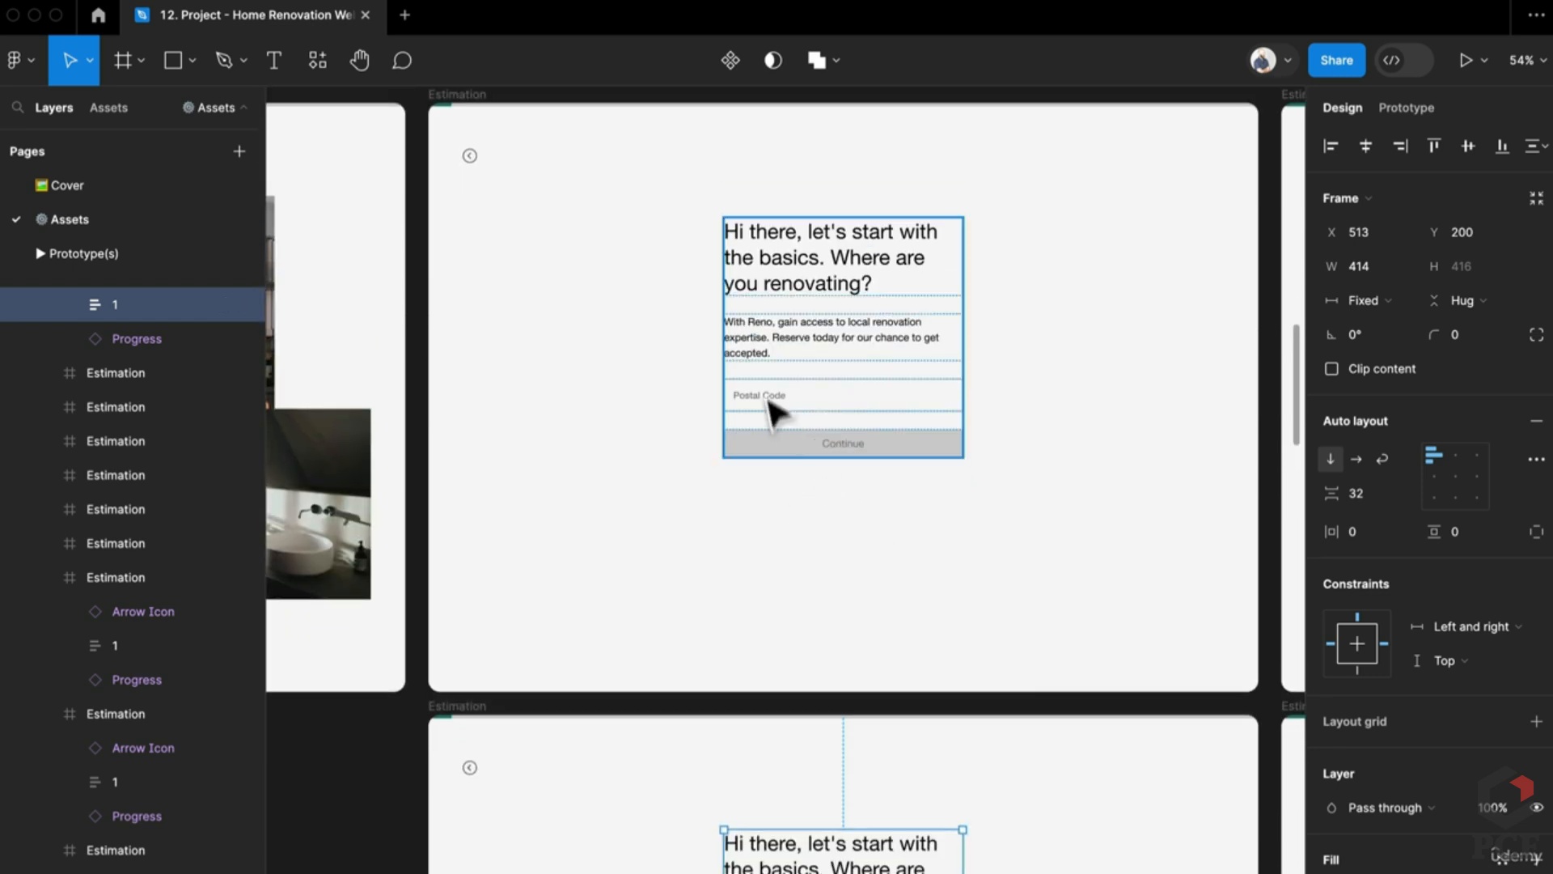
pyautogui.scroll(-7, 809, 583)
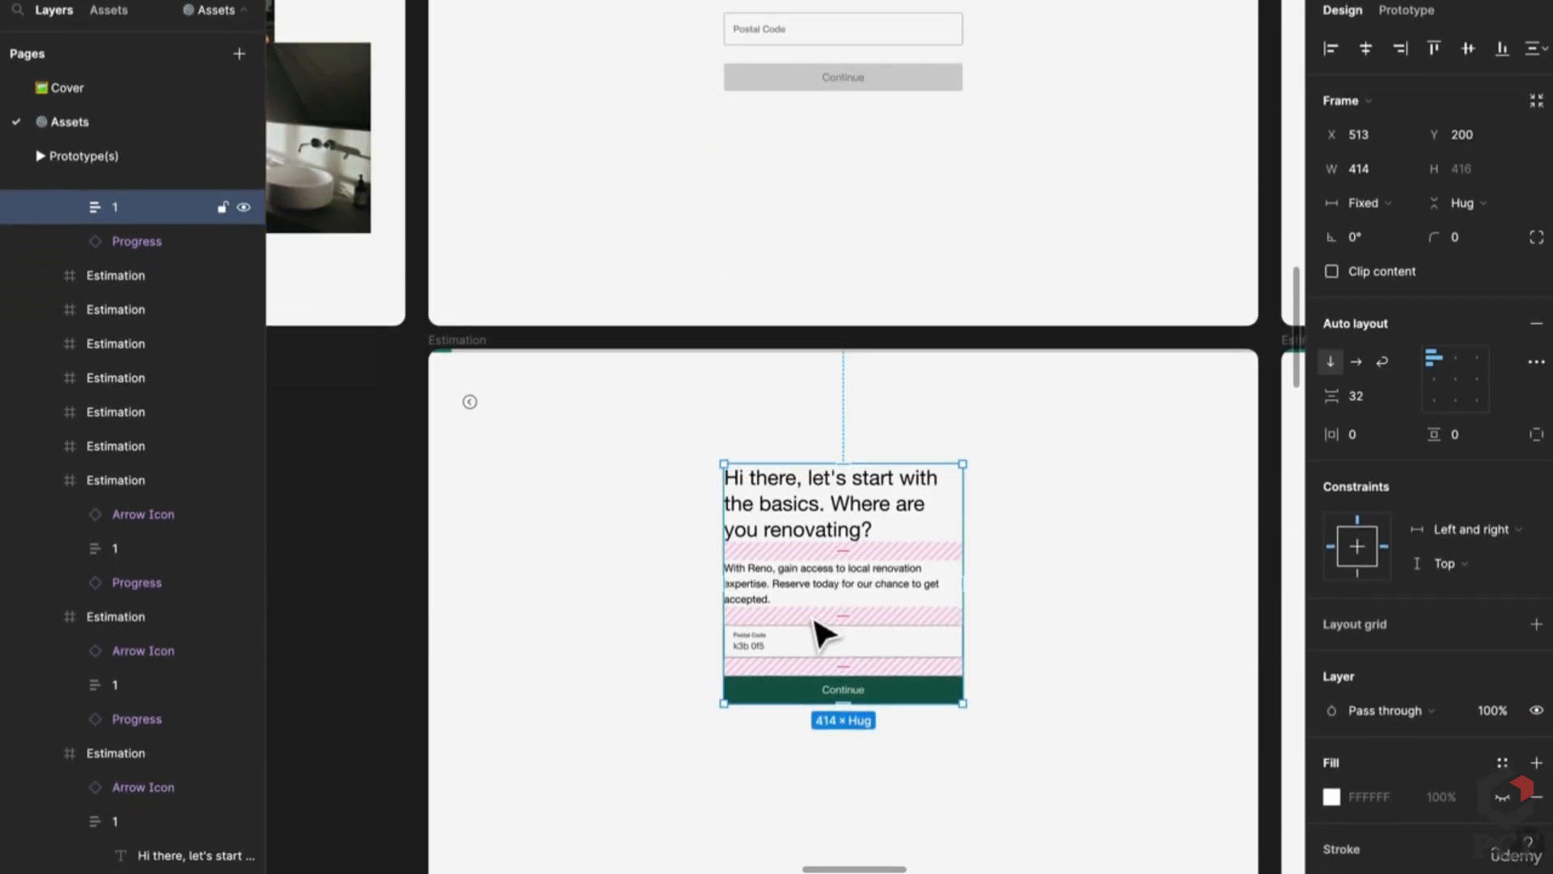
pyautogui.scroll(8, 486, 551)
pyautogui.scroll(1, 498, 445)
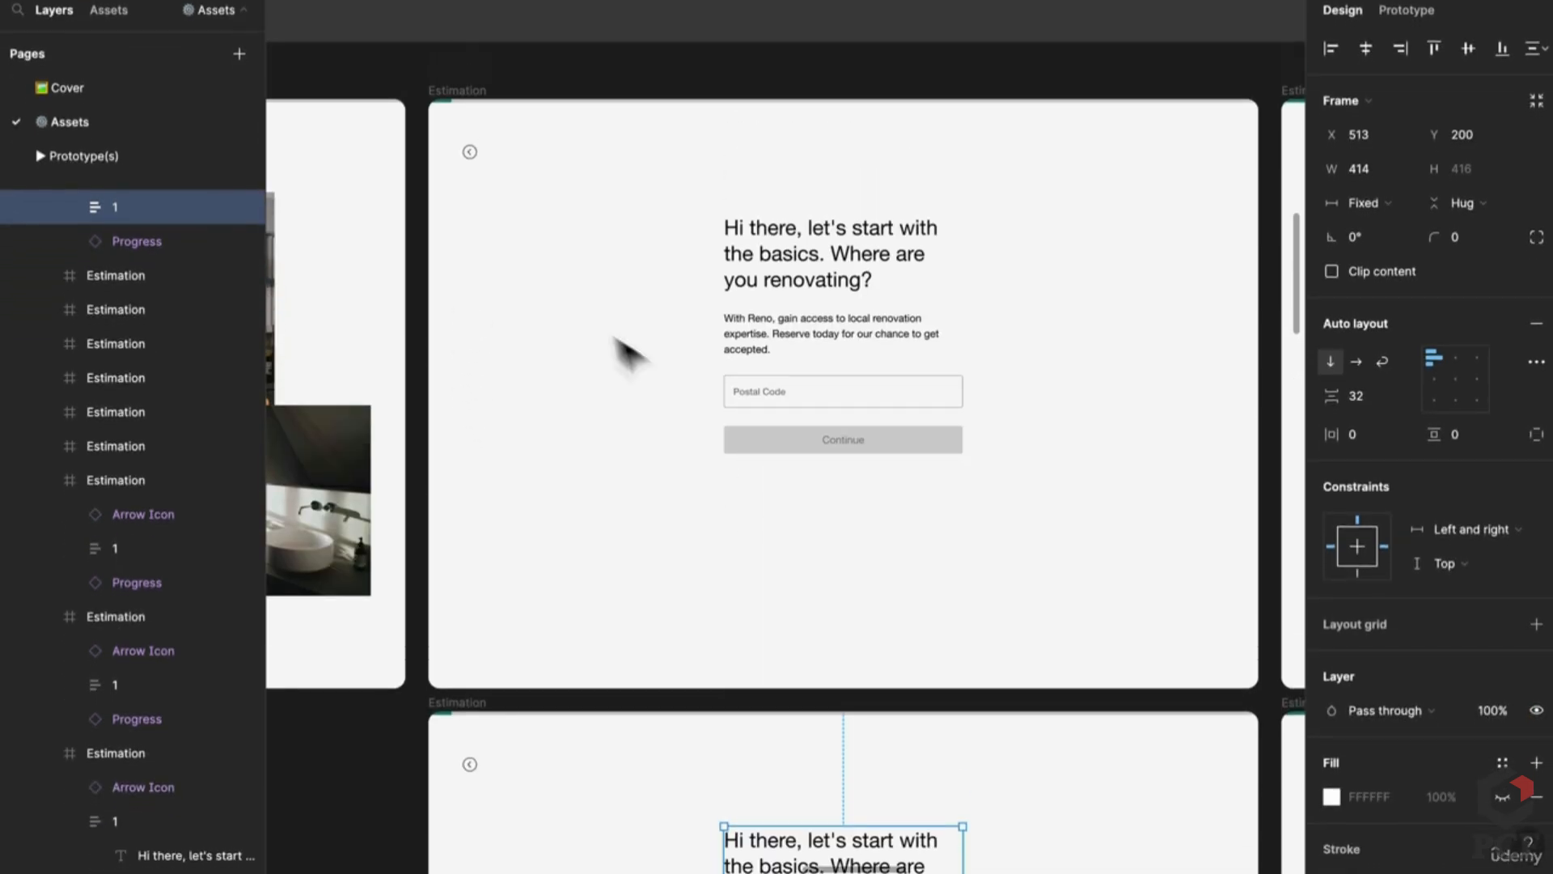
pyautogui.press('Escape')
pyautogui.click(462, 704)
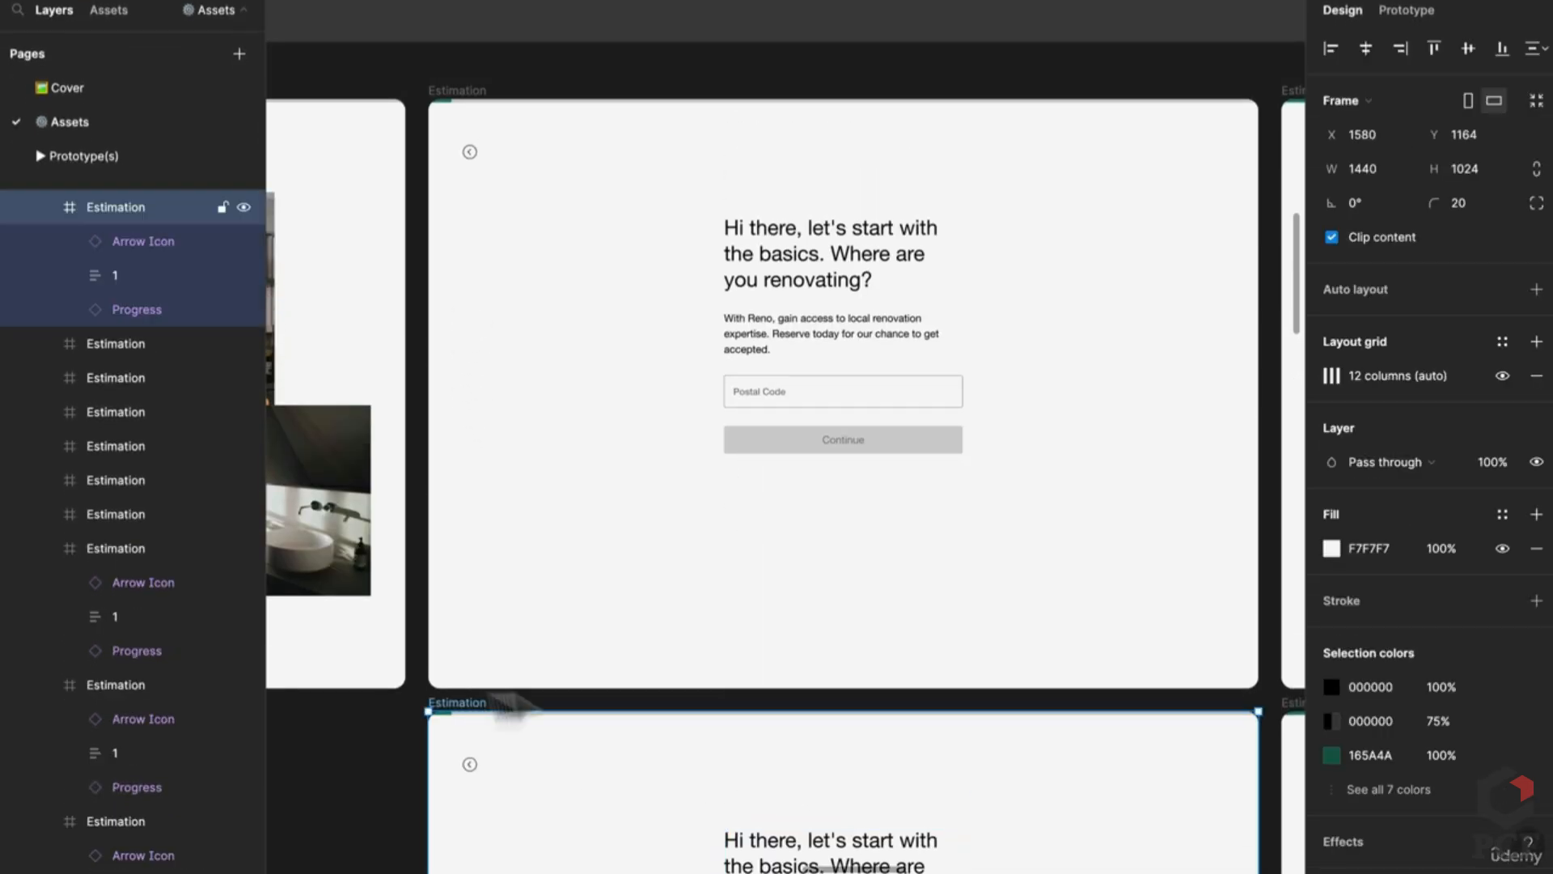
pyautogui.scroll(-3, 589, 607)
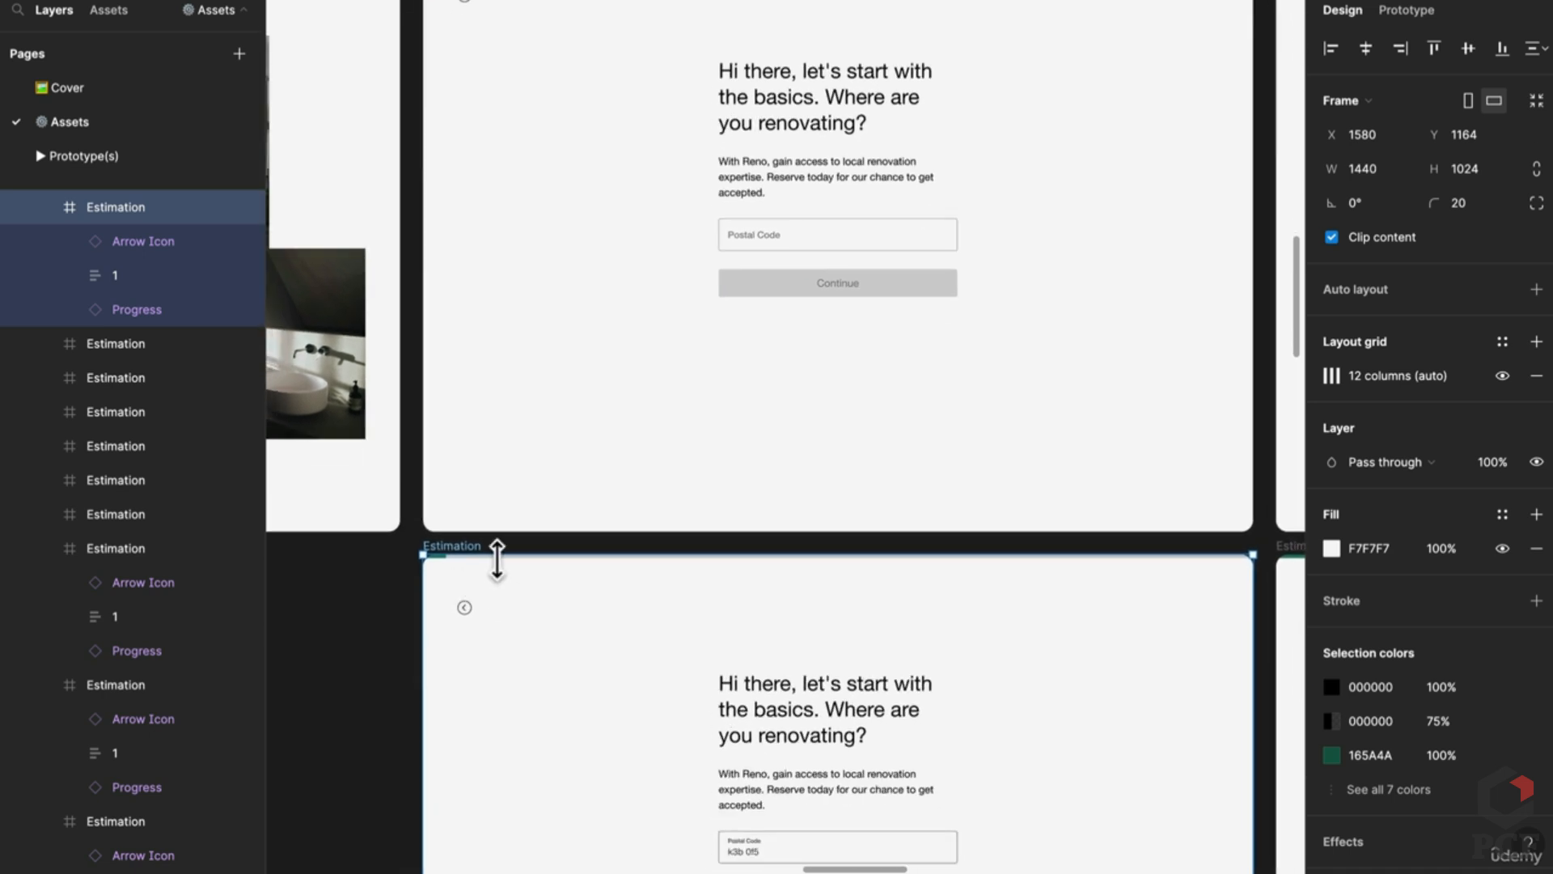
pyautogui.scroll(3, 497, 560)
pyautogui.scroll(-3, 503, 652)
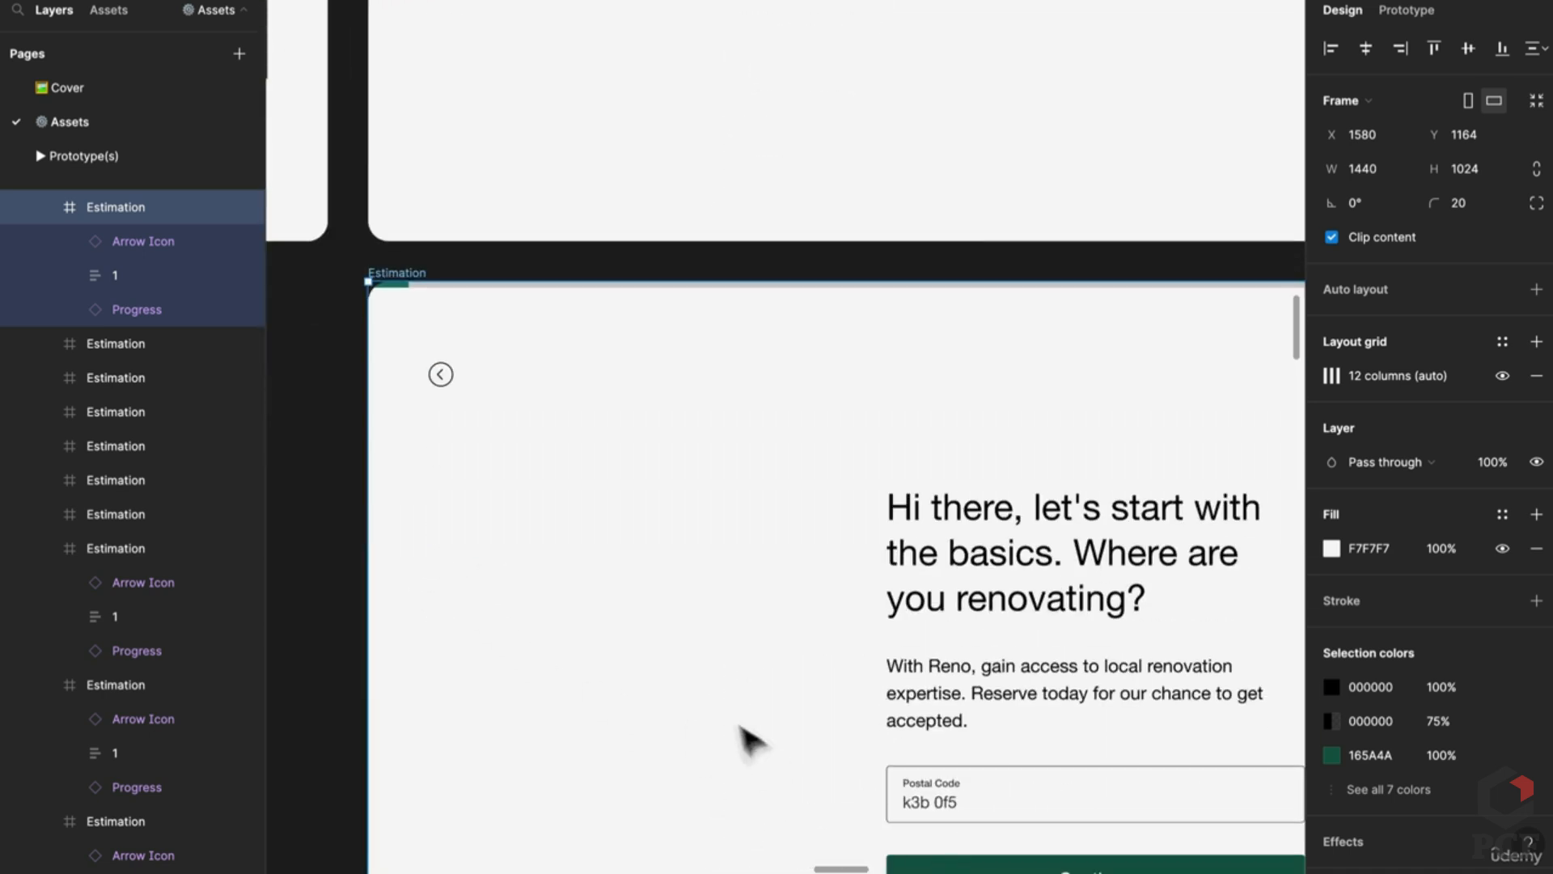
pyautogui.scroll(-3, 890, 639)
pyautogui.hscroll(3, 890, 639)
pyautogui.click(1035, 546)
pyautogui.scroll(-3, 1033, 548)
pyautogui.hscroll(2, 890, 501)
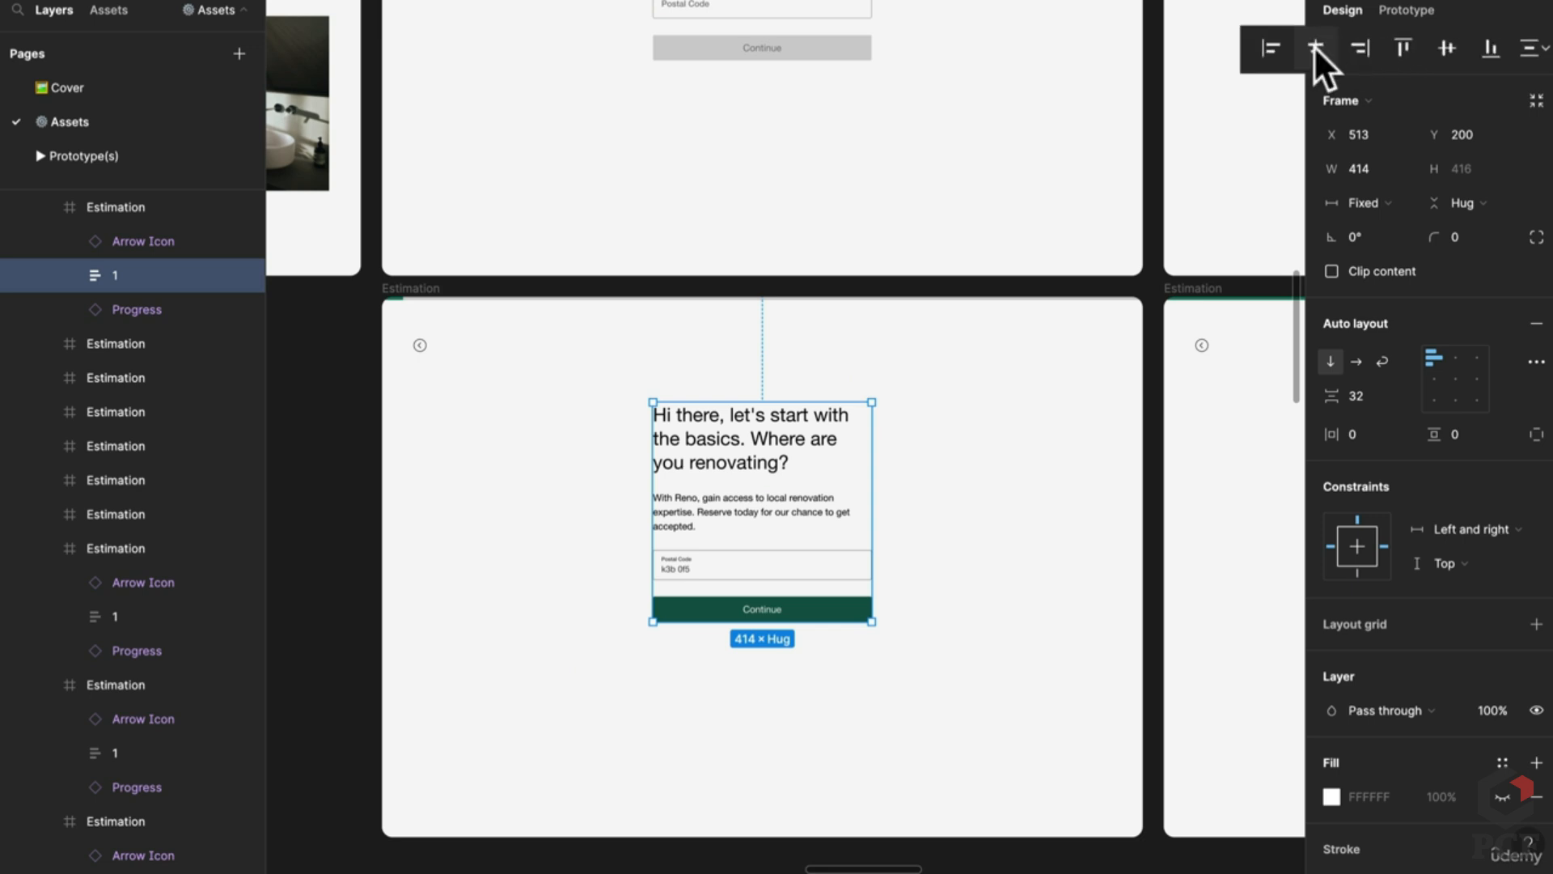
pyautogui.click(1315, 49)
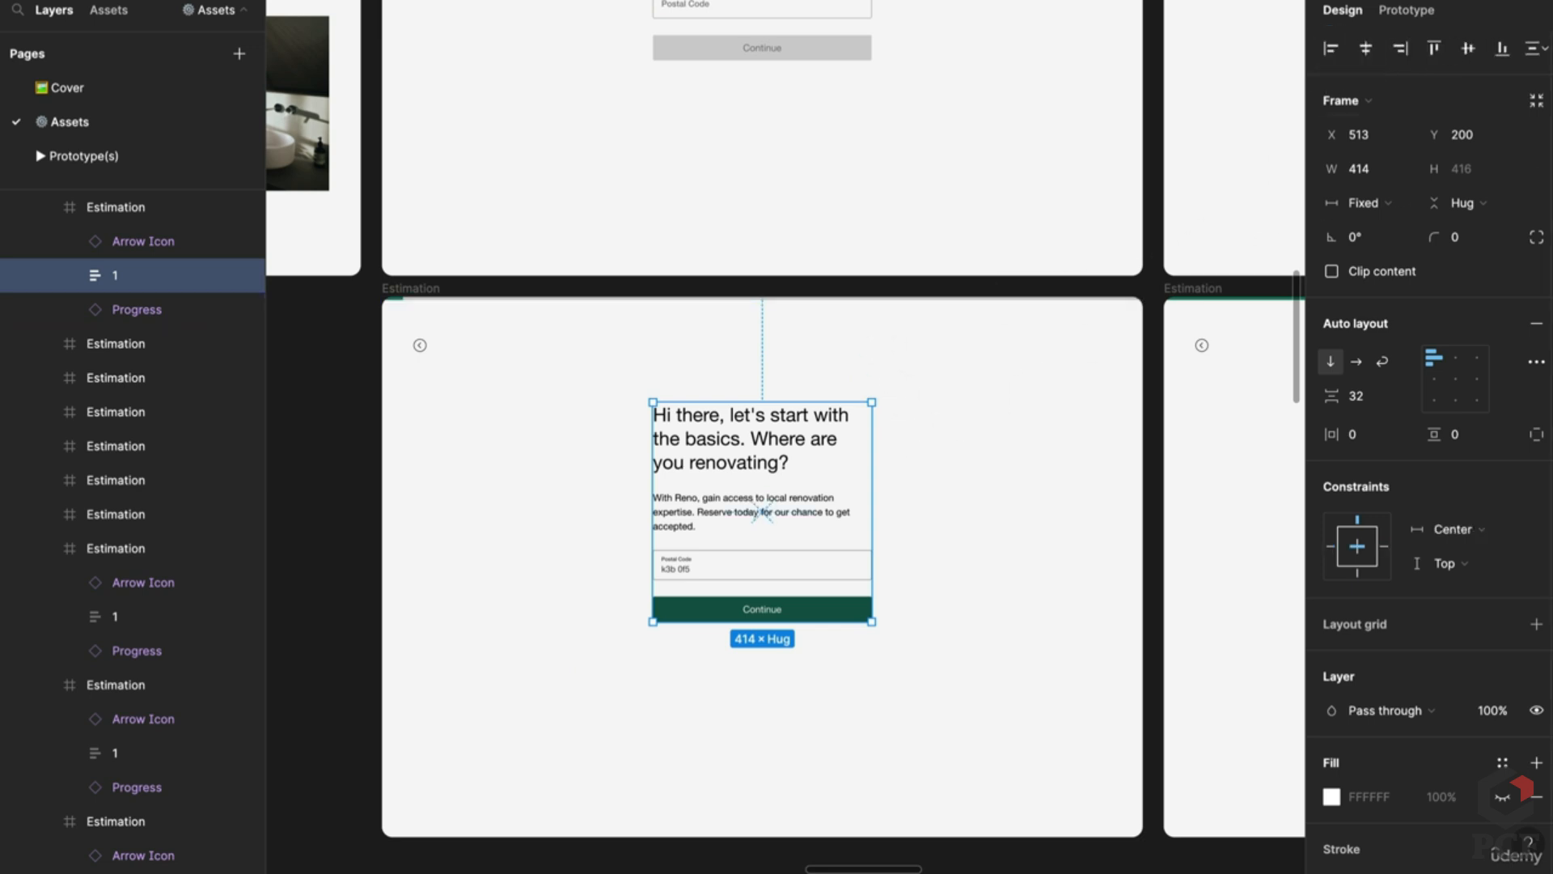
# Step: Inspect the form blocks on the home type, renovation type, kitchen goals and Choose a style screens
pyautogui.hscroll(5, 763, 513)
pyautogui.click(986, 478)
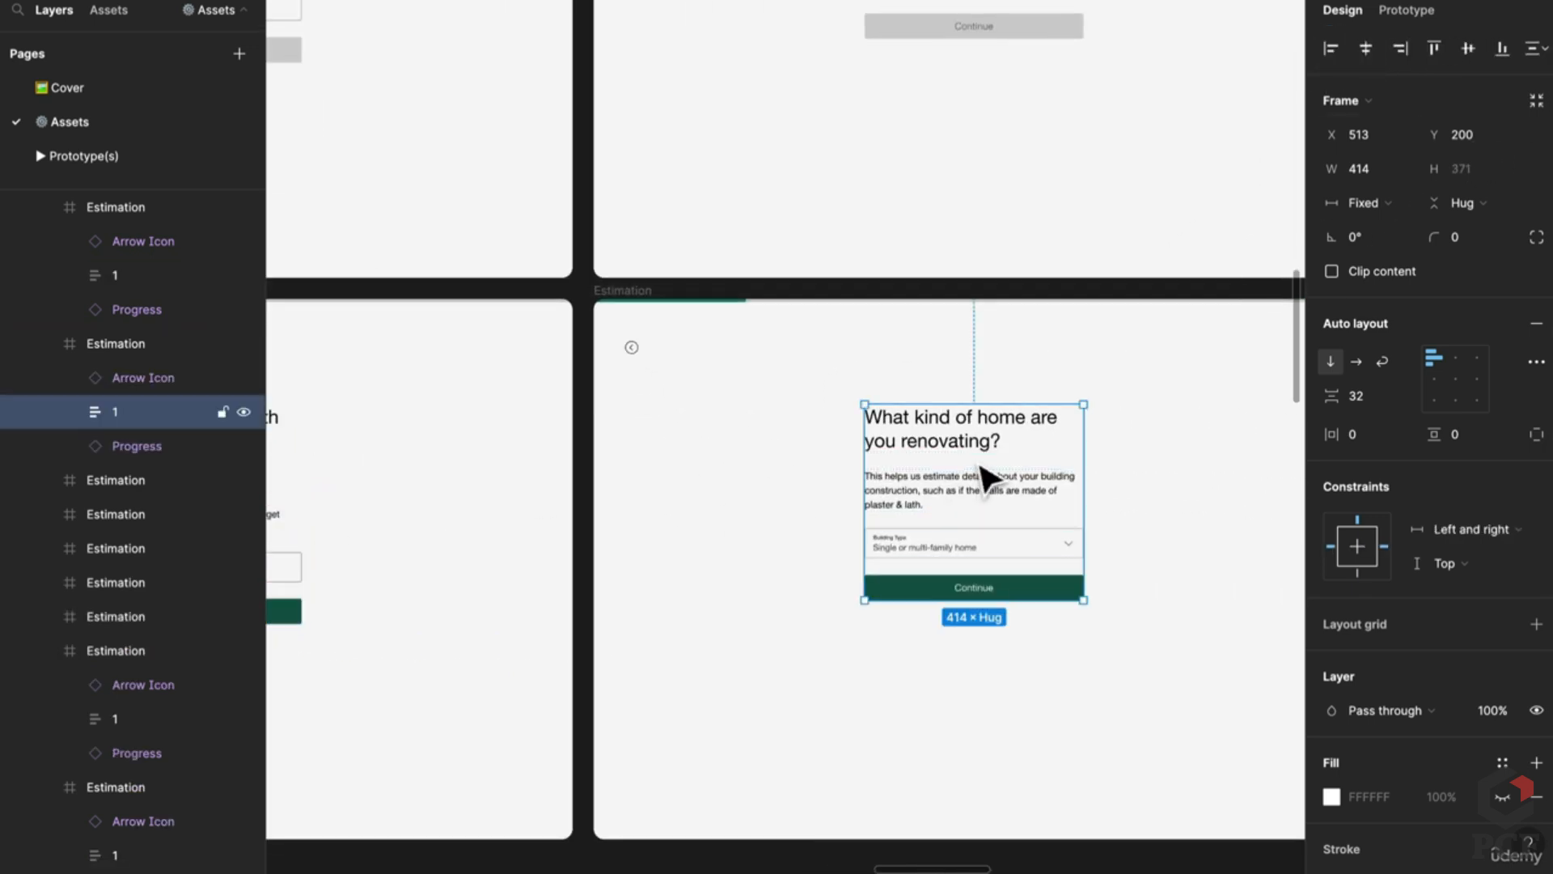
pyautogui.hscroll(5, 983, 526)
pyautogui.hscroll(5, 979, 578)
pyautogui.click(745, 495)
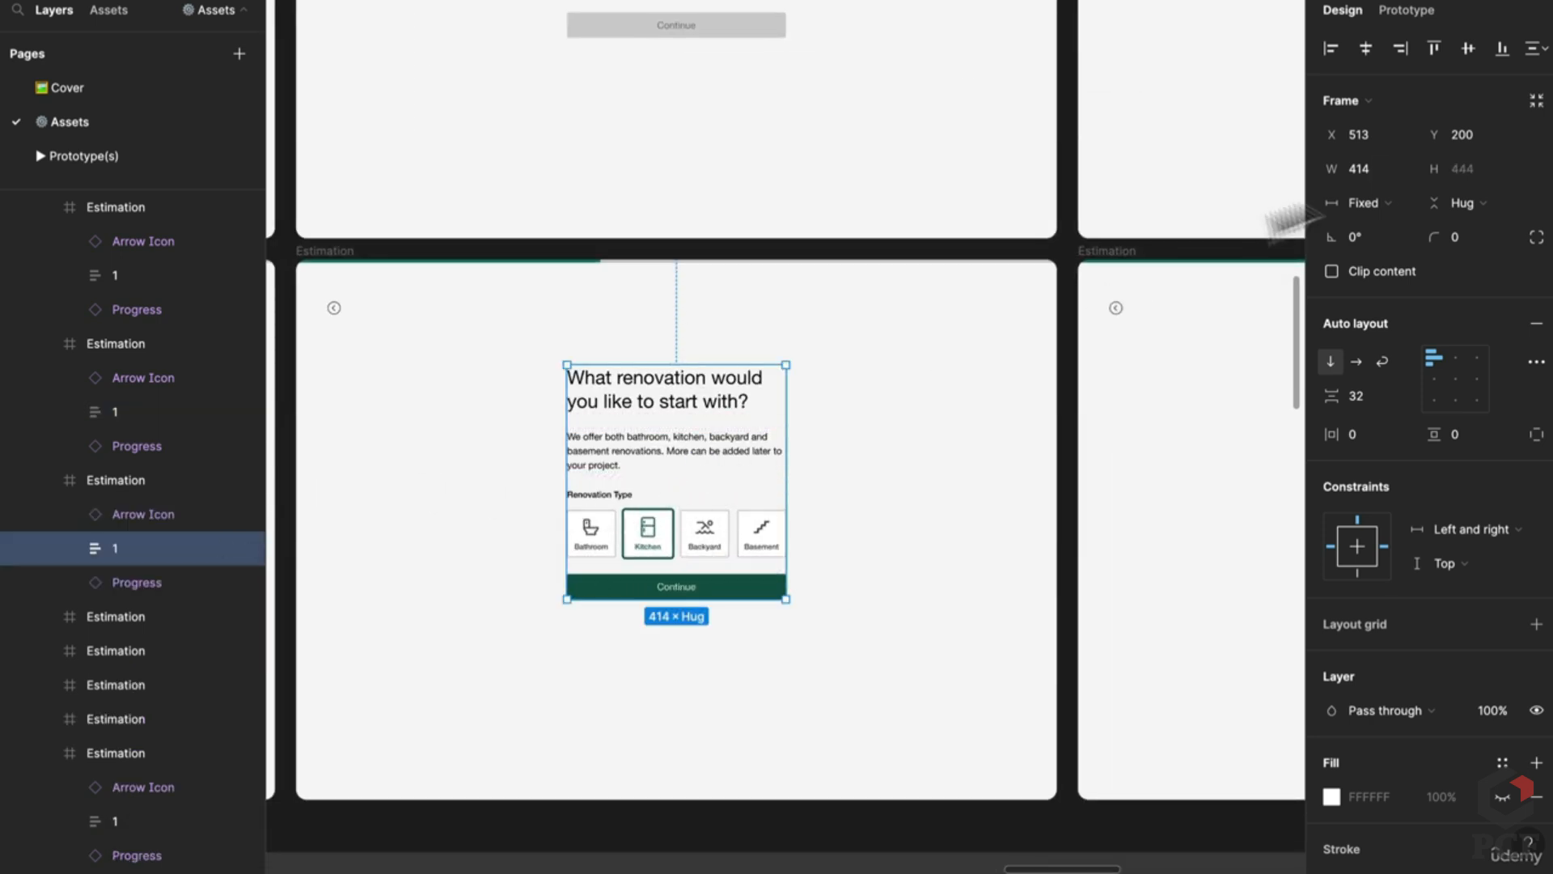
pyautogui.moveTo(1006, 478); pyautogui.dragTo(565, 444)
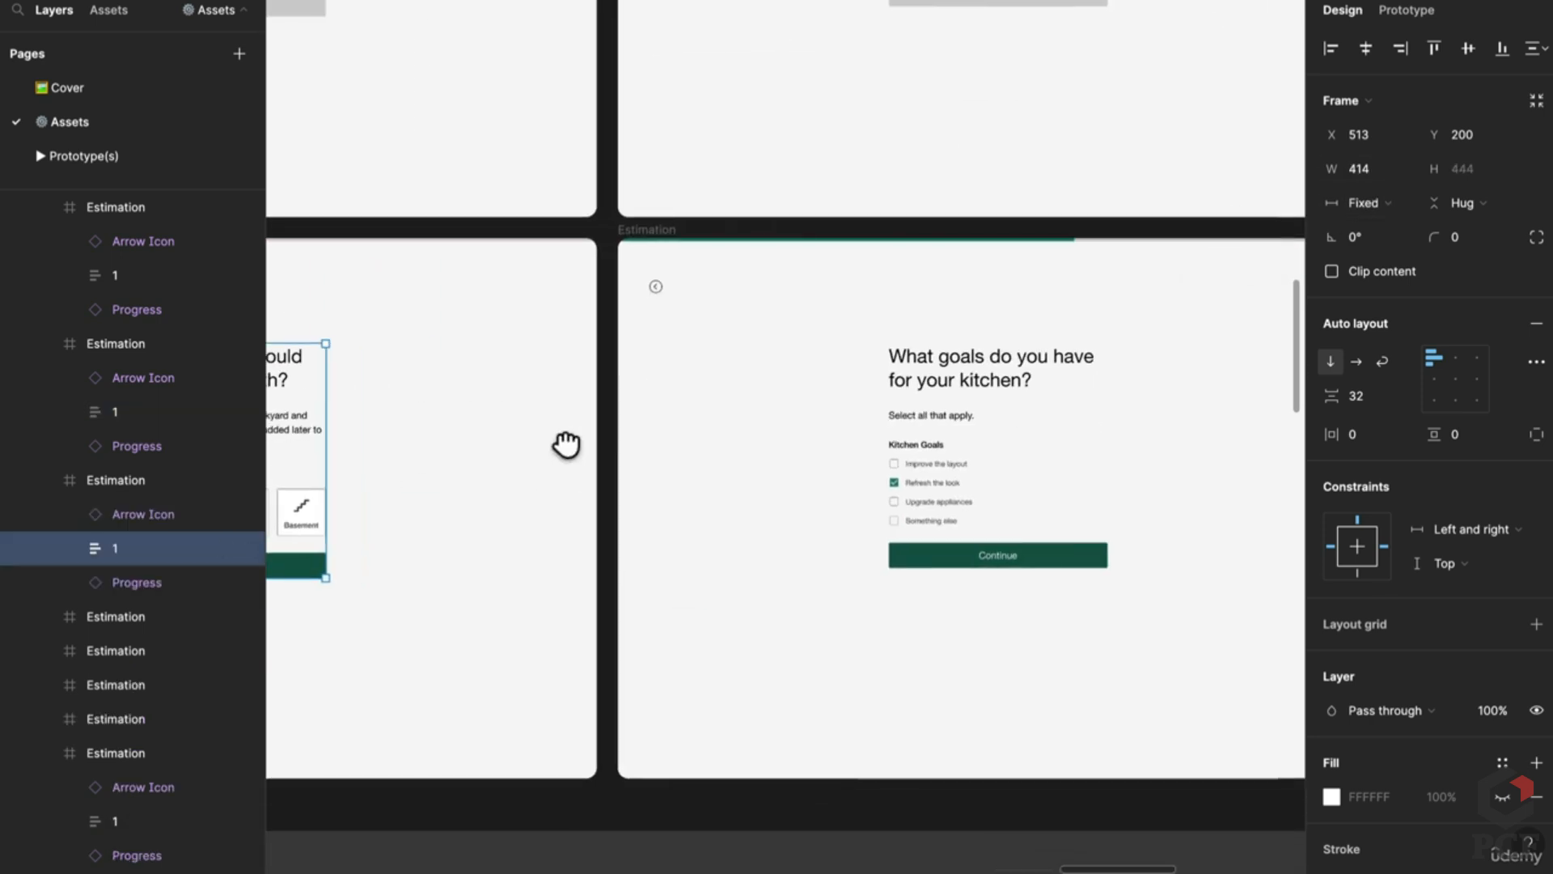
pyautogui.click(1102, 462)
pyautogui.moveTo(1120, 468); pyautogui.dragTo(513, 454)
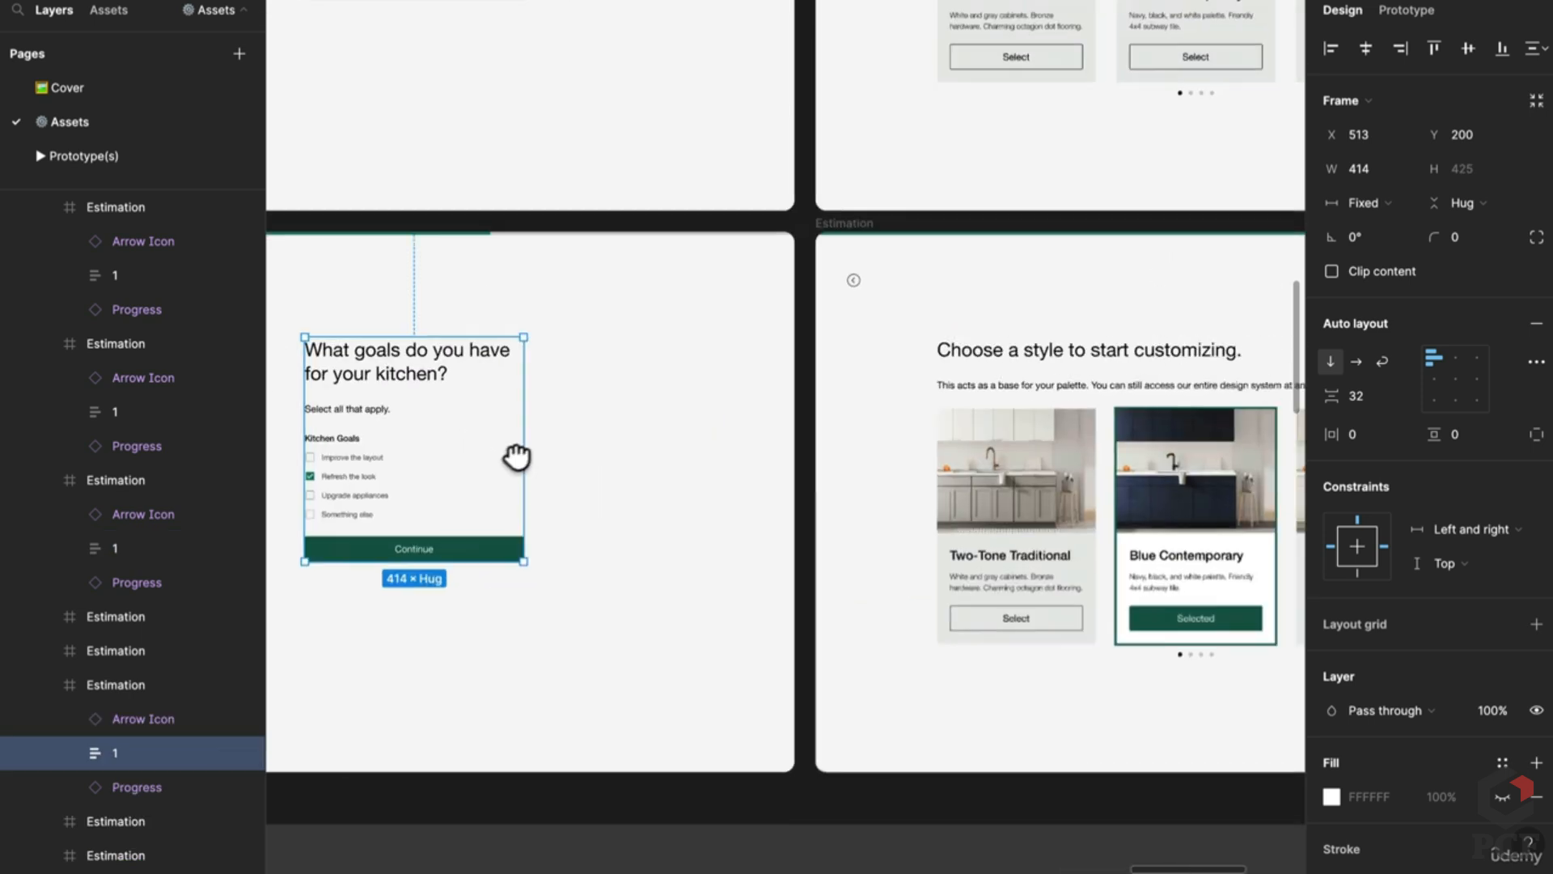
pyautogui.hscroll(4, 791, 433)
pyautogui.click(1006, 456)
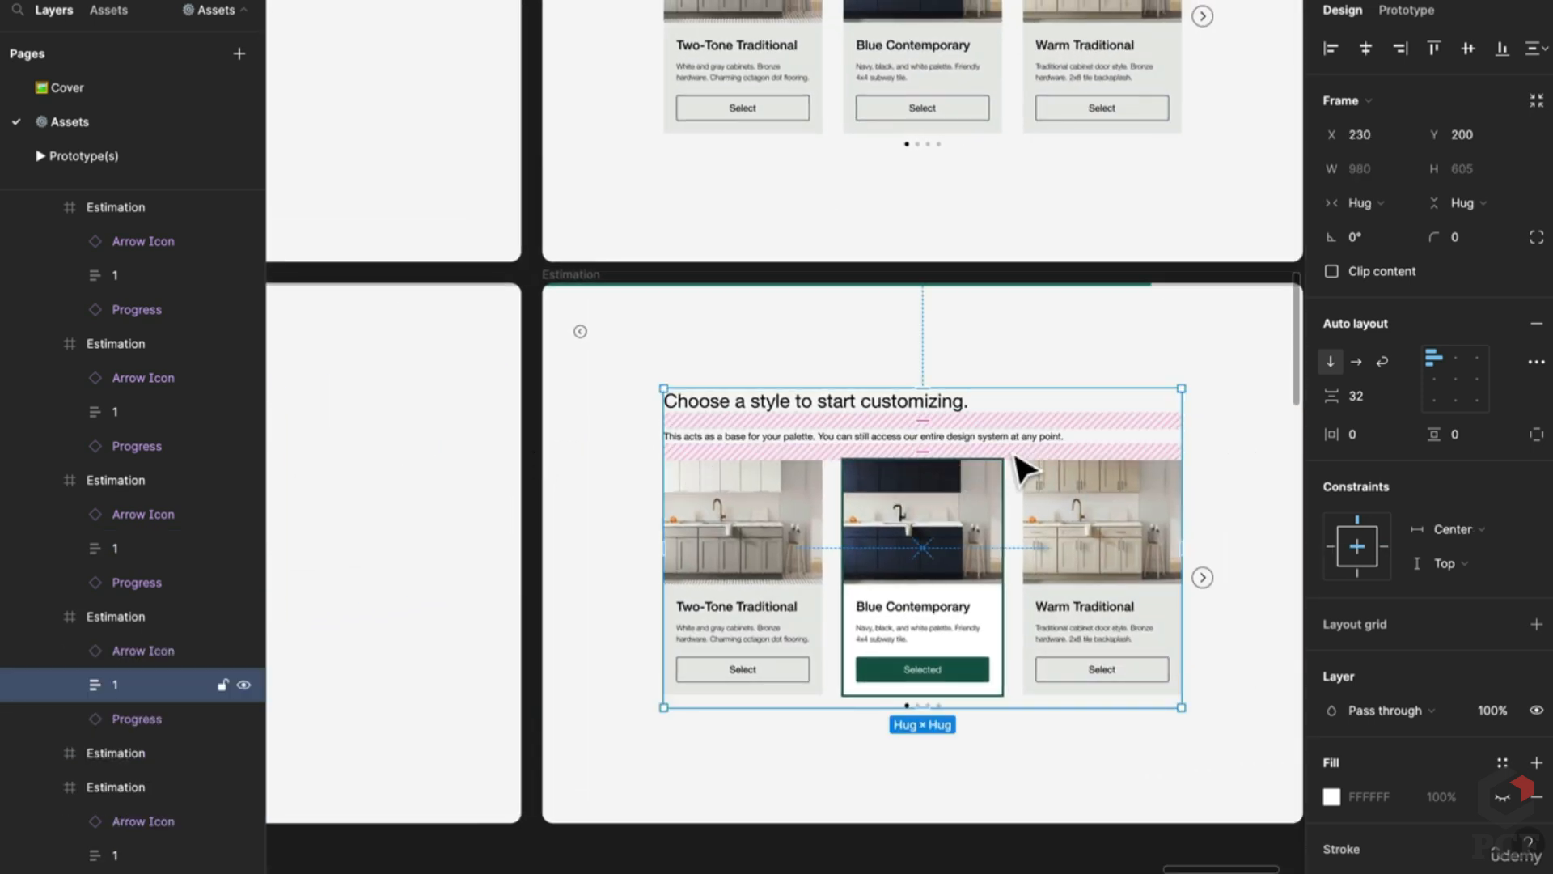
pyautogui.hscroll(2, 1016, 457)
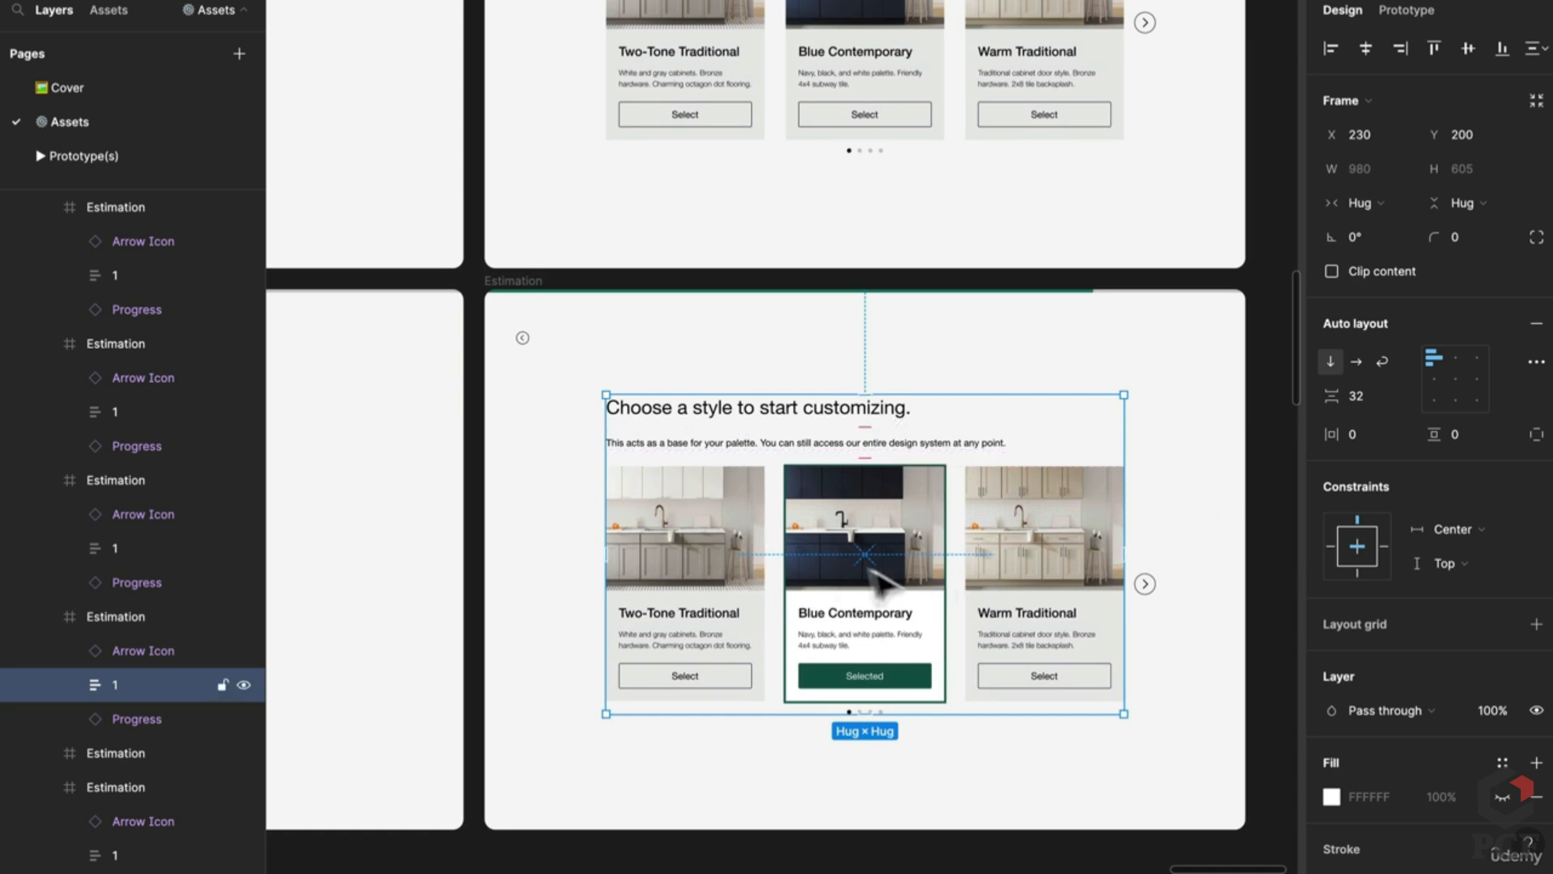
pyautogui.moveTo(878, 578); pyautogui.dragTo(920, 764)
pyautogui.scroll(-3, 930, 757)
# Step: Pan the canvas to the 'What renovation' and 'What kind of home' Estimation screens
pyautogui.scroll(2, 904, 584)
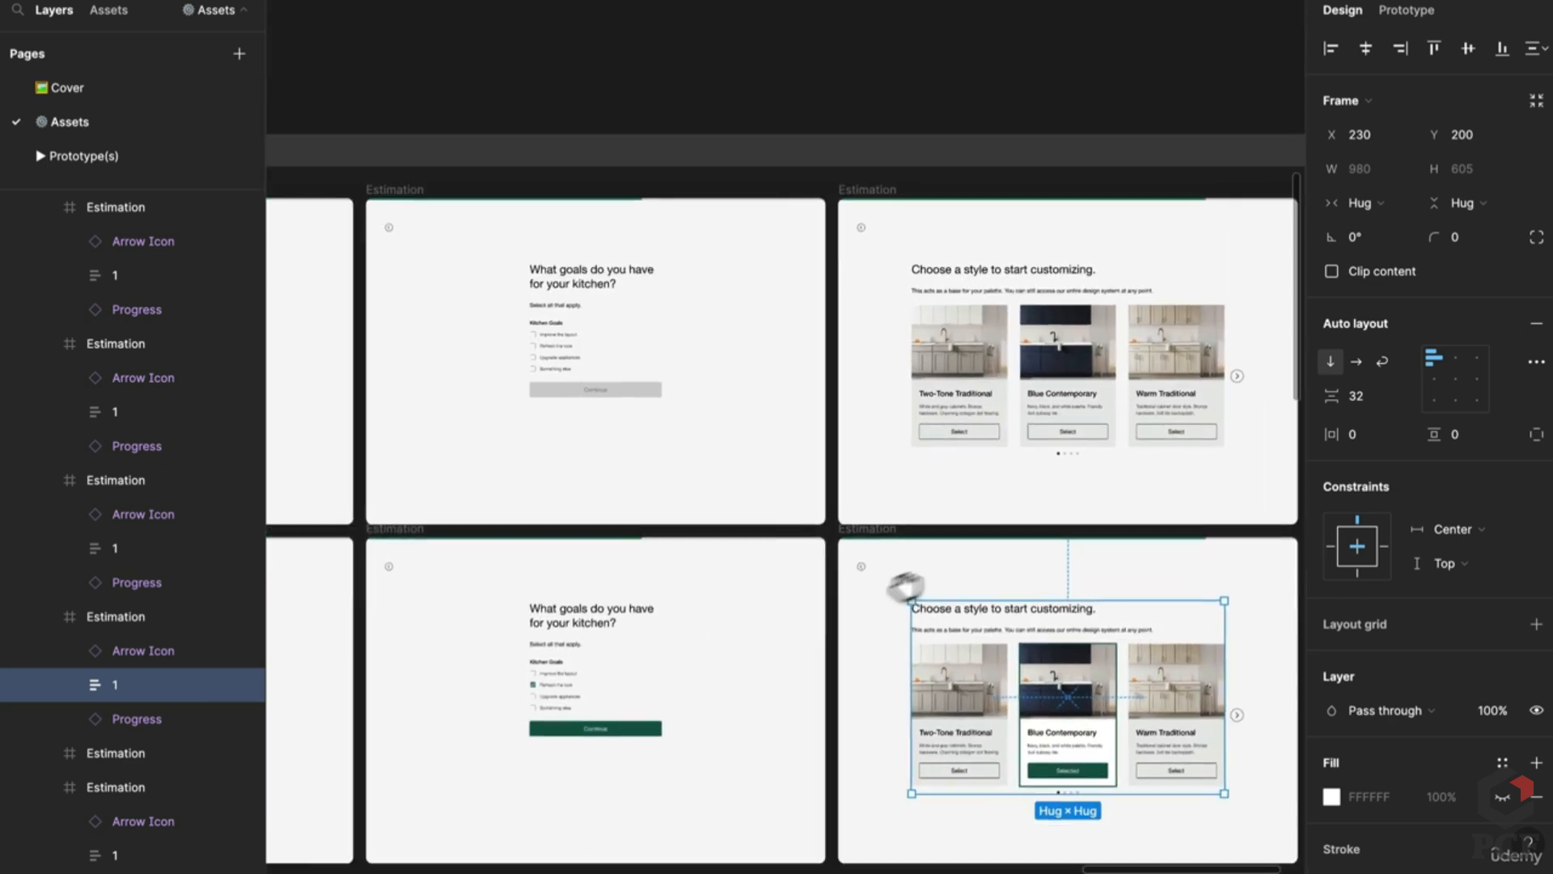
pyautogui.moveTo(906, 586); pyautogui.dragTo(1075, 548)
pyautogui.scroll(3, 825, 318)
pyautogui.moveTo(658, 398); pyautogui.dragTo(1250, 360)
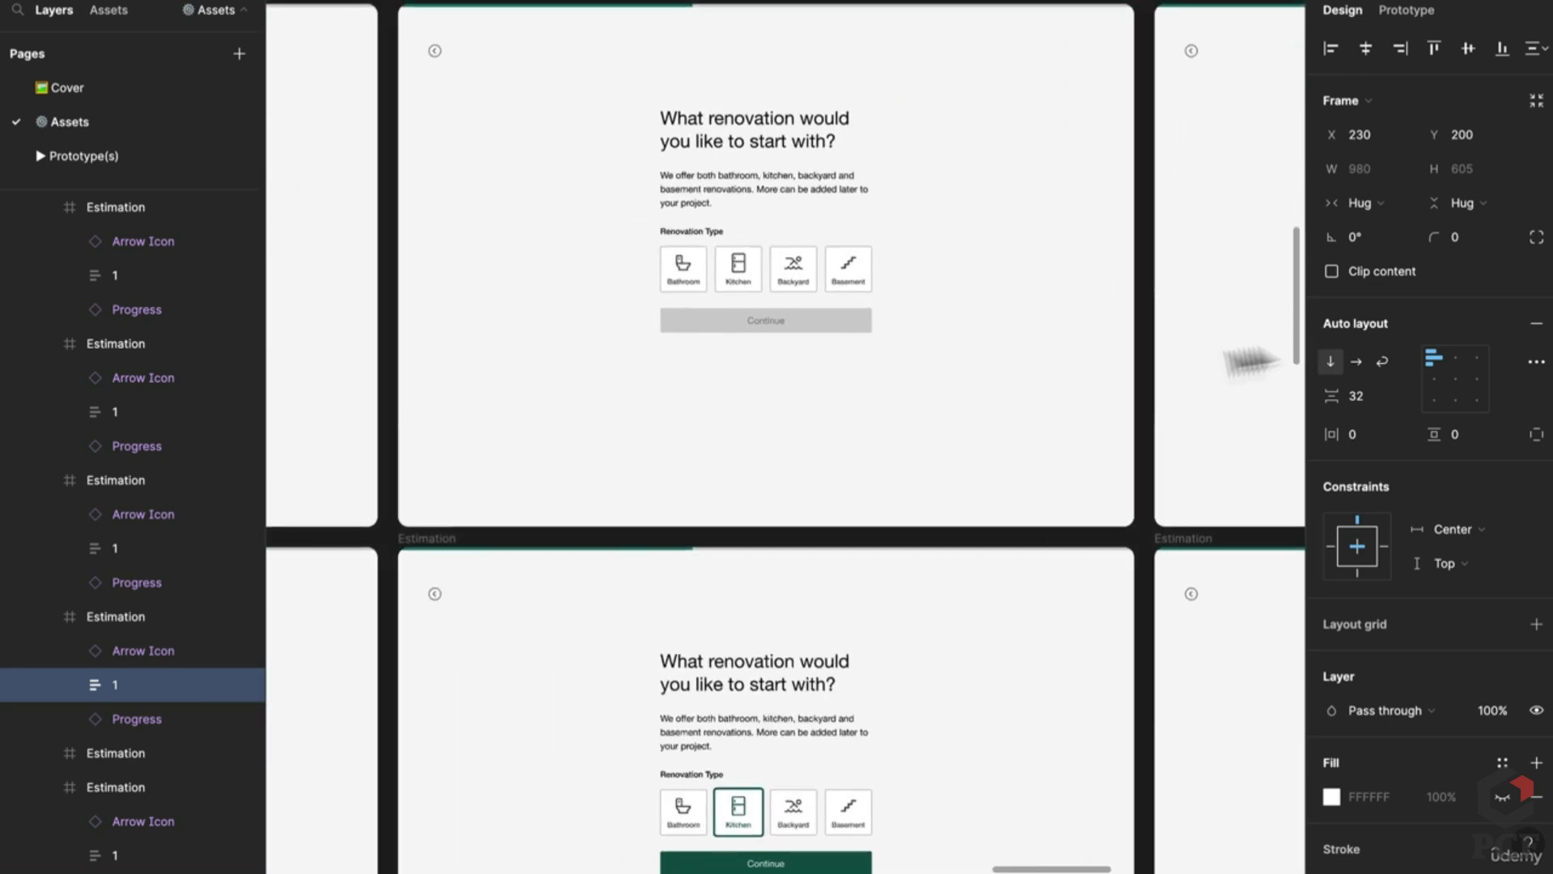
pyautogui.hscroll(-5, 1250, 360)
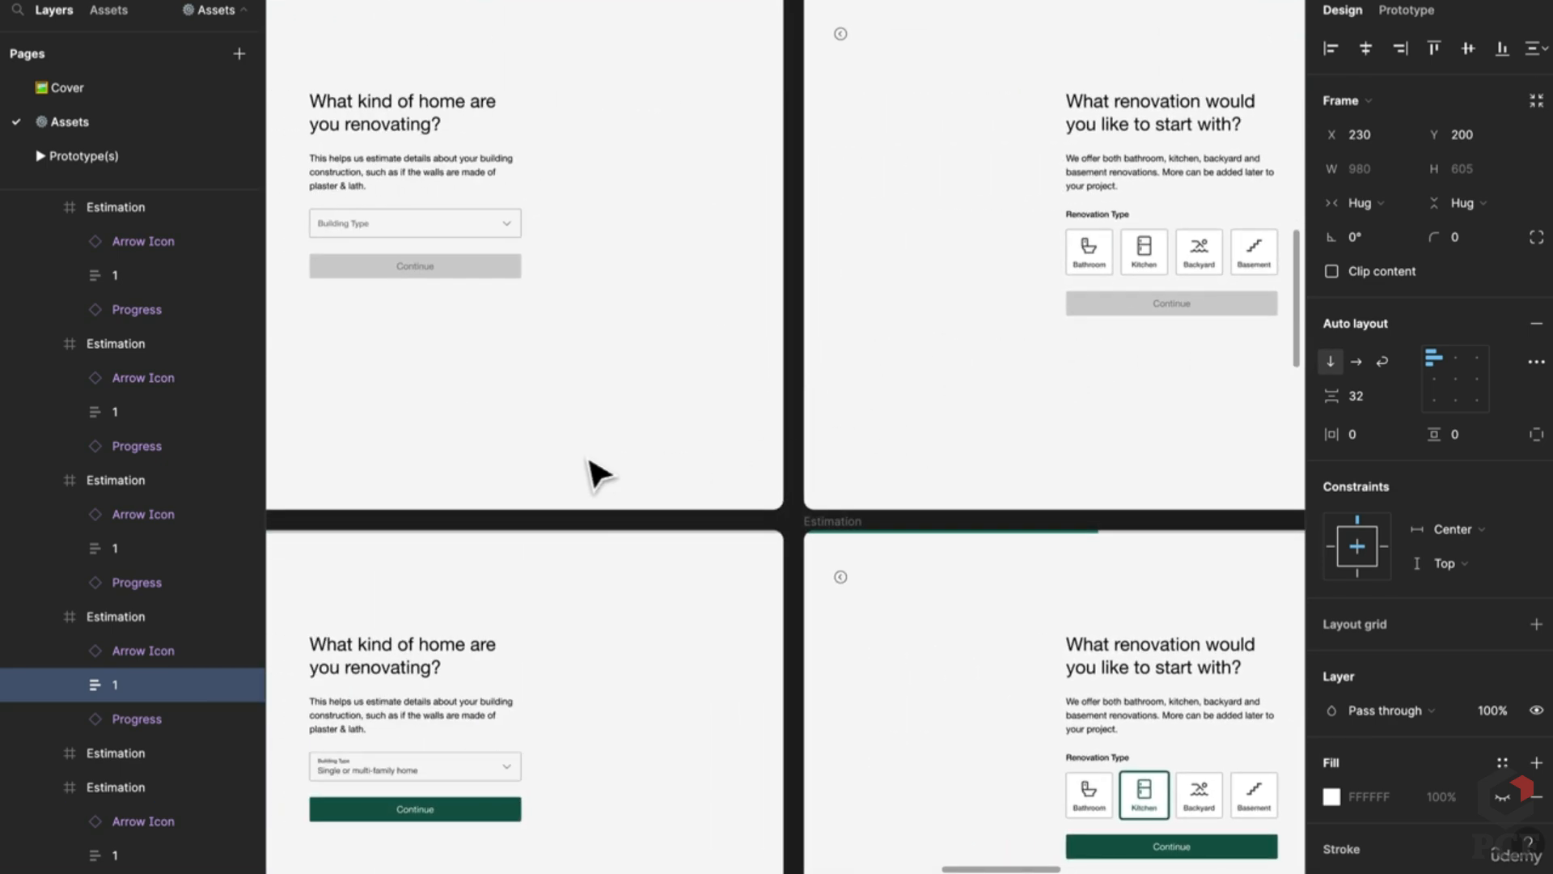
pyautogui.moveTo(599, 473); pyautogui.dragTo(780, 455)
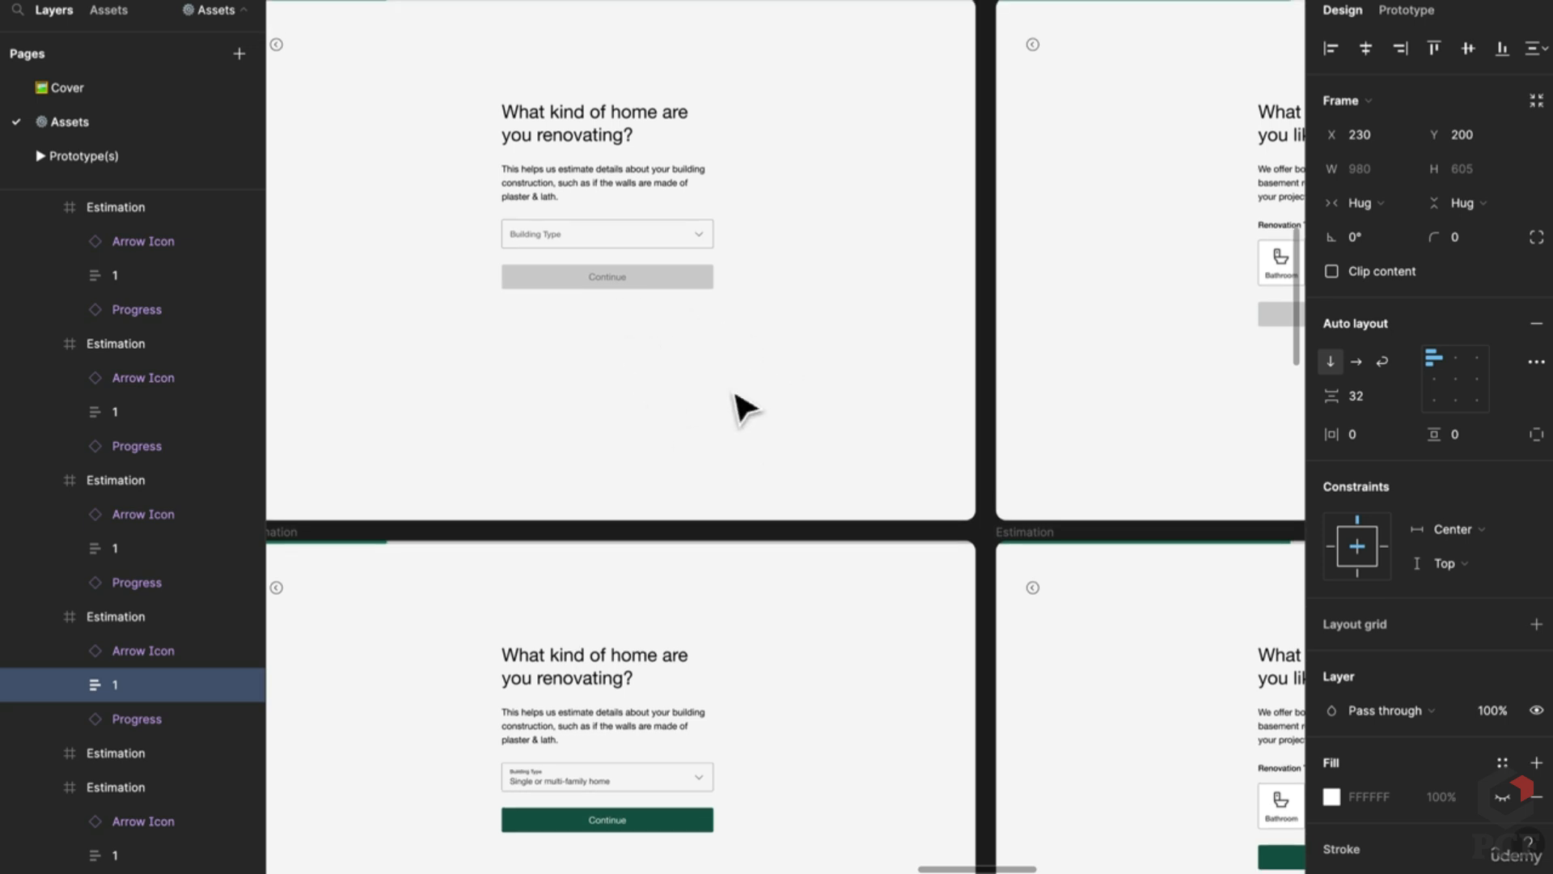
pyautogui.hscroll(-3, 576, 370)
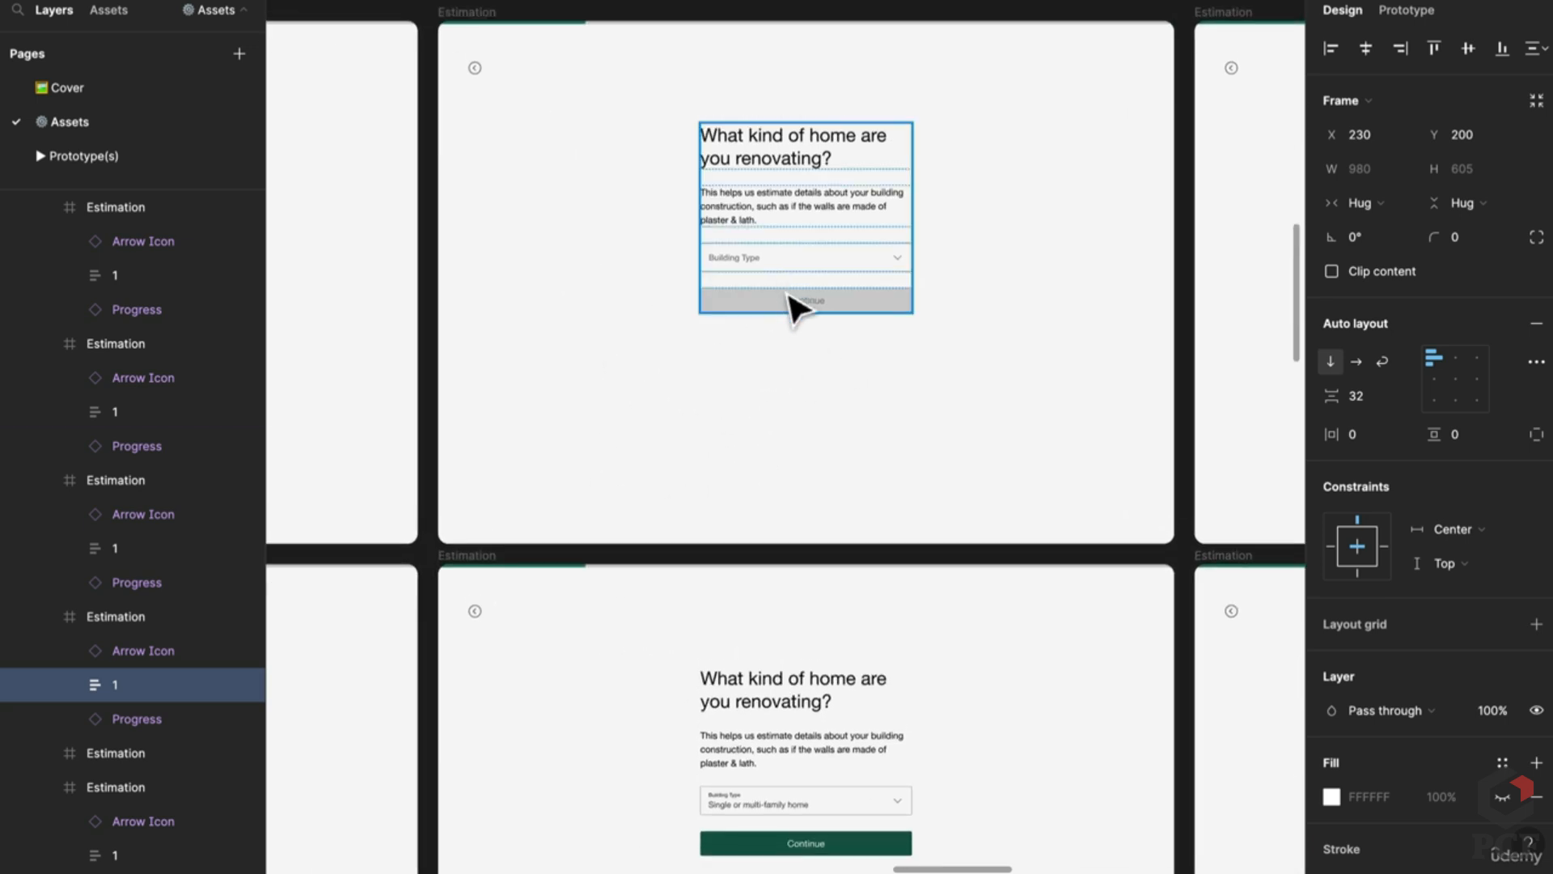
pyautogui.scroll(-5, 818, 676)
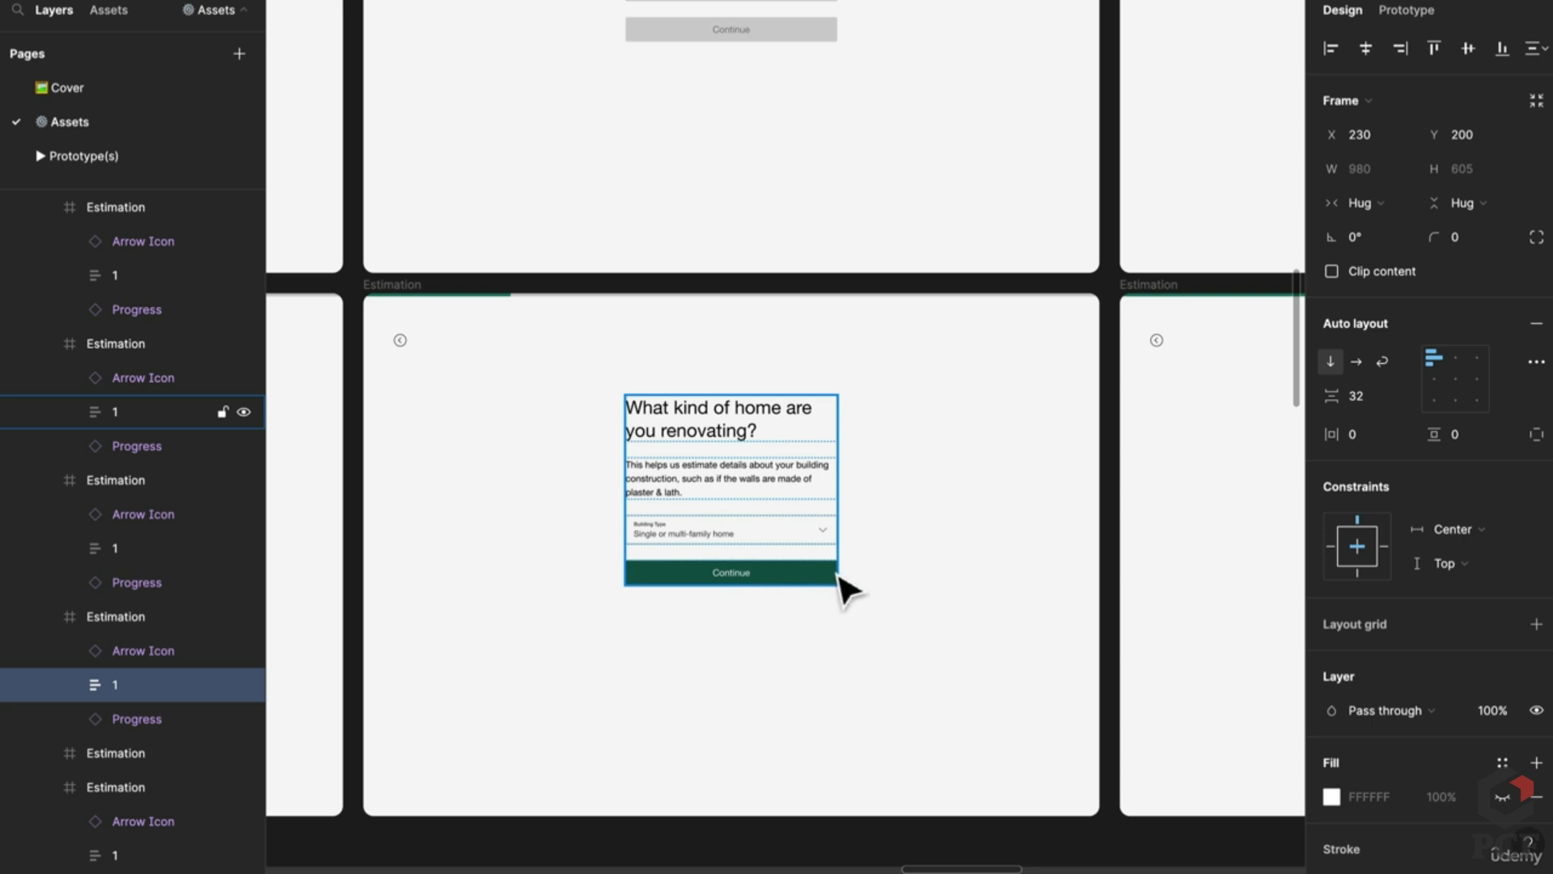
pyautogui.hscroll(6, 1030, 583)
pyautogui.hscroll(-3, 888, 295)
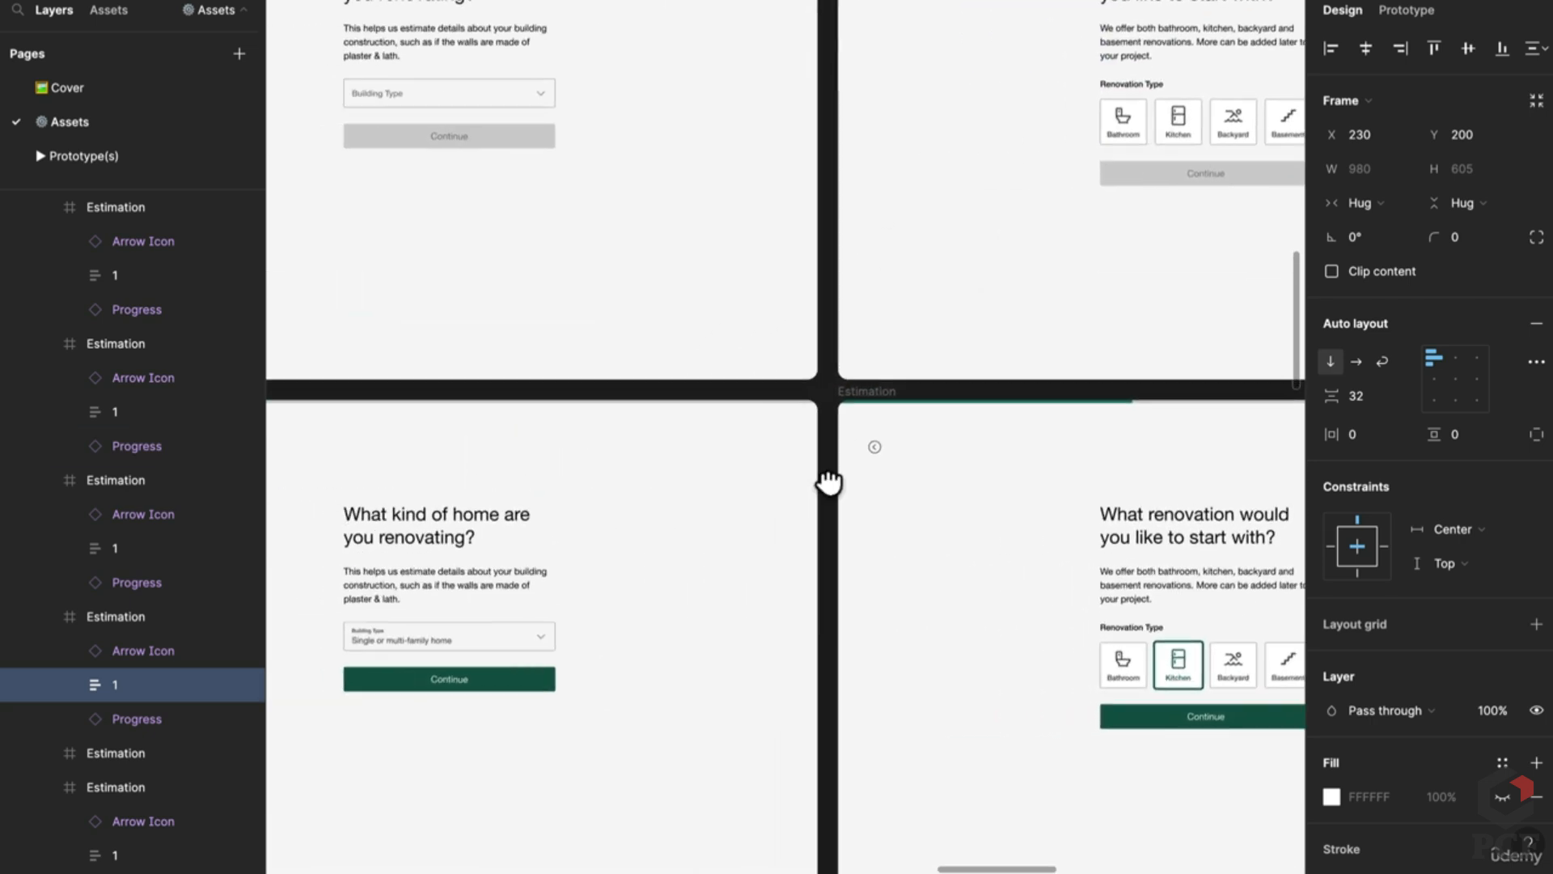
pyautogui.moveTo(828, 483); pyautogui.dragTo(1075, 482)
# Step: Switch the right panel to Prototype settings and select the right-hand Estimation screen frame
pyautogui.click(1134, 450)
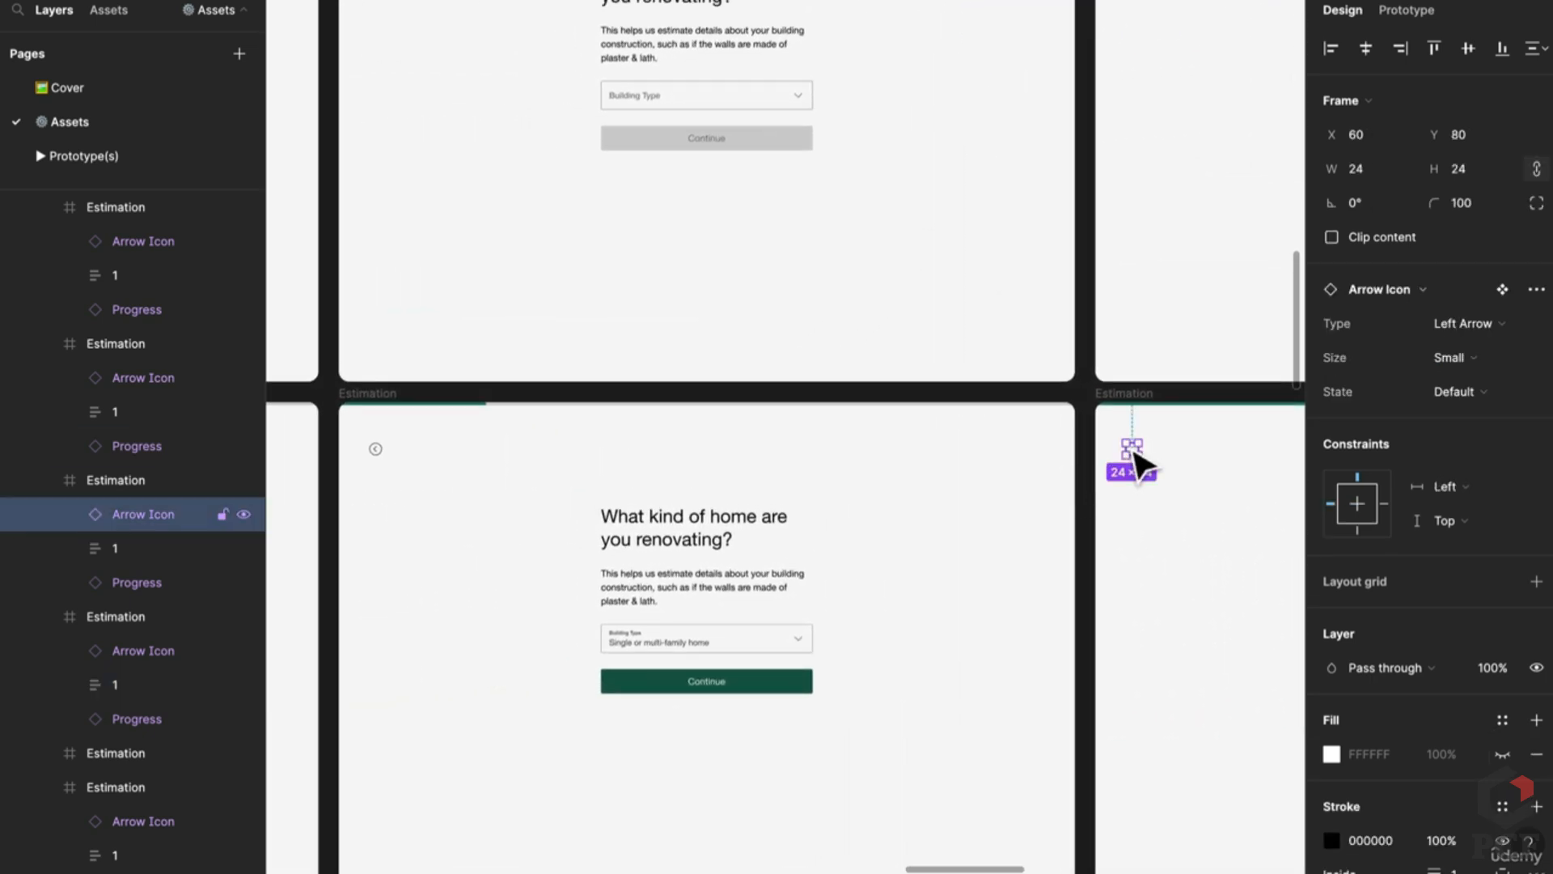
pyautogui.click(1388, 12)
pyautogui.click(1154, 394)
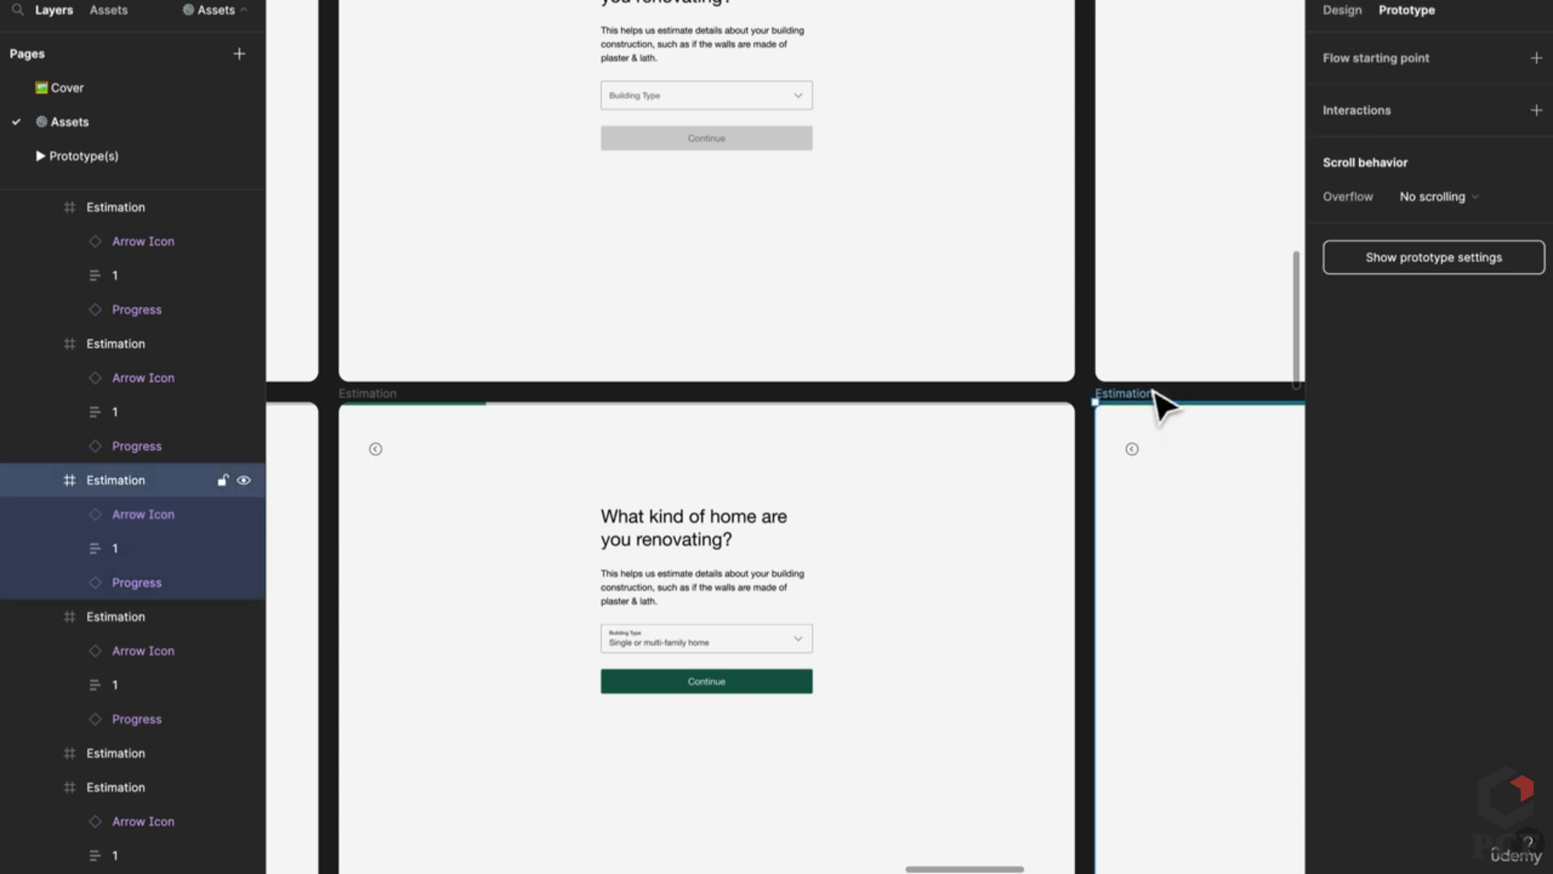
pyautogui.hscroll(5, 639, 550)
pyautogui.scroll(2, 639, 550)
pyautogui.click(847, 454)
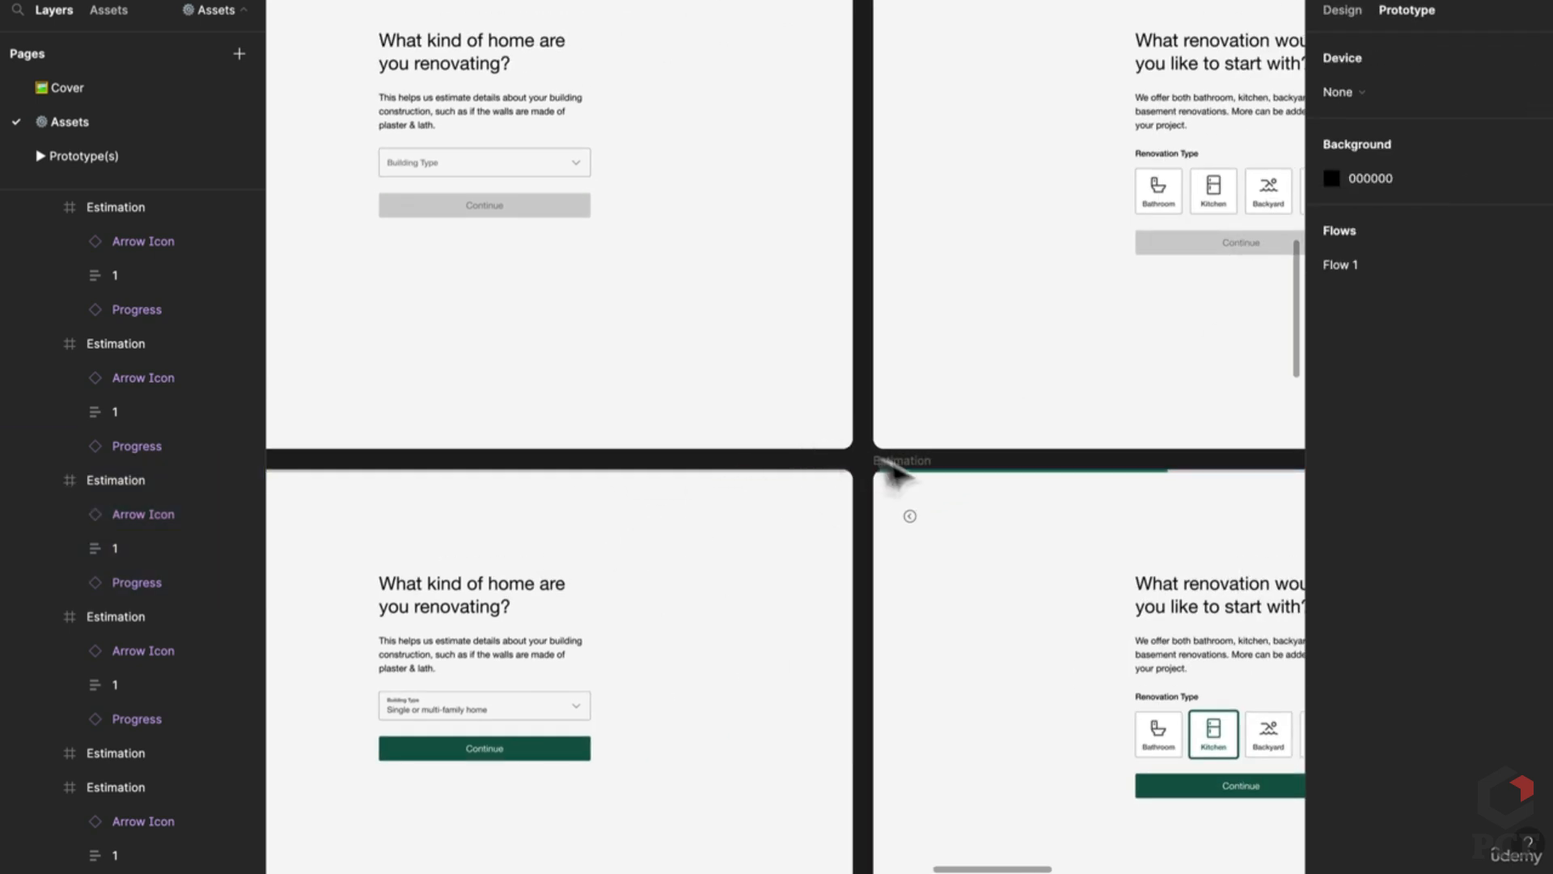
pyautogui.click(924, 466)
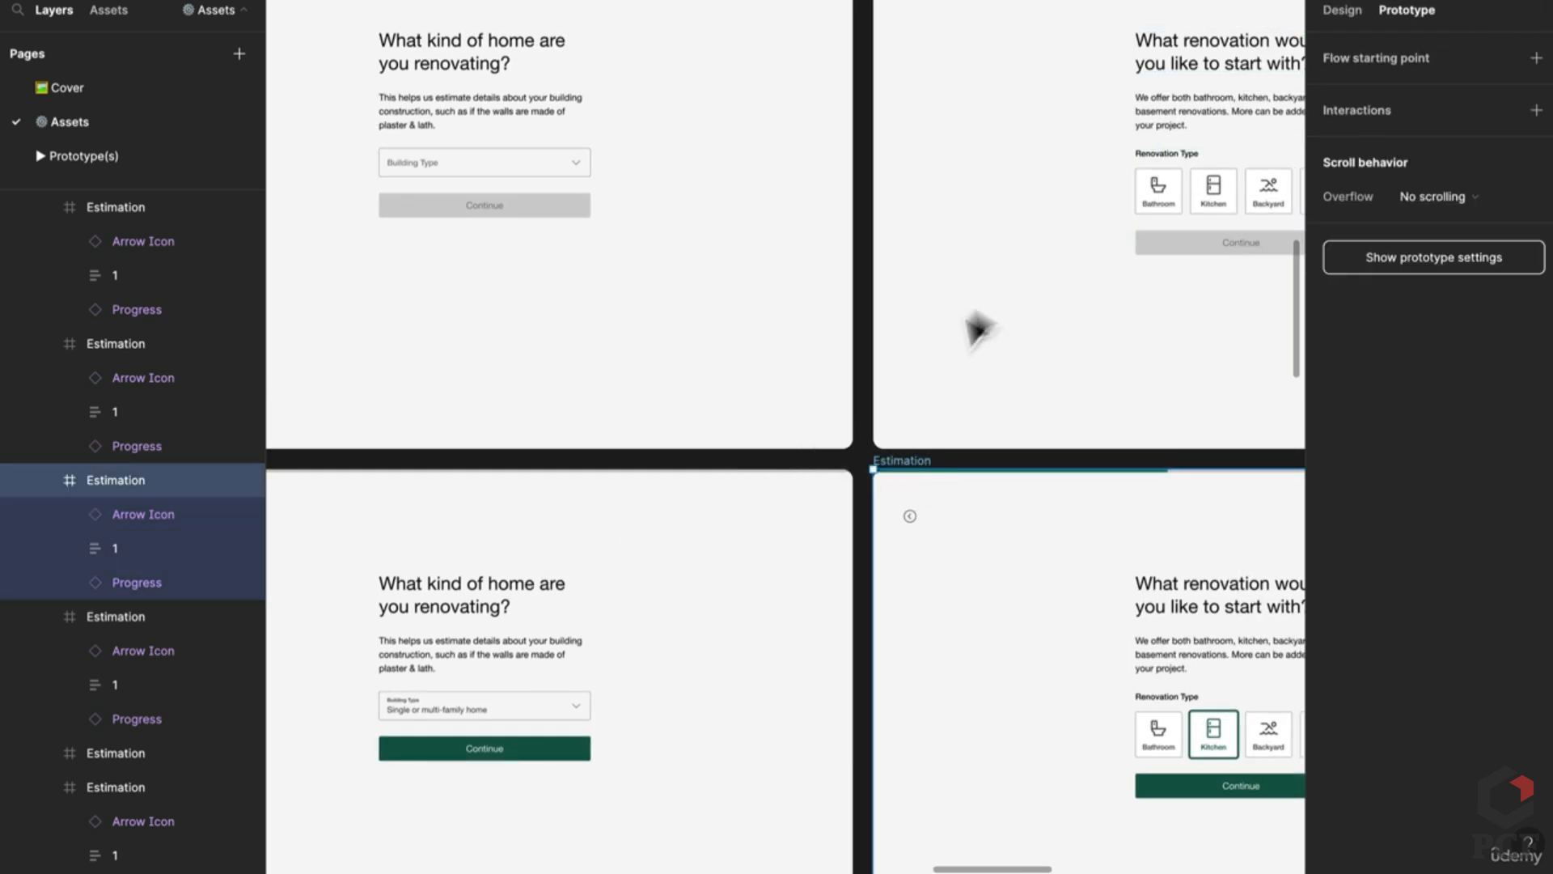
pyautogui.hscroll(5, 985, 440)
pyautogui.click(981, 475)
# Step: Select the Continue Form Button on the renovation screen to reveal its hover interaction
pyautogui.scroll(-4, 736, 418)
pyautogui.scroll(-3, 736, 419)
pyautogui.hscroll(2, 736, 419)
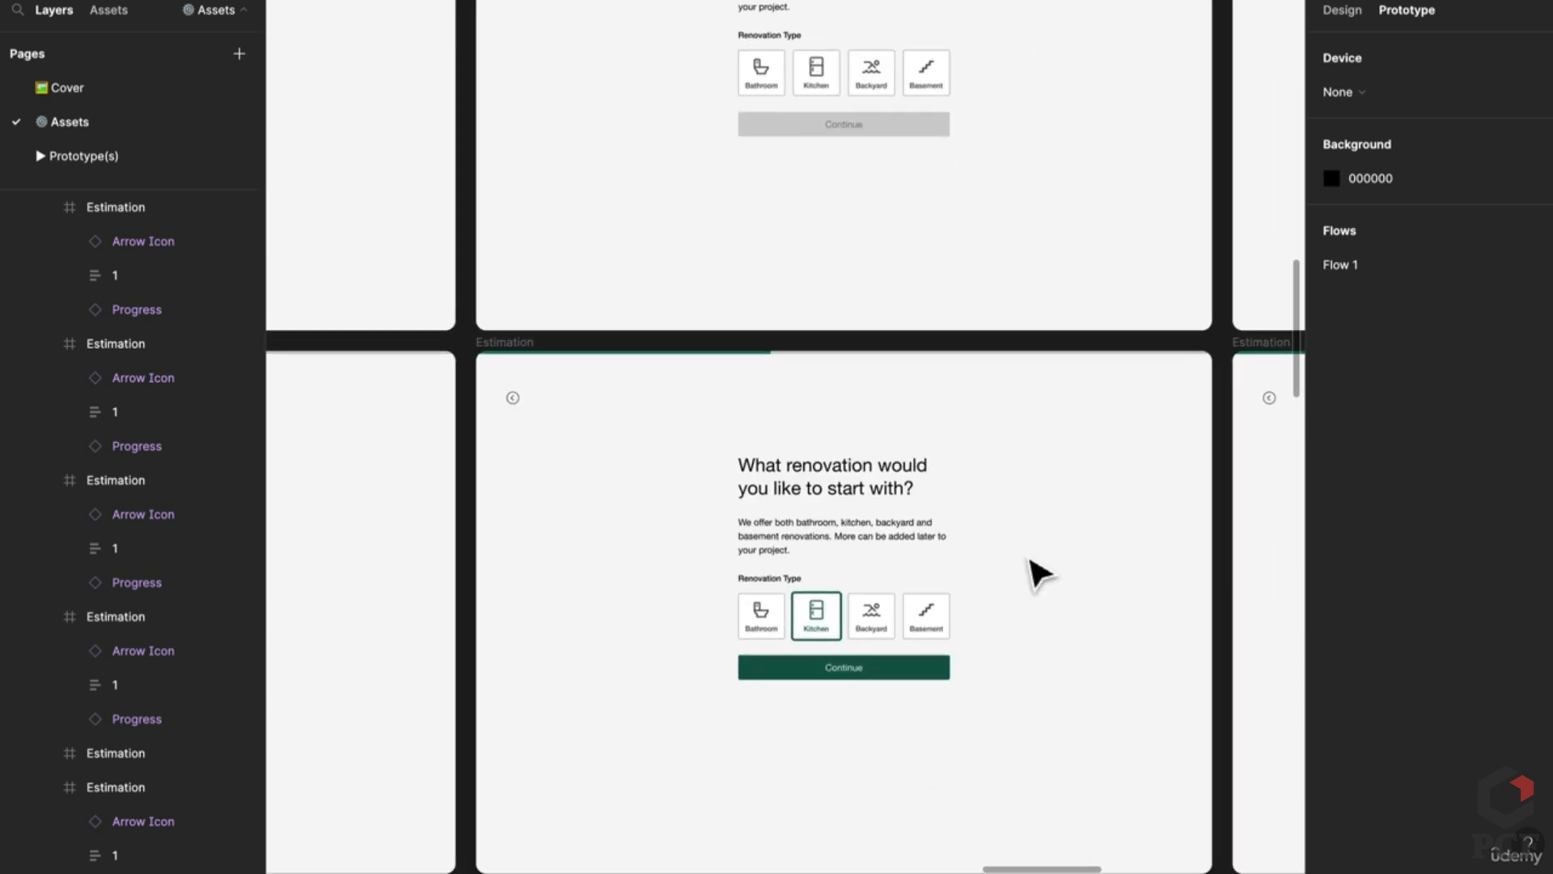
pyautogui.click(908, 682)
pyautogui.doubleClick(906, 679)
pyautogui.hscroll(5, 906, 680)
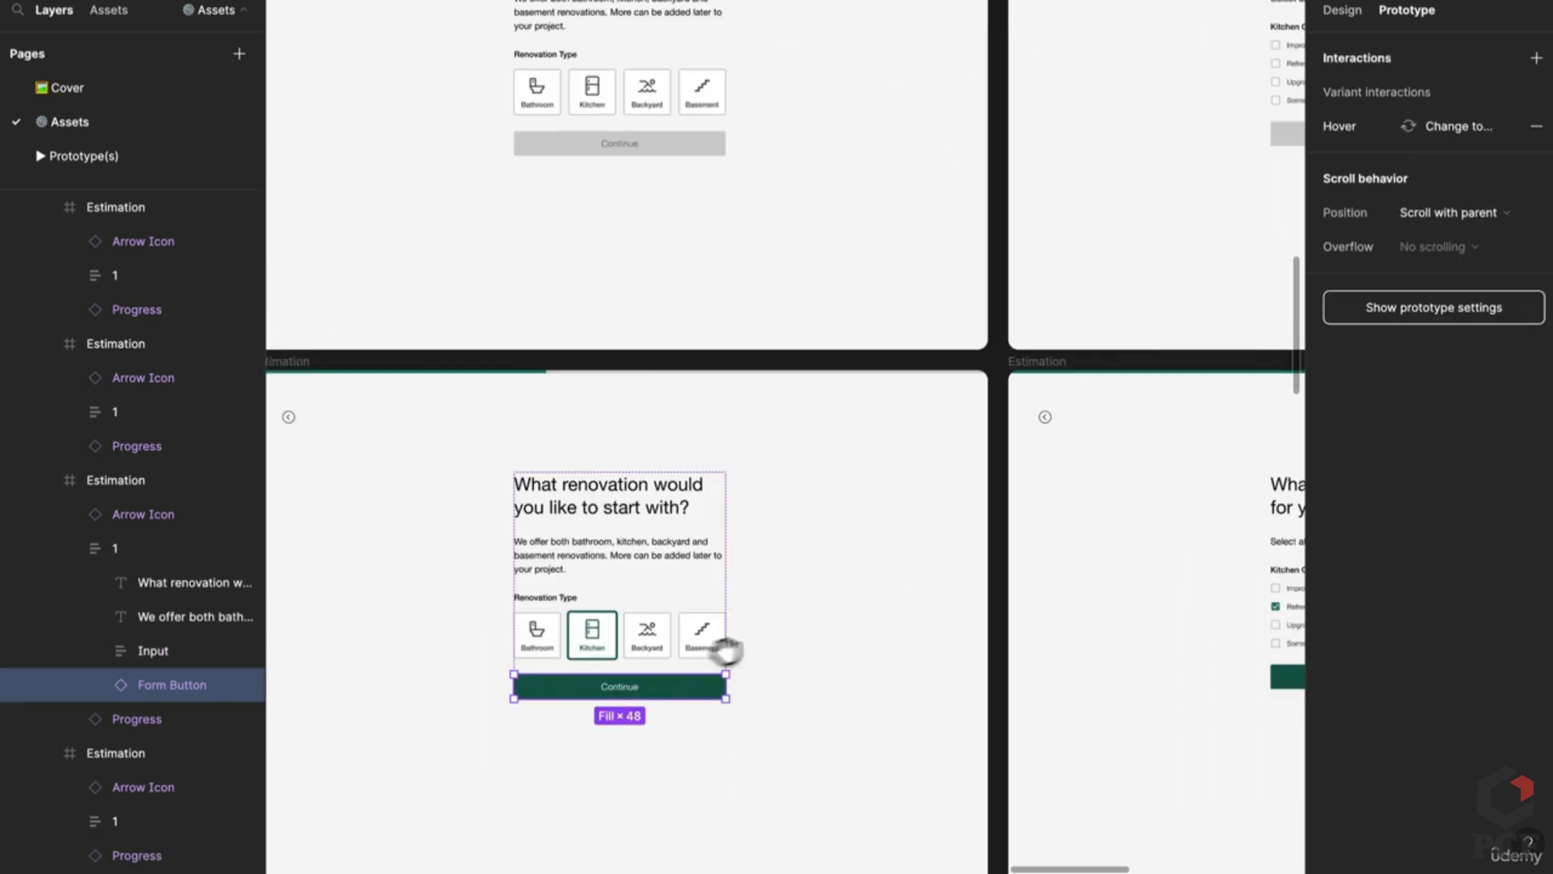
pyautogui.keyDown('ctrl'); pyautogui.scroll(-4, 920, 479); pyautogui.keyUp('ctrl')
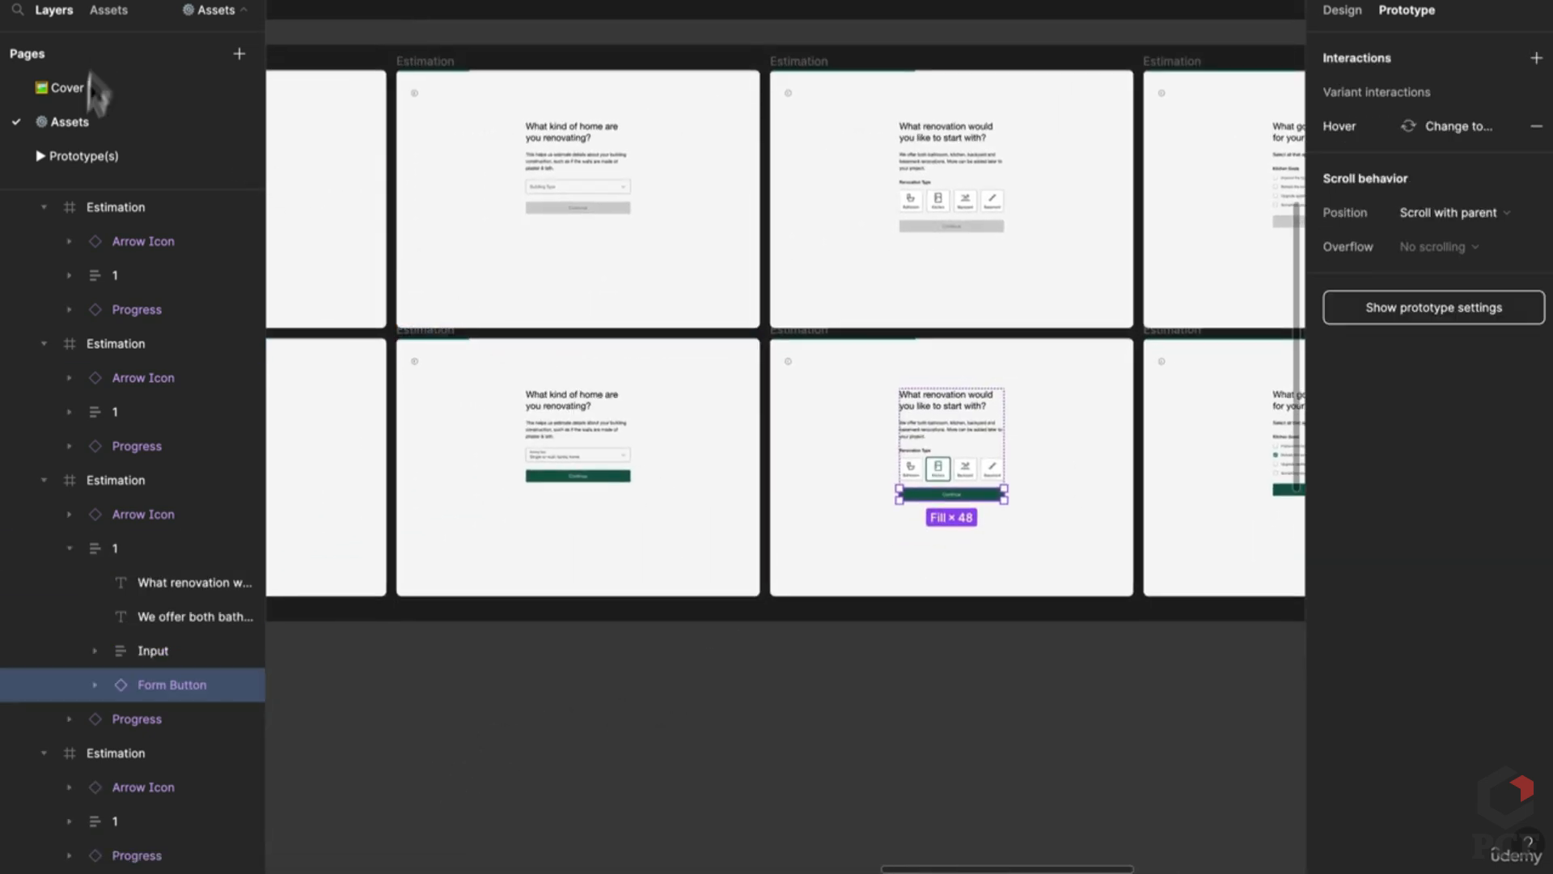
# Step: Go to the Prototype(s) page and browse the Estimation Form flow connection arrows
pyautogui.click(144, 158)
pyautogui.scroll(-5, 664, 91)
pyautogui.scroll(-6, 728, 485)
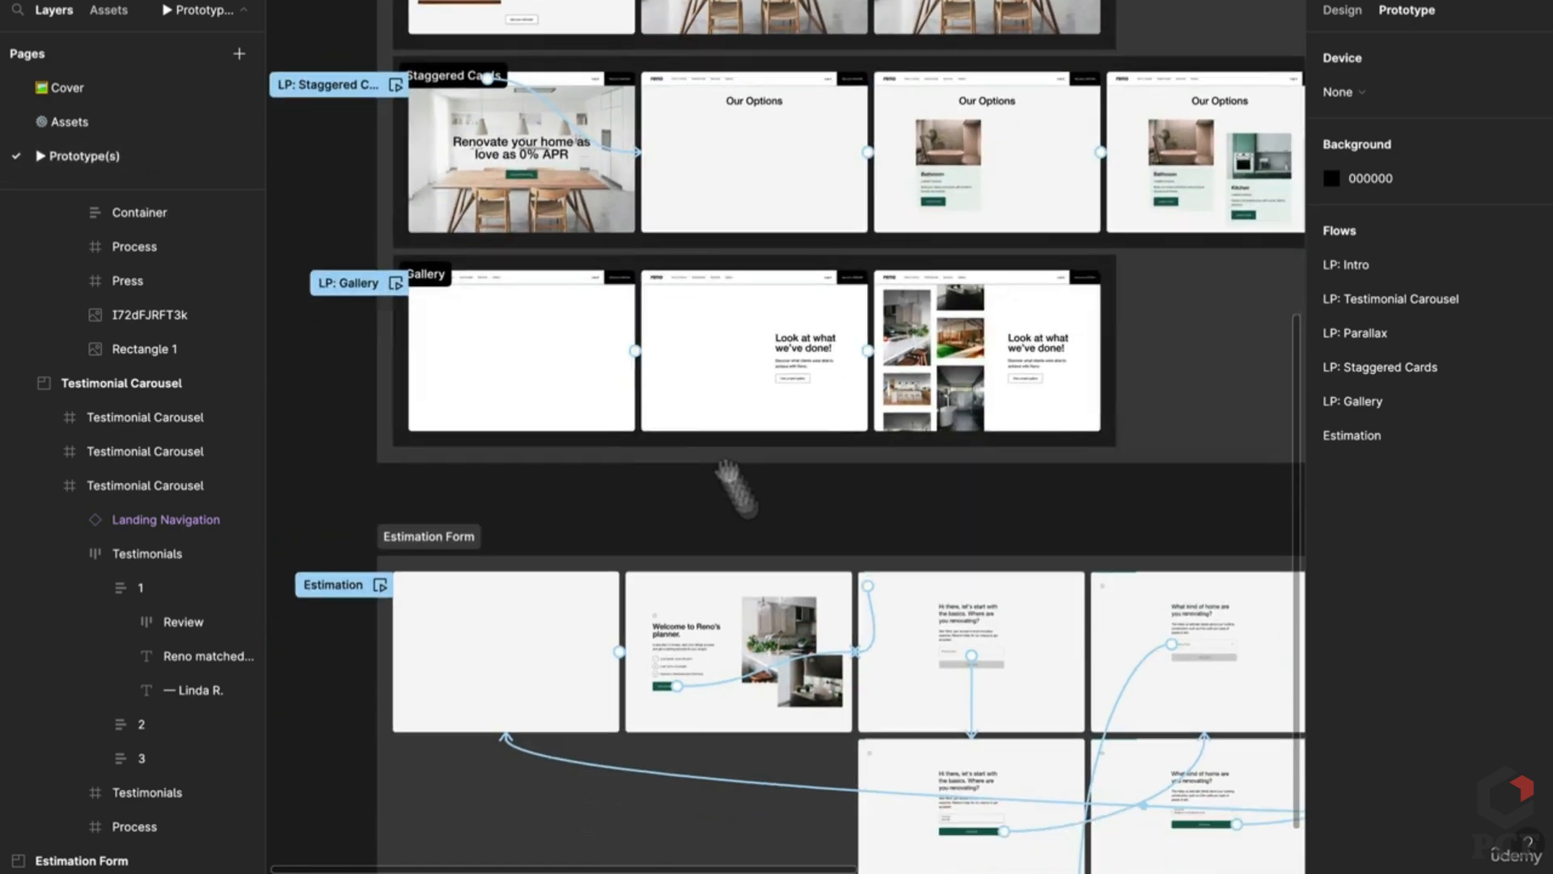
pyautogui.keyDown('ctrl'); pyautogui.scroll(5, 686, 496); pyautogui.keyUp('ctrl')
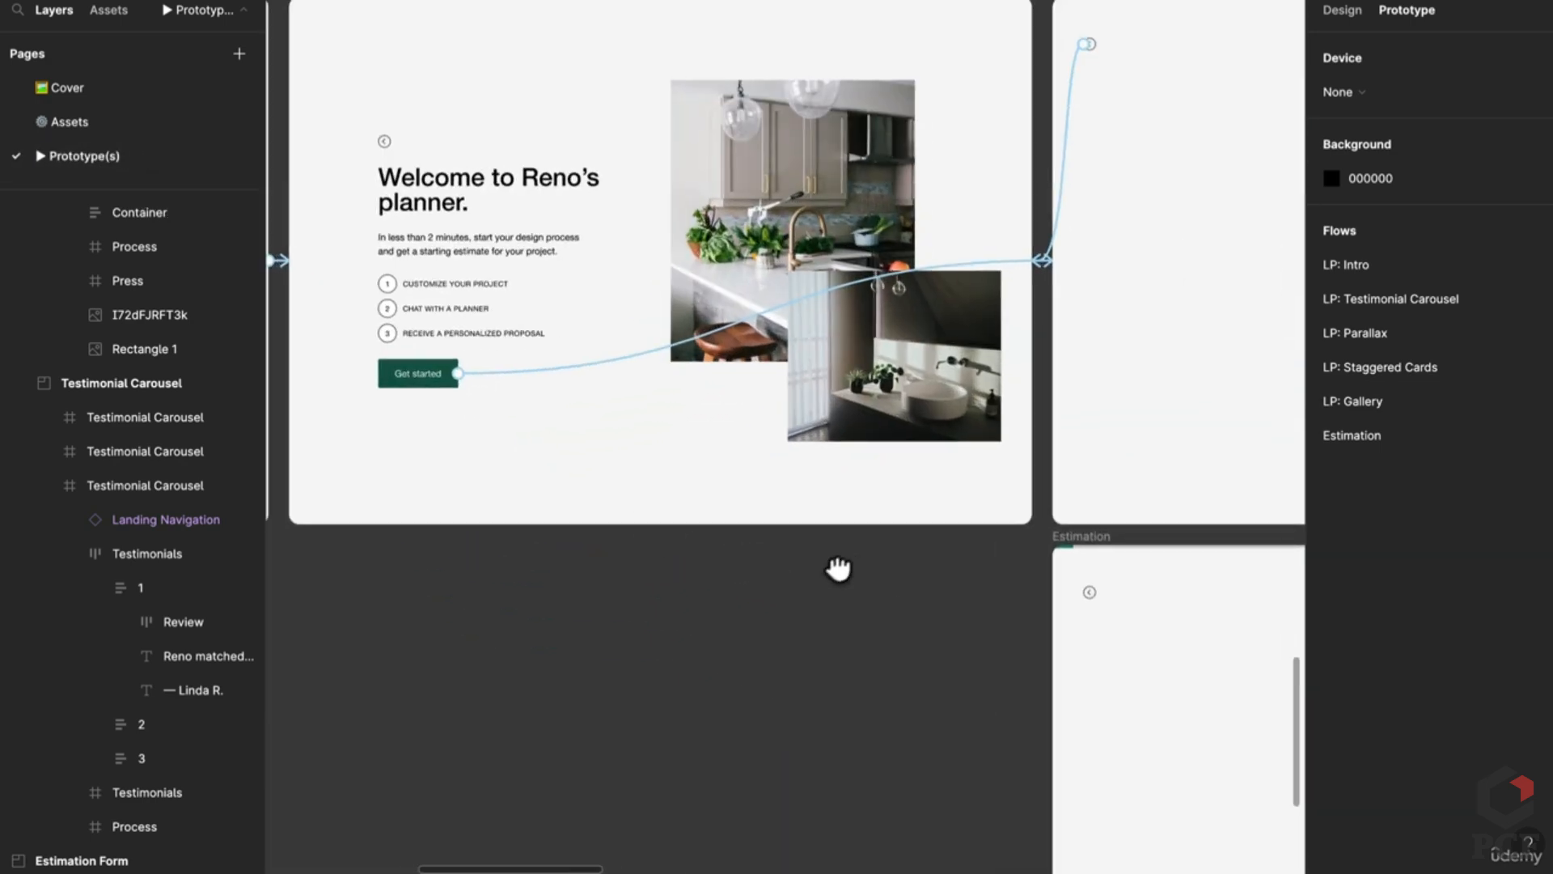
pyautogui.hscroll(-6, 836, 566)
pyautogui.hscroll(-2, 804, 526)
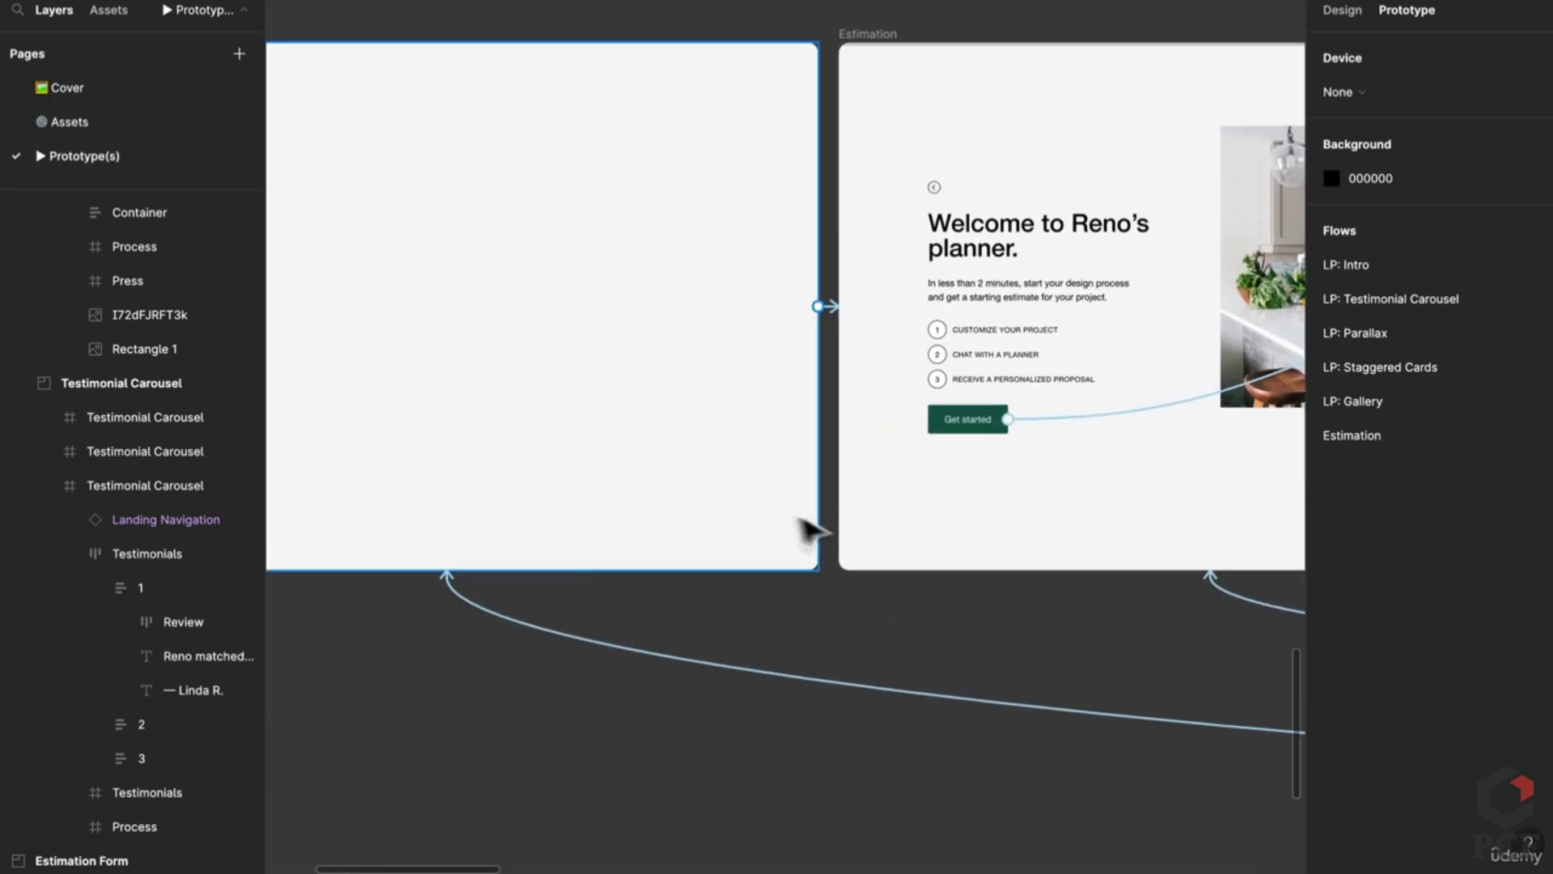
pyautogui.keyDown('ctrl'); pyautogui.scroll(-5, 739, 513); pyautogui.keyUp('ctrl')
pyautogui.hscroll(1, 739, 512)
pyautogui.keyDown('ctrl'); pyautogui.scroll(3, 558, 498); pyautogui.keyUp('ctrl')
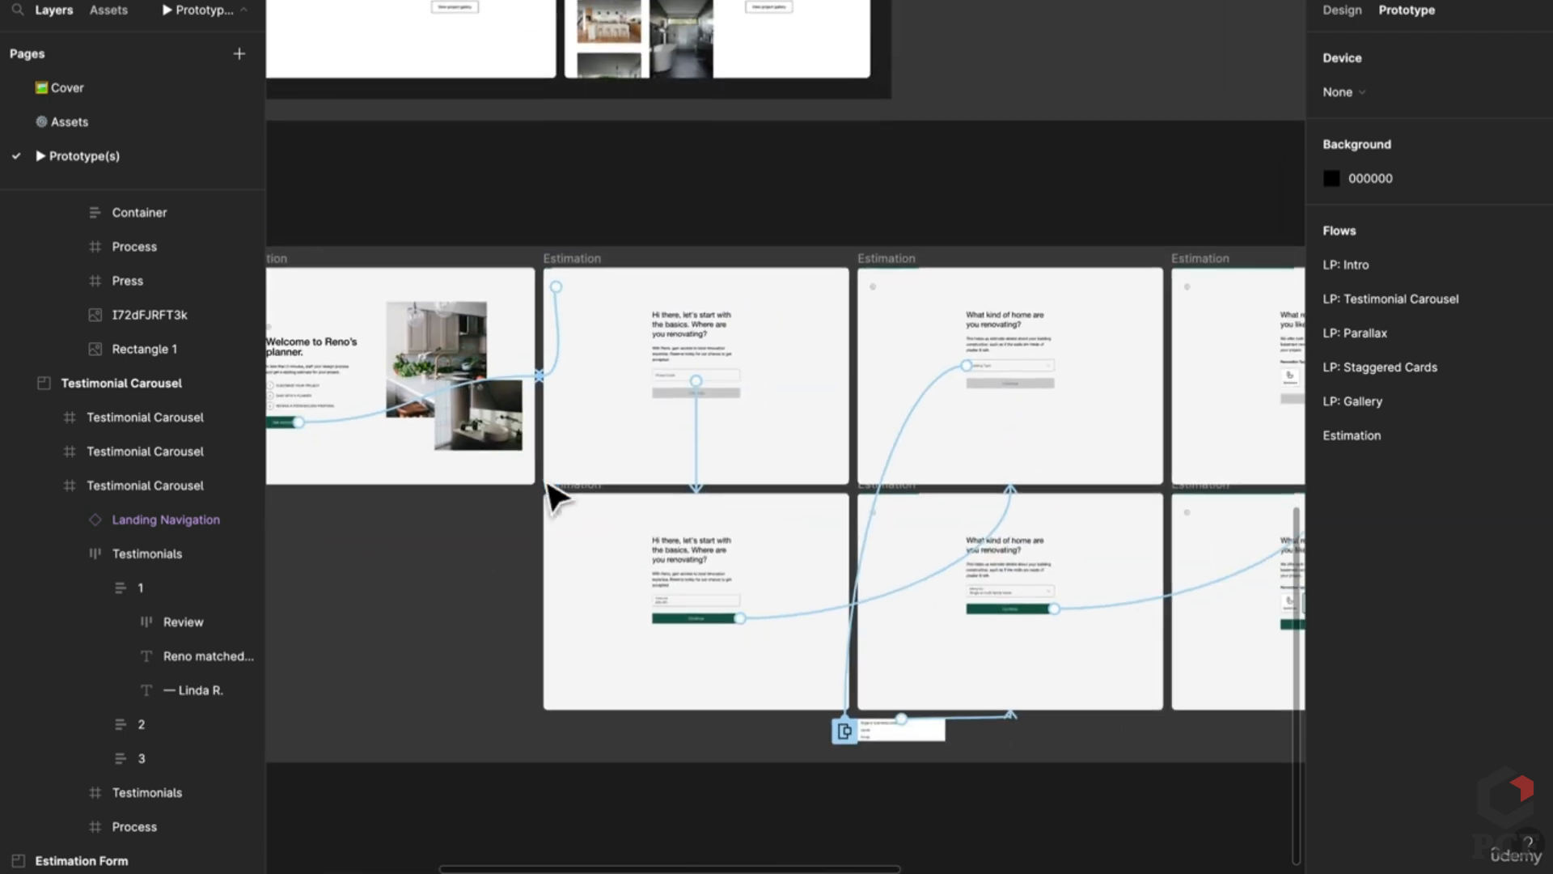
pyautogui.keyDown('ctrl'); pyautogui.scroll(3, 586, 440); pyautogui.keyUp('ctrl')
pyautogui.hscroll(2, 664, 481)
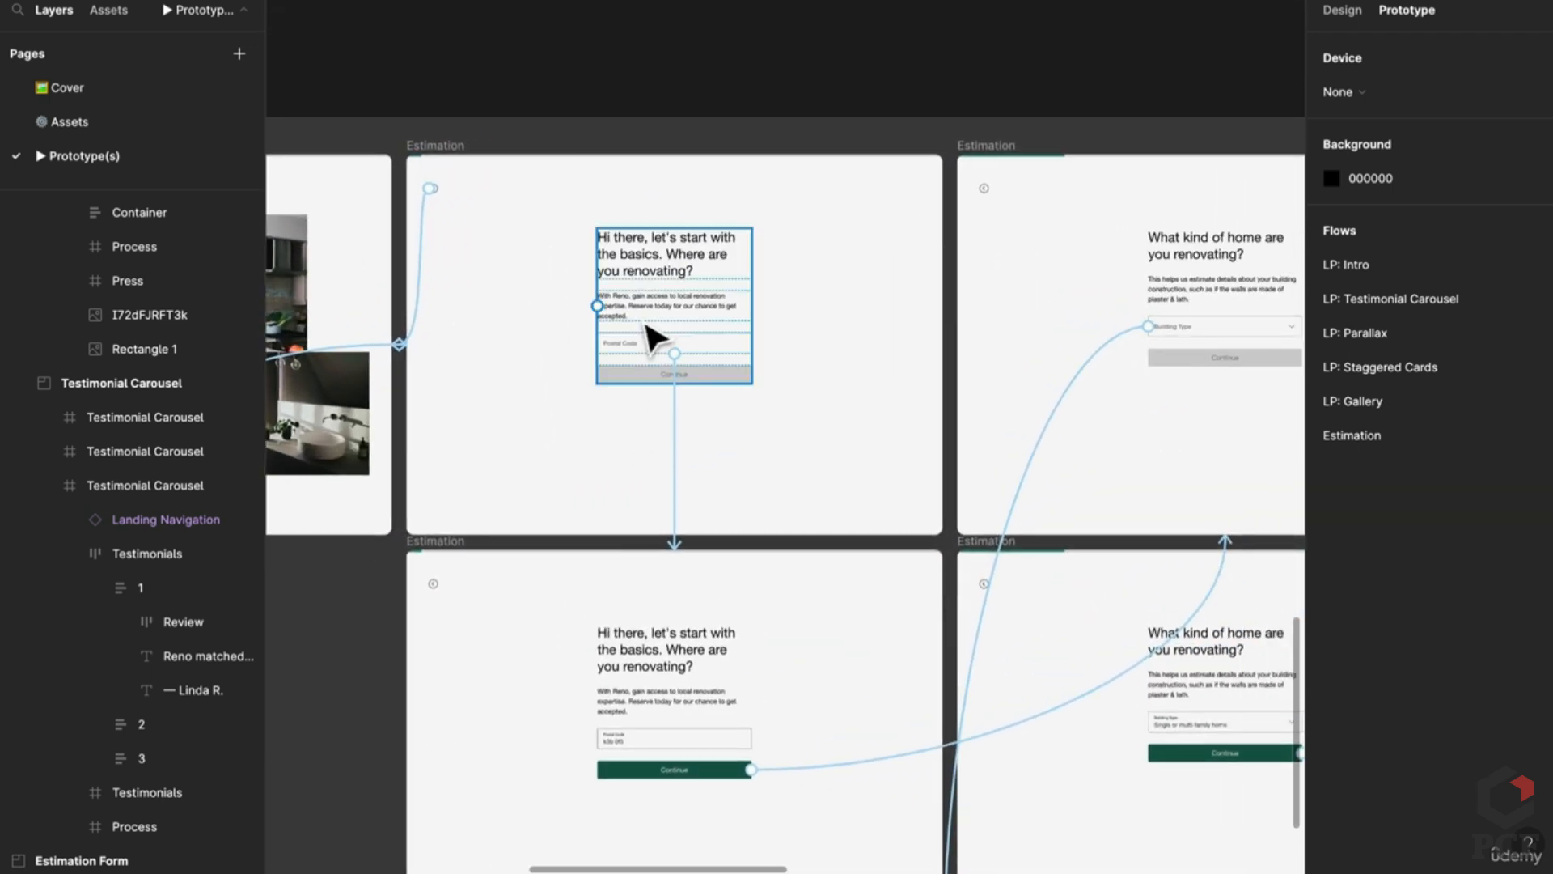
pyautogui.hscroll(3, 674, 772)
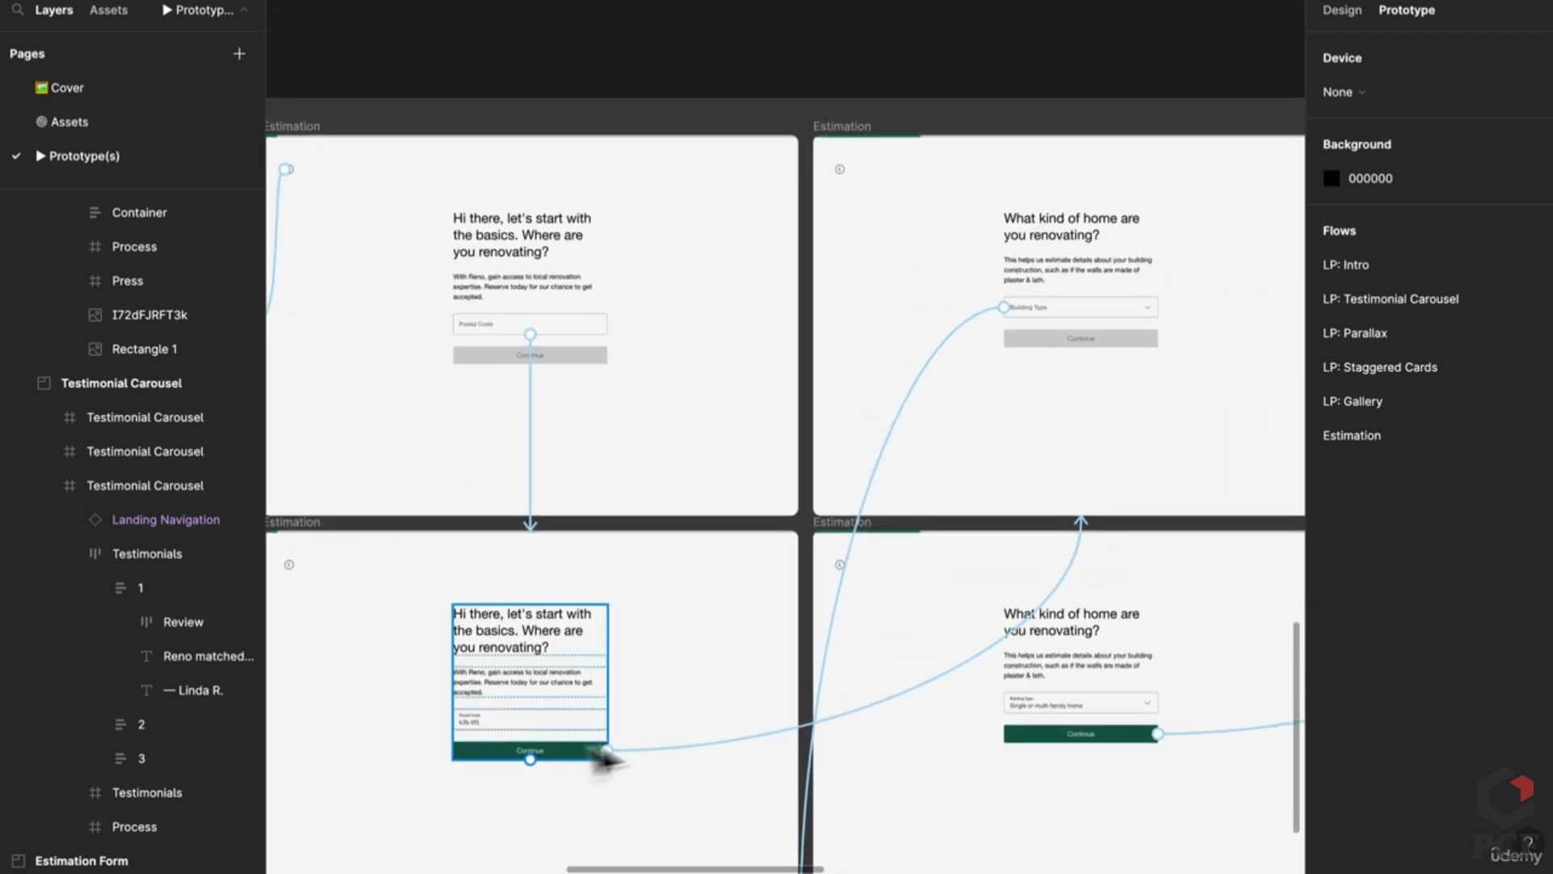
pyautogui.hscroll(3, 1036, 312)
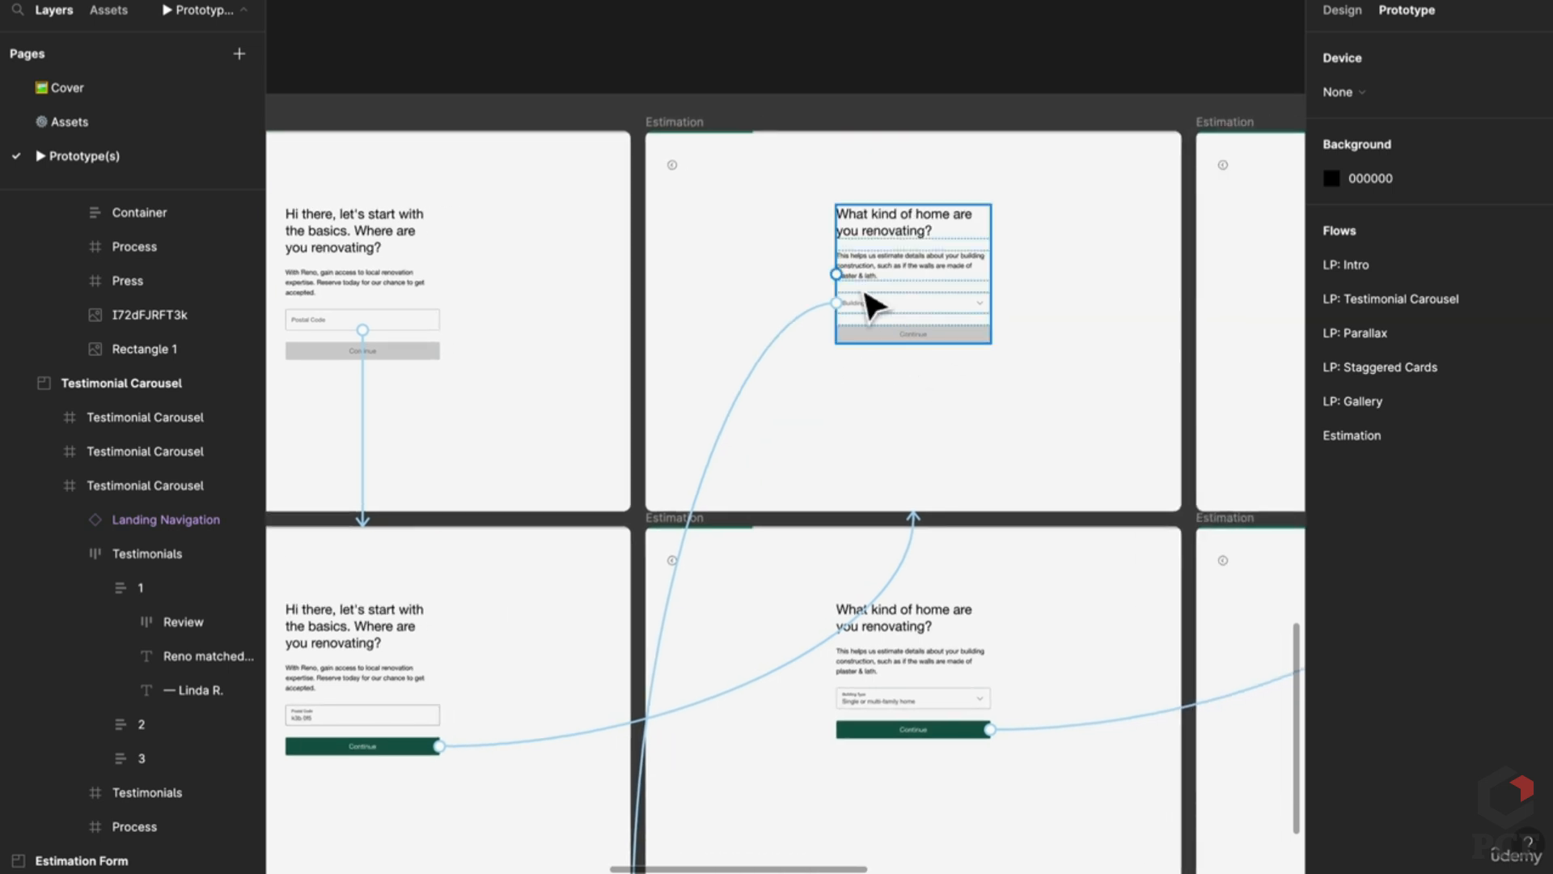
pyautogui.scroll(-10, 809, 695)
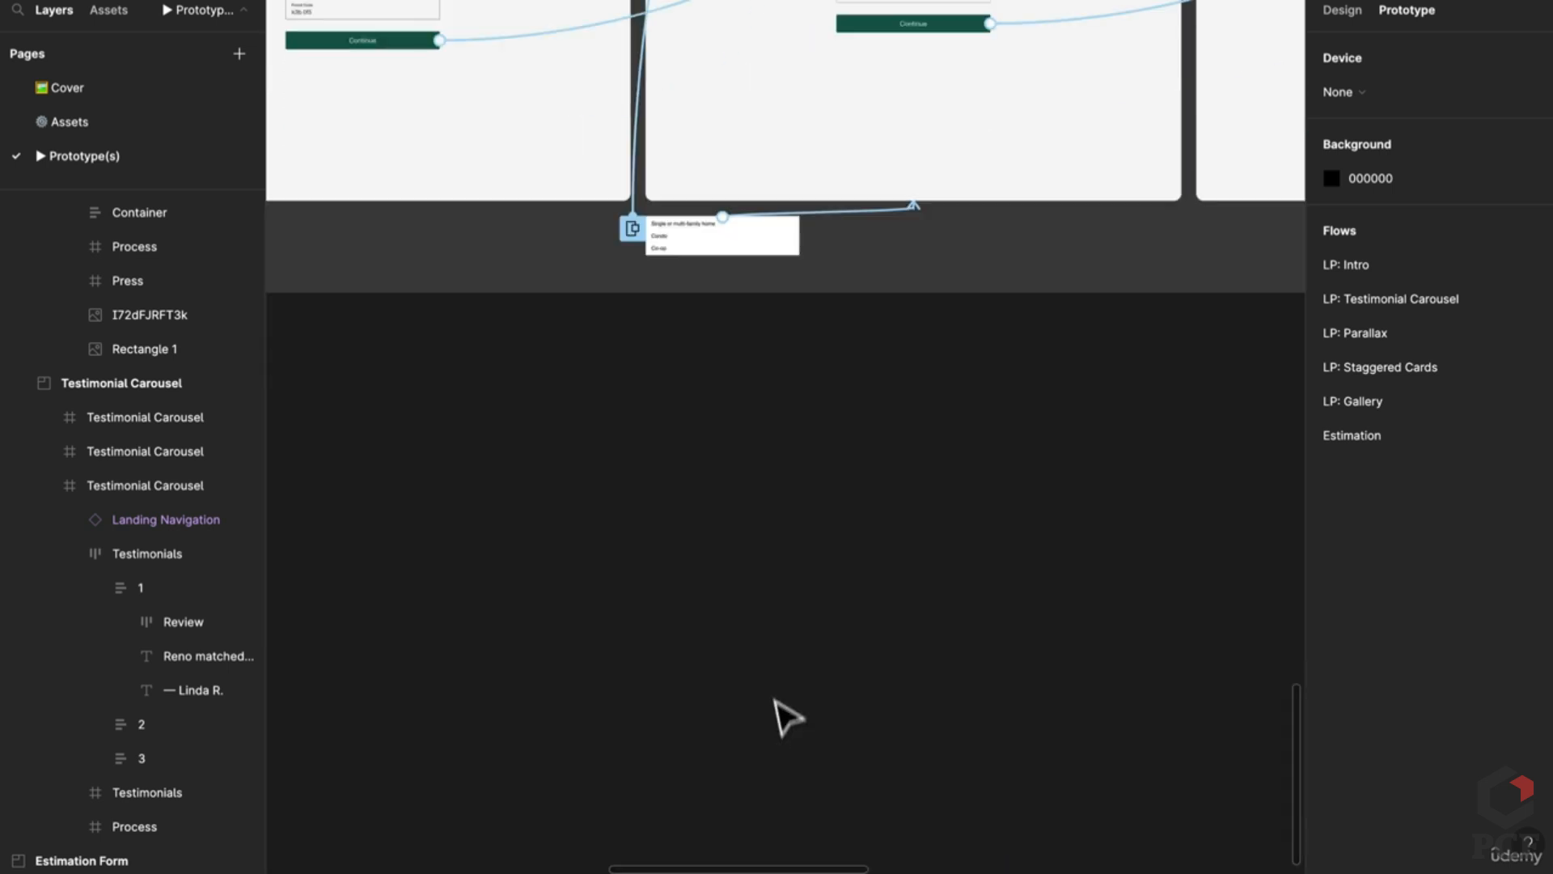
pyautogui.scroll(2, 695, 412)
pyautogui.scroll(-1, 694, 408)
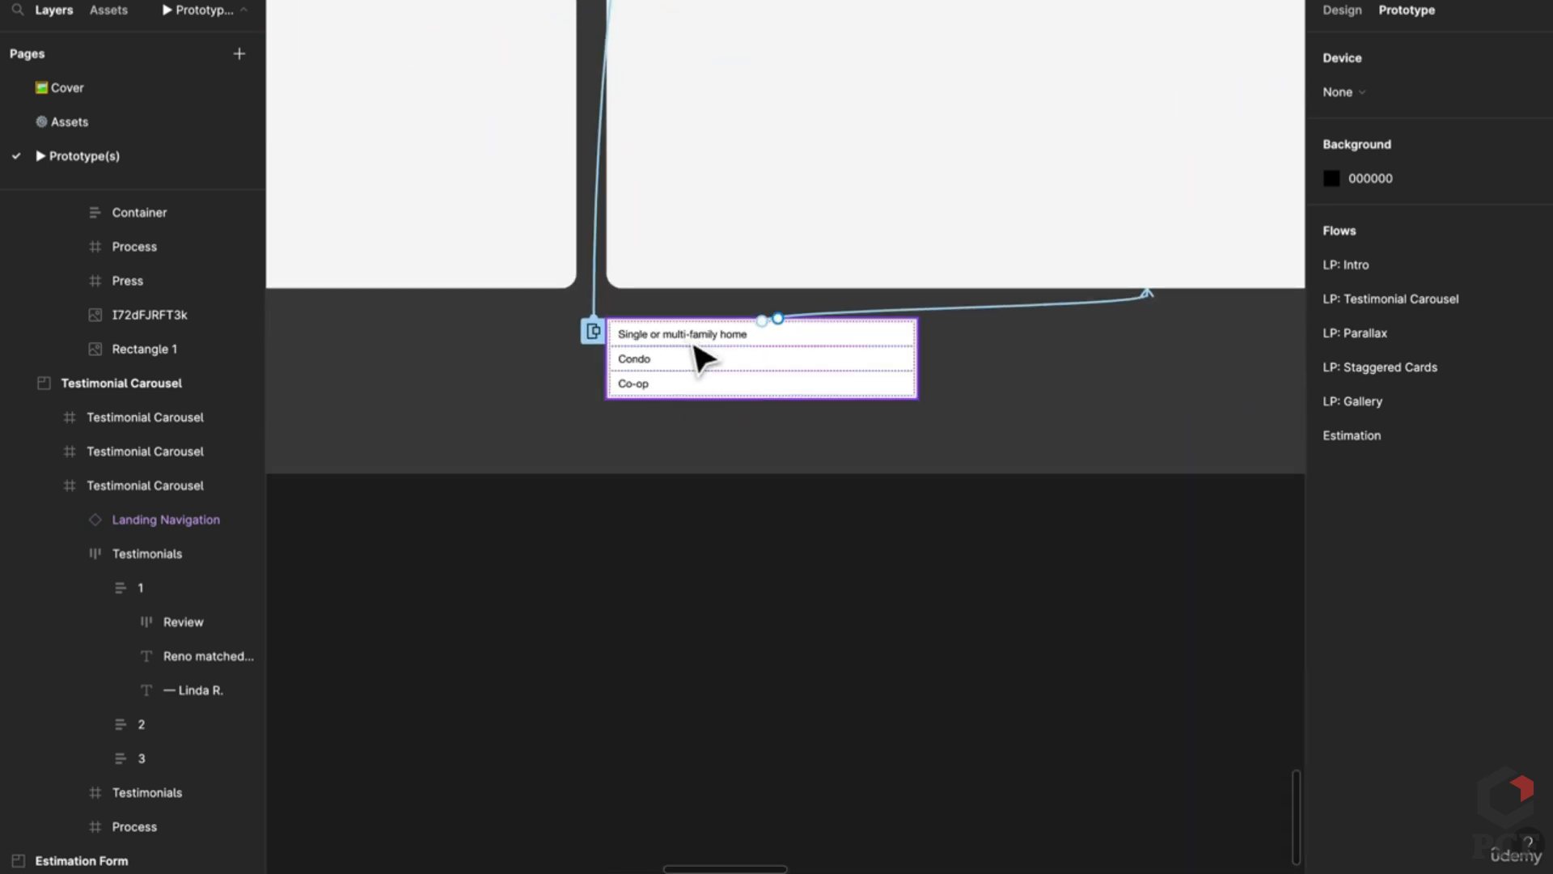
pyautogui.scroll(5, 700, 391)
pyautogui.scroll(3, 697, 544)
pyautogui.scroll(-1, 1044, 502)
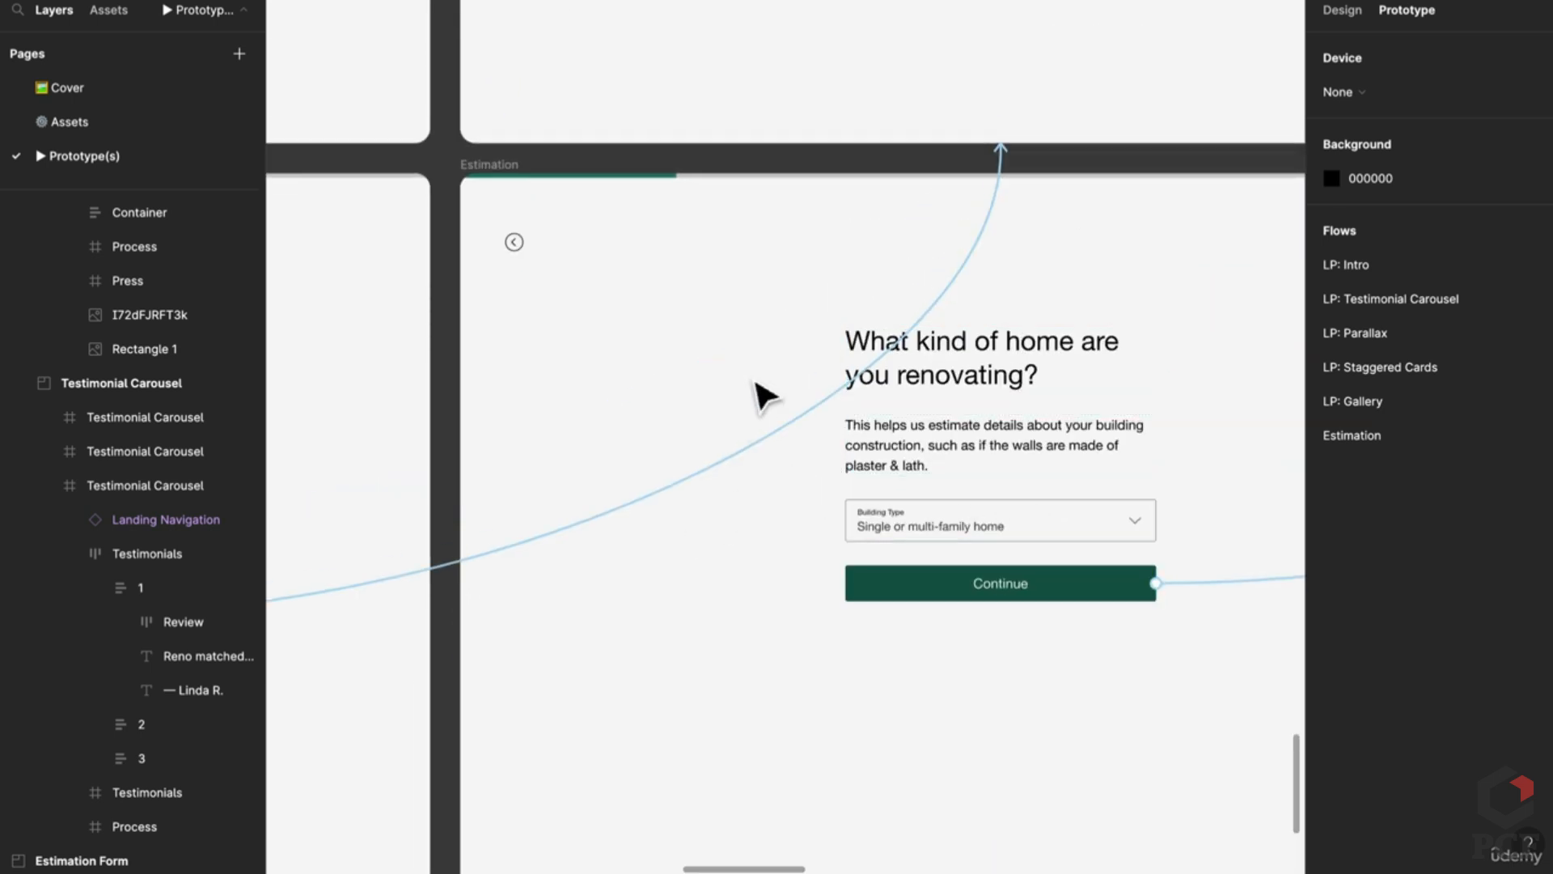
pyautogui.scroll(-6, 756, 392)
pyautogui.scroll(2, 697, 481)
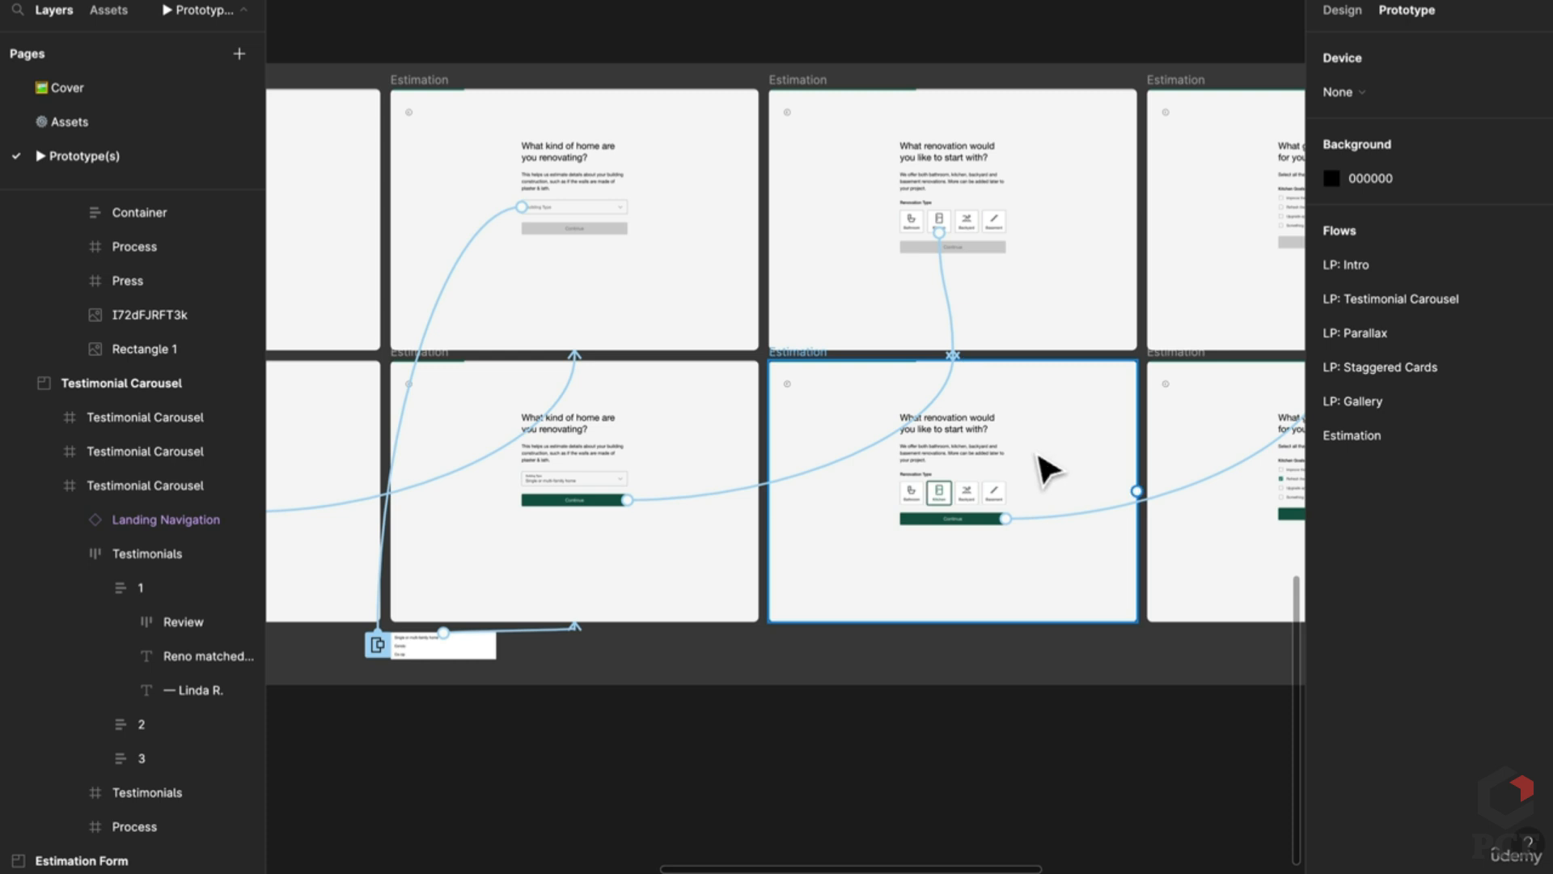
pyautogui.hscroll(5, 1011, 478)
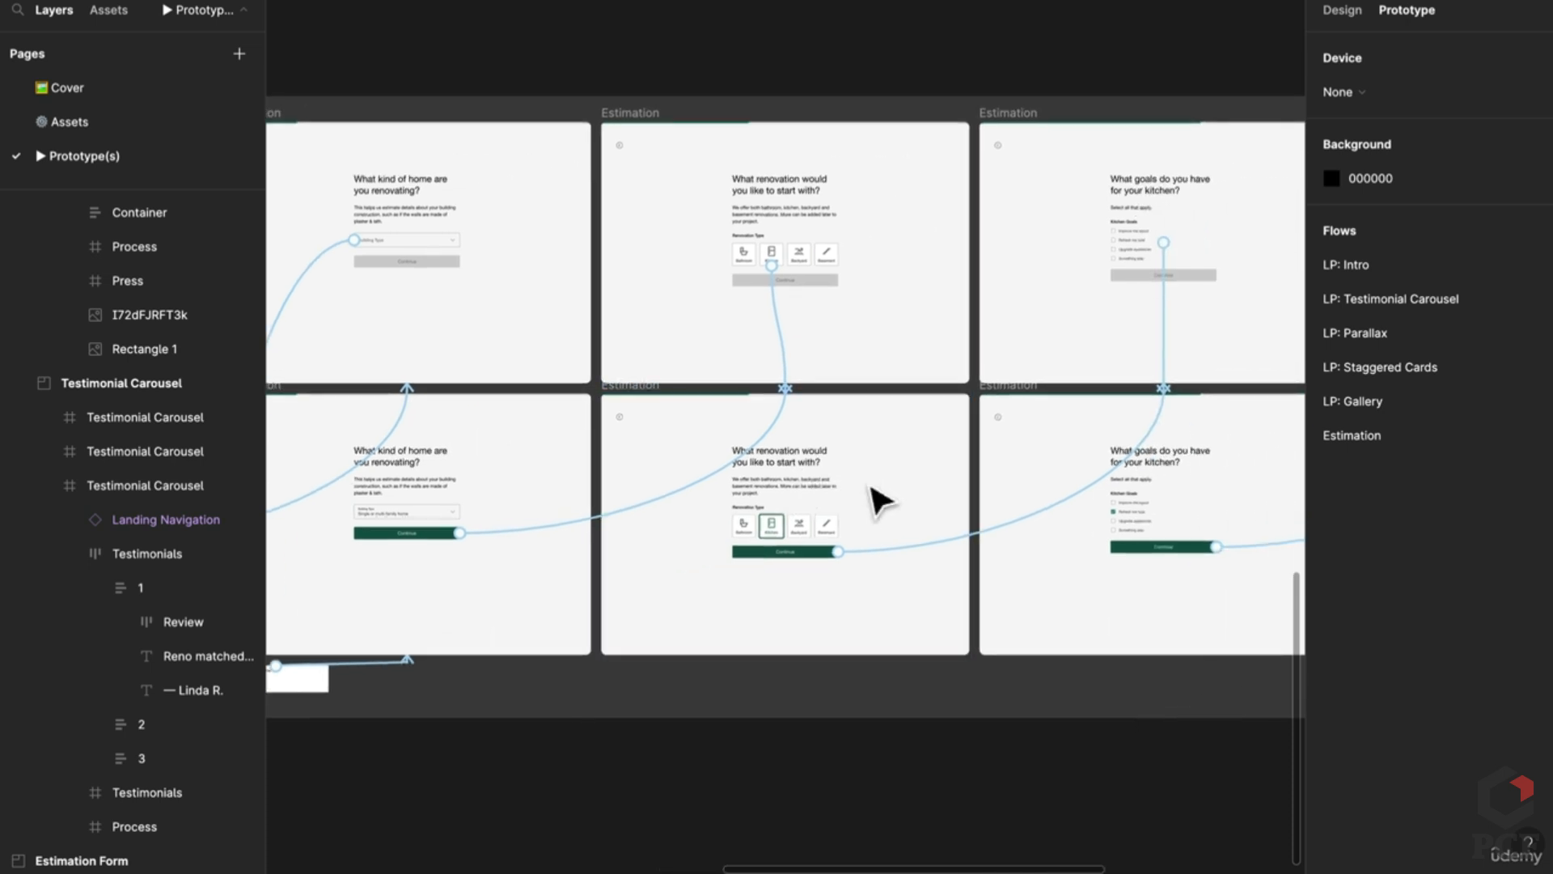
pyautogui.hscroll(5, 874, 496)
pyautogui.scroll(-2, 781, 489)
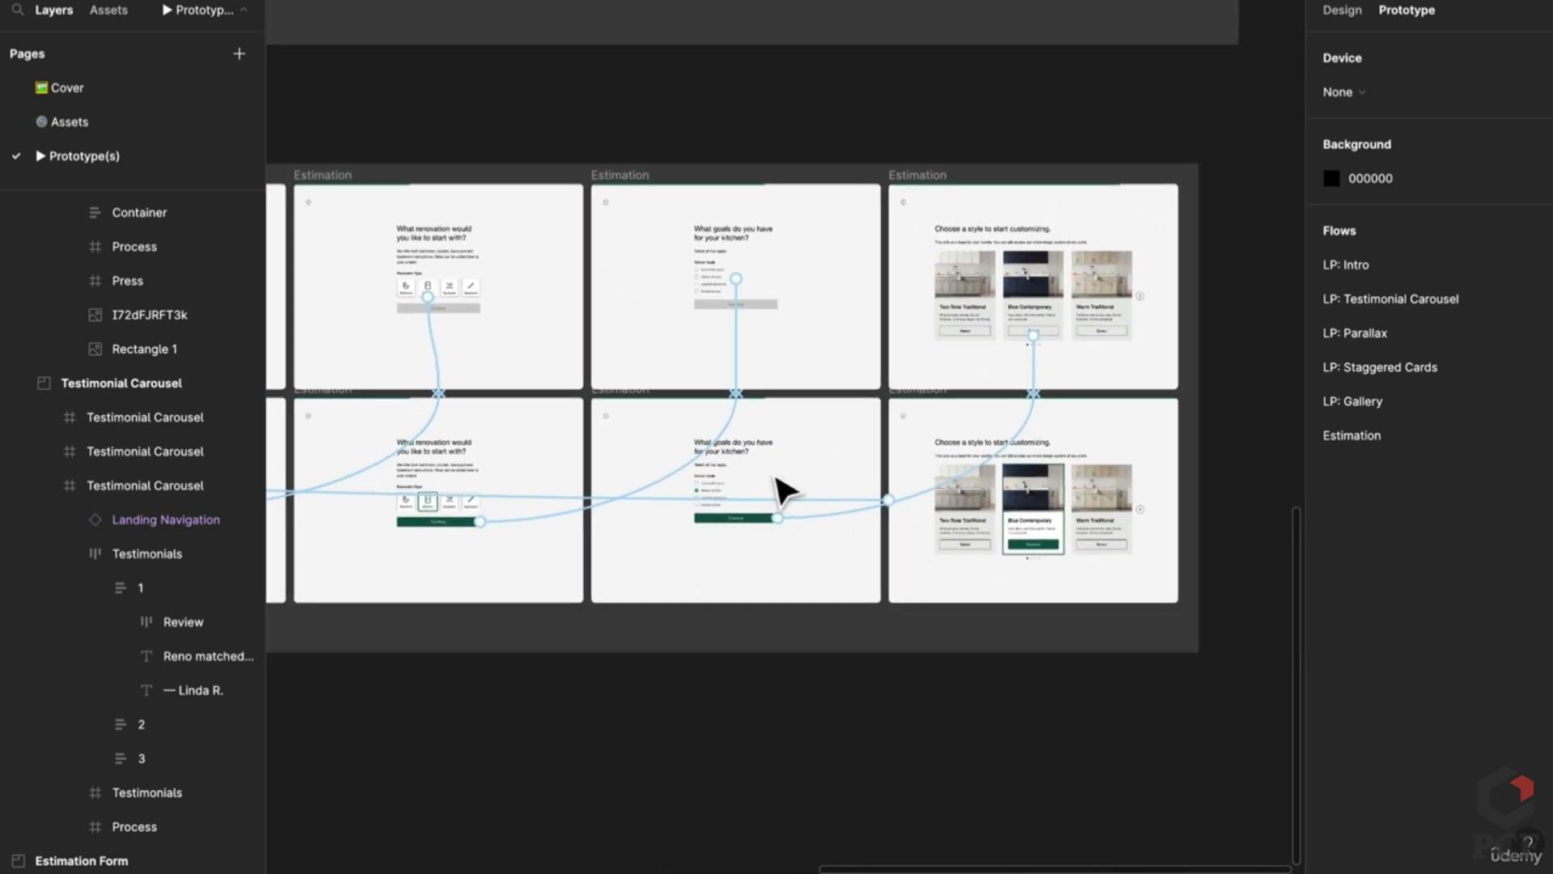
pyautogui.scroll(-4, 781, 489)
pyautogui.scroll(2, 777, 337)
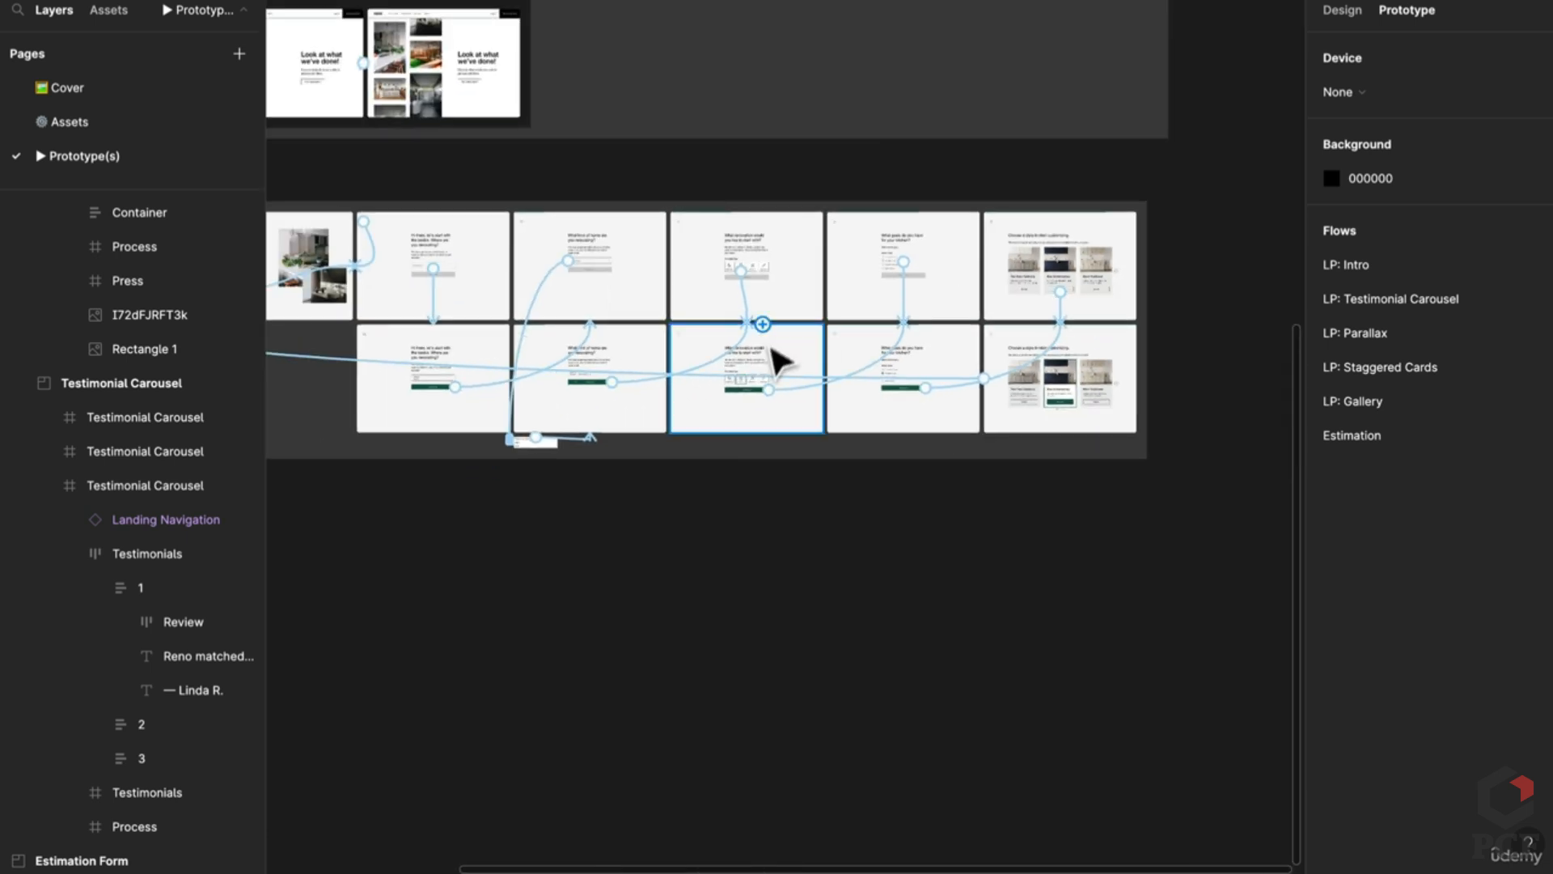
pyautogui.scroll(3, 1040, 415)
# Step: Select the final Choose a style Estimation frame to show its Delay interaction to Estimation
pyautogui.click(1107, 429)
pyautogui.doubleClick(1108, 426)
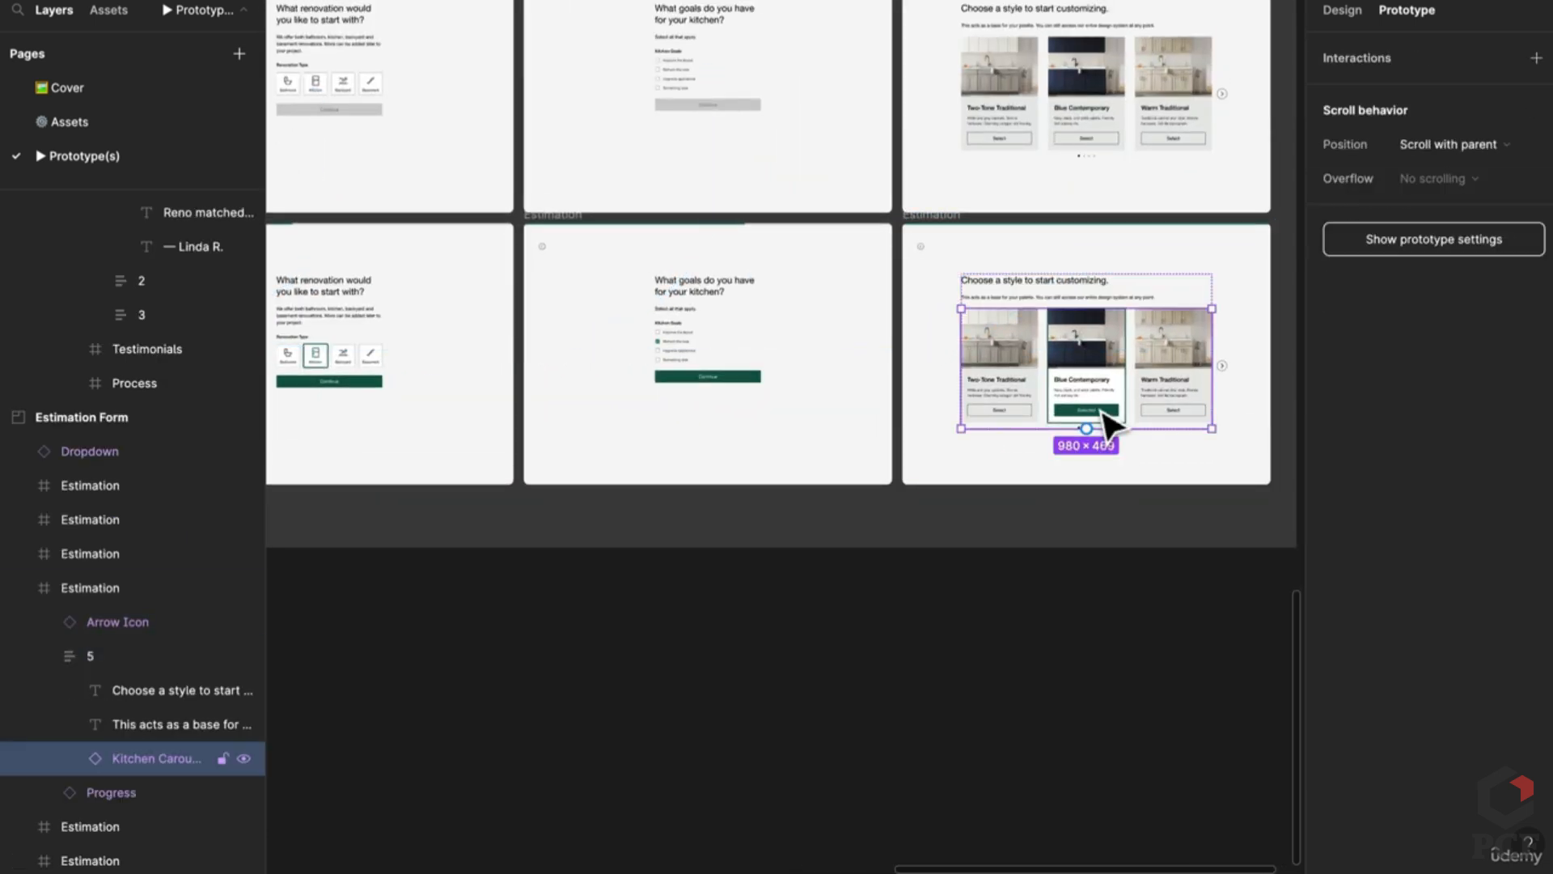
pyautogui.doubleClick(1108, 425)
pyautogui.press('Escape')
pyautogui.scroll(-5, 1162, 481)
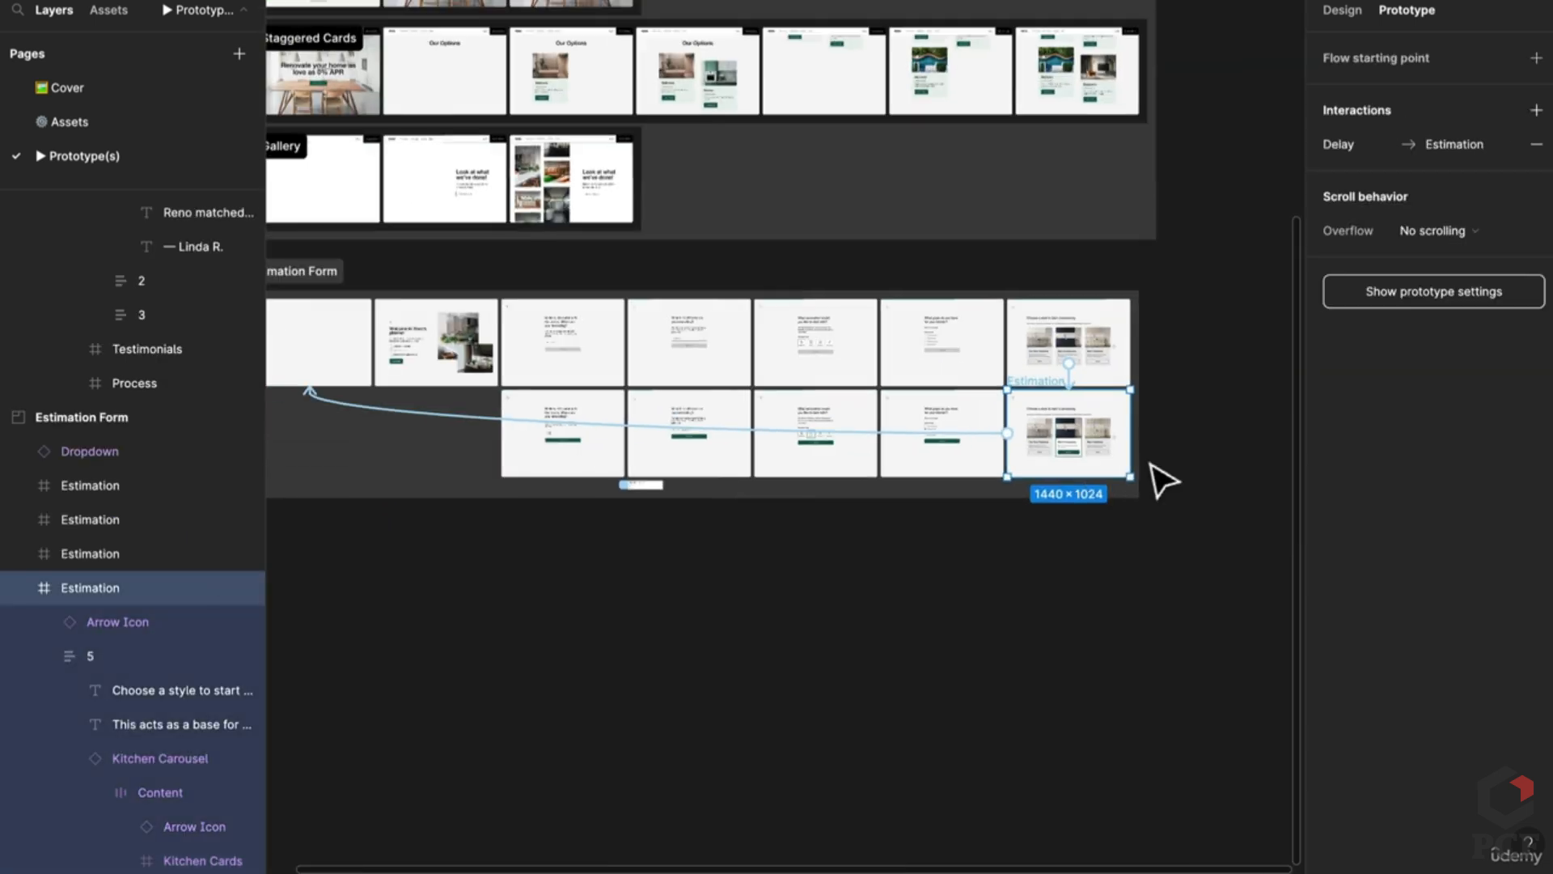
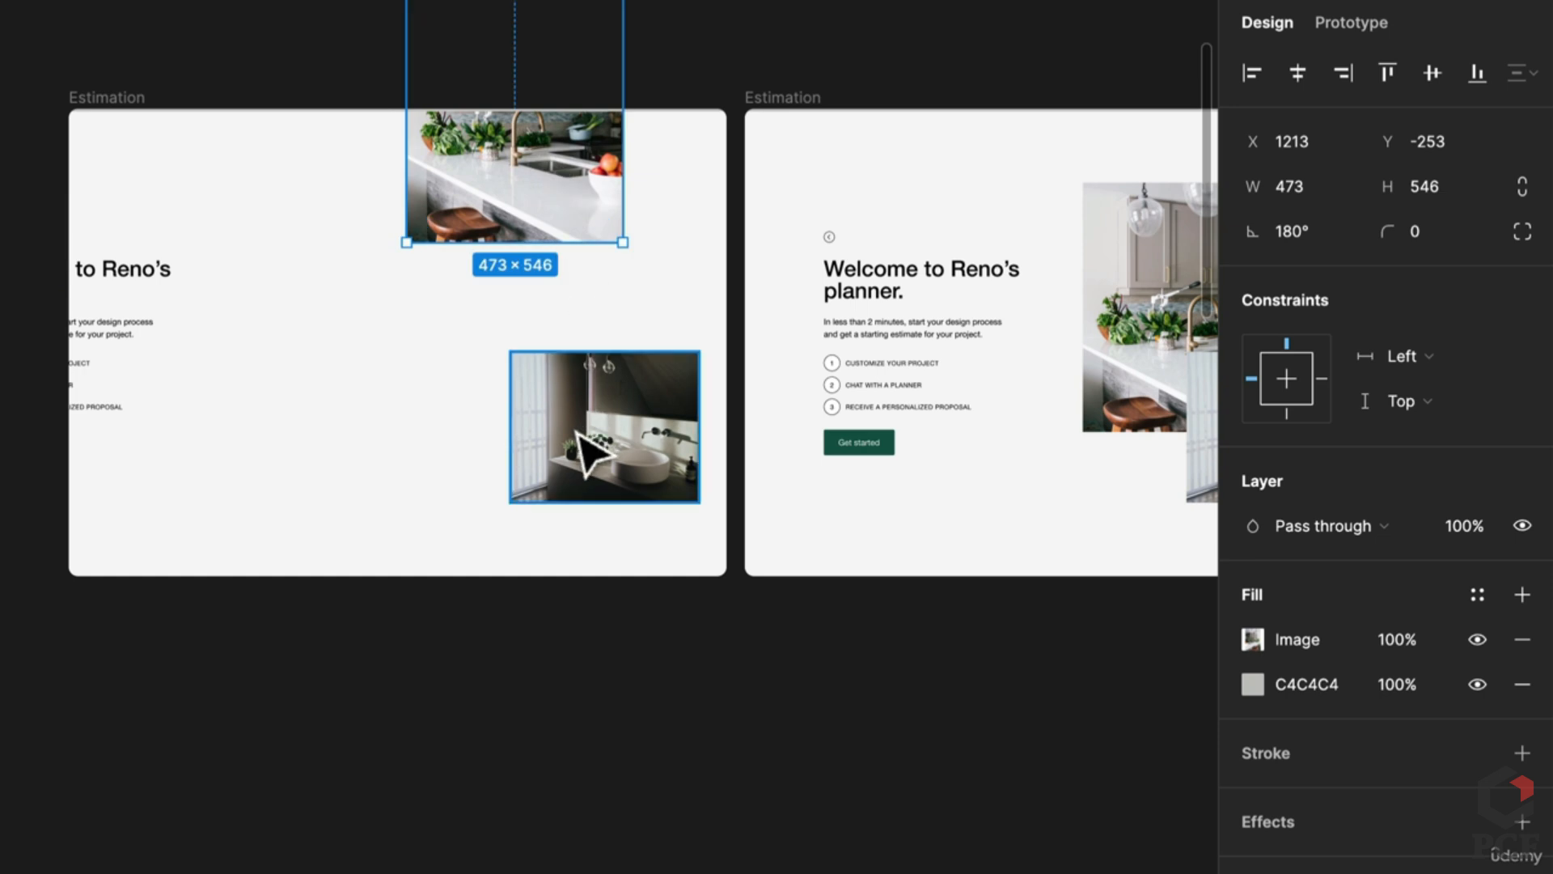
# Step: Drag the bathroom photo to the left frame's bottom edge and set all its layers to 0% opacity
pyautogui.click(576, 435)
pyautogui.moveTo(576, 437); pyautogui.dragTo(596, 603)
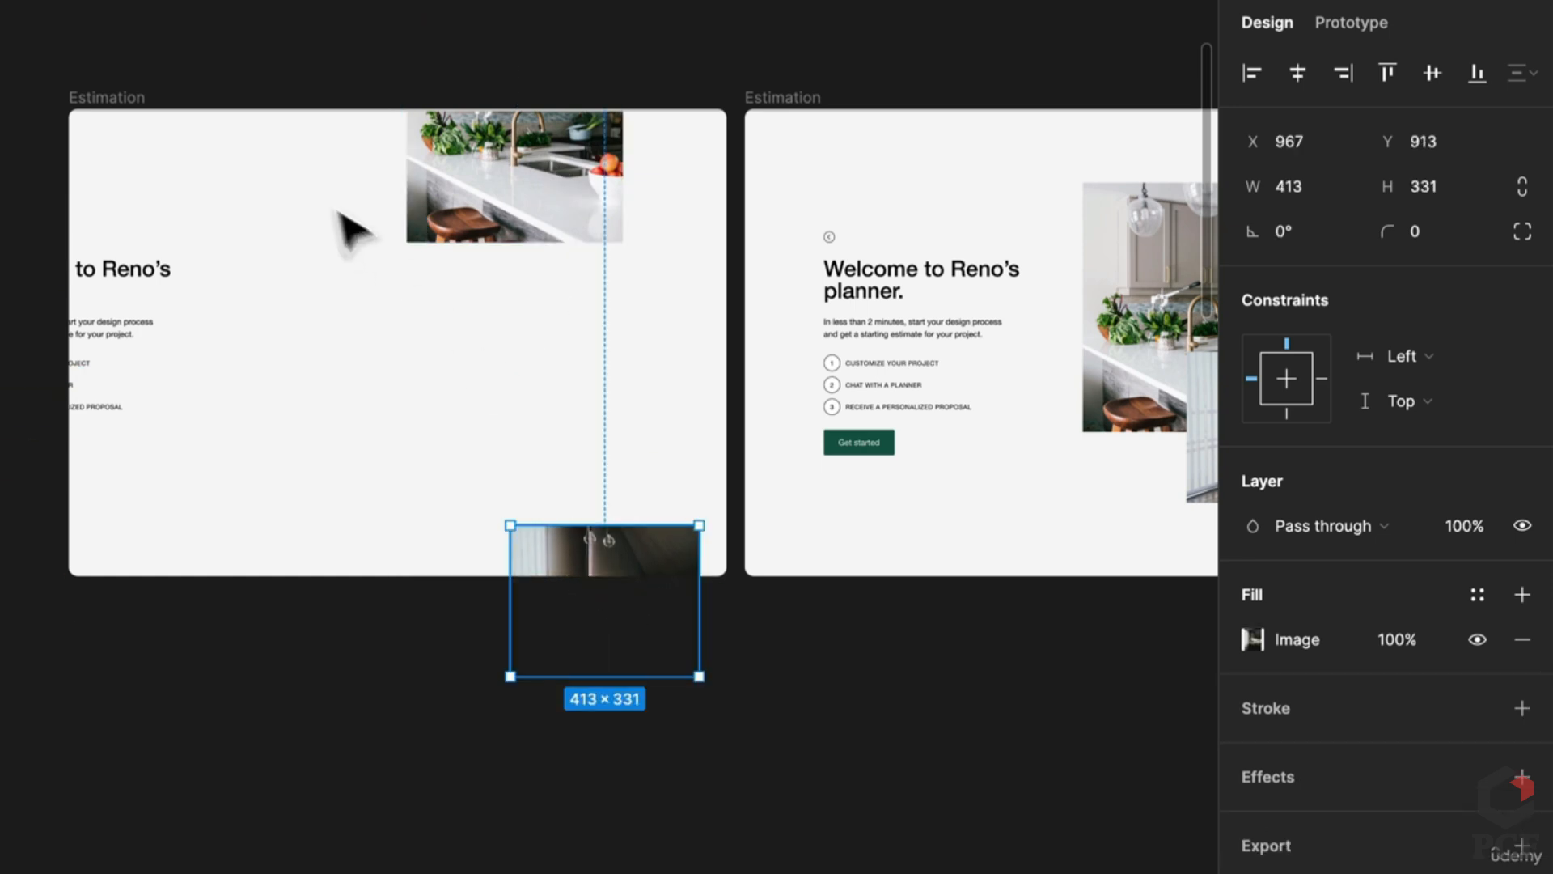
pyautogui.click(298, 114)
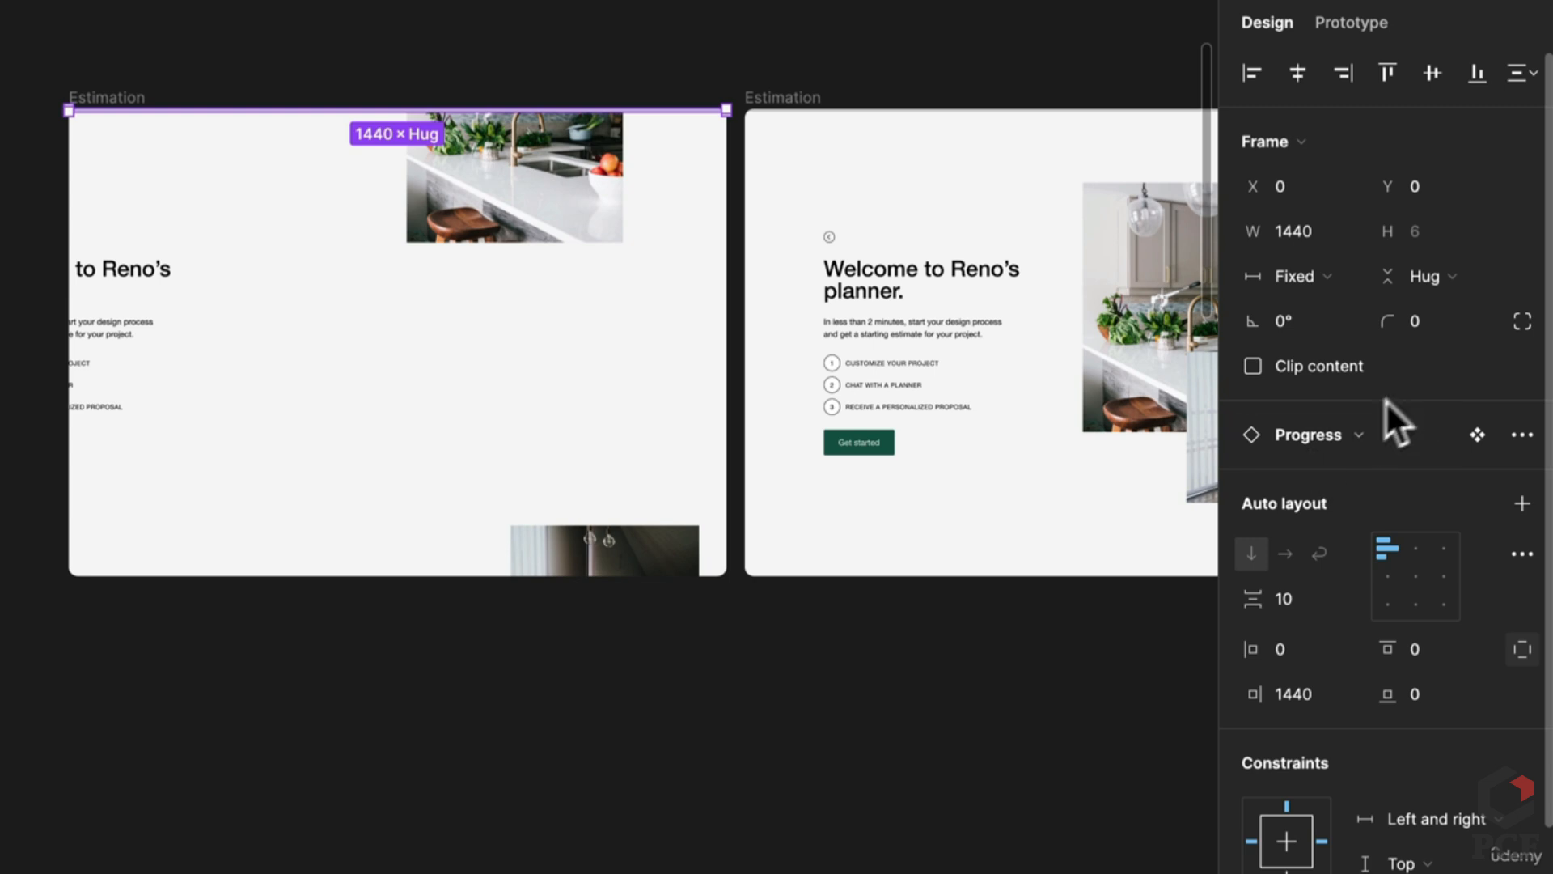
pyautogui.hotkey('ctrl', 'a')
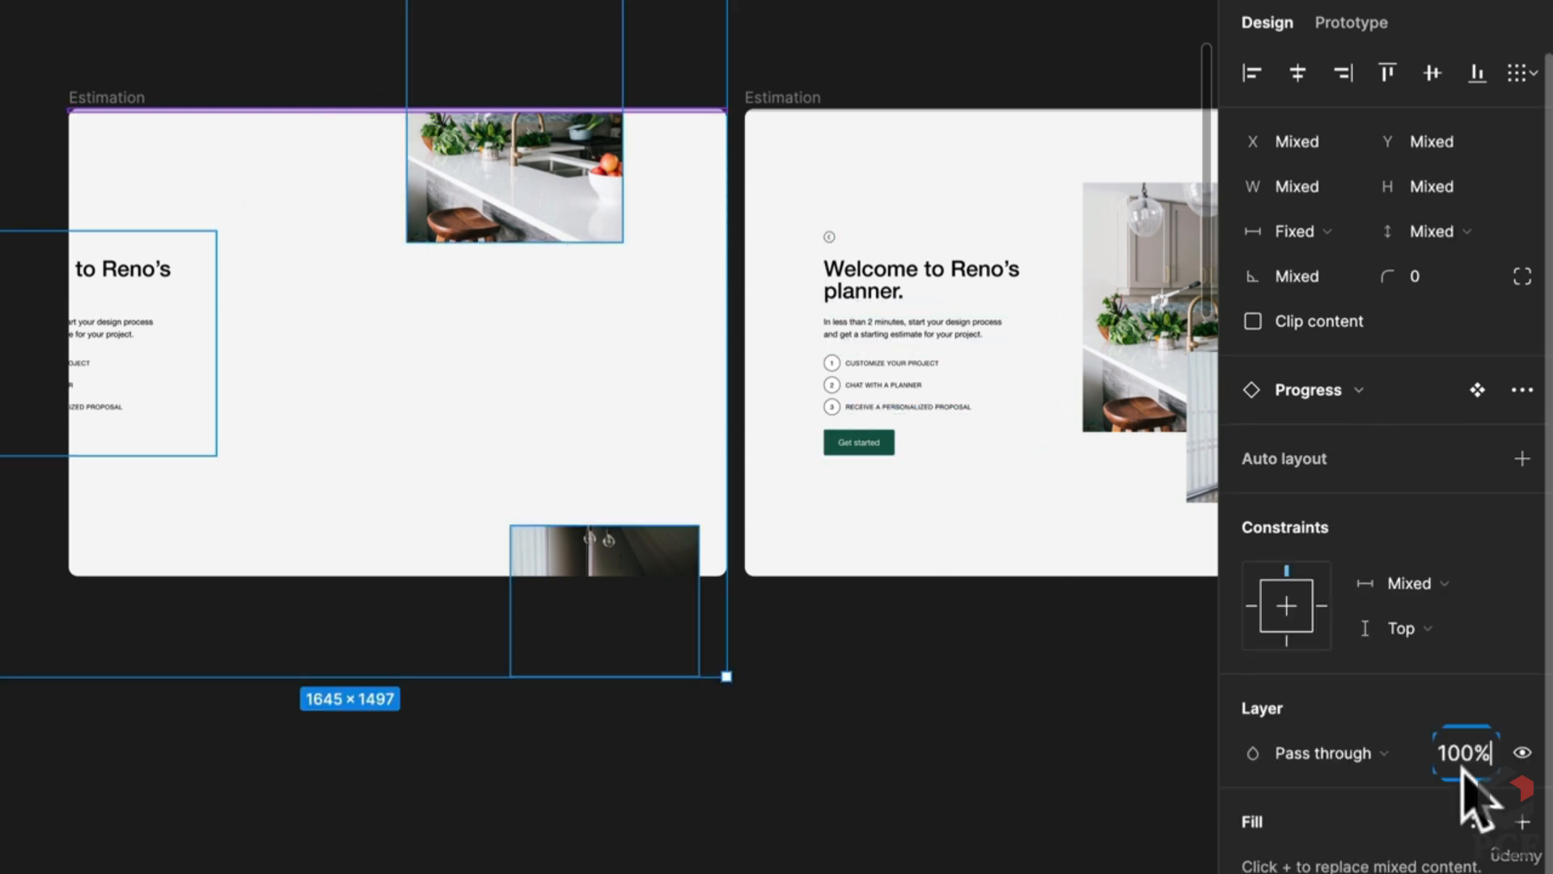
pyautogui.write('0')
pyautogui.press('Return')
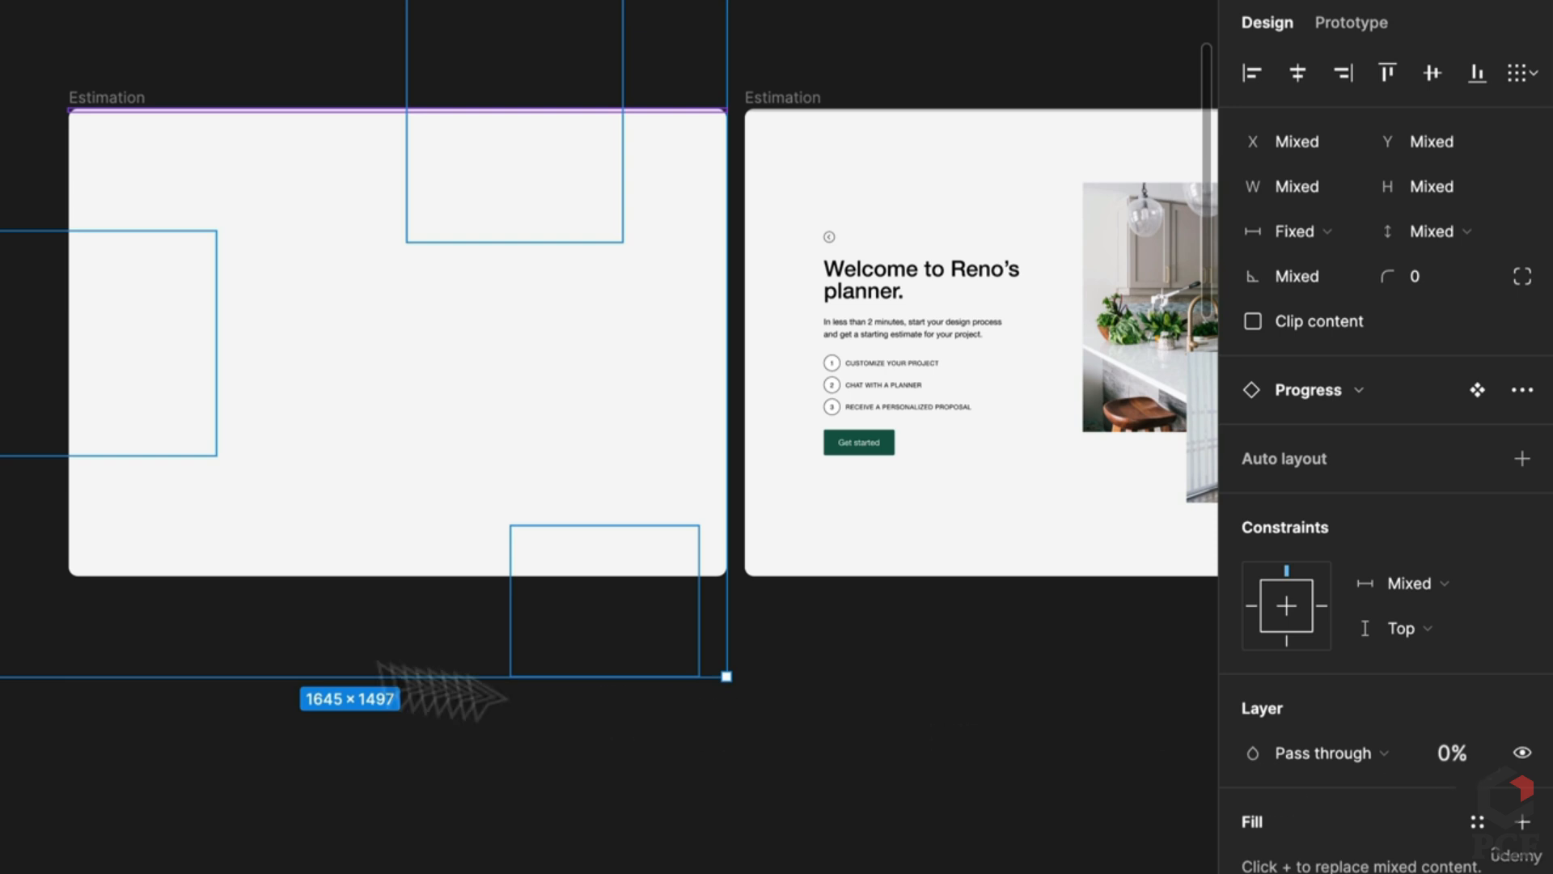
pyautogui.click(356, 766)
pyautogui.click(144, 98)
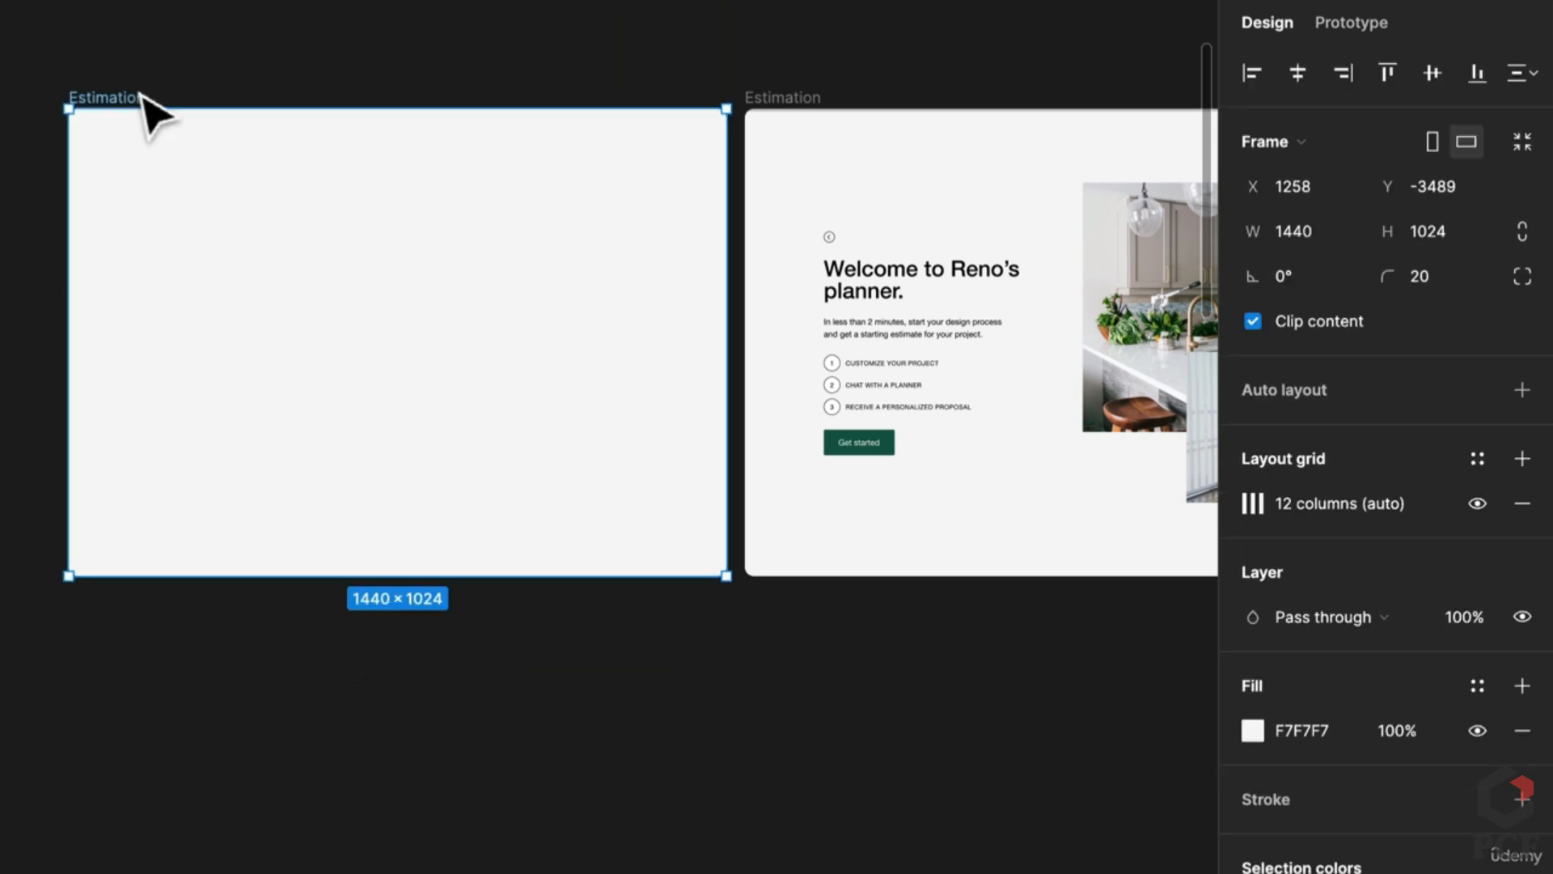
# Step: Link the blank Estimation frame to the welcome frame with an After delay 400ms trigger
pyautogui.click(1344, 22)
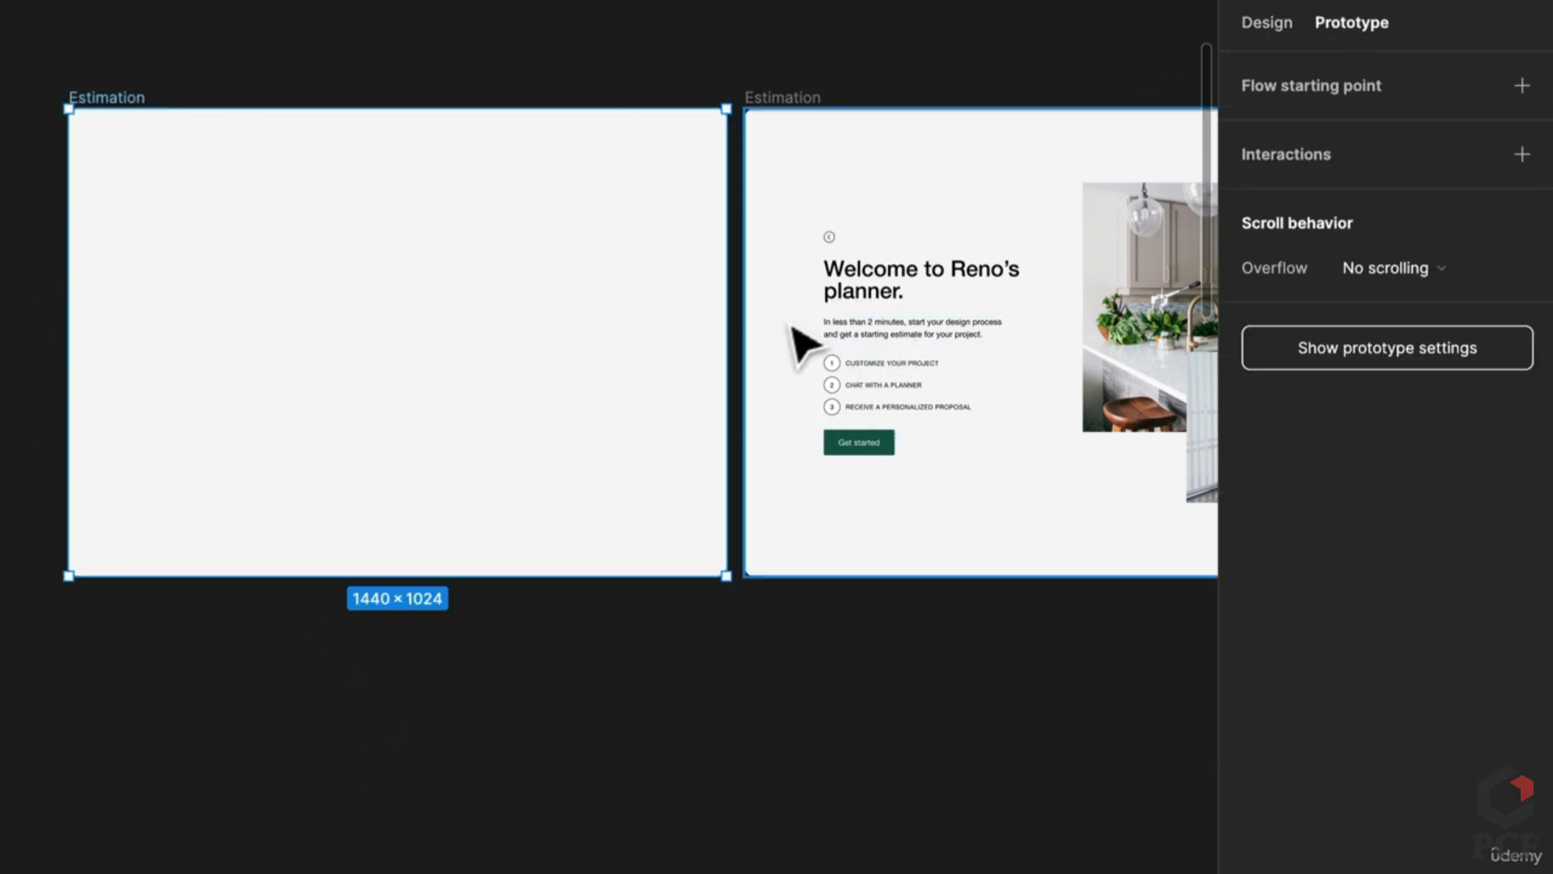
pyautogui.moveTo(725, 342); pyautogui.dragTo(873, 376)
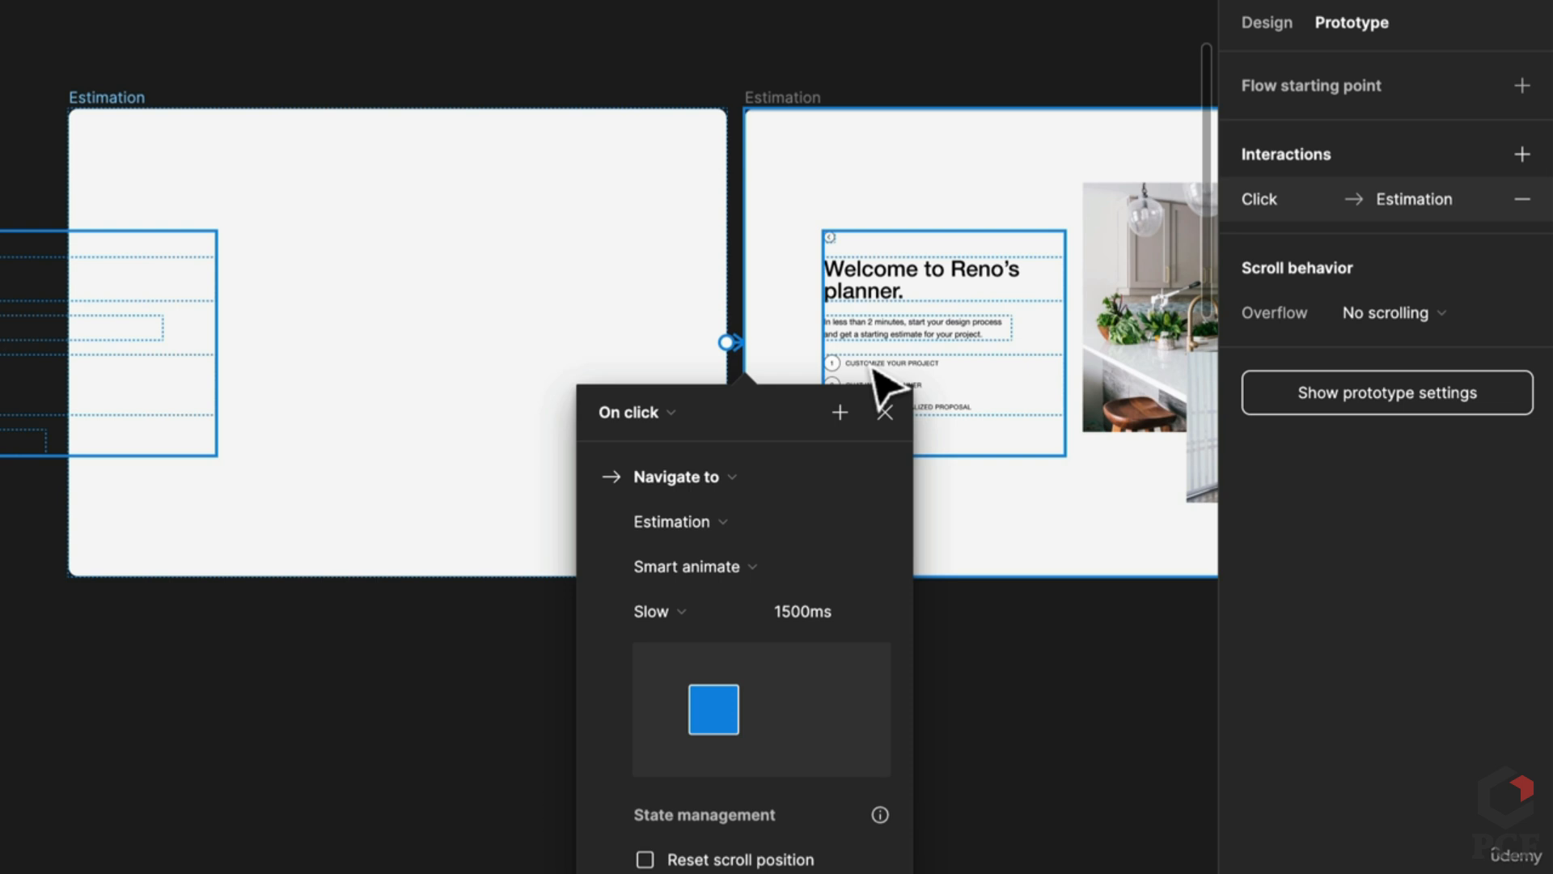
pyautogui.click(663, 411)
pyautogui.click(651, 762)
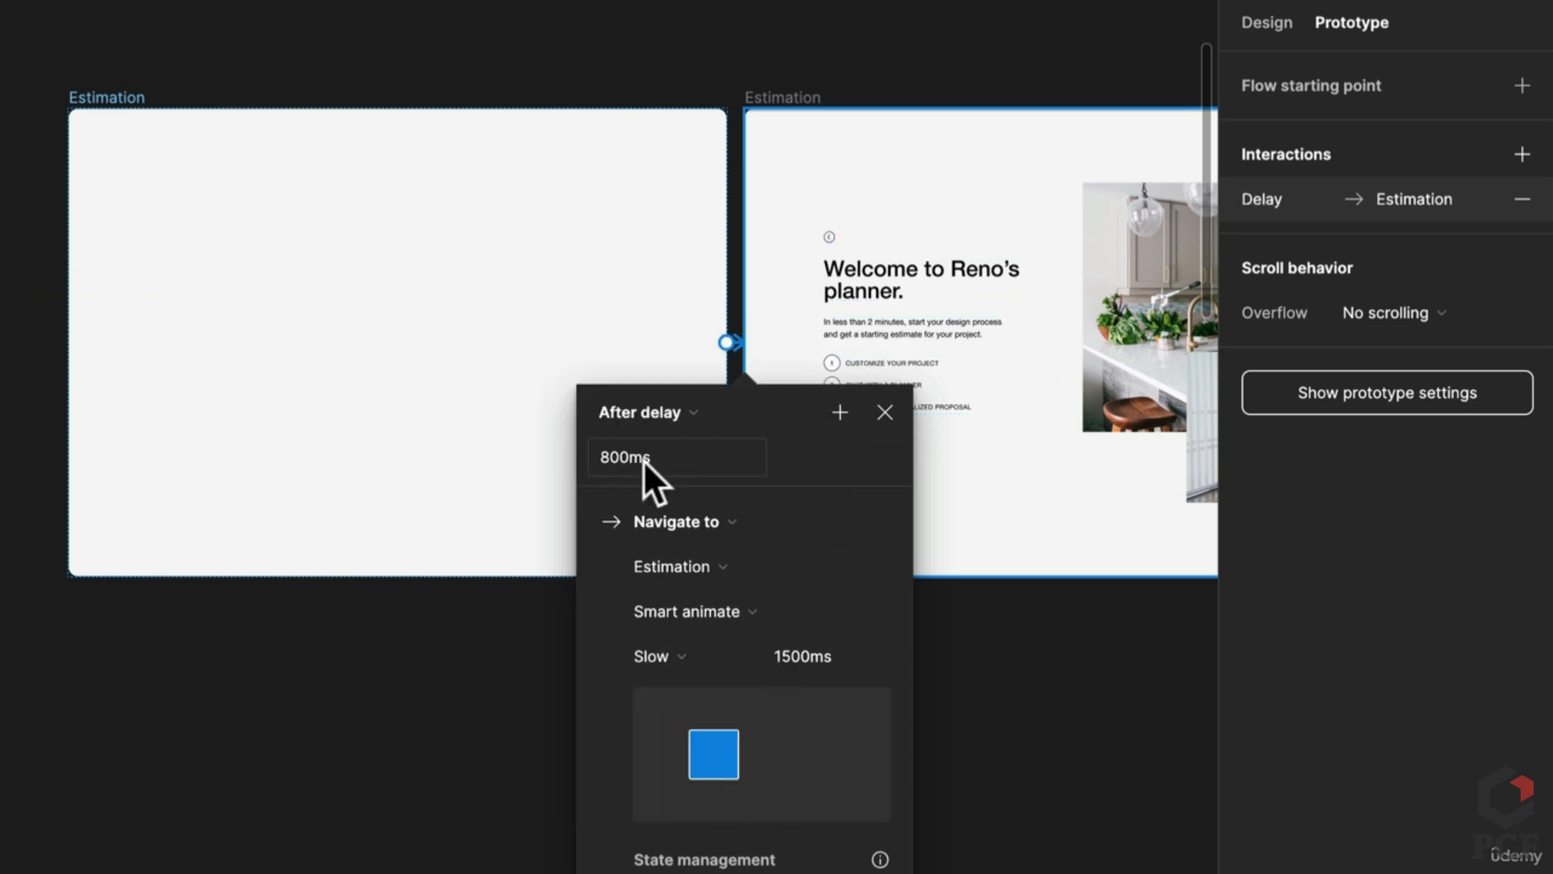
pyautogui.write('400')
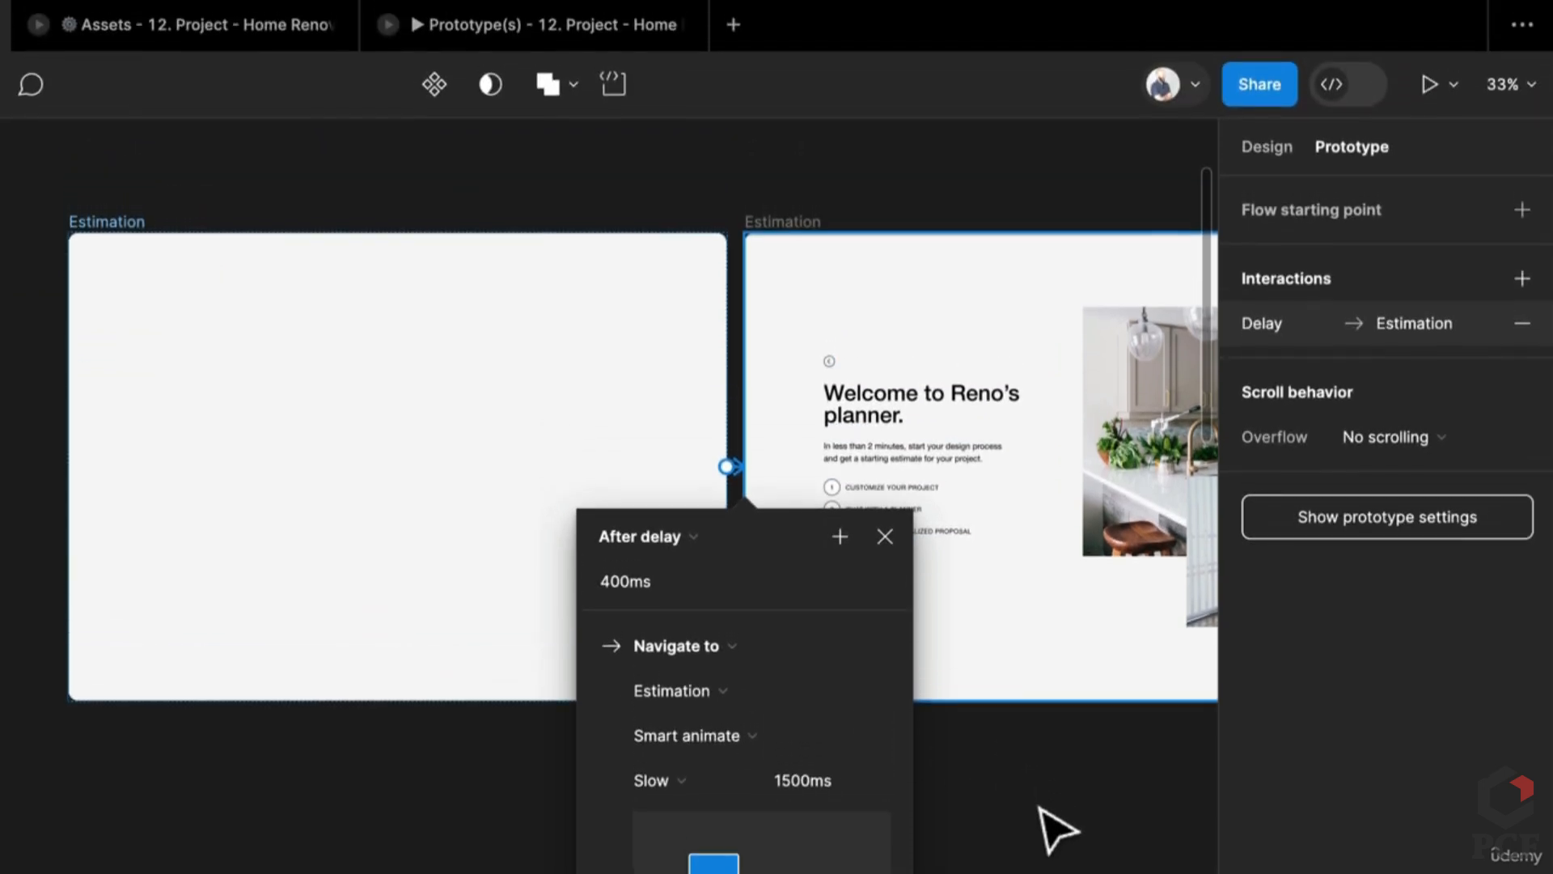
pyautogui.click(1055, 704)
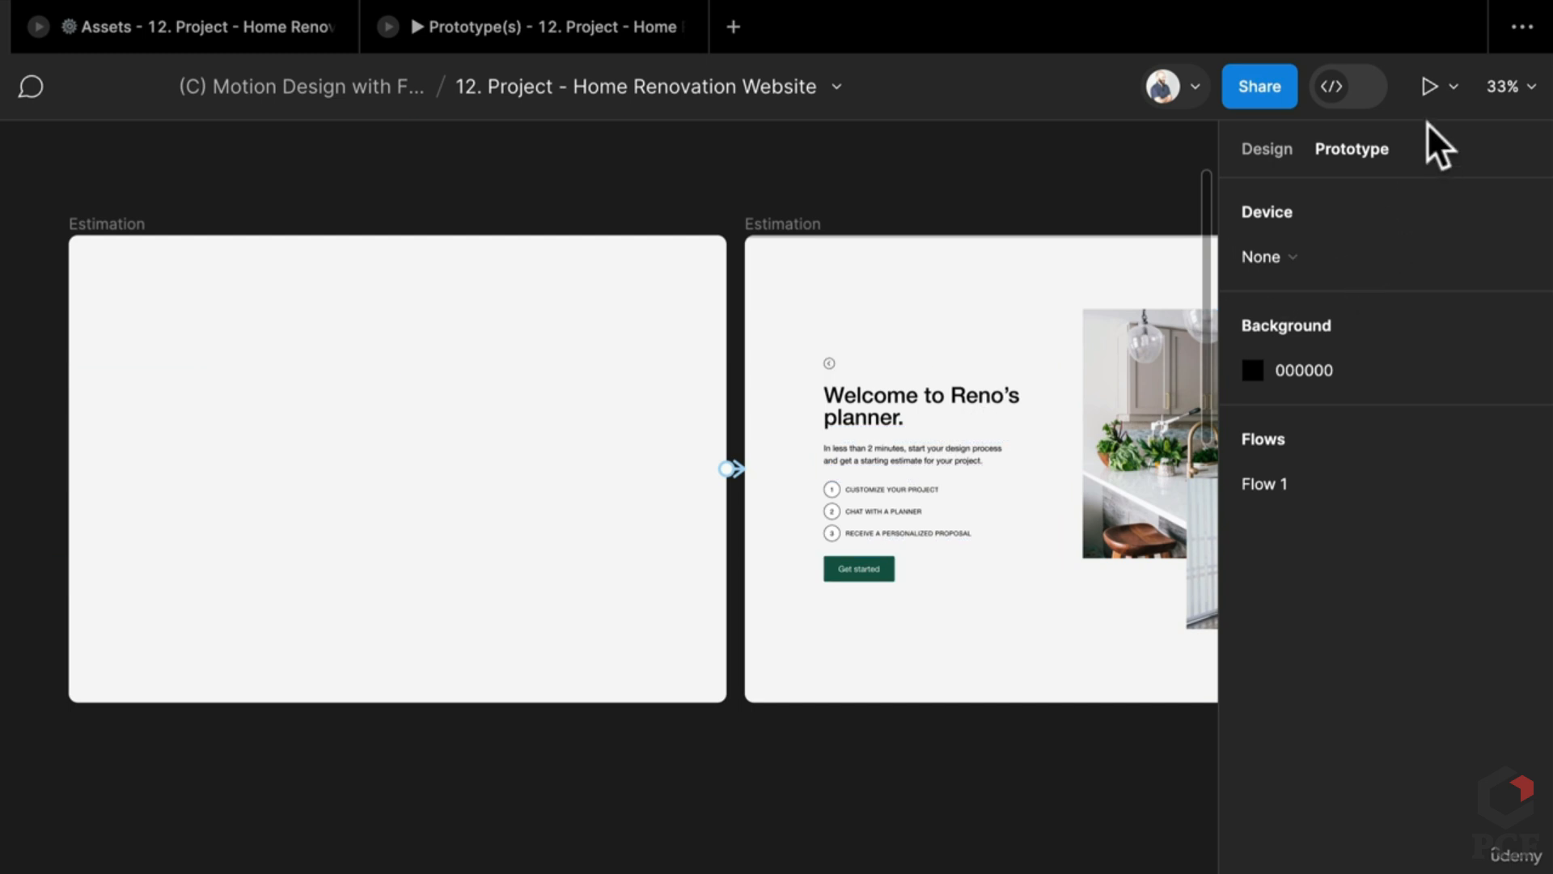
# Step: Add a flow starting point on the blank frame and name it Estimation
pyautogui.click(129, 224)
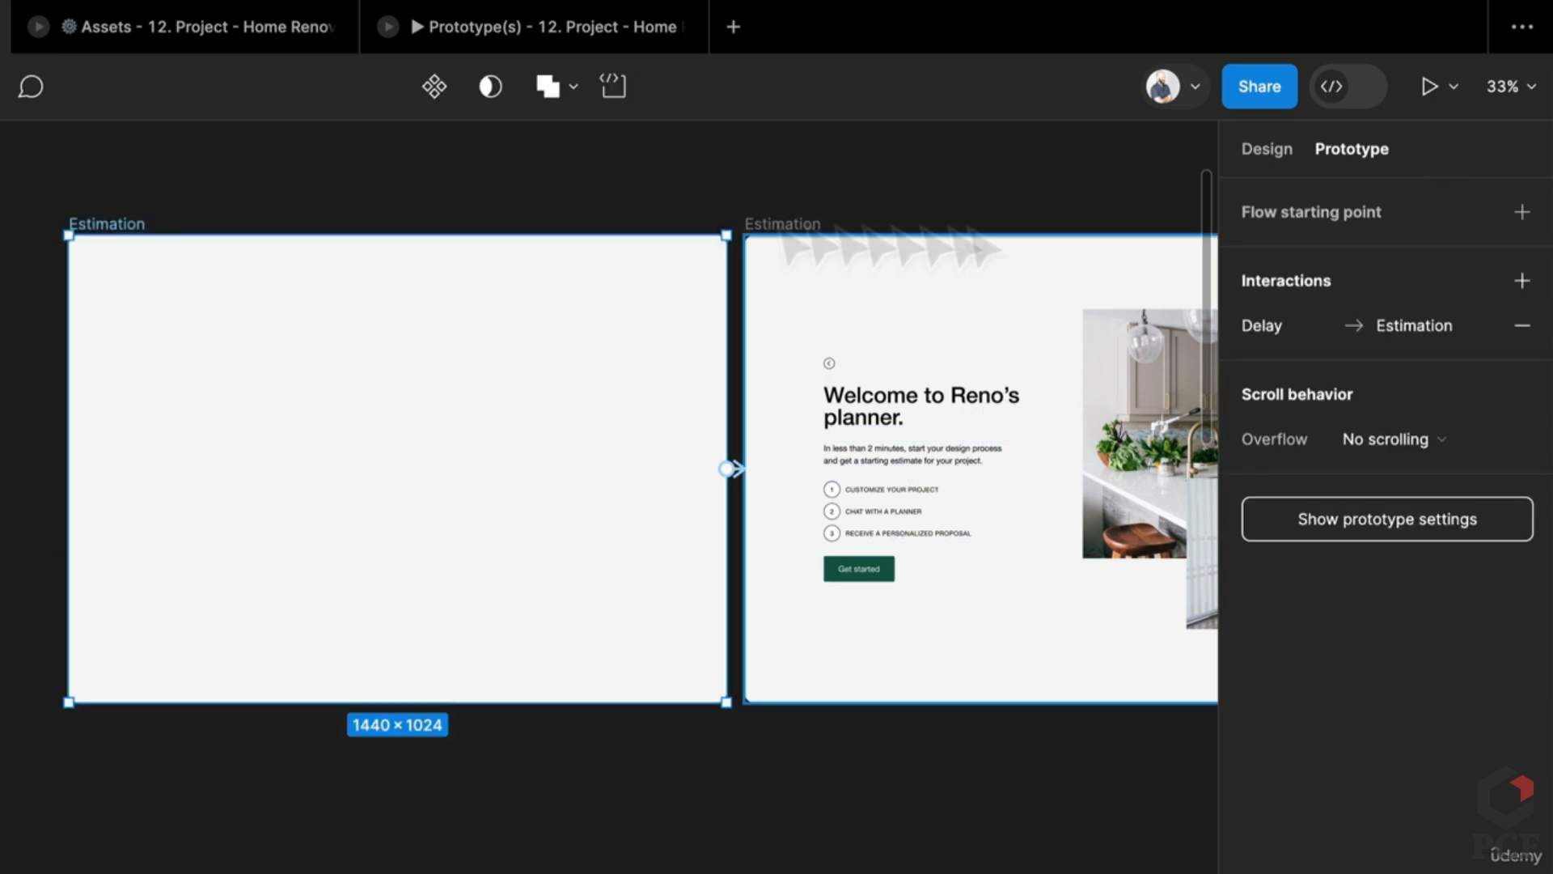
pyautogui.click(1522, 212)
pyautogui.doubleClick(1286, 255)
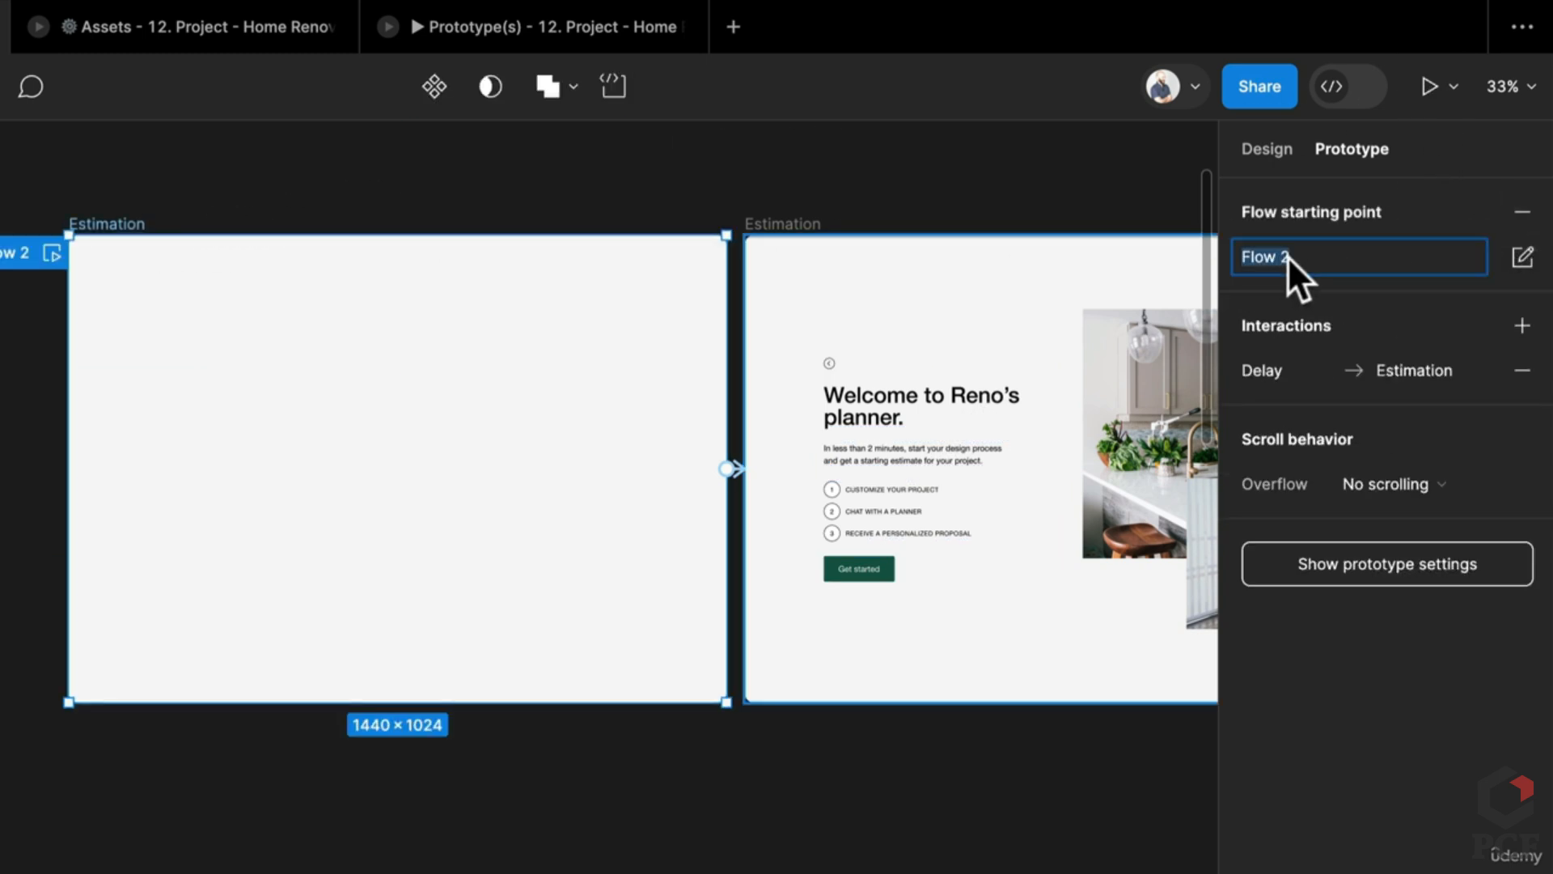
pyautogui.write('Estimation')
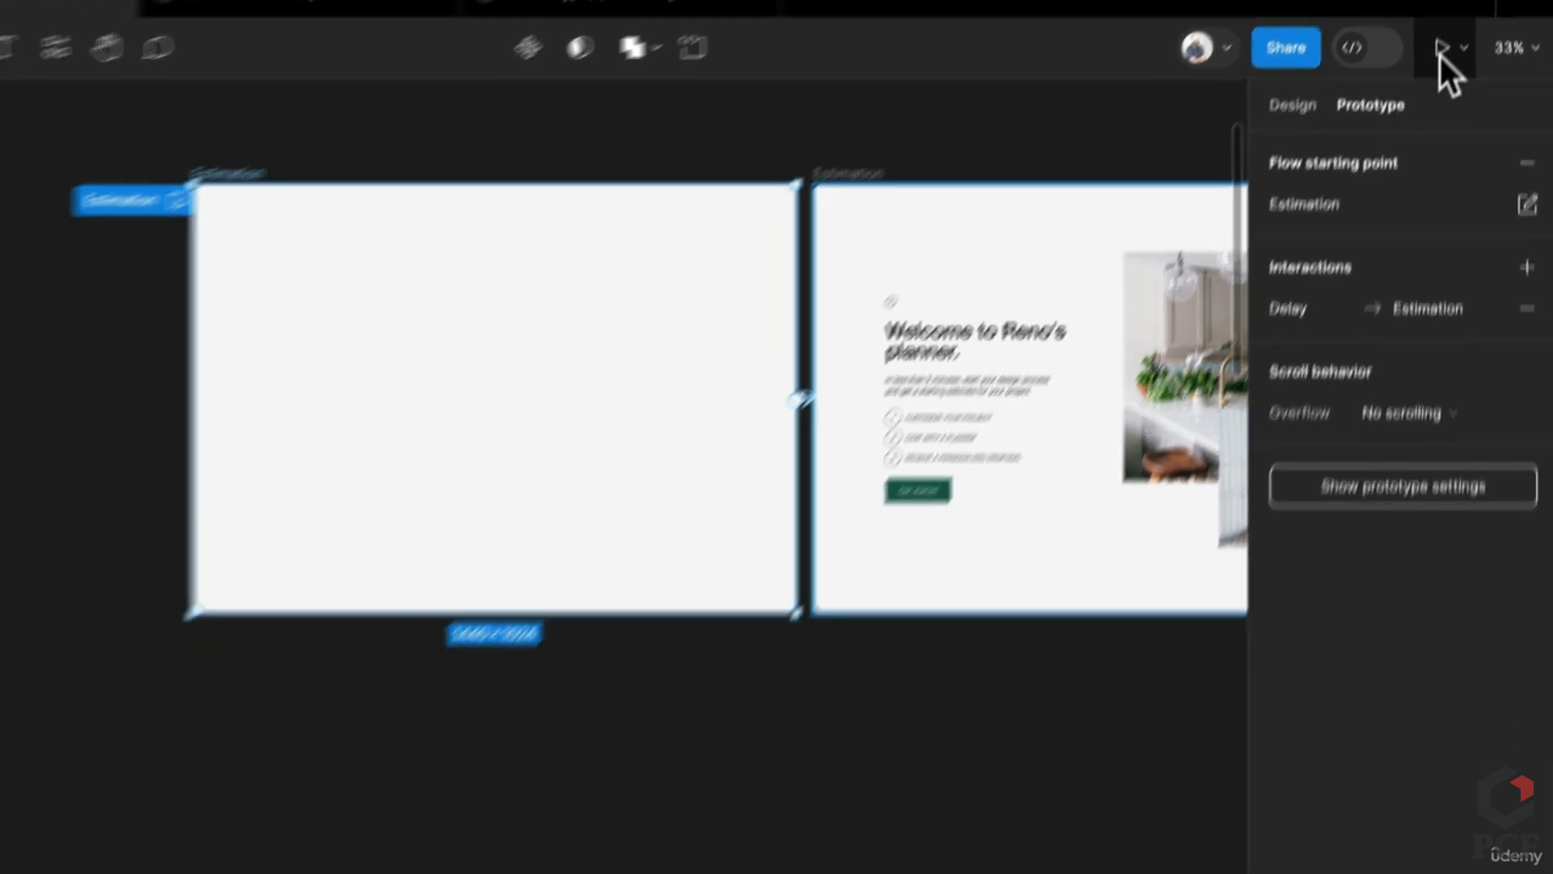
pyautogui.click(1430, 85)
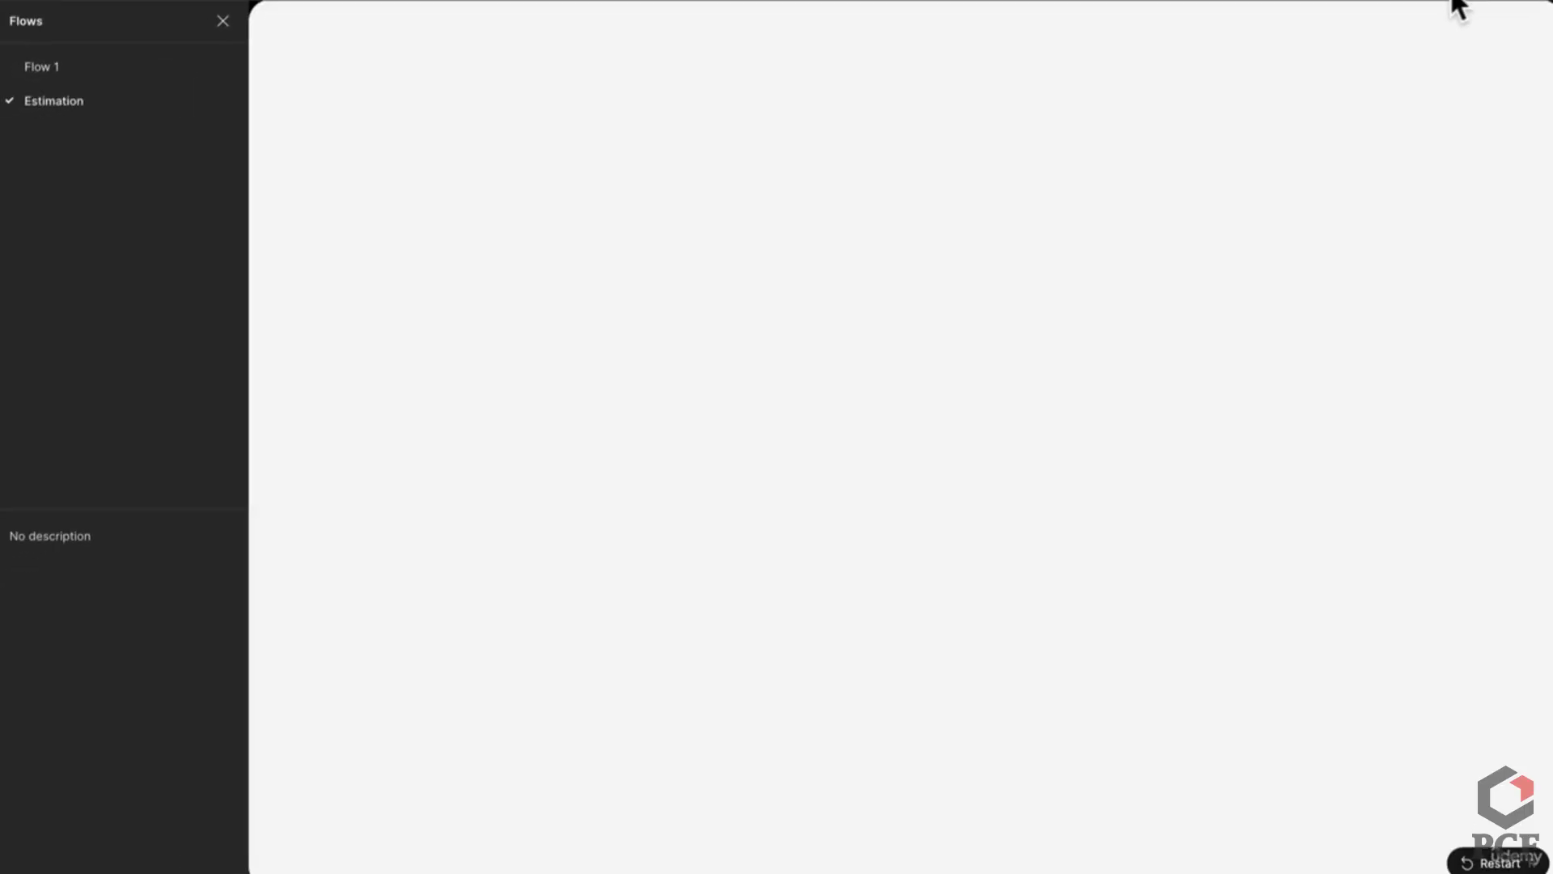
pyautogui.click(1414, 14)
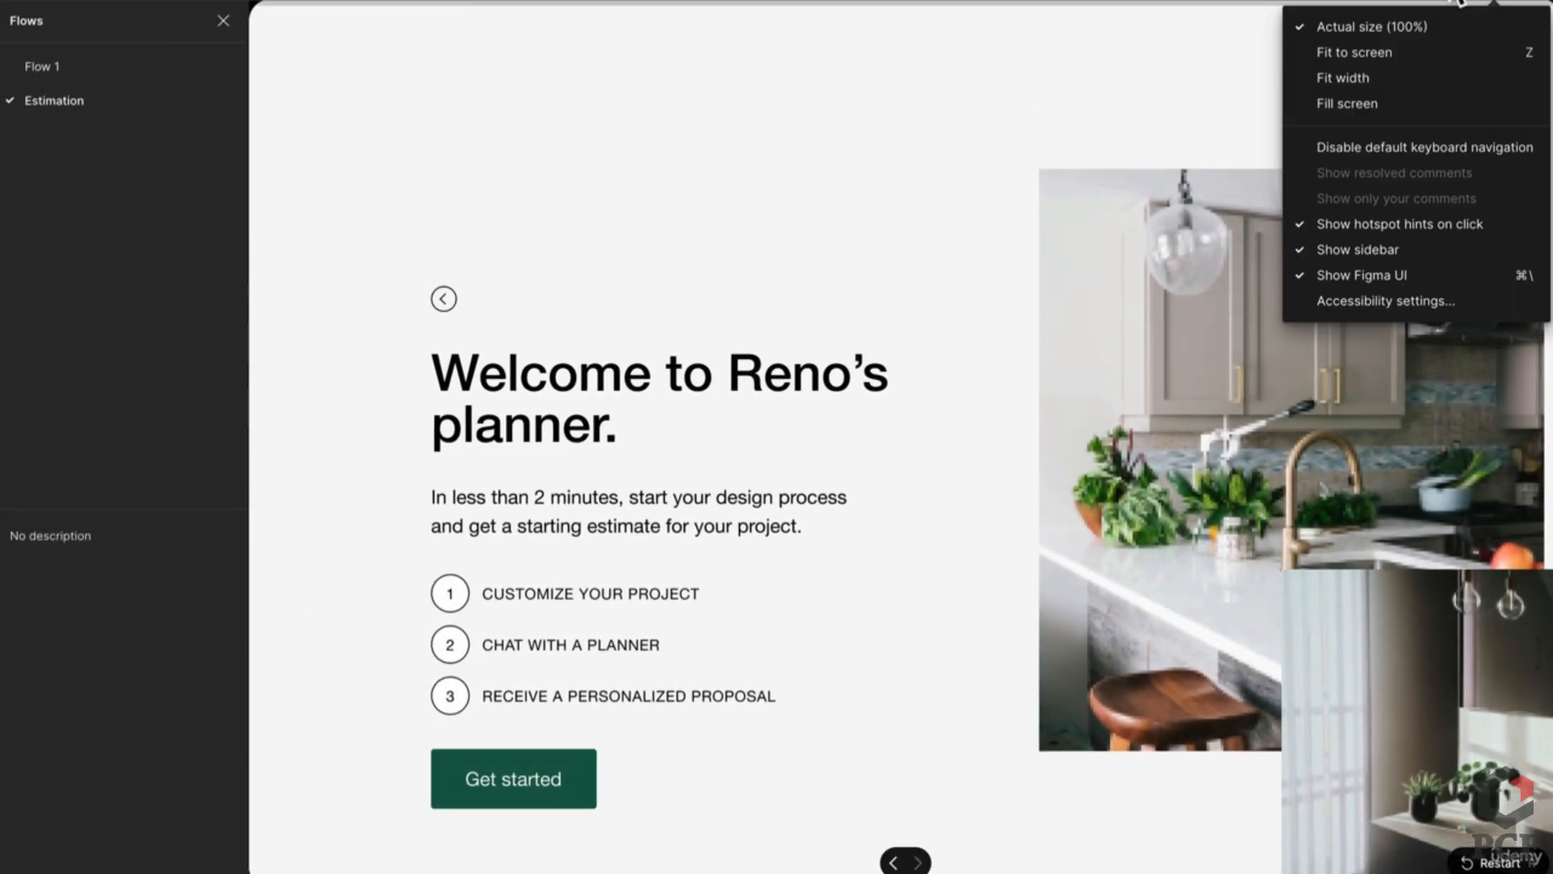
pyautogui.click(1372, 105)
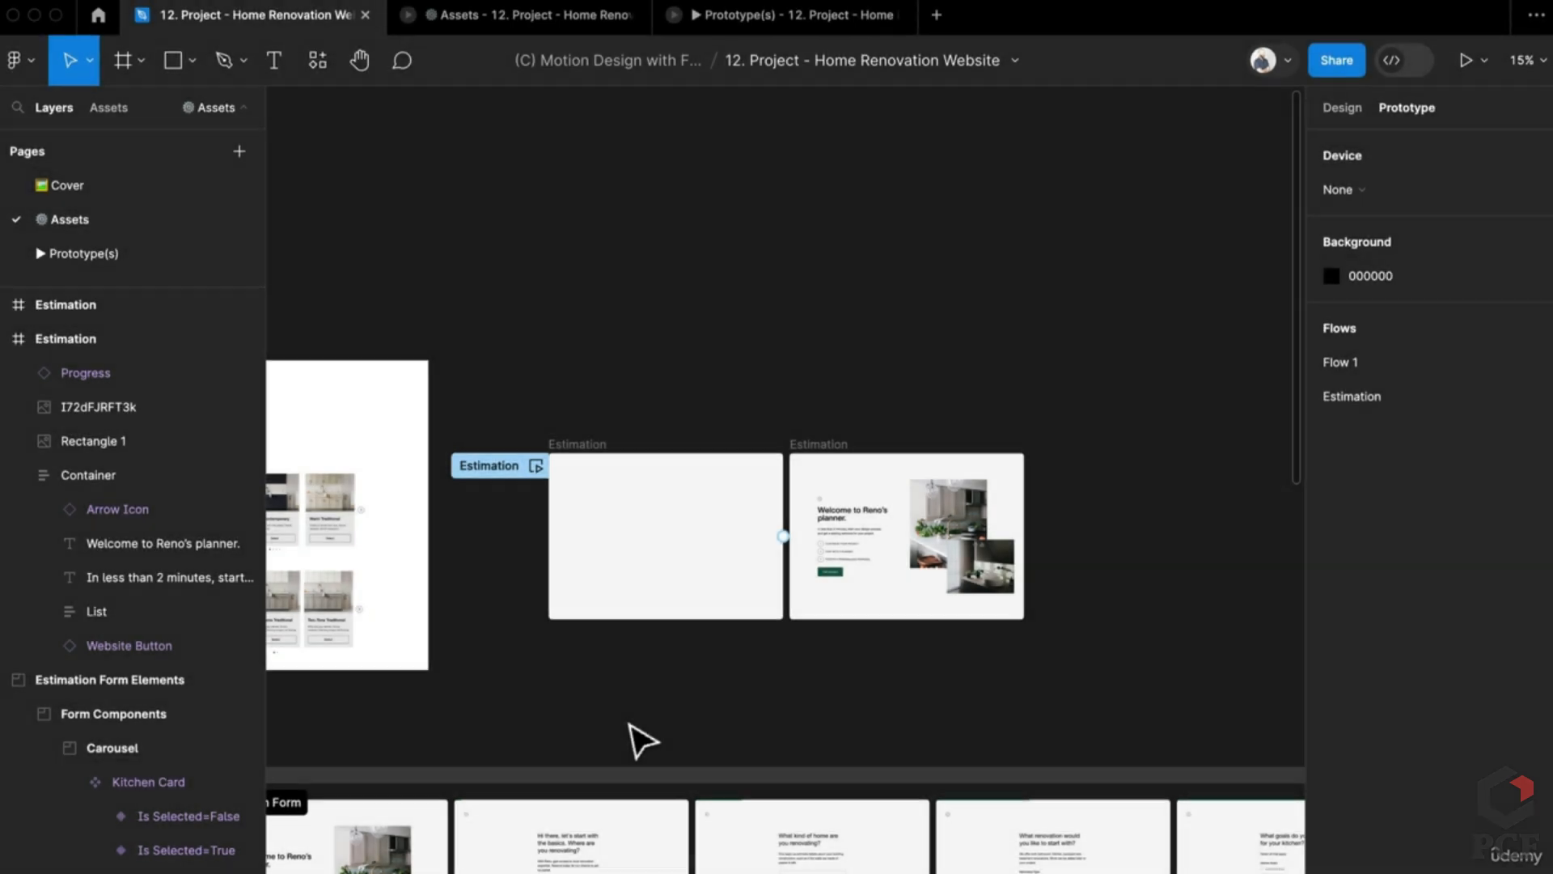
# Step: Duplicate the postal-code Estimation form frames beside the welcome screen
pyautogui.scroll(3, 639, 748)
pyautogui.scroll(-4, 596, 784)
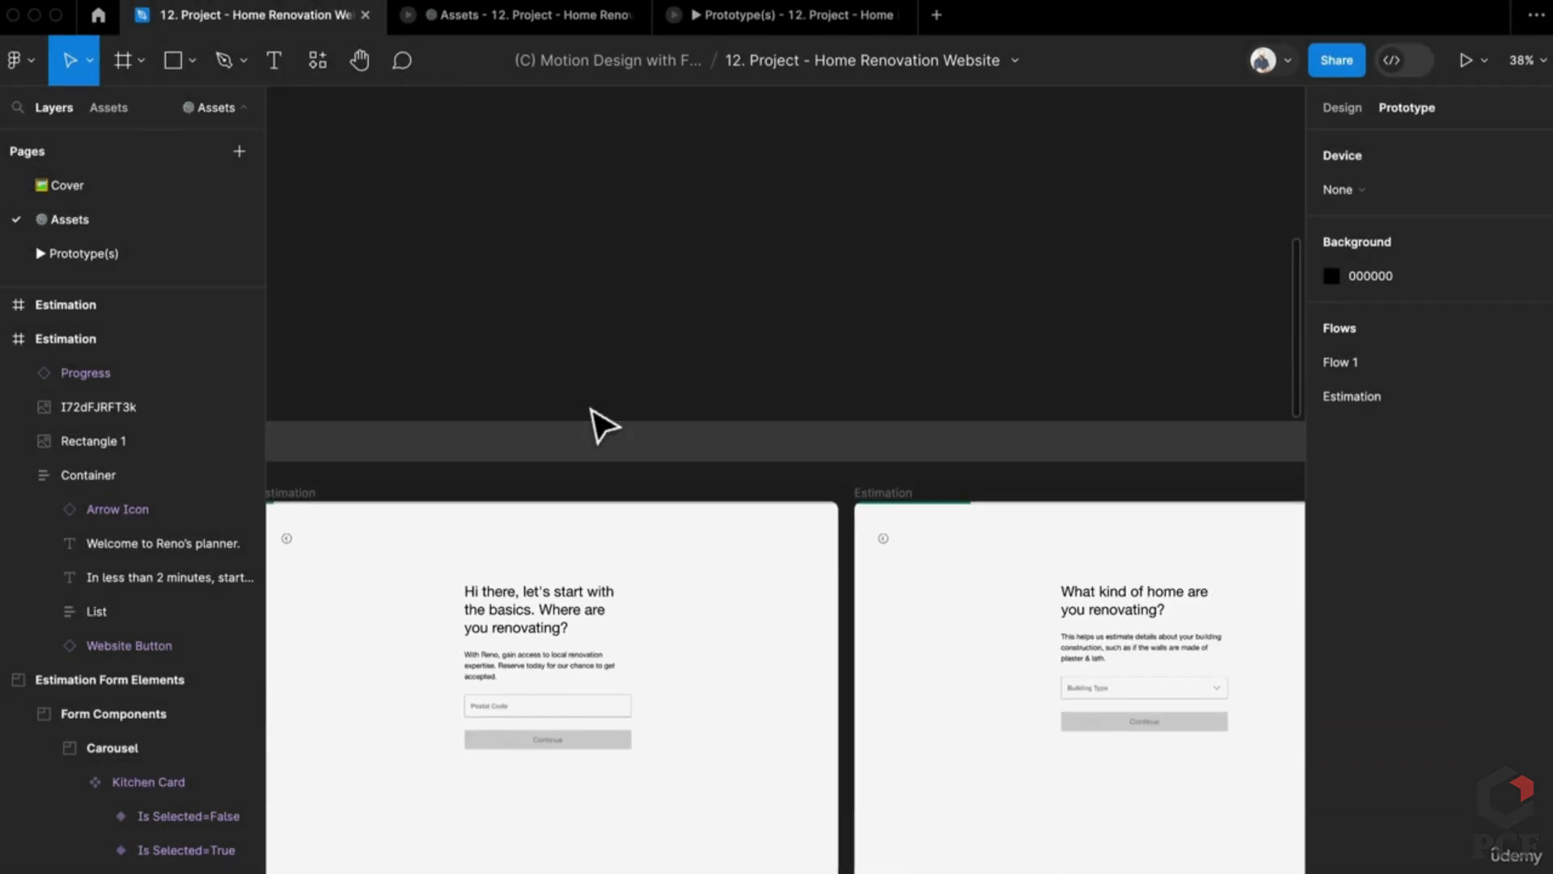
pyautogui.scroll(-2, 596, 423)
pyautogui.scroll(3, 437, 631)
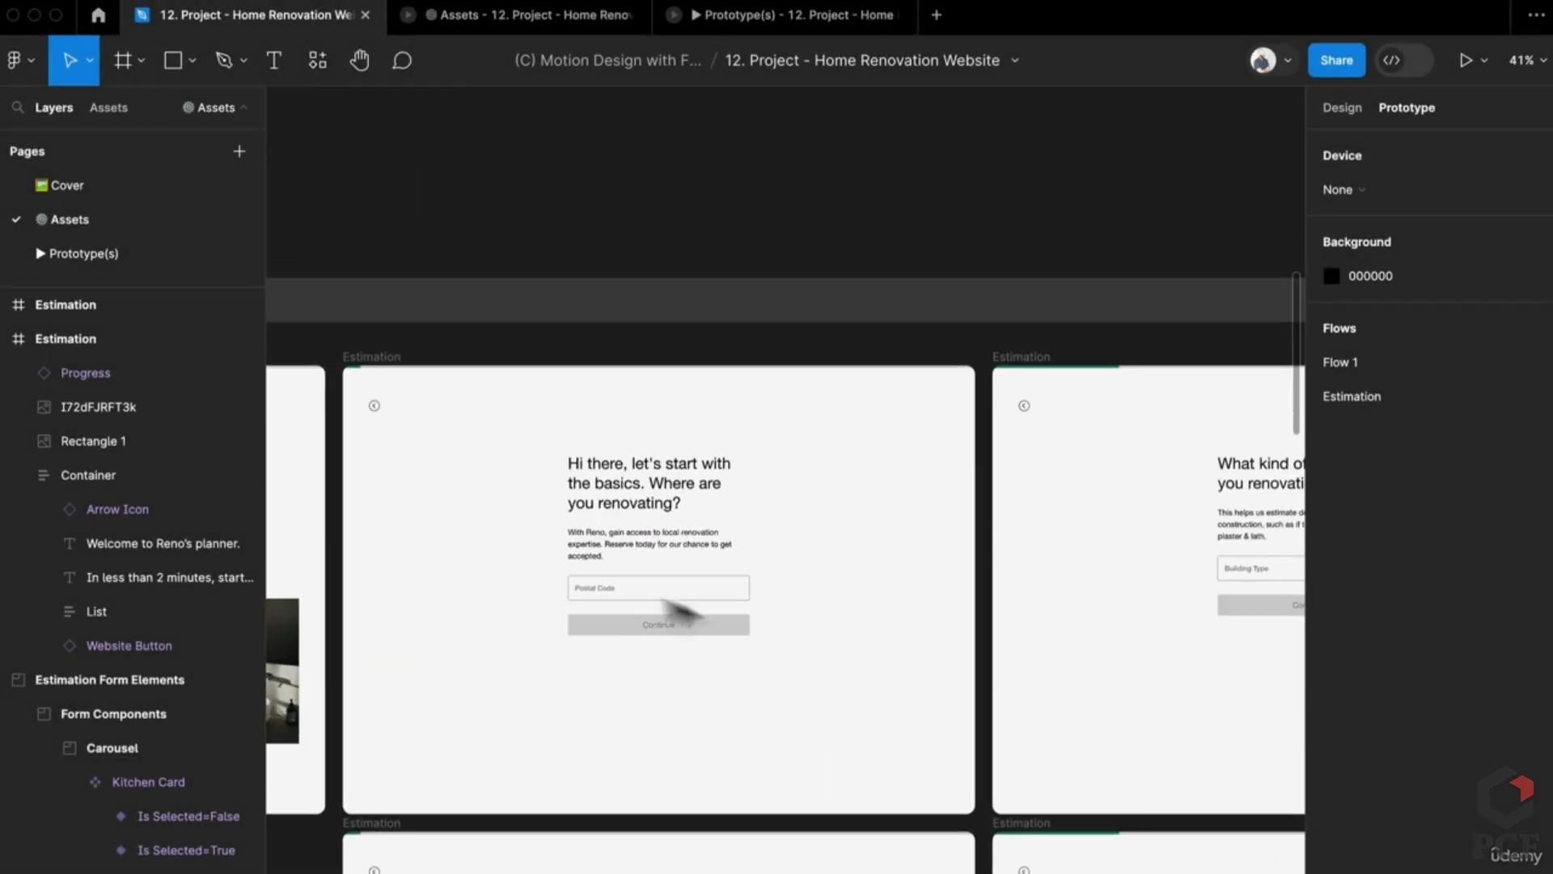
pyautogui.scroll(-5, 459, 682)
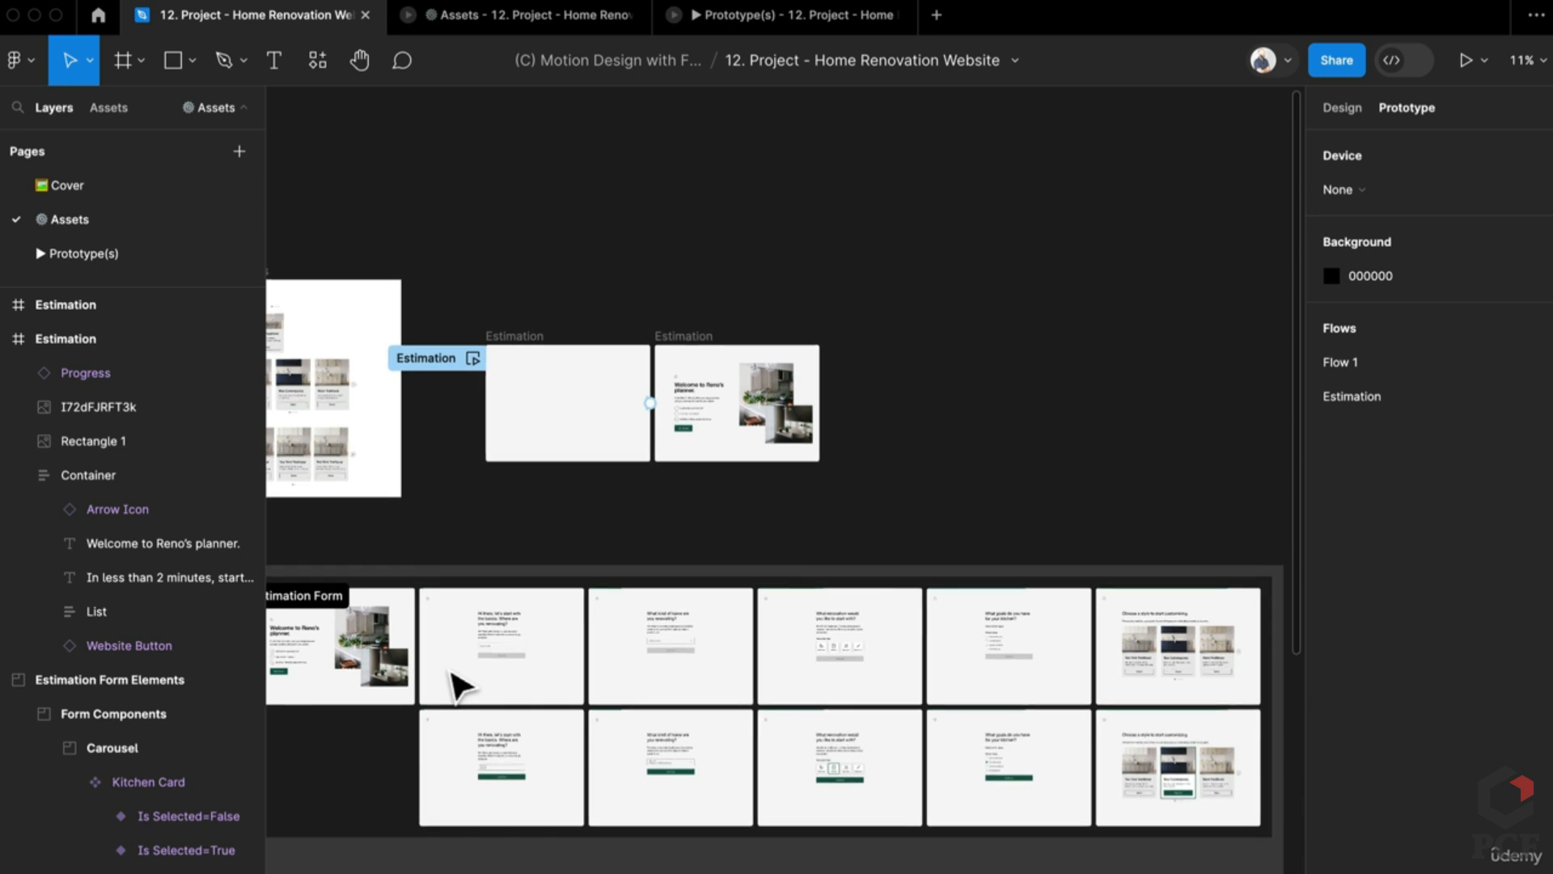
pyautogui.scroll(5, 801, 617)
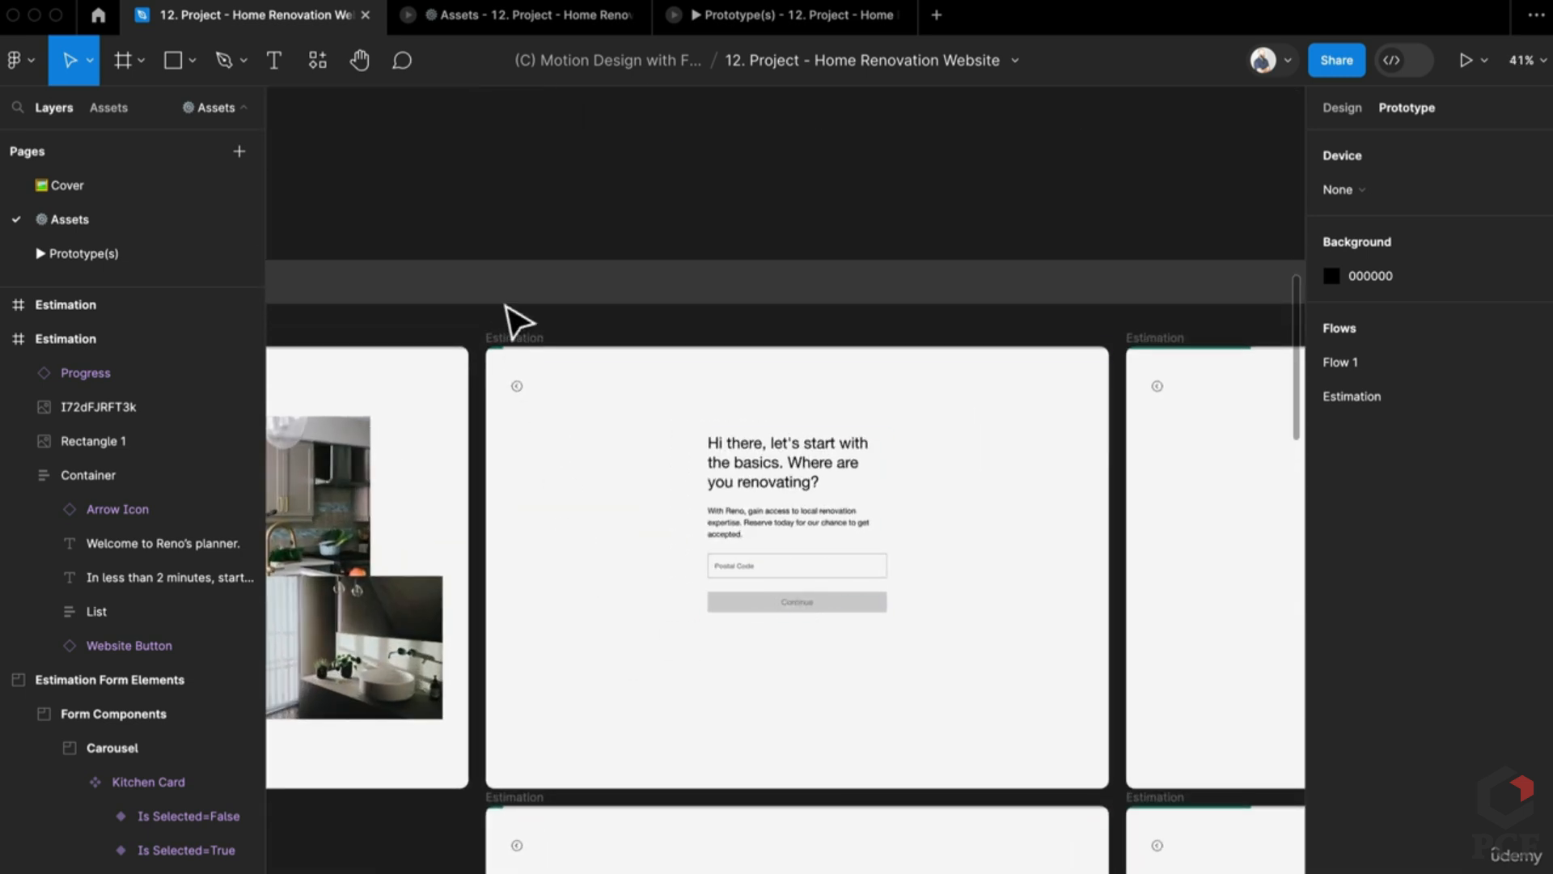
pyautogui.click(512, 335)
pyautogui.scroll(-4, 513, 801)
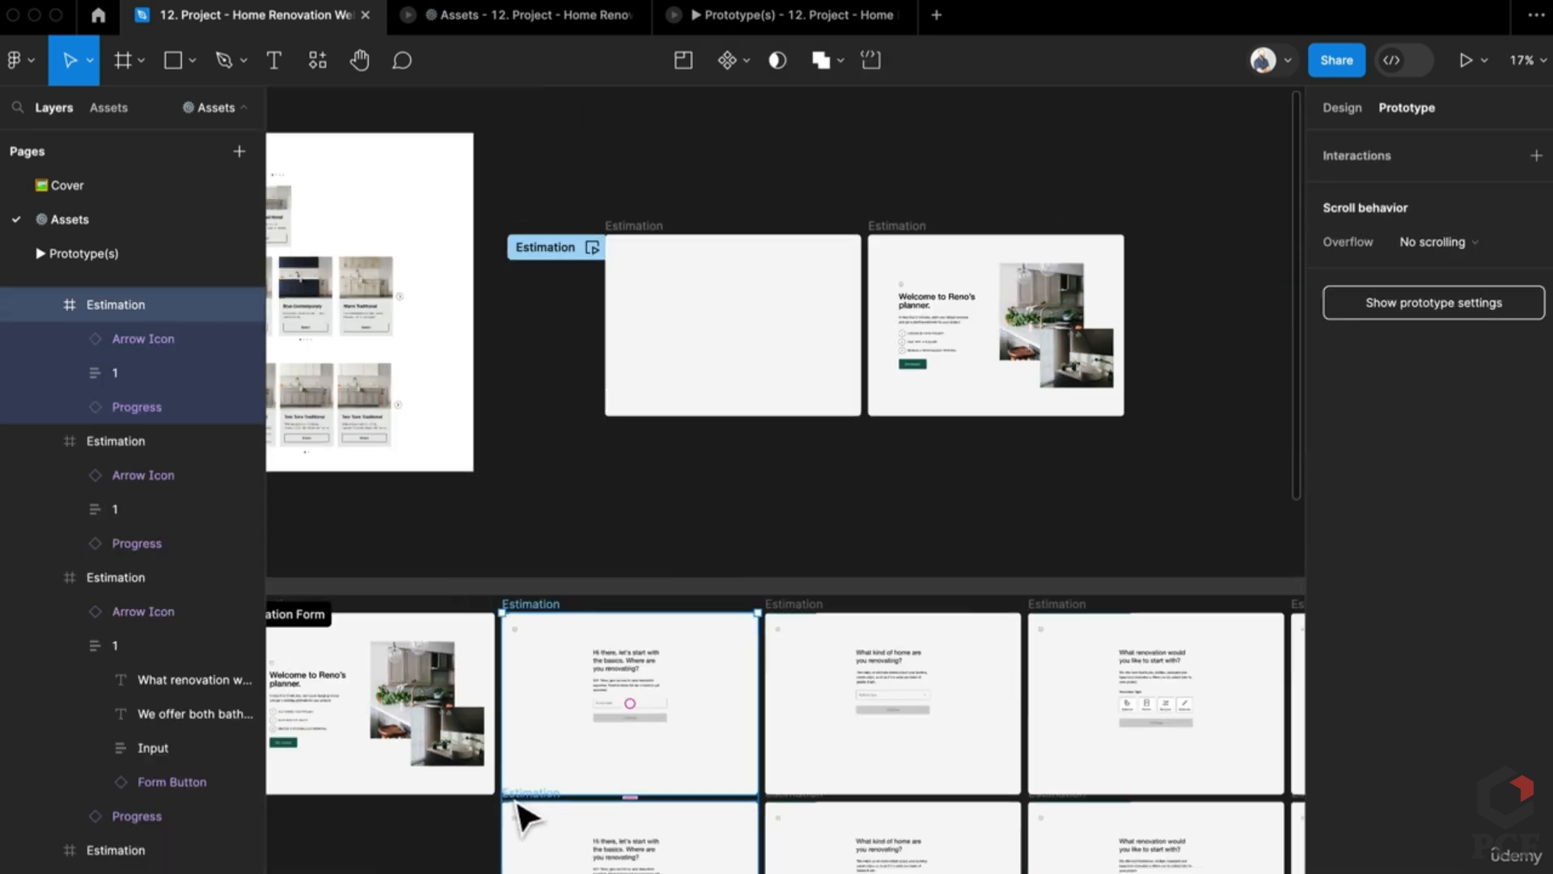
pyautogui.moveTo(541, 749); pyautogui.dragTo(1072, 273)
# Step: Move the blank and welcome frames next to the duplicated postal-code frames
pyautogui.moveTo(417, 158); pyautogui.dragTo(1021, 486)
pyautogui.moveTo(890, 363); pyautogui.dragTo(906, 267)
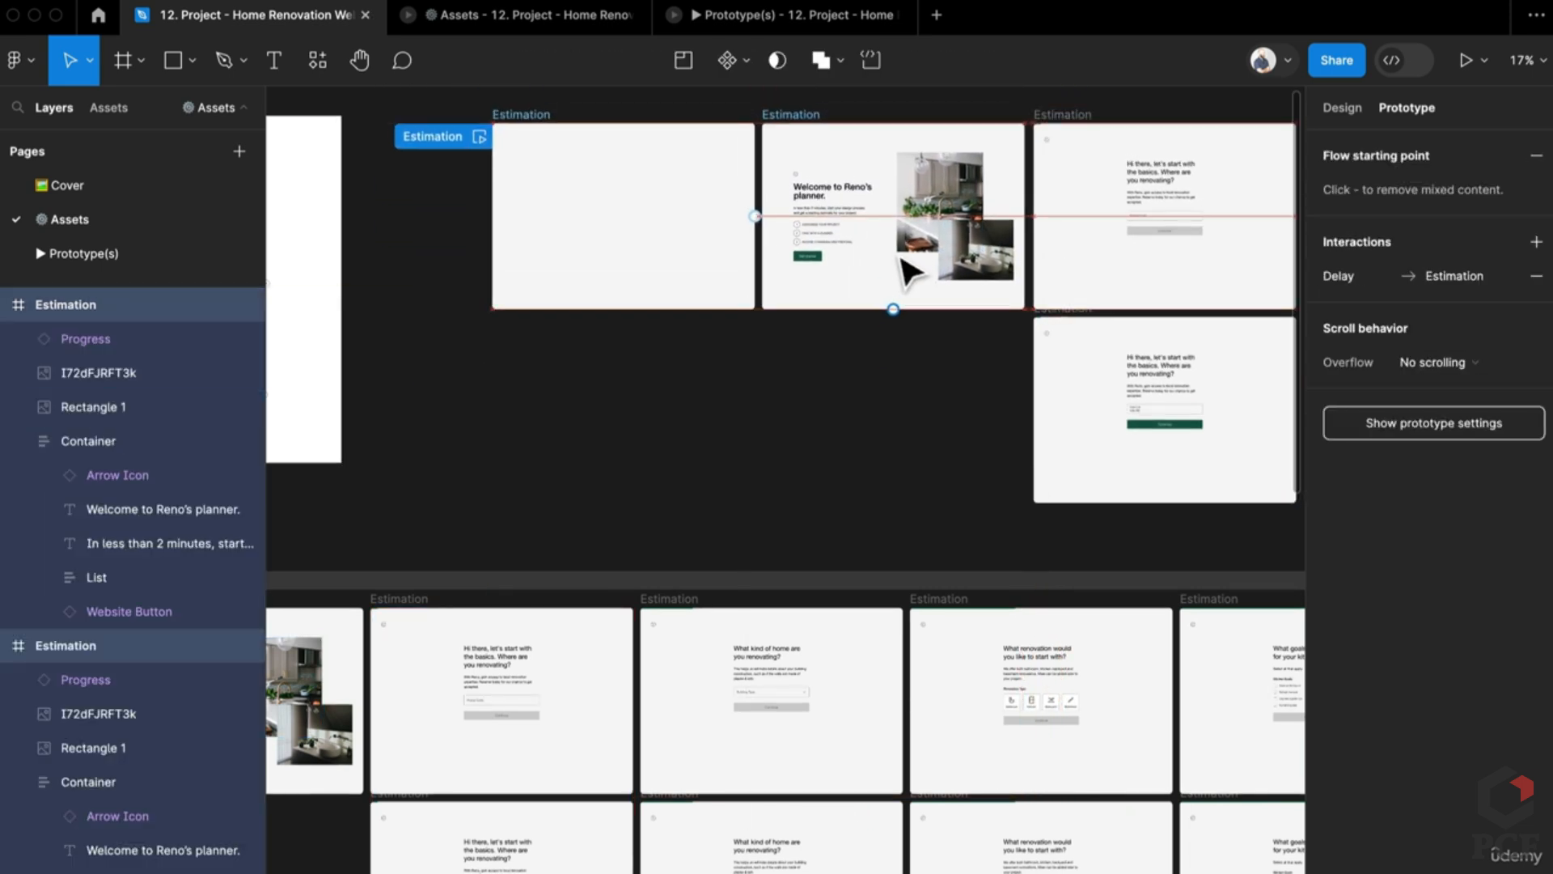
pyautogui.click(936, 420)
pyautogui.scroll(1, 936, 419)
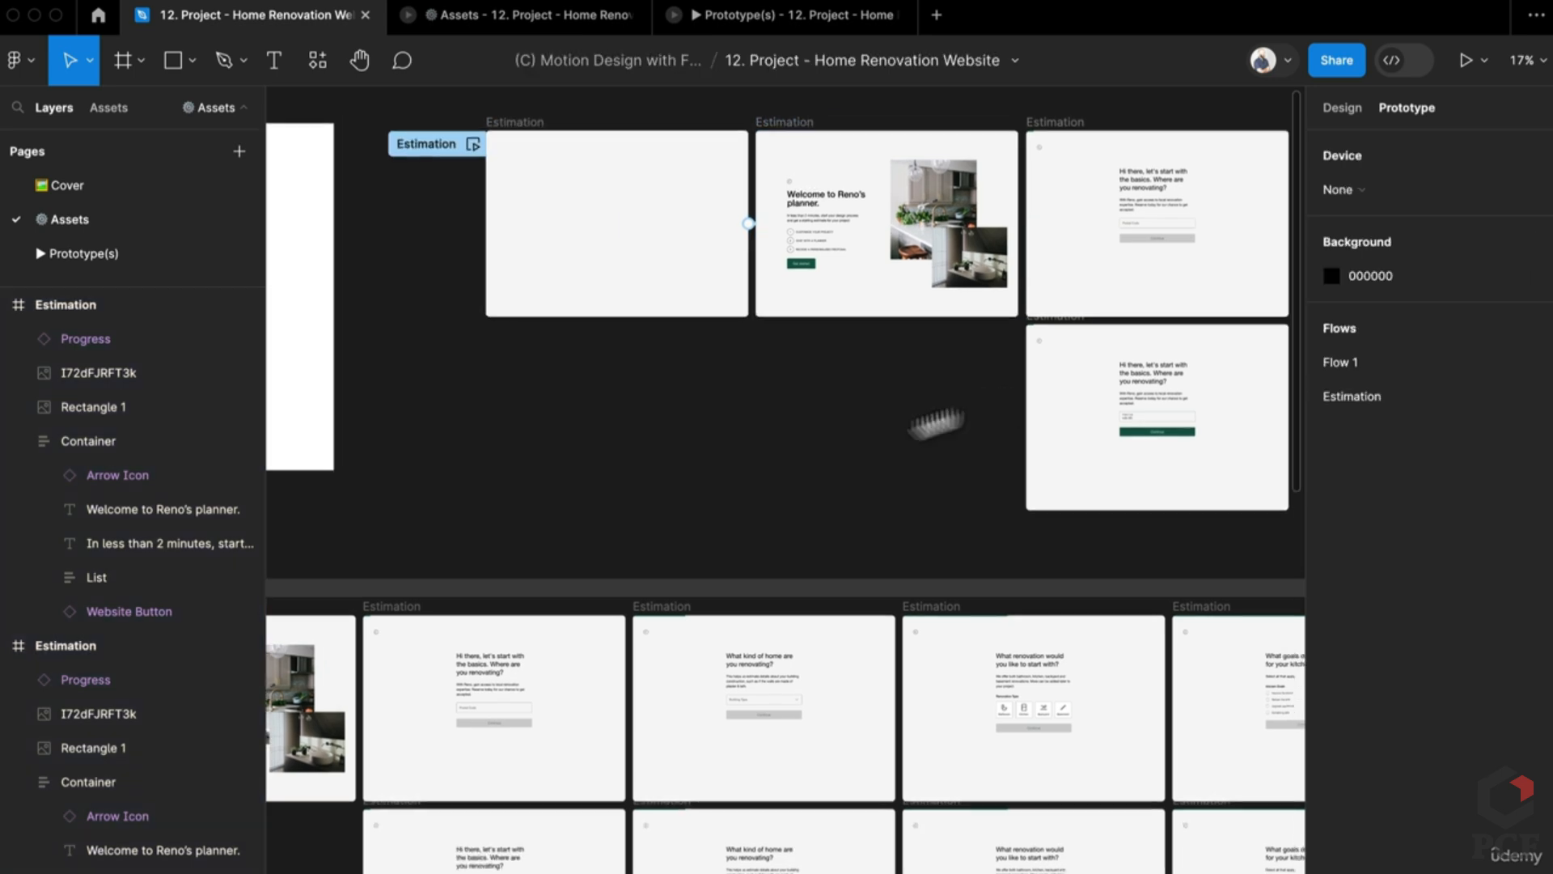
pyautogui.hscroll(5, 936, 420)
pyautogui.scroll(-3, 975, 451)
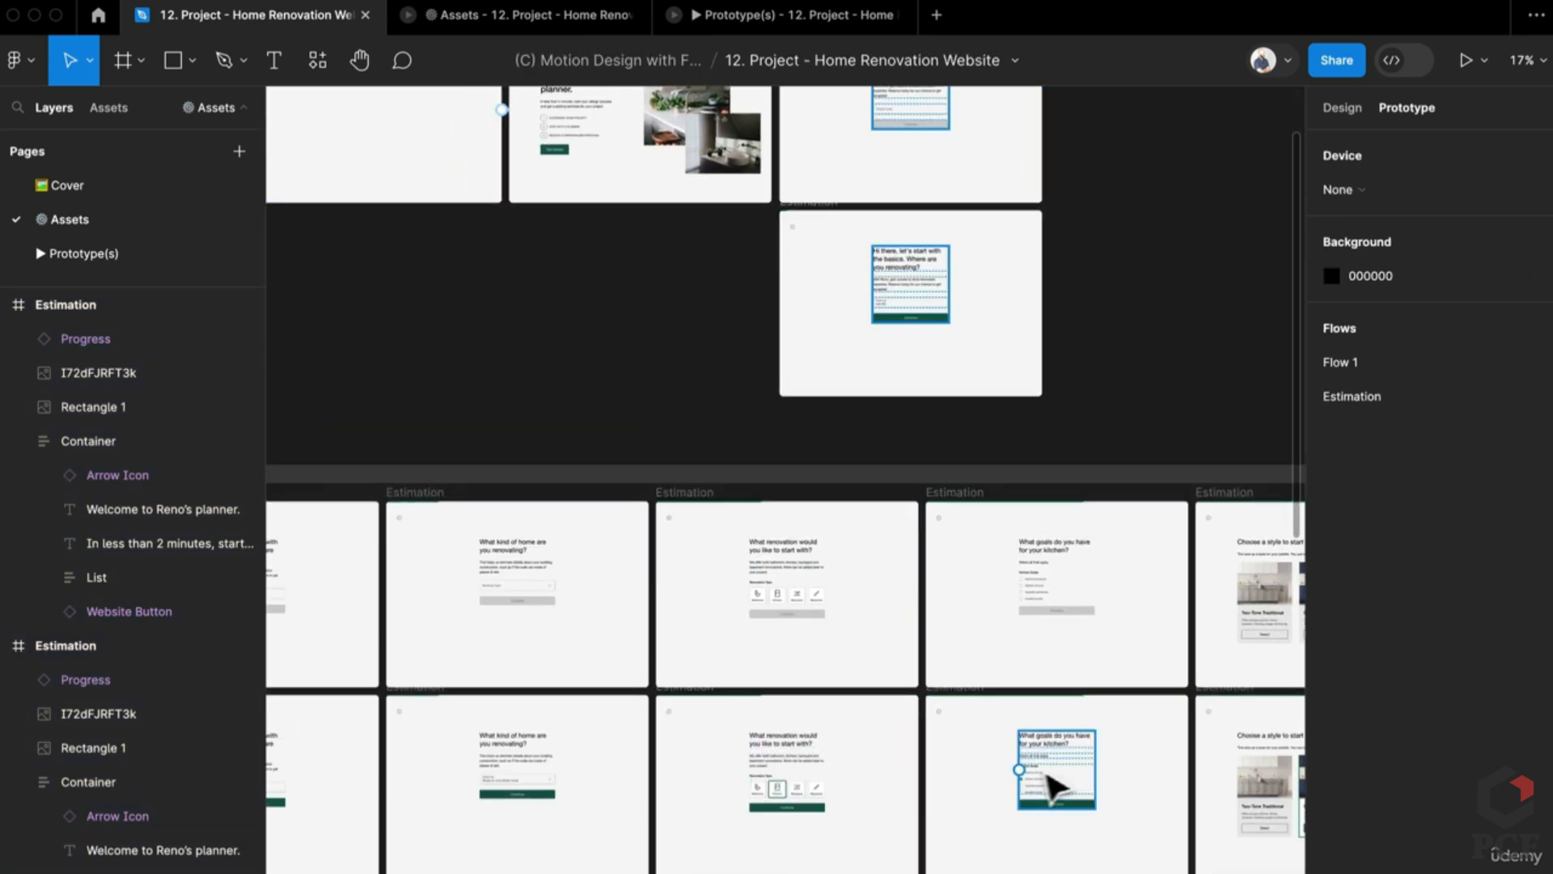
pyautogui.scroll(10, 955, 388)
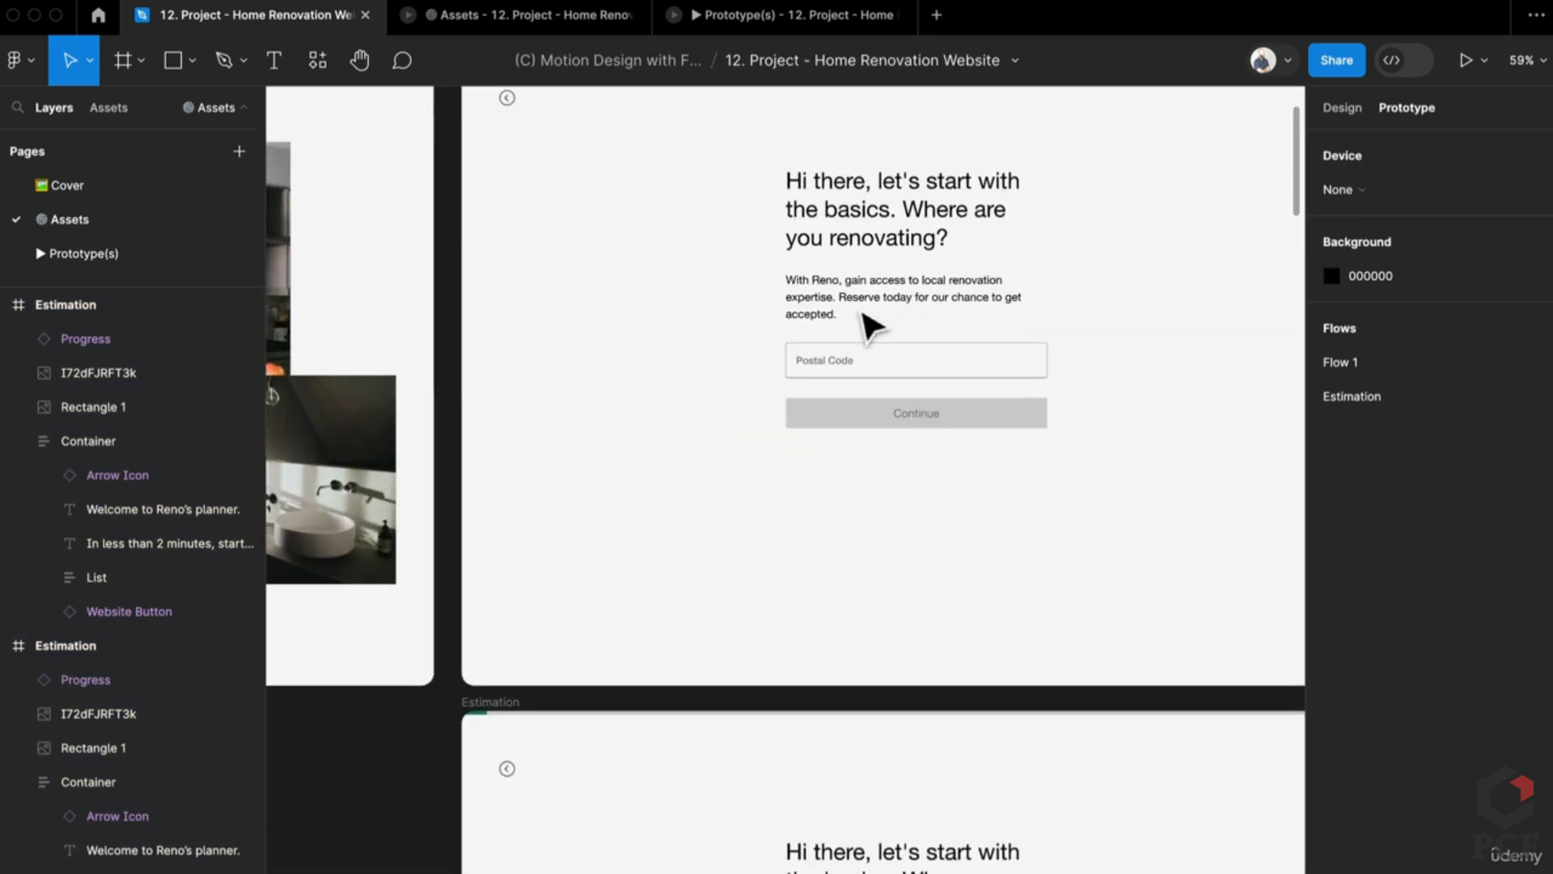
# Step: Select the Postal Code input to review its existing Hover interaction
pyautogui.click(867, 368)
pyautogui.doubleClick(870, 368)
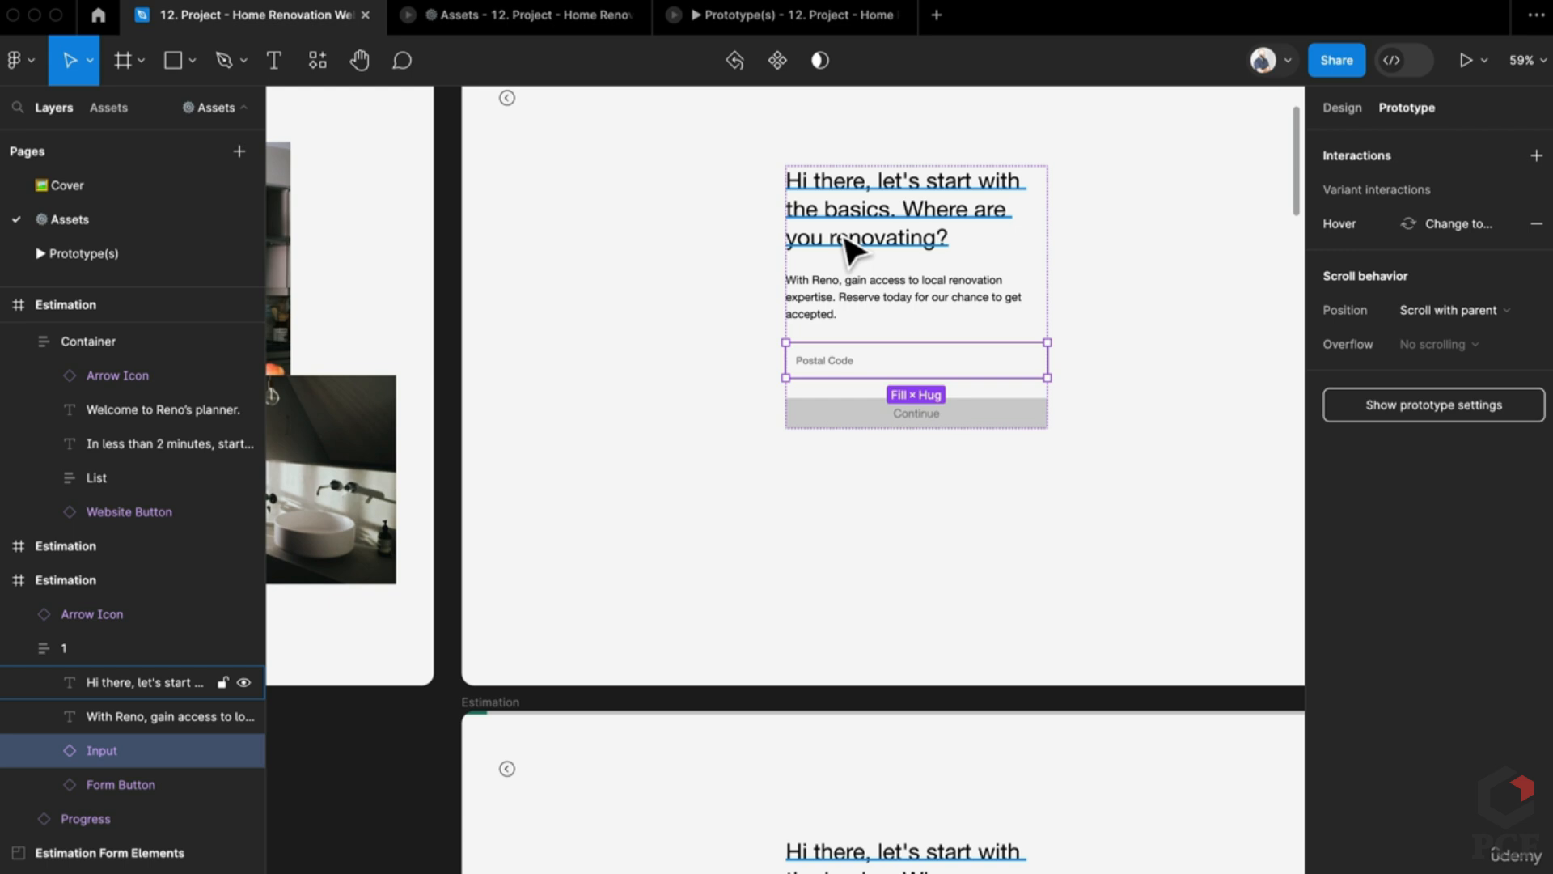
pyautogui.scroll(-1, 809, 324)
pyautogui.scroll(-3, 785, 417)
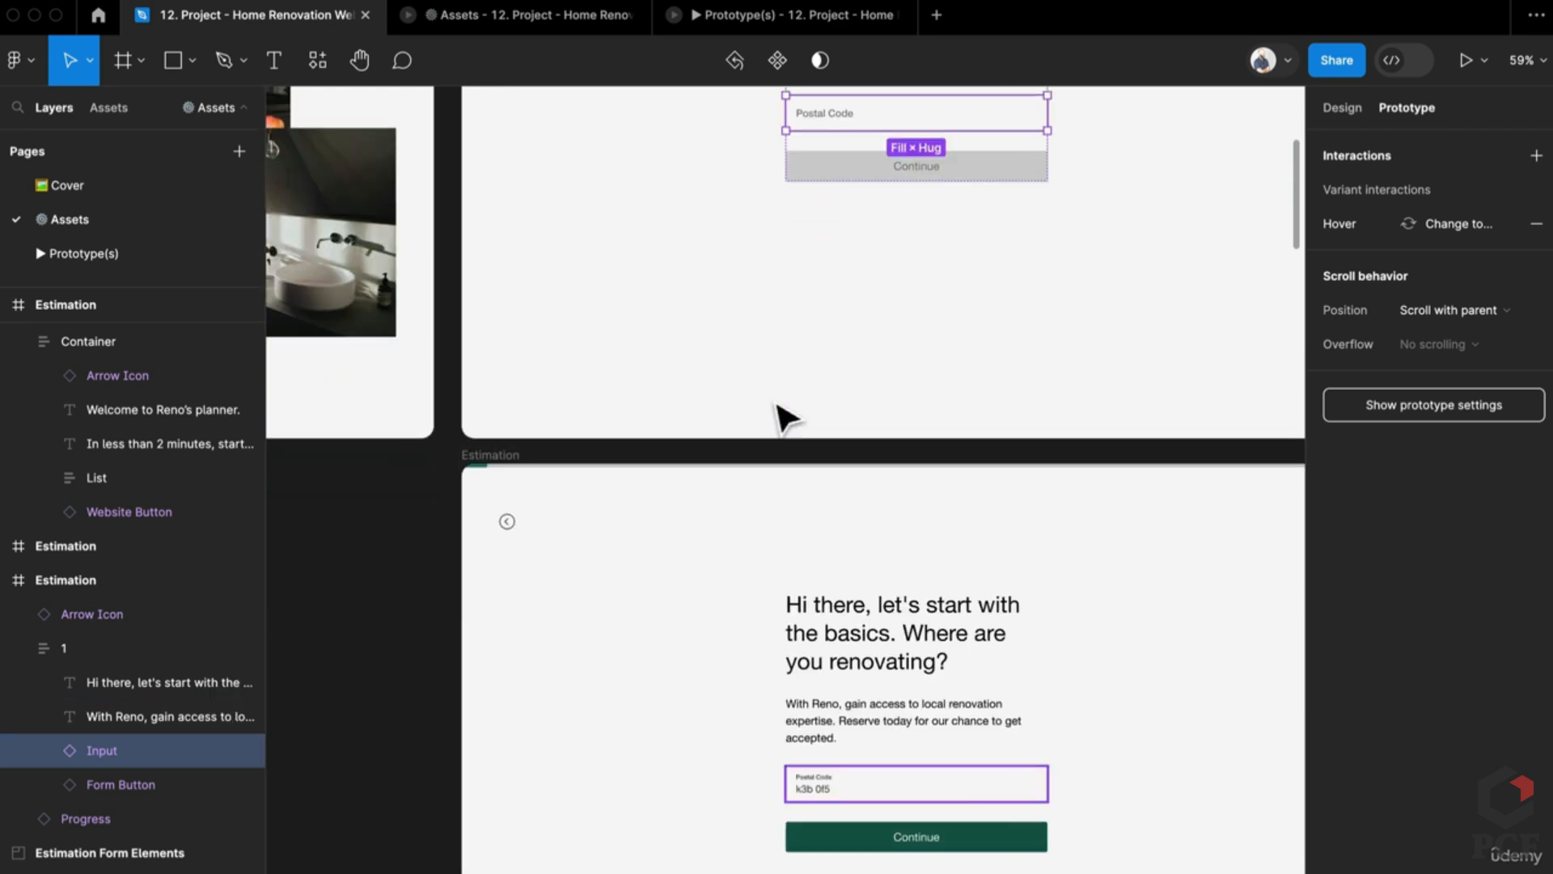
pyautogui.click(704, 732)
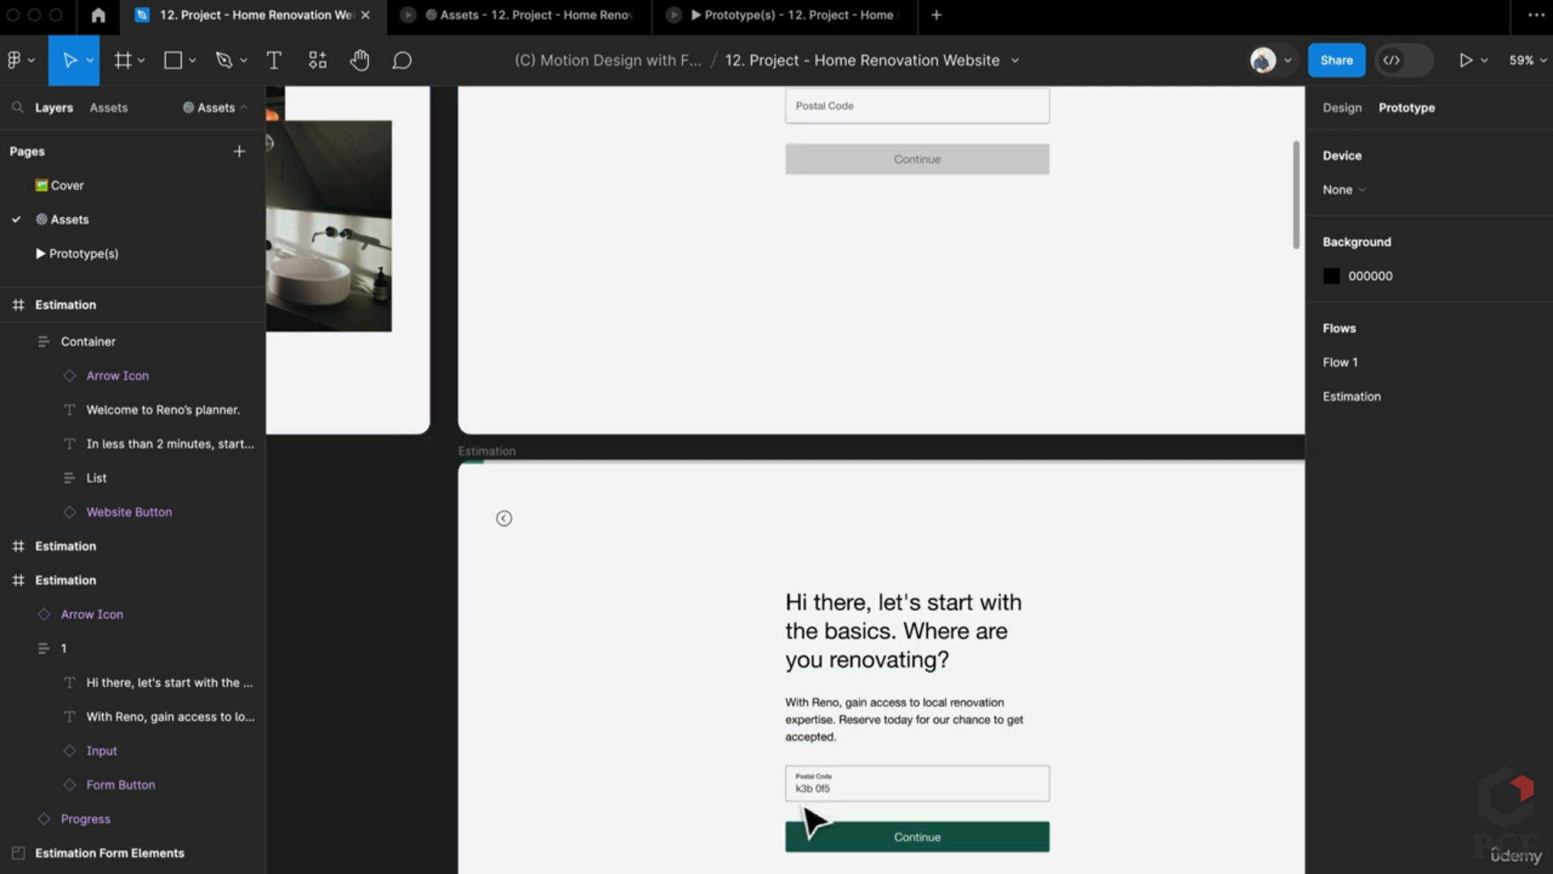
pyautogui.scroll(5, 838, 801)
pyautogui.scroll(-1, 836, 785)
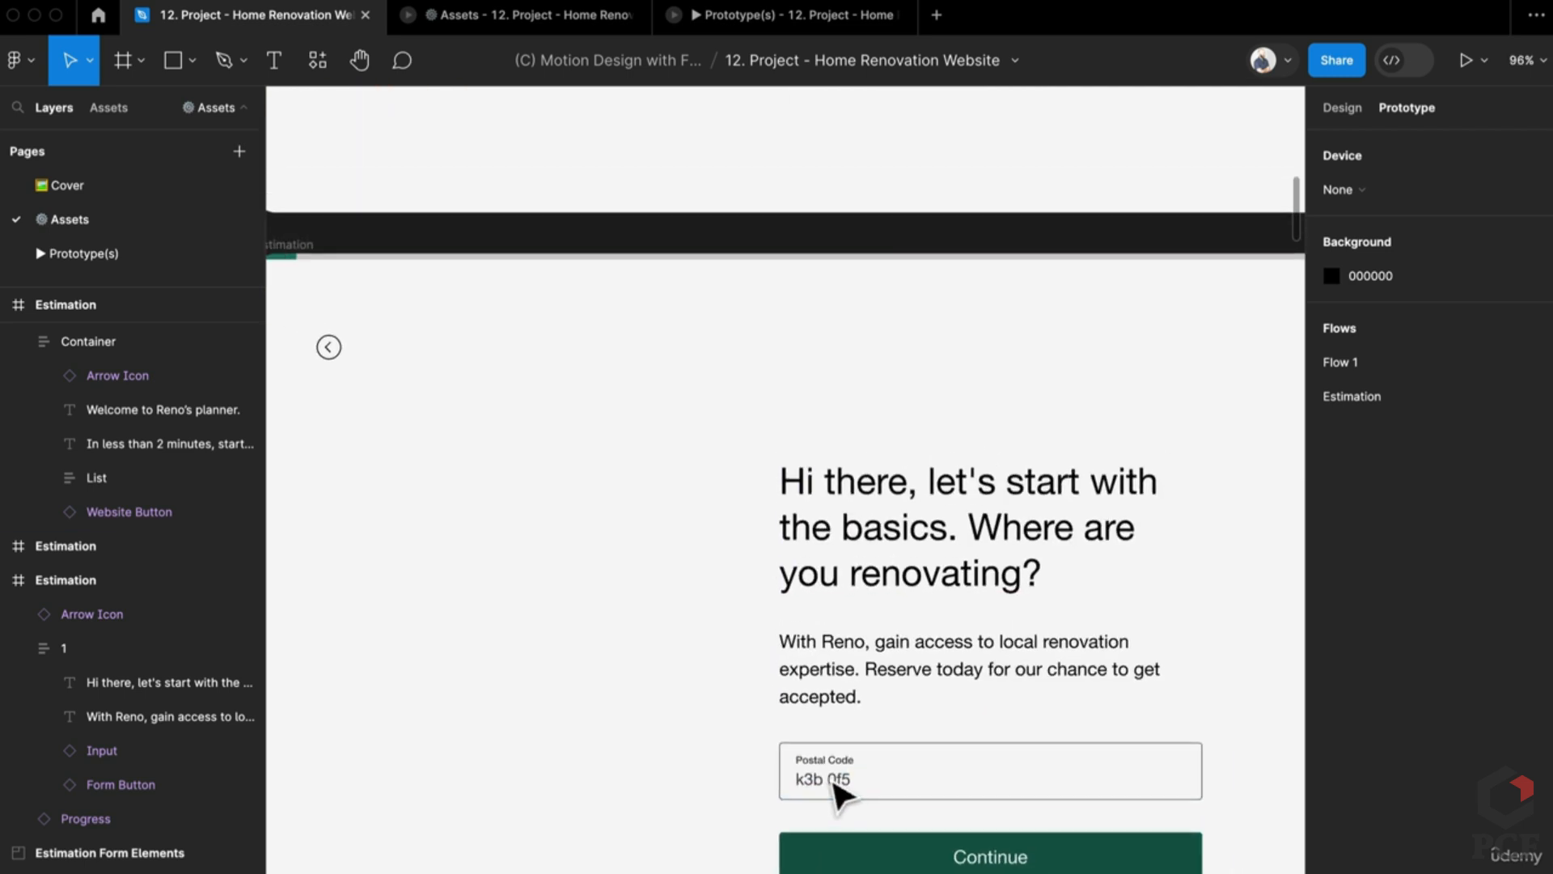
pyautogui.scroll(-5, 838, 788)
pyautogui.scroll(2, 772, 576)
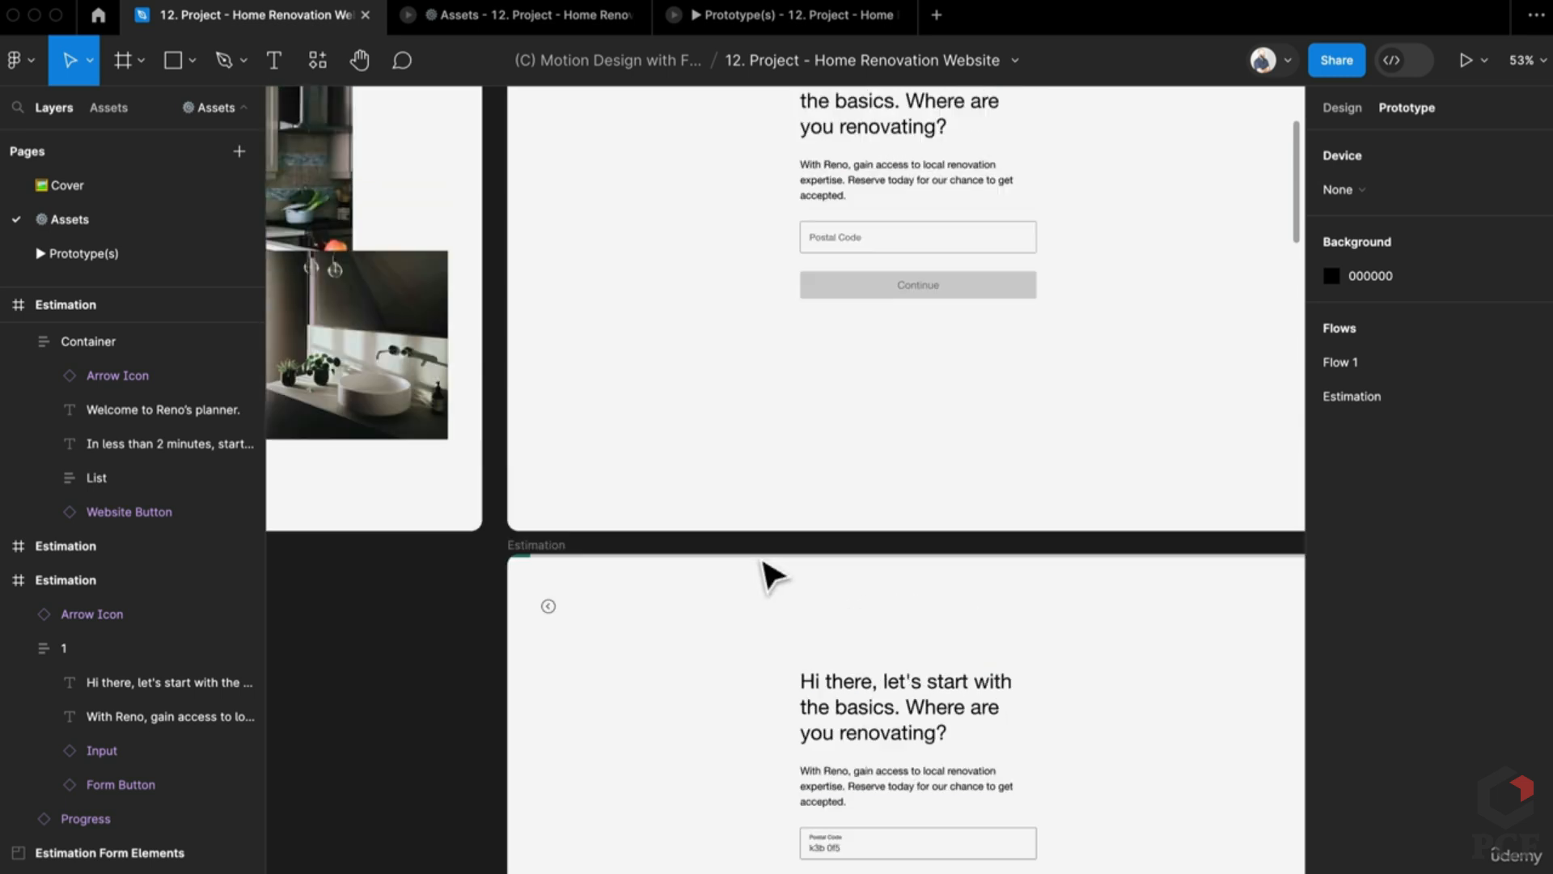
pyautogui.scroll(4, 773, 576)
pyautogui.scroll(-1, 930, 499)
pyautogui.click(919, 388)
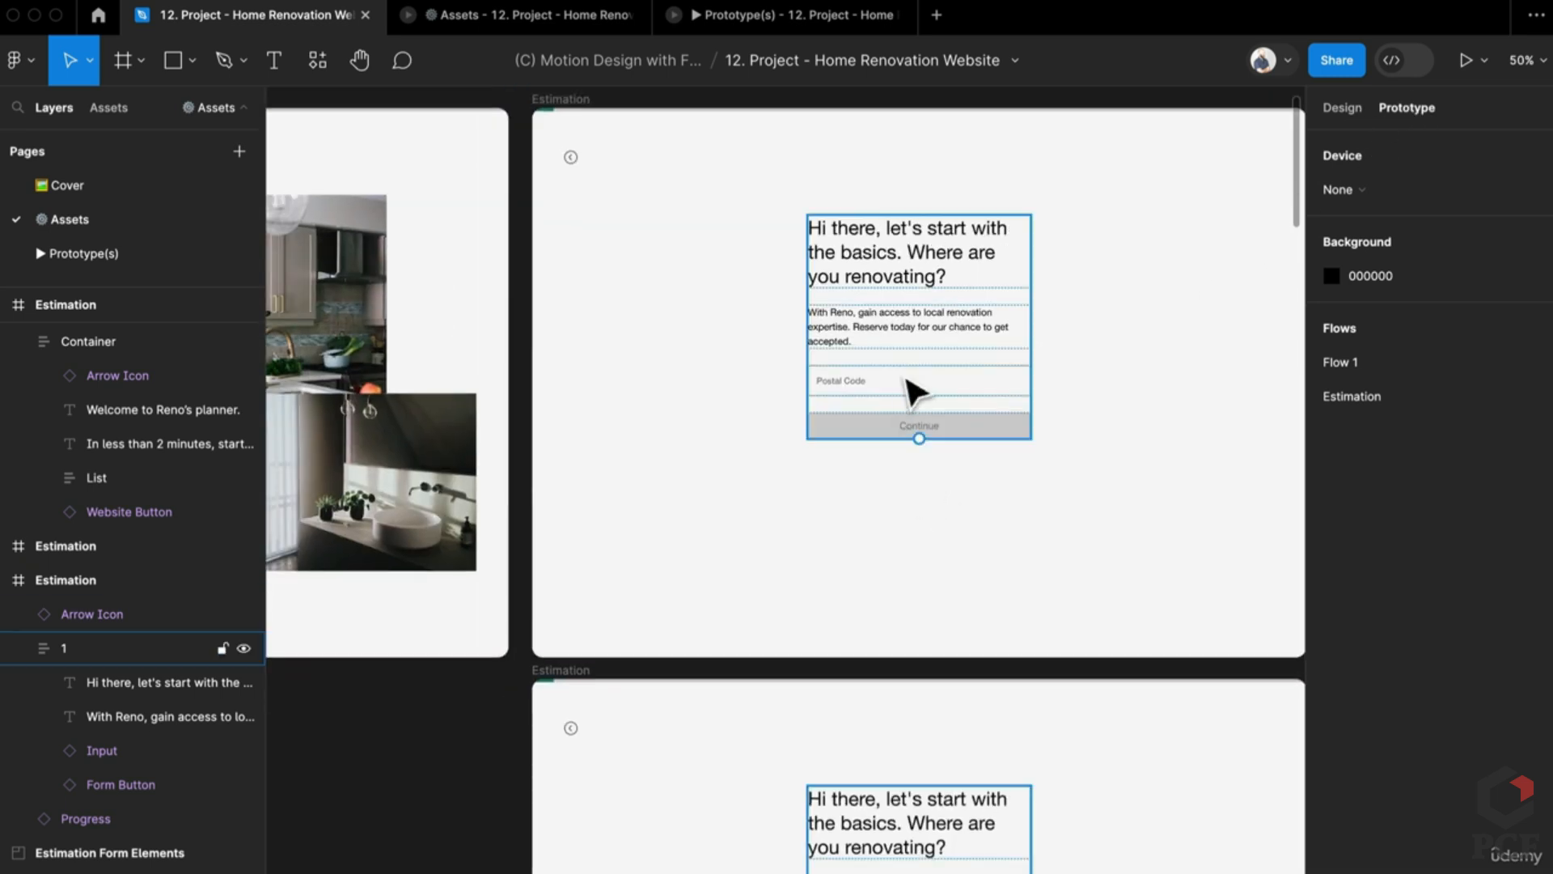
pyautogui.click(907, 391)
pyautogui.hscroll(-5, 665, 251)
pyautogui.scroll(1, 665, 251)
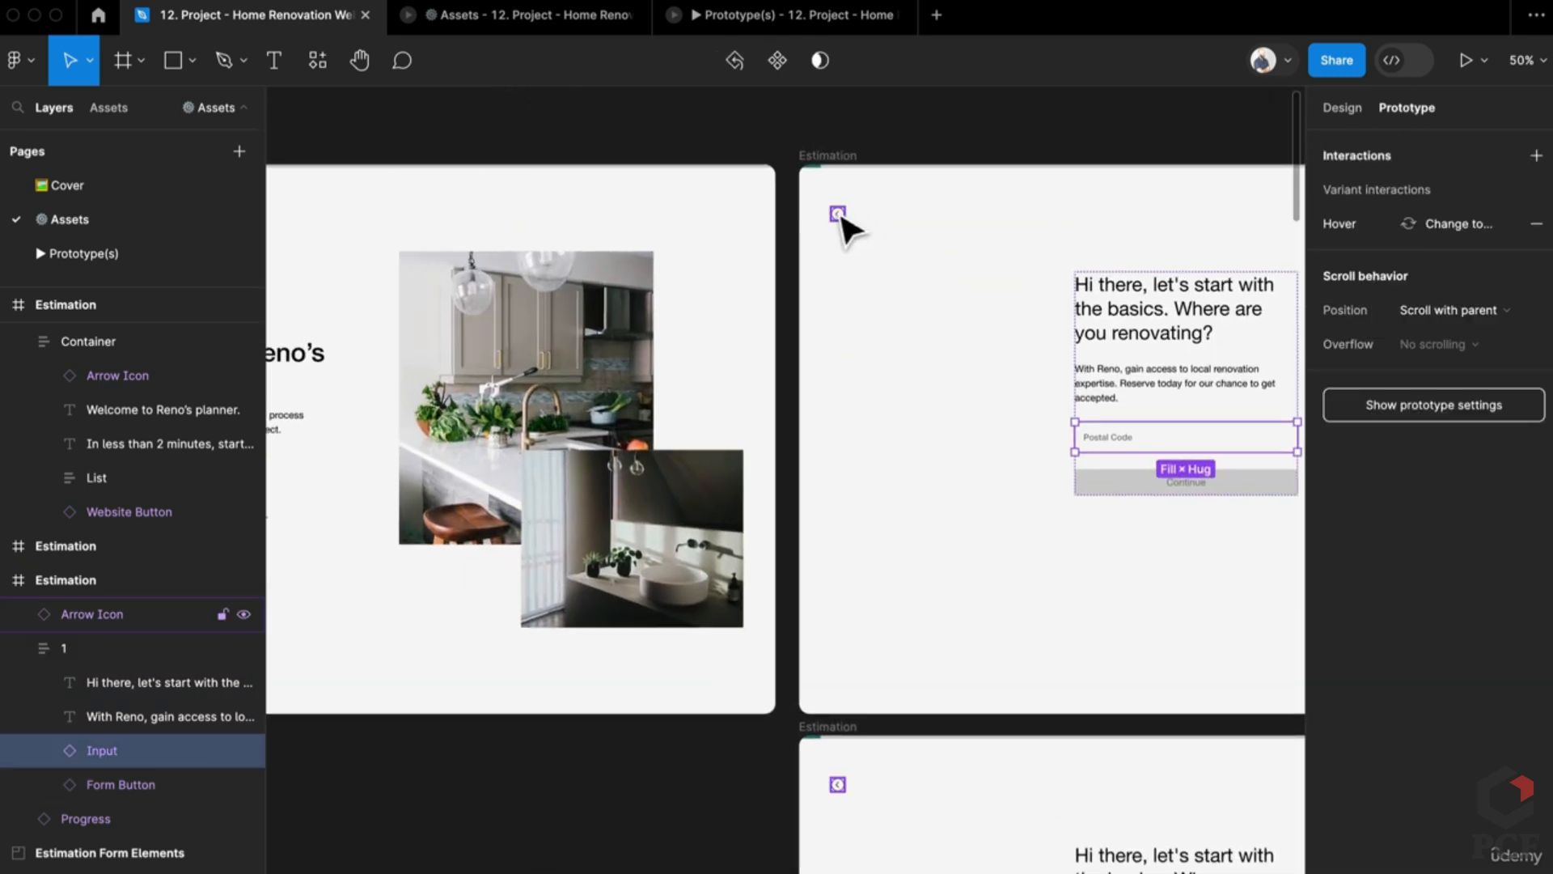
# Step: Link the top postal-code frame's back arrow to the welcome frame with Smart animate, Ease out 300ms
pyautogui.click(839, 217)
pyautogui.moveTo(849, 215); pyautogui.dragTo(717, 267)
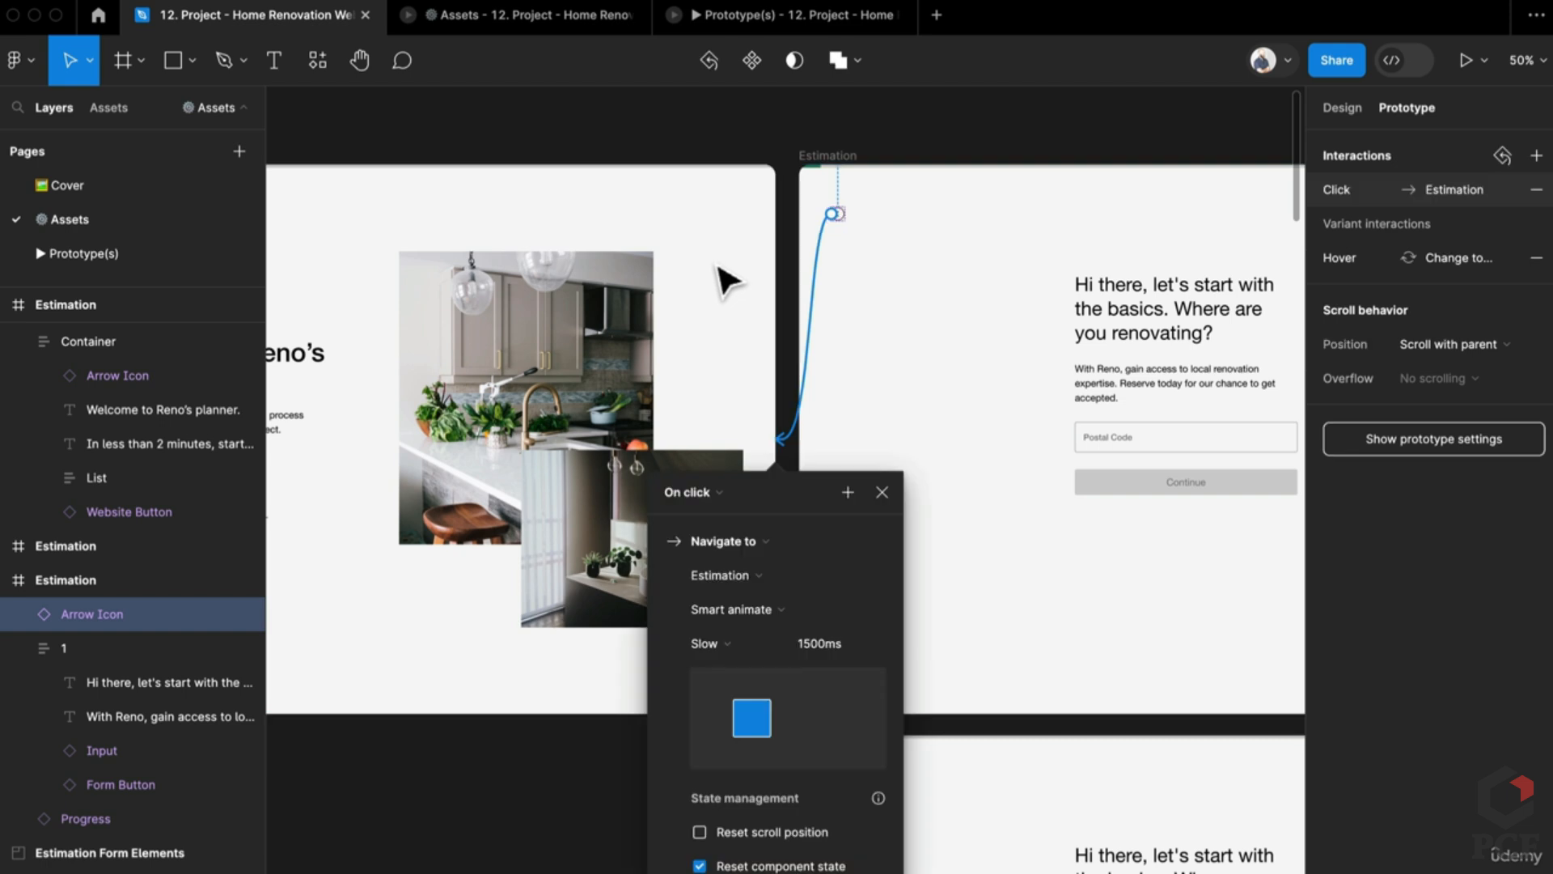
pyautogui.click(764, 645)
pyautogui.click(797, 374)
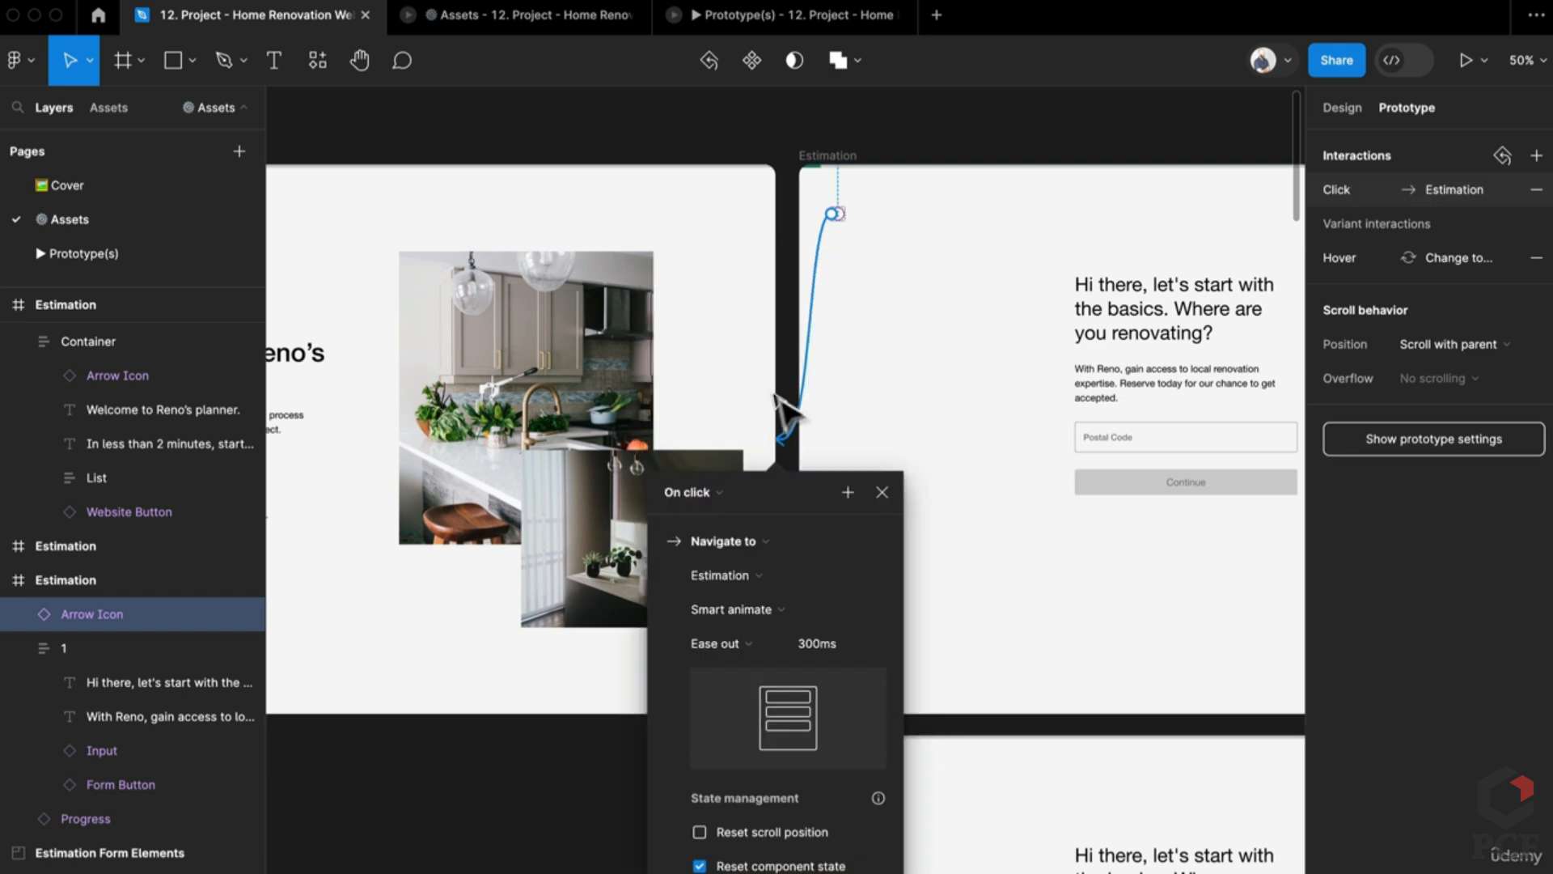
pyautogui.click(929, 697)
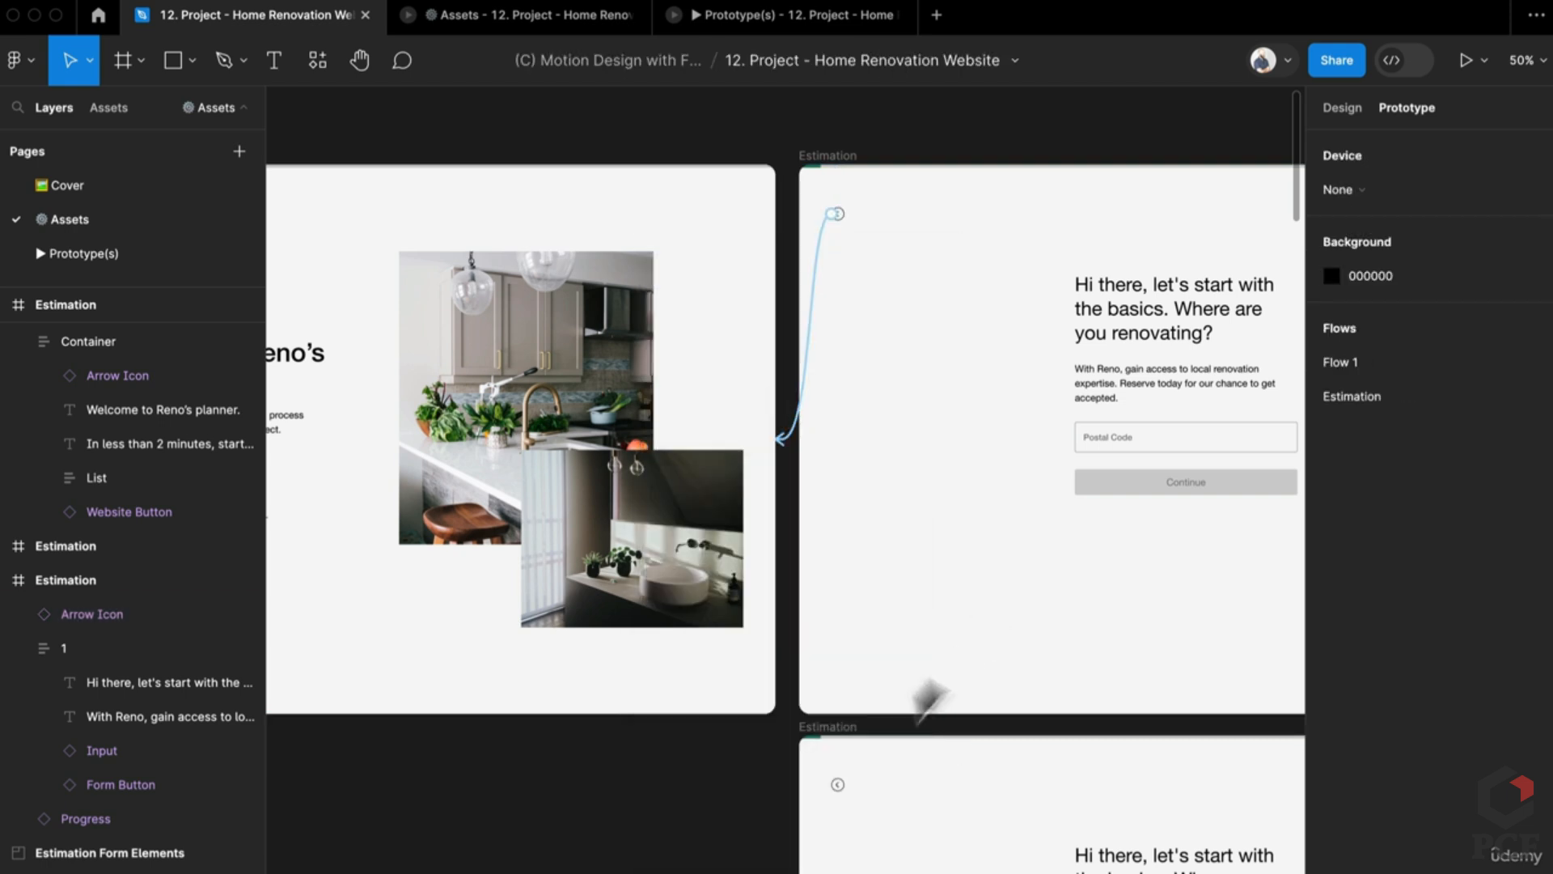
# Step: Link the lower postal-code frame's back arrow to the welcome frame
pyautogui.click(837, 782)
pyautogui.moveTo(841, 781); pyautogui.dragTo(712, 598)
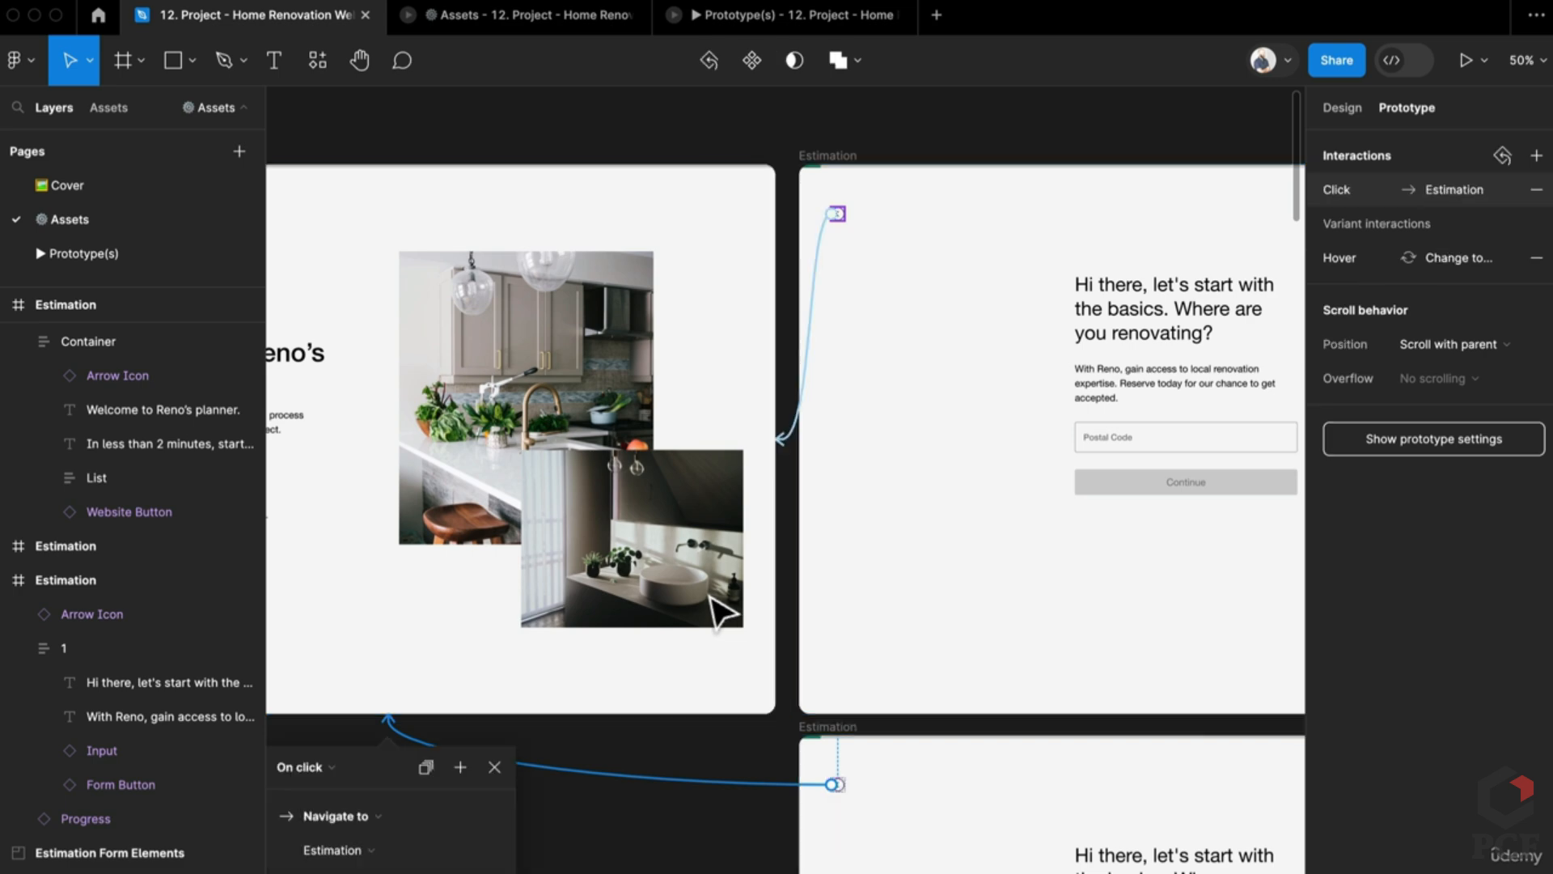
pyautogui.click(665, 849)
pyautogui.scroll(-3, 666, 780)
pyautogui.scroll(-5, 780, 322)
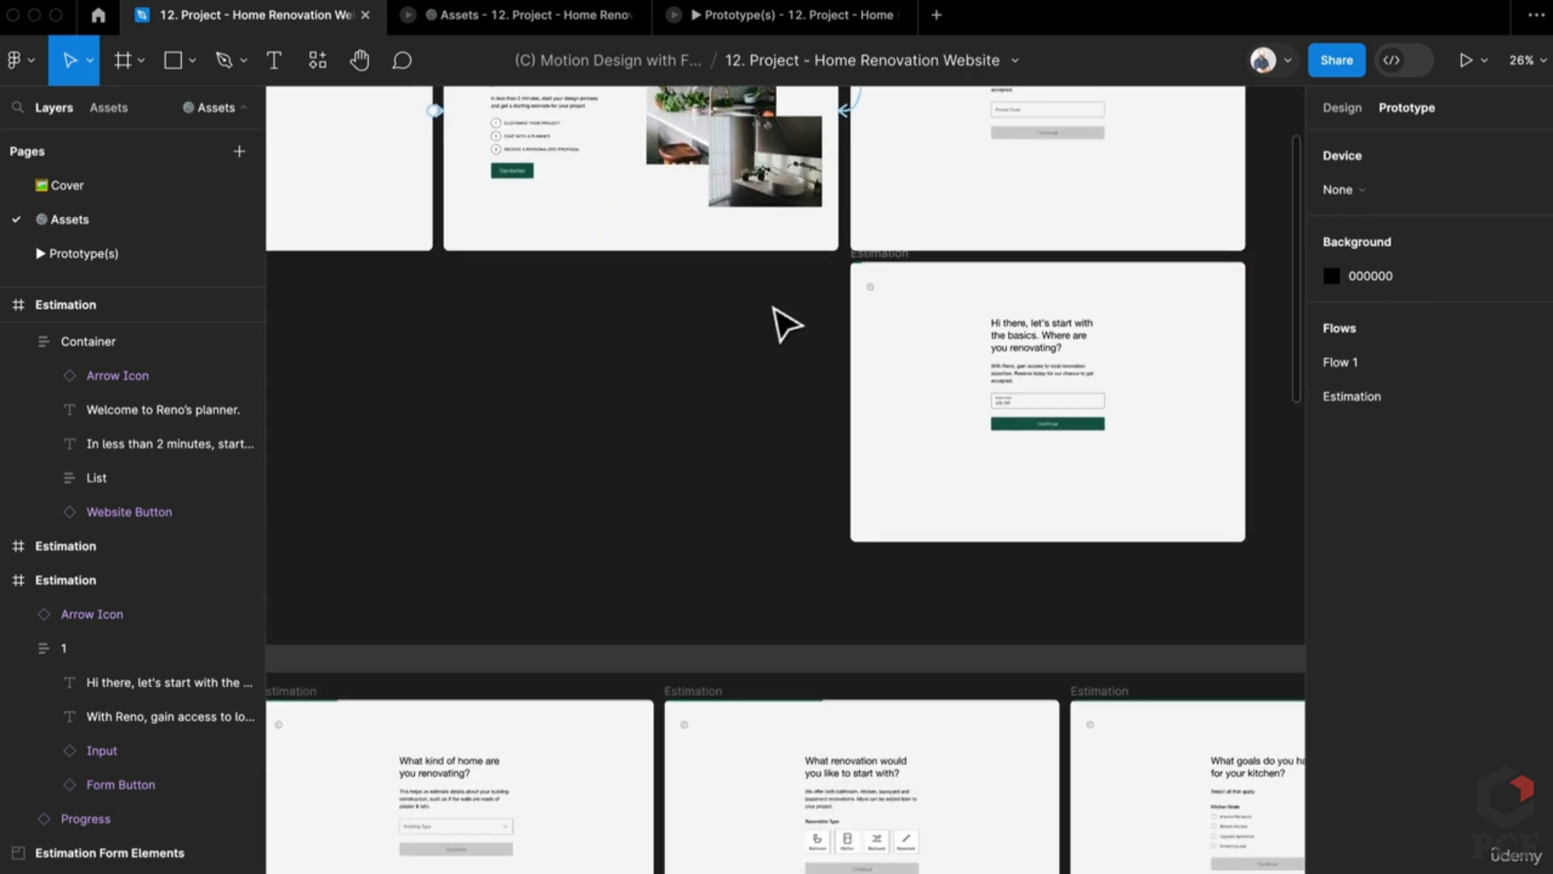
pyautogui.scroll(2, 683, 494)
pyautogui.scroll(-6, 684, 493)
pyautogui.hscroll(3, 683, 494)
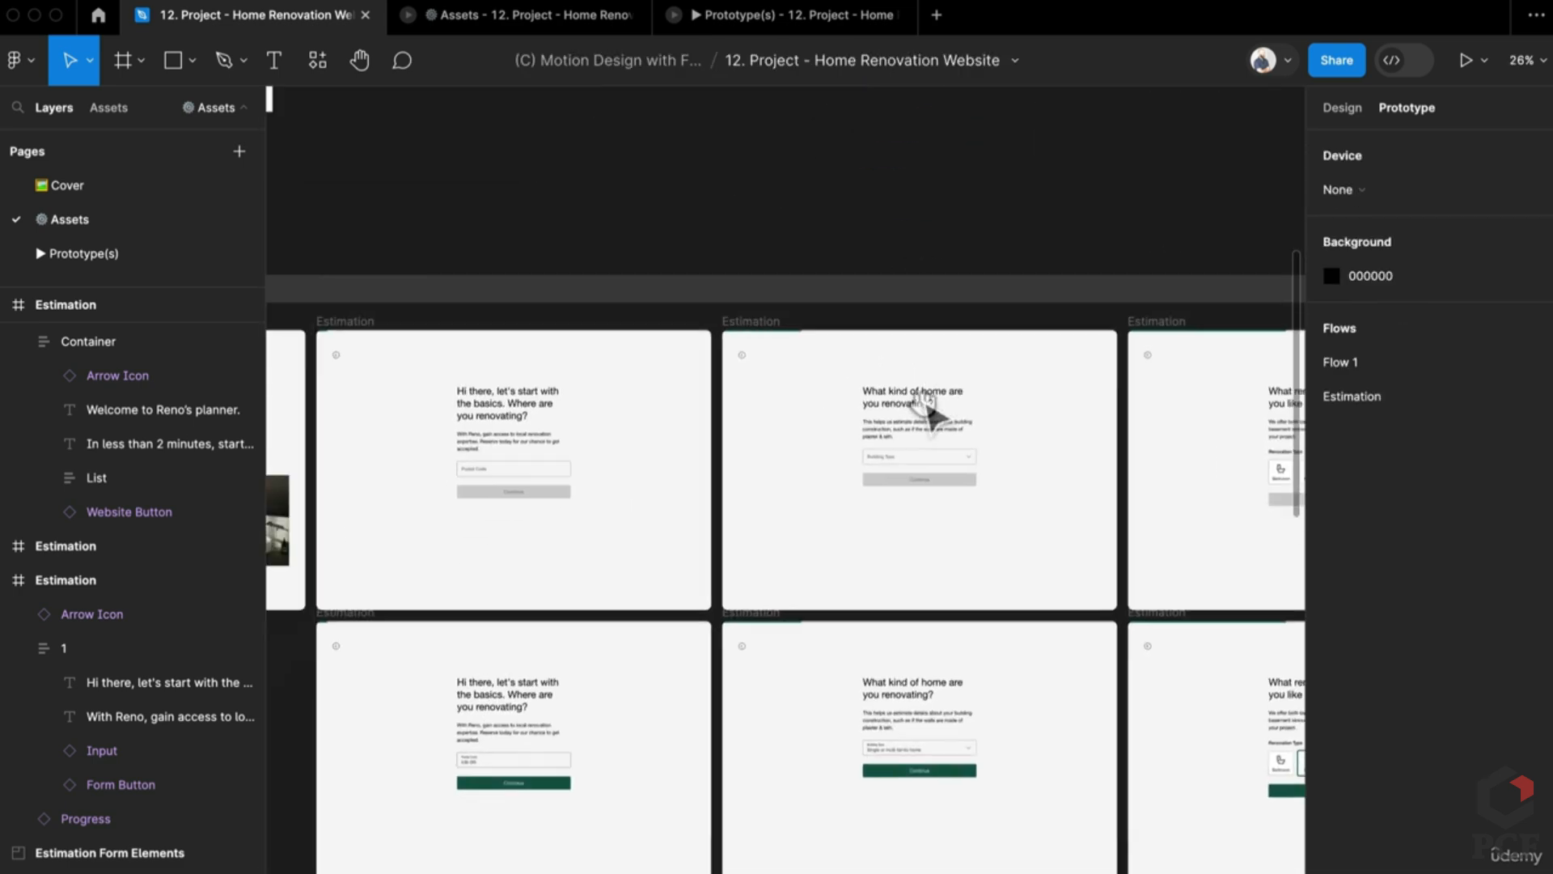
pyautogui.click(558, 25)
pyautogui.click(731, 18)
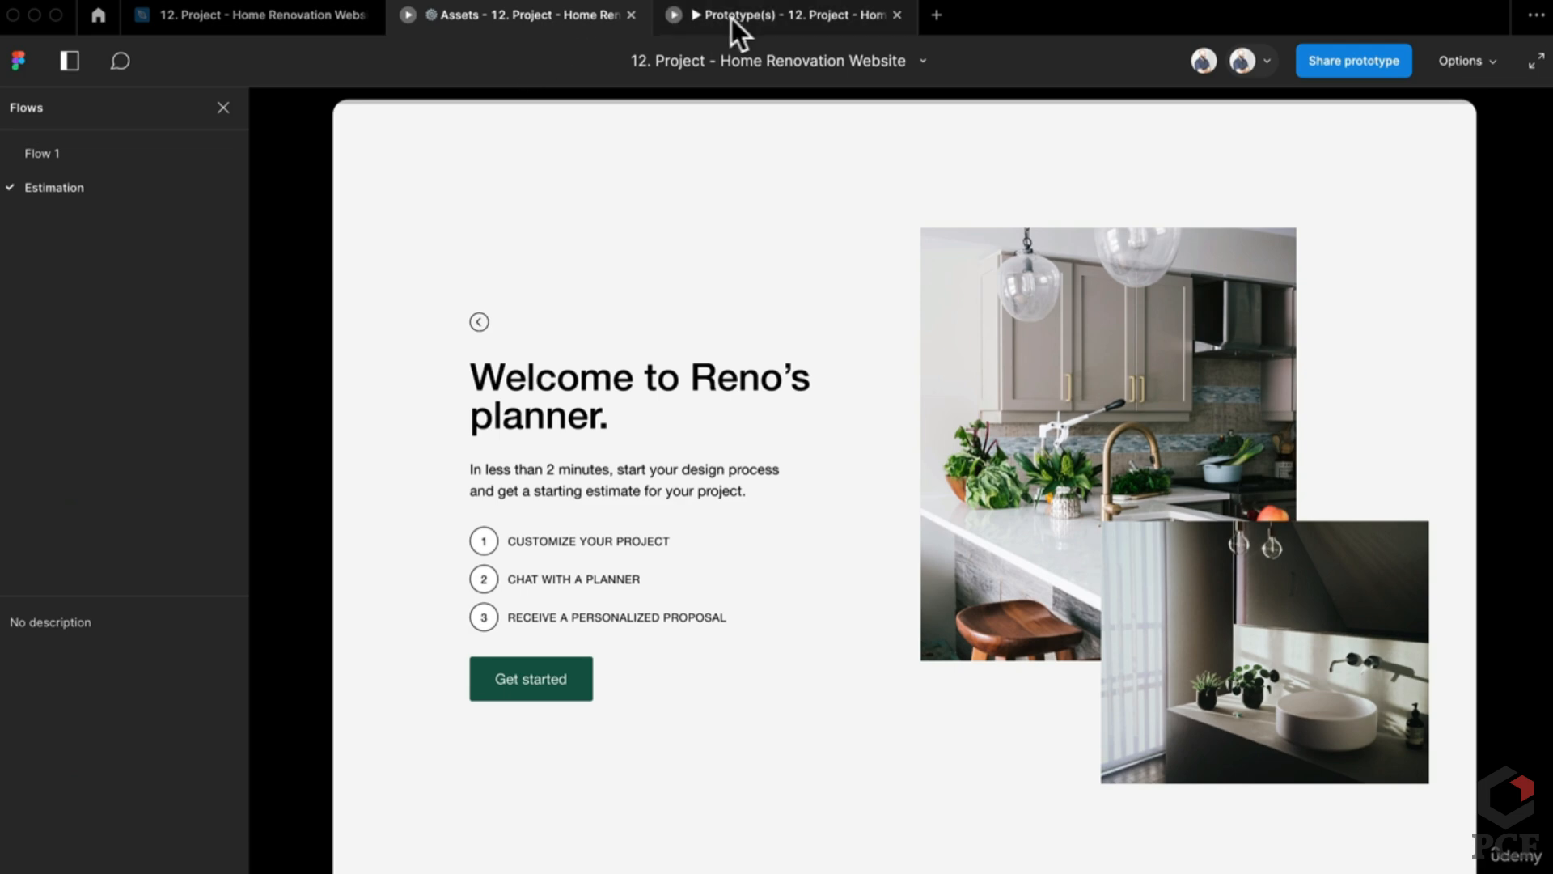
pyautogui.click(567, 684)
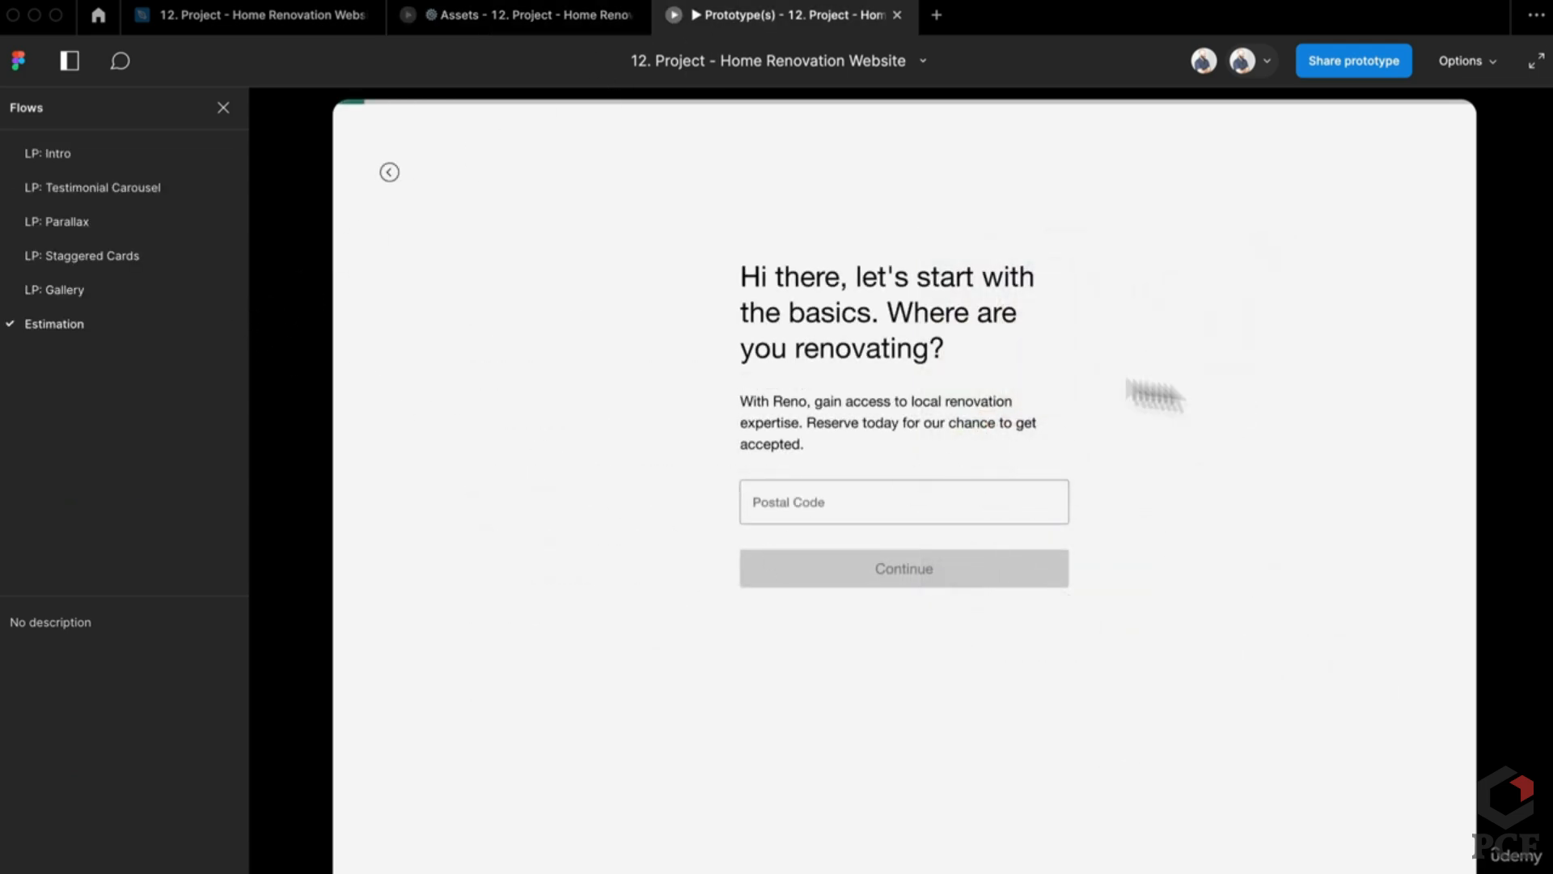
pyautogui.click(844, 500)
pyautogui.click(838, 584)
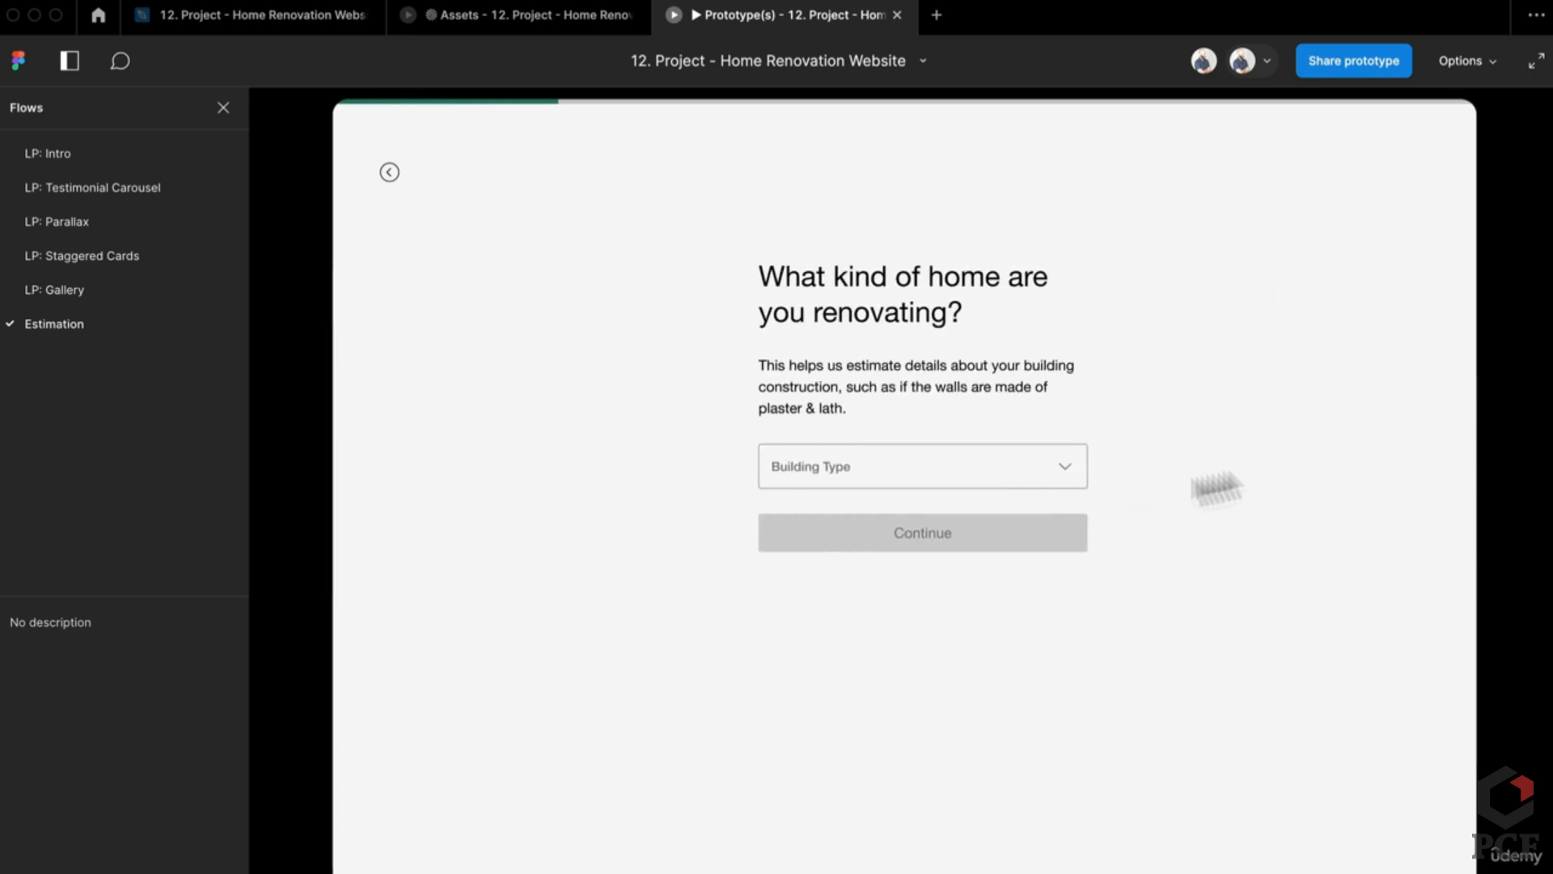
pyautogui.click(390, 176)
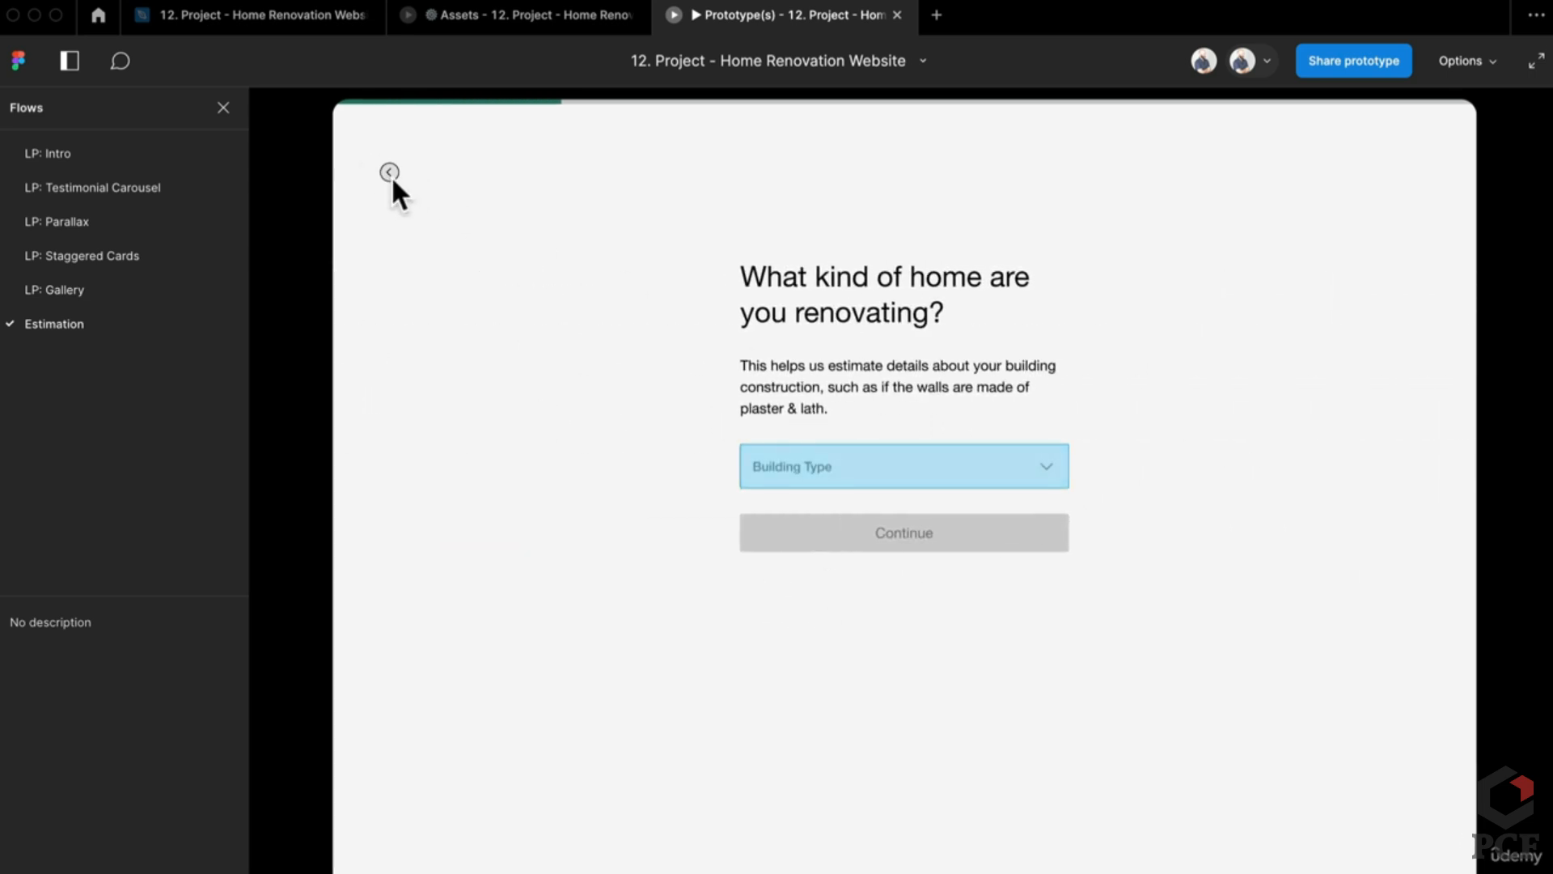
pyautogui.click(489, 29)
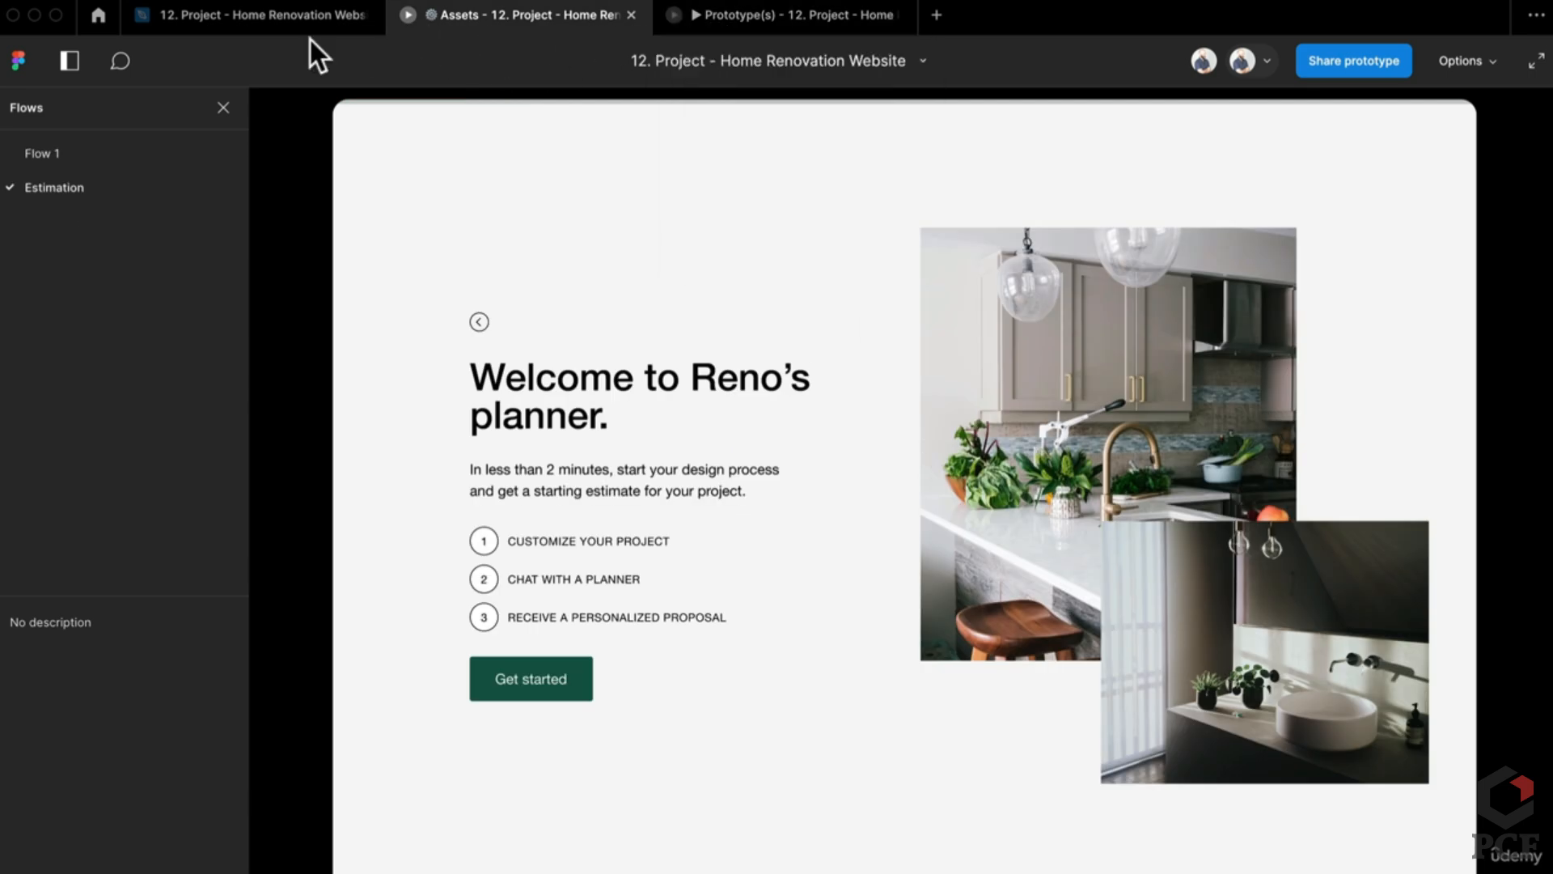
pyautogui.click(270, 16)
# Step: Inspect the form stacks in the postal-code and building-type frames
pyautogui.scroll(5, 728, 513)
pyautogui.hscroll(-5, 728, 514)
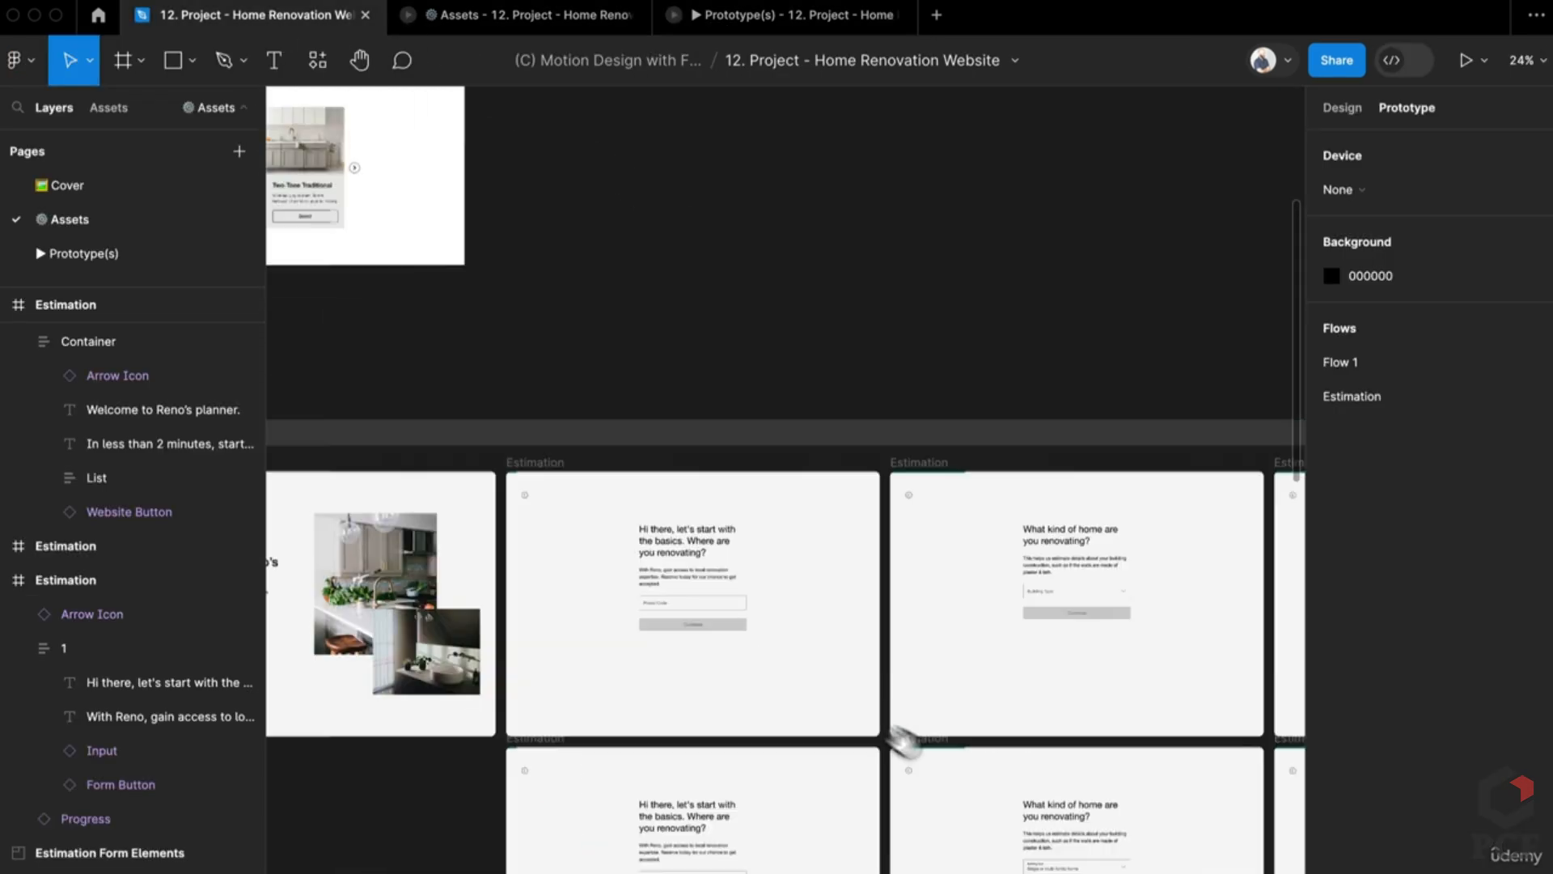
pyautogui.click(811, 727)
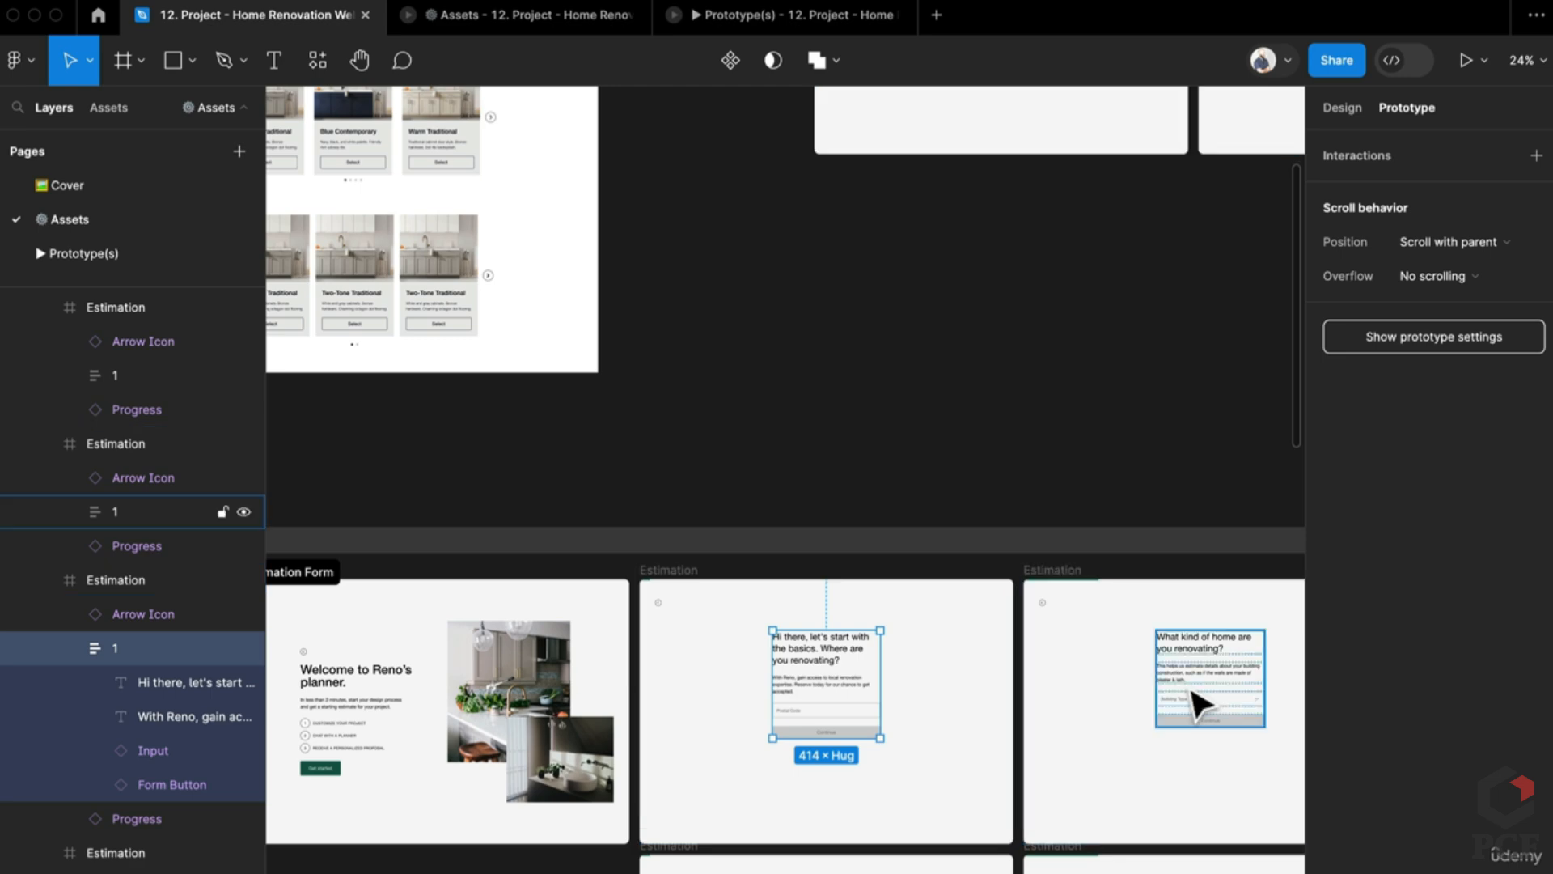
pyautogui.click(1201, 703)
pyautogui.hscroll(5, 867, 677)
pyautogui.scroll(-8, 867, 676)
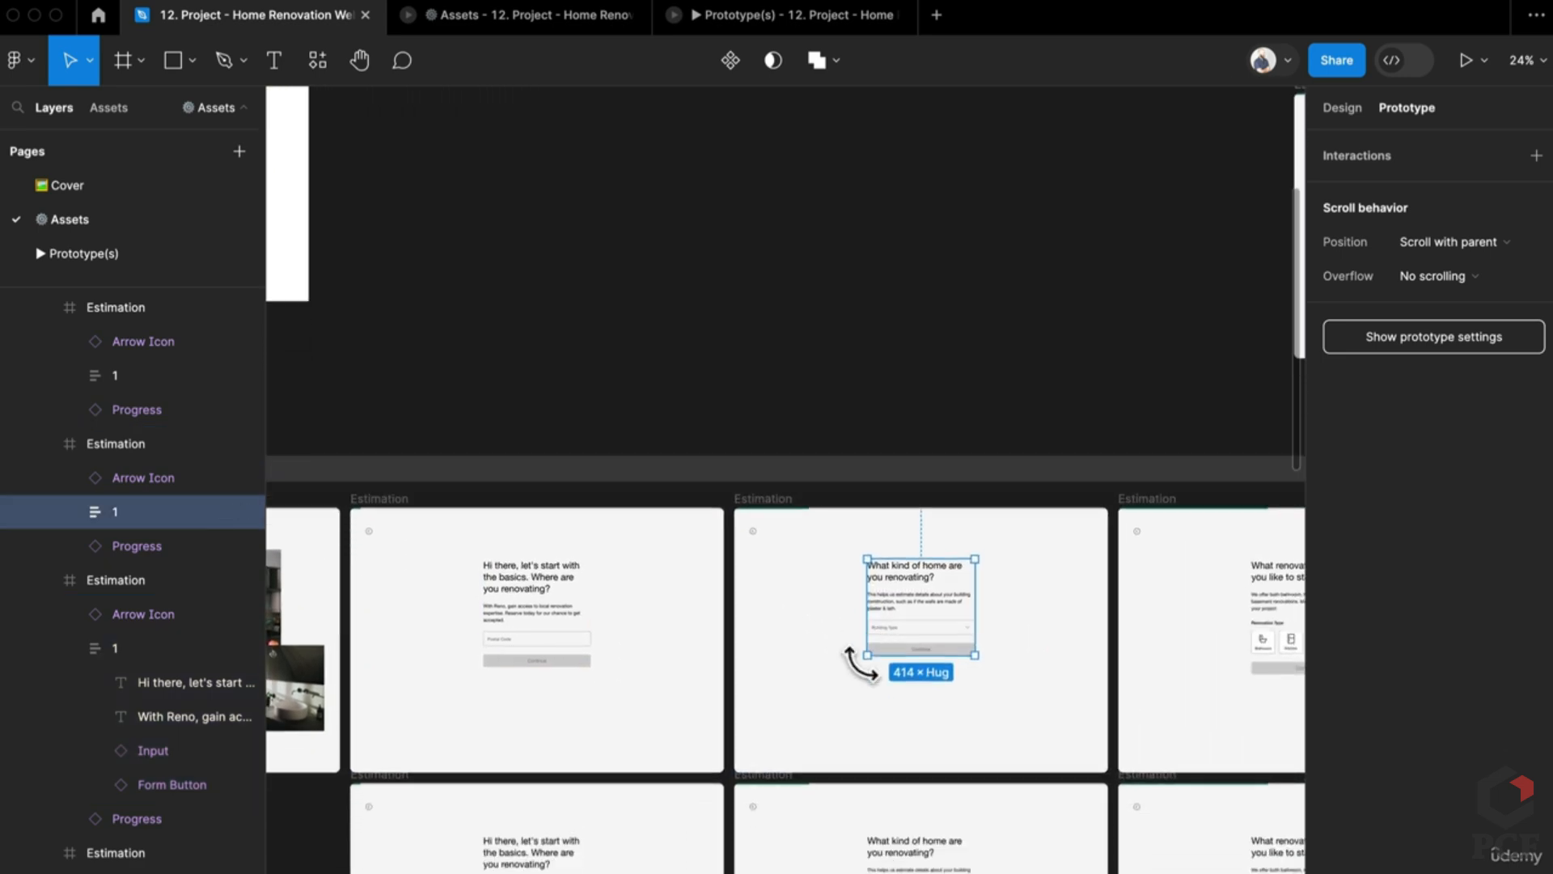
pyautogui.hscroll(5, 996, 821)
pyautogui.scroll(-3, 995, 821)
pyautogui.scroll(5, 818, 510)
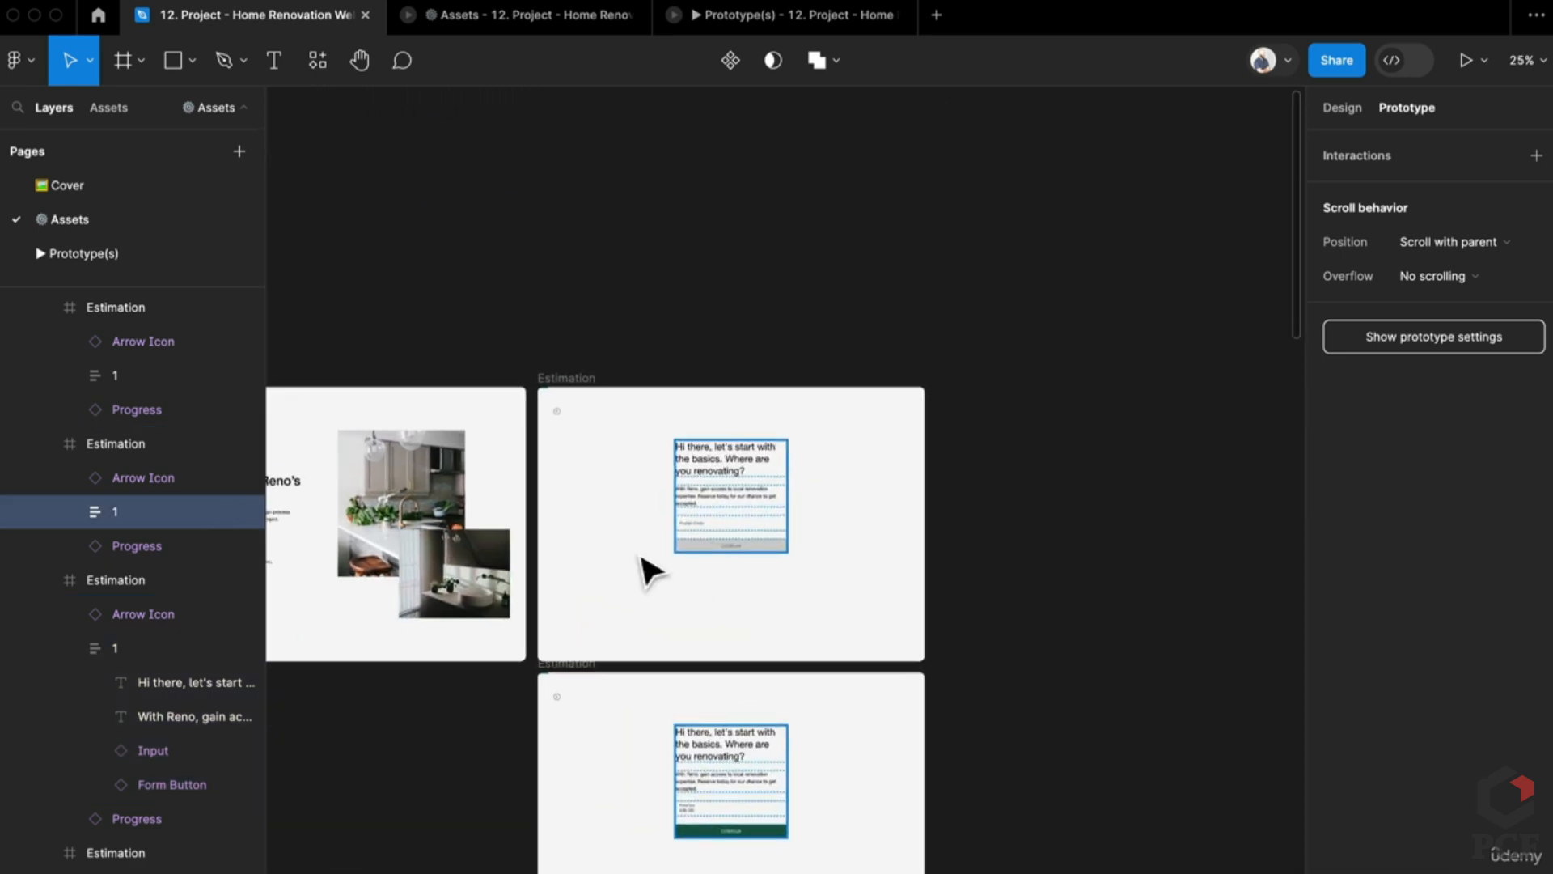
pyautogui.click(819, 513)
pyautogui.scroll(-5, 817, 419)
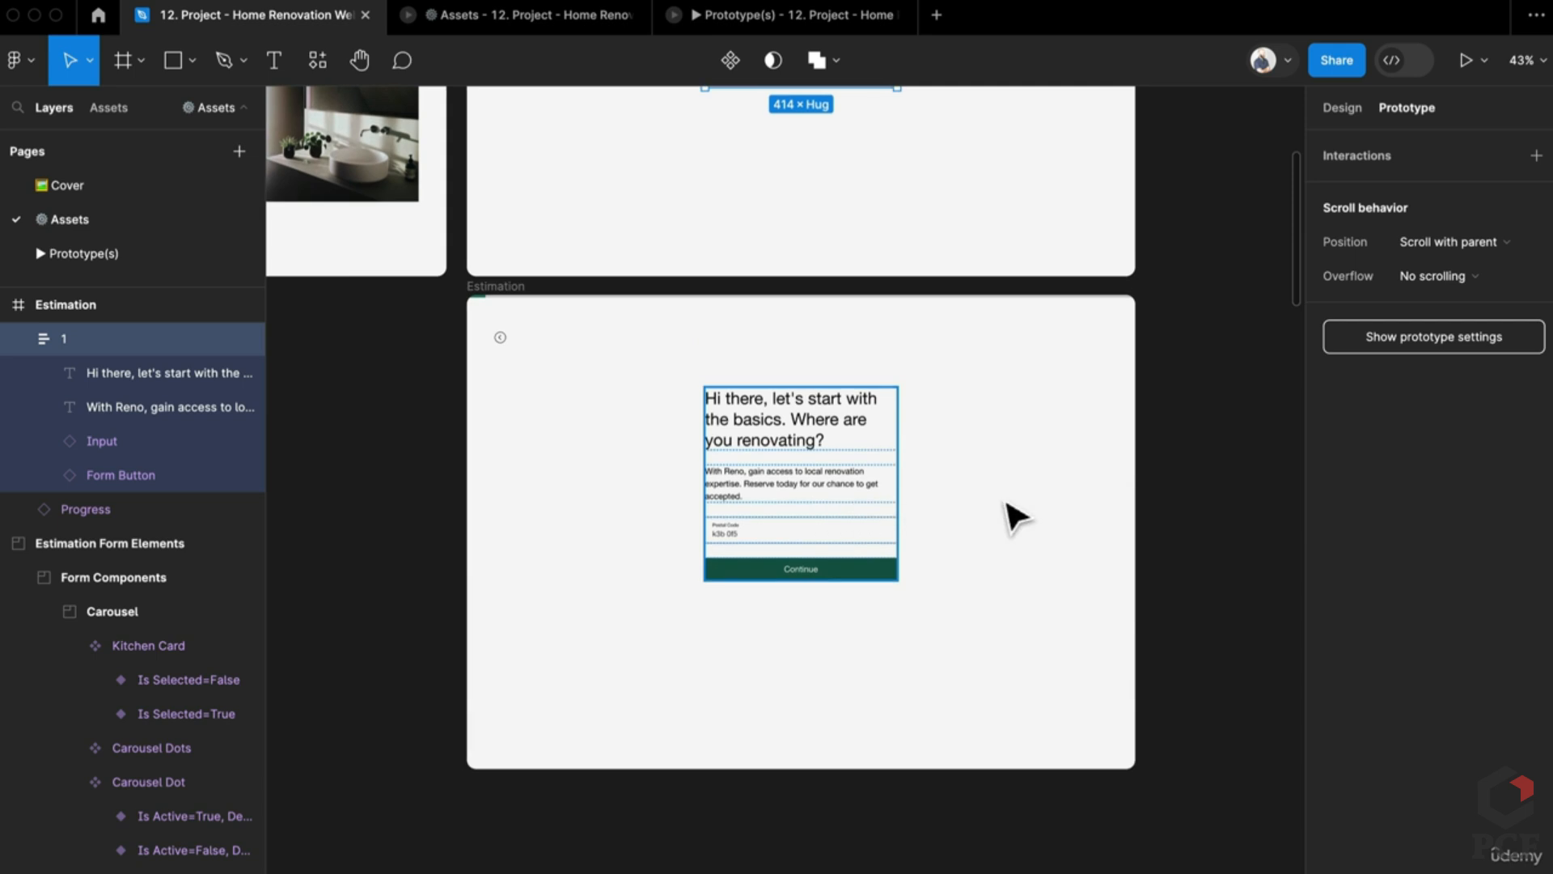
pyautogui.scroll(6, 1009, 513)
pyautogui.click(538, 299)
pyautogui.hscroll(-5, 690, 760)
pyautogui.scroll(-2, 690, 759)
# Step: Change the lower back arrow's transition to the welcome frame to Dissolve
pyautogui.click(686, 752)
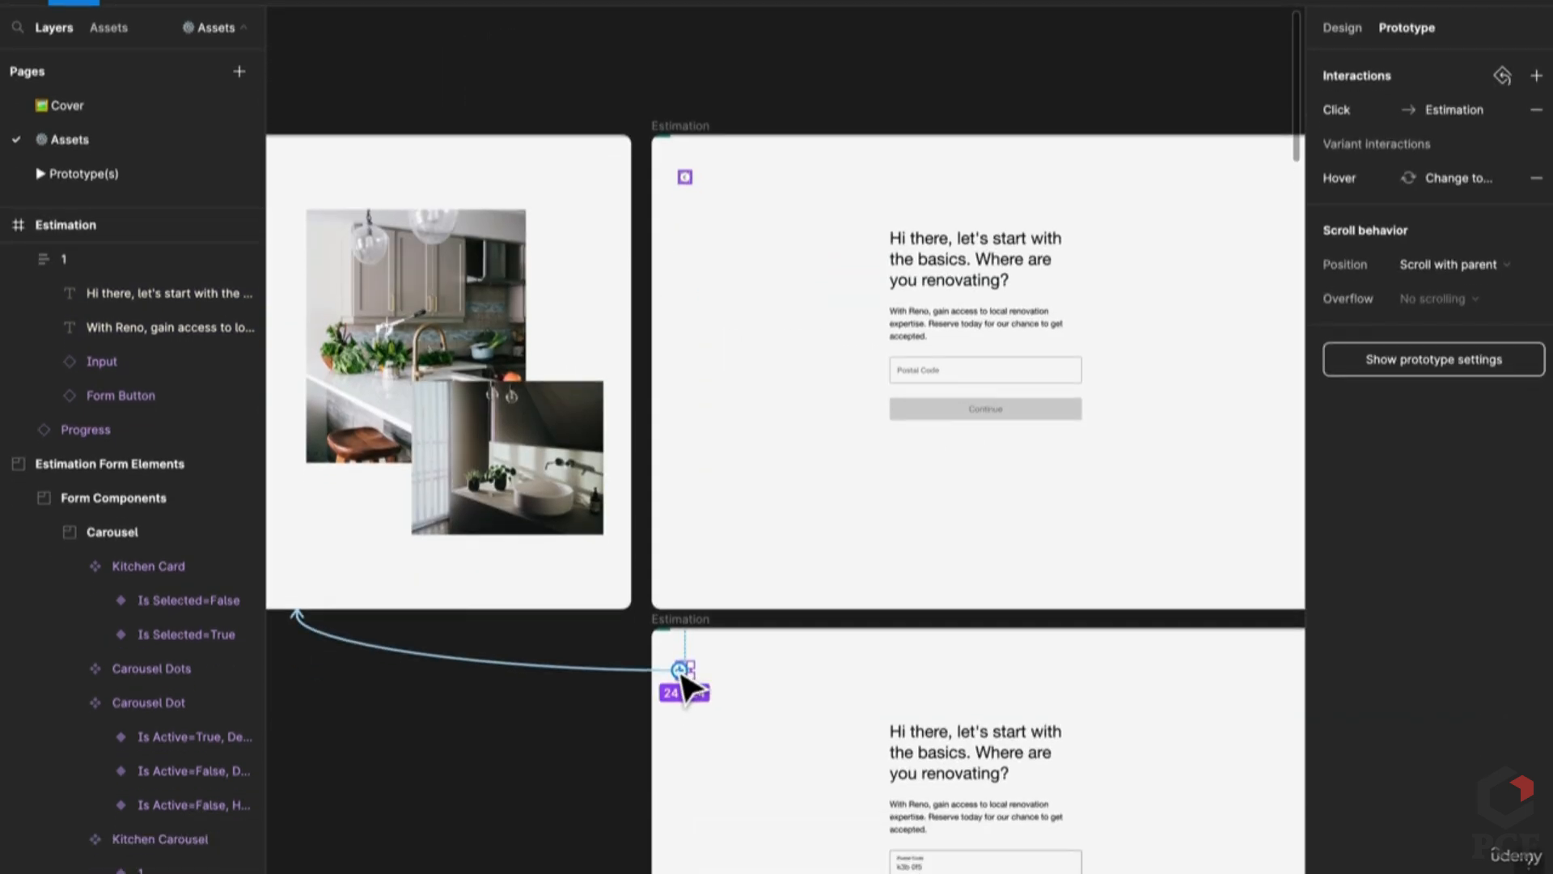
pyautogui.click(502, 747)
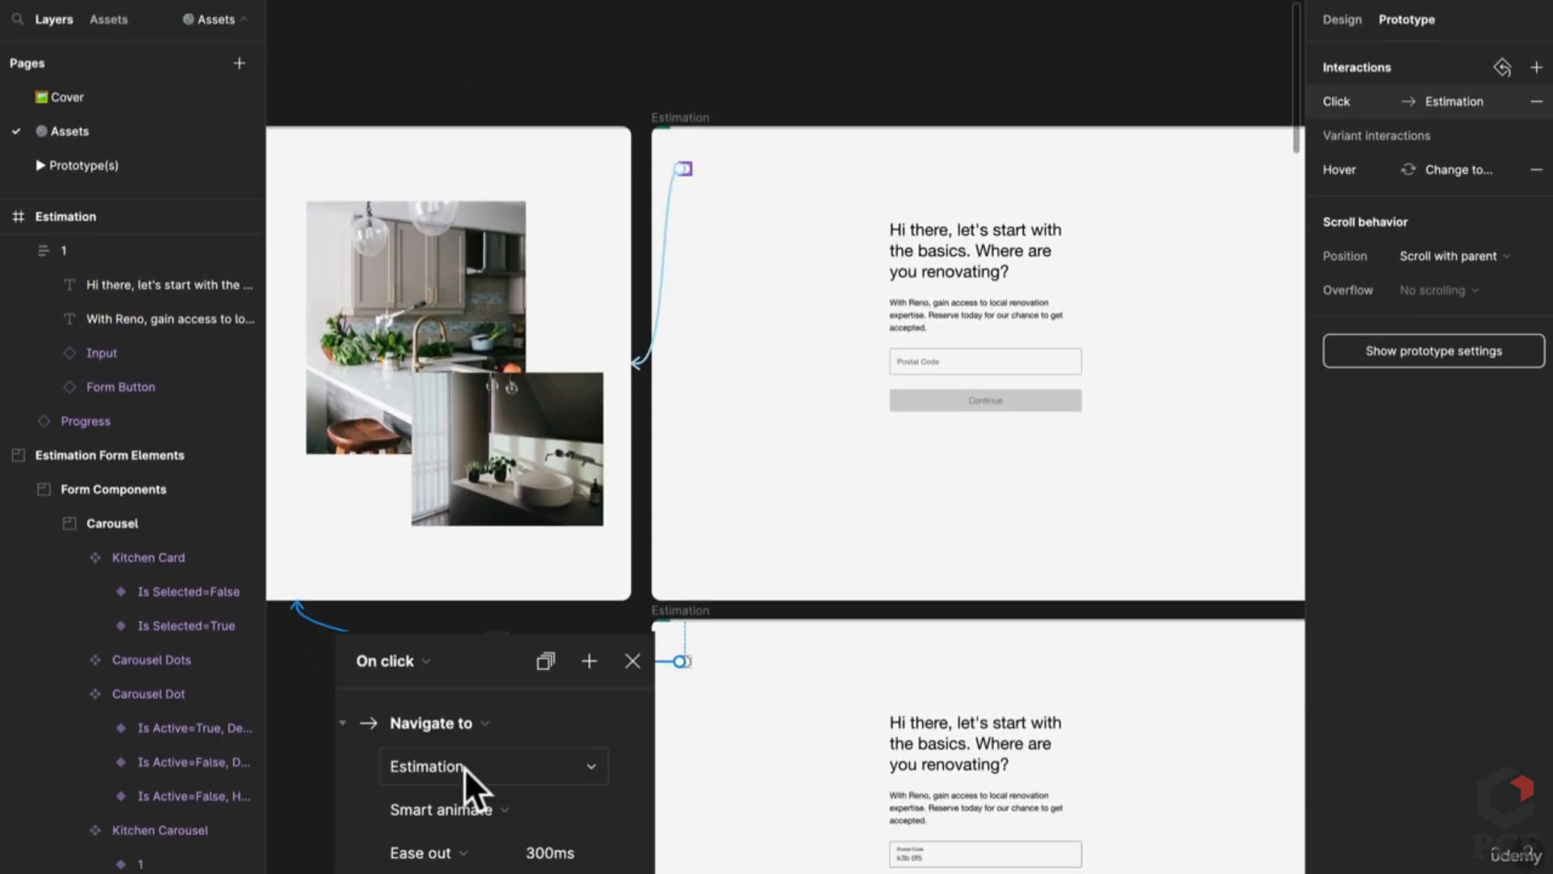
pyautogui.click(453, 814)
pyautogui.click(435, 778)
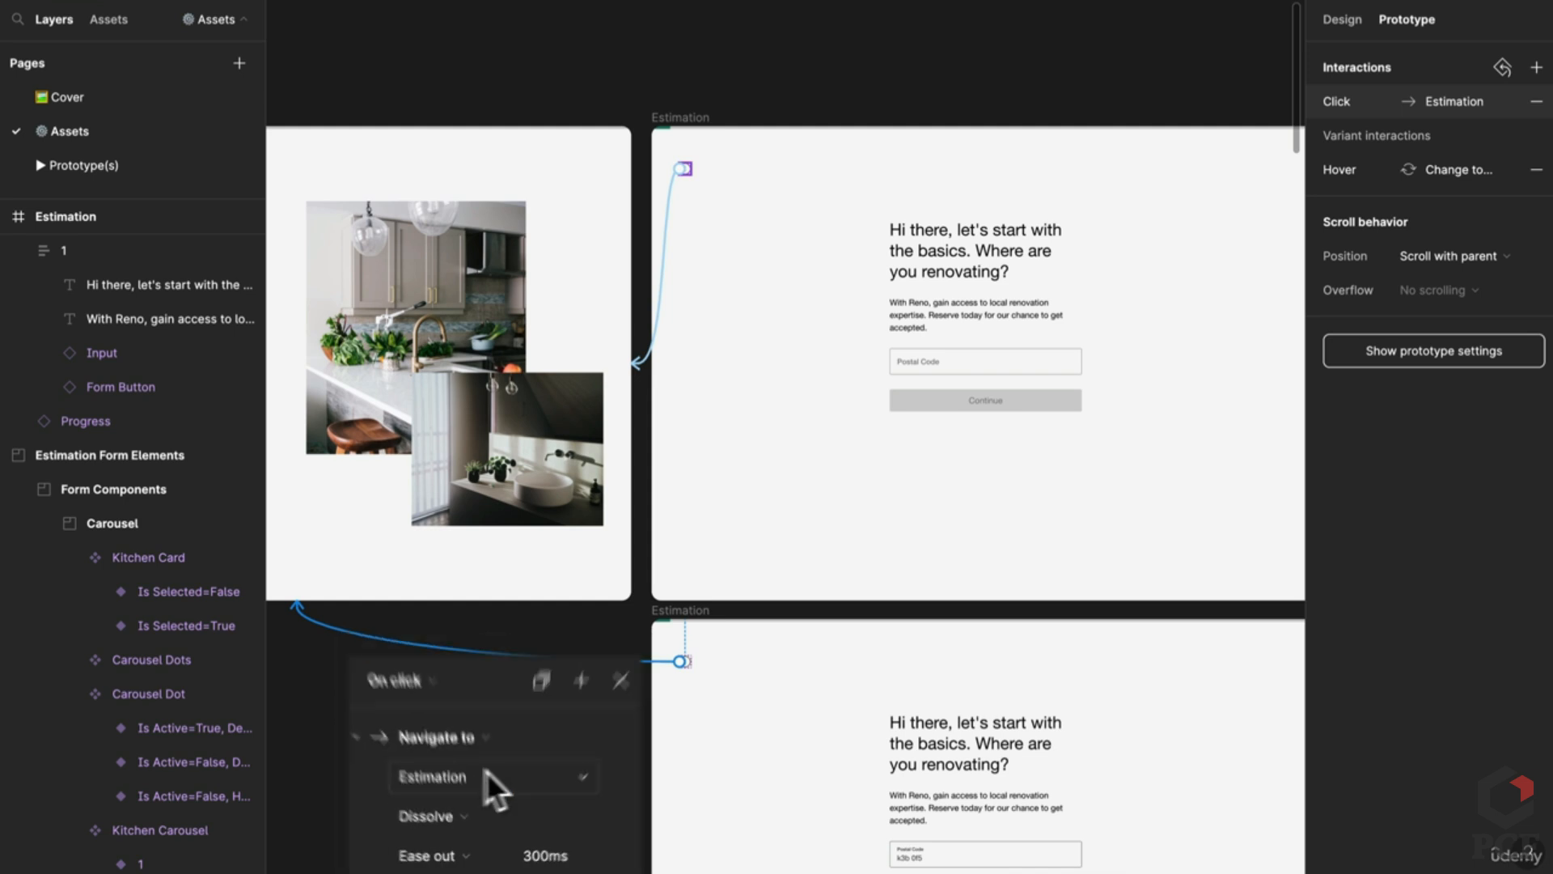
pyautogui.click(617, 615)
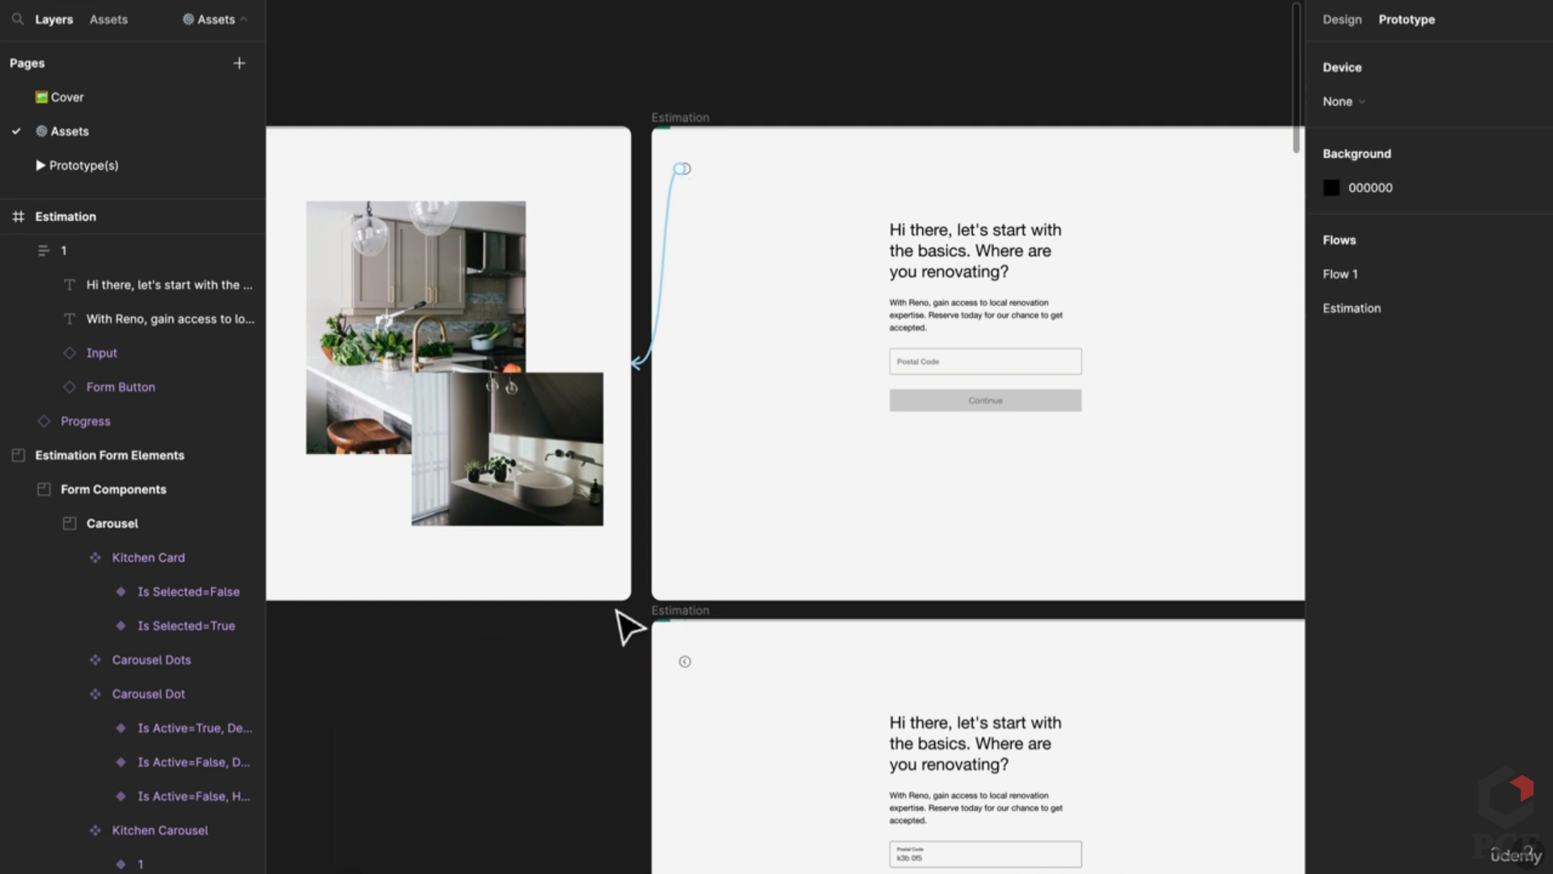
# Step: Check the top frame's back-arrow link and select the welcome screen's content group
pyautogui.click(648, 348)
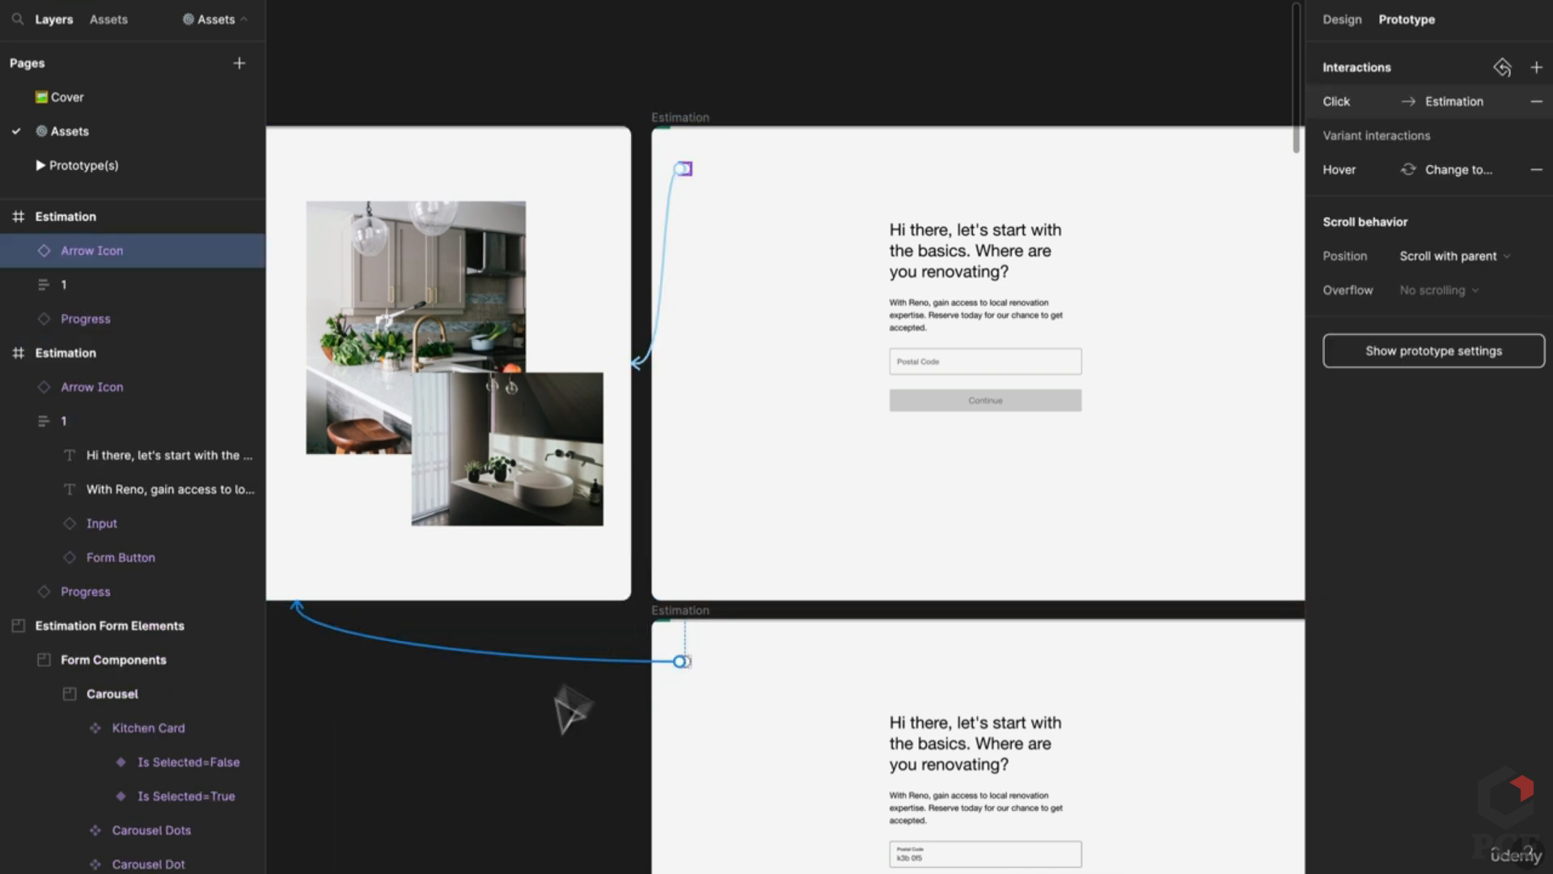
pyautogui.scroll(-3, 600, 579)
pyautogui.hscroll(-3, 600, 579)
pyautogui.scroll(5, 1162, 469)
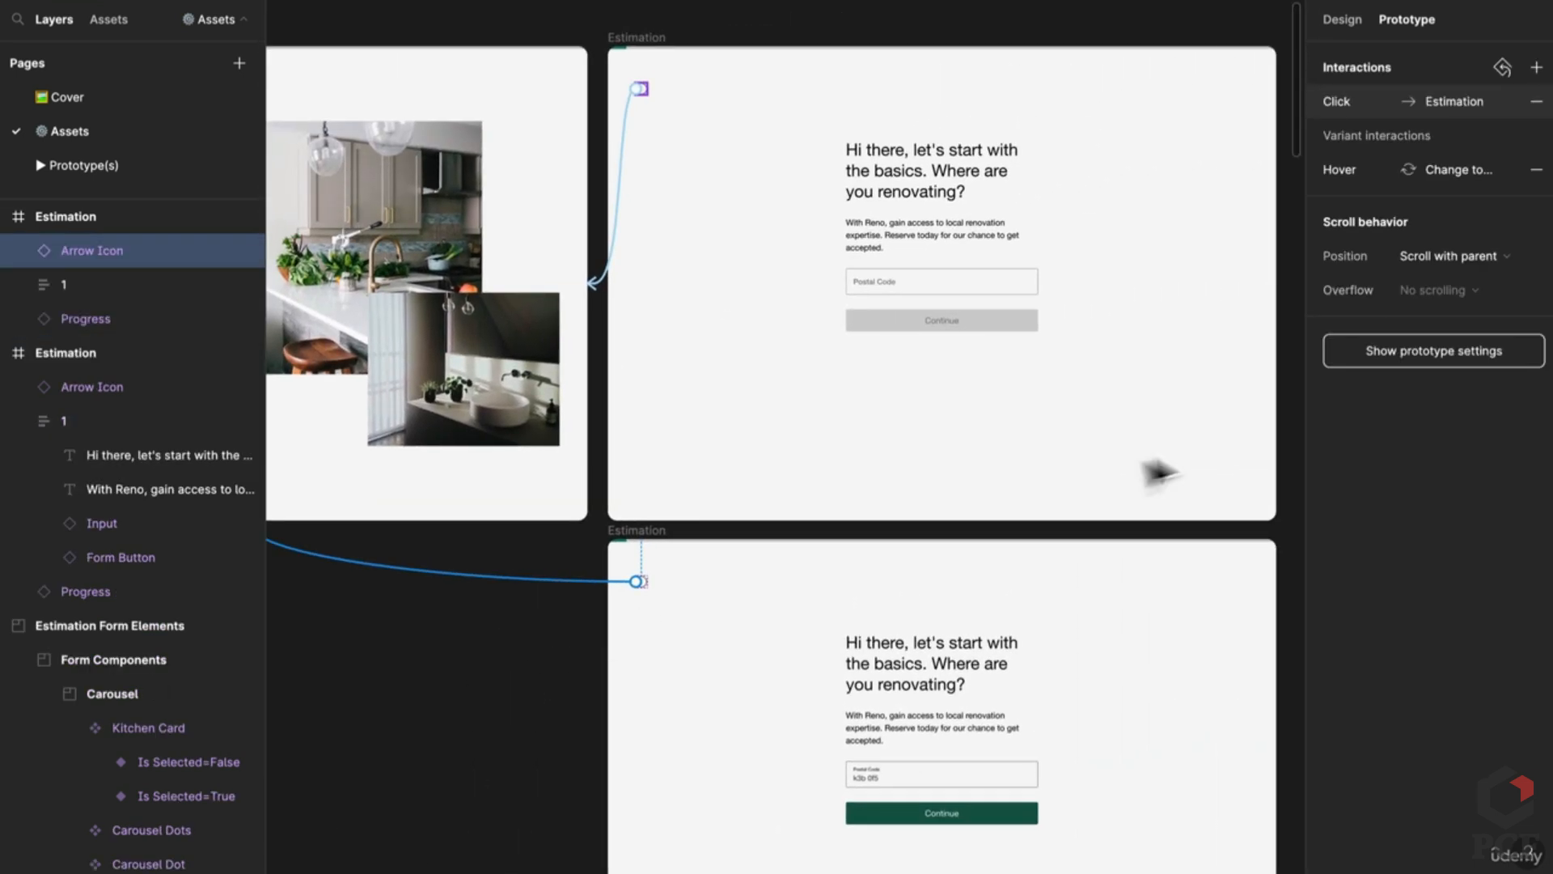
pyautogui.scroll(2, 644, 365)
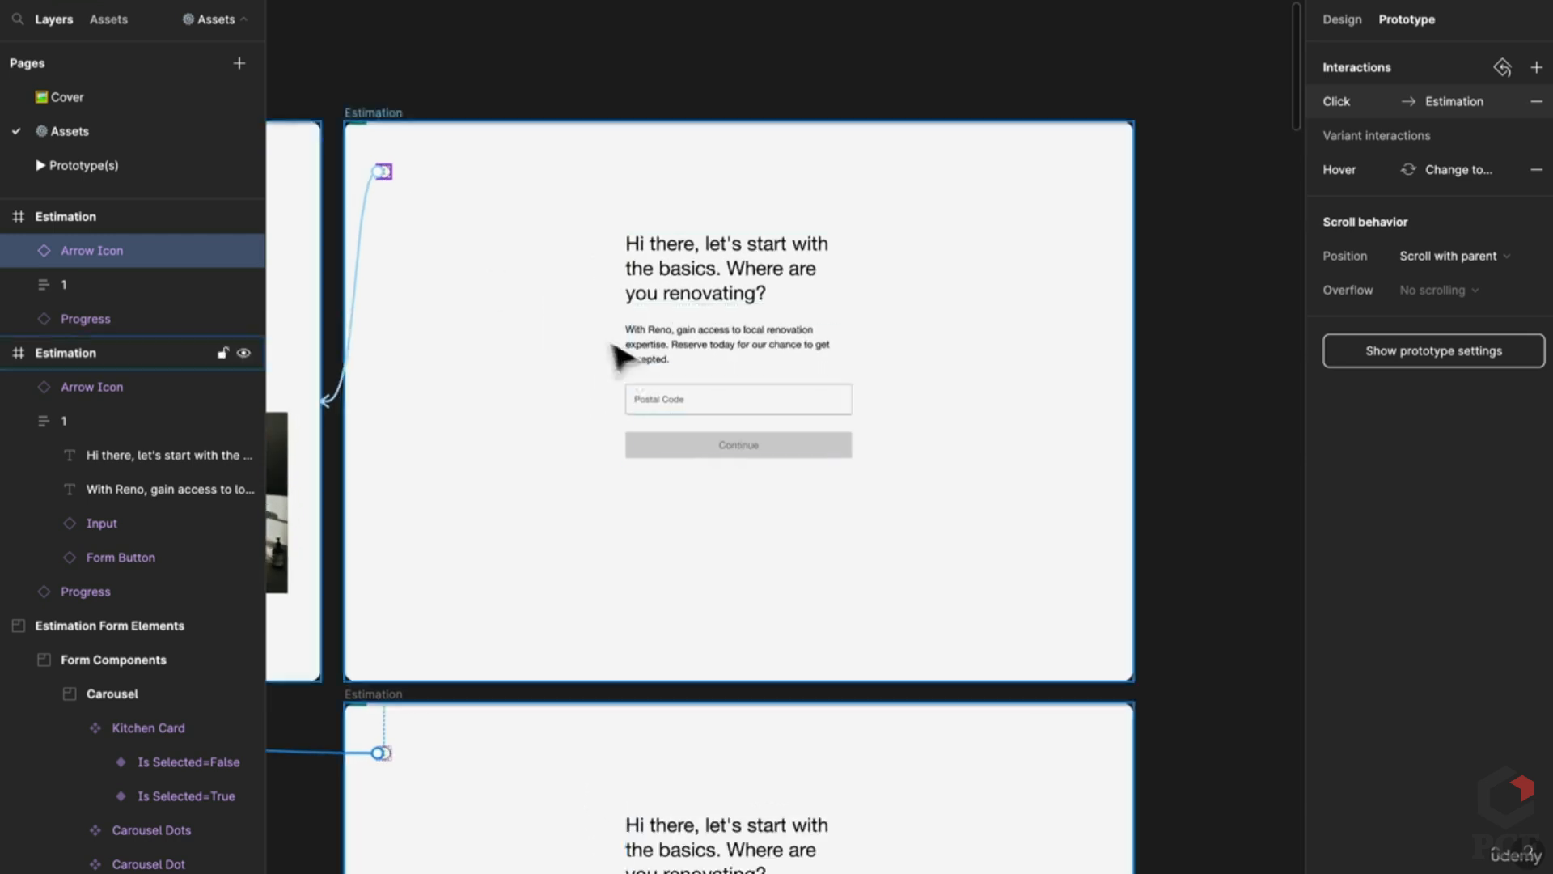
pyautogui.hscroll(-8, 483, 508)
pyautogui.click(397, 487)
# Step: Link Get started to the postal-code frame with Dissolve, Ease out 300ms
pyautogui.click(396, 488)
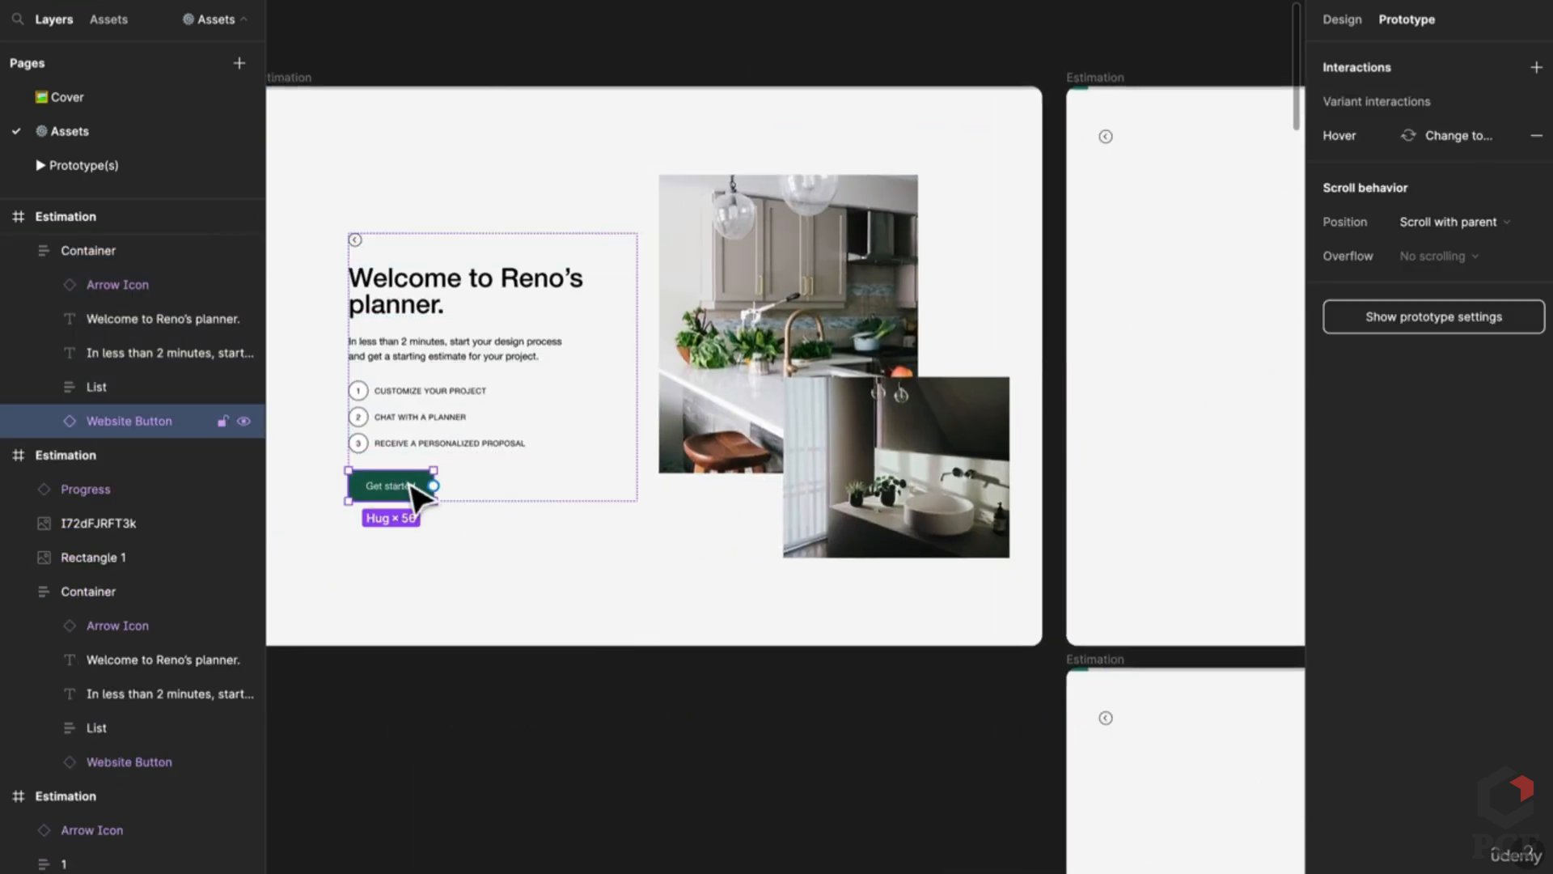
pyautogui.moveTo(434, 485); pyautogui.dragTo(1084, 520)
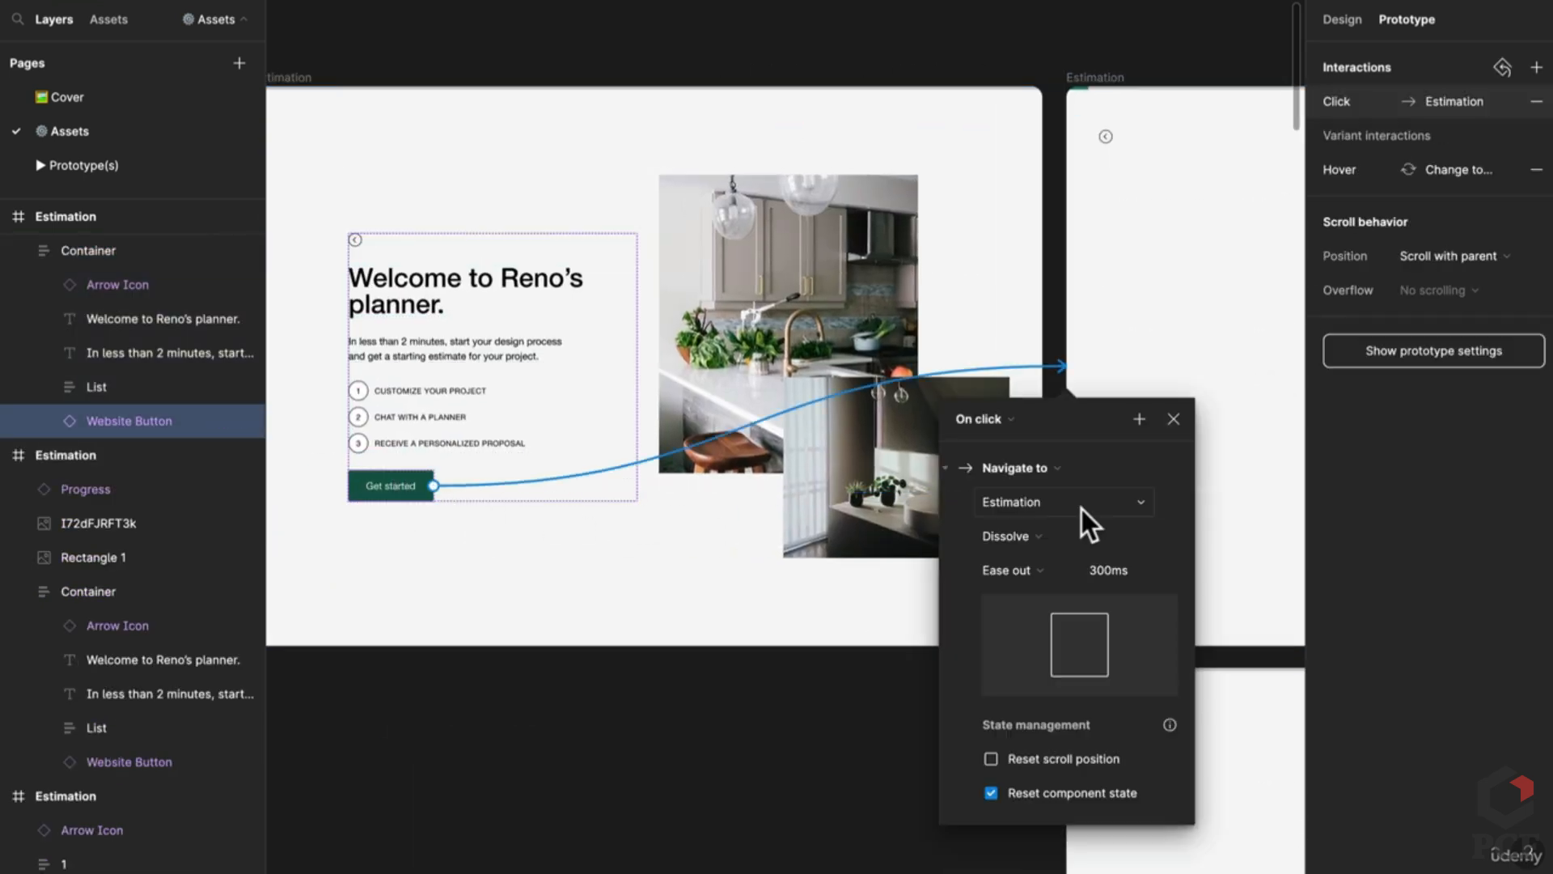
pyautogui.click(761, 761)
# Step: Link the empty postal code field to the filled-in postal-code frame with Dissolve
pyautogui.hscroll(8, 659, 704)
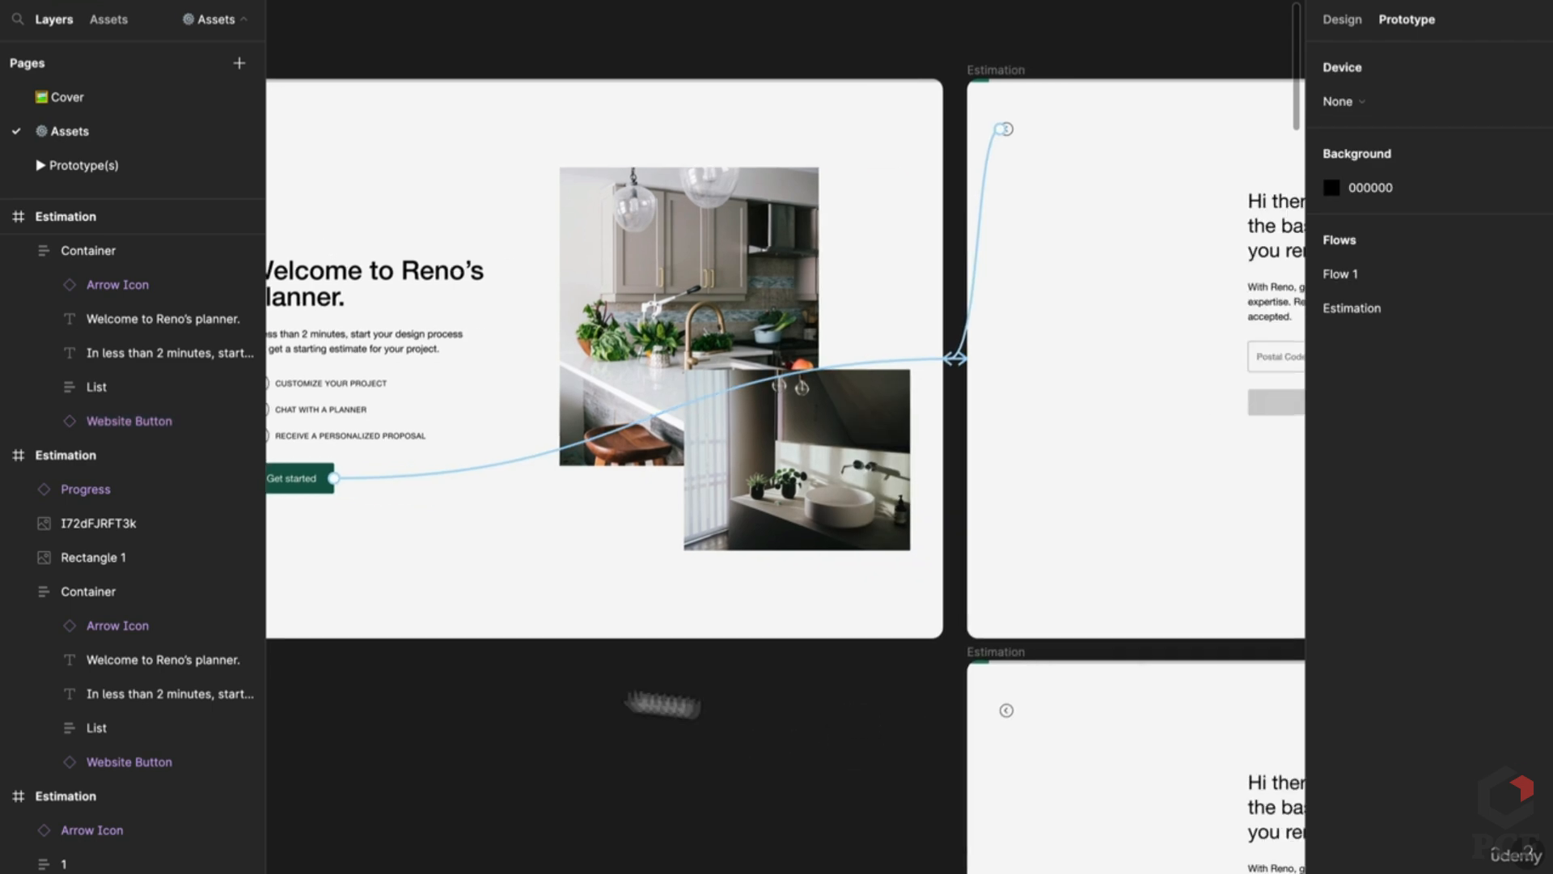
pyautogui.hscroll(-2, 615, 520)
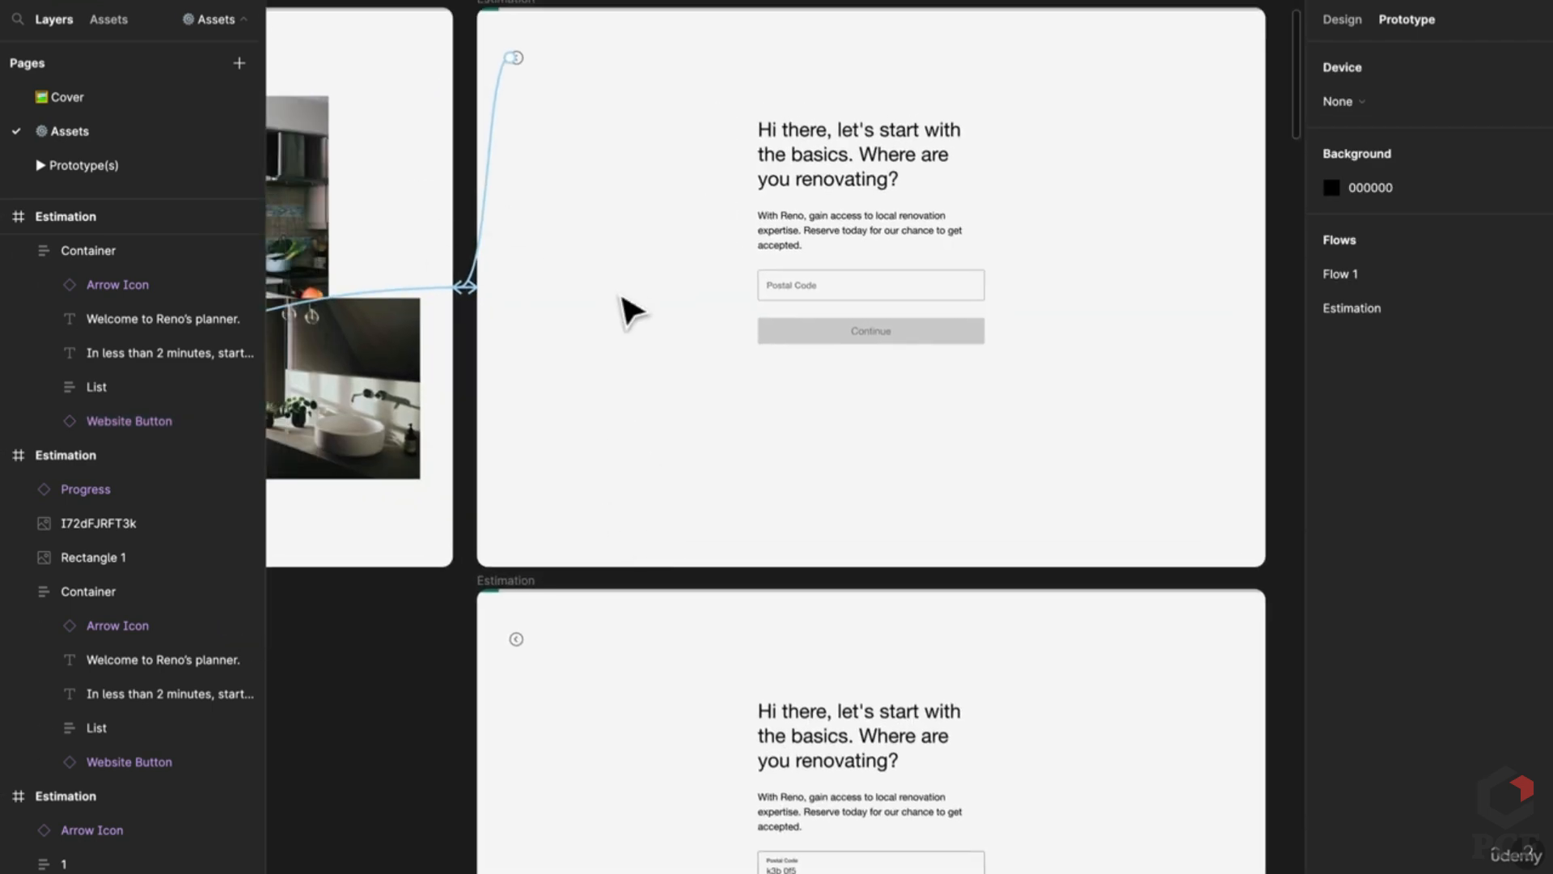
pyautogui.scroll(2, 615, 324)
pyautogui.doubleClick(865, 323)
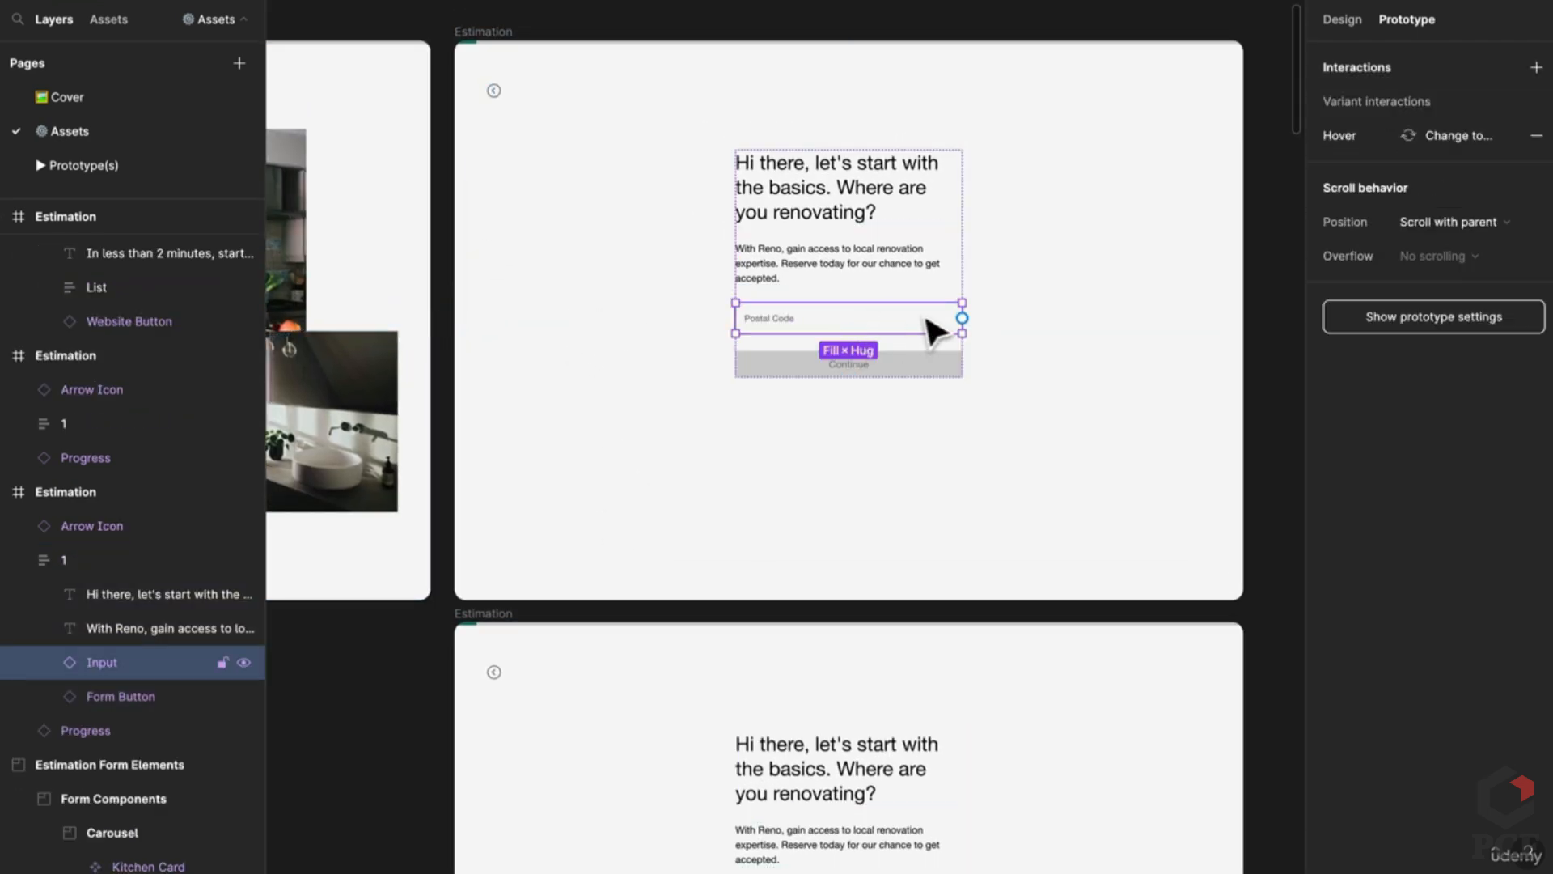
pyautogui.moveTo(963, 318); pyautogui.dragTo(901, 703)
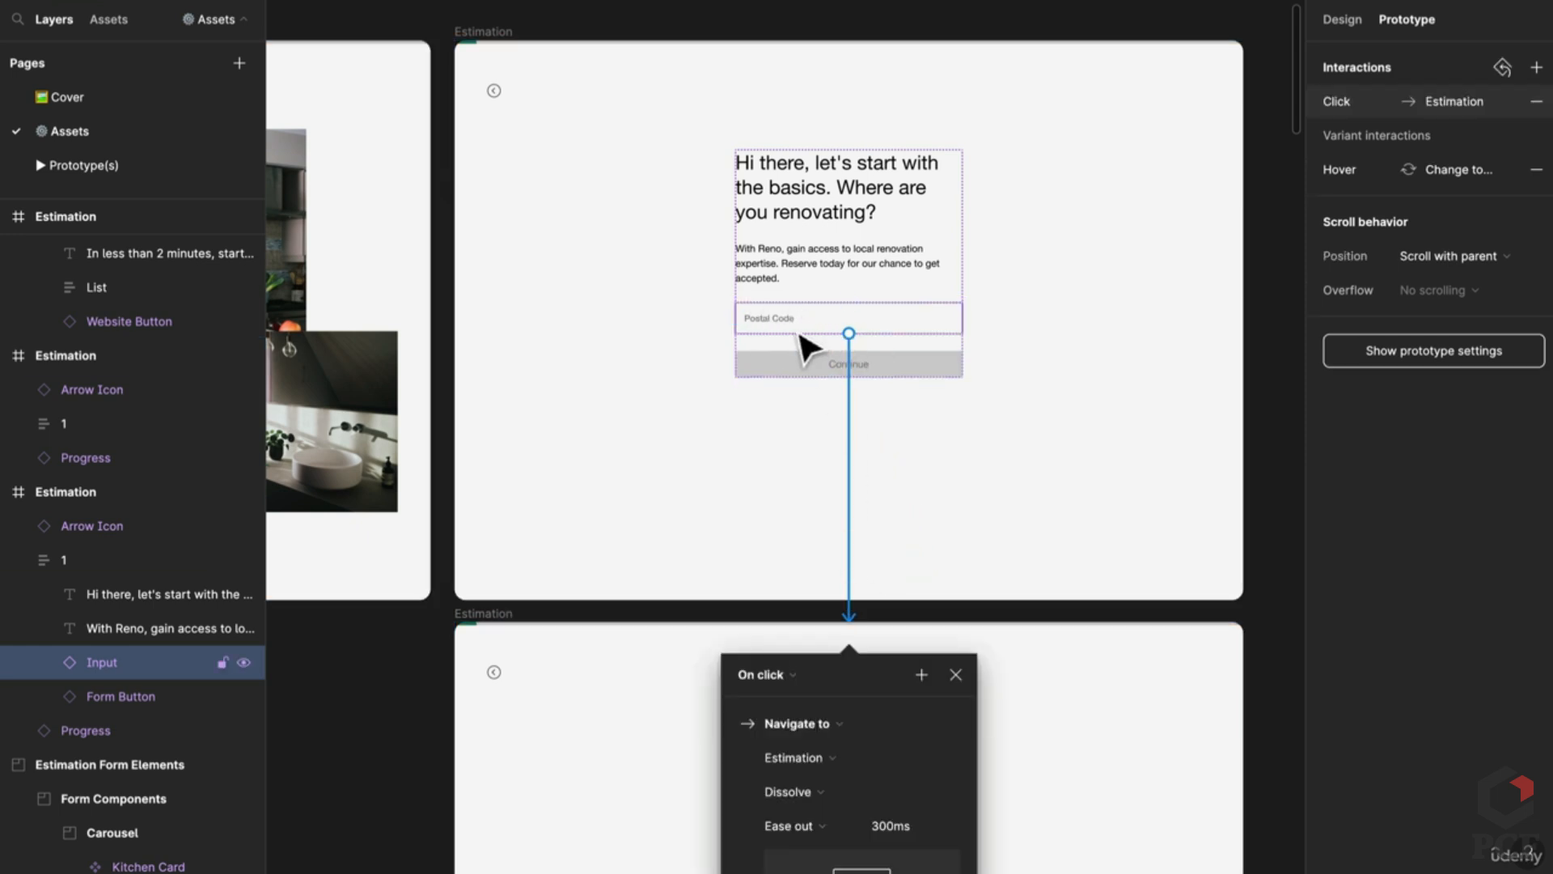
pyautogui.scroll(-4, 805, 348)
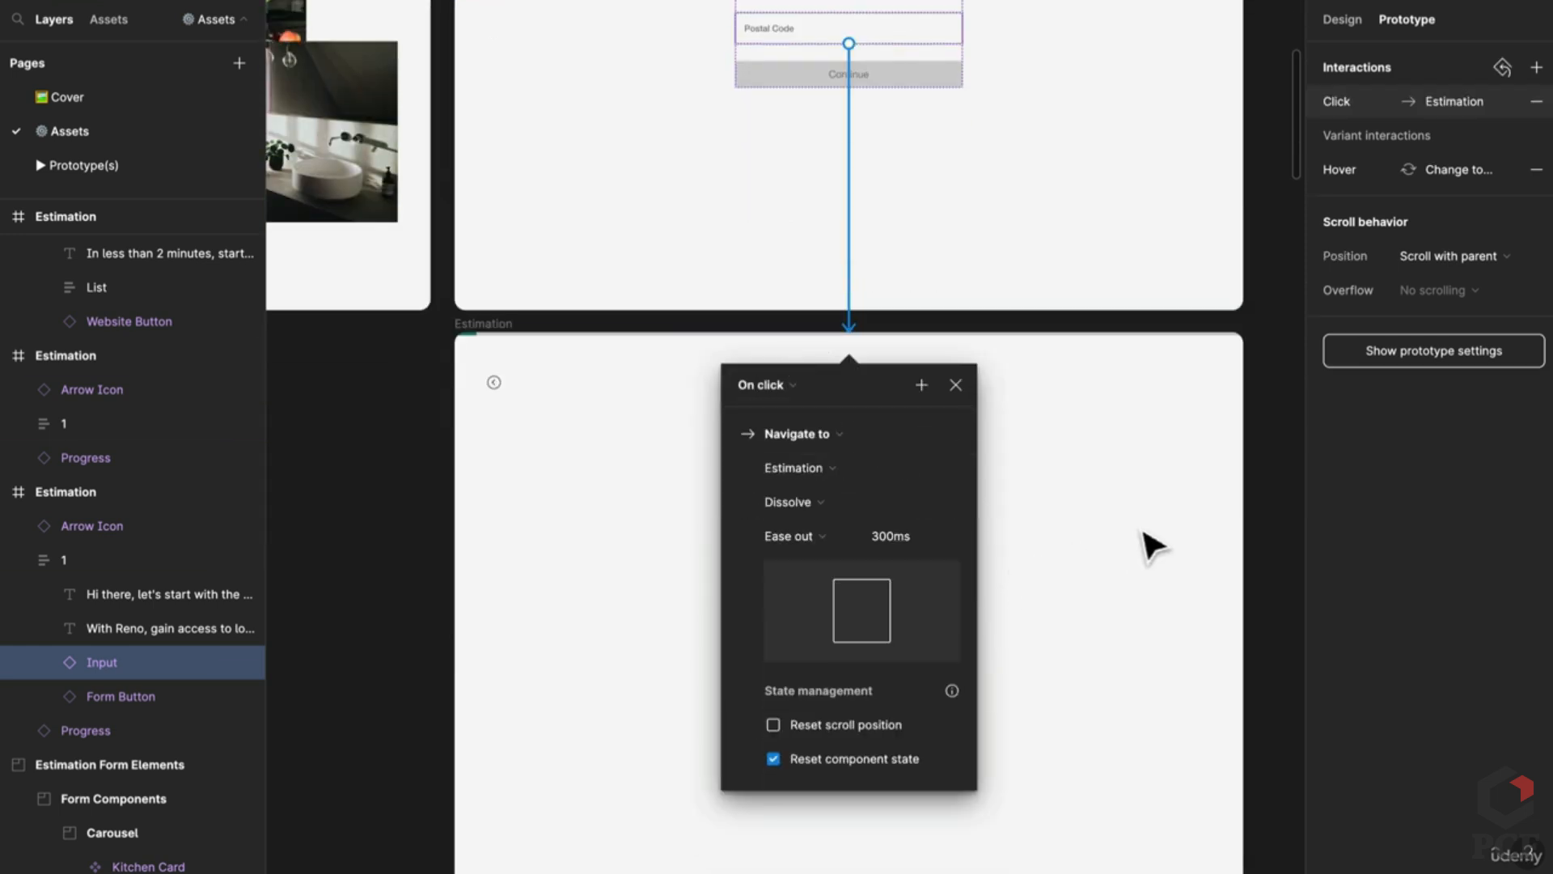
pyautogui.click(1278, 485)
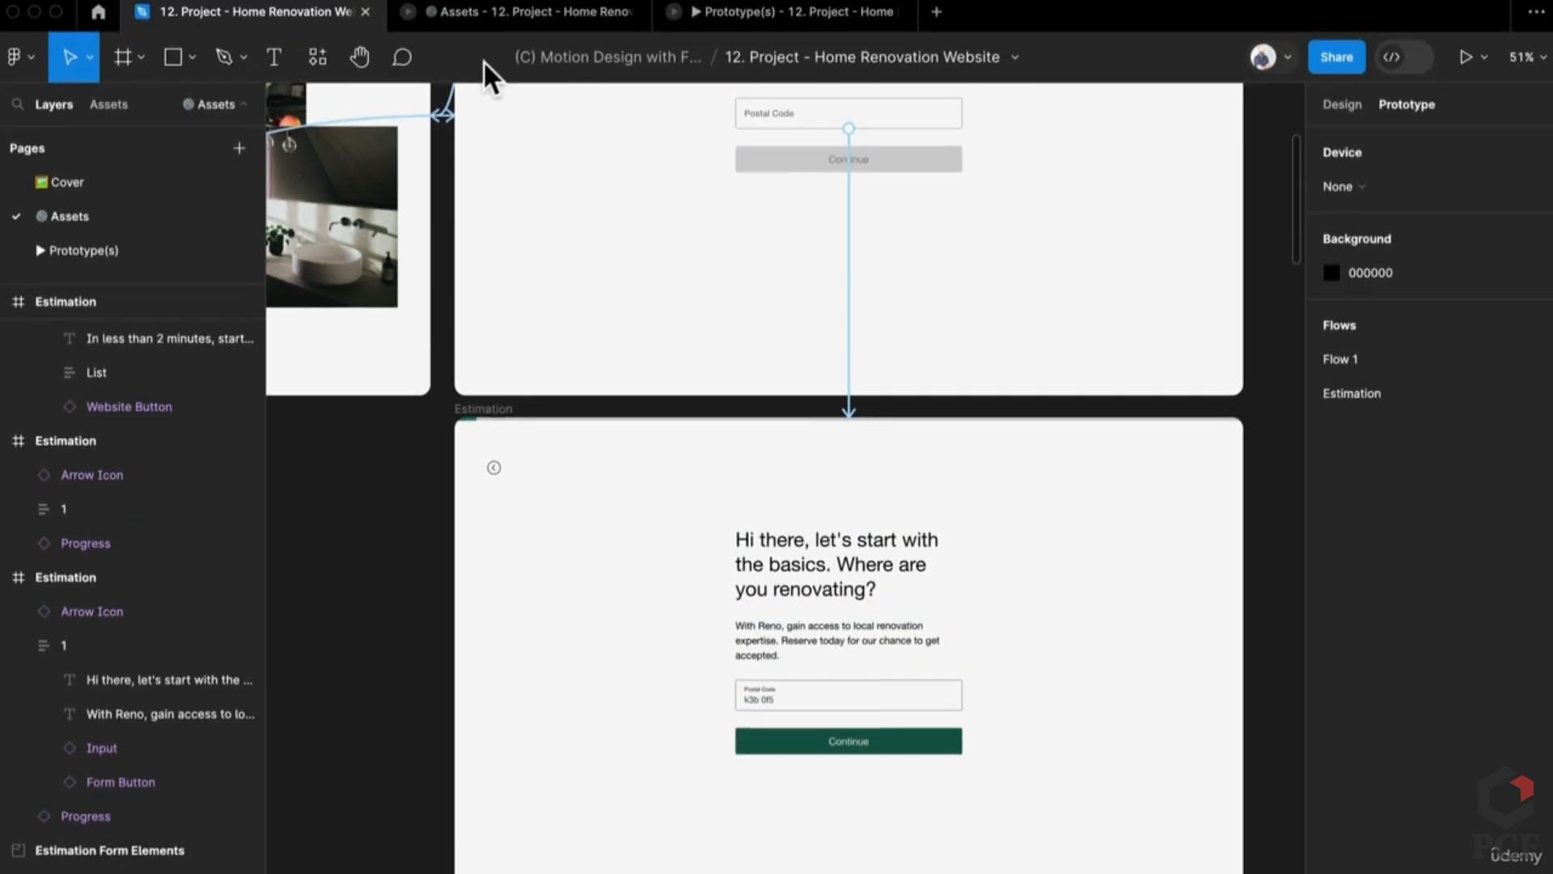
# Step: Preview the Get started Dissolve transition in the running prototype
pyautogui.click(701, 17)
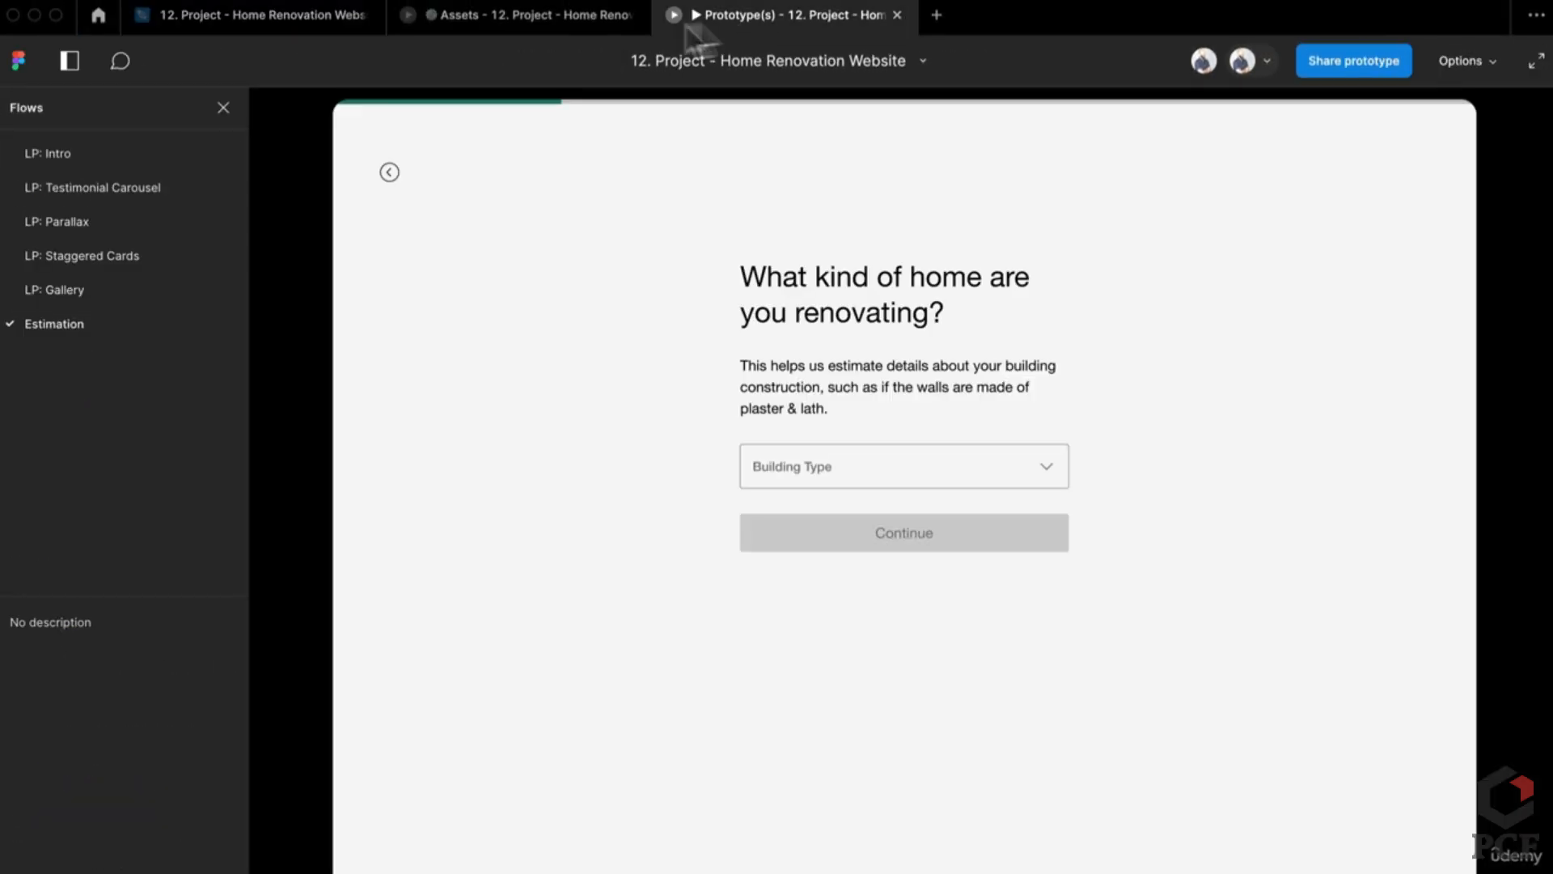
pyautogui.click(559, 16)
pyautogui.click(507, 652)
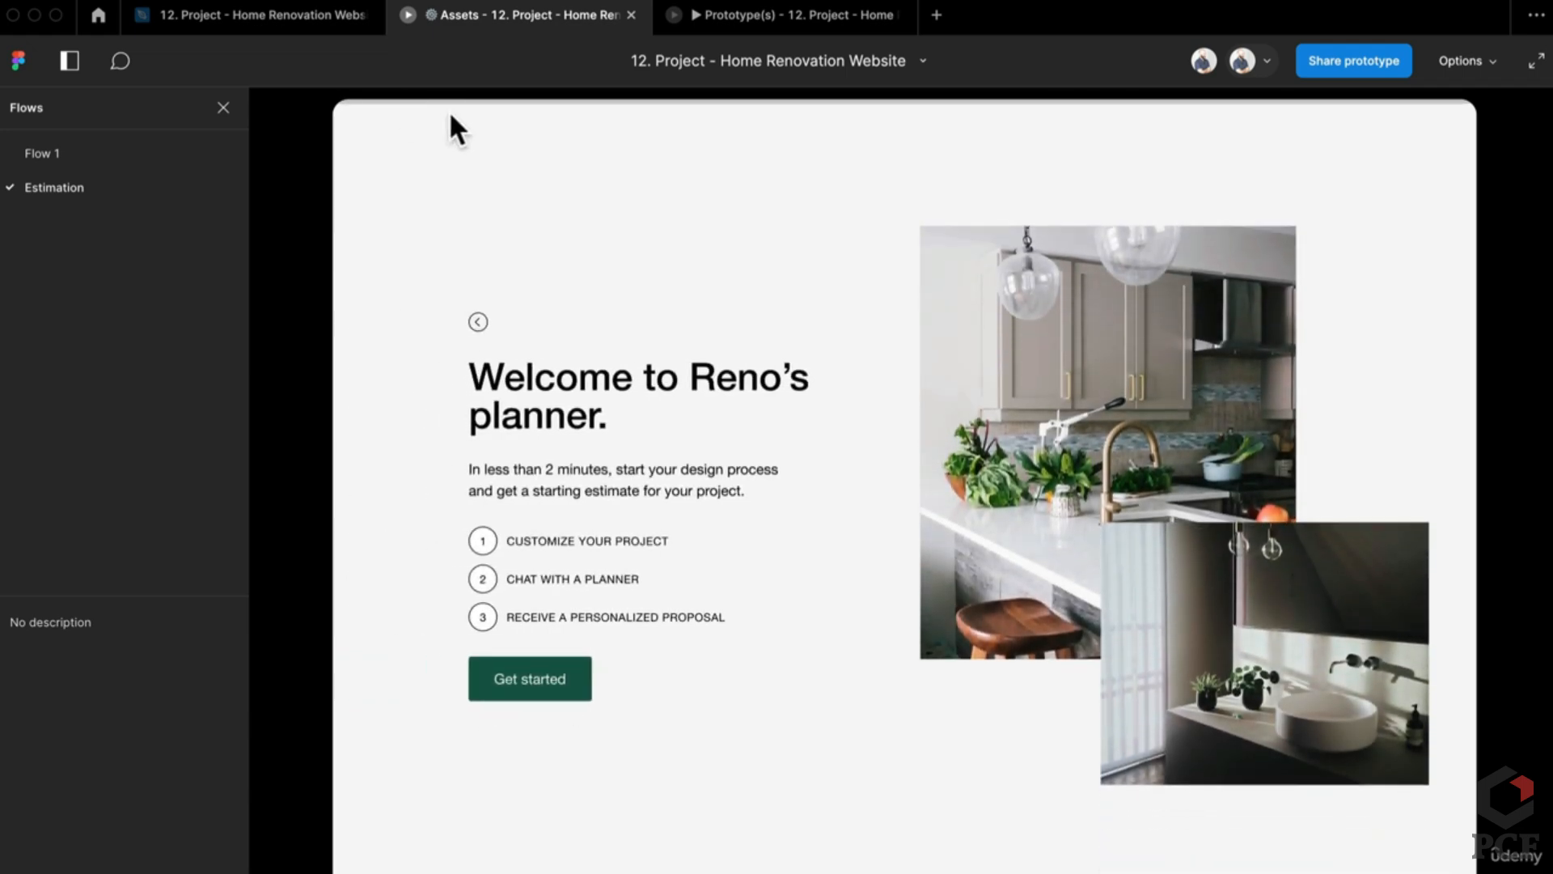
pyautogui.click(513, 681)
pyautogui.click(306, 21)
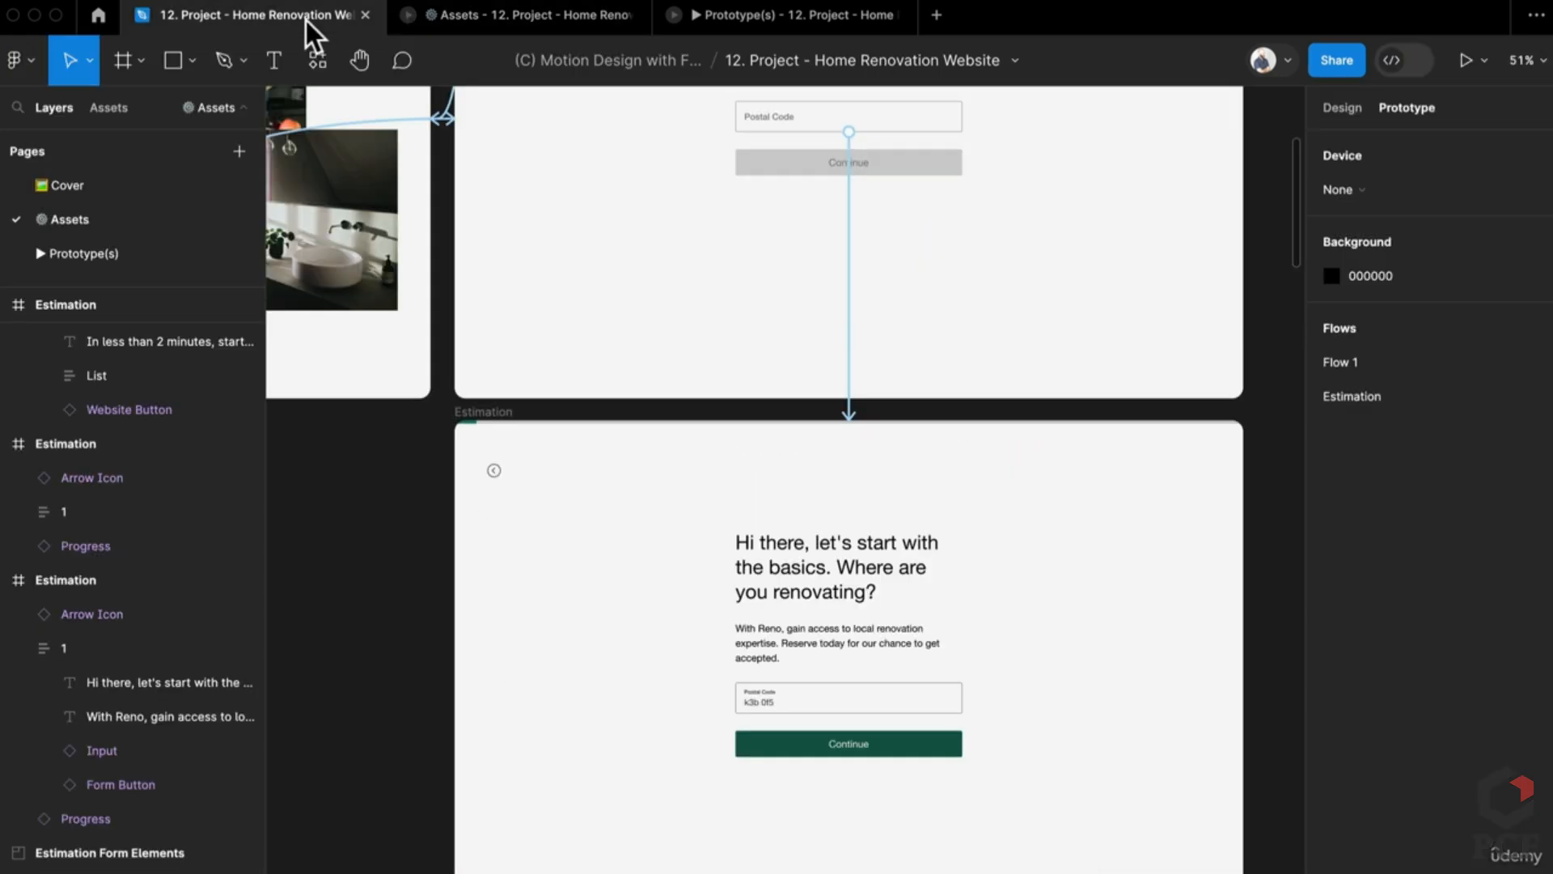
# Step: Change the Get started transition from Dissolve to Smart animate
pyautogui.scroll(-5, 767, 538)
pyautogui.scroll(3, 822, 441)
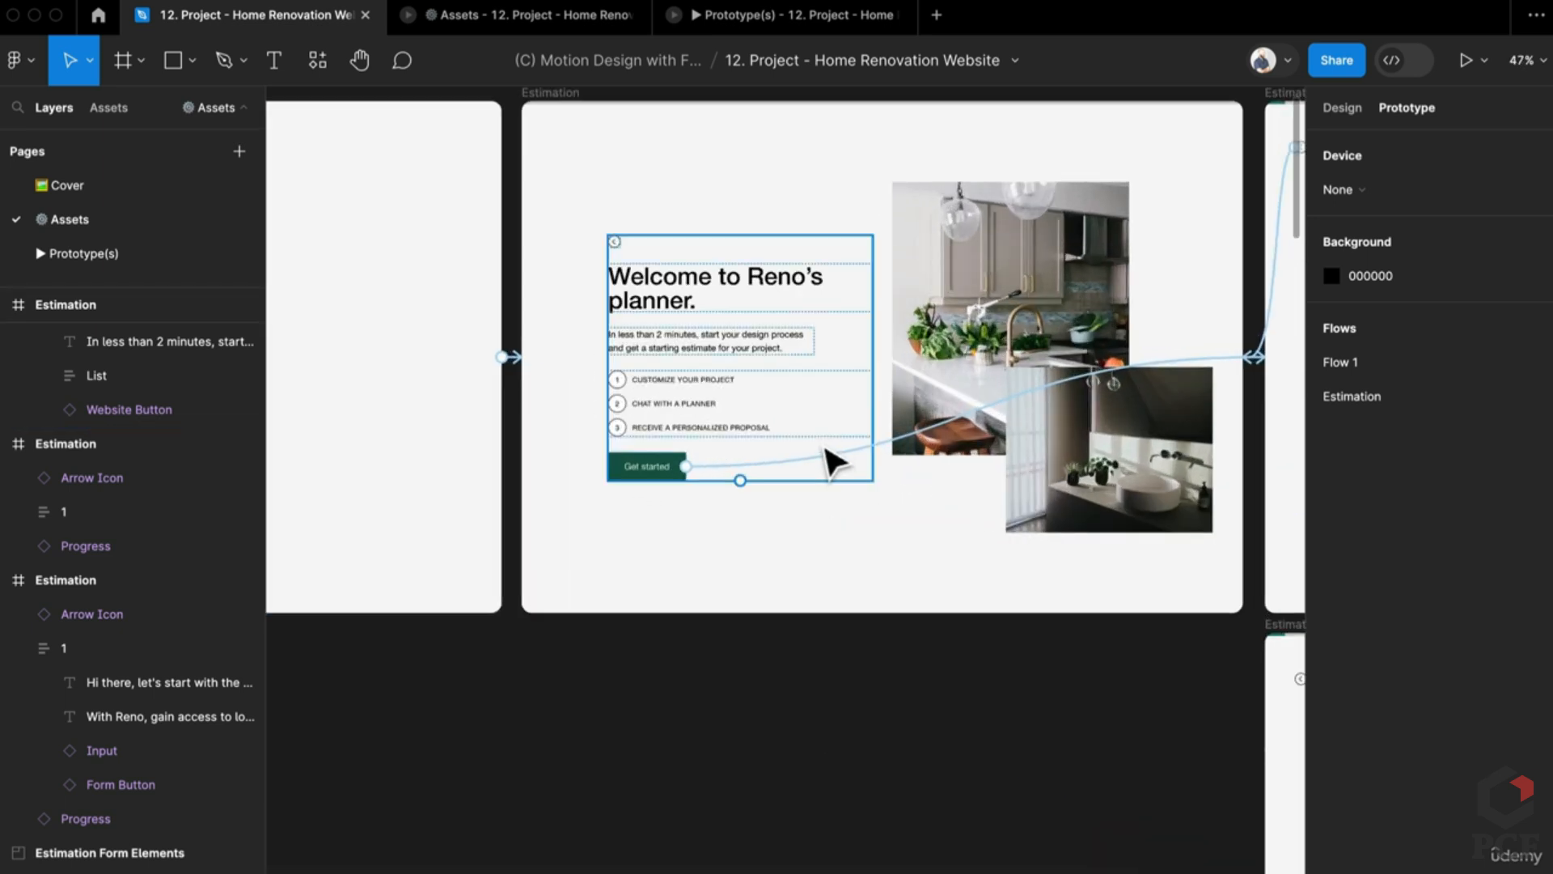
pyautogui.click(825, 465)
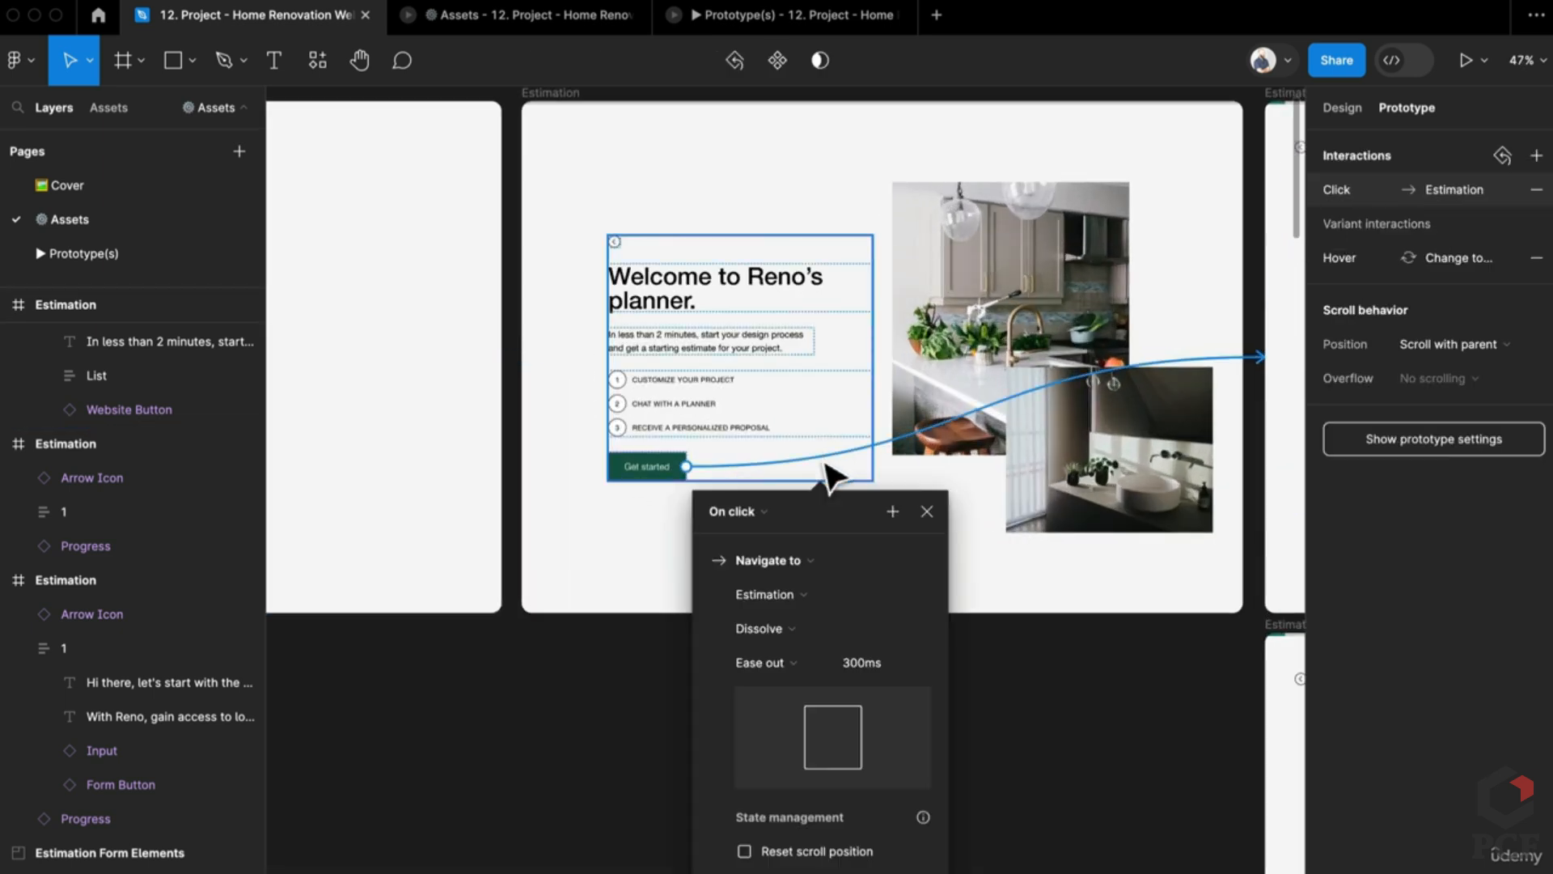
pyautogui.click(757, 629)
pyautogui.click(782, 645)
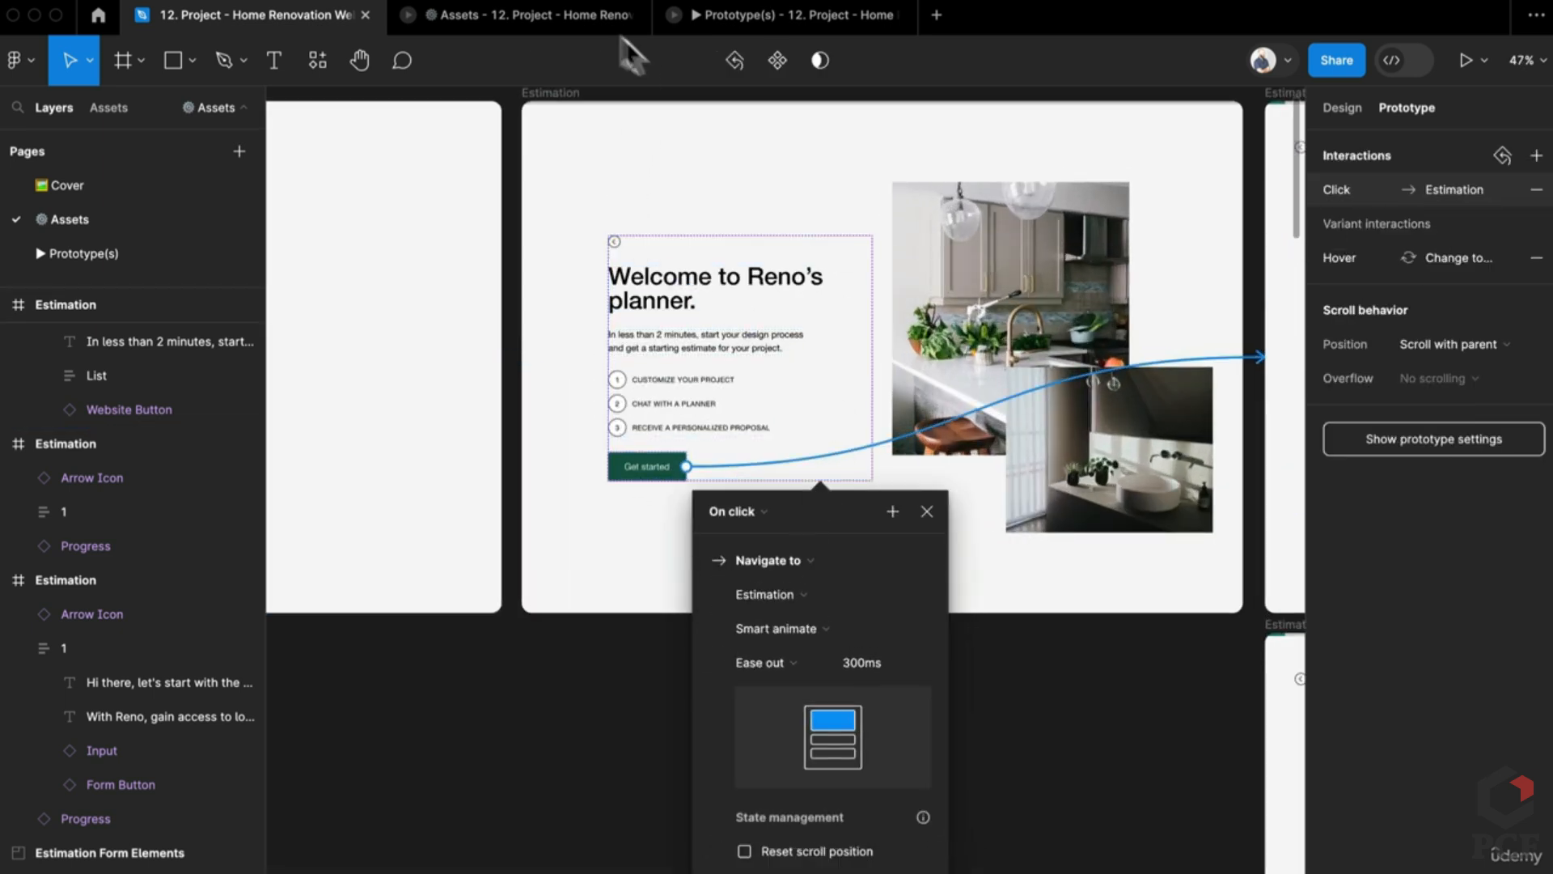
# Step: Replay Get started and the back arrow in the prototype, filling the postal code
pyautogui.click(552, 18)
pyautogui.click(391, 172)
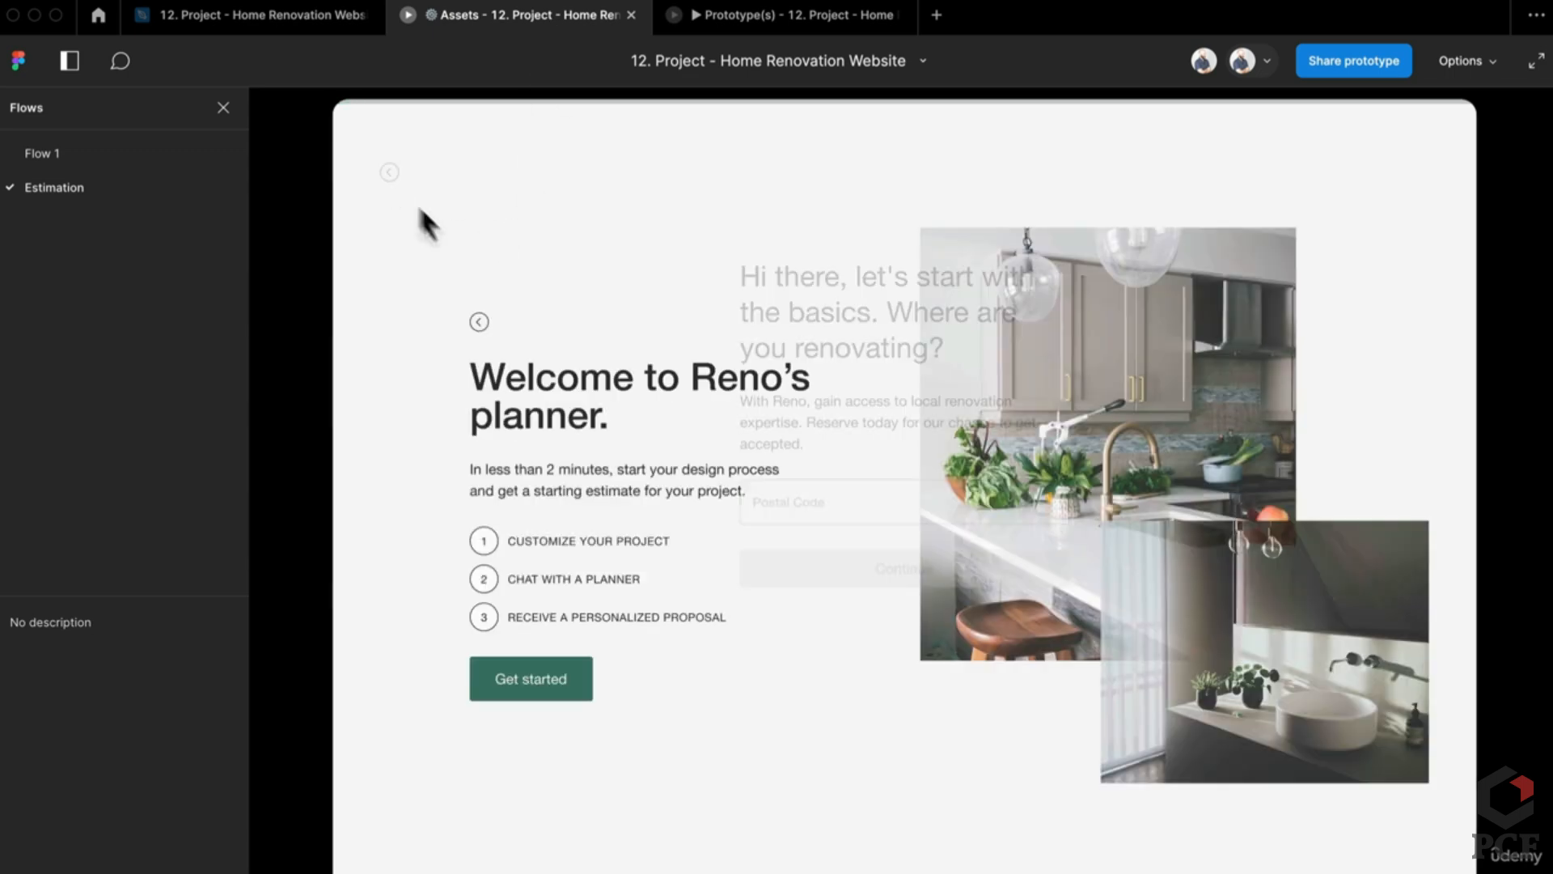
pyautogui.click(531, 689)
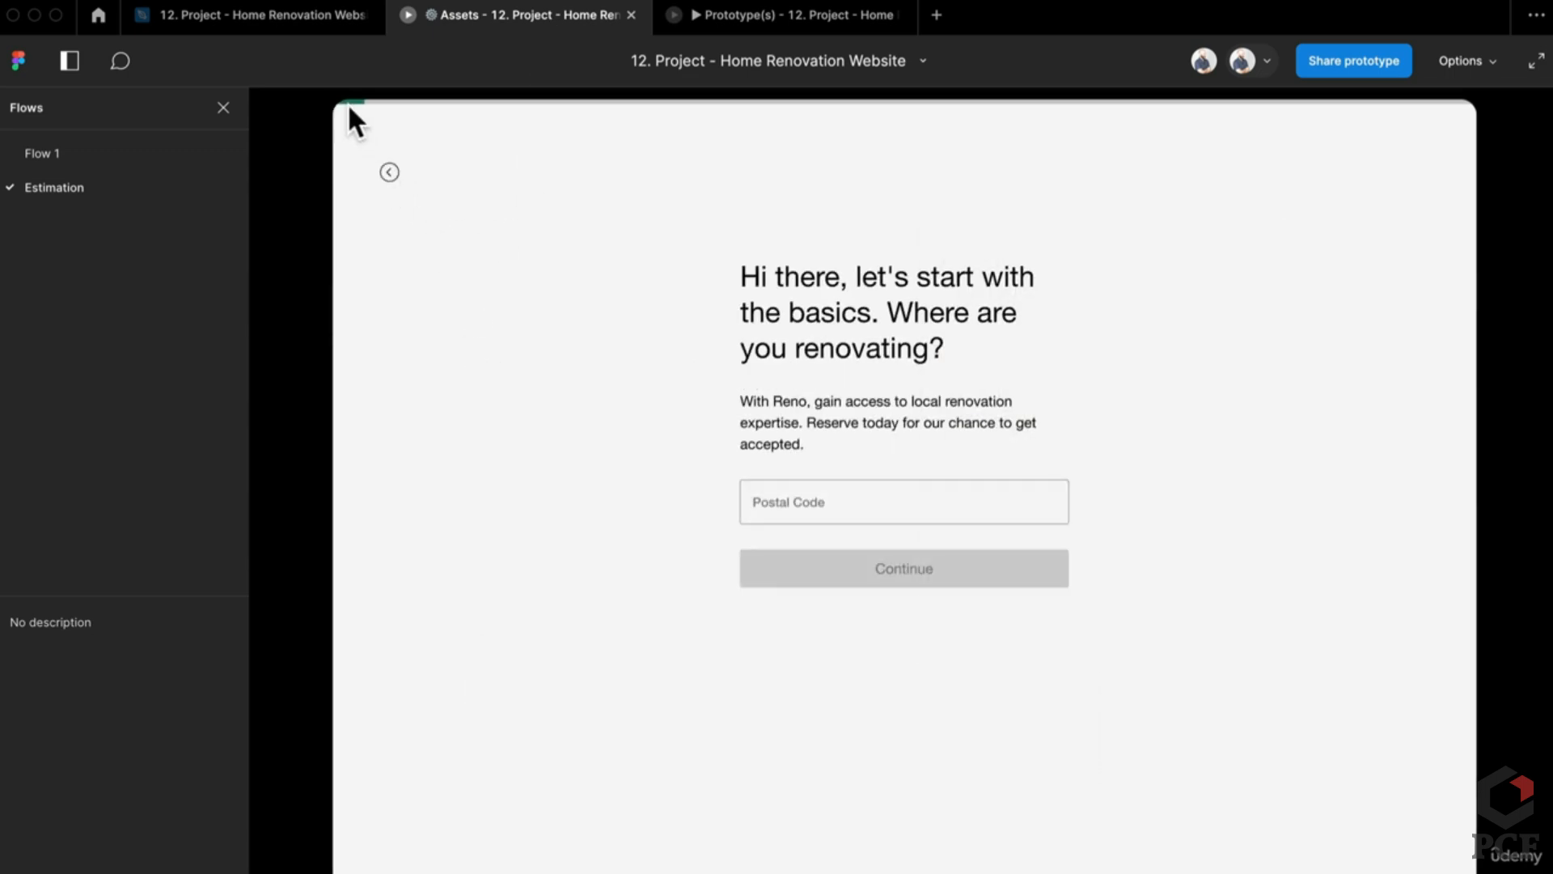
pyautogui.click(393, 172)
pyautogui.click(526, 678)
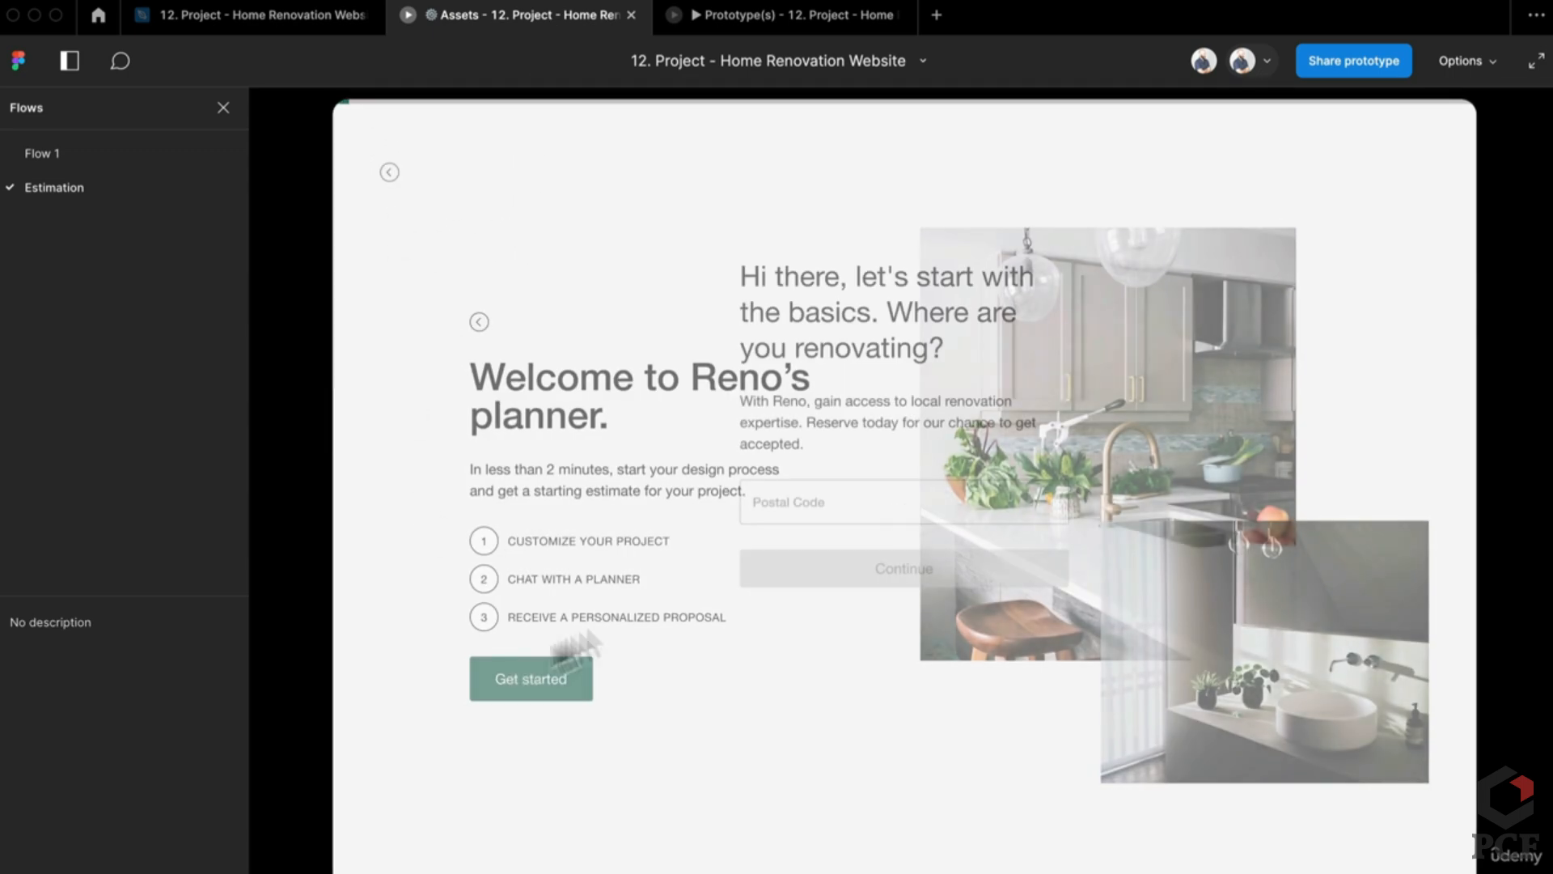
pyautogui.click(917, 509)
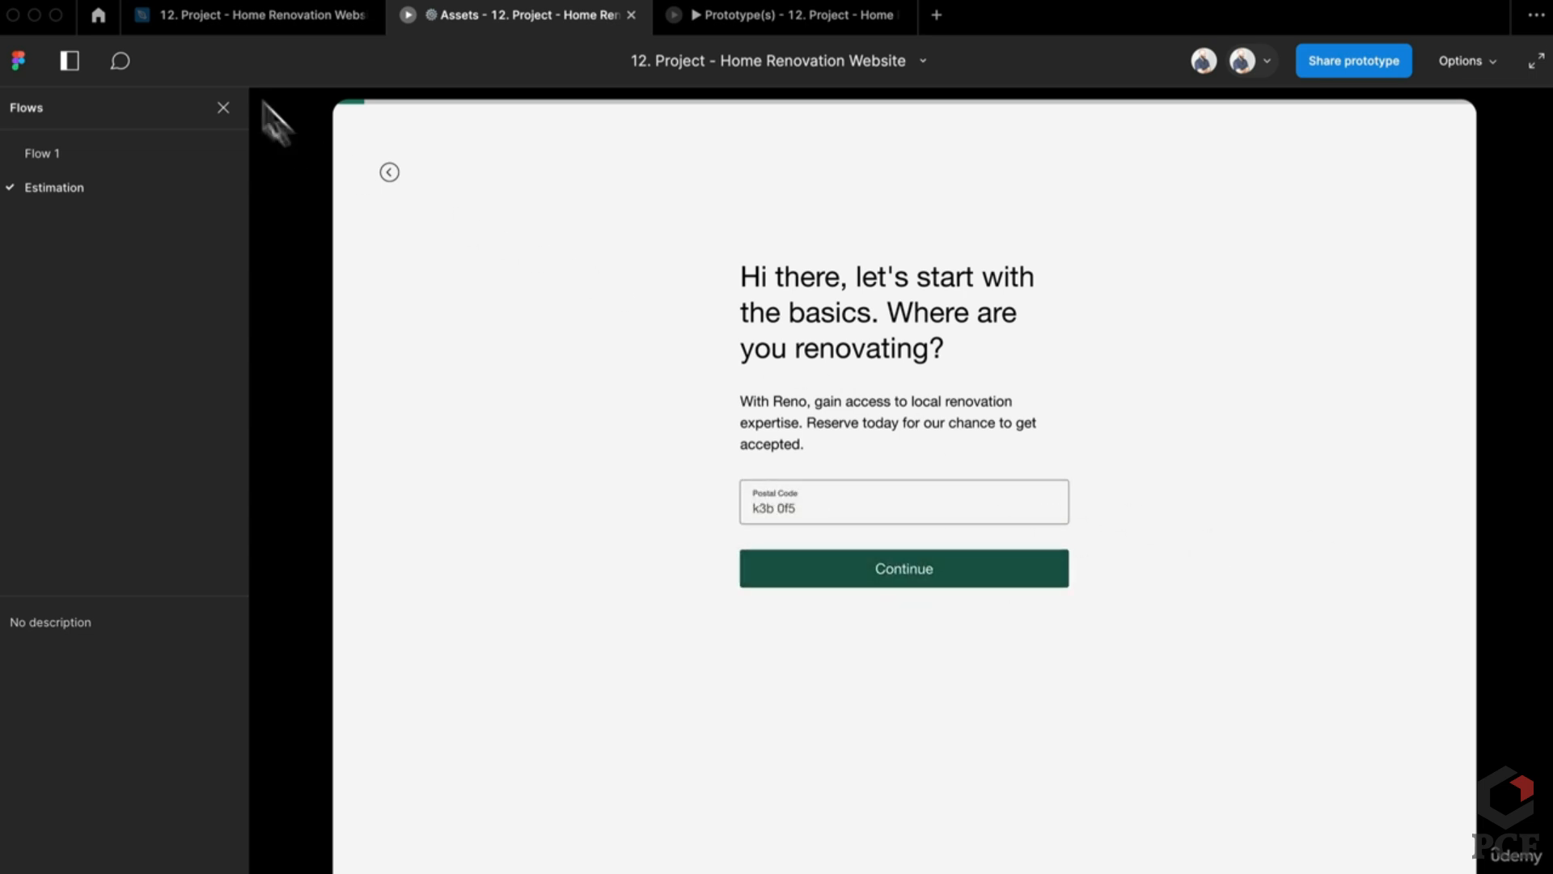
pyautogui.click(301, 26)
# Step: Move both building-type frames beside the postal-code frames, nudged right to leave a small gap
pyautogui.scroll(-5, 702, 486)
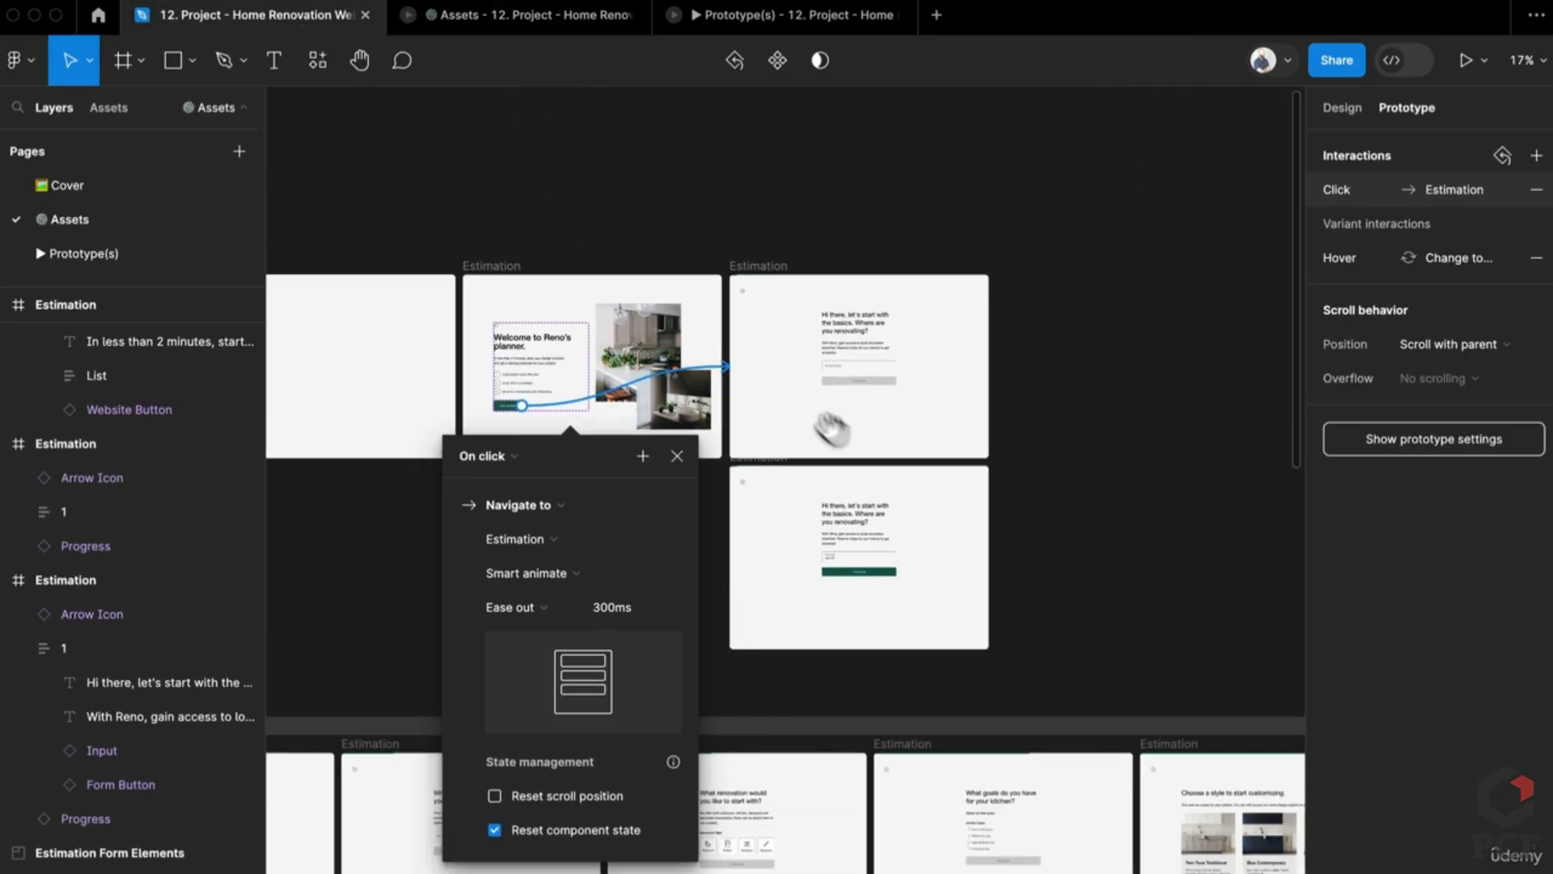
pyautogui.click(997, 408)
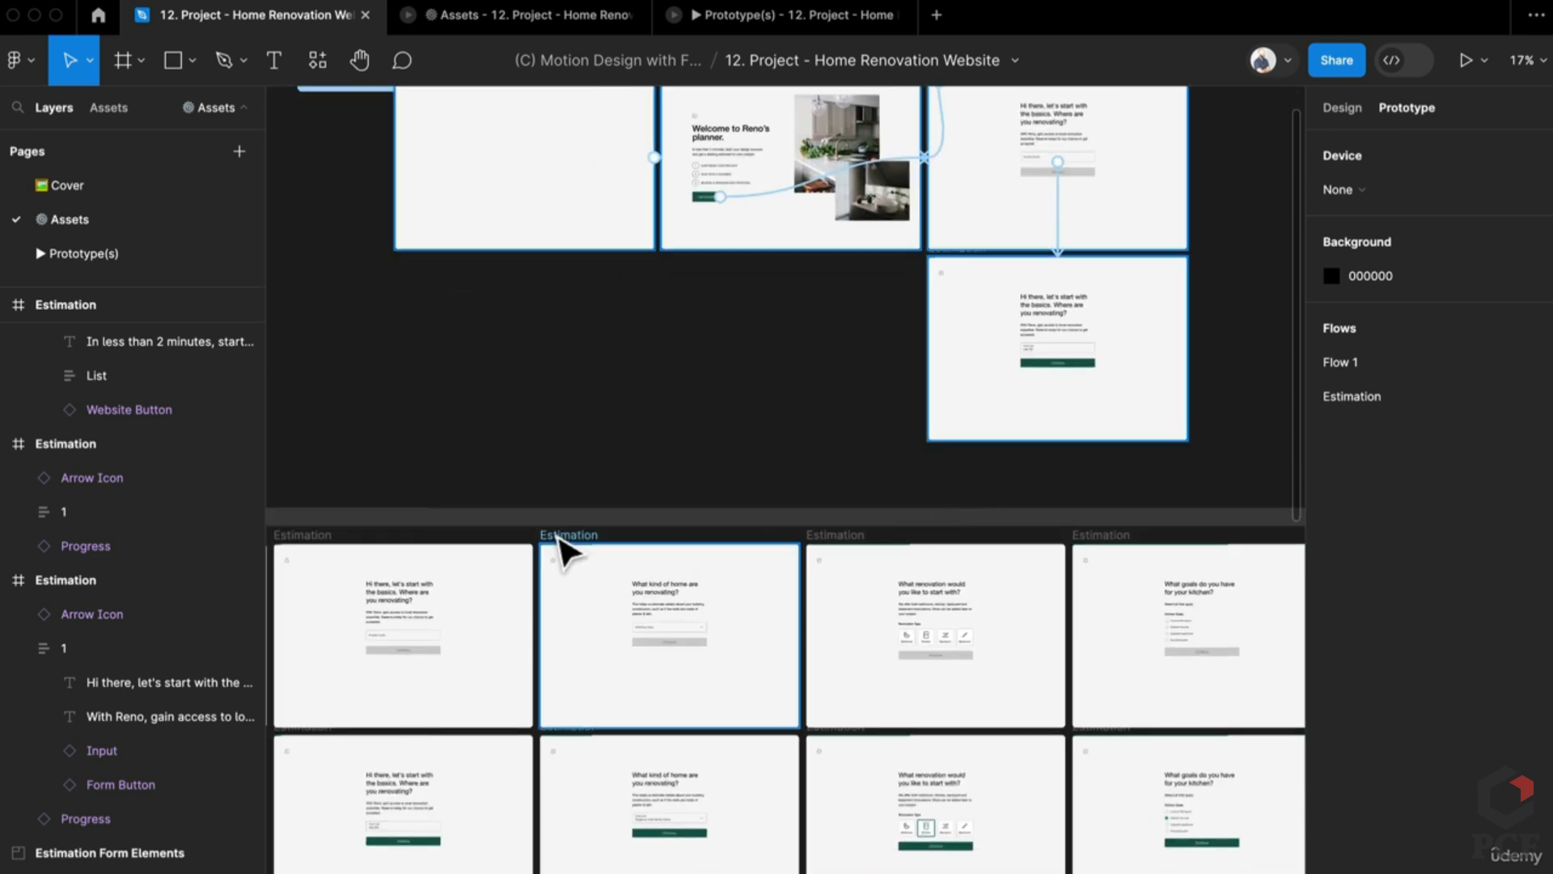
pyautogui.click(560, 538)
pyautogui.keyDown('shift'); pyautogui.click(576, 779); pyautogui.keyUp('shift')
pyautogui.moveTo(572, 788); pyautogui.dragTo(1254, 340)
pyautogui.hscroll(10, 596, 399)
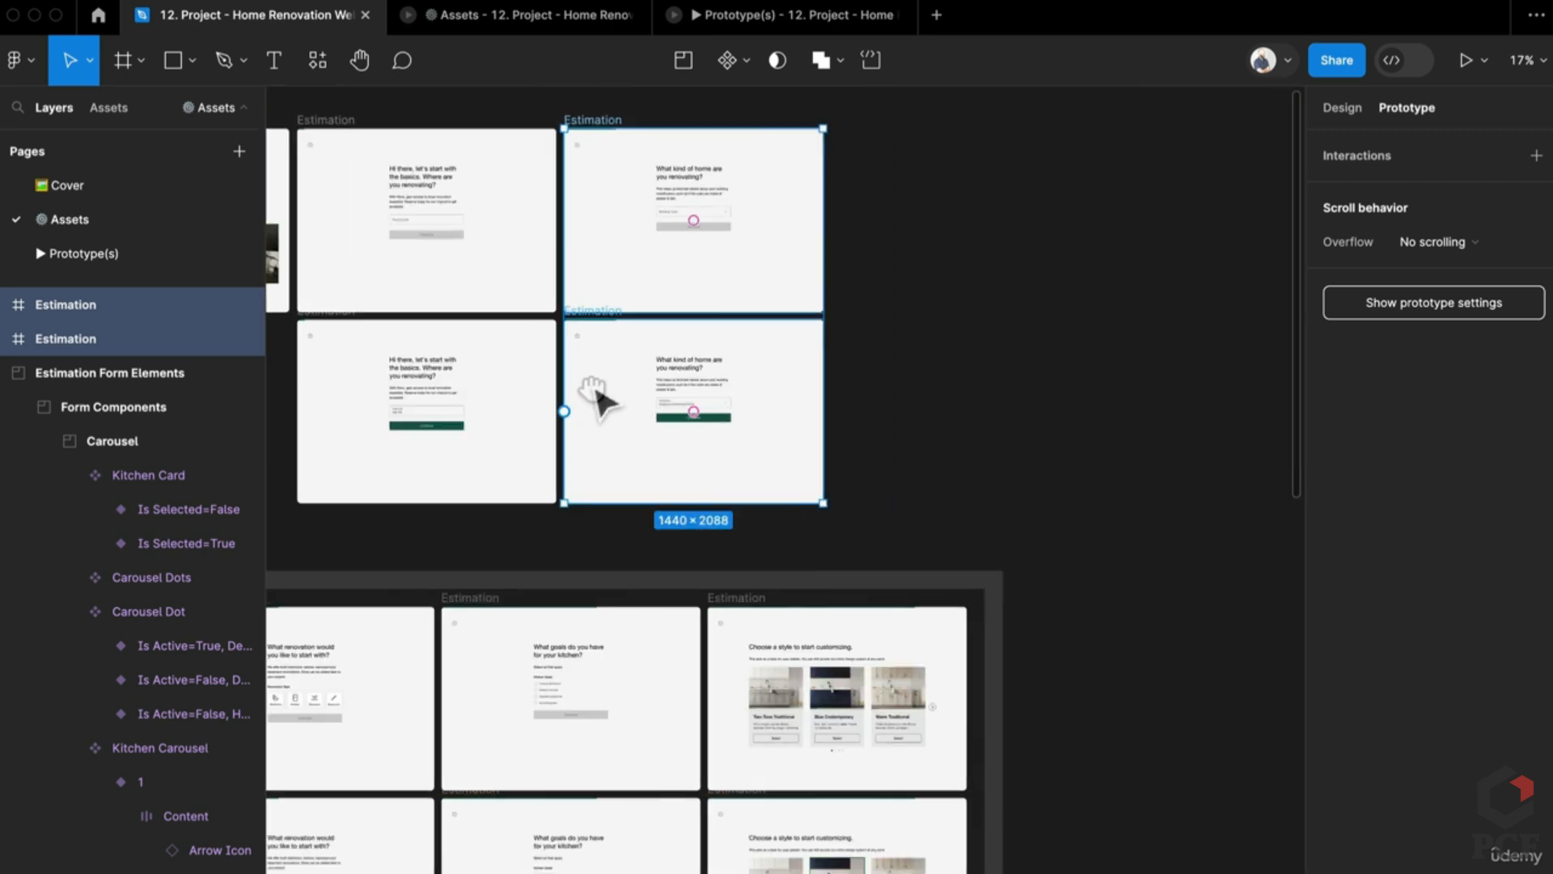
pyautogui.scroll(5, 624, 215)
pyautogui.hscroll(-4, 898, 475)
pyautogui.moveTo(869, 467); pyautogui.dragTo(884, 472)
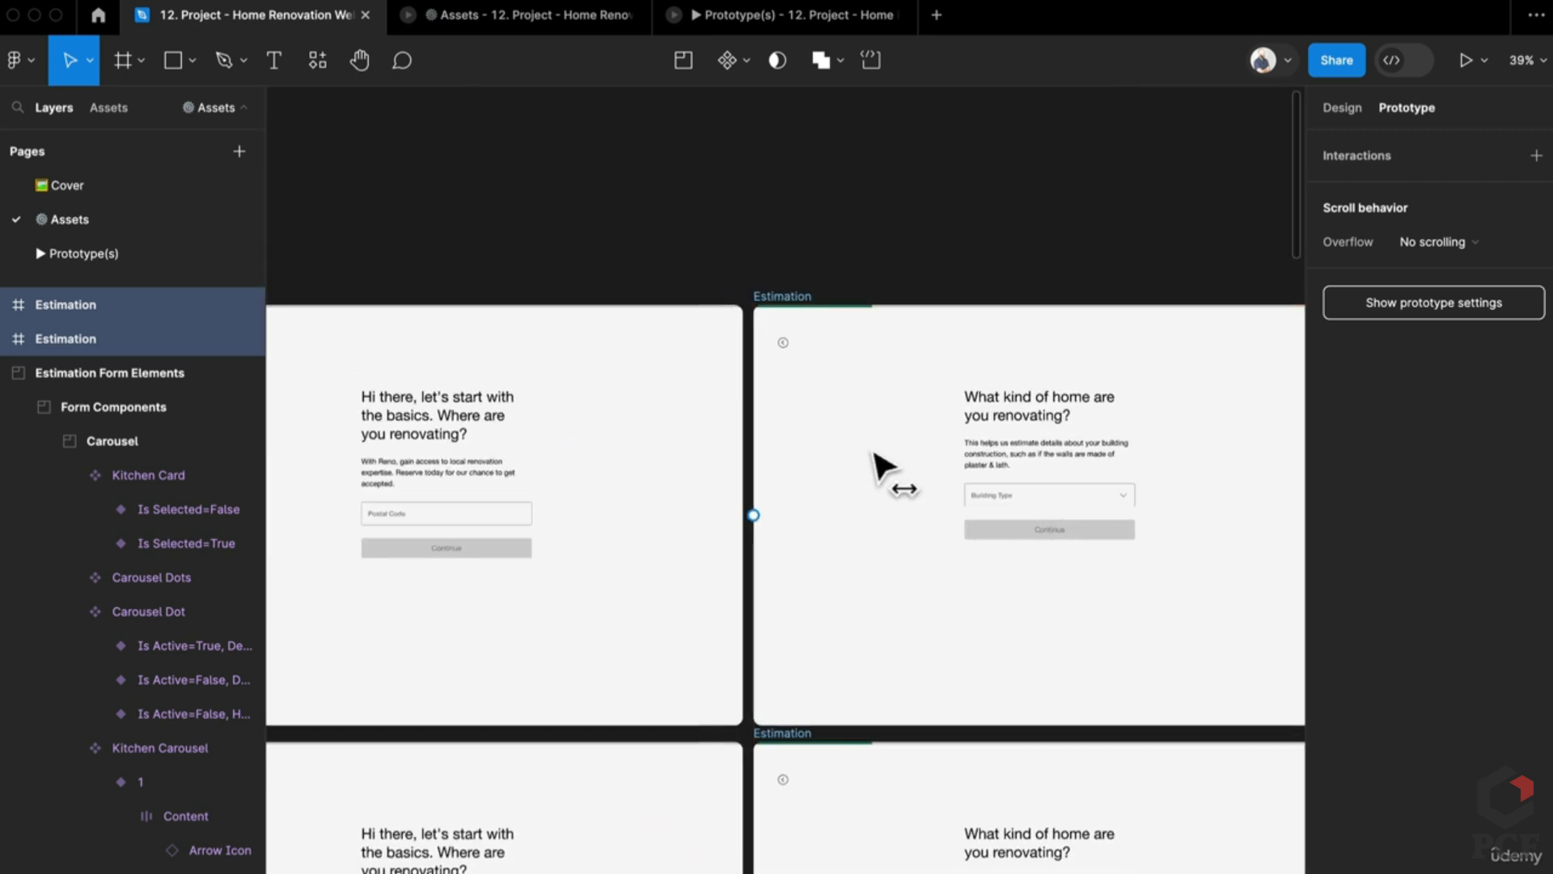
pyautogui.click(814, 270)
pyautogui.hscroll(-5, 906, 260)
pyautogui.scroll(-2, 906, 260)
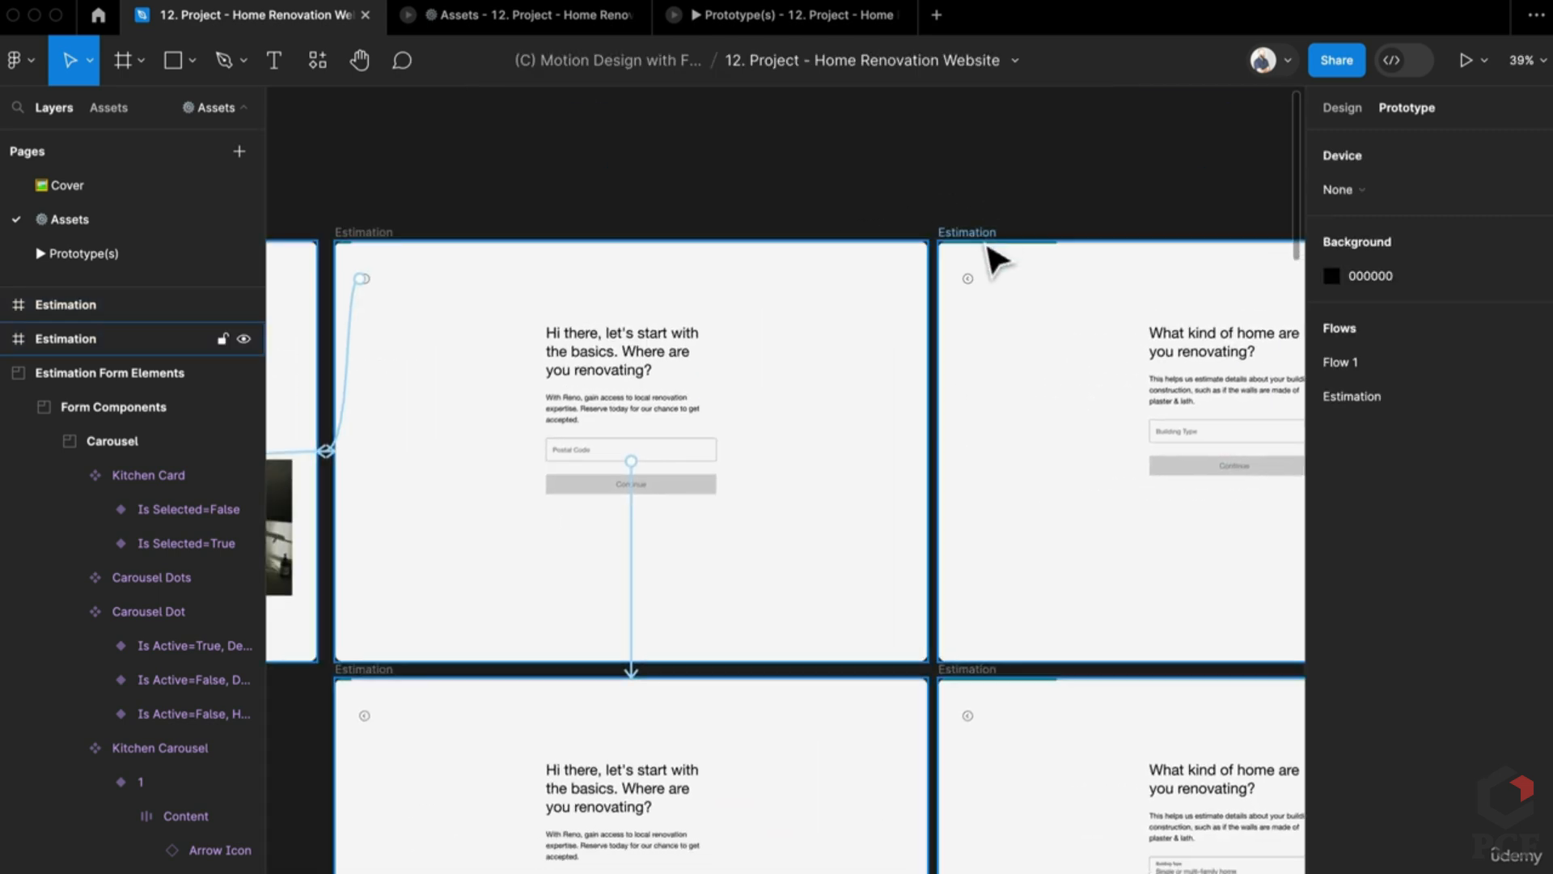
# Step: Link the building-type screen's back arrow to the postal-code screen with a rightward Push, Ease out
pyautogui.click(972, 280)
pyautogui.moveTo(898, 558); pyautogui.dragTo(815, 747)
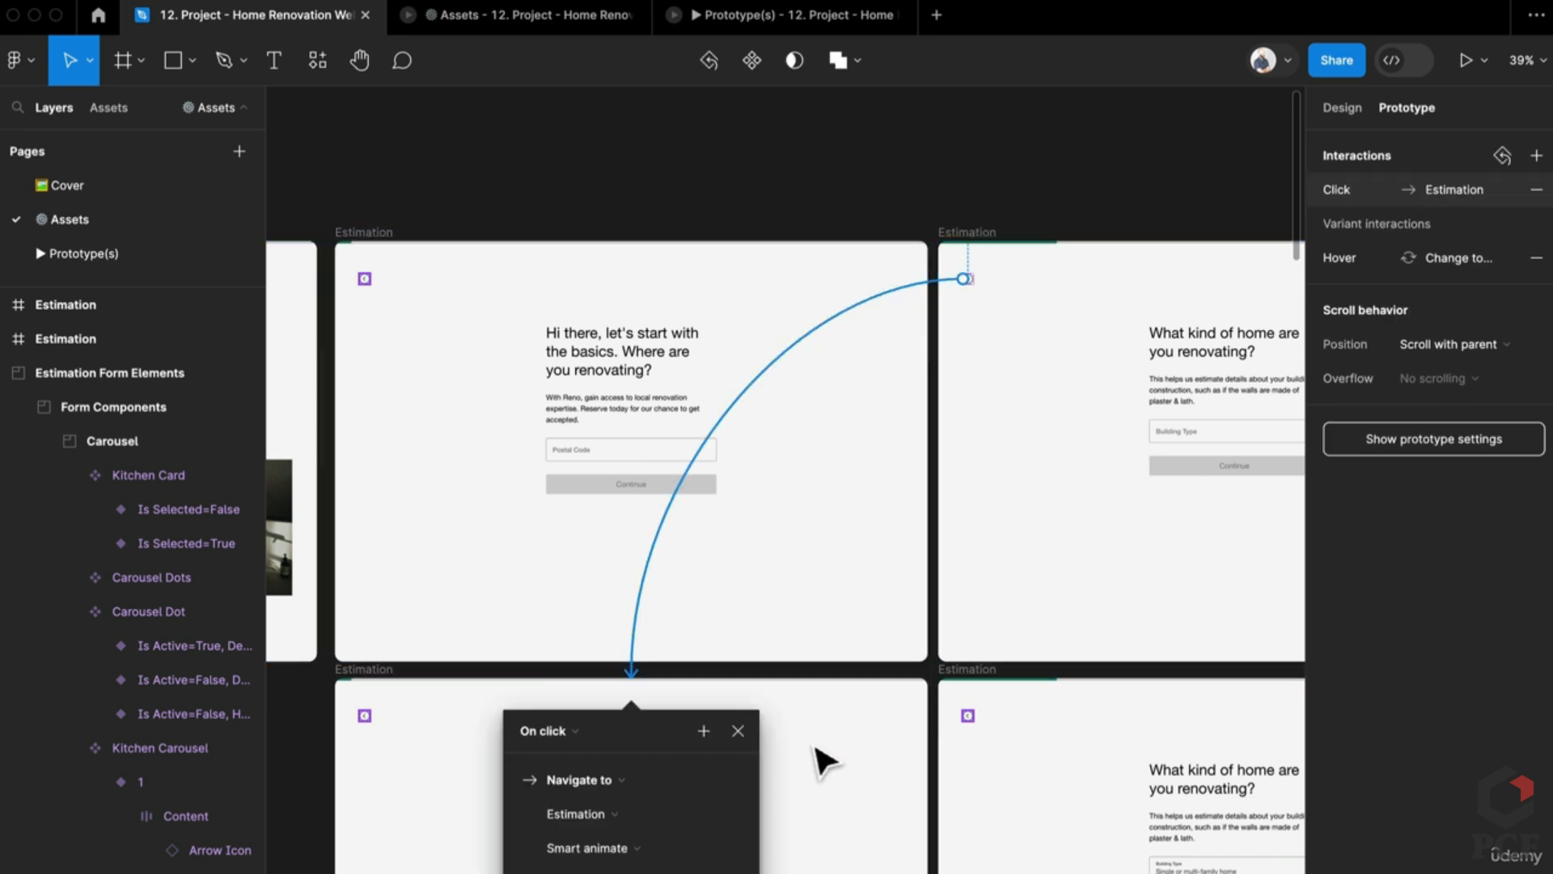
pyautogui.scroll(-3, 819, 743)
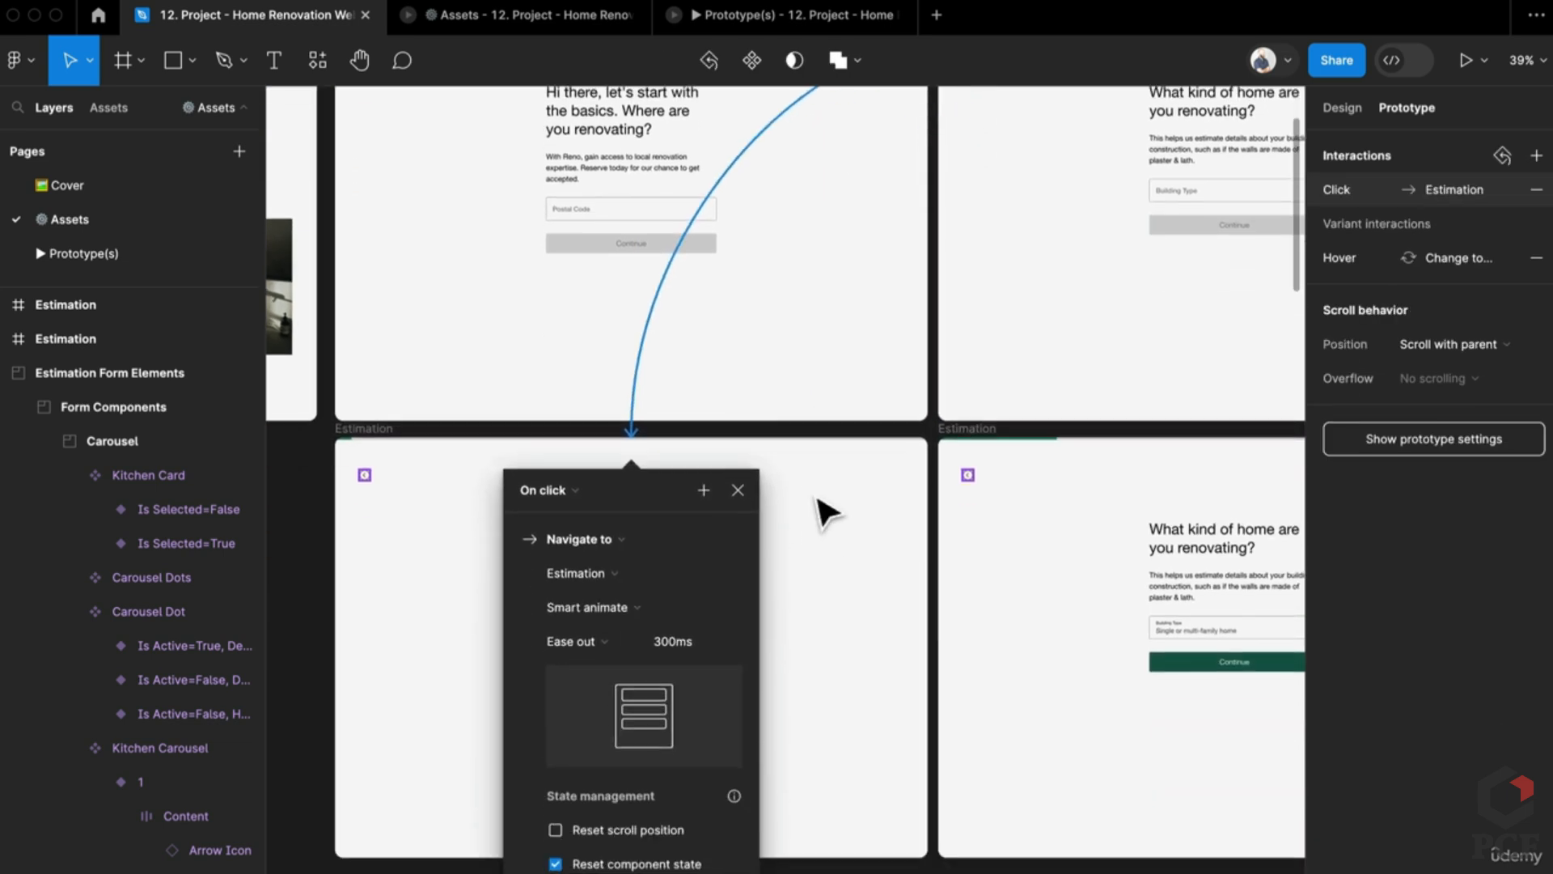
pyautogui.click(589, 637)
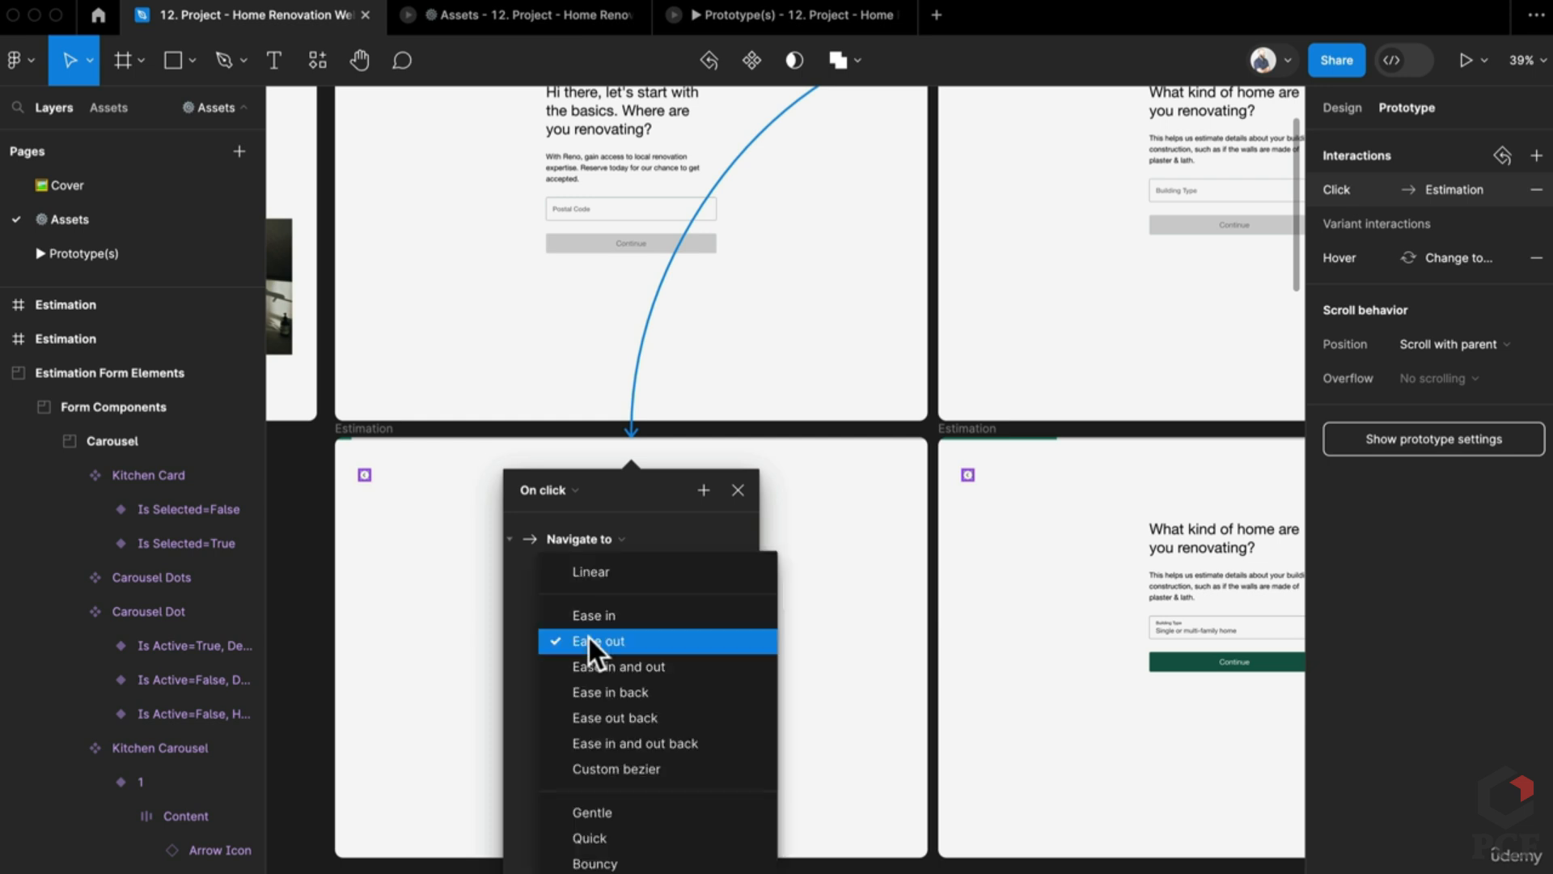
pyautogui.click(590, 614)
pyautogui.click(593, 579)
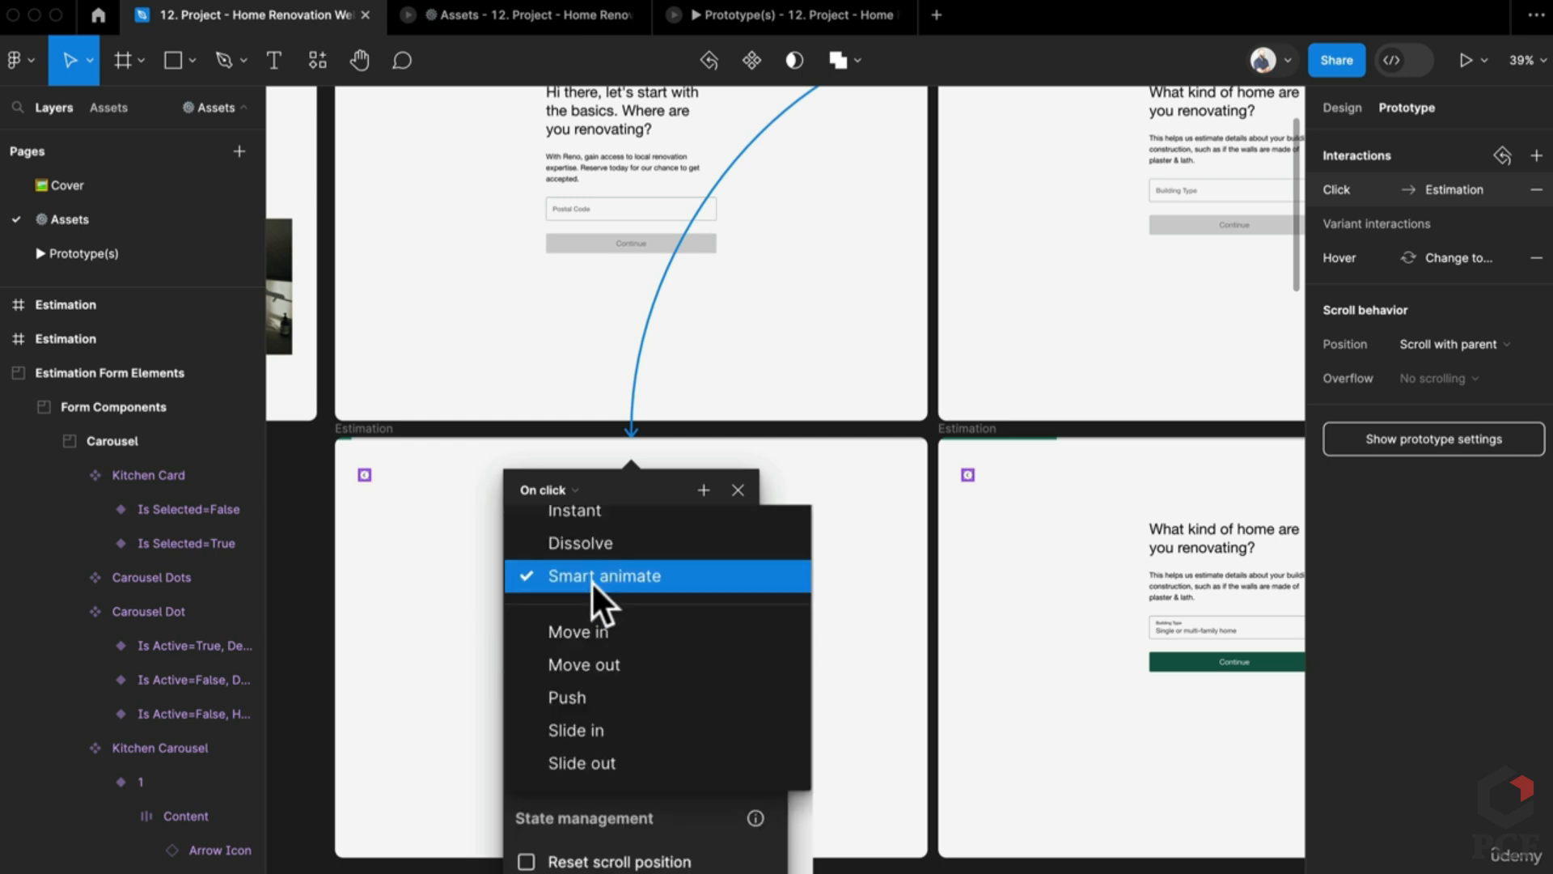
pyautogui.click(592, 694)
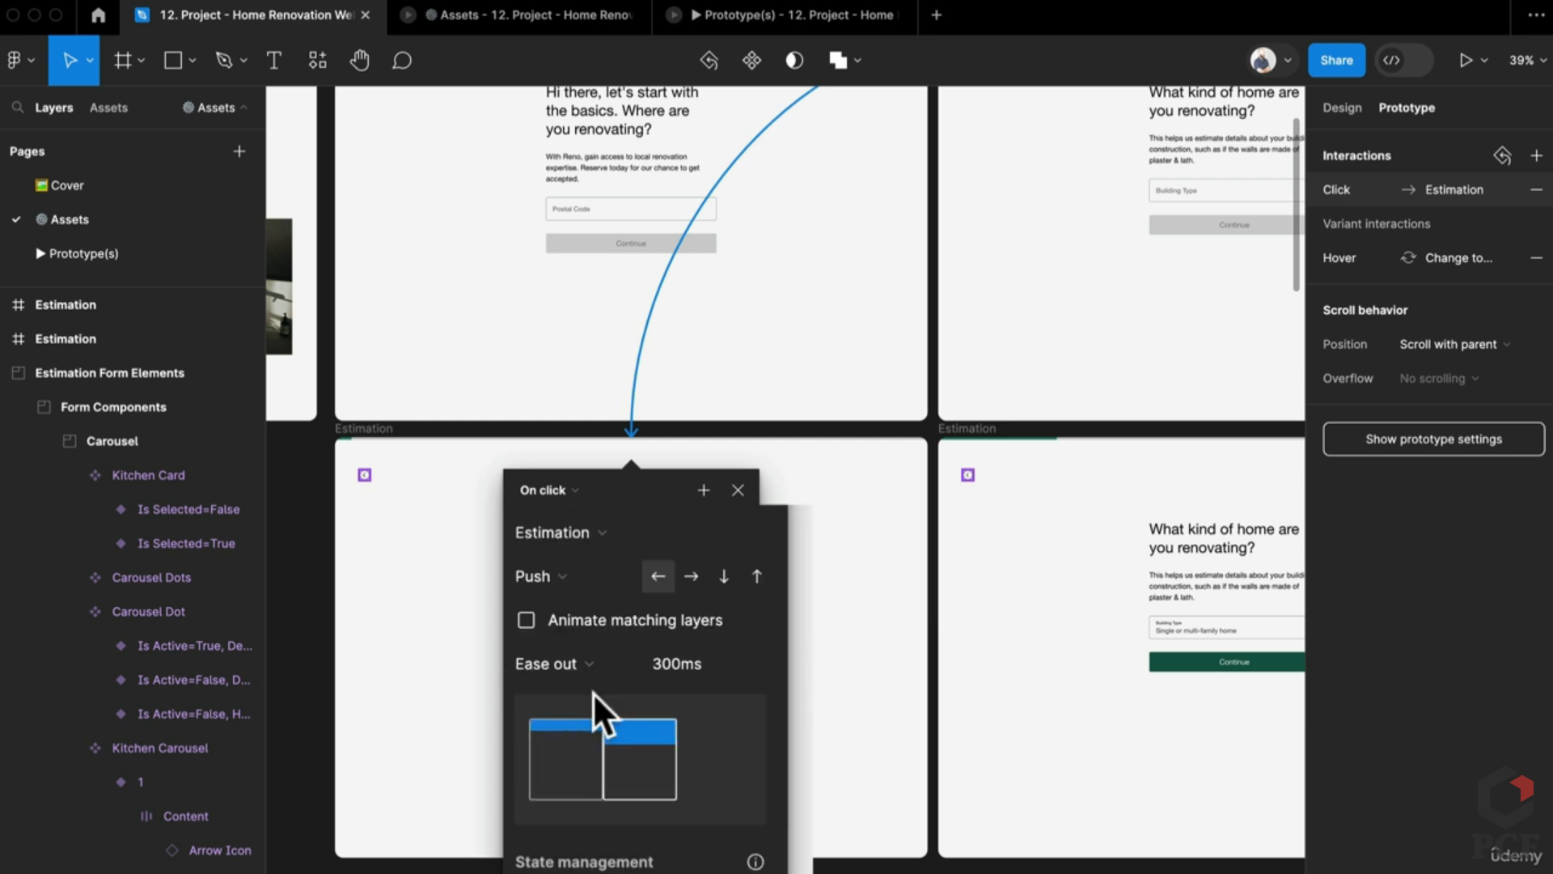
pyautogui.click(684, 607)
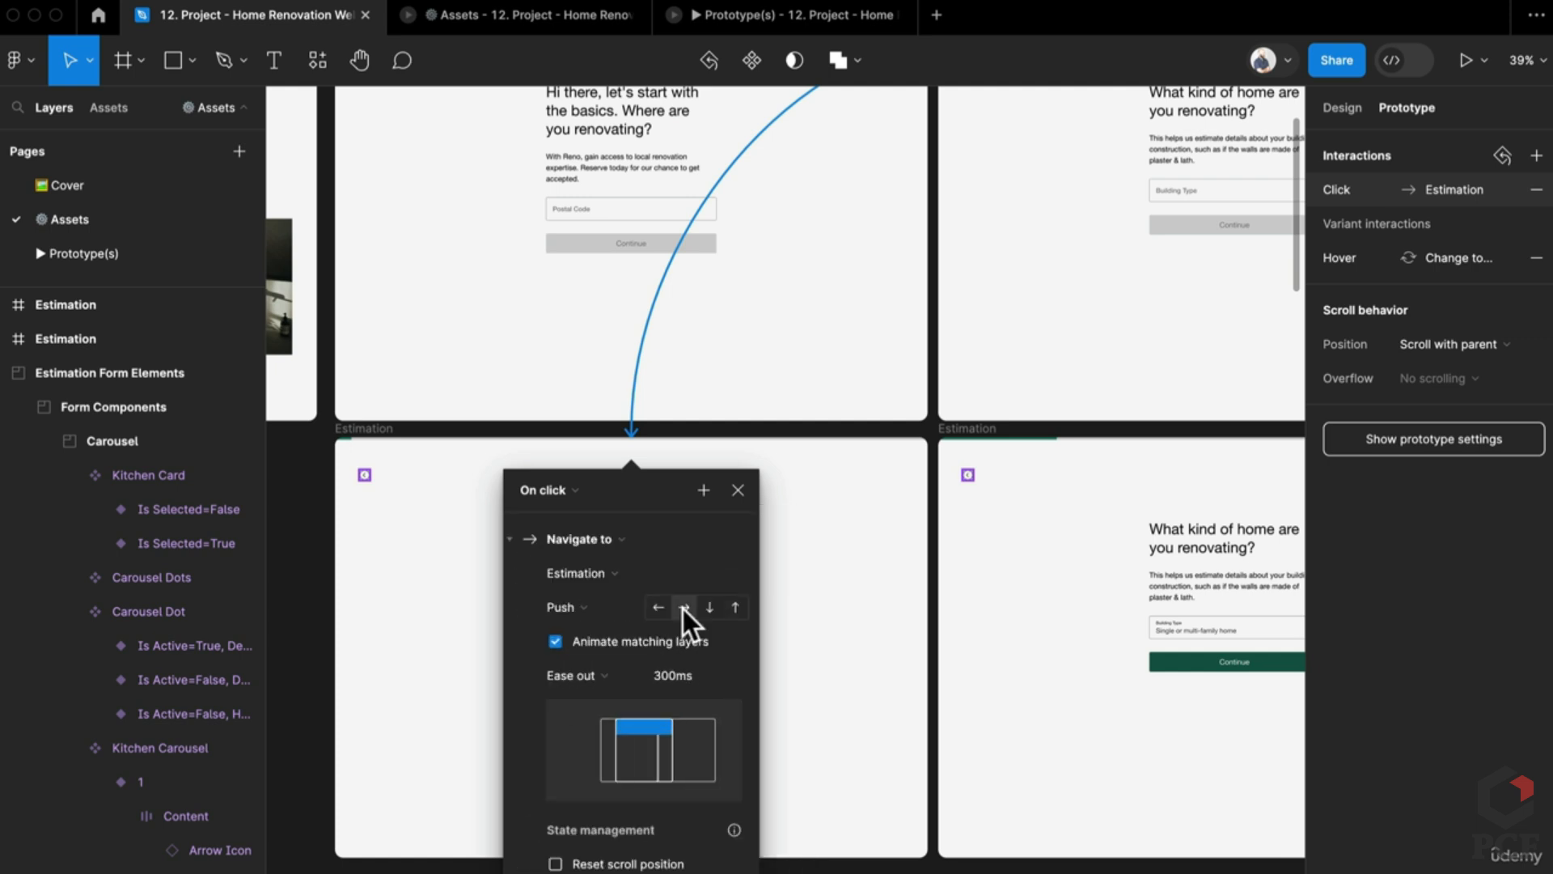
# Step: Link the filled building-type screen's back arrow to the postal-code screen the same way
pyautogui.click(970, 476)
pyautogui.moveTo(961, 476); pyautogui.dragTo(795, 680)
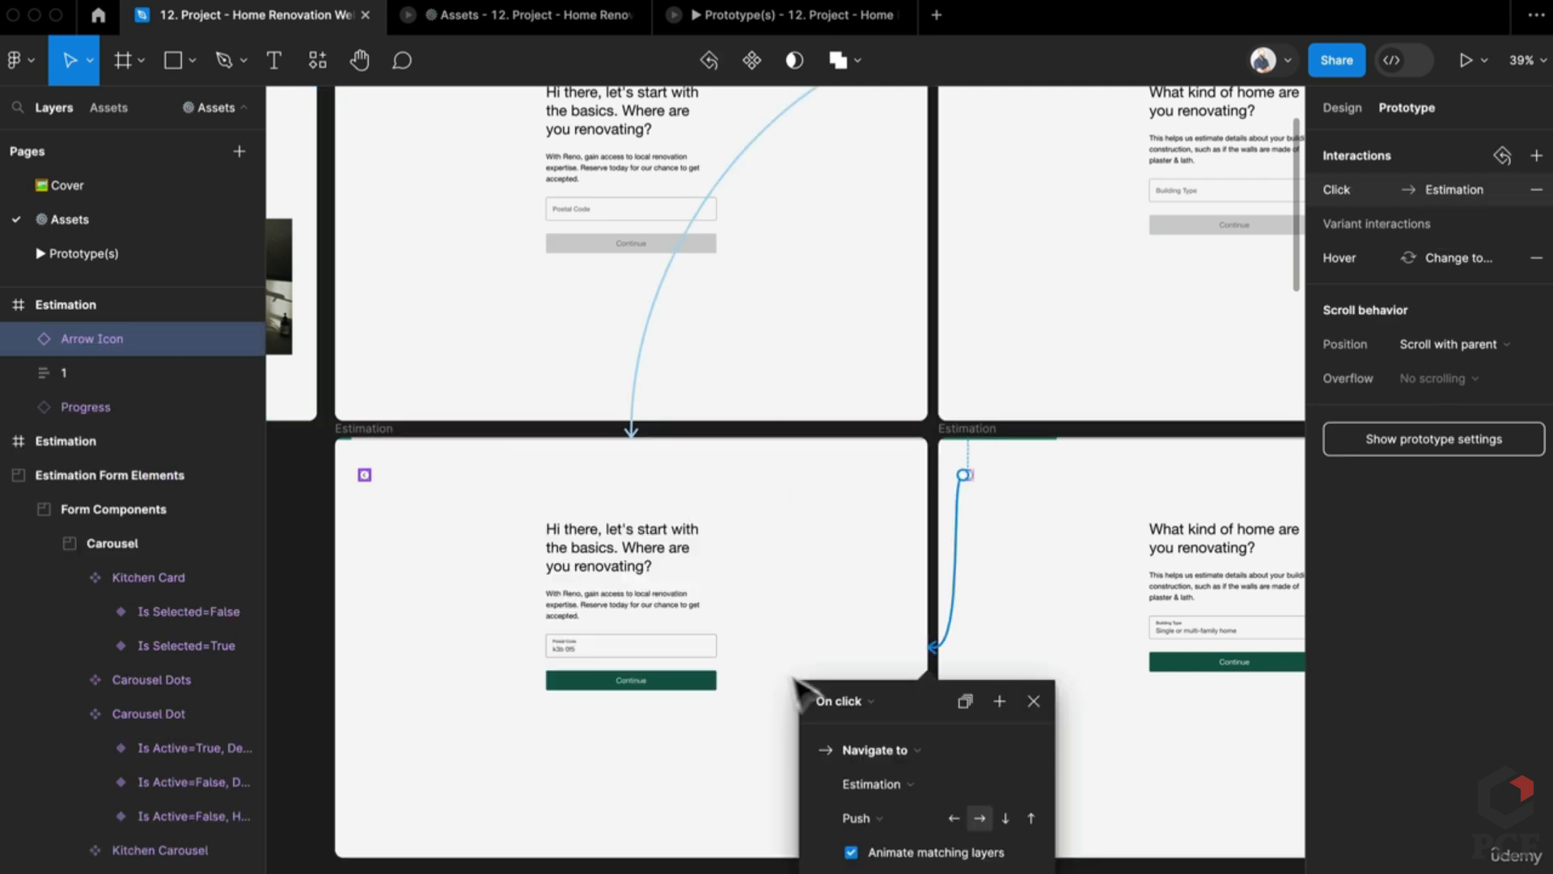
pyautogui.scroll(-5, 1038, 503)
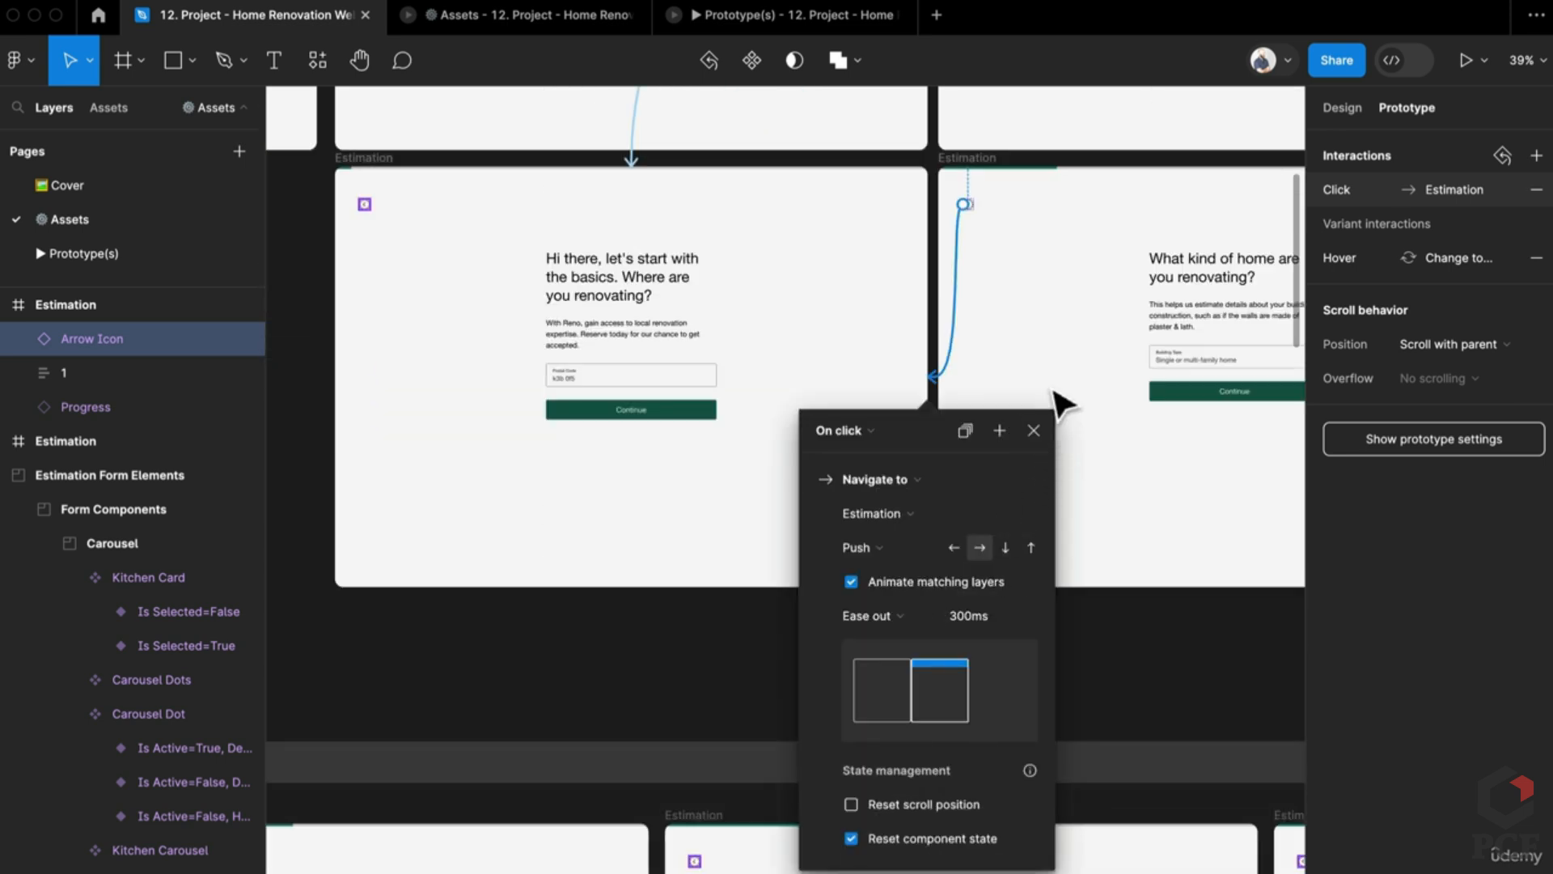
pyautogui.scroll(3, 904, 544)
pyautogui.hscroll(3, 904, 544)
pyautogui.scroll(2, 981, 421)
pyautogui.click(895, 638)
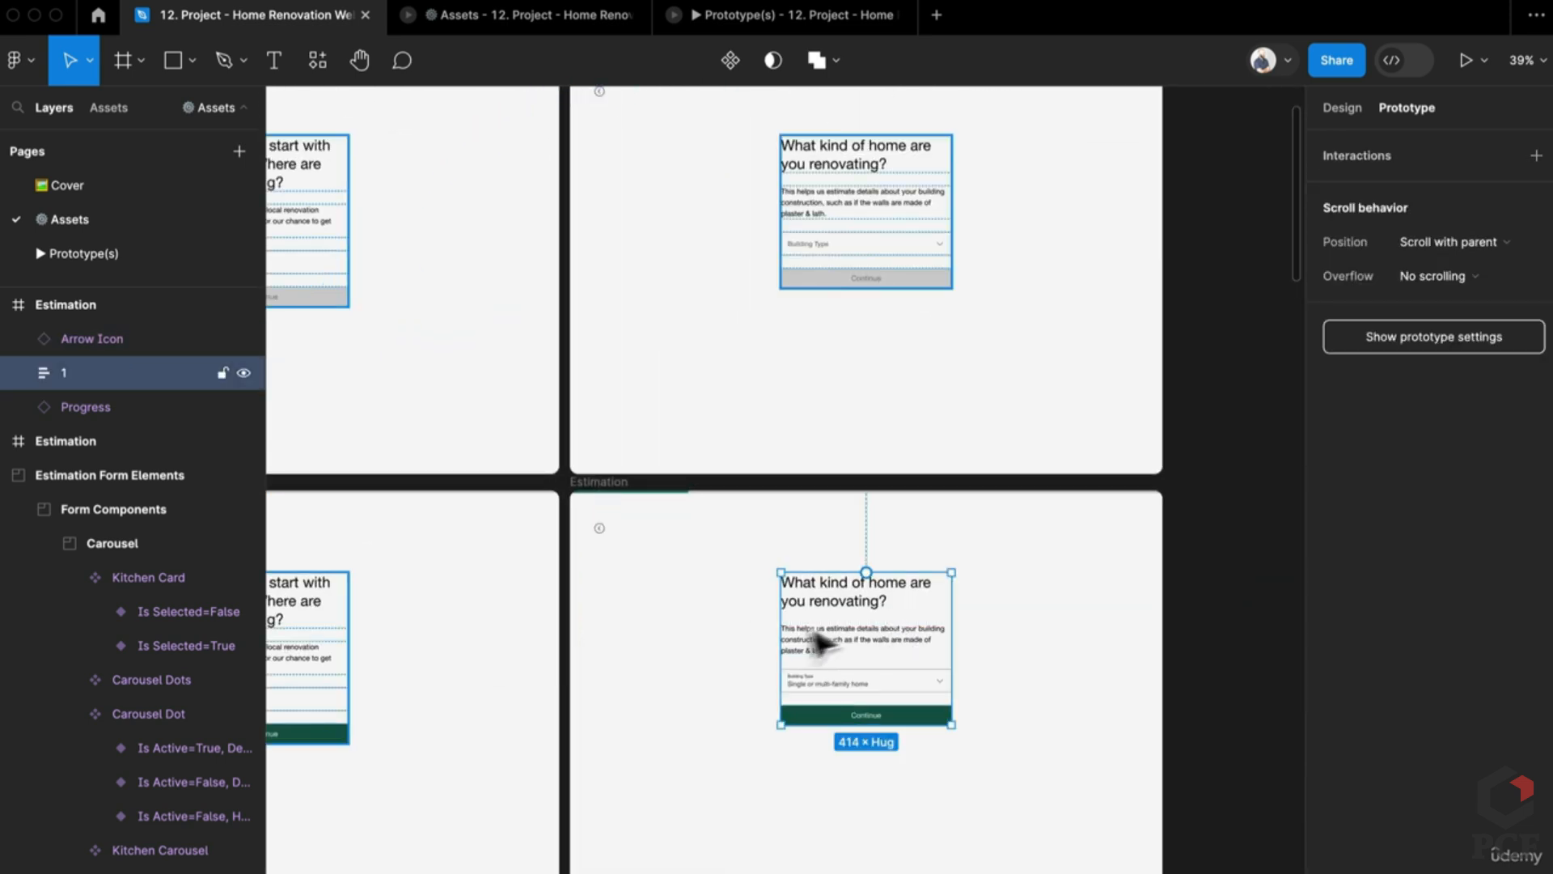
# Step: Rename the upper and lower numbered content groups to '2' together
pyautogui.keyDown('shift'); pyautogui.click(904, 222); pyautogui.keyUp('shift')
pyautogui.press('super+r')
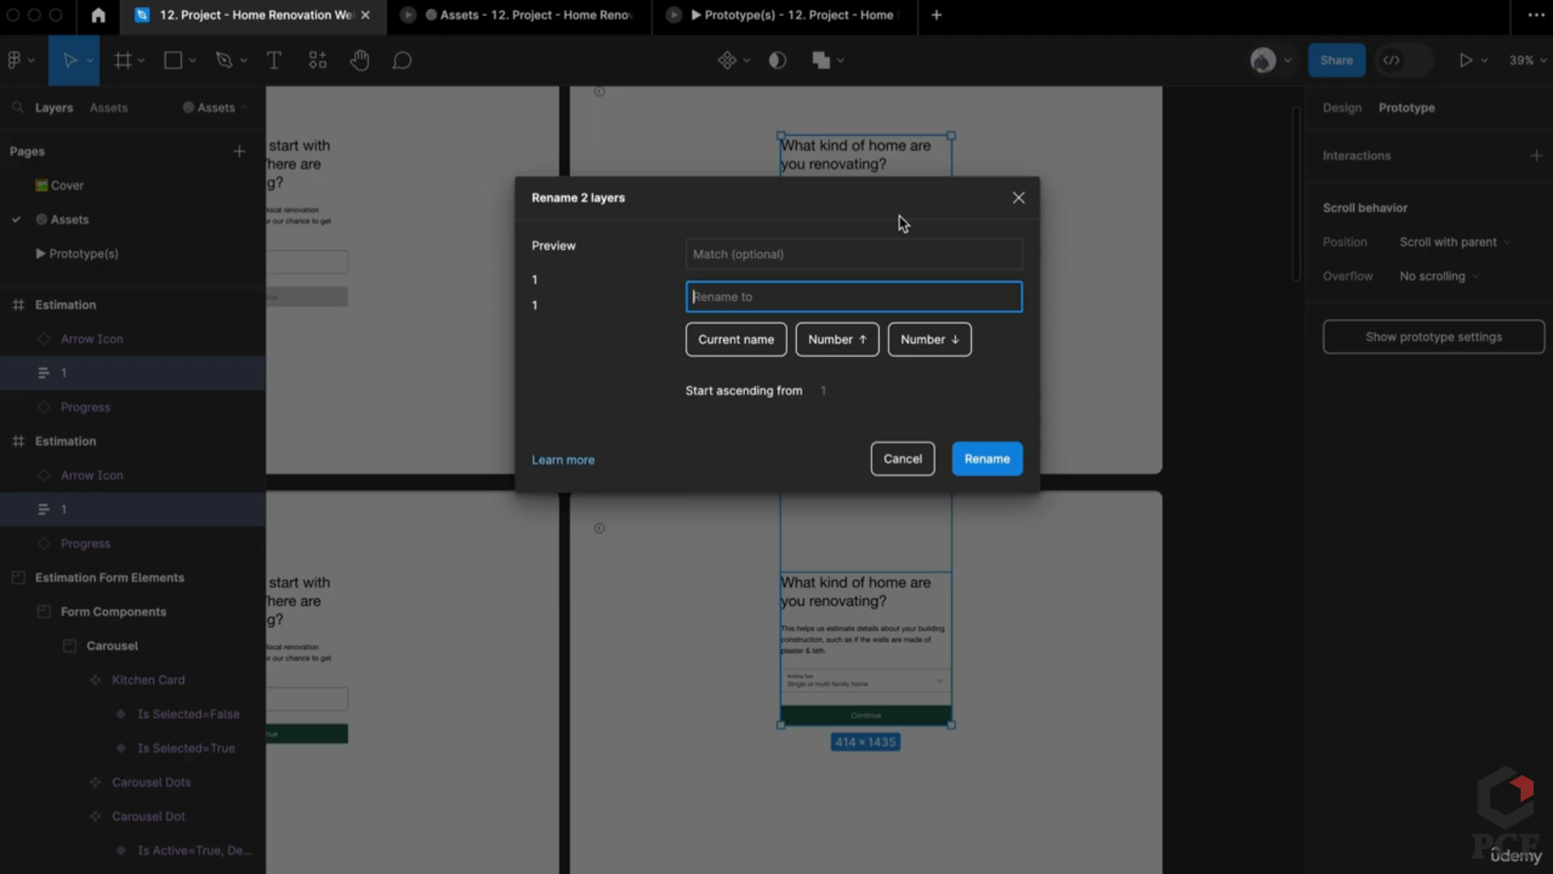
pyautogui.write('2')
pyautogui.press('Return')
pyautogui.scroll(-2, 725, 531)
# Step: Link Continue on the filled postal-code screen to the building-type screen with a leftward Push
pyautogui.click(422, 324)
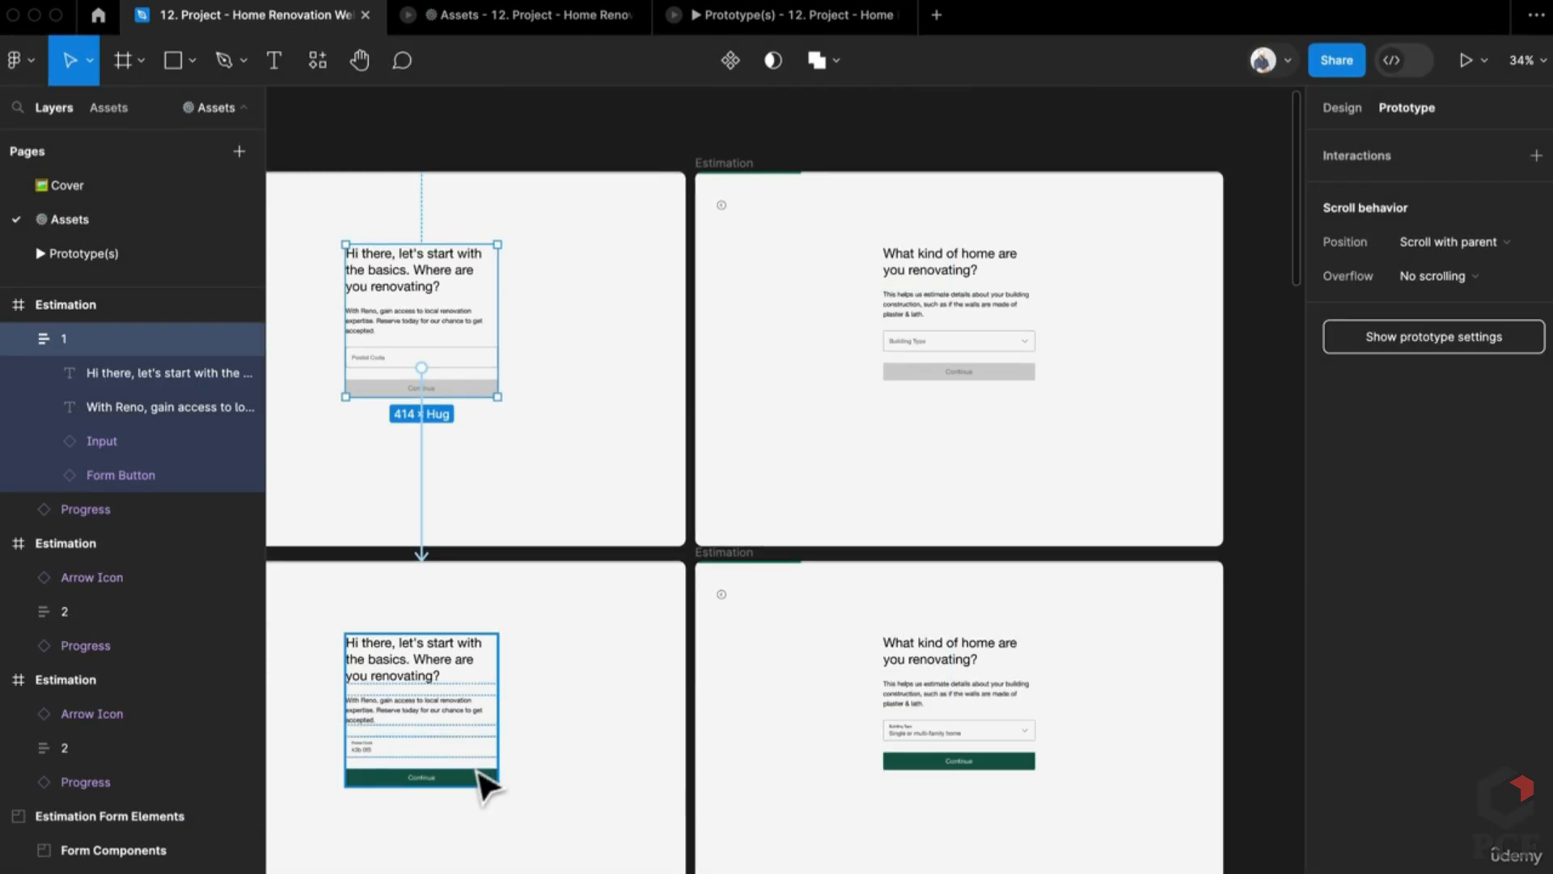
pyautogui.press('Escape')
pyautogui.doubleClick(489, 780)
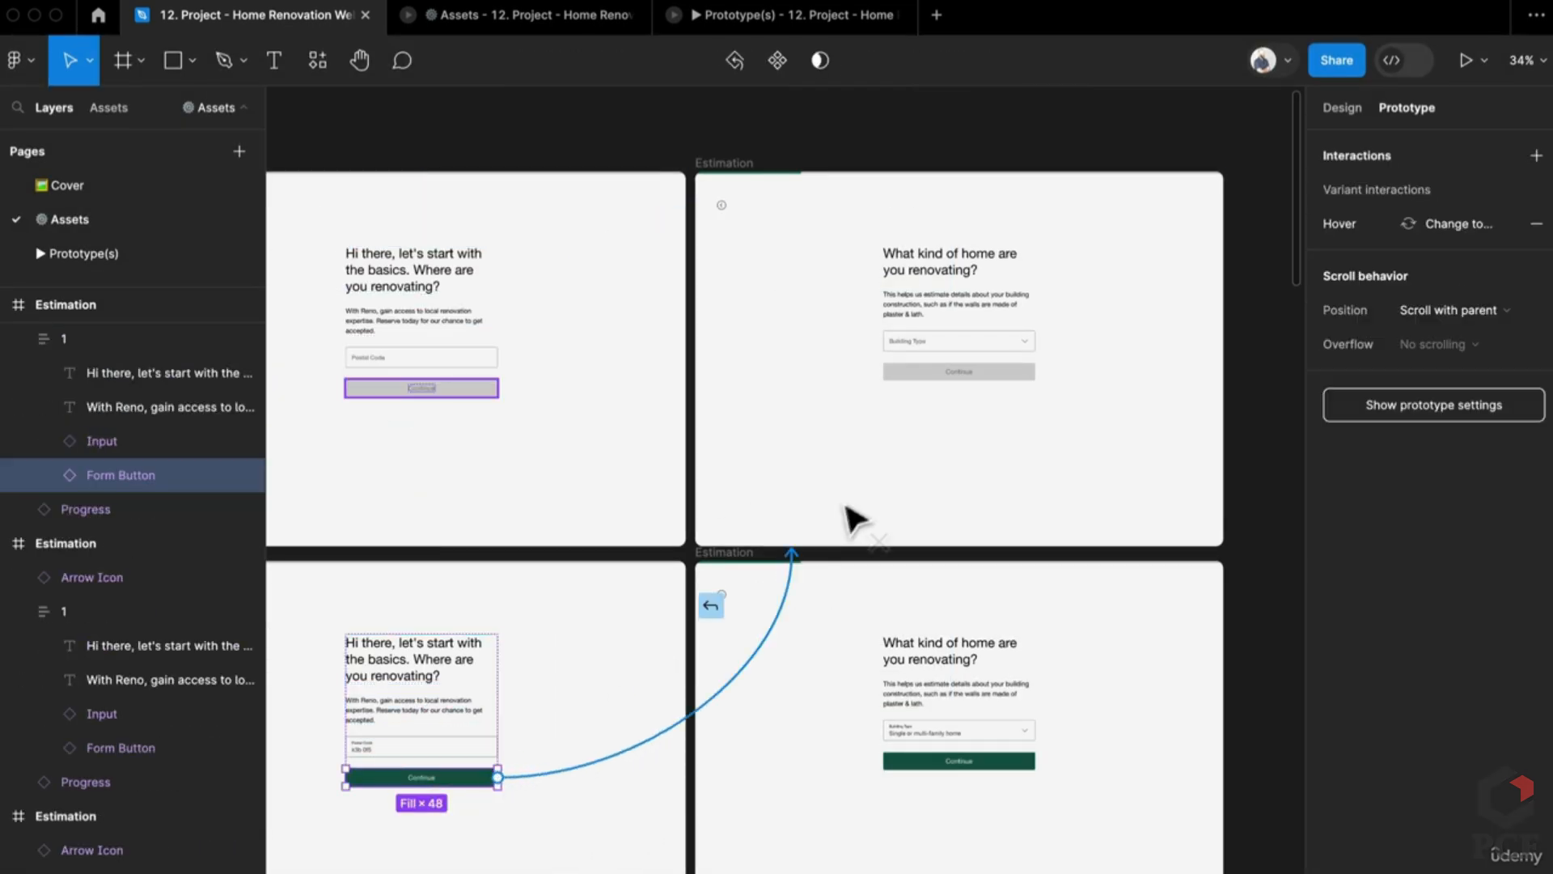
pyautogui.moveTo(854, 518); pyautogui.dragTo(878, 501)
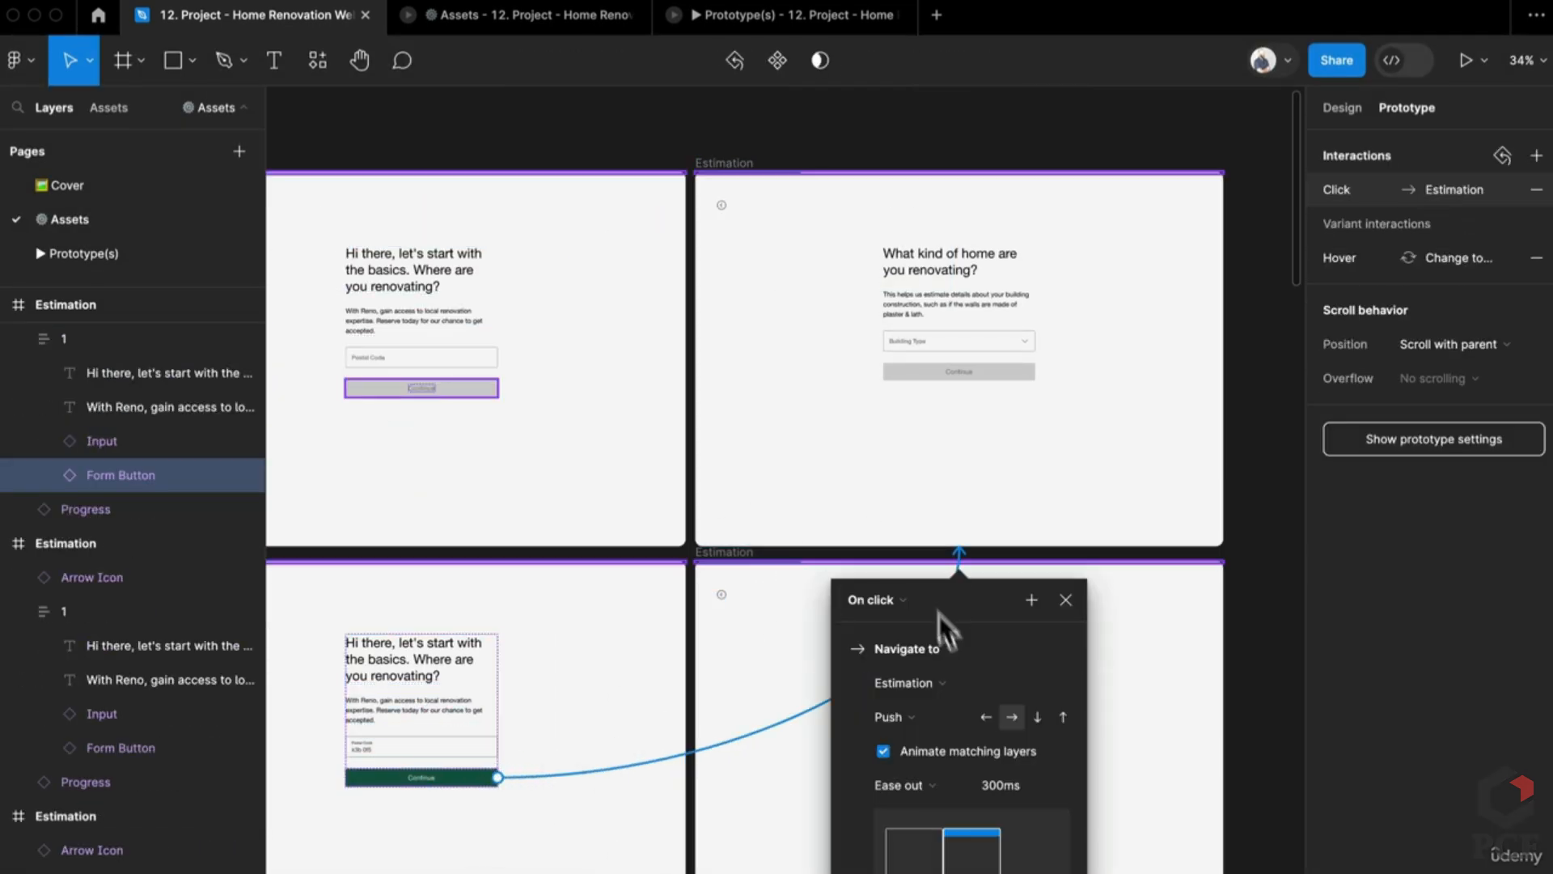
pyautogui.click(998, 707)
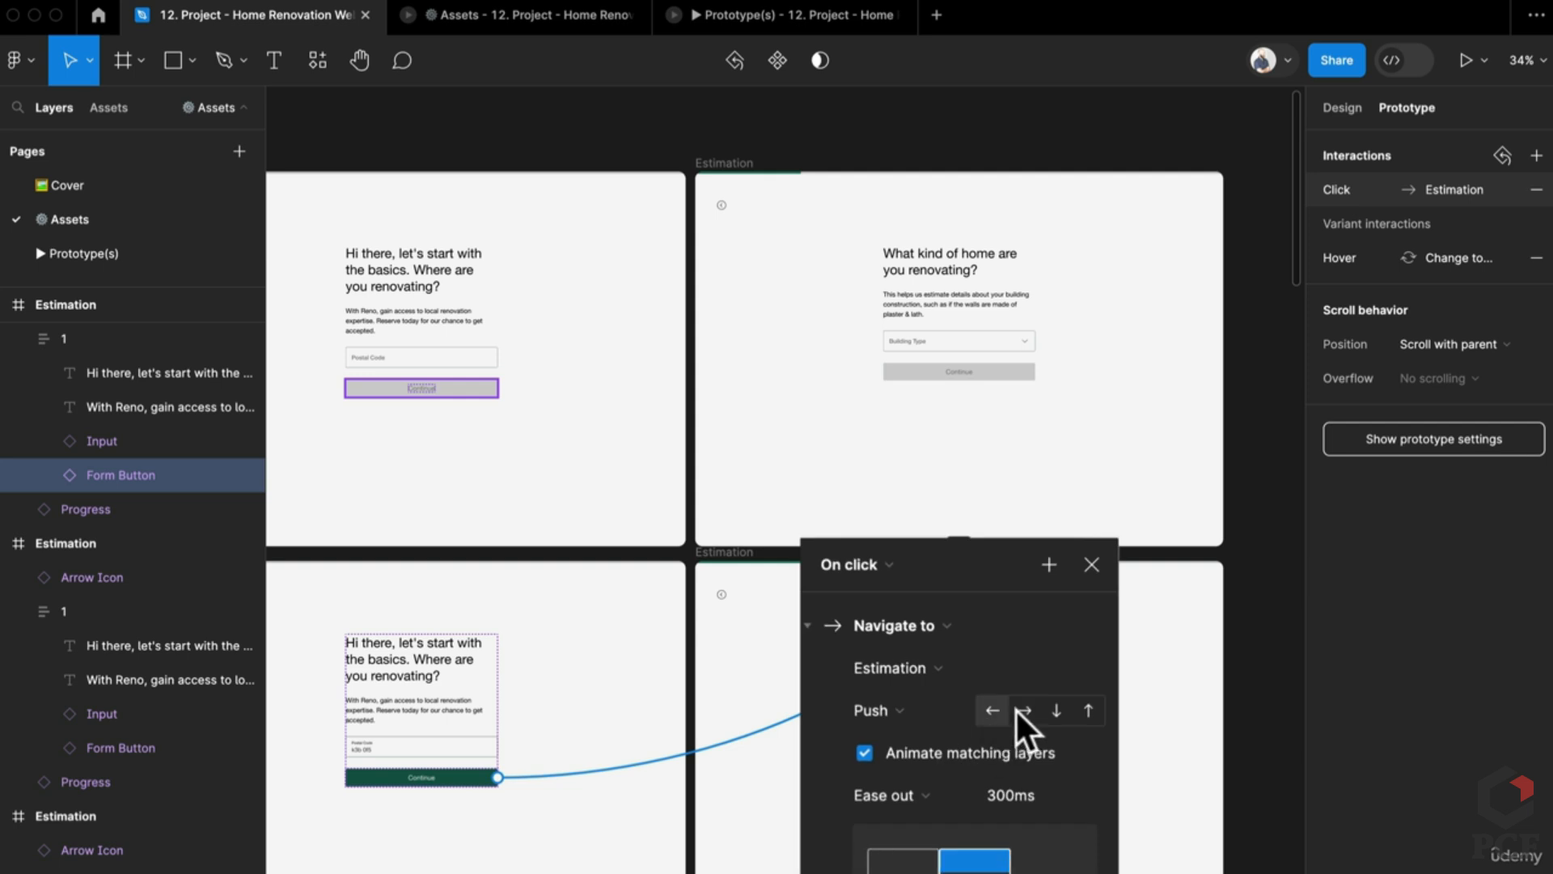
# Step: Play the prototype from the postal-code screen to What kind of home, then return to the design file
pyautogui.click(721, 26)
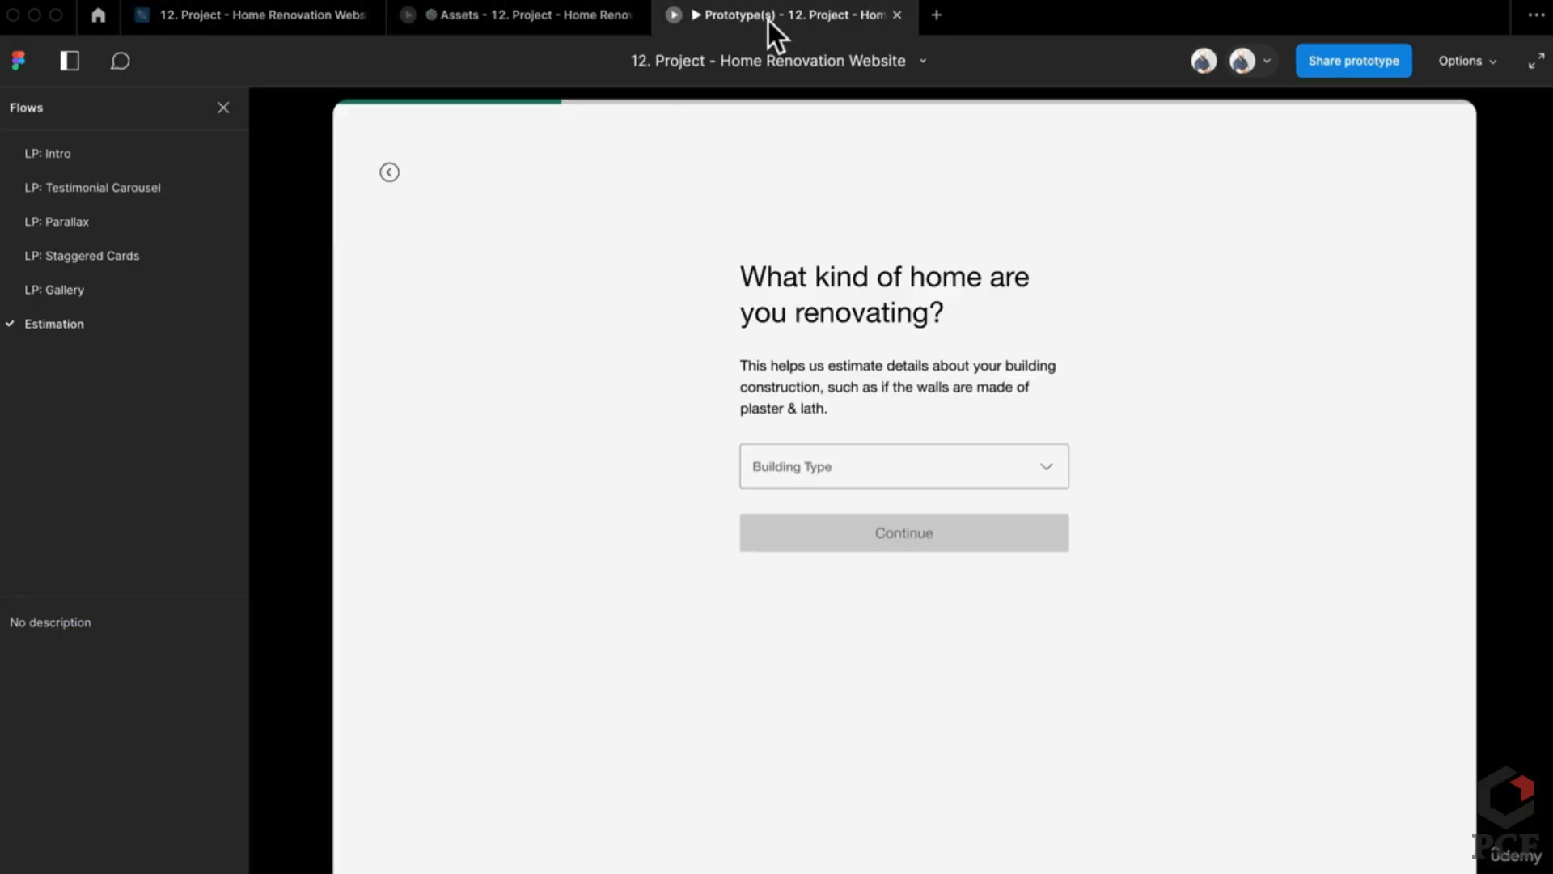
pyautogui.click(537, 13)
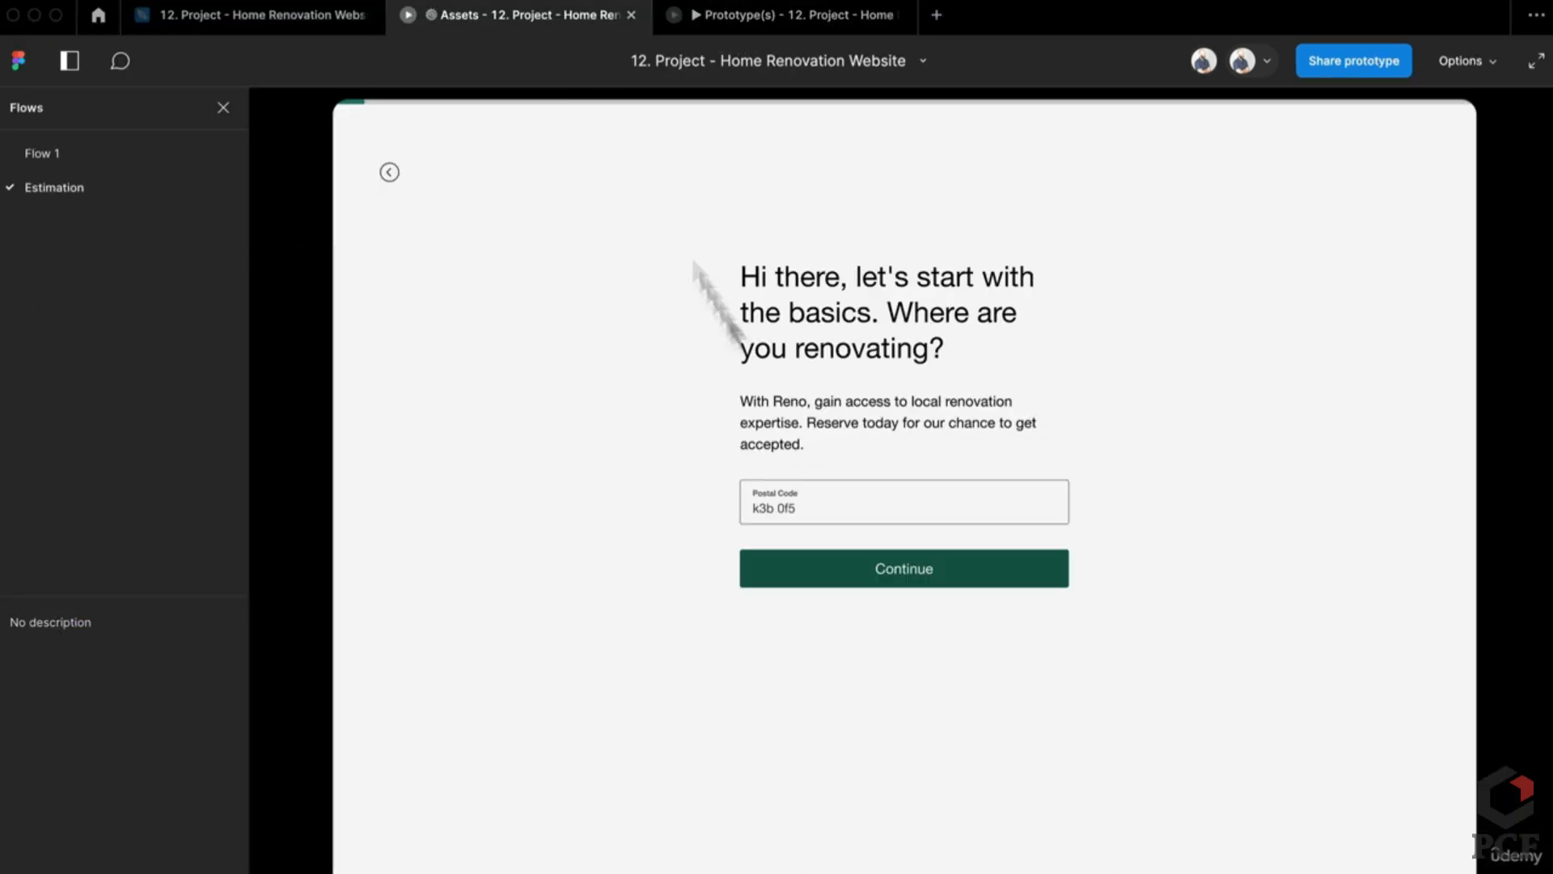
pyautogui.click(853, 573)
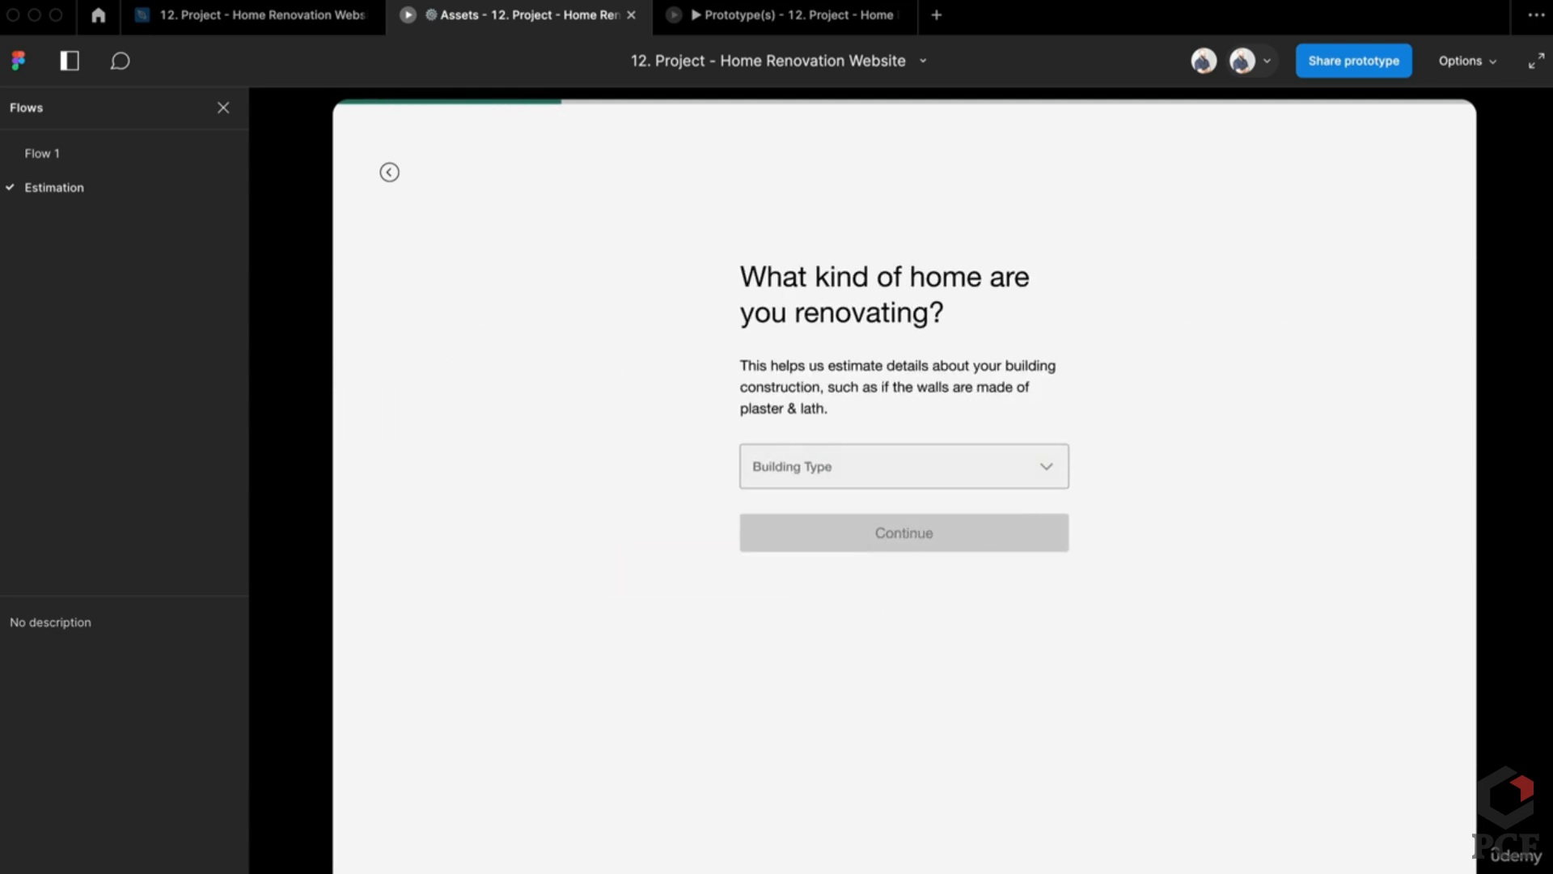
pyautogui.hotkey('ctrl', 'shift', 'Tab')
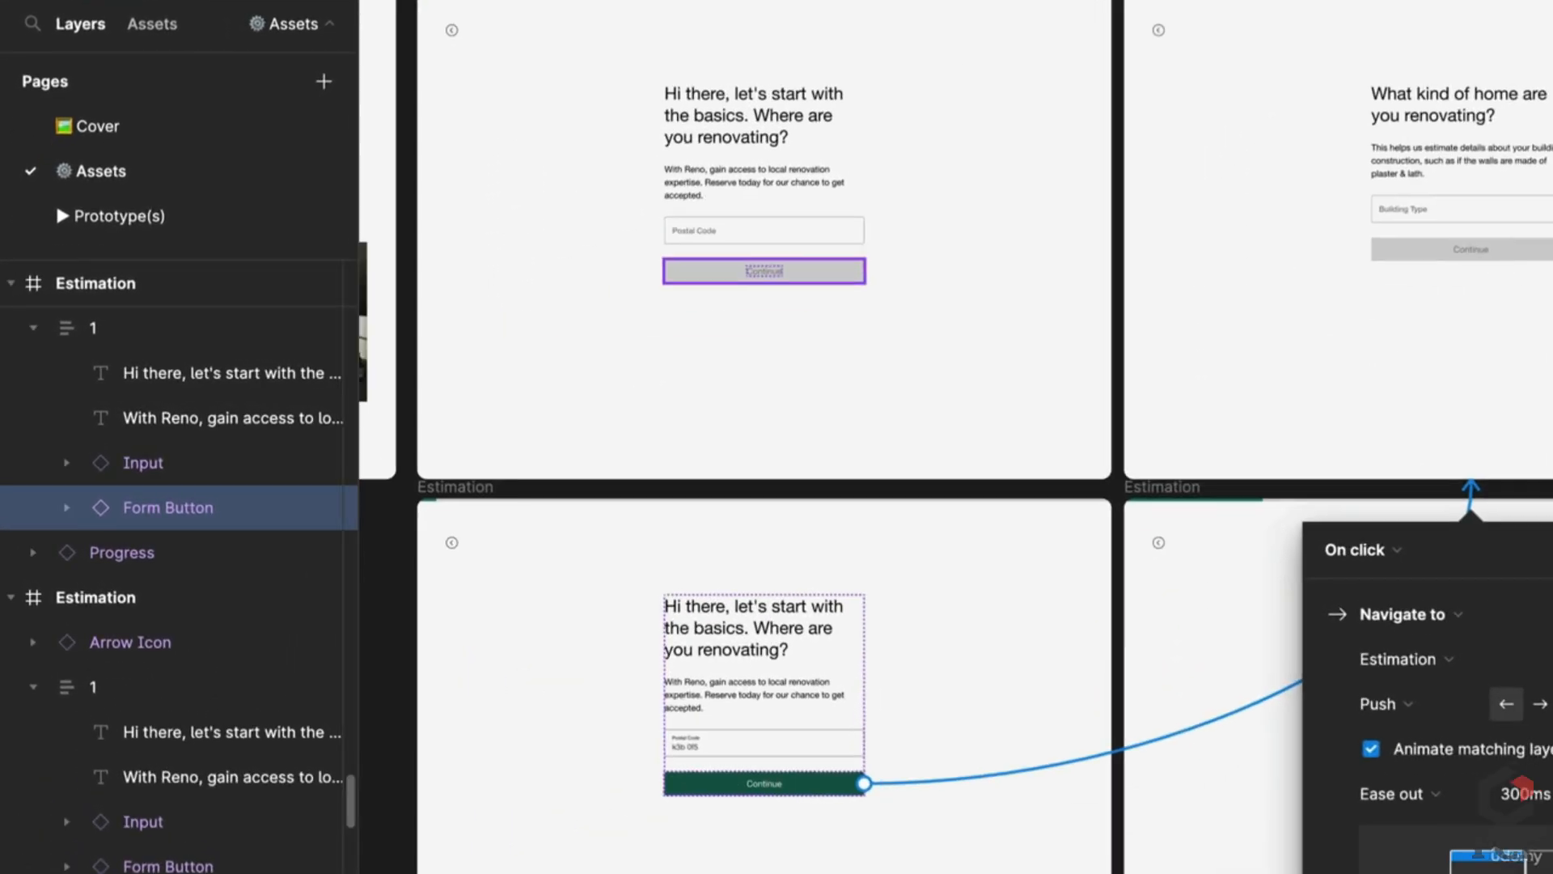
# Step: Inspect the Continue link's transition on the Prototype(s) page and preview the flow in presentation mode
pyautogui.click(171, 214)
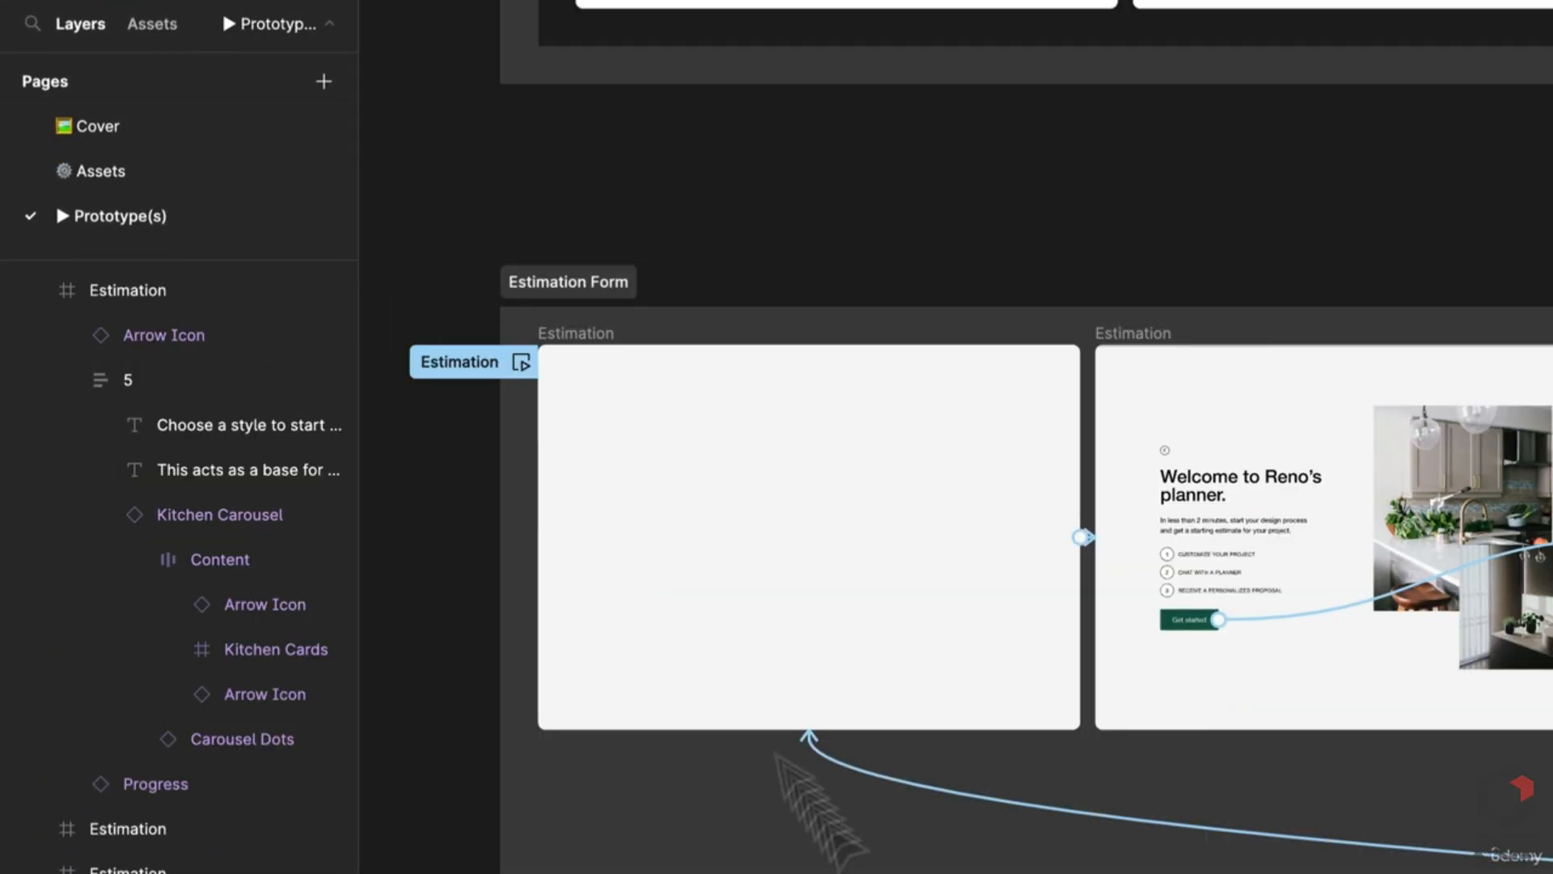
pyautogui.hscroll(10, 1005, 618)
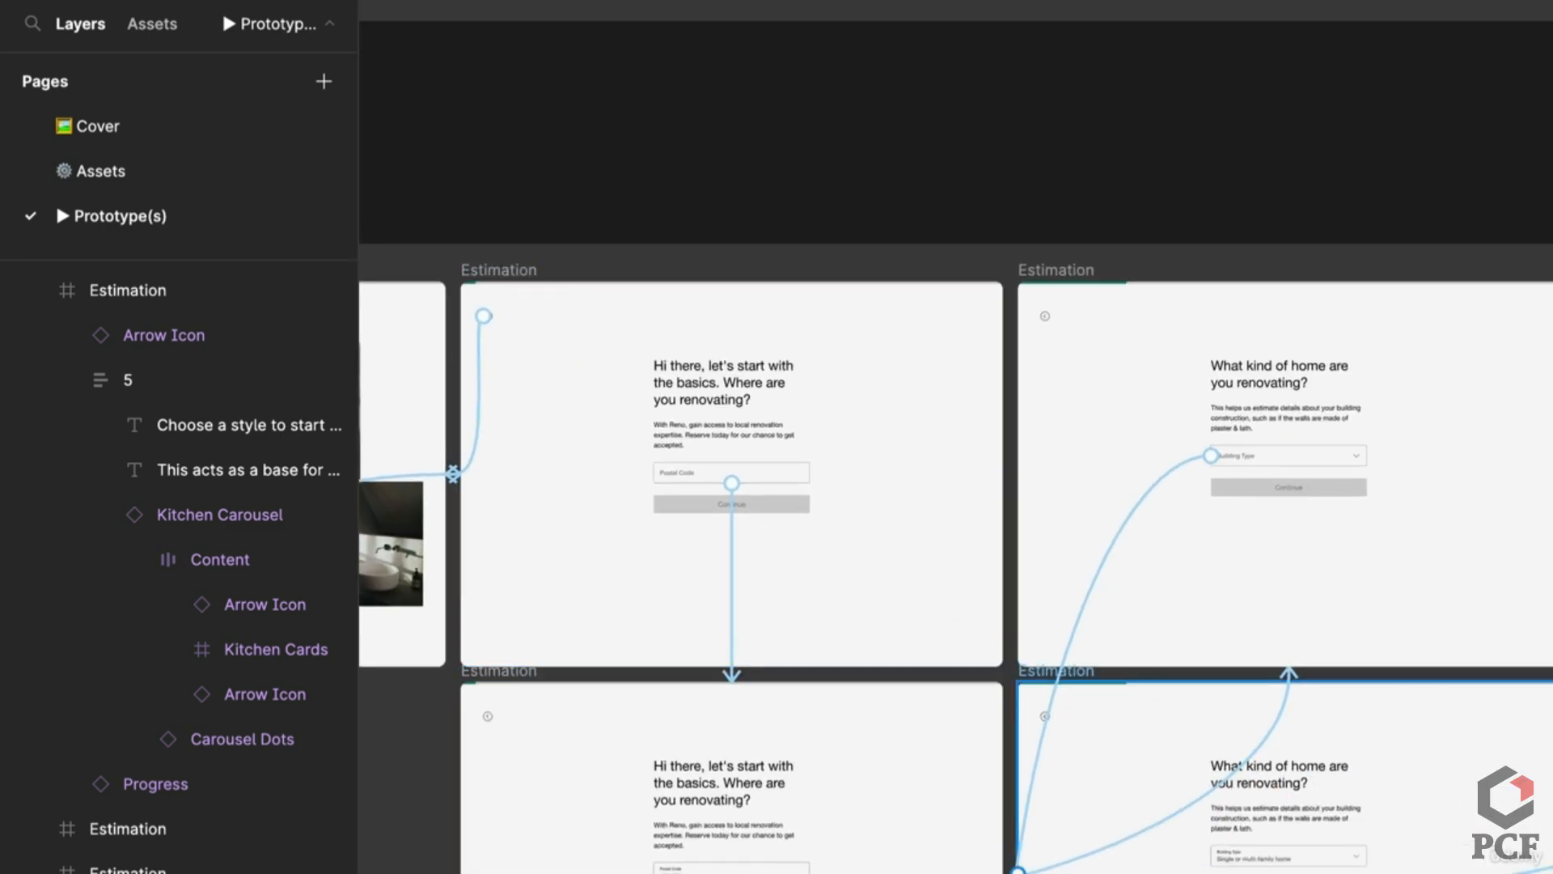
pyautogui.click(1119, 850)
pyautogui.scroll(-5, 1119, 850)
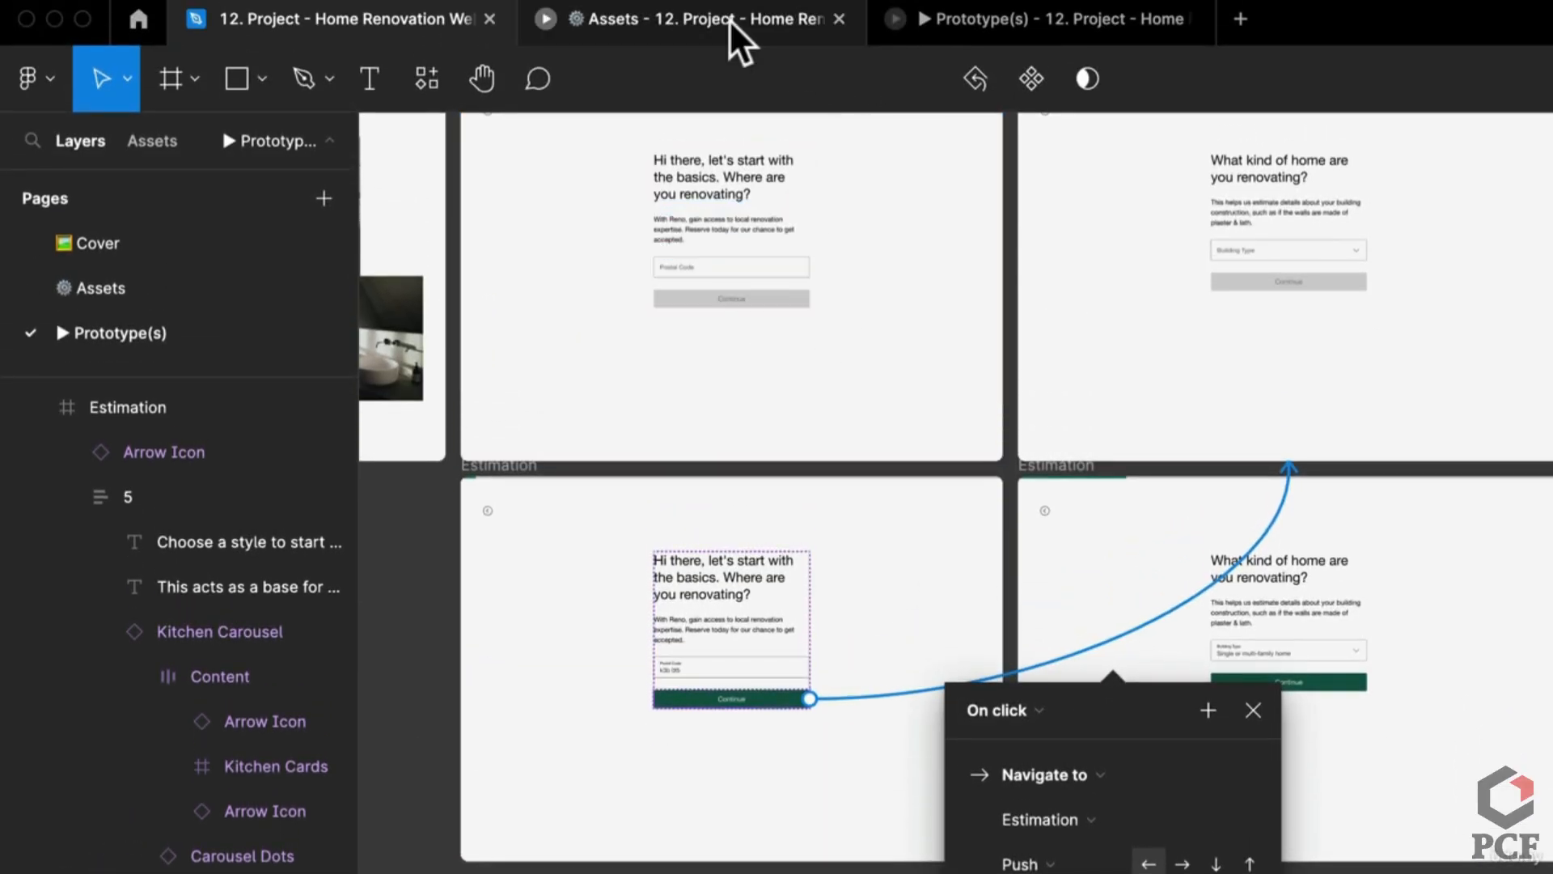
pyautogui.click(988, 23)
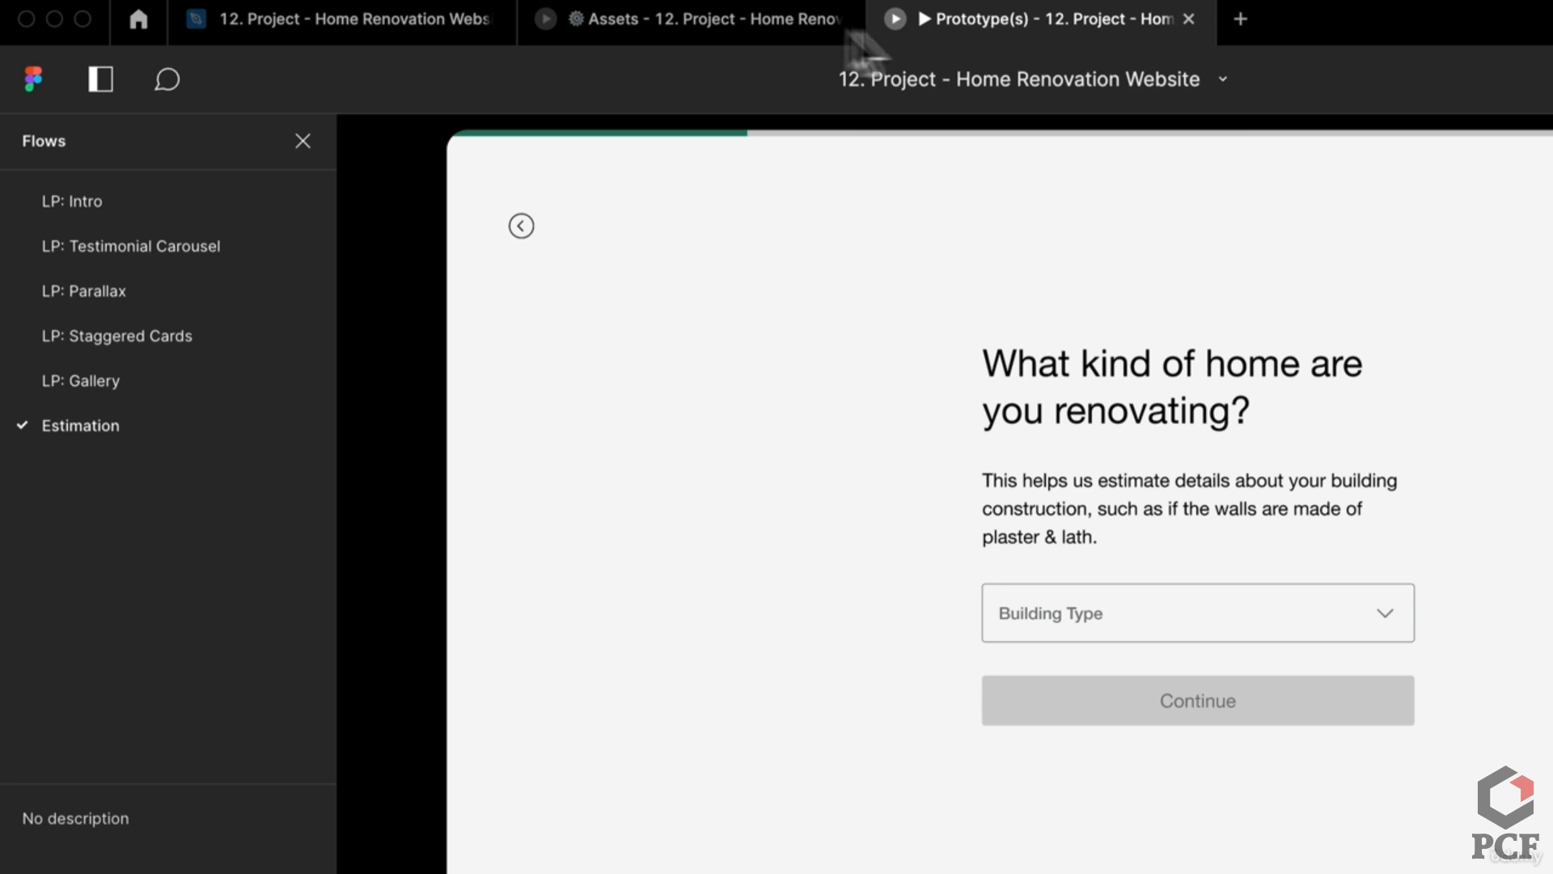
pyautogui.click(327, 3)
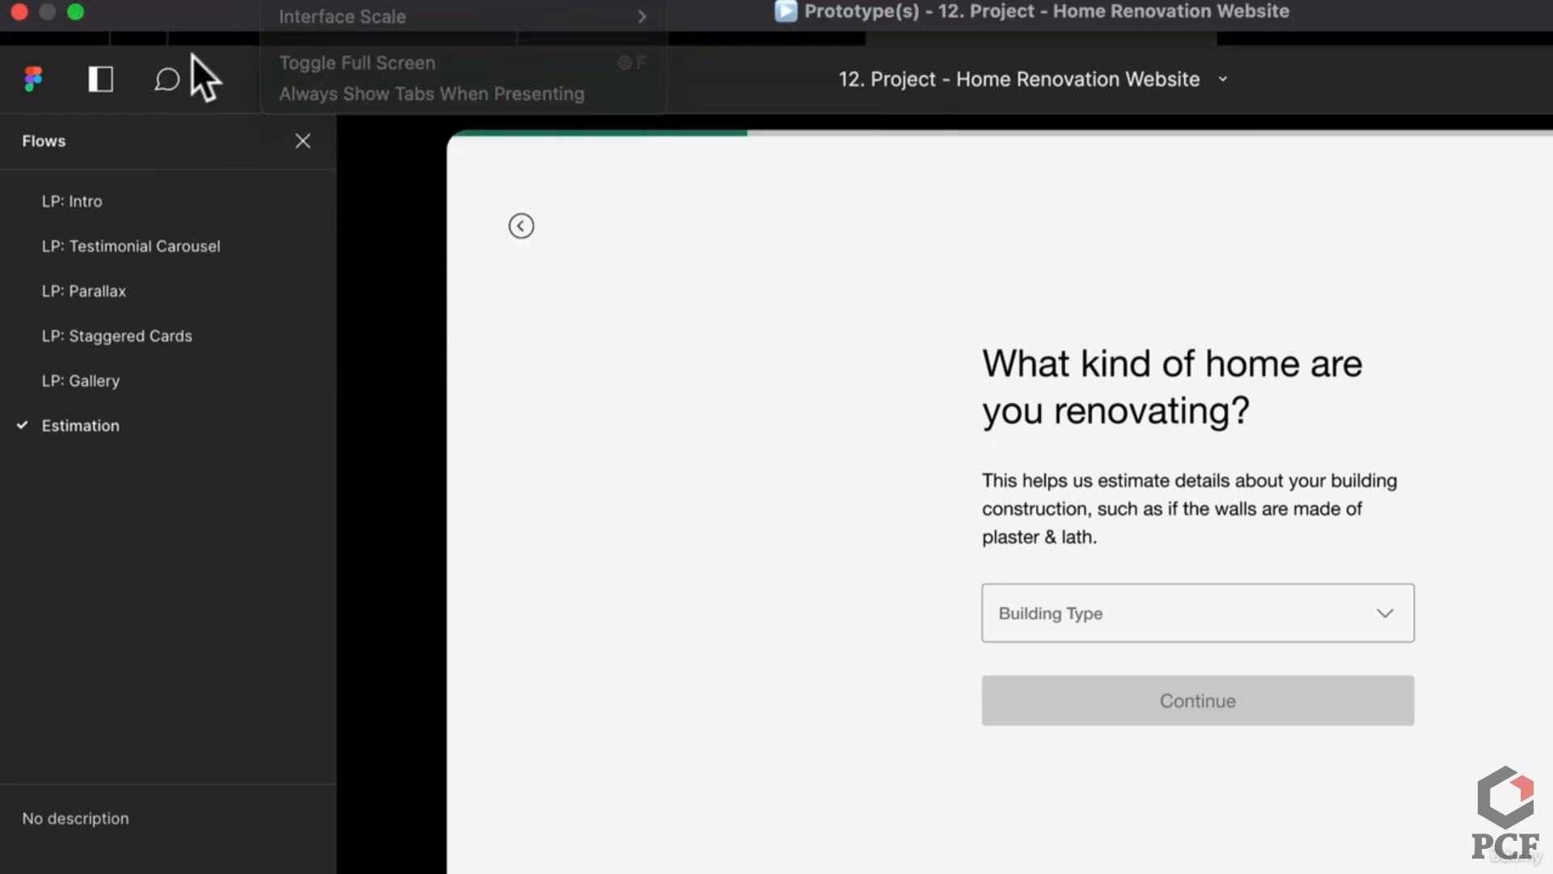
pyautogui.click(269, 9)
pyautogui.click(128, 285)
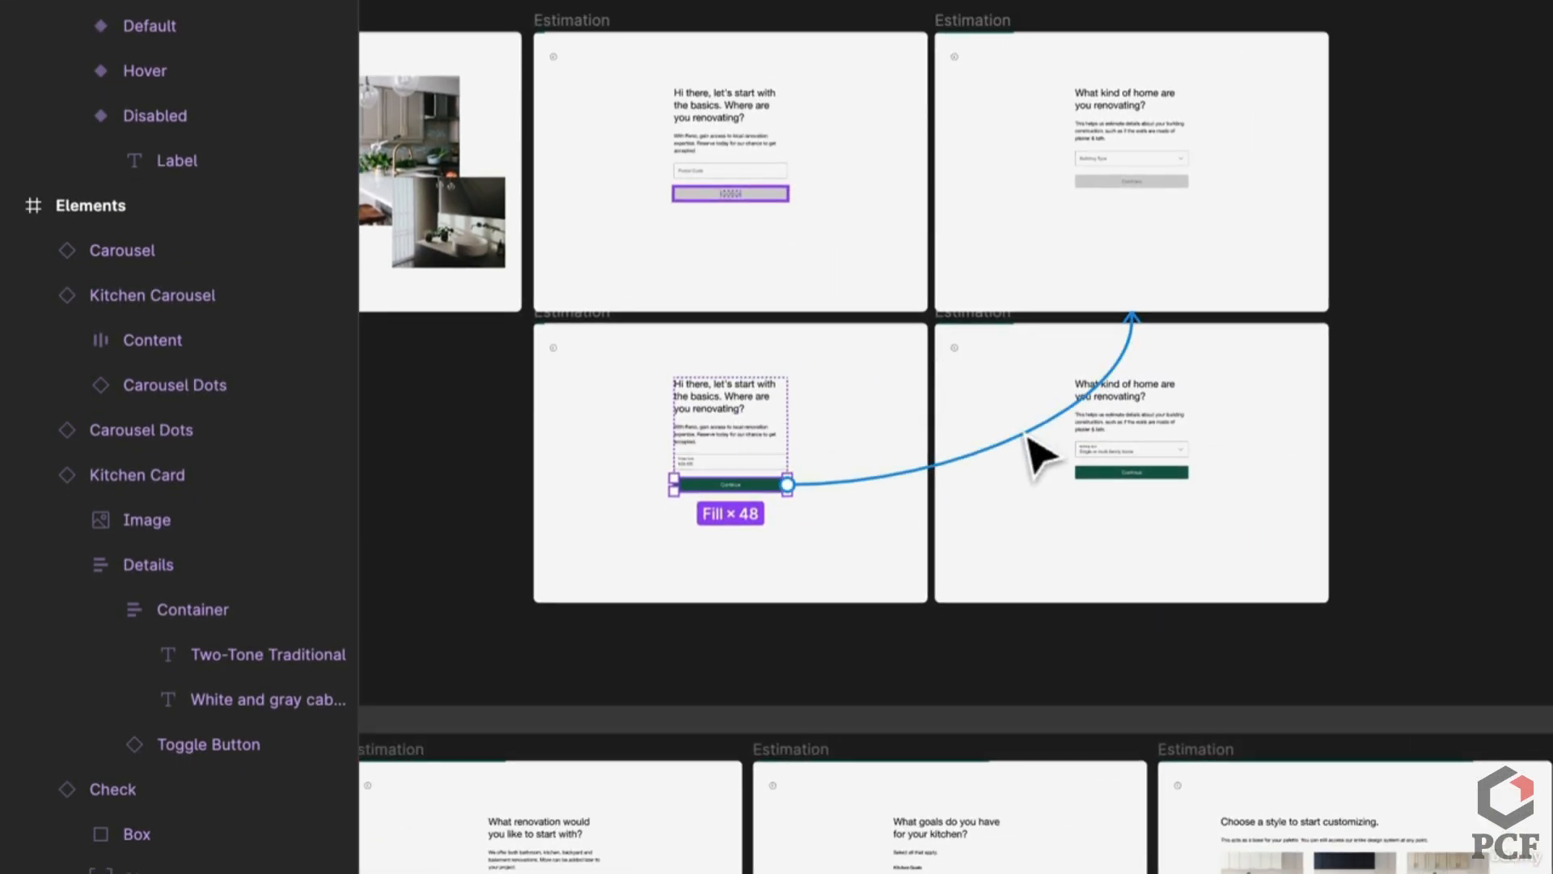
# Step: Link Continue to the building-type screen with Slow easing
pyautogui.moveTo(1029, 437); pyautogui.dragTo(1025, 441)
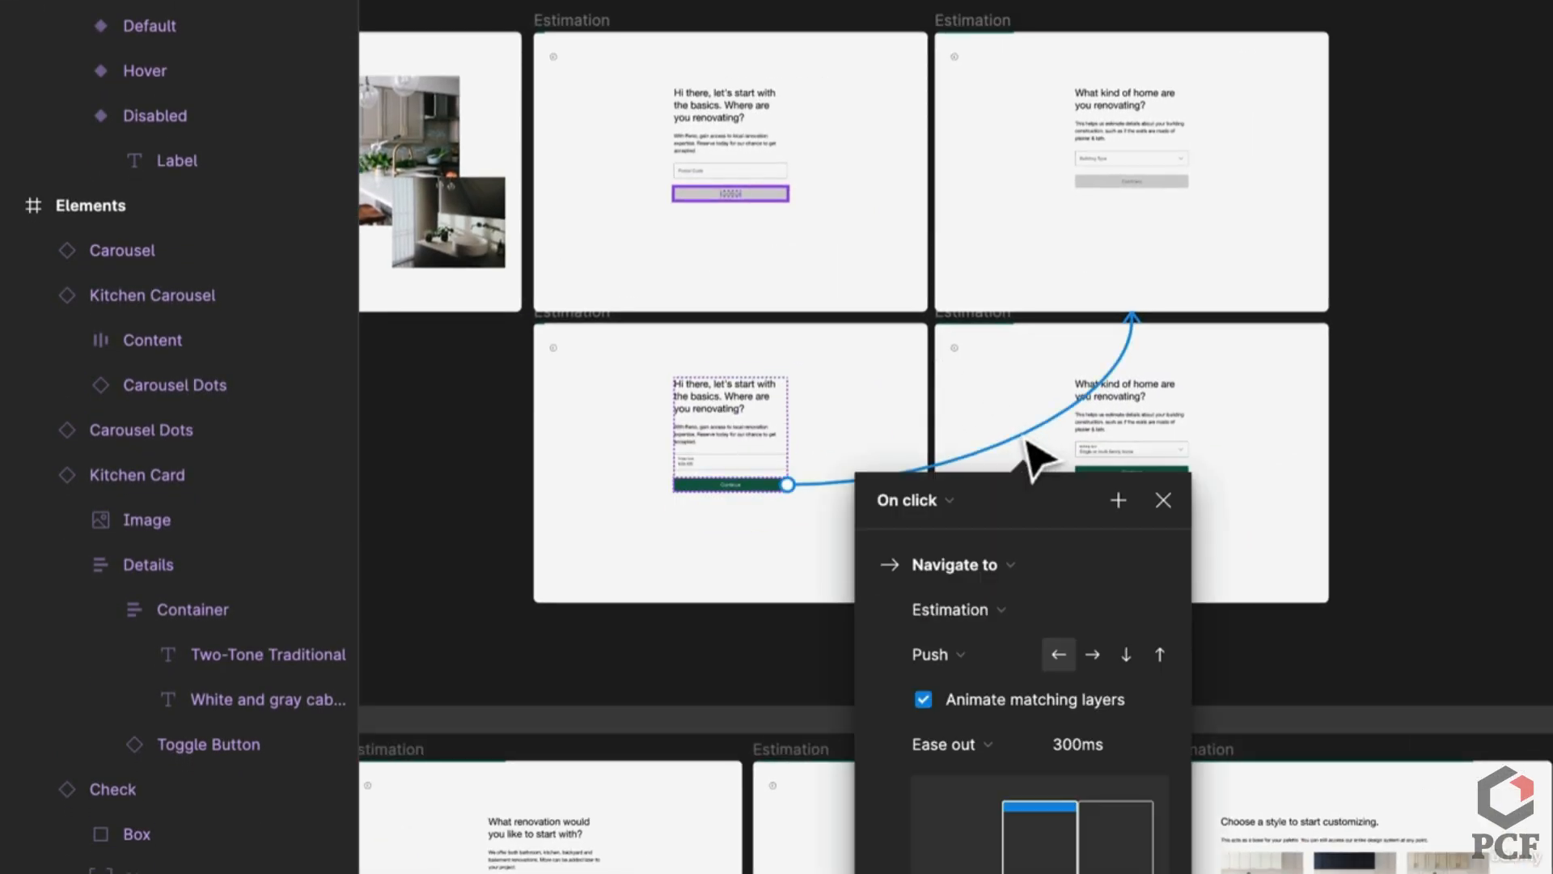
pyautogui.click(945, 746)
pyautogui.scroll(-5, 1018, 764)
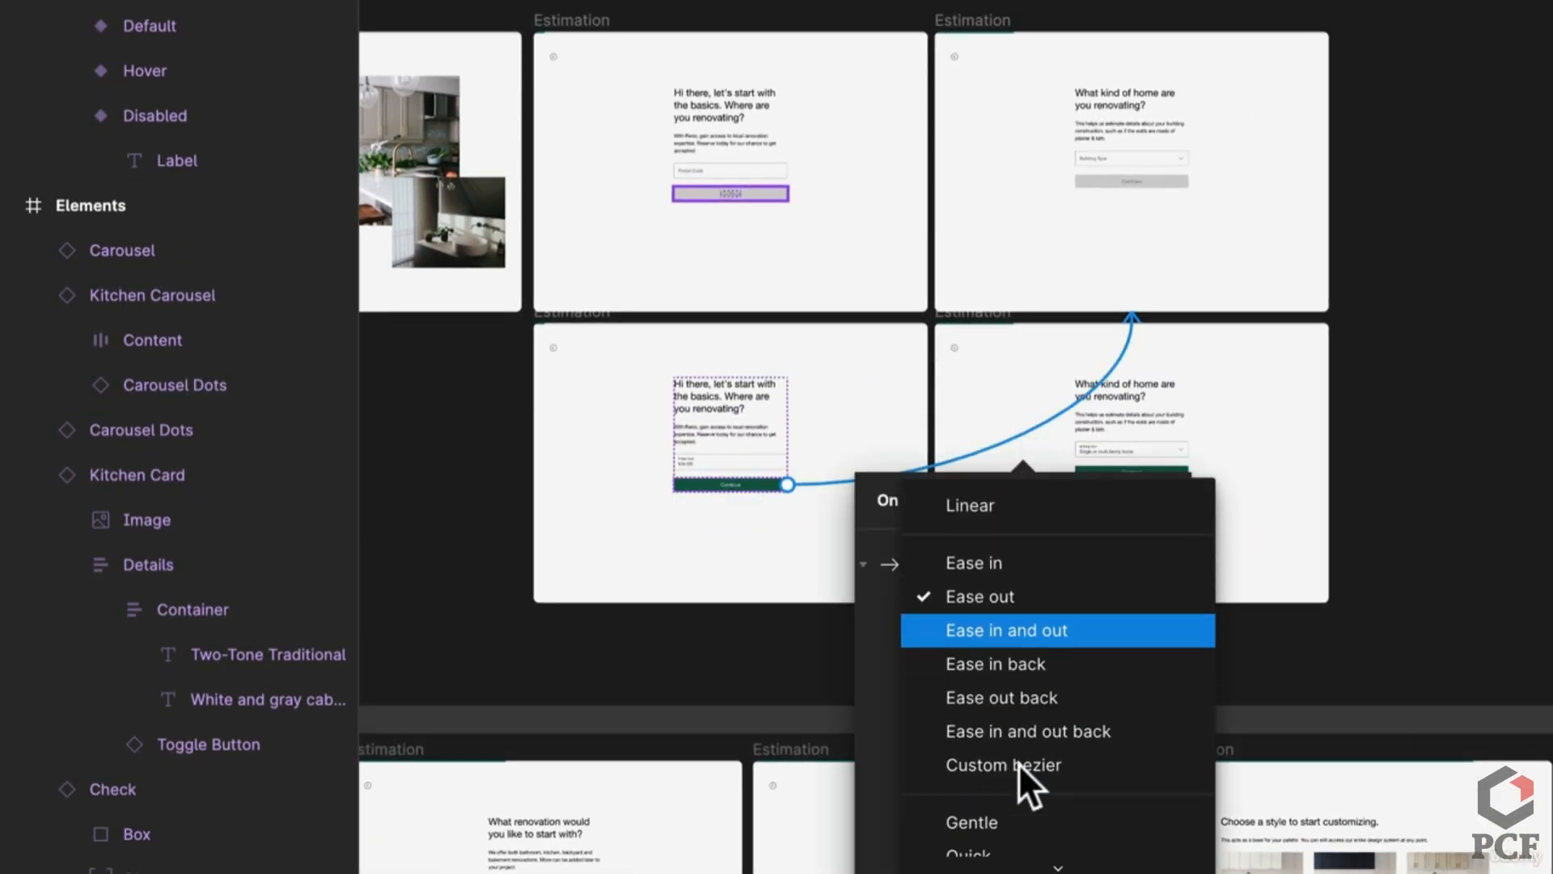
pyautogui.click(974, 827)
pyautogui.press('Escape')
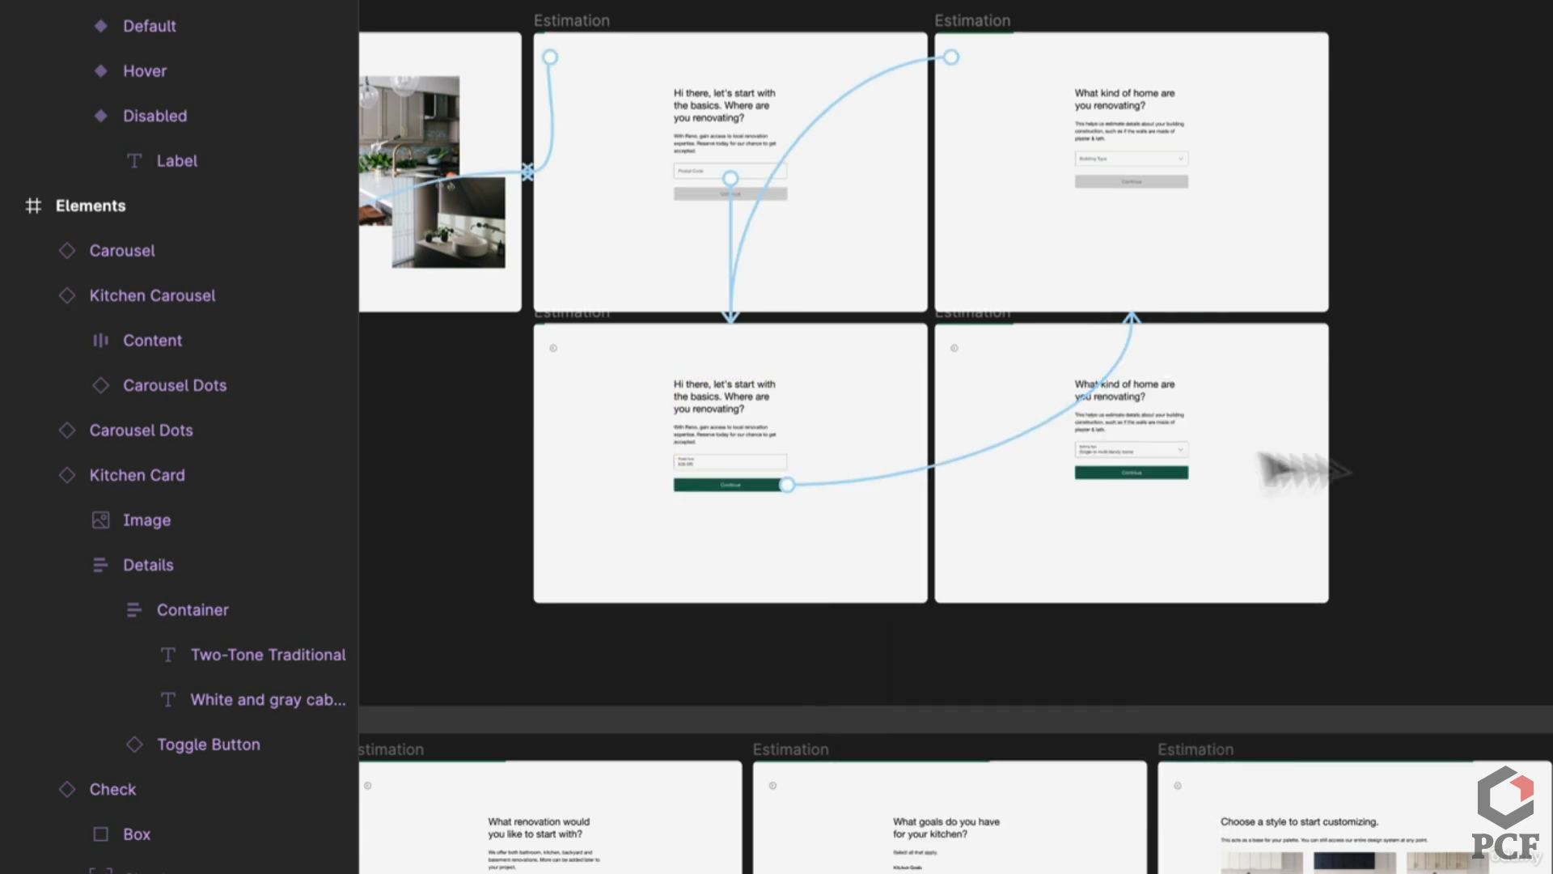
pyautogui.scroll(5, 1016, 440)
# Step: Switch both back-arrow links' easing from Ease out 300ms to Slow 600ms
pyautogui.click(843, 57)
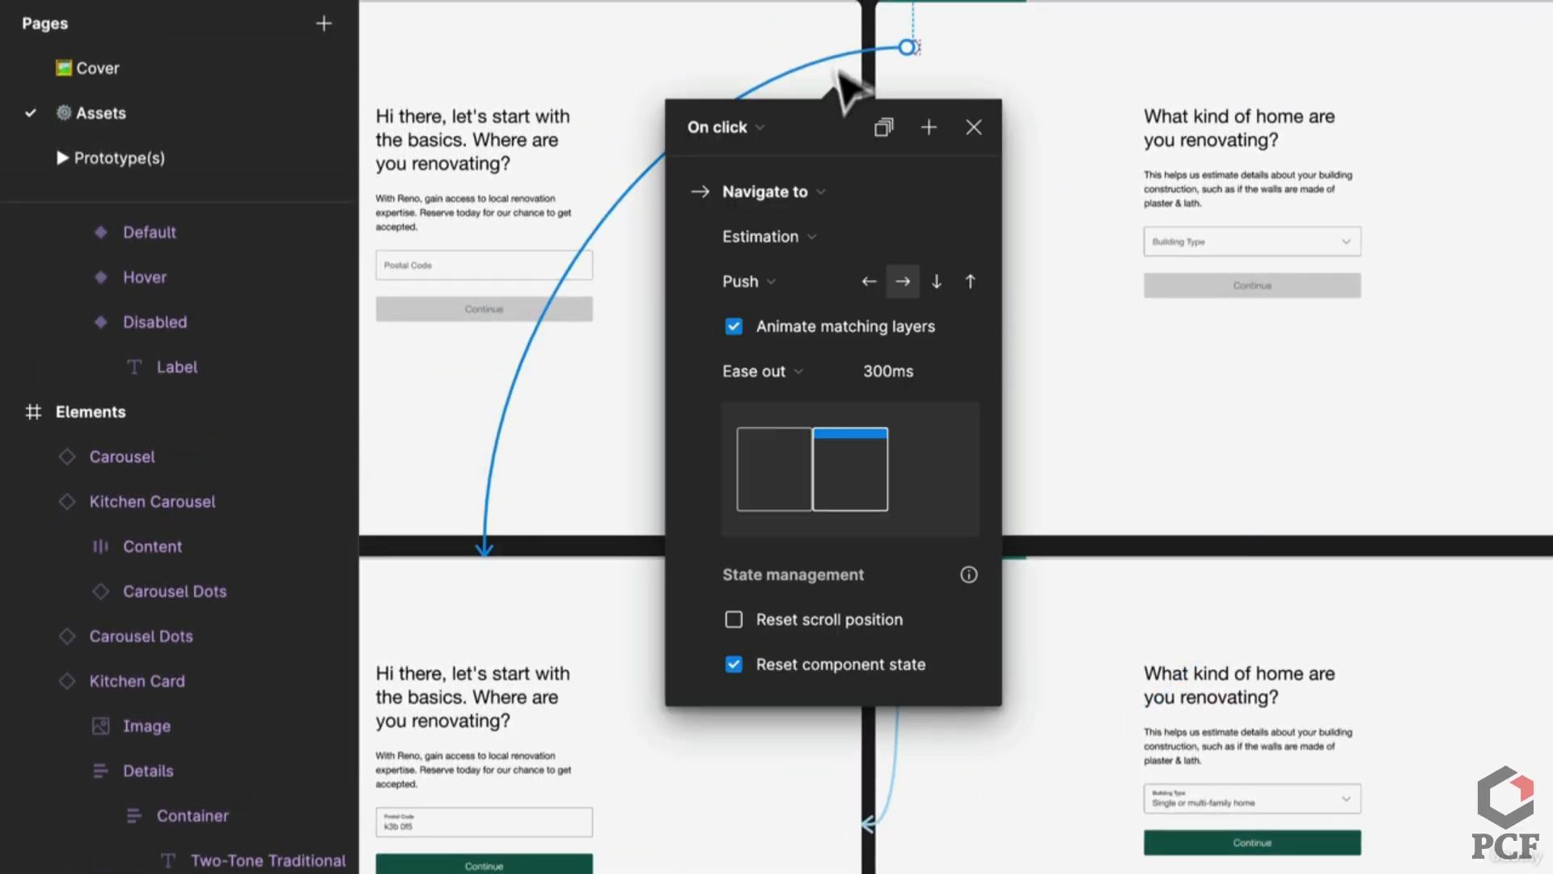
pyautogui.click(789, 373)
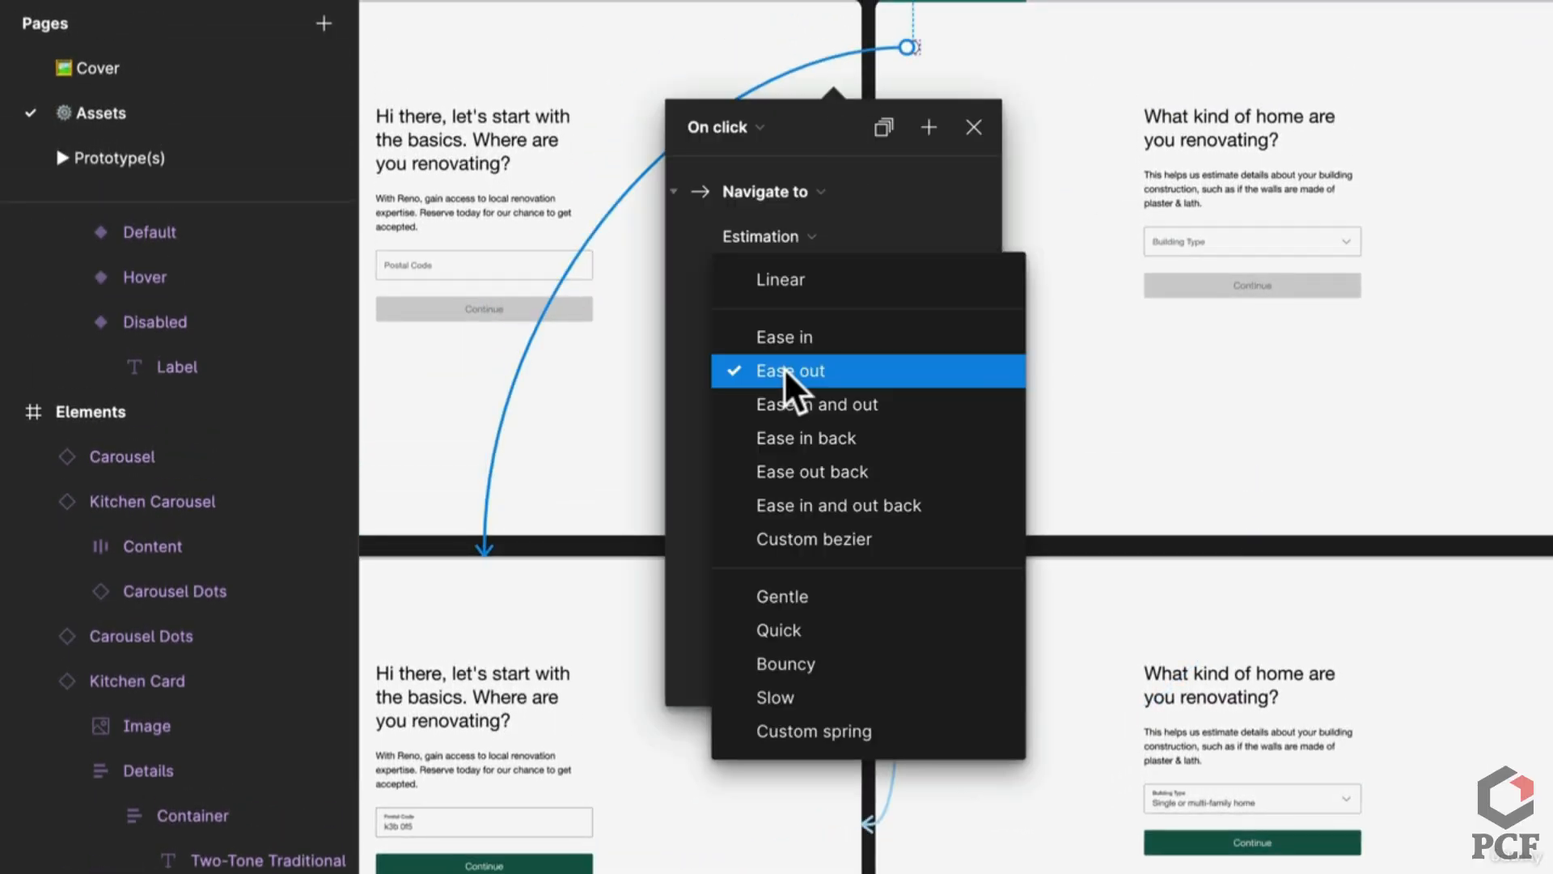
pyautogui.click(783, 697)
pyautogui.press('Escape')
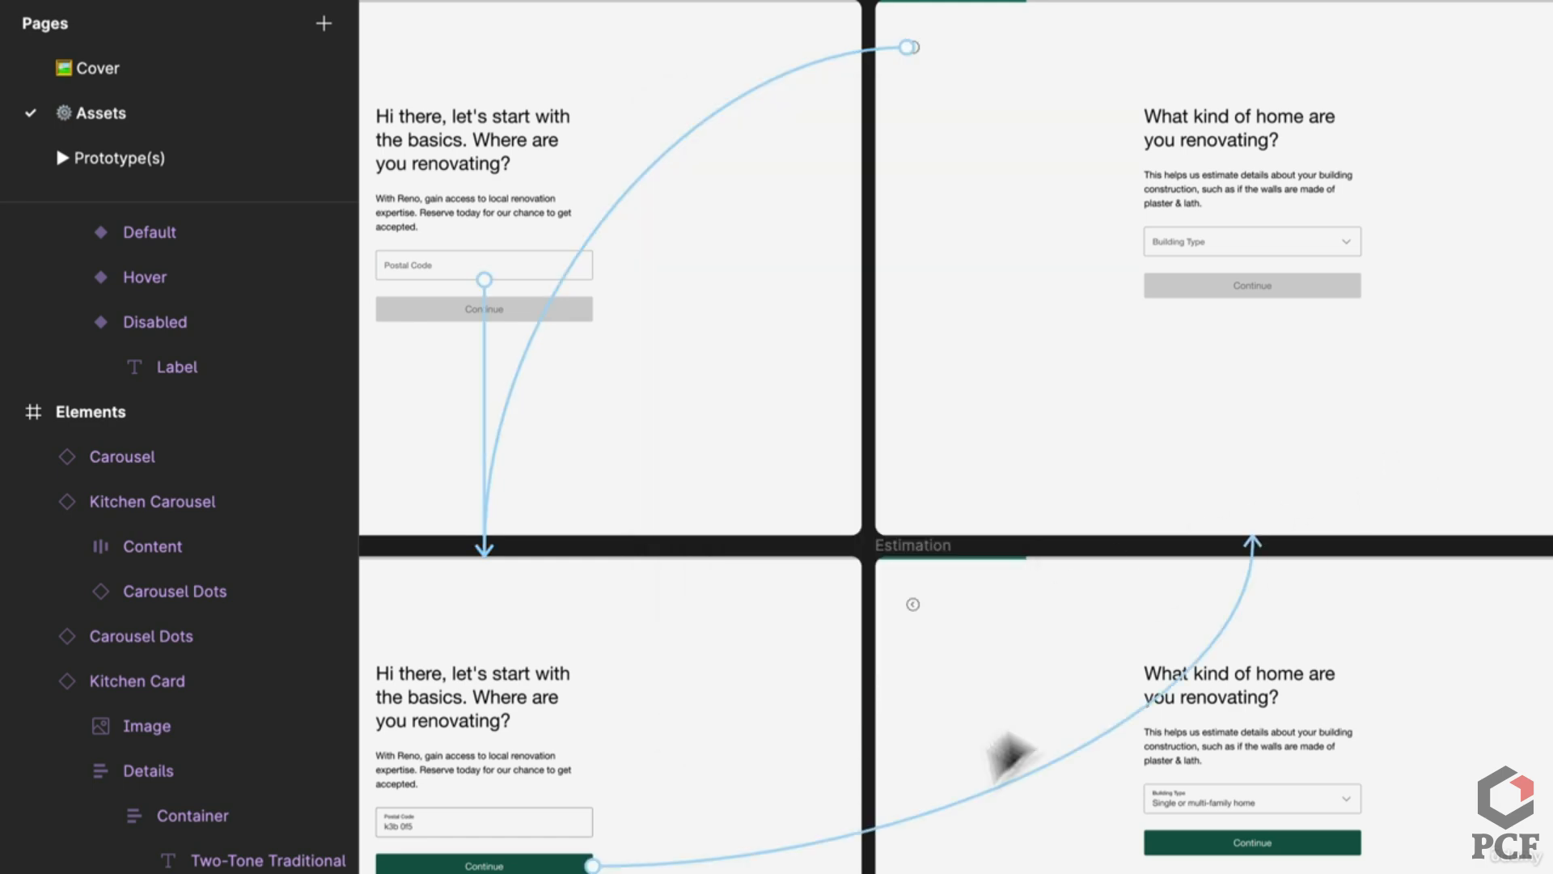
pyautogui.scroll(-5, 979, 768)
pyautogui.scroll(5, 981, 445)
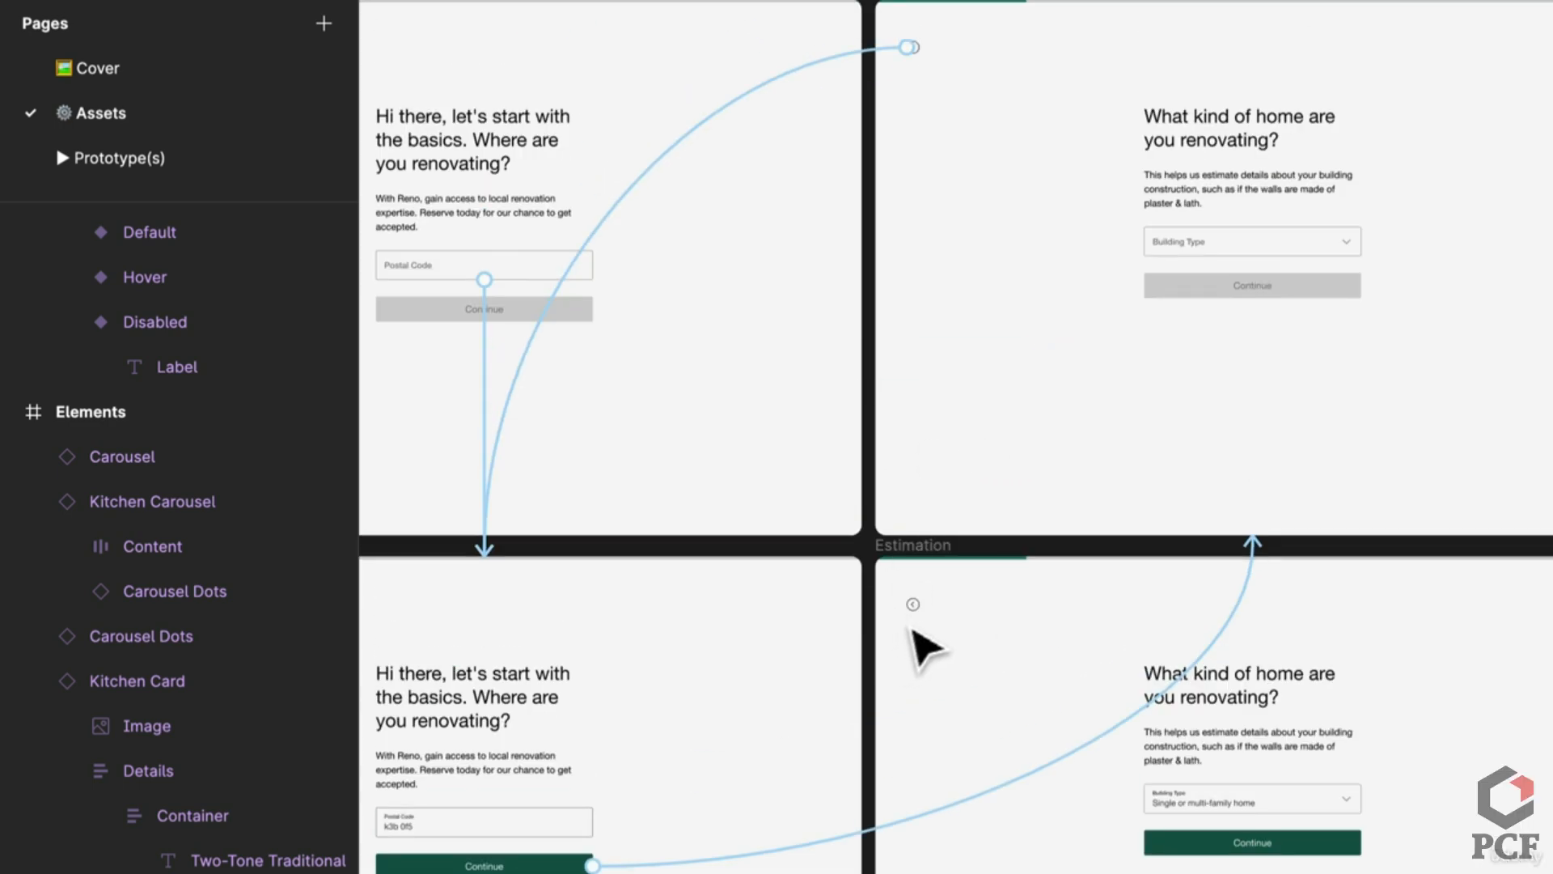
pyautogui.click(900, 769)
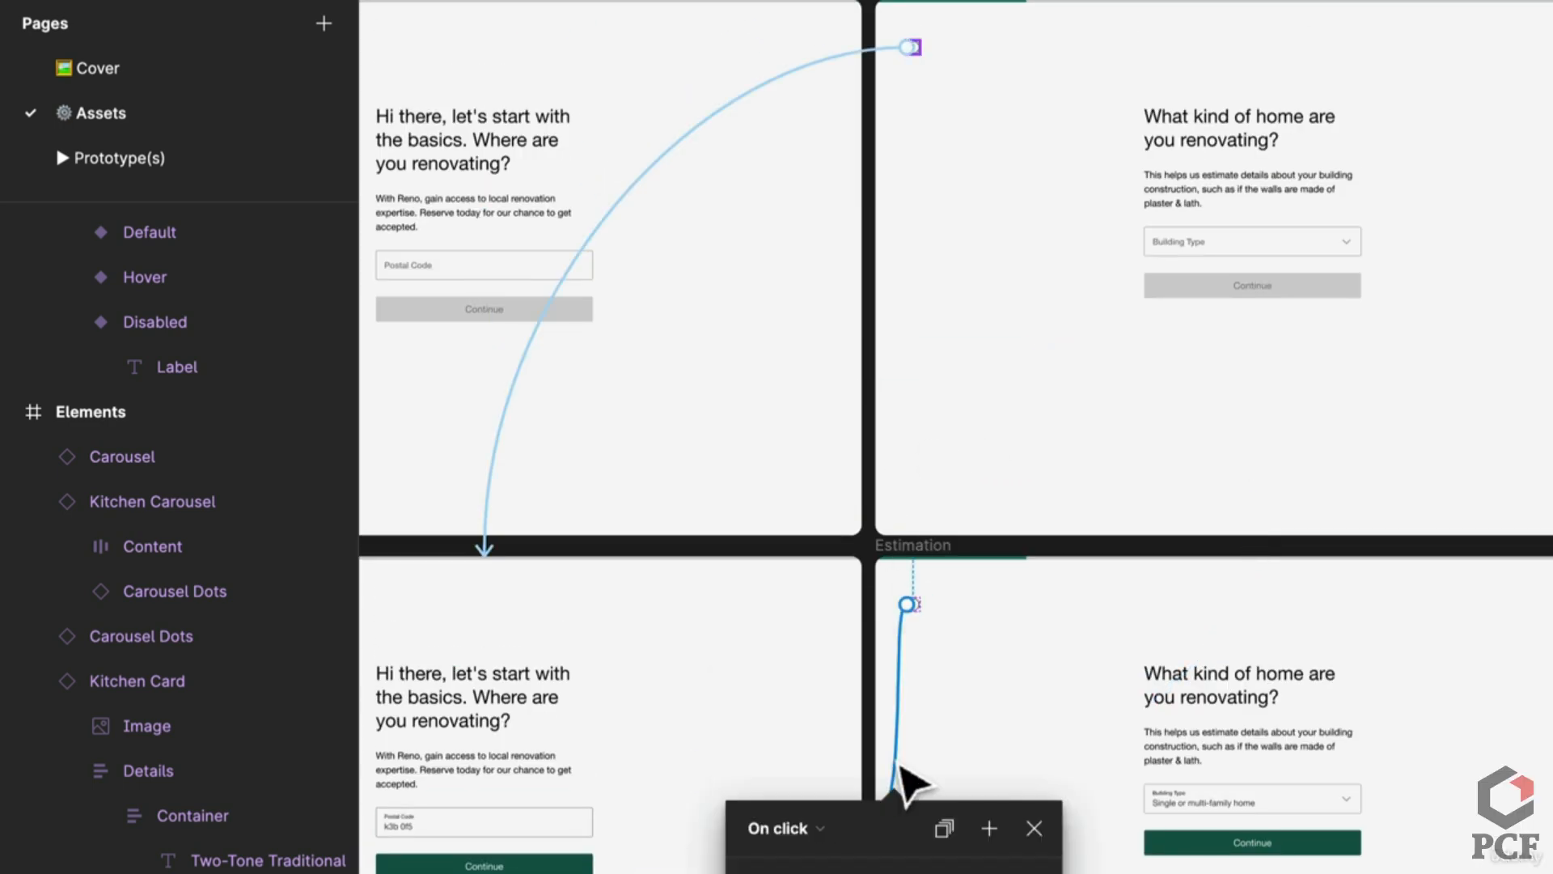
pyautogui.scroll(-6, 894, 736)
pyautogui.click(858, 565)
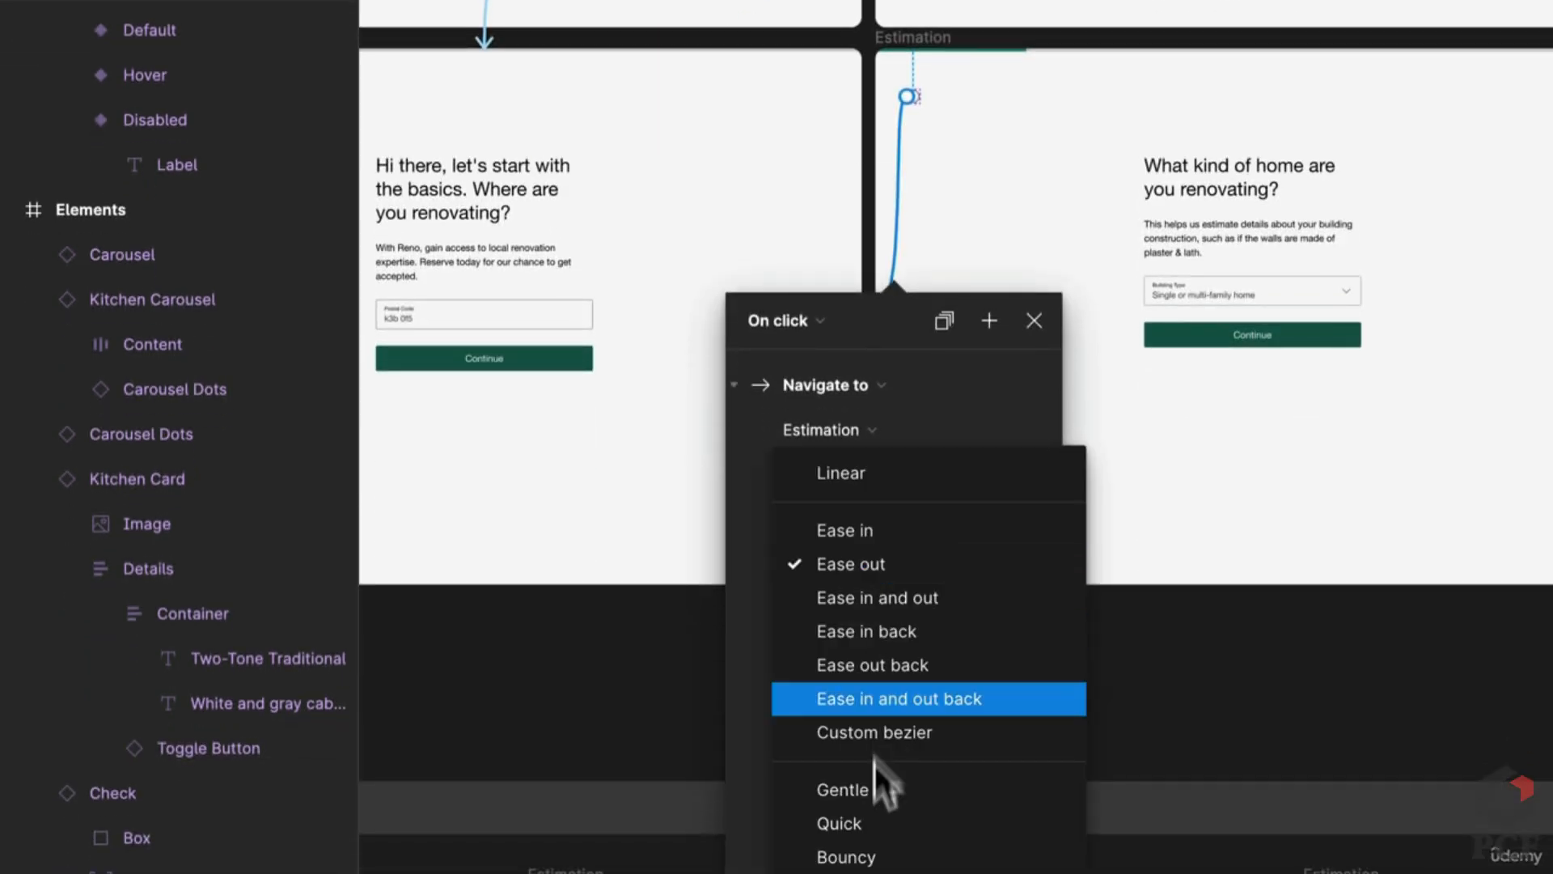
pyautogui.click(837, 829)
pyautogui.press('Escape')
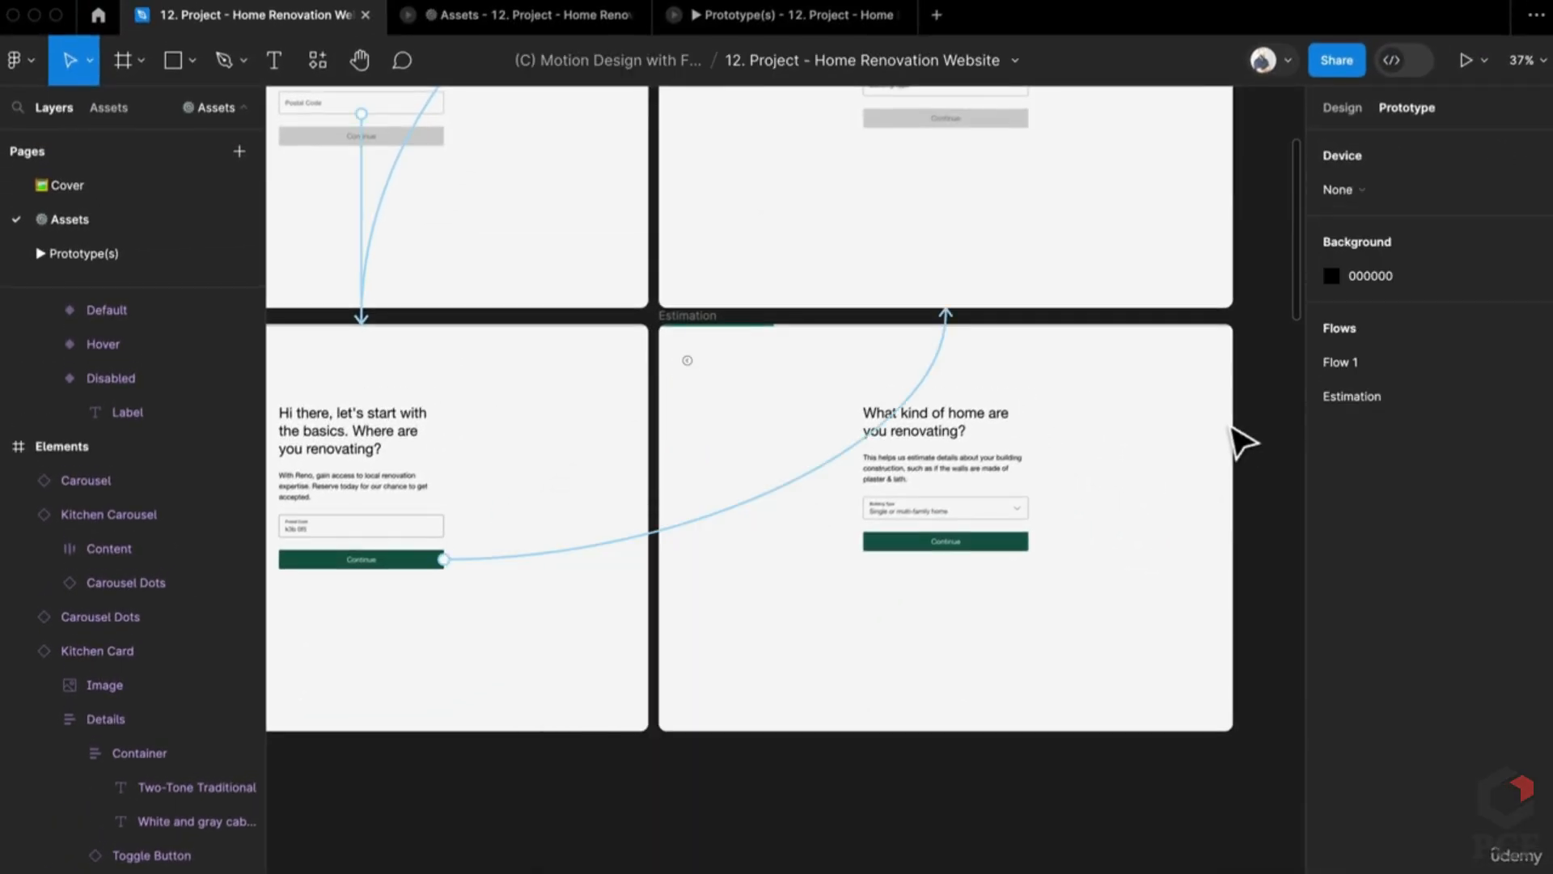
pyautogui.scroll(3, 1281, 421)
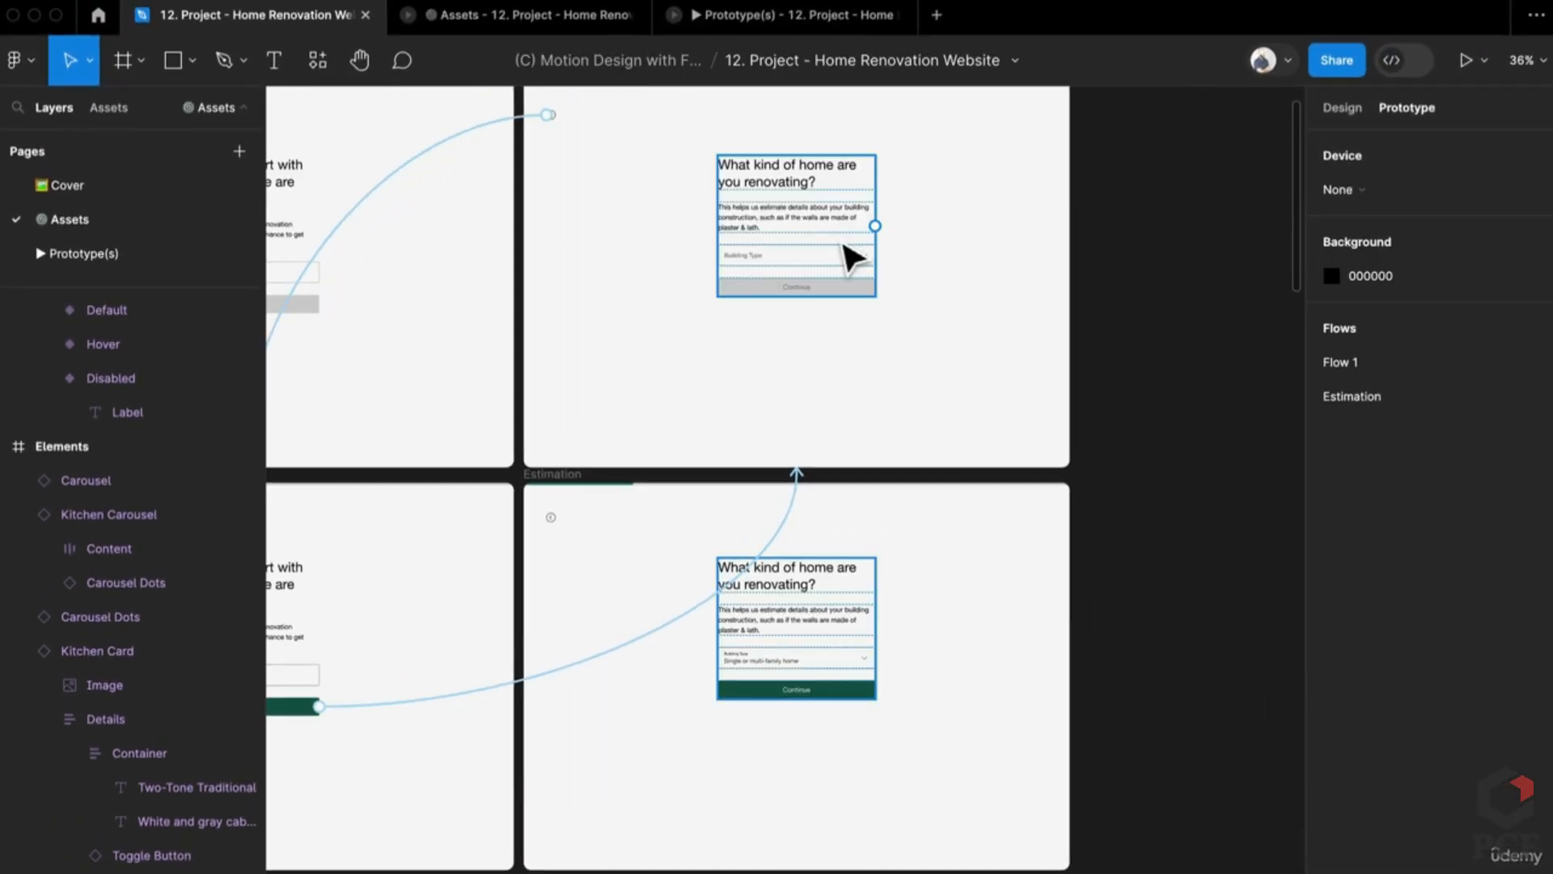
# Step: Select the Dropdown component listing Single or multi-family home, Condo and Co-op
pyautogui.click(851, 257)
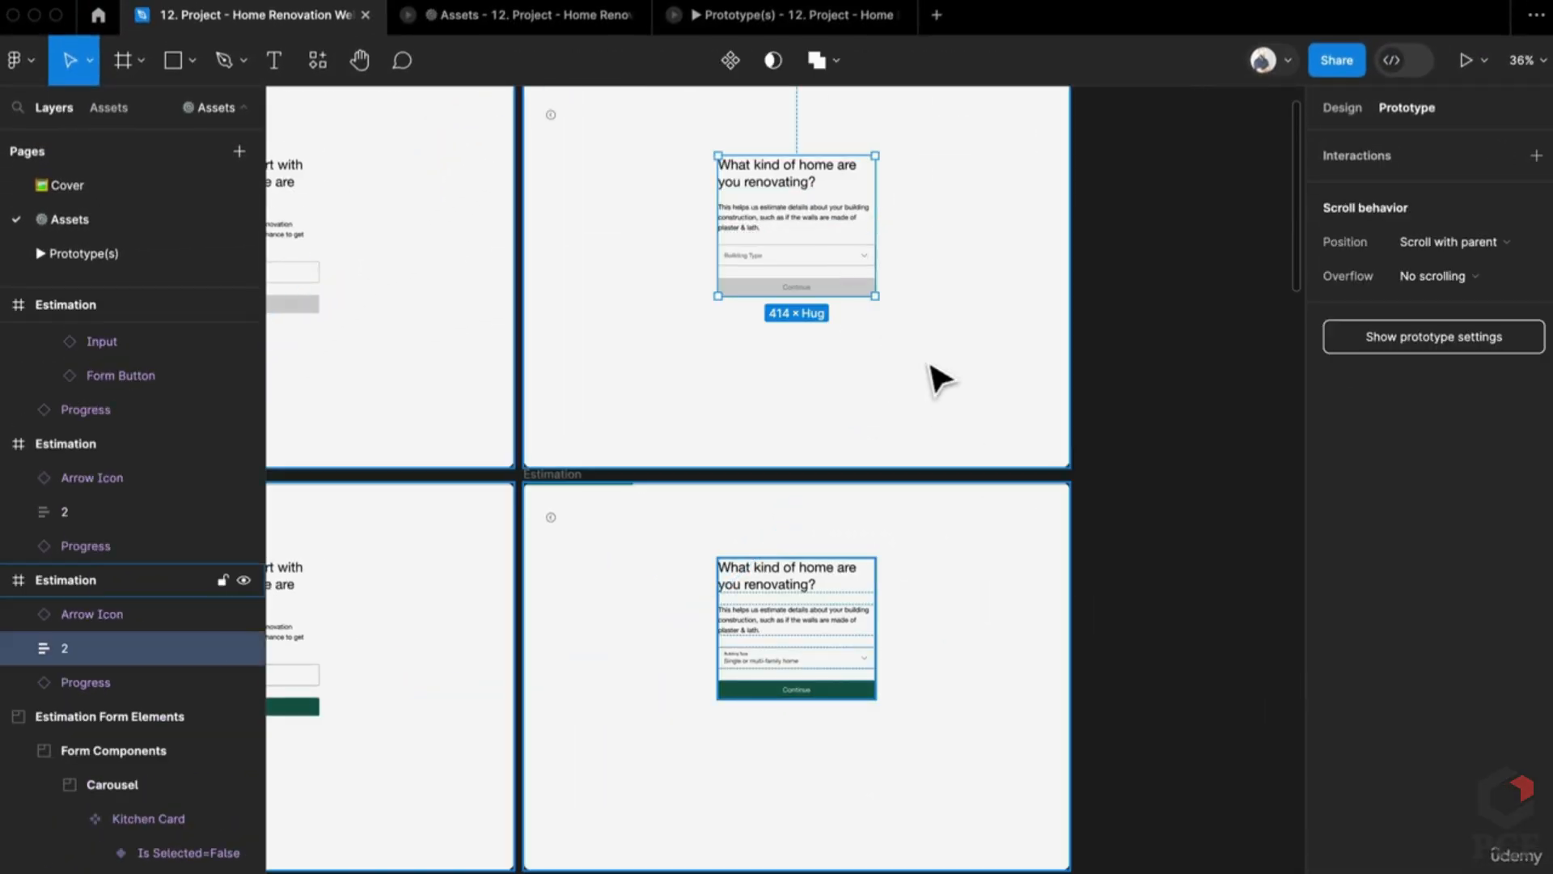
pyautogui.scroll(-5, 930, 374)
pyautogui.scroll(4, 930, 375)
pyautogui.hscroll(-5, 858, 558)
pyautogui.scroll(-2, 858, 558)
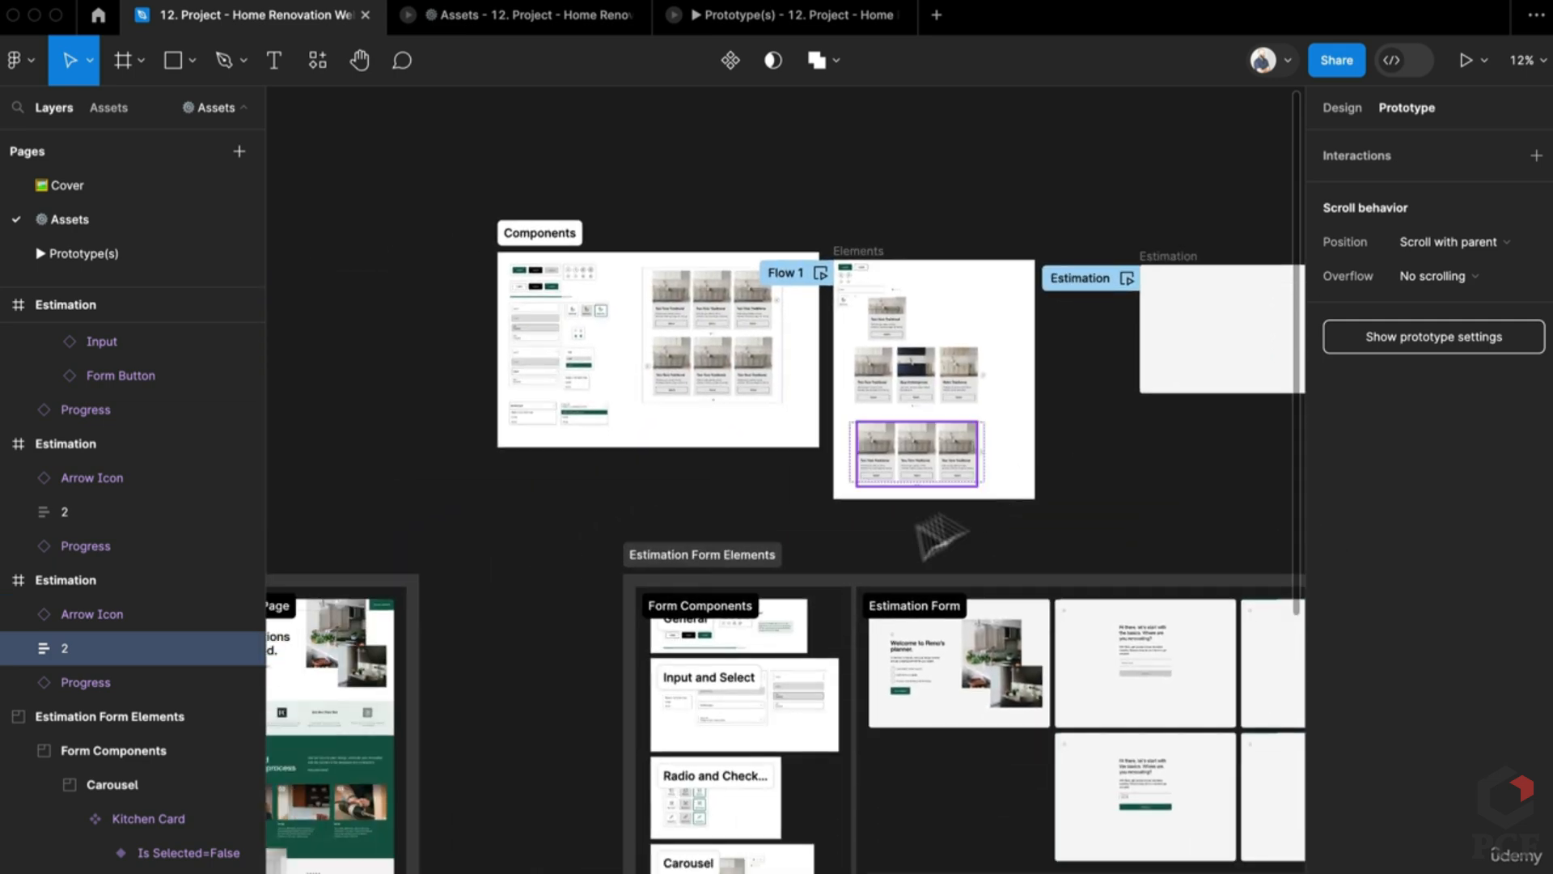
pyautogui.scroll(6, 728, 818)
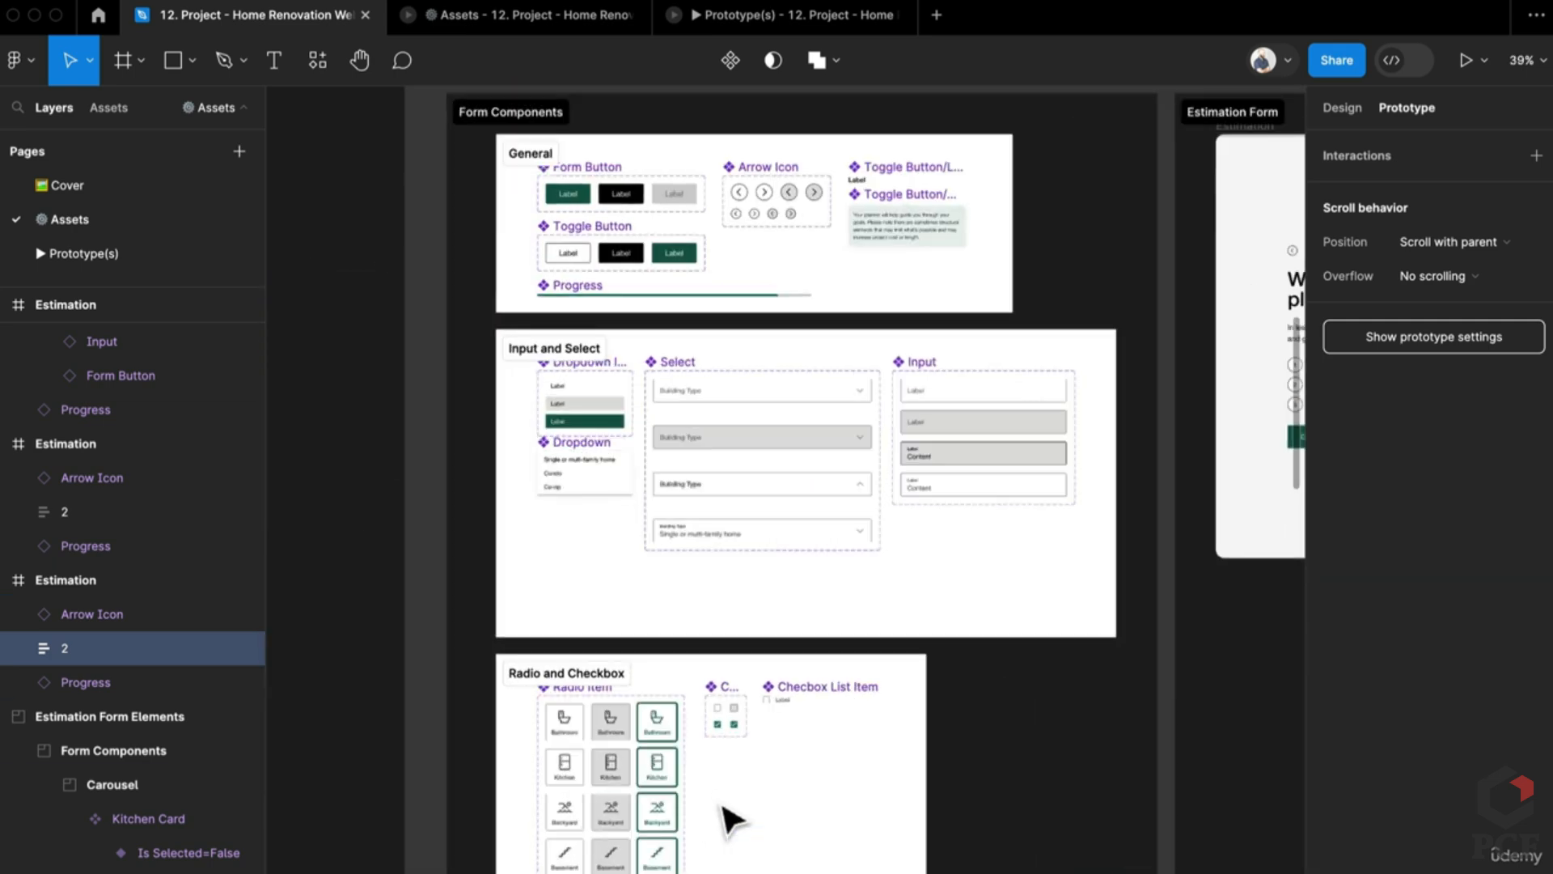
pyautogui.click(576, 461)
# Step: Paste a copy of the Dropdown and place it just above the building-type screen
pyautogui.scroll(-3, 930, 595)
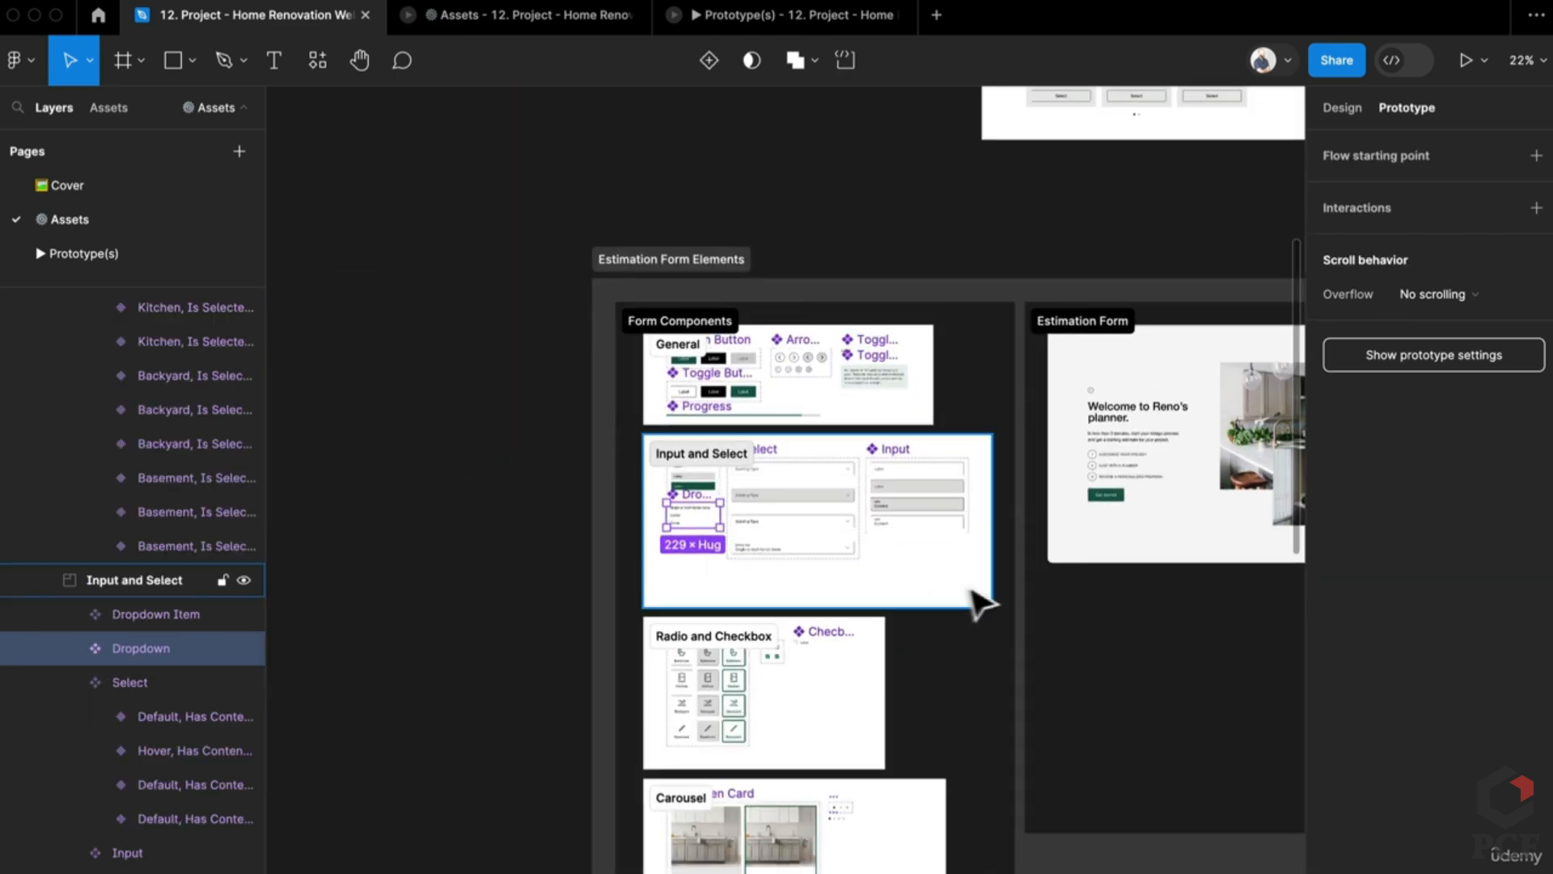
pyautogui.hscroll(10, 982, 599)
pyautogui.hscroll(5, 659, 566)
pyautogui.scroll(5, 590, 549)
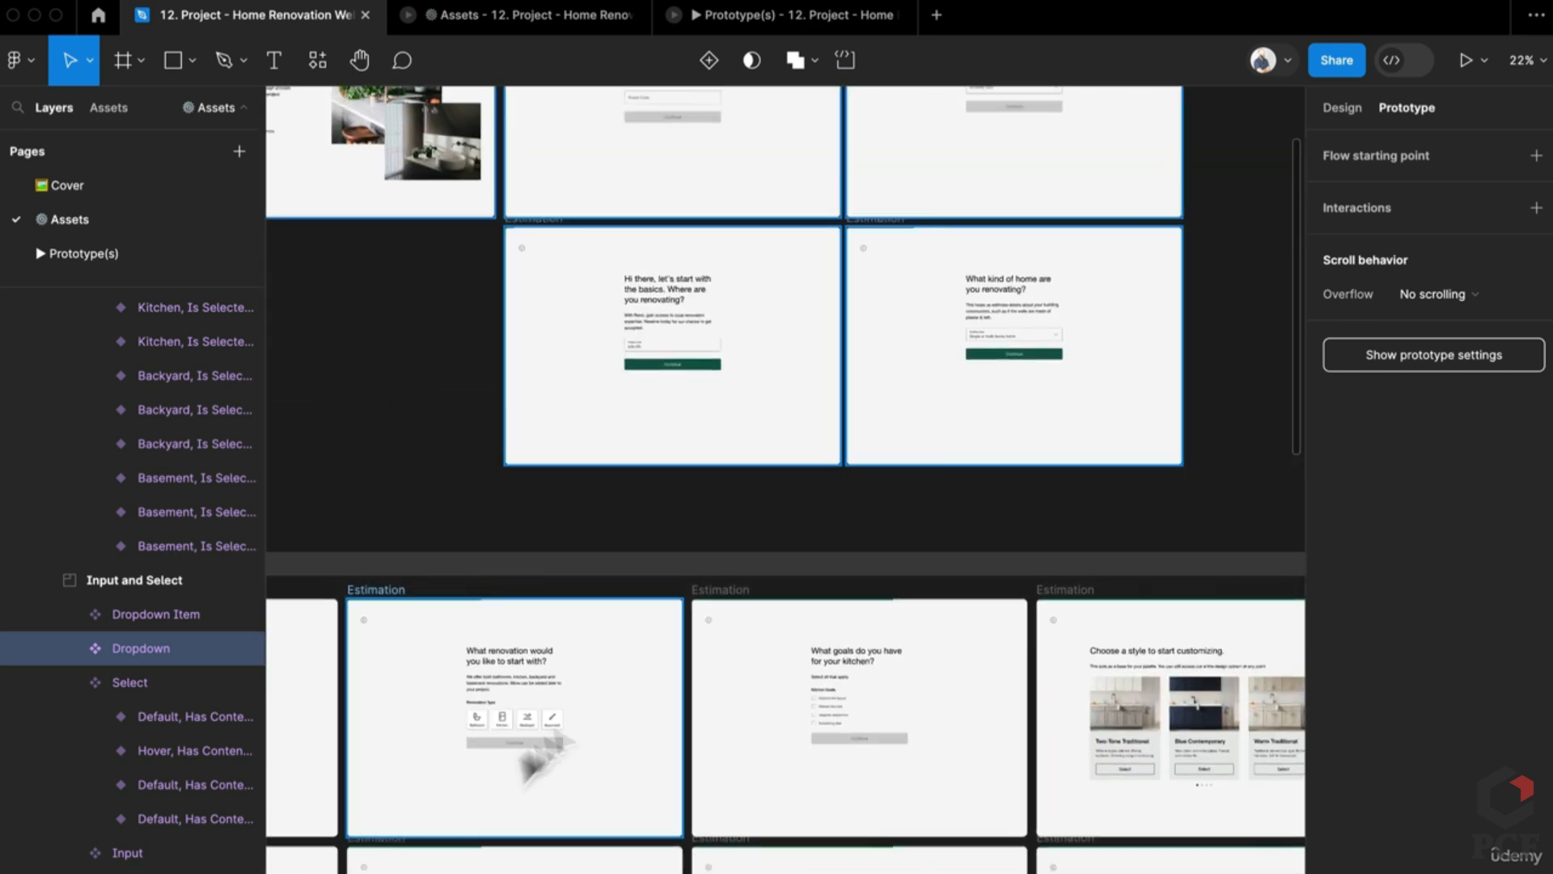
pyautogui.hscroll(4, 566, 770)
pyautogui.scroll(3, 901, 455)
pyautogui.hscroll(2, 901, 455)
pyautogui.hotkey('ctrl', 'v')
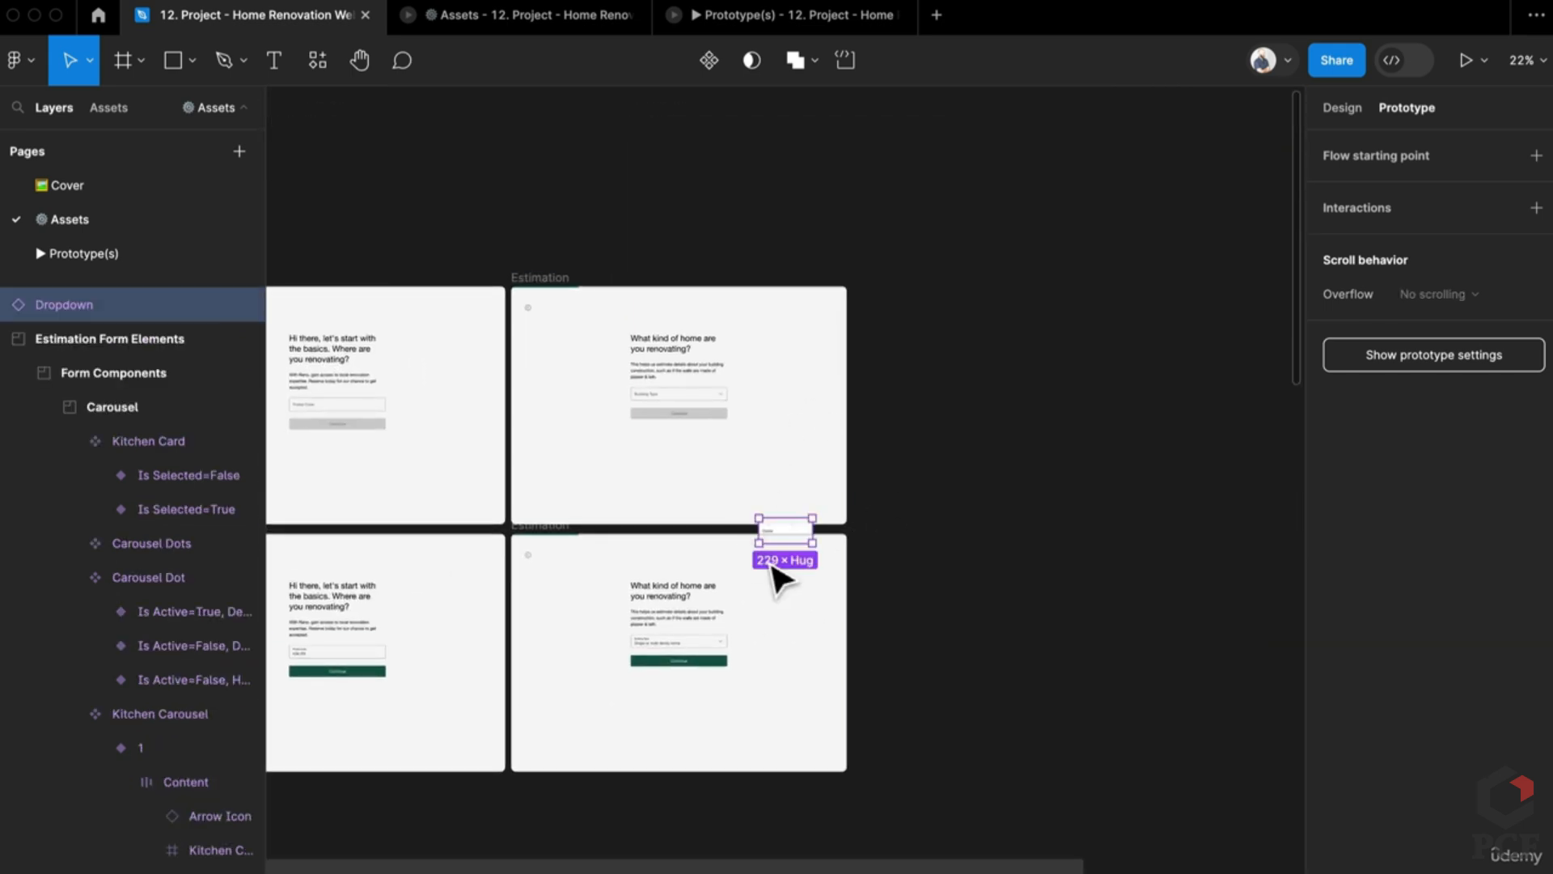
pyautogui.moveTo(805, 534); pyautogui.dragTo(753, 339)
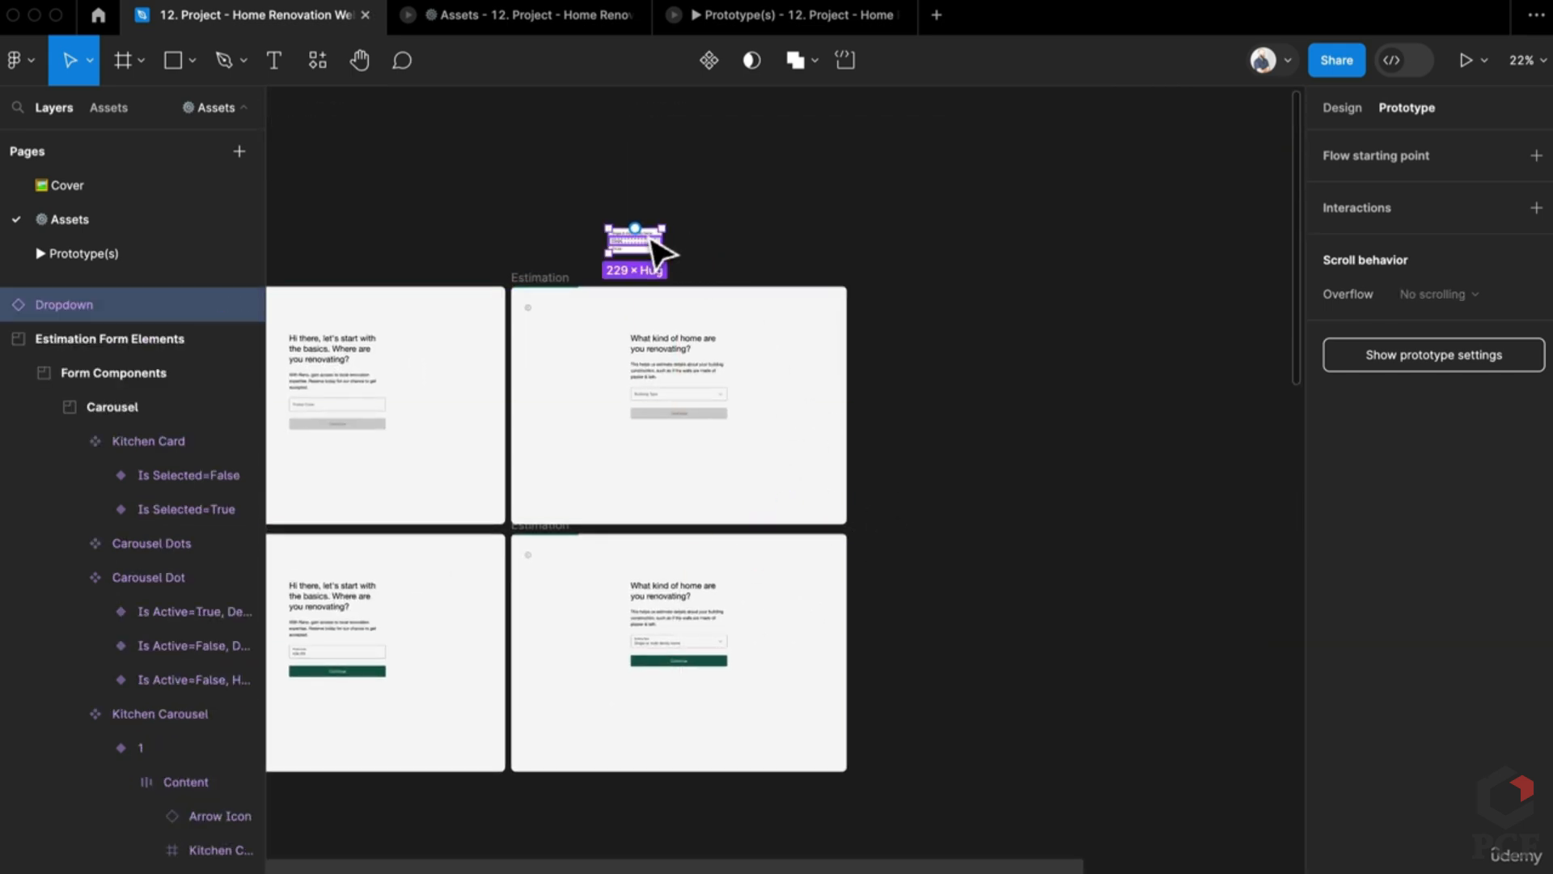
pyautogui.scroll(5, 652, 243)
pyautogui.moveTo(652, 243); pyautogui.dragTo(696, 328)
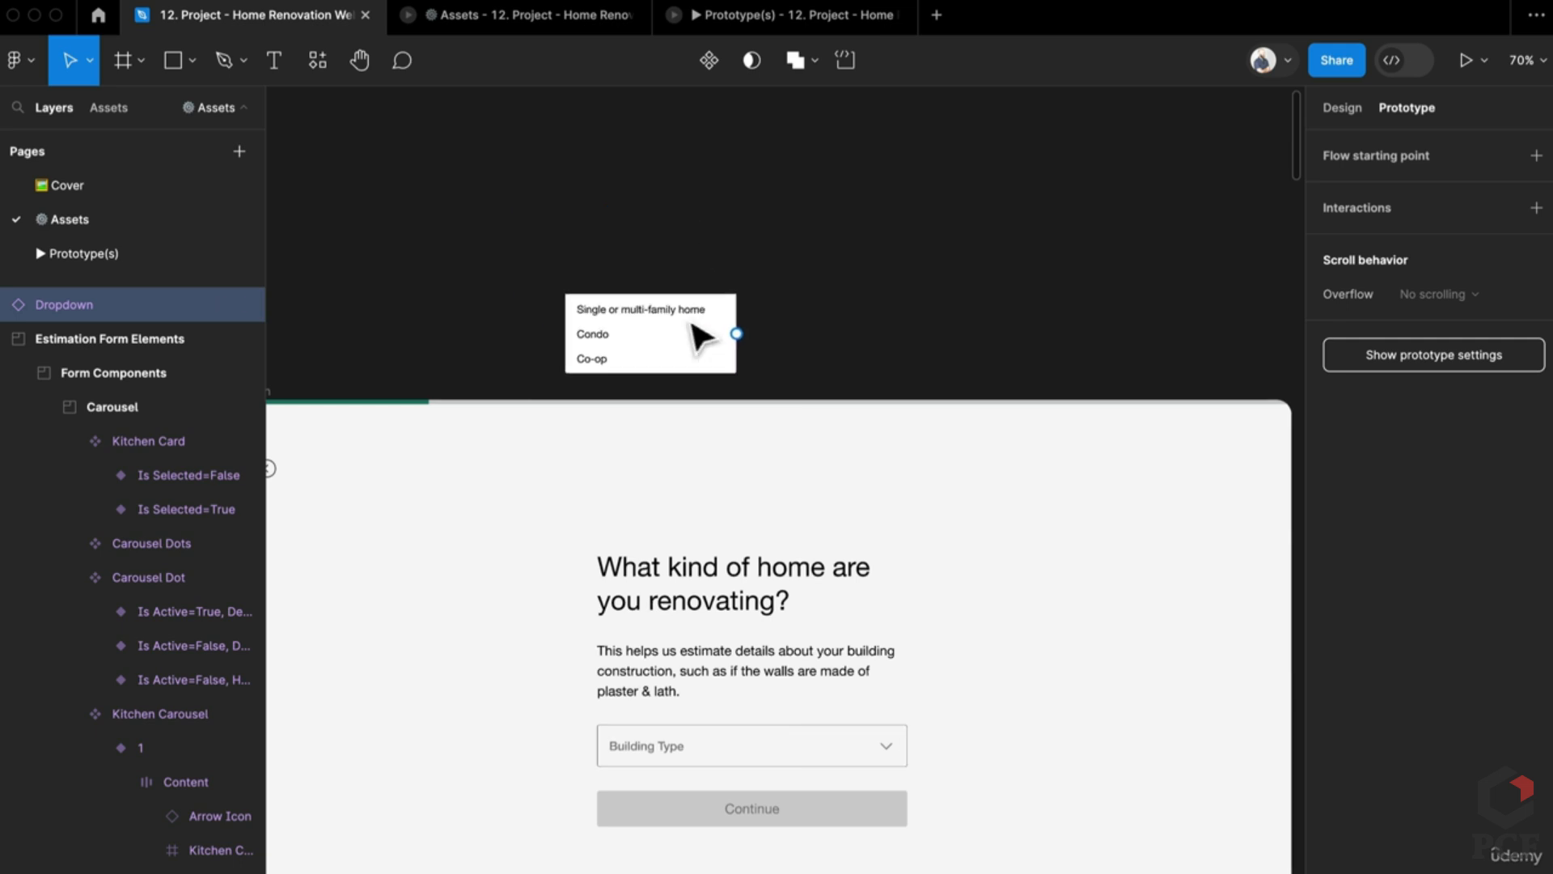
pyautogui.doubleClick(853, 752)
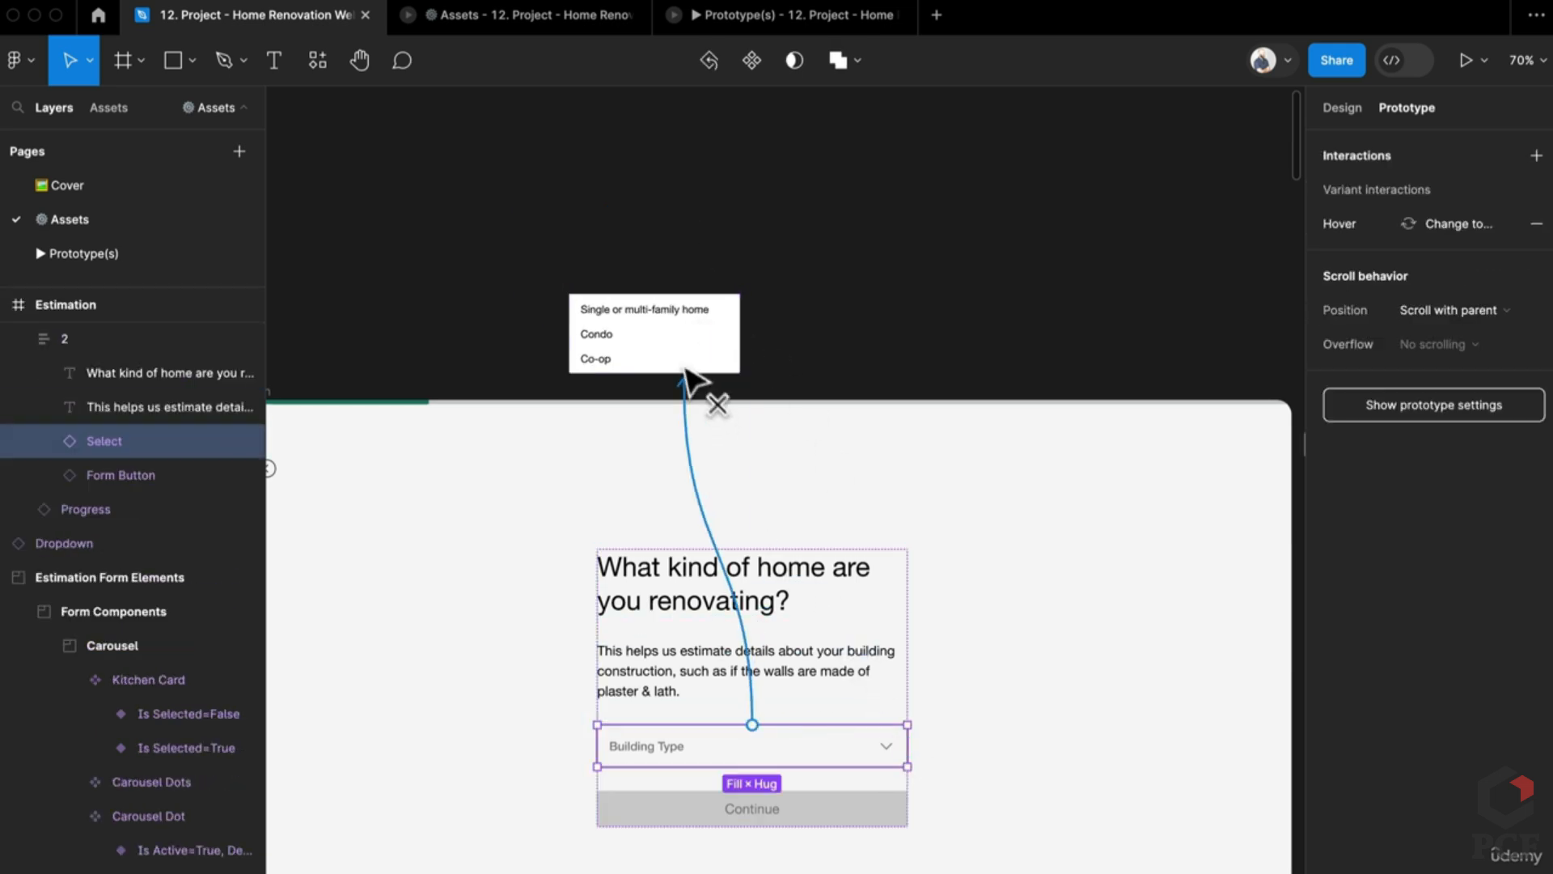
# Step: Make Building Type open the Dropdown as a manually positioned overlay directly beneath the field
pyautogui.moveTo(686, 378); pyautogui.dragTo(686, 372)
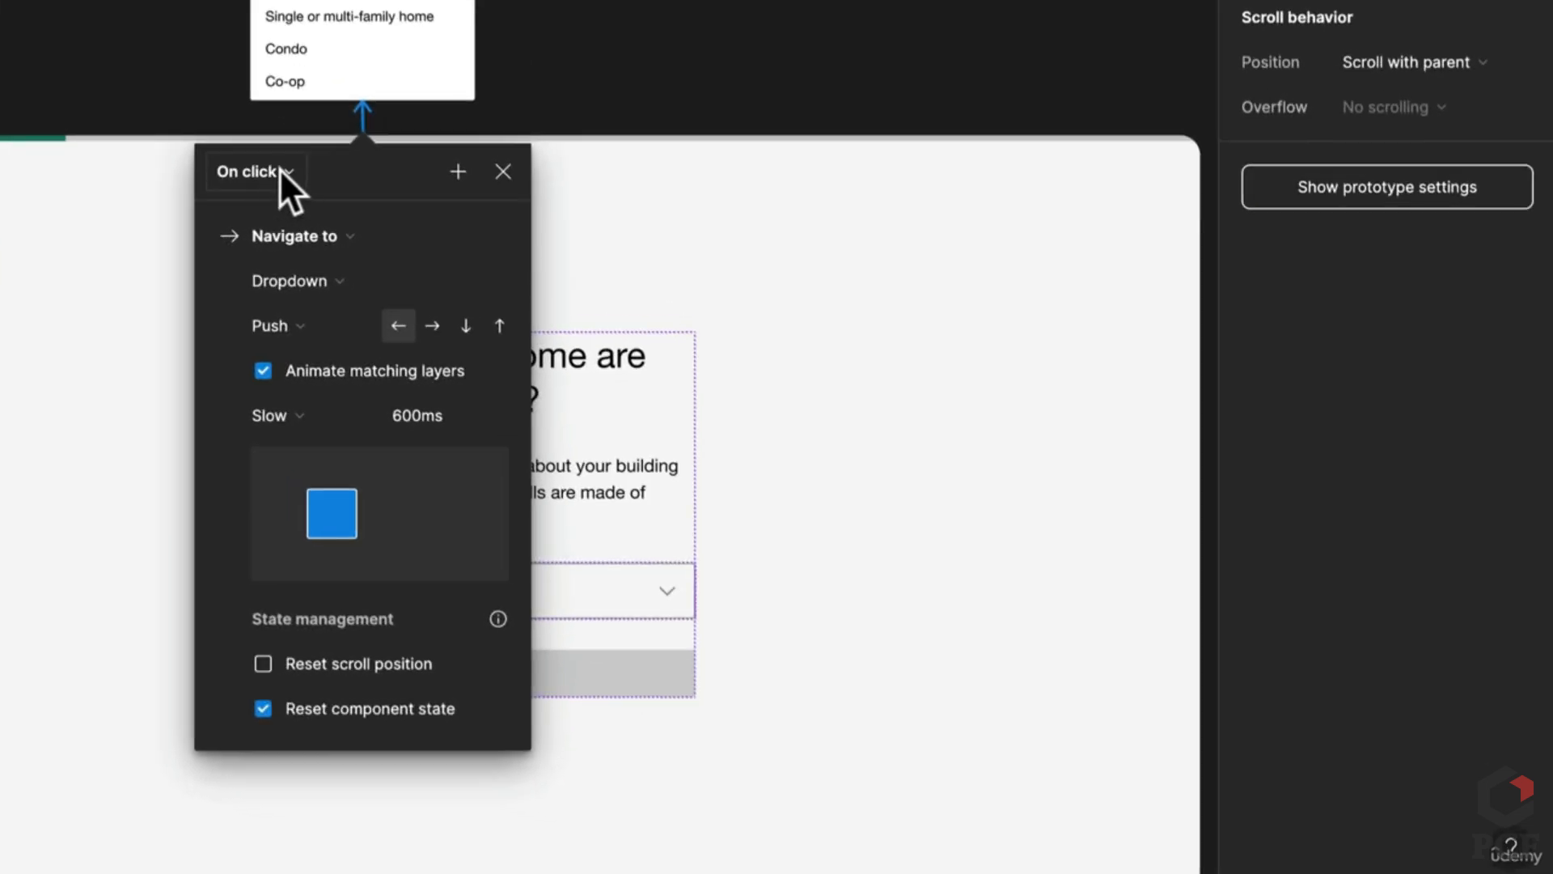
pyautogui.click(270, 165)
pyautogui.click(279, 168)
pyautogui.click(295, 236)
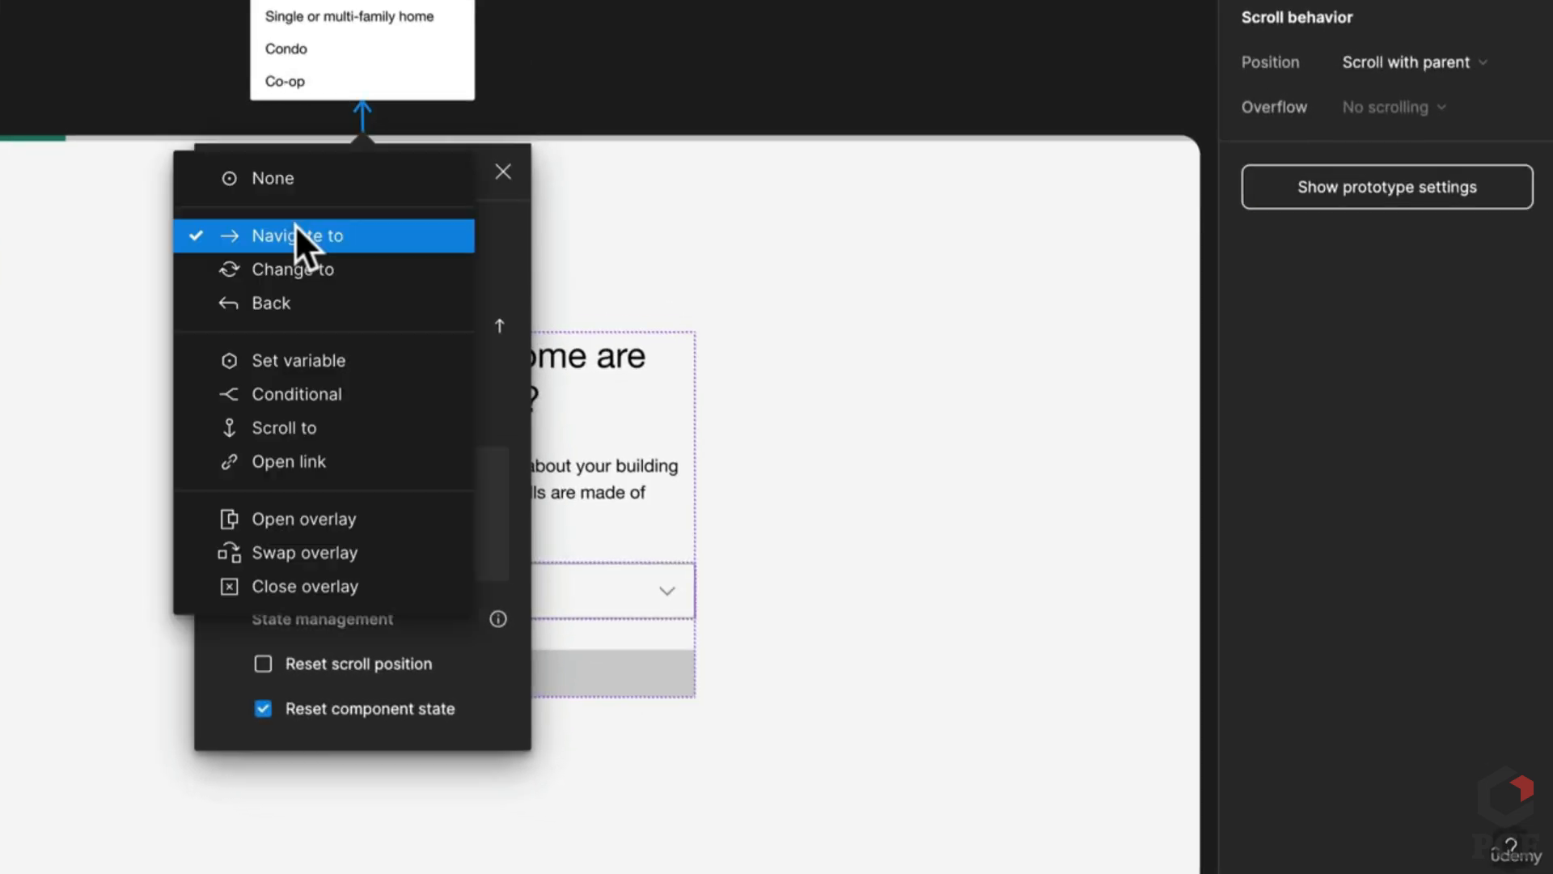
pyautogui.click(317, 522)
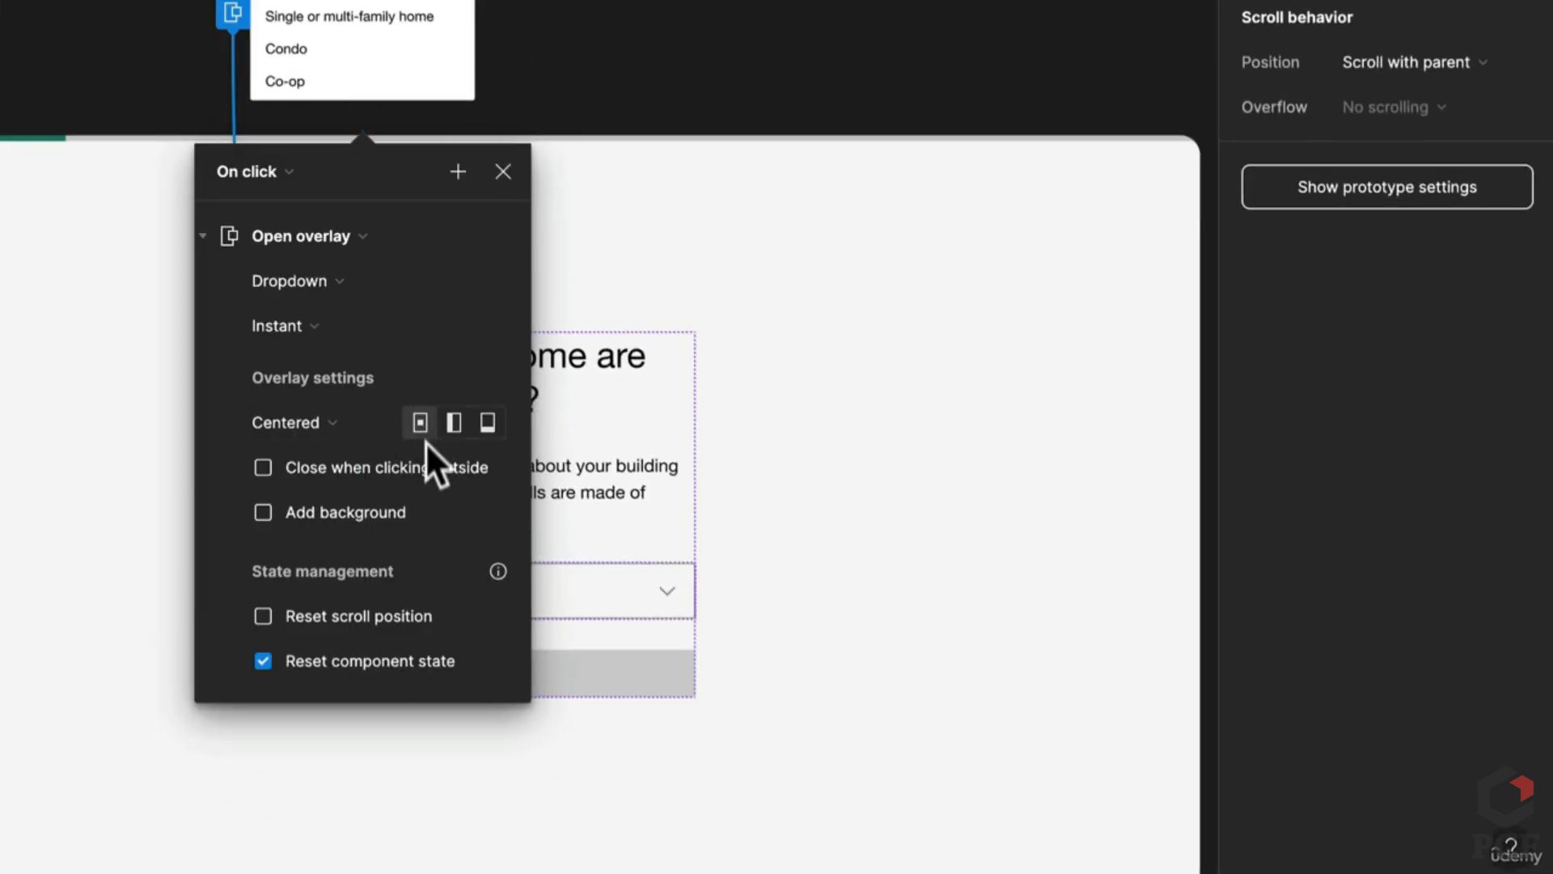
pyautogui.click(296, 424)
pyautogui.click(304, 672)
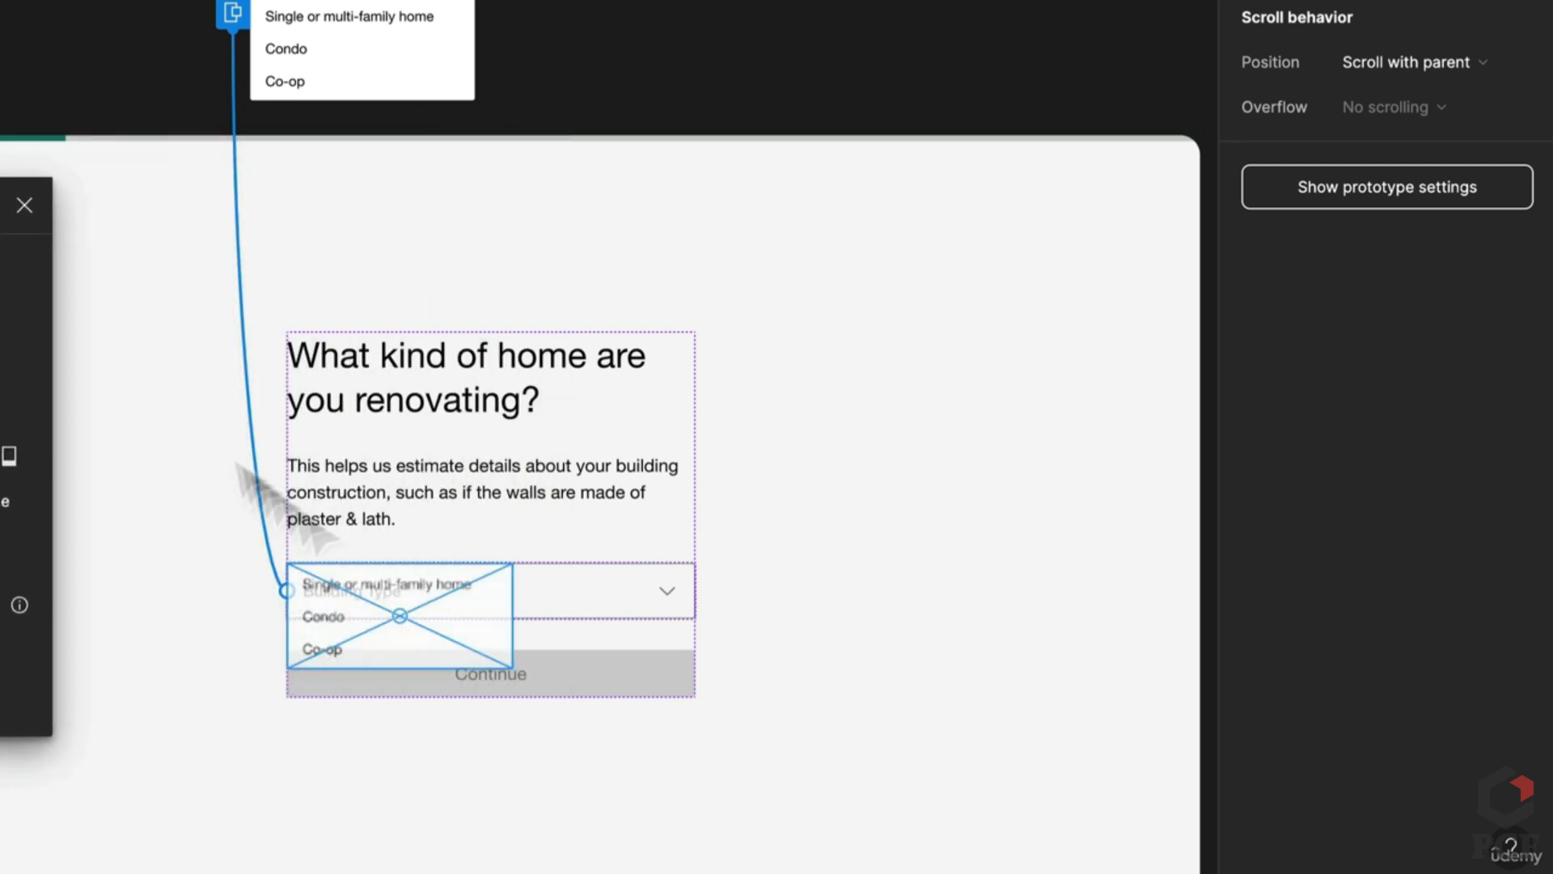
pyautogui.moveTo(520, 631); pyautogui.dragTo(455, 677)
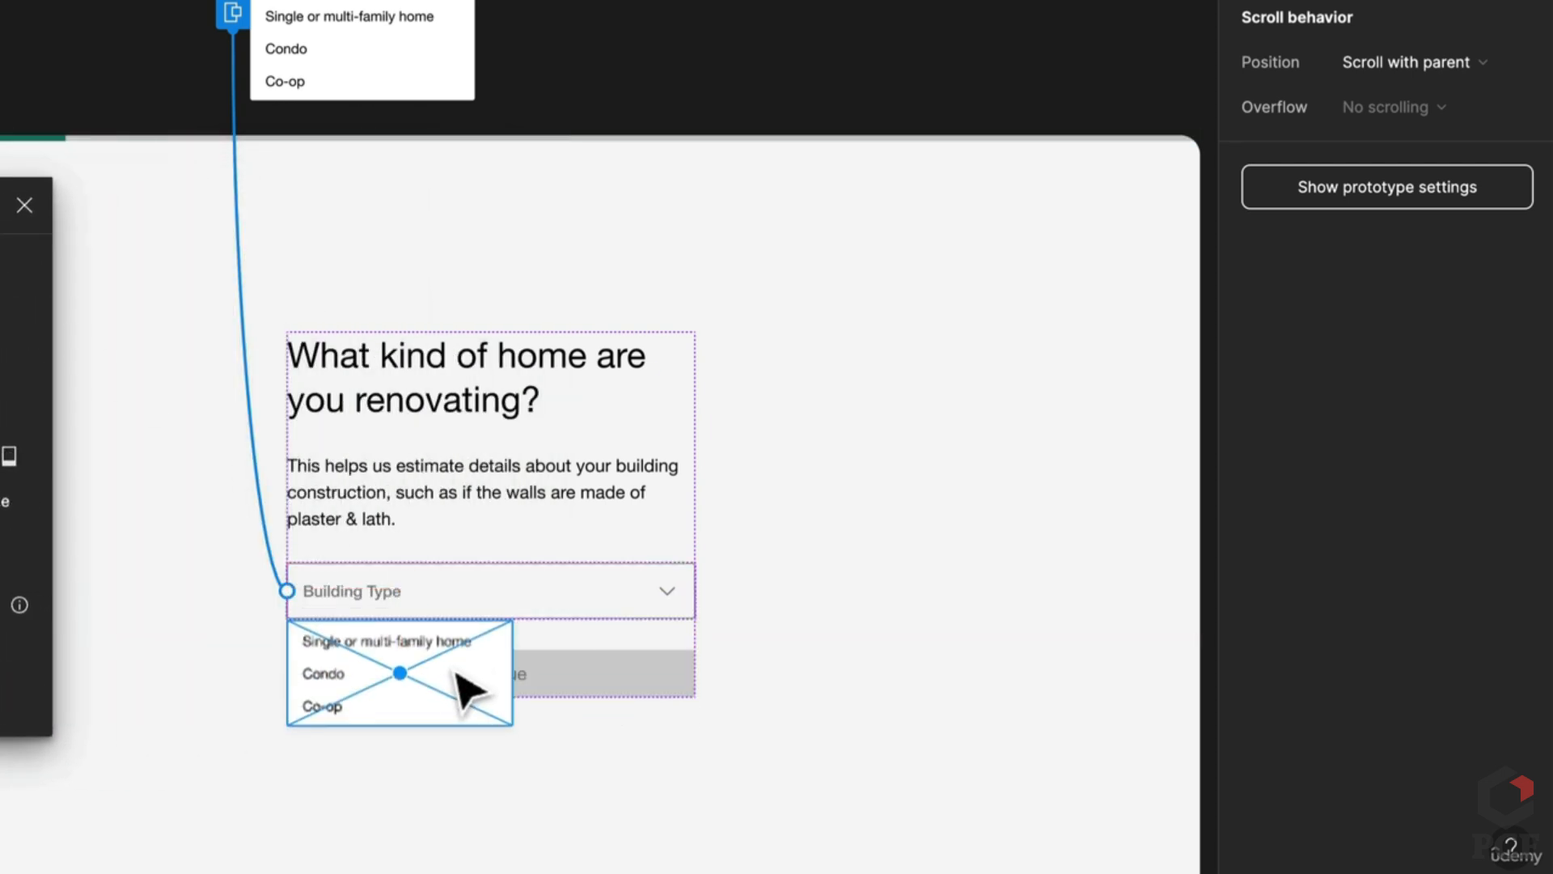
pyautogui.click(467, 65)
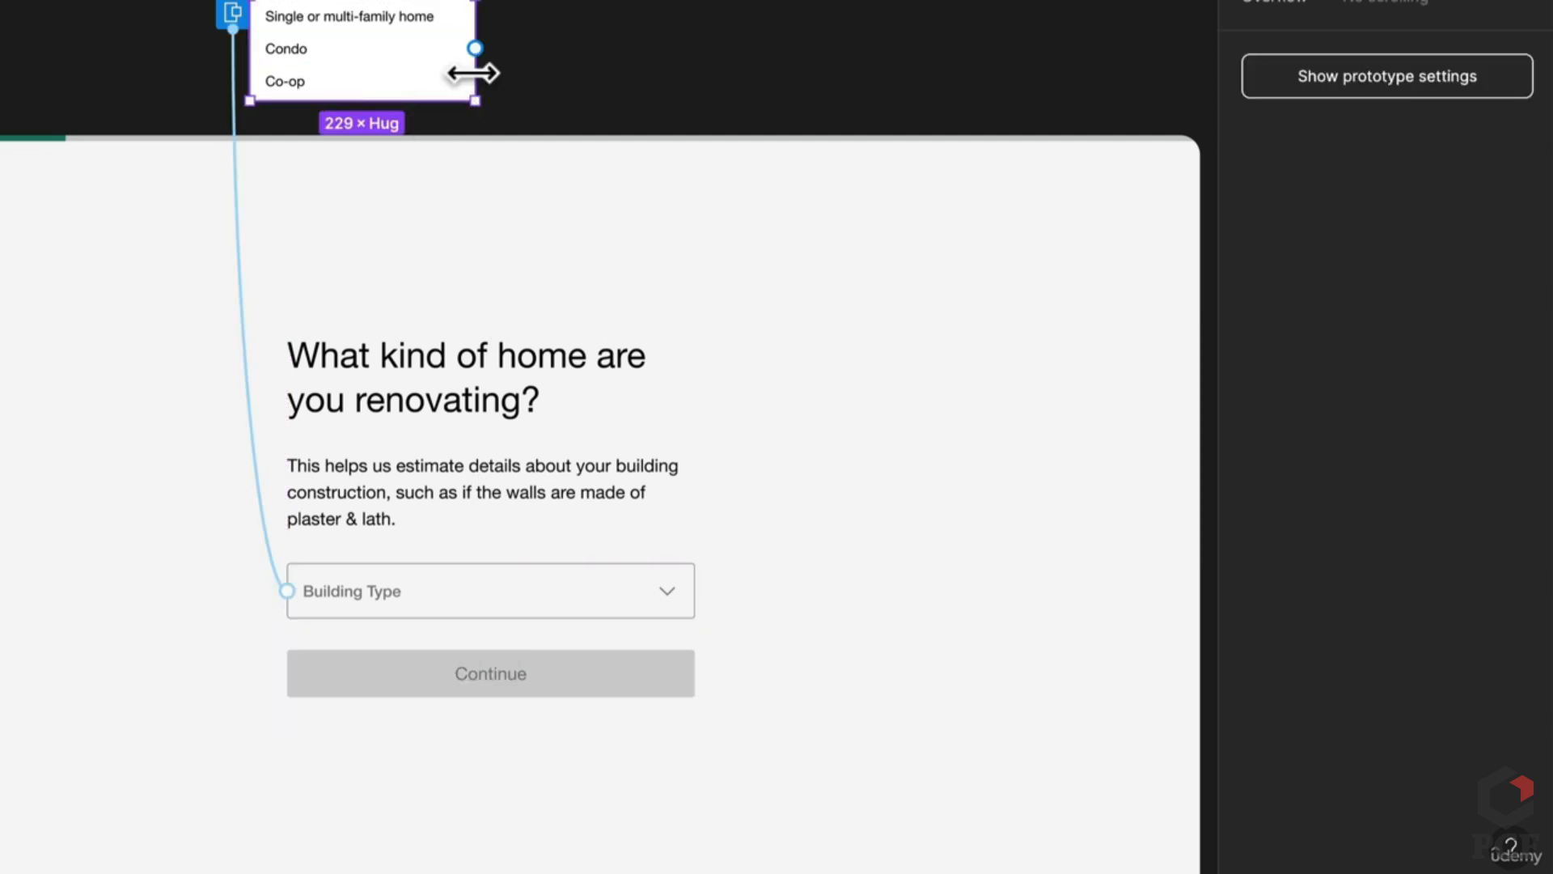
# Step: Set the Dropdown's width to 414
pyautogui.moveTo(473, 74); pyautogui.dragTo(635, 75)
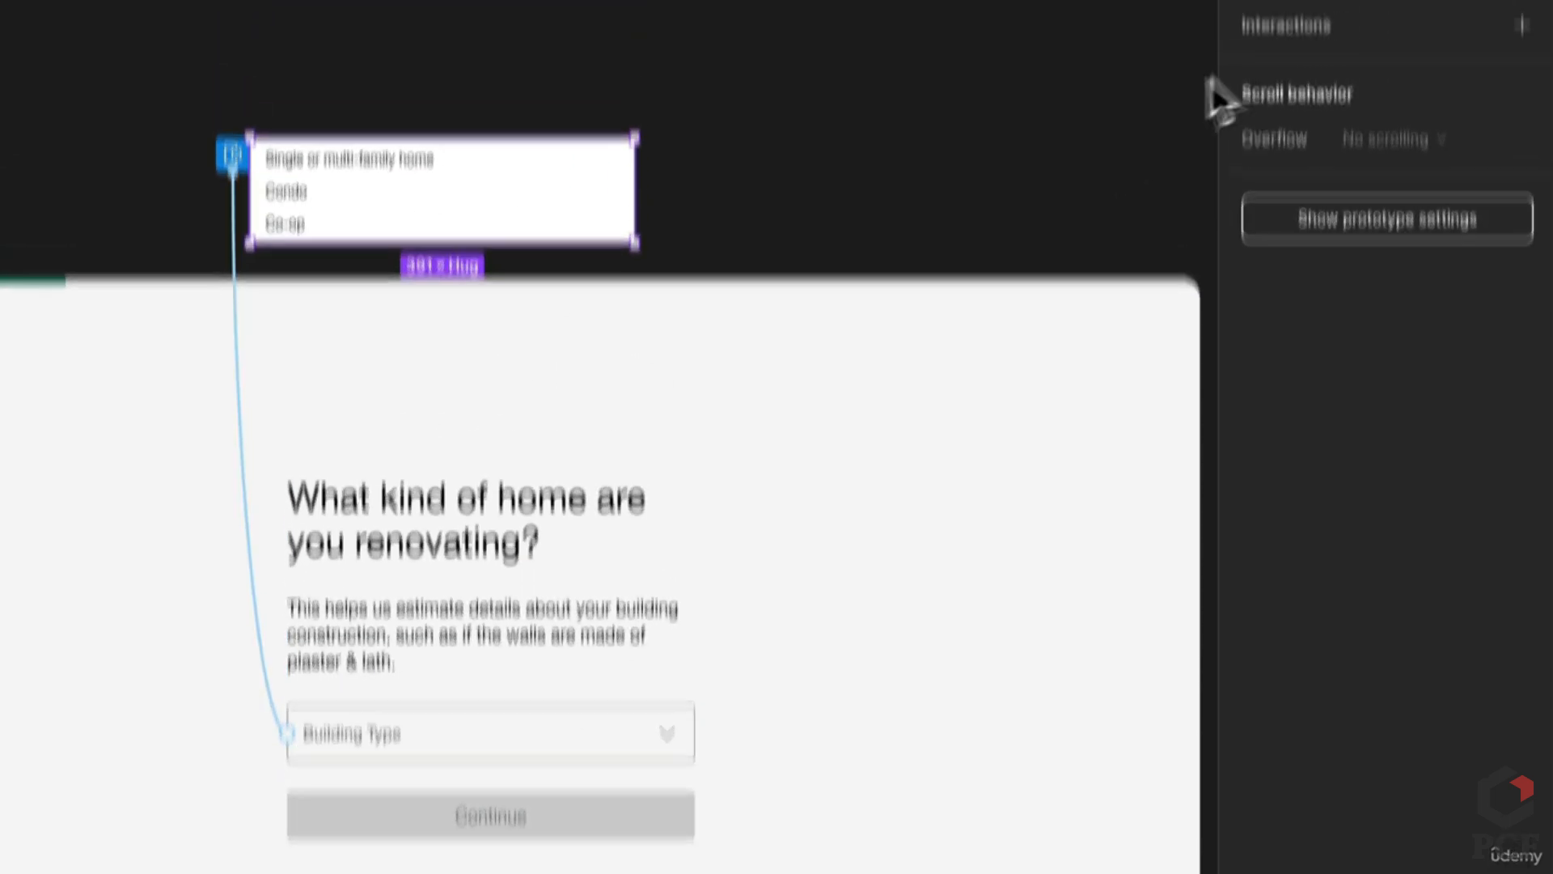
pyautogui.click(1275, 11)
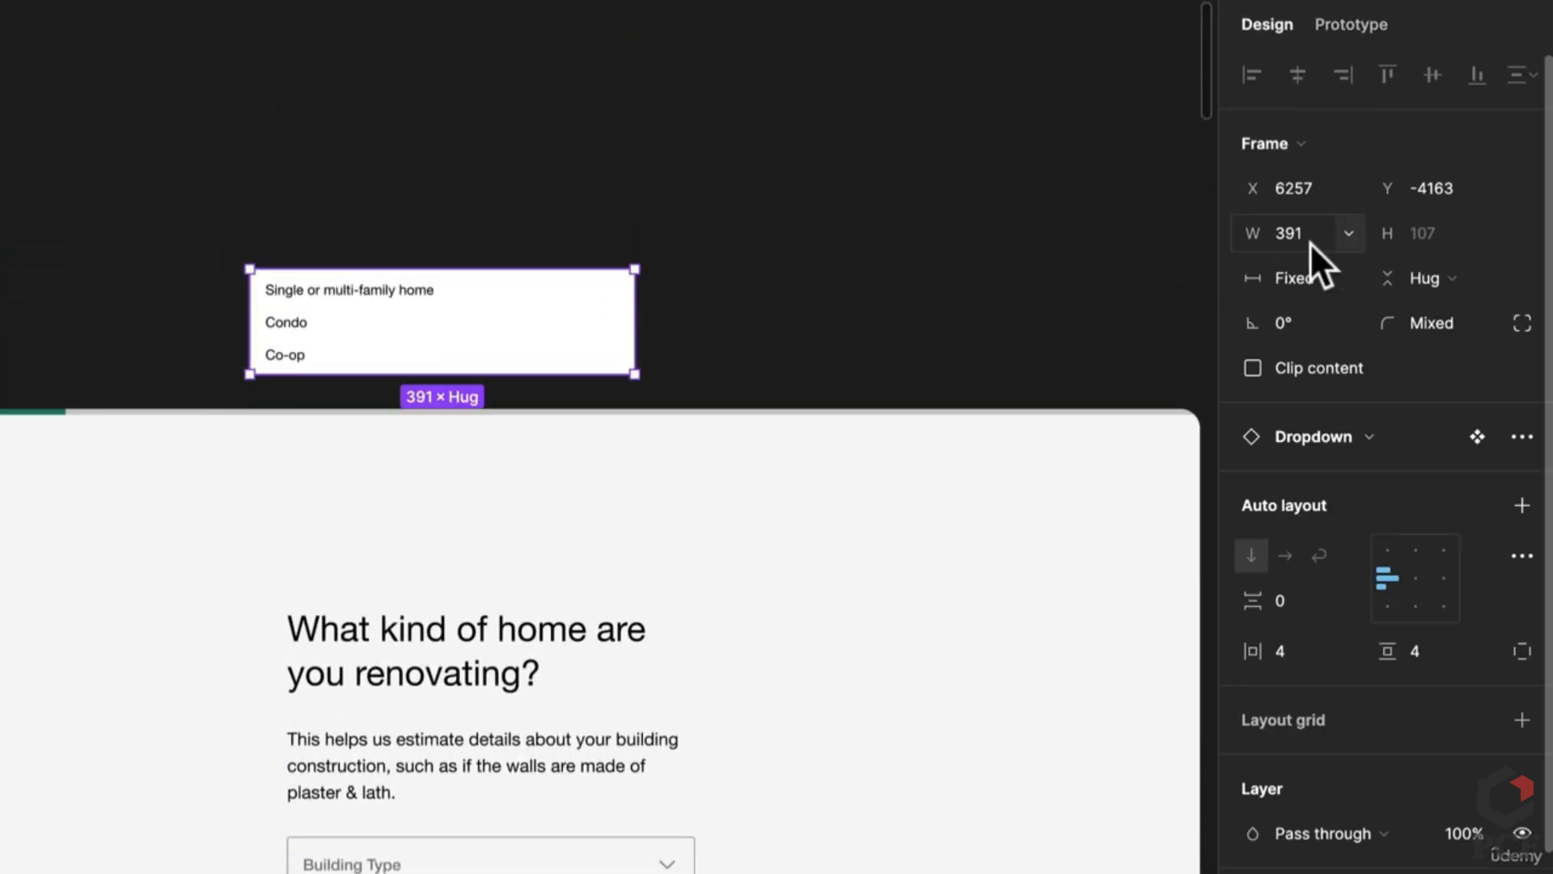
pyautogui.write('414')
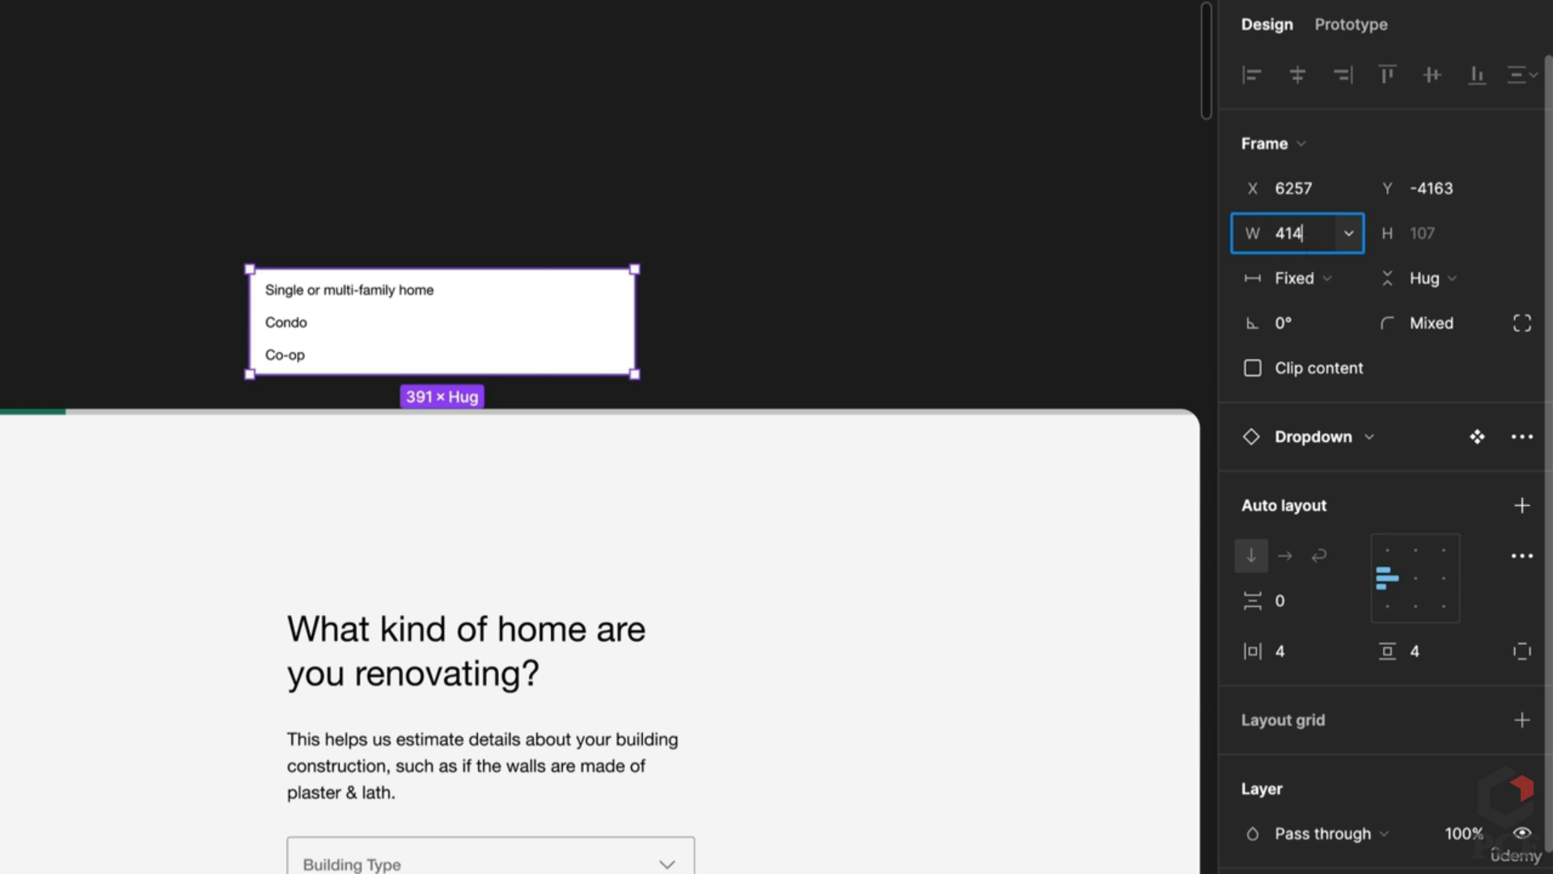
pyautogui.press('Return')
pyautogui.click(1338, 24)
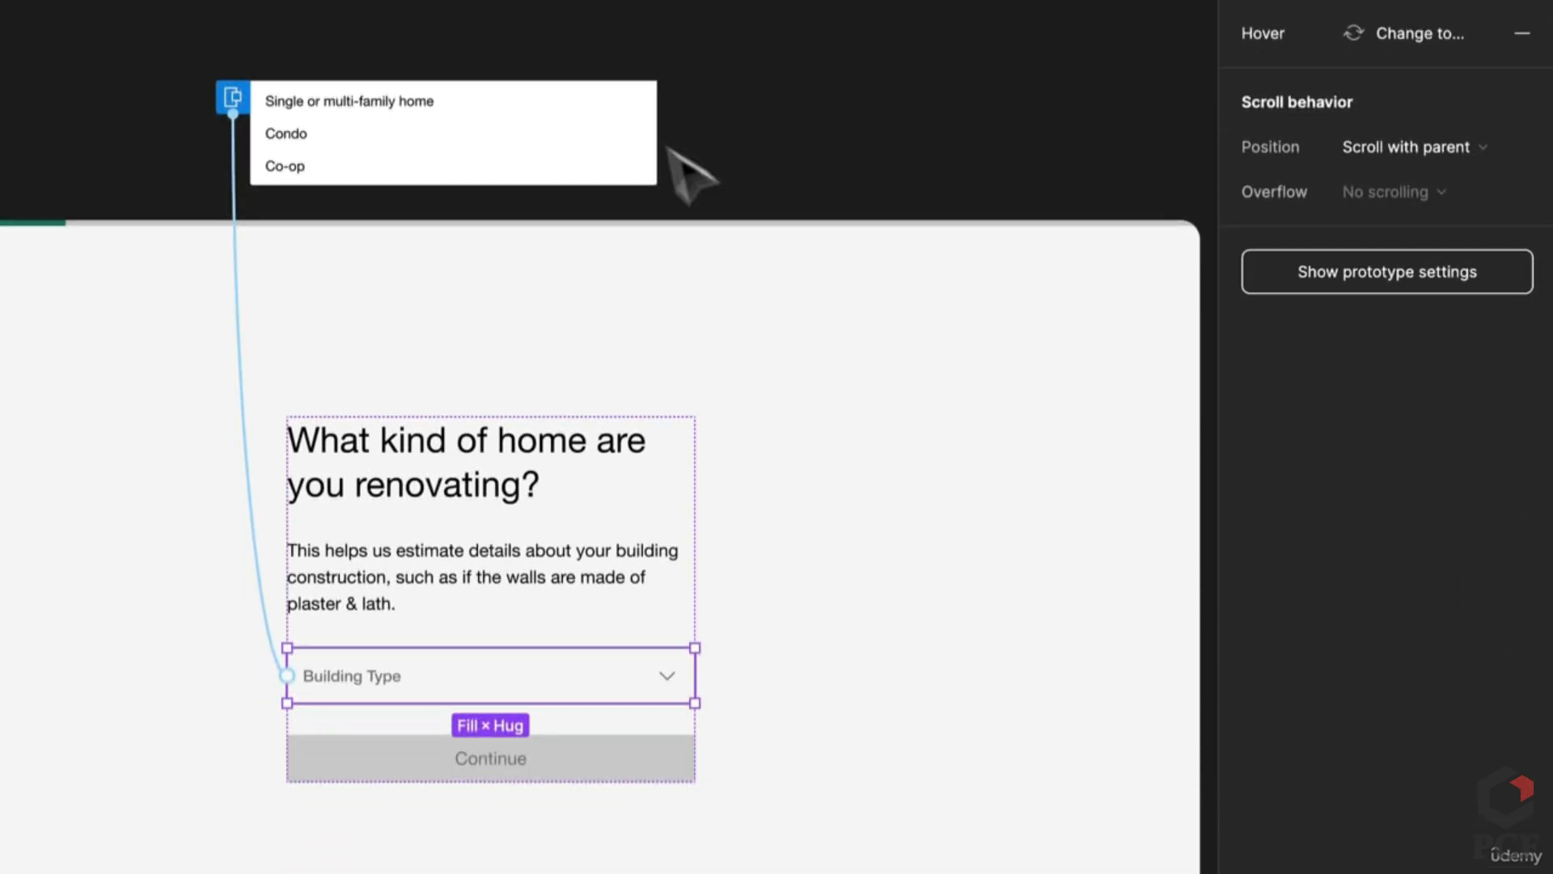
# Step: Link the Single or multi-family home option to the filled building-type frame with Smart animate, Ease out 300ms
pyautogui.click(243, 245)
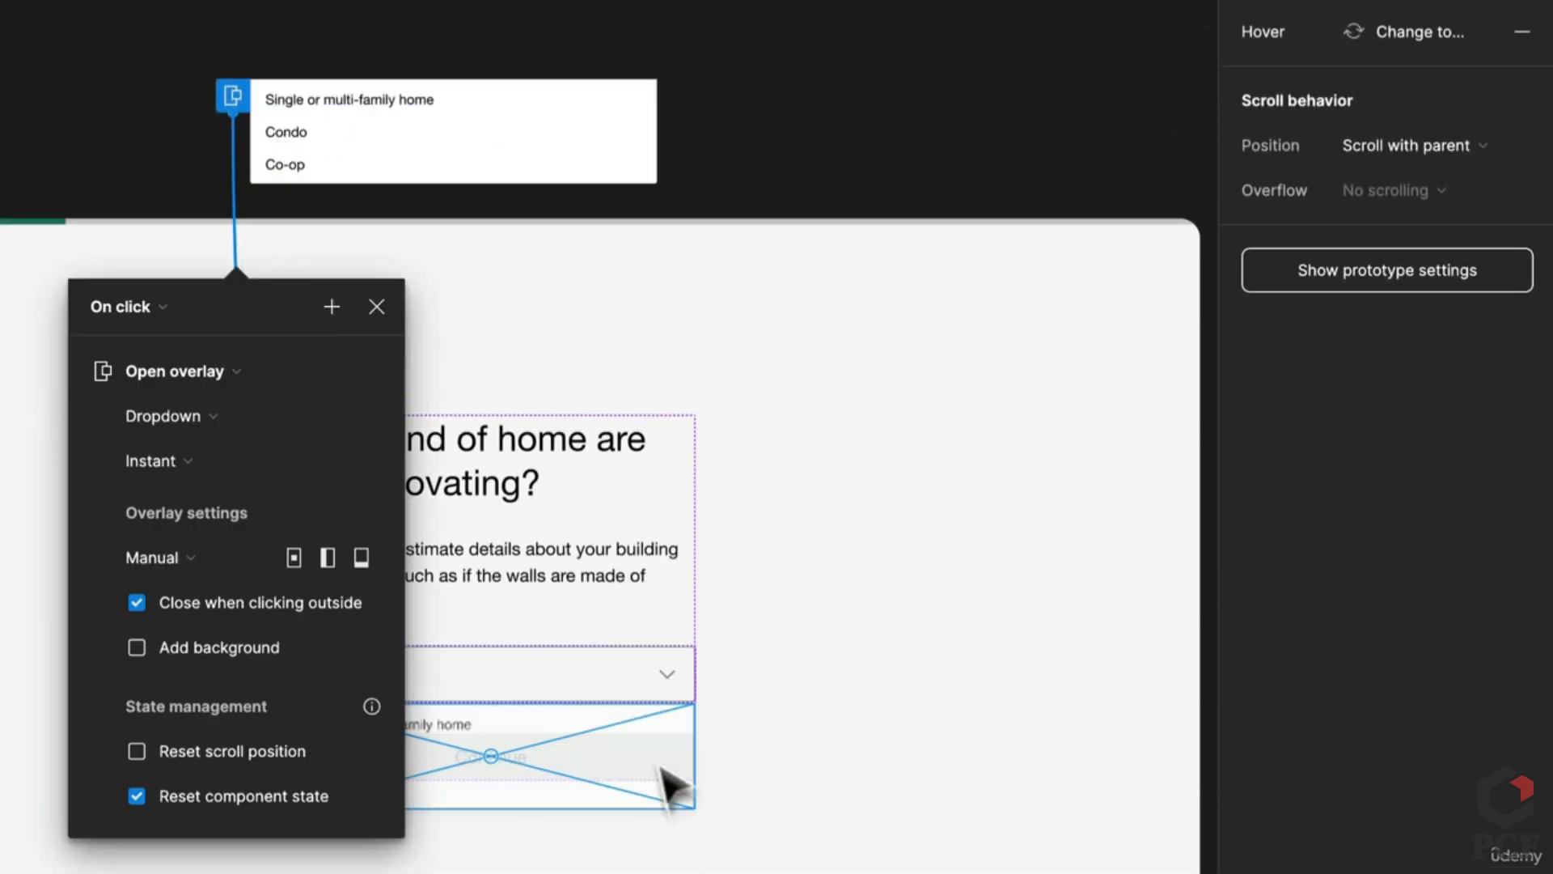
pyautogui.press('Escape')
pyautogui.scroll(-3, 437, 110)
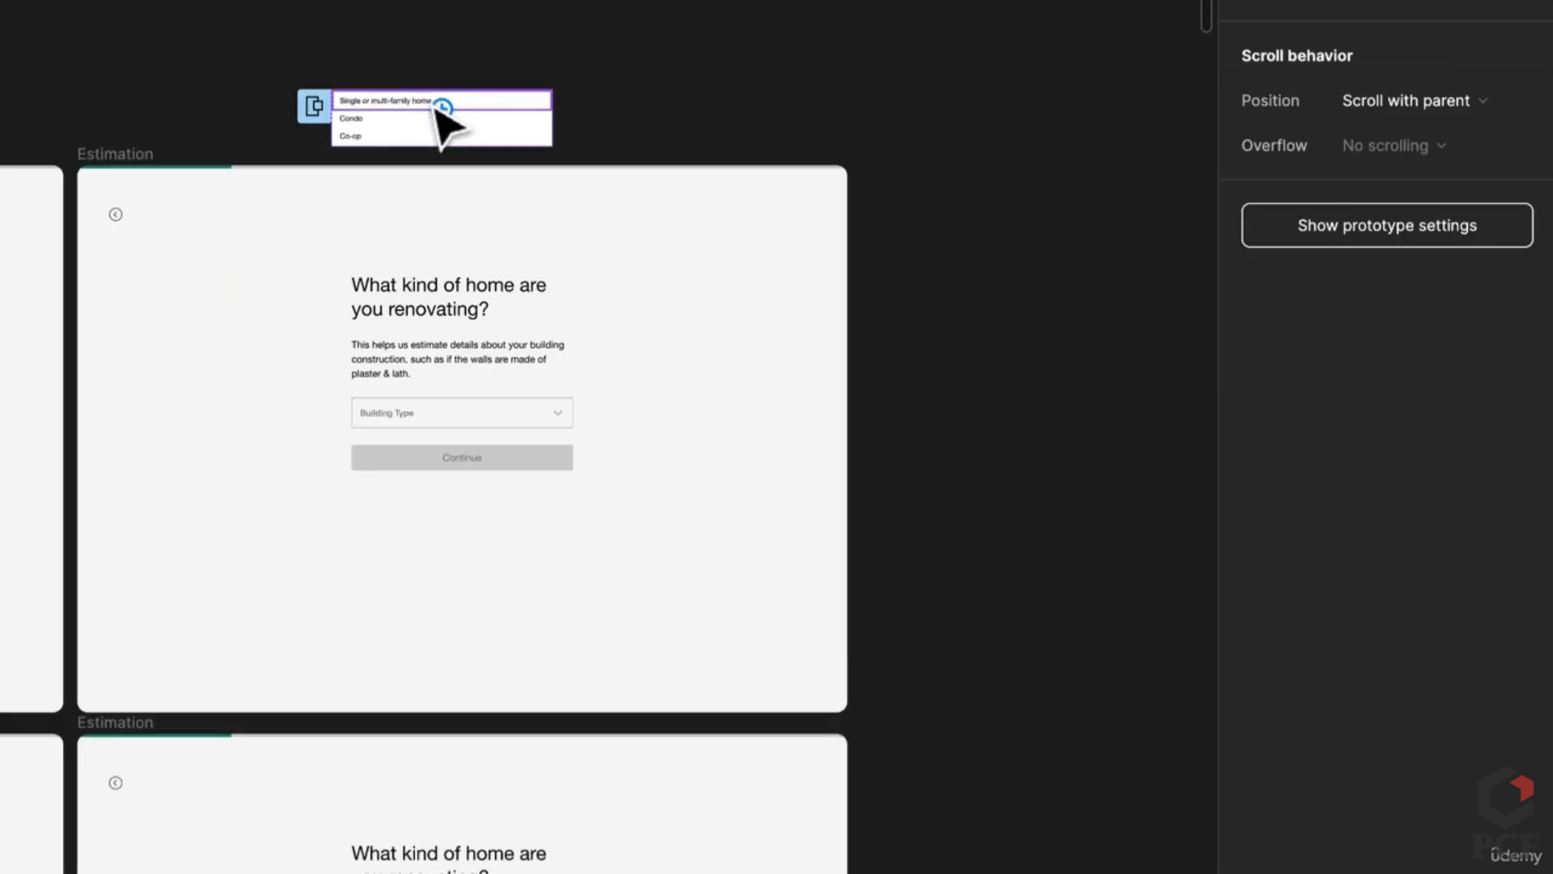
pyautogui.moveTo(550, 100); pyautogui.dragTo(465, 772)
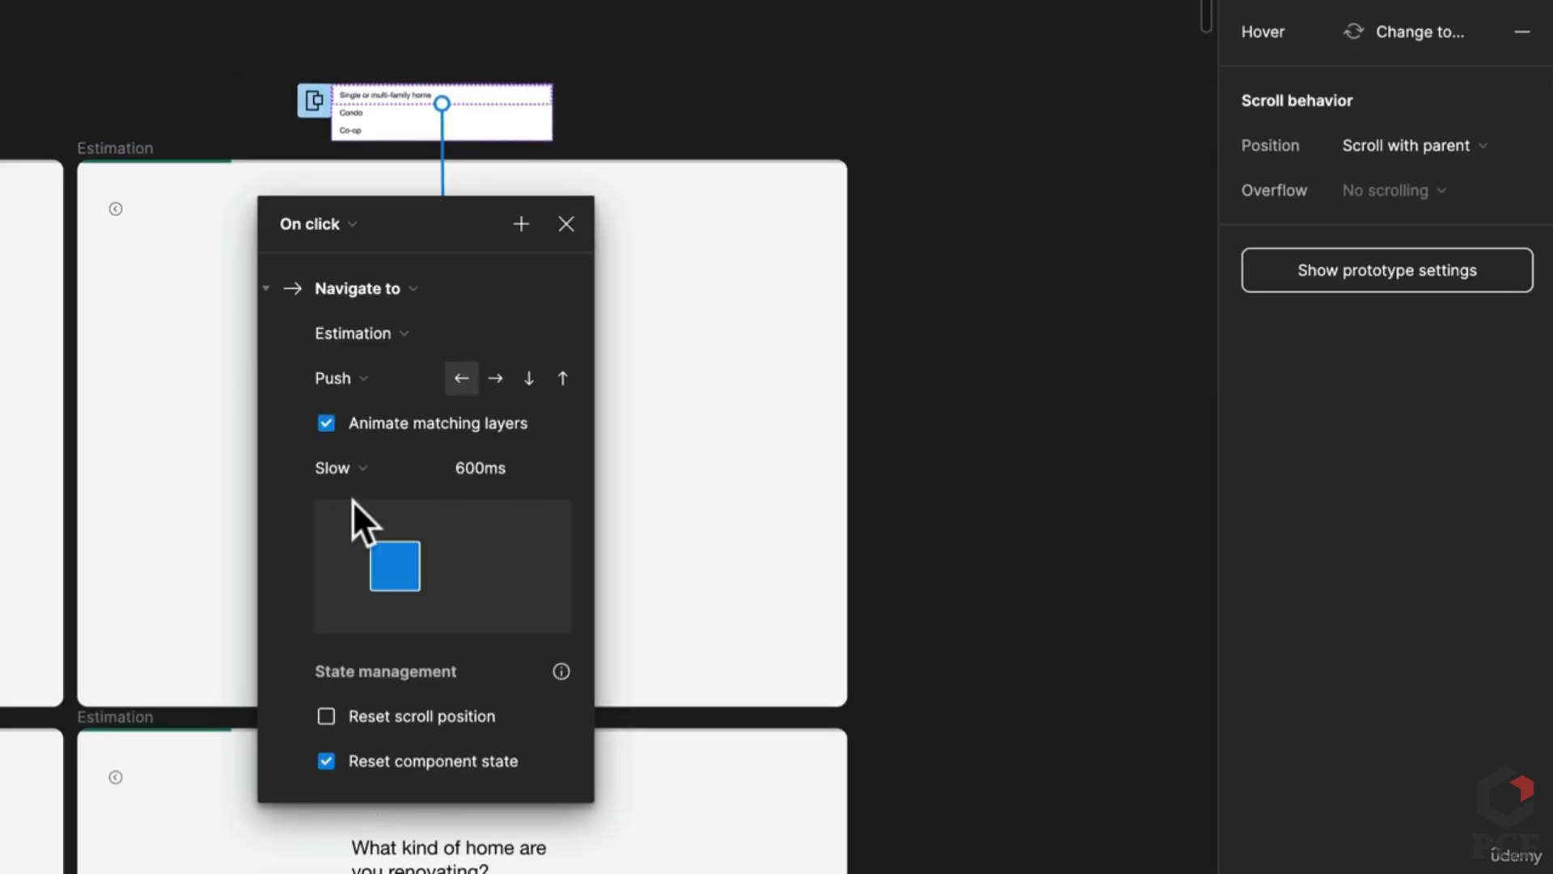
pyautogui.click(344, 469)
pyautogui.click(405, 142)
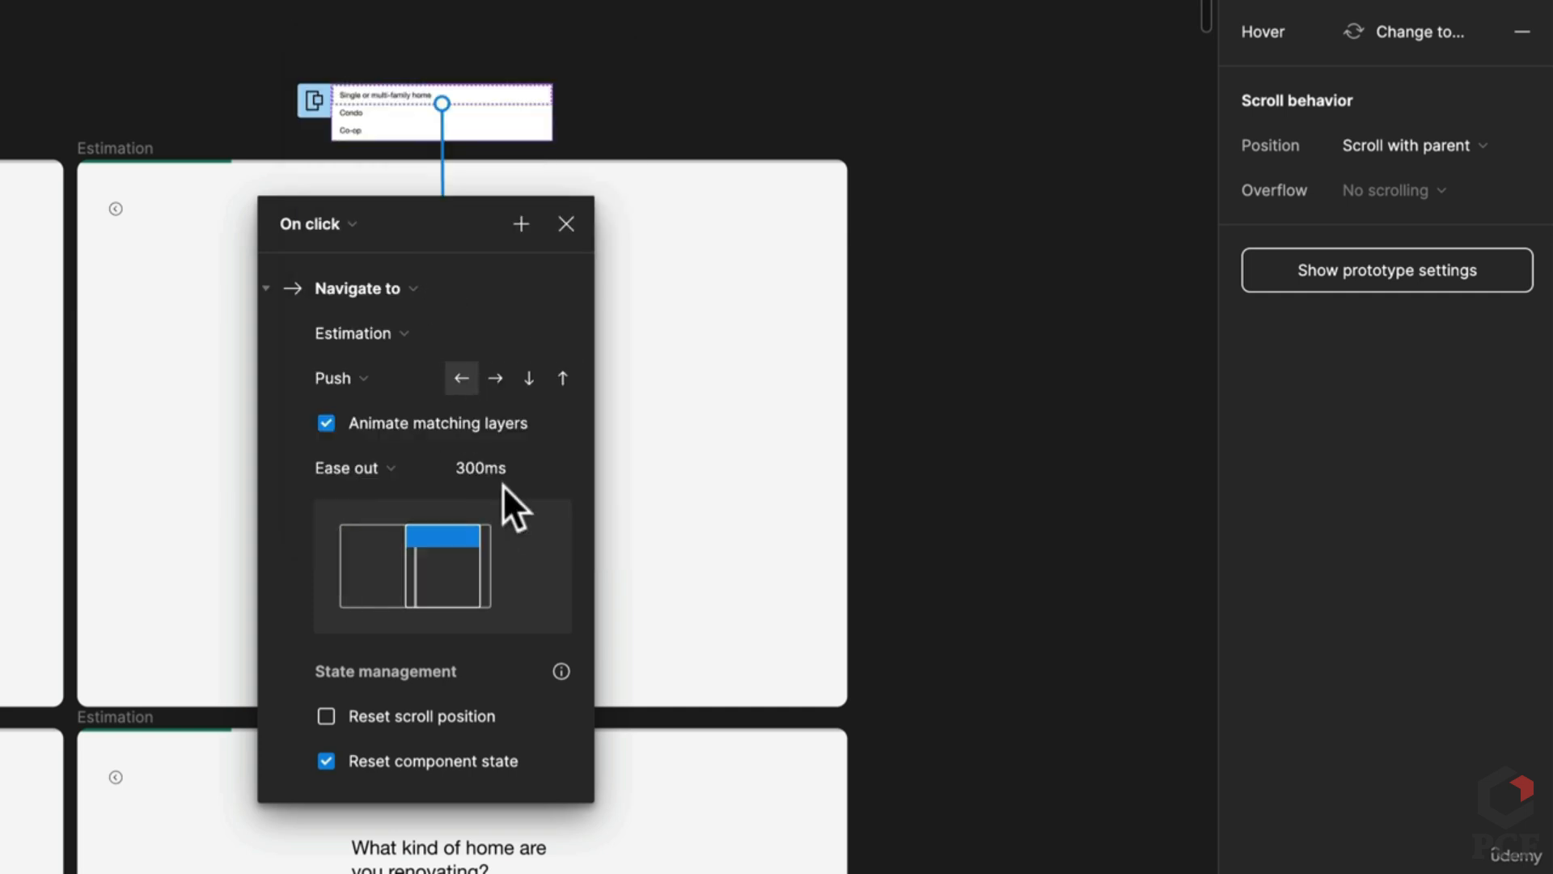
pyautogui.click(344, 379)
pyautogui.click(429, 254)
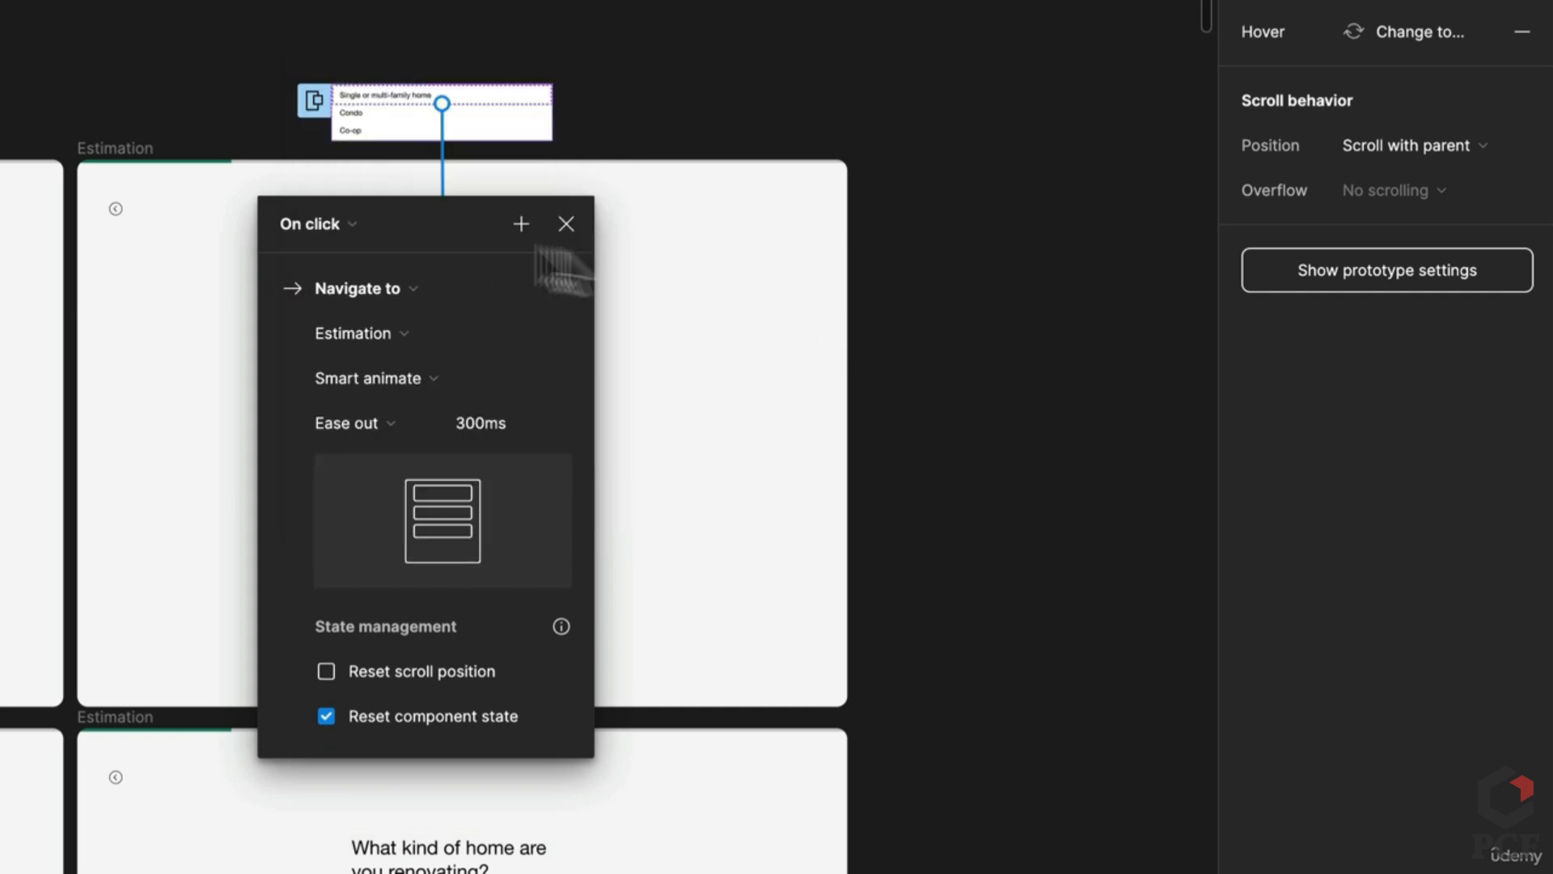
pyautogui.click(971, 389)
pyautogui.scroll(-5, 877, 305)
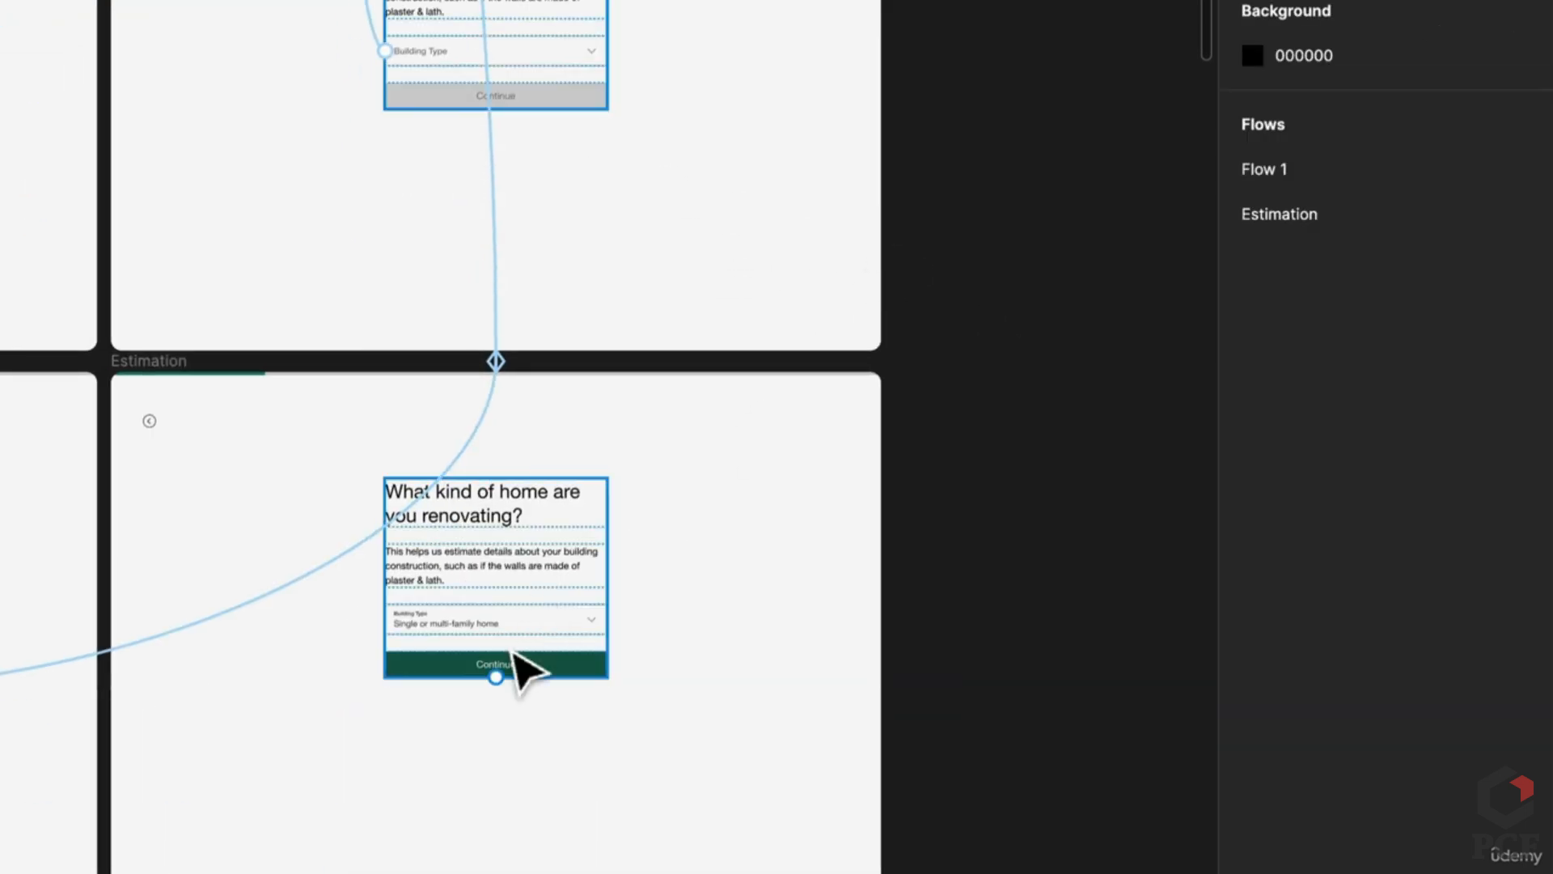
pyautogui.scroll(3, 522, 647)
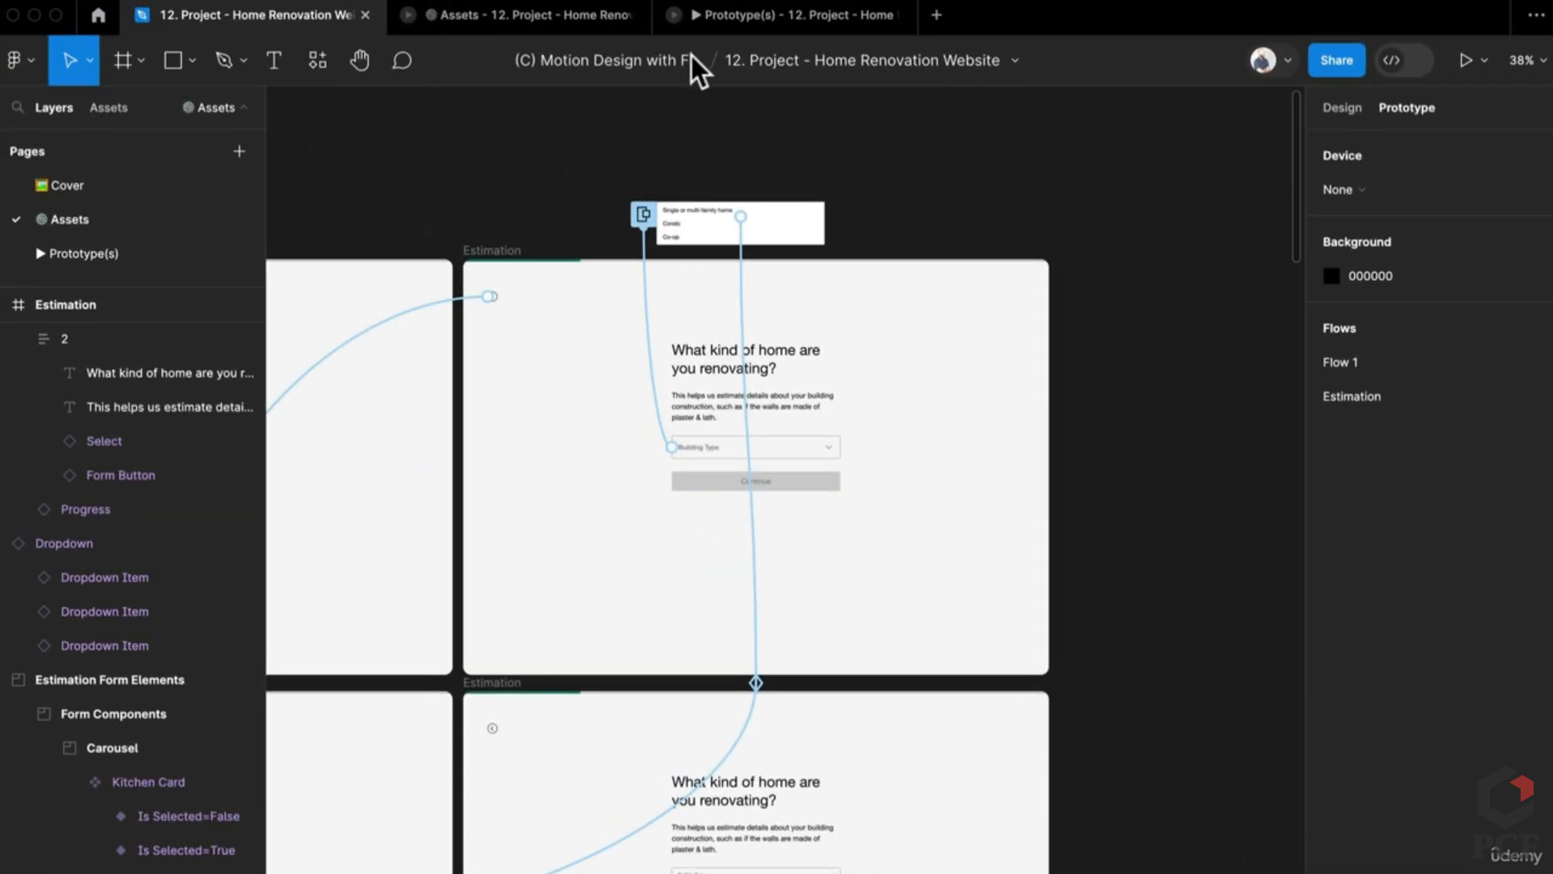
pyautogui.click(712, 17)
pyautogui.click(529, 14)
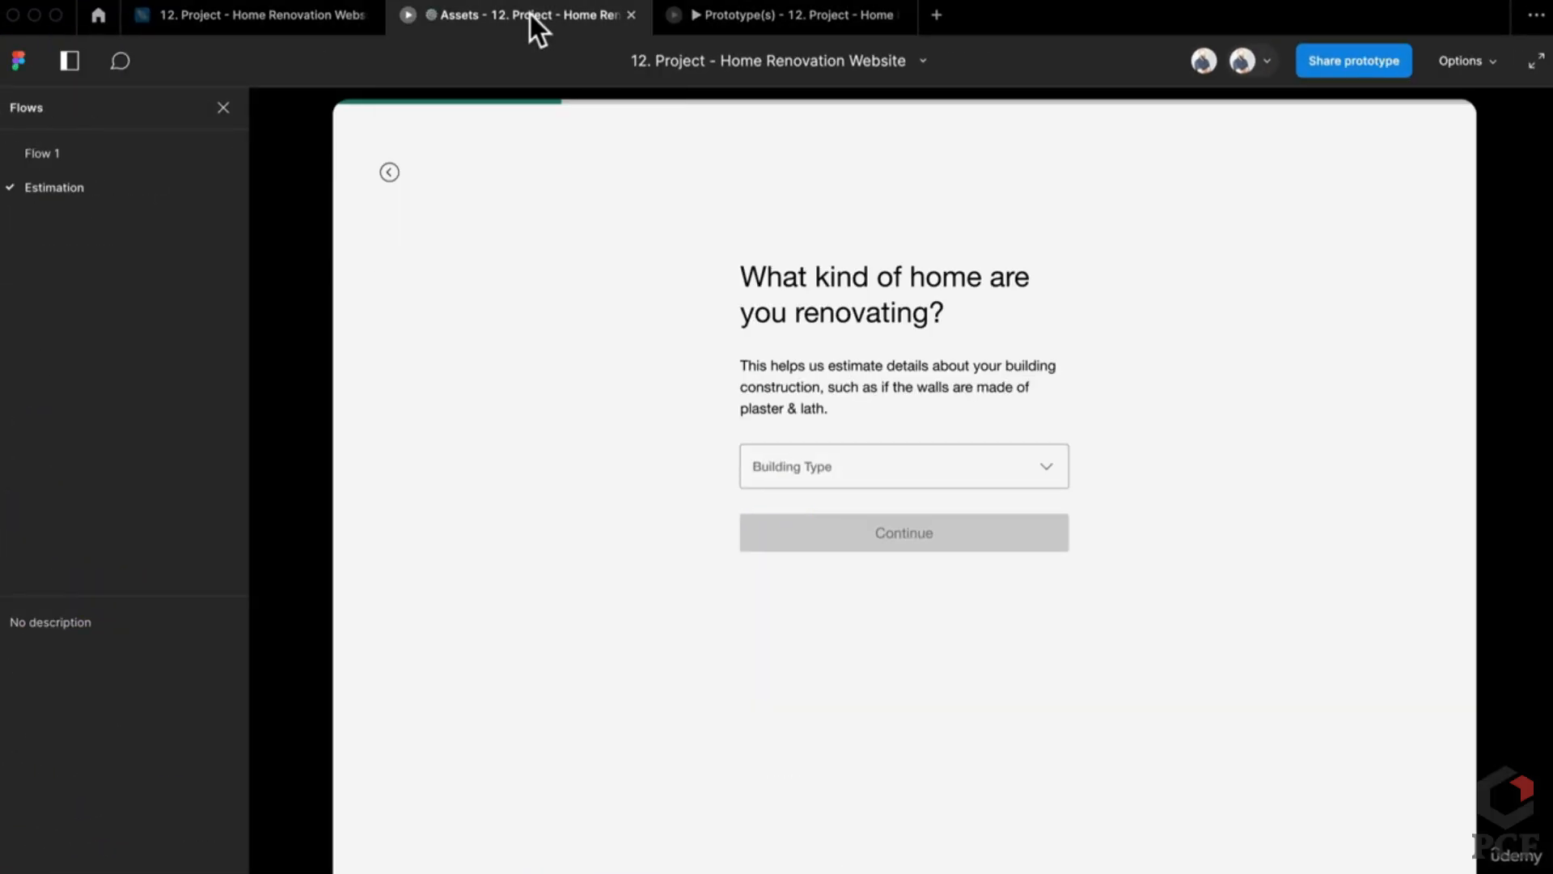
pyautogui.click(752, 15)
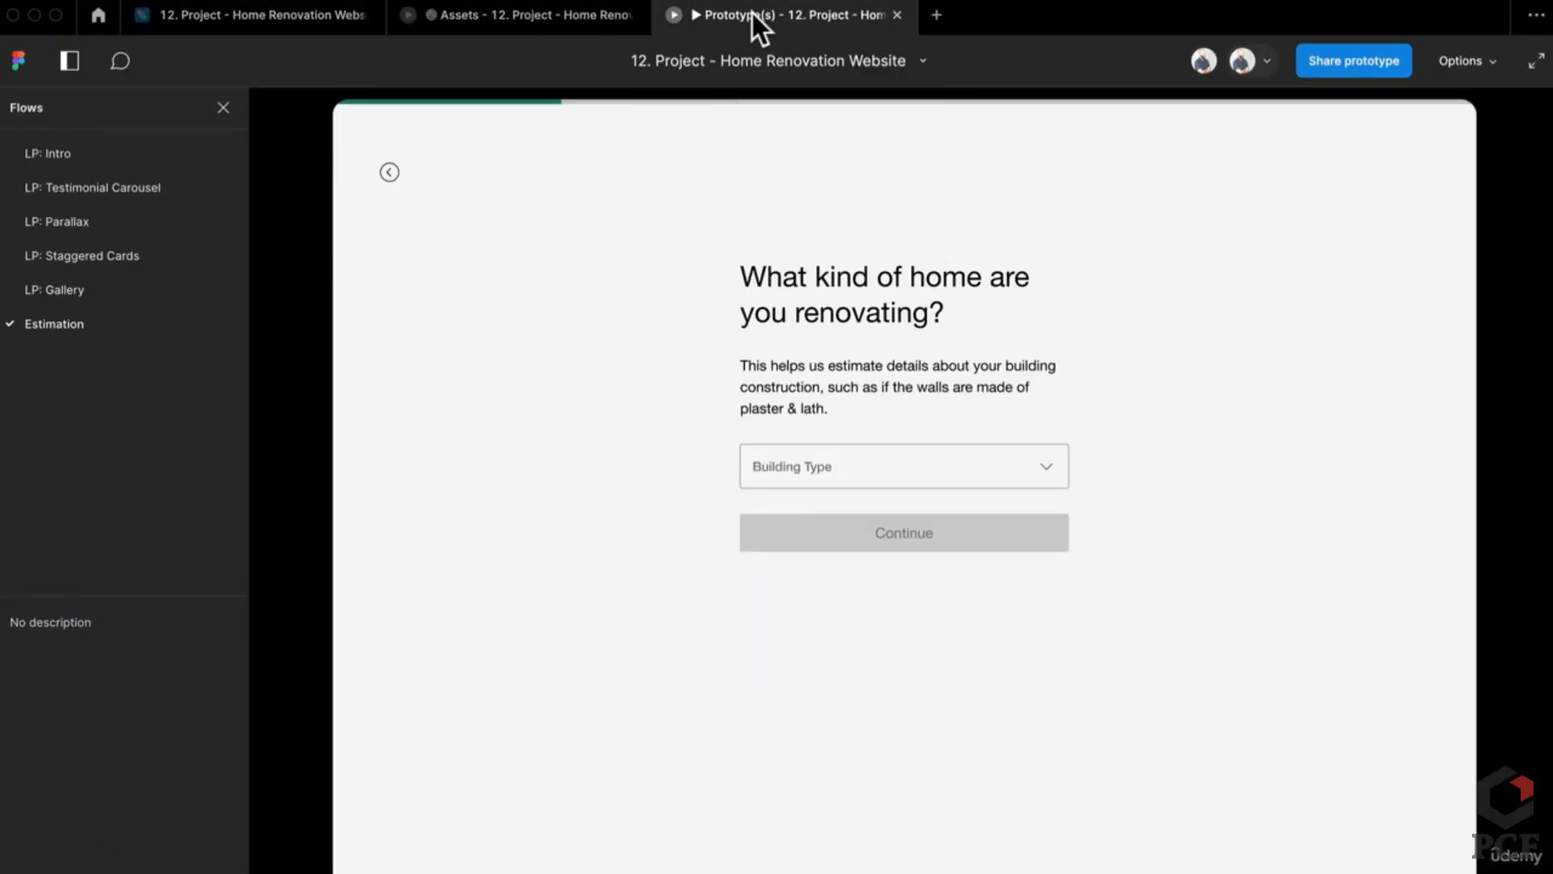
pyautogui.click(902, 477)
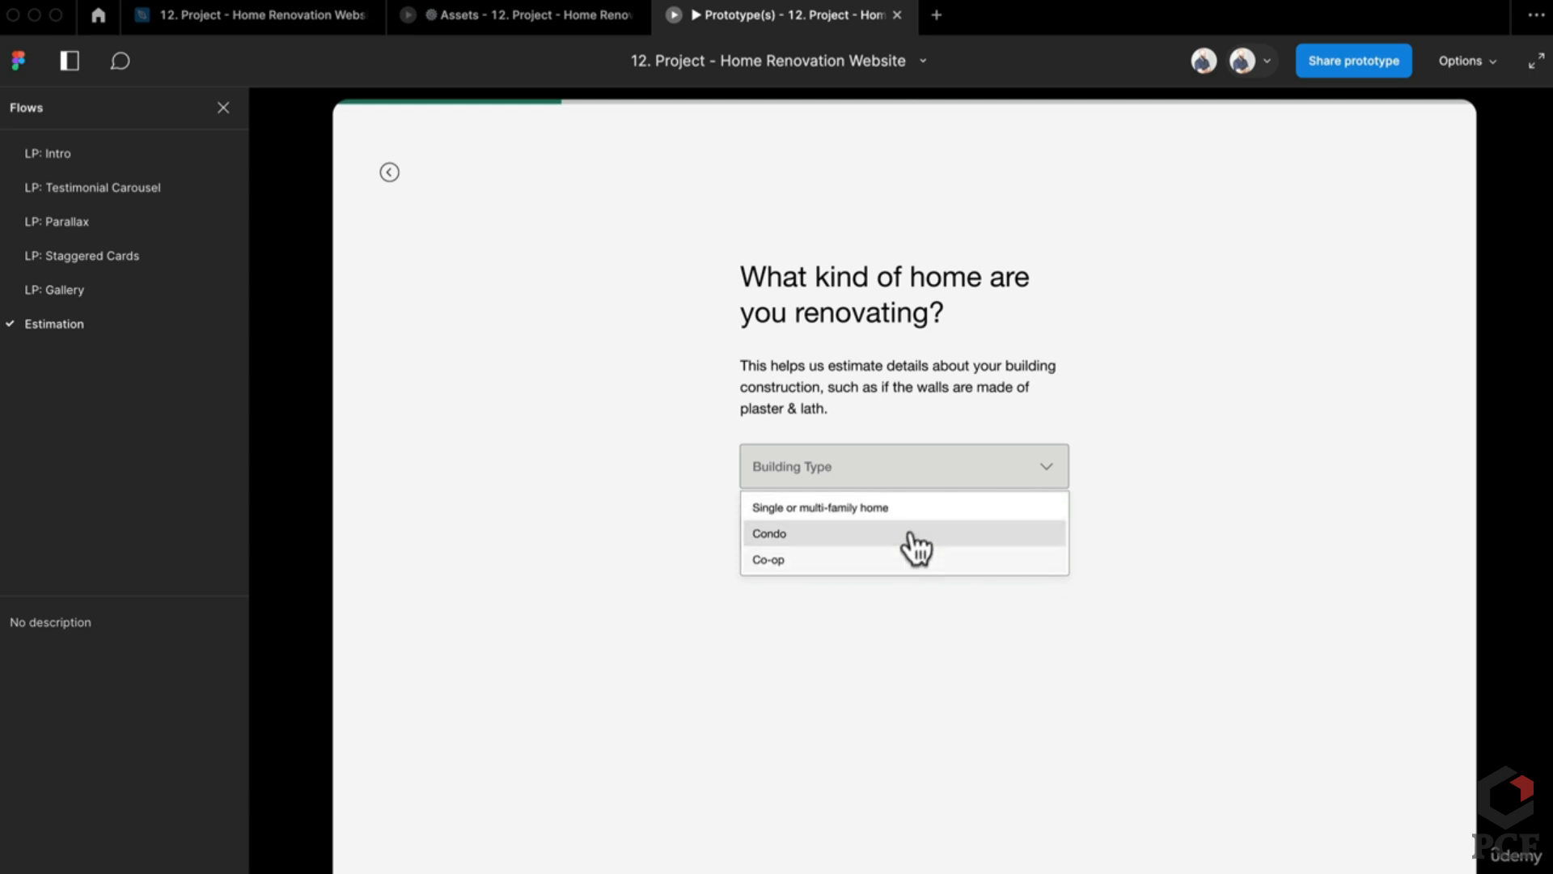
pyautogui.click(916, 508)
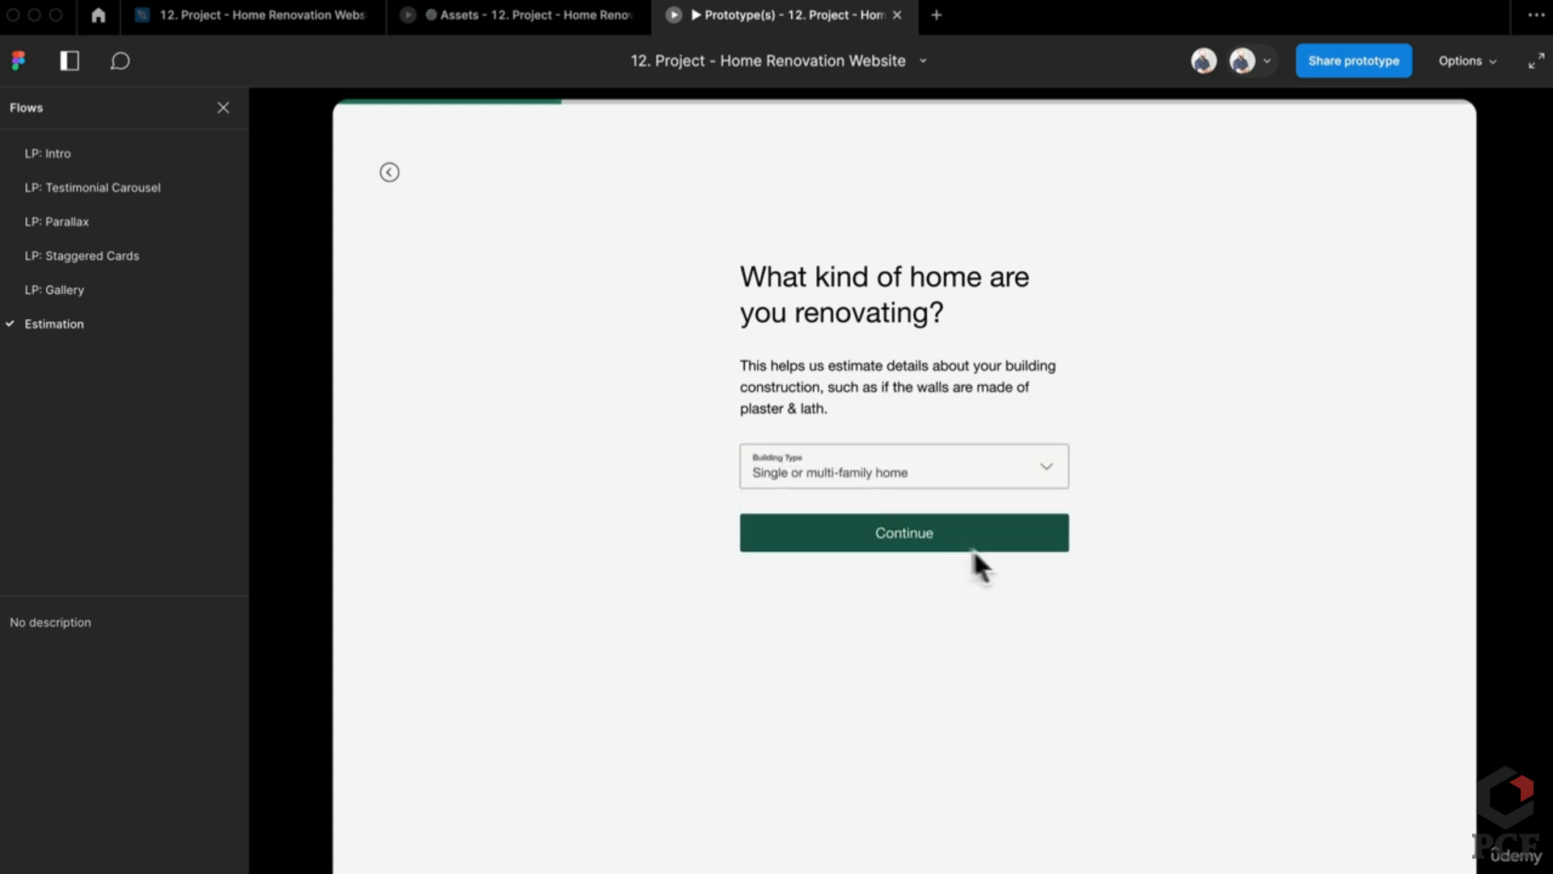
pyautogui.click(959, 544)
pyautogui.click(452, 18)
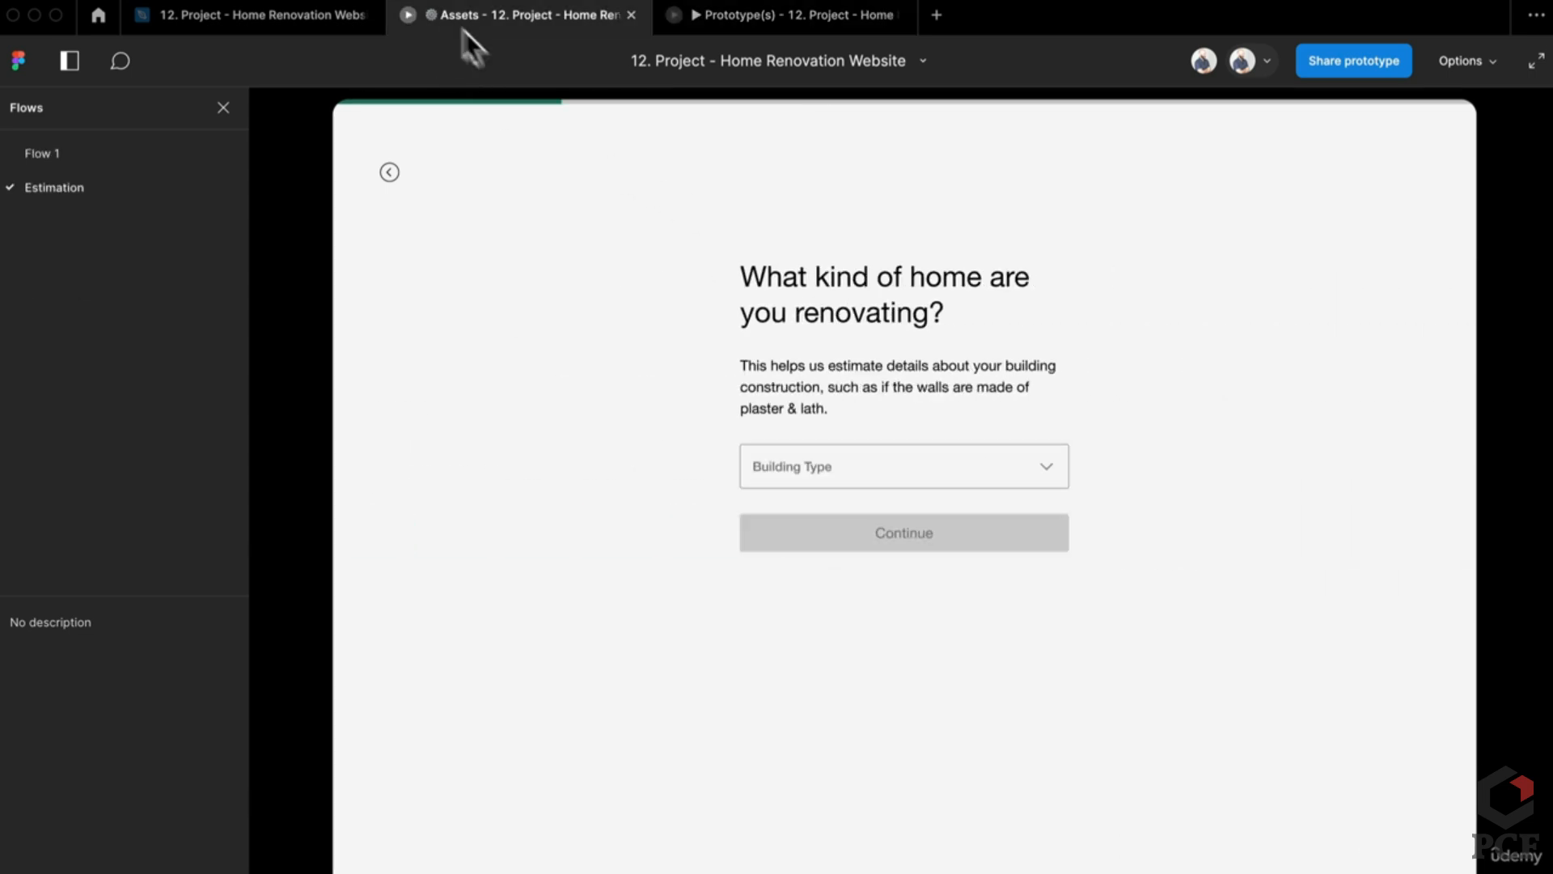
pyautogui.press('r')
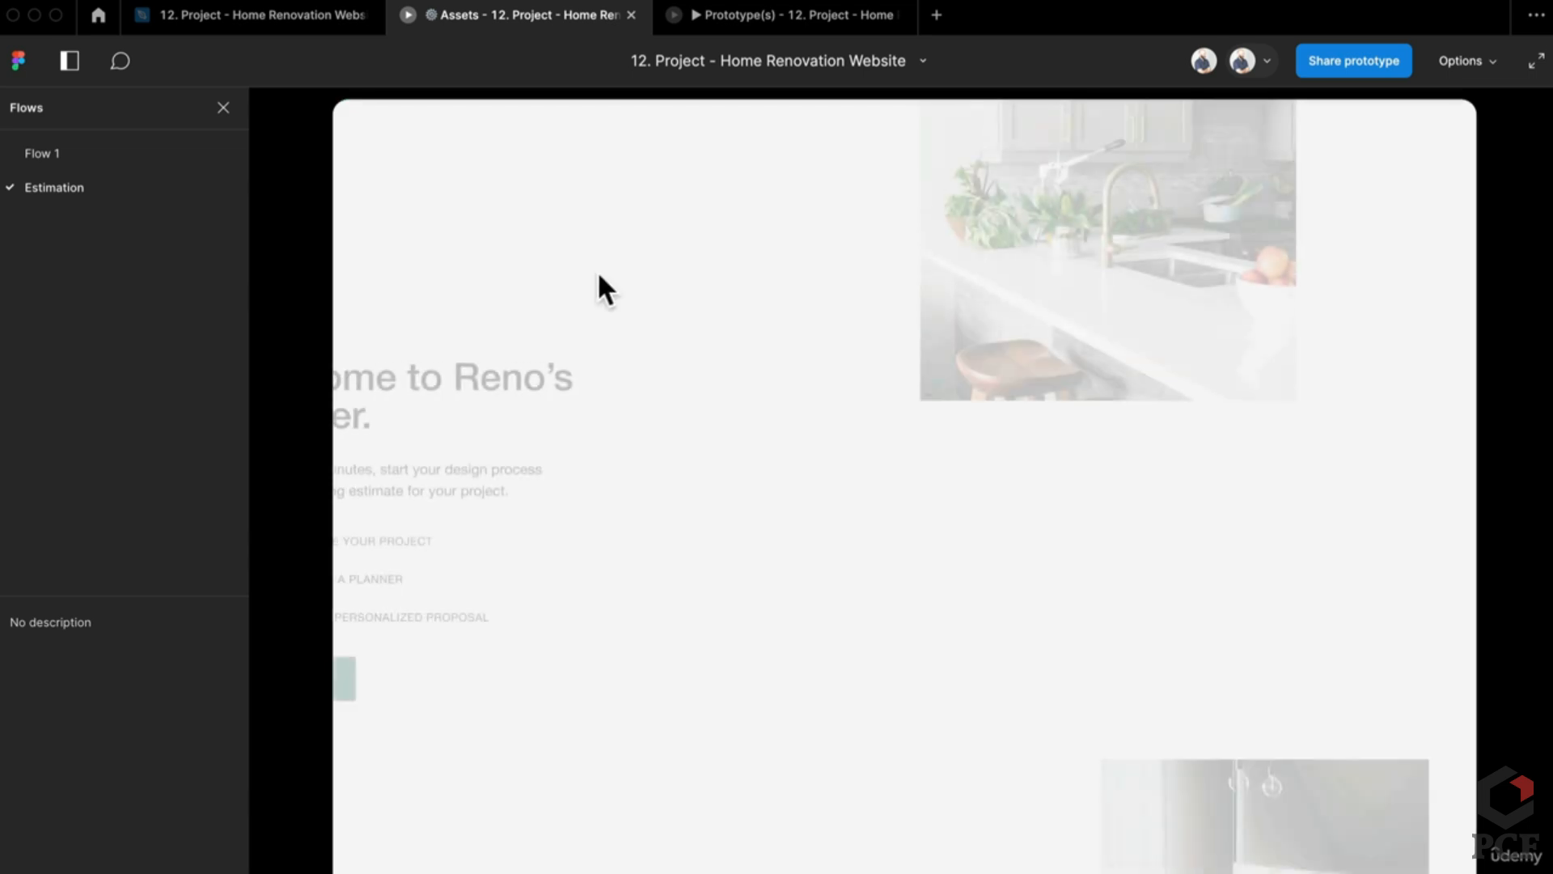
pyautogui.click(534, 696)
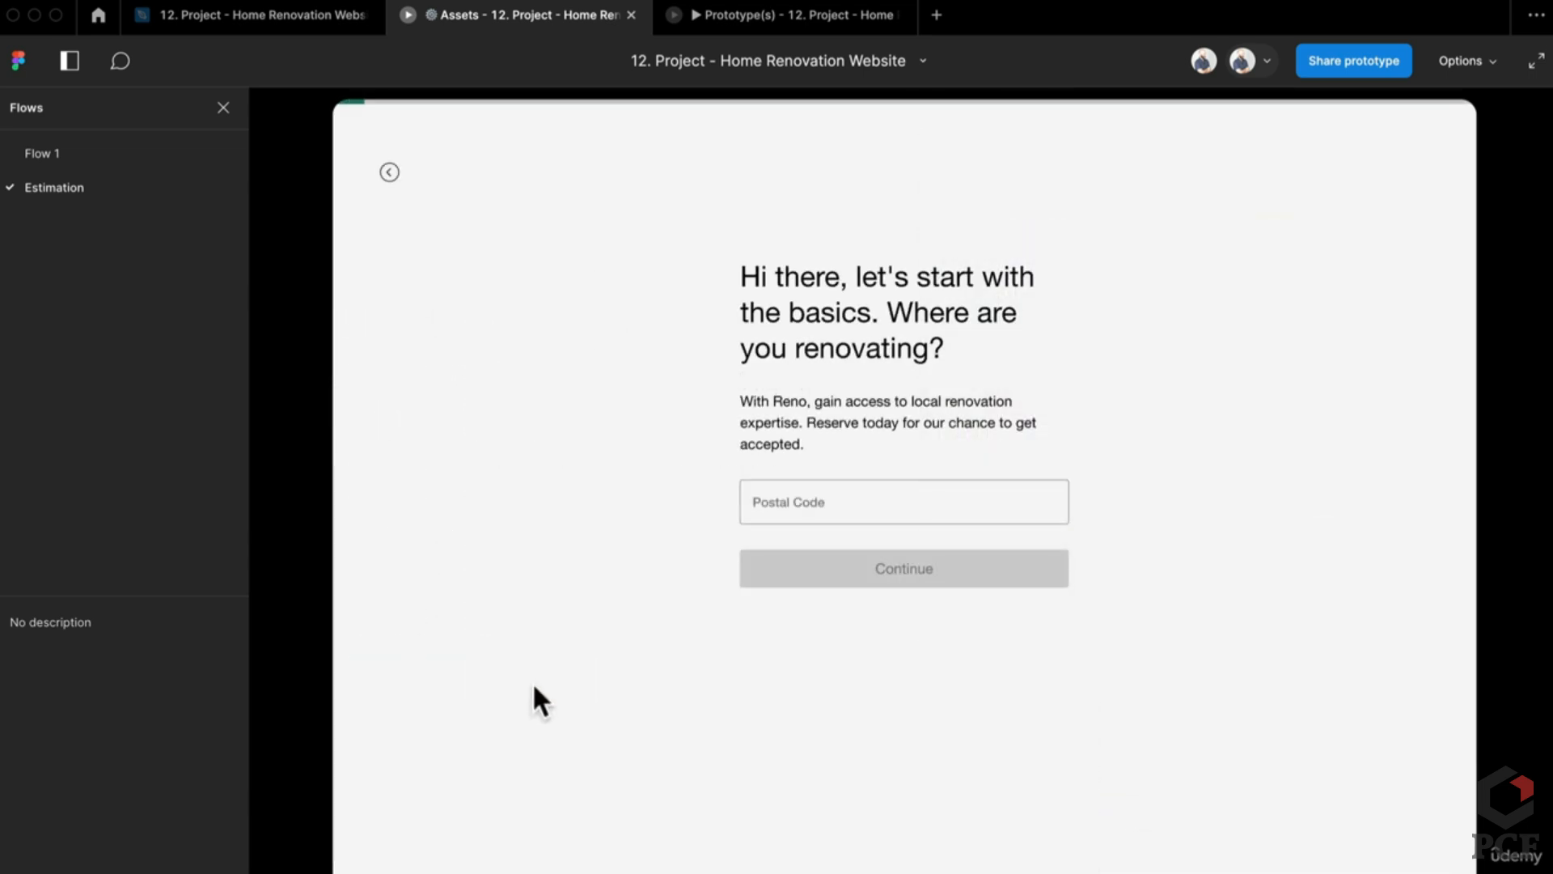
pyautogui.click(841, 500)
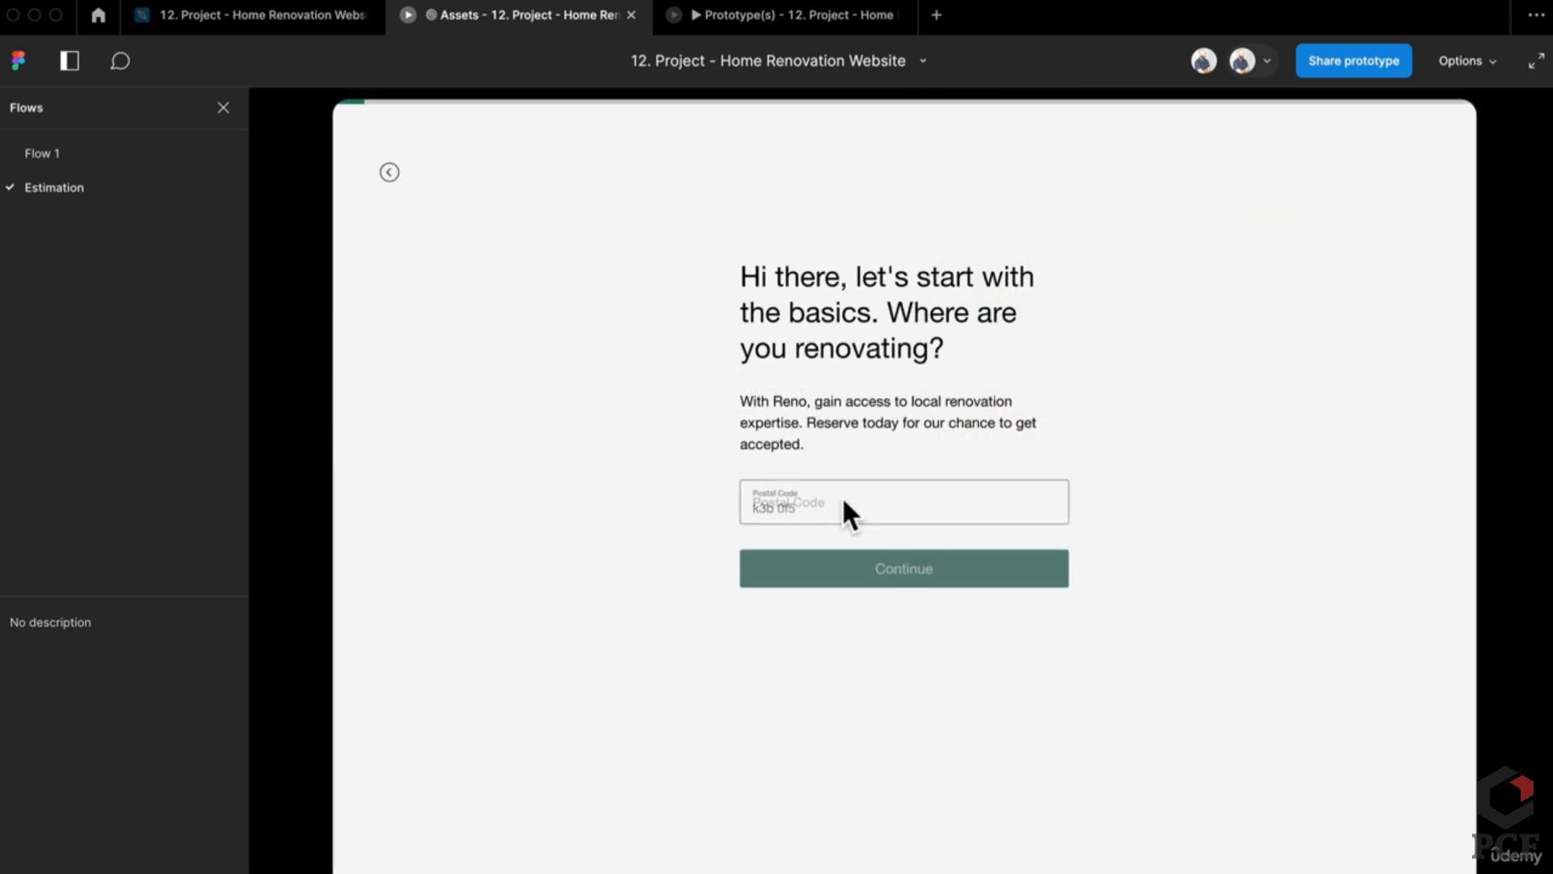
pyautogui.click(387, 170)
pyautogui.click(484, 681)
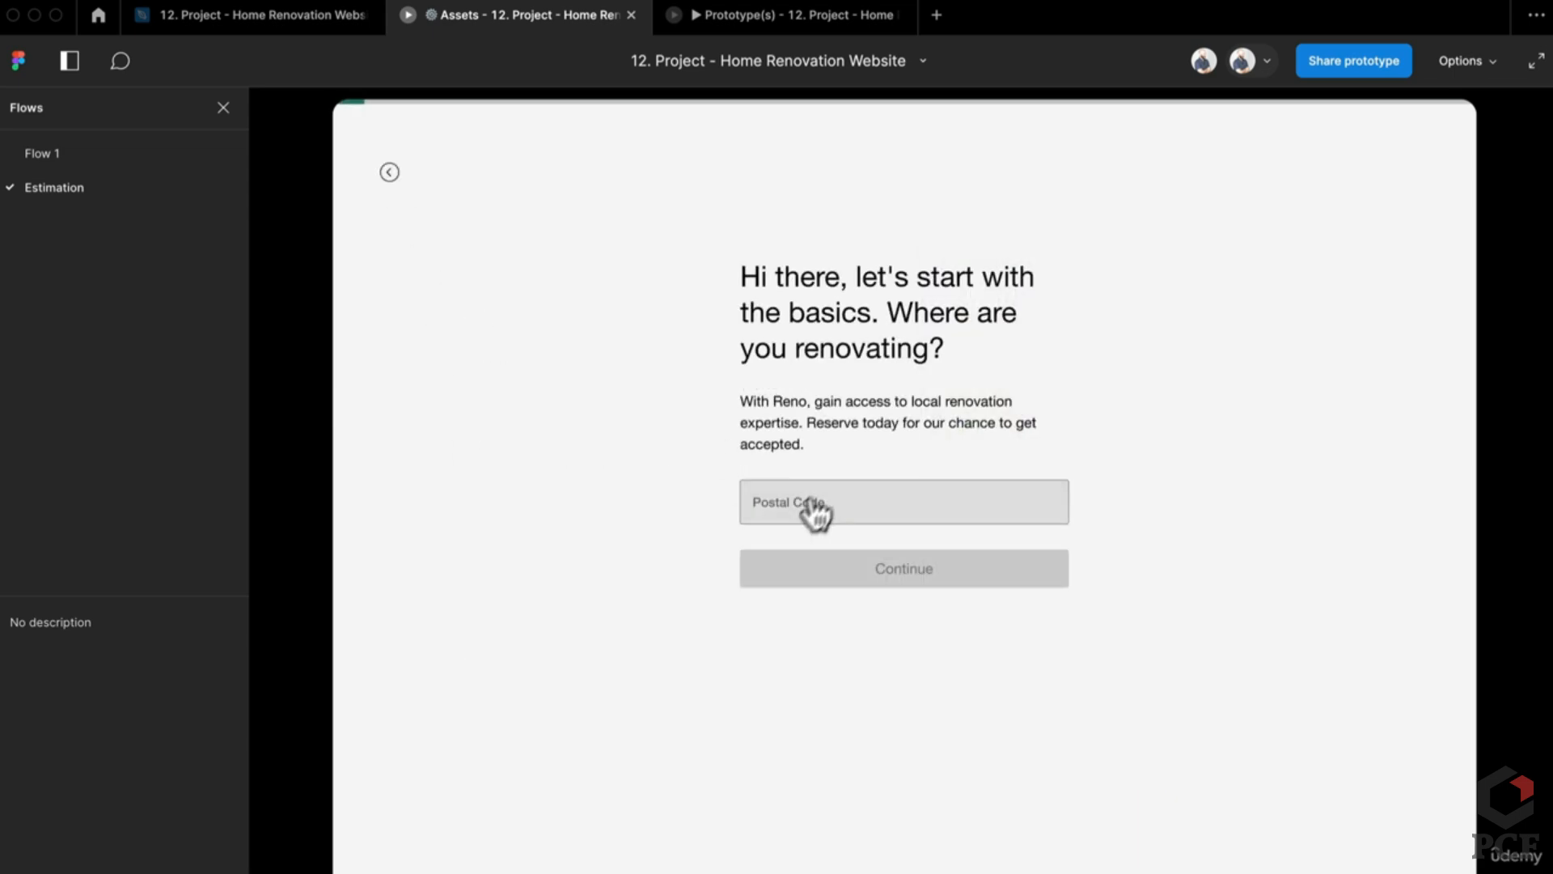
pyautogui.click(390, 182)
pyautogui.click(390, 173)
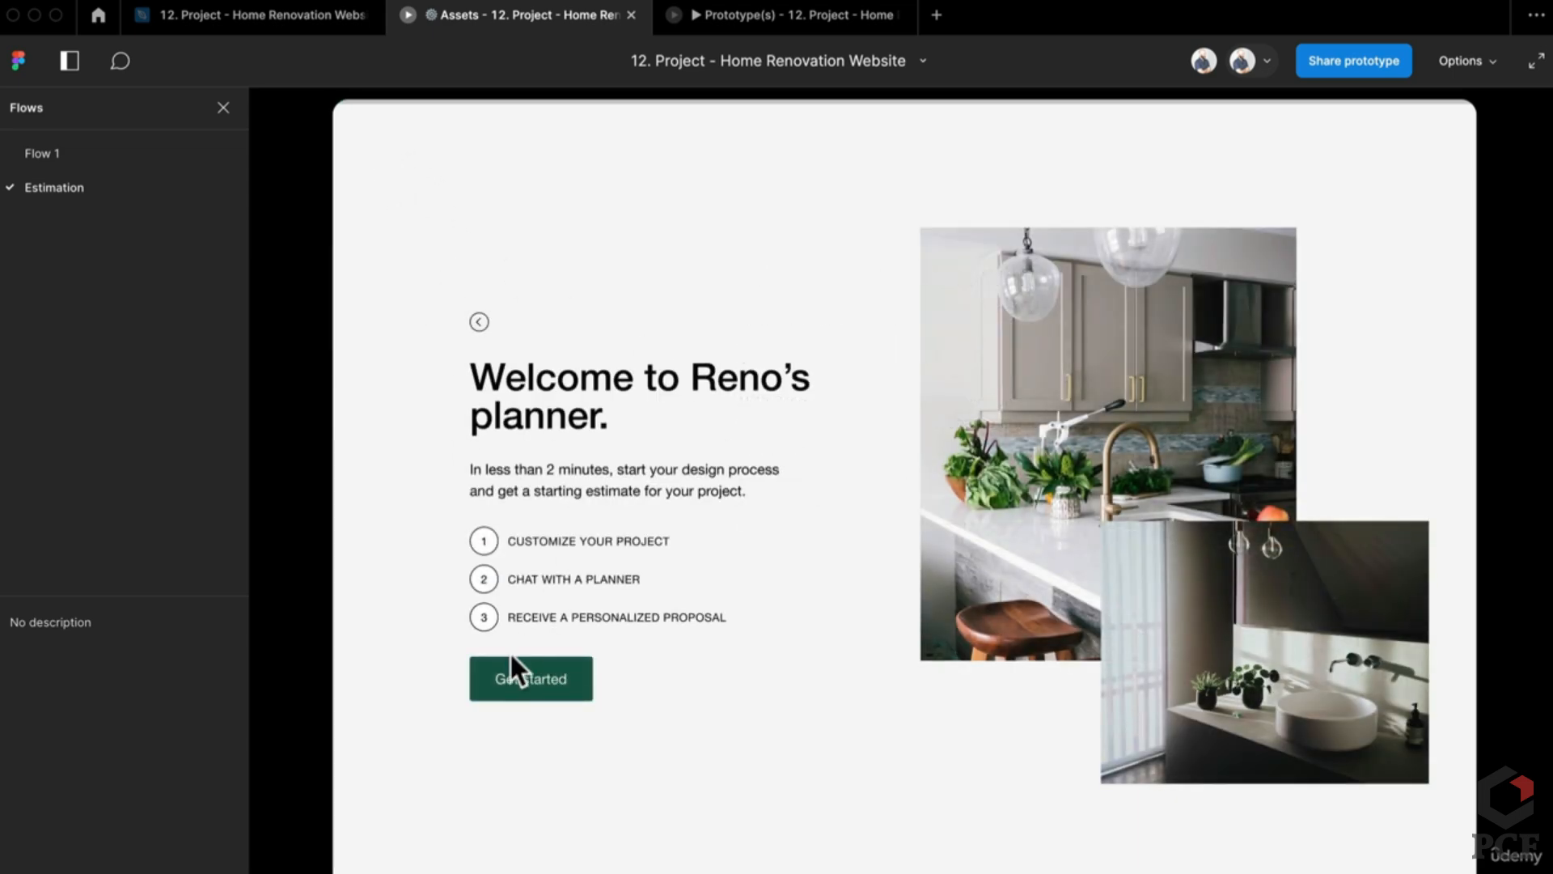
pyautogui.click(515, 670)
pyautogui.click(867, 516)
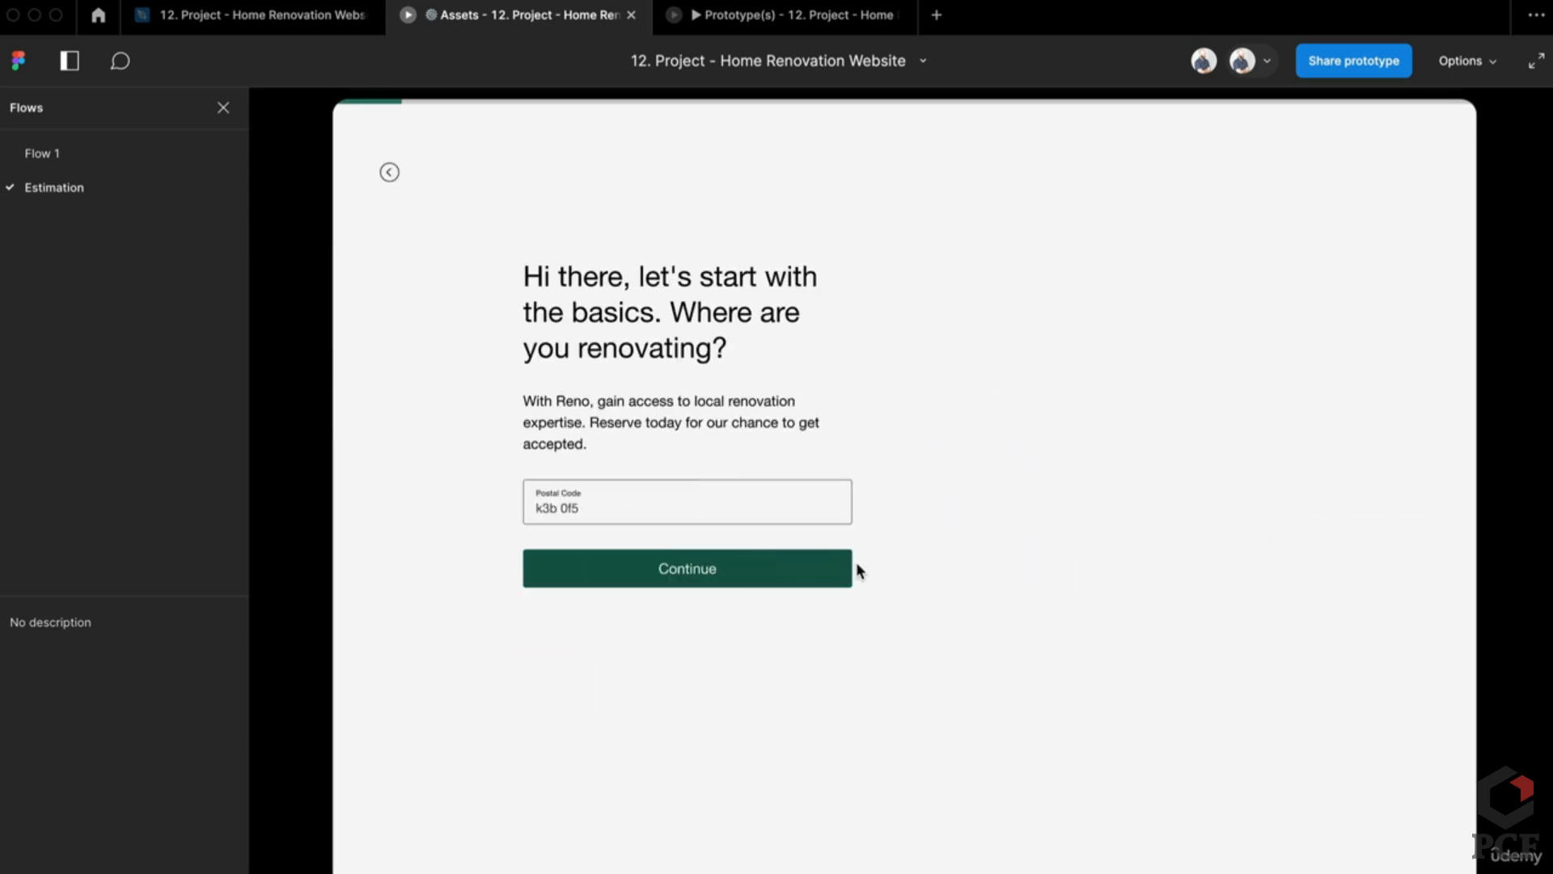
pyautogui.click(855, 566)
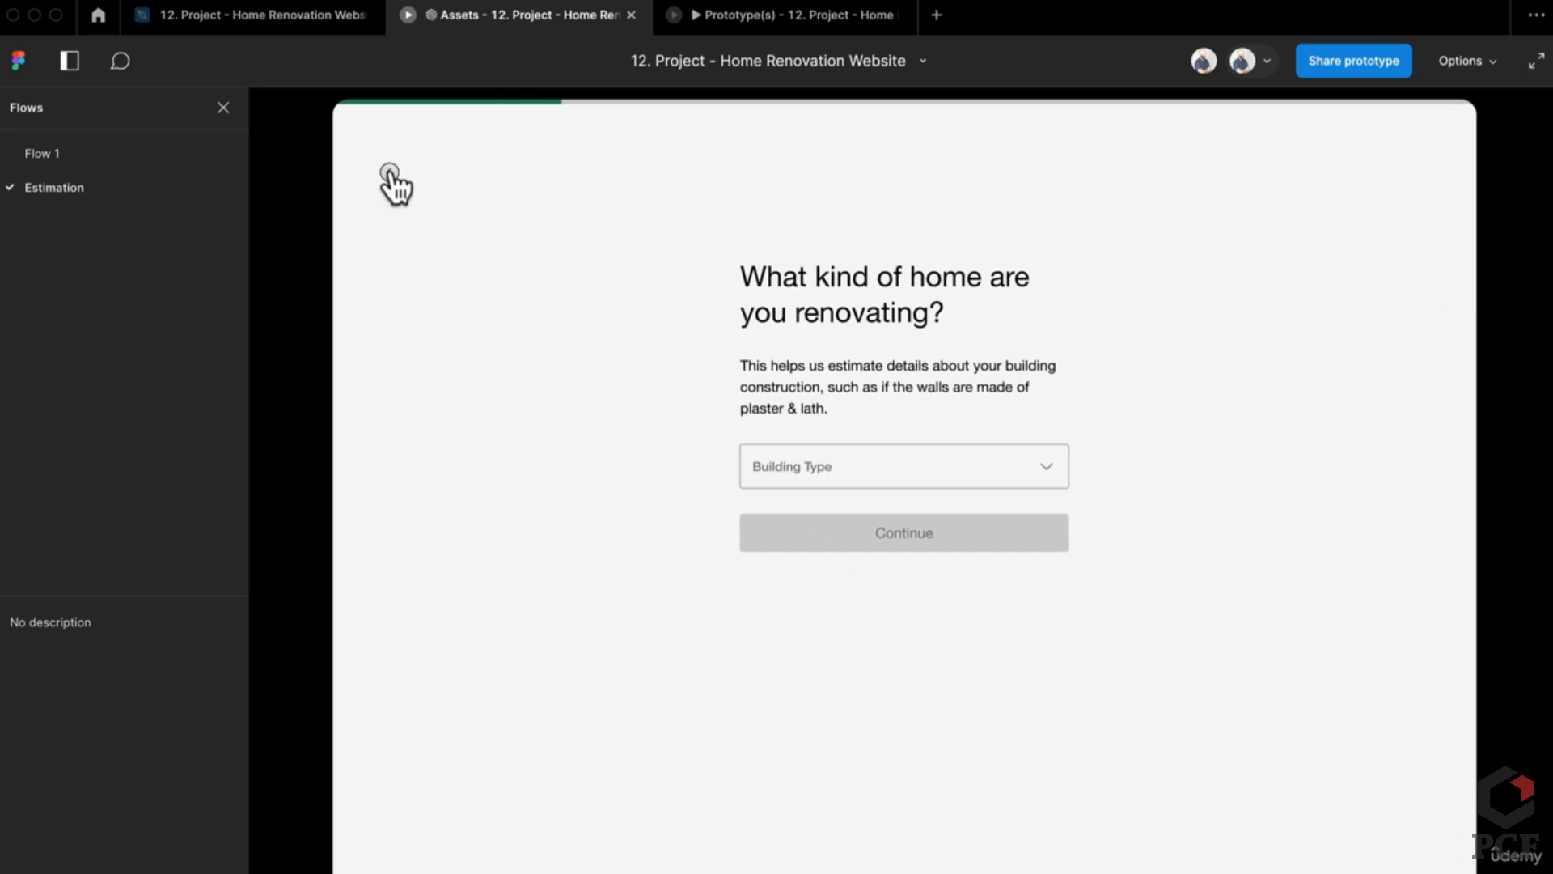
pyautogui.click(390, 172)
pyautogui.click(886, 560)
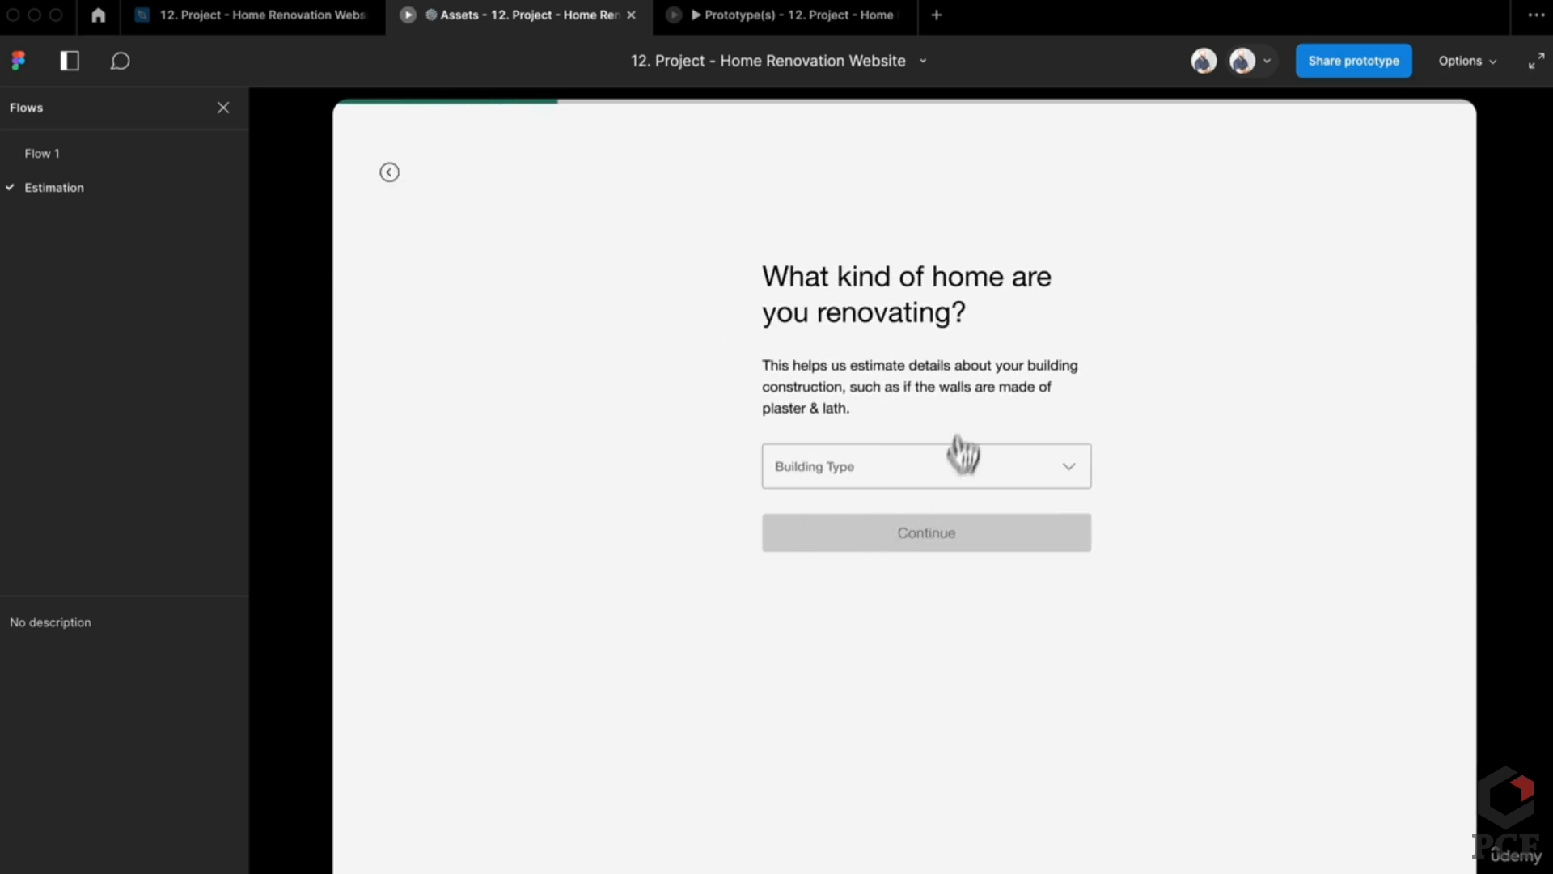
pyautogui.click(390, 173)
pyautogui.click(869, 571)
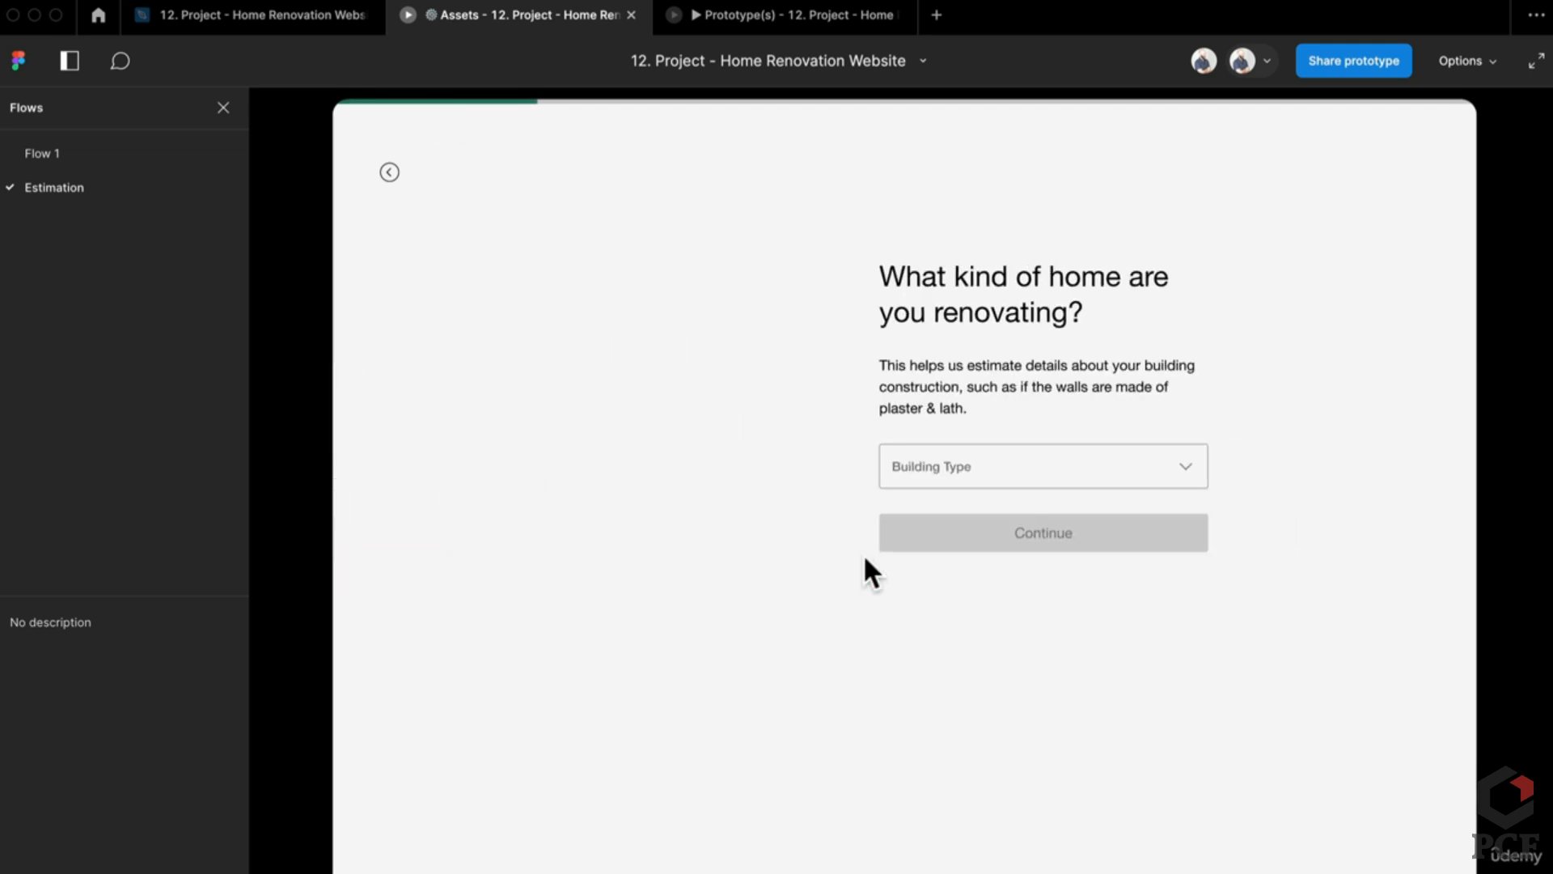
pyautogui.click(880, 472)
pyautogui.click(871, 508)
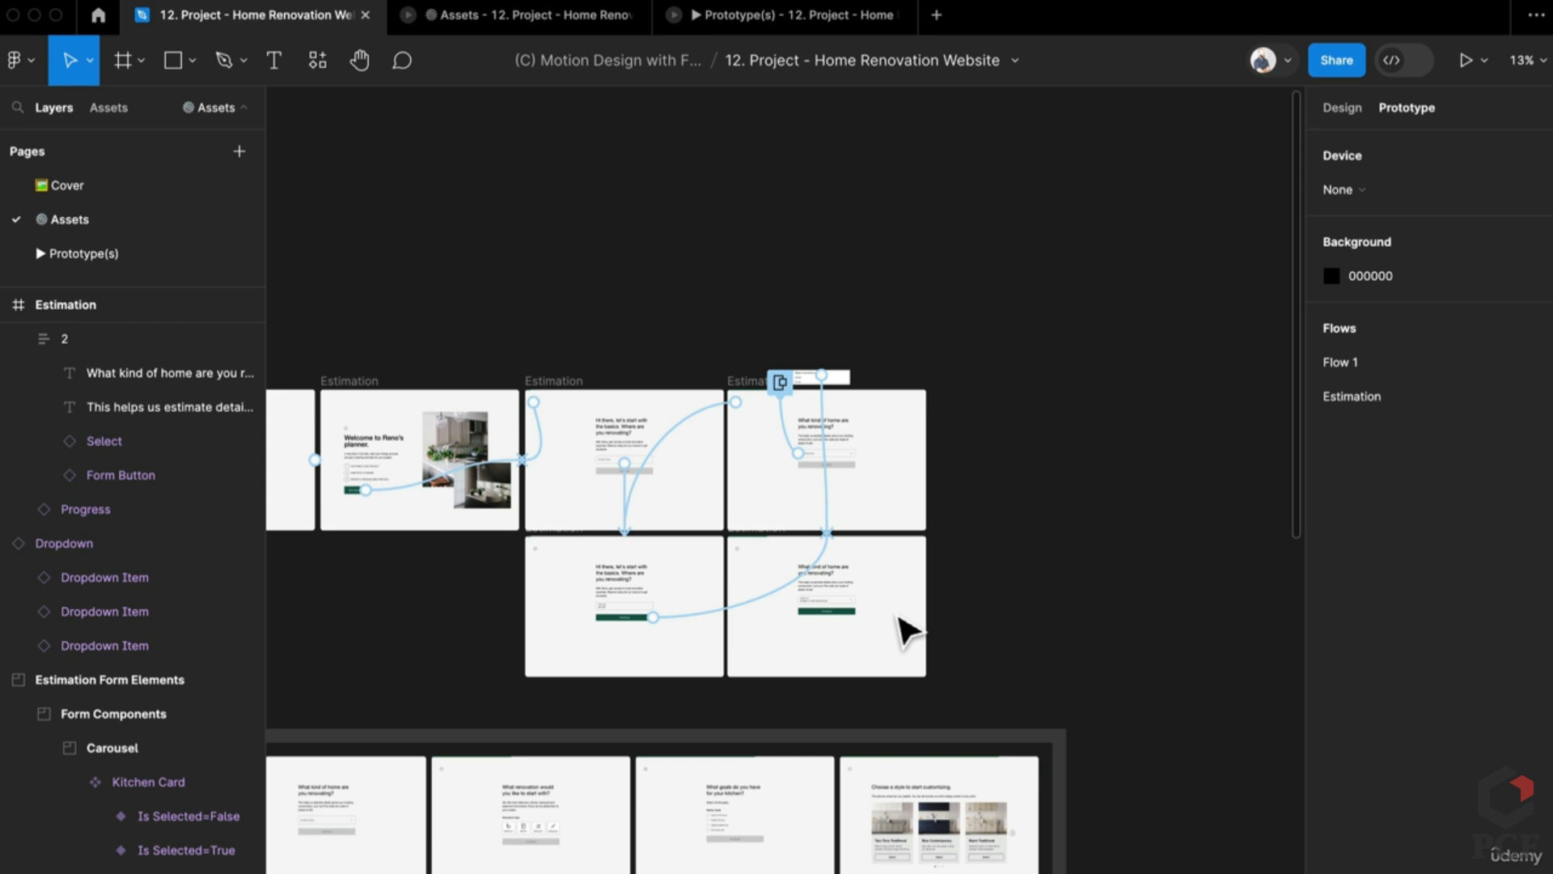
# Step: Duplicate the renovation-type and kitchen-goals frame pairs to the end of the top row and inspect the copies
pyautogui.scroll(-4, 496, 527)
pyautogui.scroll(5, 491, 521)
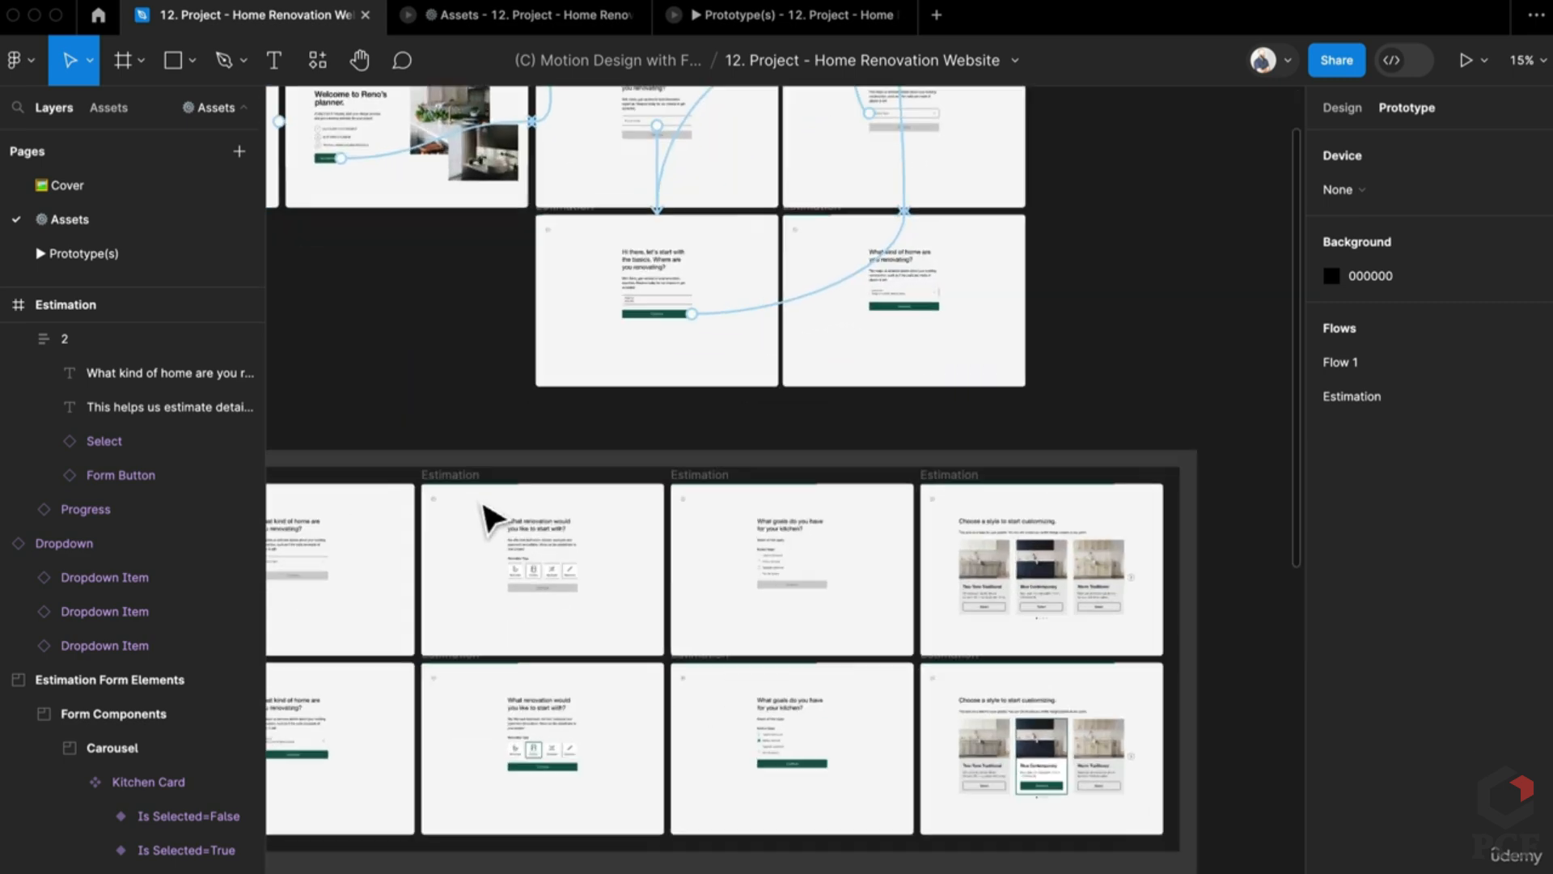
pyautogui.click(450, 579)
pyautogui.keyDown('shift'); pyautogui.click(860, 669); pyautogui.keyUp('shift')
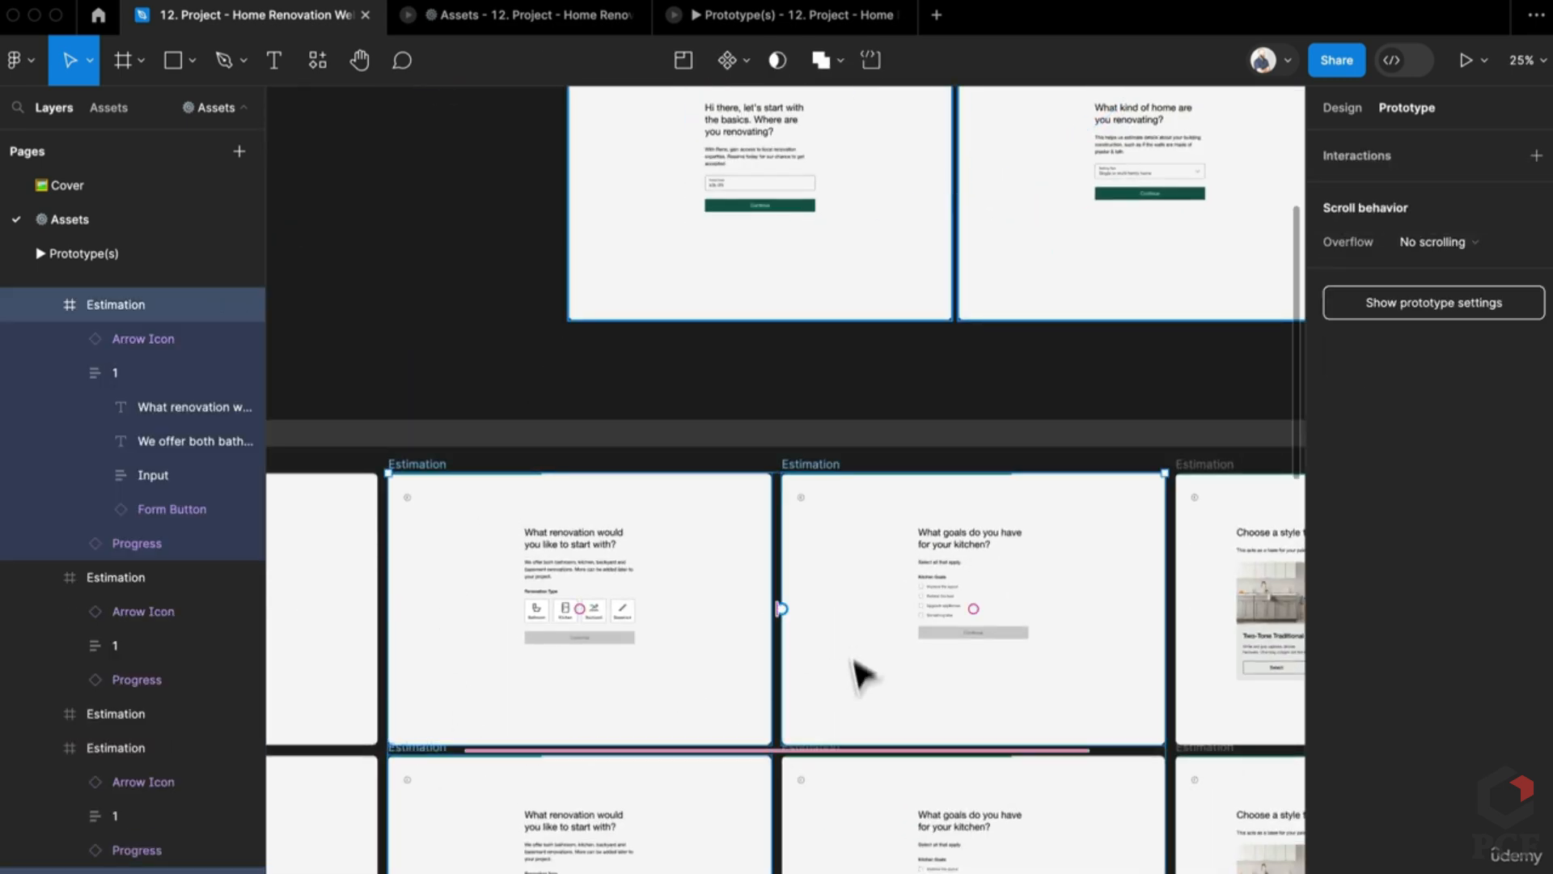
pyautogui.scroll(-5, 684, 692)
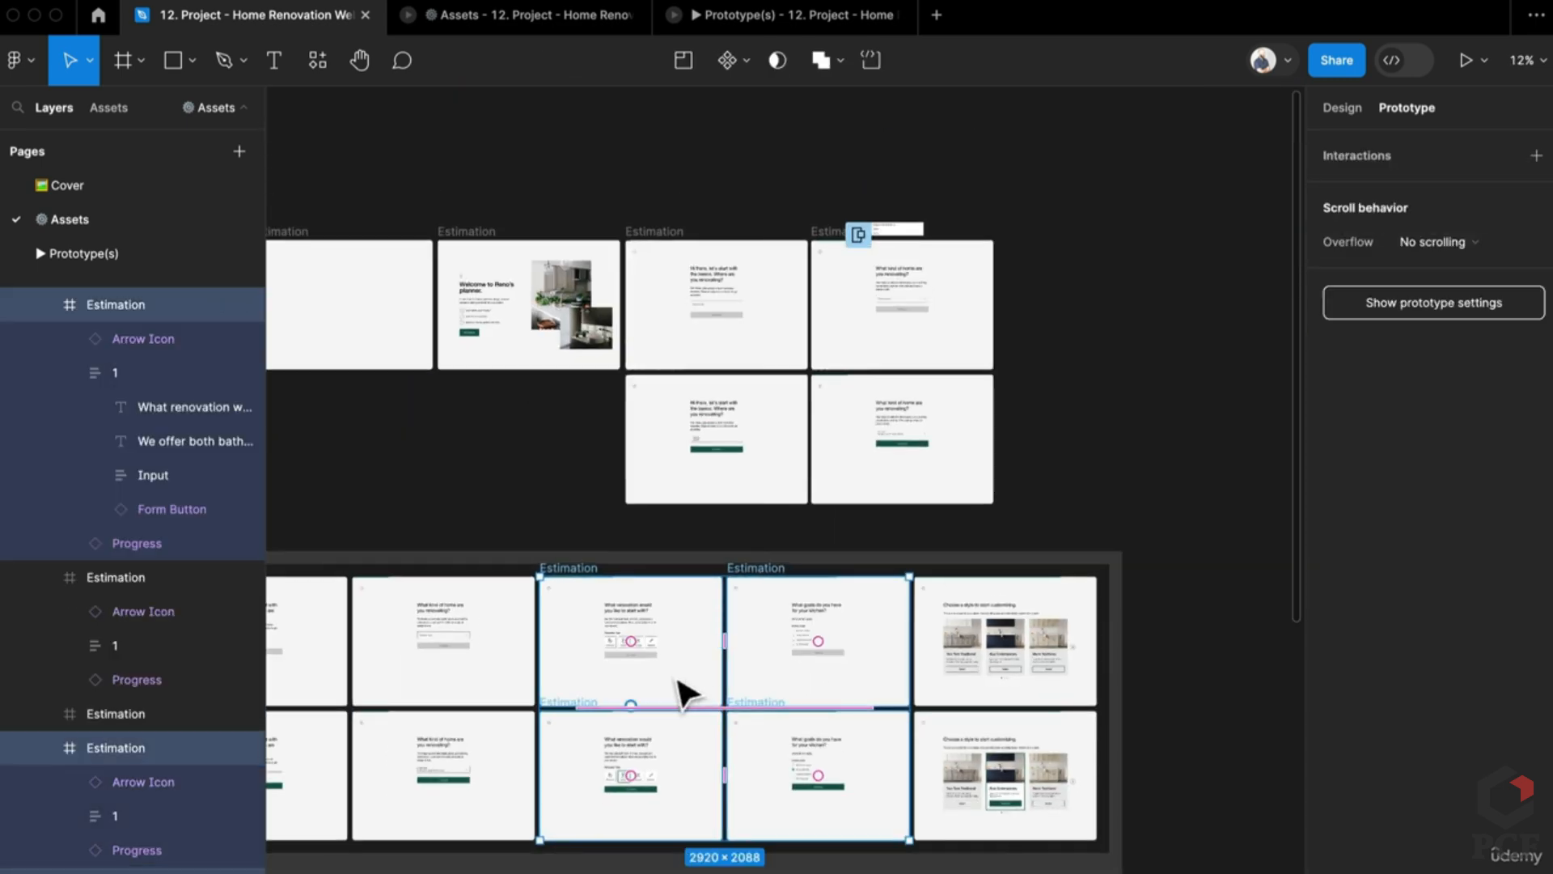
pyautogui.moveTo(685, 691); pyautogui.dragTo(1149, 356)
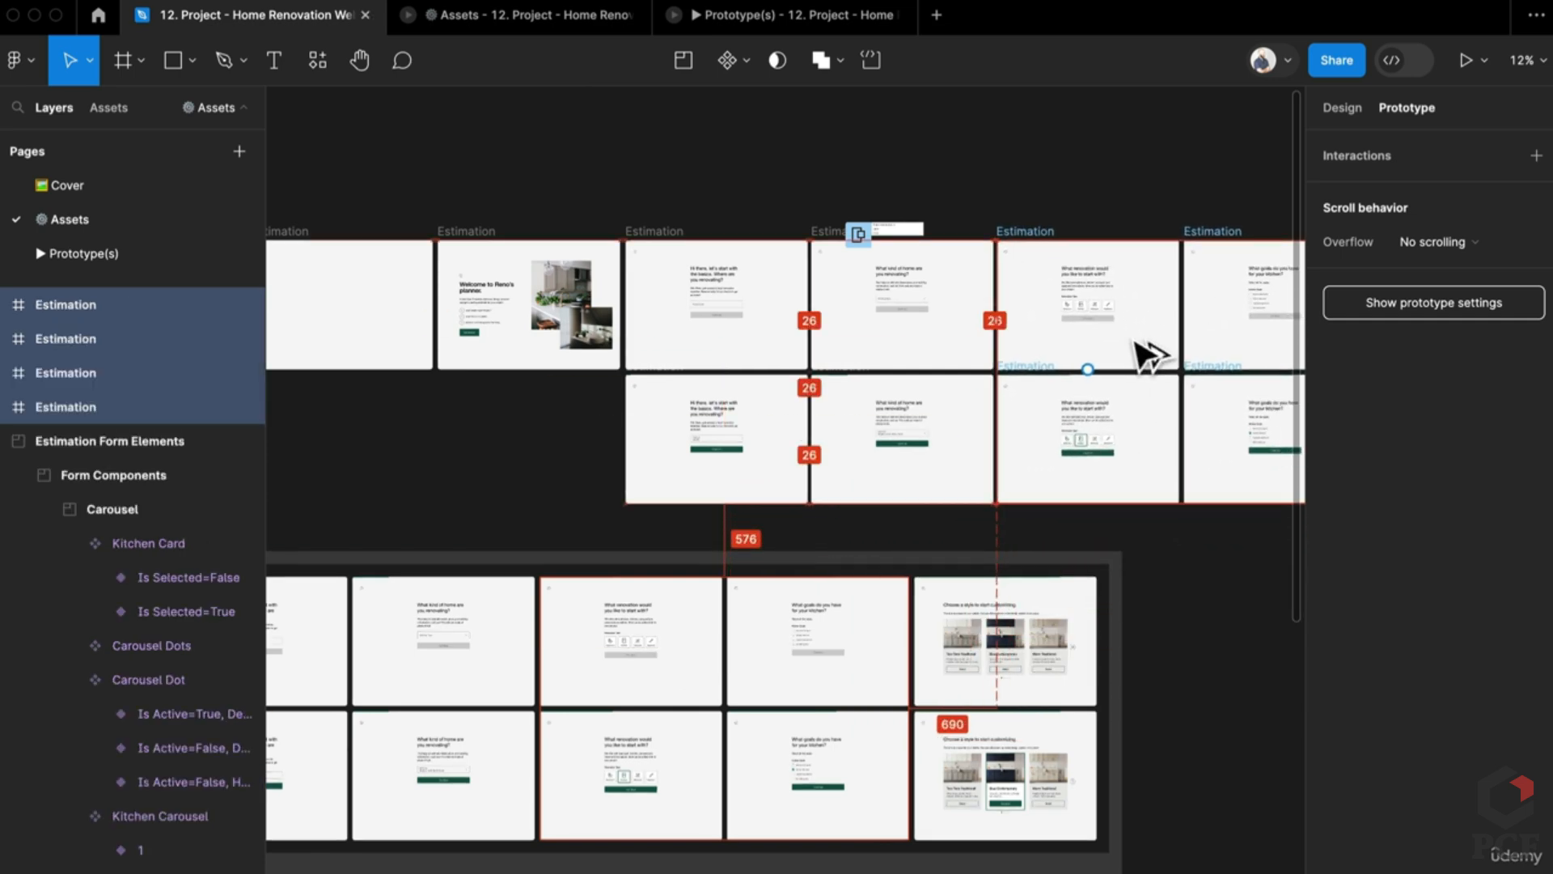
pyautogui.scroll(10, 833, 399)
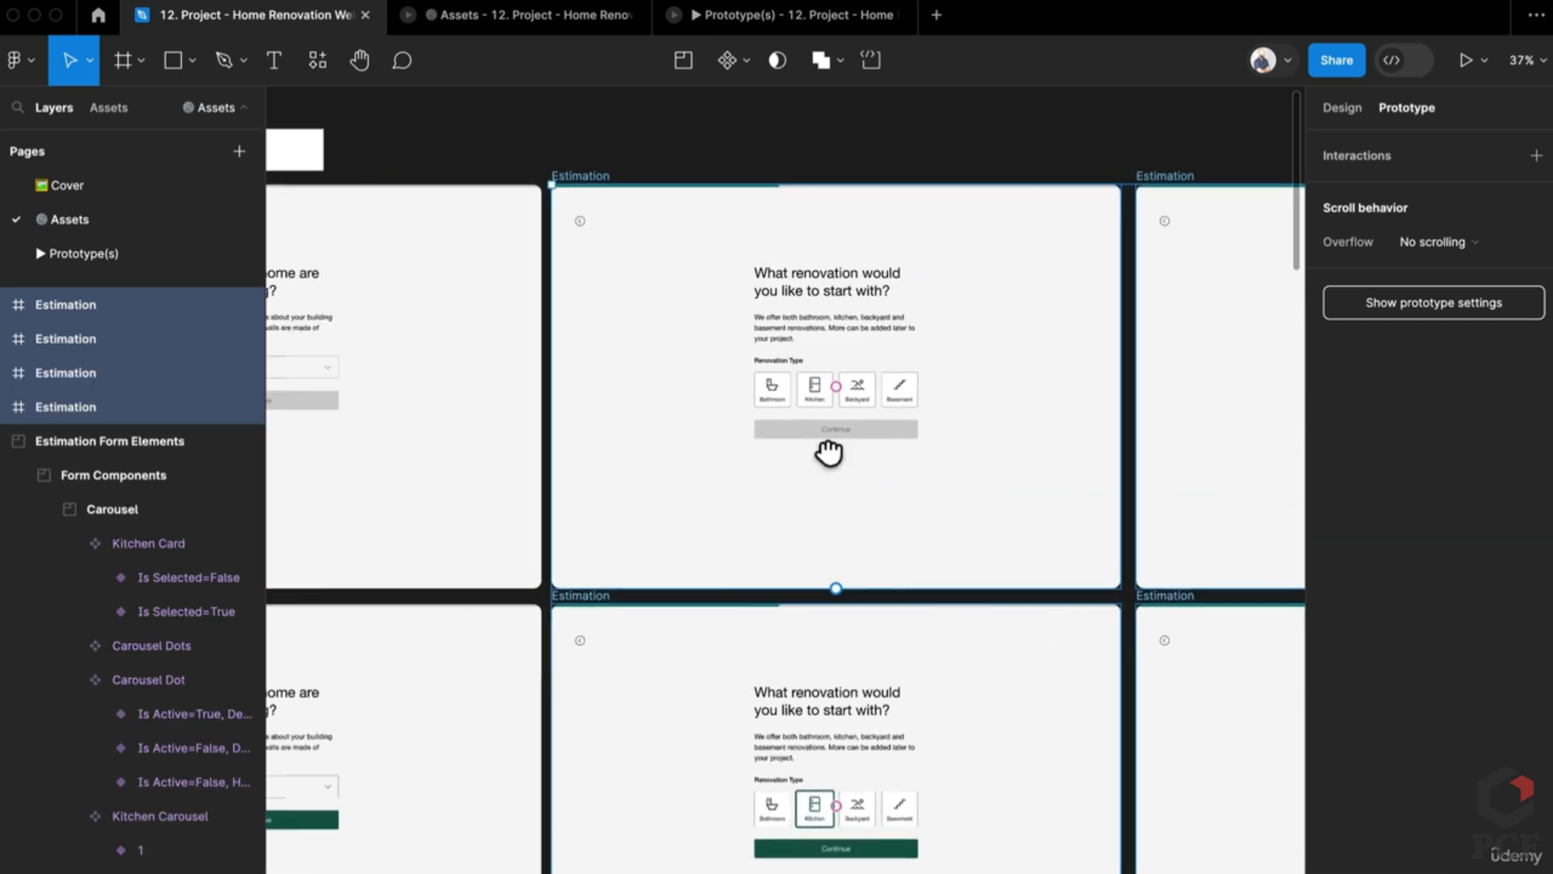
pyautogui.scroll(5, 829, 453)
pyautogui.scroll(-3, 946, 498)
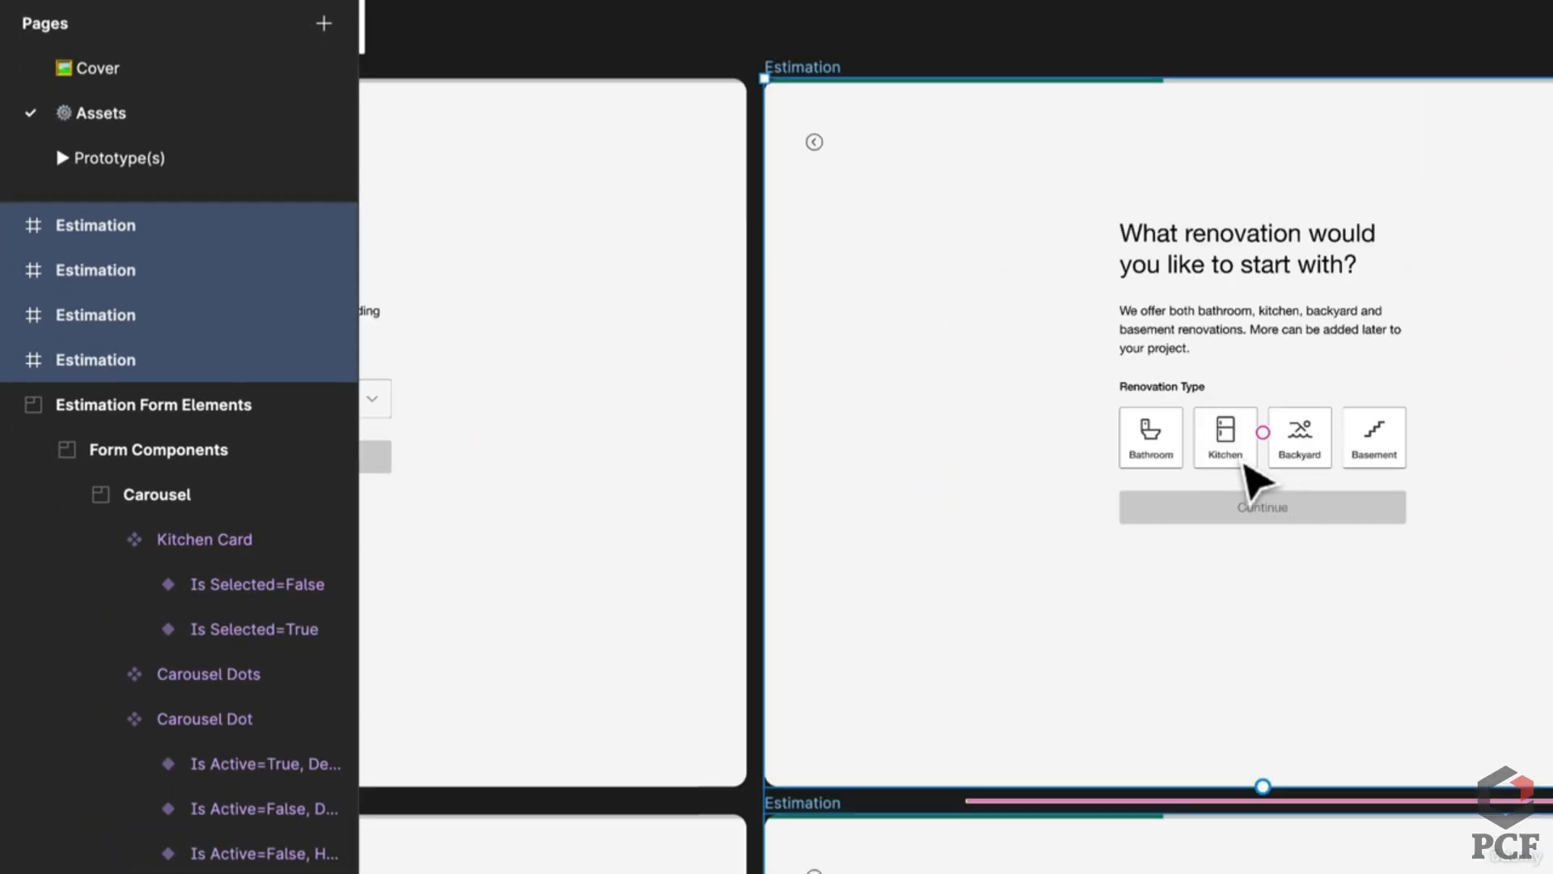
pyautogui.scroll(-5, 1246, 468)
pyautogui.hscroll(2, 1127, 607)
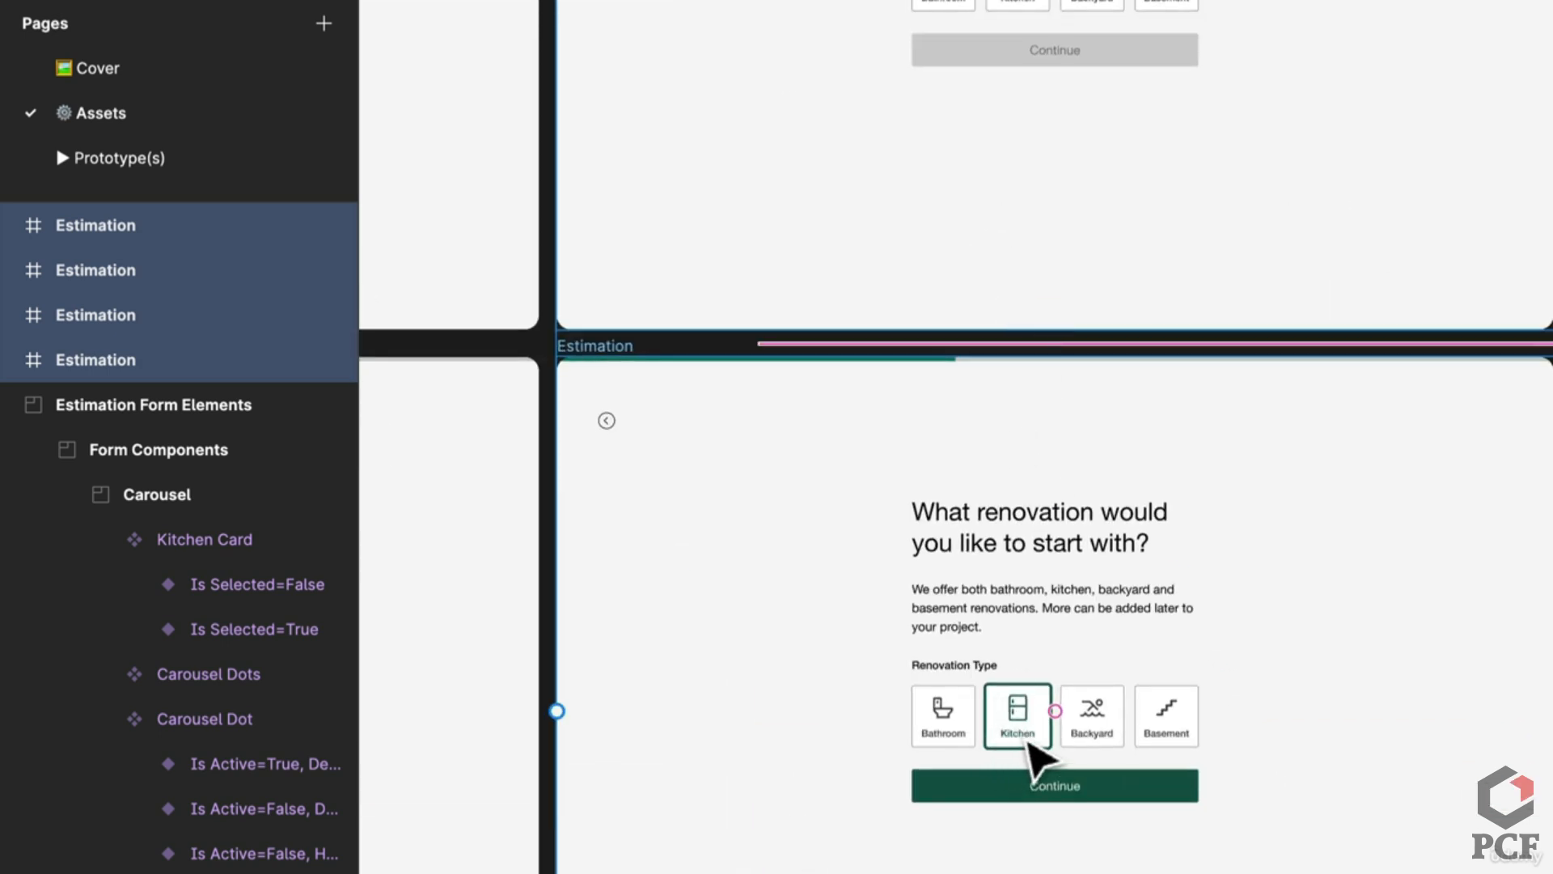
pyautogui.scroll(5, 1178, 641)
pyautogui.hscroll(1, 1178, 642)
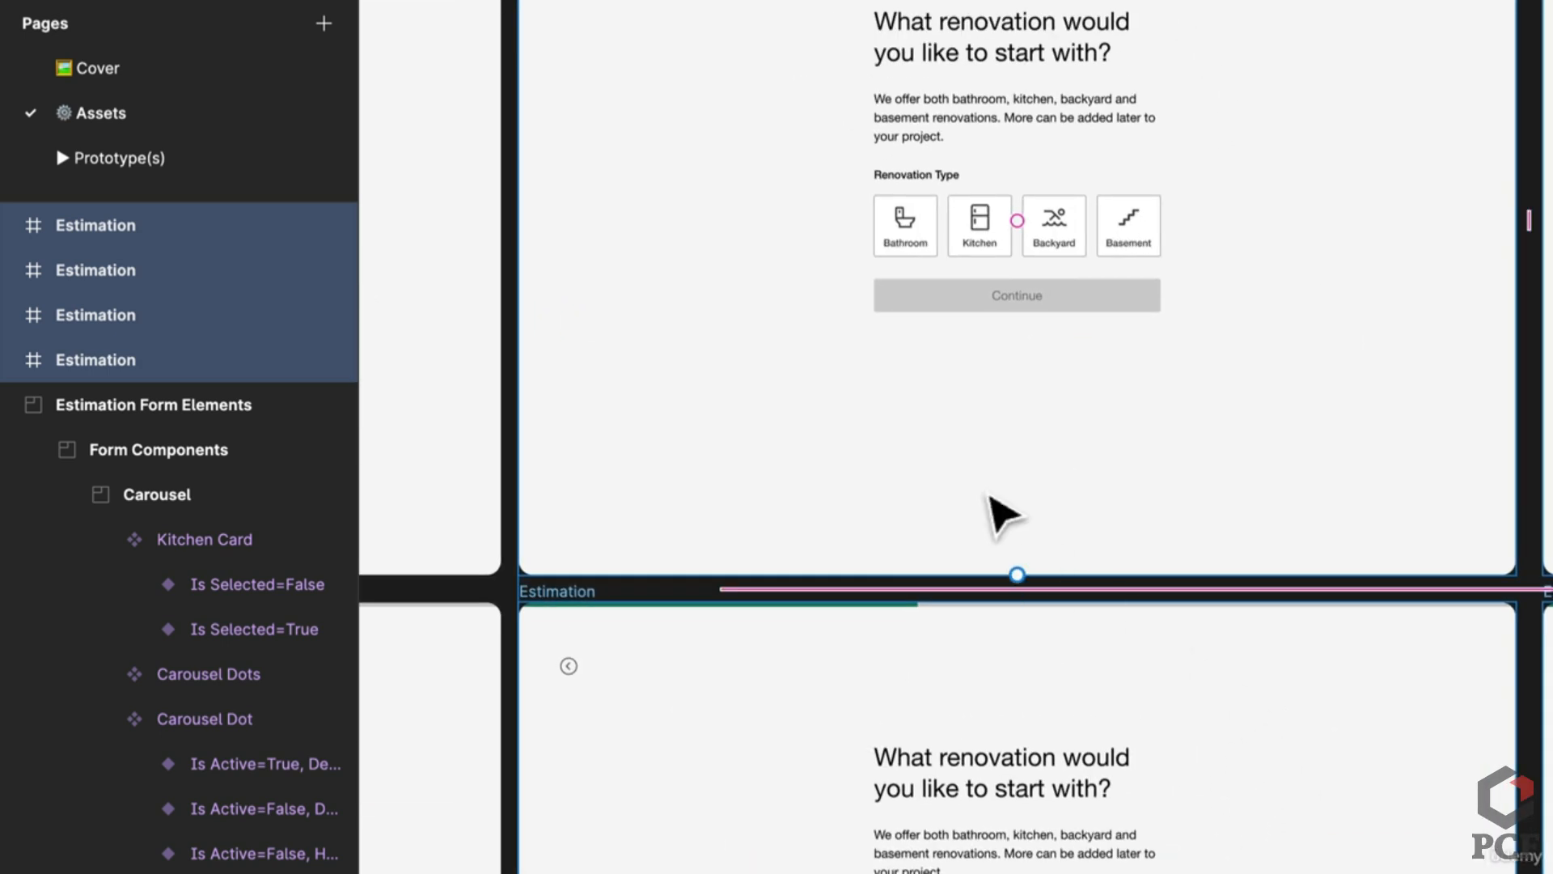
pyautogui.hscroll(8, 985, 496)
pyautogui.scroll(1, 809, 518)
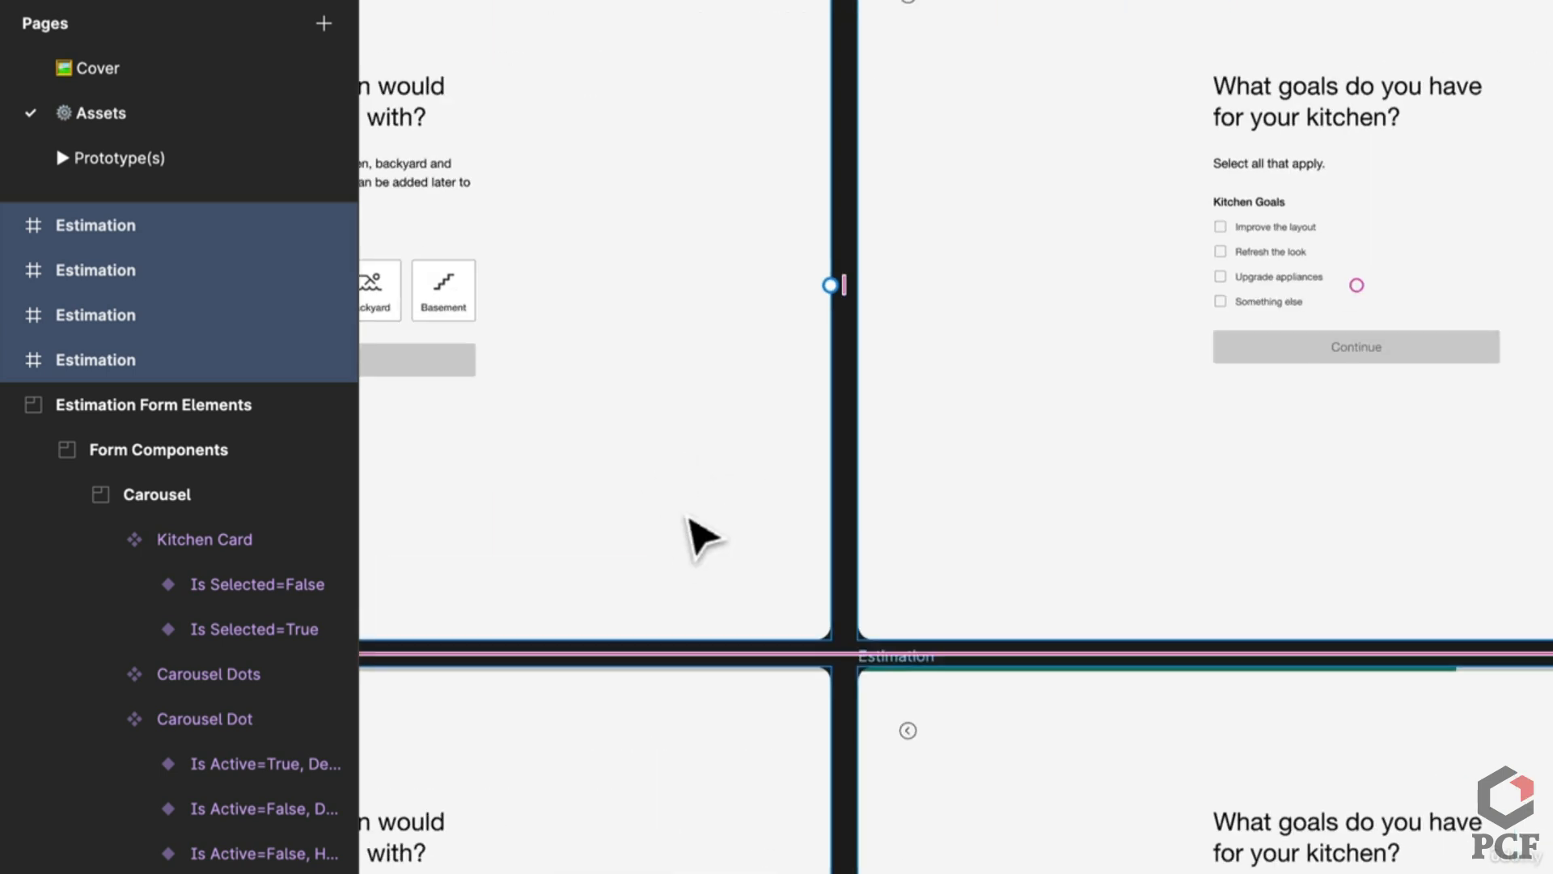
pyautogui.hscroll(2, 1103, 555)
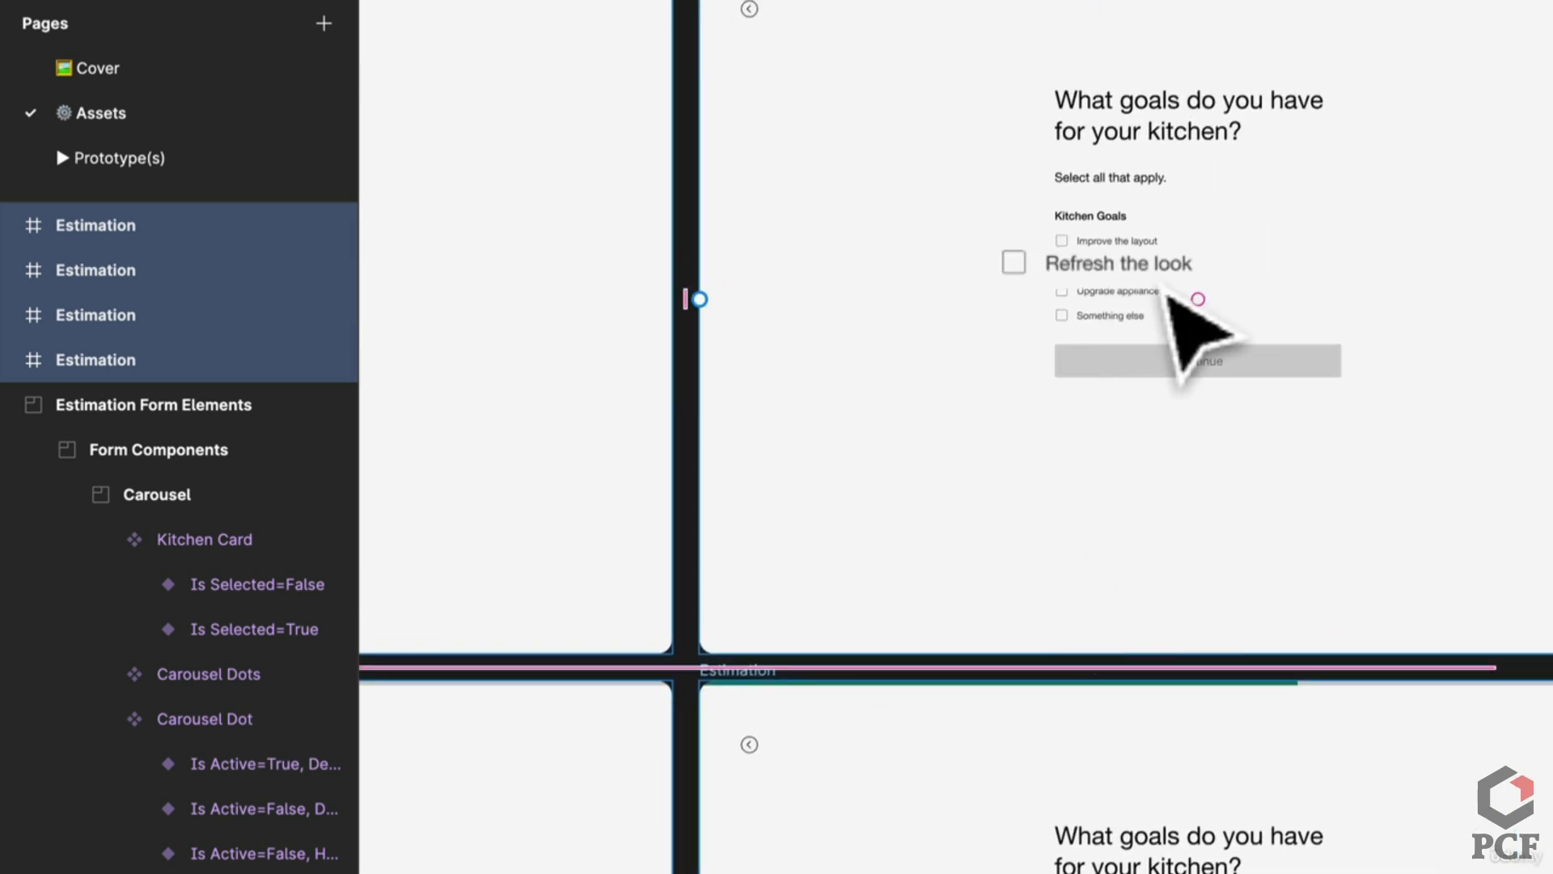
pyautogui.scroll(-5, 1084, 502)
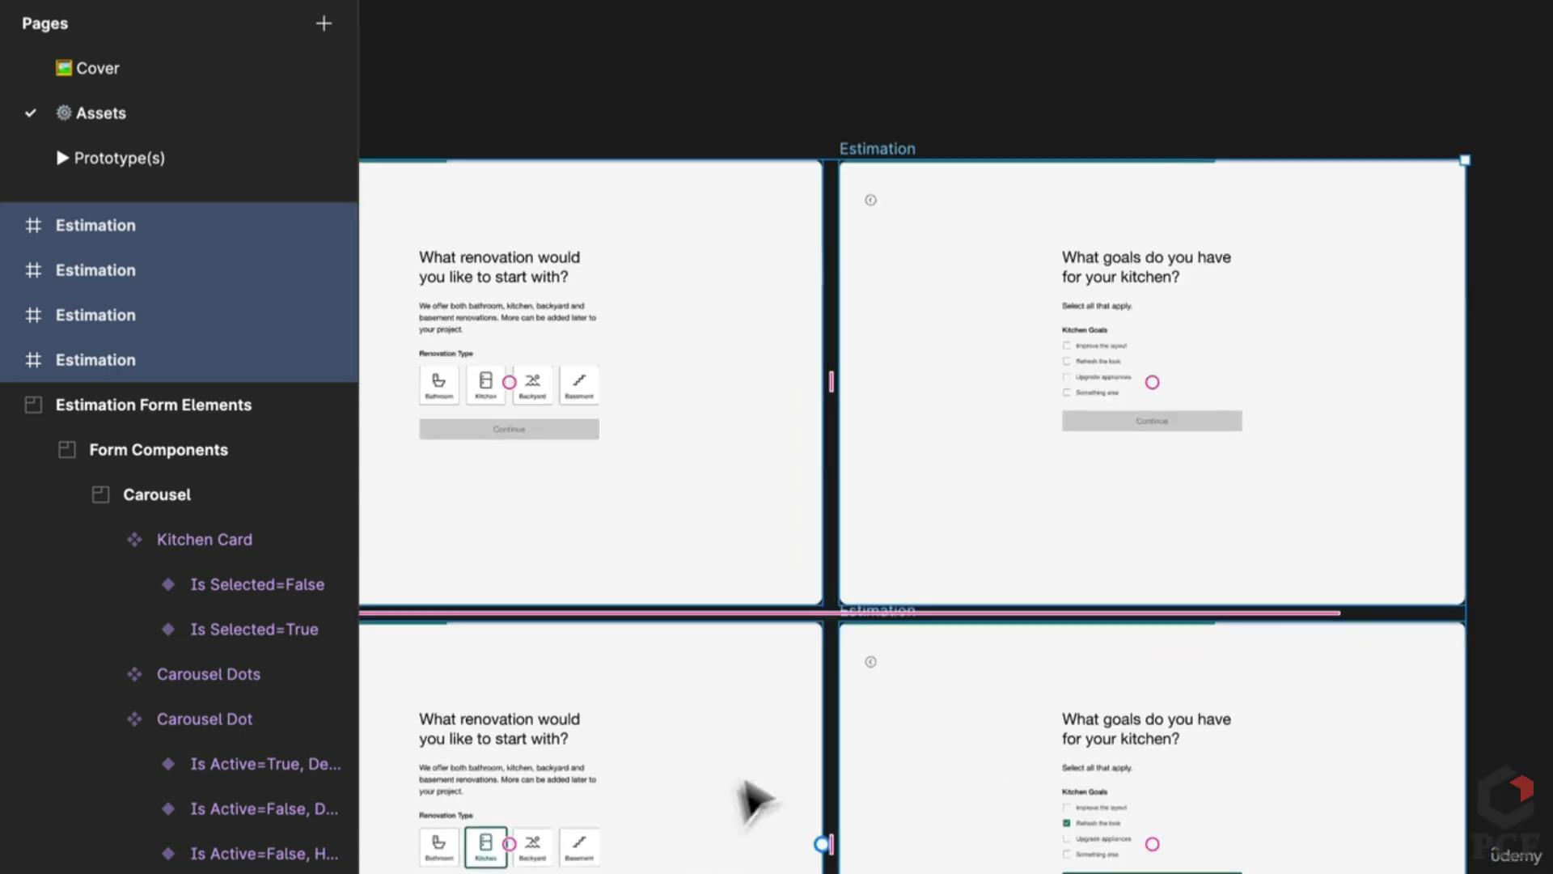
pyautogui.hscroll(3, 987, 521)
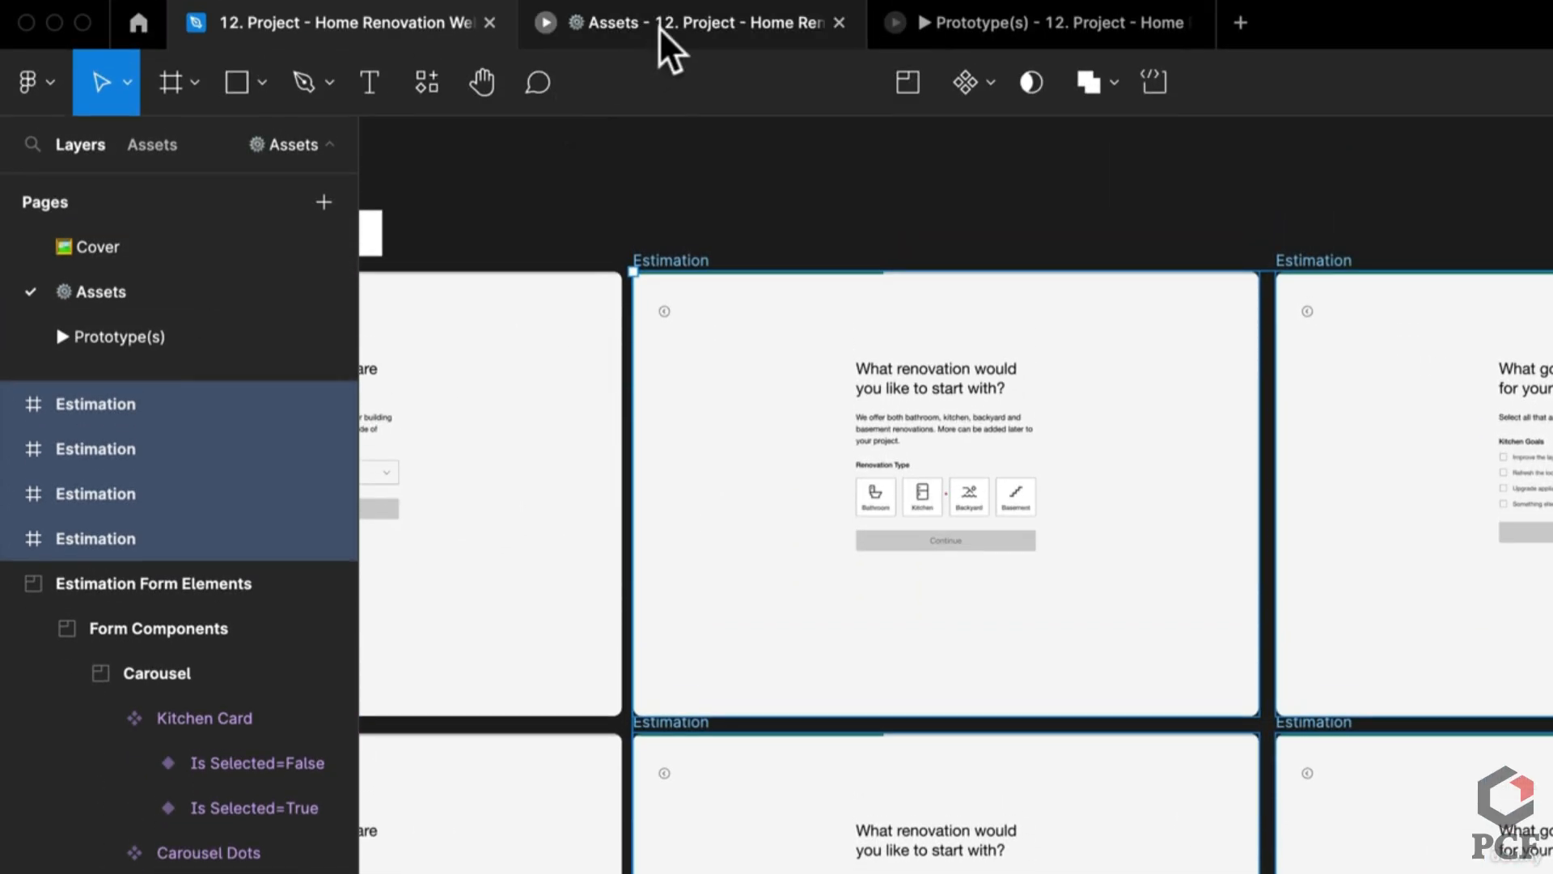
# Step: In the Estimation presentation, choose Kitchen, continue to kitchen goals, tick Refresh the look, then view Assets
pyautogui.click(660, 24)
pyautogui.click(1052, 25)
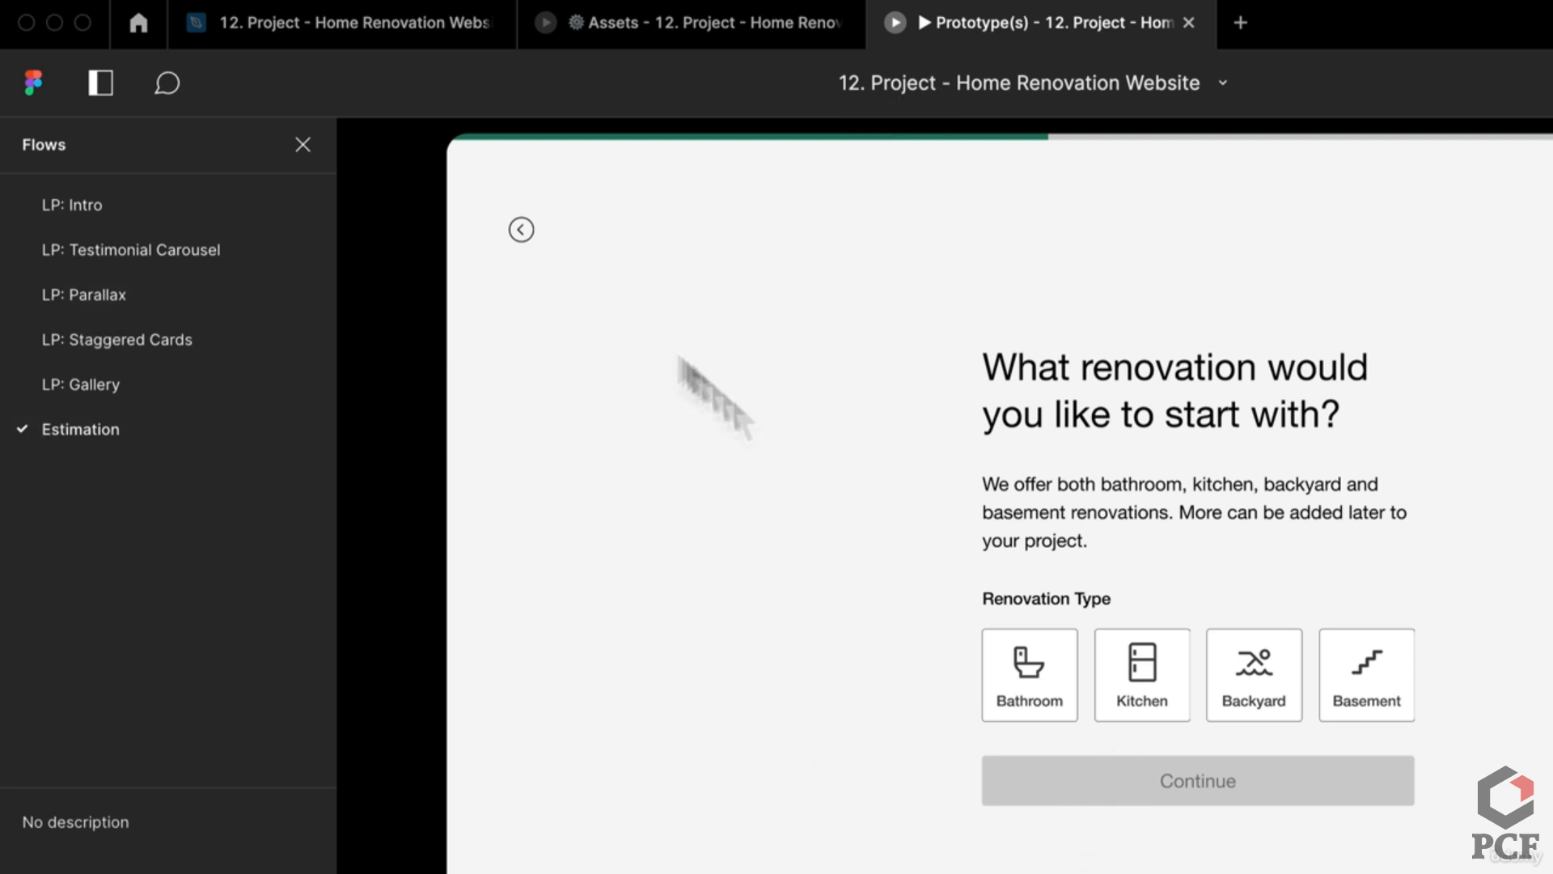
pyautogui.click(509, 220)
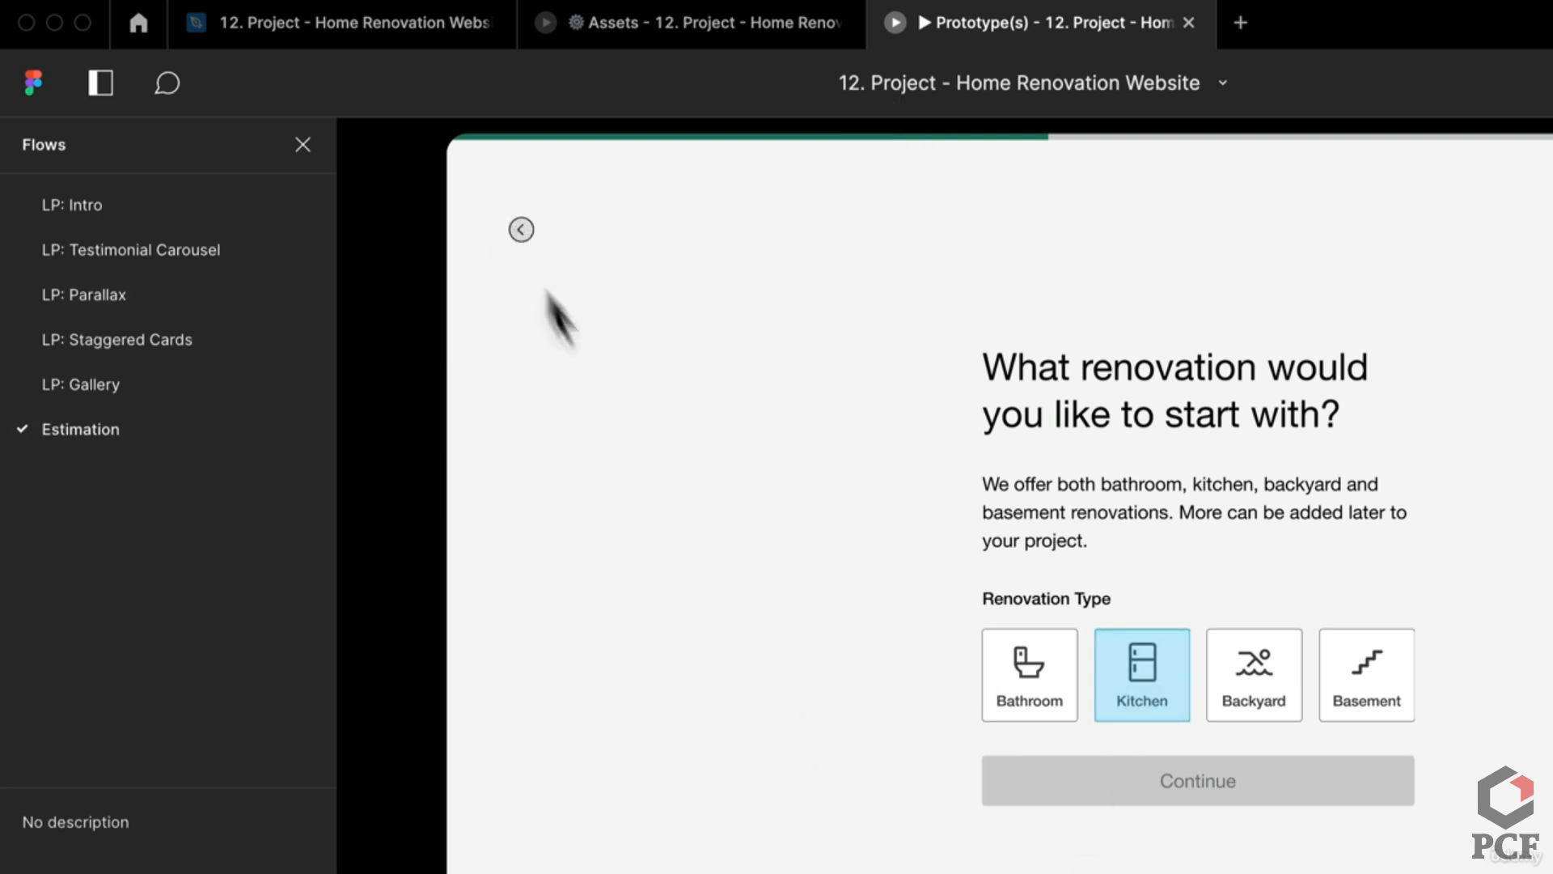
pyautogui.click(924, 650)
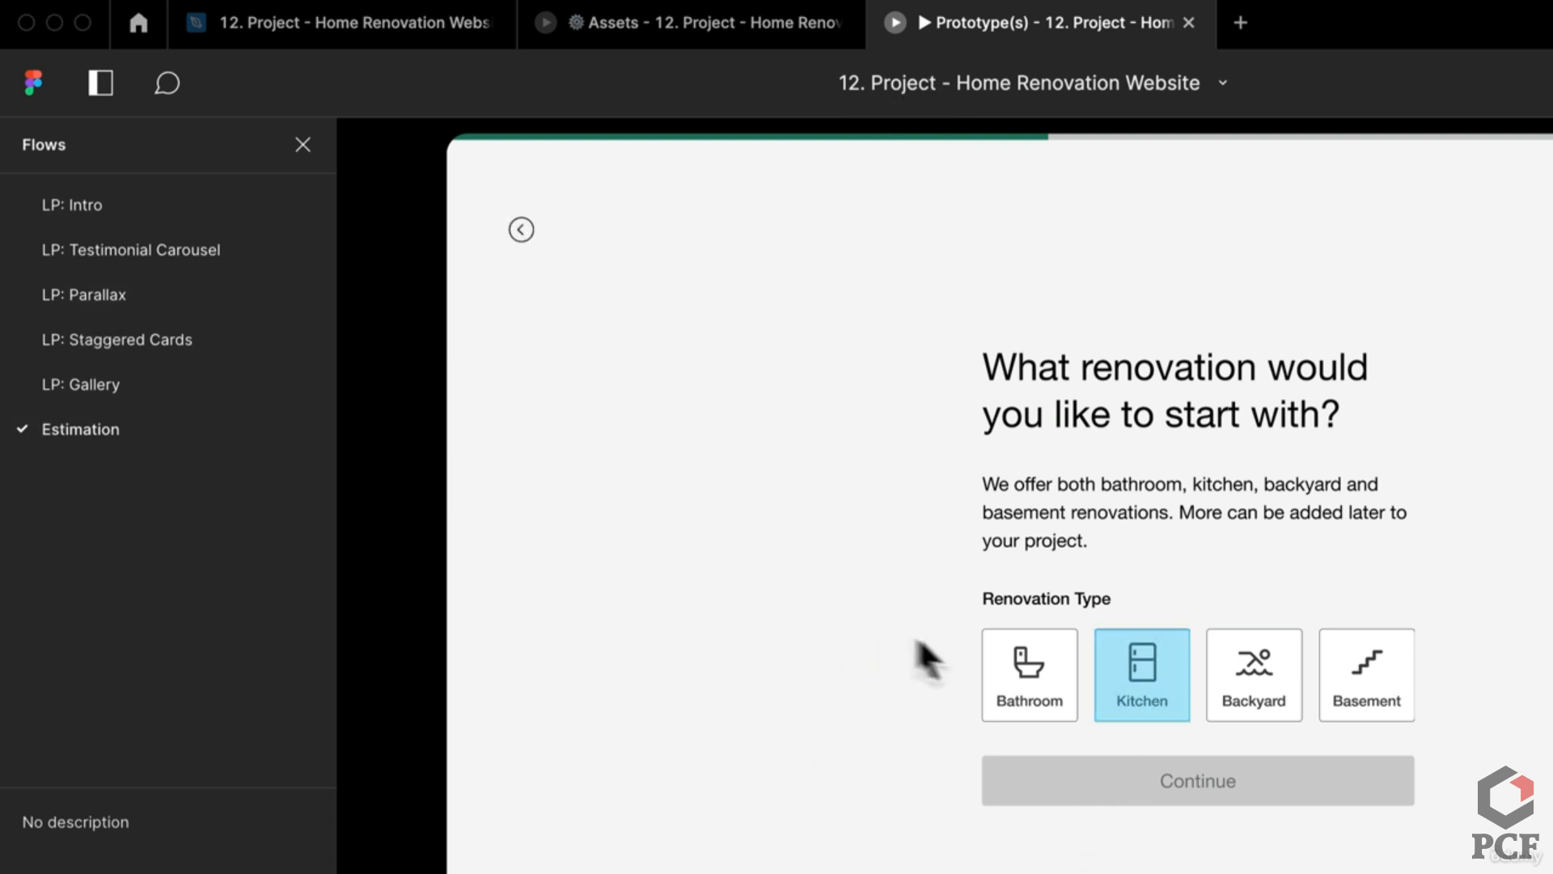
pyautogui.click(1160, 712)
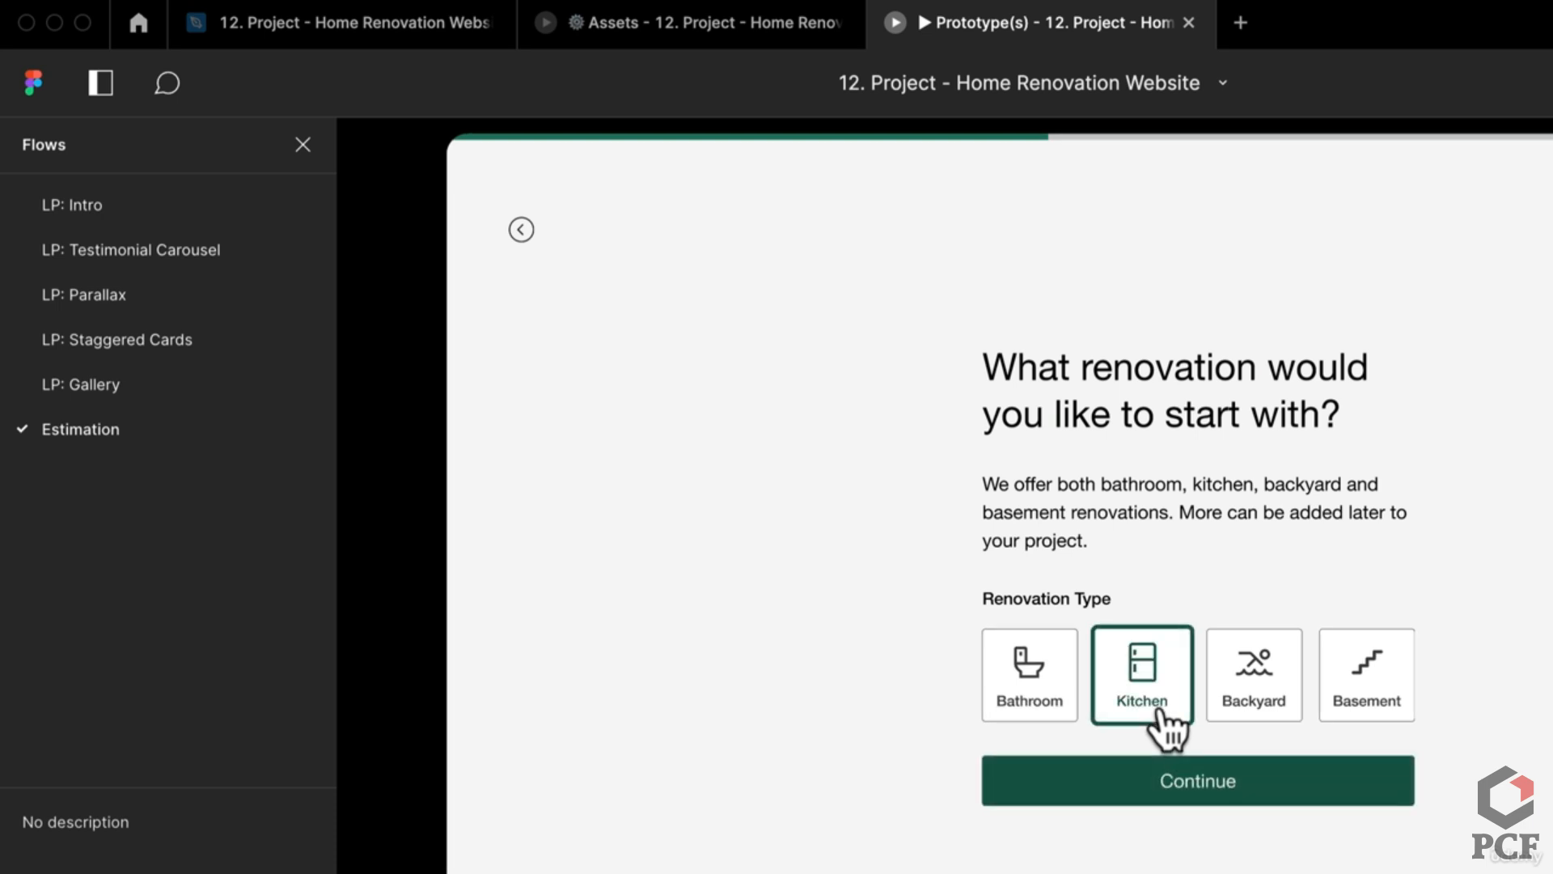
pyautogui.click(1165, 791)
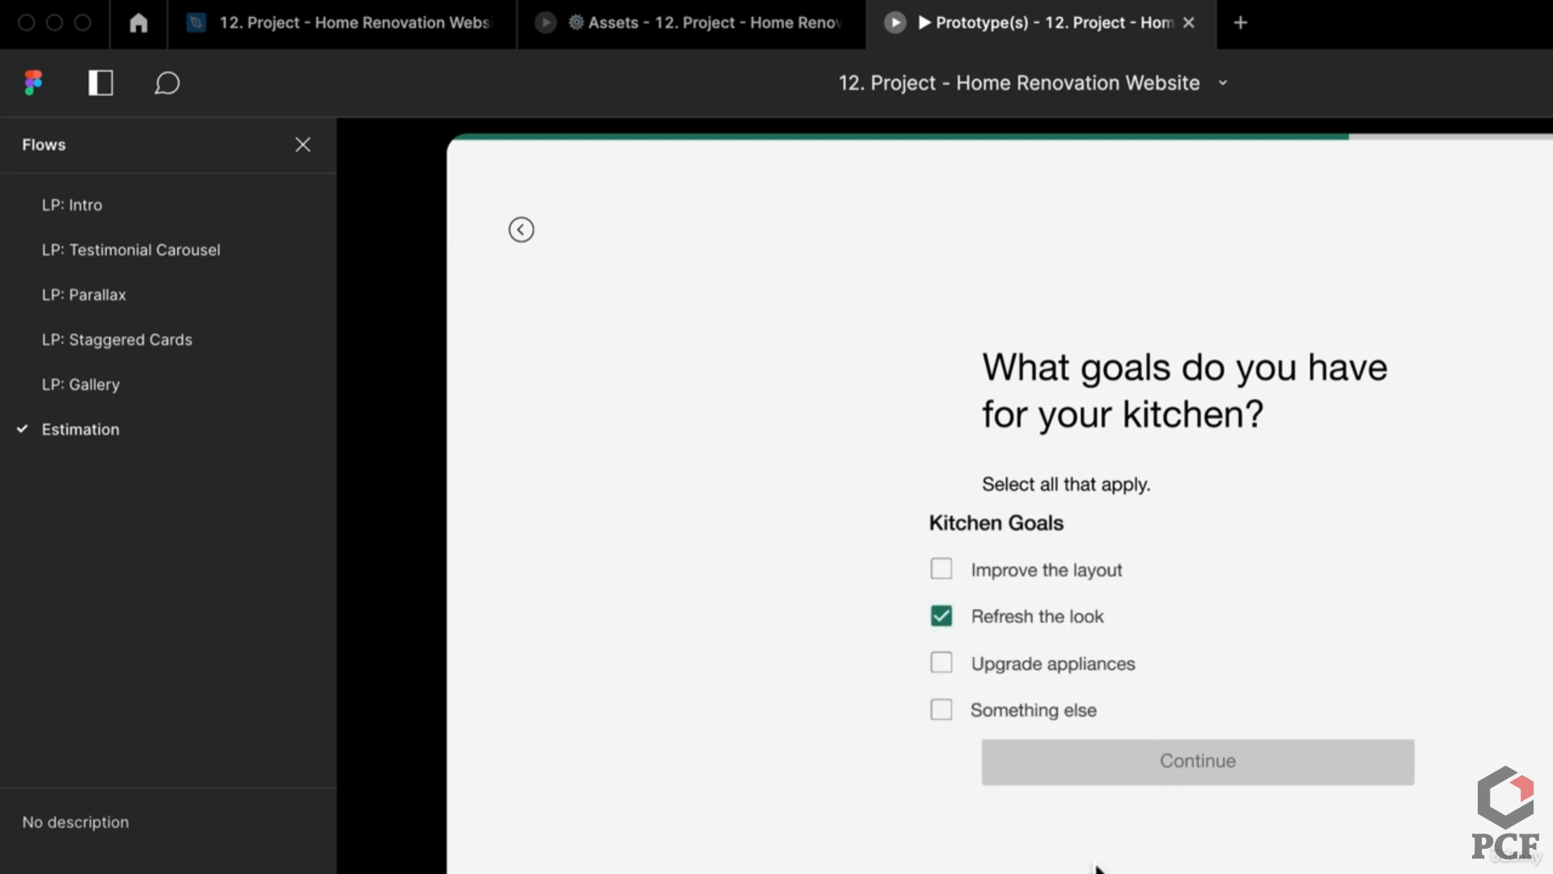
pyautogui.click(1058, 727)
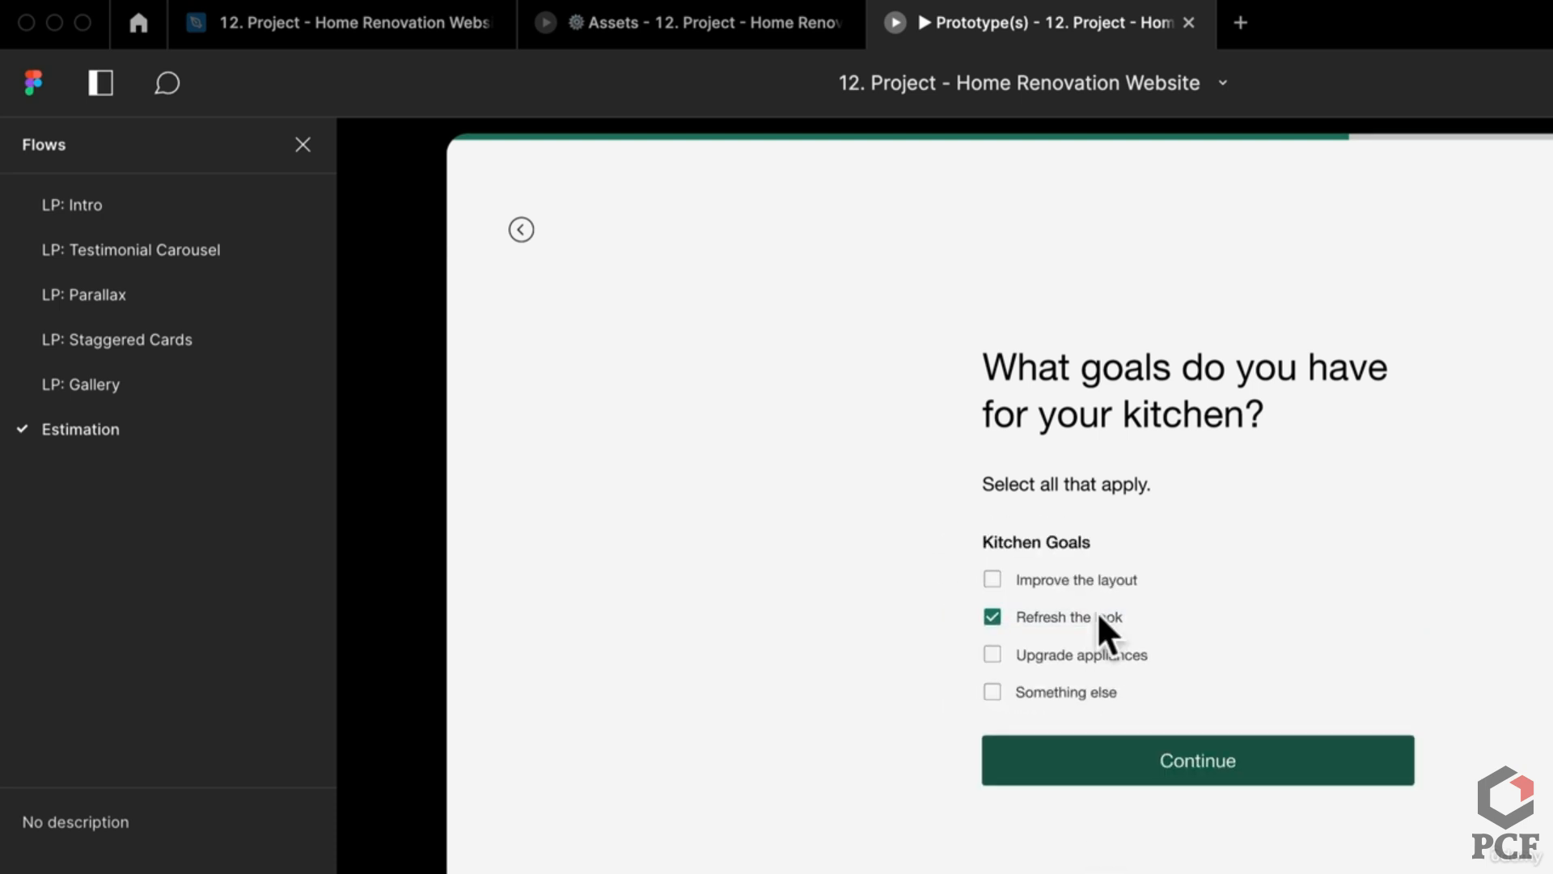
pyautogui.click(715, 22)
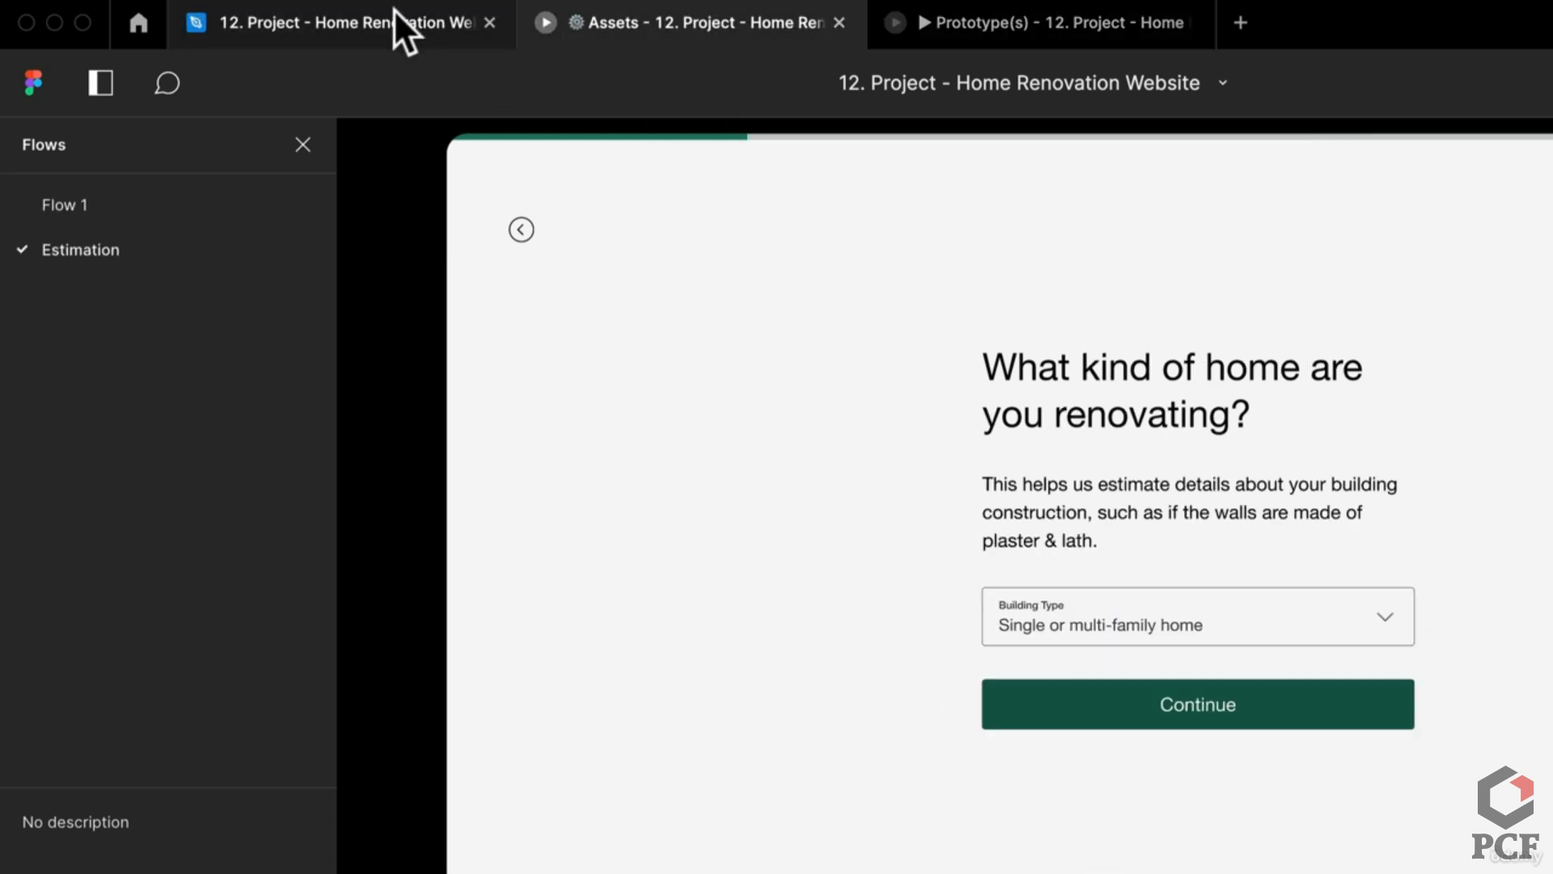
# Step: Rename the content groups of both renovation-type frames to 3
pyautogui.click(393, 9)
pyautogui.scroll(-5, 999, 490)
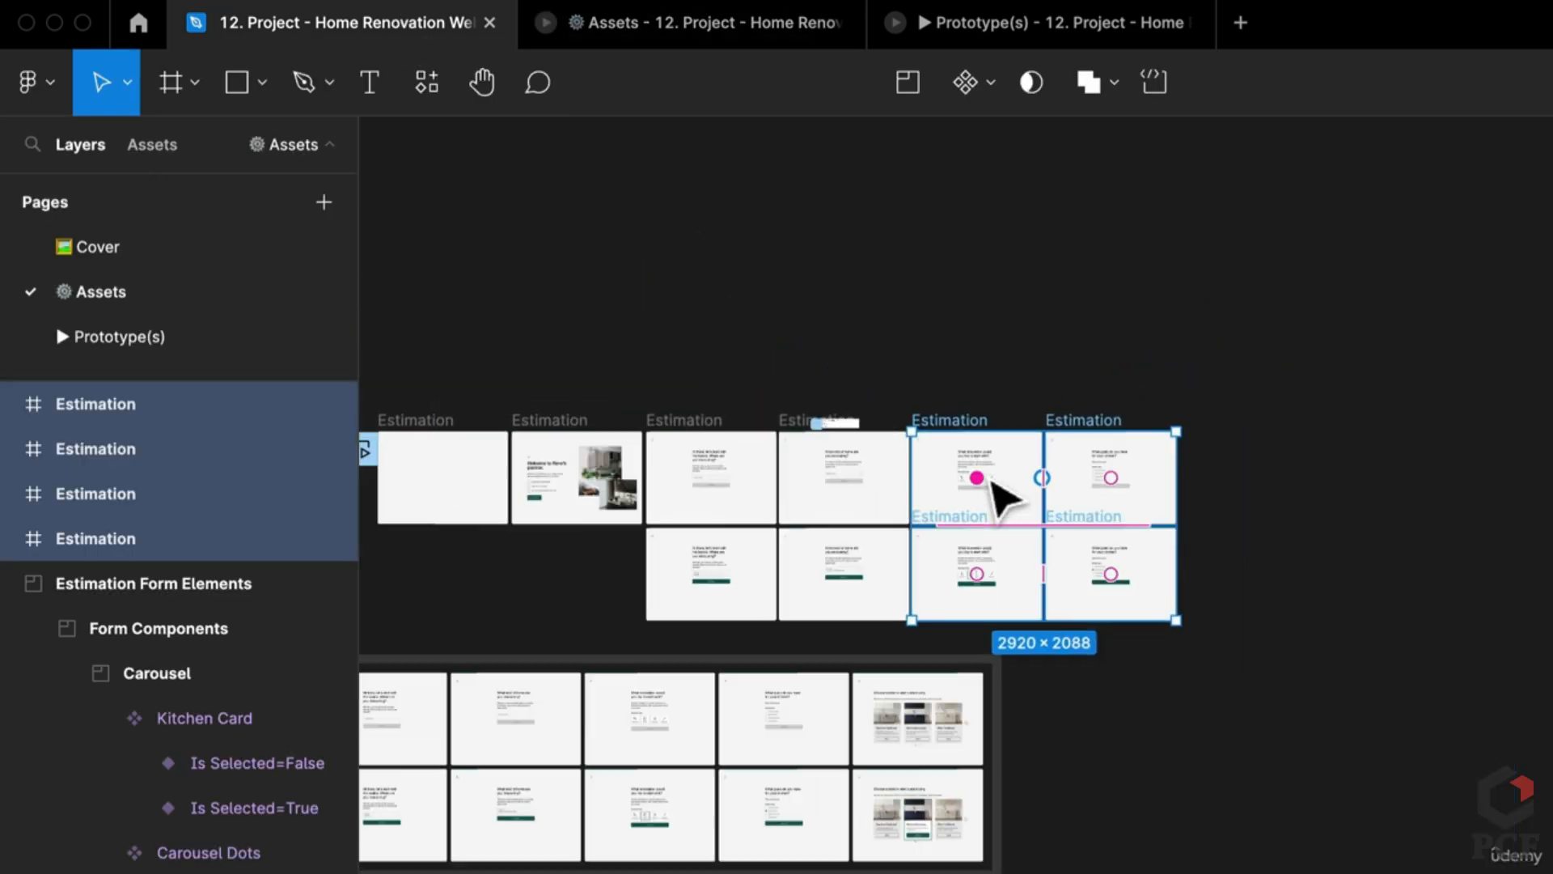
pyautogui.hscroll(-5, 959, 619)
pyautogui.scroll(5, 1214, 566)
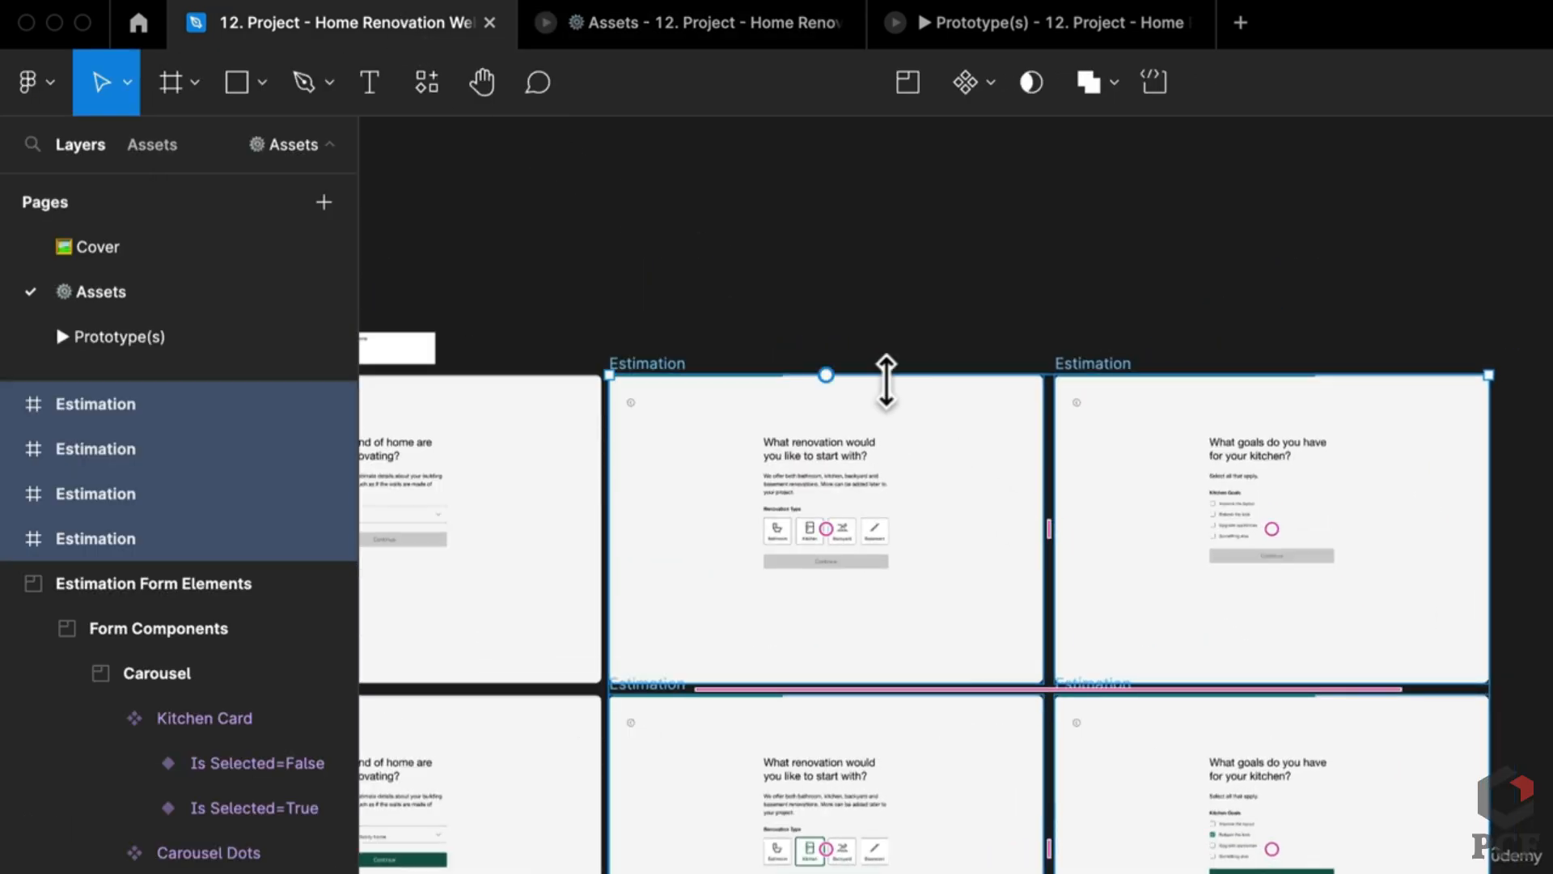
pyautogui.scroll(3, 887, 381)
pyautogui.click(867, 305)
pyautogui.scroll(-1, 867, 305)
pyautogui.hscroll(-5, 1052, 372)
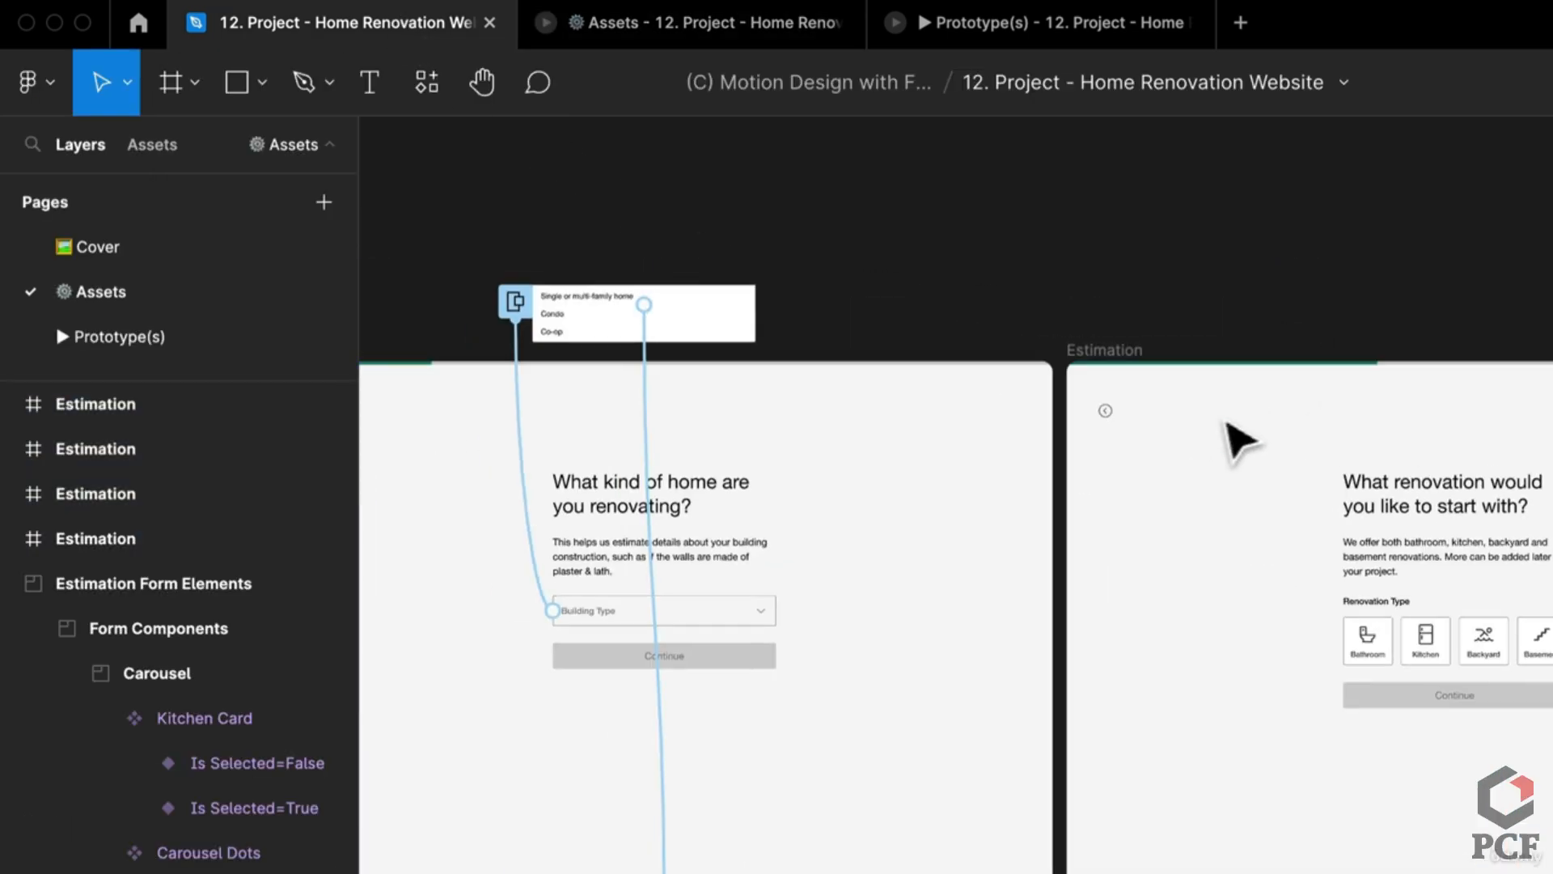
pyautogui.click(1476, 591)
pyautogui.scroll(-3, 1081, 450)
pyautogui.scroll(-5, 1079, 683)
pyautogui.keyDown('shift'); pyautogui.click(1082, 610); pyautogui.keyUp('shift')
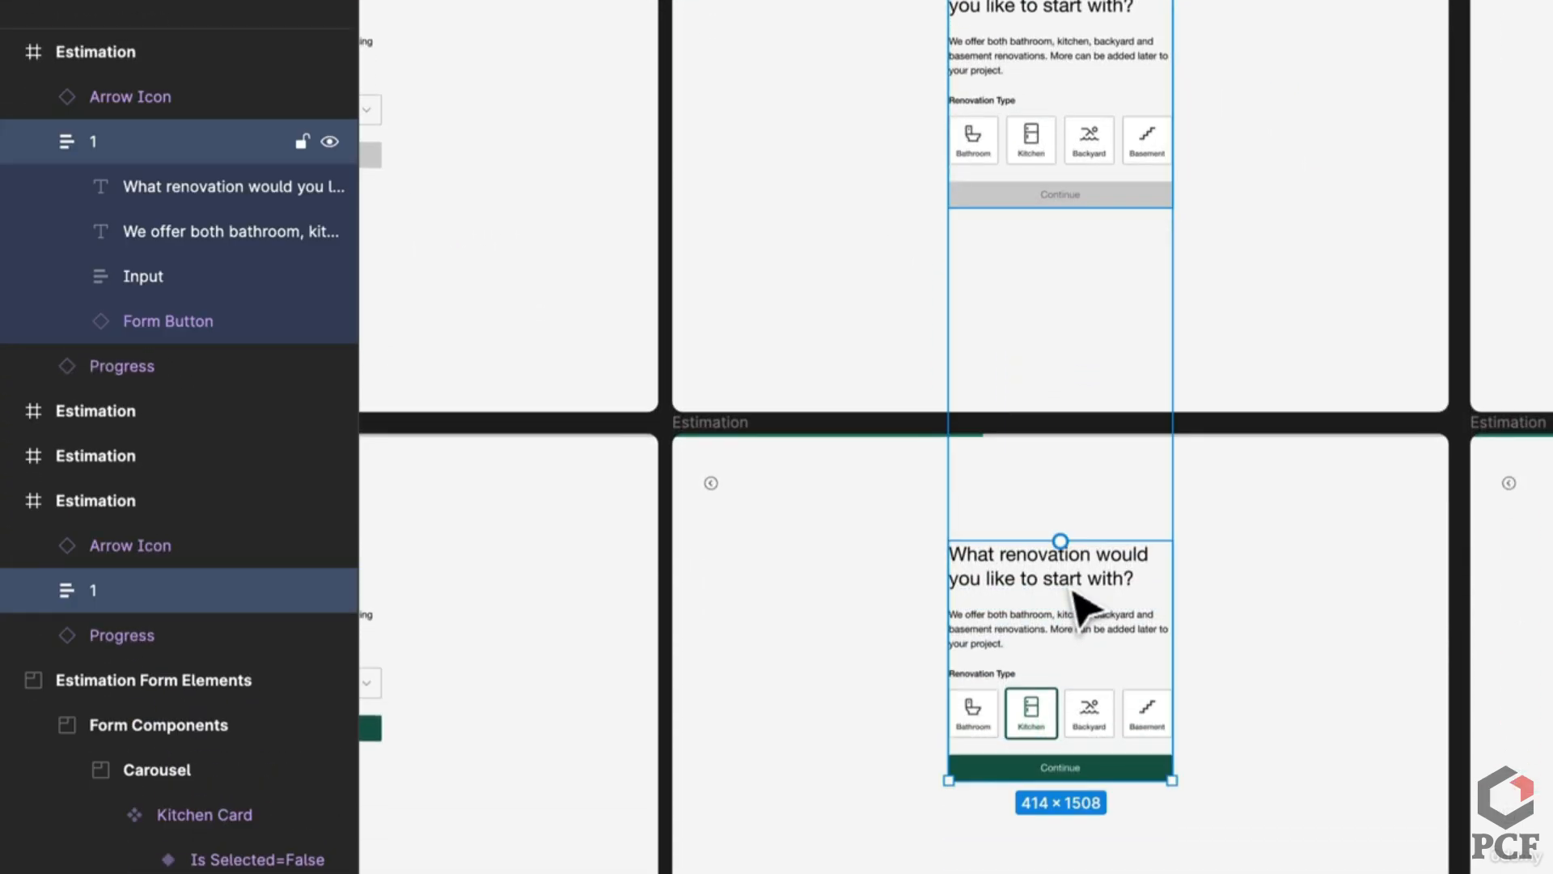
pyautogui.scroll(-3, 1167, 448)
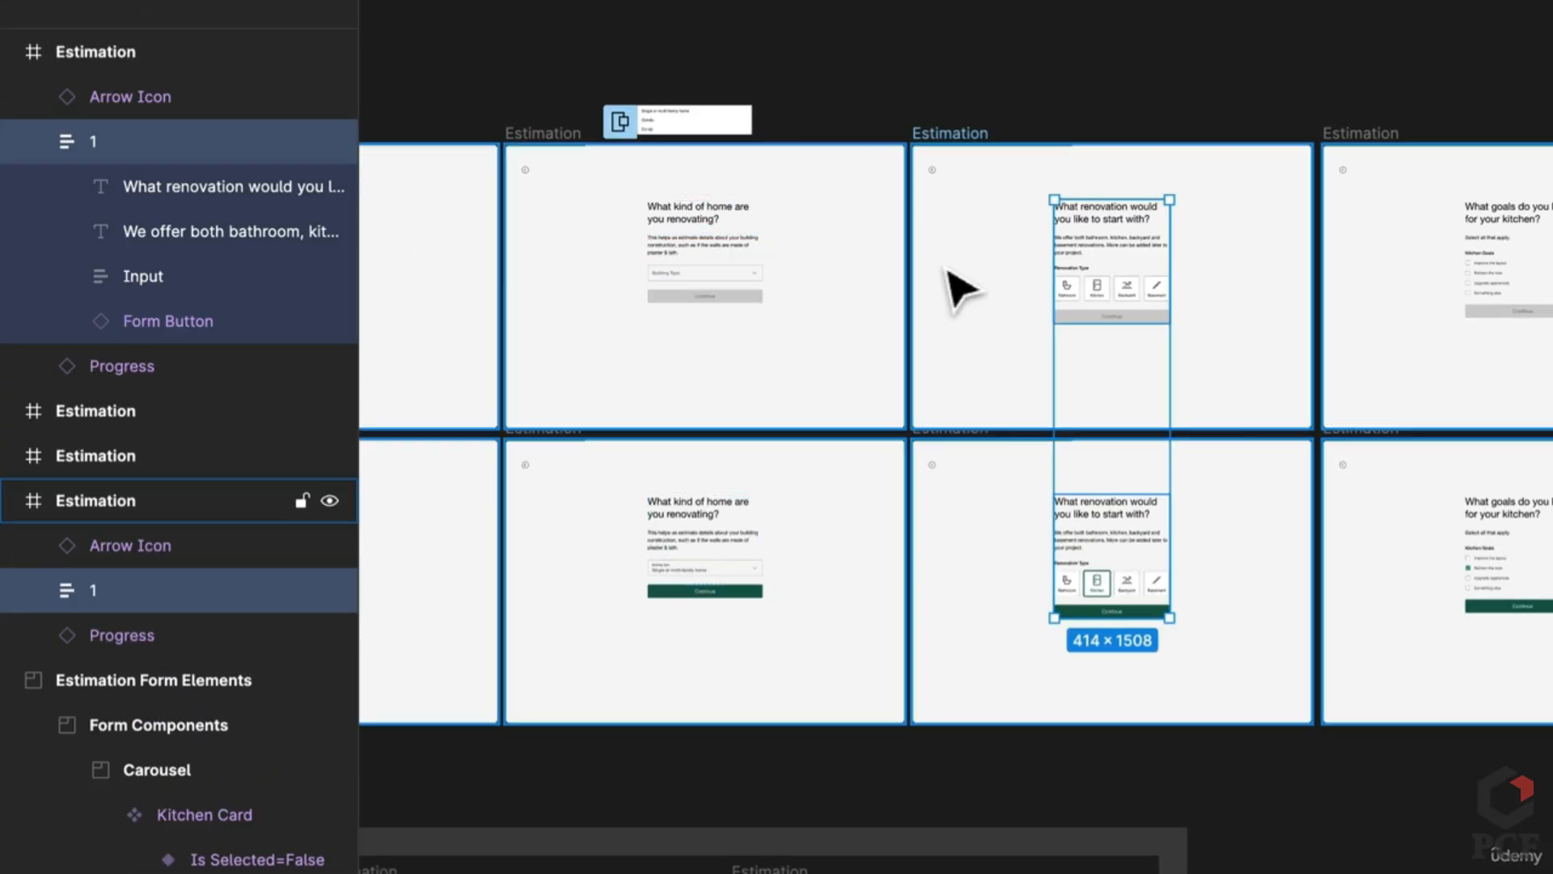
pyautogui.hotkey('ctrl', 'r')
pyautogui.write('3')
pyautogui.press('Return')
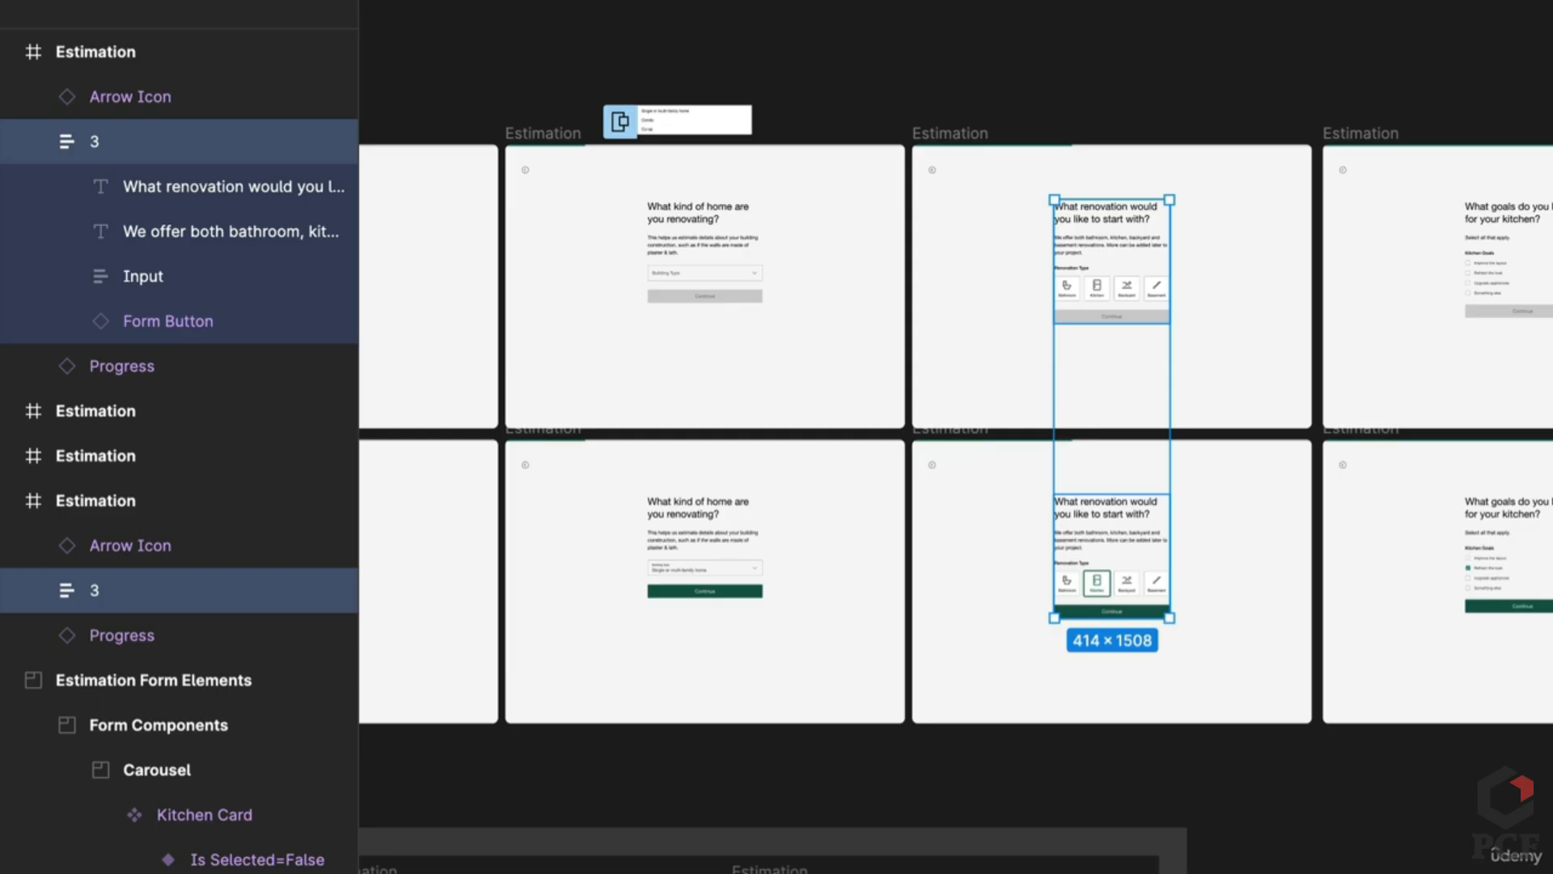
# Step: Rename the content groups of both kitchen-goals frames to 4
pyautogui.hscroll(-5, 910, 242)
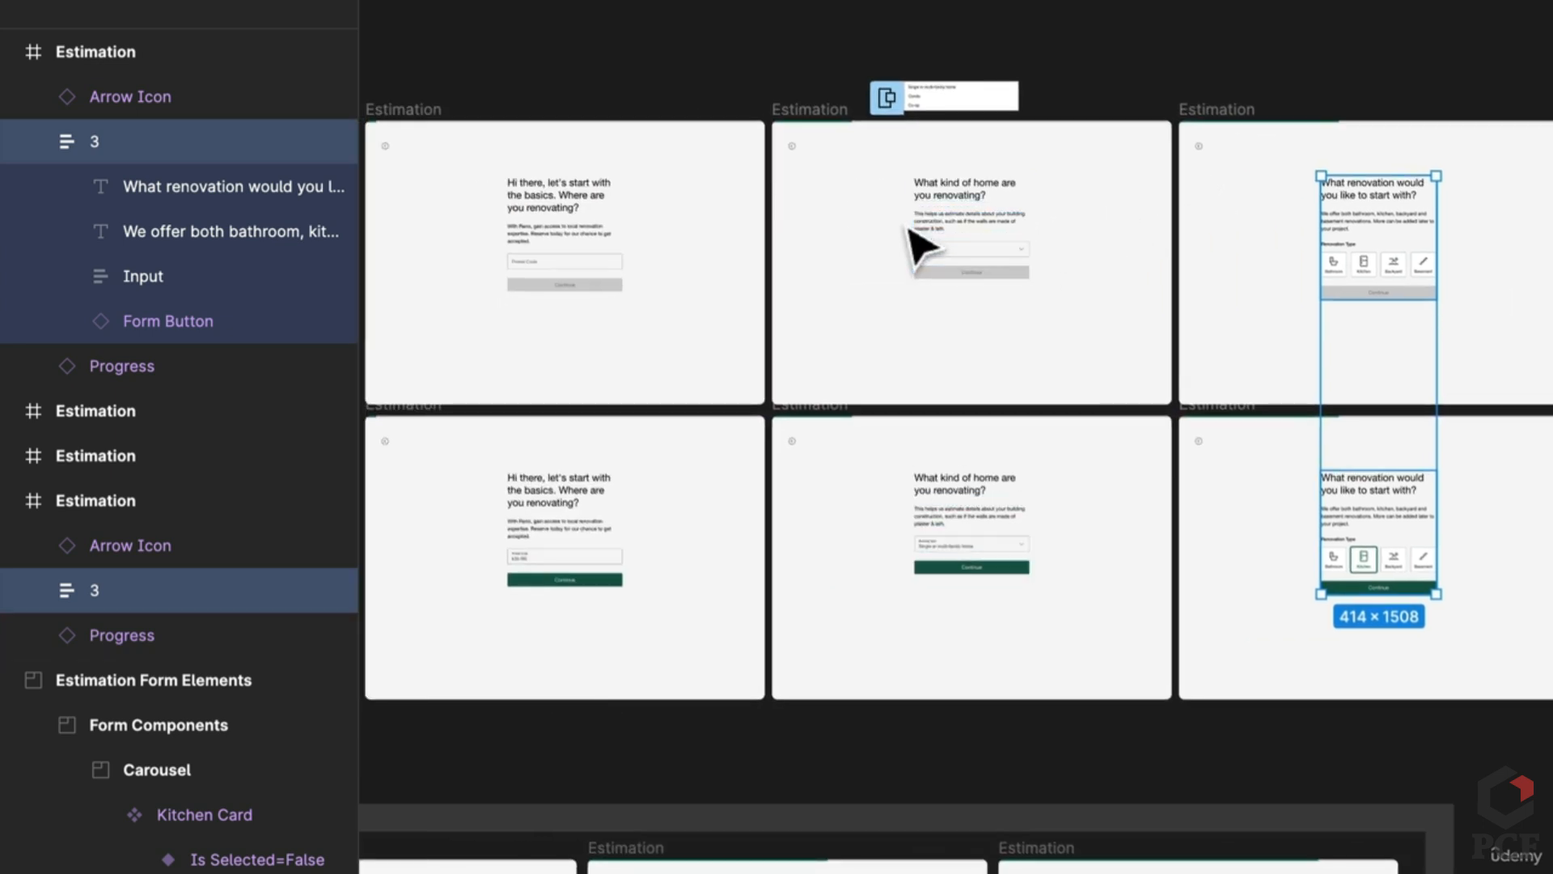
pyautogui.click(963, 289)
pyautogui.hscroll(5, 1068, 402)
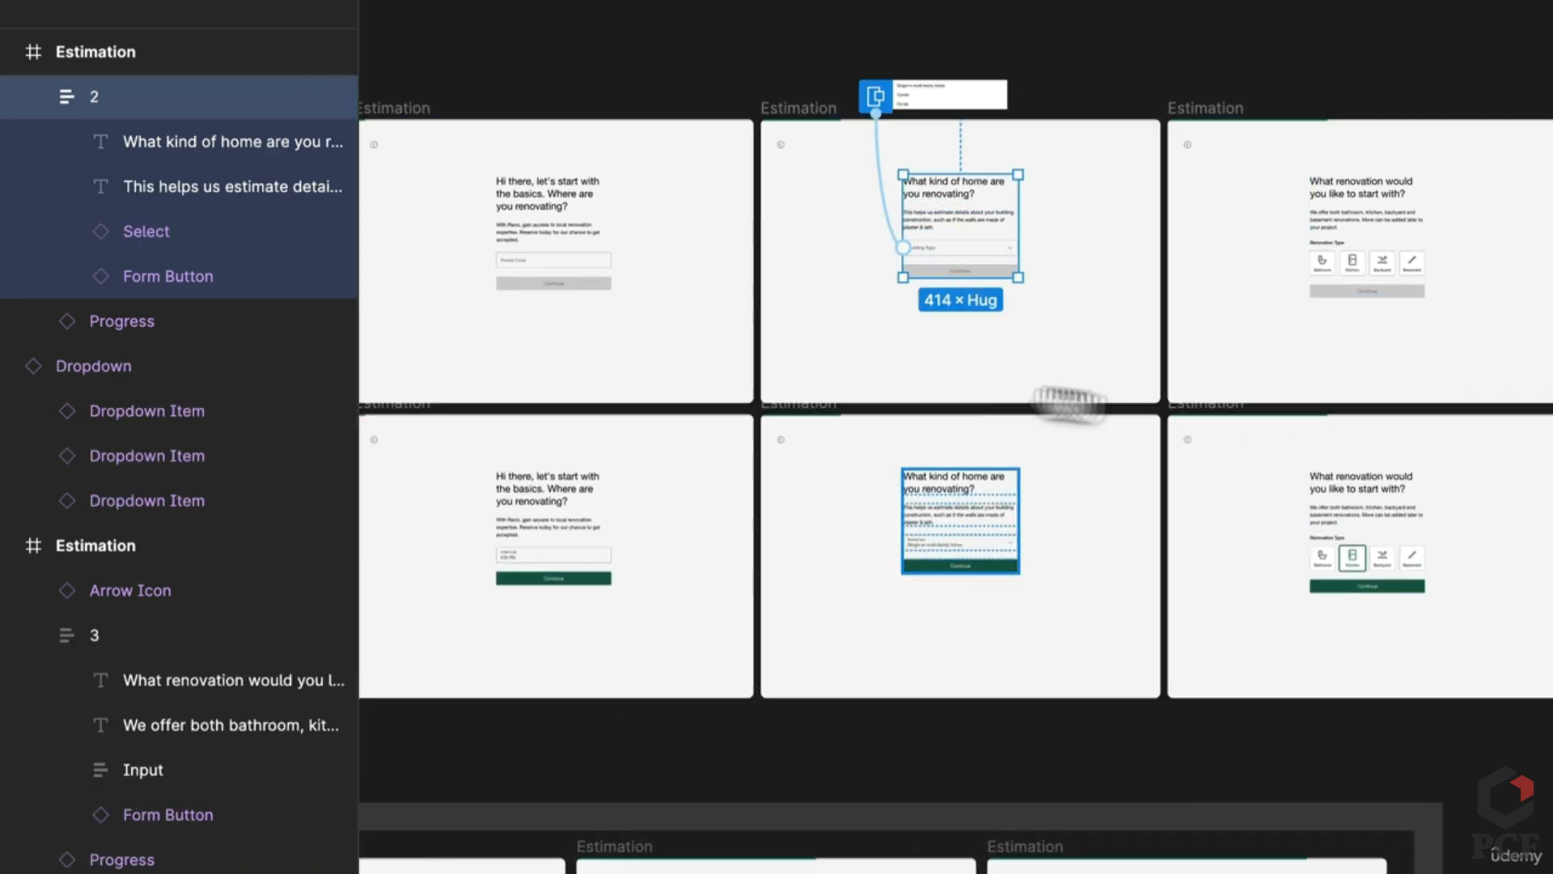
pyautogui.click(1367, 227)
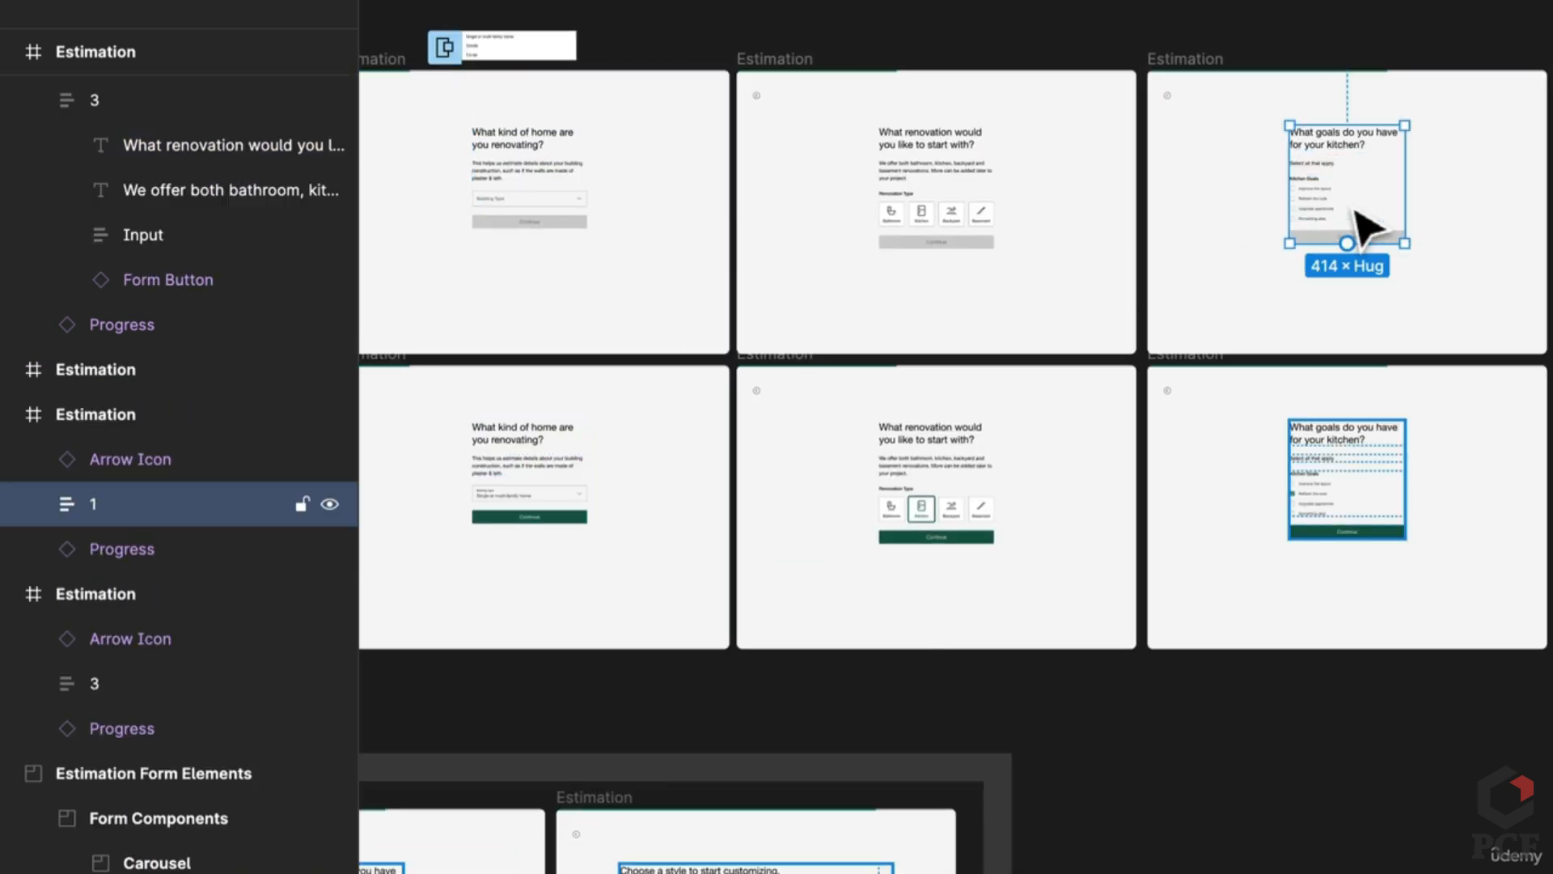
pyautogui.keyDown('shift'); pyautogui.click(1323, 463); pyautogui.keyUp('shift')
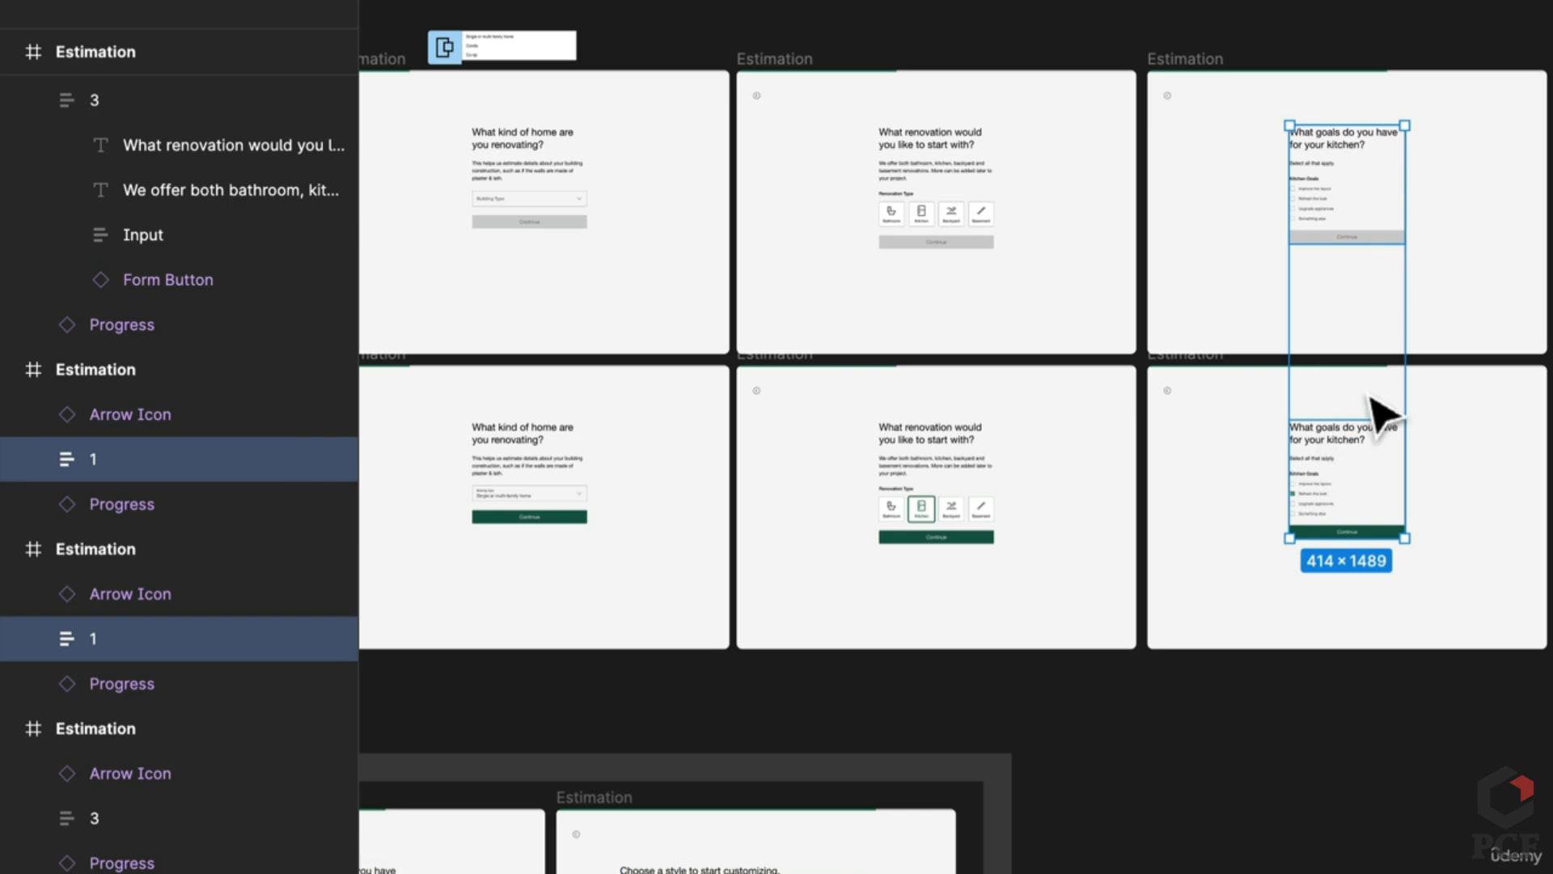
pyautogui.hotkey('ctrl', 'r')
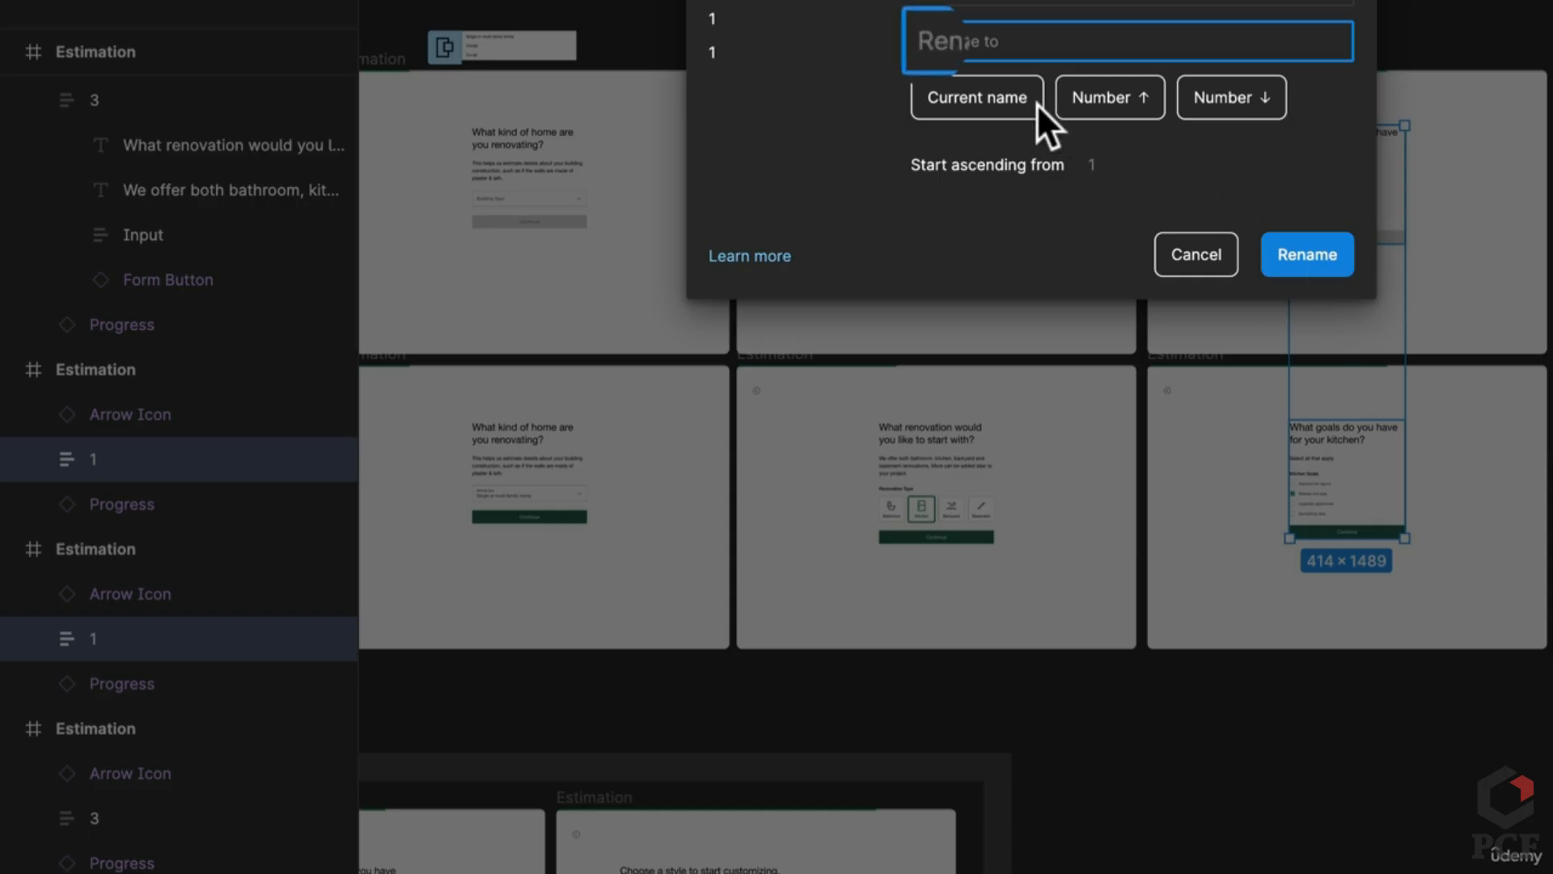
pyautogui.write('4')
pyautogui.press('Return')
pyautogui.scroll(5, 964, 284)
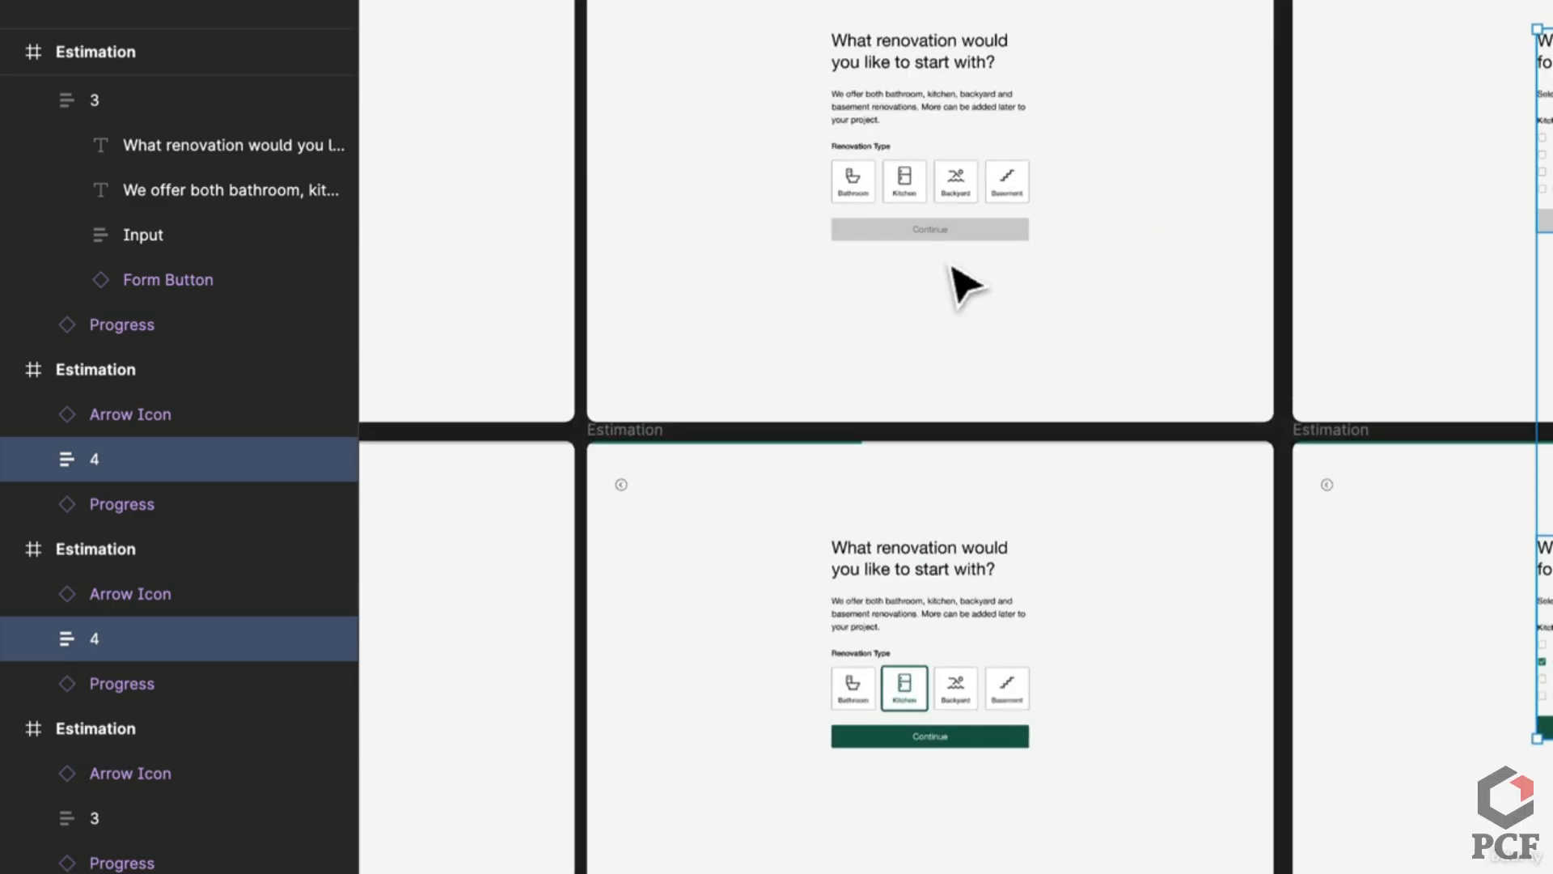
pyautogui.hscroll(-5, 964, 284)
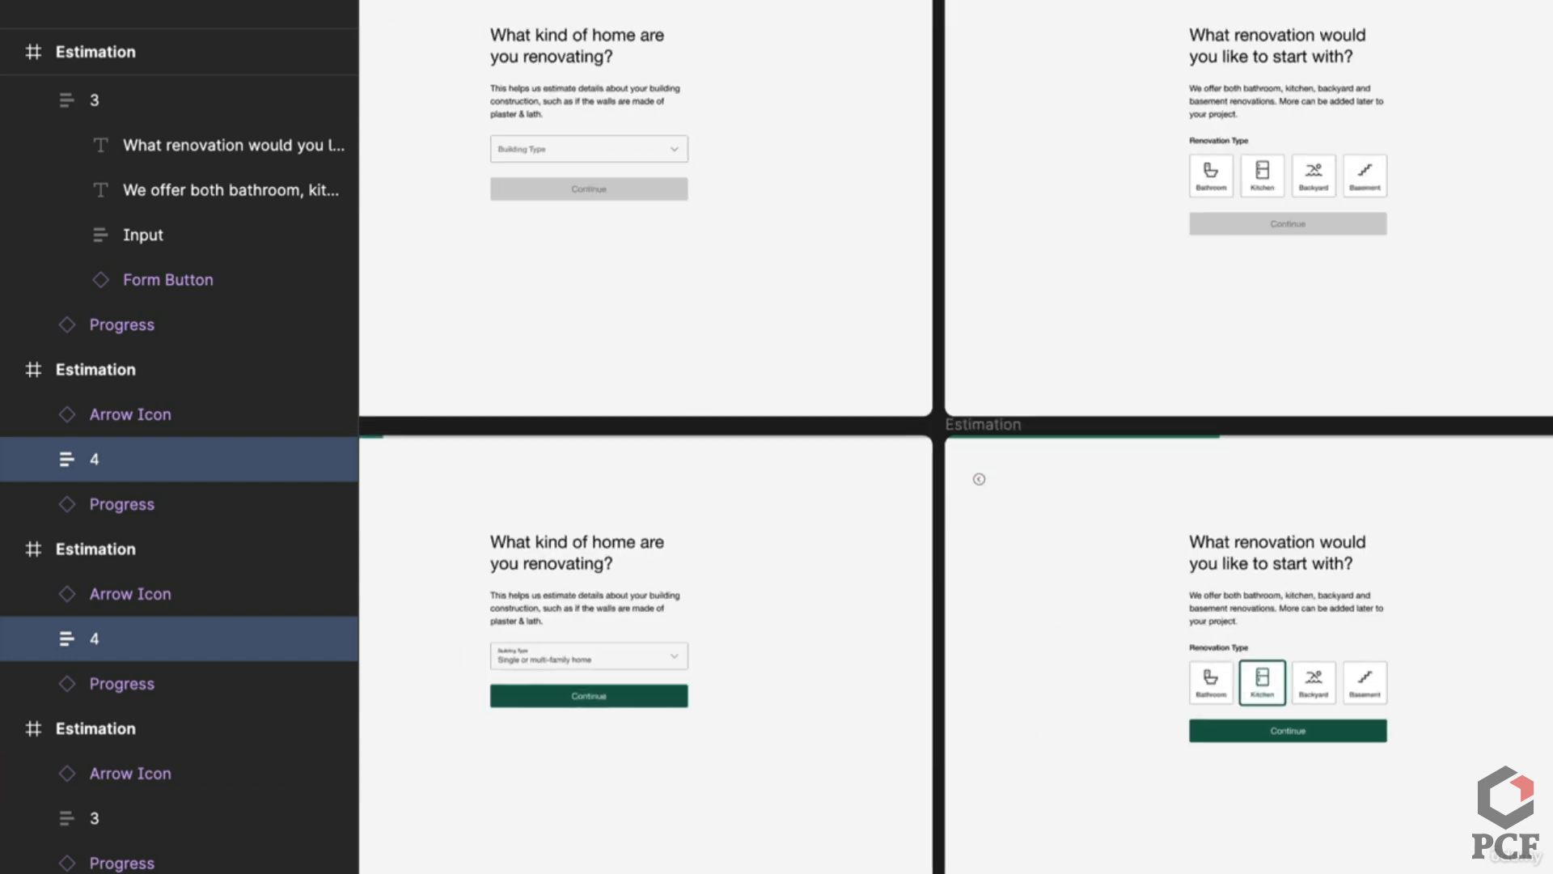
# Step: Link the home-type Continue button to the renovation-type screen with a Push transition and Slow easing
pyautogui.click(664, 697)
pyautogui.moveTo(688, 696); pyautogui.dragTo(1072, 305)
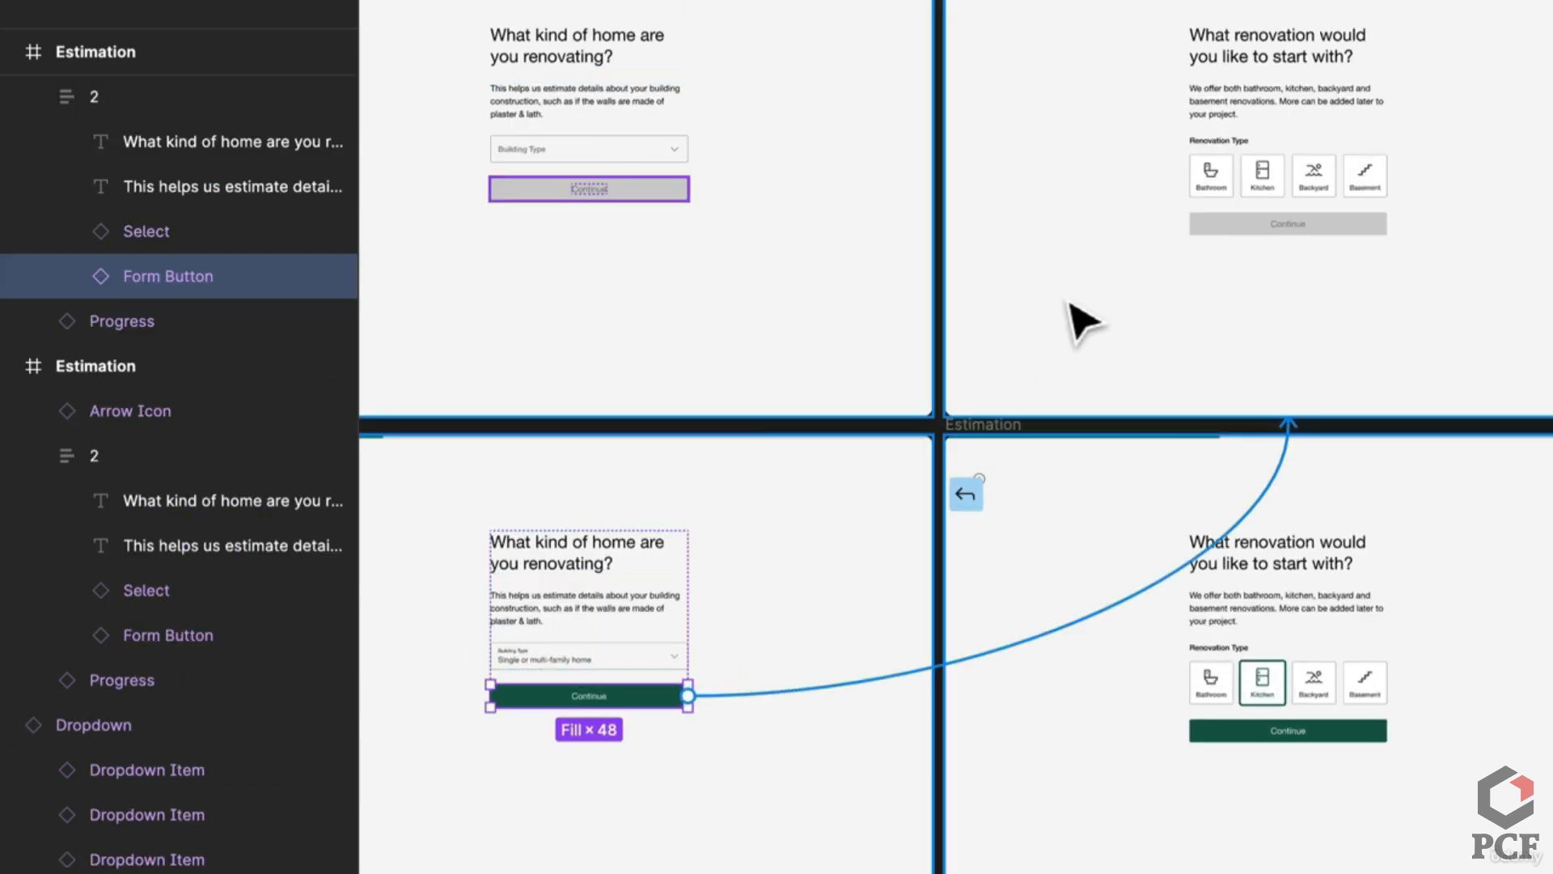
pyautogui.click(1266, 692)
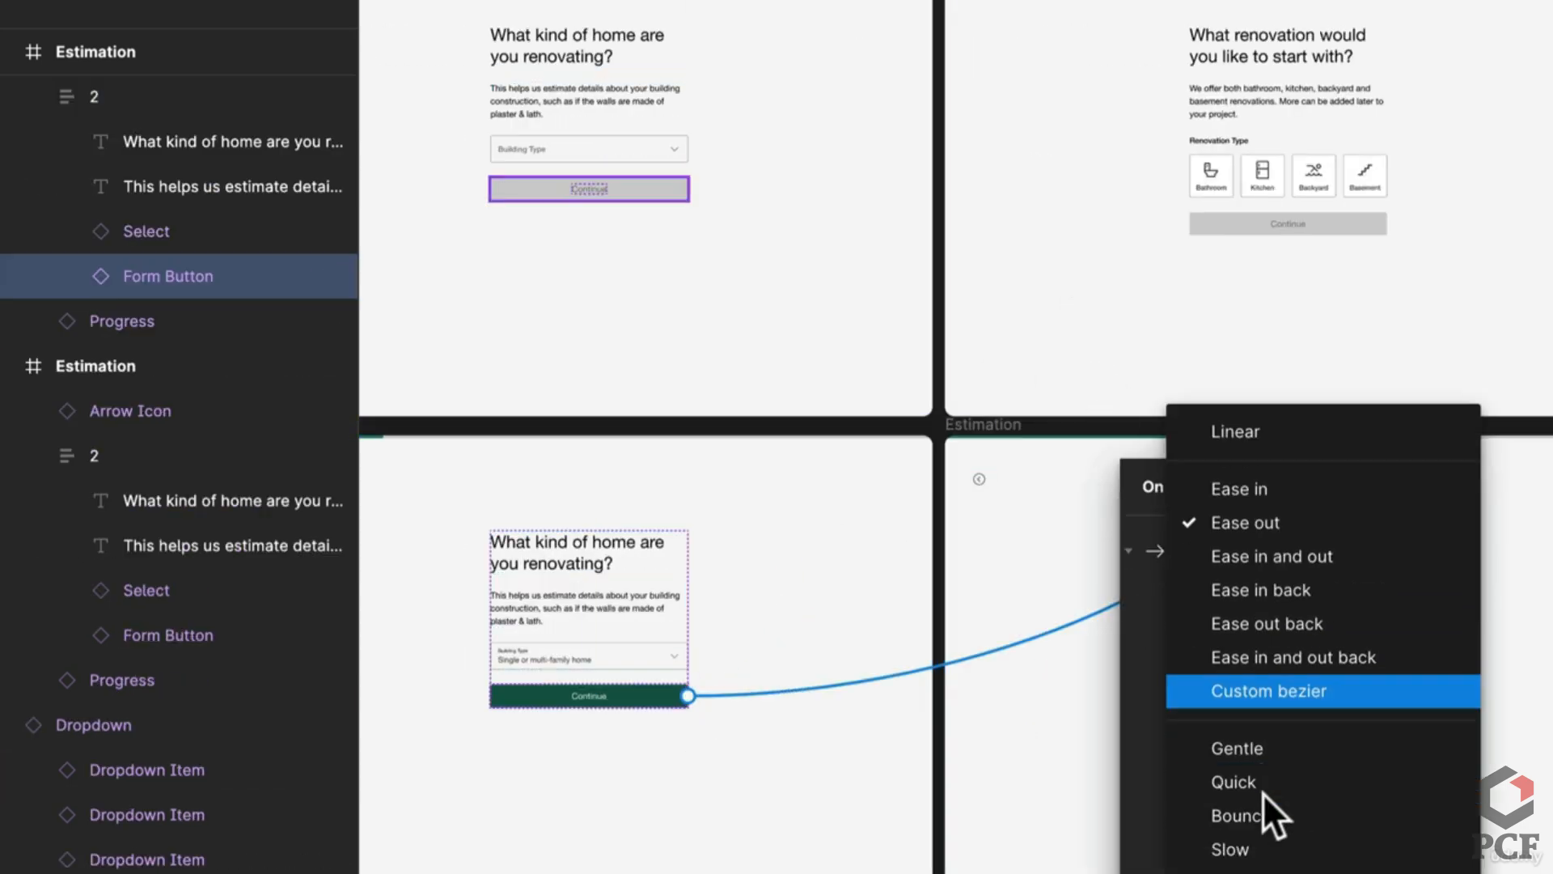
pyautogui.click(1269, 849)
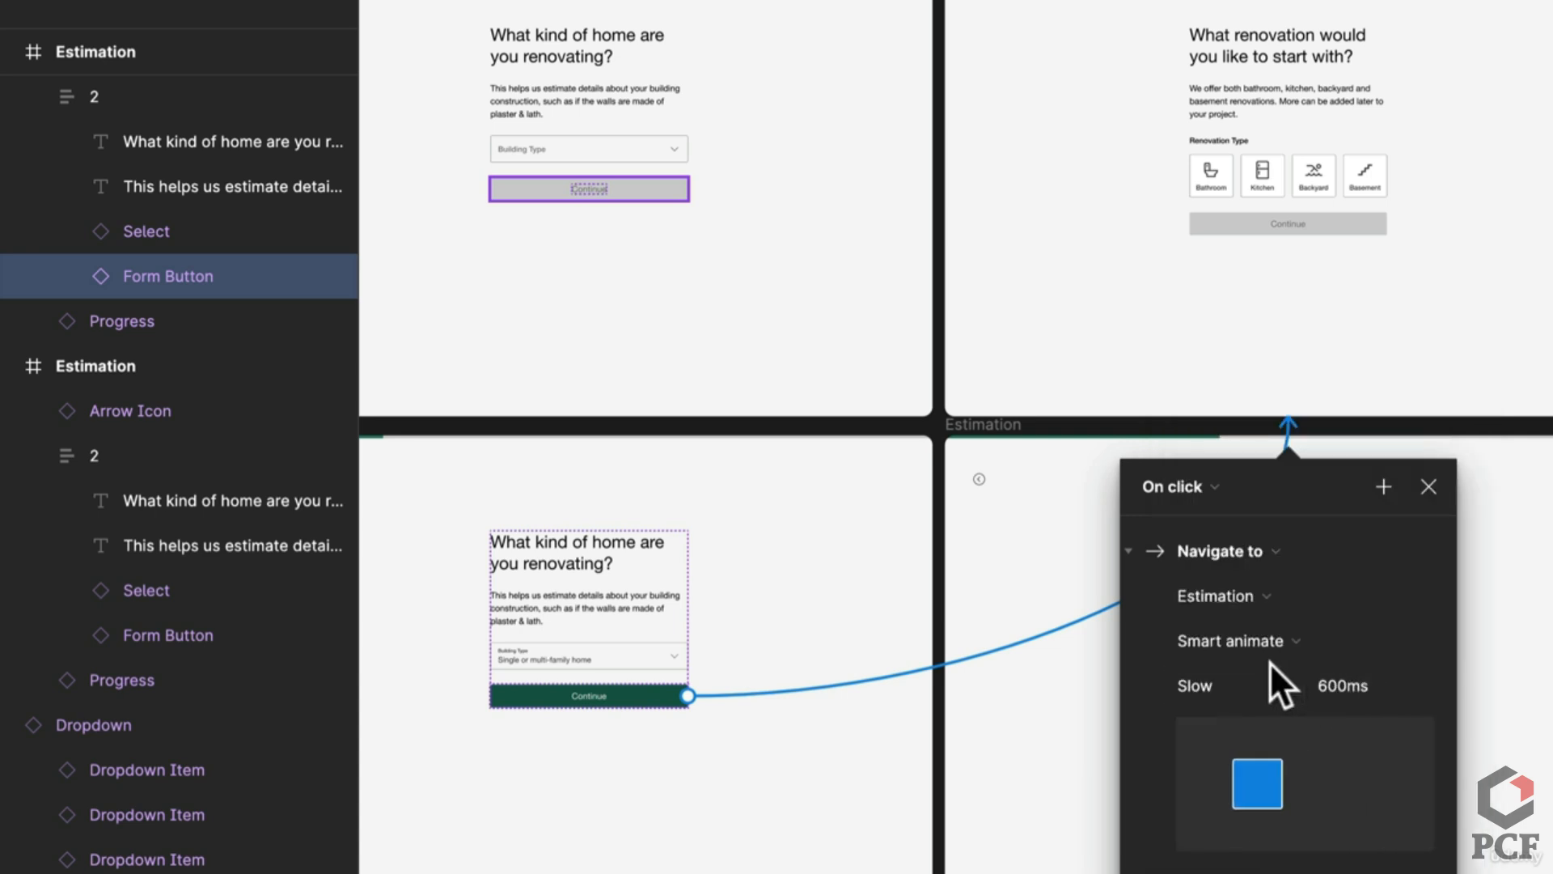
pyautogui.click(1242, 643)
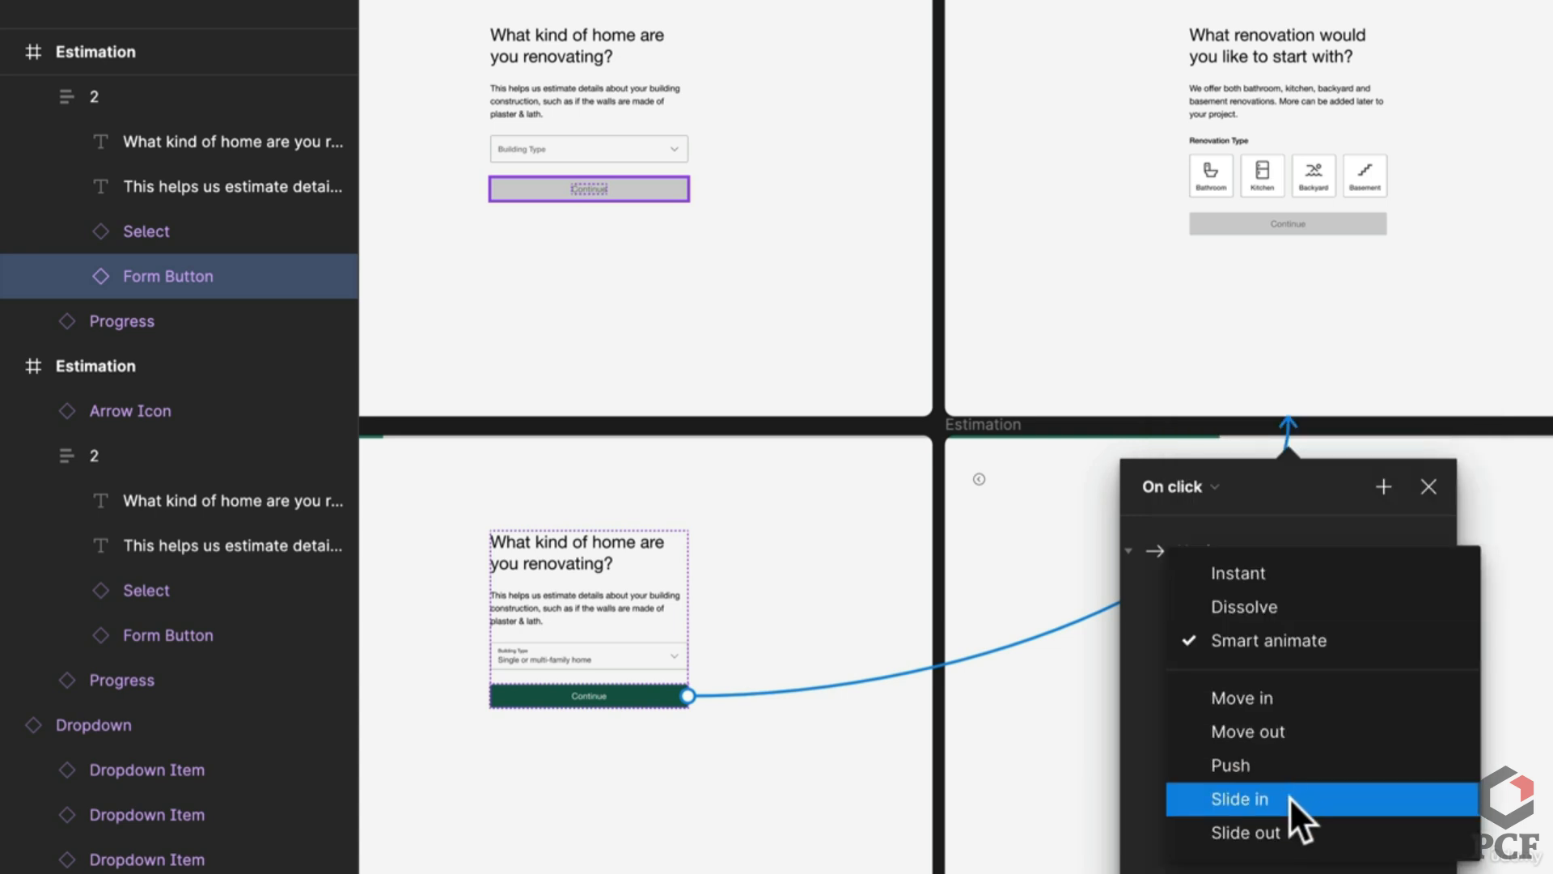
pyautogui.click(1298, 770)
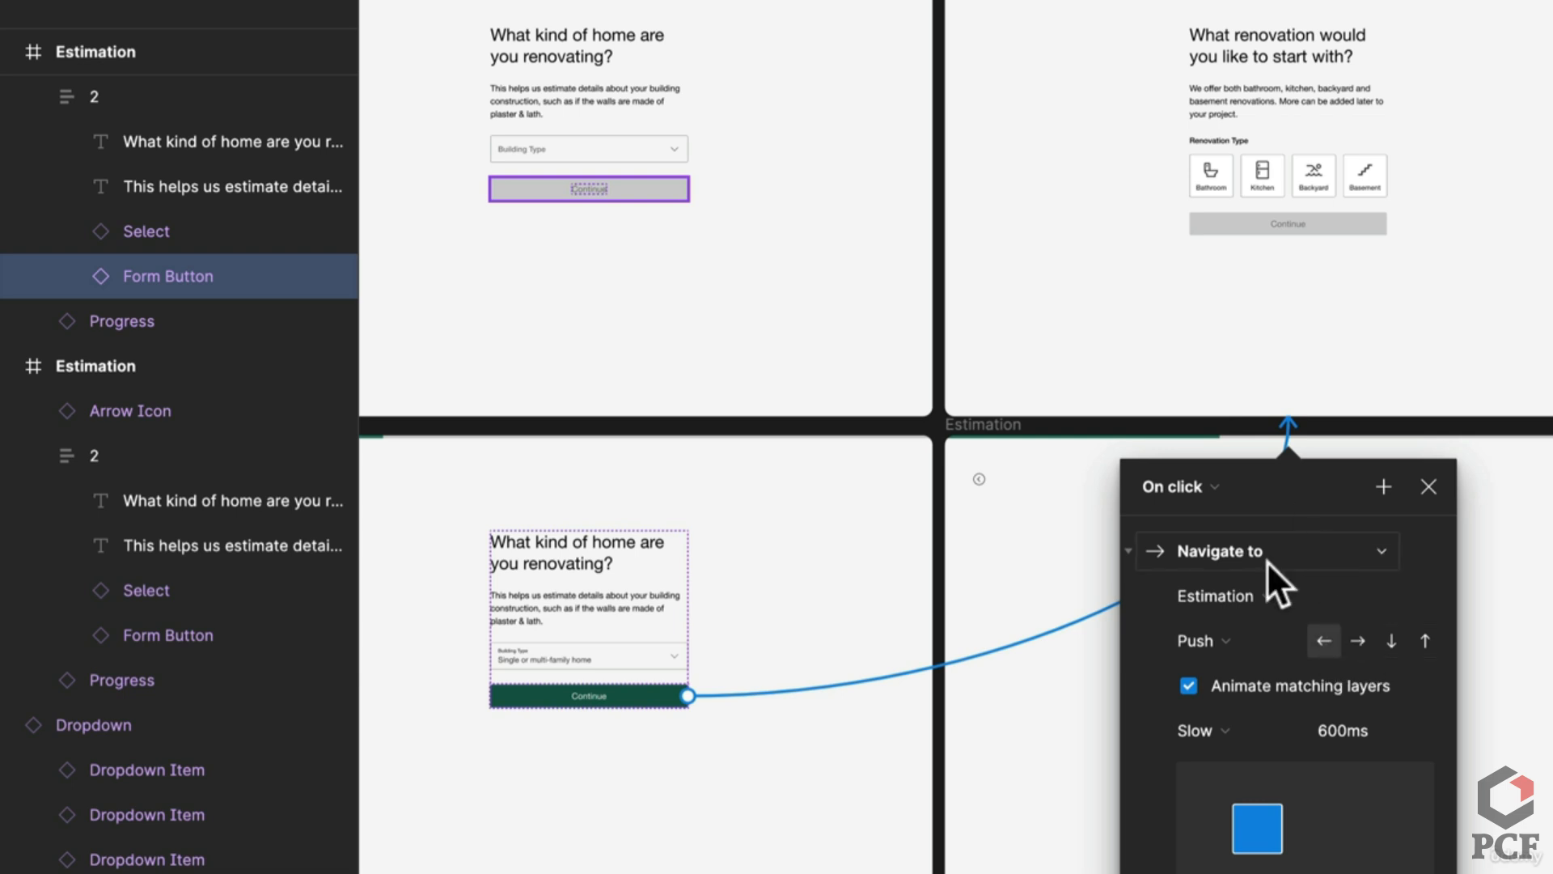
pyautogui.scroll(-5, 1267, 561)
pyautogui.scroll(3, 1273, 570)
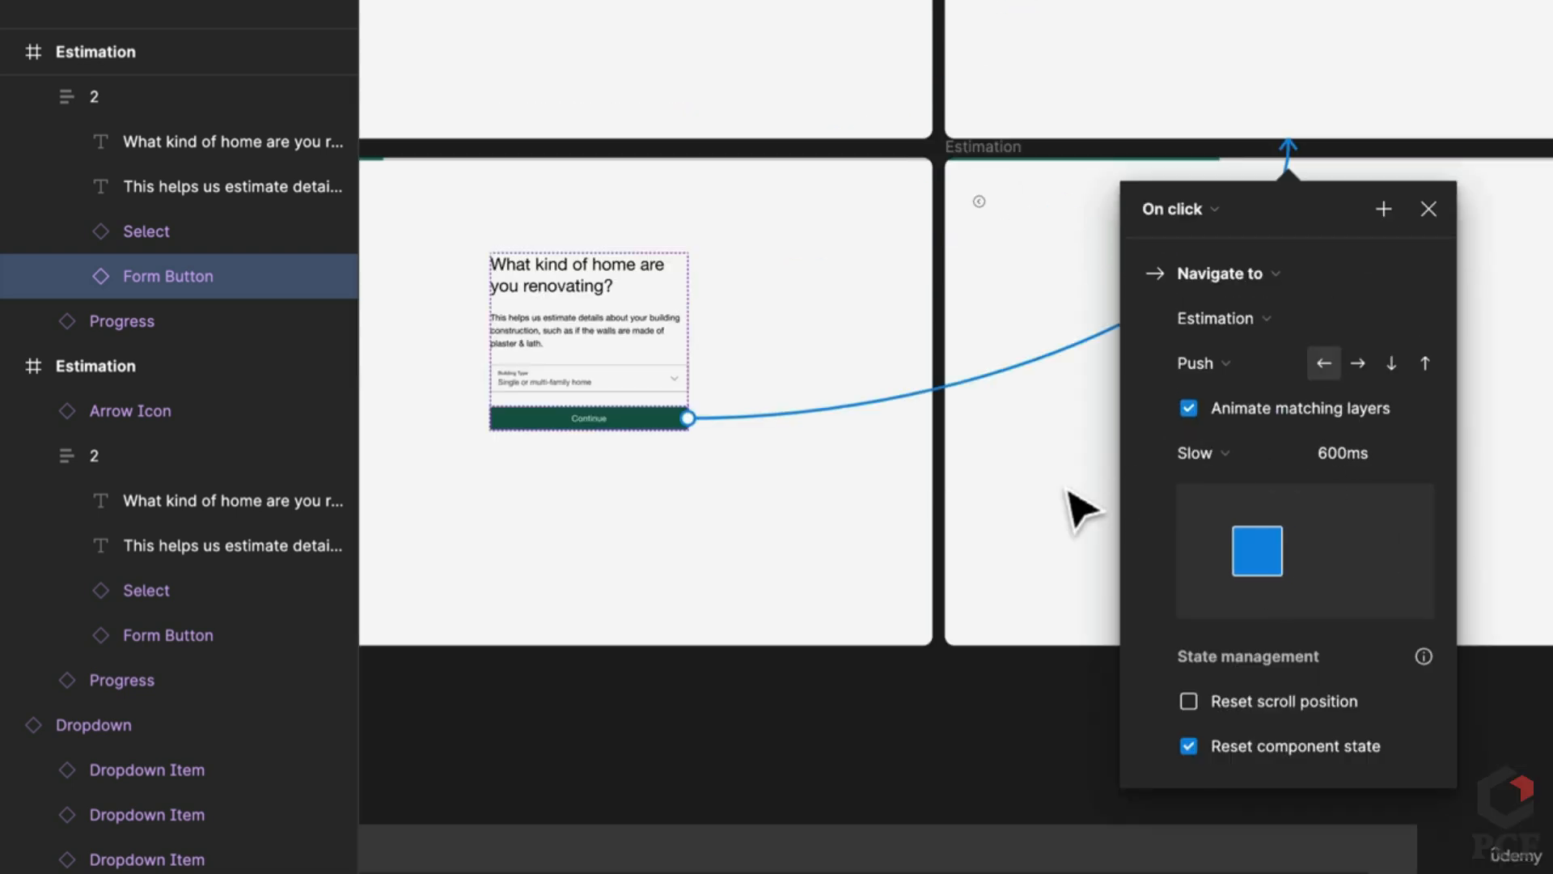
pyautogui.hscroll(3, 1080, 510)
pyautogui.scroll(2, 1080, 510)
pyautogui.press('Escape')
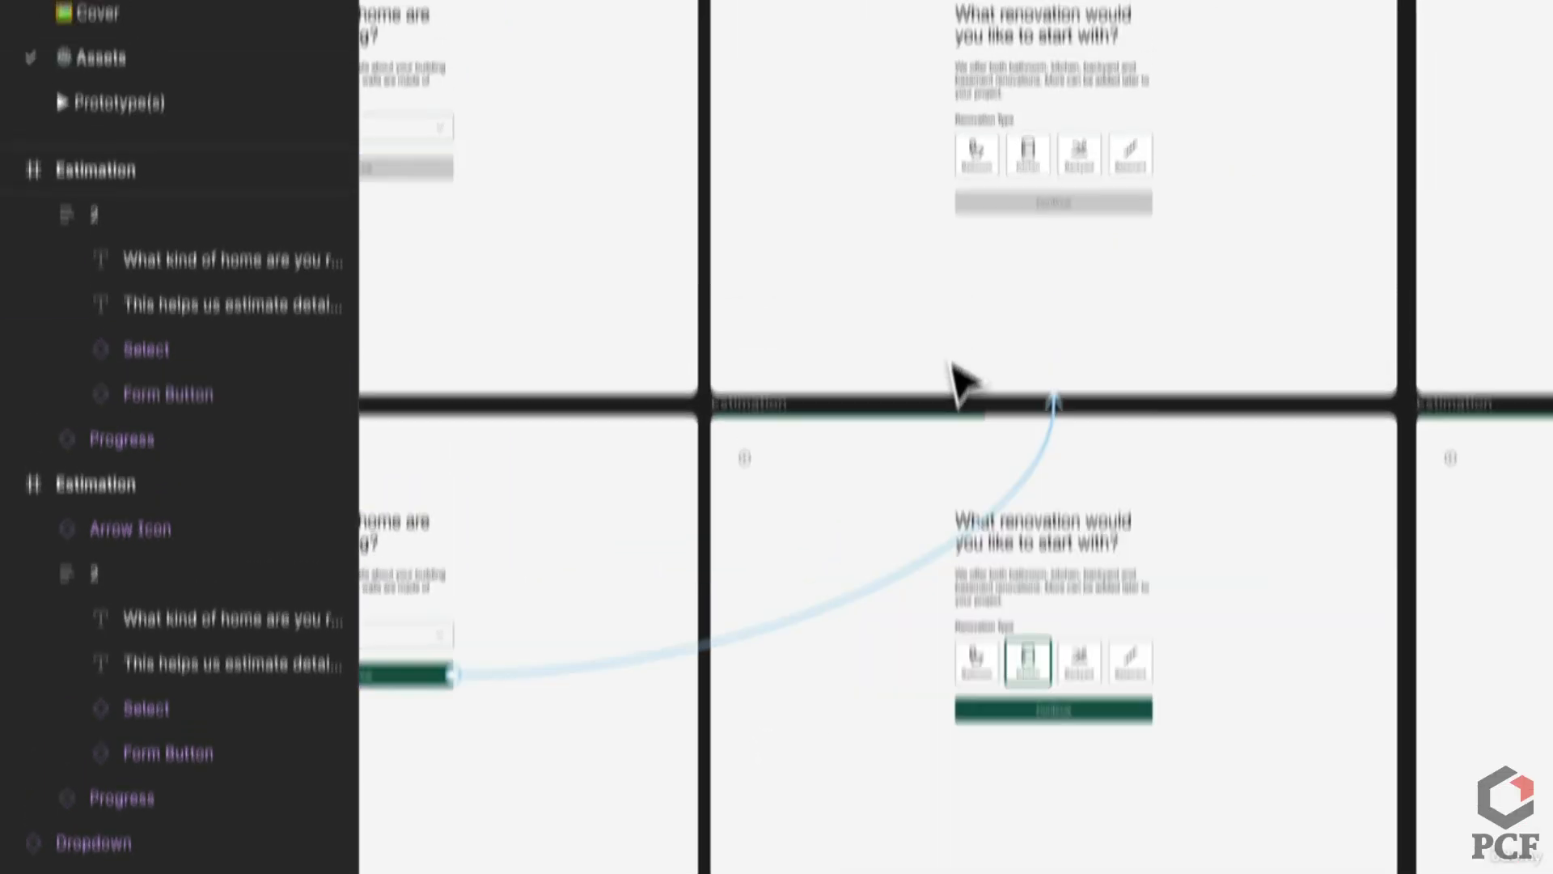
# Step: Link the renovation-type screen's back arrow to the previous screen with a rightward push
pyautogui.moveTo(743, 61); pyautogui.dragTo(610, 749)
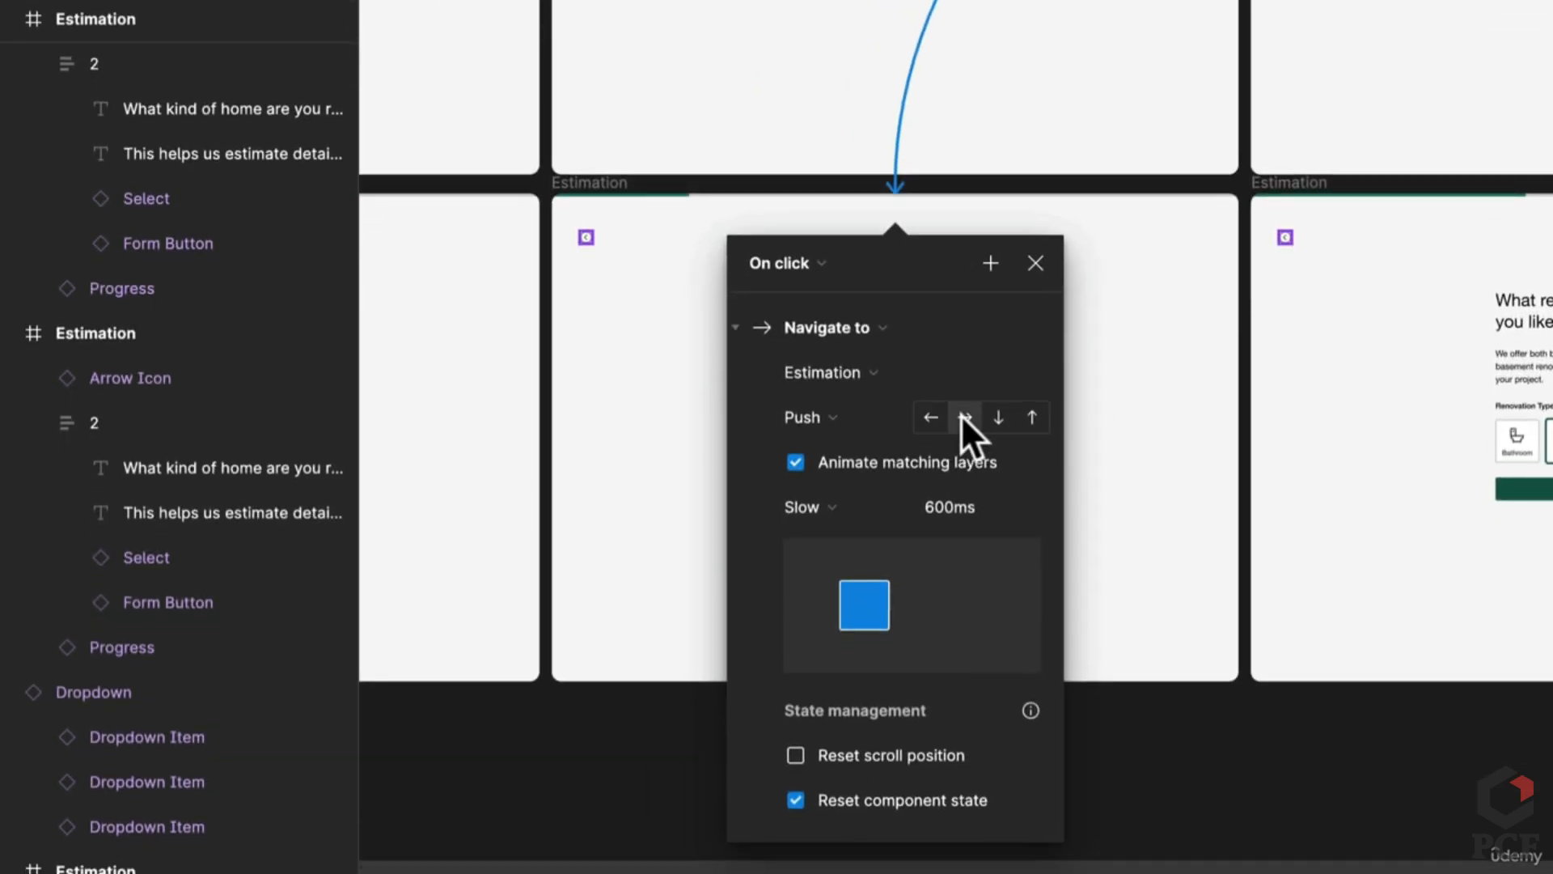
pyautogui.click(962, 417)
pyautogui.click(1290, 242)
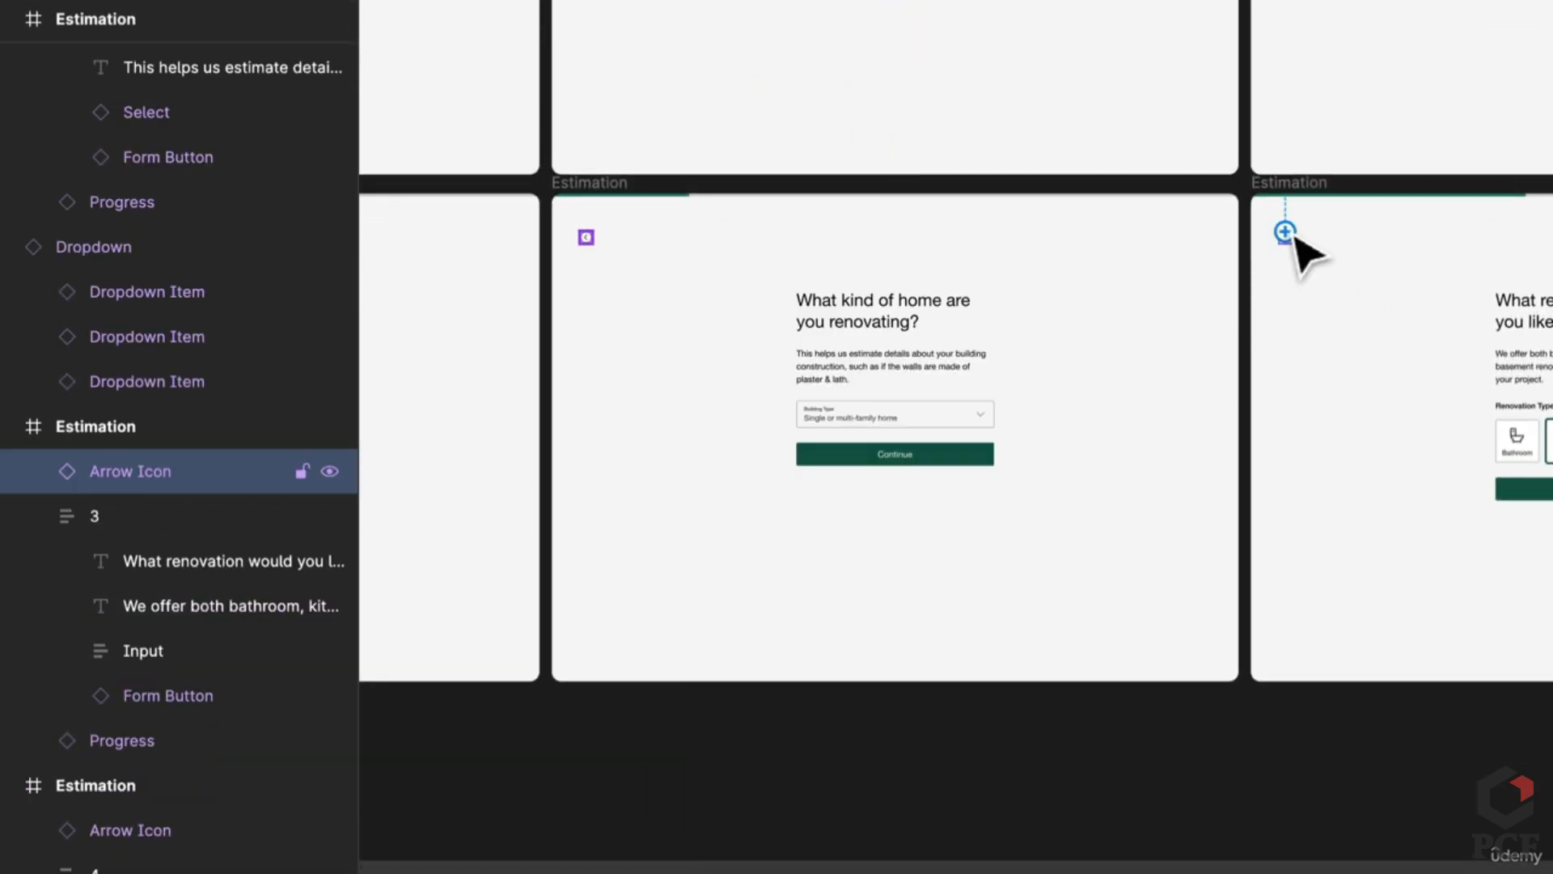
# Step: Link the renovation screen's back arrow to the home-type screen
pyautogui.moveTo(1285, 233); pyautogui.dragTo(1185, 396)
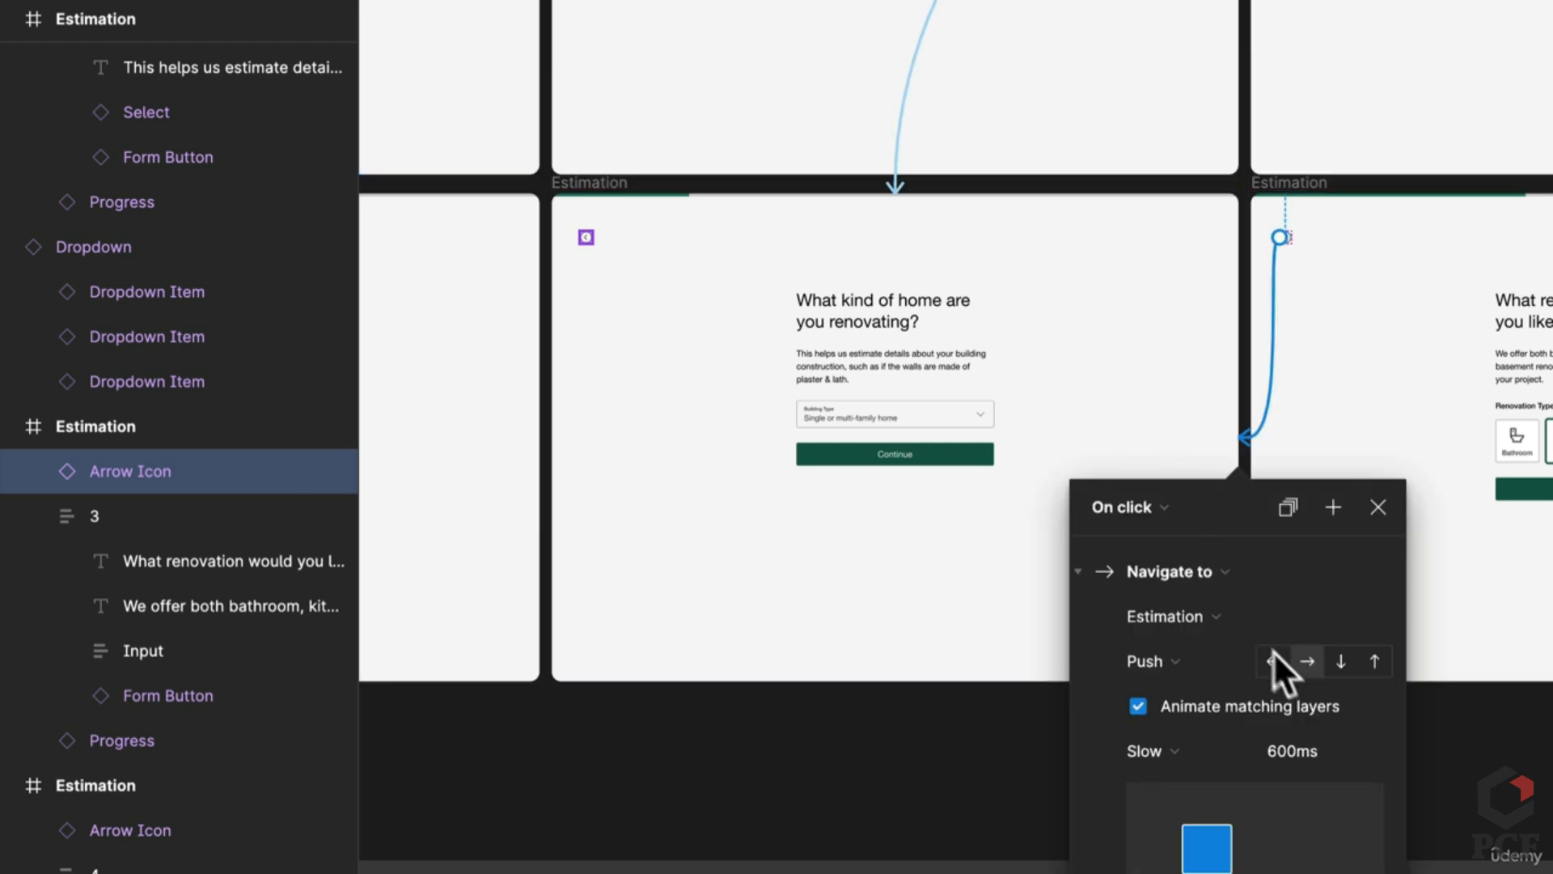
pyautogui.hscroll(10, 1133, 583)
pyautogui.click(1286, 429)
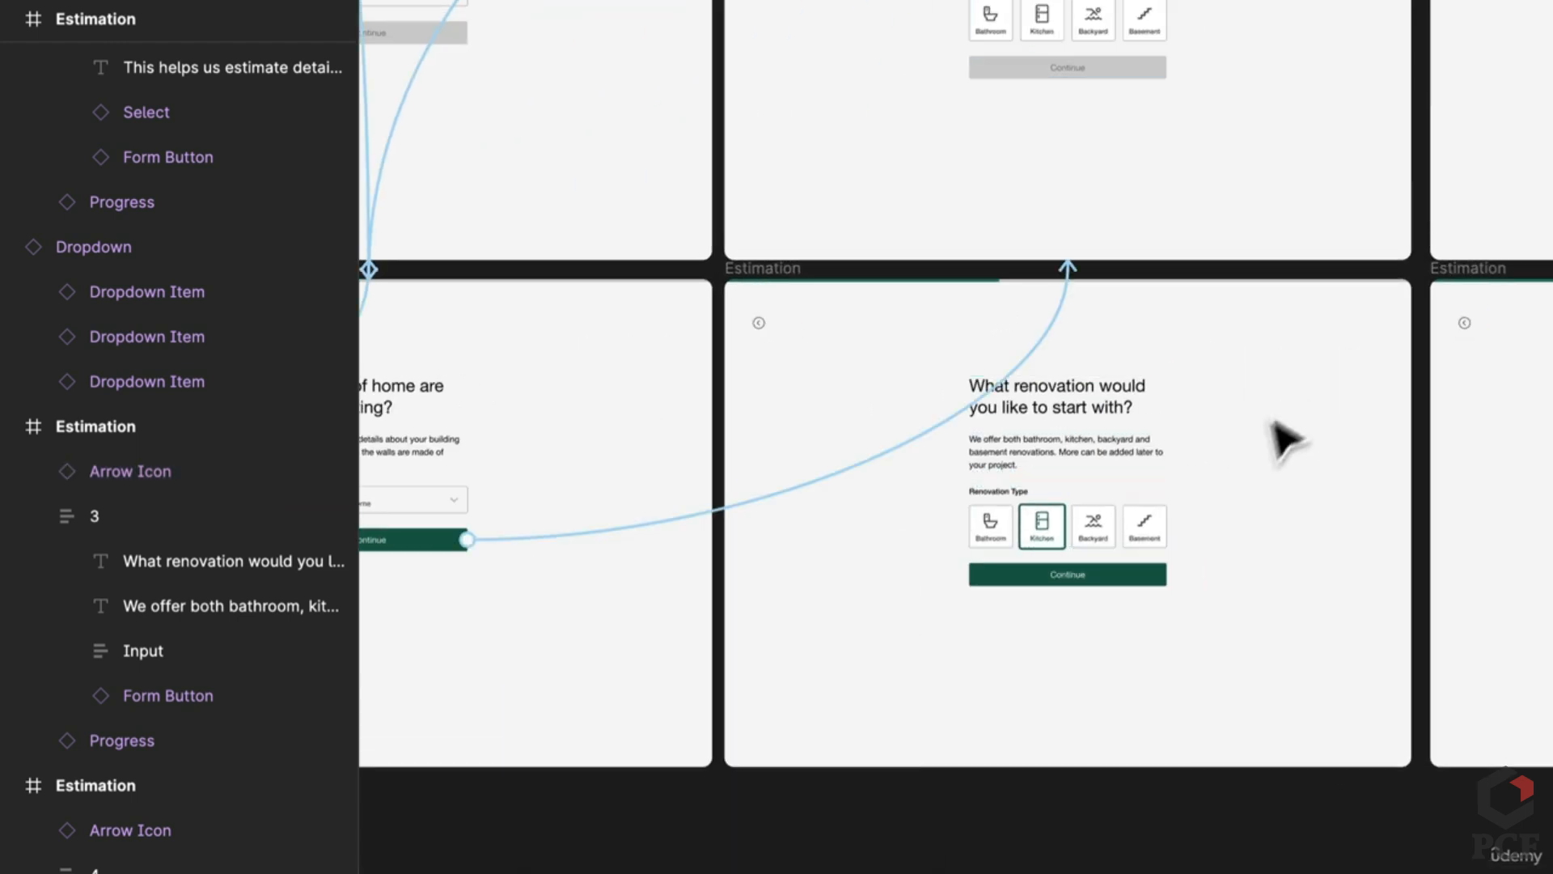
# Step: Make the Kitchen option smart-animate to its selected version with Ease out easing
pyautogui.click(1065, 32)
pyautogui.doubleClick(1065, 31)
pyautogui.doubleClick(1066, 28)
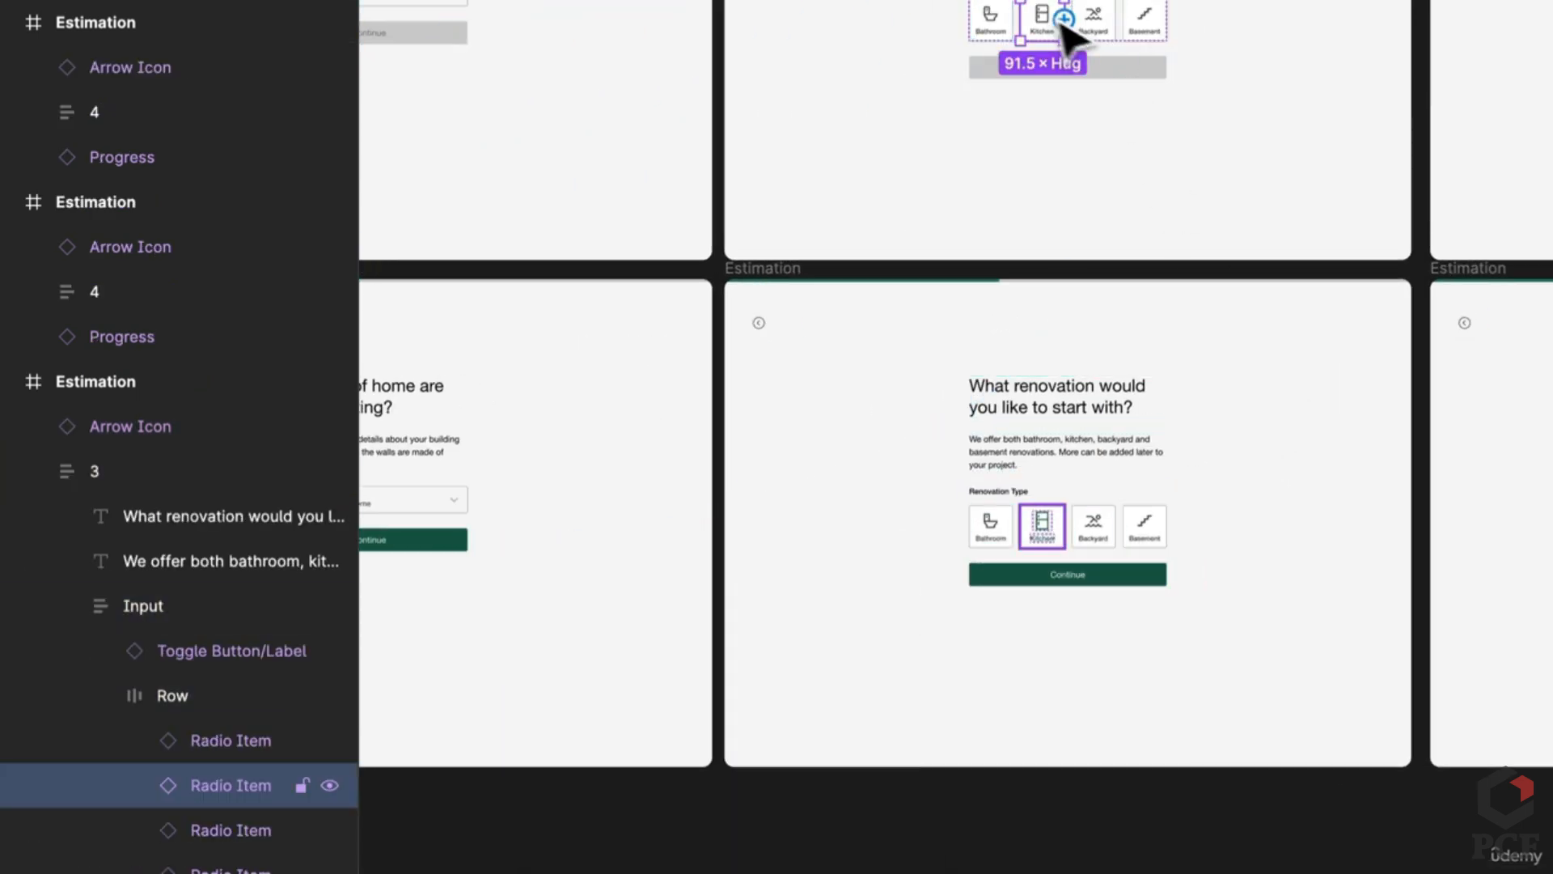
pyautogui.moveTo(1065, 18); pyautogui.dragTo(1079, 475)
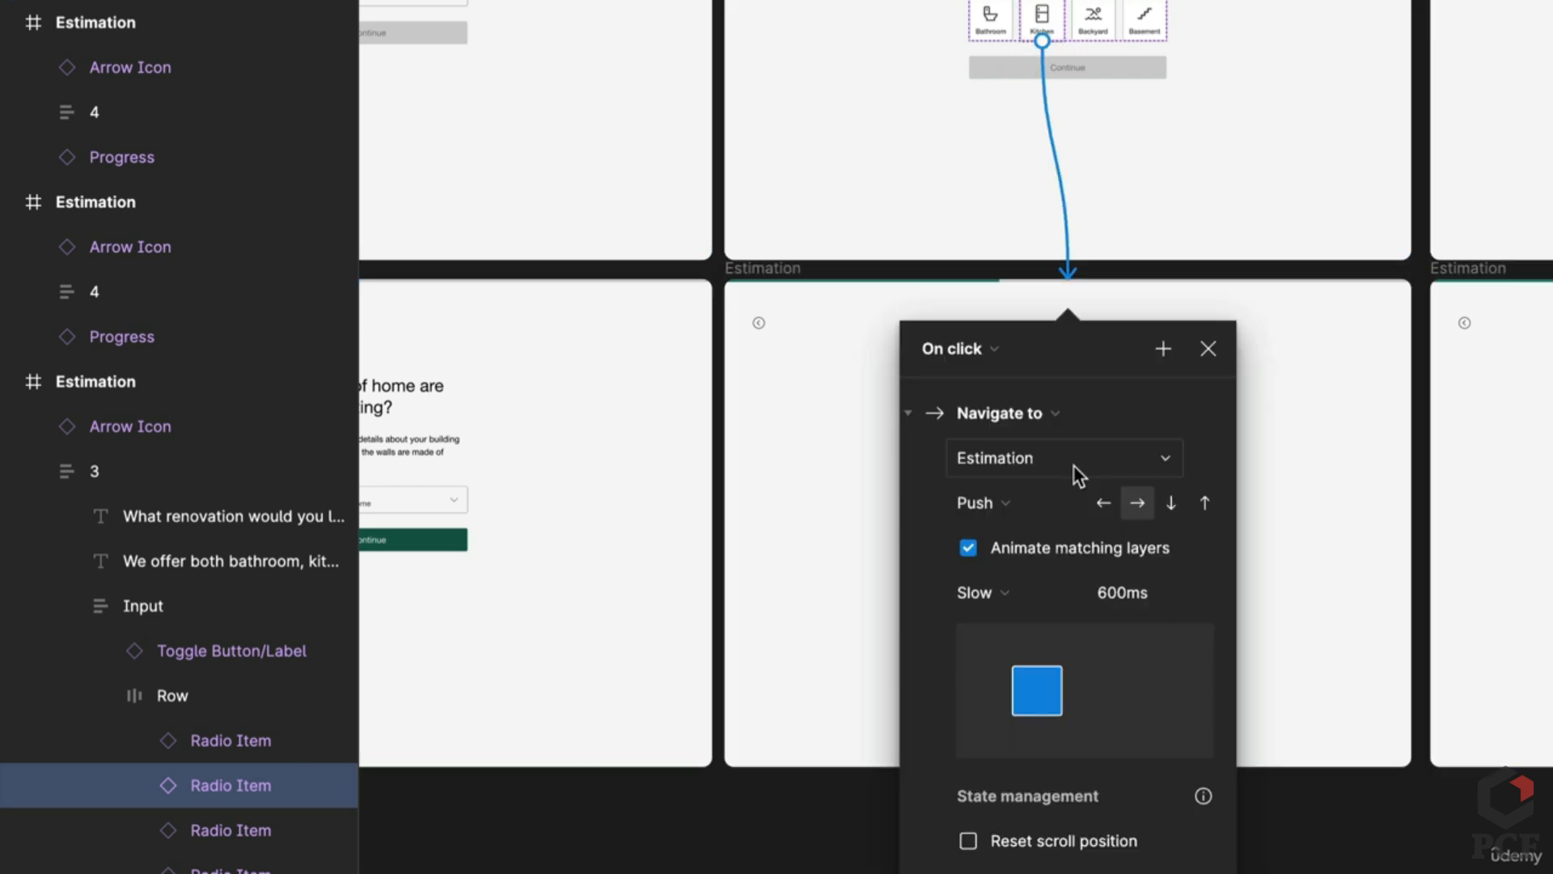
pyautogui.click(1022, 503)
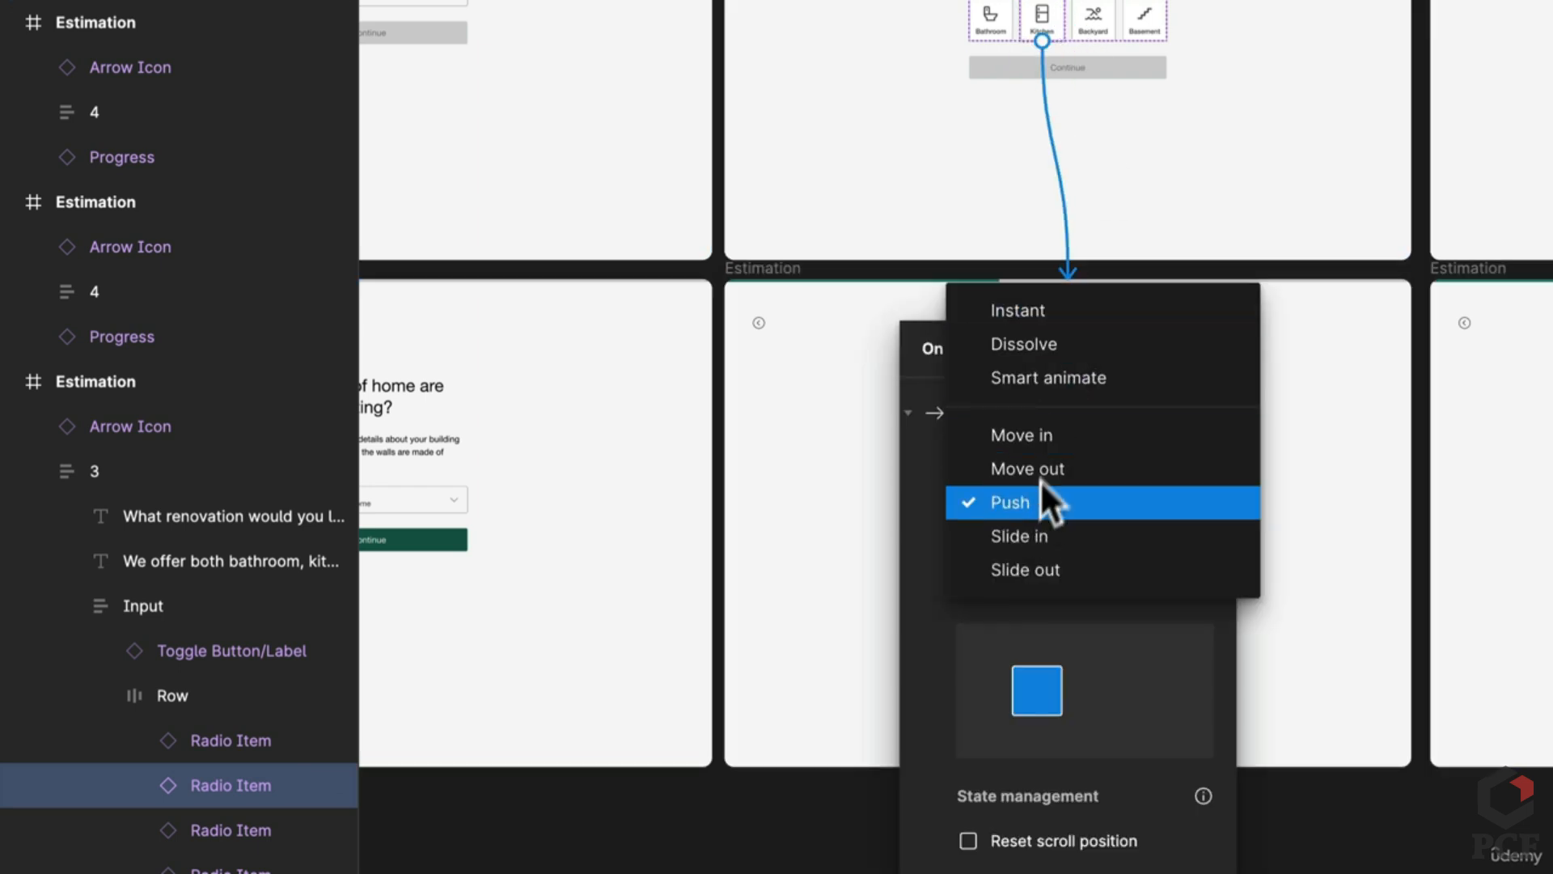
pyautogui.click(1112, 362)
pyautogui.click(1018, 545)
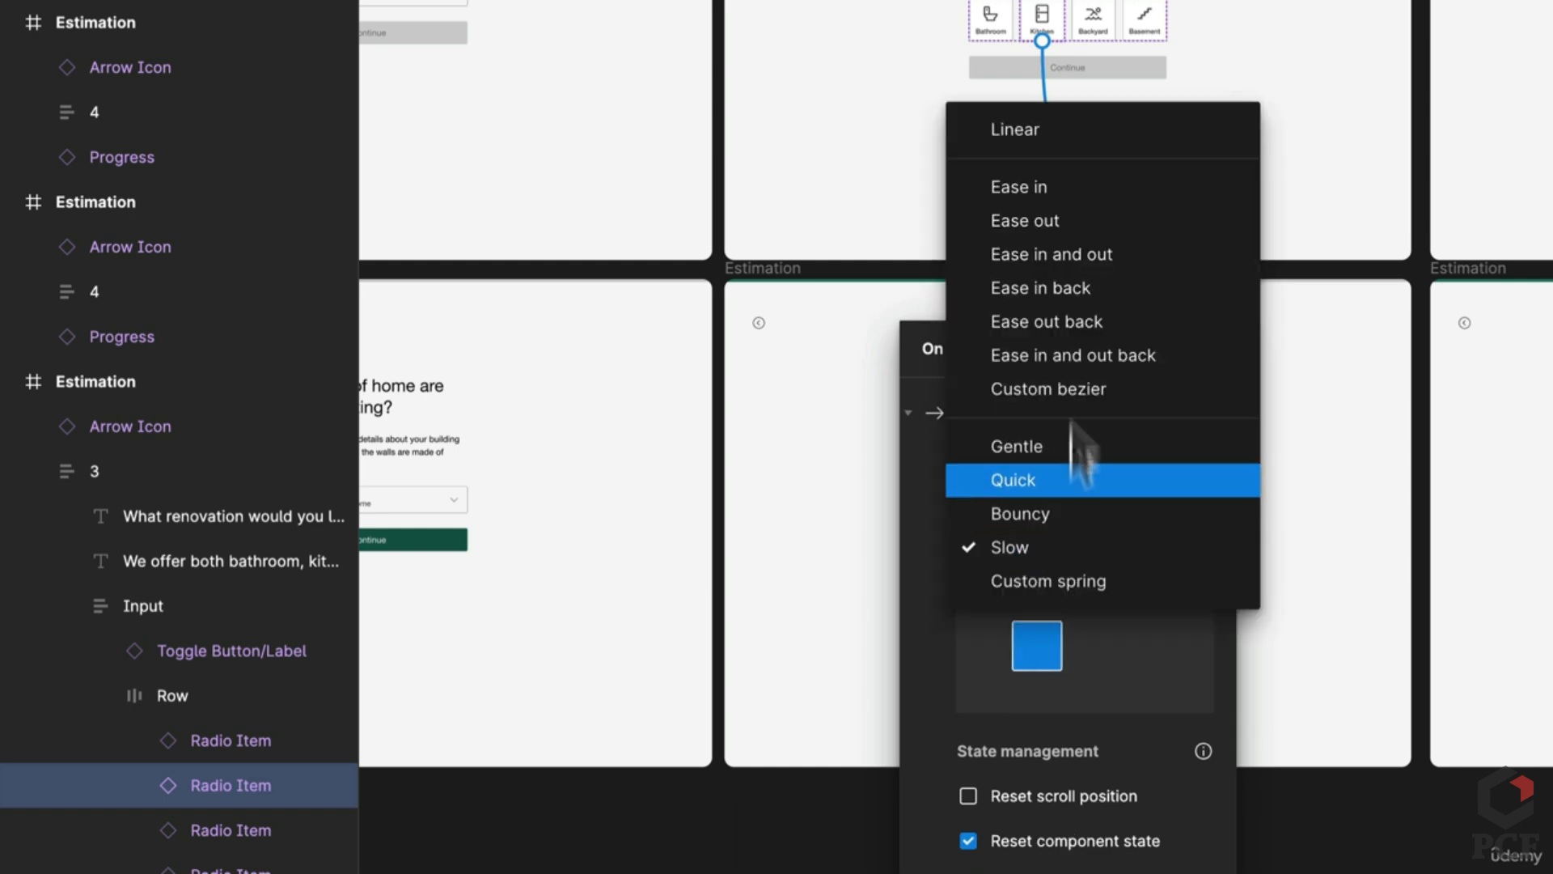
pyautogui.click(1066, 215)
pyautogui.press('Escape')
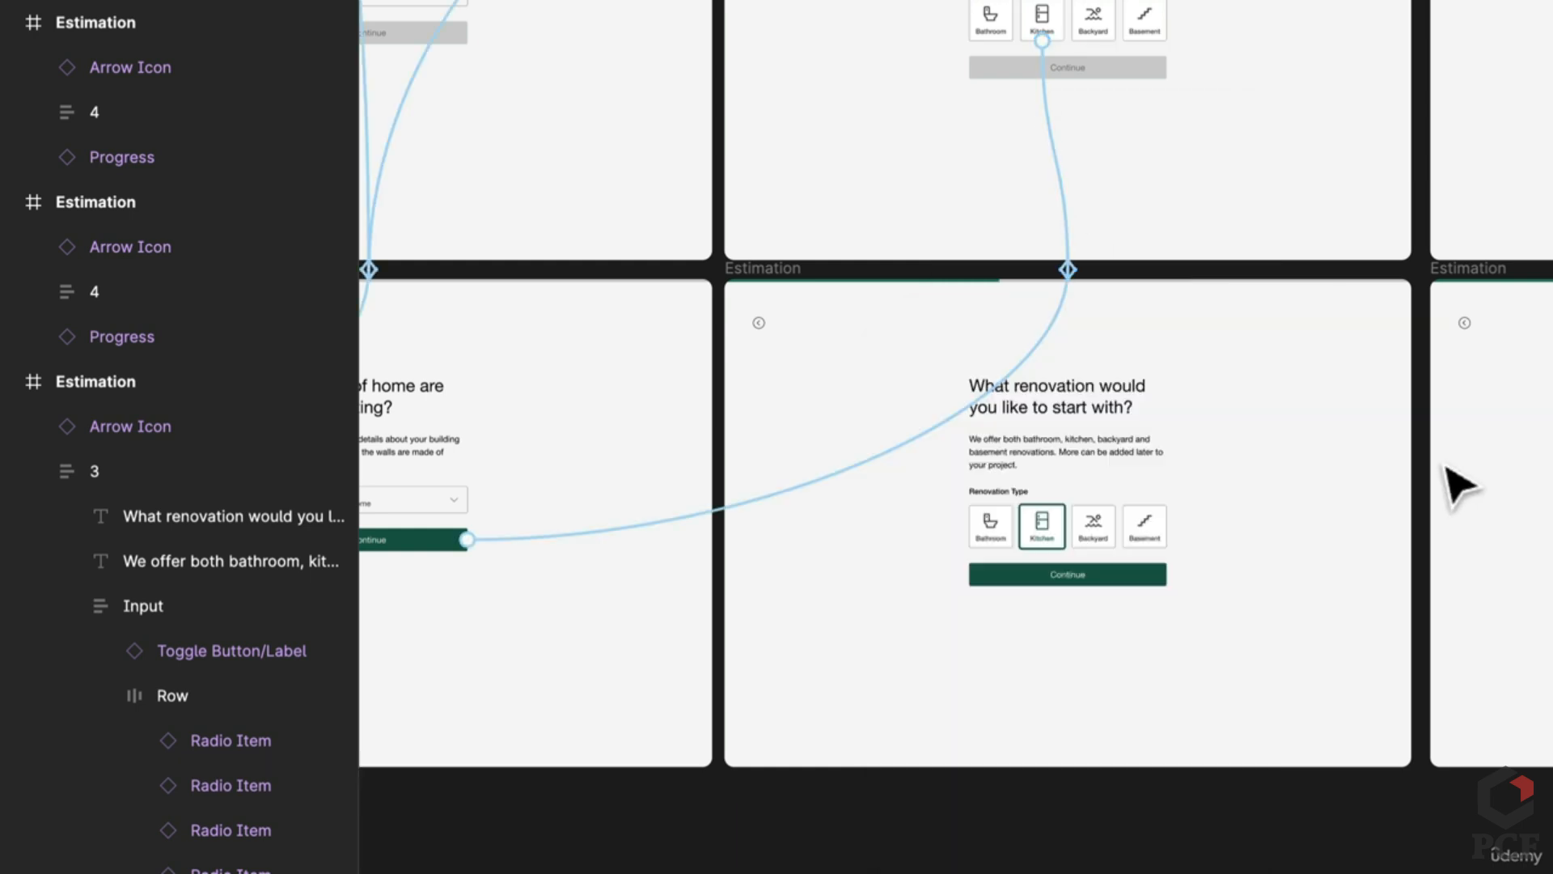
pyautogui.moveTo(1456, 485); pyautogui.dragTo(1487, 321)
# Step: Connect the renovation Continue to kitchen goals with a leftward Push and Slow 600ms easing
pyautogui.click(951, 643)
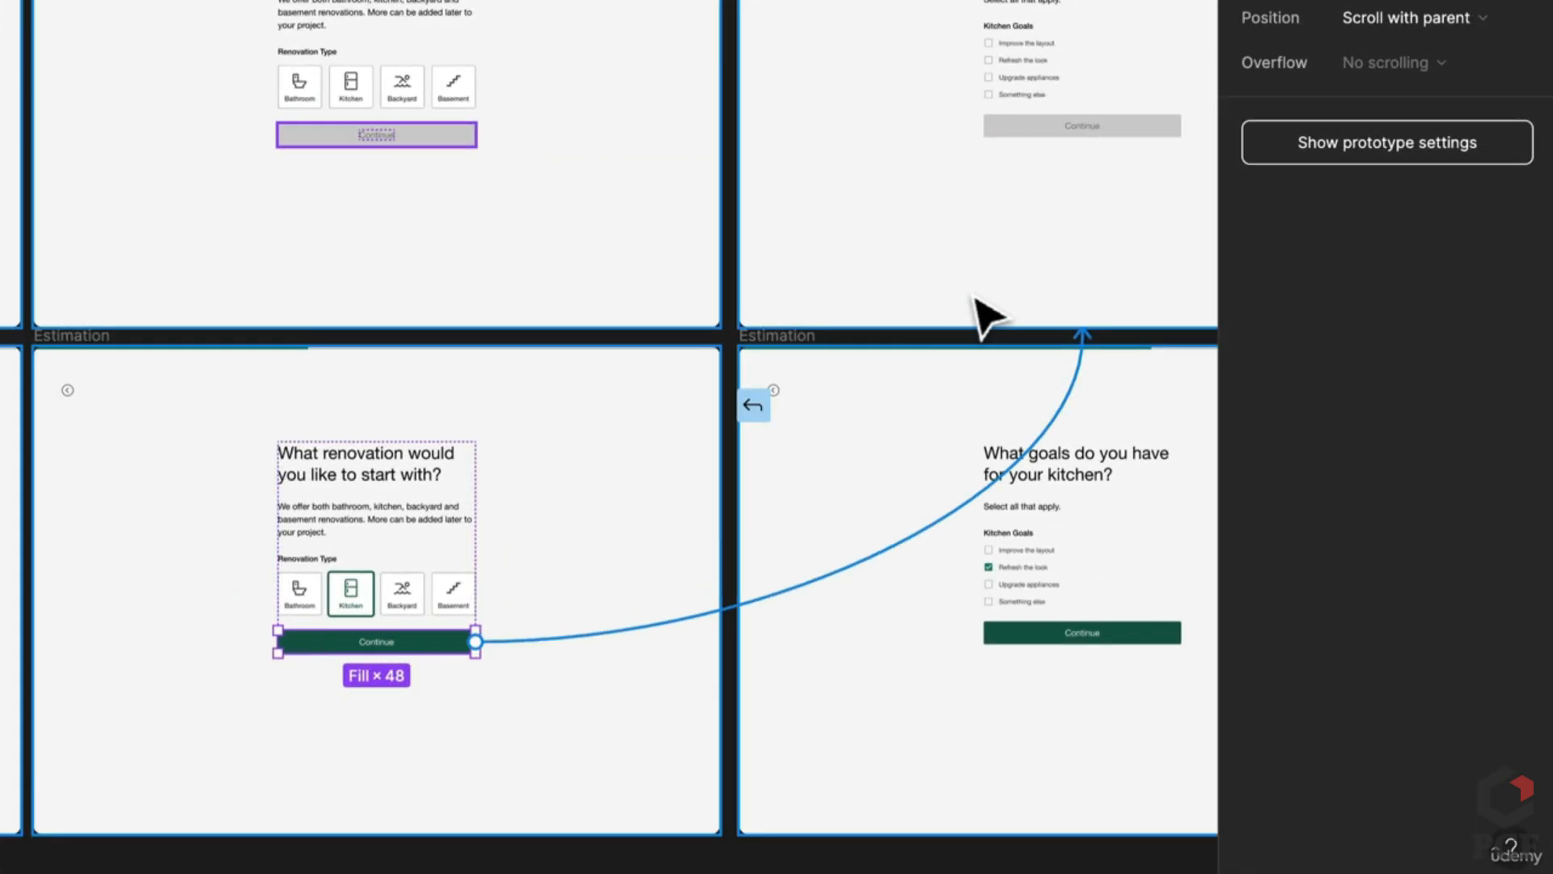
pyautogui.moveTo(976, 297); pyautogui.dragTo(979, 301)
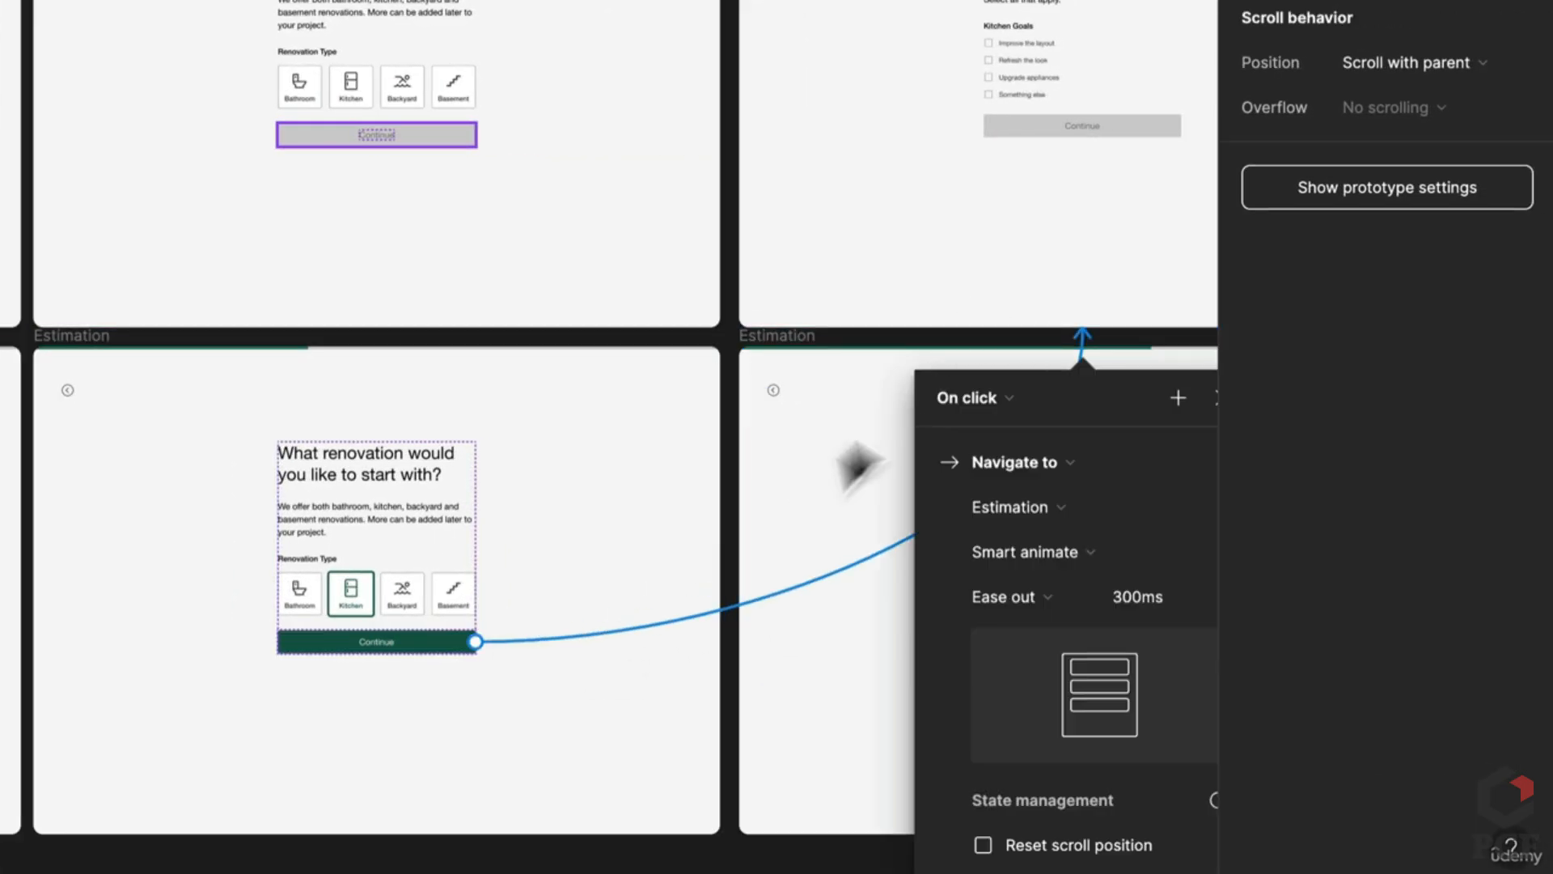
pyautogui.click(1012, 593)
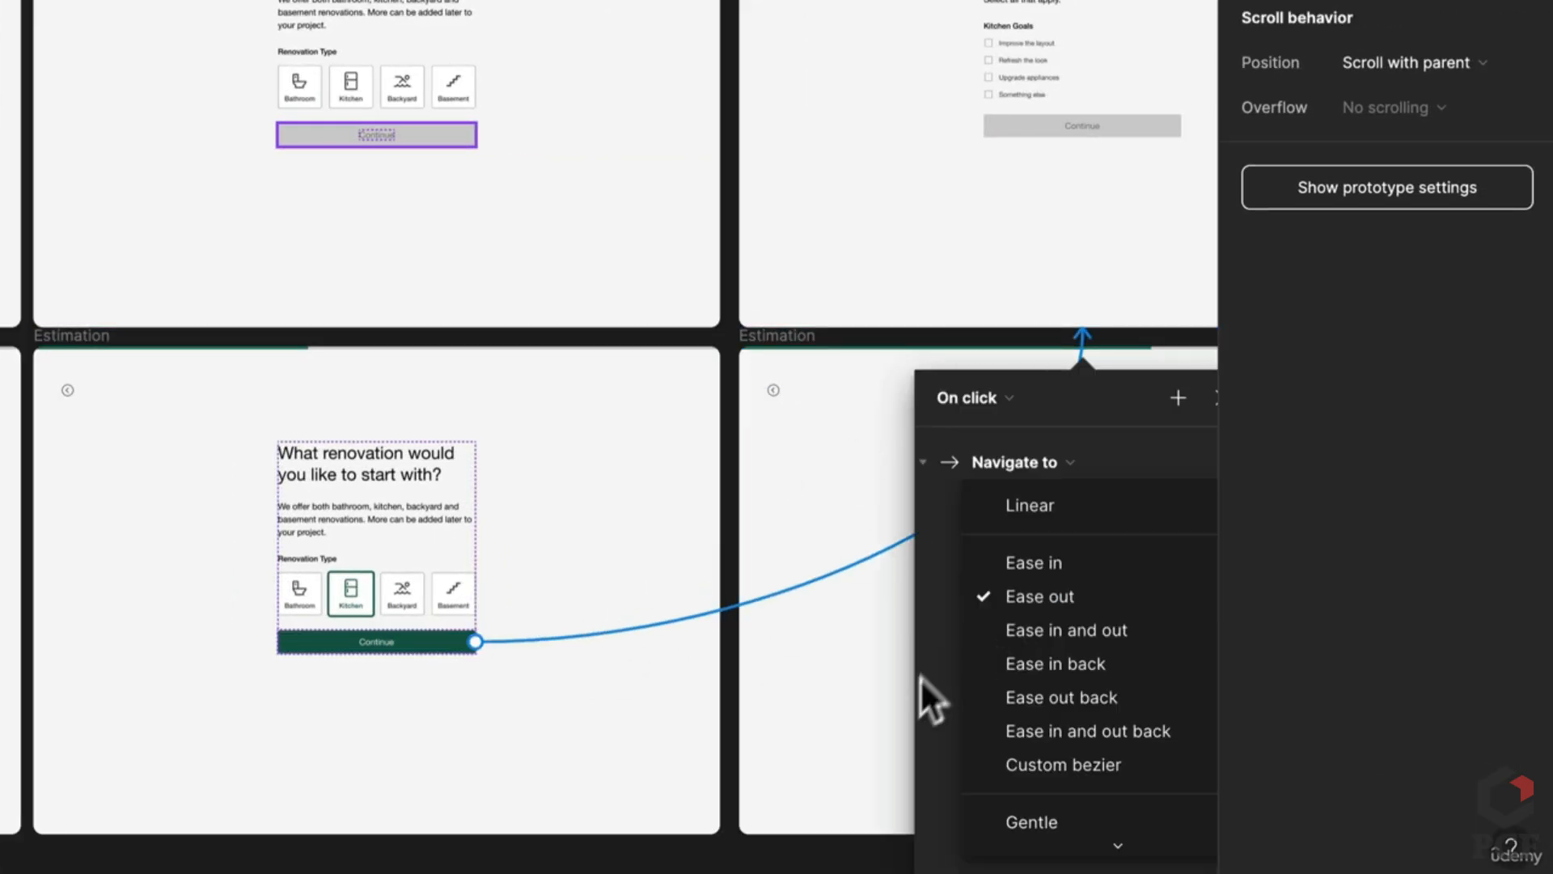
pyautogui.scroll(-2, 1103, 756)
pyautogui.click(1032, 797)
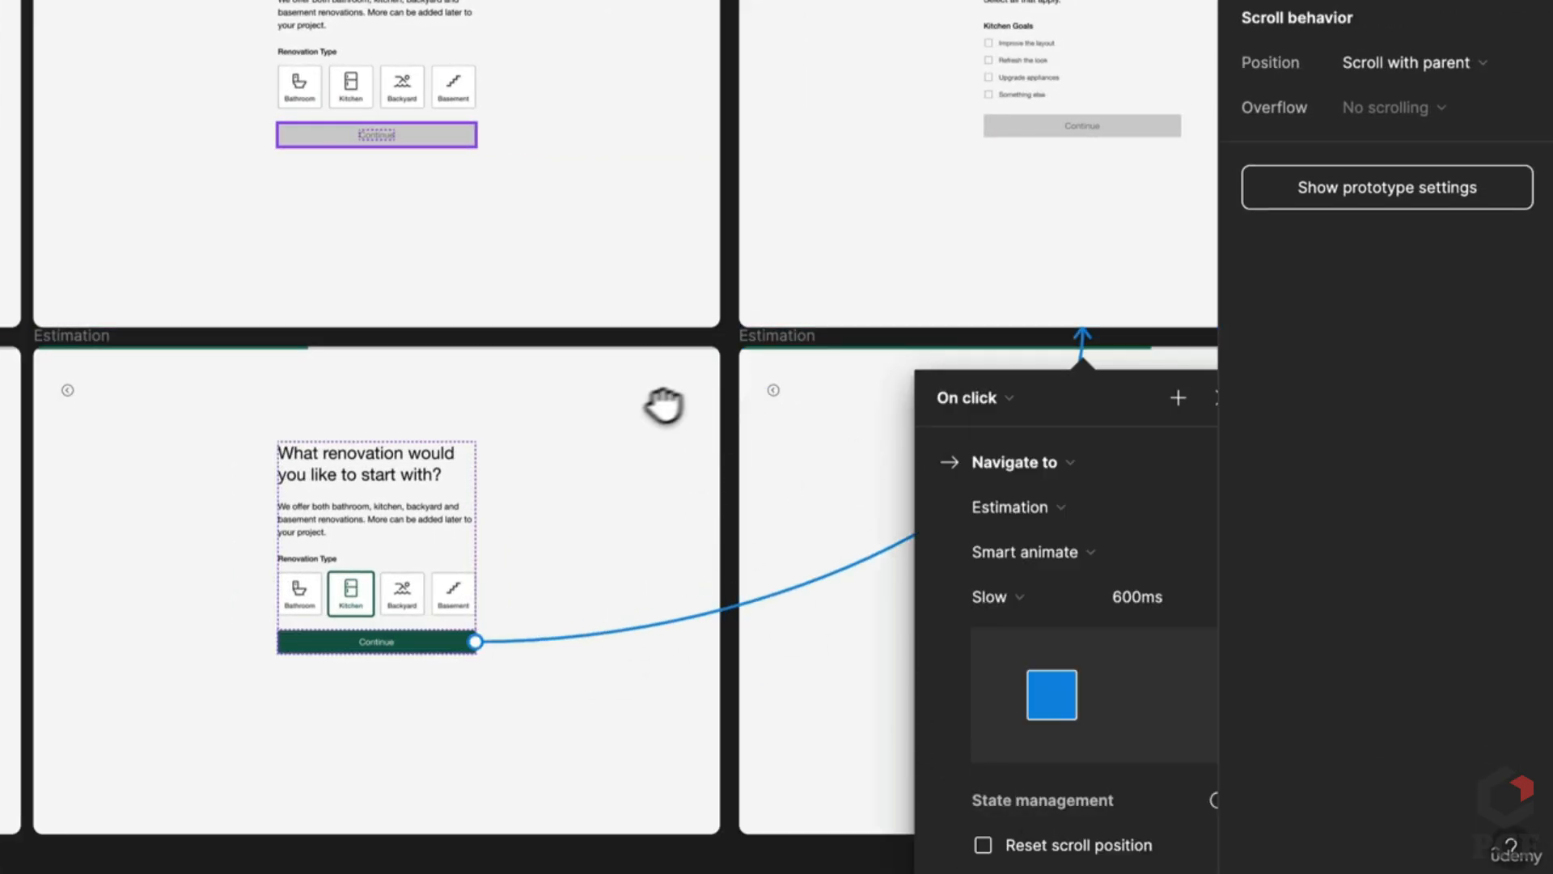
pyautogui.moveTo(663, 406); pyautogui.dragTo(409, 416)
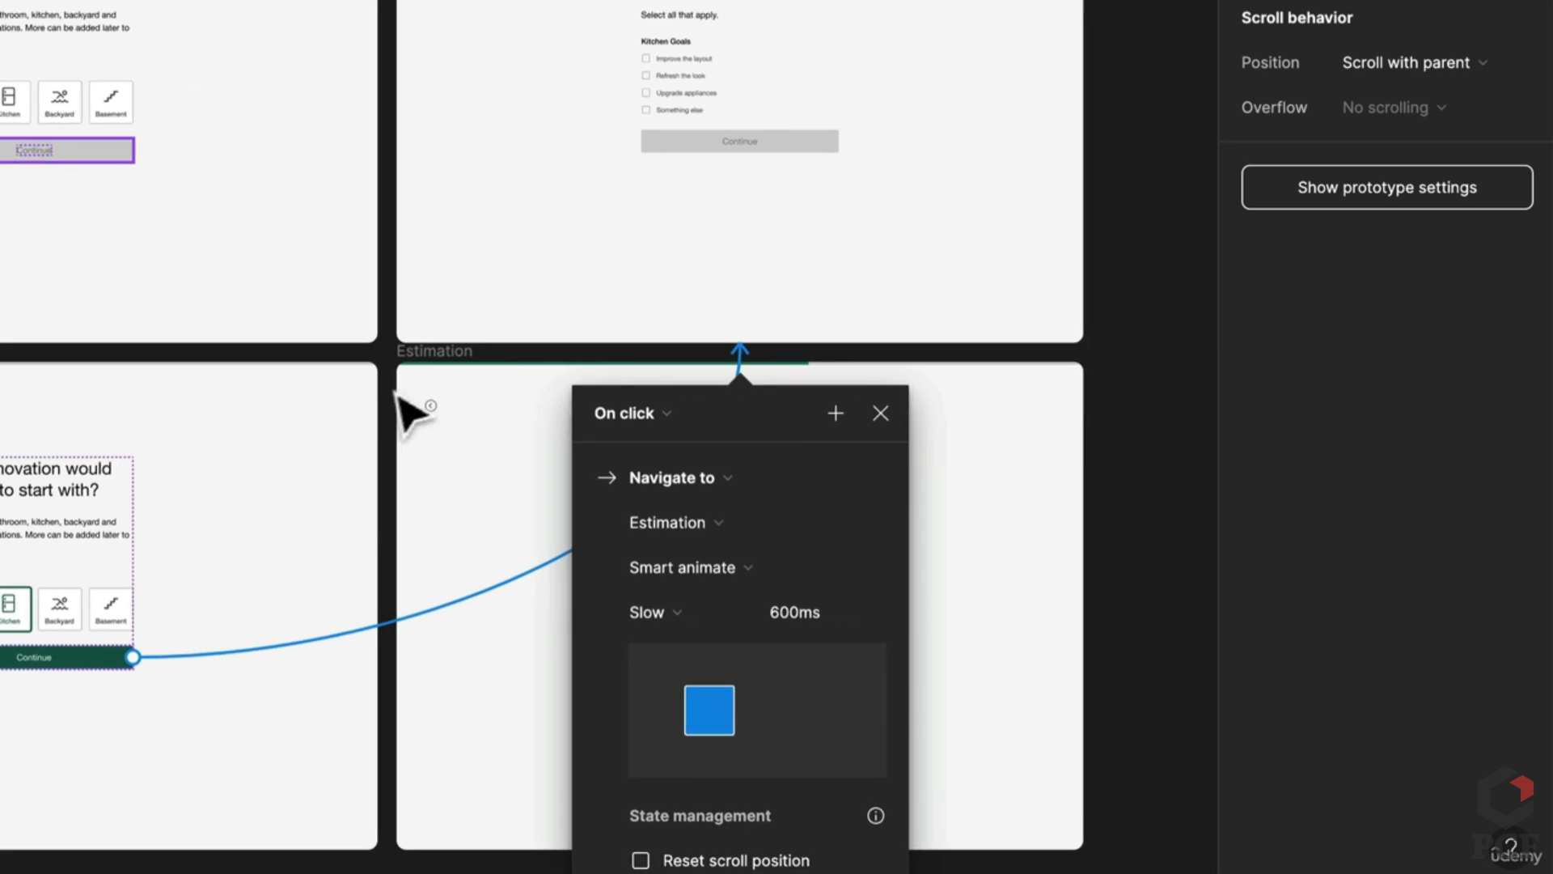
pyautogui.click(699, 567)
pyautogui.click(732, 689)
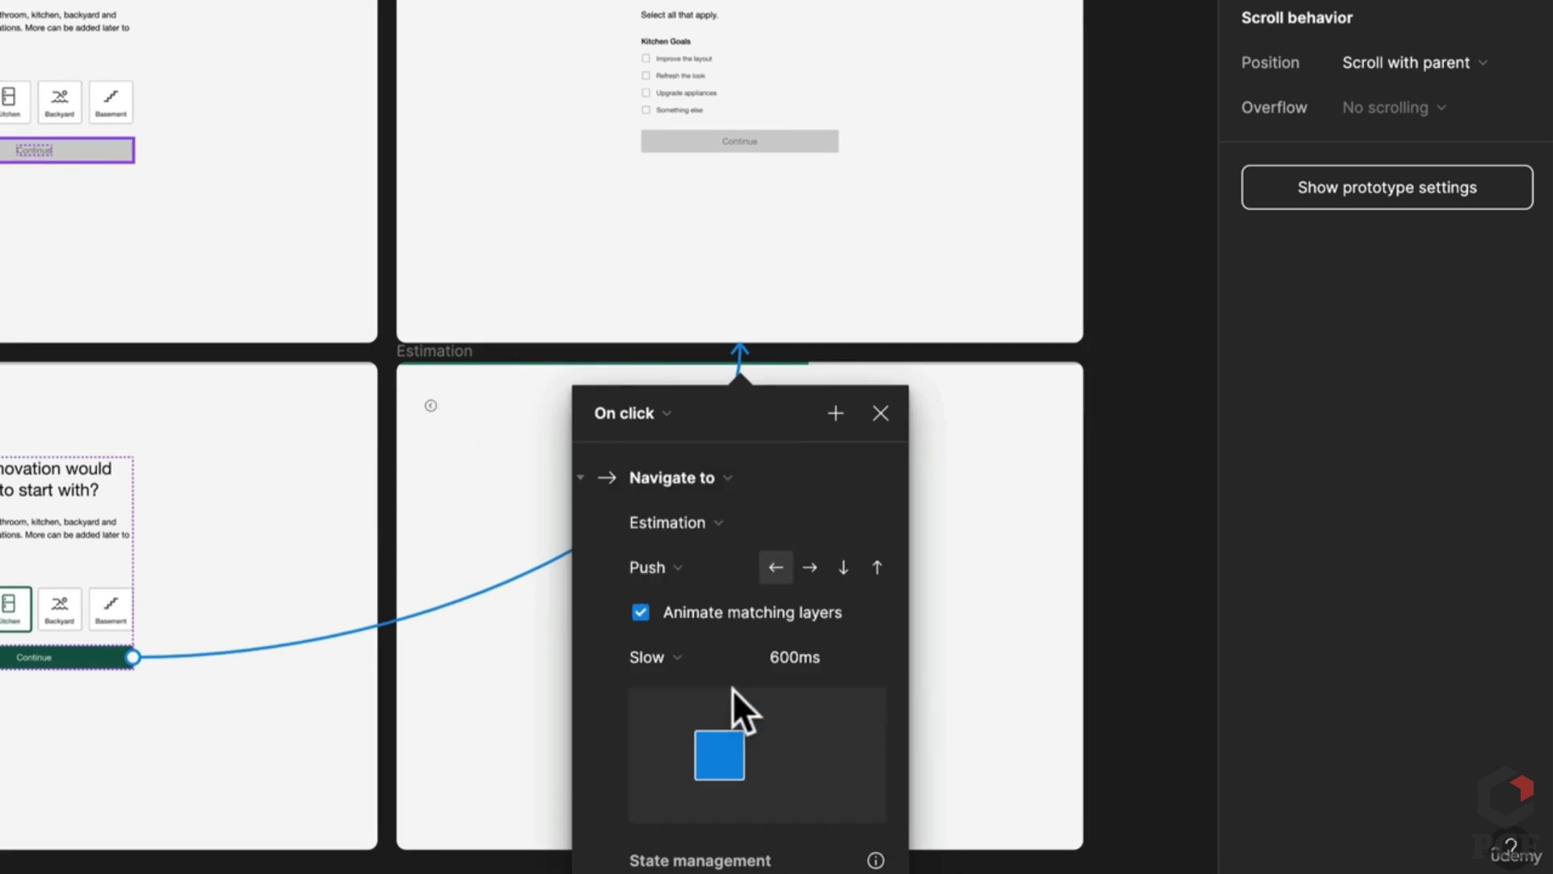
pyautogui.click(783, 566)
pyautogui.press('Escape')
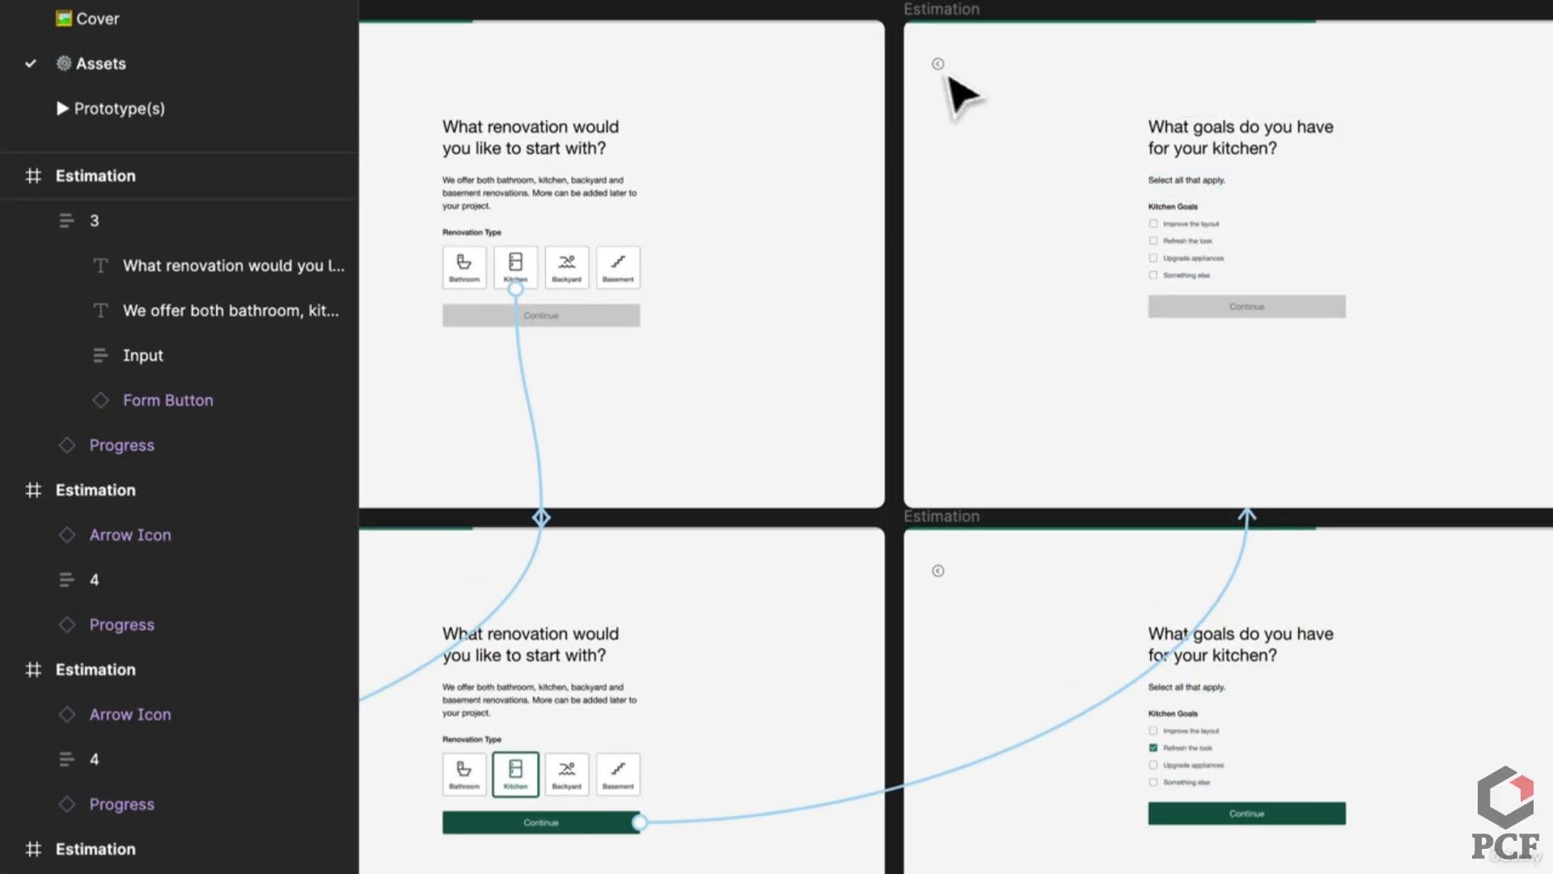
# Step: Point both kitchen-goals back arrows, On click with Push, to the Kitchen-selected renovation screen
pyautogui.click(944, 71)
pyautogui.moveTo(938, 71); pyautogui.dragTo(804, 224)
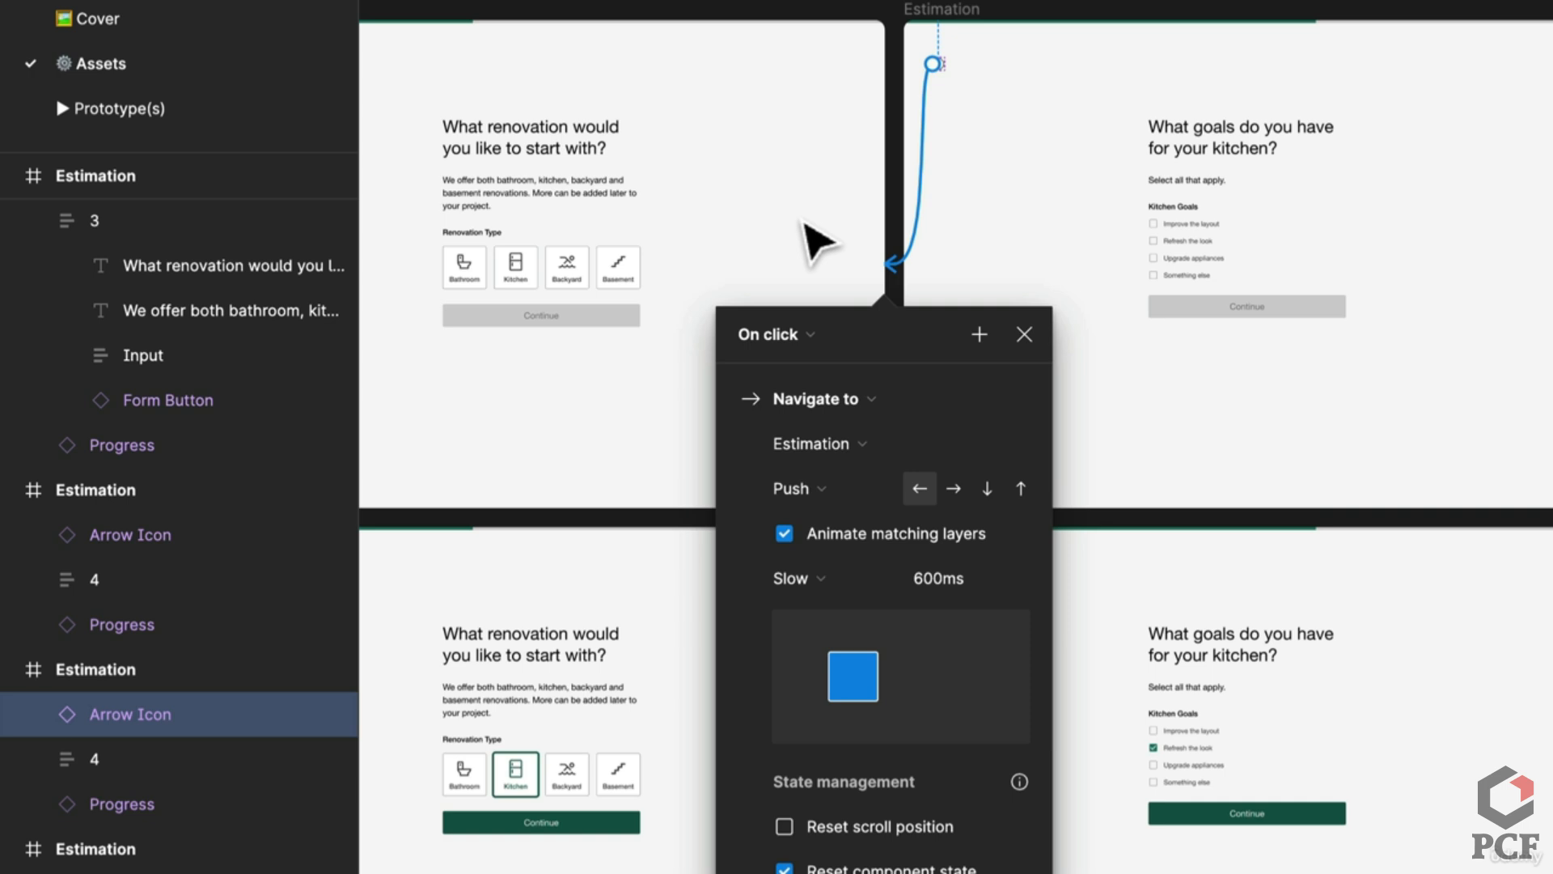
pyautogui.moveTo(919, 259); pyautogui.dragTo(684, 578)
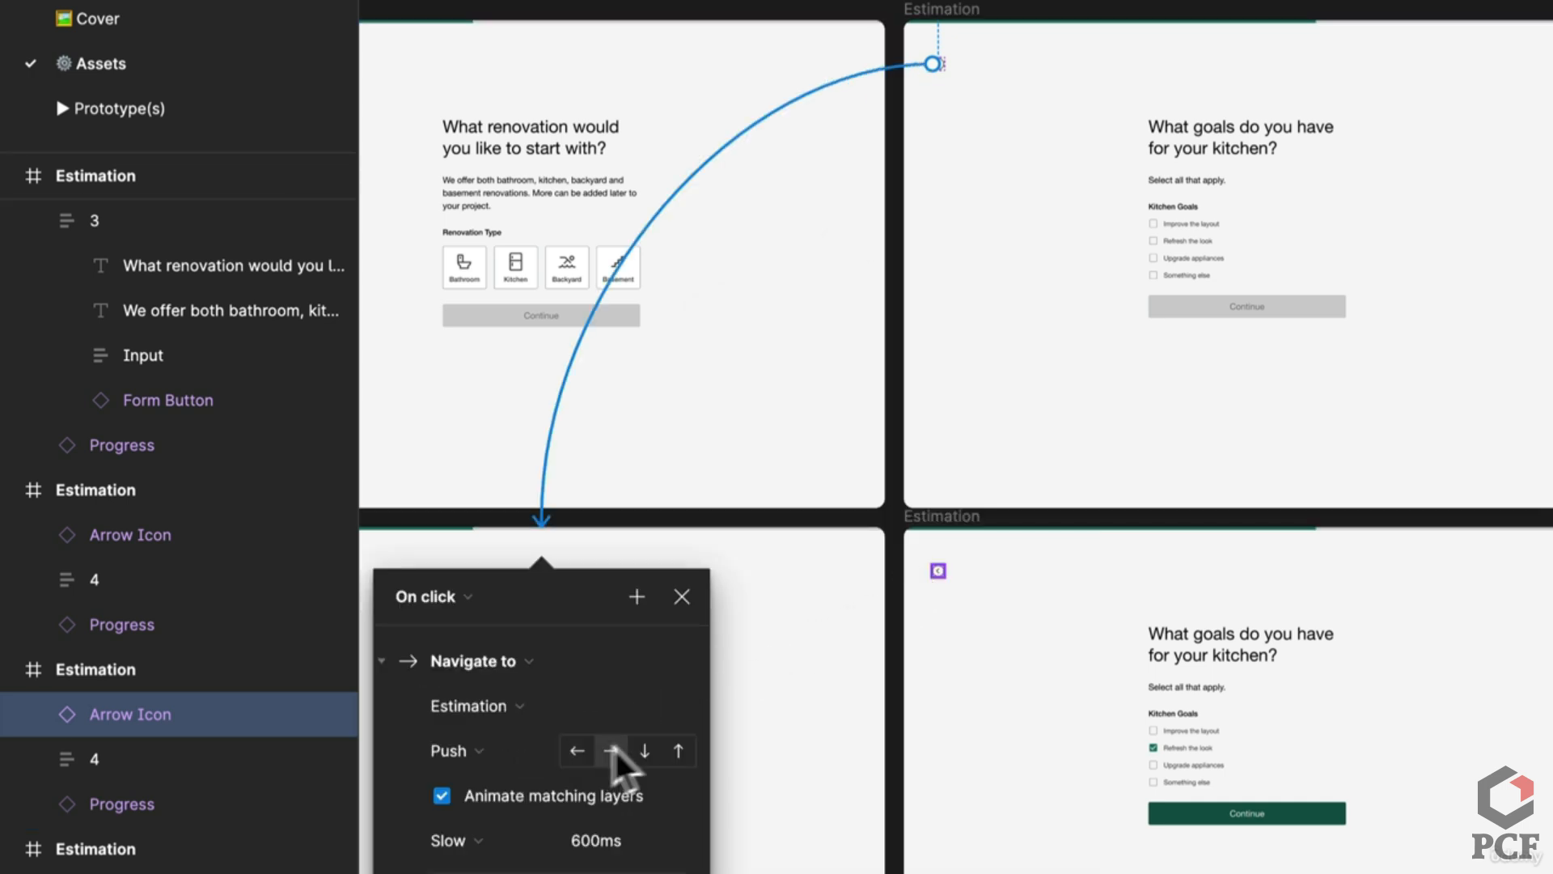
pyautogui.click(992, 619)
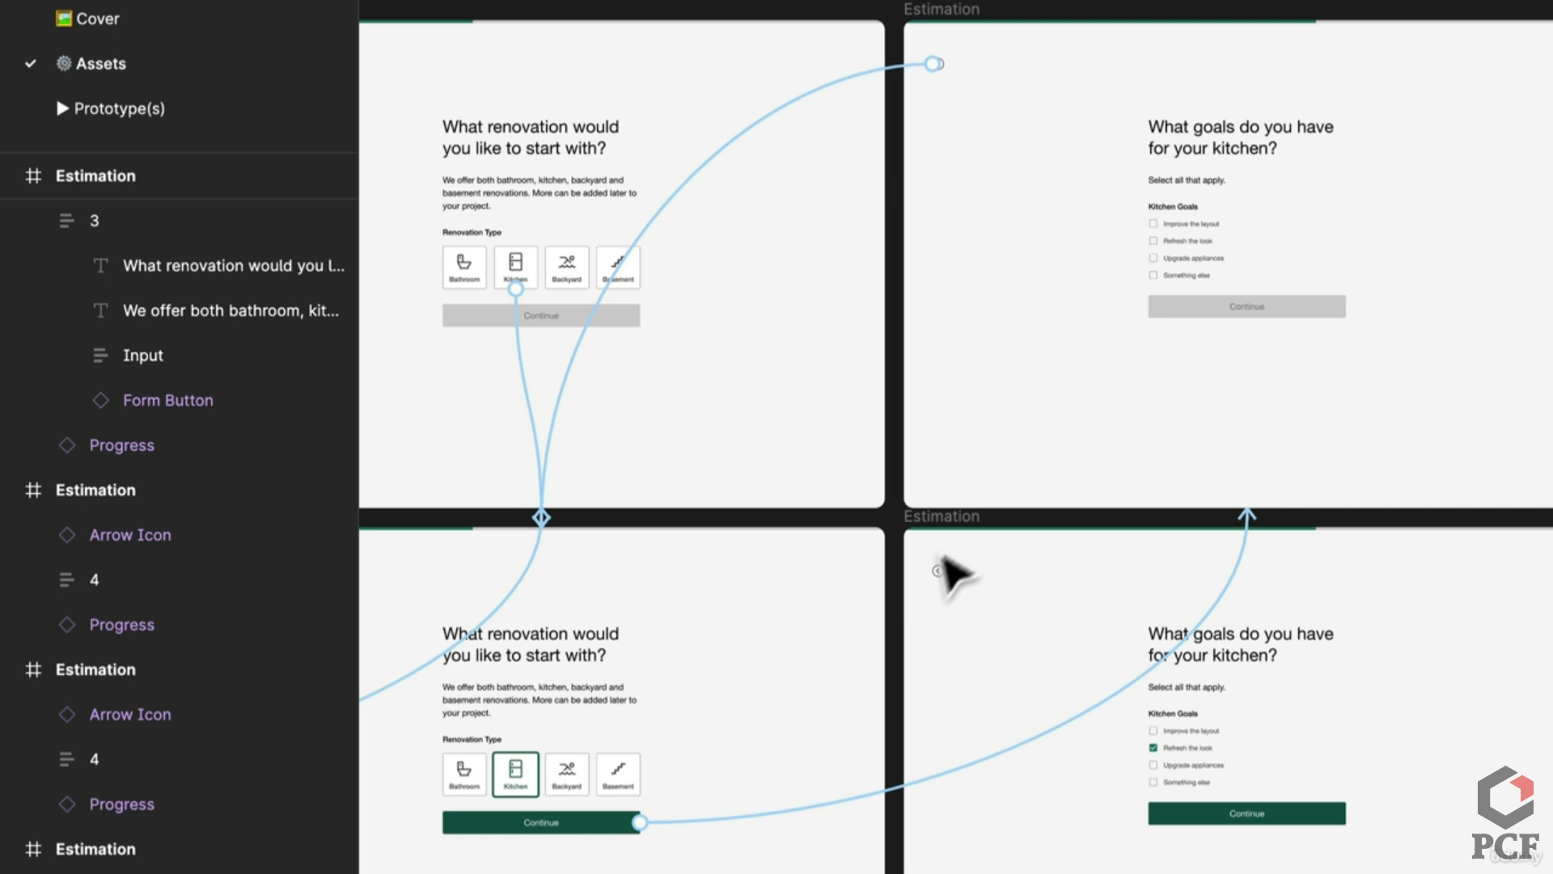
pyautogui.moveTo(934, 572); pyautogui.dragTo(821, 655)
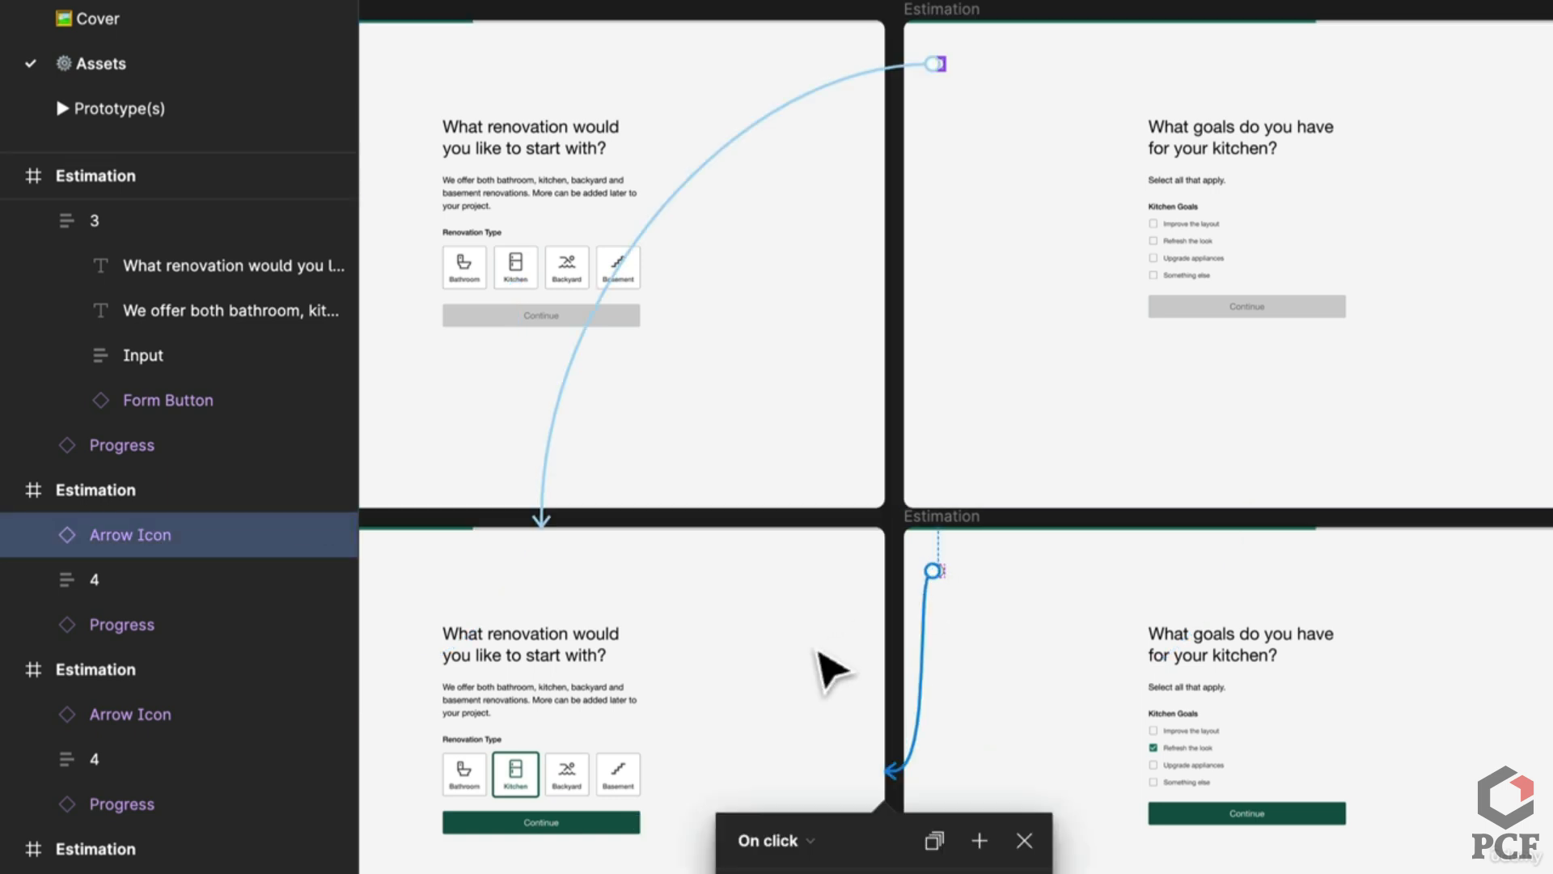
pyautogui.click(803, 845)
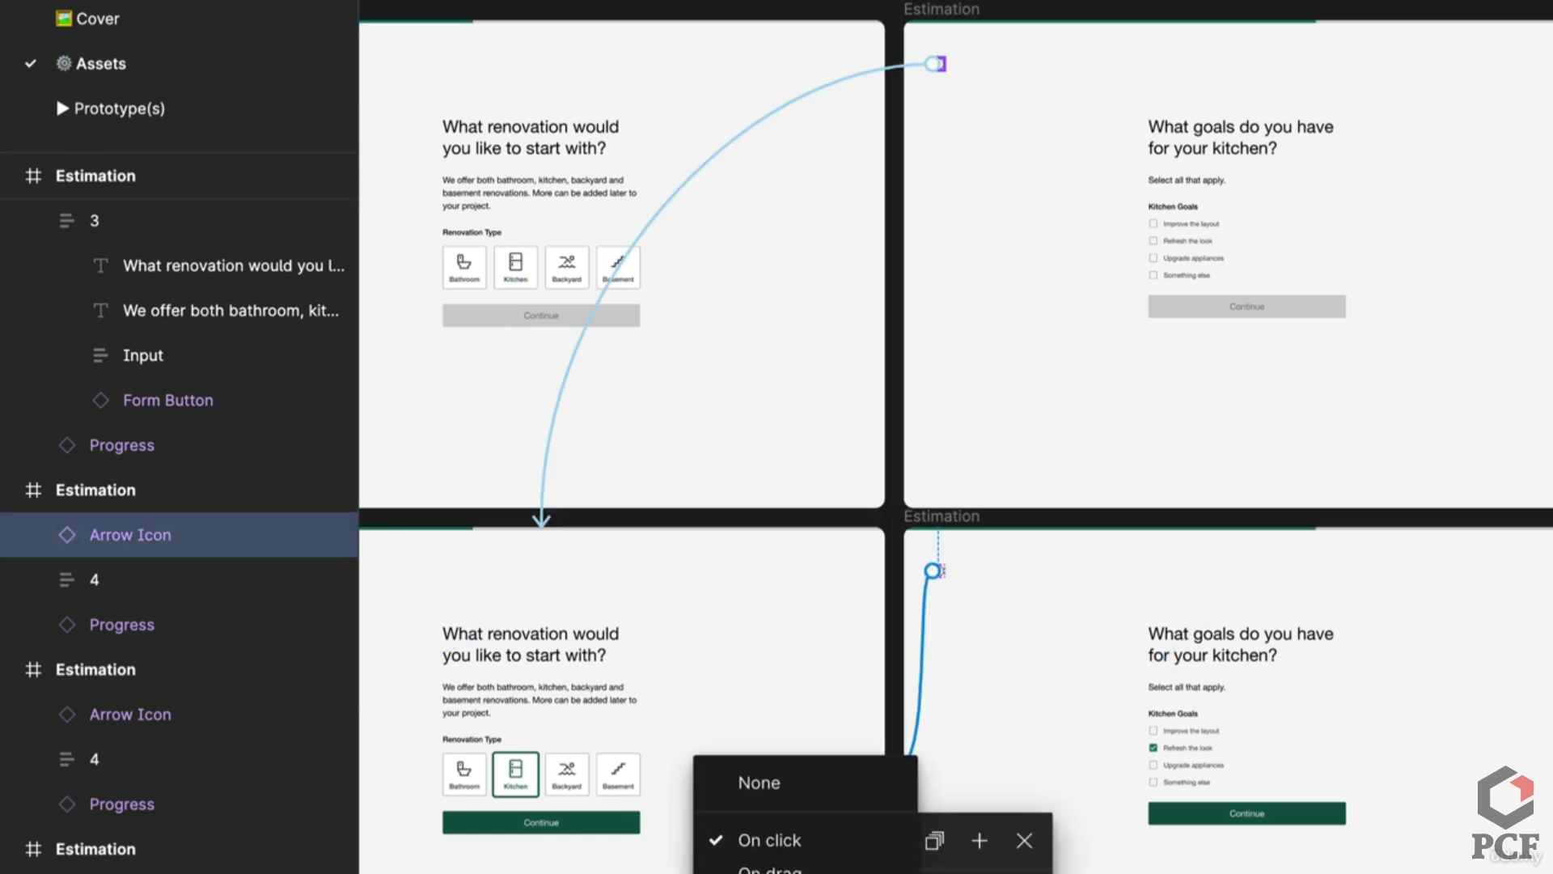
pyautogui.click(1006, 822)
pyautogui.scroll(-5, 955, 822)
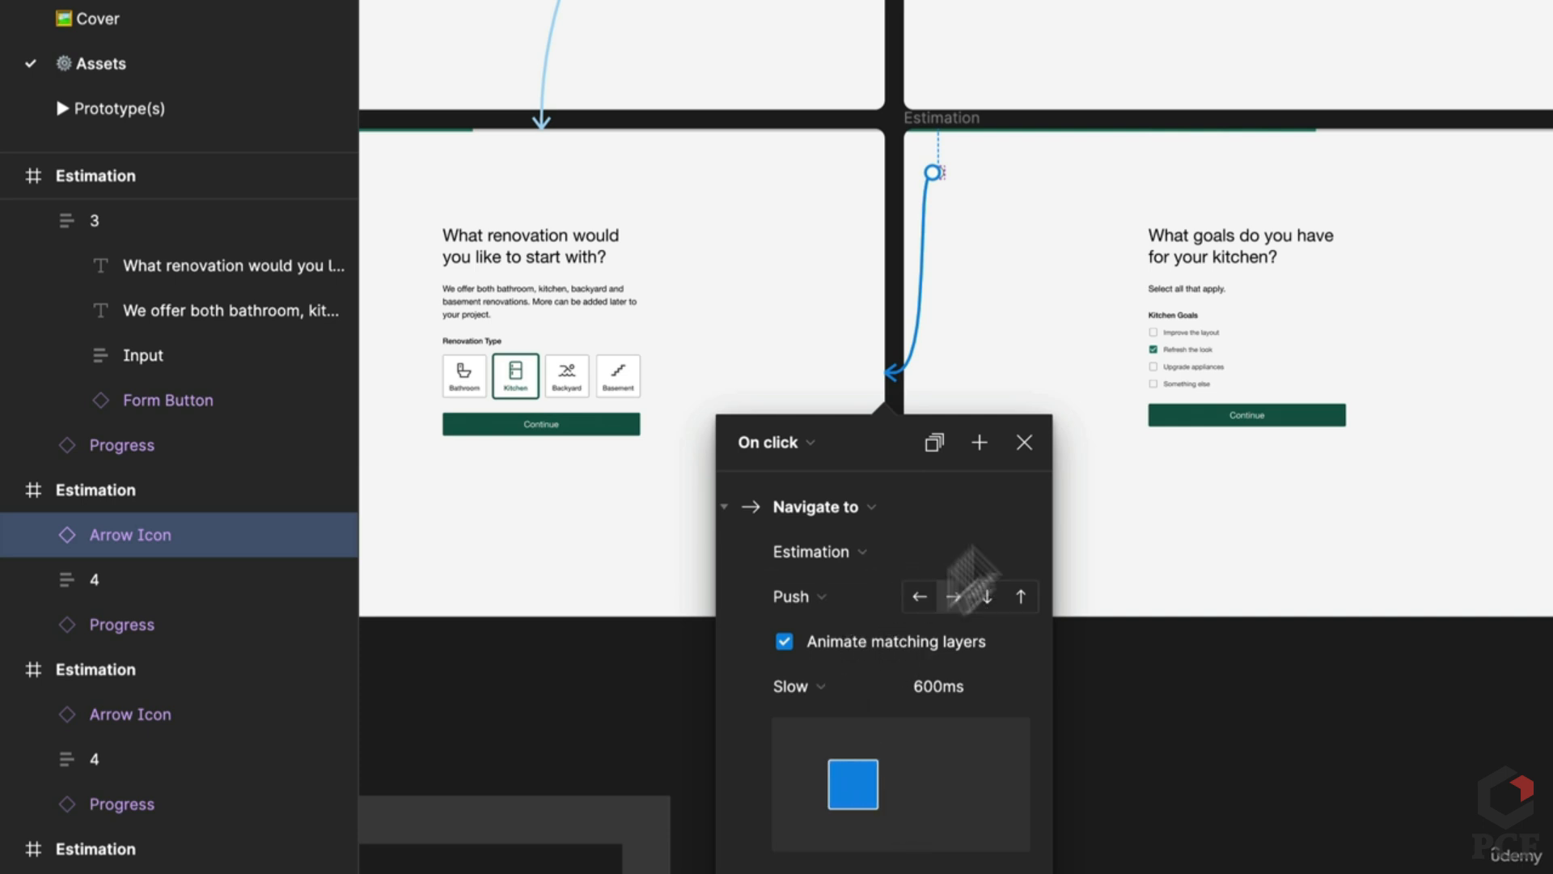
pyautogui.click(1220, 350)
pyautogui.scroll(5, 1225, 374)
# Step: Link the Refresh the look item to the checked Estimation frame with Smart animate and Ease out
pyautogui.scroll(6, 1249, 243)
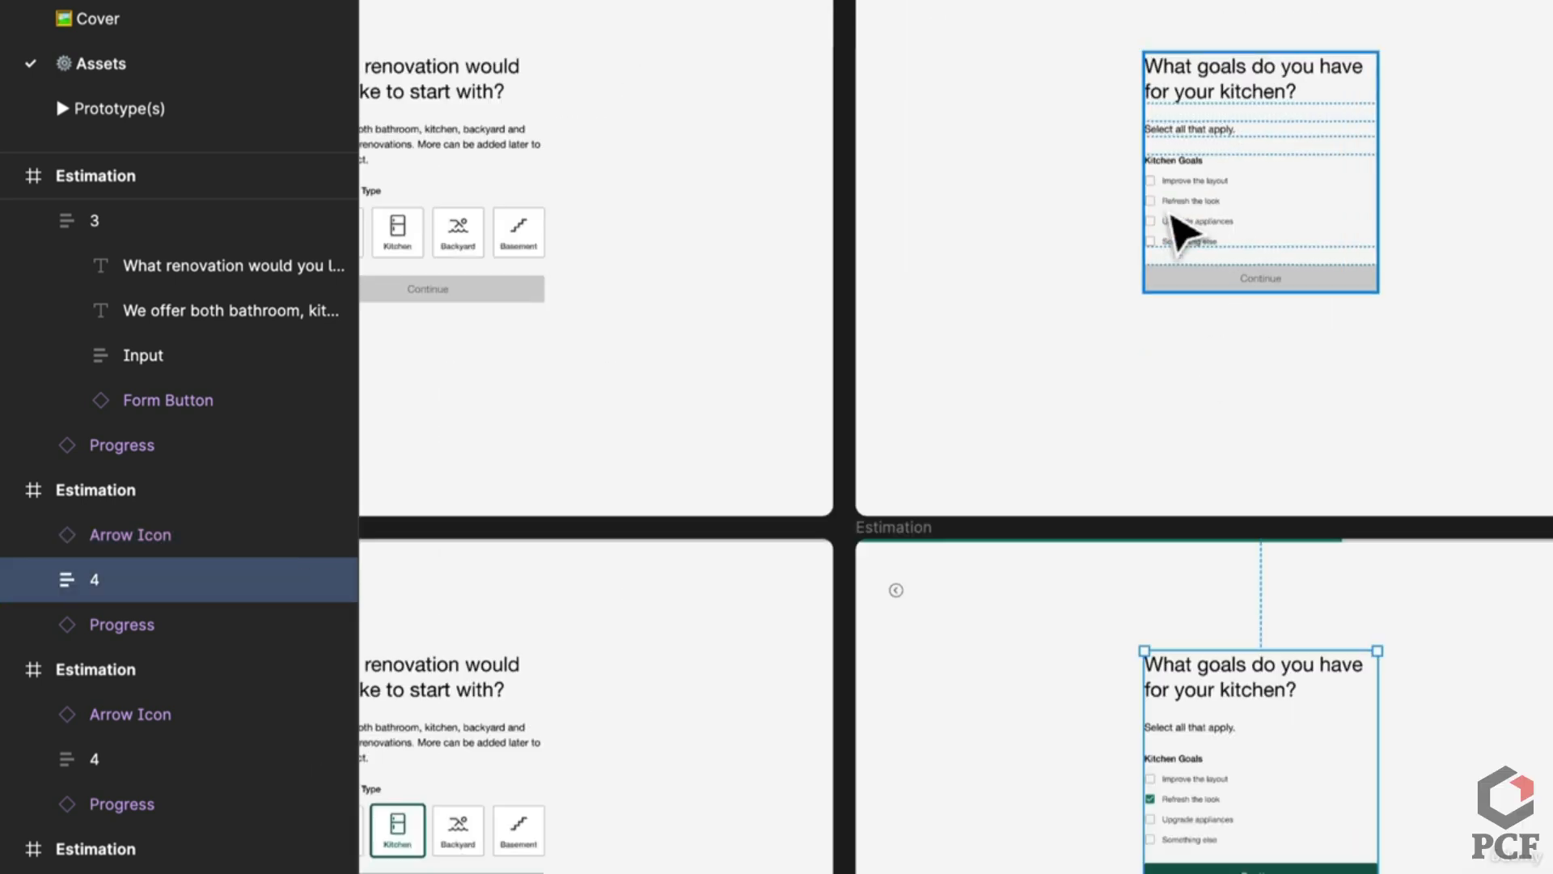
pyautogui.doubleClick(1258, 220)
pyautogui.click(1247, 205)
pyautogui.click(1233, 234)
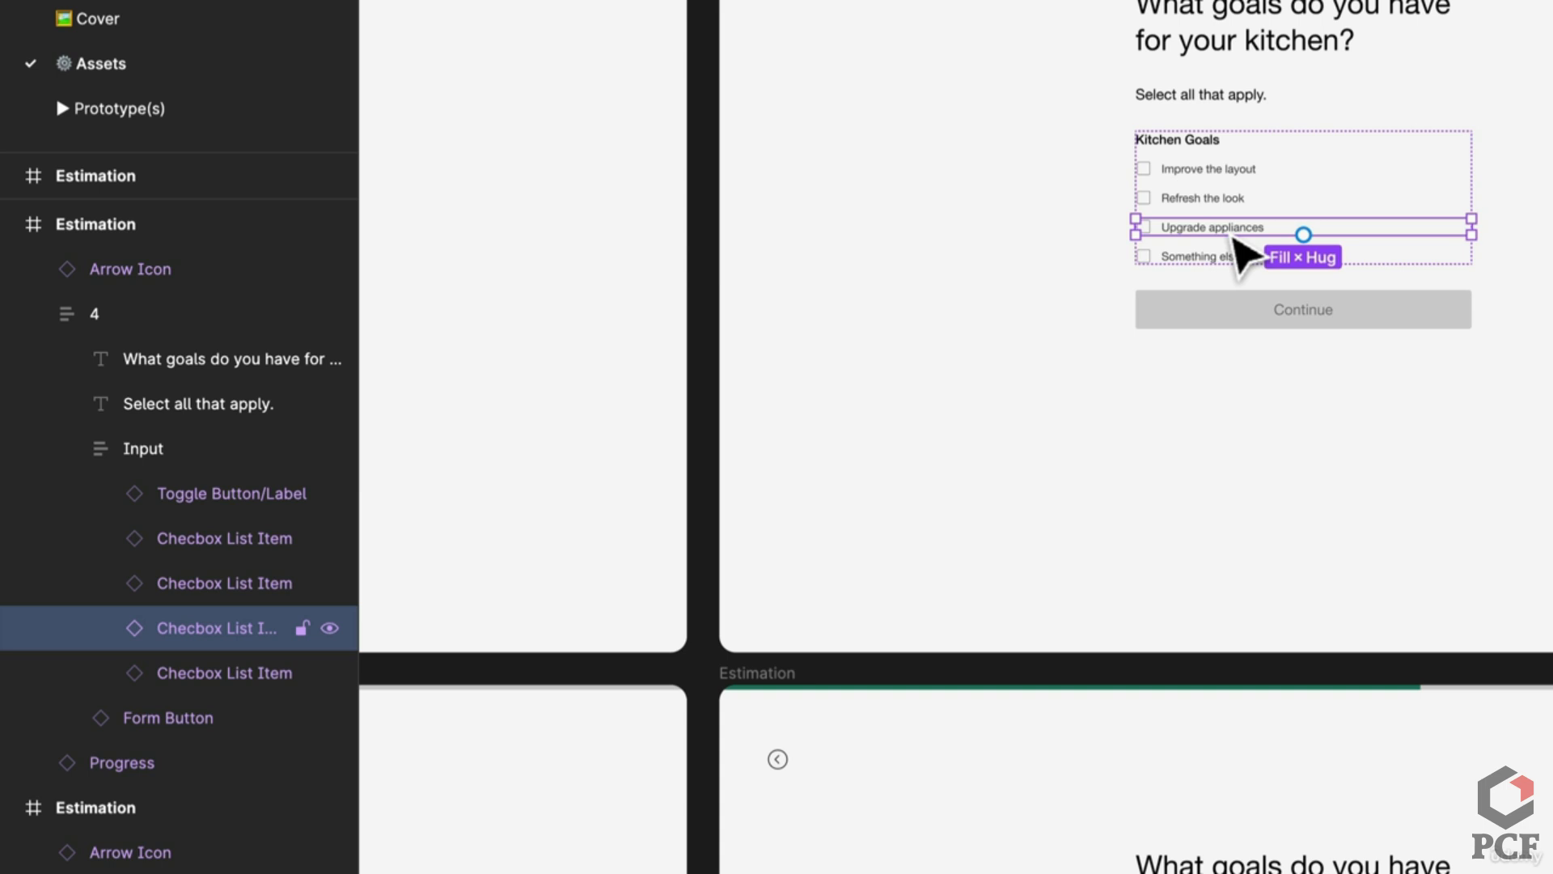
pyautogui.scroll(-3, 1220, 388)
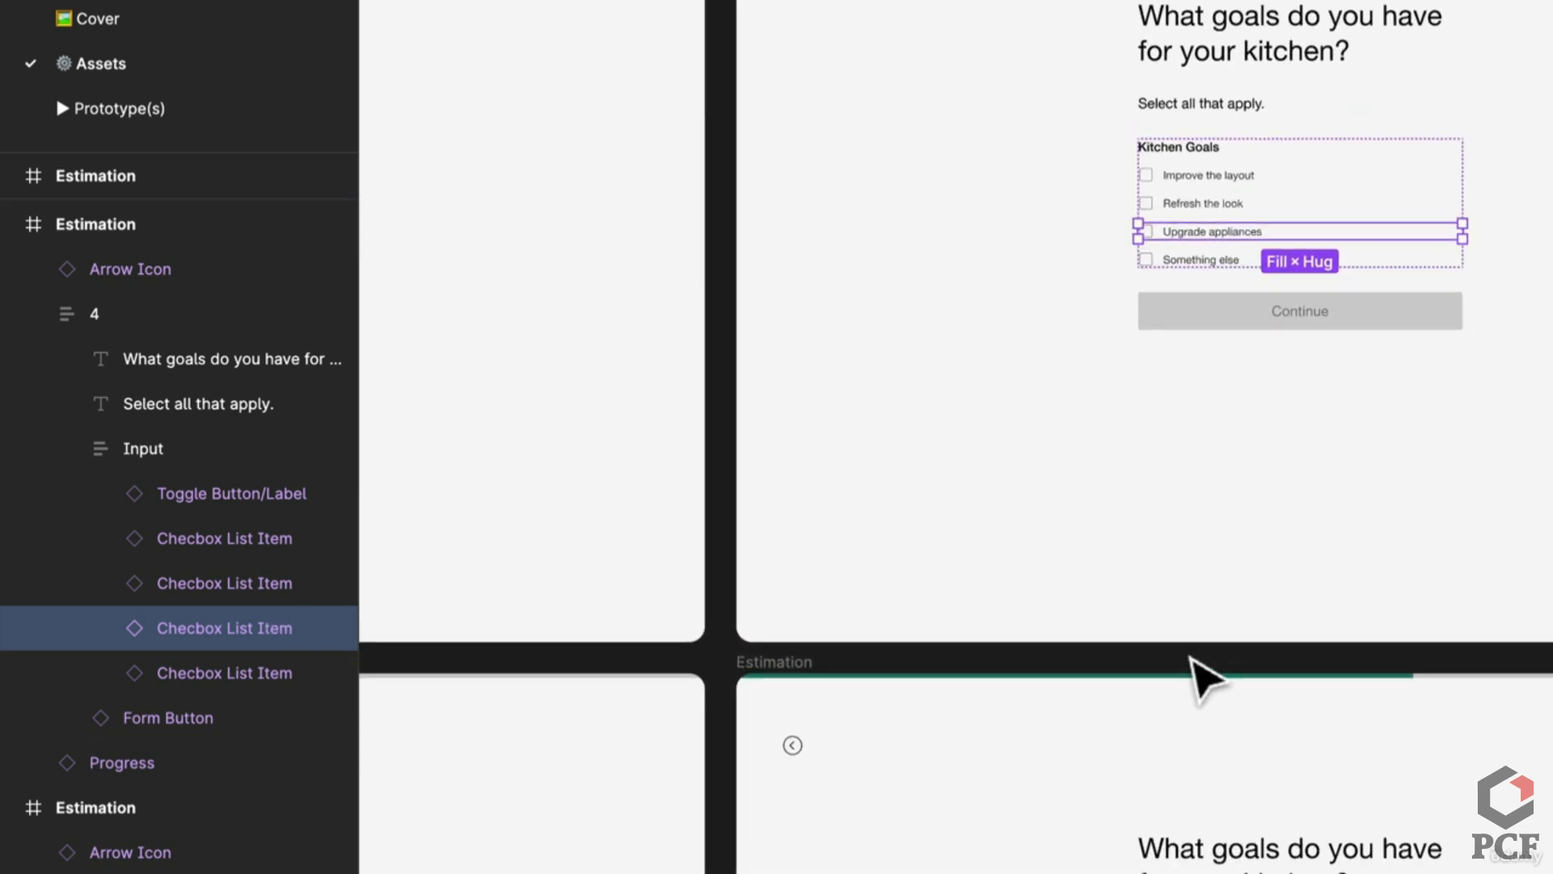
pyautogui.scroll(-2, 1100, 162)
pyautogui.click(1115, 73)
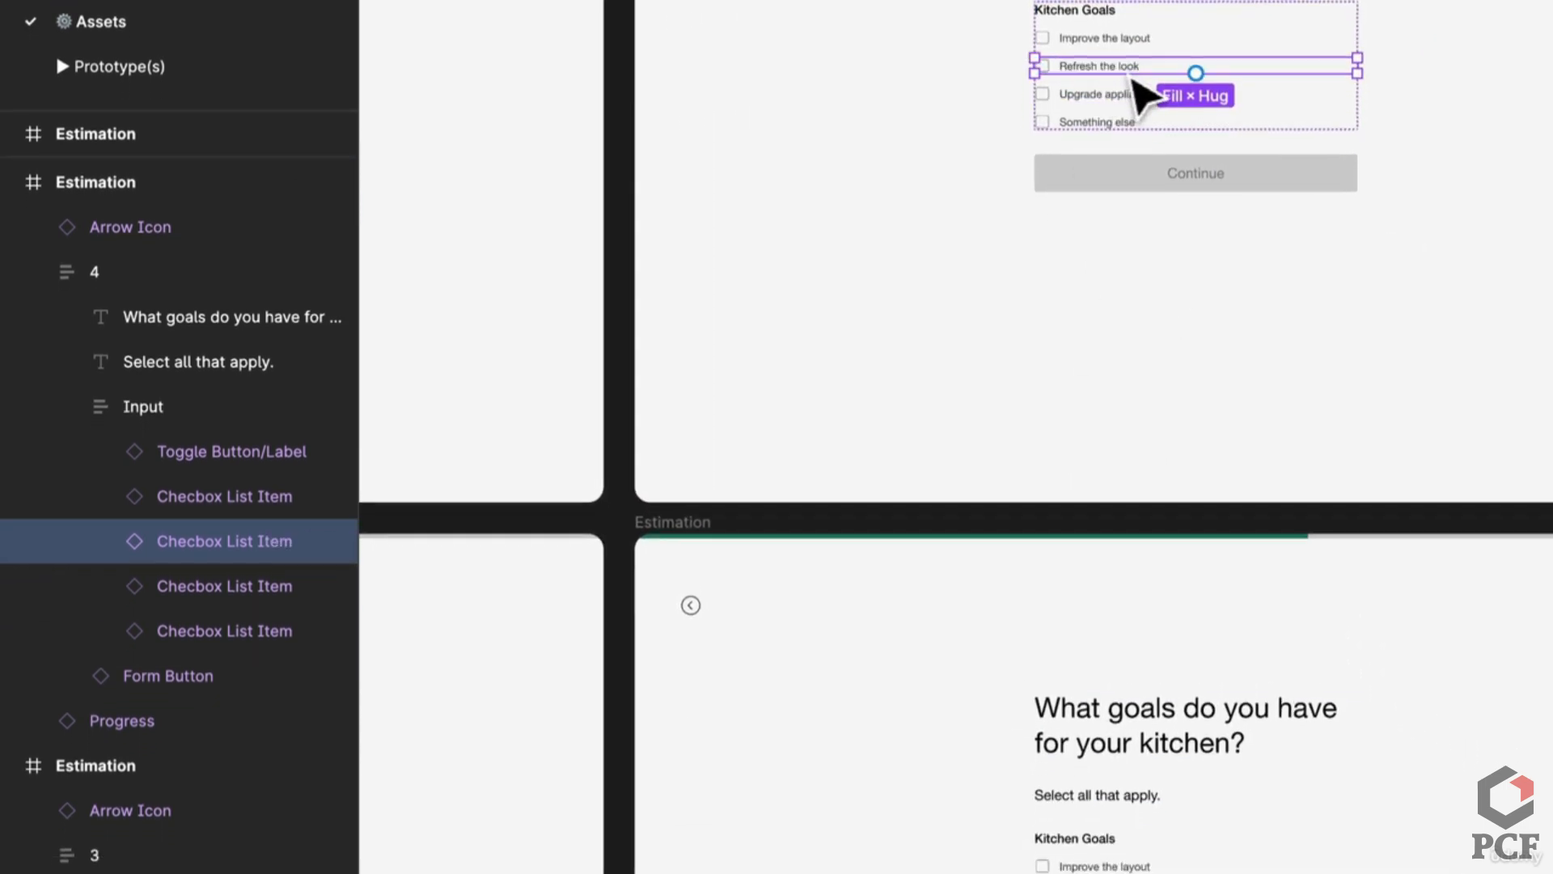
pyautogui.scroll(-2, 1144, 97)
pyautogui.moveTo(1189, 59); pyautogui.dragTo(1175, 836)
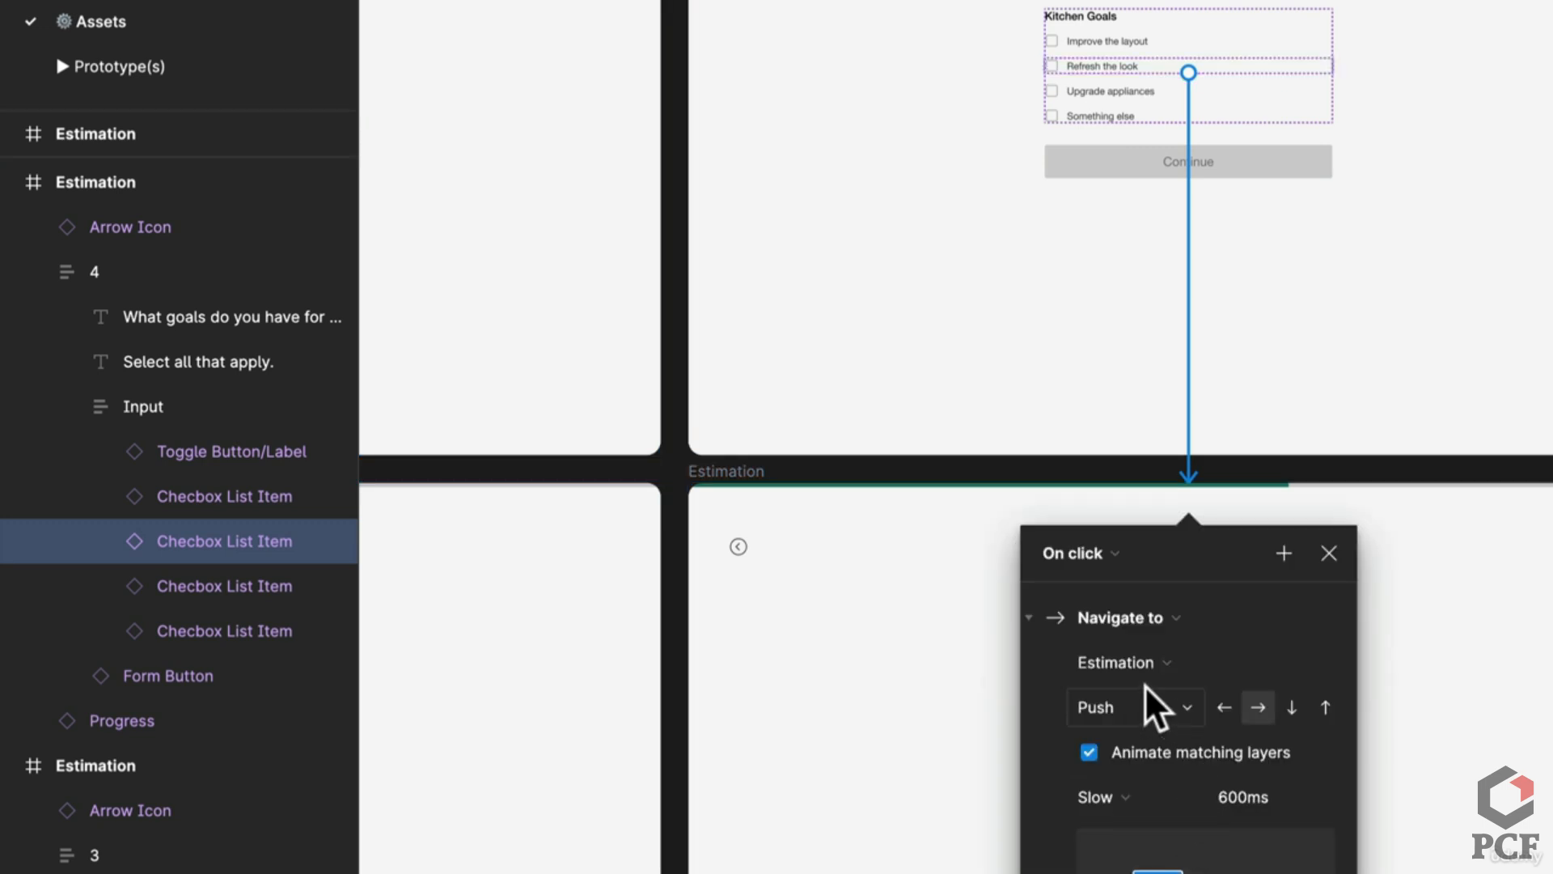
pyautogui.click(1157, 708)
pyautogui.click(1203, 583)
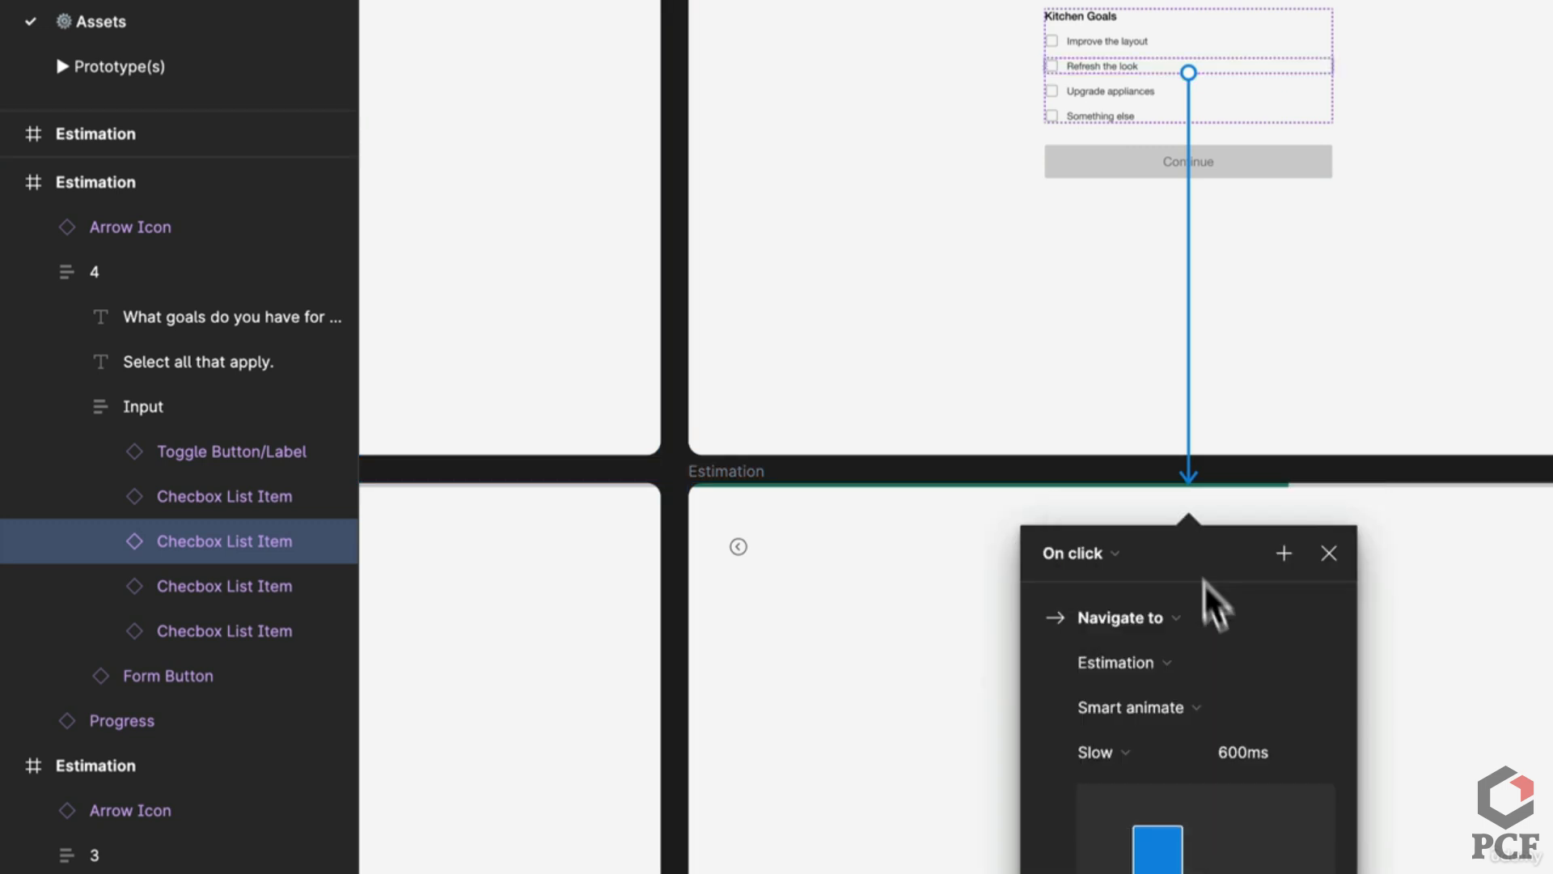
pyautogui.click(1152, 769)
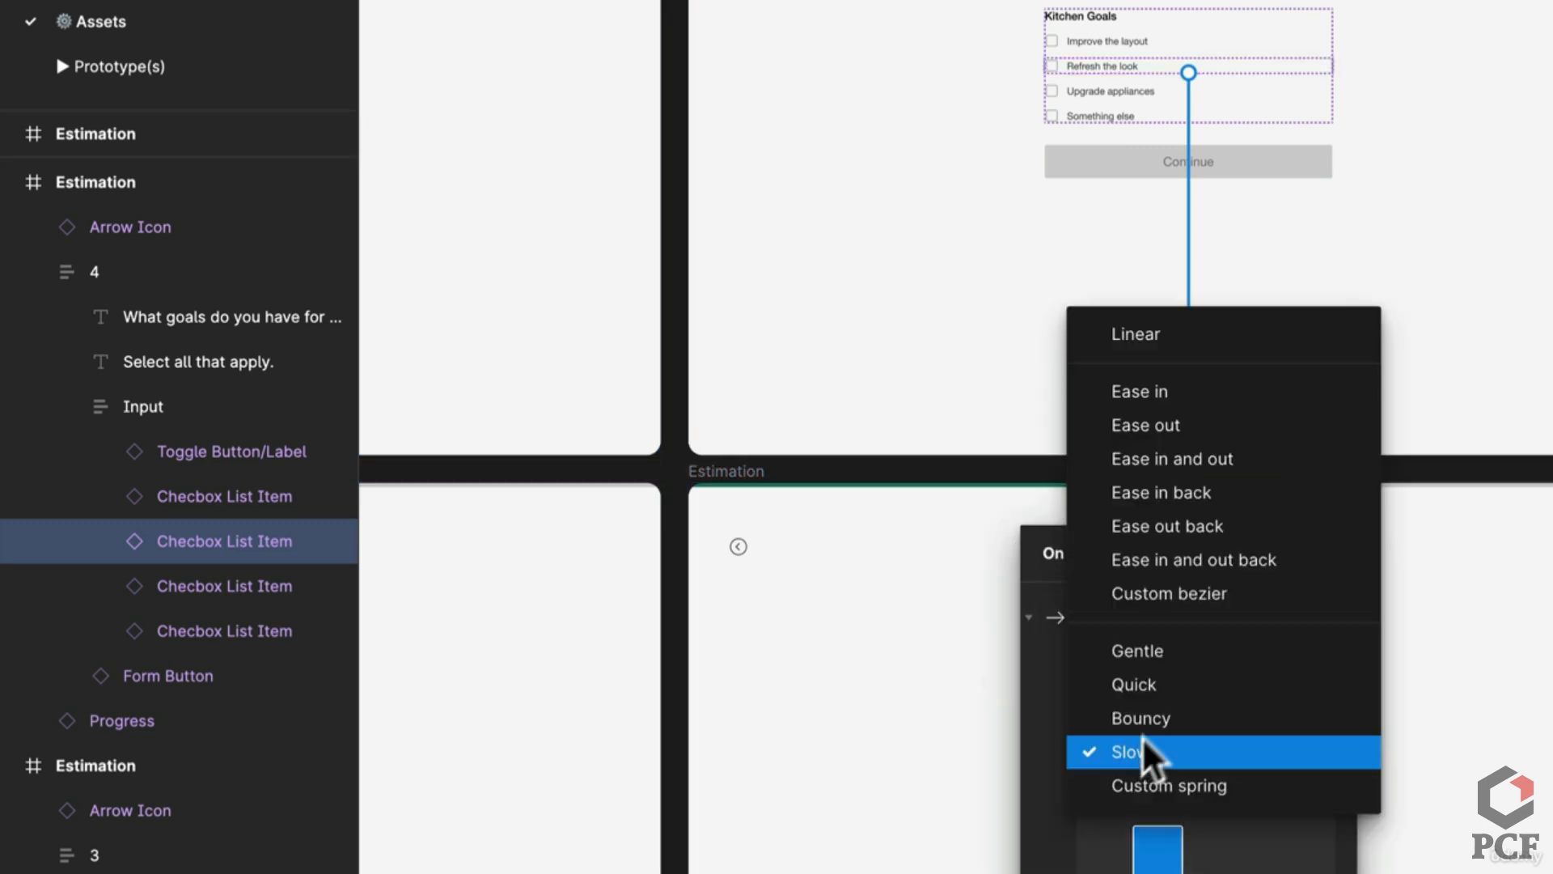
pyautogui.click(1187, 428)
pyautogui.click(1439, 789)
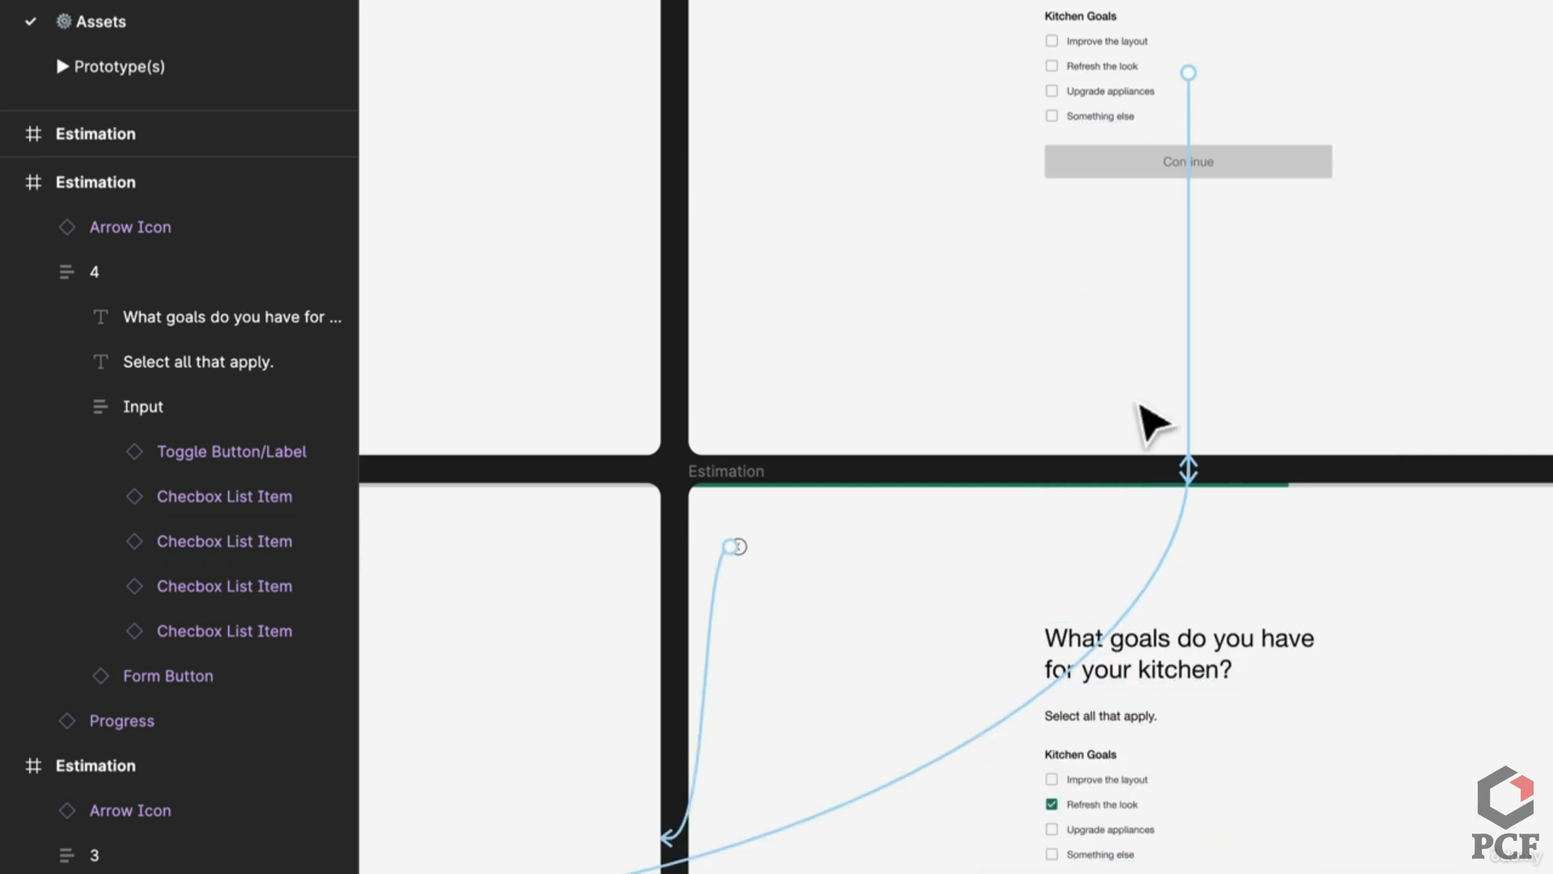
# Step: Link the Refresh the look checkbox itself to the checked Estimation frame
pyautogui.scroll(6, 1132, 770)
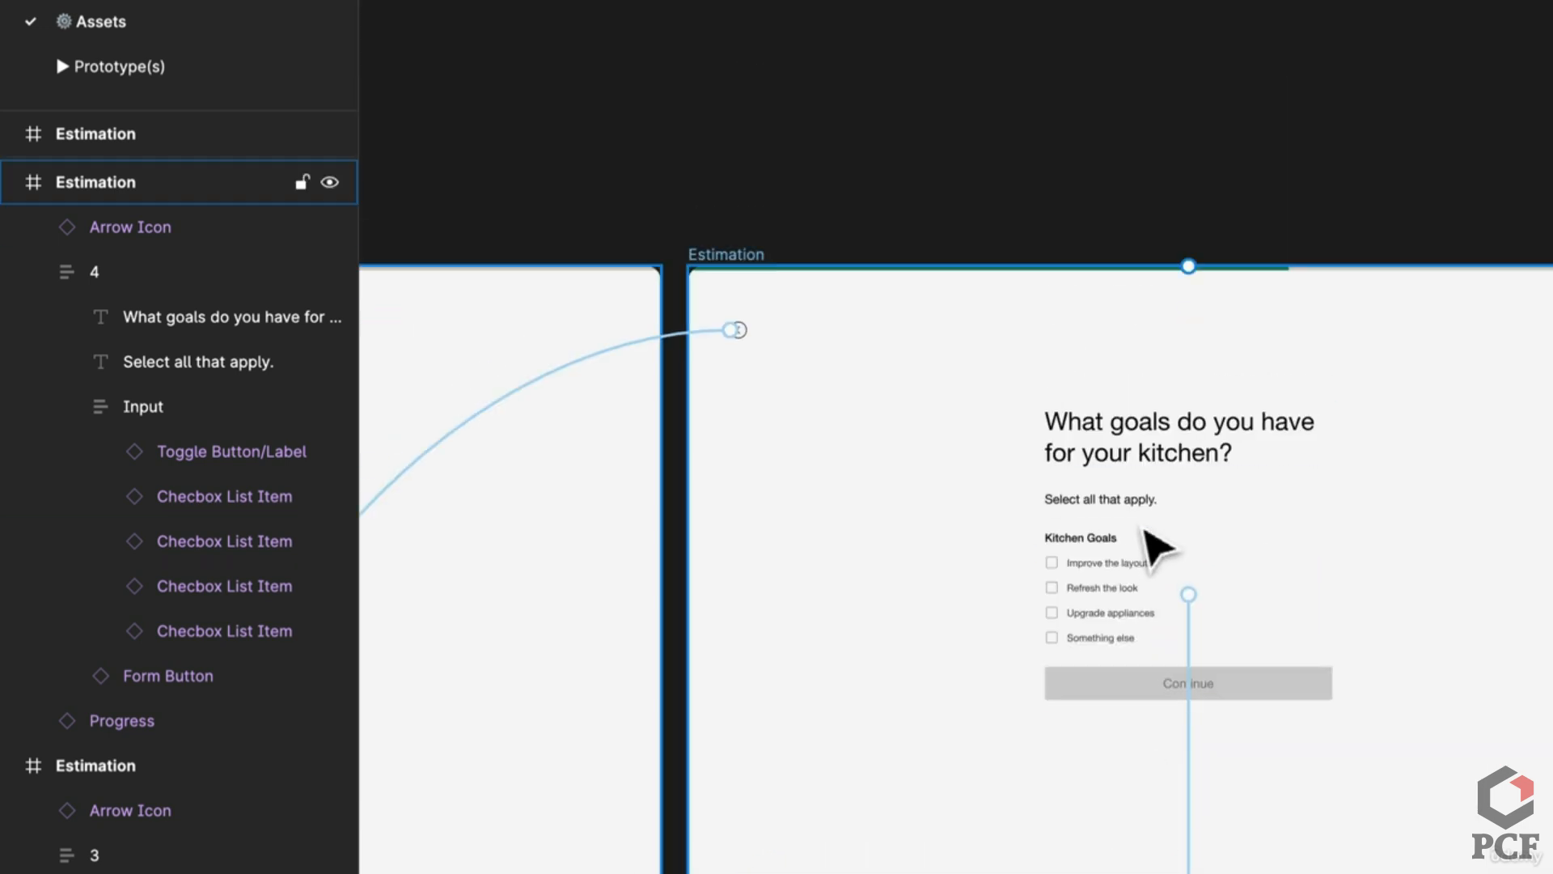
pyautogui.scroll(5, 1144, 537)
pyautogui.click(987, 568)
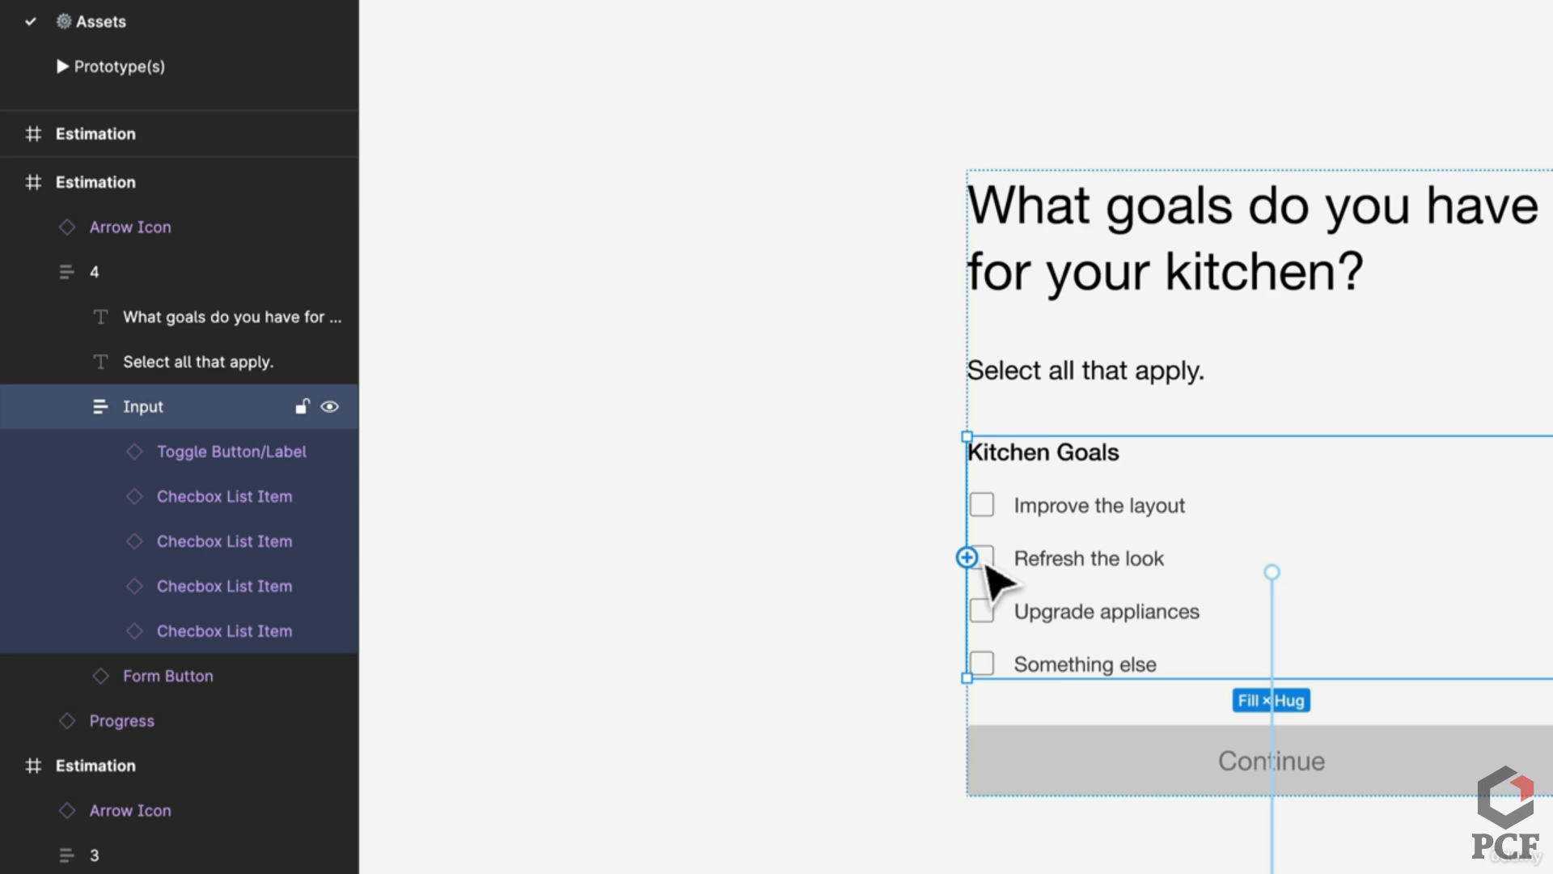
pyautogui.doubleClick(1003, 571)
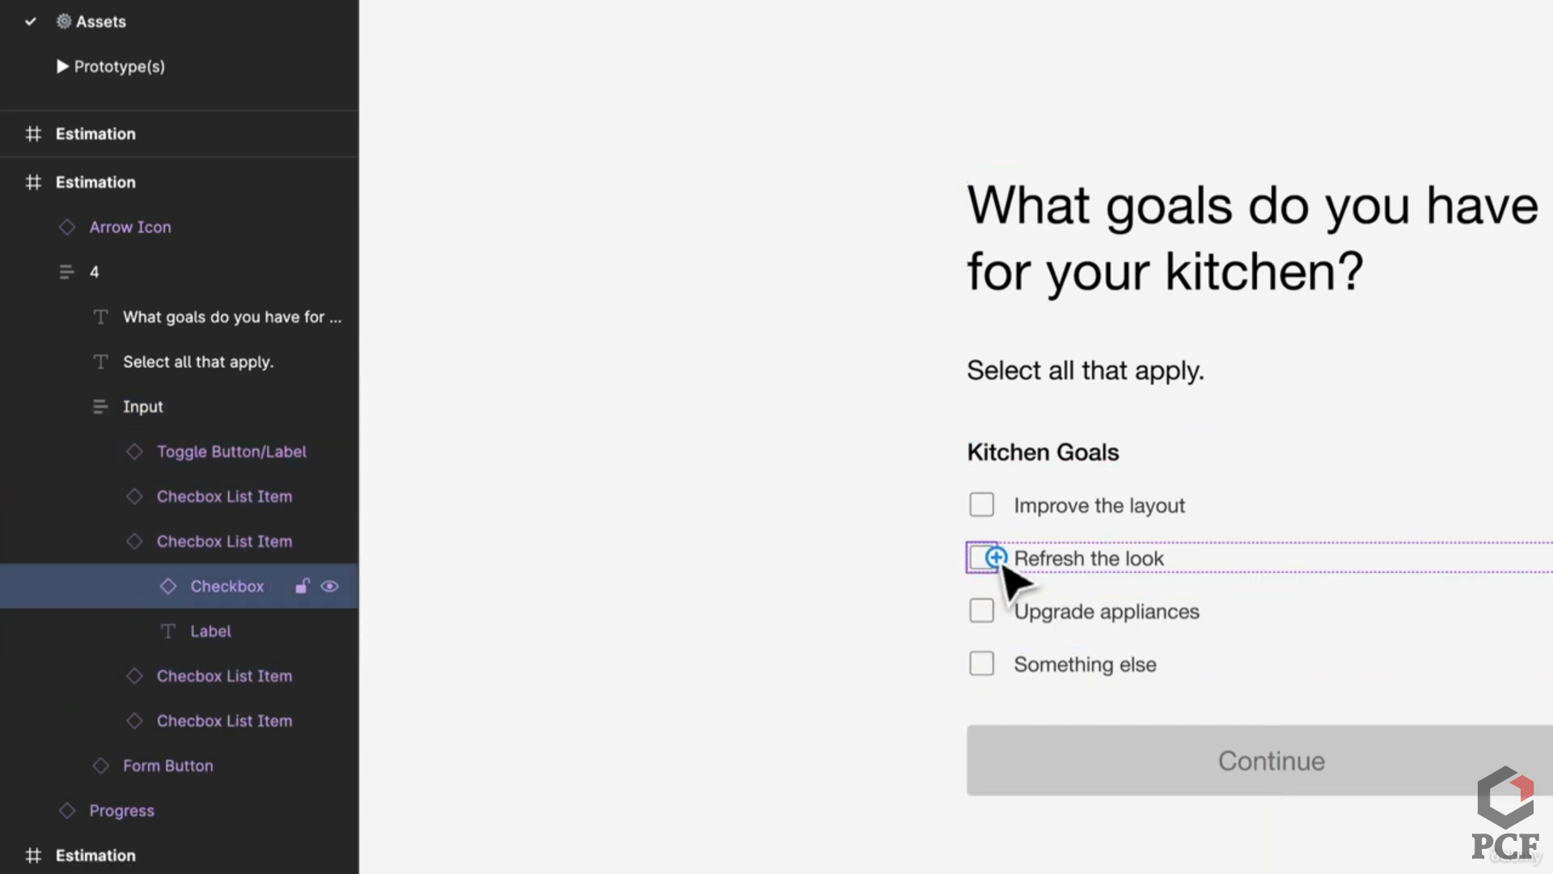
pyautogui.moveTo(1003, 571); pyautogui.dragTo(1072, 845)
pyautogui.moveTo(1078, 770); pyautogui.dragTo(1144, 469)
pyautogui.press('Escape')
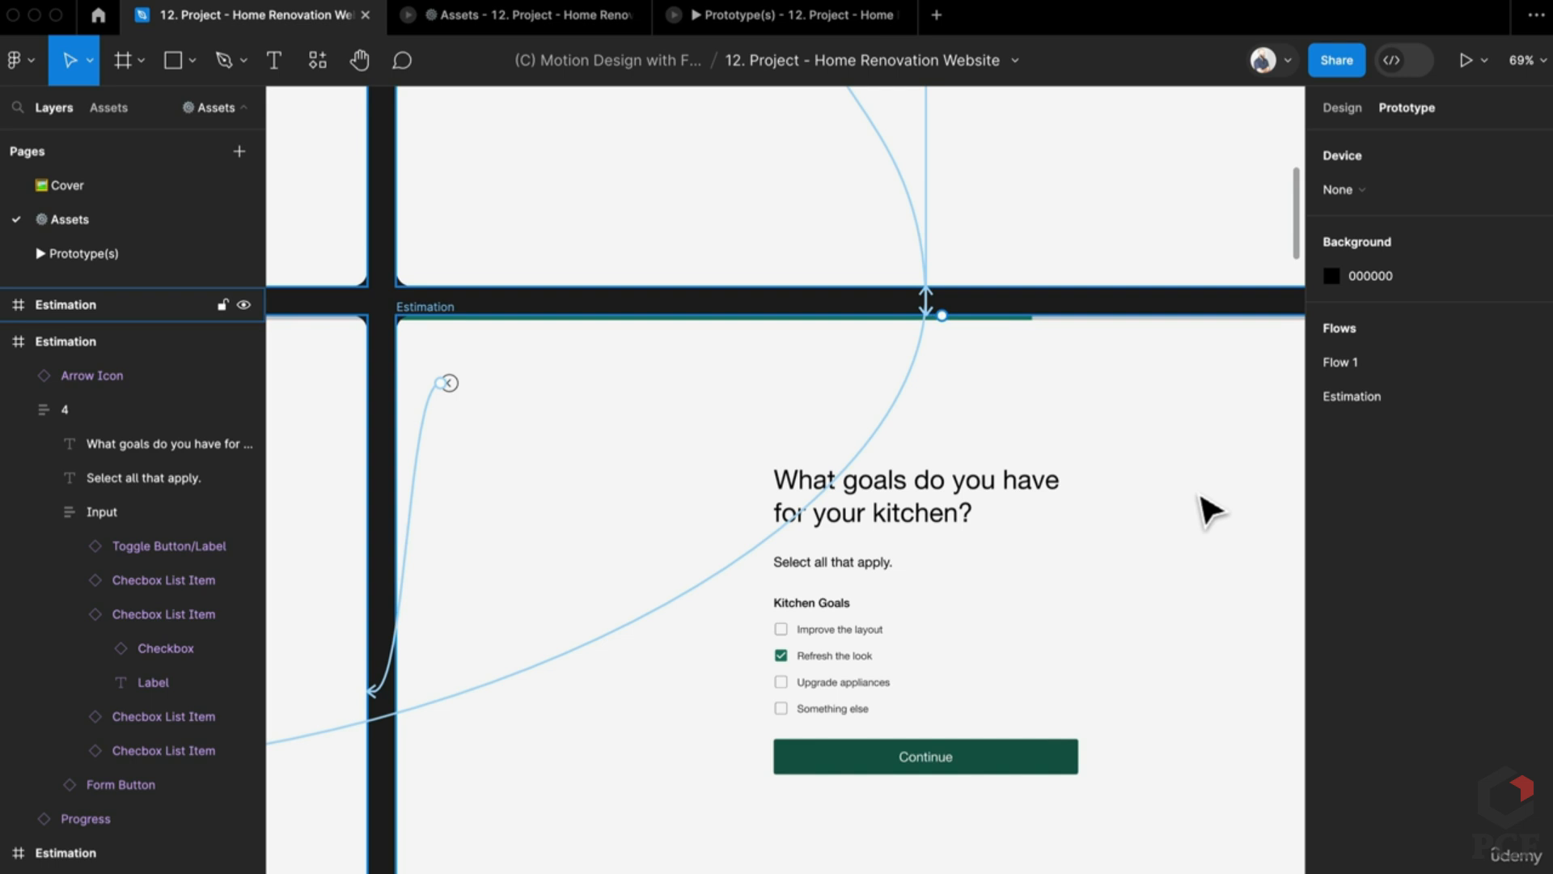
# Step: Play the prototype through to kitchen goals choosing Kitchen, testing the back arrows along the way
pyautogui.click(483, 18)
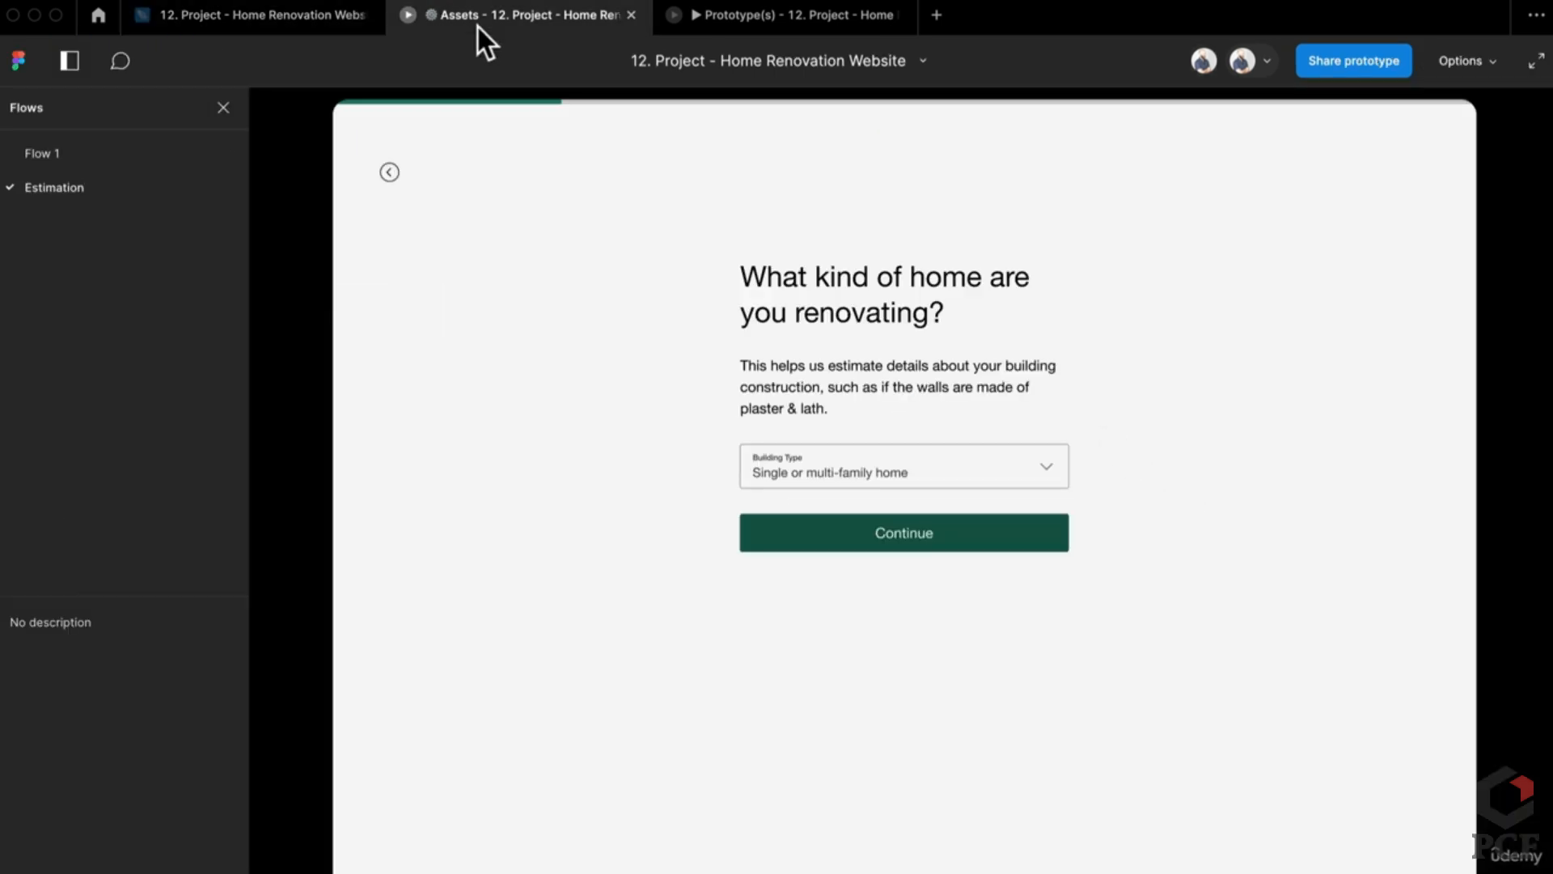
pyautogui.click(879, 501)
pyautogui.click(864, 541)
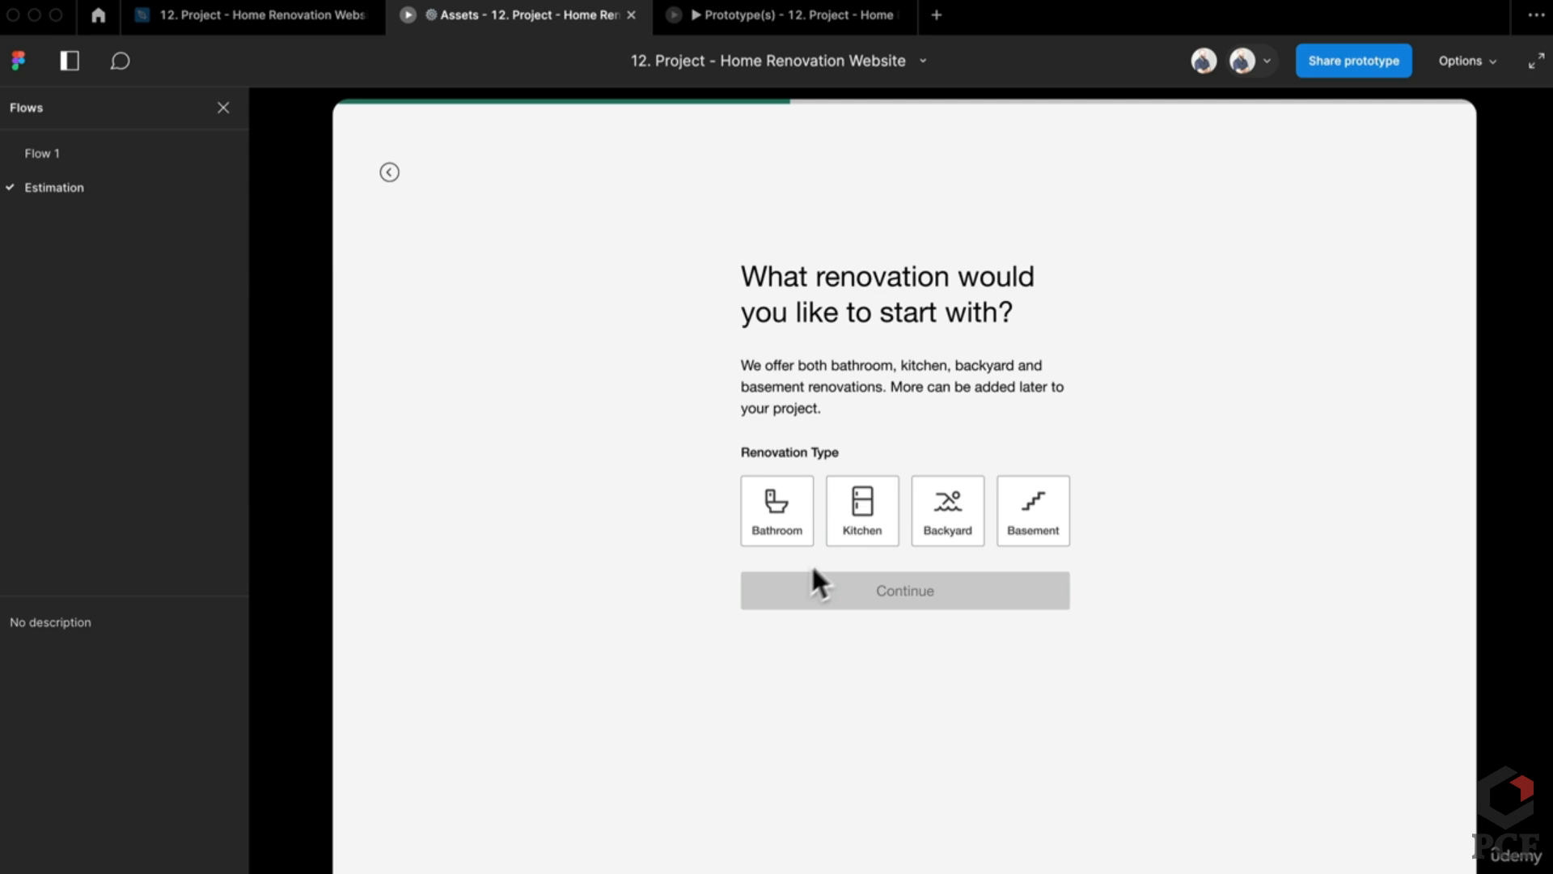
pyautogui.click(860, 541)
pyautogui.click(834, 603)
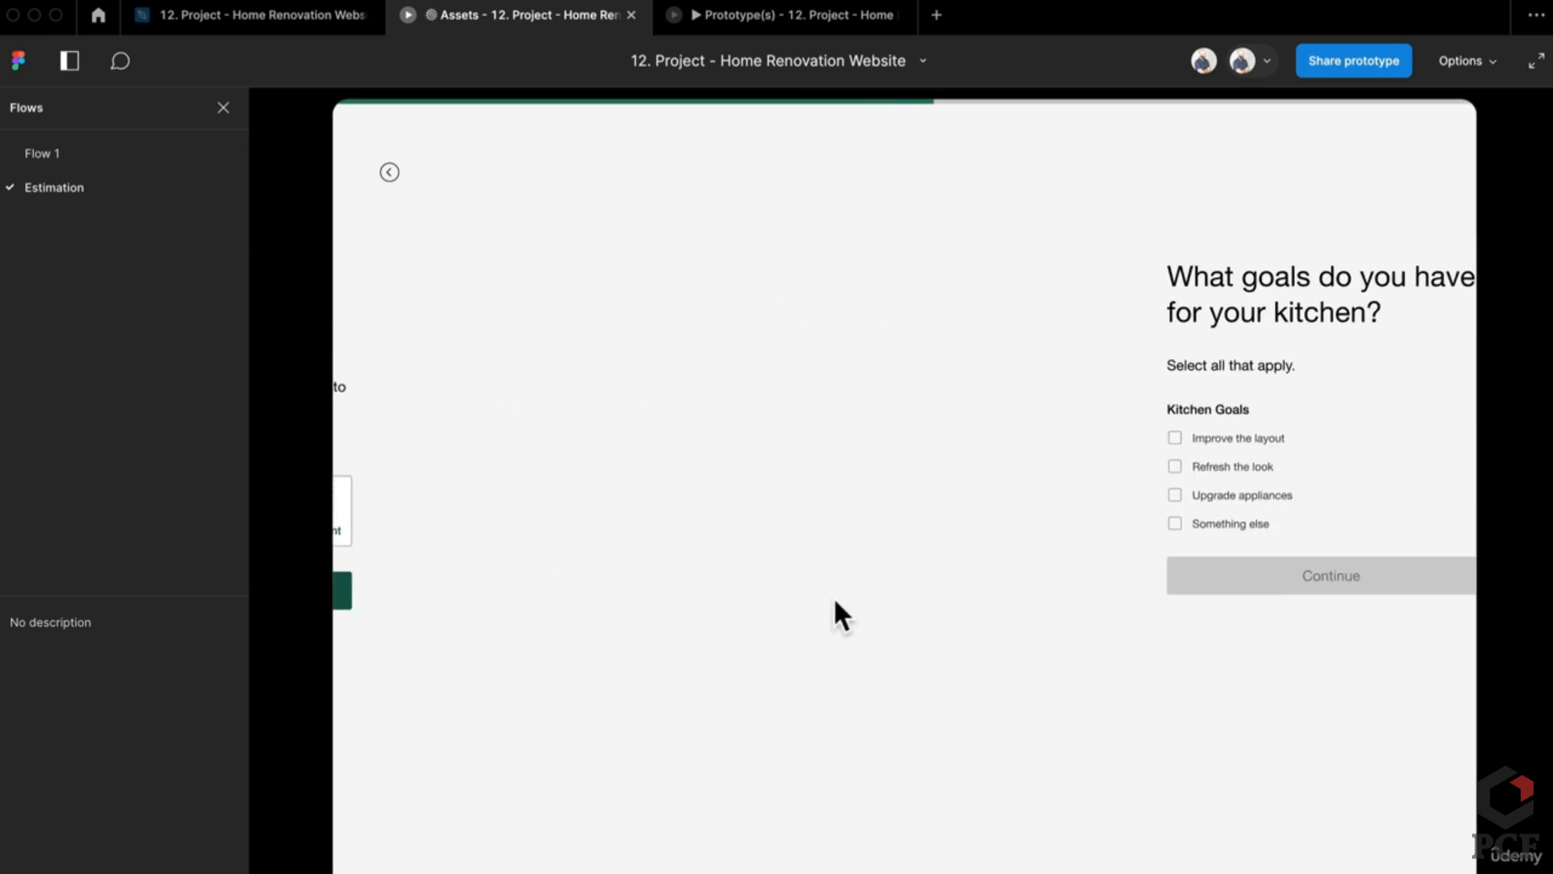
pyautogui.click(390, 173)
pyautogui.click(390, 174)
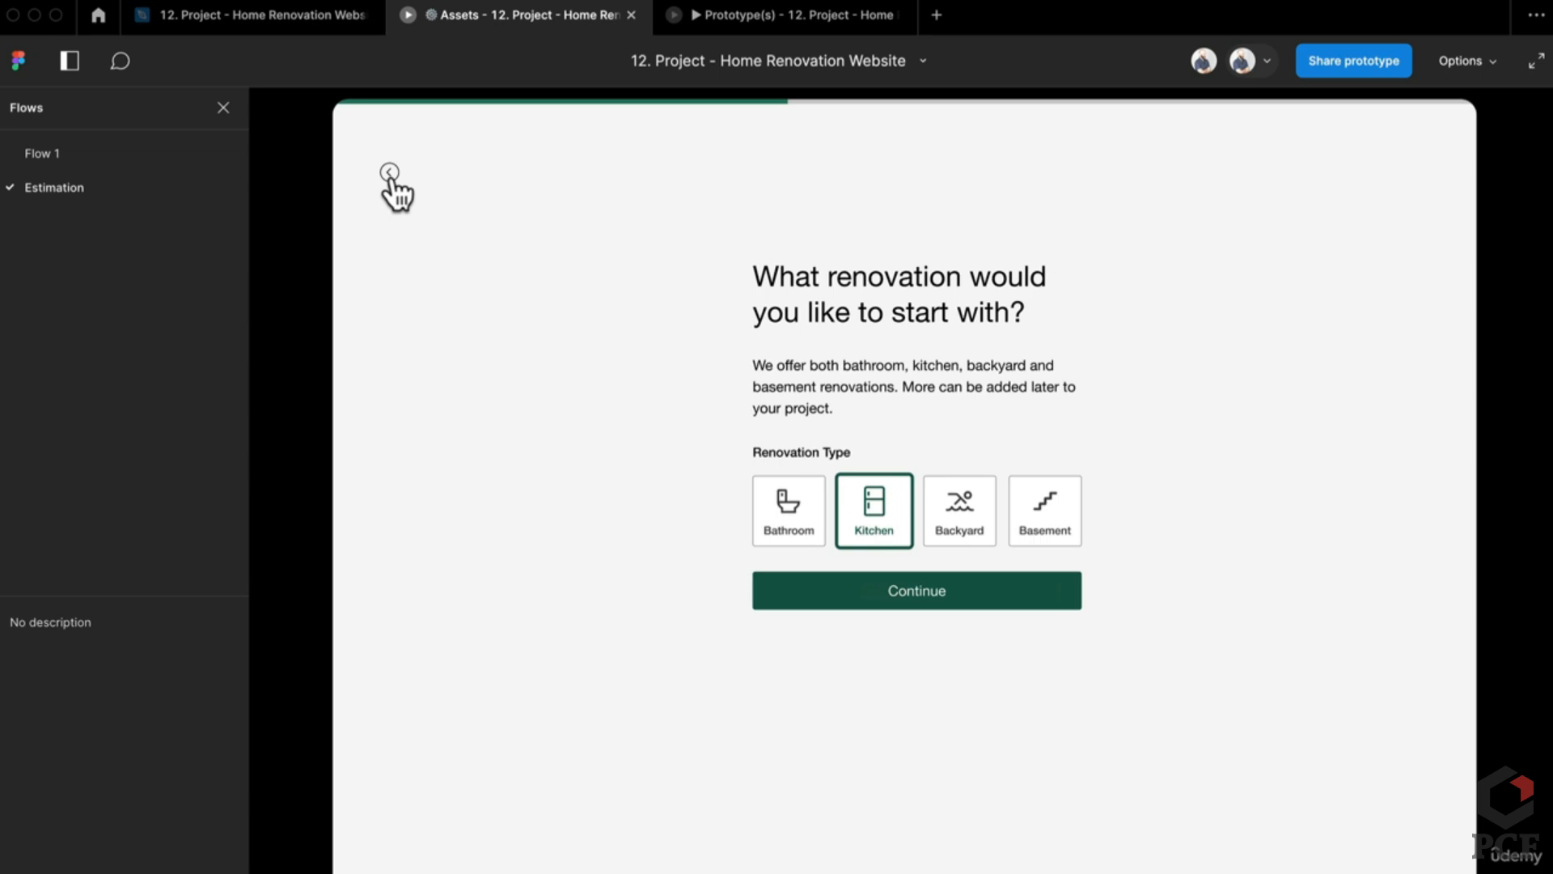
pyautogui.click(885, 534)
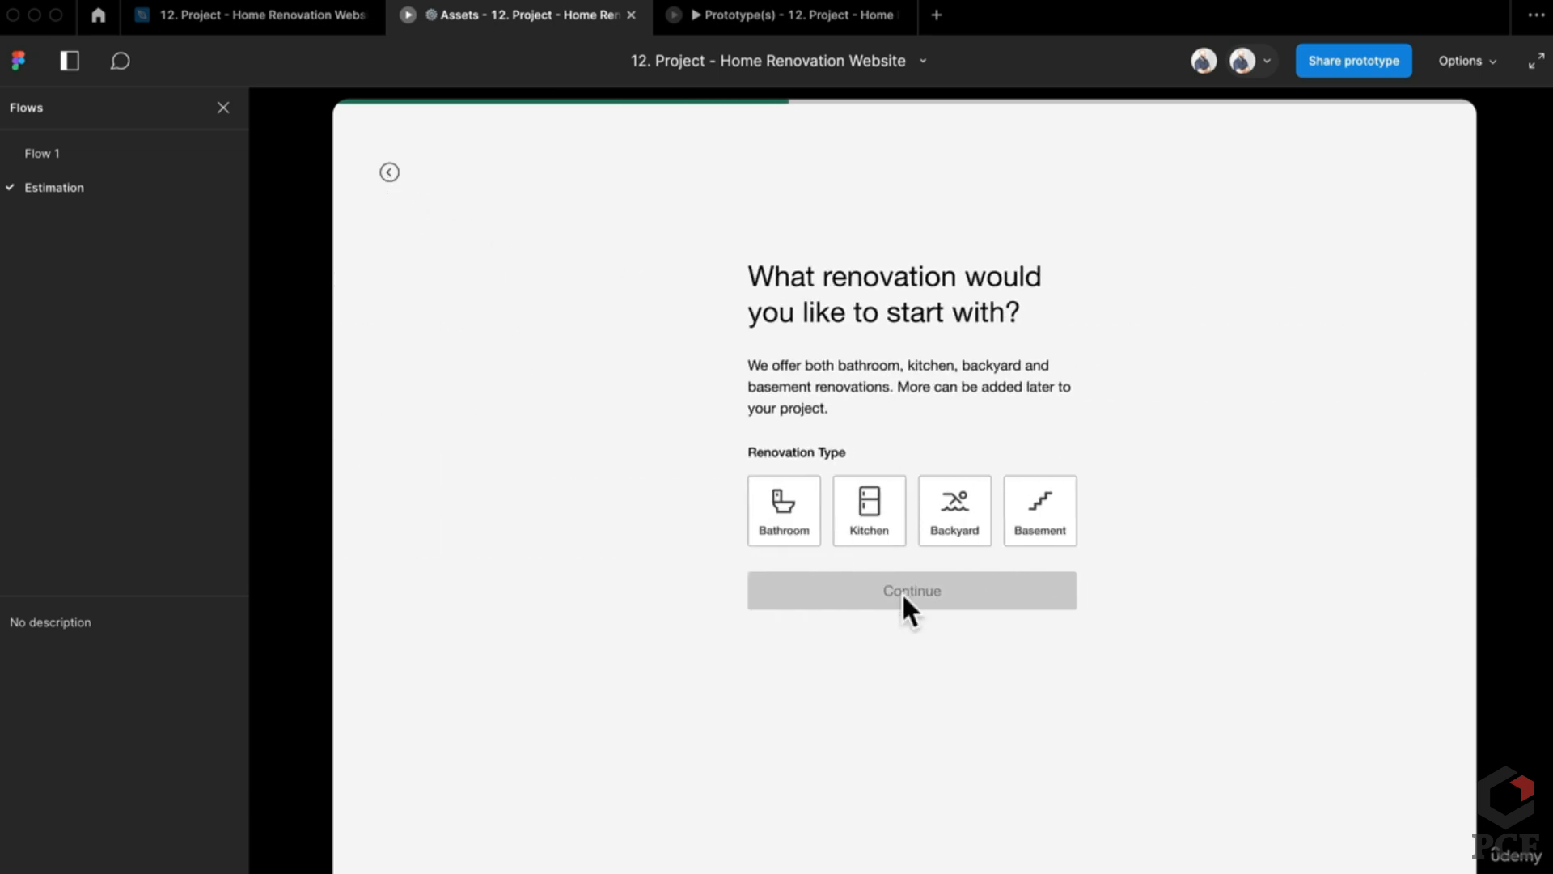
pyautogui.click(881, 534)
pyautogui.click(907, 593)
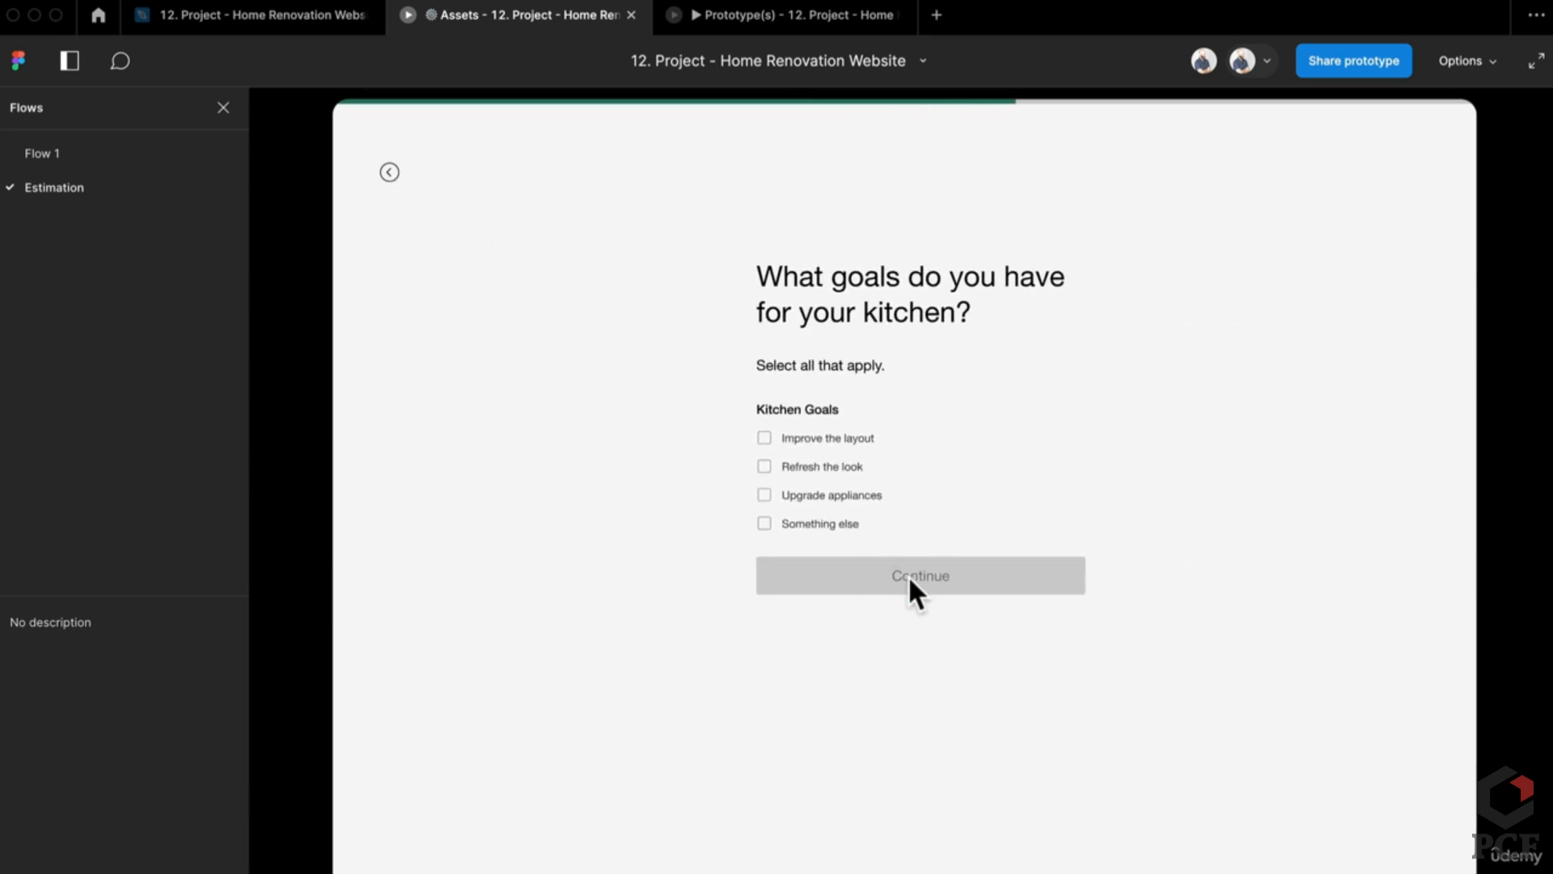
# Step: Tick Refresh the look, go back and forward, and tick it again to activate Continue
pyautogui.click(794, 473)
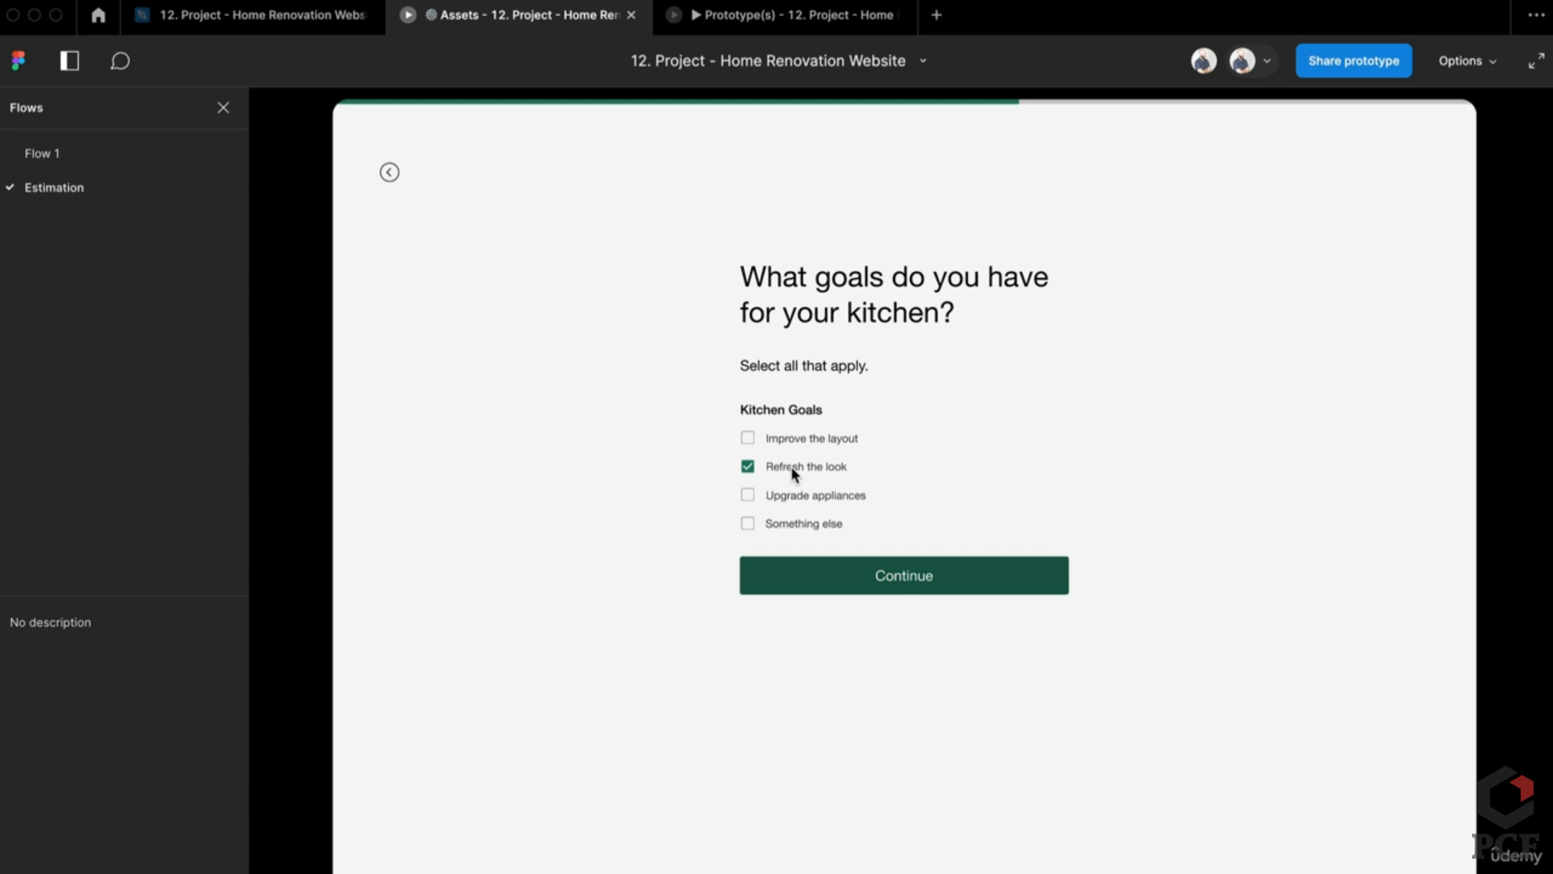
pyautogui.click(389, 173)
pyautogui.click(904, 599)
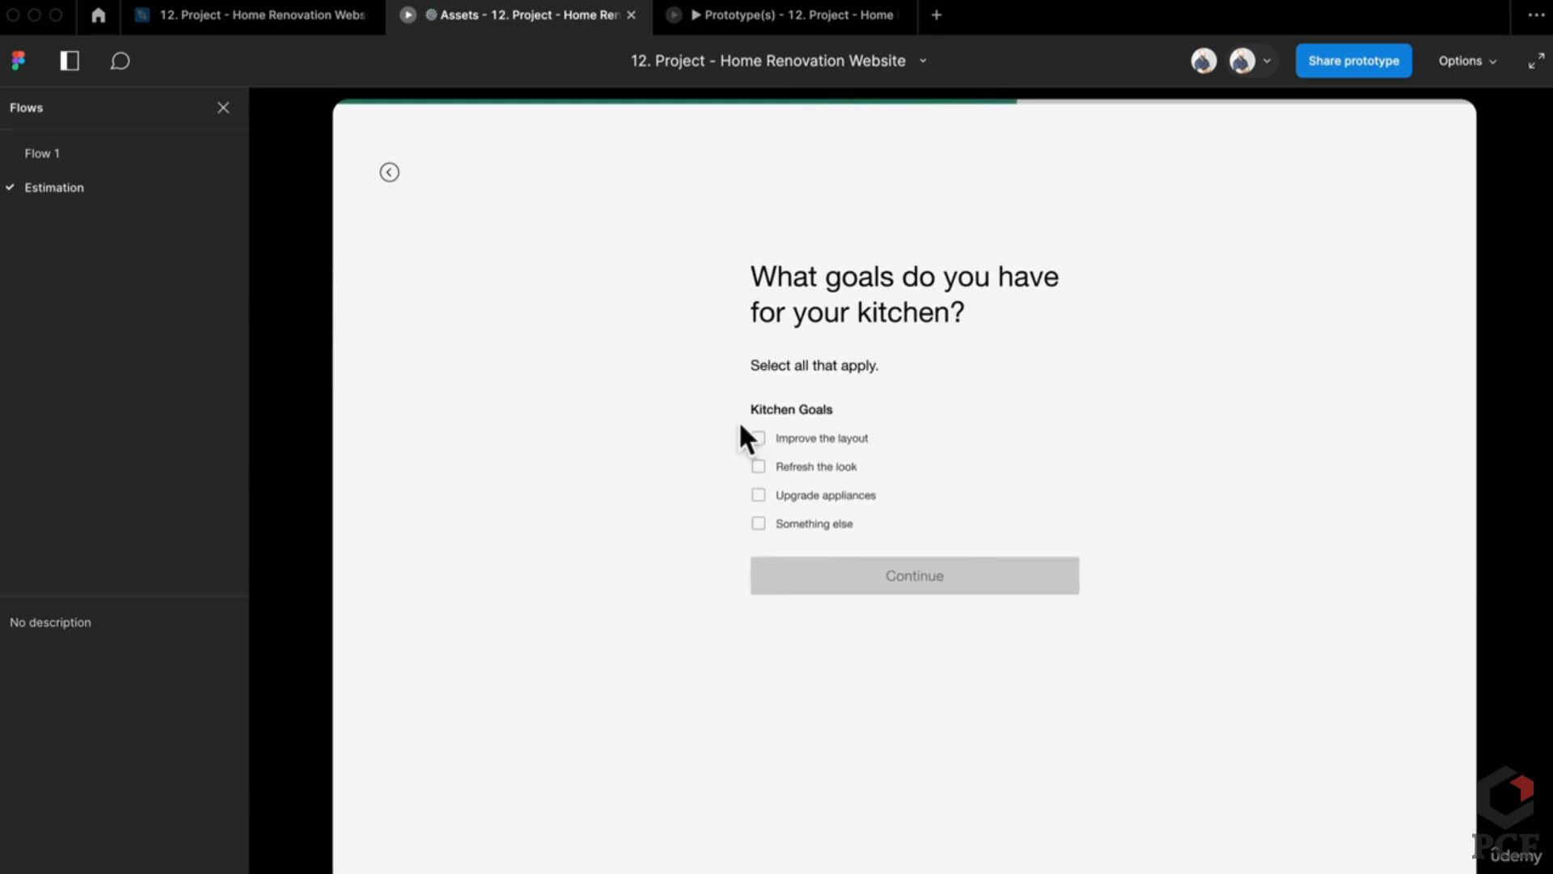
pyautogui.click(748, 467)
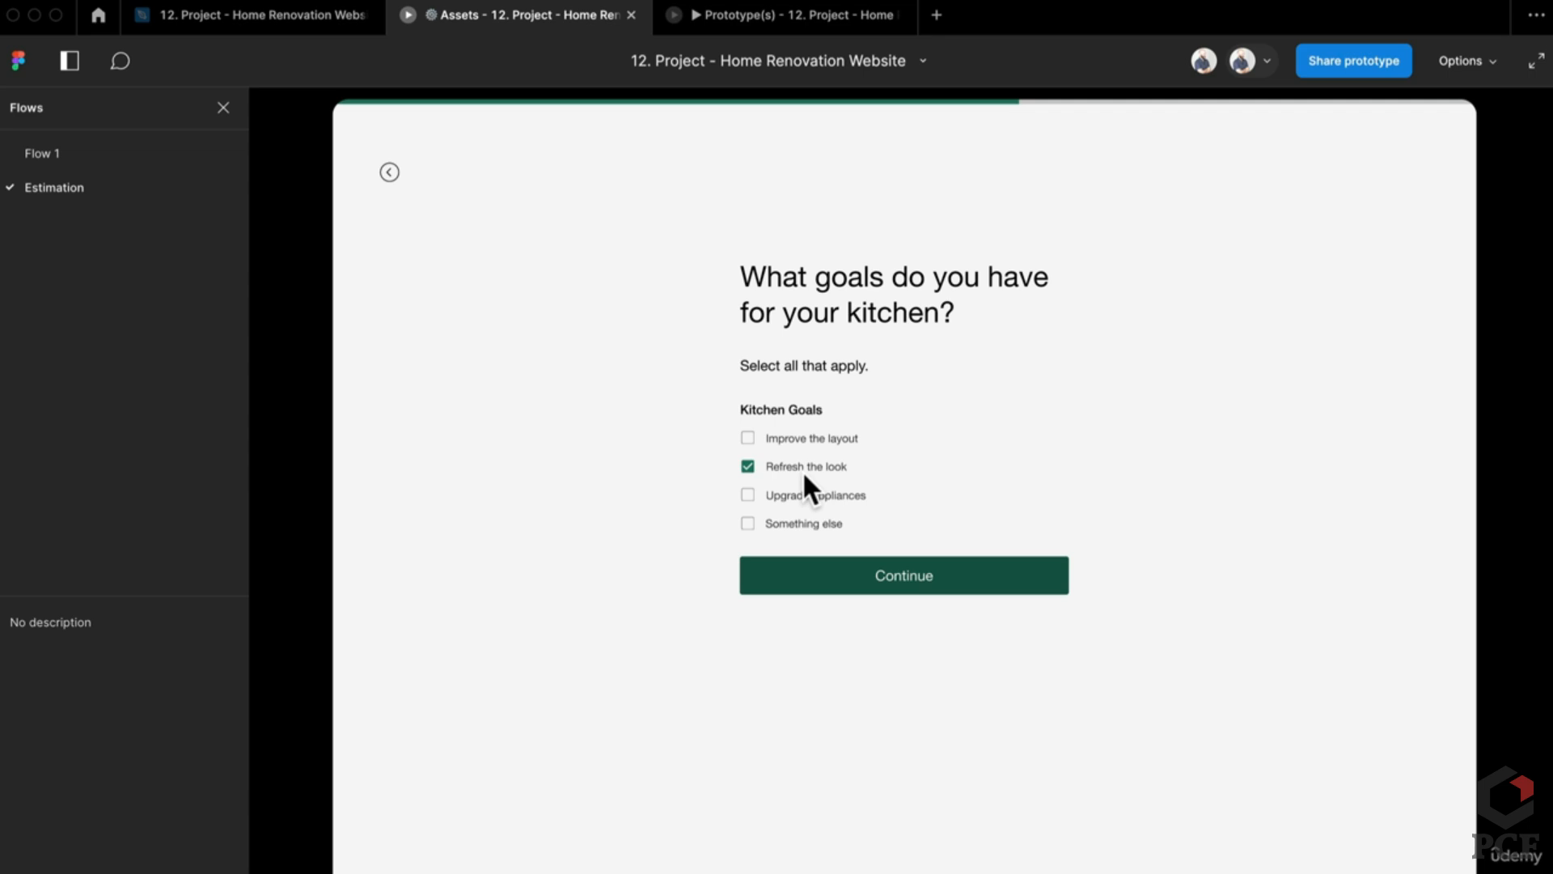
pyautogui.click(844, 568)
# Step: Return to the design file and inspect the first back arrow's click link
pyautogui.click(274, 18)
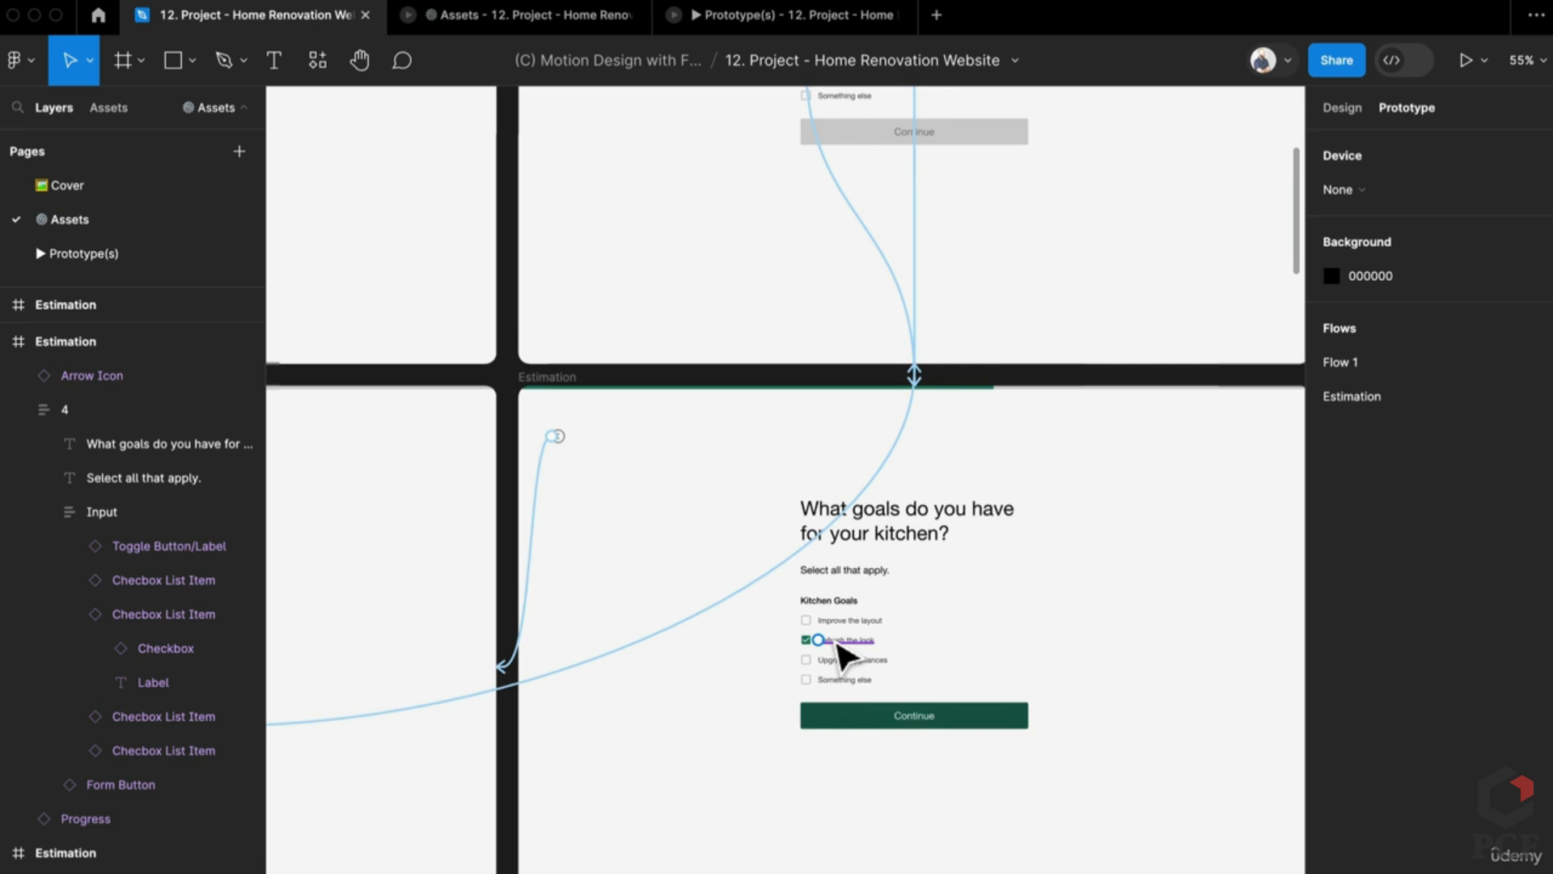
pyautogui.scroll(-5, 842, 654)
pyautogui.scroll(5, 891, 388)
pyautogui.moveTo(891, 388); pyautogui.dragTo(627, 407)
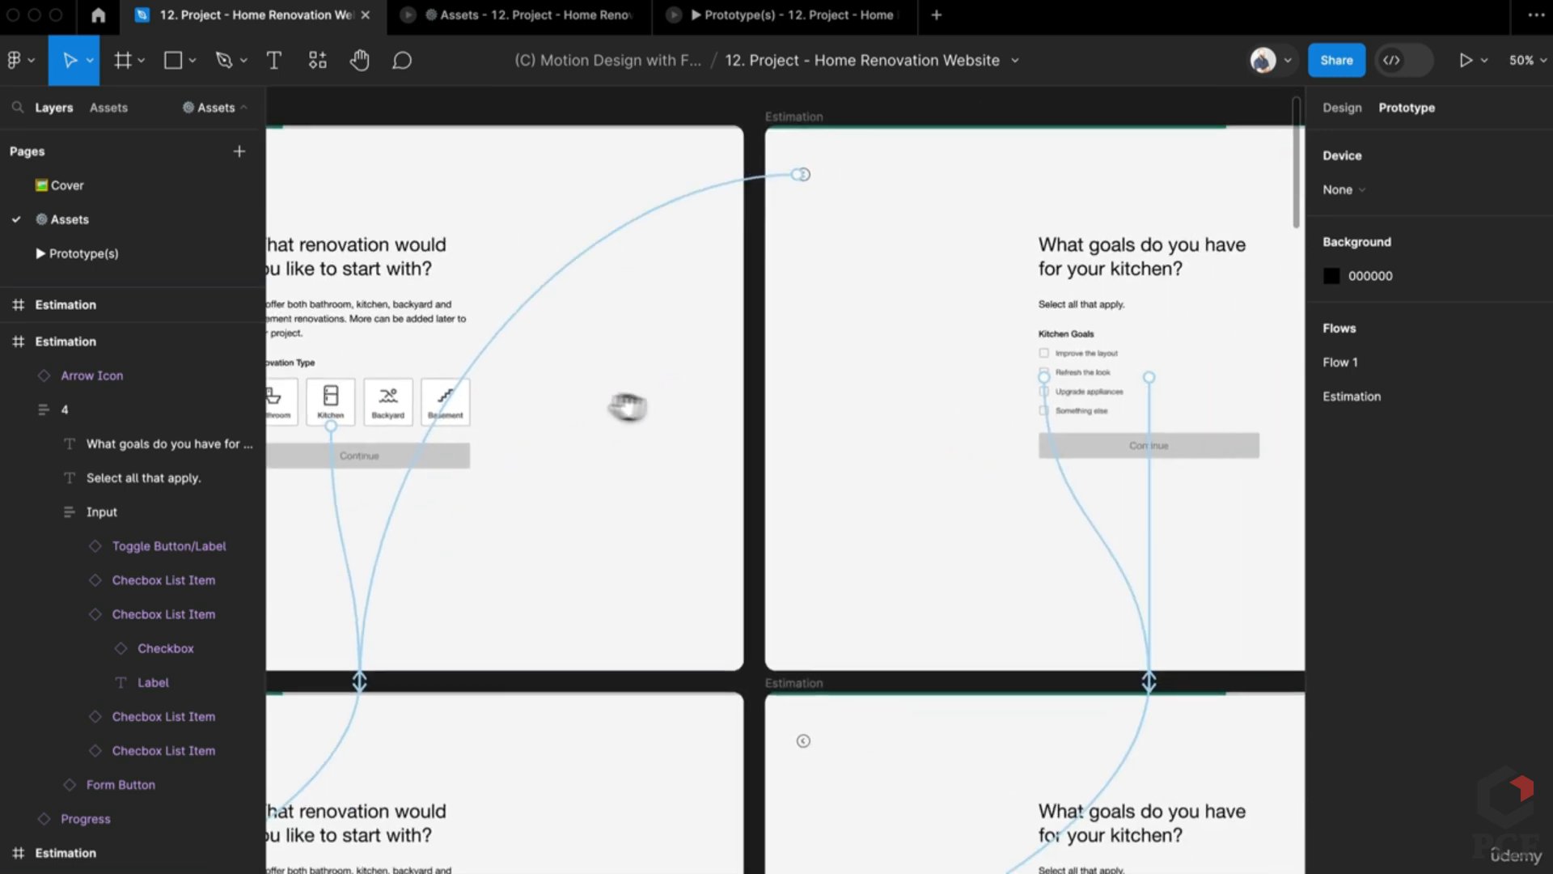
pyautogui.hscroll(3, 981, 374)
pyautogui.scroll(3, 930, 396)
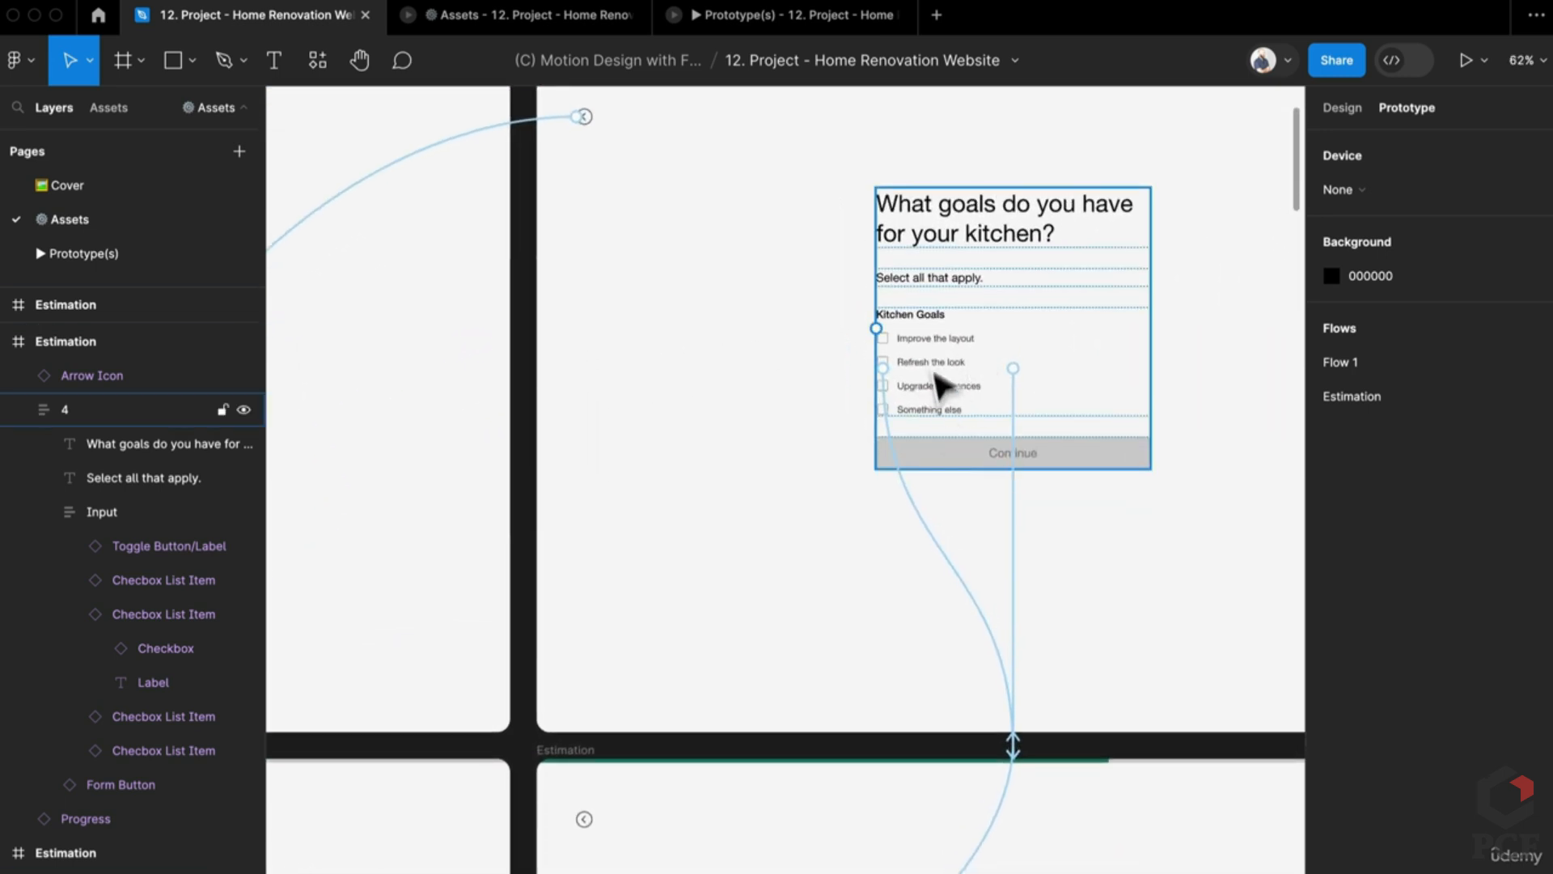
pyautogui.scroll(3, 946, 389)
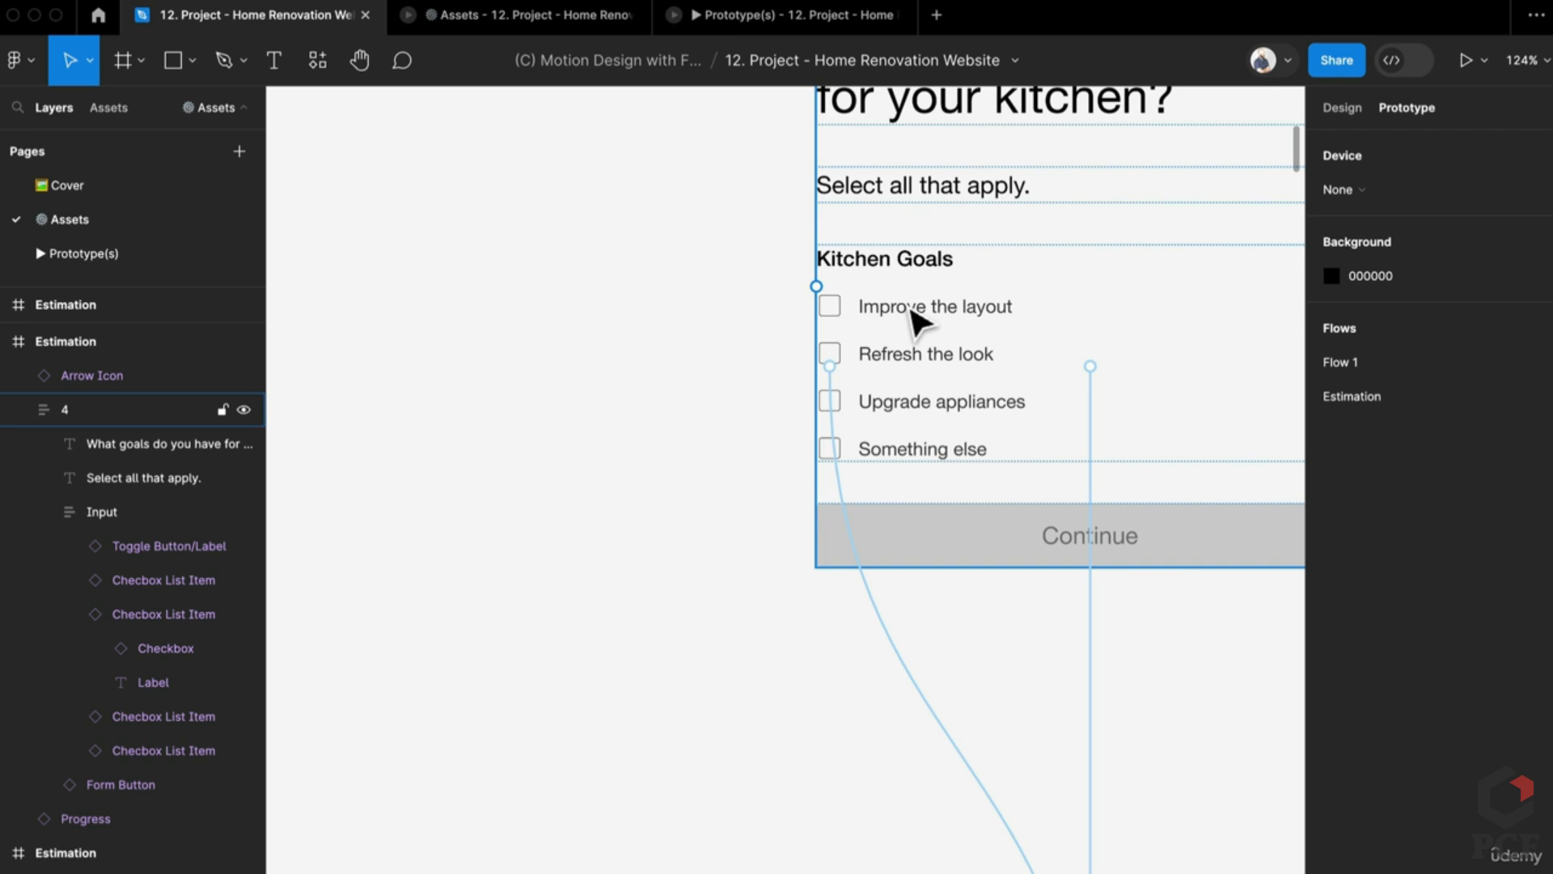
pyautogui.scroll(-5, 915, 319)
pyautogui.scroll(-2, 917, 322)
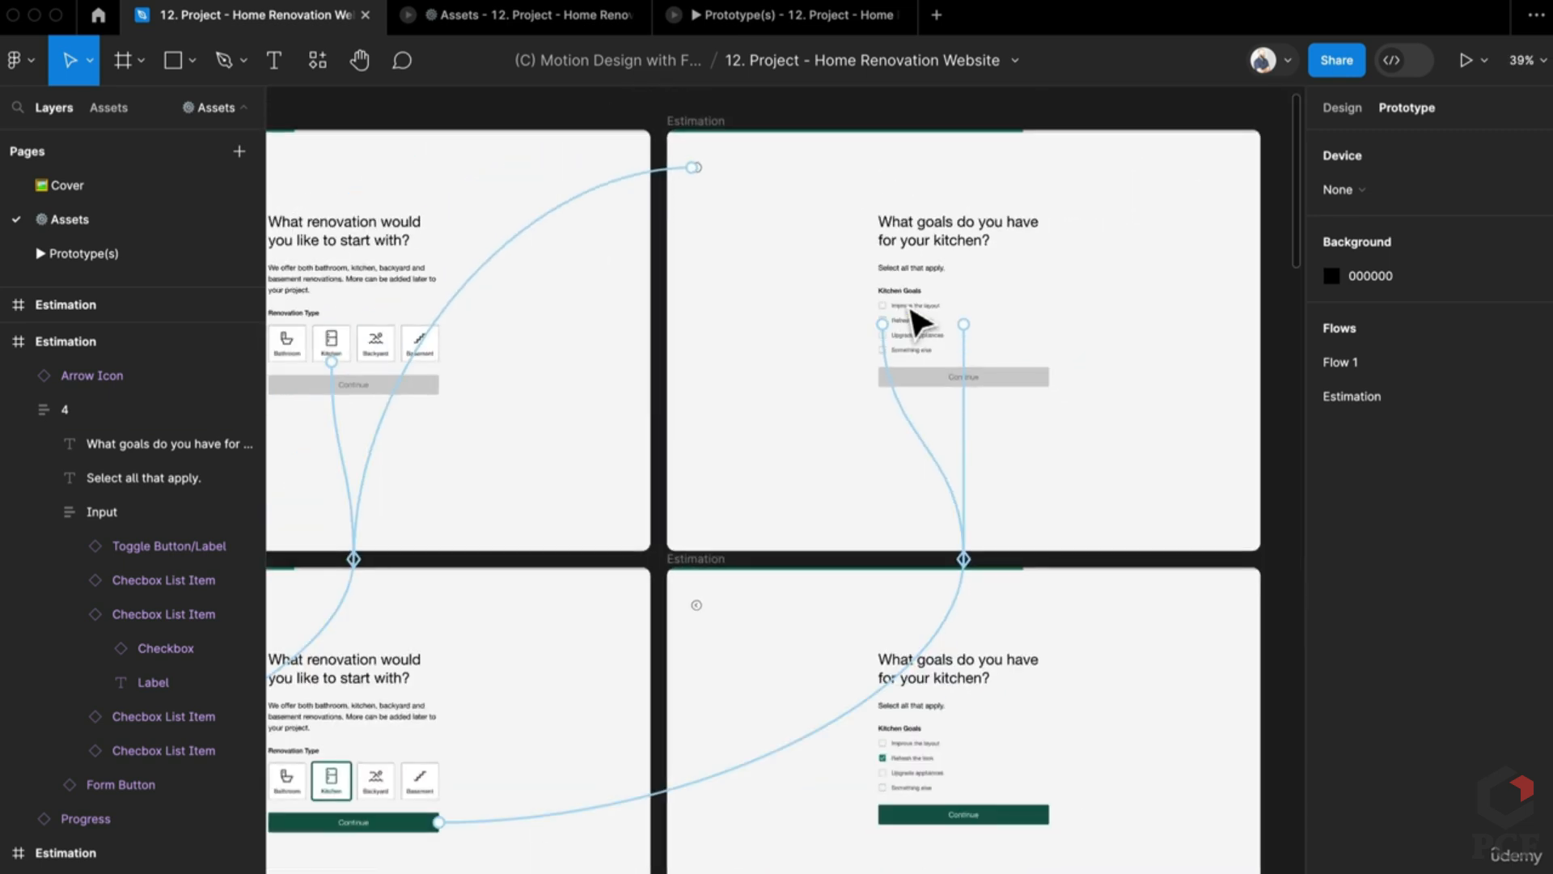
pyautogui.scroll(-2, 916, 321)
pyautogui.scroll(2, 791, 527)
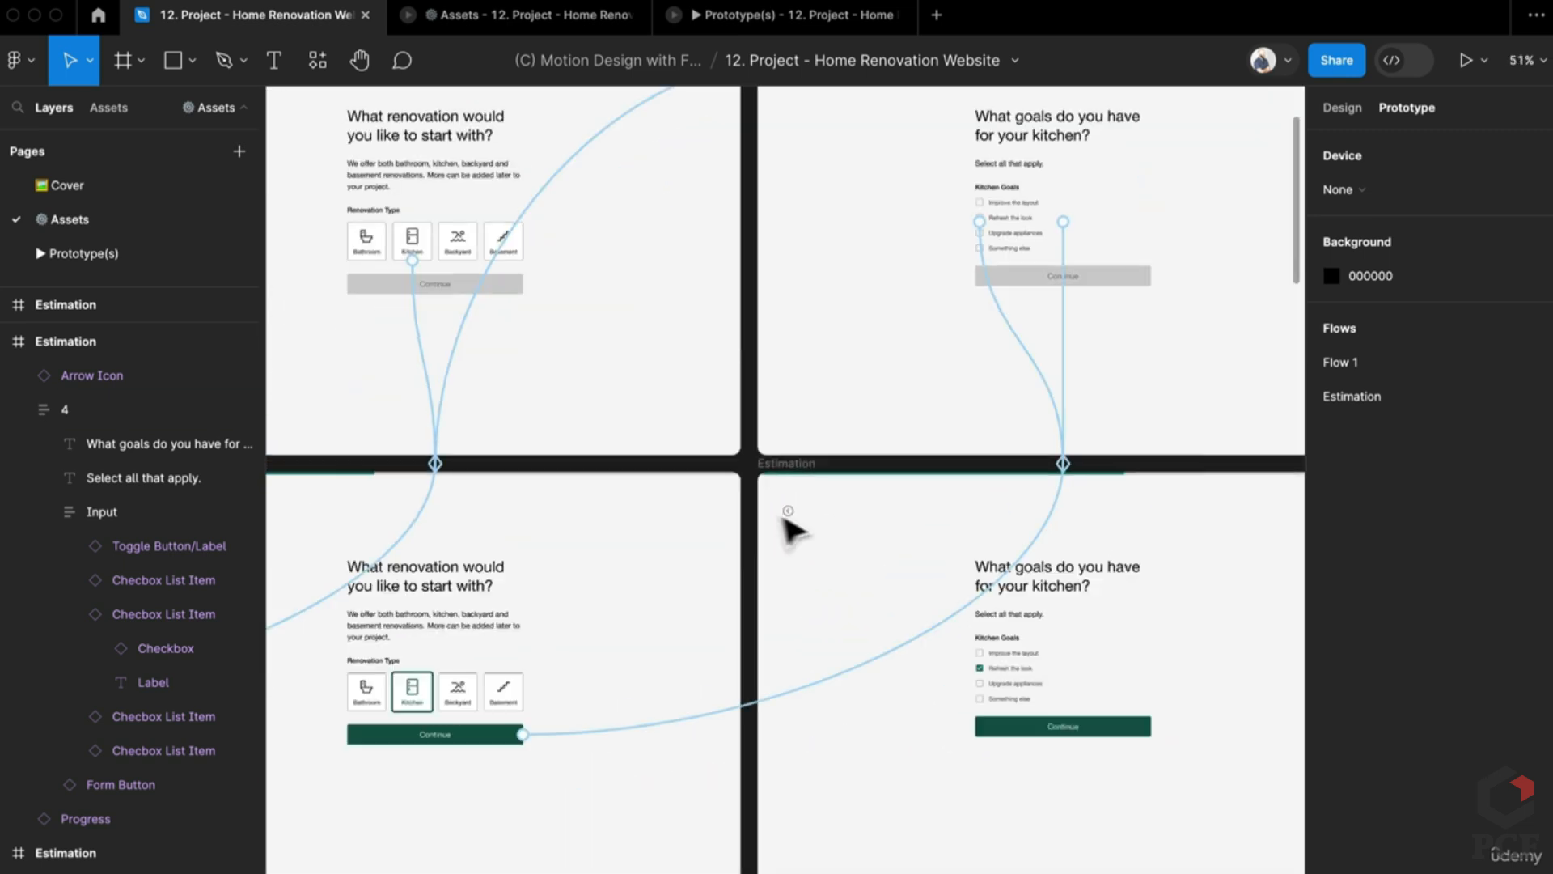
pyautogui.click(791, 523)
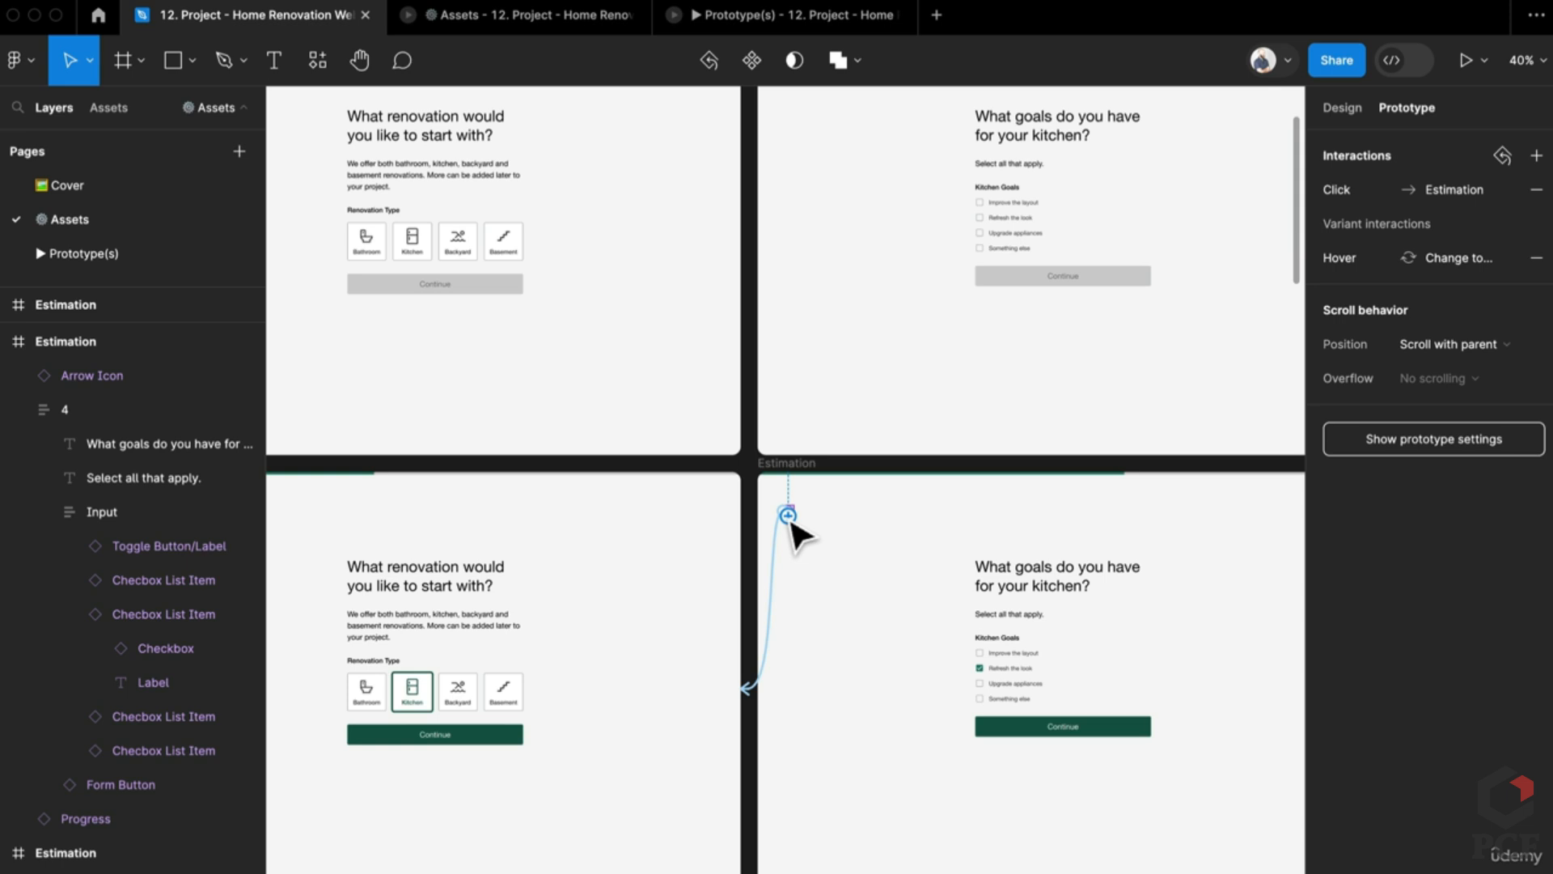
pyautogui.click(739, 463)
# Step: Inspect the back-arrow links on the renovation-type frames and centre the whole Estimation flow
pyautogui.moveTo(738, 463); pyautogui.dragTo(1186, 503)
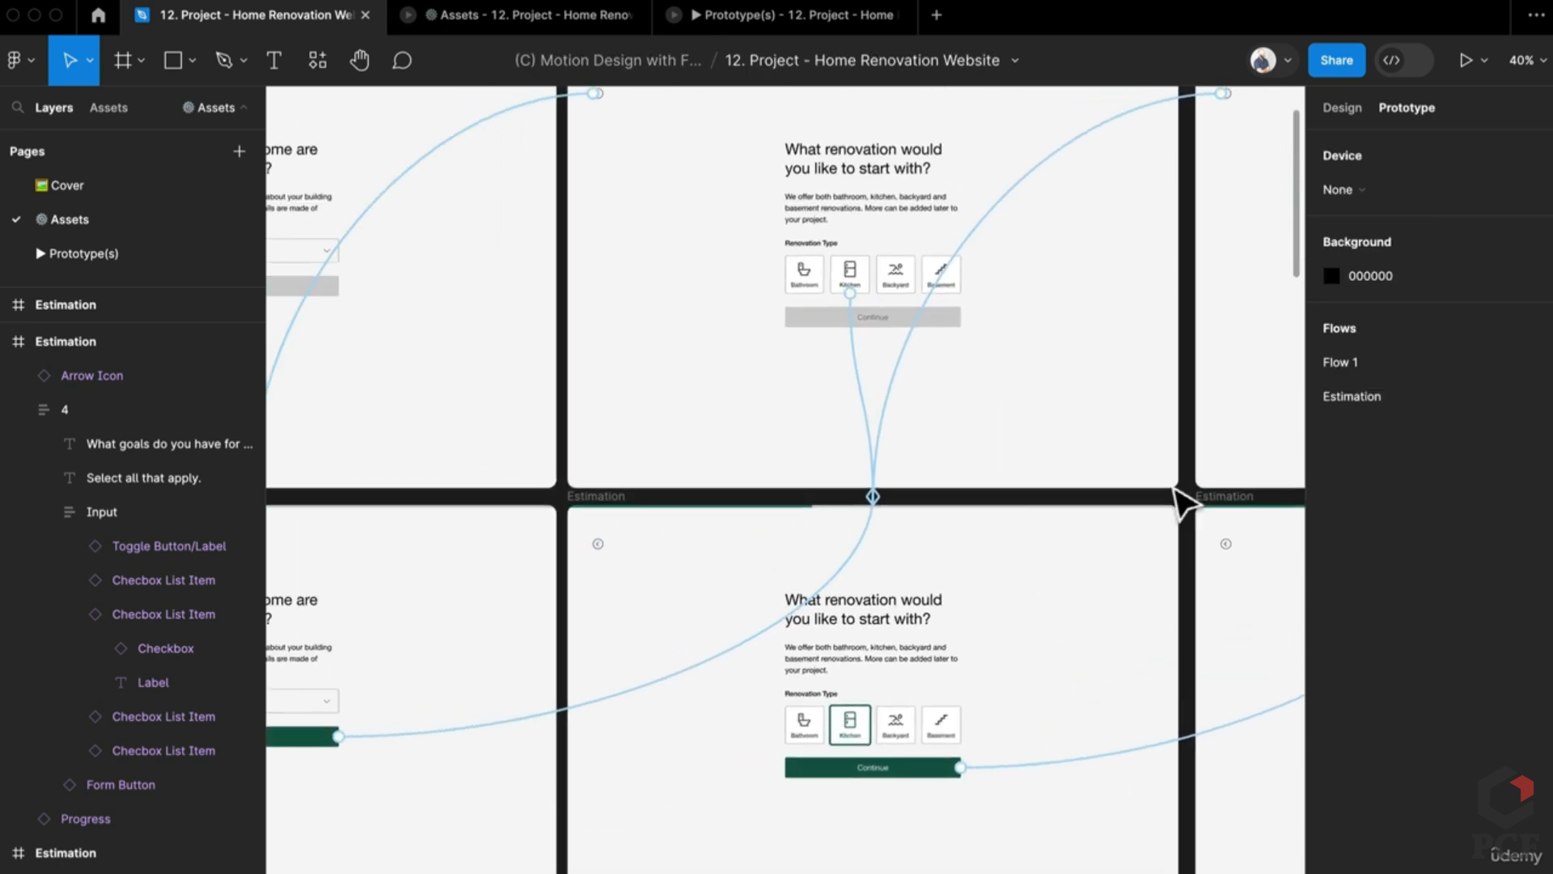
pyautogui.scroll(2, 1186, 506)
pyautogui.scroll(3, 1186, 505)
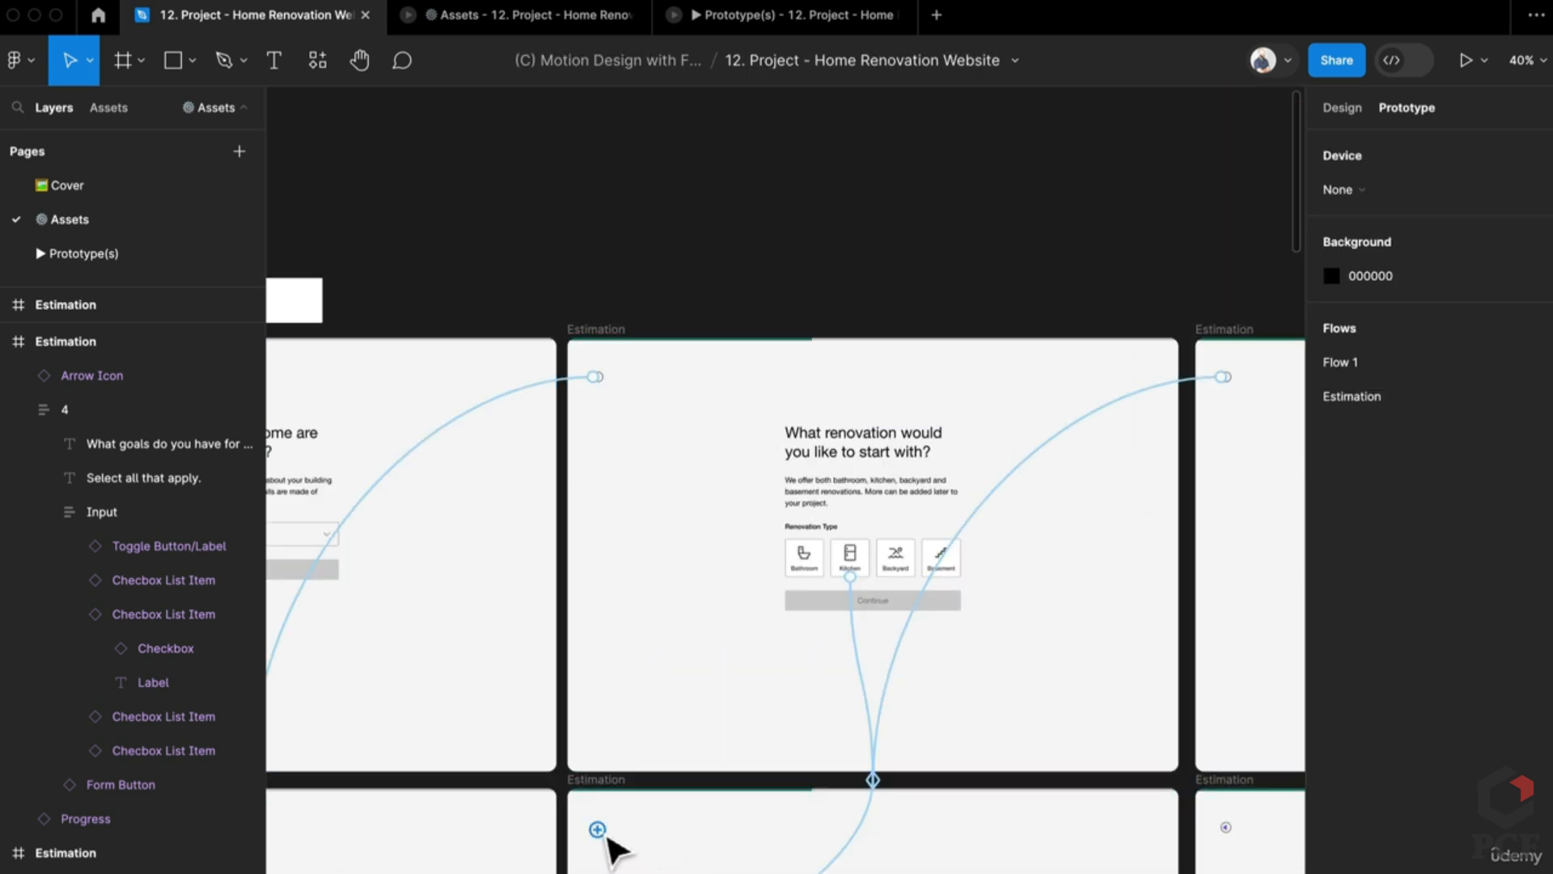
pyautogui.click(599, 827)
pyautogui.moveTo(611, 838); pyautogui.dragTo(888, 589)
pyautogui.click(876, 621)
pyautogui.click(871, 580)
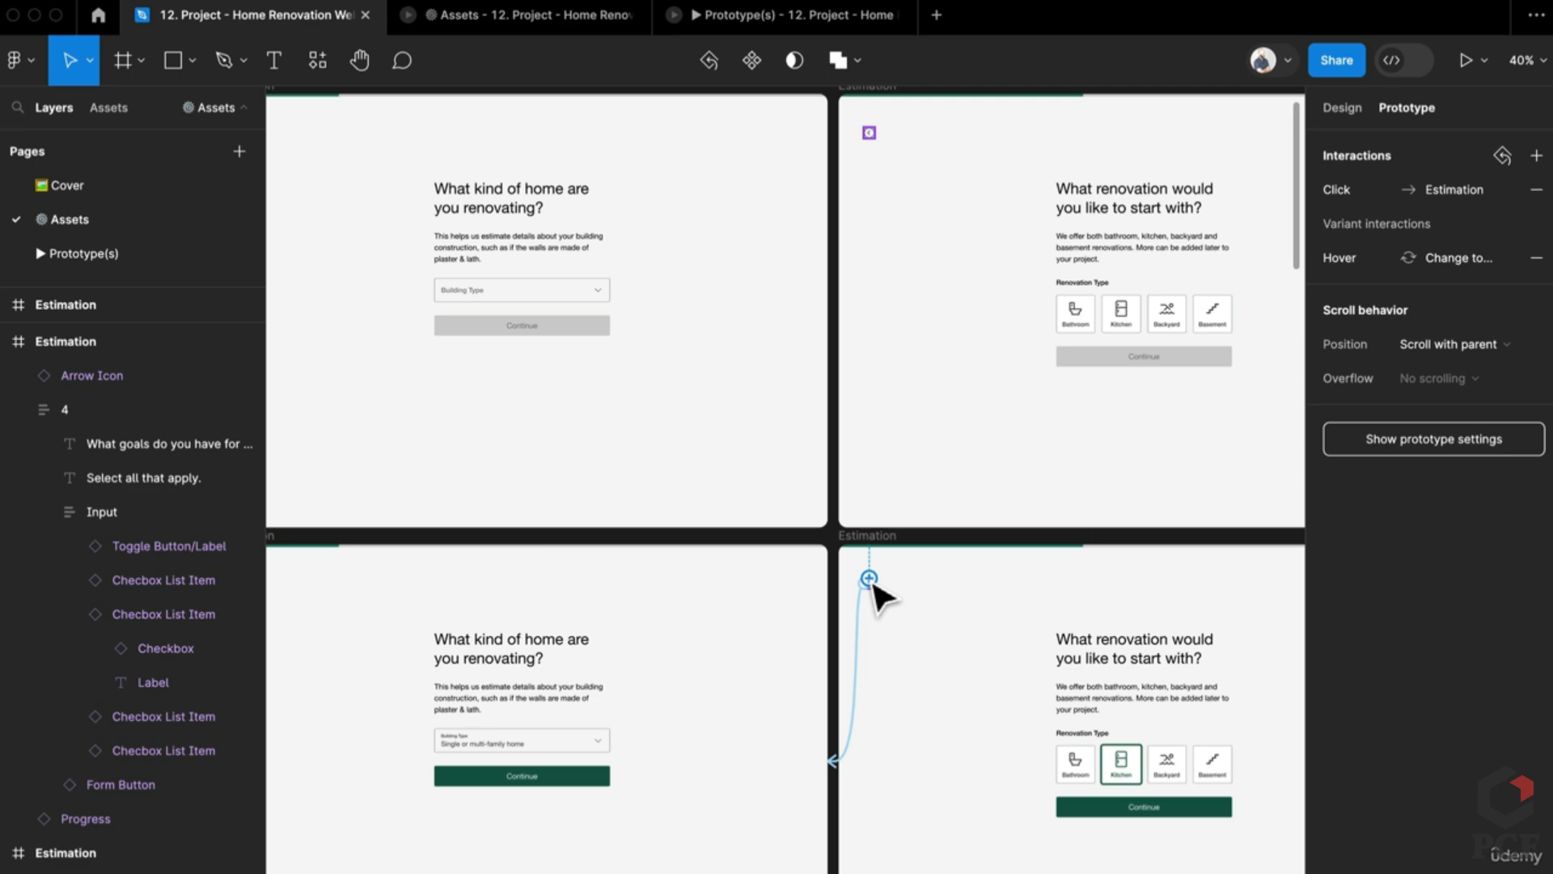
pyautogui.scroll(-5, 906, 639)
pyautogui.click(988, 800)
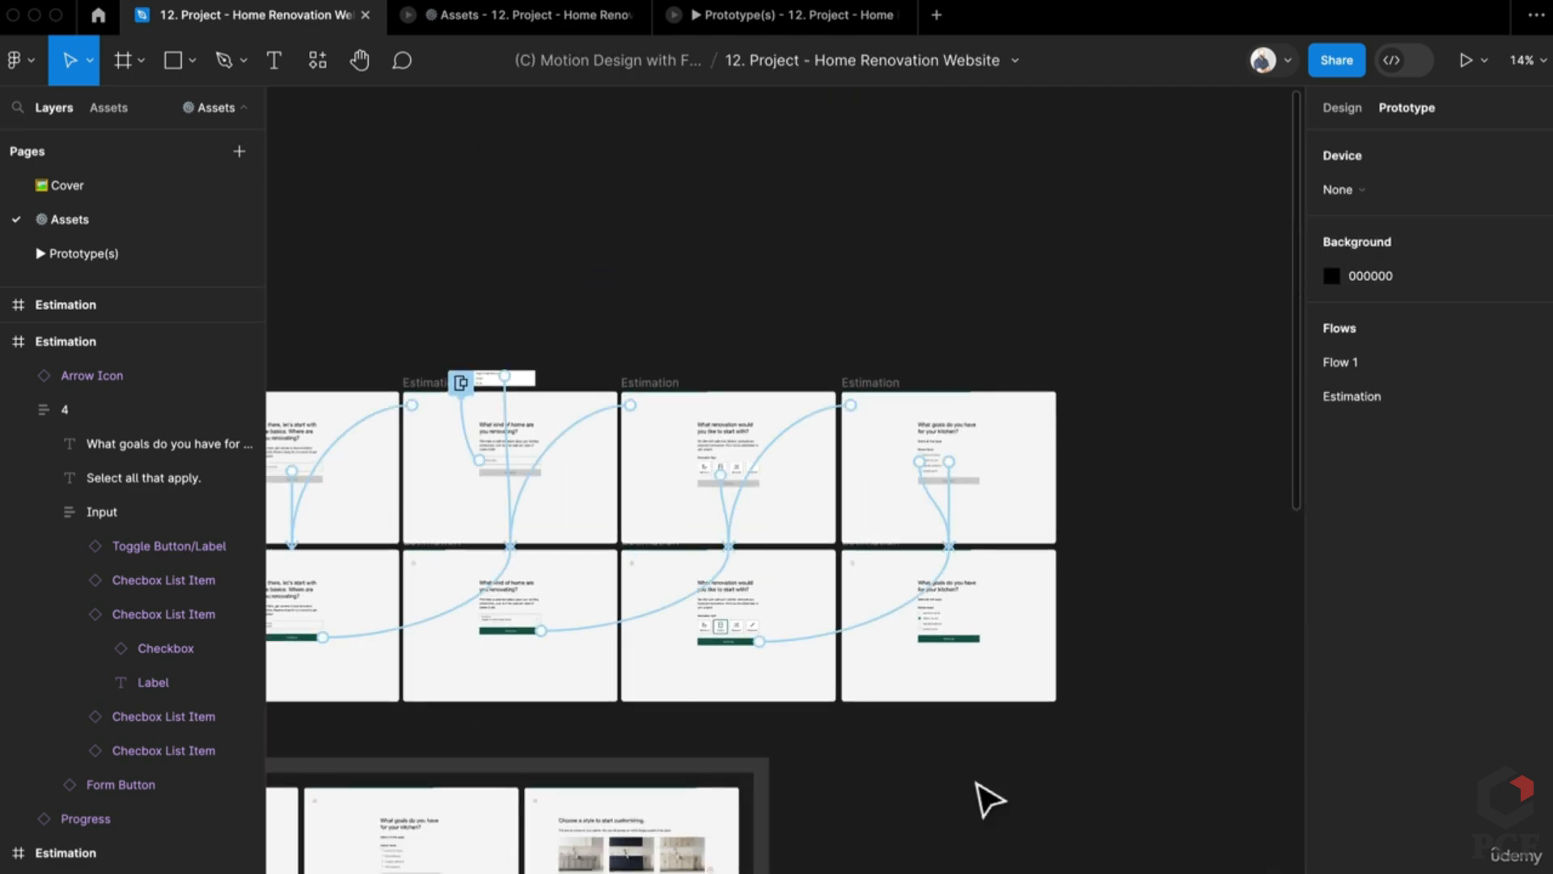
pyautogui.moveTo(821, 758); pyautogui.dragTo(961, 645)
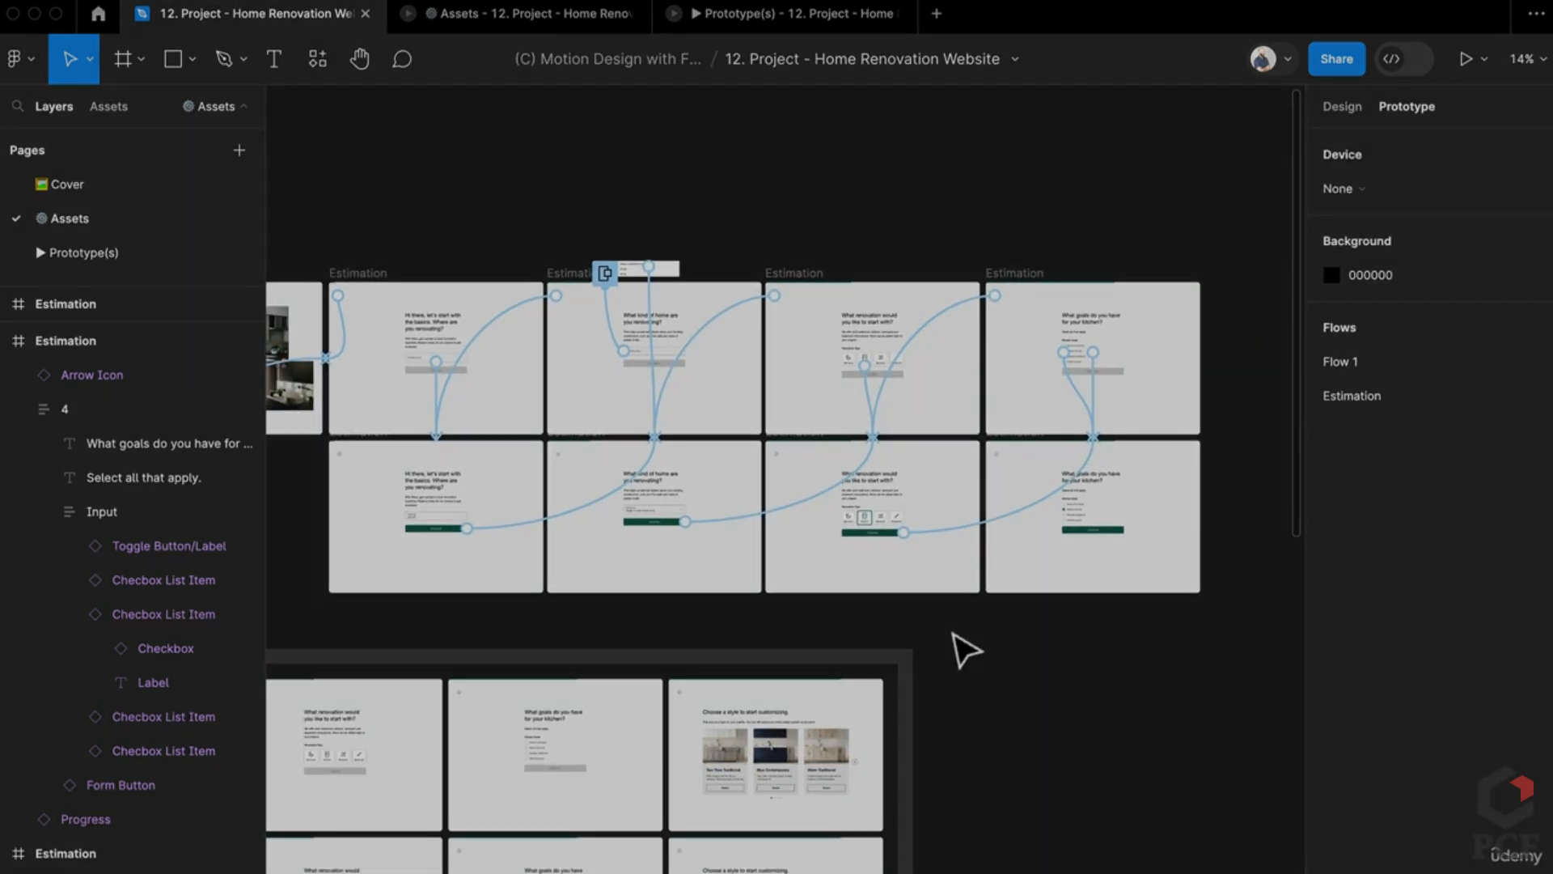
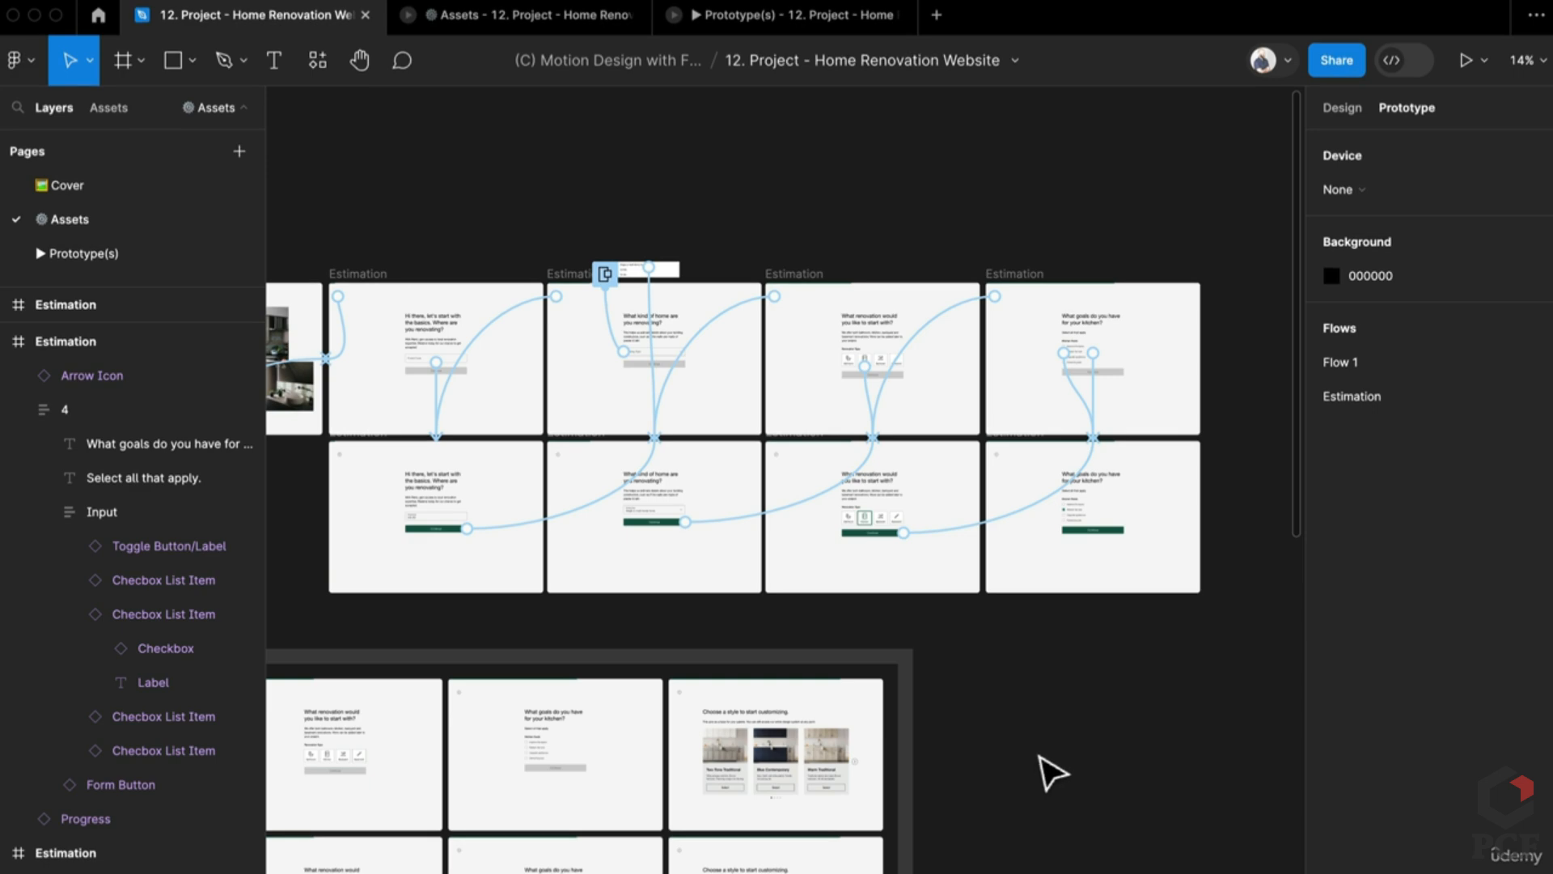
# Step: Duplicate both kitchen-style screens into the main flow row beside the goals screens
pyautogui.hscroll(5, 1056, 740)
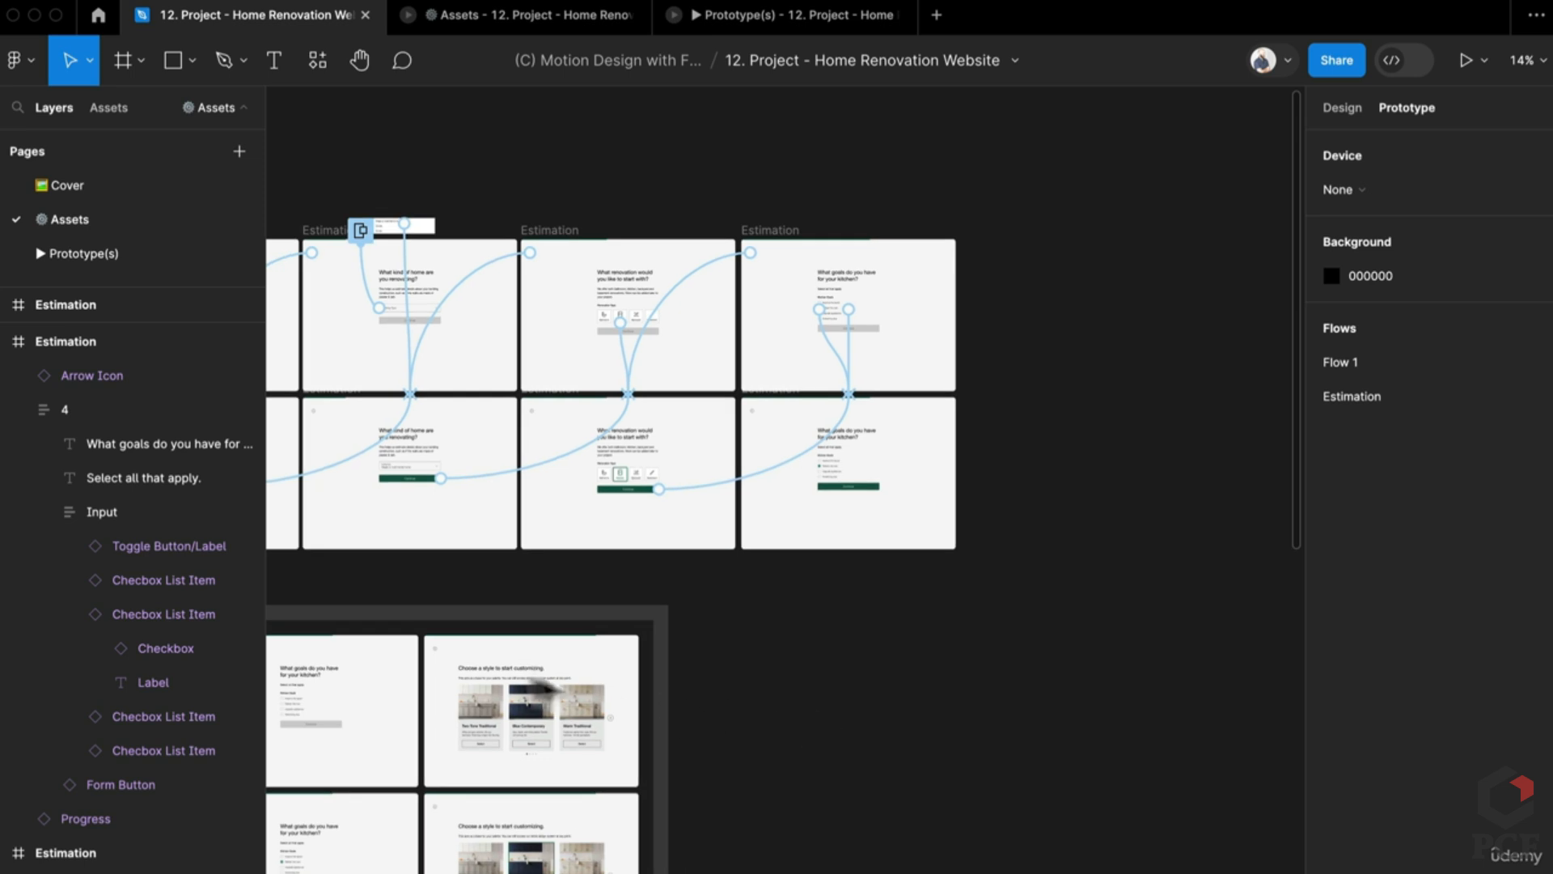
pyautogui.click(478, 641)
pyautogui.keyDown('shift'); pyautogui.click(432, 845); pyautogui.keyUp('shift')
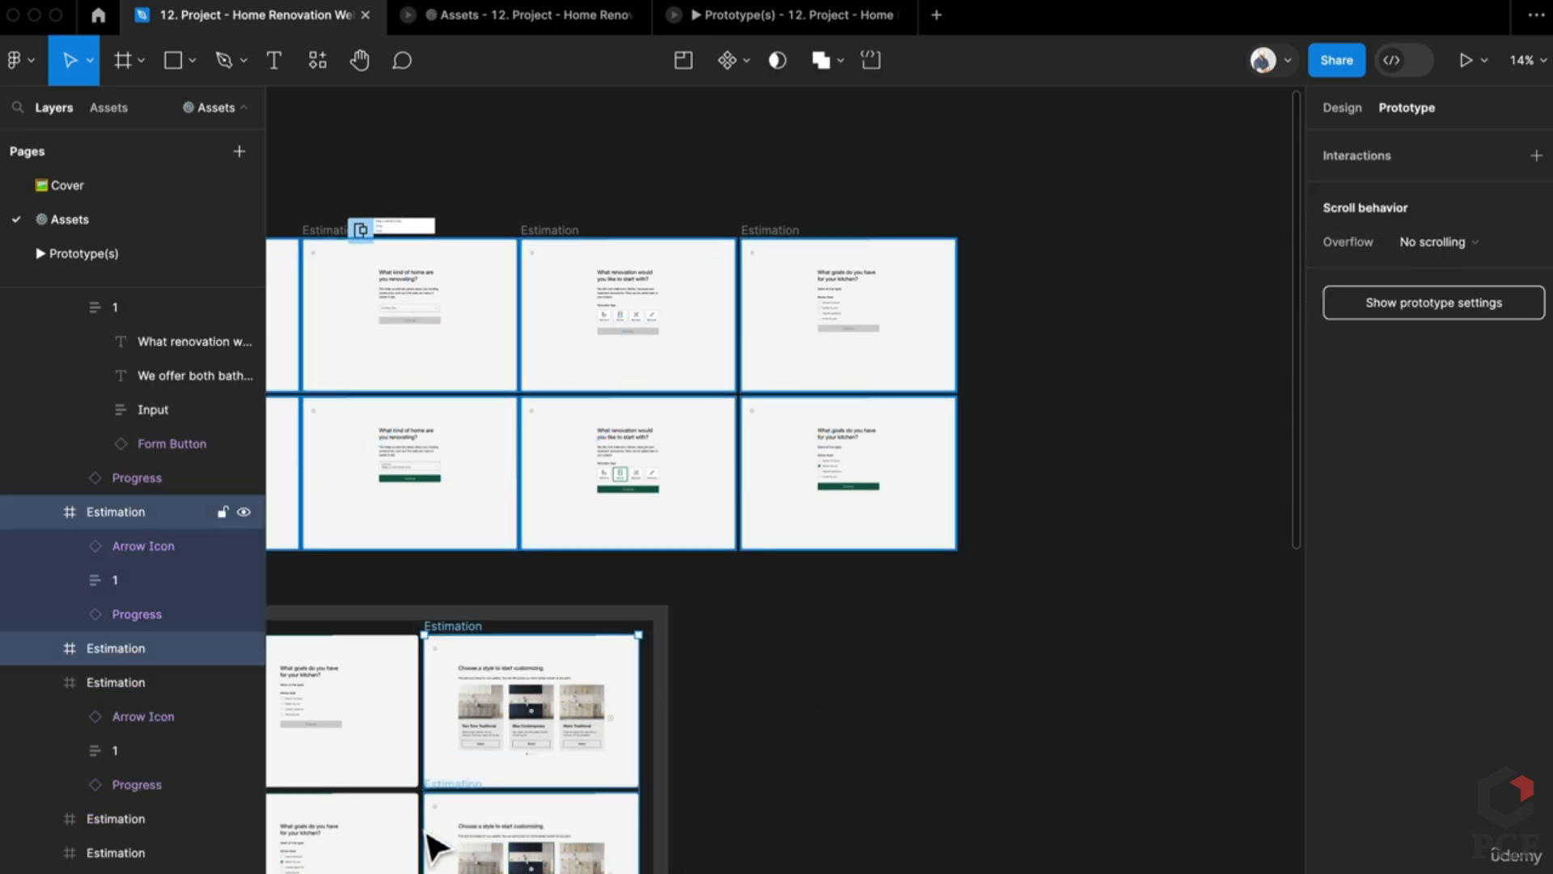
pyautogui.moveTo(444, 856); pyautogui.dragTo(981, 461)
pyautogui.scroll(6, 1155, 329)
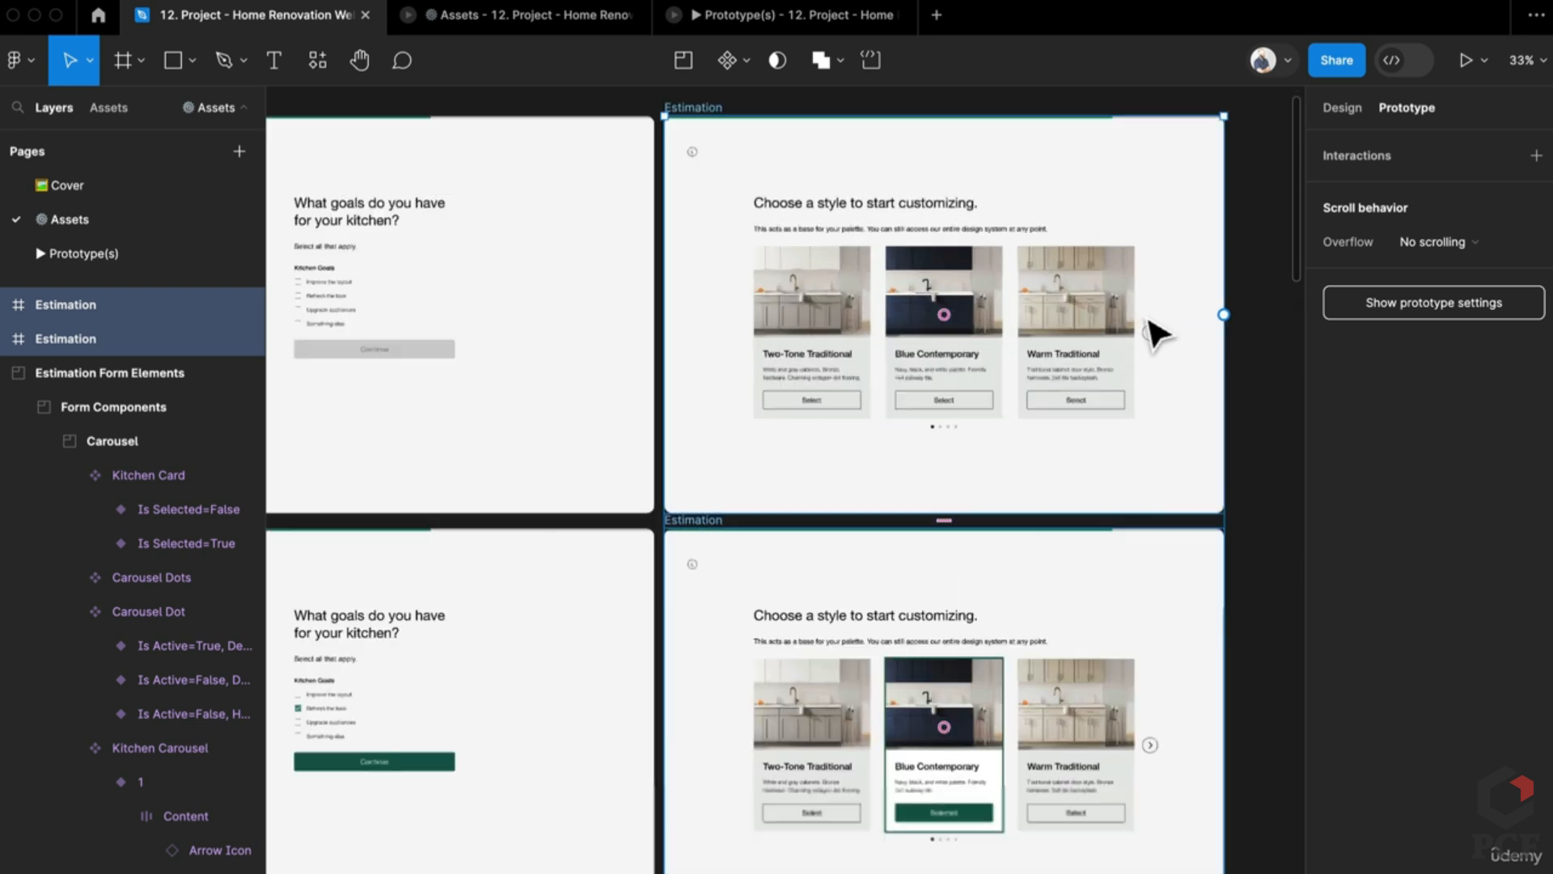
pyautogui.scroll(-1, 1039, 576)
pyautogui.hscroll(1, 1040, 576)
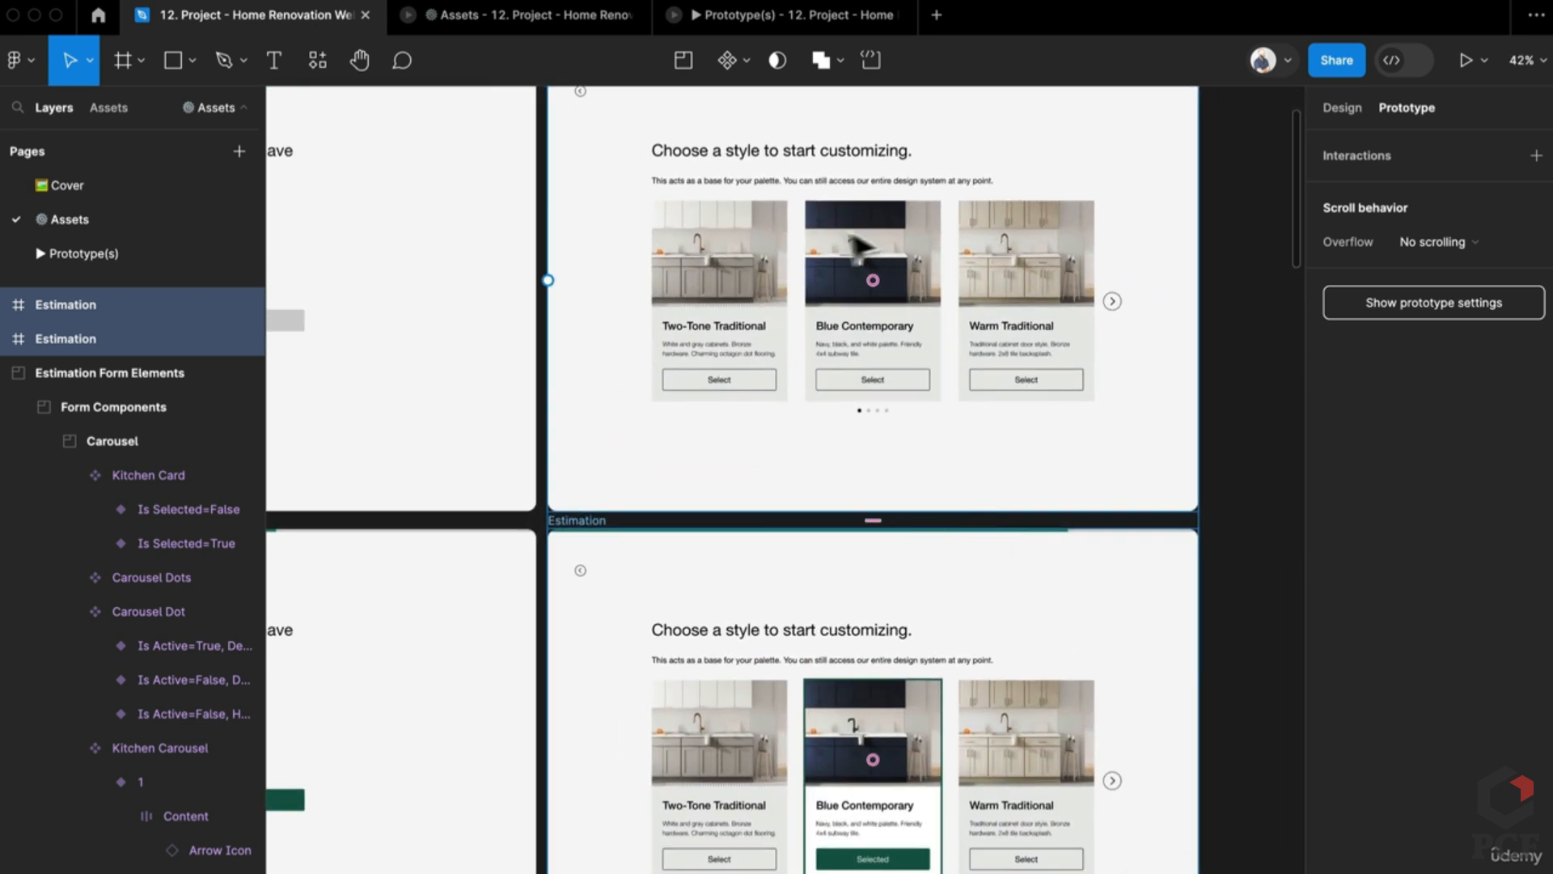
pyautogui.scroll(1, 914, 460)
pyautogui.hscroll(-2, 914, 460)
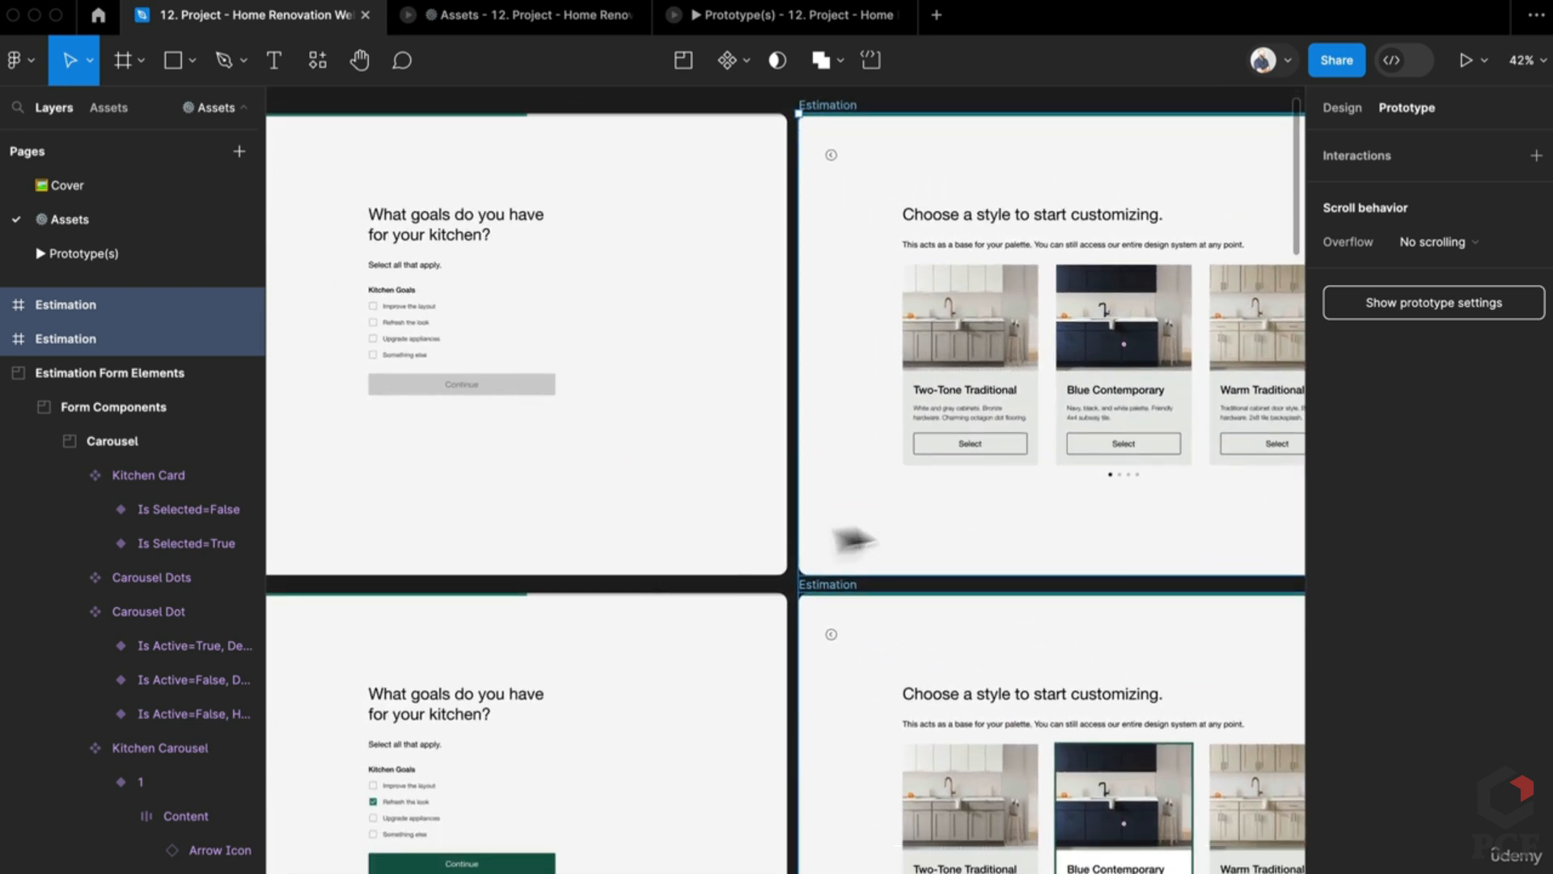
pyautogui.hscroll(3, 850, 731)
# Step: Rename both duplicated screens' carousel content groups from '1' to '5'
pyautogui.click(862, 348)
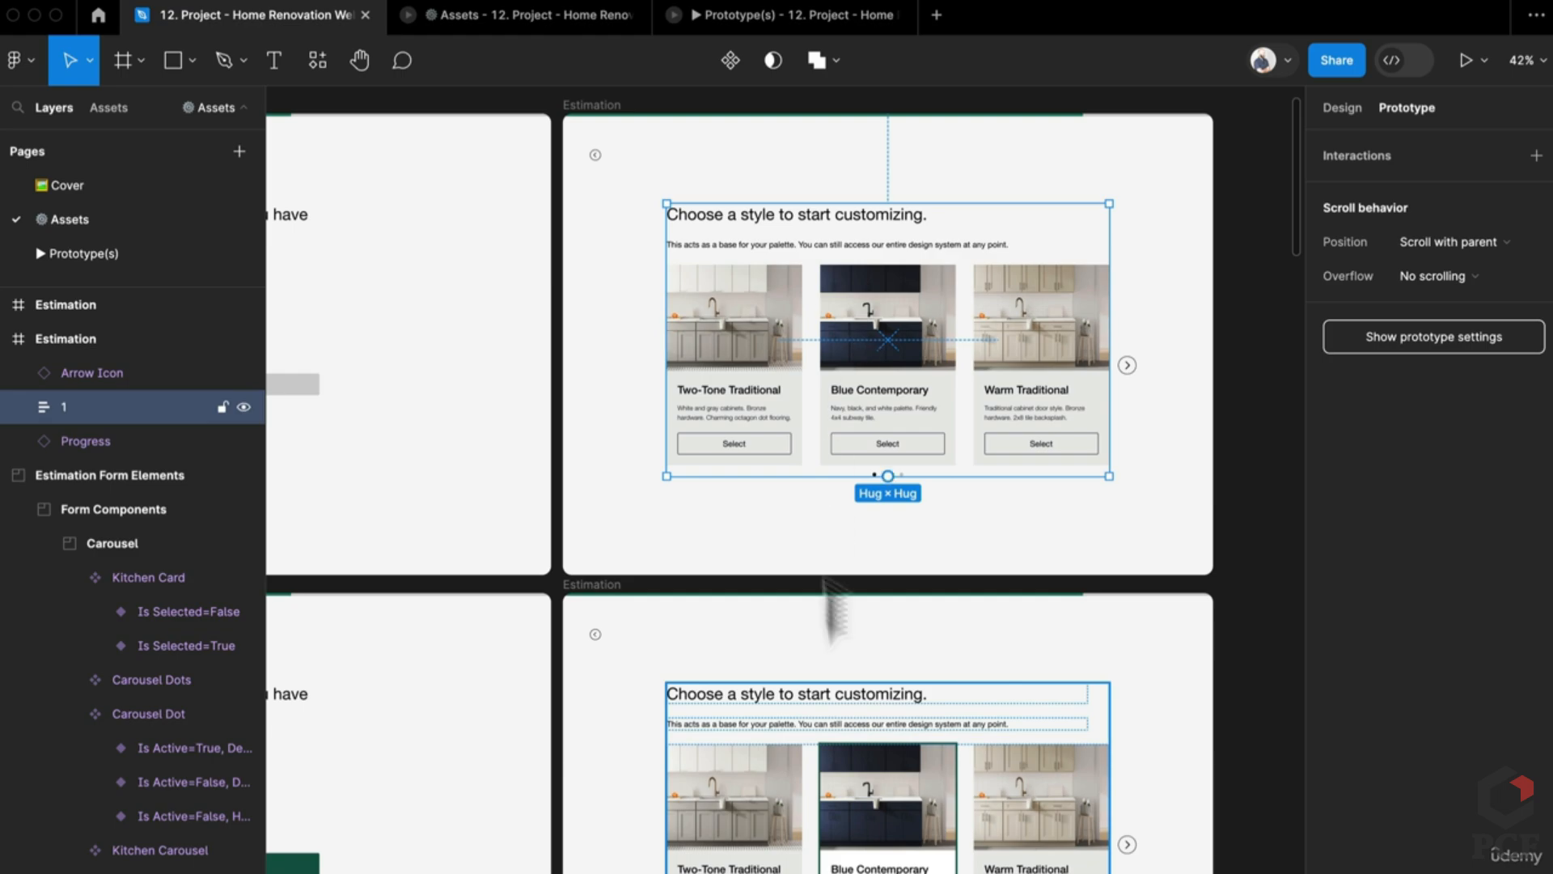
pyautogui.keyDown('shift'); pyautogui.click(809, 767); pyautogui.keyUp('shift')
pyautogui.press('super+r')
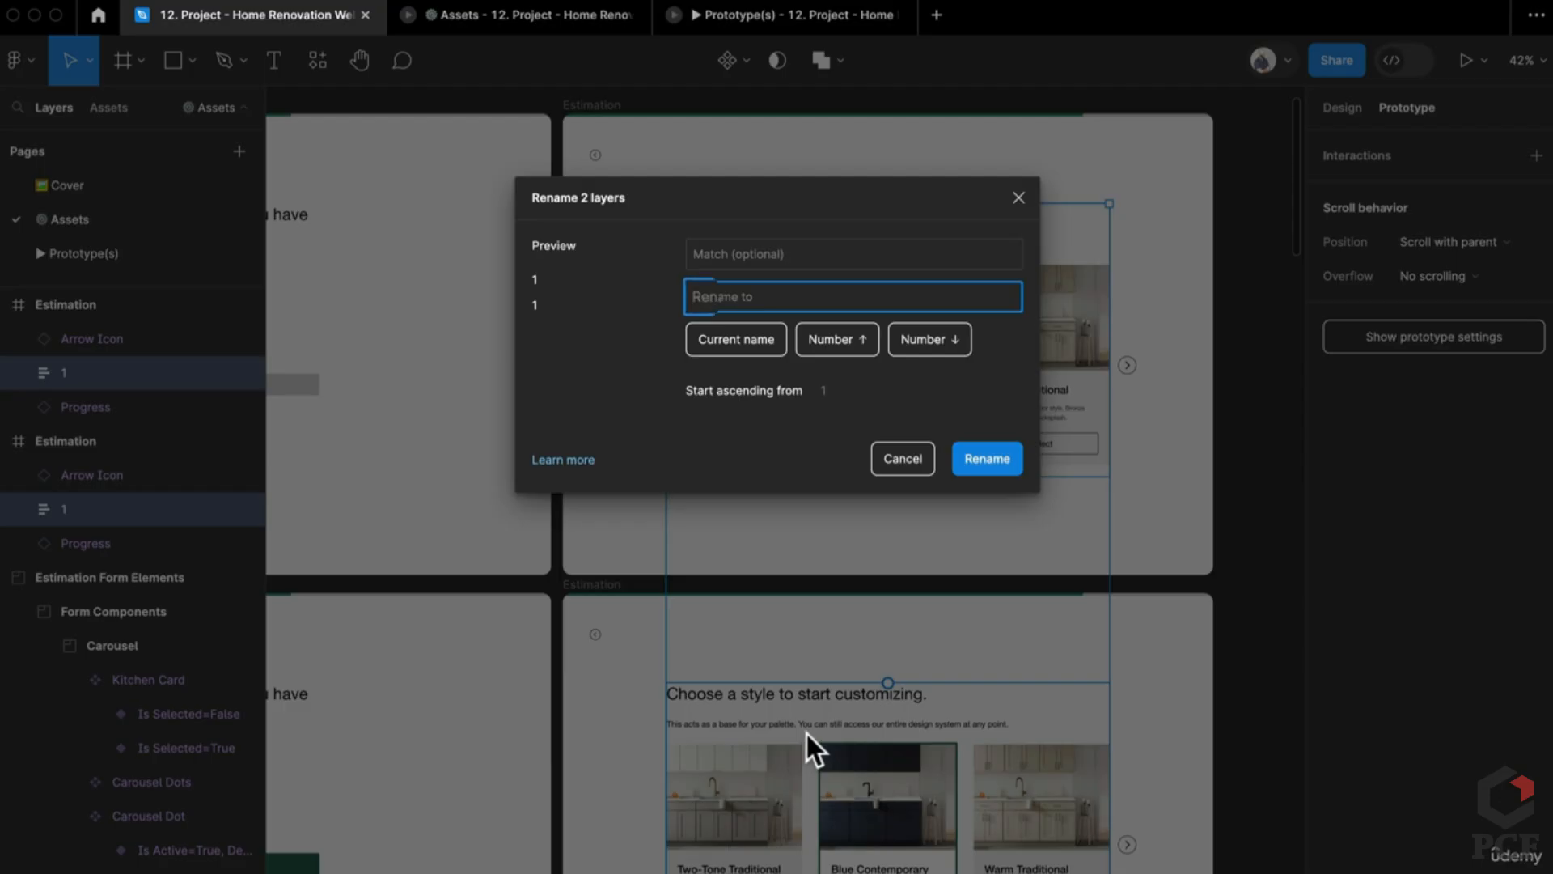
pyautogui.write('5')
pyautogui.press('Return')
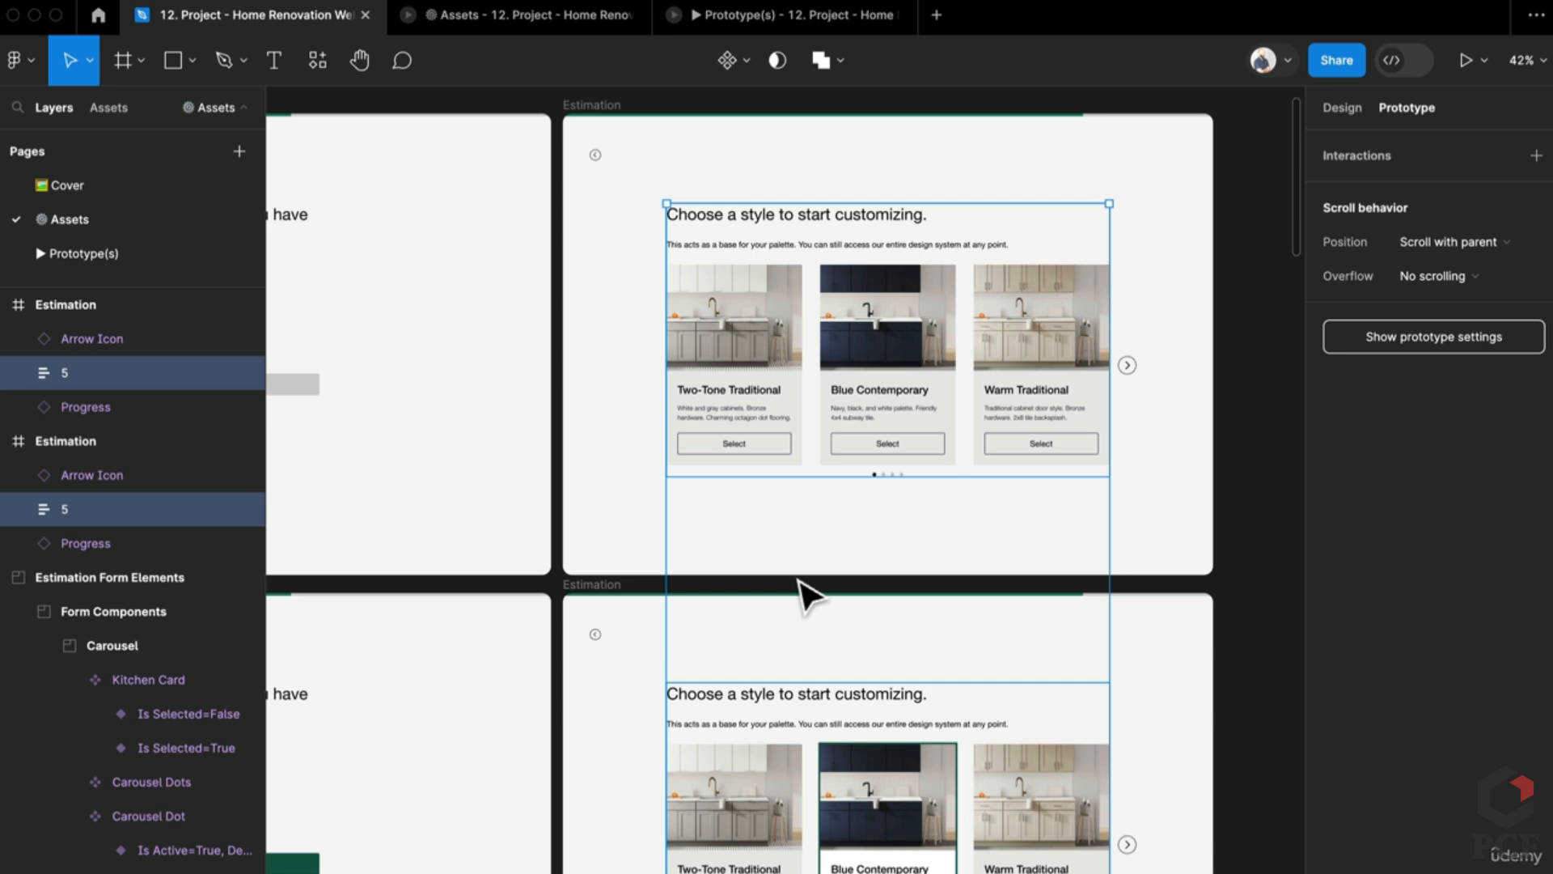
pyautogui.click(796, 595)
pyautogui.hscroll(-5, 461, 614)
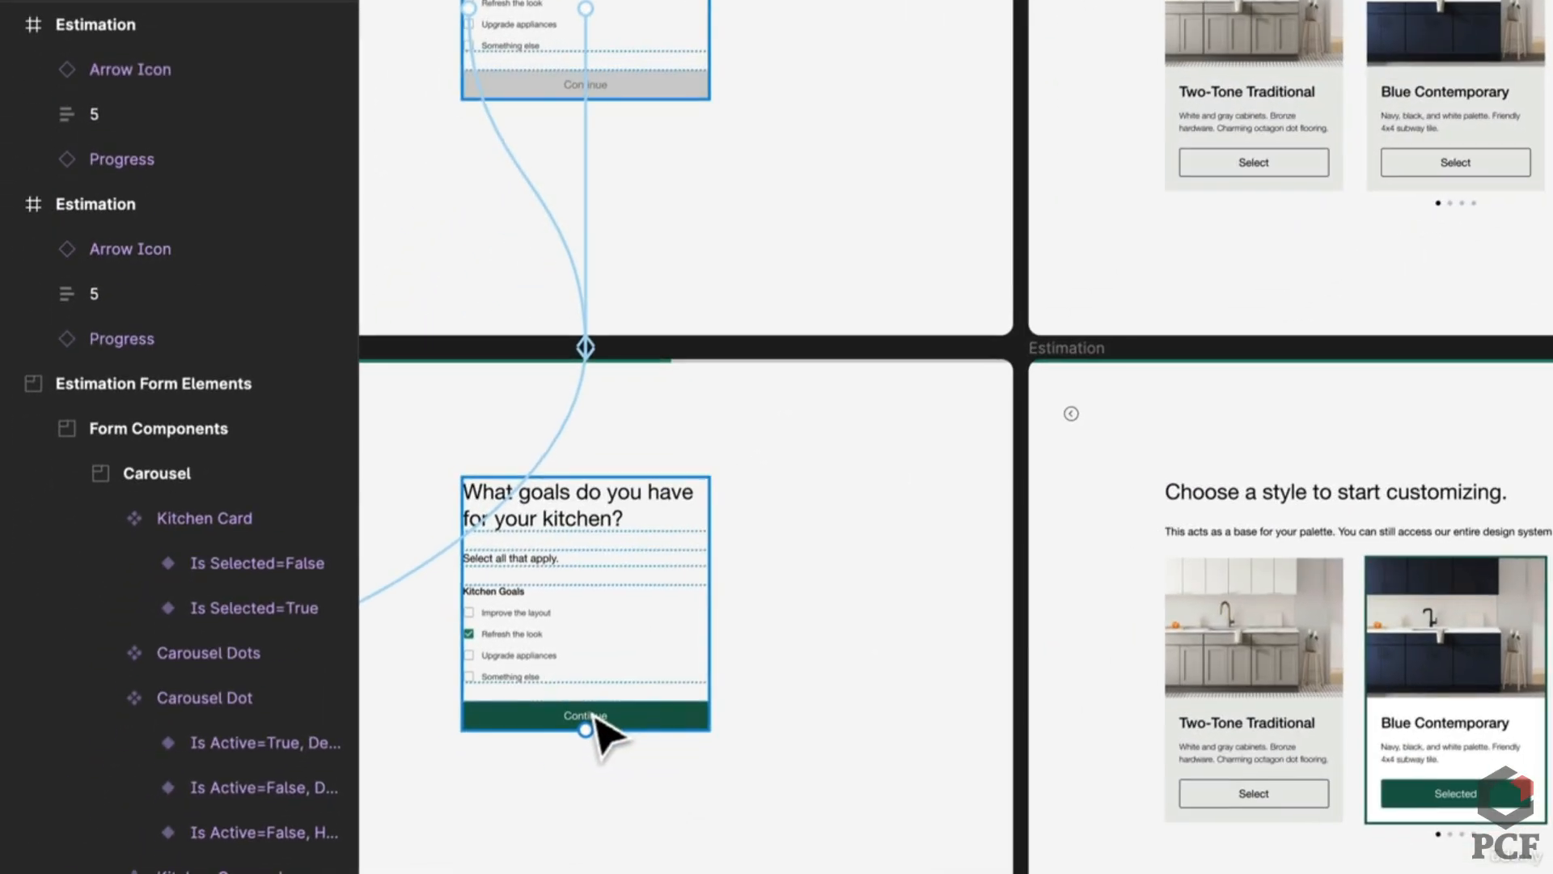
# Step: Link the goals screen's Continue button to the kitchen-style screen with a Slow Push
pyautogui.click(437, 757)
pyautogui.moveTo(708, 715); pyautogui.dragTo(1214, 261)
pyautogui.click(1418, 613)
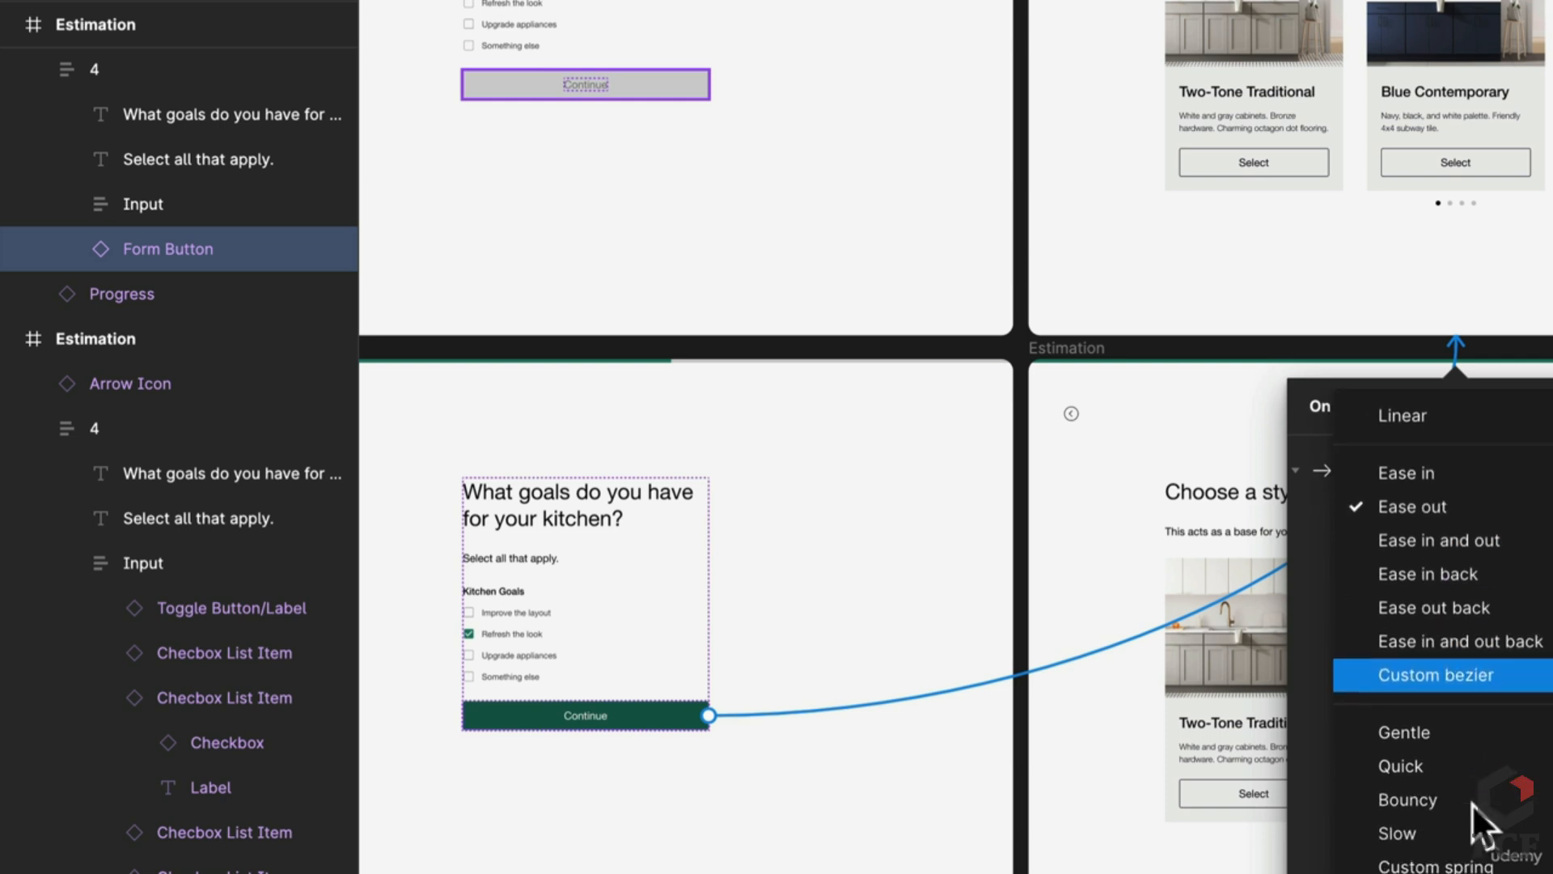
pyautogui.click(1440, 856)
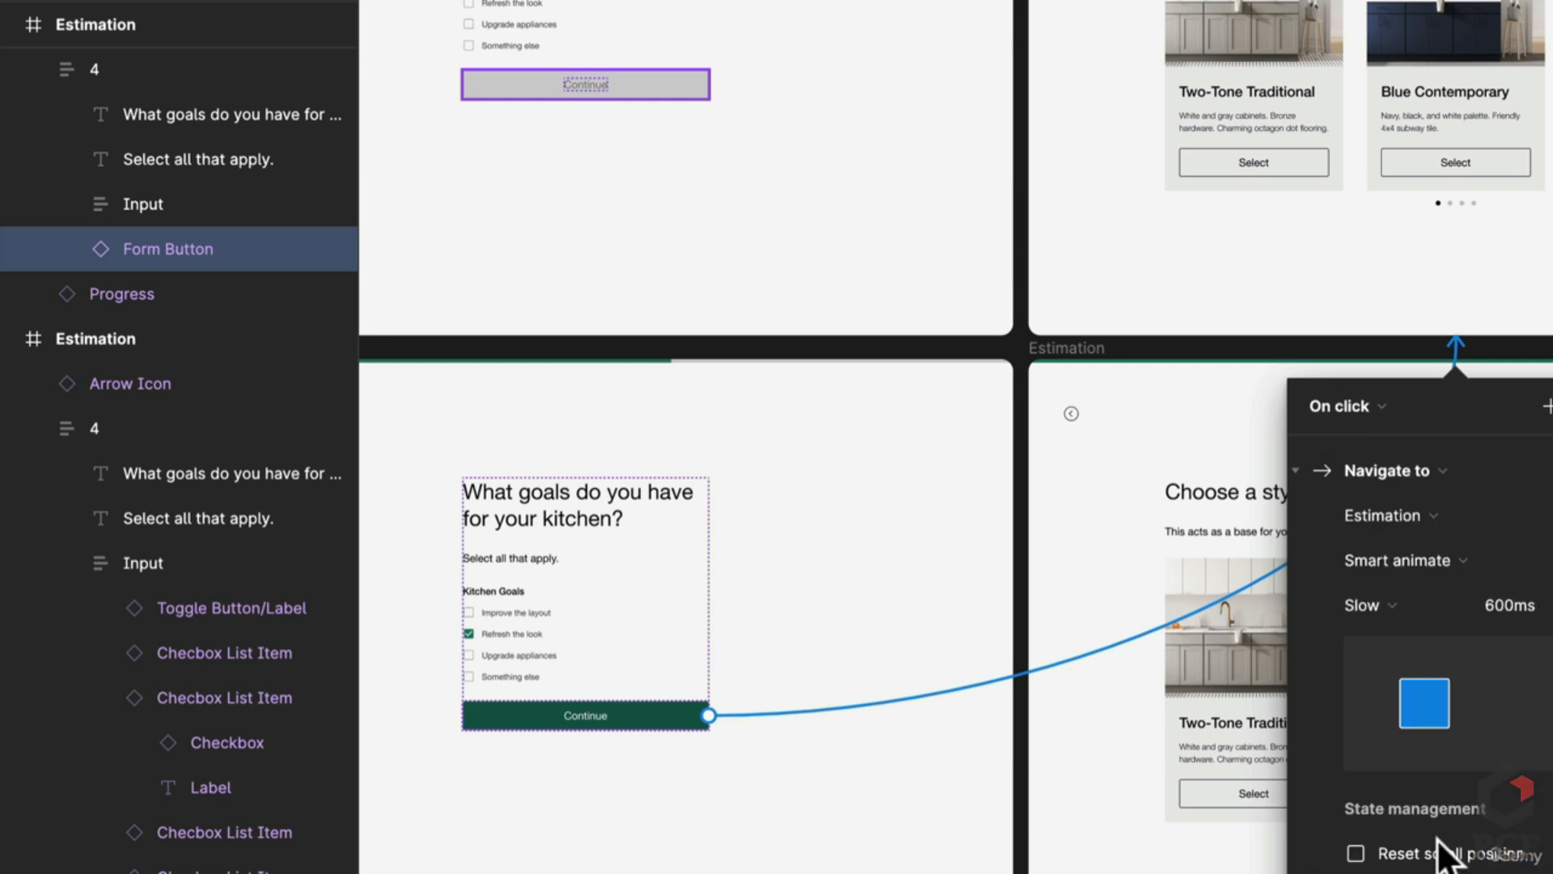
pyautogui.click(1422, 564)
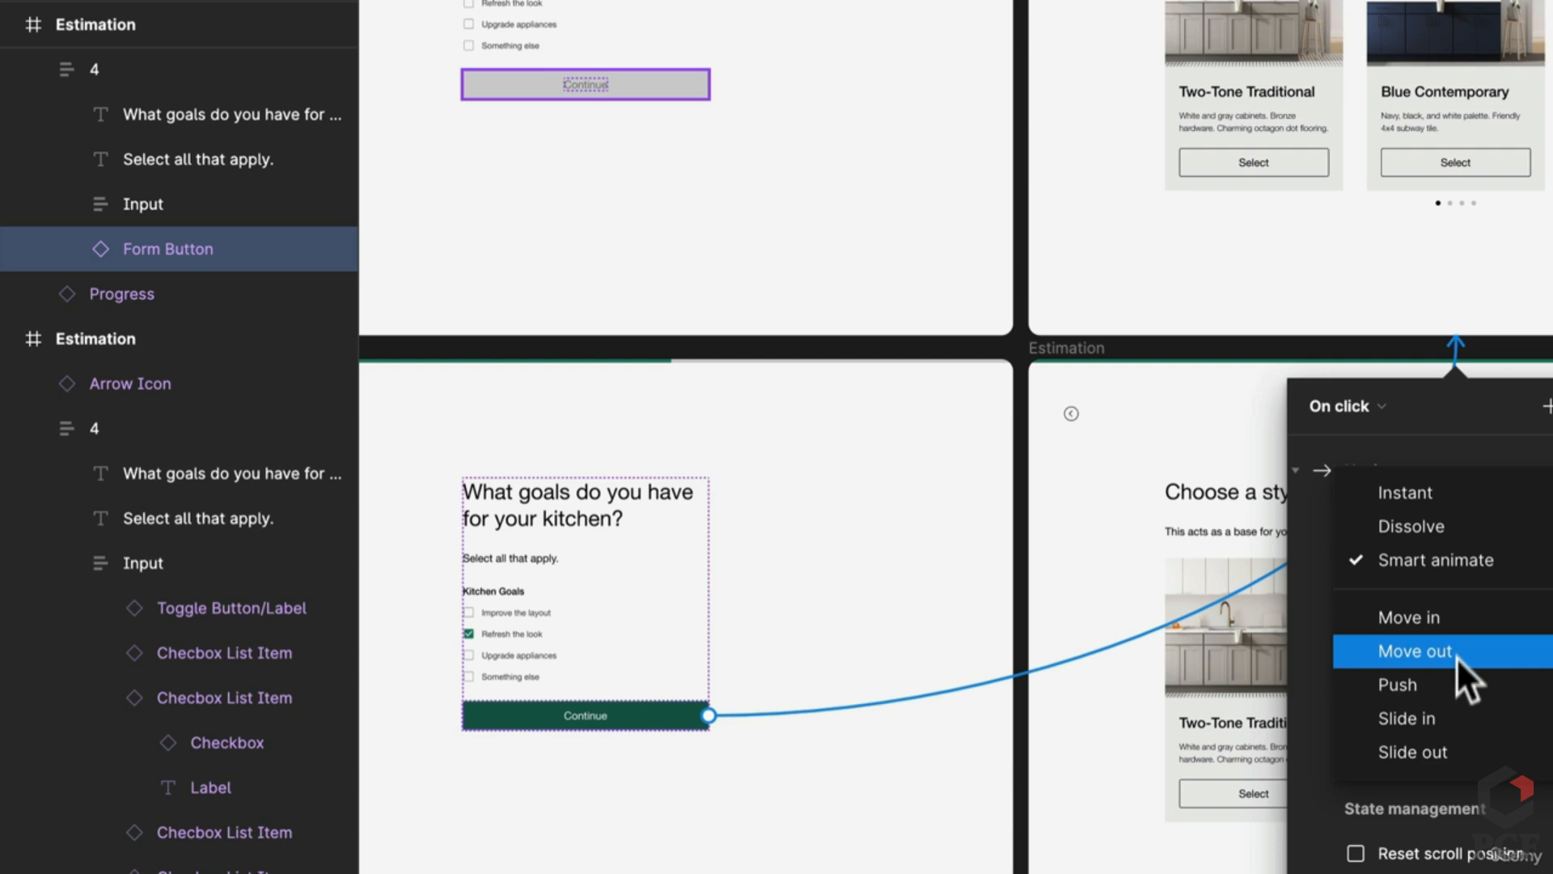
pyautogui.click(1453, 681)
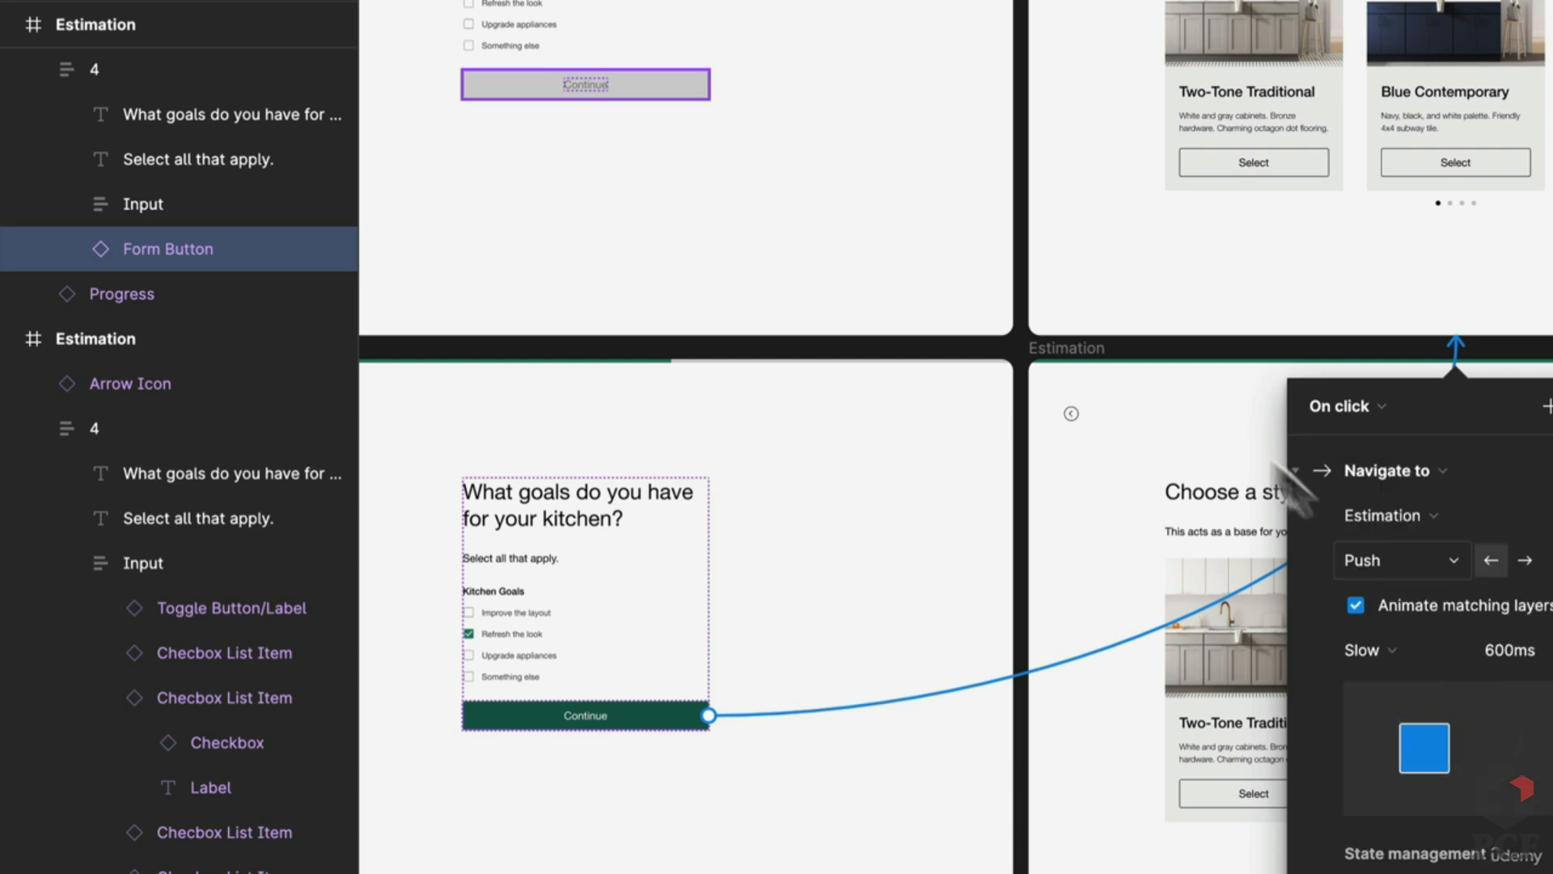
pyautogui.moveTo(1065, 374); pyautogui.dragTo(860, 437)
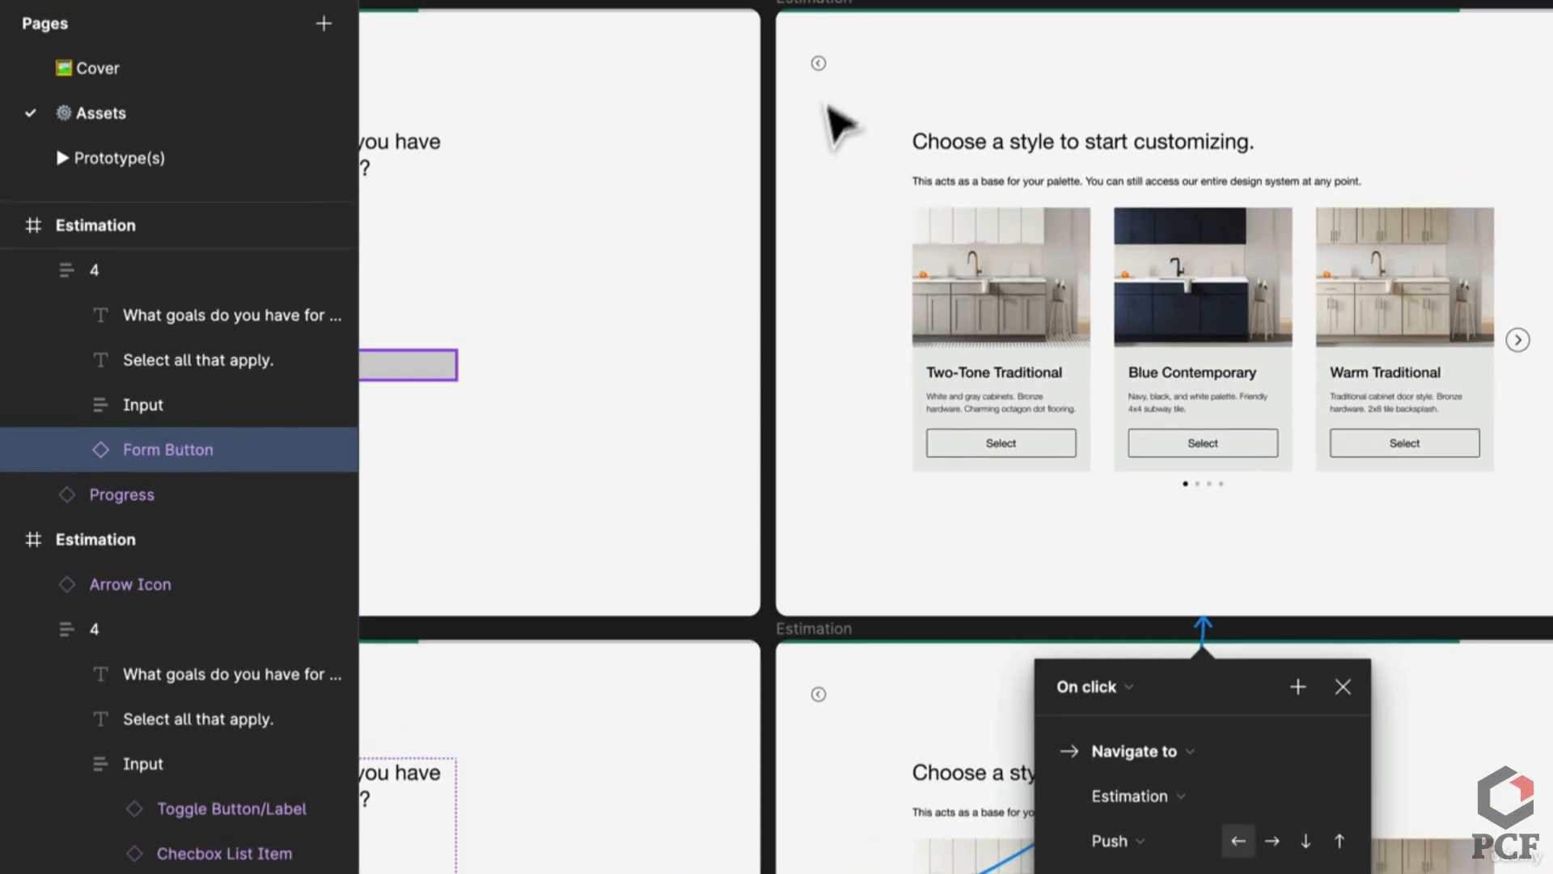
# Step: Link the back arrows on the style screens to their previous goals screen
pyautogui.click(819, 71)
pyautogui.moveTo(820, 72); pyautogui.dragTo(934, 712)
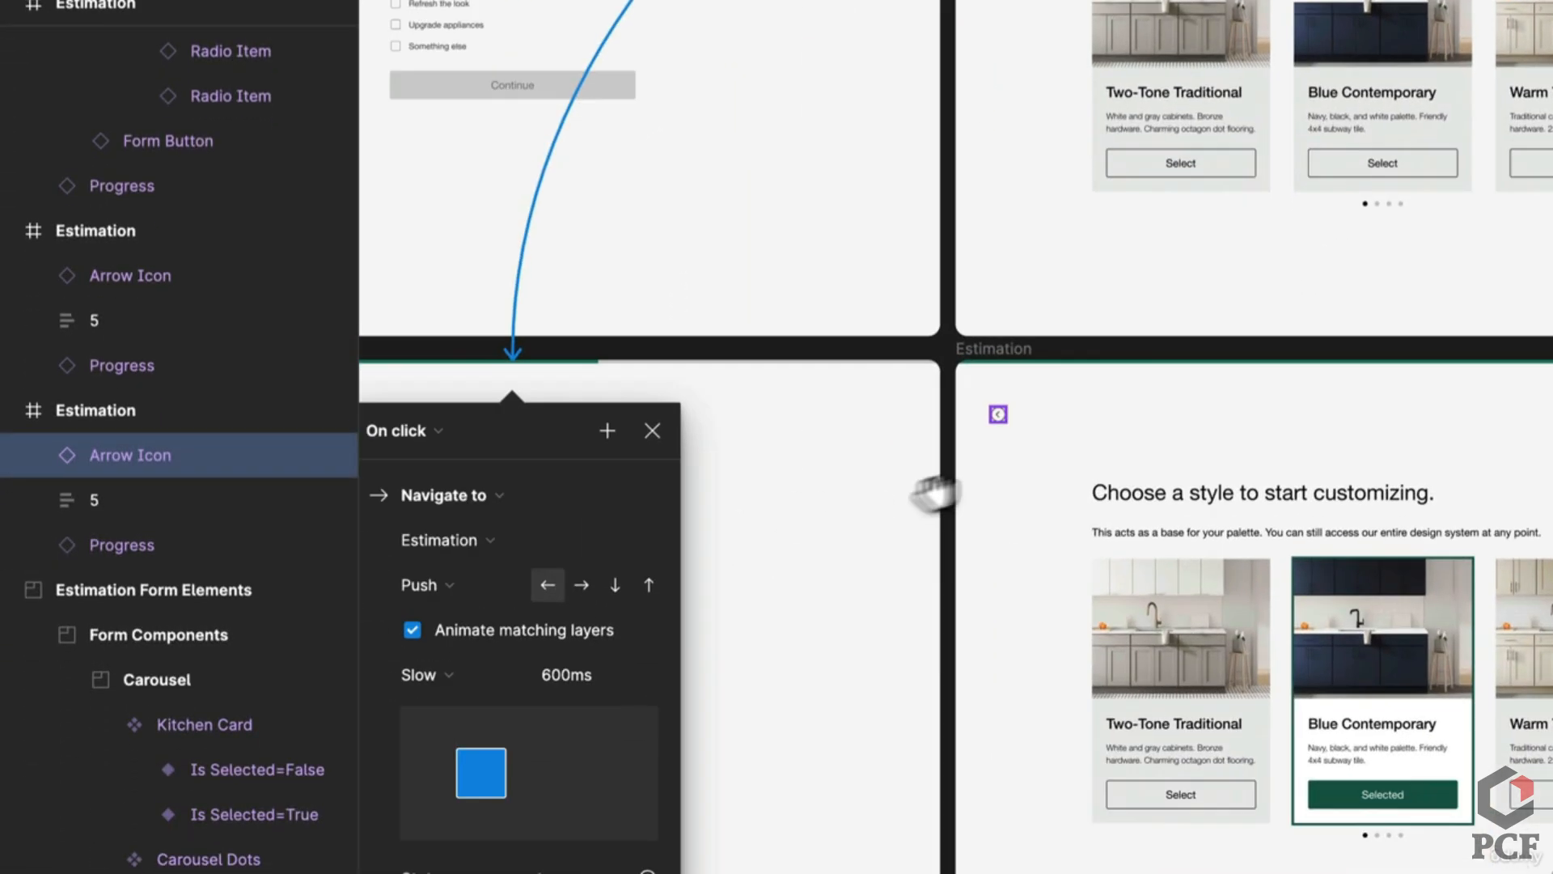
pyautogui.moveTo(936, 491); pyautogui.dragTo(1291, 403)
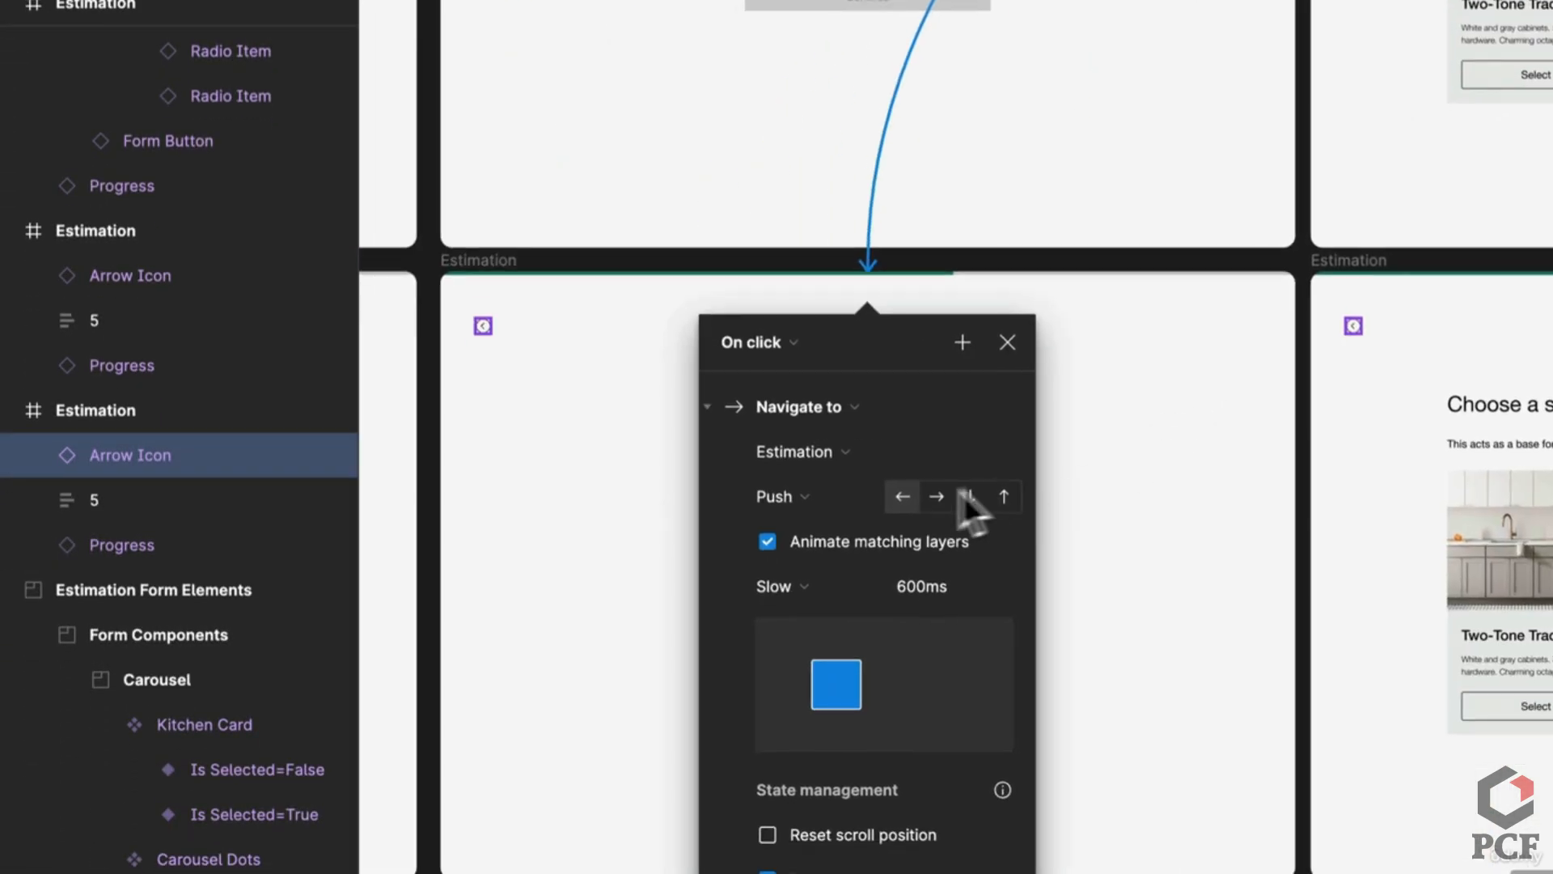
pyautogui.click(1353, 326)
pyautogui.moveTo(1360, 328); pyautogui.dragTo(1201, 424)
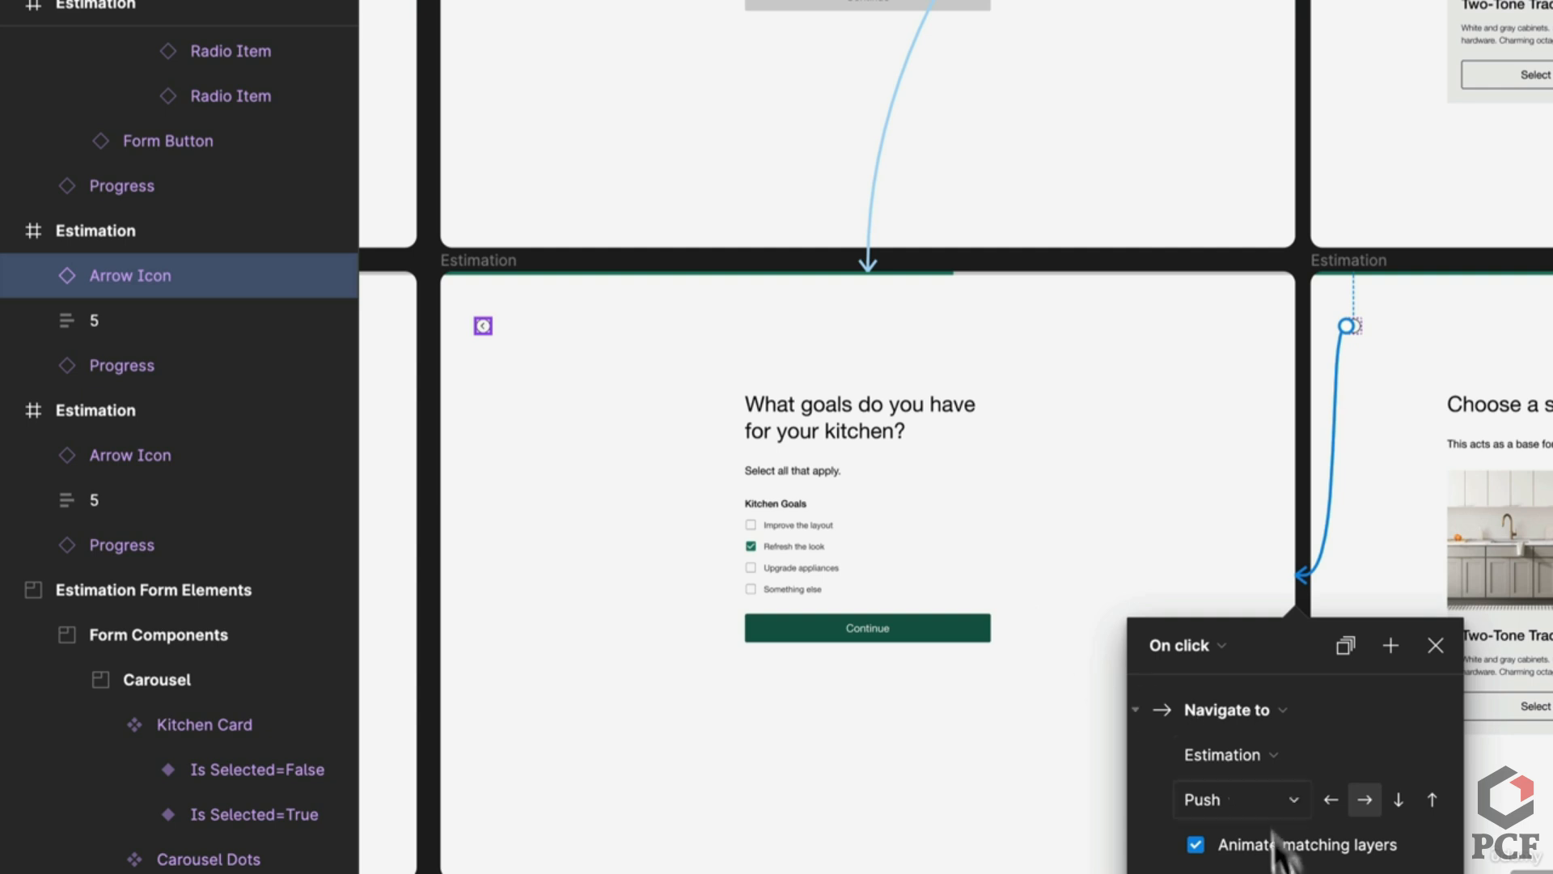
pyautogui.scroll(-5, 1278, 850)
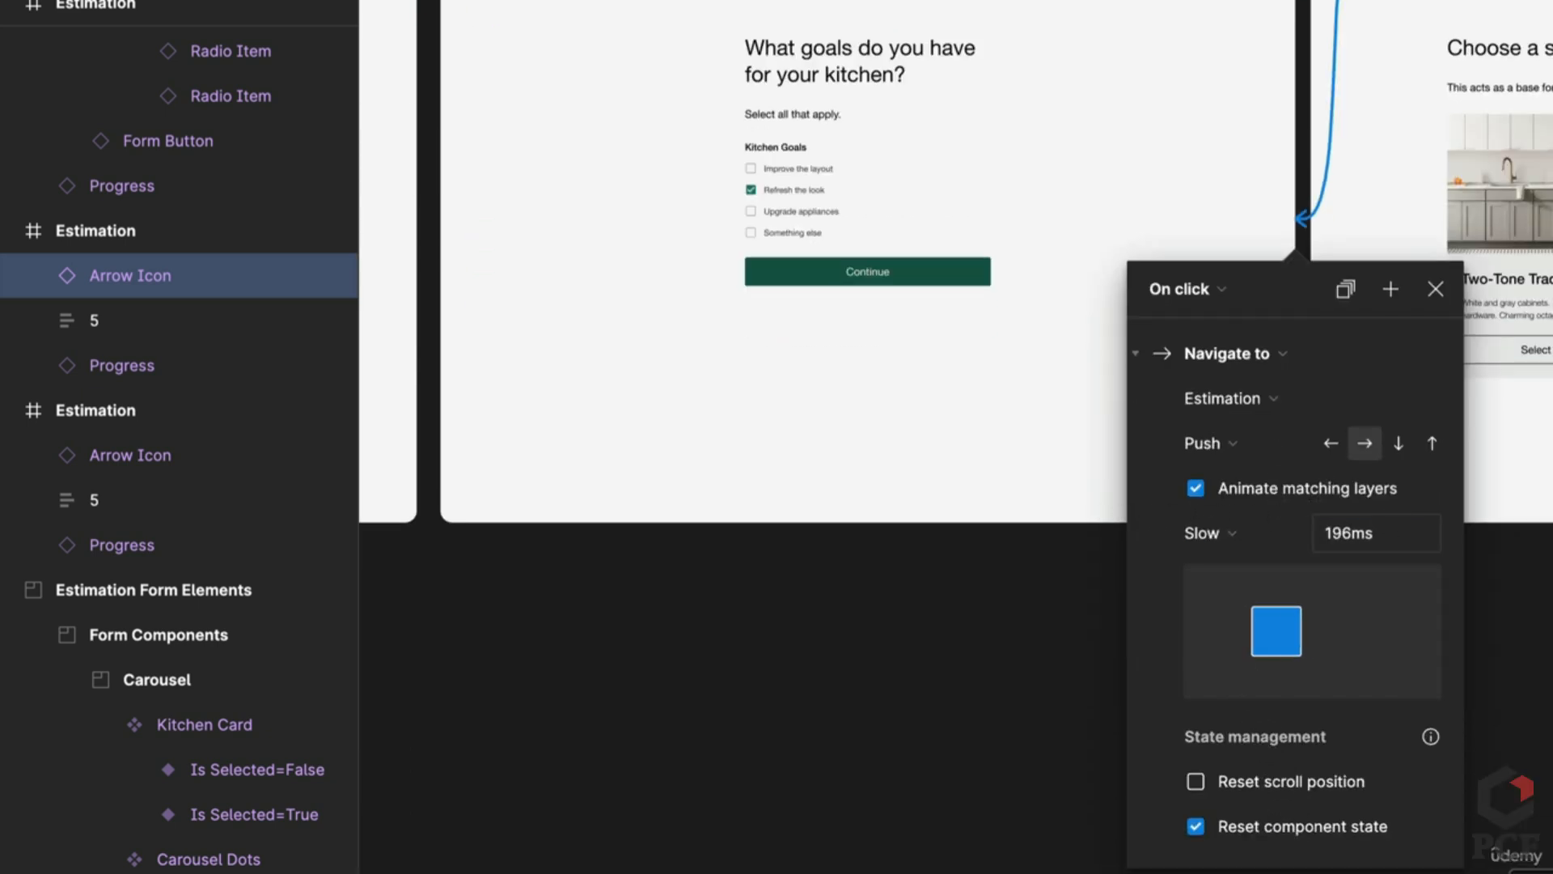
pyautogui.press('Escape')
pyautogui.hscroll(4, 955, 300)
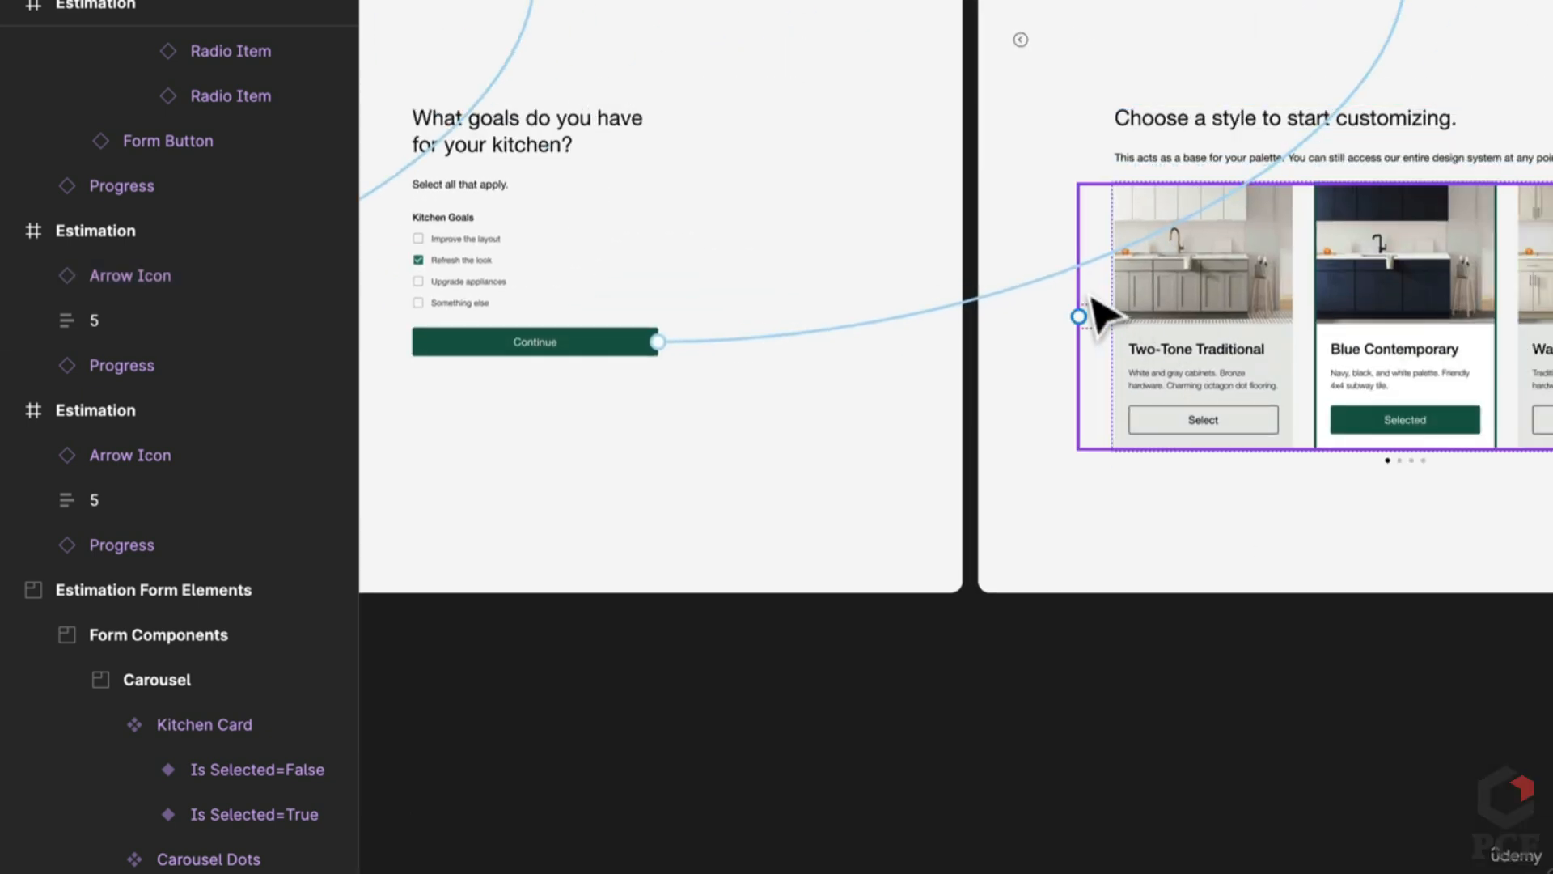
pyautogui.scroll(2, 1016, 197)
# Step: Set the back arrow's transition duration to 600ms and recheck the connection
pyautogui.click(1021, 181)
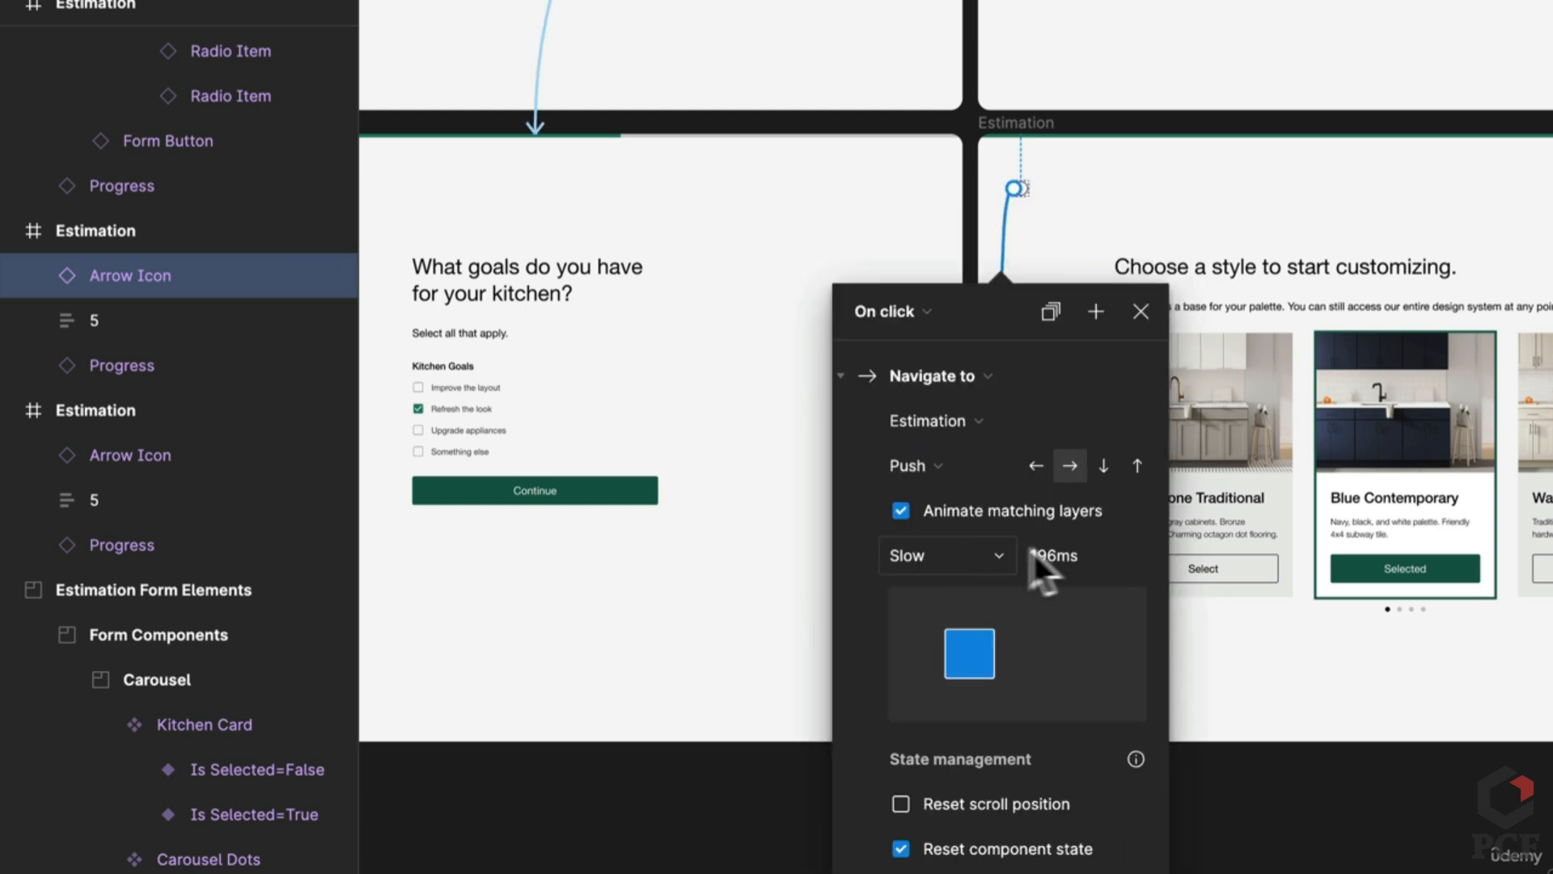
pyautogui.write('600')
pyautogui.press('Return')
pyautogui.click(1094, 119)
pyautogui.scroll(2, 1084, 137)
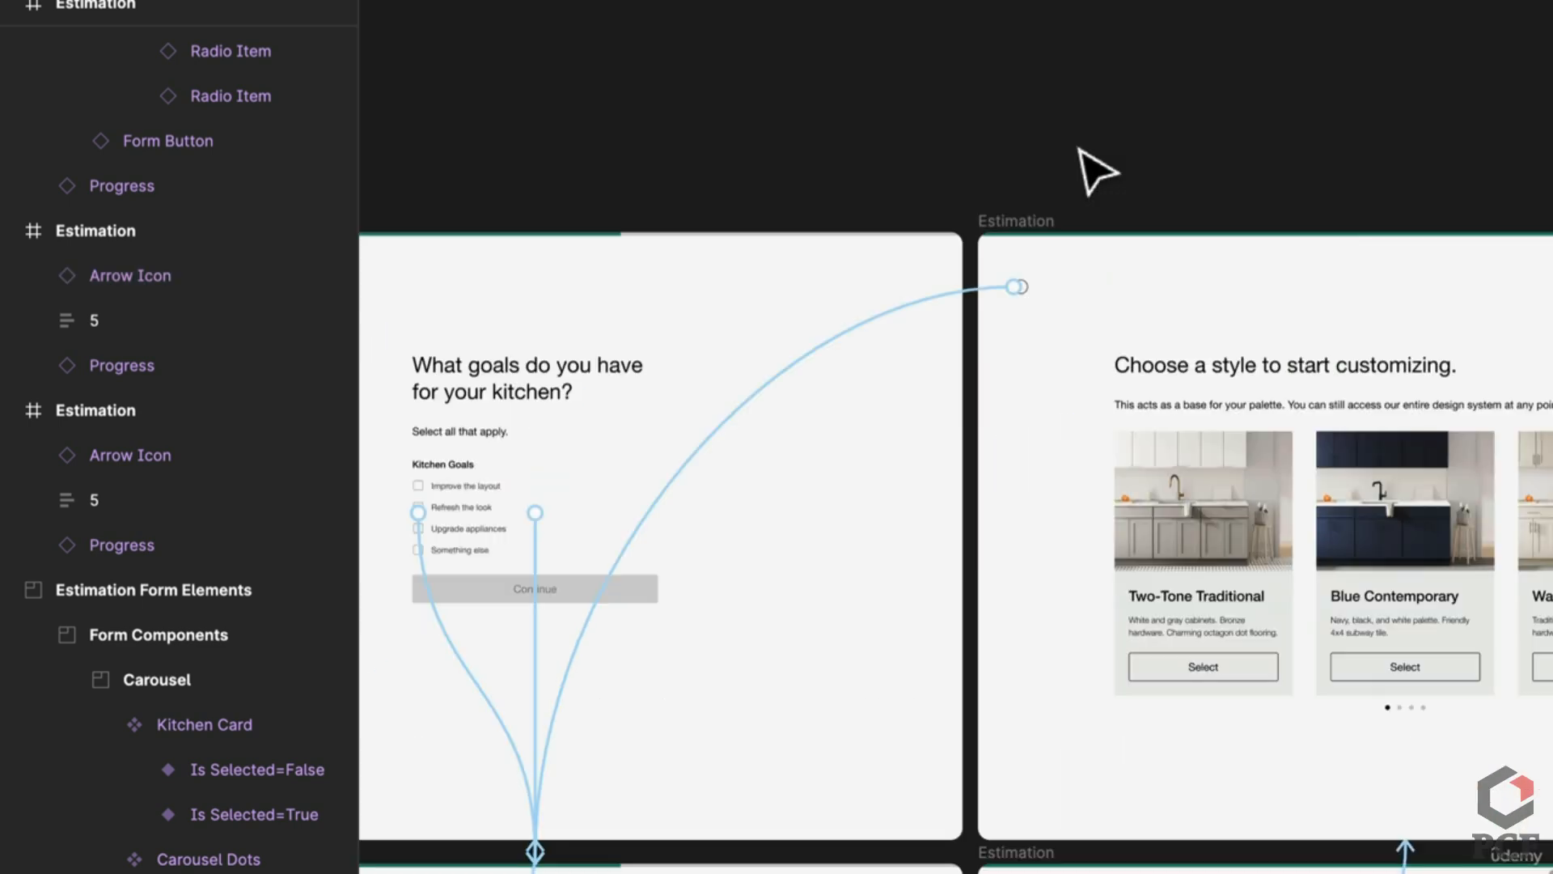
pyautogui.click(969, 291)
pyautogui.click(1352, 173)
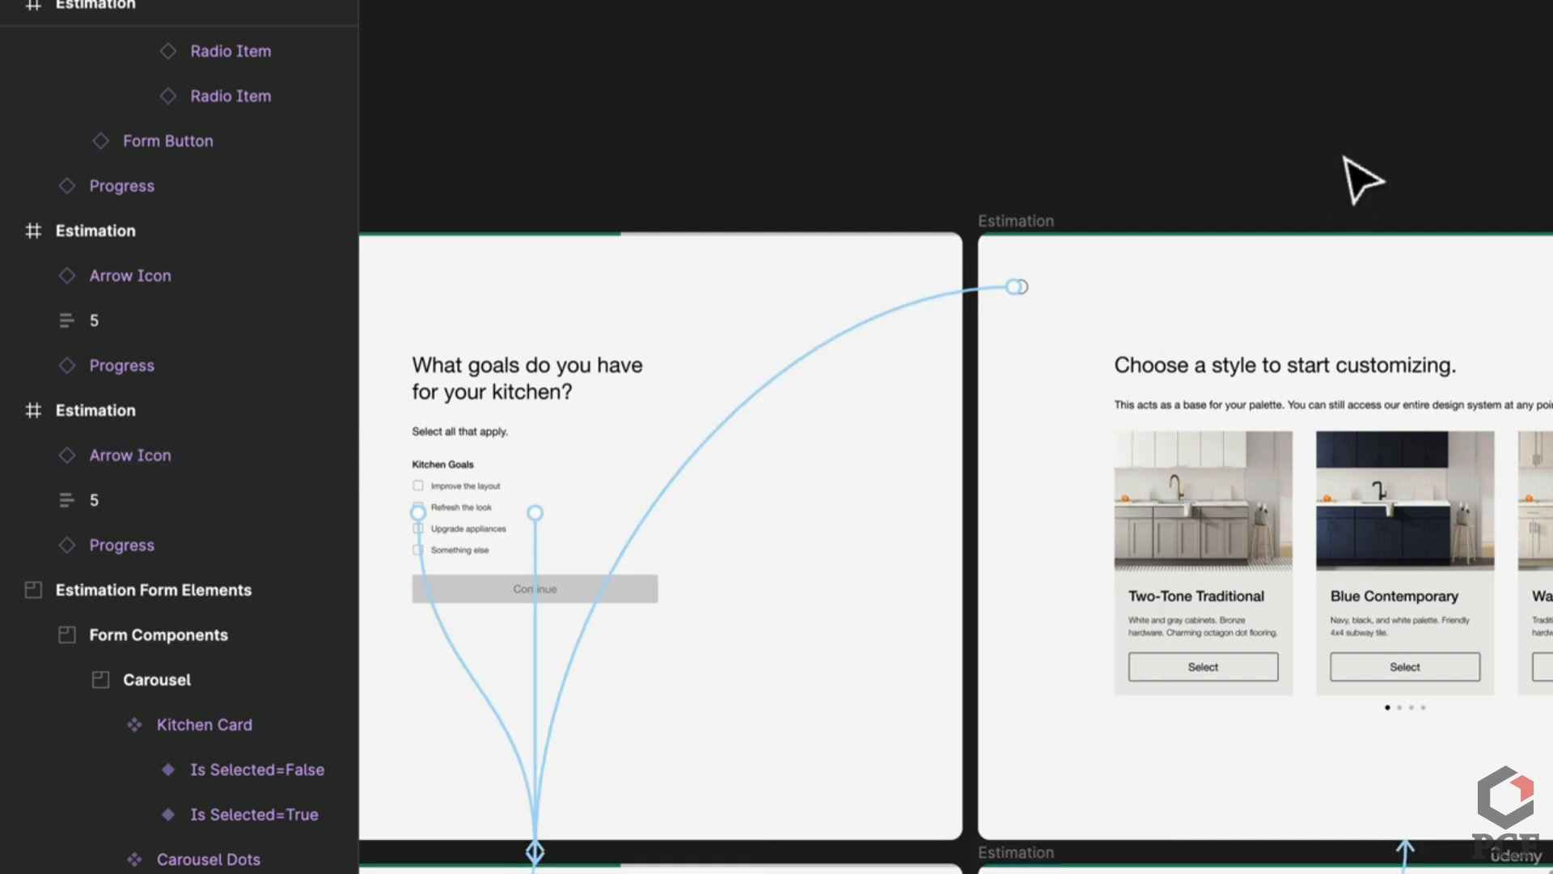
pyautogui.scroll(-3, 1246, 89)
# Step: Link the Blue Contemporary card's Select button to the selected-state Estimation frame
pyautogui.scroll(-5, 1197, 541)
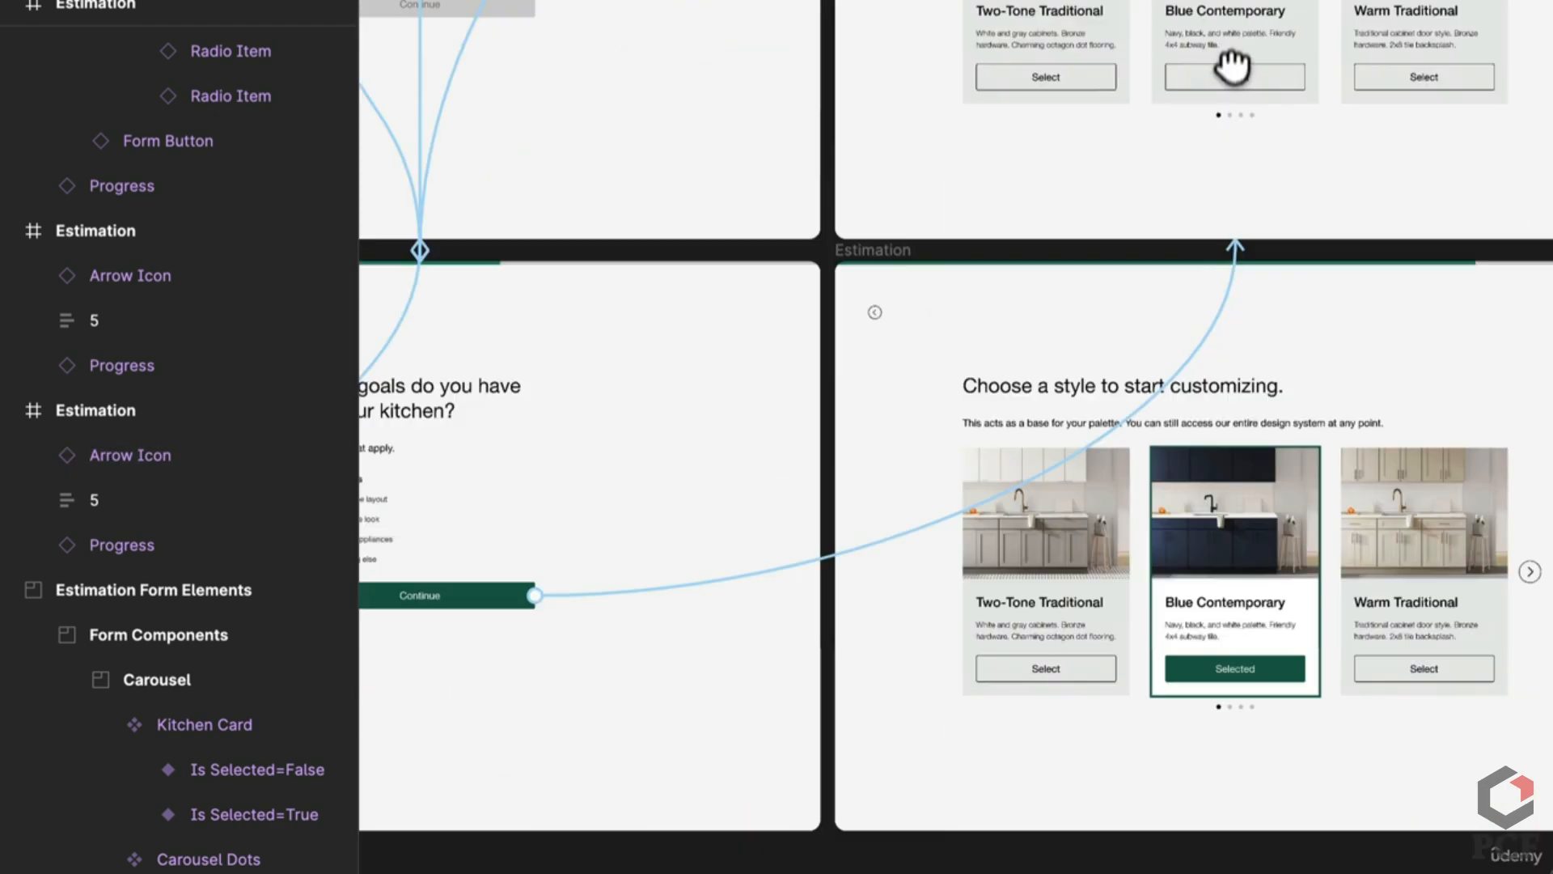
pyautogui.scroll(3, 1198, 191)
pyautogui.doubleClick(1244, 113)
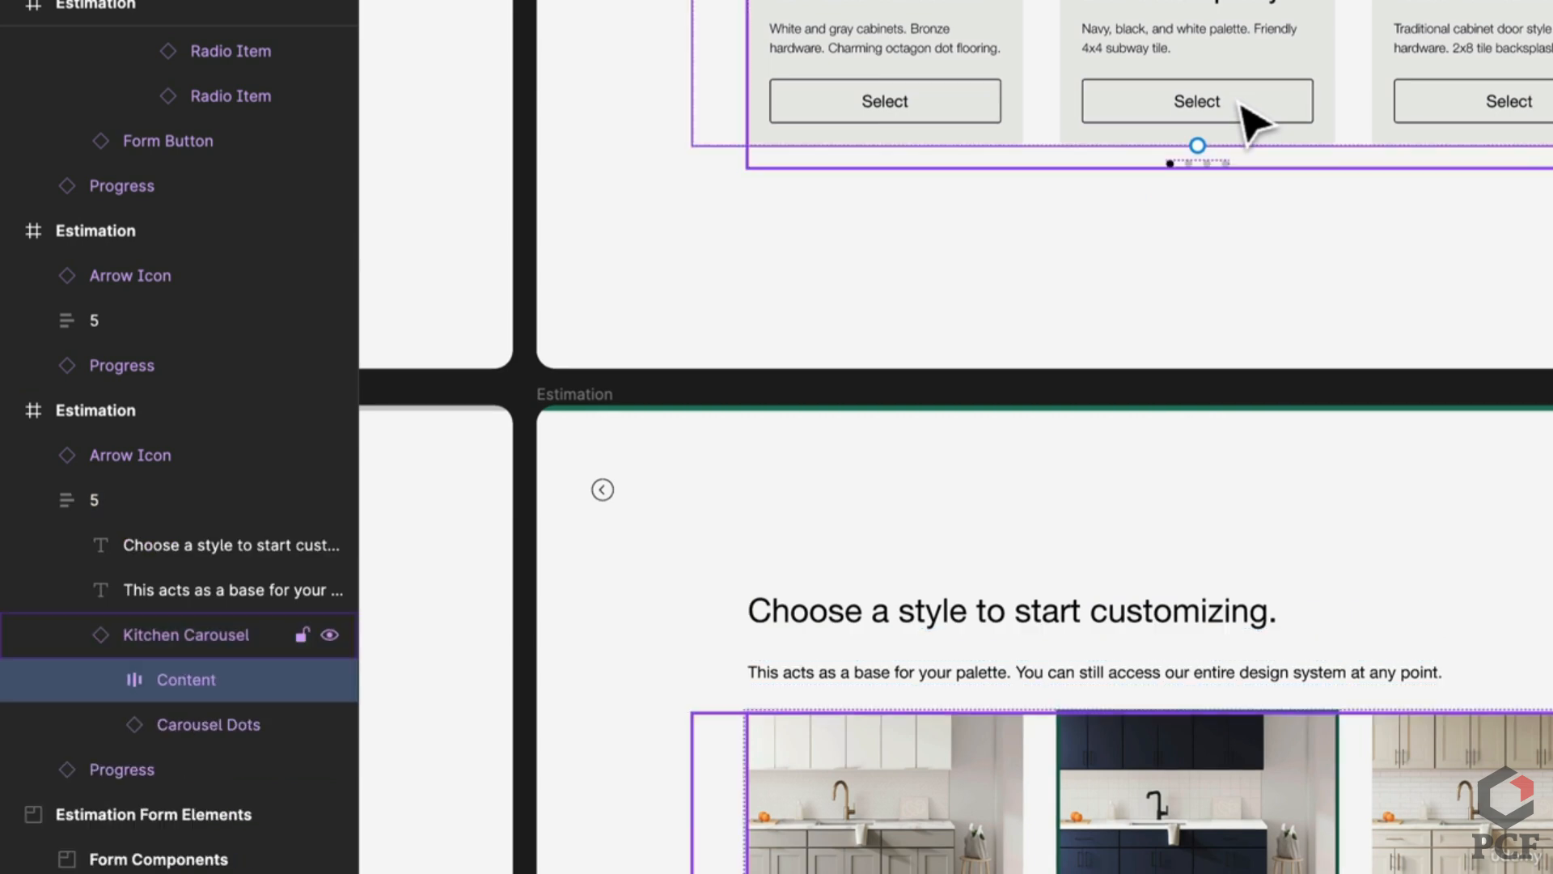
pyautogui.doubleClick(1243, 113)
pyautogui.doubleClick(1244, 114)
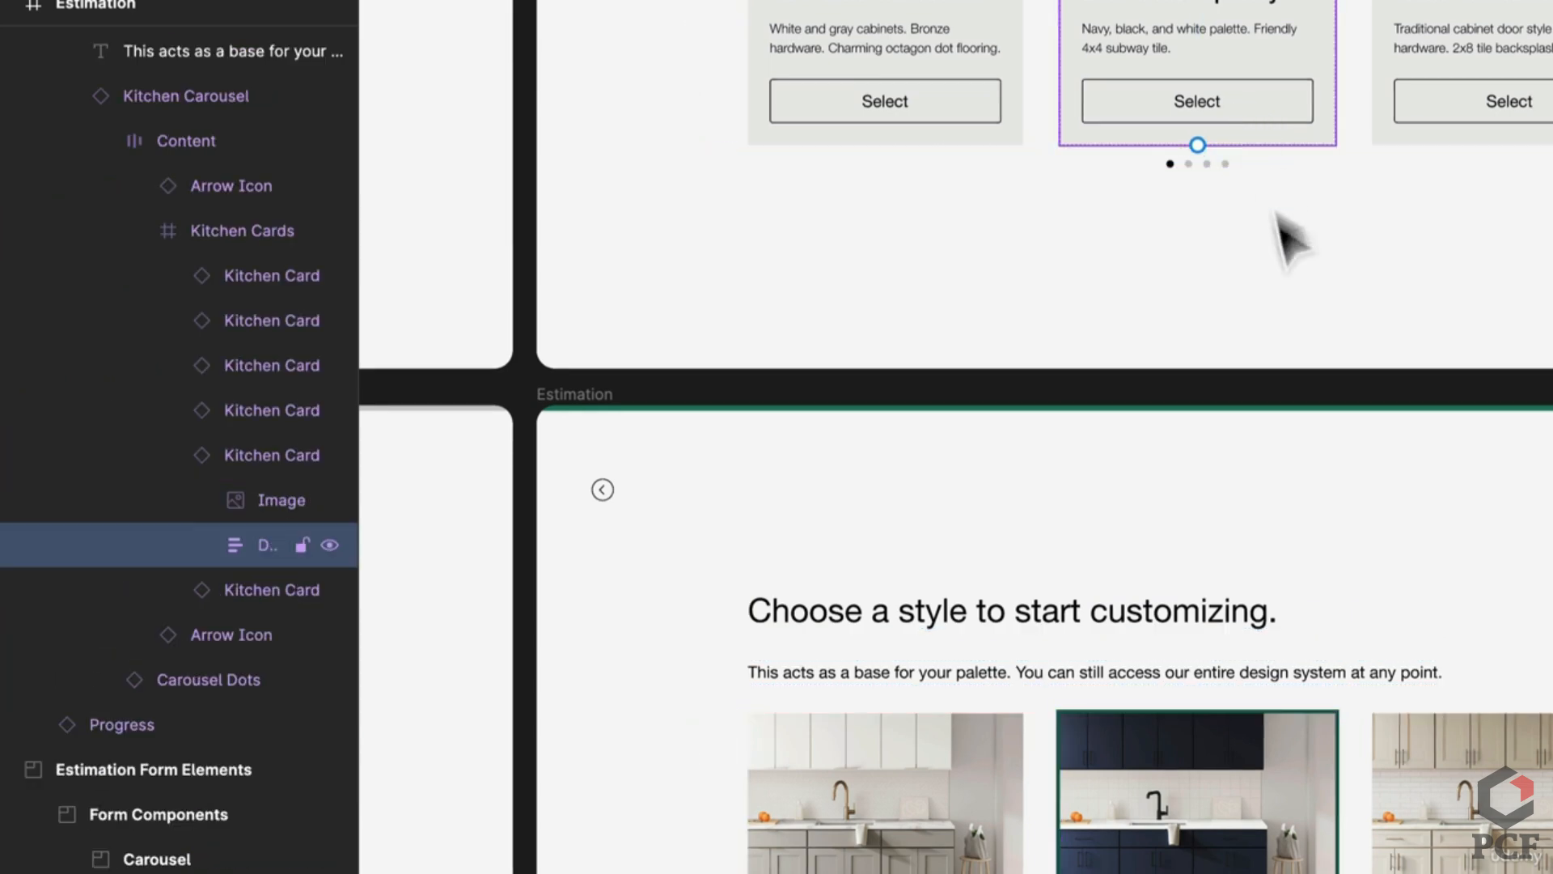
pyautogui.click(1291, 239)
pyautogui.click(1306, 84)
pyautogui.doubleClick(1307, 83)
pyautogui.doubleClick(1309, 81)
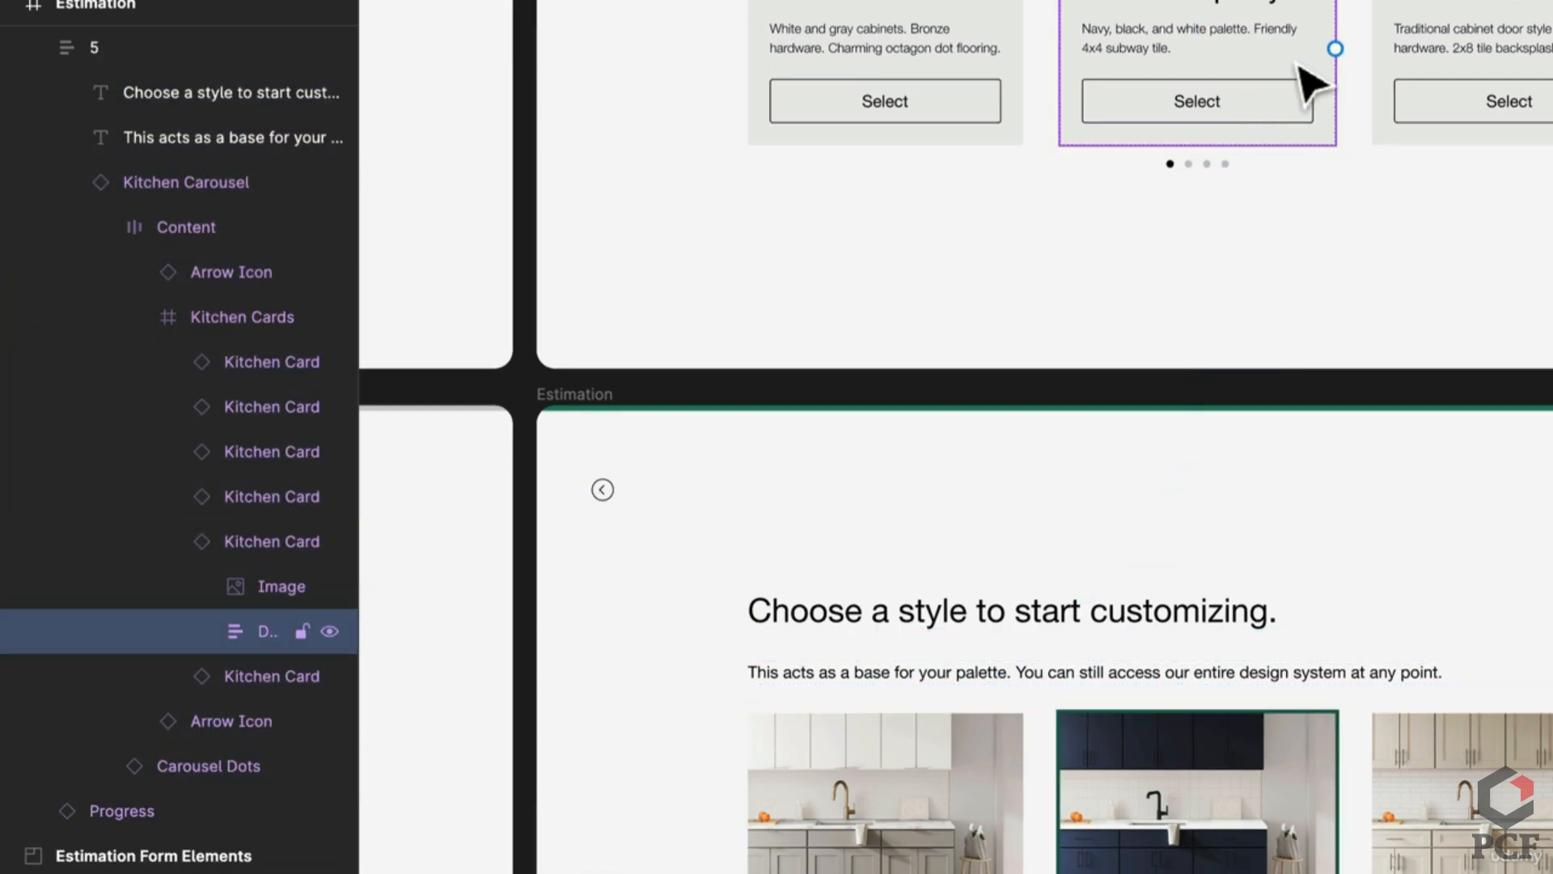
pyautogui.doubleClick(1286, 134)
pyautogui.doubleClick(1286, 135)
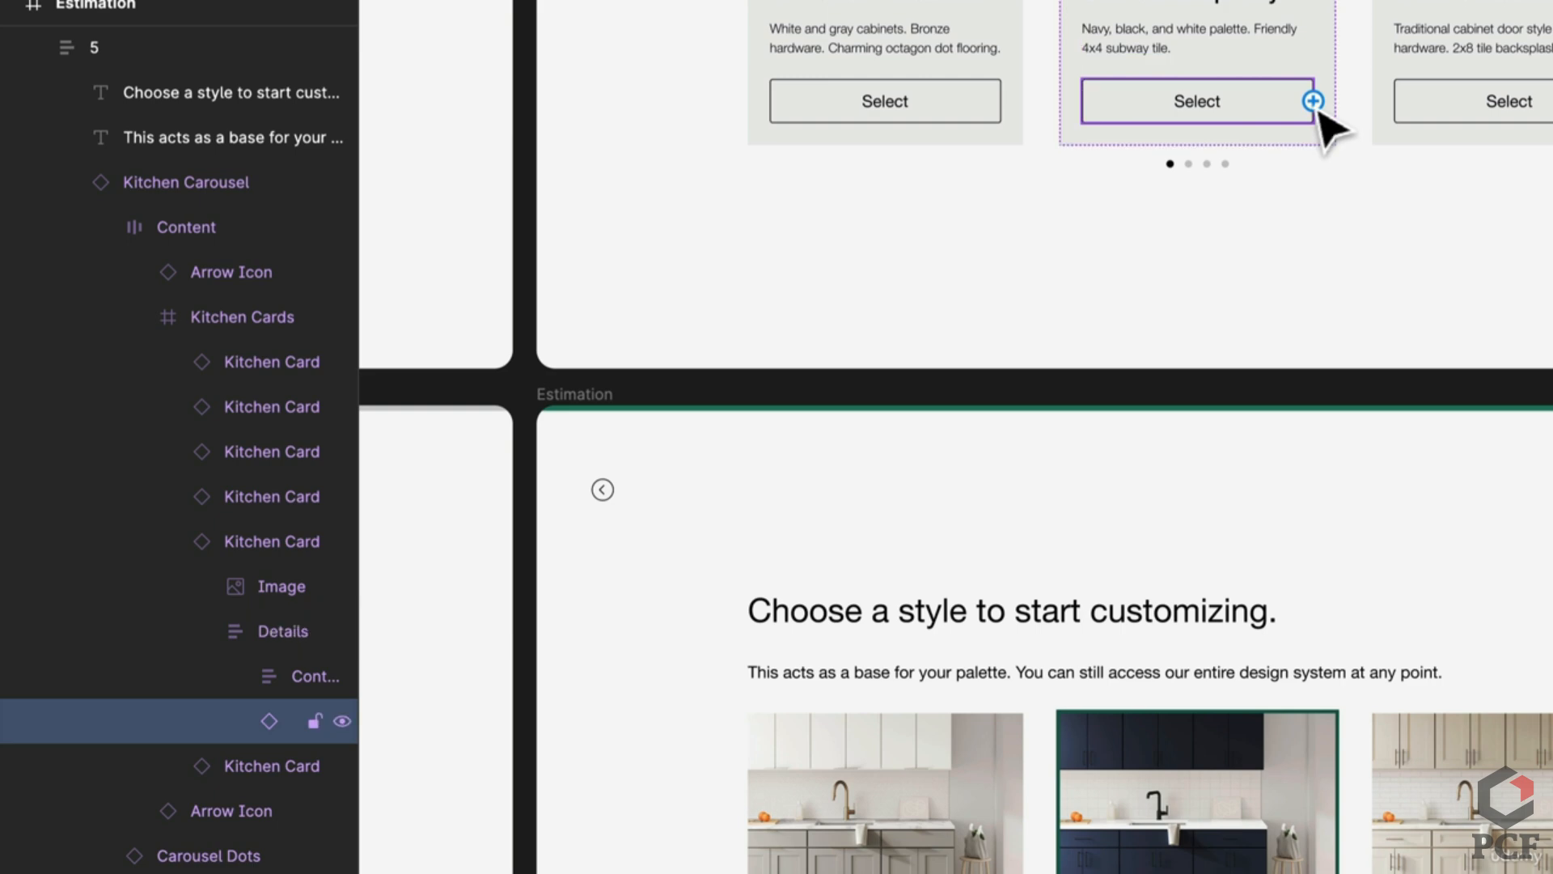
pyautogui.moveTo(1313, 102); pyautogui.dragTo(1214, 520)
# Step: Make that link a Smart animate transition with Ease out easing
pyautogui.scroll(-3, 1214, 520)
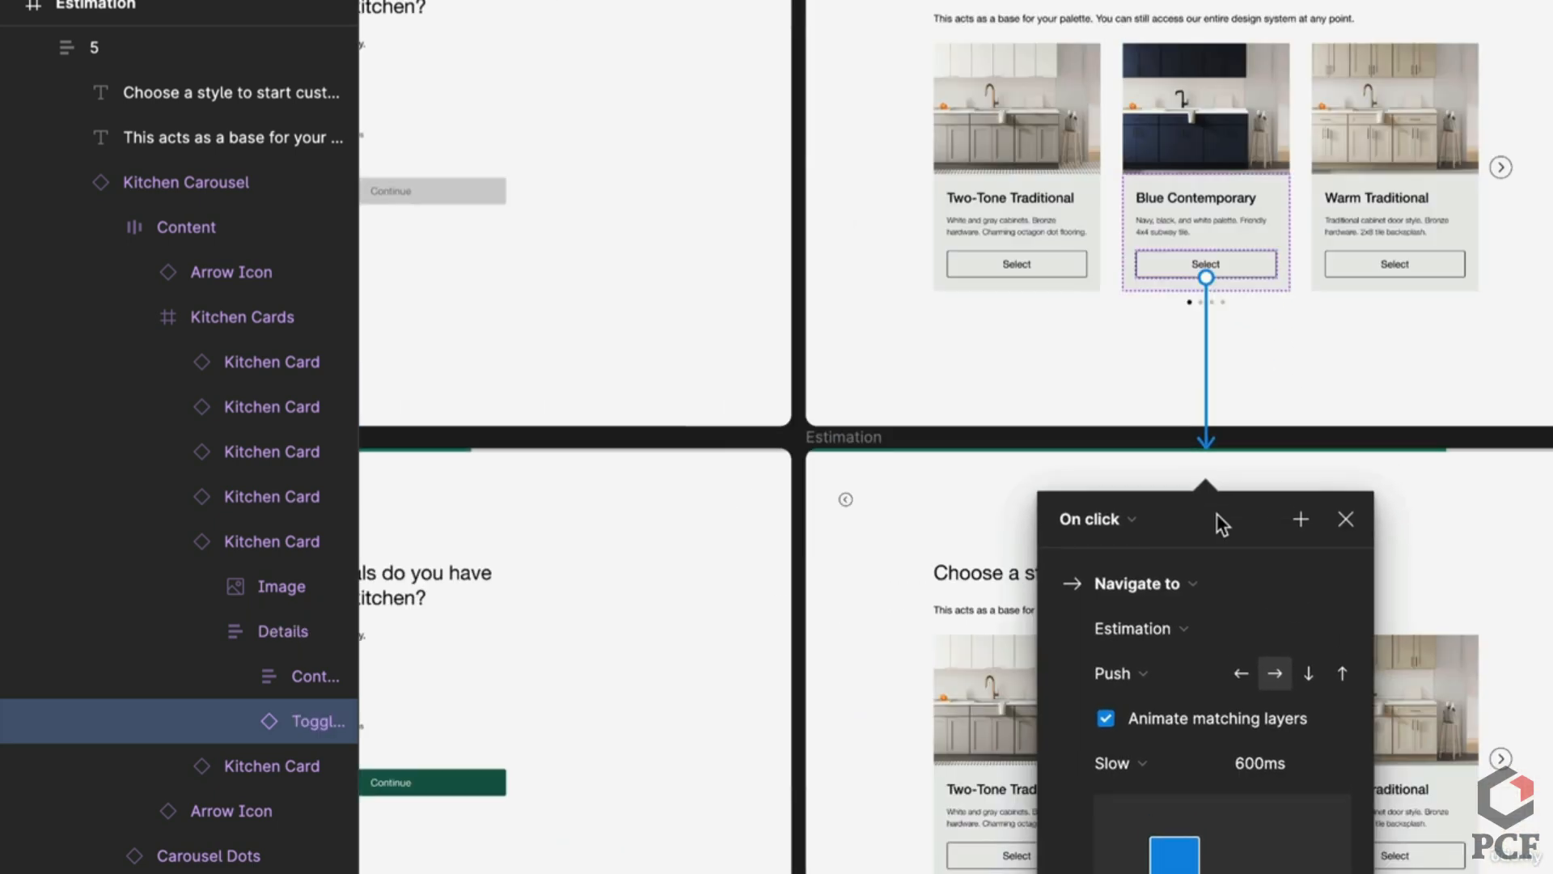
pyautogui.scroll(-5, 1222, 525)
pyautogui.hscroll(1, 1283, 372)
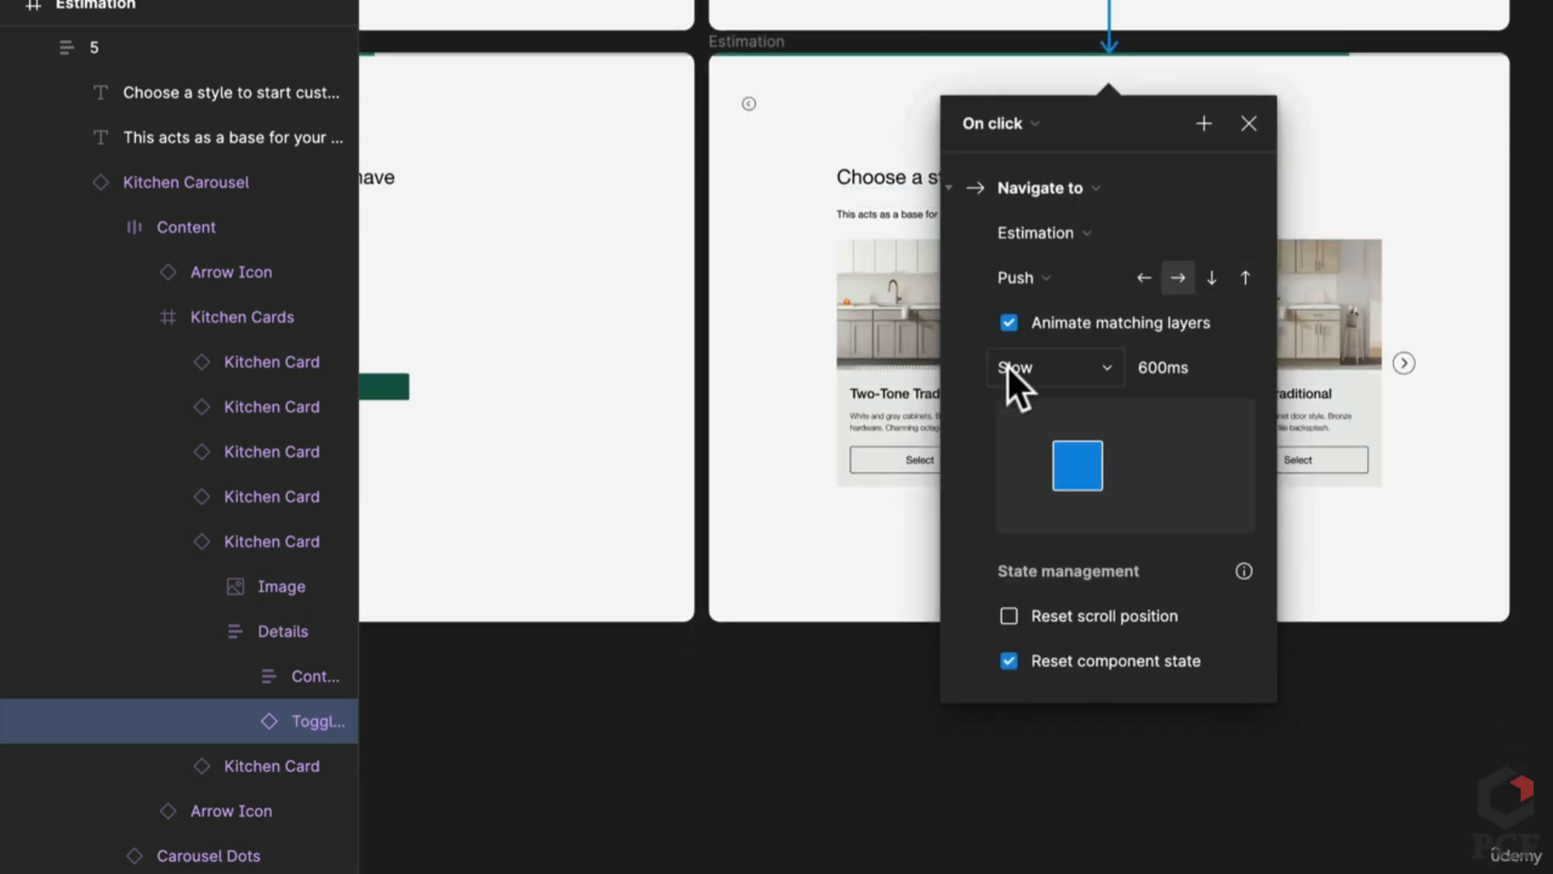
pyautogui.click(1010, 364)
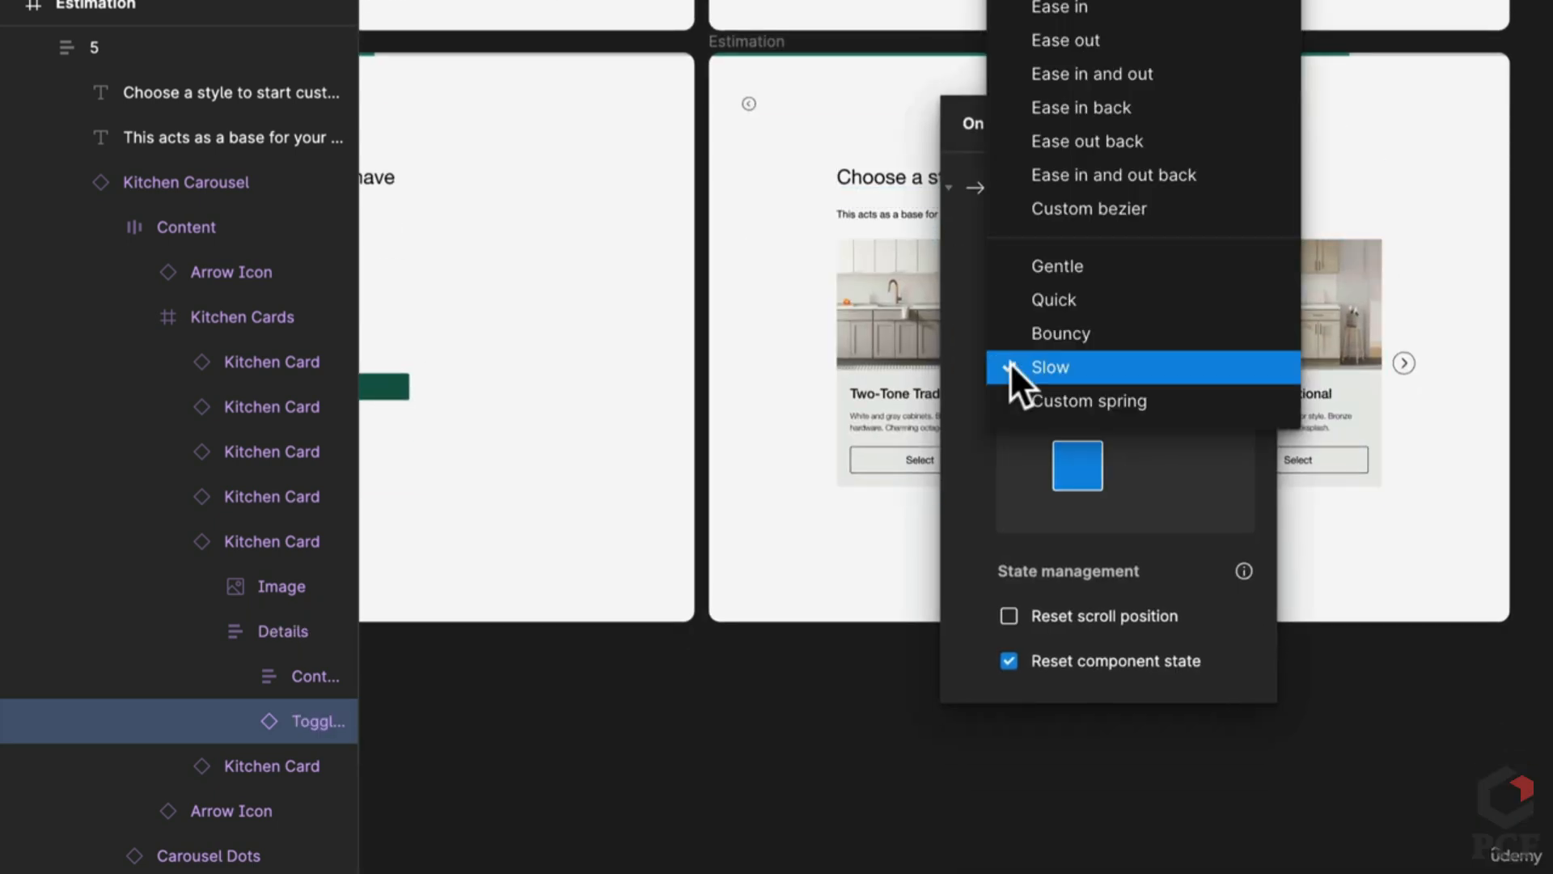
pyautogui.click(1116, 42)
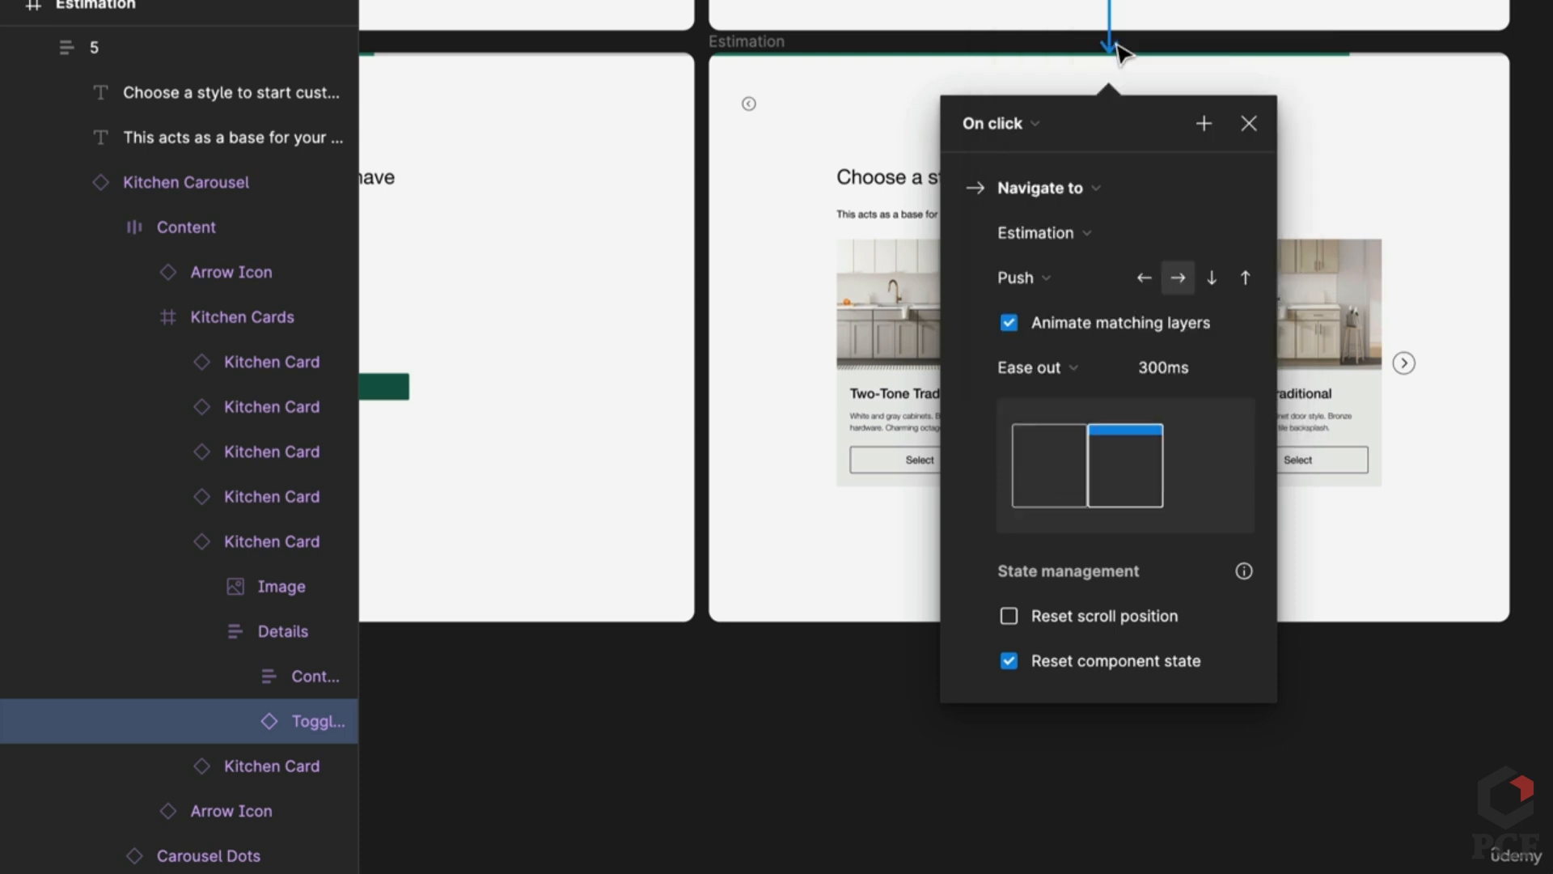
pyautogui.click(1036, 271)
pyautogui.click(1100, 147)
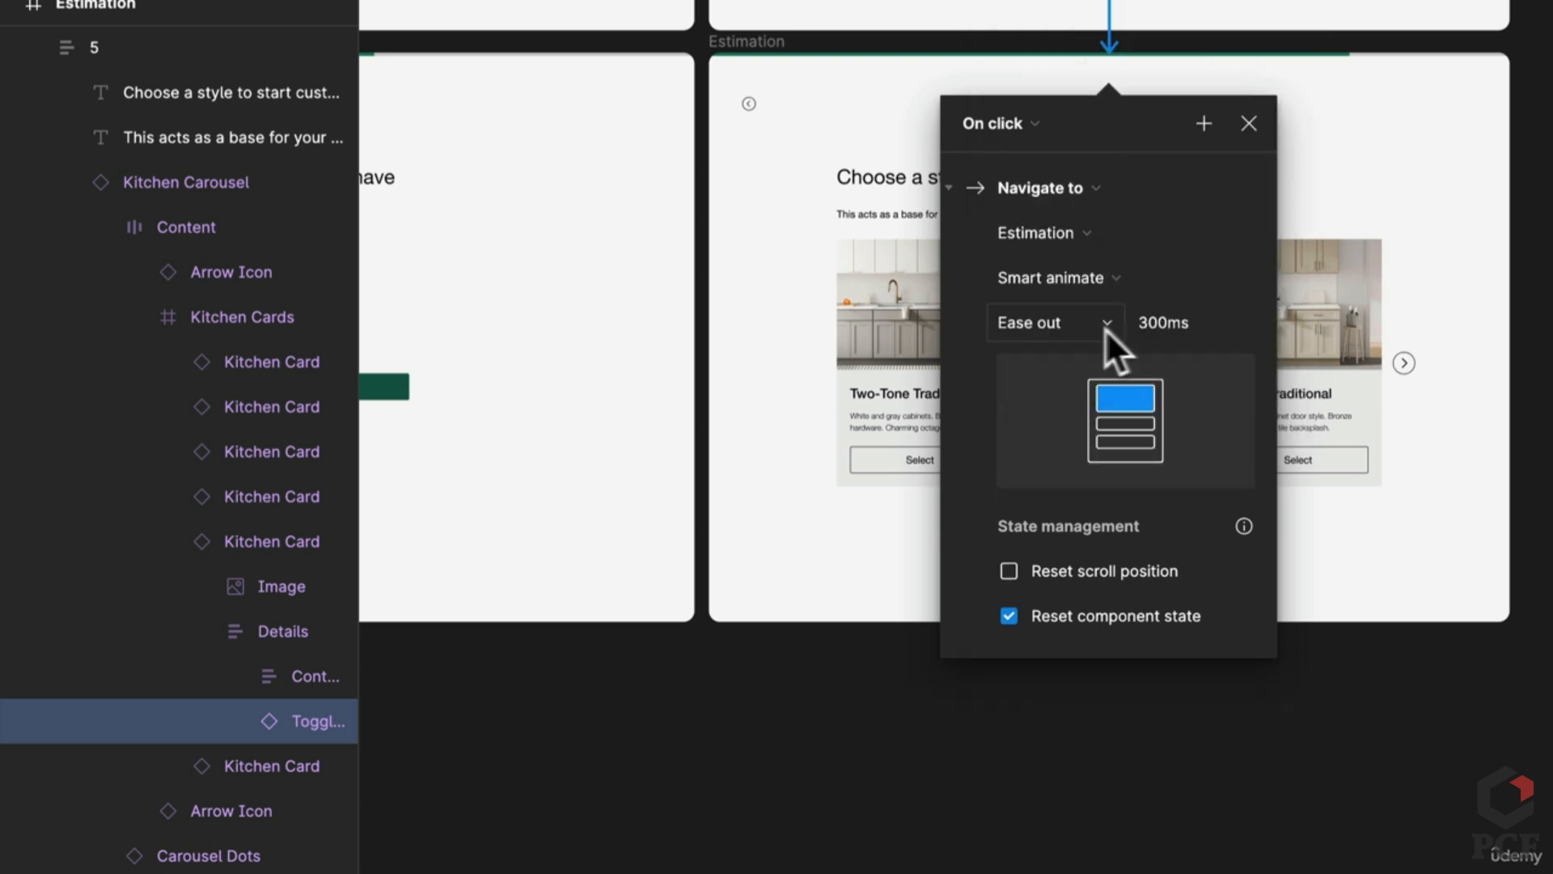
pyautogui.click(1512, 346)
# Step: Connect the selected-state frame back to the blank starting Estimation frame
pyautogui.scroll(1, 1104, 219)
pyautogui.scroll(2, 1104, 215)
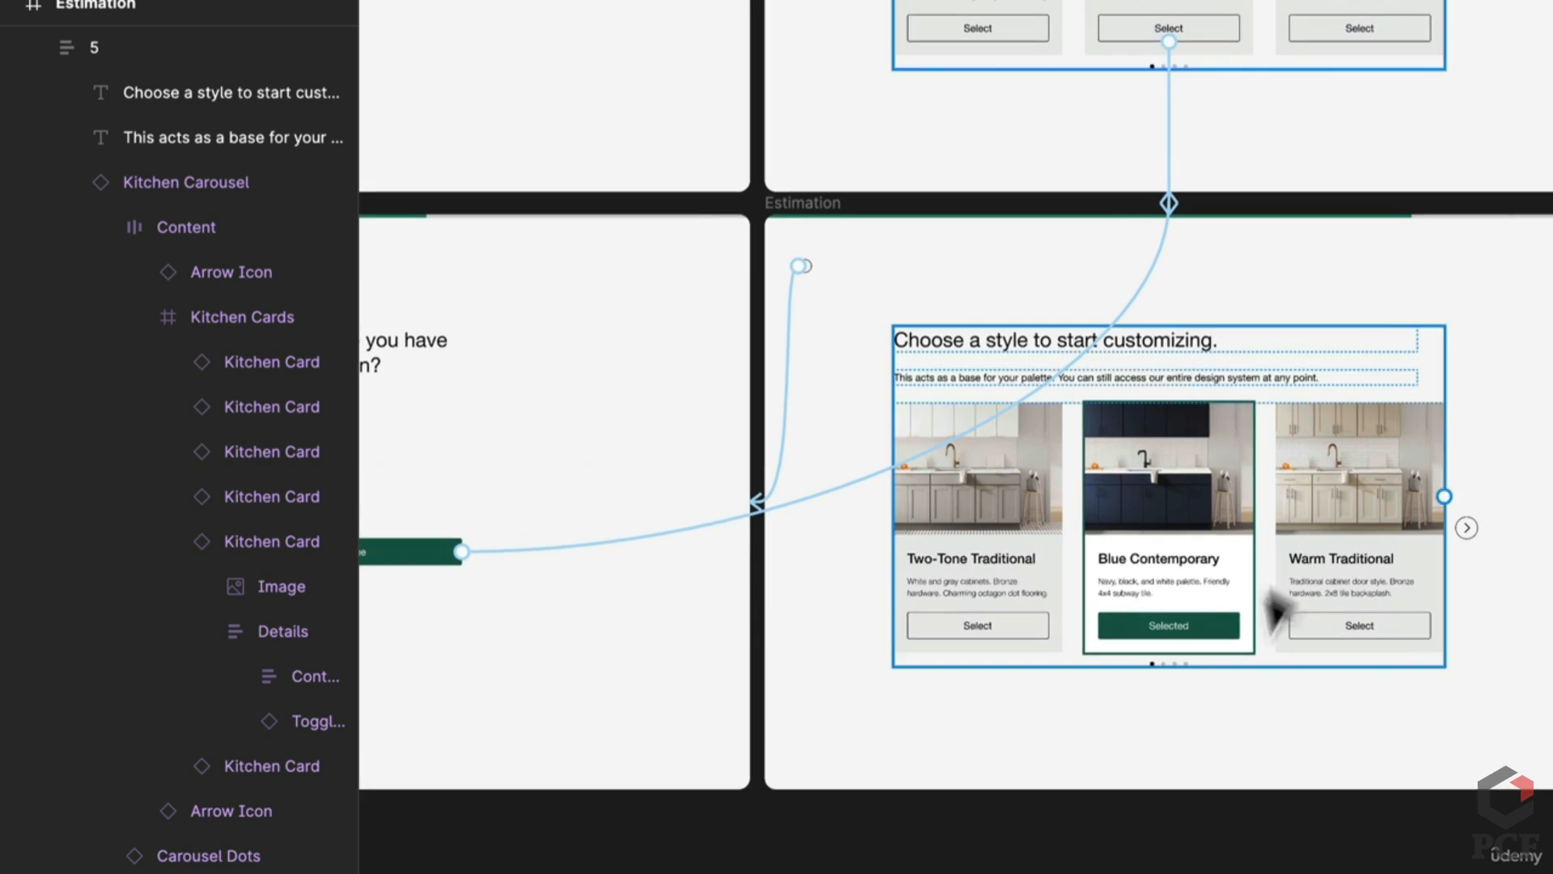
pyautogui.scroll(-3, 1421, 392)
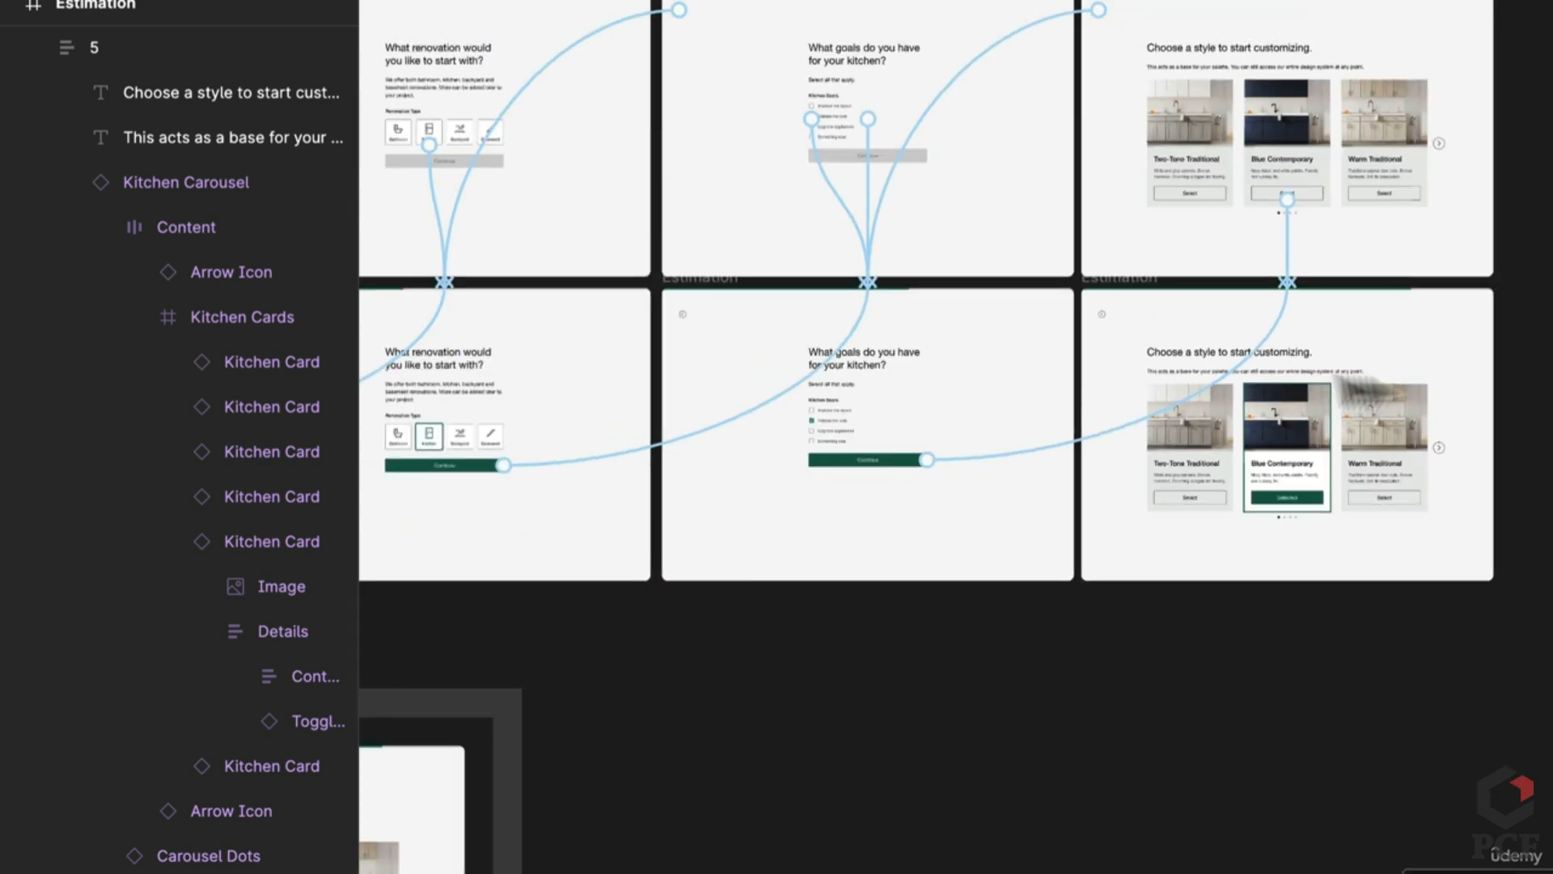
pyautogui.click(1126, 280)
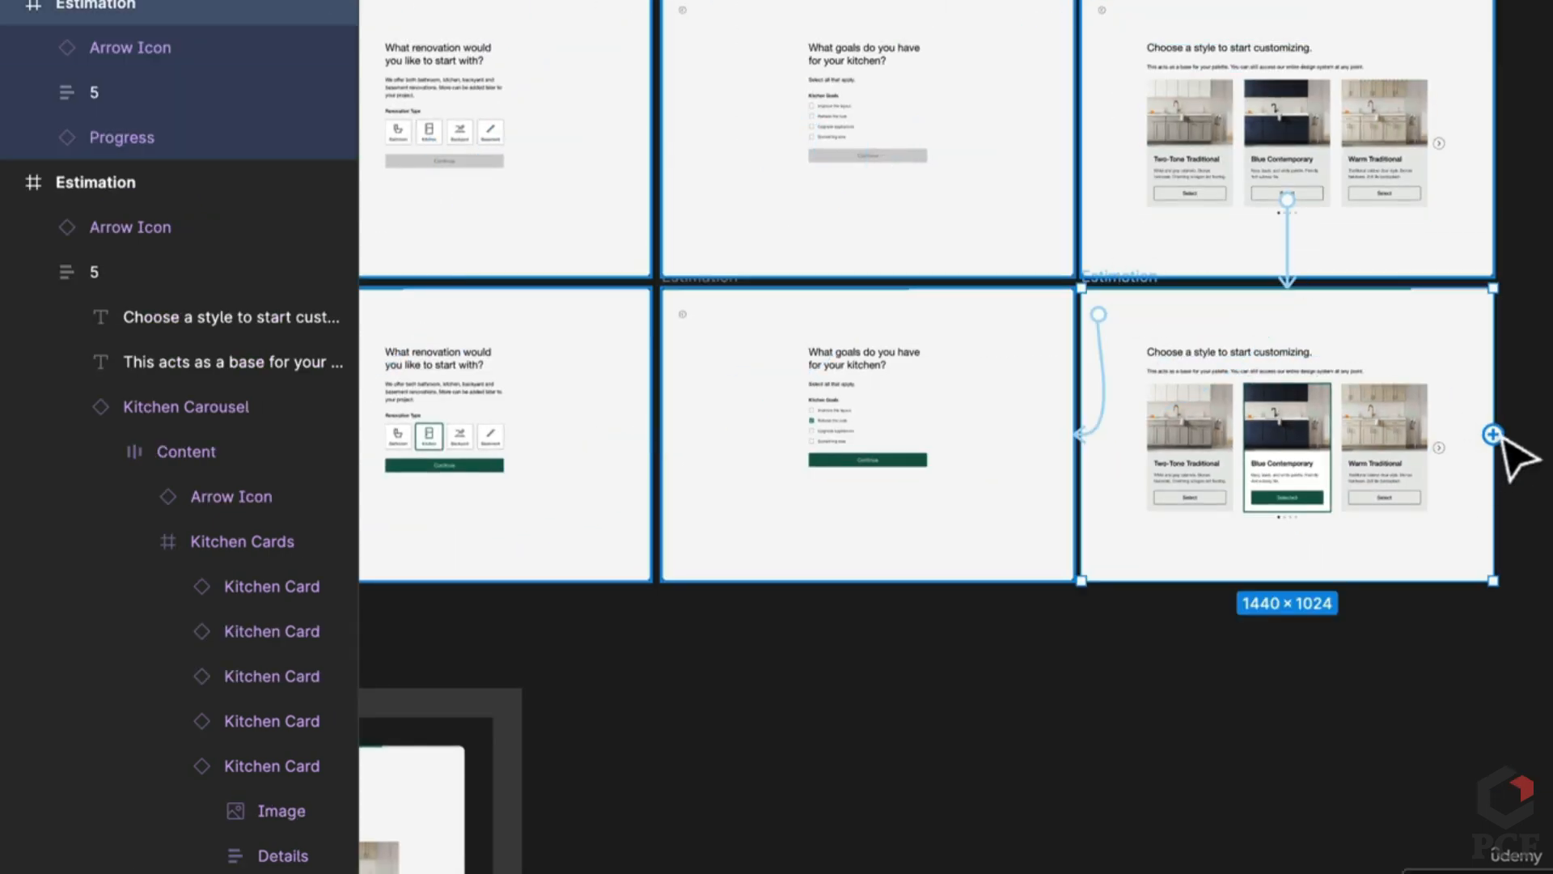
pyautogui.moveTo(1503, 444); pyautogui.dragTo(821, 296)
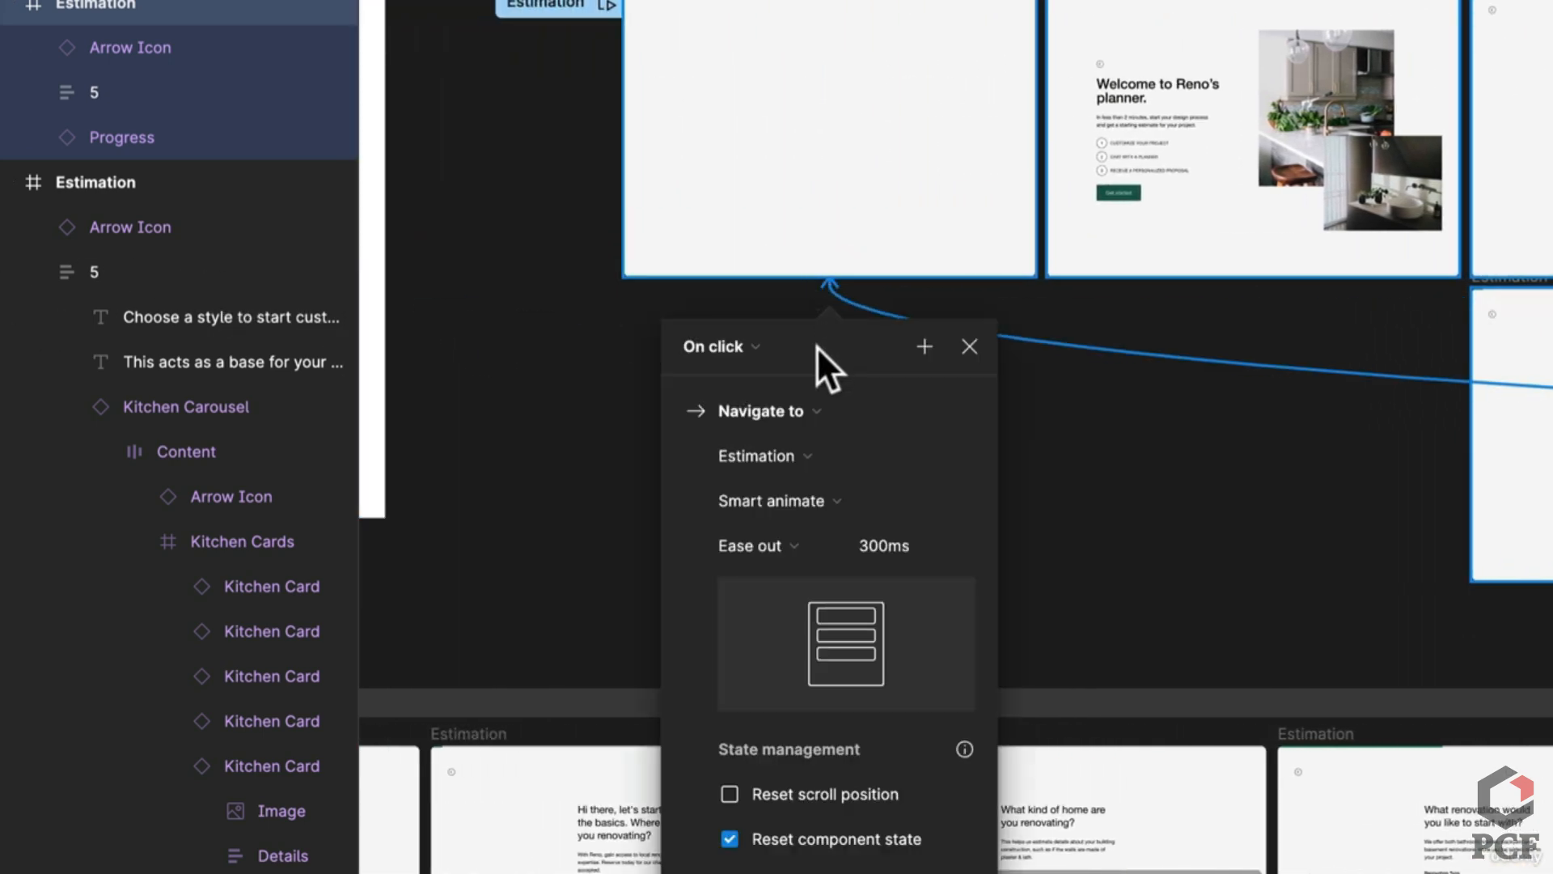
# Step: Change the trigger to After delay 2000ms and the animation to a 600ms Dissolve
pyautogui.click(732, 356)
pyautogui.click(743, 691)
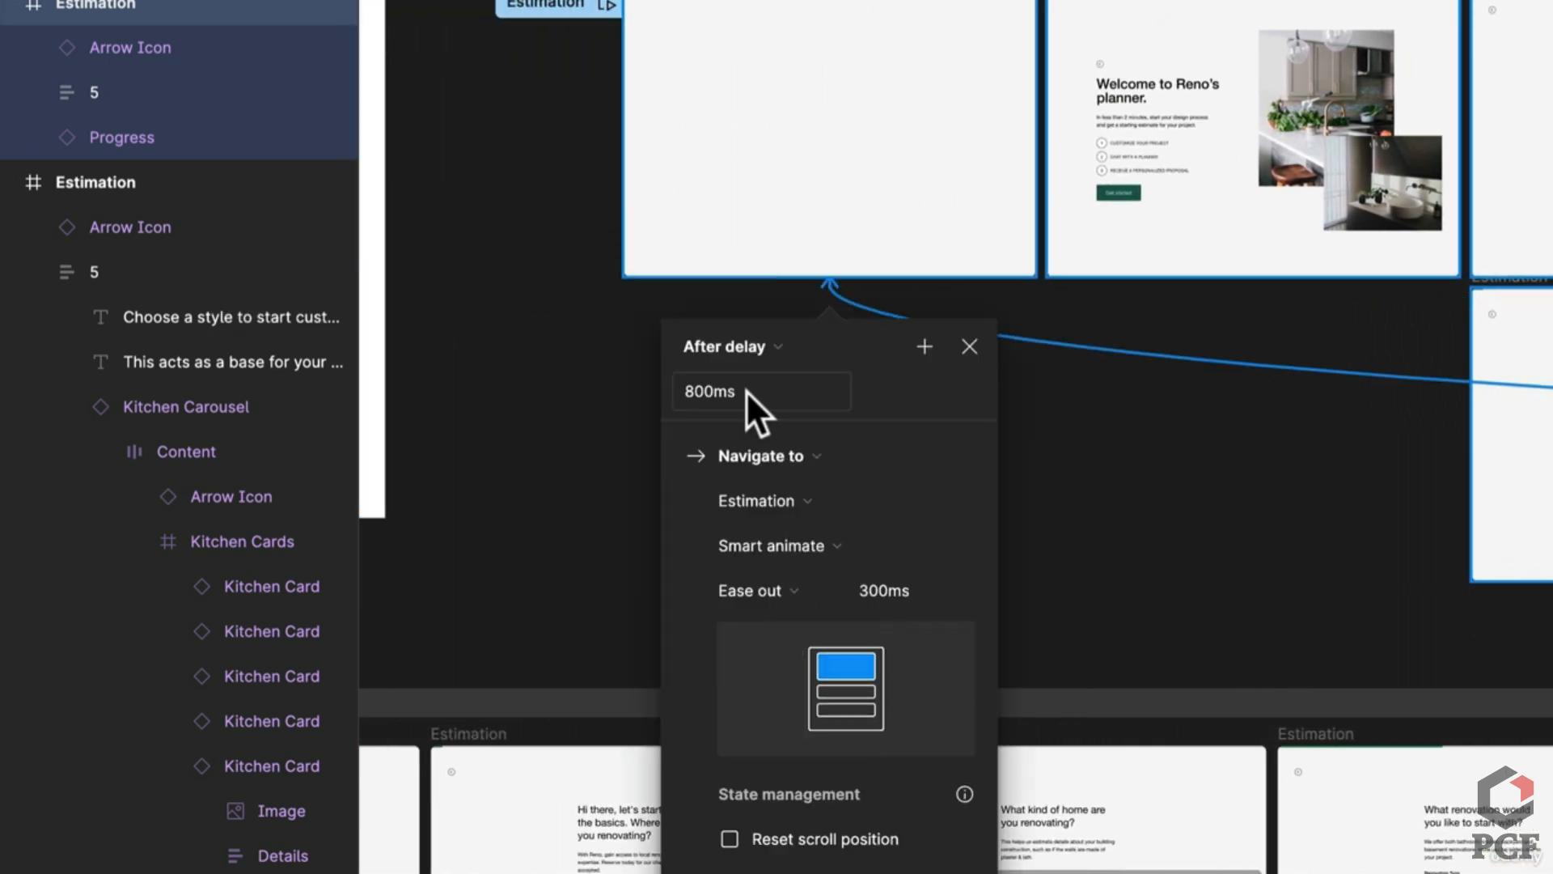
pyautogui.write('2000')
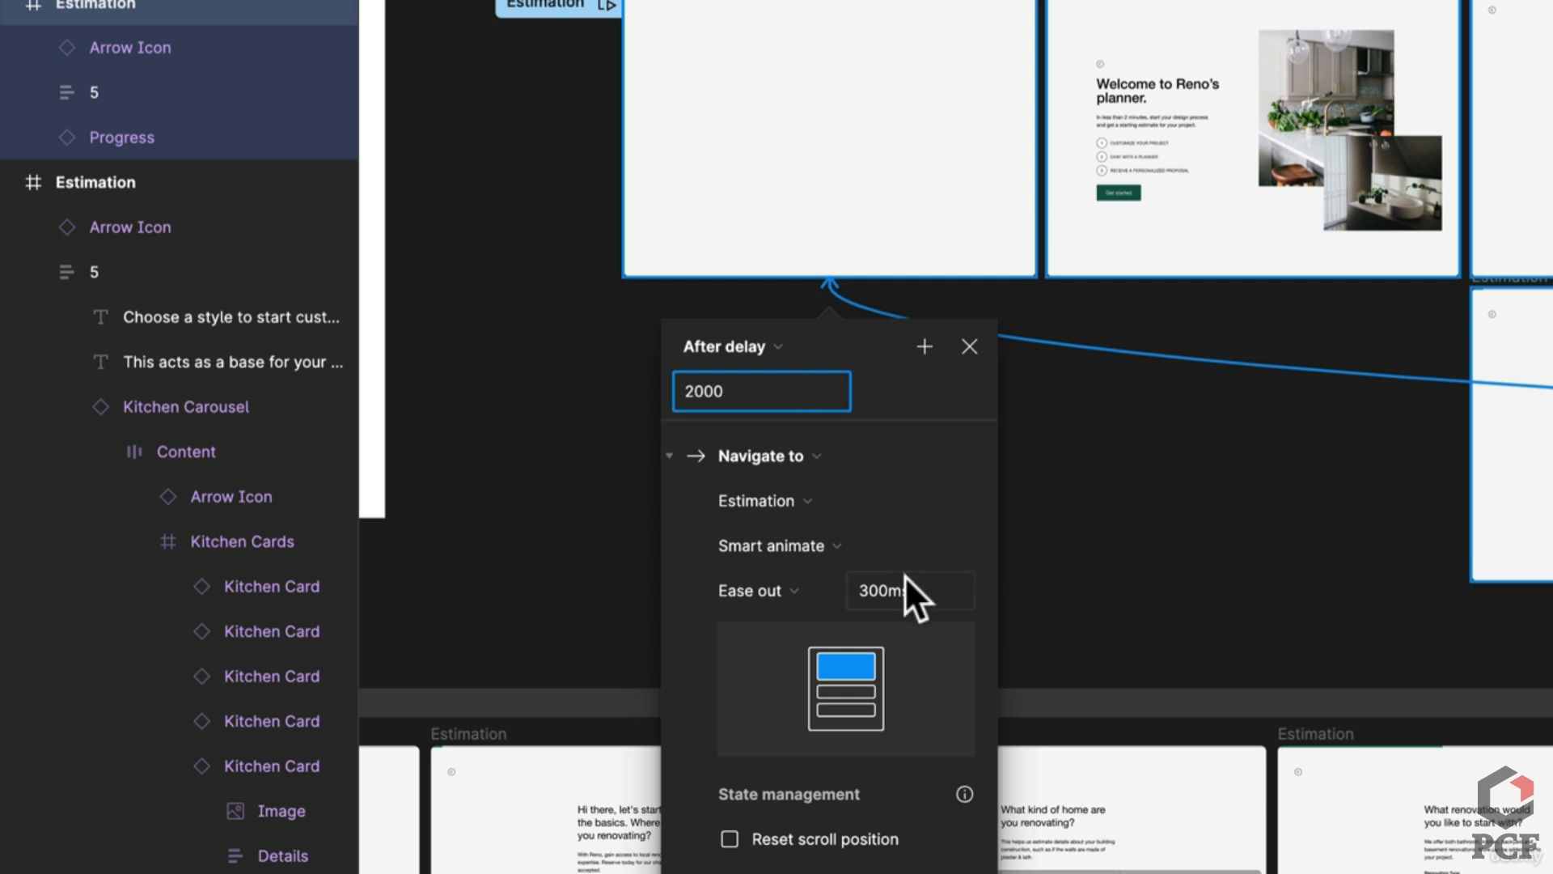
pyautogui.click(763, 542)
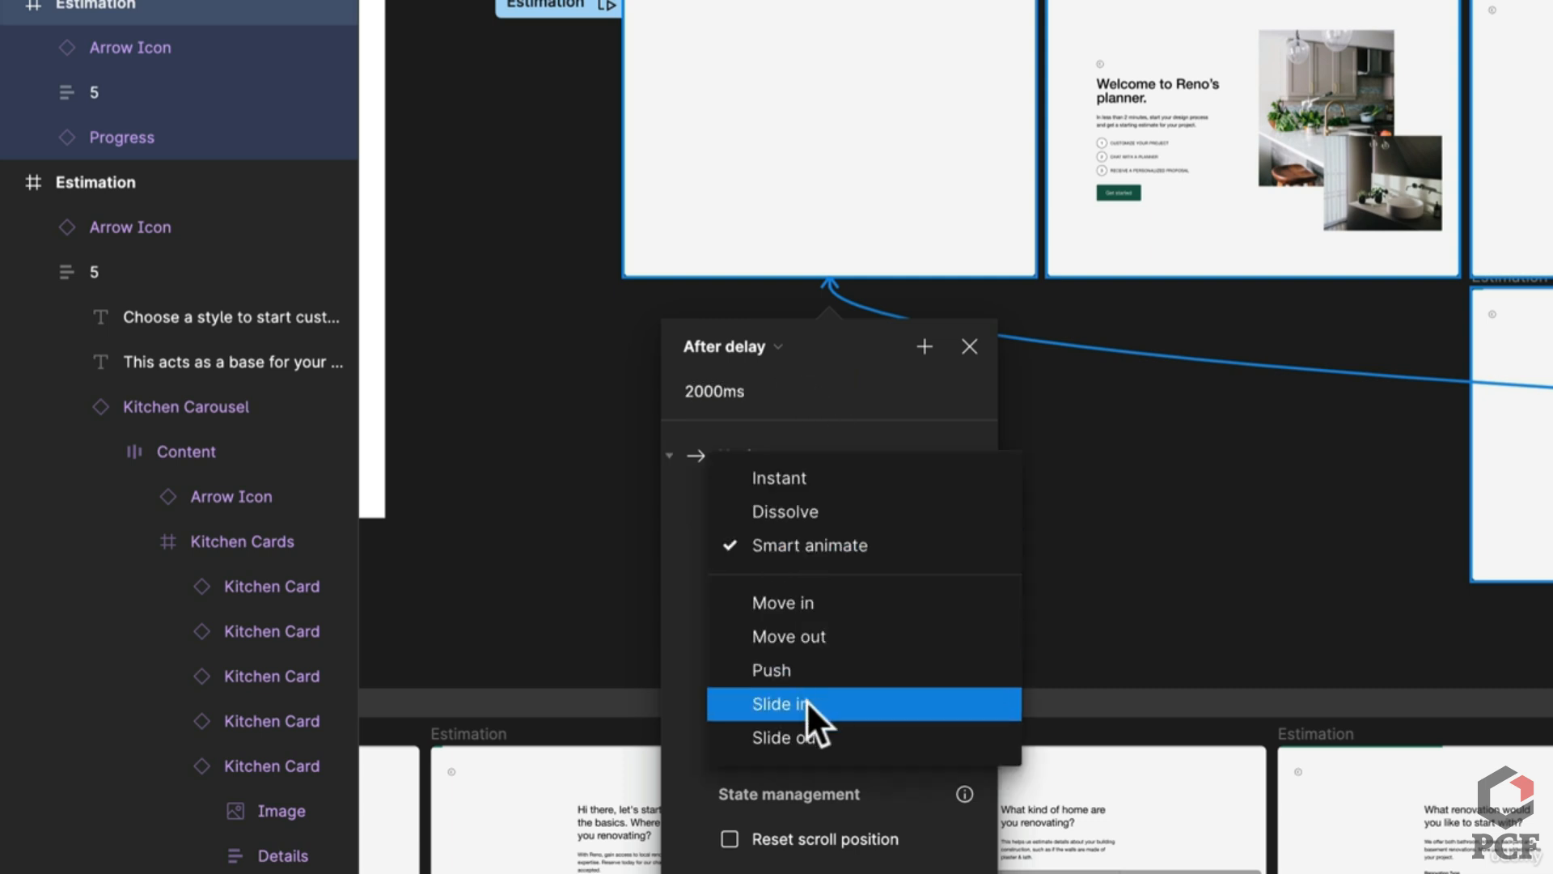
pyautogui.click(866, 511)
pyautogui.click(893, 593)
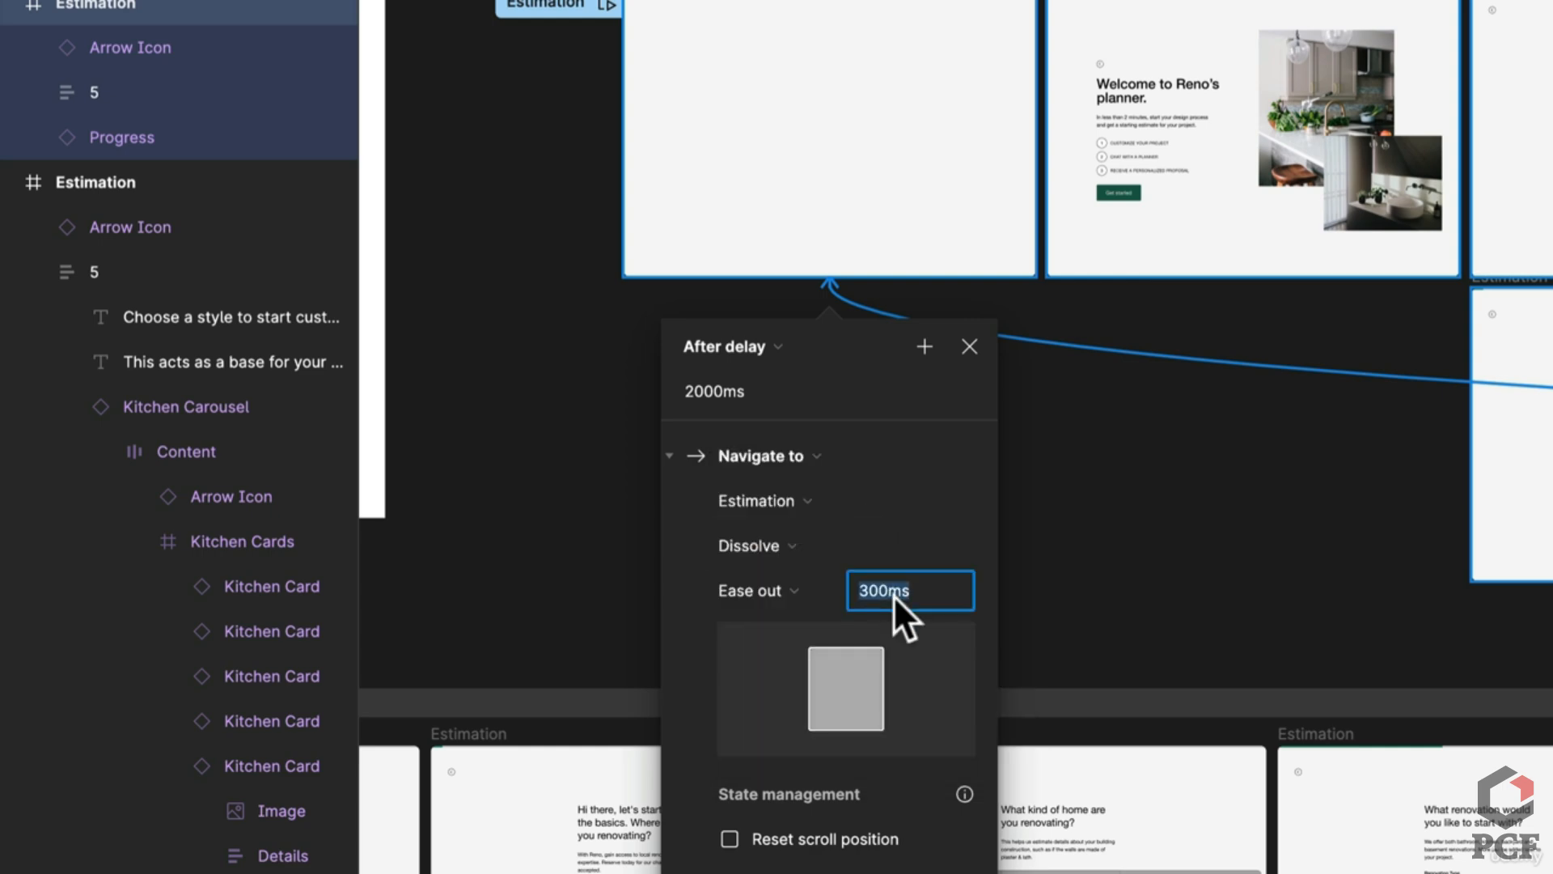
pyautogui.write('600')
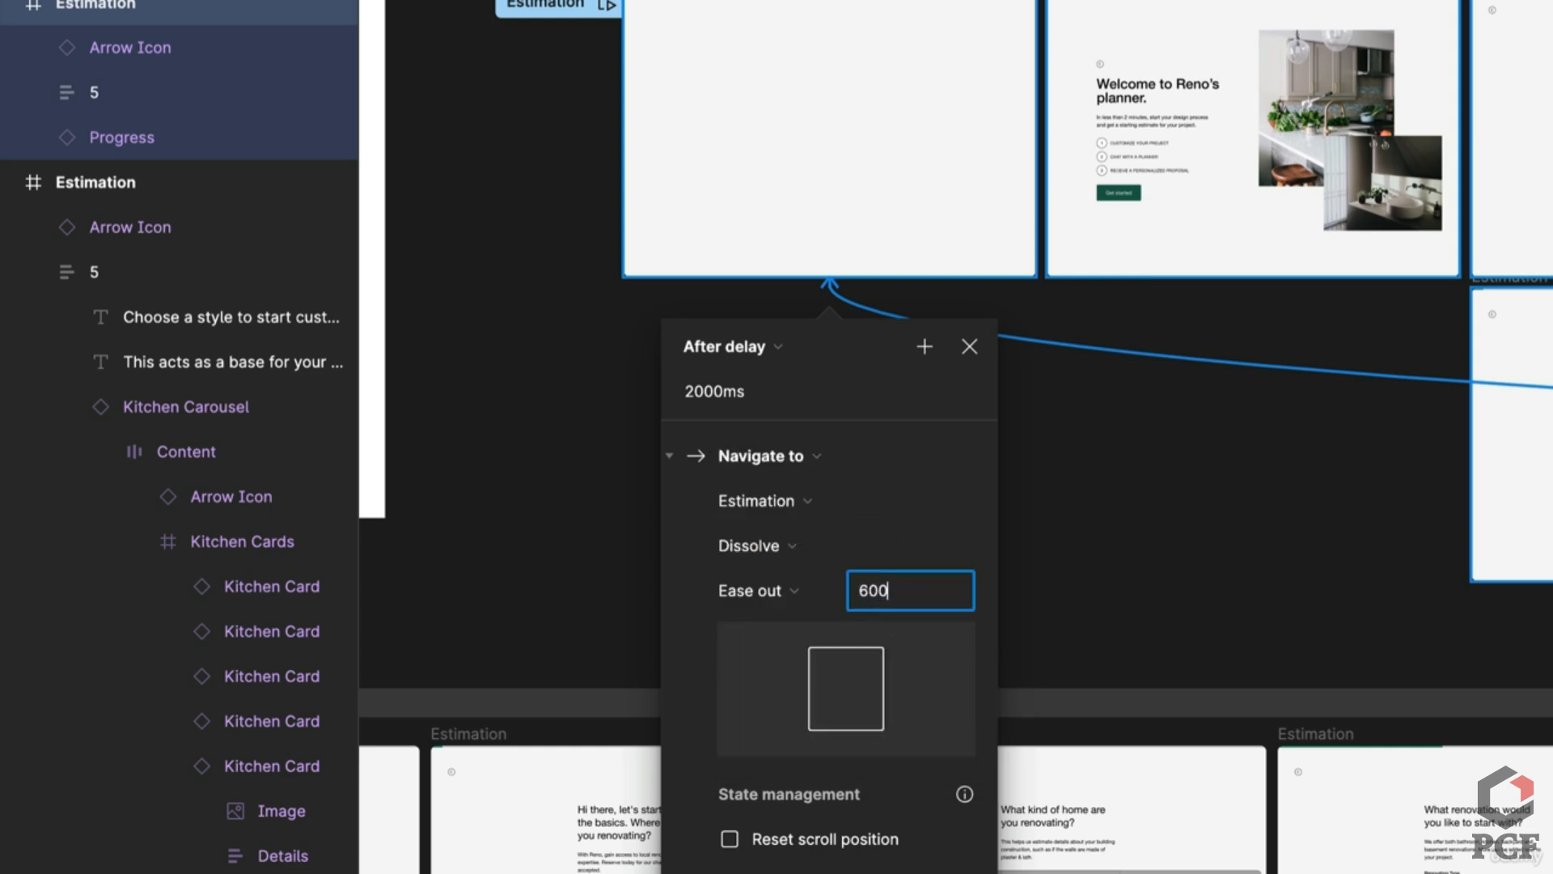
pyautogui.press('Return')
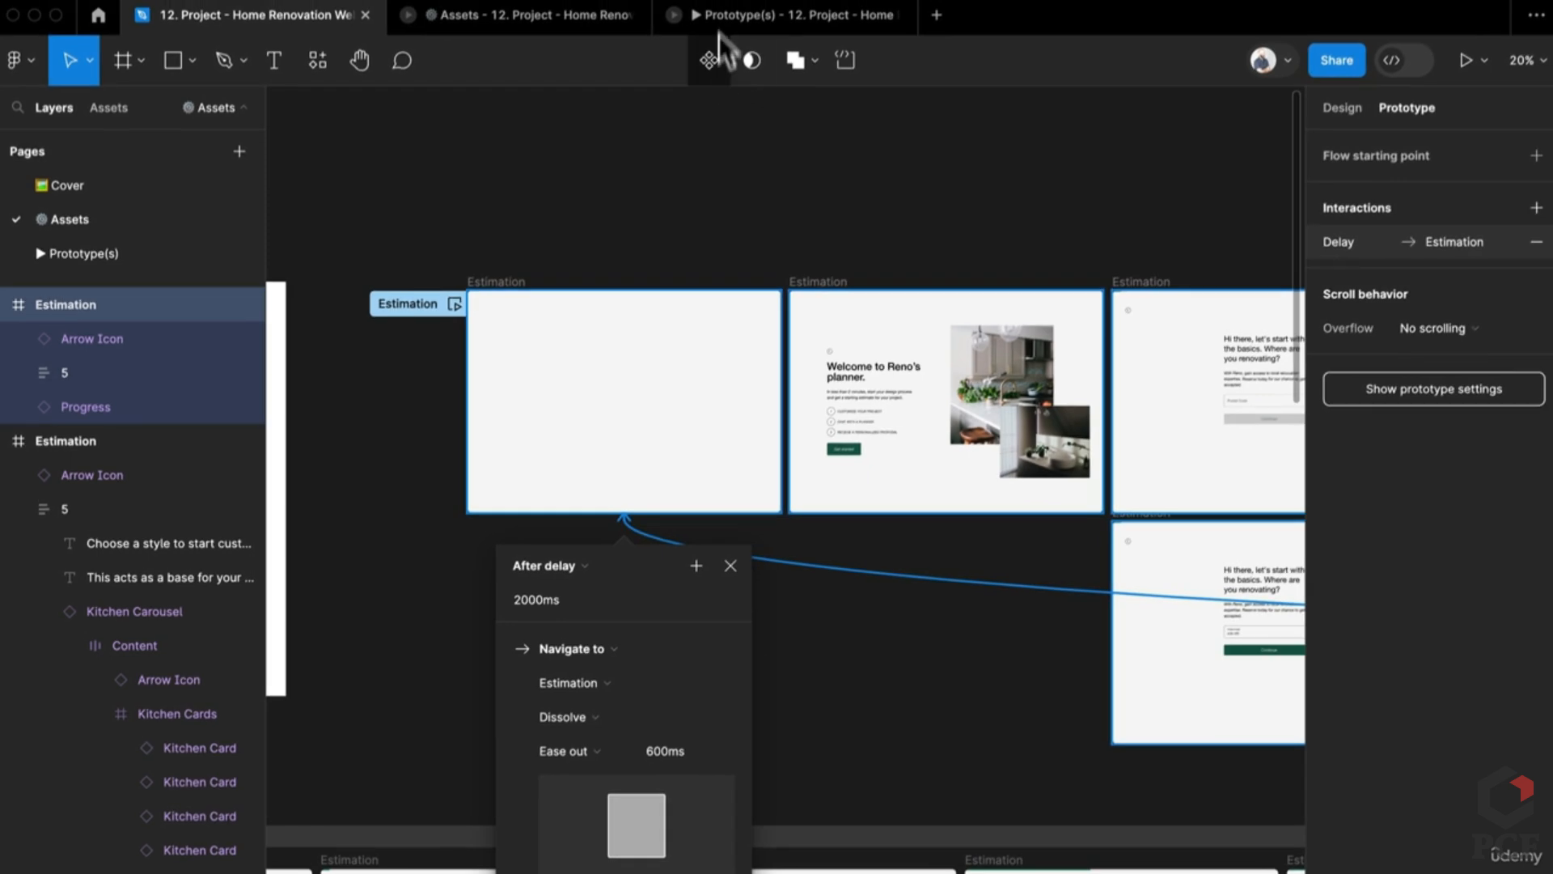
pyautogui.click(716, 14)
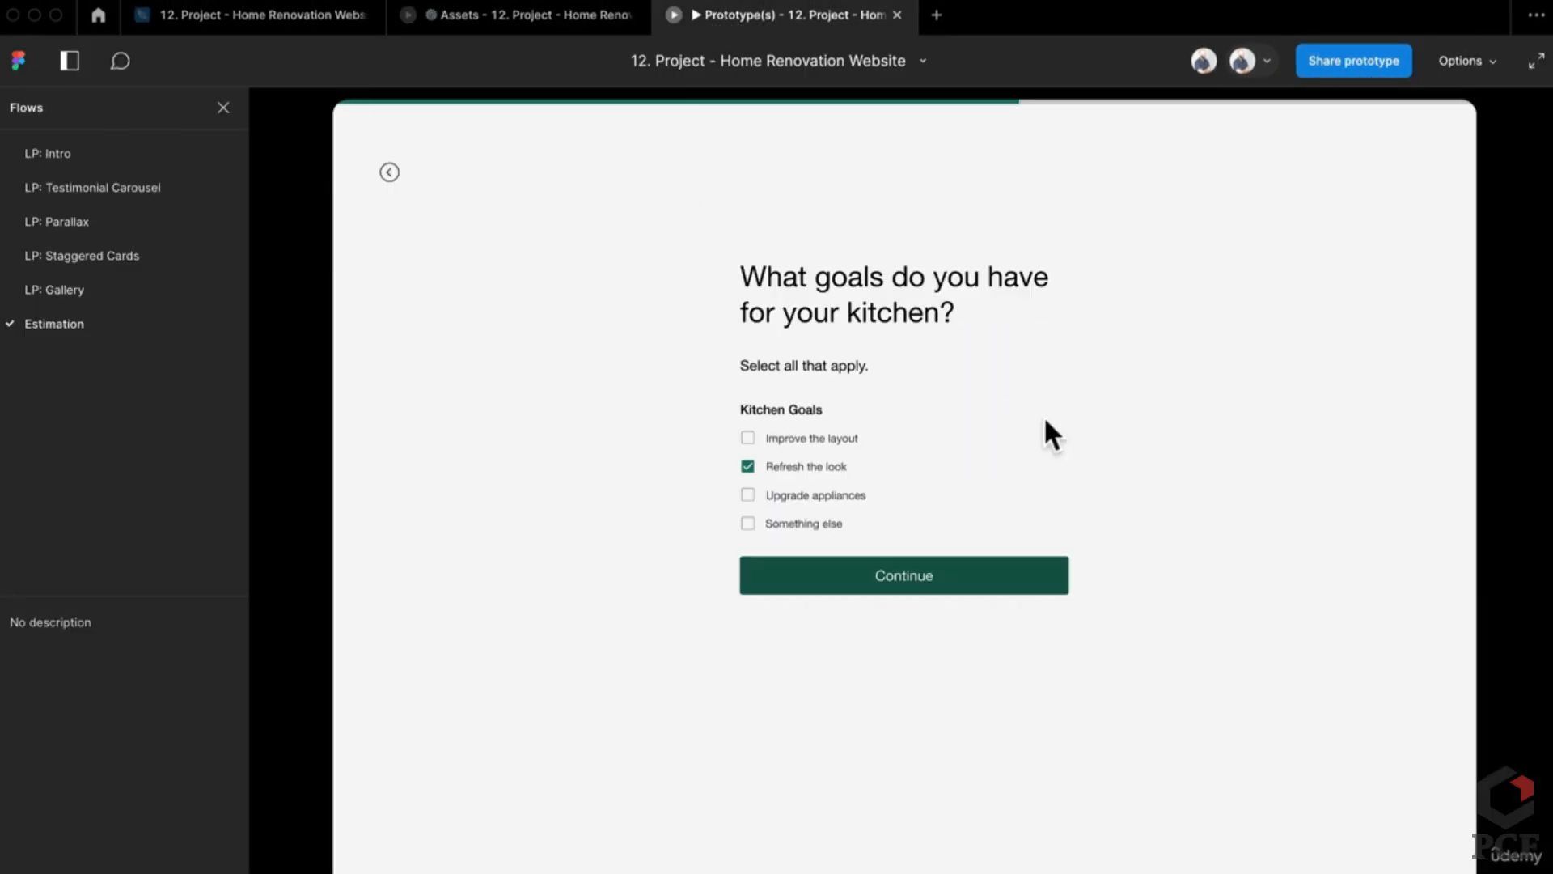
pyautogui.click(1021, 588)
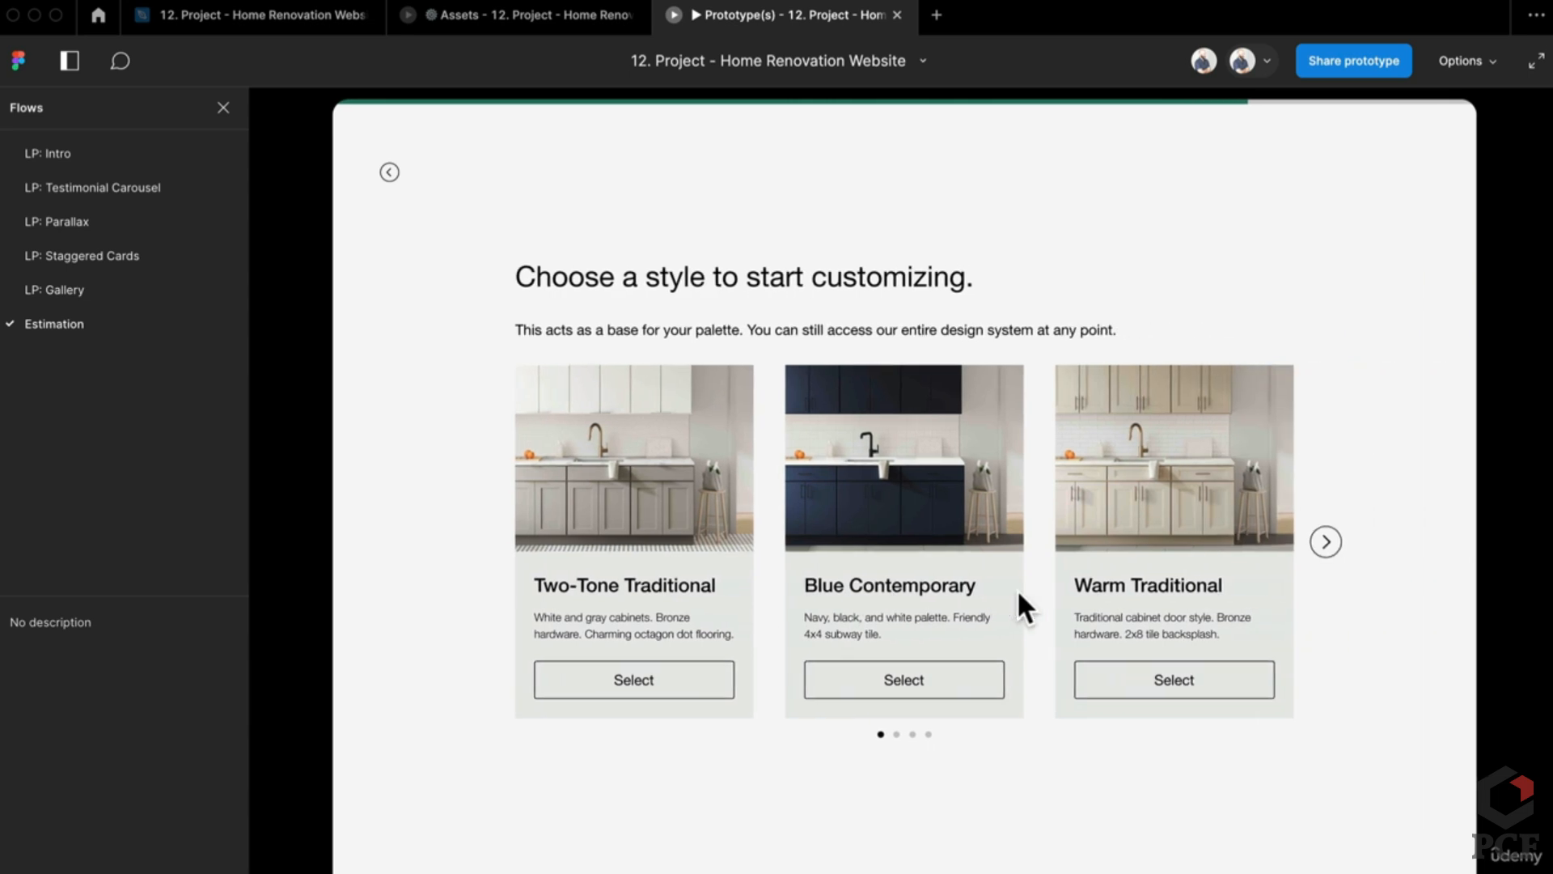
pyautogui.click(1325, 544)
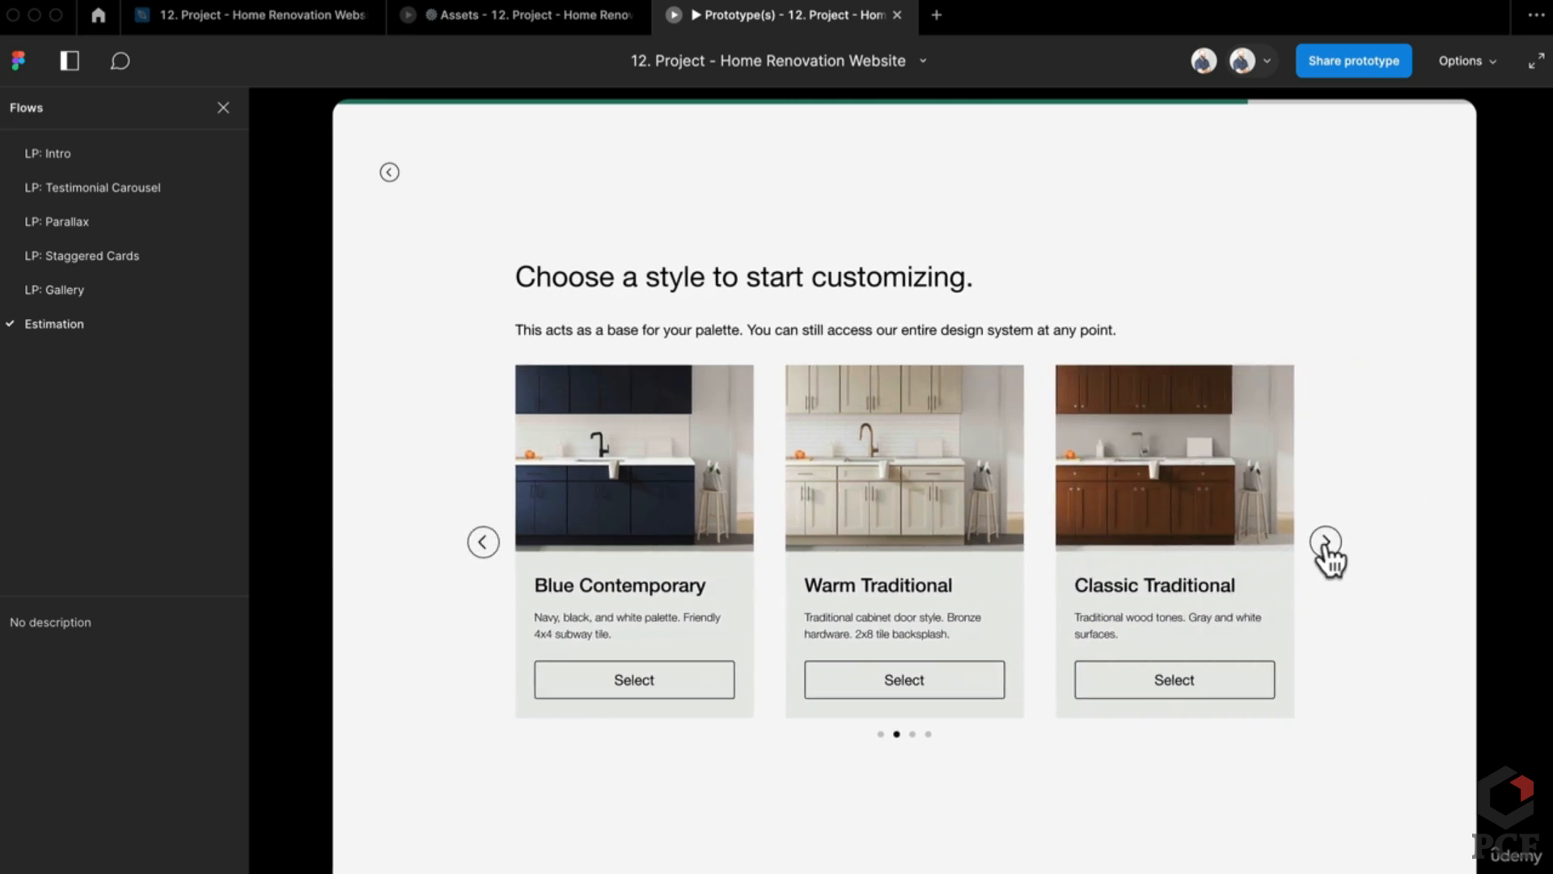
pyautogui.click(1325, 542)
pyautogui.click(483, 543)
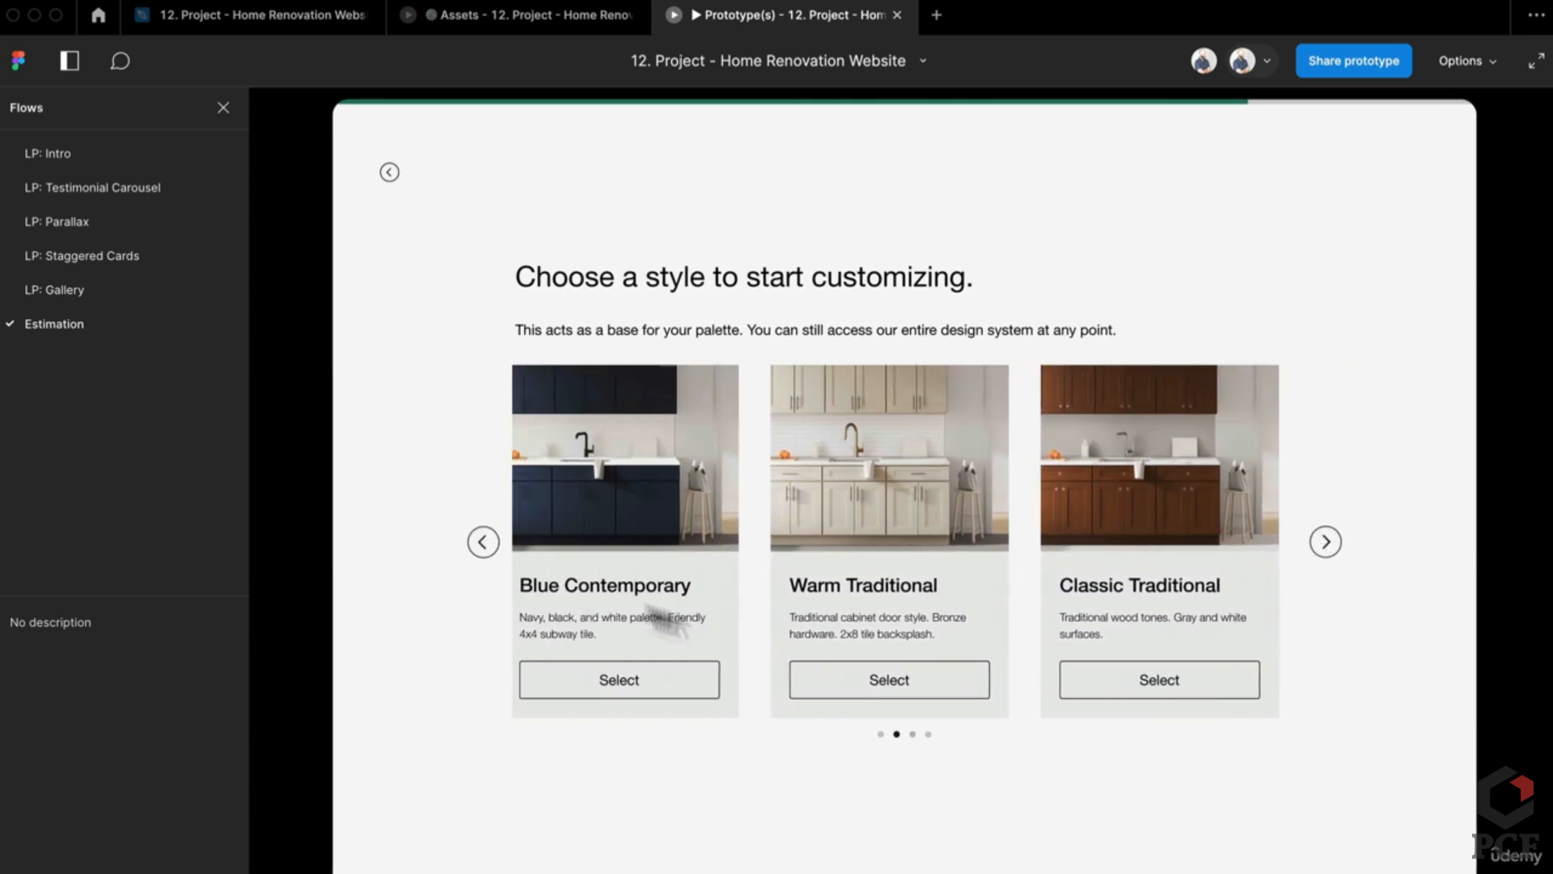
pyautogui.click(1327, 544)
pyautogui.click(1331, 546)
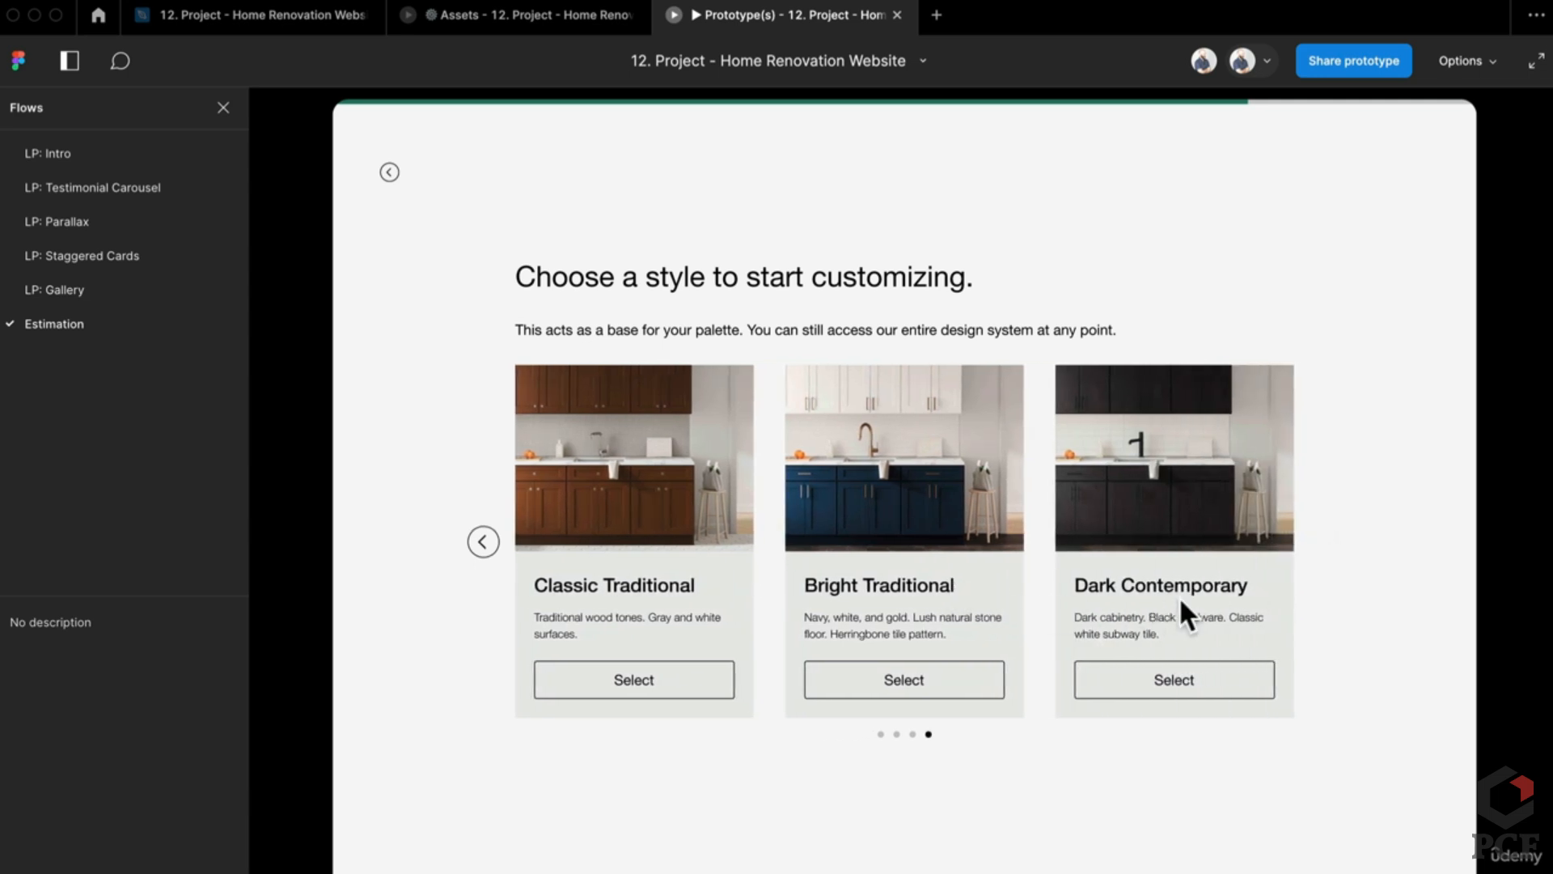
pyautogui.click(486, 542)
pyautogui.click(487, 542)
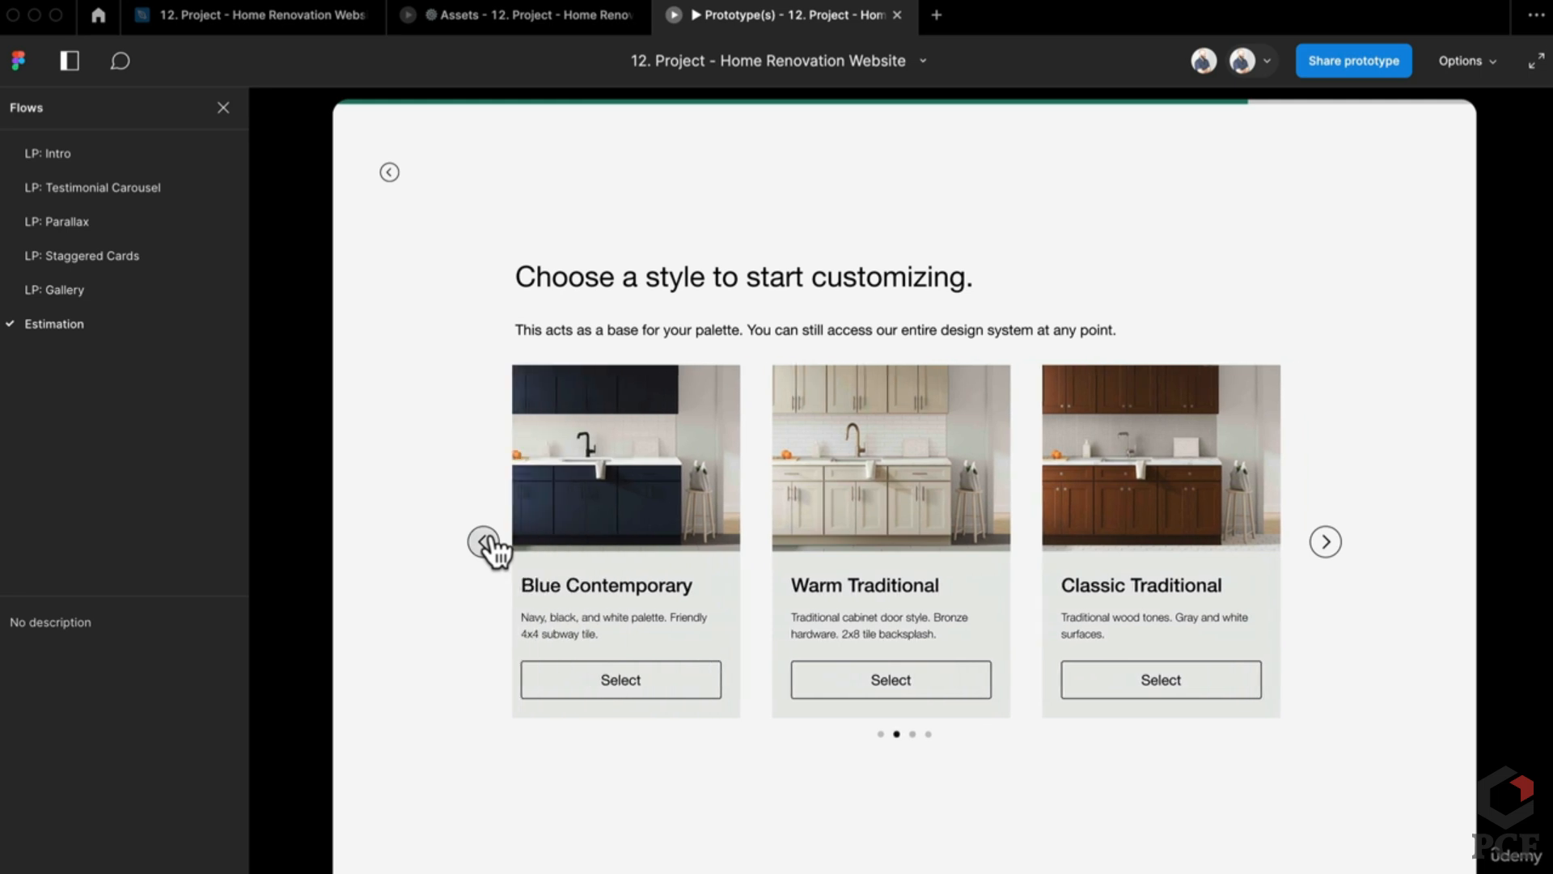
pyautogui.click(488, 541)
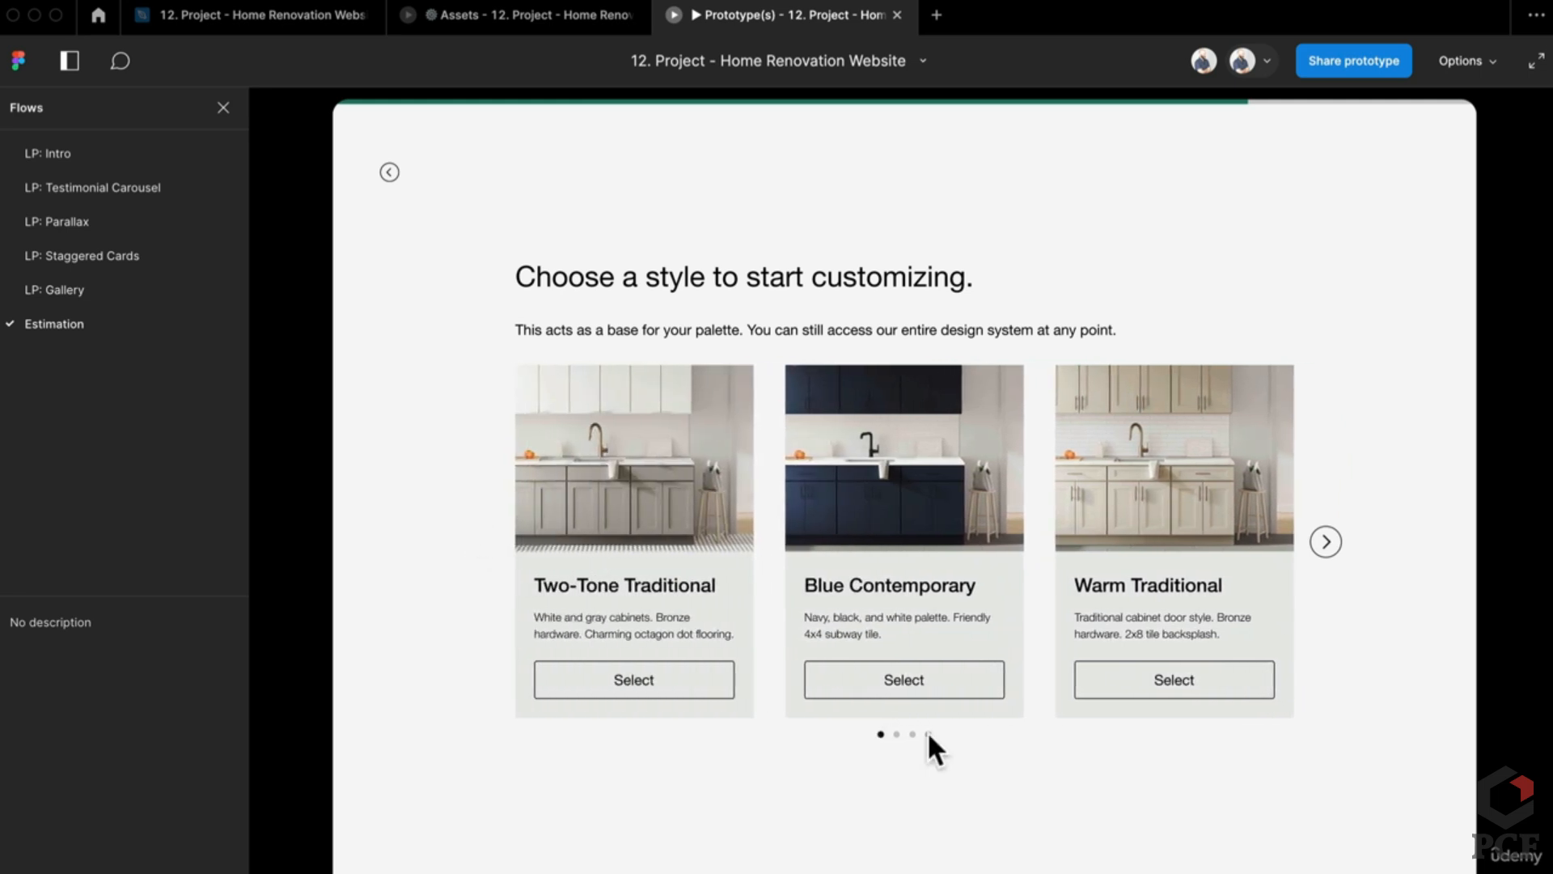
pyautogui.click(929, 734)
pyautogui.click(912, 735)
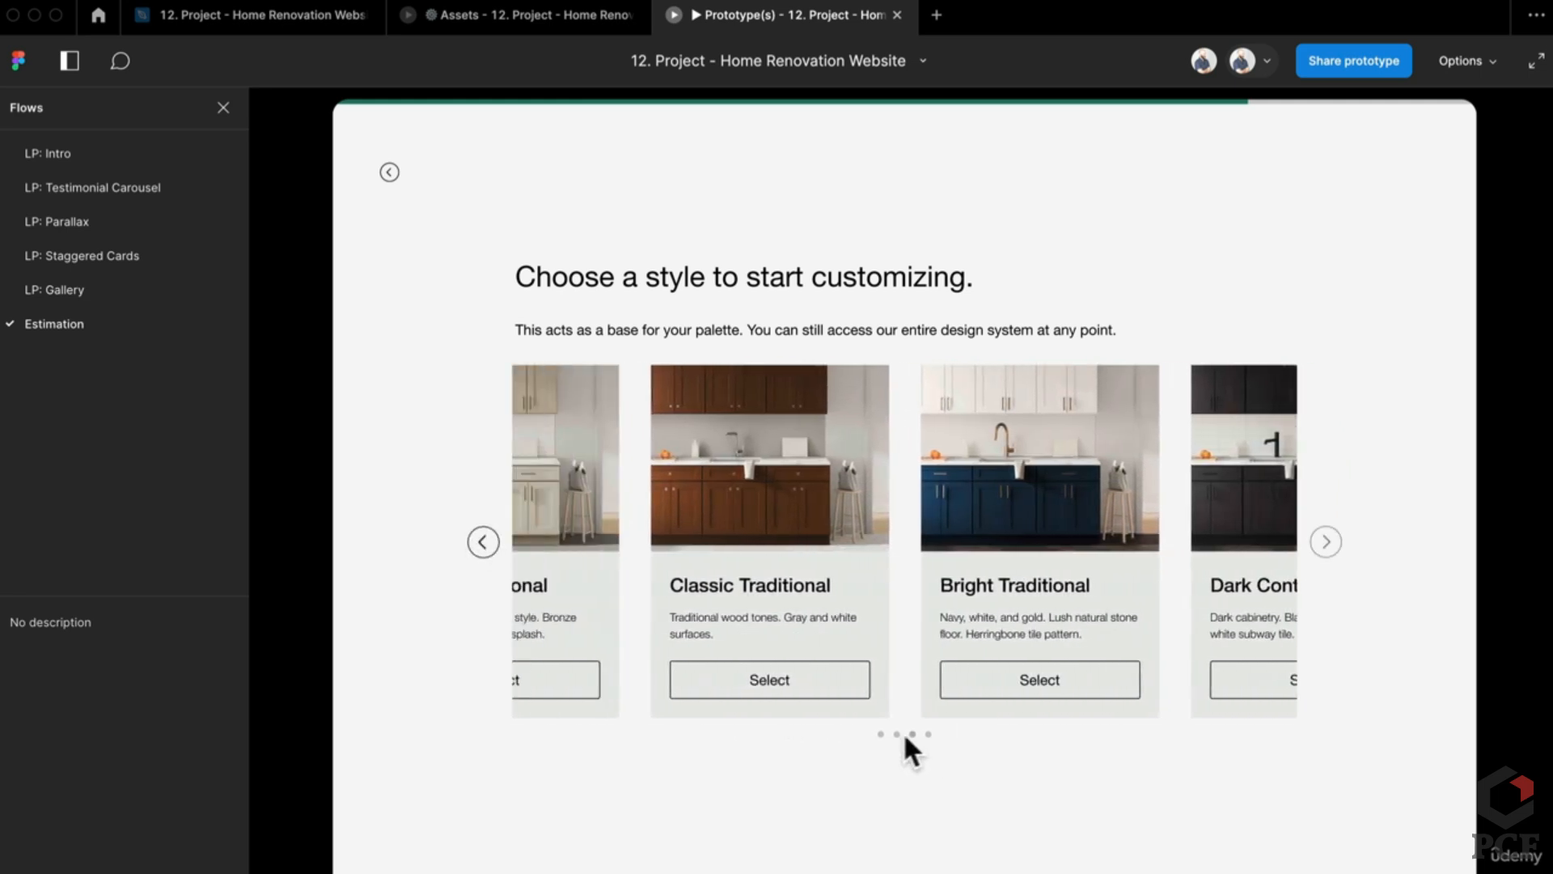
pyautogui.click(896, 734)
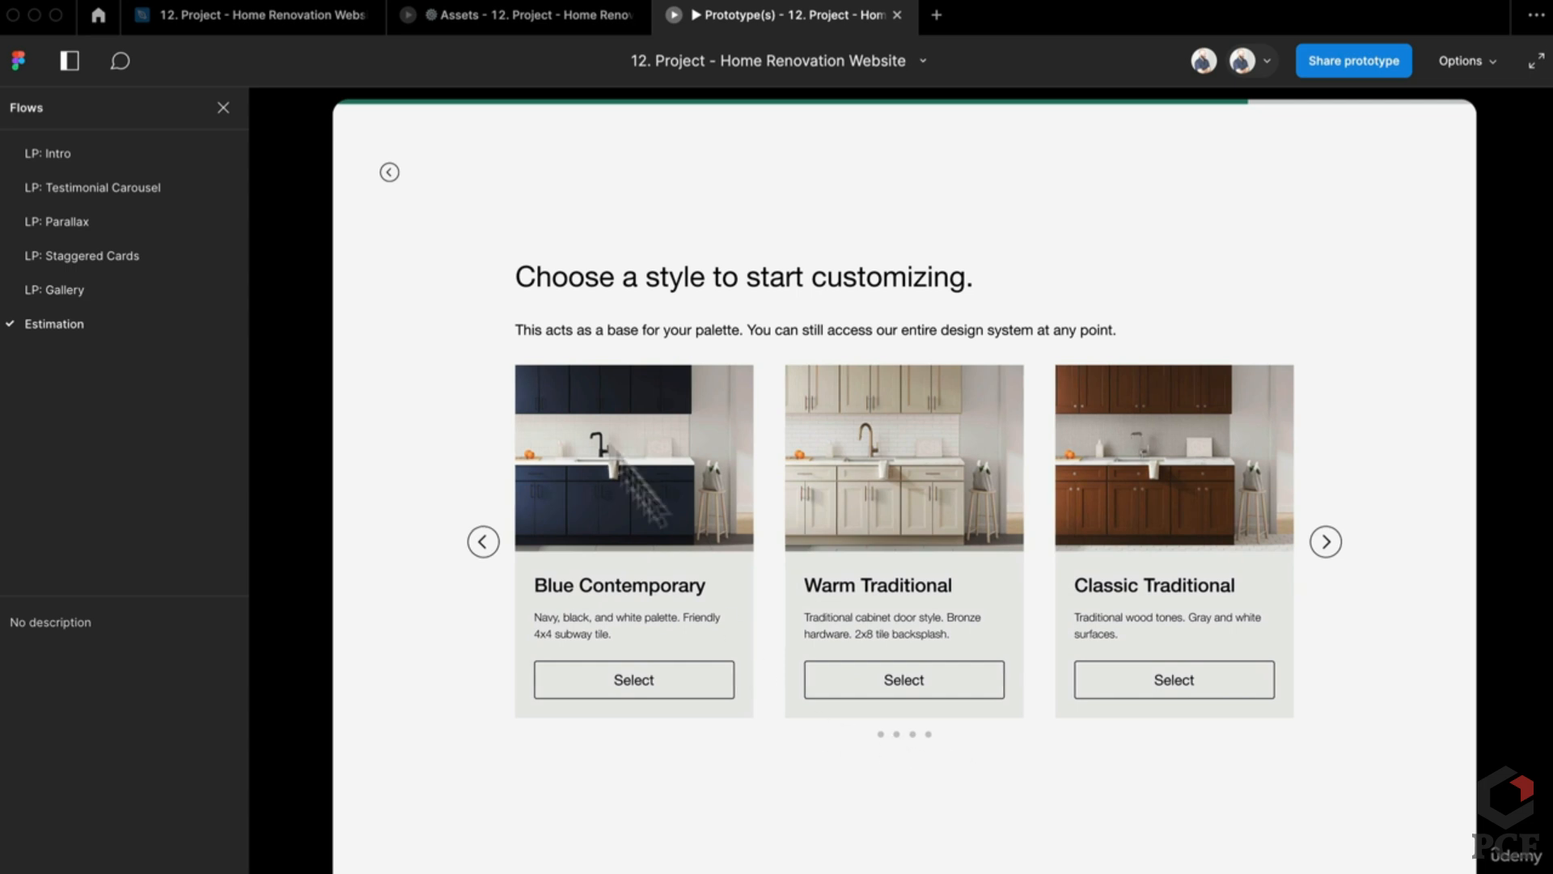
pyautogui.click(288, 14)
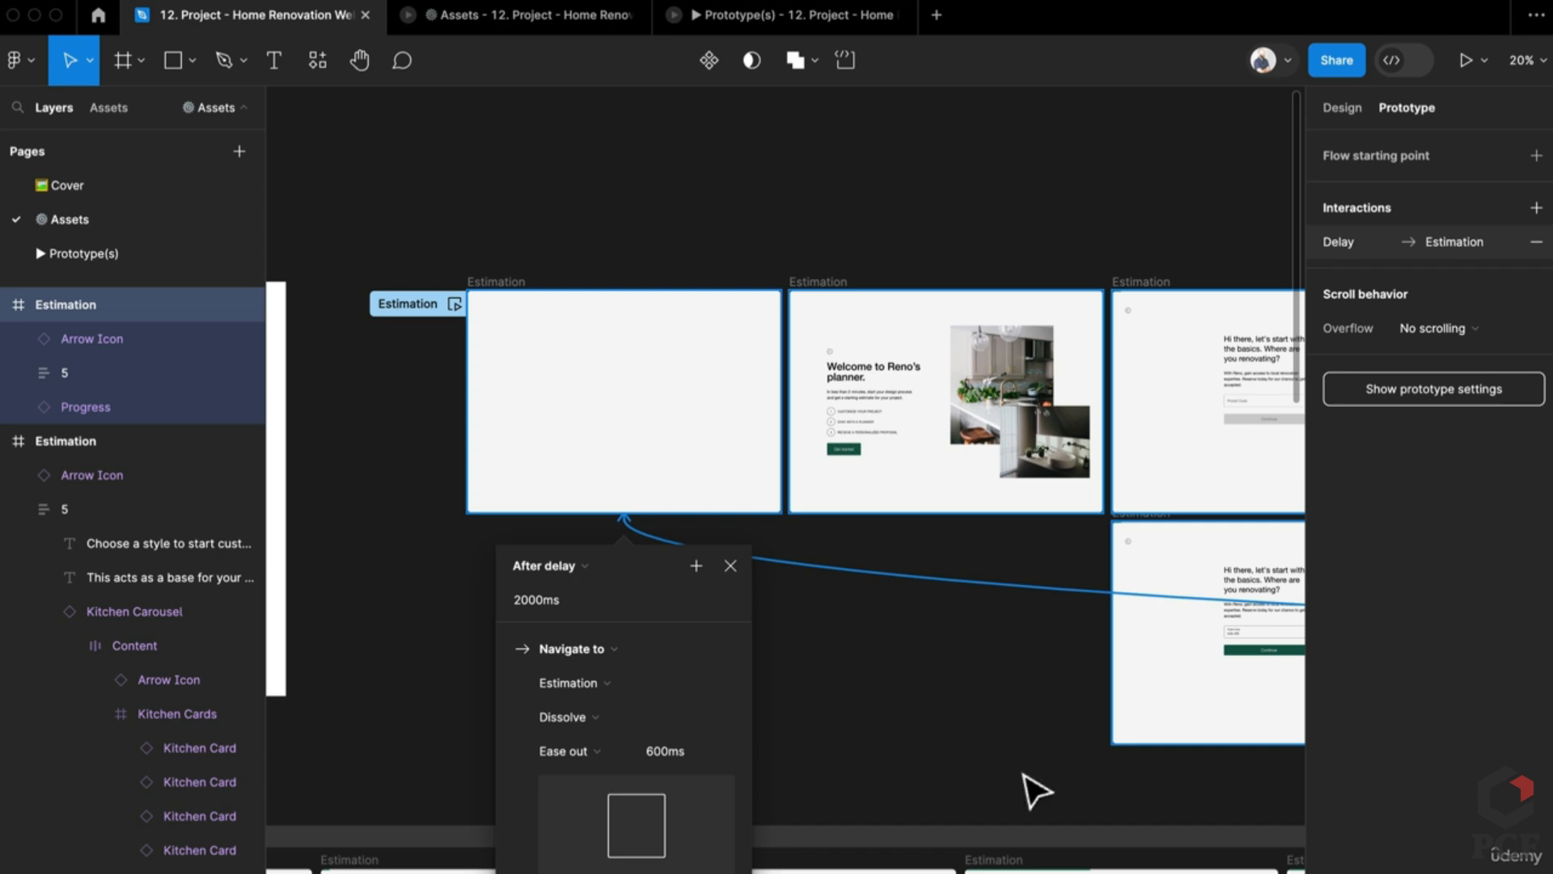
# Step: In variant 1, tick Reset component state on the second dot's interaction to position 2
pyautogui.click(1038, 791)
pyautogui.scroll(-10, 1031, 789)
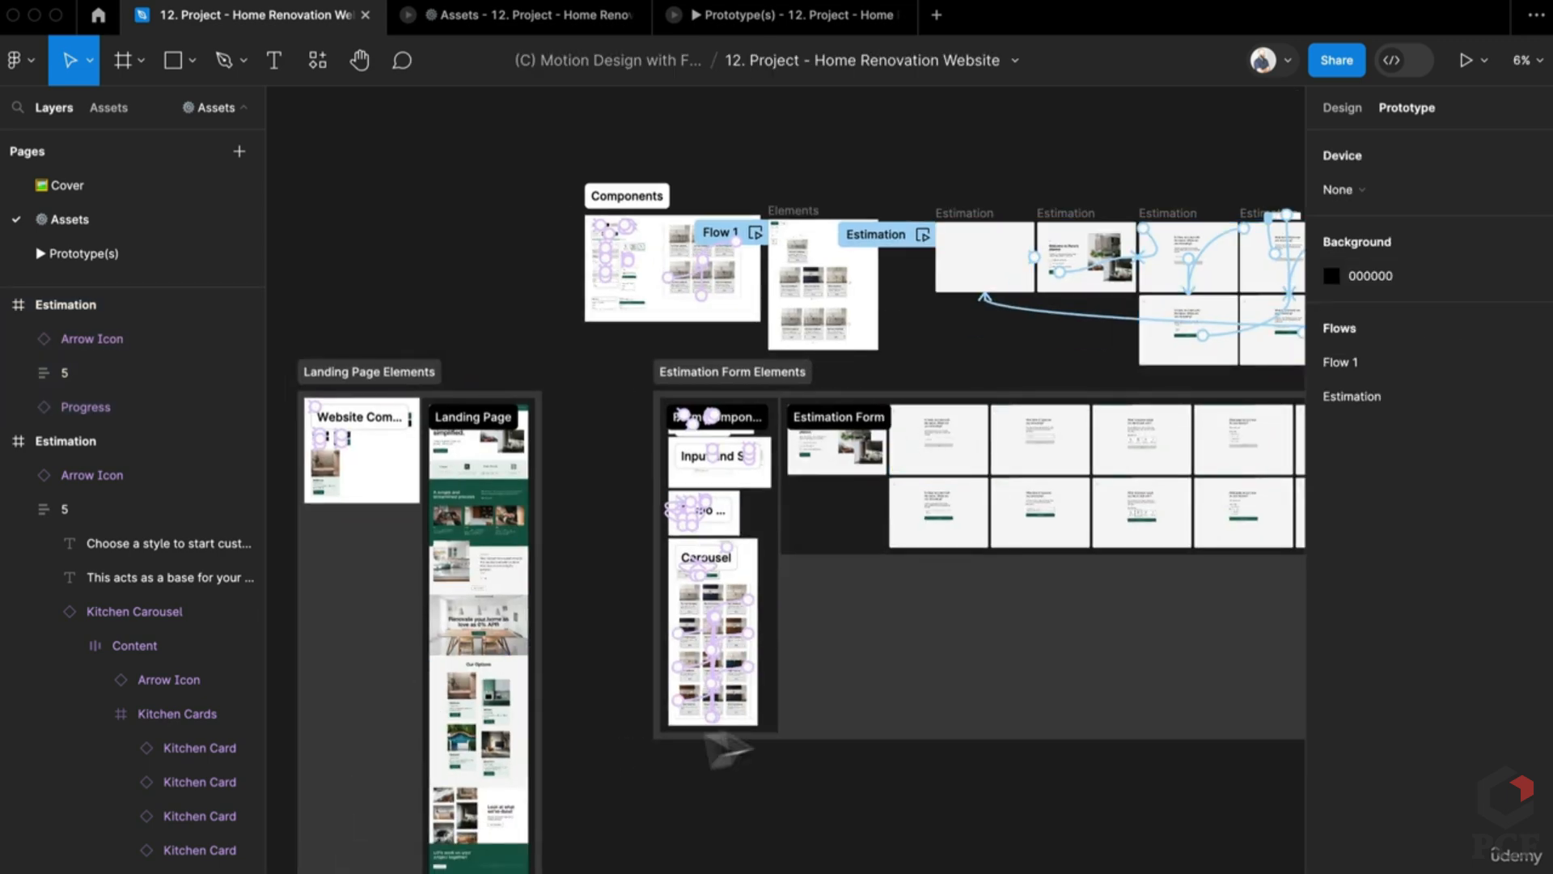
pyautogui.scroll(15, 710, 736)
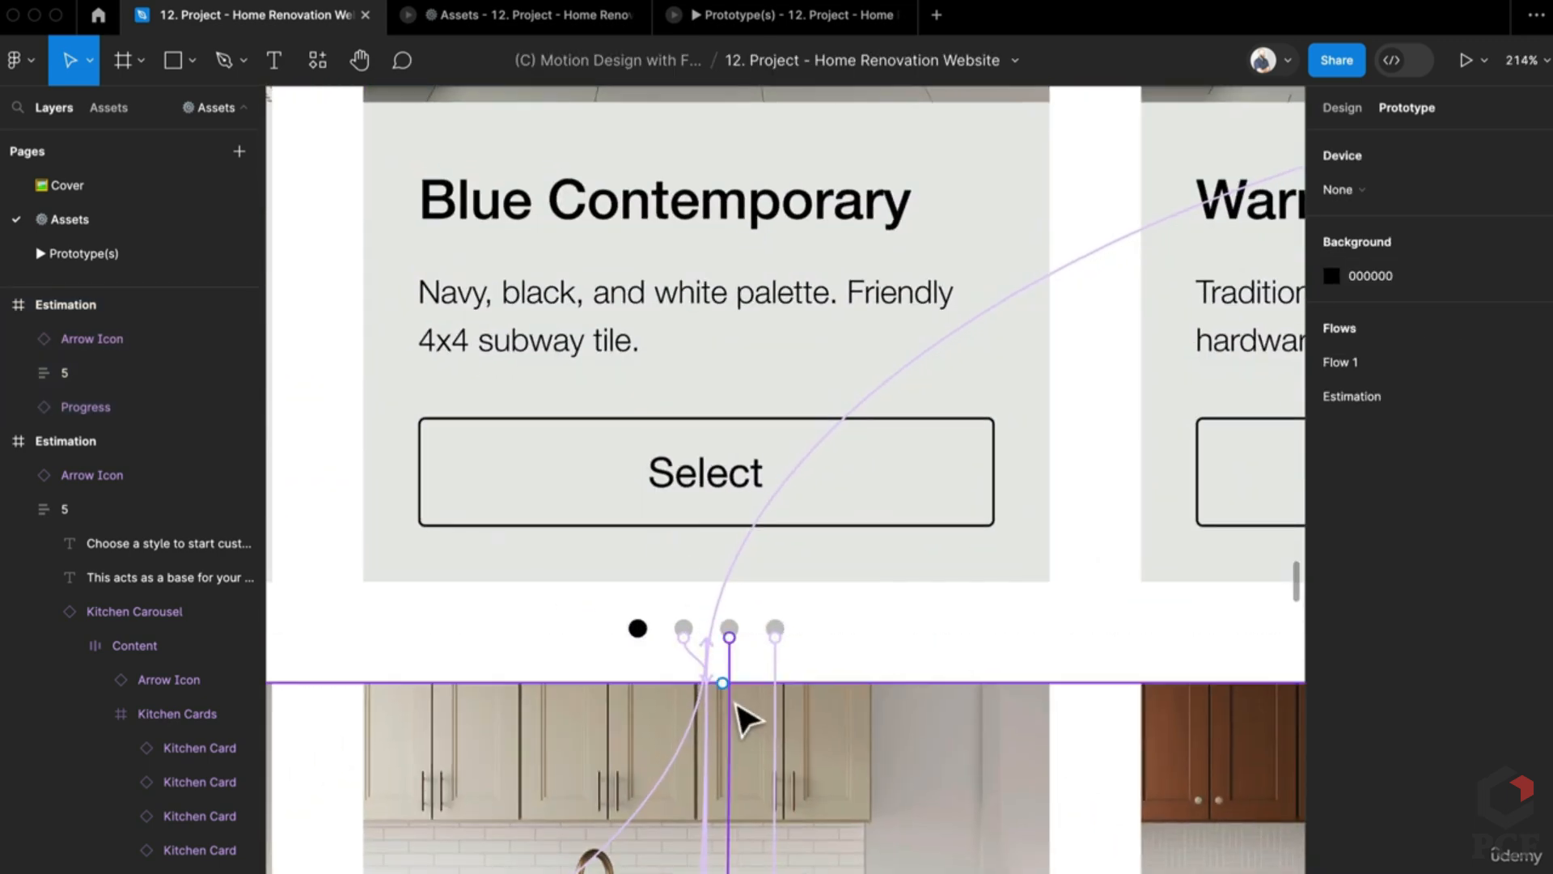
pyautogui.scroll(-5, 744, 717)
pyautogui.scroll(4, 738, 694)
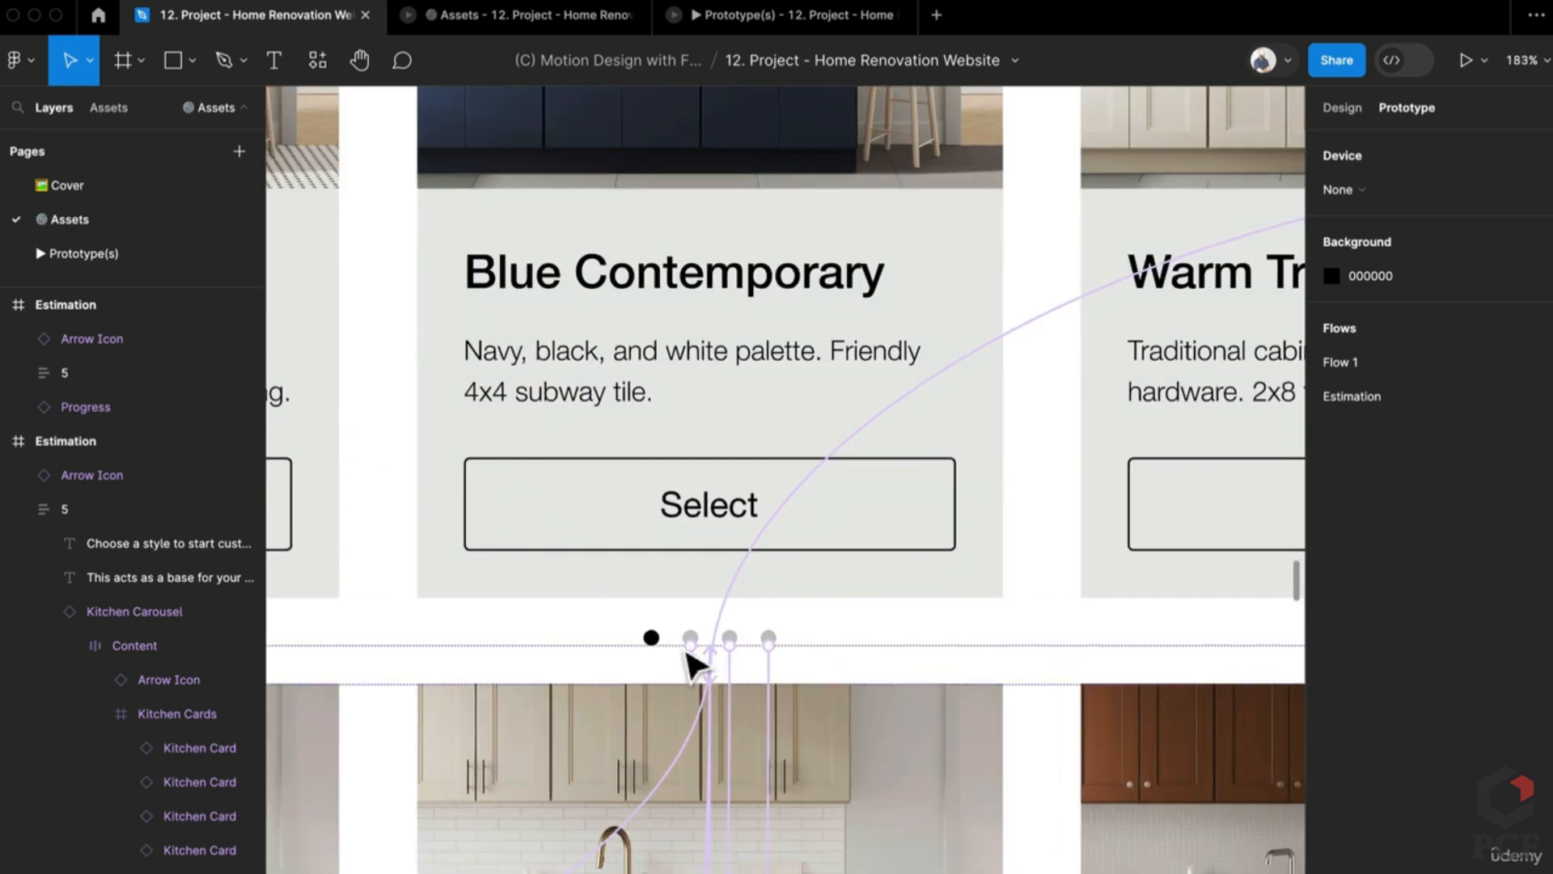
pyautogui.click(723, 681)
pyautogui.scroll(3, 809, 753)
pyautogui.scroll(-3, 817, 768)
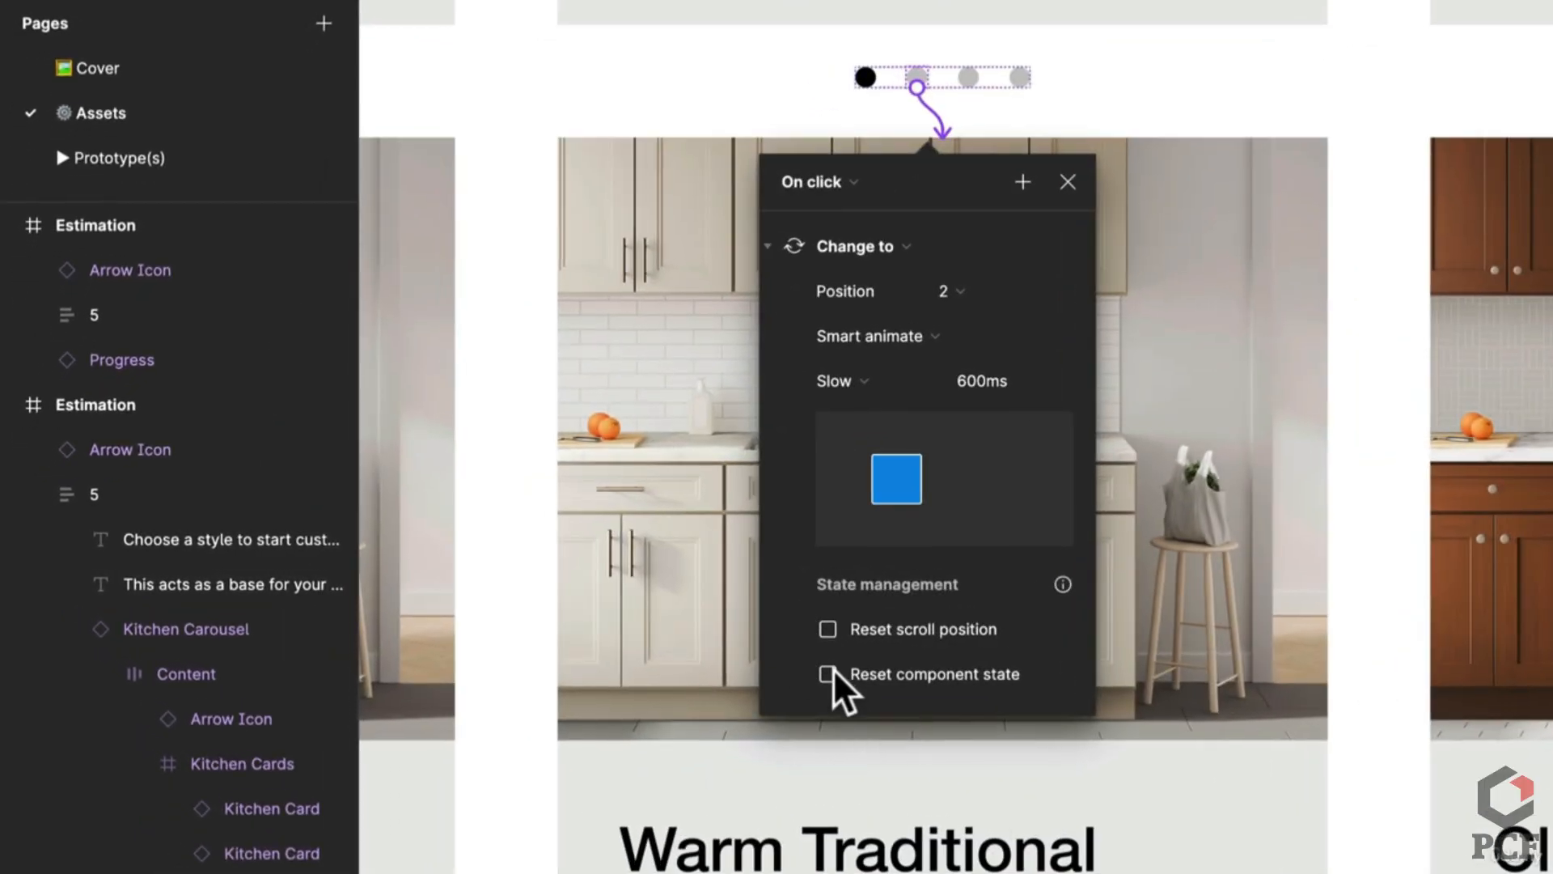
pyautogui.click(827, 673)
pyautogui.scroll(3, 988, 294)
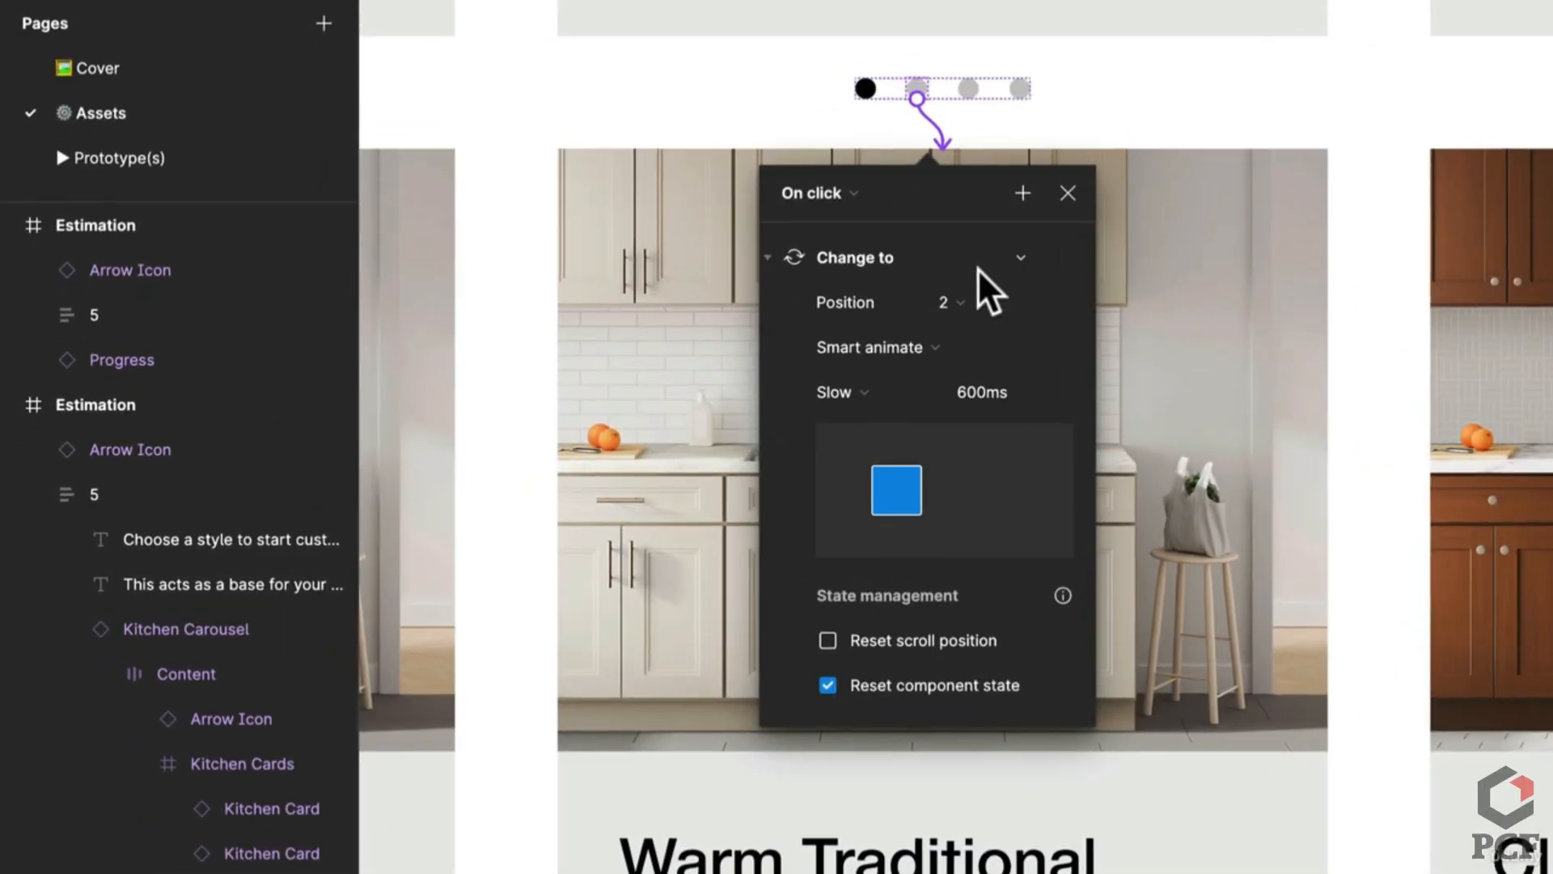
pyautogui.click(983, 234)
# Step: Do the same for the third and fourth dots' interactions to positions 3 and 4
pyautogui.click(967, 285)
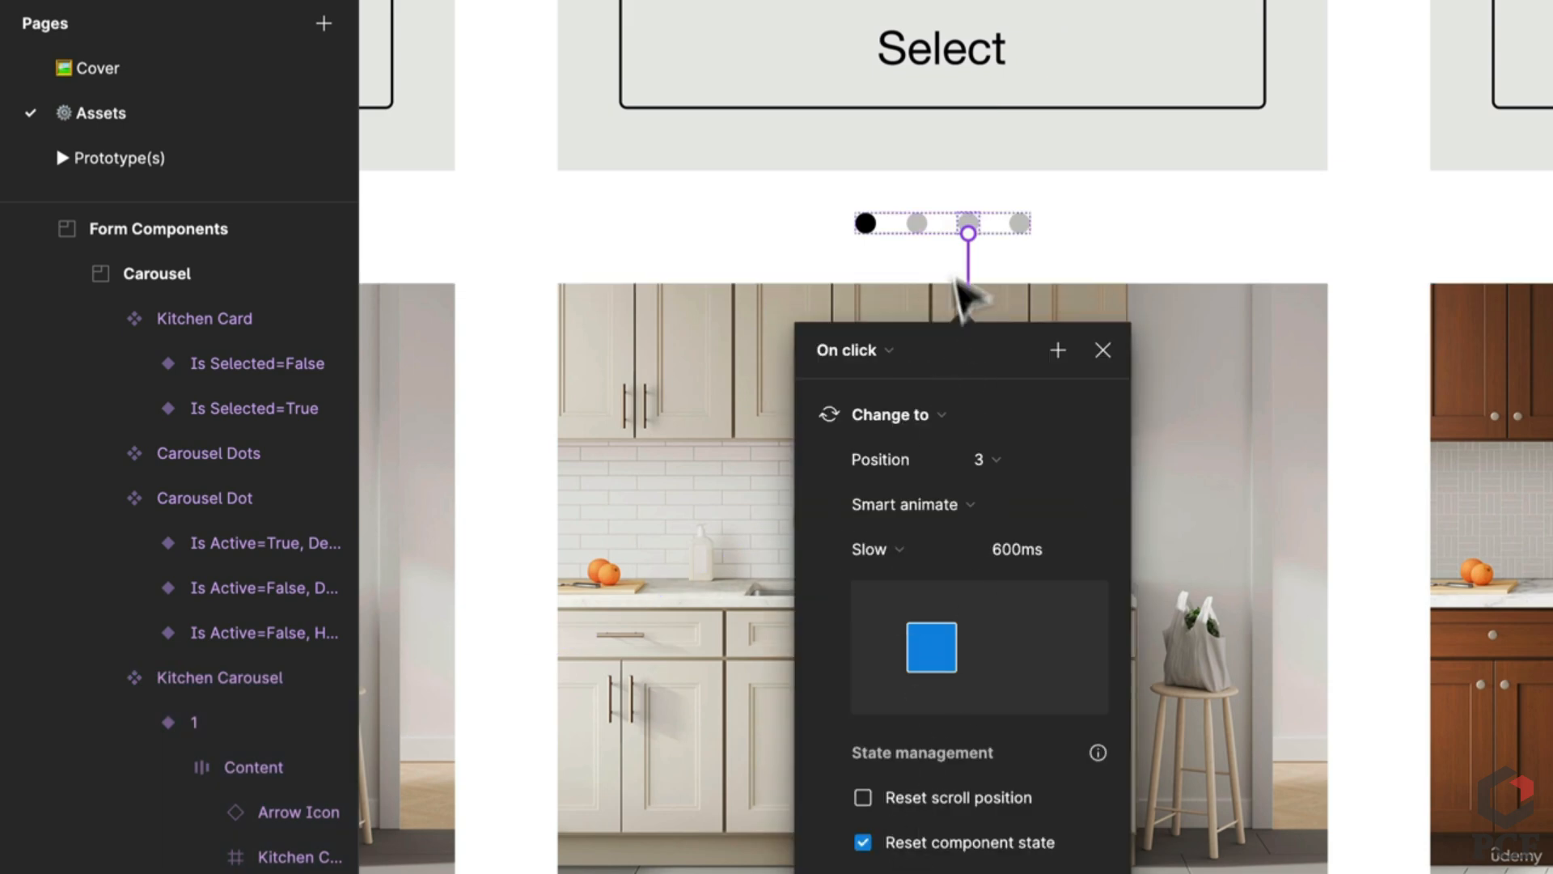
pyautogui.click(1018, 227)
pyautogui.click(1019, 272)
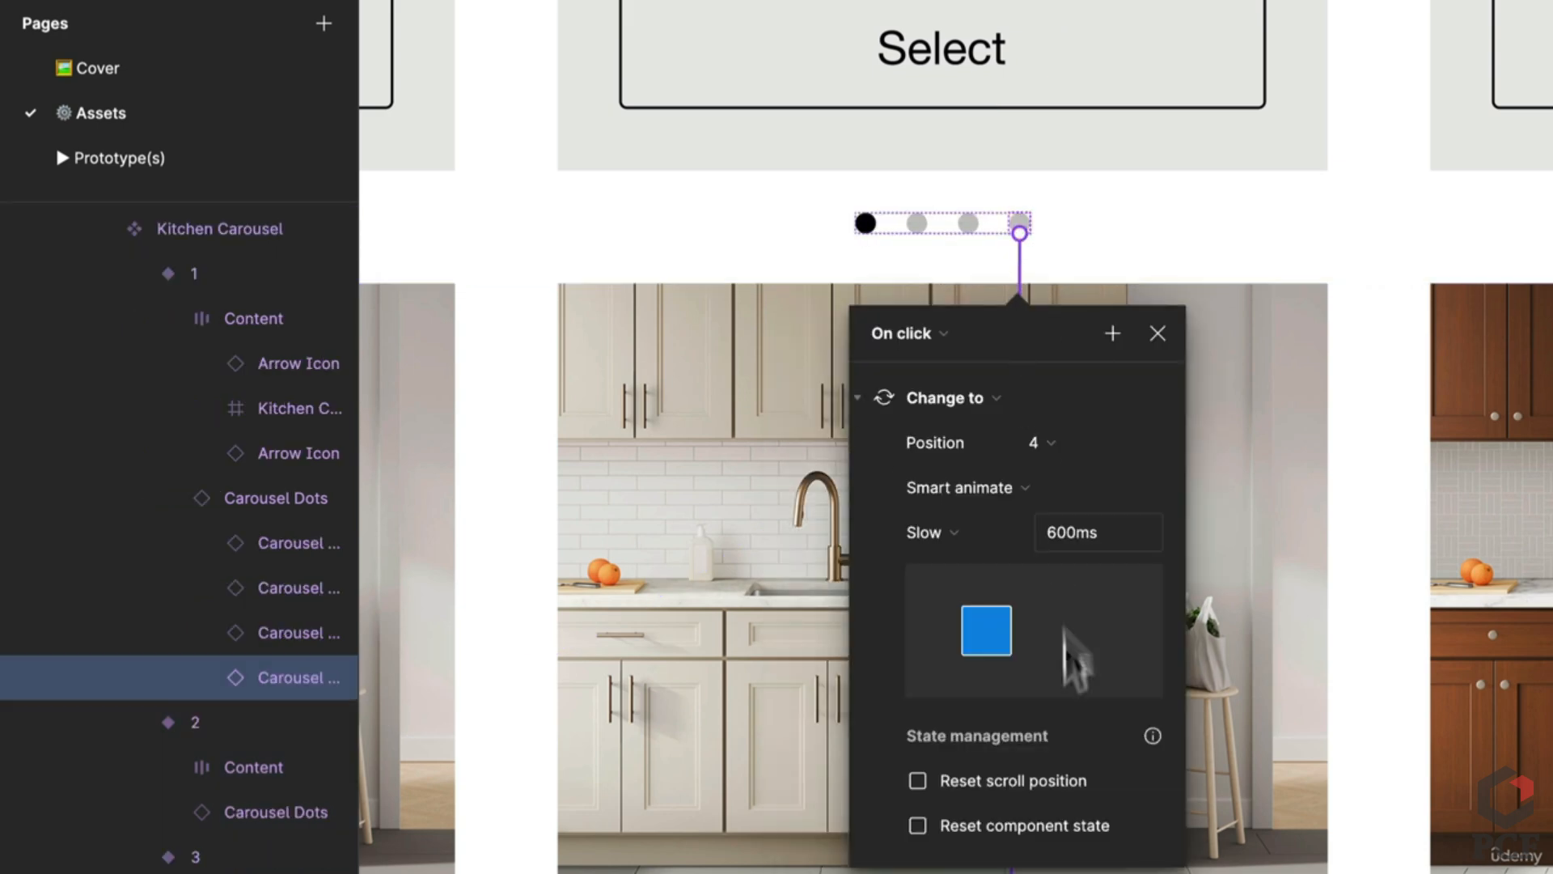
pyautogui.click(998, 827)
pyautogui.click(1254, 174)
pyautogui.scroll(-5, 1254, 174)
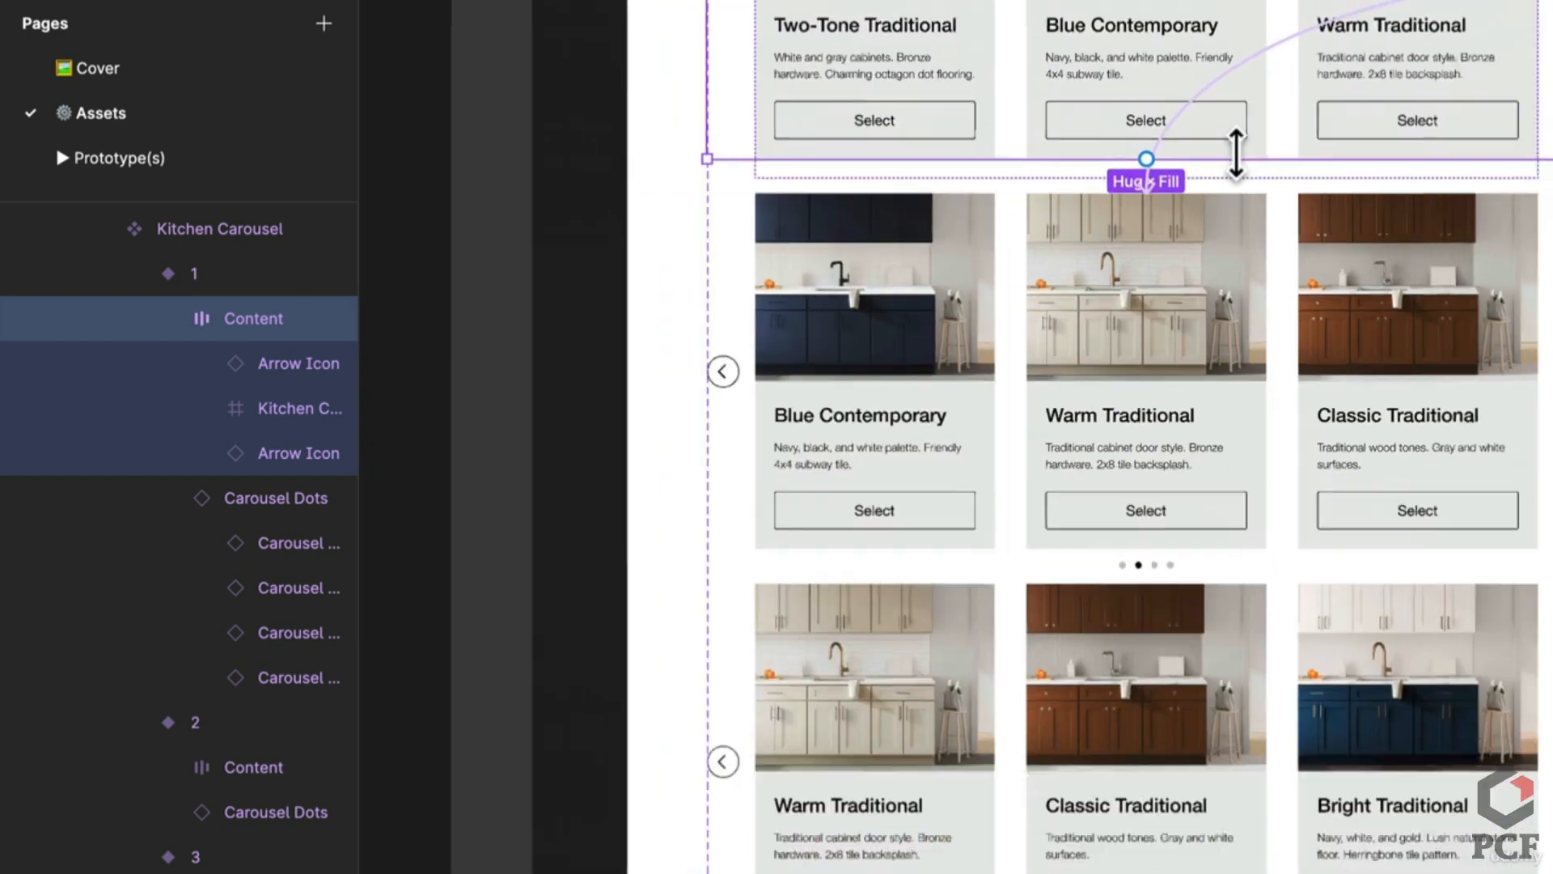
pyautogui.scroll(8, 1085, 607)
pyautogui.scroll(2, 1144, 631)
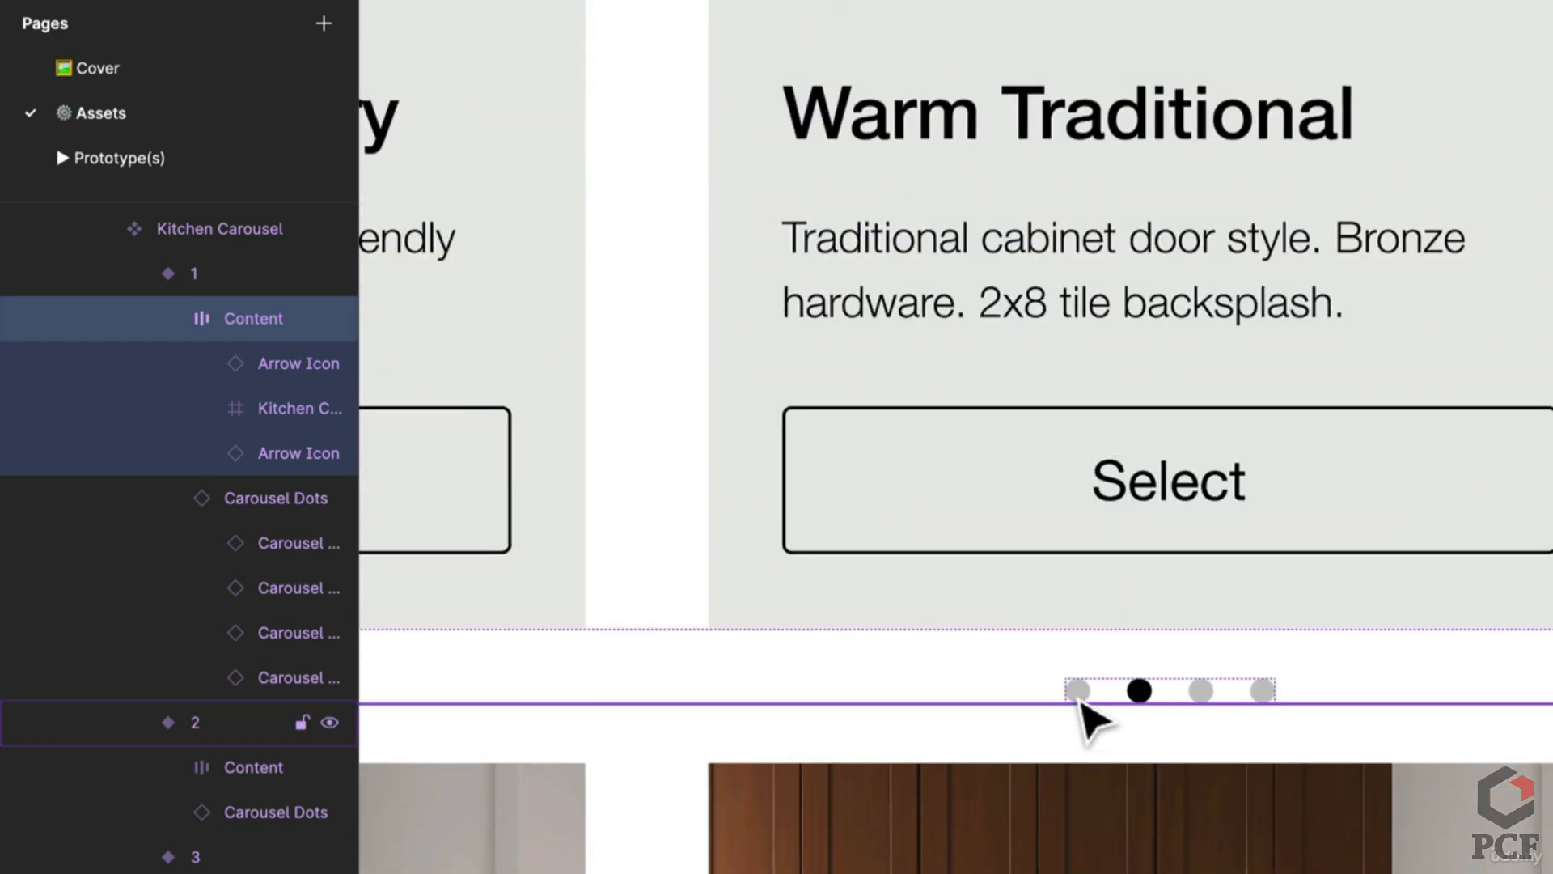
# Step: Link variant 2's dots to positions 1 and 3, resetting component state for positions 3 and 4
pyautogui.moveTo(1085, 711); pyautogui.dragTo(1088, 648)
pyautogui.scroll(-8, 1081, 633)
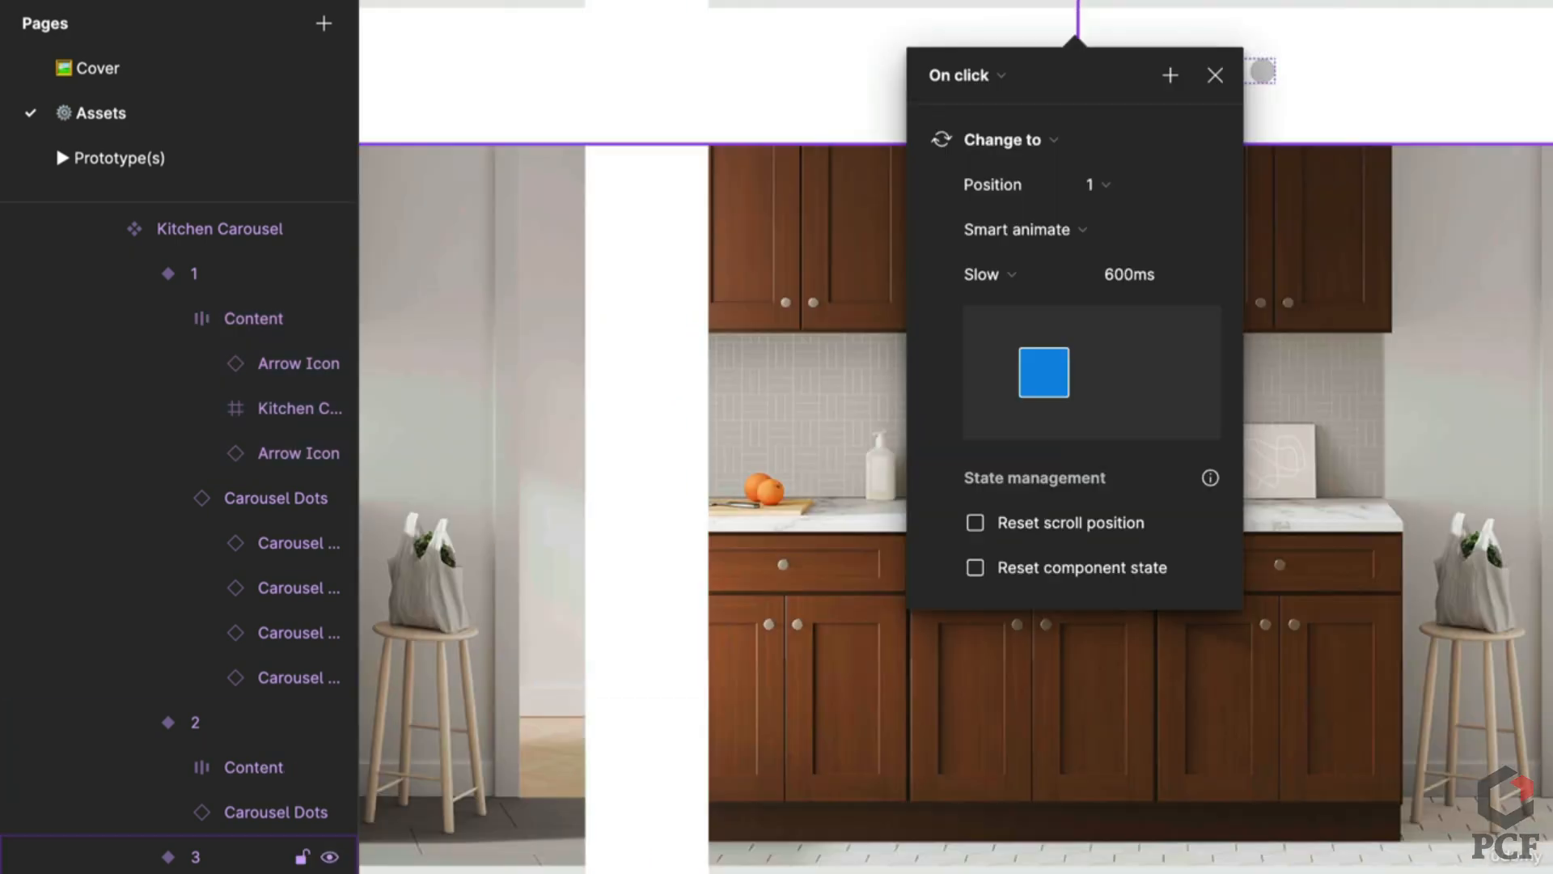
pyautogui.scroll(8, 1224, 433)
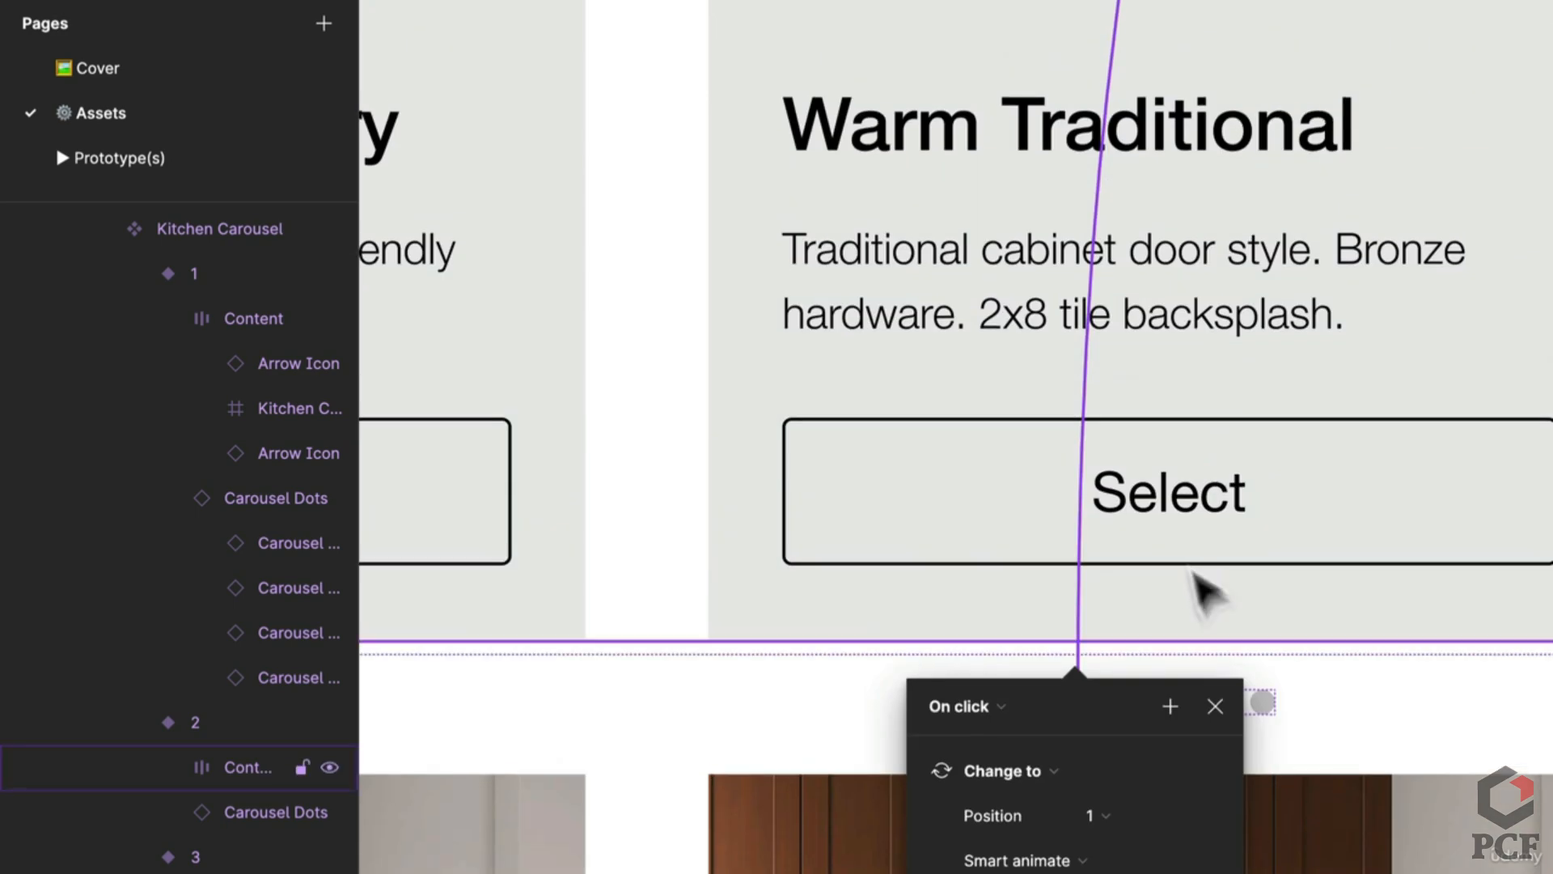
pyautogui.scroll(-2, 1353, 694)
pyautogui.click(1215, 642)
pyautogui.click(1213, 639)
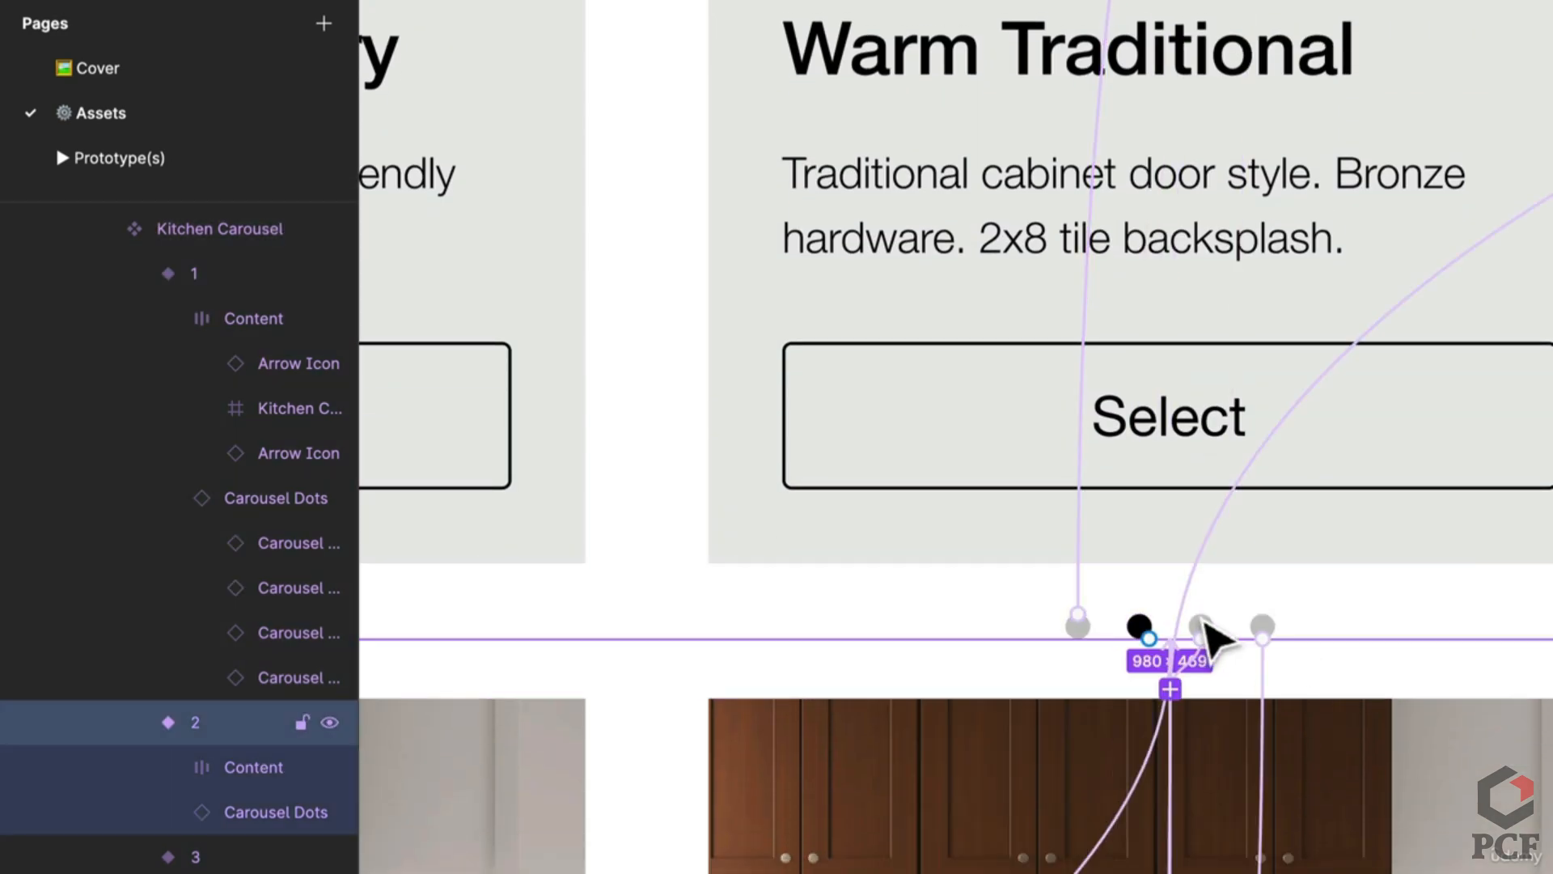
pyautogui.moveTo(1210, 635); pyautogui.dragTo(1196, 683)
pyautogui.scroll(-5, 1133, 809)
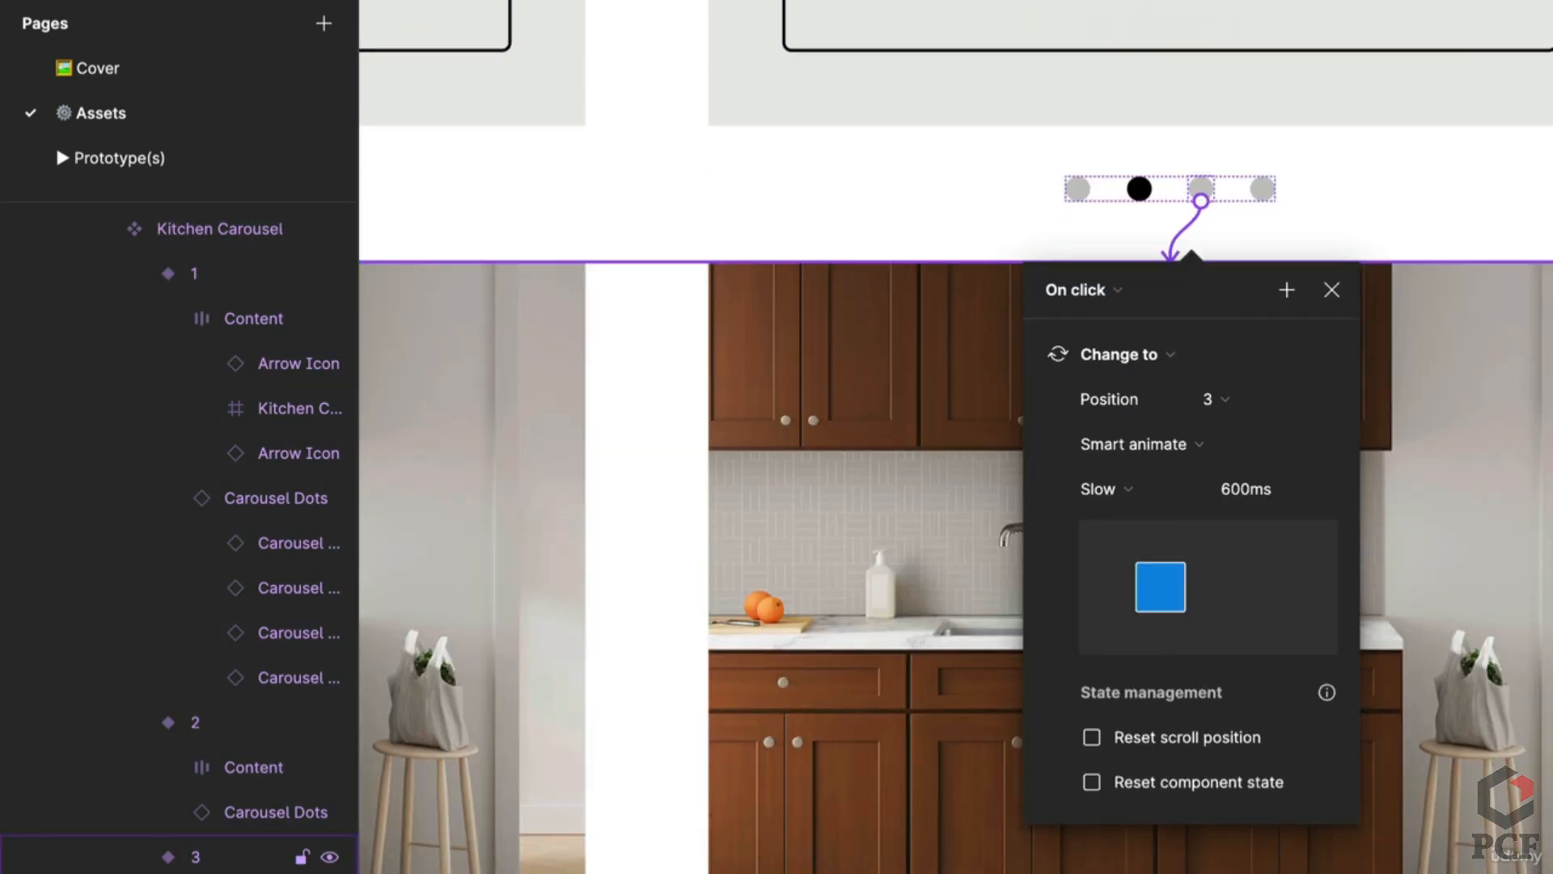
pyautogui.click(1117, 790)
pyautogui.click(1262, 197)
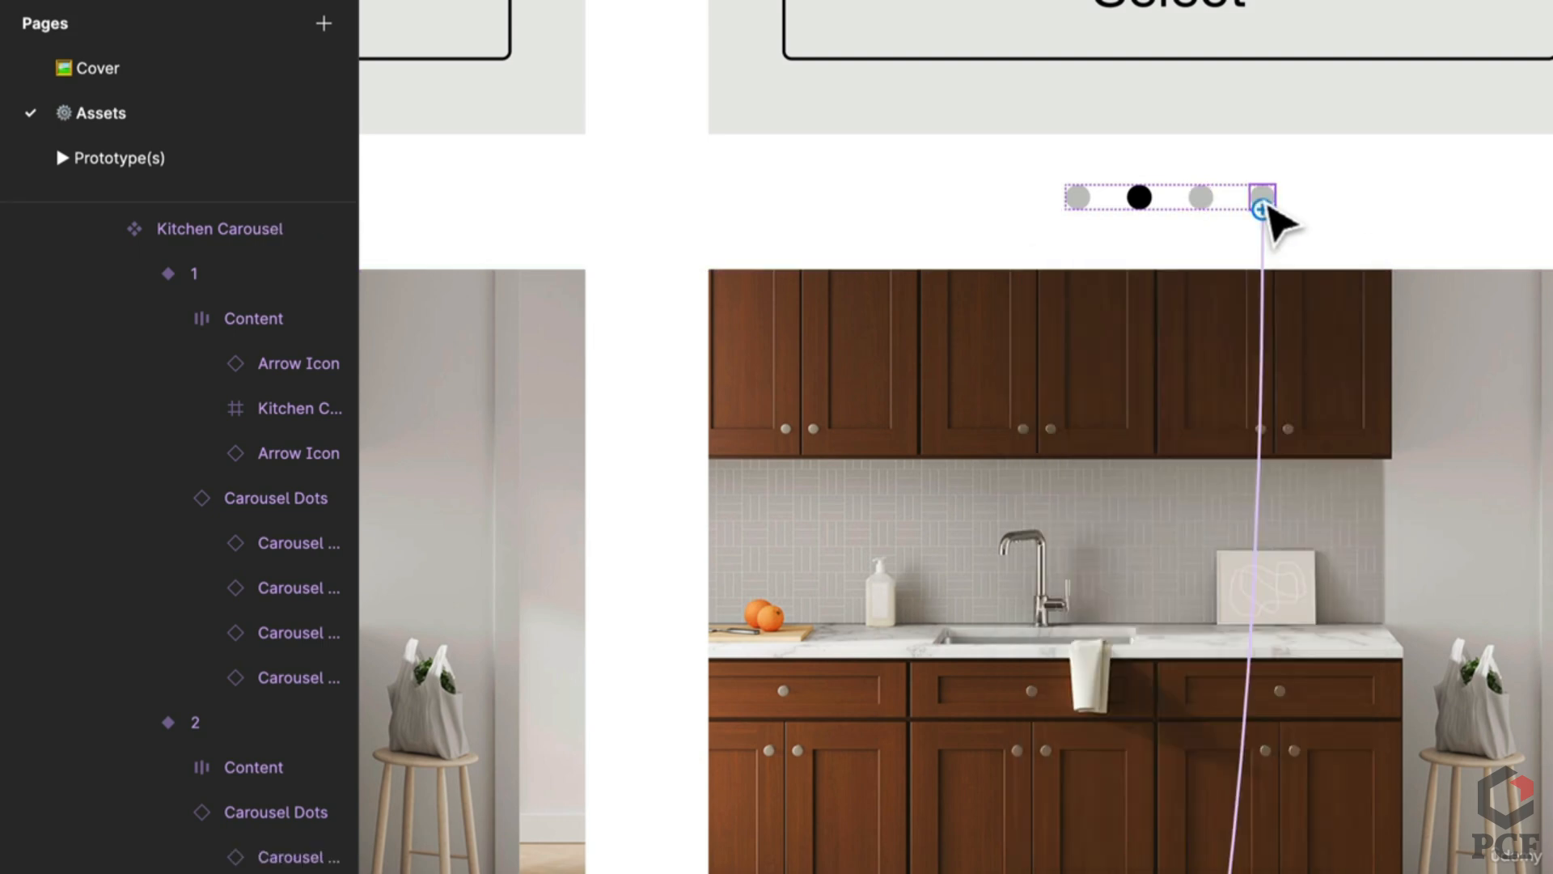
pyautogui.scroll(-1, 1272, 333)
pyautogui.click(1269, 304)
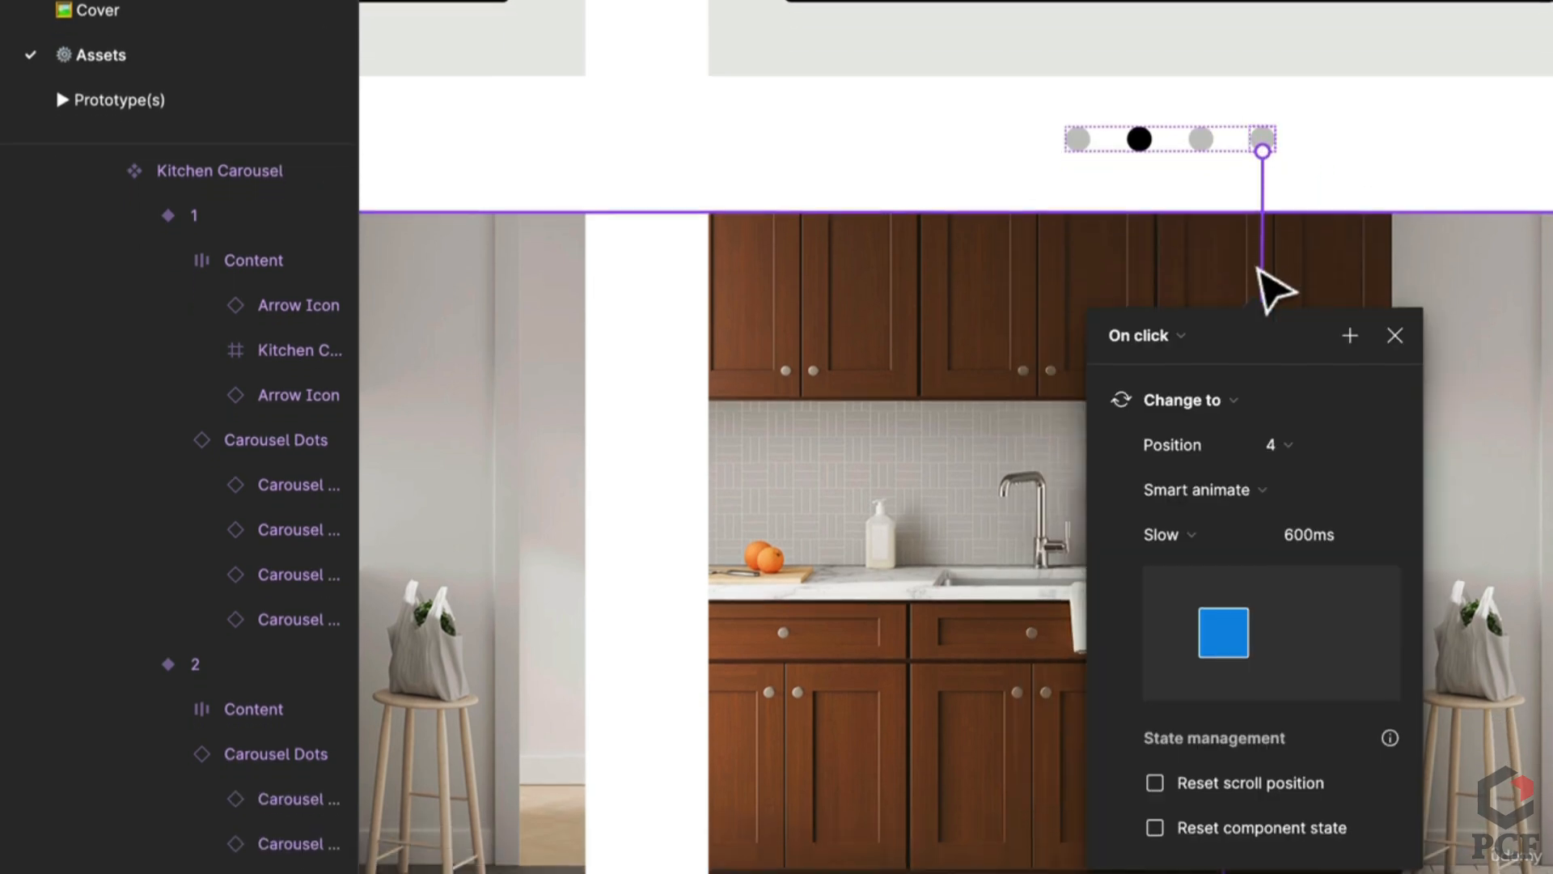
pyautogui.click(1229, 827)
pyautogui.click(1498, 615)
pyautogui.scroll(-2, 1498, 604)
pyautogui.scroll(-10, 1412, 773)
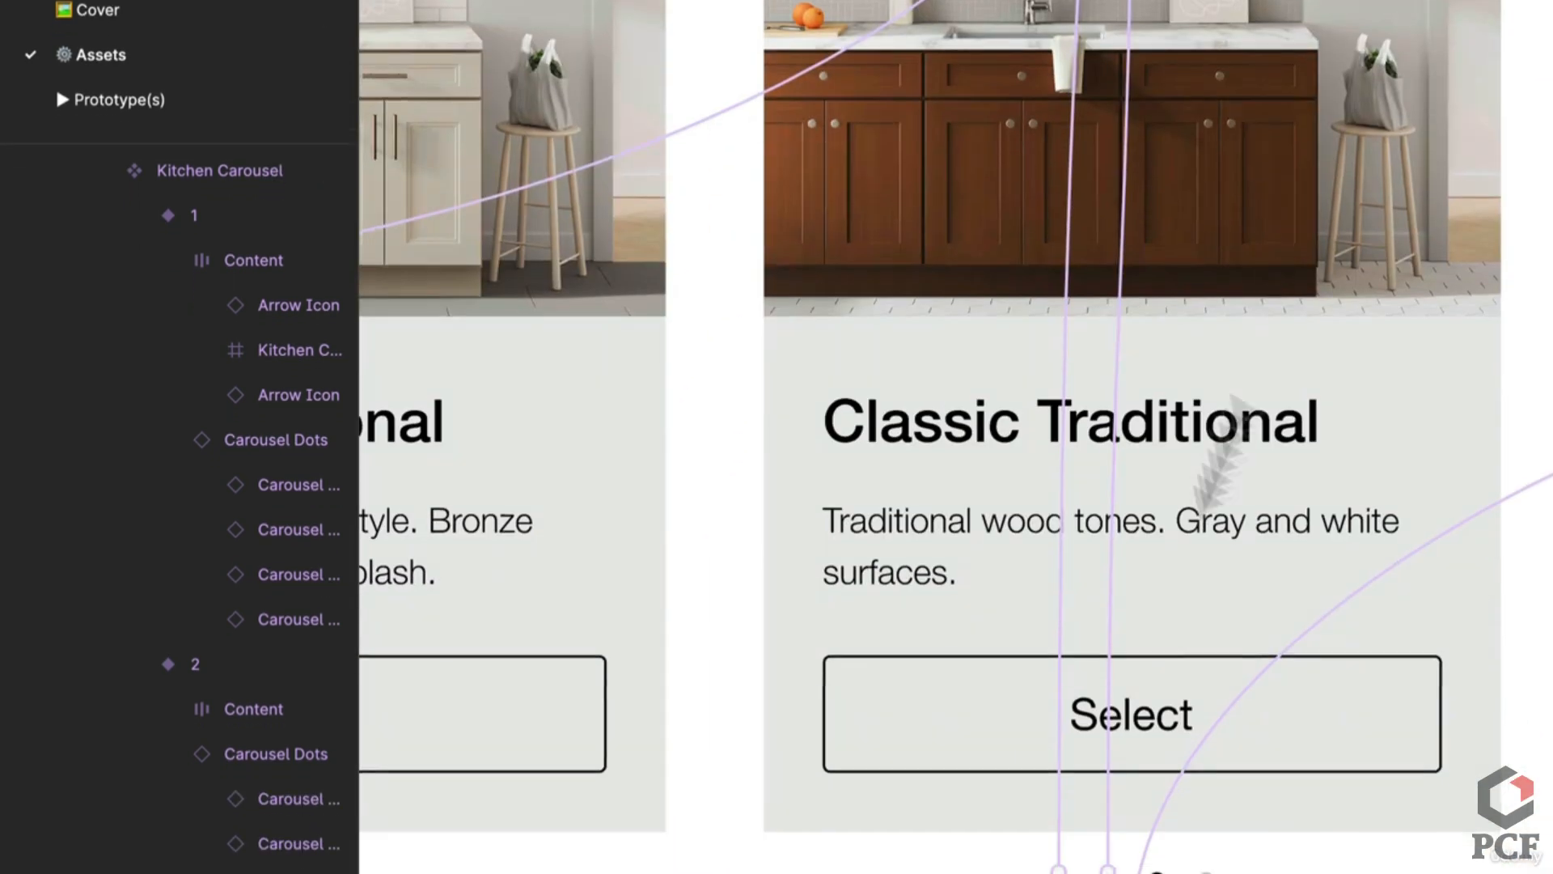
pyautogui.scroll(3, 1144, 572)
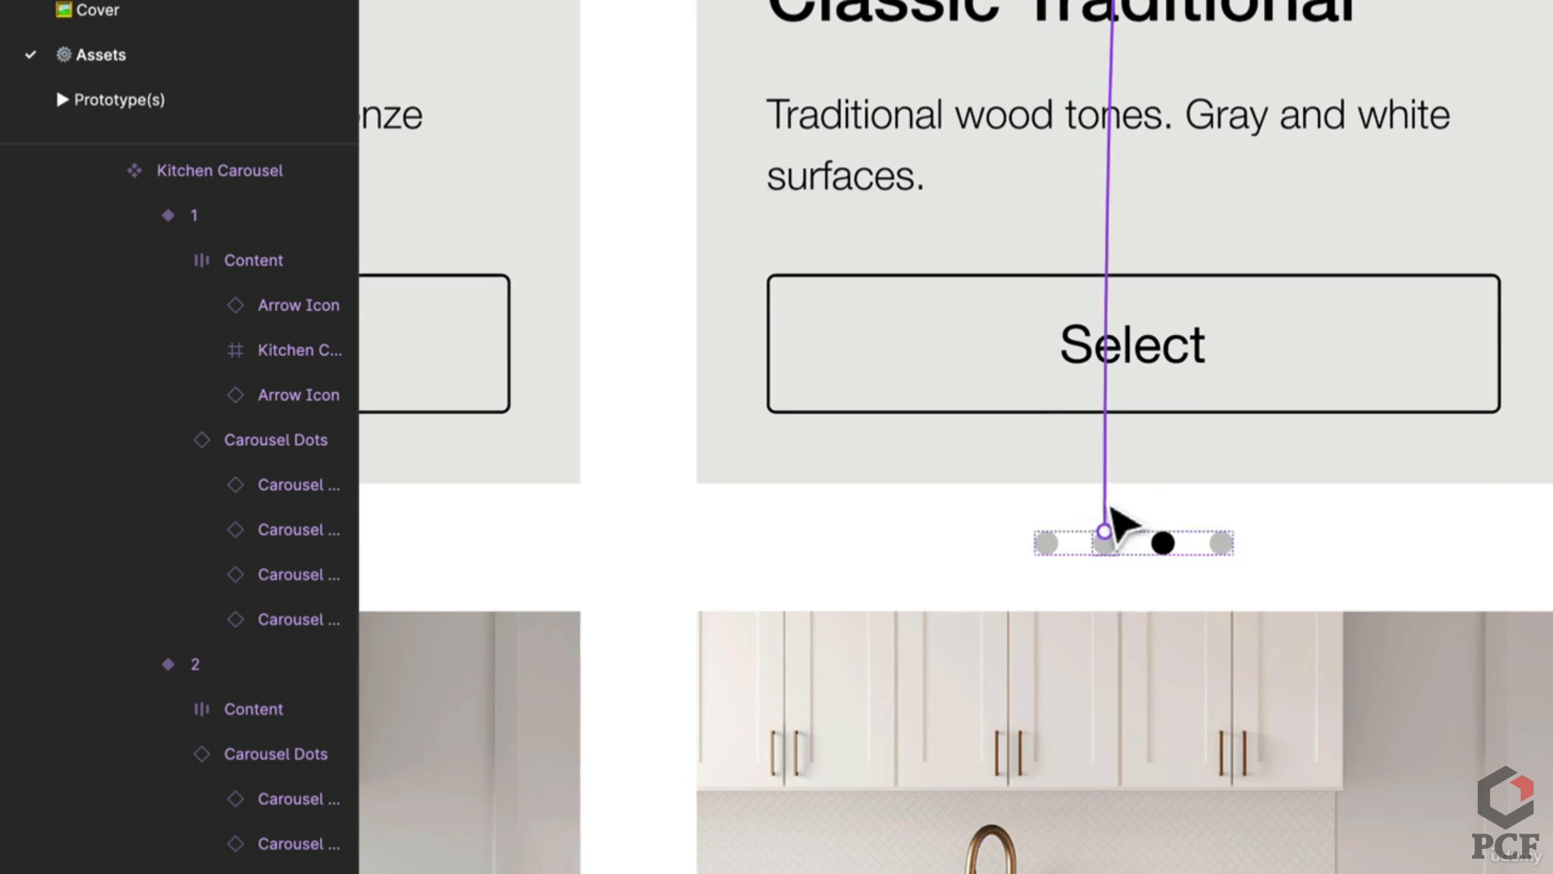
# Step: In variant 3, tick Reset component state on the dot interactions to positions 2, 1 and 4
pyautogui.click(1108, 510)
pyautogui.scroll(-6, 1175, 842)
pyautogui.scroll(4, 1177, 841)
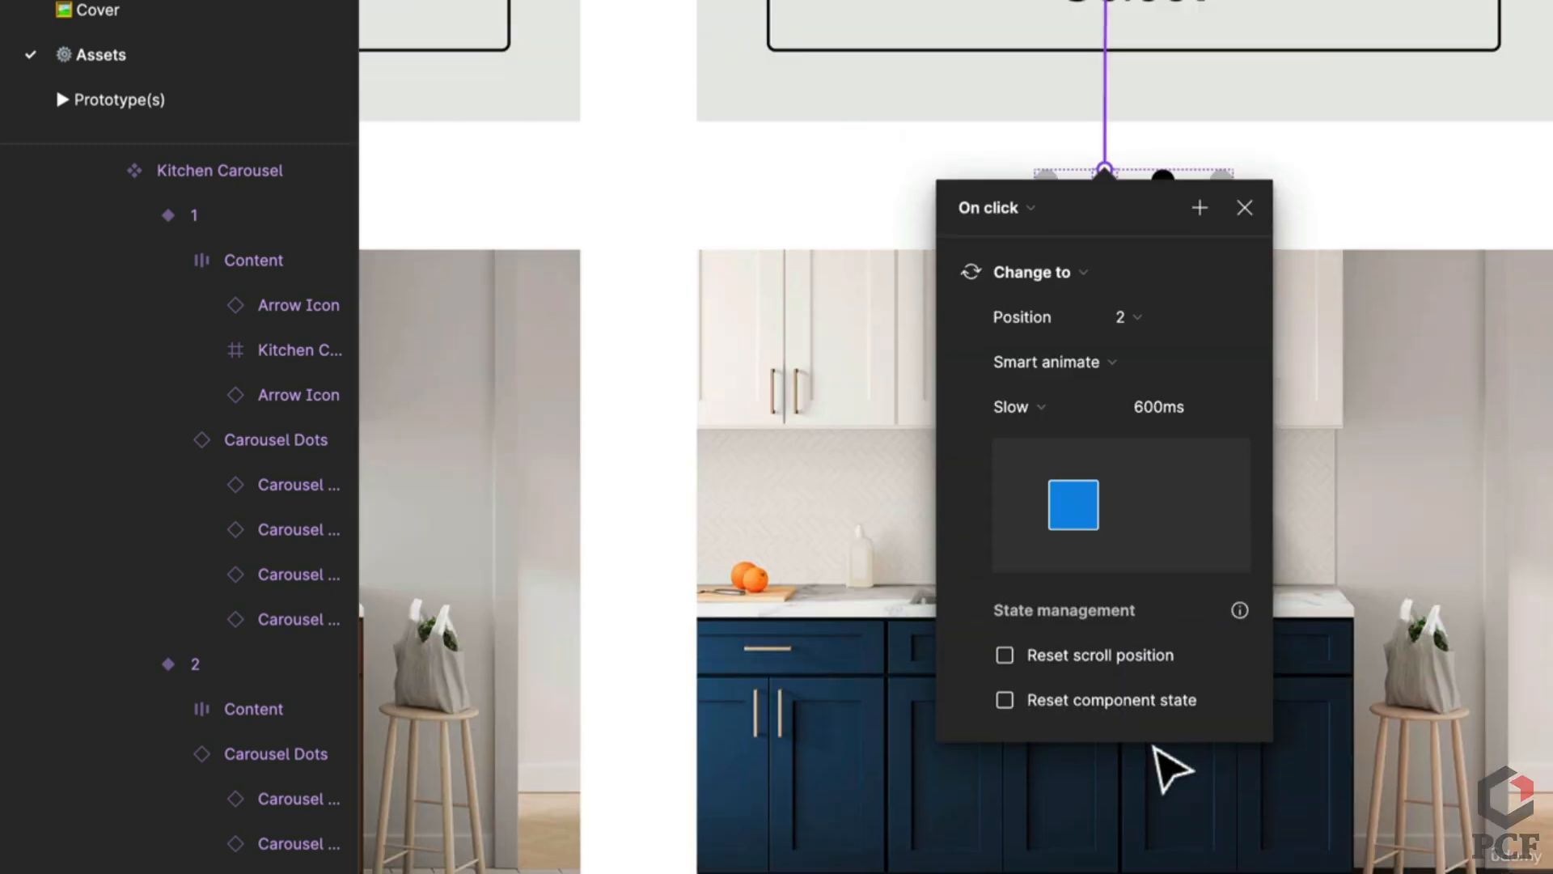
pyautogui.click(1089, 694)
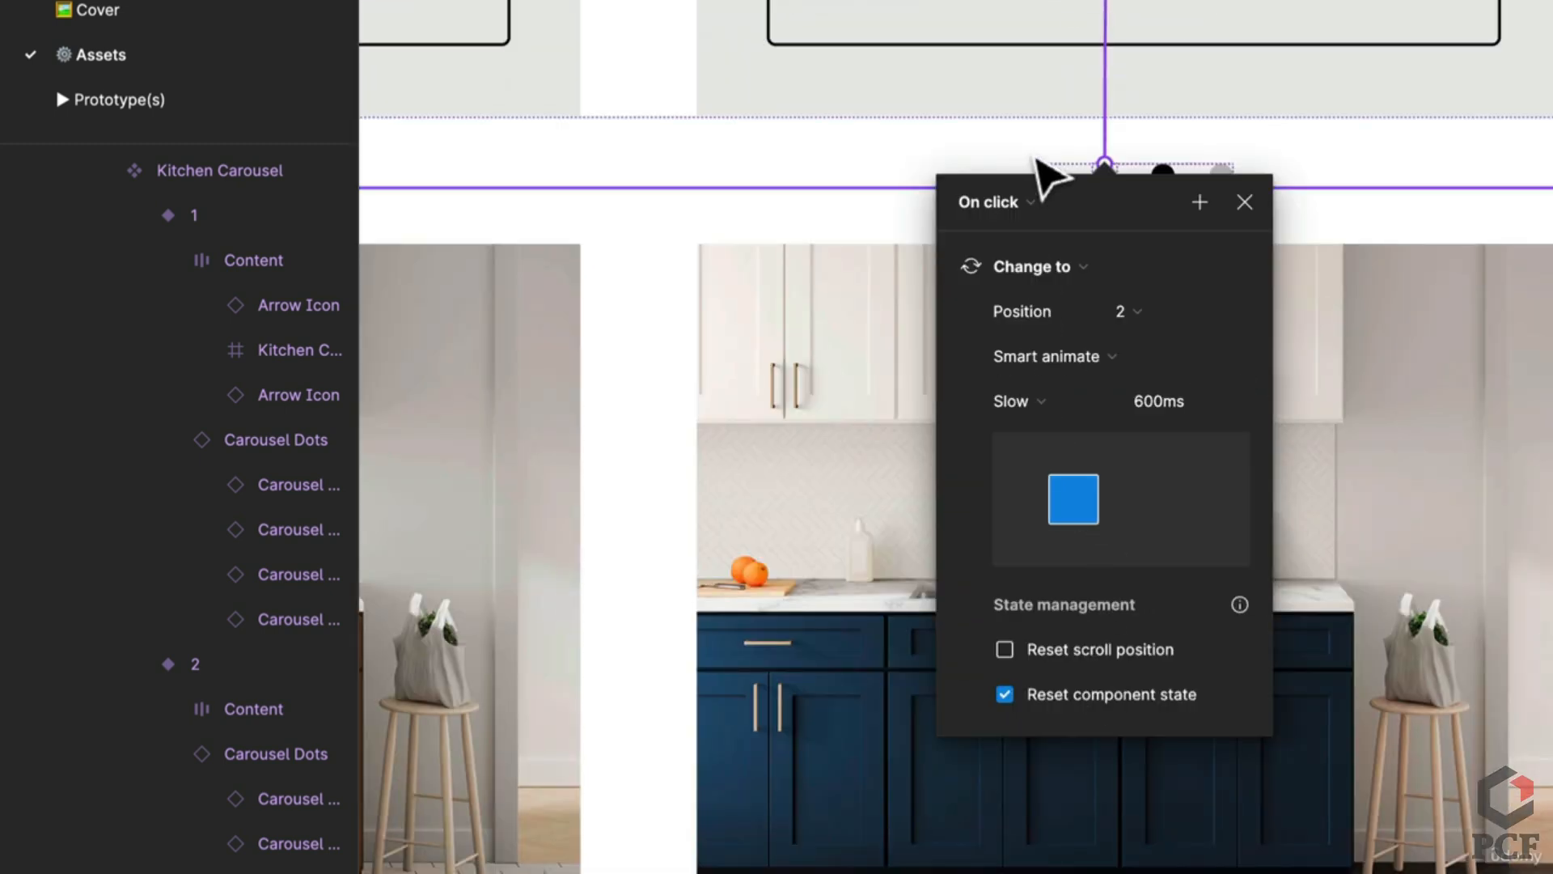
pyautogui.click(1052, 176)
pyautogui.click(1045, 168)
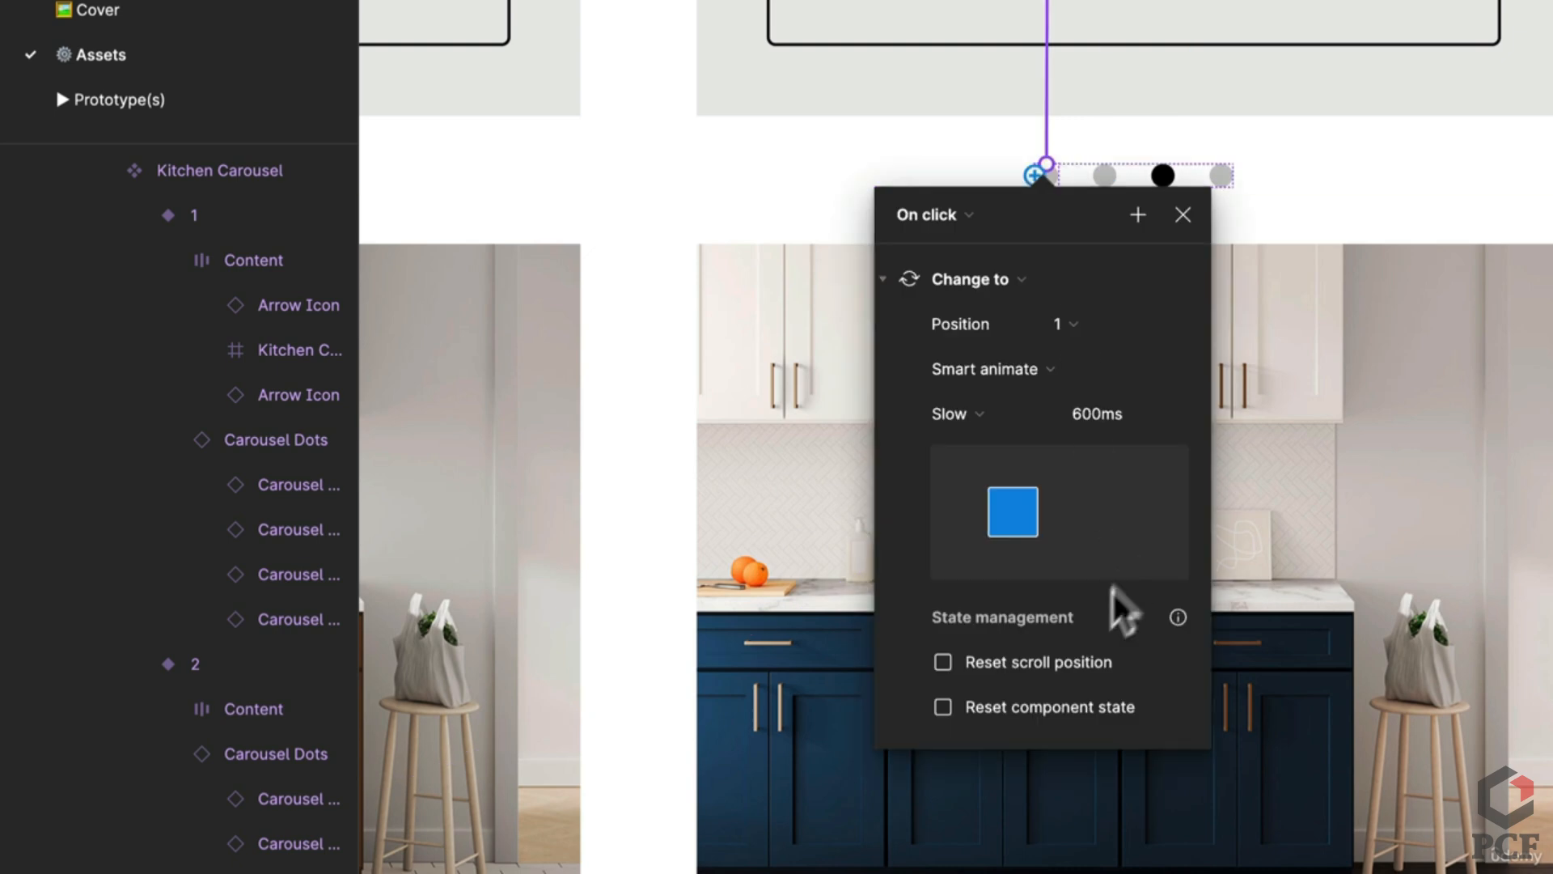
pyautogui.click(1035, 698)
pyautogui.click(1182, 209)
pyautogui.click(1226, 180)
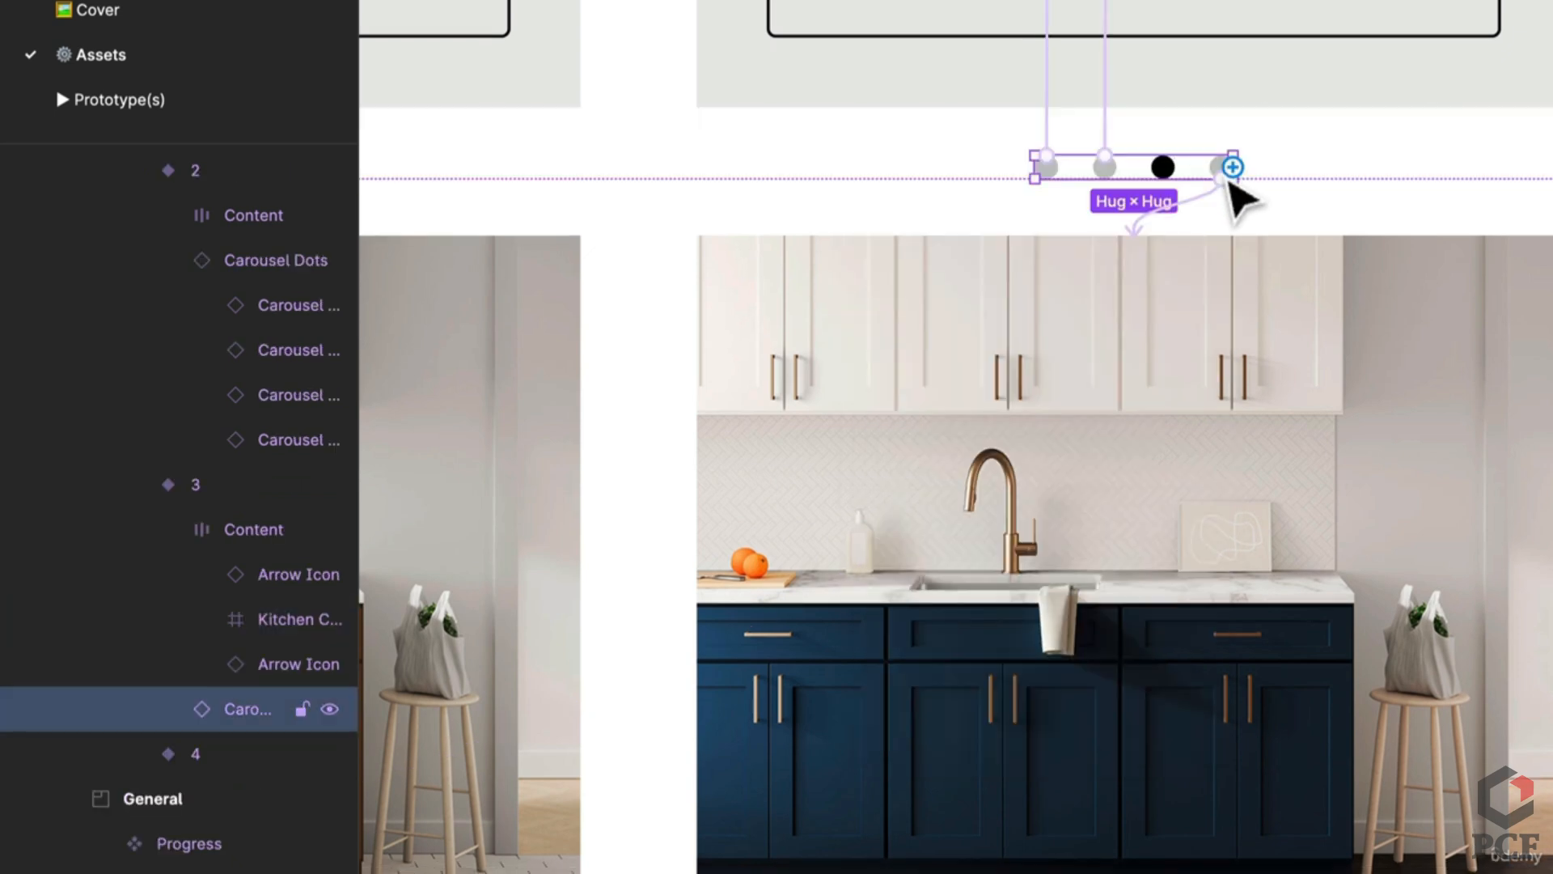
pyautogui.click(1220, 198)
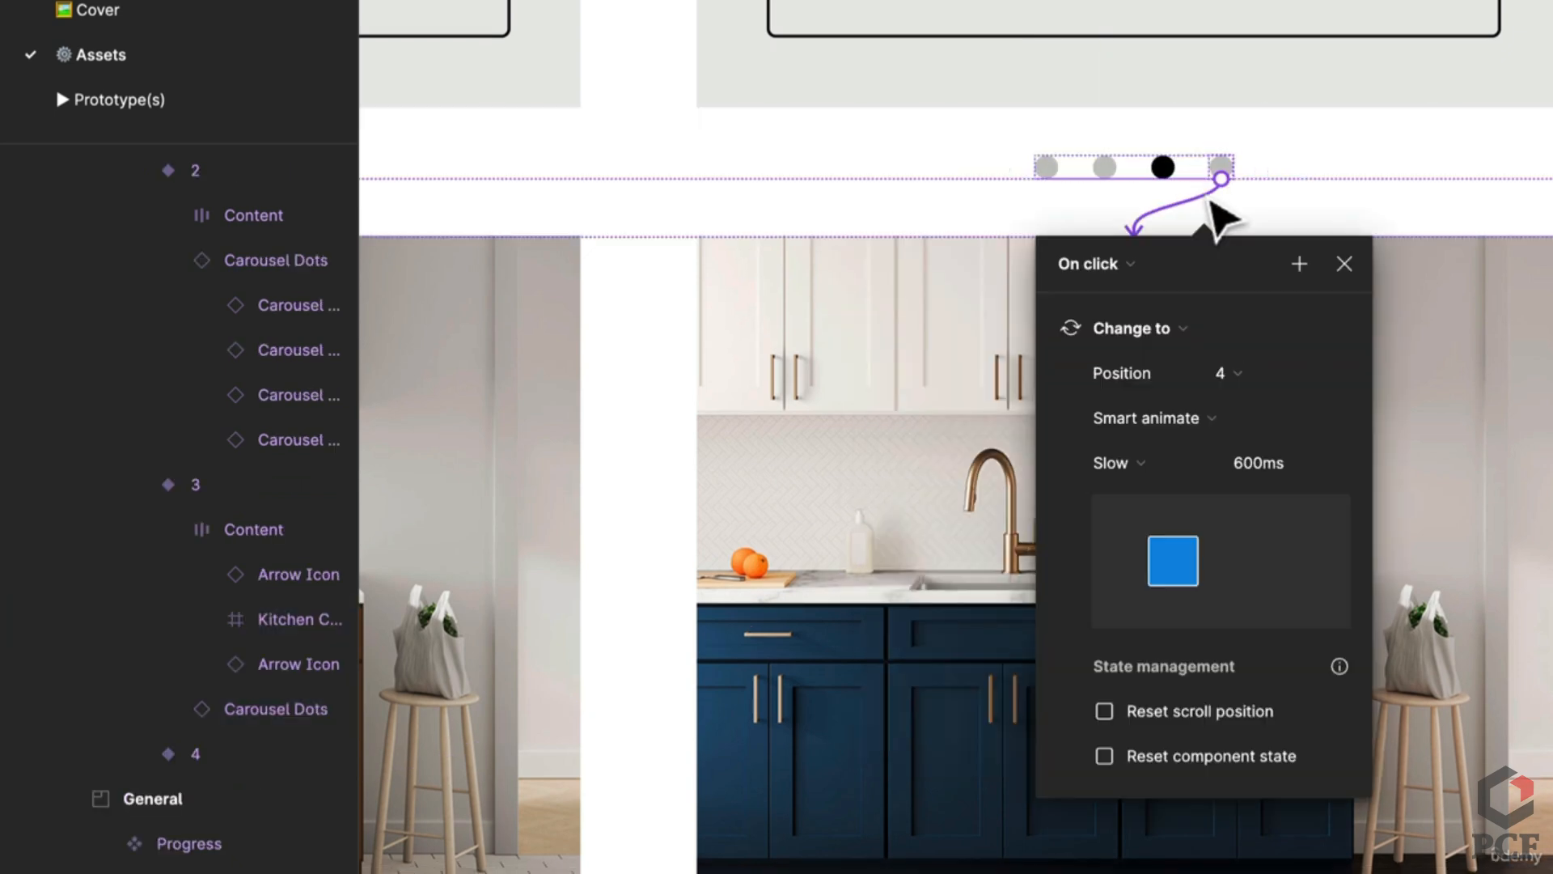
pyautogui.click(1194, 757)
pyautogui.click(1456, 785)
# Step: In variant 4, reset component state for positions 1, 2 and 3, then return to the running prototype
pyautogui.scroll(5, 1165, 551)
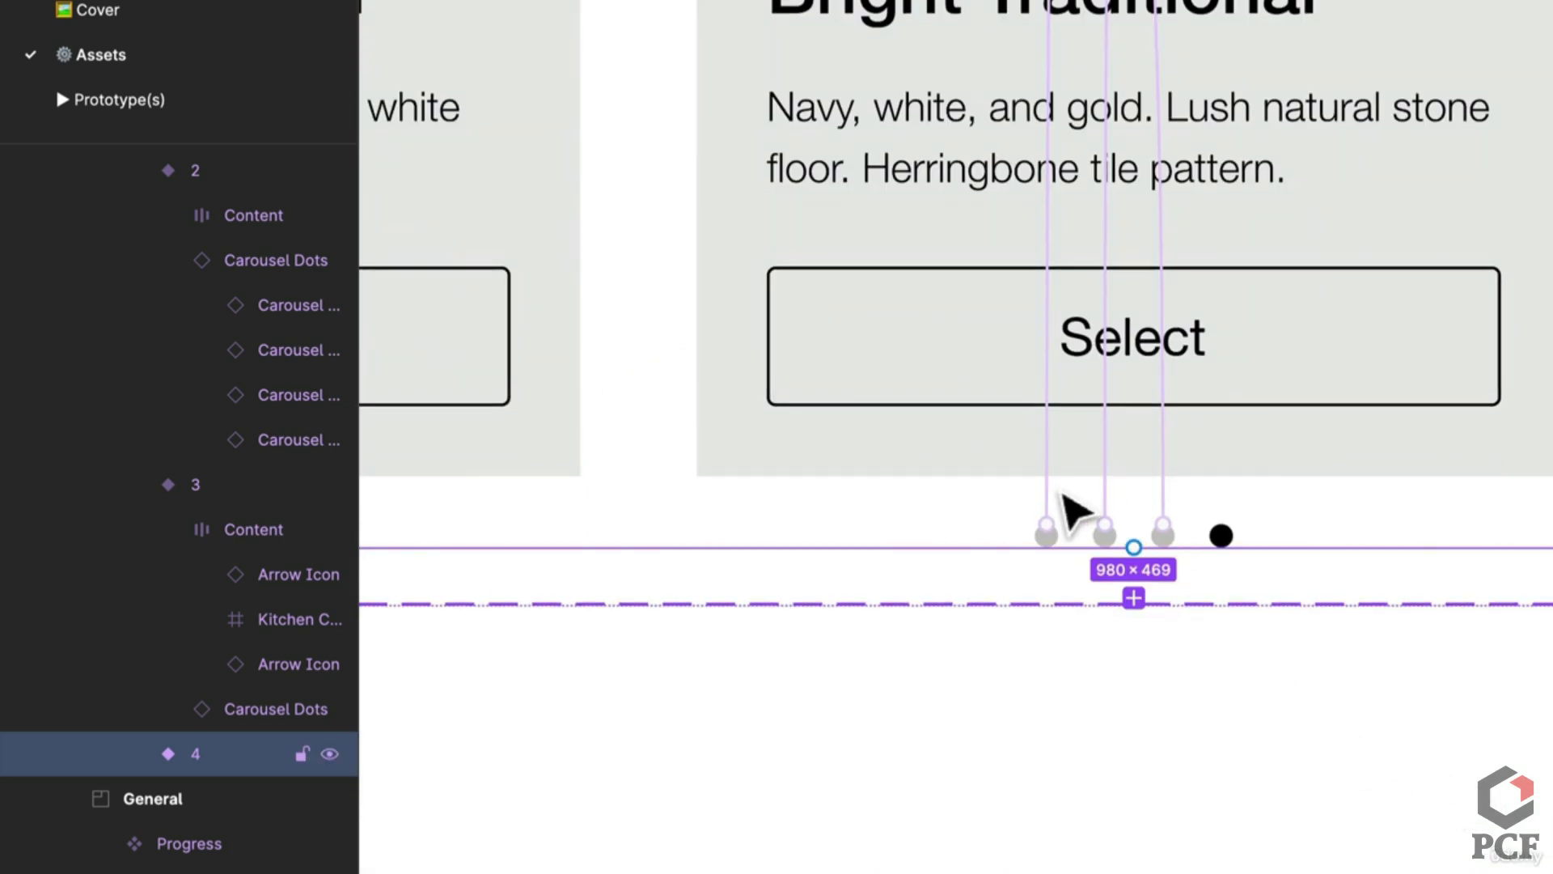
pyautogui.click(1052, 528)
pyautogui.scroll(-3, 955, 486)
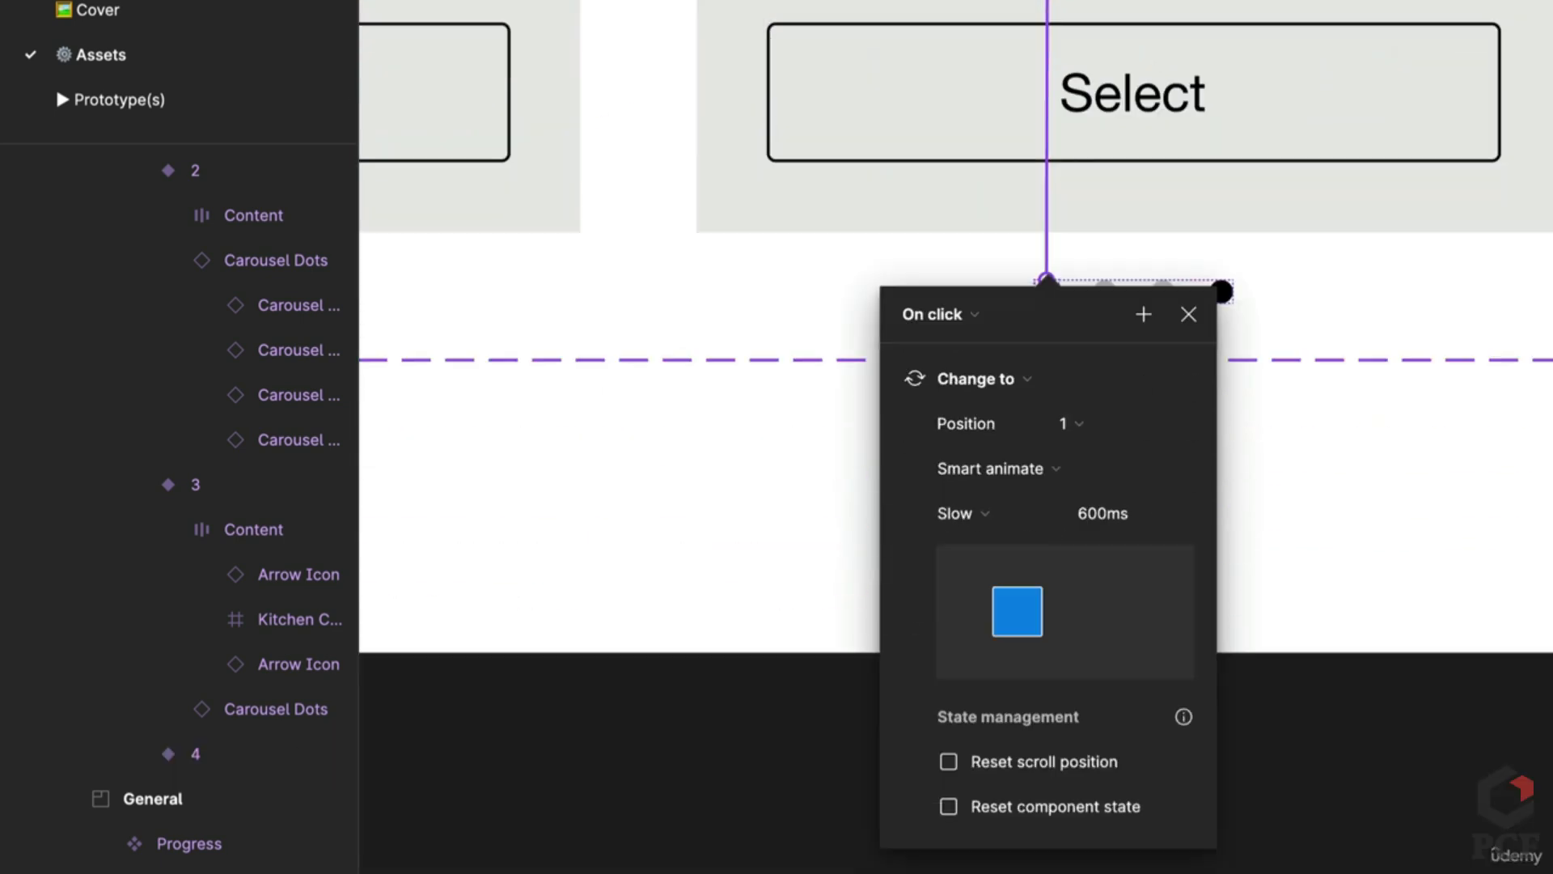
pyautogui.click(1117, 817)
pyautogui.click(1163, 287)
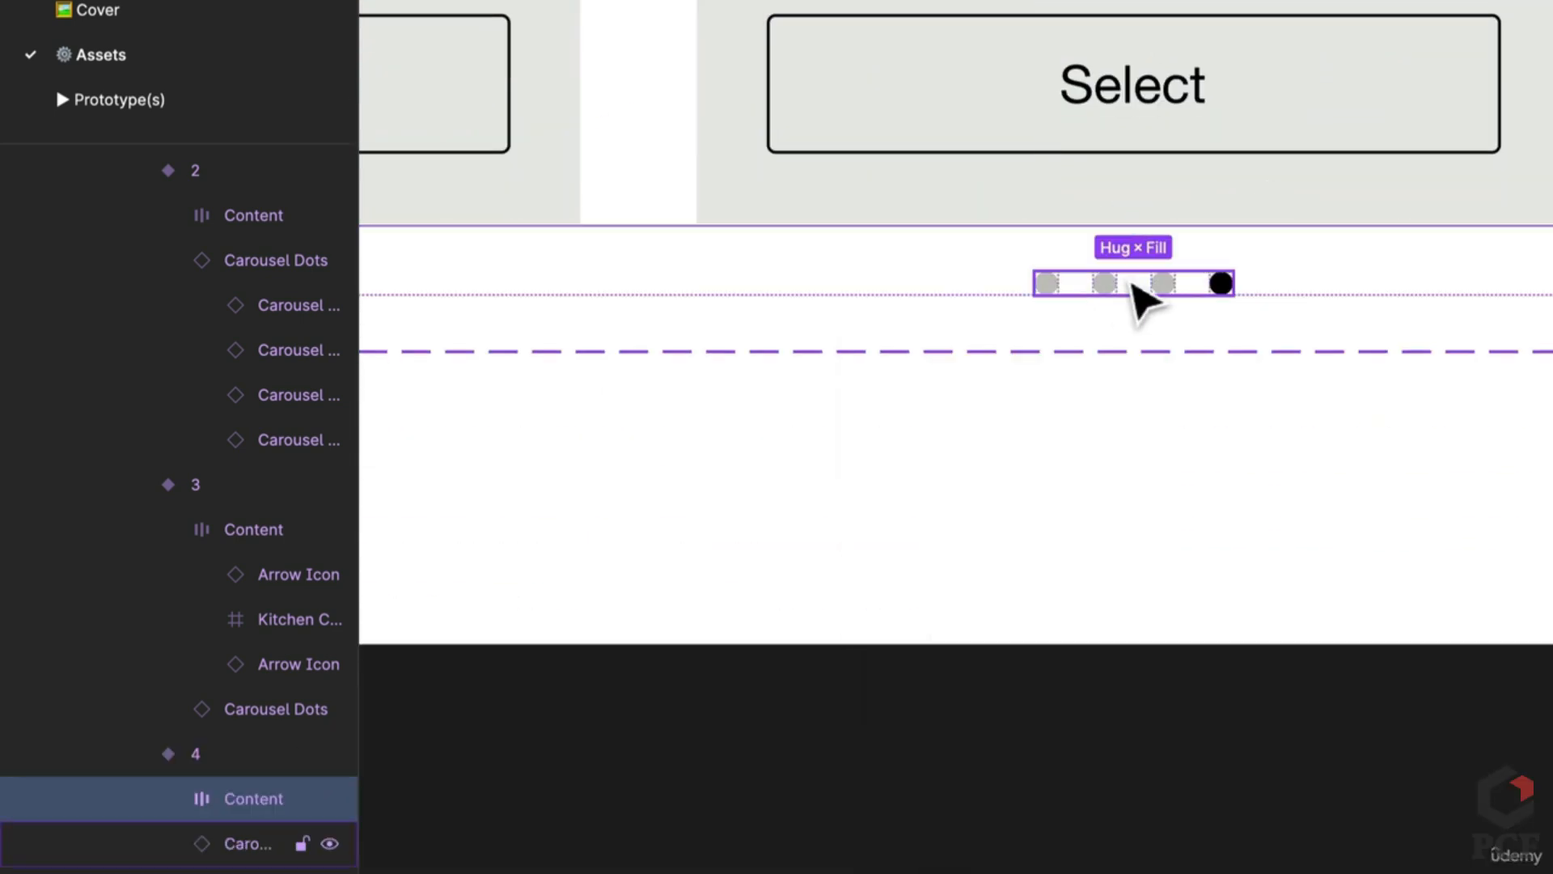
pyautogui.click(1167, 284)
pyautogui.click(1107, 242)
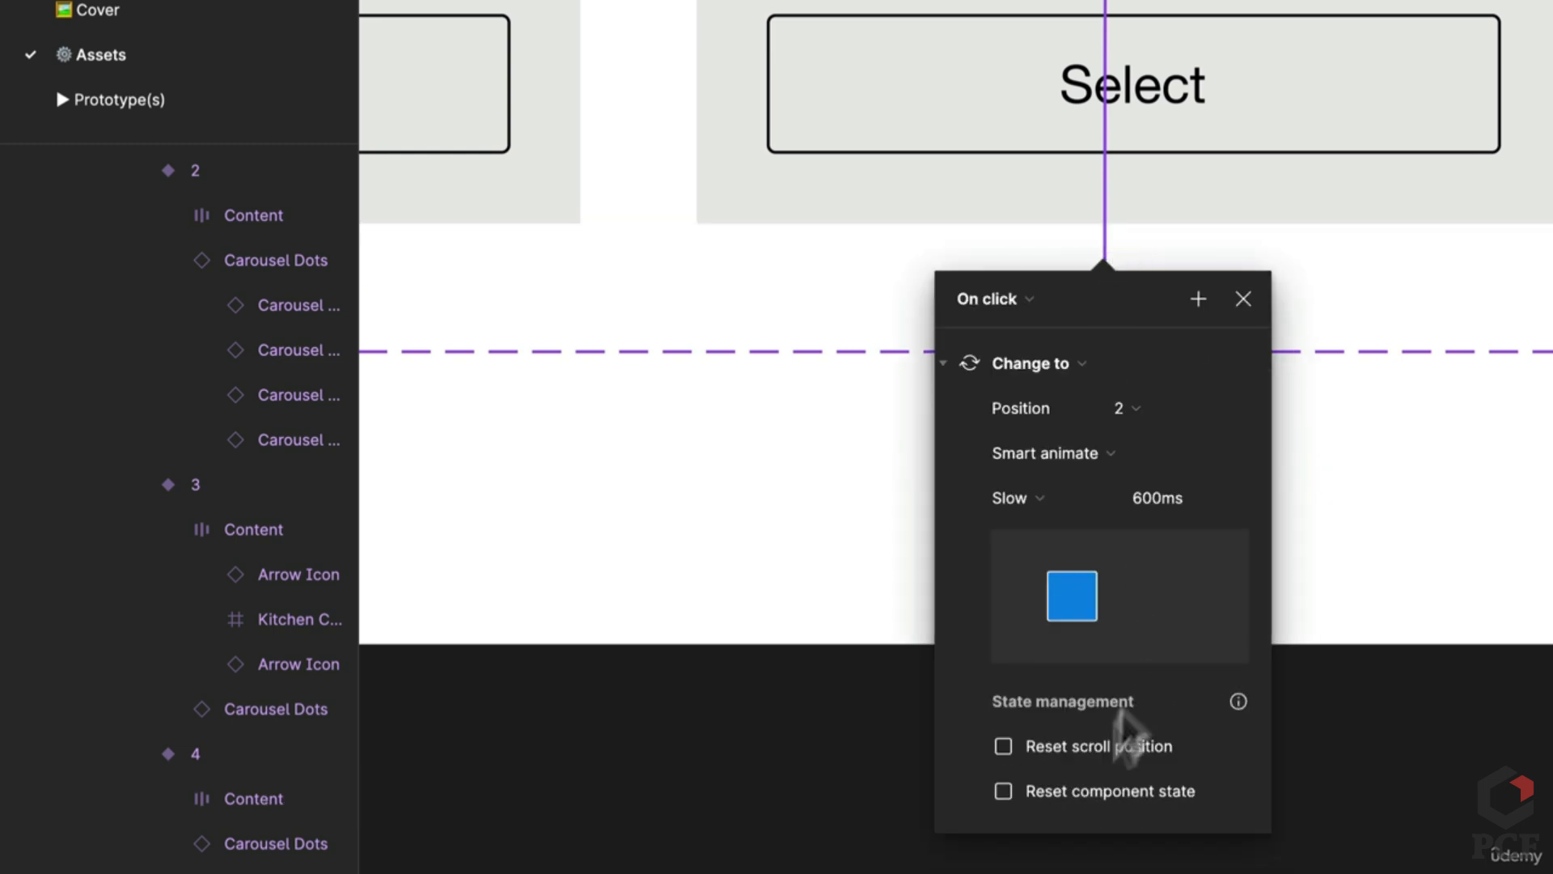
pyautogui.click(1097, 790)
pyautogui.click(1338, 715)
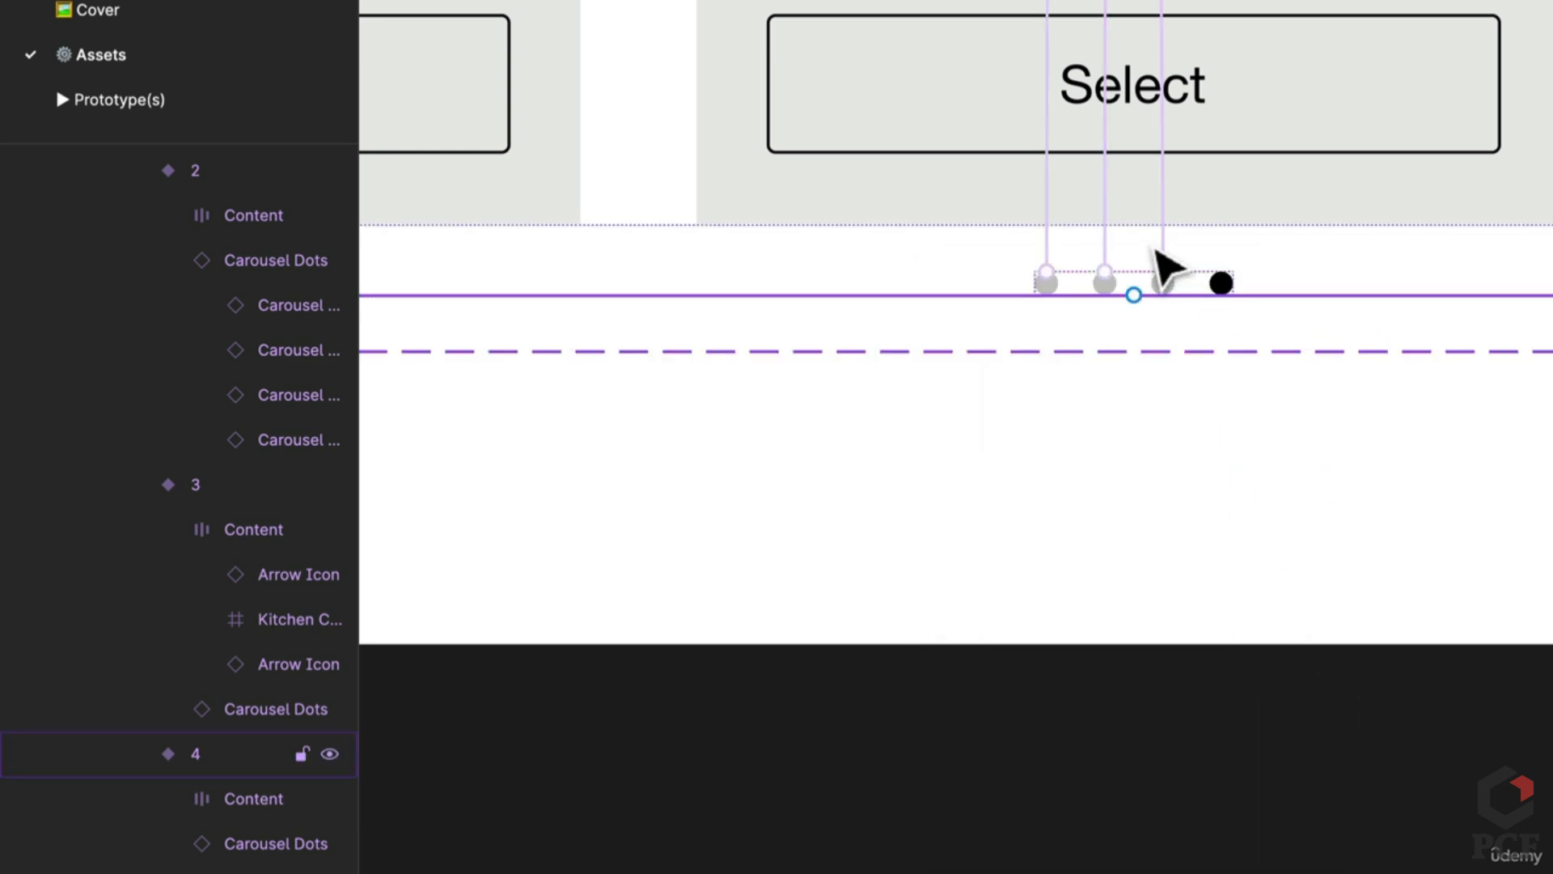
pyautogui.click(1165, 261)
pyautogui.click(1128, 801)
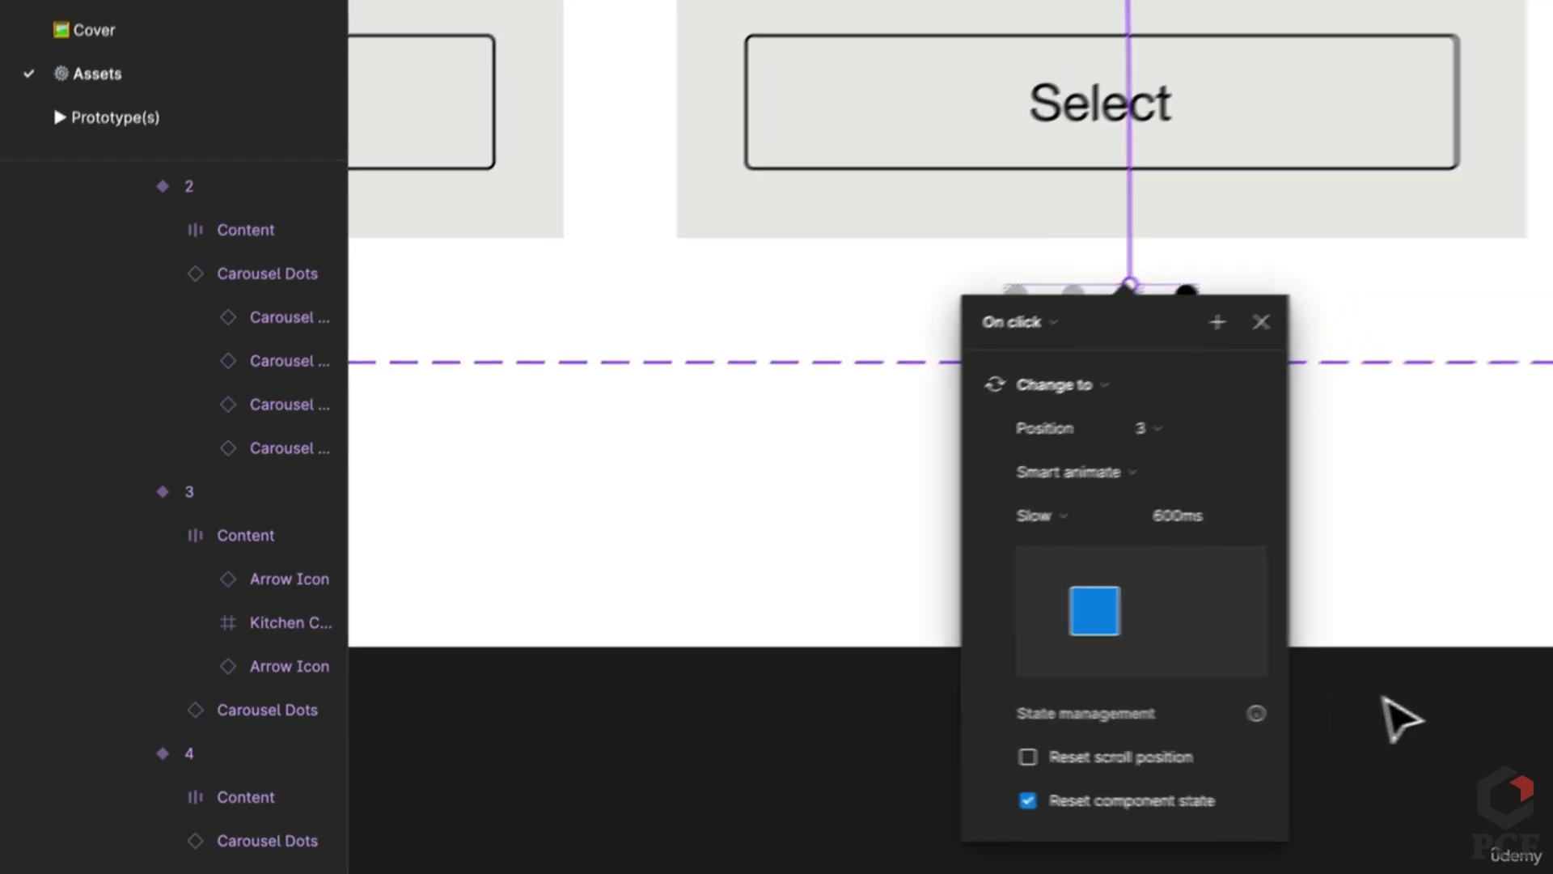
pyautogui.click(736, 16)
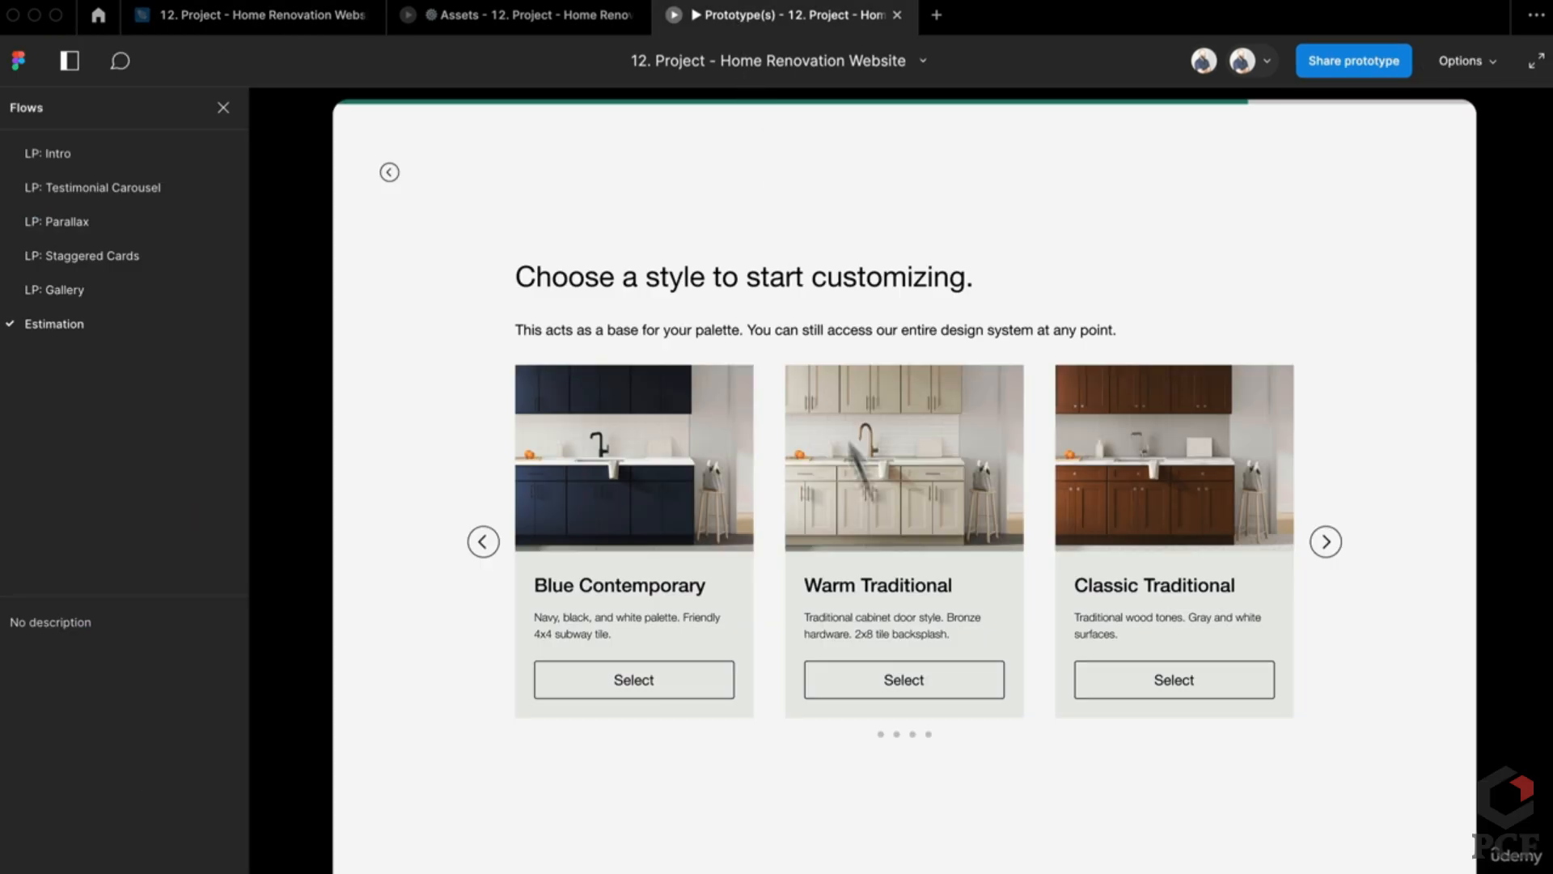
# Step: Jump the carousel to dot 3, restart, then start the flow past the postal code question
pyautogui.click(912, 735)
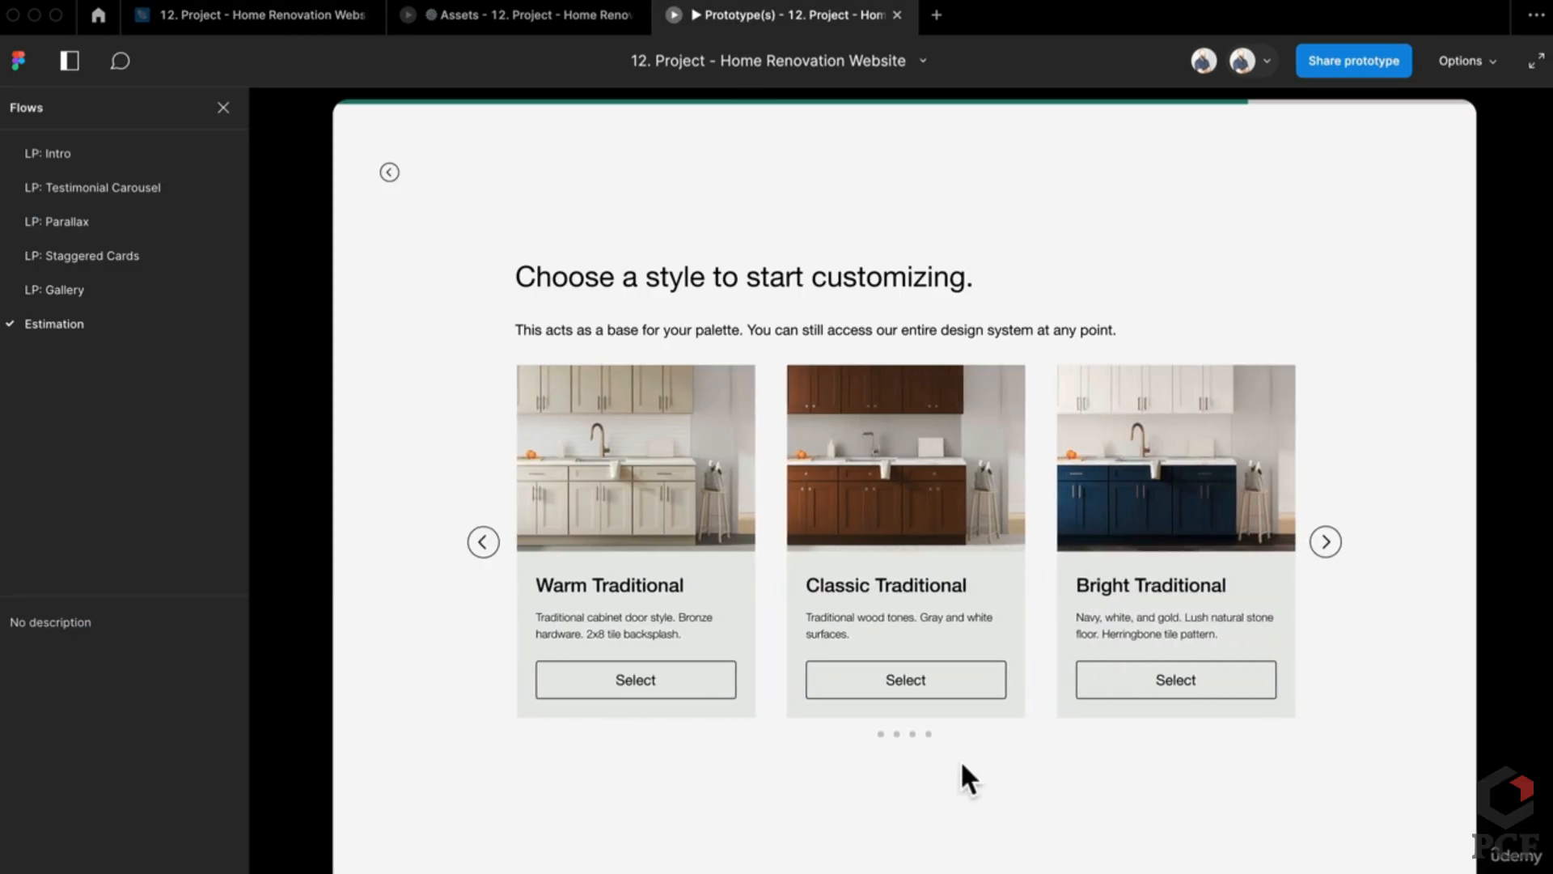
pyautogui.press('Left')
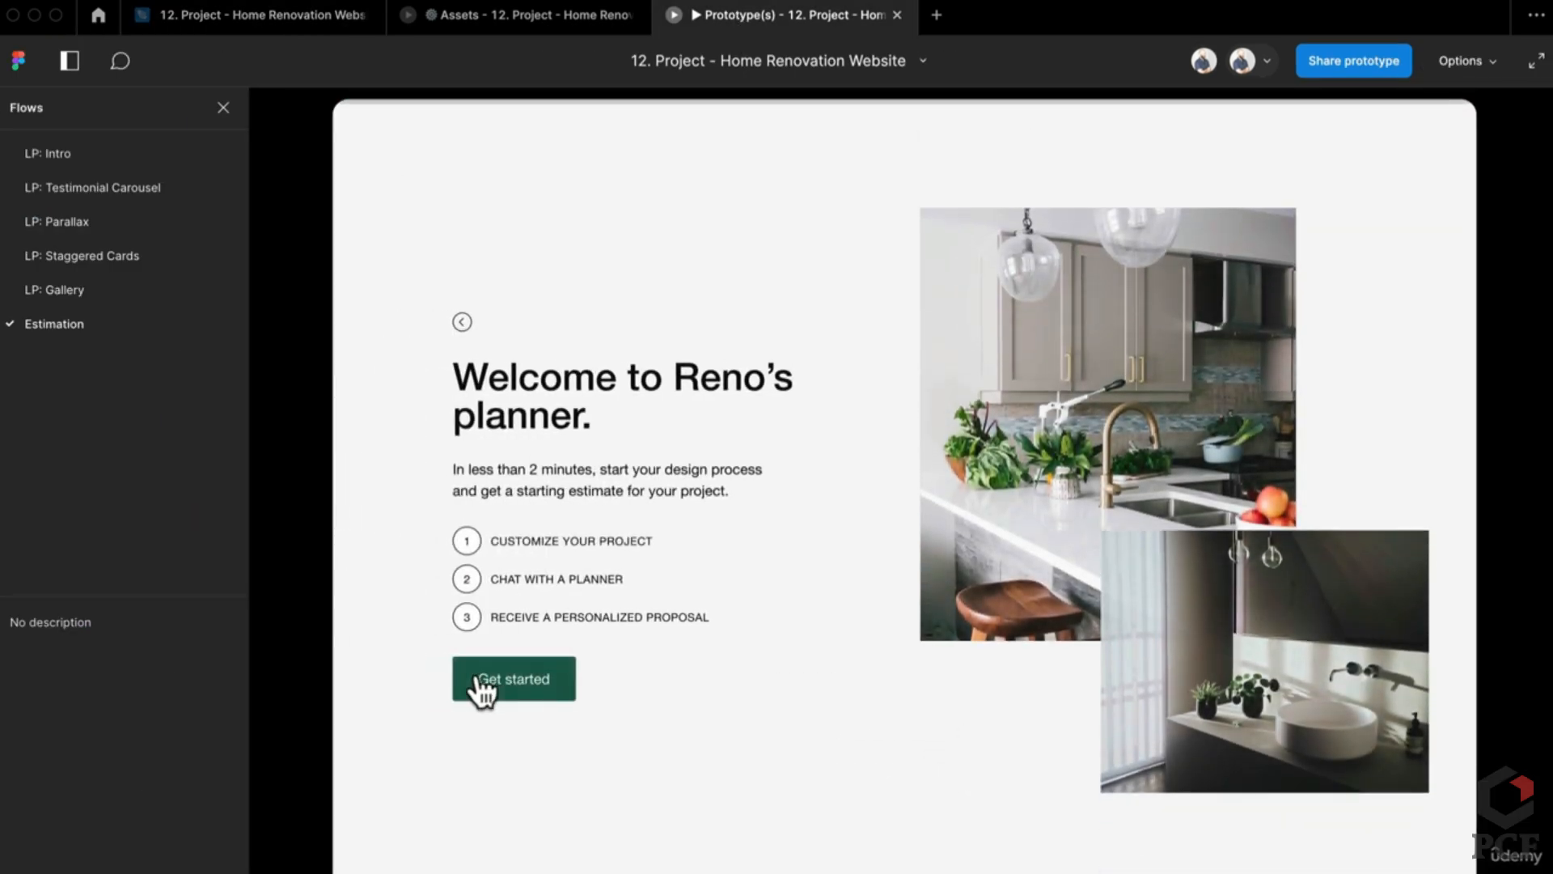
pyautogui.click(482, 686)
pyautogui.click(894, 516)
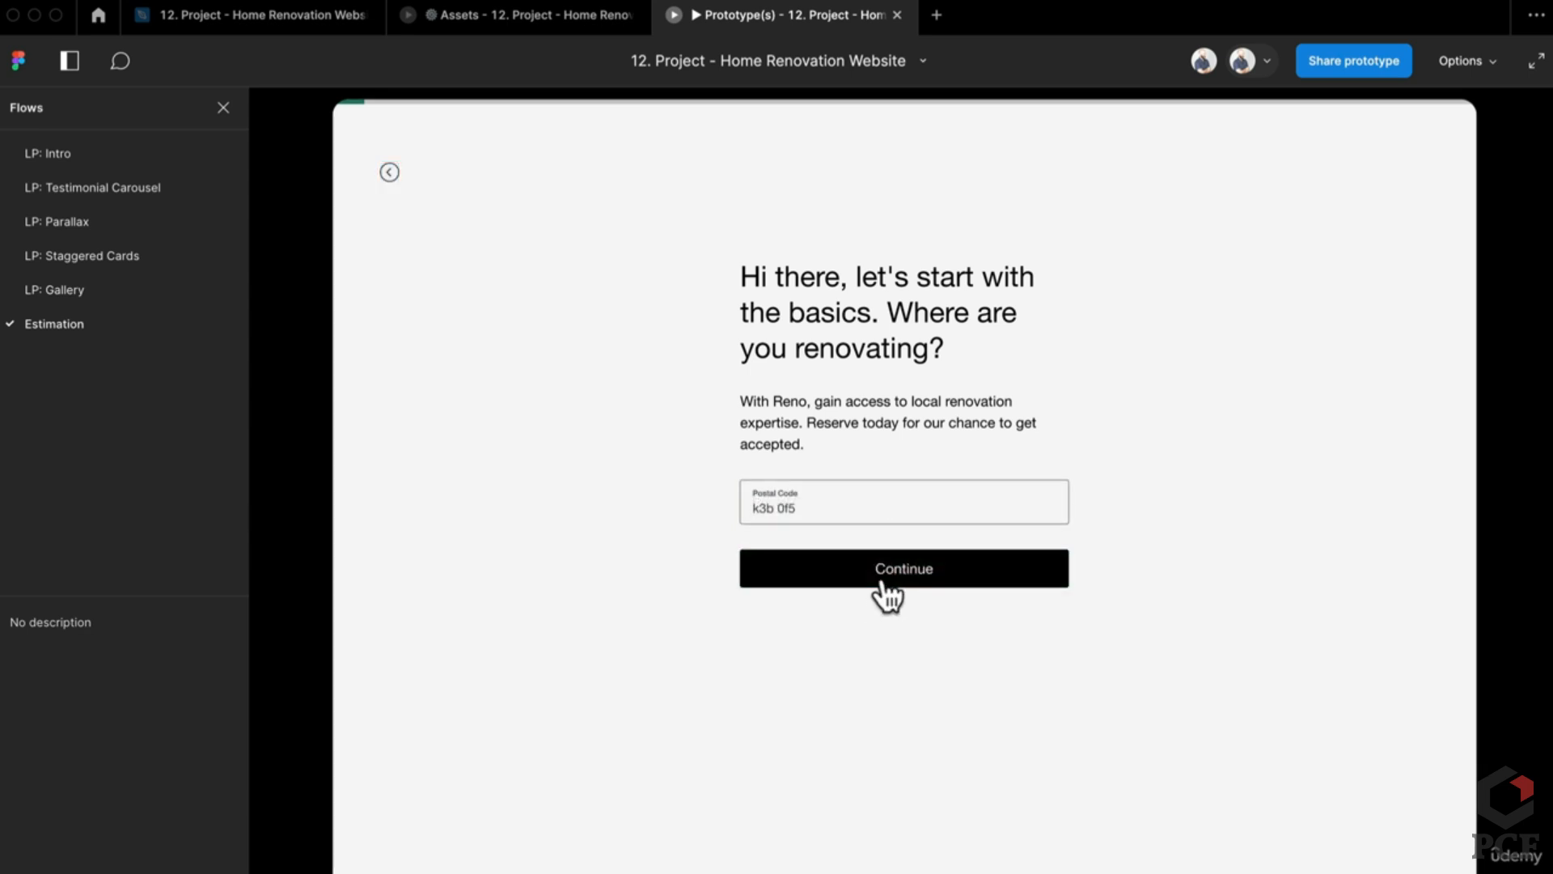
pyautogui.click(888, 587)
# Step: Answer single or multi-family home, kitchen renovation and Refresh the look to reach the style carousel
pyautogui.click(957, 461)
pyautogui.click(916, 532)
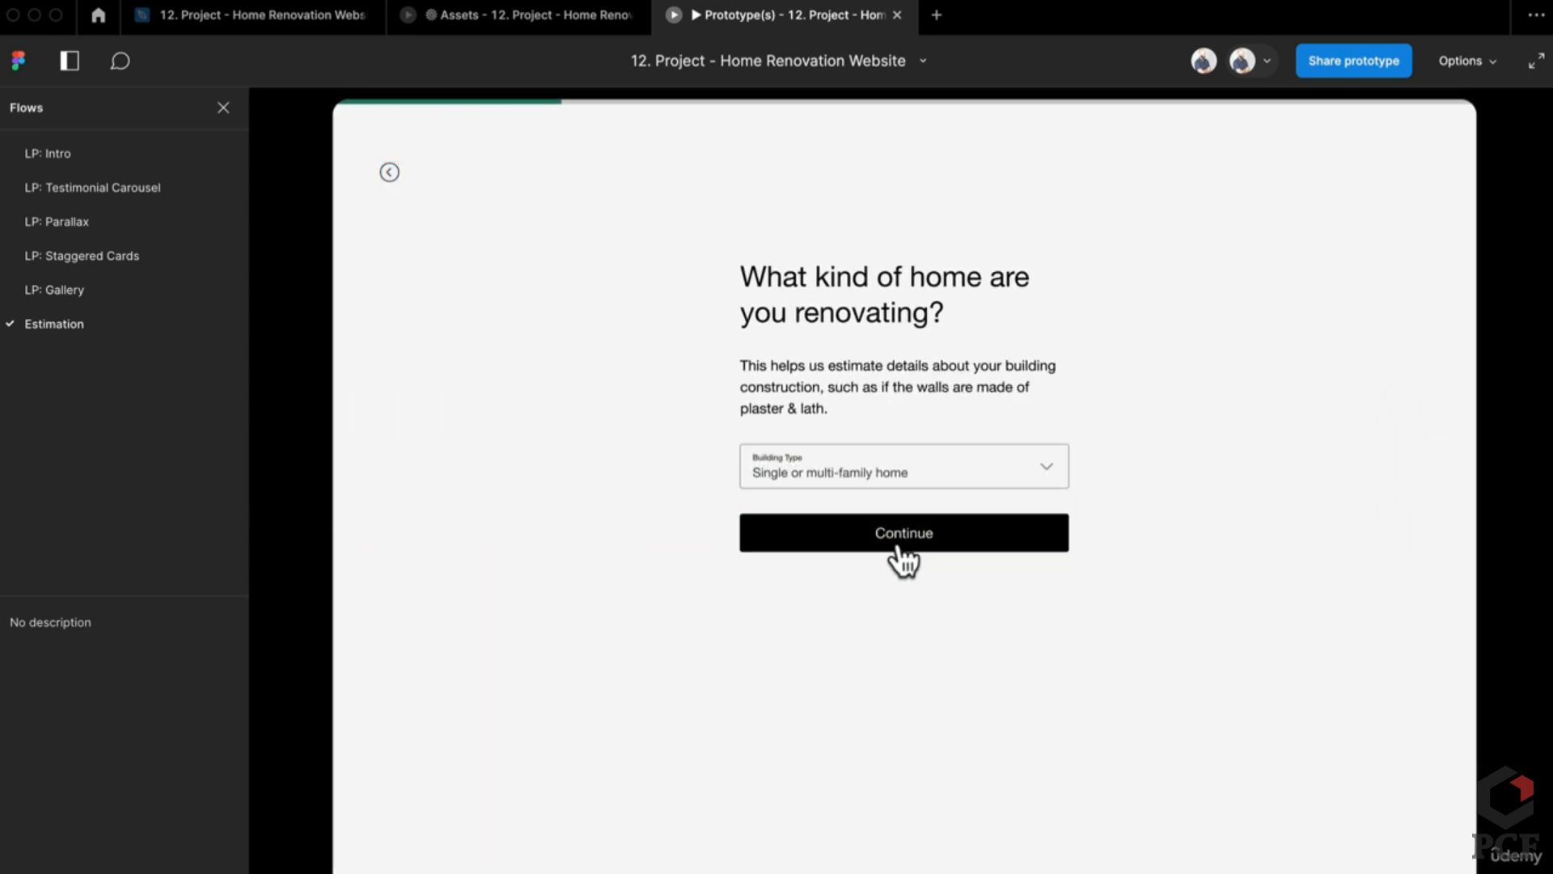
pyautogui.click(900, 539)
pyautogui.click(875, 528)
pyautogui.click(950, 598)
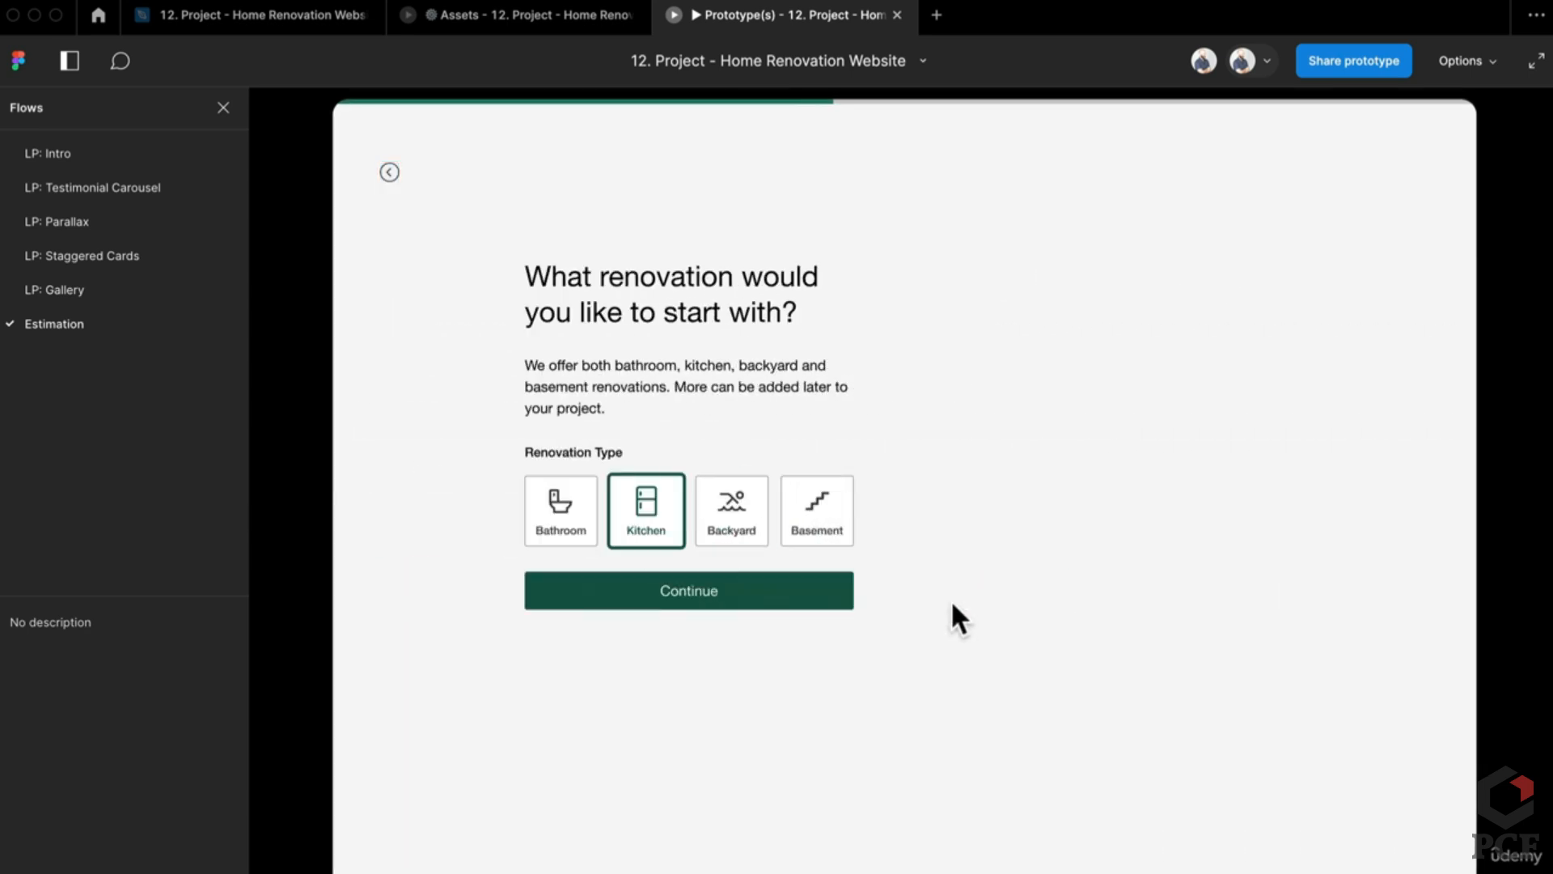
pyautogui.click(808, 473)
pyautogui.click(797, 572)
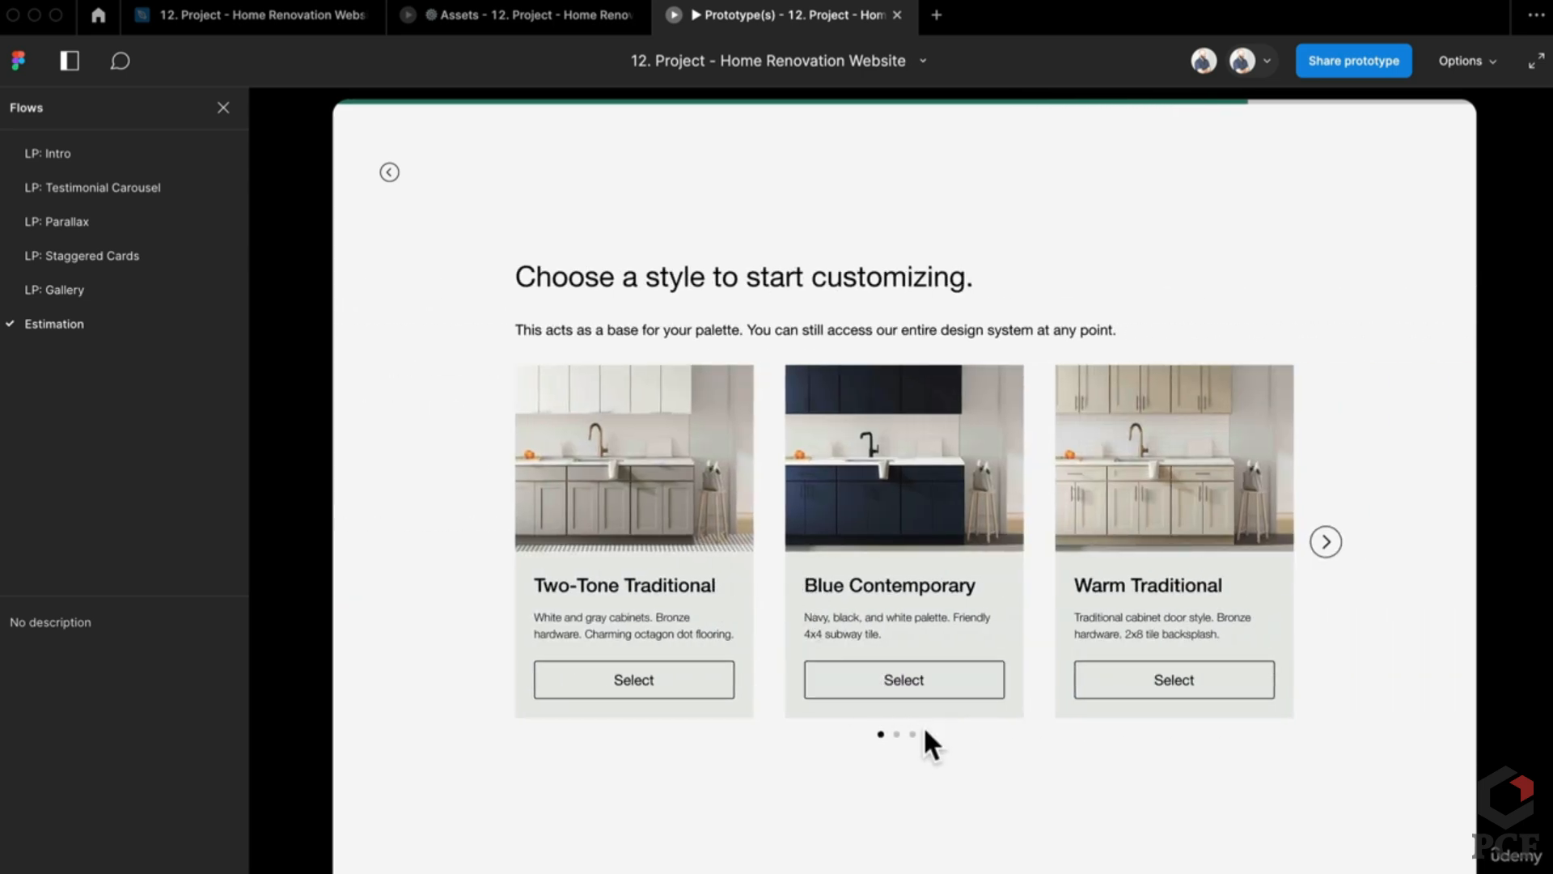
# Step: Jump the dots to positions 3, last and 2, select Blue Contemporary, then restart with R
pyautogui.click(913, 734)
pyautogui.click(928, 734)
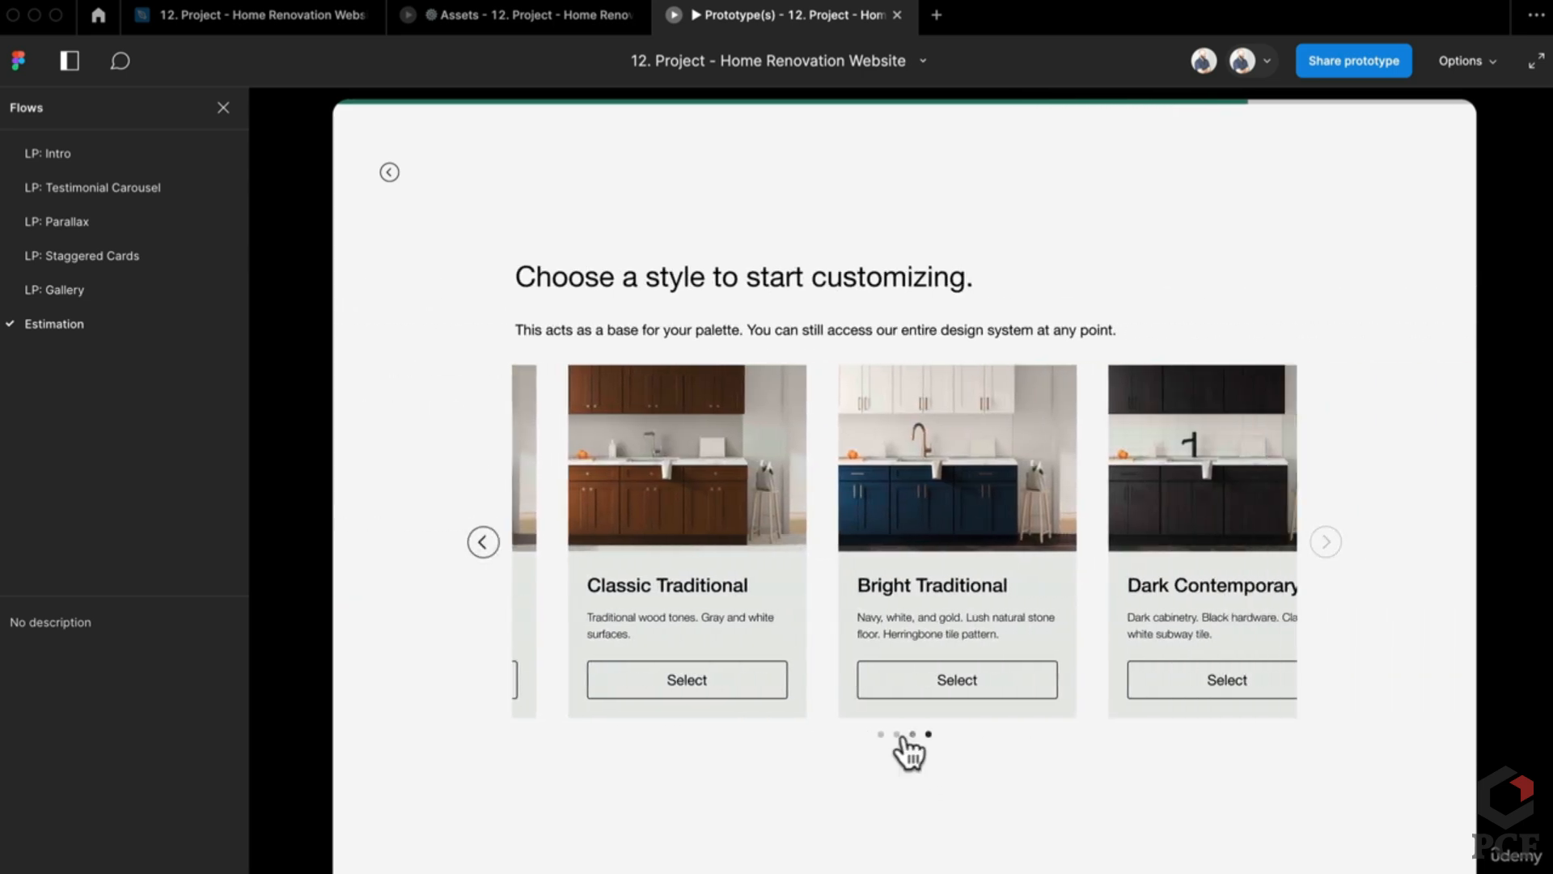
pyautogui.click(893, 735)
pyautogui.click(897, 734)
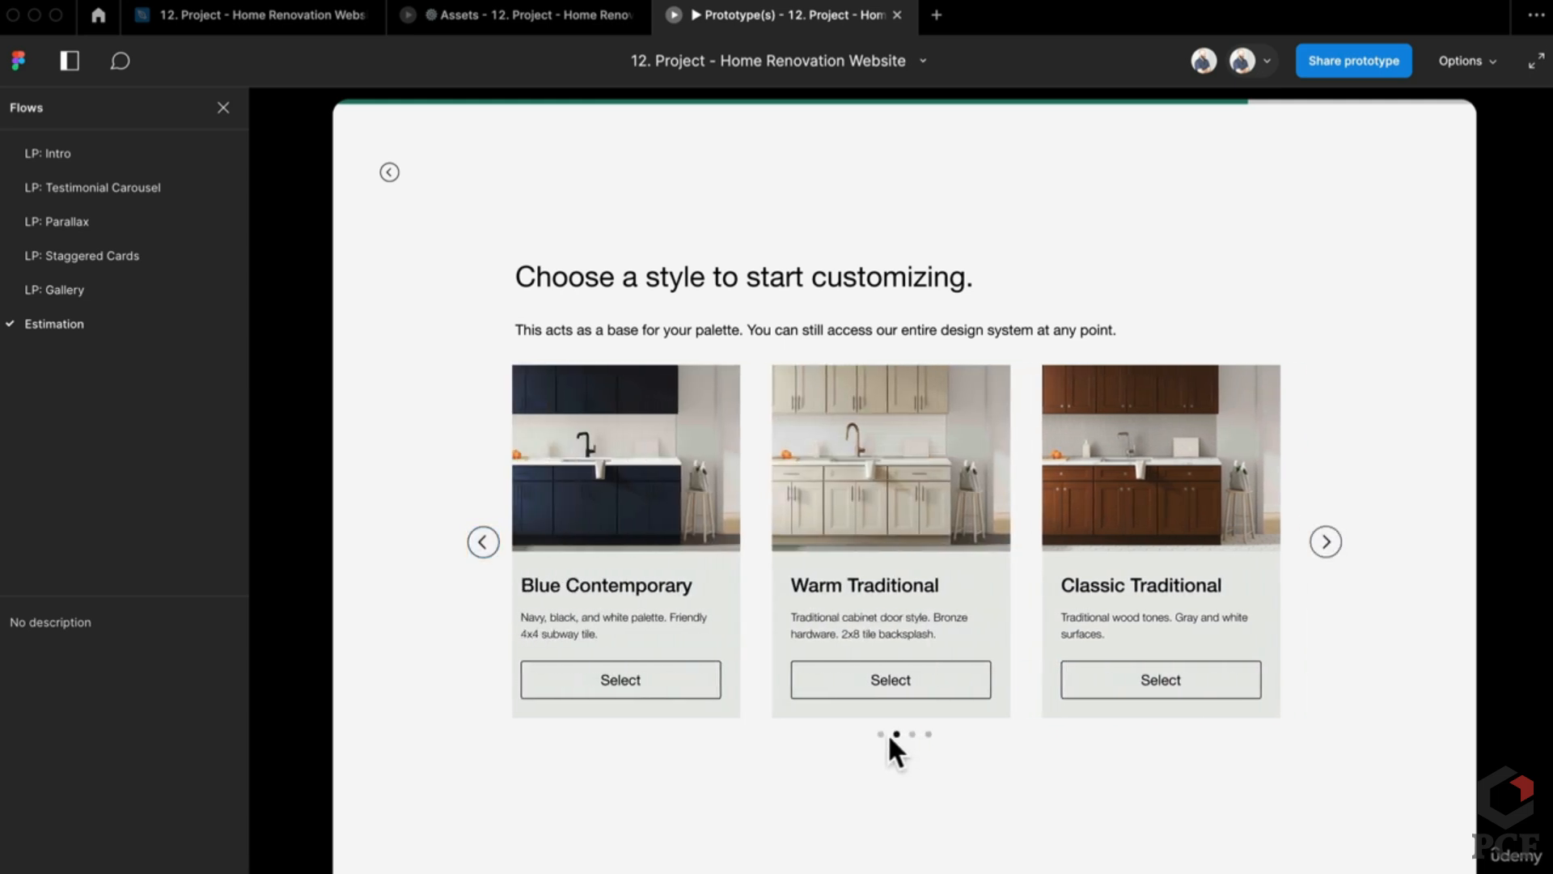
pyautogui.click(712, 684)
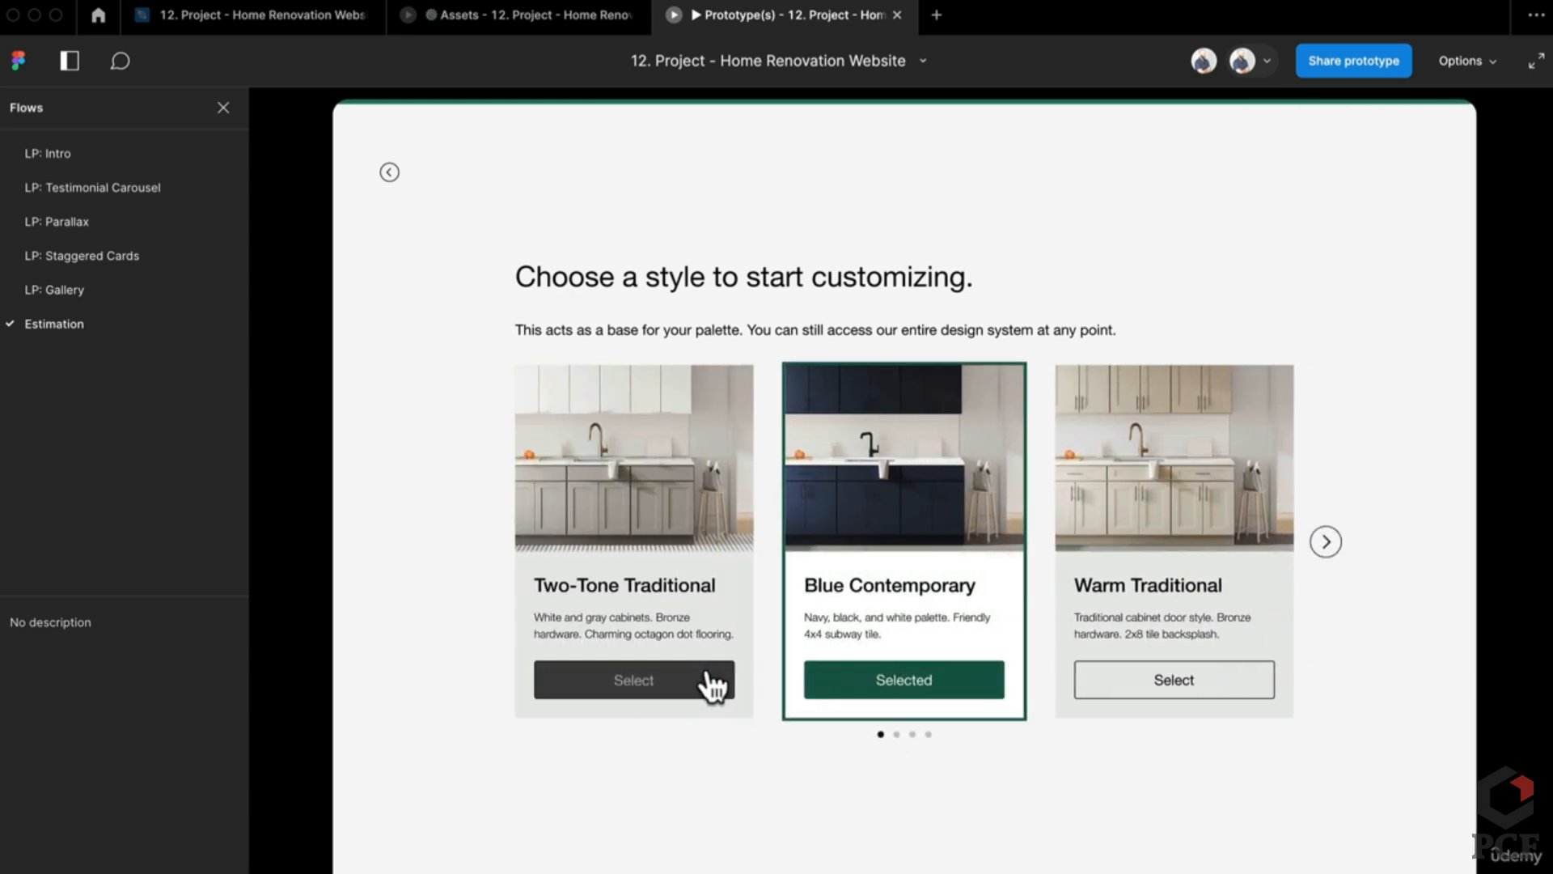
pyautogui.press('r')
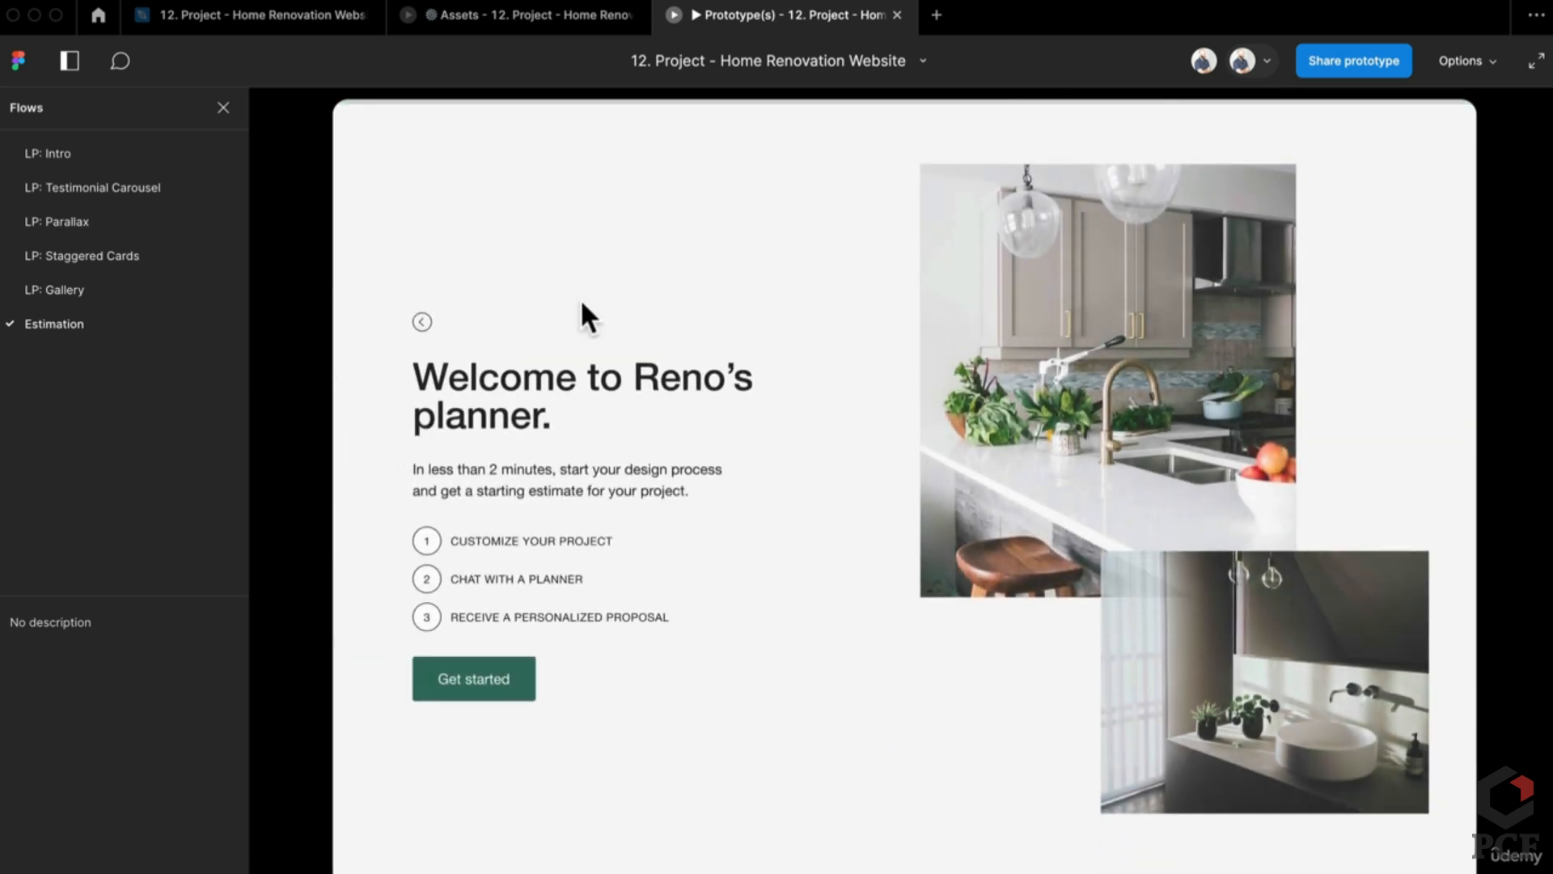
# Step: In the other prototype tab, reach the carousel and arrow it forward to the last position
pyautogui.click(534, 17)
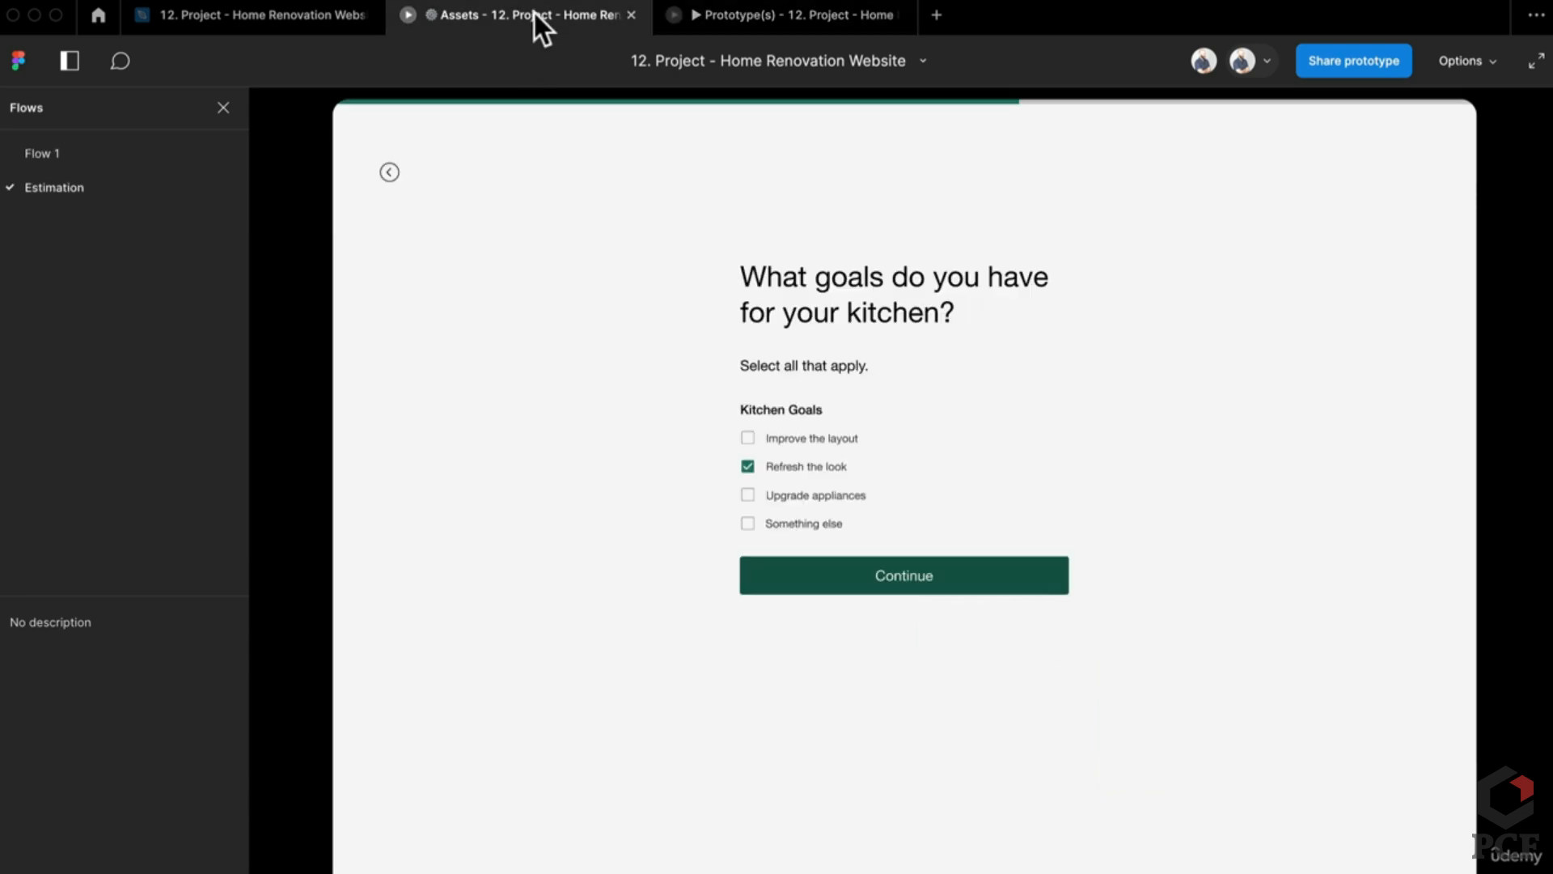
pyautogui.click(951, 589)
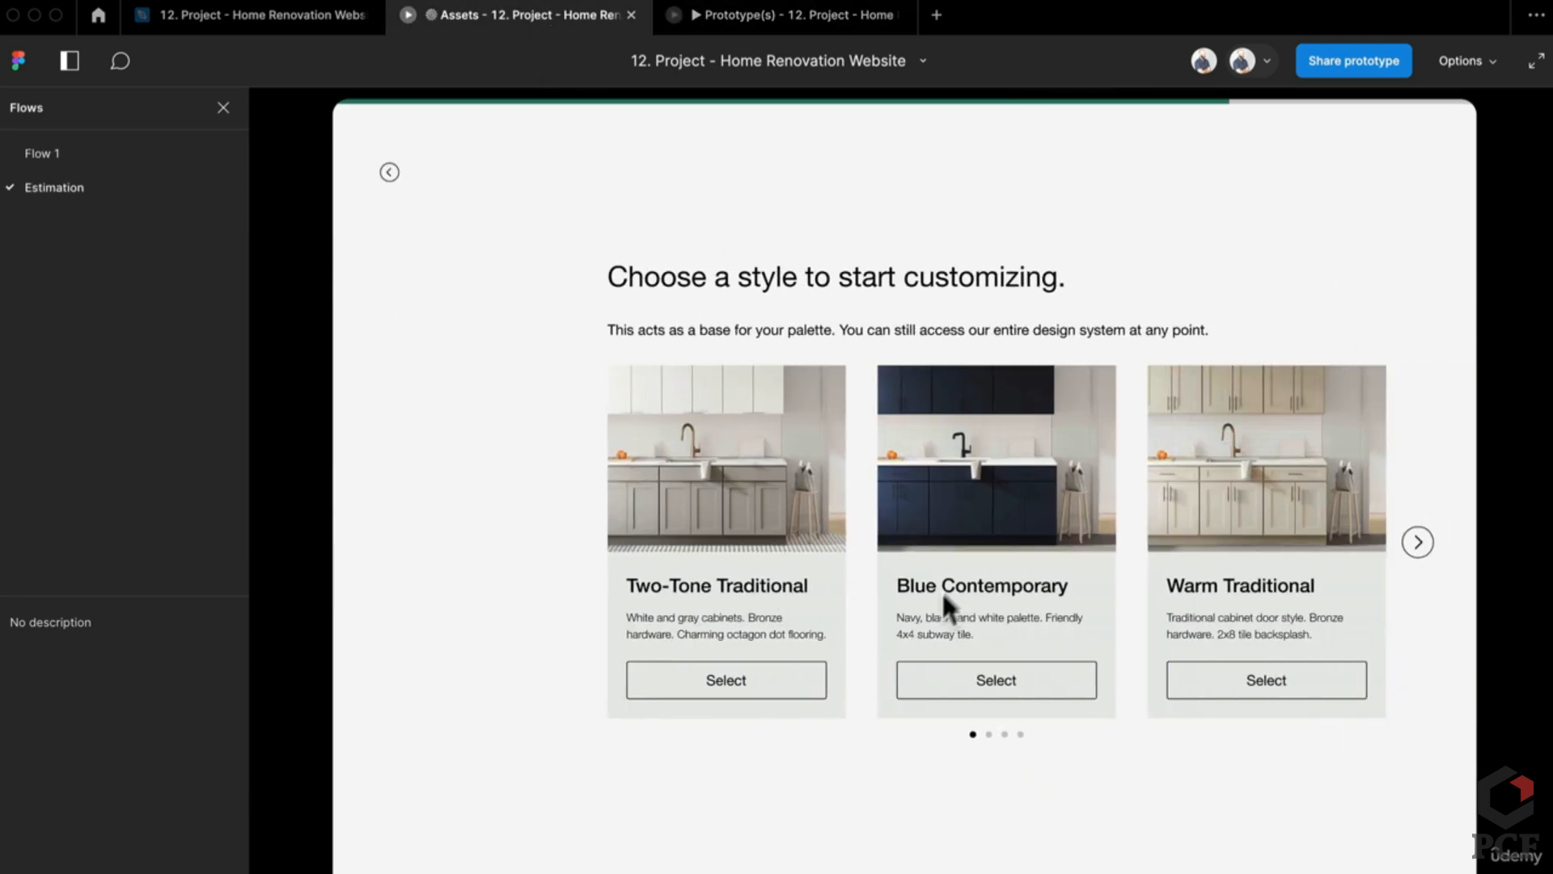
pyautogui.click(1327, 542)
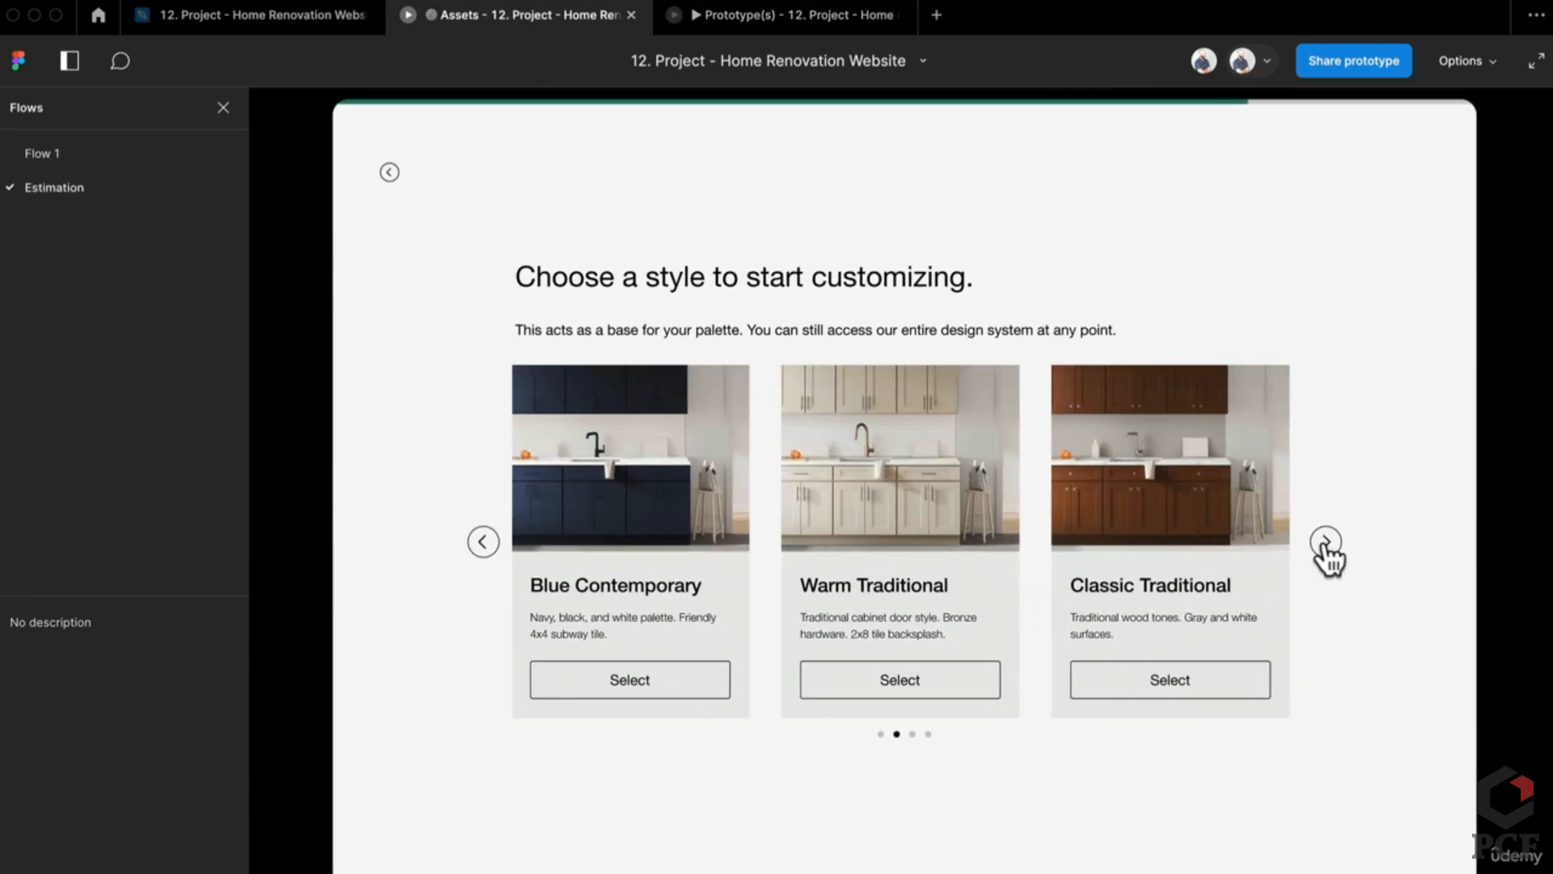
pyautogui.click(1327, 542)
pyautogui.click(1326, 542)
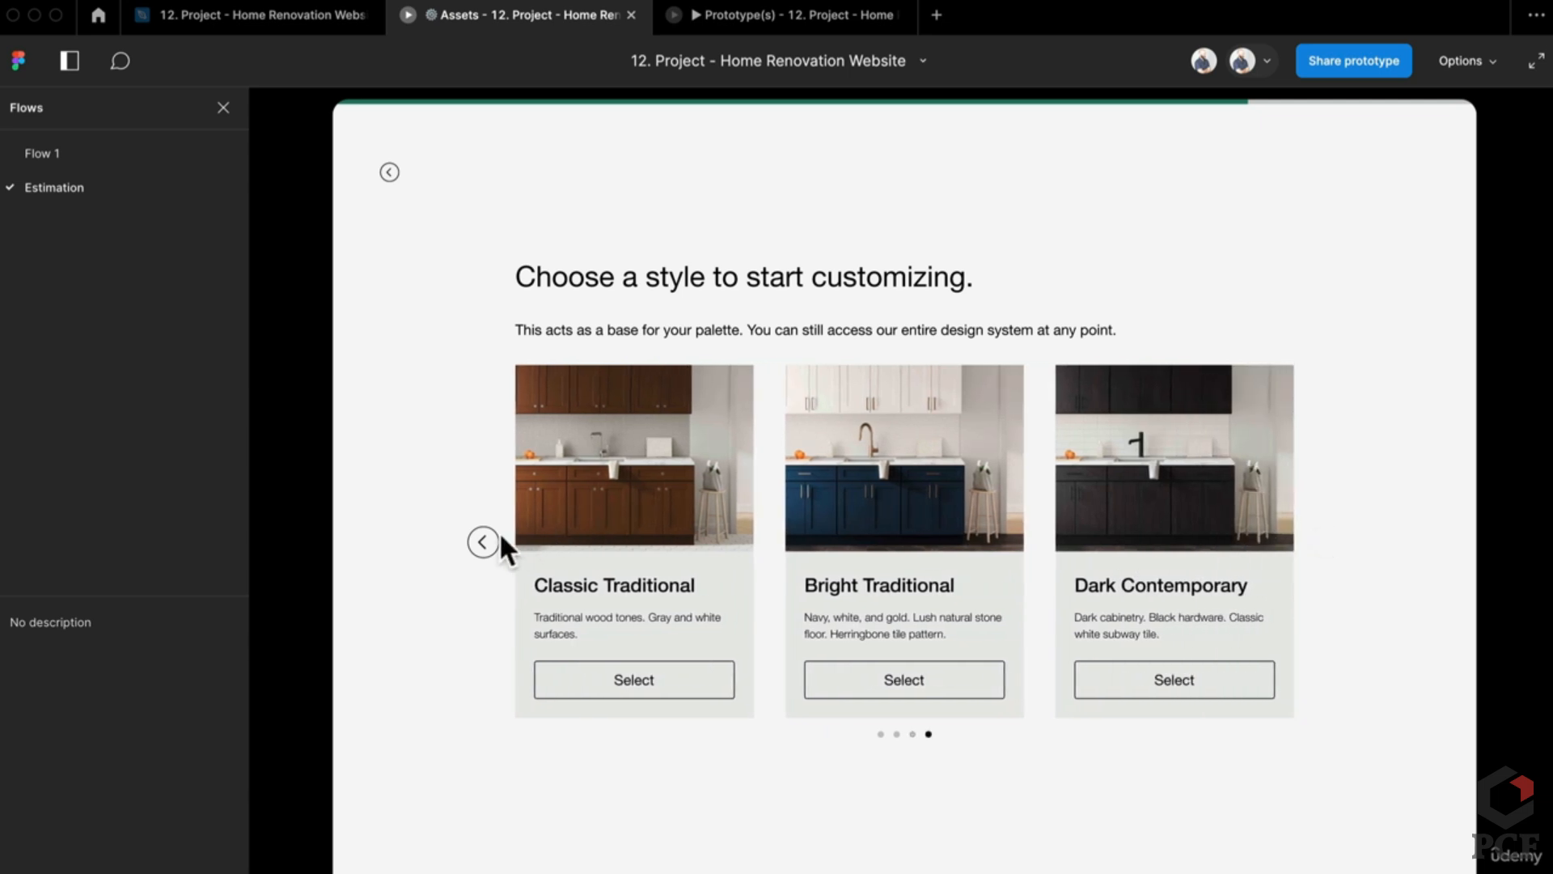
# Step: Arrow the carousel back to the first position, select Blue Contemporary, and return to the editor file
pyautogui.click(484, 542)
pyautogui.click(484, 542)
pyautogui.click(485, 542)
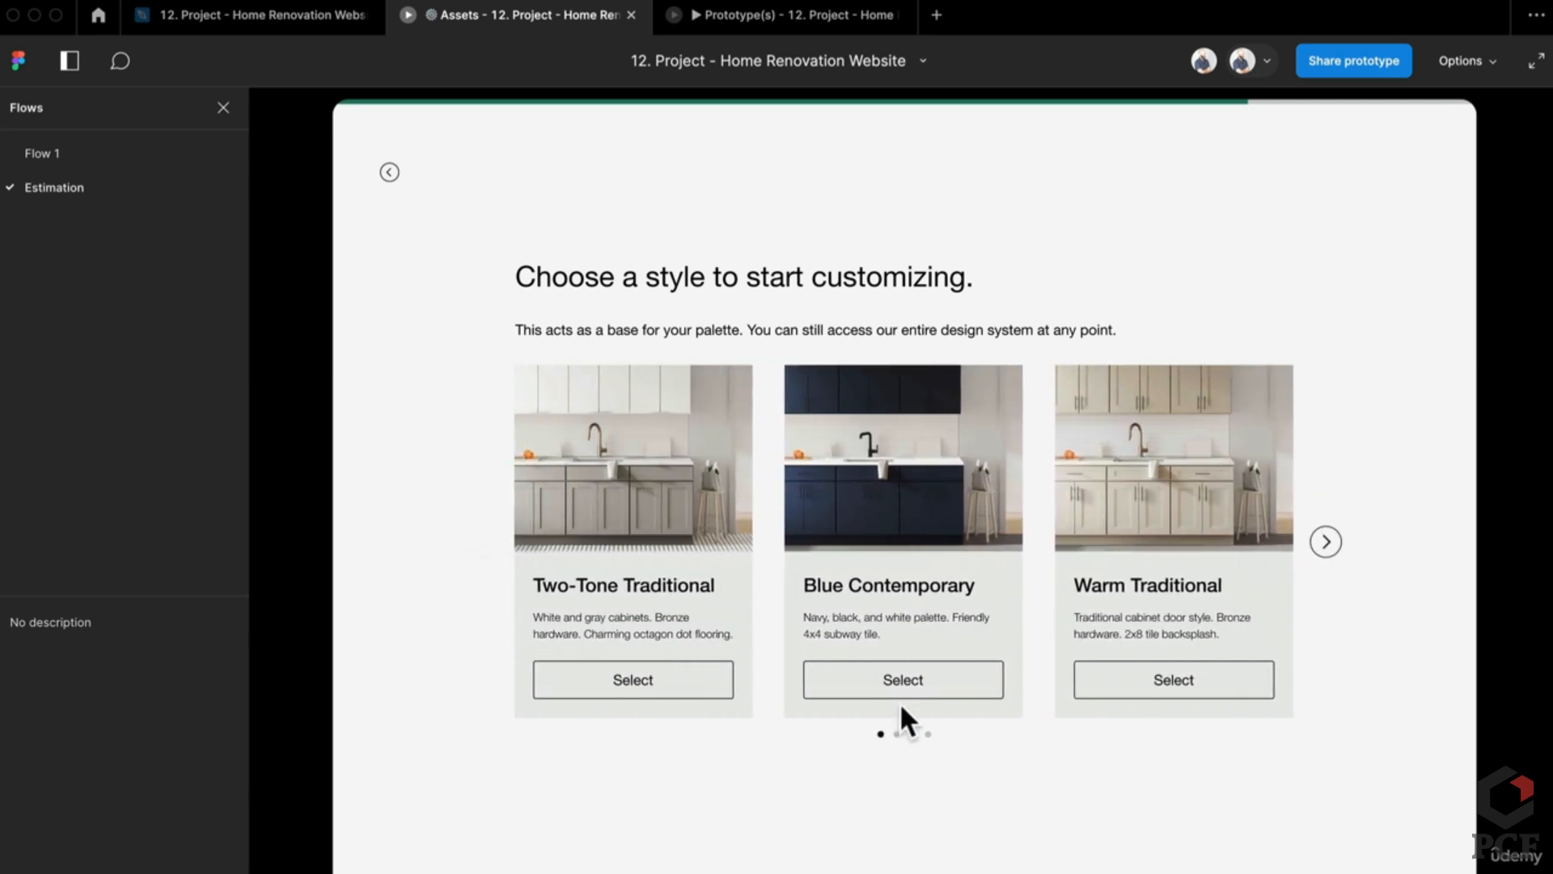
pyautogui.click(903, 683)
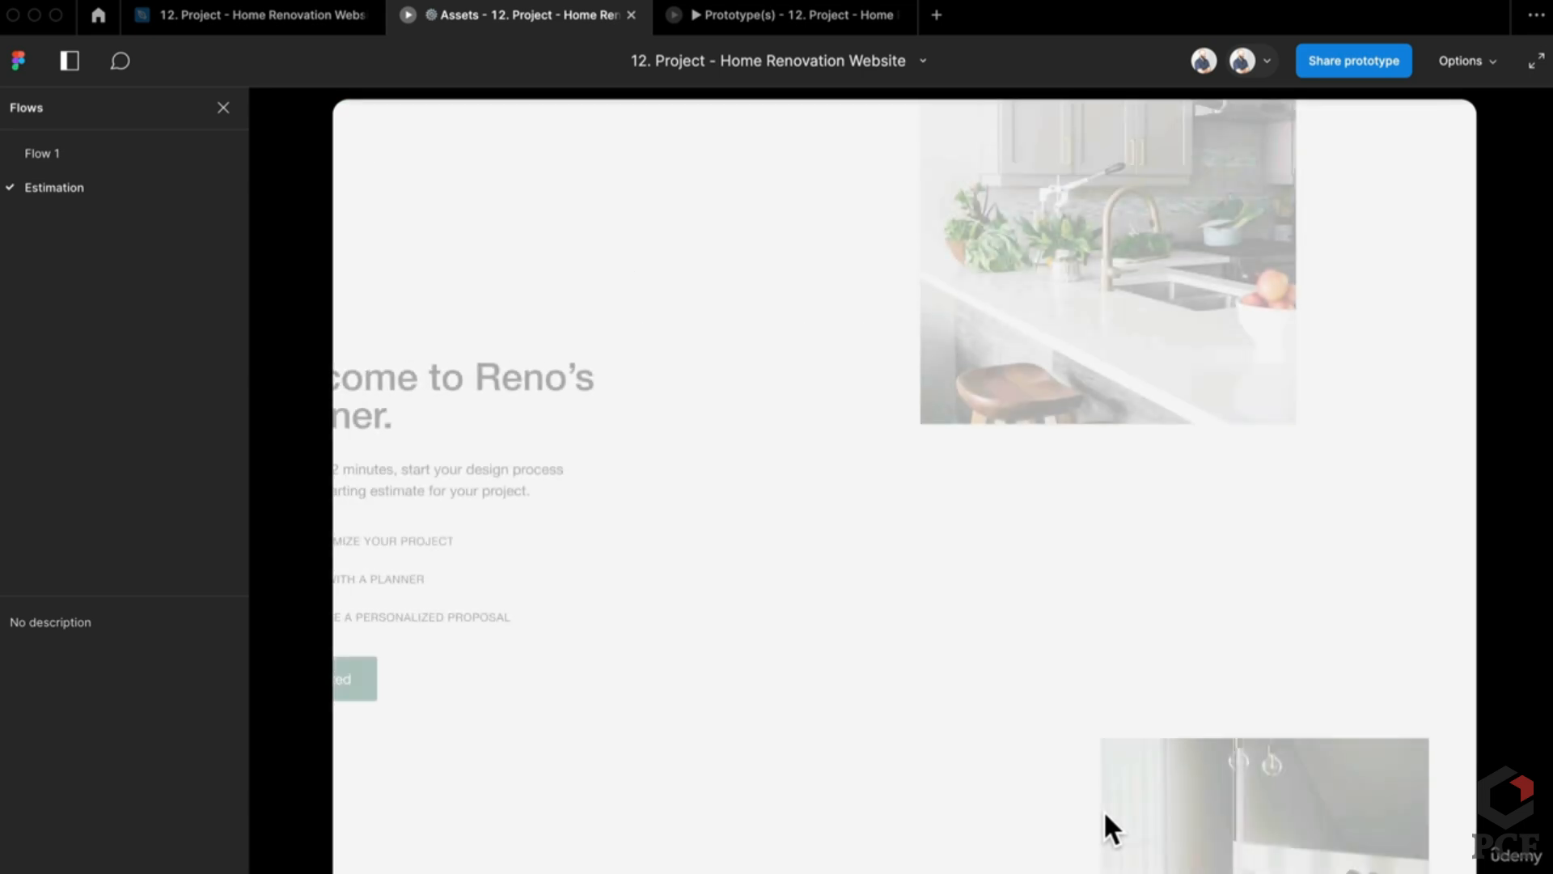
pyautogui.click(259, 21)
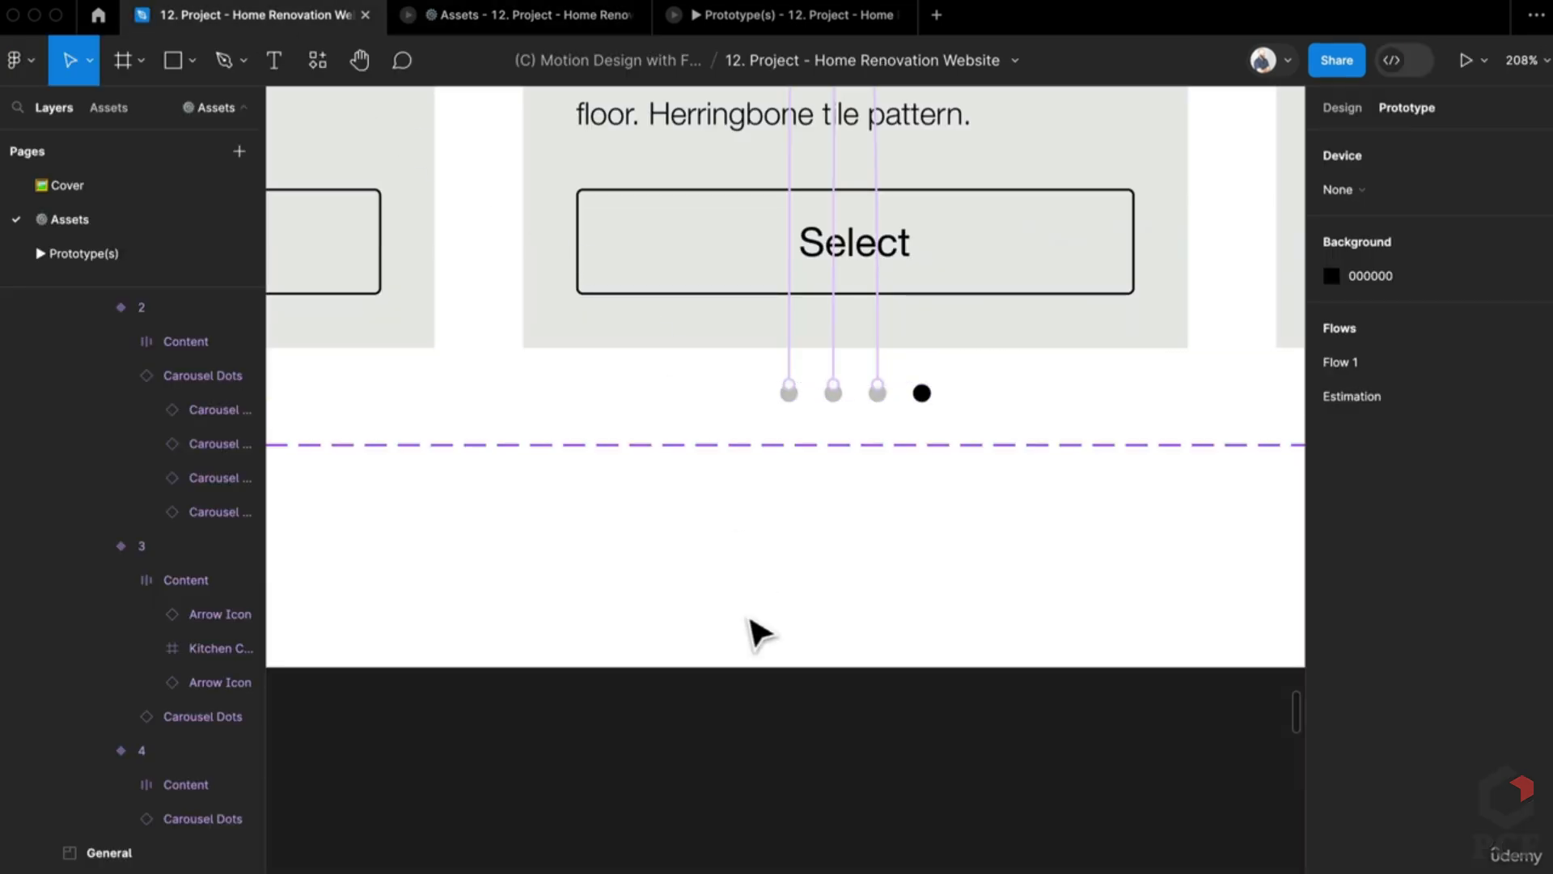
# Step: Zoom out from 208% to 8% and pan until all Estimation flow and Estimation Form frames show
pyautogui.scroll(-15, 751, 620)
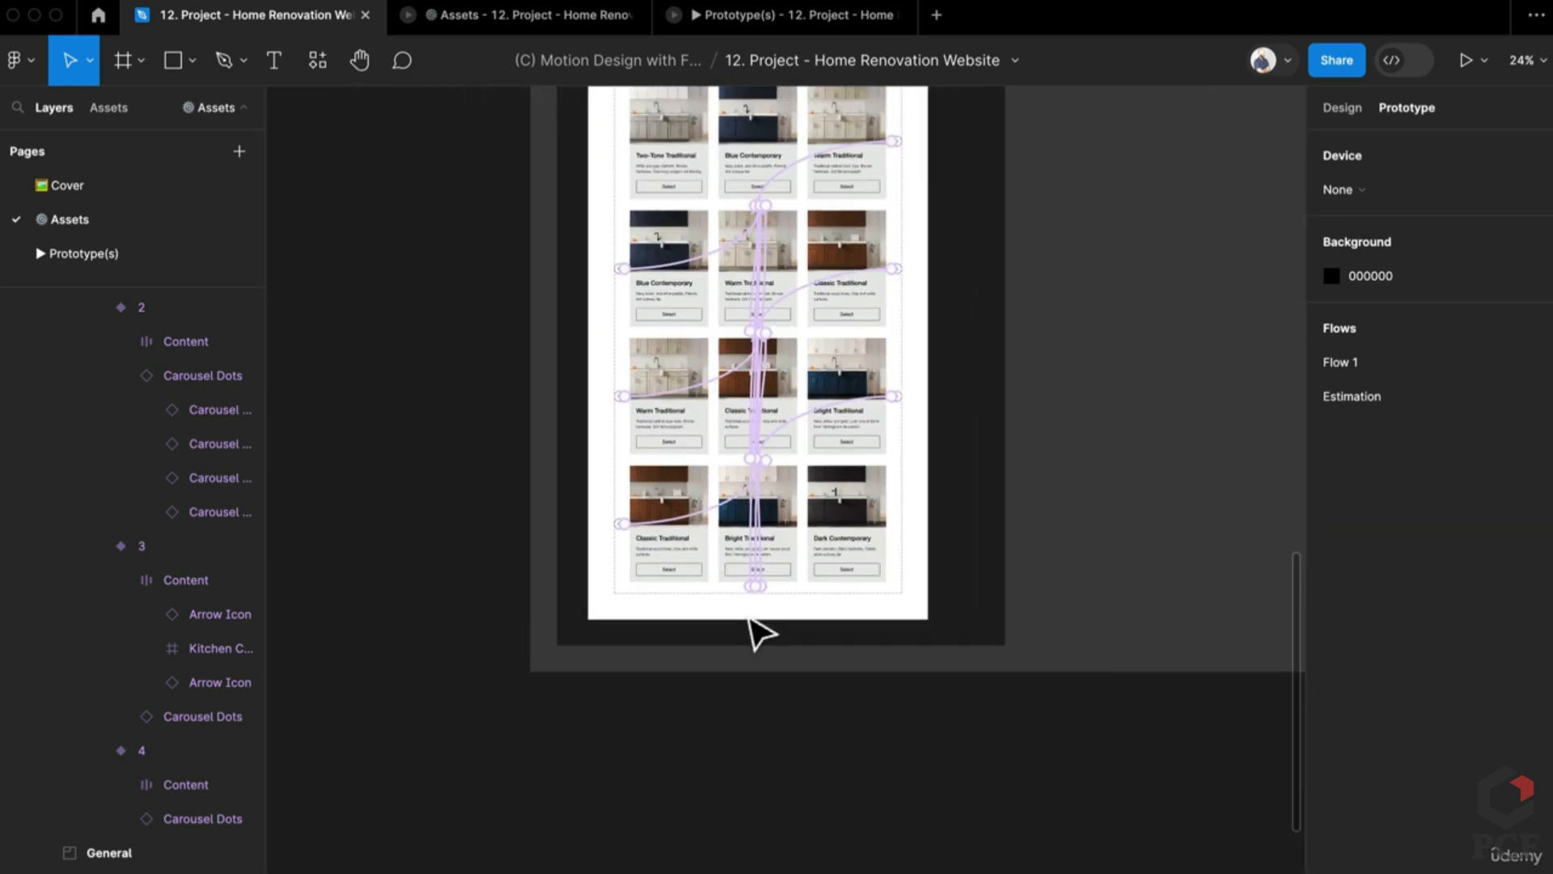
pyautogui.scroll(-10, 757, 630)
pyautogui.scroll(3, 809, 680)
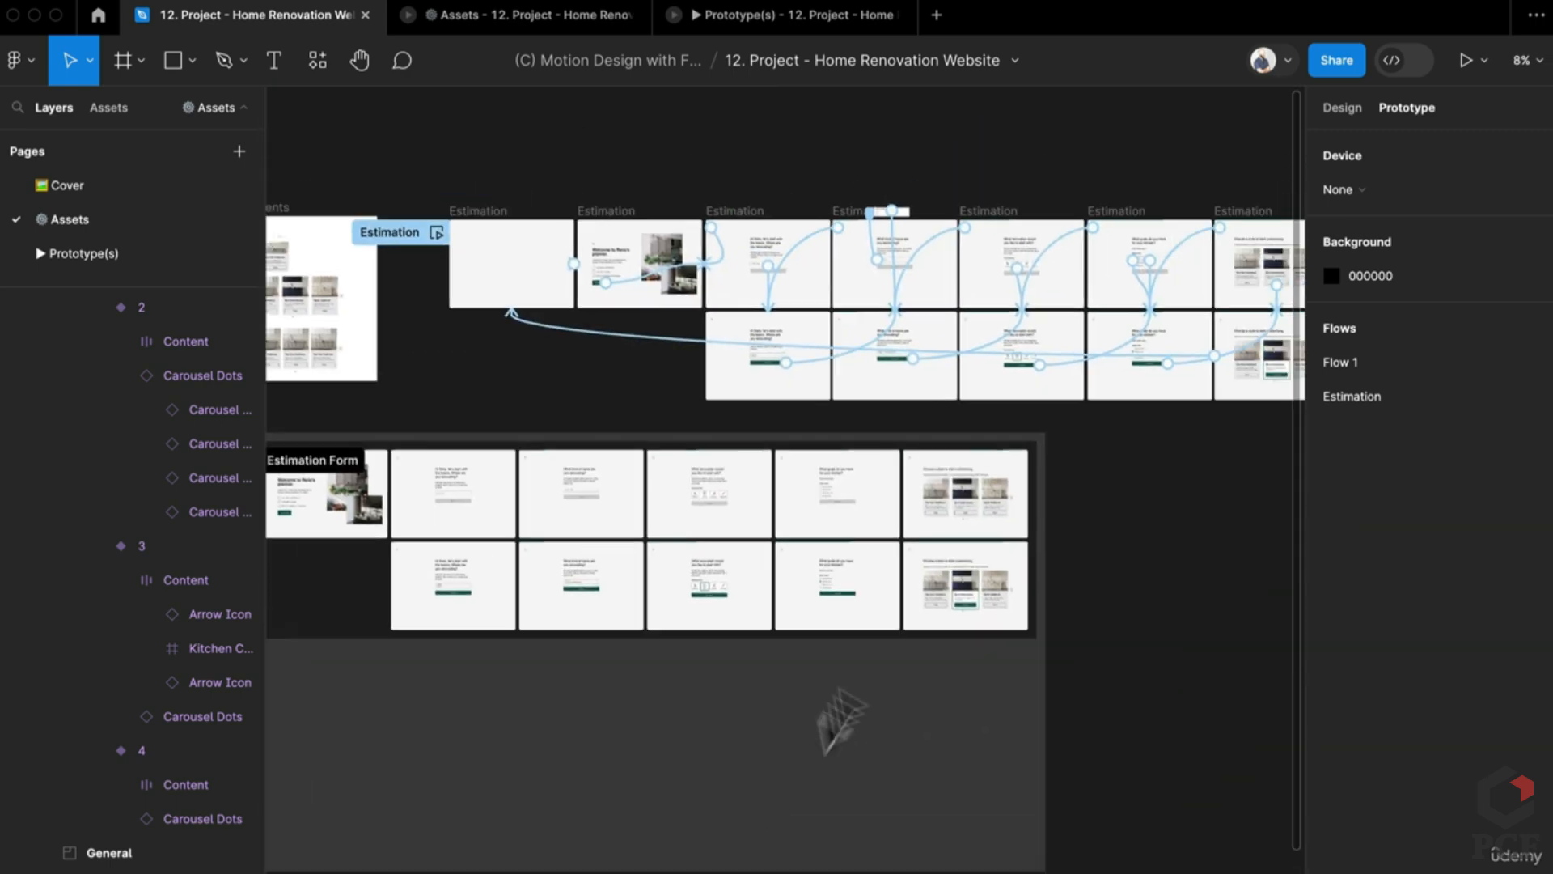
pyautogui.hscroll(3, 1148, 451)
pyautogui.scroll(1, 1148, 450)
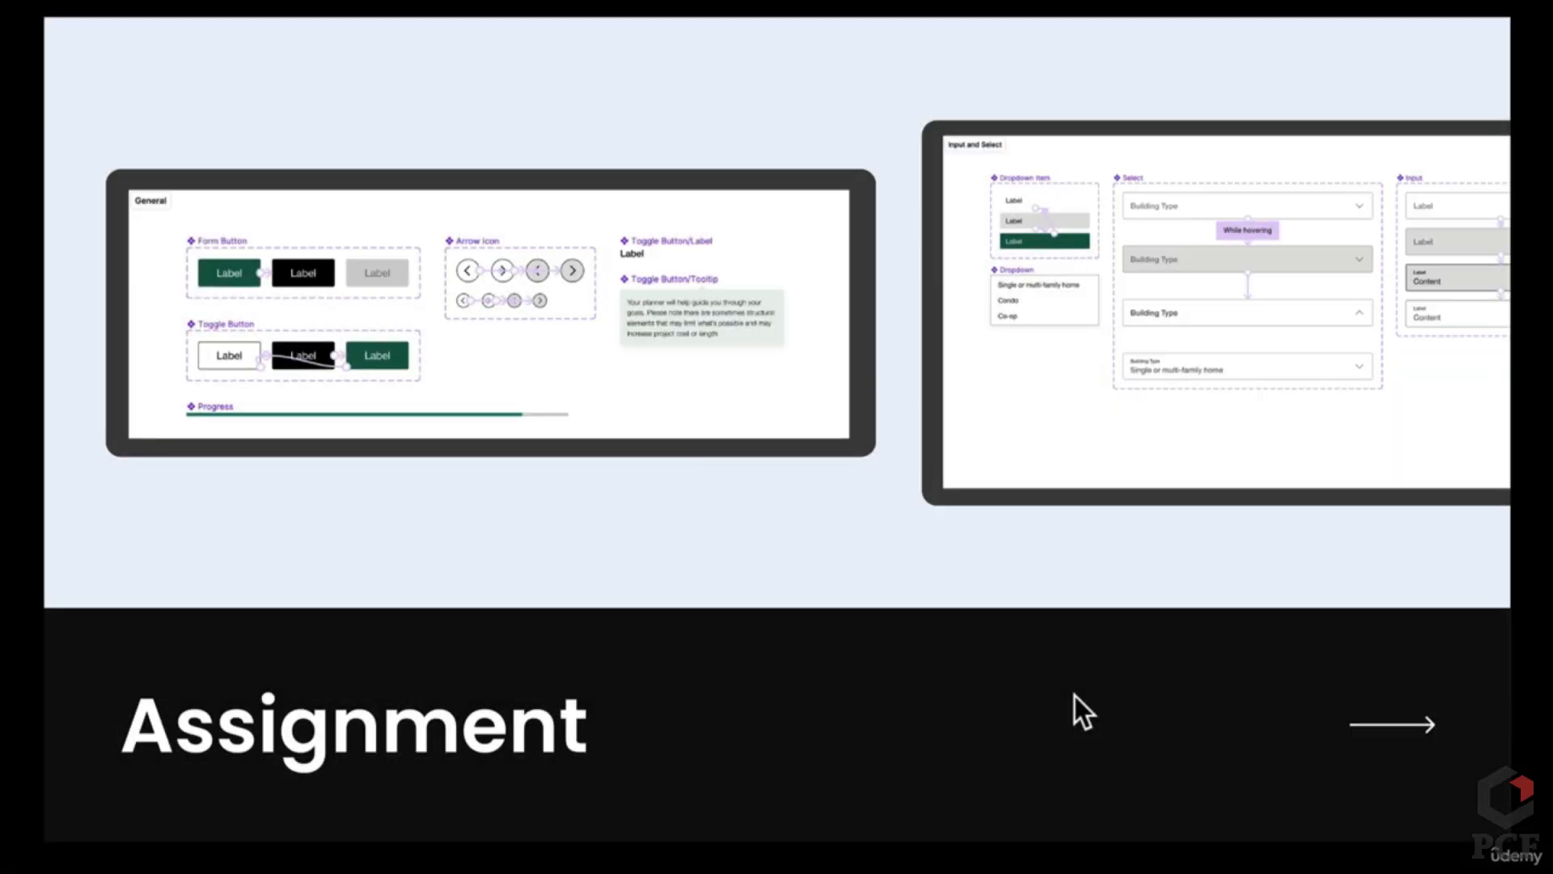
# Step: Advance to the "Create interactive form components!" assignment brief slide
pyautogui.press('Right')
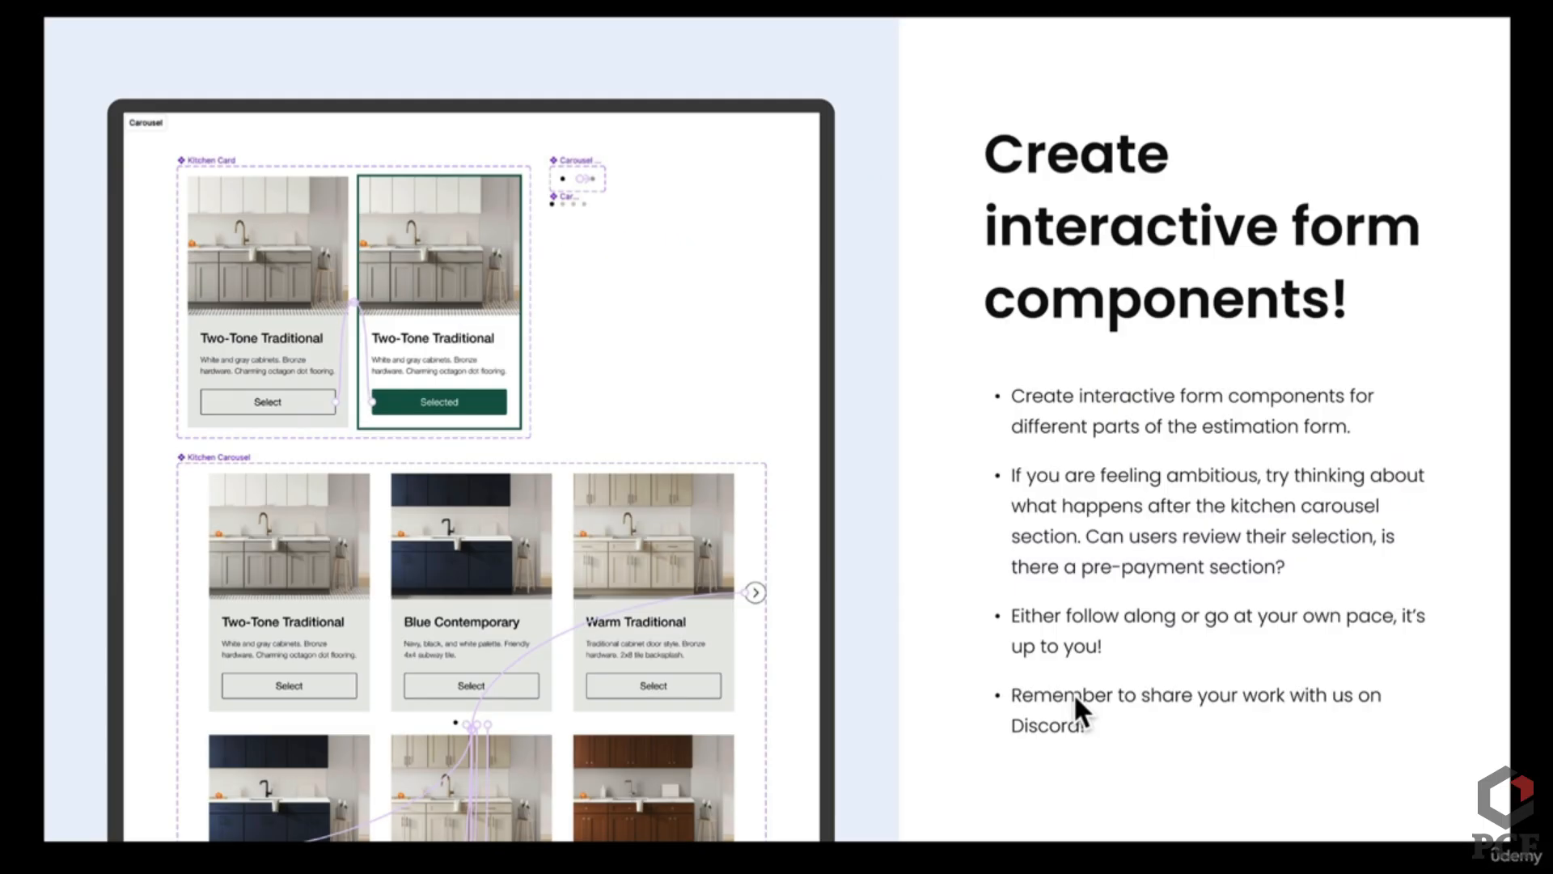